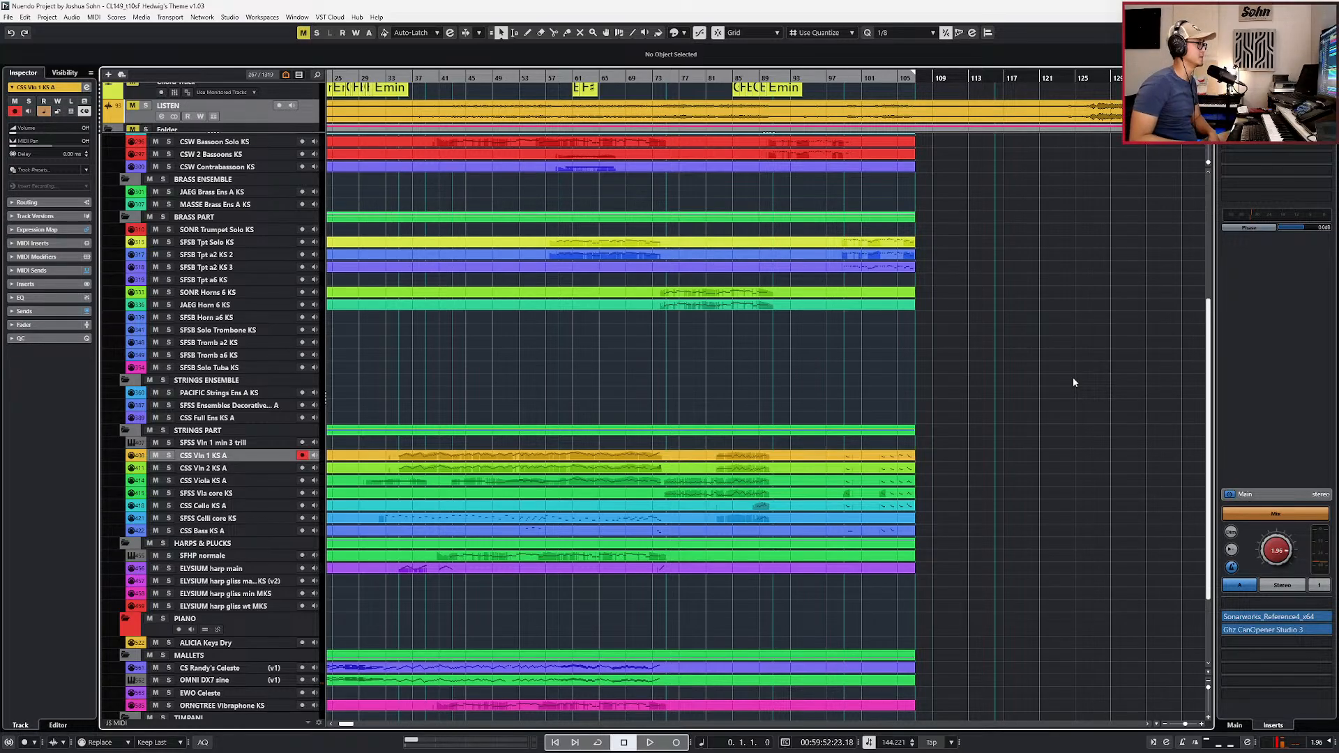
# Step: Select the Hedwig's Theme reference audio on the LISTEN track and return the playhead to the project start
pyautogui.scroll(-2, 995, 401)
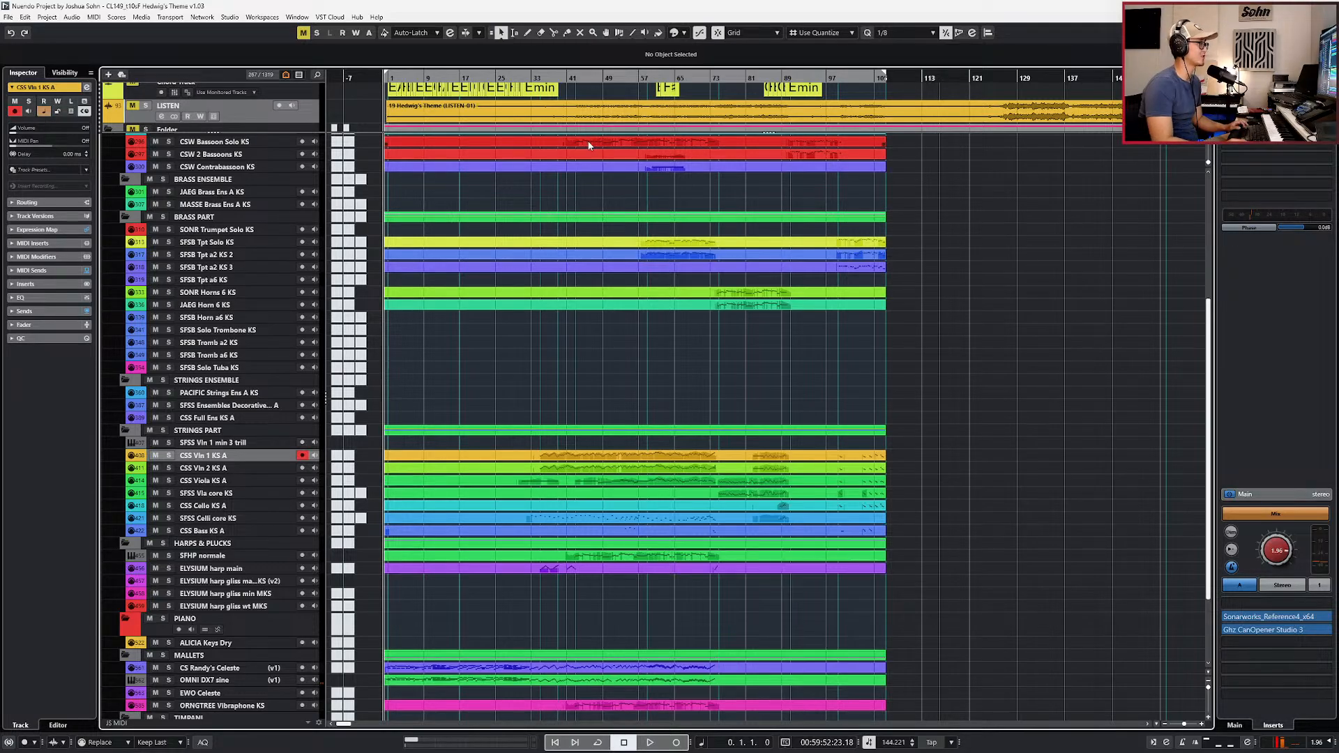
pyautogui.press('g')
pyautogui.click(682, 104)
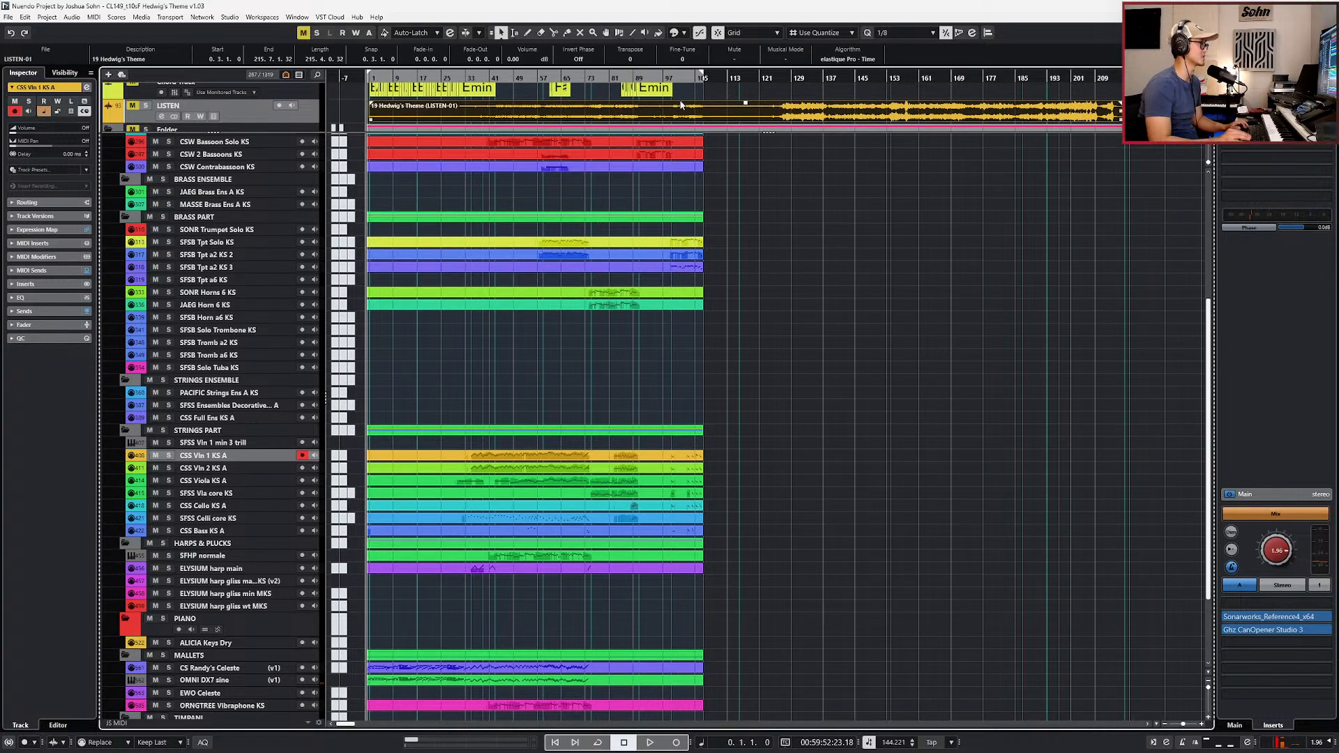
pyautogui.press('KP_2')
pyautogui.press('KP_Add')
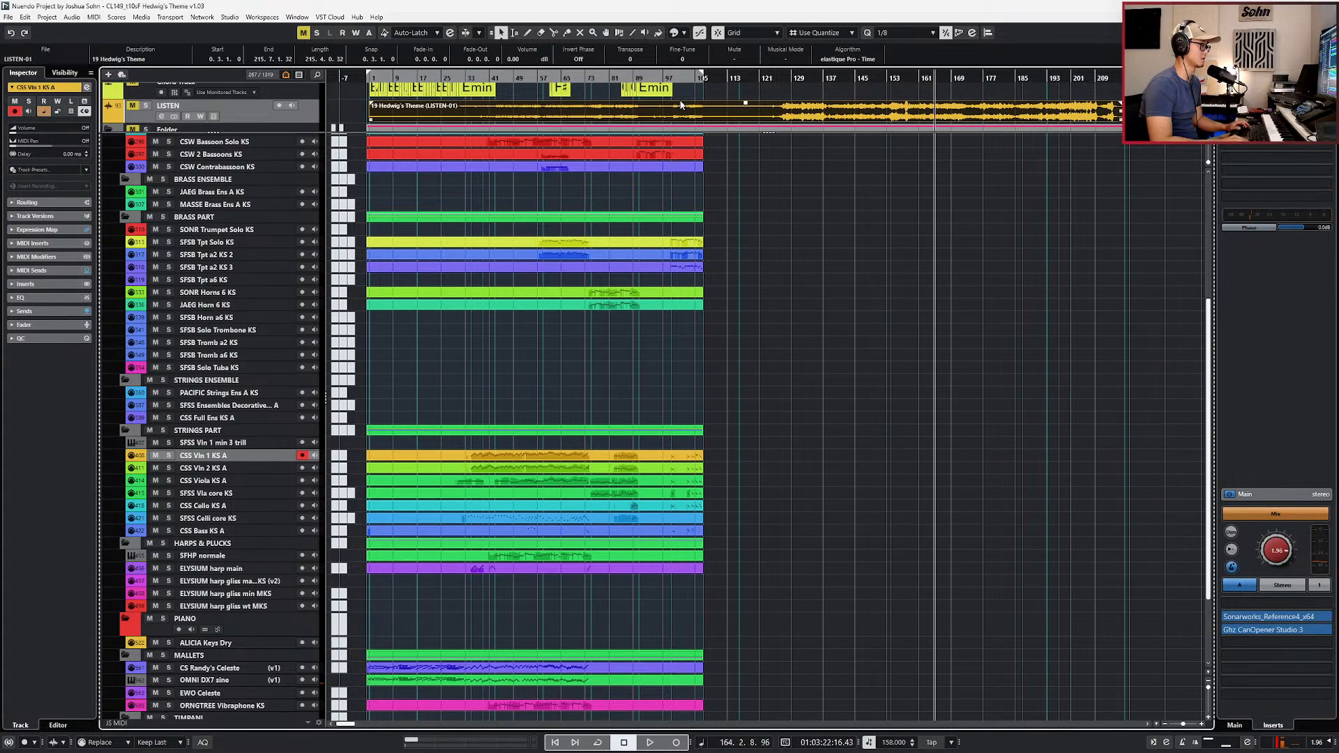
pyautogui.press('KP_Decimal')
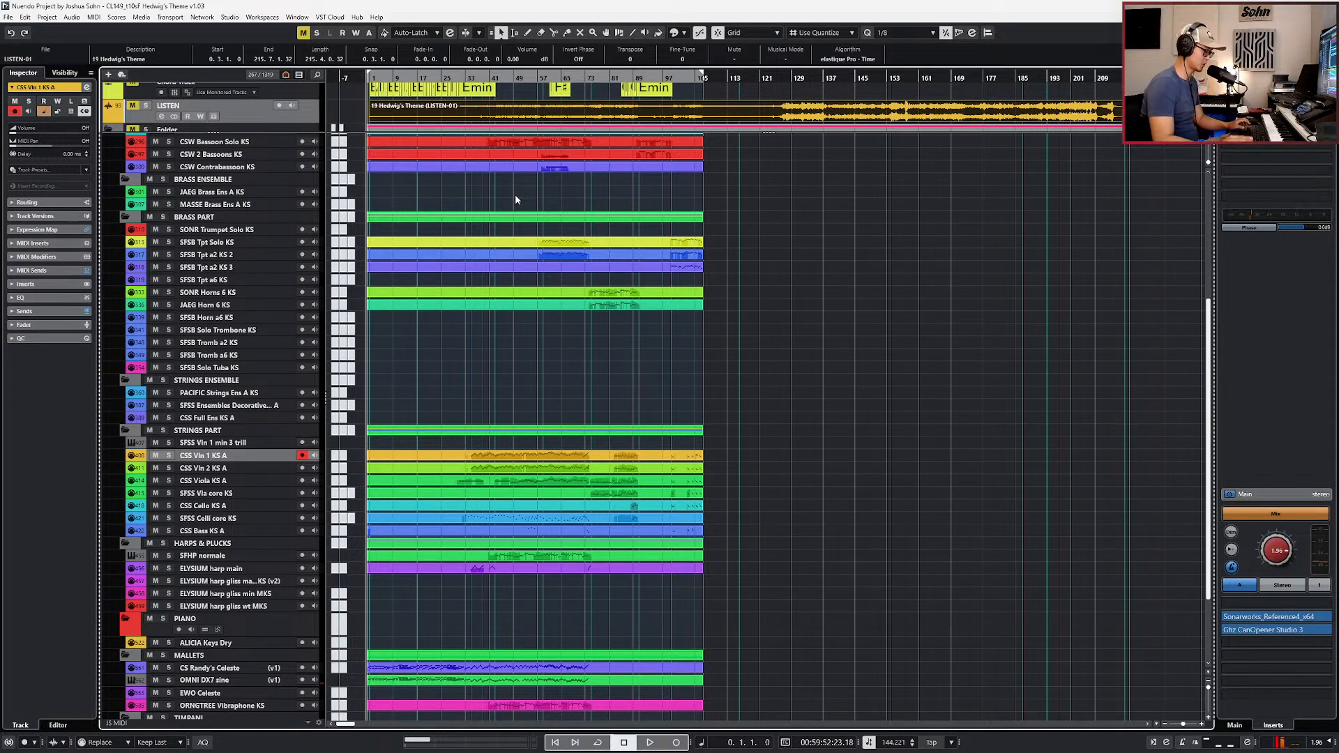
# Step: Play the arrangement from the start and open its MIDI parts together in the Key Editor
pyautogui.scroll(5, 500, 190)
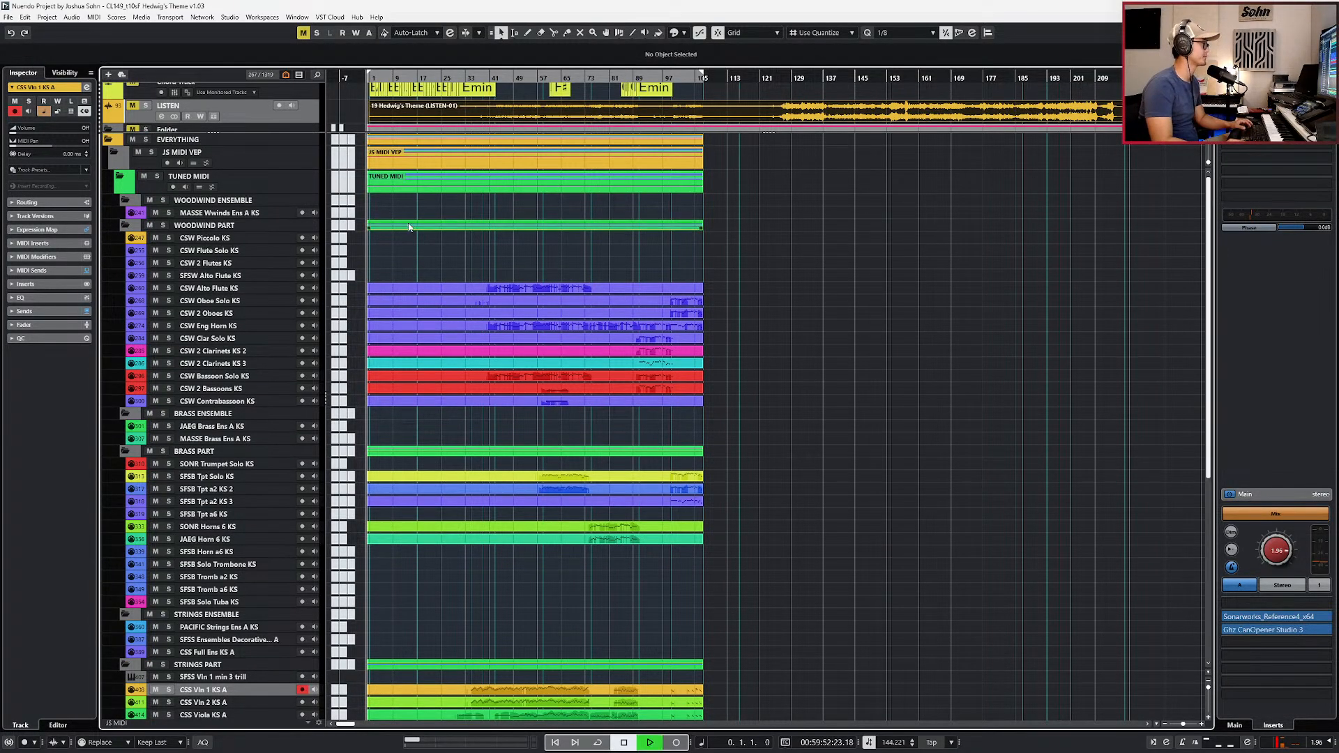
pyautogui.scroll(8, 394, 228)
pyautogui.hscroll(-3, 410, 230)
pyautogui.scroll(-5, 544, 309)
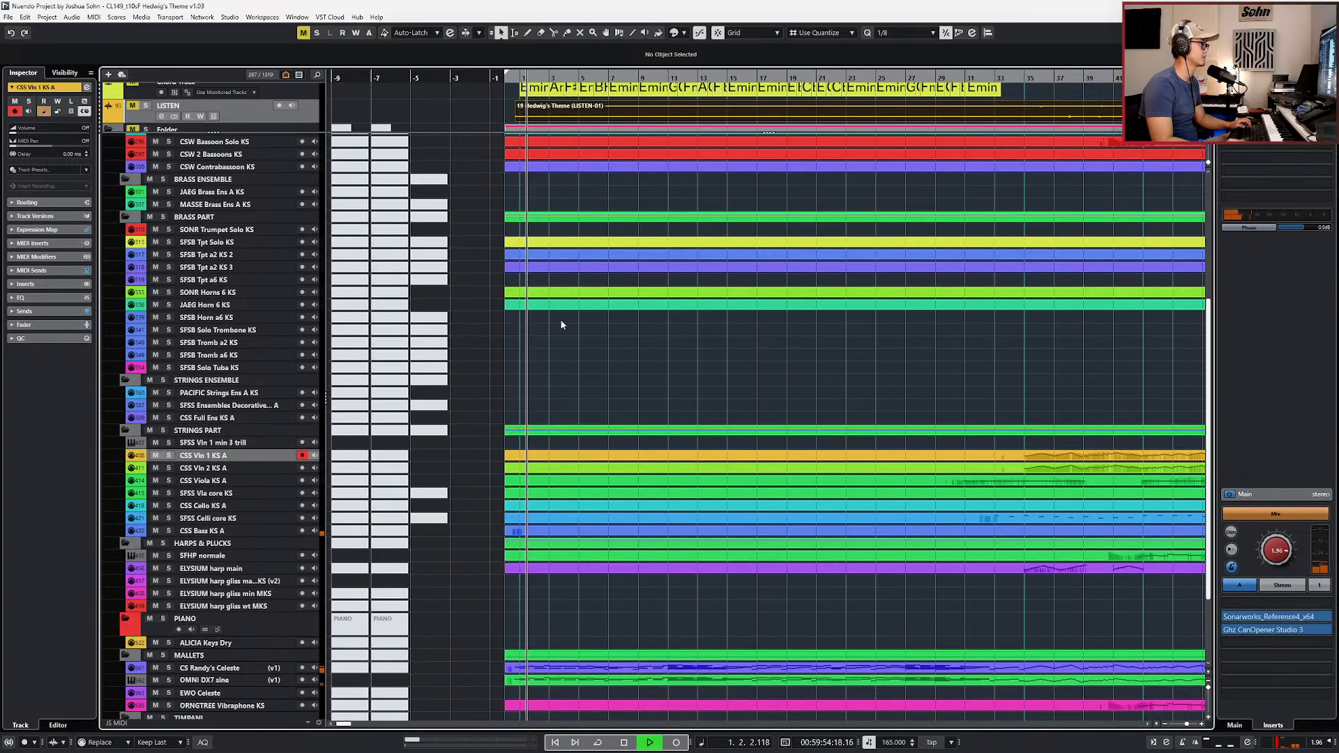
pyautogui.scroll(5, 572, 251)
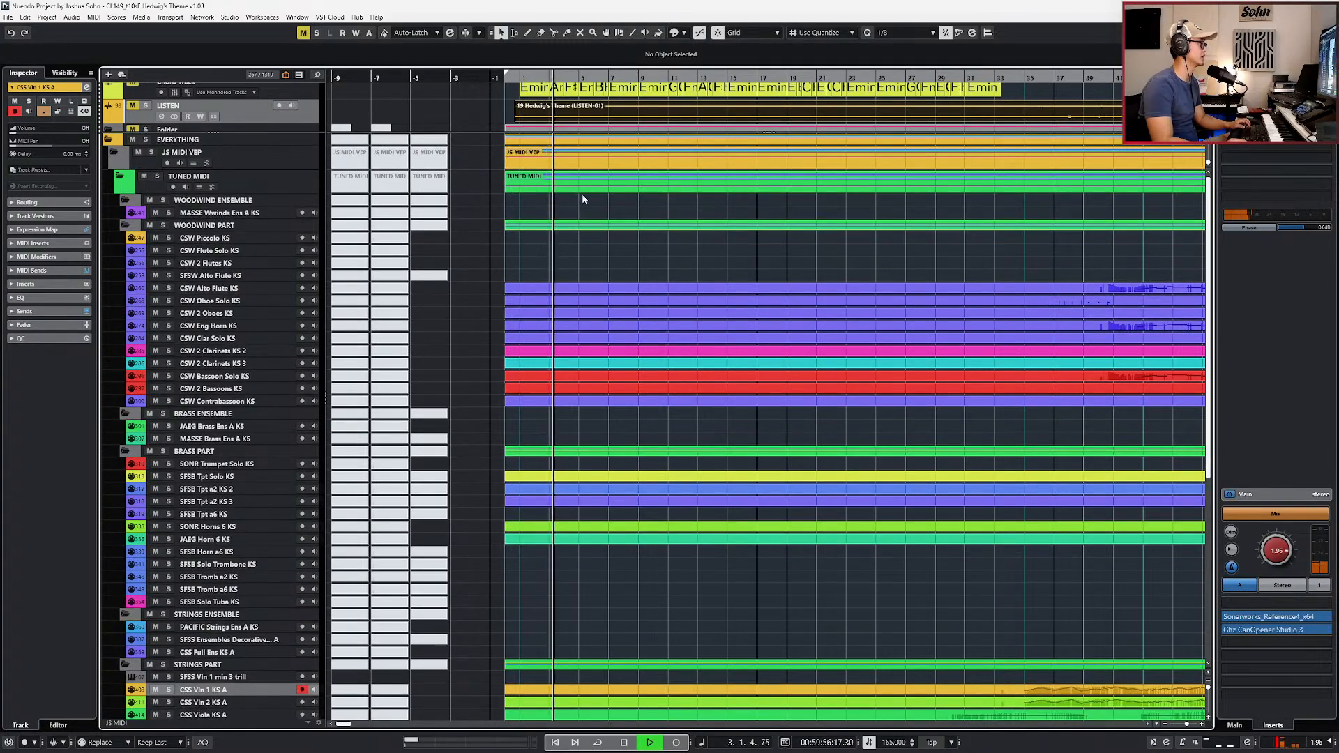
pyautogui.doubleClick(609, 152)
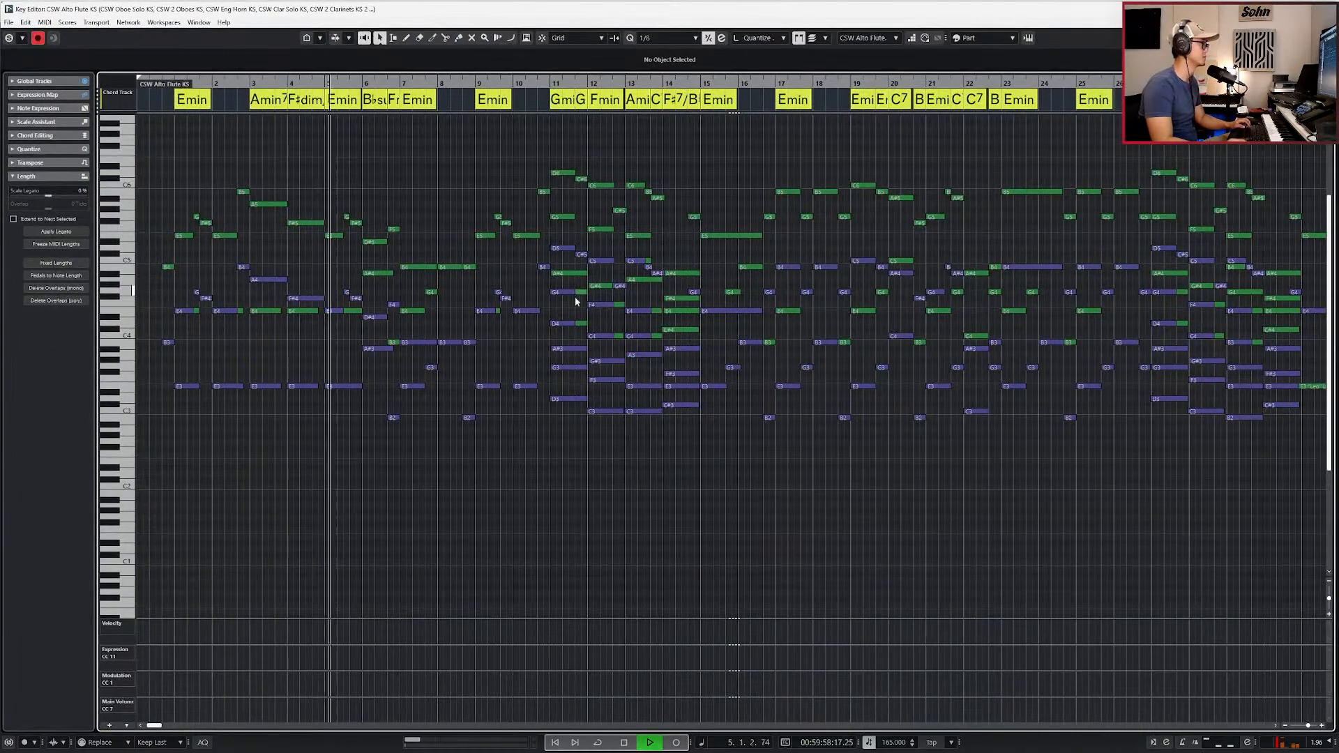
# Step: Follow the opening section in the Key Editor and make the ELYSIUM harp main part the active one
pyautogui.scroll(-2, 595, 430)
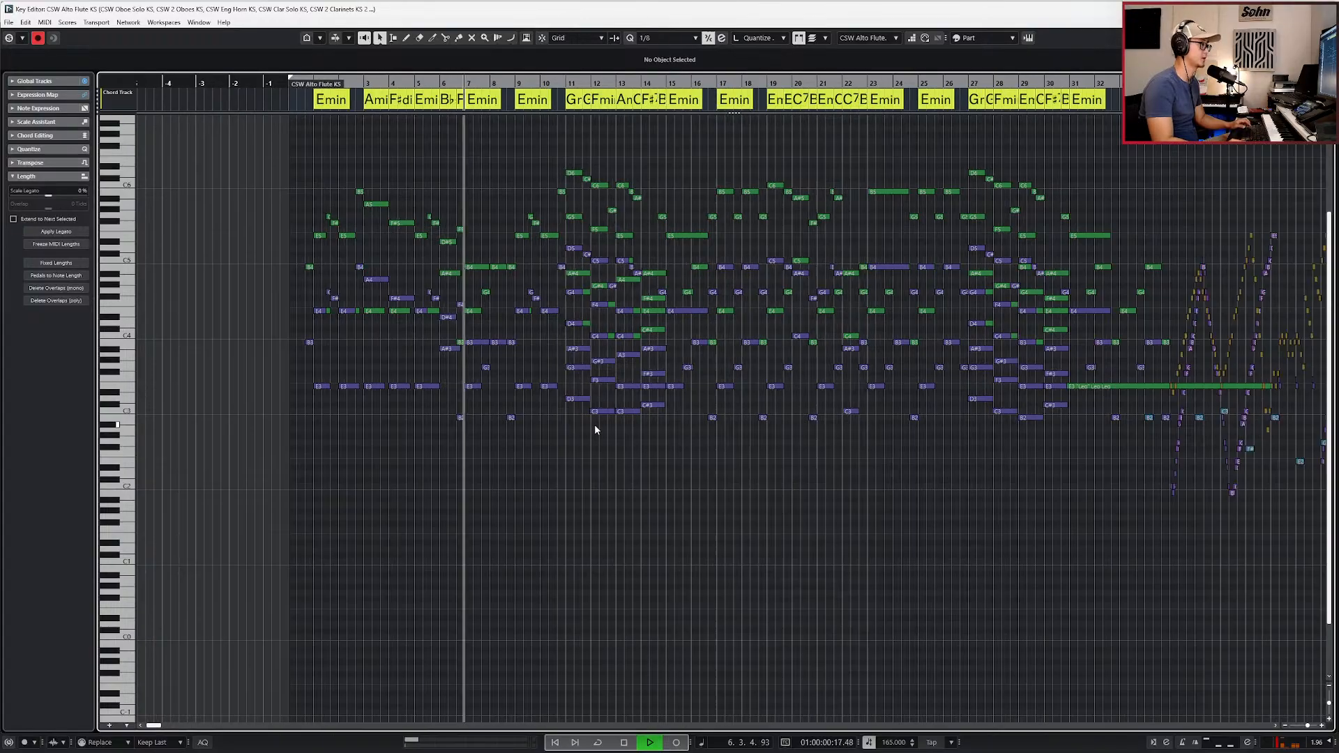
pyautogui.hscroll(2, 595, 424)
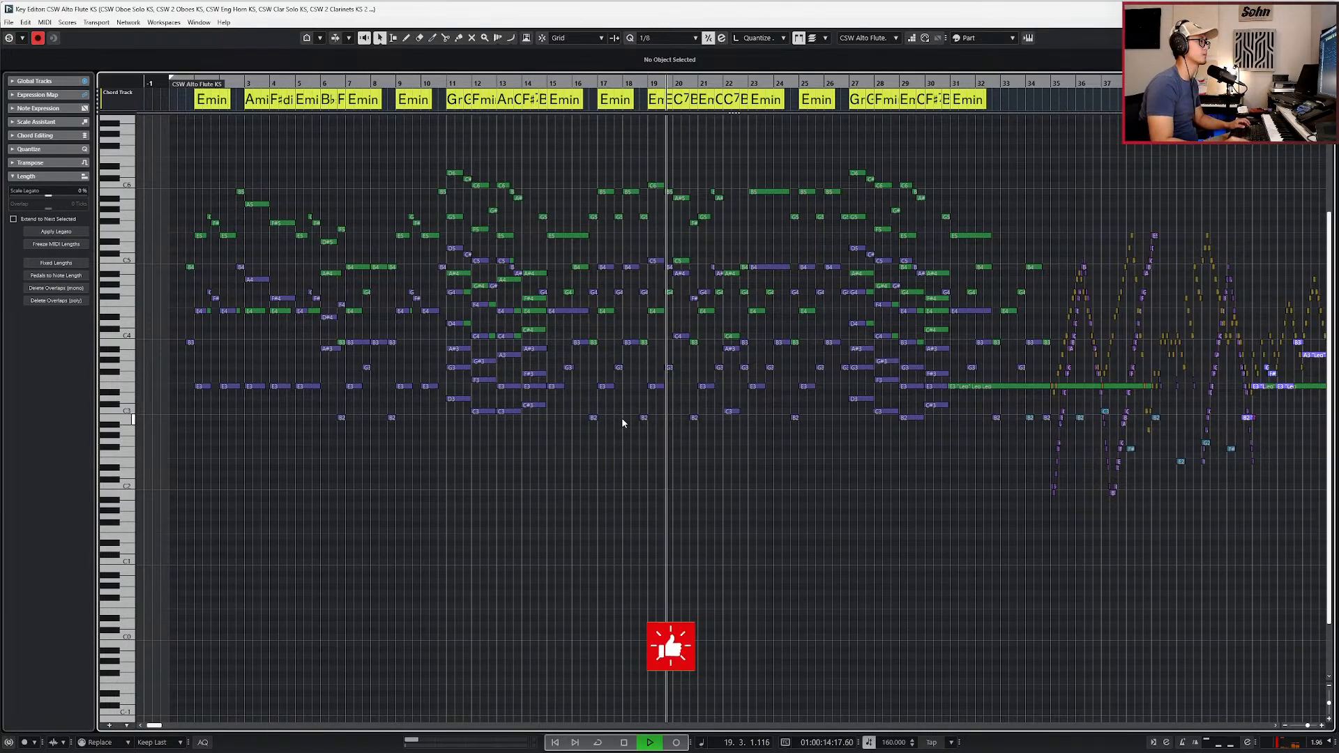
pyautogui.hscroll(2, 617, 428)
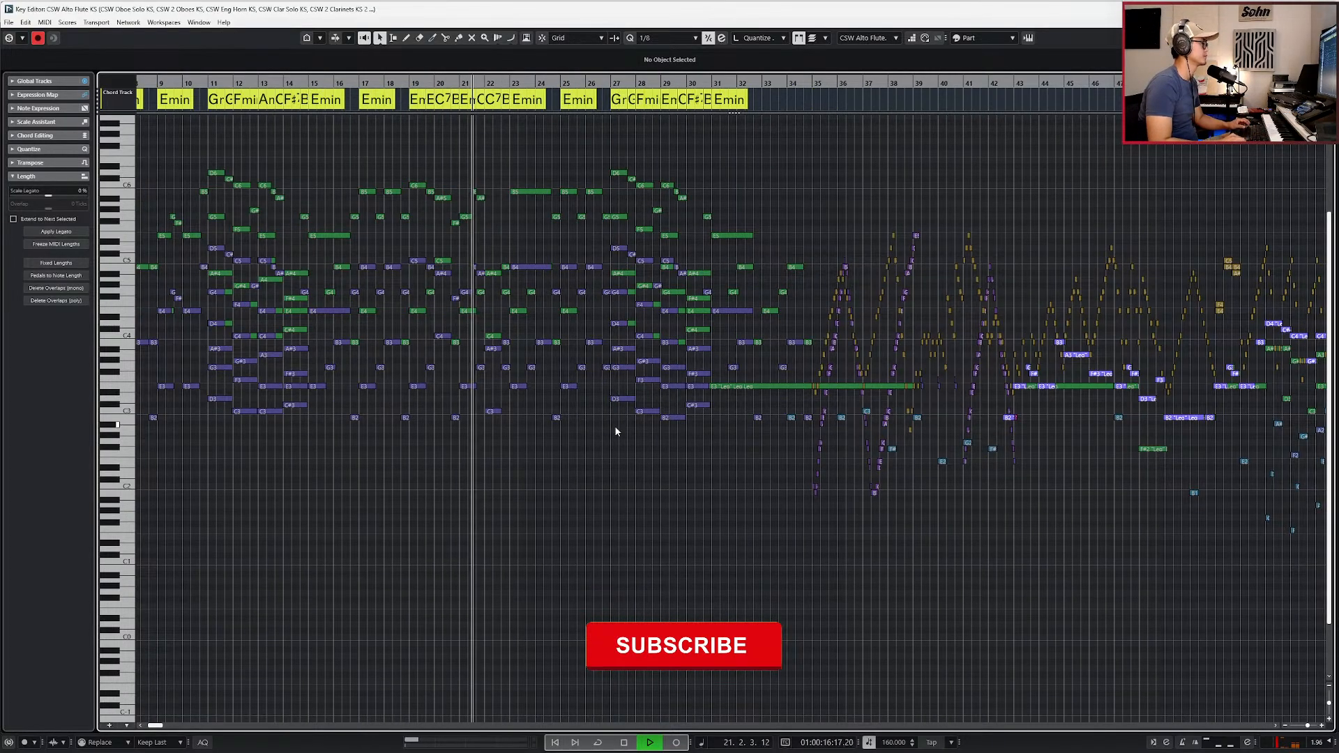
pyautogui.hotkey('alt', 'l')
pyautogui.hotkey('ctrl', ']')
pyautogui.hotkey('ctrl', '[')
pyautogui.hotkey('ctrl', '[')
pyautogui.hotkey('ctrl', '[')
pyautogui.hotkey('ctrl', '[')
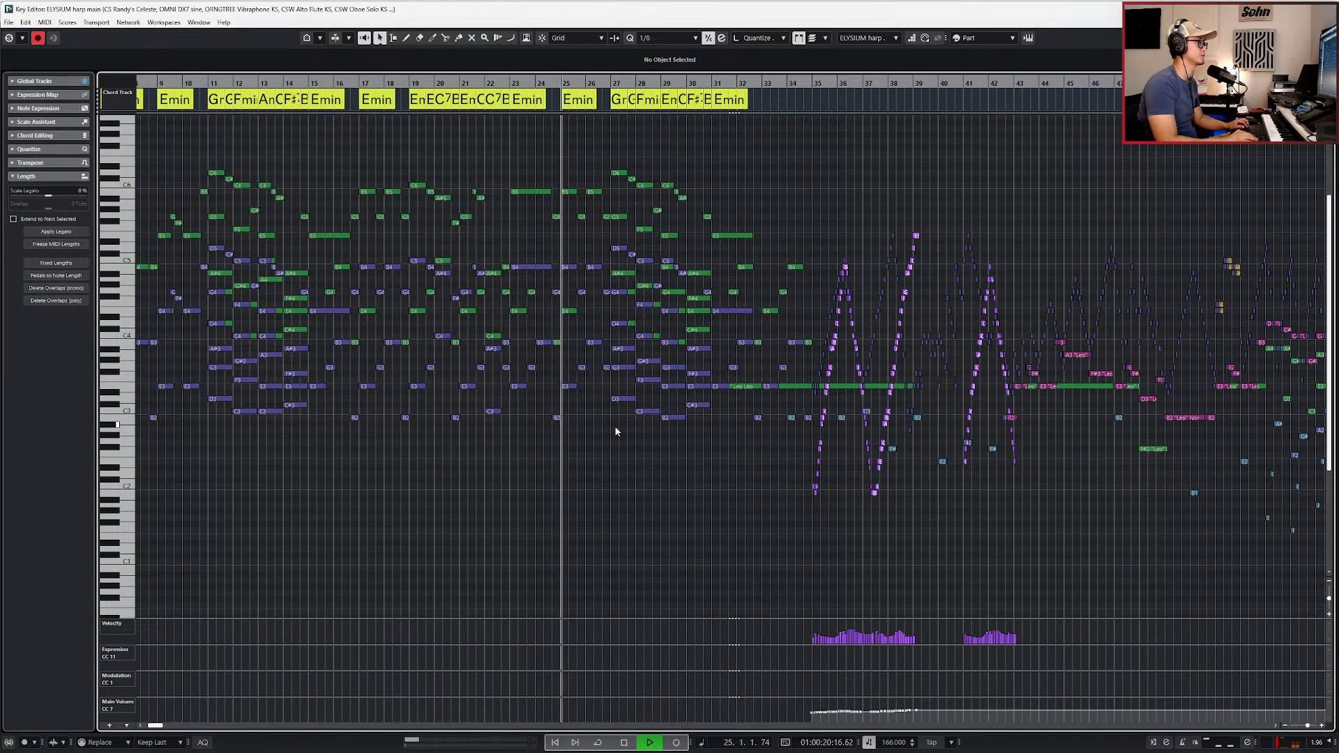
# Step: Follow the playback through the middle section and switch the active part past SFHP normale to CSS Viola KS A
pyautogui.hscroll(3, 614, 426)
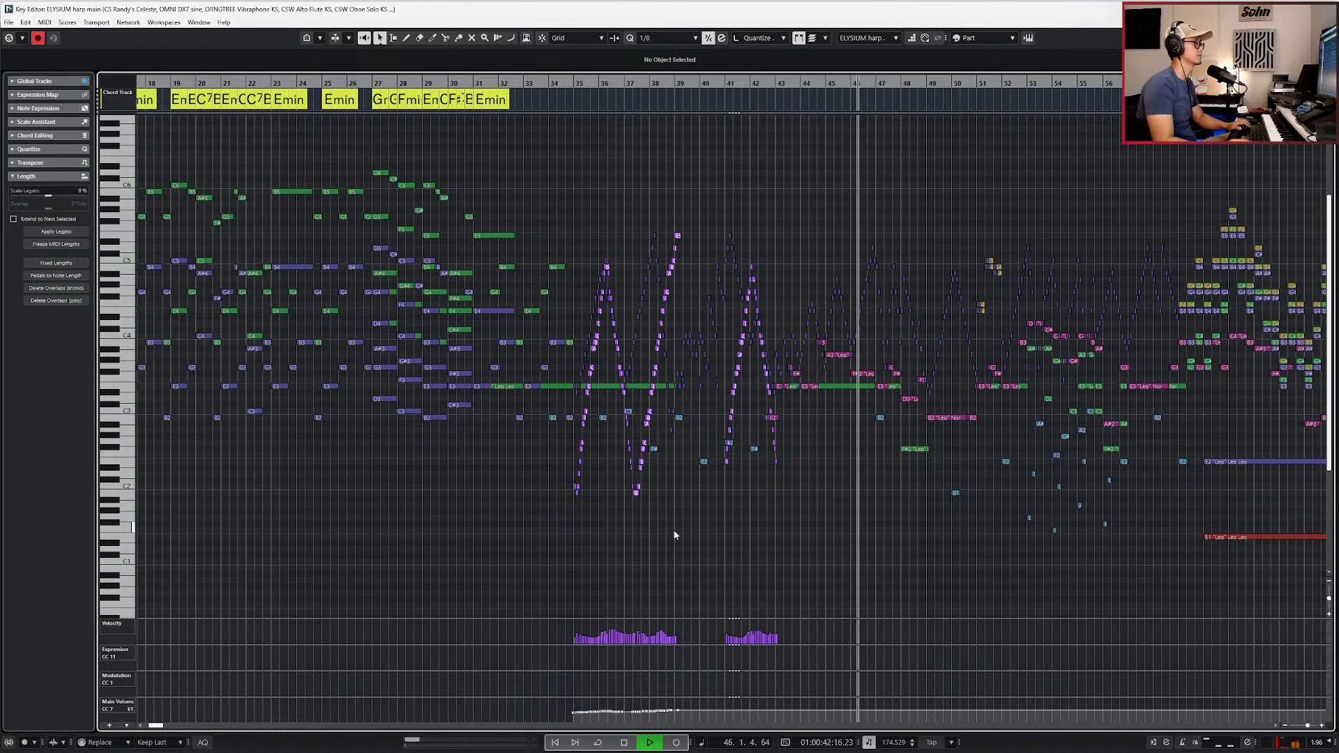
pyautogui.hscroll(2, 675, 532)
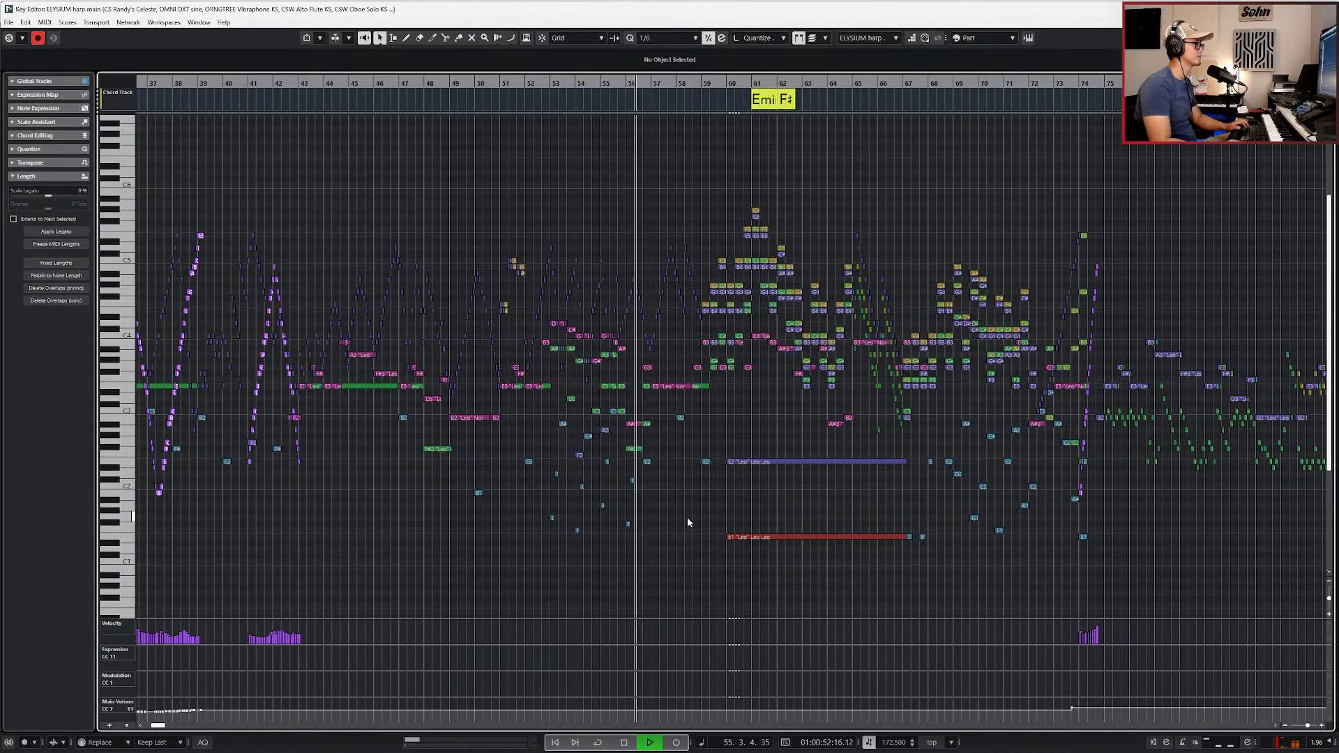
pyautogui.scroll(-1, 691, 516)
pyautogui.hscroll(1, 692, 515)
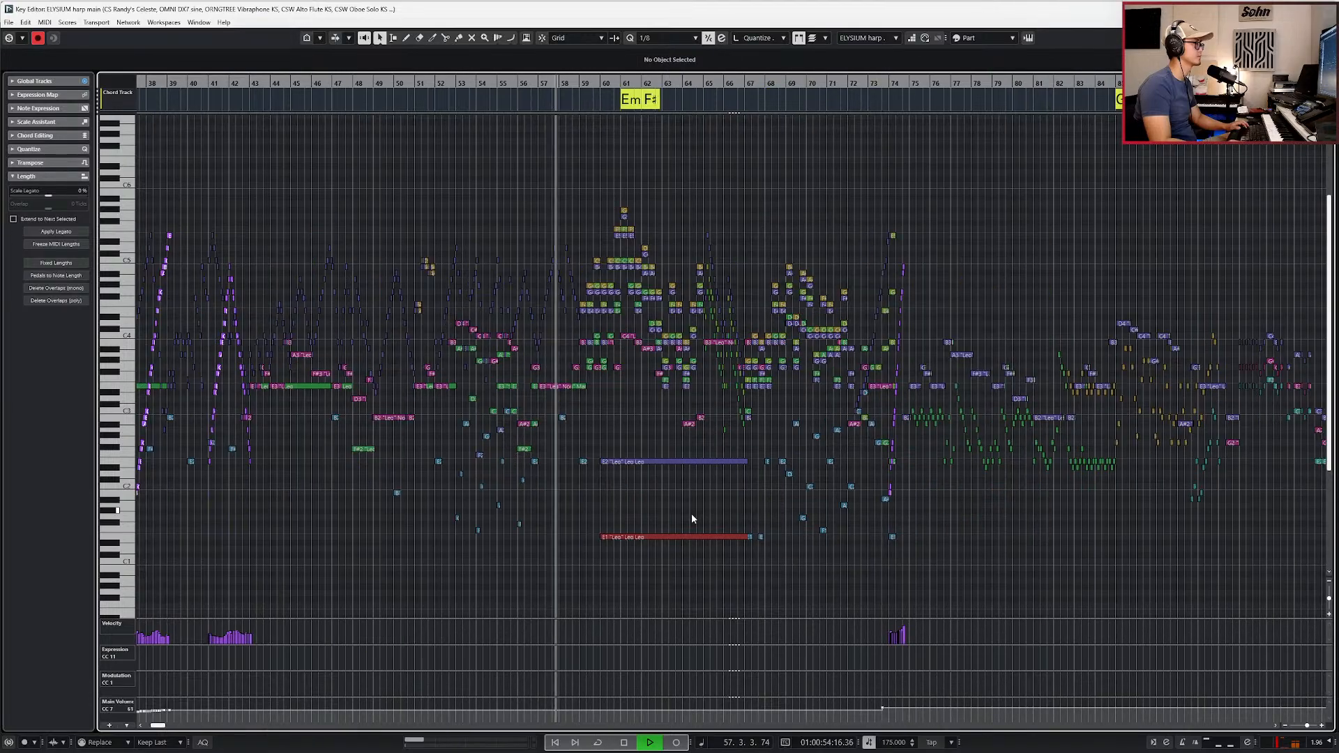
pyautogui.hscroll(2, 692, 518)
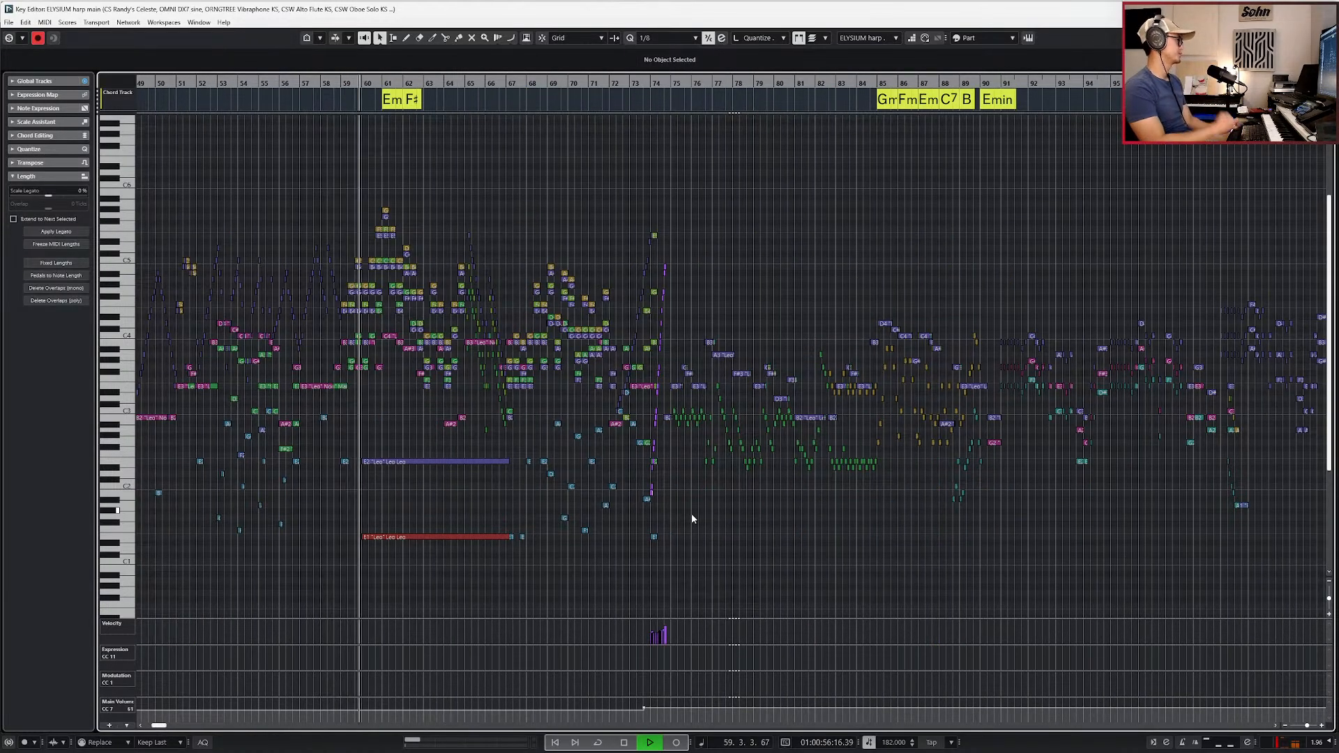
pyautogui.press('Down')
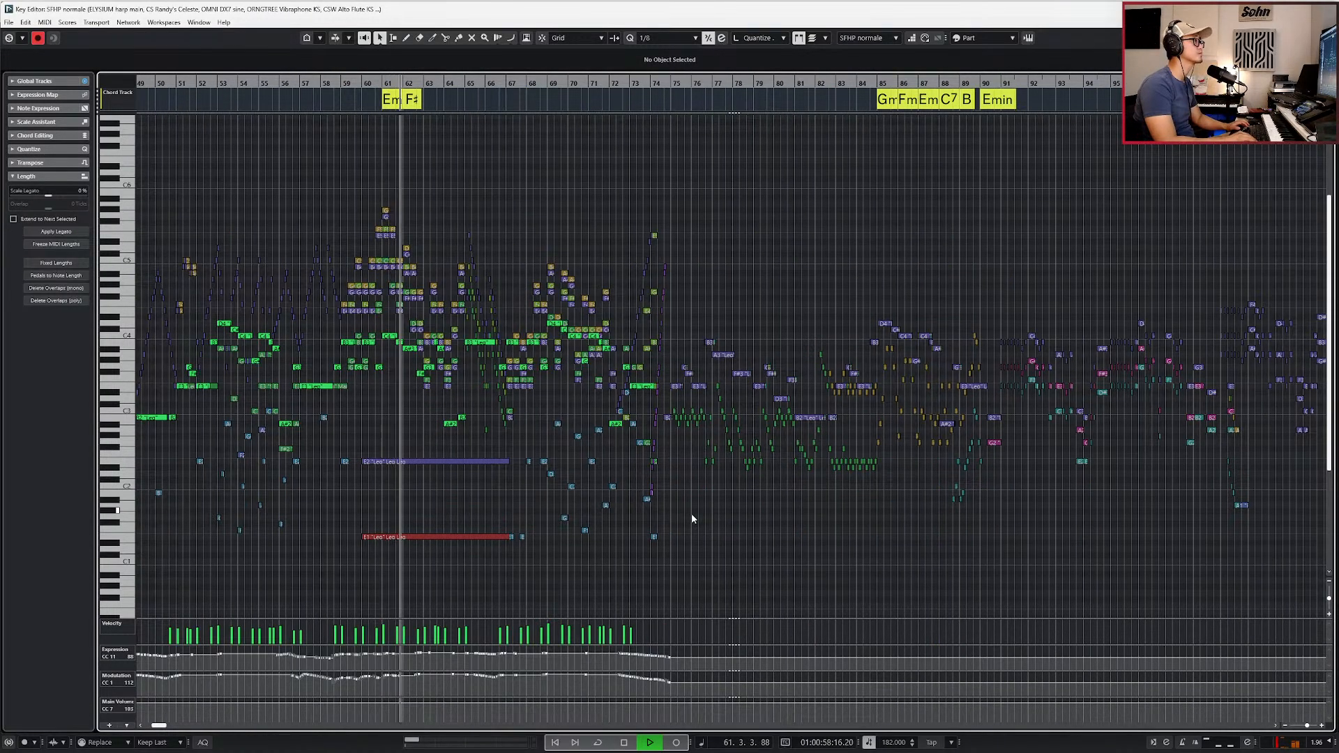
pyautogui.press('Down')
pyautogui.press('Down')
pyautogui.press('Down')
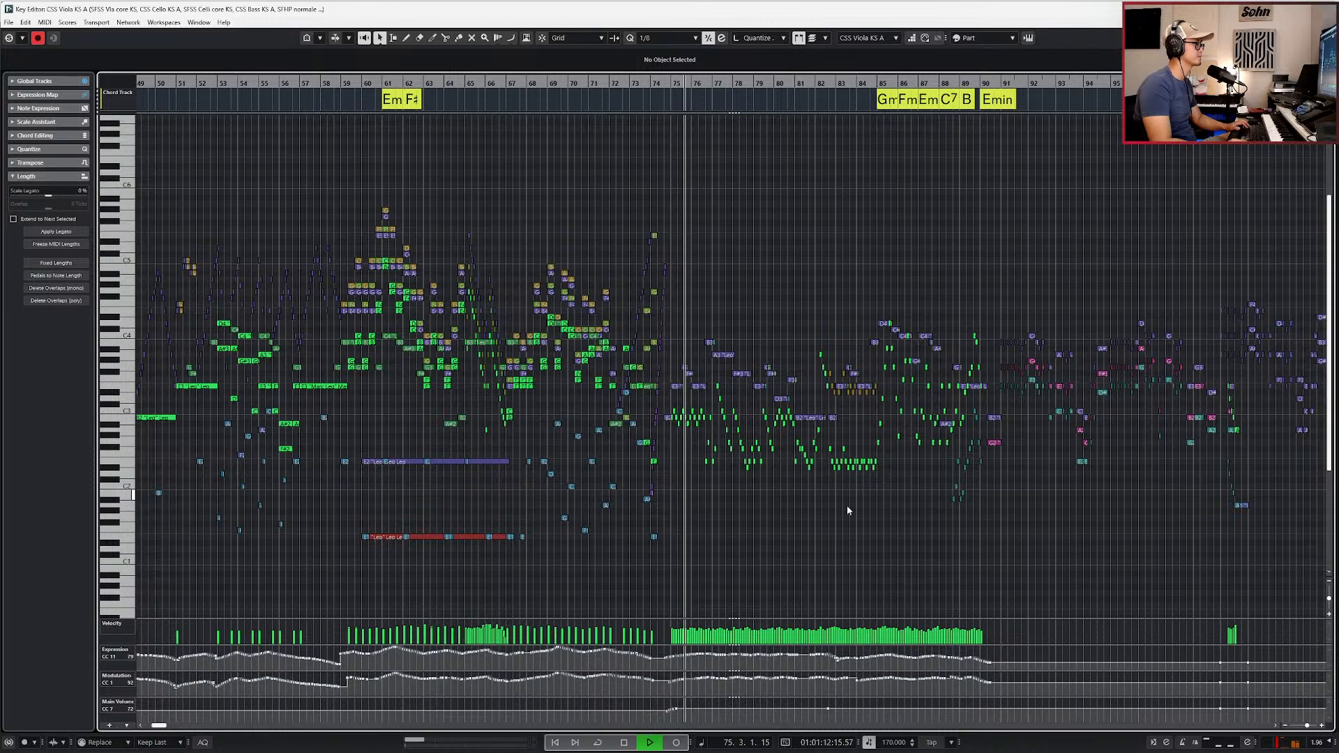
# Step: Follow the playback to the end of the written parts, stop it and place the playhead at bar 107
pyautogui.scroll(2, 1029, 523)
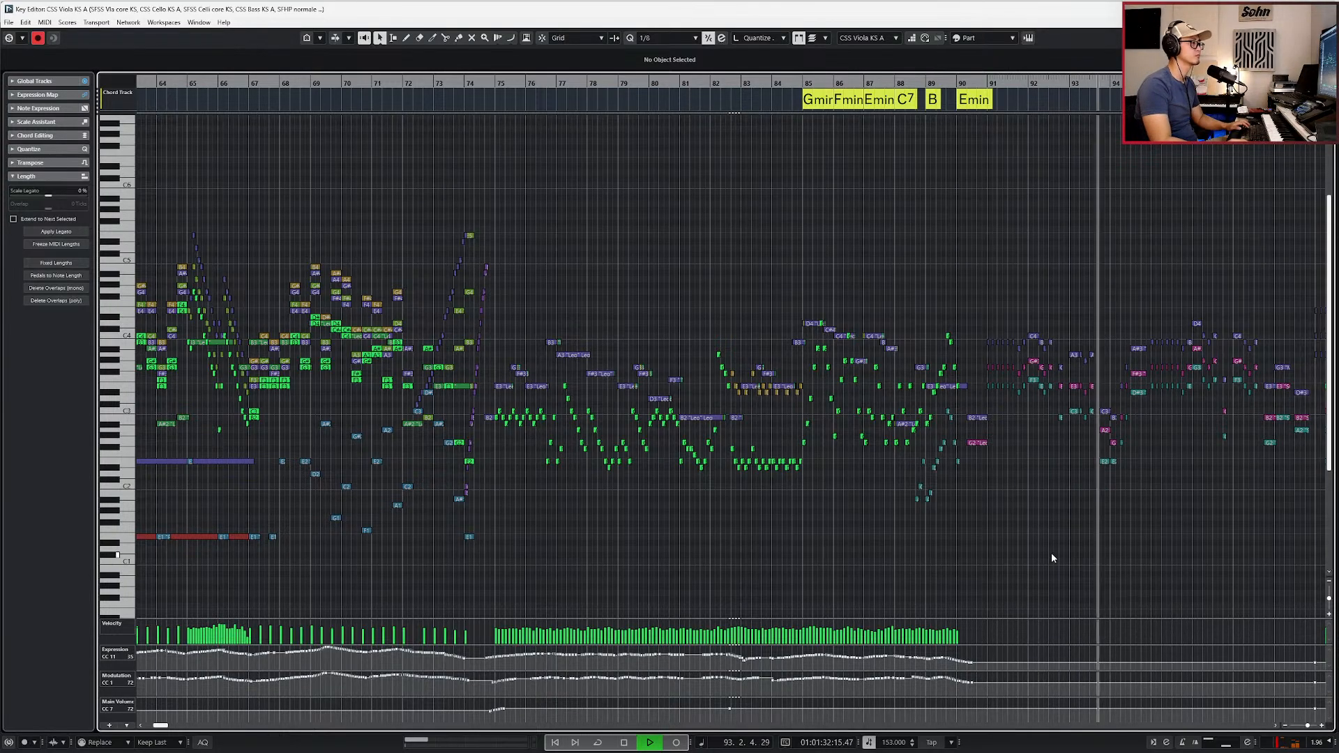
pyautogui.scroll(3, 1118, 551)
pyautogui.scroll(1, 1116, 550)
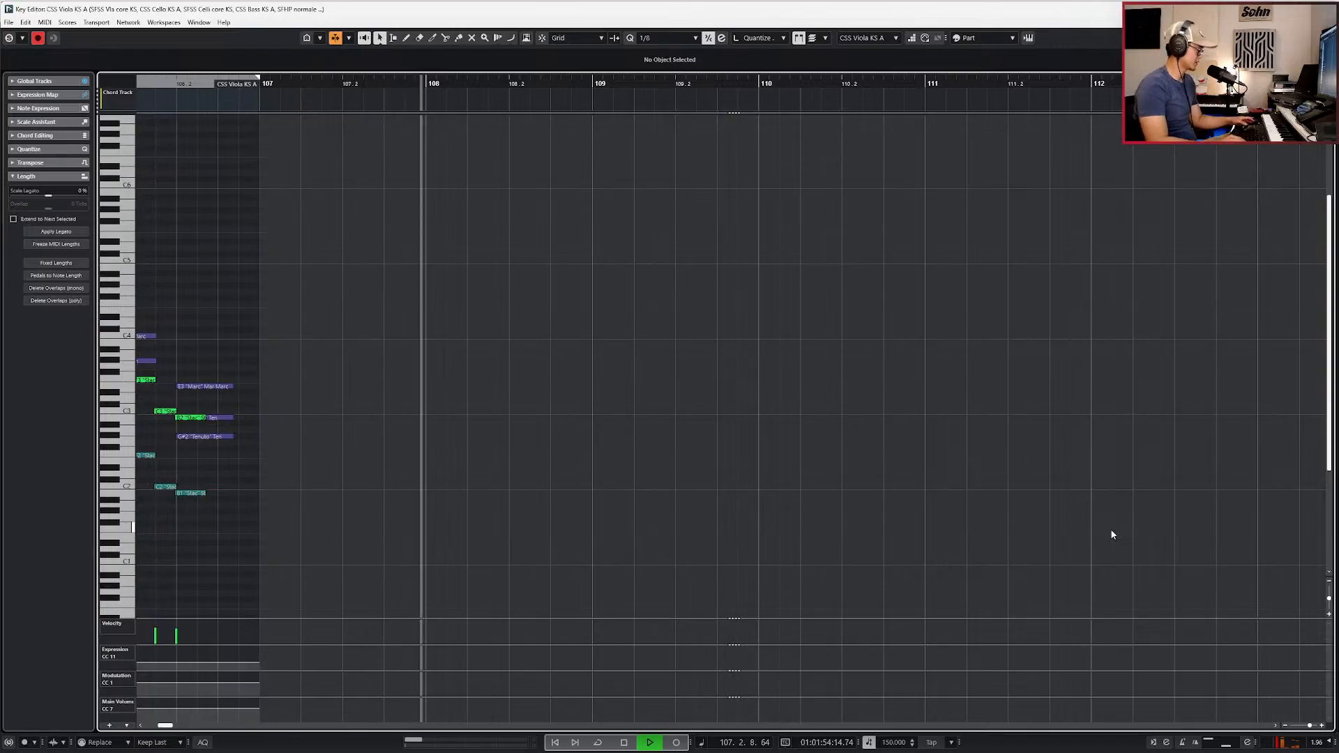
pyautogui.press('space')
pyautogui.scroll(-1, 1108, 498)
pyautogui.scroll(-3, 1108, 498)
pyautogui.press('KP_Subtract')
pyautogui.press('KP_Subtract')
pyautogui.press('KP_Subtract')
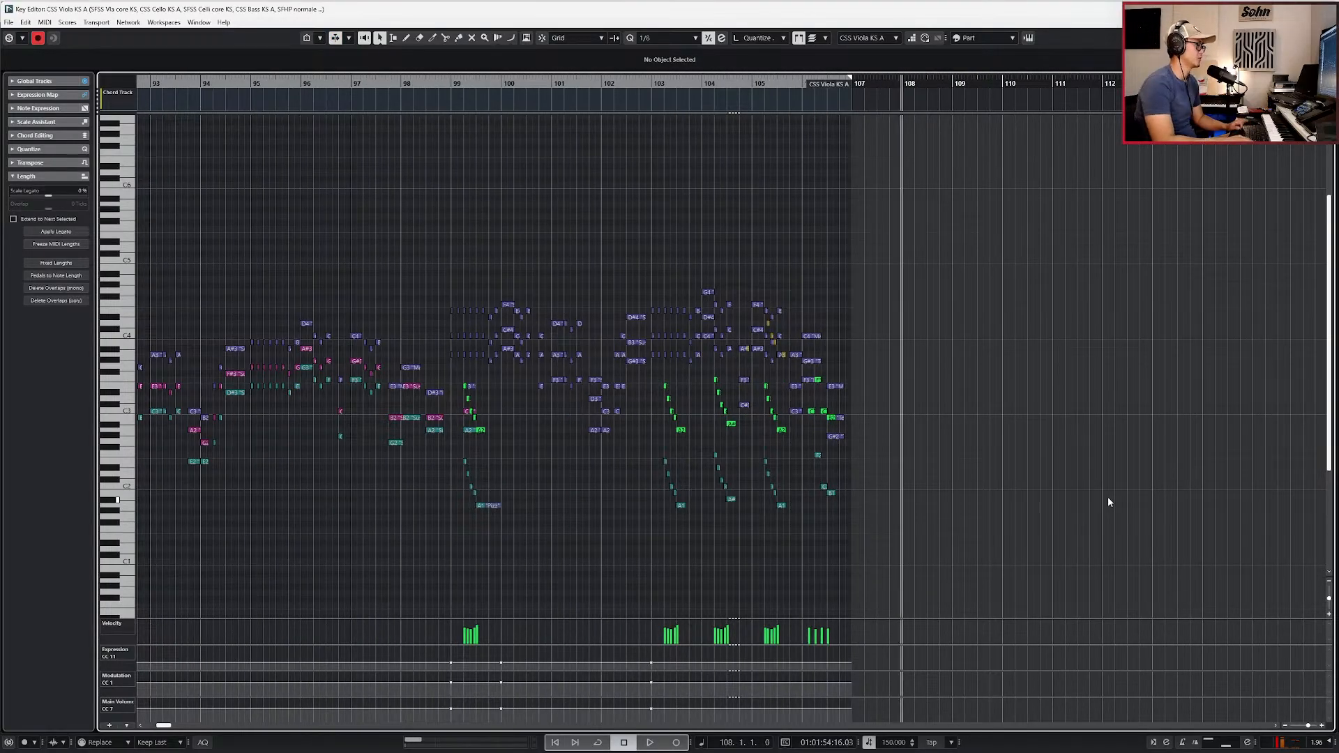
pyautogui.press('KP_Add')
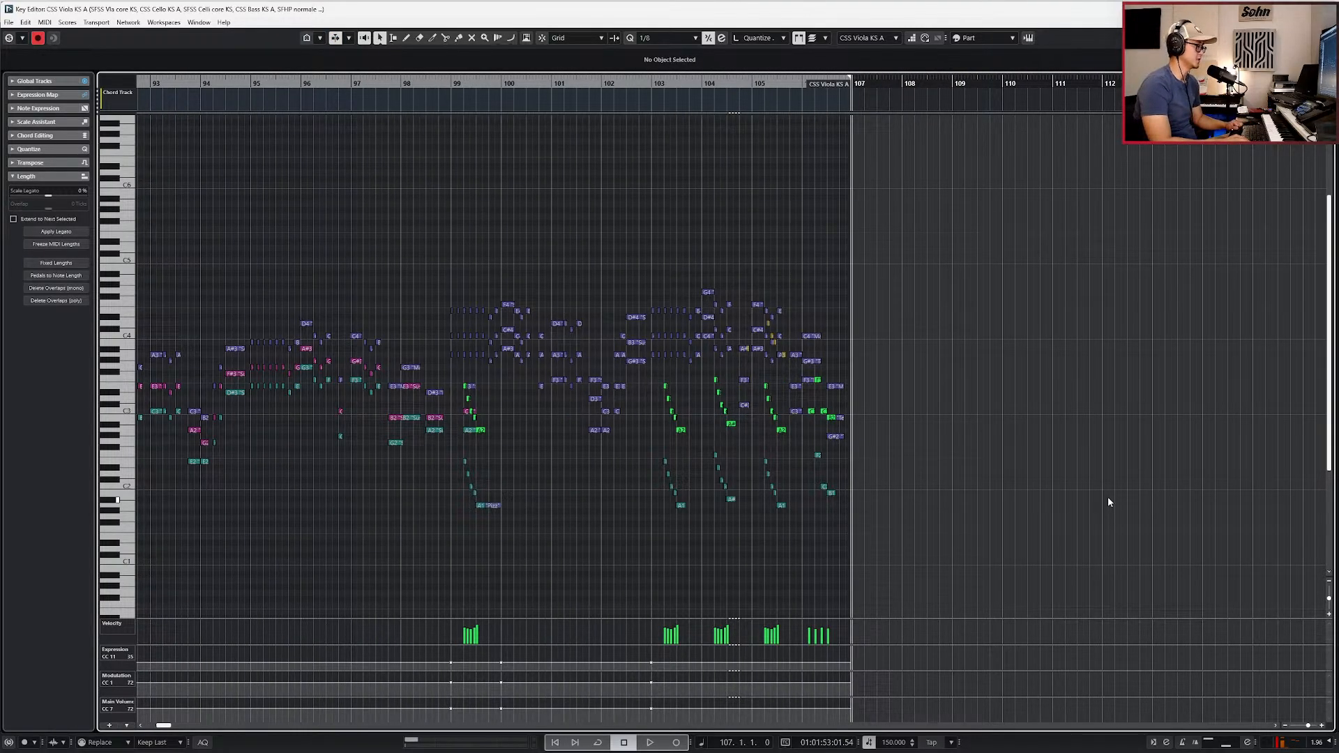
# Step: Leave the Key Editor for the project view and move the playhead back to bar 44
pyautogui.hotkey('ctrl', 'e')
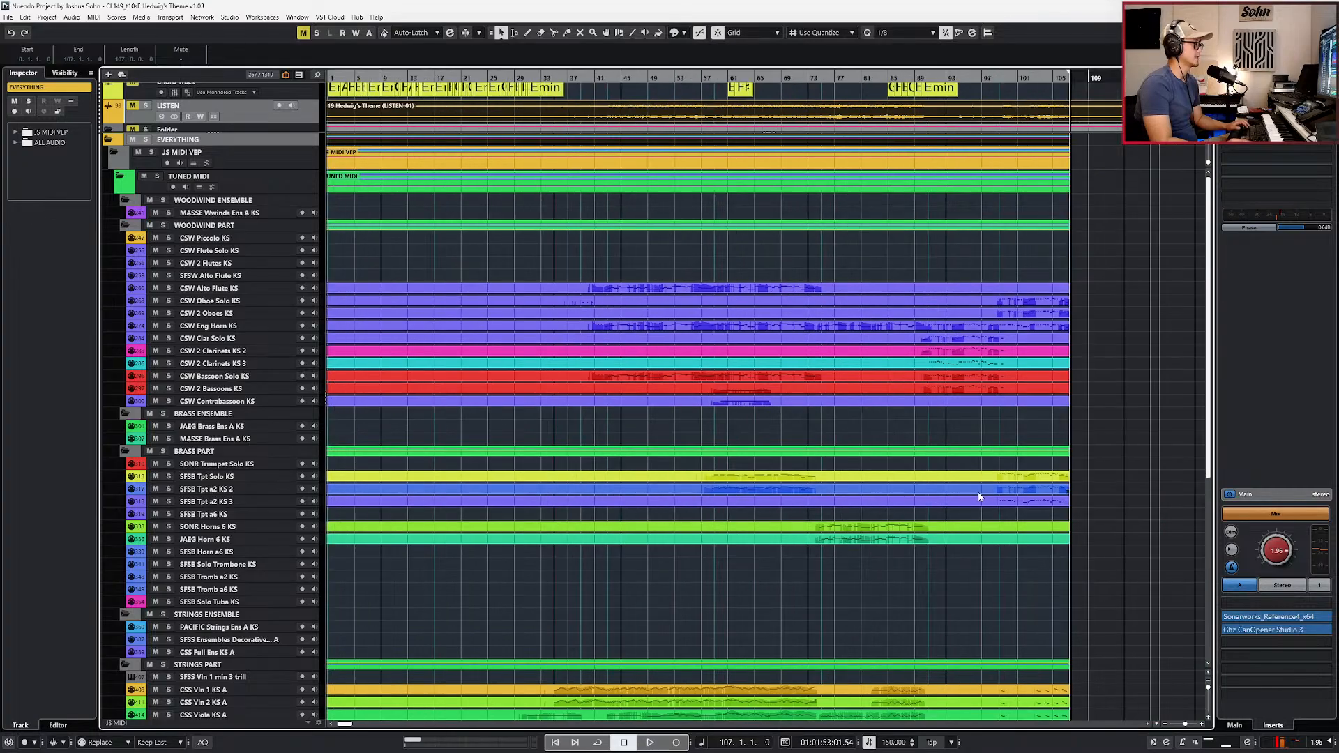
pyautogui.press('g')
pyautogui.press('g')
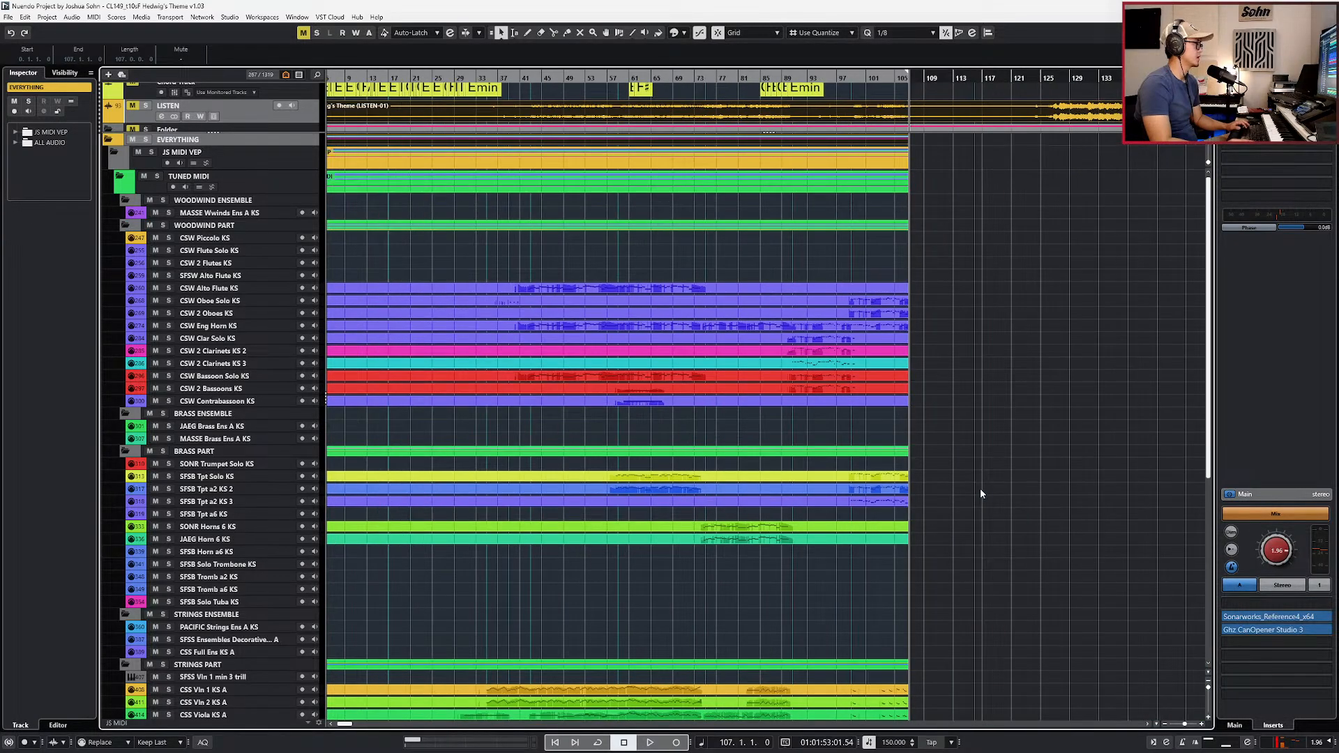
pyautogui.press('KP_Subtract')
pyautogui.press('KP_Subtract')
pyautogui.press('KP_Subtract')
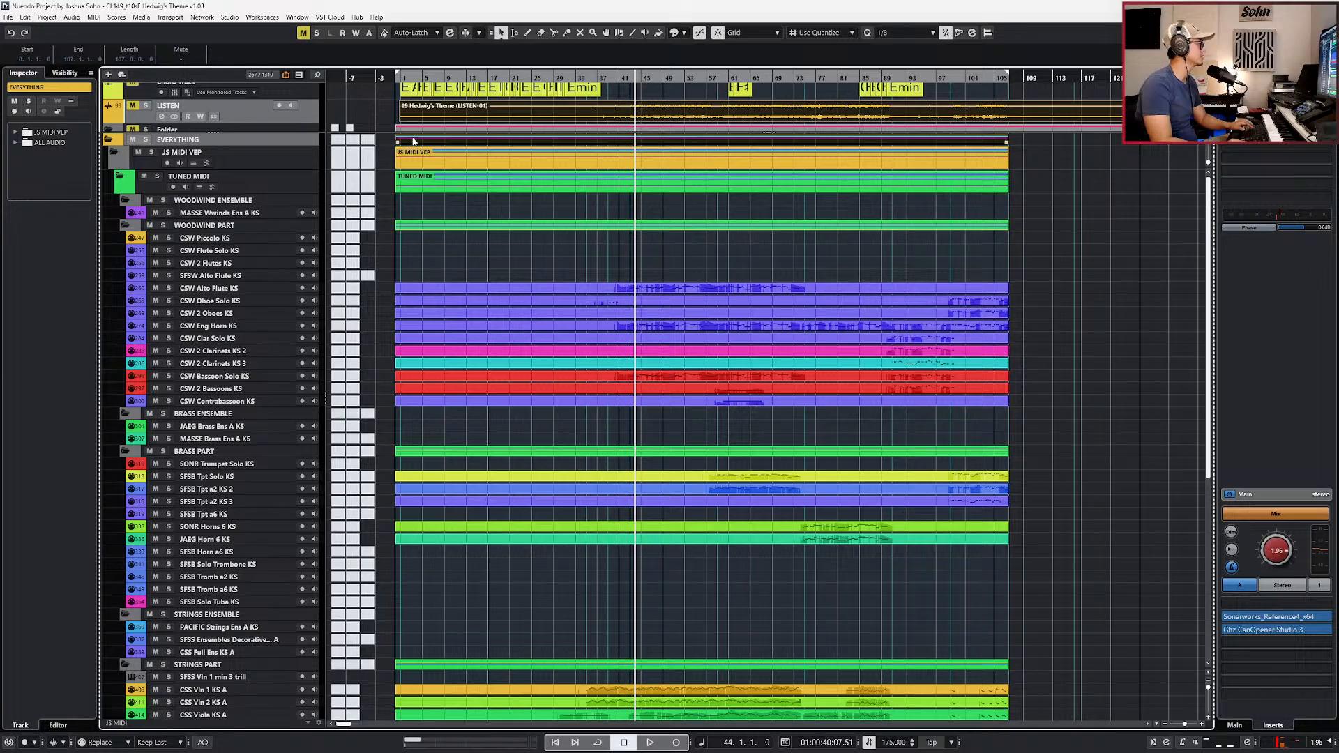
# Step: Solo the LISTEN reference track and move the playhead back to bar 34
pyautogui.press('h')
pyautogui.press('h')
pyautogui.press('s')
pyautogui.press('KP_Subtract')
pyautogui.press('KP_Subtract')
pyautogui.press('KP_Subtract')
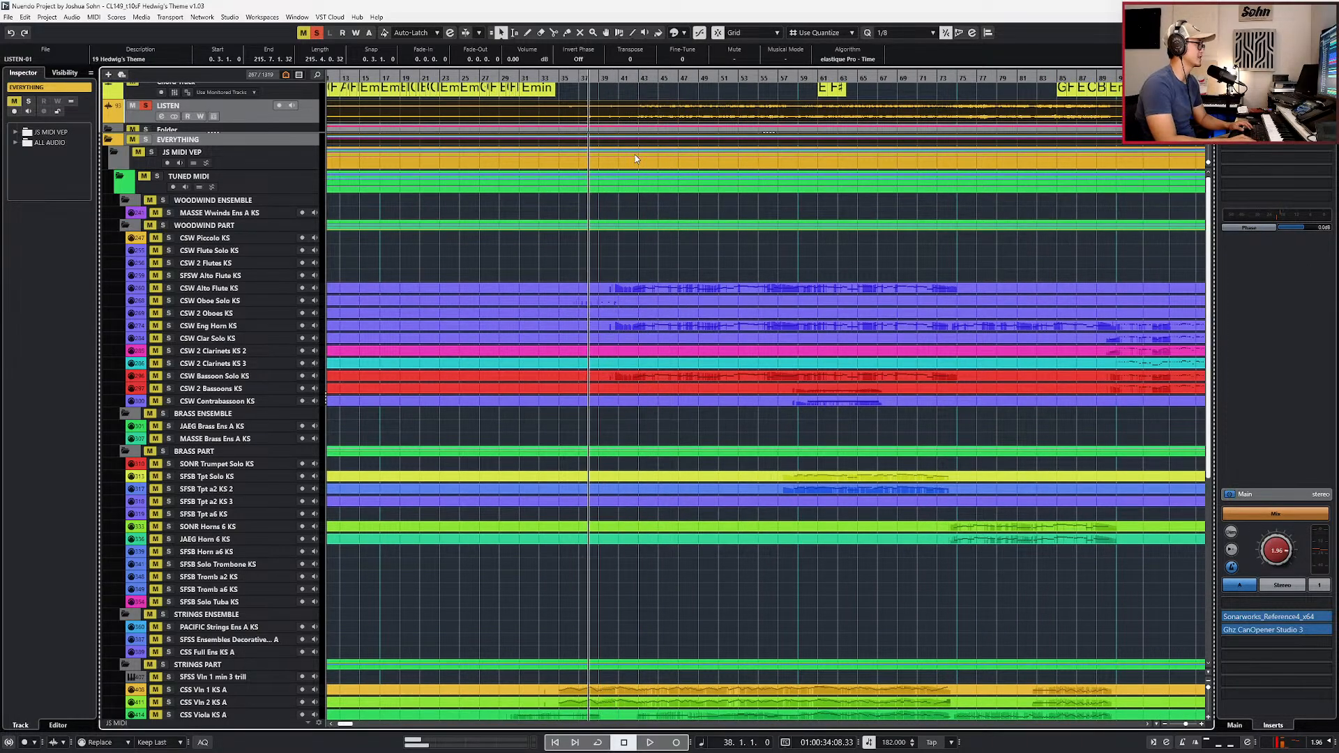
pyautogui.press('KP_Subtract')
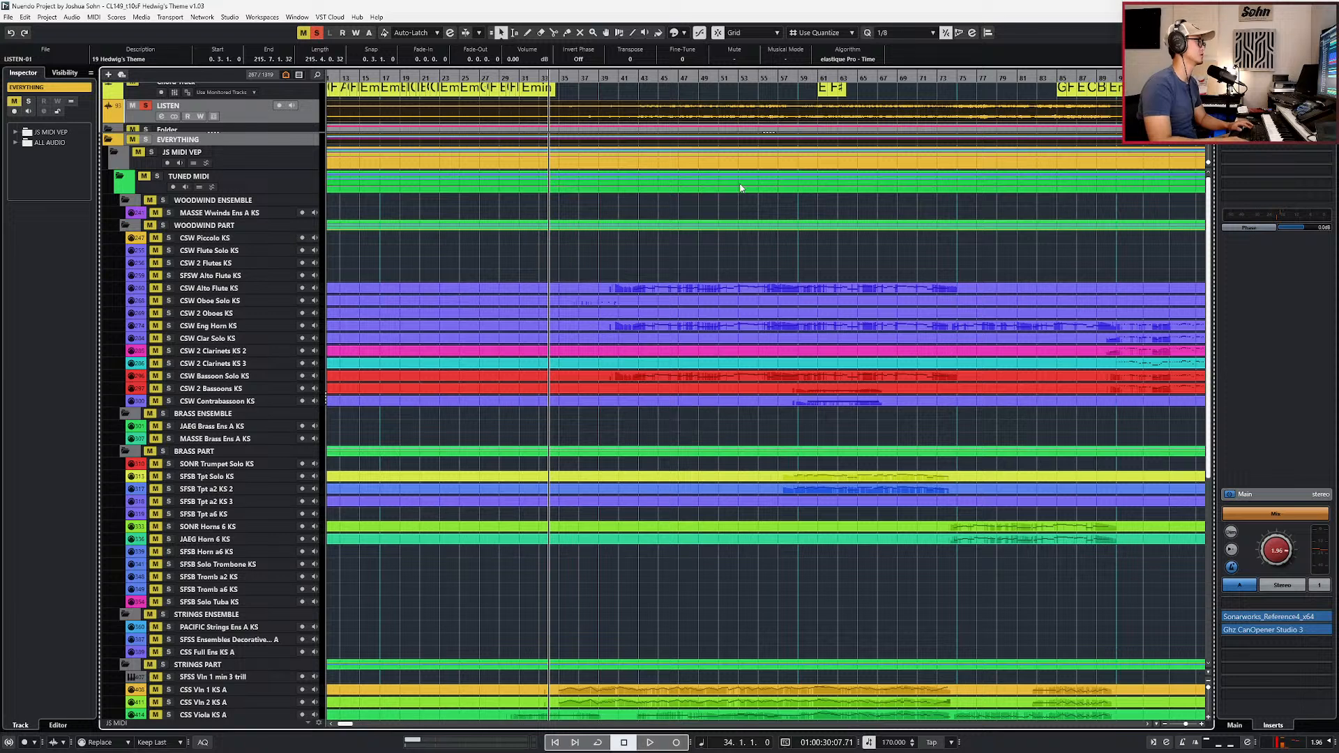
# Step: Audition the soloed LISTEN reference recording from bar 33, then stop playback
pyautogui.scroll(-5, 722, 286)
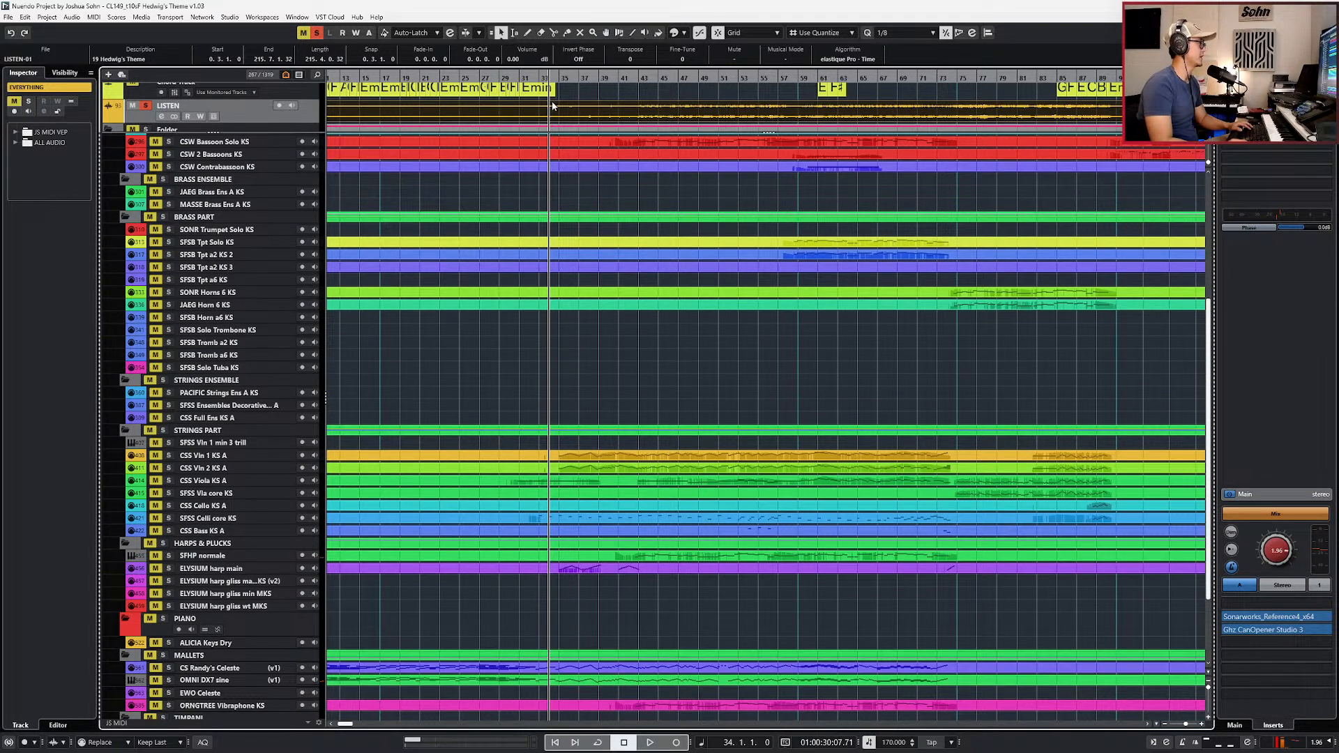
pyautogui.press('KP_Subtract')
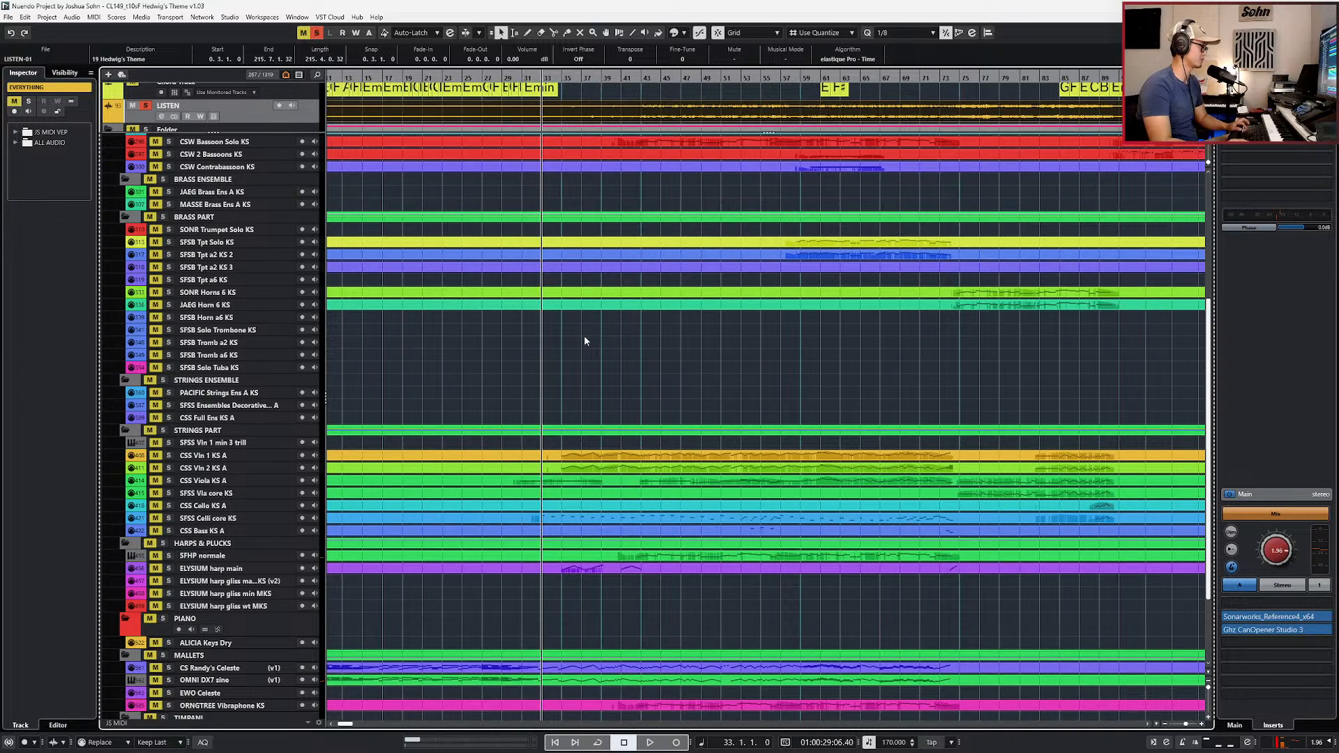
pyautogui.press('space')
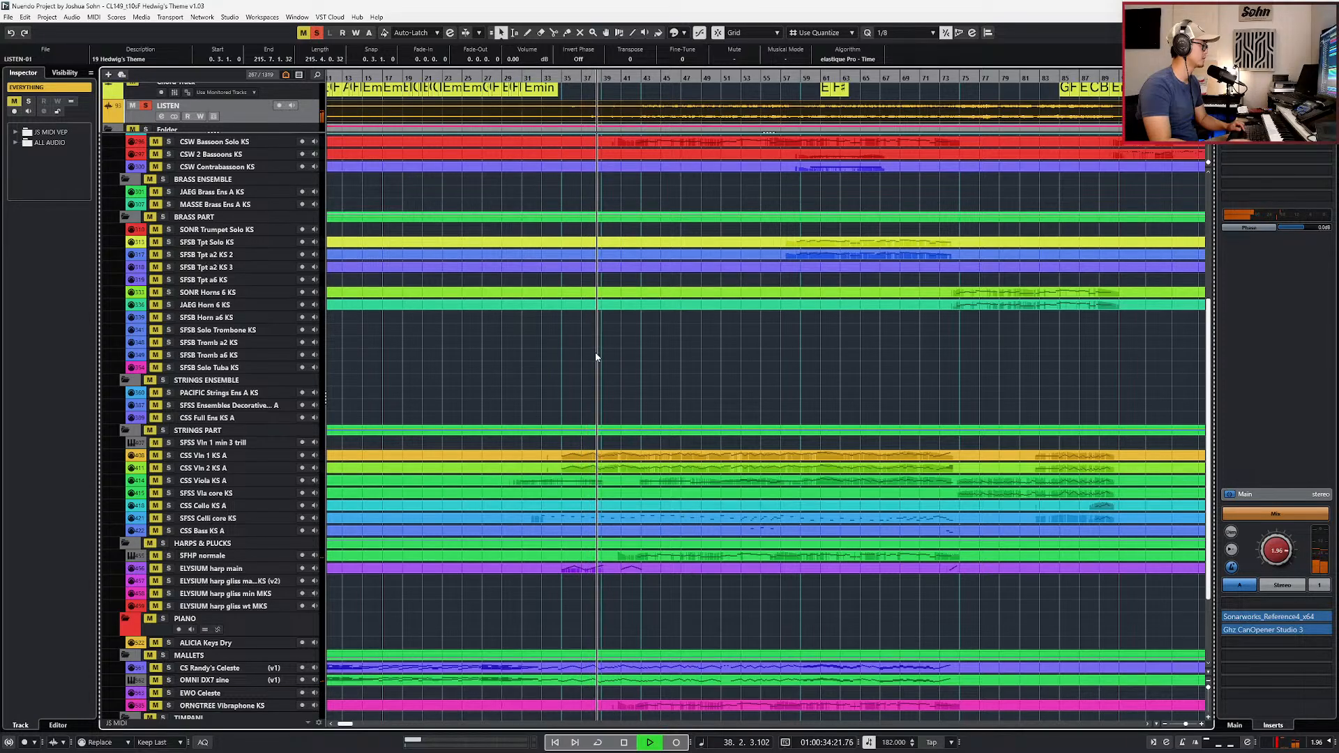
pyautogui.press('space')
pyautogui.scroll(-1, 753, 477)
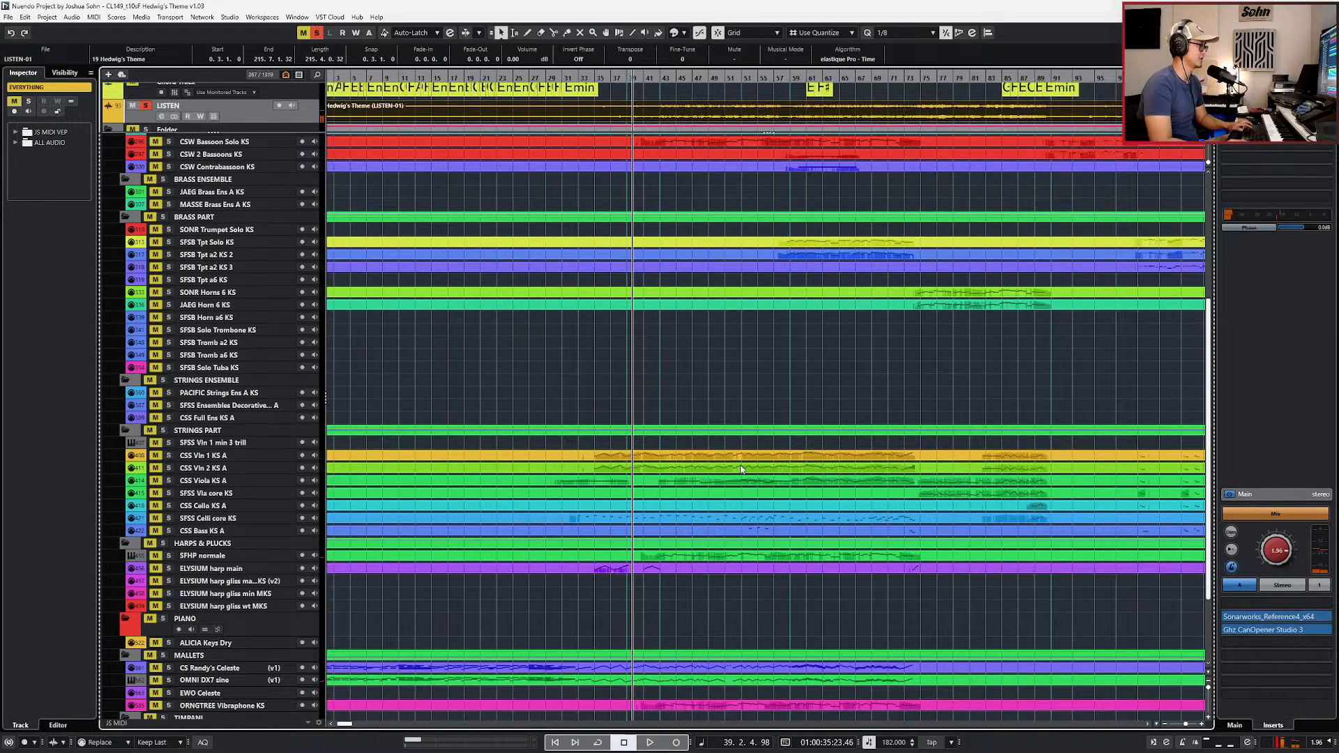
# Step: Turn off the LISTEN solo and play the MIDI arrangement from bar 32 for comparison
pyautogui.press('KP_Subtract')
pyautogui.press('KP_Subtract')
pyautogui.press('KP_Subtract')
pyautogui.press('KP_Subtract')
pyautogui.press('KP_Subtract')
pyautogui.press('KP_Subtract')
pyautogui.press('KP_Subtract')
pyautogui.press('KP_Subtract')
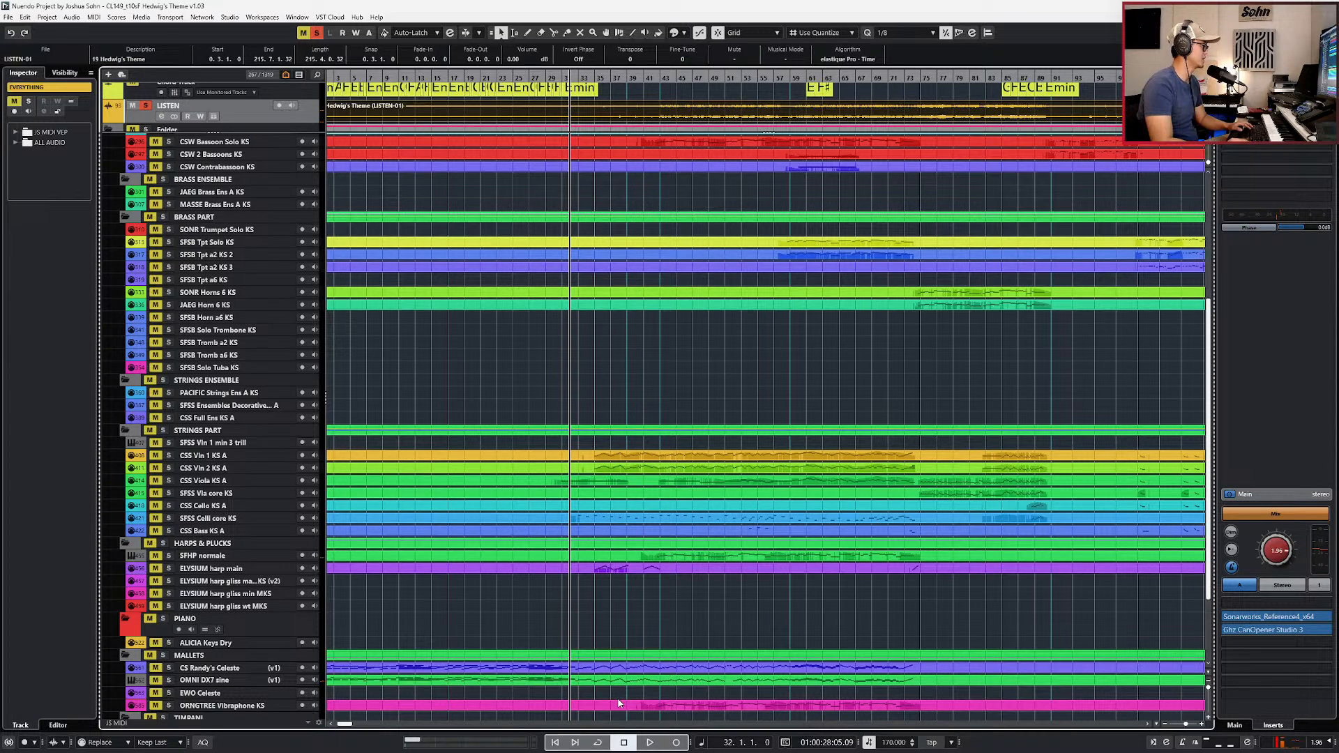
pyautogui.click(622, 664)
pyautogui.press('space')
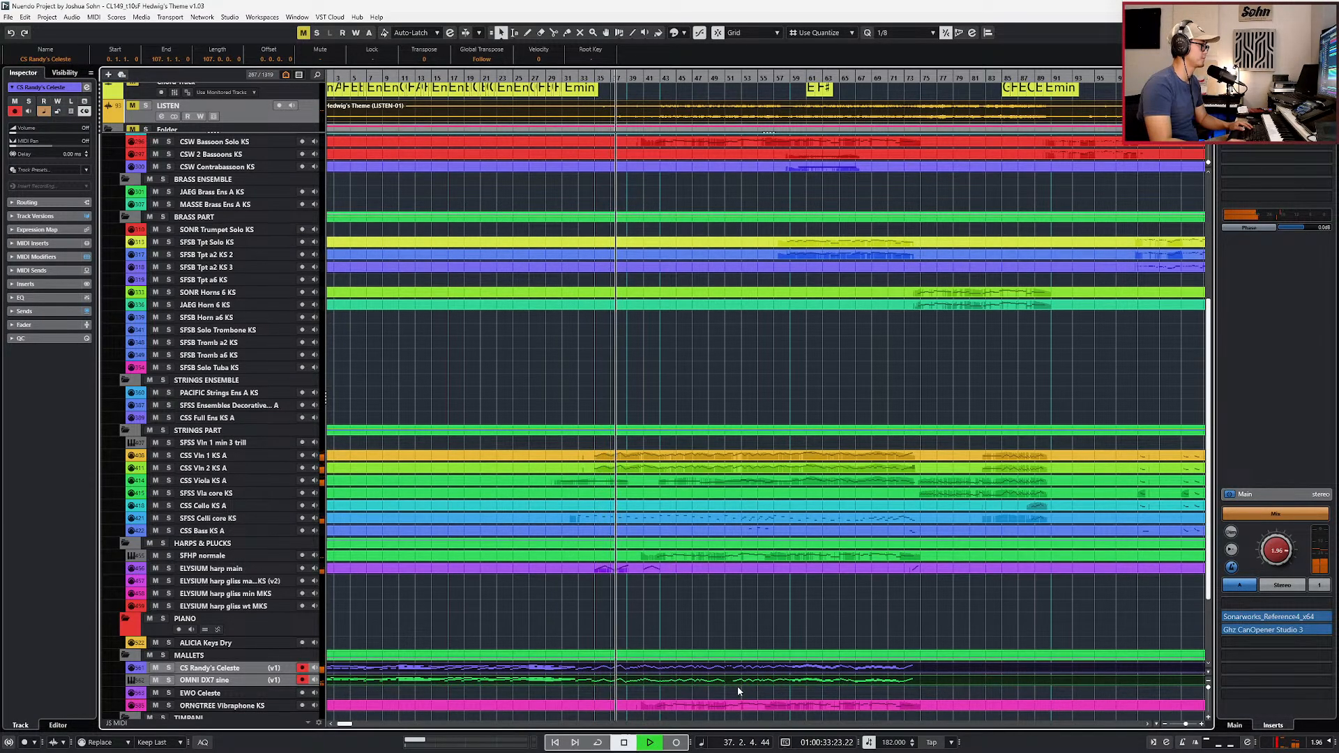
# Step: Check the channel settings of CS Randy's Celeste, close them and move the playhead back near the start of the piece
pyautogui.moveTo(640, 689); pyautogui.dragTo(643, 671)
pyautogui.press('e')
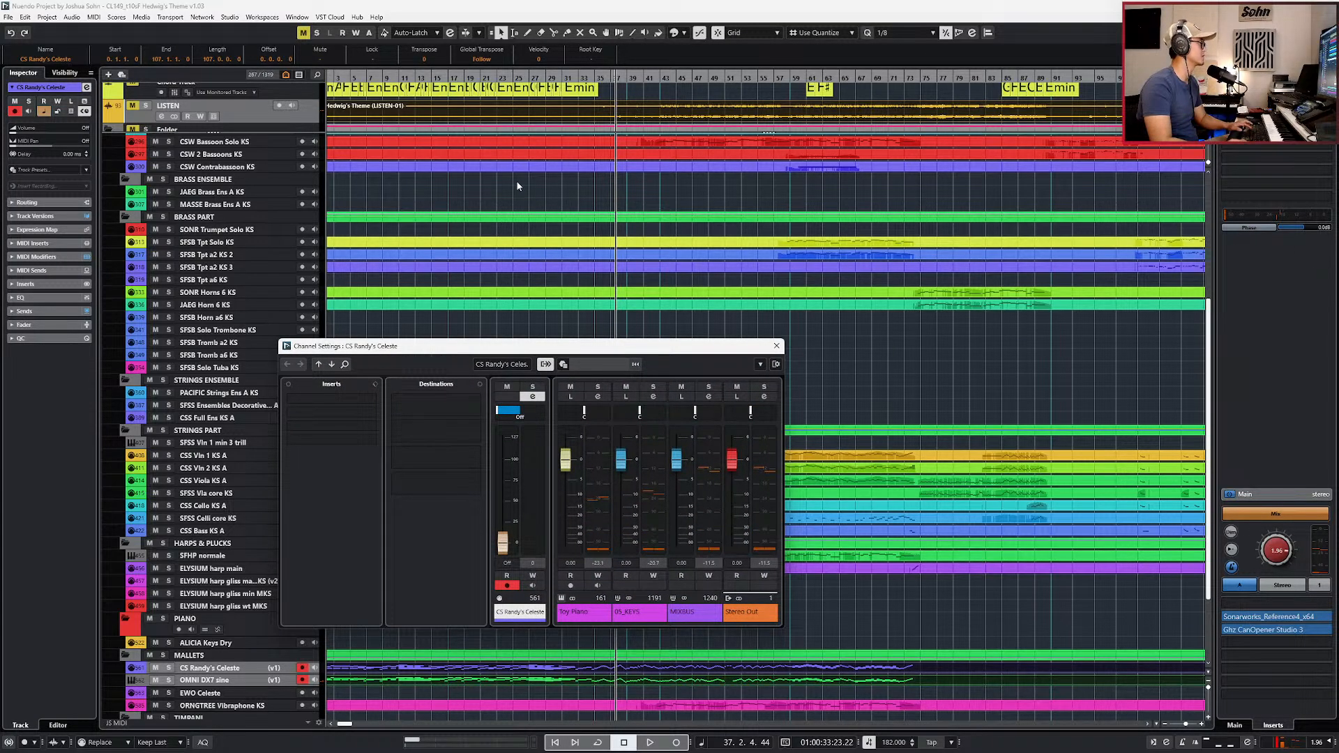
pyautogui.press('g')
pyautogui.press('e')
pyautogui.press('KP_1')
pyautogui.press('KP_Add')
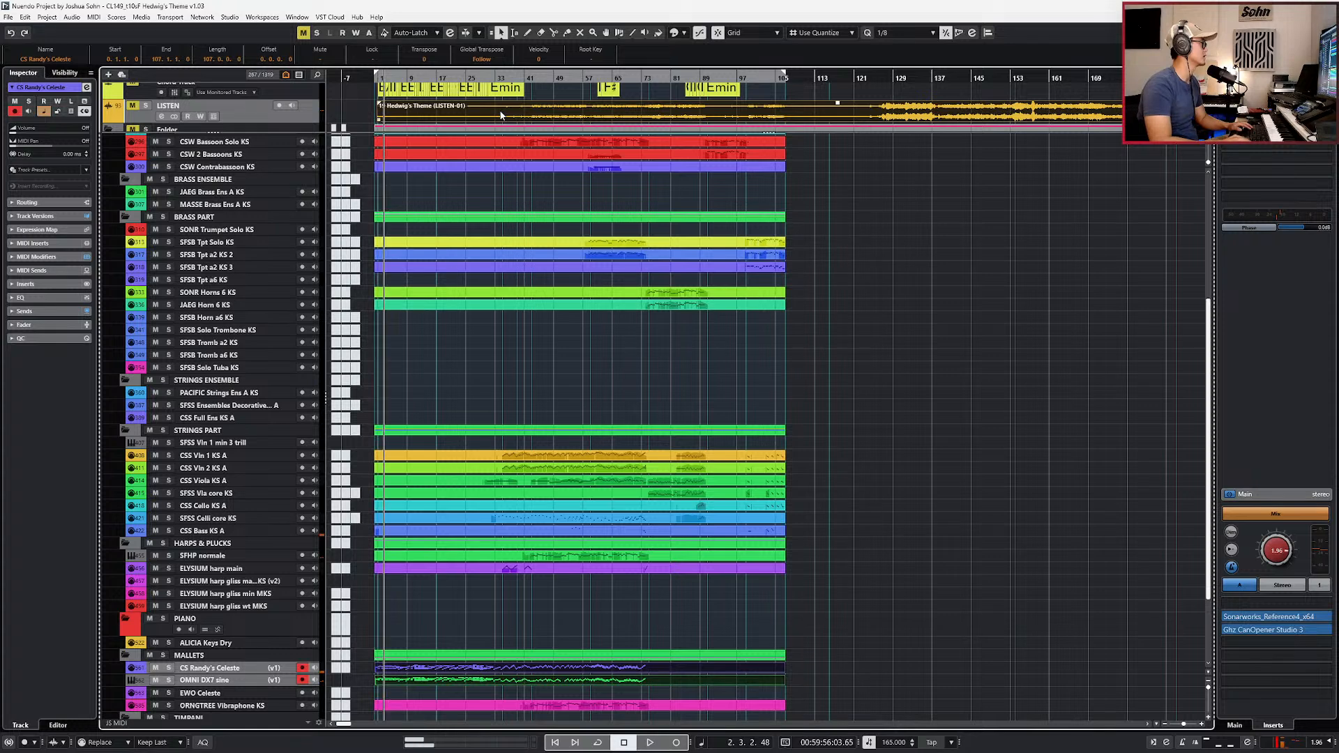
# Step: Solo the LISTEN reference track, audition its opening from the start of the piece and turn the solo off
pyautogui.click(500, 115)
pyautogui.press('s')
pyautogui.press('KP_Decimal')
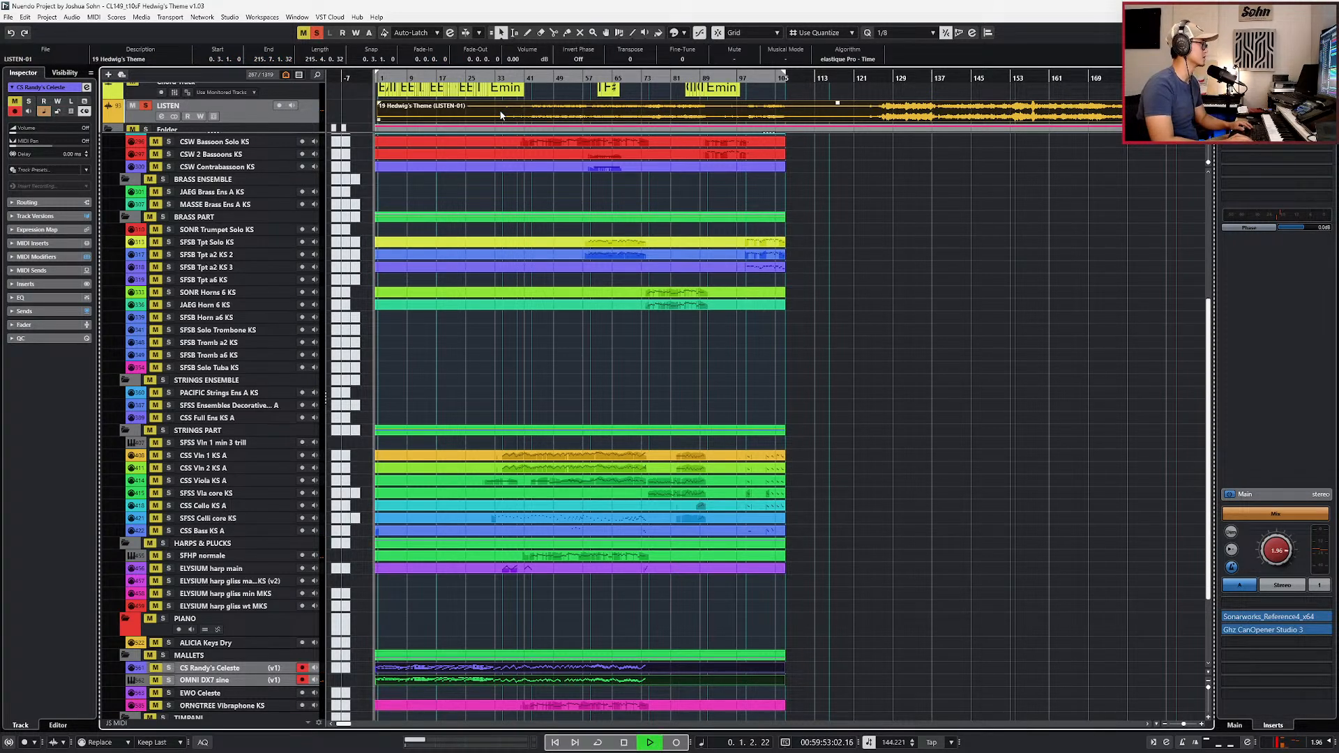
pyautogui.press('space')
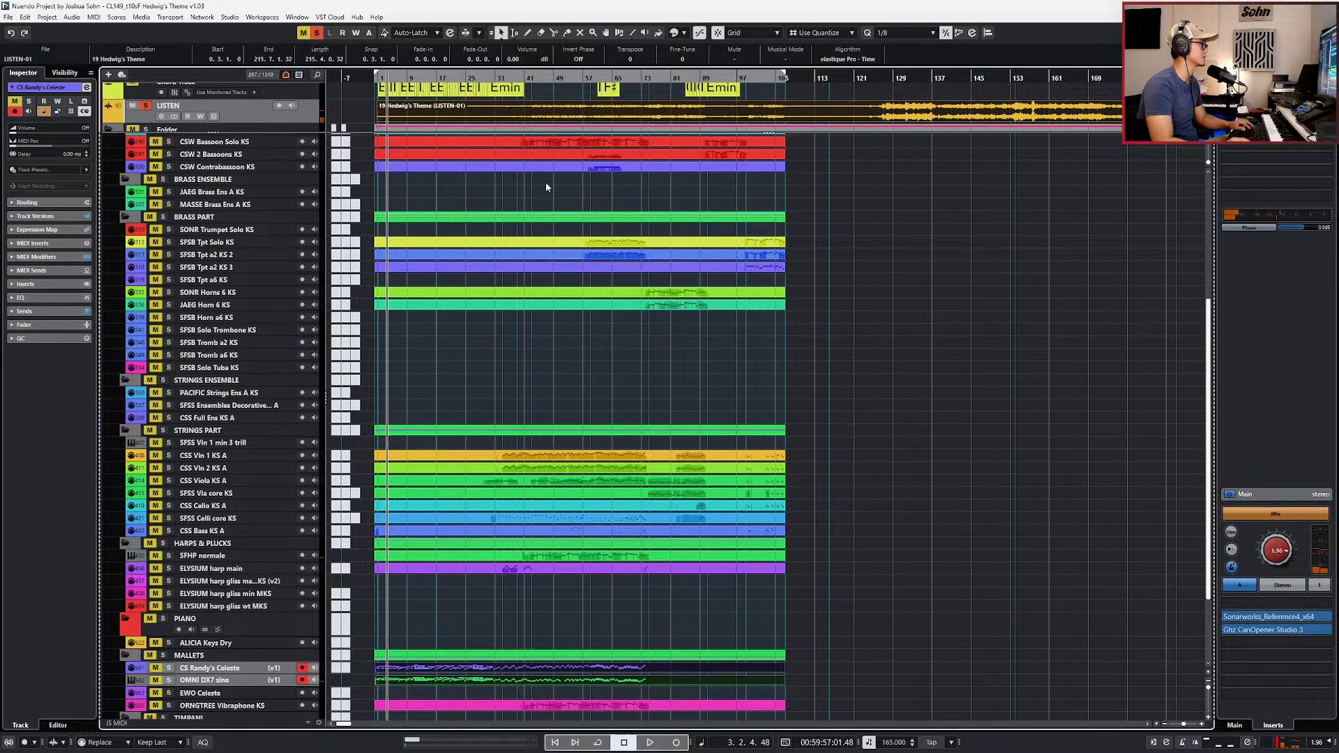
pyautogui.press('s')
# Step: Move the playhead to bar 32 and open the CS Randy's Celeste part in the Key Editor
pyautogui.scroll(2, 469, 272)
pyautogui.keyDown('alt'); pyautogui.keyDown('shift'); pyautogui.click(429, 282); pyautogui.keyUp('shift'); pyautogui.keyUp('alt')
pyautogui.press('KP_Add')
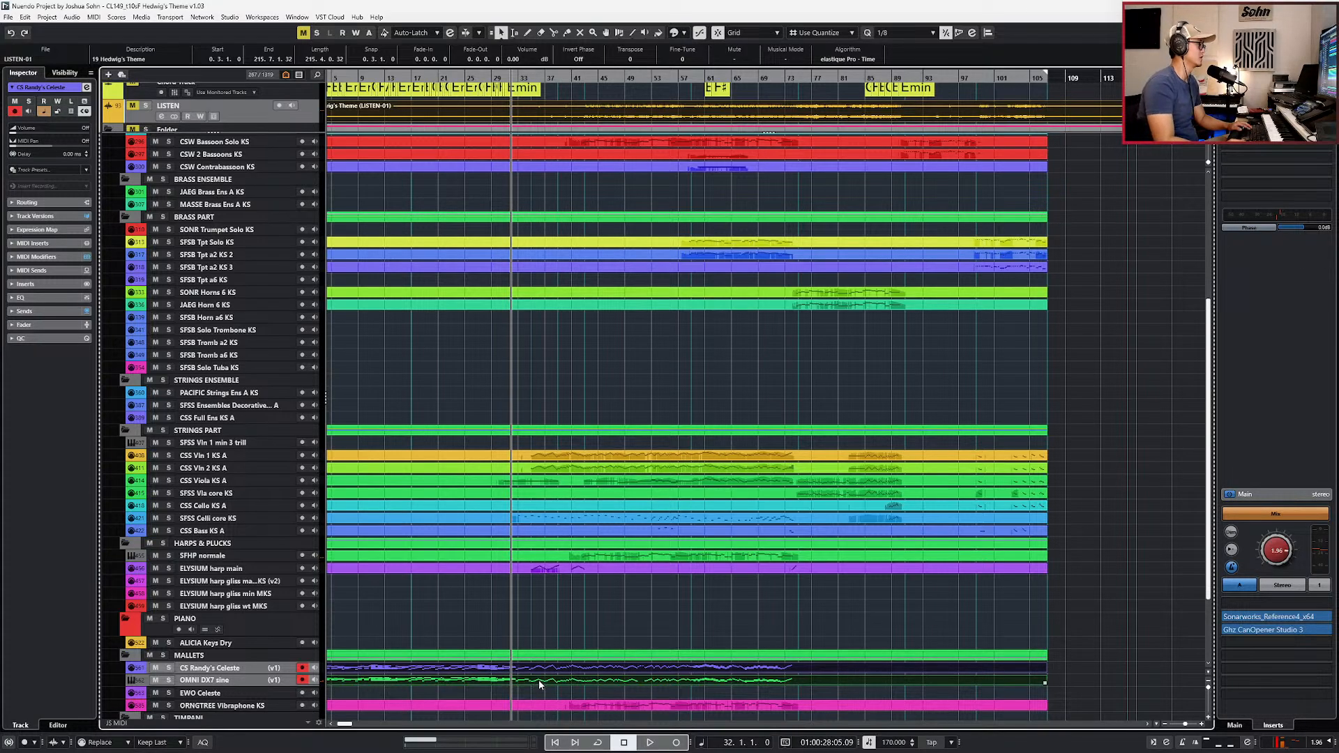
pyautogui.scroll(3, 530, 686)
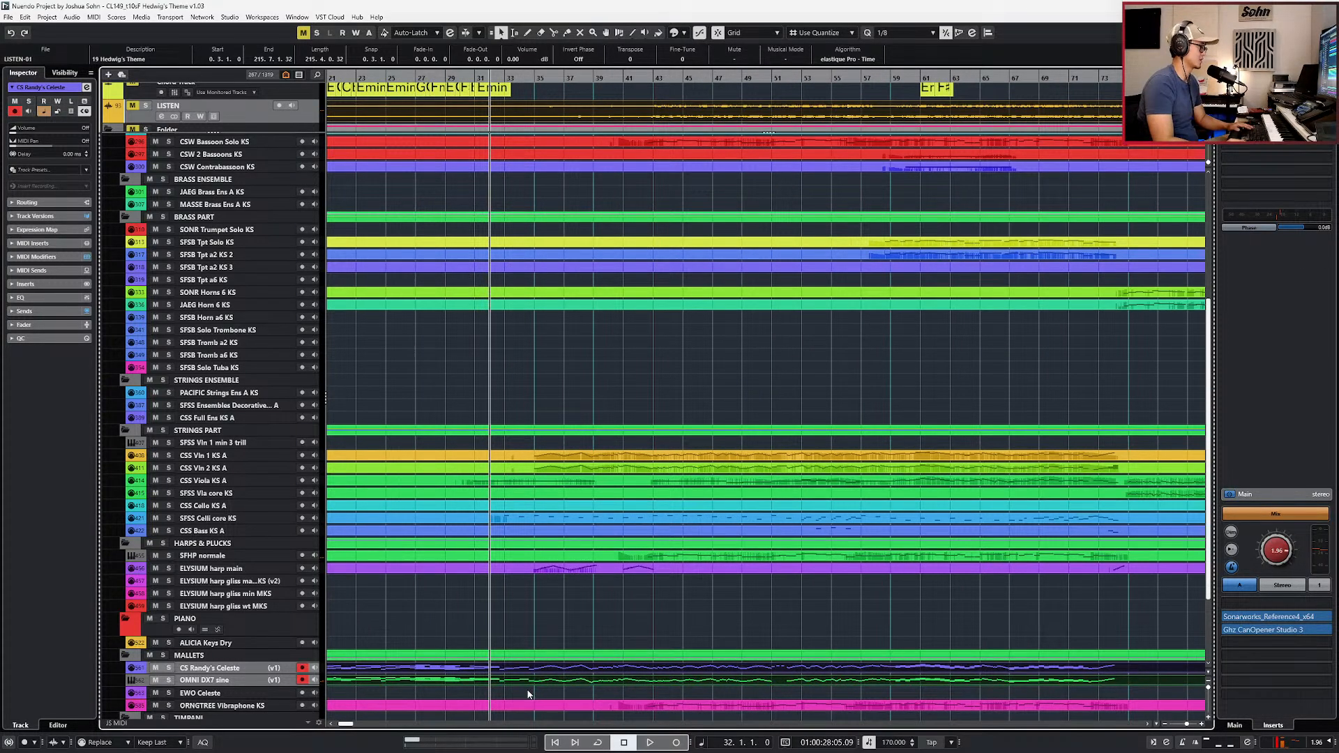
pyautogui.click(527, 689)
pyautogui.moveTo(528, 672); pyautogui.dragTo(528, 666)
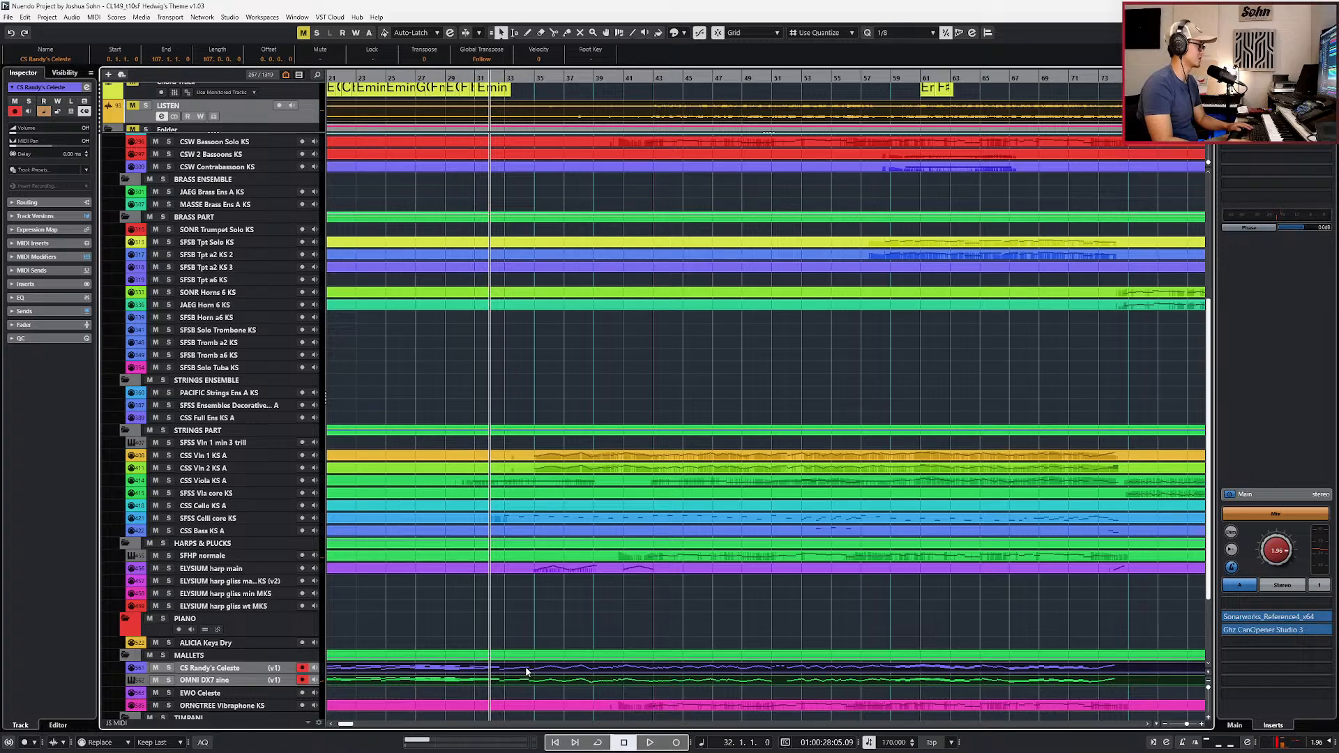
pyautogui.doubleClick(519, 673)
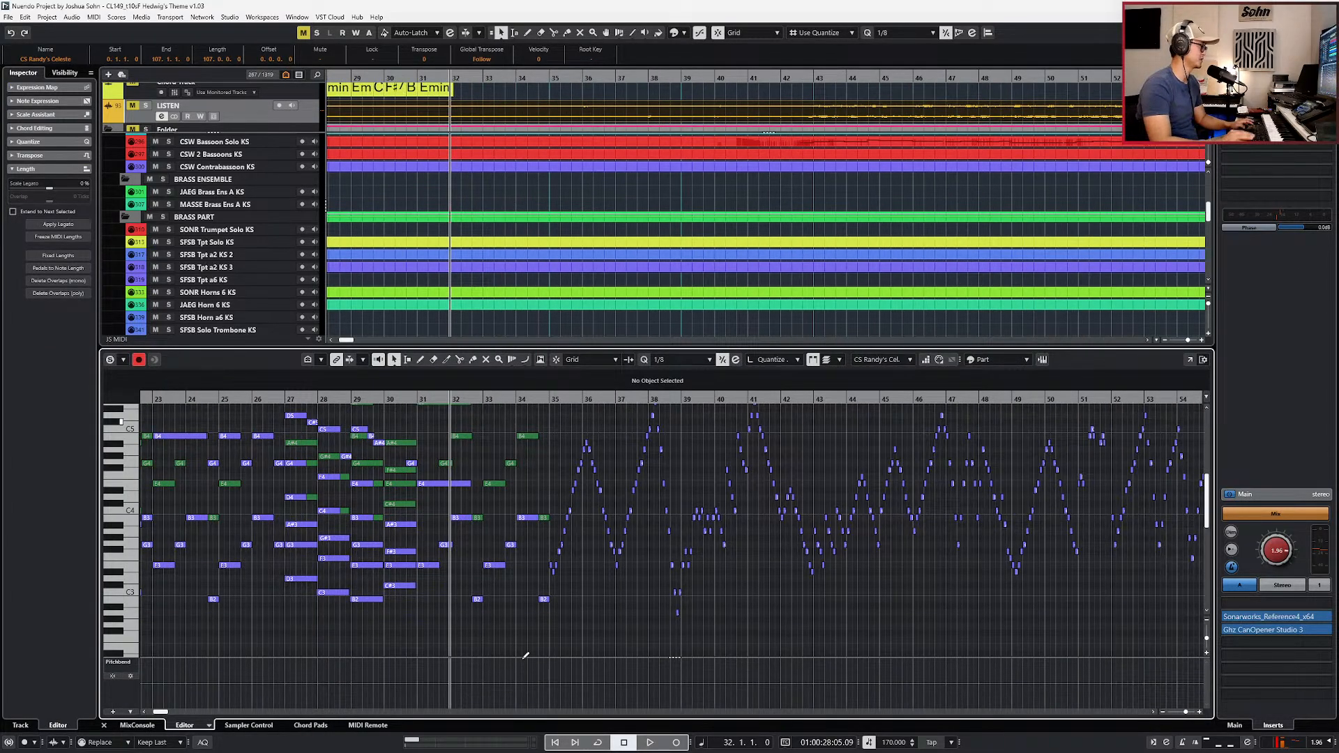
# Step: Add a pan (CC 10) point of about 35 just before bar 35 in the celeste part and close the editor
pyautogui.scroll(2, 528, 683)
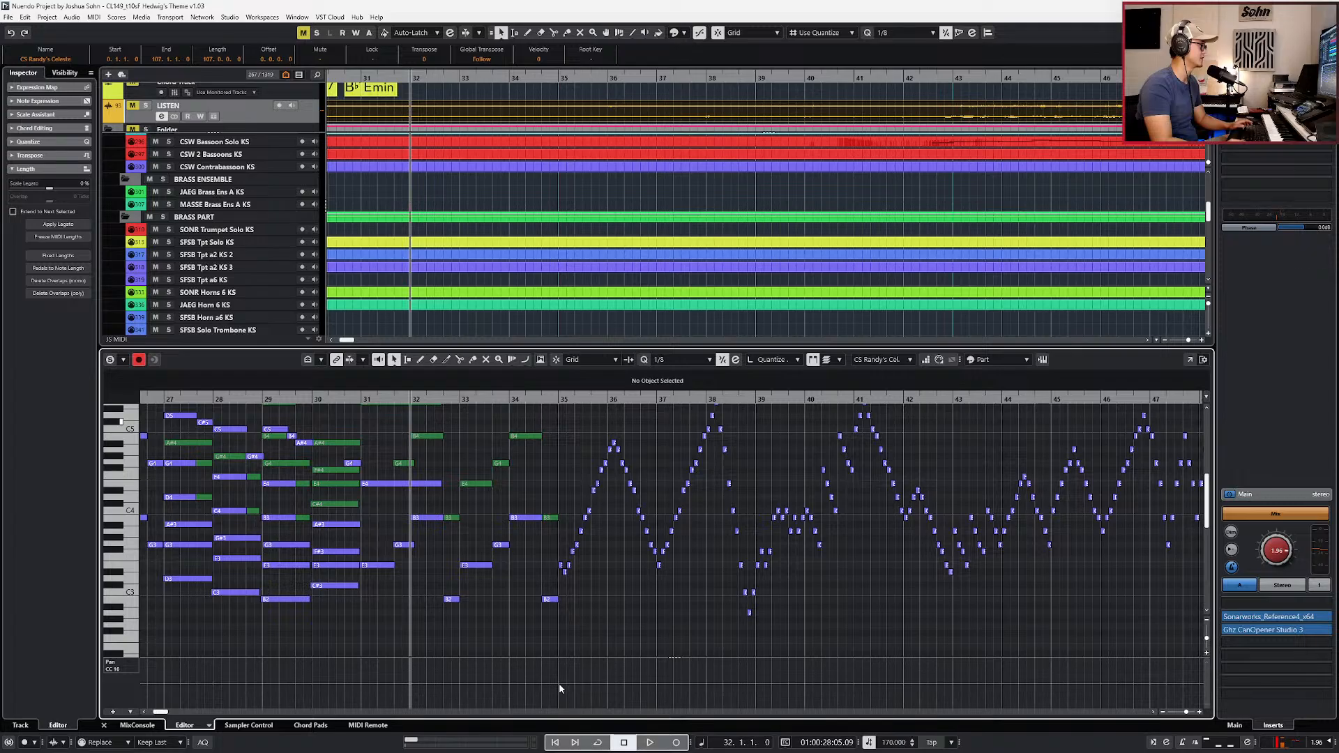
pyautogui.click(558, 680)
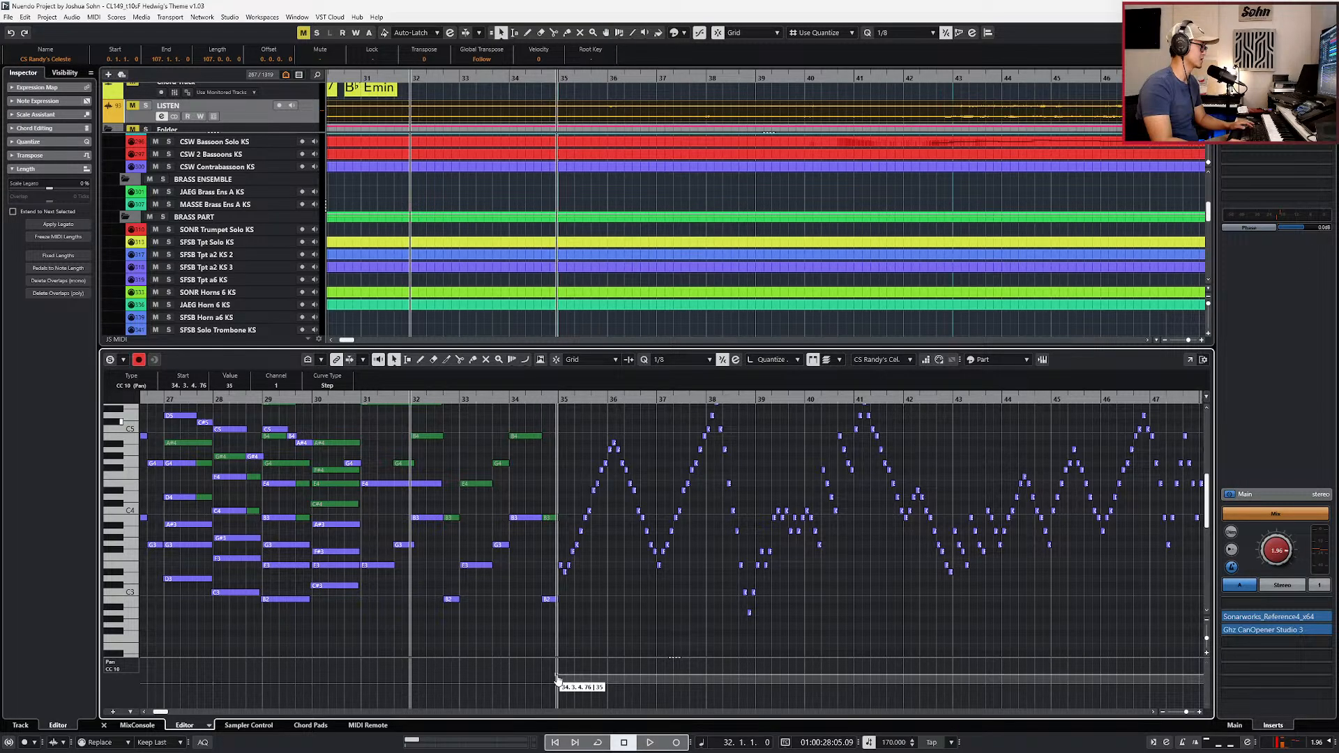
pyautogui.press('Return')
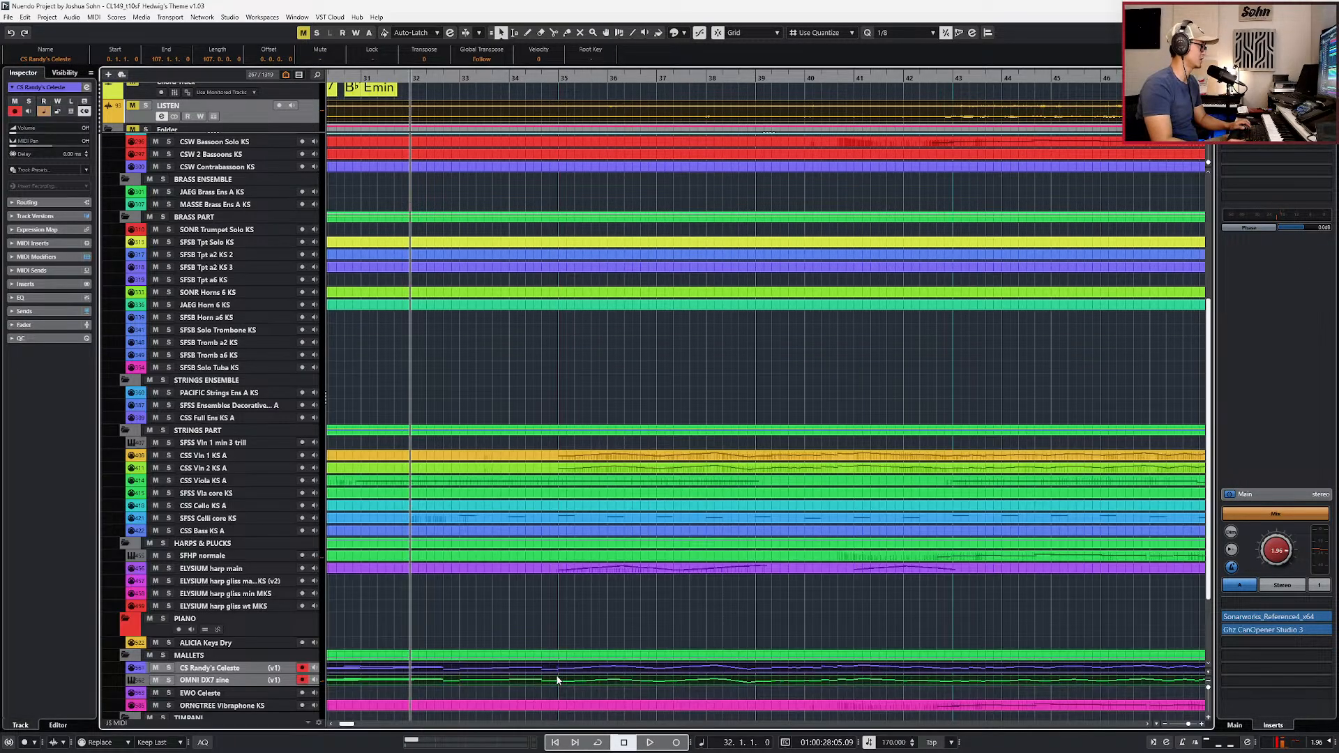
# Step: Add a pan (CC 10) point of 28 just before bar 35 in the OMNI DX7 sine part and audition it from bar 34
pyautogui.doubleClick(557, 683)
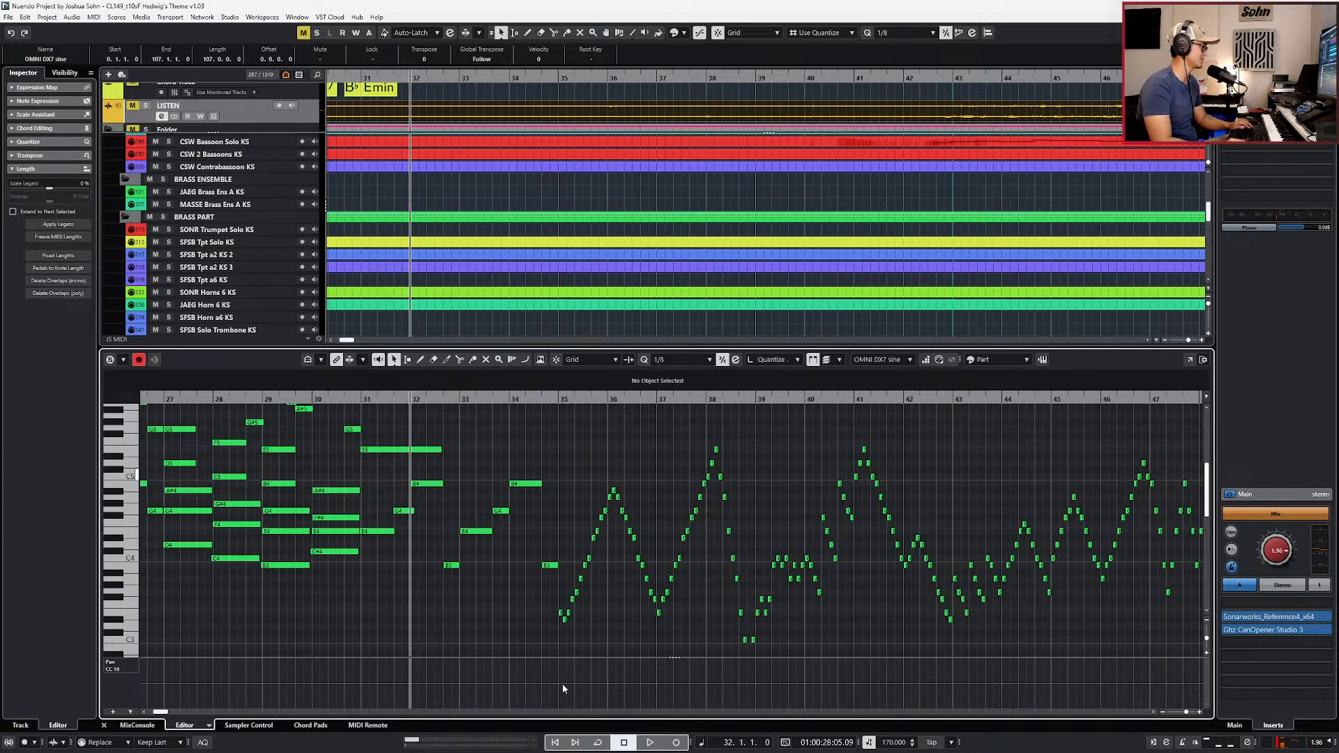
pyautogui.click(560, 682)
pyautogui.moveTo(557, 676); pyautogui.dragTo(556, 675)
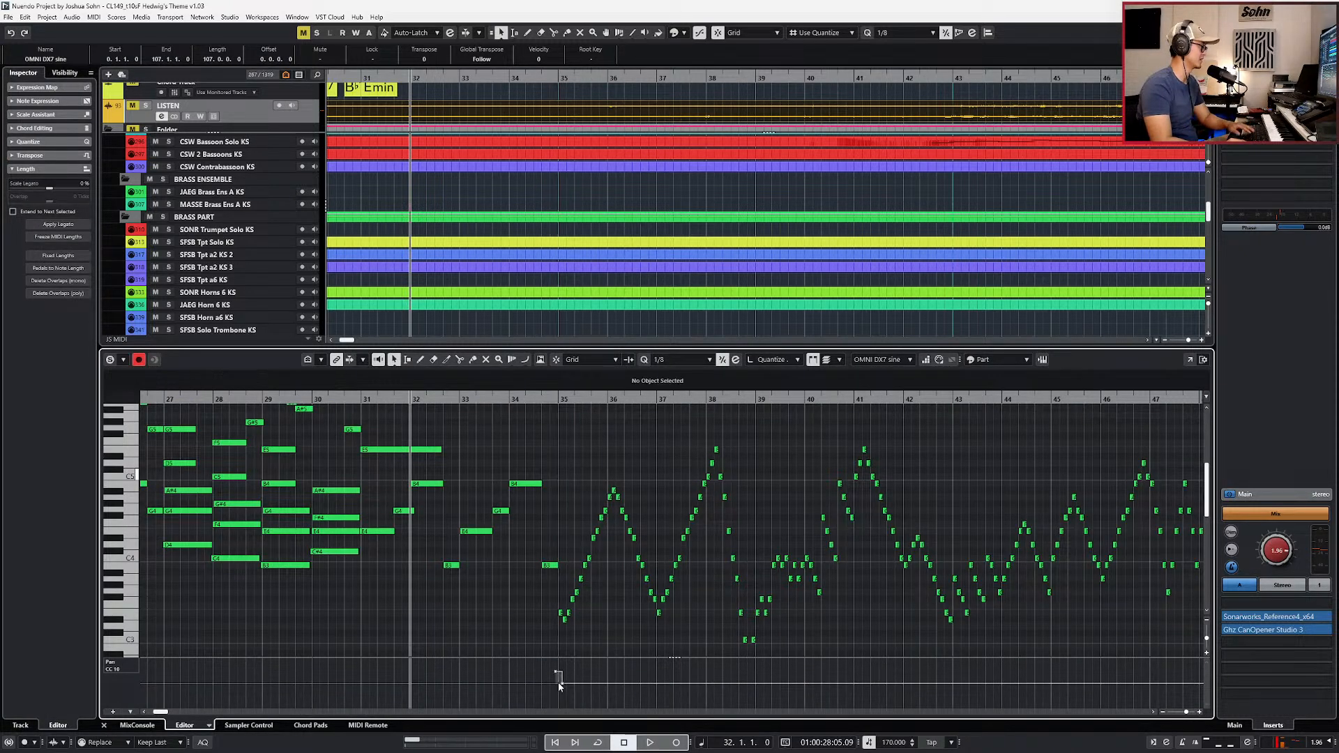
pyautogui.click(556, 671)
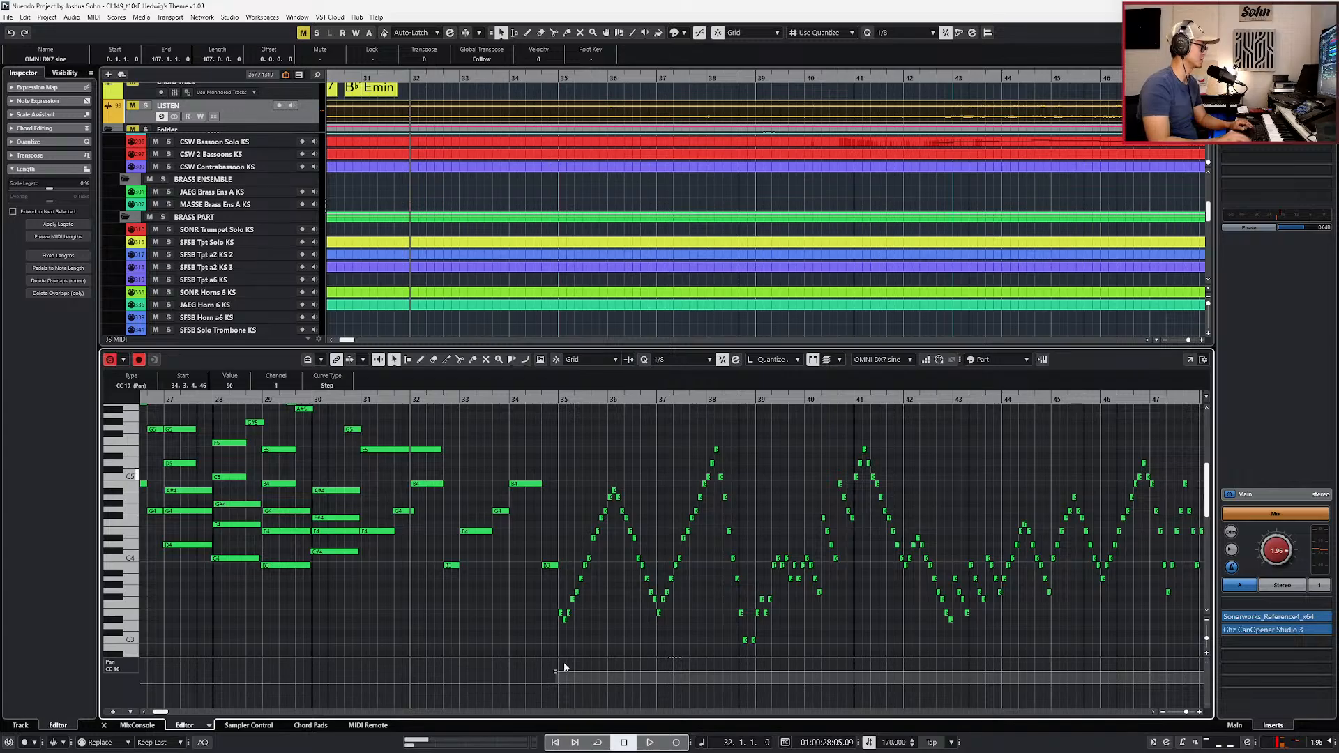
pyautogui.press('space')
pyautogui.moveTo(555, 676); pyautogui.dragTo(558, 682)
pyautogui.press('KP_0')
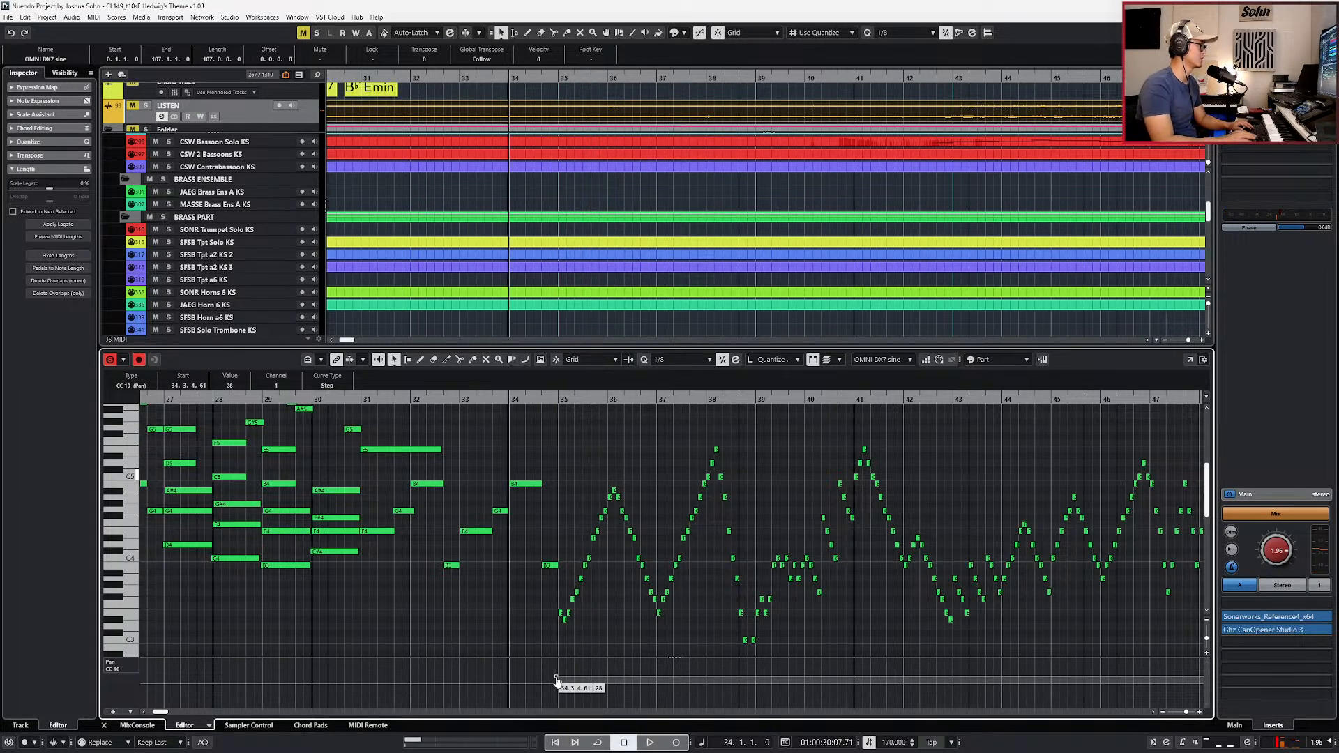
pyautogui.press('Return')
pyautogui.press('space')
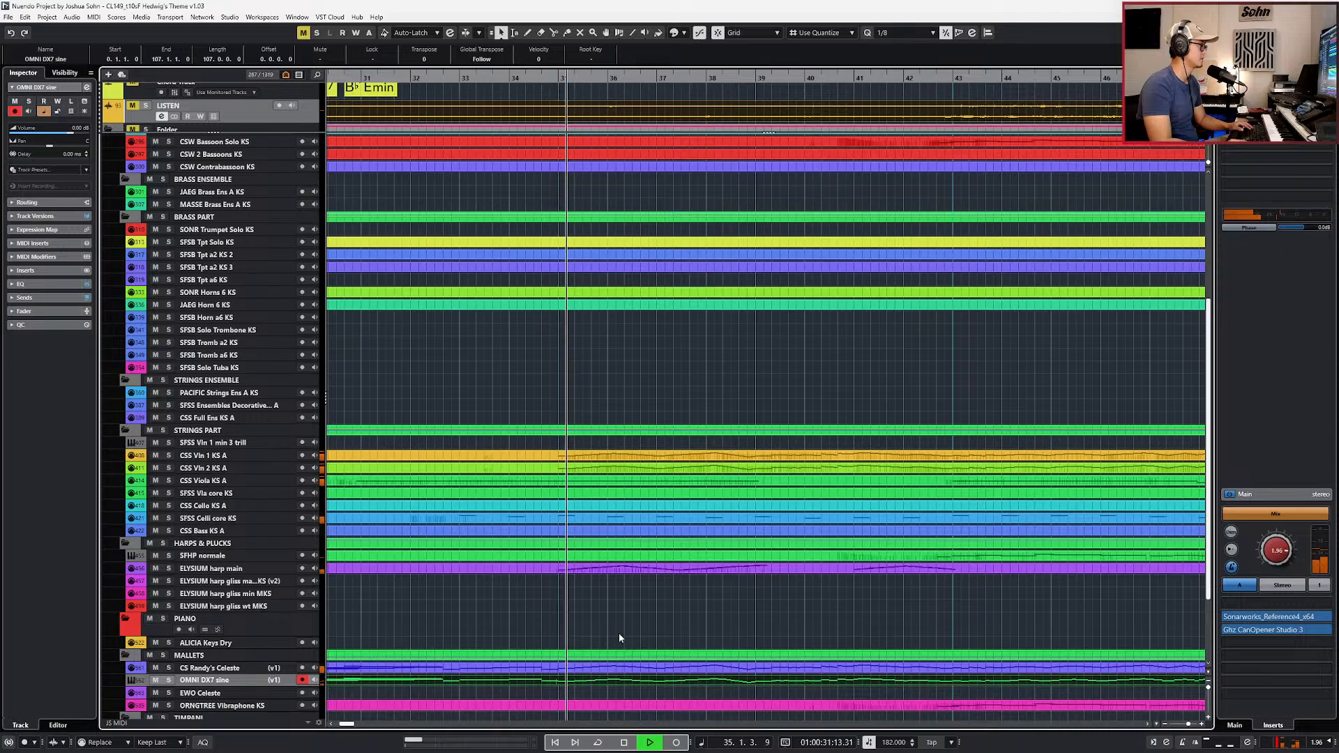
pyautogui.press('space')
# Step: Lower the pan (CC 10) point just before bar 35 in the CS Randy's Celeste part to about 22 and audition the passage
pyautogui.click(597, 671)
pyautogui.press('Return')
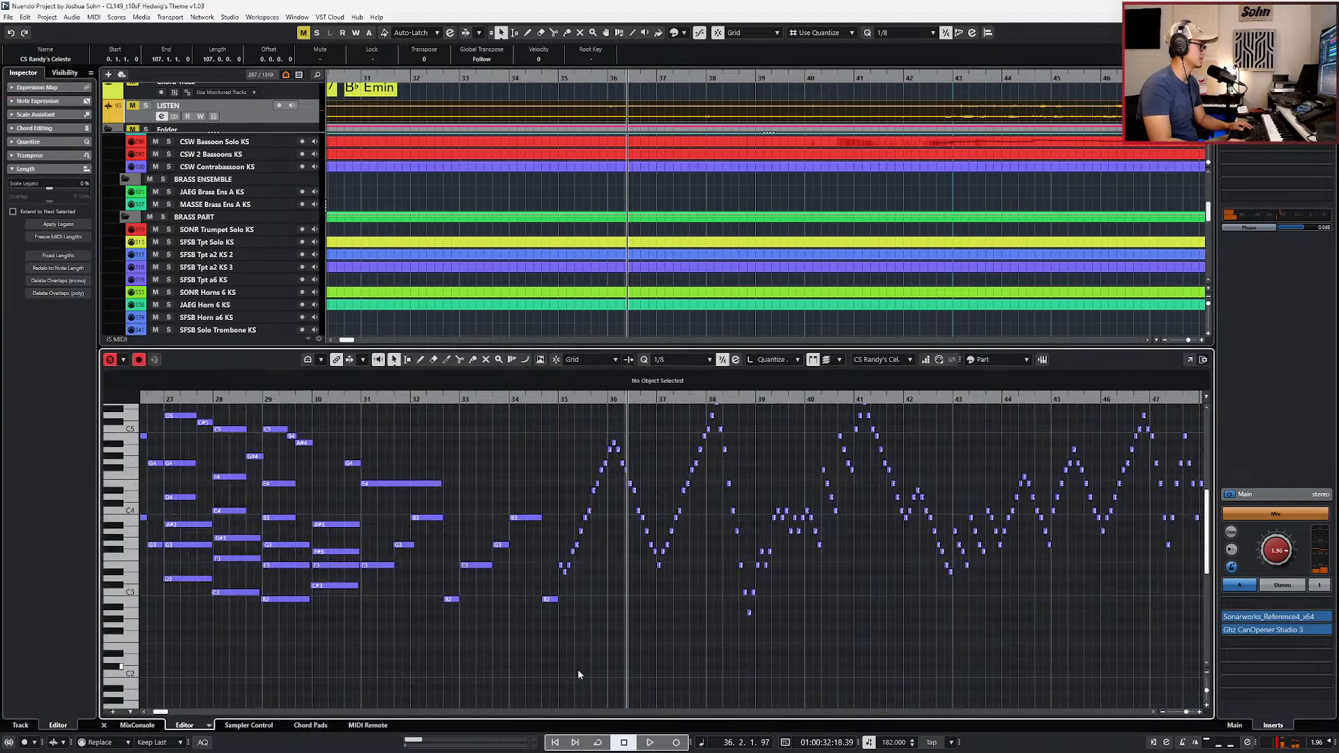
pyautogui.moveTo(557, 672); pyautogui.dragTo(558, 678)
pyautogui.press('l')
pyautogui.press('ctrl+KP_Subtract')
pyautogui.press('space')
pyautogui.press('Return')
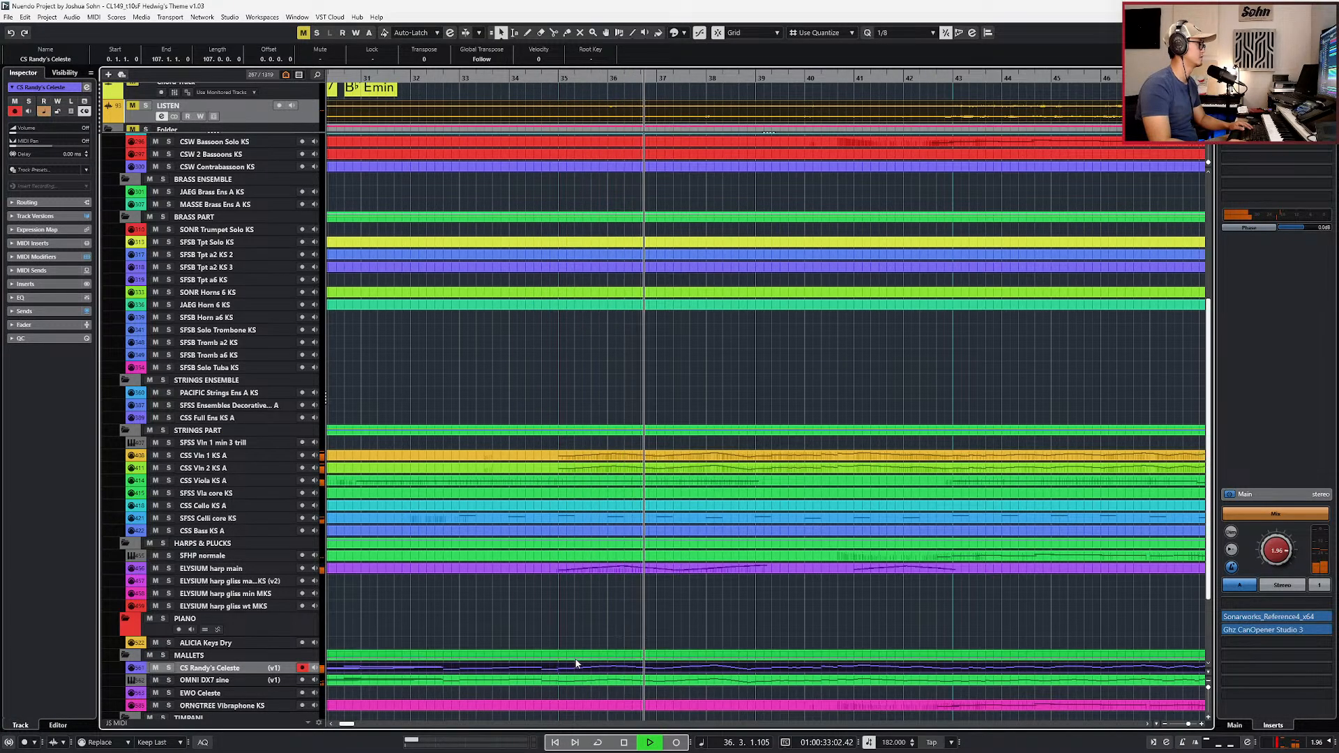
pyautogui.press('space')
# Step: Reopen the CS Randy's Celeste part in the Key Editor and display its Main Volume (CC 7) lane
pyautogui.scroll(-3, 576, 664)
pyautogui.scroll(-3, 577, 661)
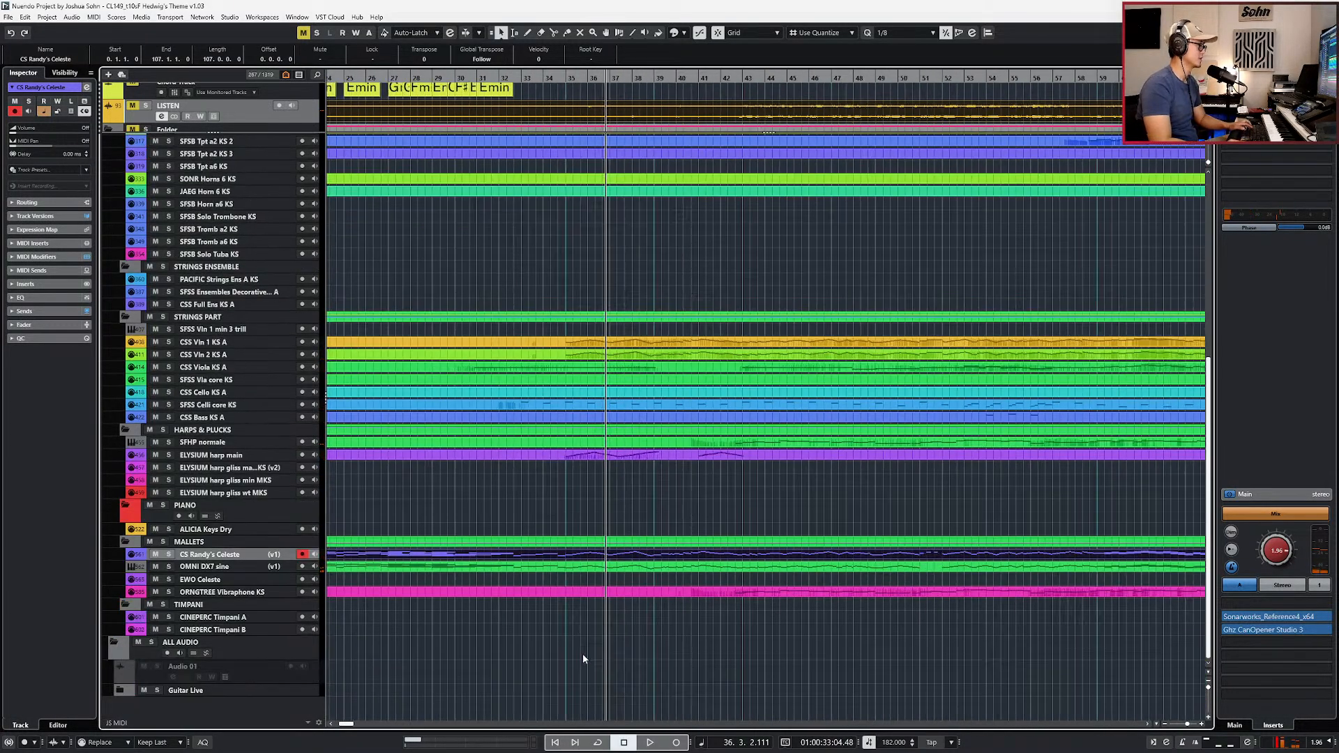
pyautogui.click(585, 566)
pyautogui.click(586, 555)
pyautogui.press('Return')
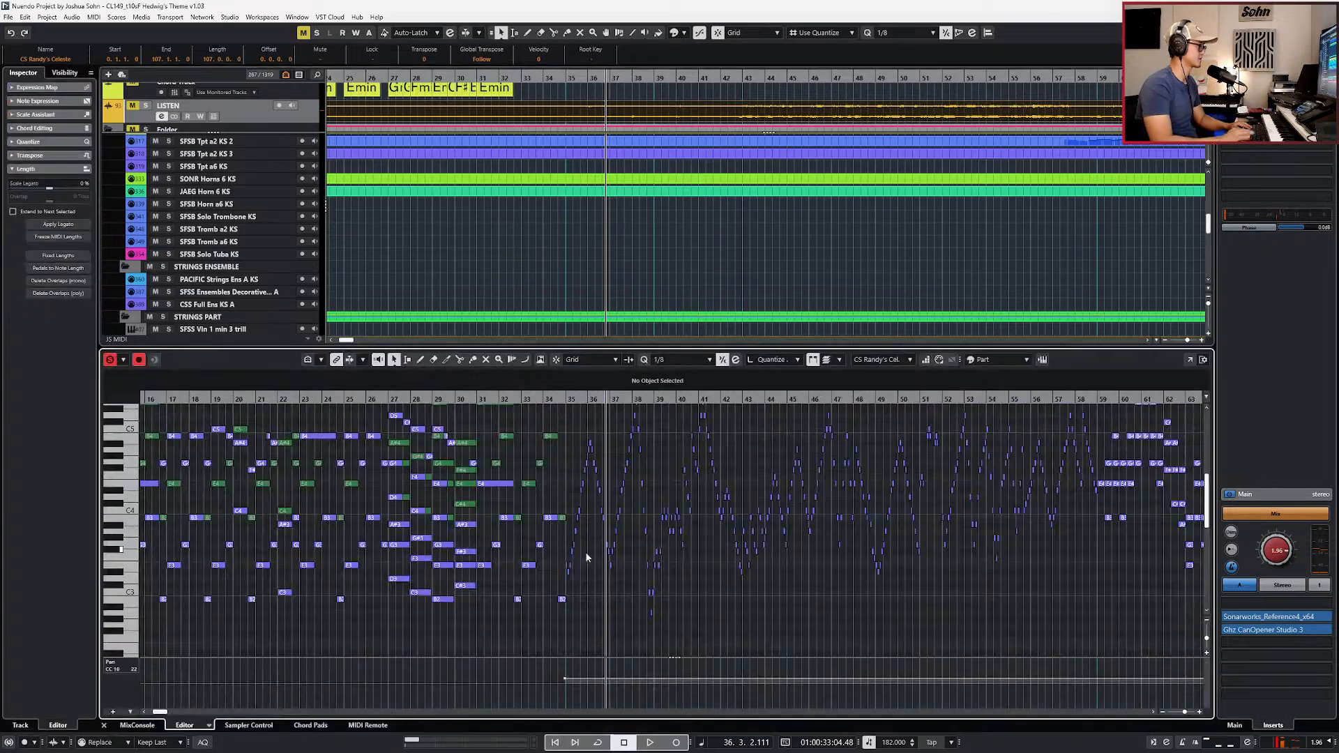
pyautogui.scroll(-2, 587, 594)
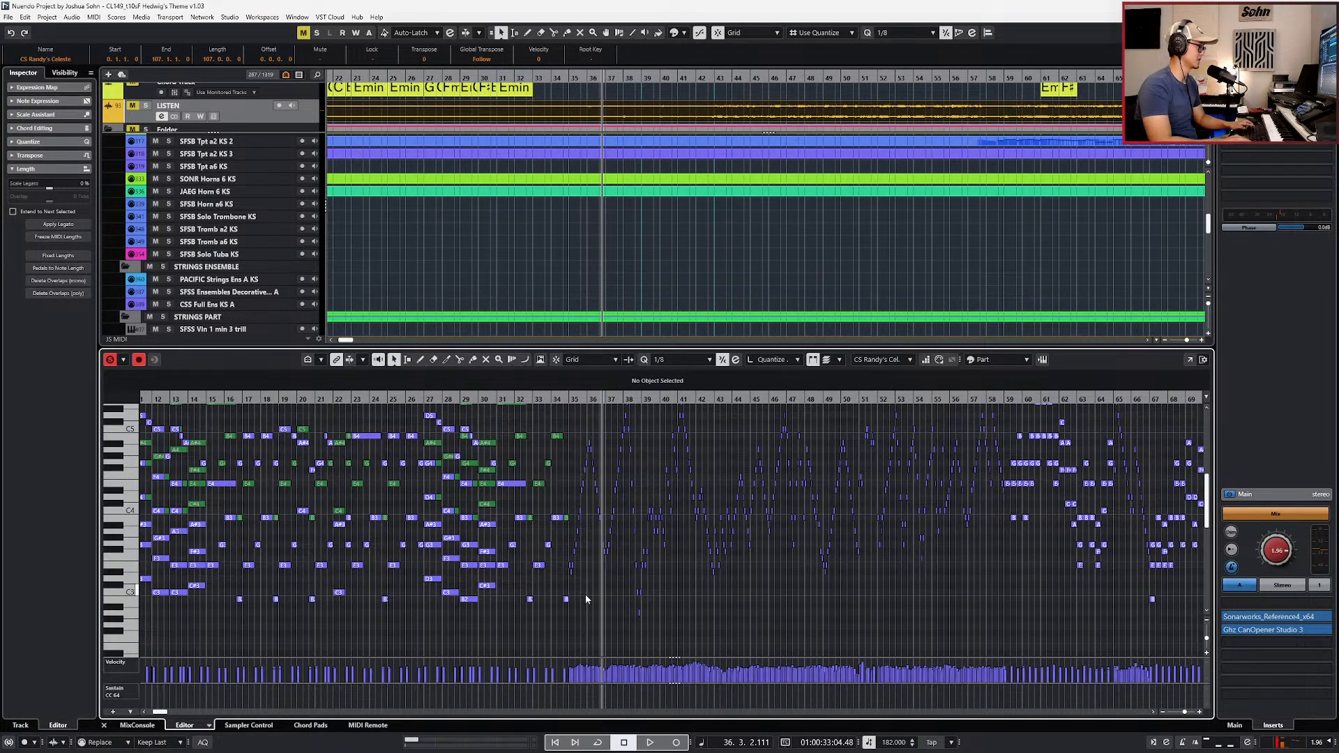
pyautogui.scroll(2, 584, 594)
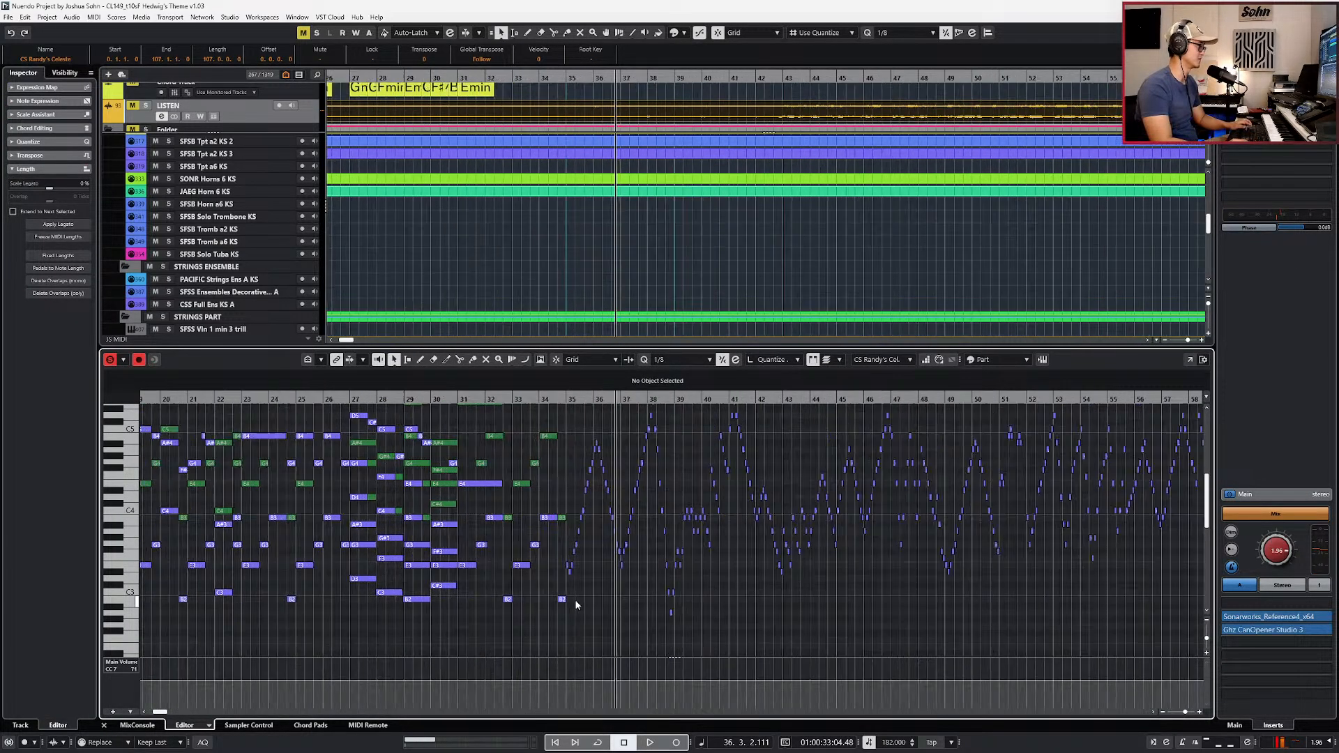
# Step: Lower the celeste's Main Volume (CC 7) to 53 from just before bar 35 onward
pyautogui.scroll(4, 566, 651)
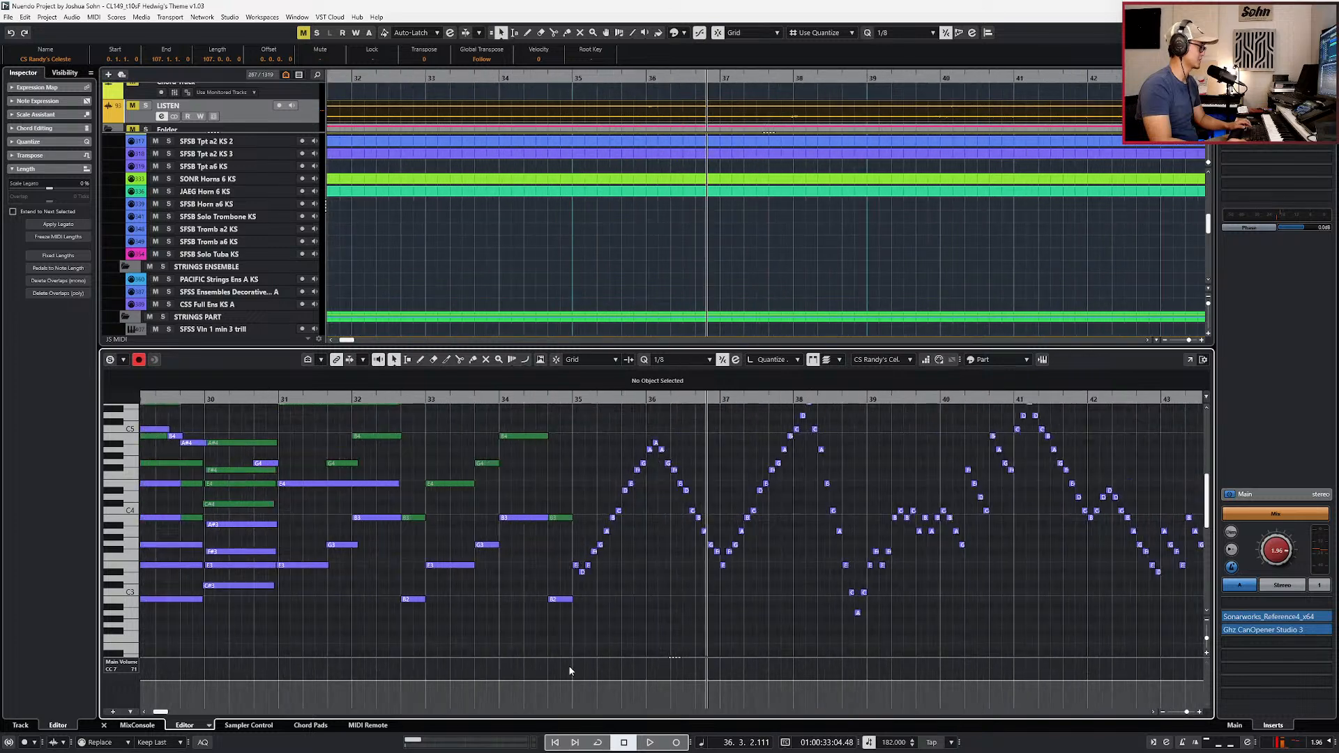
pyautogui.moveTo(573, 680); pyautogui.dragTo(573, 688)
pyautogui.scroll(-1, 593, 669)
pyautogui.scroll(-4, 593, 669)
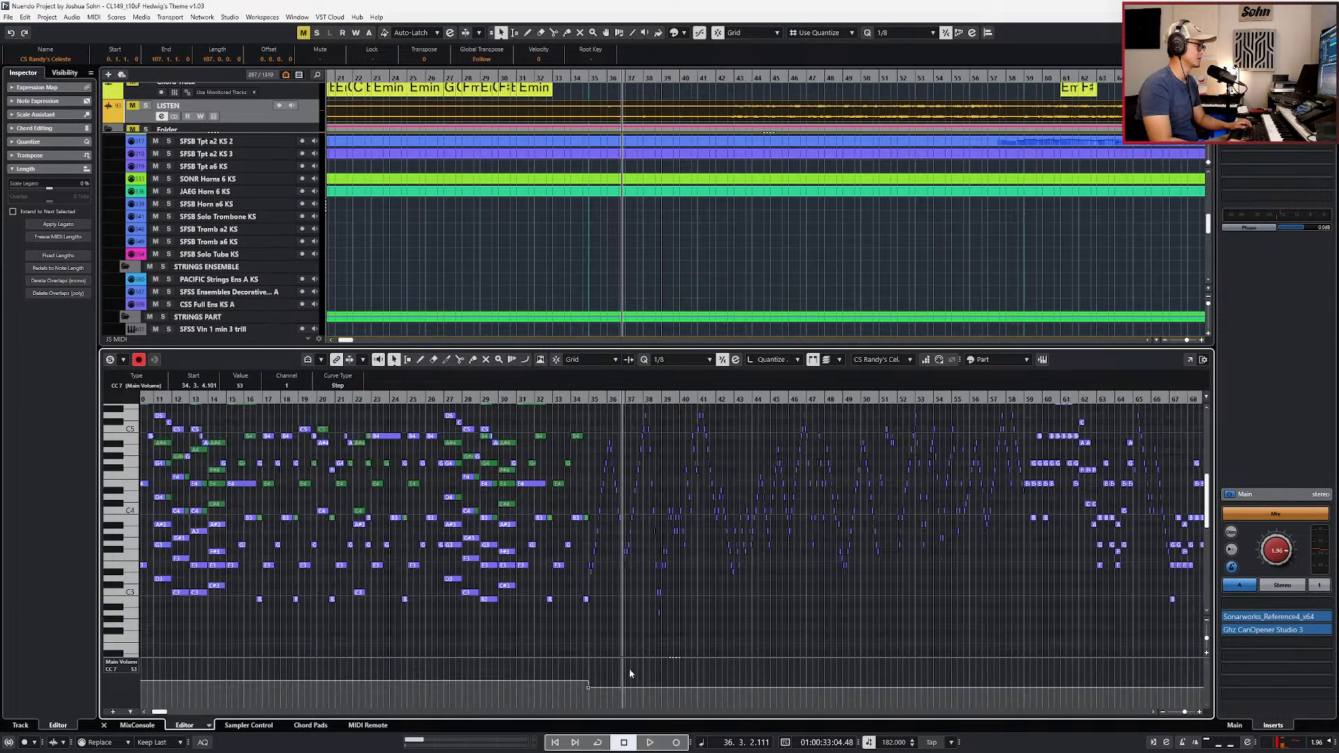
pyautogui.hscroll(3, 628, 655)
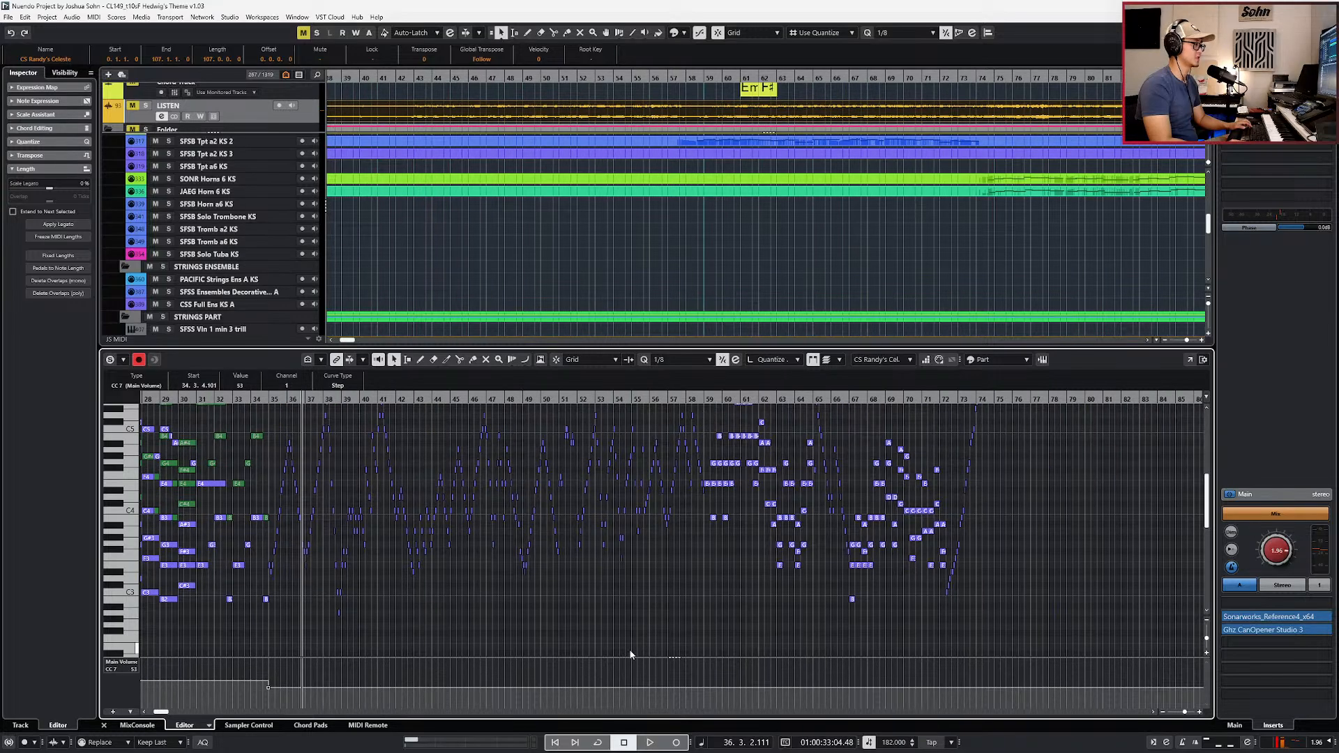
# Step: Play the run section up to bar 38 to check the celeste's volume and close the Key Editor
pyautogui.press('space')
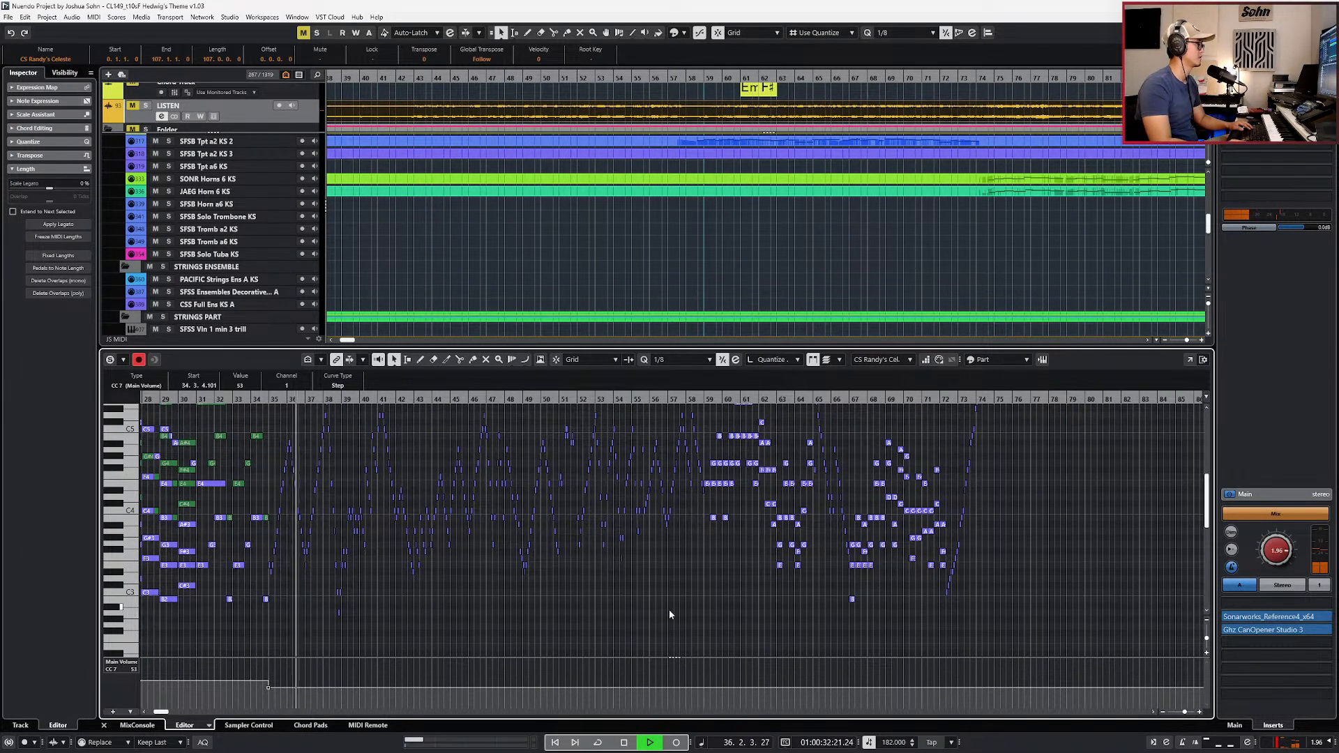
pyautogui.hscroll(-3, 698, 611)
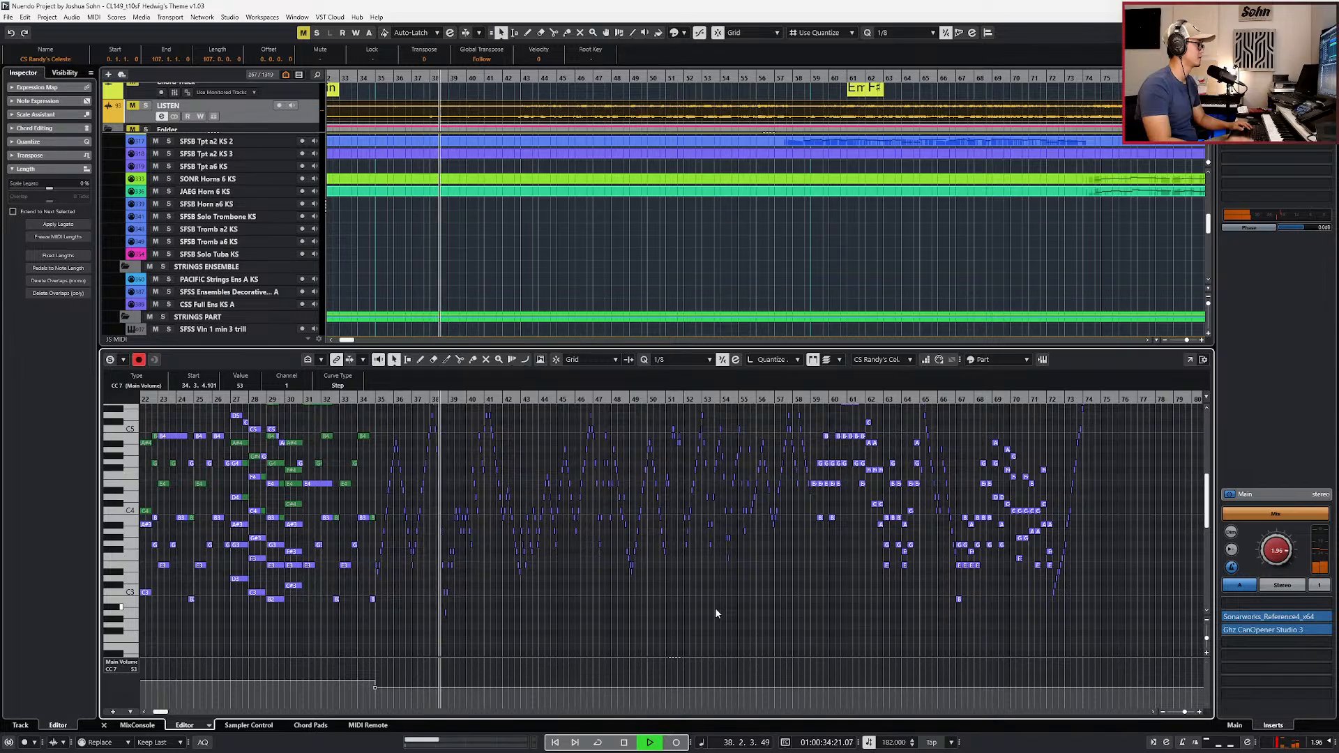
pyautogui.press('space')
pyautogui.hotkey('ctrl', 'e')
pyautogui.scroll(-2, 739, 577)
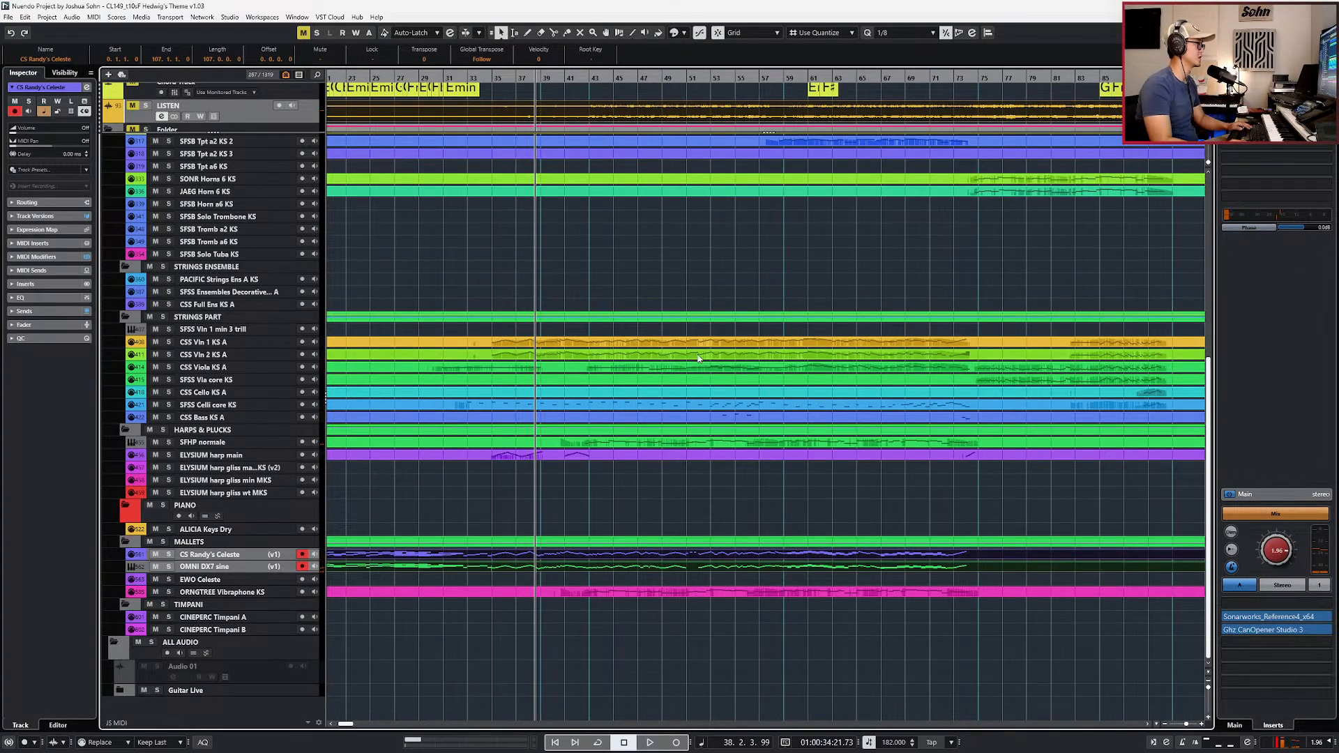
# Step: Solo the LISTEN reference track and audition it from bar 42
pyautogui.scroll(3, 378, 207)
pyautogui.press('KP_Add')
pyautogui.press('KP_Add')
pyautogui.press('KP_Add')
pyautogui.press('KP_Add')
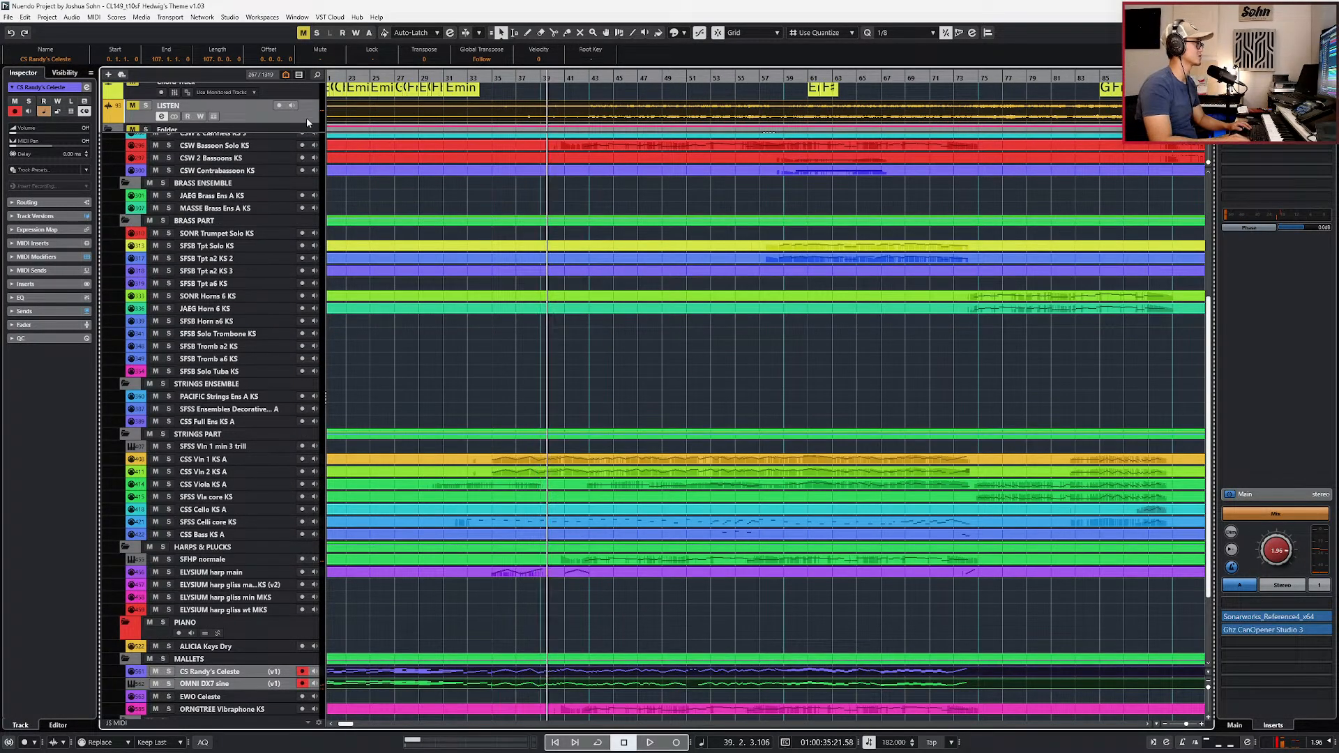
pyautogui.press('s')
pyautogui.press('KP_Add')
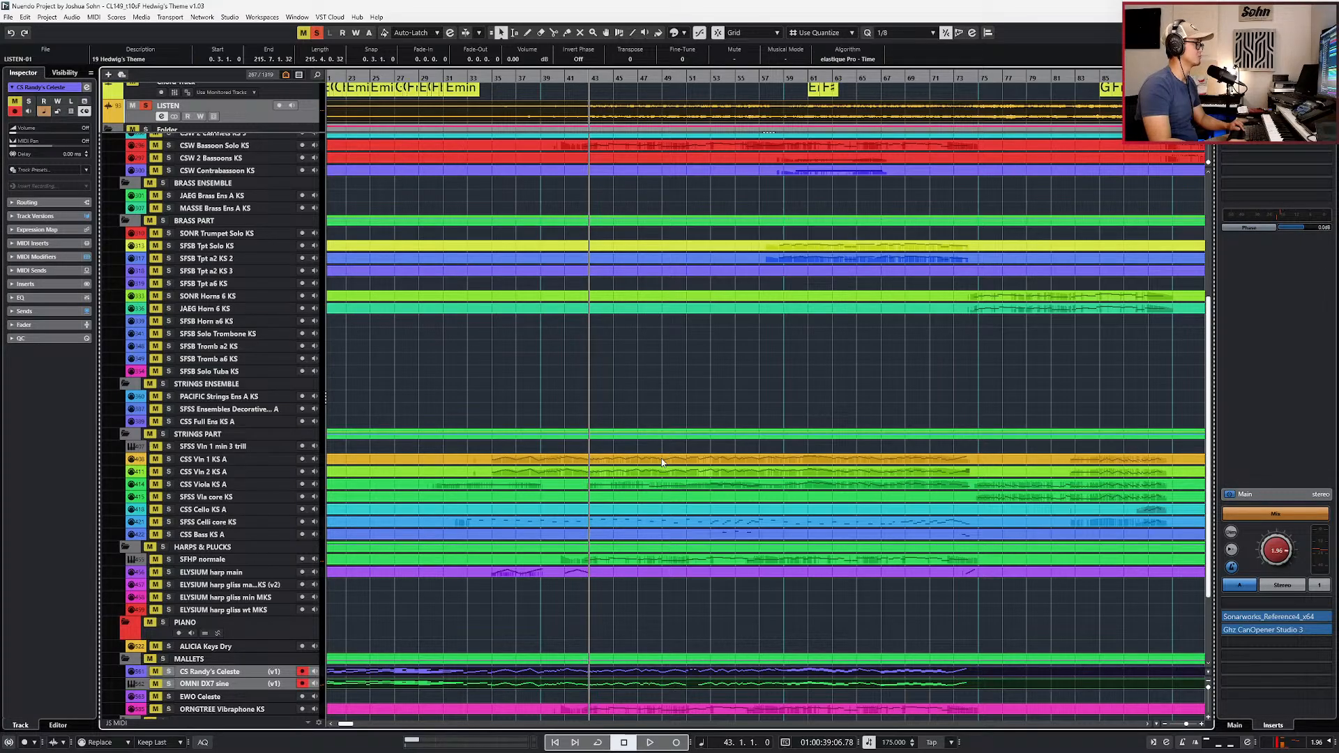
pyautogui.press('KP_Subtract')
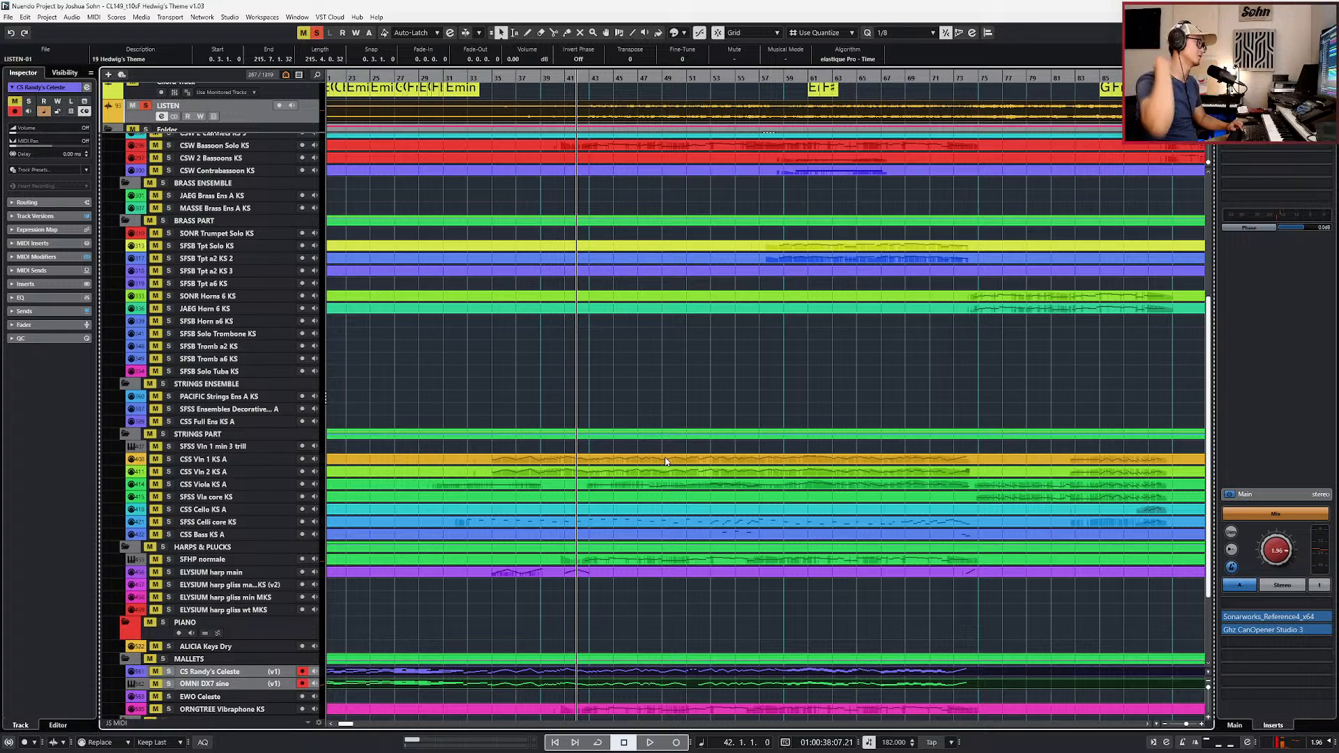
pyautogui.press('space')
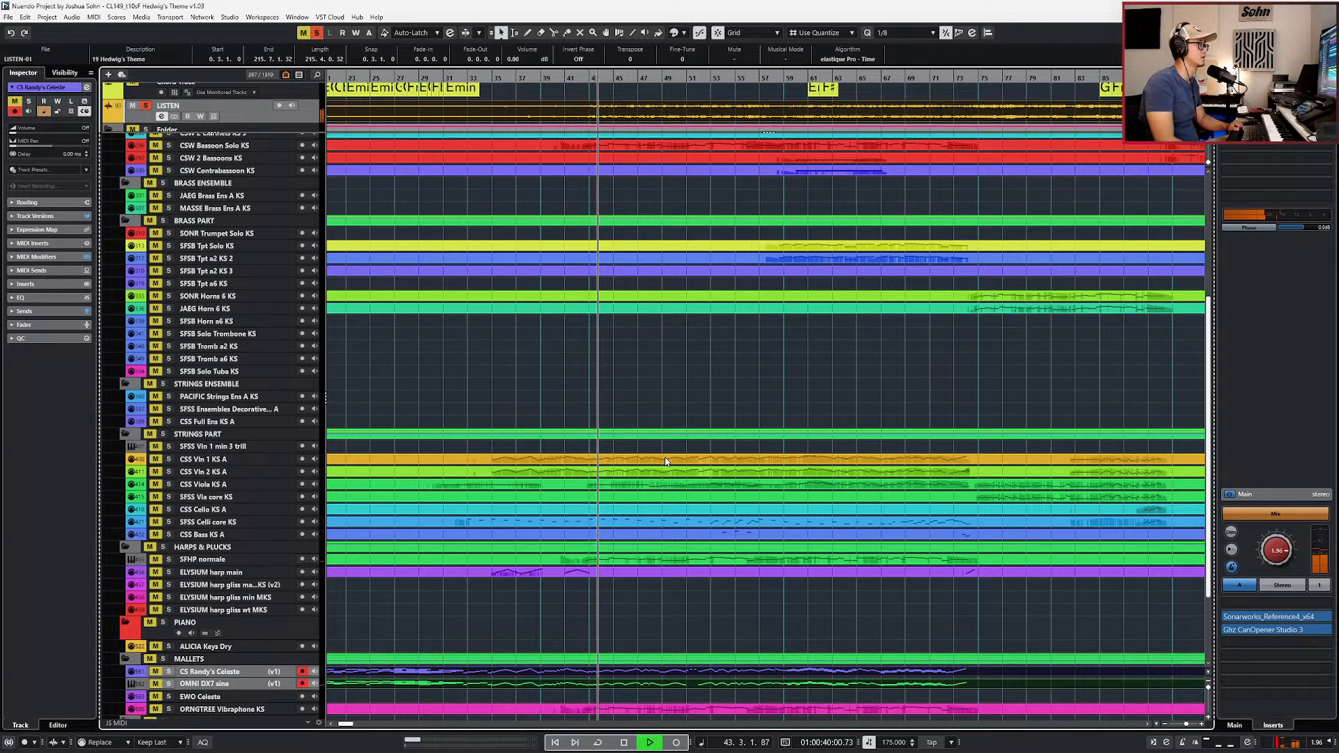
pyautogui.press('space')
# Step: Solo CSS Vln 1 and CSS Vln 2 in place of the reference, audition their run up to bar 45 and turn the solo off
pyautogui.press('KP_Subtract')
pyautogui.press('KP_Subtract')
pyautogui.press('KP_Subtract')
pyautogui.moveTo(673, 446); pyautogui.dragTo(667, 471)
pyautogui.press('KP_Subtract')
pyautogui.press('s')
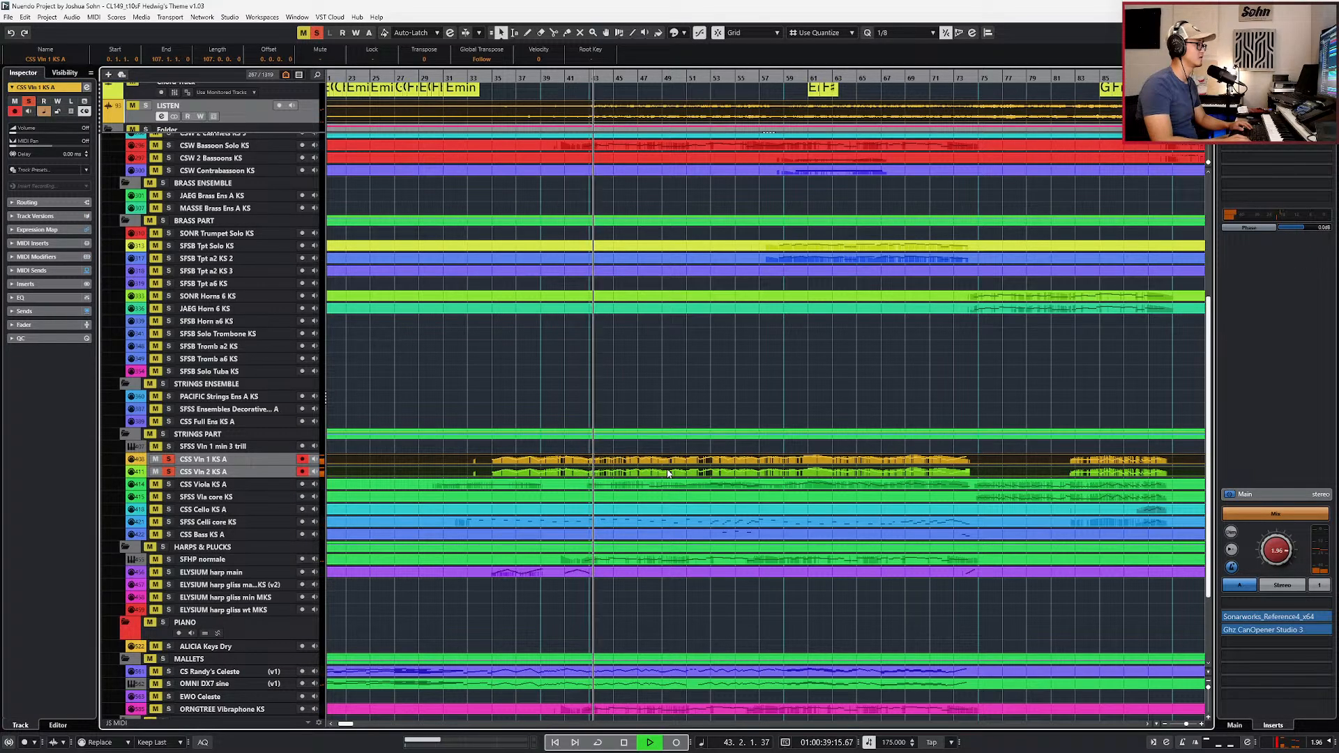
pyautogui.press('space')
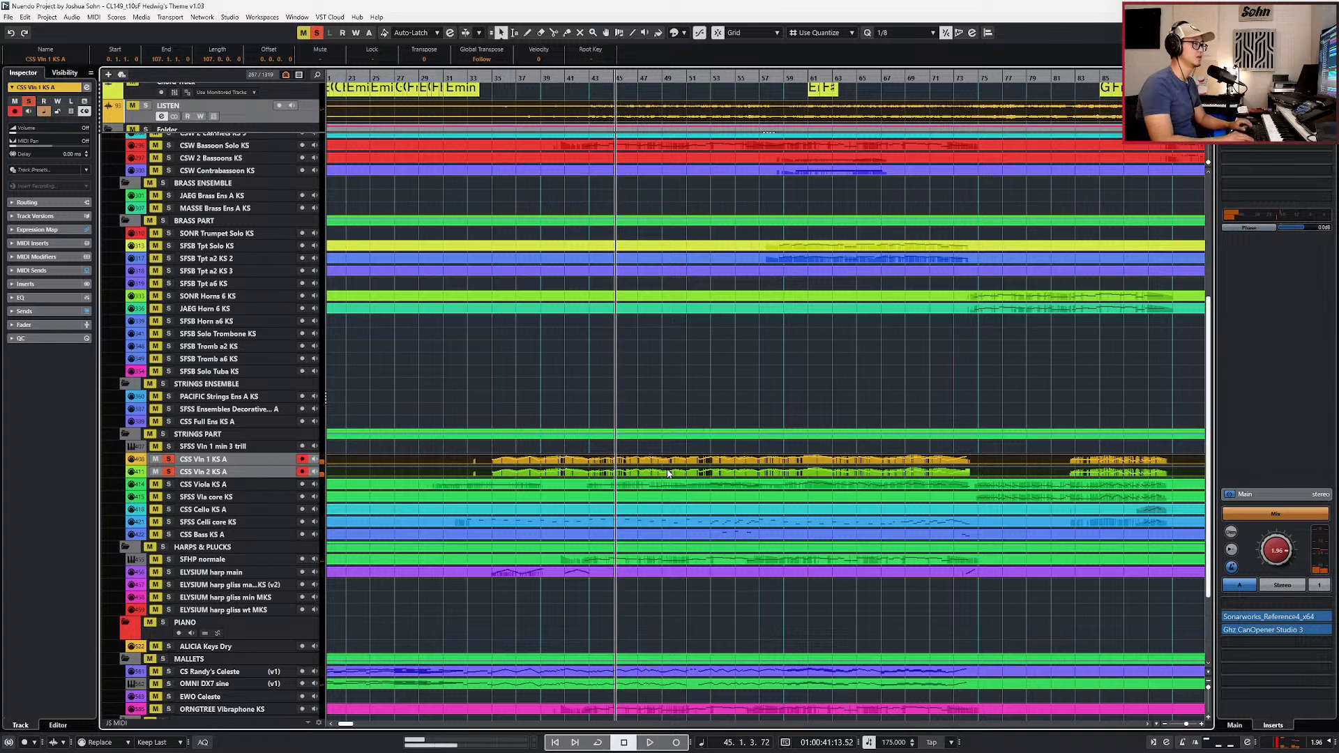
pyautogui.press('s')
# Step: Open the CSS Vln 1 and CSS Vln 2 parts in the Key Editor and move the playhead back to bar 39
pyautogui.doubleClick(667, 473)
pyautogui.press('KP_Subtract')
pyautogui.press('KP_Subtract')
pyautogui.press('KP_Subtract')
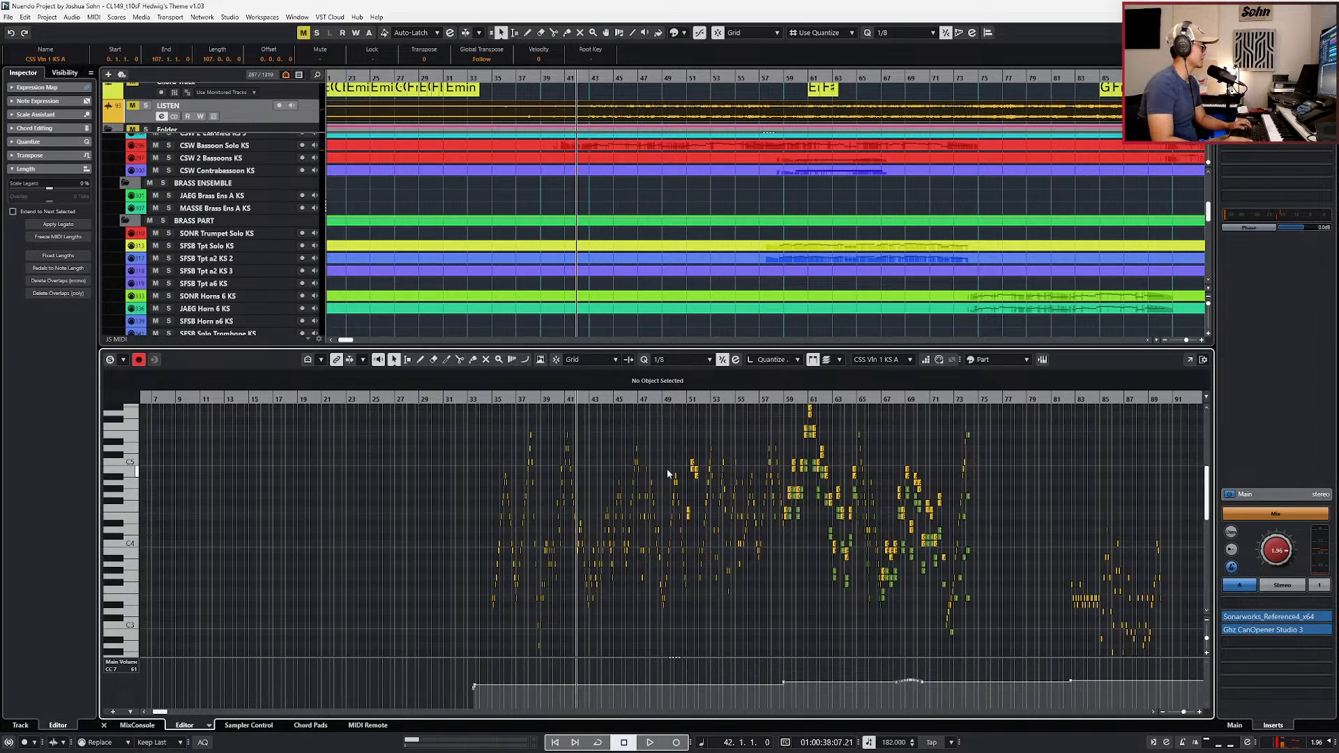
pyautogui.press('KP_Subtract')
pyautogui.press('KP_Subtract')
pyautogui.press('h')
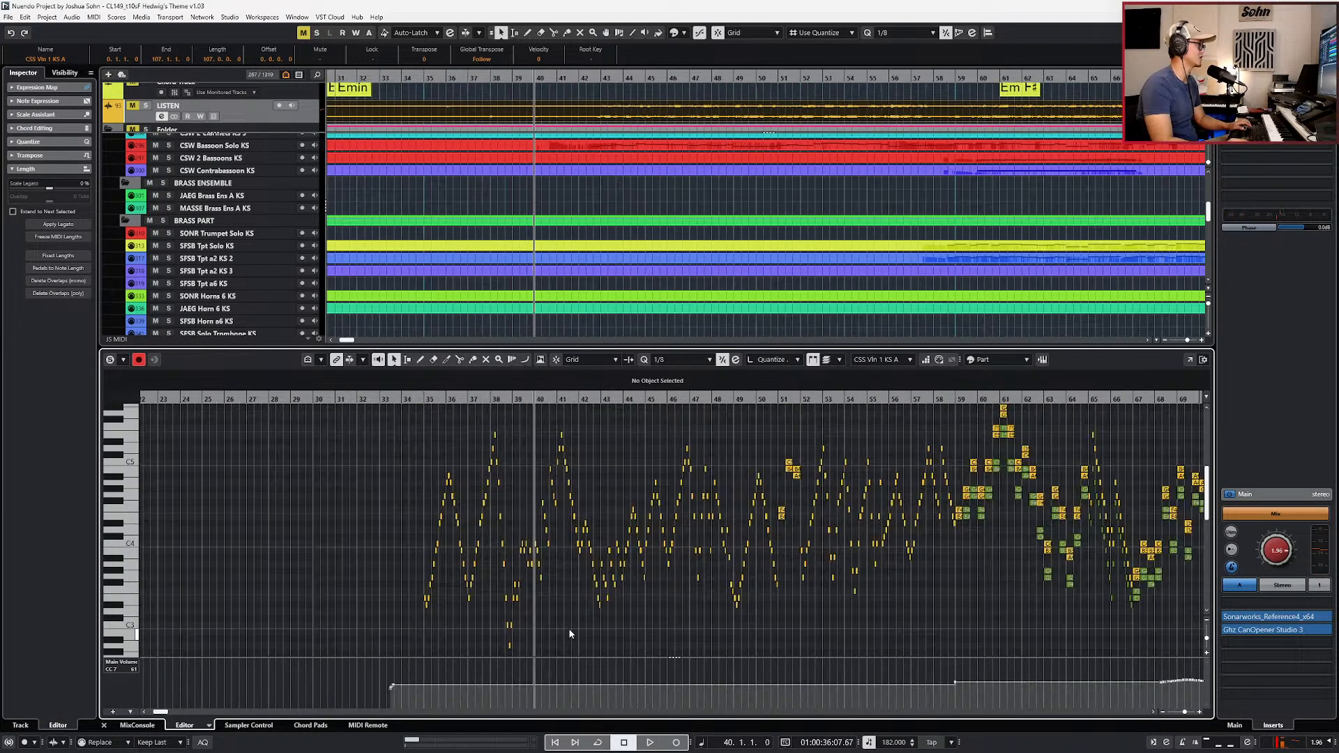
pyautogui.press('KP_Subtract')
pyautogui.press('h')
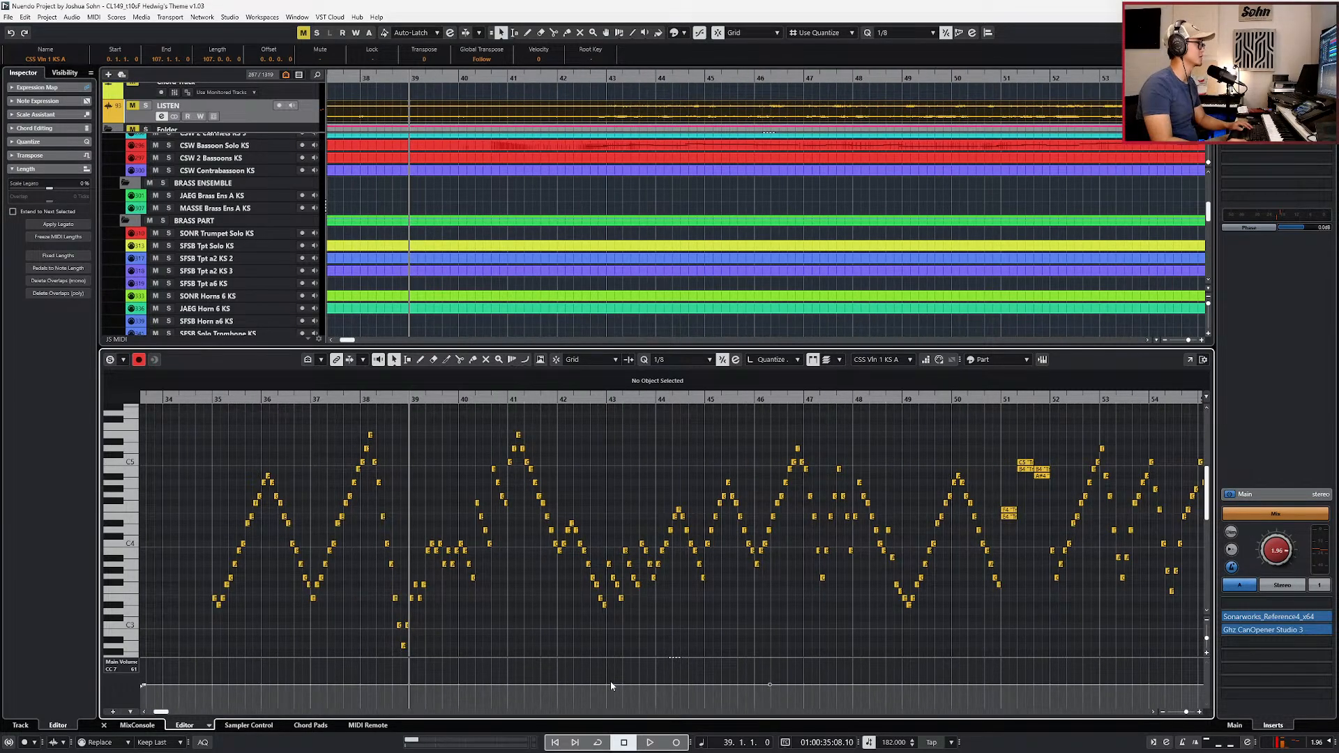
# Step: Name the section marker at bar 43 "MELODY"
pyautogui.scroll(3, 613, 86)
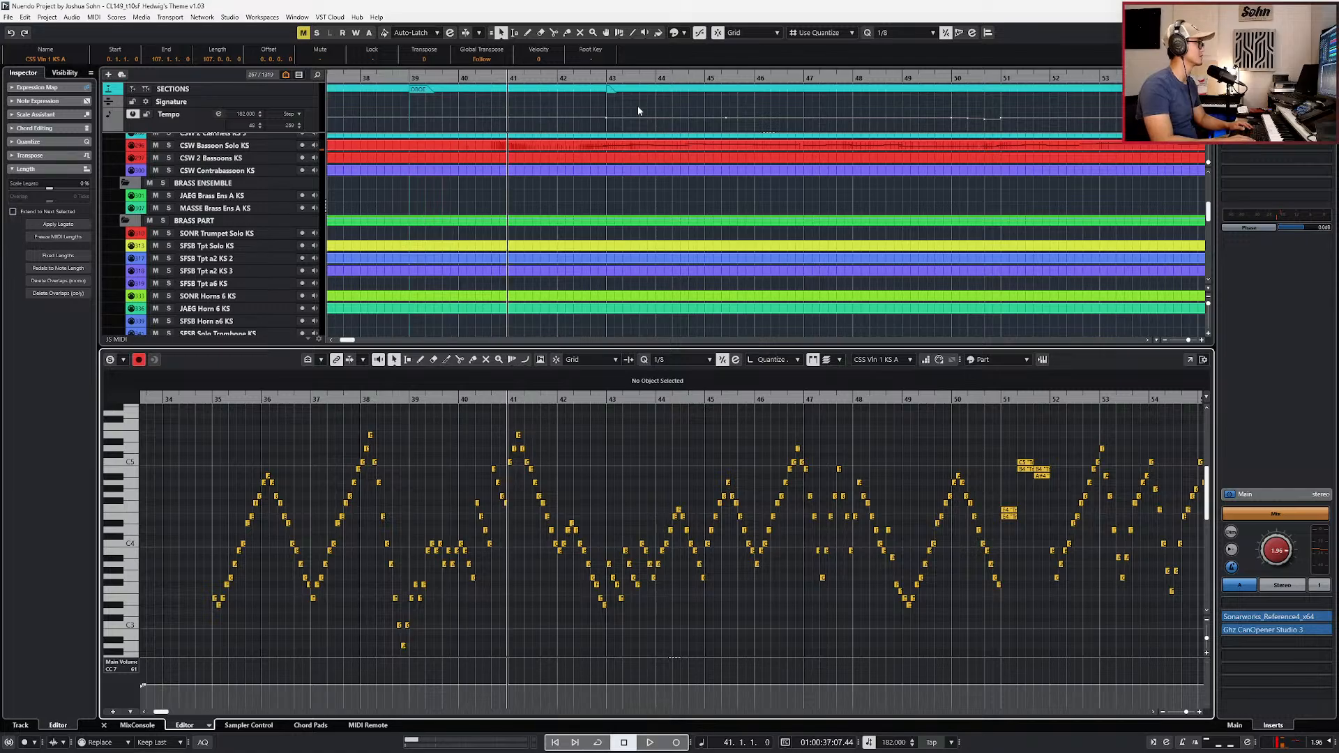
pyautogui.press('space')
pyautogui.press('KP_Add')
pyautogui.press('KP_Add')
pyautogui.press('KP_Add')
pyautogui.press('KP_Add')
pyautogui.click(613, 91)
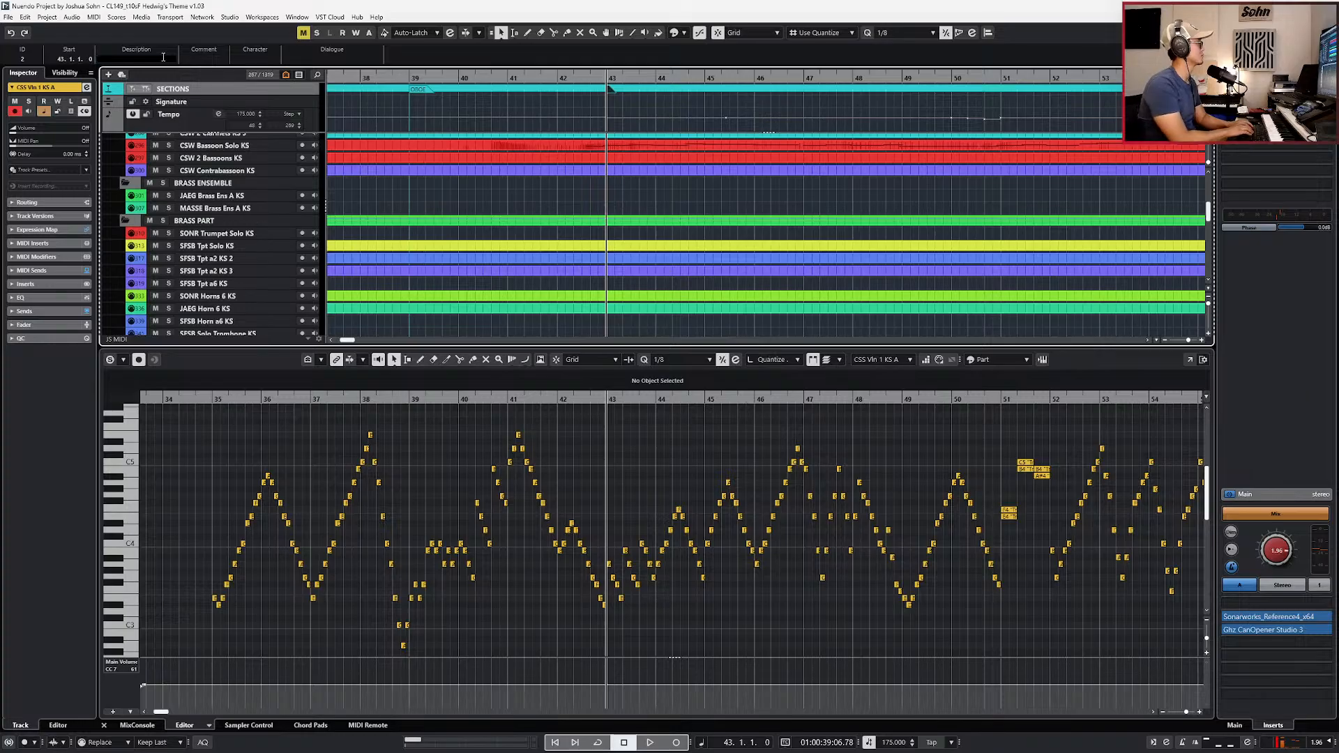
pyautogui.click(163, 57)
pyautogui.write('MELODY')
pyautogui.press('Return')
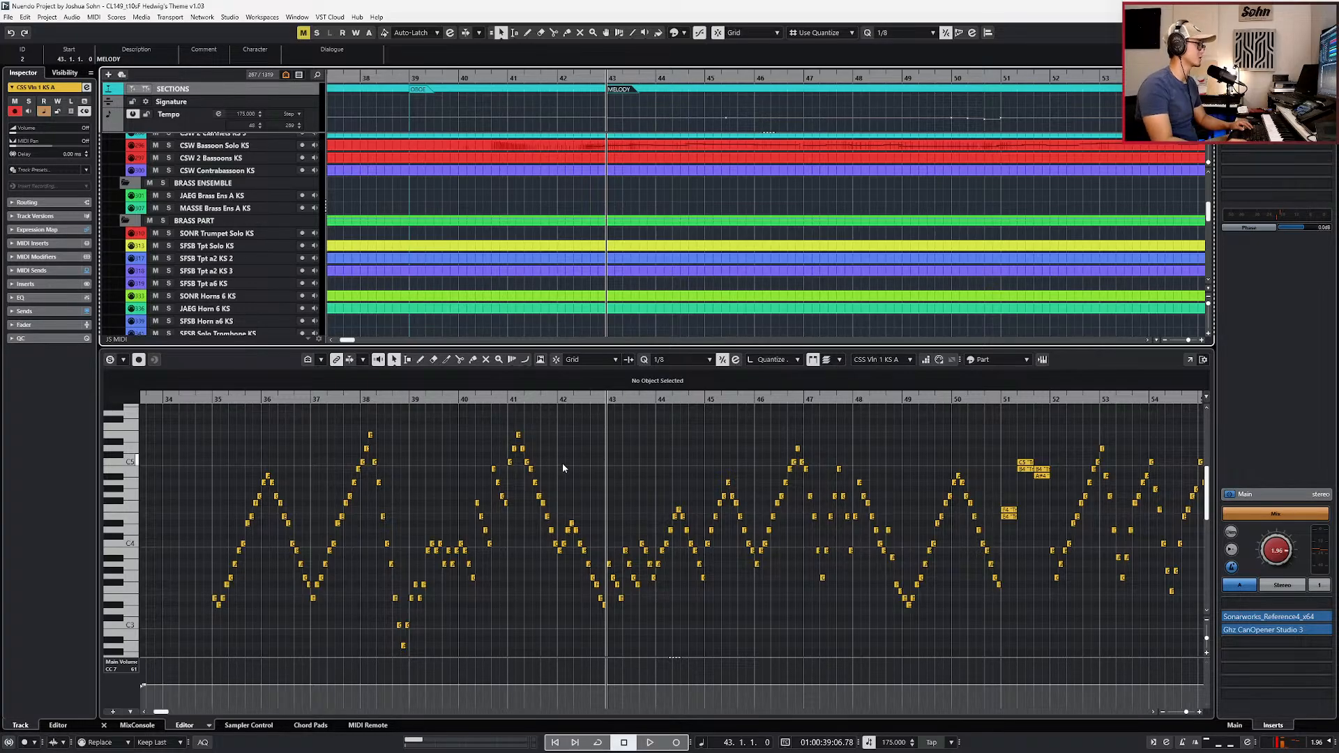
# Step: Add a Main Volume (CC 7) step of about 78 to the CSS Vln 1 part from bar 43 on and quantize it to the barline
pyautogui.click(618, 482)
pyautogui.press('KP_Subtract')
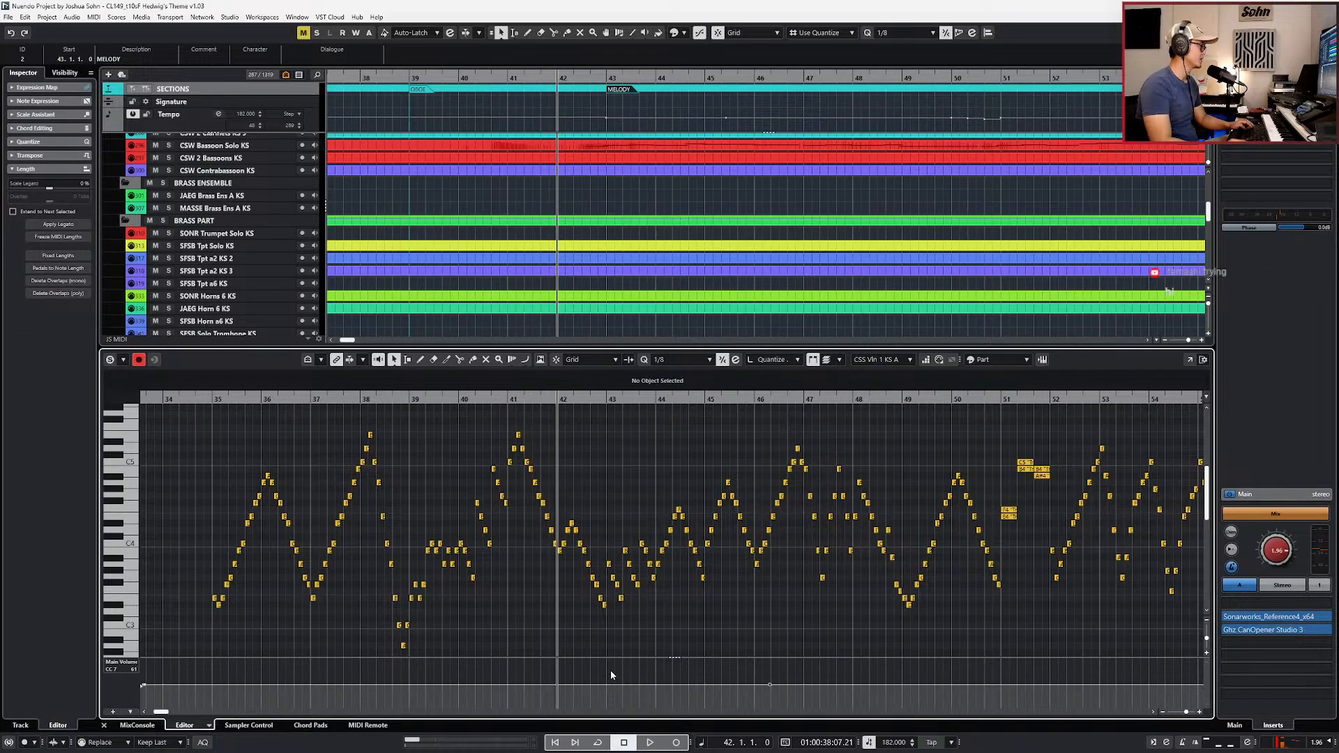
pyautogui.moveTo(609, 684); pyautogui.dragTo(608, 679)
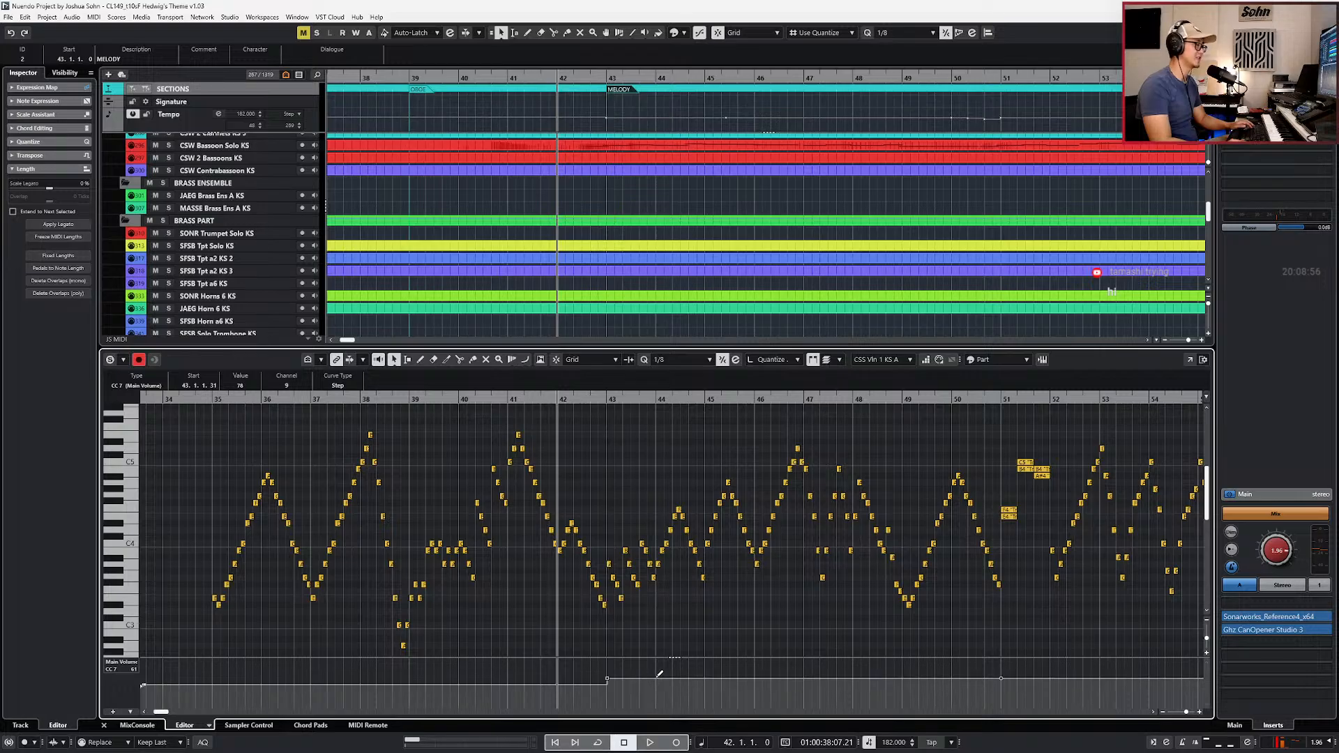
pyautogui.scroll(-1, 667, 674)
pyautogui.scroll(5, 635, 671)
pyautogui.press('q')
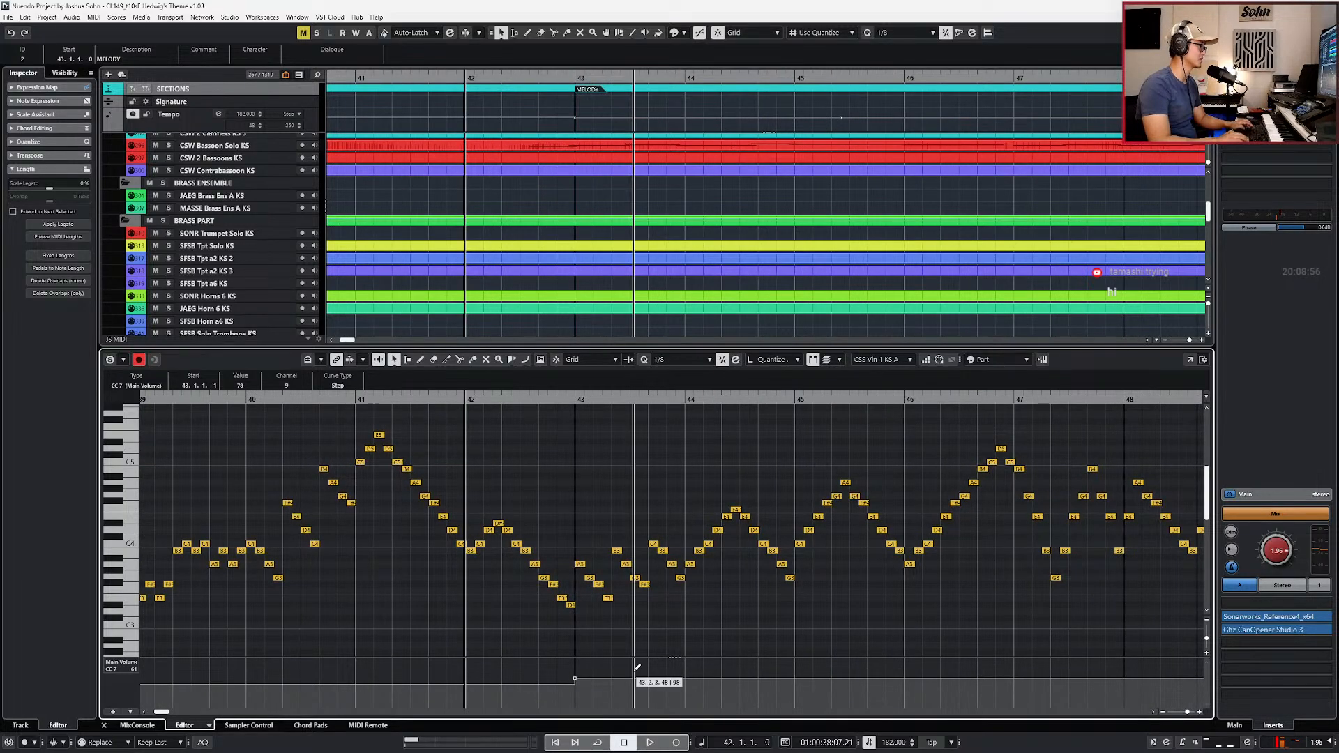
# Step: Switch to the CSS Vln 2 part and draw a matching Main Volume step up at bar 43
pyautogui.hotkey('ctrl', 'Down')
pyautogui.moveTo(588, 683); pyautogui.dragTo(575, 677)
pyautogui.hotkey('alt', '1')
# Step: Play from bar 41 to bar 54 to check the violins' volume change at the melody entrance
pyautogui.press('KP_Subtract')
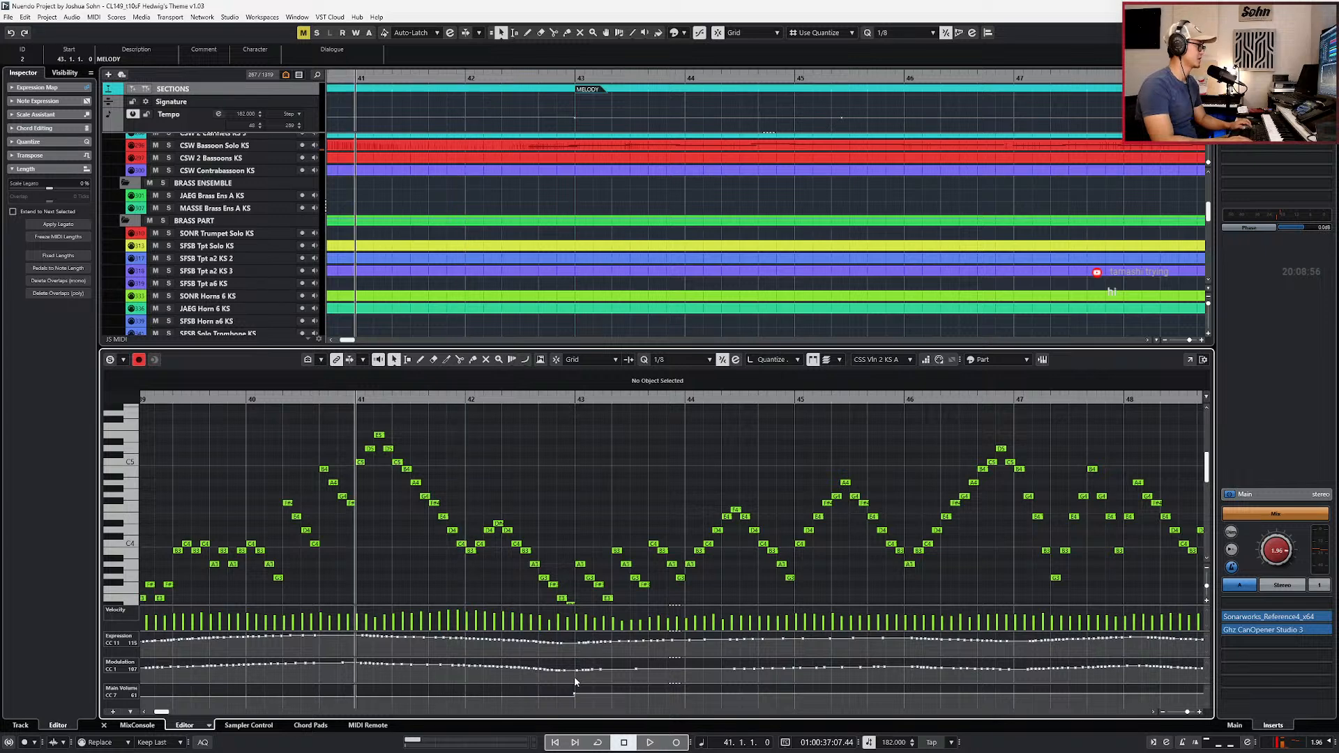
pyautogui.press('space')
pyautogui.scroll(-3, 588, 688)
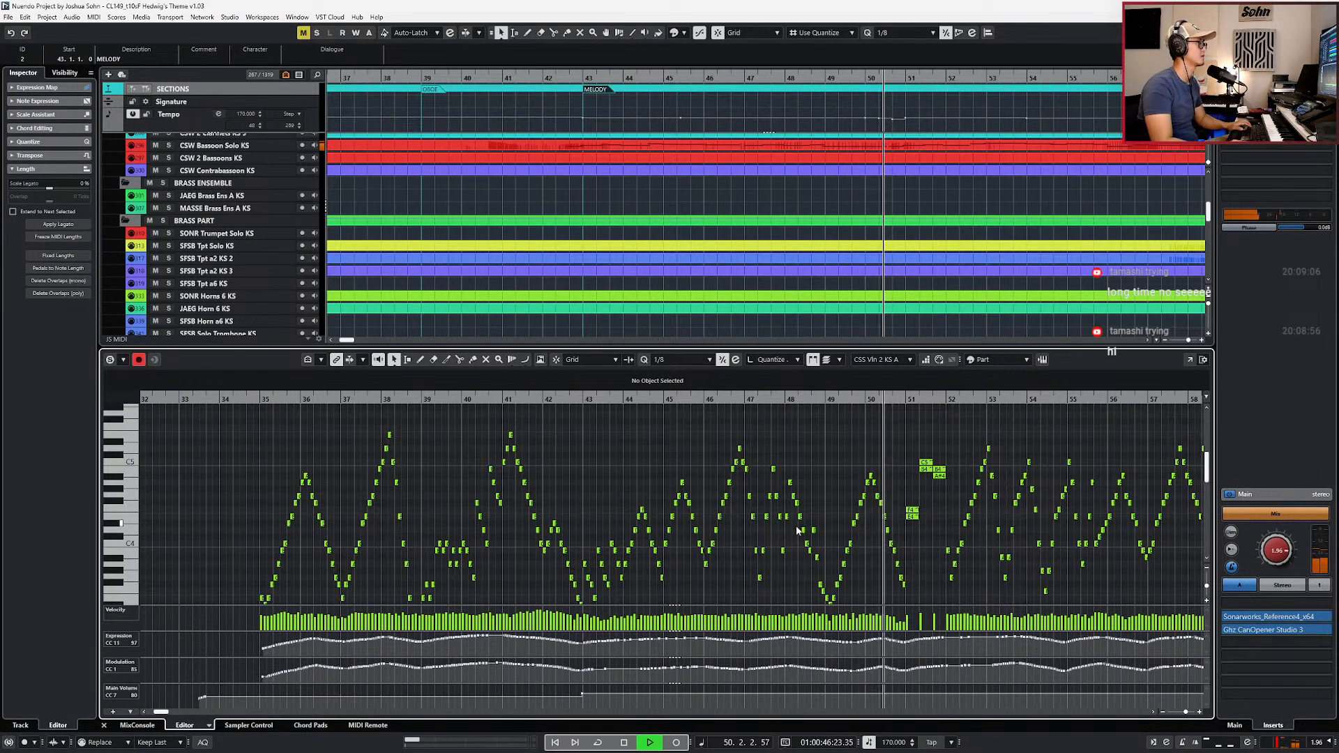
pyautogui.scroll(-3, 798, 533)
pyautogui.hscroll(3, 797, 548)
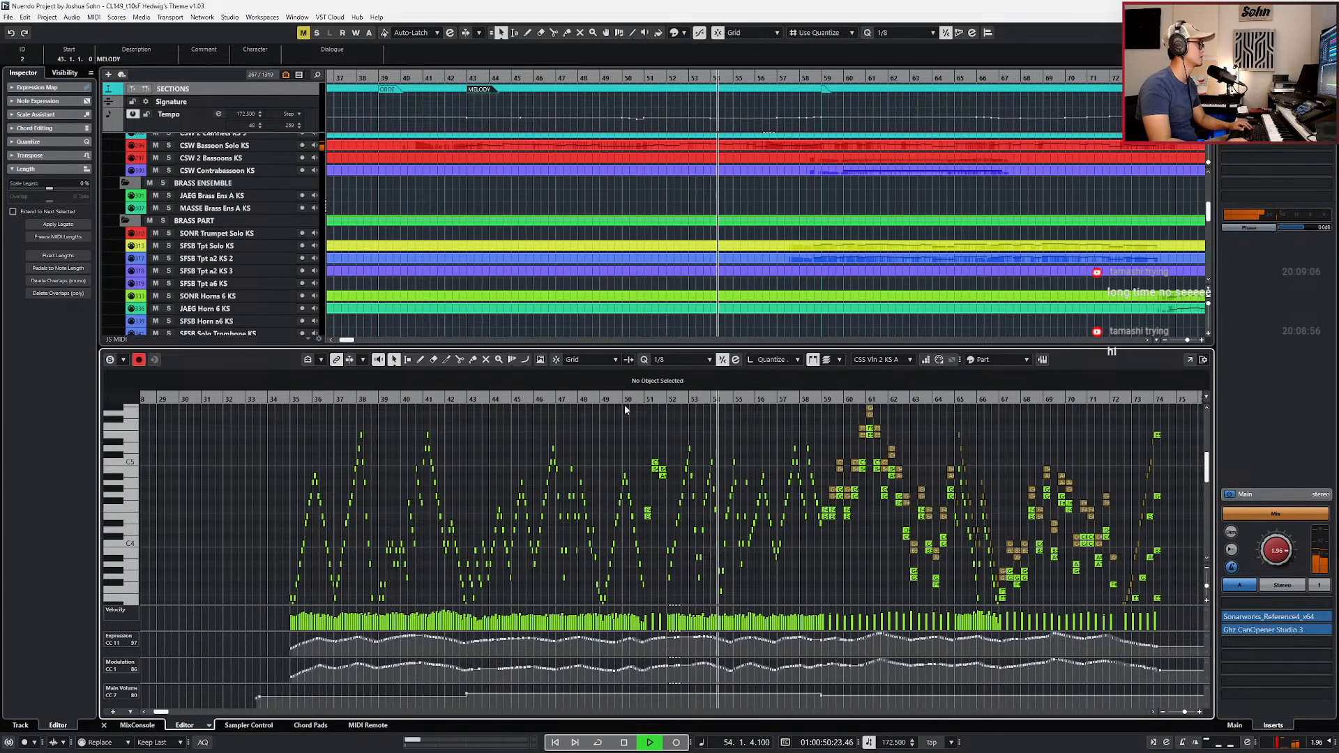
pyautogui.press('space')
# Step: Compare the bar 43 Main Volume points of the CSS Vln 2 and CSS Vln 1 parts and close the Key Editor
pyautogui.scroll(1, 473, 709)
pyautogui.click(466, 696)
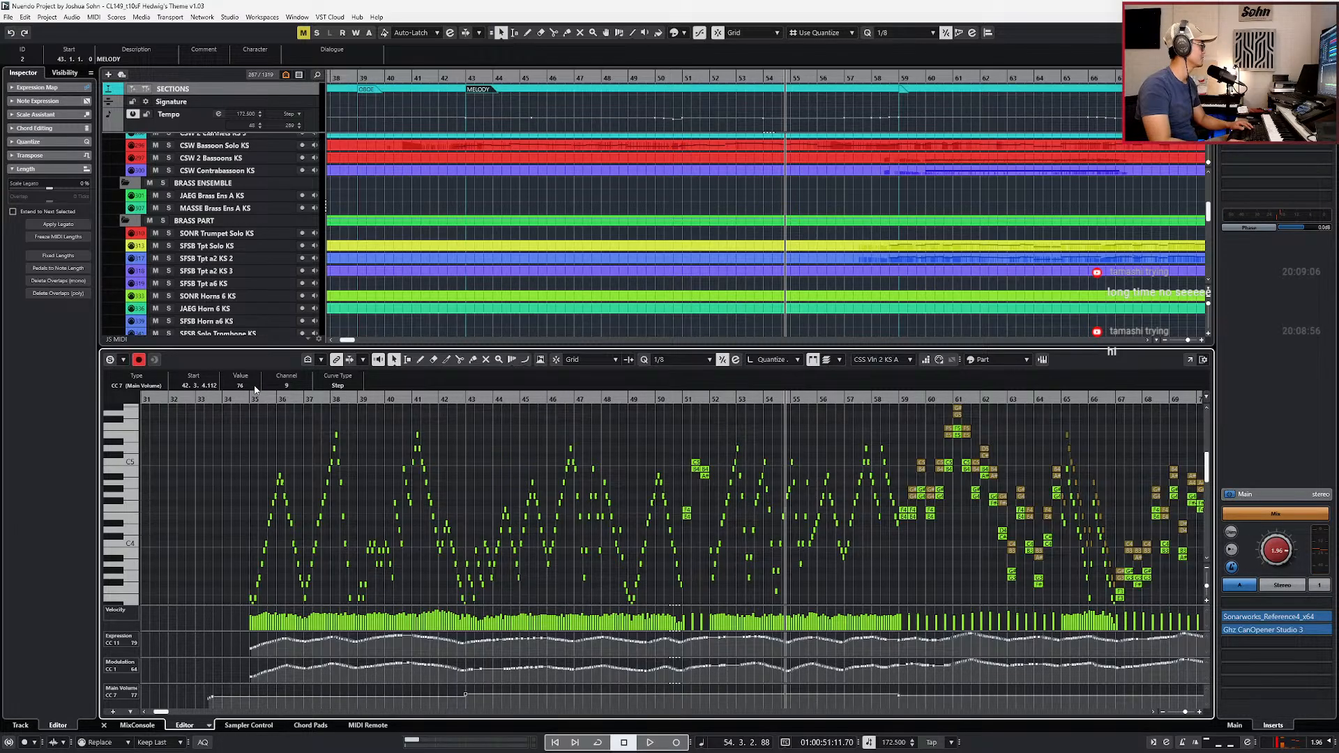
pyautogui.press('Up')
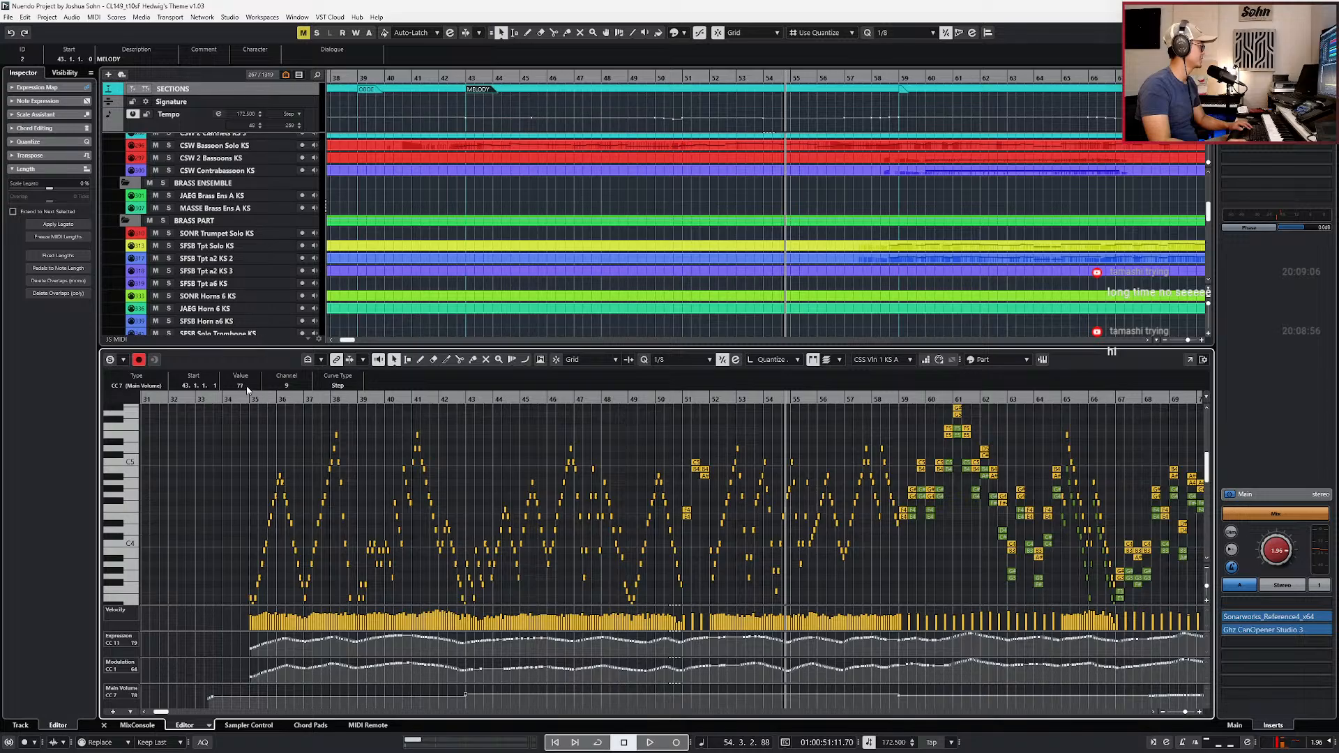
pyautogui.press('Return')
pyautogui.scroll(-5, 559, 356)
pyautogui.scroll(-3, 559, 355)
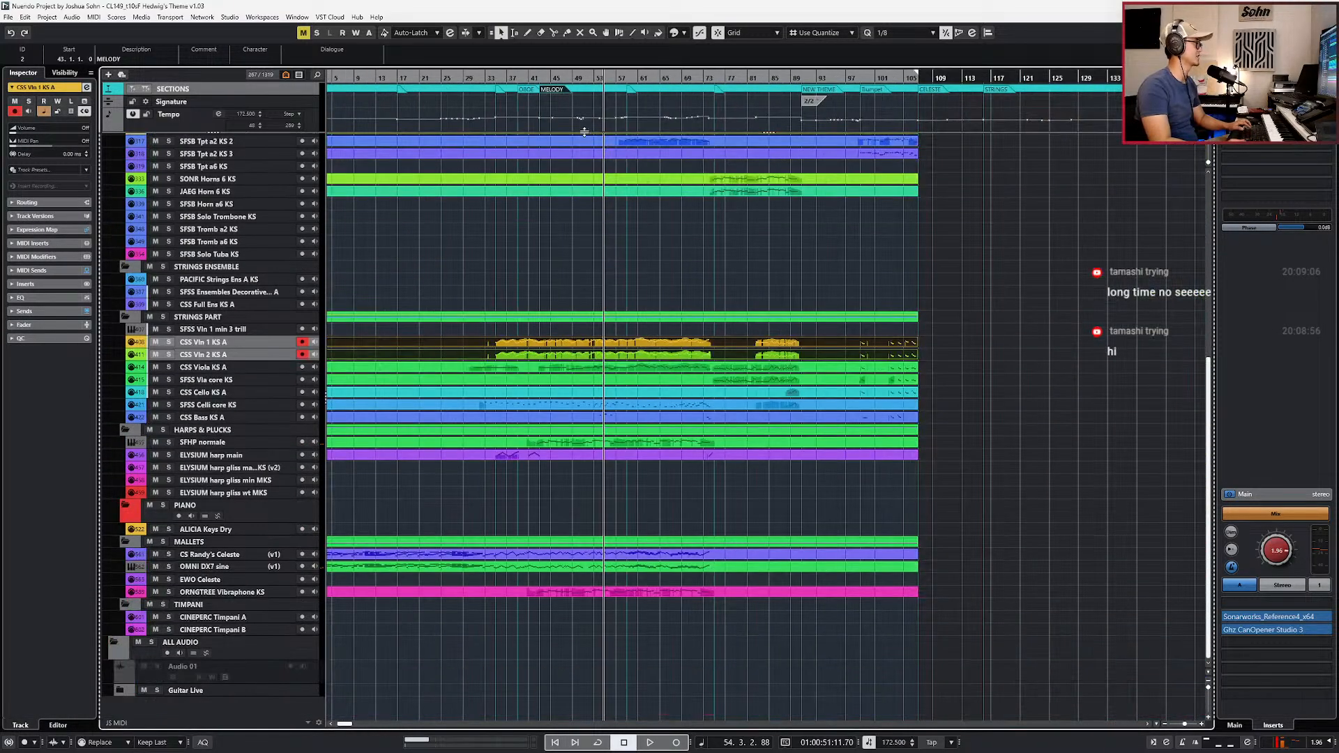
# Step: Select the LISTEN reference track, move the playhead to bar 54 and briefly toggle the track's solo on and off
pyautogui.scroll(3, 585, 134)
pyautogui.scroll(-2, 592, 129)
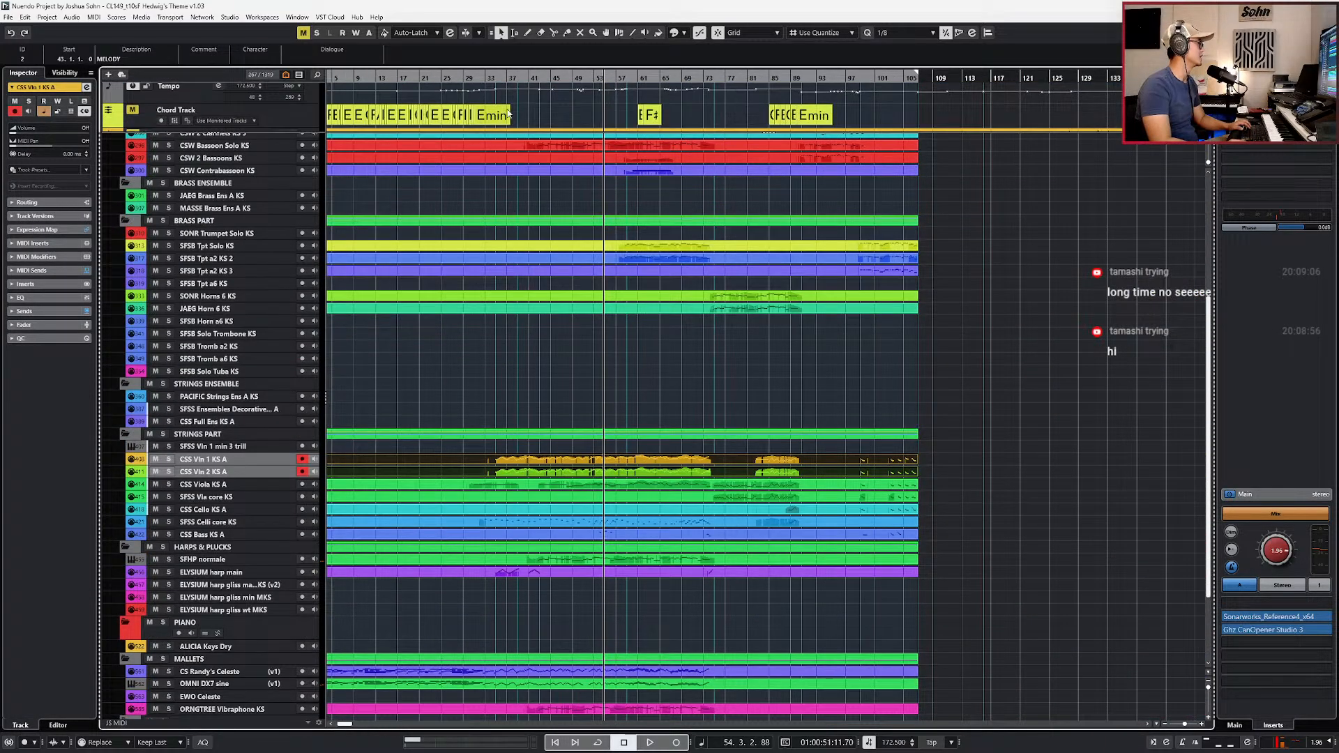
pyautogui.scroll(-1, 505, 112)
pyautogui.click(306, 120)
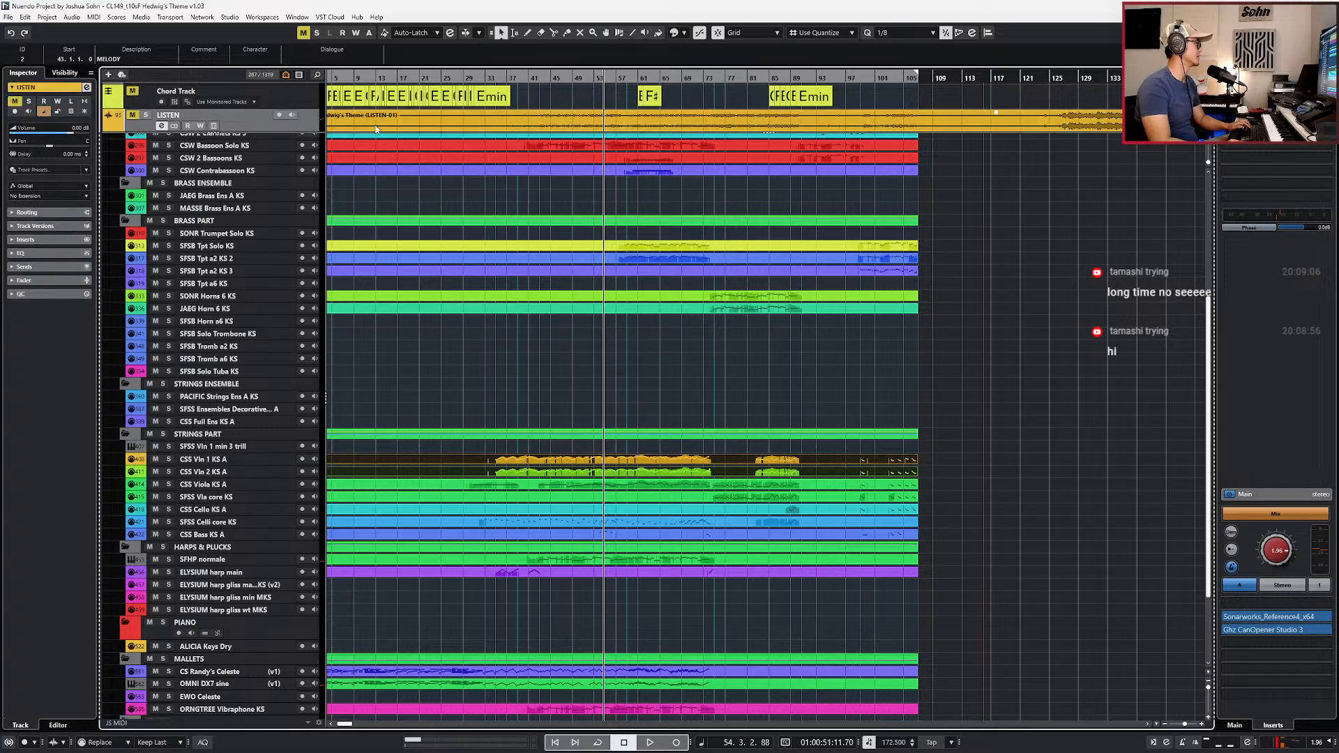
pyautogui.scroll(-2, 379, 128)
pyautogui.press('KP_Subtract')
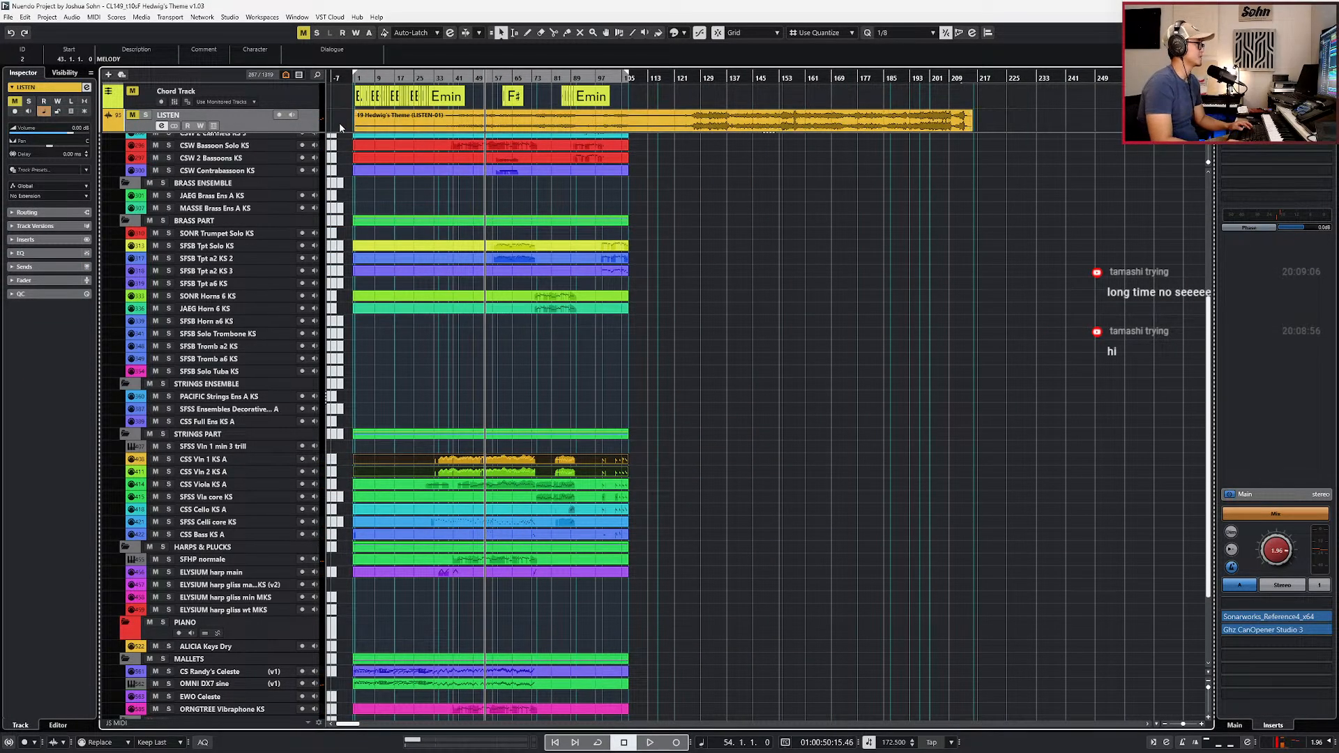
pyautogui.press('s')
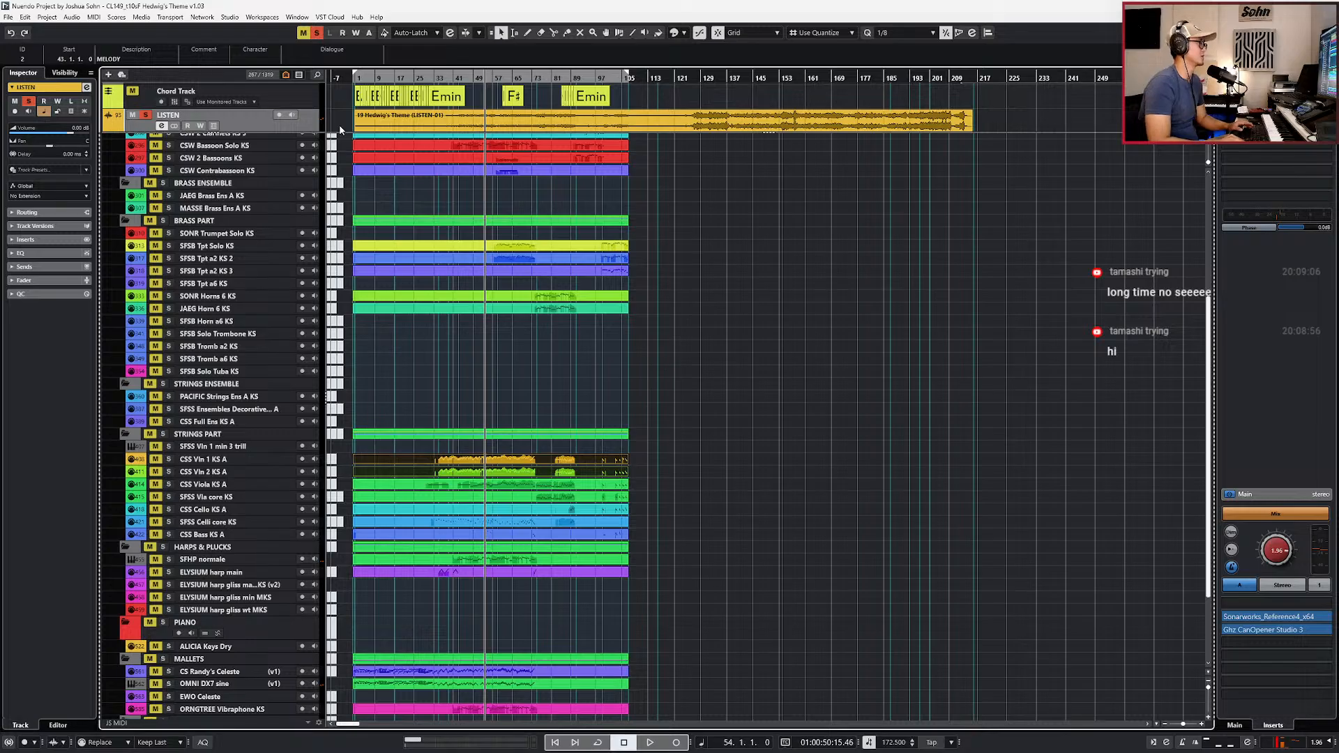
pyautogui.press('s')
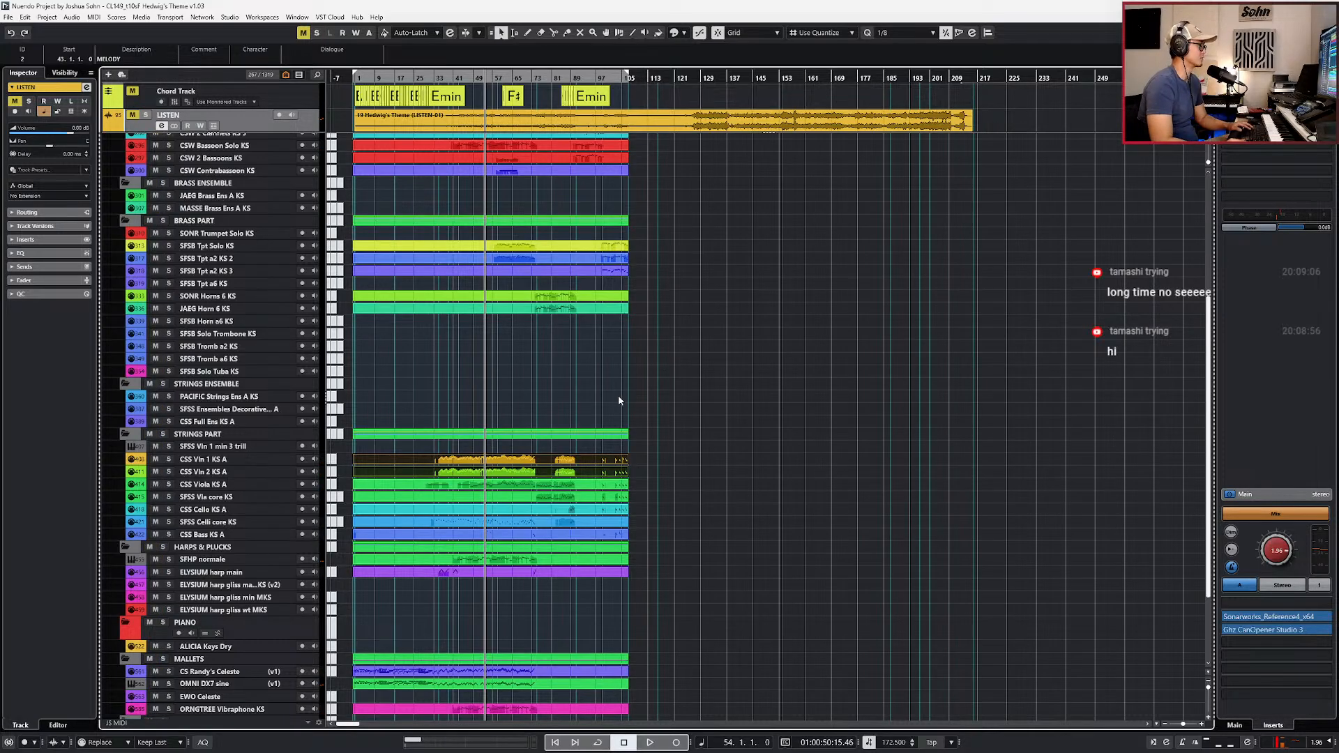
# Step: Move the playhead ahead to bar 91 and audition the new section up to bar 93
pyautogui.scroll(2, 563, 398)
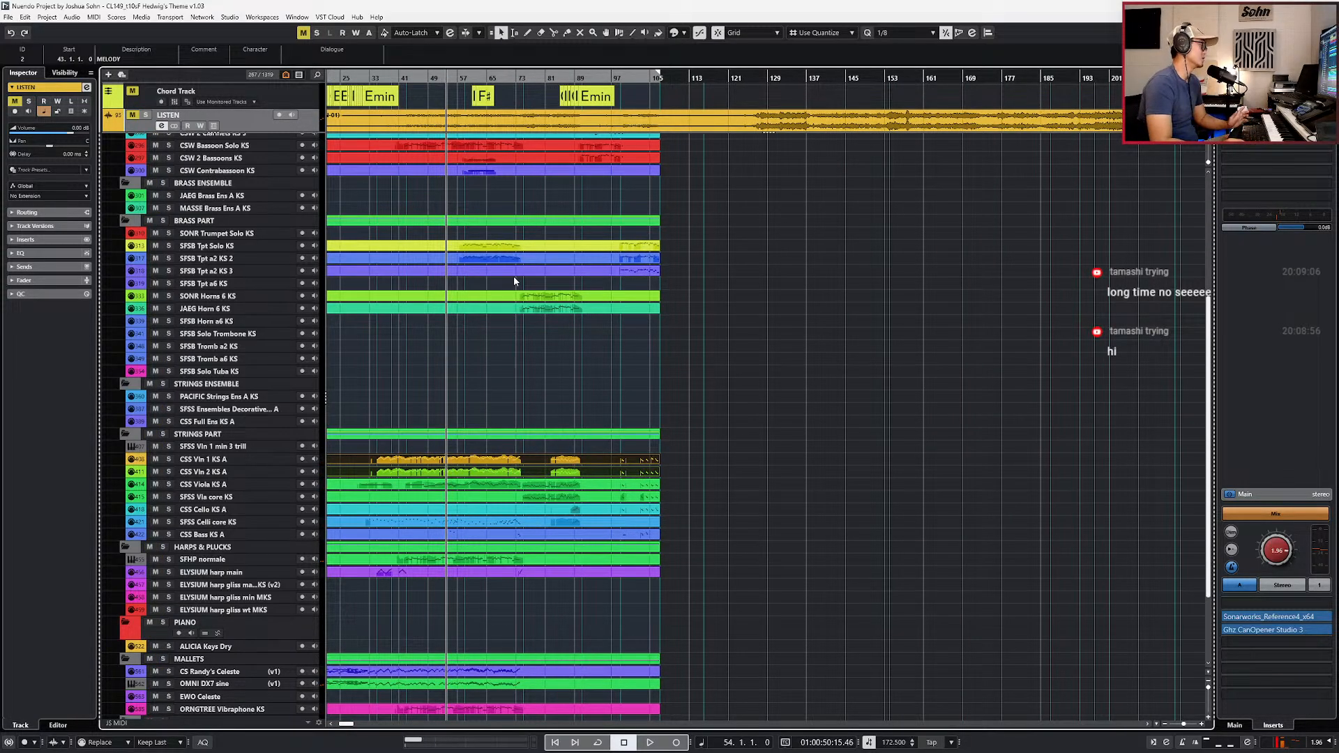
pyautogui.scroll(3, 477, 321)
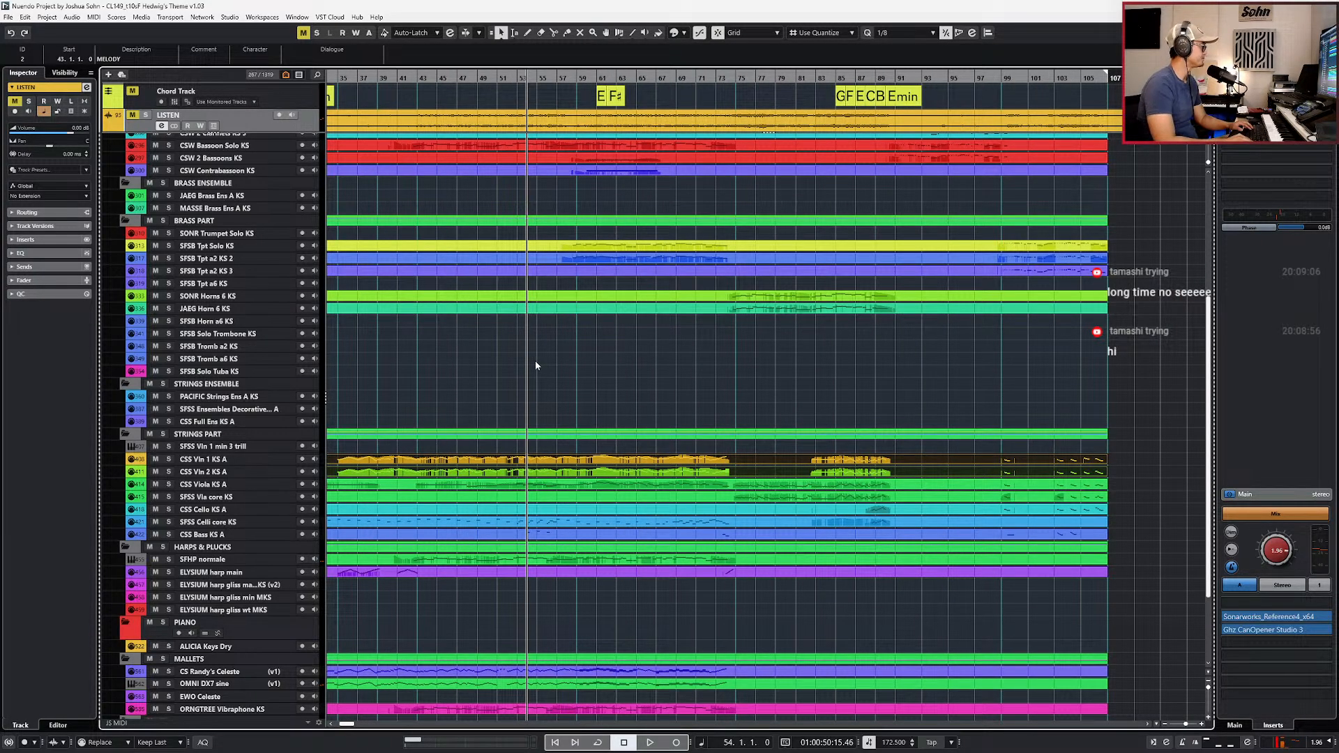
pyautogui.press('KP_Add')
pyautogui.press('KP_Add')
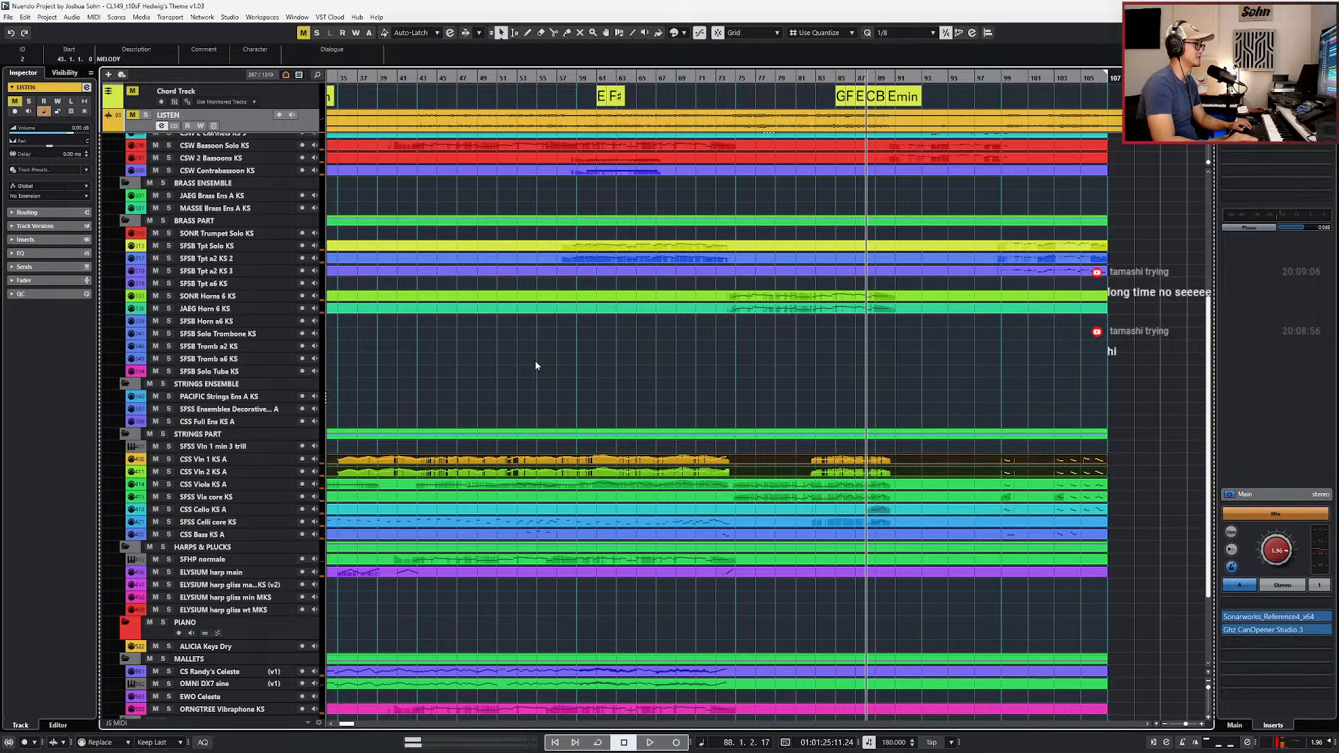
pyautogui.hscroll(5, 572, 380)
pyautogui.scroll(-2, 620, 396)
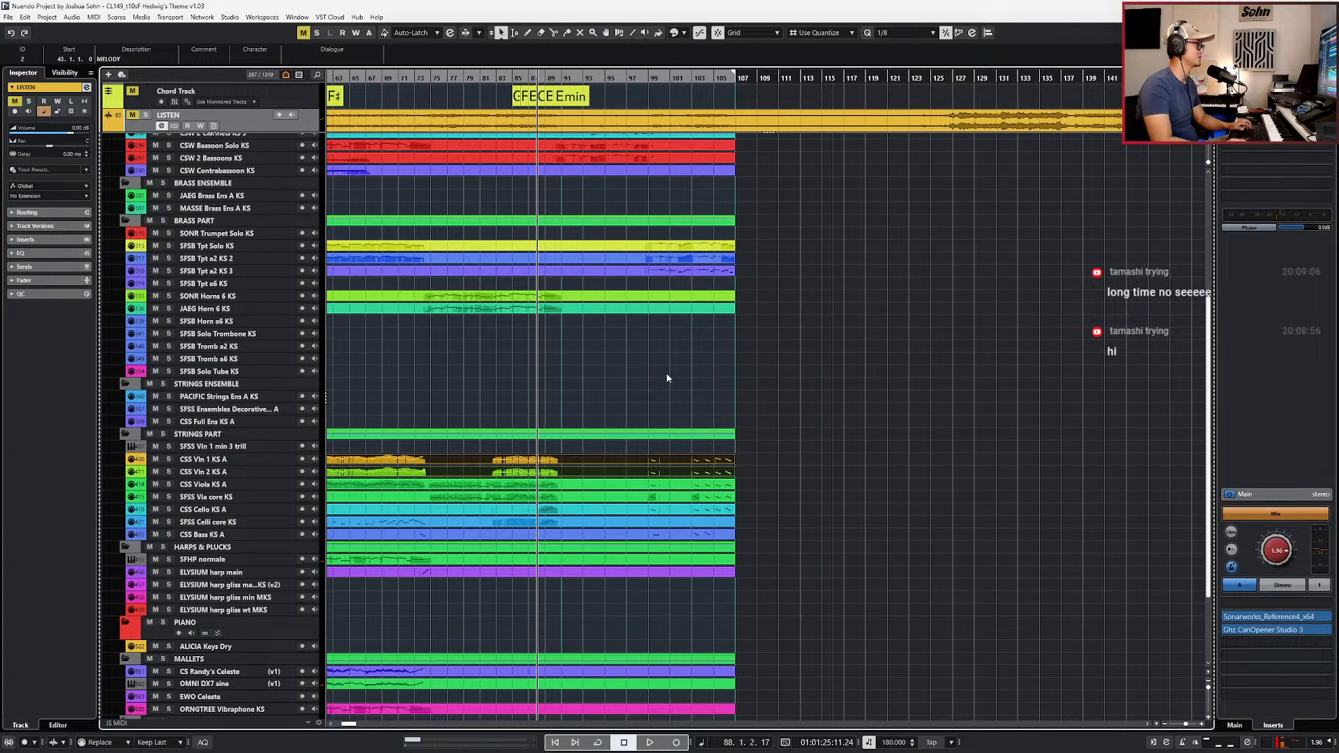
pyautogui.scroll(3, 612, 100)
pyautogui.press('KP_Add')
pyautogui.press('KP_Add')
pyautogui.press('KP_Add')
pyautogui.press('space')
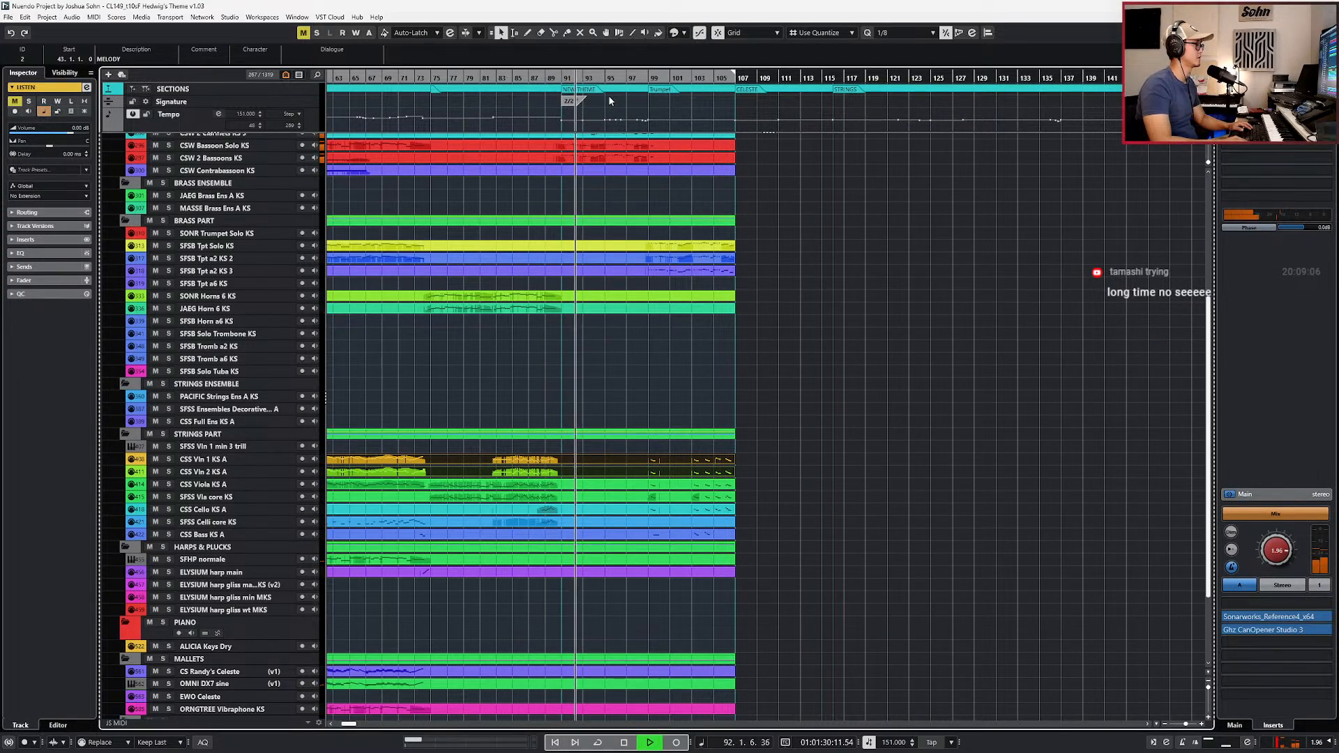
pyautogui.press('space')
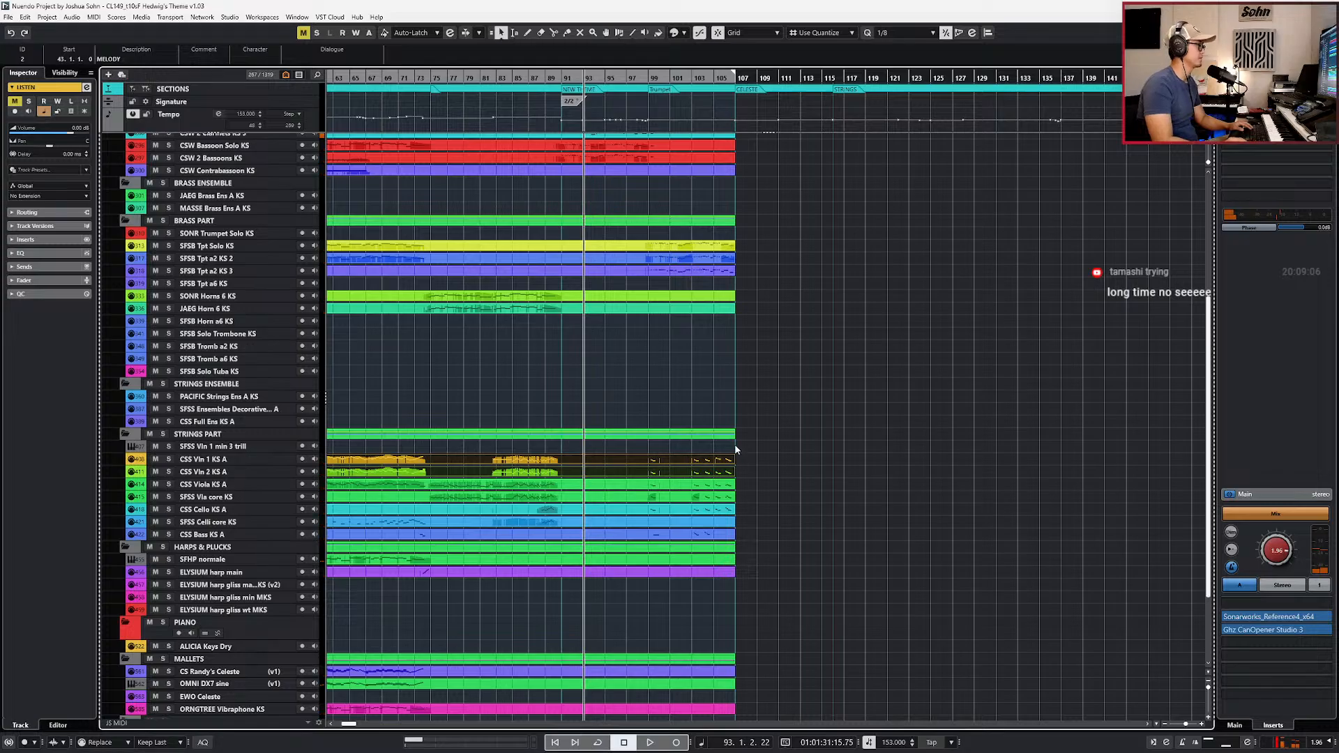
# Step: Deselect the violin parts, close the camera Properties window and switch to the score image 02-Screenshot 2025-07-02 103822.png
pyautogui.click(737, 462)
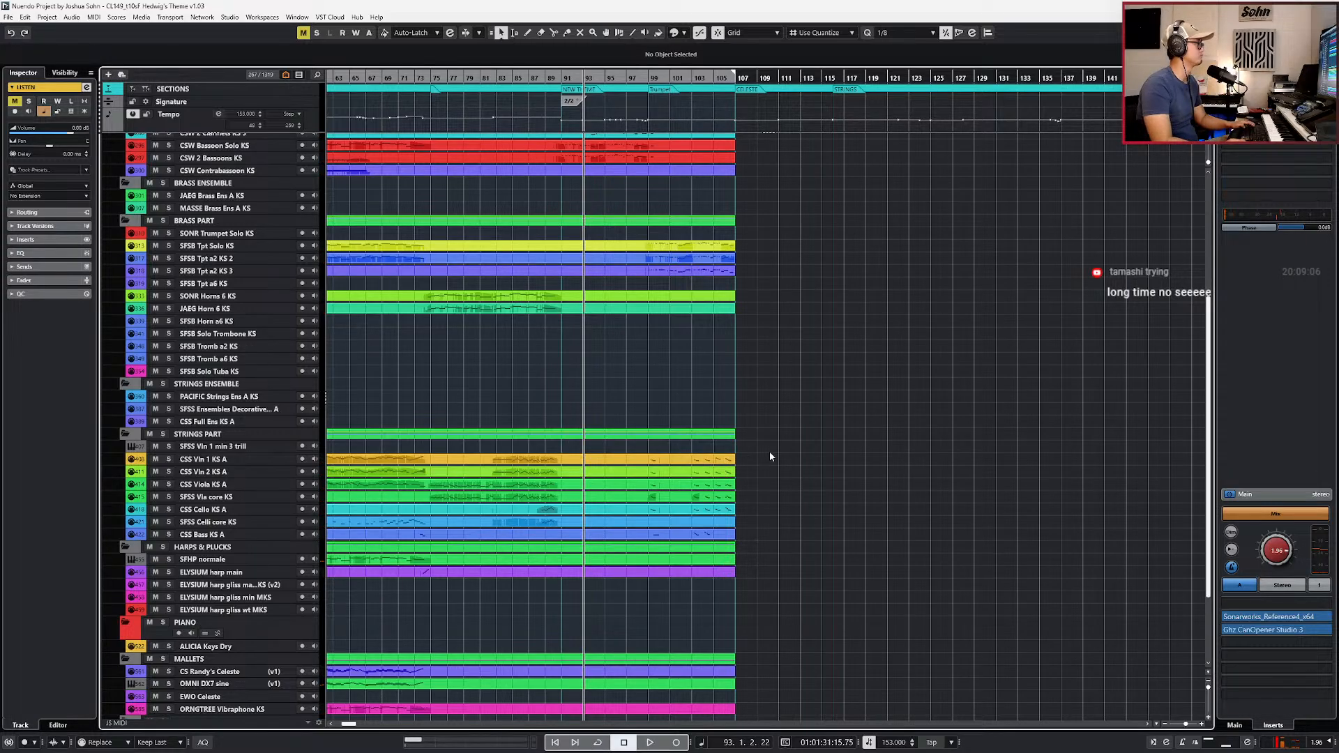
pyautogui.hotkey('alt', 'Tab')
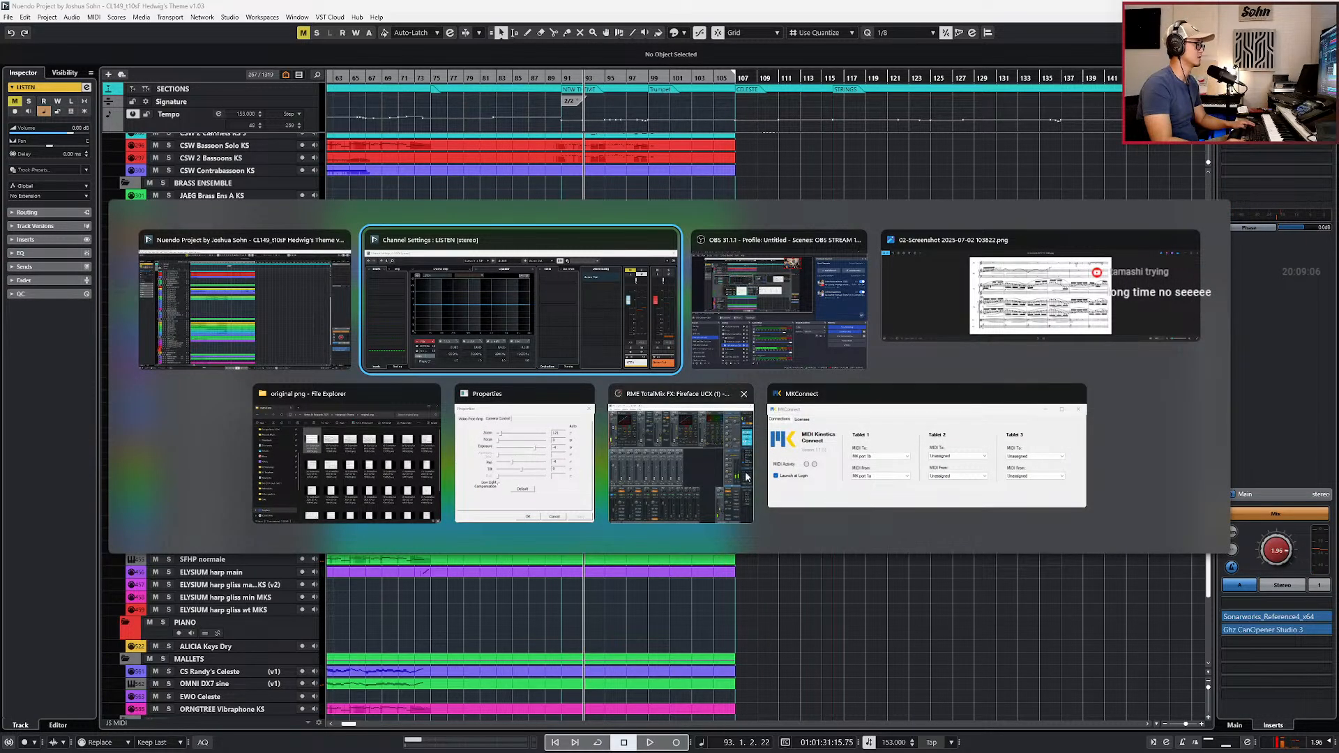
pyautogui.click(405, 457)
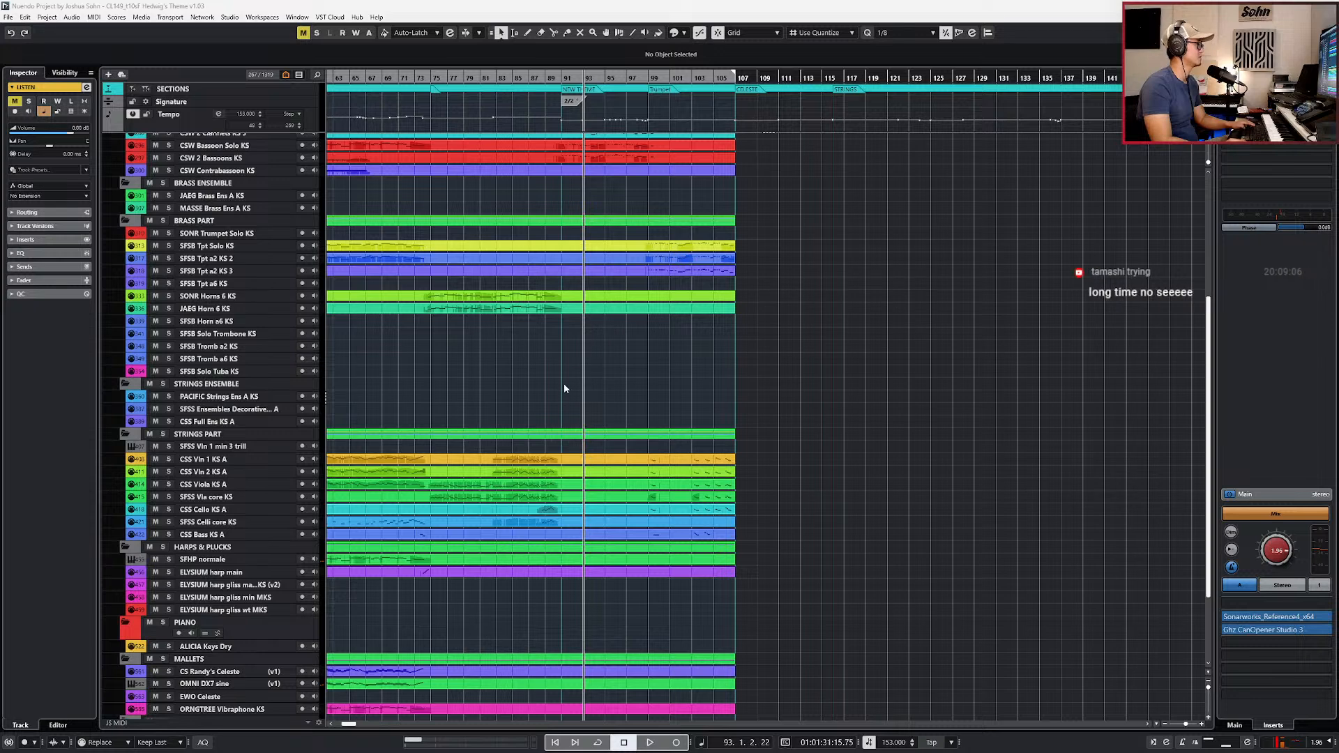
pyautogui.hotkey('alt', 'Tab')
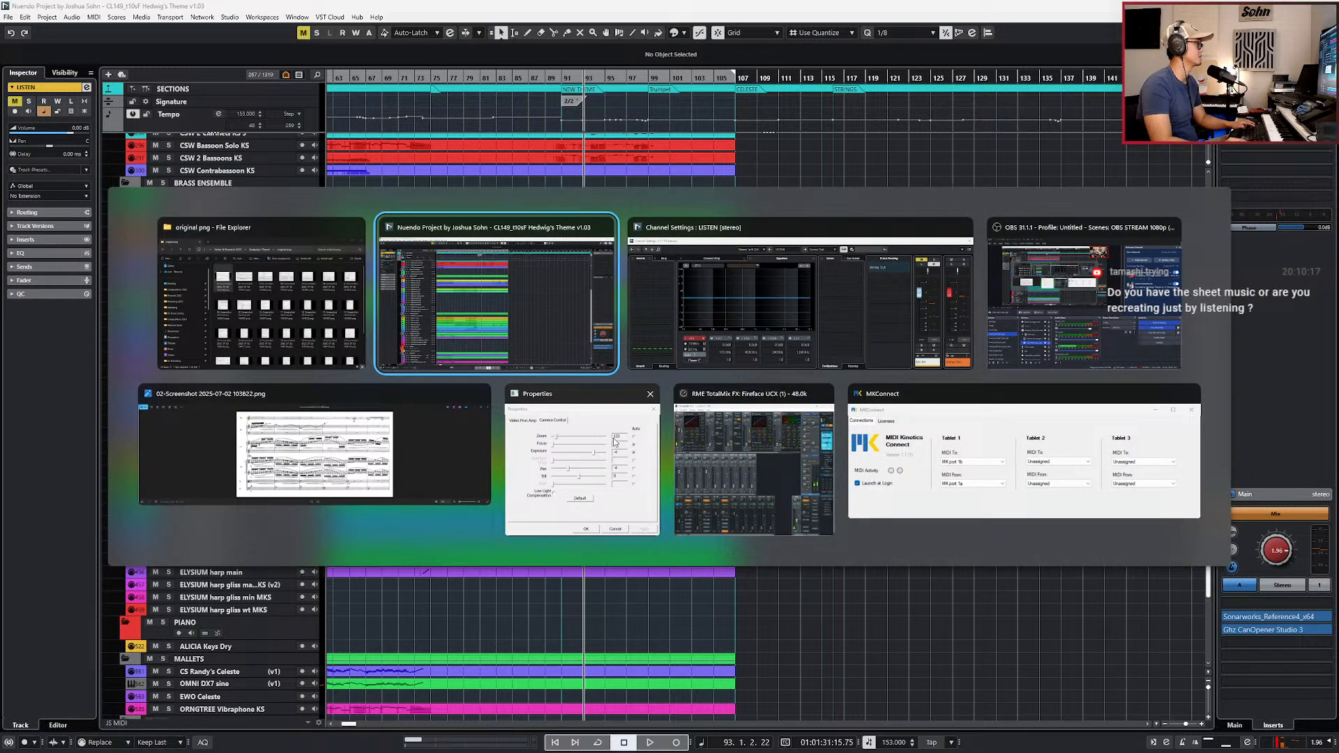
pyautogui.click(650, 394)
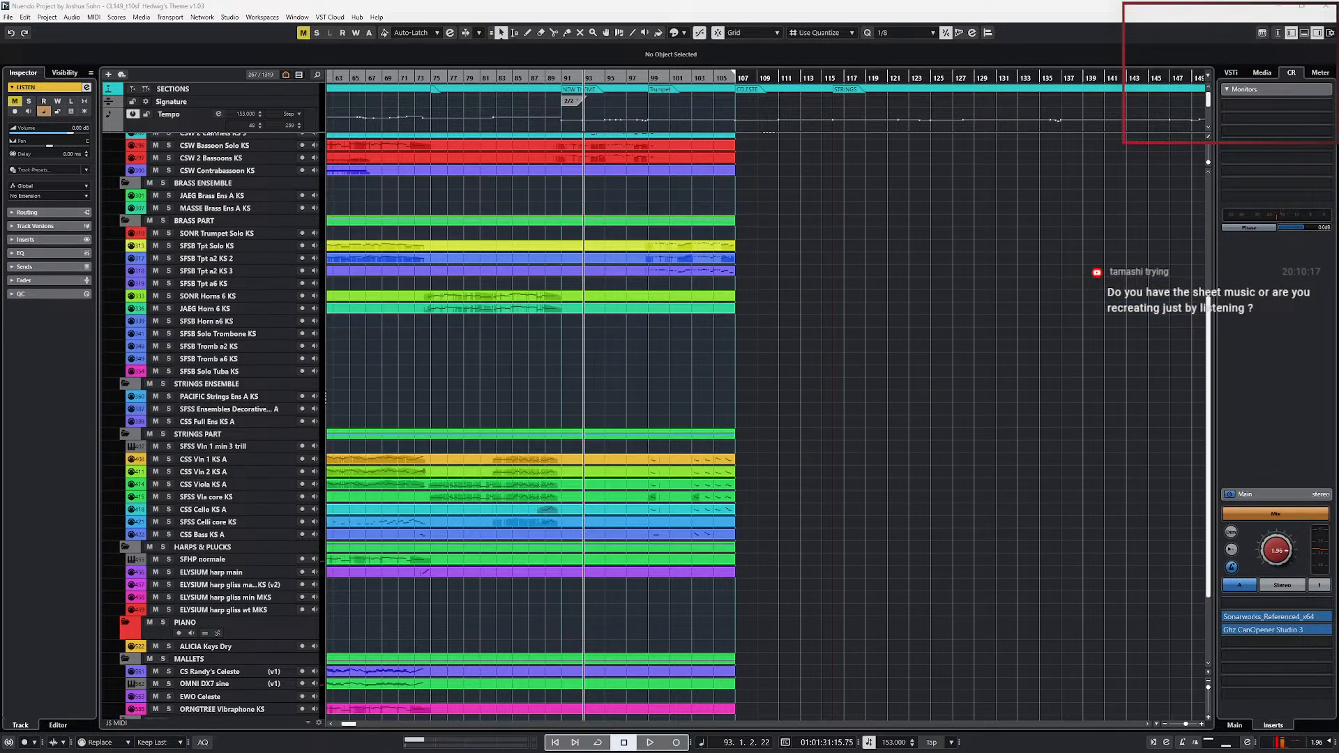
pyautogui.hotkey('alt', 'Tab')
pyautogui.hotkey('alt', 'Tab')
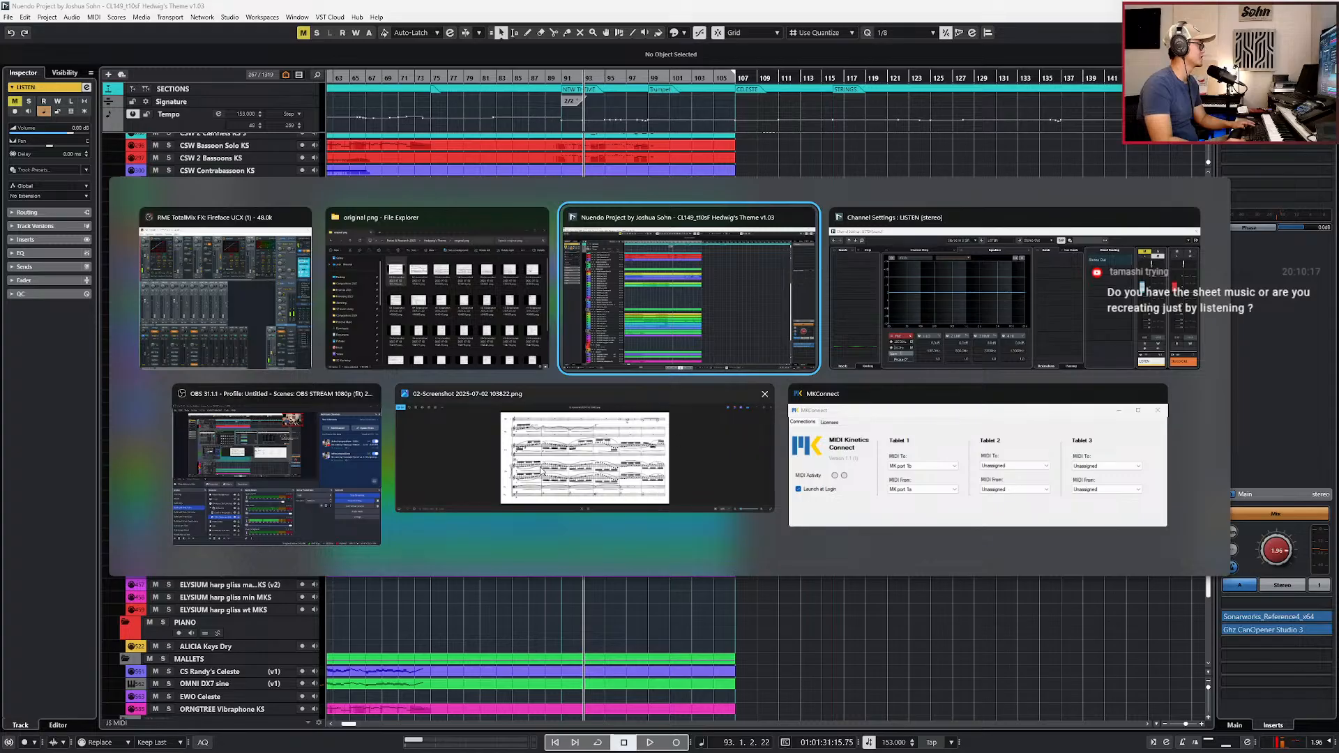
pyautogui.click(558, 464)
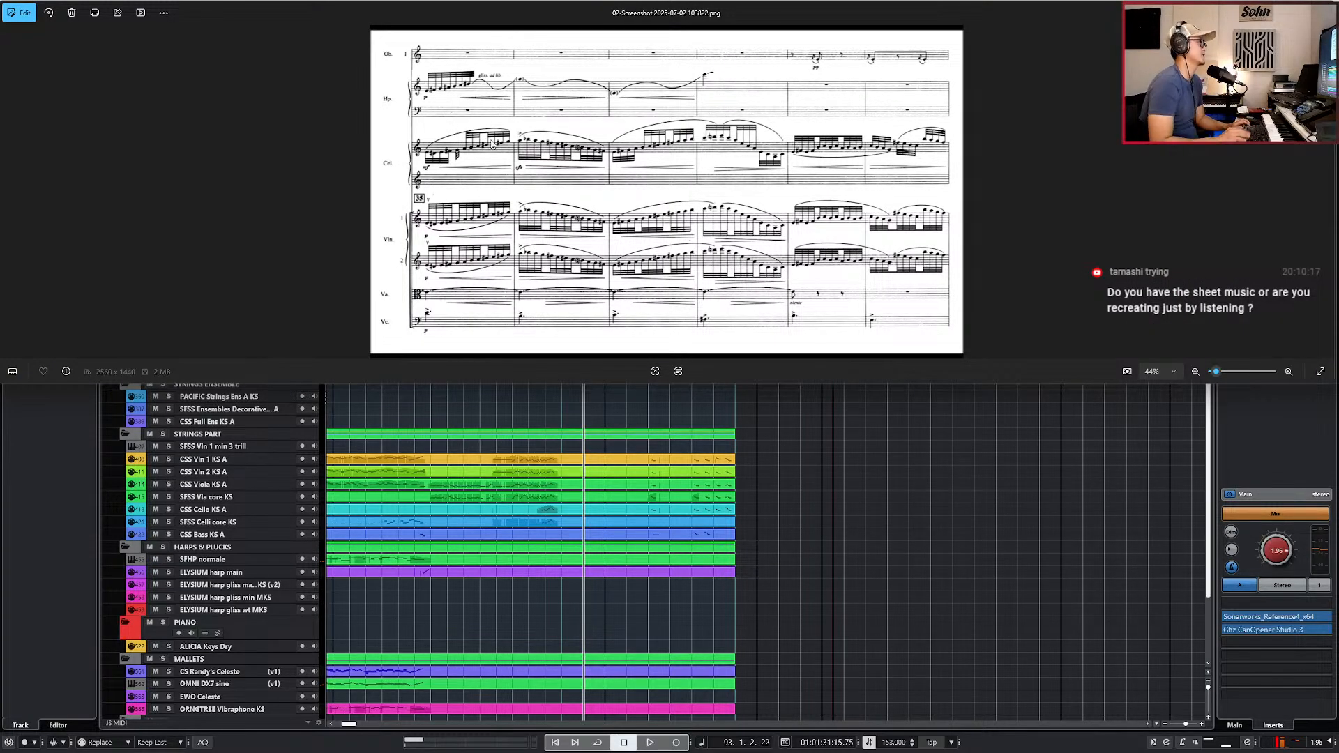
# Step: Page through the score screenshots to page 09, examine its trumpet and string parts up close and go back to page 08
pyautogui.press('Right')
pyautogui.press('Right')
pyautogui.press('Right')
pyautogui.press('Right')
pyautogui.press('Right')
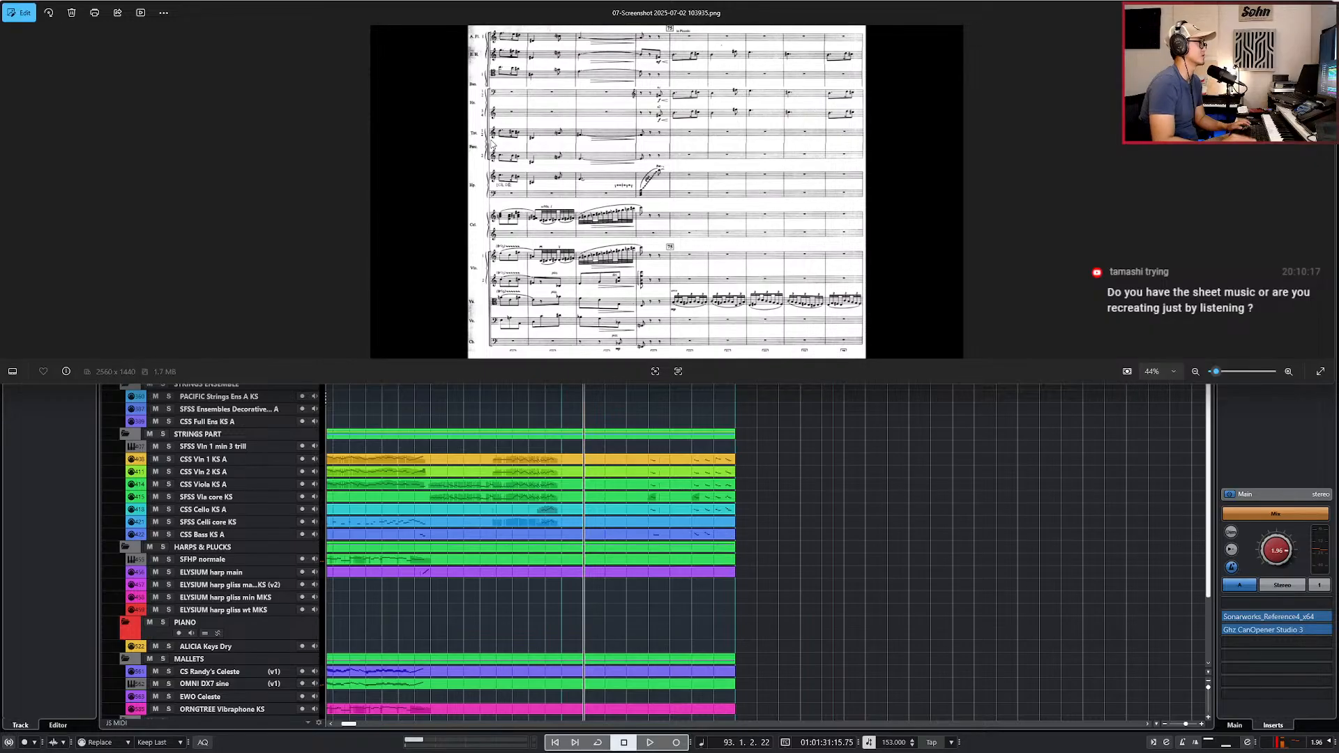
pyautogui.scroll(1, 730, 265)
pyautogui.press('Right')
pyautogui.press('Right')
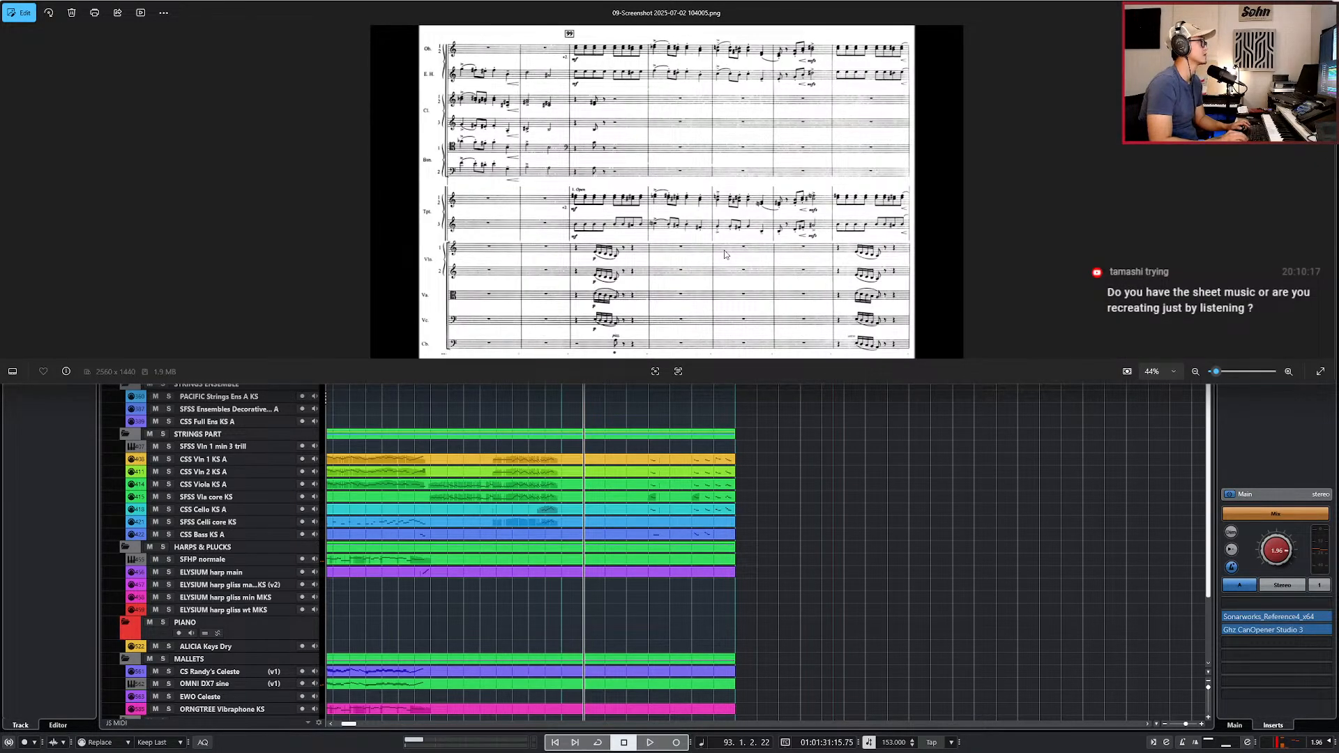
pyautogui.scroll(2, 735, 245)
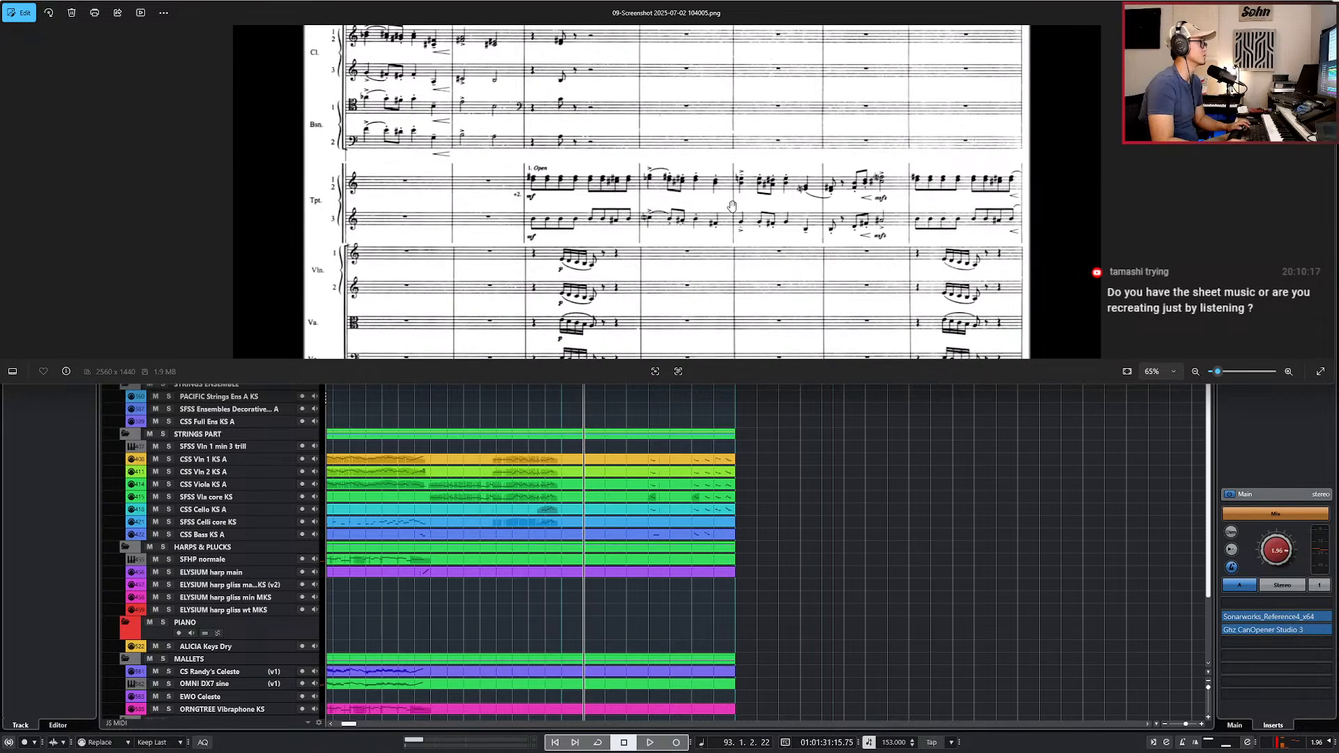
pyautogui.scroll(-2, 731, 206)
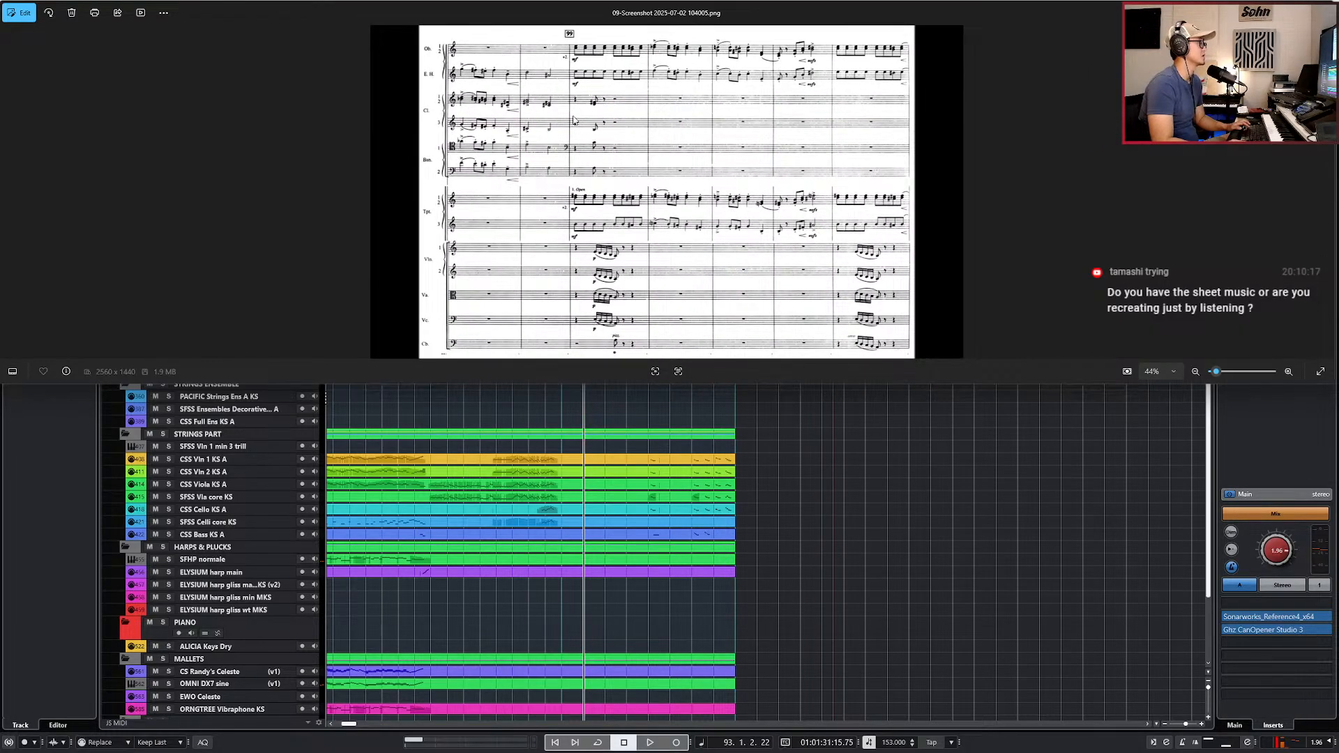
pyautogui.press('Left')
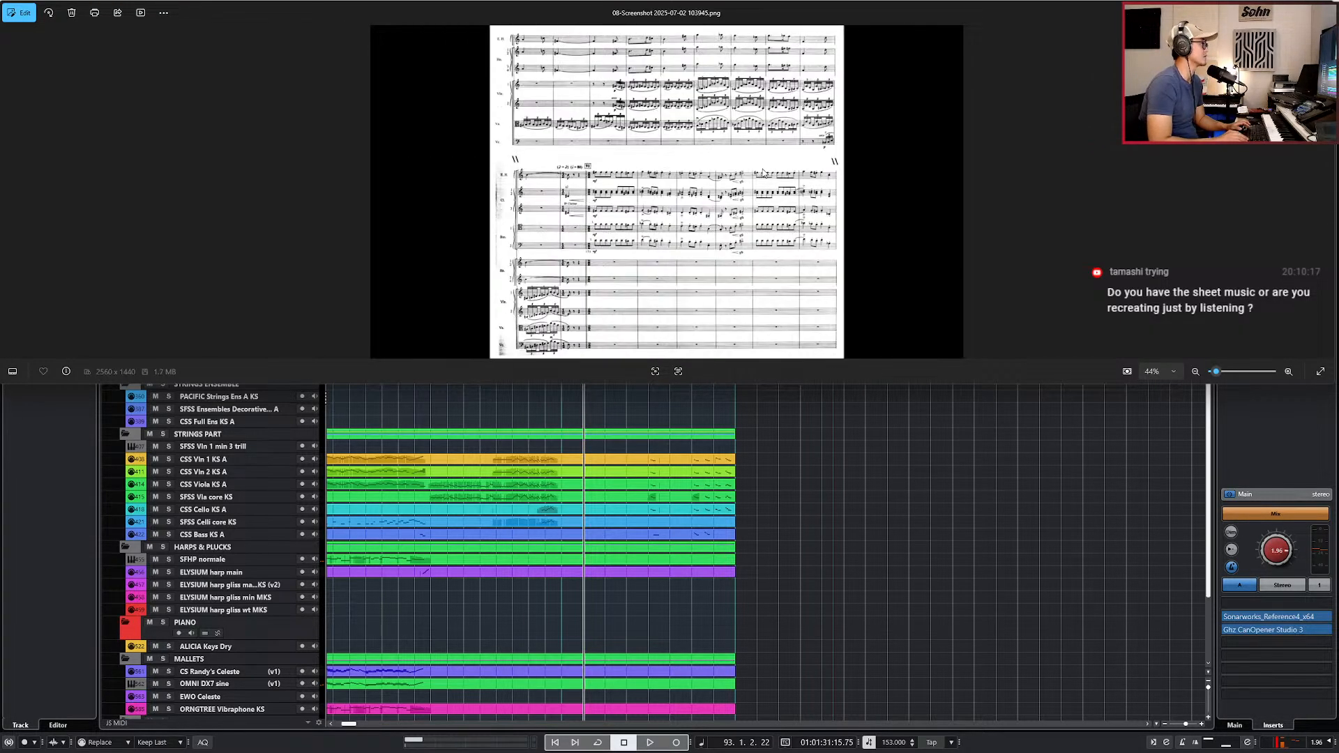
# Step: Examine the woodwind parts from bar 91 on score page 08 up close and page ahead to page 10
pyautogui.scroll(3, 675, 200)
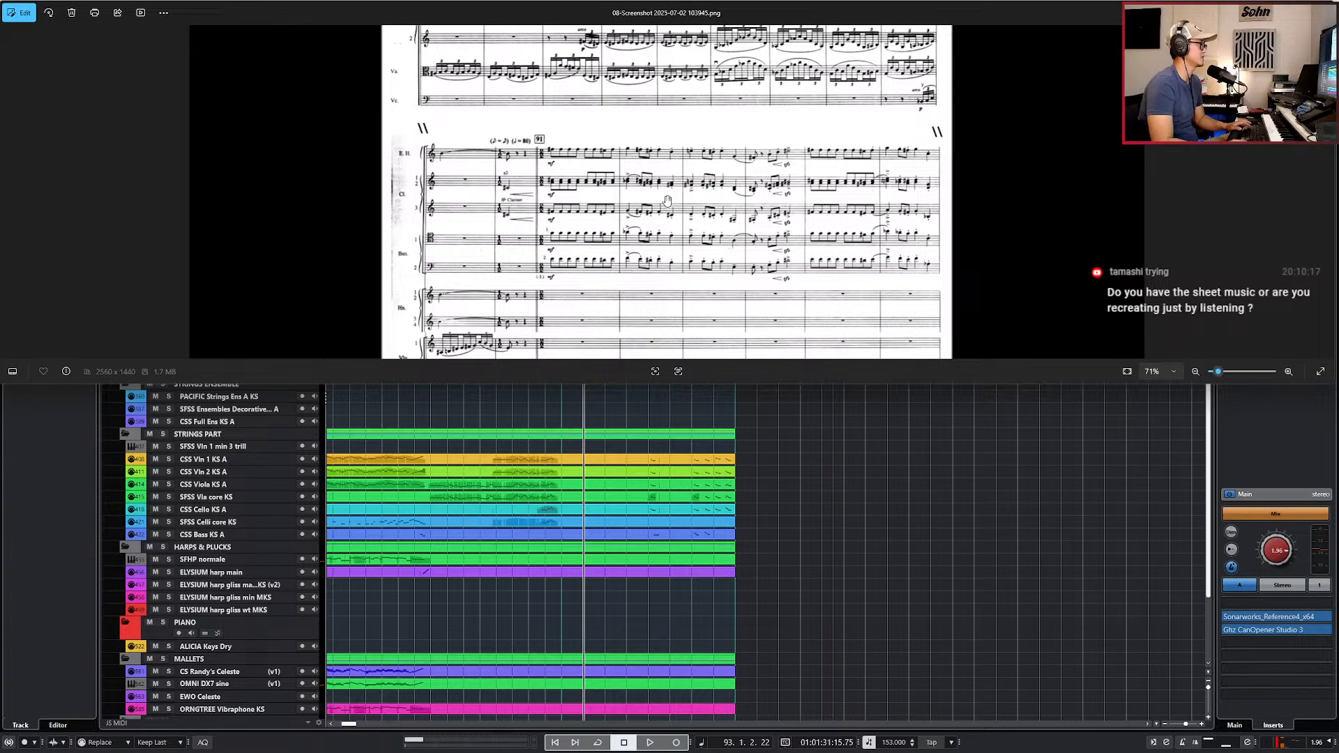
pyautogui.scroll(3, 682, 210)
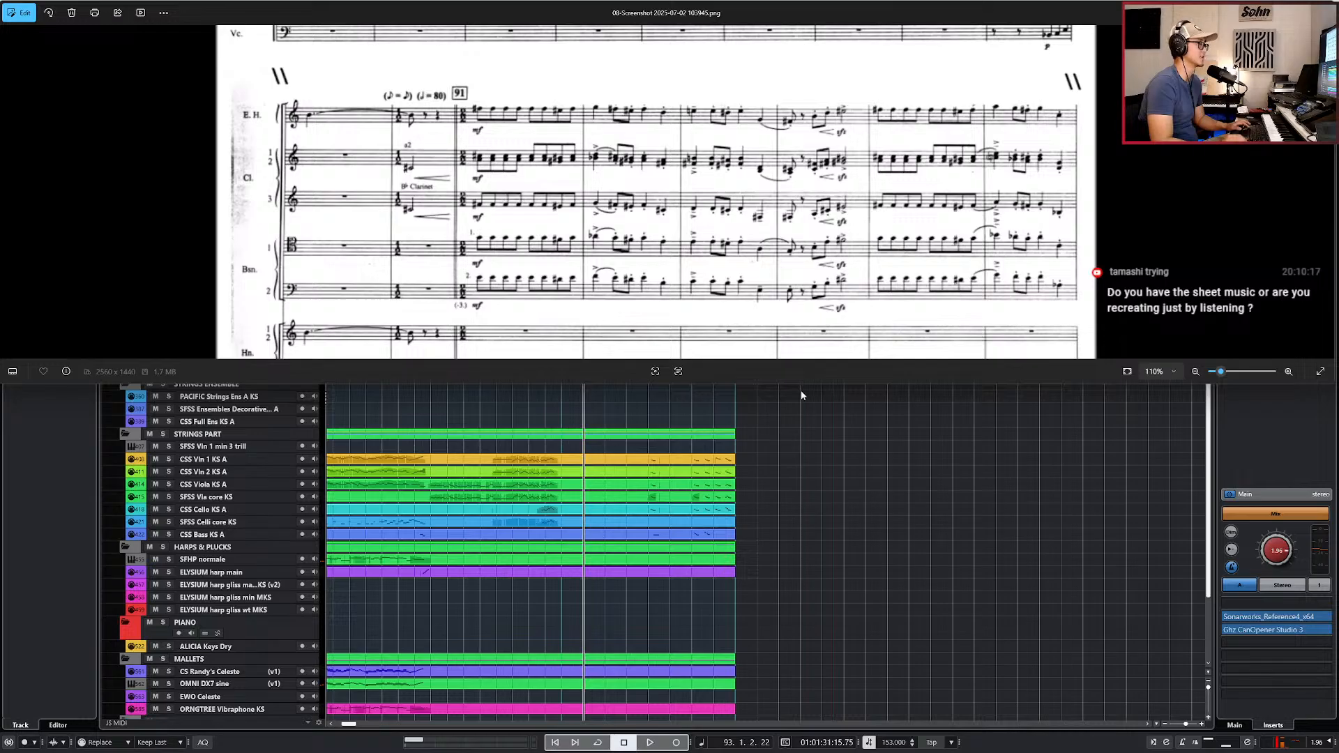
pyautogui.scroll(-4, 860, 293)
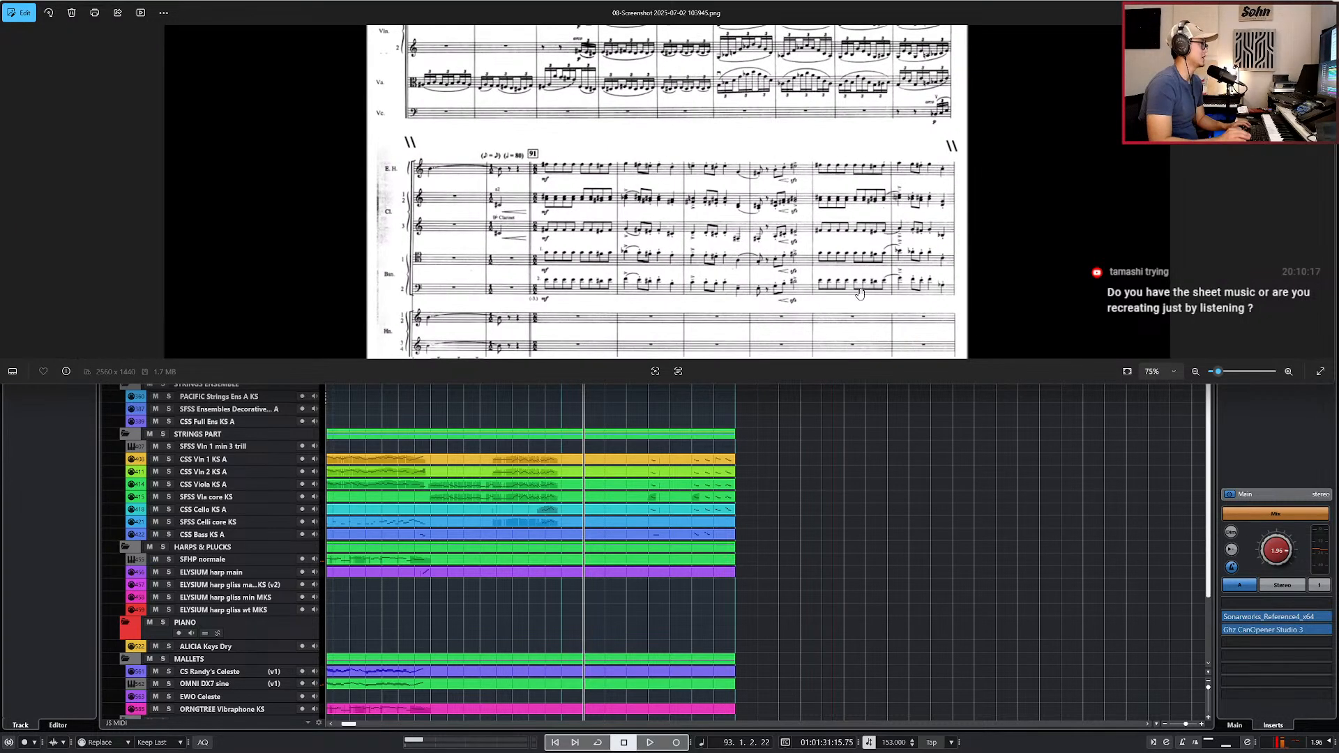
pyautogui.press('Right')
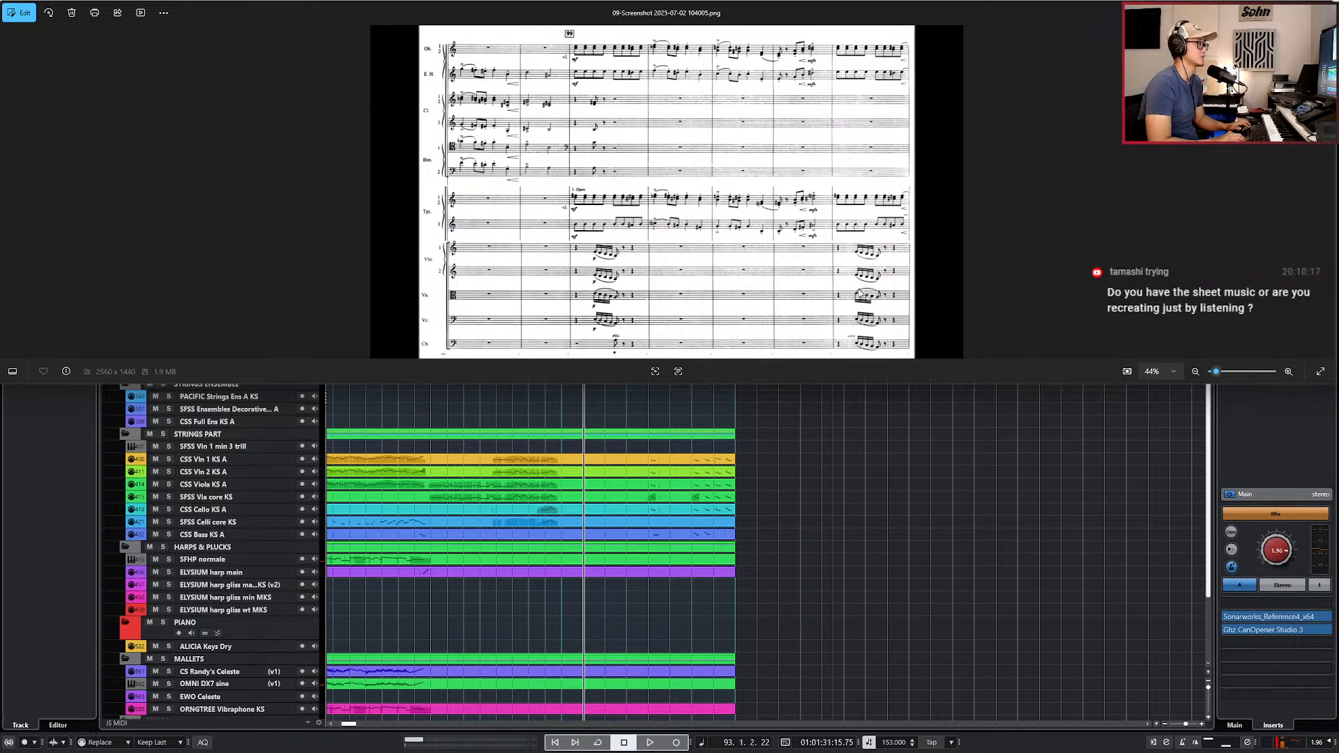
pyautogui.press('Right')
# Step: Examine the celesta solo and the surrounding wind, brass and string parts around bar 107 on score page 10
pyautogui.scroll(3, 696, 260)
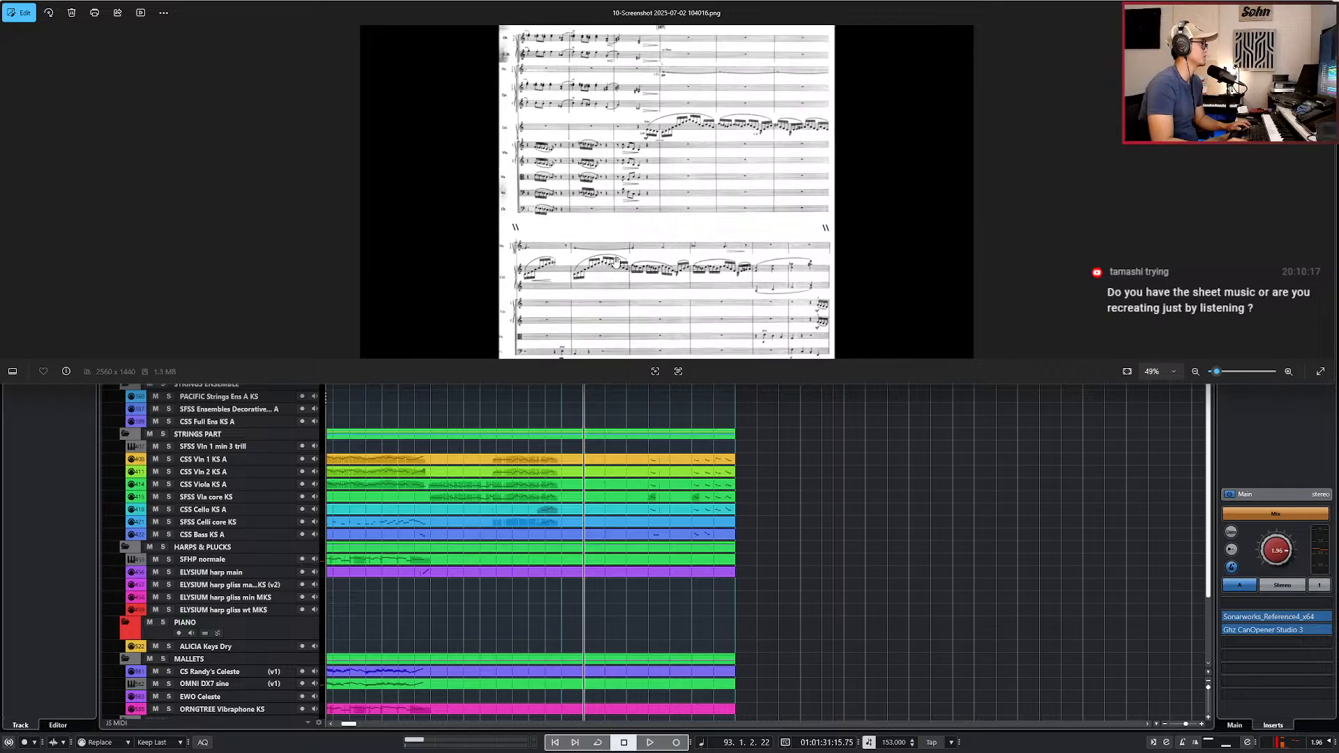
pyautogui.scroll(-2, 729, 240)
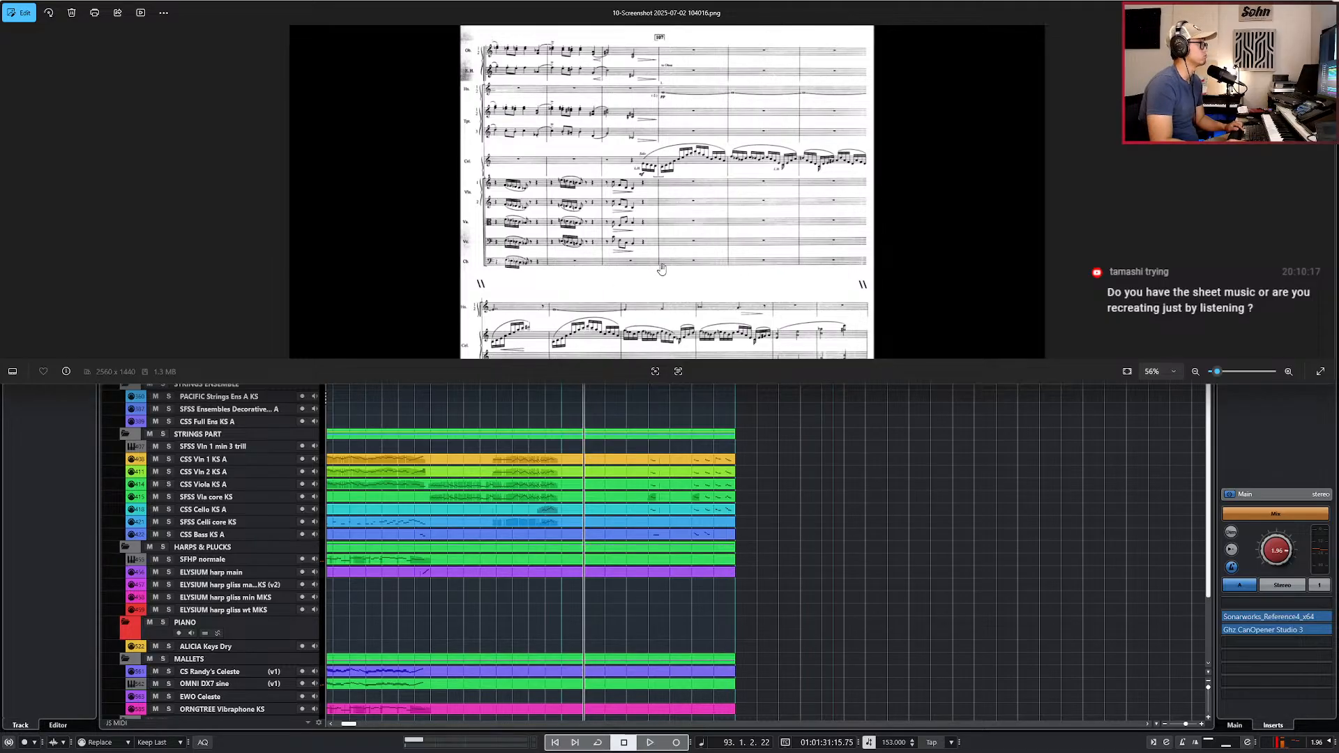
pyautogui.scroll(5, 694, 209)
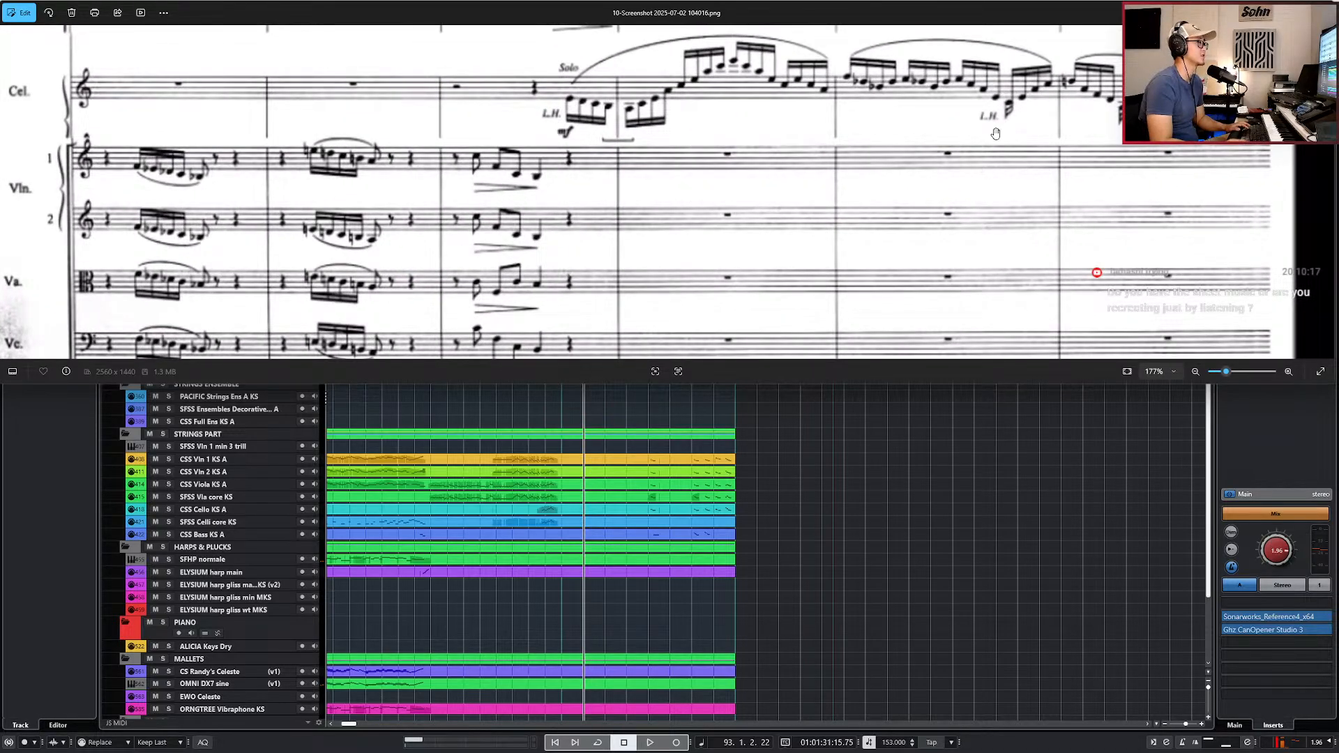
pyautogui.scroll(-3, 993, 139)
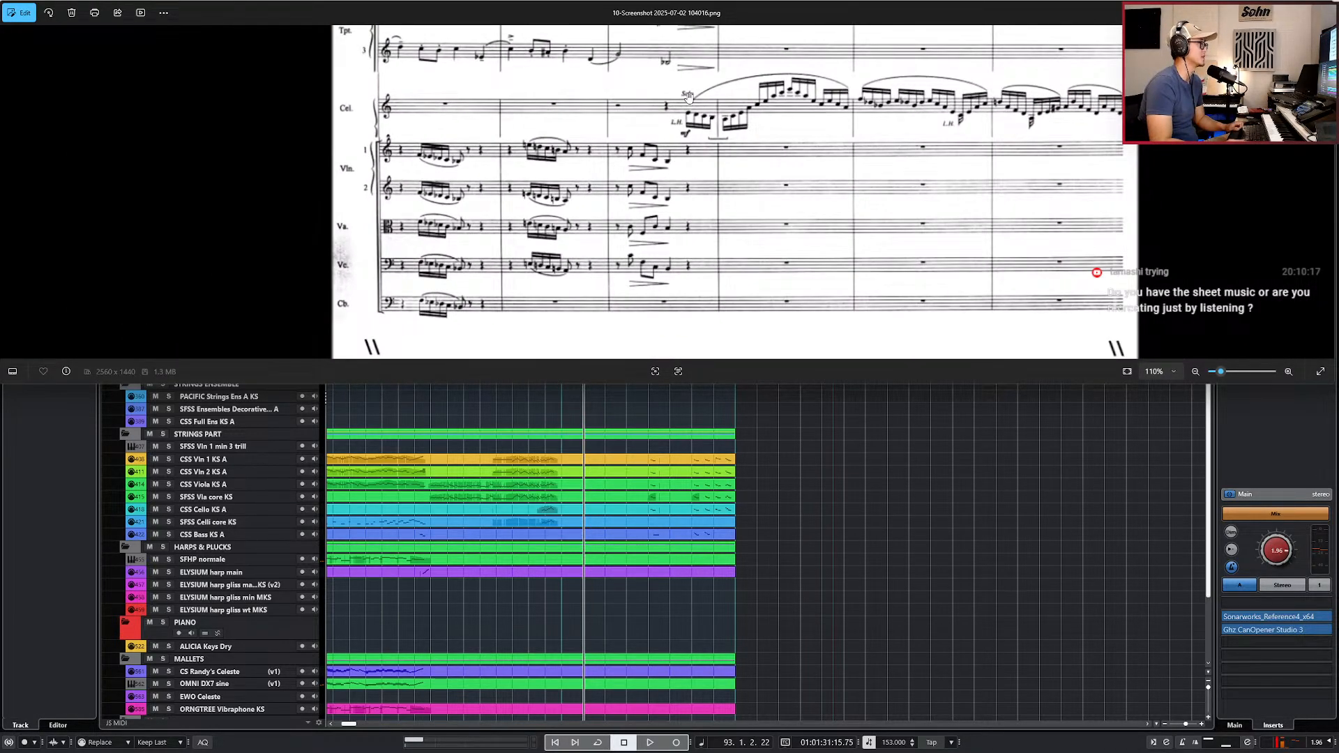
pyautogui.moveTo(1009, 149); pyautogui.dragTo(918, 242)
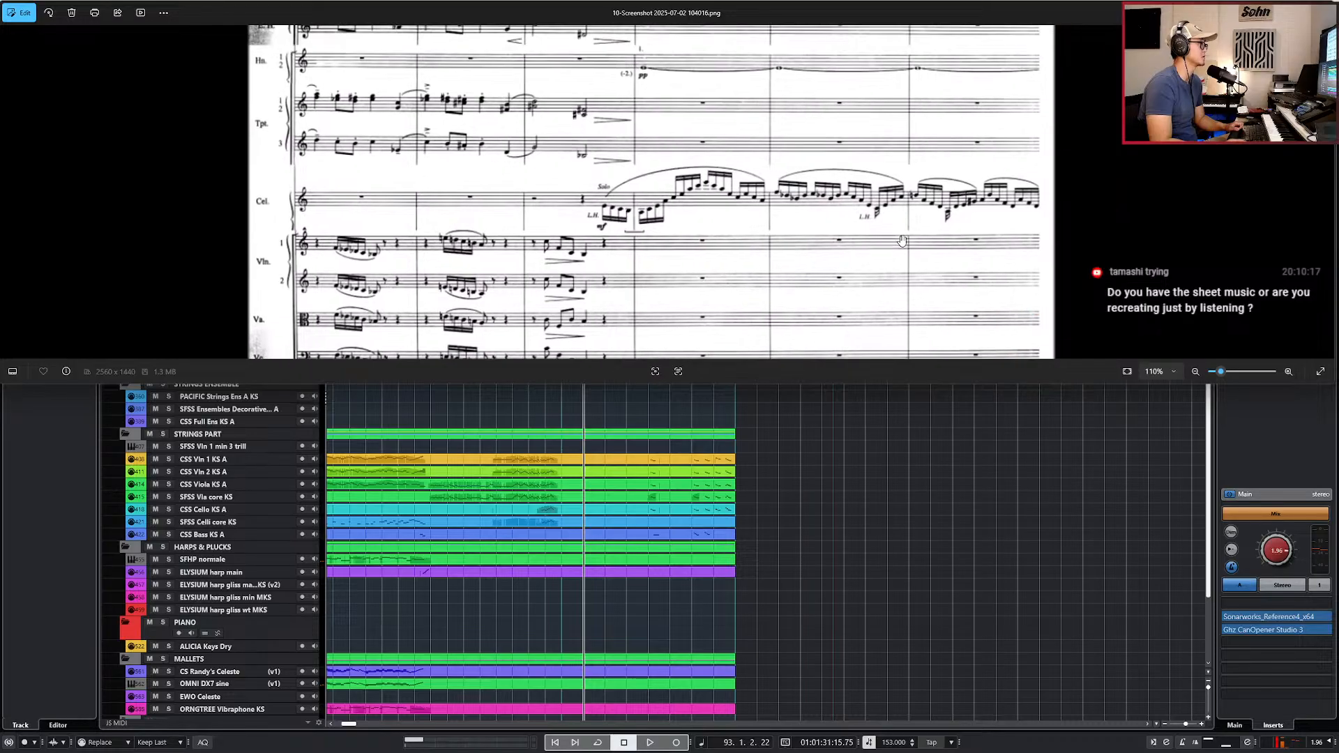
pyautogui.scroll(-1, 801, 202)
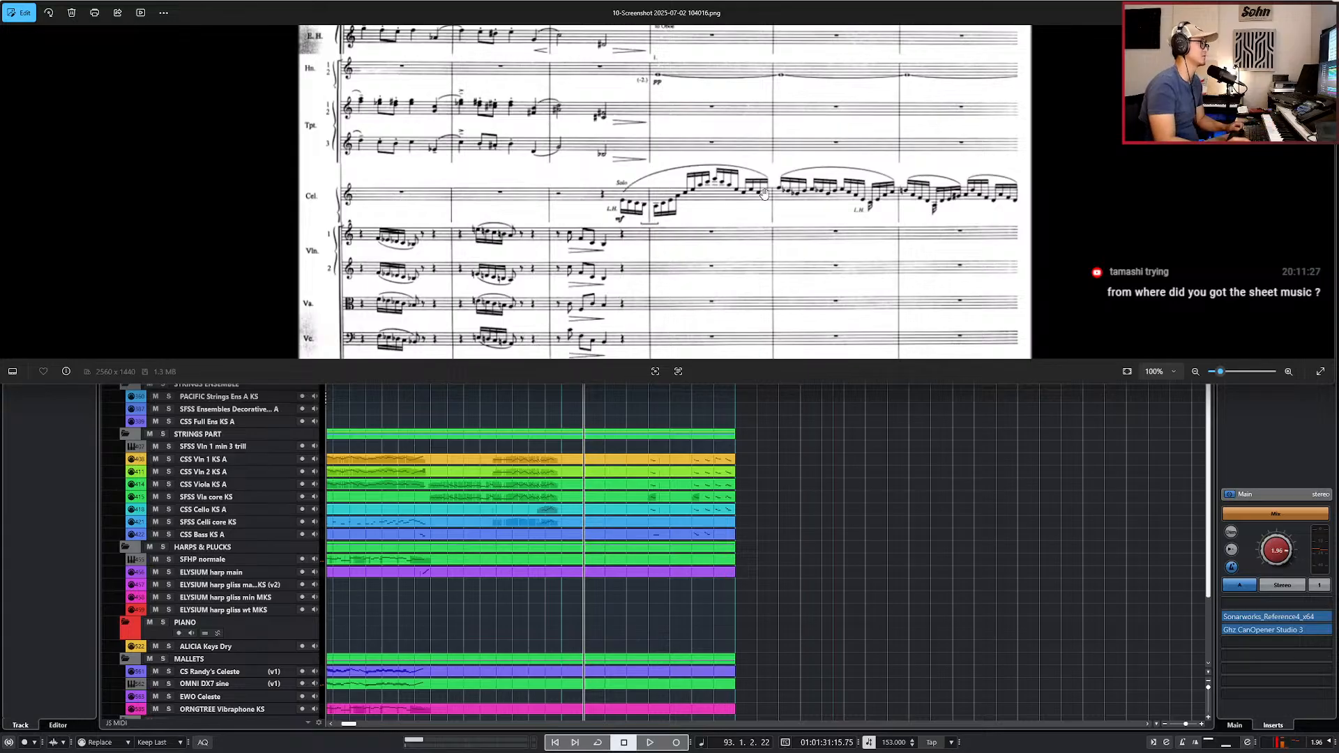
pyautogui.scroll(1, 844, 202)
pyautogui.moveTo(843, 201)
pyautogui.mouseDown()
pyautogui.moveTo(829, 326)
pyautogui.moveTo(769, 224)
pyautogui.mouseUp()
pyautogui.moveTo(758, 275)
pyautogui.mouseDown()
pyautogui.moveTo(821, 38)
pyautogui.moveTo(767, 138)
pyautogui.moveTo(738, 108)
pyautogui.moveTo(702, 186)
pyautogui.mouseUp()
pyautogui.moveTo(728, 28); pyautogui.dragTo(735, 241)
pyautogui.moveTo(572, 114); pyautogui.dragTo(586, 156)
pyautogui.moveTo(501, 157); pyautogui.dragTo(531, 202)
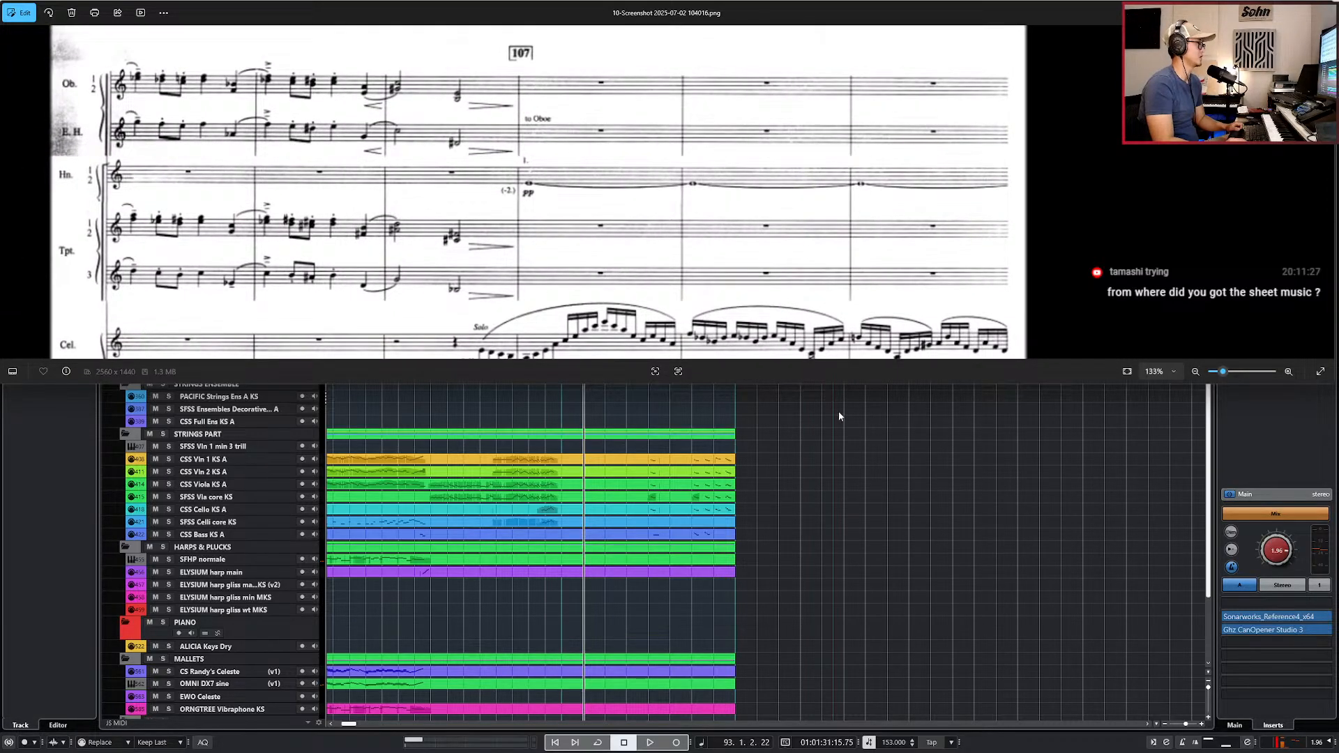
# Step: Switch to the Nuendo project and audition the trumpet section from bar 99 to bar 107 while consulting score page 10
pyautogui.click(826, 420)
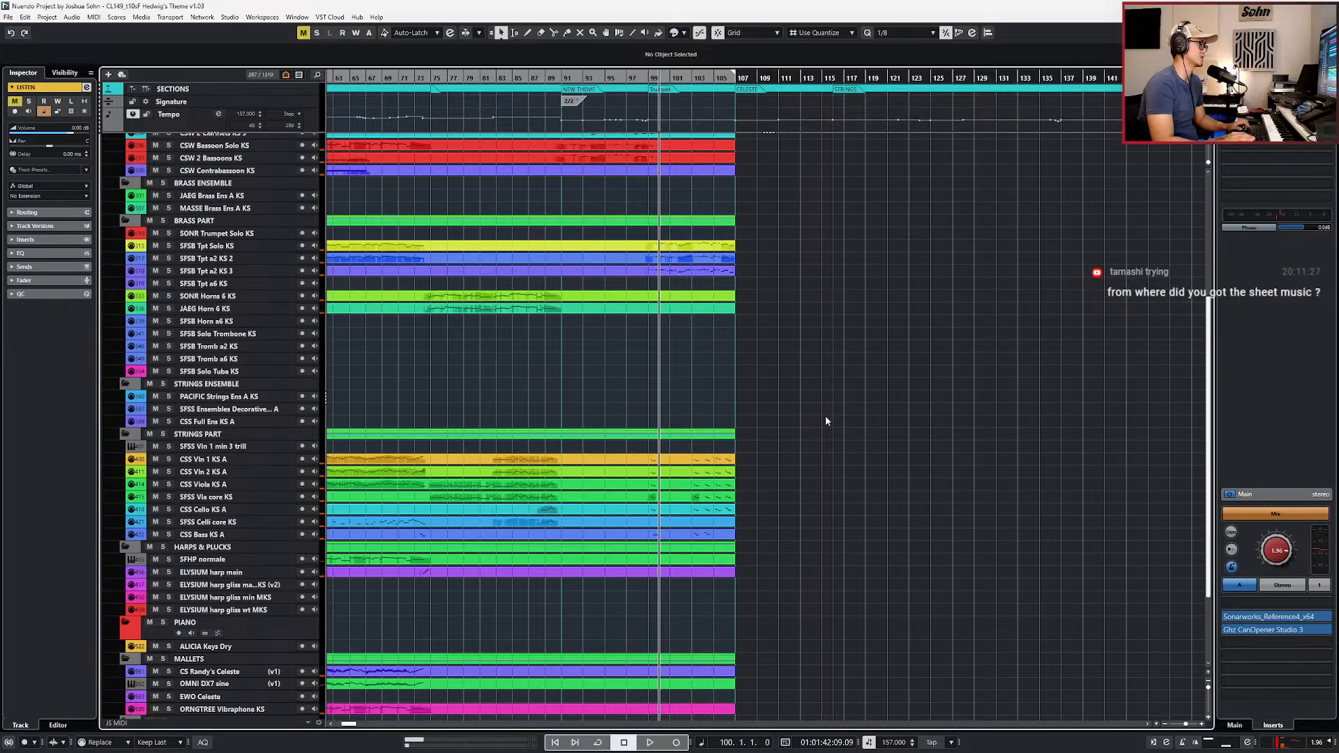
pyautogui.scroll(4, 826, 416)
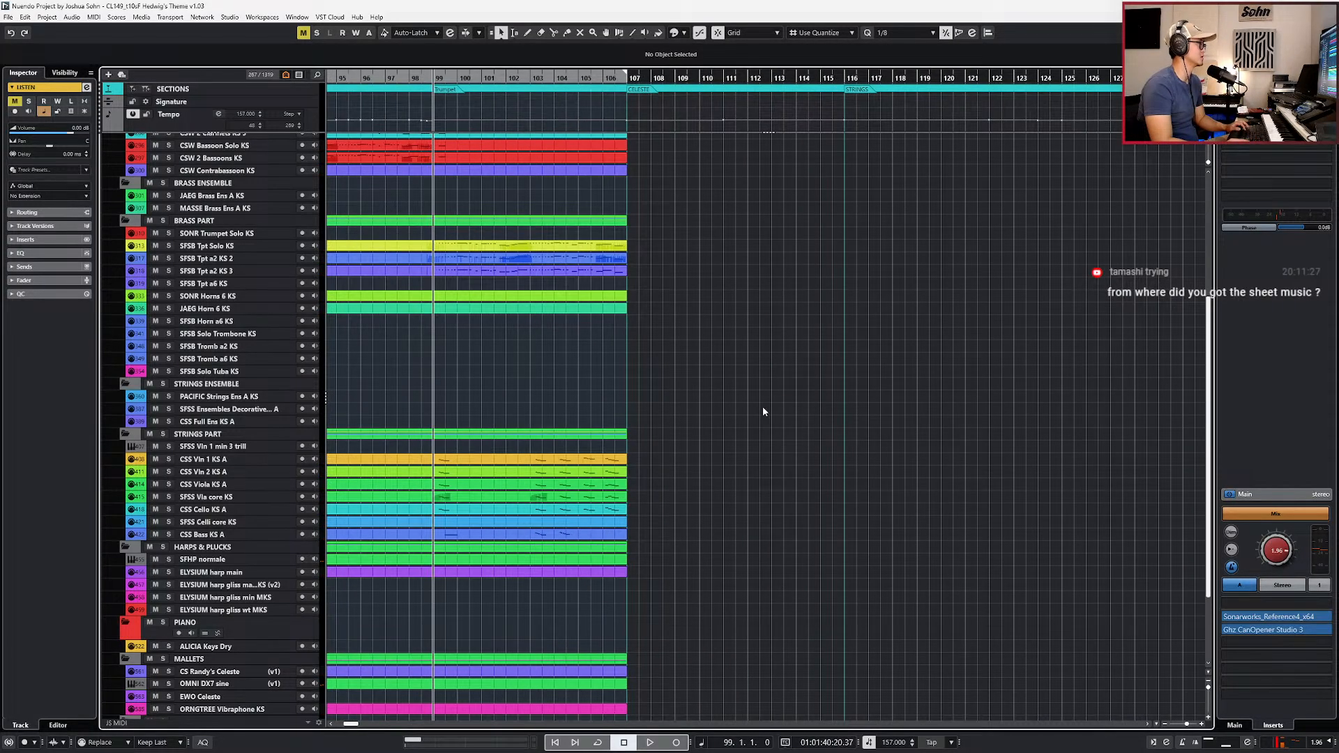
pyautogui.press('space')
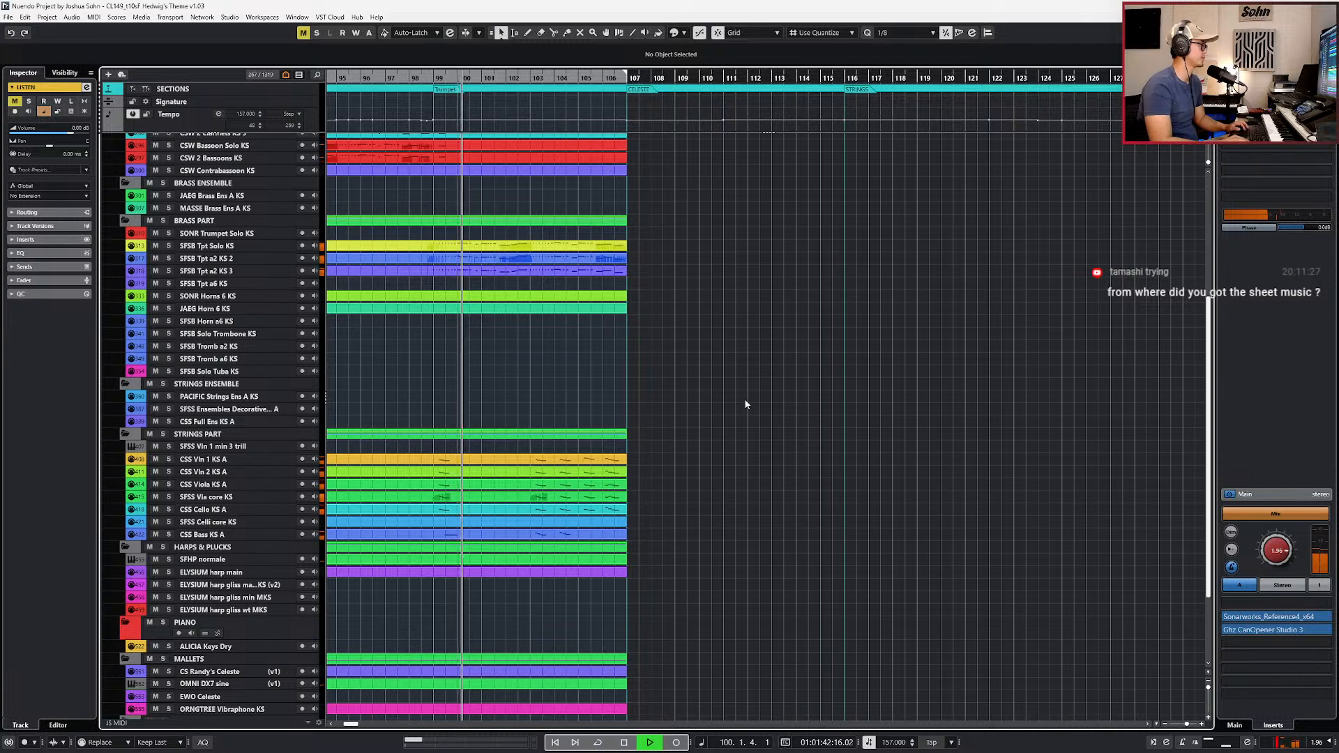
pyautogui.scroll(-3, 714, 413)
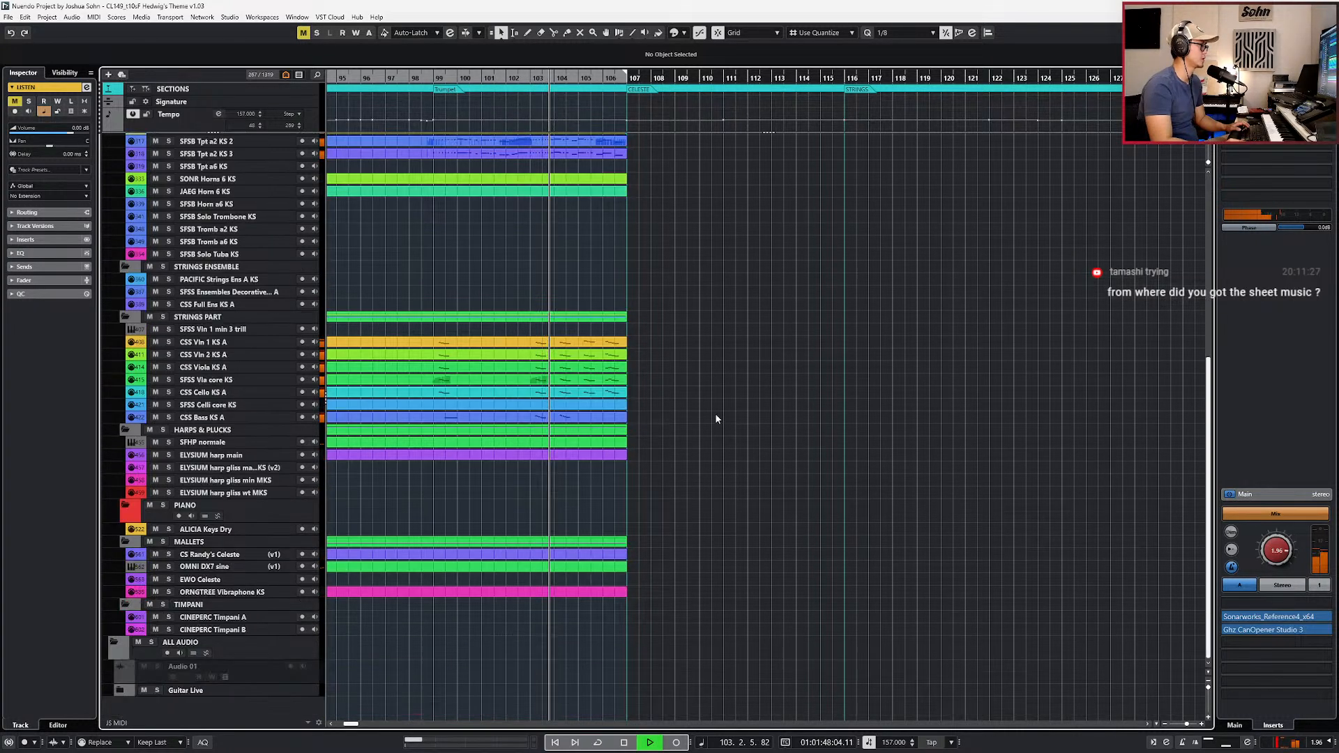
pyautogui.hotkey('alt', 'Tab')
pyautogui.scroll(-1, 547, 216)
pyautogui.scroll(-1, 548, 217)
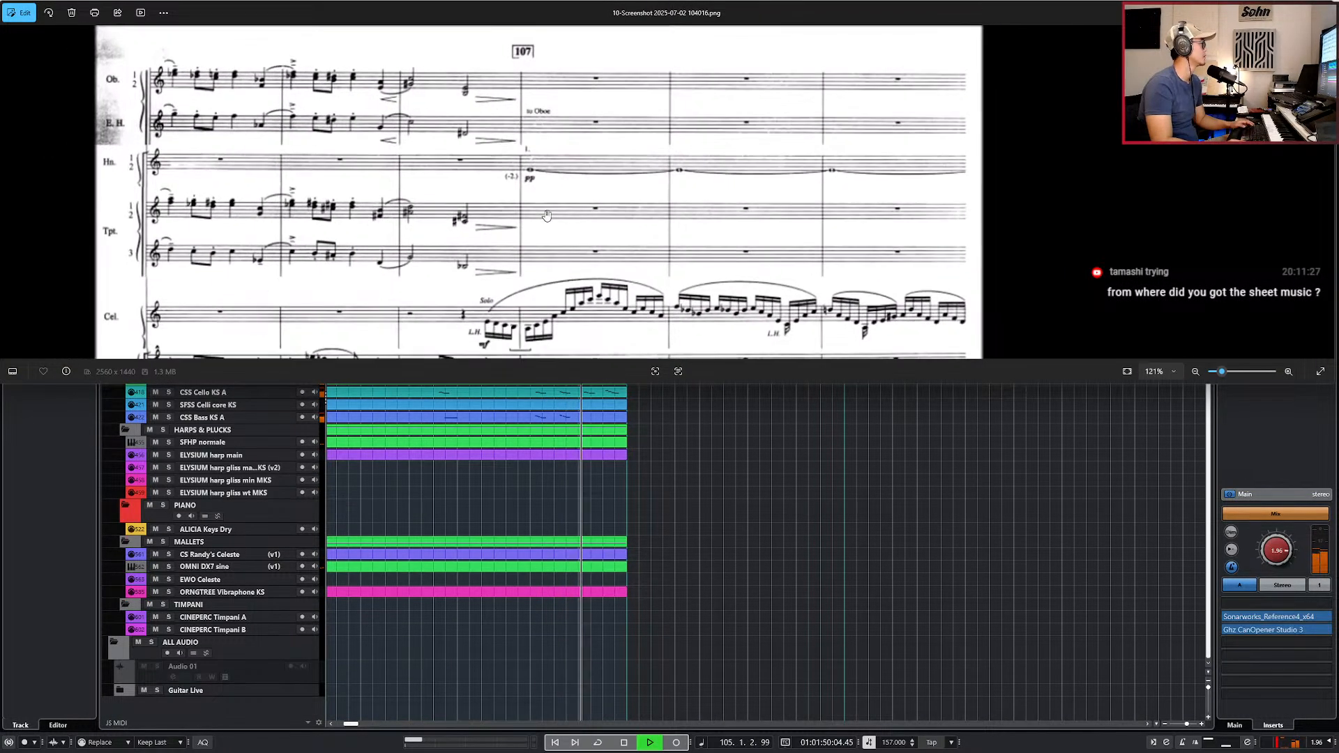
pyautogui.scroll(-1, 568, 241)
pyautogui.scroll(-2, 572, 248)
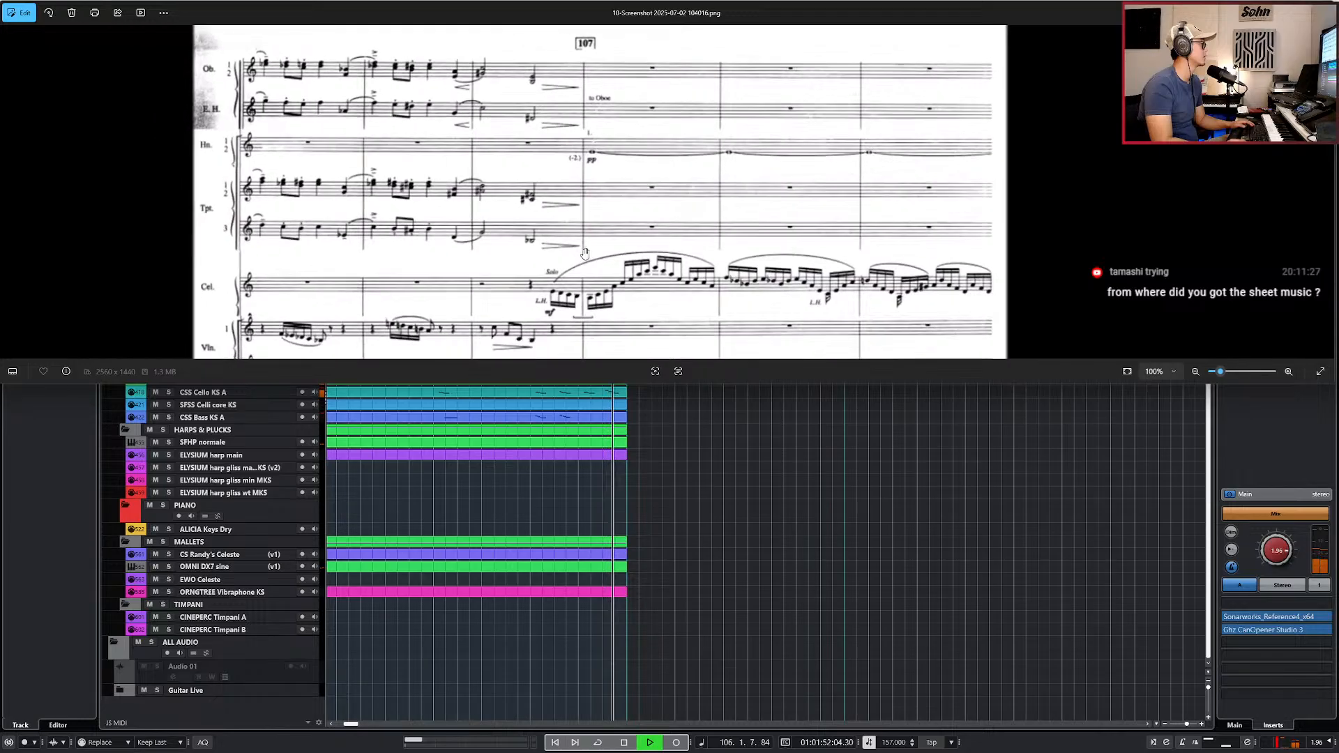
pyautogui.click(749, 458)
pyautogui.press('space')
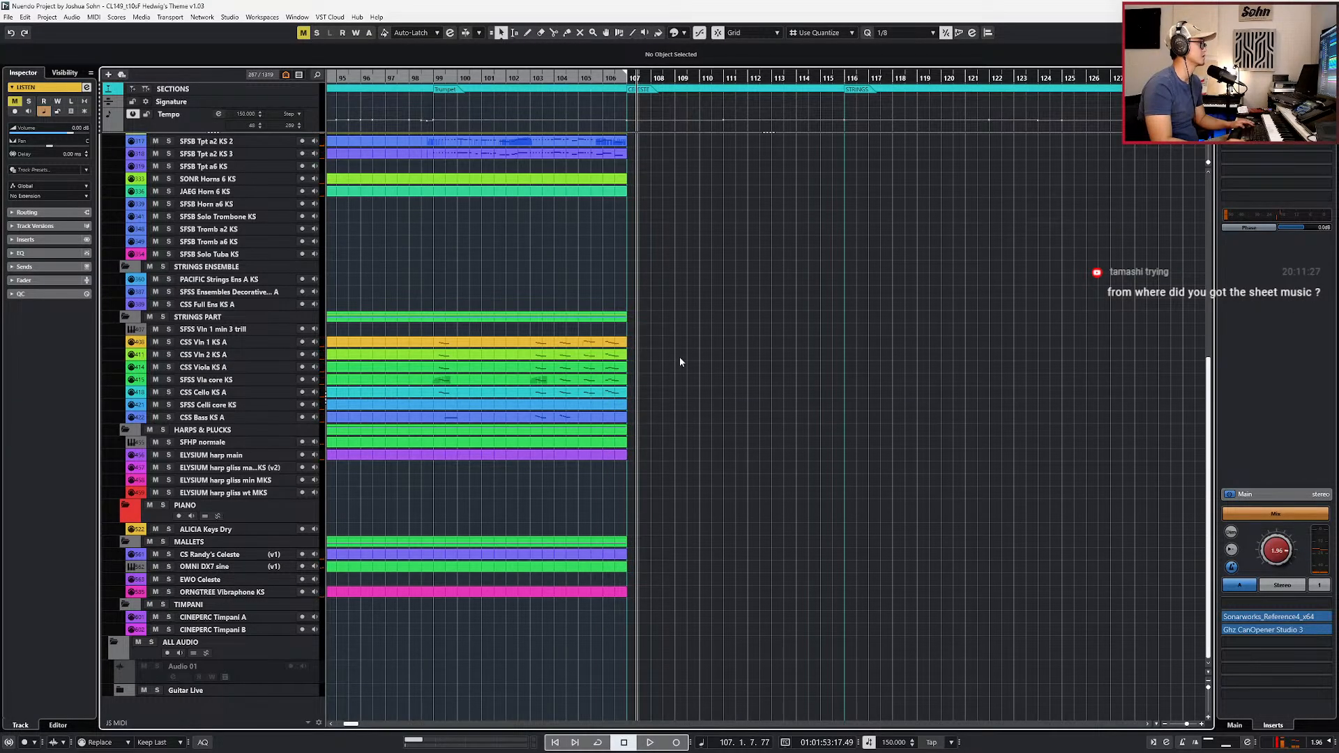
# Step: Bring score page 10 back up and compare its upper and lower systems around the celesta solo and string parts
pyautogui.hotkey('alt', 'Tab')
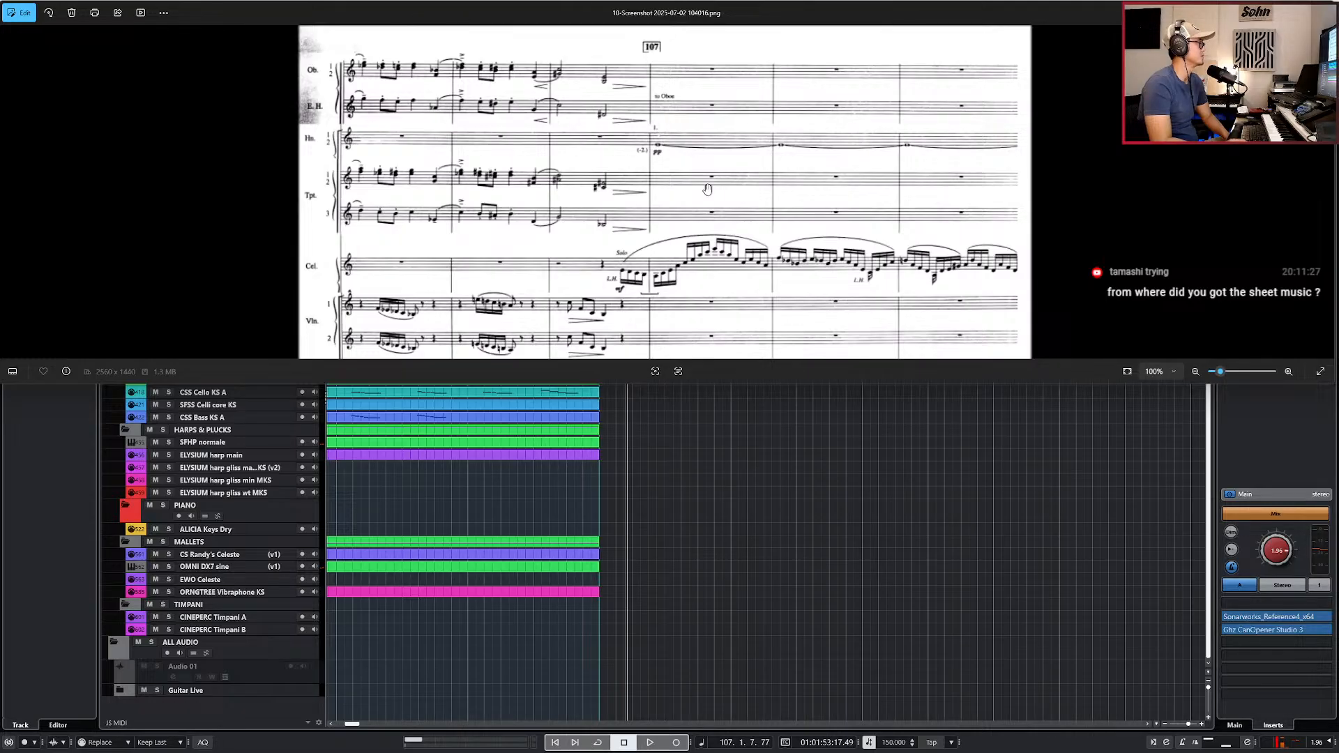
pyautogui.scroll(-3, 764, 195)
pyautogui.scroll(4, 763, 214)
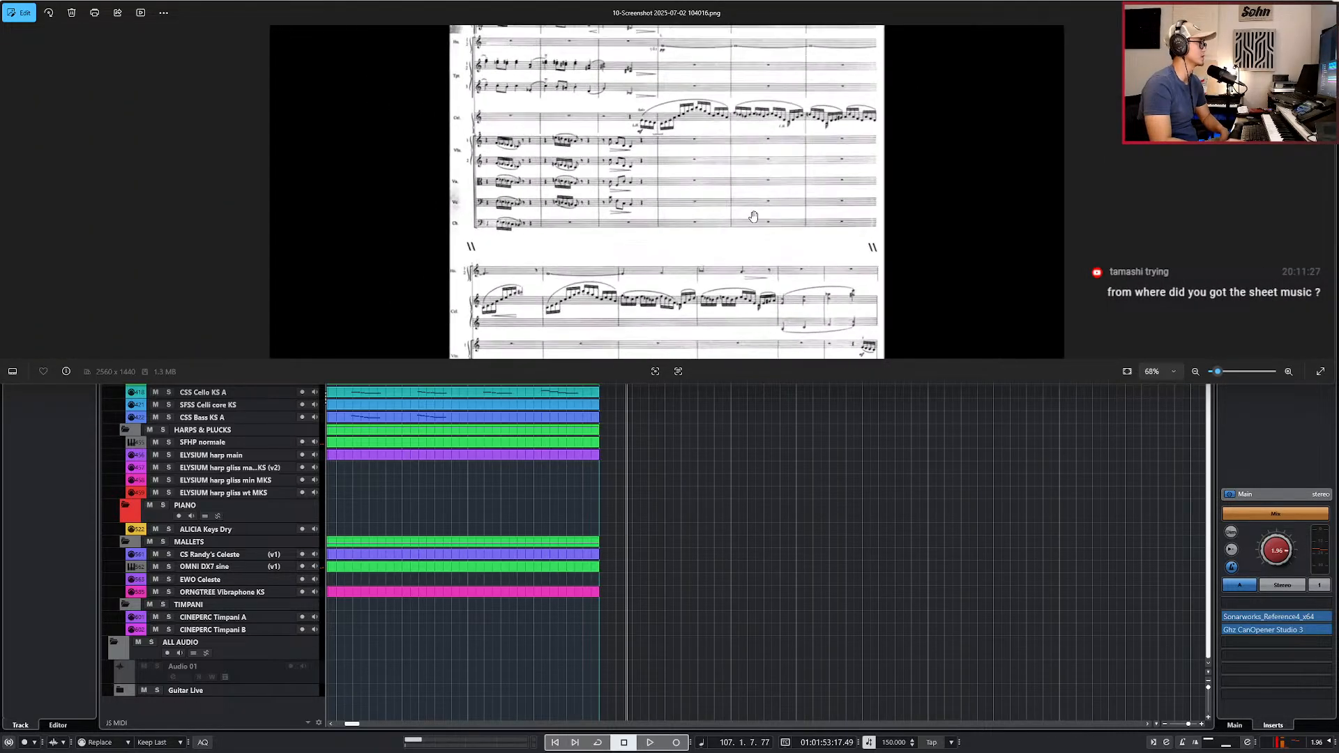
pyautogui.scroll(-5, 807, 306)
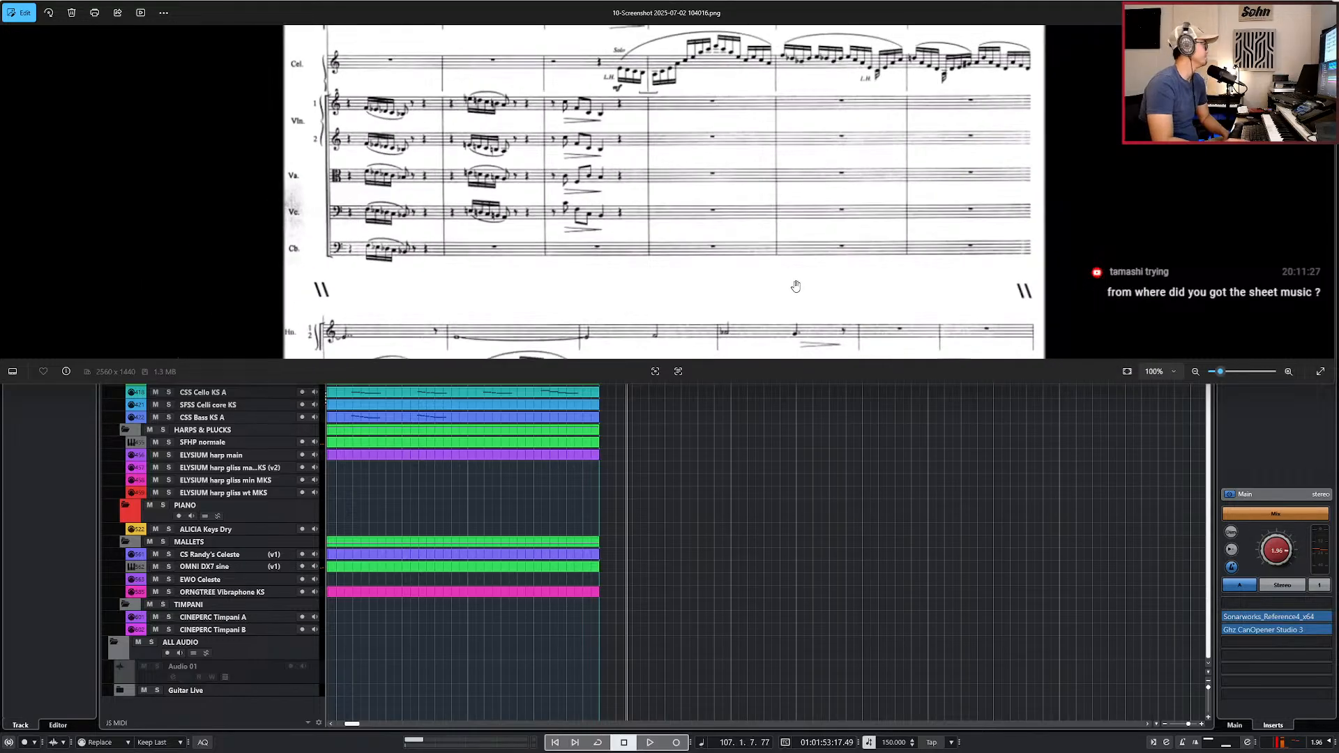
pyautogui.scroll(-1, 796, 286)
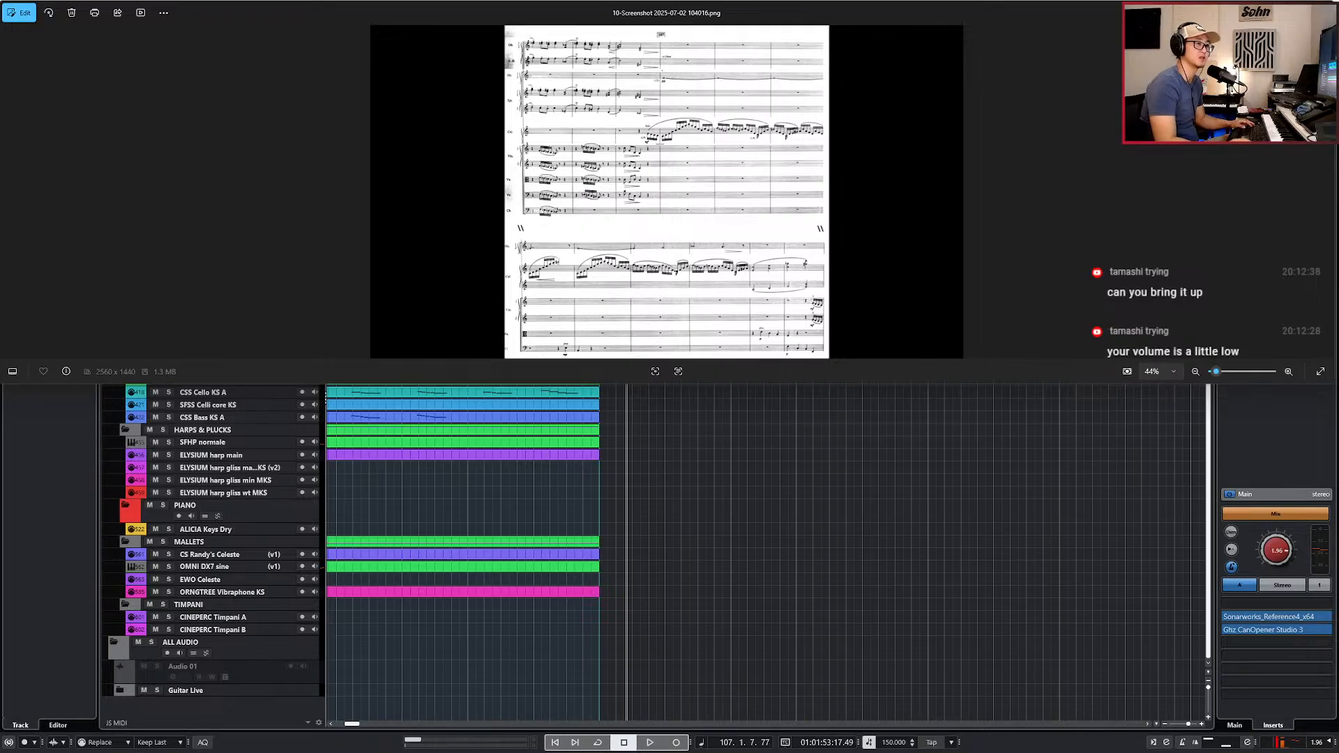
pyautogui.hotkey('alt', 'Tab')
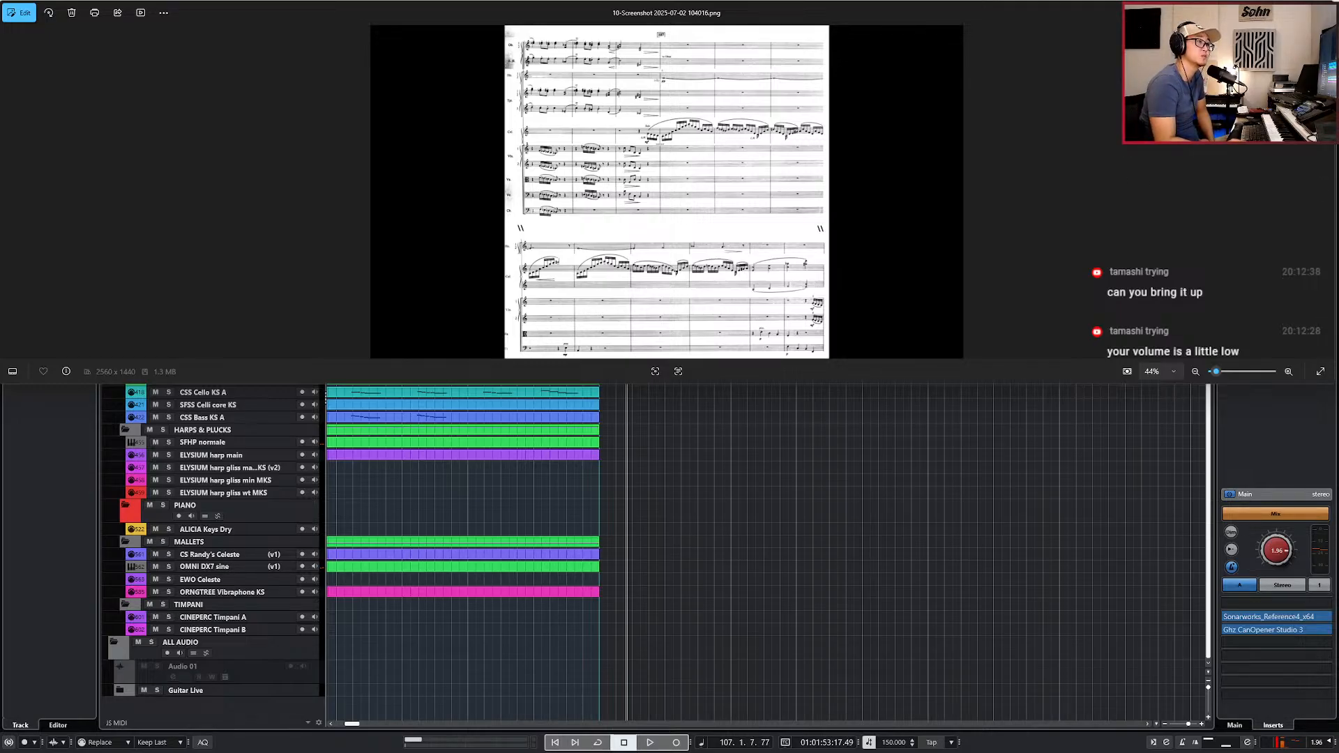
# Step: Return to the Nuendo project and extend the CS Randy's Celeste part to bar 116
pyautogui.click(998, 414)
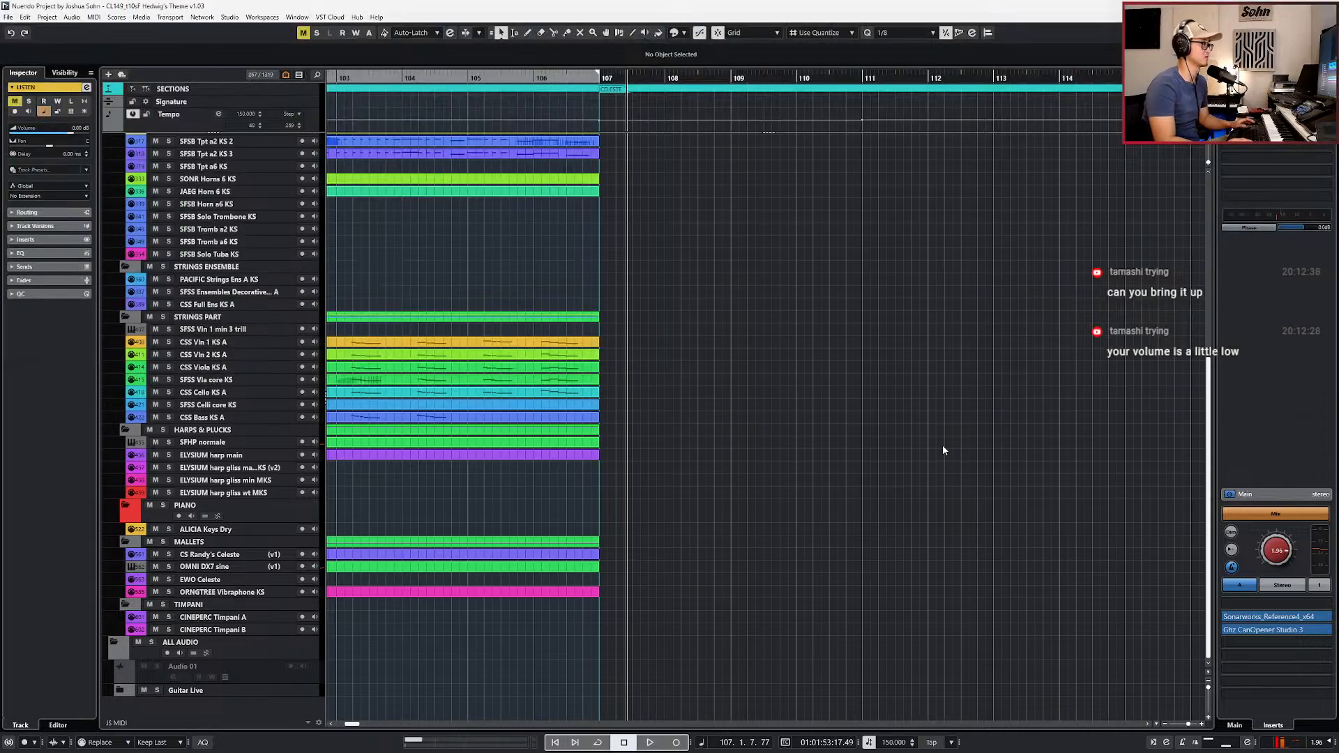
pyautogui.press('space')
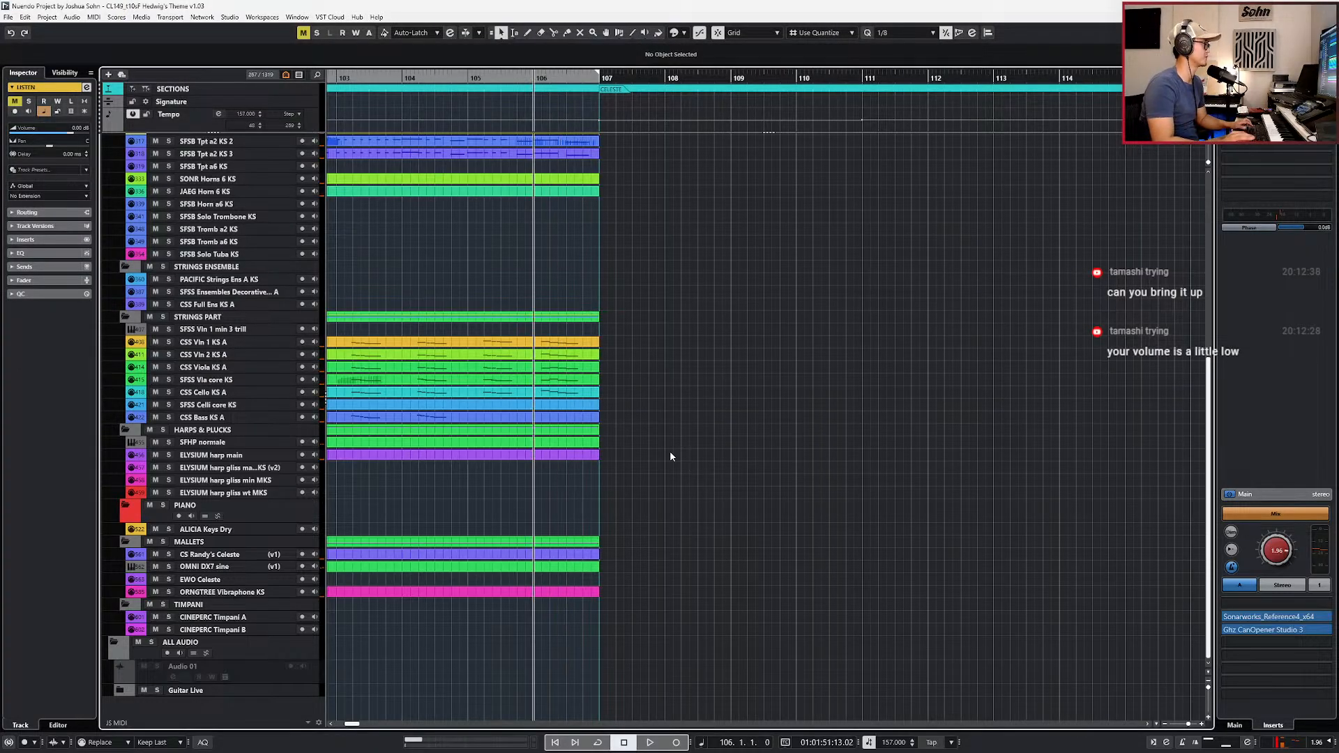
pyautogui.scroll(5, 659, 432)
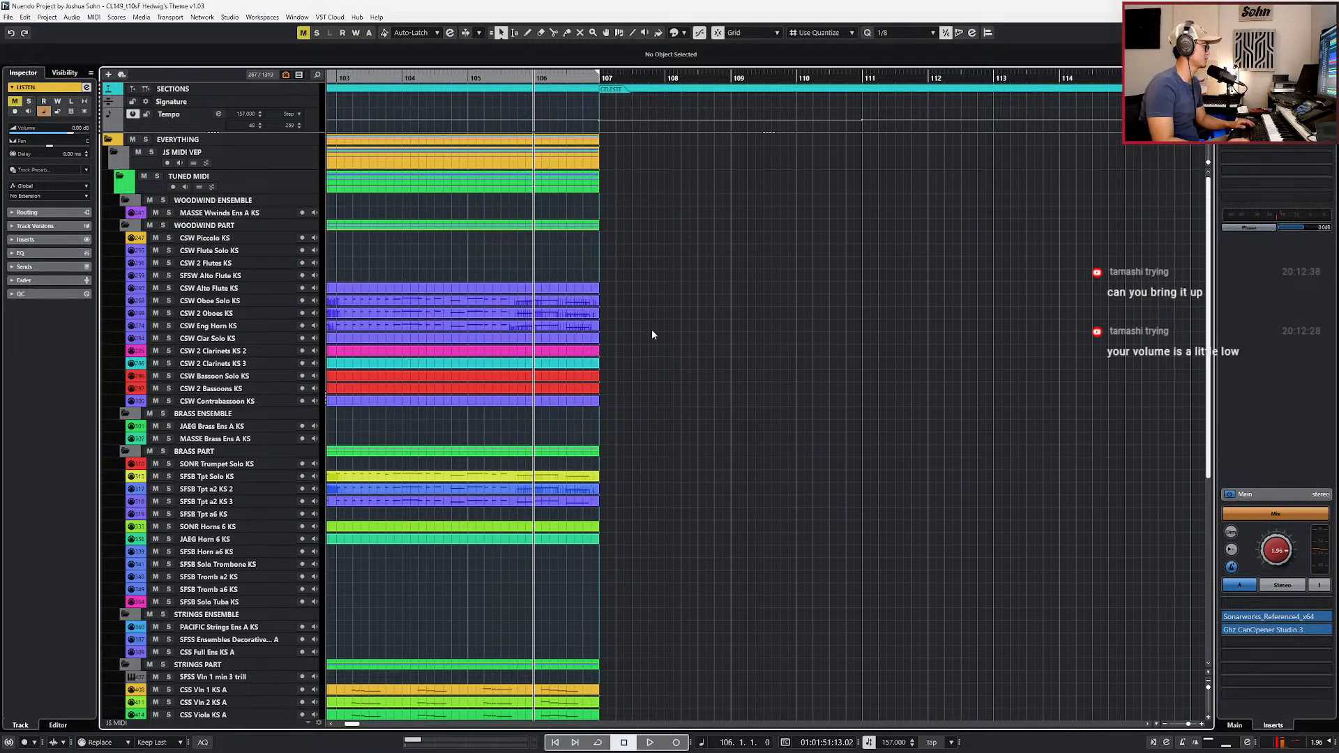
pyautogui.scroll(-6, 666, 395)
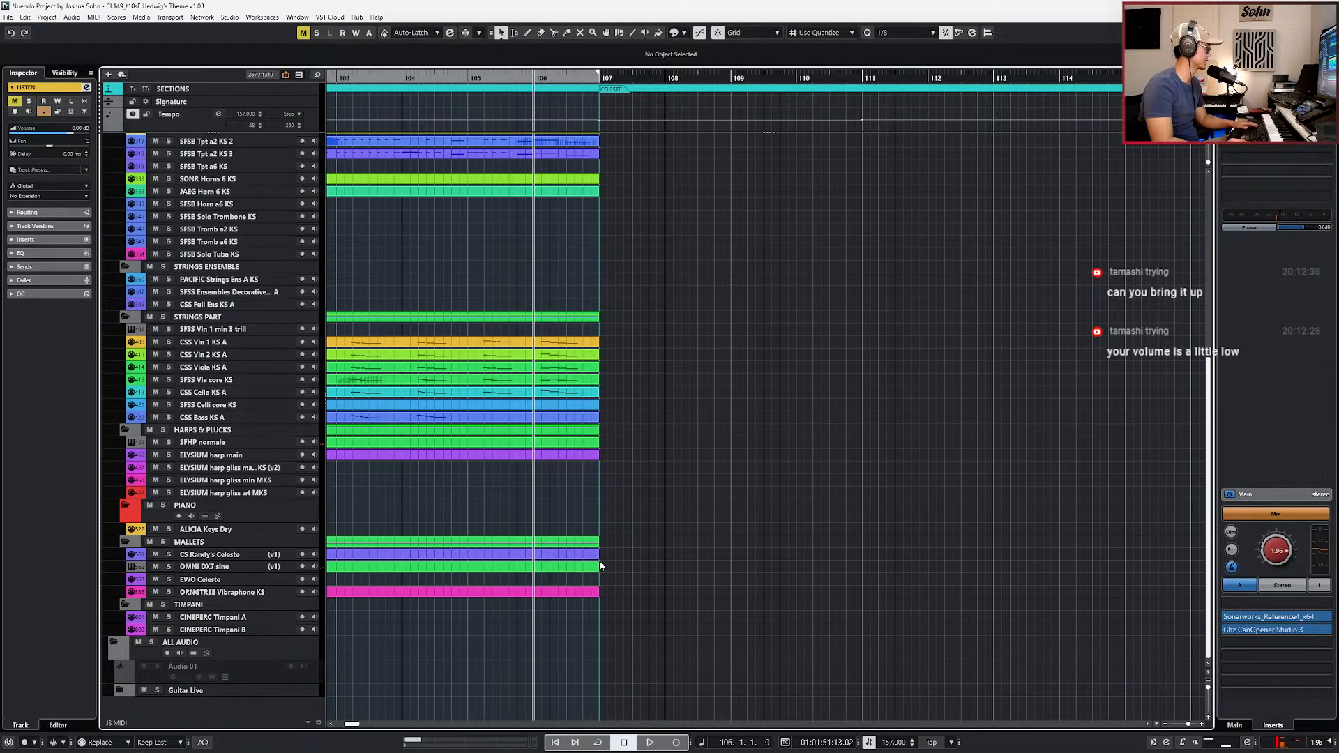
pyautogui.moveTo(598, 557); pyautogui.dragTo(934, 555)
pyautogui.hotkey('alt', '1')
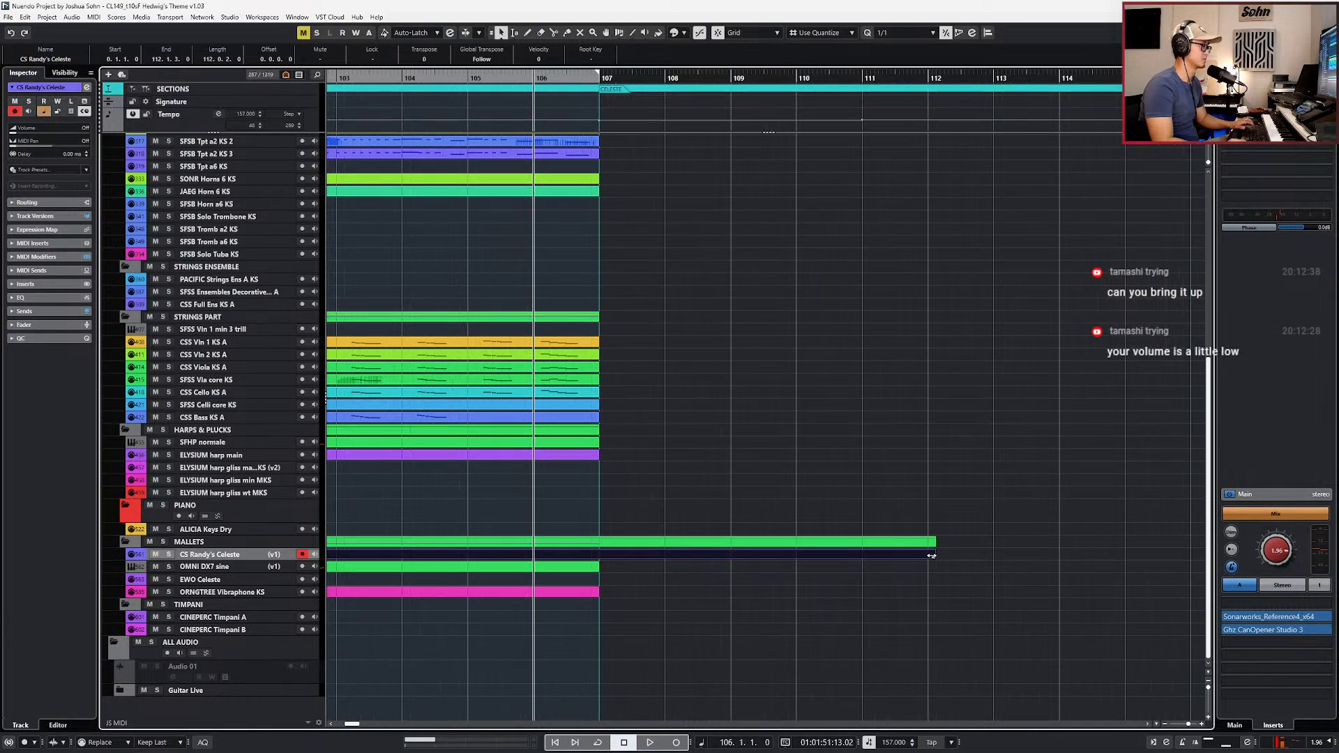
pyautogui.press('g')
pyautogui.moveTo(929, 555); pyautogui.dragTo(1048, 560)
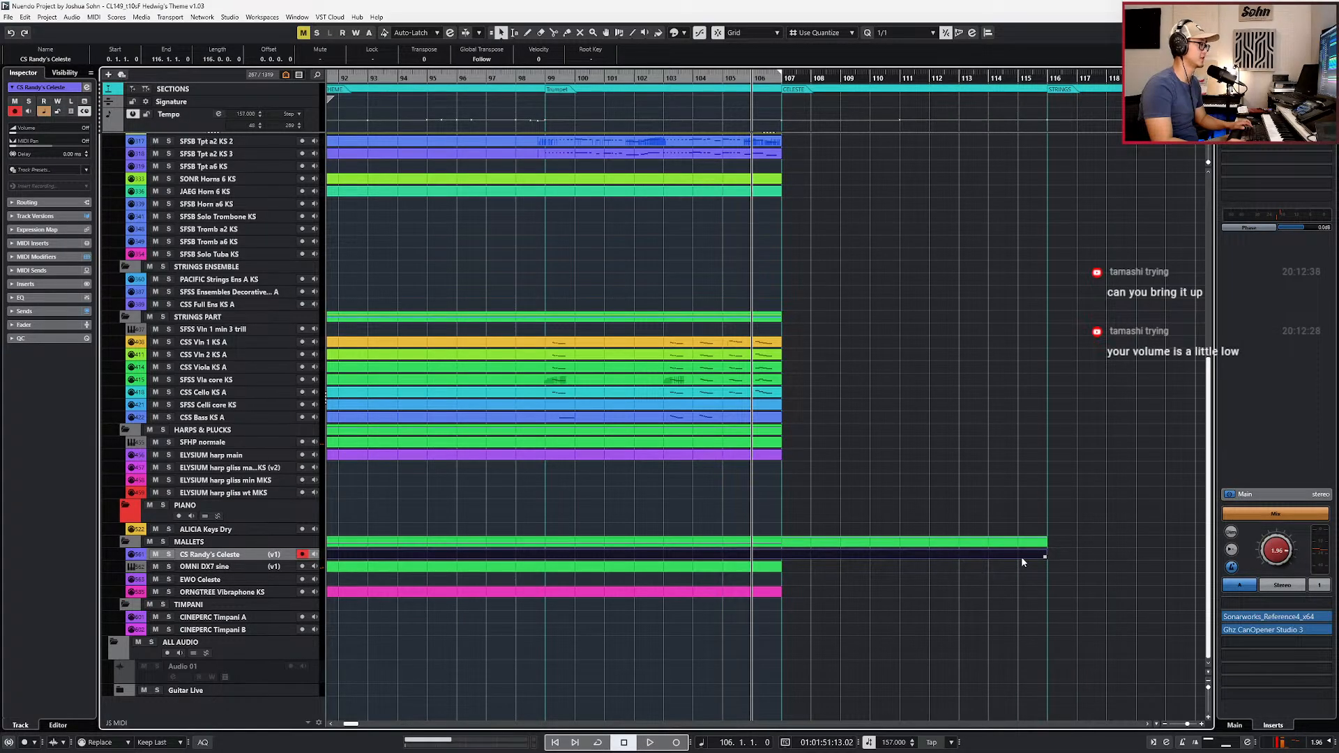
# Step: Open the extended celeste part in the key editor at bar 107, set the locators to the part and hide the controller lane
pyautogui.doubleClick(1021, 557)
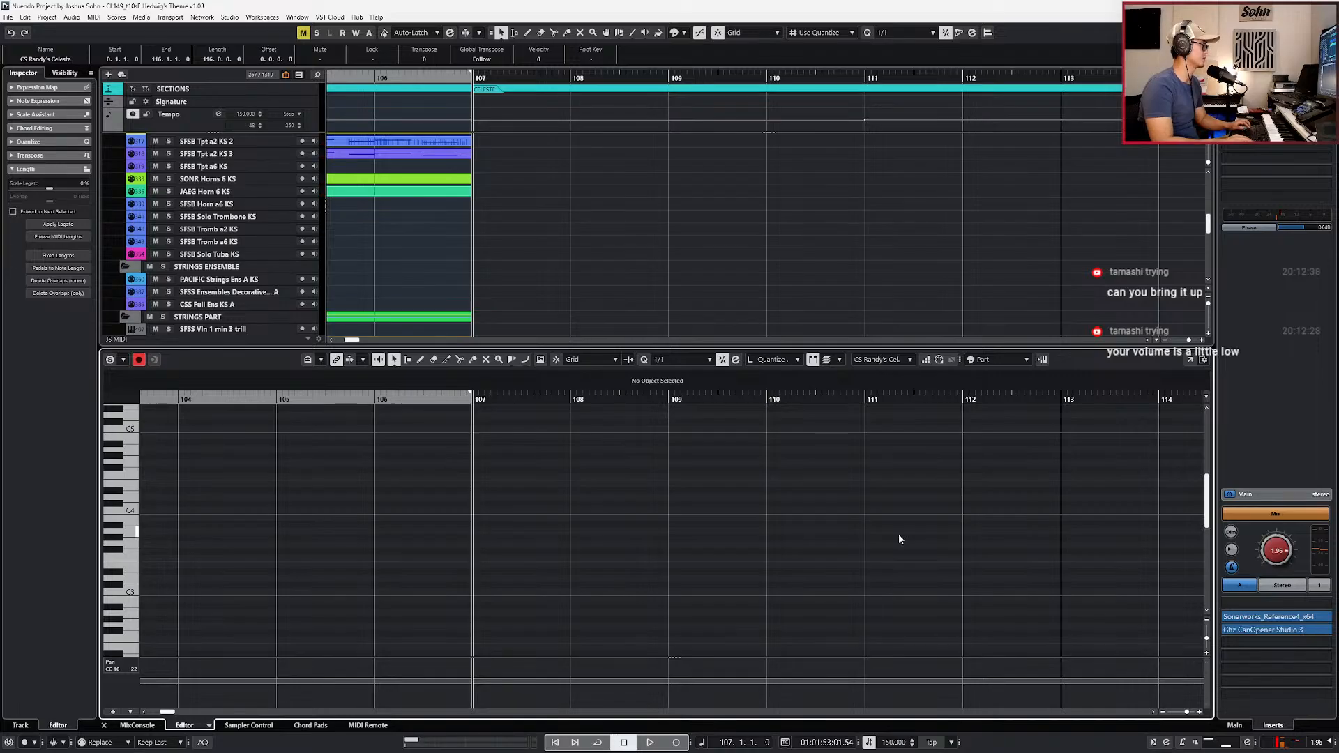
pyautogui.press('ctrl+KP_1')
pyautogui.scroll(-2, 899, 535)
pyautogui.press('p')
pyautogui.scroll(1, 834, 514)
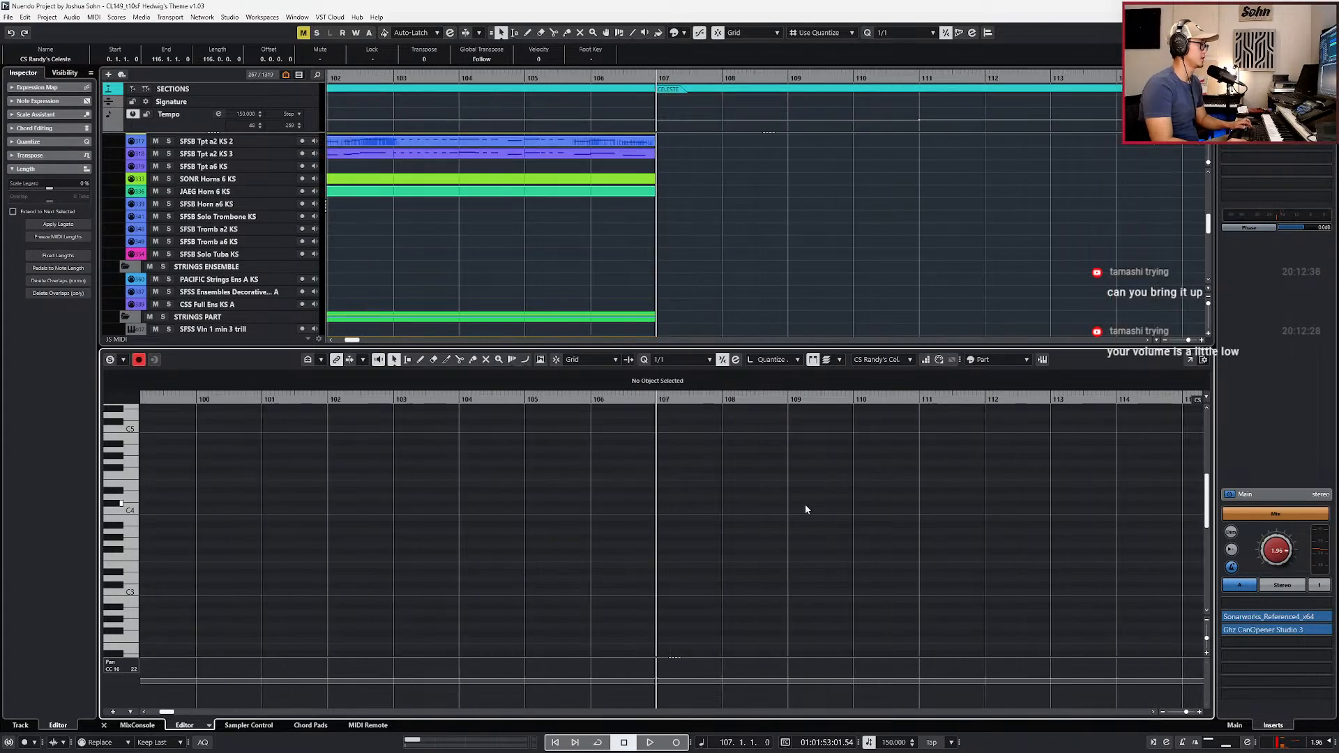
pyautogui.scroll(1, 805, 510)
pyautogui.hotkey('alt', 'l')
pyautogui.hotkey('alt', 'l')
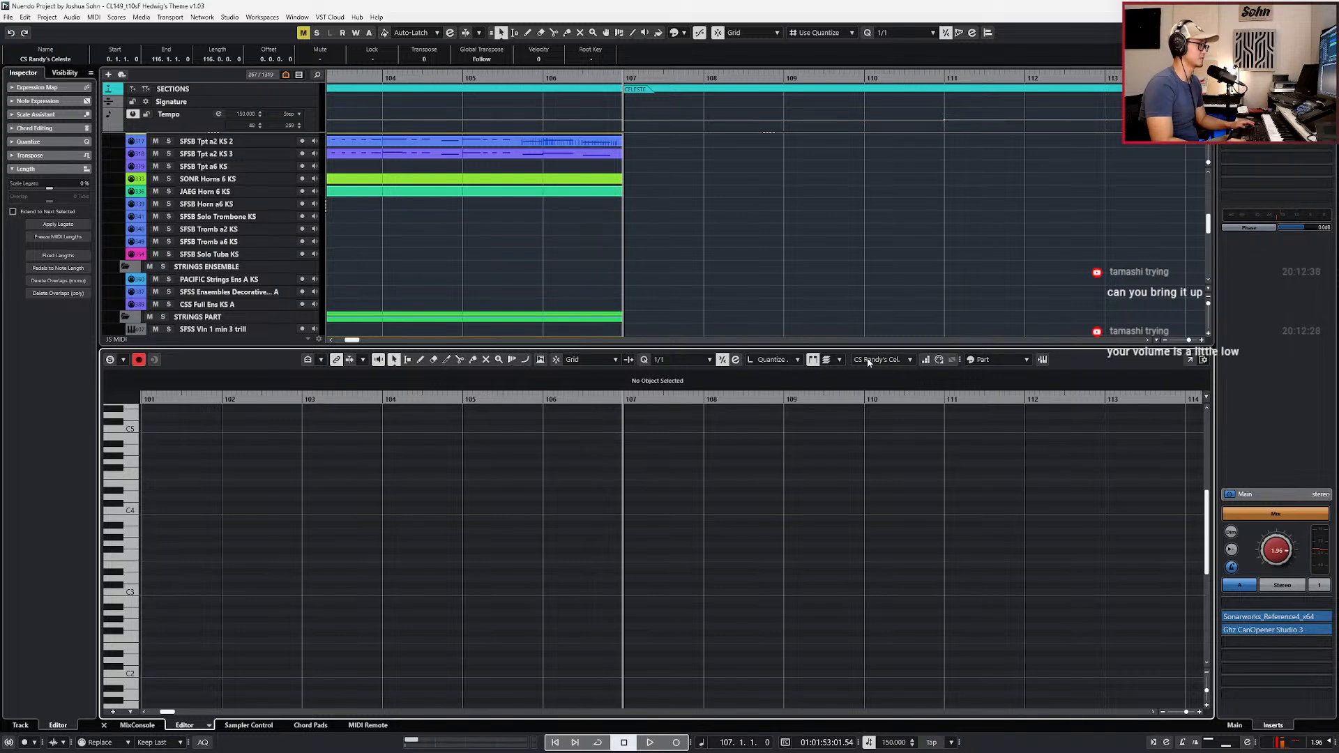
# Step: Turn on step input for the celeste part with the entry position at bar 107
pyautogui.click(925, 359)
pyautogui.scroll(2, 642, 486)
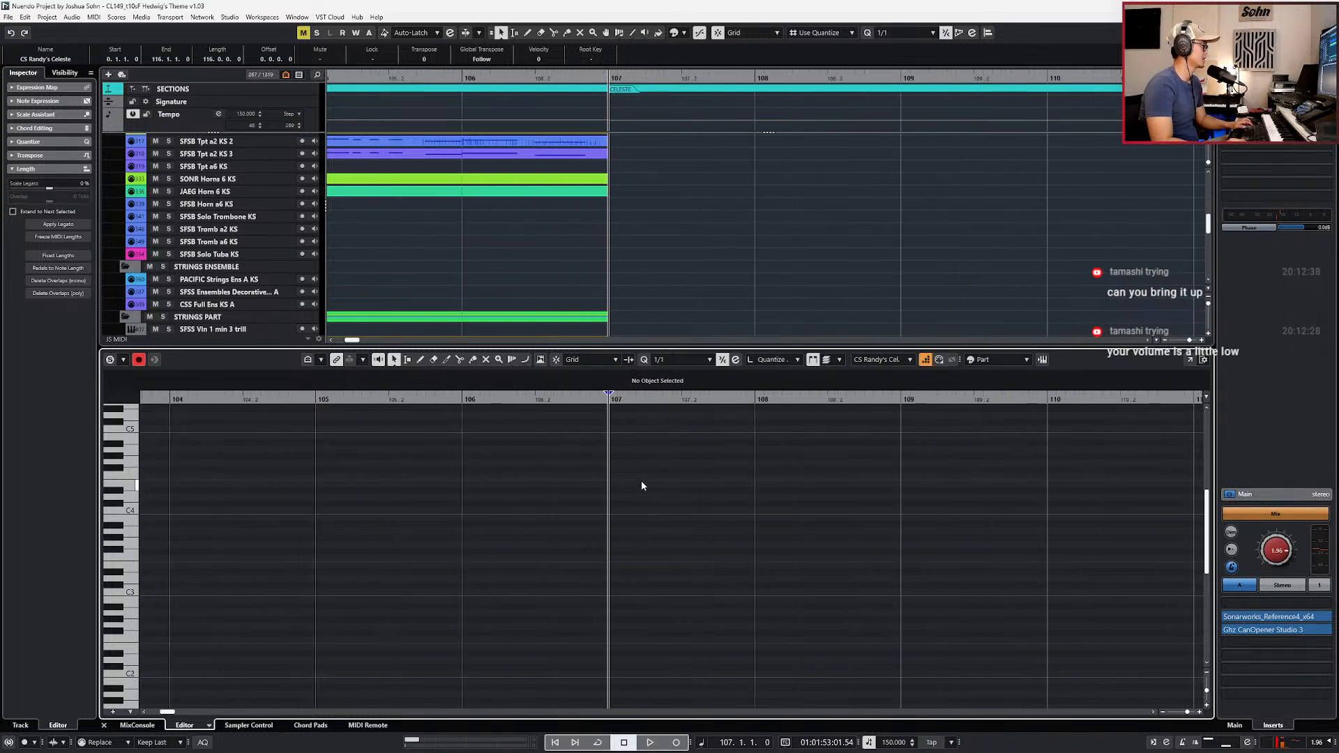
pyautogui.hotkey('alt', '5')
pyautogui.scroll(2, 643, 482)
# Step: Bring up score page 10 and enlarge the upper system around the celesta solo pickup and its first bars
pyautogui.hotkey('alt', 'Tab')
pyautogui.hotkey('alt', 'Tab')
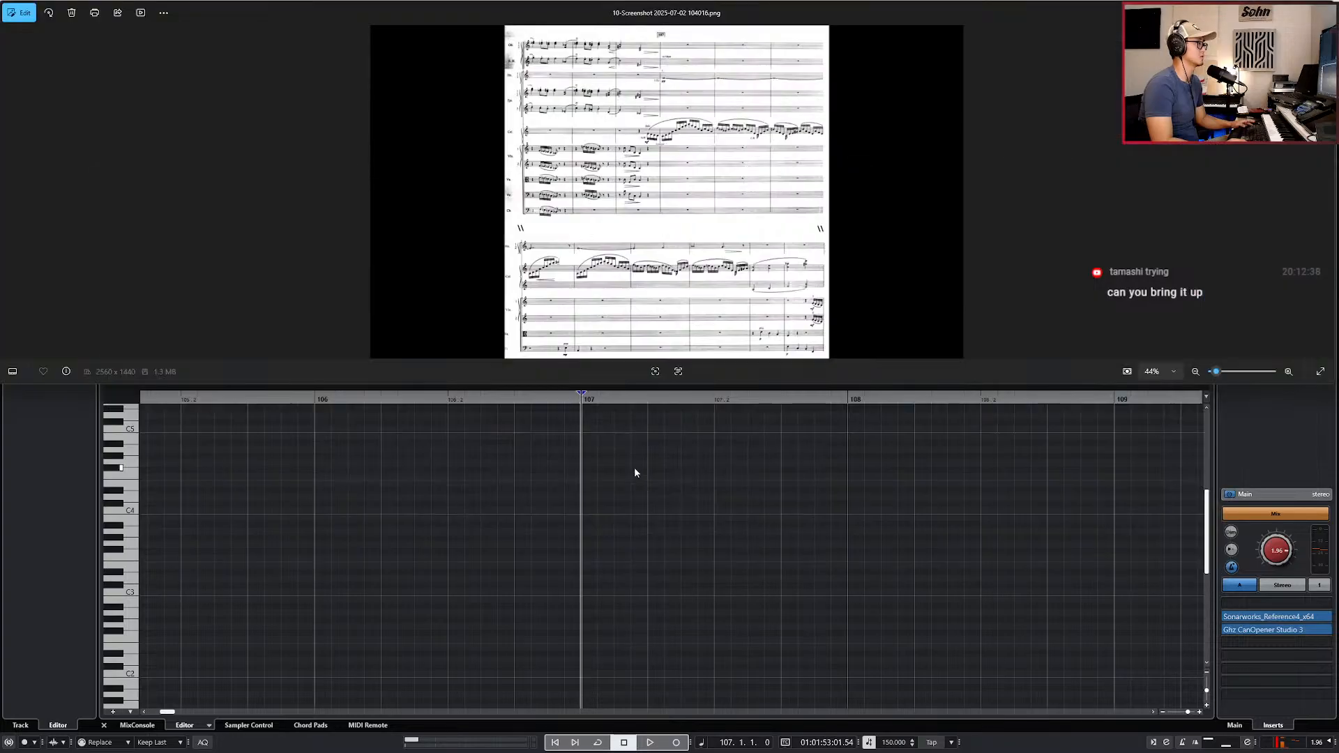
pyautogui.scroll(5, 616, 257)
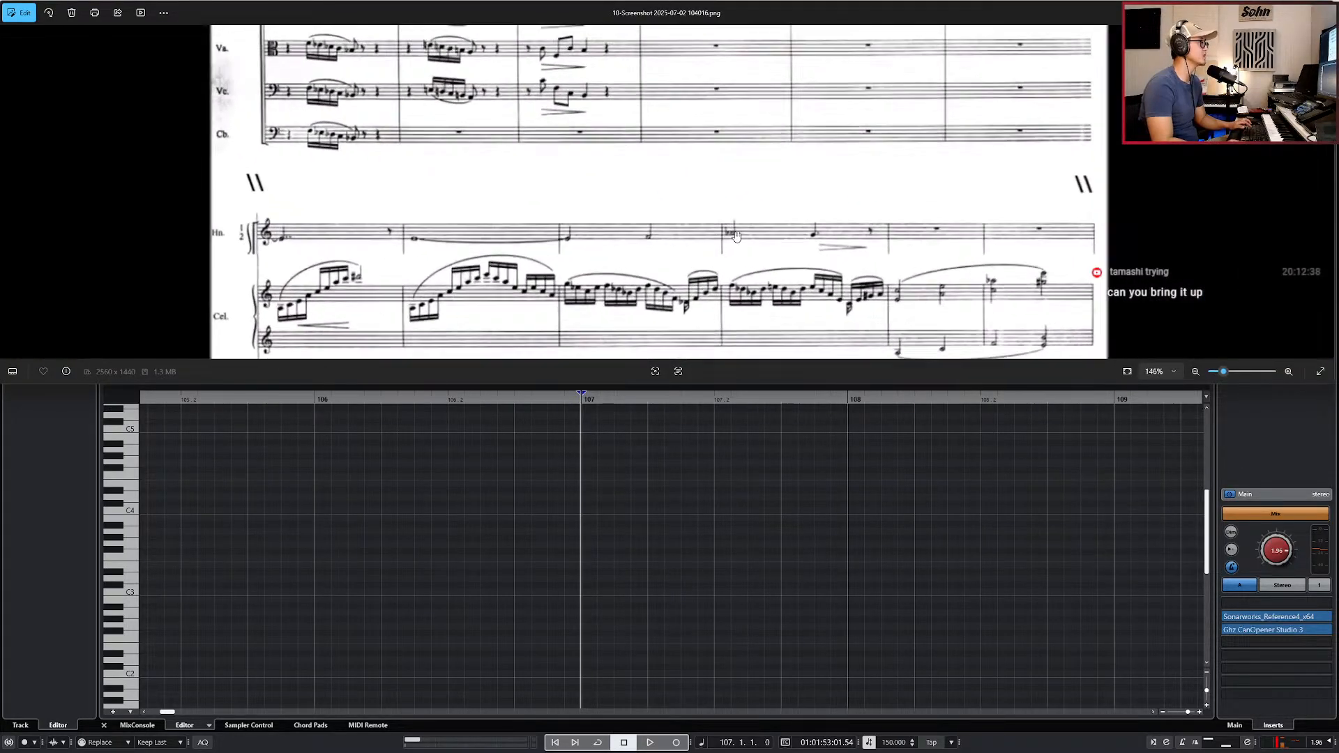
pyautogui.moveTo(731, 214); pyautogui.dragTo(700, 397)
pyautogui.moveTo(783, 108); pyautogui.dragTo(730, 296)
pyautogui.moveTo(795, 193); pyautogui.dragTo(787, 198)
pyautogui.scroll(-3, 787, 198)
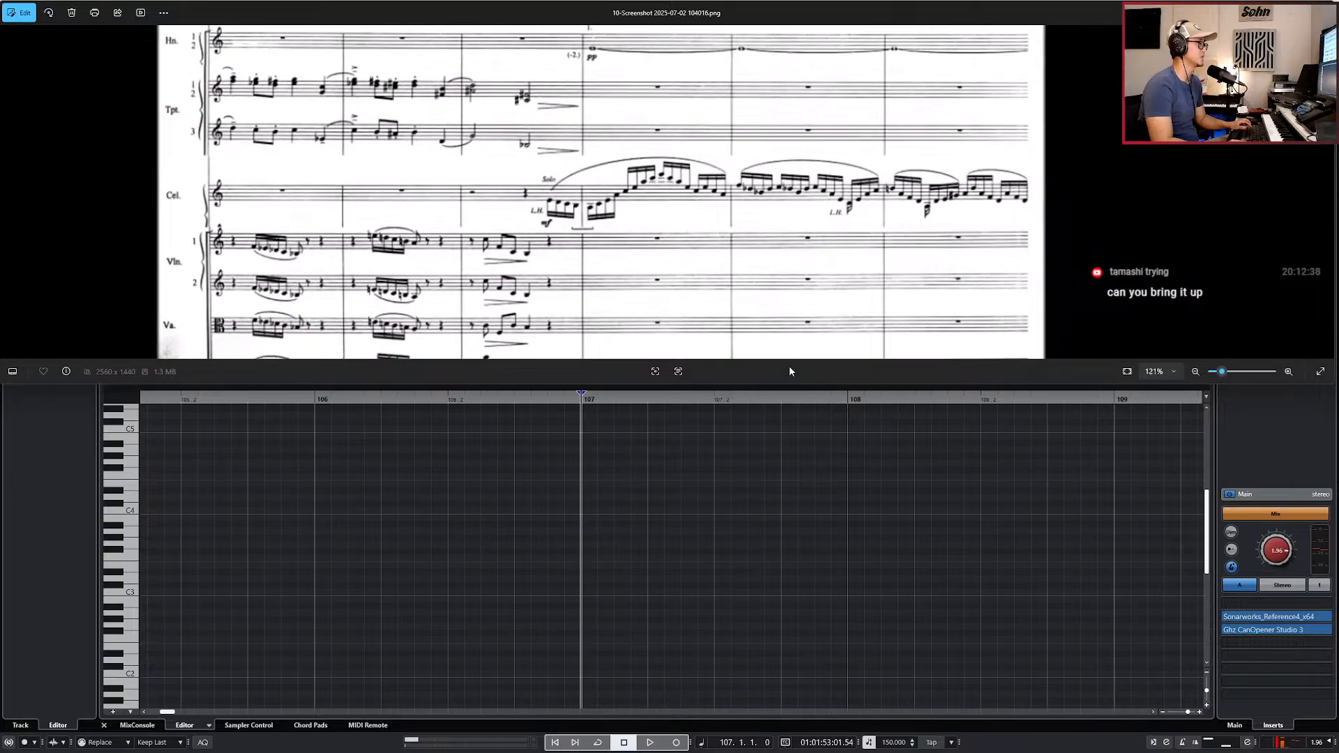
# Step: Restore the Nuendo project window below the score and fit the celesta solo in the score view above it
pyautogui.click(778, 514)
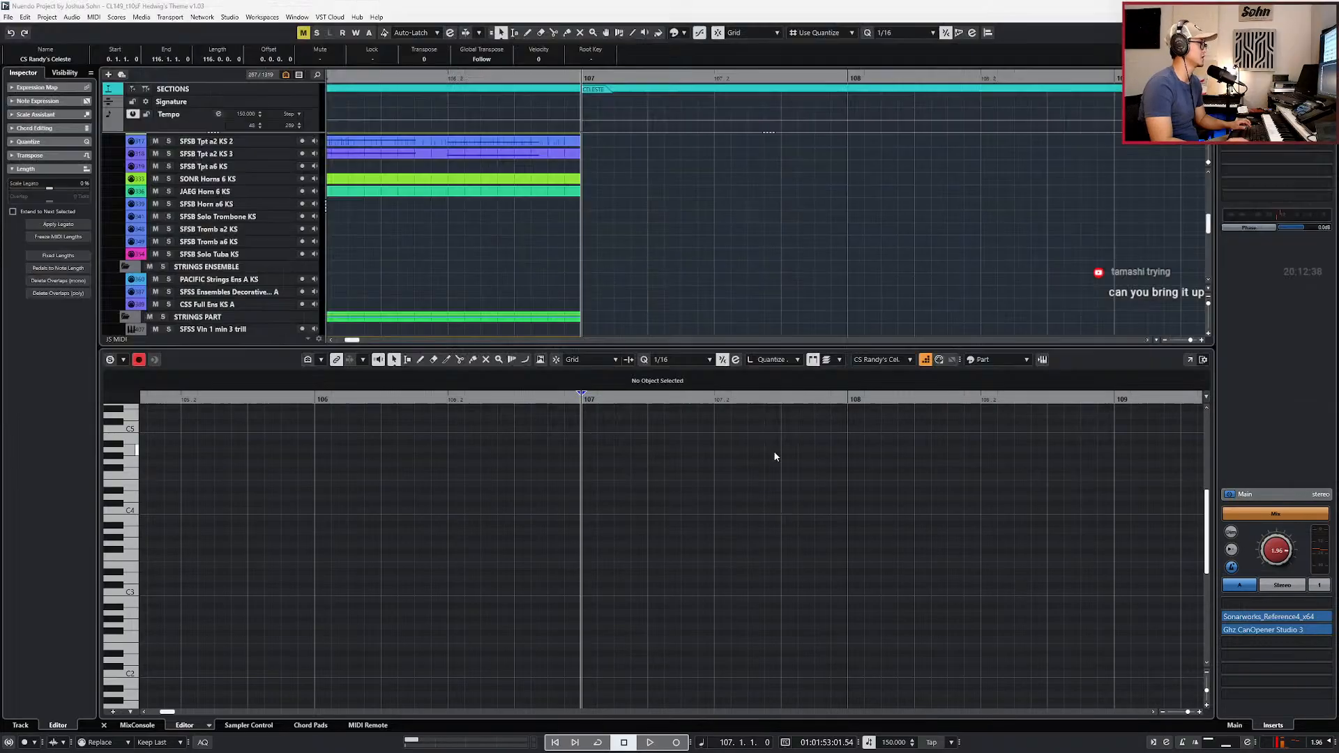
pyautogui.doubleClick(795, 5)
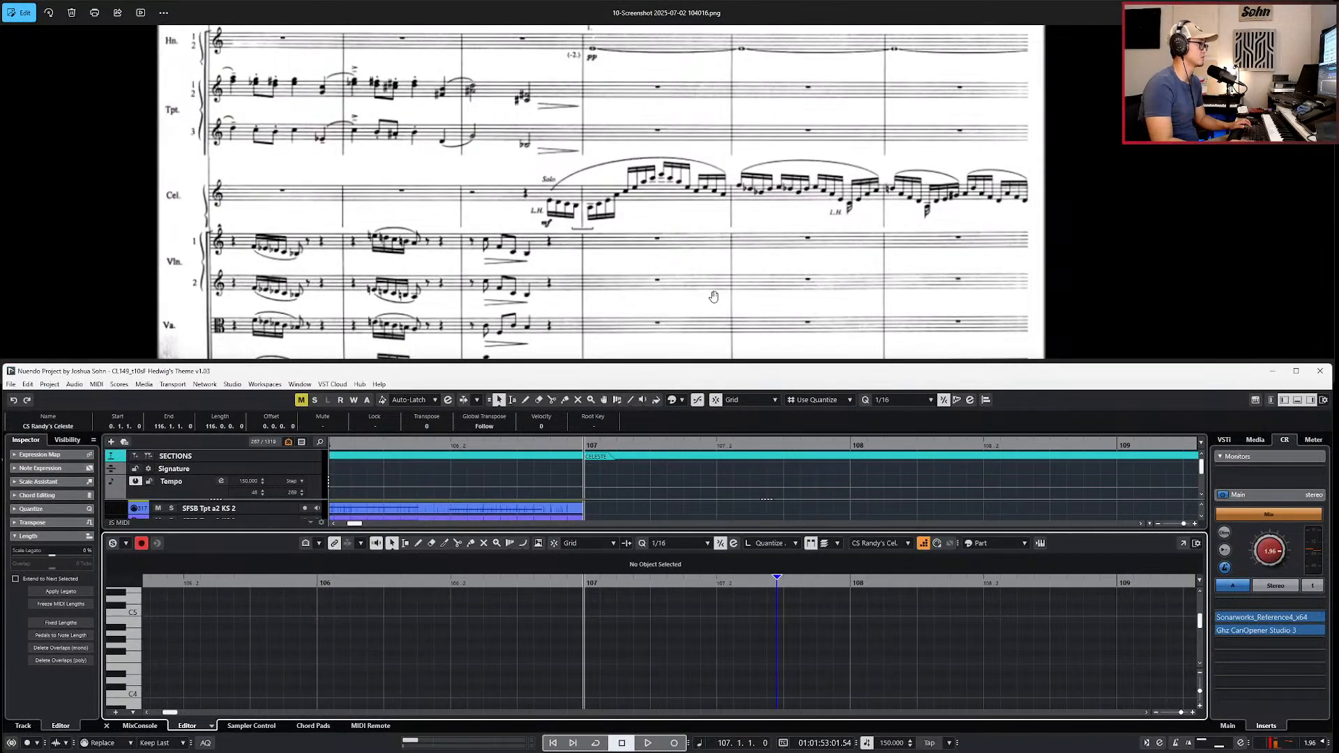
pyautogui.scroll(-1, 691, 284)
pyautogui.scroll(-1, 691, 284)
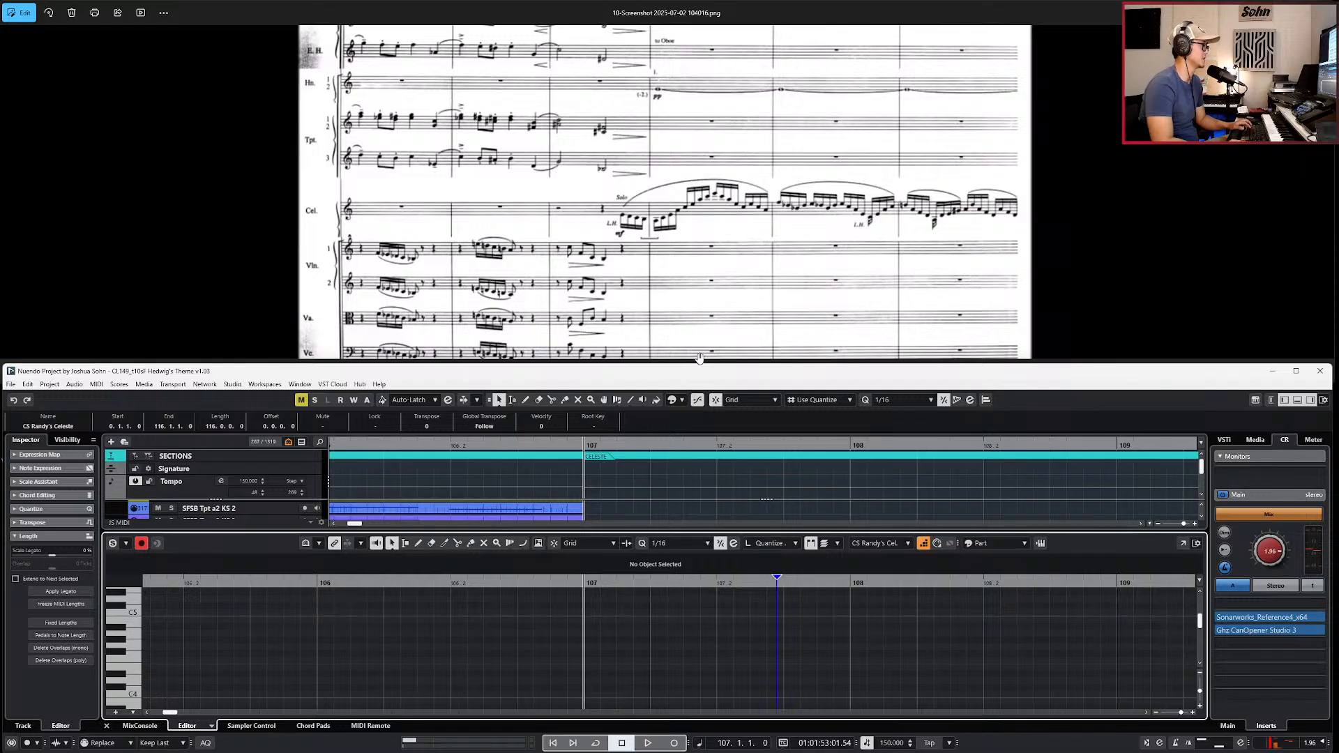
# Step: Place the step input position at the final beat of bar 106 and enter the celesta pickup and bar 107 run in sixteenth notes
pyautogui.click(582, 639)
pyautogui.press('j')
pyautogui.click(582, 639)
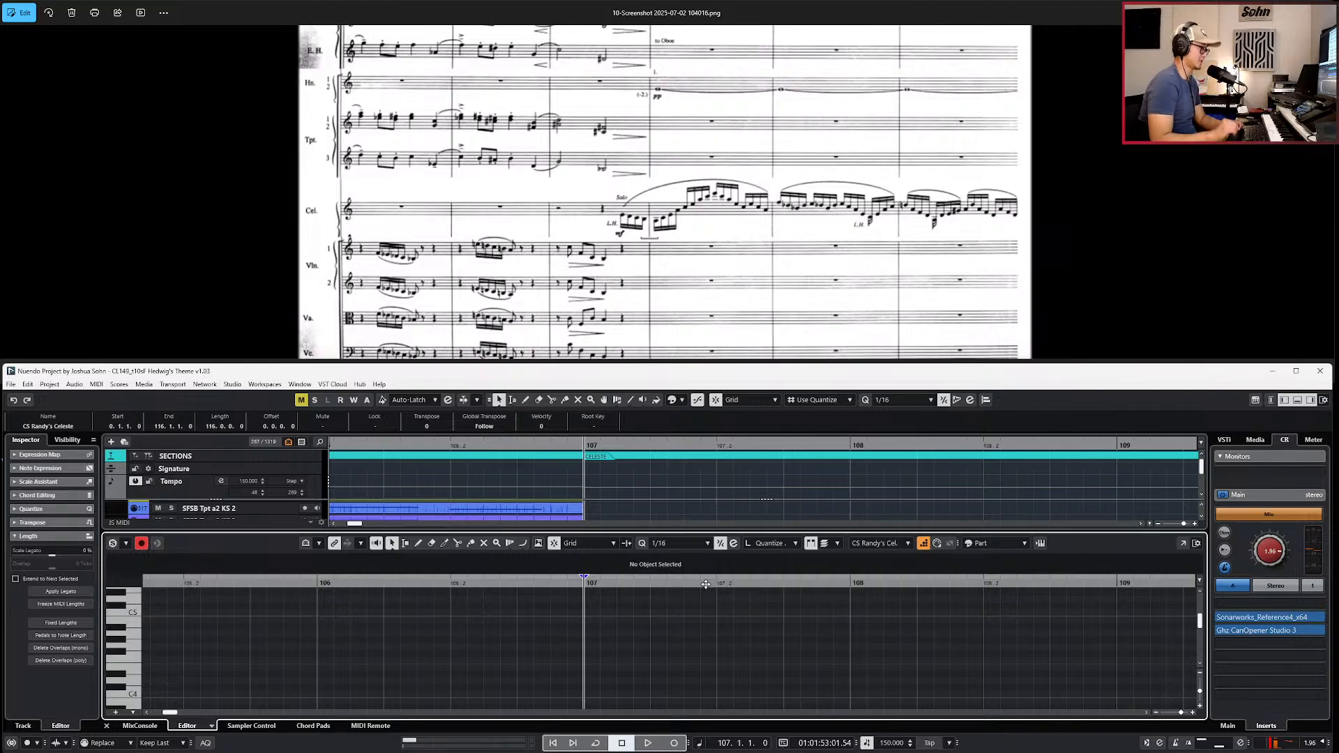
pyautogui.click(520, 645)
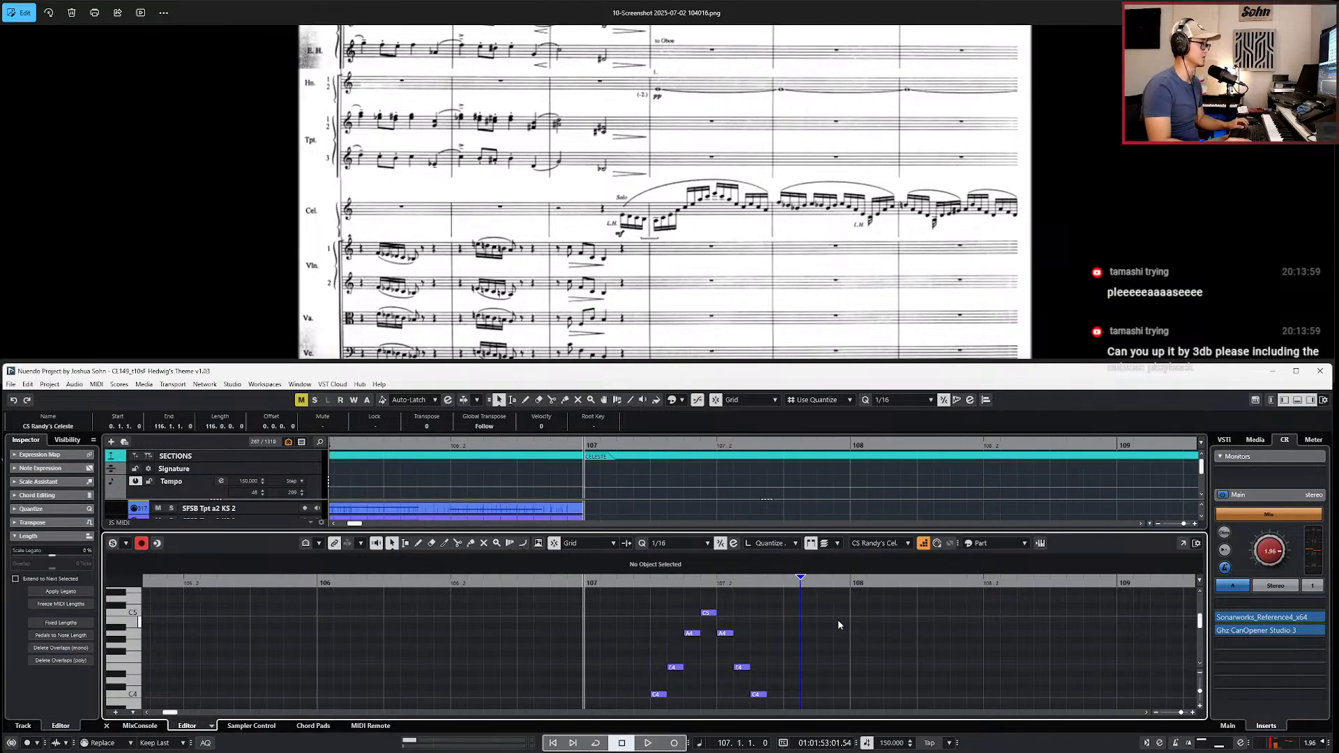
pyautogui.scroll(-3, 791, 620)
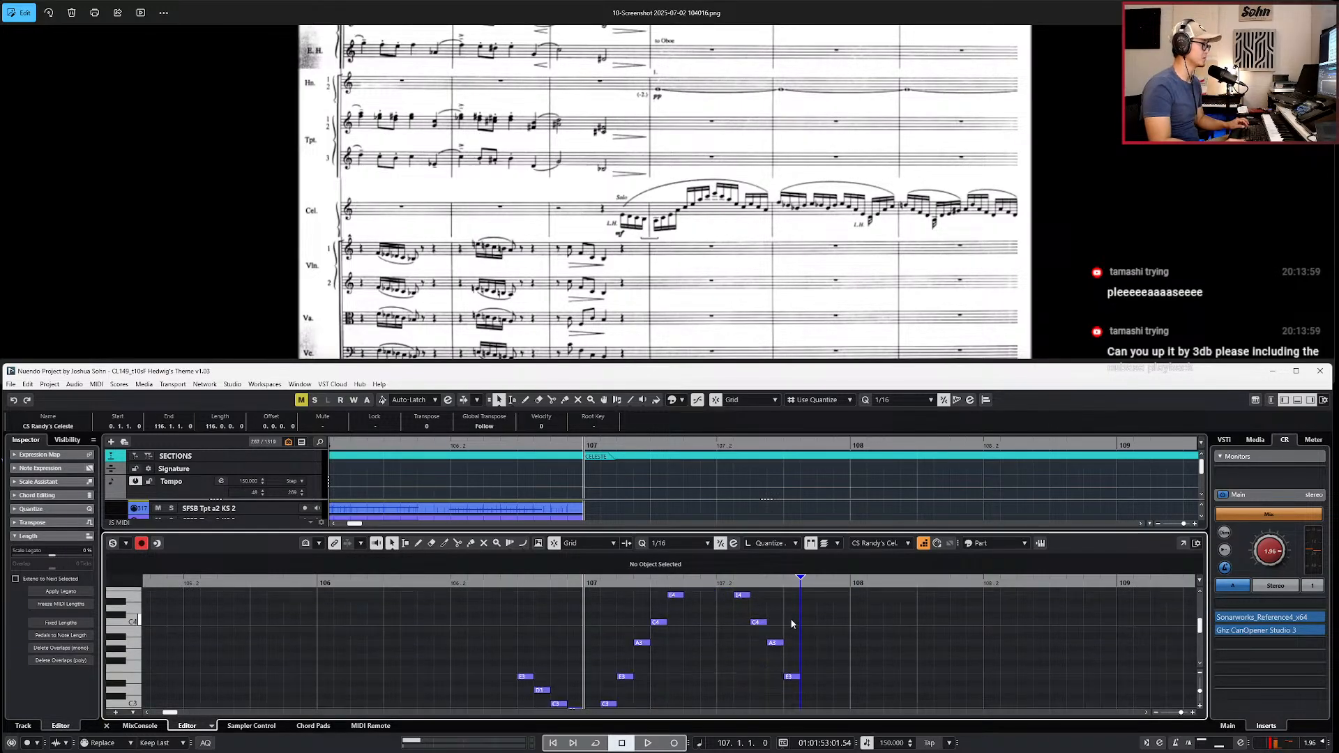
pyautogui.scroll(2, 791, 620)
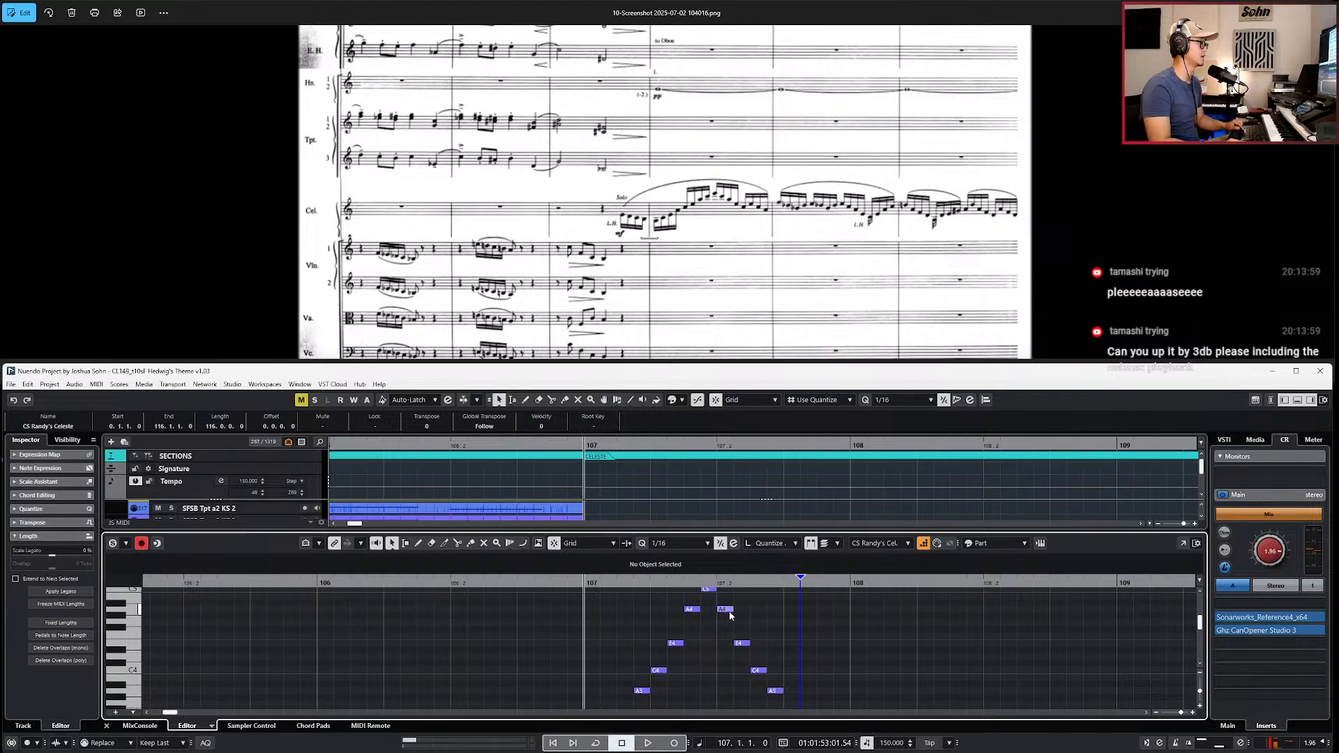
# Step: Transpose the celeste note after the C5 in bar 107 up to E5
pyautogui.scroll(1, 730, 614)
pyautogui.click(727, 633)
pyautogui.hotkey('shift', 'Up')
pyautogui.press('Down')
pyautogui.press('Down')
pyautogui.press('Down')
pyautogui.press('Down')
pyautogui.press('Down')
pyautogui.scroll(-2, 738, 650)
# Step: Shift the descending E4, C4, A3 and E3 notes in bar 107 one sixteenth later
pyautogui.moveTo(758, 639); pyautogui.dragTo(730, 695)
pyautogui.scroll(-2, 752, 651)
pyautogui.moveTo(813, 640); pyautogui.dragTo(770, 696)
pyautogui.scroll(-1, 771, 680)
pyautogui.hotkey('ctrl', 'Right')
pyautogui.press('KP_Subtract')
pyautogui.press('KP_Subtract')
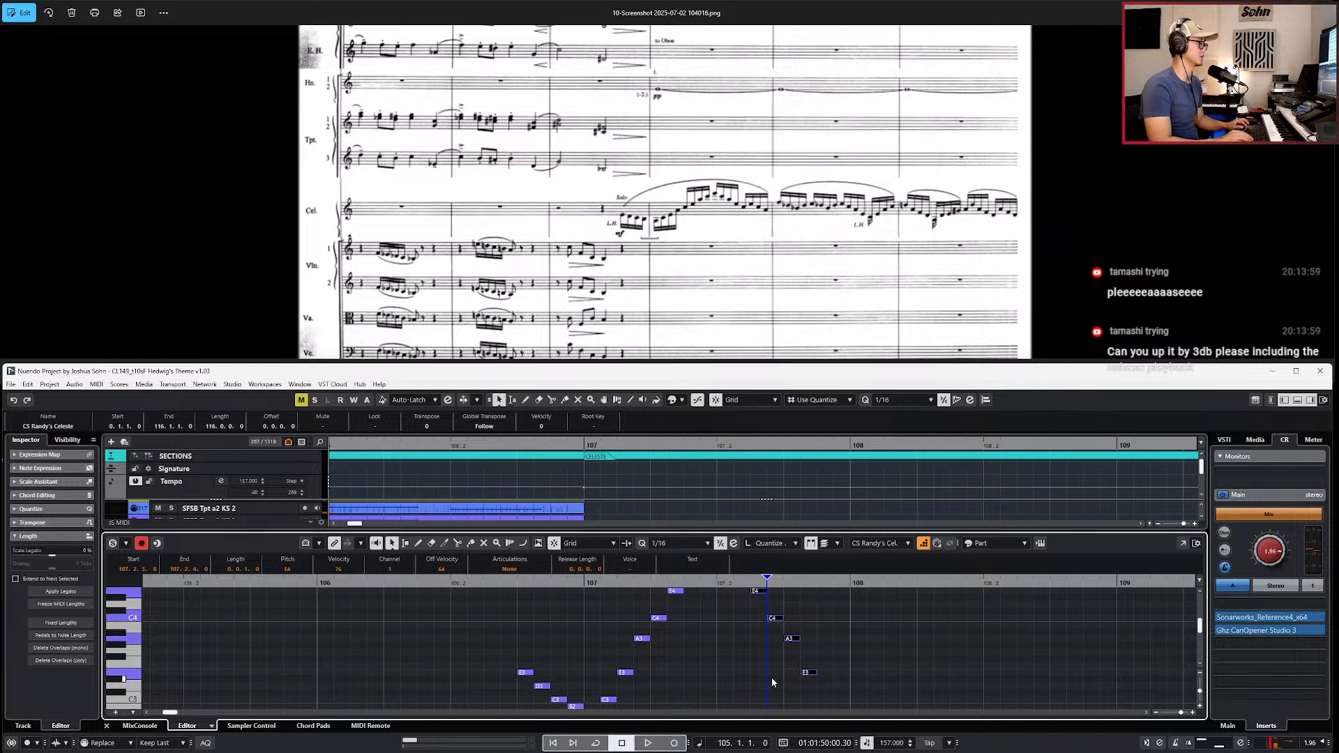
# Step: Enter a sixteenth-note C5 directly after the E5 in bar 107 and undo the mistaken entry
pyautogui.click(731, 669)
pyautogui.scroll(1, 743, 667)
pyautogui.scroll(3, 745, 664)
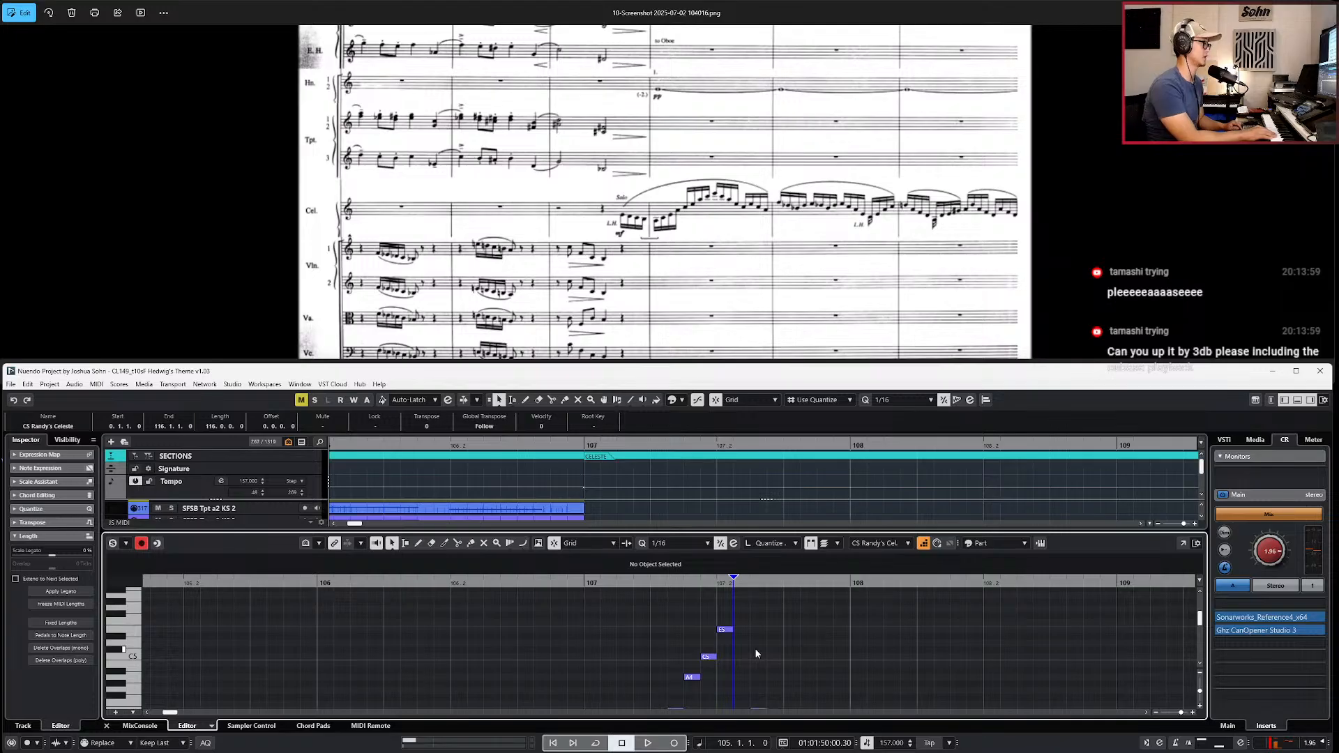
pyautogui.hotkey('ctrl', 'z')
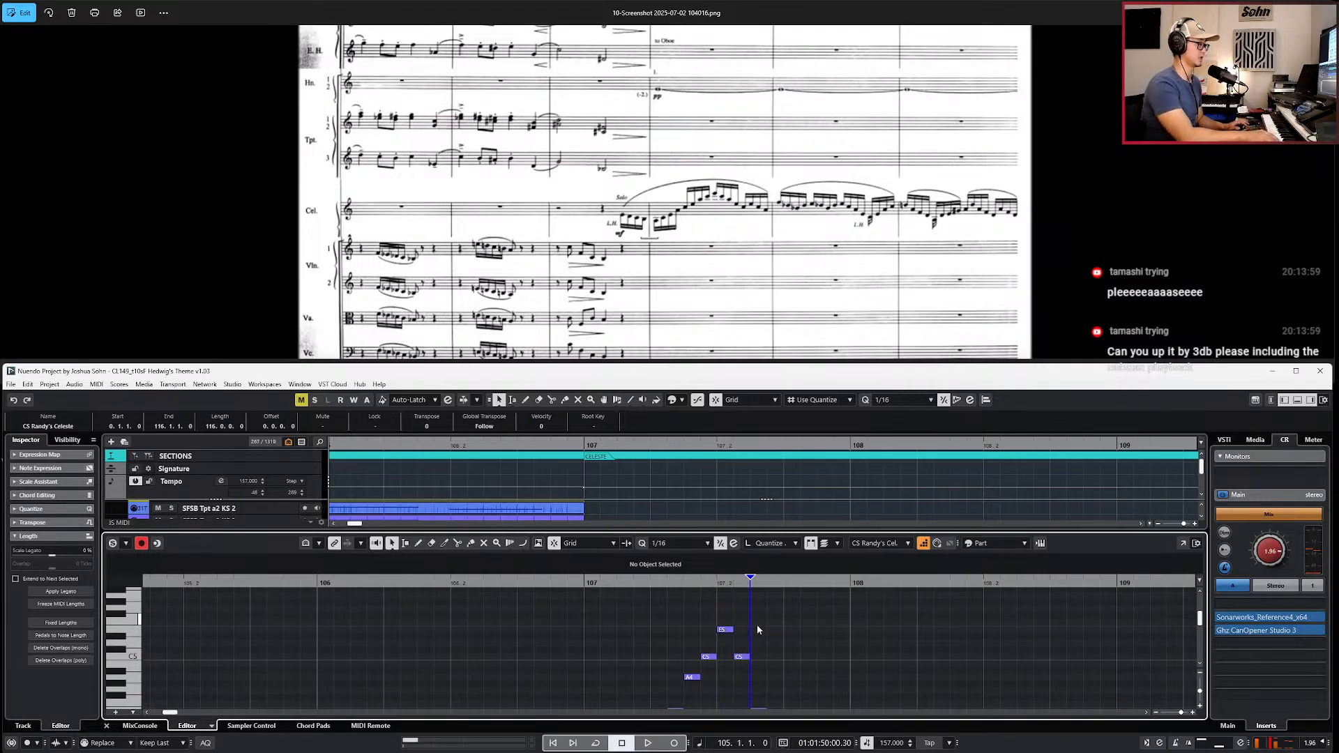
# Step: Move the descending notes from E4 one more sixteenth later and enter an A4 in the gap after the second C5
pyautogui.scroll(-3, 766, 626)
pyautogui.moveTo(732, 618); pyautogui.dragTo(846, 705)
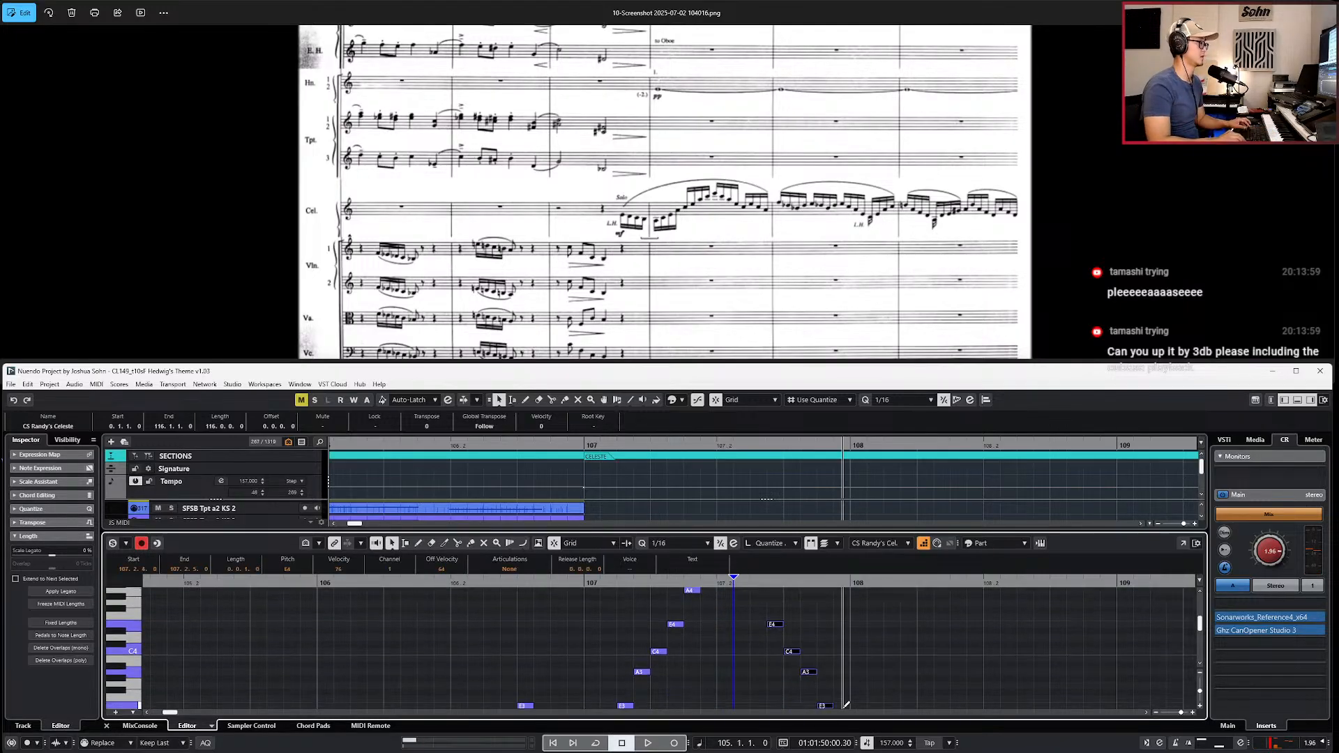
pyautogui.scroll(2, 725, 653)
pyautogui.click(751, 660)
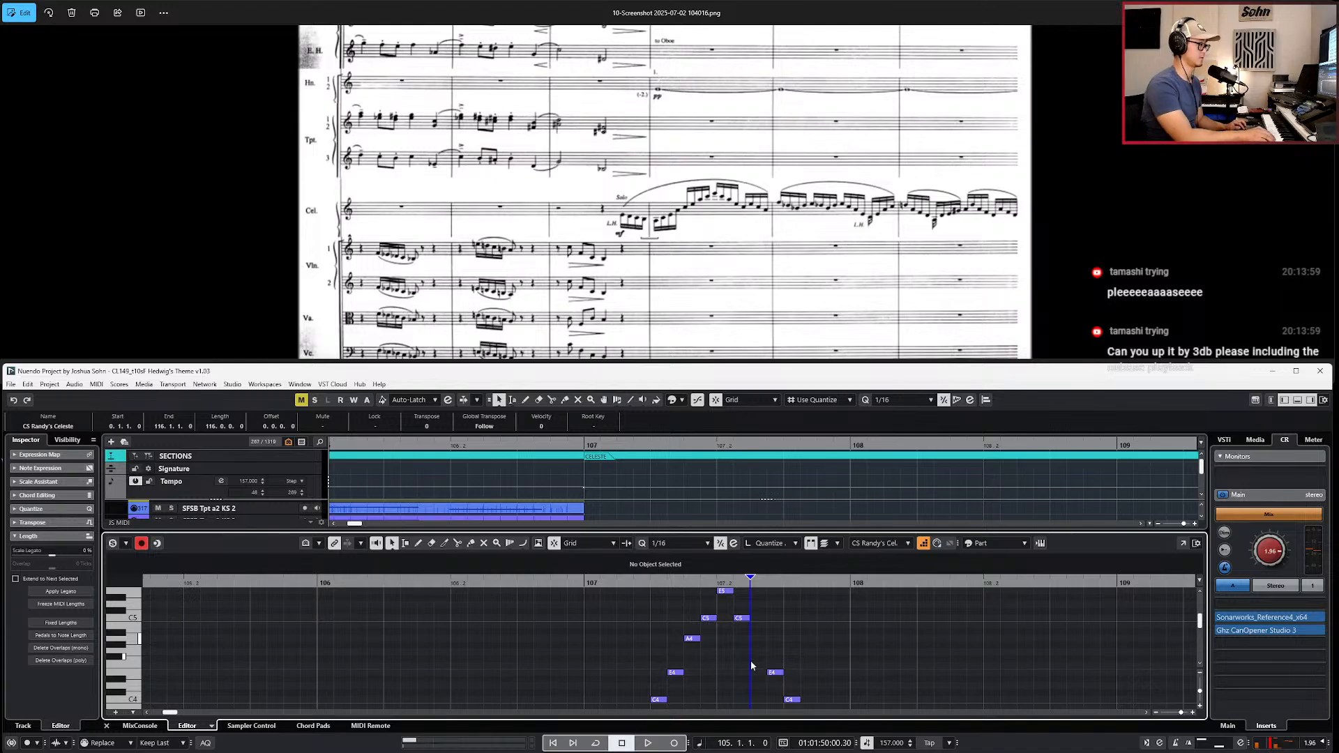
# Step: Turn off step input and play back the celeste run from just before bar 107
pyautogui.press('KP_Subtract')
pyautogui.press('KP_Subtract')
pyautogui.press('KP_Subtract')
pyautogui.press('KP_Subtract')
pyautogui.press('KP_Subtract')
pyautogui.press('KP_Subtract')
pyautogui.click(700, 652)
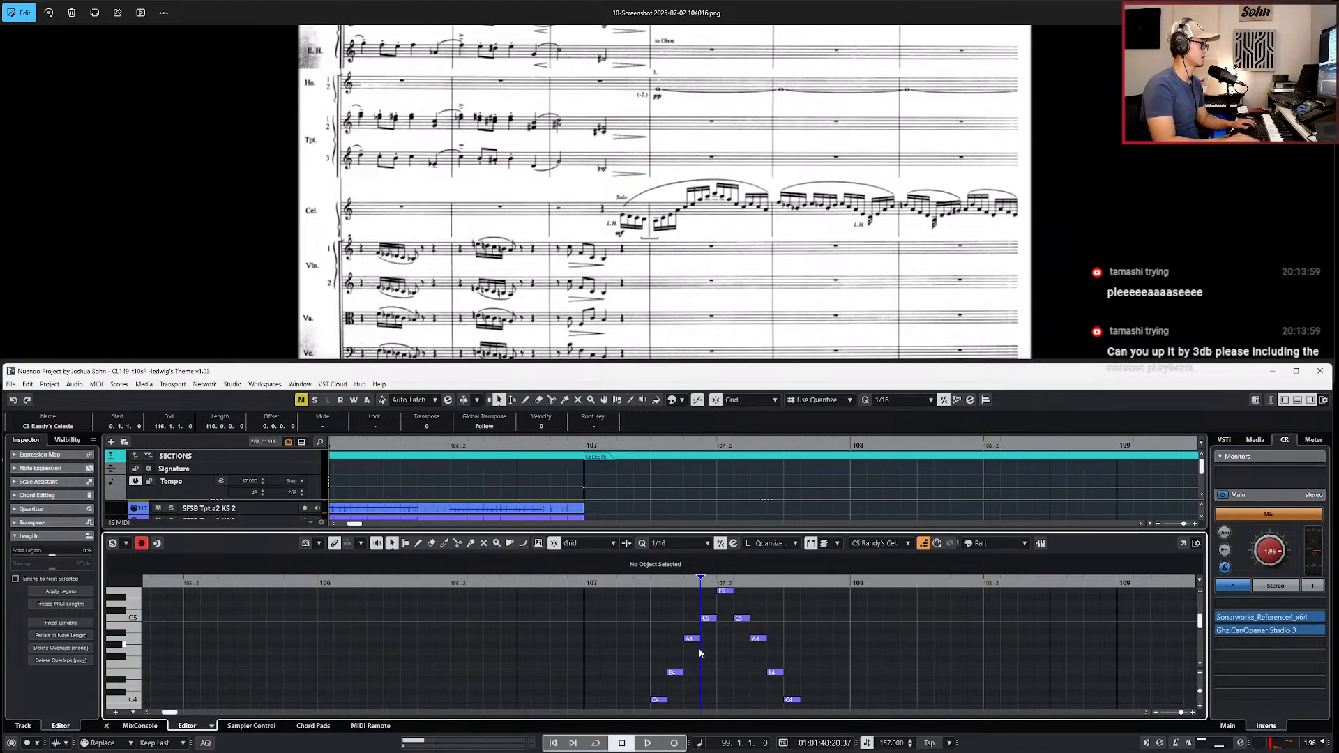
pyautogui.click(924, 543)
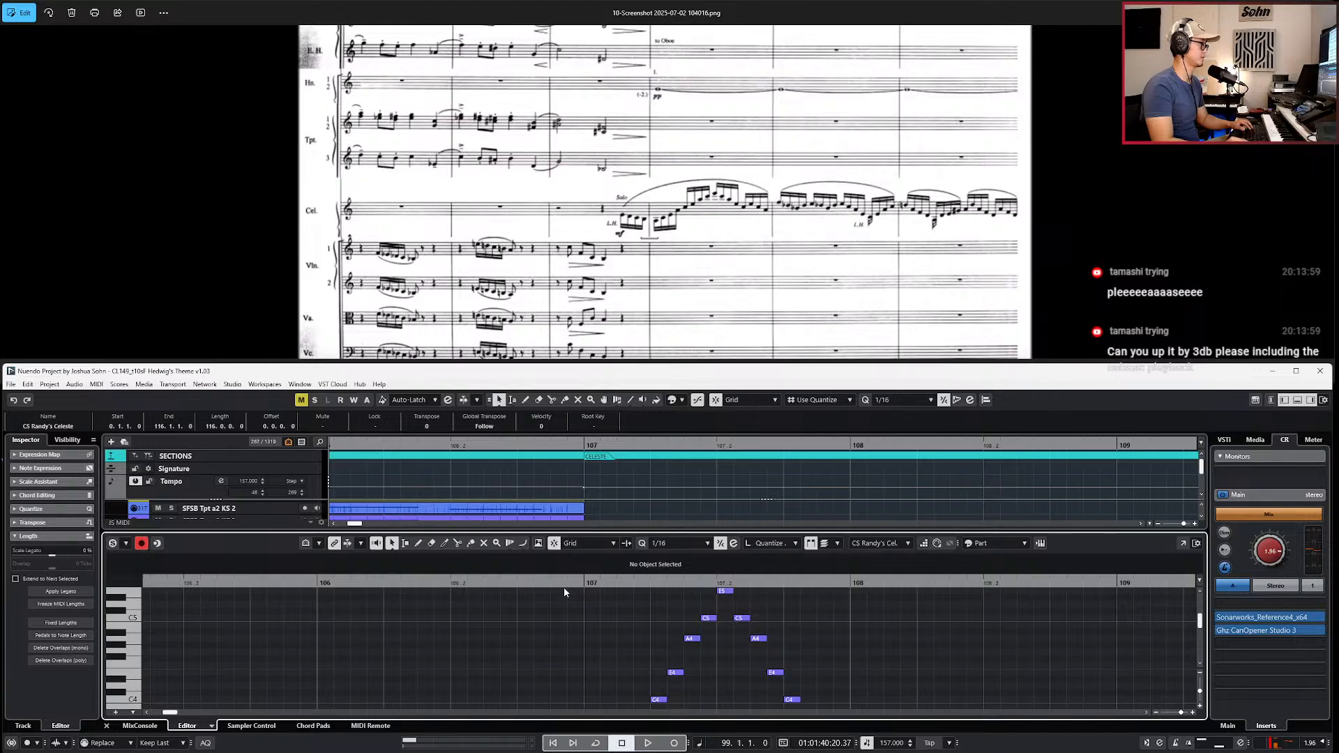
pyautogui.click(552, 584)
pyautogui.press('space')
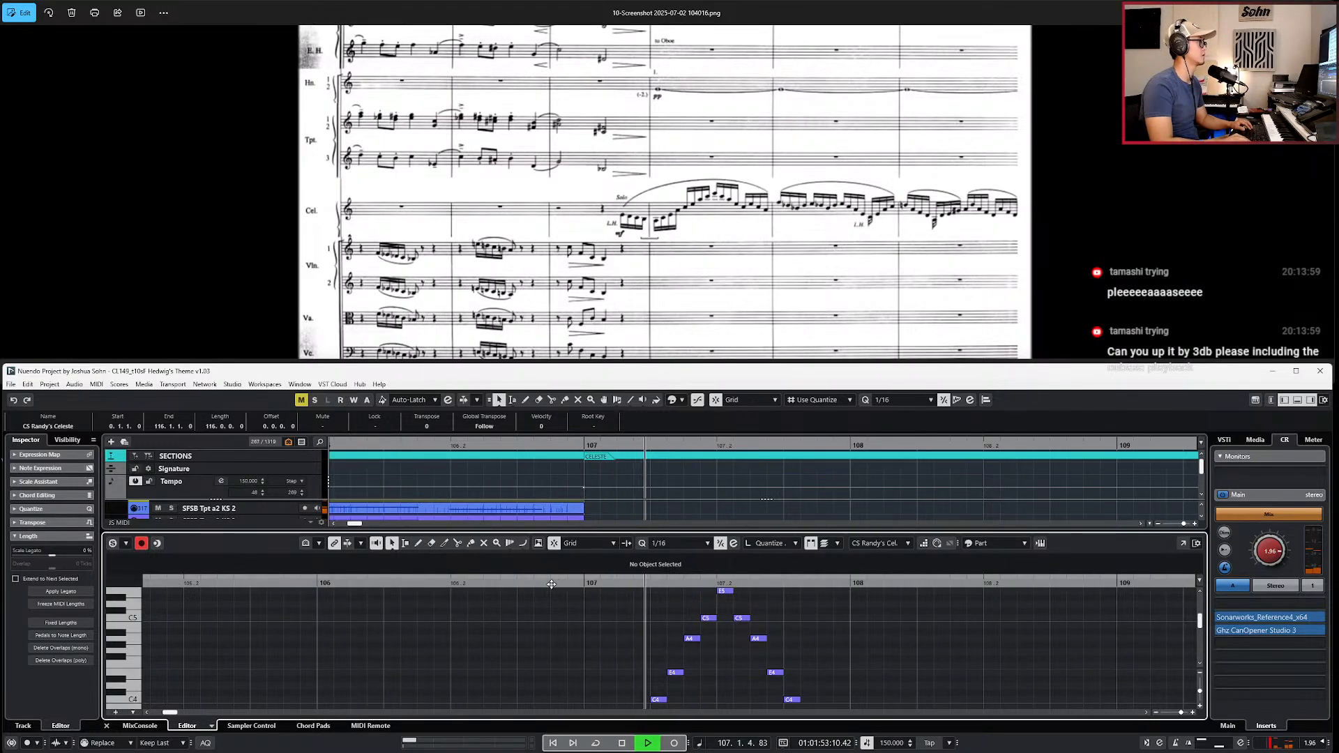
pyautogui.press('space')
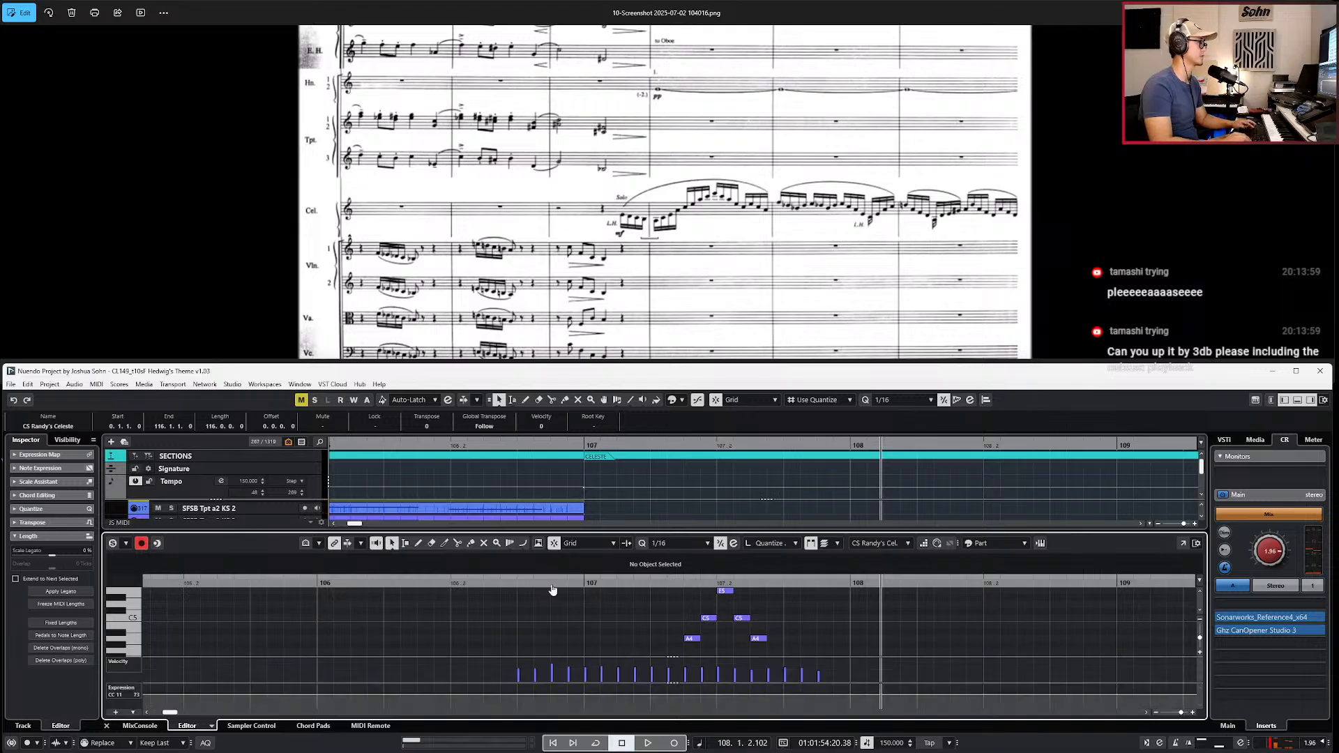
# Step: Hide the controller lanes and play the celeste part from bar 107
pyautogui.hotkey('shift', 'b')
pyautogui.hotkey('alt', 'l')
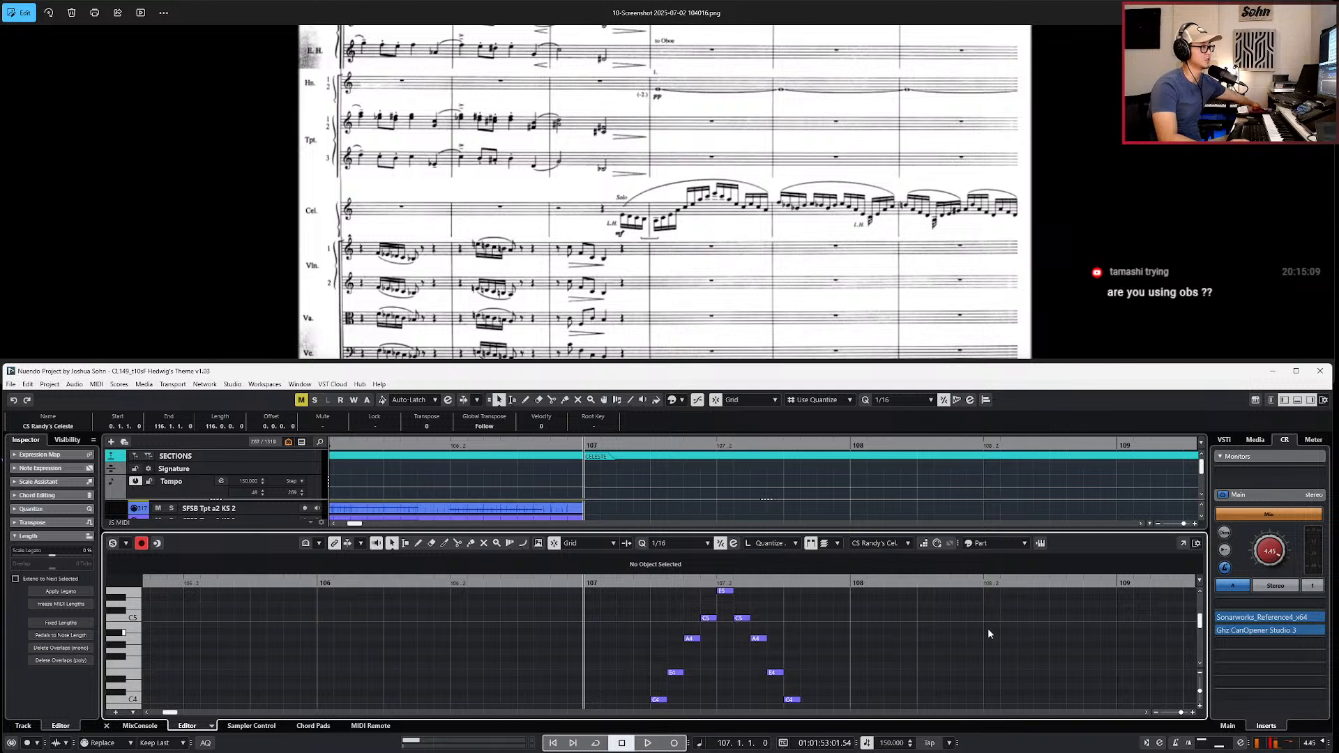
pyautogui.press('space')
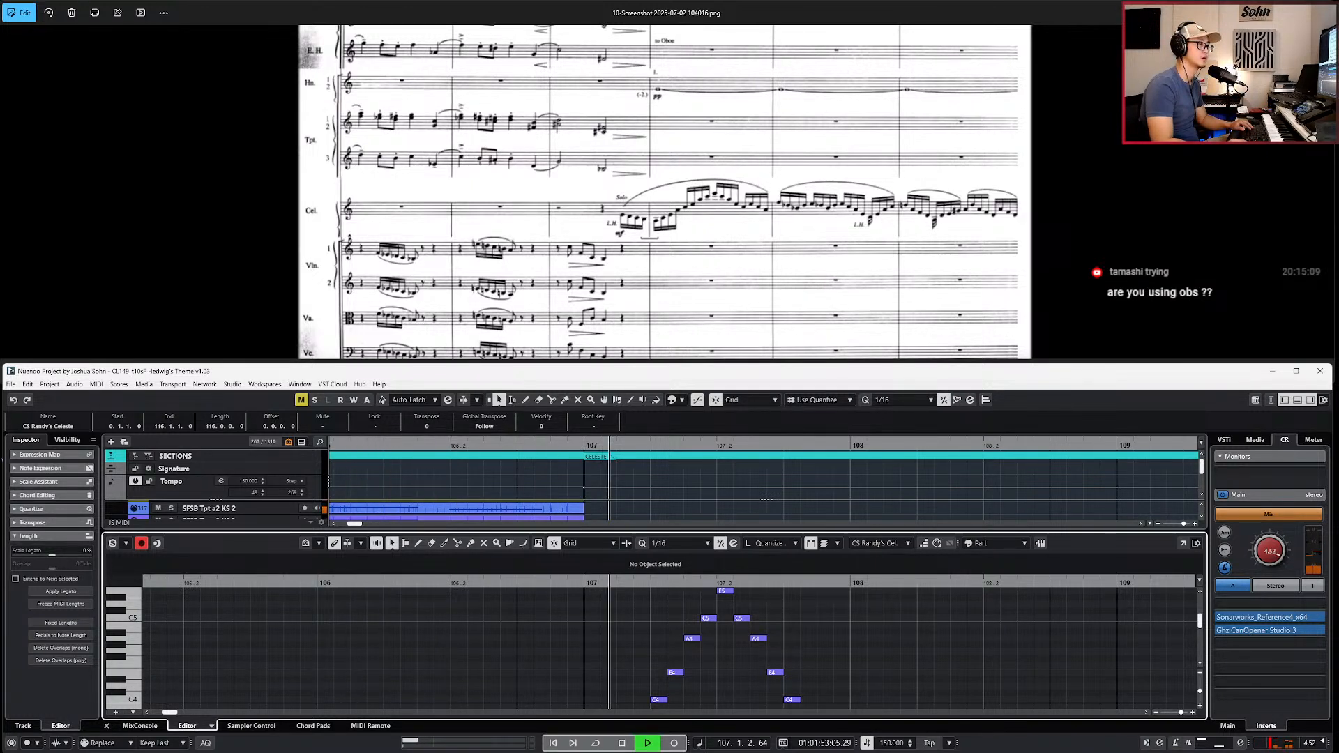
pyautogui.press('space')
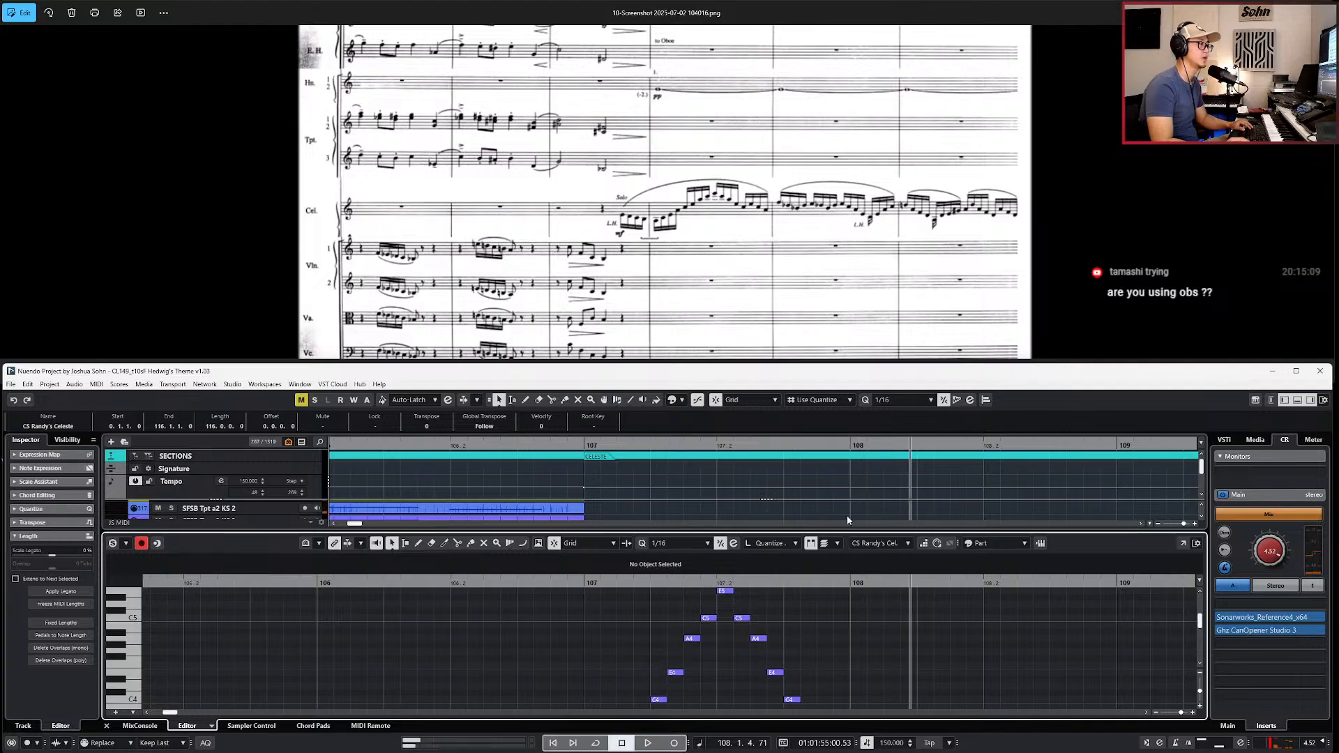
# Step: Replay the celeste run around bar 107 twice to check it by ear against the score
pyautogui.press('KP_Subtract')
pyautogui.press('KP_Subtract')
pyautogui.press('KP_Subtract')
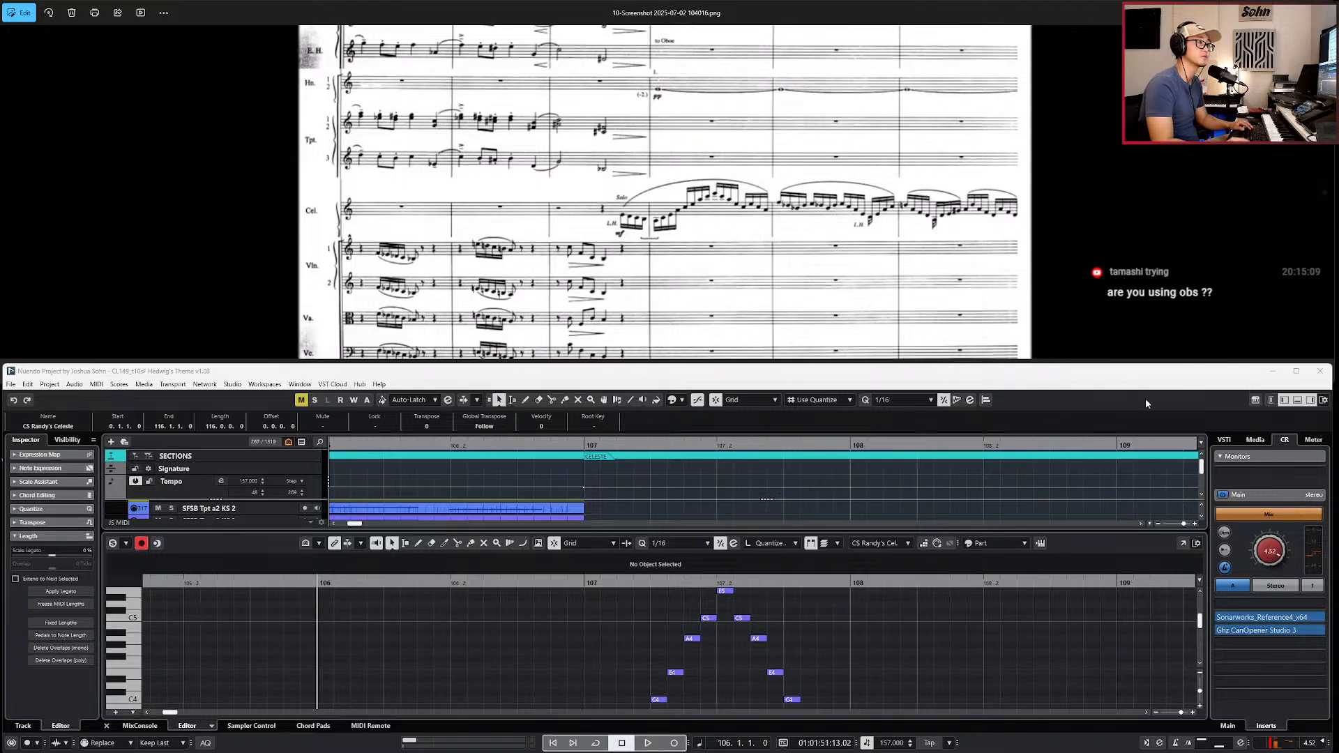
pyautogui.click(964, 630)
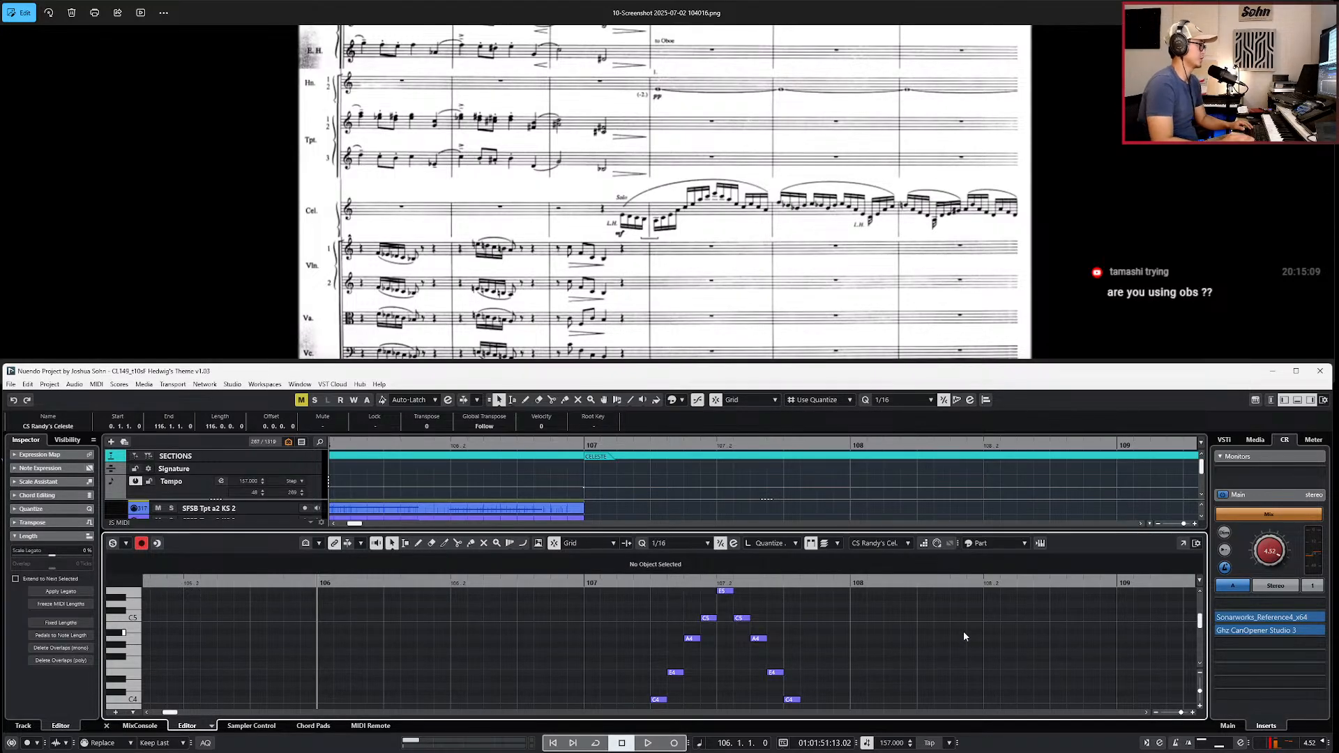
pyautogui.scroll(-1, 970, 624)
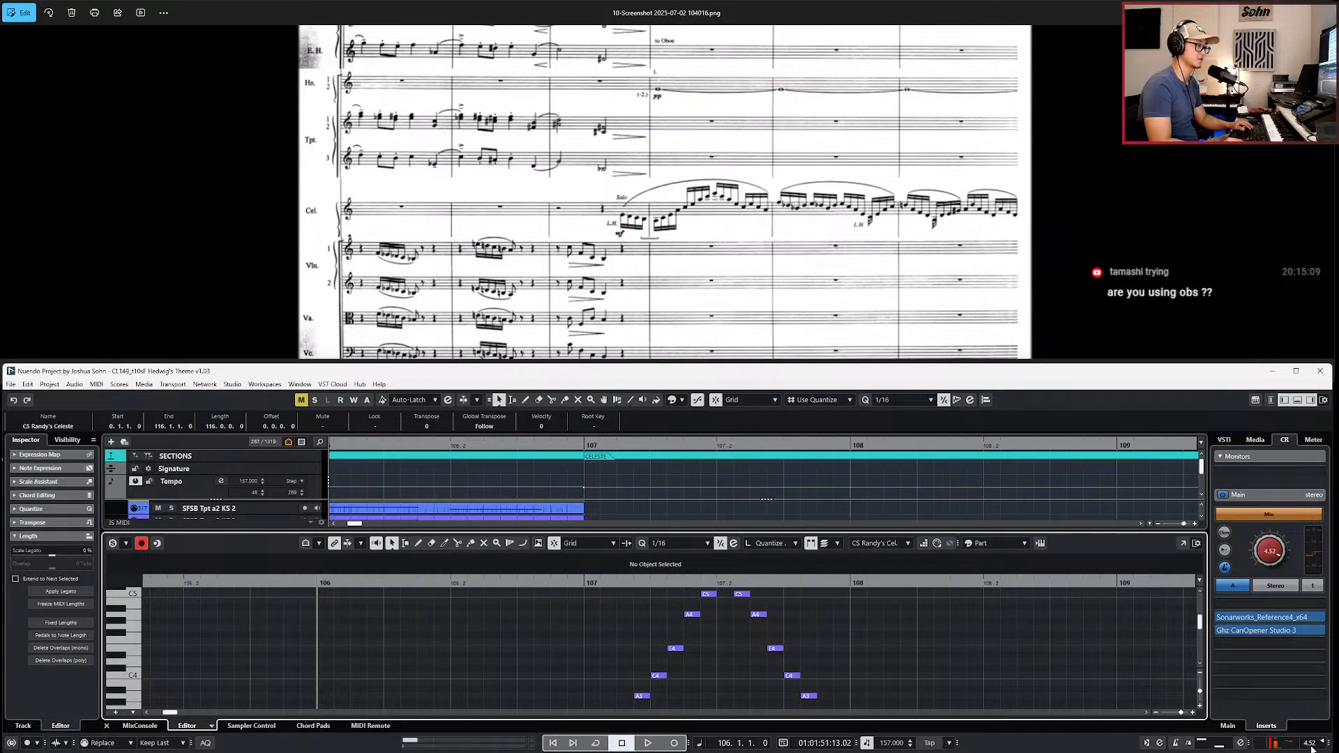
pyautogui.press('KP_Add')
pyautogui.press('space')
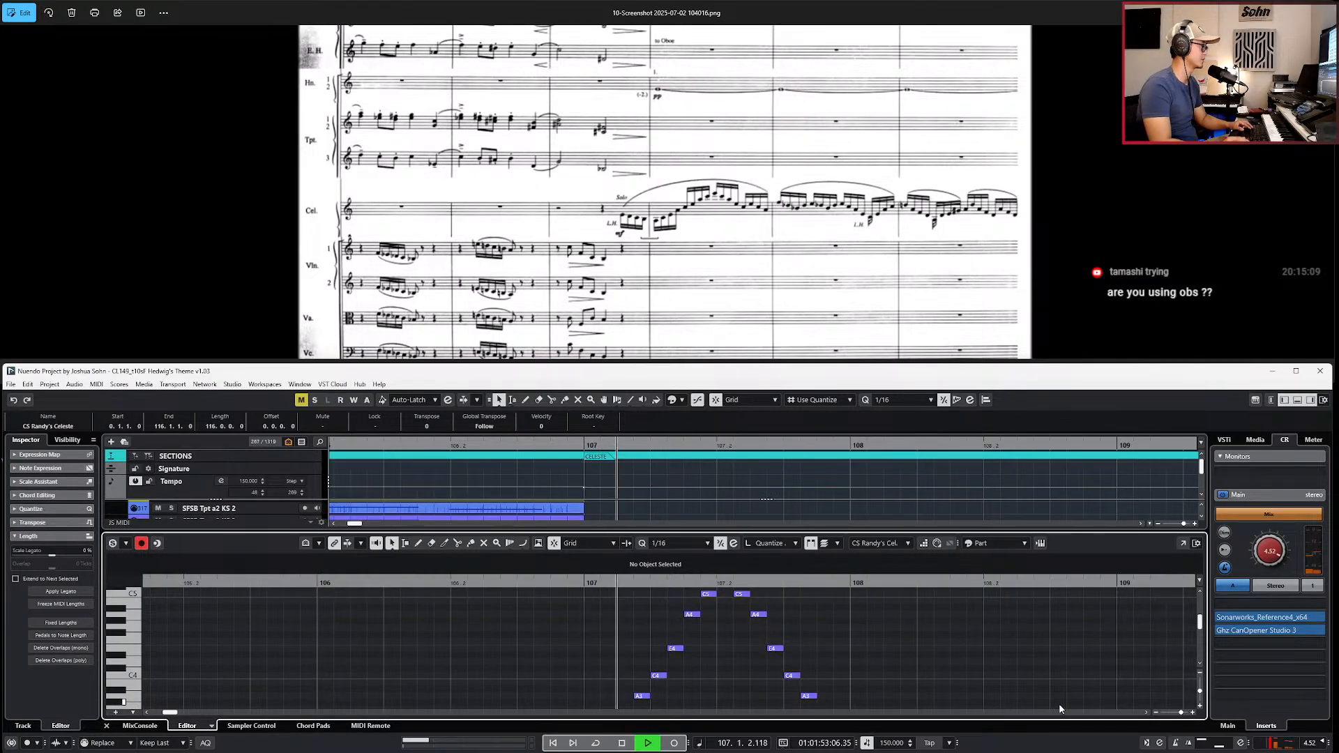
pyautogui.press('space')
pyautogui.press('KP_Subtract')
pyautogui.press('space')
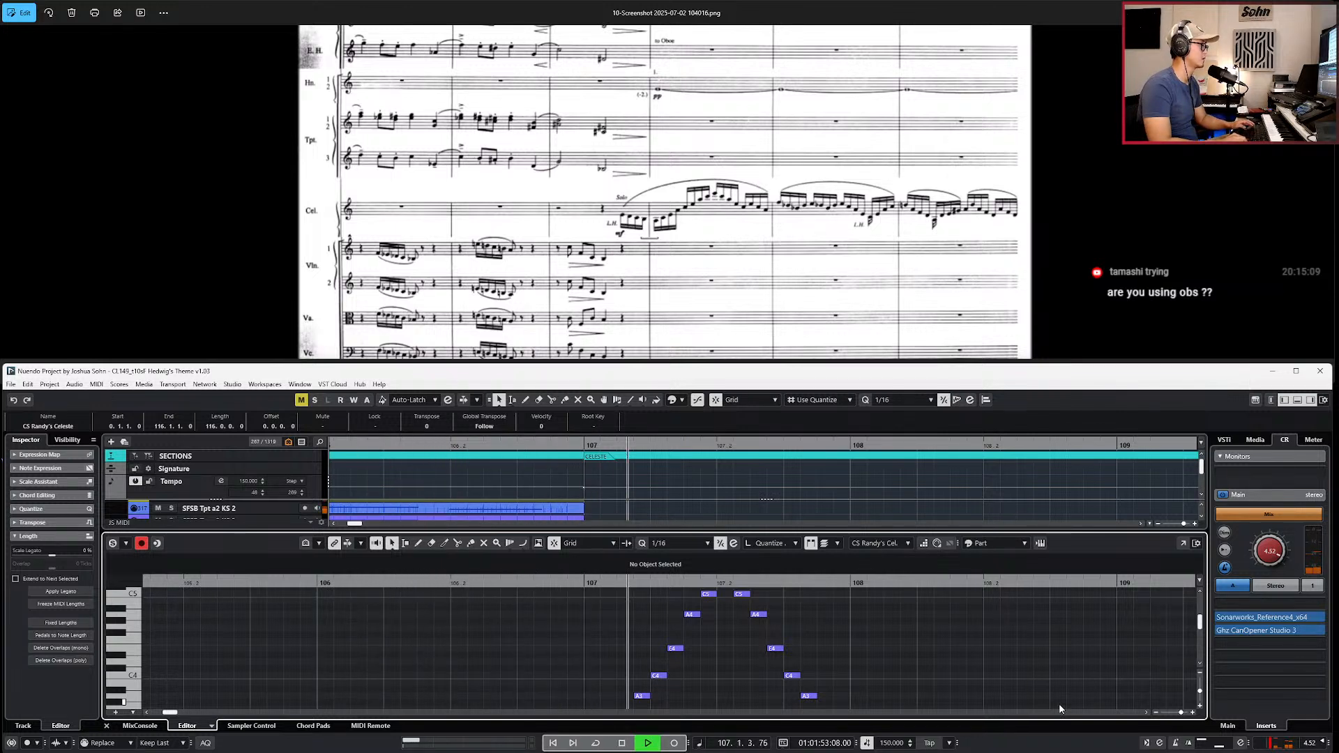
pyautogui.press('space')
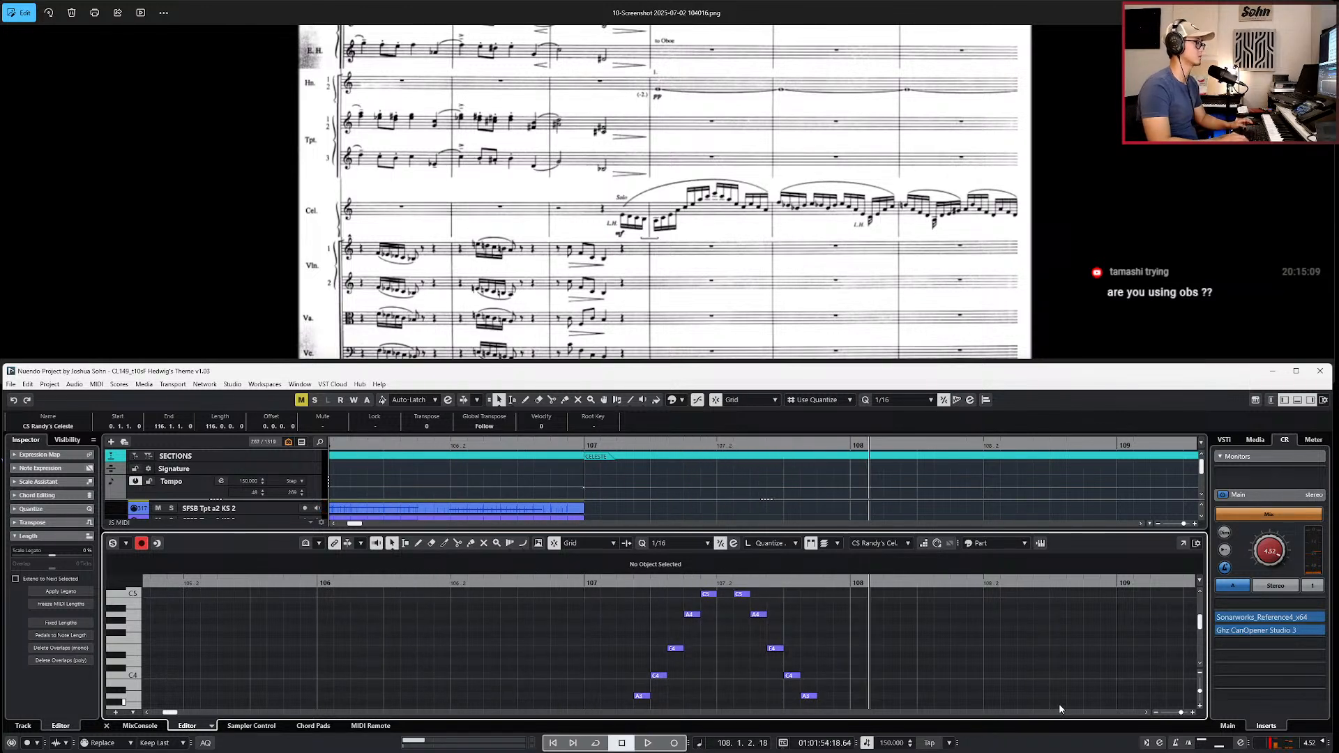
# Step: Delete the A3 and E3 at the end of the descending run in bar 107
pyautogui.press('g')
pyautogui.press('g')
pyautogui.press('g')
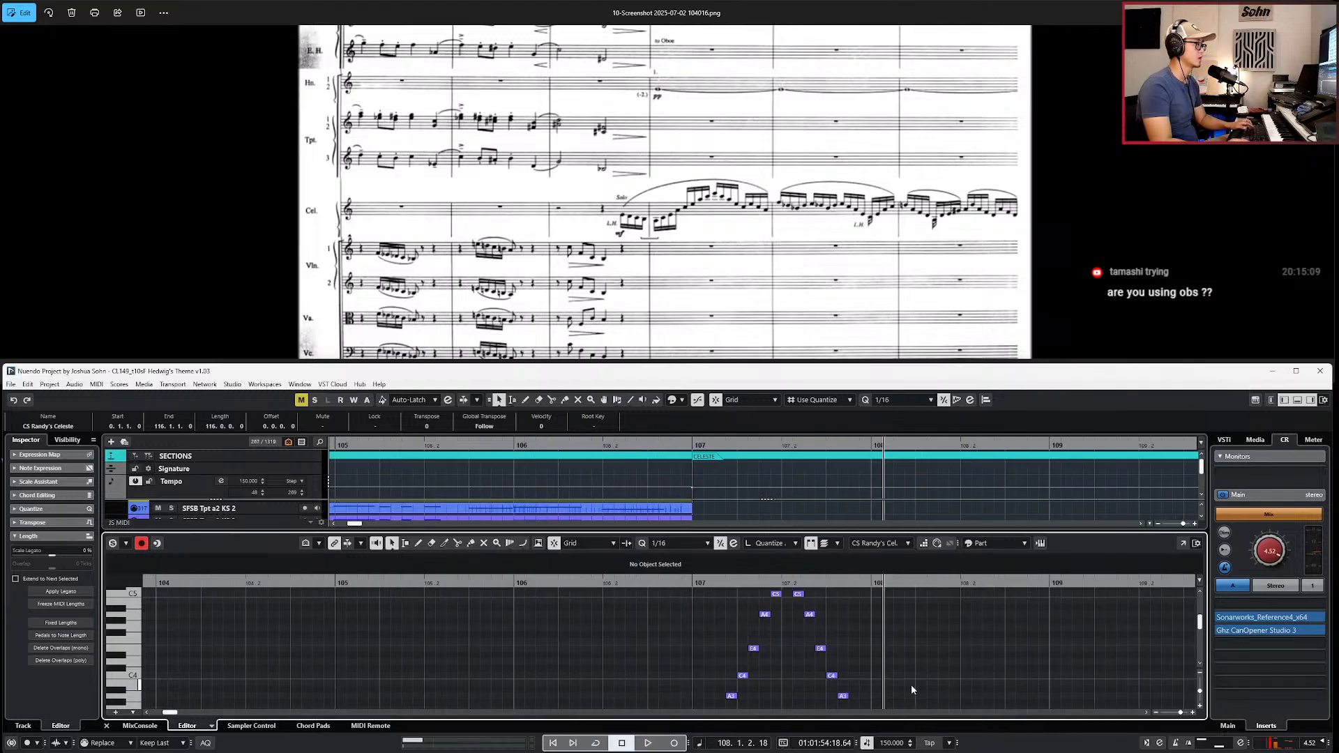
pyautogui.scroll(-3, 895, 625)
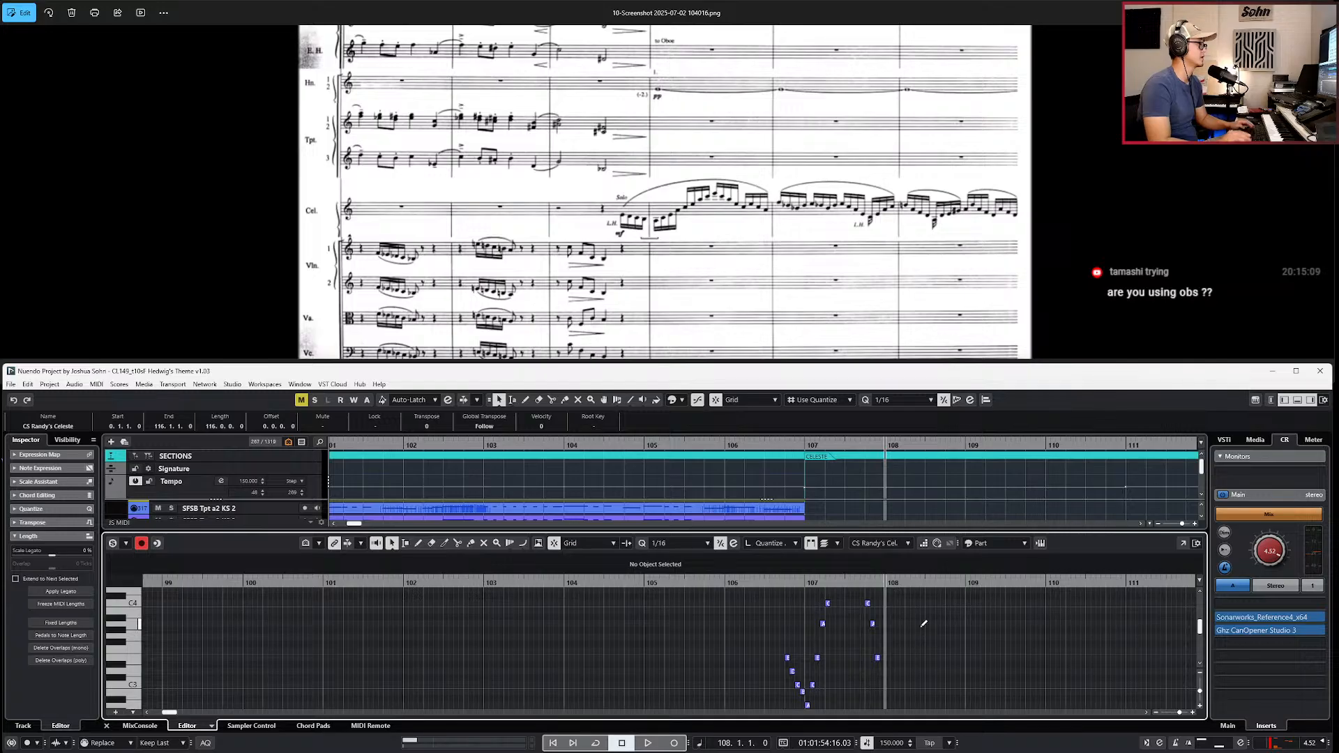
pyautogui.press('h')
pyautogui.press('h')
pyautogui.press('h')
pyautogui.scroll(4, 906, 632)
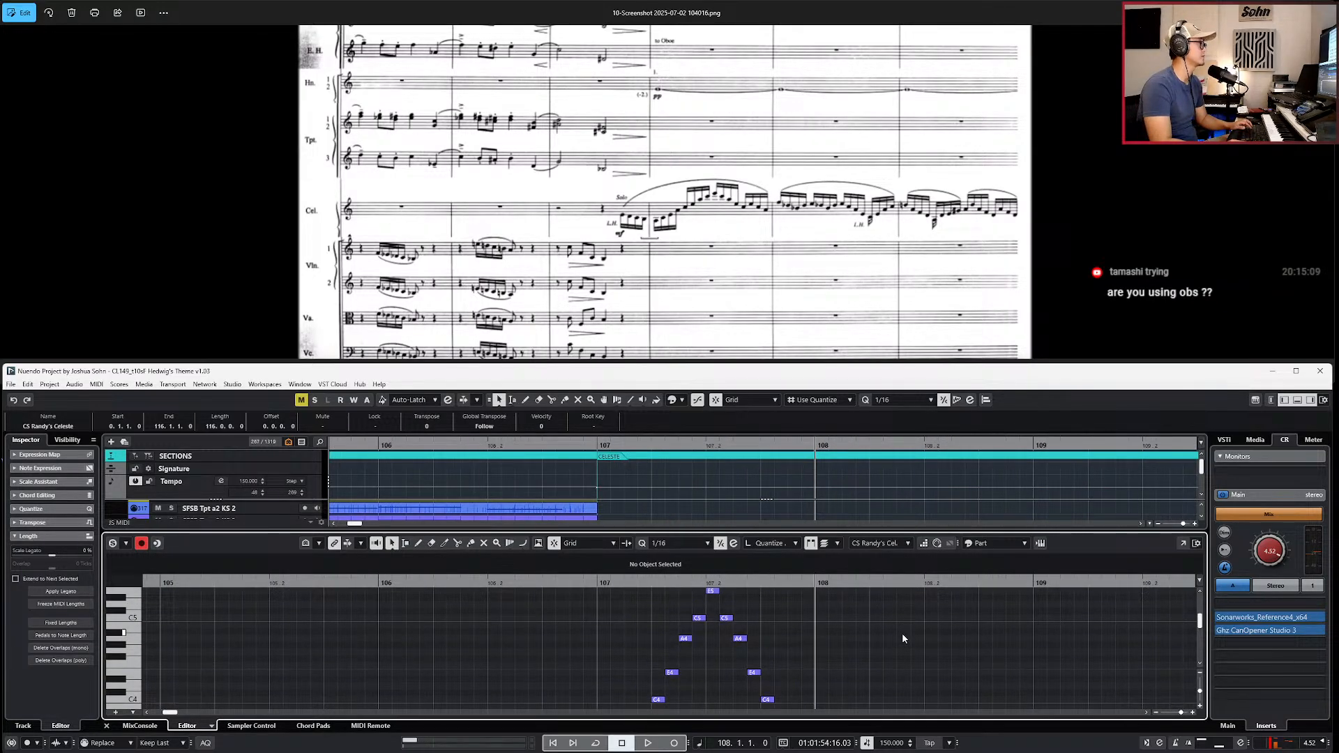
pyautogui.scroll(-2, 900, 635)
pyautogui.moveTo(776, 649); pyautogui.dragTo(822, 707)
pyautogui.press('Delete')
# Step: Turn on step input and enter the celesta line in sixteenth notes from the end of bar 107 through bar 109
pyautogui.click(921, 545)
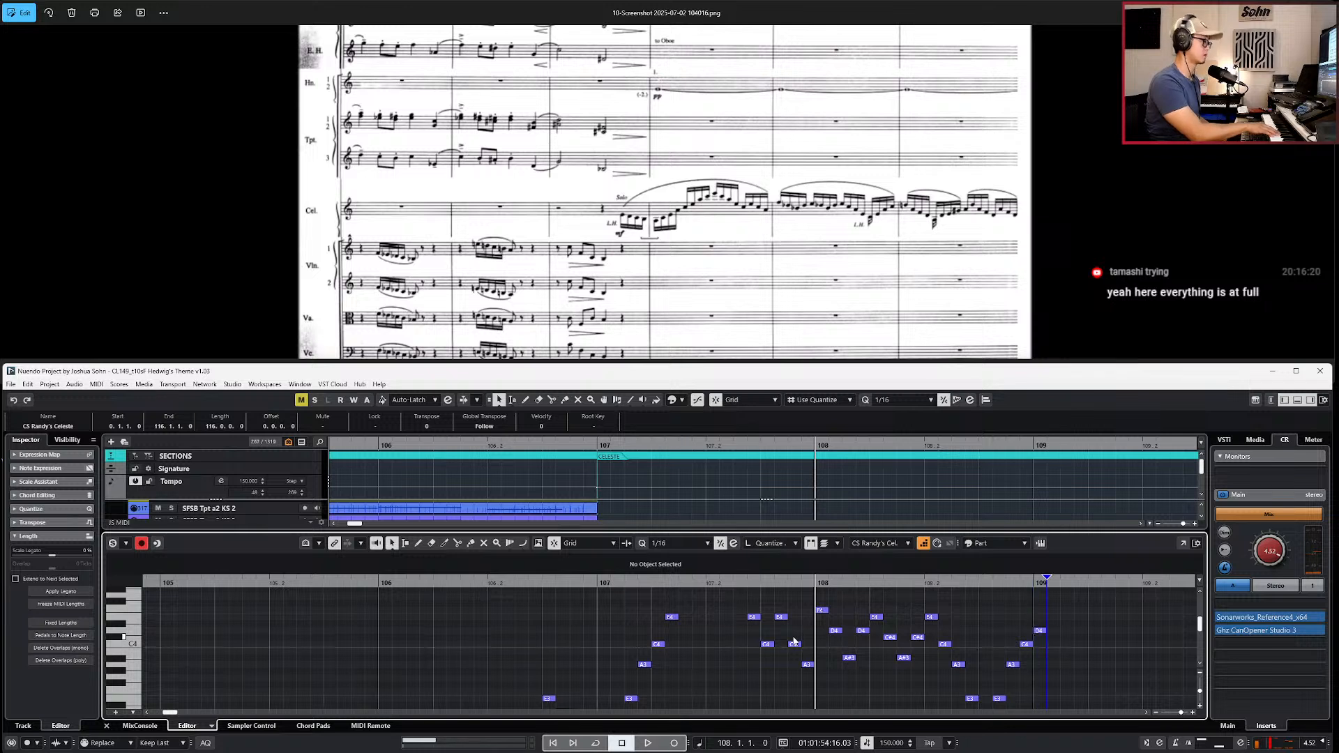
pyautogui.hscroll(4, 794, 641)
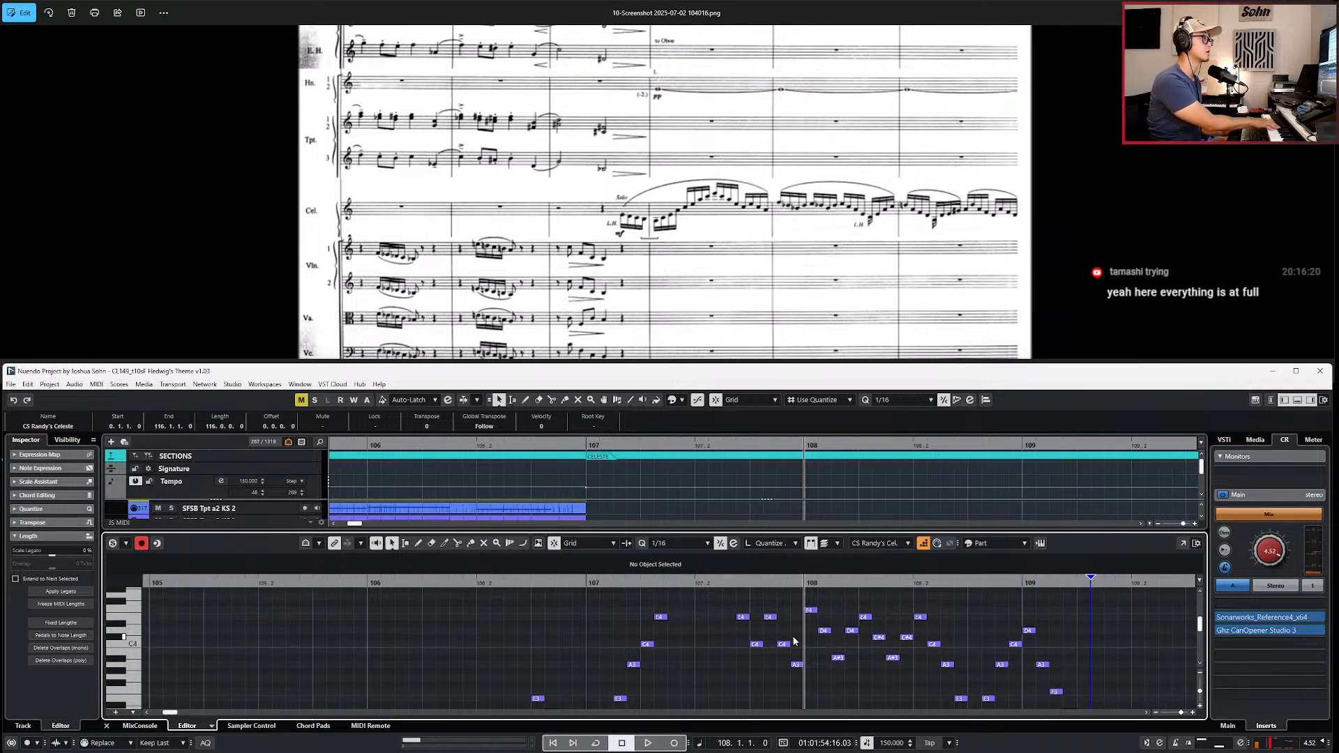
pyautogui.hscroll(4, 794, 640)
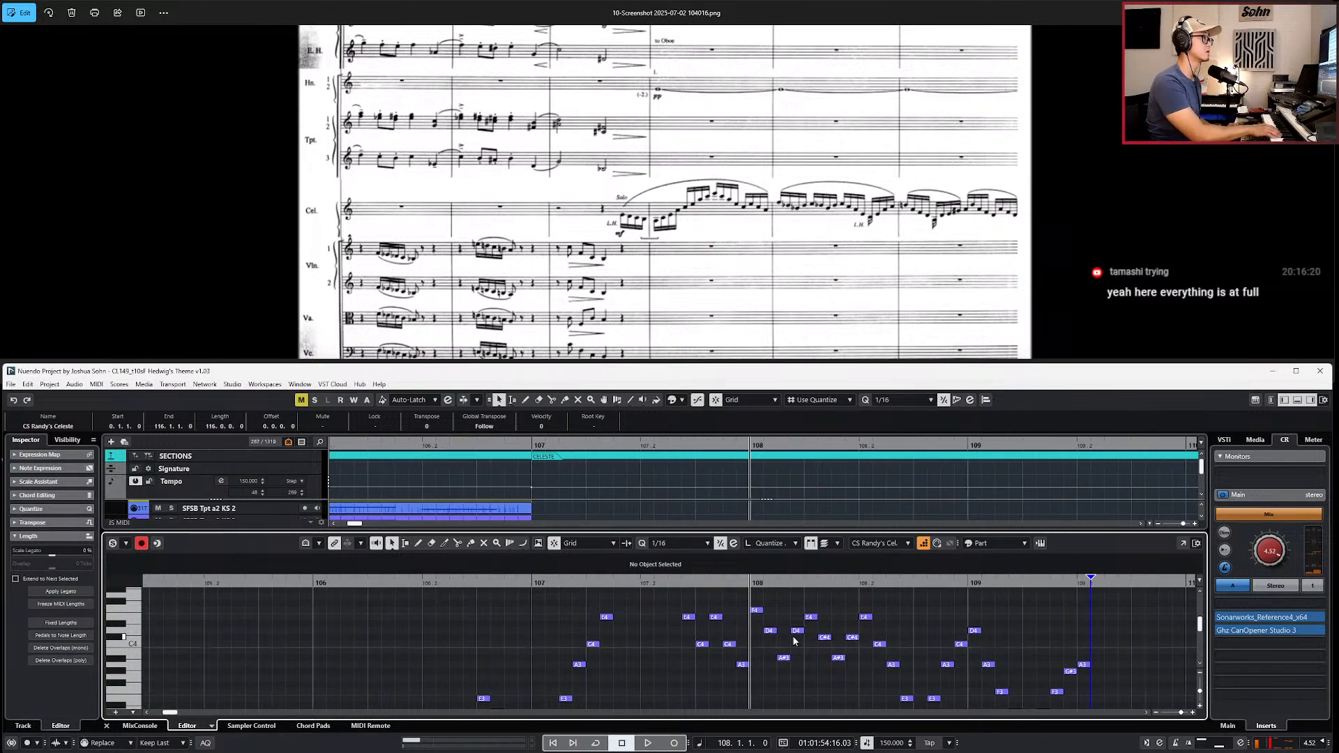
pyautogui.hscroll(4, 794, 641)
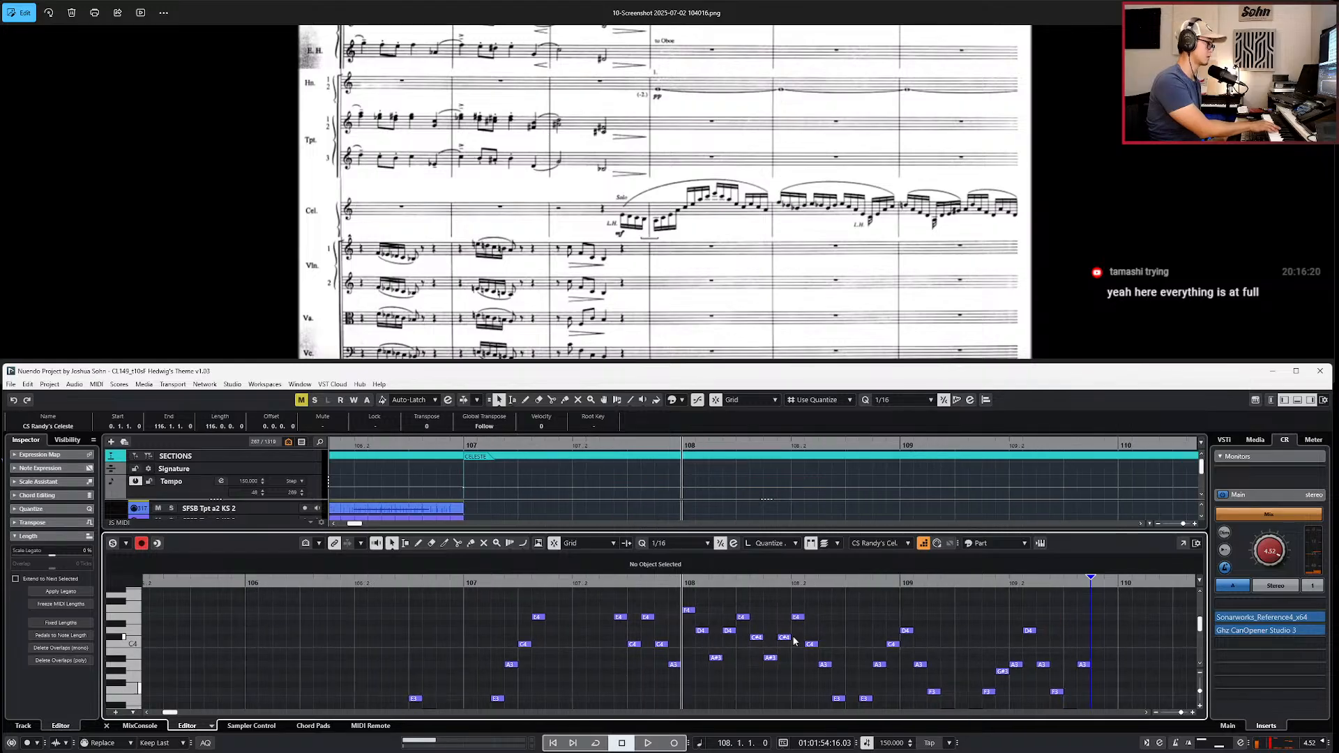
# Step: Open the next score page and look for the continuation of the celesta part
pyautogui.click(1005, 324)
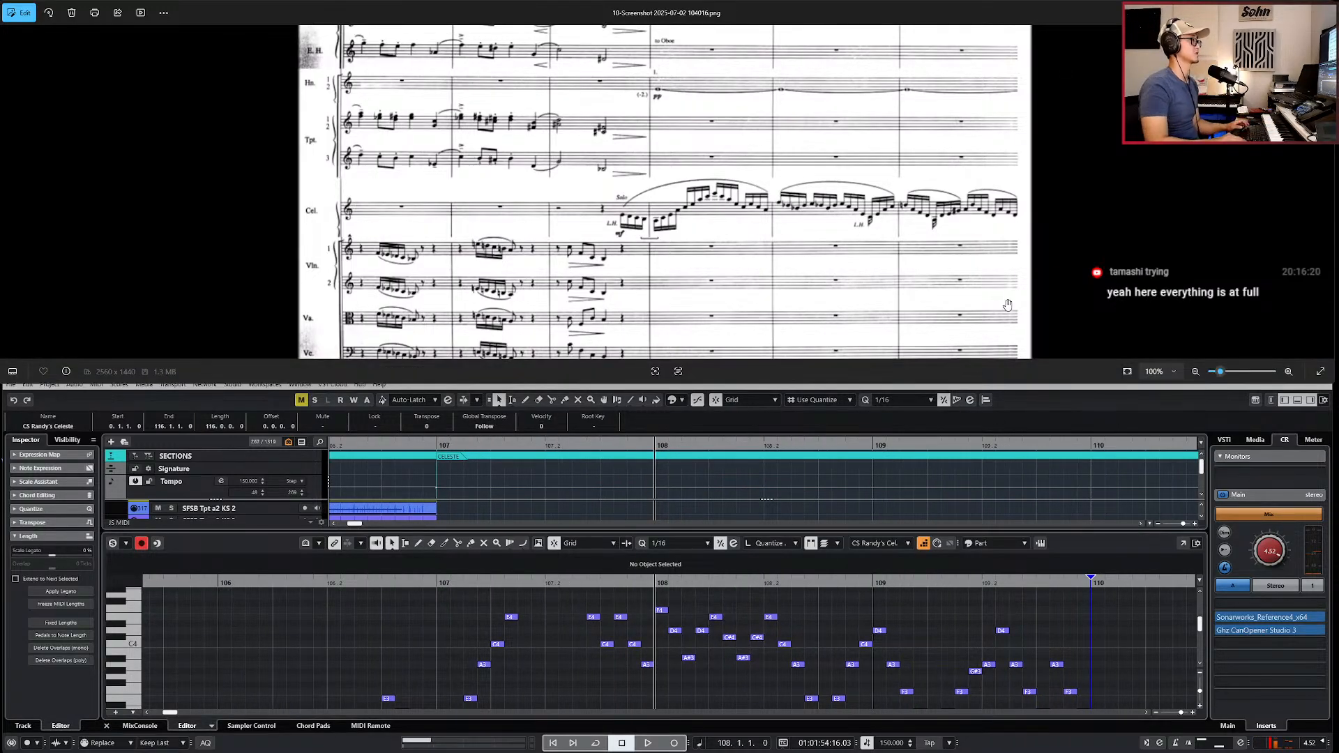
pyautogui.scroll(-2, 1063, 275)
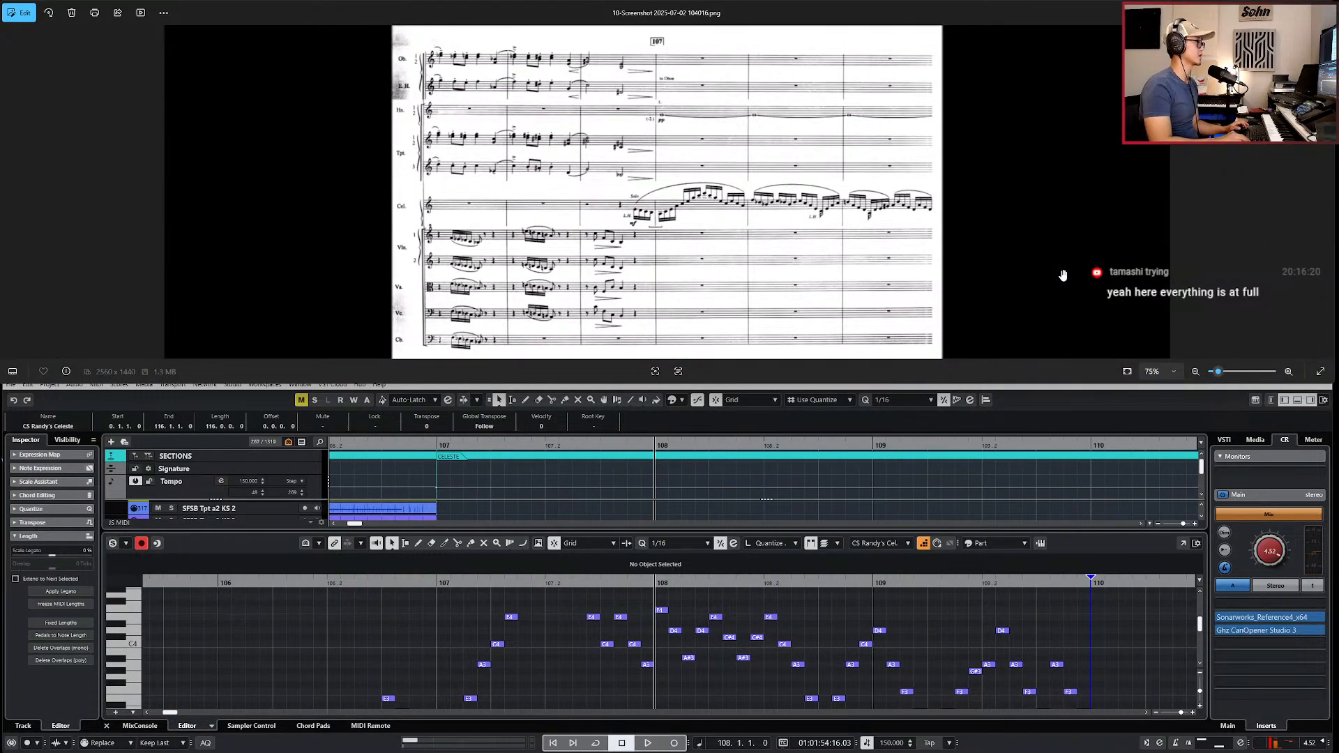
pyautogui.press('Right')
pyautogui.scroll(2, 611, 142)
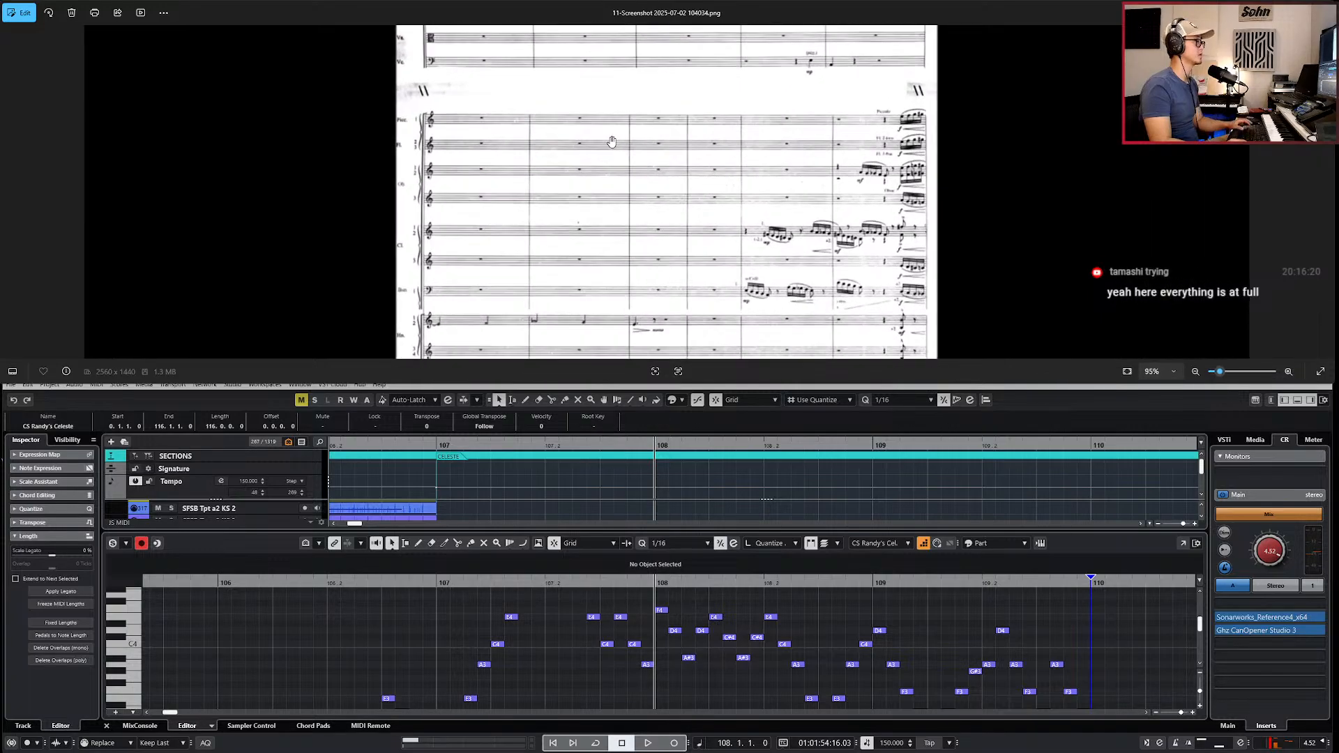
pyautogui.scroll(1, 611, 142)
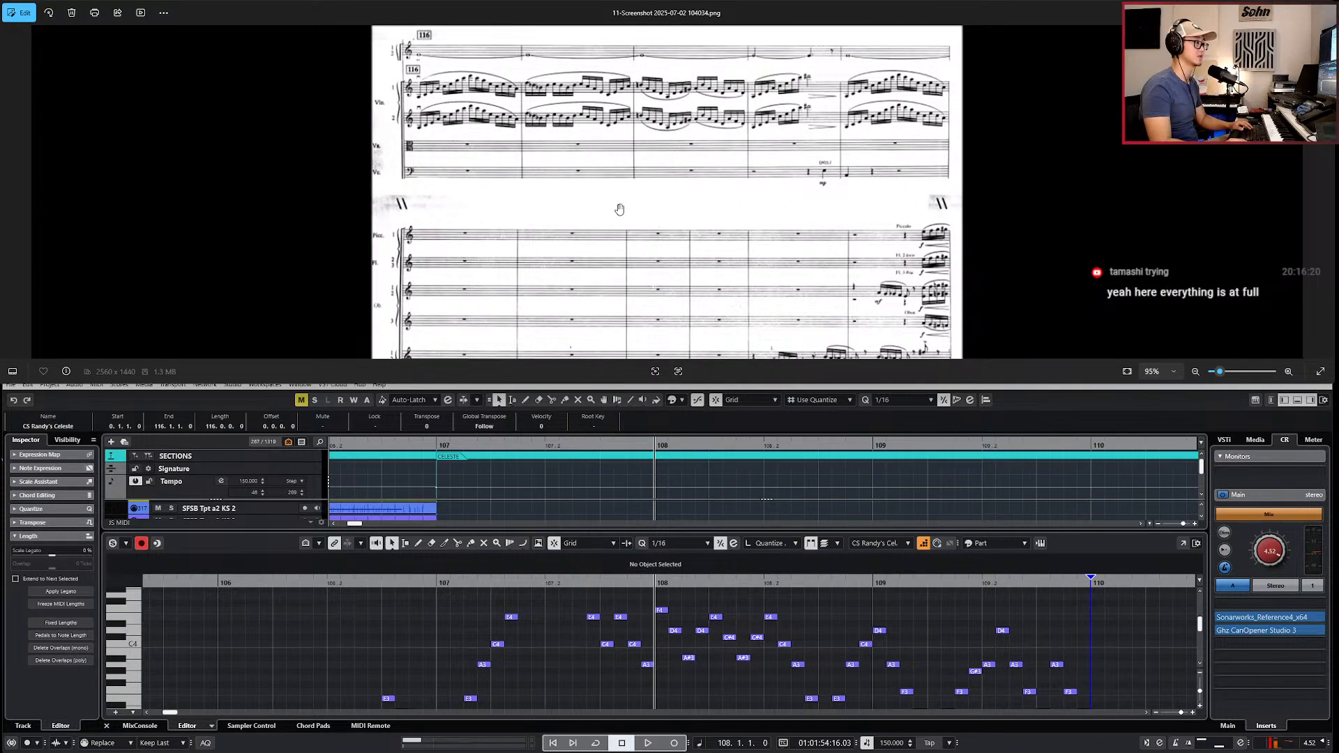
pyautogui.scroll(2, 621, 210)
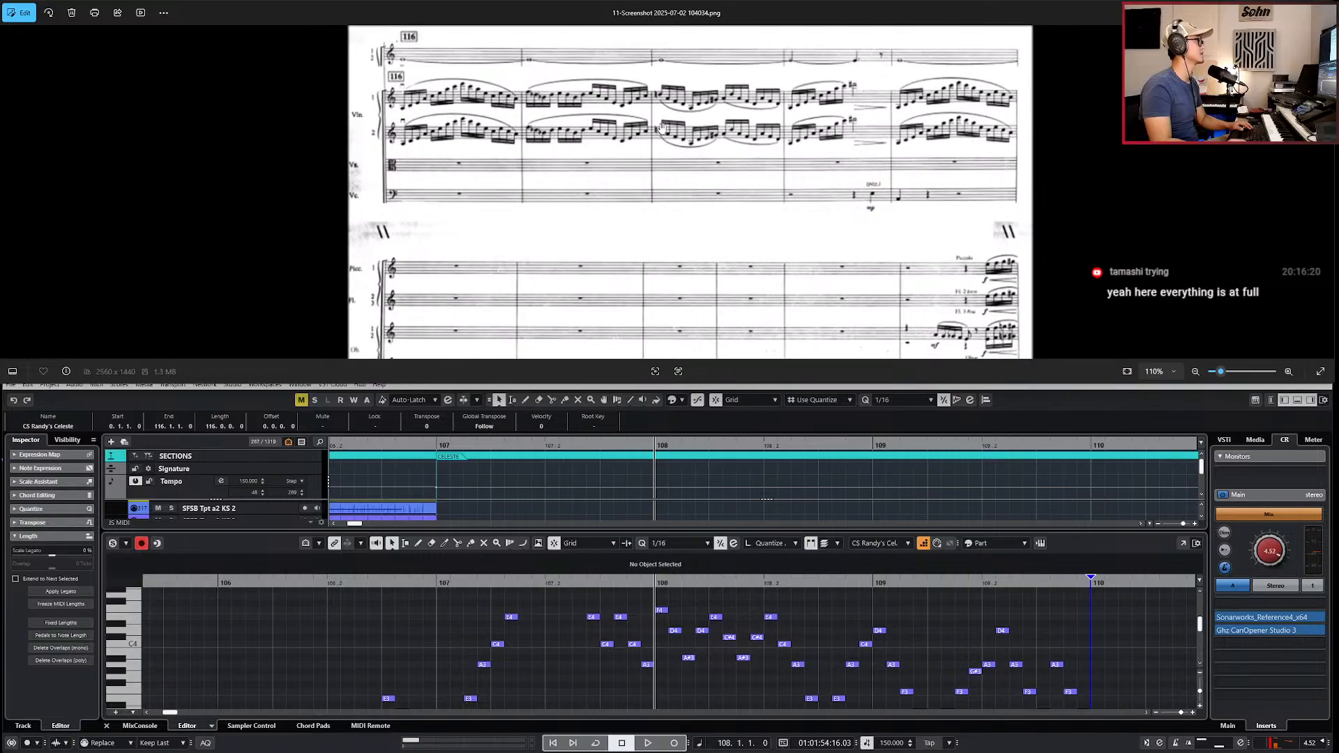
pyautogui.scroll(-4, 647, 172)
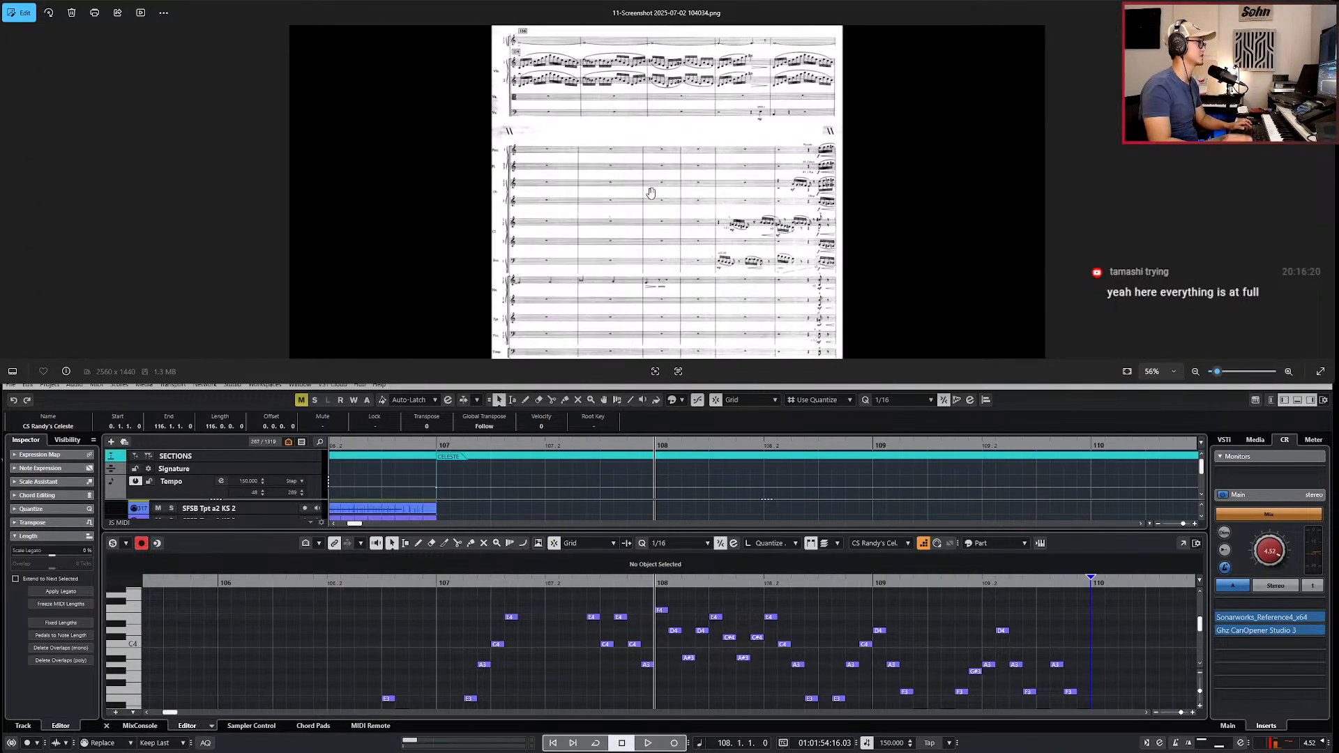
# Step: Return to the previous score page and enlarge the celesta staff in its lower system
pyautogui.press('Left')
pyautogui.scroll(3, 697, 227)
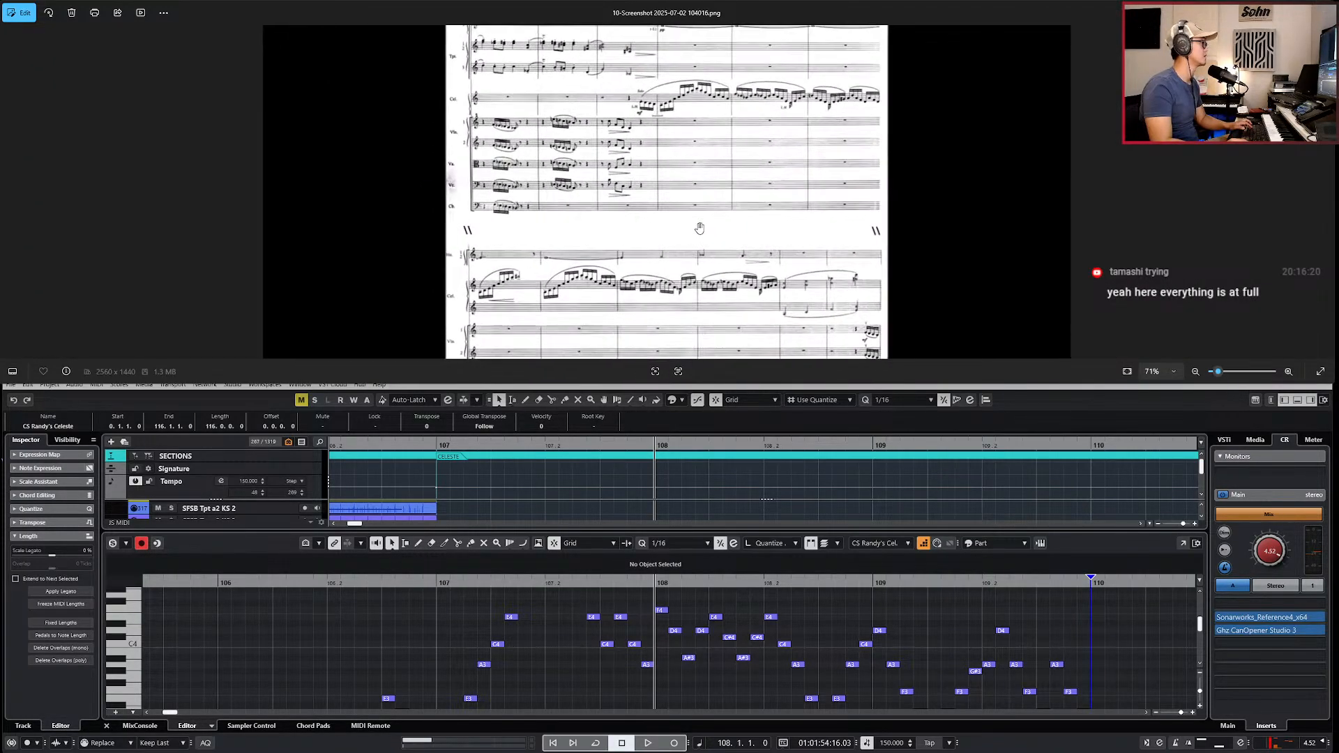
pyautogui.scroll(3, 716, 230)
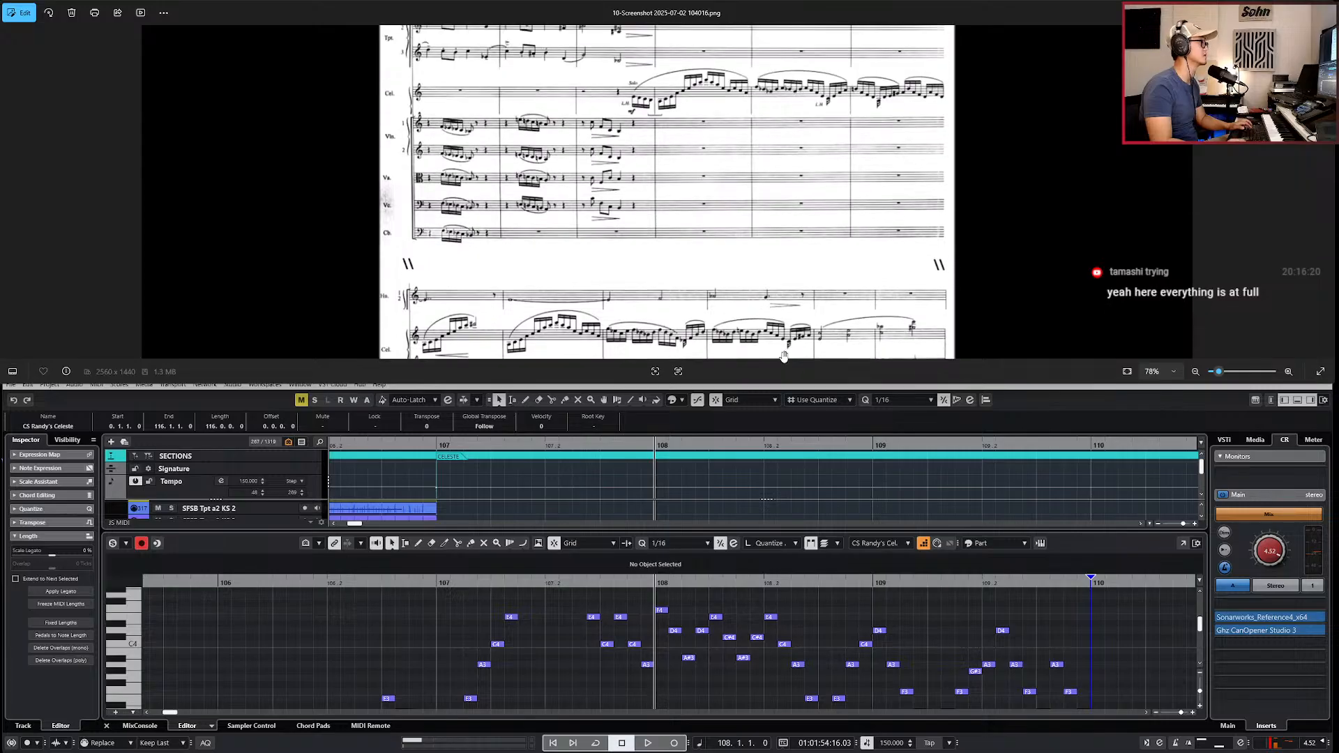
pyautogui.scroll(-3, 690, 235)
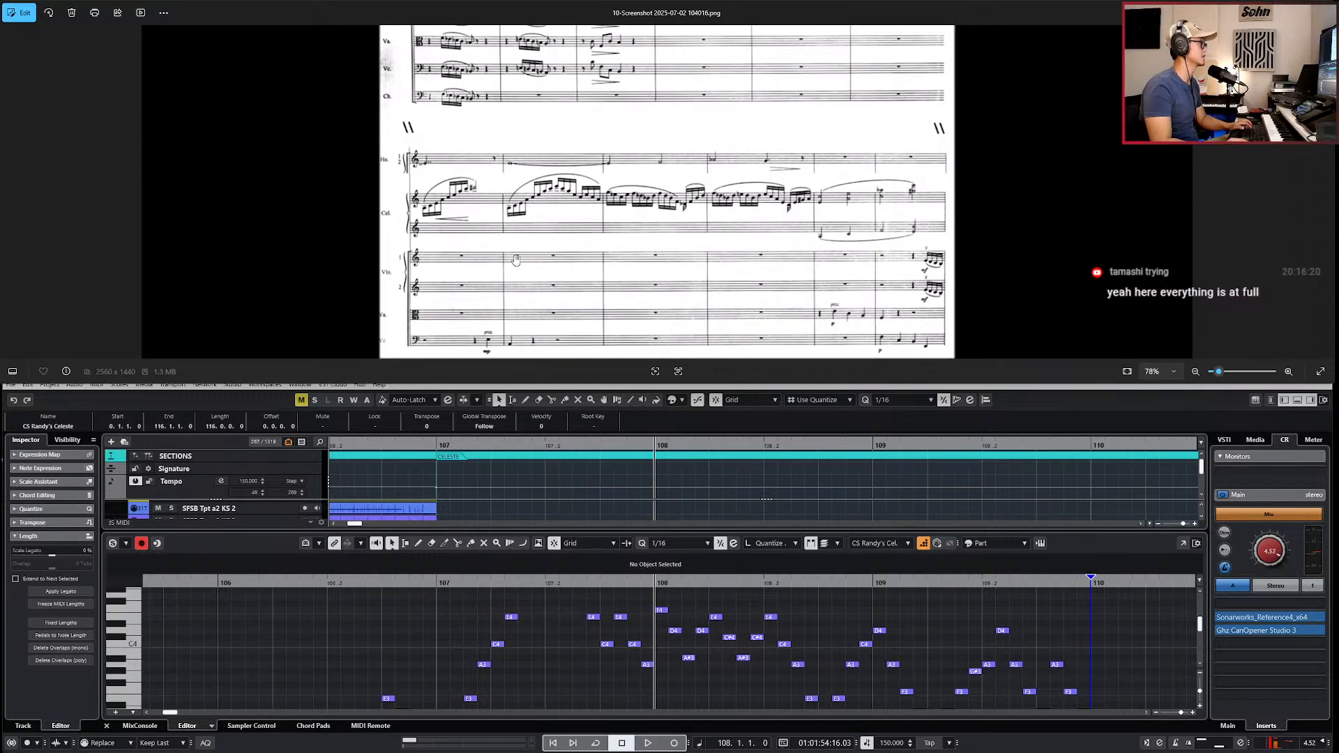
pyautogui.scroll(1, 418, 246)
pyautogui.scroll(-1, 419, 244)
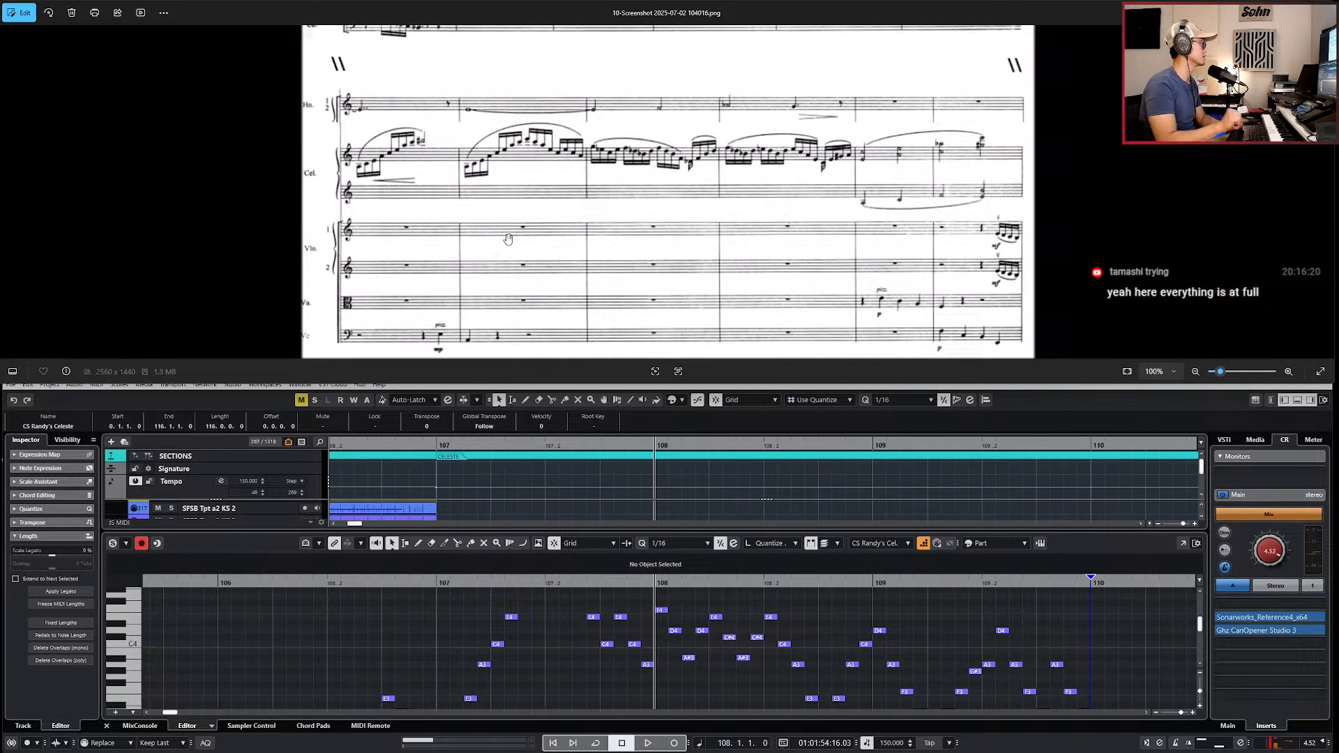
pyautogui.scroll(-1, 934, 622)
pyautogui.scroll(6, 933, 624)
pyautogui.scroll(-5, 932, 625)
# Step: Step-enter the rising celesta run E3, A3, C4, E4, A4, C5, D#5 in bar 110
pyautogui.click(1036, 617)
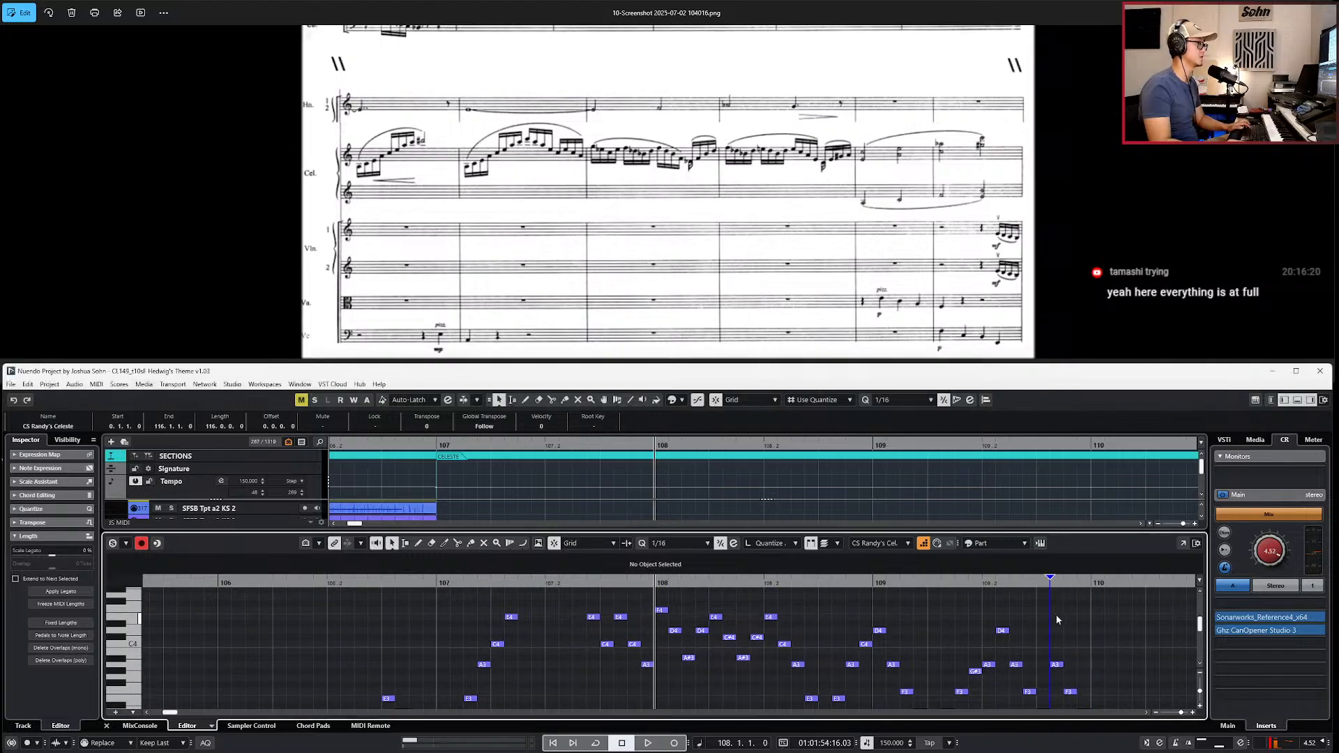
pyautogui.hscroll(6, 1053, 615)
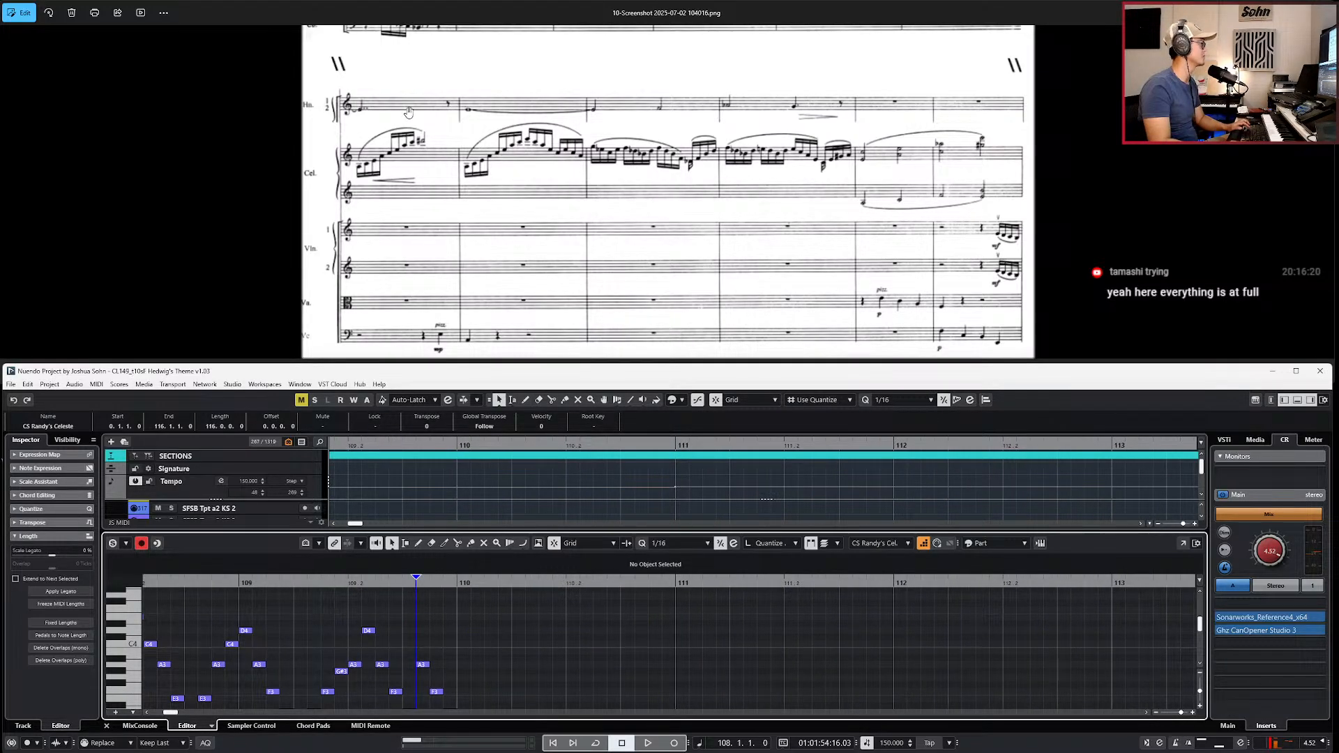
pyautogui.click(462, 615)
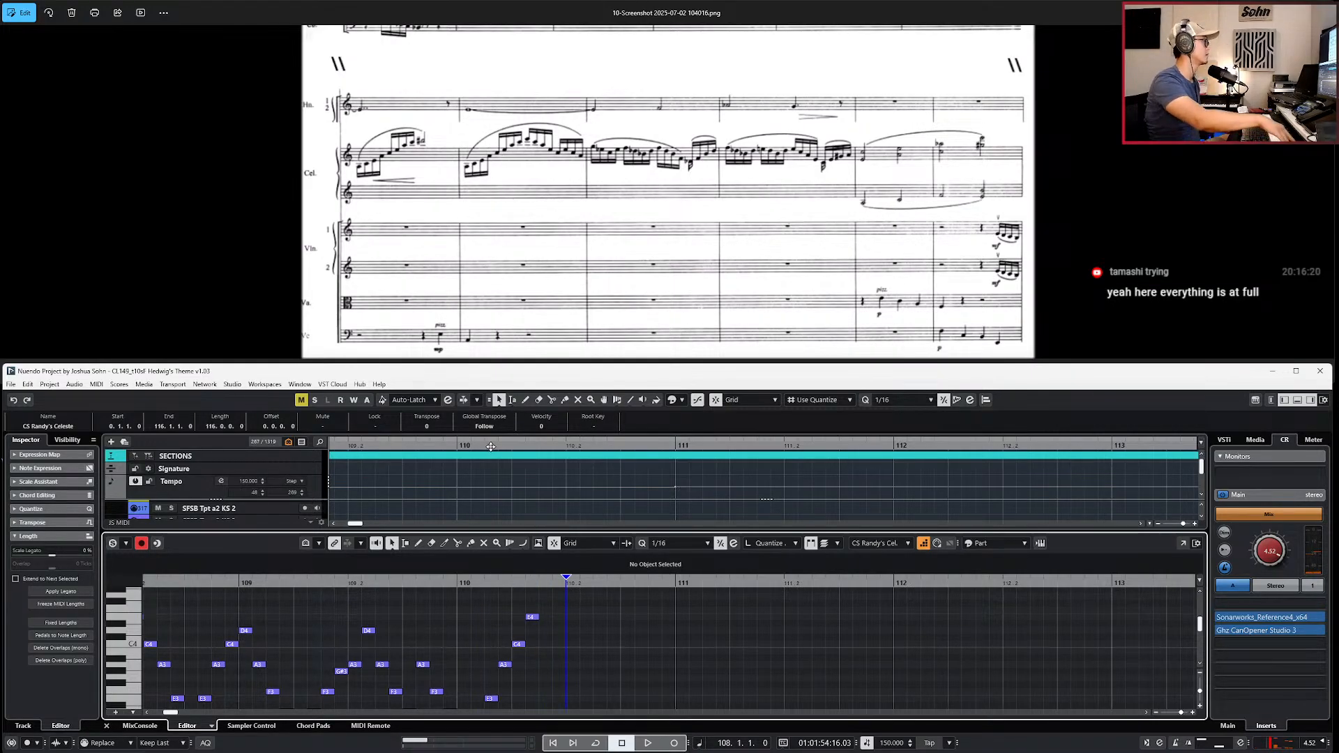
pyautogui.scroll(2, 608, 663)
# Step: Lengthen the final D#5 of the bar 110 run up to the start of bar 111
pyautogui.moveTo(595, 596); pyautogui.dragTo(574, 622)
pyautogui.hotkey('alt', 'space')
pyautogui.hotkey('alt', 'shift', 'Right')
pyautogui.hotkey('alt', 'shift', 'Right')
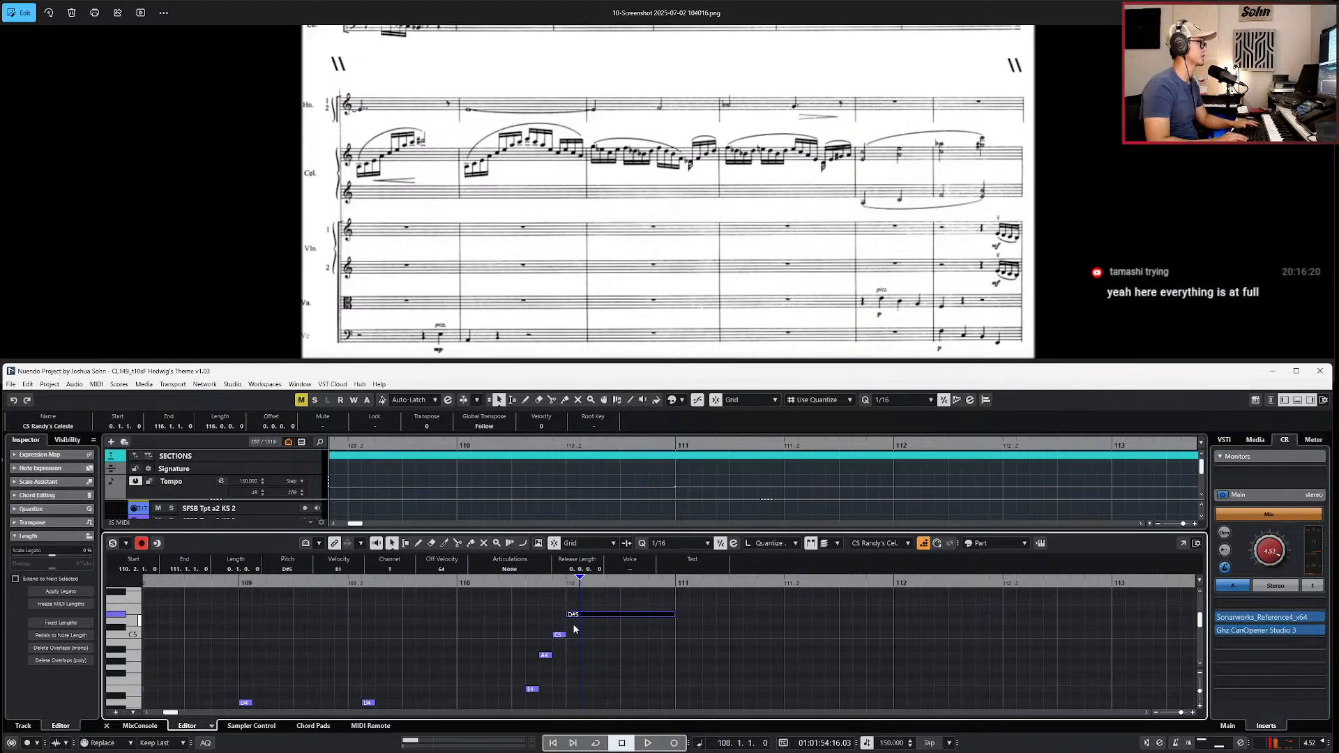
pyautogui.press('KP_Add')
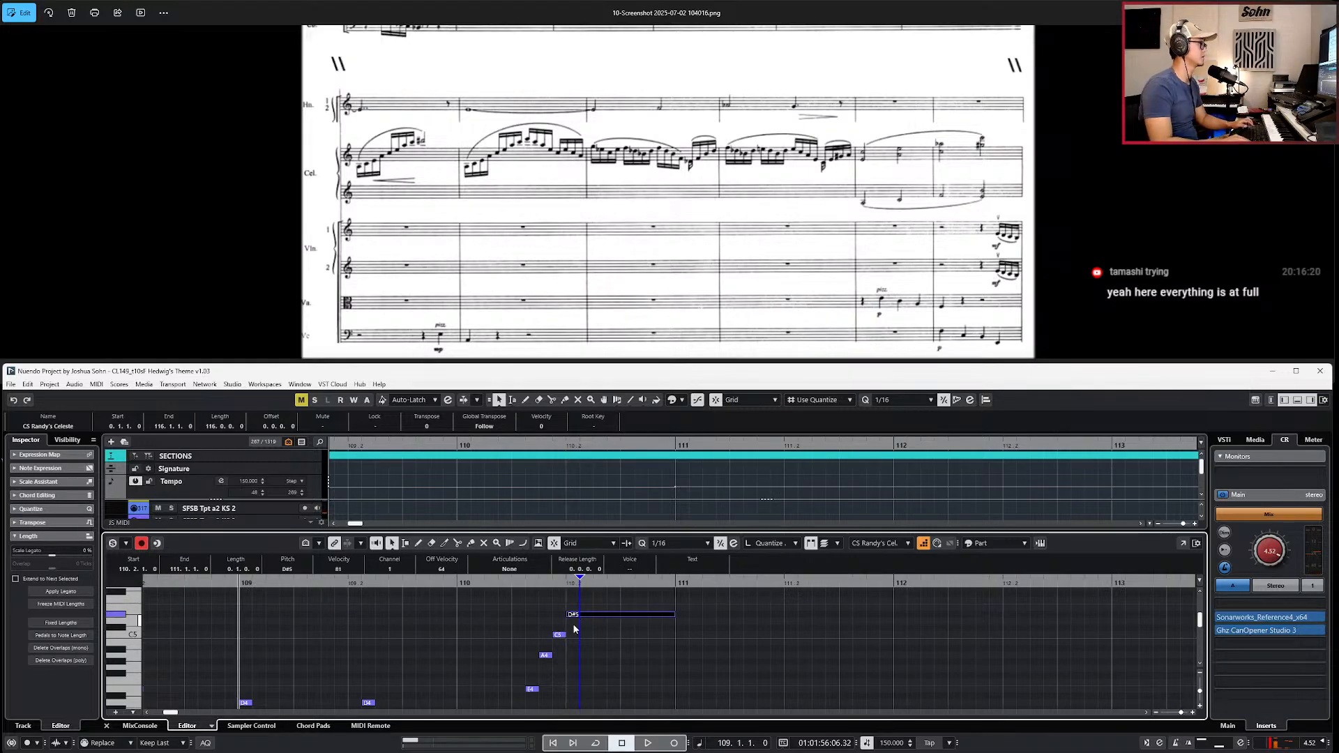
# Step: Step-enter the rising and falling celesta run in bar 111
pyautogui.click(680, 678)
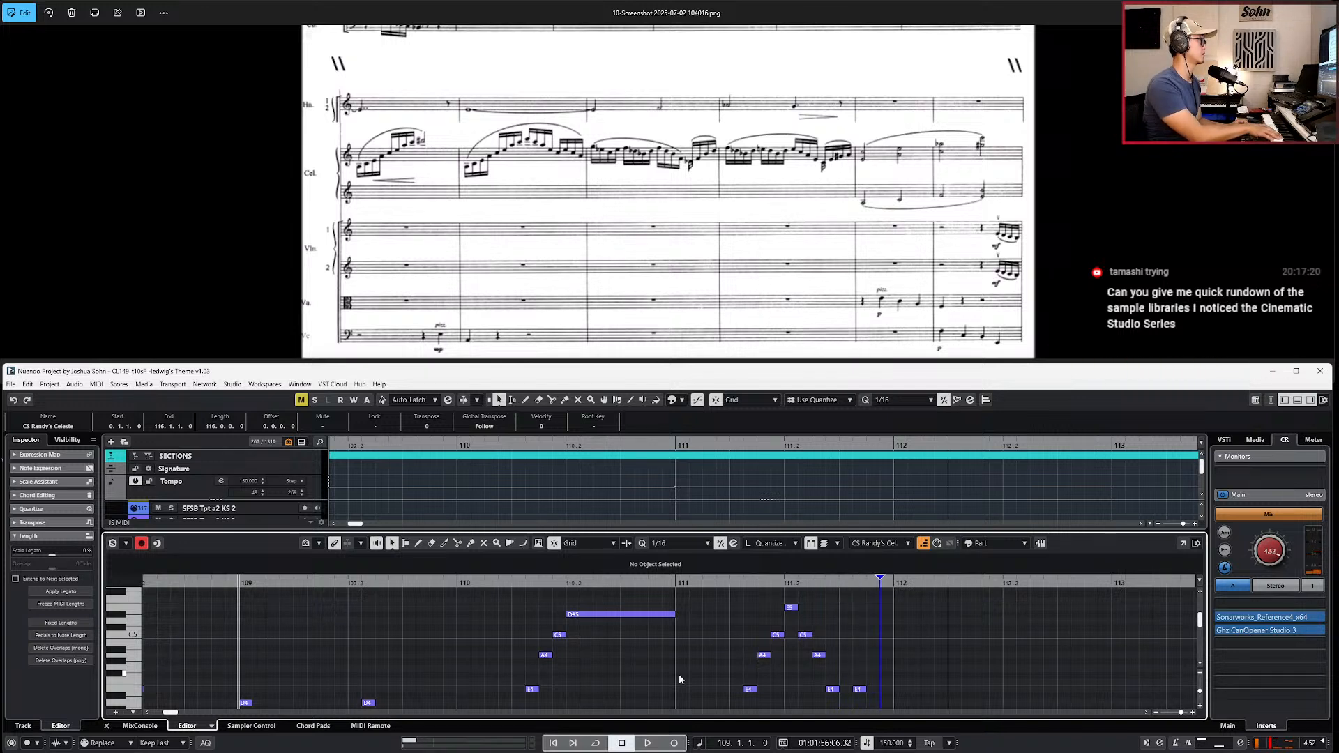
pyautogui.press('ctrl+KP_Subtract')
pyautogui.press('ctrl+KP_Subtract')
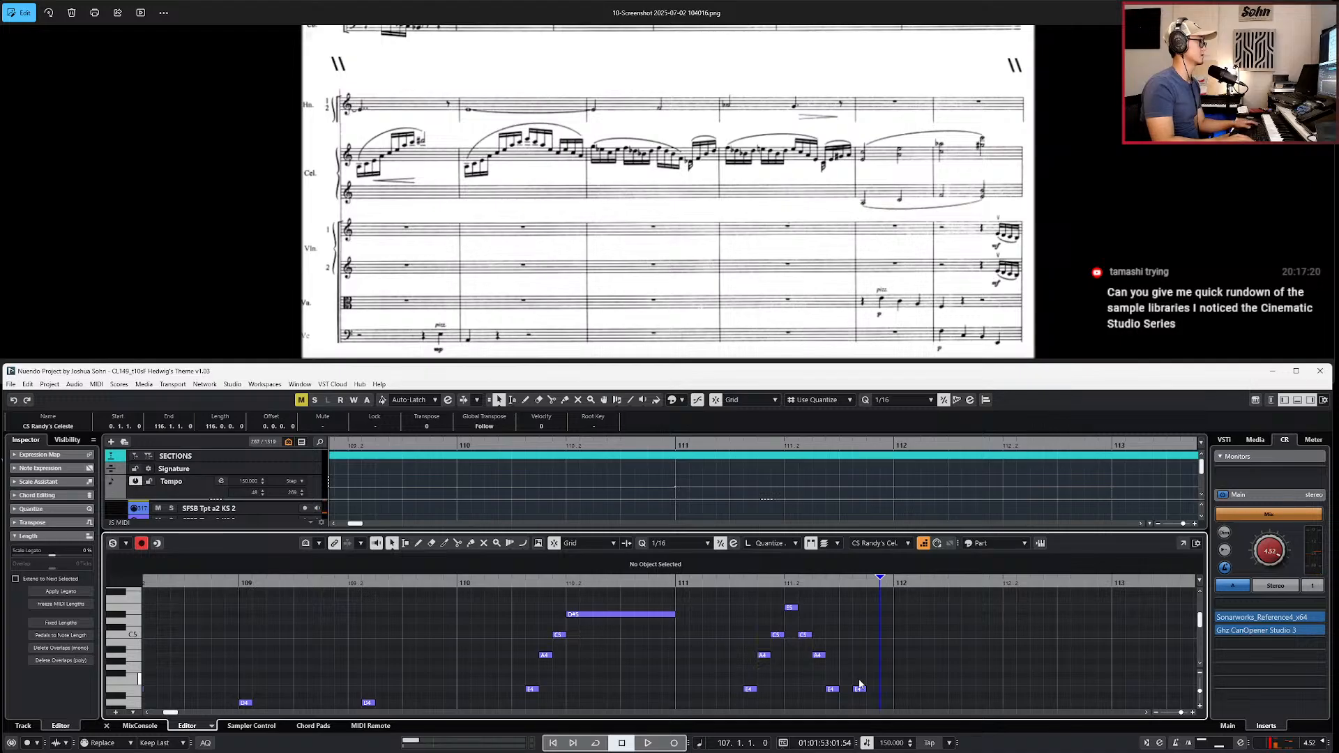
# Step: Turn off step input and play back the celesta from bar 111 twice to check the run
pyautogui.click(923, 547)
pyautogui.press('ctrl+KP_Subtract')
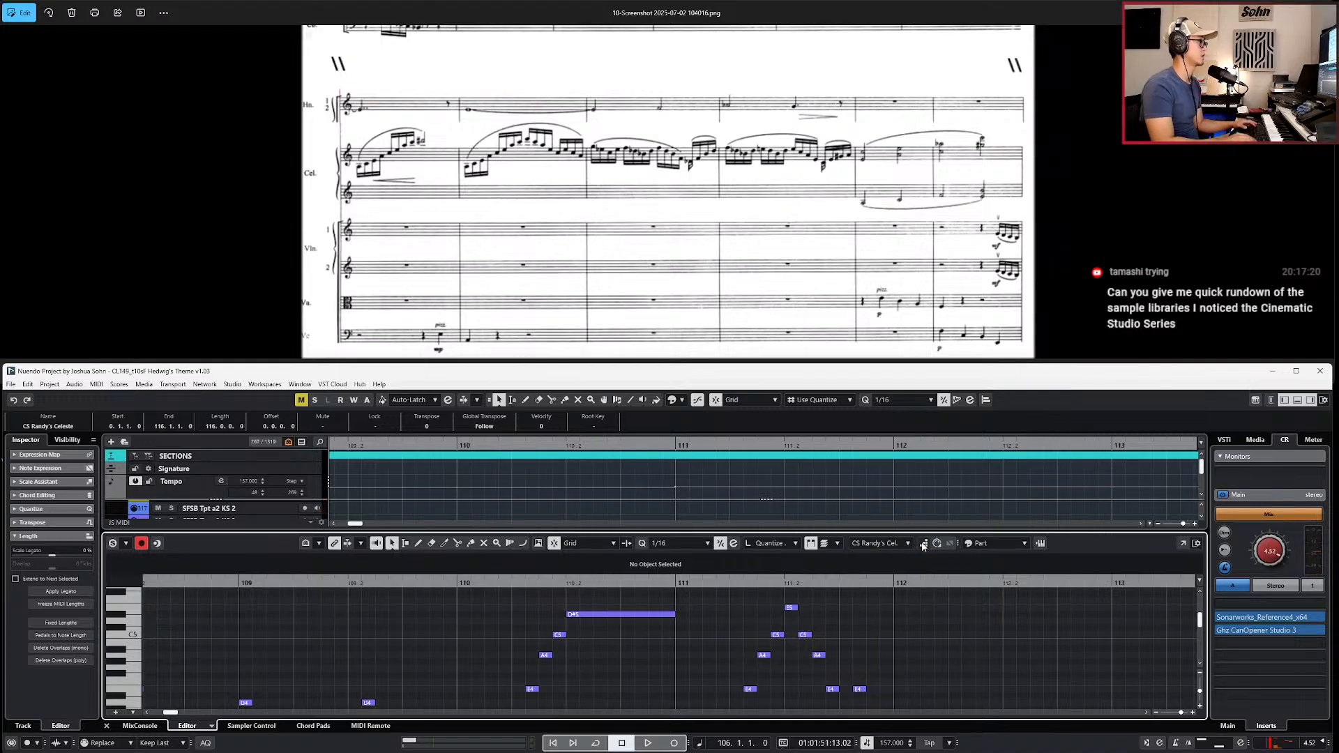
pyautogui.click(667, 582)
pyautogui.press('space')
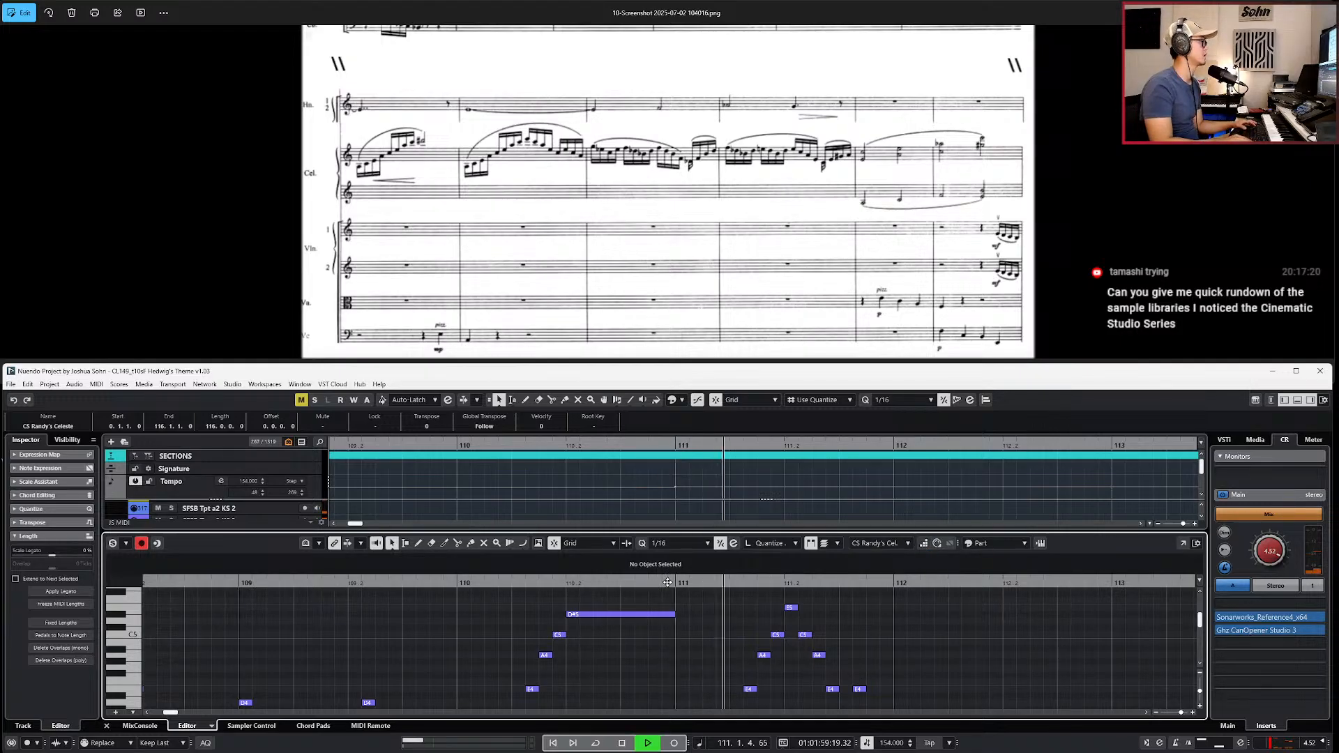
pyautogui.press('space')
pyautogui.press('shift+KP_Subtract')
pyautogui.scroll(-1, 887, 643)
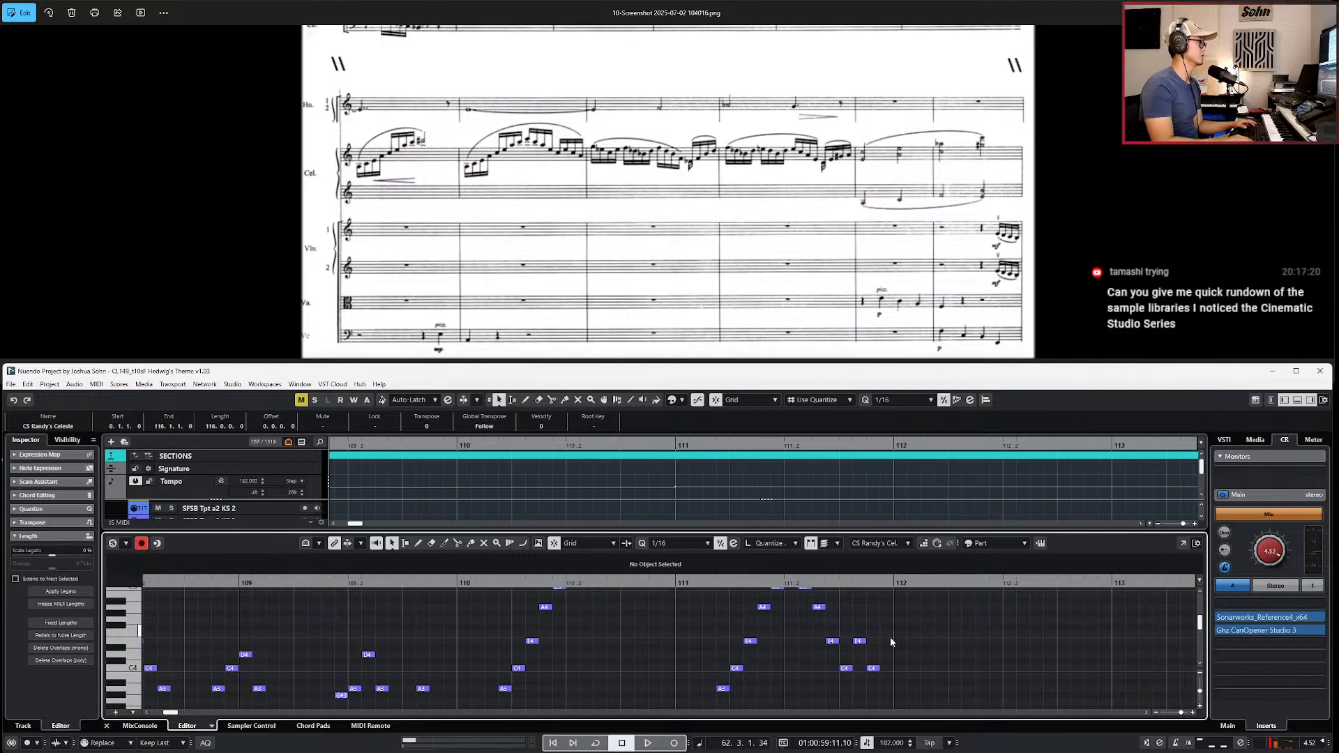
pyautogui.click(678, 583)
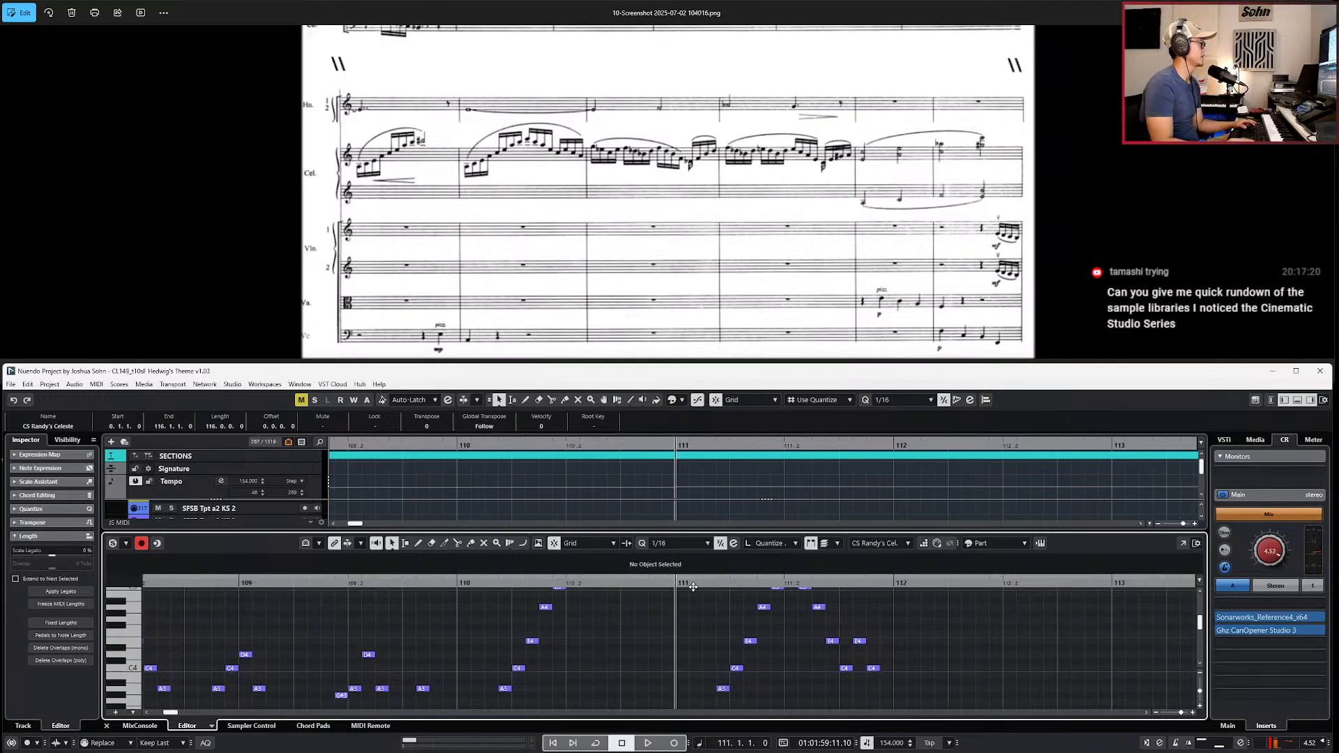
pyautogui.press('space')
pyautogui.press('space')
# Step: Step-enter the celesta line from bar 112 into bar 114, lowering the two D4 notes in bar 113 to C#4
pyautogui.scroll(-1, 880, 649)
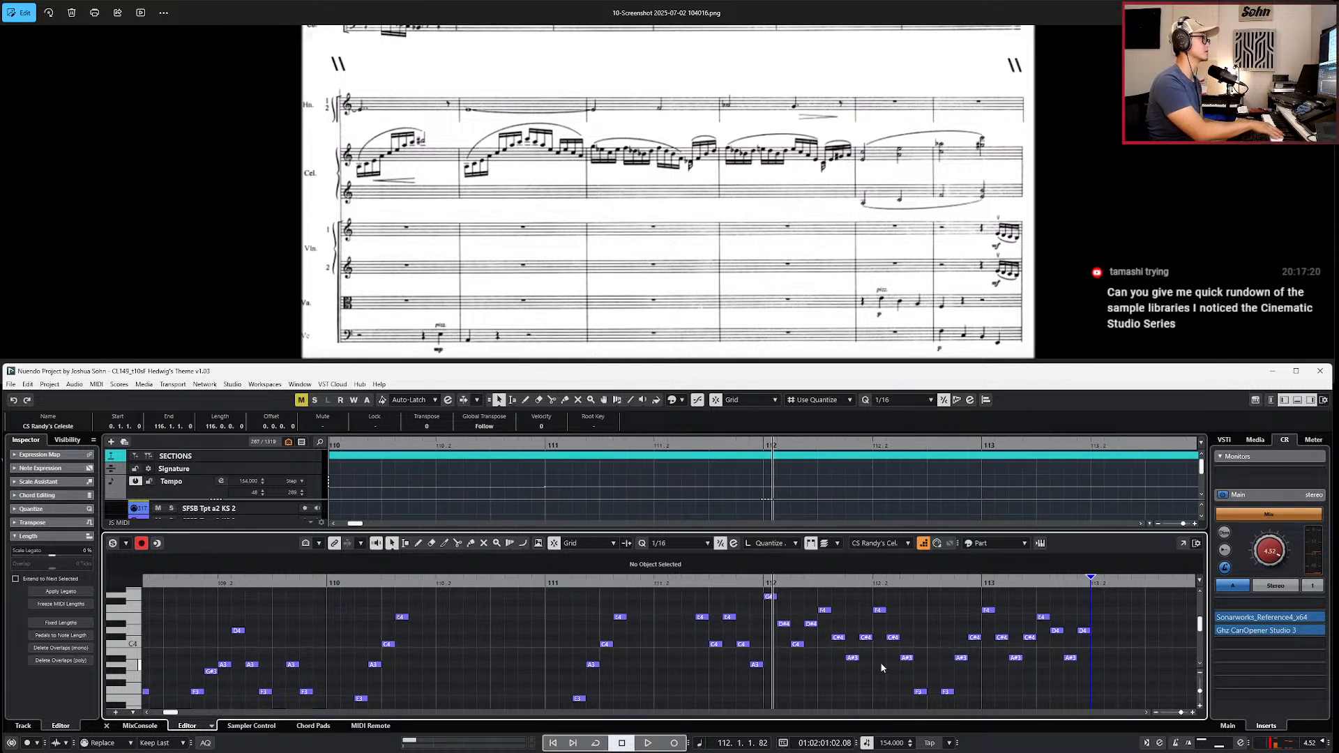
pyautogui.moveTo(1047, 624); pyautogui.dragTo(1097, 636)
pyautogui.press('Down')
pyautogui.hscroll(2, 1064, 622)
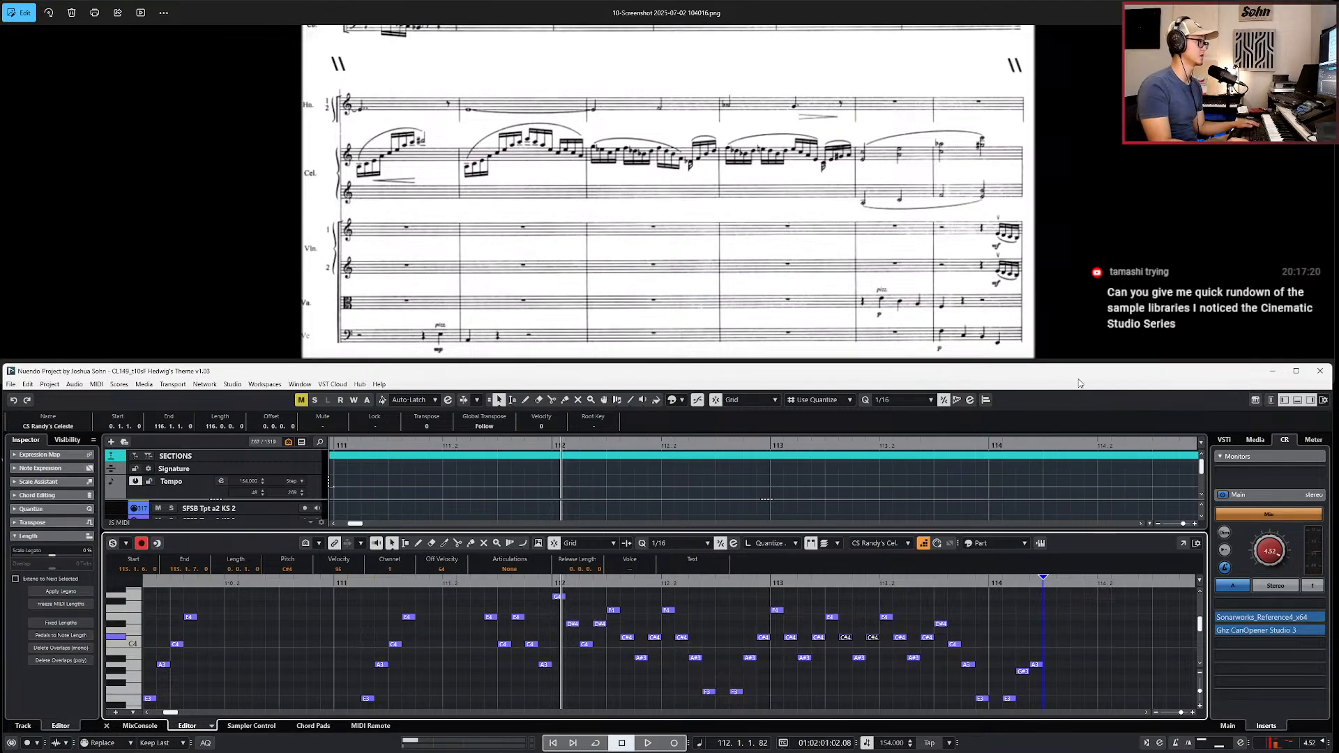
# Step: Set the quantize value to 1/2, step-enter the celesta's closing half notes across bars 114 and 115, and review their pitches
pyautogui.hotkey('alt', '2')
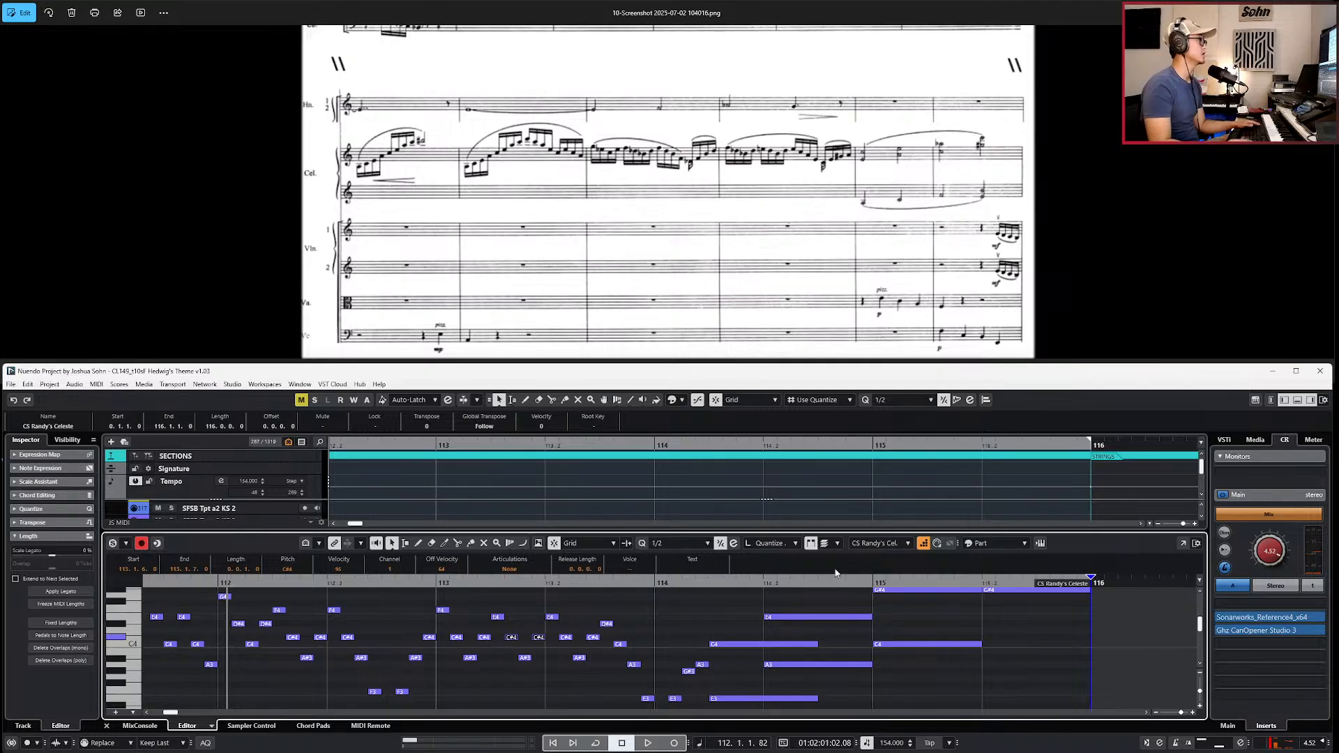
pyautogui.scroll(-3, 852, 612)
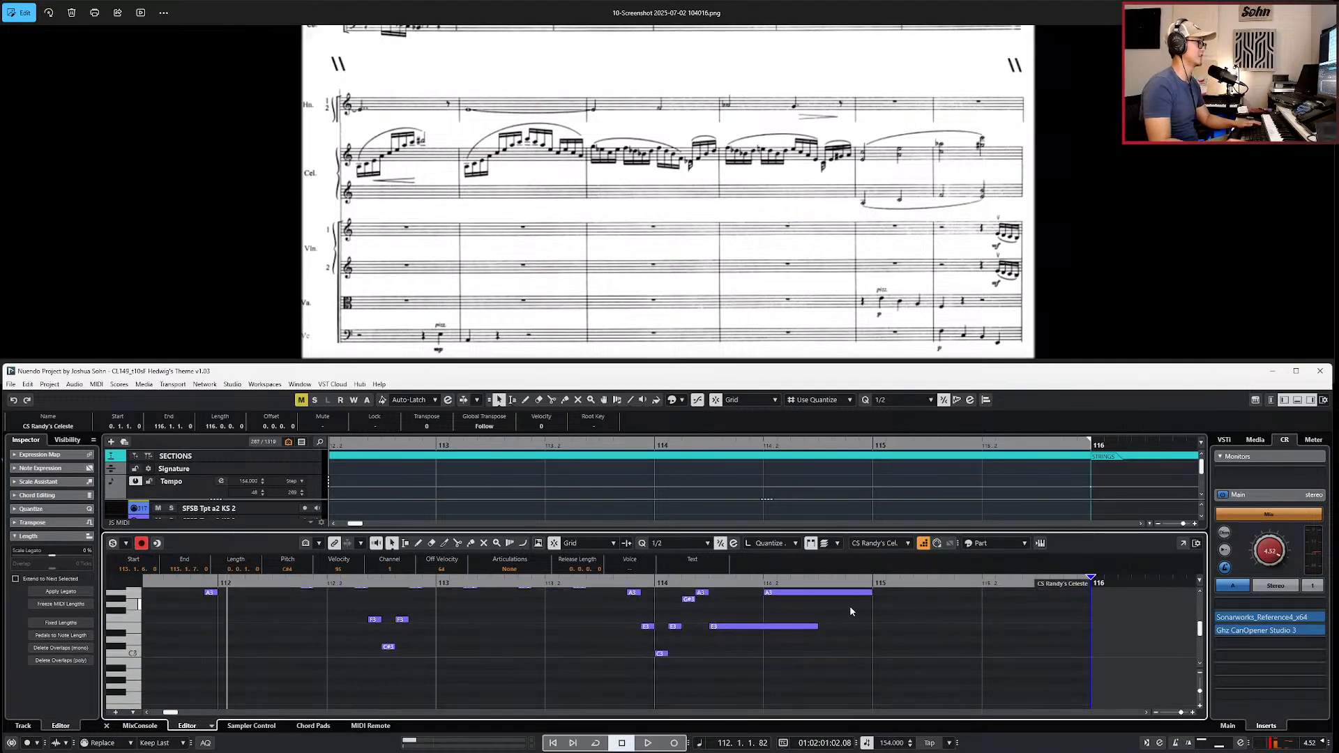
pyautogui.scroll(2, 802, 601)
pyautogui.scroll(-2, 775, 616)
pyautogui.scroll(4, 788, 619)
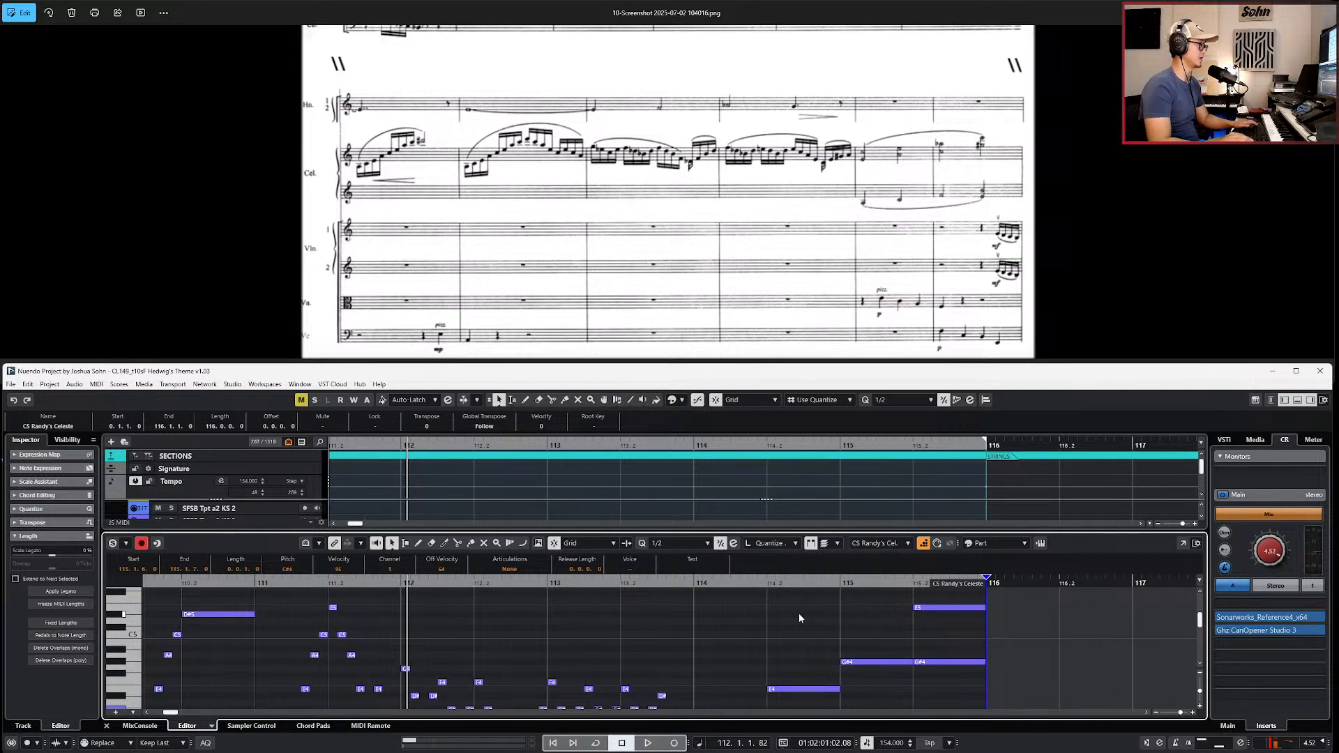
pyautogui.scroll(-2, 798, 613)
pyautogui.scroll(-1, 801, 609)
pyautogui.scroll(-1, 803, 614)
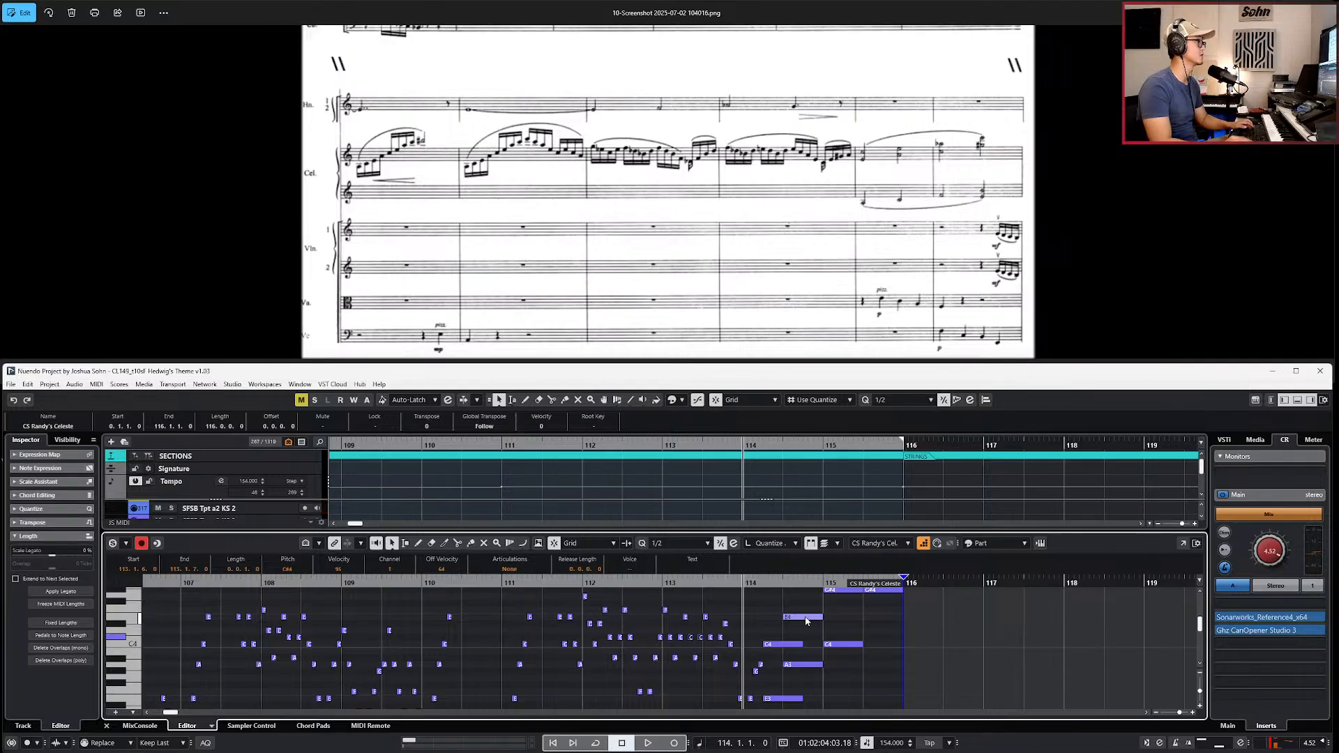
# Step: Set the quantize value to 1/1 and play back the celesta passage leading into bar 114
pyautogui.scroll(1, 811, 612)
pyautogui.hotkey('alt', '1')
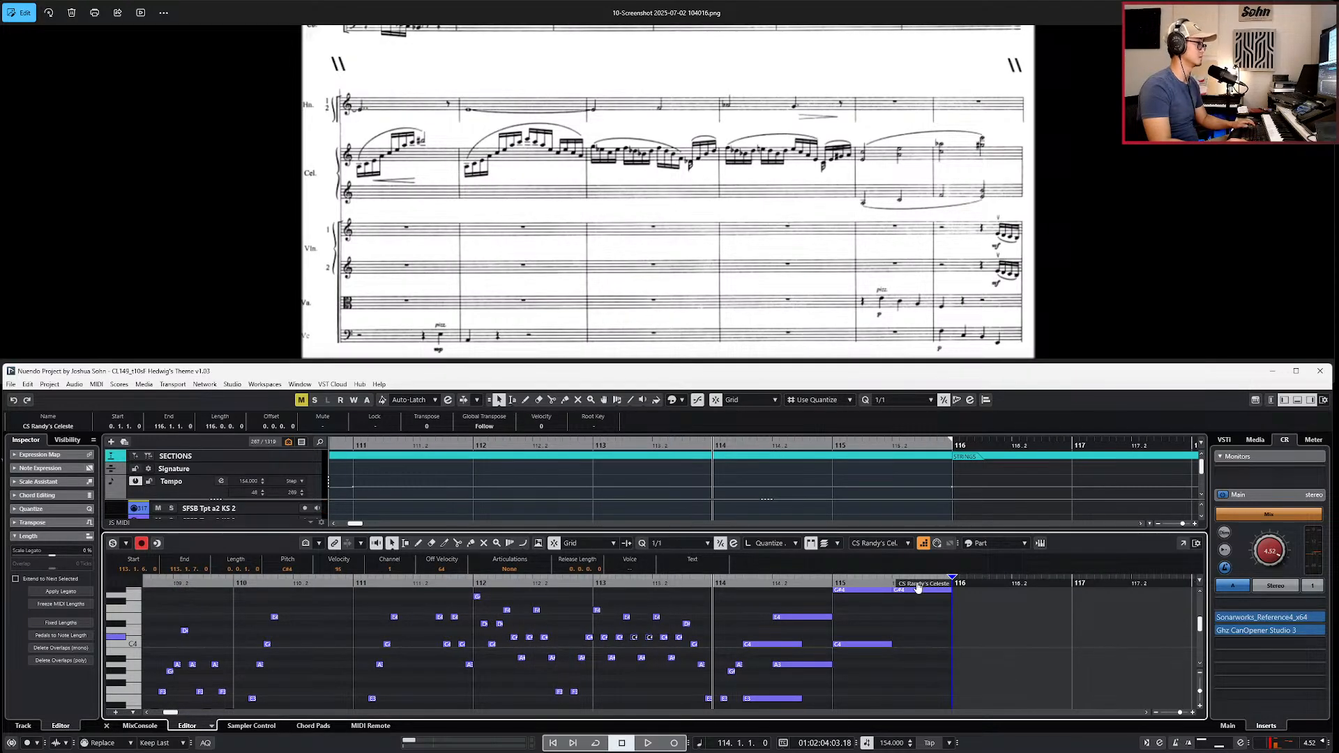
pyautogui.press('ctrl+KP_Subtract')
pyautogui.press('ctrl+KP_Subtract')
pyautogui.press('ctrl+KP_Subtract')
pyautogui.press('ctrl+KP_Add')
pyautogui.press('space')
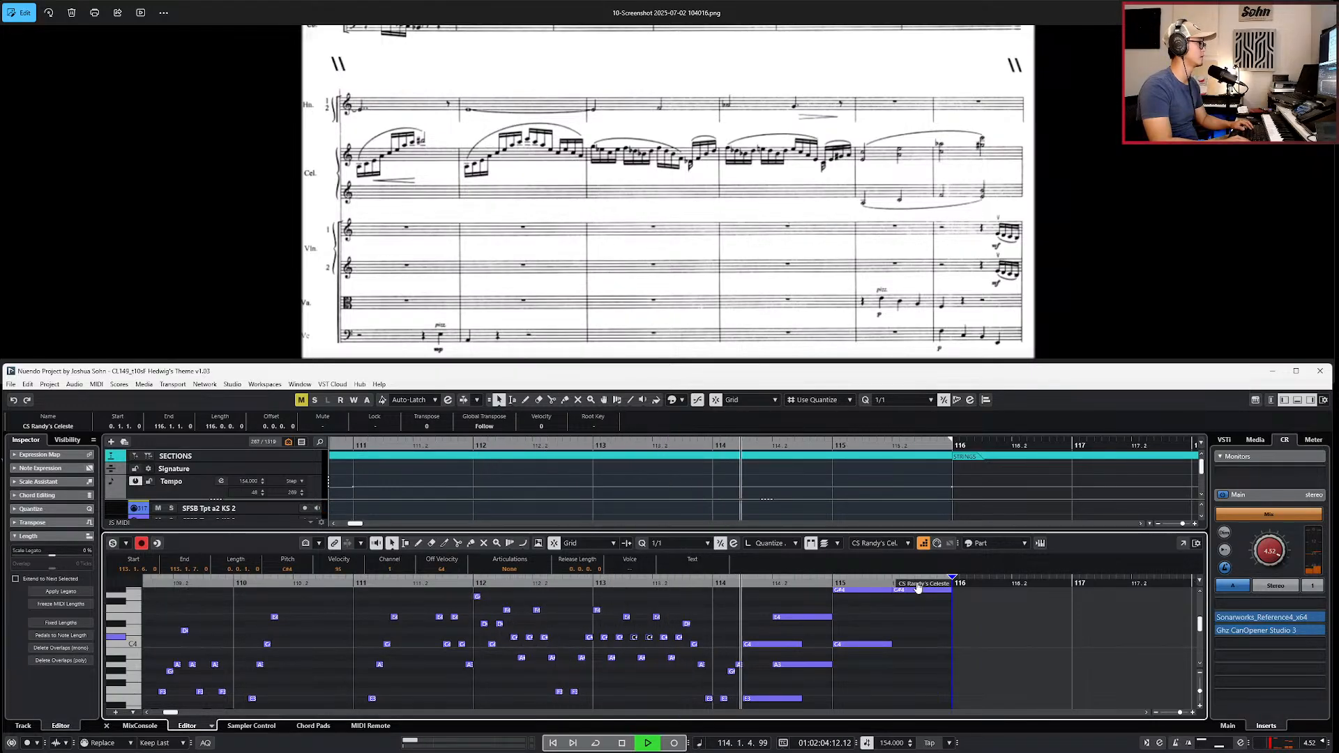
pyautogui.press('space')
# Step: Set the quantize value to 1/8 and check the pitches of the celesta notes in bar 113
pyautogui.press('ctrl+KP_Subtract')
pyautogui.press('ctrl+KP_Subtract')
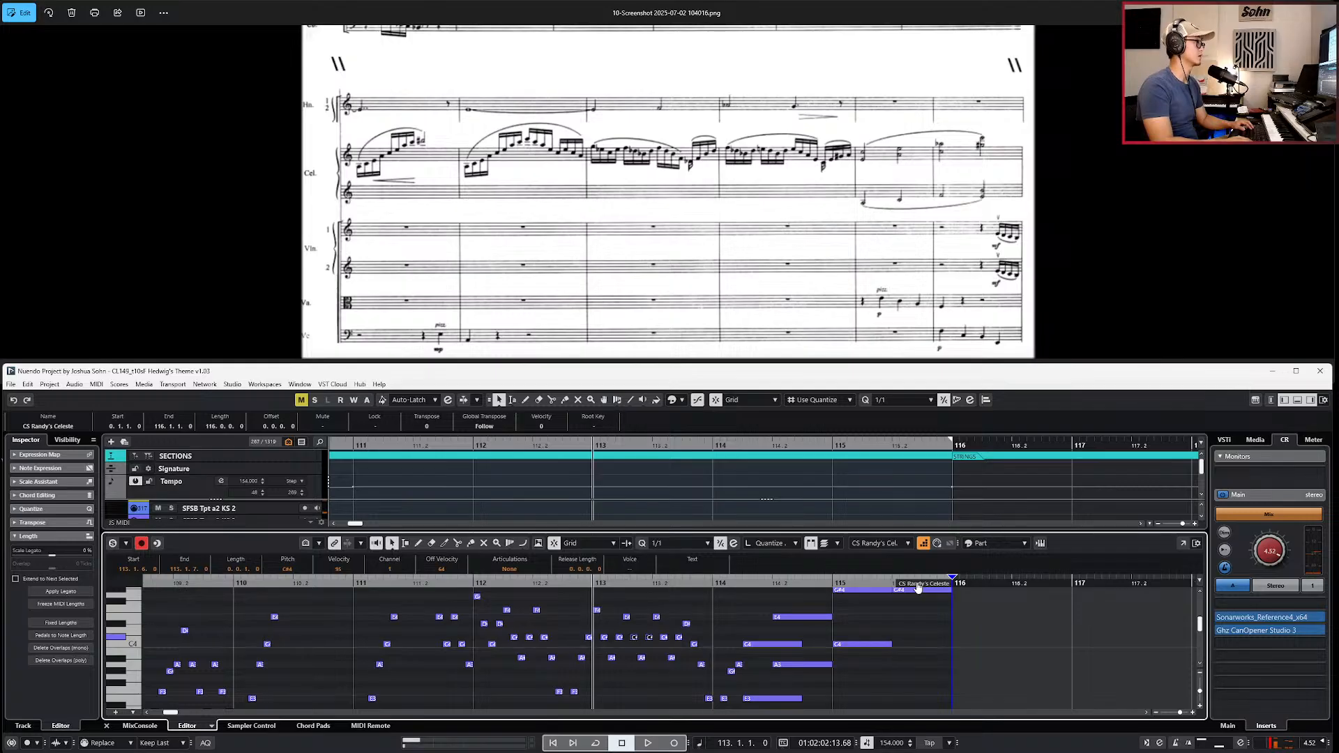
pyautogui.hotkey('alt', '4')
pyautogui.scroll(4, 647, 642)
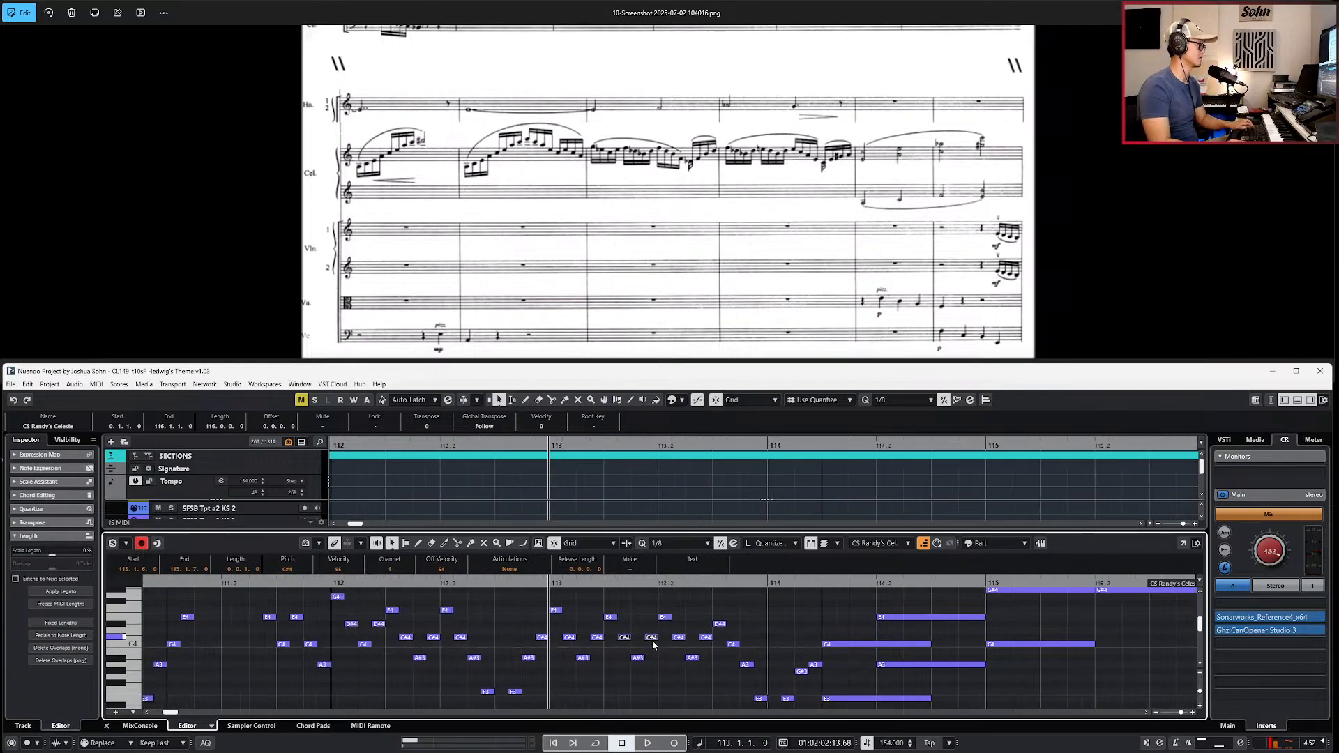
pyautogui.scroll(3, 653, 643)
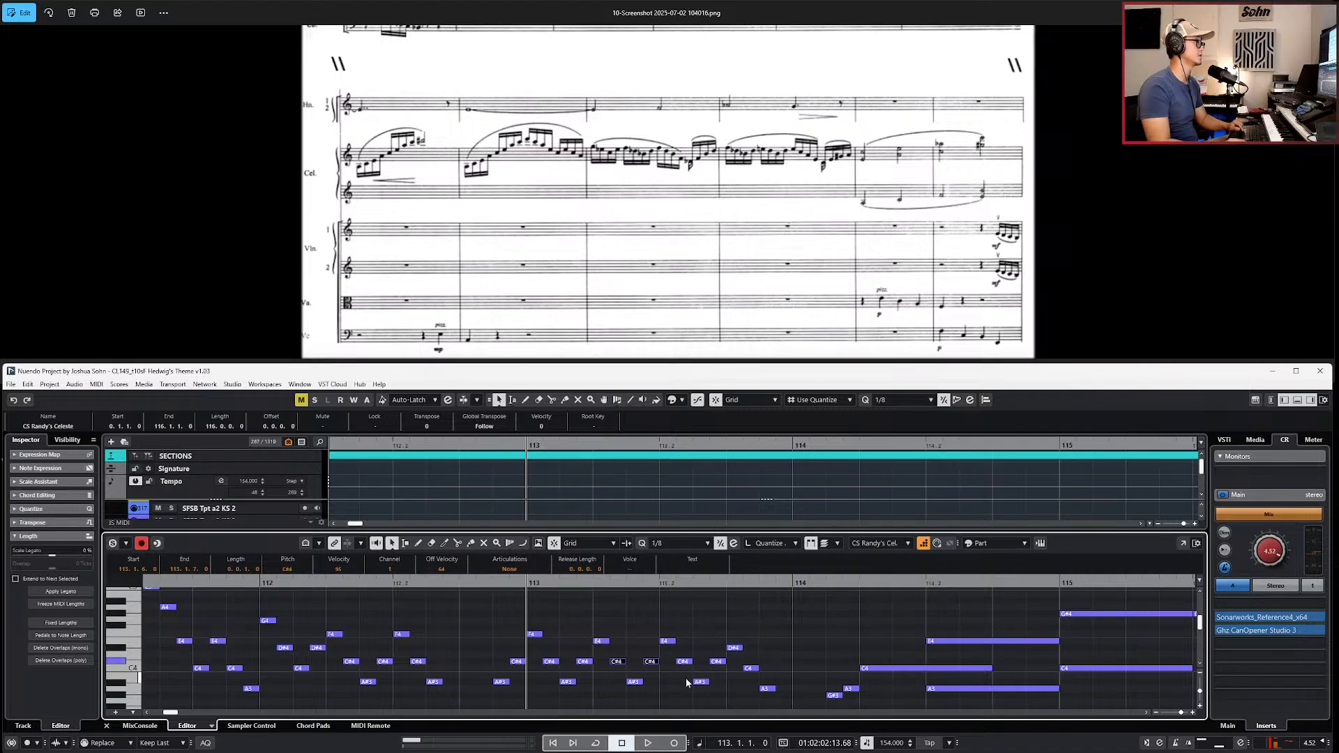
pyautogui.scroll(-2, 690, 669)
pyautogui.click(696, 658)
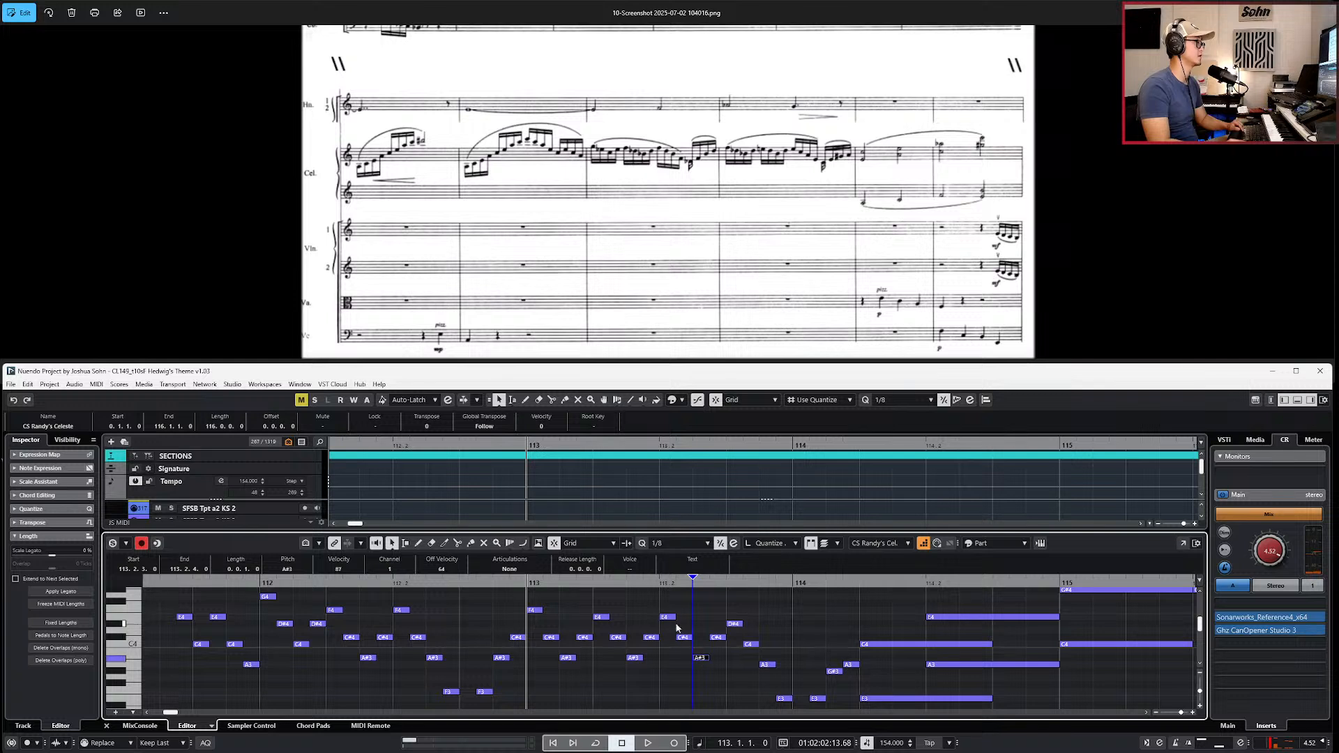
pyautogui.moveTo(659, 609); pyautogui.dragTo(712, 670)
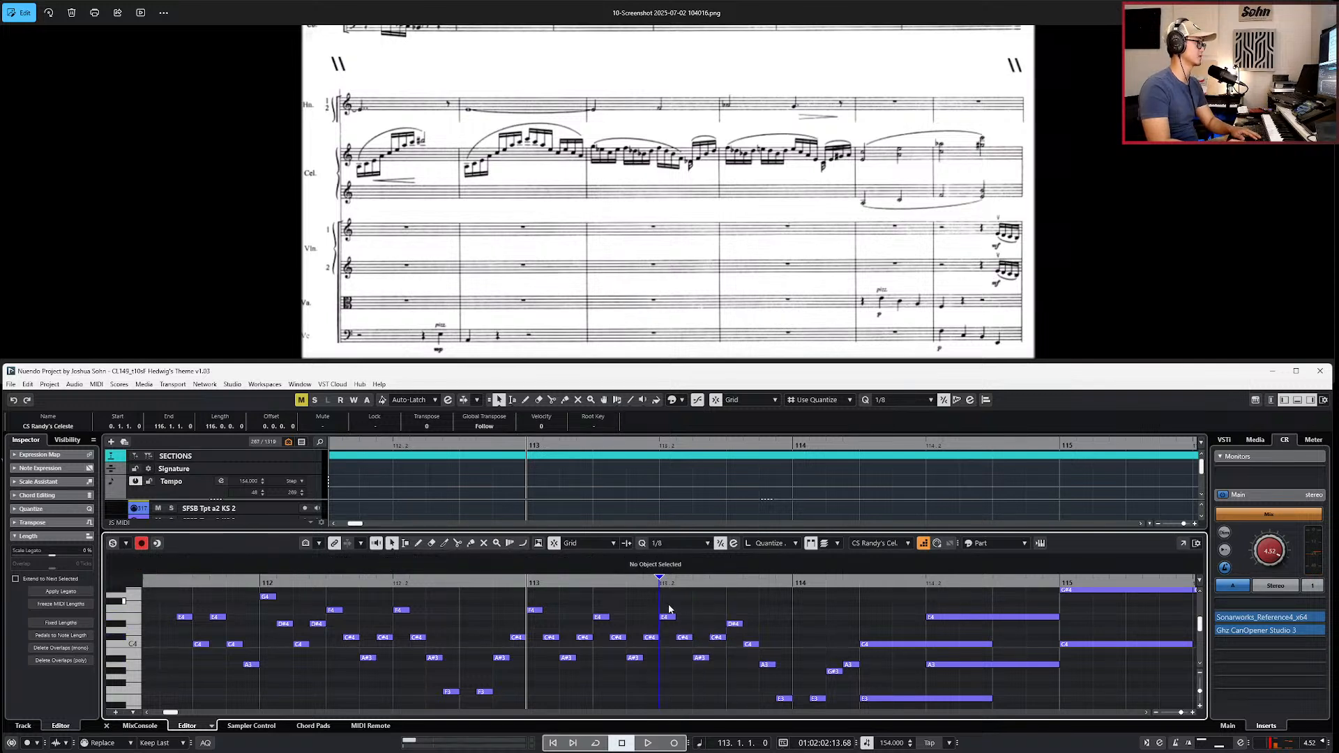
pyautogui.moveTo(721, 613)
pyautogui.mouseDown()
pyautogui.moveTo(830, 723)
pyautogui.moveTo(851, 682)
pyautogui.mouseUp()
# Step: Play back the celesta from bar 112 through the closing half notes in bar 115
pyautogui.scroll(8, 851, 680)
pyautogui.moveTo(887, 612); pyautogui.dragTo(880, 647)
pyautogui.hotkey('ctrl', 'Left')
pyautogui.press('l')
pyautogui.press('KP_Subtract')
pyautogui.press('KP_Subtract')
pyautogui.press('space')
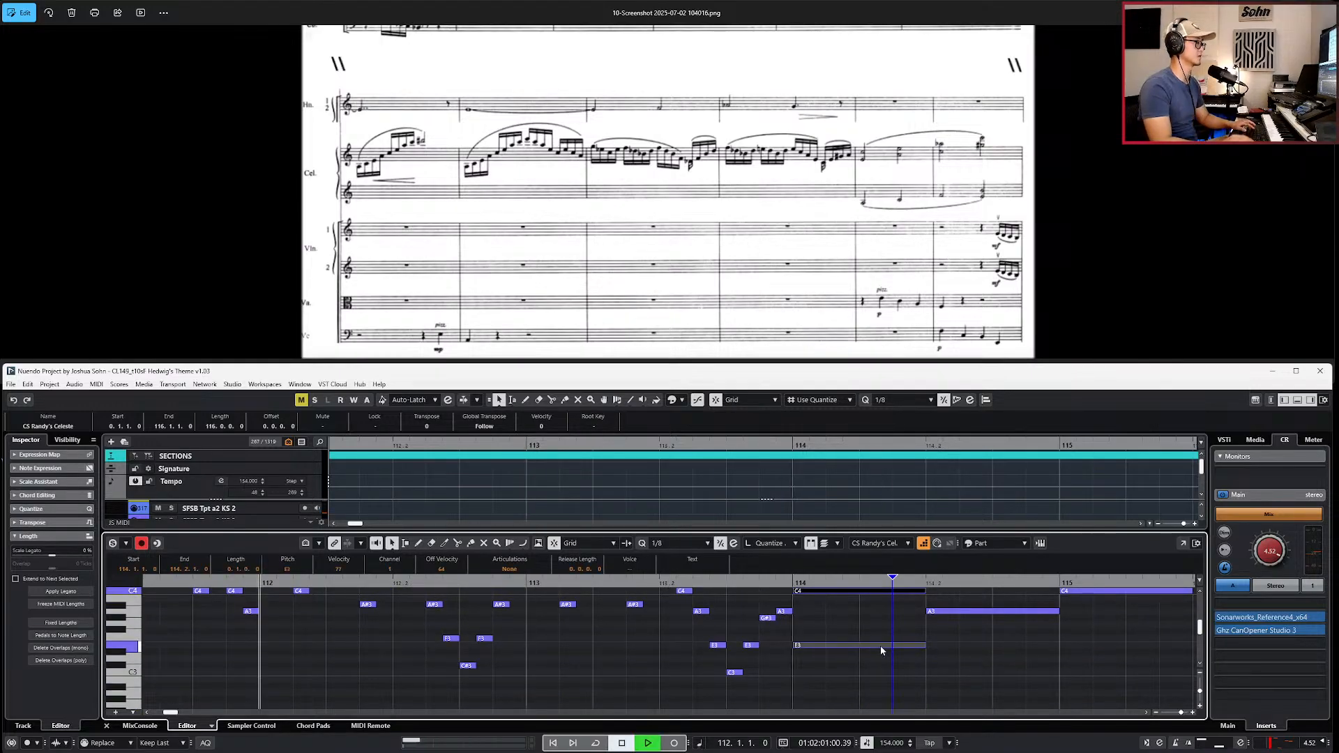
pyautogui.scroll(1, 886, 639)
pyautogui.scroll(-3, 890, 634)
pyautogui.scroll(1, 893, 641)
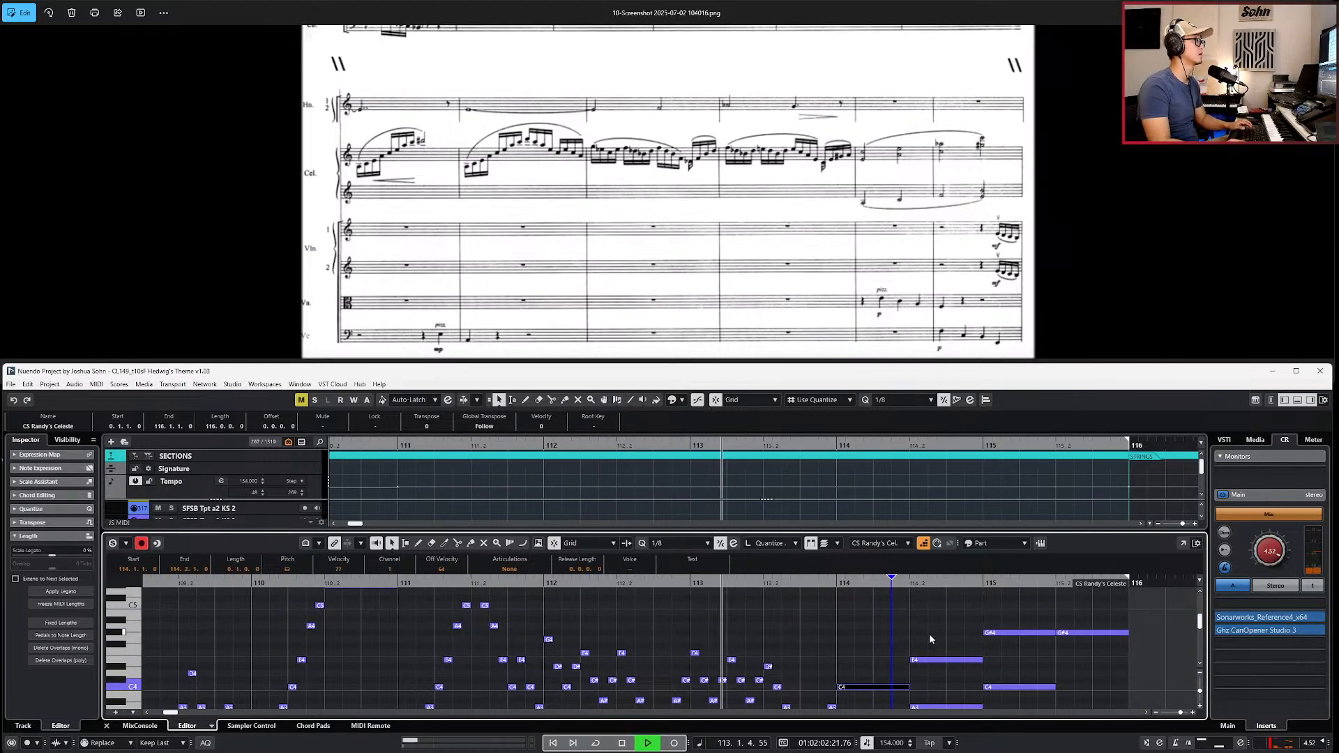
pyautogui.scroll(1, 930, 633)
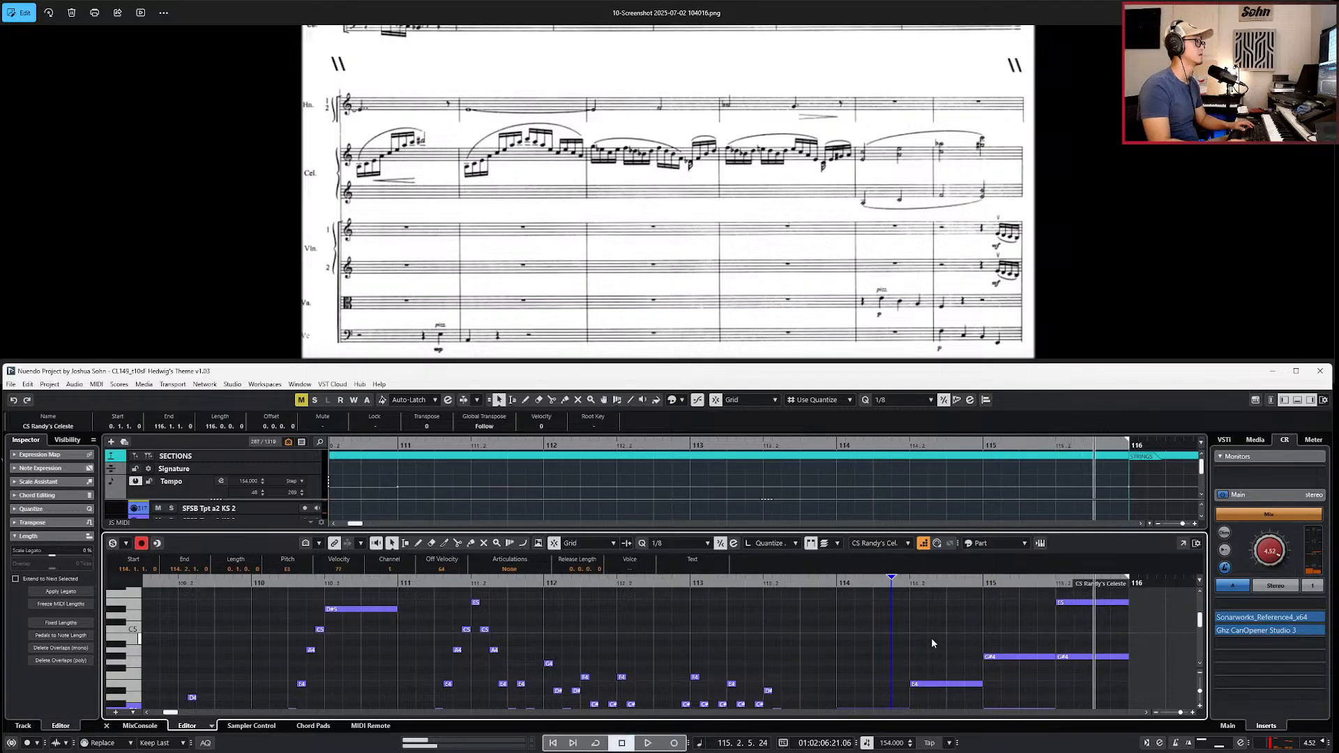
pyautogui.press('space')
# Step: Show the velocity and controller lanes beneath the celesta notes
pyautogui.hscroll(2, 912, 642)
pyautogui.scroll(-1, 836, 616)
pyautogui.hotkey('alt', 'l')
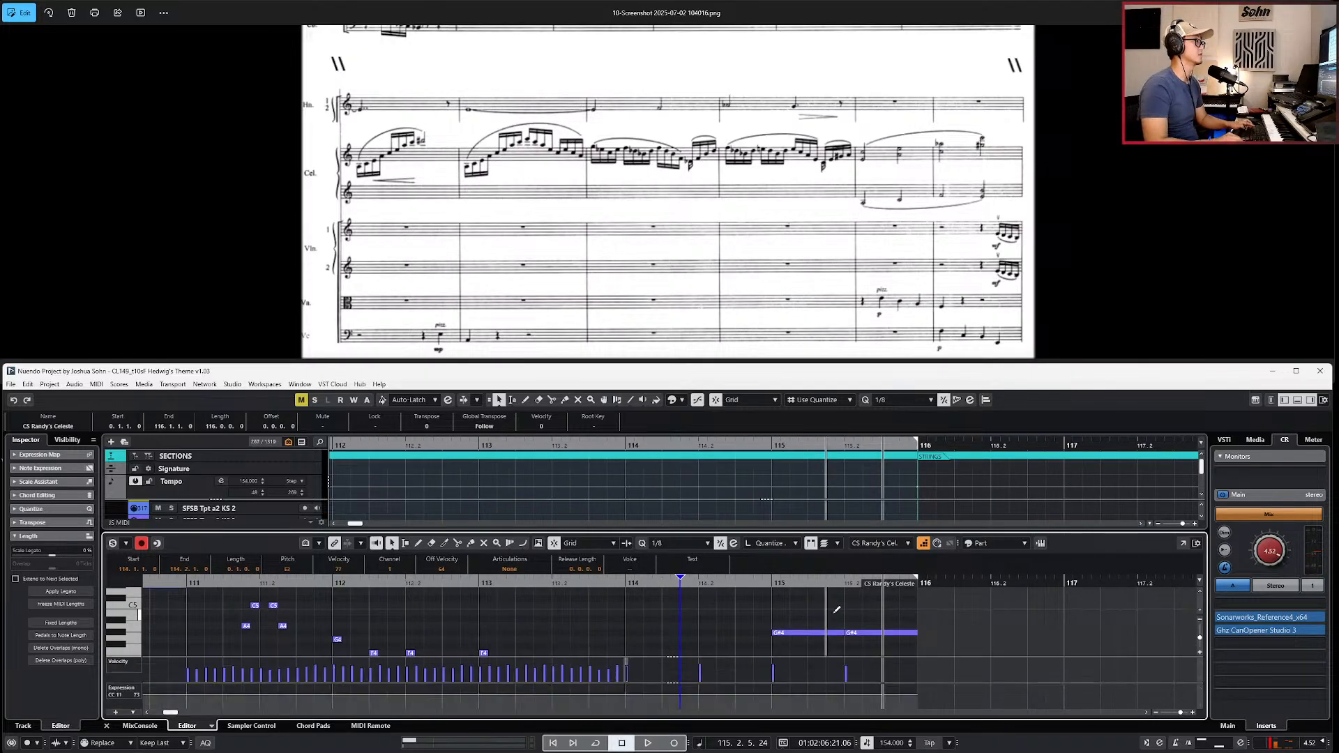
pyautogui.scroll(-2, 822, 611)
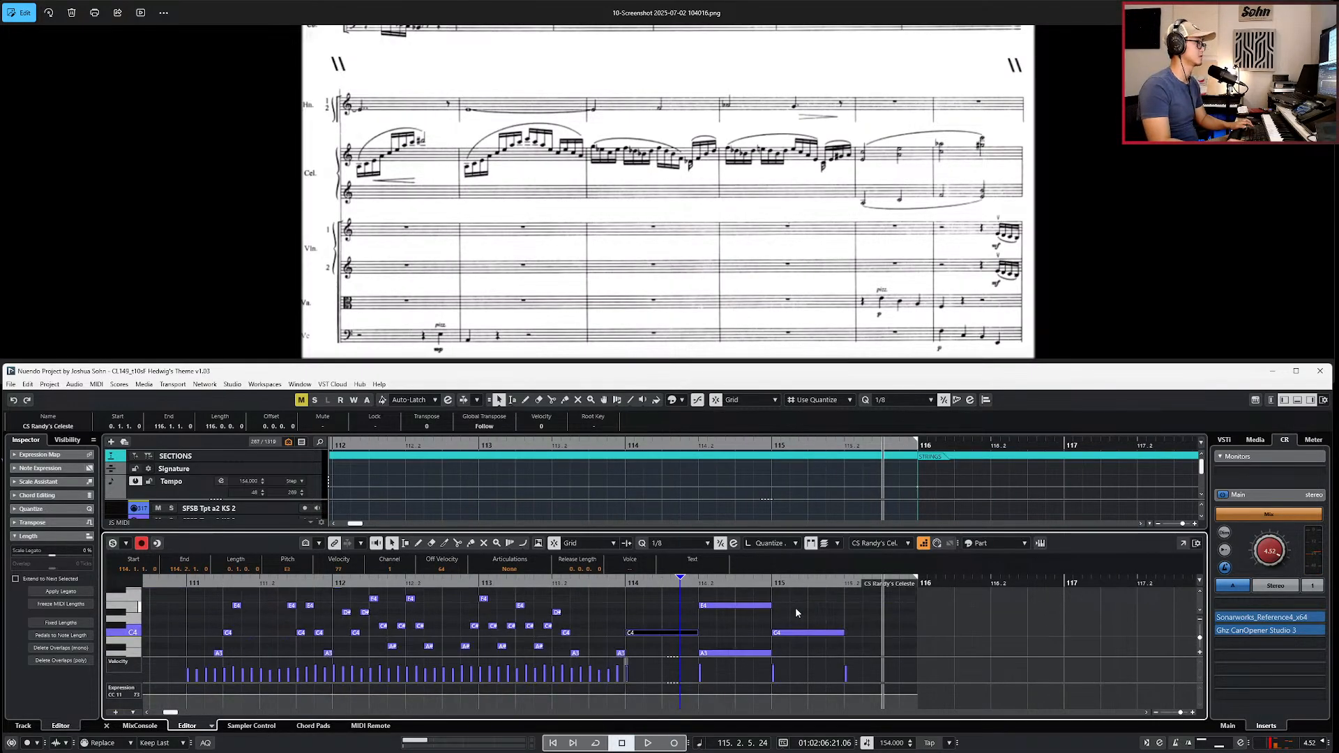
pyautogui.scroll(-2, 667, 600)
# Step: Select the top notes of the four closing chords, move the project cursor to bar 114, and turn off step input
pyautogui.click(657, 613)
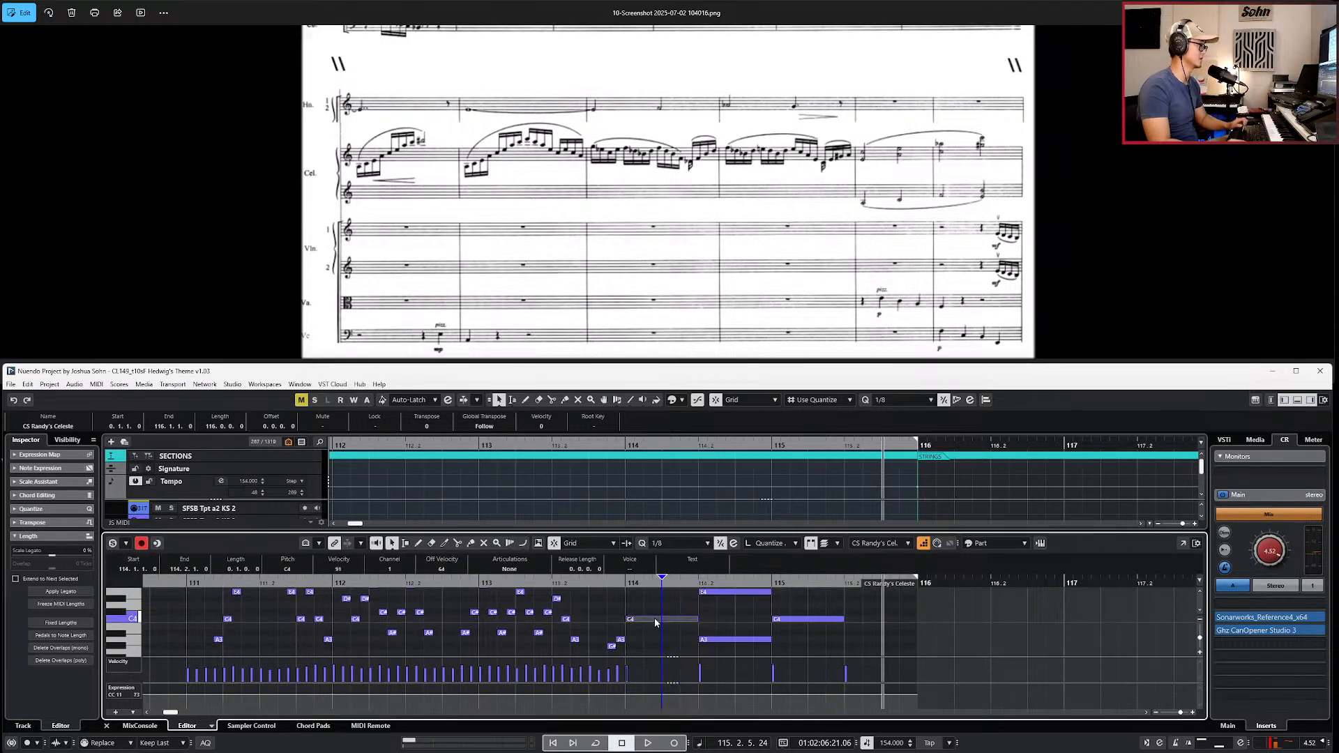
pyautogui.click(659, 619)
pyautogui.scroll(3, 680, 611)
pyautogui.keyDown('shift'); pyautogui.click(759, 633); pyautogui.keyUp('shift')
pyautogui.scroll(1, 784, 616)
pyautogui.keyDown('shift'); pyautogui.click(809, 619); pyautogui.keyUp('shift')
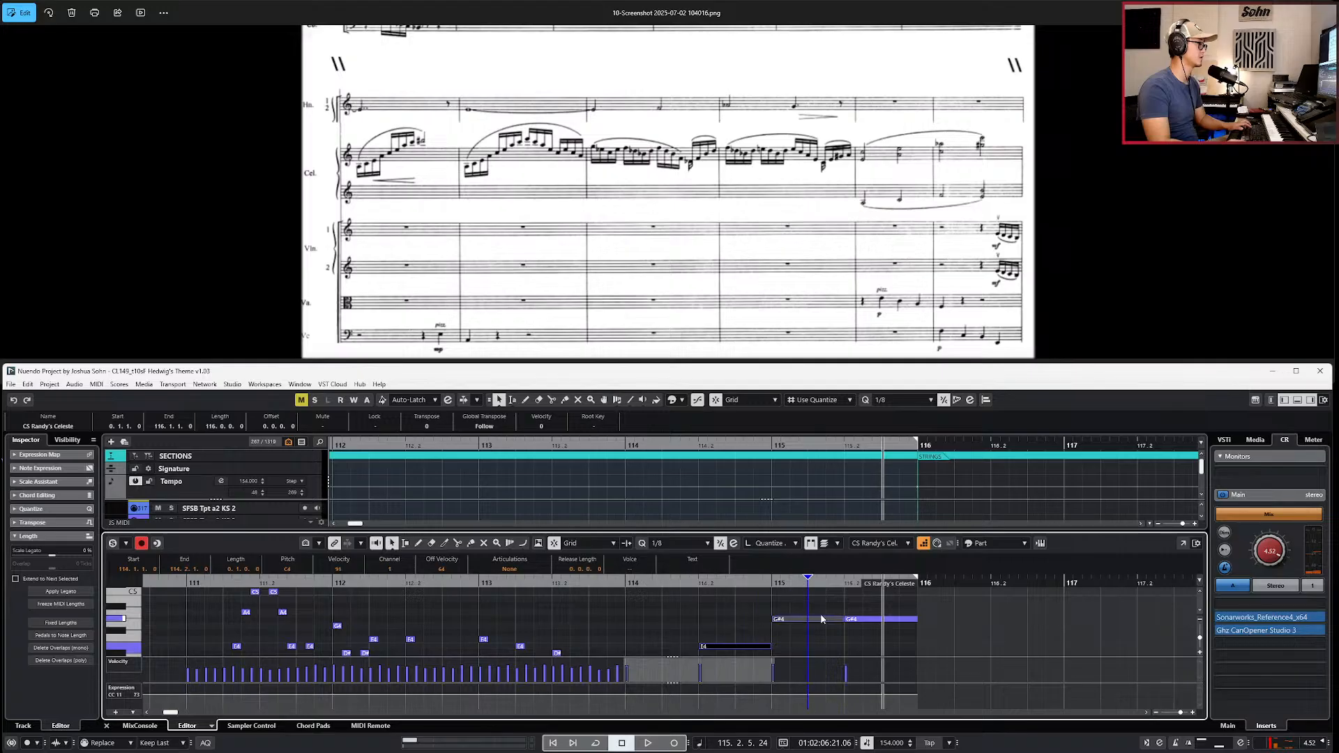
pyautogui.scroll(3, 852, 607)
pyautogui.keyDown('shift'); pyautogui.click(855, 606); pyautogui.keyUp('shift')
pyautogui.press('l')
pyautogui.click(909, 544)
pyautogui.click(924, 544)
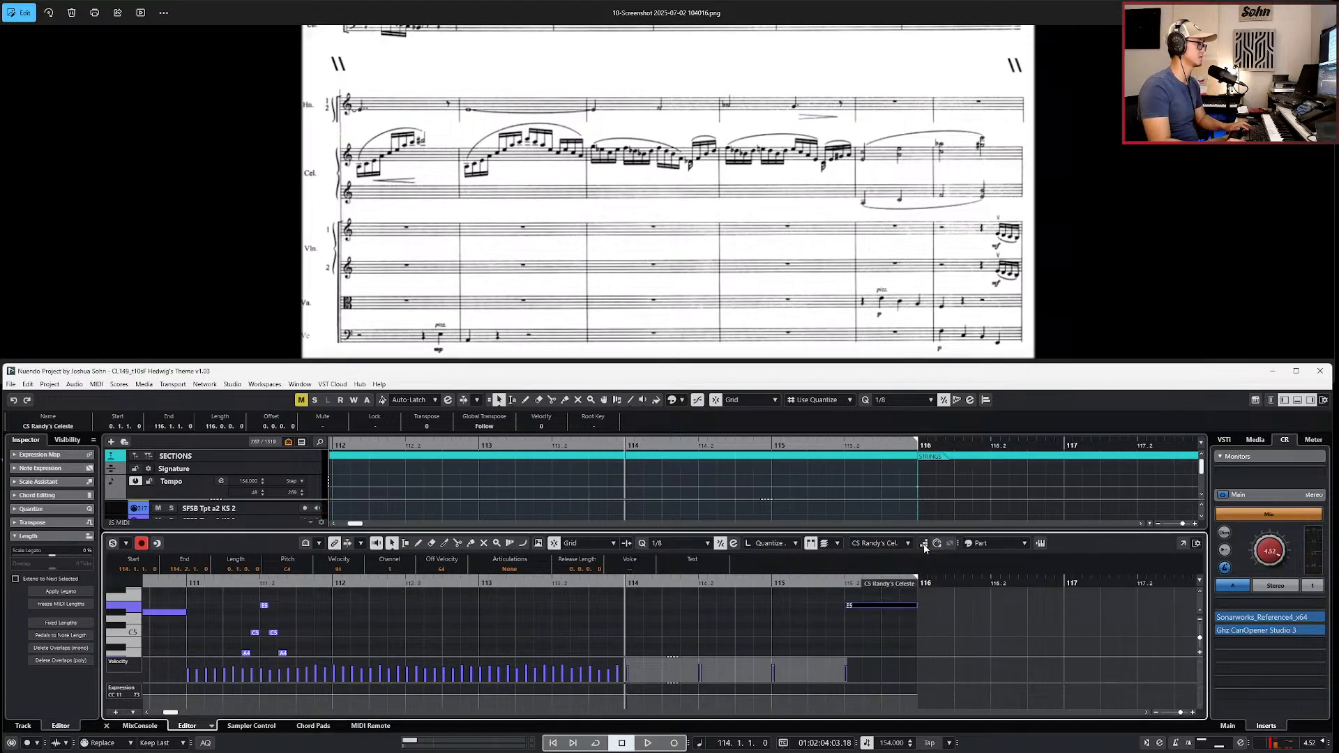
# Step: Open the celesta part in a separate Key Editor window showing the closing chords in bars 114 and 115
pyautogui.click(952, 630)
pyautogui.press('Return')
pyautogui.hscroll(5, 889, 535)
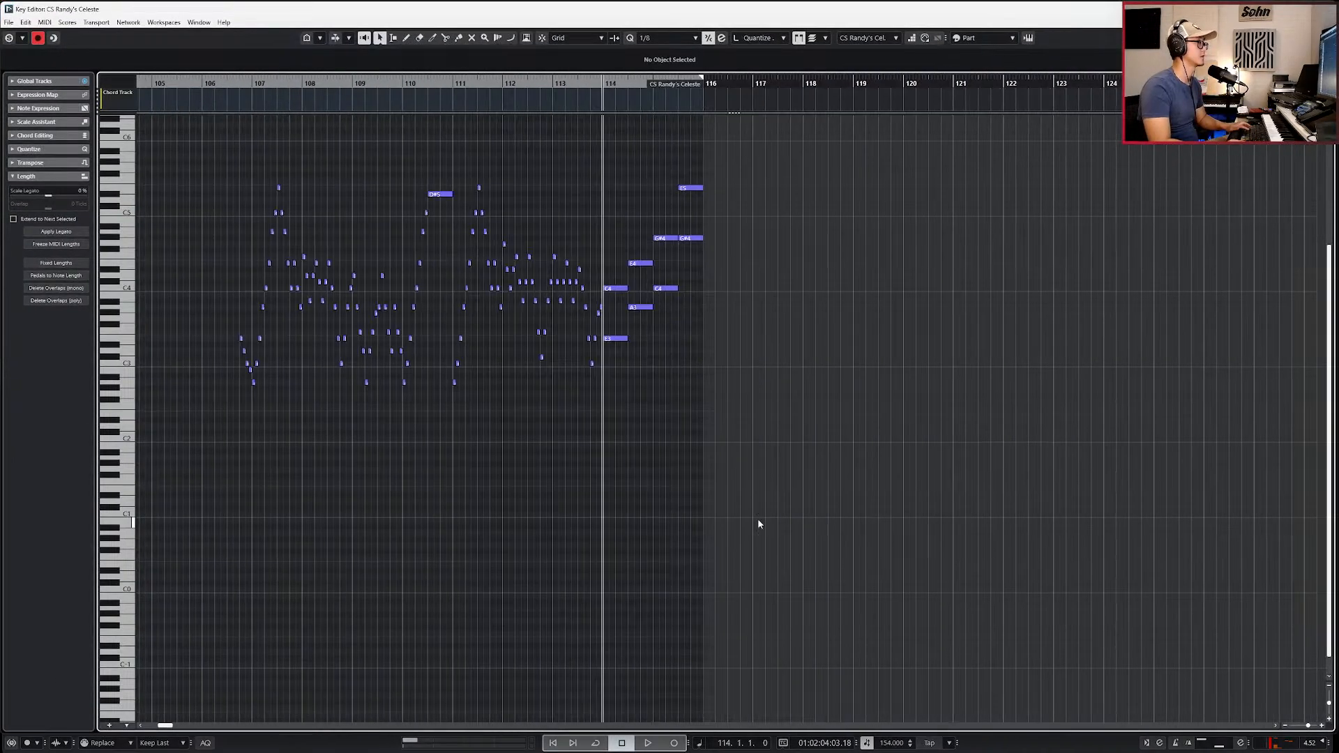
pyautogui.keyDown('ctrl'); pyautogui.scroll(3, 646, 457); pyautogui.keyUp('ctrl')
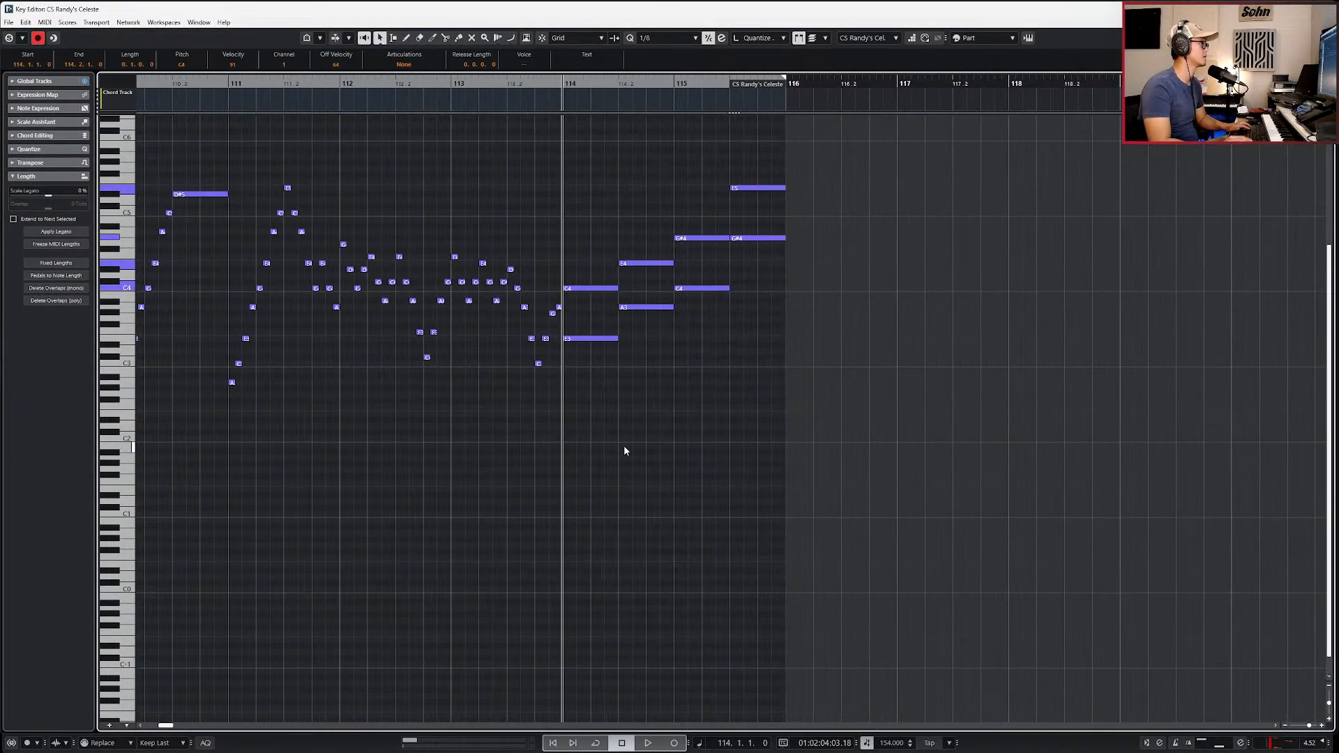
pyautogui.hotkey('alt', 'Up')
pyautogui.click(592, 245)
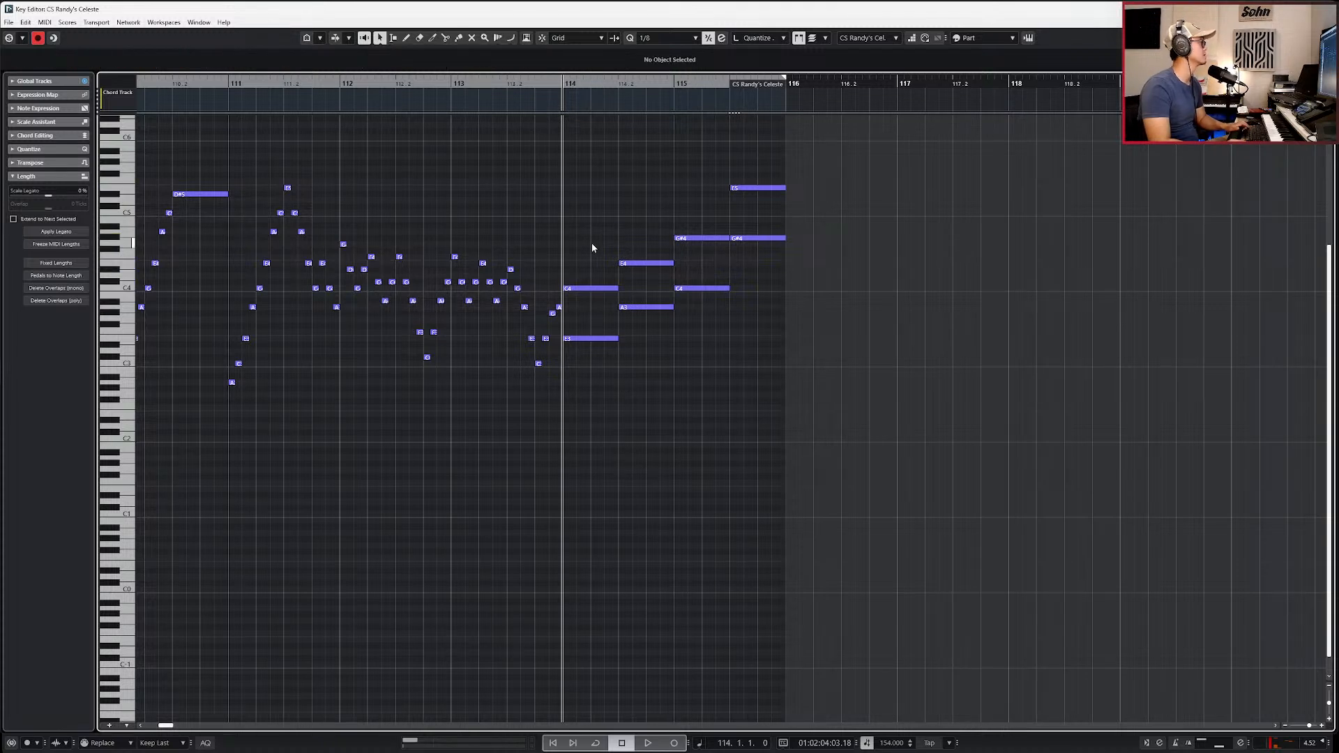
pyautogui.hotkey('ctrl', 'z')
pyautogui.hotkey('ctrl', 'shift', 'z')
# Step: Copy the top notes of the four closing chords, paste them at bar 114, and lower the copies 15 semitones, starting on A2
pyautogui.moveTo(583, 158); pyautogui.dragTo(609, 300)
pyautogui.keyDown('shift'); pyautogui.moveTo(633, 215); pyautogui.dragTo(642, 277); pyautogui.keyUp('shift')
pyautogui.keyDown('shift'); pyautogui.moveTo(686, 188); pyautogui.dragTo(695, 247); pyautogui.keyUp('shift')
pyautogui.keyDown('shift'); pyautogui.moveTo(722, 163); pyautogui.dragTo(757, 208); pyautogui.keyUp('shift')
pyautogui.hotkey('ctrl', 'c')
pyautogui.click(638, 363)
pyautogui.hotkey('ctrl', 'v')
pyautogui.press('Down')
pyautogui.press('Down')
pyautogui.press('Down')
pyautogui.press('Down')
pyautogui.press('Down')
pyautogui.press('Down')
pyautogui.press('Down')
pyautogui.press('Down')
pyautogui.press('Down')
pyautogui.press('Down')
pyautogui.press('Down')
pyautogui.press('Down')
pyautogui.press('Down')
pyautogui.press('Down')
pyautogui.press('Down')
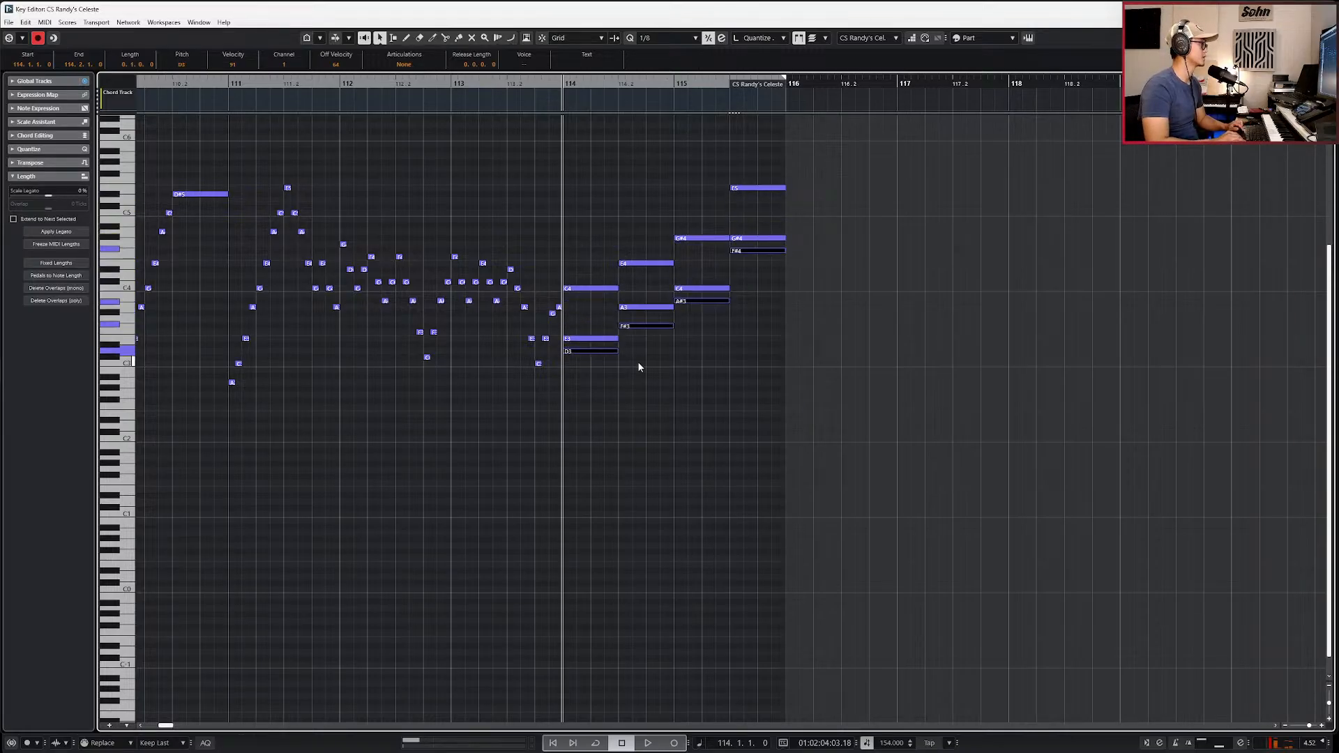
# Step: Lower the second of the copied notes to C3 and the last one in bar 115 to B3
pyautogui.scroll(2, 634, 384)
pyautogui.moveTo(636, 380); pyautogui.dragTo(652, 350)
pyautogui.press('Up')
pyautogui.press('Down')
pyautogui.press('Down')
pyautogui.press('Right')
pyautogui.moveTo(825, 161); pyautogui.dragTo(827, 205)
pyautogui.moveTo(824, 269); pyautogui.dragTo(824, 291)
pyautogui.press('Down')
pyautogui.press('Down')
# Step: Duplicate the B3 half note at the end of bar 115 and lower the copy 7 semitones to E3
pyautogui.press('l')
pyautogui.hotkey('ctrl', 'c')
pyautogui.hotkey('ctrl', 'v')
pyautogui.press('Down')
pyautogui.press('Down')
pyautogui.press('Down')
pyautogui.press('Down')
pyautogui.press('Down')
pyautogui.press('Down')
pyautogui.press('Down')
# Step: Play back the celesta from bar 113 into the closing chords and return the project cursor to bar 114
pyautogui.press('space')
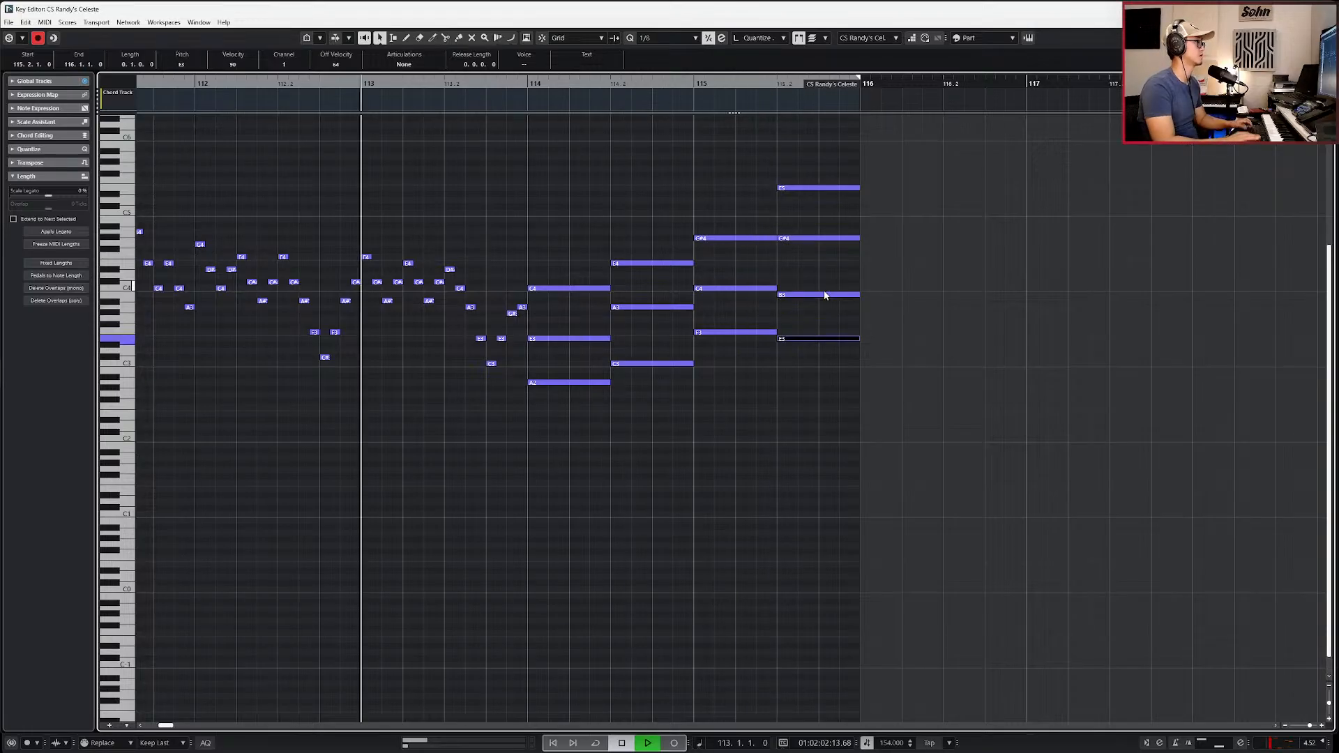
pyautogui.moveTo(604, 346); pyautogui.dragTo(631, 423)
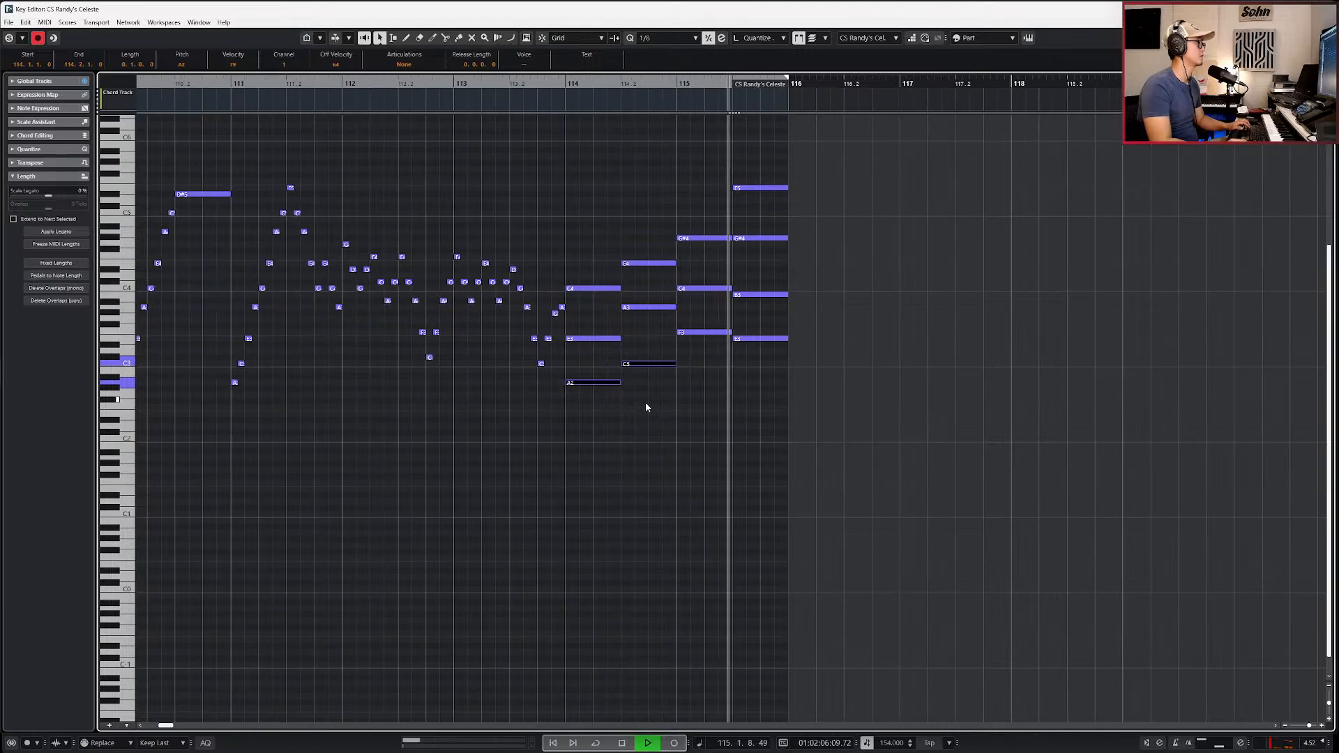
pyautogui.press('space')
pyautogui.press('KP_Subtract')
pyautogui.press('KP_Subtract')
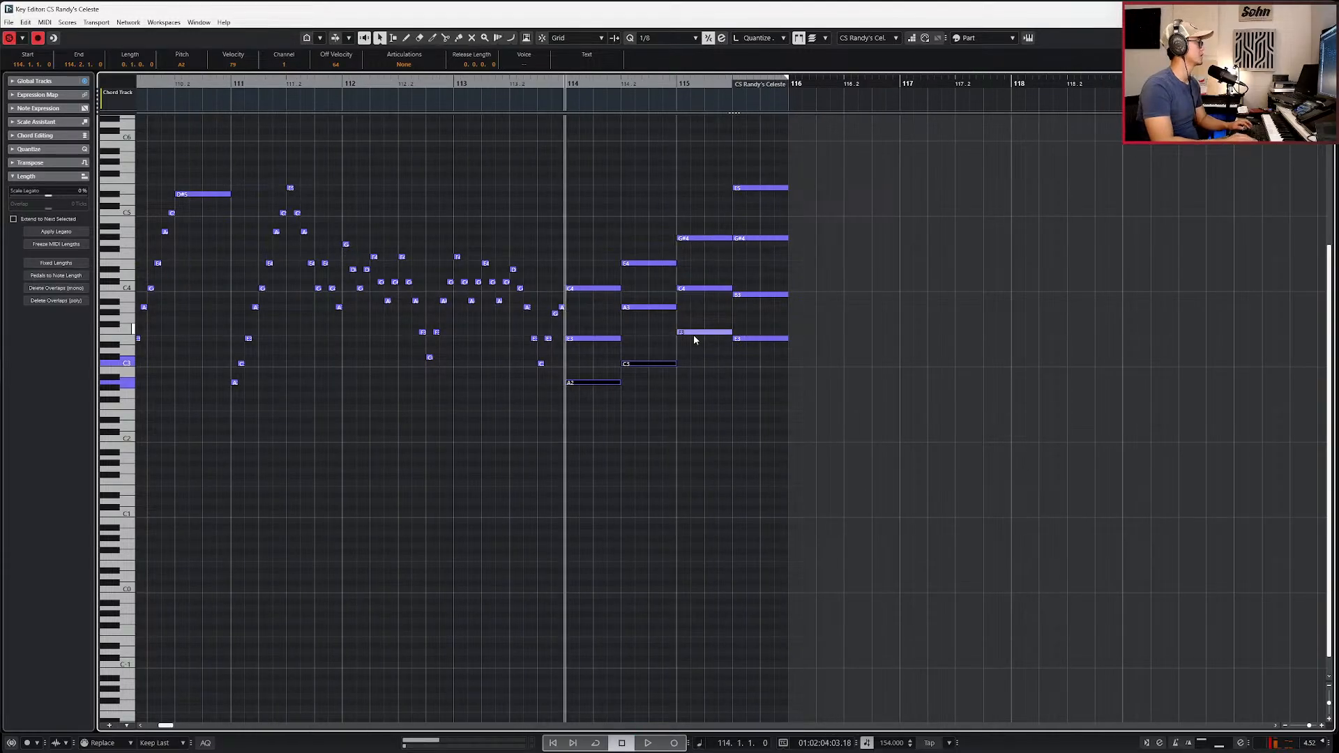
# Step: Move the project cursor back to bar 106 and show the controller lanes in the separate Key Editor
pyautogui.scroll(-3, 694, 337)
pyautogui.scroll(2, 577, 286)
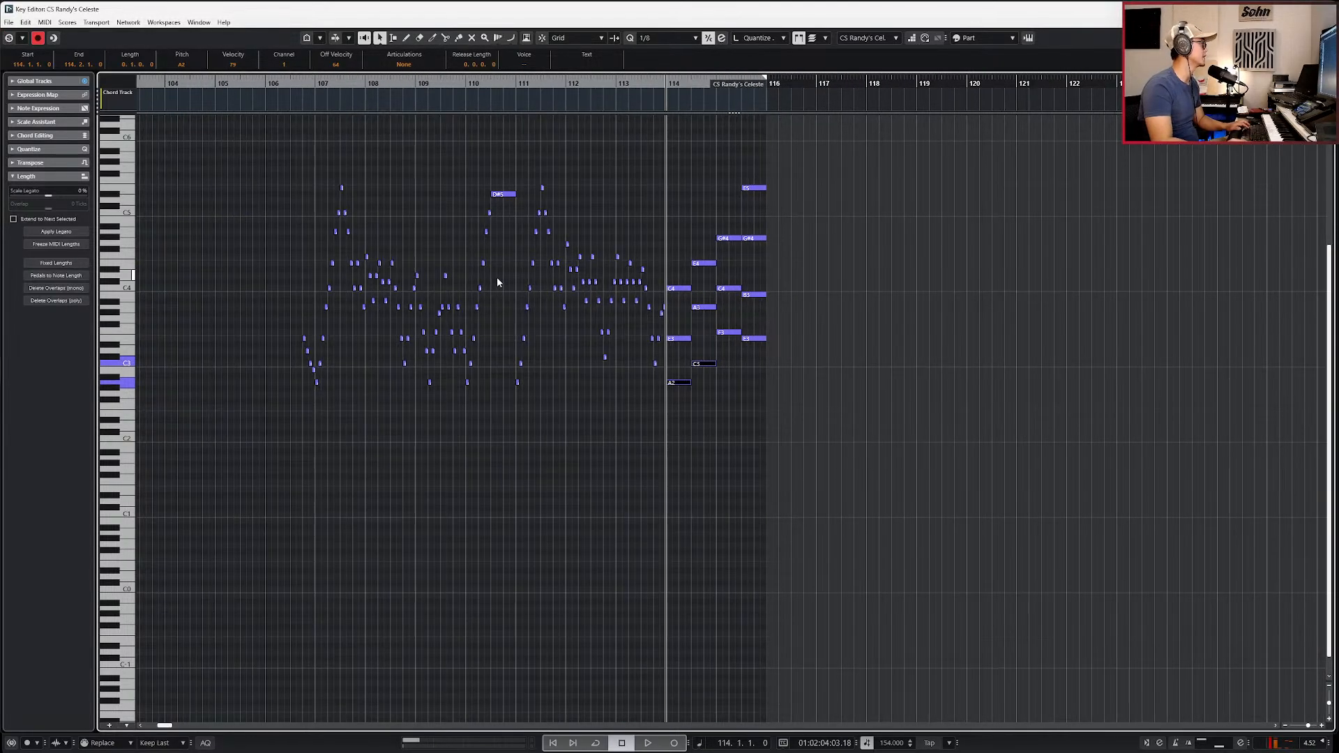
pyautogui.press('KP_Subtract')
pyautogui.press('KP_Subtract')
pyautogui.press('KP_Subtract')
pyautogui.press('KP_Subtract')
pyautogui.press('KP_Subtract')
pyautogui.press('KP_Subtract')
pyautogui.press('KP_Subtract')
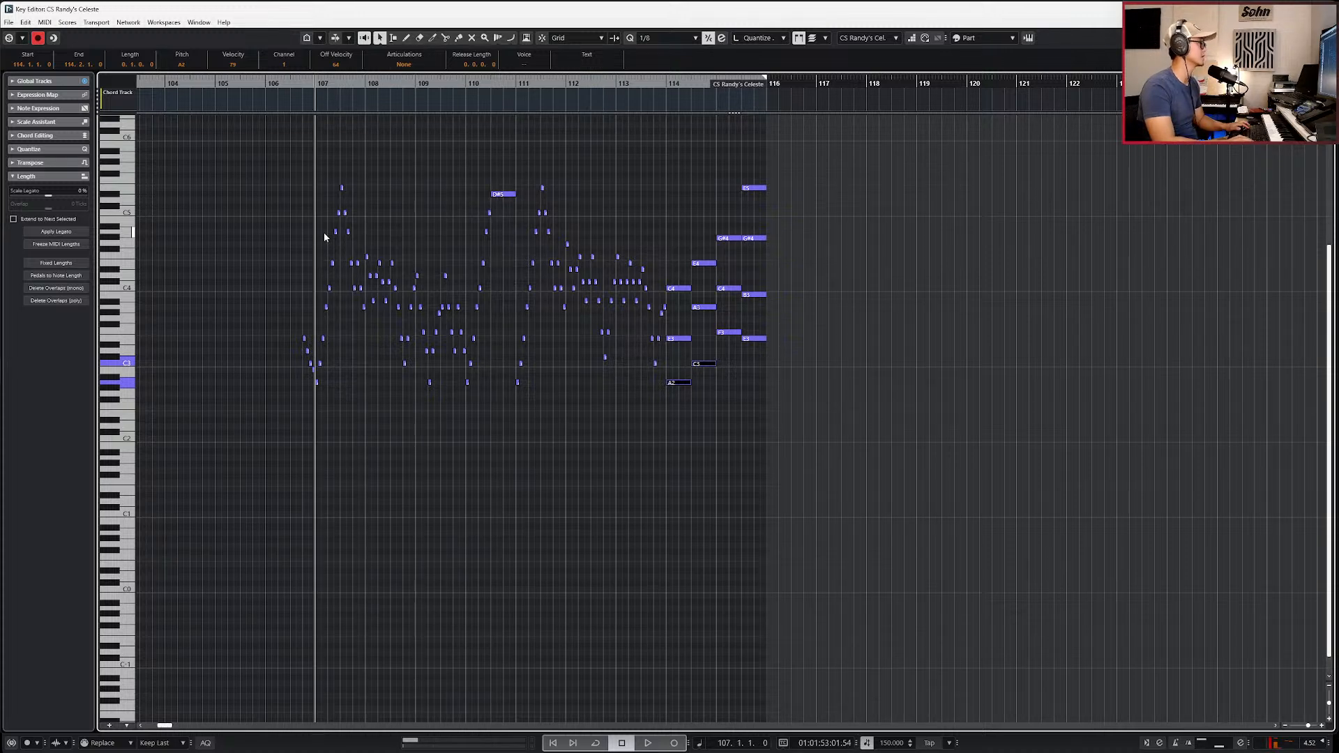
pyautogui.scroll(4, 318, 236)
pyautogui.press('KP_Subtract')
pyautogui.hotkey('alt', 'l')
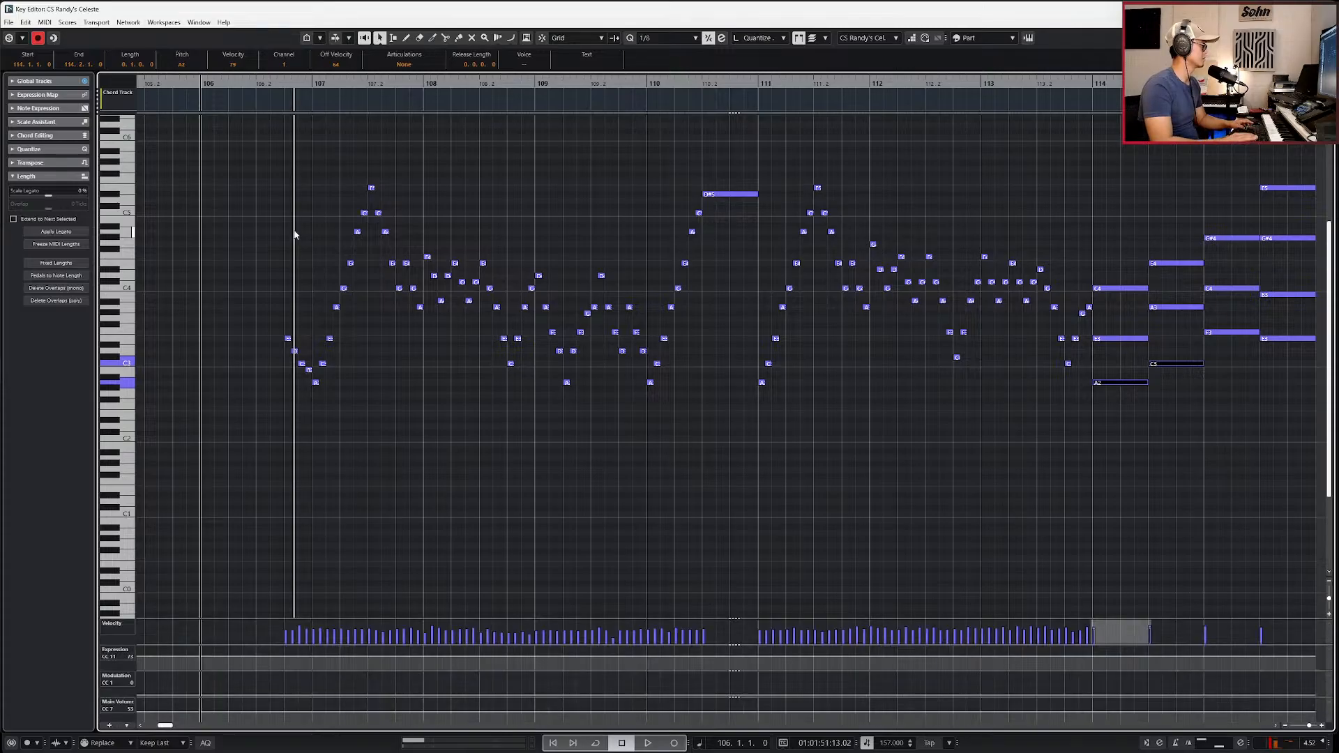
# Step: Look over the whole celesta solo, leave the separate Key Editor, and maximize the project window
pyautogui.scroll(-2, 308, 244)
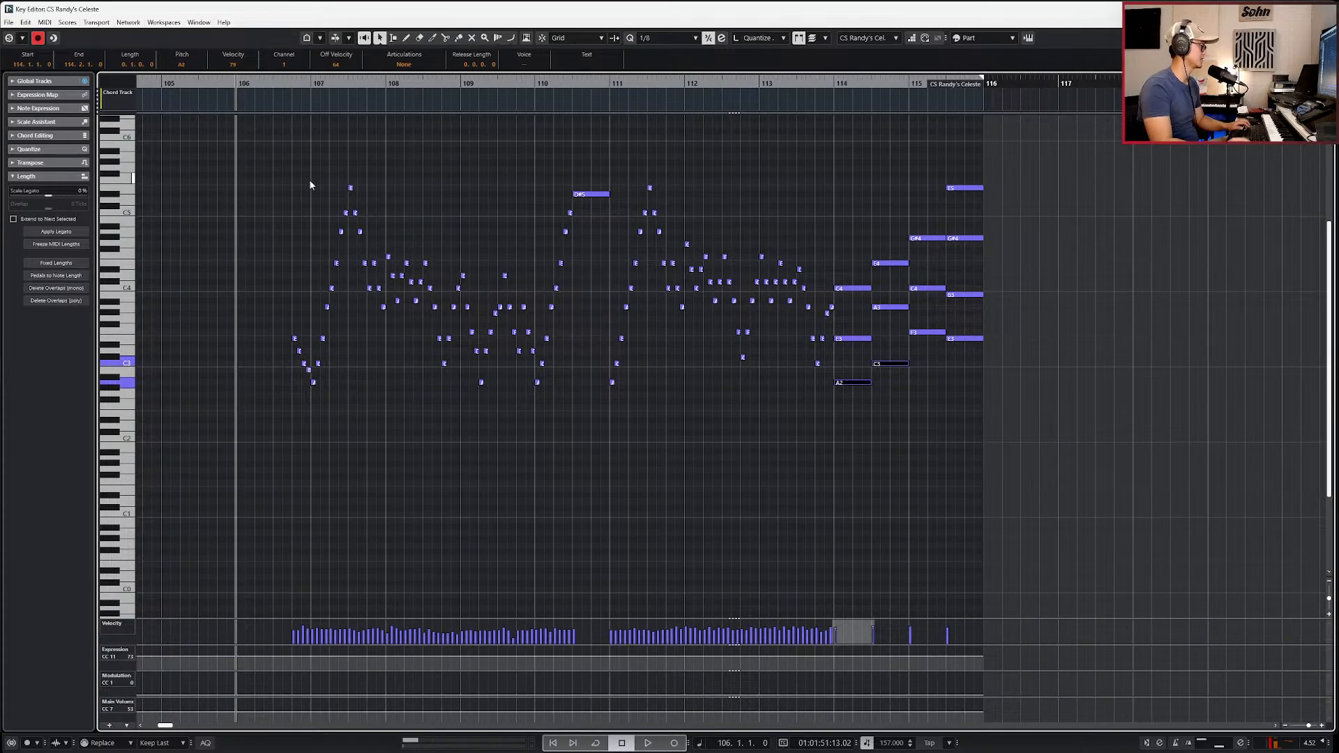
pyautogui.scroll(2, 496, 335)
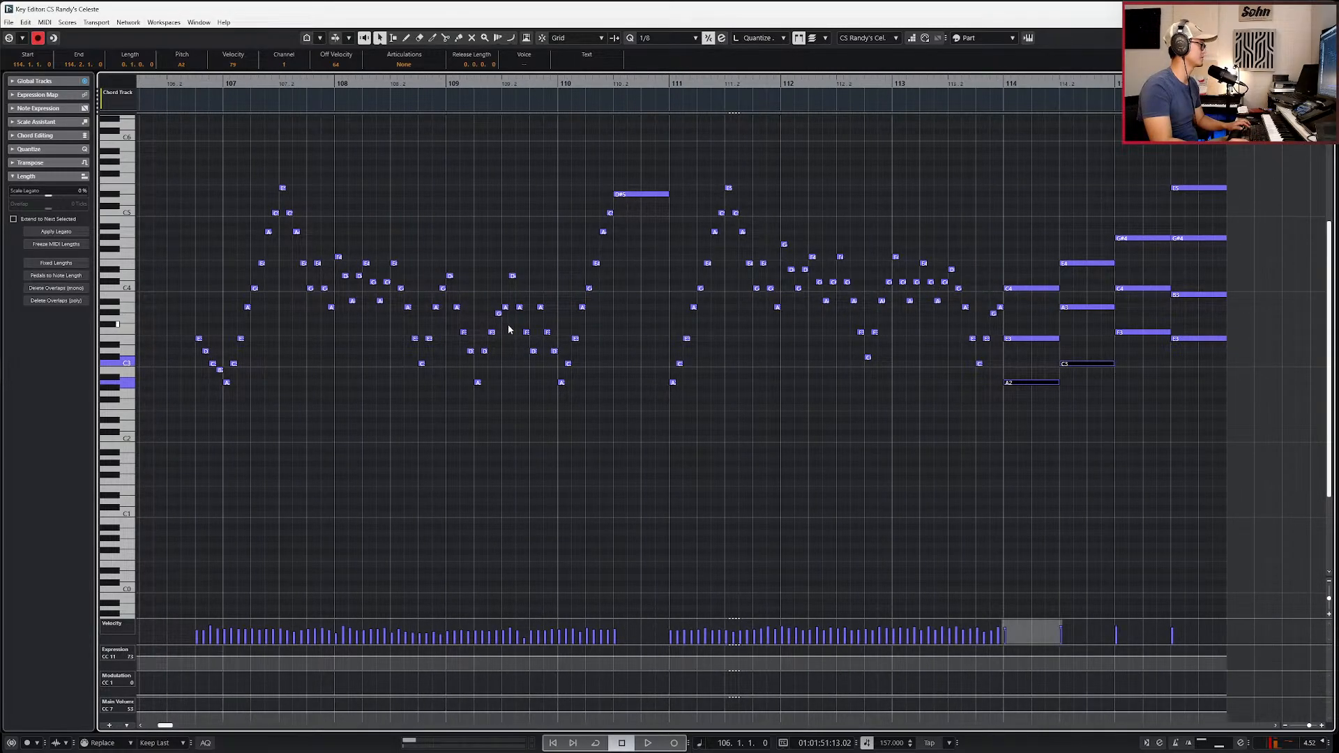
pyautogui.scroll(-2, 490, 266)
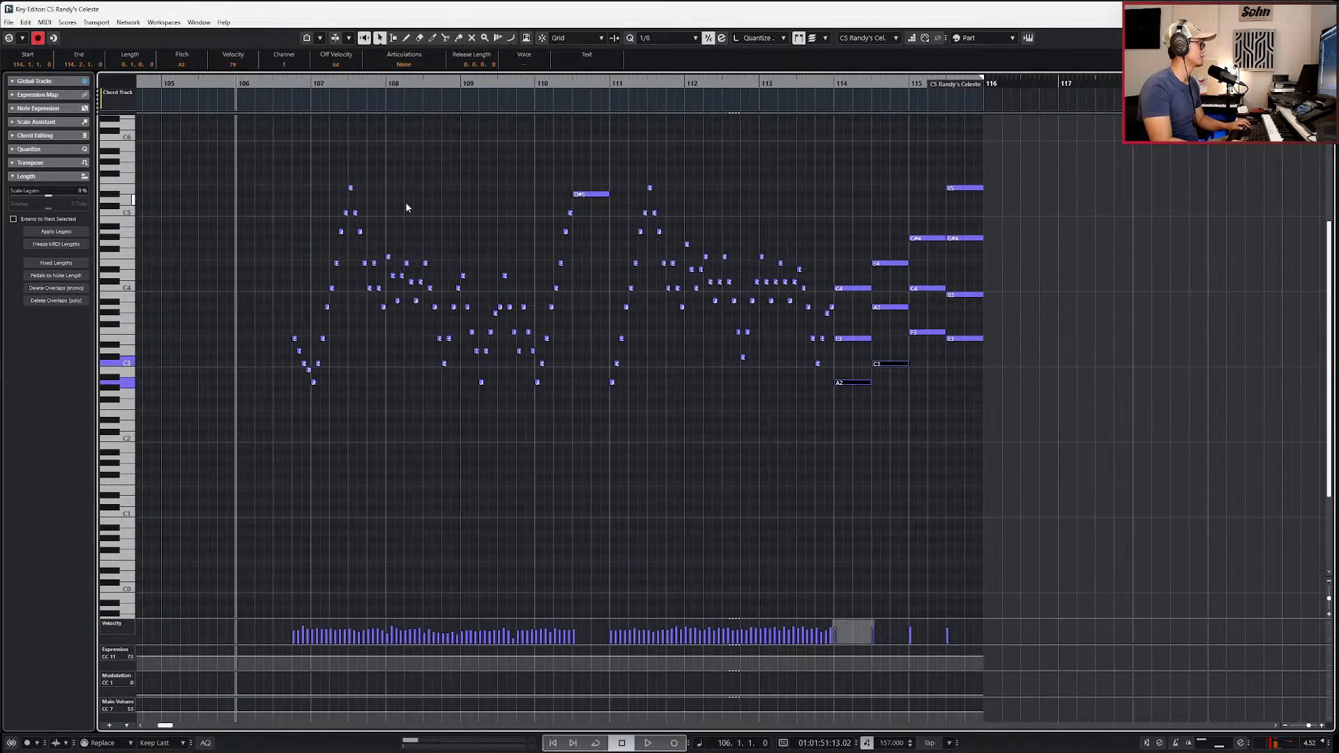
pyautogui.click(518, 352)
pyautogui.click(514, 331)
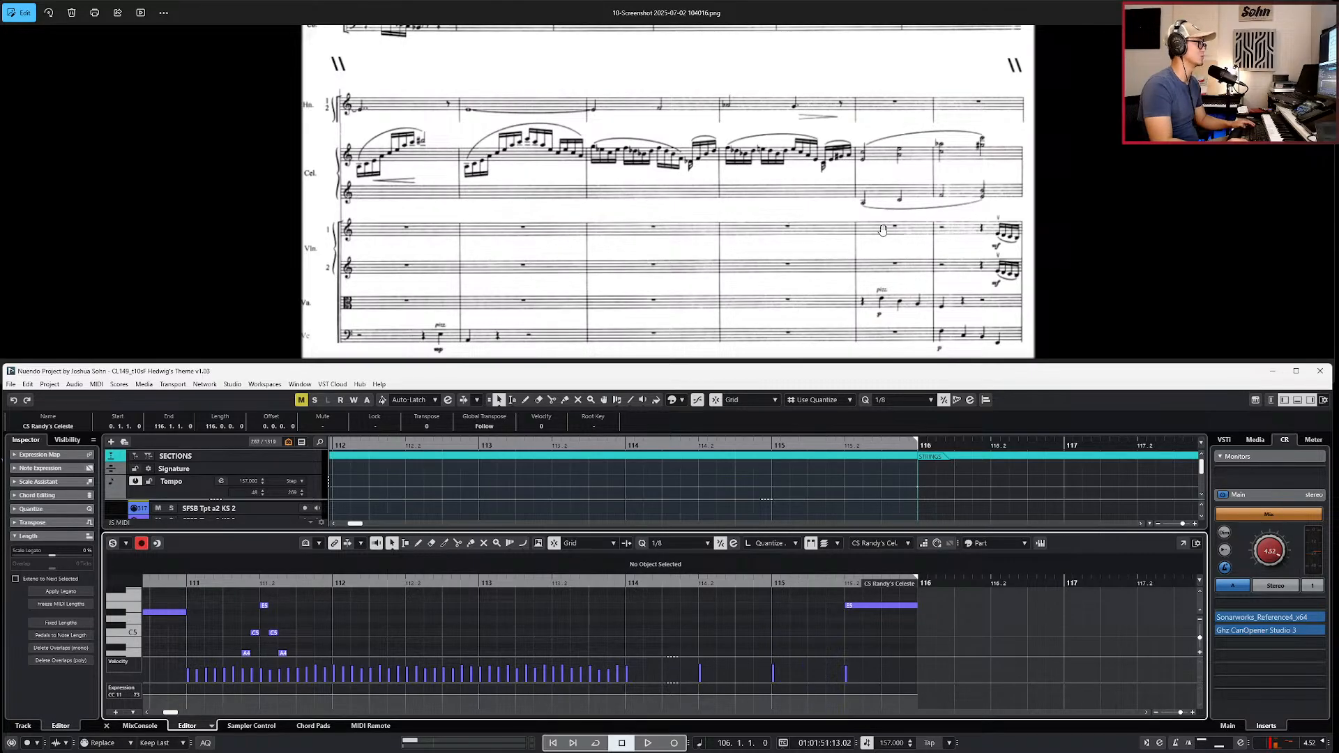
pyautogui.hotkey('alt', 'Tab')
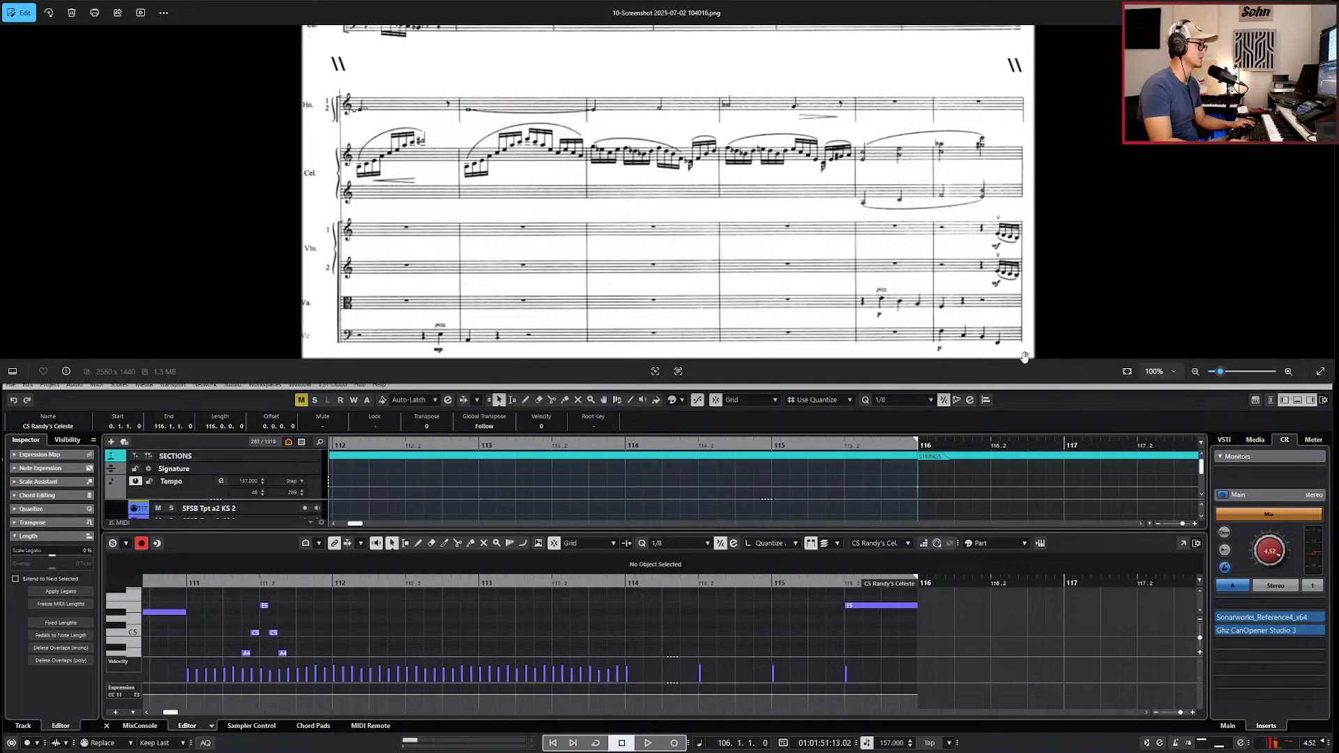
pyautogui.click(1048, 479)
pyautogui.doubleClick(1023, 377)
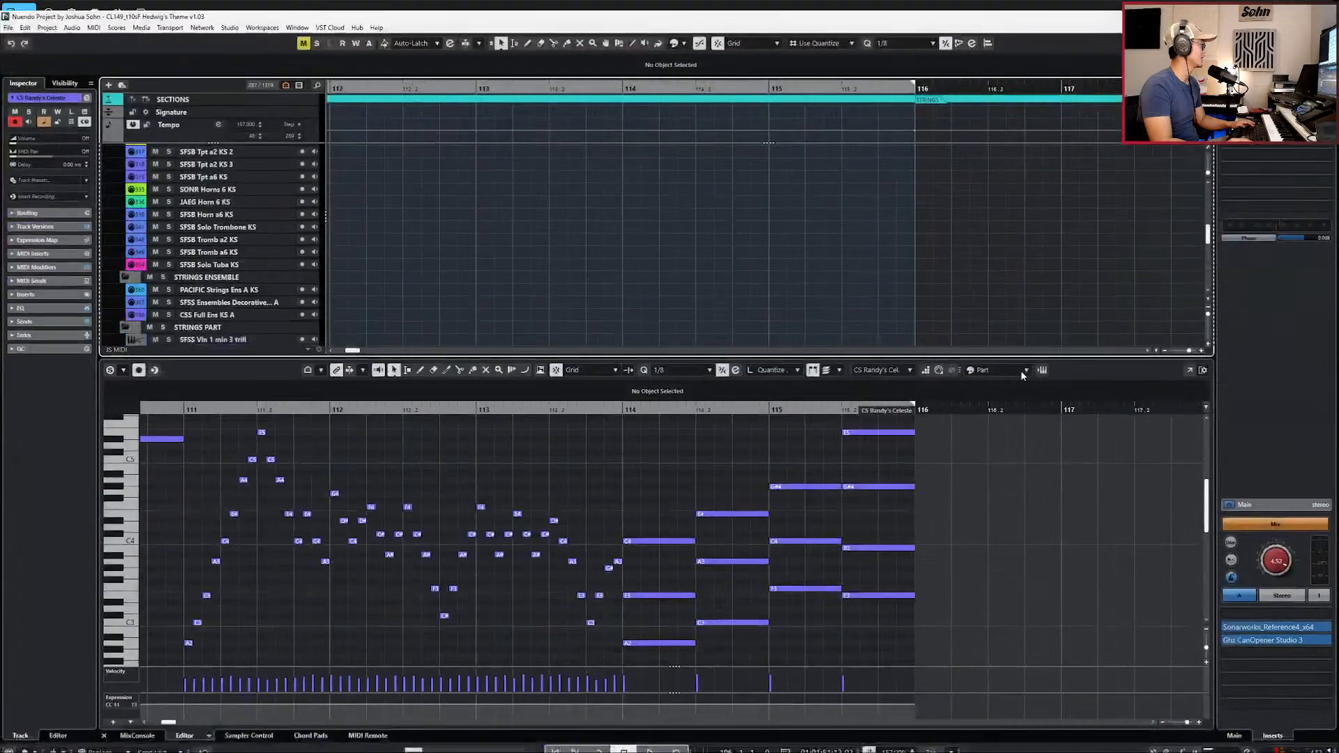
# Step: Close the lower-zone editor and show the mallet tracks around bar 106 in the full project view
pyautogui.scroll(-5, 667, 454)
pyautogui.press('Return')
pyautogui.scroll(-3, 576, 462)
pyautogui.press('Return')
pyautogui.hotkey('ctrl', 'alt', 'b')
pyautogui.scroll(-4, 592, 482)
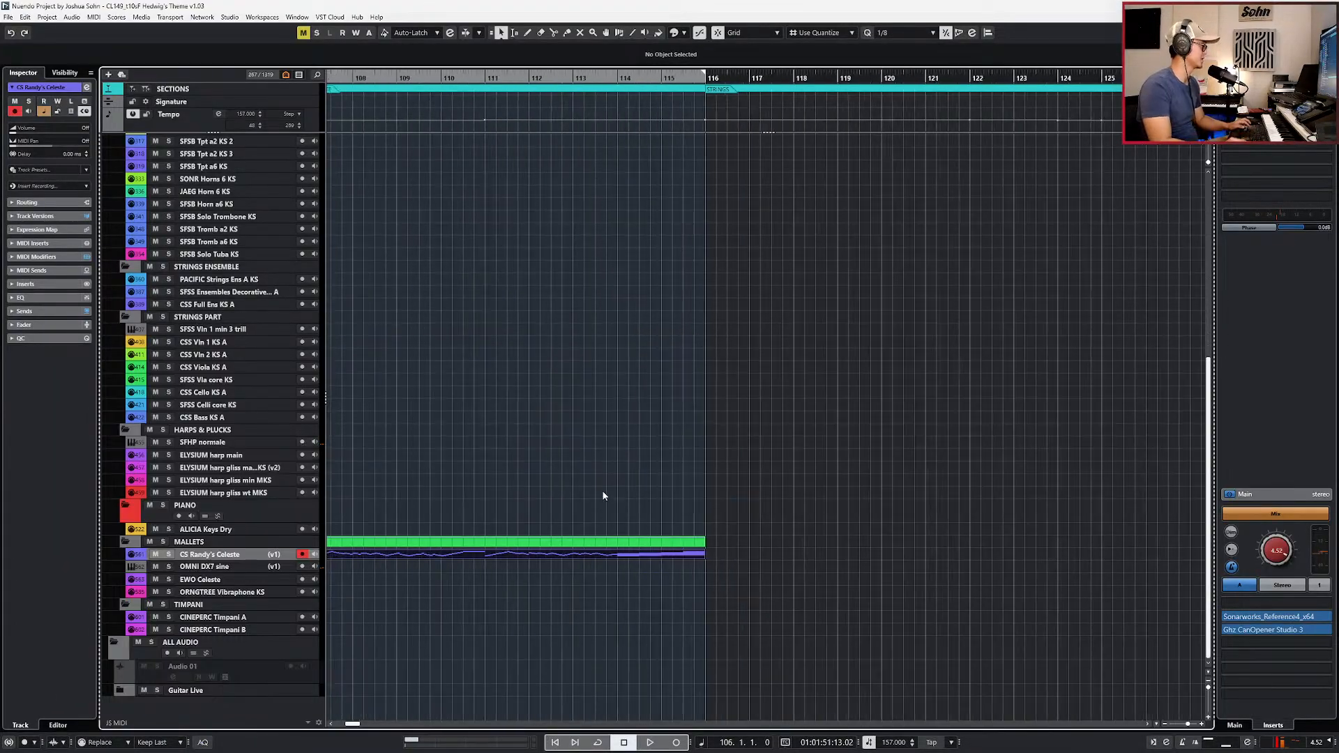
pyautogui.scroll(4, 401, 563)
pyautogui.hotkey('alt', '1')
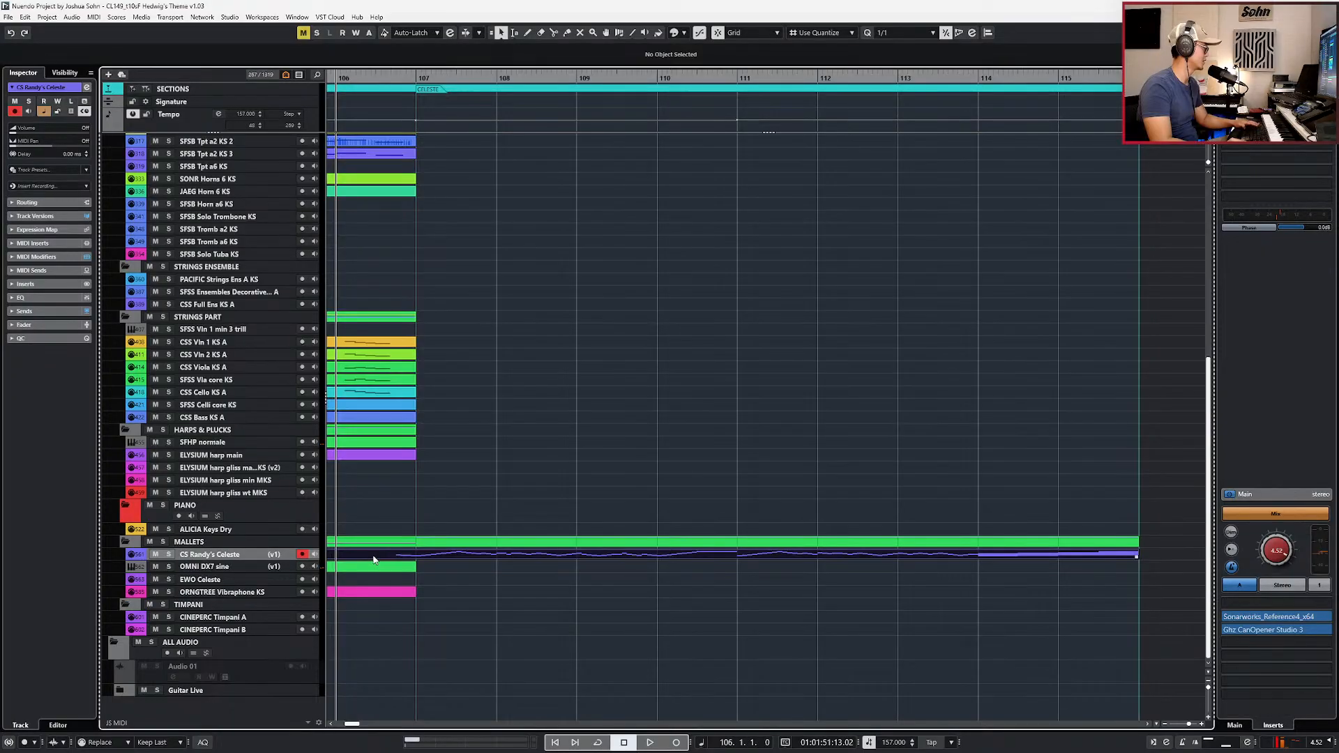
pyautogui.hscroll(-2, 352, 558)
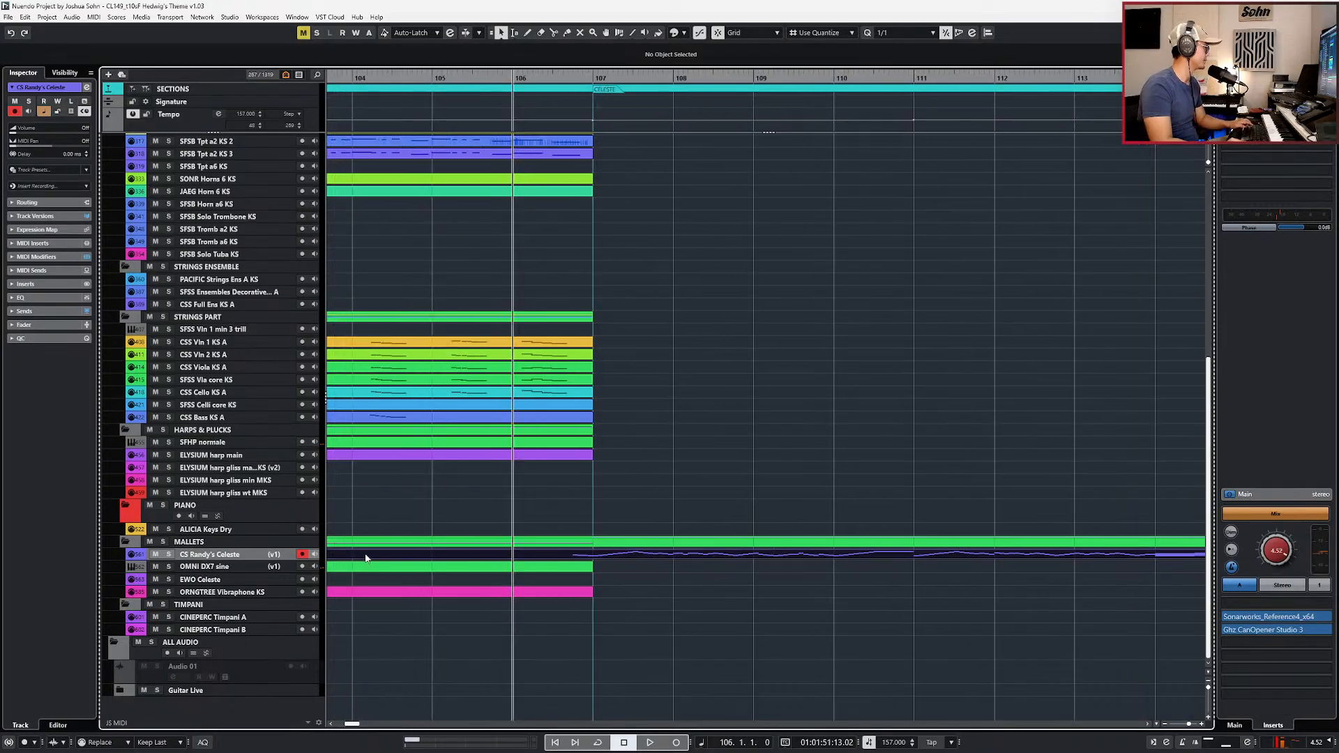
# Step: Split the CS Randy's Celeste part at bar 106 and copy the celesta solo onto the OMNI DX7 sine track
pyautogui.keyDown('alt'); pyautogui.click(512, 556); pyautogui.keyUp('alt')
pyautogui.moveTo(532, 558); pyautogui.dragTo(534, 569)
pyautogui.click(507, 568)
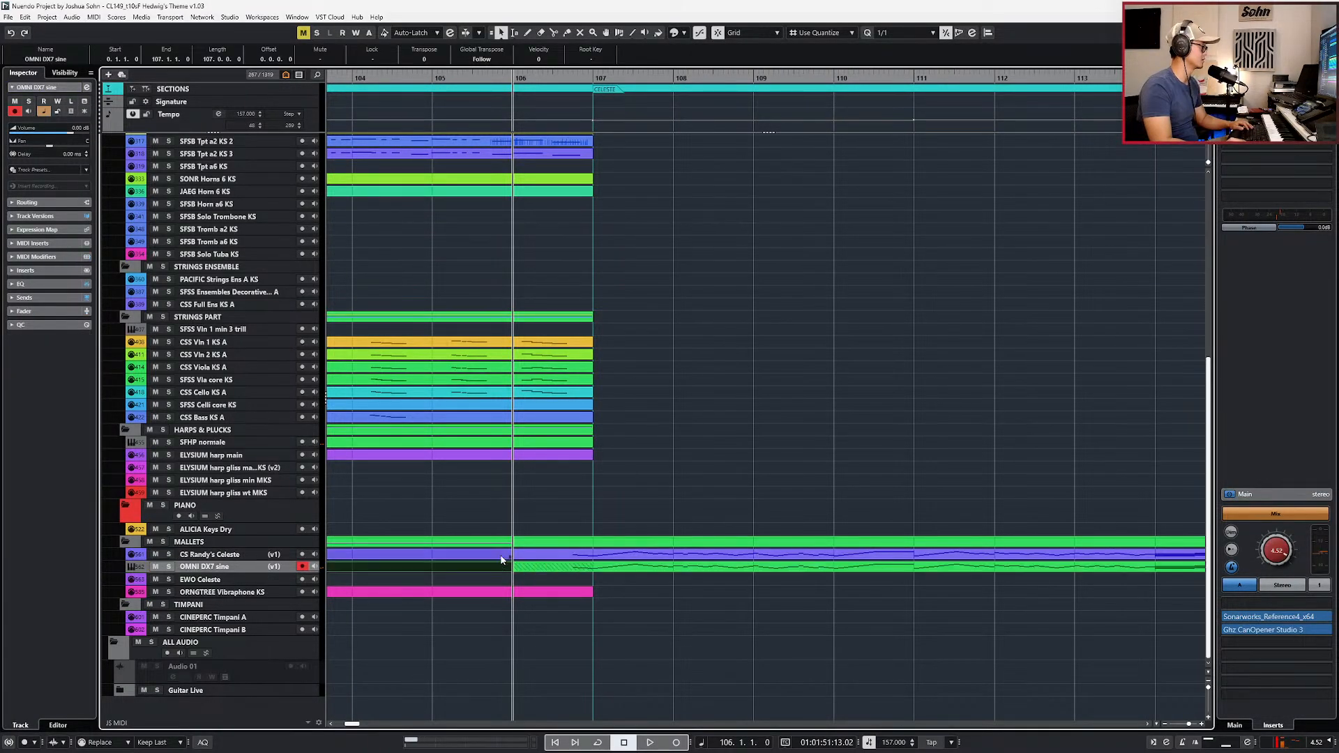
# Step: Solo the CS Randy's Celeste and OMNI DX7 sine tracks and play them together from bar 106
pyautogui.click(503, 559)
pyautogui.press('s')
pyautogui.click(550, 570)
pyautogui.press('s')
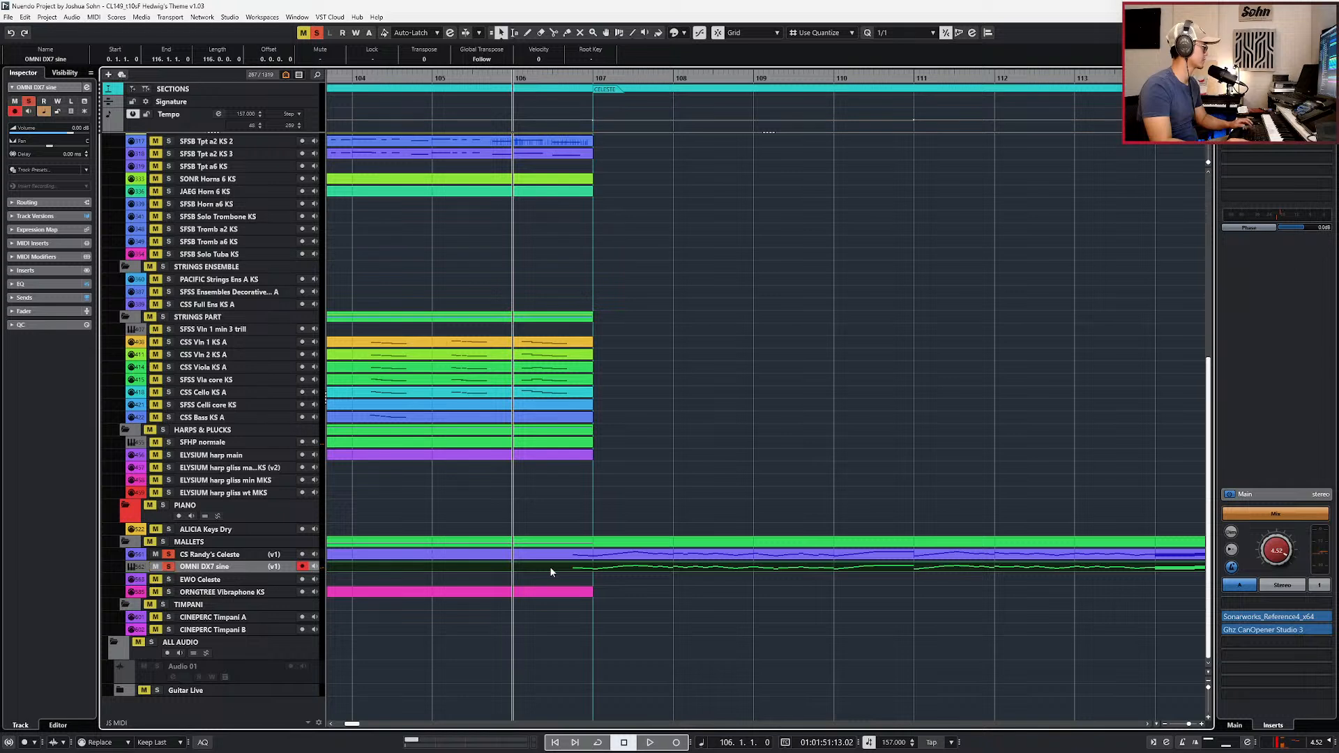
pyautogui.press('space')
pyautogui.press('g')
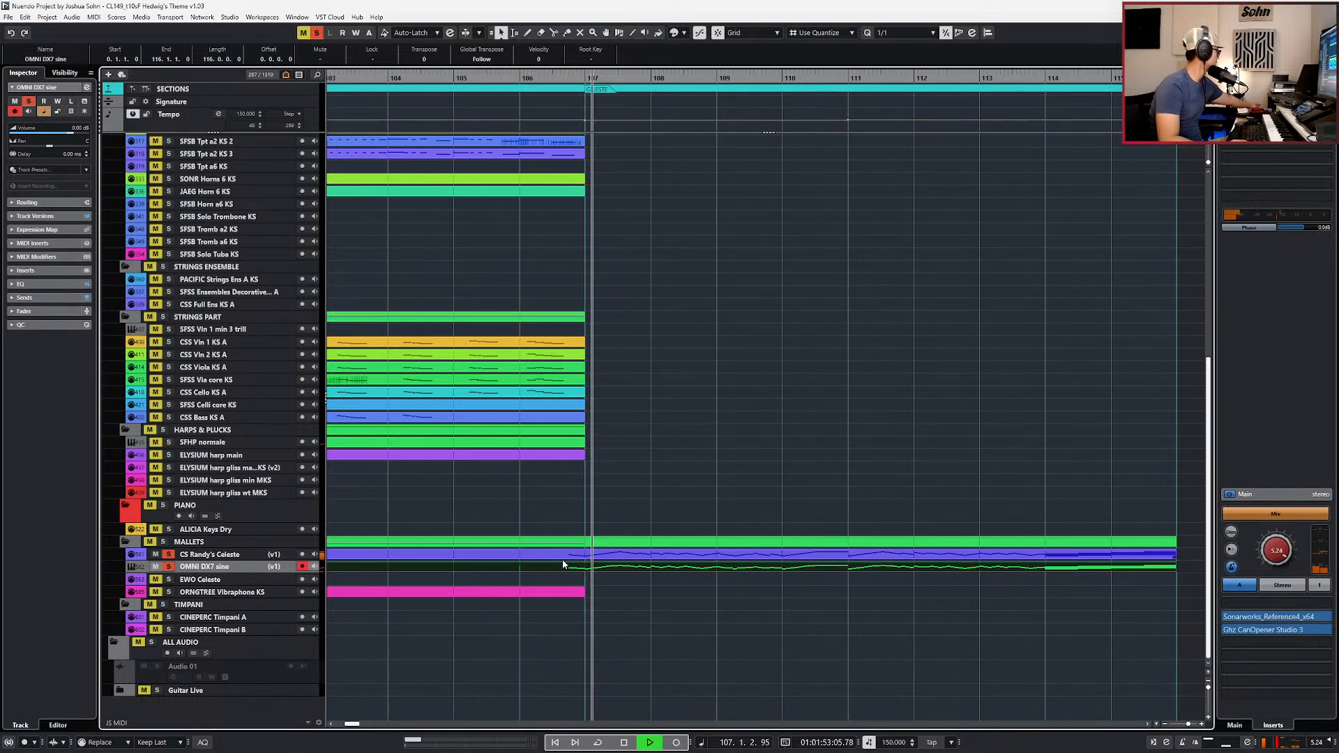
# Step: Stop playback after the celesta solo, return the playhead to bar 105, and clear the solo from both mallet tracks
pyautogui.press('g')
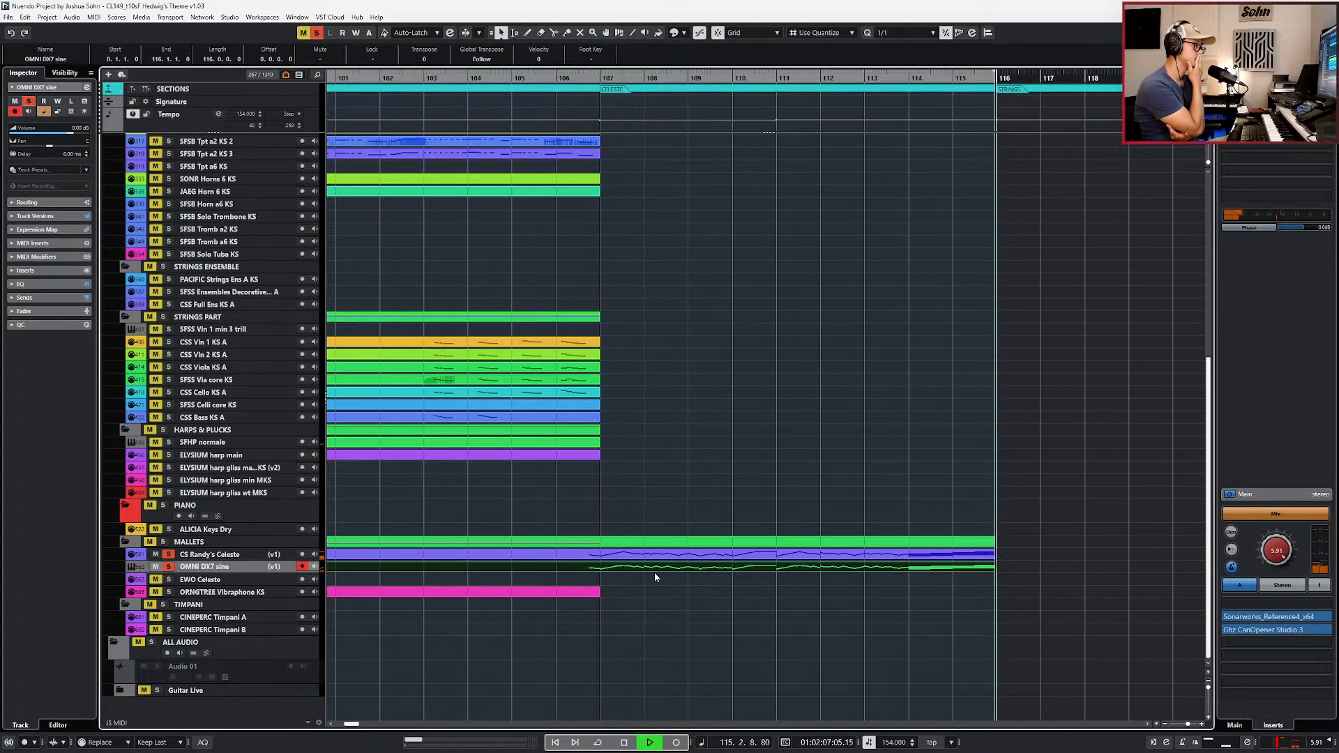
pyautogui.press('space')
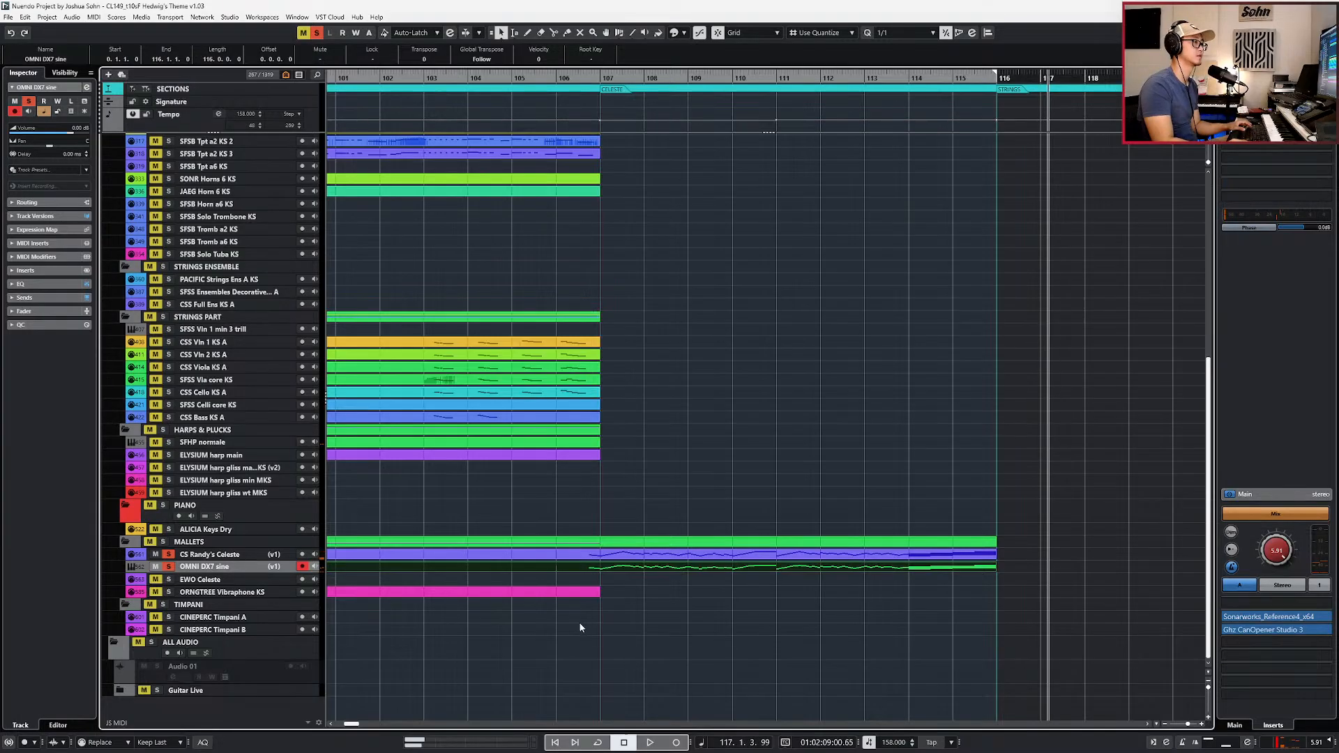
pyautogui.scroll(-2, 581, 630)
pyautogui.press('KP_Subtract')
pyautogui.press('KP_Subtract')
pyautogui.press('KP_Subtract')
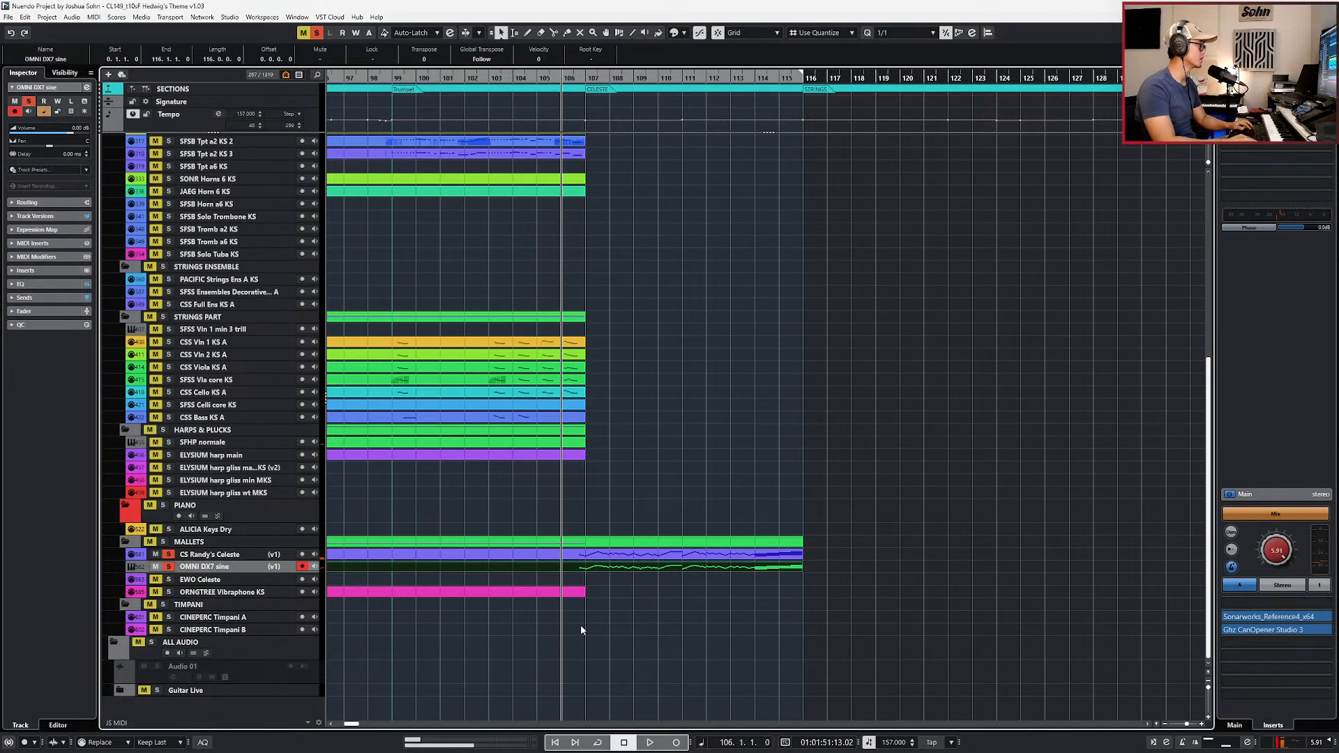
pyautogui.press('s')
pyautogui.press('KP_Subtract')
pyautogui.scroll(1, 598, 591)
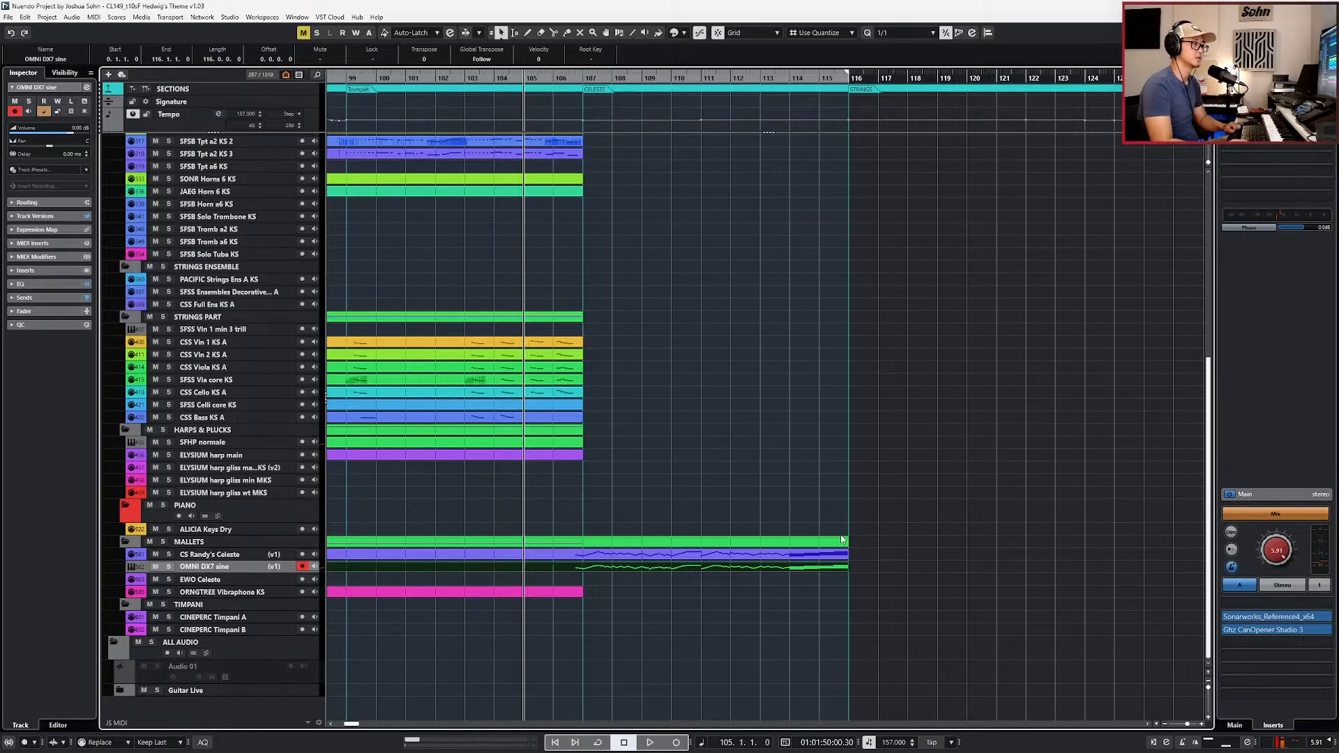
# Step: Look over the woodwind, brass, string, and mallet tracks around bars 95 to 116 for parts still missing after bar 107
pyautogui.scroll(1, 850, 534)
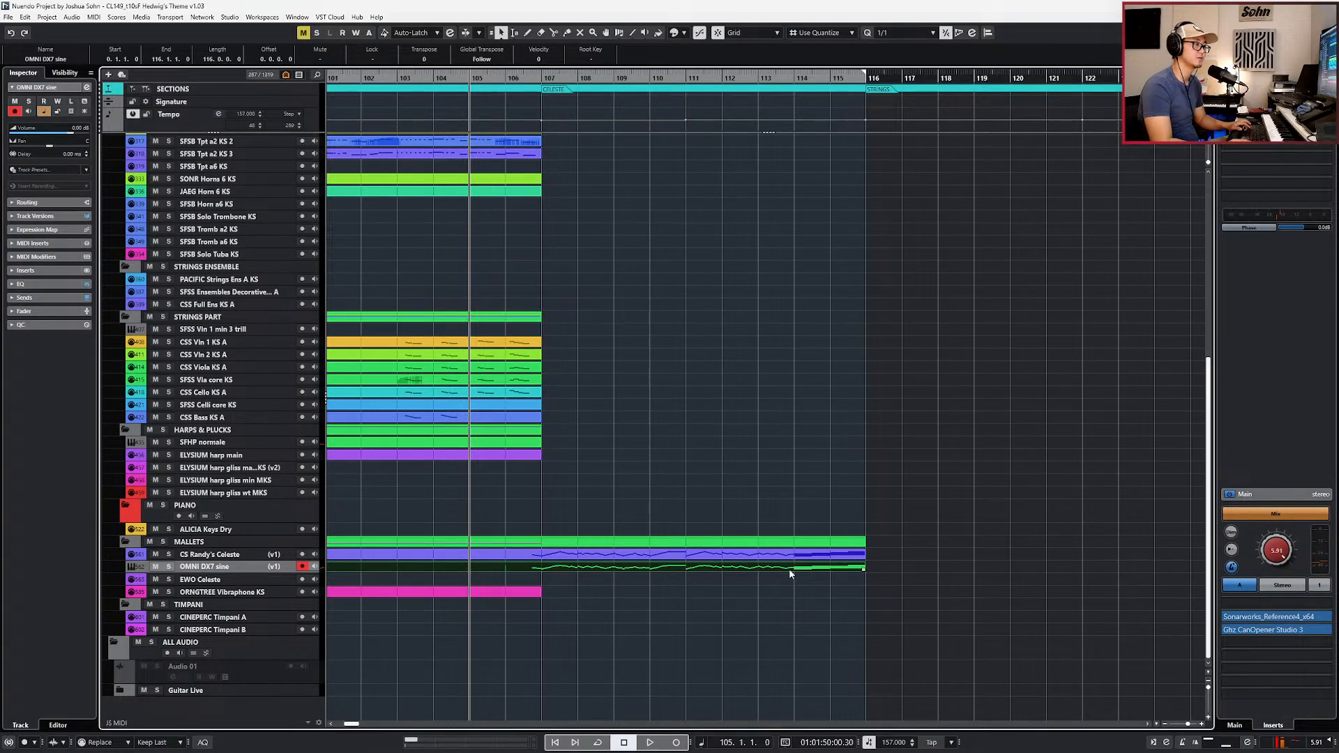
pyautogui.scroll(-2, 760, 563)
pyautogui.scroll(10, 698, 519)
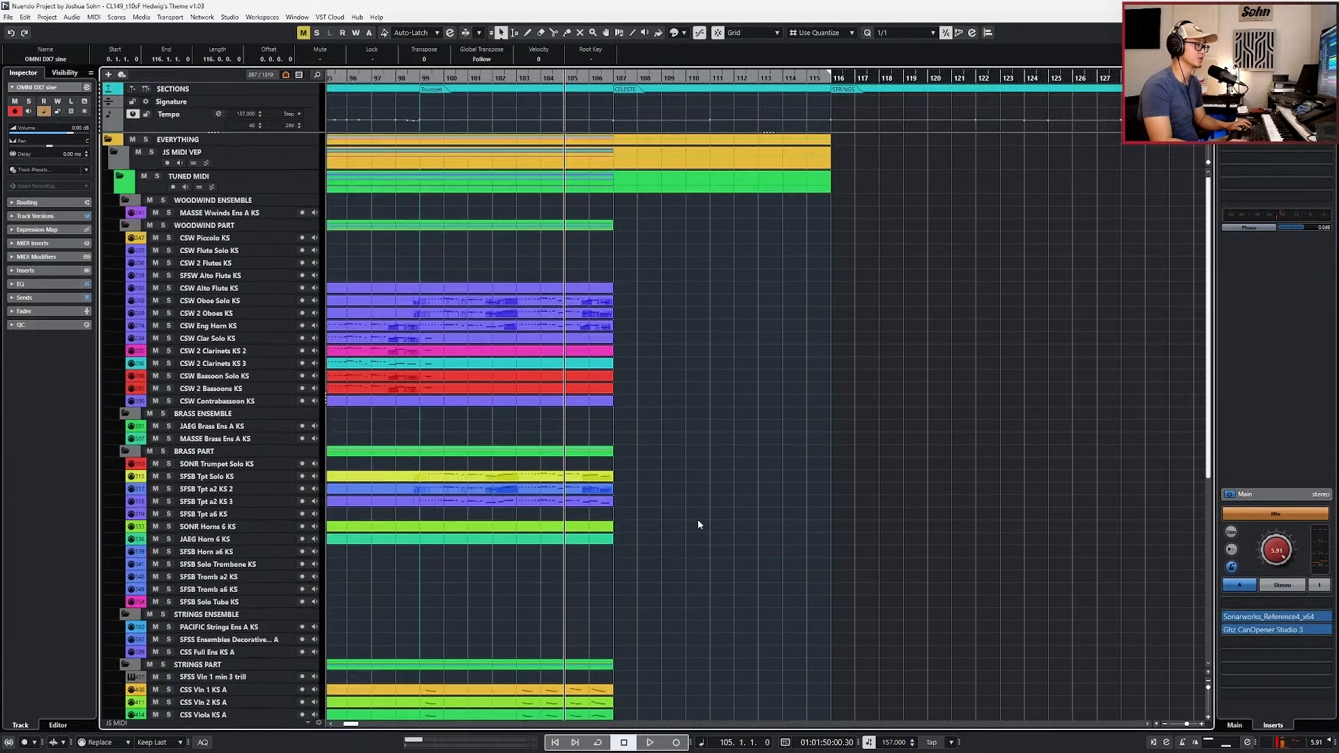
pyautogui.scroll(-10, 315, 240)
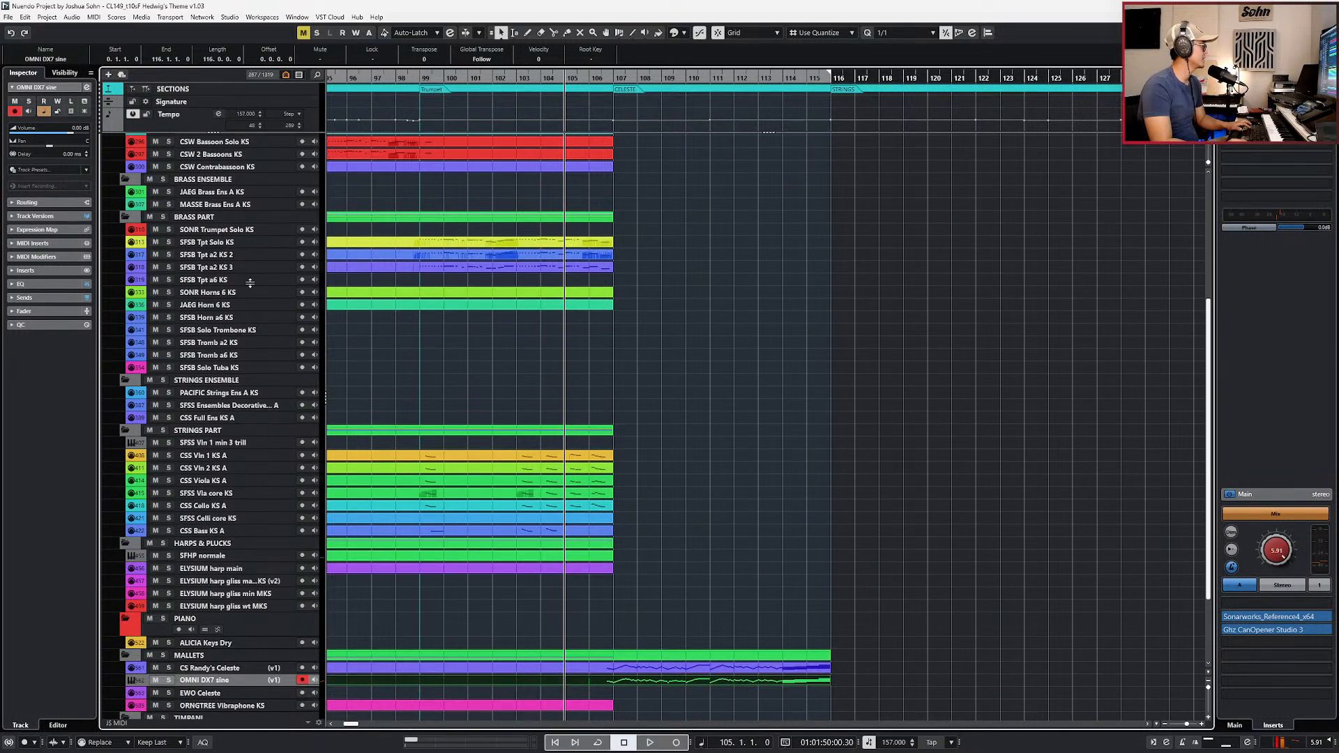
pyautogui.scroll(10, 251, 291)
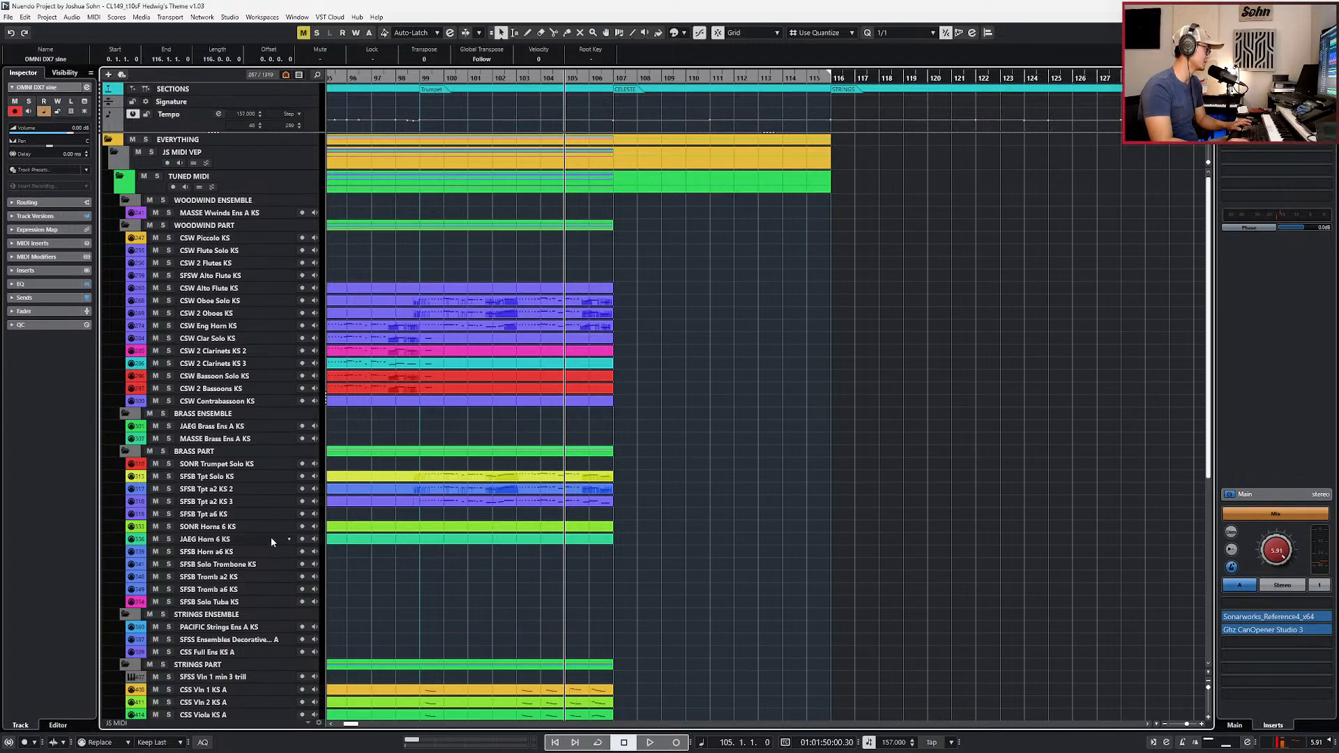
pyautogui.scroll(-10, 205, 541)
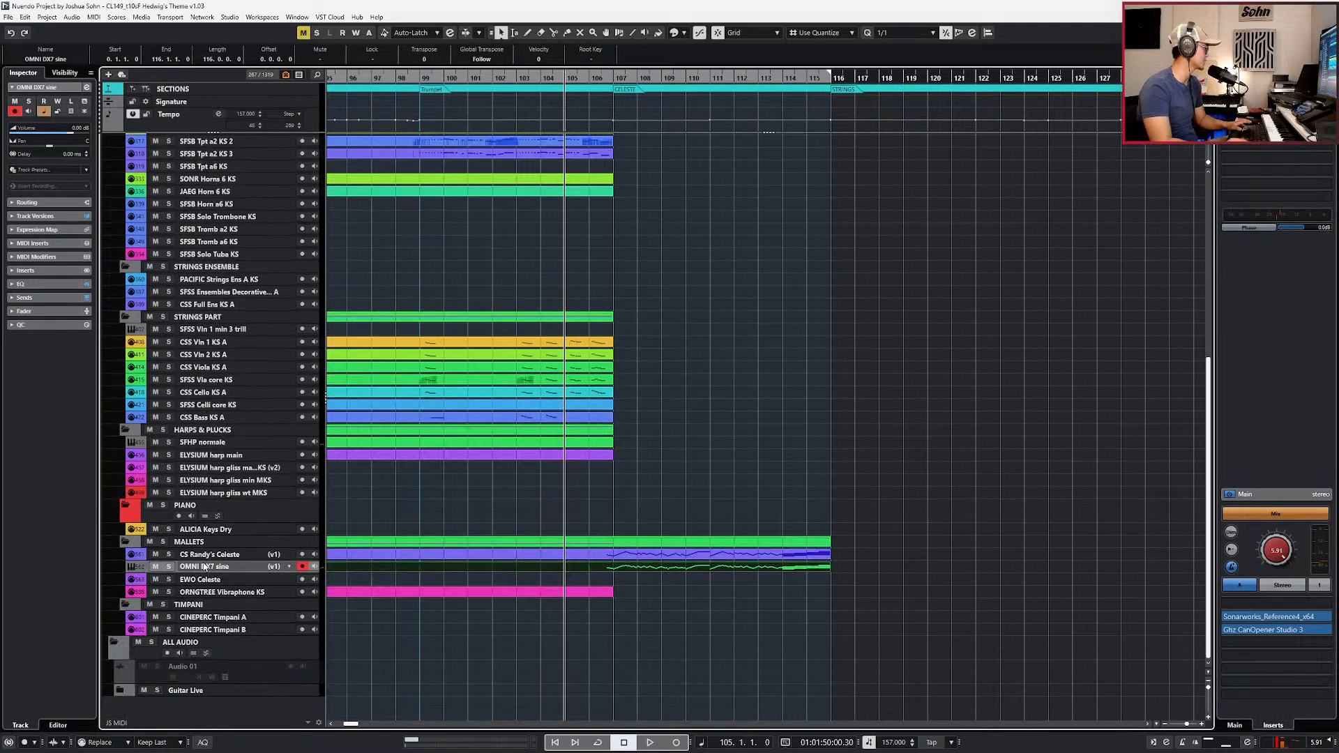
pyautogui.scroll(8, 210, 495)
pyautogui.scroll(2, 219, 328)
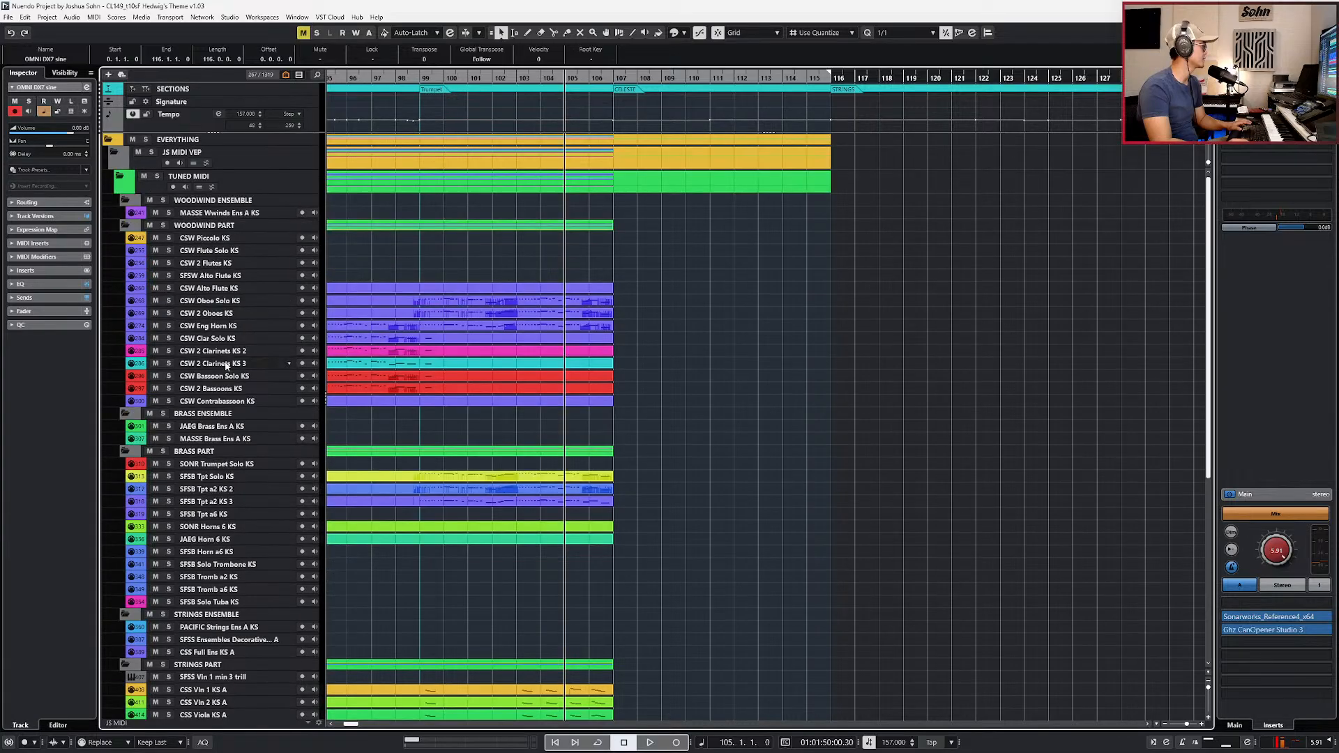
pyautogui.scroll(-4, 233, 514)
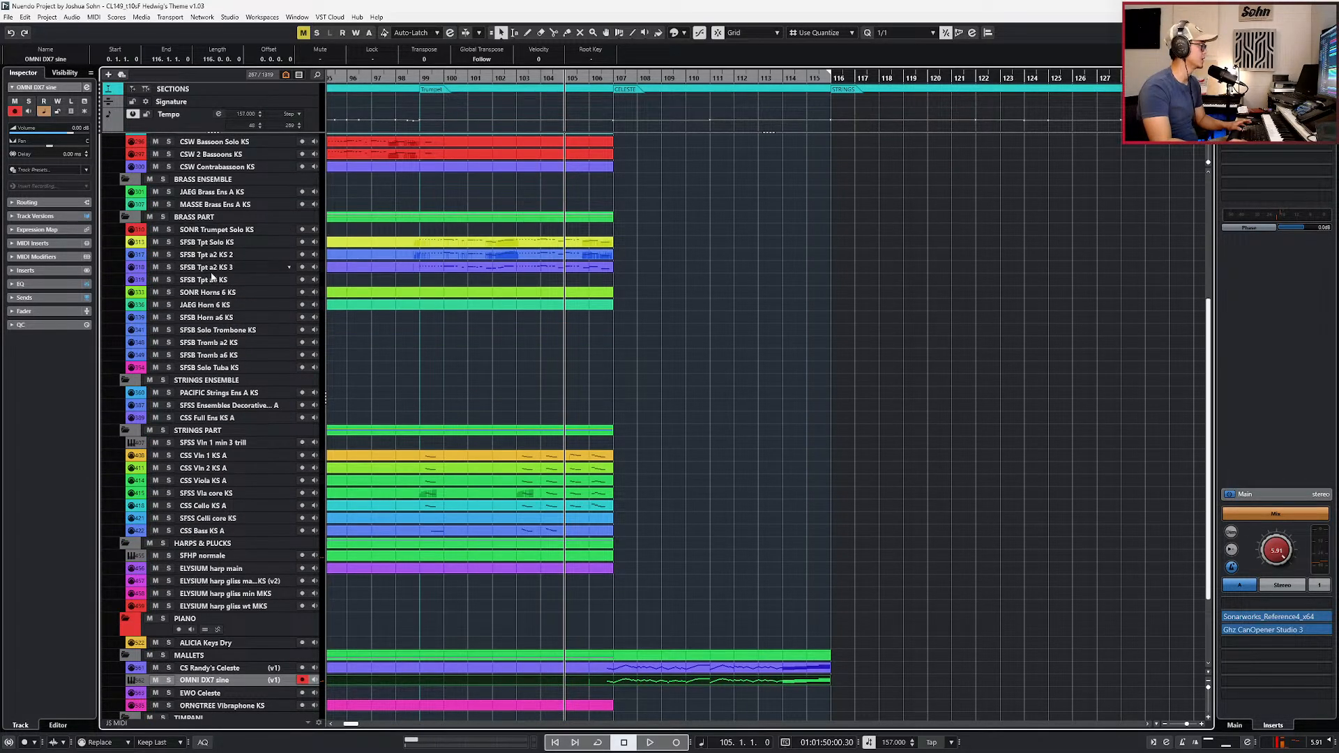
pyautogui.scroll(-2, 218, 318)
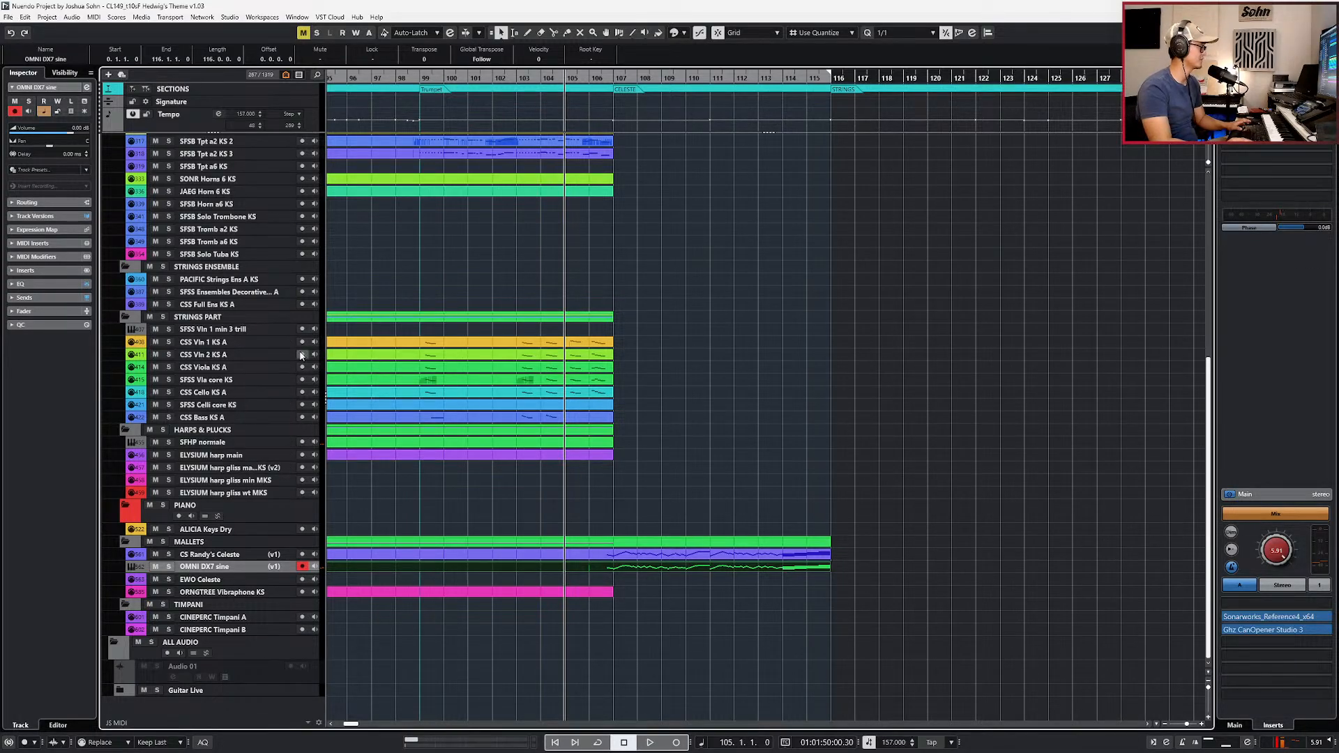
pyautogui.scroll(-1, 617, 406)
# Step: Solo the OMNI DX7 sine track and play it briefly from bar 107
pyautogui.press('KP_Subtract')
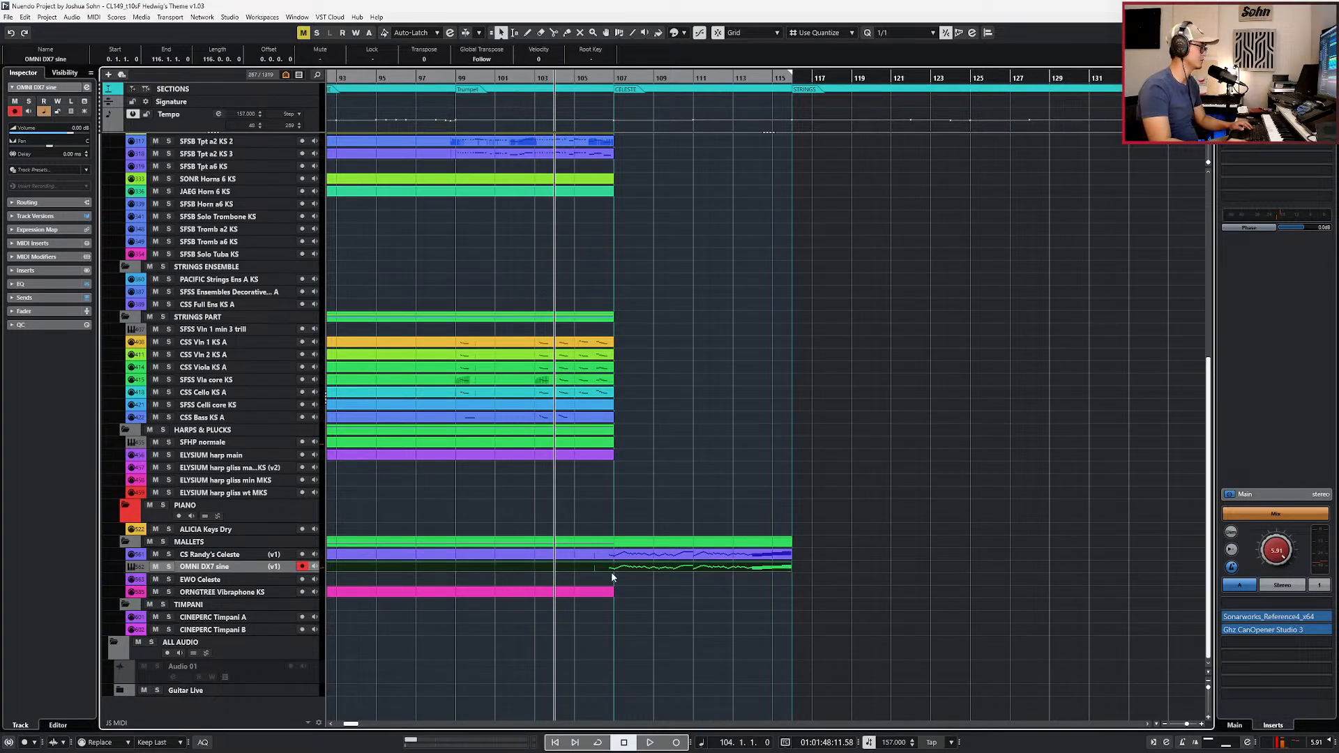
pyautogui.press('KP_Add')
pyautogui.press('KP_Add')
pyautogui.press('KP_Add')
pyautogui.click(624, 558)
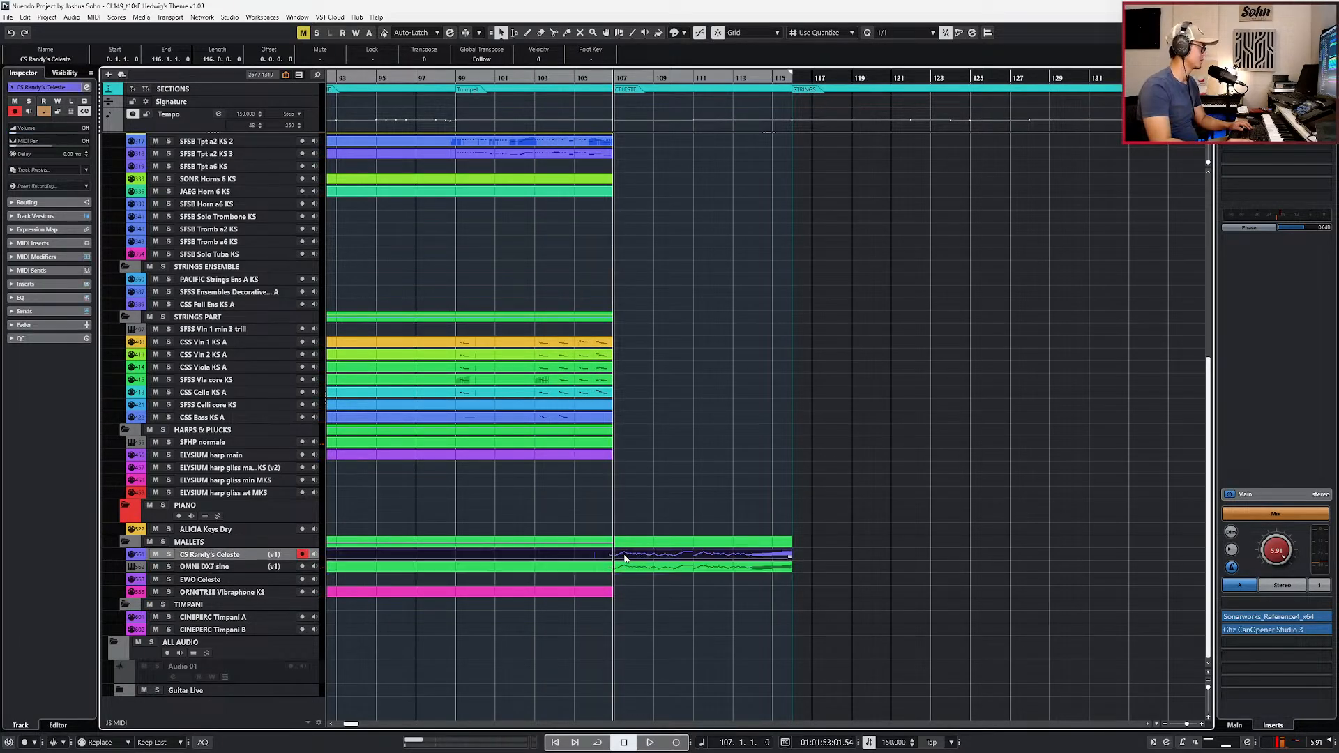
pyautogui.click(632, 571)
pyautogui.press('s')
pyautogui.press('space')
pyautogui.press('space')
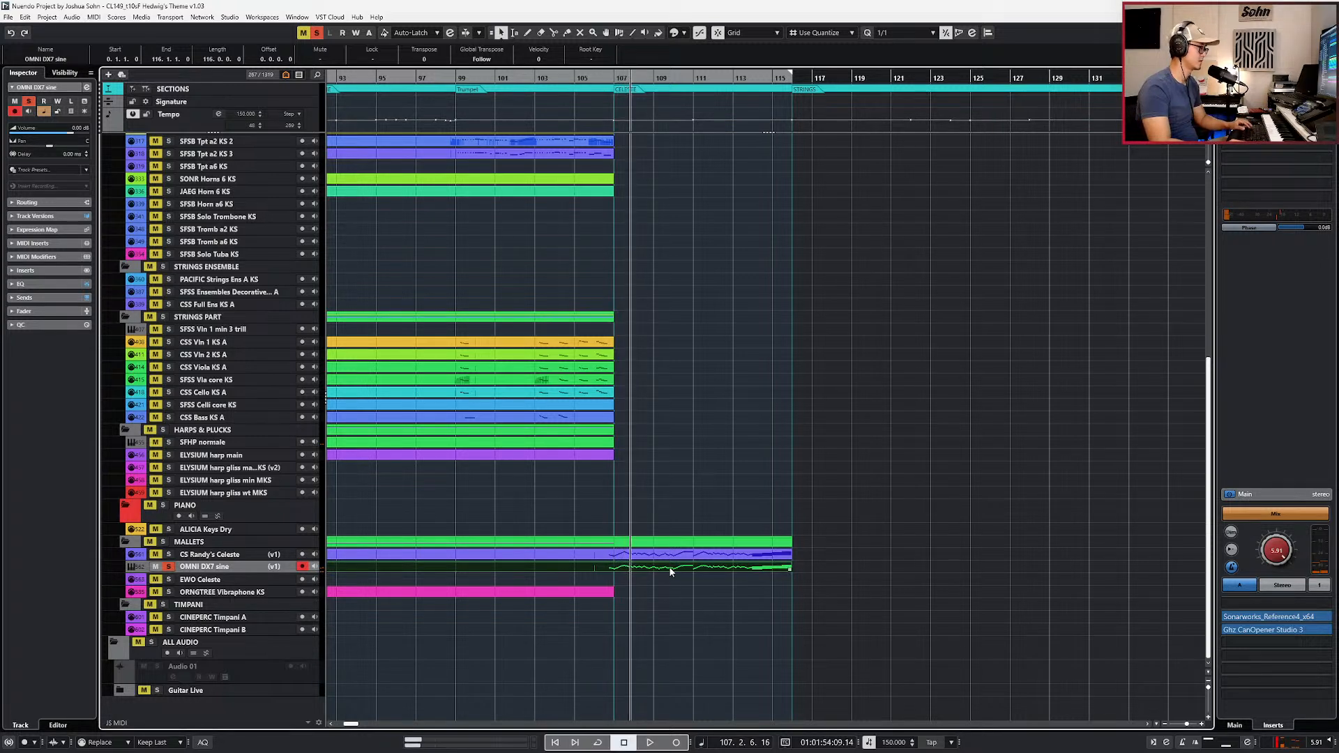
# Step: Move the playhead back to bar 106 and clear the solos on the CS Randy's Celeste and OMNI DX7 sine tracks
pyautogui.click(662, 556)
pyautogui.press('s')
pyautogui.press('KP_Subtract')
pyautogui.press('KP_Subtract')
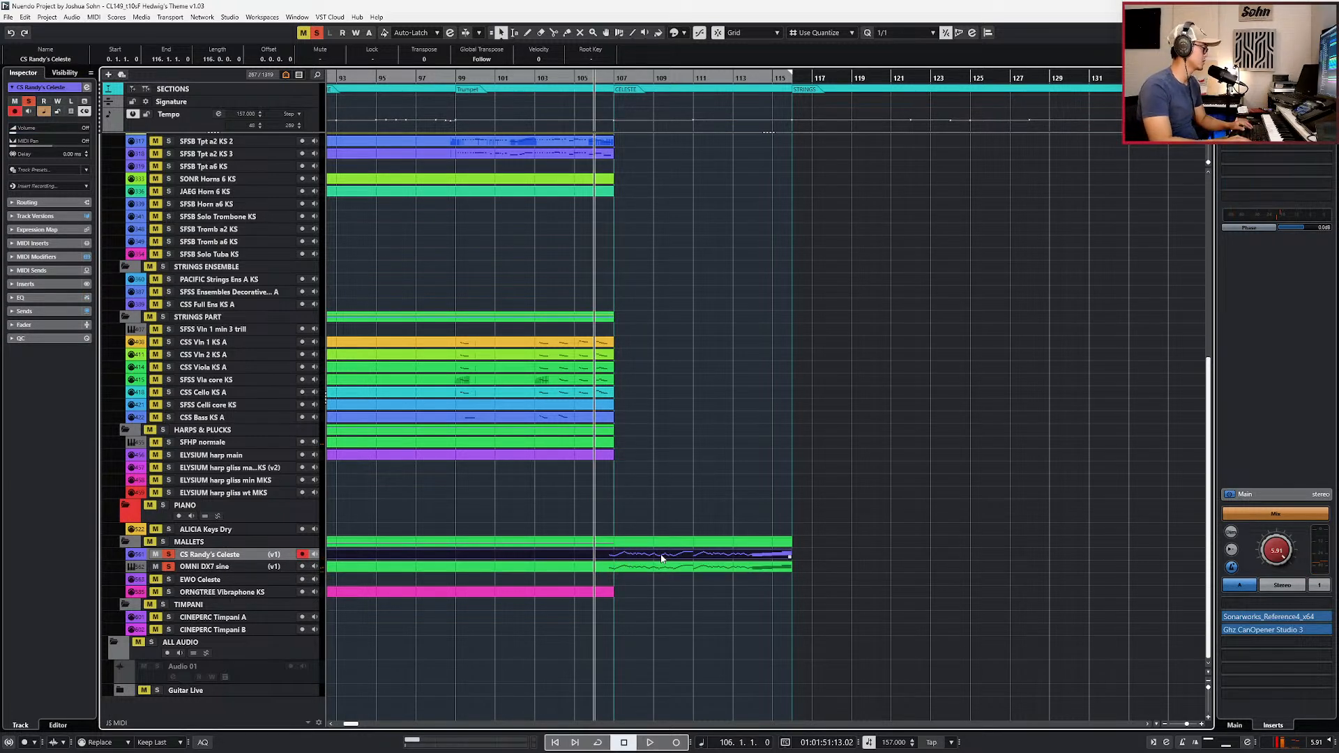
pyautogui.press('s')
pyautogui.scroll(1, 662, 558)
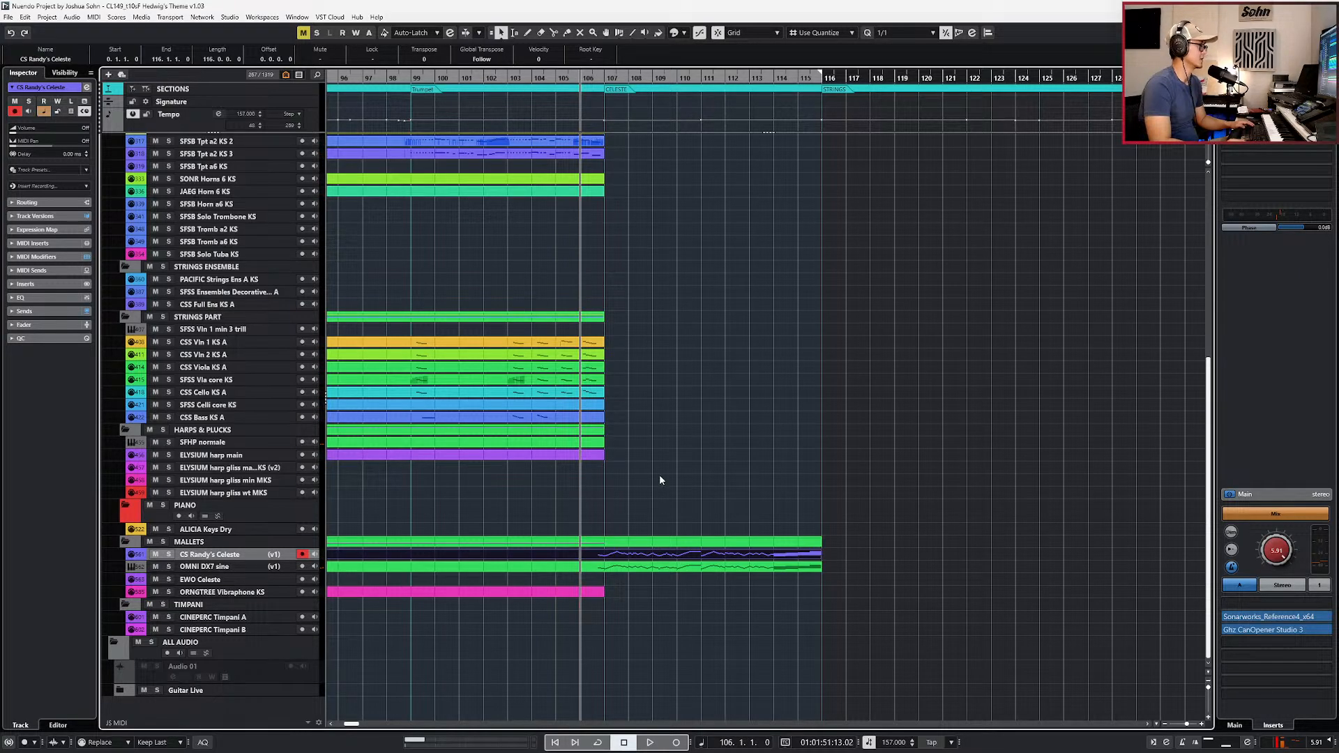
# Step: Check the score for the instruments accompanying the celesta solo, and locate the matching brass and string tracks in the project
pyautogui.hotkey('alt', 'Tab')
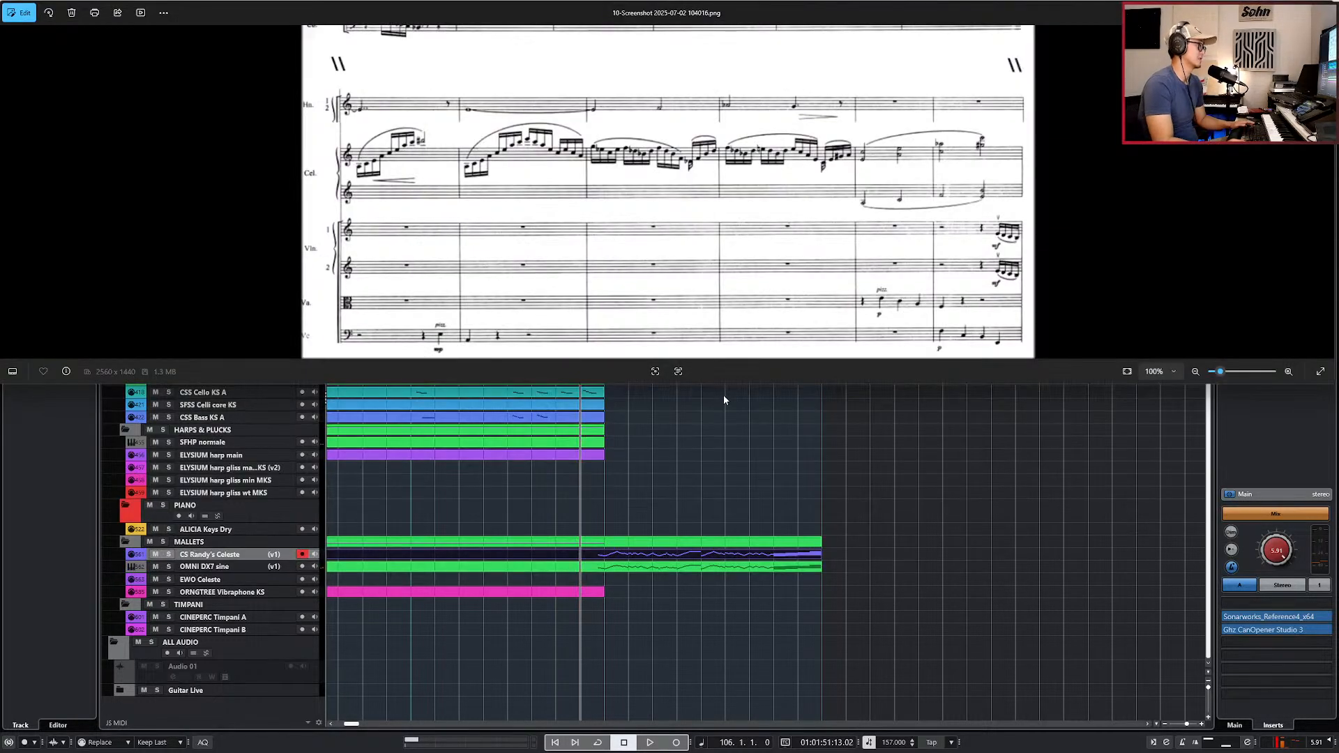
pyautogui.click(703, 434)
pyautogui.scroll(10, 690, 434)
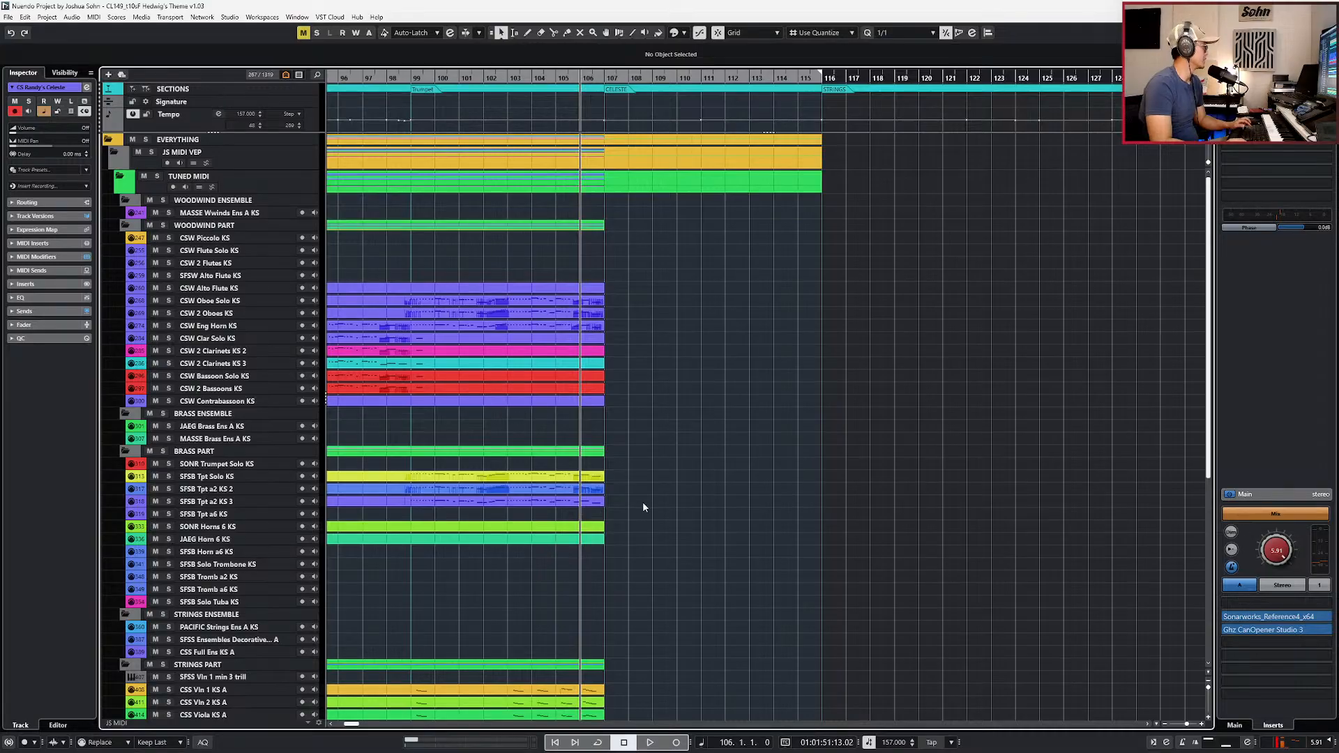
pyautogui.scroll(1, 642, 502)
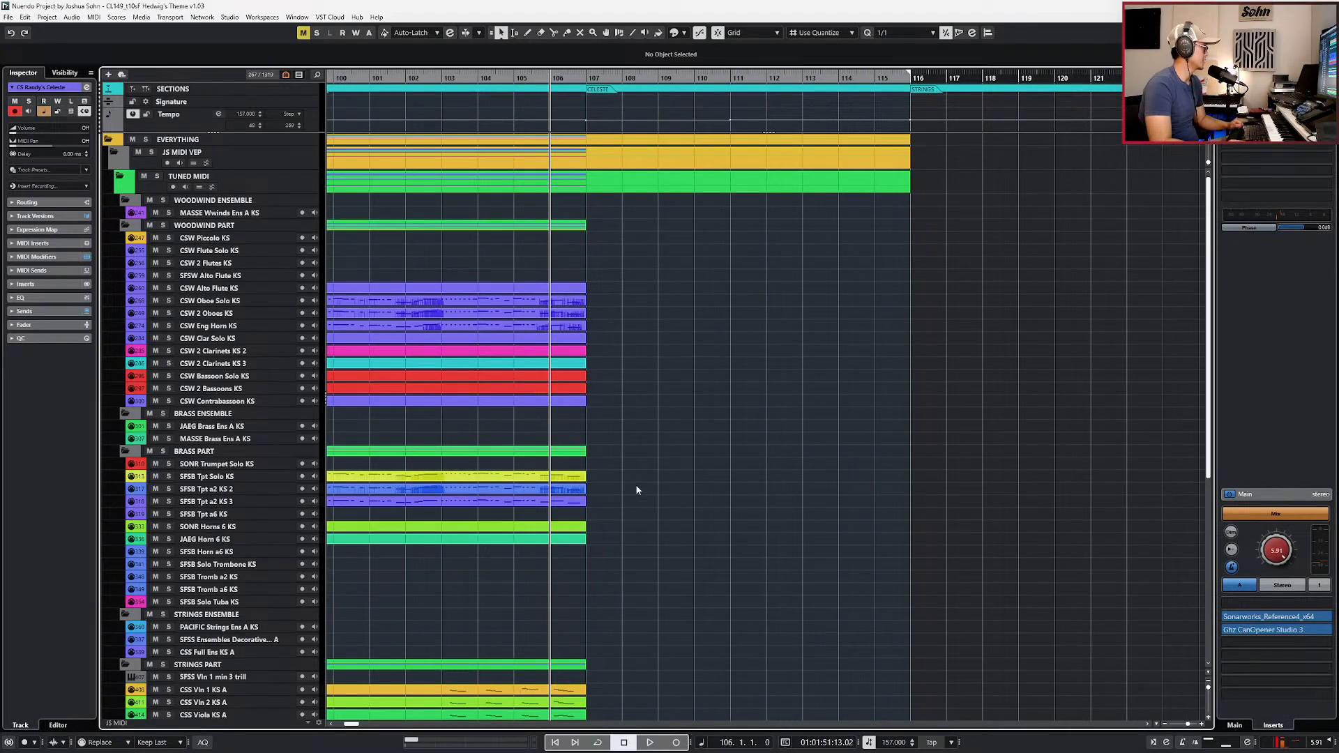
pyautogui.scroll(-3, 617, 534)
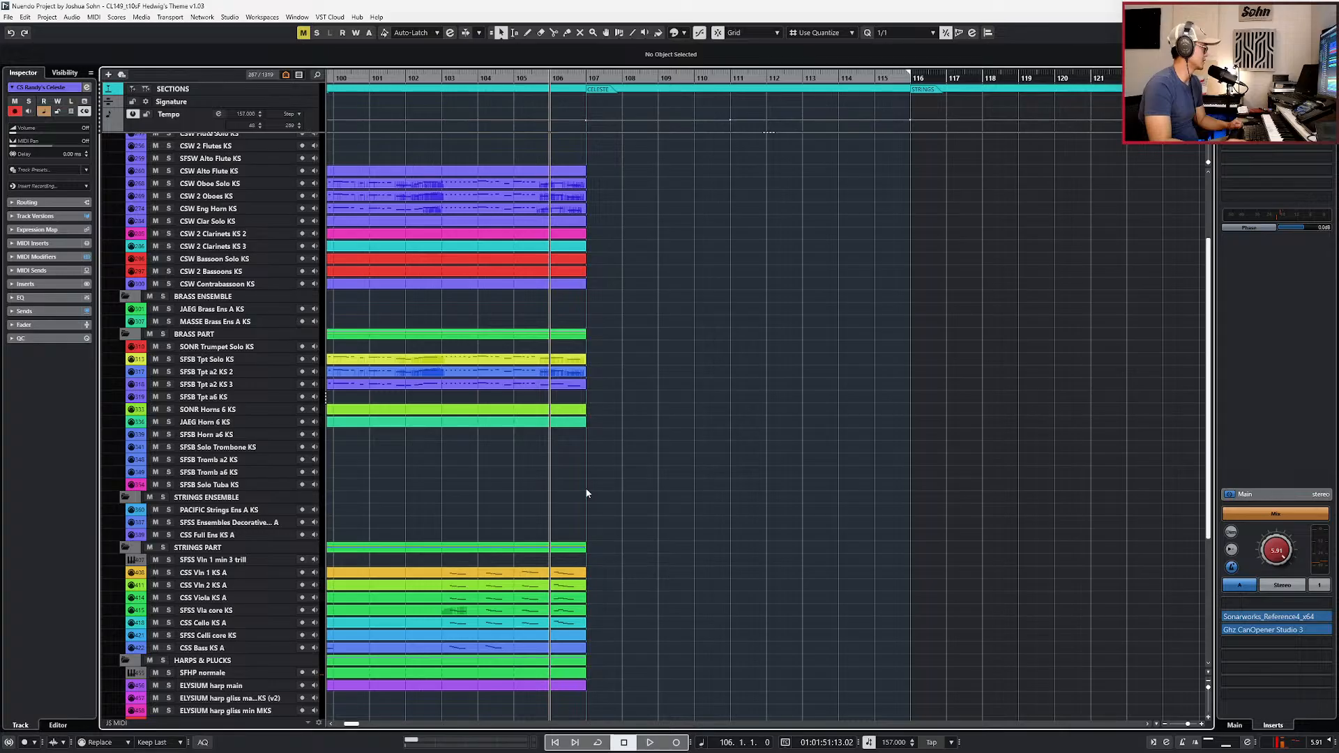
pyautogui.scroll(-2, 618, 414)
pyautogui.scroll(-1, 619, 415)
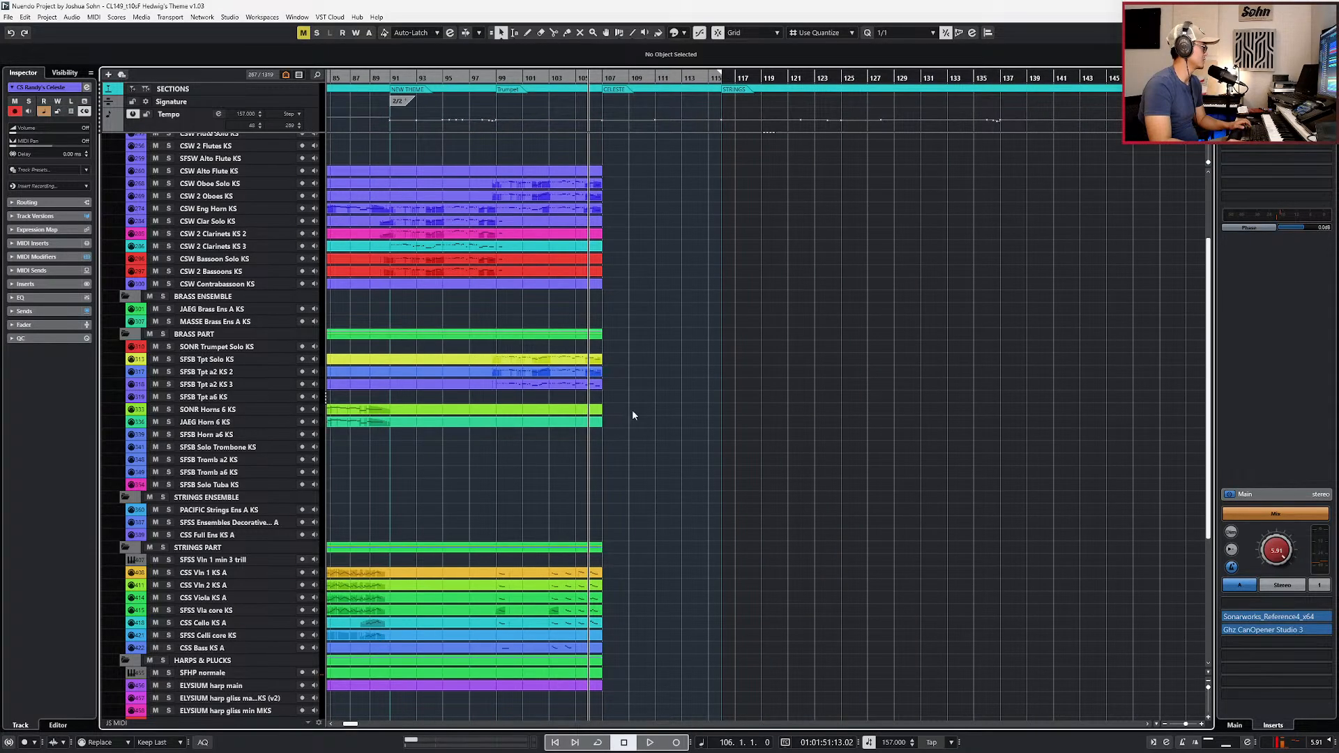
# Step: Extend the SONR Horns 6 KS part to bar 116 and open it in the Key Editor around bars 104 to 116
pyautogui.hscroll(-5, 634, 409)
pyautogui.hscroll(5, 731, 414)
pyautogui.click(730, 415)
pyautogui.moveTo(867, 412); pyautogui.dragTo(988, 412)
pyautogui.doubleClick(963, 409)
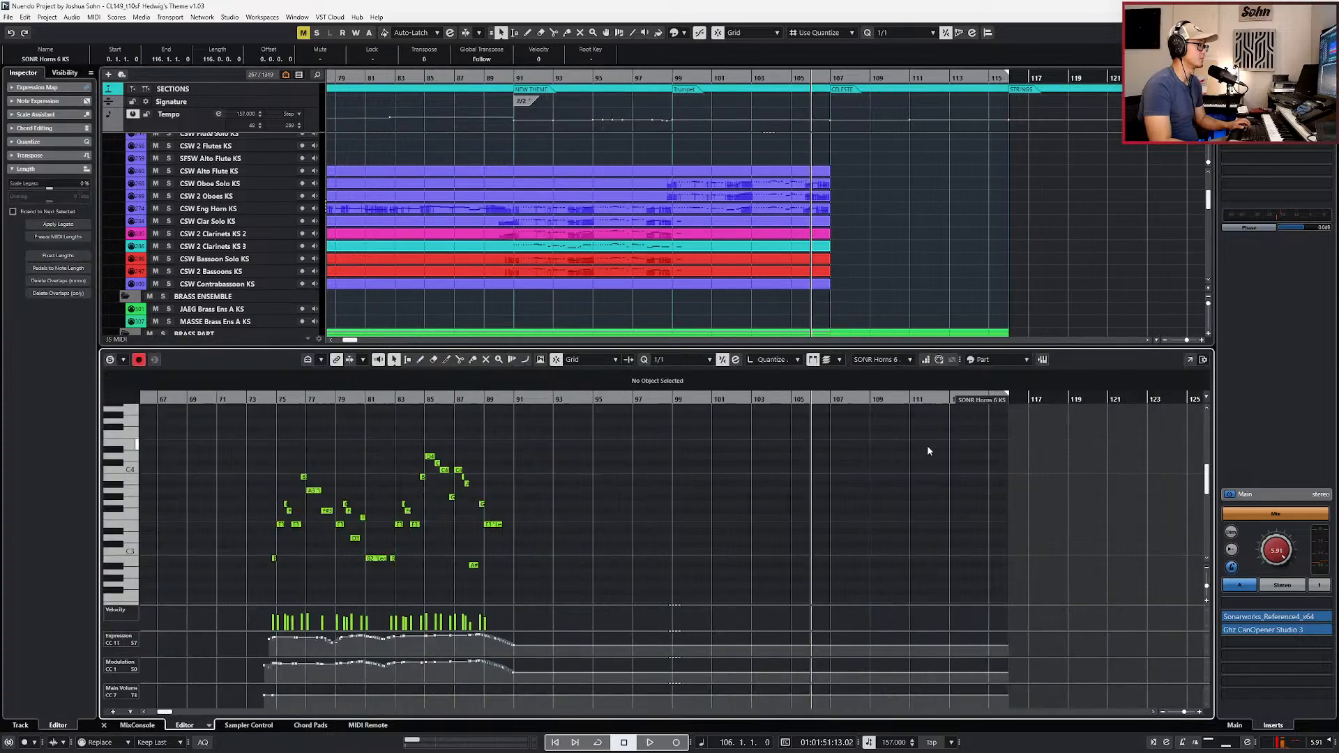
pyautogui.hscroll(3, 802, 479)
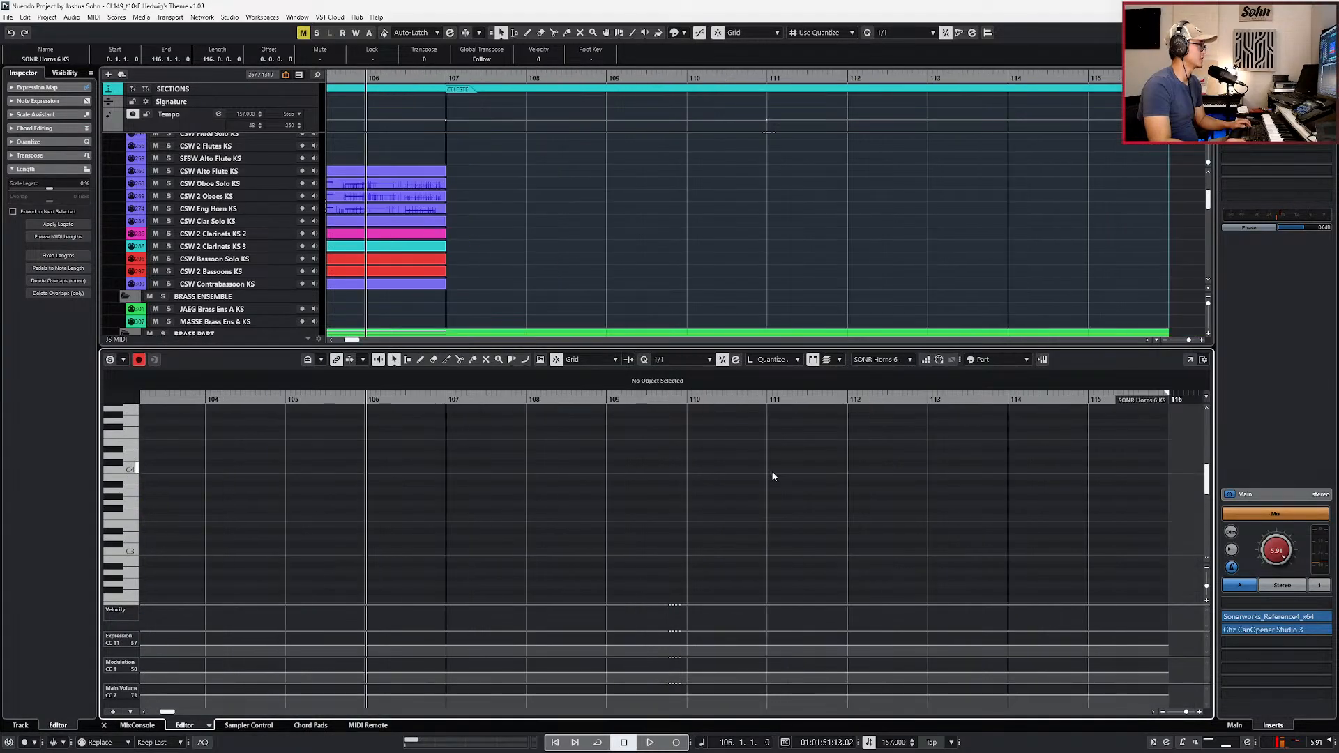
# Step: Switch to the score image and find the horn staff at bar 107
pyautogui.hotkey('alt', 'Tab')
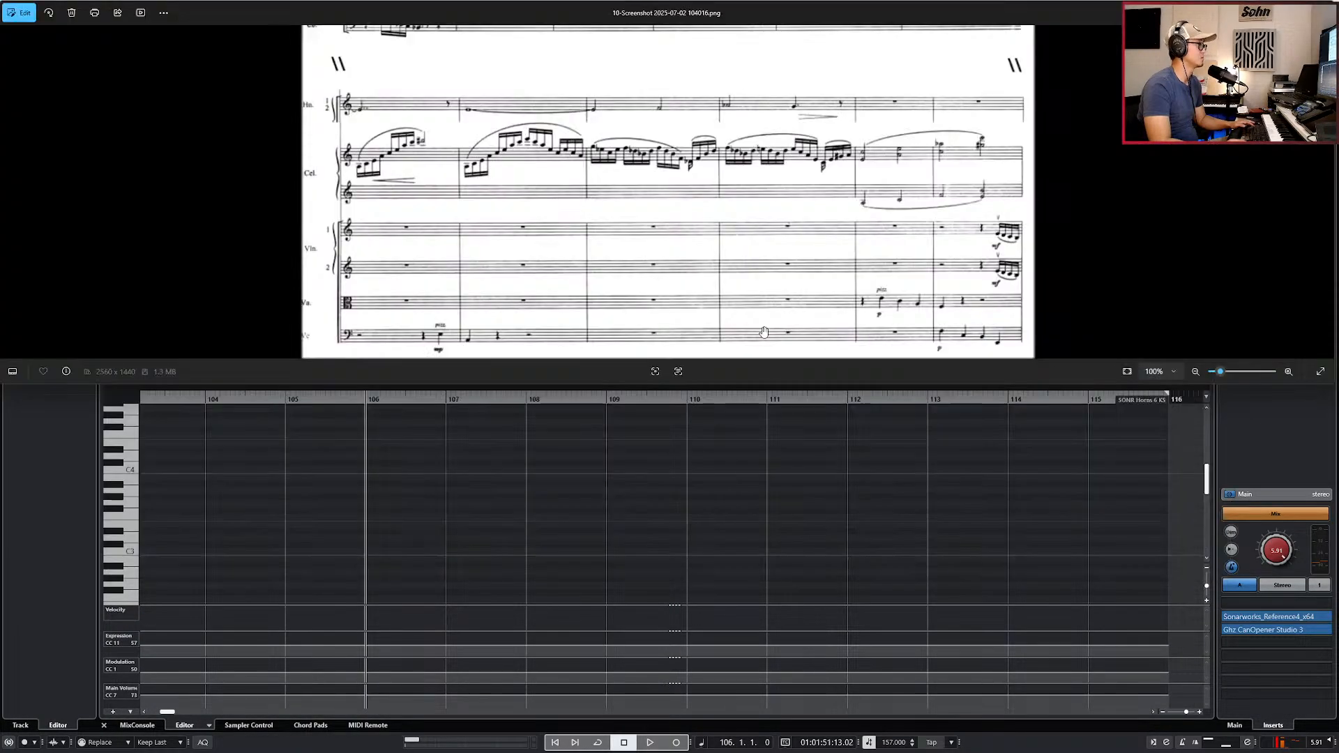
pyautogui.scroll(-2, 779, 241)
pyautogui.scroll(1, 800, 208)
pyautogui.moveTo(802, 206); pyautogui.dragTo(803, 306)
pyautogui.scroll(-1, 791, 196)
pyautogui.scroll(-1, 792, 196)
pyautogui.moveTo(659, 149); pyautogui.dragTo(670, 272)
pyautogui.moveTo(703, 145); pyautogui.dragTo(696, 235)
pyautogui.moveTo(672, 131); pyautogui.dragTo(648, 183)
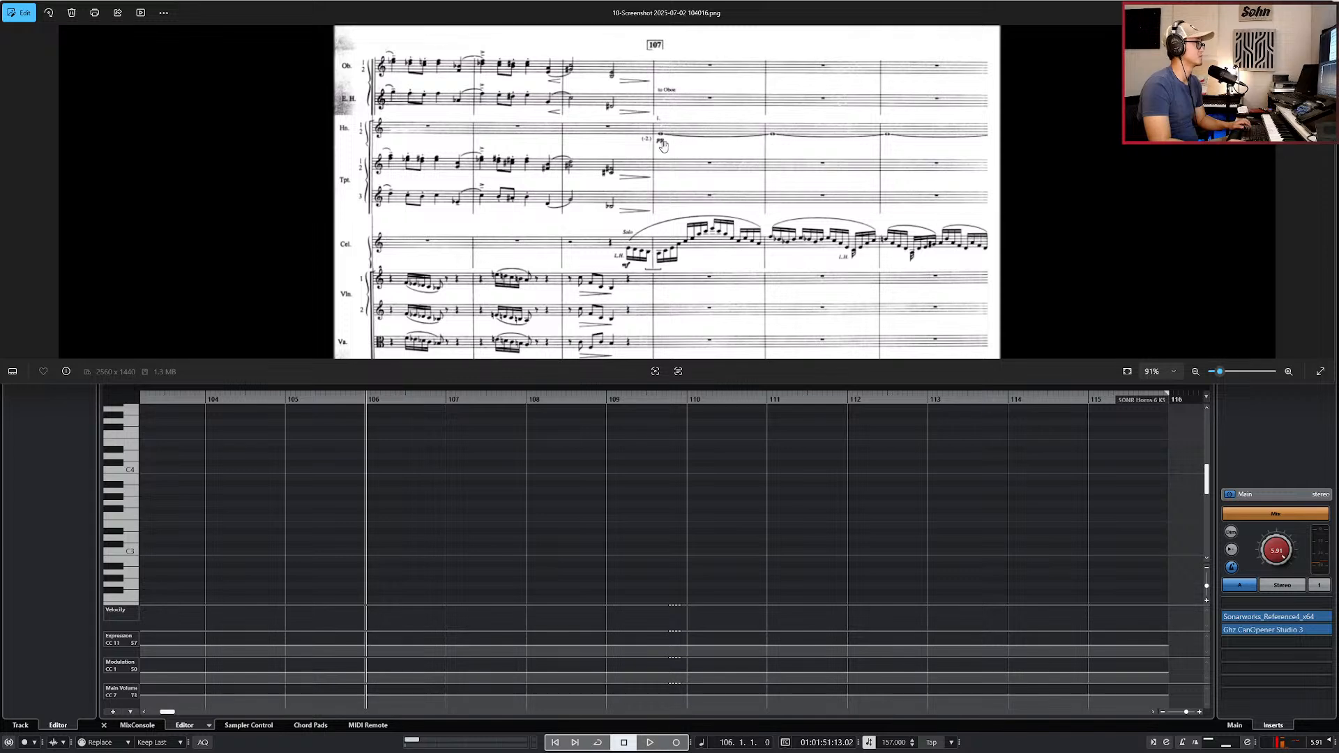
# Step: Examine the horn entry at bar 107 up close for its note, player number, and dynamic marking
pyautogui.scroll(3, 666, 145)
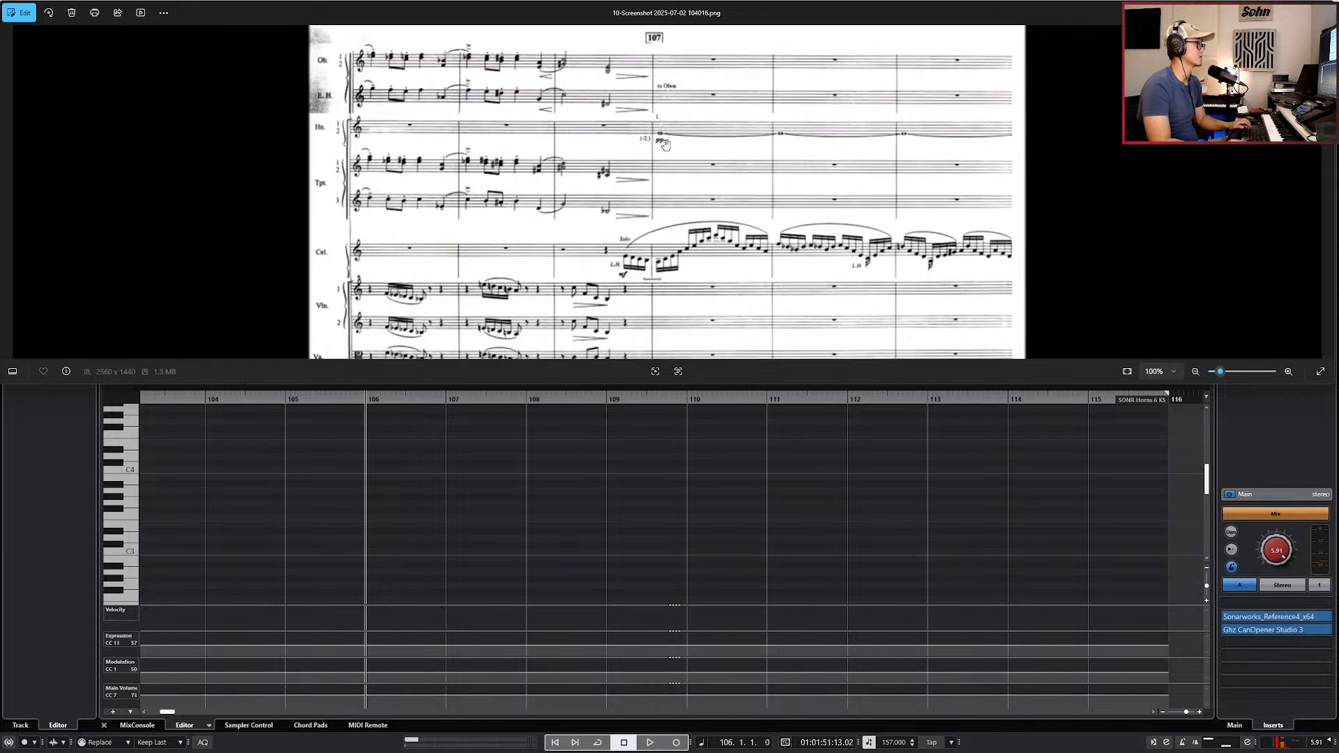
pyautogui.moveTo(661, 163); pyautogui.dragTo(671, 205)
pyautogui.scroll(2, 672, 205)
pyautogui.scroll(2, 672, 202)
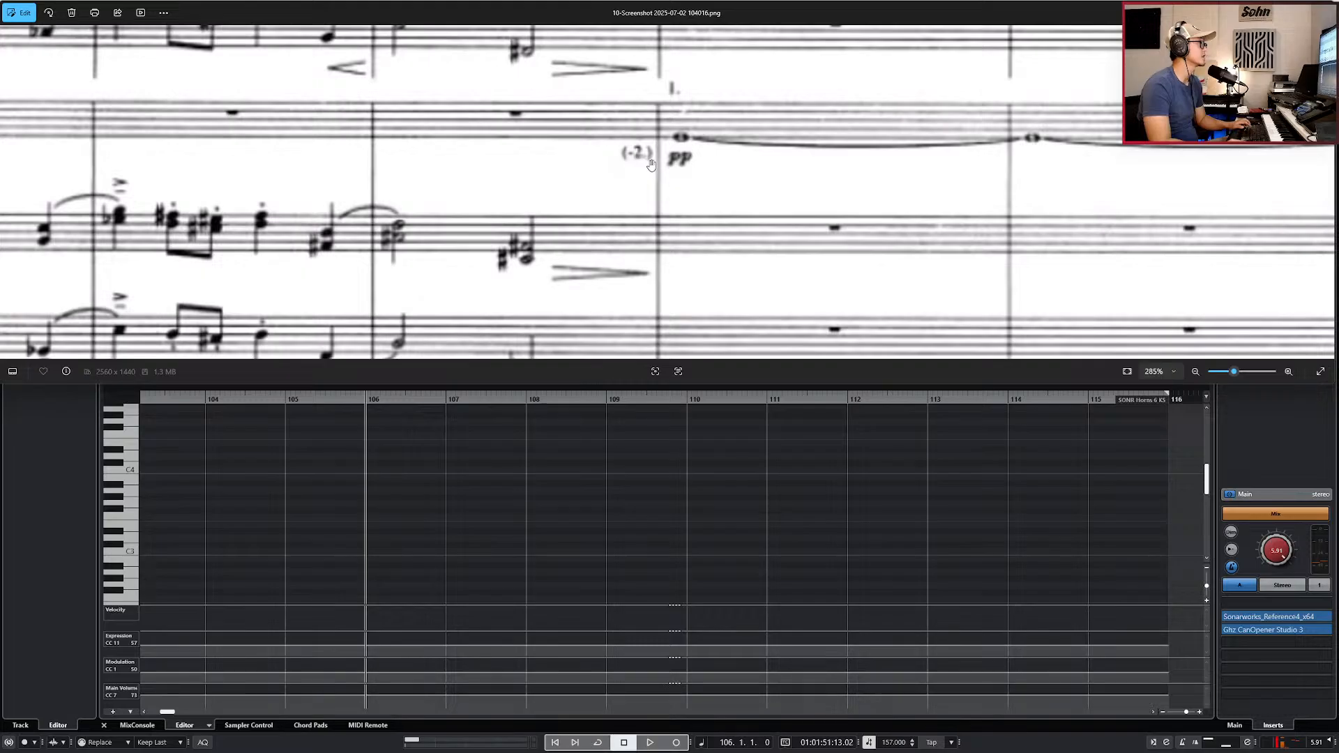
pyautogui.scroll(-5, 650, 164)
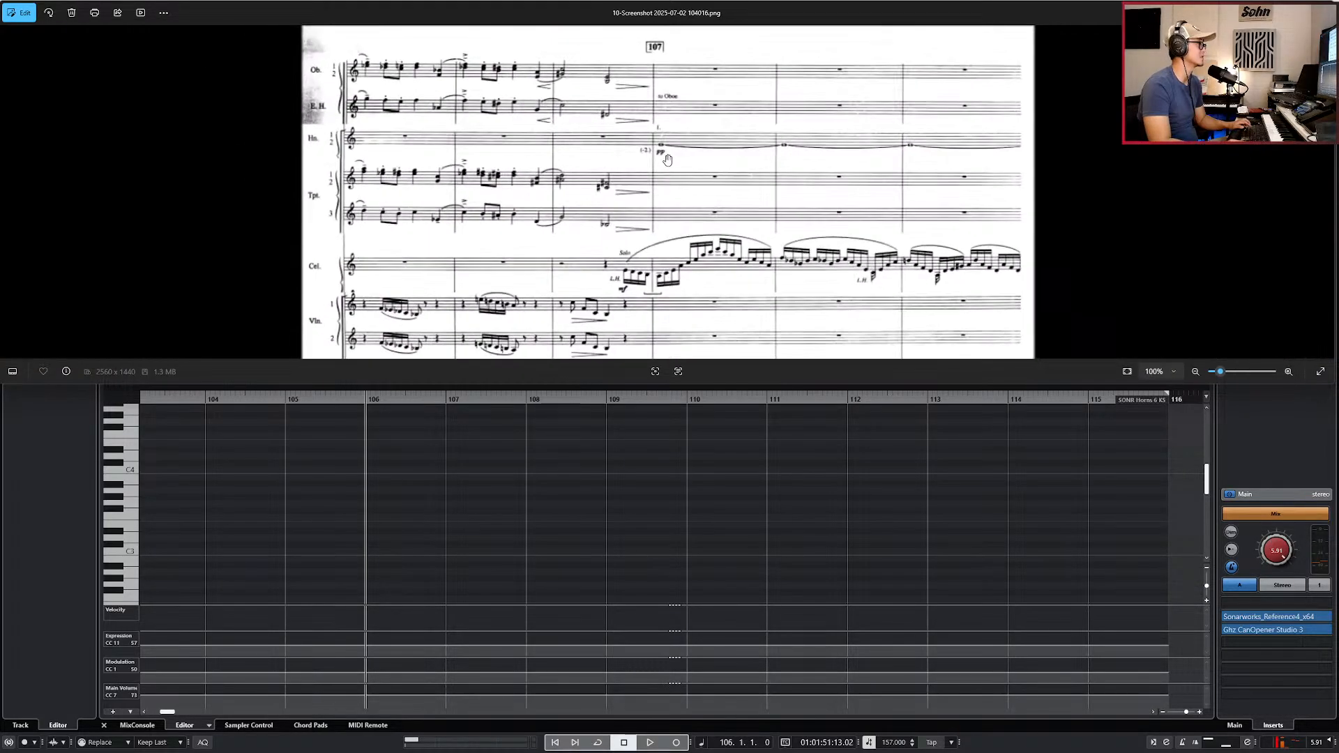
pyautogui.moveTo(703, 196); pyautogui.dragTo(678, 158)
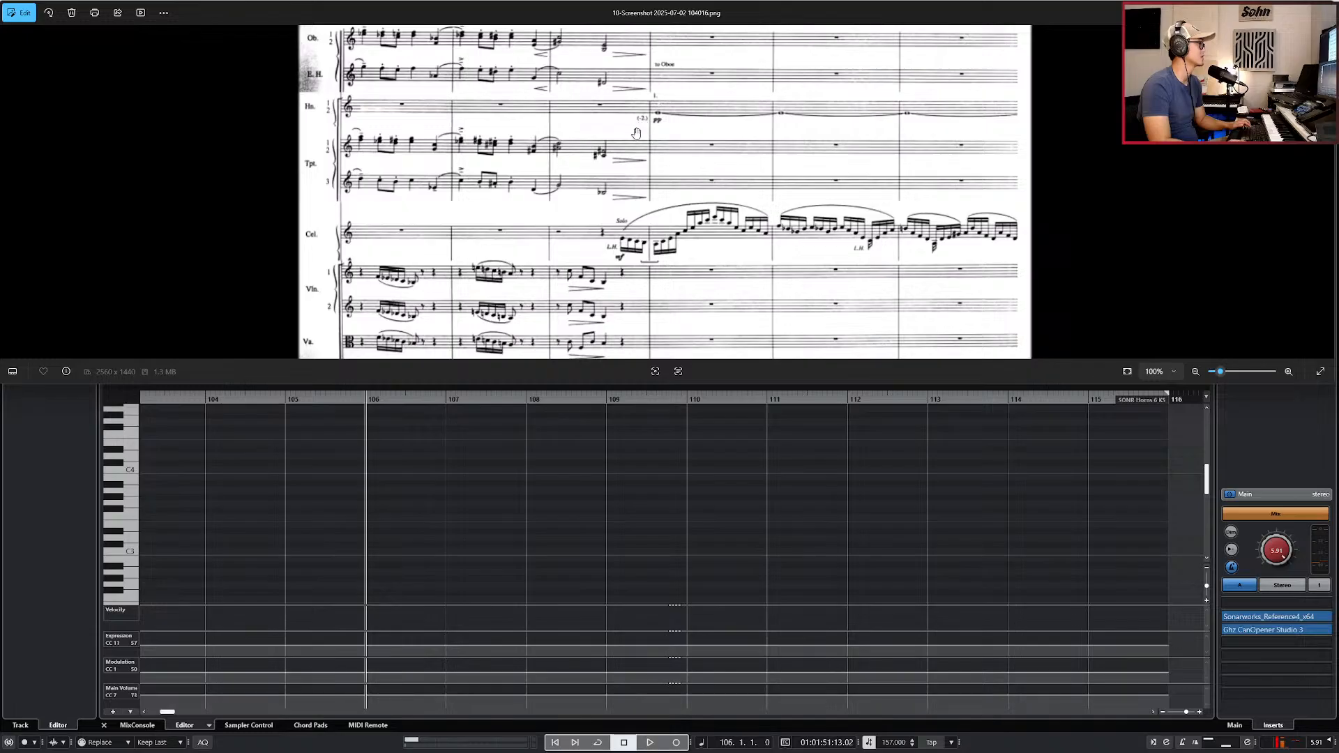
pyautogui.scroll(-1, 656, 216)
pyautogui.rightClick(656, 212)
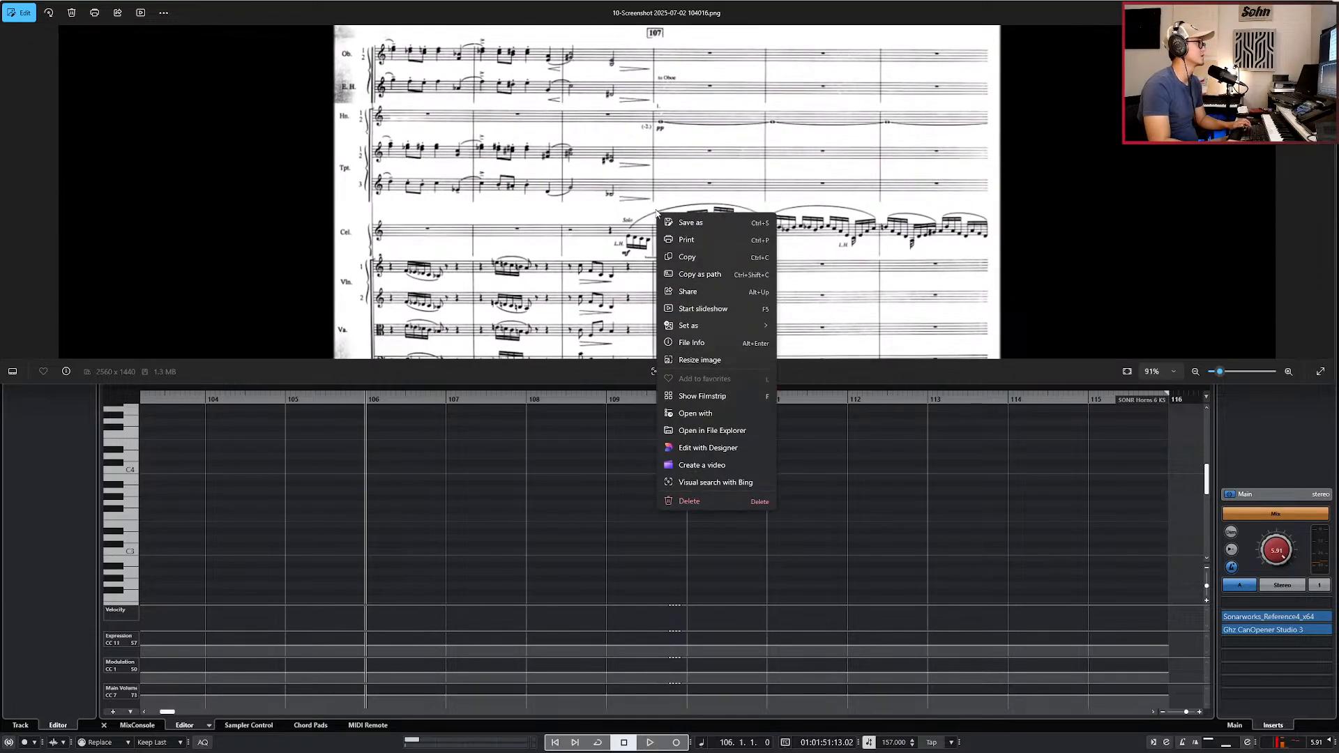
pyautogui.click(630, 199)
# Step: Look back through score pages 09 and 08 at the horn staves before bar 107
pyautogui.scroll(-3, 629, 199)
pyautogui.press('Left')
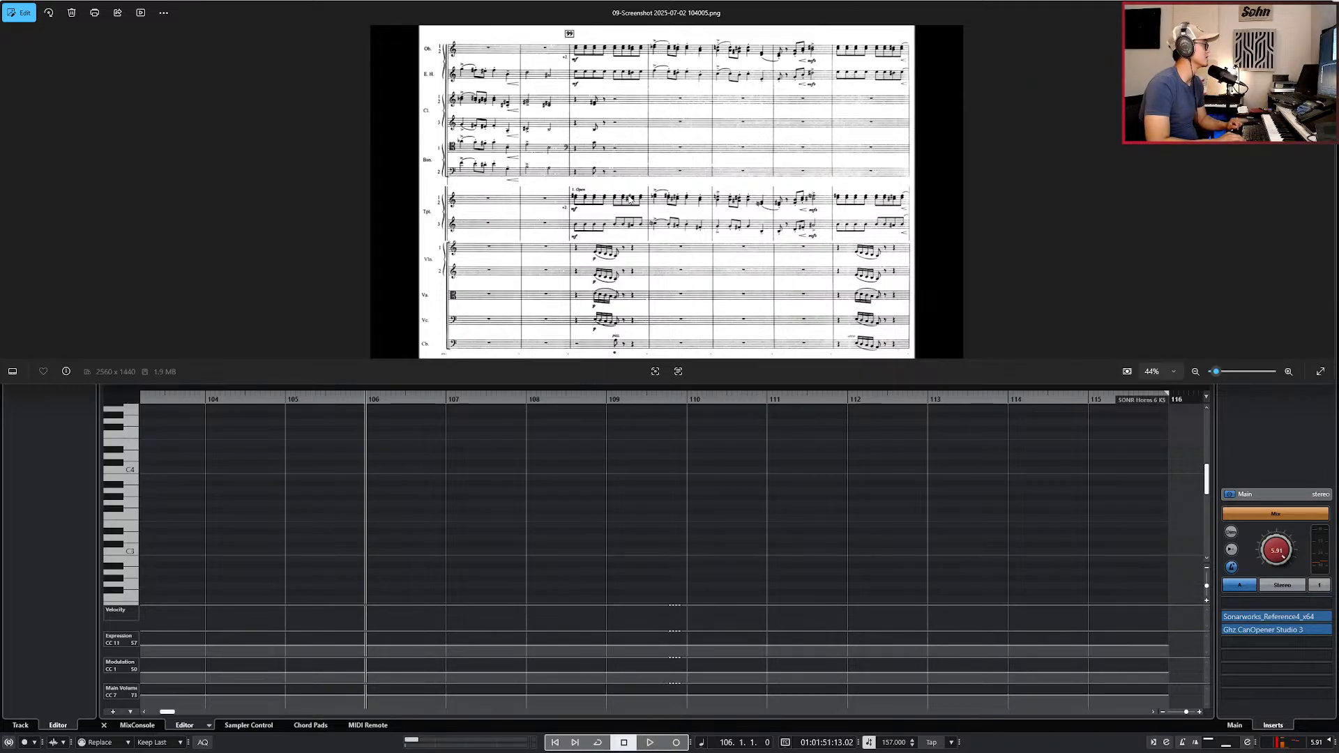
pyautogui.press('Left')
pyautogui.scroll(5, 630, 200)
pyautogui.moveTo(633, 182); pyautogui.dragTo(639, 299)
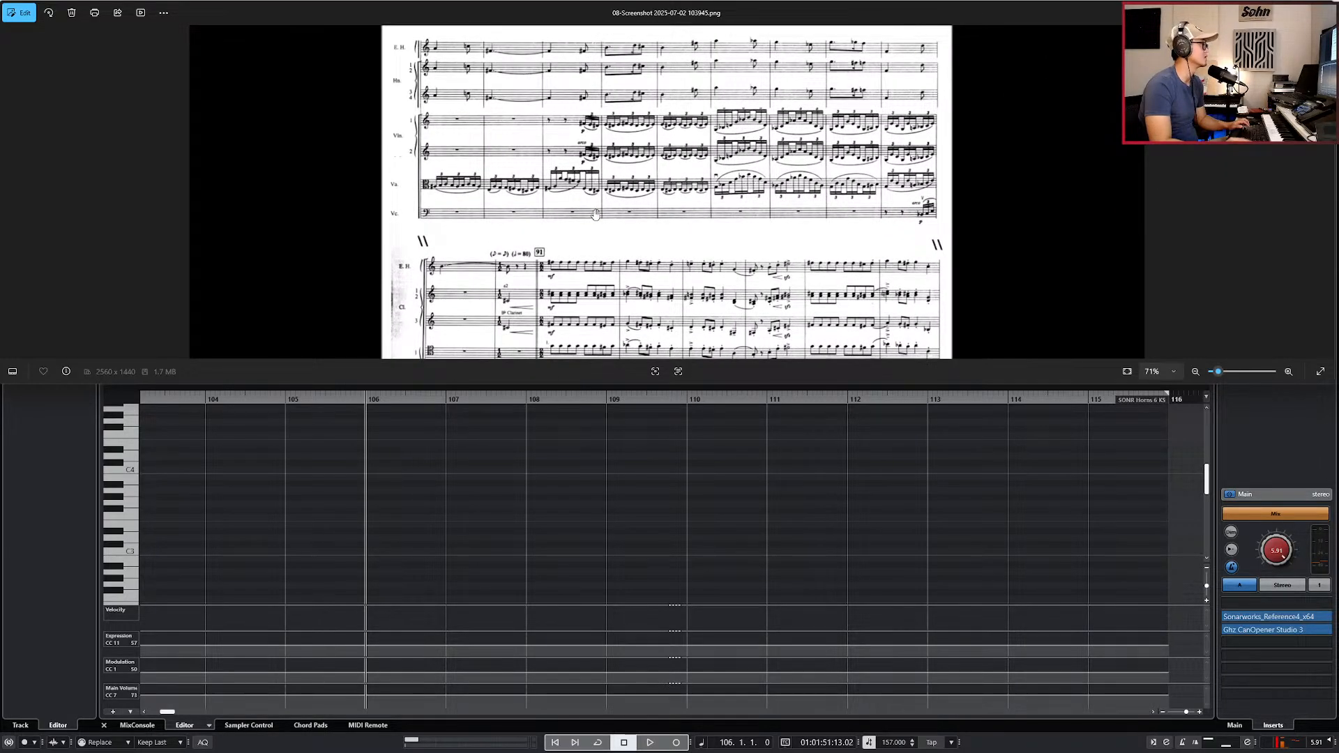
pyautogui.scroll(-3, 595, 215)
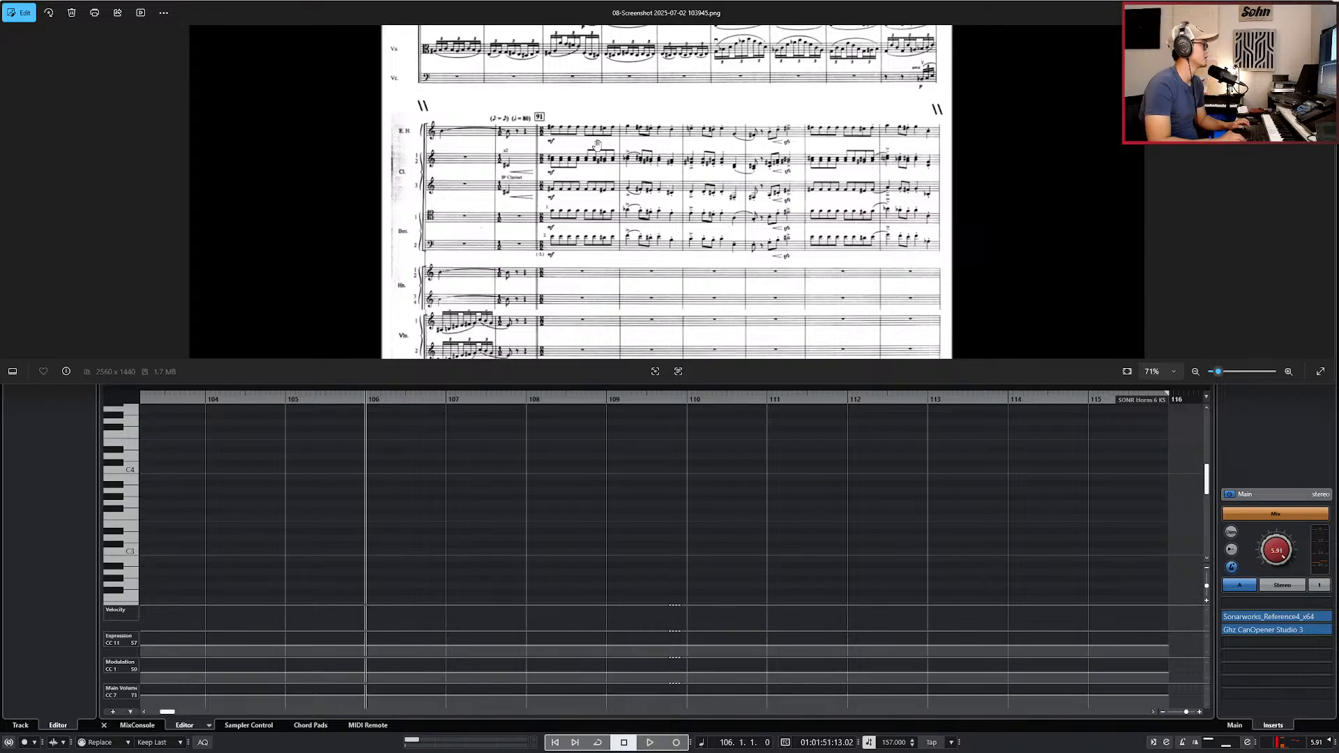
pyautogui.press('Right')
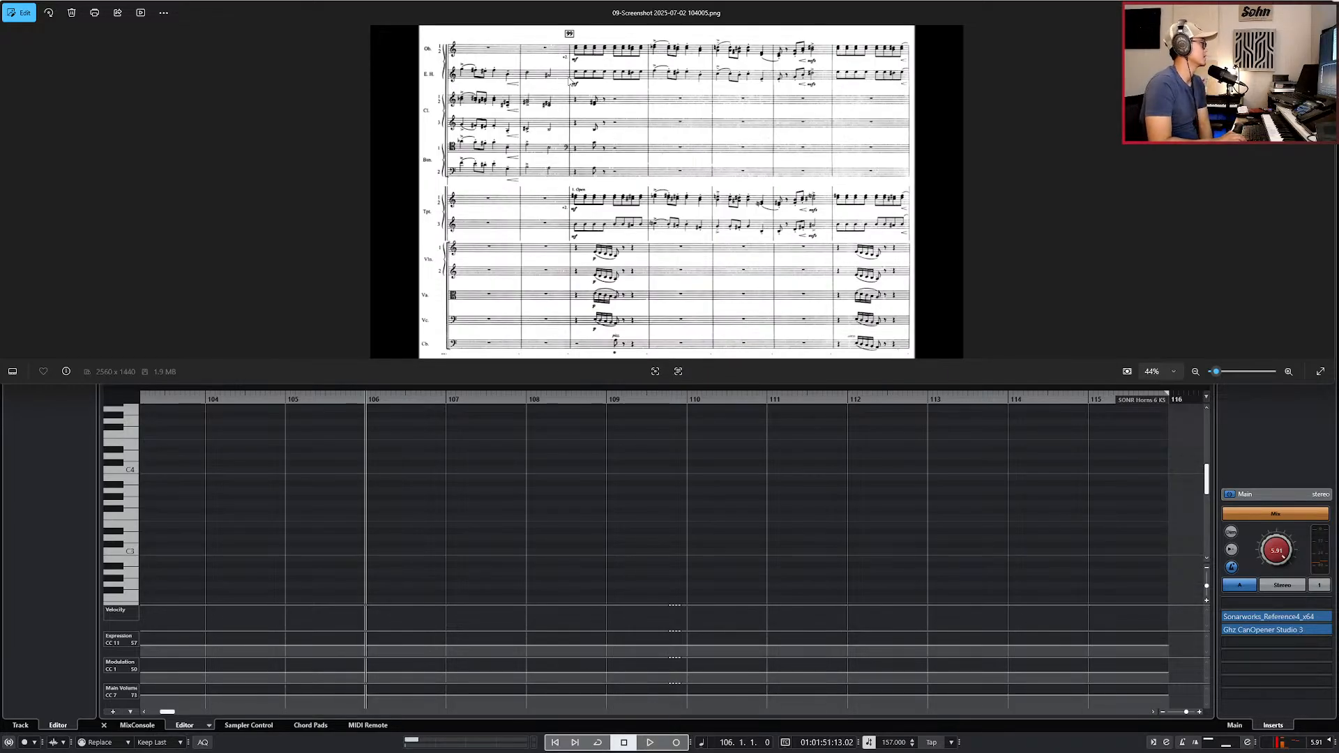
# Step: Return to score page 10 and check the player numbers marked at the horn entry in bar 107
pyautogui.press('Right')
pyautogui.scroll(5, 666, 123)
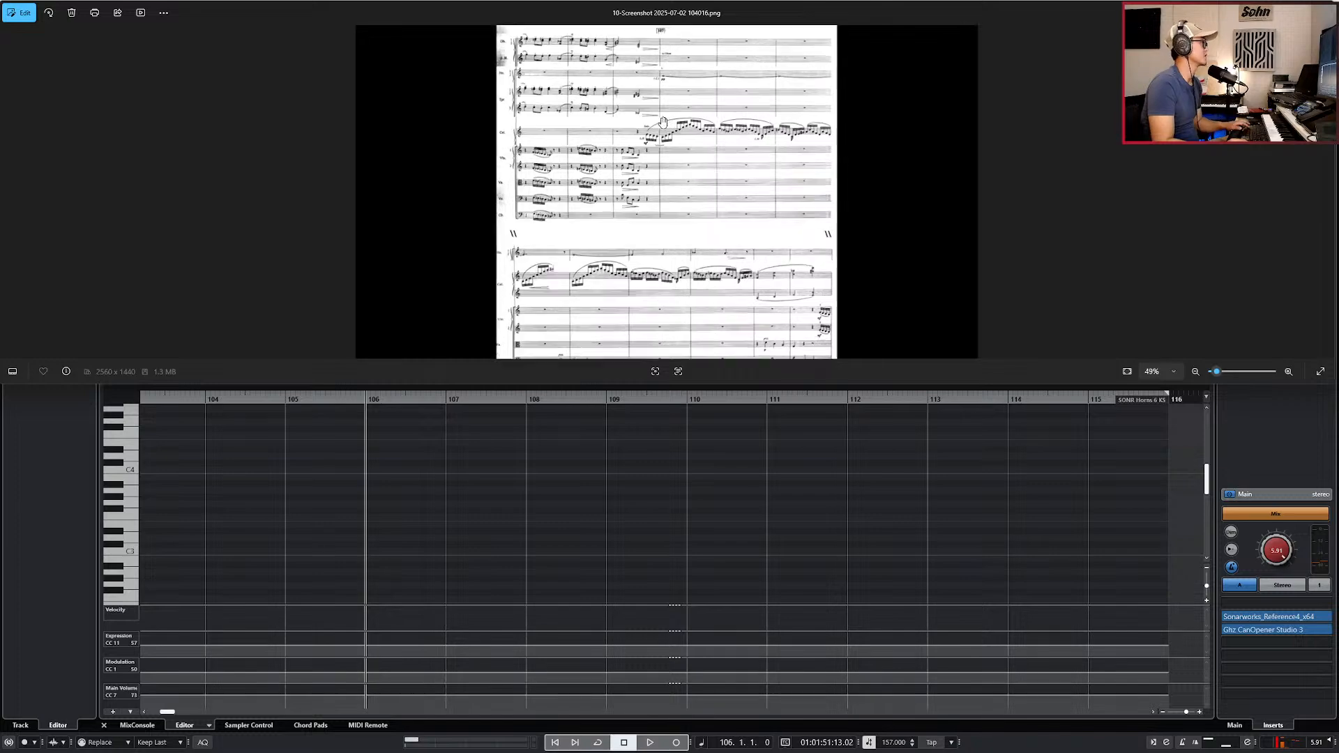
pyautogui.moveTo(664, 126); pyautogui.dragTo(653, 171)
pyautogui.scroll(8, 652, 107)
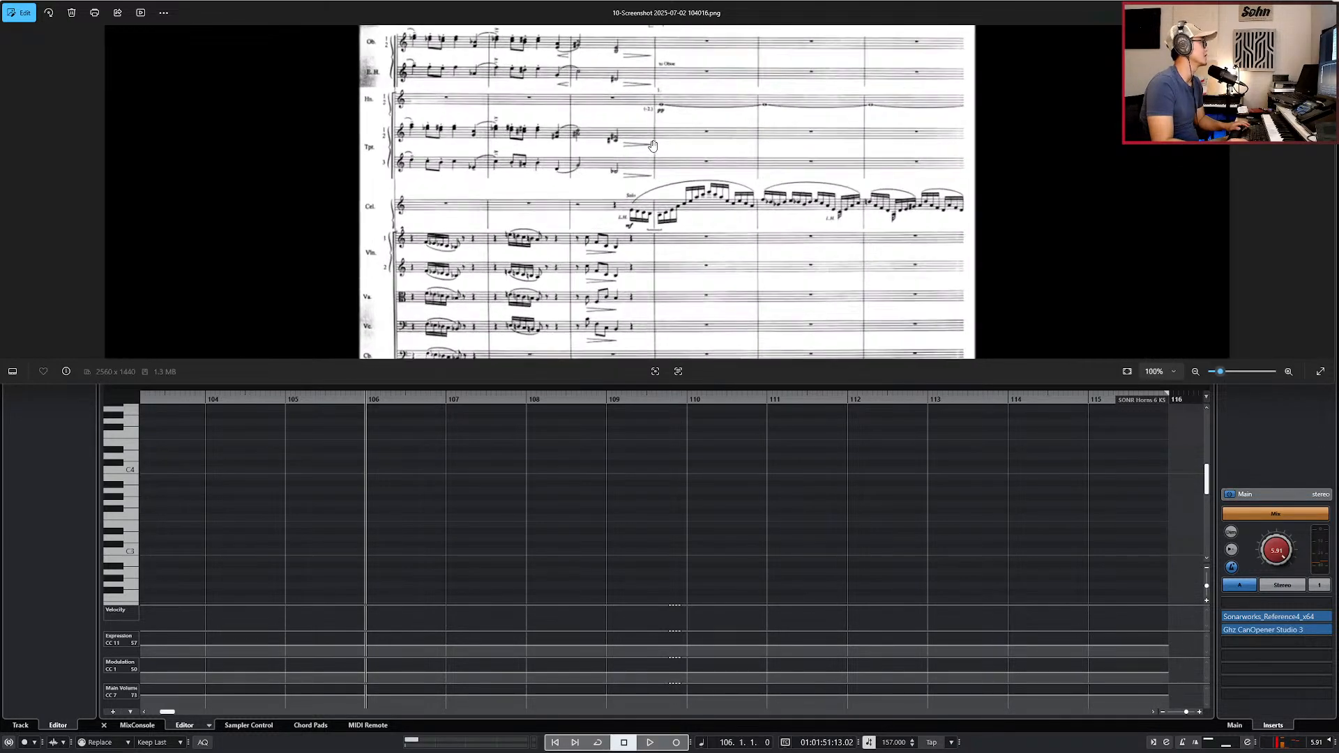
pyautogui.moveTo(610, 105); pyautogui.dragTo(614, 183)
pyautogui.scroll(6, 656, 170)
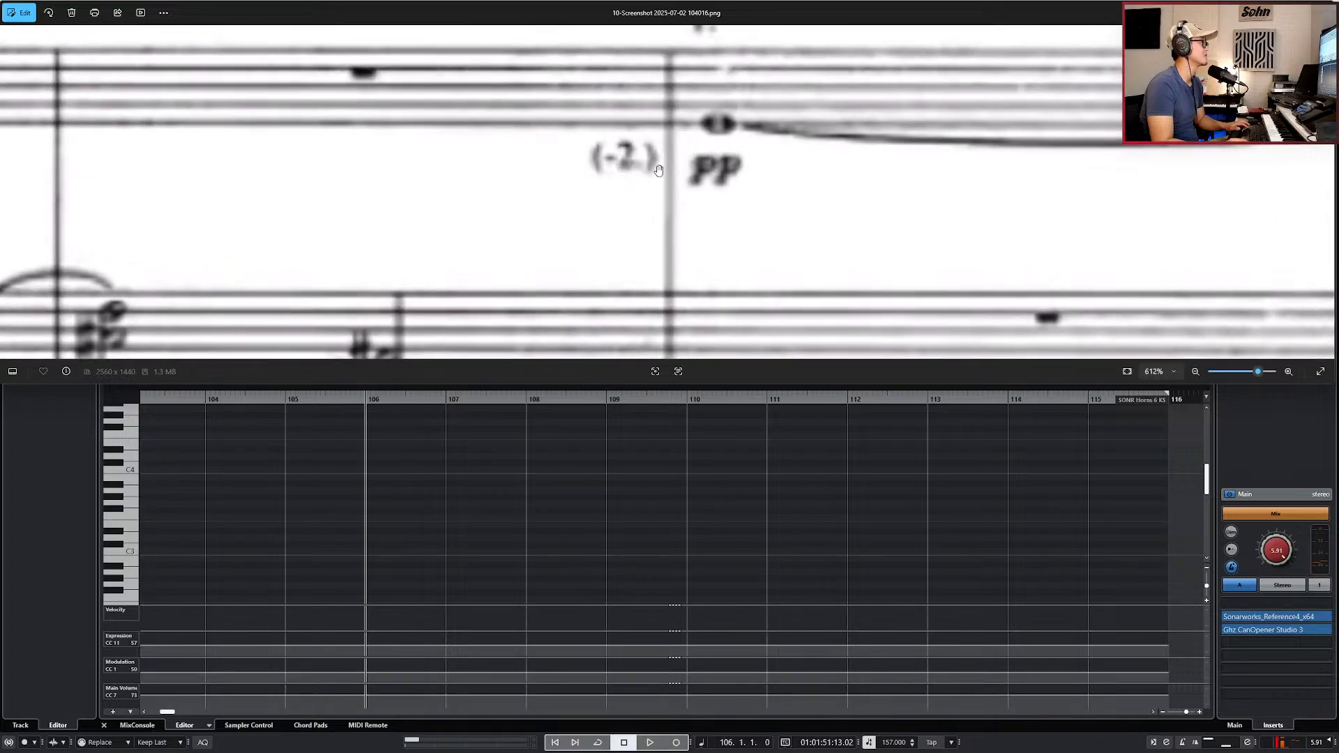
pyautogui.scroll(-8, 628, 168)
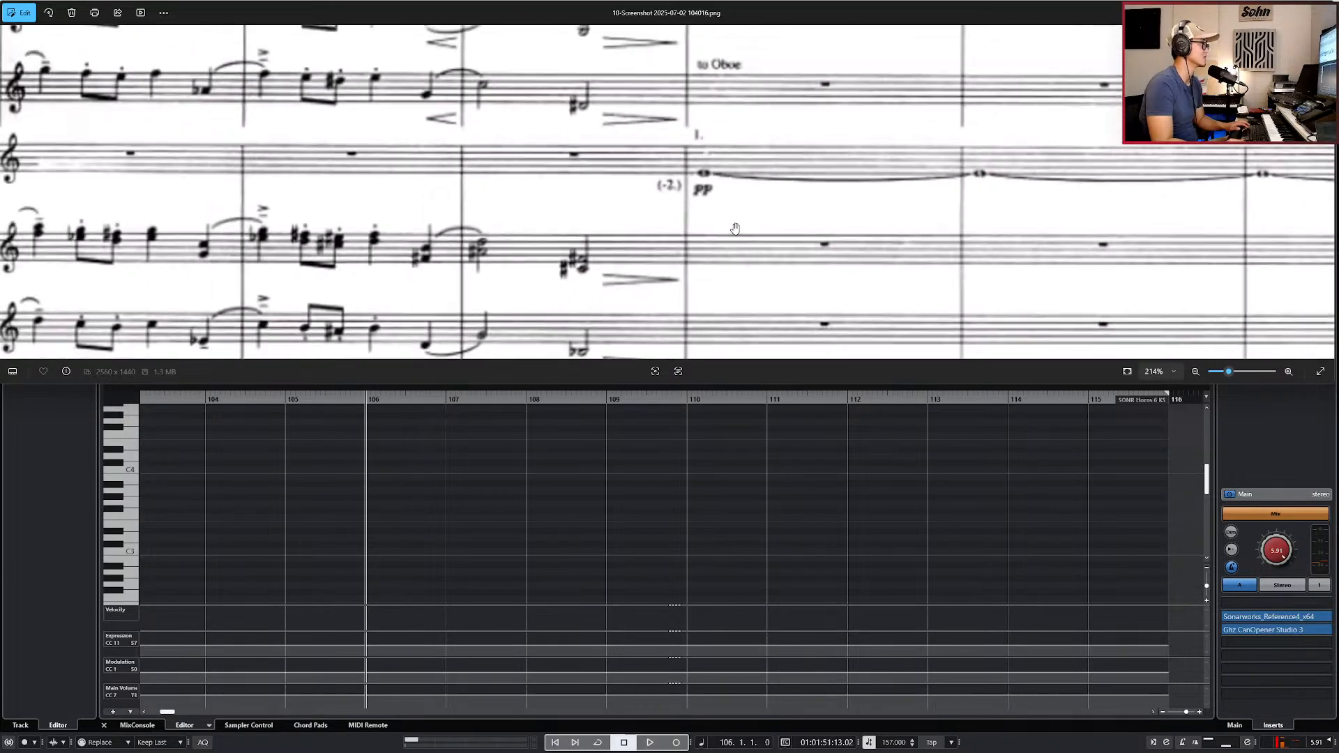
pyautogui.scroll(-2, 735, 229)
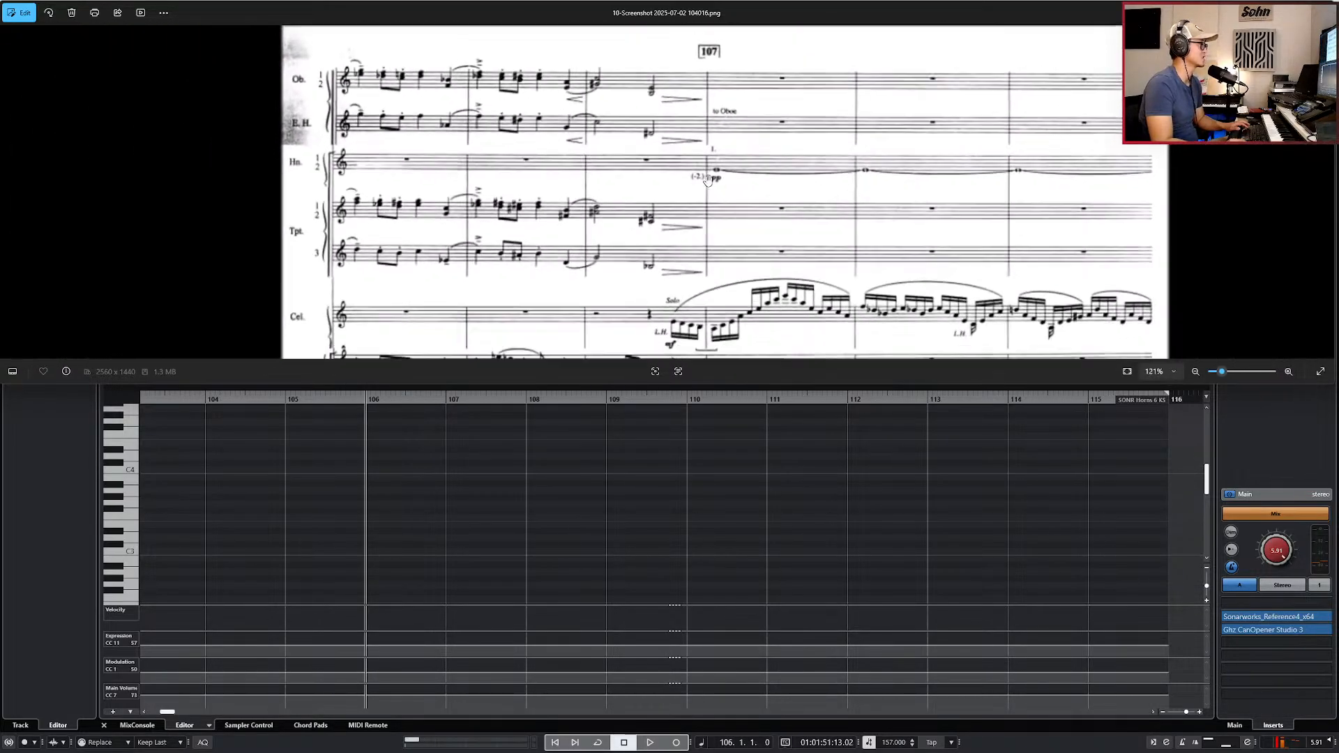
# Step: Follow the horn line into the lower system of score page 10 to read its remaining bars
pyautogui.click(703, 513)
pyautogui.hotkey('alt', 'Tab')
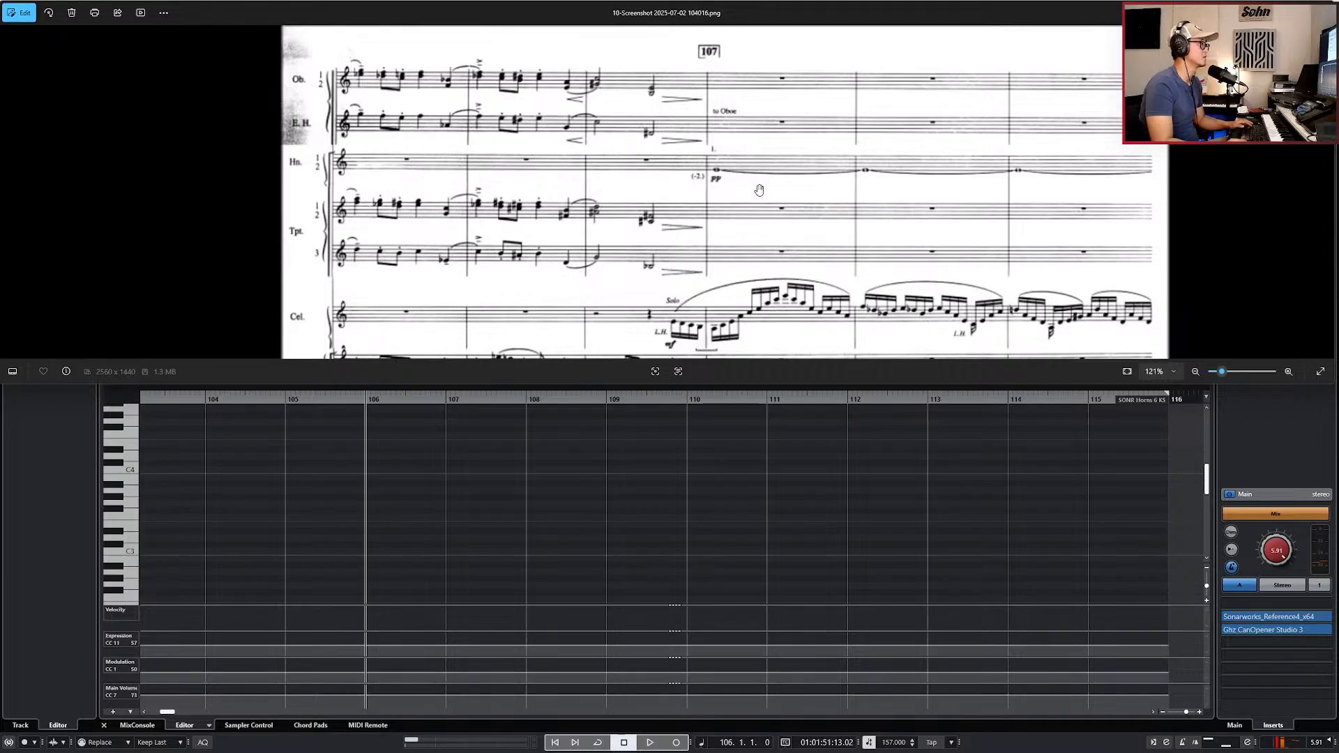
pyautogui.scroll(-2, 759, 195)
pyautogui.moveTo(756, 196); pyautogui.dragTo(718, 95)
pyautogui.moveTo(674, 197); pyautogui.dragTo(662, 80)
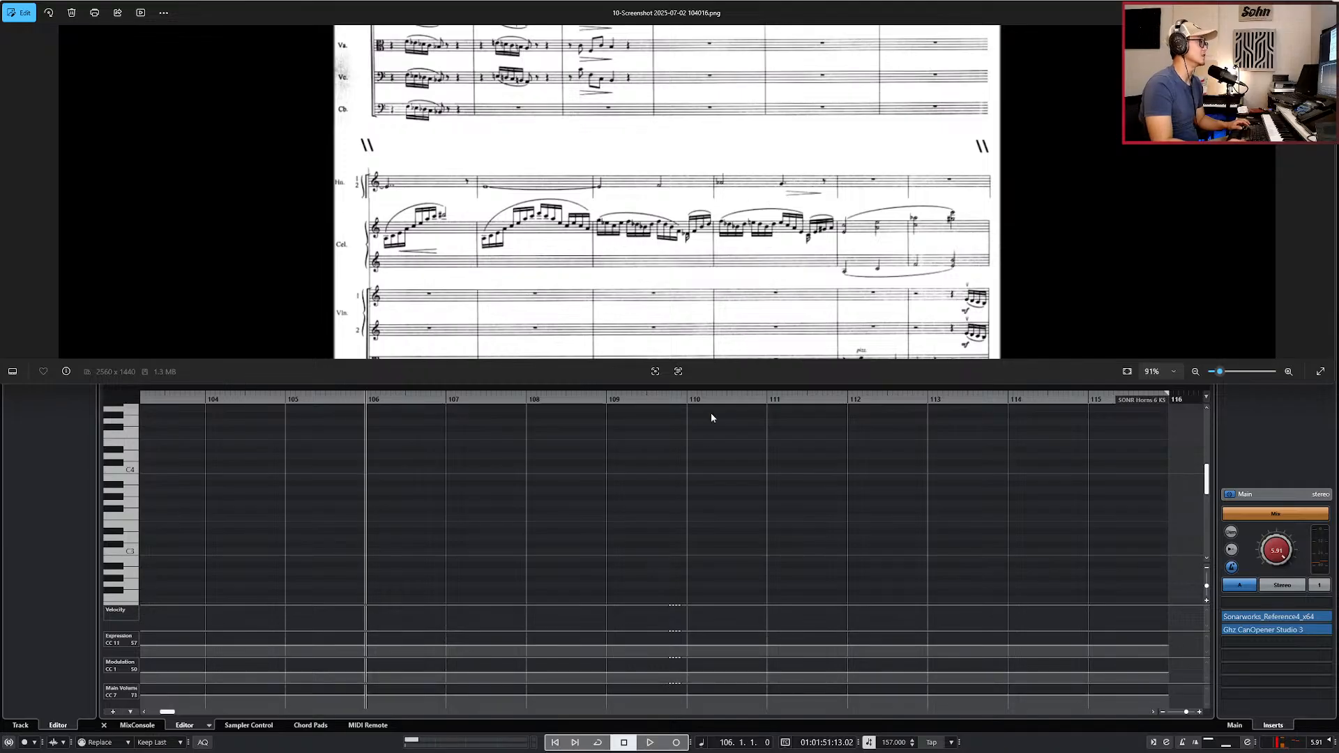
# Step: Compare the score's horn line with the empty SONR Horns 6 KS part around bar 107 in Nuendo's Key Editor
pyautogui.click(692, 452)
pyautogui.scroll(-1, 622, 477)
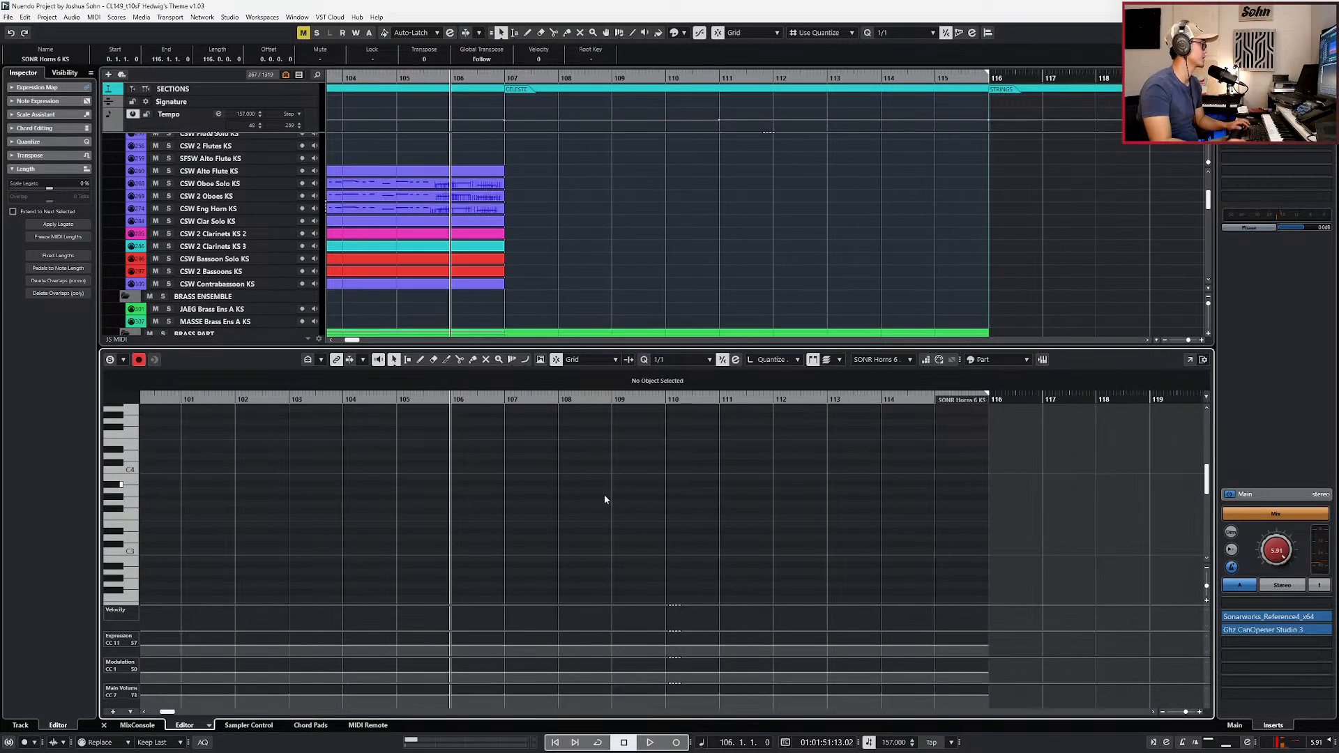
pyautogui.scroll(-1, 440, 457)
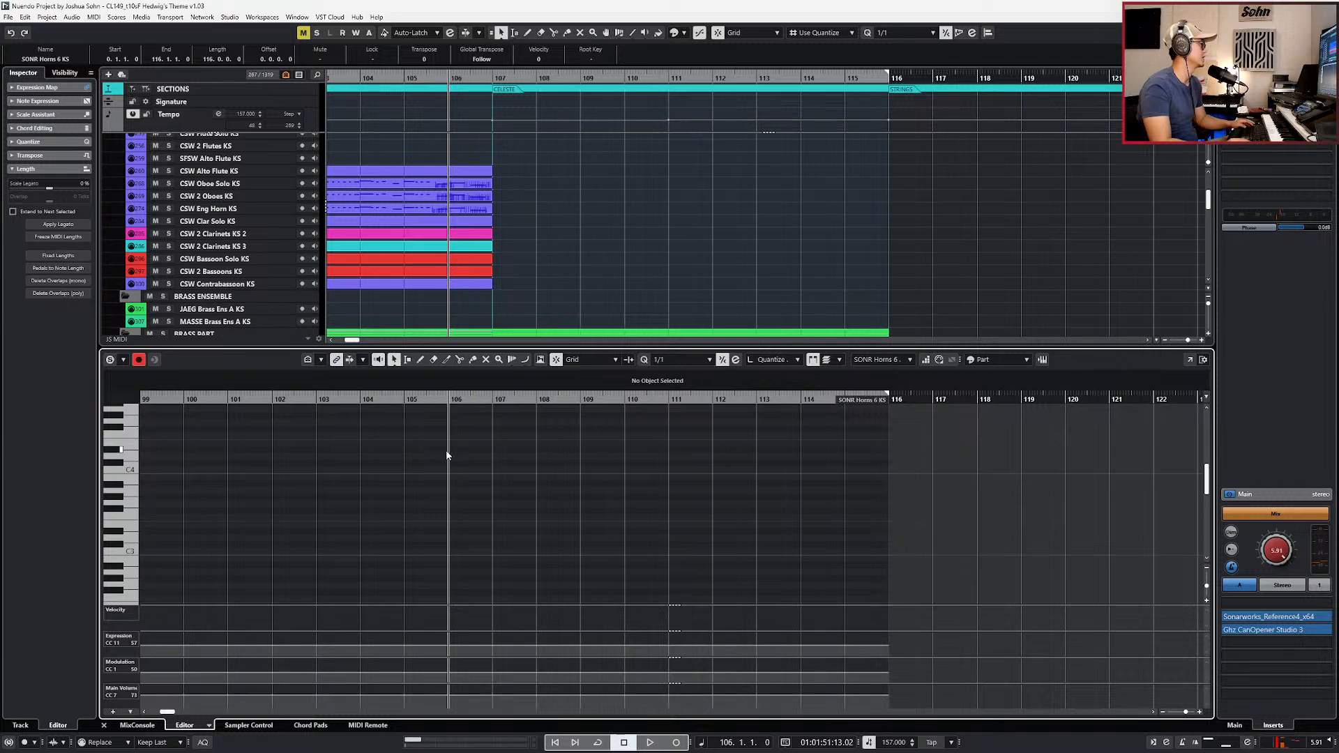
pyautogui.hotkey('alt', 'Tab')
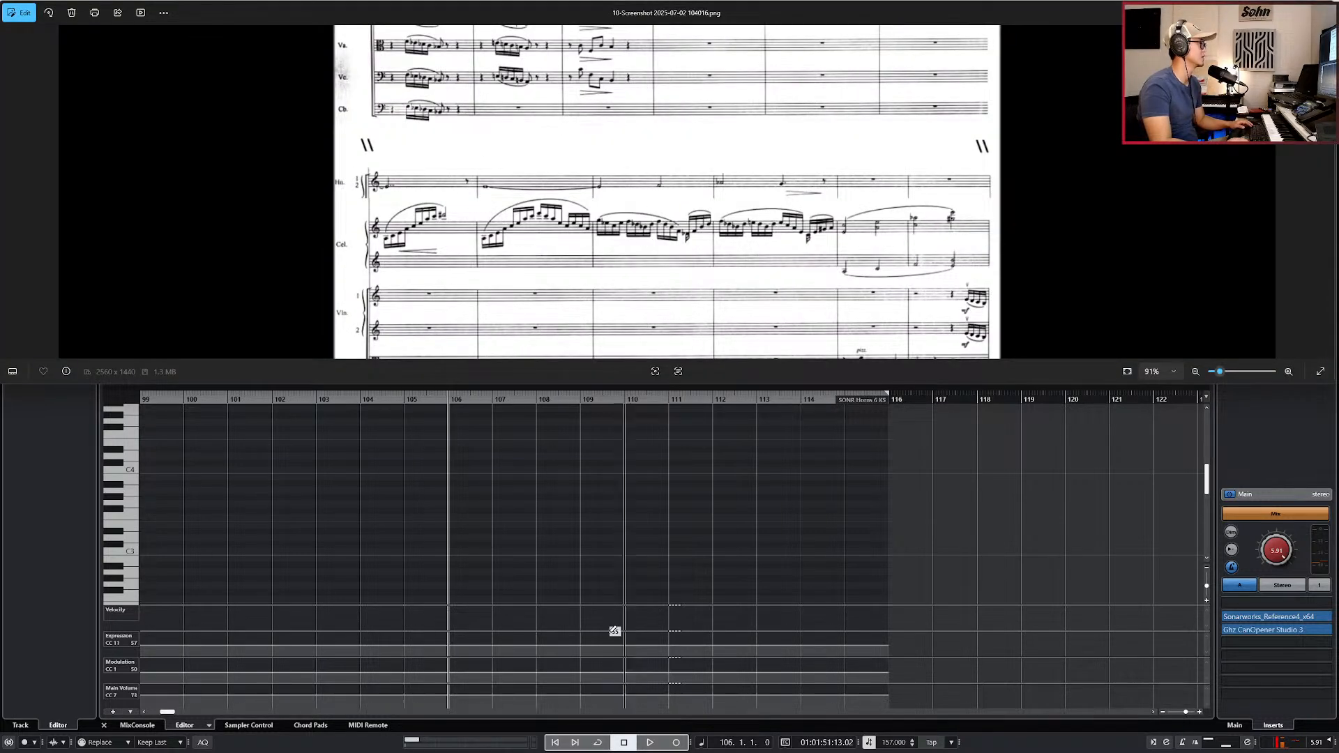
pyautogui.hotkey('alt', 'Tab')
pyautogui.hotkey('alt', 'Tab')
pyautogui.hotkey('alt', 'Tab')
pyautogui.scroll(1, 466, 482)
pyautogui.scroll(1, 467, 472)
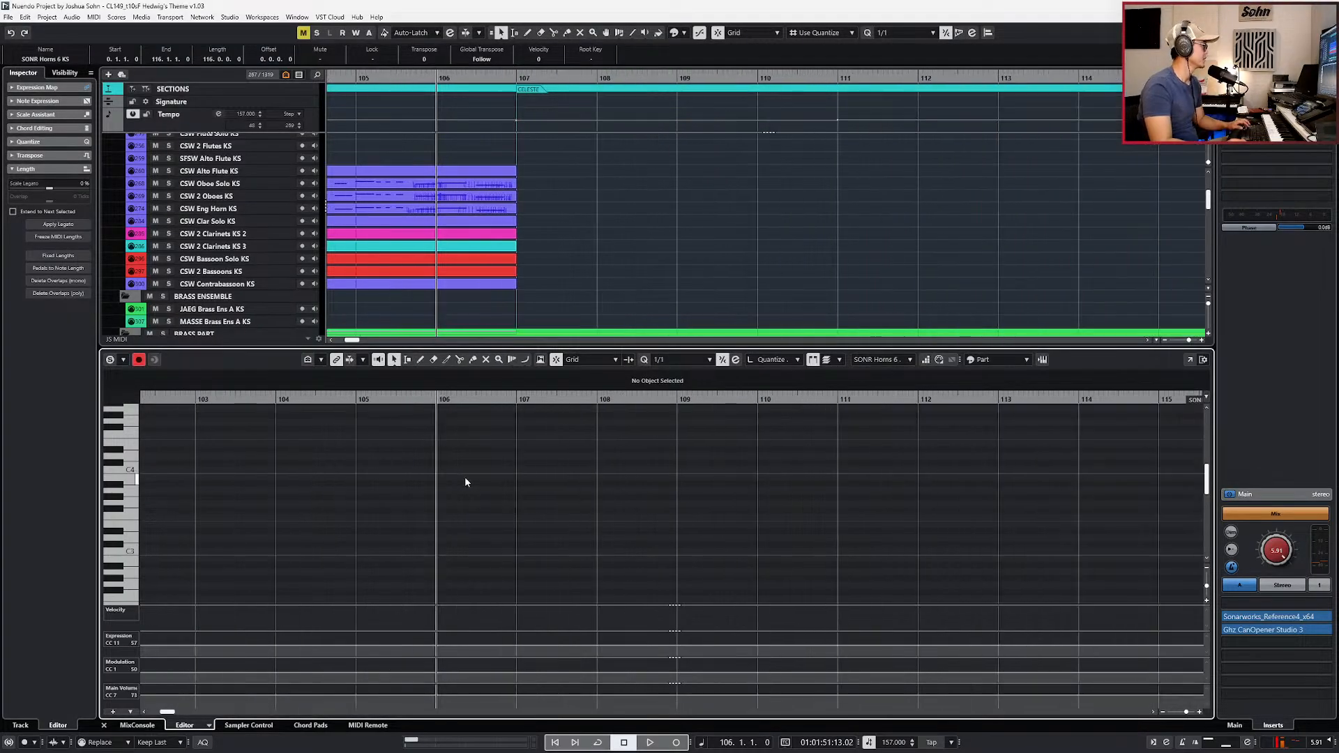
# Step: Extend the JAEG Horn 6 KS part to bar 116 in the arrangement
pyautogui.scroll(-3, 488, 279)
pyautogui.scroll(-3, 488, 282)
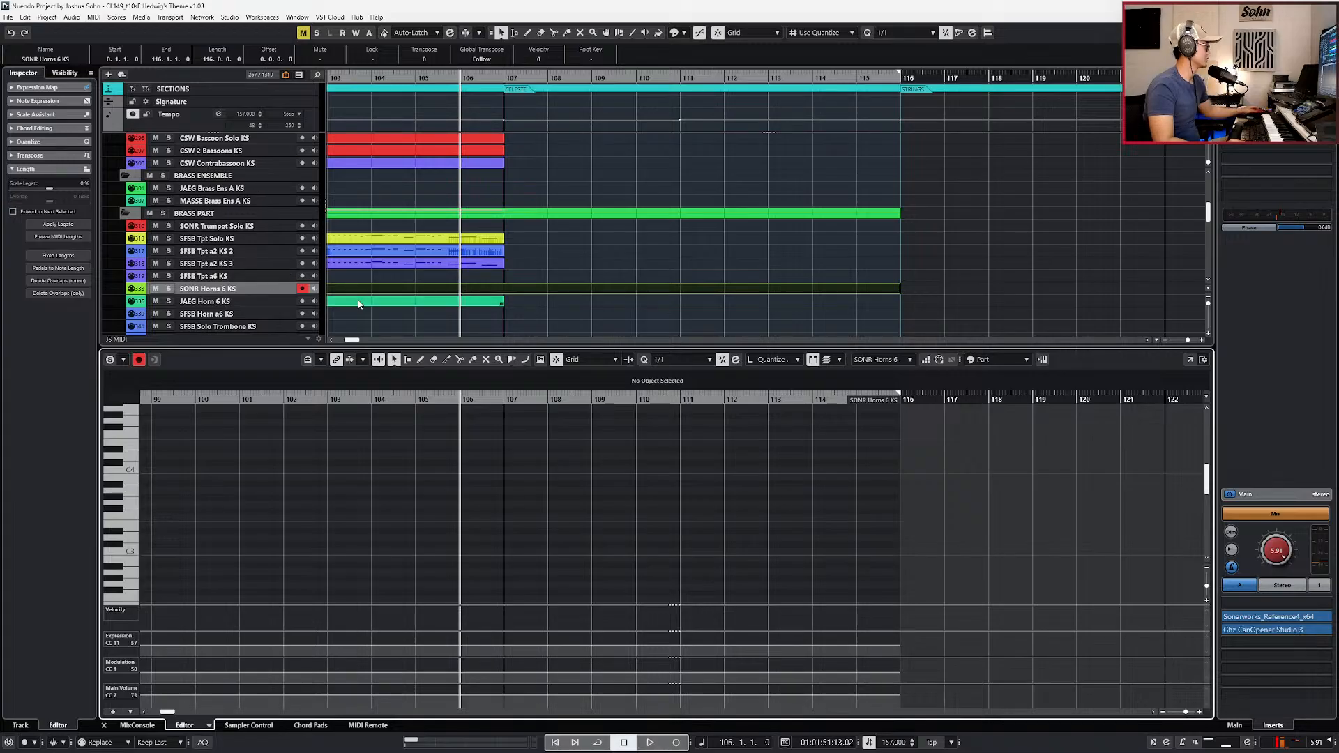
pyautogui.scroll(-2, 453, 292)
pyautogui.hscroll(-2, 468, 290)
pyautogui.scroll(-5, 480, 281)
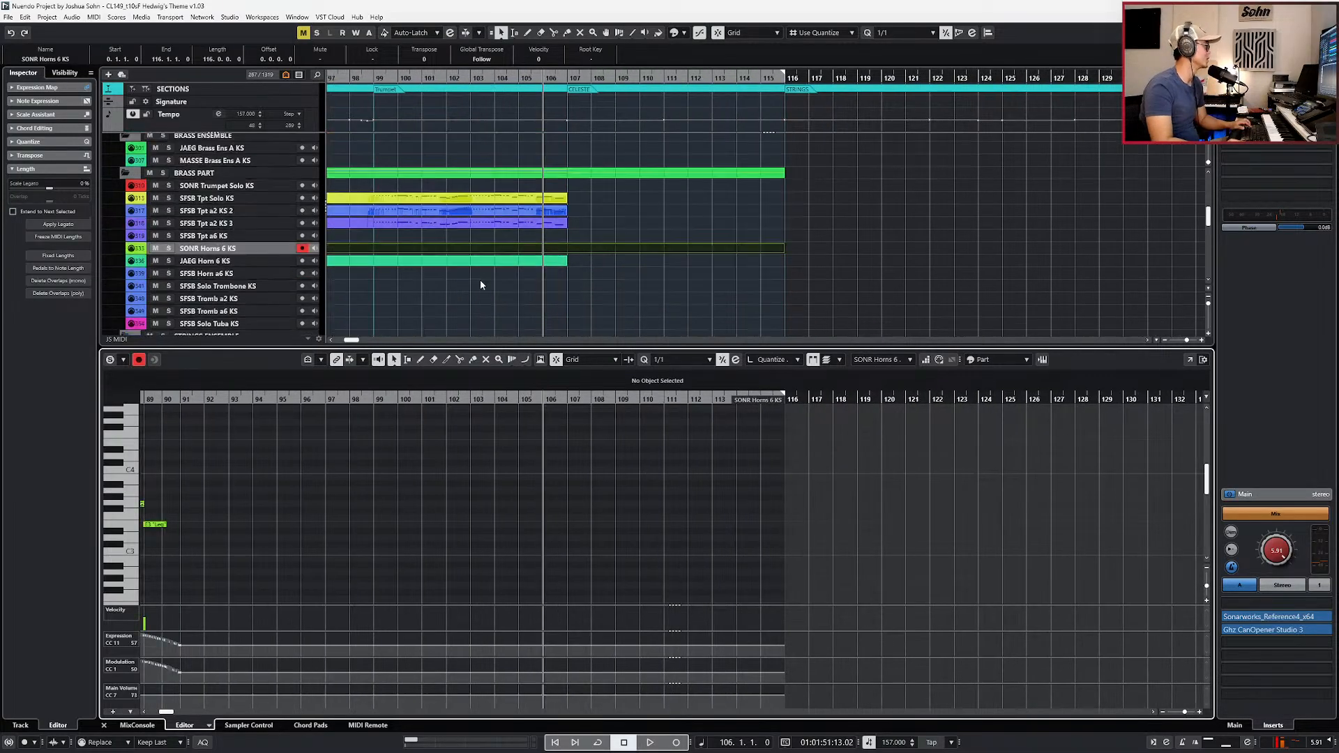
pyautogui.click(577, 178)
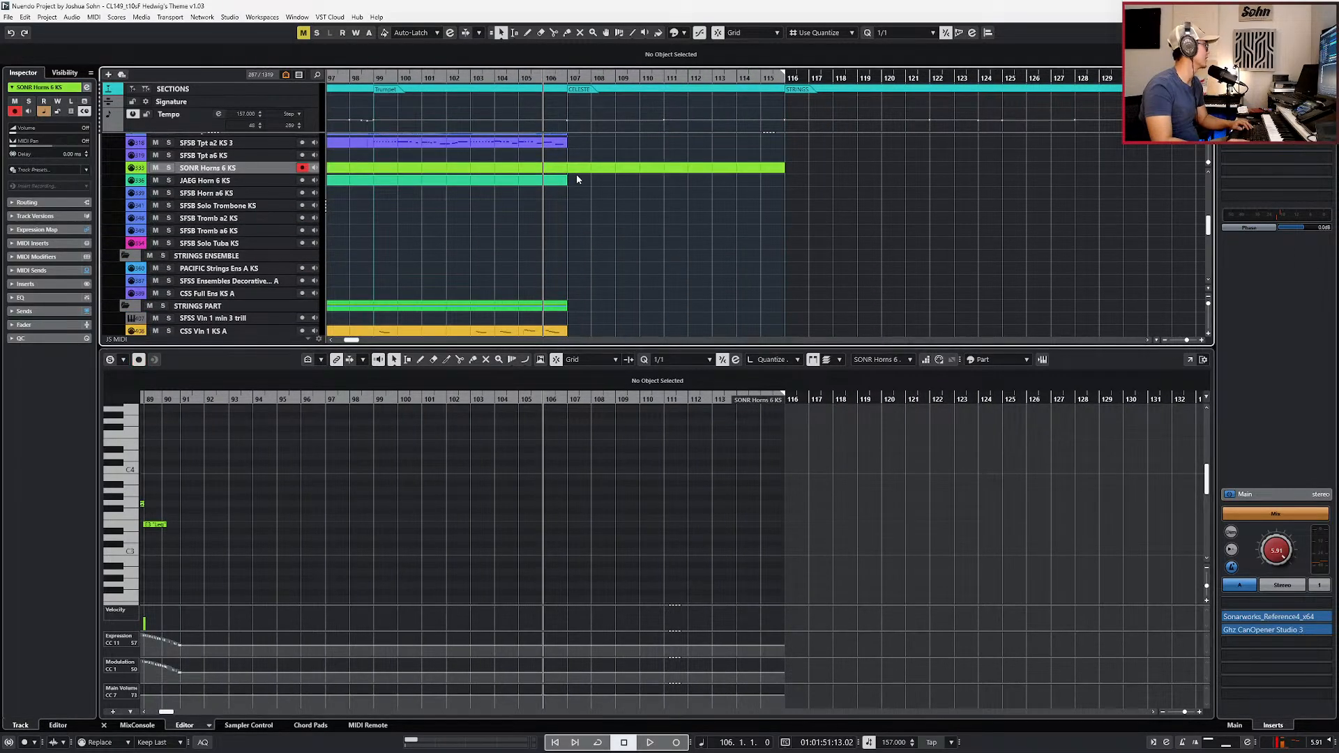
pyautogui.scroll(-3, 457, 206)
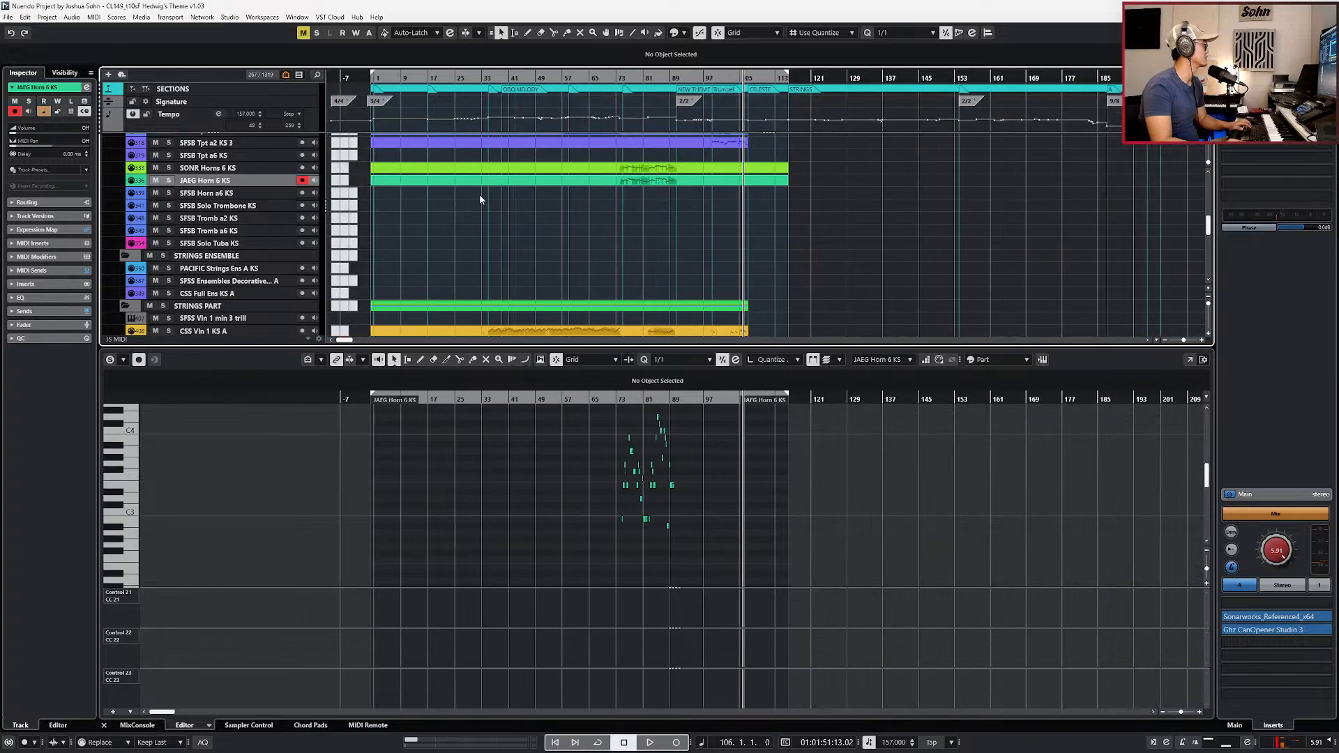
# Step: Find the hidden SFSB Horn Solo KS track from the brass section's SONR Horns 6 KS track and reveal it
pyautogui.scroll(3, 446, 210)
pyautogui.click(234, 237)
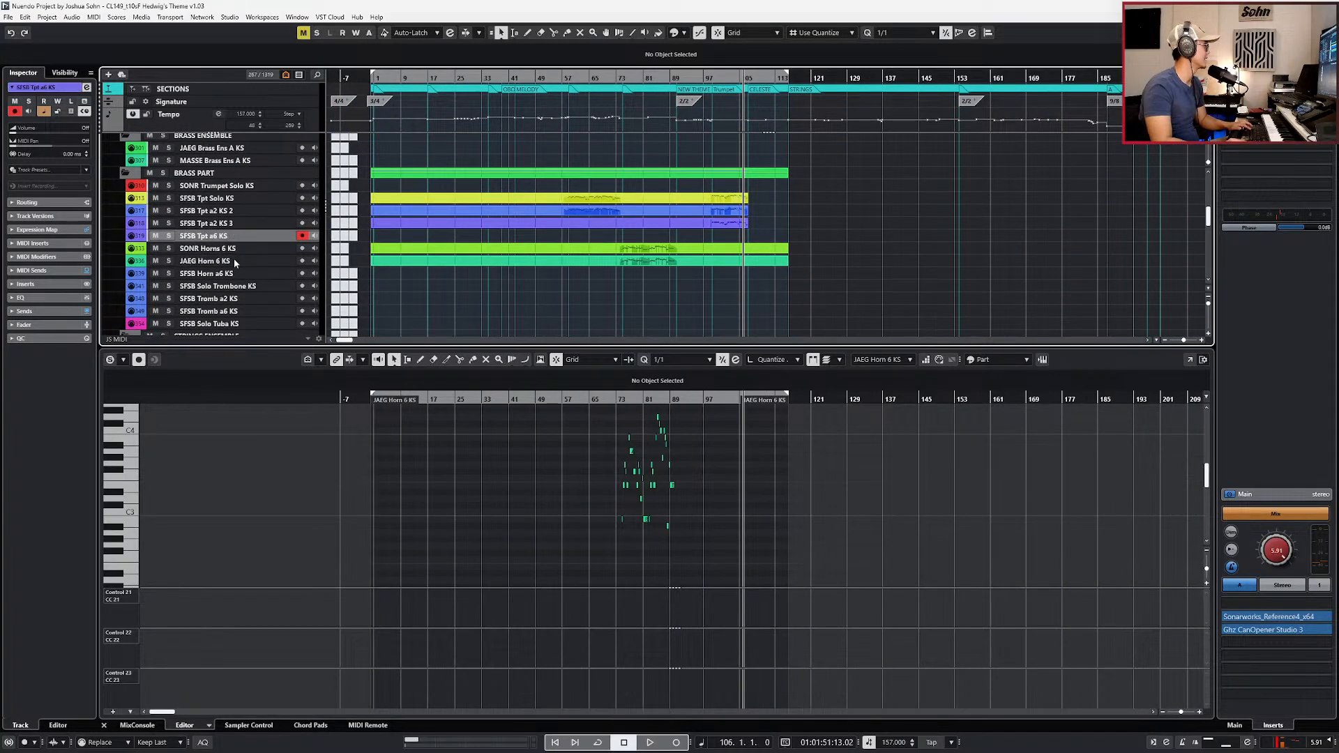
pyautogui.scroll(-2, 235, 262)
pyautogui.click(235, 210)
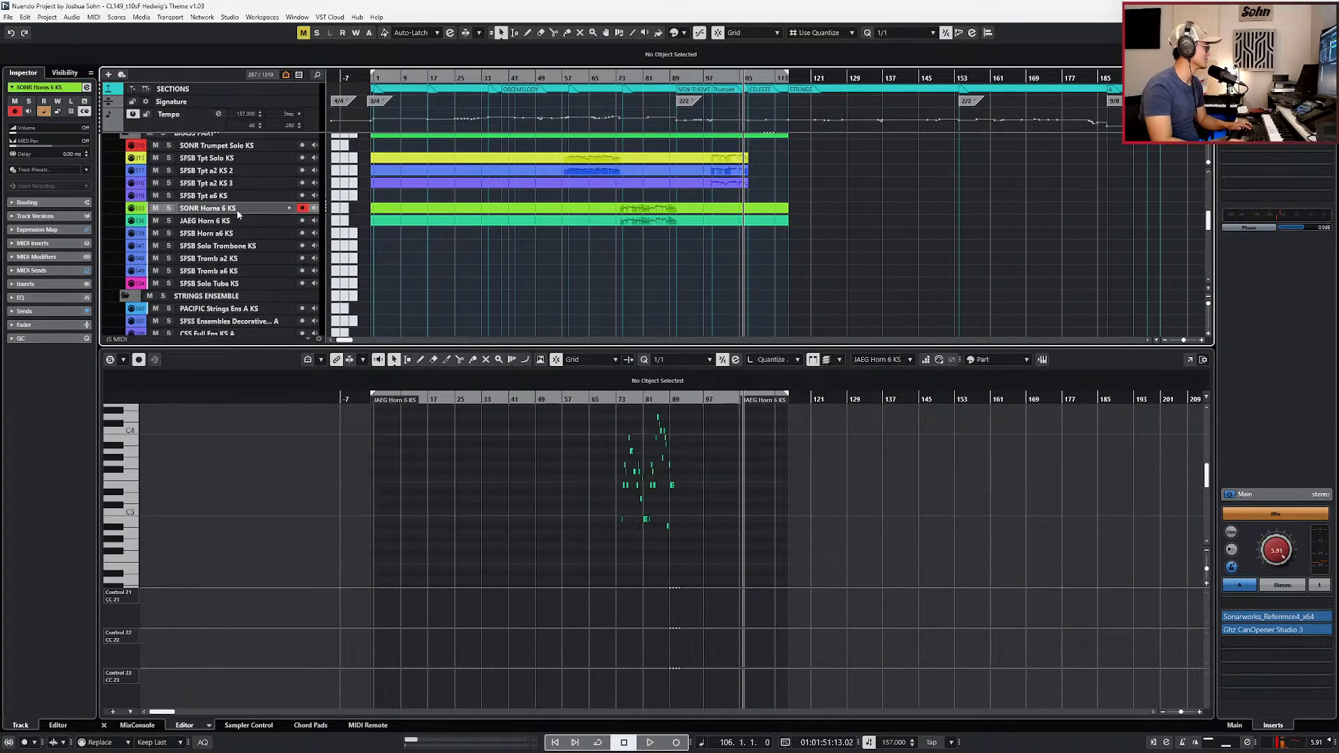
pyautogui.hotkey('ctrl', 'f')
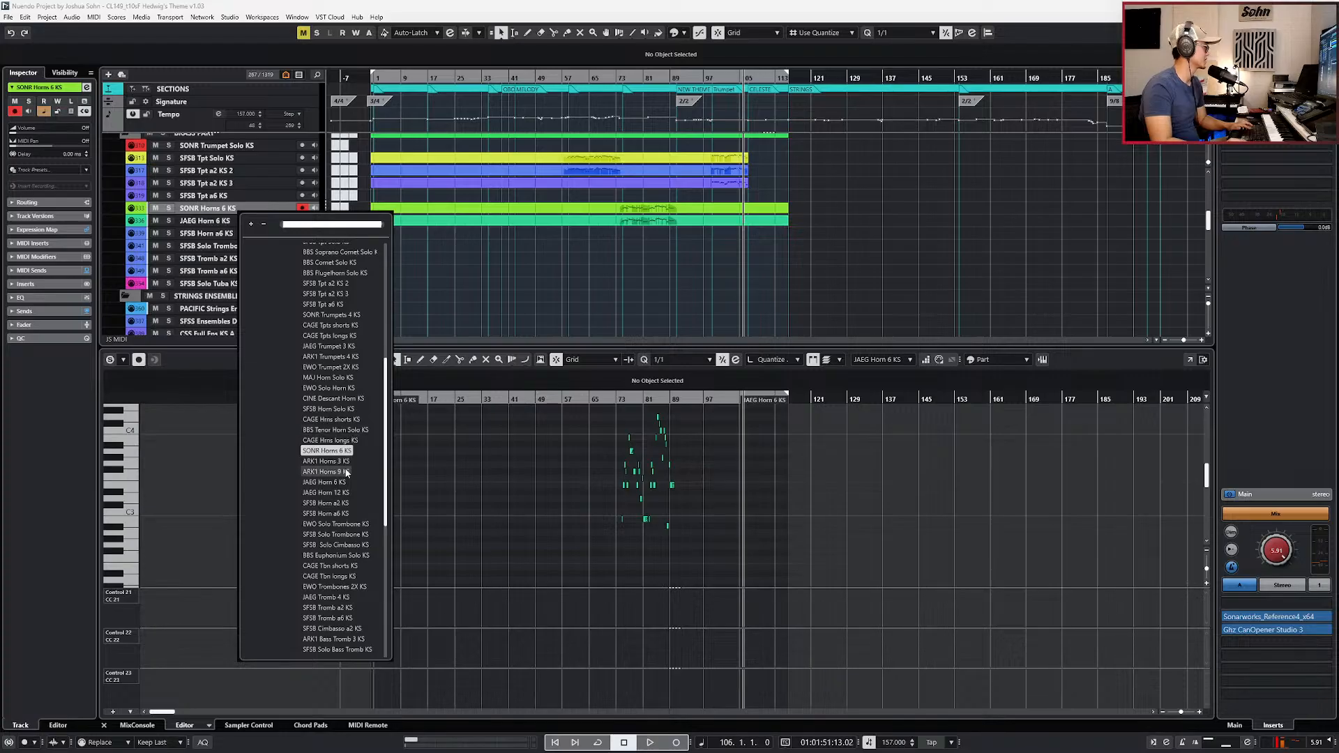
pyautogui.click(342, 410)
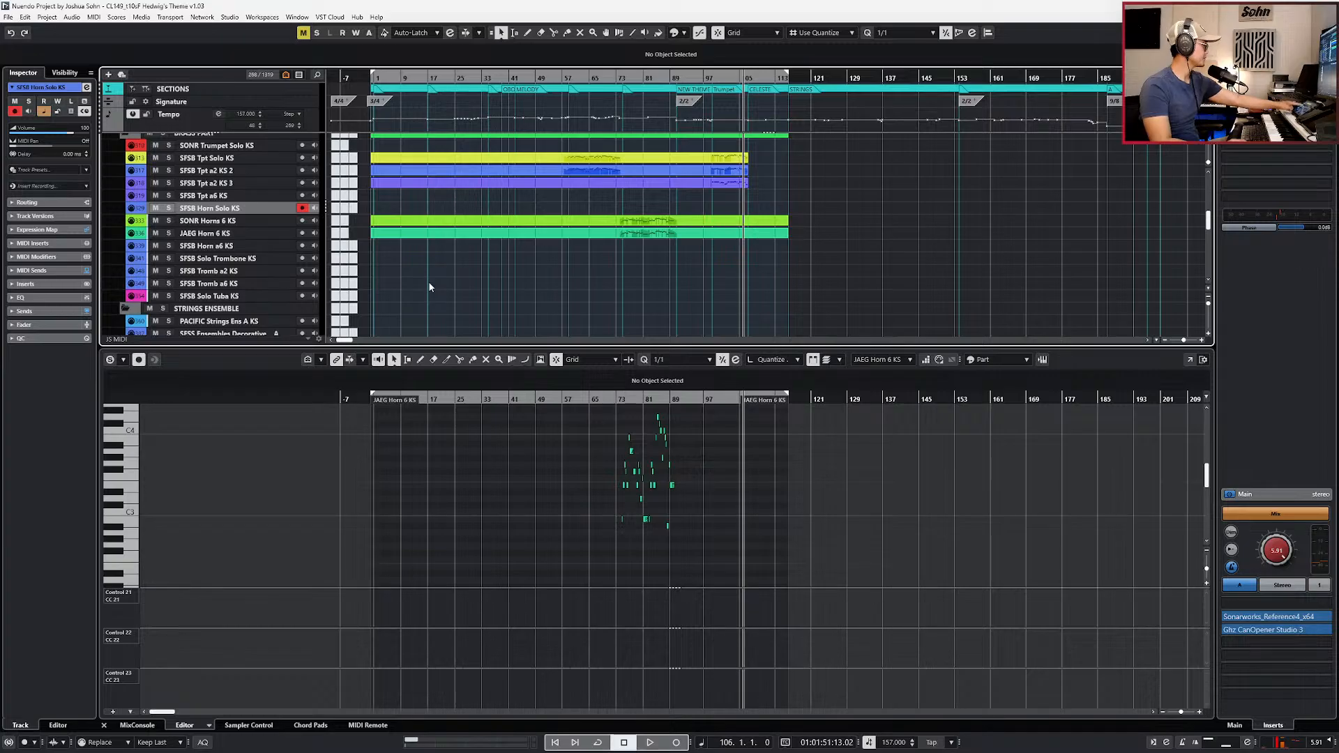
# Step: Create an empty part on the SFSB Horn Solo KS track reaching bar 116 and open it in the Key Editor
pyautogui.press('g')
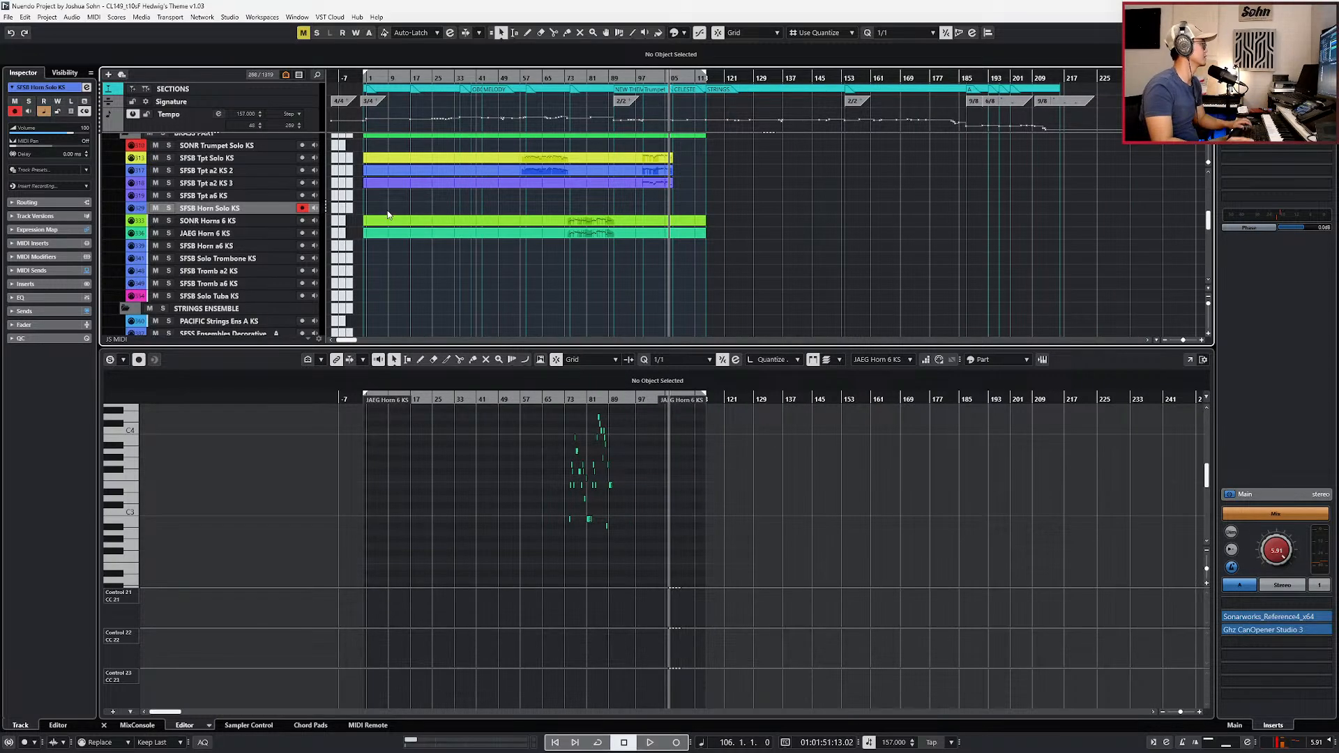
pyautogui.press('h')
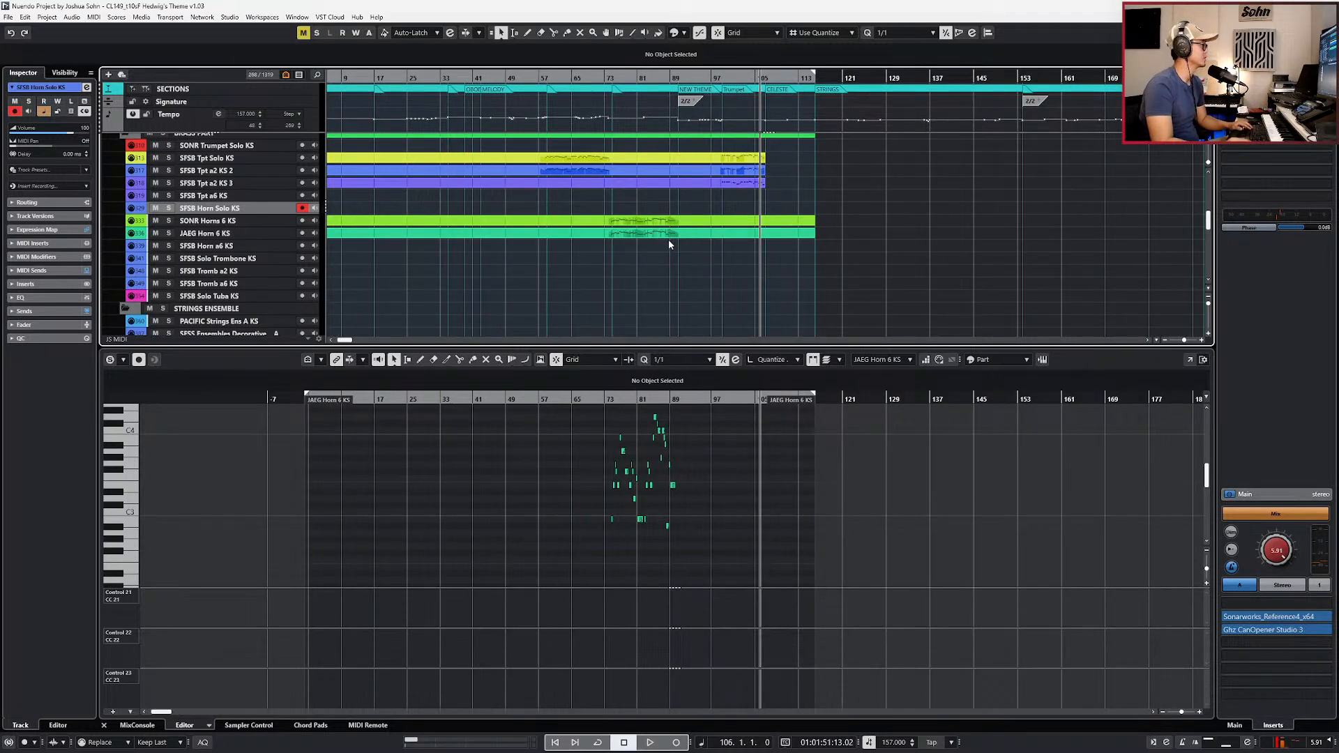
pyautogui.press('KP_Subtract')
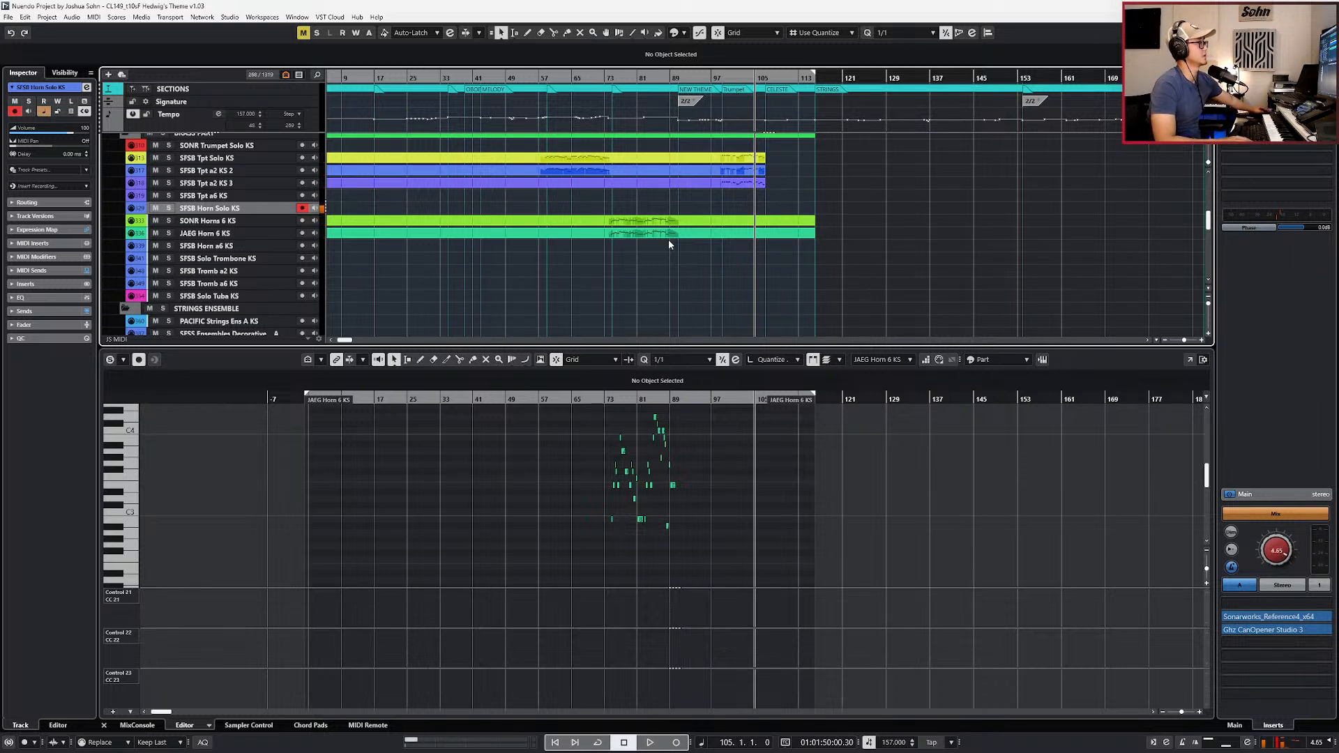
pyautogui.press('KP_Subtract')
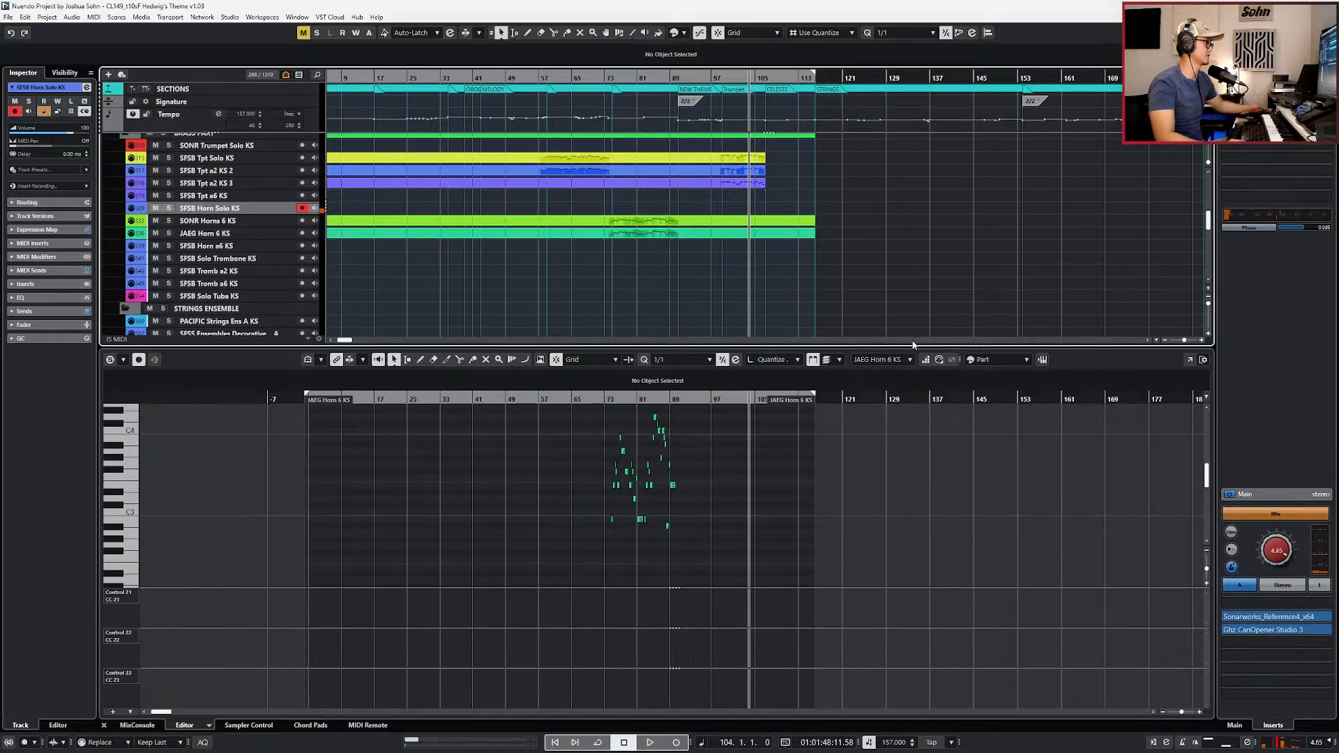
pyautogui.doubleClick(620, 204)
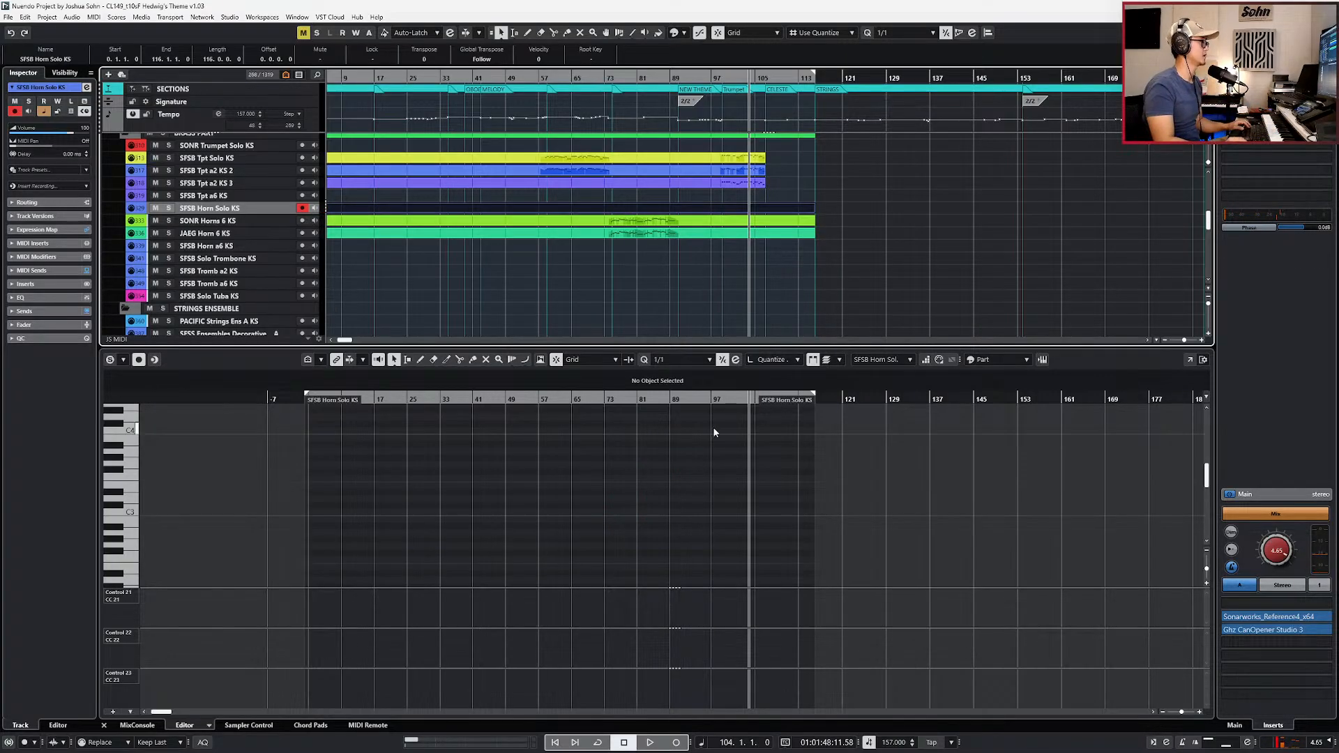
# Step: Record the solo horn line from bar 107 into the SFSB Horn Solo KS part, starting playback at bar 103 and following the score
pyautogui.scroll(5, 706, 441)
pyautogui.press('KP_Subtract')
pyautogui.press('KP_Subtract')
pyautogui.press('KP_Subtract')
pyautogui.hscroll(3, 774, 470)
pyautogui.press('KP_Add')
pyautogui.press('KP_Add')
pyautogui.scroll(3, 773, 469)
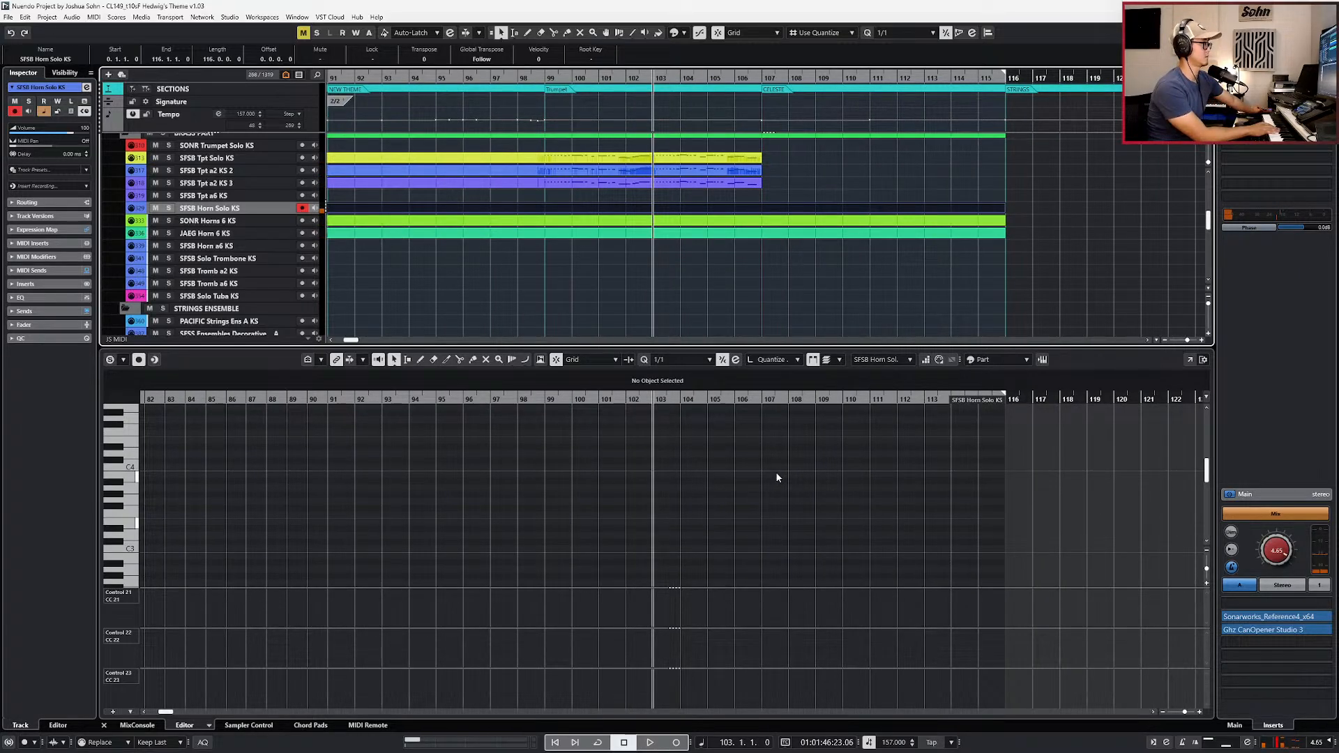
pyautogui.hotkey('alt', 'Tab')
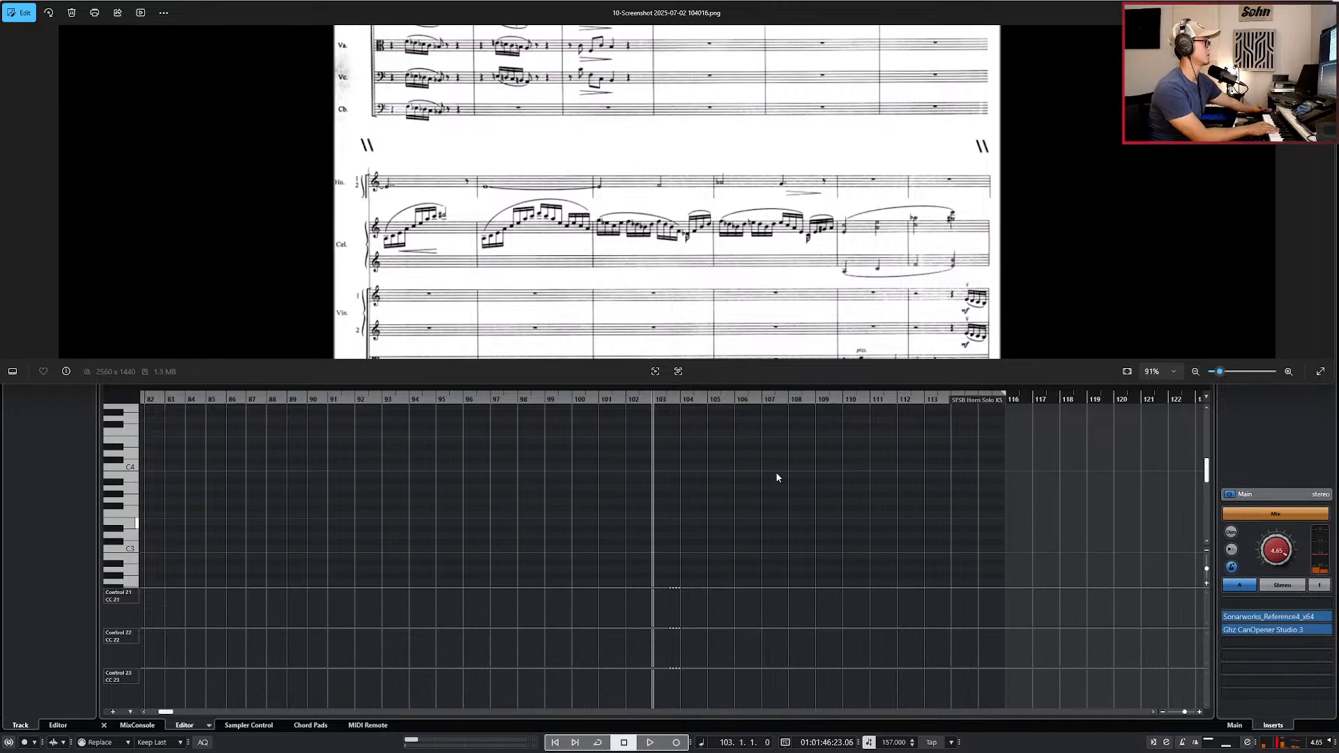
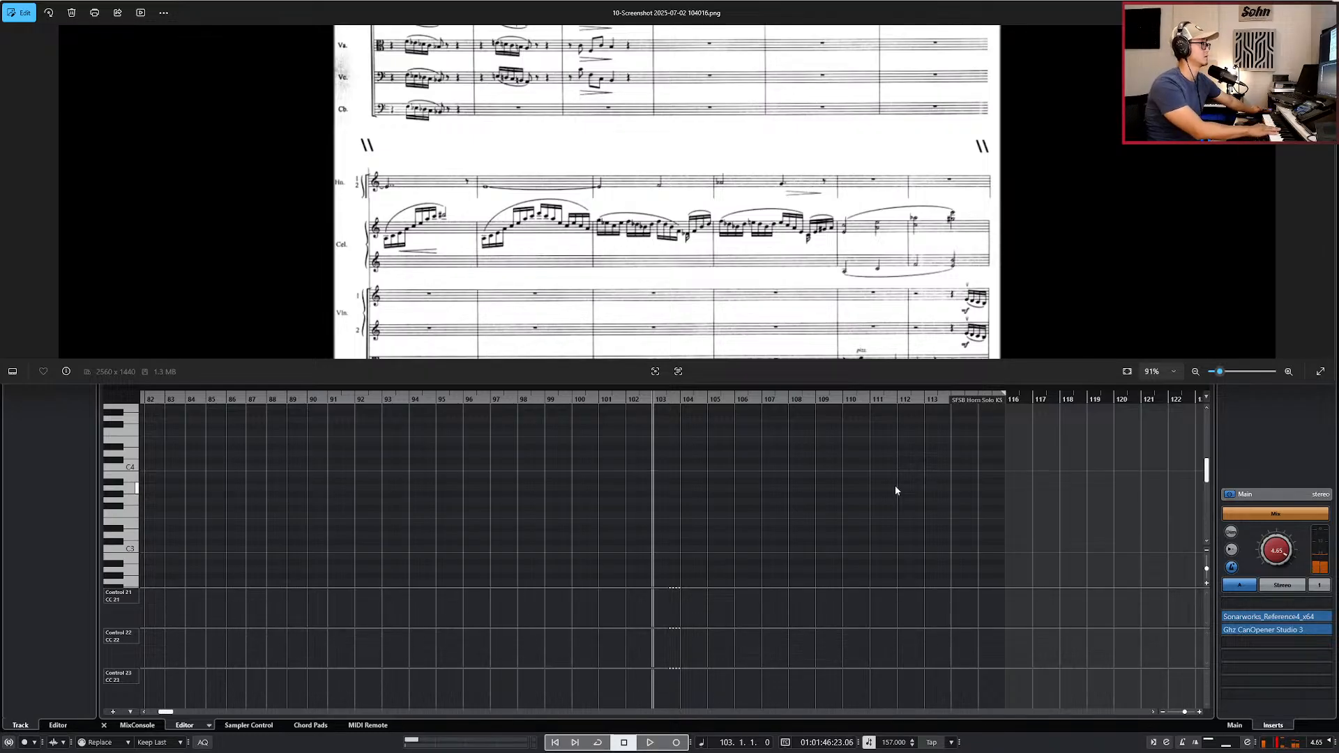
pyautogui.hotkey('alt', 'Tab')
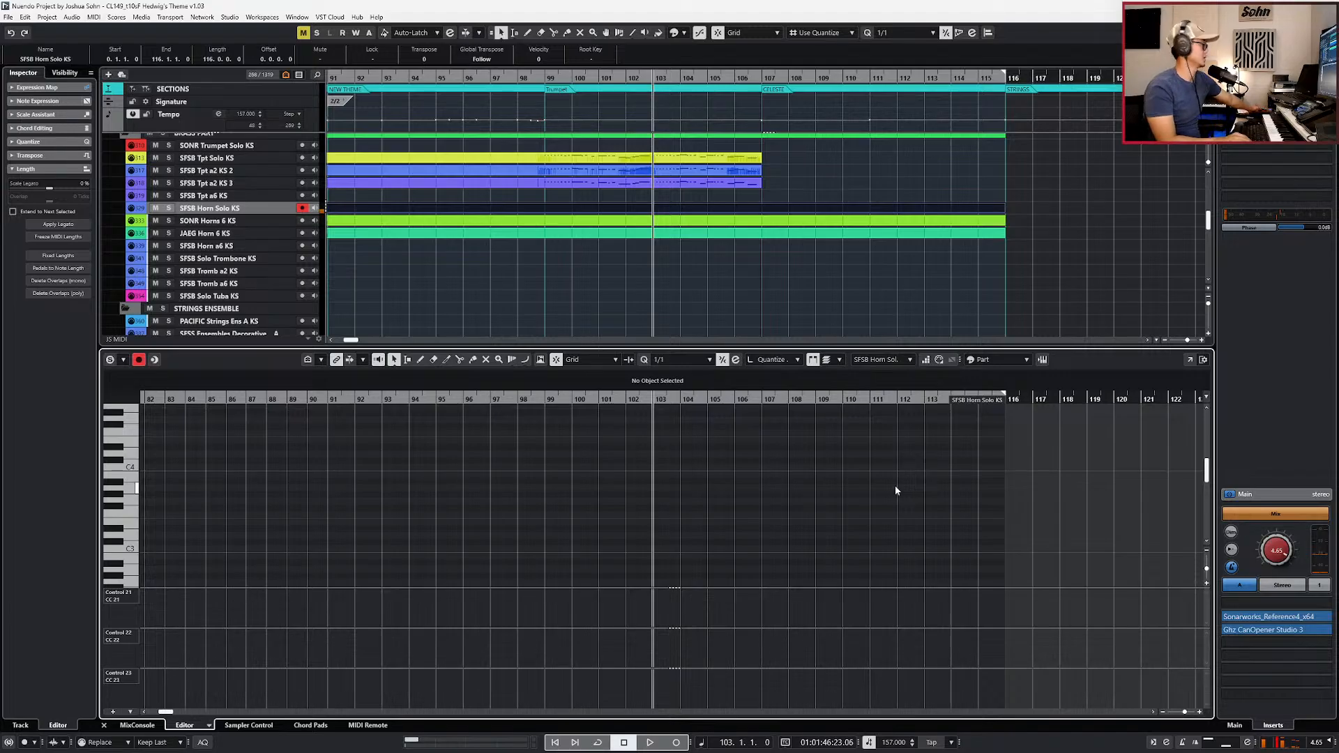
pyautogui.press('space')
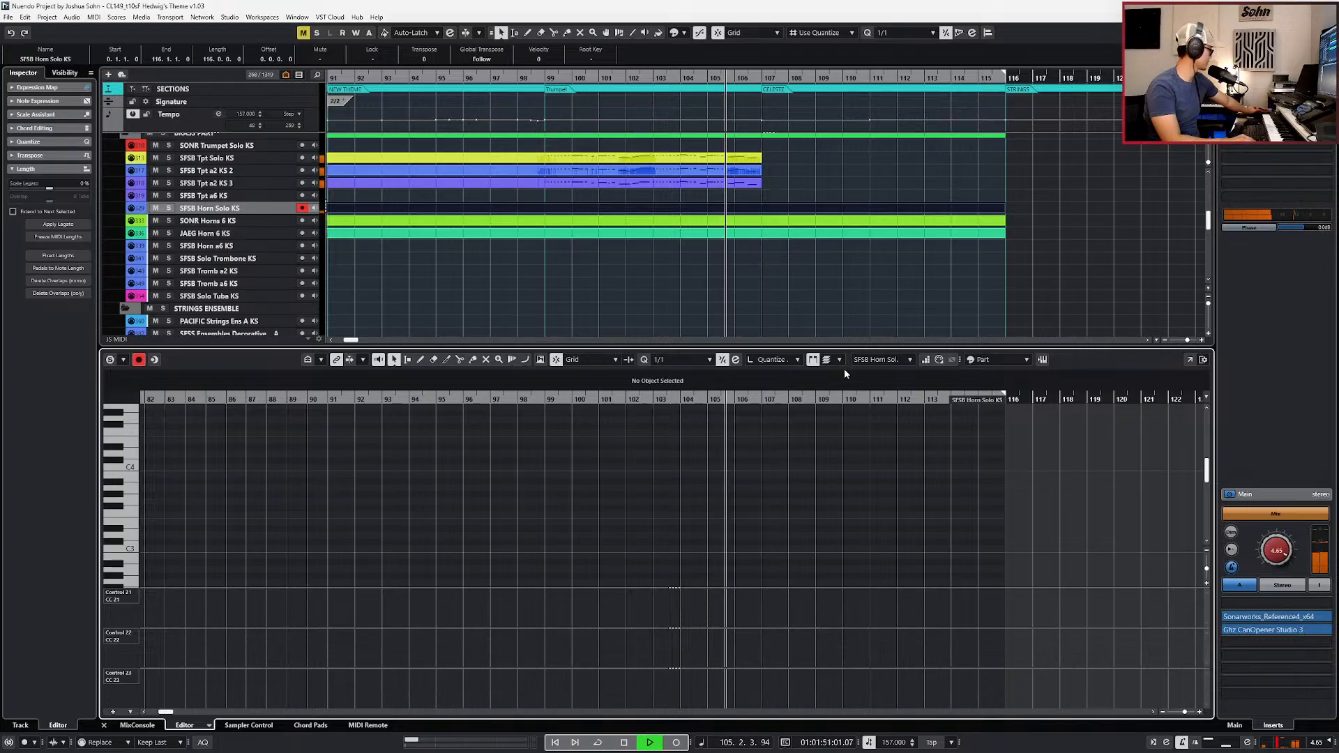
pyautogui.press('KP_Multiply')
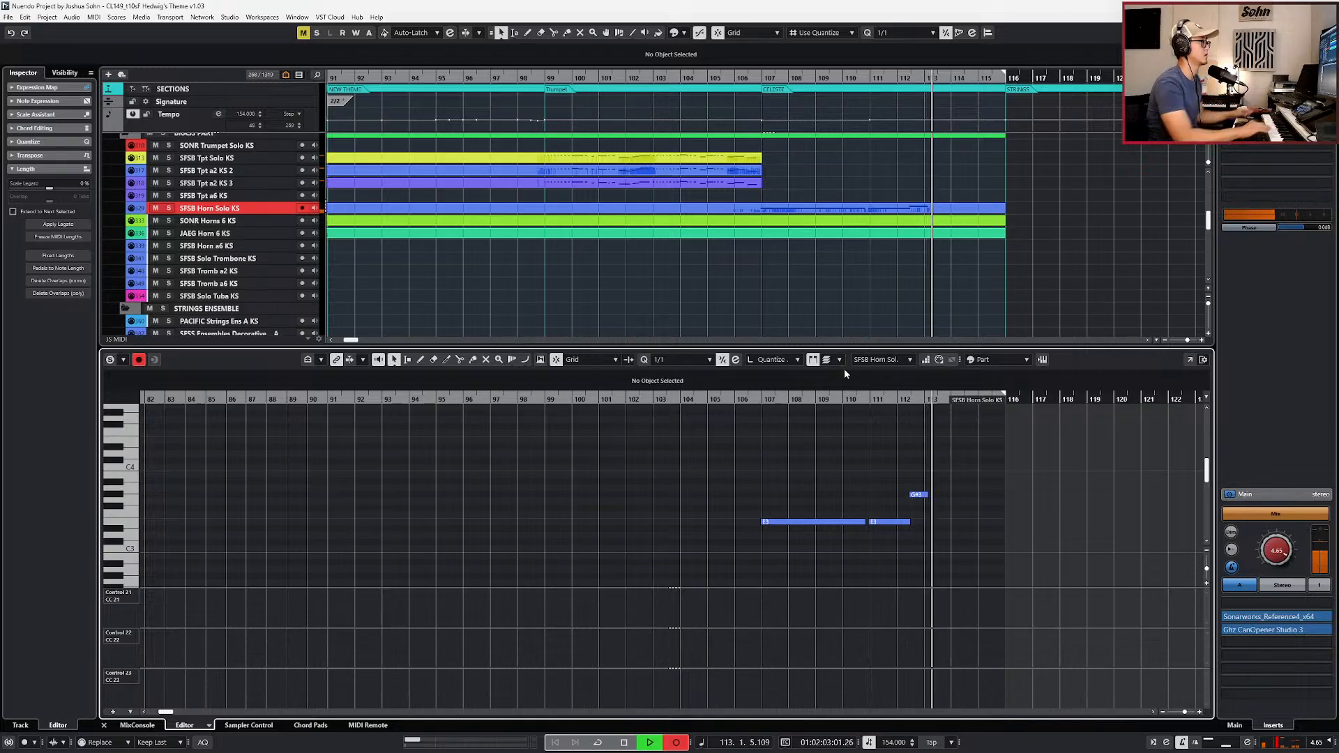
pyautogui.press('space')
# Step: Check the recorded horn notes against the score and delete the wrong ending of the take around bars 111 to 112
pyautogui.hotkey('alt', 'Tab')
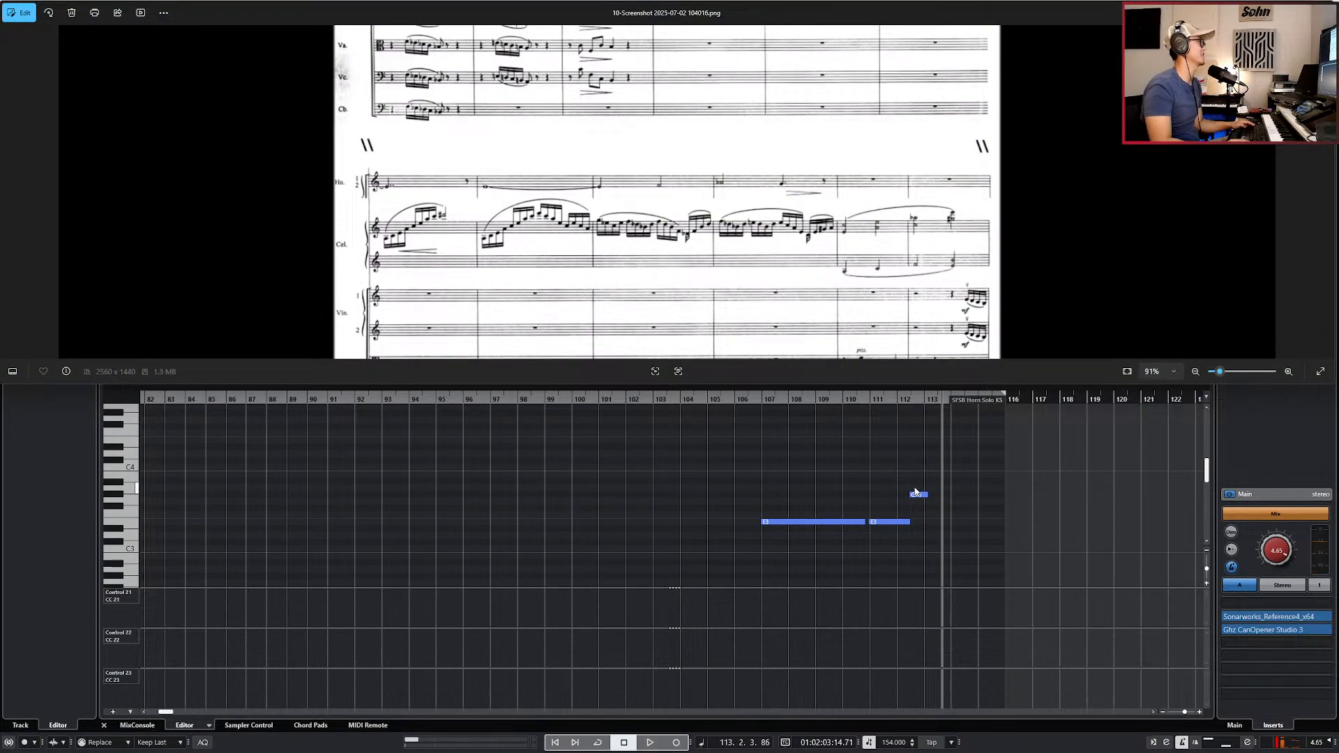
pyautogui.hotkey('alt', 'Tab')
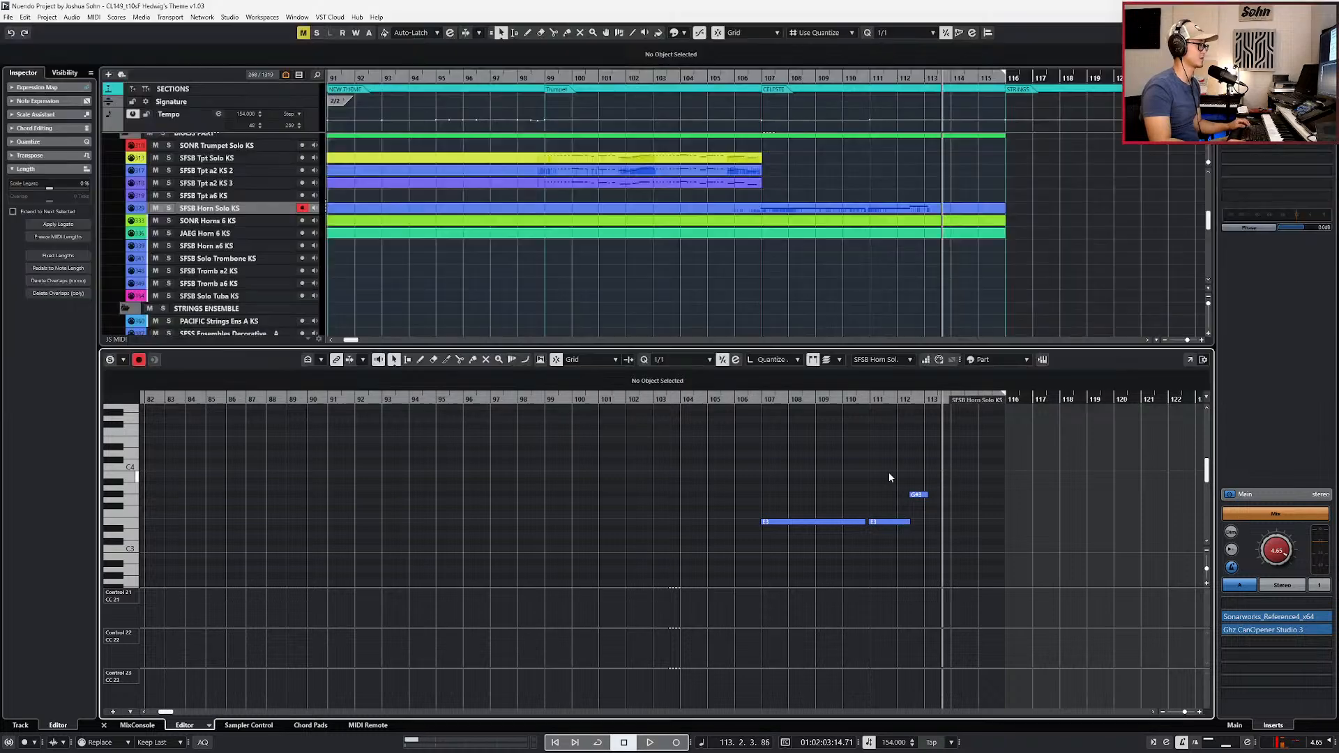
pyautogui.press('Delete')
pyautogui.click(900, 522)
pyautogui.press('Delete')
# Step: Show the Velocity, Expression, Modulation and Main Volume lanes and re-record the horn ending with F3, G#3 and G3 through bar 114
pyautogui.hotkey('alt', '1')
pyautogui.press('KP_Subtract')
pyautogui.press('KP_Subtract')
pyautogui.press('KP_Subtract')
pyautogui.press('KP_Subtract')
pyautogui.press('KP_Subtract')
pyautogui.press('space')
pyautogui.press('KP_Multiply')
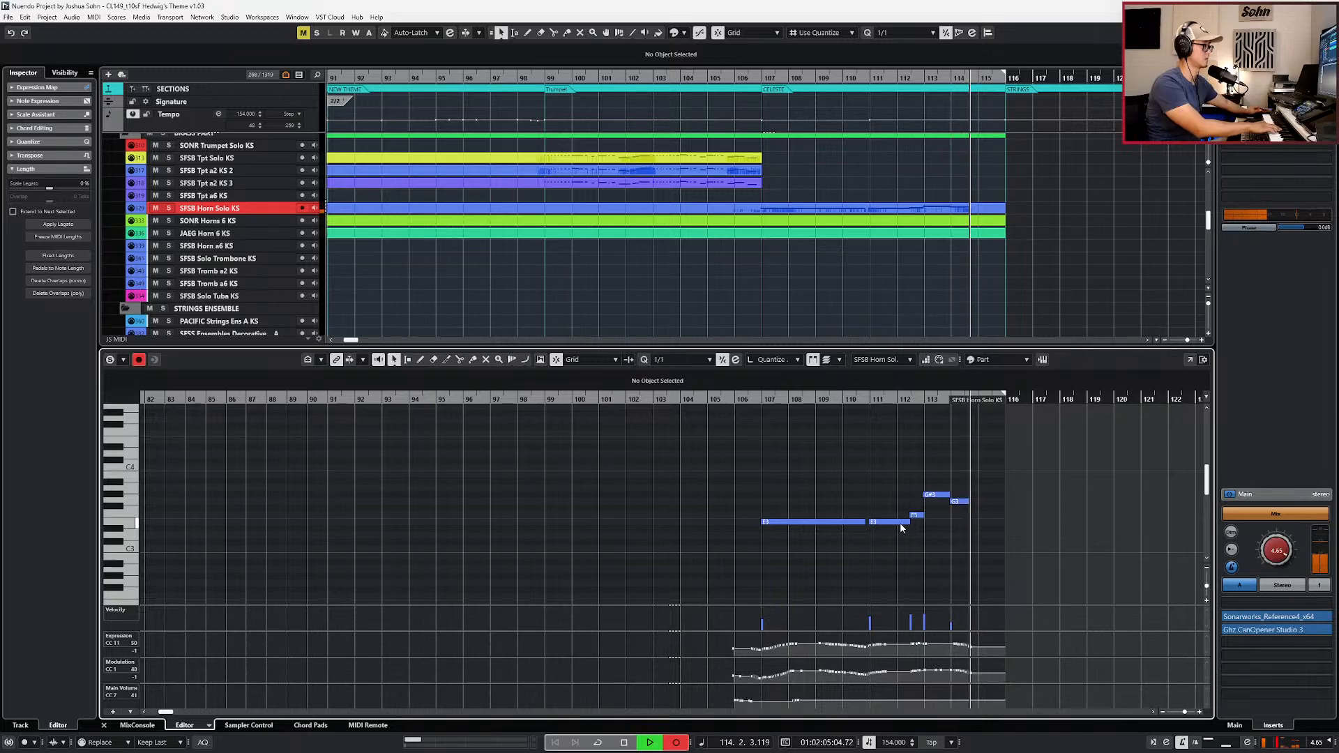
pyautogui.press('space')
# Step: Set the quantize grid to 1/4 and move the final G3 horn note earlier, into the second half of bar 113
pyautogui.click(879, 495)
pyautogui.hotkey('alt', 'shift', 'Left')
pyautogui.press('4')
pyautogui.hotkey('alt', 'shift', 'Right')
pyautogui.hotkey('alt', 'shift', 'Right')
pyautogui.press('Right')
pyautogui.hotkey('alt', 'Left')
pyautogui.hotkey('alt', 'Left')
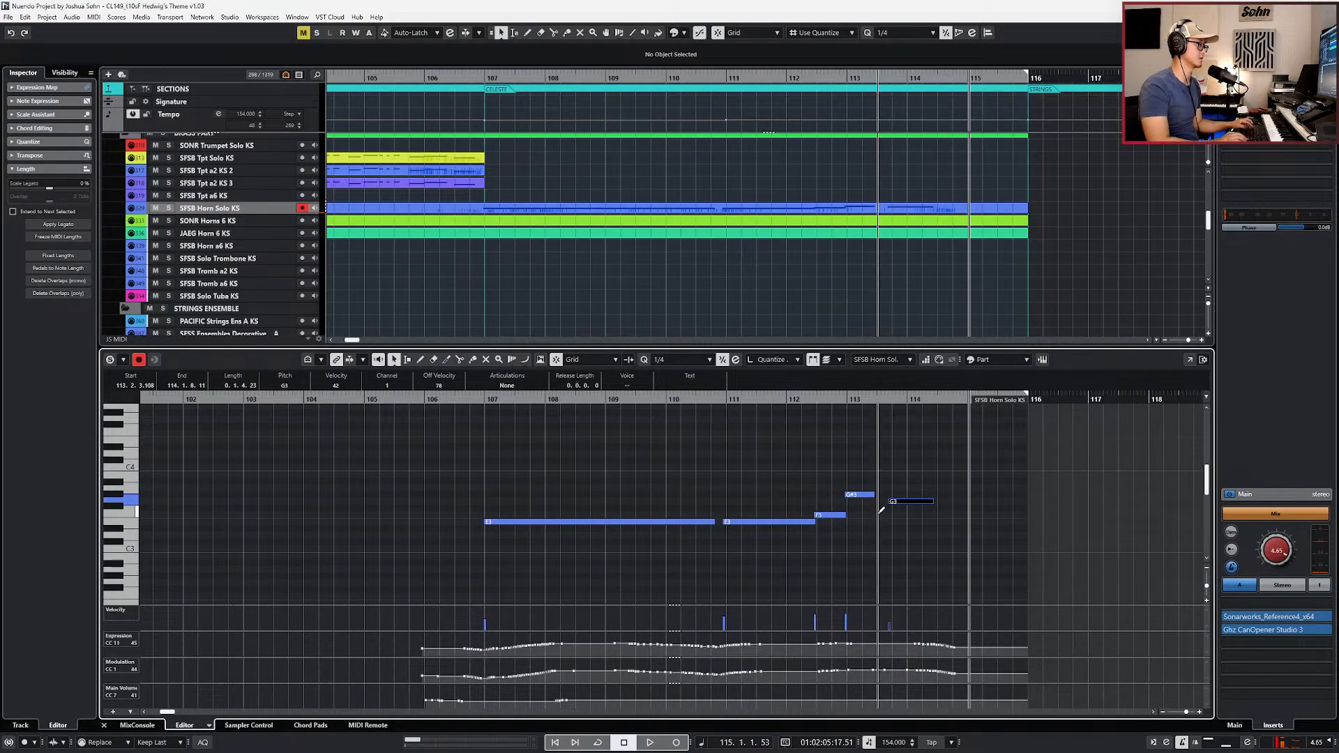
# Step: Set the quantize grid to 1/8, shorten the final G3 note and place its start directly after the G#3 in bar 113
pyautogui.press('KP_Subtract')
pyautogui.press('KP_Subtract')
pyautogui.hotkey('alt', '4')
pyautogui.hotkey('alt', 'shift', 'Left')
pyautogui.hotkey('alt', 'shift', 'Left')
pyautogui.hotkey('alt', 'shift', 'Left')
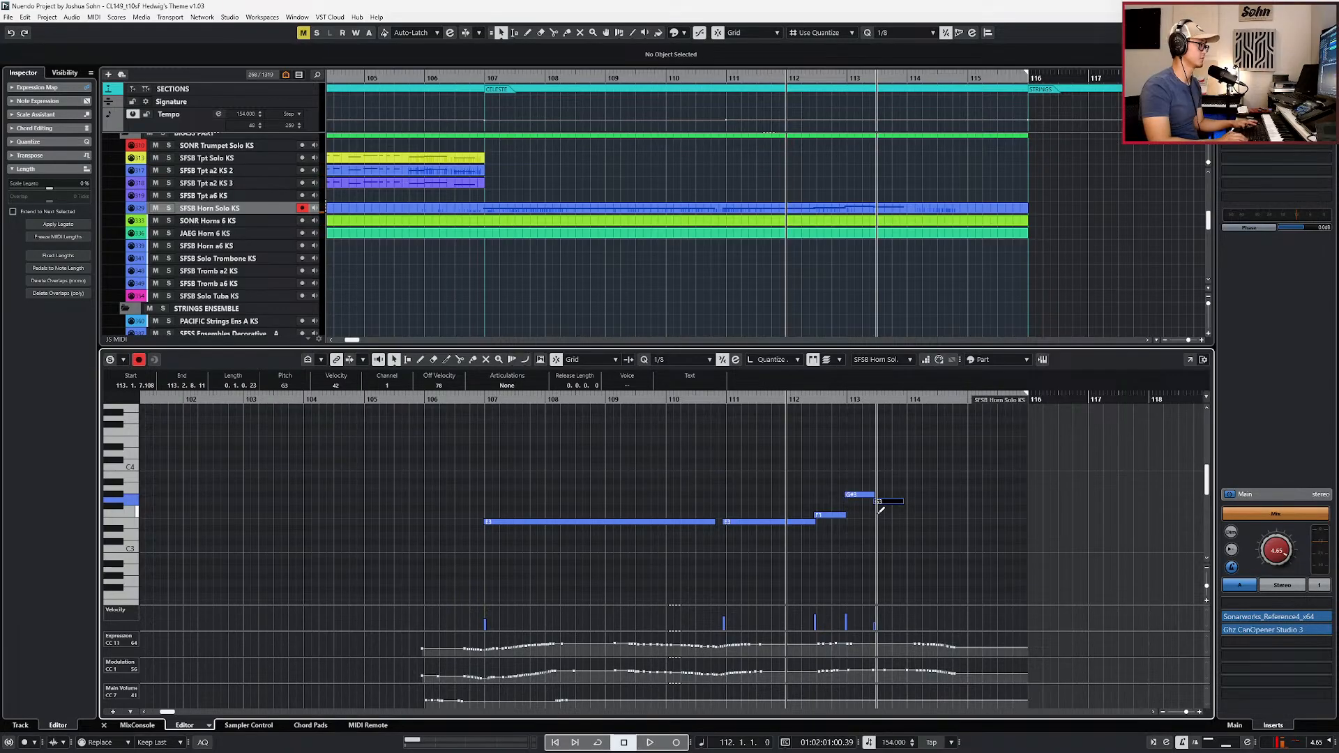
# Step: Re-record the Expression and Modulation curves under the closing G#3 and G3 horn notes in bar 113
pyautogui.press('space')
pyautogui.press('KP_Multiply')
pyautogui.press('KP_Multiply')
pyautogui.press('KP_Subtract')
pyautogui.press('KP_Multiply')
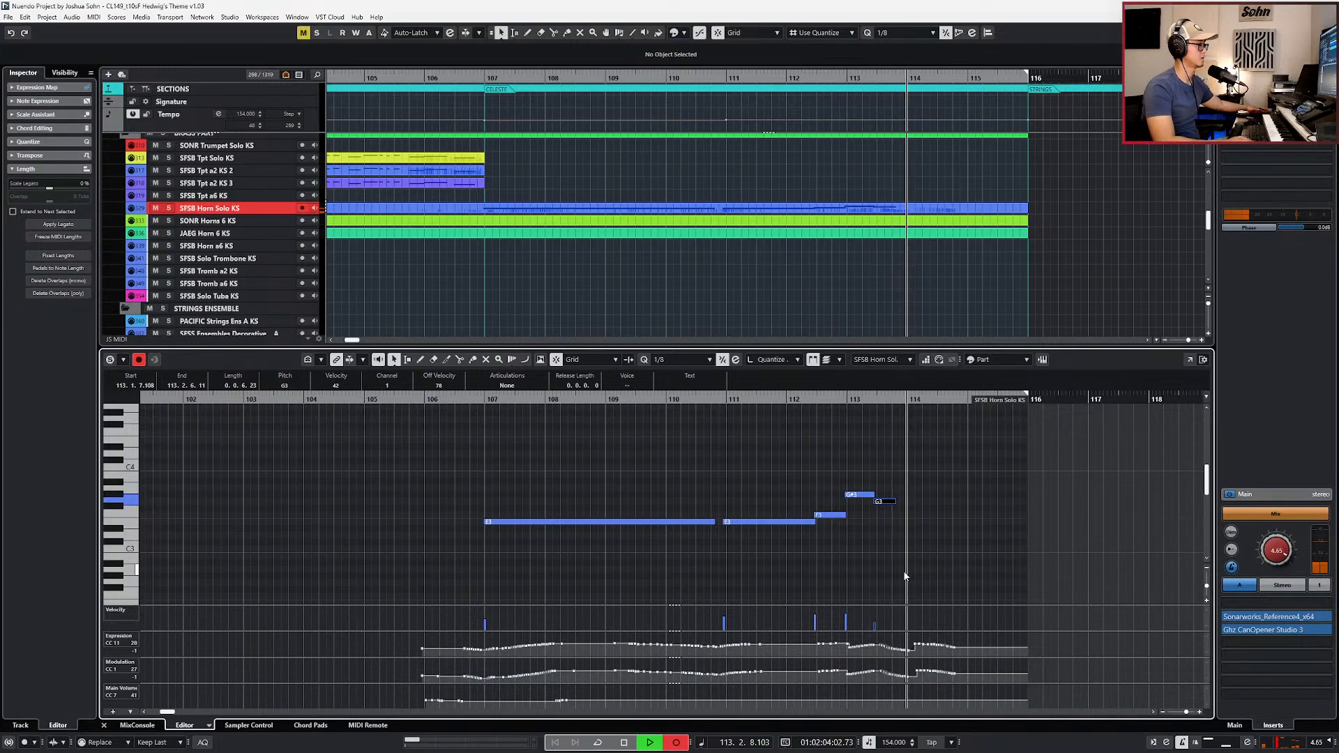
pyautogui.press('KP_Multiply')
pyautogui.press('space')
# Step: Delete the leftover Expression and Modulation points after the final G3, from about bar 114 on, and return the playhead to bar 110
pyautogui.moveTo(847, 634); pyautogui.dragTo(910, 680)
pyautogui.press('Delete')
pyautogui.press('KP_Subtract')
pyautogui.press('KP_Subtract')
pyautogui.press('space')
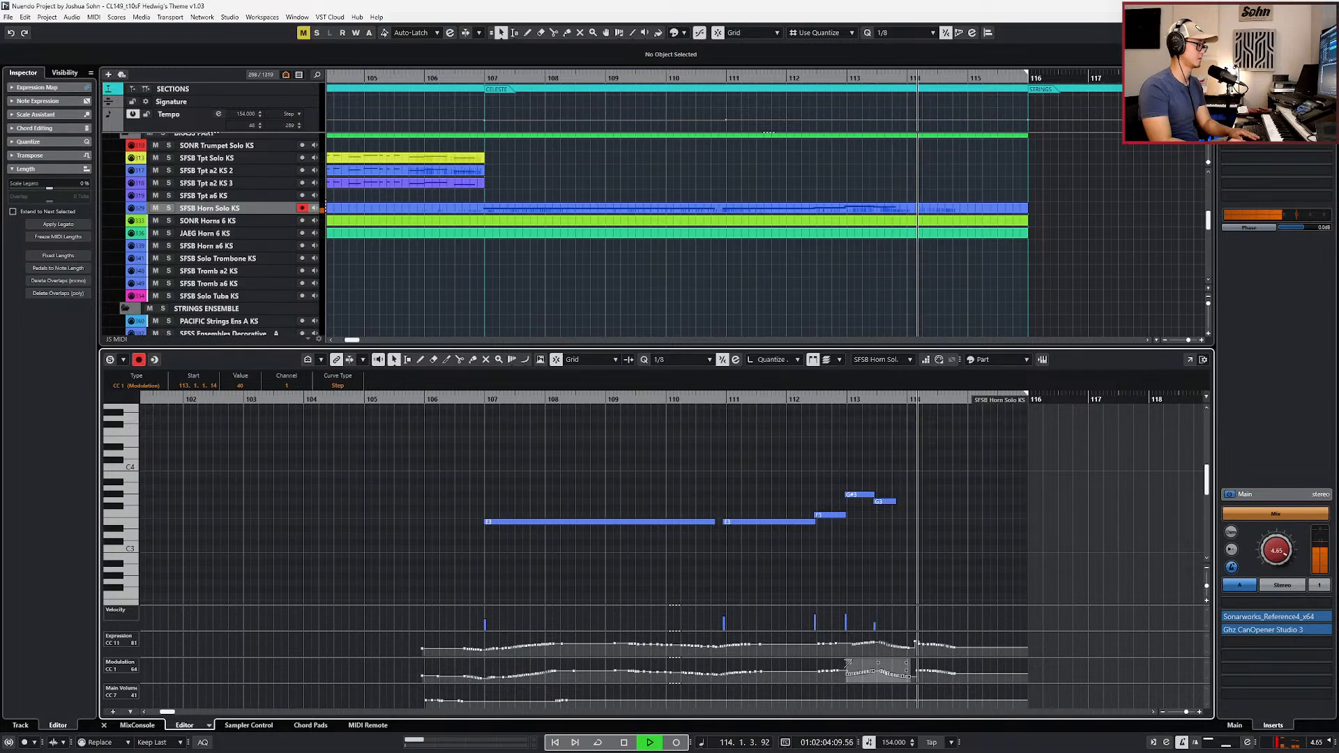
pyautogui.moveTo(909, 636); pyautogui.dragTo(1003, 656)
pyautogui.press('Delete')
pyautogui.moveTo(900, 662); pyautogui.dragTo(1049, 682)
pyautogui.press('Delete')
pyautogui.press('space')
pyautogui.press('KP_Subtract')
pyautogui.press('KP_Subtract')
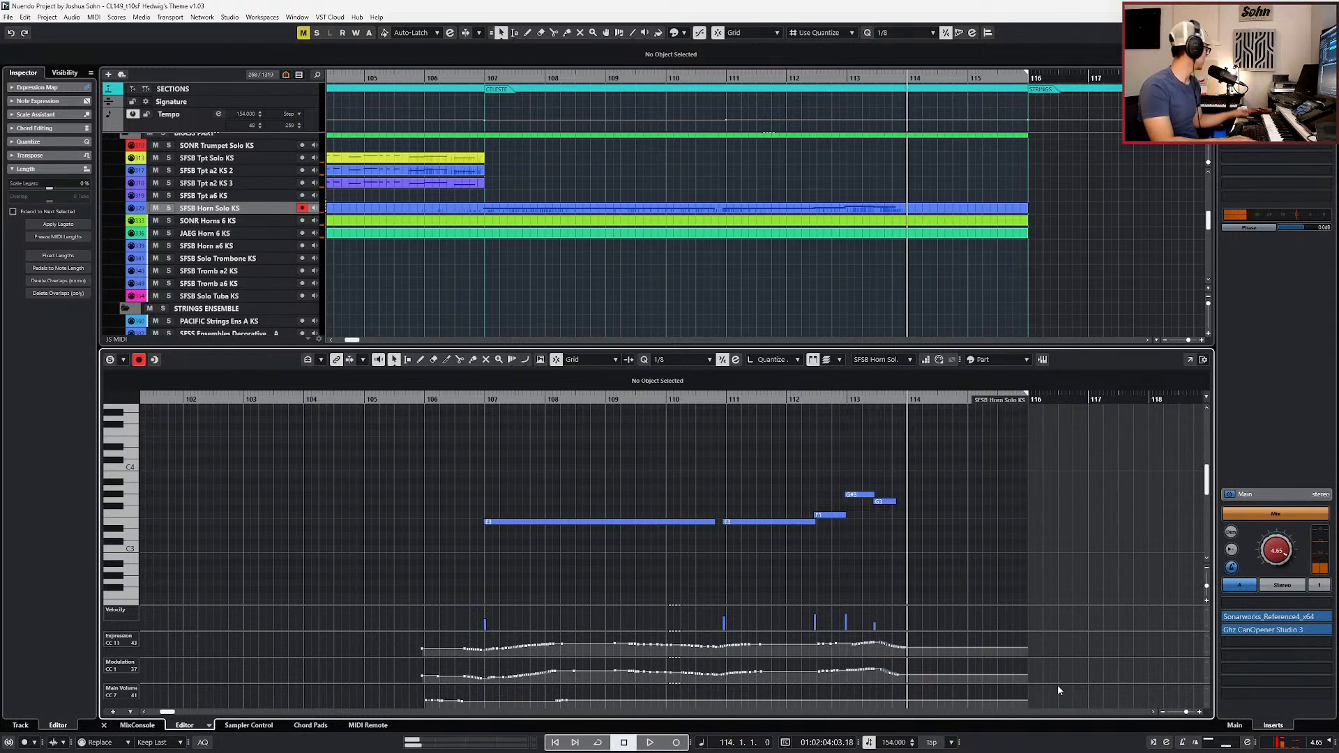
pyautogui.press('KP_Subtract')
pyautogui.press('KP_Subtract')
pyautogui.press('KP_Subtract')
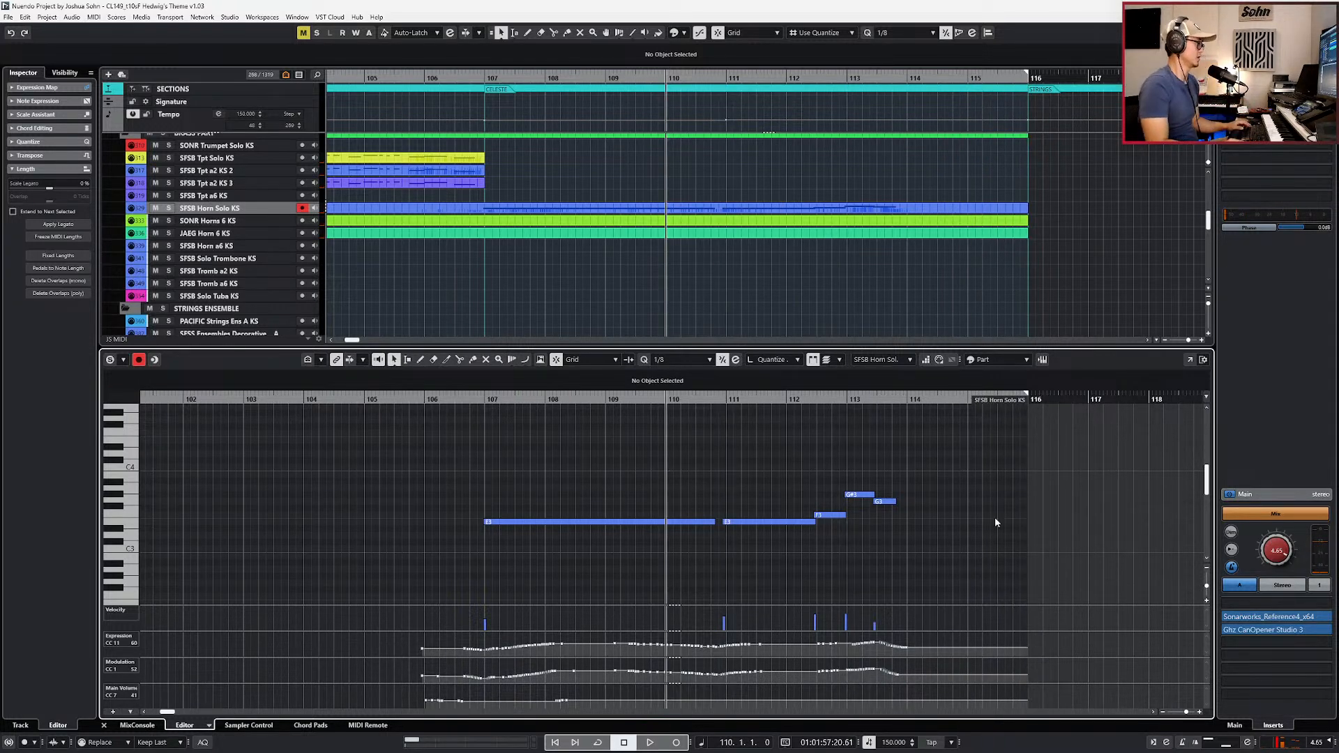
# Step: Select all notes of the solo horn line, assign them the Leg articulation and play them back
pyautogui.scroll(-2, 947, 503)
pyautogui.hotkey('ctrl', 'a')
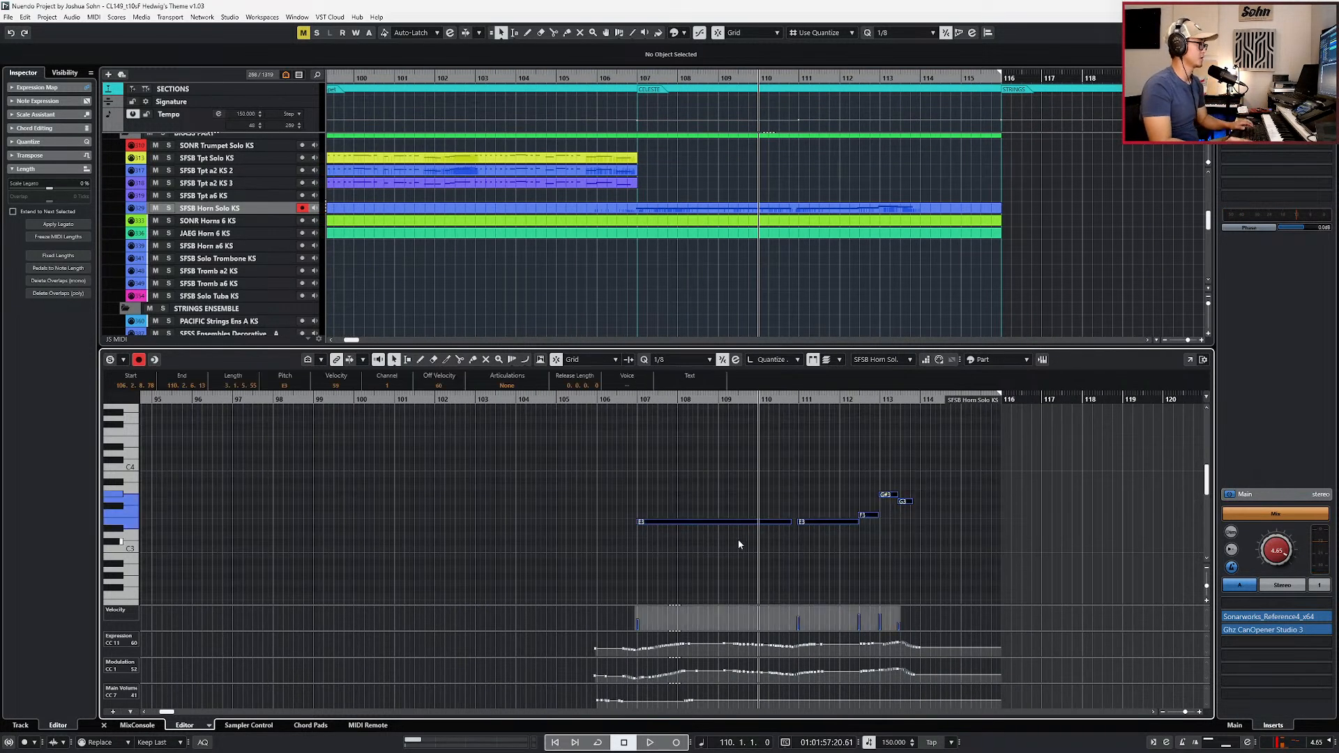
pyautogui.click(507, 385)
pyautogui.click(503, 408)
pyautogui.hotkey('alt', 'space')
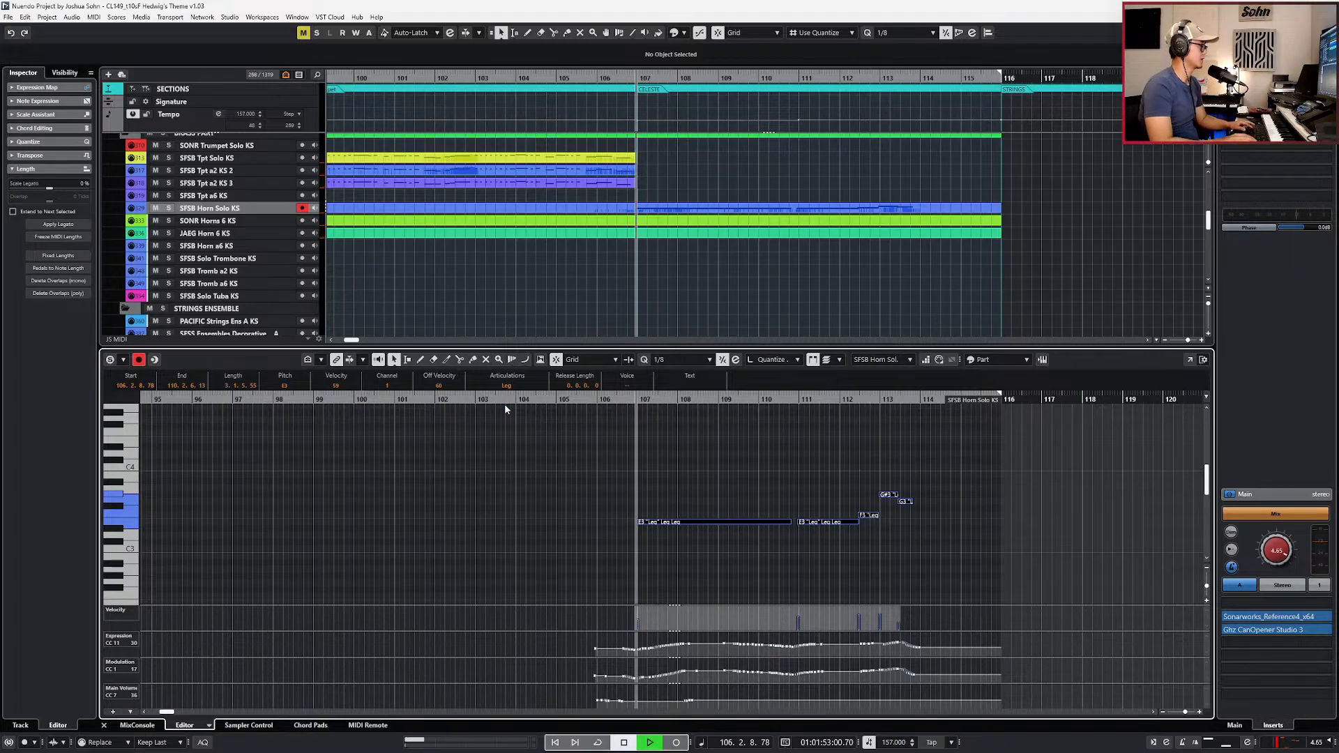
# Step: Delete the stray Main Volume points after the start of bar 107 in the horn part
pyautogui.click(685, 701)
pyautogui.click(684, 701)
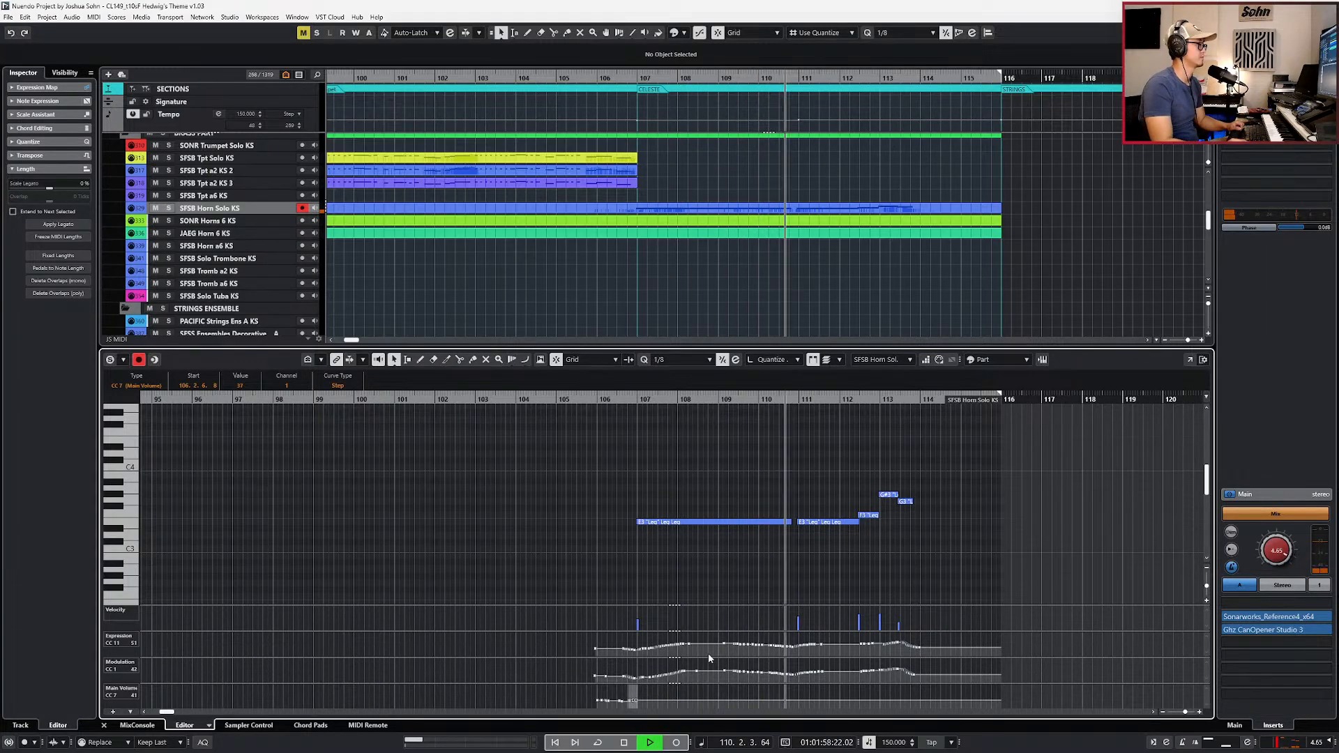
pyautogui.press('Delete')
pyautogui.moveTo(623, 692); pyautogui.dragTo(605, 709)
pyautogui.press('End')
pyautogui.press('Escape')
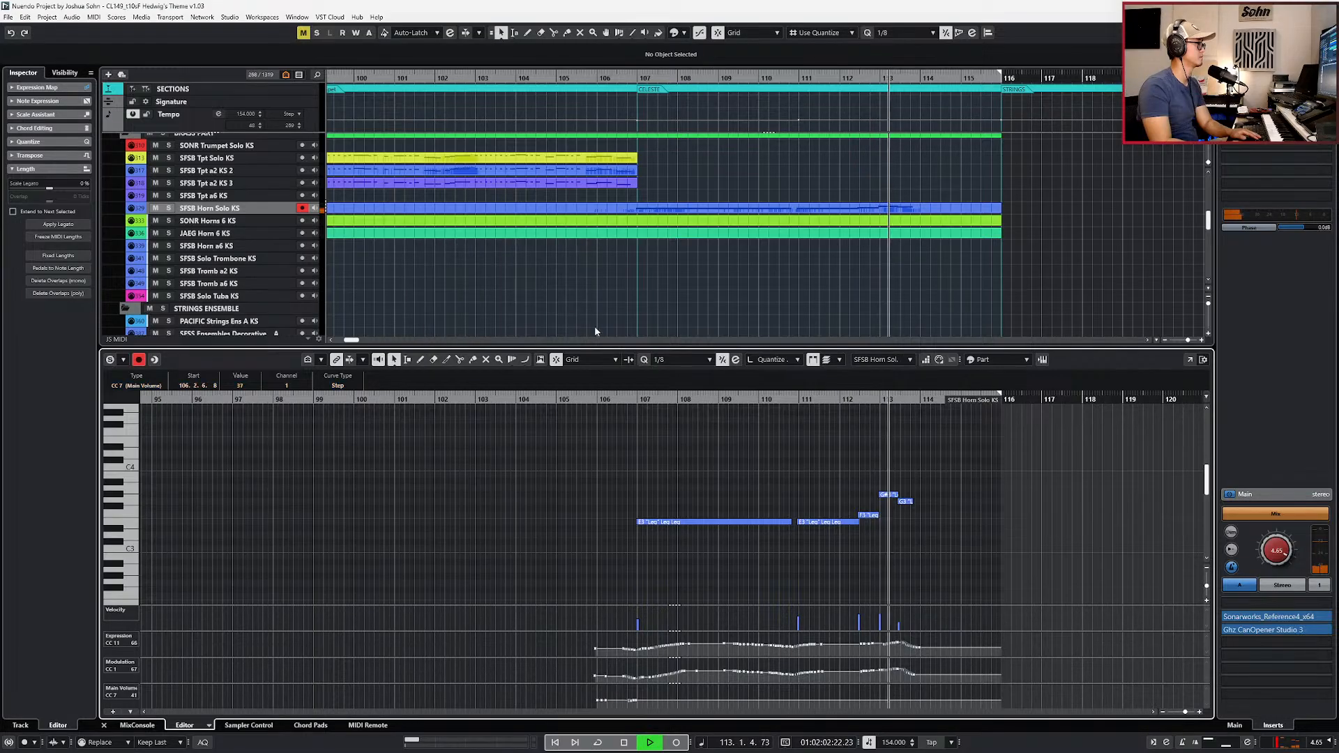
# Step: Stop playback and slightly trim the end of the final G3 horn note in bar 113
pyautogui.press('space')
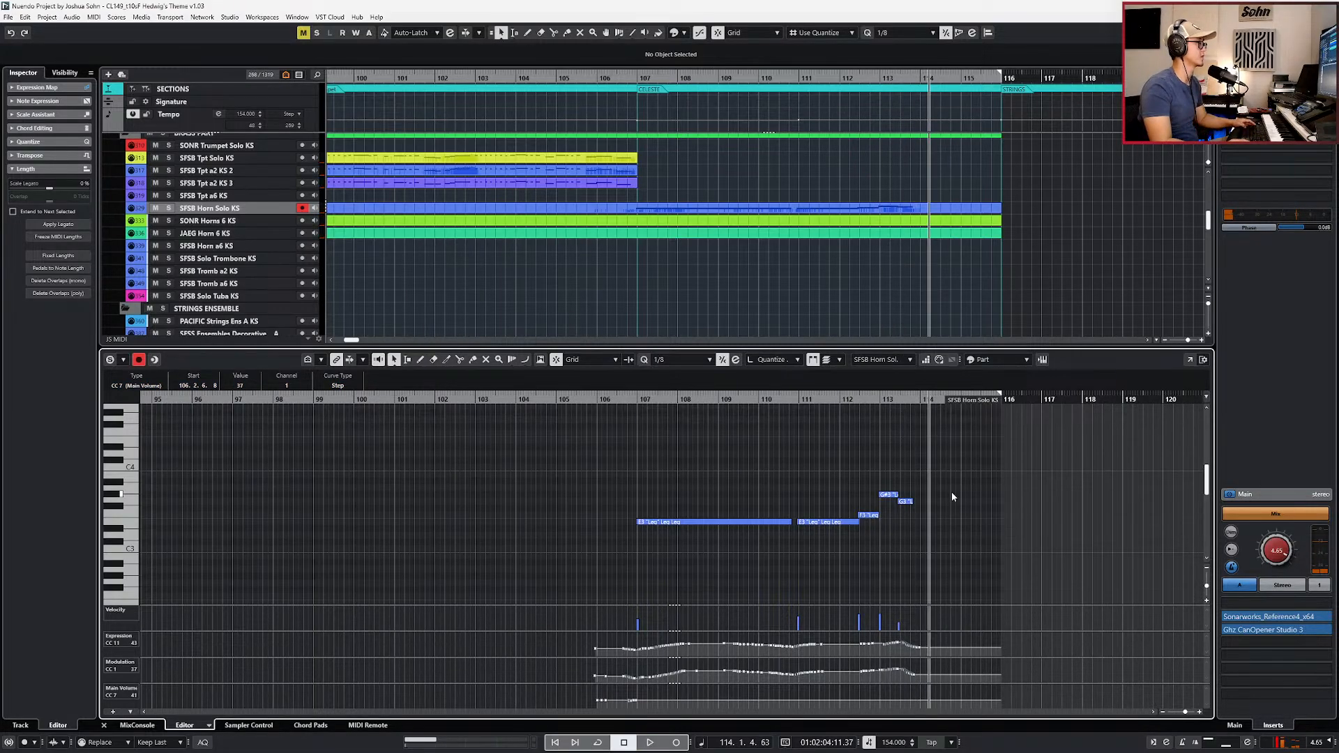
pyautogui.scroll(2, 915, 495)
pyautogui.click(910, 502)
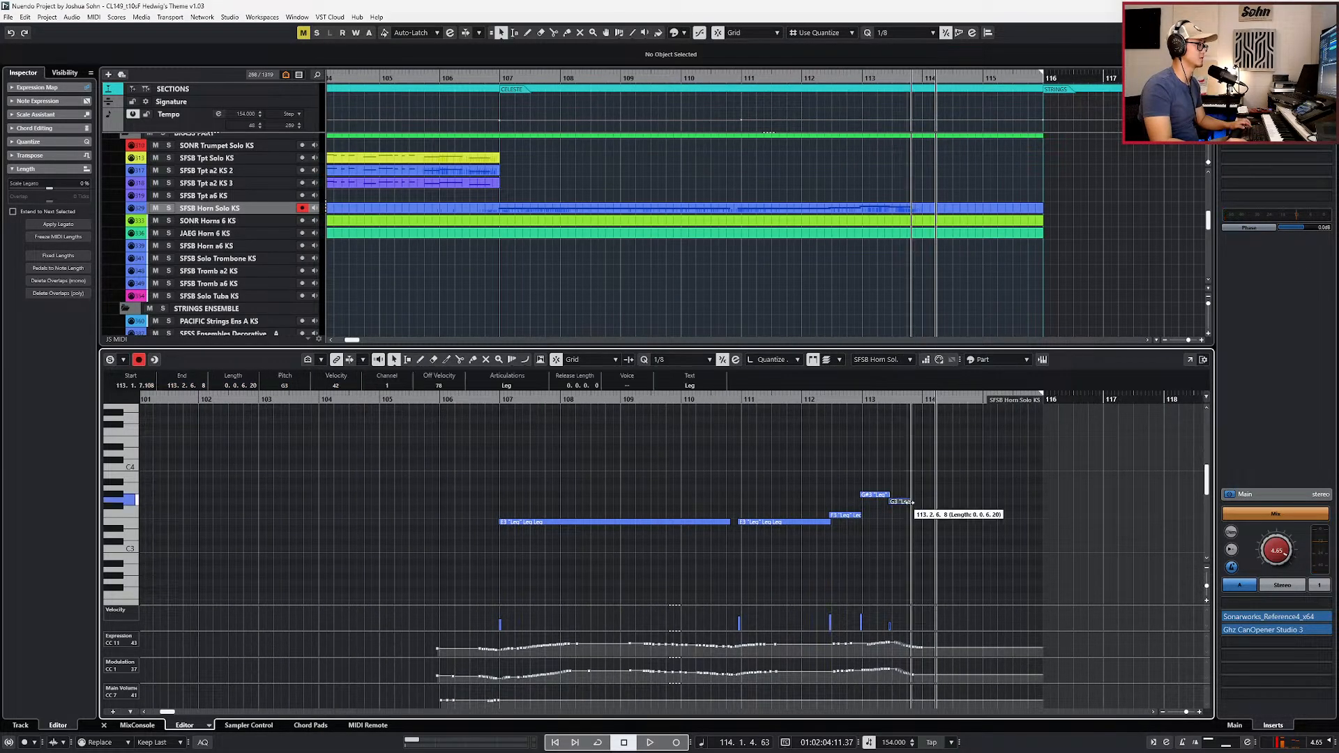
# Step: Switch to the score screenshot and examine the string staves below the horn and celesta lines
pyautogui.hotkey('alt', 'Tab')
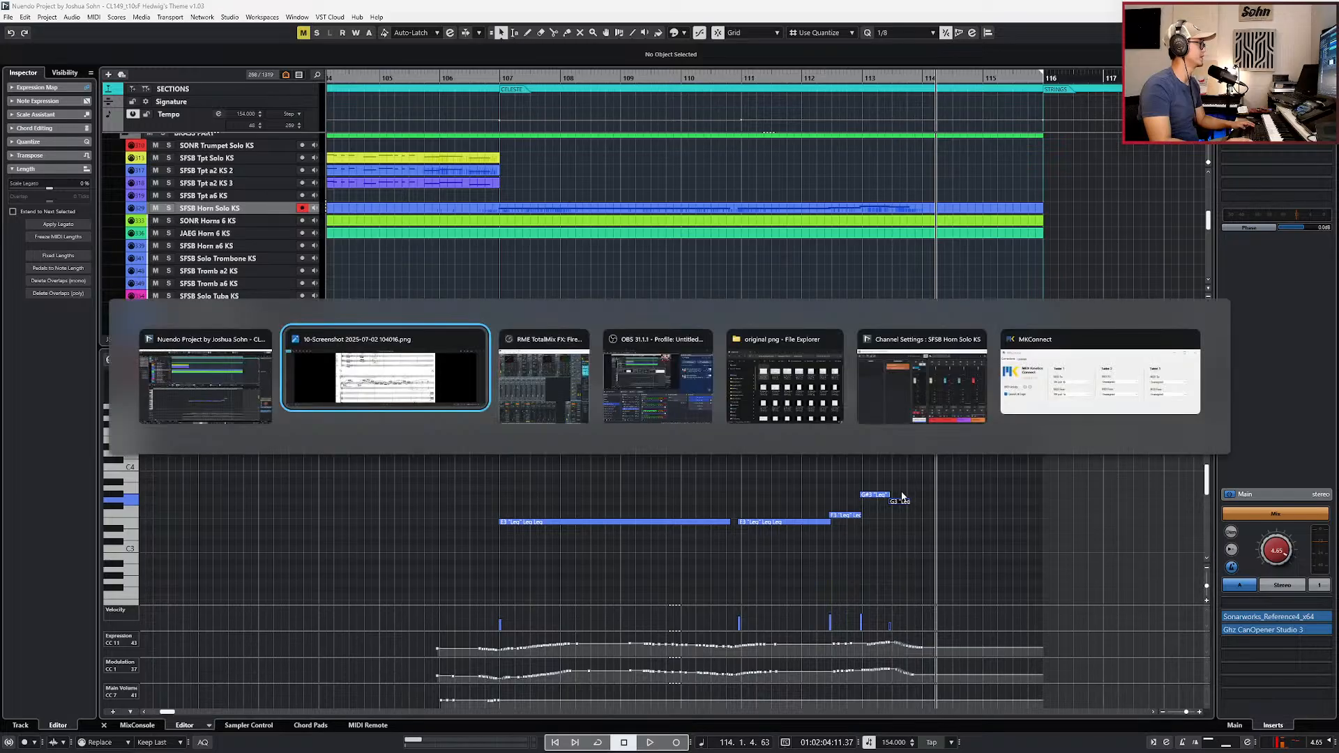
pyautogui.scroll(-5, 892, 225)
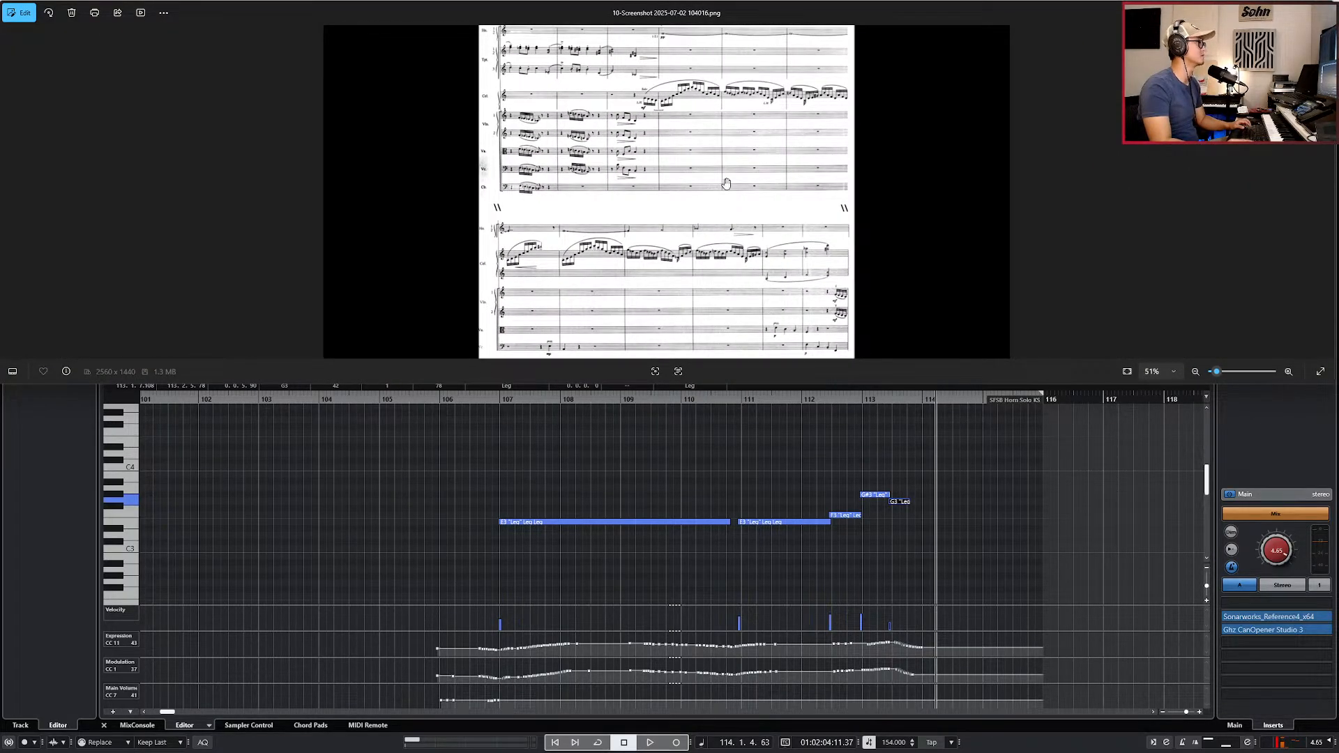
pyautogui.moveTo(765, 256)
pyautogui.mouseDown()
pyautogui.moveTo(767, 285)
pyautogui.moveTo(765, 234)
pyautogui.mouseUp()
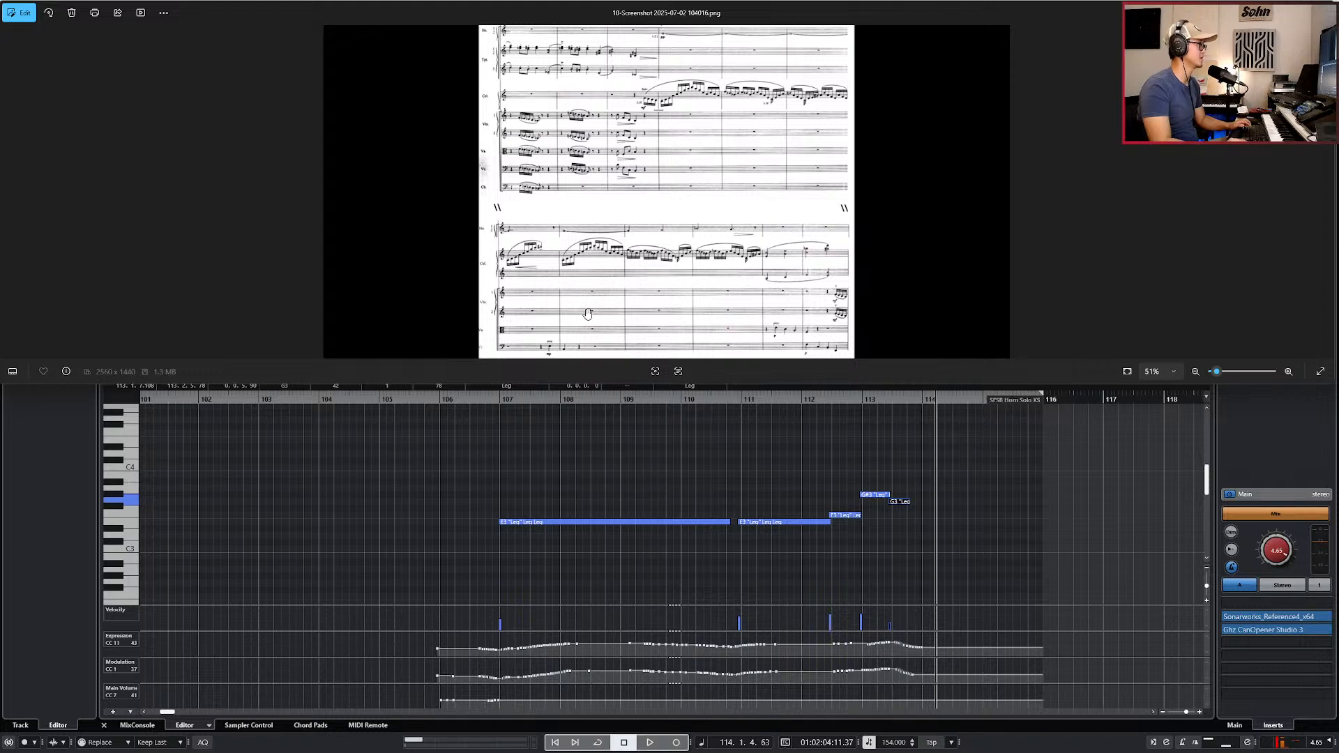
pyautogui.scroll(1, 659, 306)
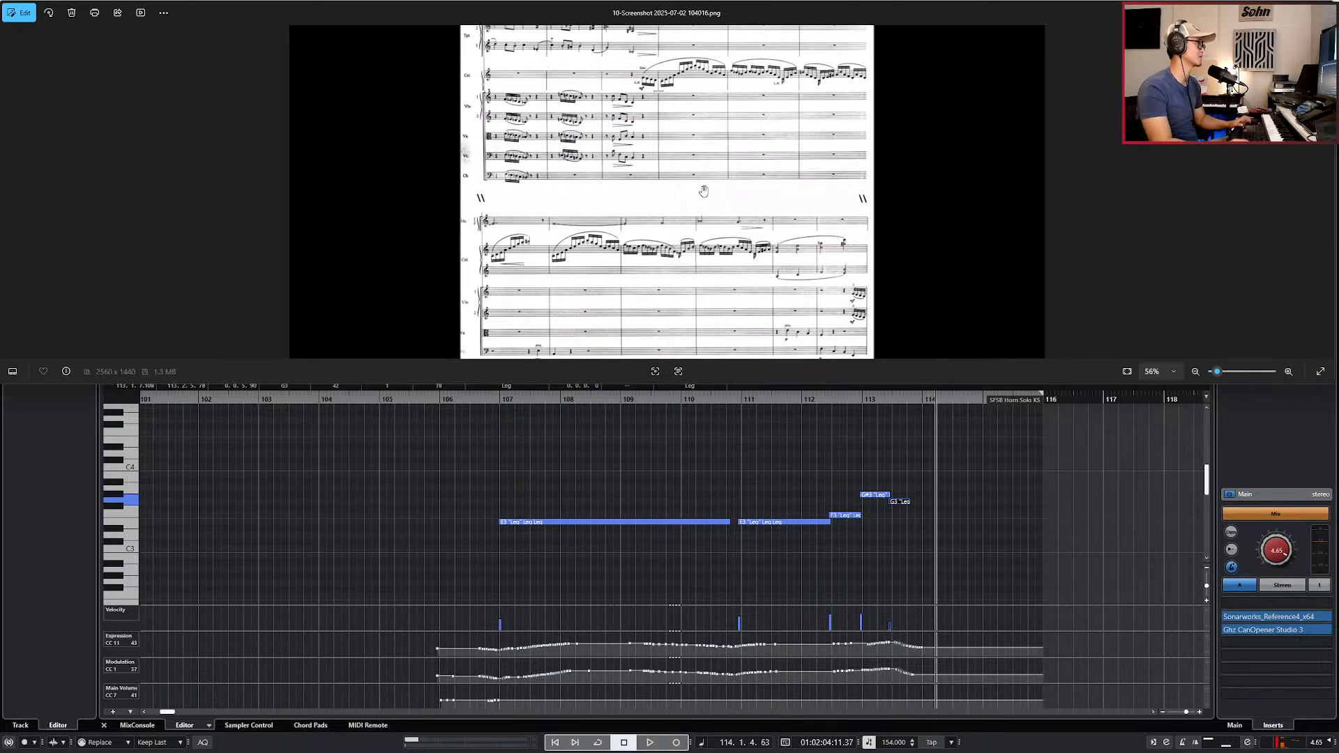
pyautogui.doubleClick(533, 325)
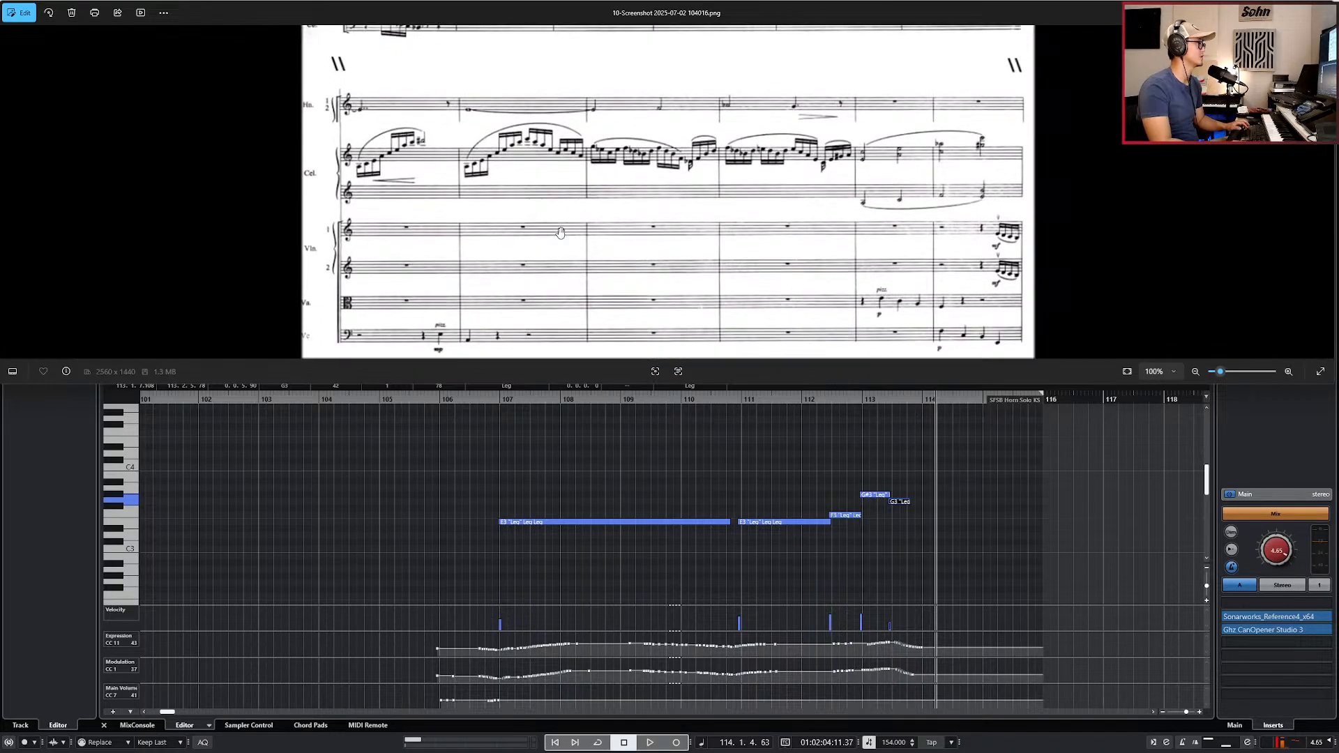
pyautogui.scroll(1, 486, 290)
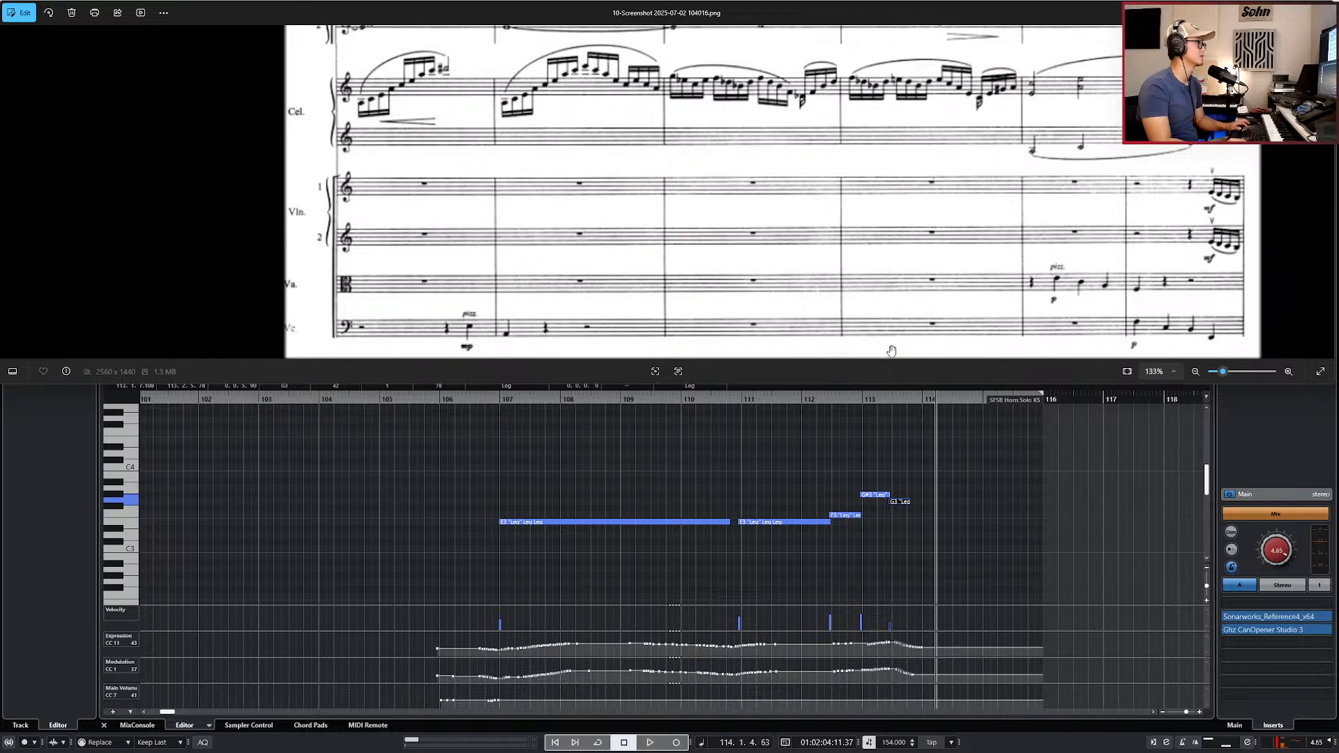
pyautogui.scroll(2, 574, 333)
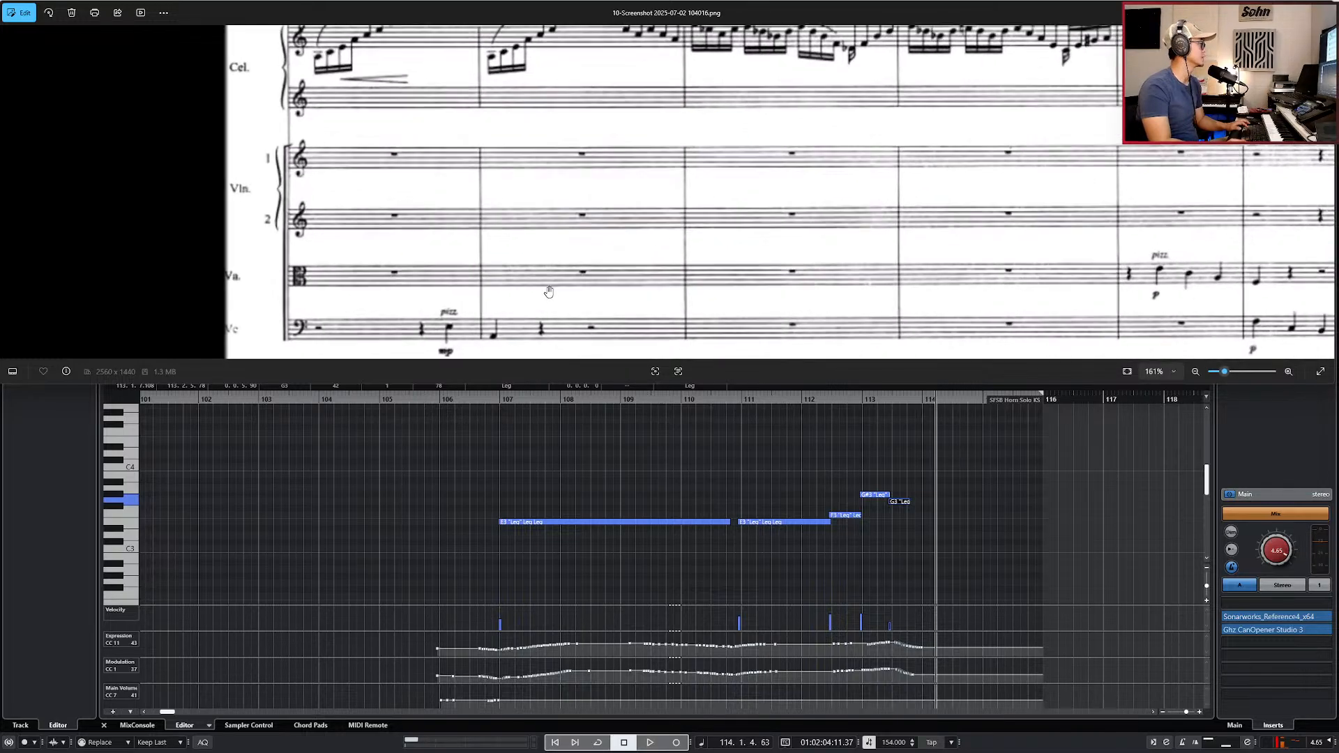
# Step: Switch to Nuendo, close the lower editor to reveal the string tracks and set the playhead back to bar 112
pyautogui.click(687, 457)
pyautogui.hotkey('ctrl', 'alt', 'e')
pyautogui.scroll(-2, 702, 459)
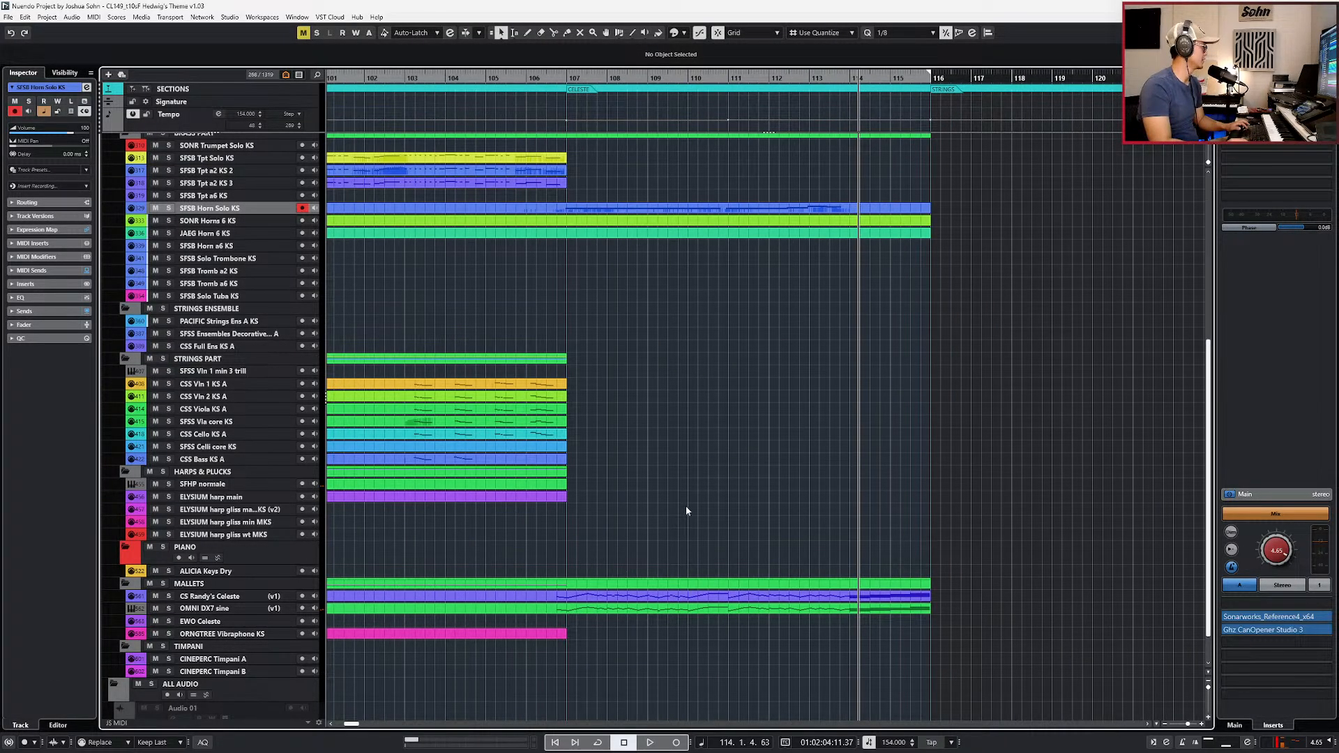
pyautogui.scroll(3, 687, 511)
pyautogui.press('KP_Subtract')
pyautogui.press('KP_Subtract')
# Step: Switch to the score screenshot, examine the cello's pizzicato entry at close range, and return to Nuendo
pyautogui.hotkey('alt', 'Tab')
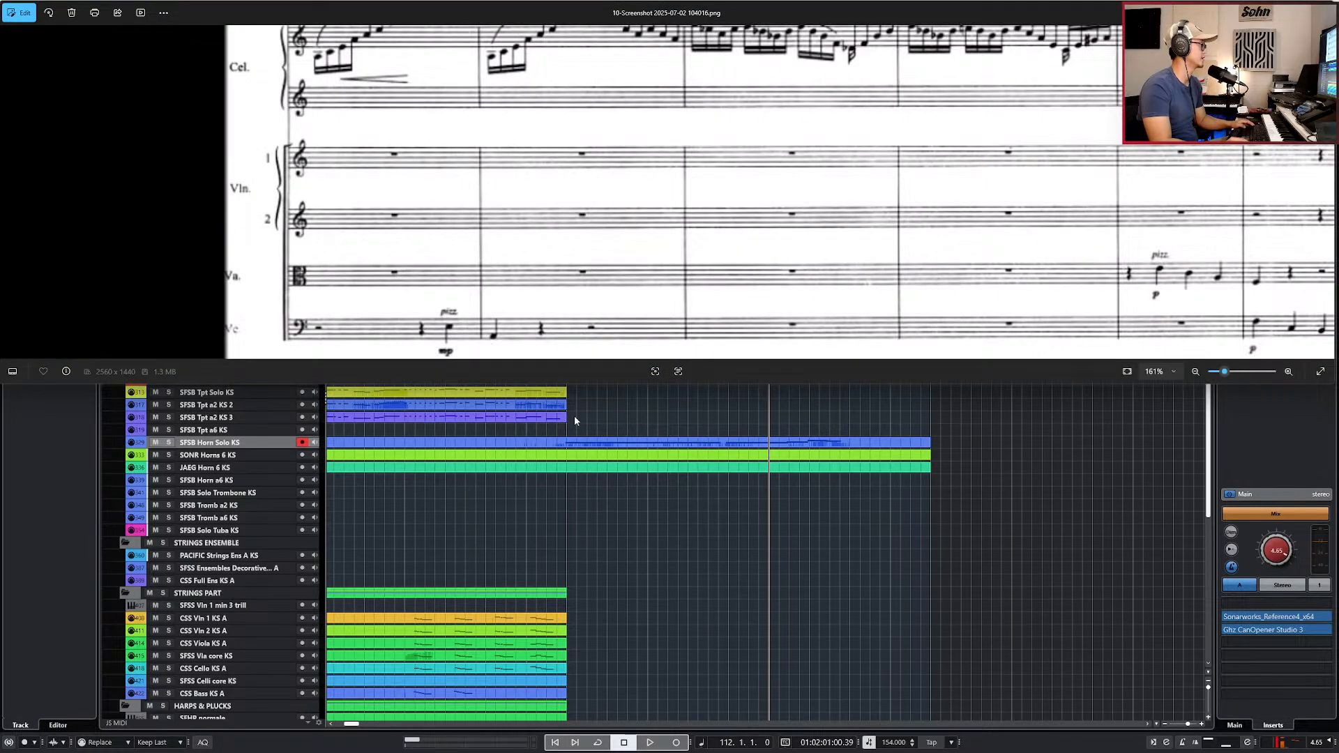
pyautogui.scroll(5, 451, 309)
pyautogui.moveTo(481, 111); pyautogui.dragTo(484, 308)
pyautogui.moveTo(481, 161); pyautogui.dragTo(474, 53)
pyautogui.moveTo(483, 296); pyautogui.dragTo(464, 170)
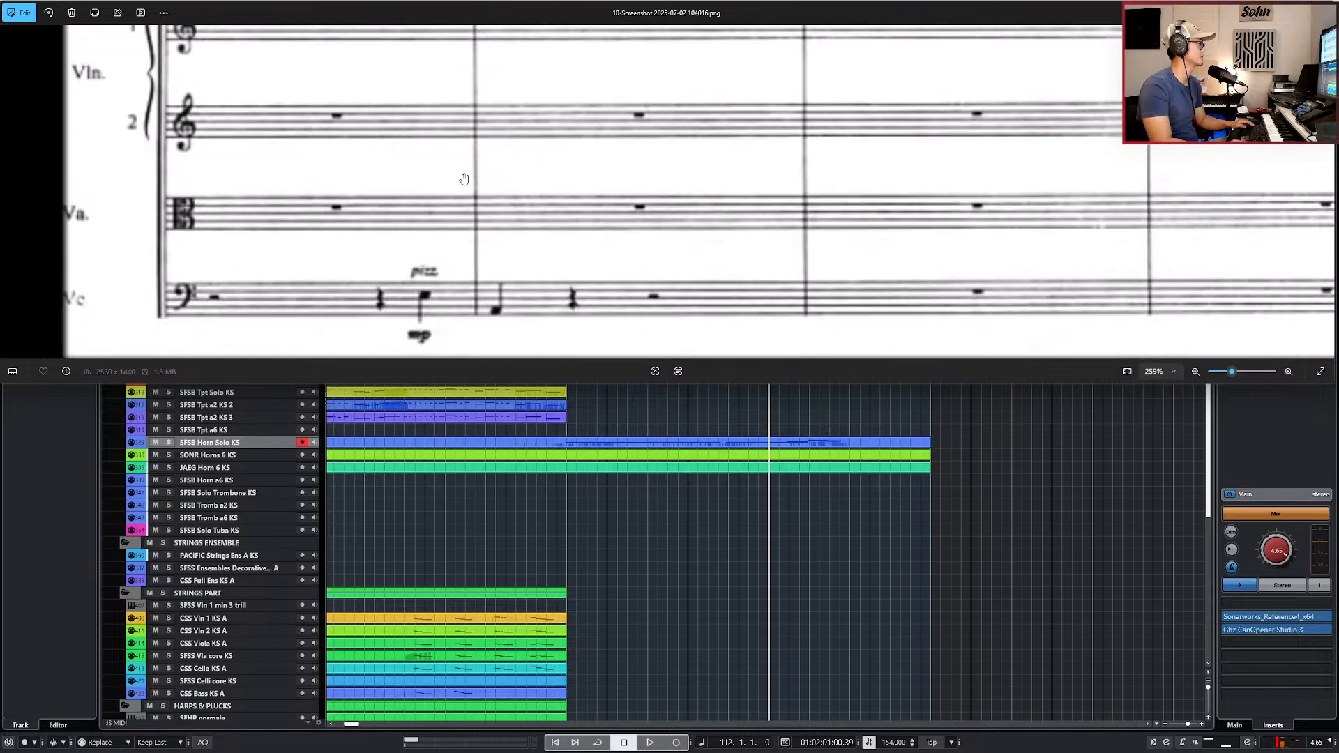
pyautogui.scroll(-2, 606, 268)
pyautogui.click(941, 564)
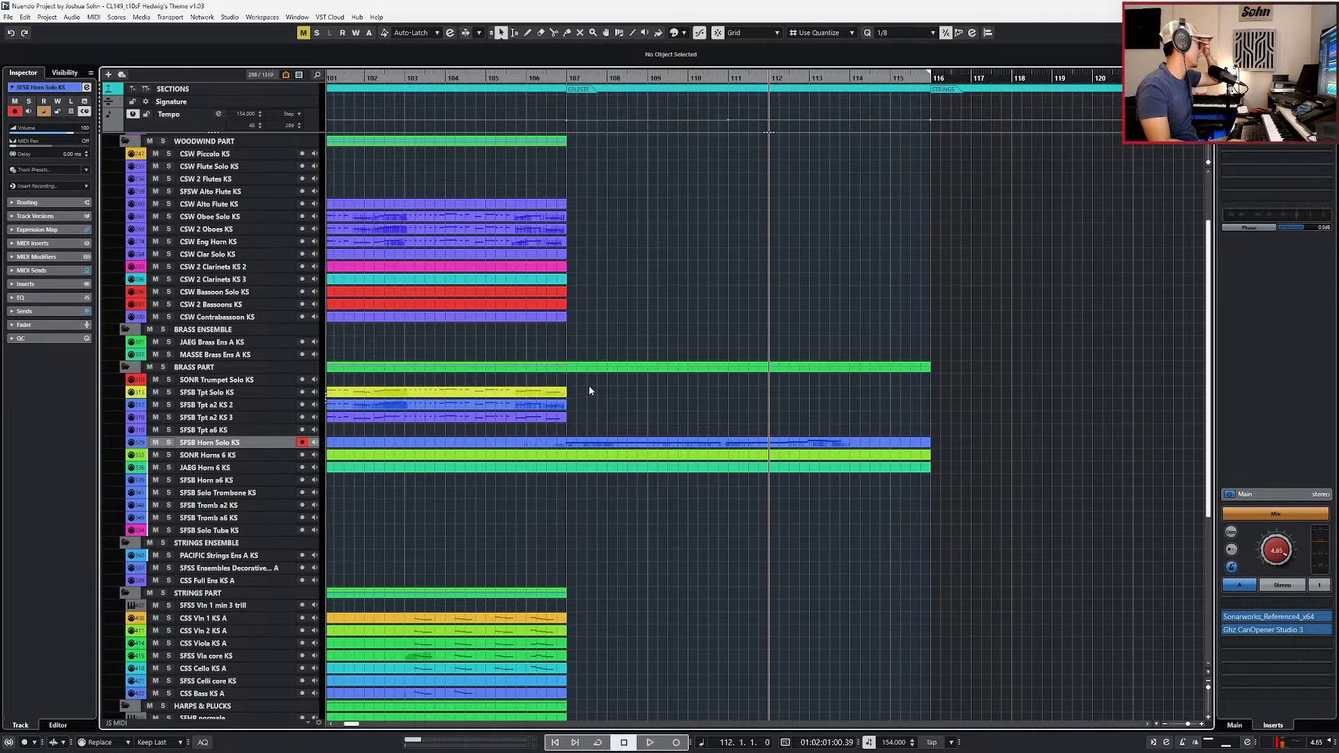
# Step: Extend the CSS Cello KS A and SFSS Celli core KS parts to bar 116 and open them for note editing
pyautogui.scroll(-4, 588, 391)
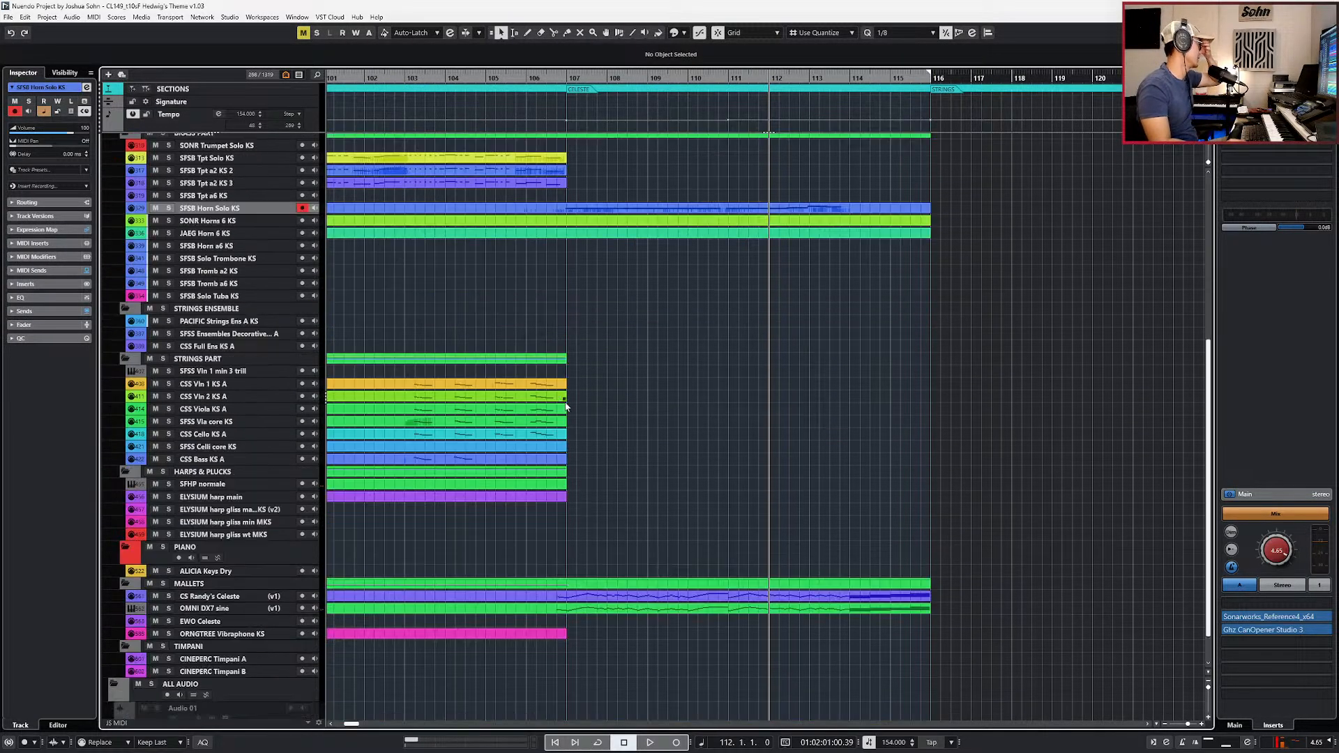
pyautogui.click(575, 446)
pyautogui.moveTo(579, 434); pyautogui.dragTo(932, 450)
pyautogui.press('Return')
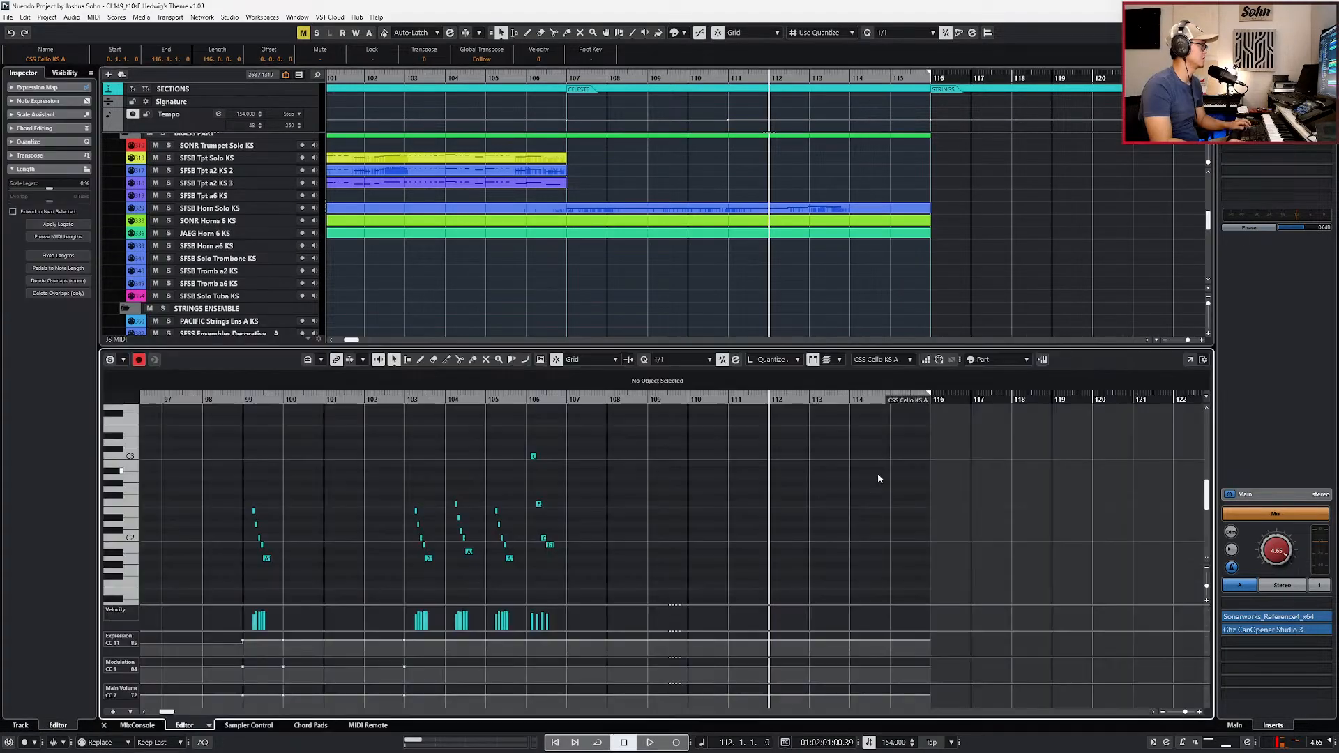
# Step: Look through the earlier bars of the cello parts for existing pizzicato notes and check their articulation
pyautogui.scroll(-1, 731, 559)
pyautogui.scroll(2, 495, 513)
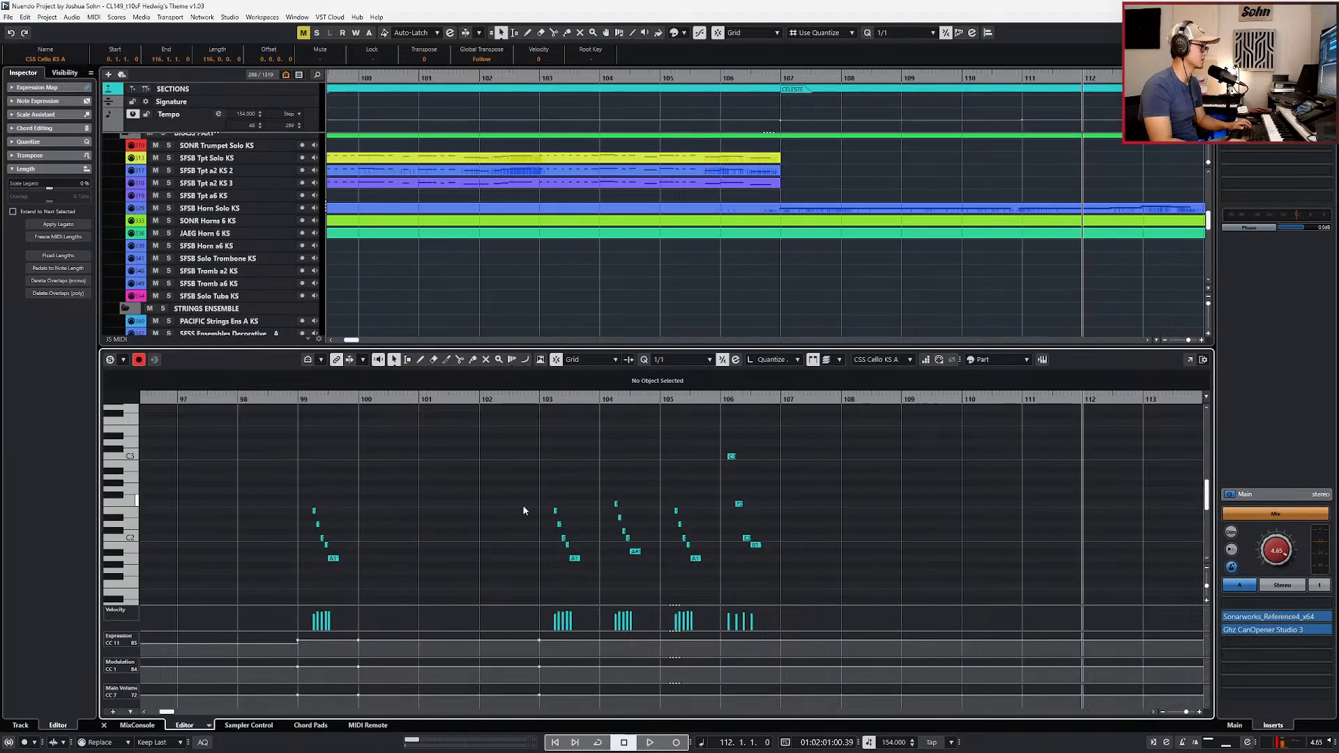
pyautogui.scroll(-4, 523, 510)
pyautogui.scroll(-1, 348, 460)
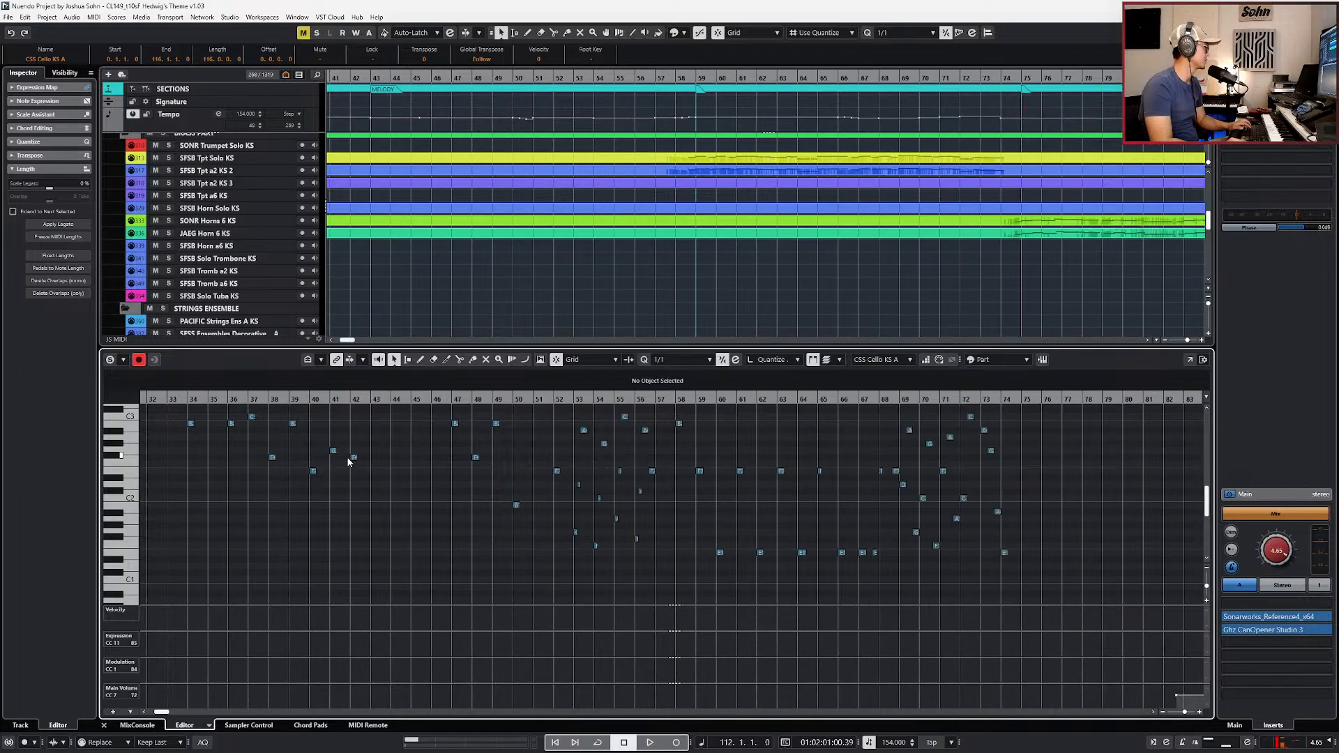
pyautogui.scroll(1, 349, 460)
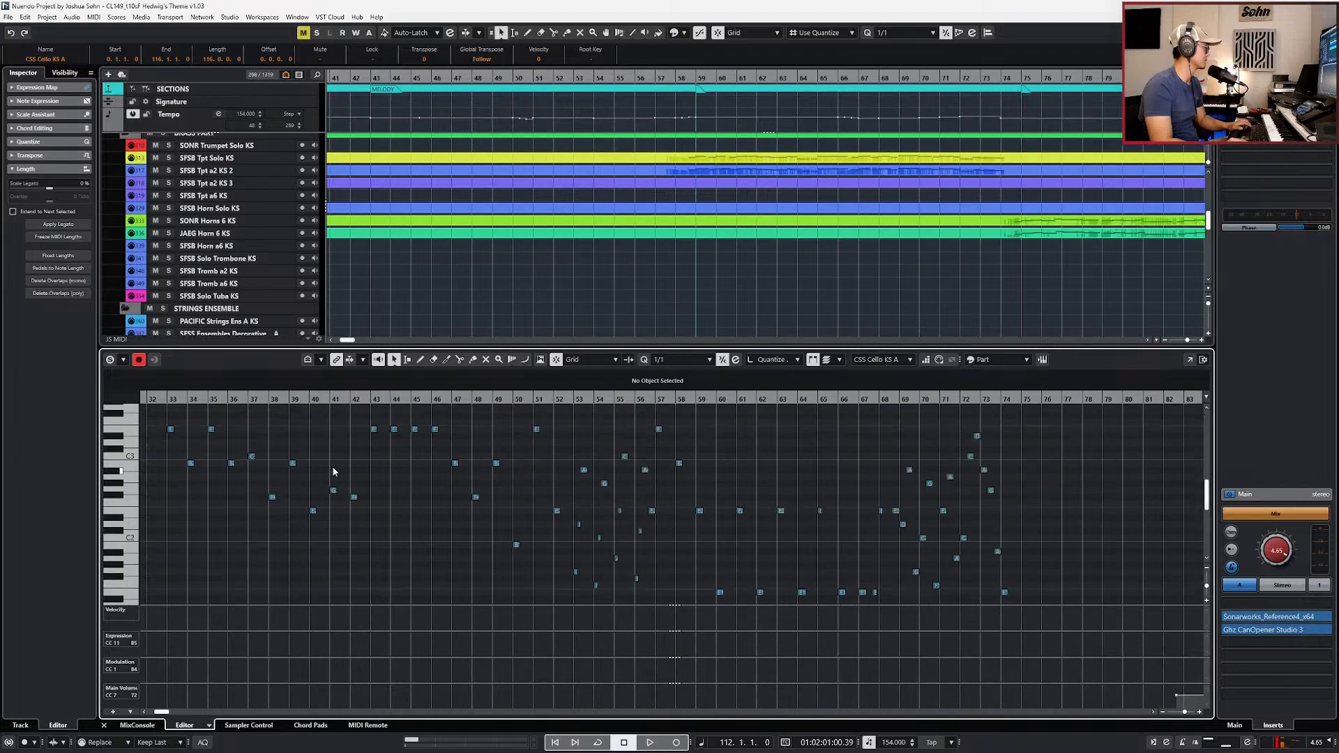
pyautogui.click(251, 457)
pyautogui.hscroll(-10, 322, 459)
pyautogui.hscroll(9, 411, 473)
pyautogui.keyDown('ctrl'); pyautogui.scroll(3, 642, 523); pyautogui.keyUp('ctrl')
pyautogui.click(525, 525)
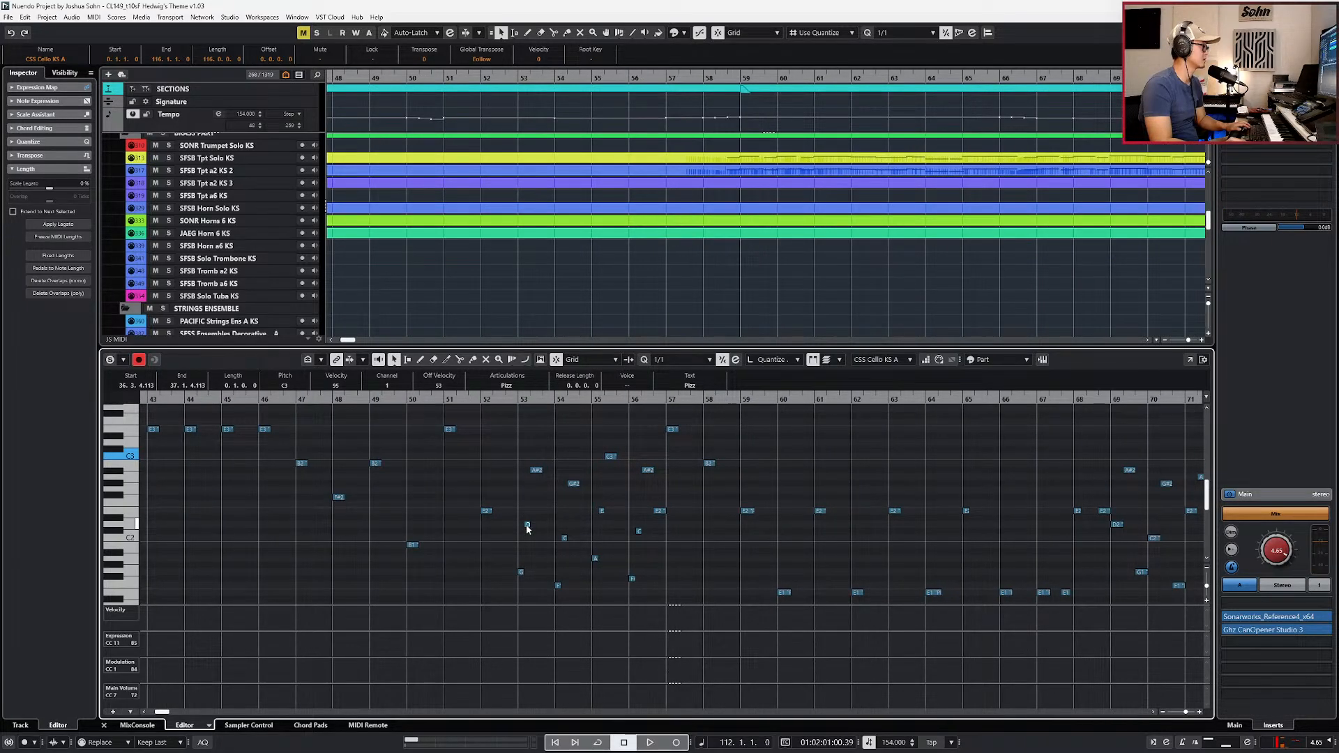
pyautogui.keyDown('ctrl'); pyautogui.scroll(-2, 524, 527); pyautogui.keyUp('ctrl')
pyautogui.hscroll(-3, 385, 478)
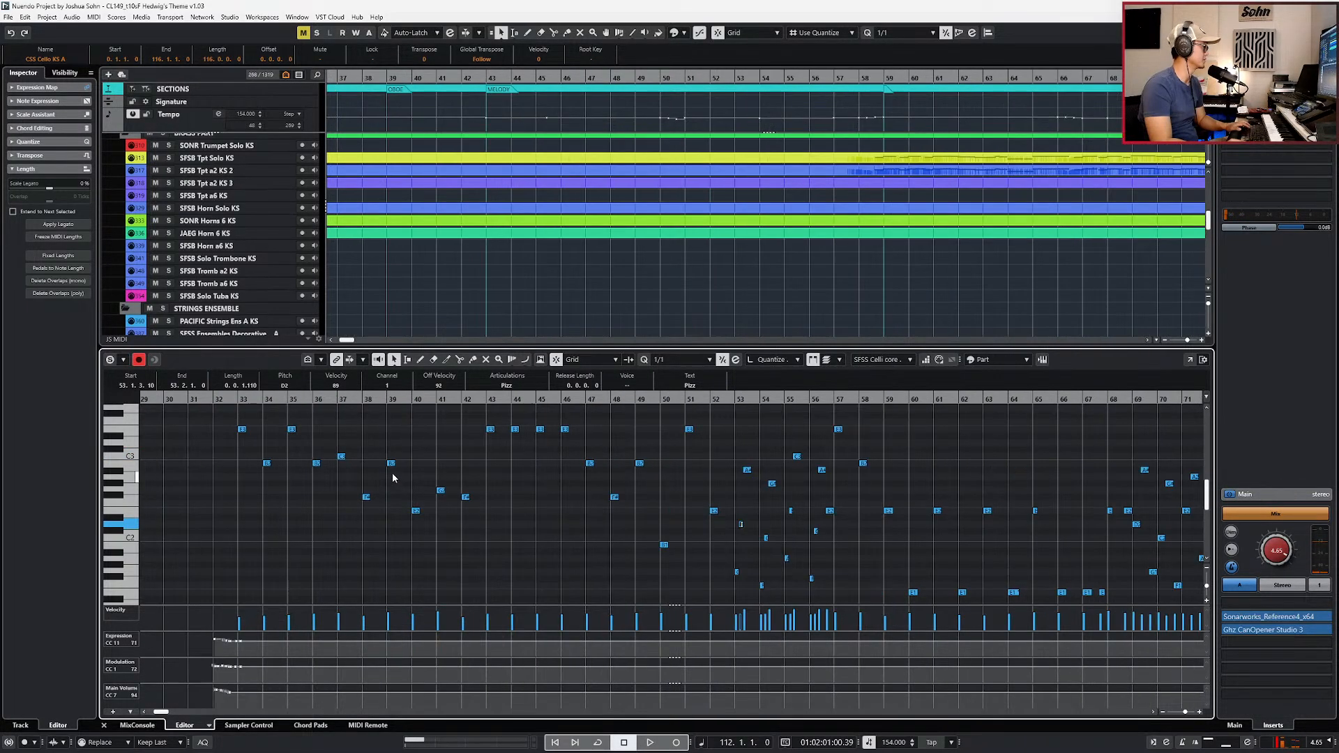
# Step: Copy the pizzicato E3 and B2 notes around bar 35, set the quantize grid to 1/8 and paste them at 110.2.5.0
pyautogui.click(292, 429)
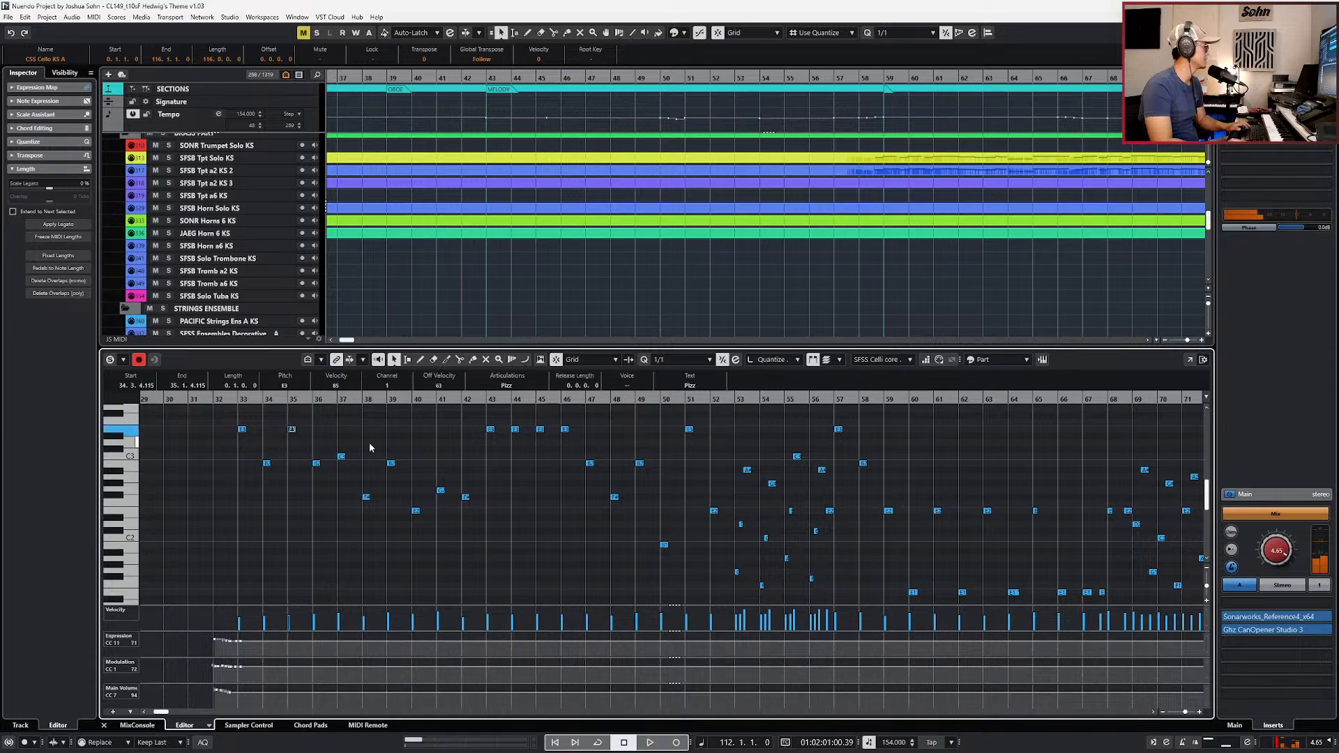
pyautogui.hscroll(20, 429, 461)
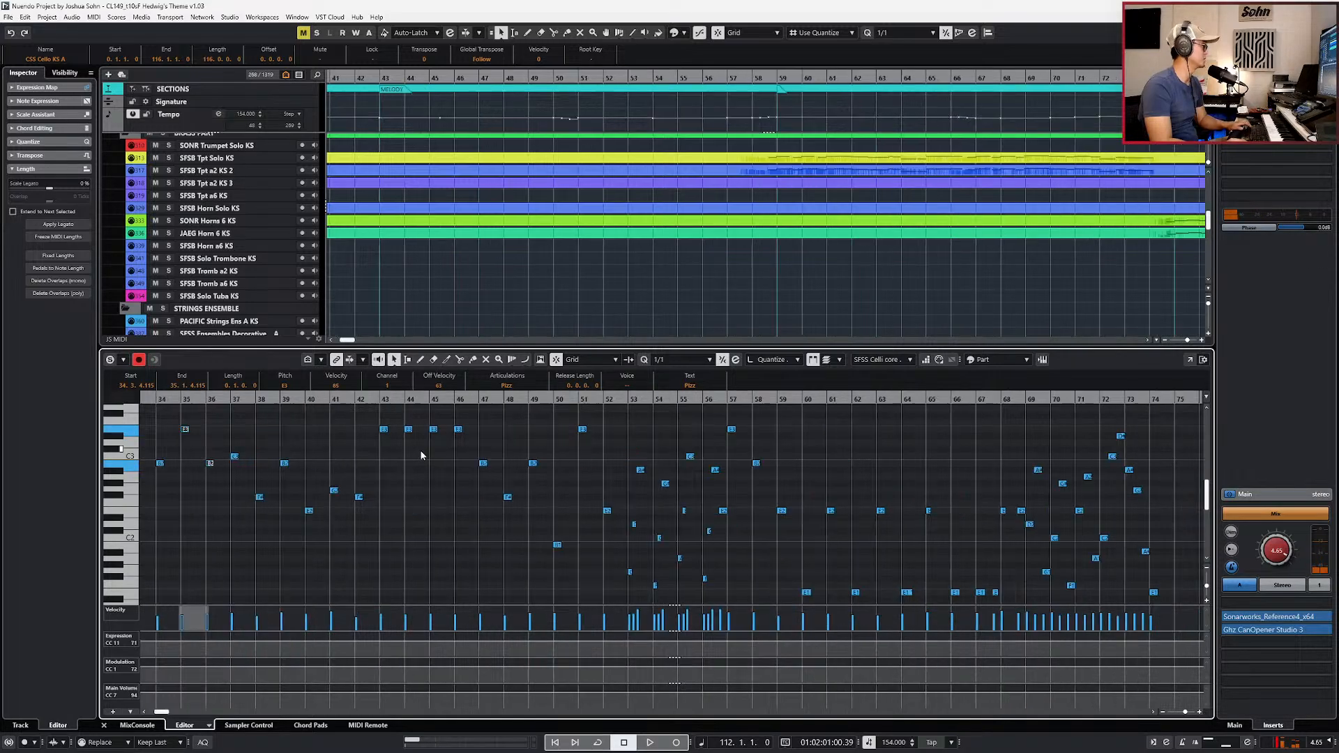
pyautogui.scroll(4, 704, 520)
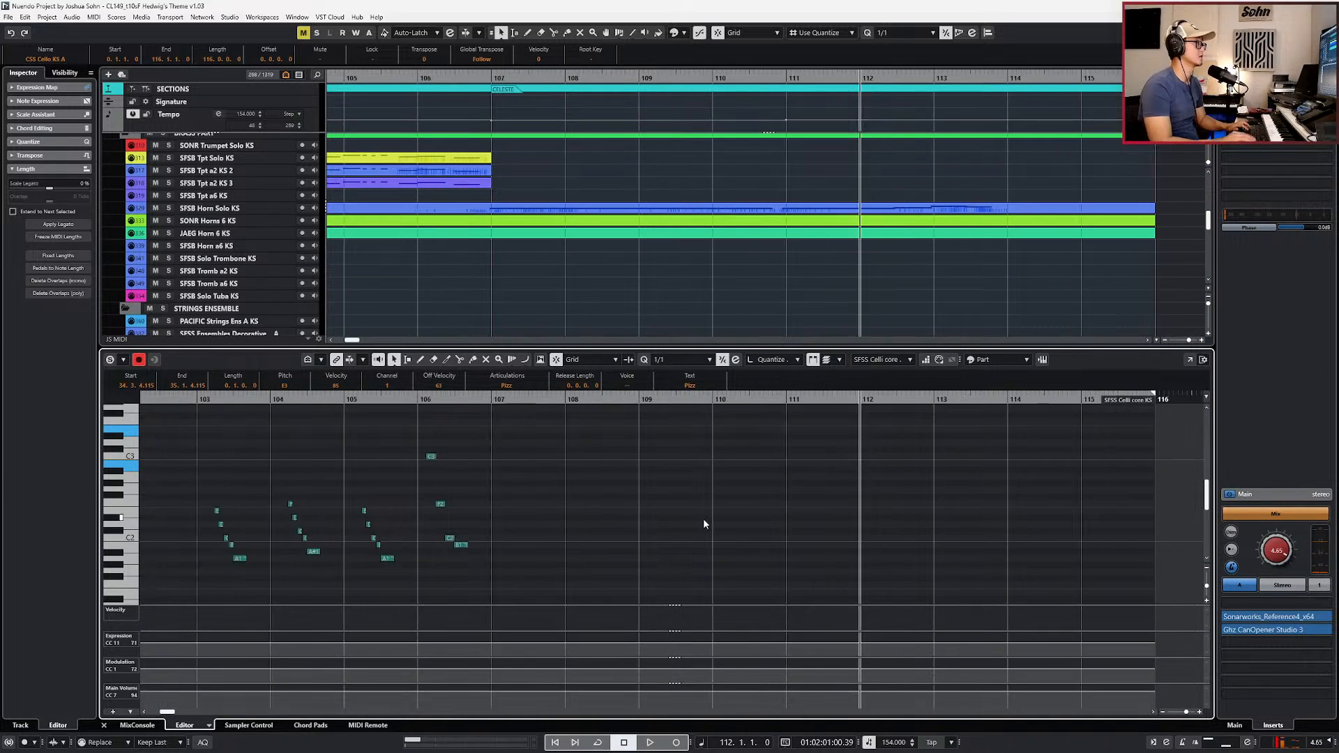
pyautogui.click(704, 520)
pyautogui.hotkey('alt', '4')
pyautogui.press('ctrl+KP_Add')
pyautogui.press('ctrl+KP_Add')
pyautogui.press('ctrl+KP_Add')
pyautogui.press('ctrl+KP_Add')
pyautogui.press('ctrl+KP_Add')
pyautogui.press('ctrl+KP_Add')
pyautogui.hotkey('ctrl', 'v')
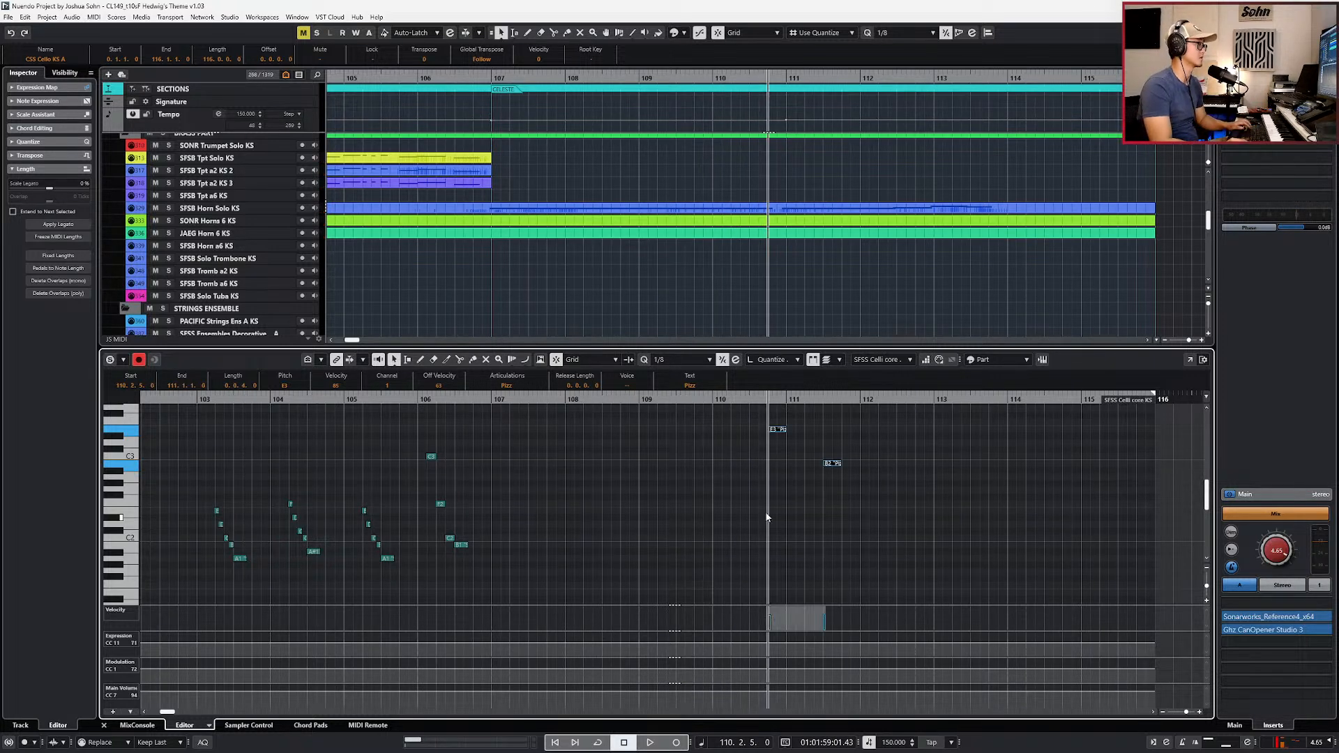
# Step: Move the second pasted cello note earlier to the start of bar 111 and transpose it down to A2
pyautogui.click(830, 464)
pyautogui.hotkey('alt', 'Left')
pyautogui.hotkey('alt', 'Left')
pyautogui.hotkey('alt', 'Left')
pyautogui.hotkey('alt', 'Left')
pyautogui.press('Down')
pyautogui.press('Down')
# Step: Transpose both pasted cello notes down an octave to E2 and A1 and place the playhead at their start, 110.2.5.0
pyautogui.press('KP_Subtract')
pyautogui.moveTo(823, 407); pyautogui.dragTo(745, 506)
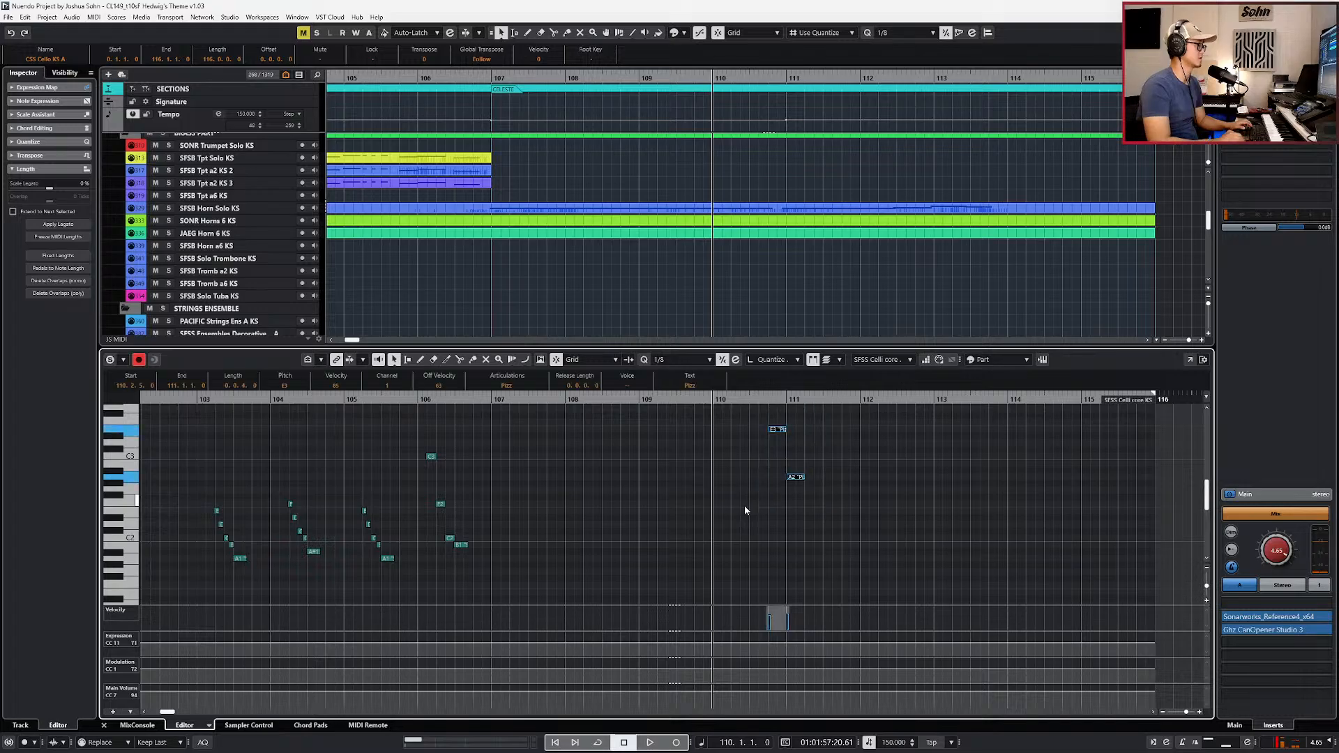
pyautogui.hotkey('shift', 'Down')
pyautogui.press('KP_Subtract')
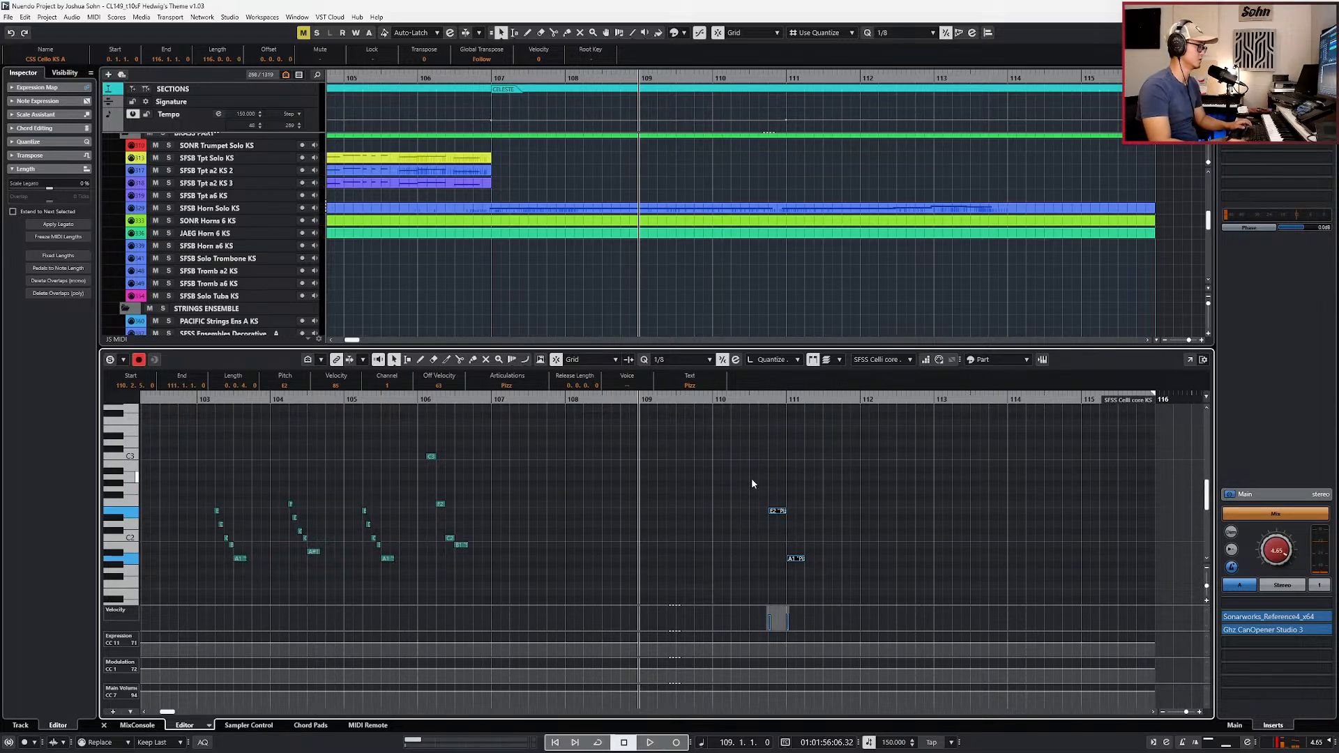
pyautogui.press('l')
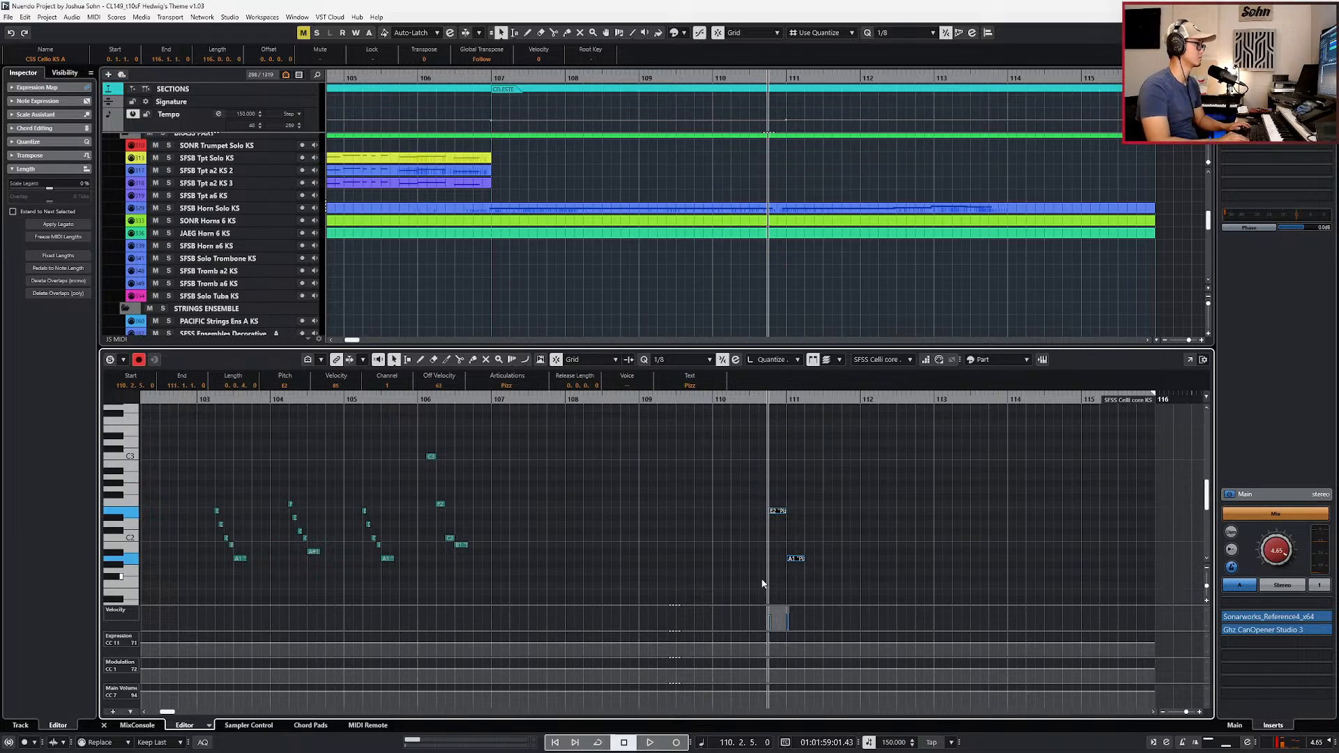
# Step: Paste the copied E2 and A1 pizzicato notes into the CSS Cello KS A part at 110.2.5.0
pyautogui.press('space')
pyautogui.press('space')
pyautogui.press('KP_Subtract')
pyautogui.press('l')
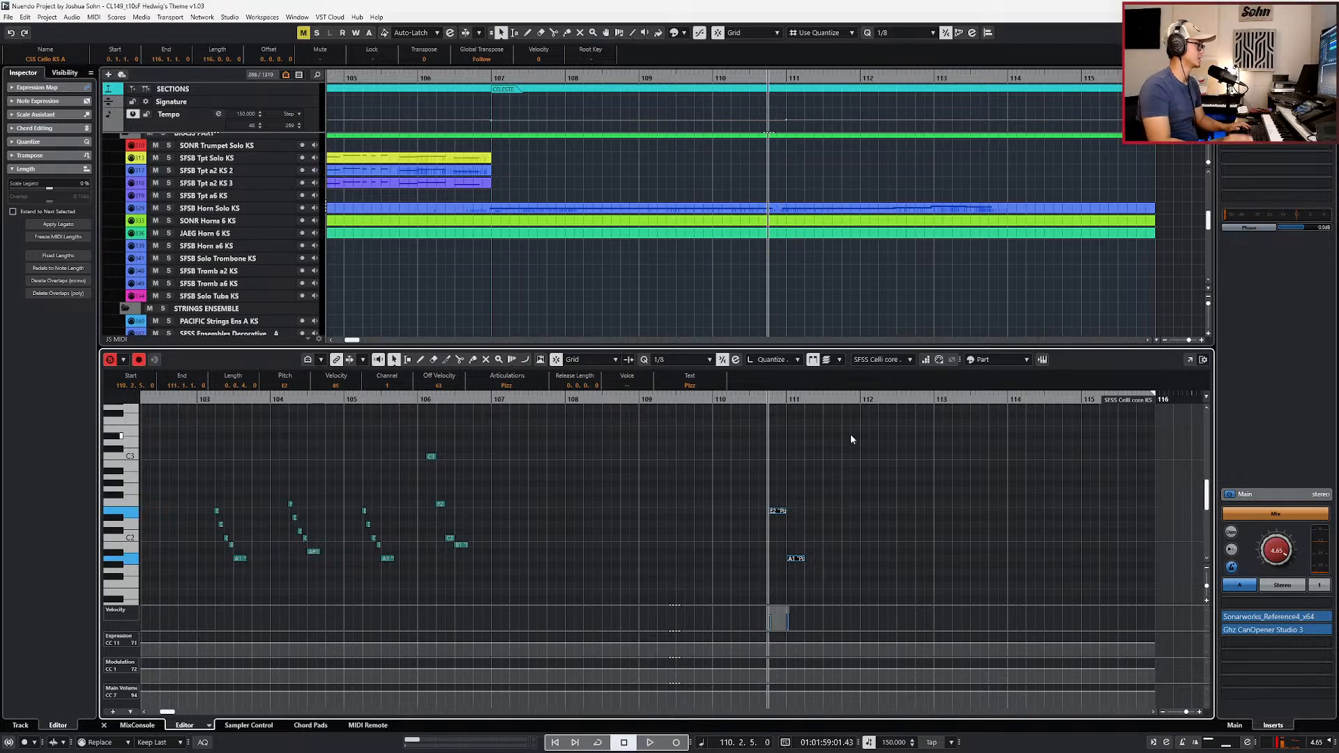
pyautogui.press('pageup')
pyautogui.hotkey('ctrl', 'v')
# Step: Play back the pizzicato cello notes from bar 110 to check their timing
pyautogui.press('KP_Subtract')
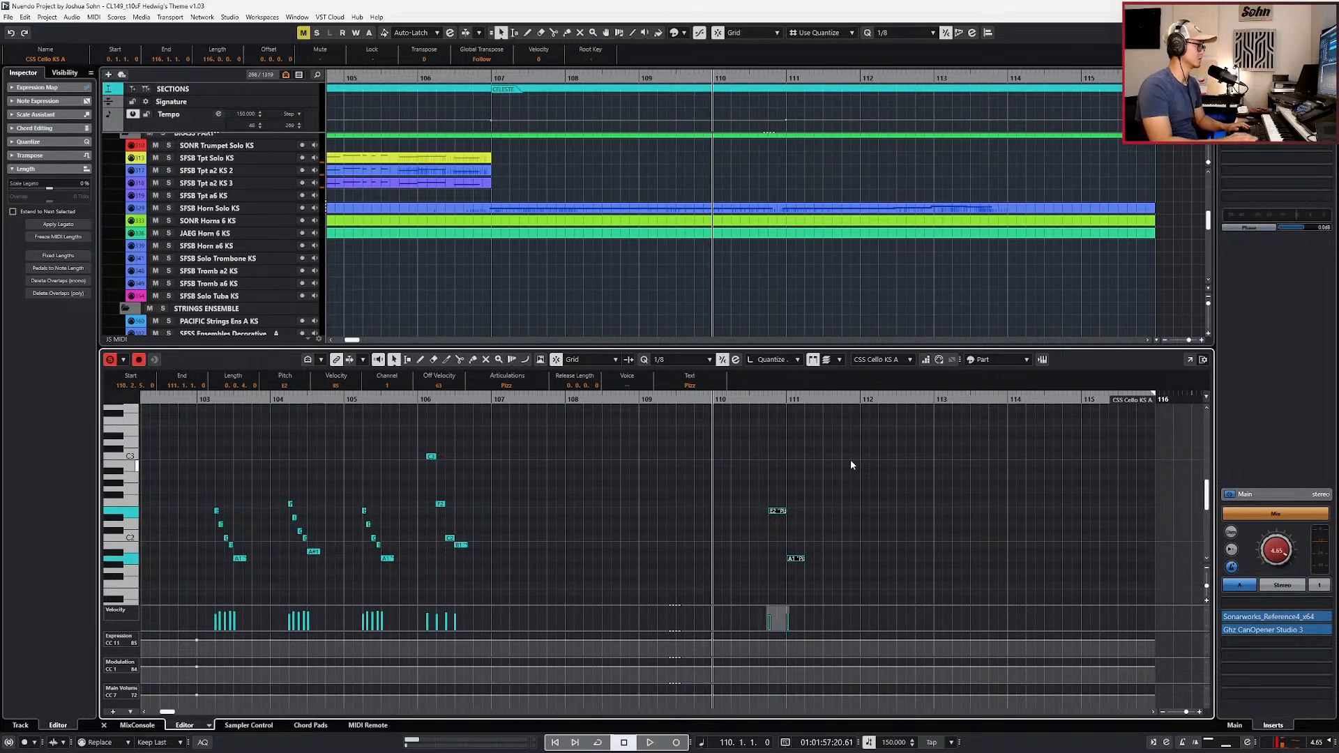
pyautogui.press('space')
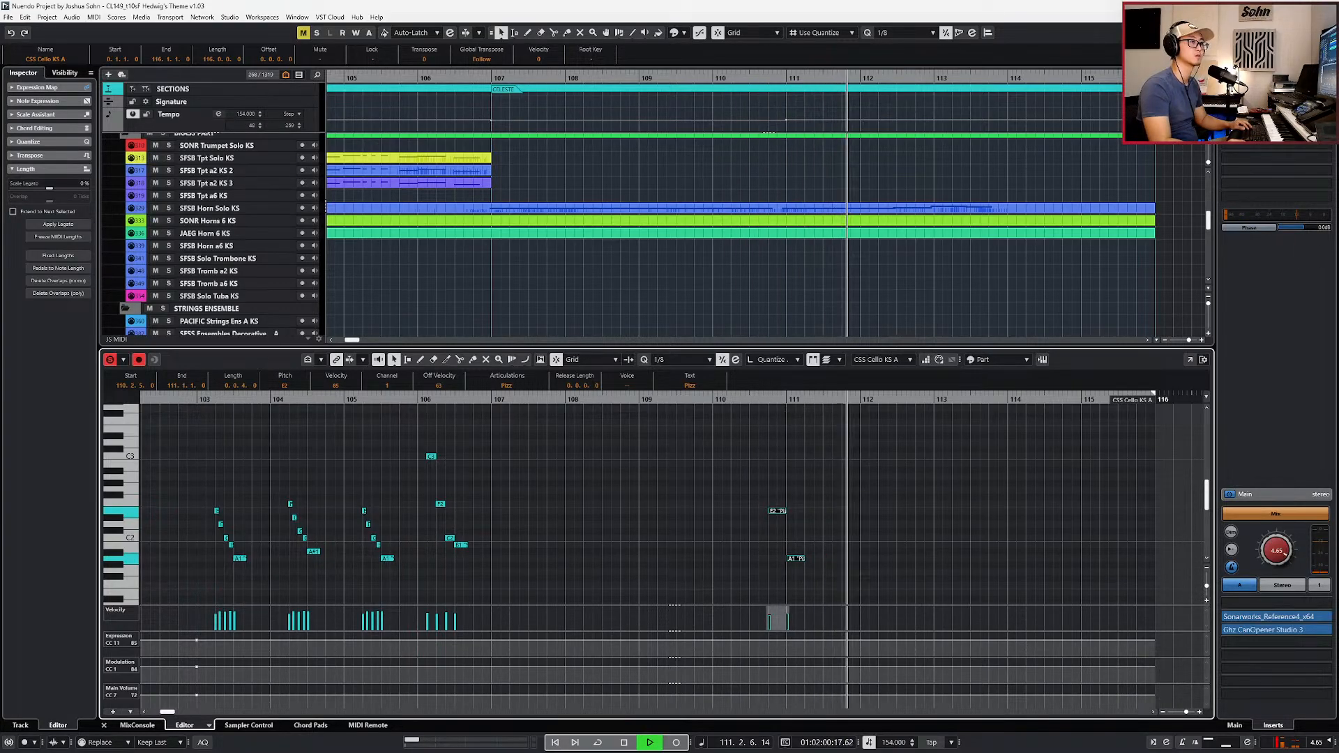
pyautogui.click(839, 479)
pyautogui.press('space')
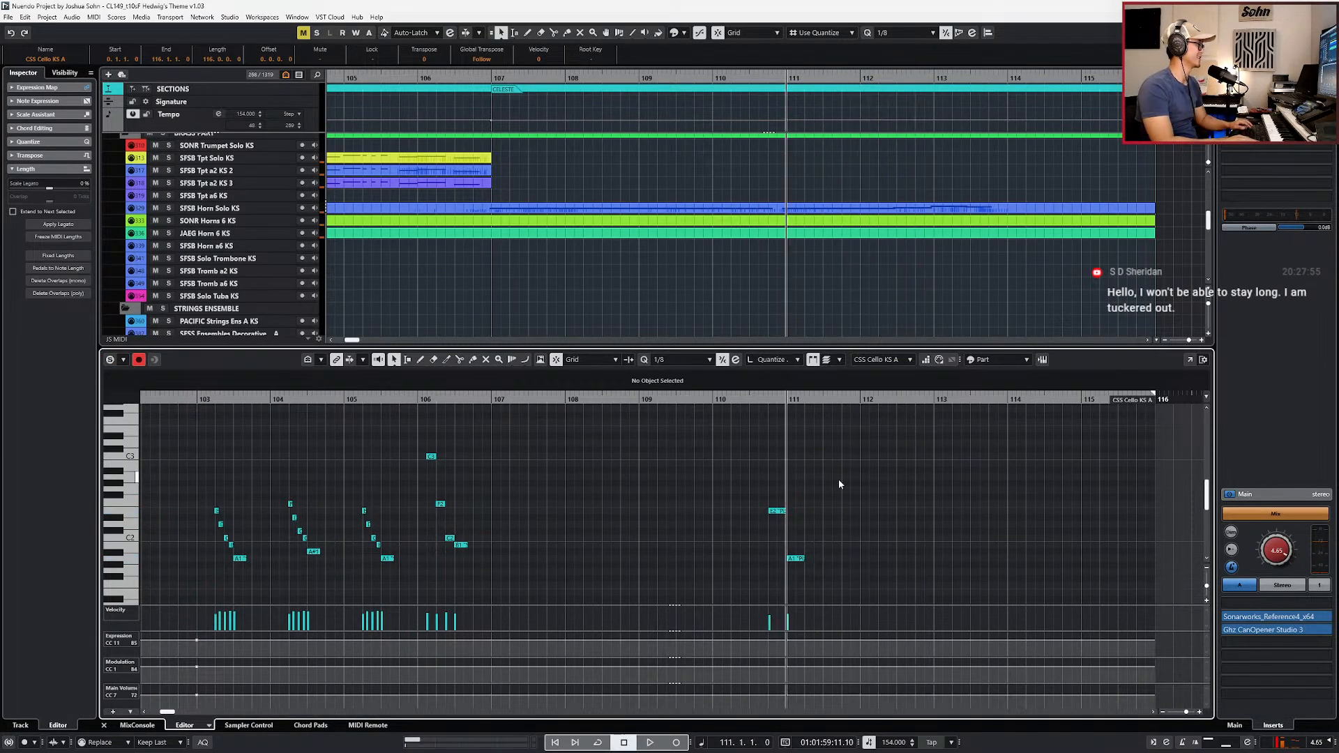
pyautogui.press('space')
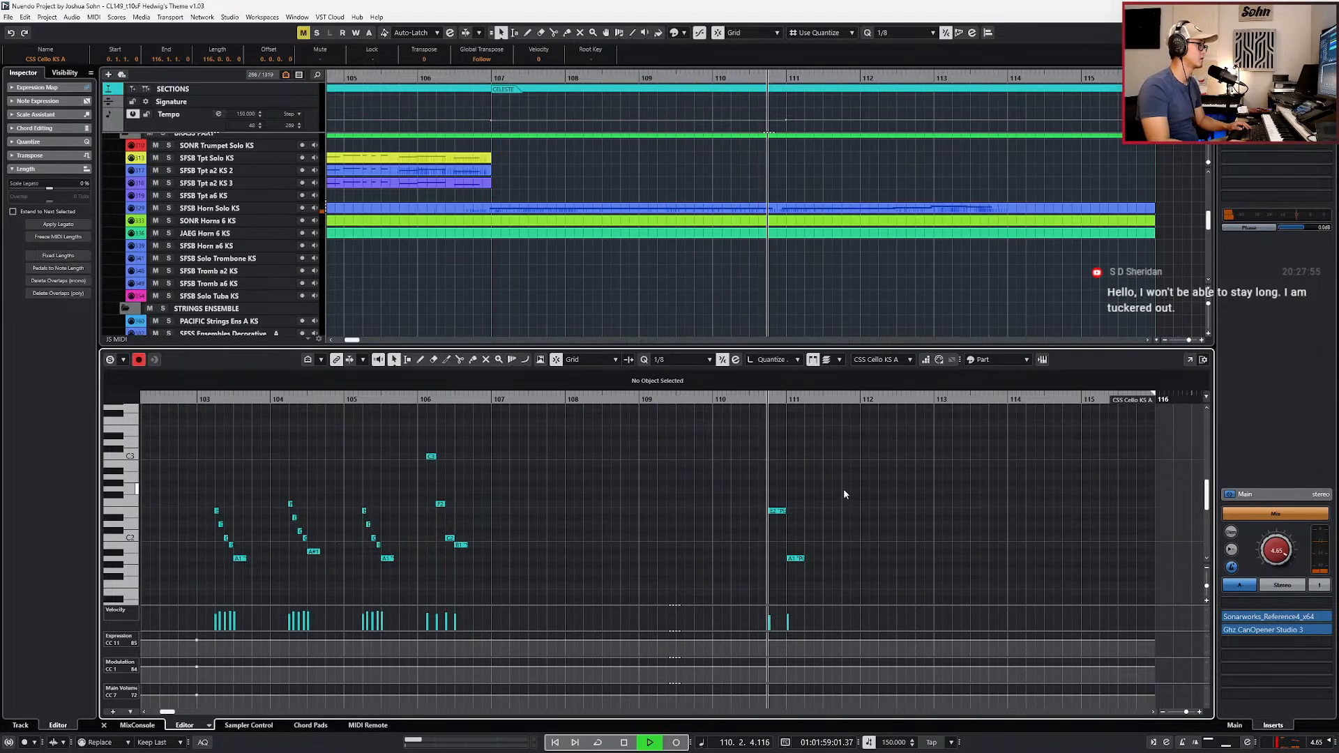
pyautogui.press('space')
# Step: Nudge both pizzicato cello notes slightly earlier so the E2 starts at 110.2.4.90
pyautogui.moveTo(824, 500); pyautogui.dragTo(767, 551)
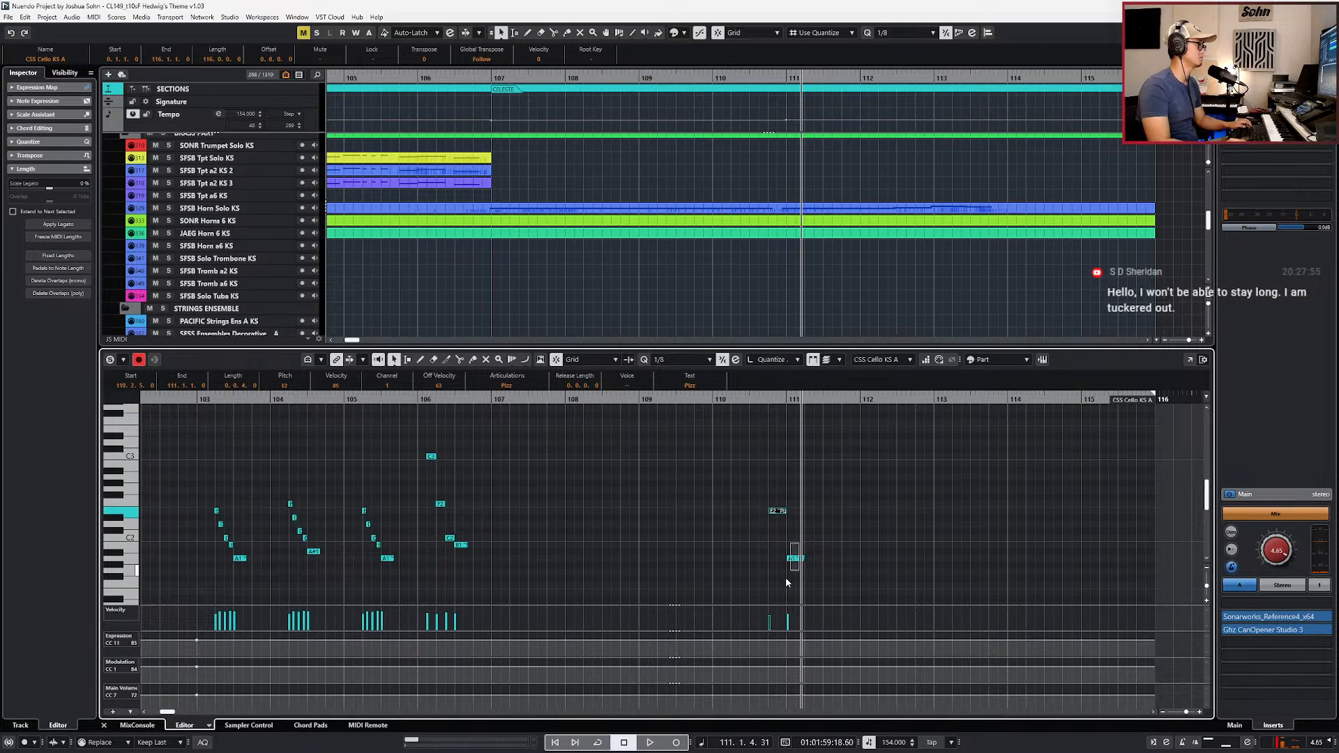
pyautogui.hotkey('alt', 'Left')
pyautogui.hotkey('alt', 'Left')
pyautogui.hotkey('alt', 'Left')
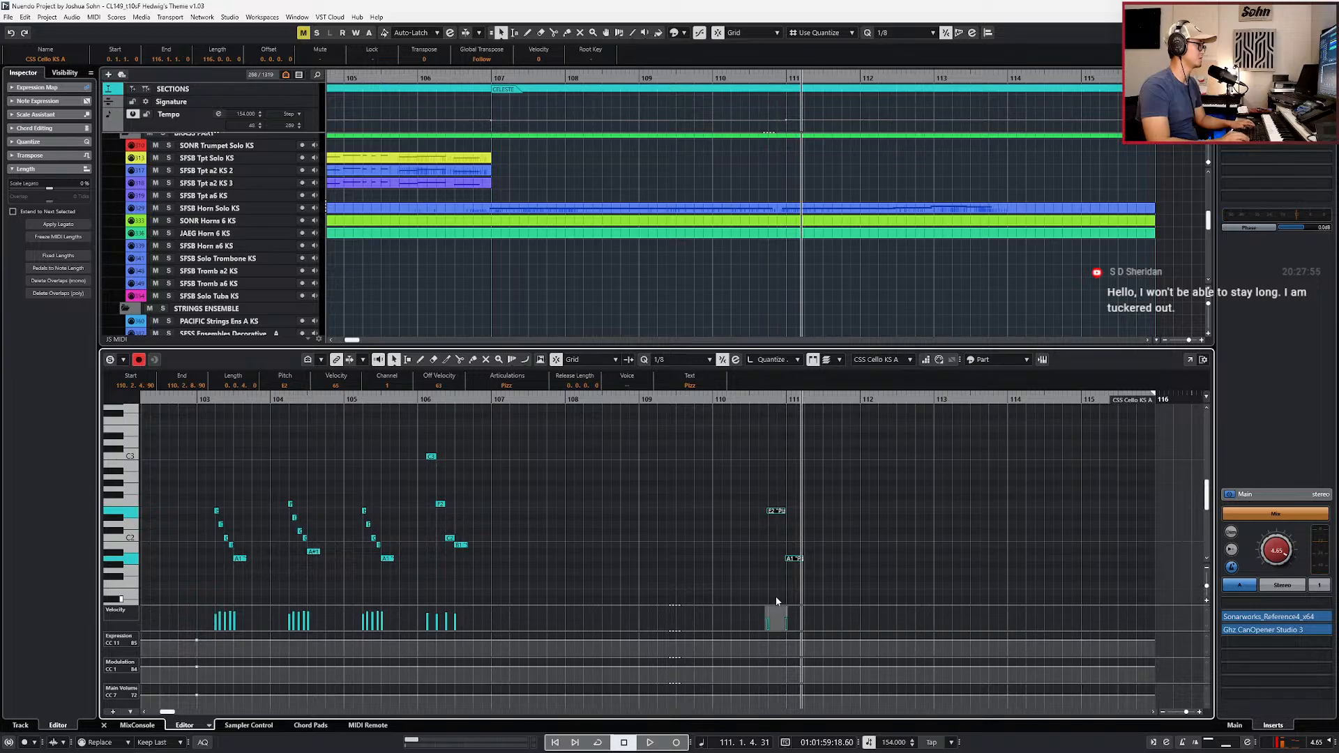
# Step: Play back the nudged notes and shift the A1 alone further ahead of the beat, to 110.2.8.76
pyautogui.press('space')
pyautogui.scroll(-2, 775, 596)
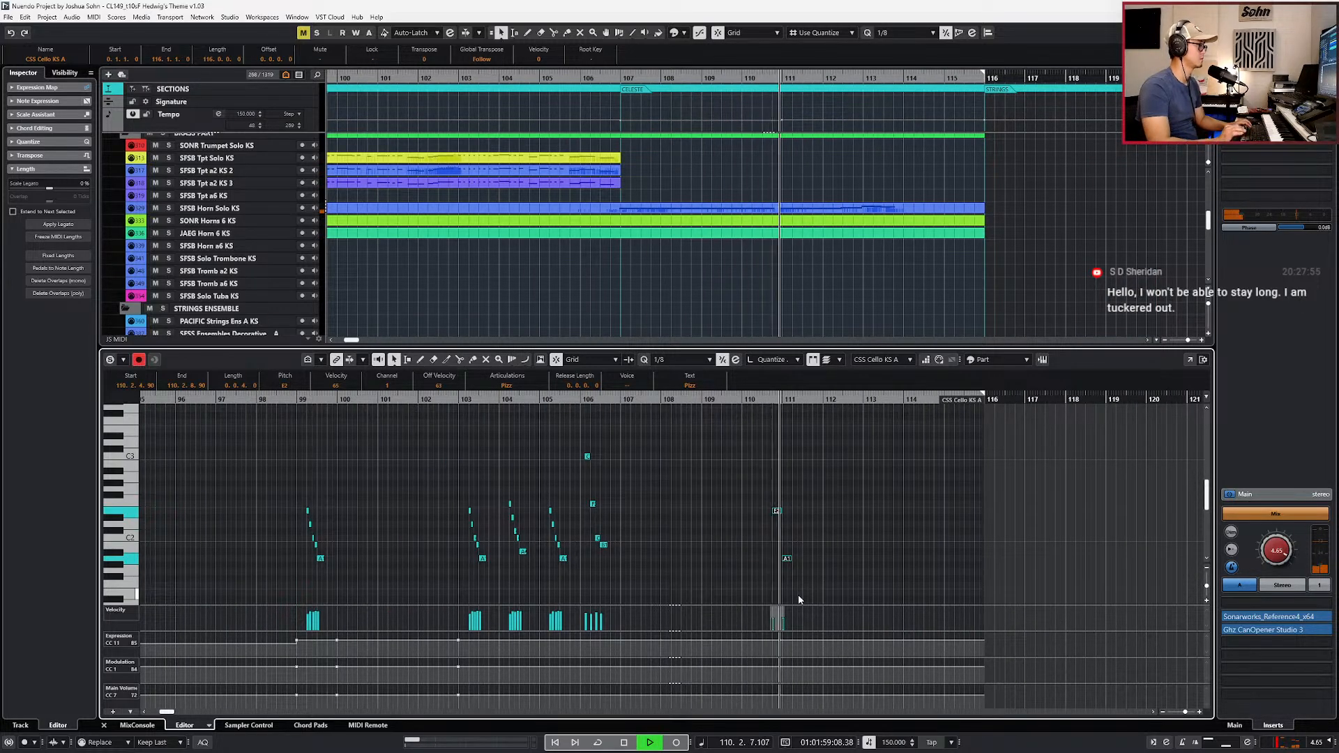
pyautogui.press('space')
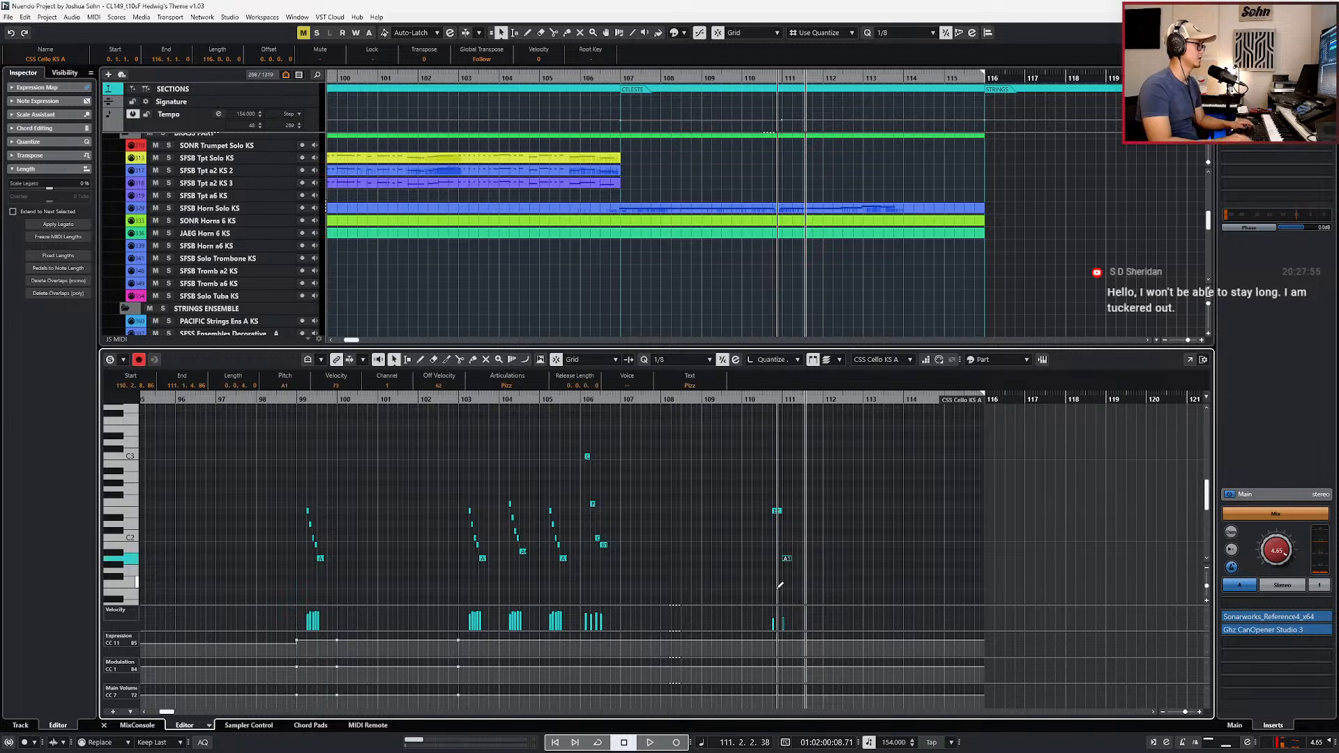
pyautogui.hotkey('alt', 'Left')
# Step: Return the playhead to bar 107, close the note editor and show the full arrangement around the celesta section
pyautogui.press('KP_Subtract')
pyautogui.press('KP_Subtract')
pyautogui.press('KP_Subtract')
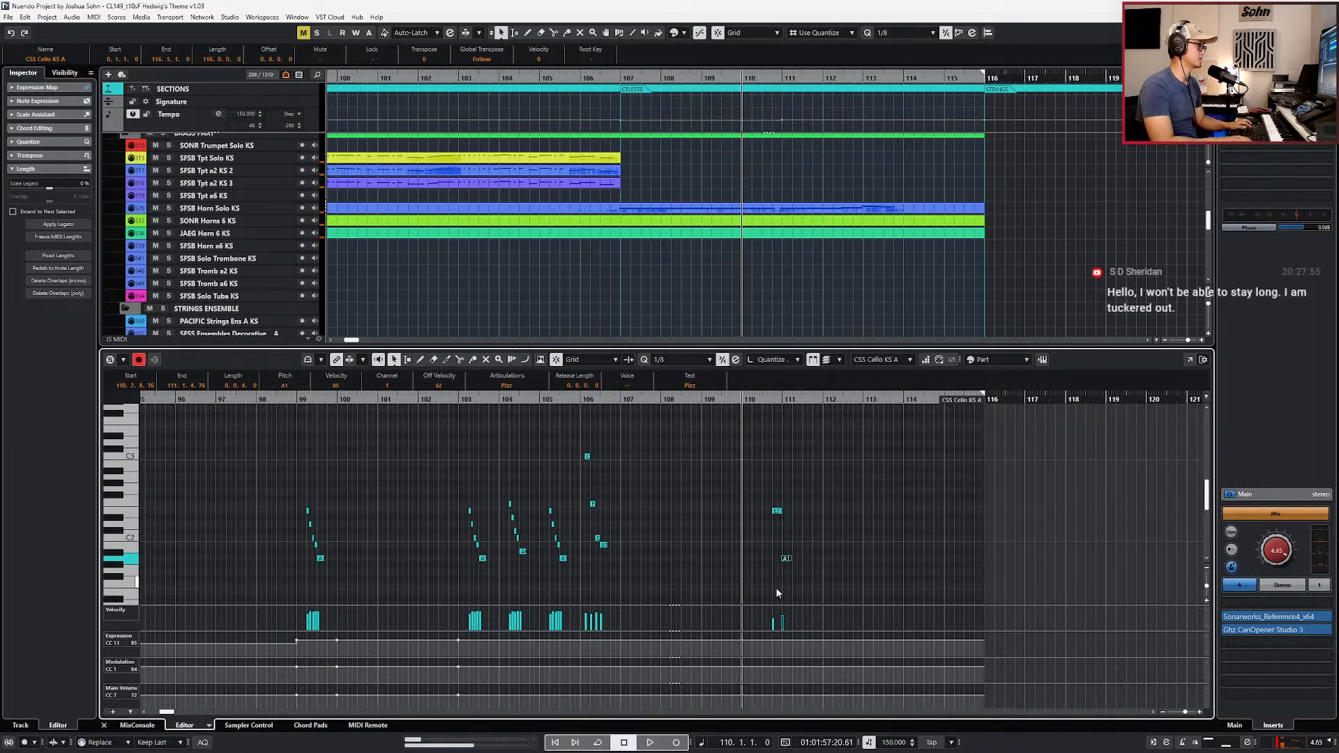
pyautogui.press('KP_Subtract')
pyautogui.press('KP_Subtract')
pyautogui.press('Return')
pyautogui.scroll(-2, 779, 593)
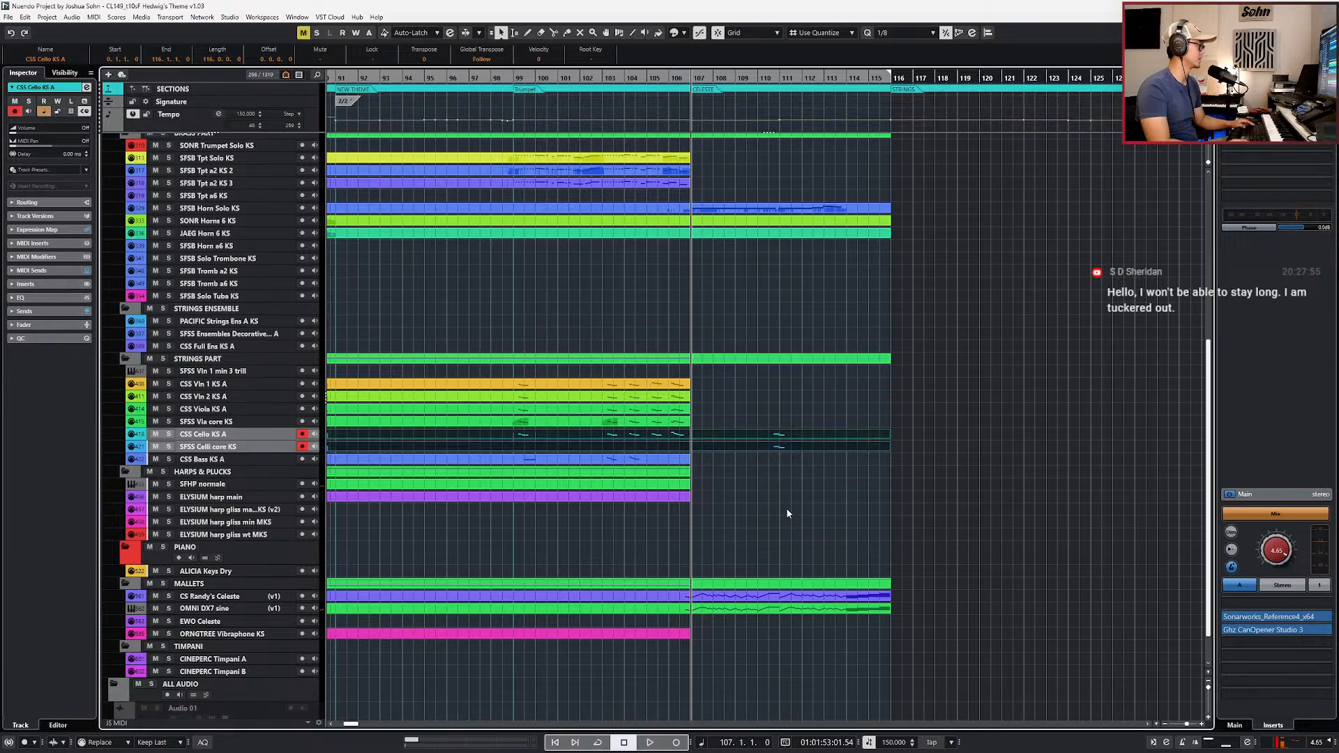
# Step: Switch to the score screenshot in the image viewer and read the cello line's last bars of the celesta passage
pyautogui.hotkey('alt', 'Tab')
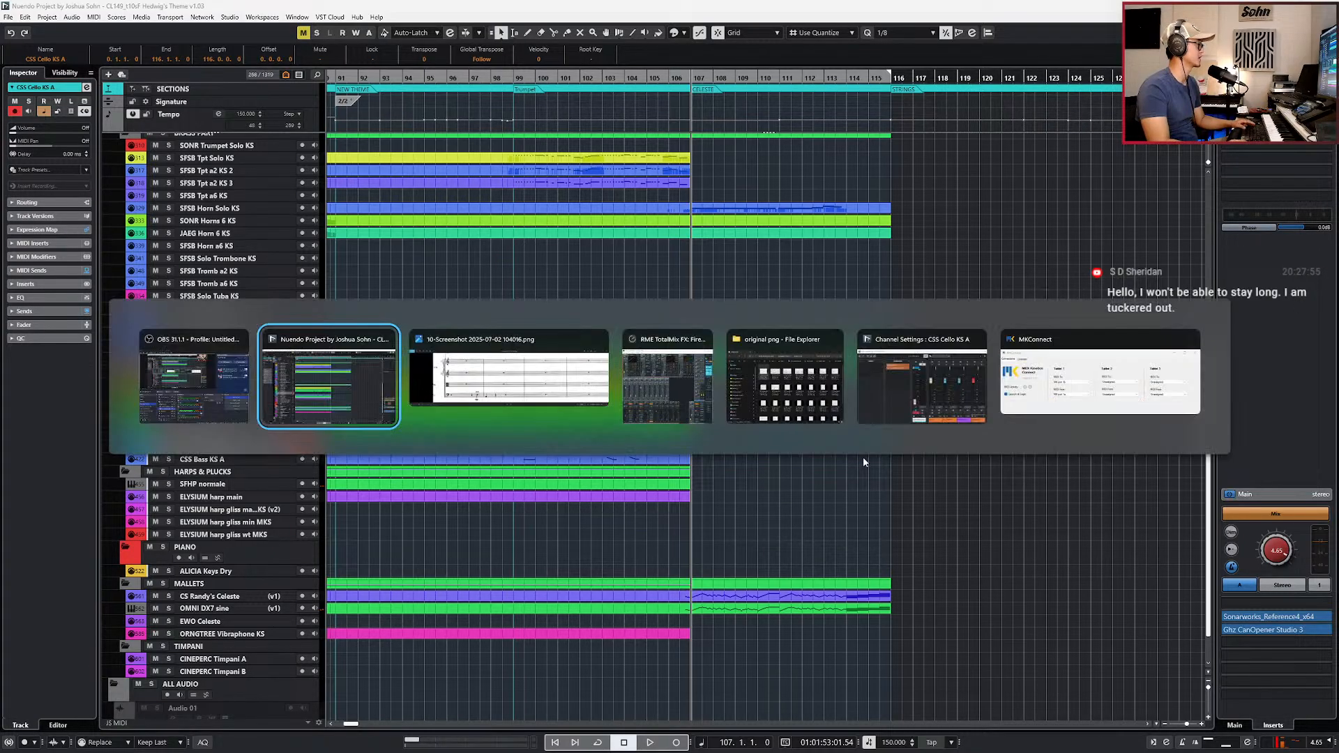
pyautogui.scroll(-5, 854, 215)
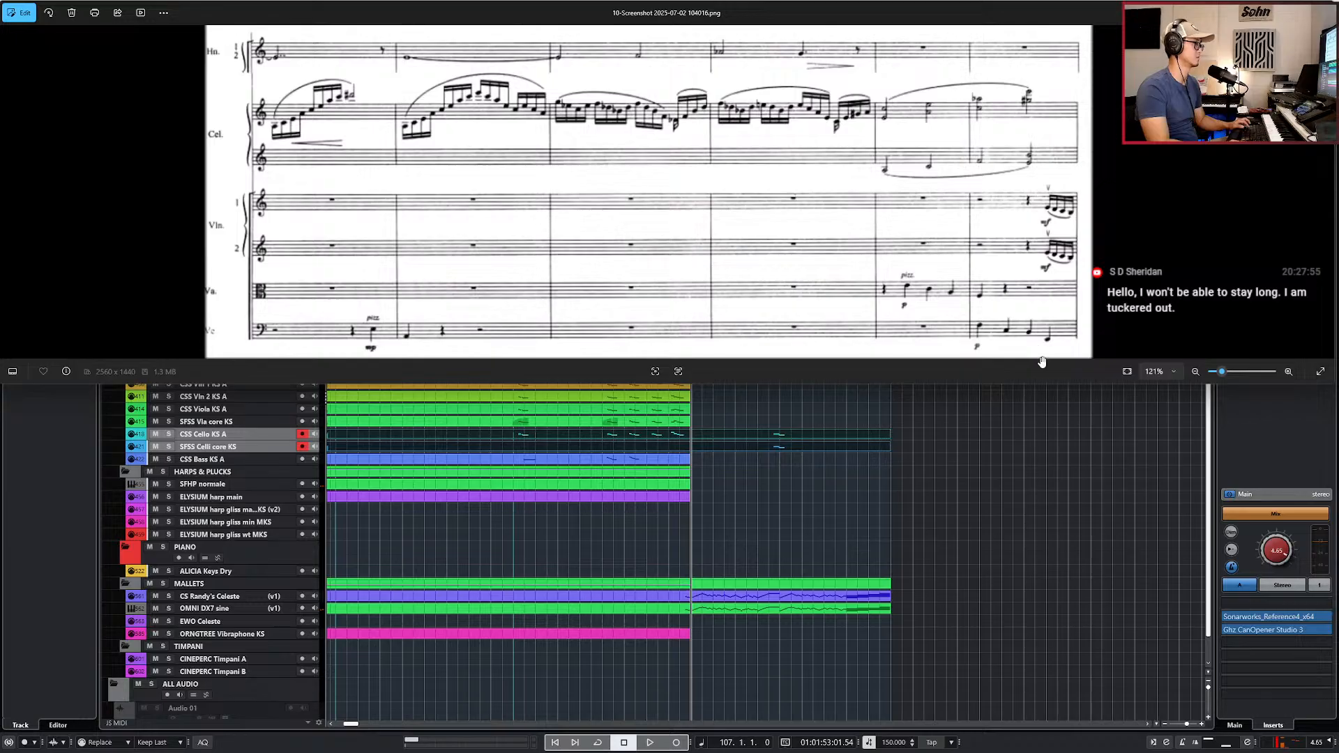
pyautogui.click(1005, 439)
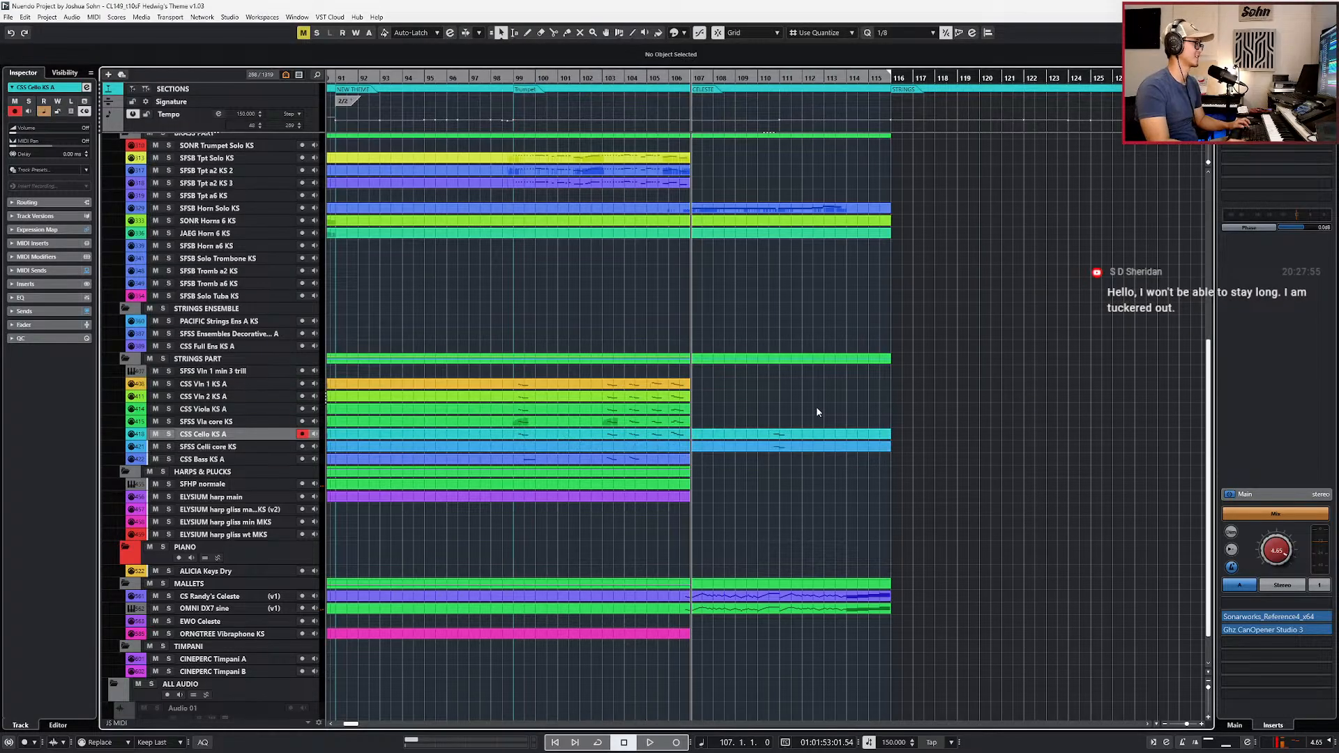
# Step: Open the CSS Cello KS A part, paste a copy of the E2 pizzicato note at 113.1.1.0 and transpose it to F2
pyautogui.doubleClick(810, 439)
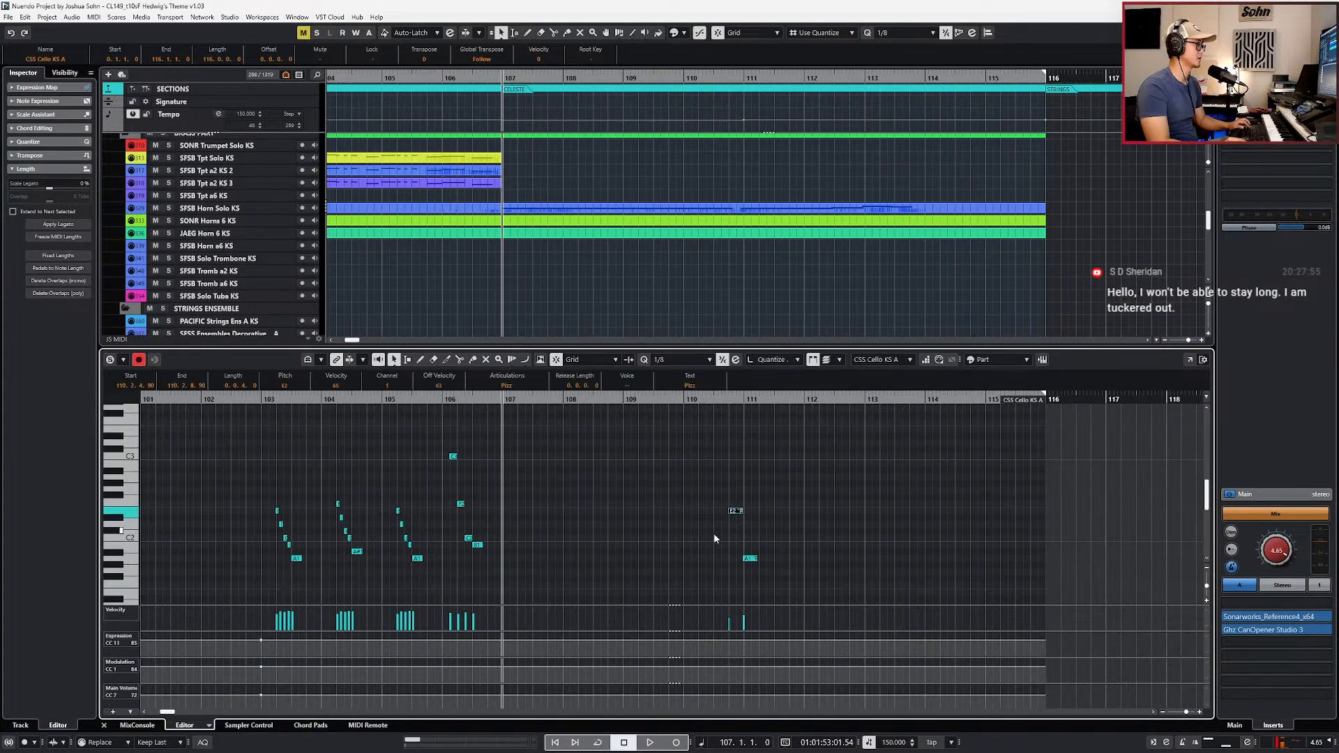
pyautogui.press('KP_Add')
pyautogui.press('KP_Add')
pyautogui.press('KP_Add')
pyautogui.press('KP_Add')
pyautogui.press('KP_Add')
pyautogui.press('KP_Add')
pyautogui.press('KP_Subtract')
pyautogui.hotkey('ctrl', 'v')
pyautogui.press('Up')
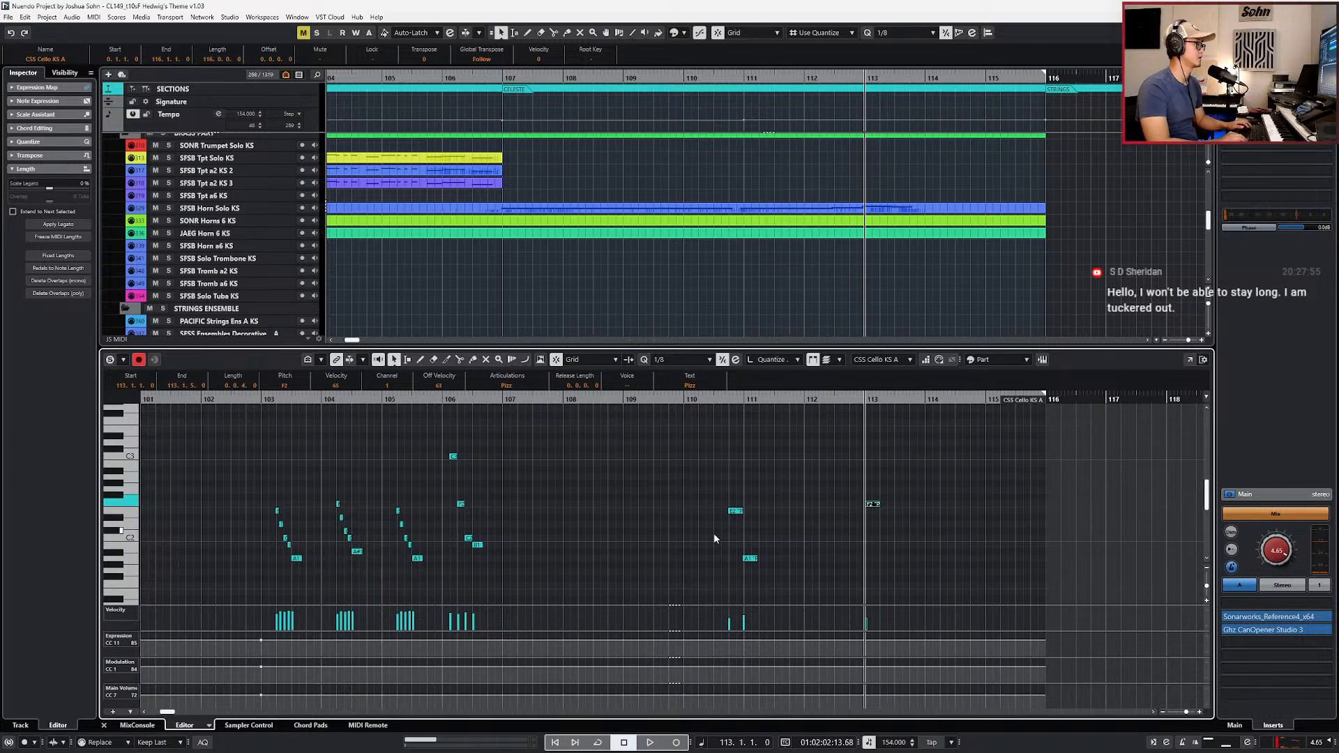
# Step: Duplicate the F2 pizzicato note in bar 113, move the copy to 113.2.5.0 and transpose it down to E1
pyautogui.hotkey('ctrl', 'Right')
pyautogui.hotkey('ctrl', 'Right')
pyautogui.hotkey('ctrl', 'Right')
pyautogui.hotkey('ctrl', 'Right')
pyautogui.hotkey('ctrl', 'Right')
pyautogui.hotkey('ctrl', 'Right')
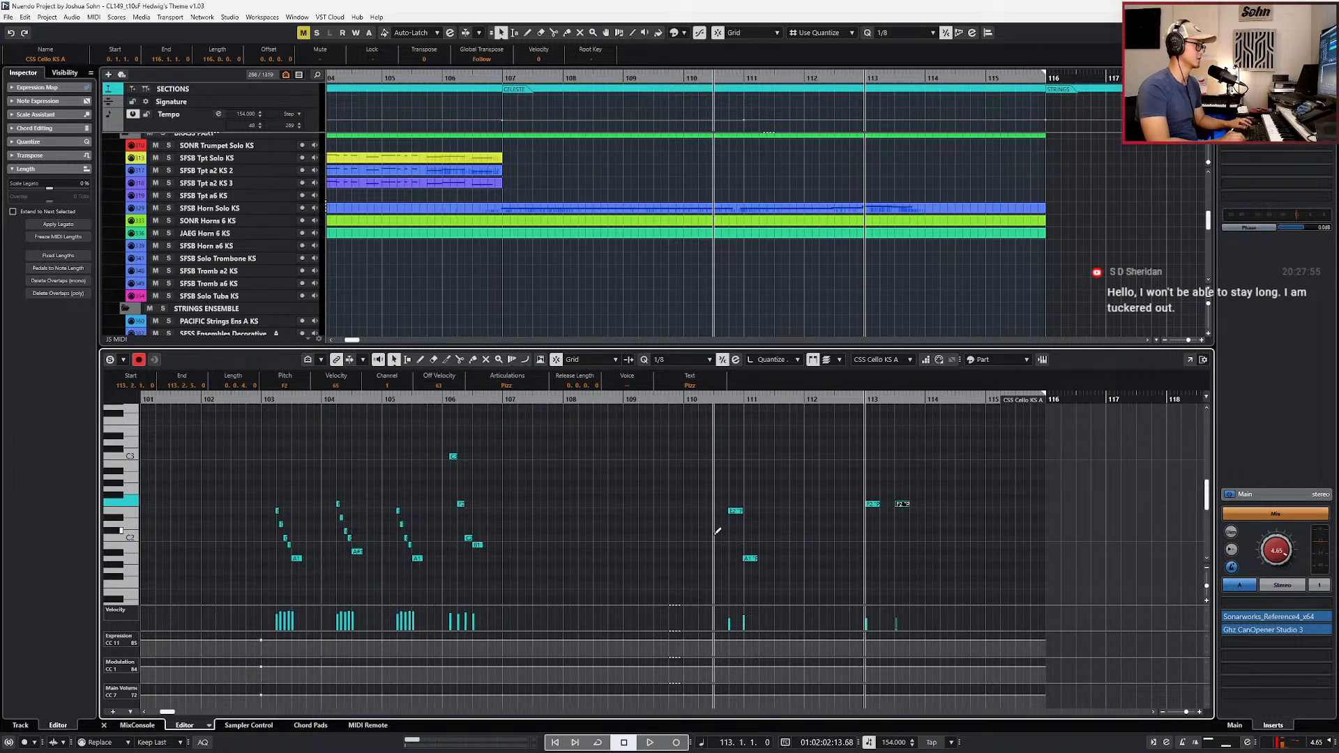
pyautogui.hotkey('shift', 'Down')
pyautogui.press('Up')
pyautogui.press('Down')
pyautogui.press('Down')
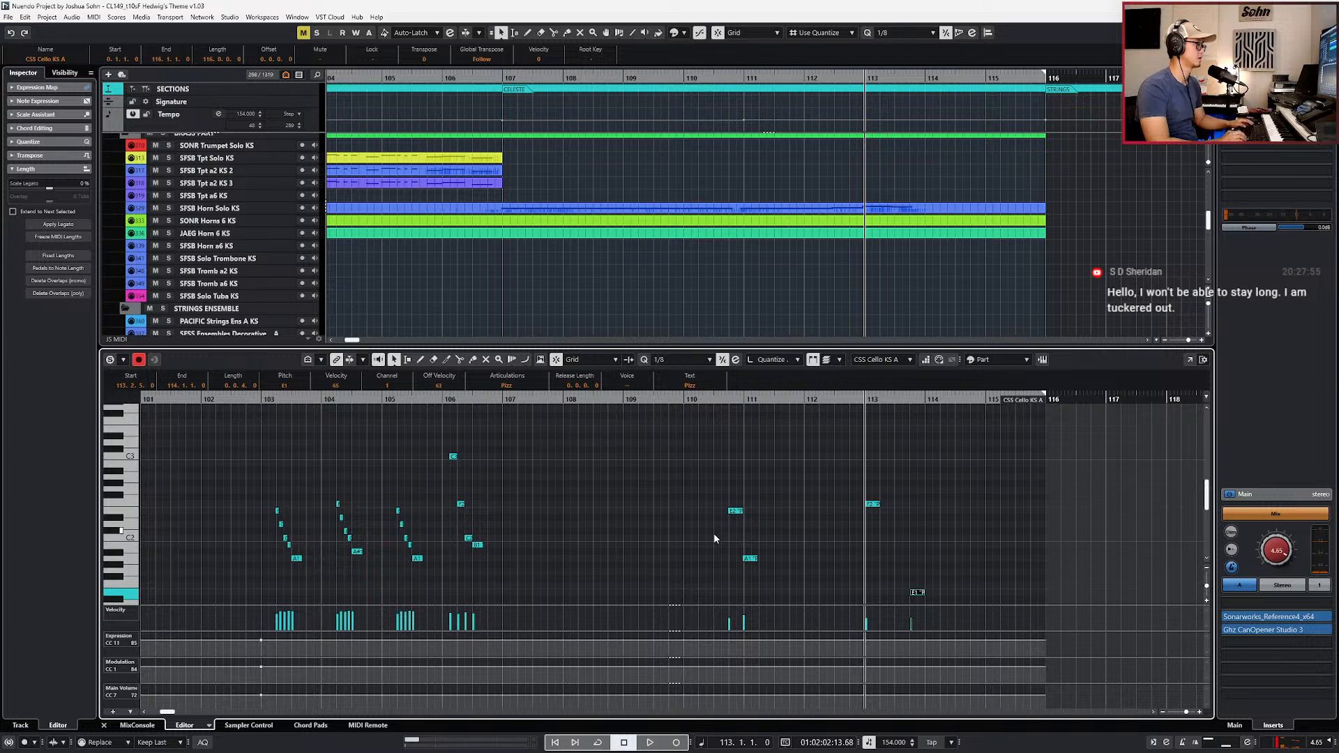
# Step: Add C2 and B1 pizzicato notes between the F2 and E1 notes in bar 113 of the CSS Cello KS A part
pyautogui.hotkey('alt', 'Tab')
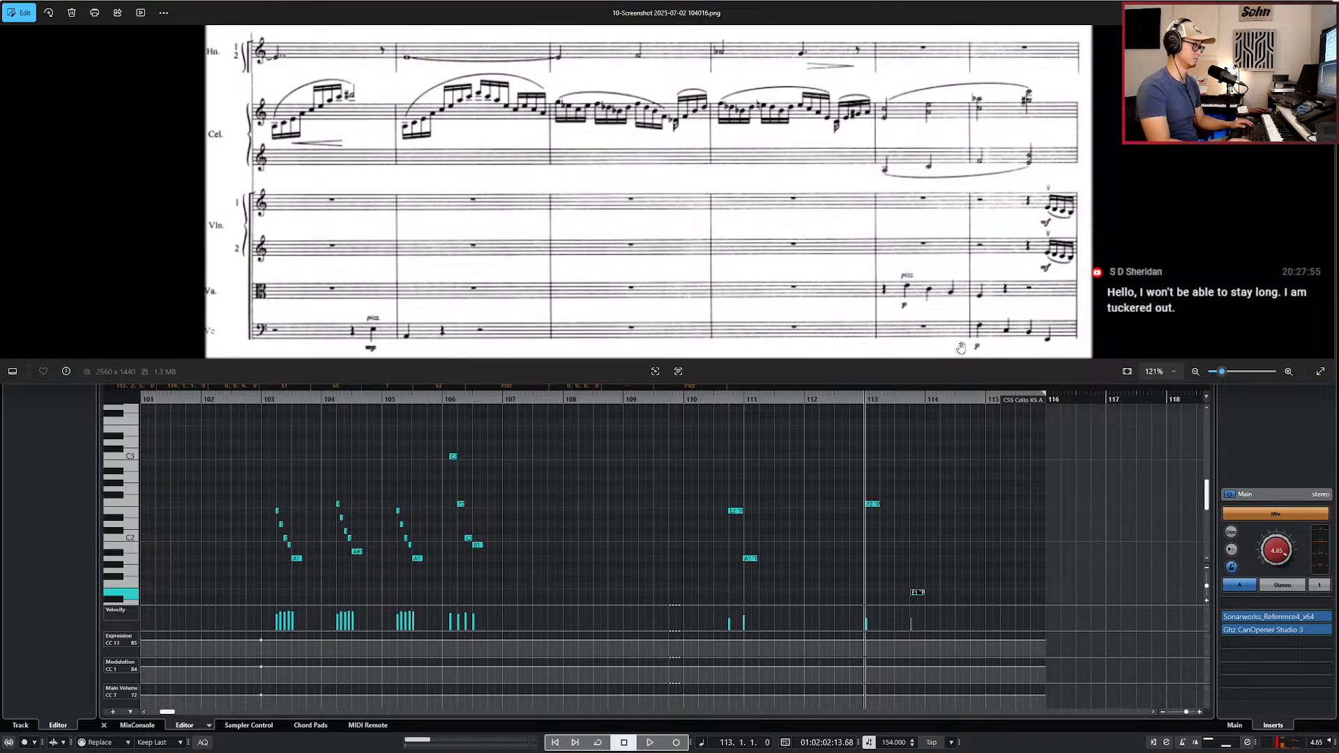
pyautogui.hotkey('alt', 'Tab')
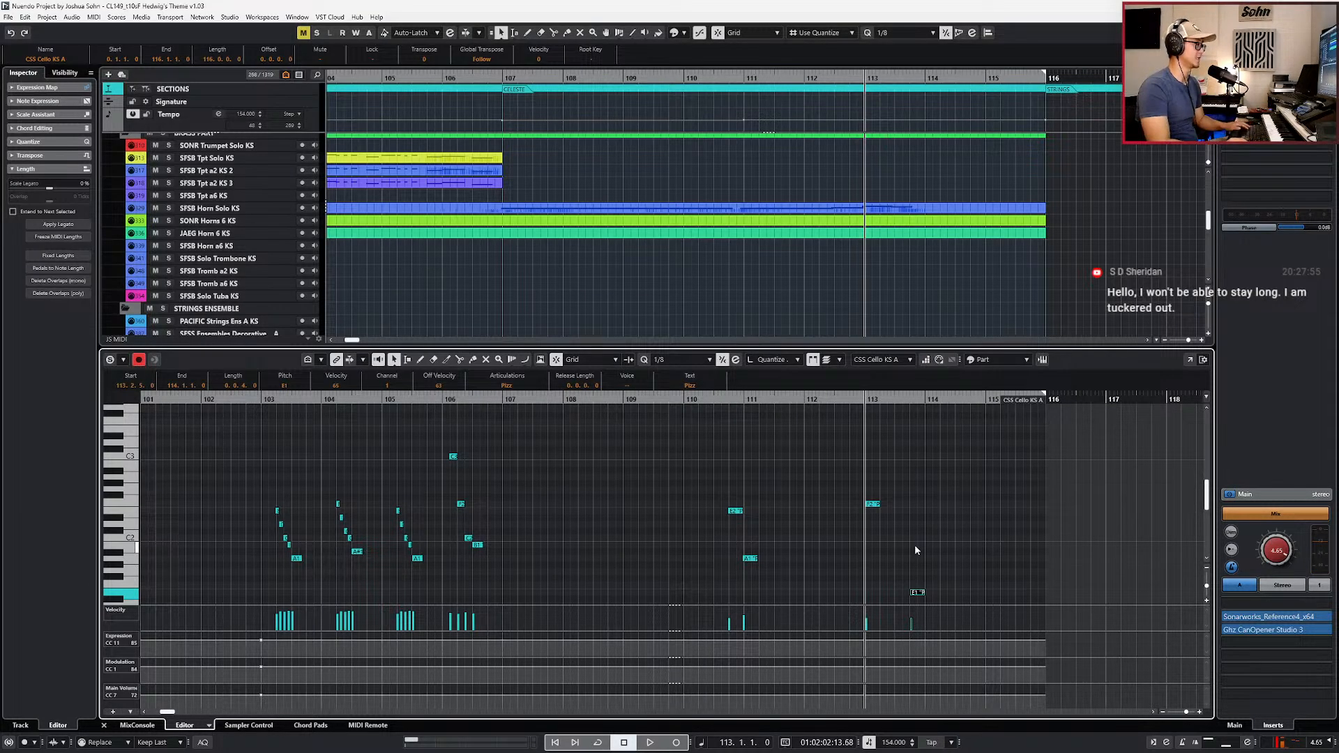
pyautogui.press('n')
pyautogui.press('KP_Subtract')
pyautogui.press('KP_Subtract')
pyautogui.press('KP_Subtract')
pyautogui.press('KP_Subtract')
pyautogui.press('KP_Subtract')
pyautogui.press('KP_Subtract')
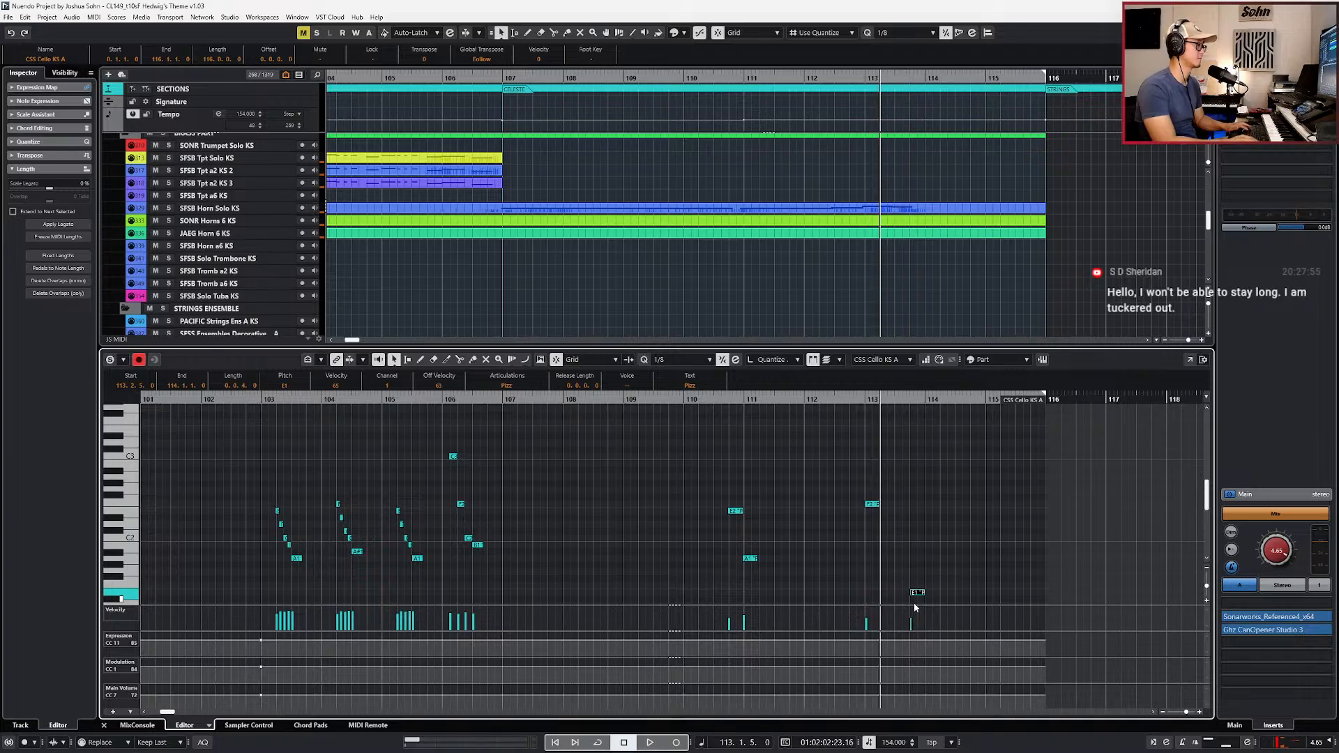
pyautogui.scroll(2, 900, 591)
pyautogui.moveTo(886, 575); pyautogui.dragTo(906, 594)
pyautogui.scroll(-4, 900, 579)
pyautogui.moveTo(890, 531)
pyautogui.mouseDown()
pyautogui.moveTo(899, 503)
pyautogui.moveTo(901, 538)
pyautogui.mouseUp()
pyautogui.press('Up')
pyautogui.press('Up')
pyautogui.press('Up')
pyautogui.press('Up')
pyautogui.press('Up')
pyautogui.press('Up')
pyautogui.press('Up')
pyautogui.press('Up')
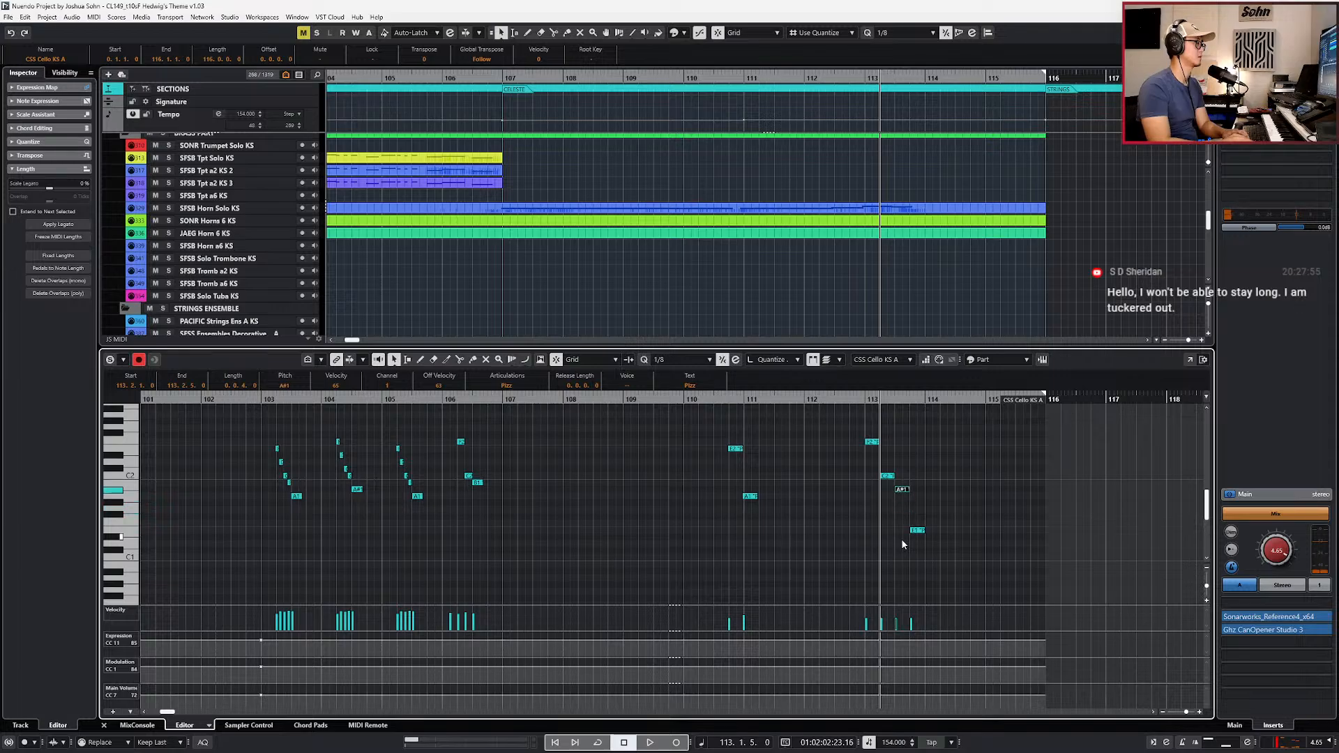
# Step: Copy the four bar 113 pizzicato notes to the SFSS Celli core KS part and play the passage back
pyautogui.moveTo(933, 434); pyautogui.dragTo(854, 579)
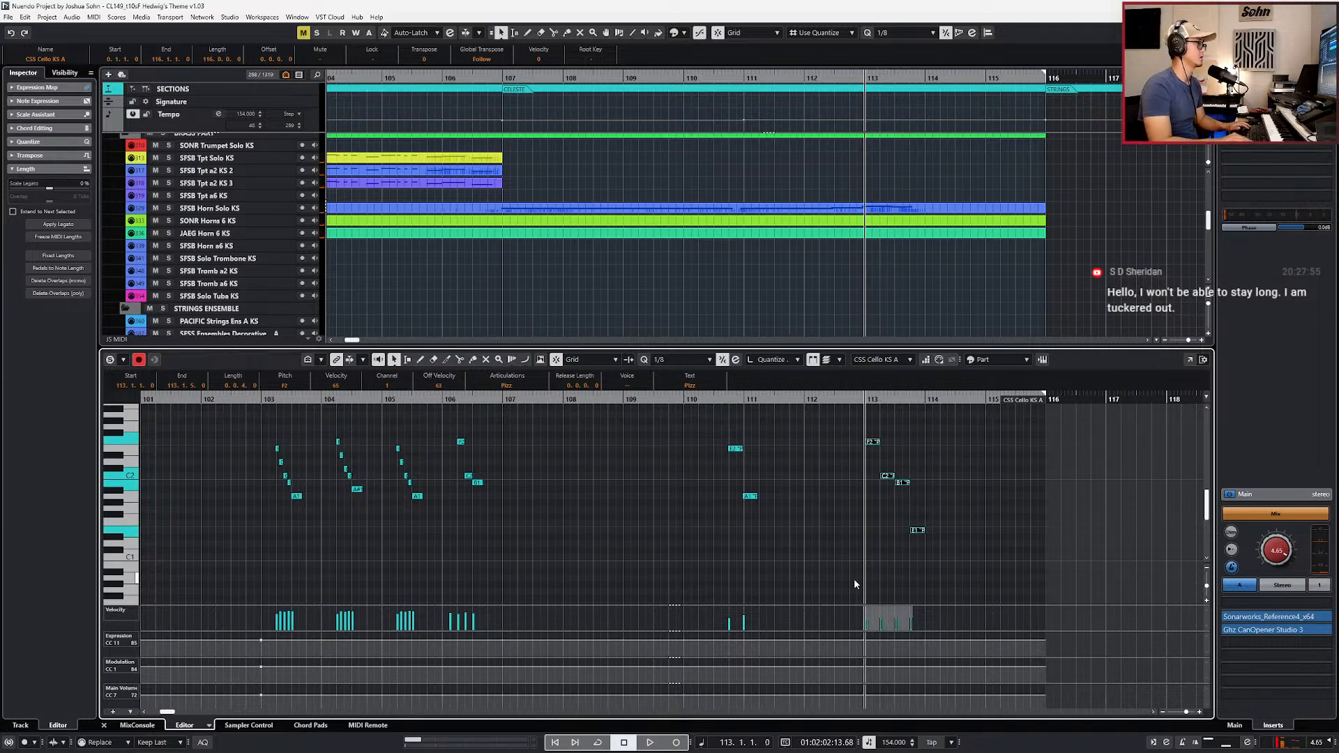
pyautogui.press('KP_Subtract')
pyautogui.press('KP_Subtract')
pyautogui.press('KP_Subtract')
pyautogui.press('space')
pyautogui.scroll(-2, 863, 547)
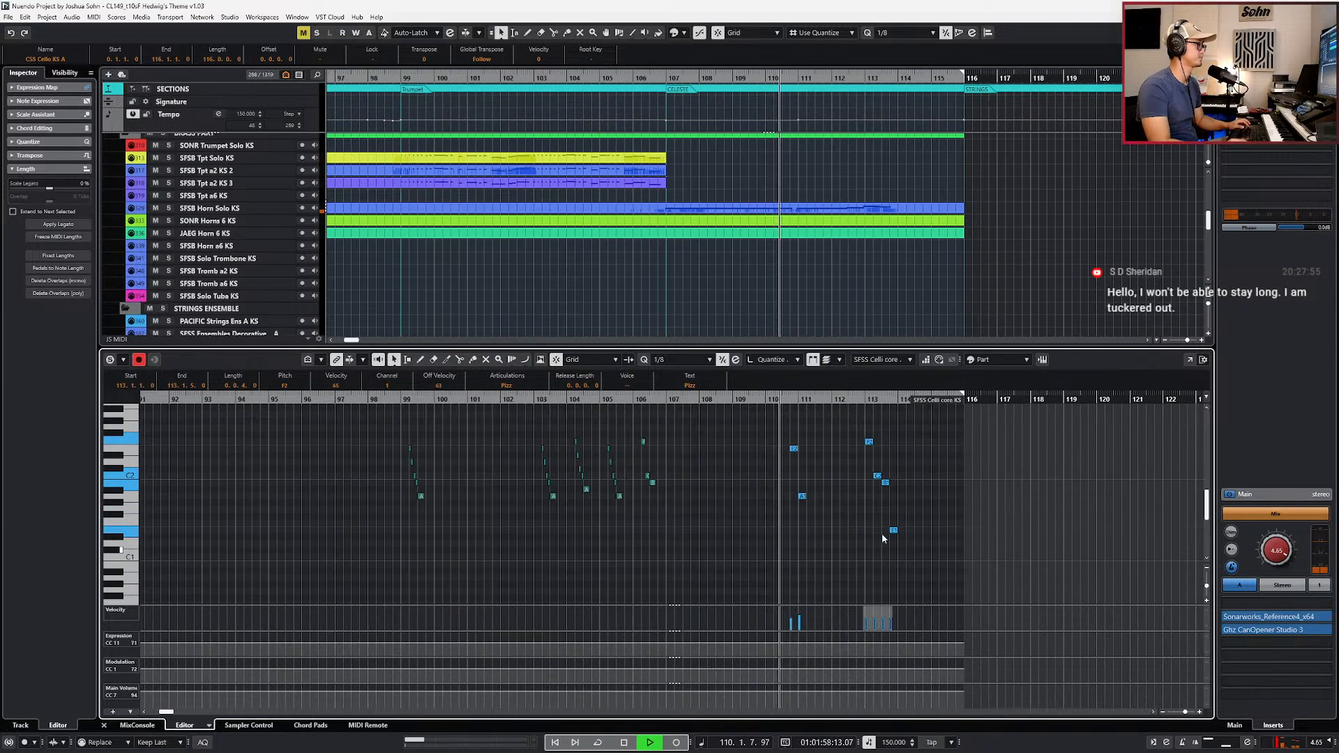
pyautogui.hotkey('ctrl', 'e')
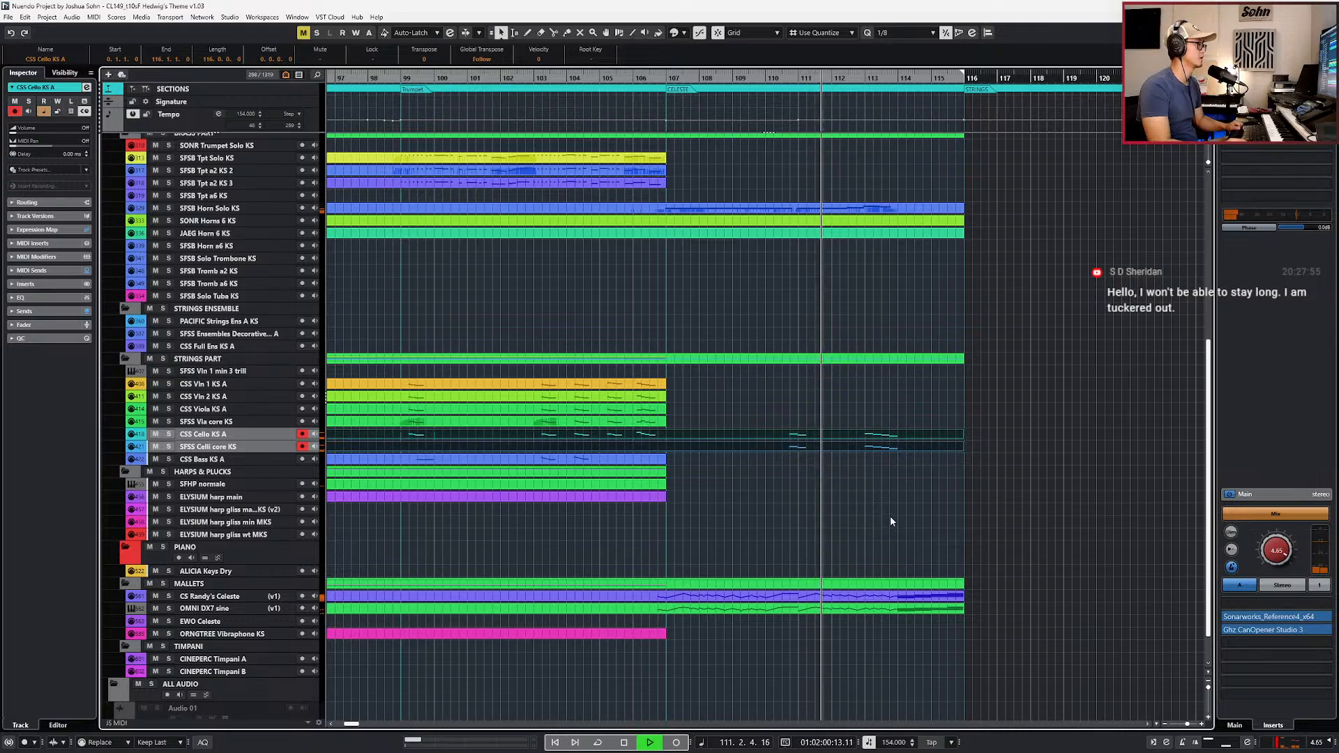
# Step: Check the score and move the four pizzicato notes from bar 113 to bar 115 in both cello parts
pyautogui.click(886, 476)
pyautogui.click(891, 432)
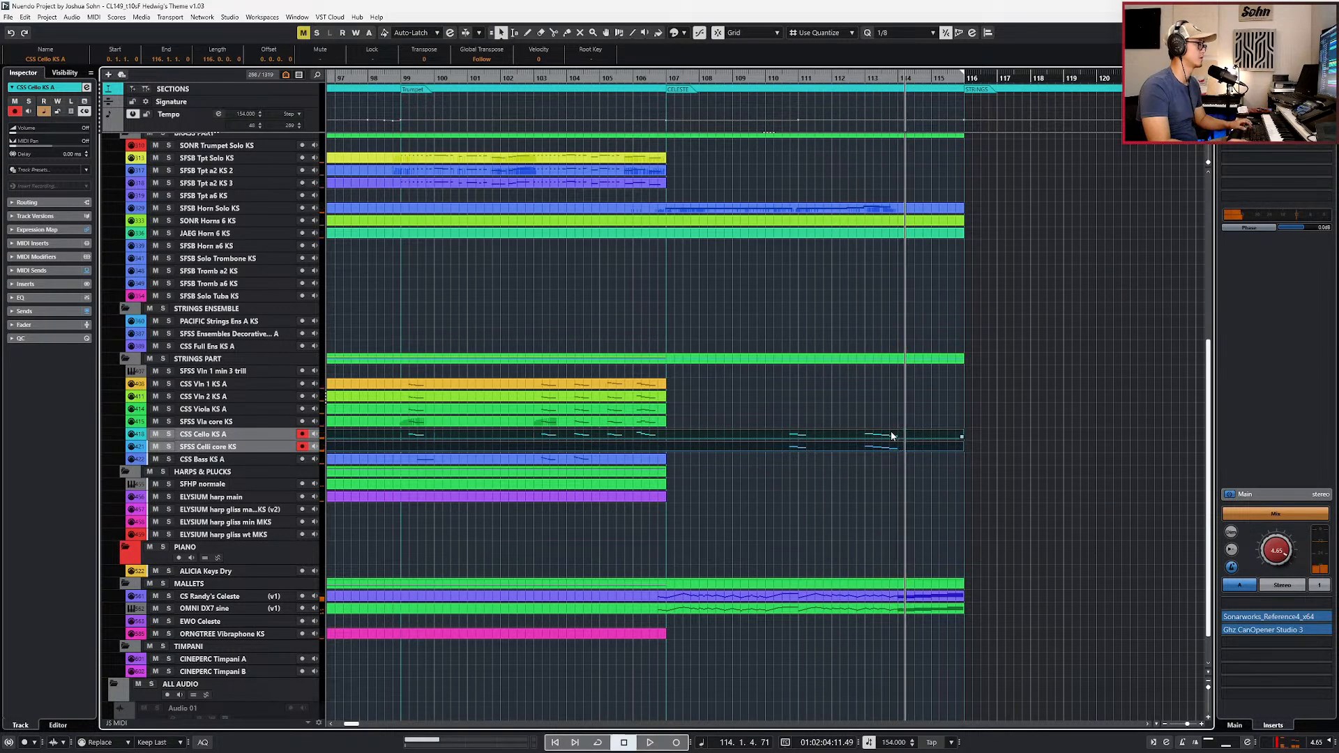
pyautogui.hotkey('ctrl', 'e')
pyautogui.moveTo(858, 458); pyautogui.dragTo(947, 601)
pyautogui.hotkey('alt', '1')
pyautogui.hotkey('ctrl', 'Right')
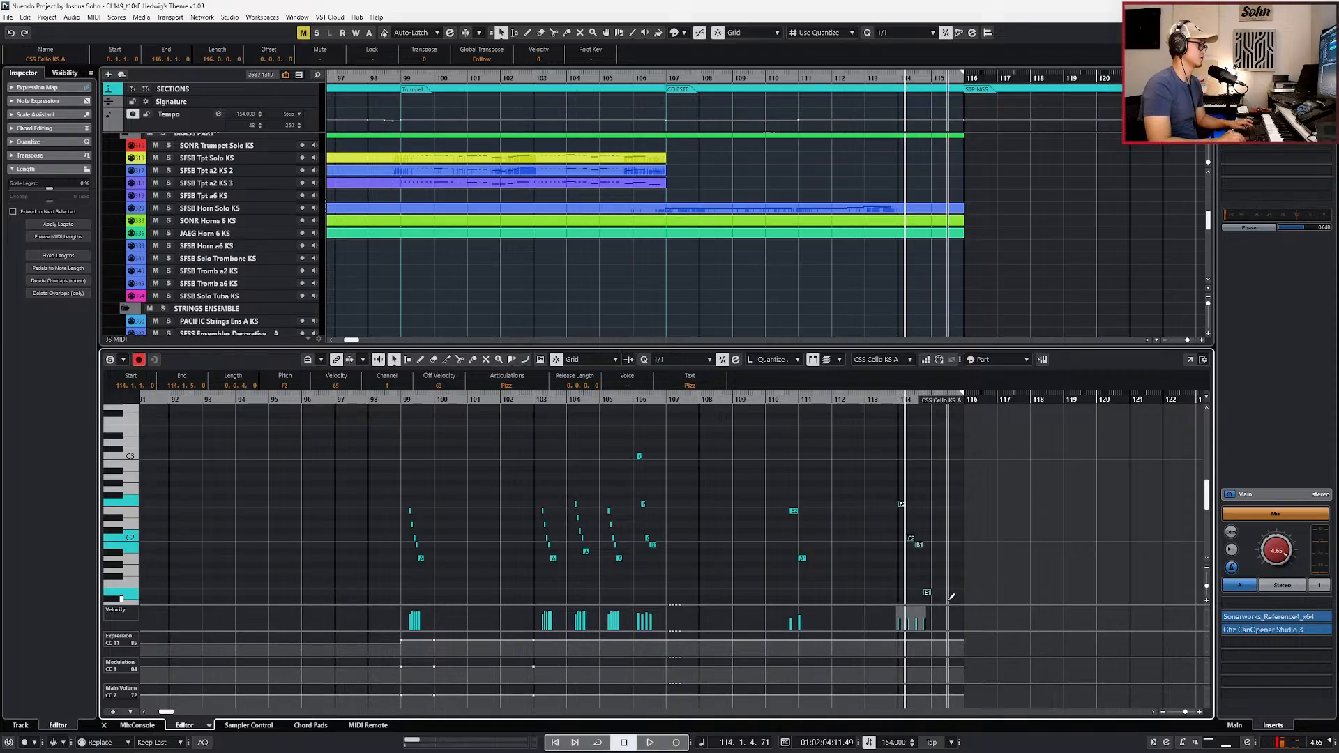
pyautogui.press('space')
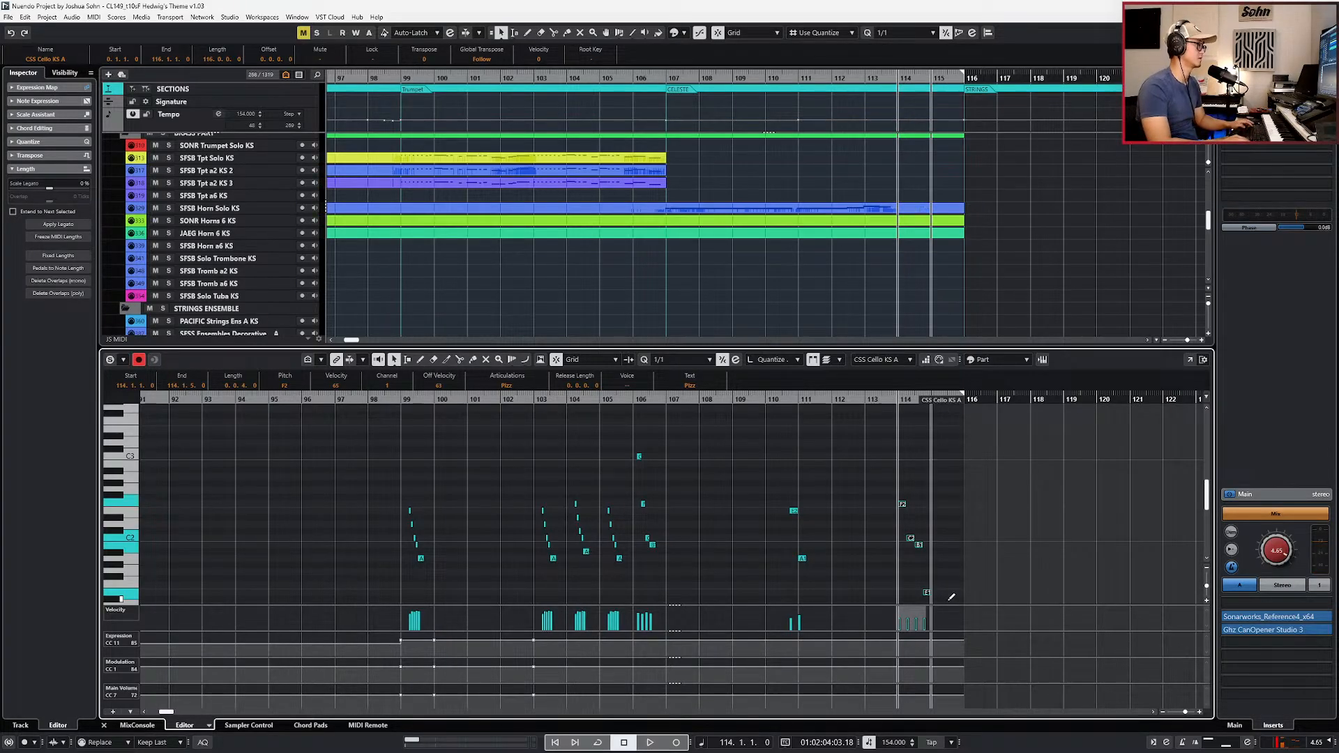
pyautogui.hotkey('alt', 'Tab')
pyautogui.hotkey('alt', 'Tab')
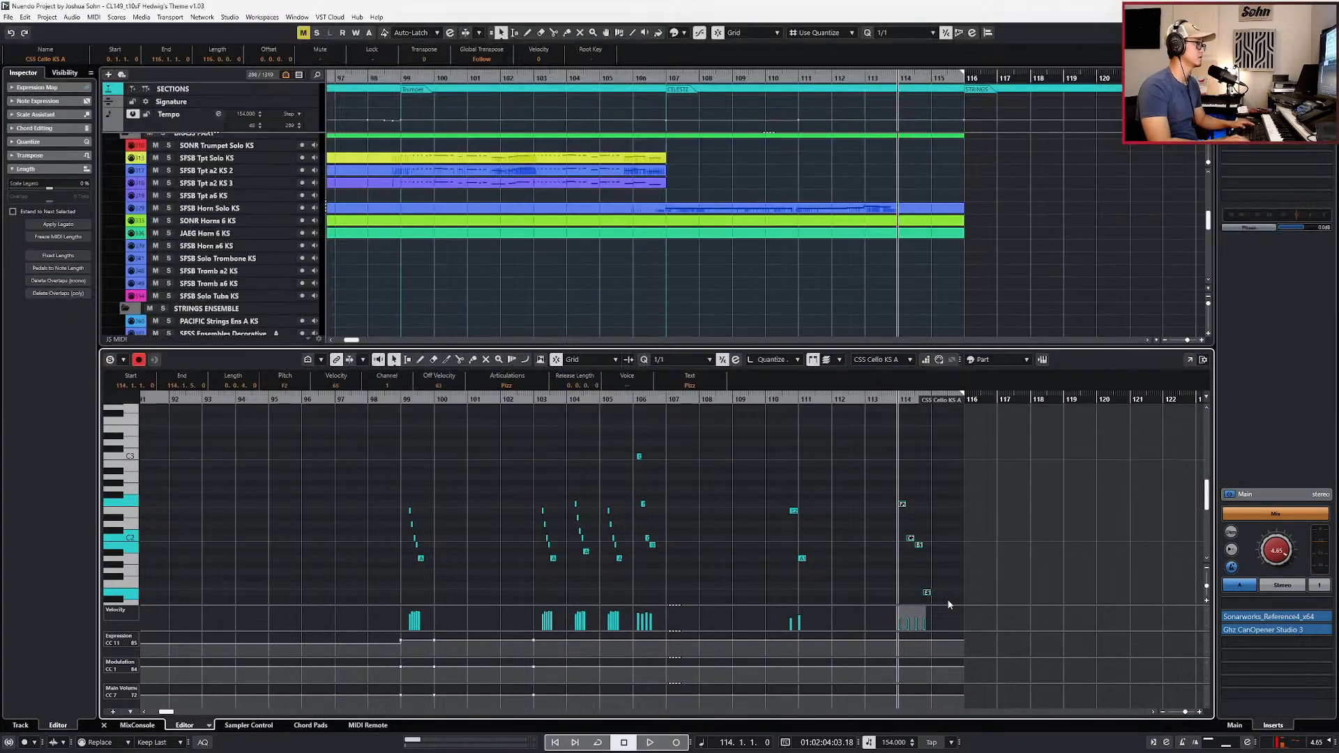
pyautogui.hotkey('ctrl', 'Right')
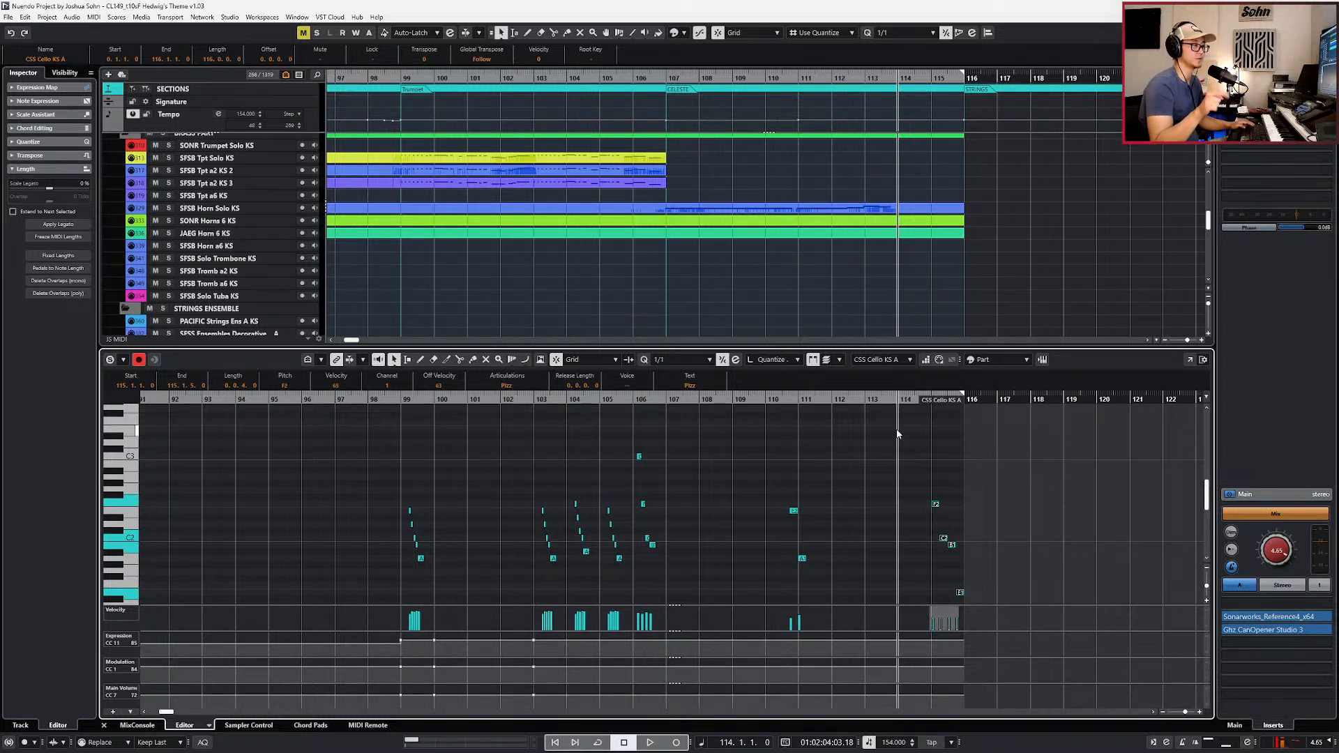
# Step: Compare the viola and cello pizzicato lines in the score image with the cello notes in the editor
pyautogui.hotkey('alt', 'Tab')
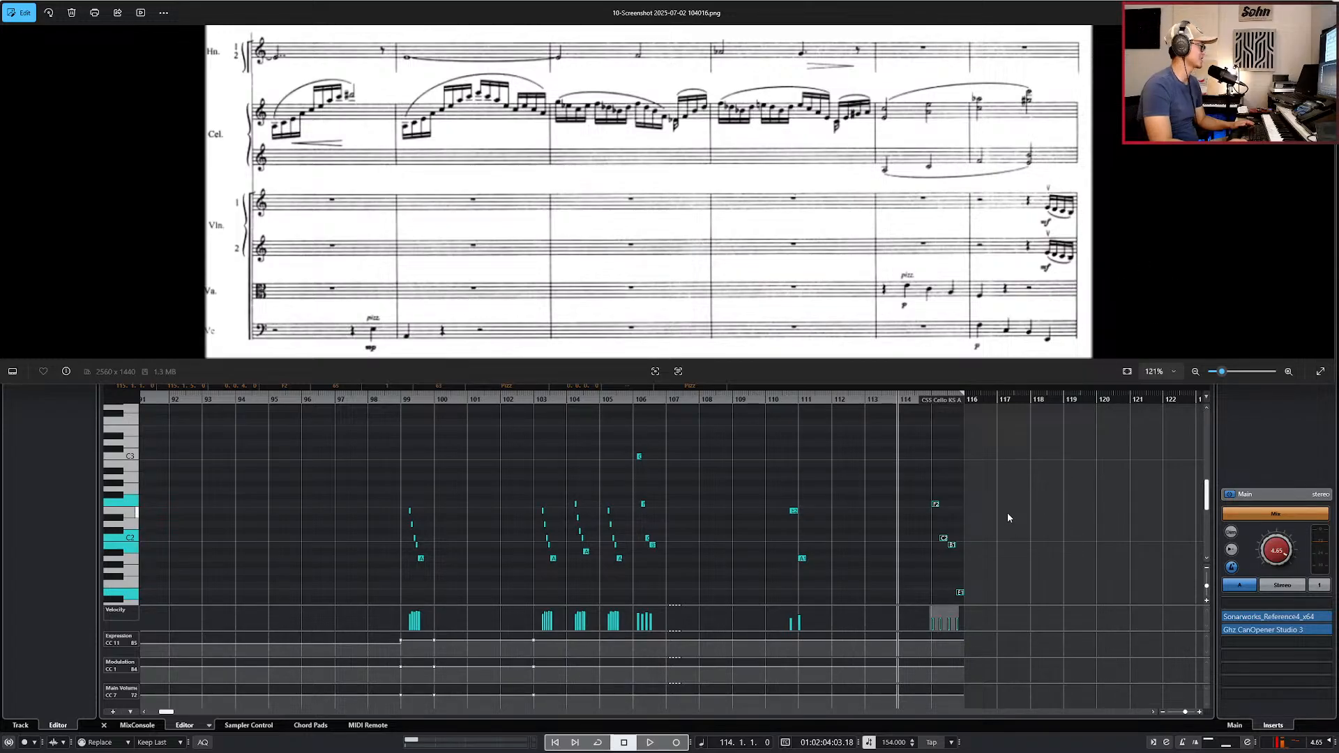
pyautogui.scroll(2, 1001, 474)
pyautogui.scroll(-2, 997, 471)
pyautogui.click(1026, 488)
pyautogui.scroll(2, 1009, 501)
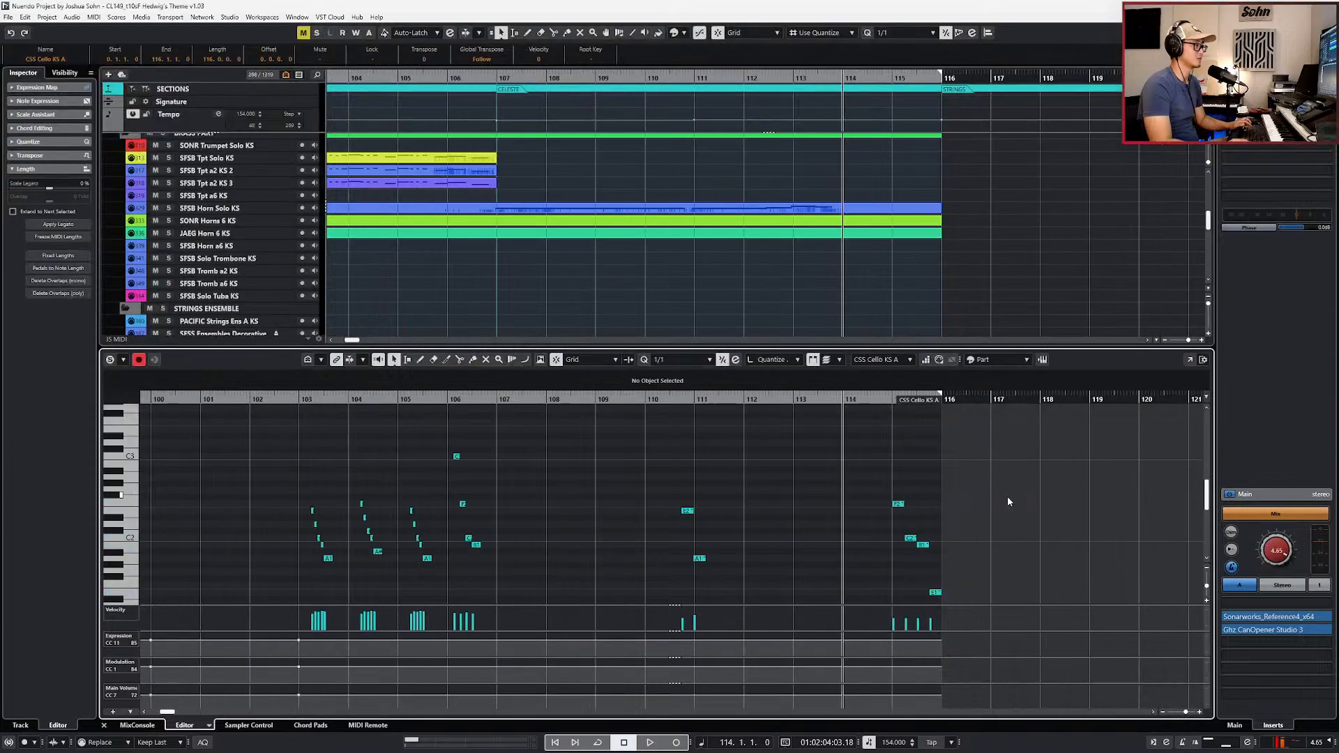
pyautogui.scroll(2, 1008, 501)
pyautogui.hotkey('alt', 'Tab')
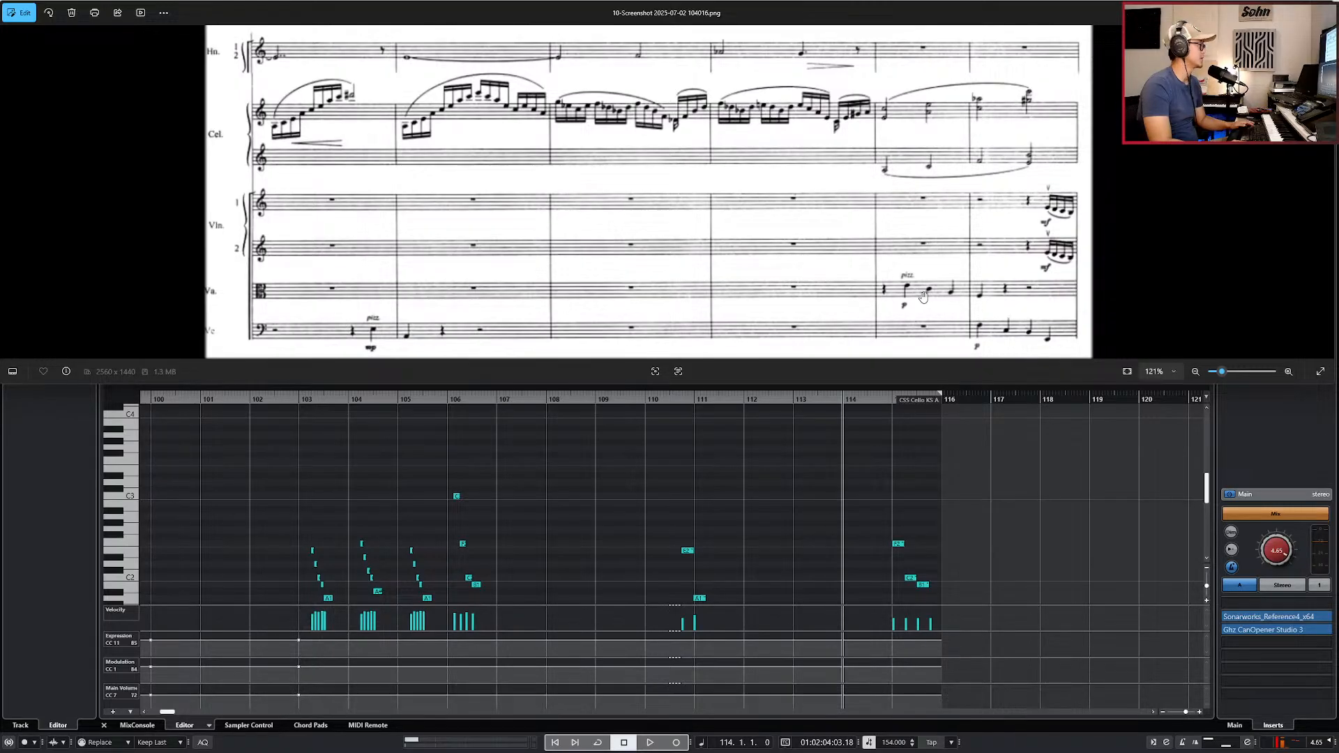
pyautogui.scroll(1, 923, 296)
pyautogui.scroll(-1, 941, 293)
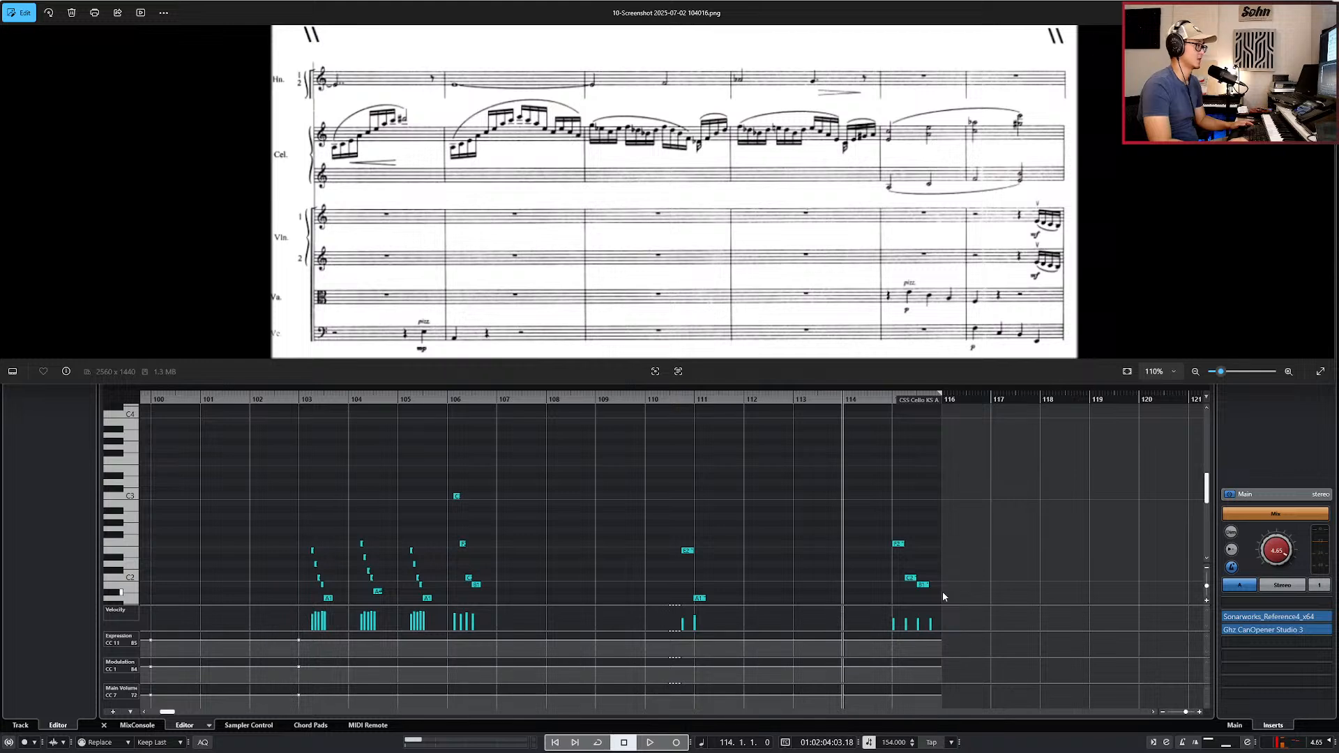
# Step: Copy the F2 pizzicato note at the start of bar 115 and paste it at 114.1.5.0 in the cello part
pyautogui.click(962, 542)
pyautogui.scroll(1, 898, 541)
pyautogui.scroll(2, 902, 541)
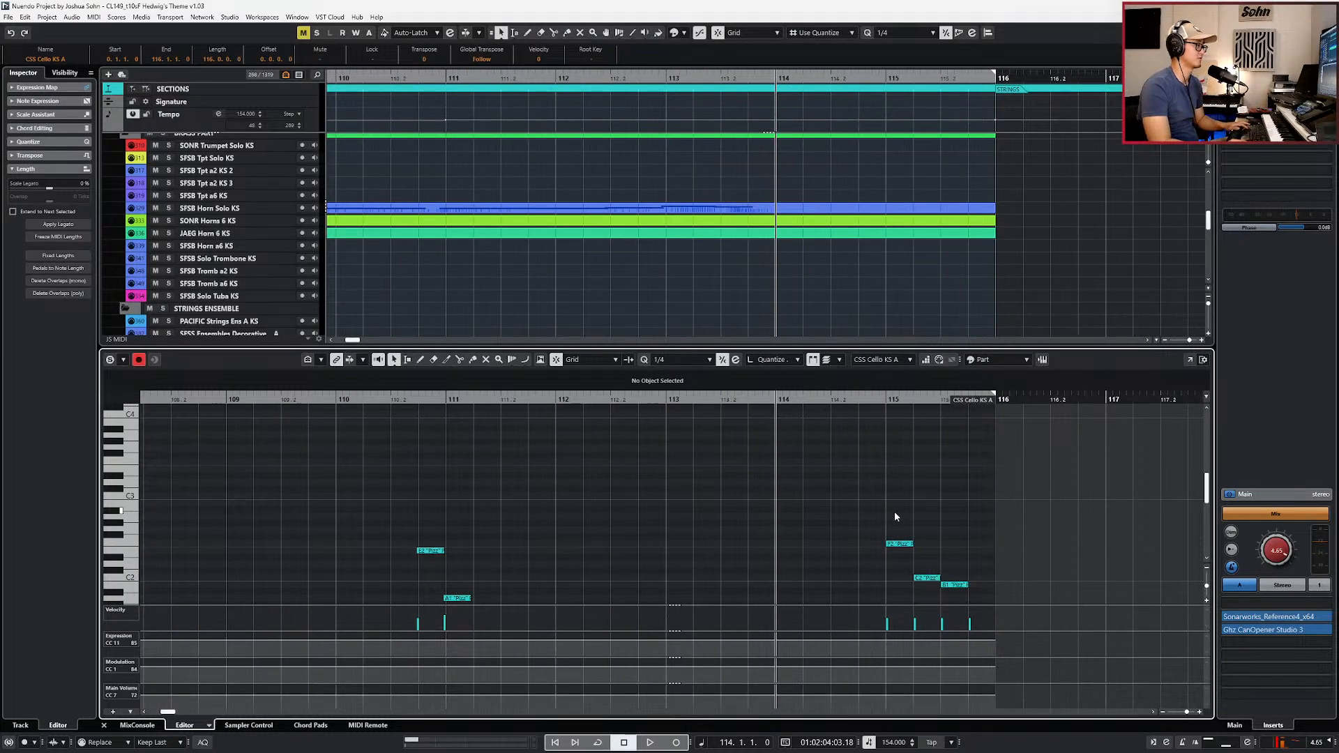
pyautogui.click(898, 544)
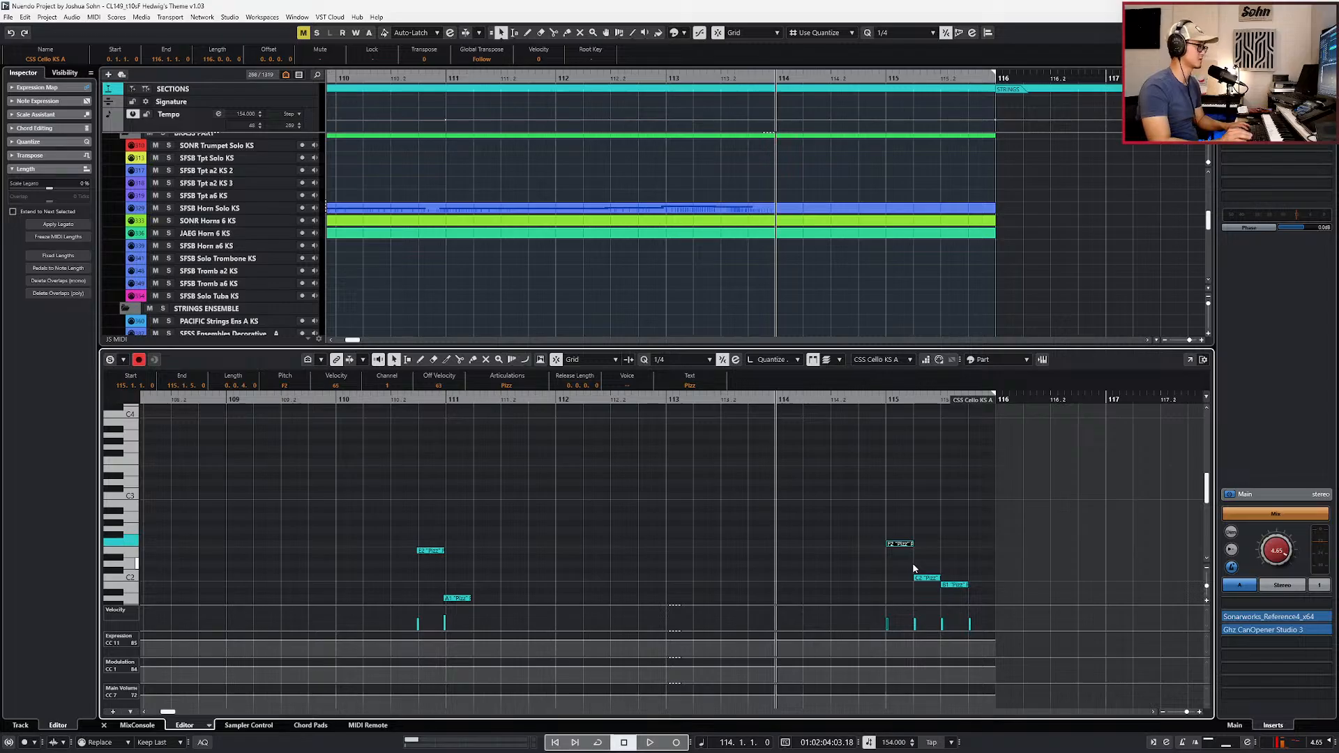
pyautogui.press('ctrl+KP_Add')
pyautogui.hotkey('ctrl', 'v')
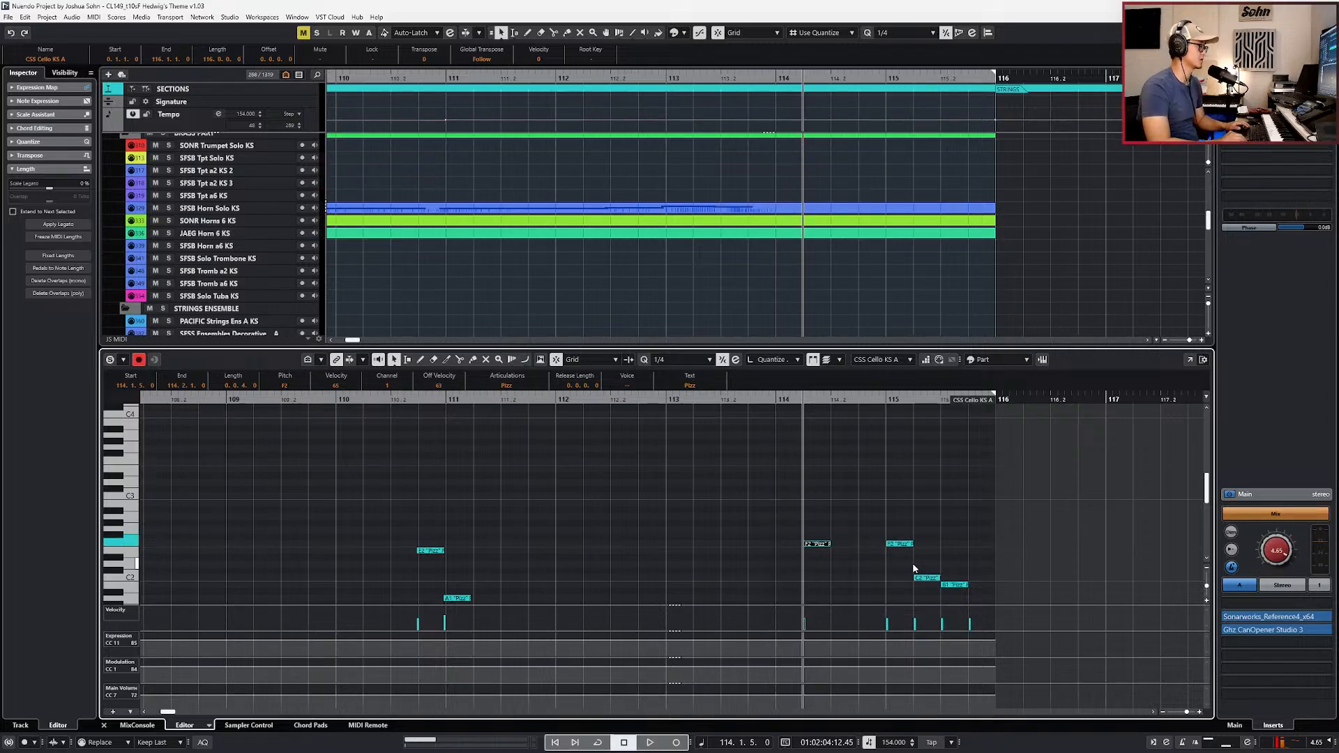
# Step: Remove the pasted F2 note at 114.1.5.0 from the cello part and return to the project view
pyautogui.click(852, 558)
pyautogui.click(821, 544)
pyautogui.hotkey('shift', 'm')
pyautogui.press('Right')
pyautogui.moveTo(825, 526); pyautogui.dragTo(802, 575)
pyautogui.press('Delete')
pyautogui.hotkey('ctrl', 'e')
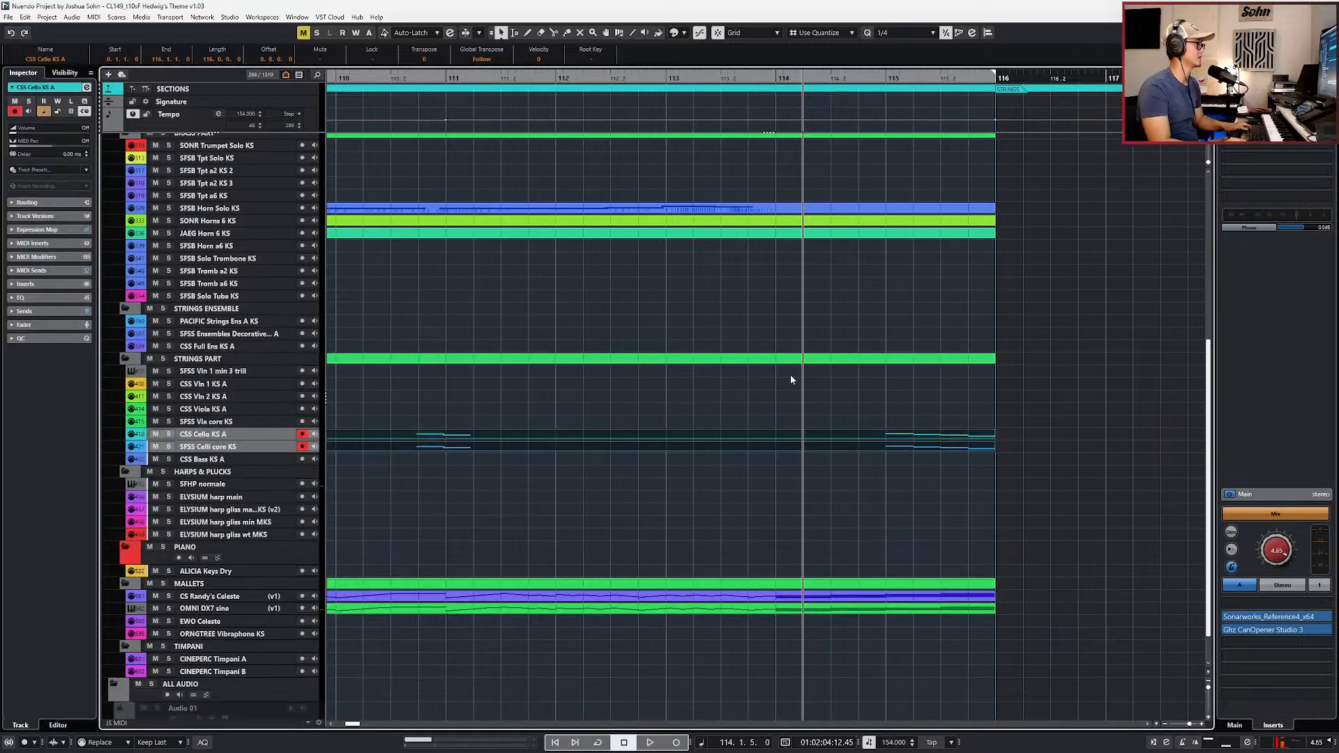
# Step: Extend the SFSS Vla core KS and CSS Viola KS A parts to bar 116
pyautogui.press('g')
pyautogui.press('g')
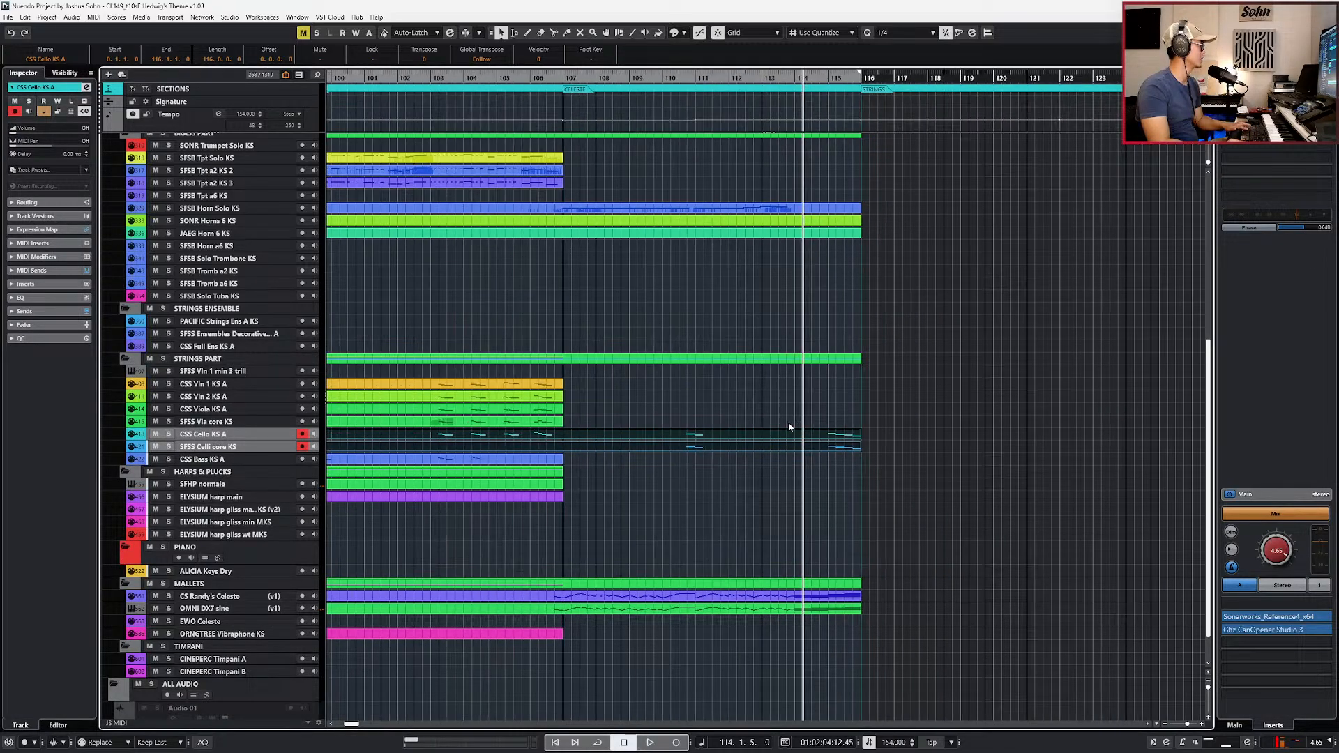
pyautogui.doubleClick(600, 425)
pyautogui.click(570, 414)
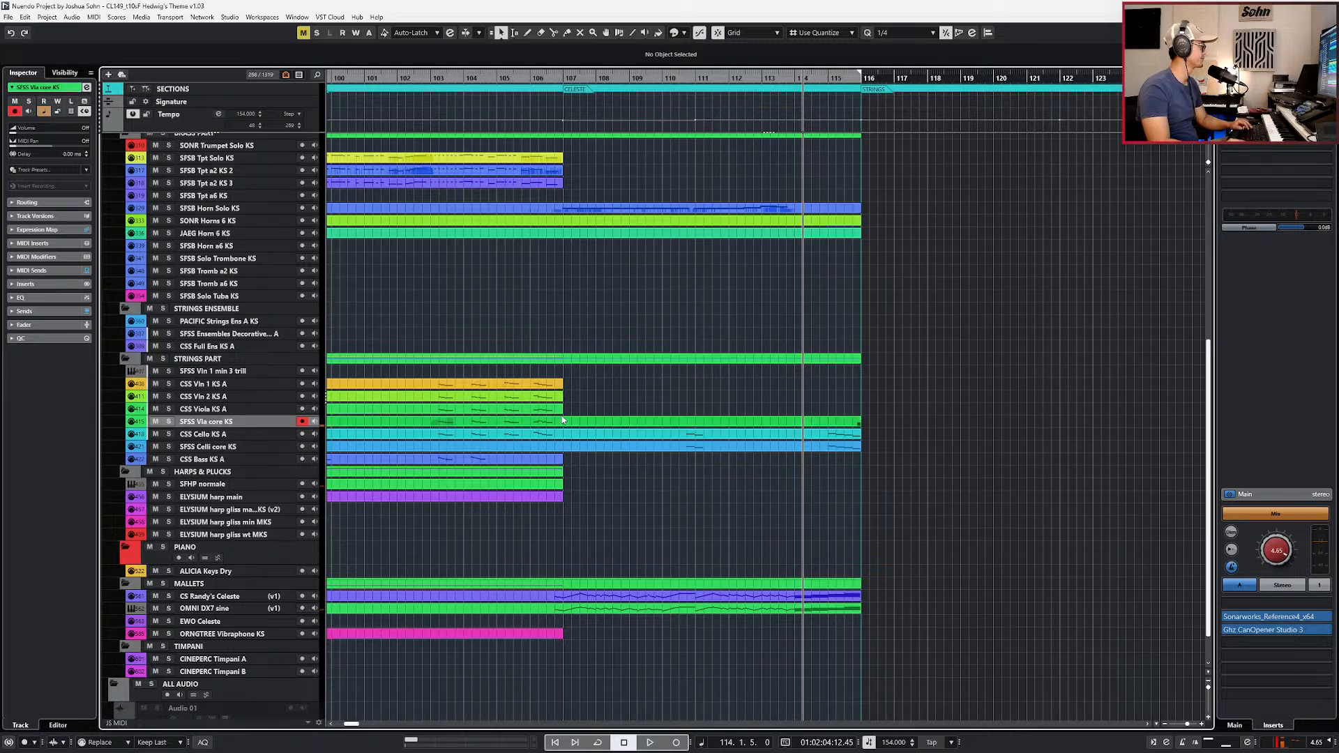
pyautogui.doubleClick(579, 413)
pyautogui.click(590, 414)
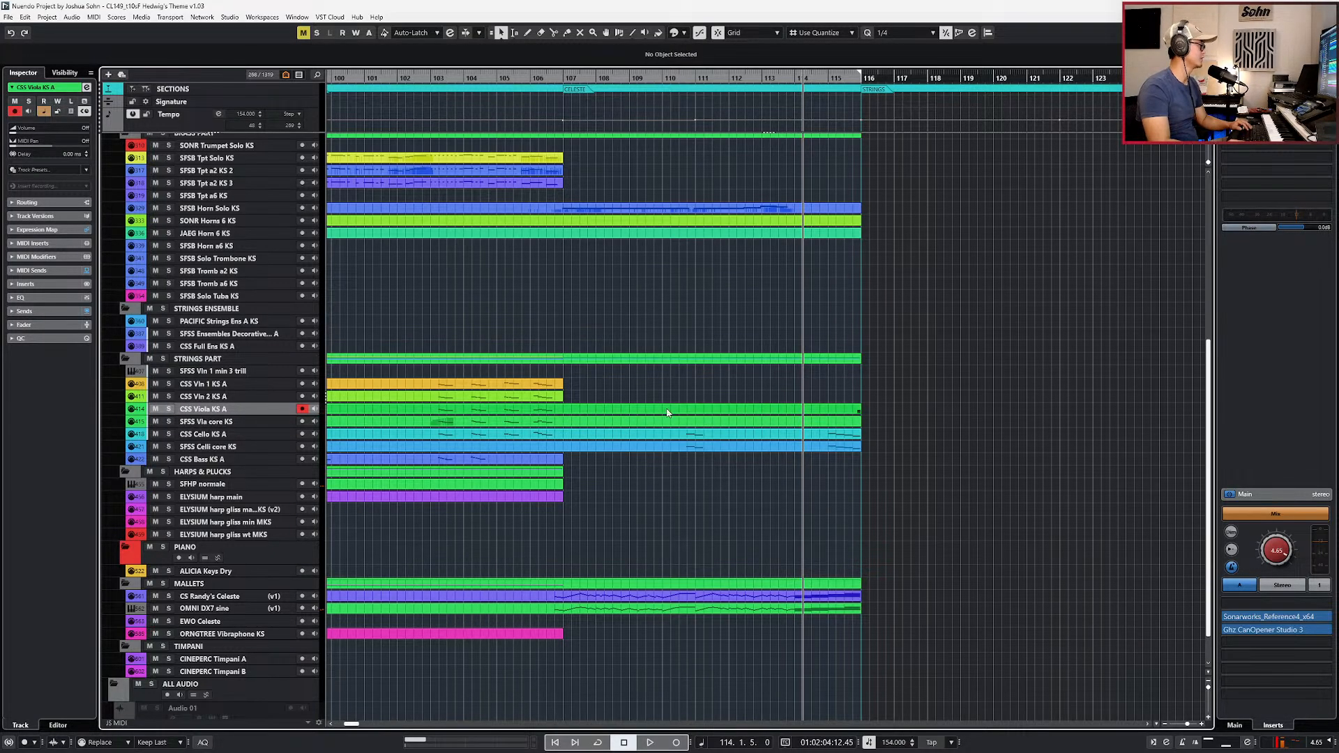
# Step: Open the viola parts for editing, paste the pizzicato note at 114.1.5.0 and transpose it up an octave to F3
pyautogui.doubleClick(756, 421)
pyautogui.press('Return')
pyautogui.doubleClick(768, 412)
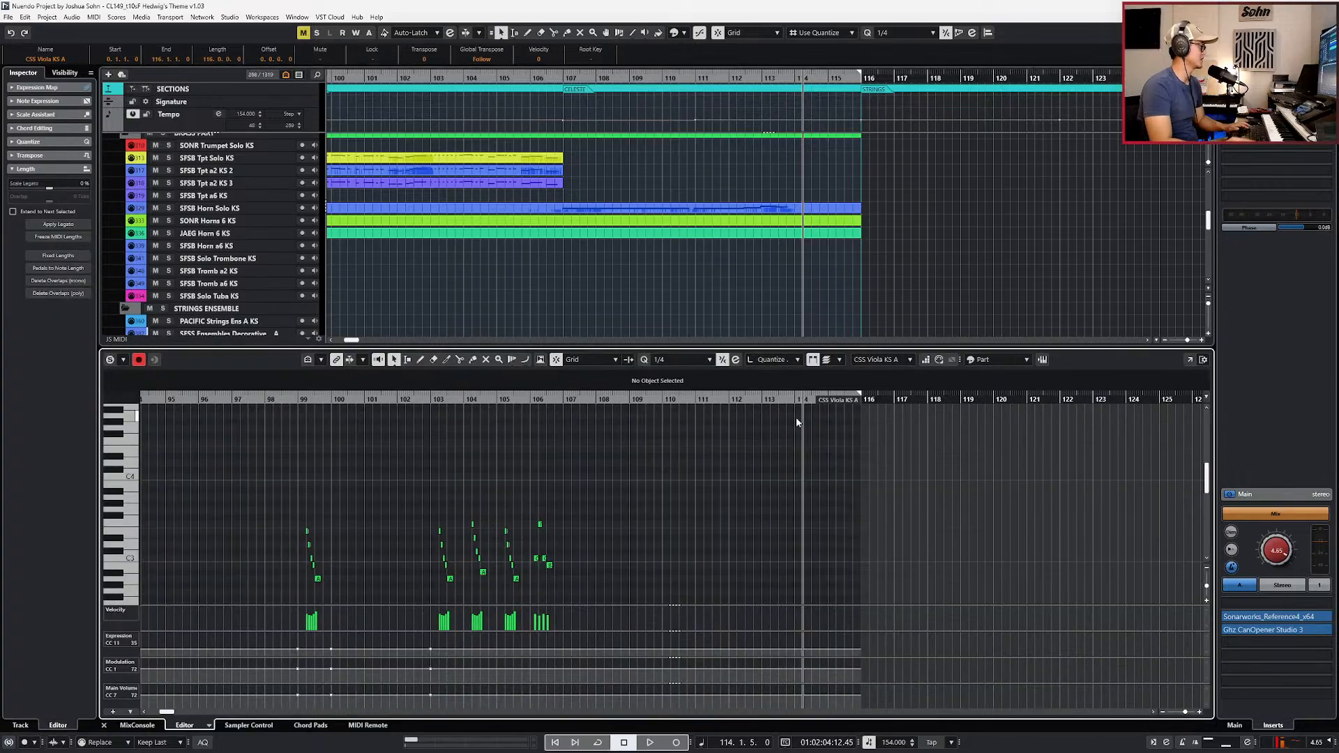
pyautogui.scroll(3, 826, 446)
pyautogui.hotkey('ctrl', 'v')
pyautogui.scroll(3, 802, 486)
pyautogui.scroll(-2, 806, 502)
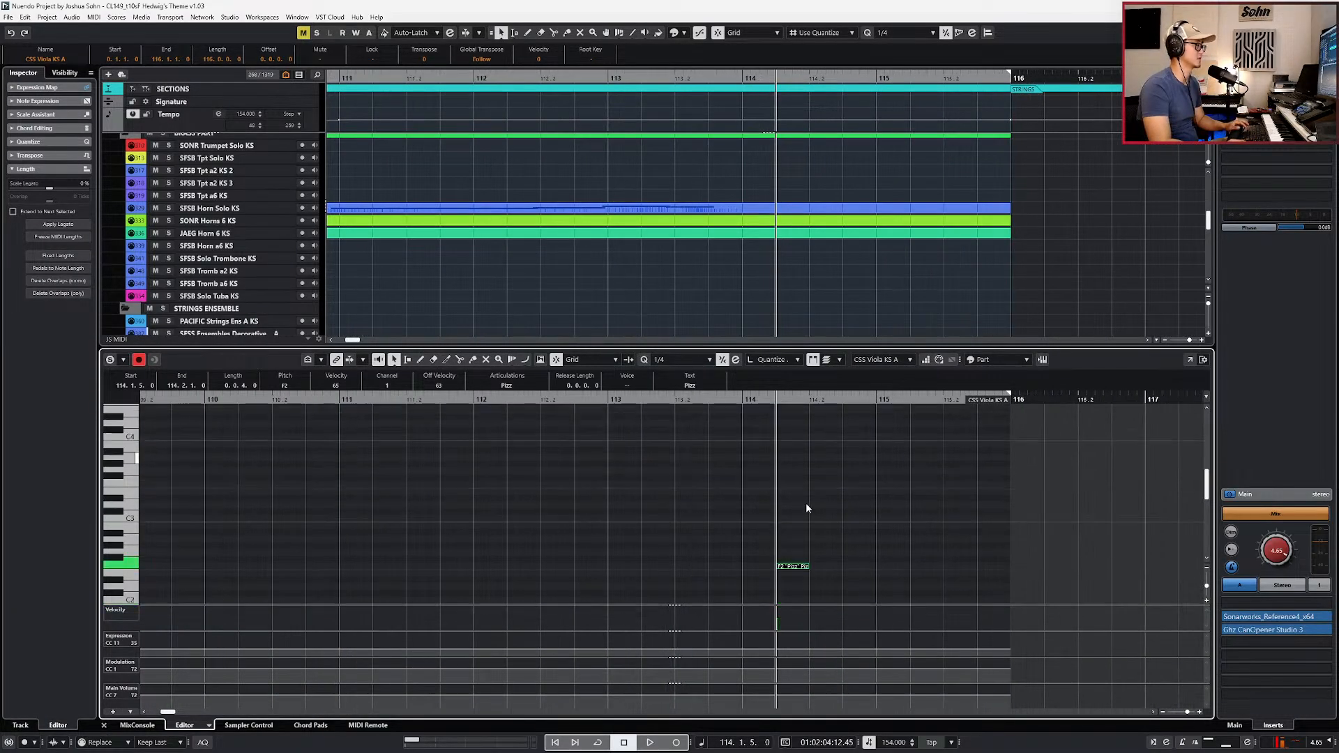
pyautogui.scroll(-2, 809, 505)
pyautogui.press('Left')
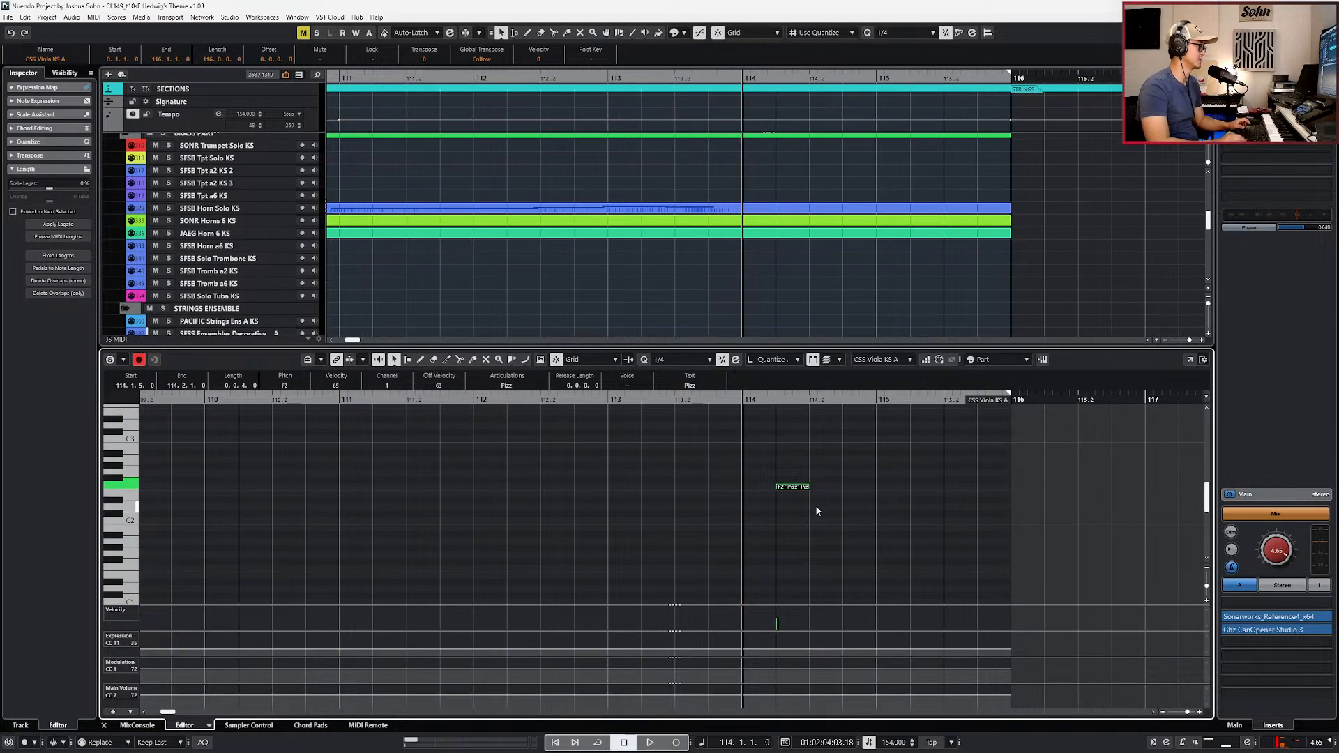
pyautogui.hotkey('shift', 'Up')
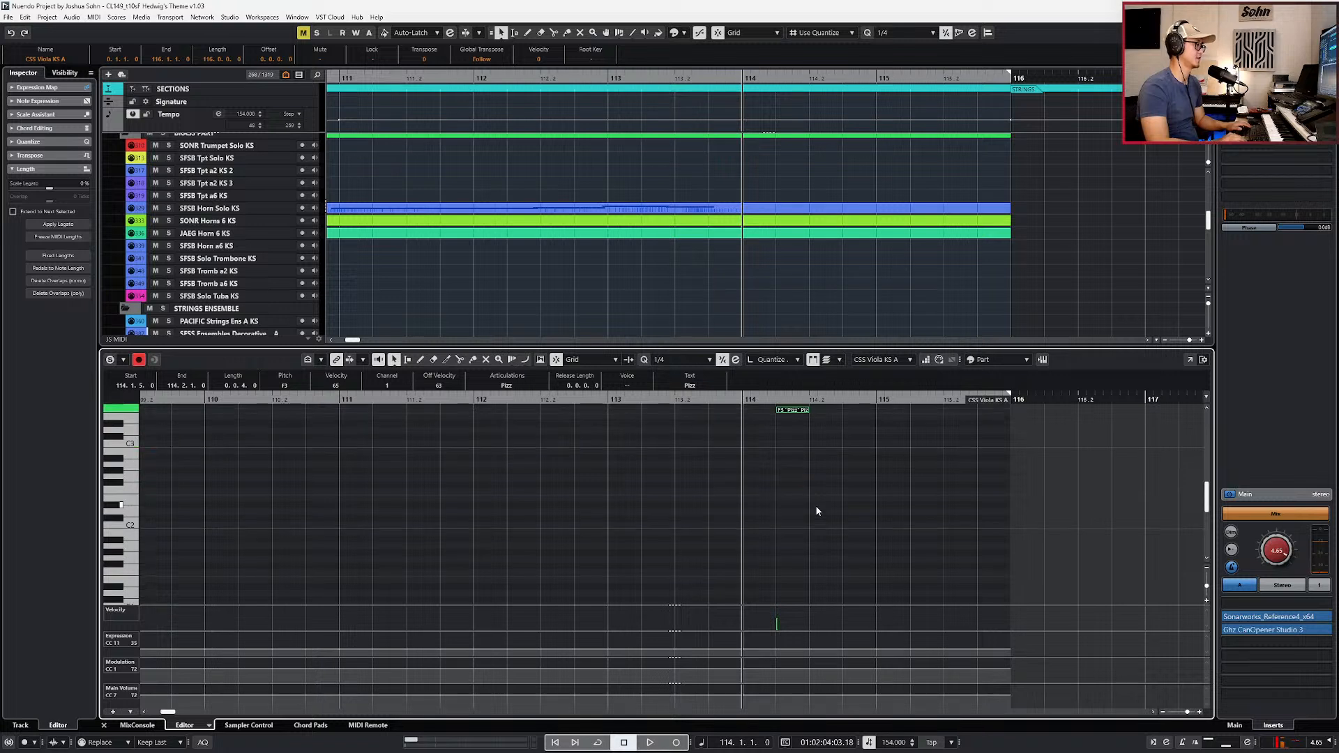
# Step: Paste a second pizzicato note at 114.2.1.0 in the viola part and lower the first one to E3
pyautogui.press('Right')
pyautogui.scroll(2, 827, 512)
pyautogui.press('Right')
pyautogui.hotkey('ctrl', 'v')
pyautogui.press('Down')
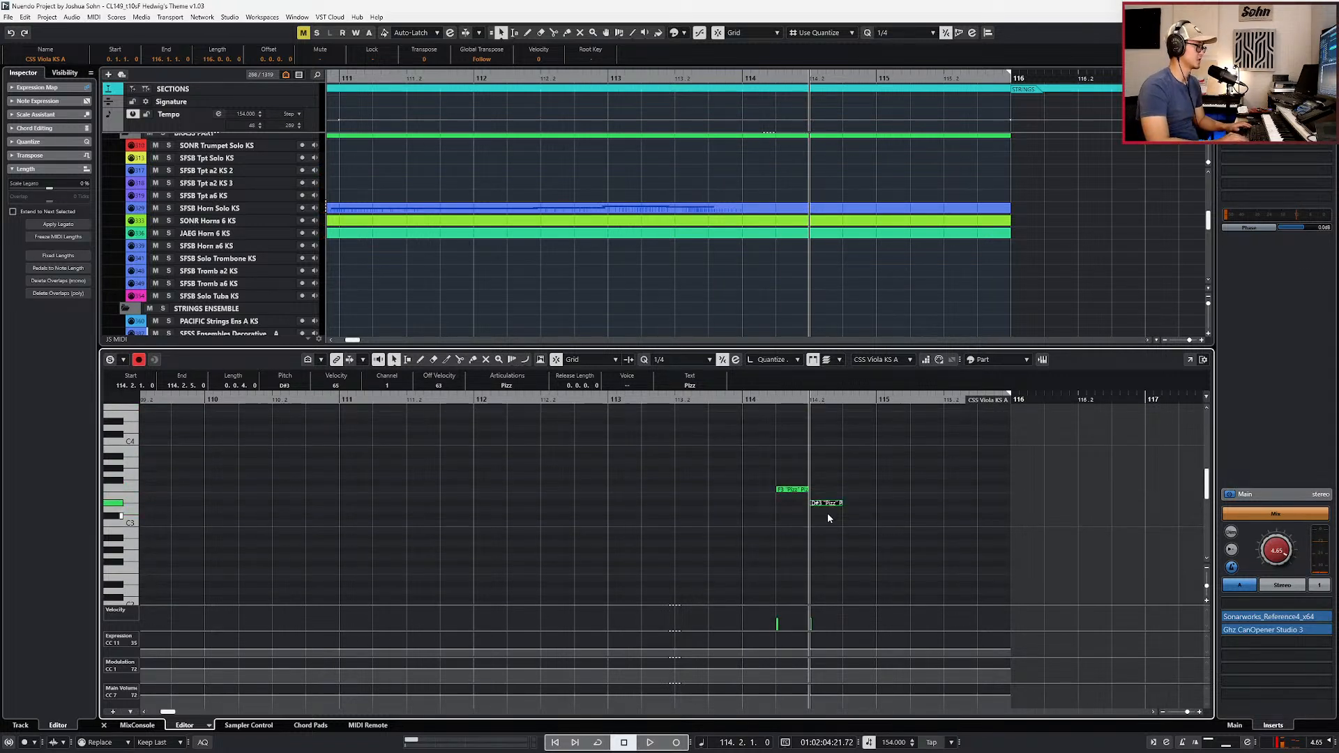
pyautogui.click(798, 453)
pyautogui.click(792, 490)
pyautogui.press('Down')
# Step: Lower the second viola pizzicato note, at 114.2.1.0, to C3
pyautogui.click(826, 525)
pyautogui.click(828, 497)
pyautogui.press('Down')
pyautogui.press('Down')
pyautogui.press('Down')
pyautogui.press('Down')
# Step: Duplicate the C3 viola note twice, transposing the copies down to A2 and F2, and play the line back
pyautogui.moveTo(843, 505); pyautogui.dragTo(818, 545)
pyautogui.hotkey('ctrl', 'd')
pyautogui.press('Down')
pyautogui.press('Down')
pyautogui.press('Down')
pyautogui.hotkey('ctrl', 'd')
pyautogui.press('Down')
pyautogui.press('Down')
pyautogui.press('Down')
pyautogui.press('Down')
pyautogui.press('space')
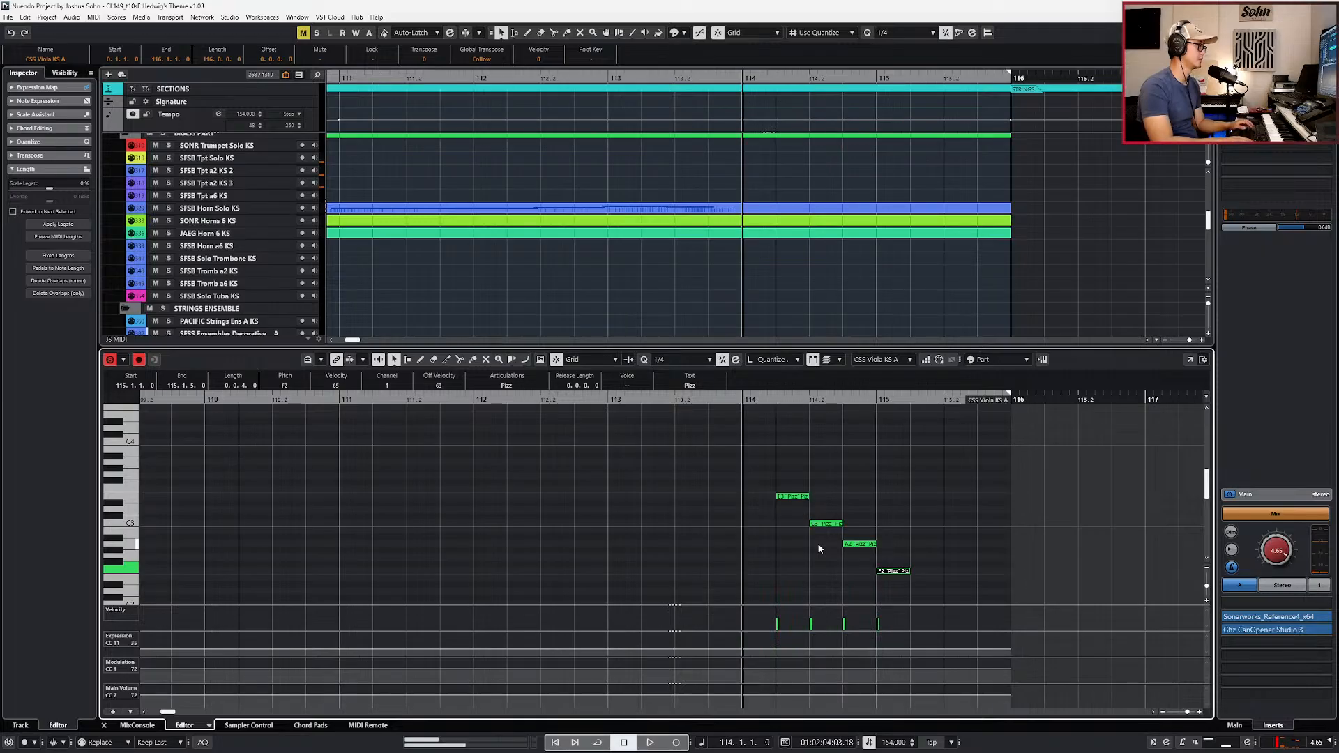
# Step: Add an Expression (CC 11) point at the start of bar 114 in the CSS Viola KS A part
pyautogui.press('g')
pyautogui.press('g')
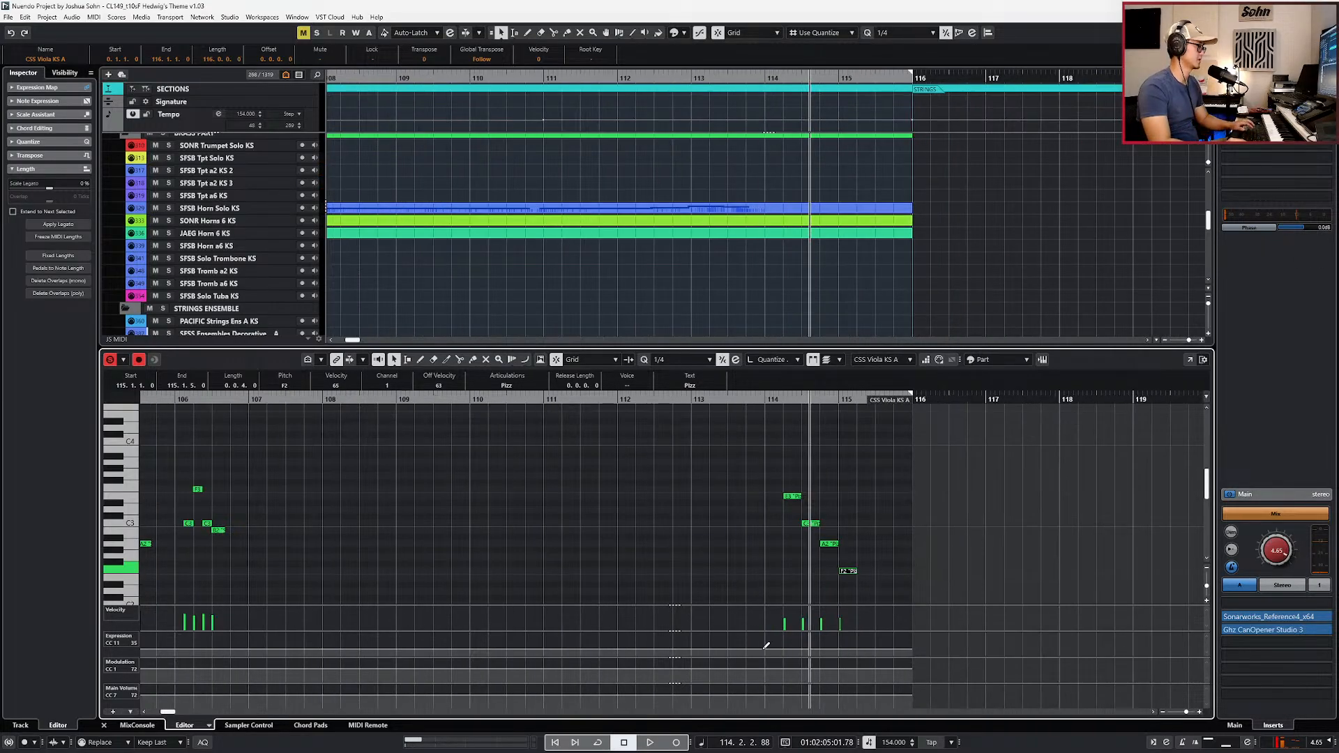
pyautogui.click(763, 645)
# Step: Copy the four viola pizzicato notes from CSS Viola KS A to the same position in the SFSS Vla core KS part
pyautogui.press('pagedown')
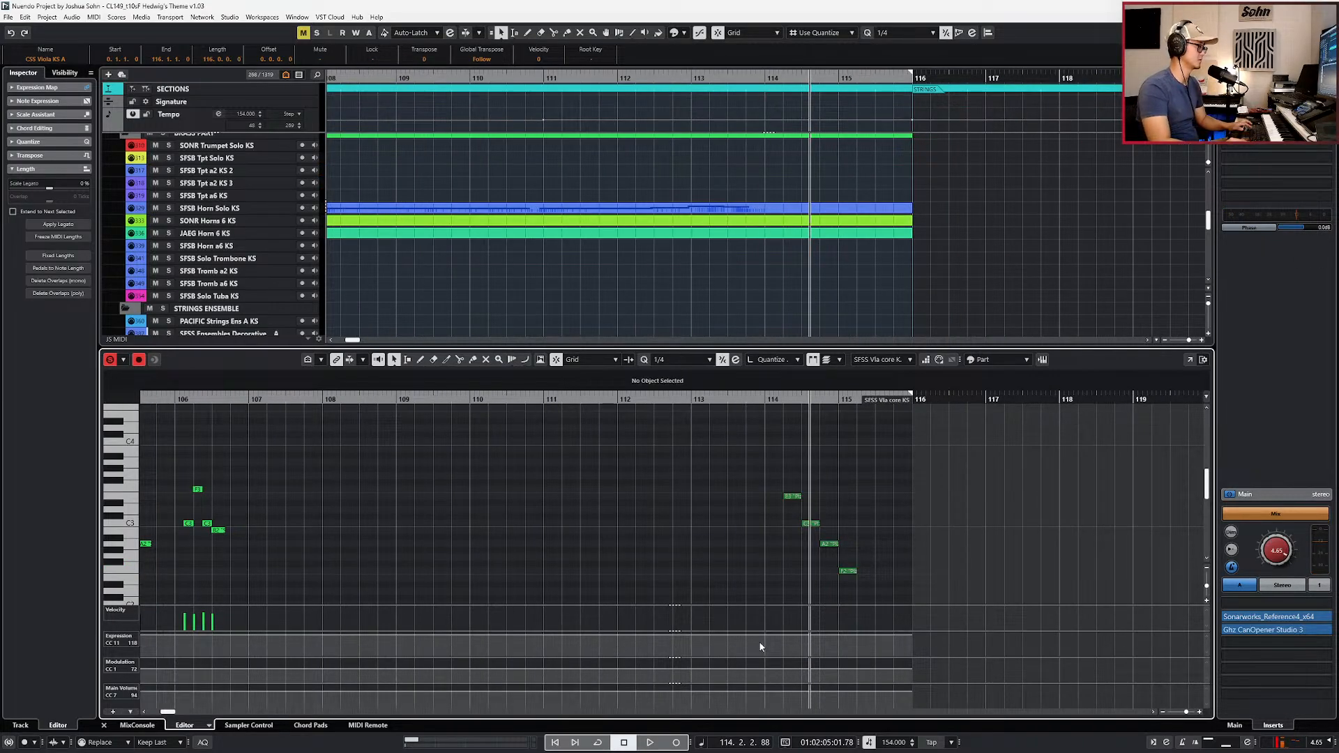
pyautogui.moveTo(781, 471); pyautogui.dragTo(872, 588)
pyautogui.press('l')
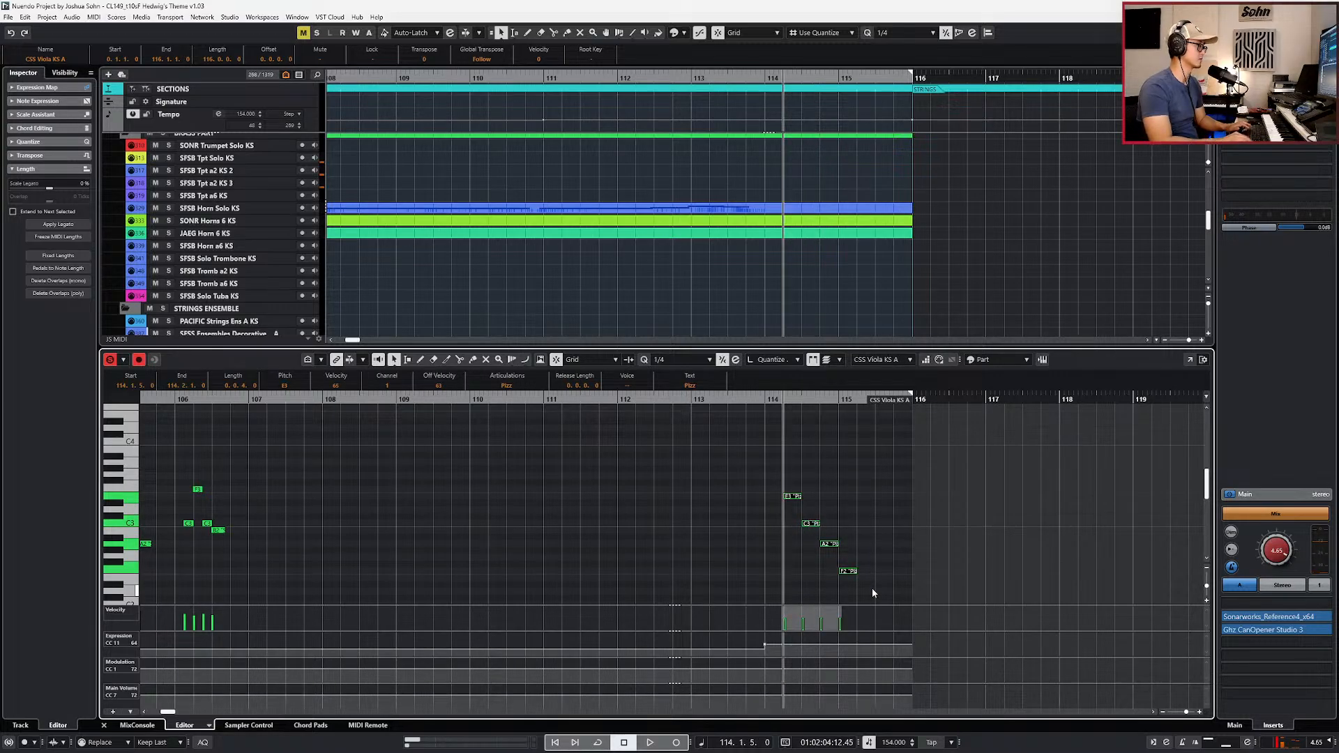
pyautogui.press('pagedown')
pyautogui.press('ctrl+KP_Subtract')
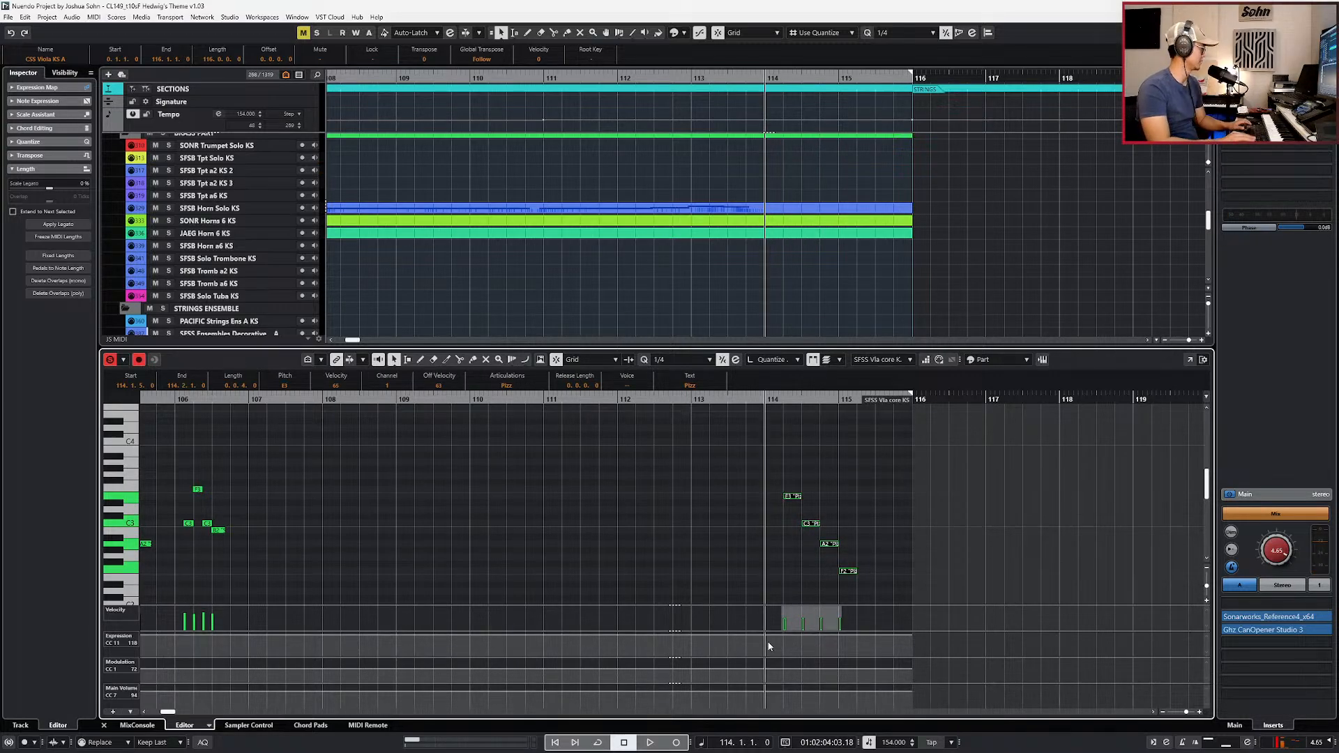
# Step: Set the CSS Viola KS A Expression point at bar 114 to 91 and play the passage
pyautogui.press('pageup')
pyautogui.moveTo(766, 649); pyautogui.dragTo(764, 639)
pyautogui.press('space')
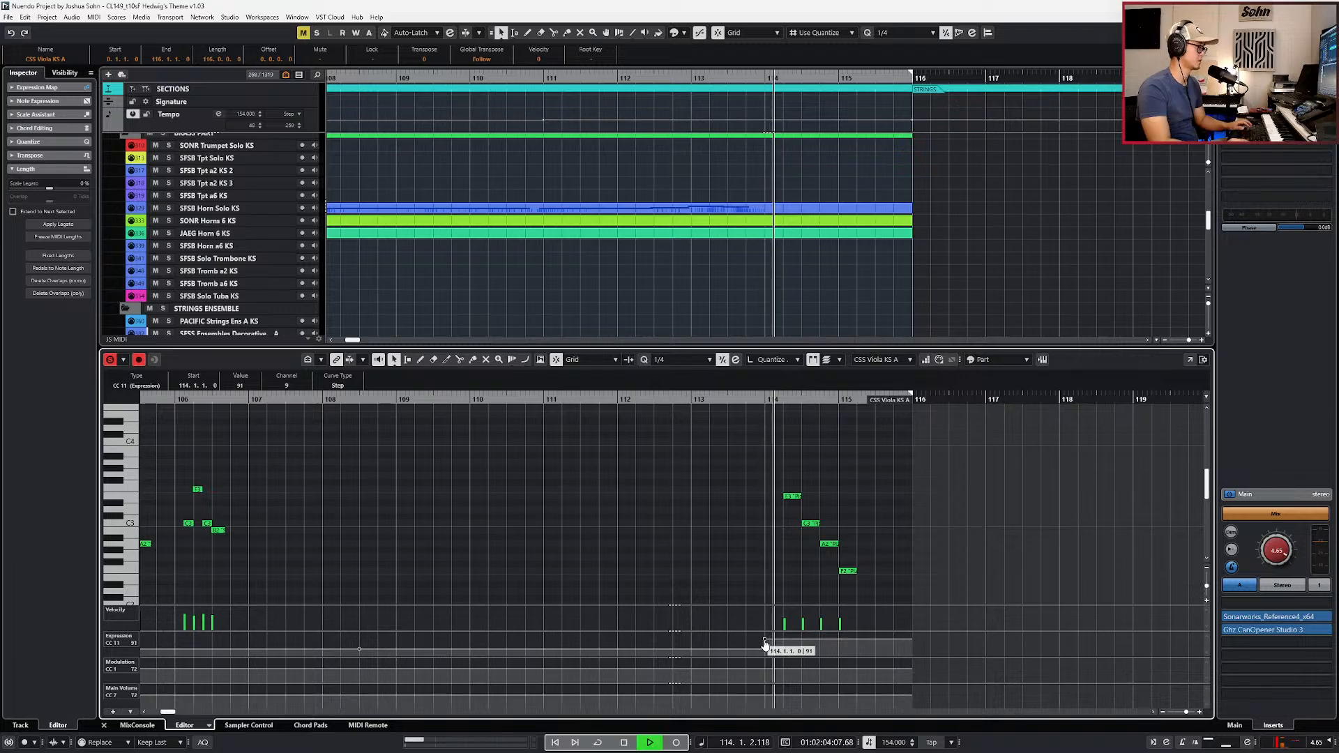
# Step: Raise the velocity of the four CSS Viola KS A pizzicato notes in bar 114 and nudge them slightly earlier, starting at 114.1.4.90
pyautogui.moveTo(747, 481); pyautogui.dragTo(866, 593)
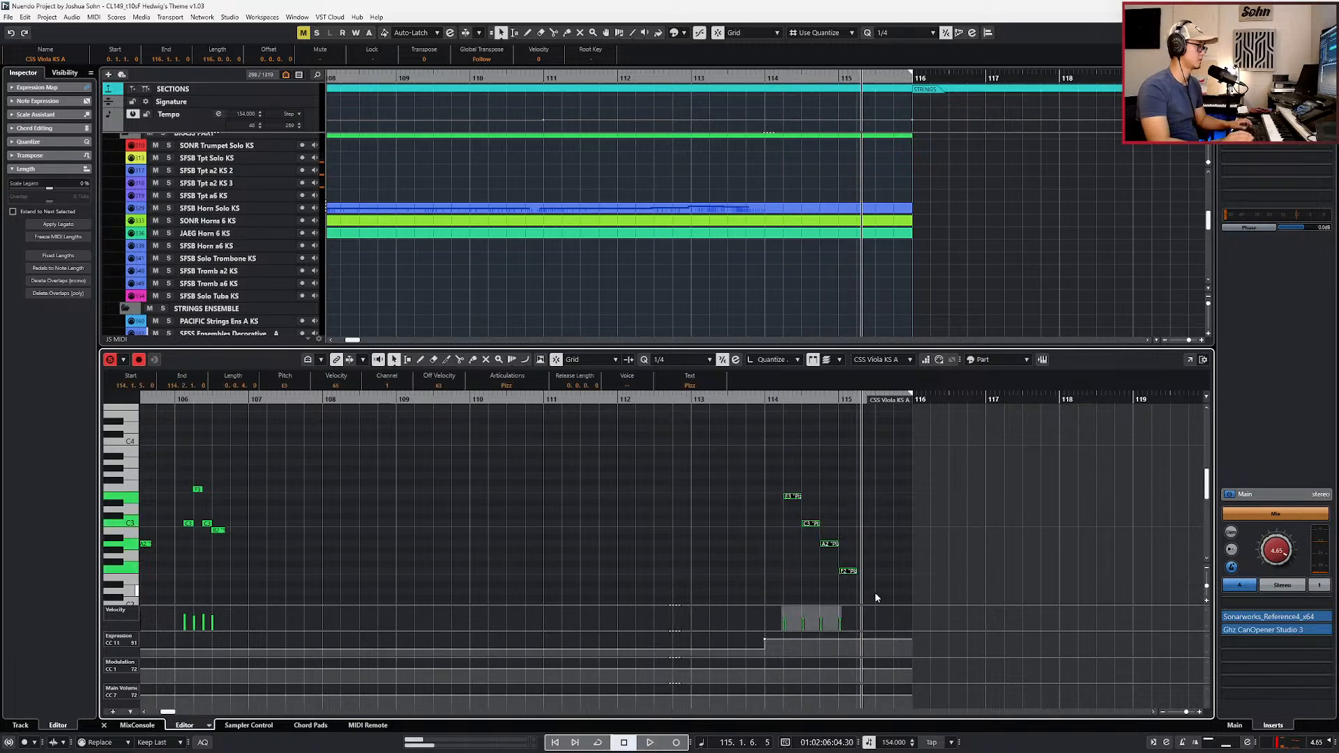
pyautogui.hotkey('alt', 'space')
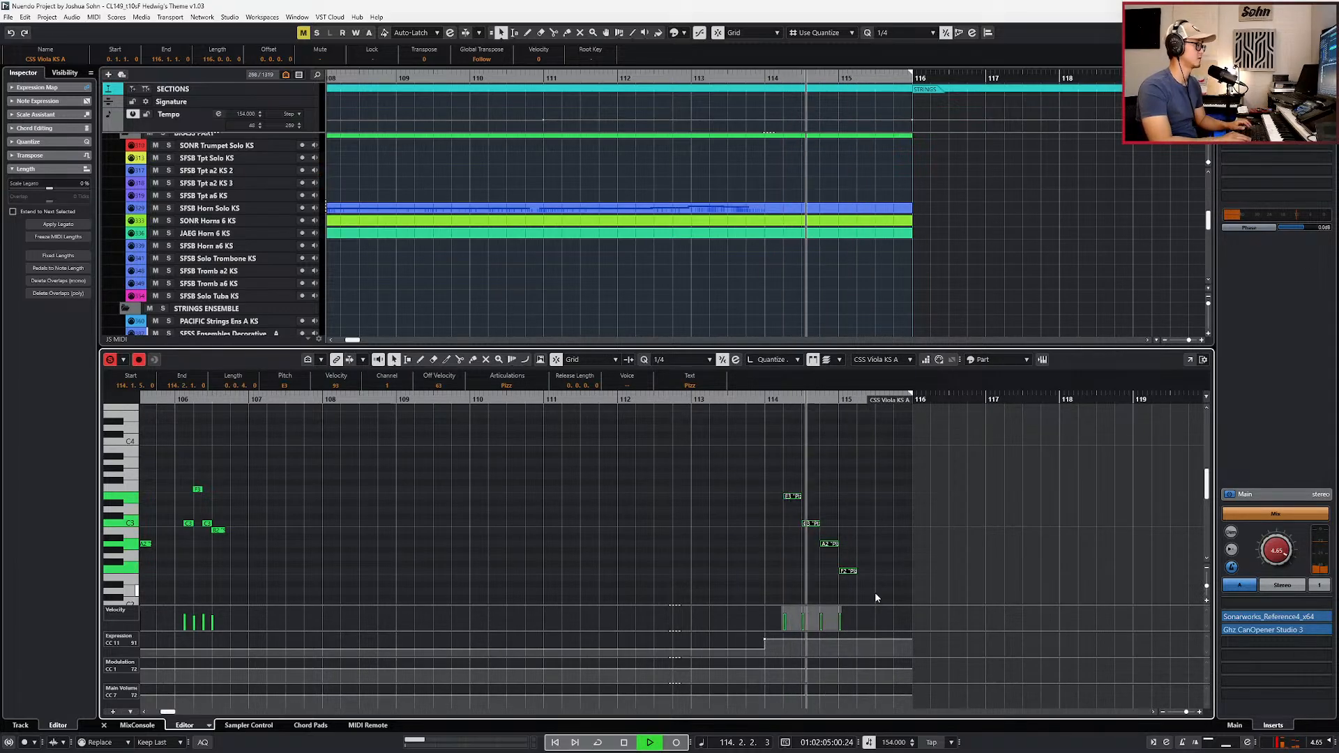
pyautogui.press('space')
pyautogui.press('KP_Subtract')
pyautogui.press('KP_Subtract')
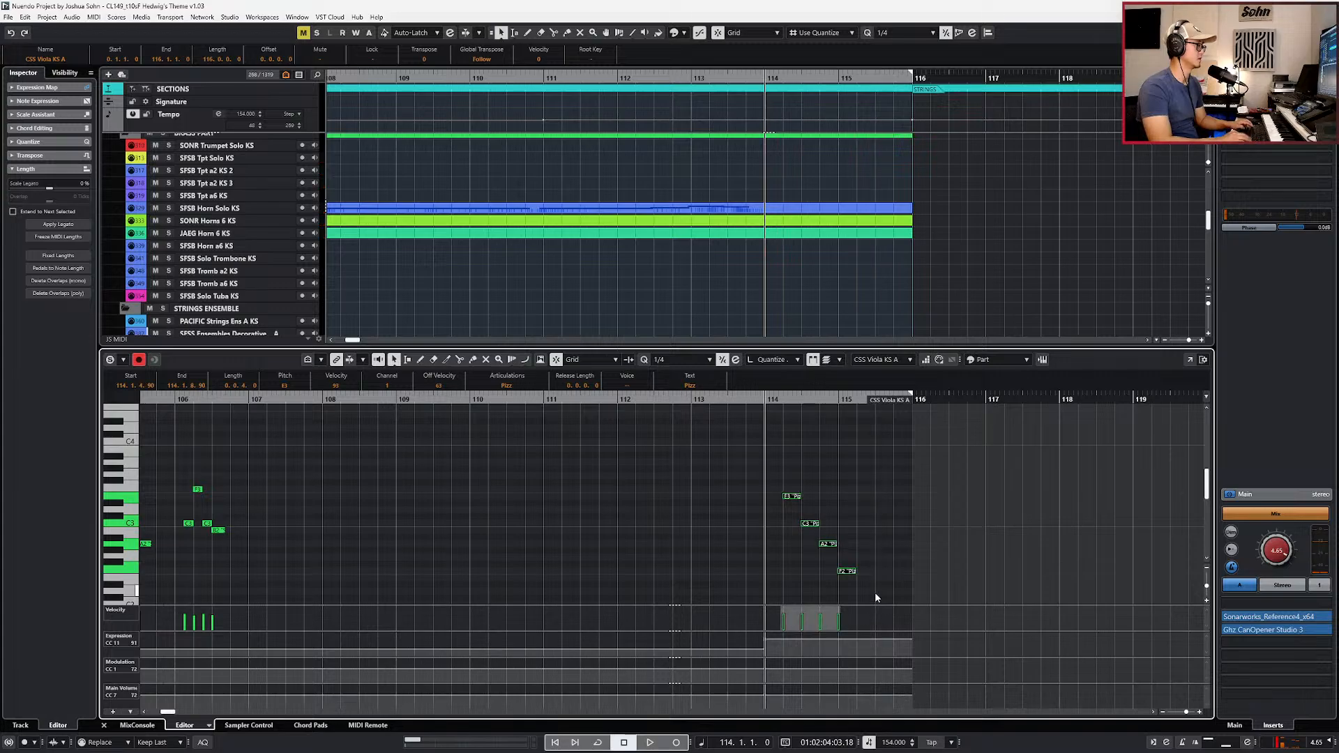
pyautogui.press('KP_Subtract')
# Step: Nudge the four cello pizzicato notes at bar 115 slightly earlier, starting at 114.2.8.100, and play them back
pyautogui.press('Return')
pyautogui.click(867, 445)
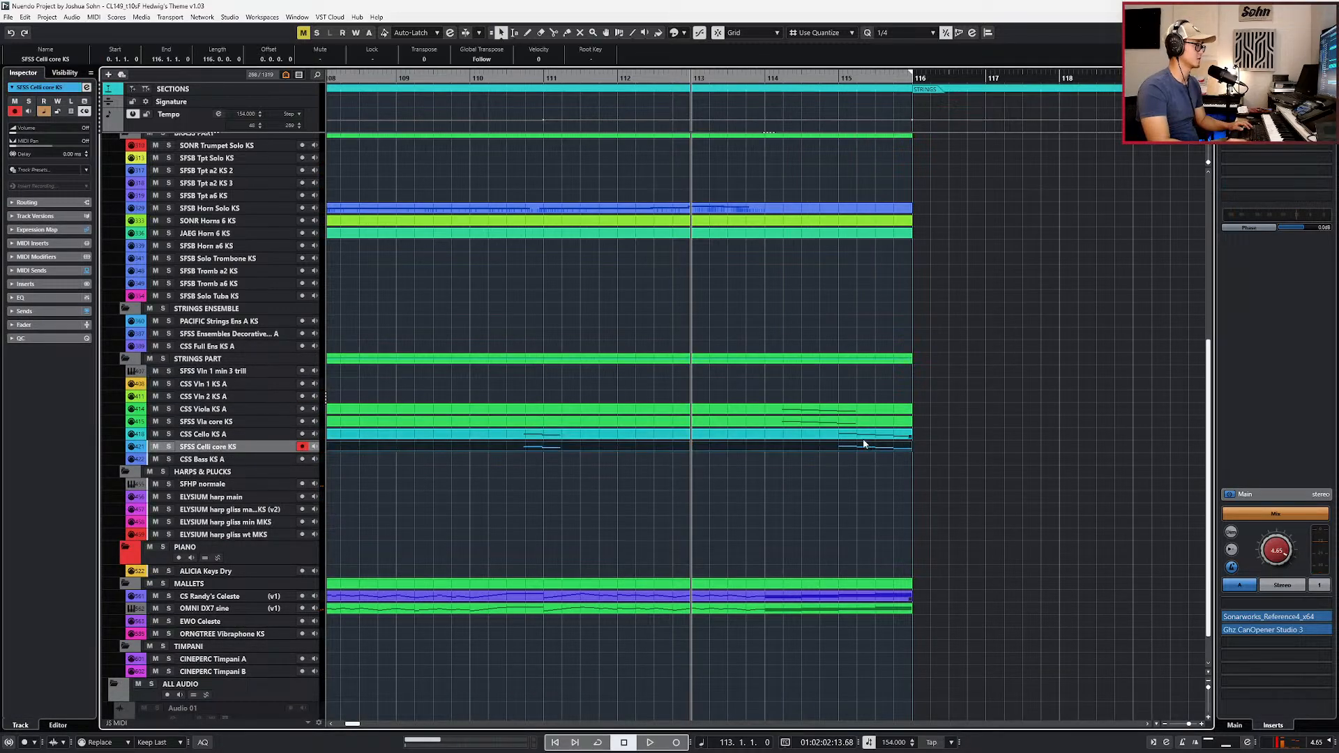
pyautogui.press('Return')
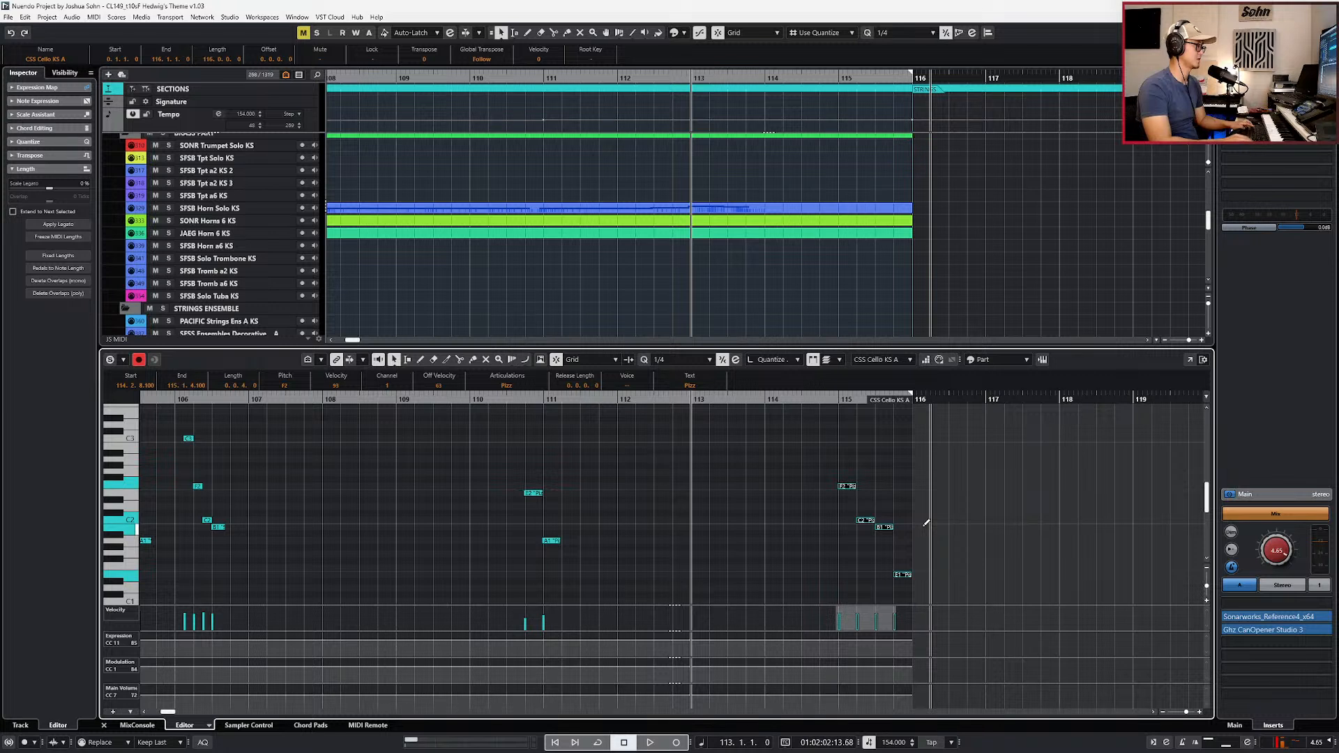
pyautogui.press('l')
pyautogui.press('space')
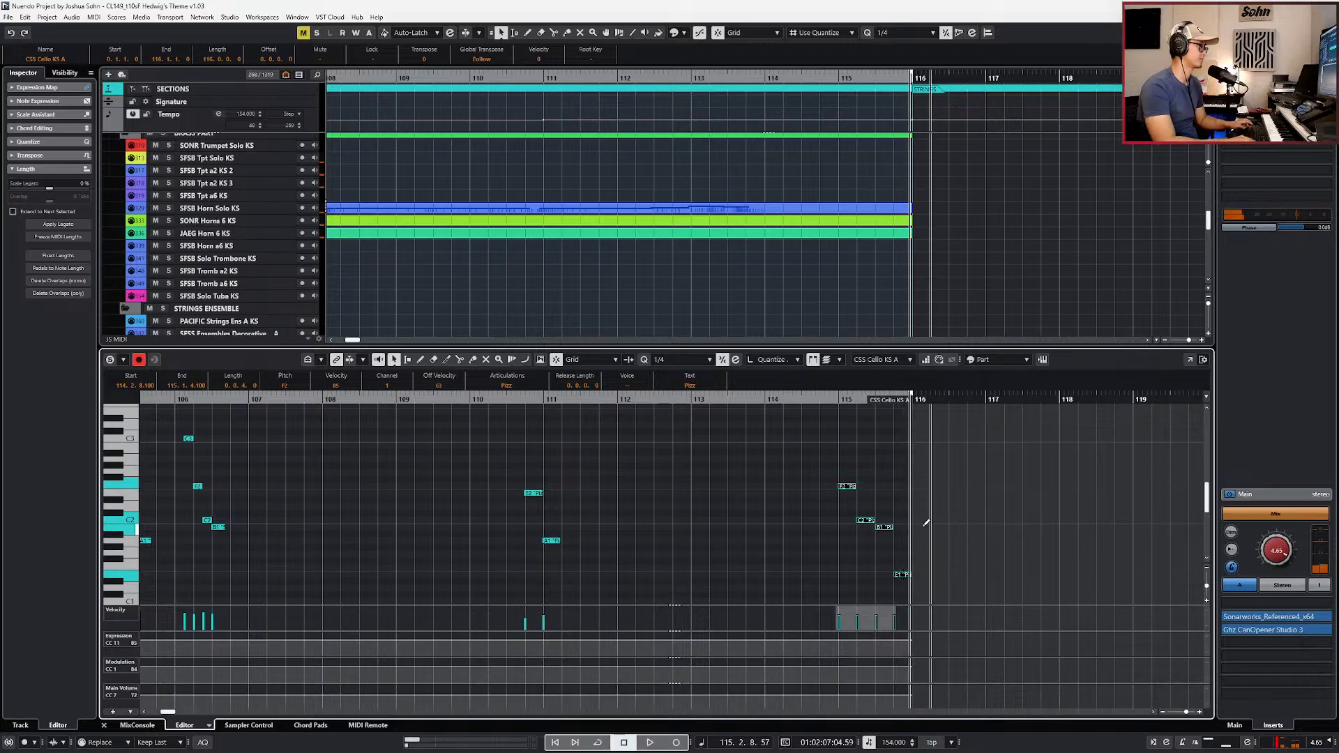
# Step: Adjust the velocities of the individual cello pizzicato notes in bar 115, including the C2 note, and play the line back
pyautogui.click(922, 524)
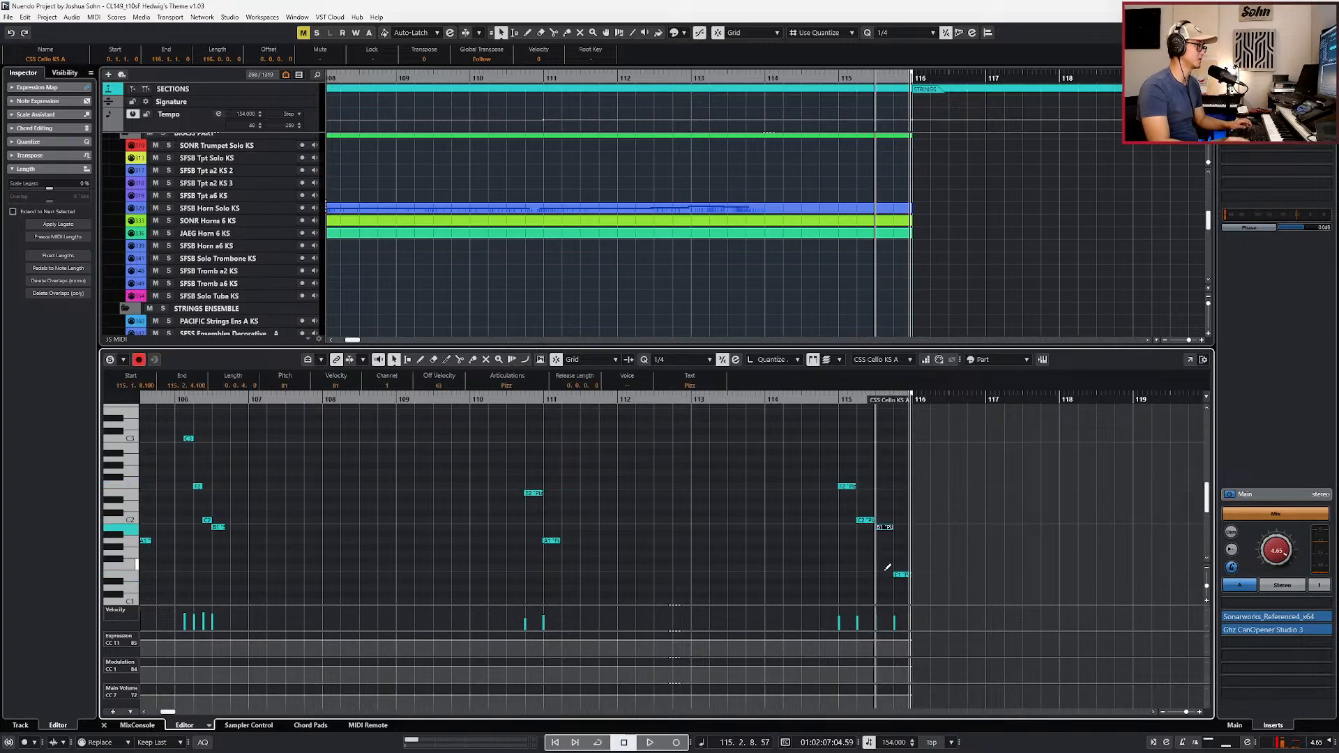
pyautogui.moveTo(873, 513); pyautogui.dragTo(912, 582)
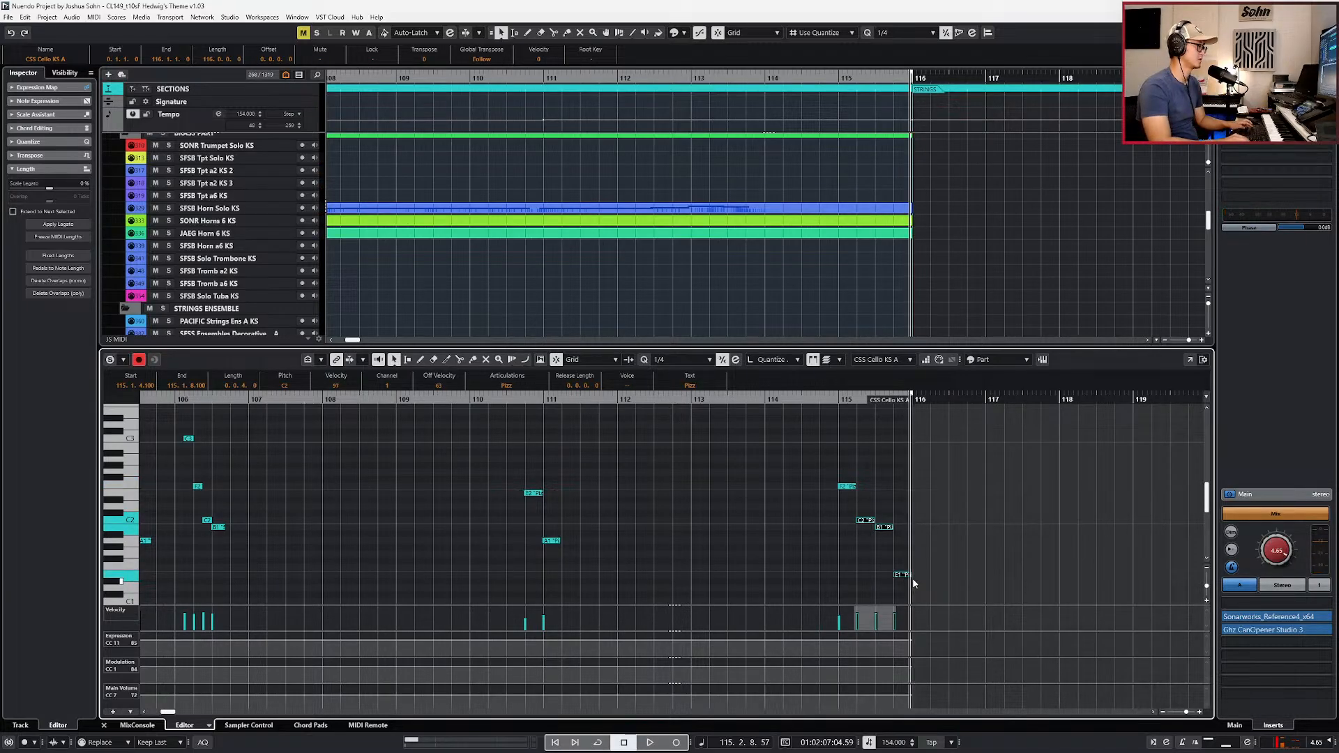
pyautogui.click(896, 515)
pyautogui.click(869, 521)
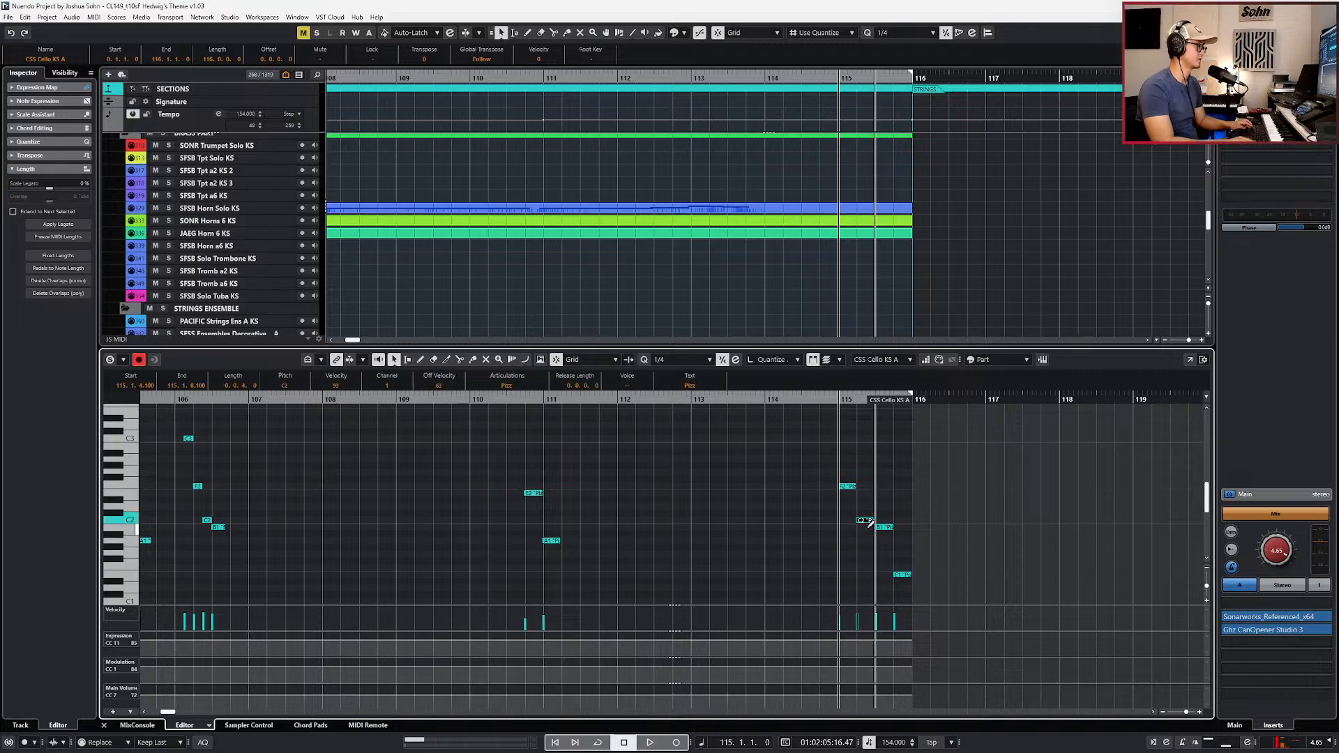
pyautogui.press('space')
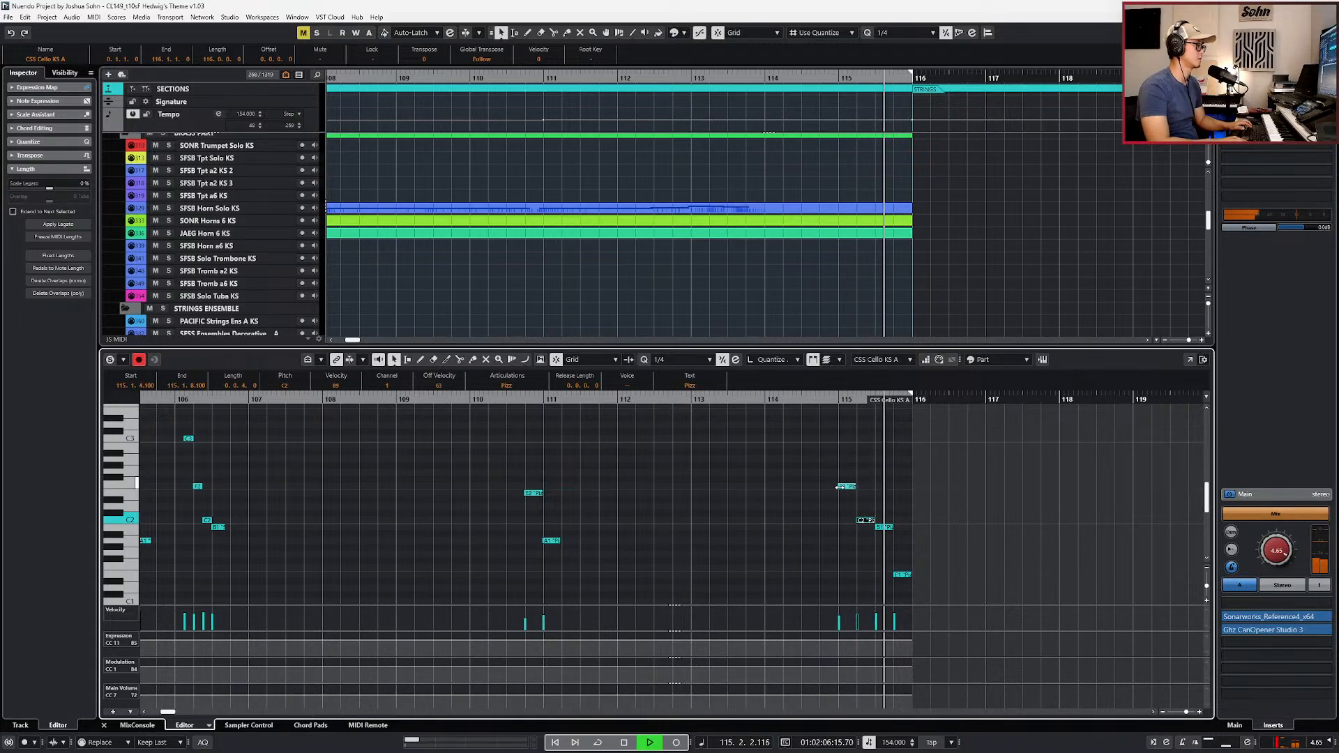
pyautogui.press('space')
pyautogui.moveTo(834, 464); pyautogui.dragTo(892, 548)
pyautogui.press('space')
pyautogui.press('Return')
# Step: Solo the LISTEN reference track, play it from bar 114 for comparison, and clear the solo
pyautogui.scroll(-2, 897, 520)
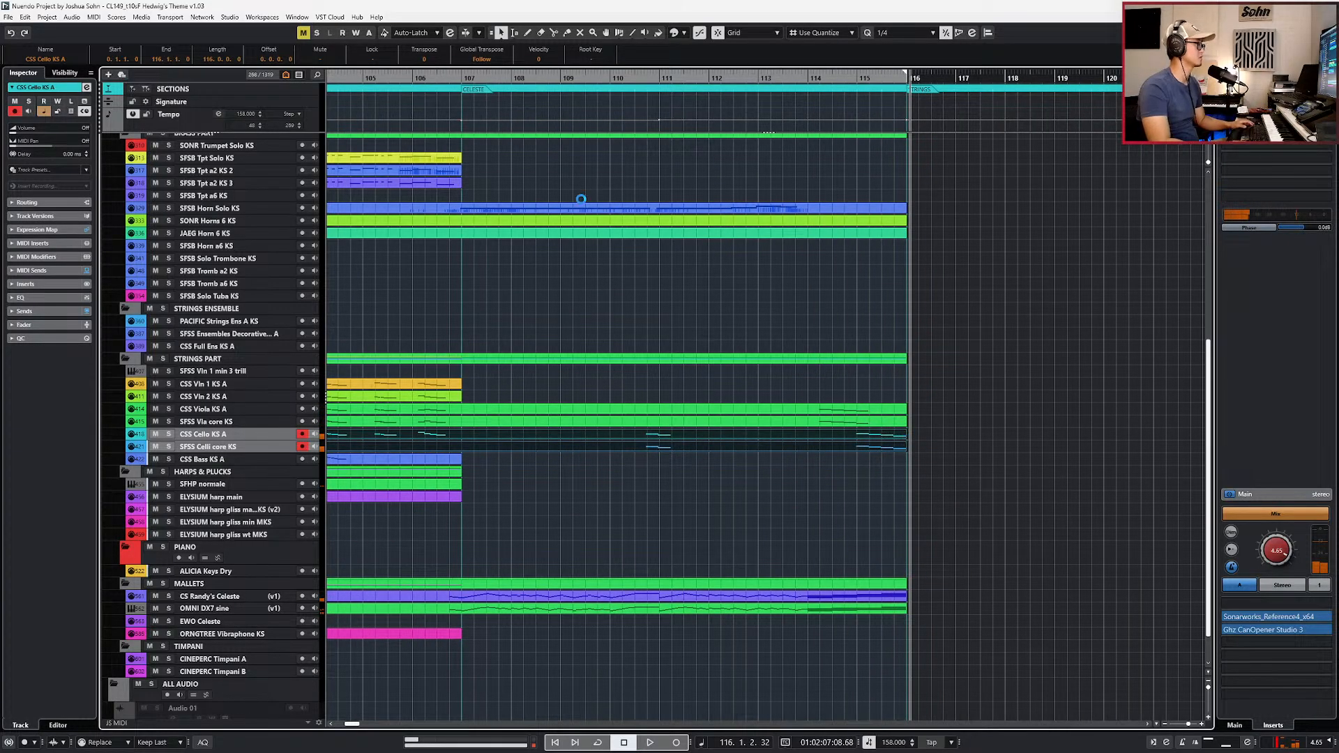
pyautogui.scroll(-3, 586, 99)
pyautogui.scroll(-2, 599, 109)
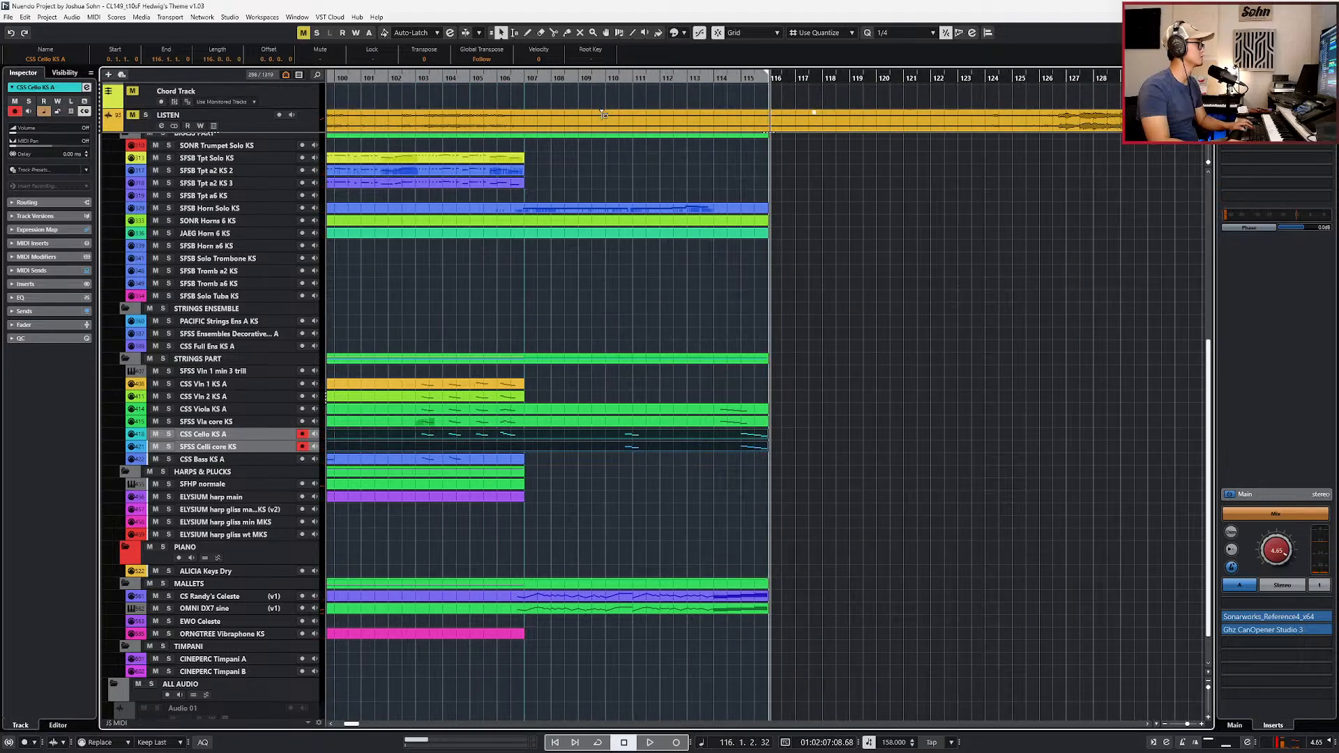
pyautogui.click(304, 118)
pyautogui.press('s')
pyautogui.press('KP_Subtract')
pyautogui.press('KP_Subtract')
pyautogui.press('KP_Subtract')
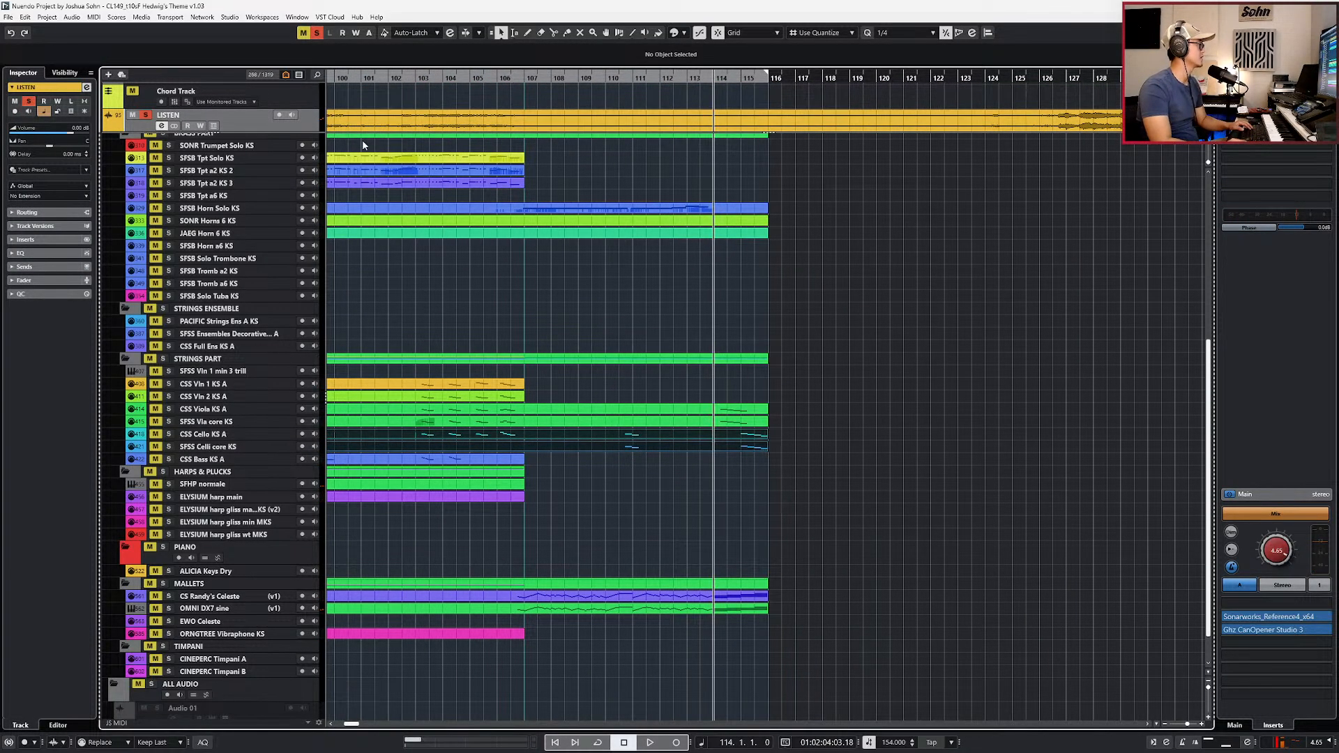
pyautogui.scroll(-2, 352, 131)
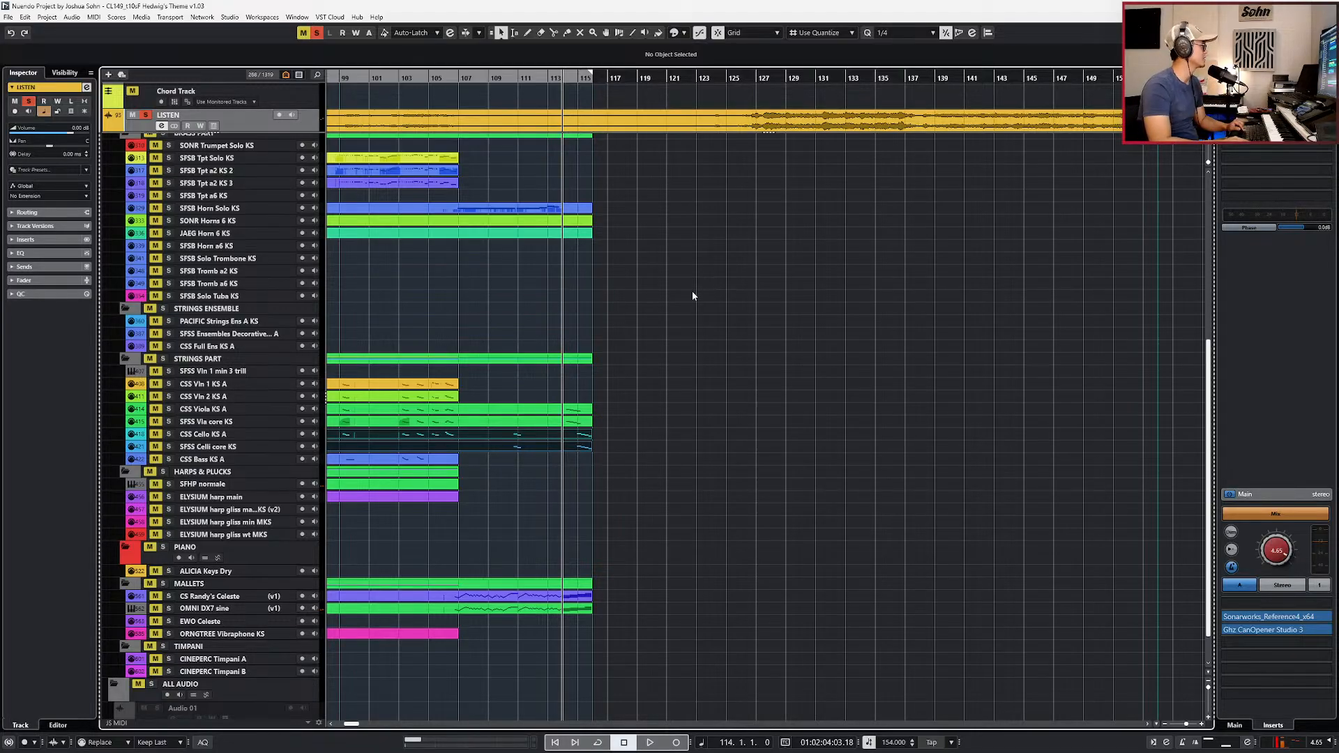
pyautogui.press('space')
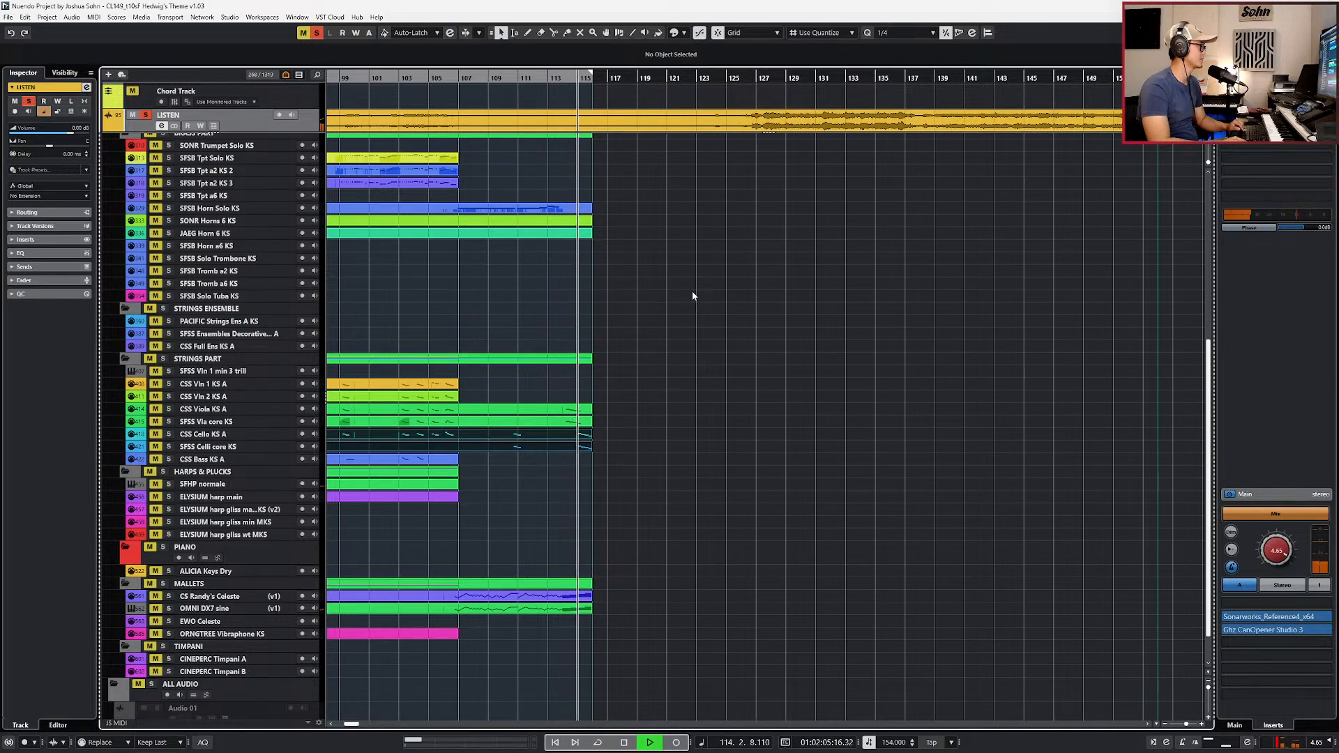
pyautogui.press('KP_Subtract')
pyautogui.press('KP_Subtract')
pyautogui.press('KP_Subtract')
pyautogui.press('m')
# Step: Reopen the cello parts, adjust the velocity of the four pizzicato notes in bar 115, and play the passage from bar 113
pyautogui.scroll(2, 534, 378)
pyautogui.moveTo(649, 434); pyautogui.dragTo(541, 599)
pyautogui.press('Return')
pyautogui.scroll(3, 647, 509)
pyautogui.hotkey('alt', 'v')
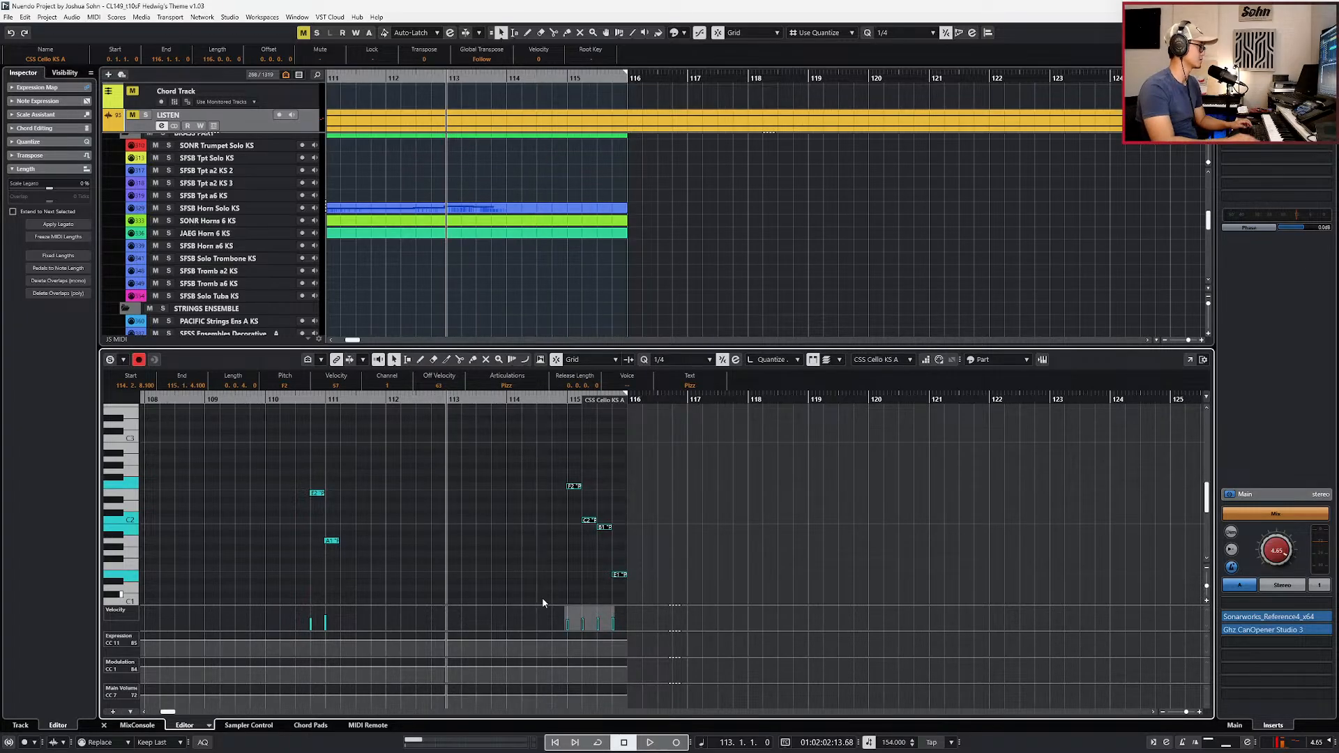
pyautogui.press('Return')
pyautogui.press('space')
pyautogui.scroll(-3, 583, 491)
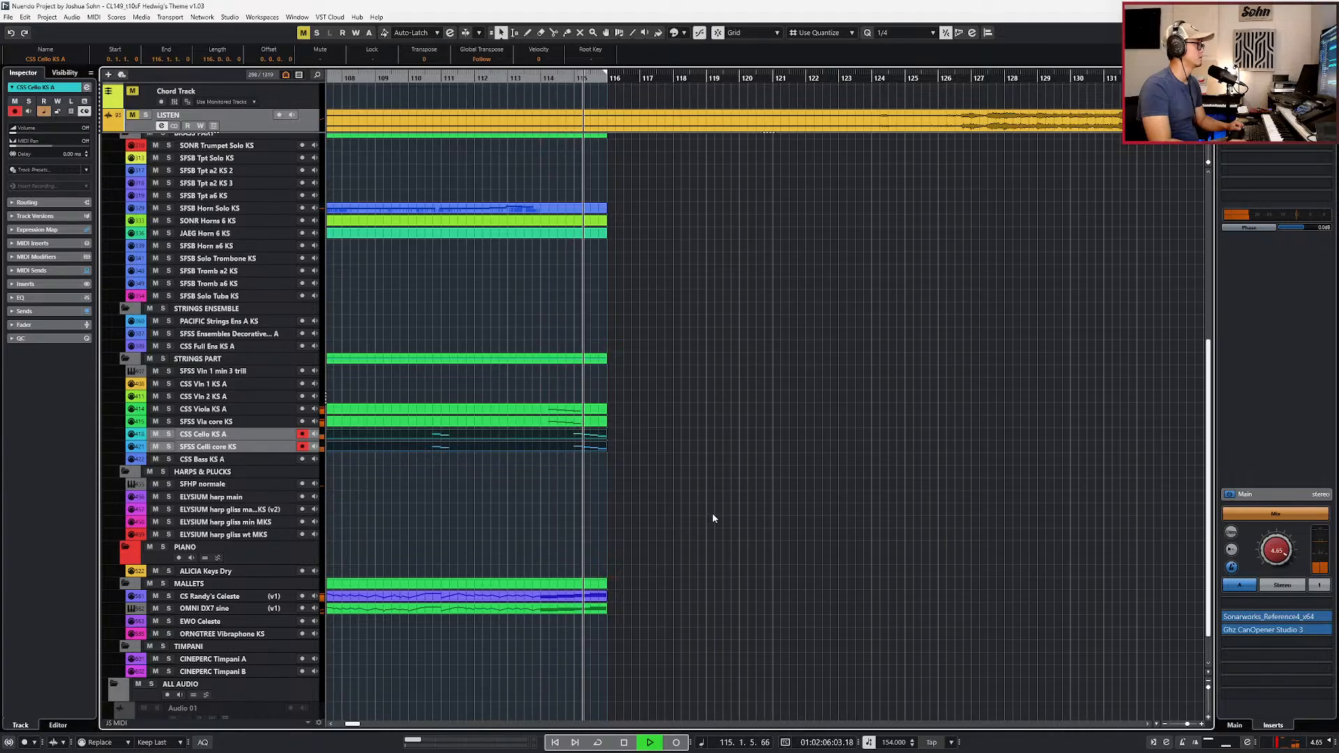
# Step: Reopen the CSS Cello KS A part, select its closing pizzicato notes in bar 115, and return to the wider arrangement
pyautogui.doubleClick(593, 438)
pyautogui.click(576, 521)
pyautogui.moveTo(580, 526); pyautogui.dragTo(606, 581)
pyautogui.press('Return')
pyautogui.press('g')
pyautogui.press('g')
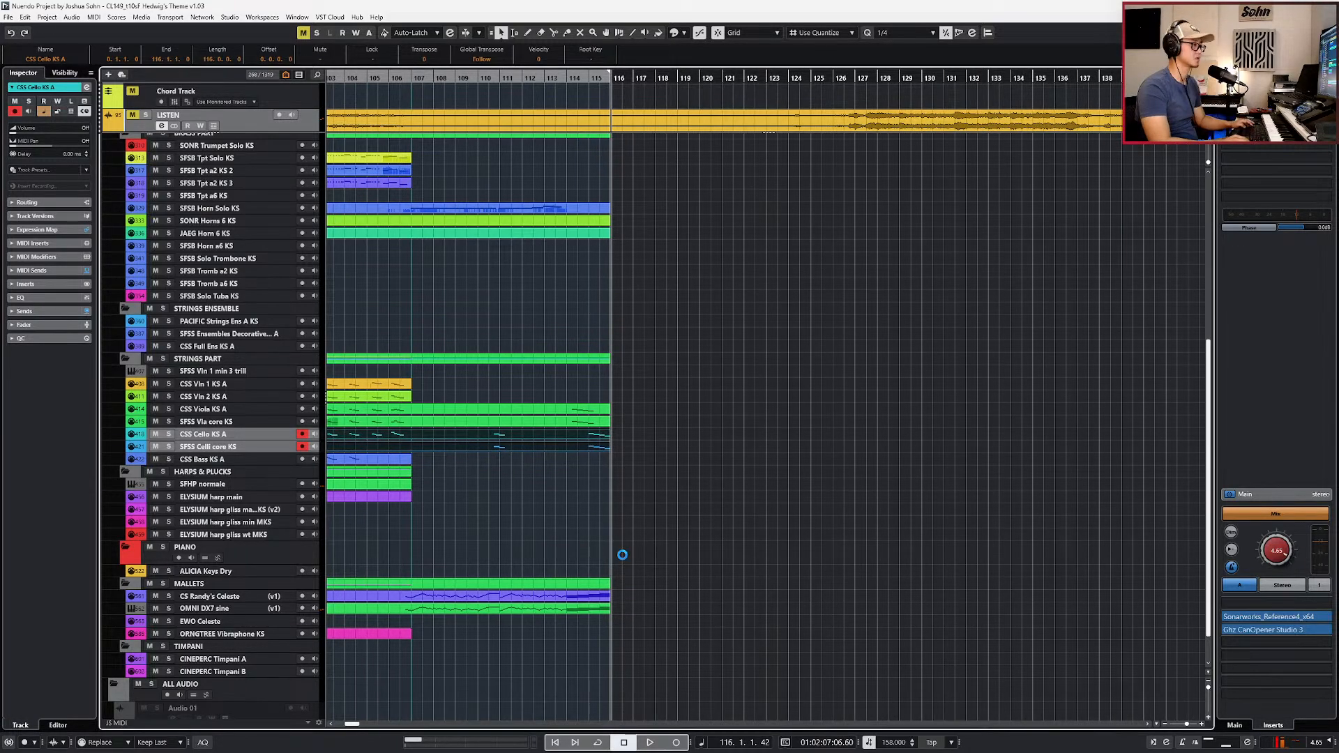
# Step: Switch to the score image and examine the string parts on the bar 107 page and on the preceding bar 99 page
pyautogui.hotkey('alt', 'Tab')
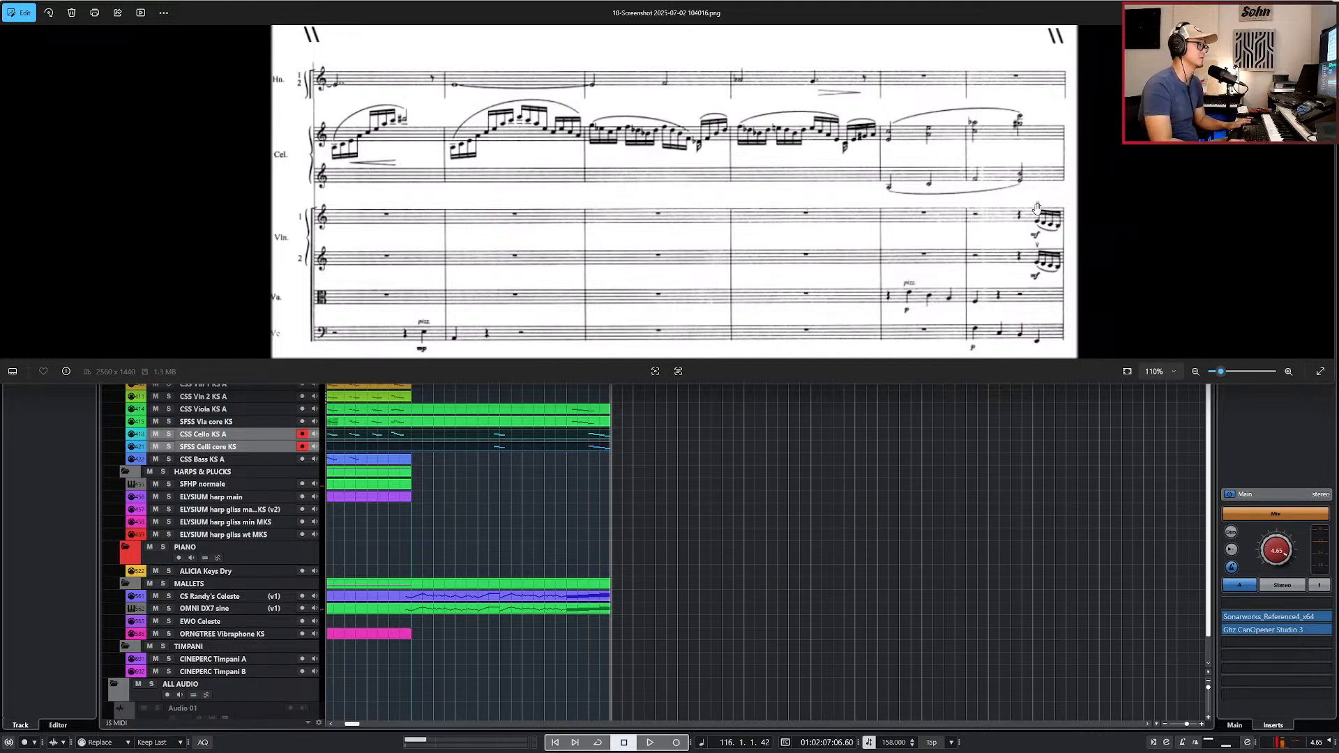
pyautogui.scroll(2, 1055, 208)
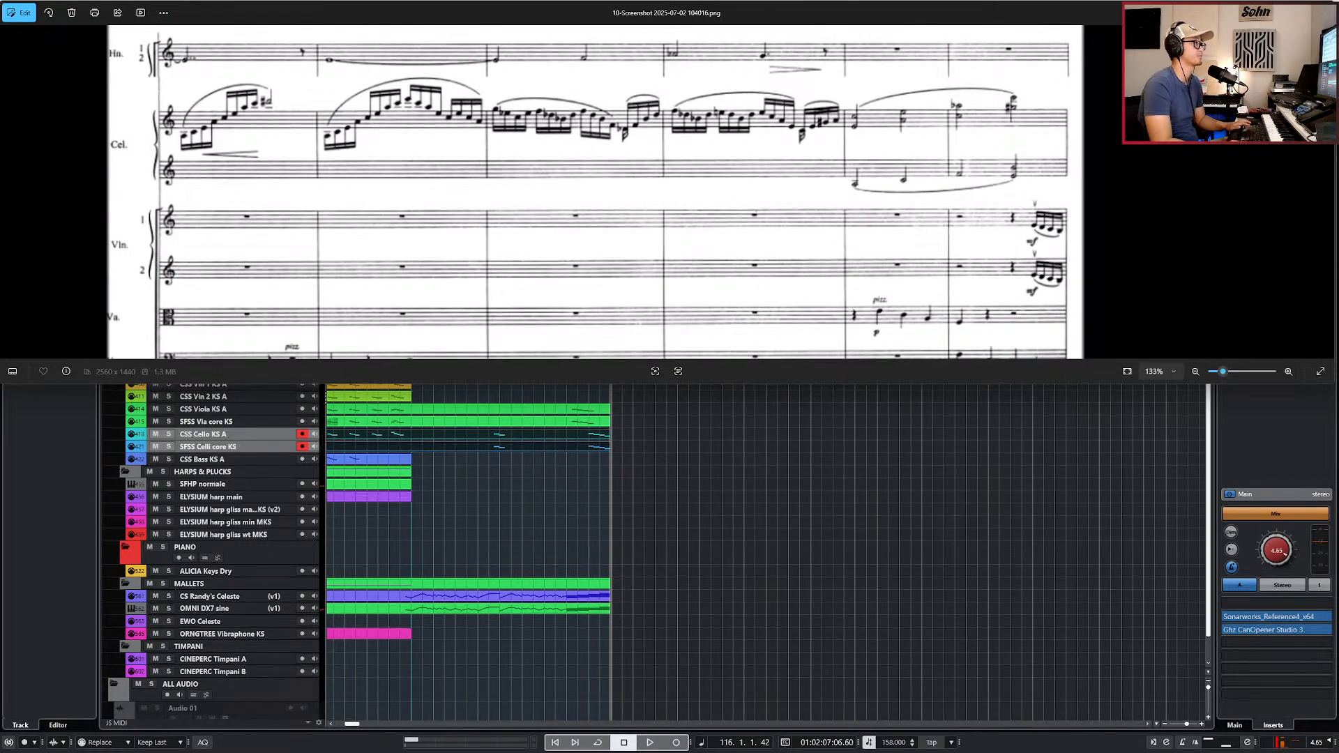
pyautogui.doubleClick(904, 13)
pyautogui.scroll(-3, 871, 209)
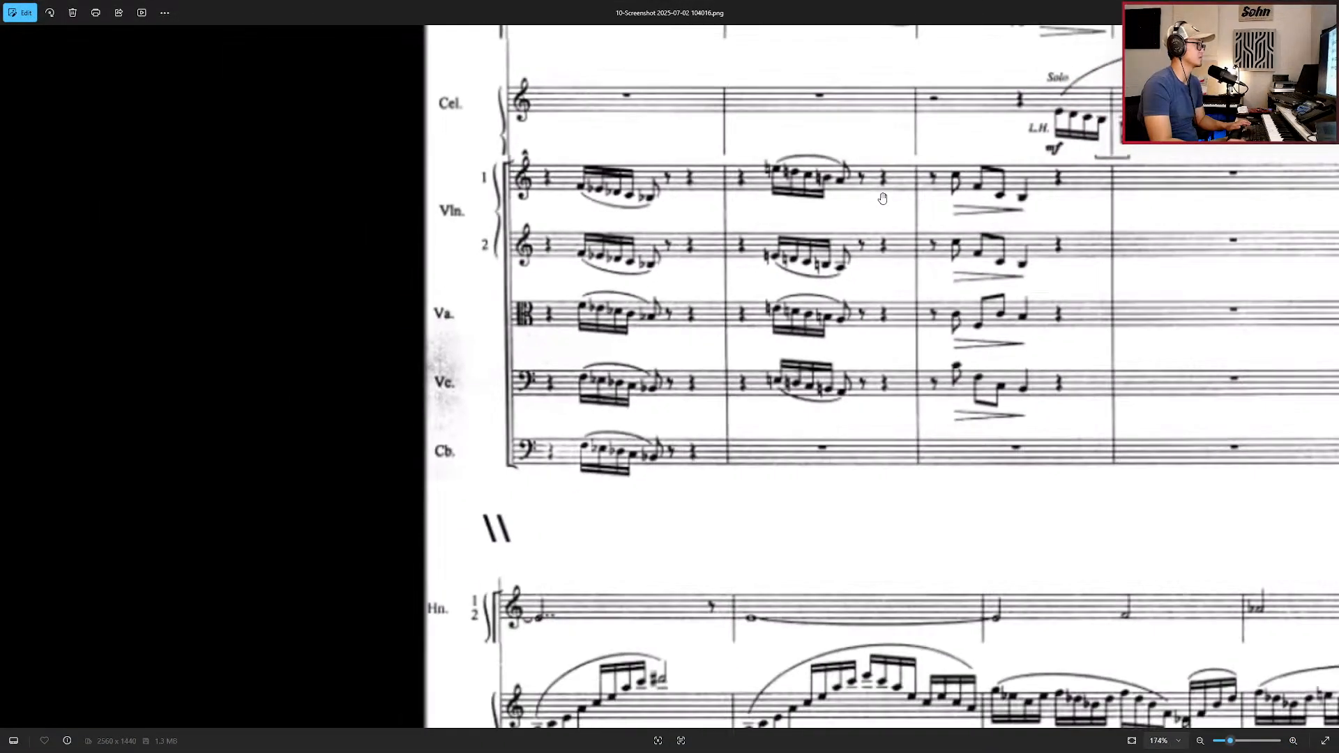
pyautogui.scroll(-1, 871, 221)
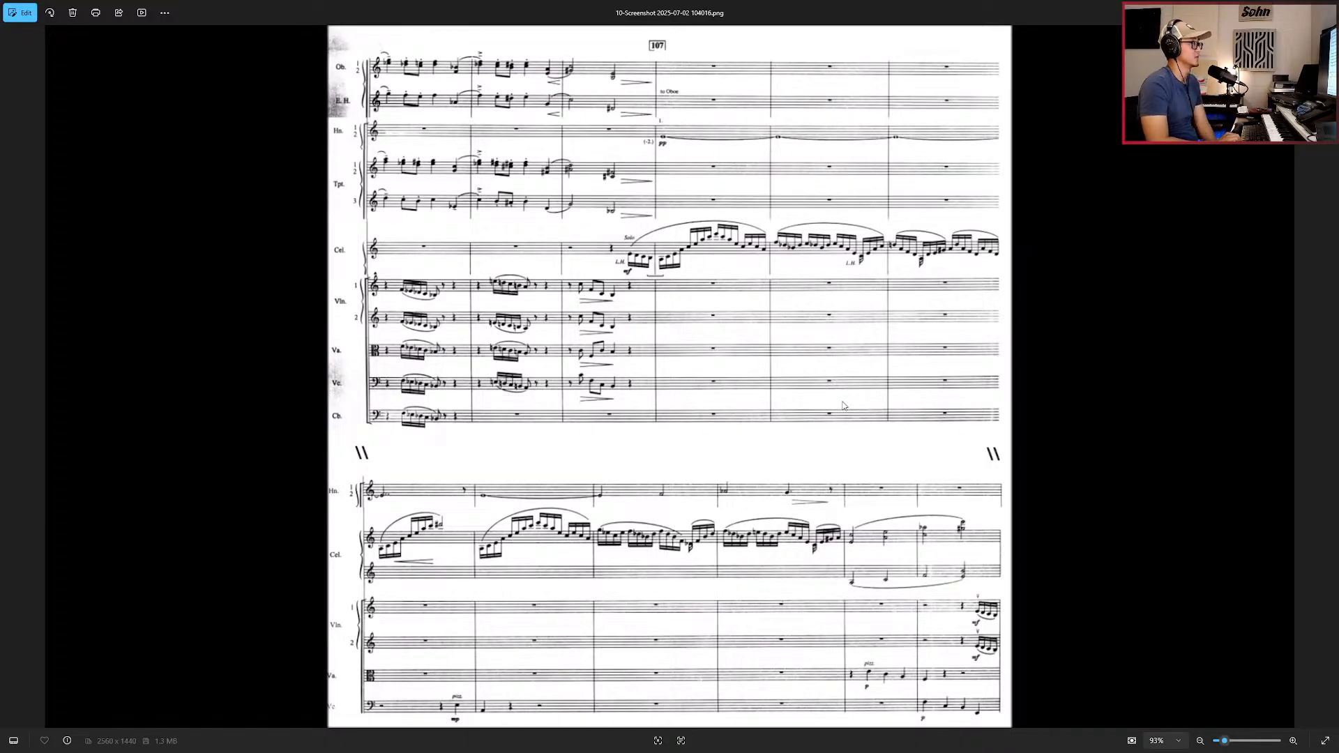
pyautogui.press('Left')
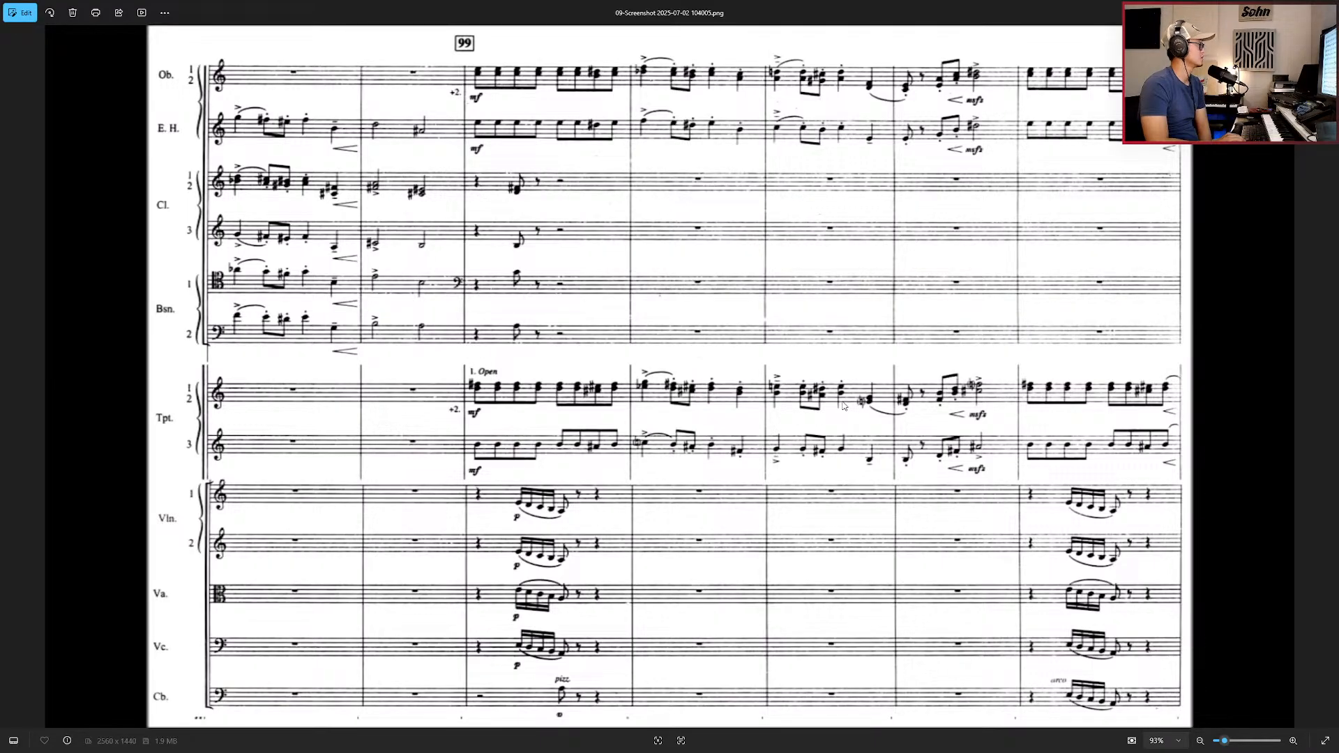
pyautogui.press('Right')
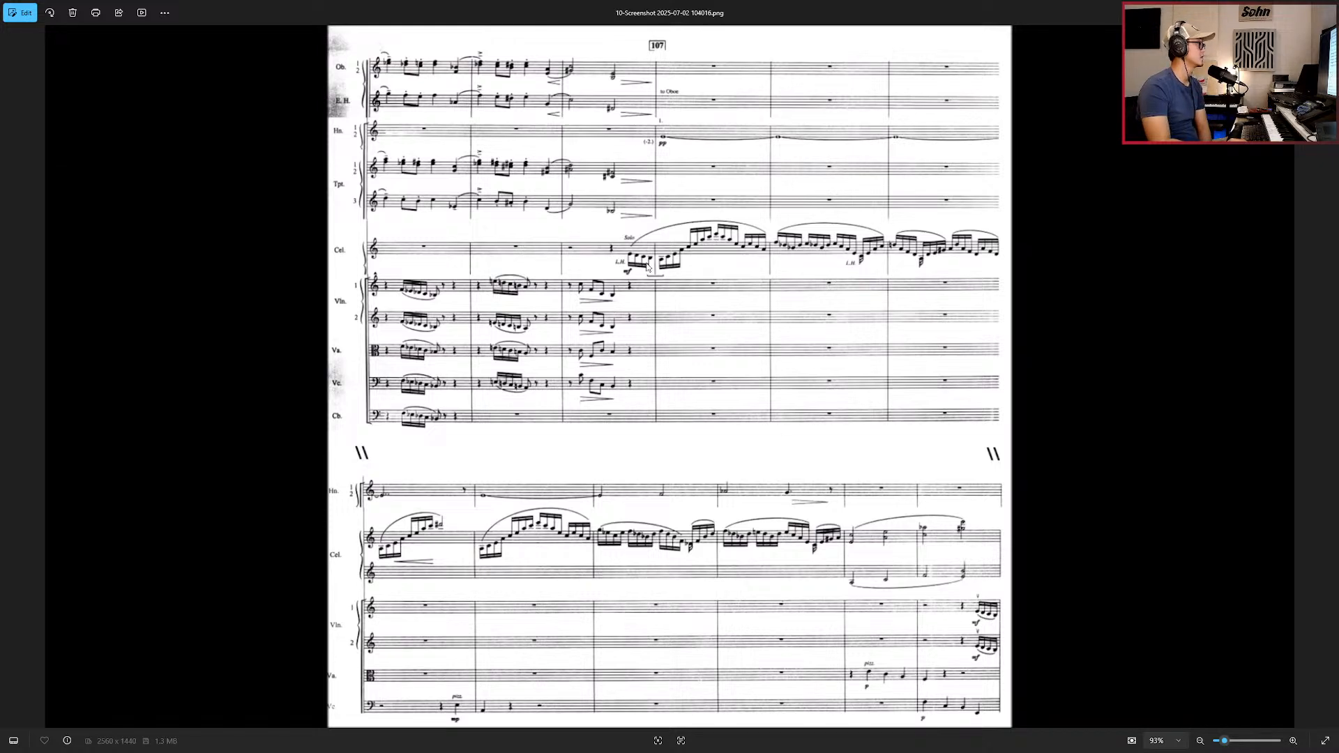
# Step: Examine the violin 1 and 2 lines starting at bar 116 on the next score page
pyautogui.press('Right')
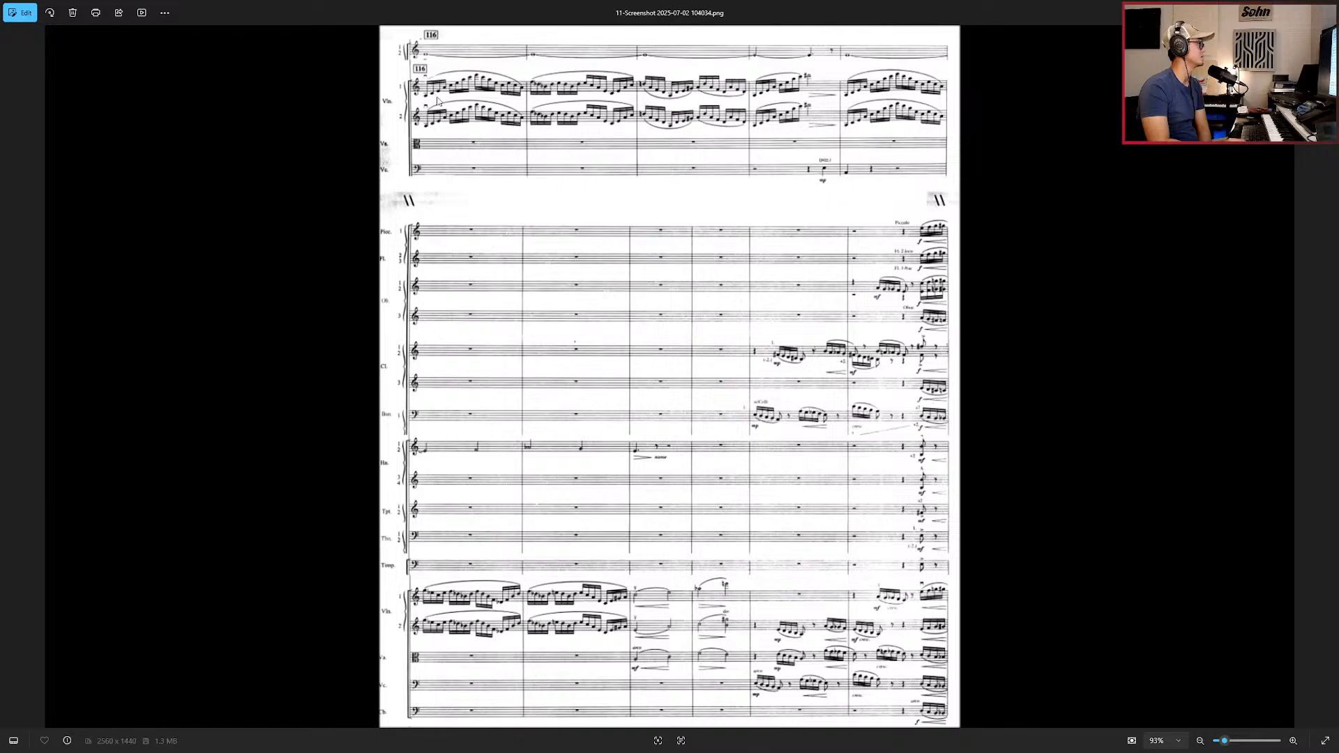
pyautogui.scroll(5, 439, 101)
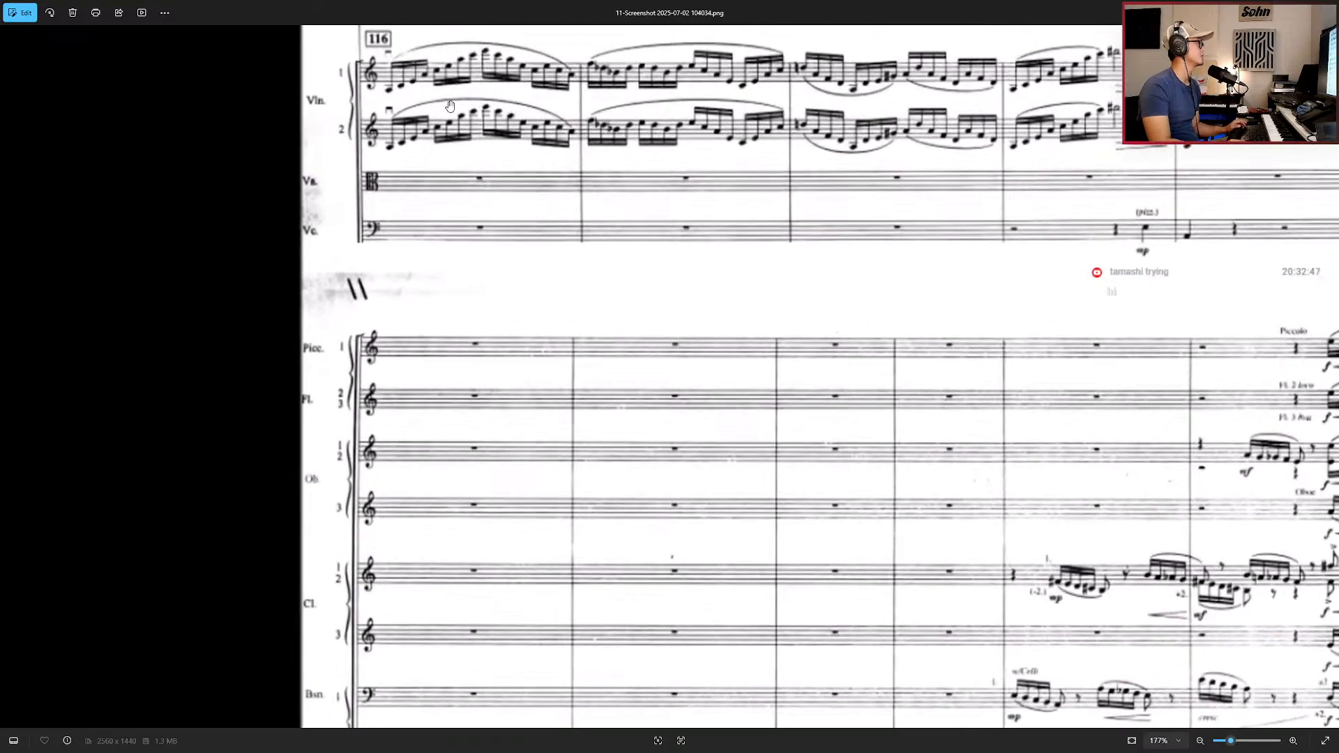
pyautogui.scroll(1, 450, 105)
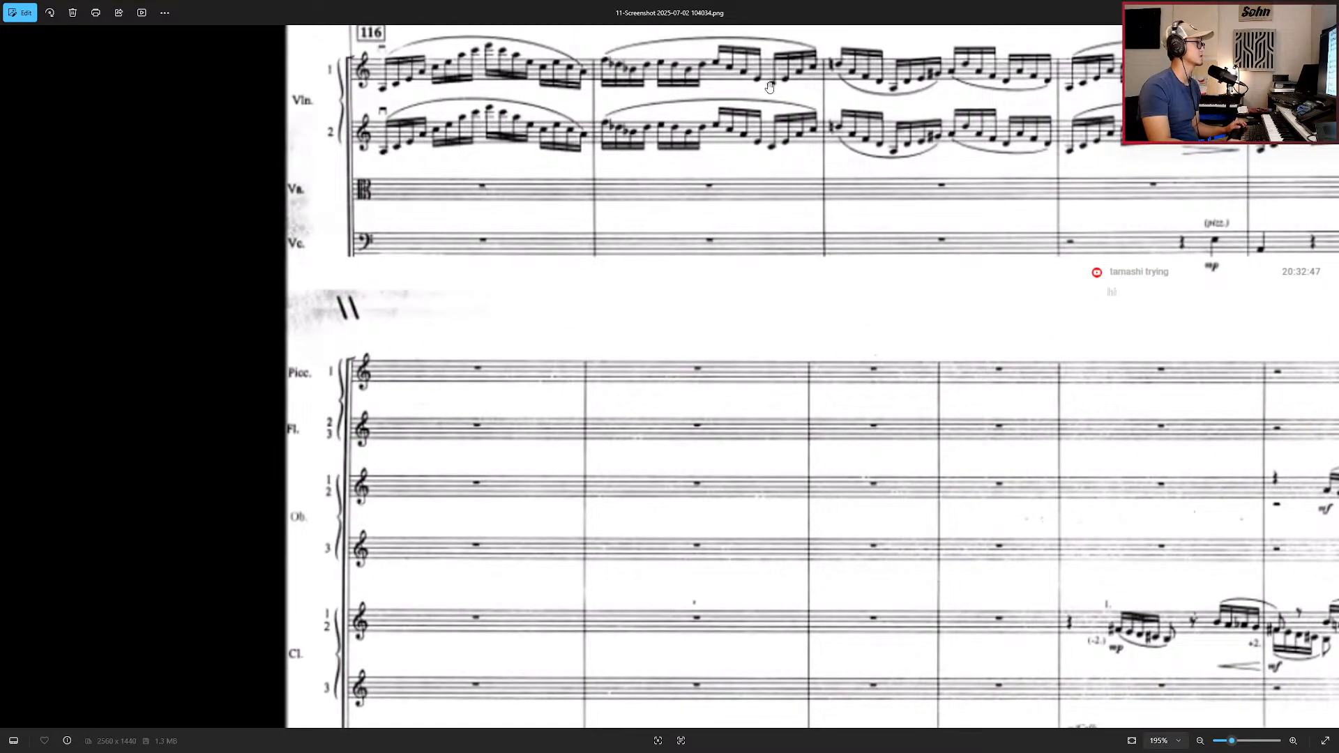
pyautogui.scroll(-1, 806, 335)
pyautogui.scroll(-1, 804, 328)
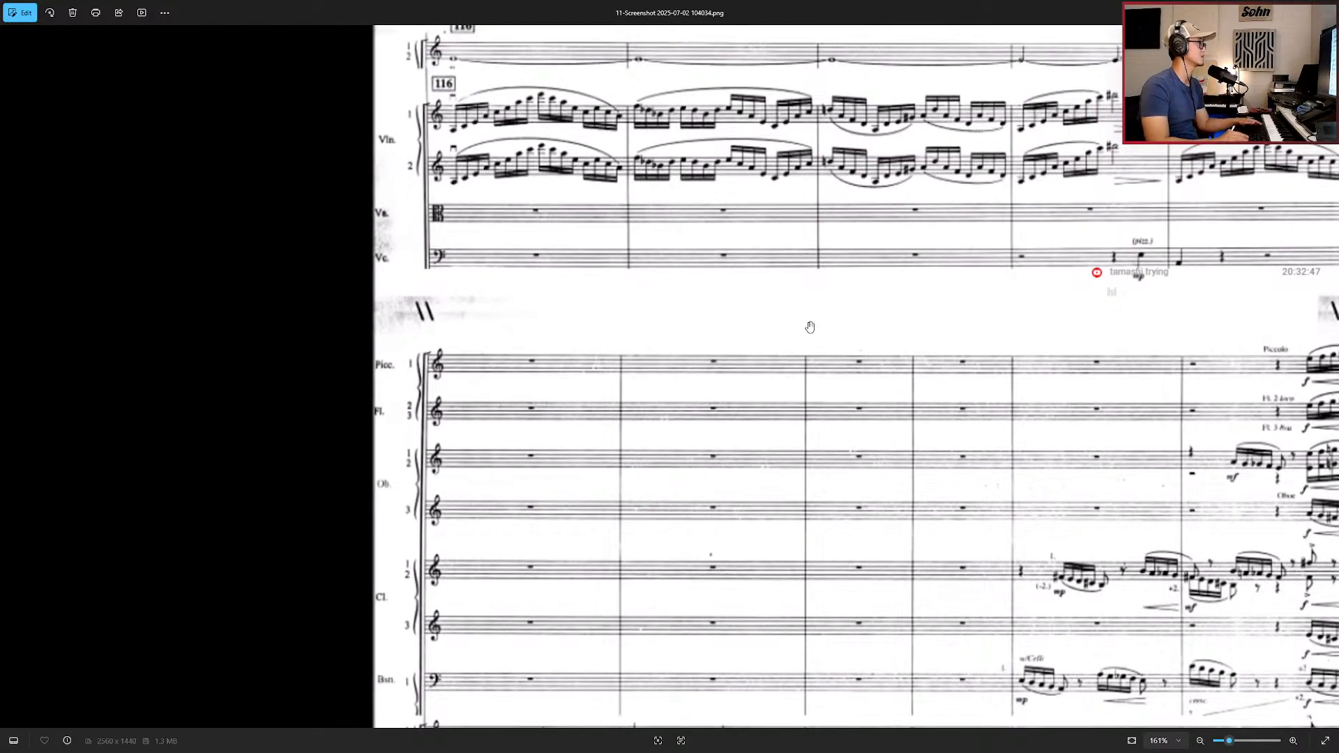
pyautogui.scroll(-4, 809, 327)
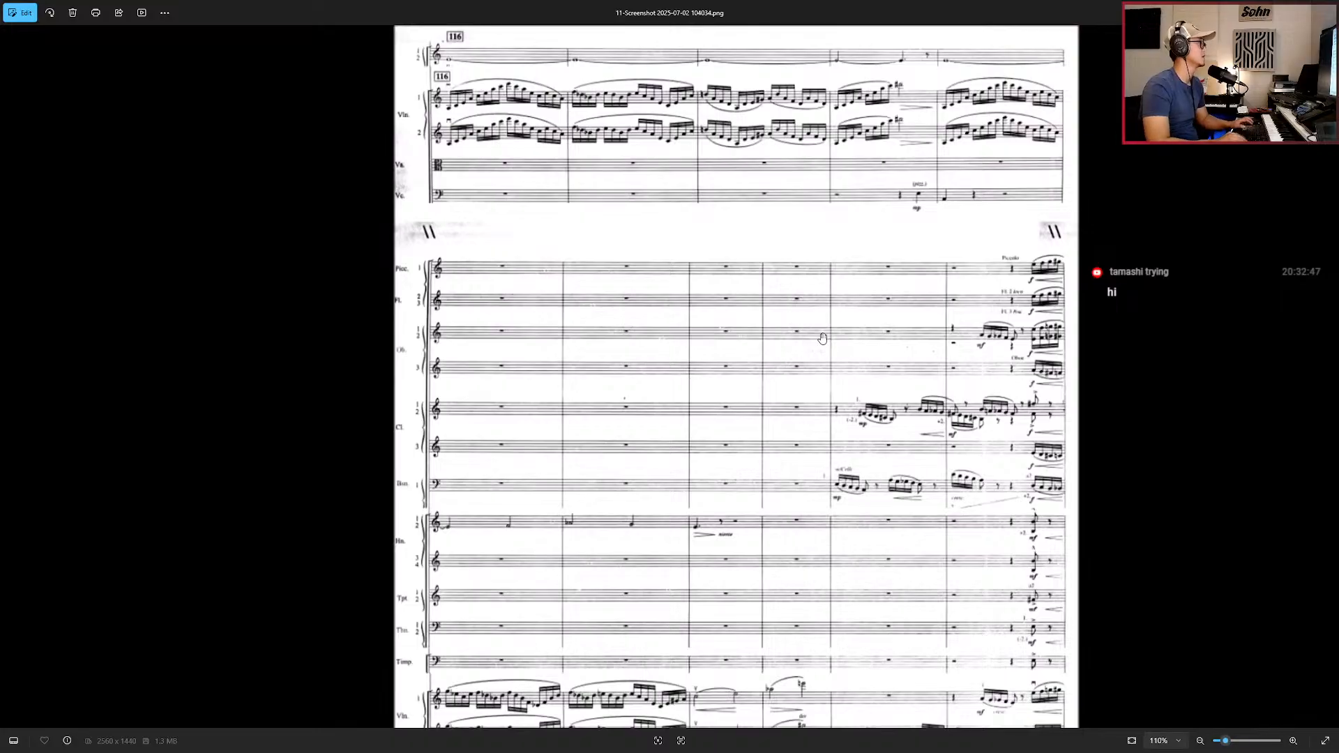
pyautogui.scroll(-2, 823, 338)
# Step: Compare the celesta solo around bar 107 with the violin runs from bar 116 in the score images
pyautogui.press('Left')
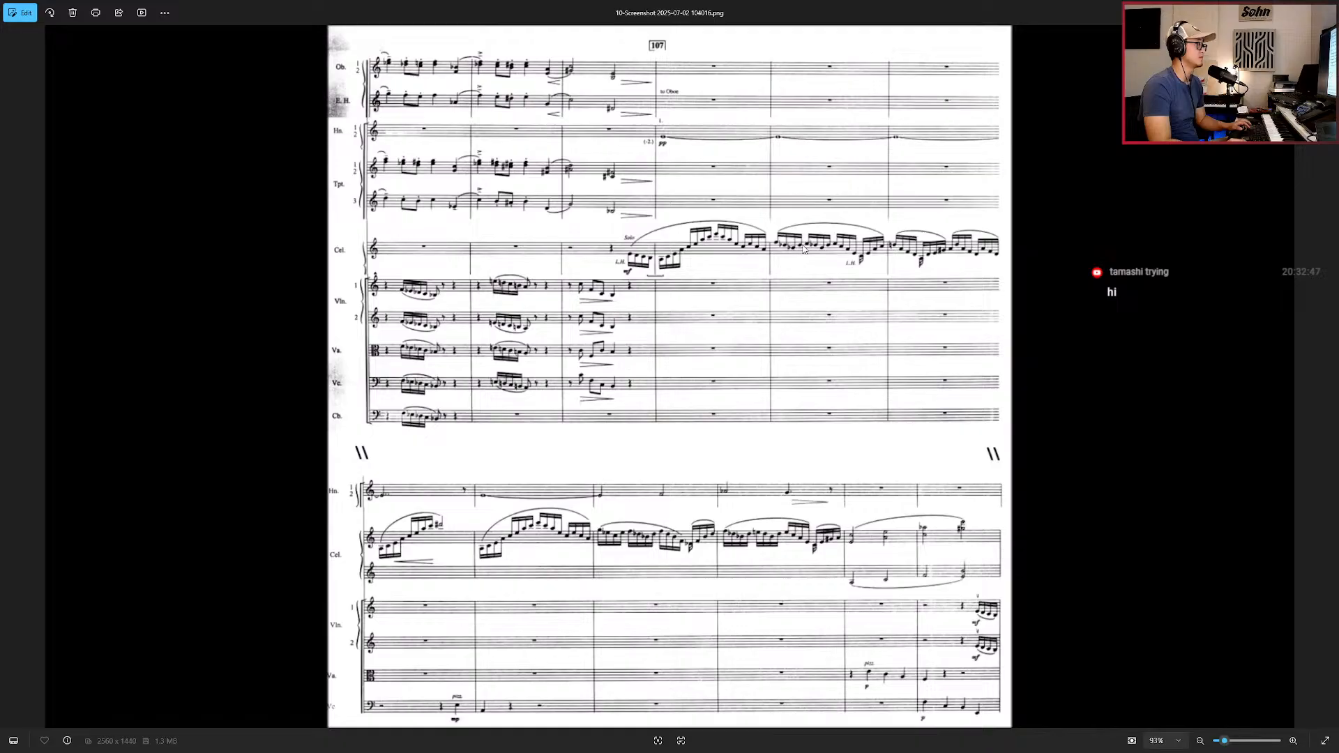
pyautogui.scroll(5, 825, 256)
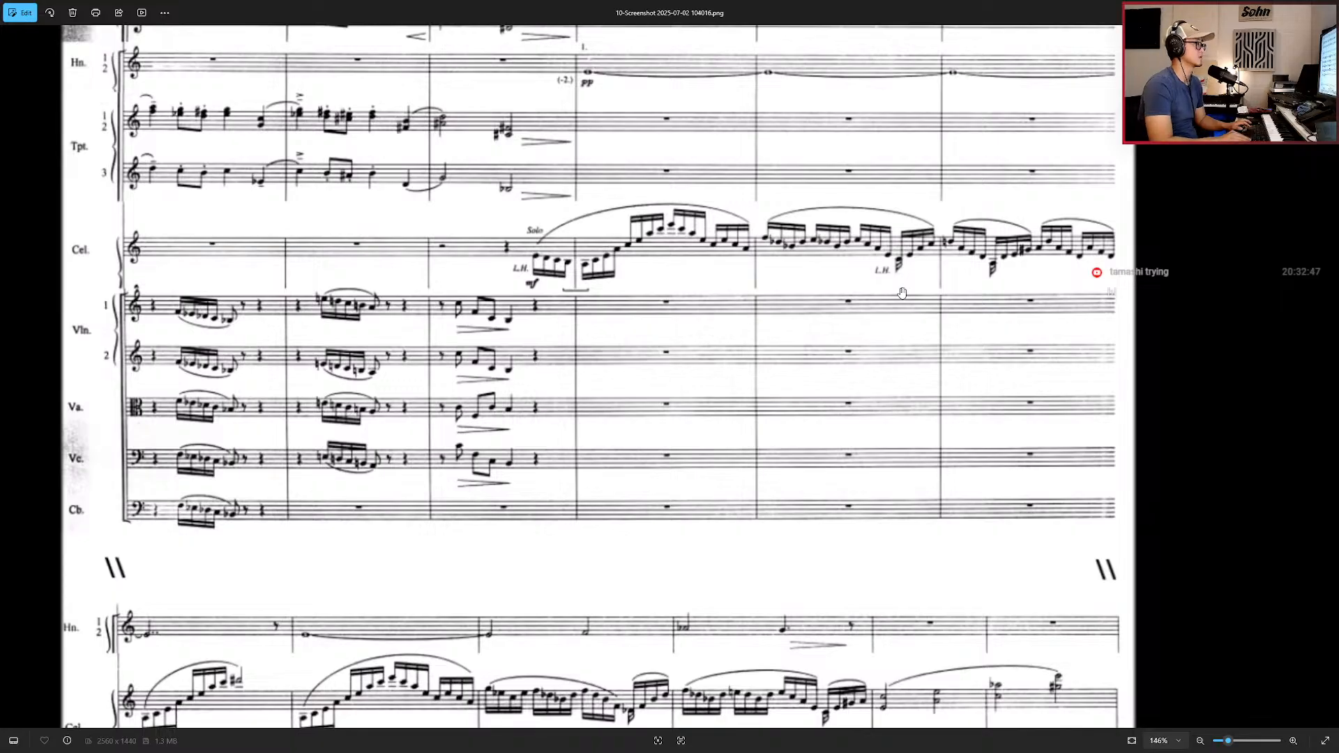
pyautogui.press('Right')
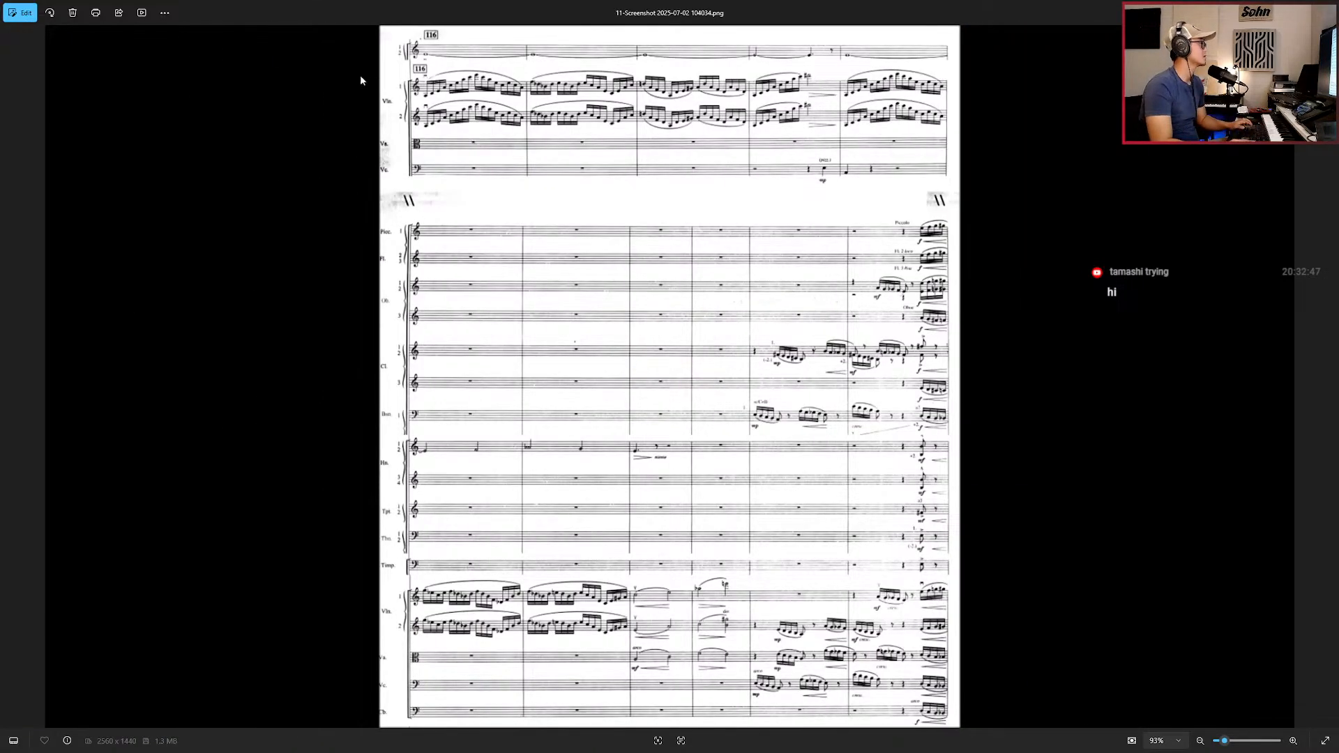
pyautogui.scroll(3, 562, 84)
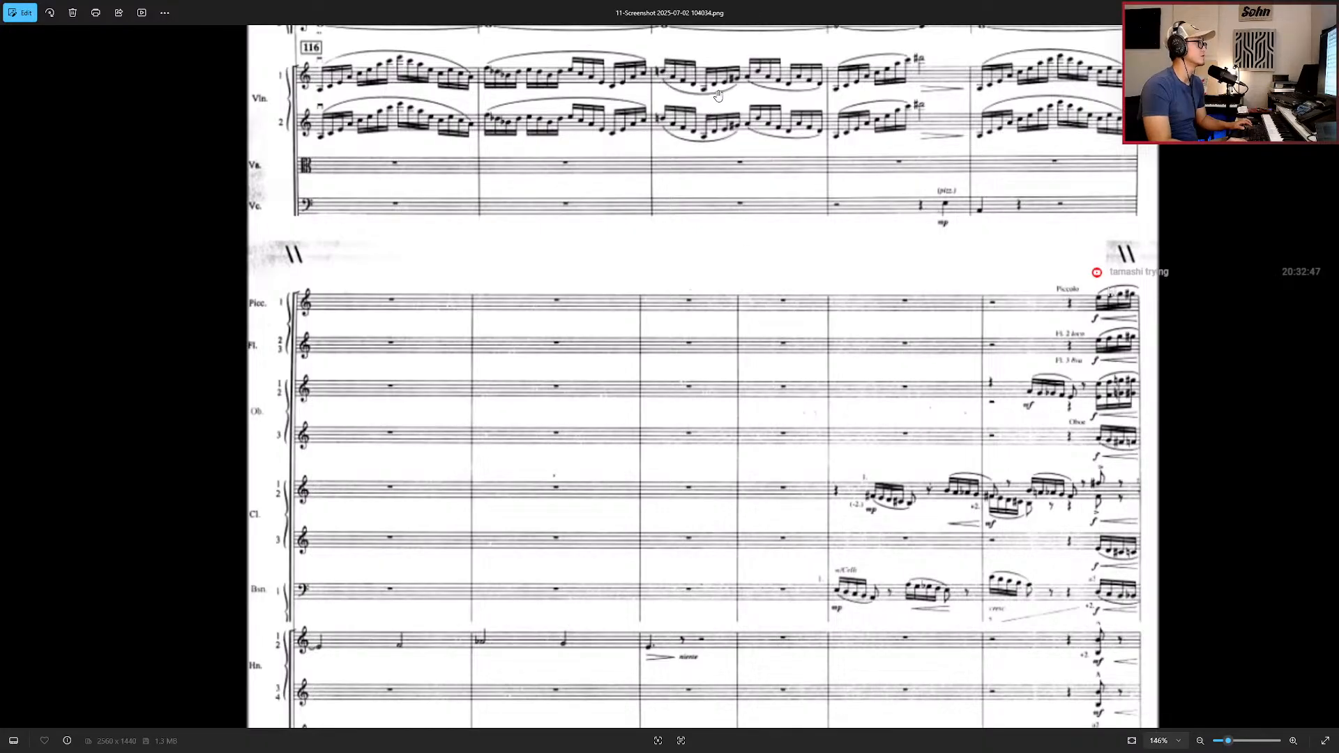
pyautogui.scroll(5, 737, 85)
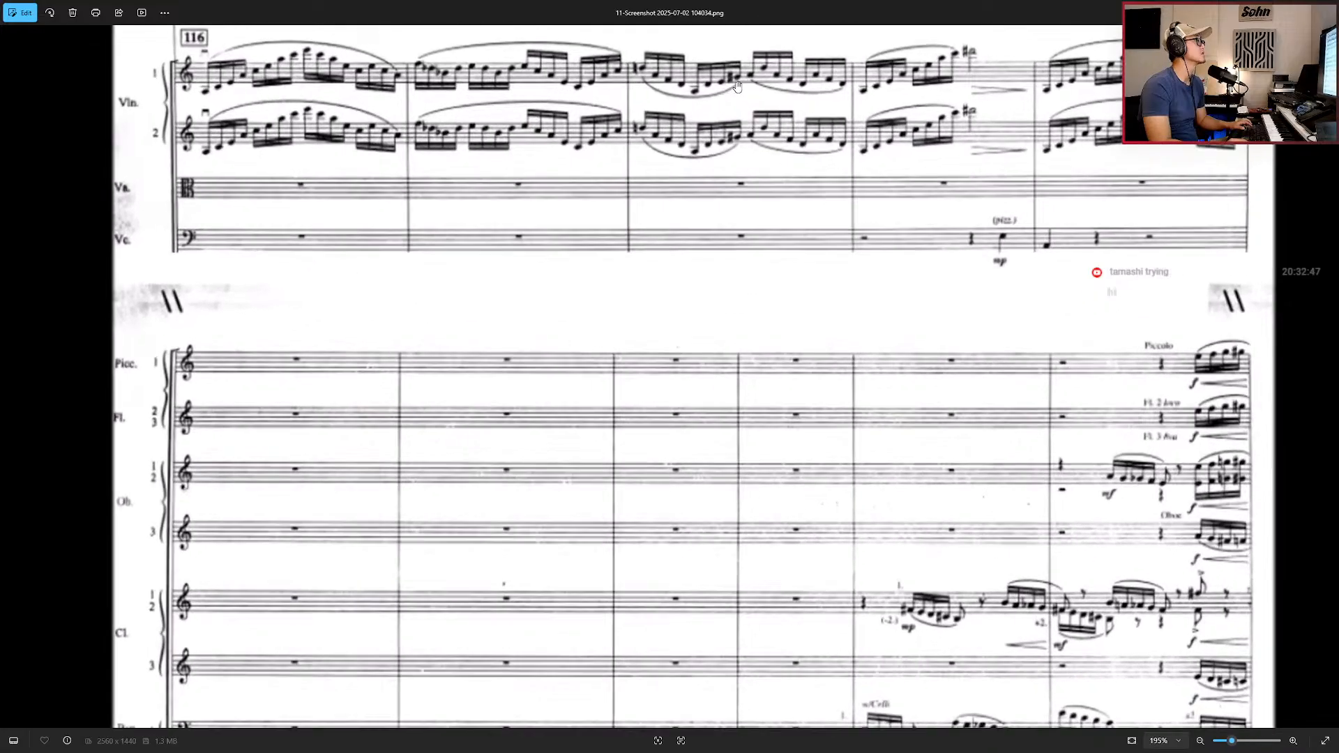
pyautogui.moveTo(763, 122); pyautogui.dragTo(746, 118)
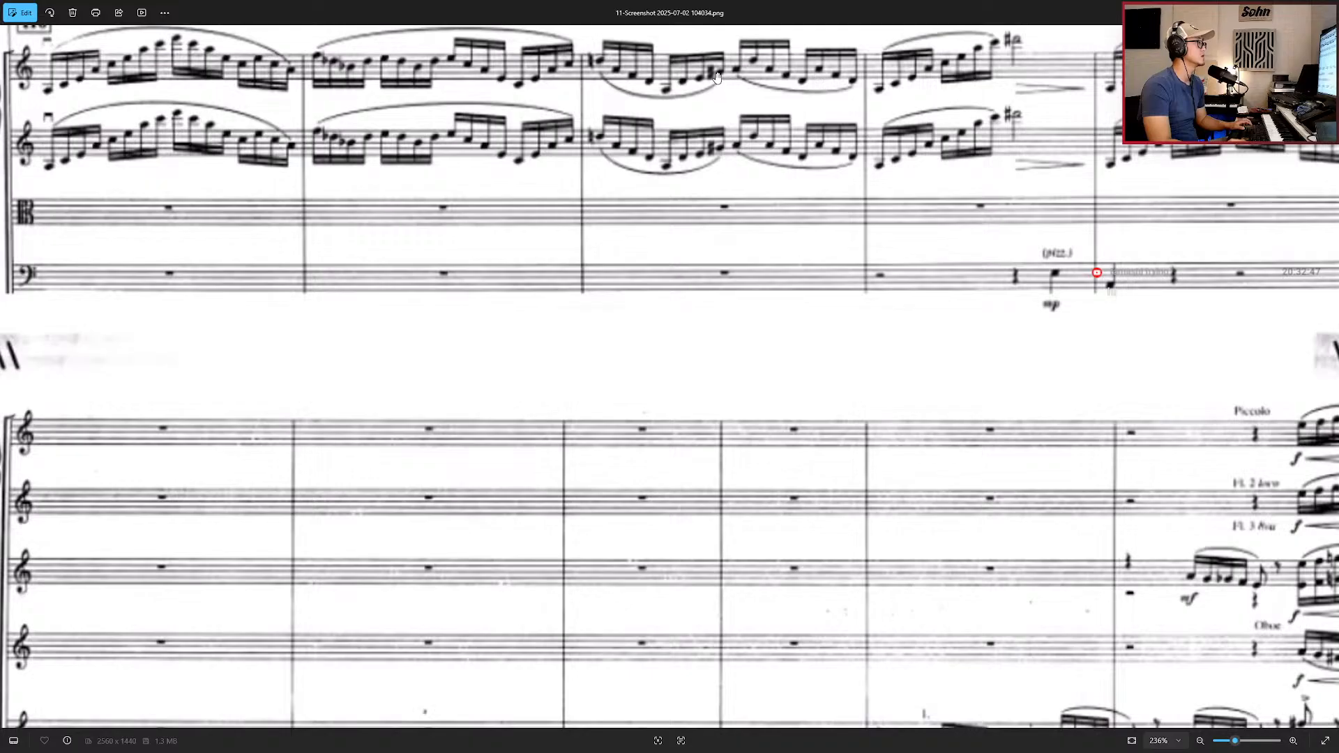
# Step: Examine the violin runs in bars 116 to 120 and the matching celesta solo on both systems of the bar 107 page
pyautogui.moveTo(843, 145); pyautogui.dragTo(786, 153)
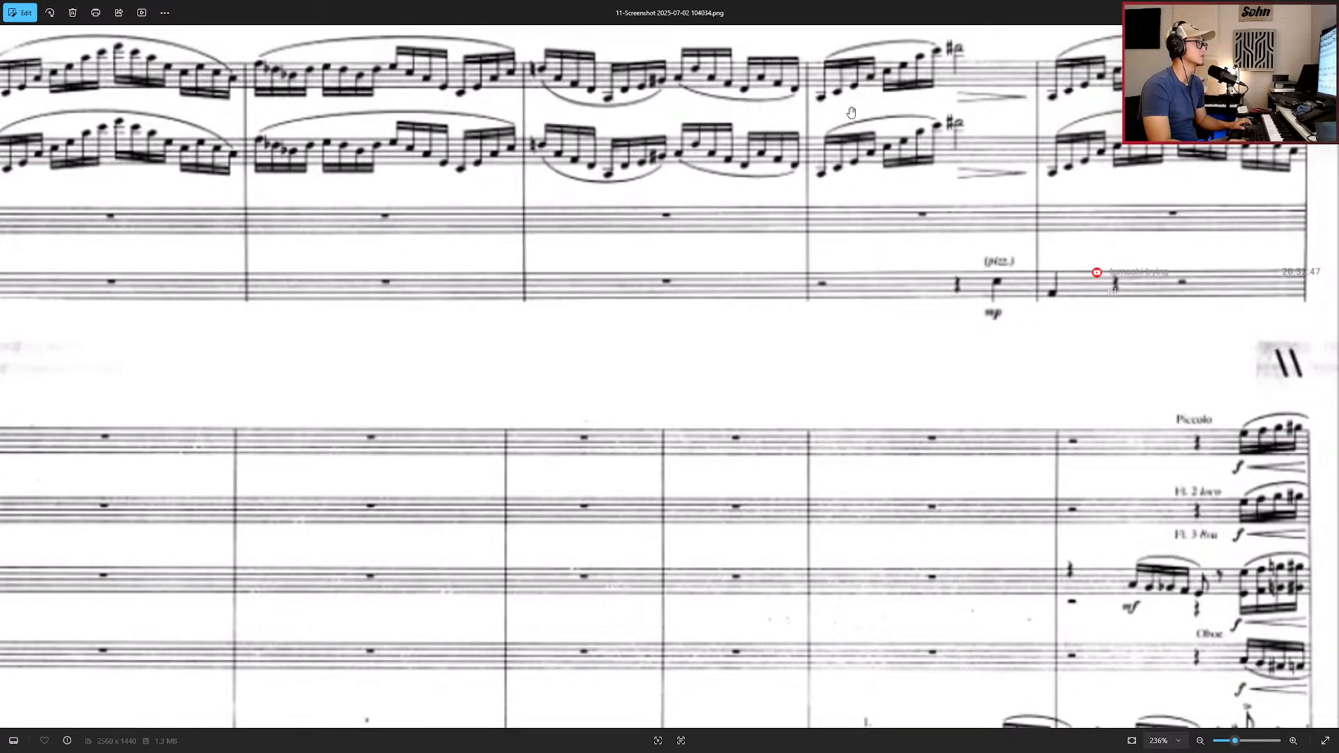
pyautogui.moveTo(834, 105); pyautogui.dragTo(817, 117)
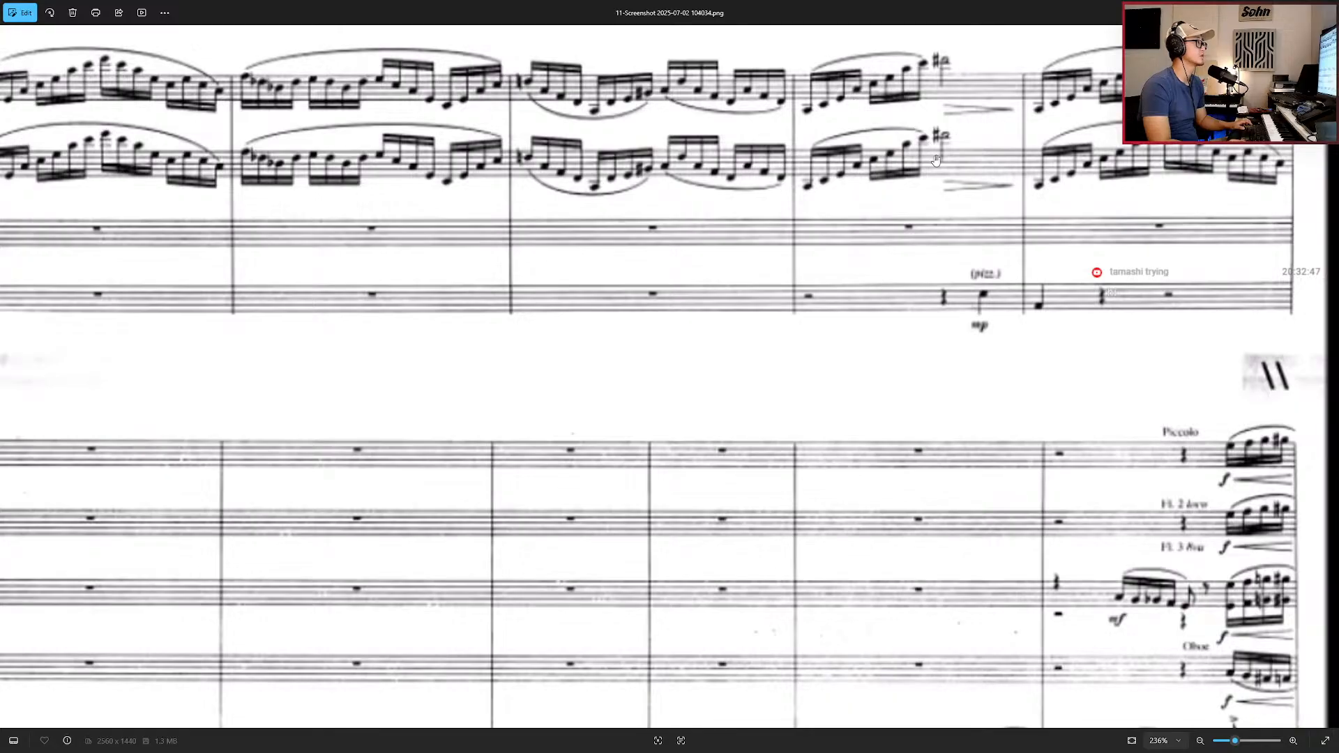
pyautogui.scroll(-3, 905, 258)
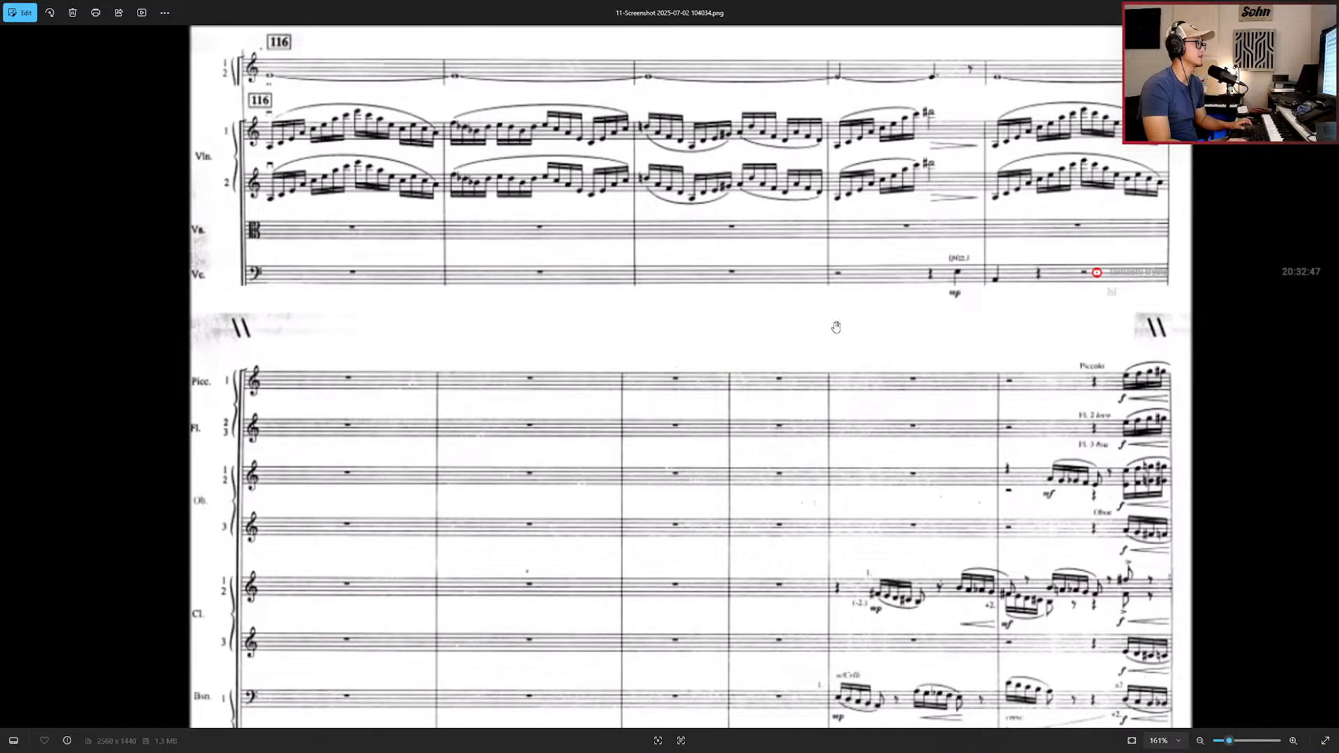
pyautogui.scroll(-3, 837, 320)
pyautogui.press('Left')
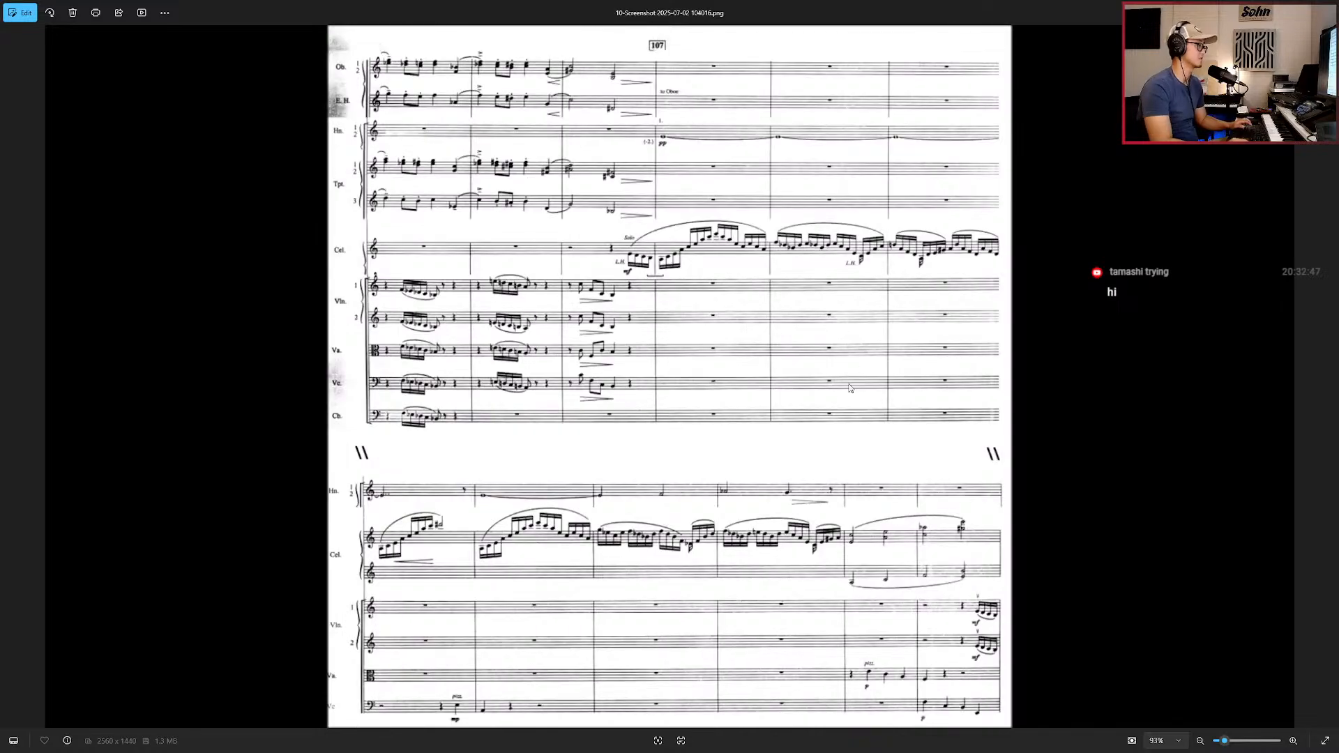
pyautogui.scroll(4, 920, 263)
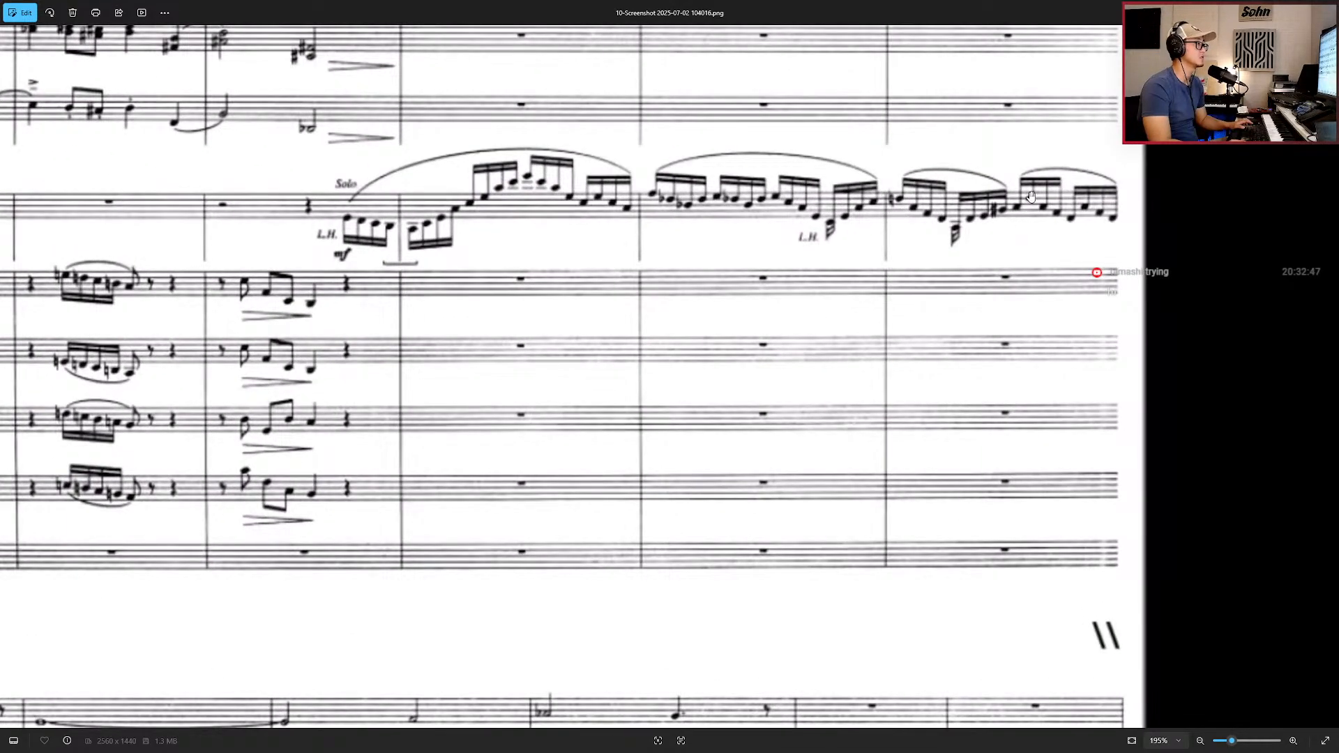
pyautogui.scroll(-4, 722, 408)
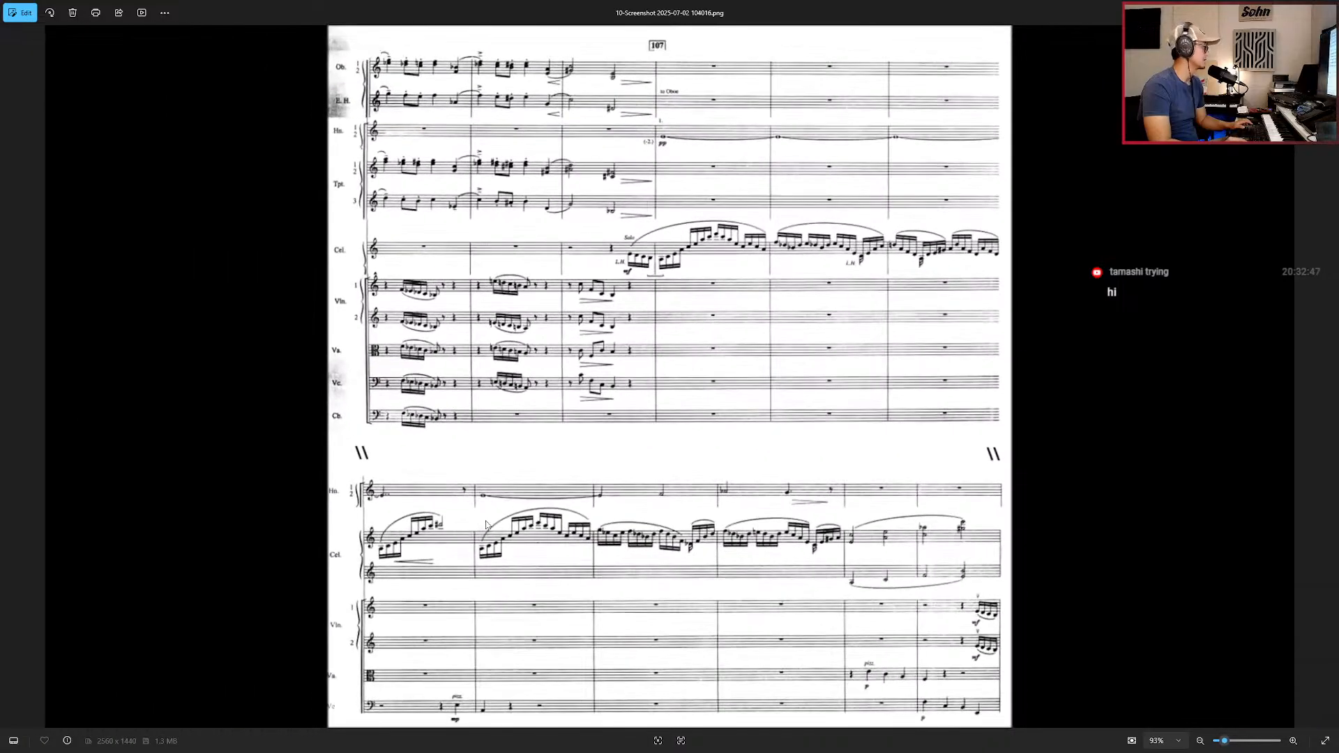
pyautogui.scroll(6, 402, 579)
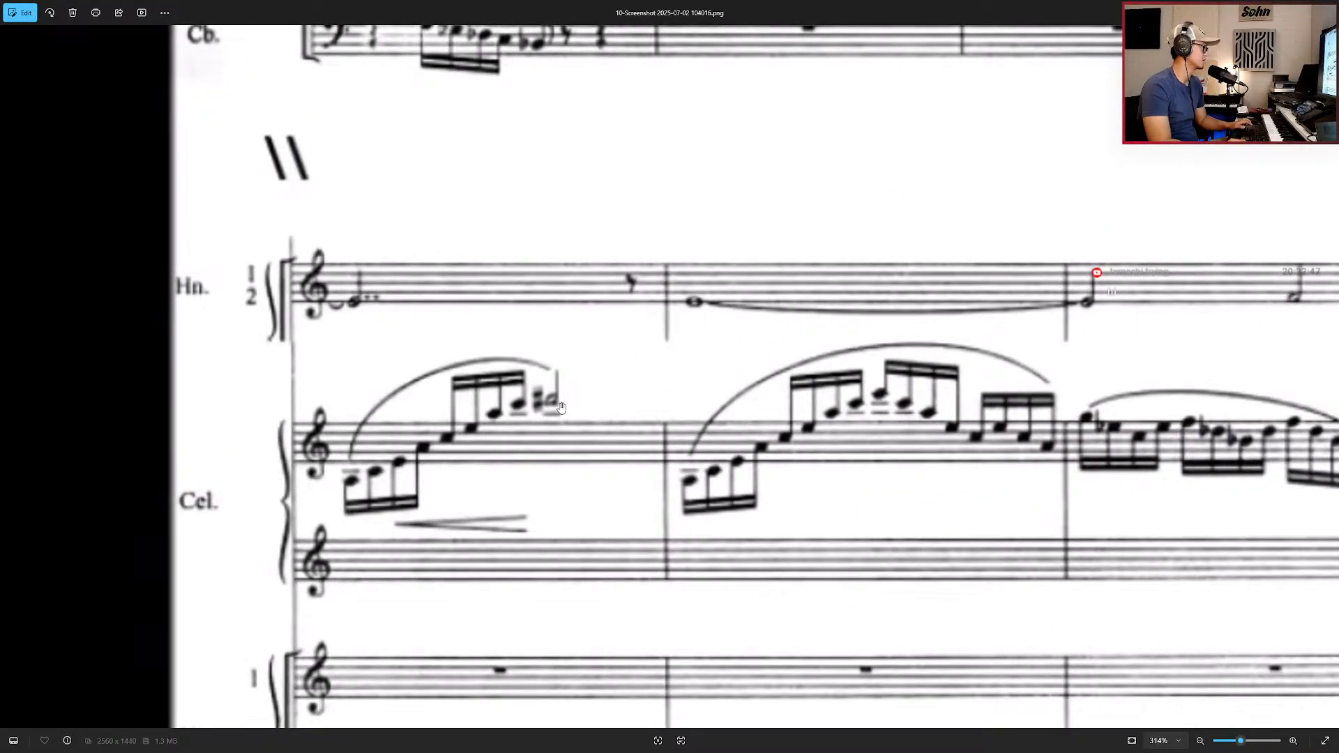
pyautogui.scroll(-6, 598, 482)
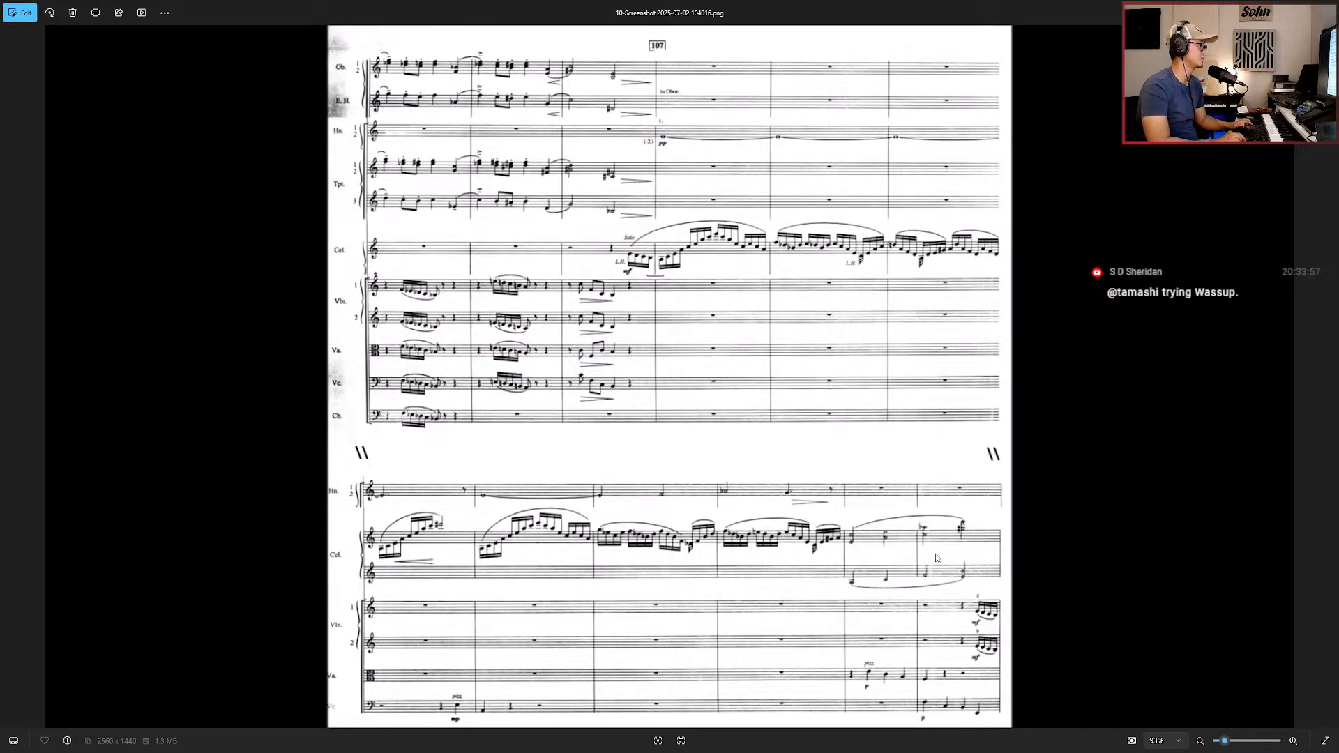
# Step: Examine the violin runs and the sustained violin and viola notes in the lower system of the bar 116 page
pyautogui.press('Right')
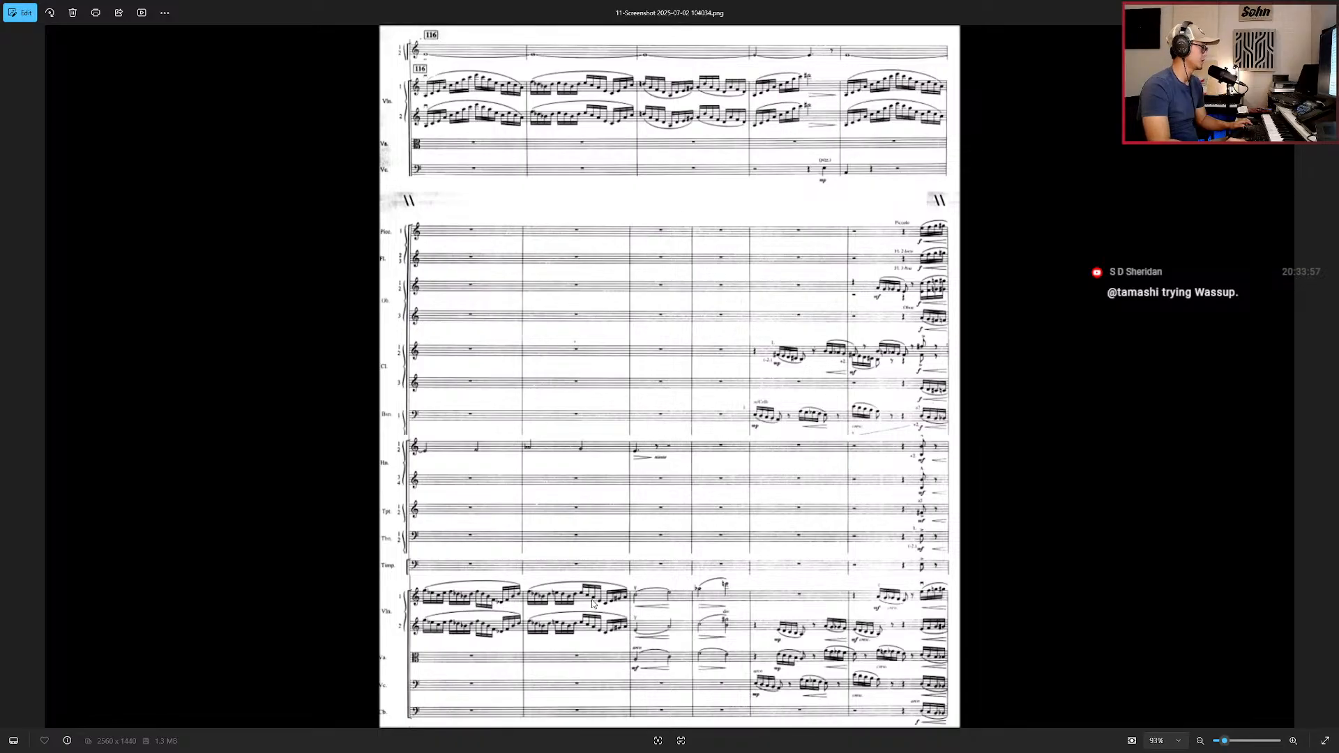
pyautogui.scroll(3, 604, 631)
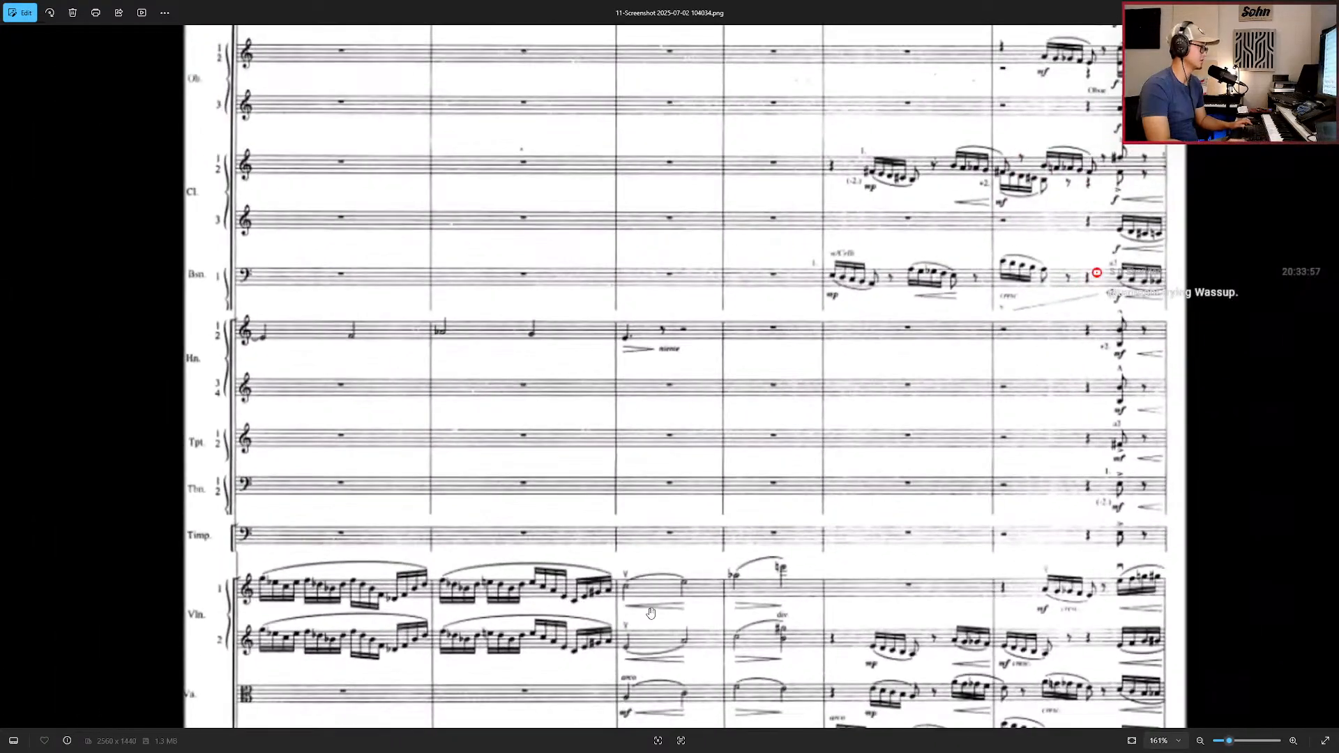
pyautogui.moveTo(648, 583); pyautogui.dragTo(645, 505)
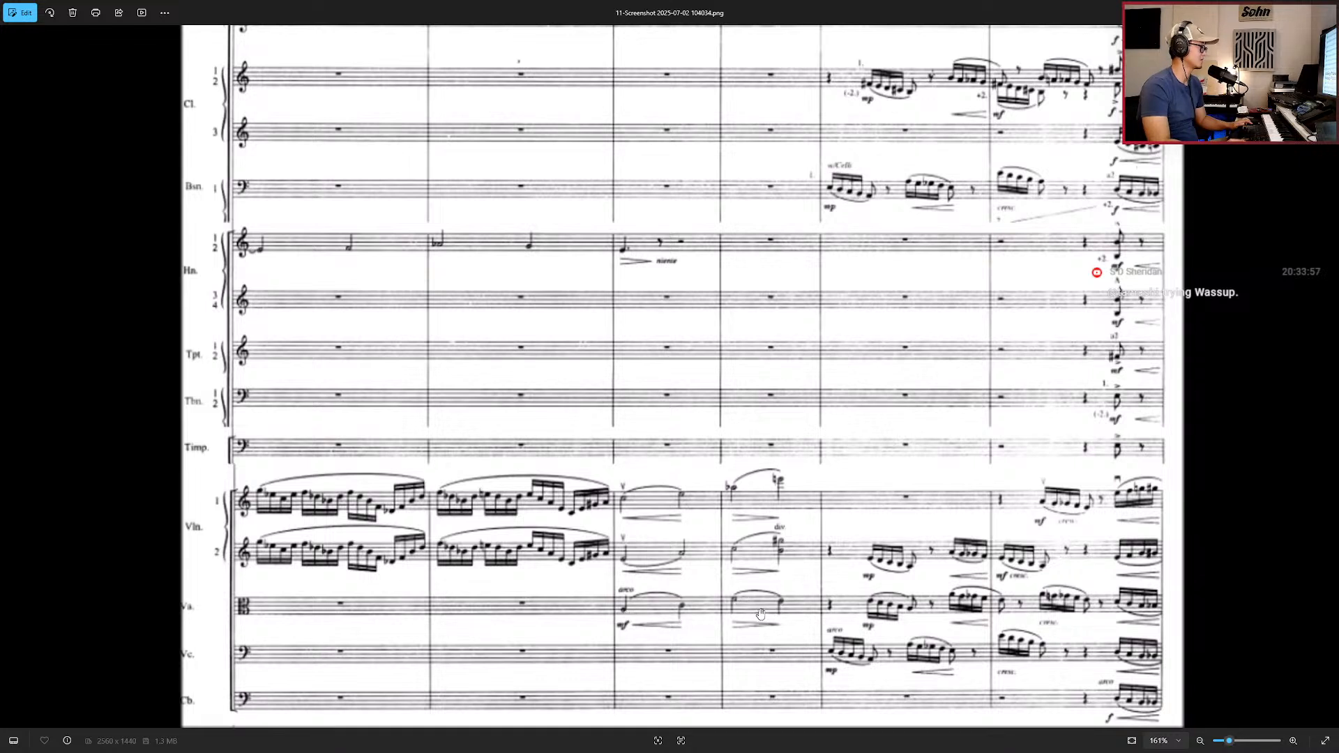
pyautogui.scroll(-3, 765, 612)
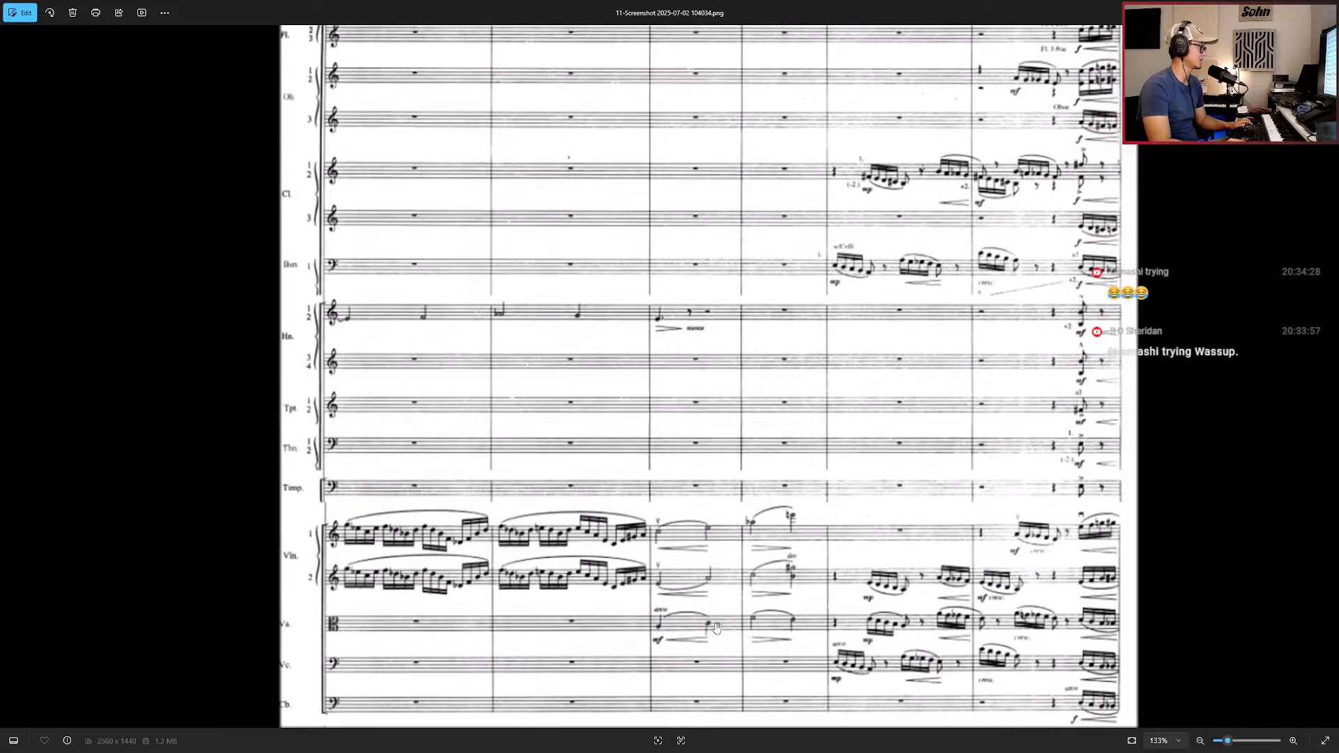
pyautogui.scroll(-1, 697, 636)
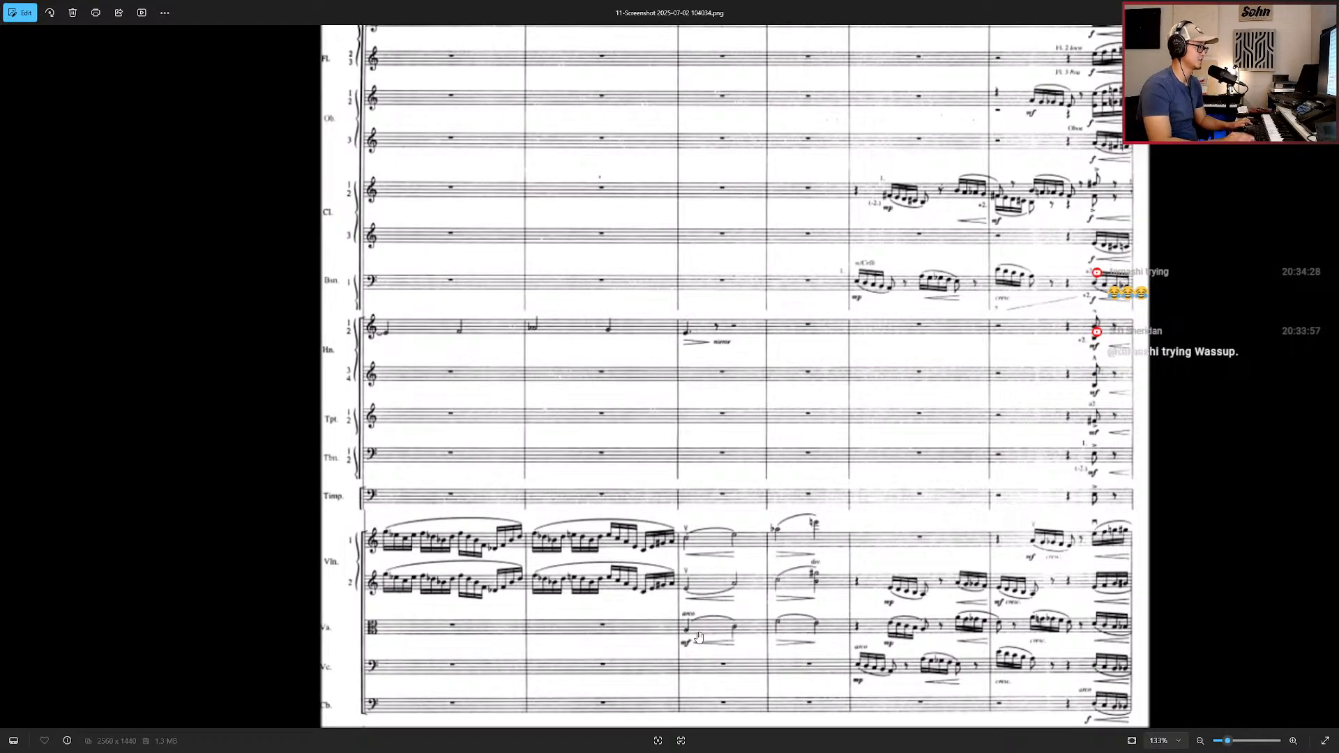
pyautogui.scroll(-2, 720, 640)
# Step: Compare the celesta chords closing the bar 107 page with the sustained violin and viola notes on the bar 116 page
pyautogui.press('Left')
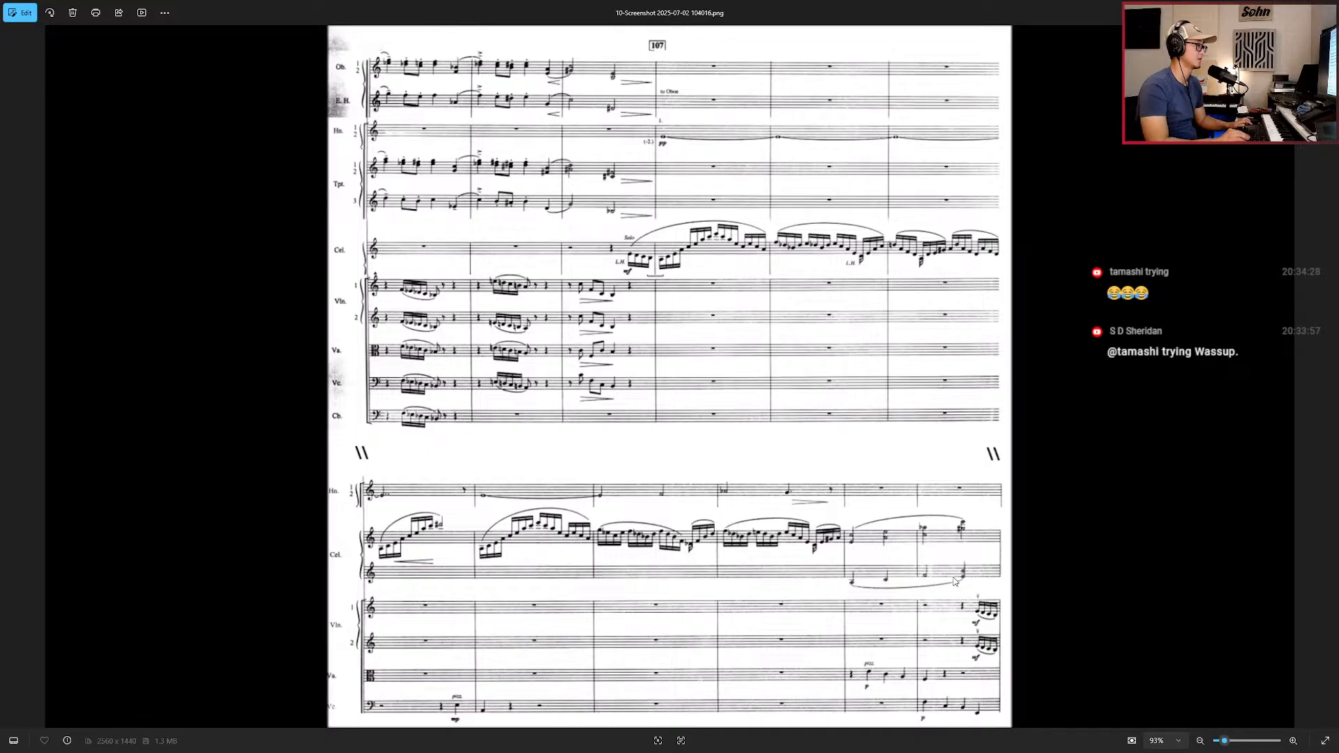
pyautogui.press('Right')
pyautogui.scroll(3, 739, 632)
pyautogui.scroll(-1, 739, 632)
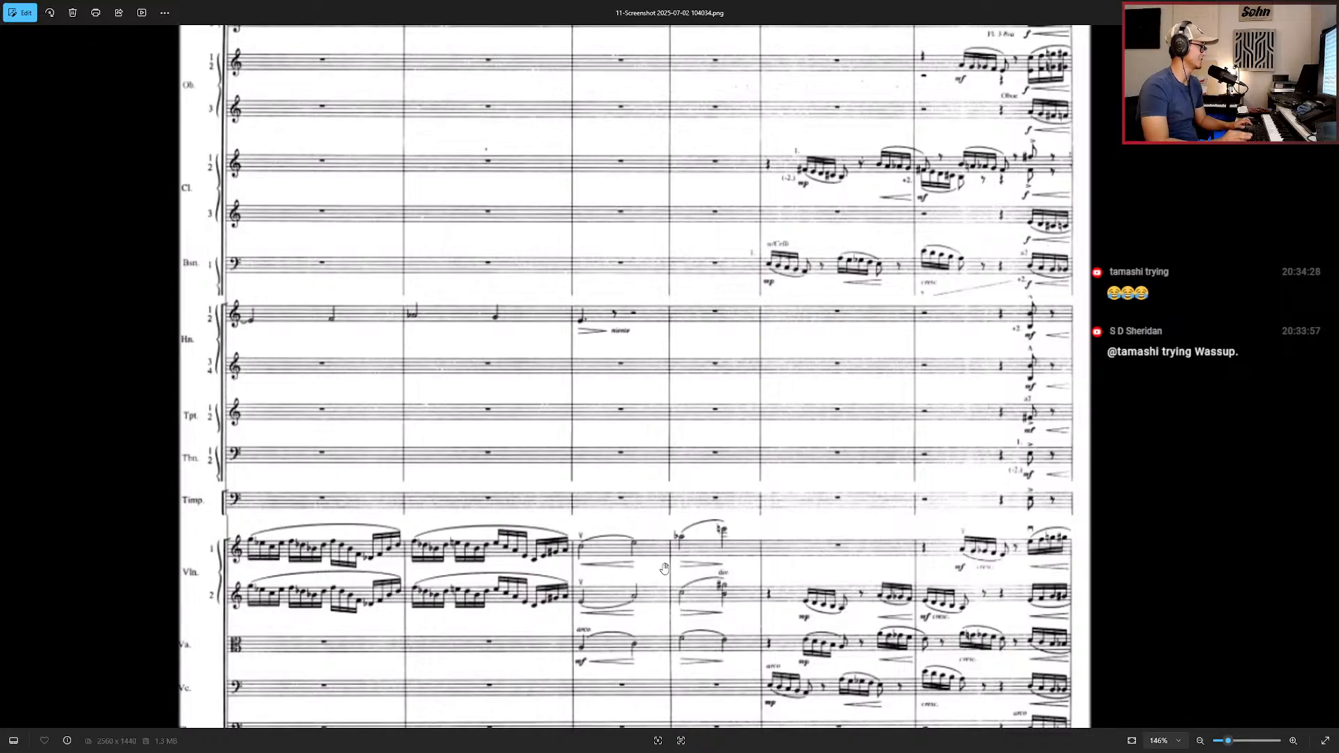
pyautogui.scroll(-3, 664, 569)
pyautogui.press('Left')
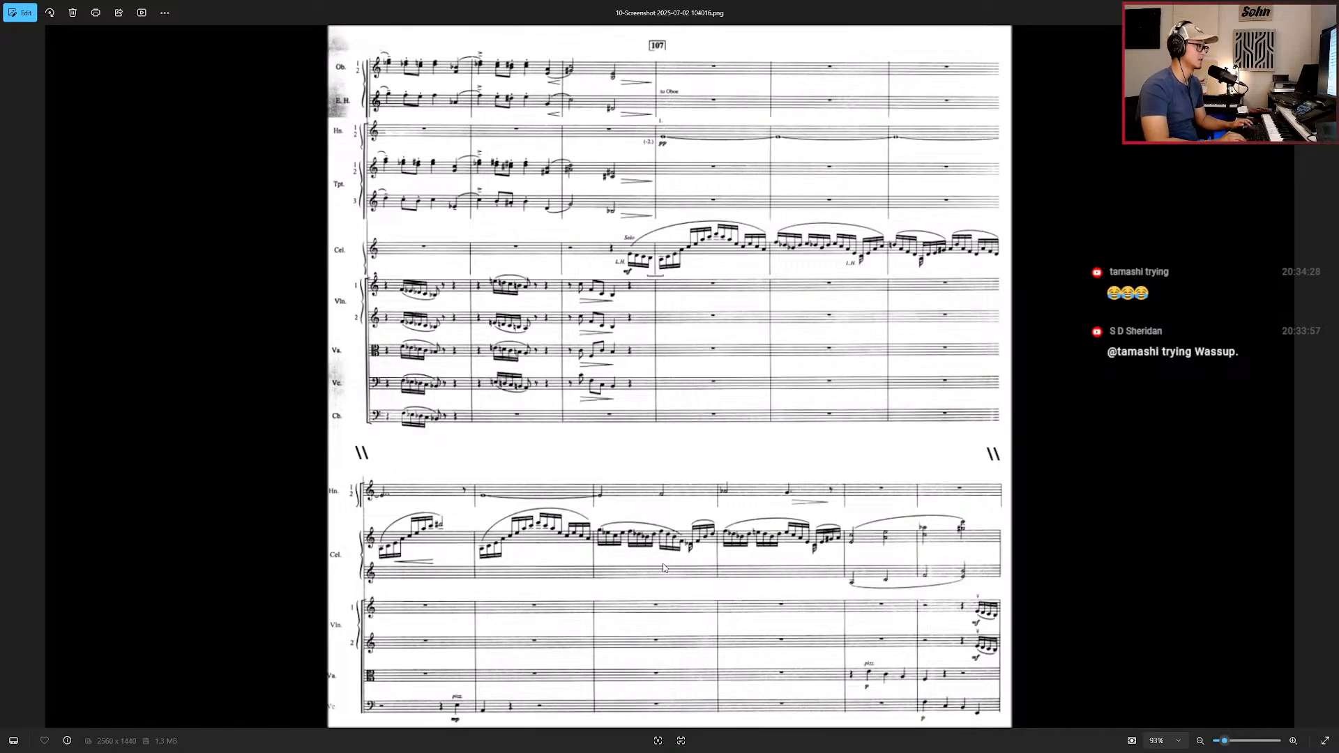
pyautogui.press('Right')
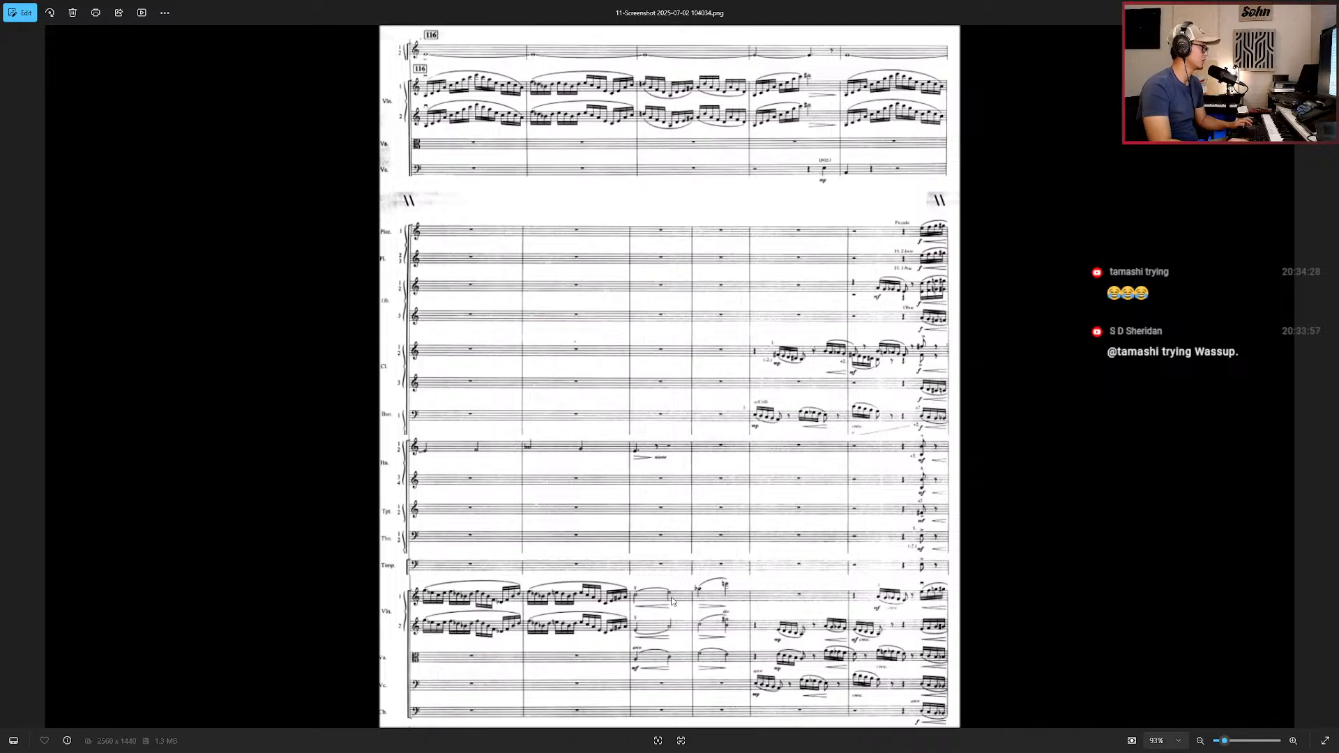
pyautogui.scroll(5, 682, 604)
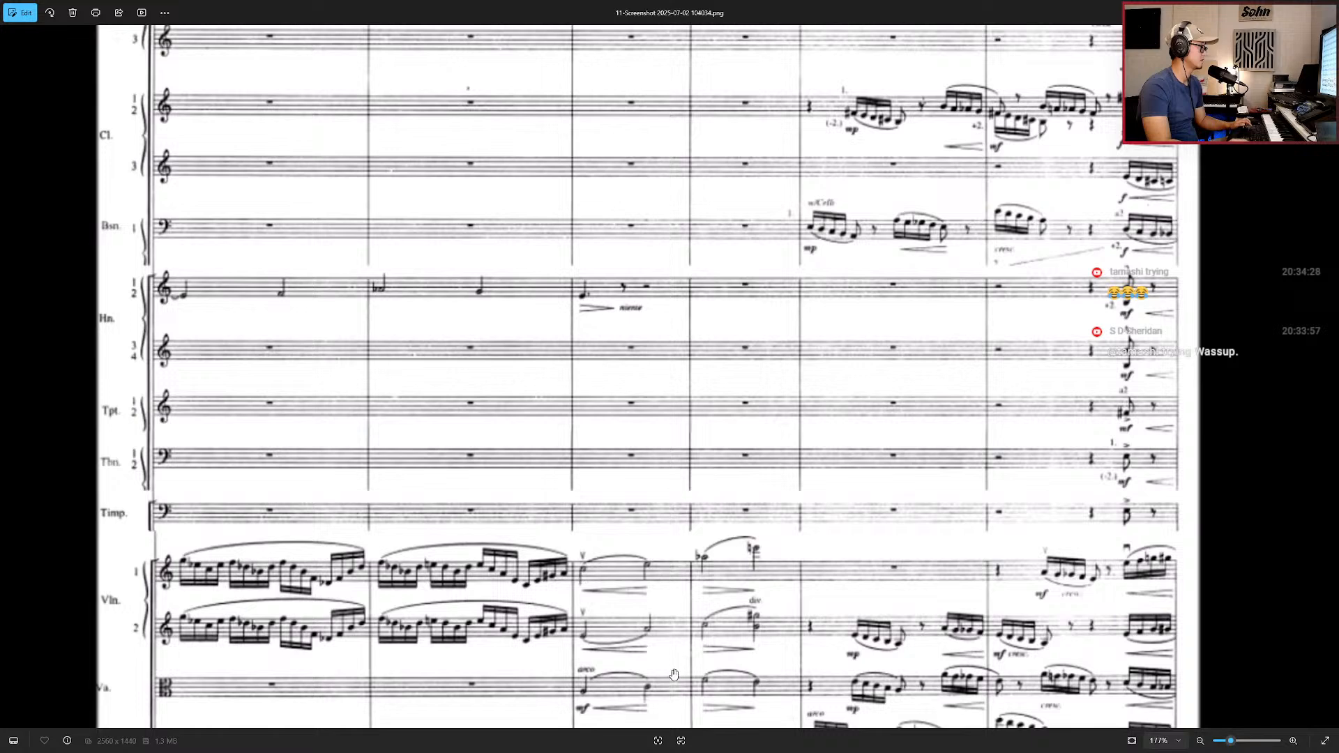
pyautogui.press('Left')
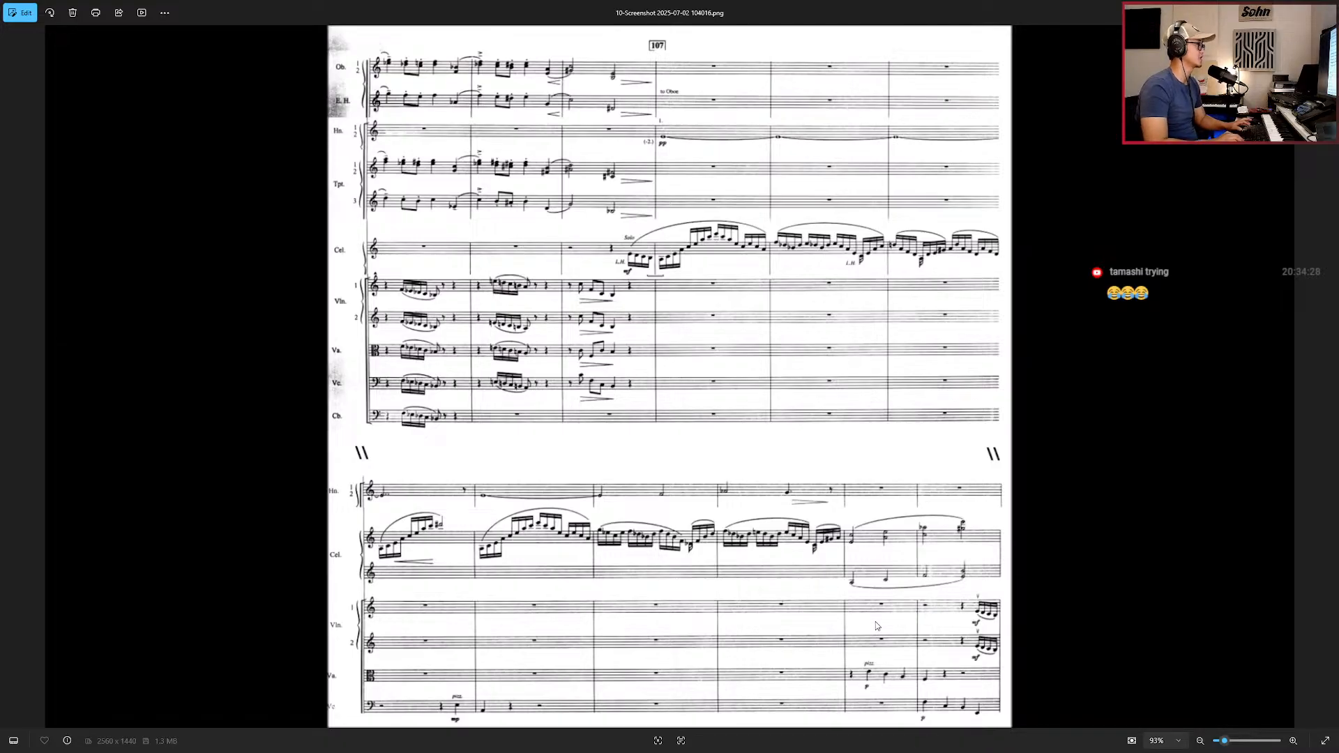
pyautogui.press('Right')
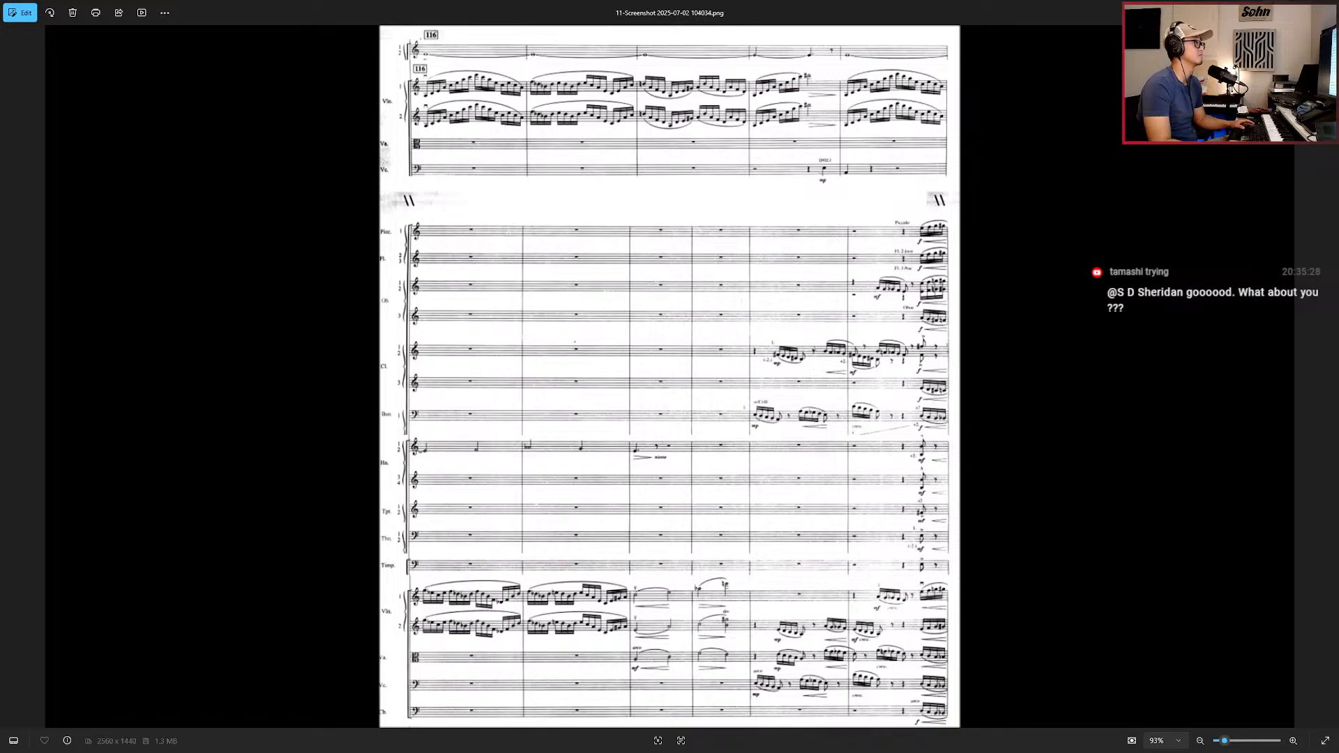
# Step: Switch to the Nuendo arrangement and move the playhead forward to bar 128
pyautogui.hotkey('alt', 'Tab')
pyautogui.click(925, 352)
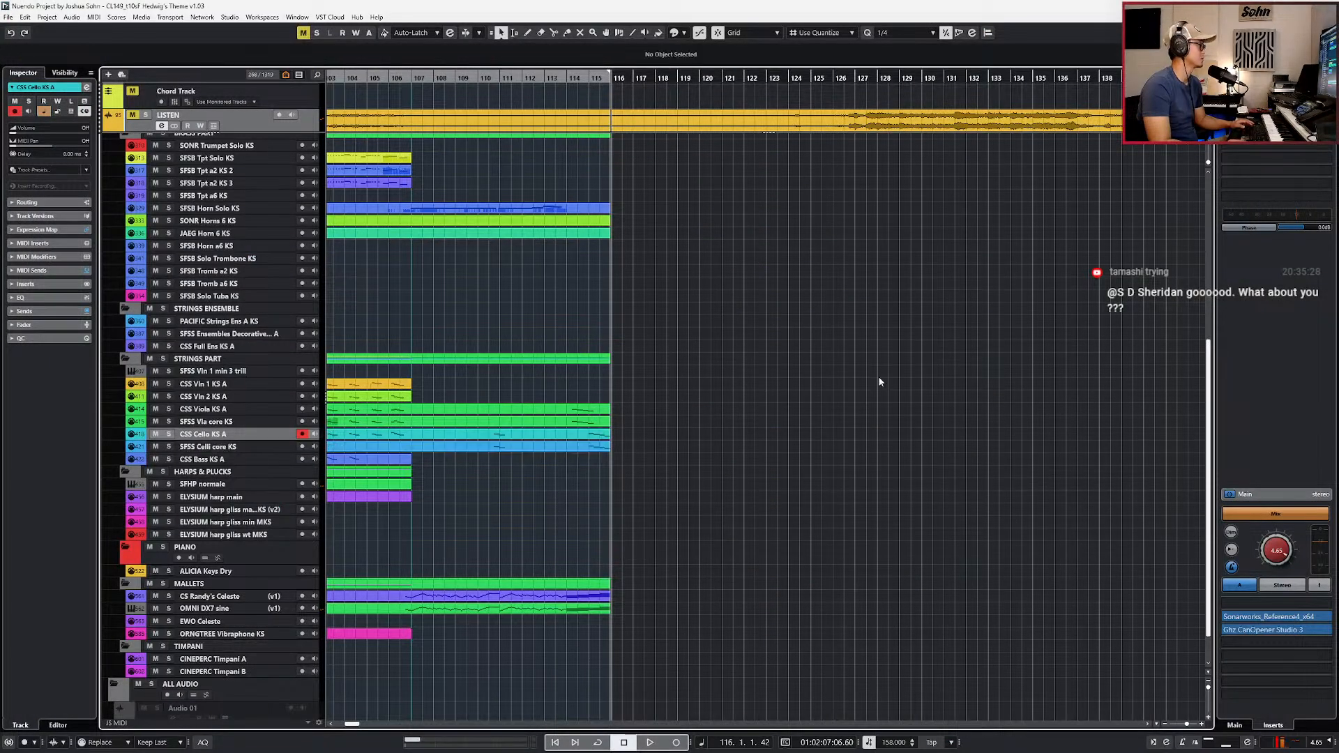
pyautogui.scroll(-2, 625, 495)
pyautogui.press('KP_0')
pyautogui.scroll(3, 652, 114)
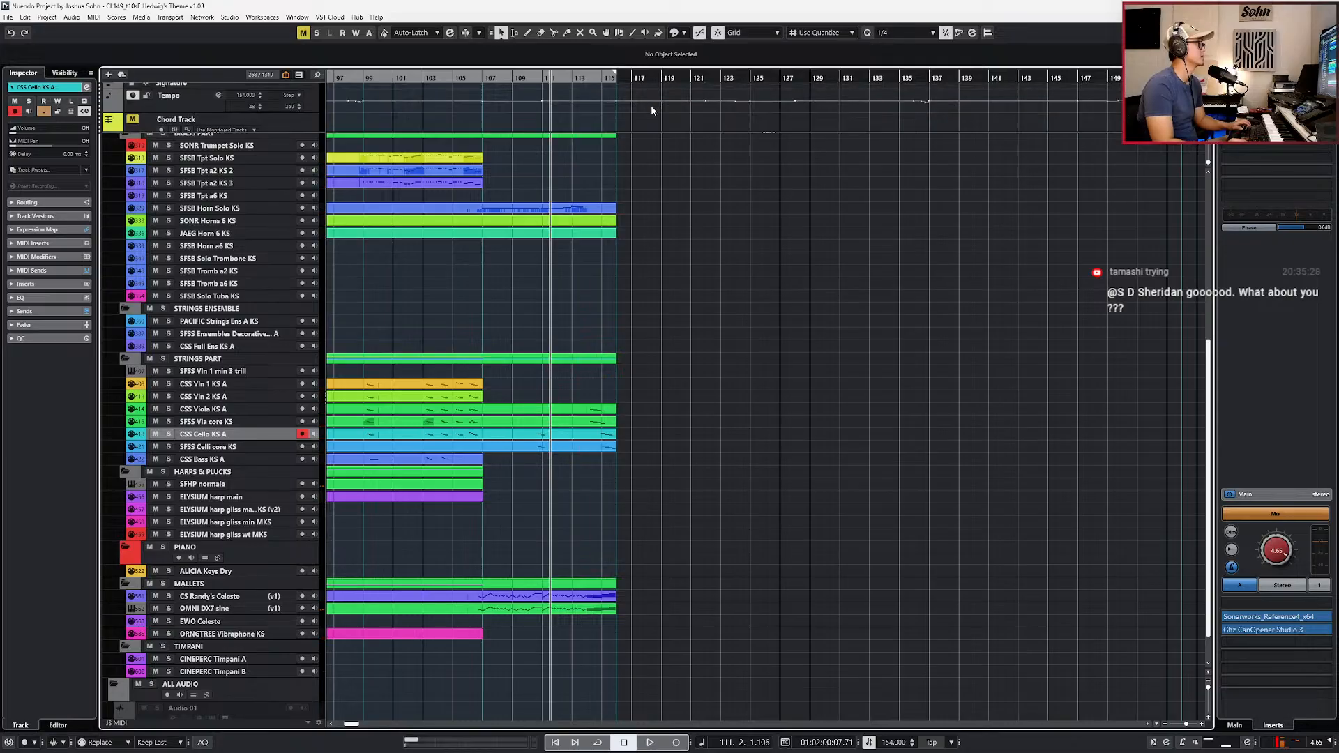
pyautogui.press('KP_Add')
pyautogui.press('KP_Add')
pyautogui.press('KP_Add')
pyautogui.press('KP_Subtract')
pyautogui.press('KP_Add')
pyautogui.press('KP_Add')
pyautogui.press('KP_Add')
pyautogui.press('KP_Add')
pyautogui.press('KP_Add')
pyautogui.press('KP_Add')
pyautogui.press('KP_Add')
pyautogui.press('KP_Add')
pyautogui.press('KP_Add')
pyautogui.press('KP_Add')
pyautogui.press('KP_Add')
pyautogui.press('KP_Add')
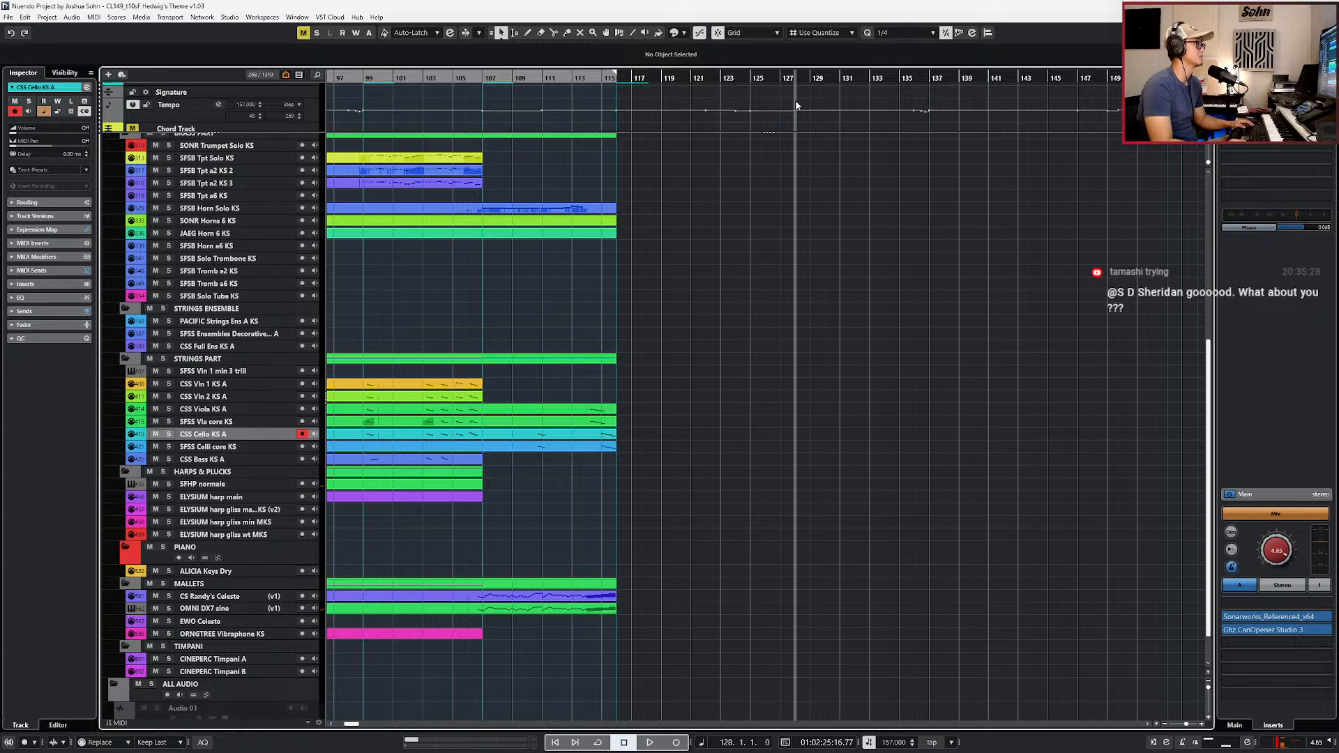
# Step: Switch to the score images, check the page with the bar 128 Magico mark, and return to the bar 116 page
pyautogui.hotkey('alt', 'Tab')
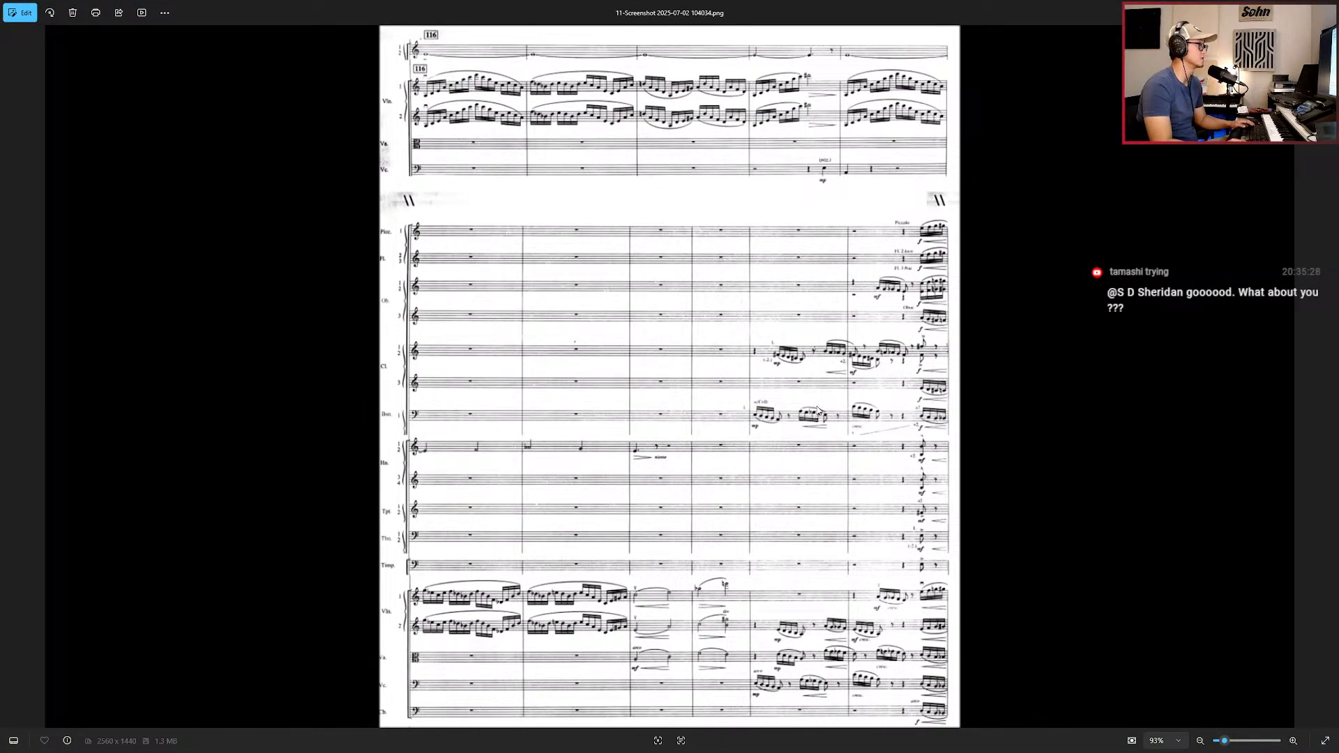
pyautogui.press('Right')
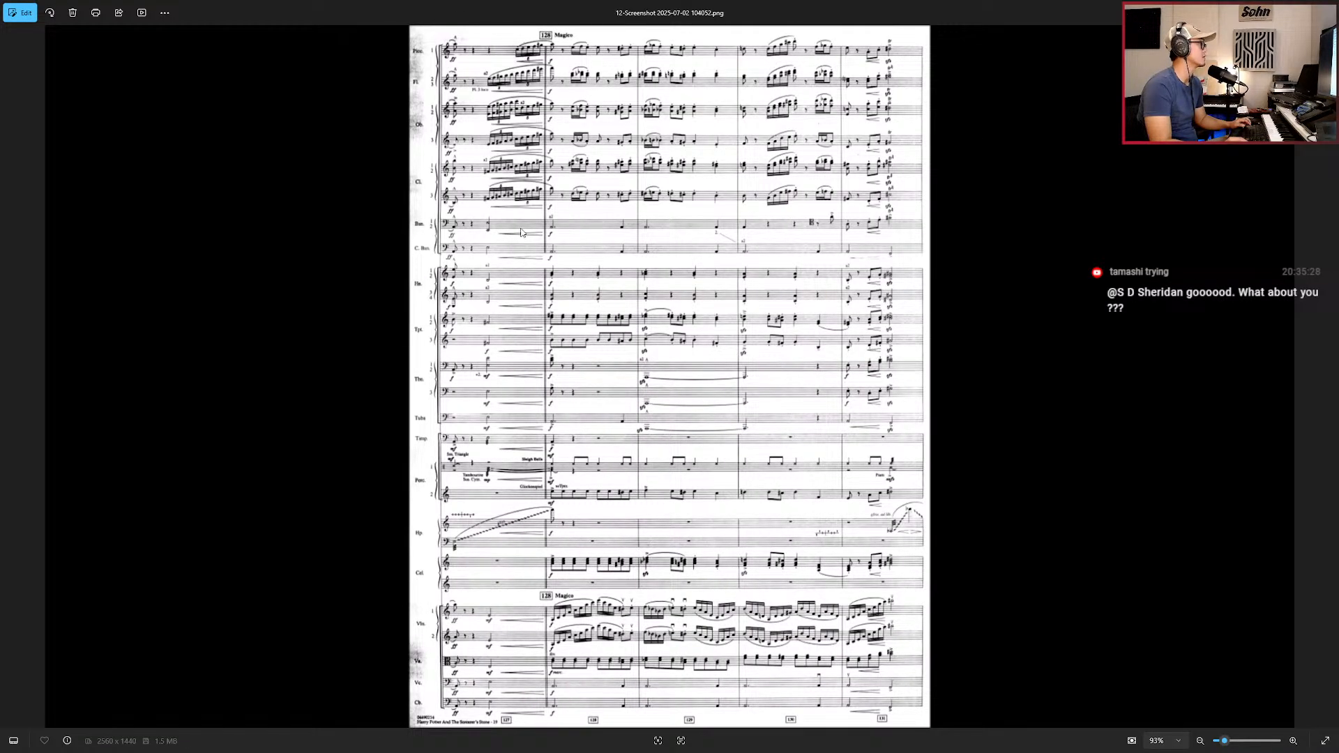
pyautogui.press('Left')
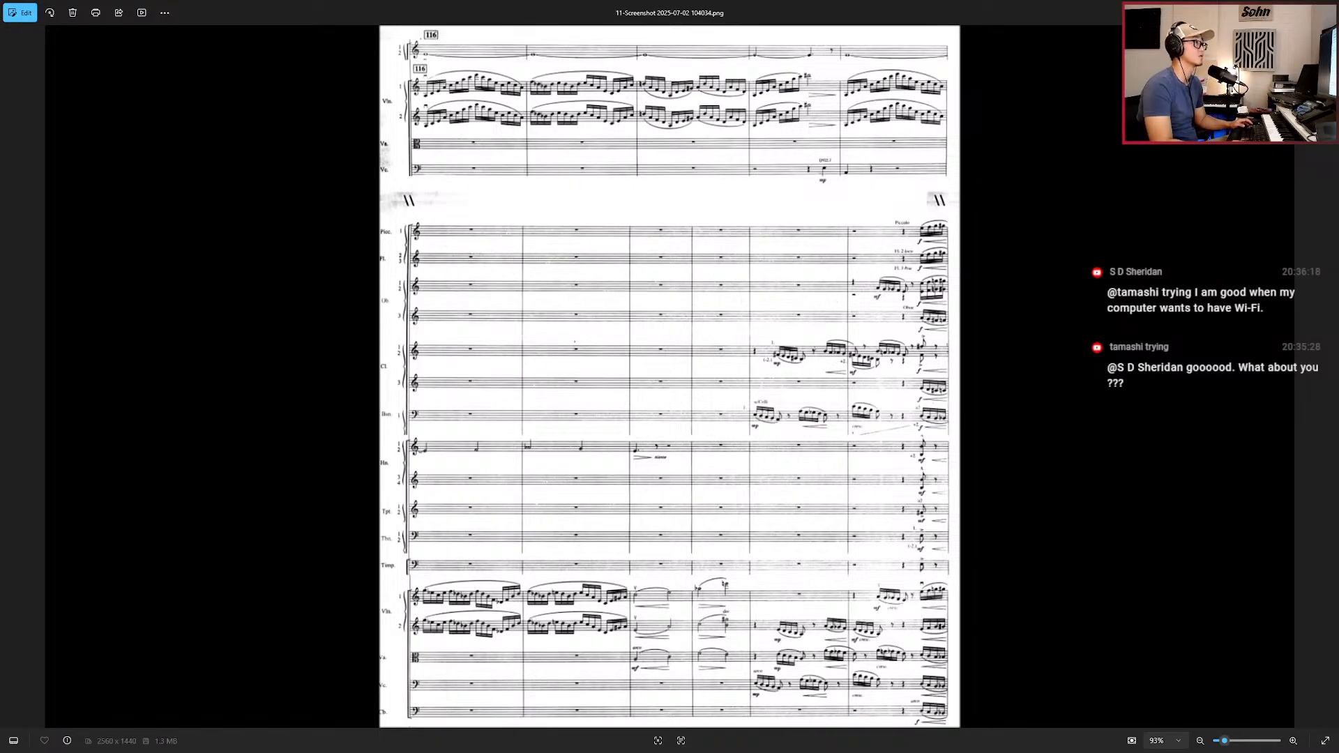
# Step: Switch back to Nuendo and mark a new section at bar 124 in the SECTIONS track
pyautogui.hotkey('alt', 'Tab')
pyautogui.press('KP_Subtract')
pyautogui.press('KP_Subtract')
pyautogui.press('KP_Subtract')
pyautogui.press('KP_Subtract')
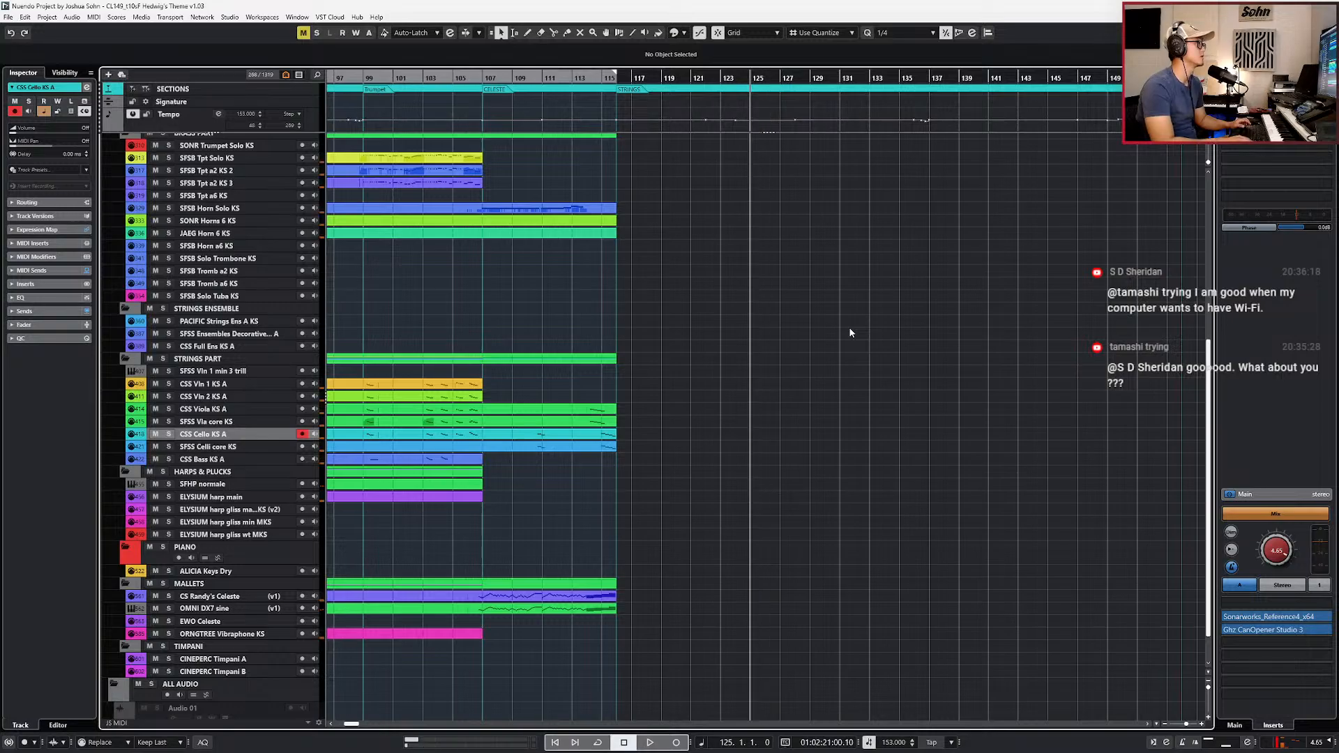
pyautogui.hotkey('shift', 'b')
pyautogui.hotkey('shift', 'b')
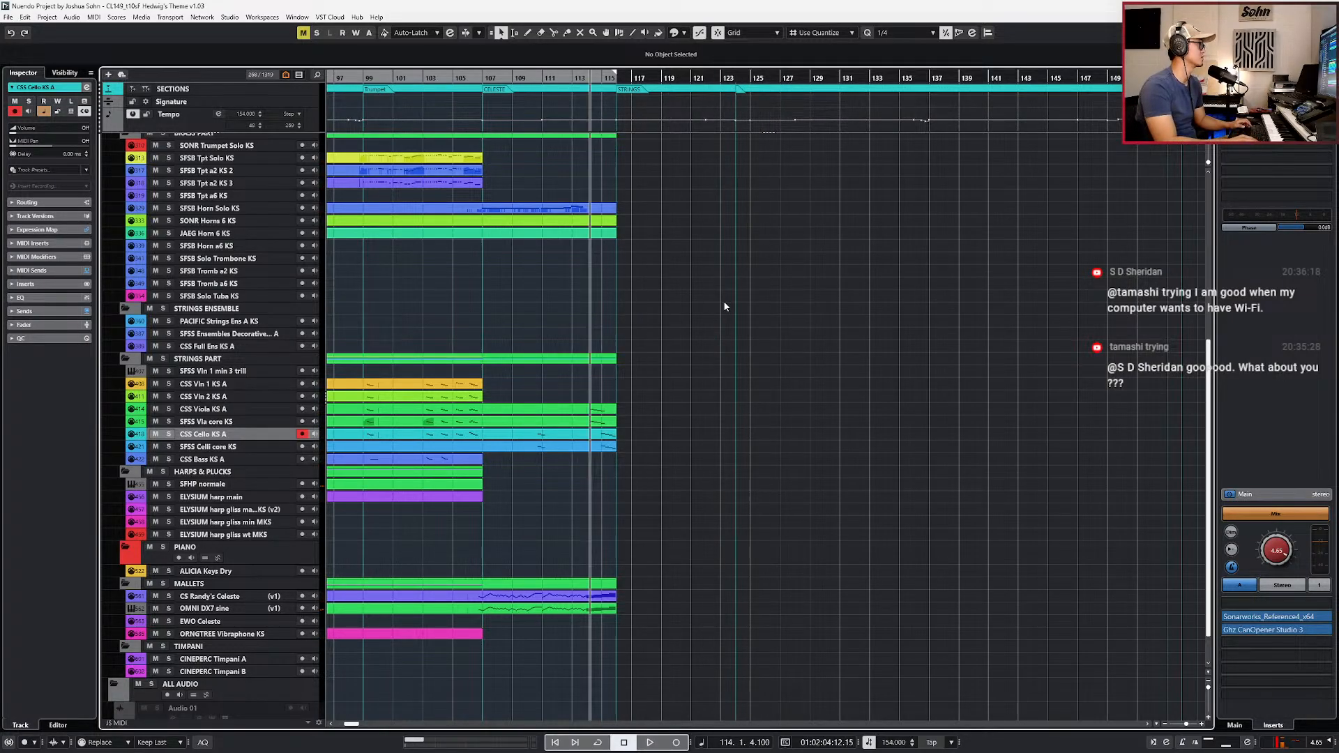
# Step: Copy bars 106 to 116 of the CS Randy's Celeste and OMNI DX7 sine parts, splitting them at bar 106 only temporarily
pyautogui.scroll(3, 602, 314)
pyautogui.scroll(-4, 559, 424)
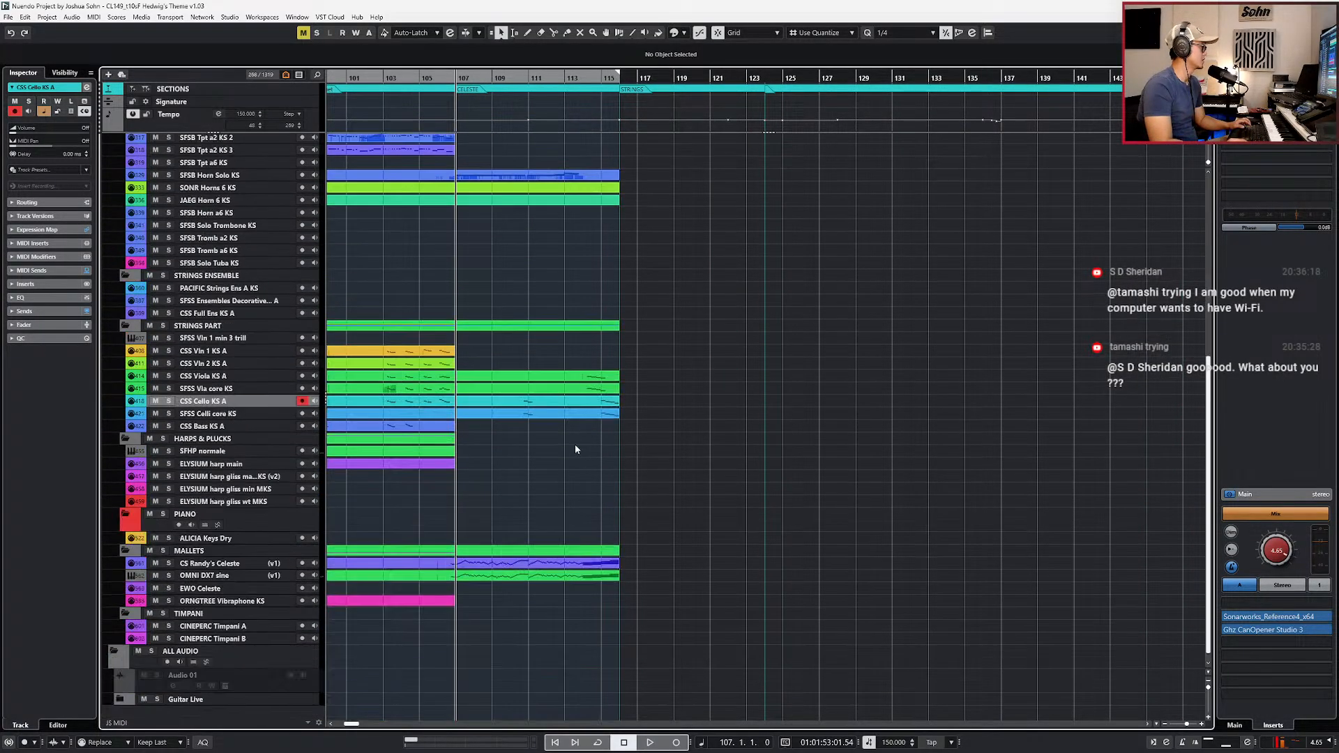
pyautogui.click(522, 568)
pyautogui.press('h')
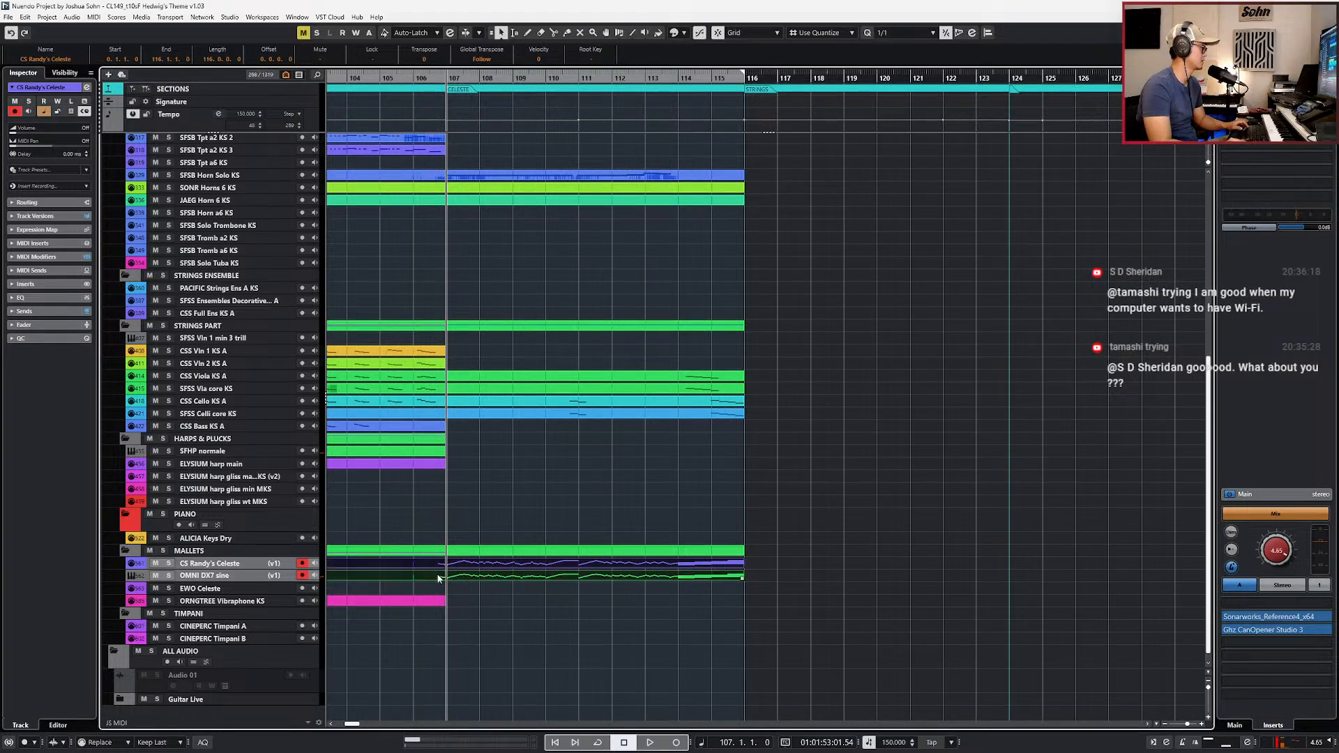
pyautogui.keyDown('alt'); pyautogui.click(413, 564); pyautogui.keyUp('alt')
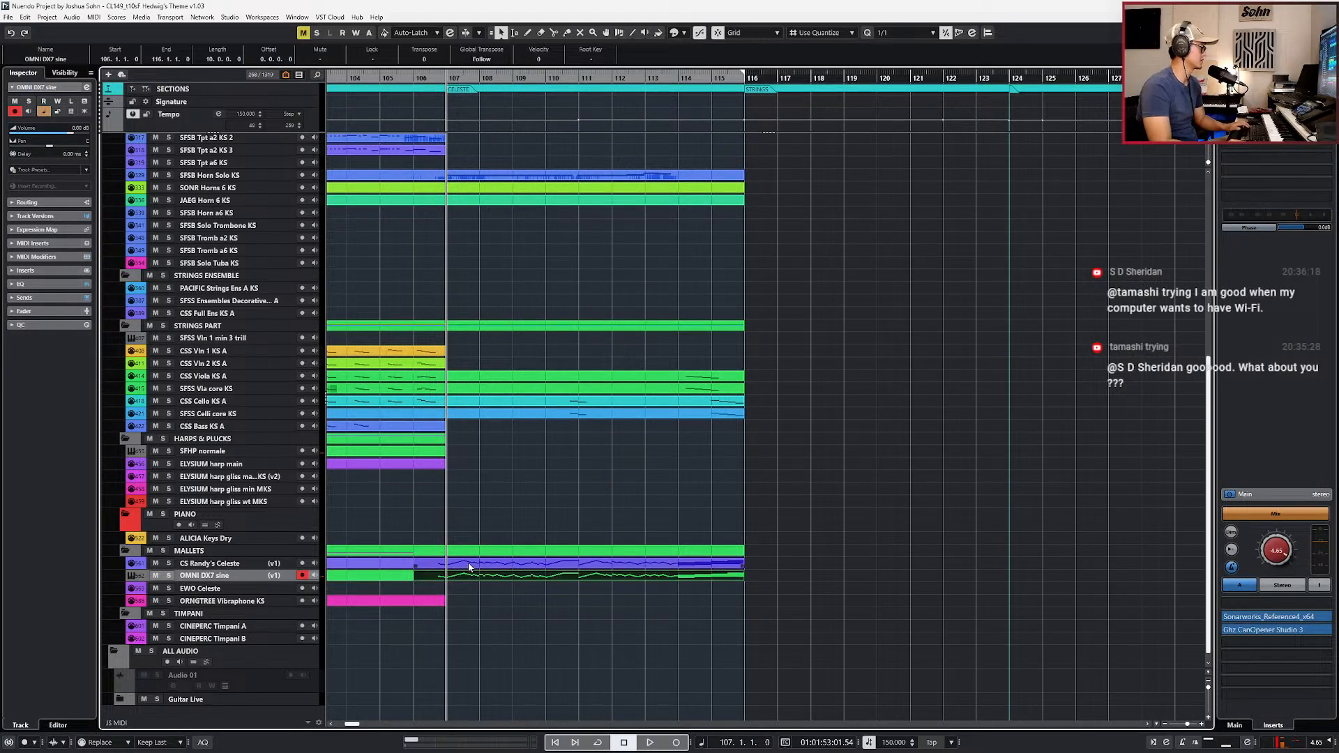
pyautogui.scroll(3, 596, 562)
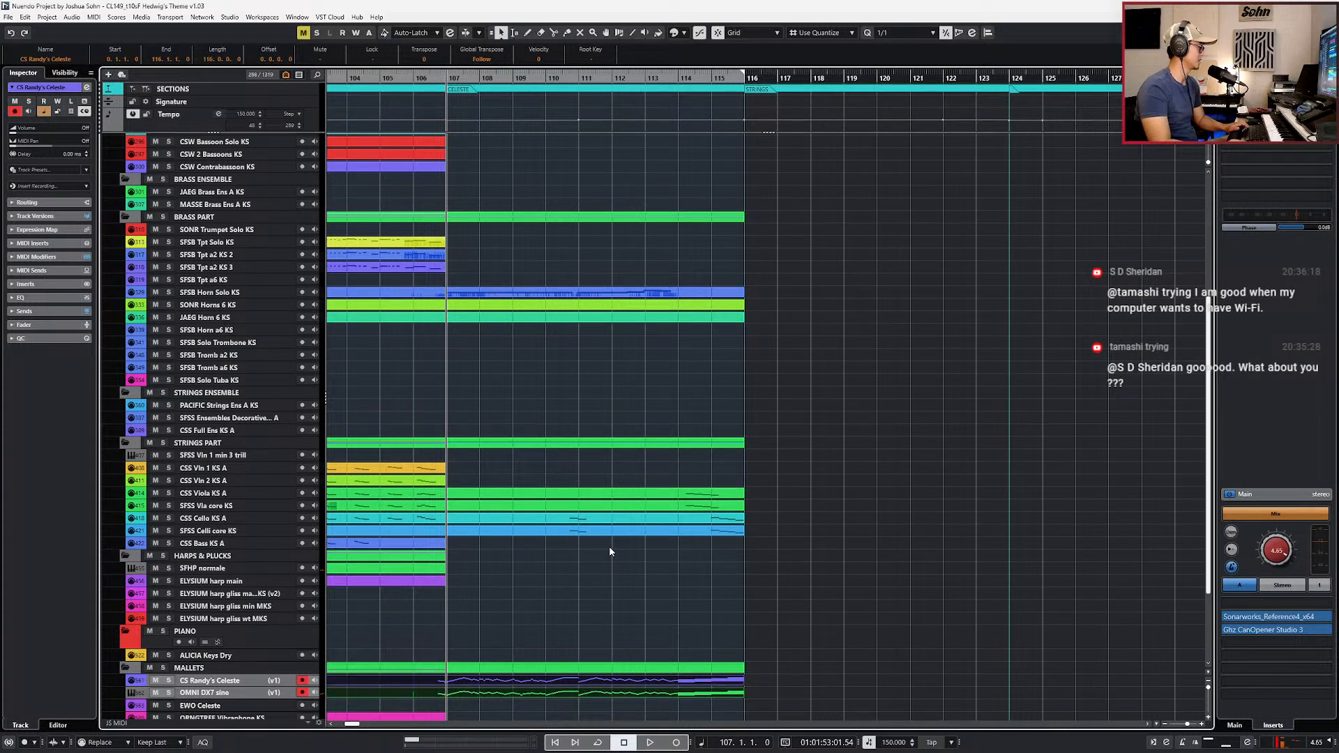
# Step: Paste the copied celeste parts onto the CSS Vln 1 KS A and CSS Vln 2 KS A tracks at bar 106
pyautogui.scroll(3, 592, 540)
pyautogui.press('space')
pyautogui.press('space')
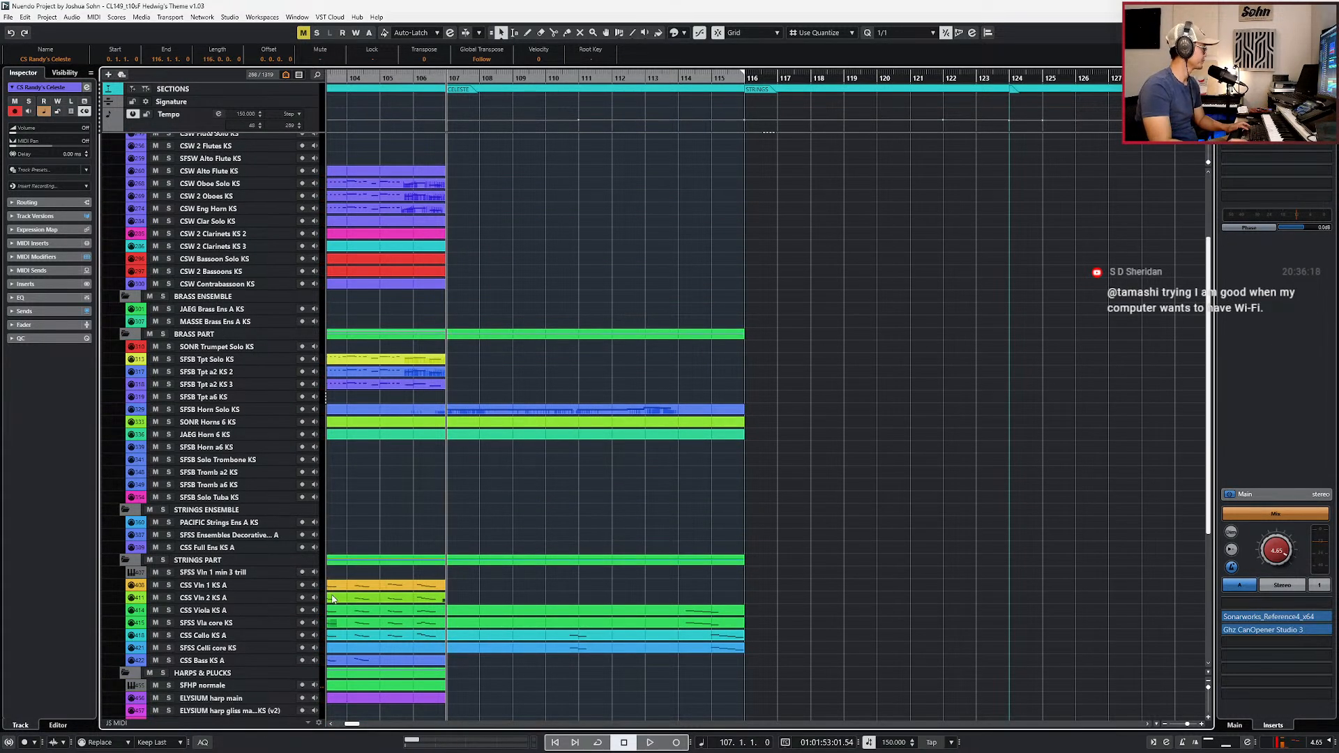
pyautogui.click(252, 584)
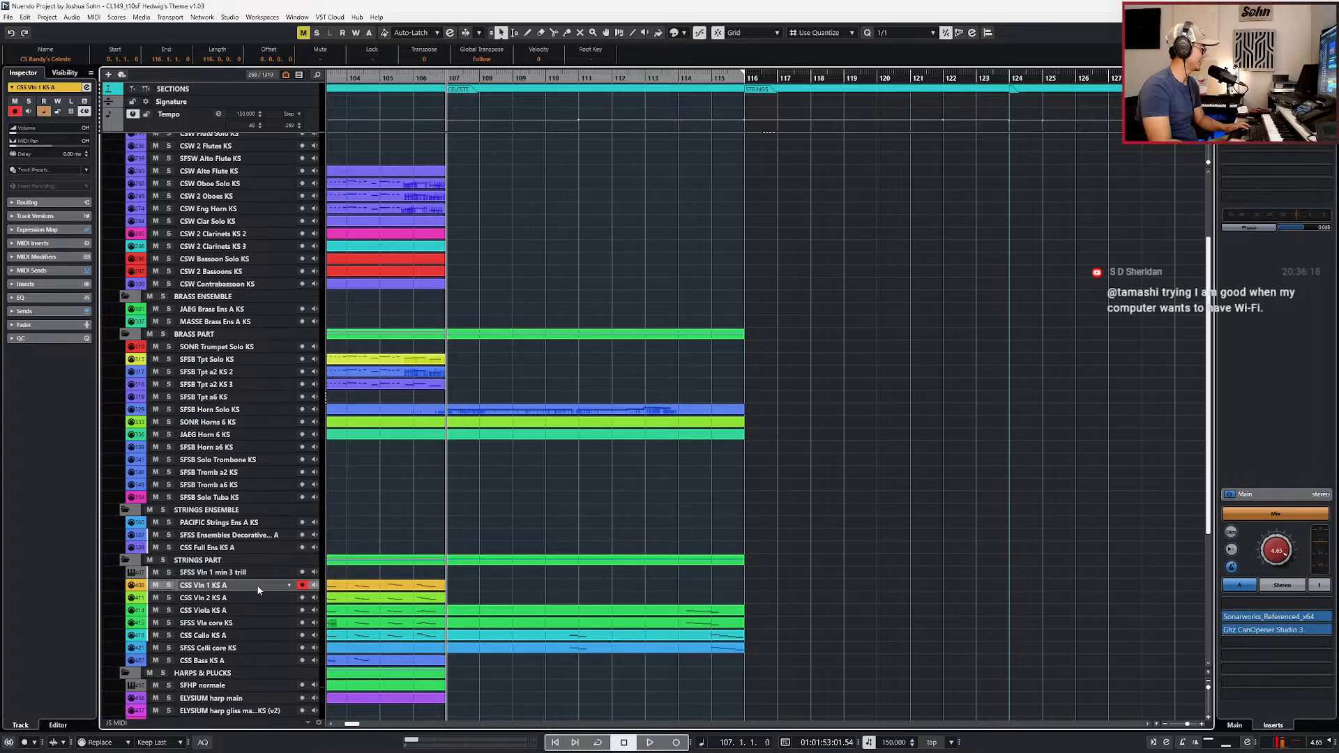
pyautogui.scroll(-6, 257, 584)
pyautogui.press('ctrl+KP_Subtract')
pyautogui.hotkey('ctrl', 'v')
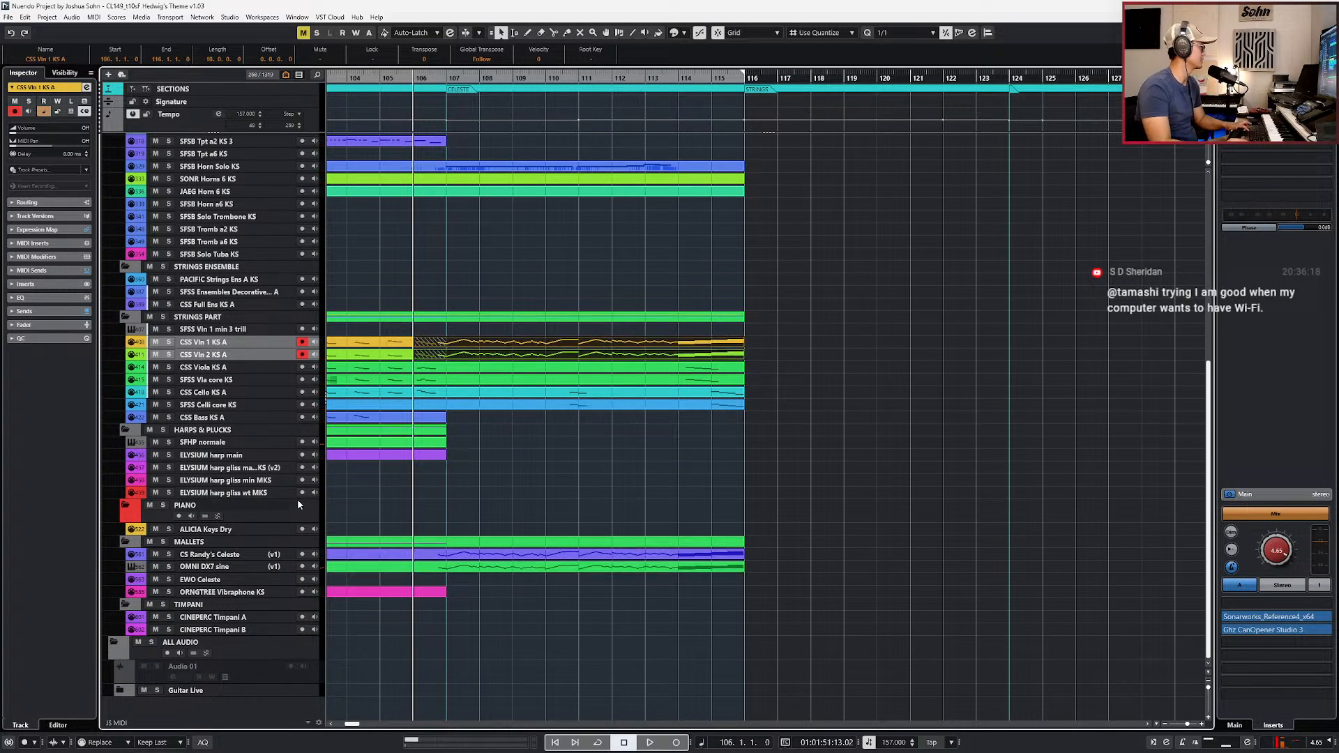
# Step: Solo the CSS Vln 1 and Vln 2 tracks and assign the Marc Leg articulation to all pasted Vln 1 notes
pyautogui.press('s')
pyautogui.press('space')
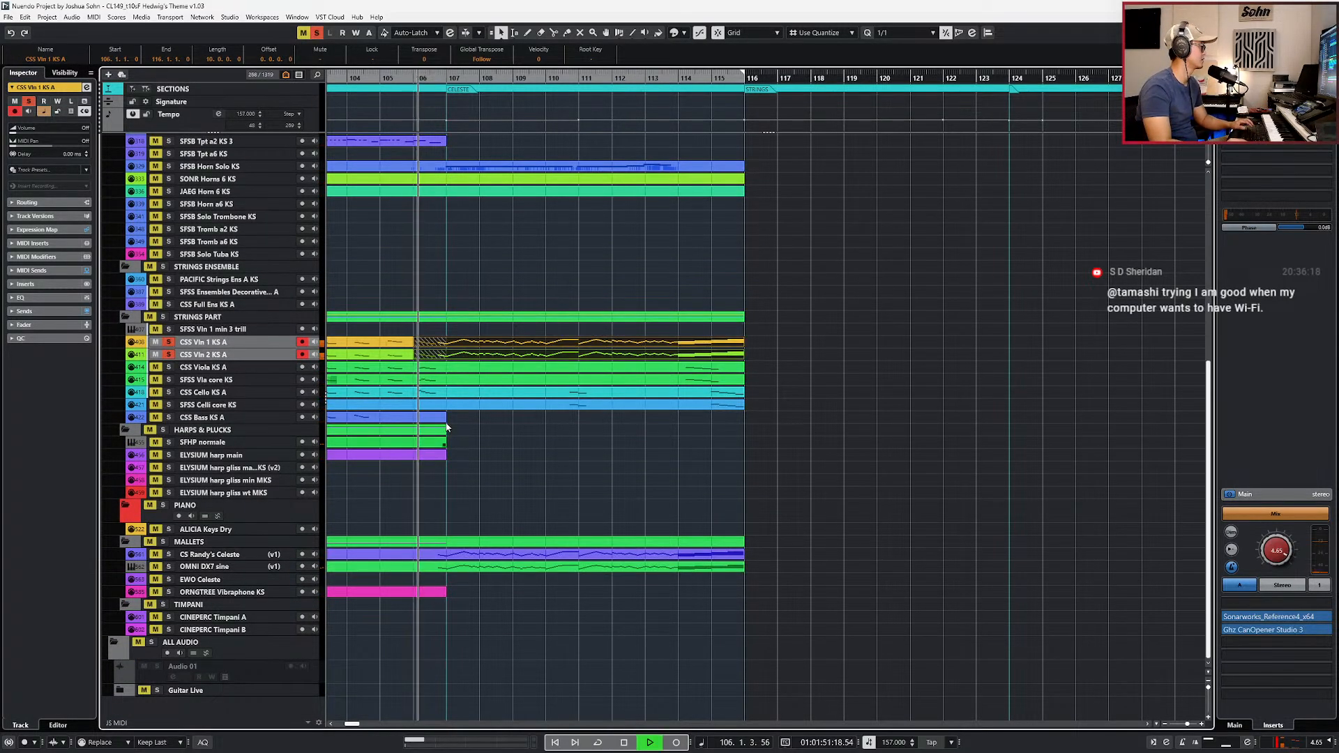
pyautogui.doubleClick(487, 342)
pyautogui.hotkey('ctrl', 'a')
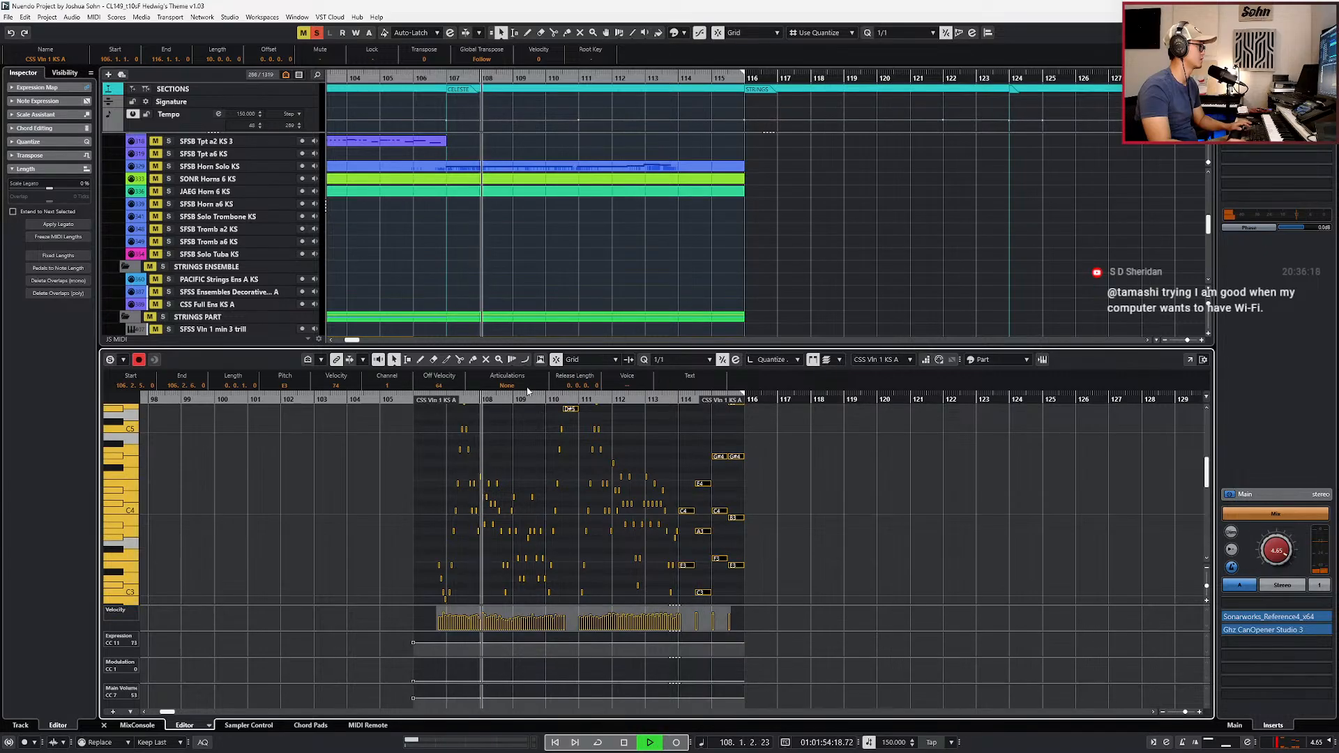
pyautogui.click(521, 386)
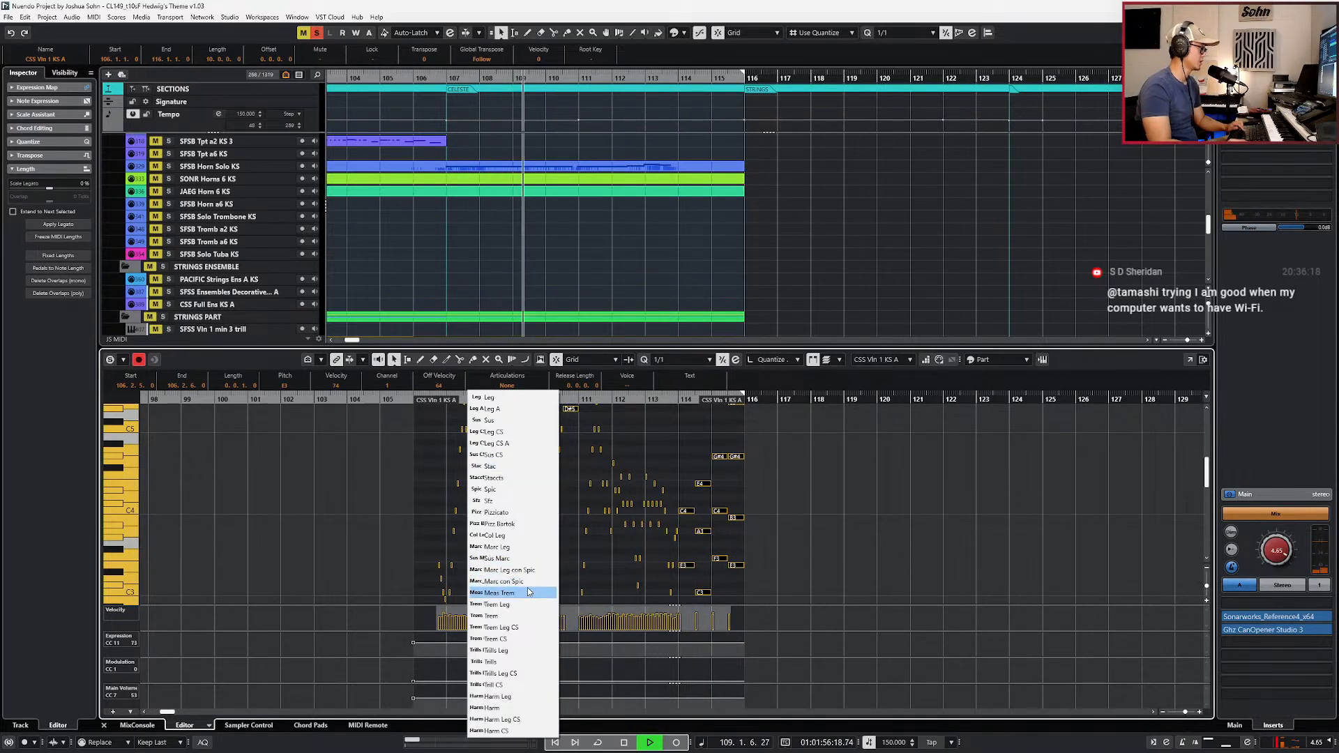
pyautogui.click(601, 575)
pyautogui.press('space')
pyautogui.click(505, 385)
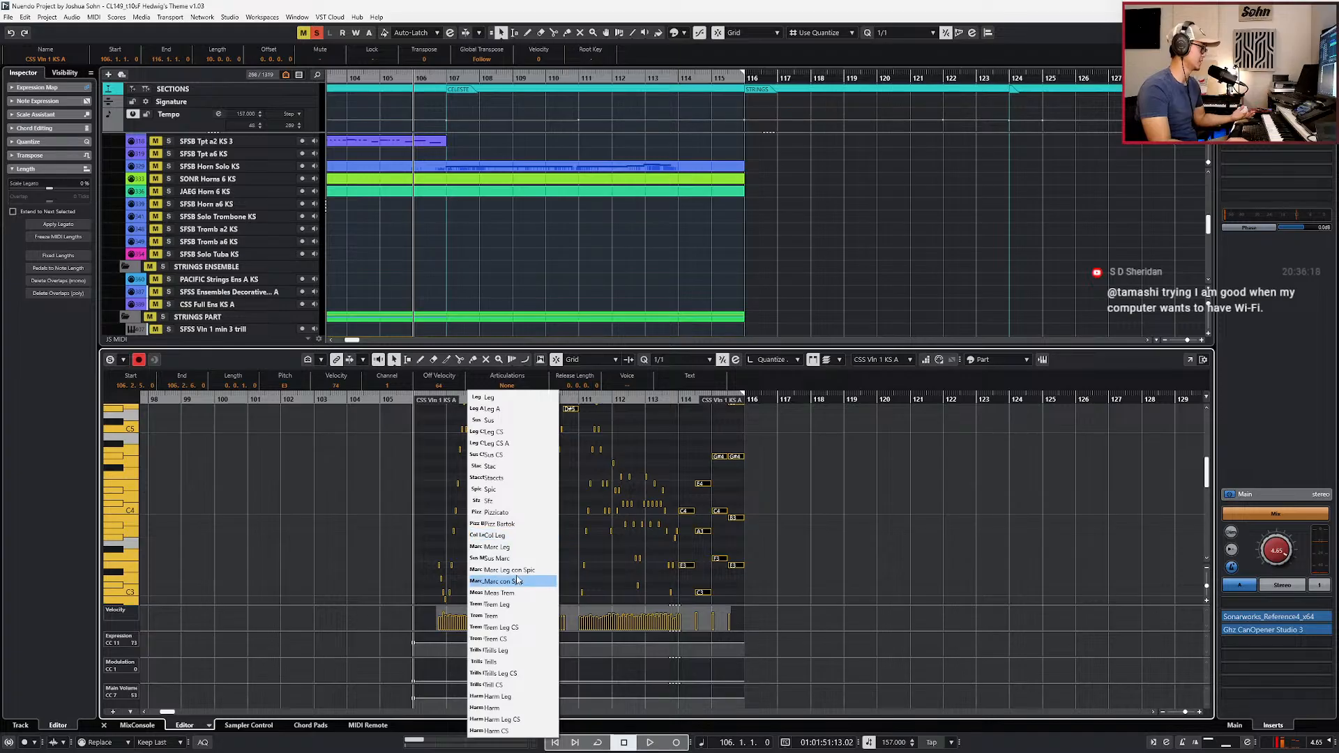
pyautogui.click(555, 547)
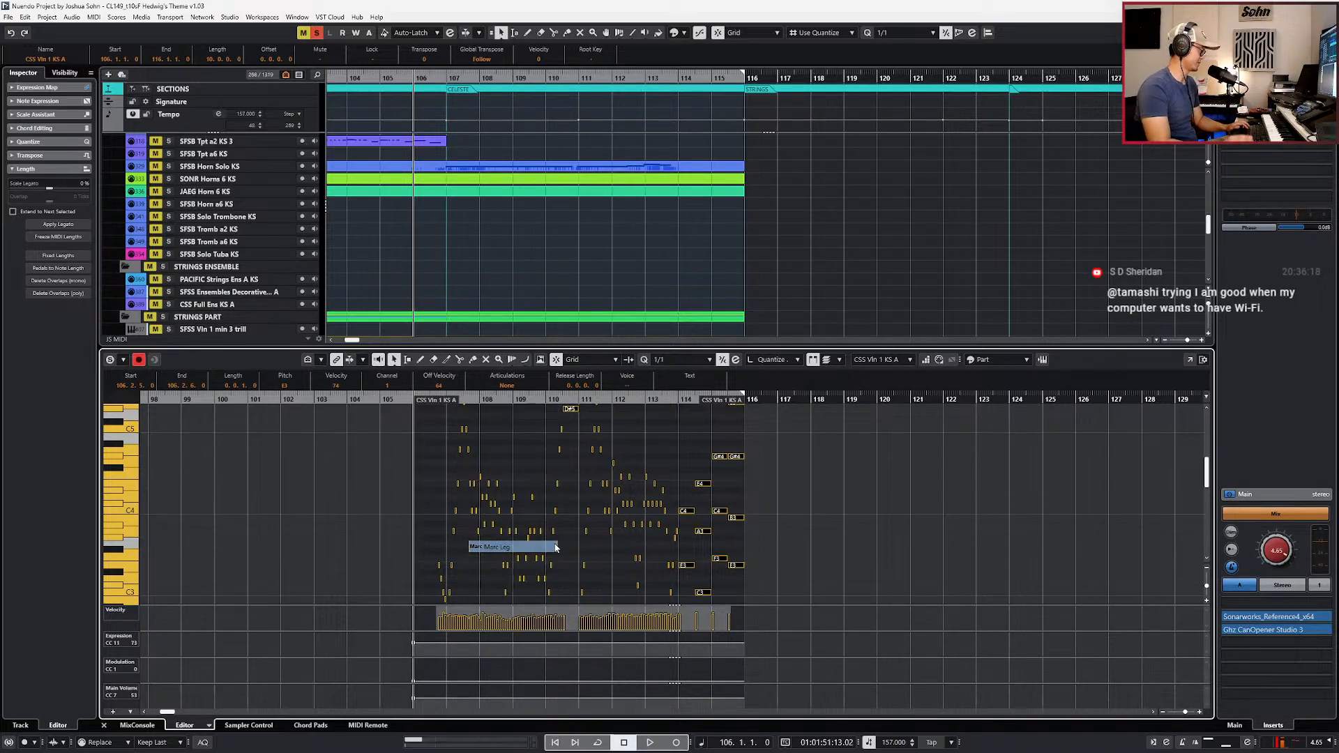
# Step: Assign the Marc Leg articulation to all pasted notes of the CSS Vln 2 part
pyautogui.click(521, 388)
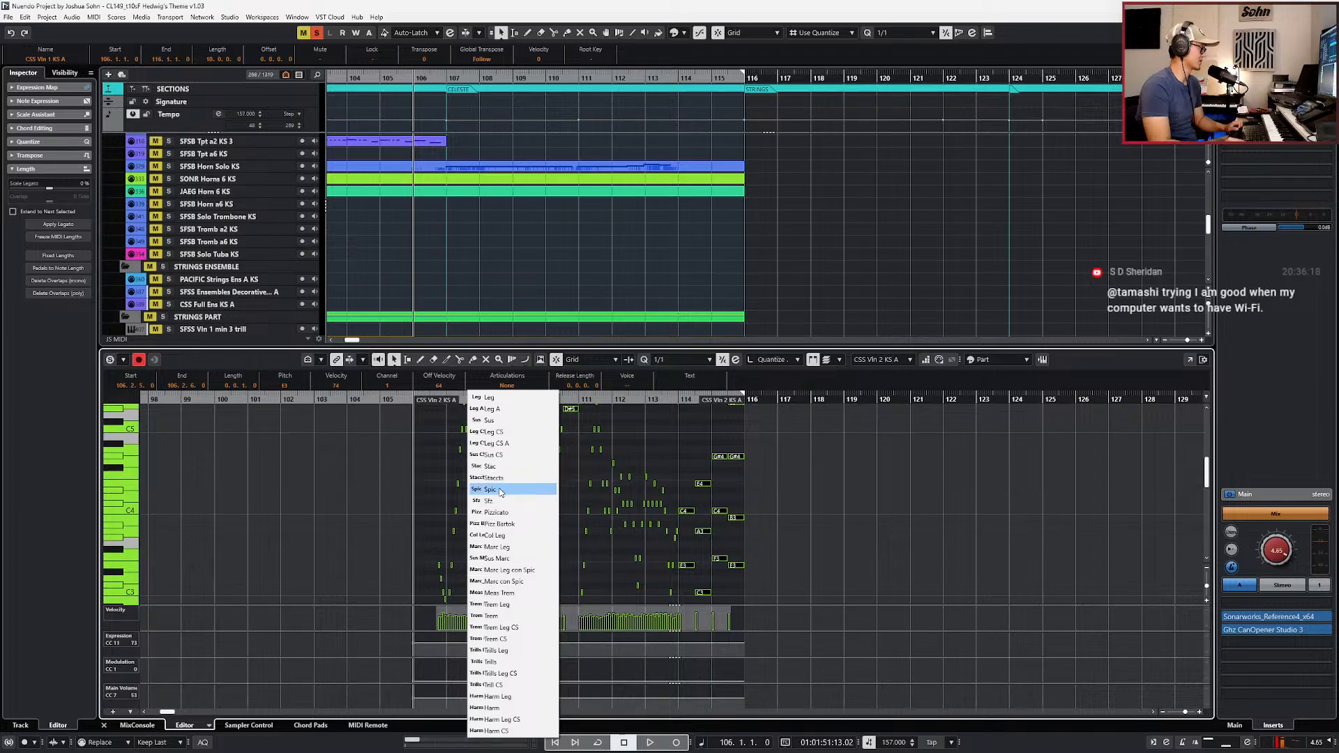
pyautogui.click(505, 548)
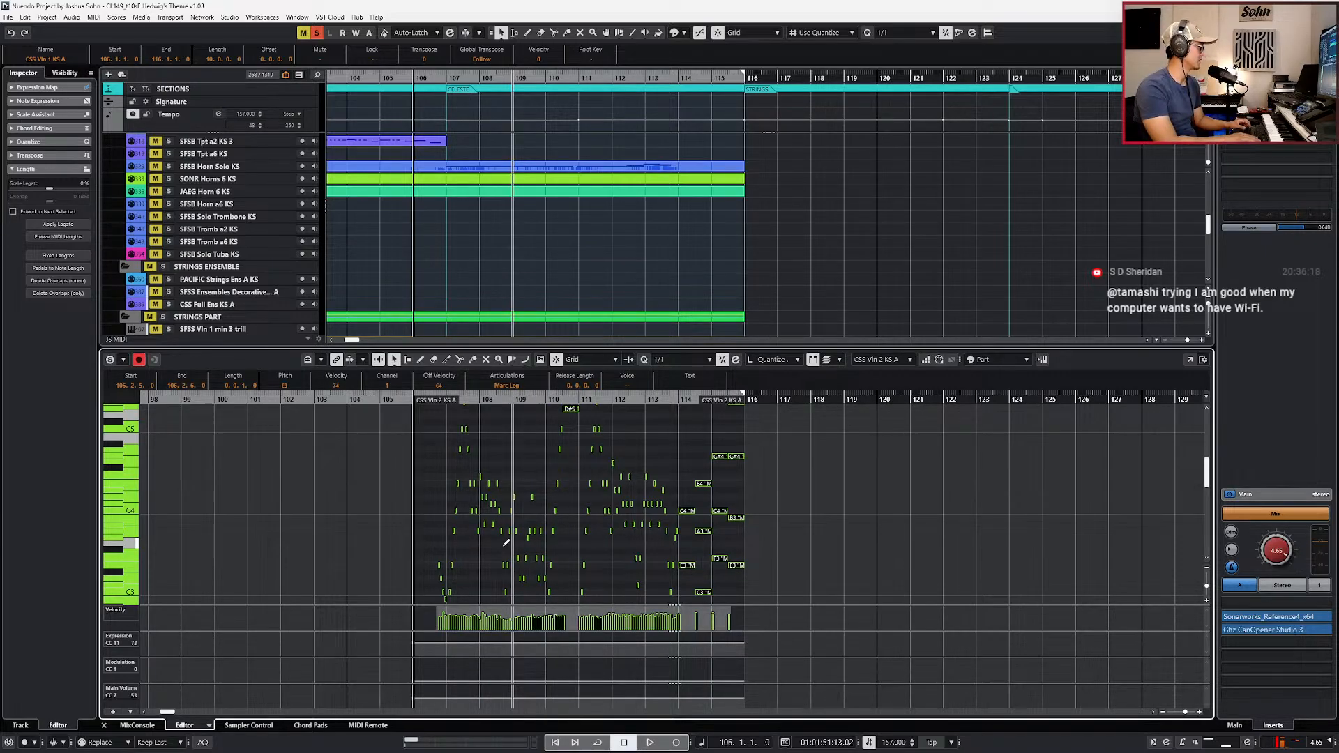
pyautogui.click(392, 557)
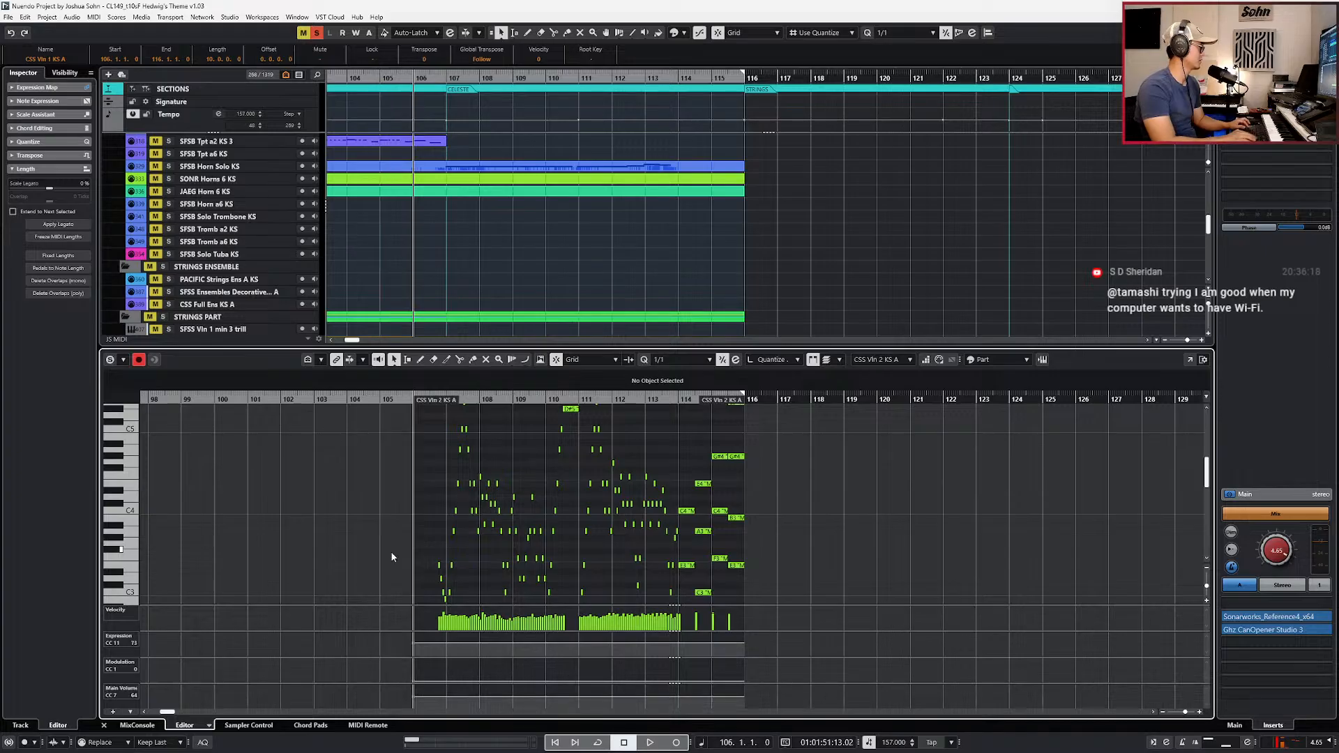
# Step: Move the Vln 2 part's starting controller points to 106.2.4.100 on a 1/8 grid, with Expression at 91 and Modulation at 61
pyautogui.scroll(2, 391, 556)
pyautogui.moveTo(412, 652); pyautogui.dragTo(431, 656)
pyautogui.hotkey('ctrl', 'Right')
pyautogui.hotkey('alt', '4')
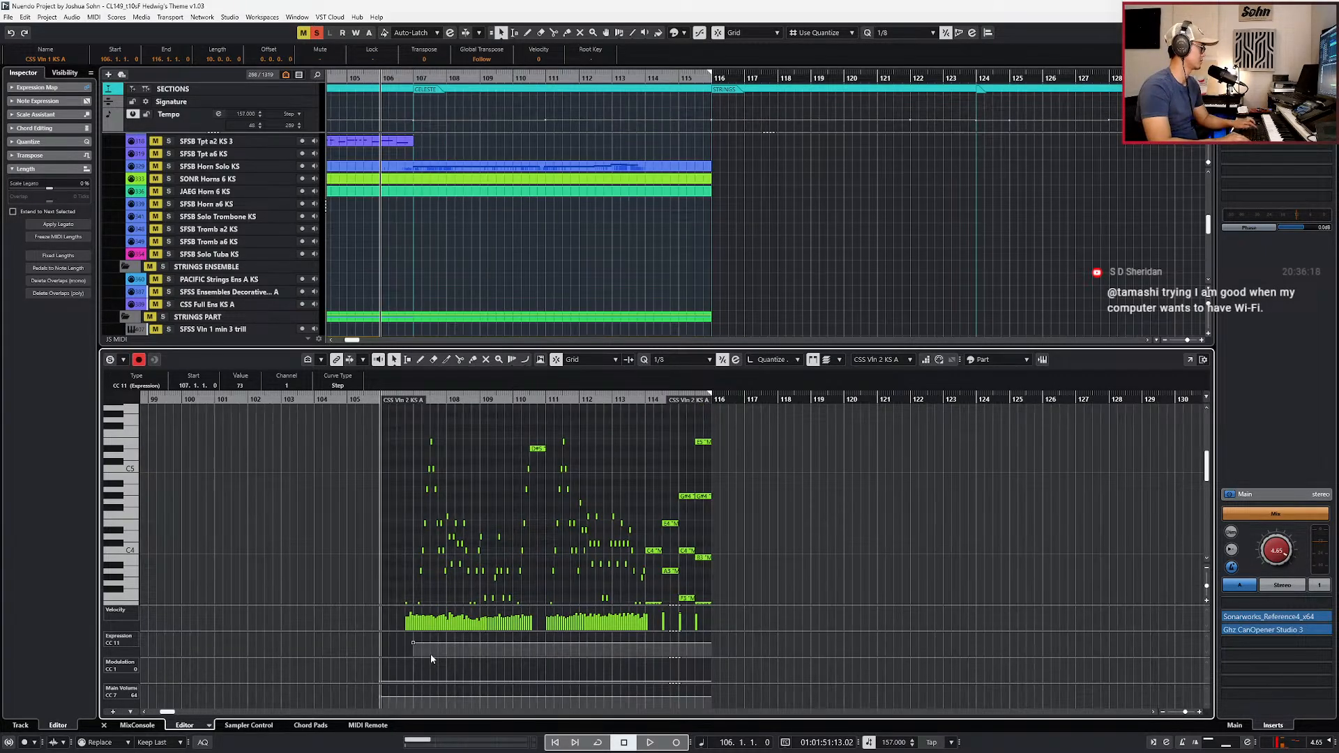
pyautogui.scroll(2, 431, 657)
pyautogui.hotkey('ctrl', 'Left')
pyautogui.hotkey('ctrl', 'Left')
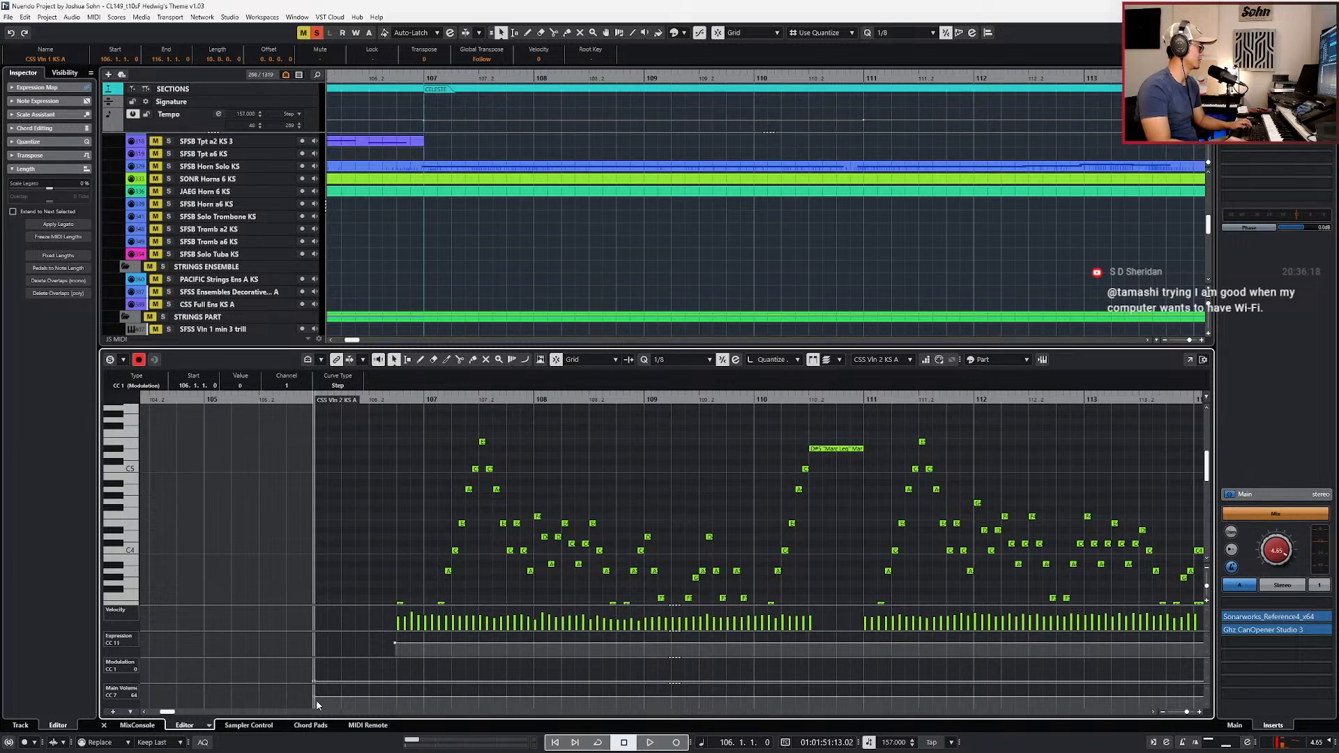
pyautogui.hscroll(3, 323, 697)
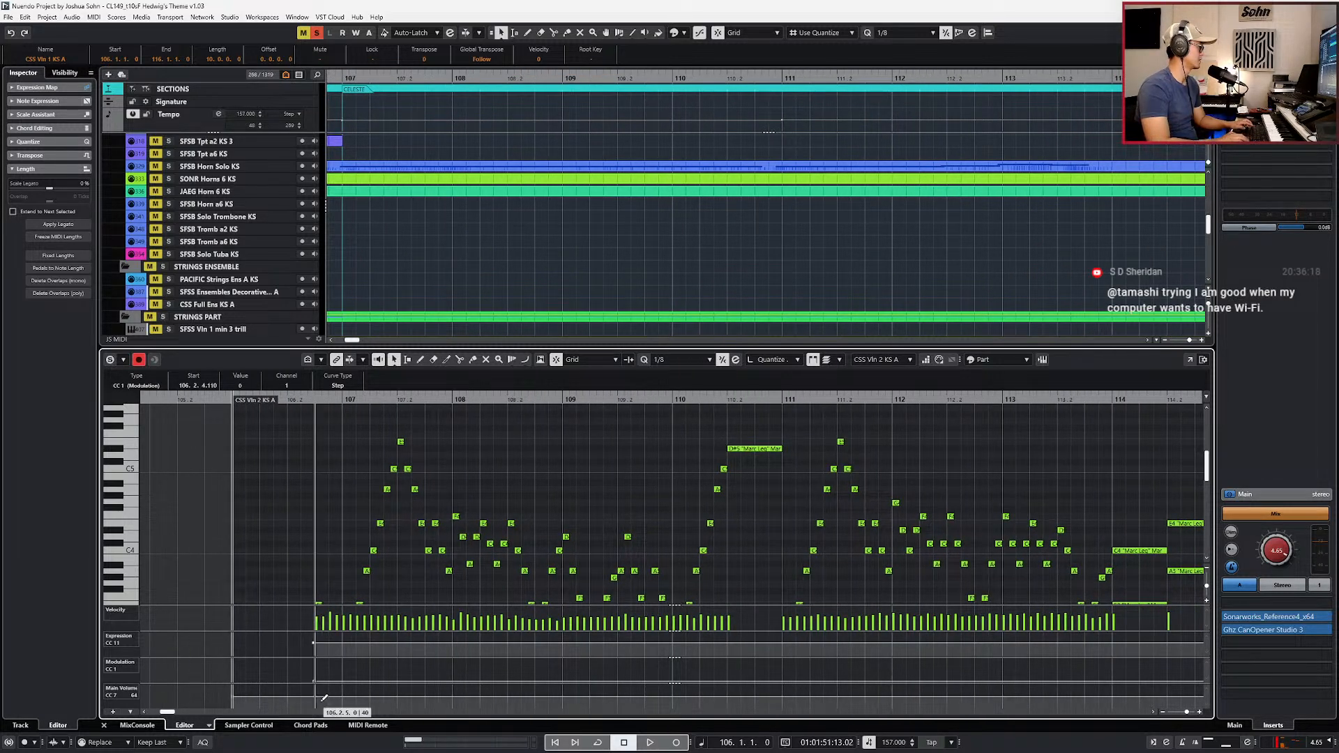
pyautogui.moveTo(224, 702); pyautogui.dragTo(275, 676)
pyautogui.hotkey('ctrl', 'Right')
pyautogui.hotkey('ctrl', 'Right')
pyautogui.hotkey('ctrl', 'Right')
pyautogui.hotkey('ctrl', 'Right')
pyautogui.hotkey('ctrl', 'Right')
pyautogui.hotkey('ctrl', 'Right')
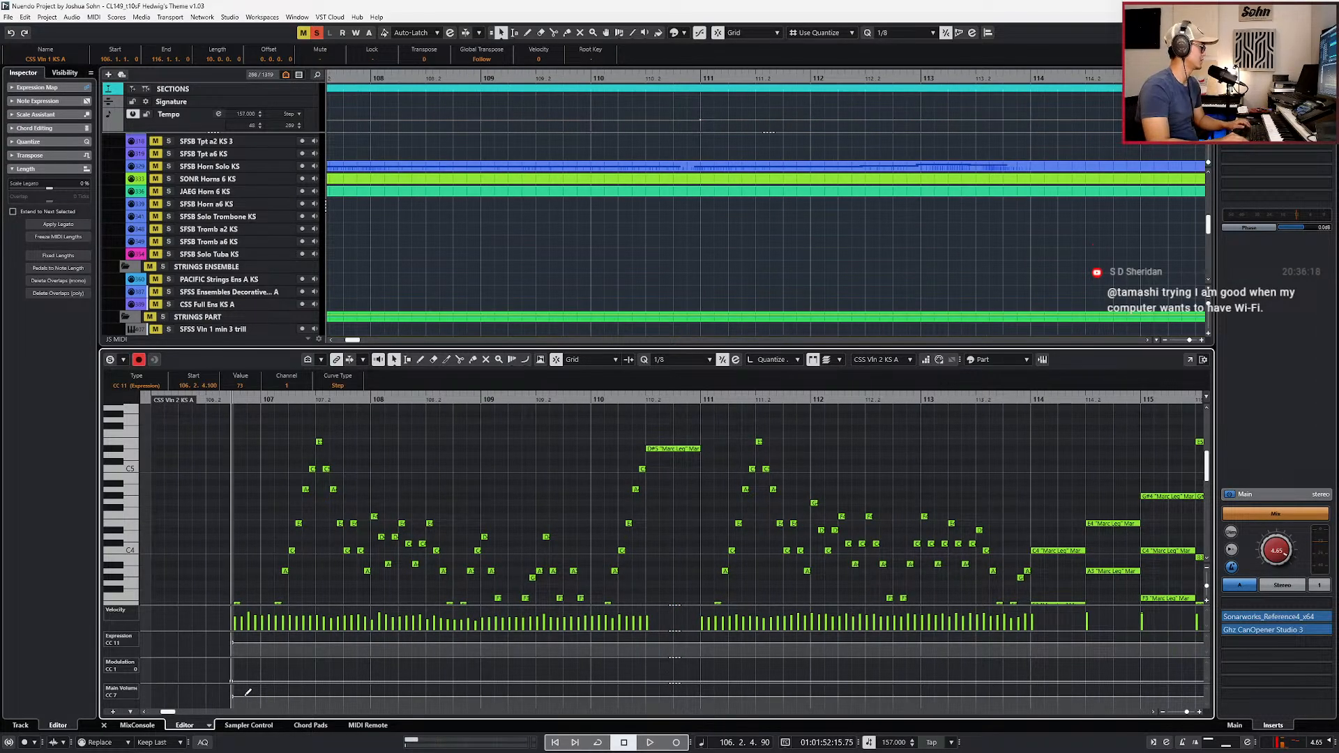
pyautogui.moveTo(233, 644); pyautogui.dragTo(232, 676)
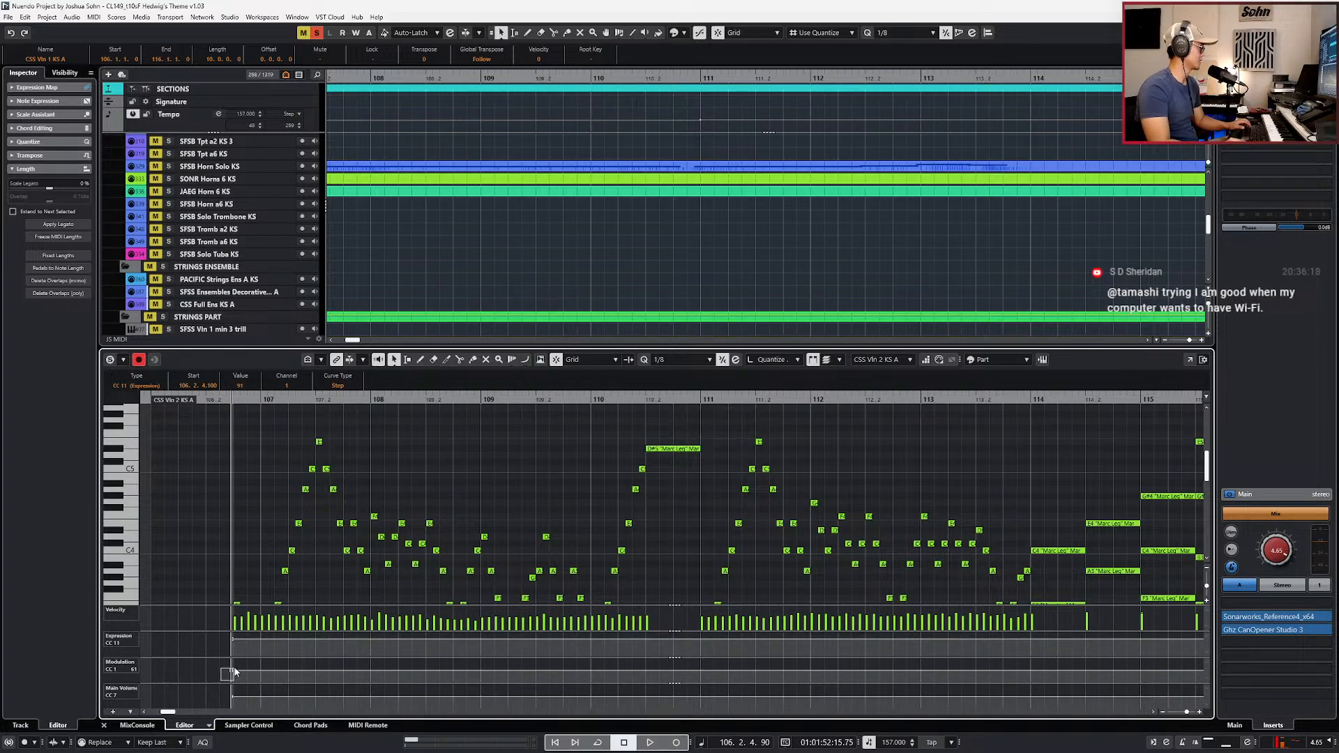
# Step: Paste the Vln 2 controller points into the CSS Vln 1 part just before its first note and close the editor
pyautogui.hotkey('ctrl', 'Up')
pyautogui.hotkey('ctrl', 'v')
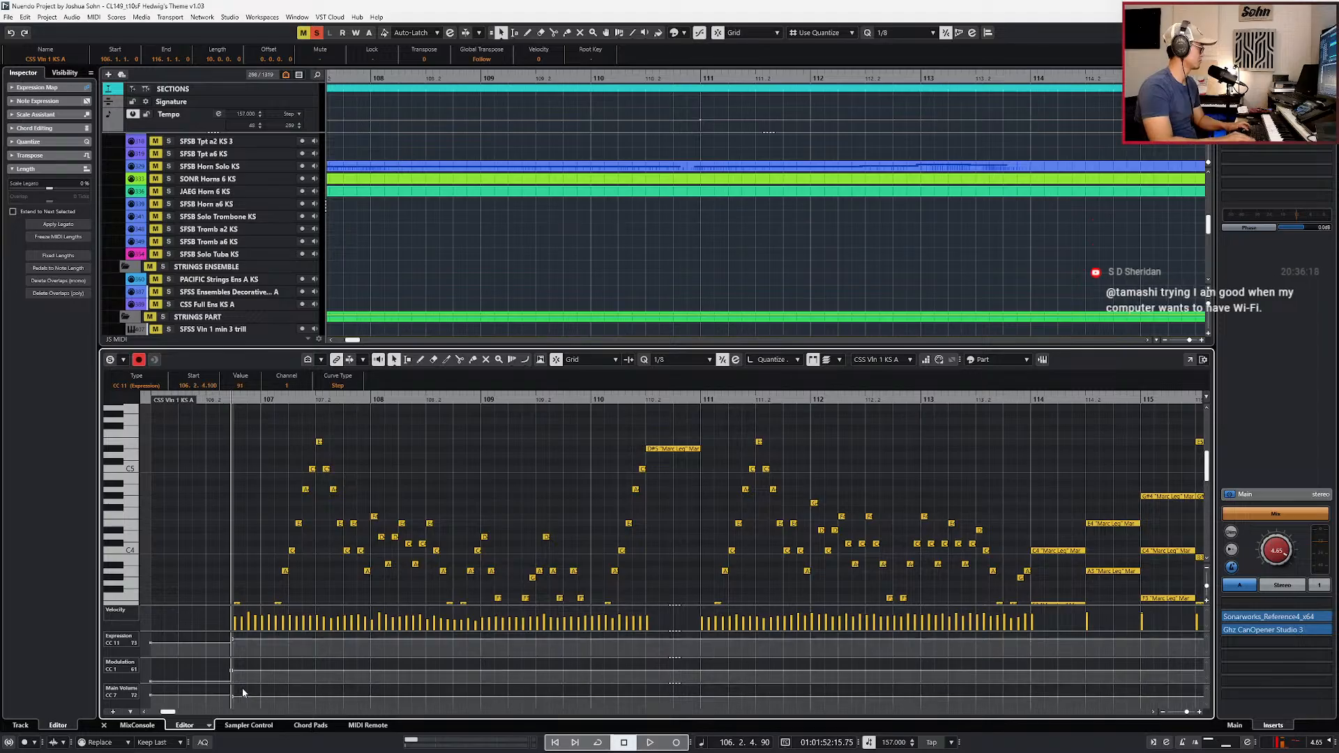
pyautogui.press('g')
pyautogui.press('Return')
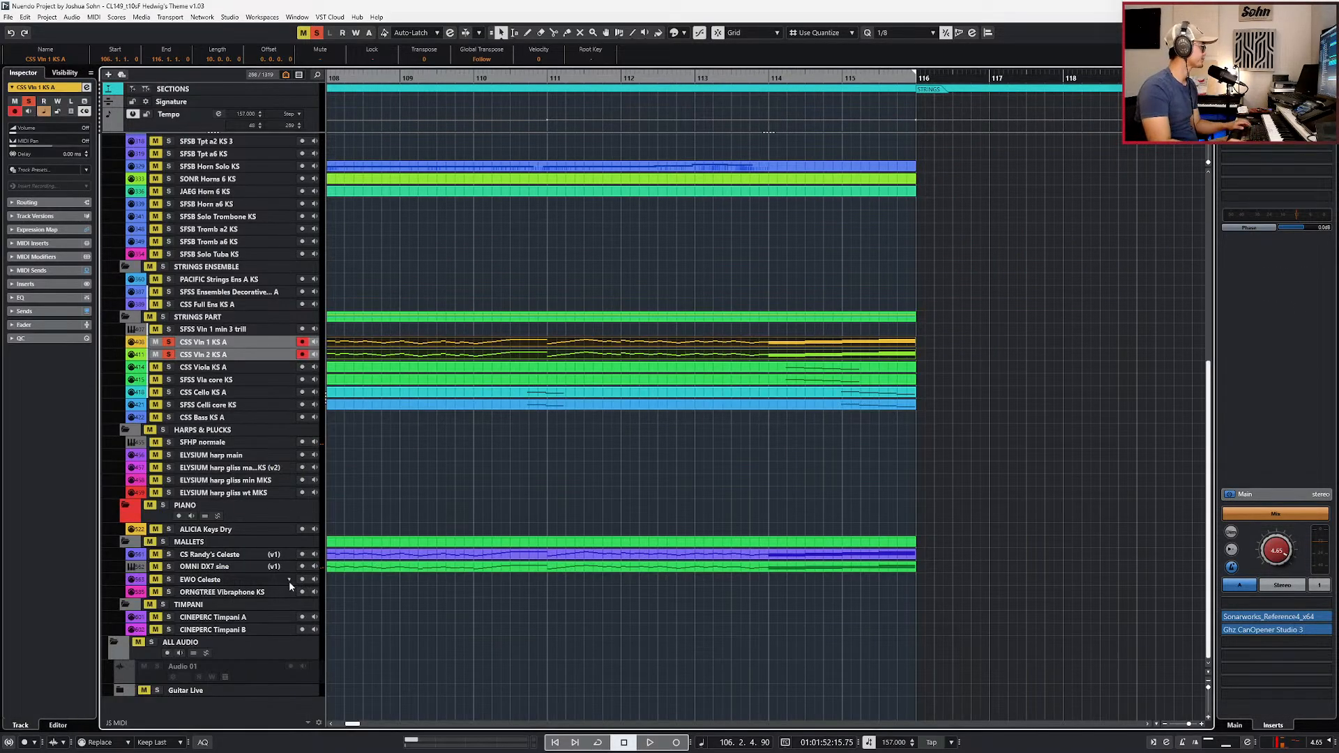
# Step: Trim the start of the pasted CSS Vln 1 and CSS Vln 2 parts to just before their first note, at 106.2.4.79
pyautogui.hscroll(-2, 446, 491)
pyautogui.click(403, 327)
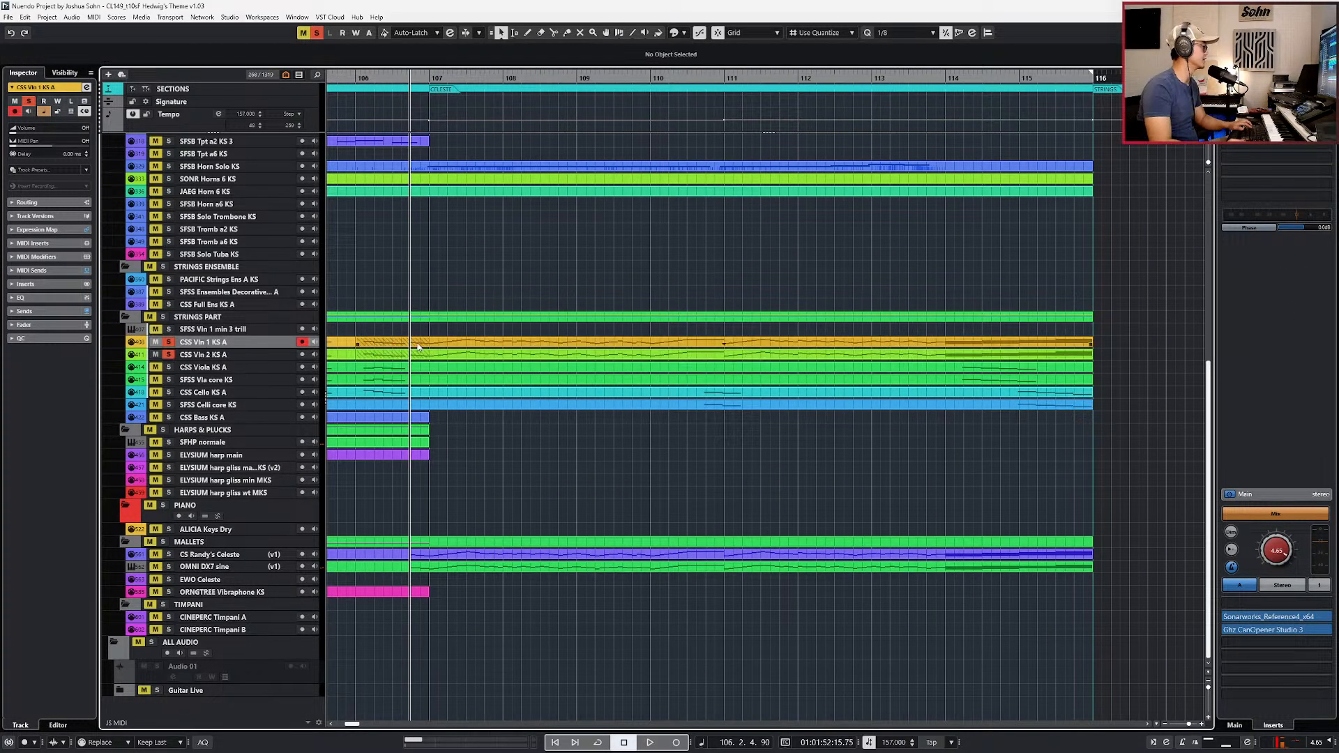
pyautogui.click(370, 358)
pyautogui.keyDown('shift'); pyautogui.click(363, 345); pyautogui.keyUp('shift')
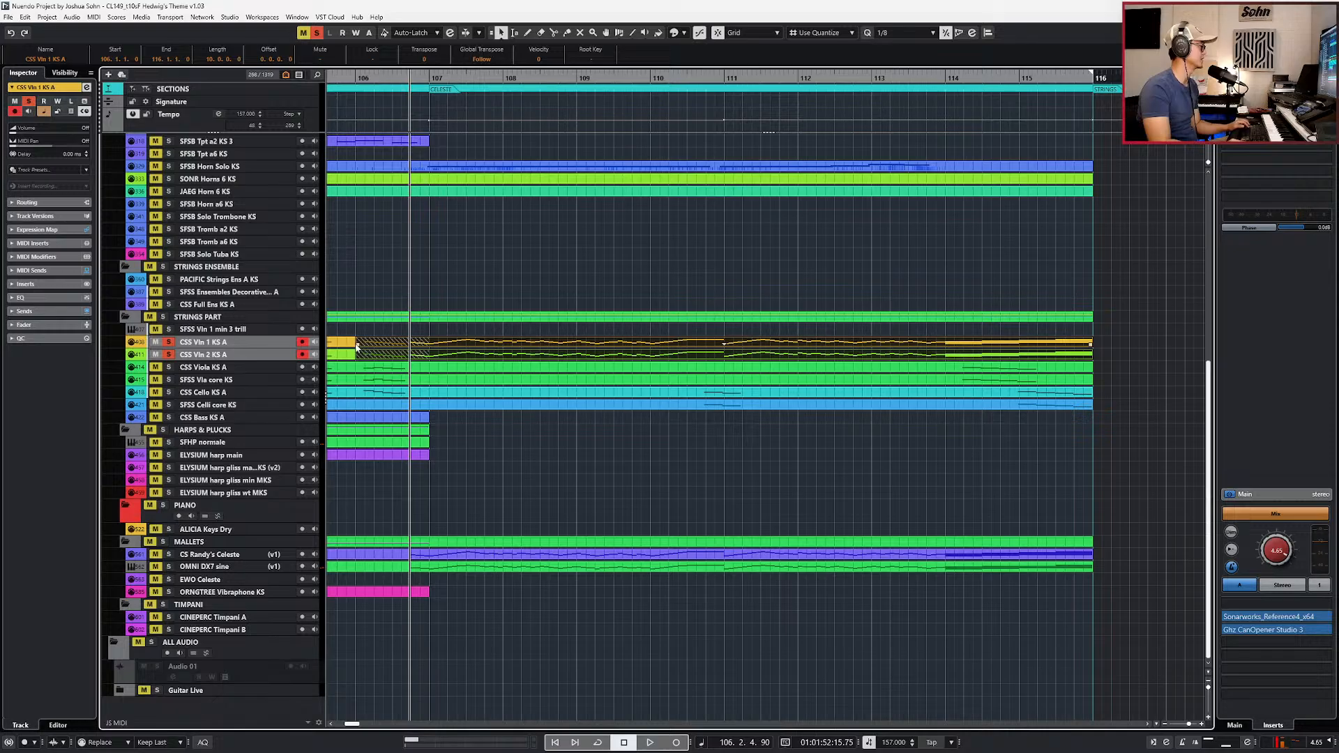
pyautogui.click(359, 344)
pyautogui.keyDown('shift'); pyautogui.click(361, 353); pyautogui.keyUp('shift')
pyautogui.moveTo(357, 344); pyautogui.dragTo(411, 344)
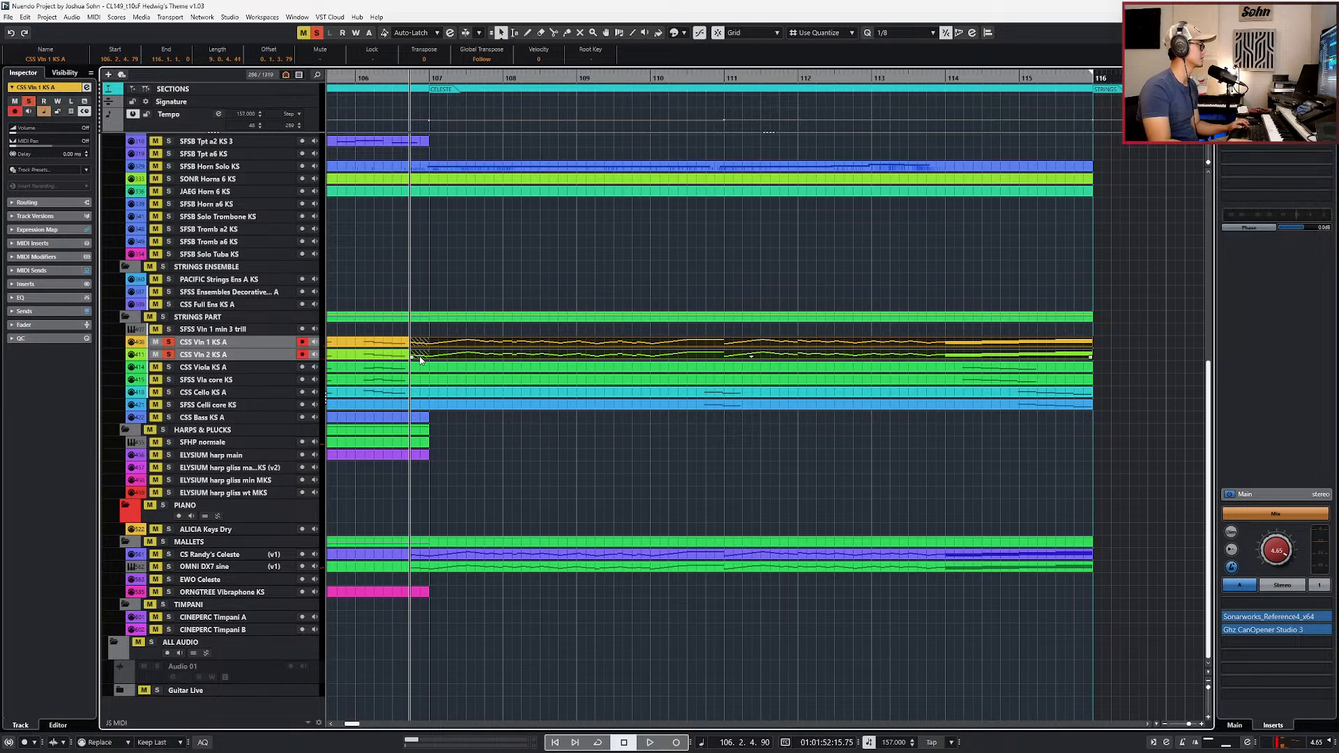
# Step: Open the trimmed violin parts in the editor and play back the run from bar 106 to bar 111
pyautogui.doubleClick(421, 357)
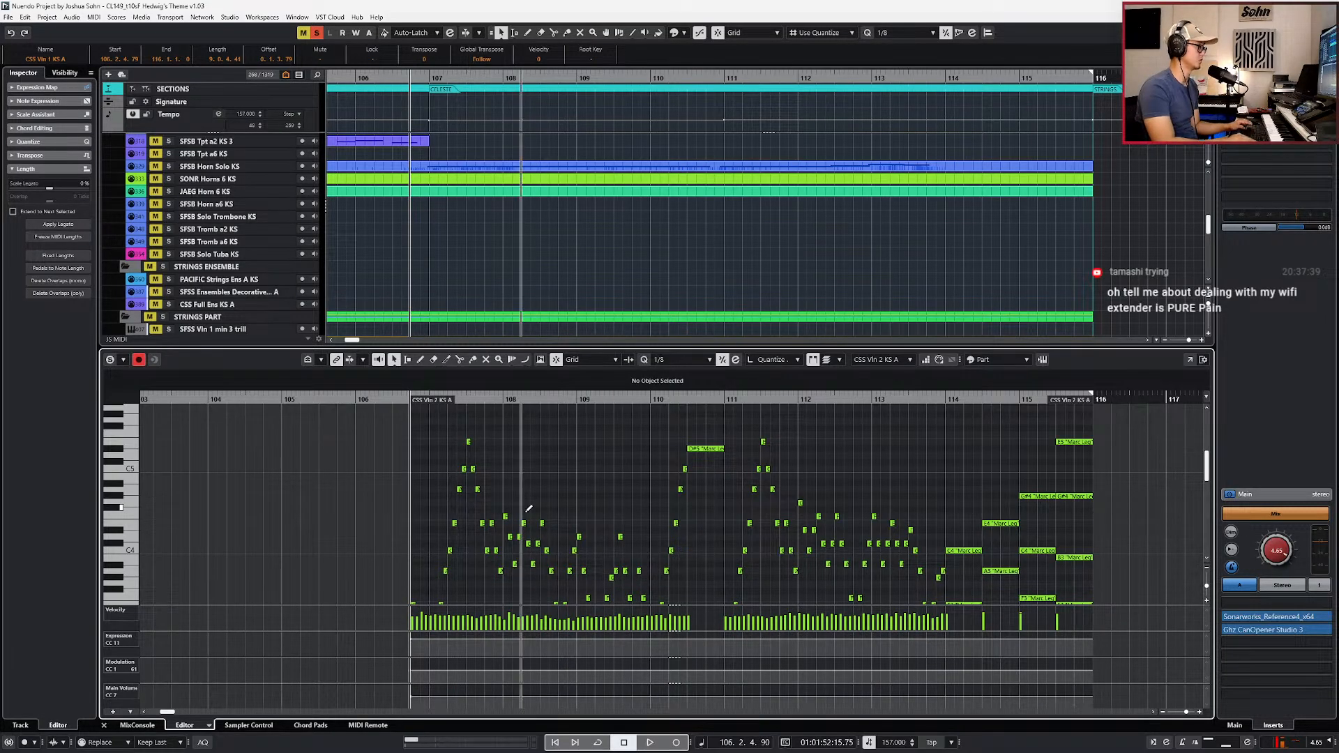
pyautogui.press('space')
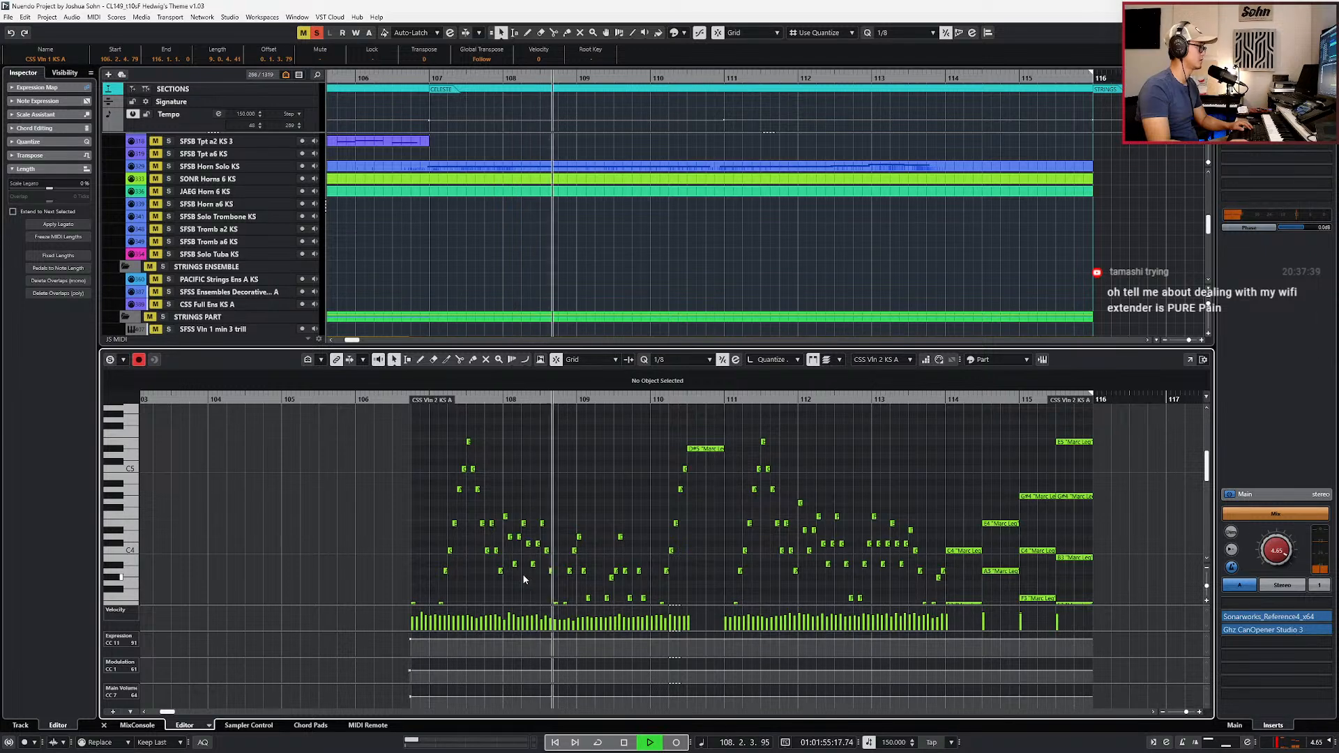
pyautogui.scroll(-1, 670, 554)
pyautogui.scroll(2, 677, 551)
pyautogui.scroll(1, 688, 536)
pyautogui.scroll(-4, 684, 534)
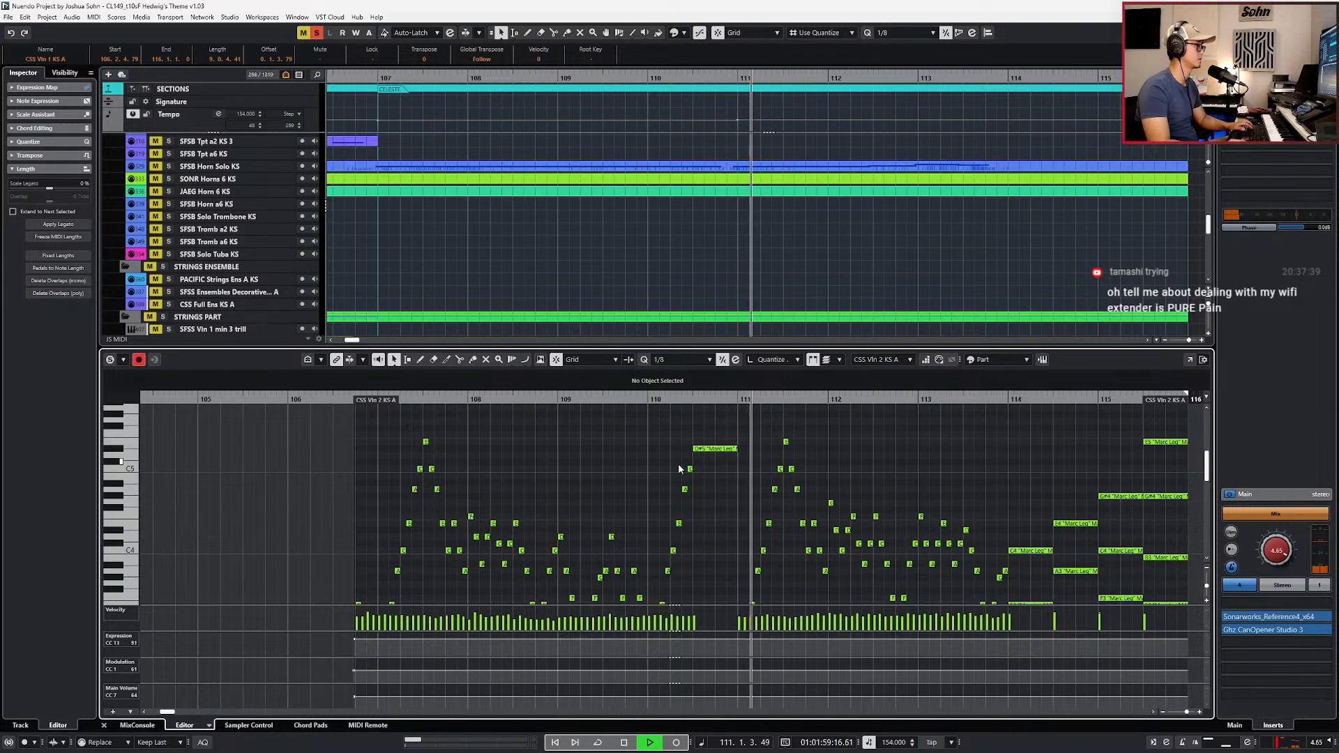
# Step: Shorten the long D#5 note in bar 110 of the violin run to a length of 0.0.6.0, auditioning the gap after it
pyautogui.press('space')
pyautogui.press('Left')
pyautogui.hotkey('alt', 'shift', 'Left')
pyautogui.hotkey('alt', 'shift', 'Left')
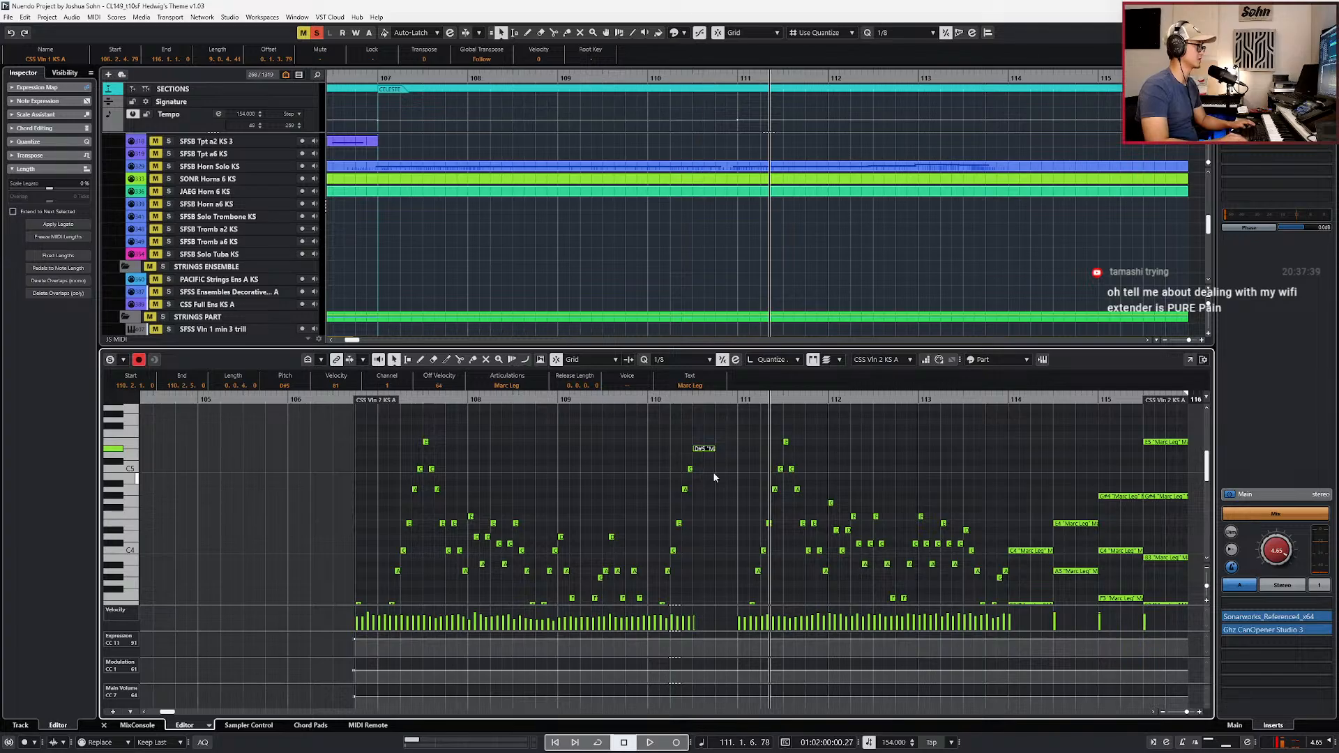
pyautogui.press('l')
pyautogui.press('space')
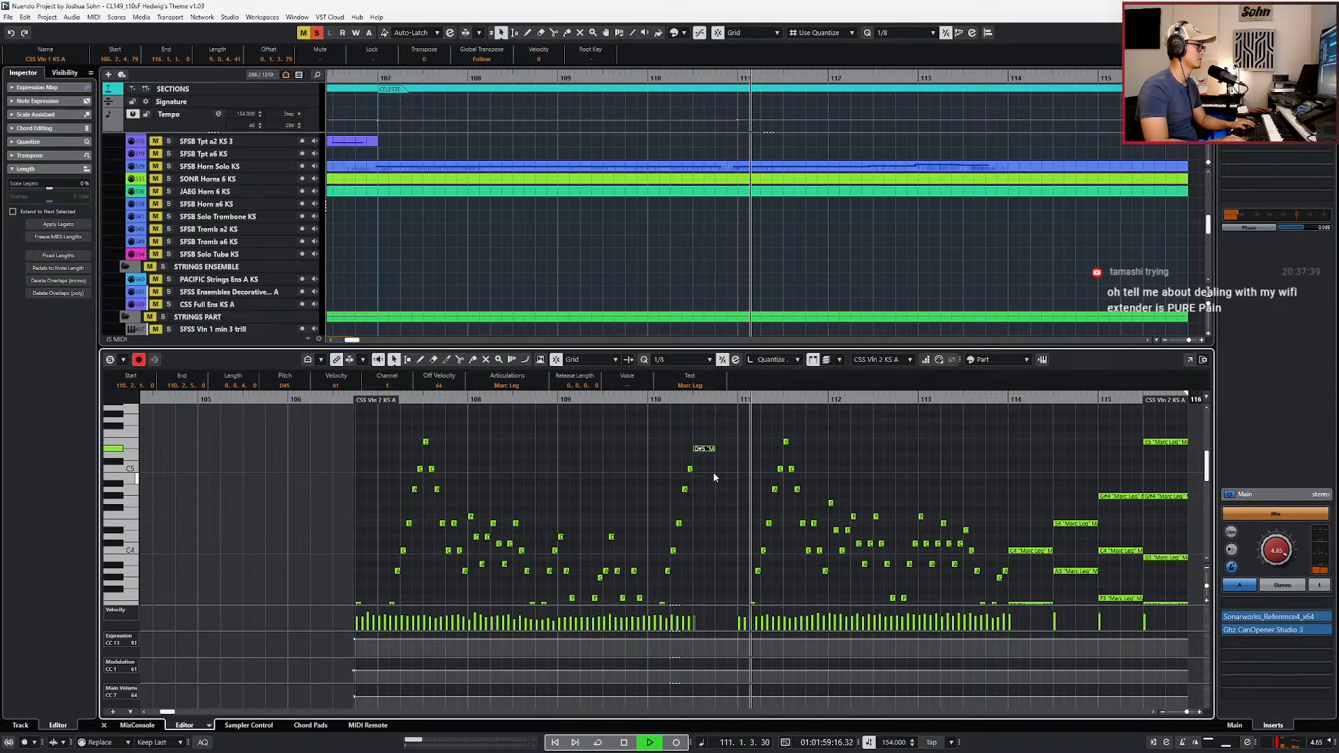
pyautogui.press('space')
pyautogui.hotkey('alt', 'shift', 'Right')
pyautogui.press('l')
pyautogui.press('space')
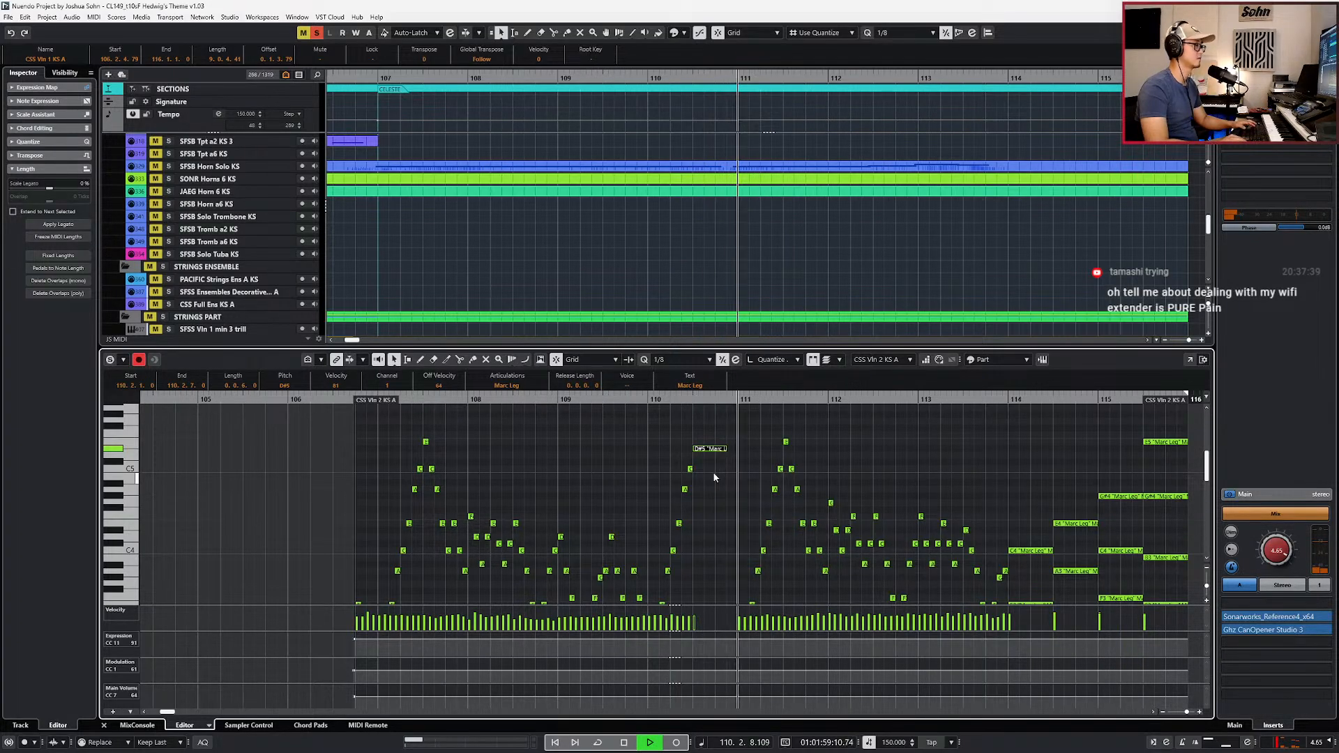
pyautogui.press('space')
# Step: Move the playhead back to bar 108 and turn on solo in the editor for the violin parts
pyautogui.press('KP_Subtract')
pyautogui.press('KP_Subtract')
pyautogui.press('KP_Subtract')
pyautogui.press('s')
pyautogui.scroll(-3, 715, 472)
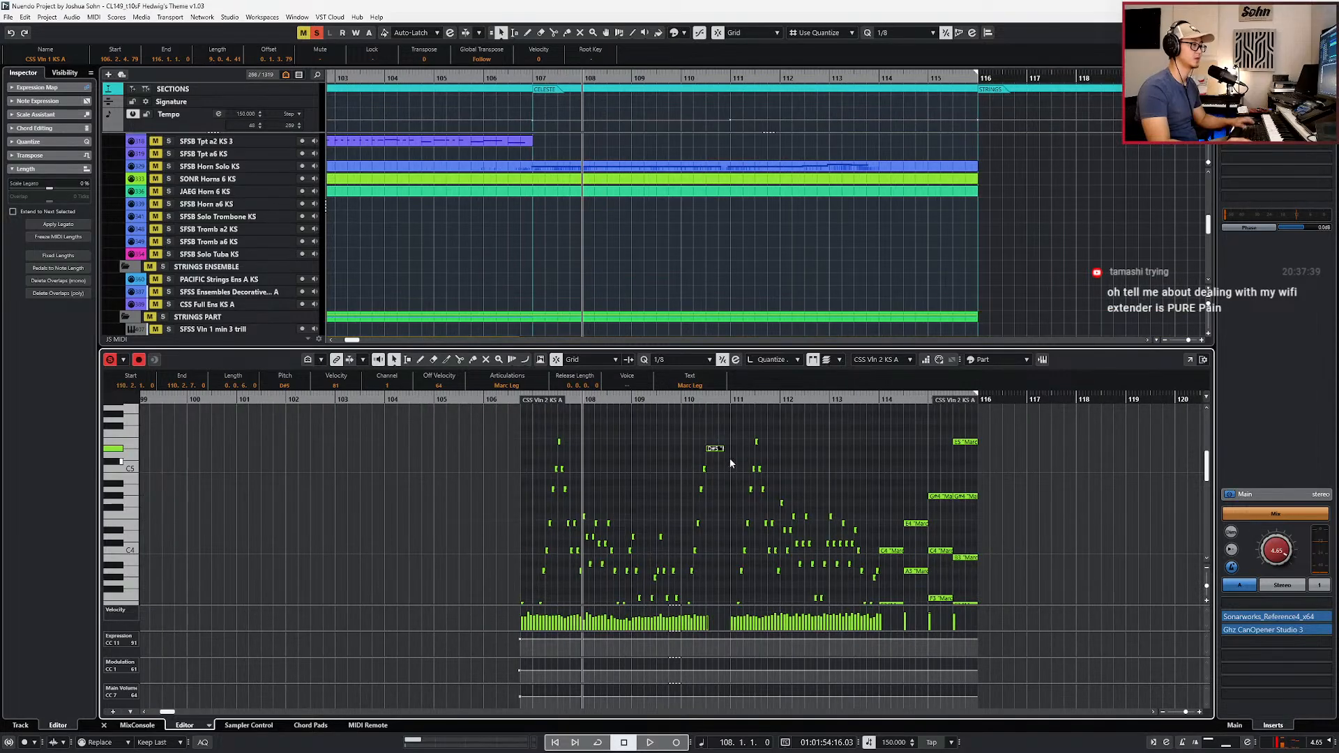
pyautogui.scroll(-1, 750, 460)
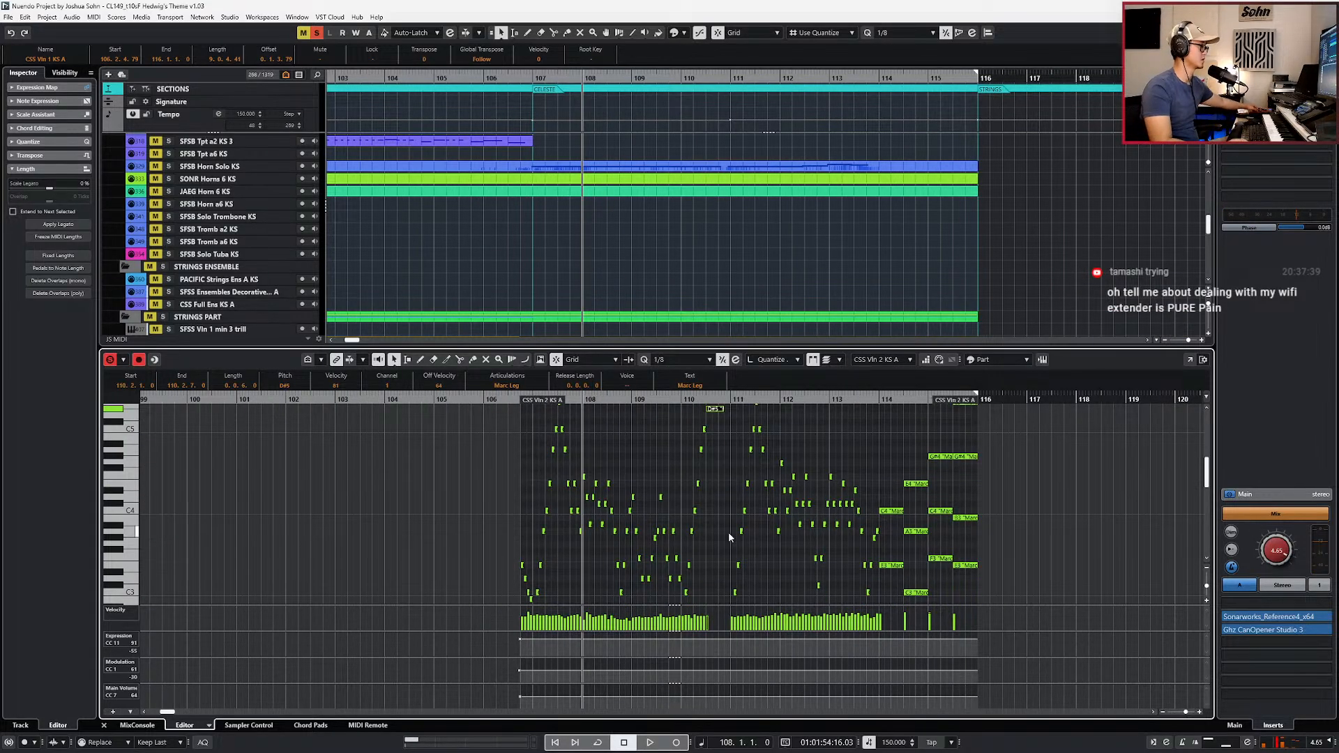
# Step: Glue the new CSS Vln 1 and CSS Vln 2 parts to the existing parts before them and select both merged parts
pyautogui.hotkey('ctrl', 'e')
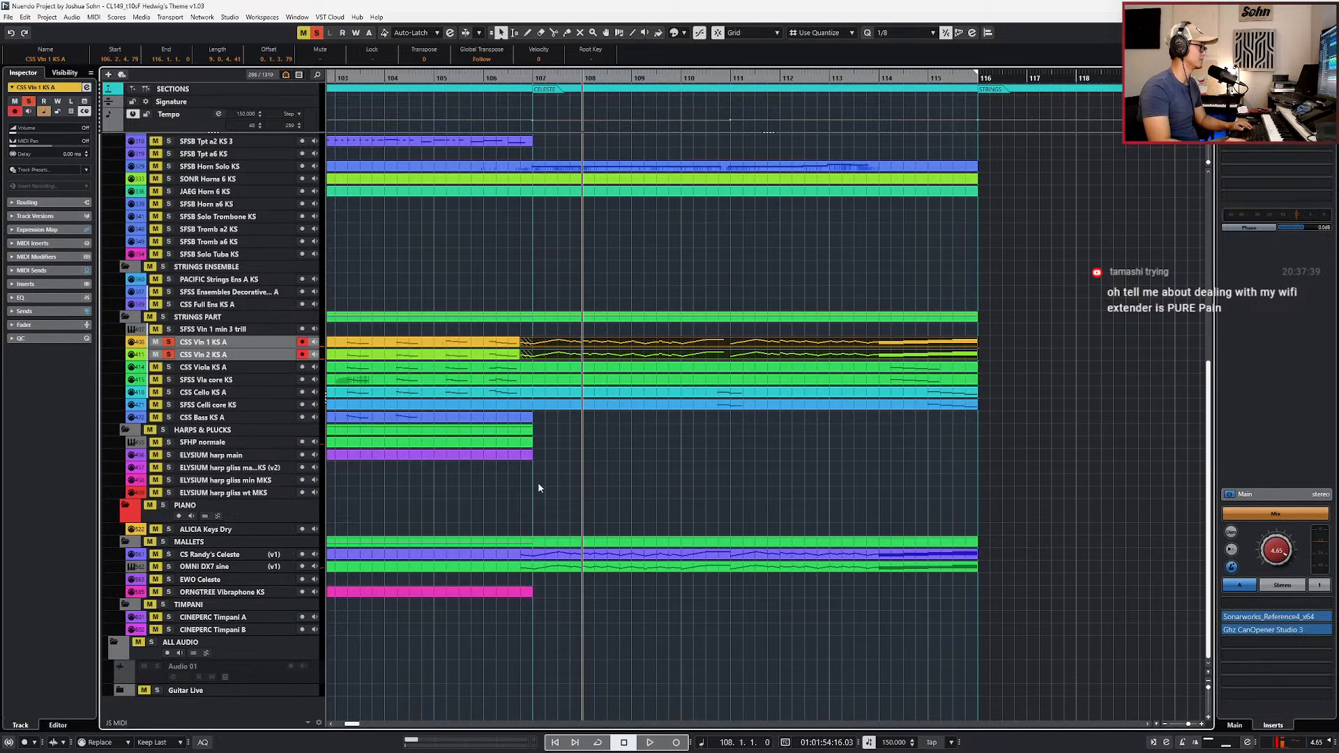
pyautogui.scroll(-2, 543, 456)
pyautogui.press('KP_Subtract')
pyautogui.press('KP_Subtract')
pyautogui.press('KP_Subtract')
pyautogui.press('4')
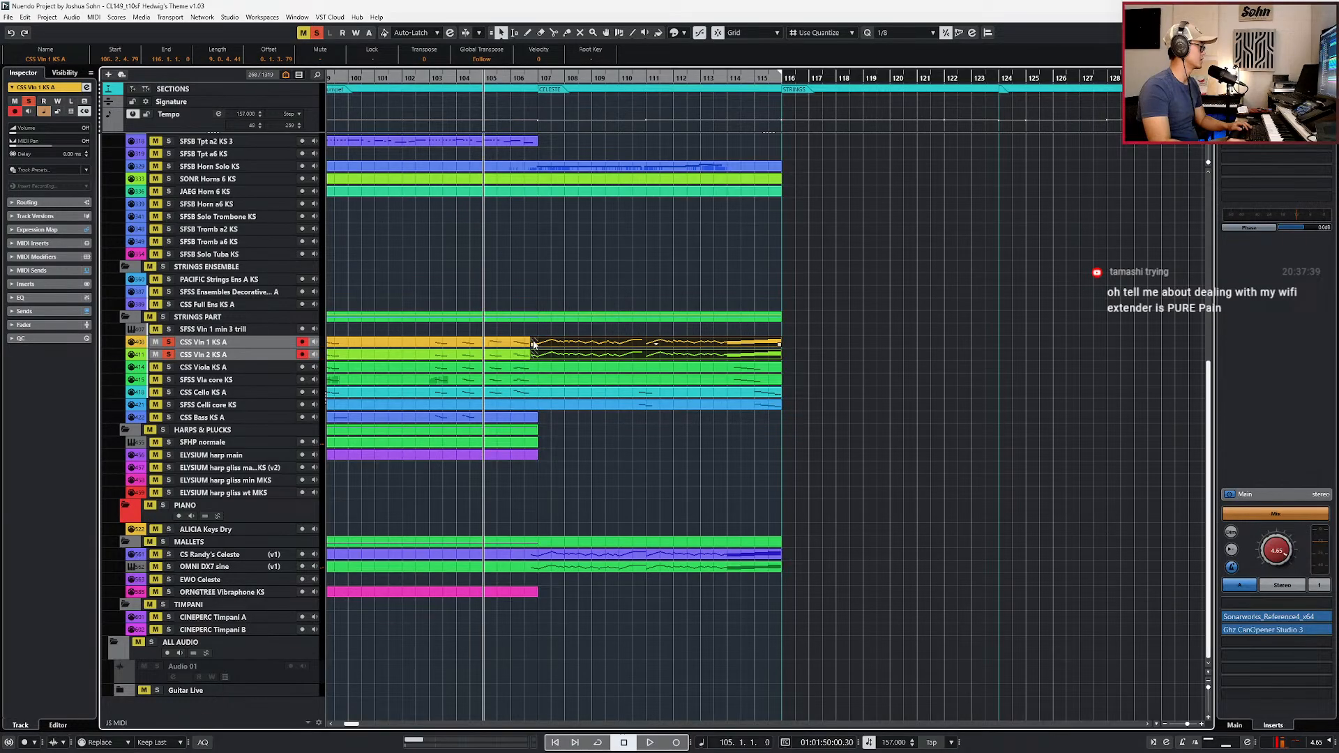
pyautogui.click(527, 343)
pyautogui.click(528, 354)
pyautogui.press('1')
pyautogui.click(529, 353)
pyautogui.keyDown('shift'); pyautogui.click(529, 347); pyautogui.keyUp('shift')
pyautogui.scroll(-1, 554, 362)
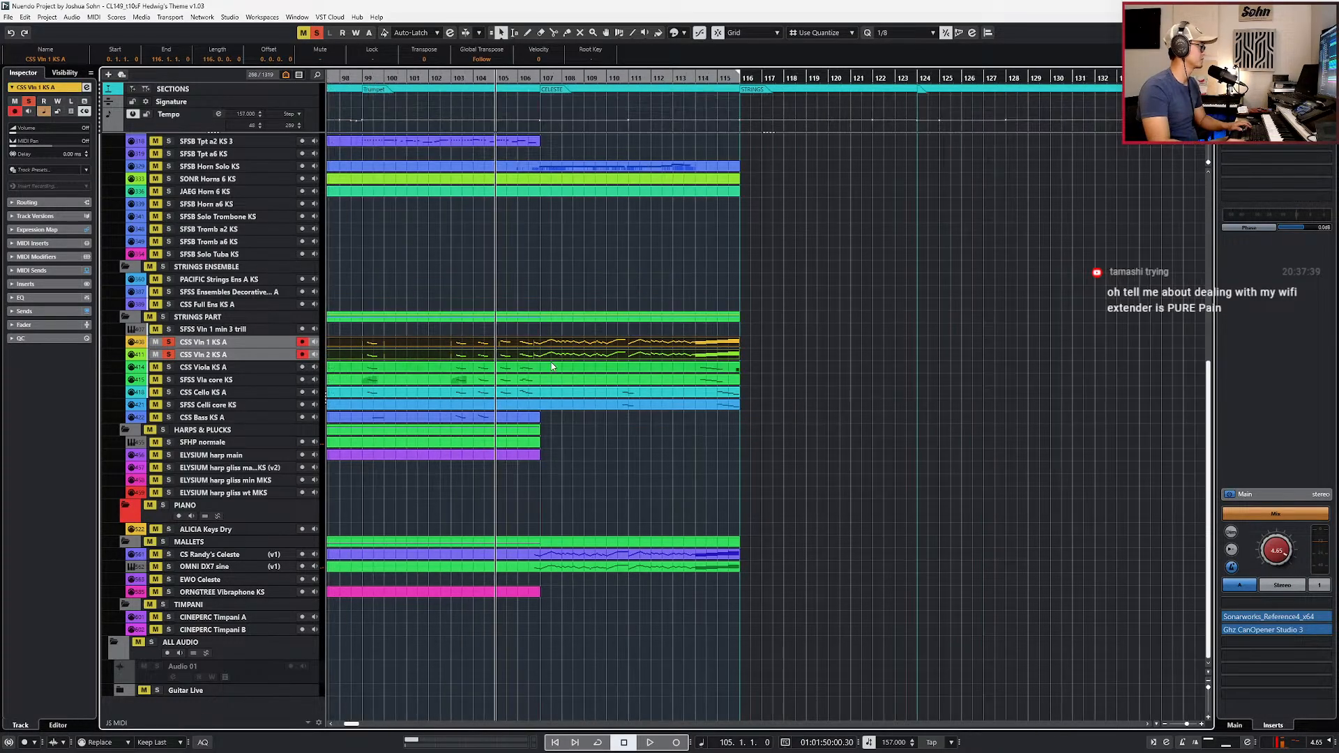
# Step: Delete the Main Volume points at 106.2.4.100 in the merged CSS Vln 1 and CSS Vln 2 parts
pyautogui.hotkey('ctrl', 'e')
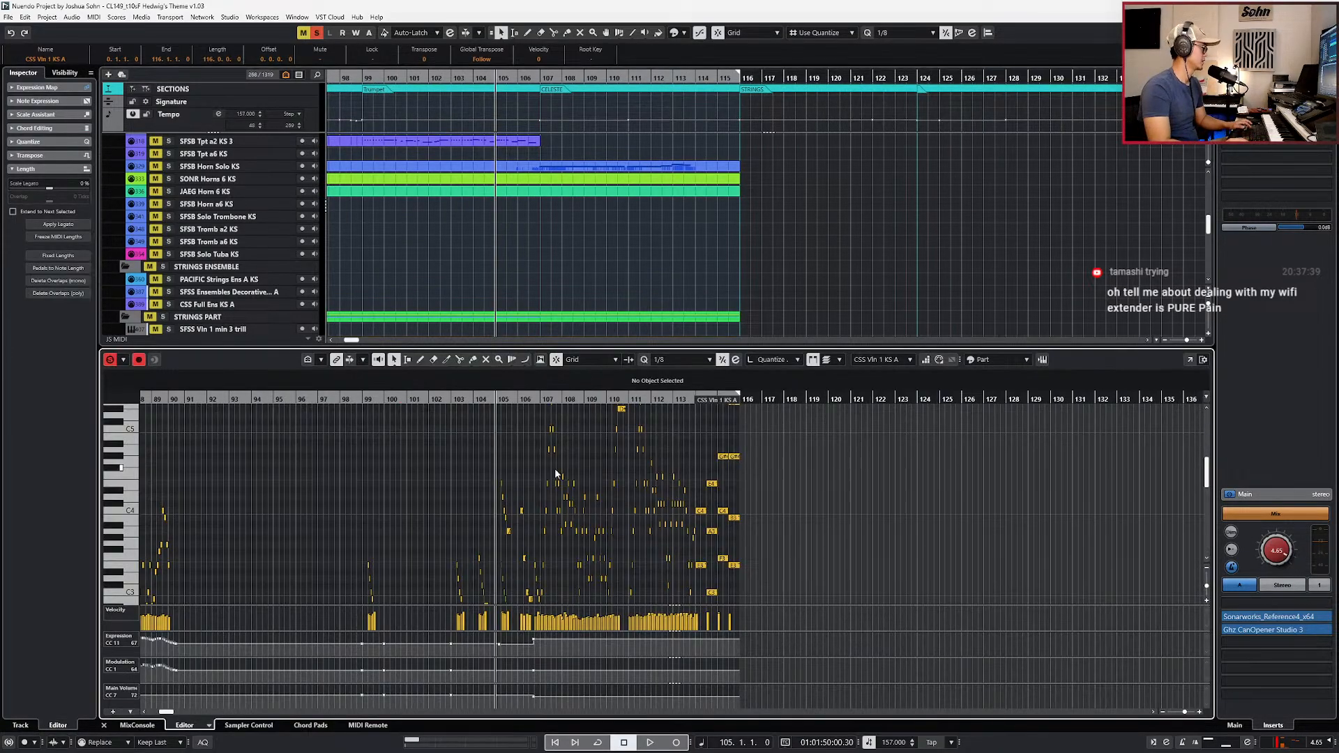
pyautogui.scroll(2, 589, 611)
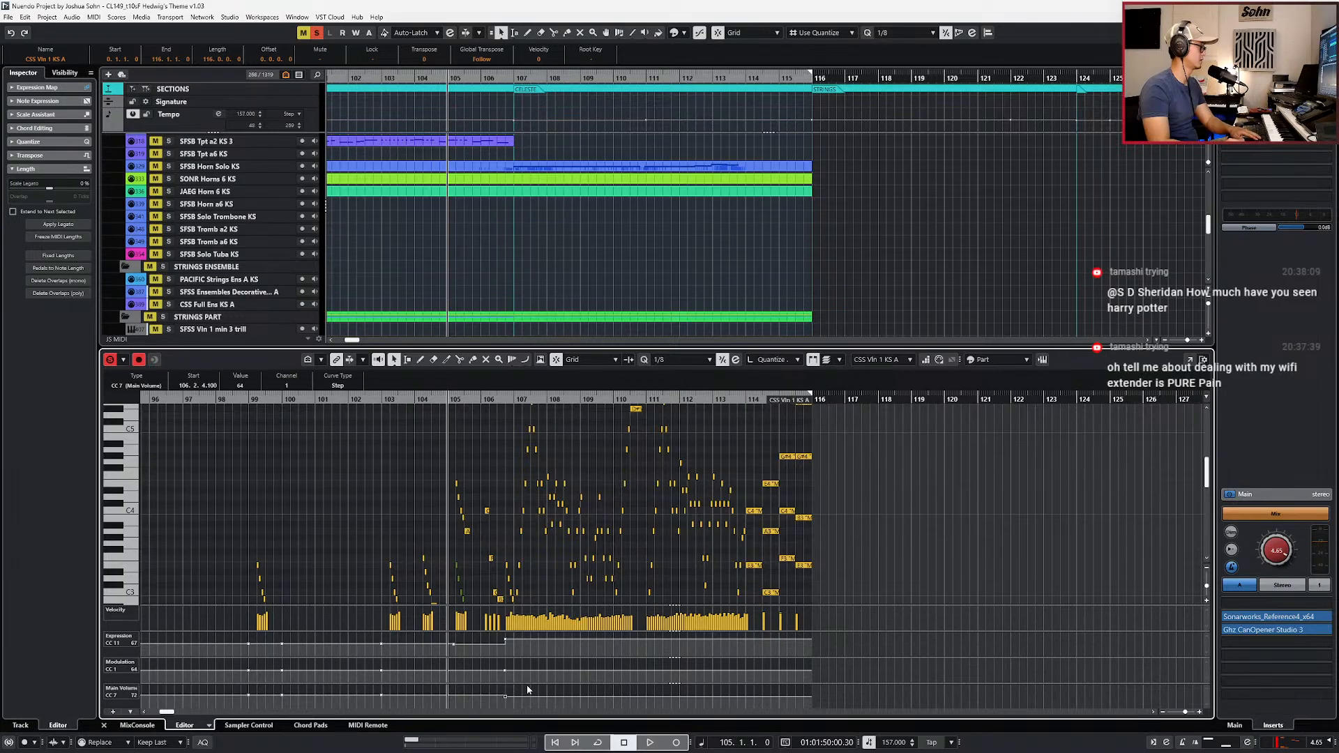
pyautogui.press('Down')
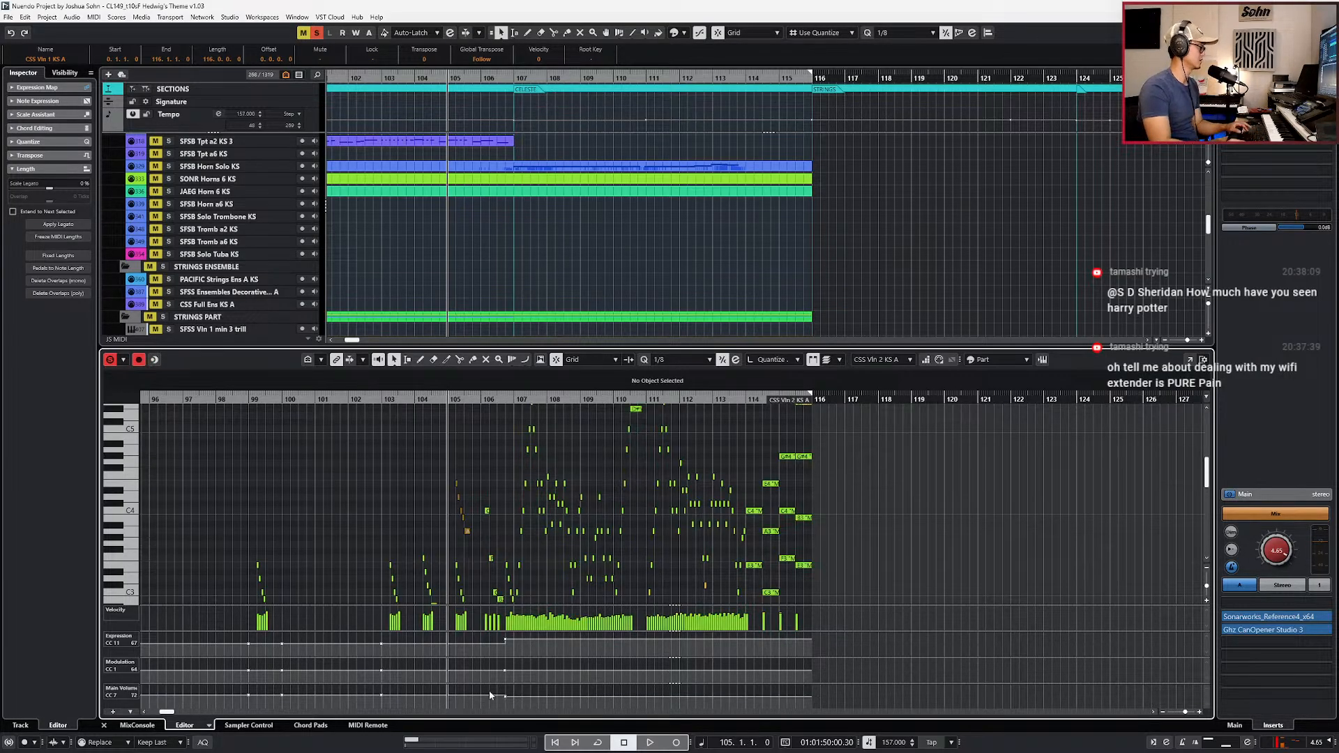
pyautogui.scroll(2, 528, 655)
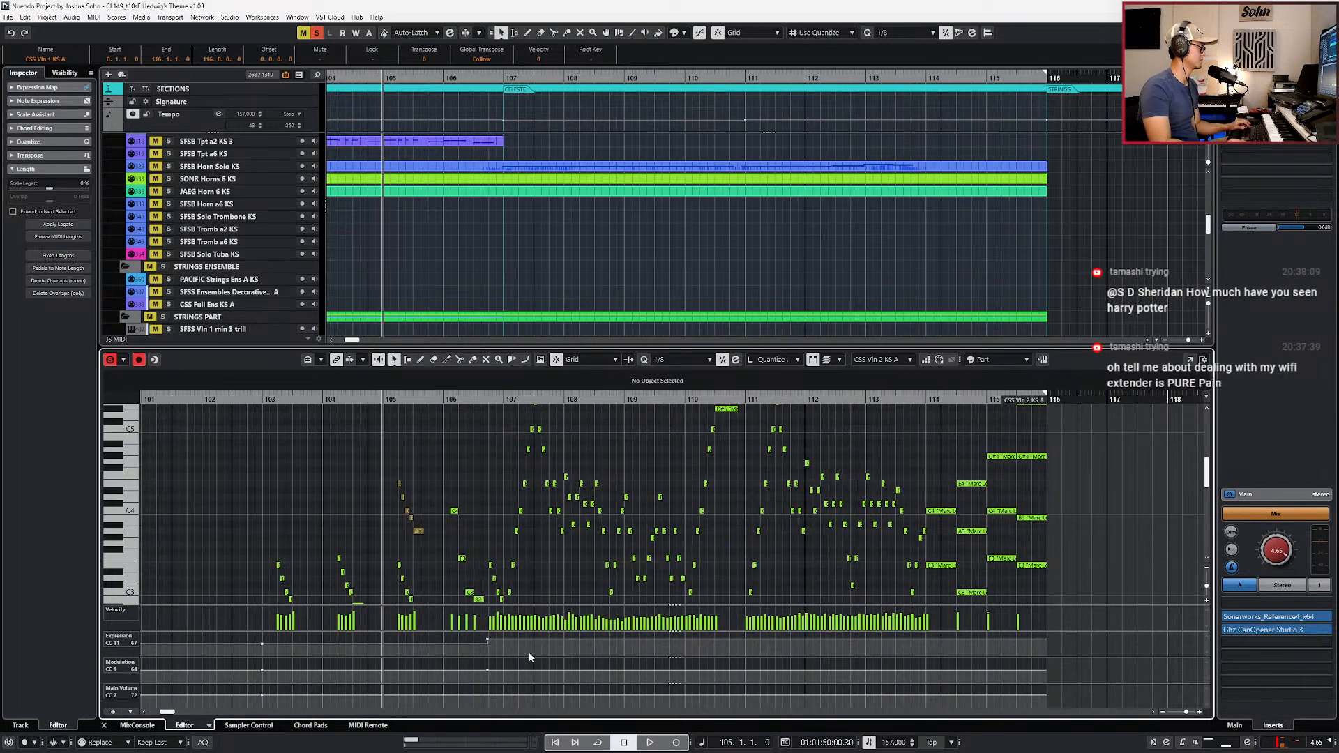
# Step: Play the merged violin parts from bar 105, stop, and turn off their solo
pyautogui.press('space')
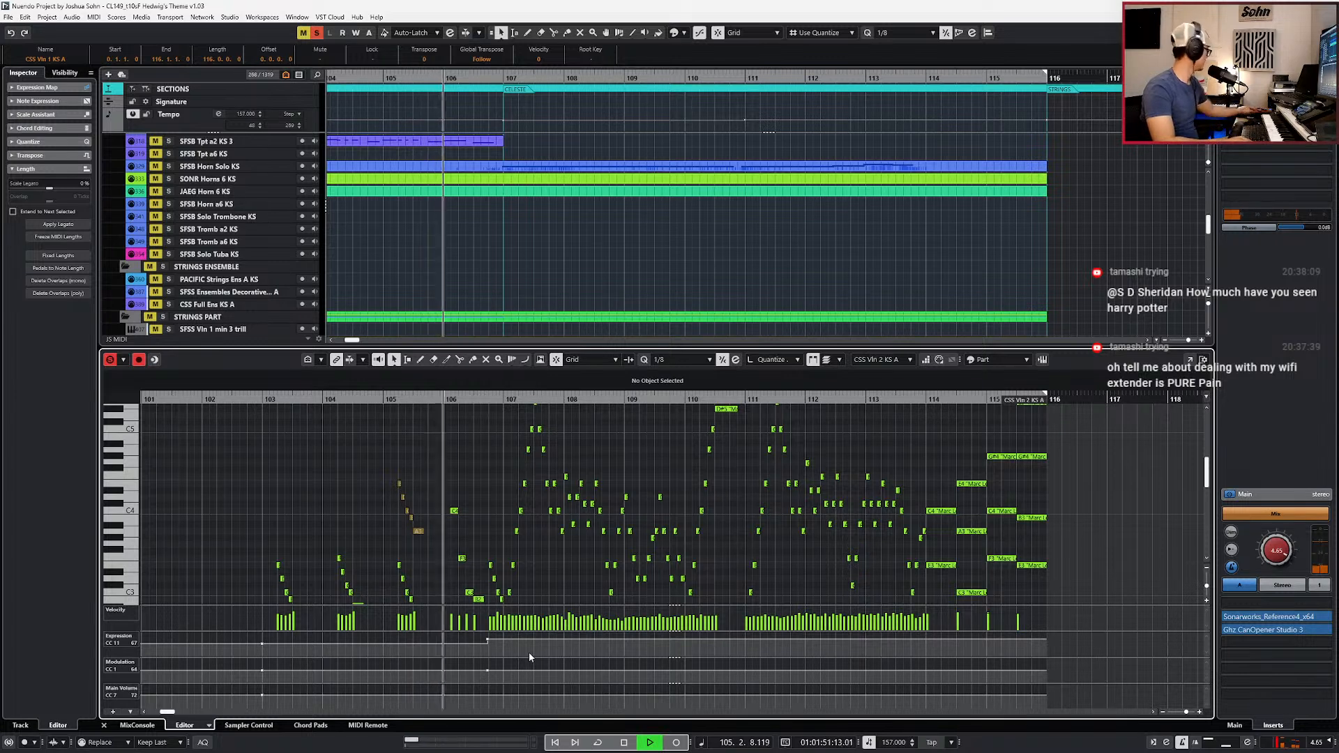
pyautogui.press('space')
pyautogui.press('s')
pyautogui.press('KP_Subtract')
pyautogui.press('KP_Subtract')
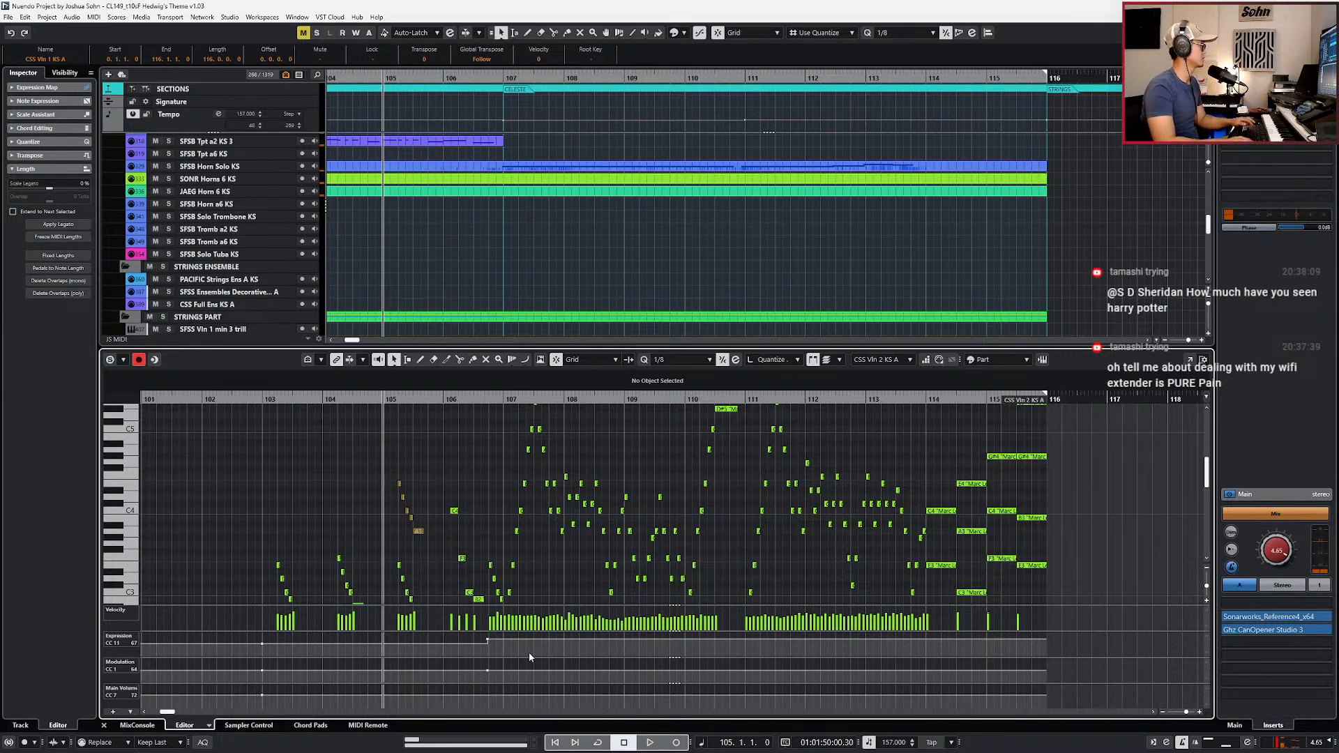
# Step: Play the merged violin parts with the full arrangement from bar 105, stop, and close the editor
pyautogui.press('space')
pyautogui.scroll(-3, 554, 563)
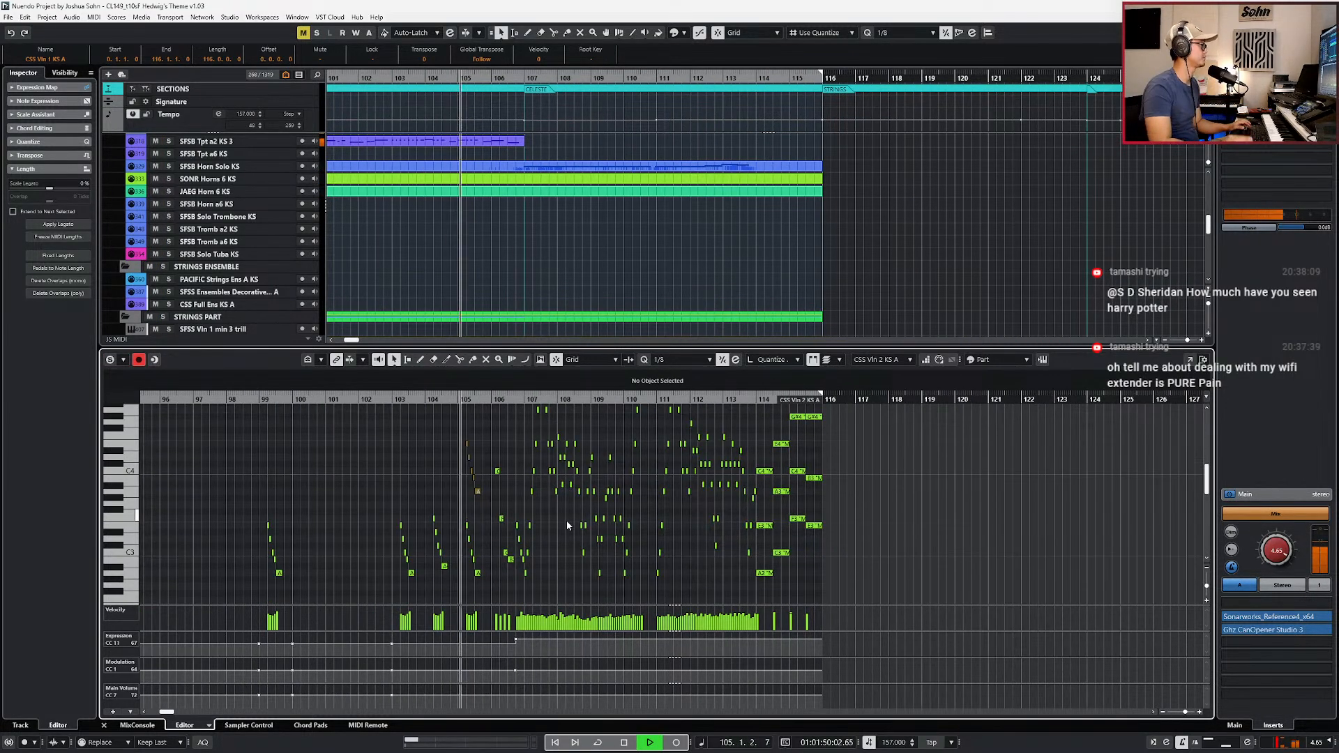
pyautogui.scroll(1, 566, 520)
pyautogui.scroll(3, 584, 511)
pyautogui.hotkey('alt', 'l')
pyautogui.scroll(-3, 618, 514)
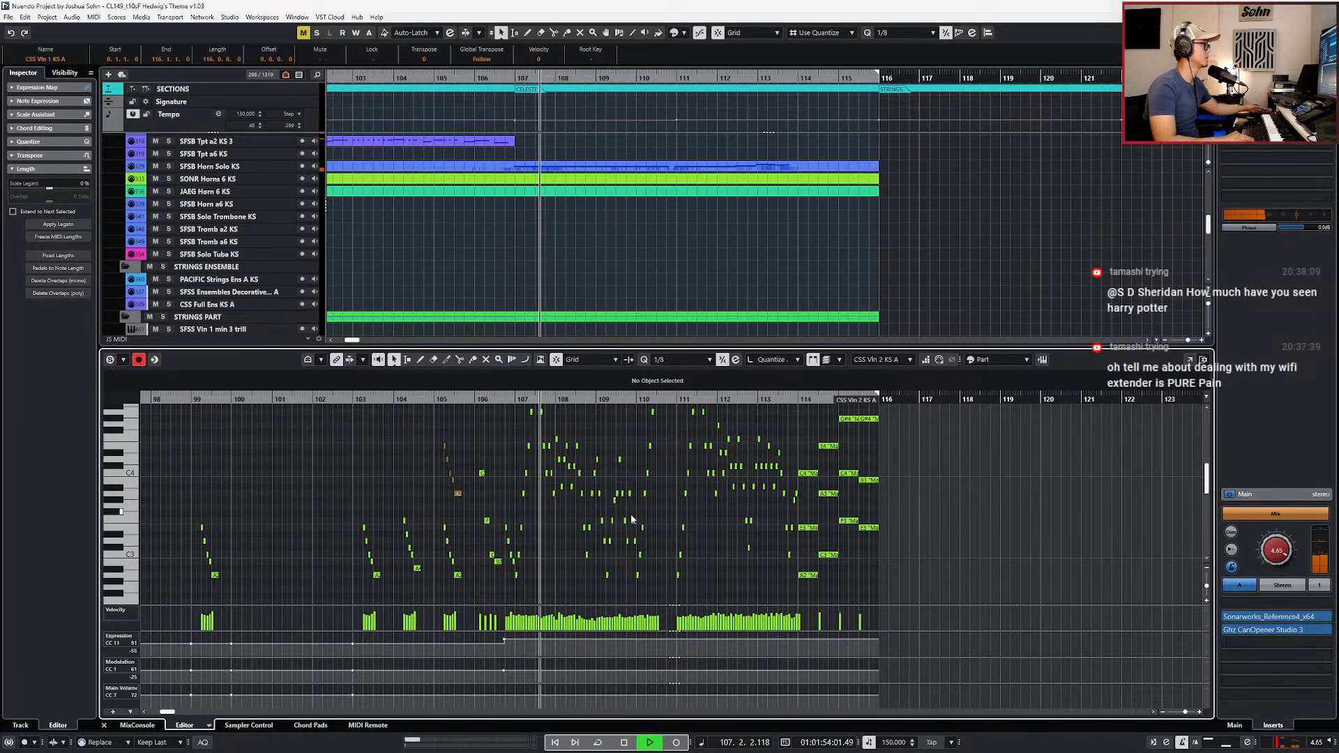
pyautogui.press('Return')
# Step: Split the CSS Vln 1 and CSS Vln 2 parts just before bar 107, where the run begins
pyautogui.scroll(2, 547, 347)
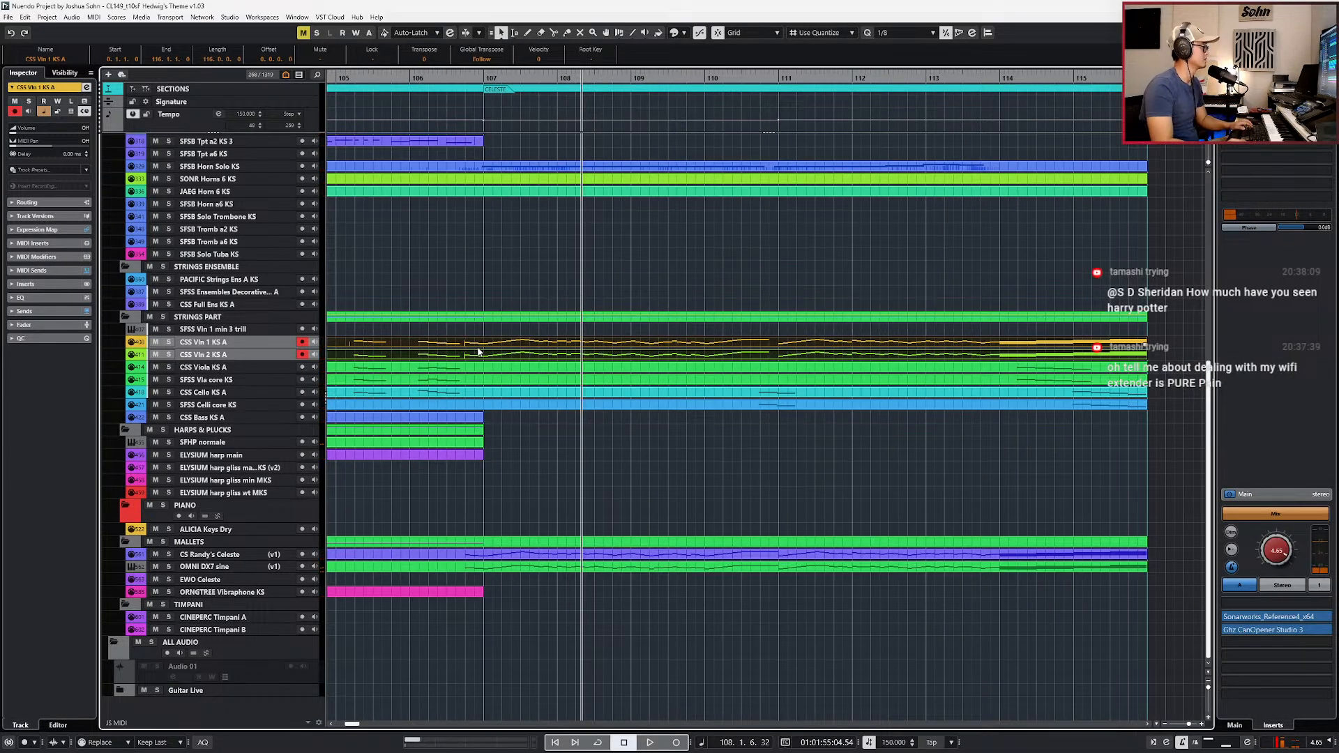
pyautogui.scroll(2, 469, 351)
pyautogui.scroll(1, 468, 347)
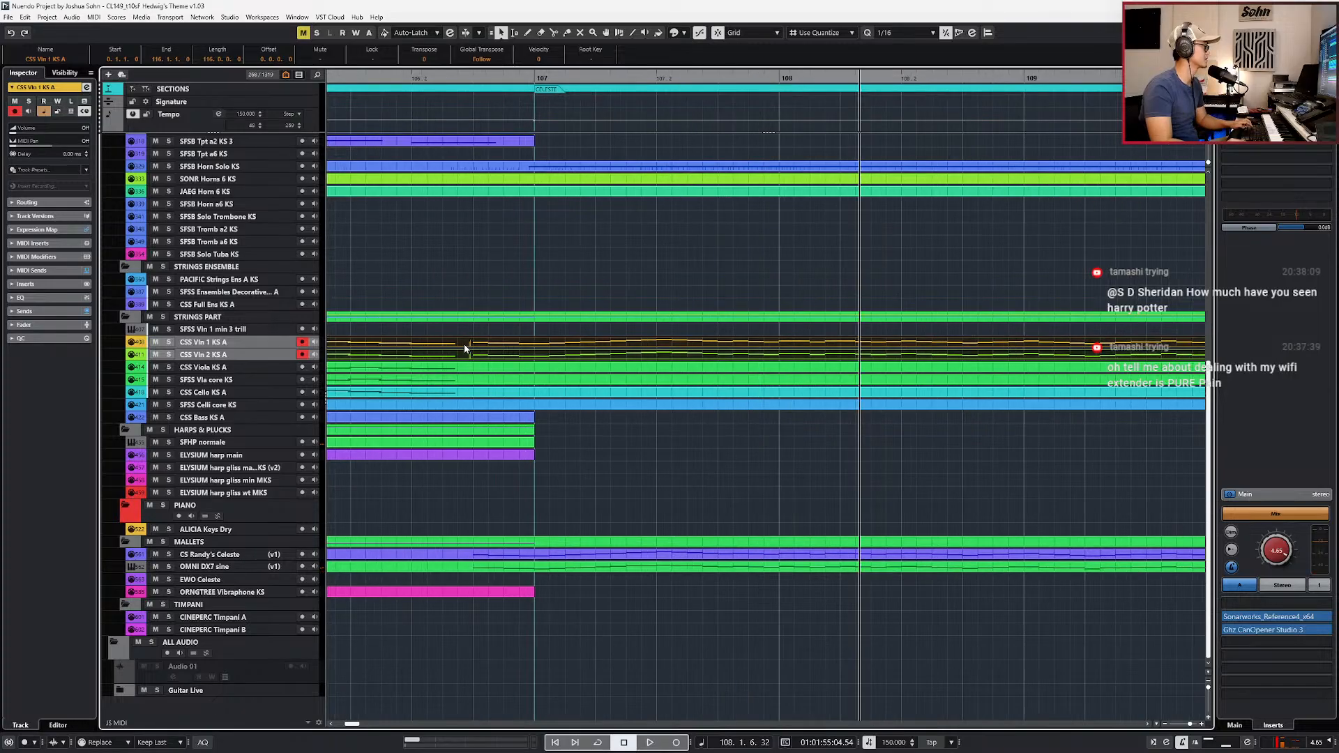
pyautogui.keyDown('alt'); pyautogui.click(460, 347); pyautogui.keyUp('alt')
pyautogui.scroll(-3, 534, 365)
# Step: Move the split-off CSS Vln 1 and CSS Vln 2 run parts nine bars later so they start at 115.2.4.0
pyautogui.hotkey('alt', '1')
pyautogui.hotkey('ctrl', 'Right')
pyautogui.hotkey('ctrl', 'Right')
pyautogui.hotkey('ctrl', 'Right')
pyautogui.hotkey('ctrl', 'Right')
pyautogui.hotkey('ctrl', 'Right')
pyautogui.hotkey('ctrl', 'Right')
pyautogui.hotkey('ctrl', 'Right')
pyautogui.hotkey('ctrl', 'Right')
pyautogui.hotkey('ctrl', 'Right')
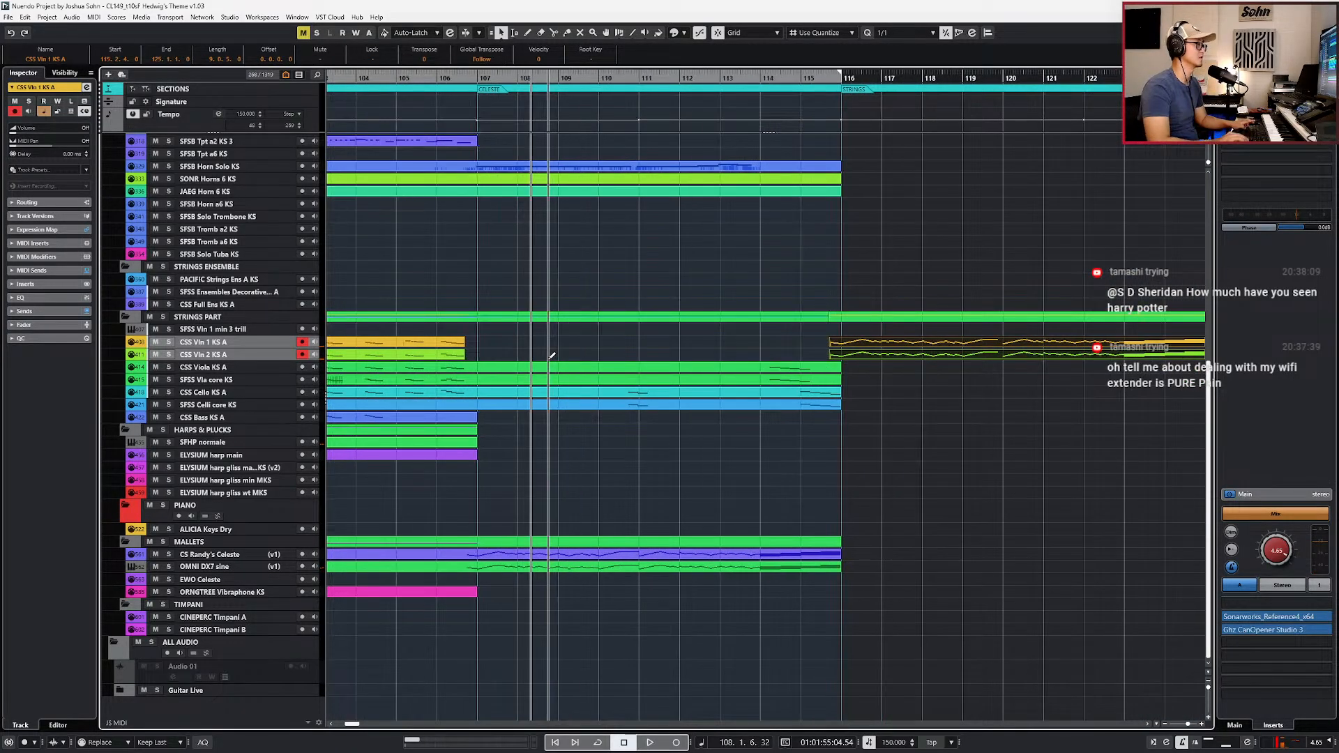
# Step: Extend the ends of the earlier CSS Vln 1 and CSS Vln 2 parts to bar 107
pyautogui.press('KP_Subtract')
pyautogui.press('KP_Subtract')
pyautogui.moveTo(481, 343); pyautogui.dragTo(460, 357)
# Step: Play the passage leading up to the moved violin runs, select both run parts, and stop playback
pyautogui.press('space')
pyautogui.hscroll(3, 551, 366)
pyautogui.scroll(-4, 608, 381)
pyautogui.moveTo(657, 330); pyautogui.dragTo(645, 359)
pyautogui.scroll(3, 644, 363)
pyautogui.scroll(2, 644, 363)
pyautogui.press('space')
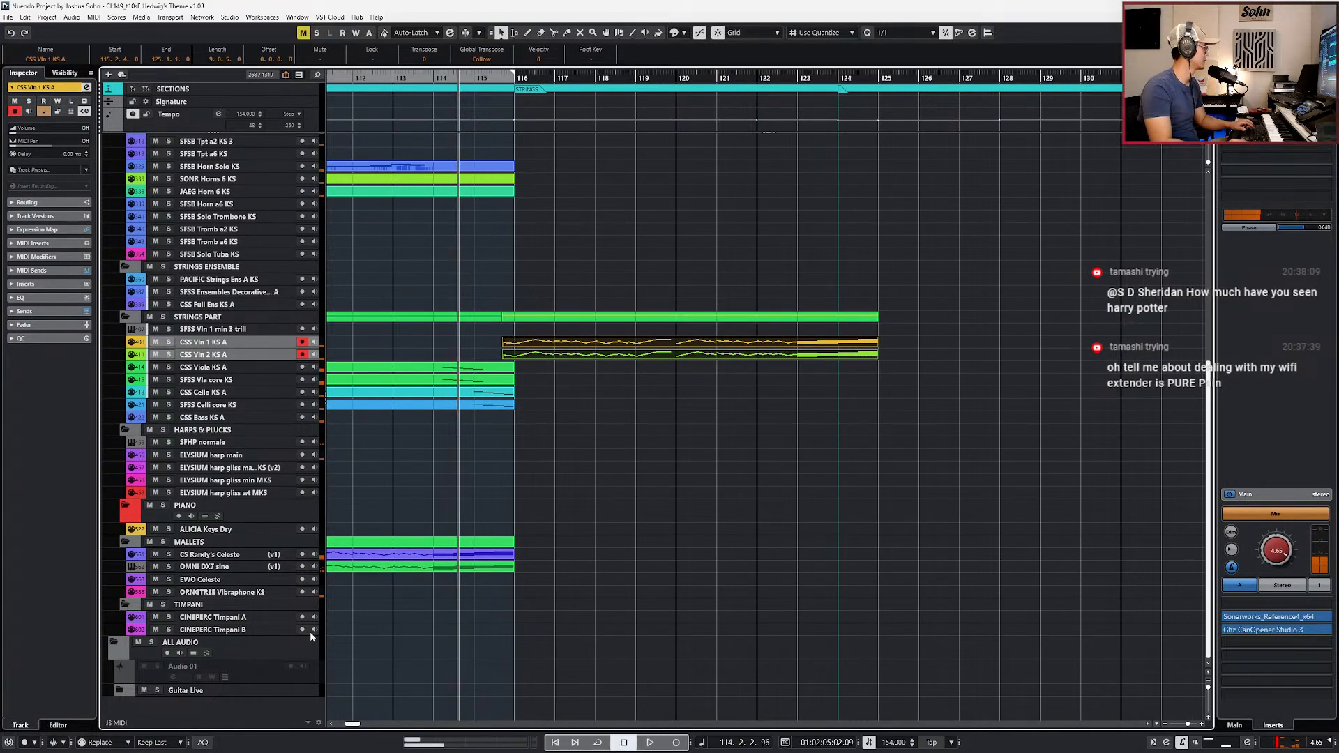
# Step: Set the MIDI record mode to Merge and extend the start of both violin run parts two bars earlier
pyautogui.click(112, 742)
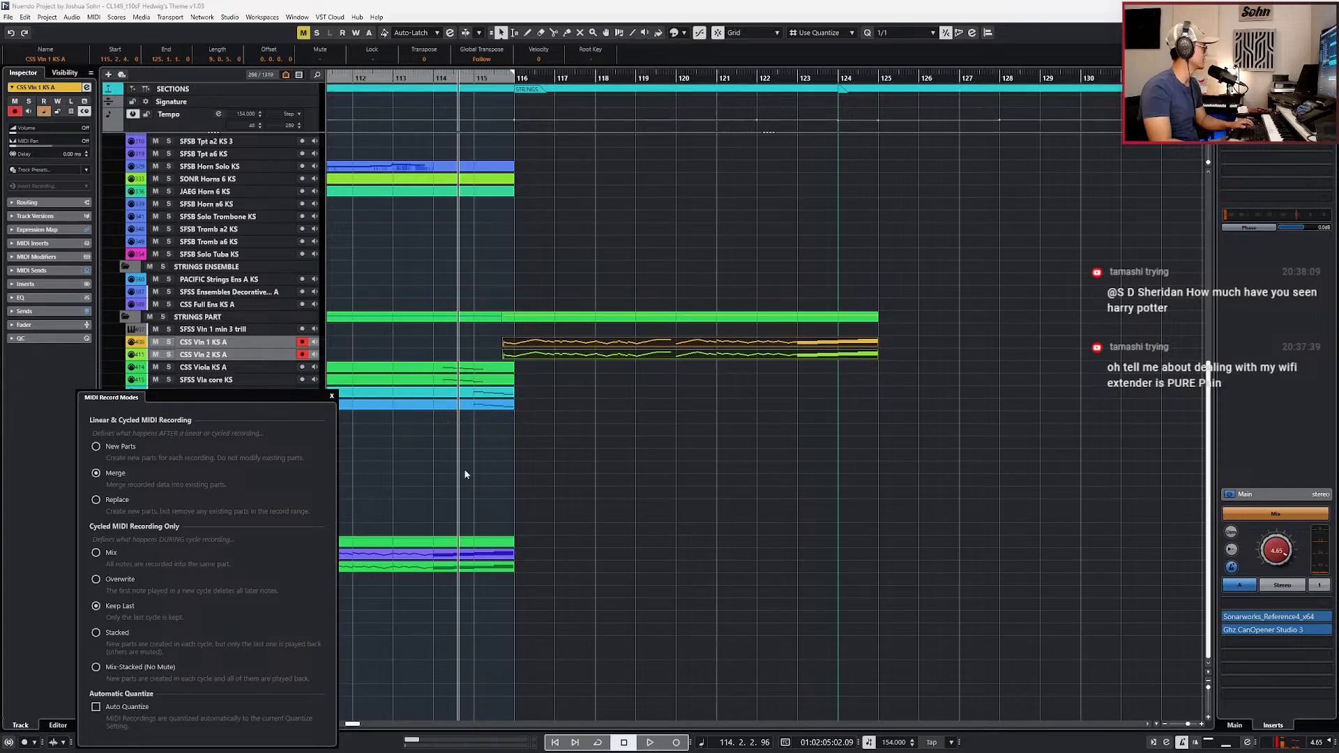
pyautogui.hotkey('alt', 'Left')
pyautogui.hotkey('alt', 'Left')
# Step: Try to record controller moves over the CSS Vln 1 and CSS Vln 2 run parts from bar 115
pyautogui.press('space')
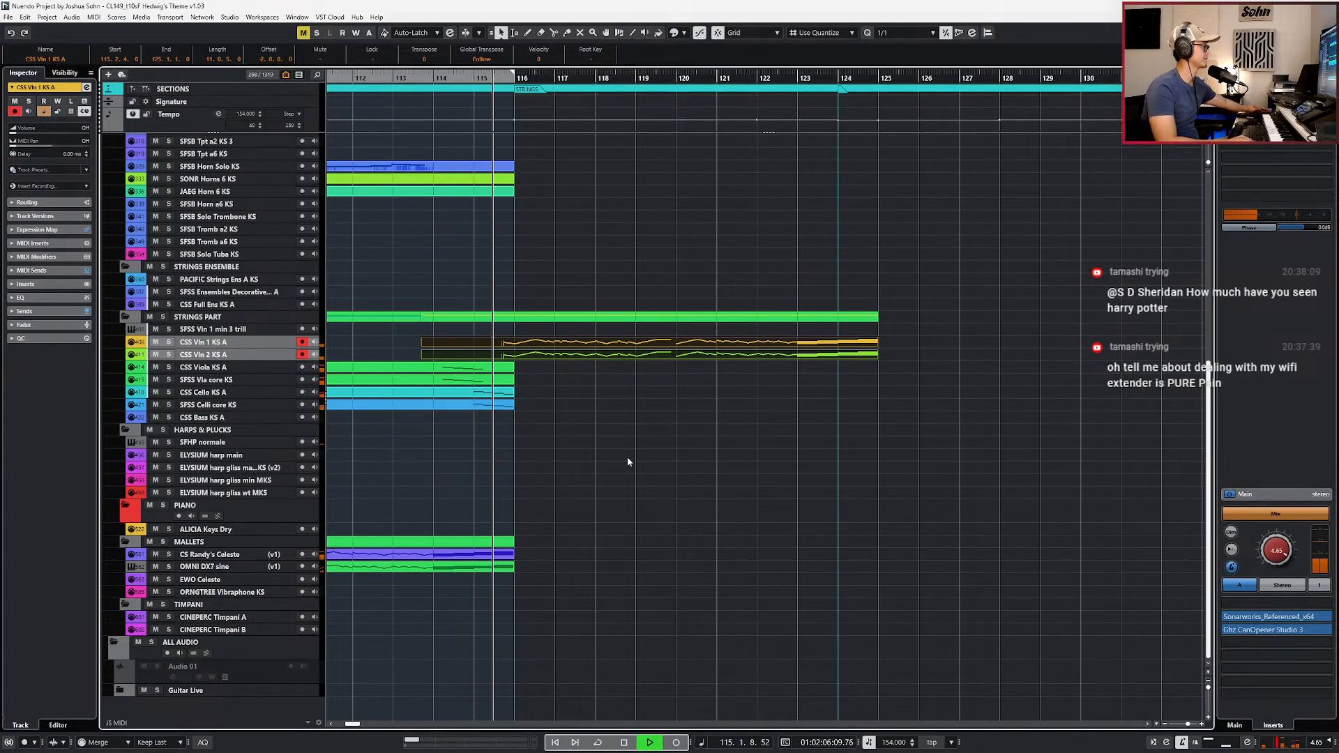
pyautogui.press('KP_Multiply')
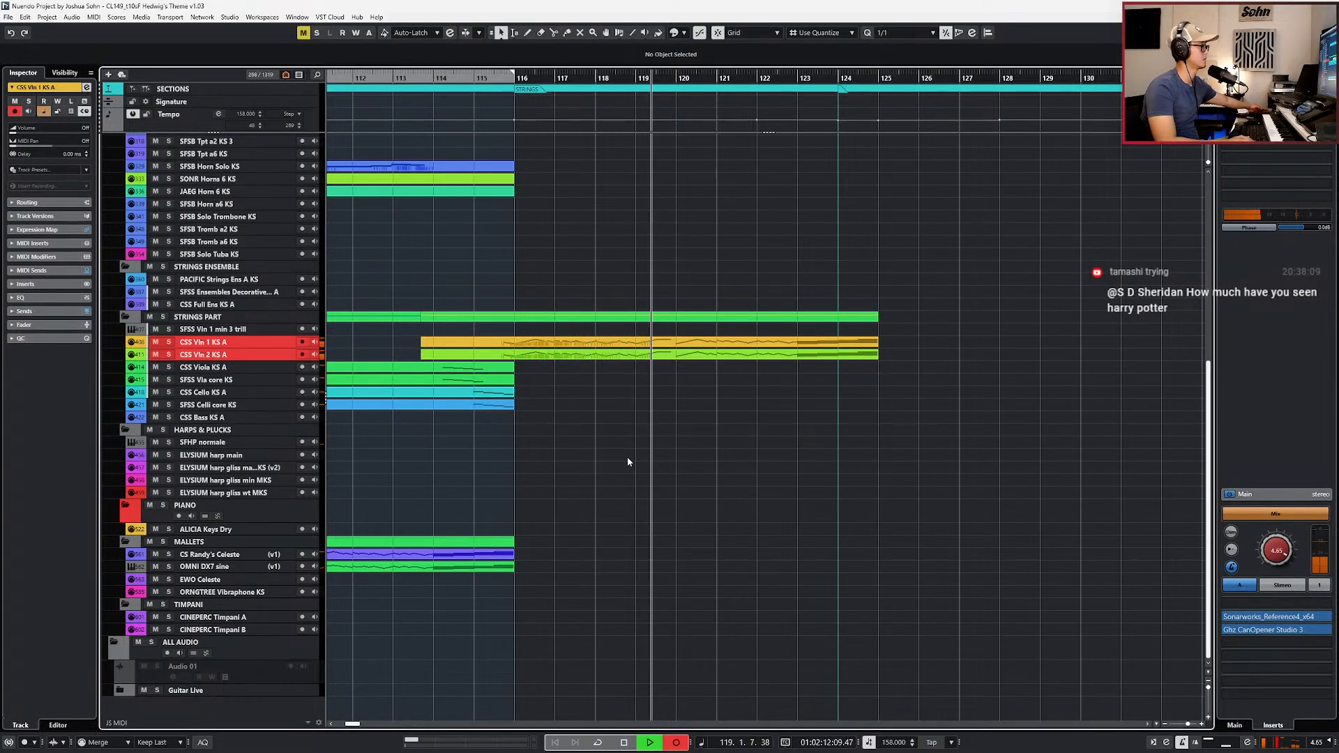
pyautogui.press('space')
# Step: Solo the LISTEN reference track, play it from bar 114 to bar 124, and turn its solo off
pyautogui.scroll(-3, 604, 114)
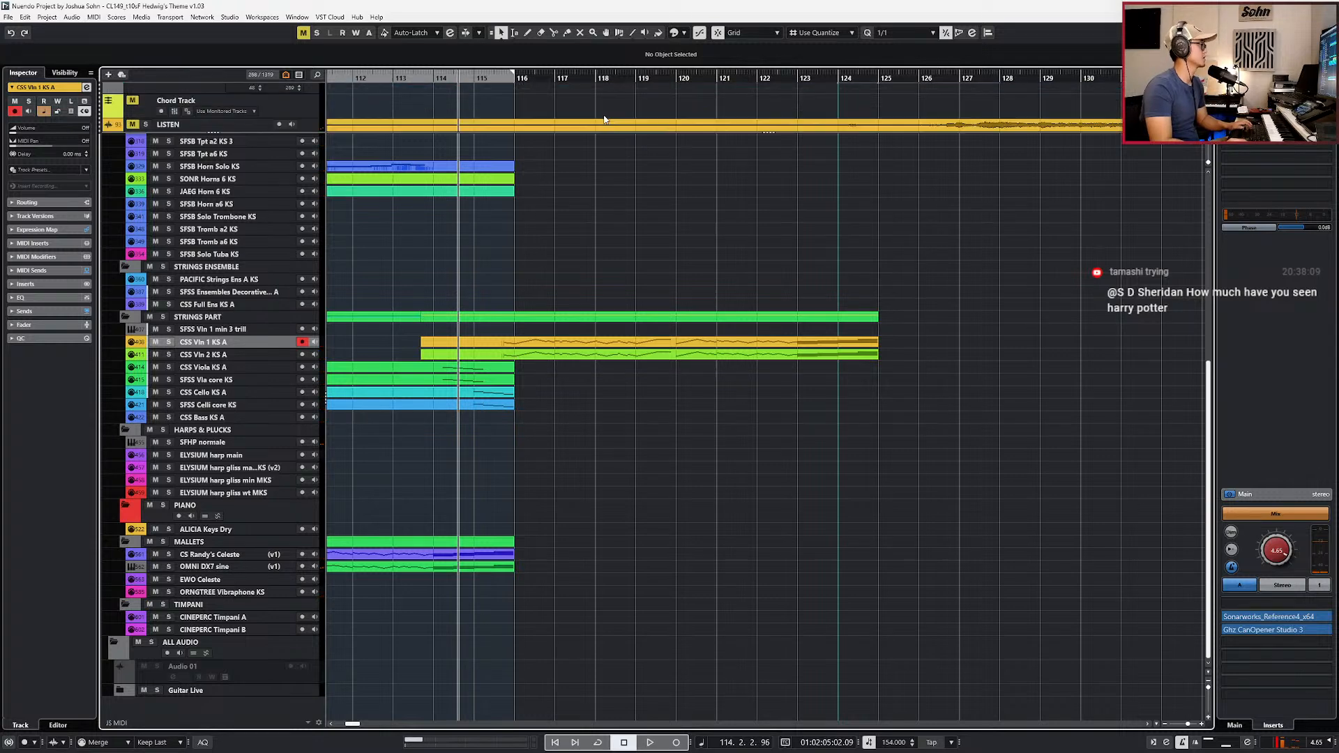
pyautogui.scroll(-4, 604, 114)
pyautogui.scroll(-1, 522, 91)
pyautogui.click(247, 113)
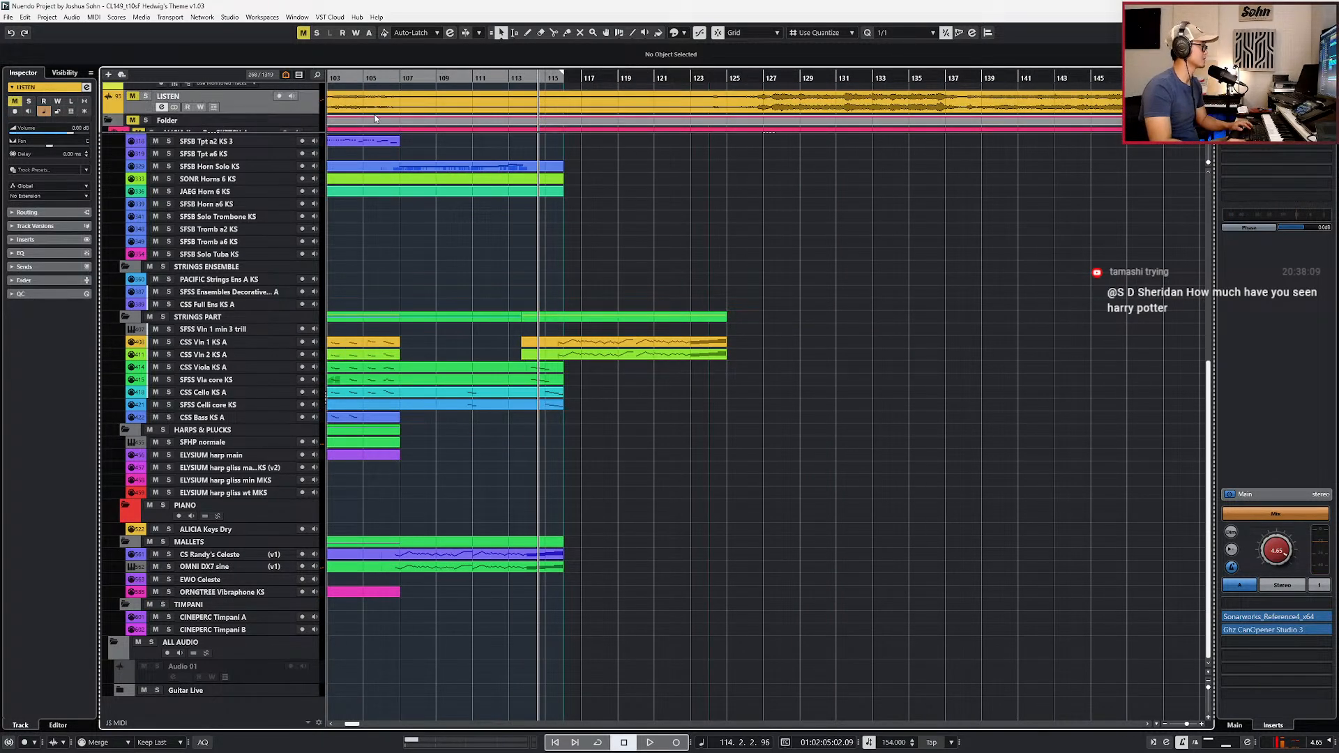
pyautogui.press('s')
pyautogui.press('space')
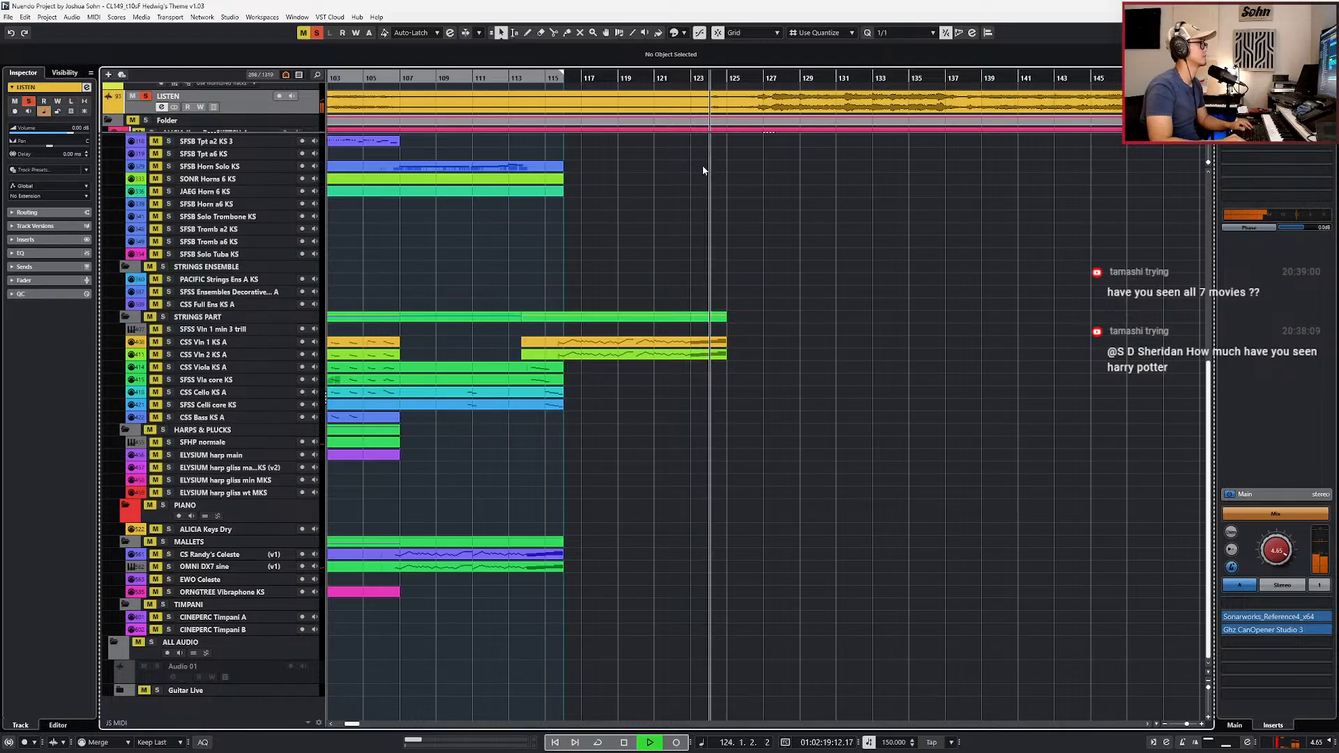
pyautogui.press('space')
pyautogui.press('s')
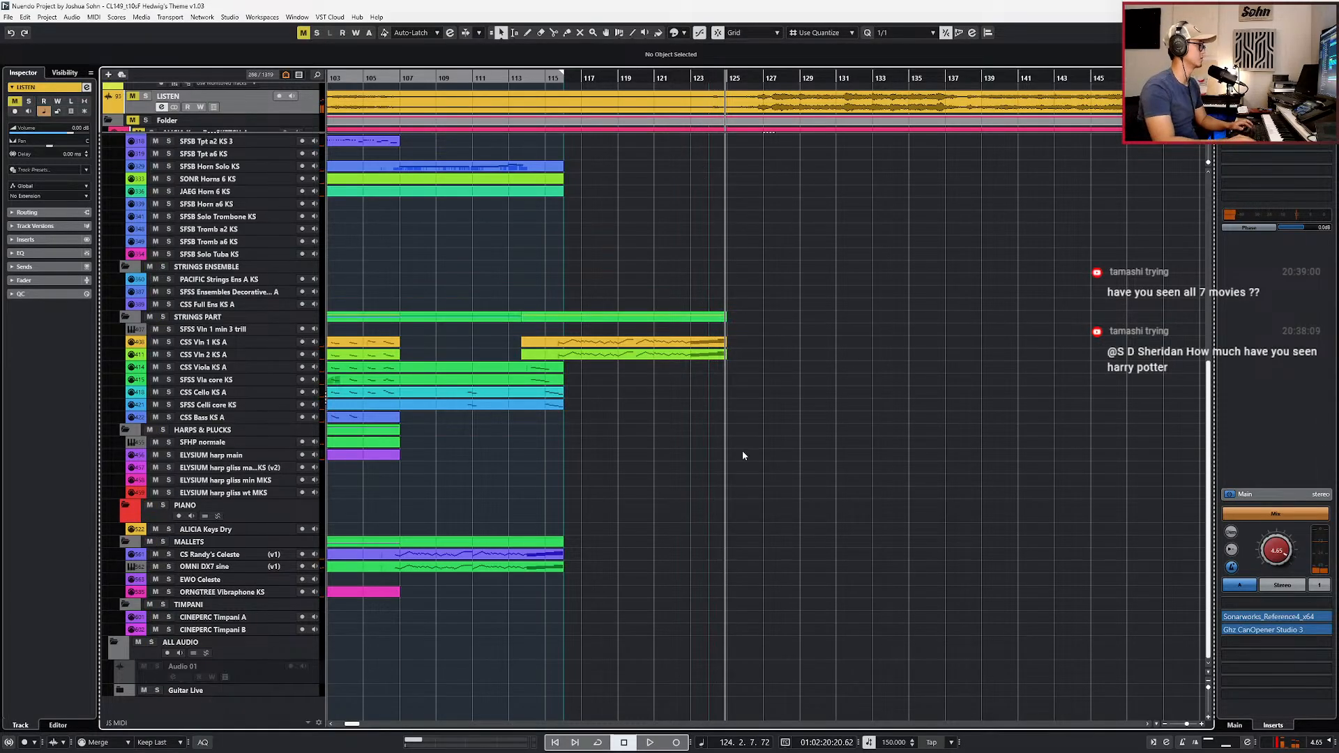
# Step: Return to bar 114, select both violin run parts, and try to record their controller moves again
pyautogui.press('KP_Subtract')
pyautogui.scroll(2, 705, 403)
pyautogui.moveTo(643, 382); pyautogui.dragTo(647, 339)
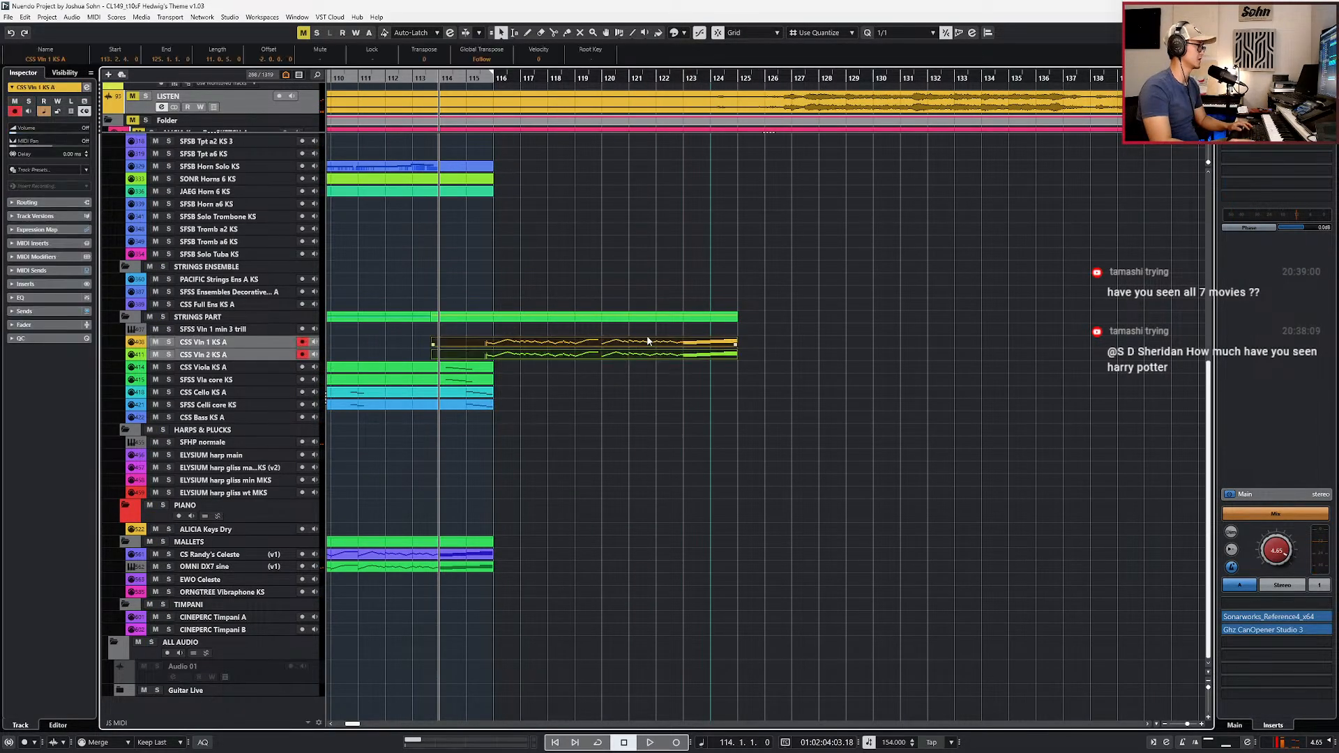
pyautogui.scroll(-1, 642, 339)
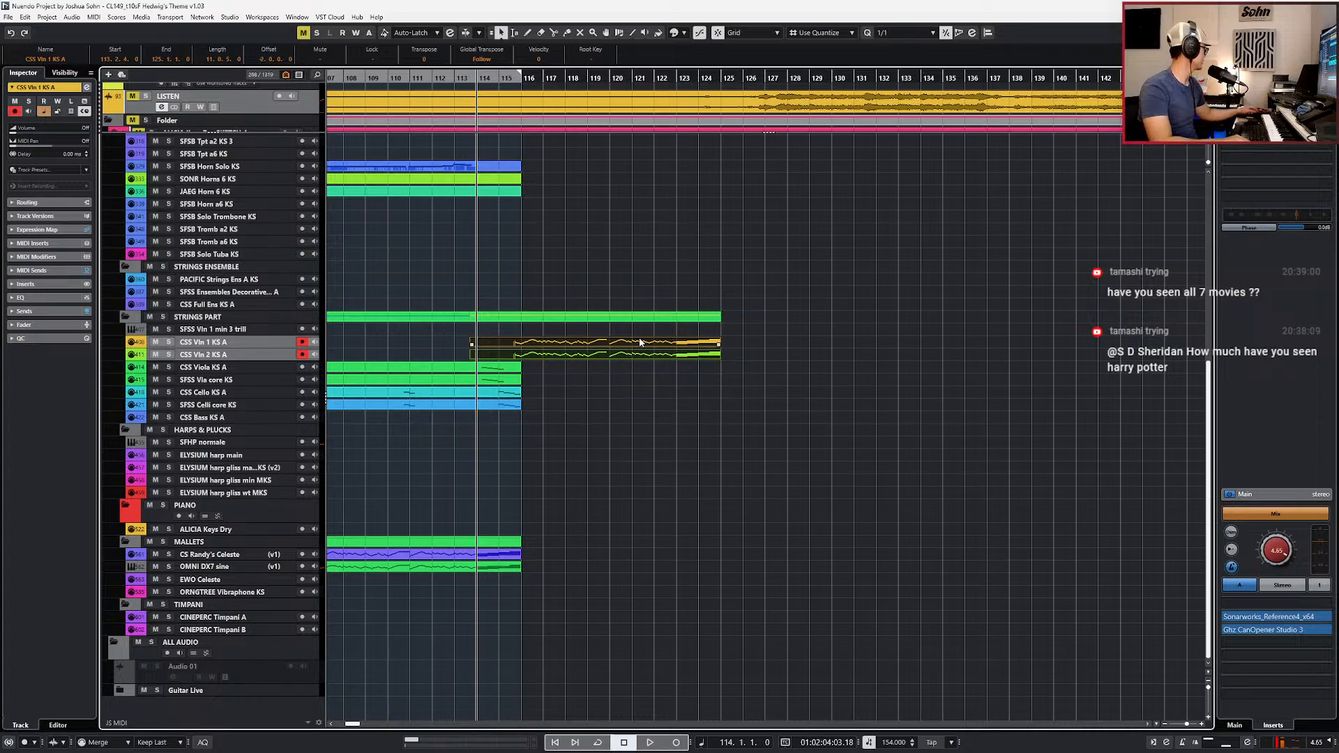
pyautogui.press('space')
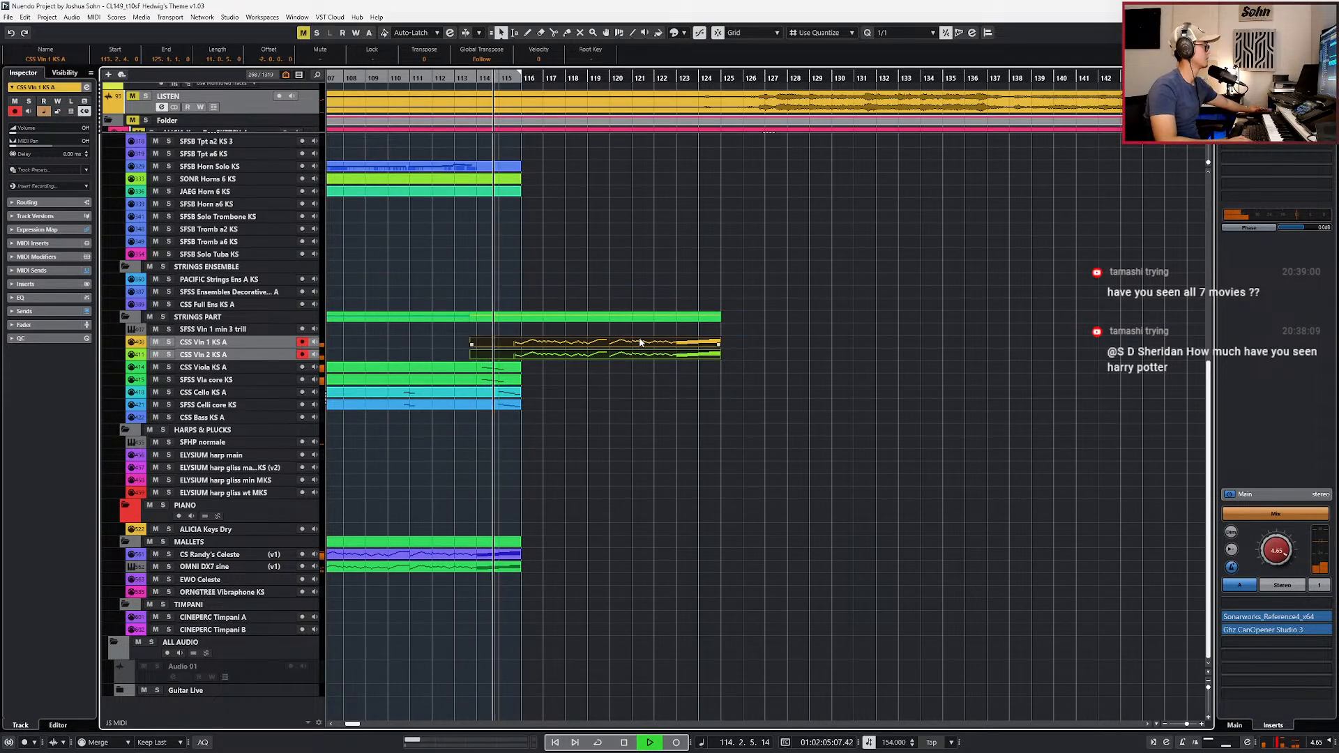
pyautogui.press('KP_Multiply')
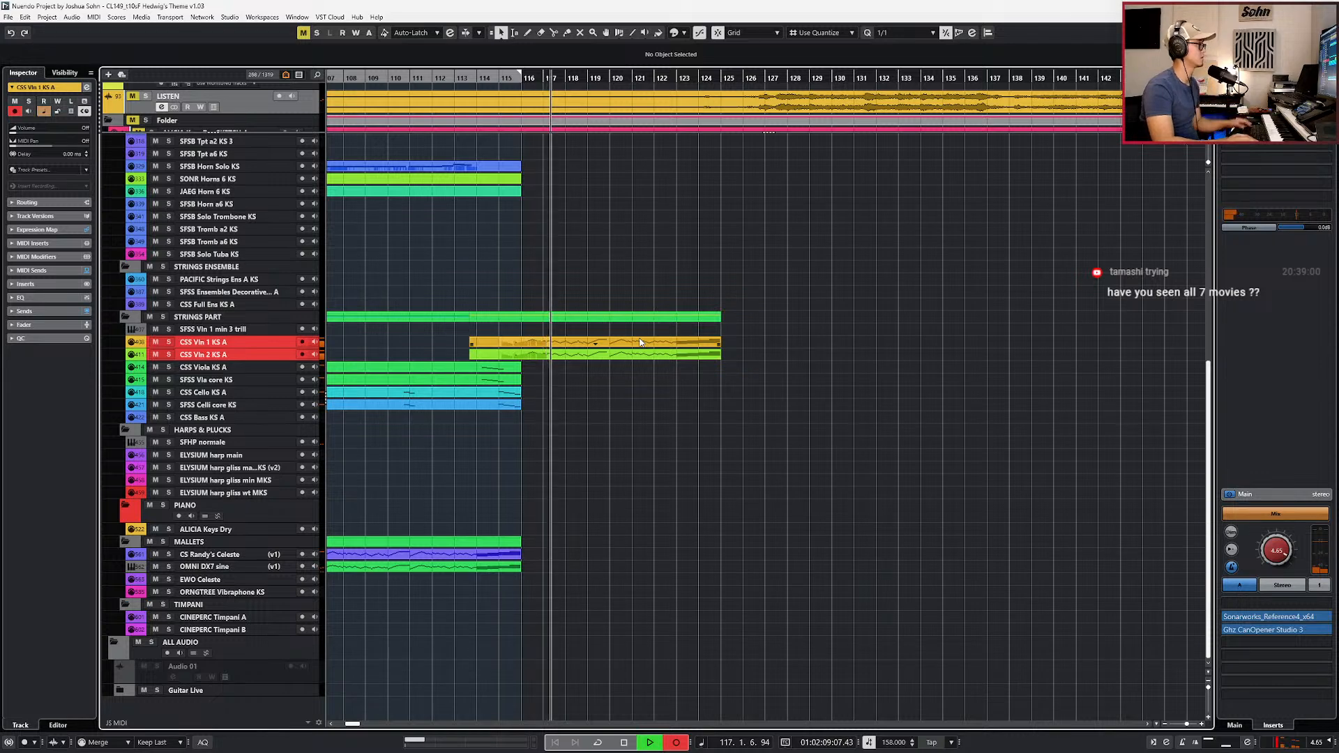
pyautogui.press('space')
# Step: Open both violin run parts in the editor and delete their existing Expression and Modulation points
pyautogui.moveTo(640, 394); pyautogui.dragTo(630, 338)
pyautogui.press('Return')
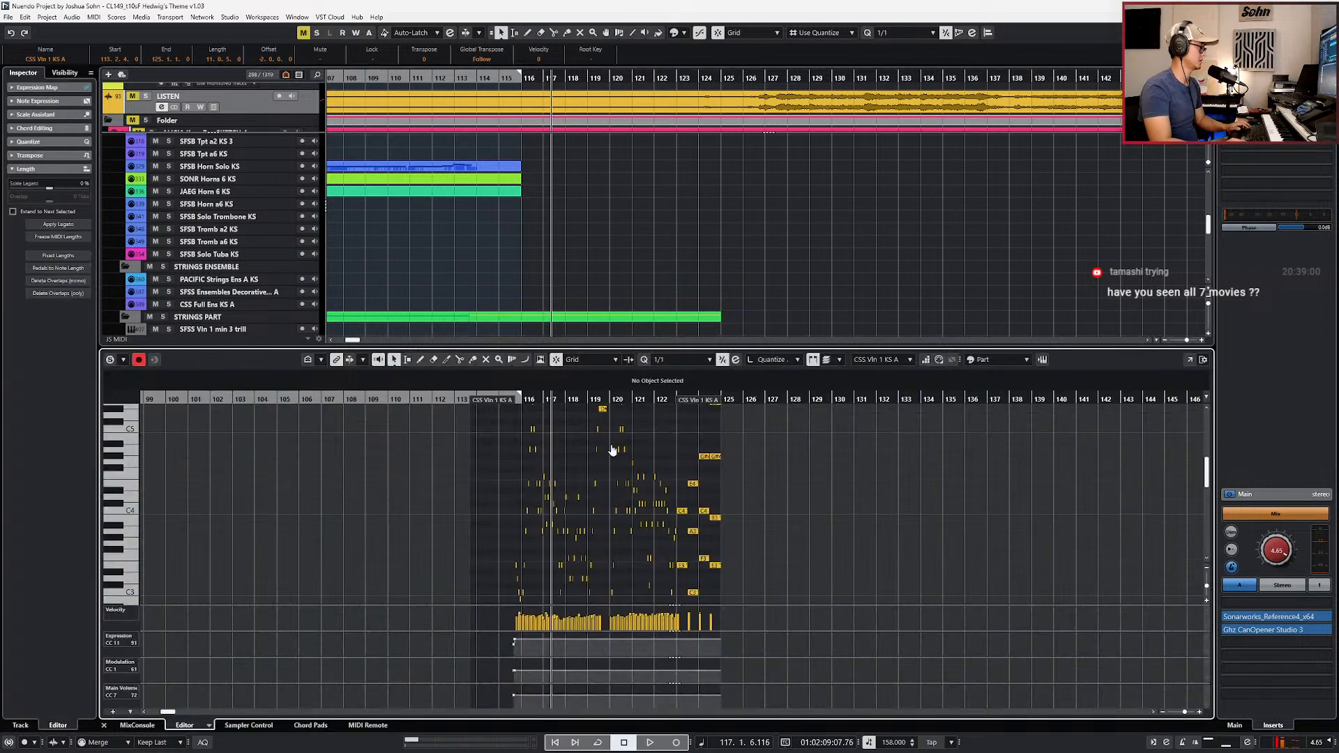
pyautogui.press('Delete')
pyautogui.moveTo(497, 643); pyautogui.dragTo(544, 661)
pyautogui.press('Delete')
pyautogui.press('Down')
pyautogui.press('Delete')
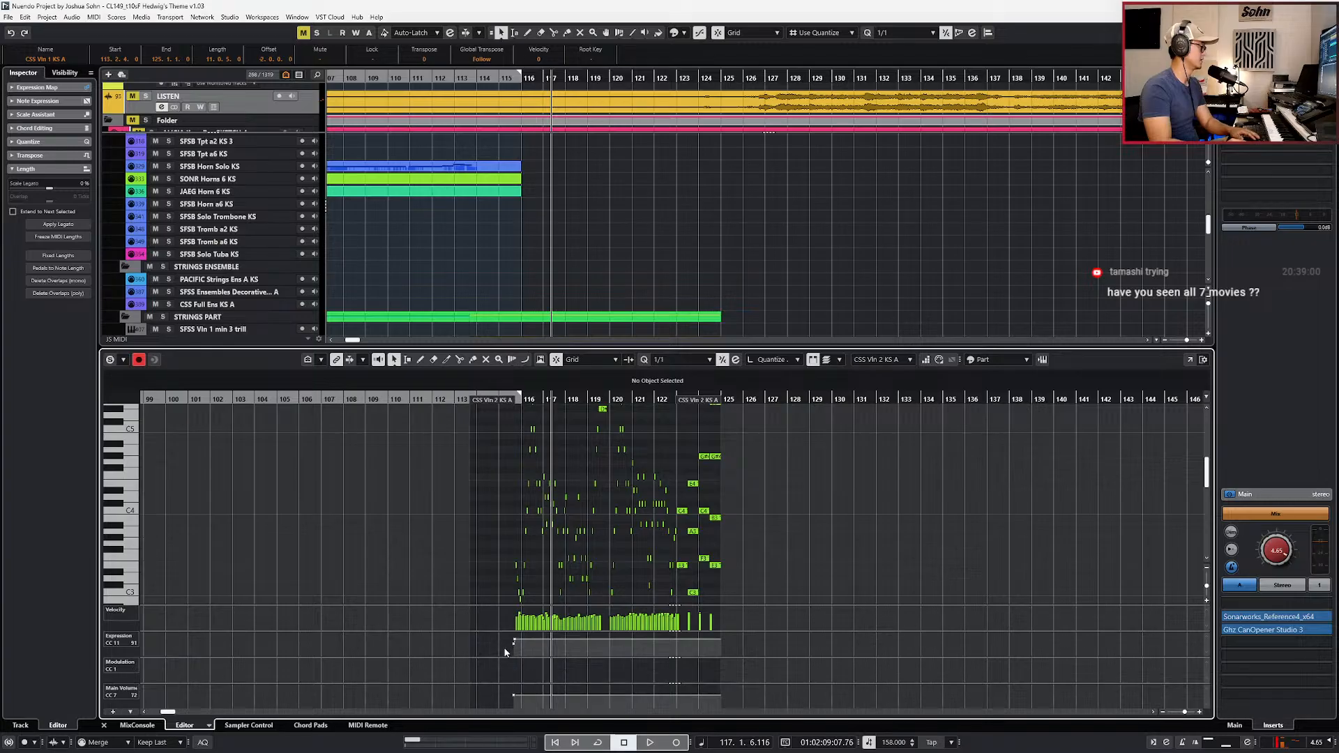
# Step: Close the editor and record new Expression and Modulation moves on both violin parts from bar 114 to bar 125
pyautogui.press('Return')
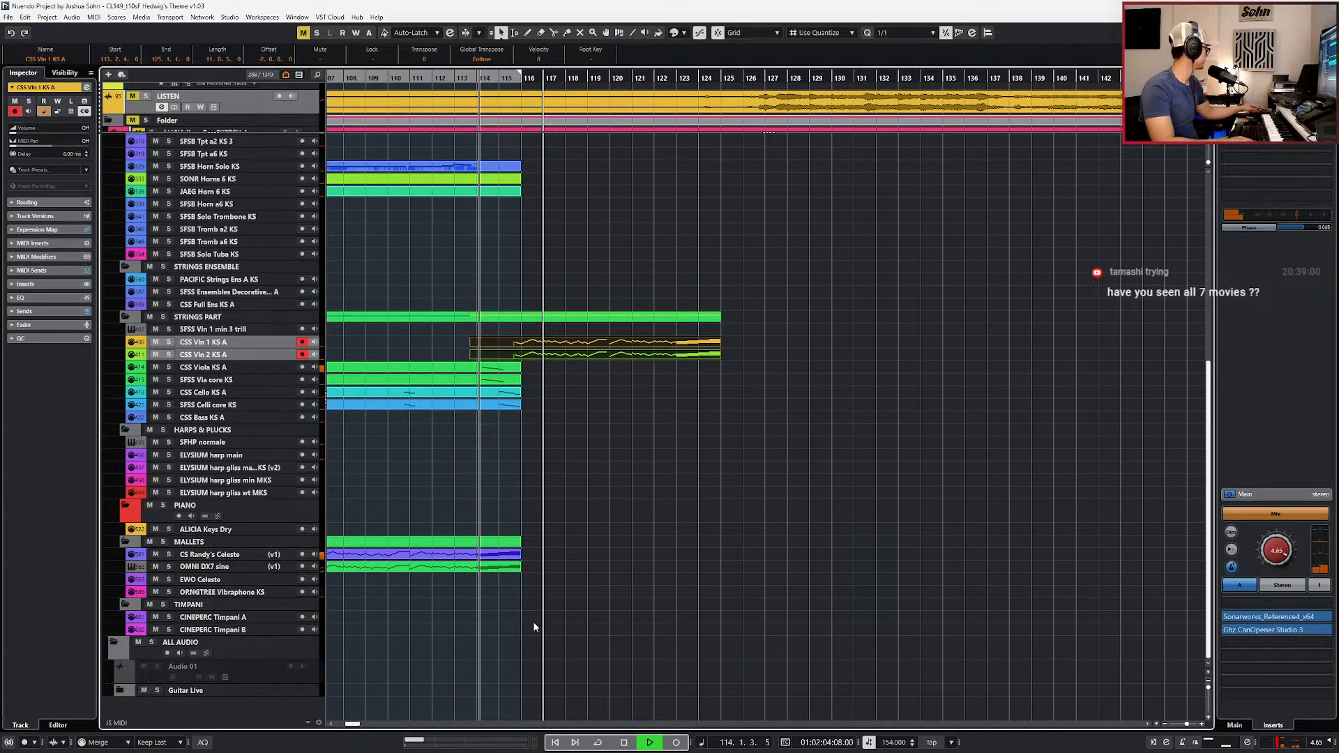
pyautogui.press('KP_Multiply')
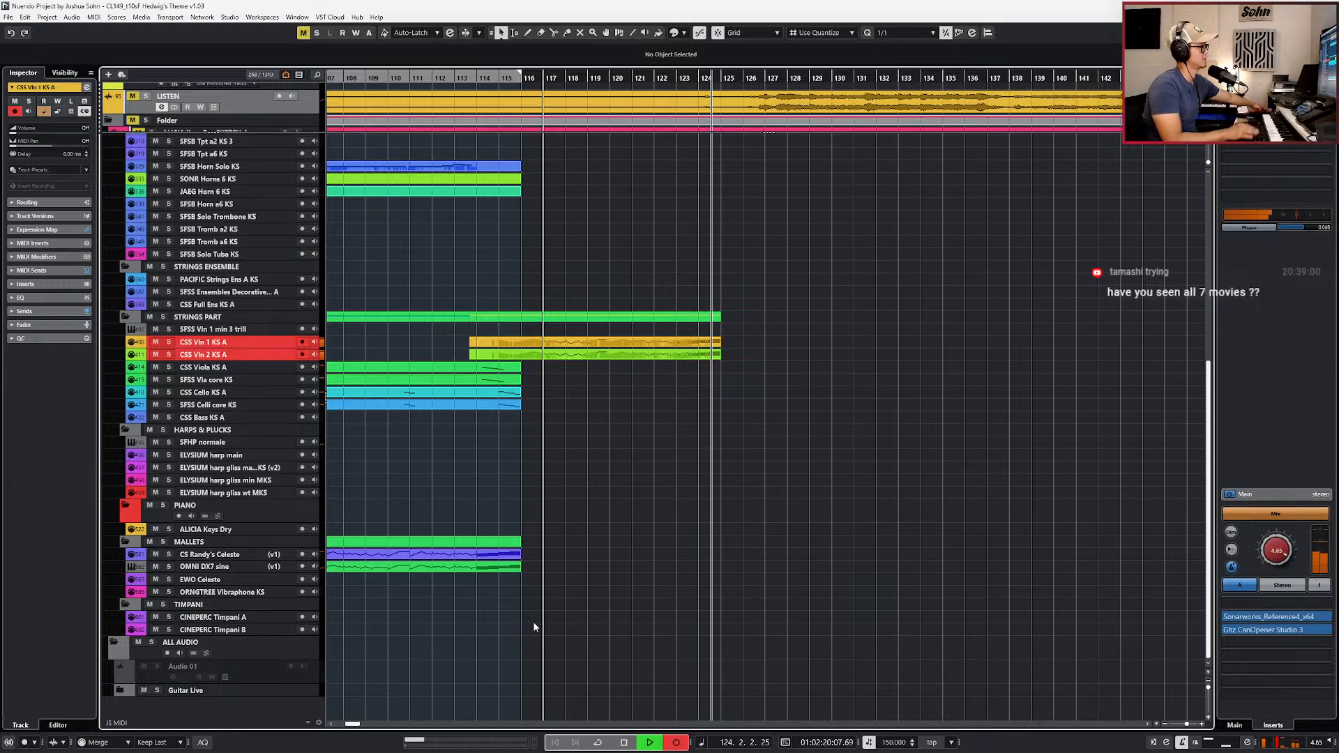
pyautogui.press('space')
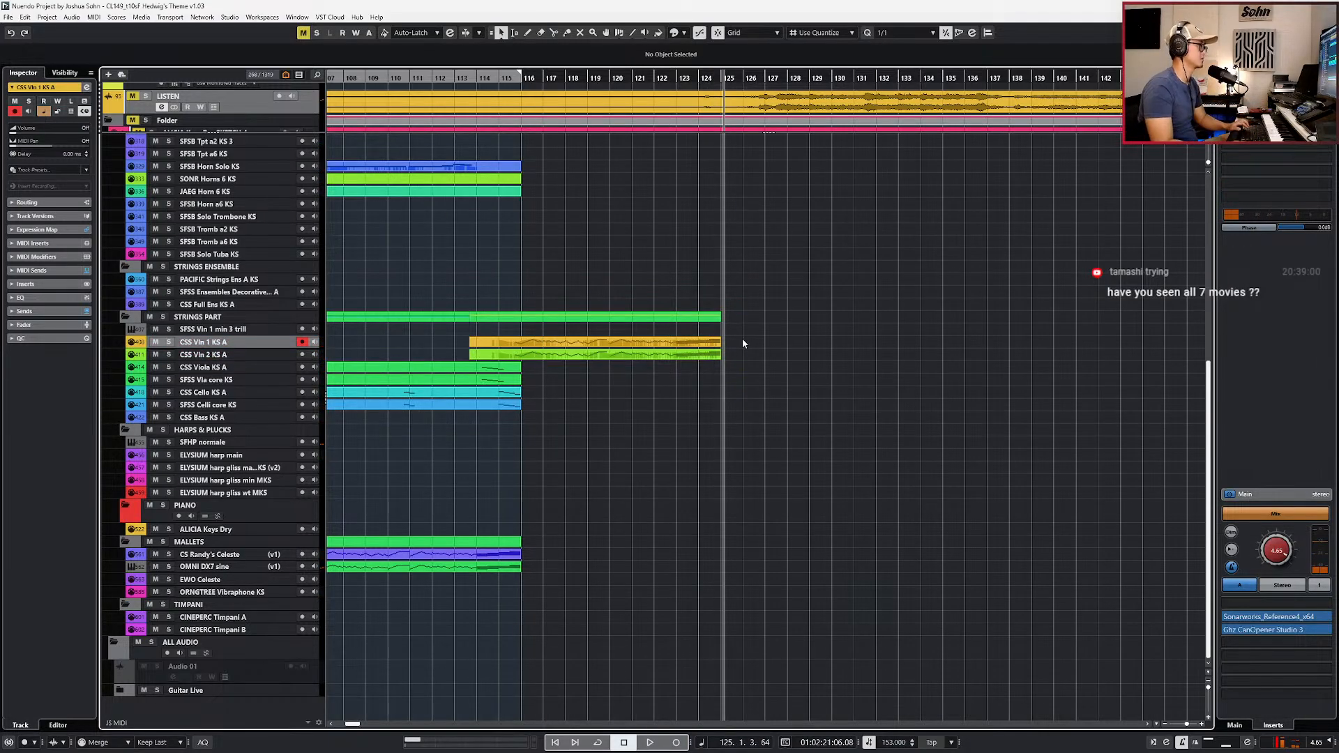
# Step: Set the closing chords in bars 123 and 124 of both violin parts to the Sus Marc articulation
pyautogui.moveTo(745, 342); pyautogui.dragTo(692, 356)
pyautogui.doubleClick(692, 356)
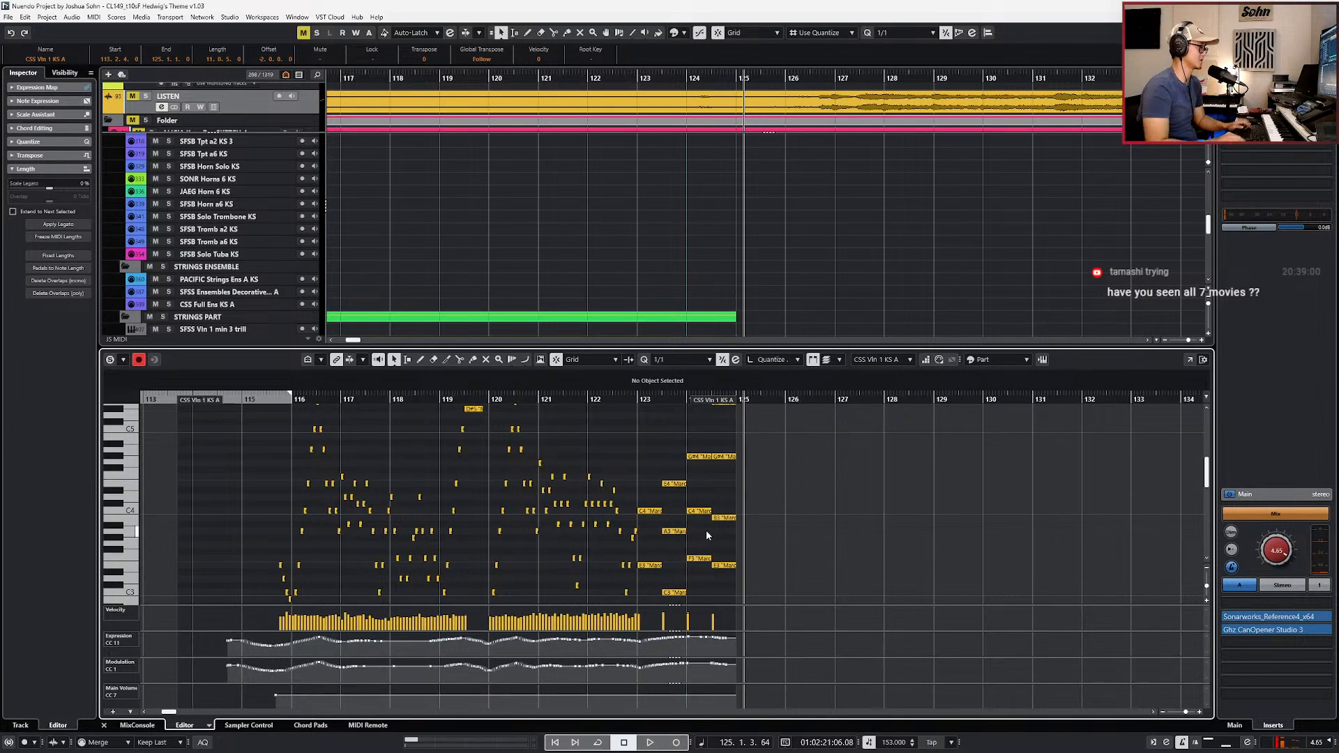
pyautogui.moveTo(600, 434); pyautogui.dragTo(804, 649)
pyautogui.scroll(4, 739, 460)
pyautogui.moveTo(737, 514); pyautogui.dragTo(726, 674)
pyautogui.scroll(-4, 632, 523)
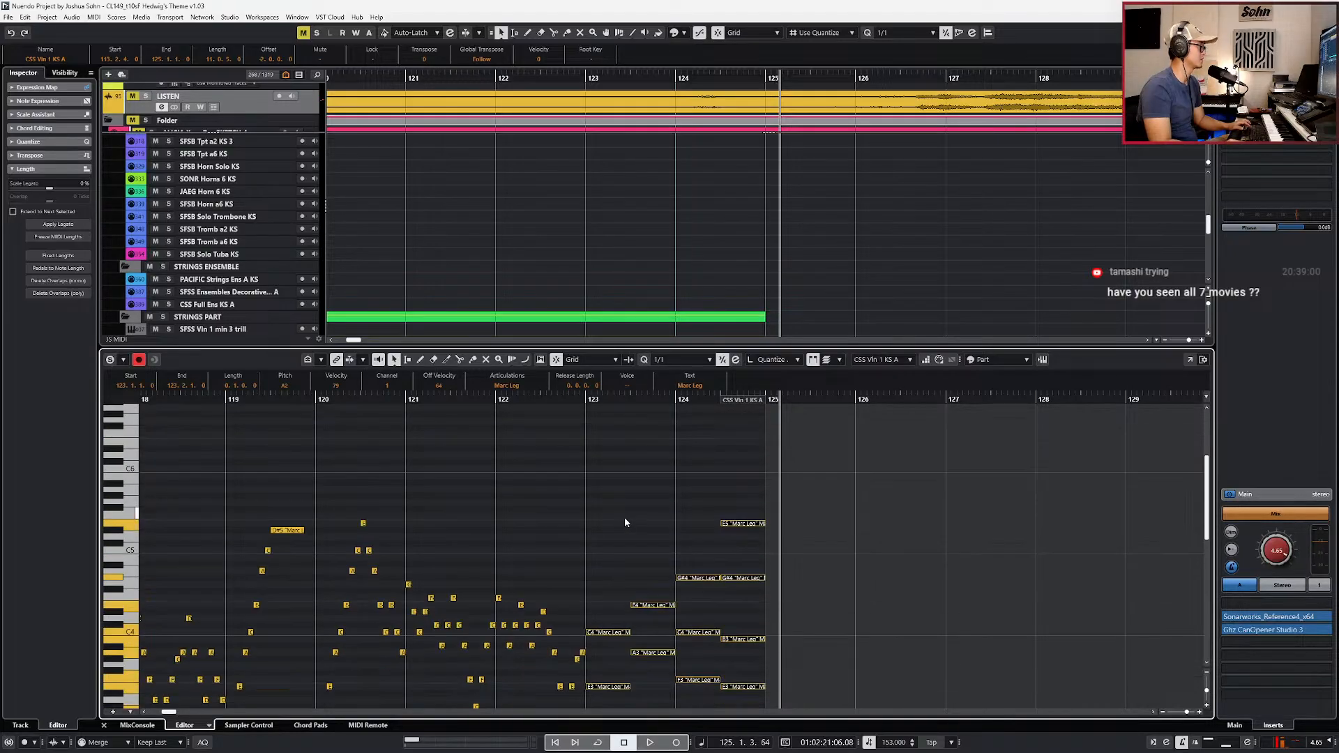
pyautogui.click(482, 387)
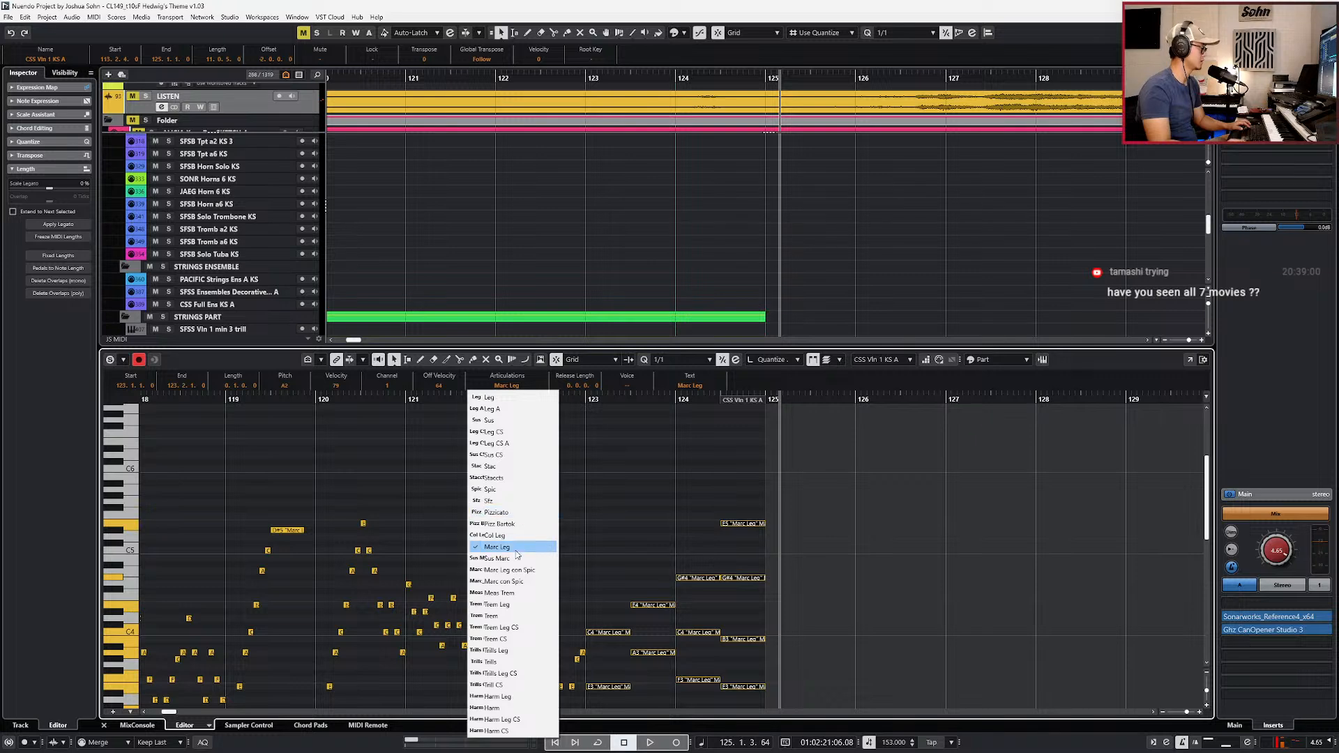
pyautogui.click(516, 559)
pyautogui.press('Tab')
pyautogui.click(516, 389)
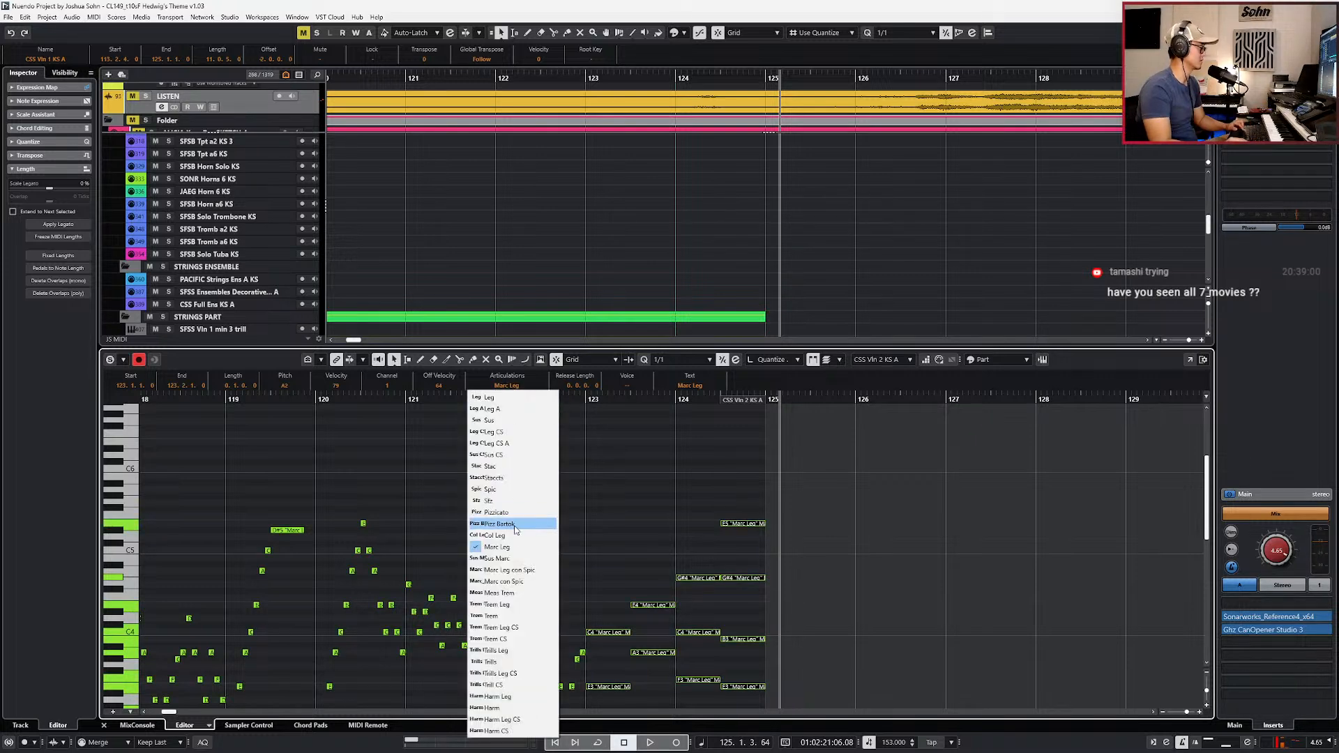
pyautogui.click(516, 555)
# Step: Play the closing violin chords to check the Sus Marc articulation, and stop
pyautogui.press('space')
pyautogui.scroll(-5, 521, 554)
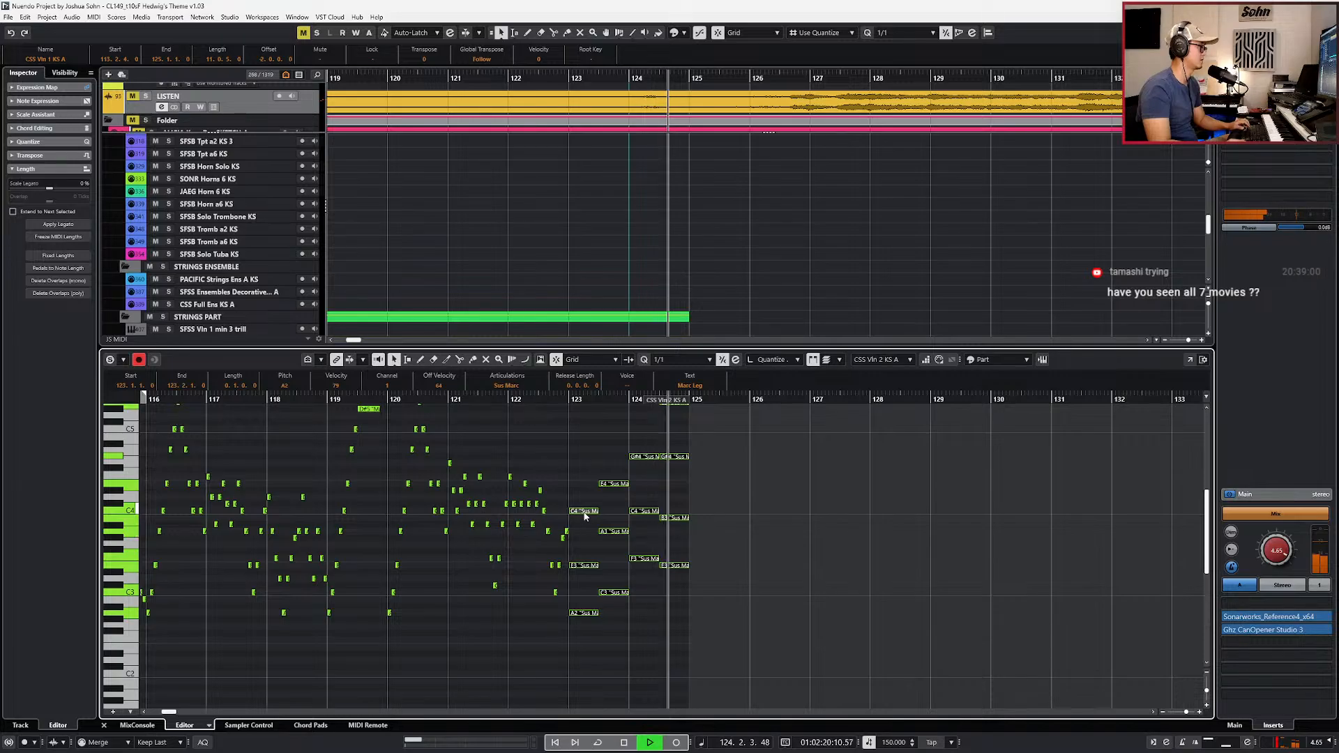
pyautogui.scroll(-3, 578, 509)
pyautogui.press('space')
# Step: Select the Sus Marc chords in bars 123 and 124 and nudge them slightly earlier, to start at 122.2.8.80
pyautogui.scroll(2, 523, 481)
pyautogui.scroll(2, 460, 475)
pyautogui.moveTo(180, 461); pyautogui.dragTo(705, 672)
pyautogui.scroll(2, 734, 672)
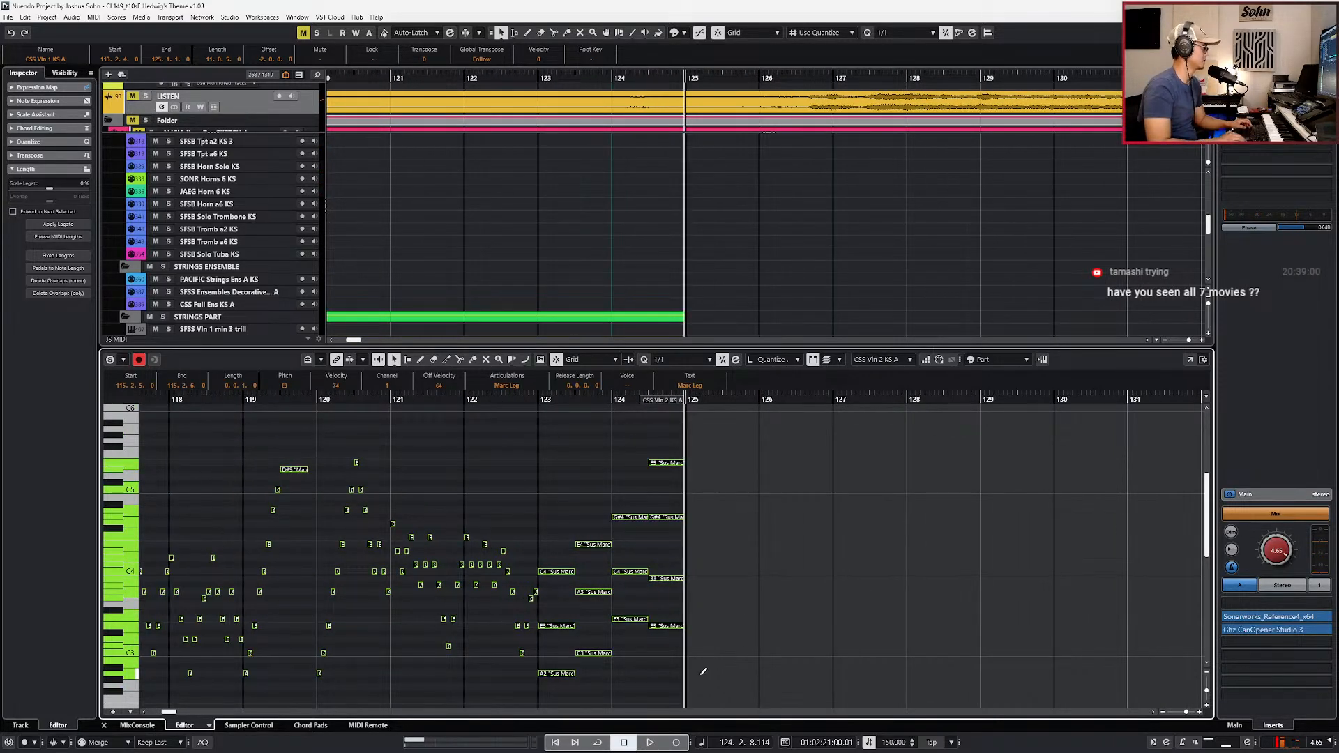
pyautogui.press('h')
pyautogui.moveTo(499, 455); pyautogui.dragTo(703, 678)
pyautogui.hotkey('ctrl', 'Left')
# Step: Move the playhead back a few bars and play through the nudged closing chords
pyautogui.press('ctrl+KP_Subtract')
pyautogui.press('ctrl+KP_Subtract')
pyautogui.press('ctrl+KP_Subtract')
pyautogui.press('space')
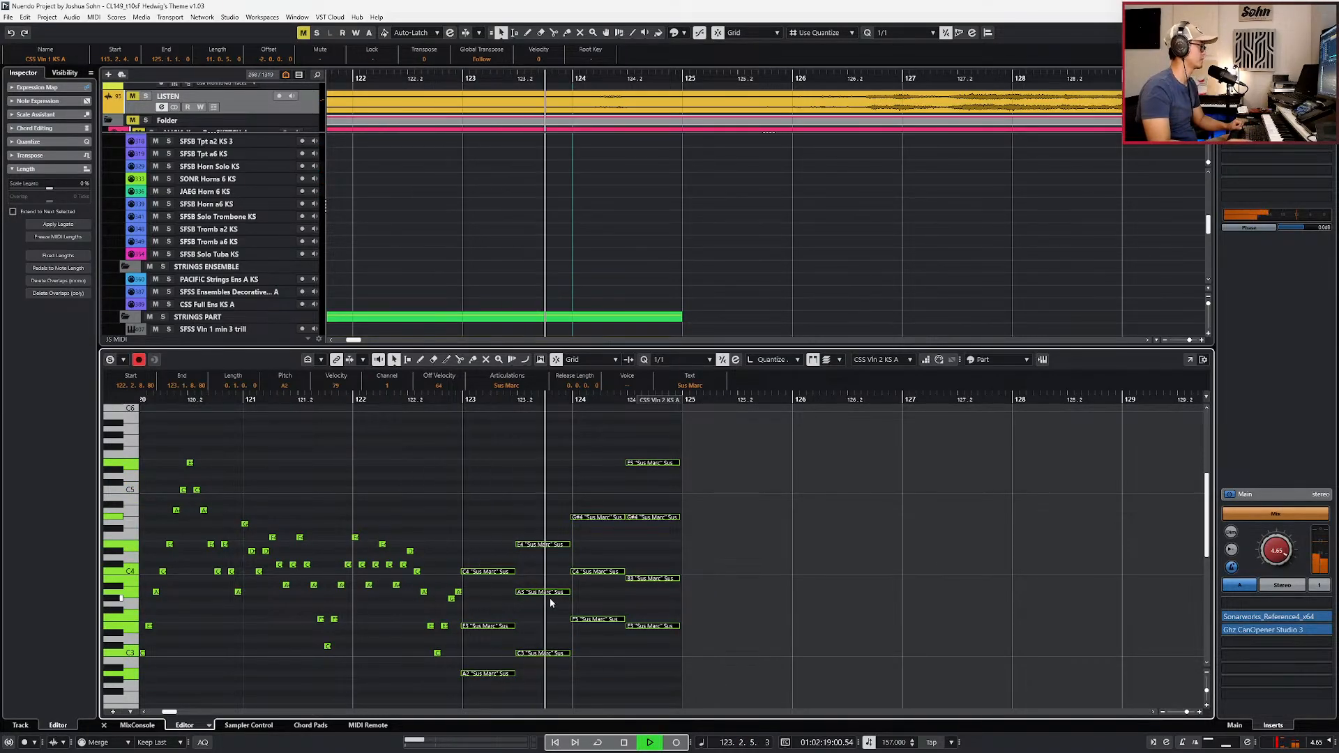
pyautogui.press('space')
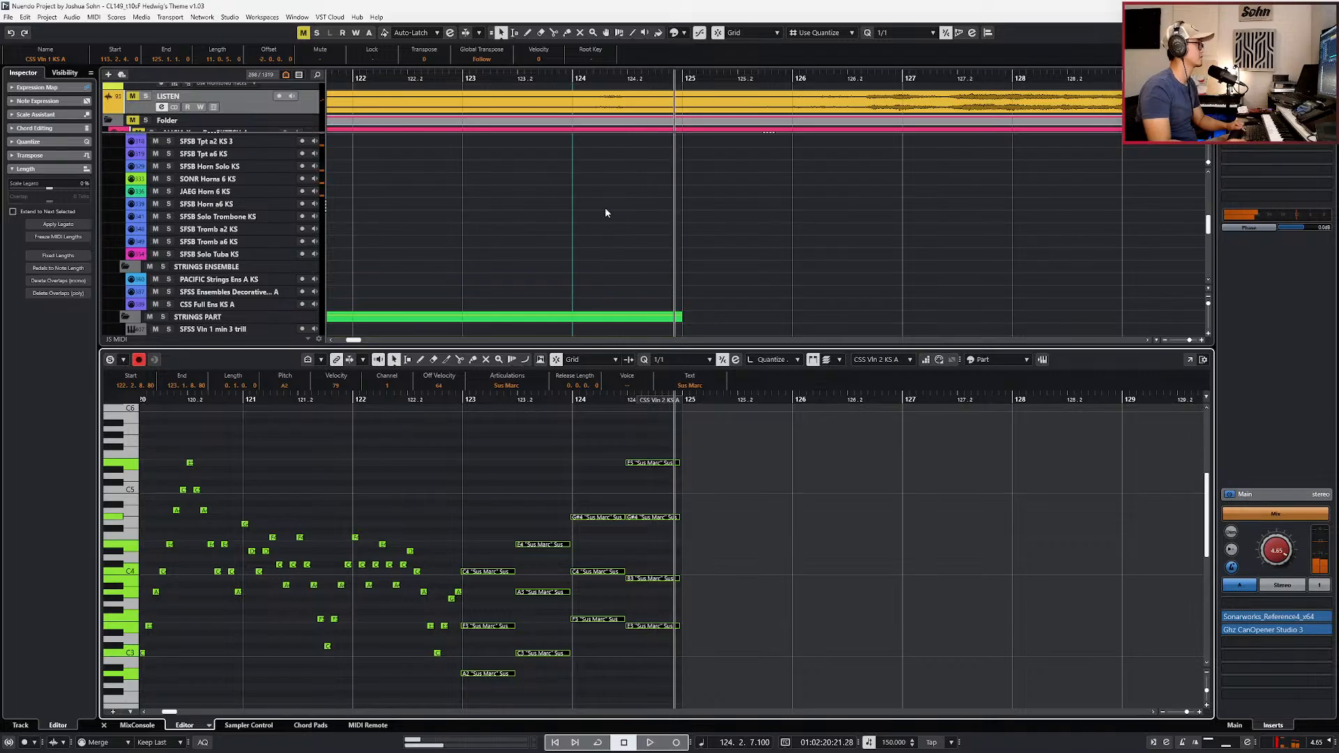
# Step: Examine the values of the tempo points at bars 122 and 124 on the Tempo track
pyautogui.scroll(10, 606, 209)
pyautogui.scroll(5, 592, 111)
pyautogui.scroll(-2, 588, 120)
pyautogui.click(577, 119)
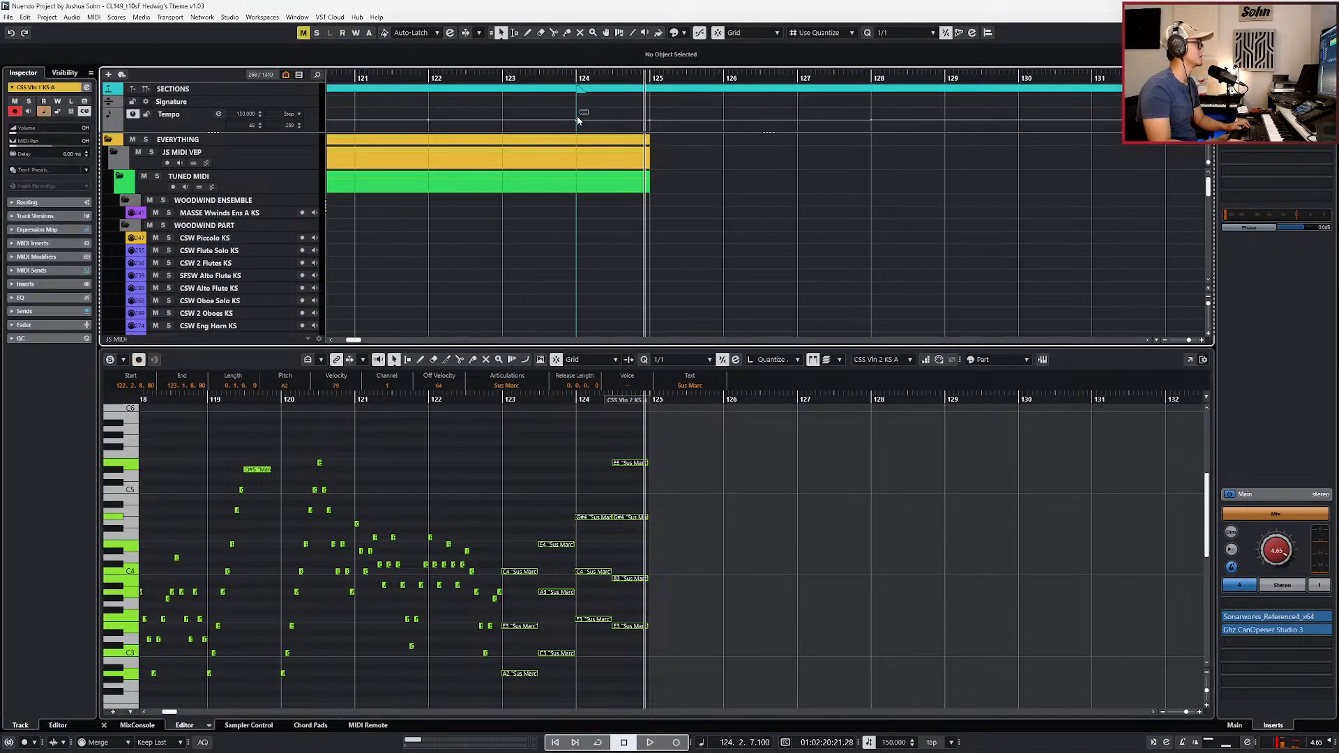
pyautogui.click(404, 115)
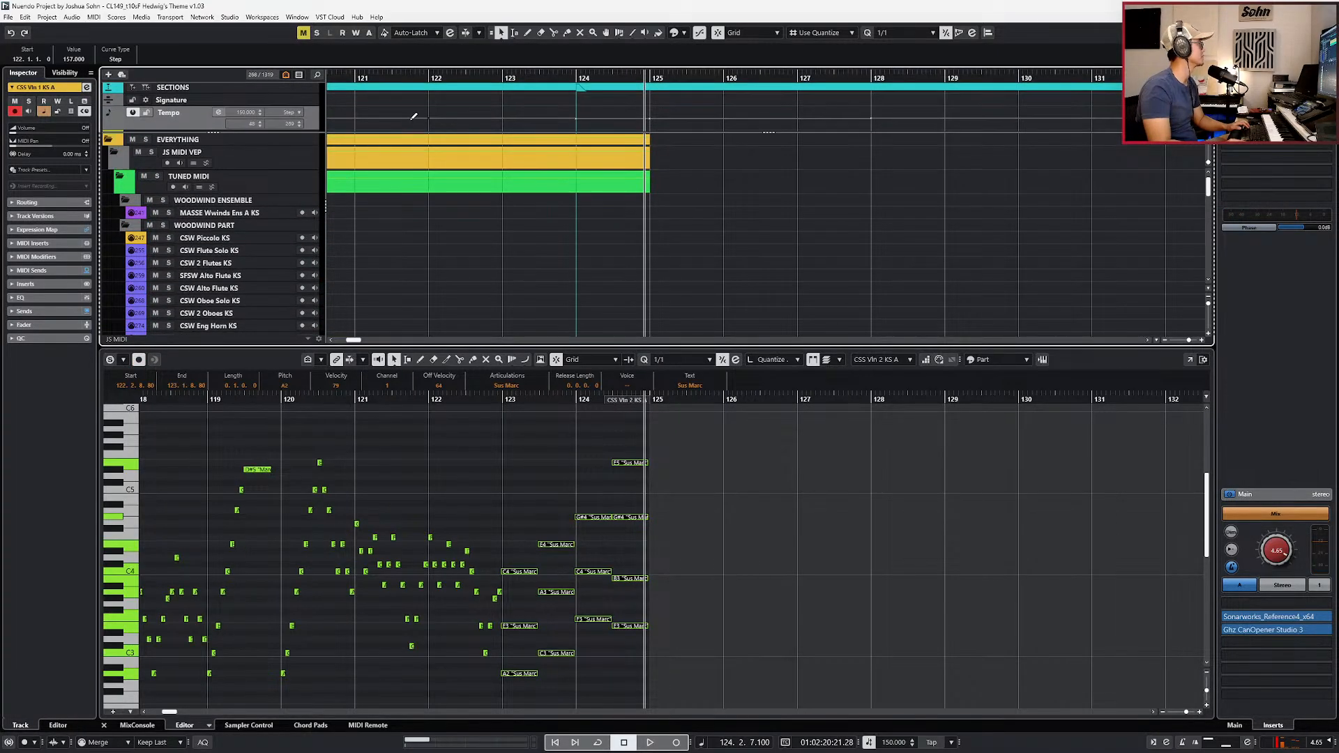
pyautogui.scroll(-2, 416, 117)
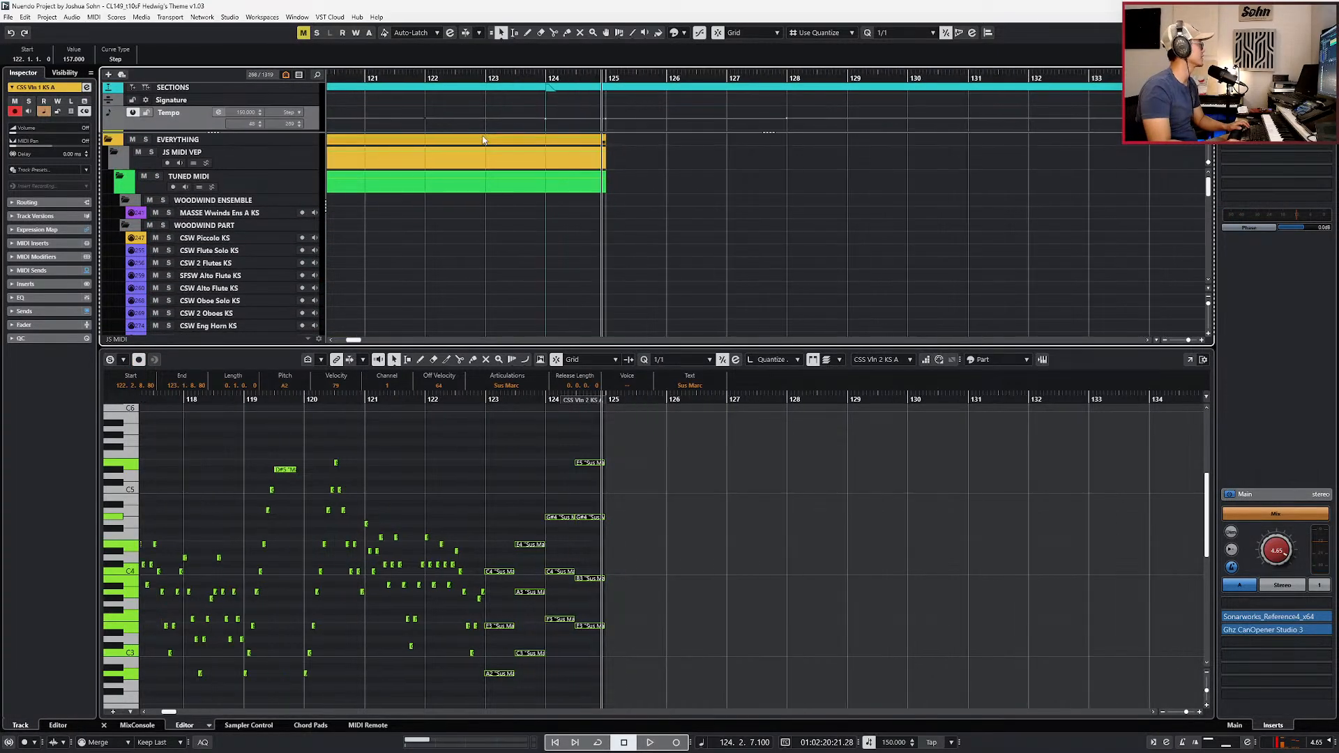
pyautogui.click(547, 118)
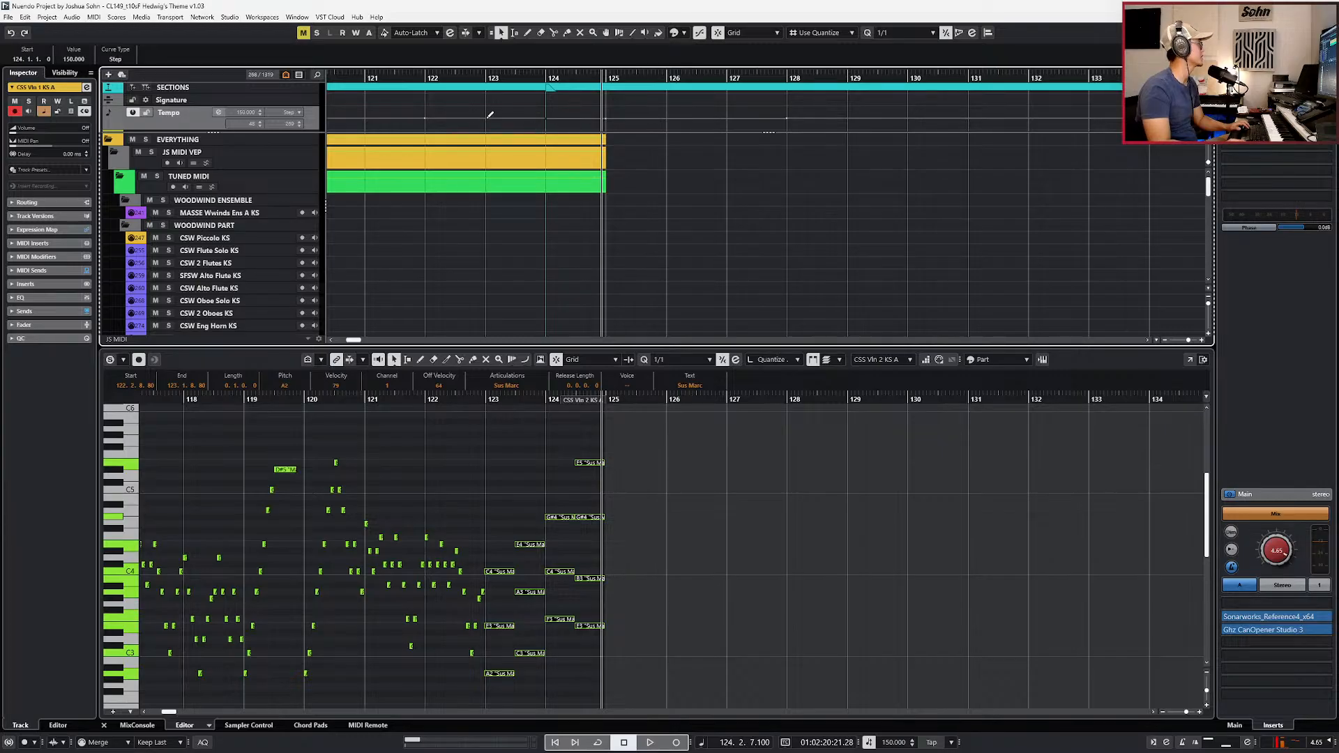
pyautogui.click(426, 115)
pyautogui.click(547, 117)
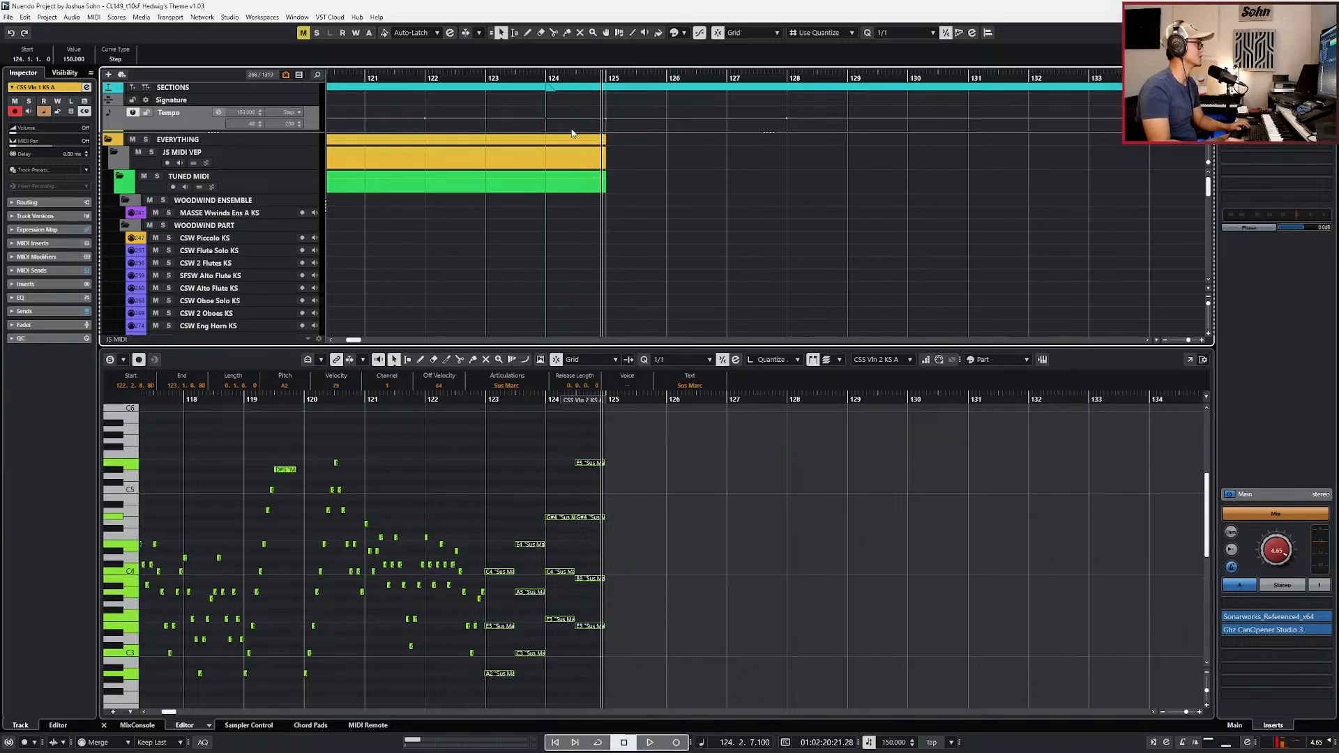
# Step: Examine the closing chords in bars 123 and 124 against the violin and viola staves of the score
pyautogui.scroll(3, 576, 126)
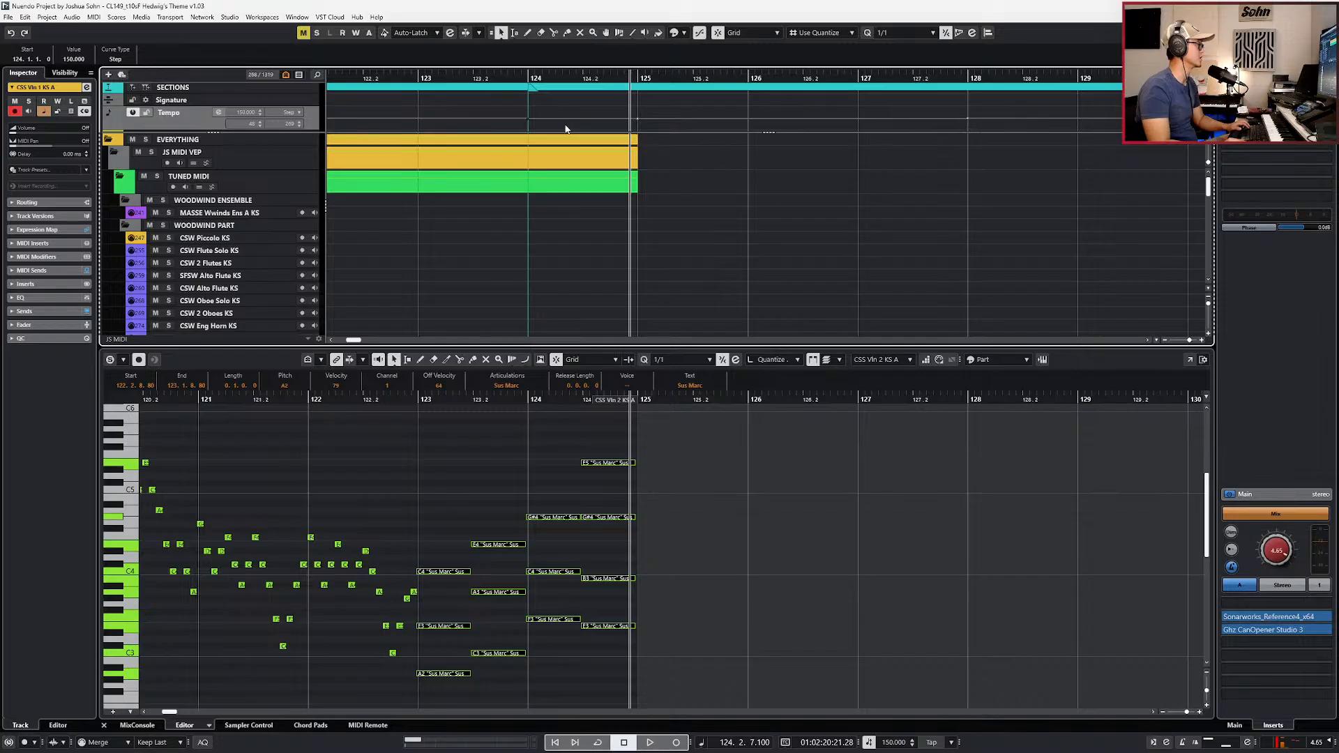
pyautogui.scroll(-3, 652, 160)
pyautogui.scroll(-5, 722, 220)
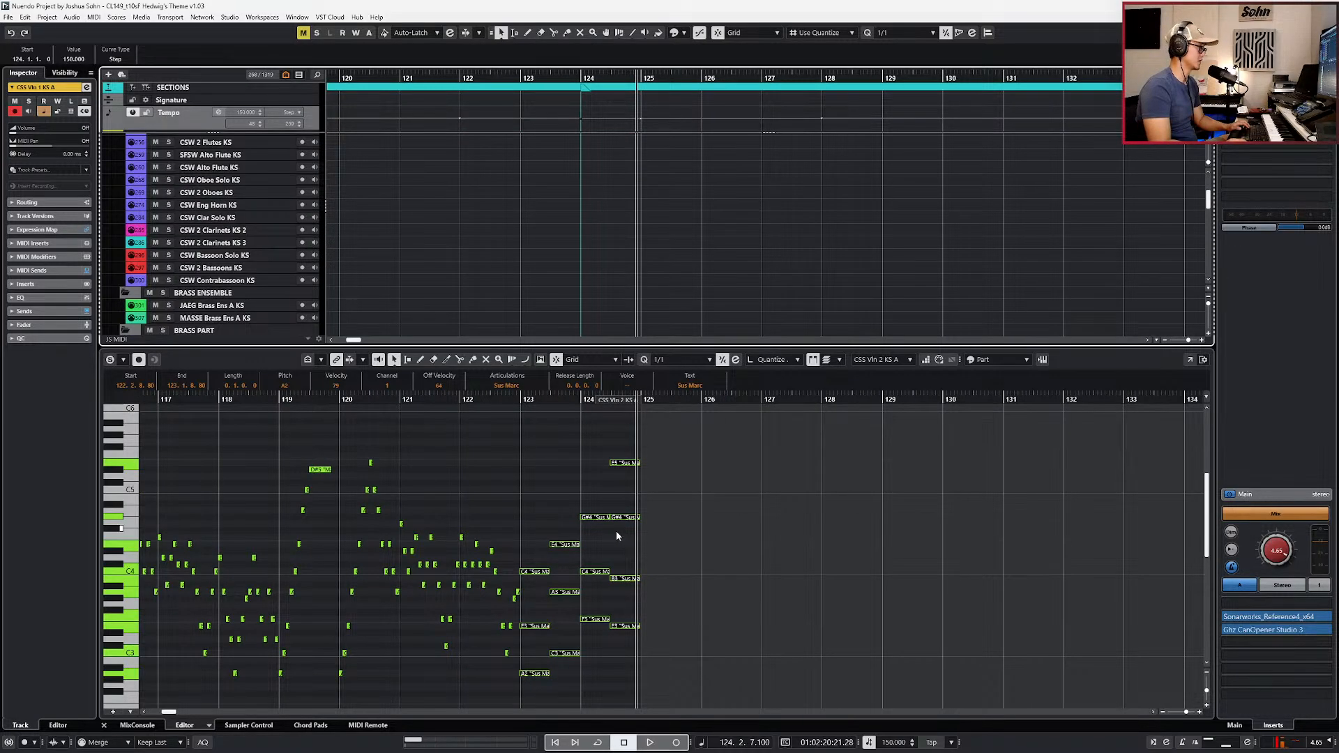
pyautogui.scroll(6, 616, 531)
pyautogui.scroll(-5, 626, 442)
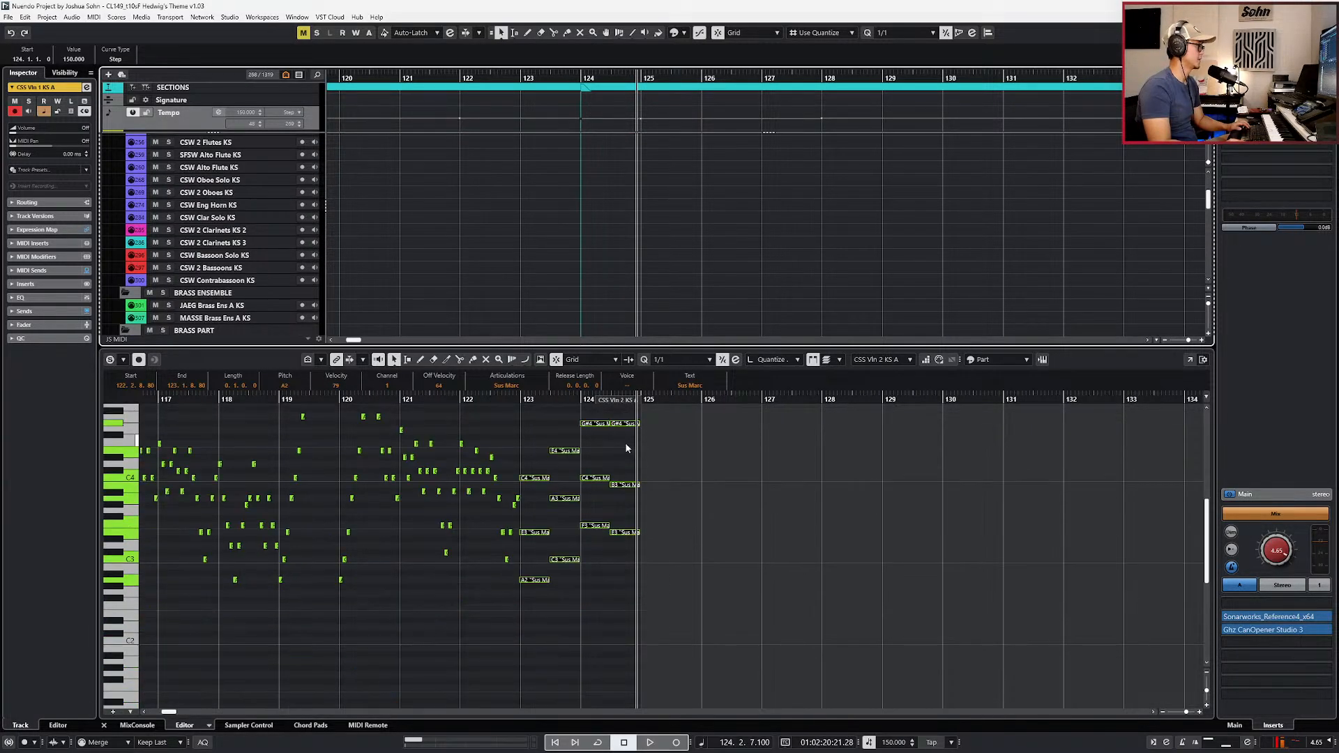
pyautogui.scroll(2, 626, 442)
pyautogui.click(507, 500)
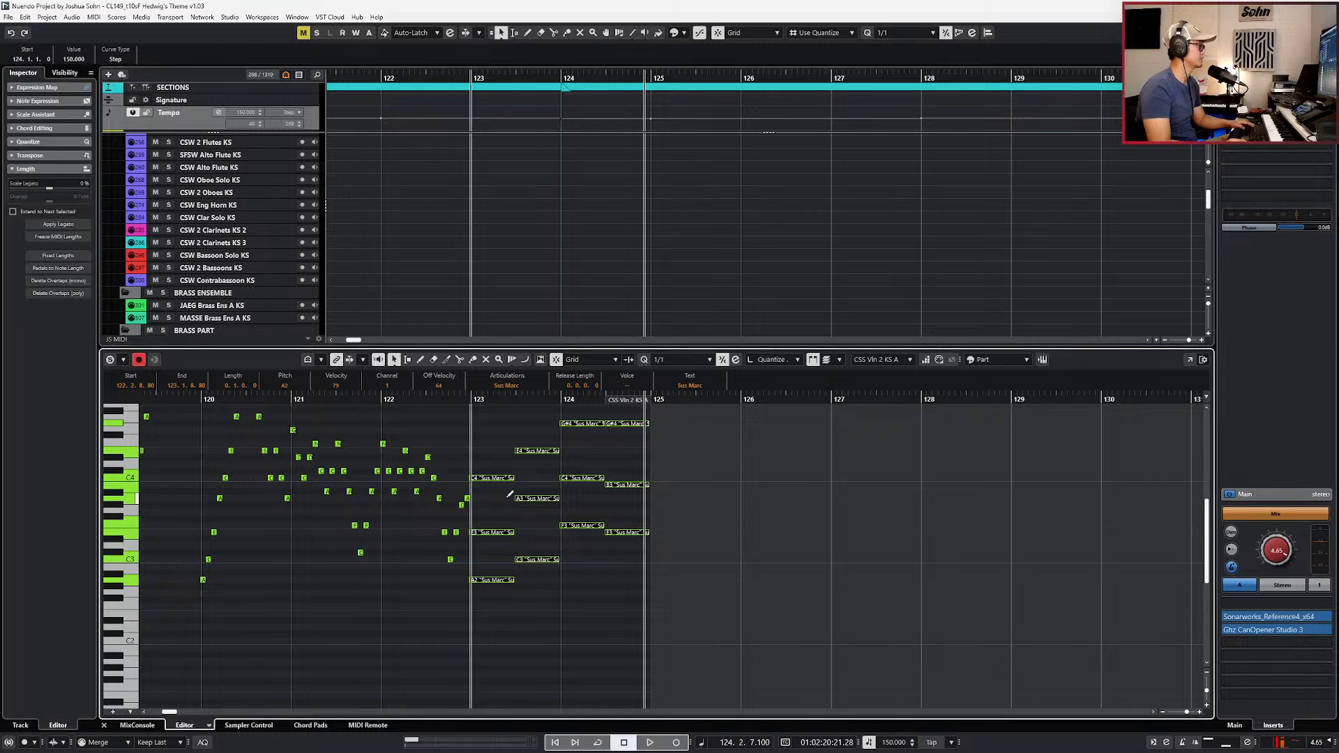
pyautogui.hotkey('alt', 'Tab')
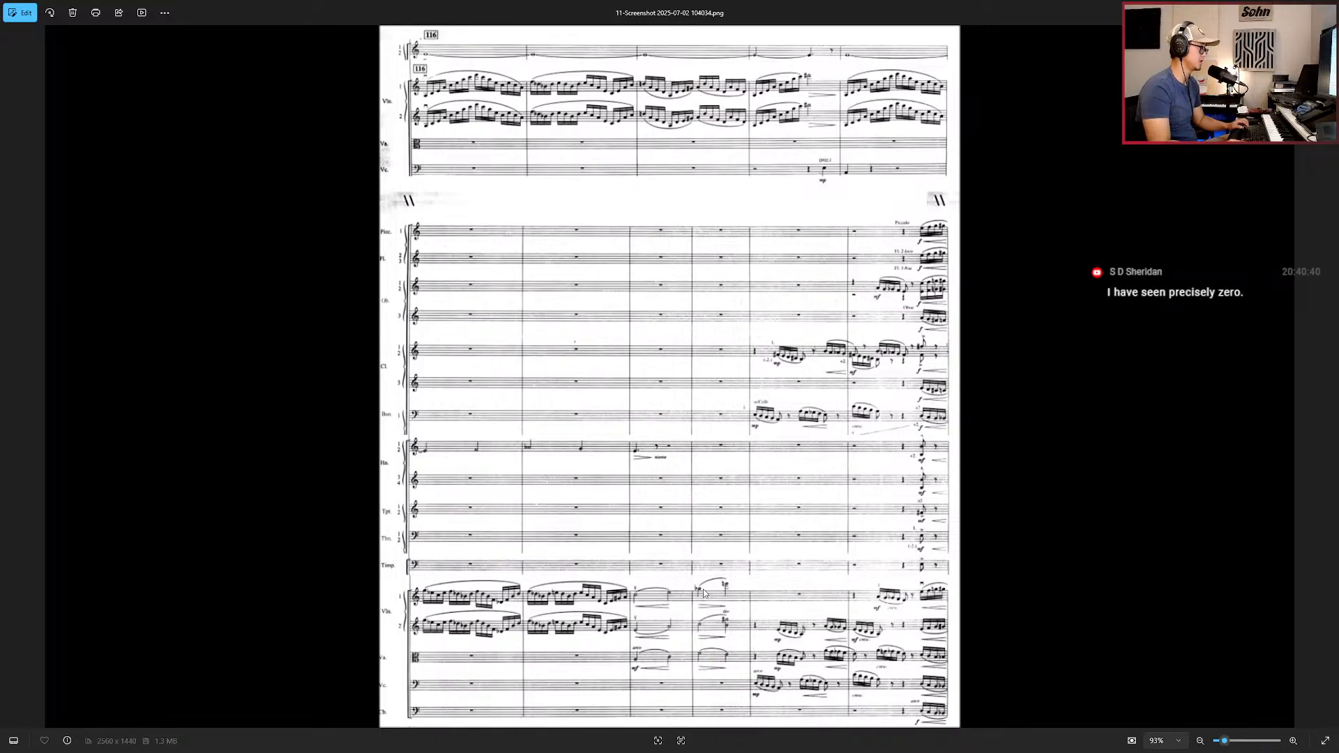
pyautogui.scroll(4, 709, 603)
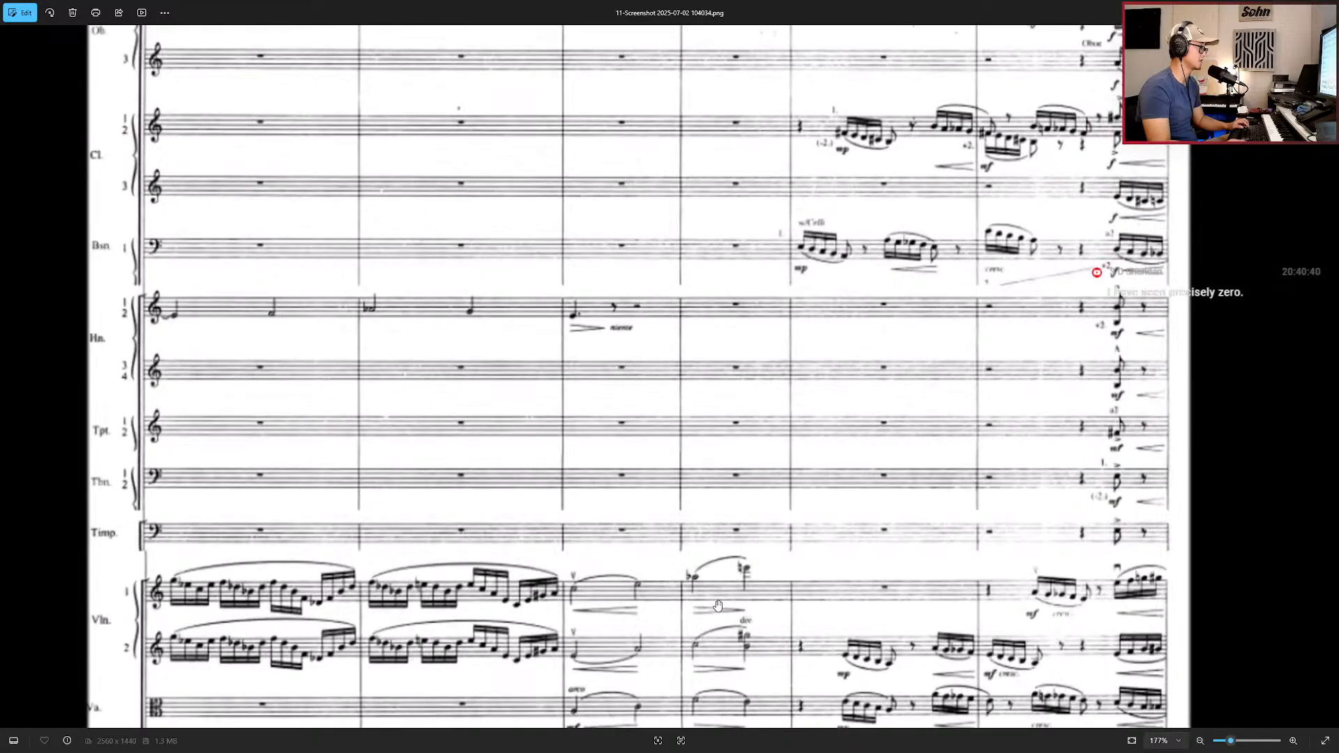
pyautogui.hotkey('alt', 'Tab')
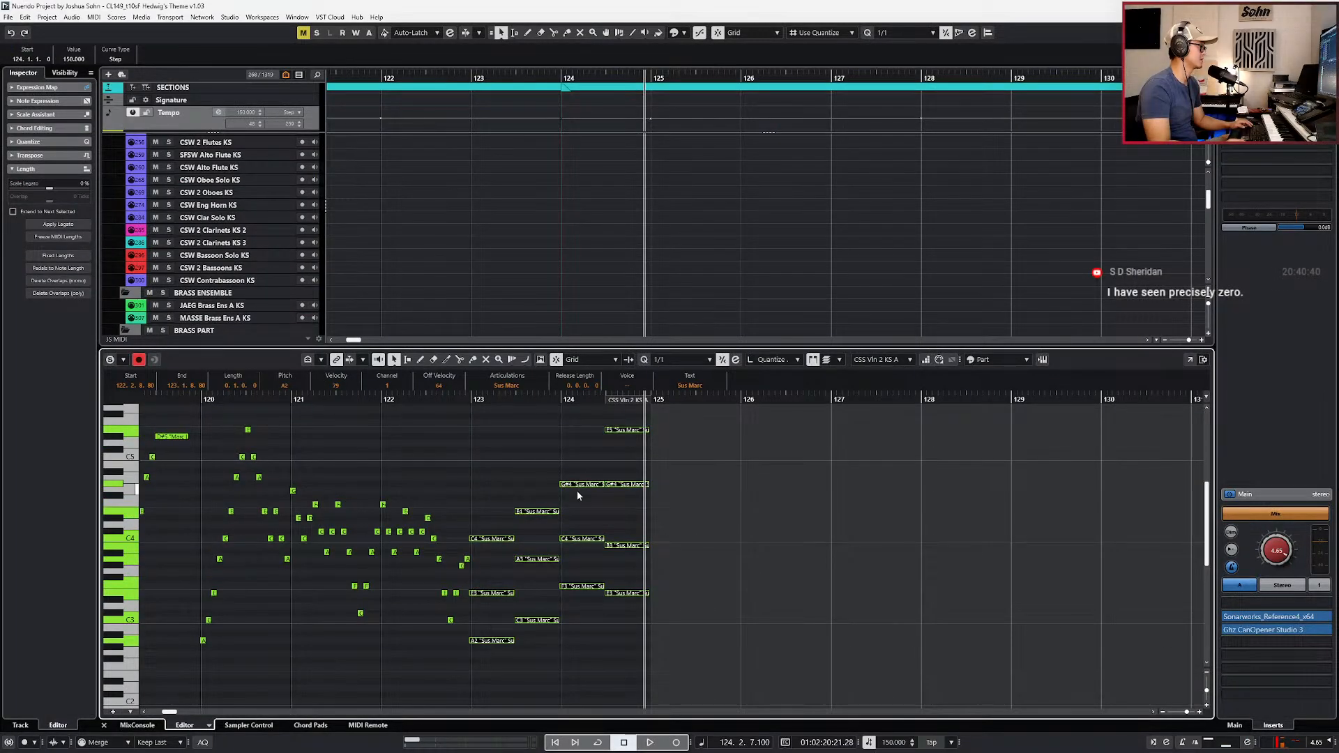
pyautogui.hotkey('alt', 'Tab')
pyautogui.scroll(-2, 676, 642)
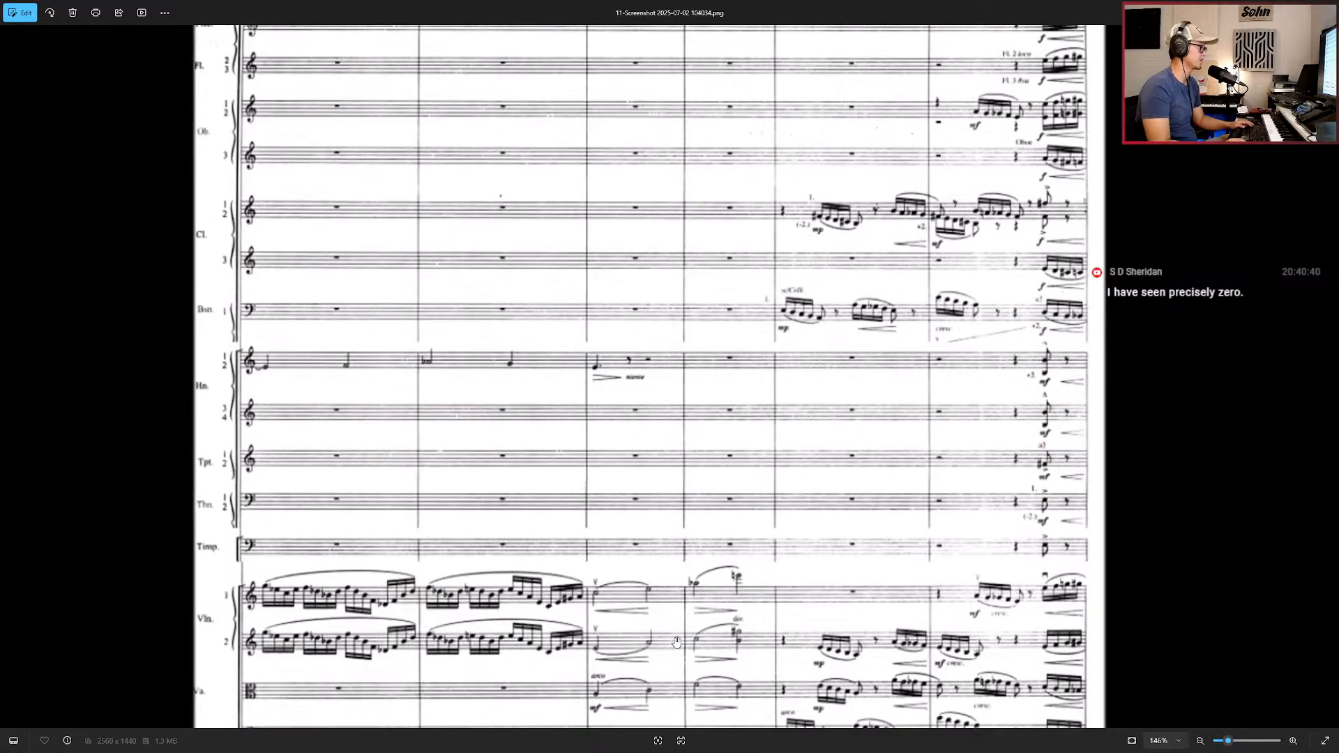
pyautogui.scroll(-2, 654, 629)
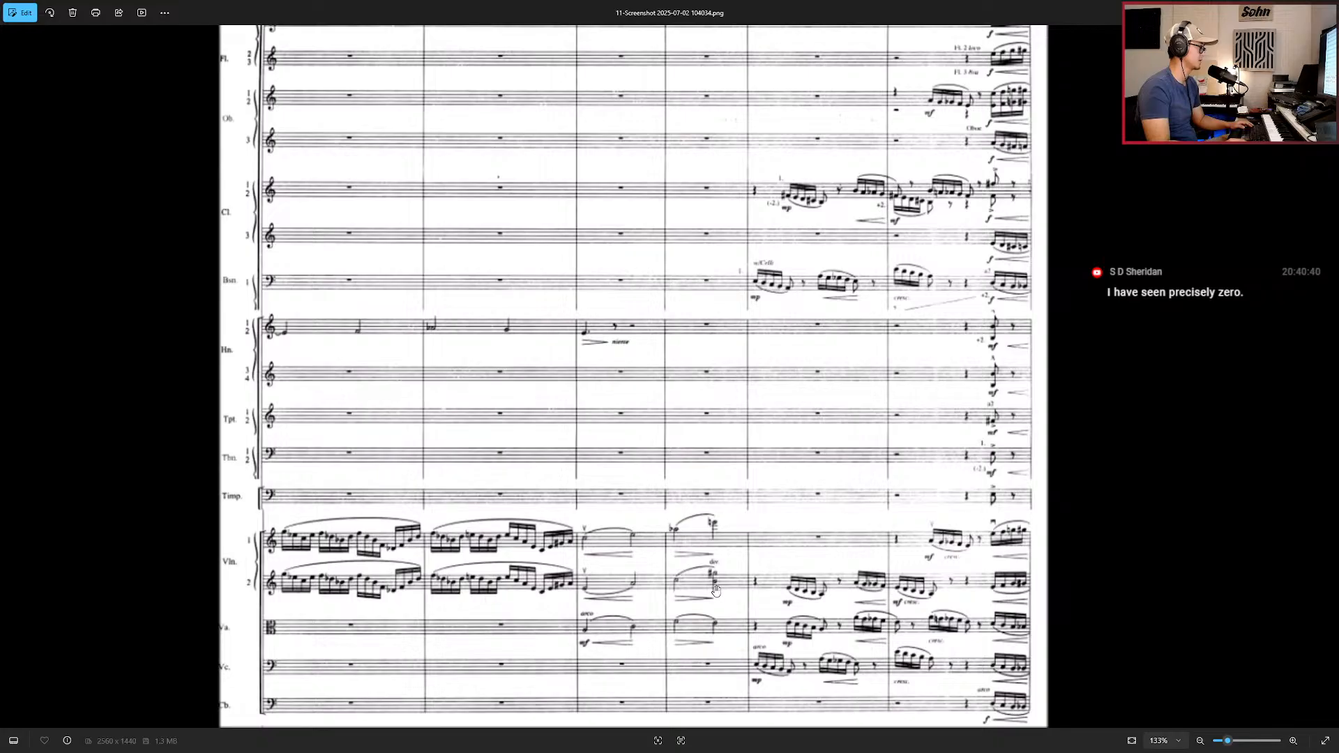
pyautogui.hotkey('alt', 'Tab')
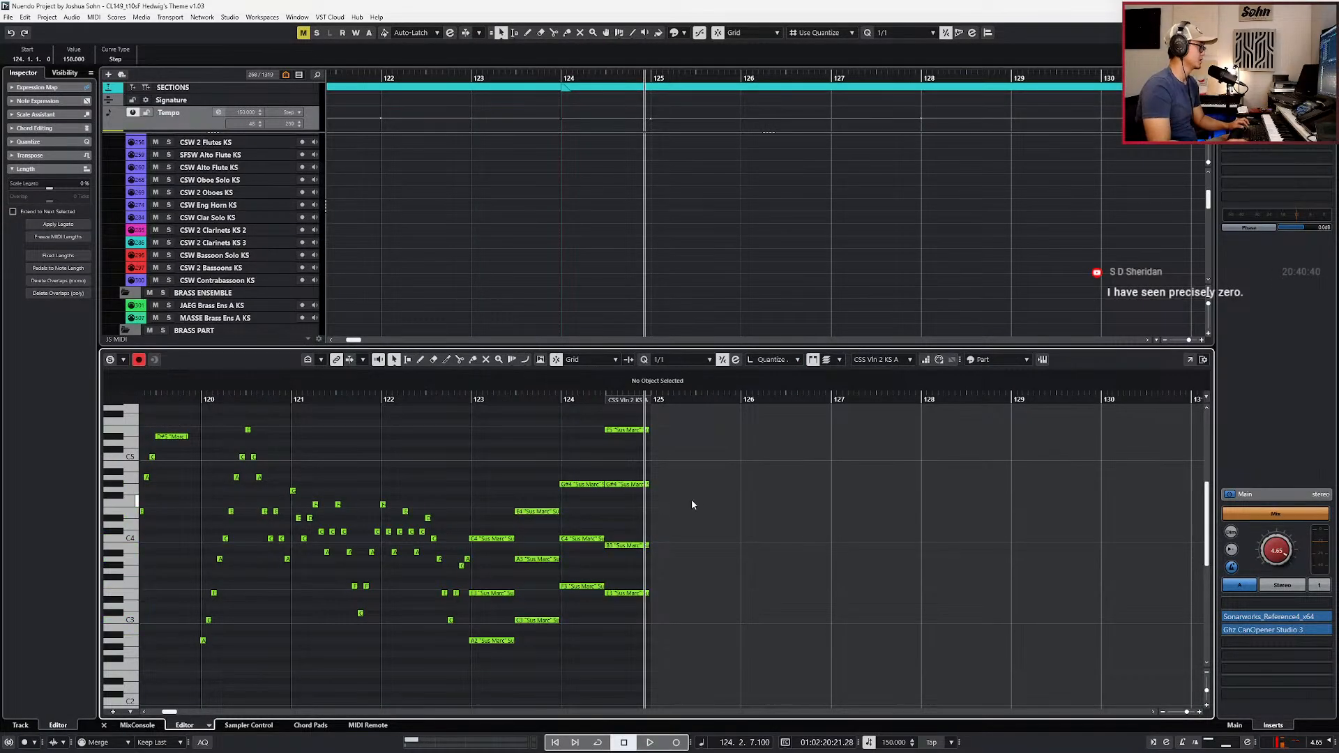
# Step: Restrict editing to the active part and delete the Violin 1 chord notes below the top line in bars 123 and 124
pyautogui.click(837, 359)
pyautogui.click(842, 424)
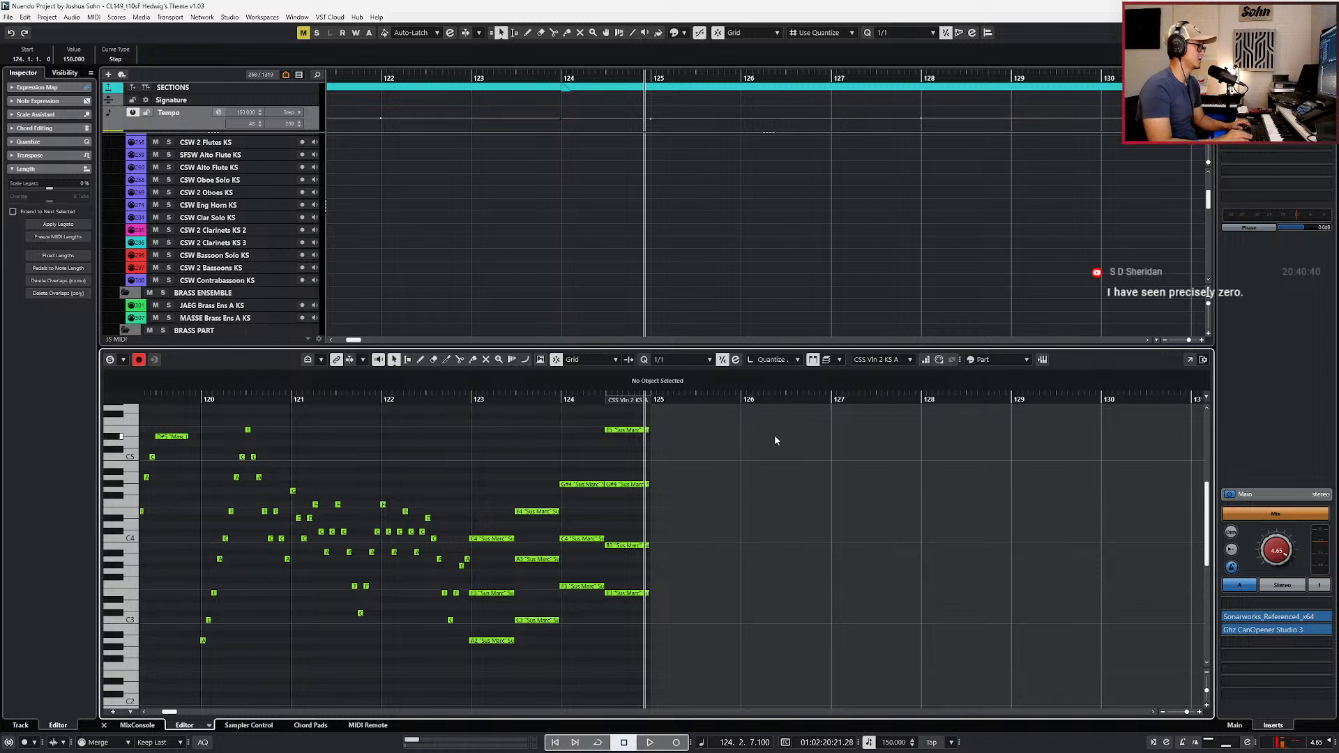
pyautogui.moveTo(633, 462); pyautogui.dragTo(625, 619)
pyautogui.keyDown('shift'); pyautogui.click(588, 539); pyautogui.keyUp('shift')
pyautogui.moveTo(530, 551); pyautogui.dragTo(528, 627)
pyautogui.press('Delete')
pyautogui.click(499, 639)
pyautogui.press('Delete')
# Step: Delete the top-line notes of the bar 123 and 124 chords from the Violin 2 part
pyautogui.press('pagedown')
pyautogui.click(494, 514)
pyautogui.moveTo(494, 515); pyautogui.dragTo(537, 519)
pyautogui.press('Delete')
pyautogui.press('Delete')
pyautogui.moveTo(574, 452); pyautogui.dragTo(585, 492)
pyautogui.press('Delete')
pyautogui.moveTo(605, 418); pyautogui.dragTo(617, 447)
pyautogui.press('Delete')
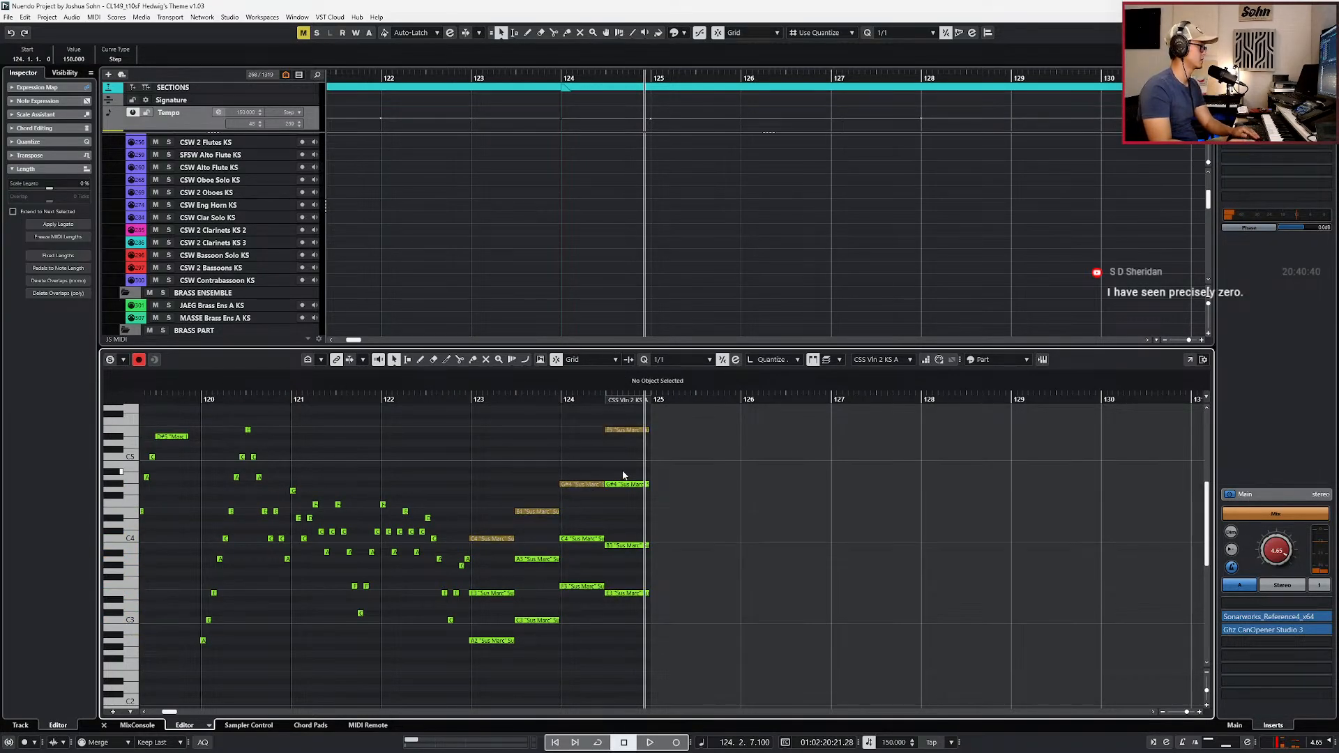
# Step: Cut the lowest notes of the closing chords from Violin 2 and paste them on the CSS Viola KS A track at 122.2.8.80
pyautogui.moveTo(641, 583); pyautogui.dragTo(502, 645)
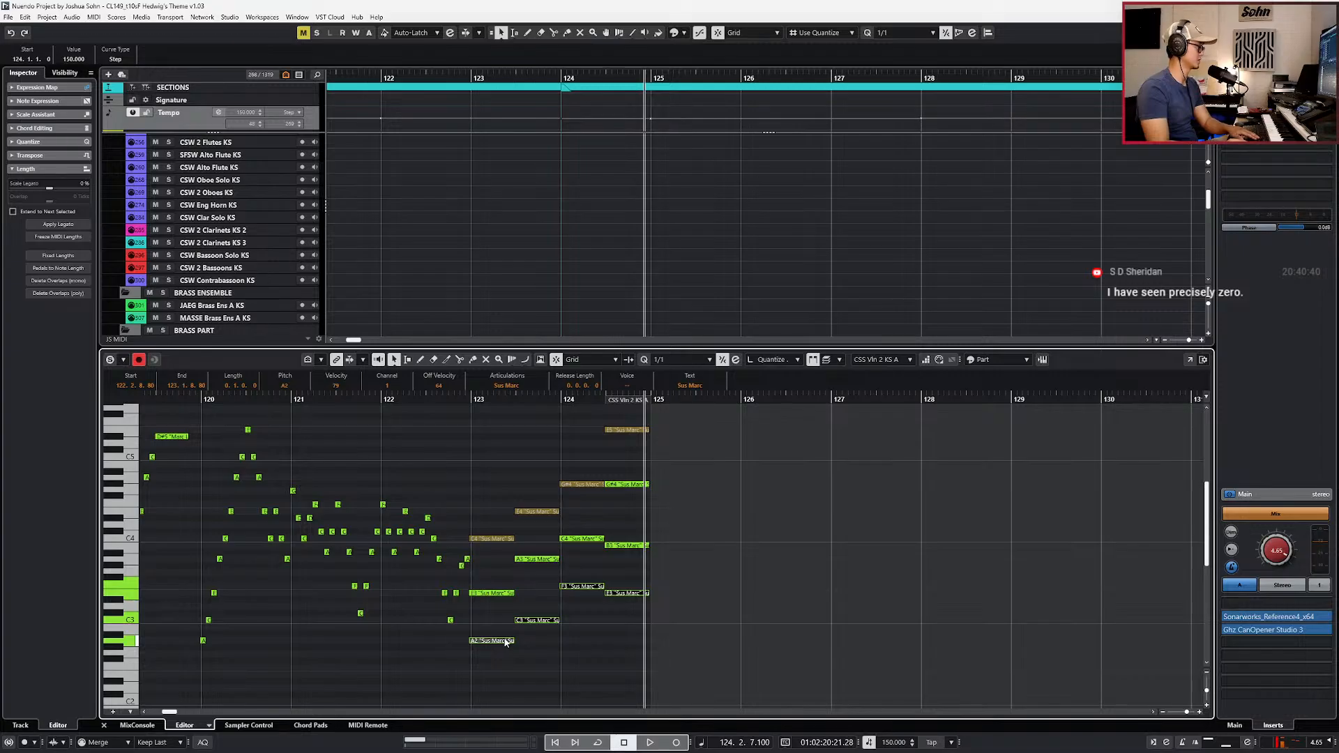
pyautogui.hotkey('ctrl', 'x')
pyautogui.press('KP_0')
pyautogui.press('Return')
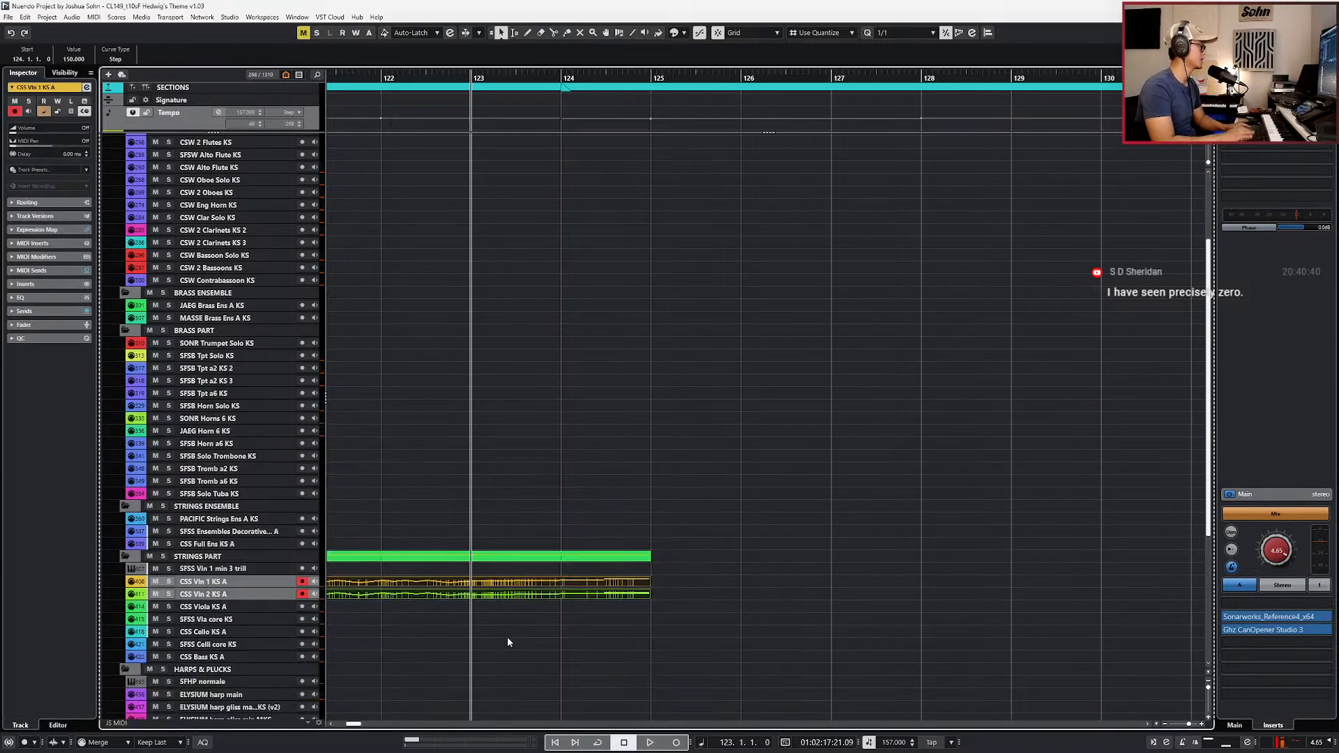
pyautogui.press('Return')
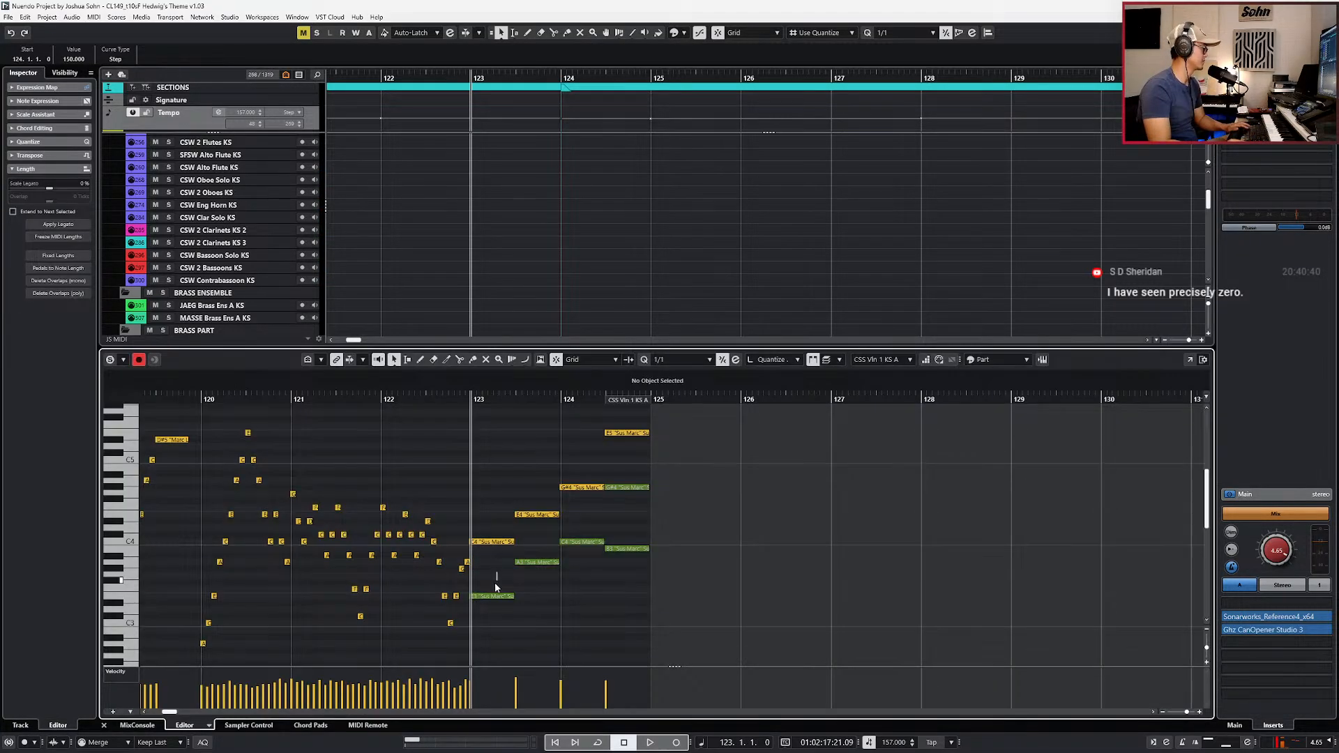
pyautogui.press('Return')
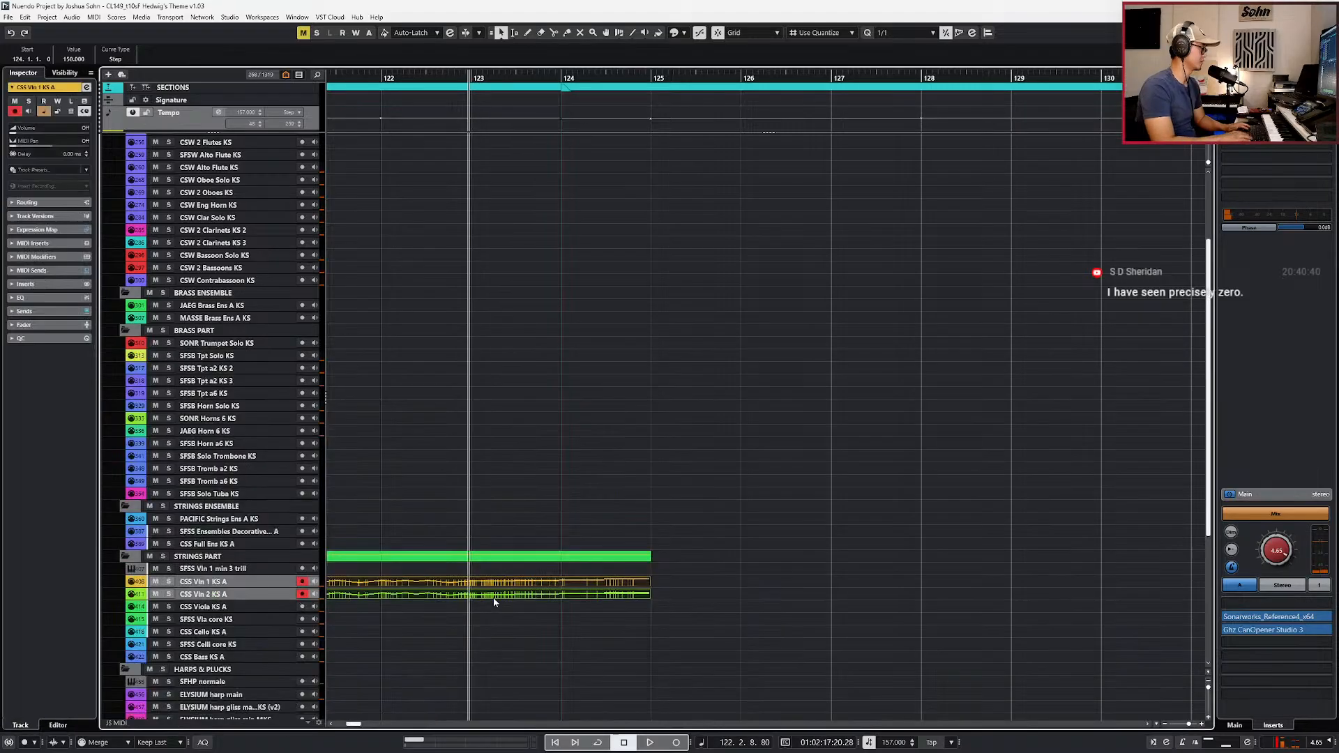
pyautogui.click(233, 606)
pyautogui.hotkey('ctrl', 'v')
# Step: Glue the pasted closing notes to the earlier part on the CSS Viola KS A track
pyautogui.press('g')
pyautogui.press('g')
pyautogui.press('g')
pyautogui.press('g')
pyautogui.moveTo(476, 610); pyautogui.dragTo(655, 608)
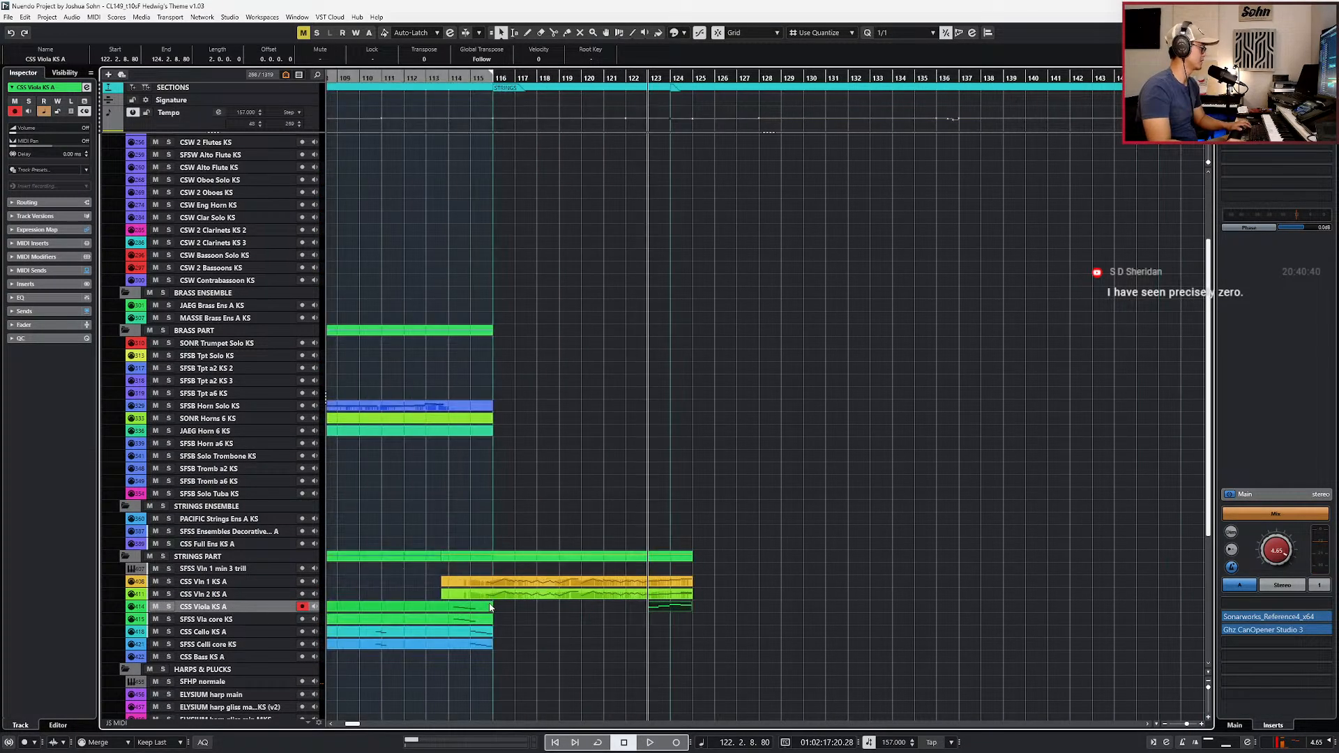
pyautogui.press('4')
pyautogui.click(394, 609)
pyautogui.press('1')
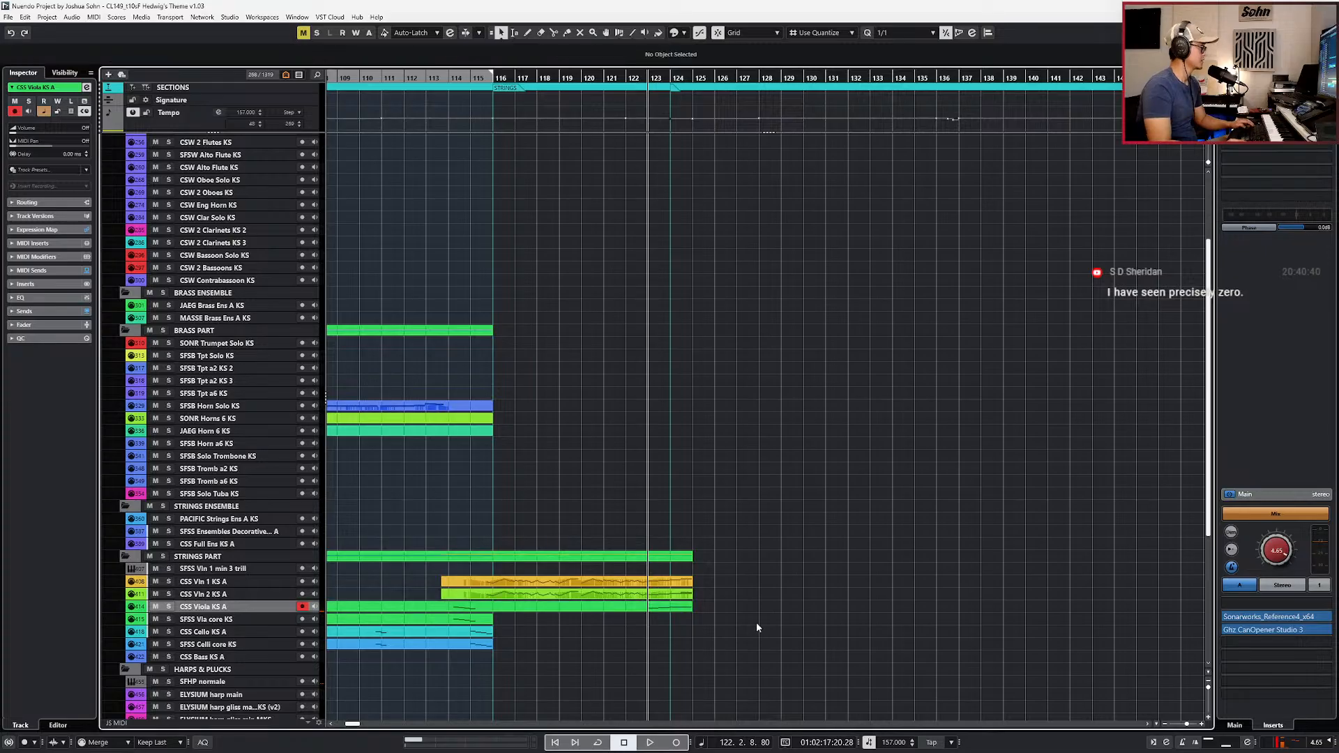
# Step: Check the string entries from bar 116 onward in the score, including the cello line
pyautogui.hotkey('alt', 'Tab')
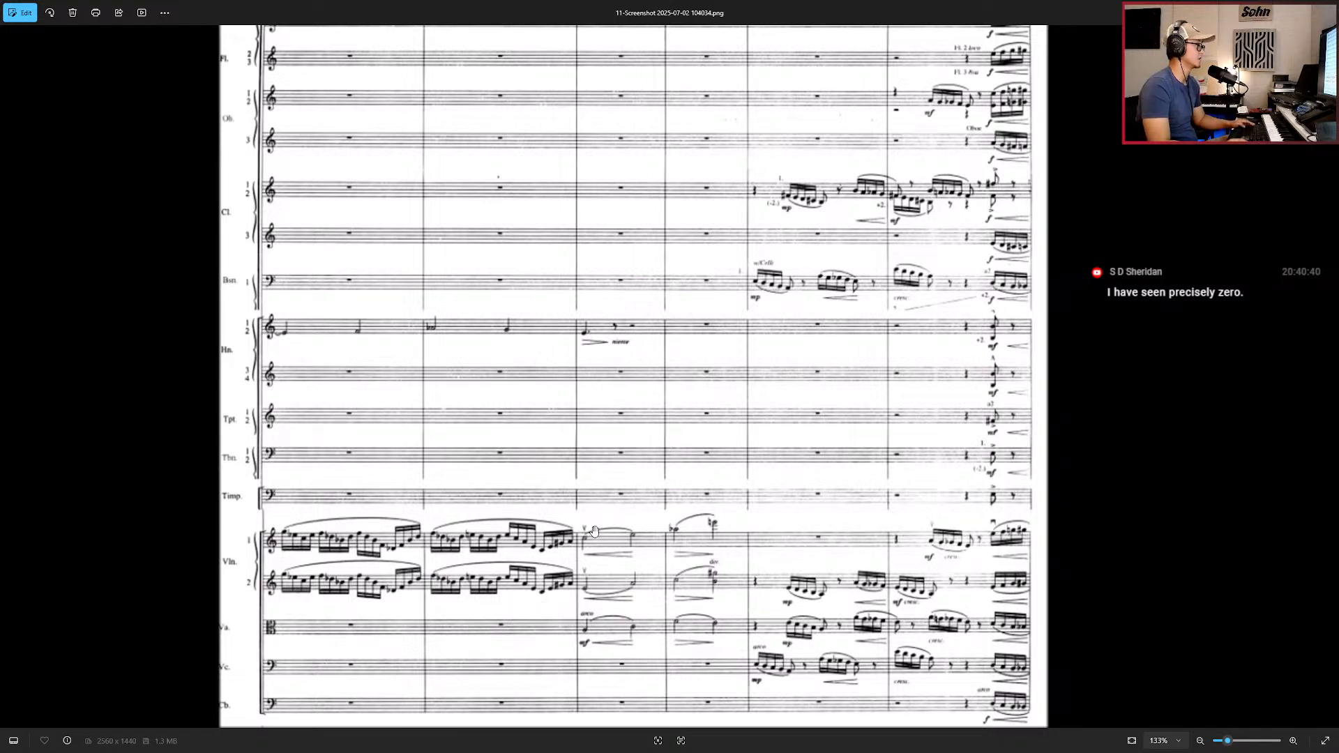
pyautogui.scroll(4, 733, 352)
pyautogui.scroll(-6, 654, 363)
pyautogui.scroll(1, 654, 372)
pyautogui.moveTo(655, 372); pyautogui.dragTo(660, 492)
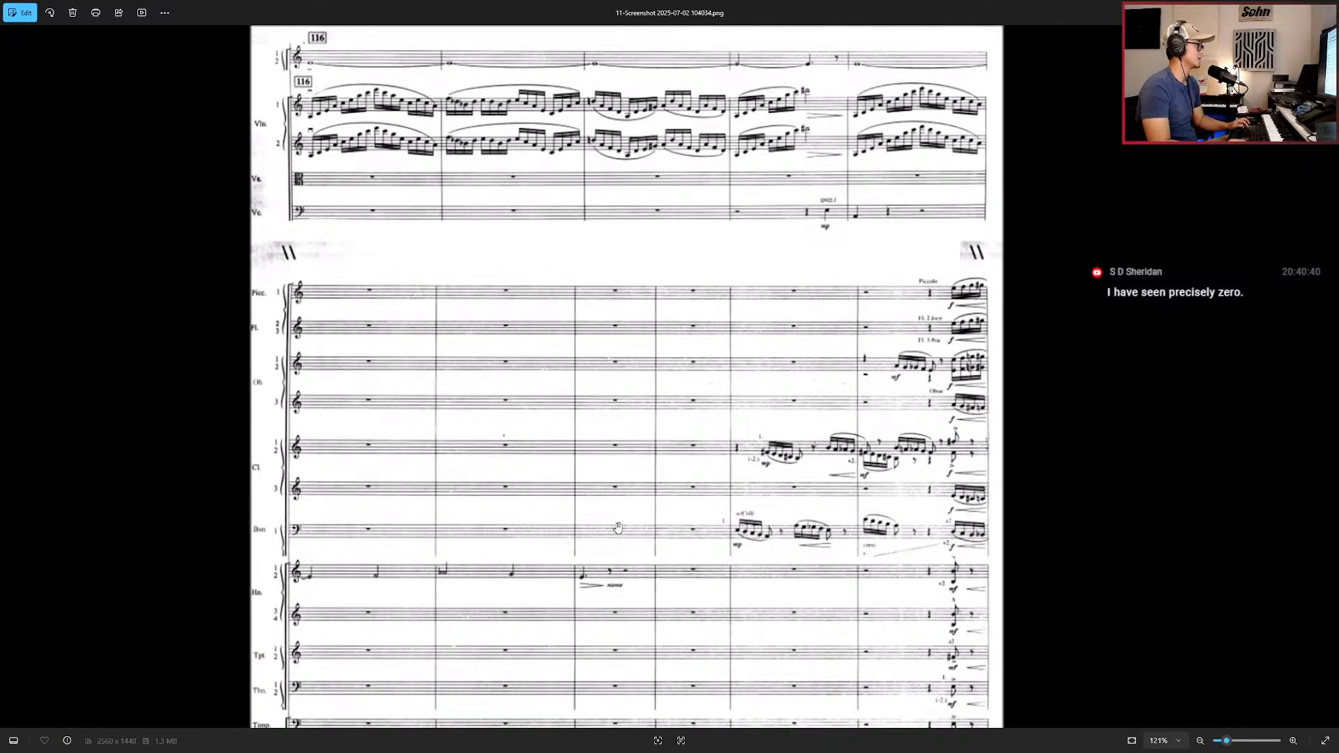
pyautogui.moveTo(631, 459); pyautogui.dragTo(604, 538)
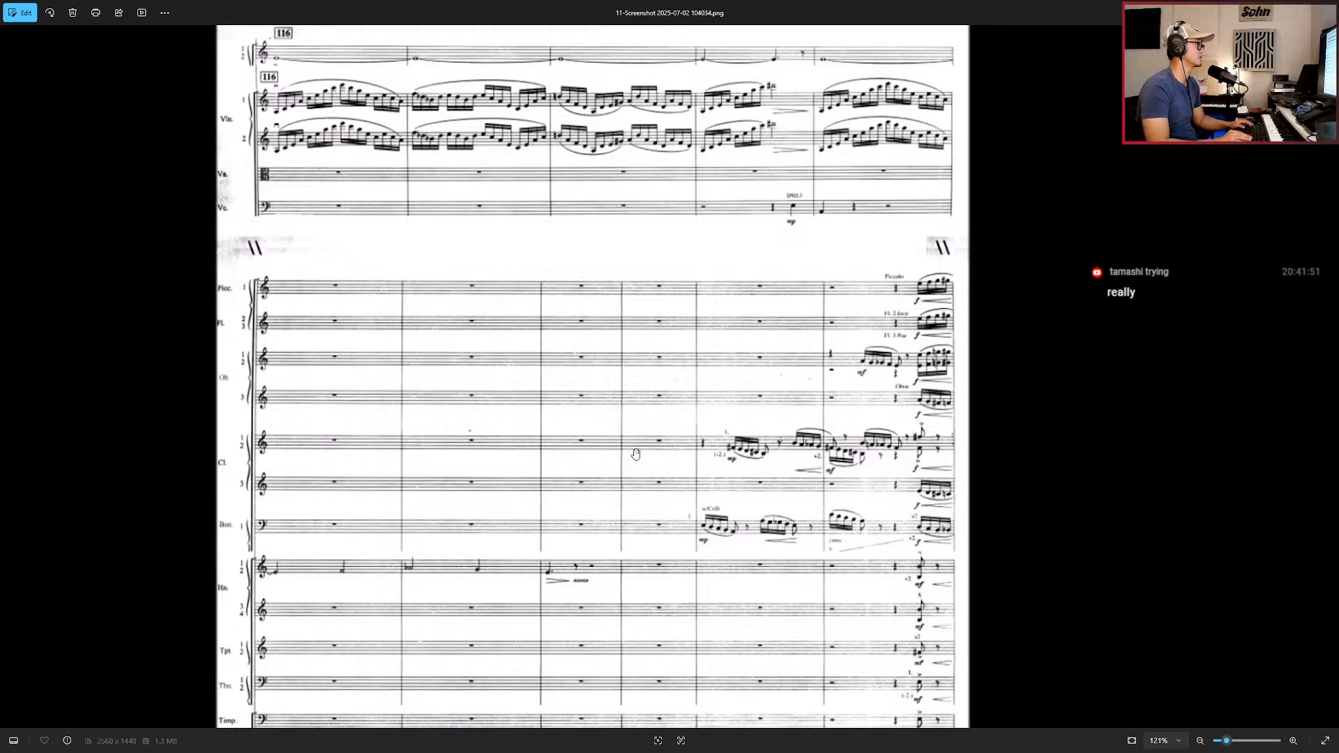
pyautogui.hotkey('alt', 'Tab')
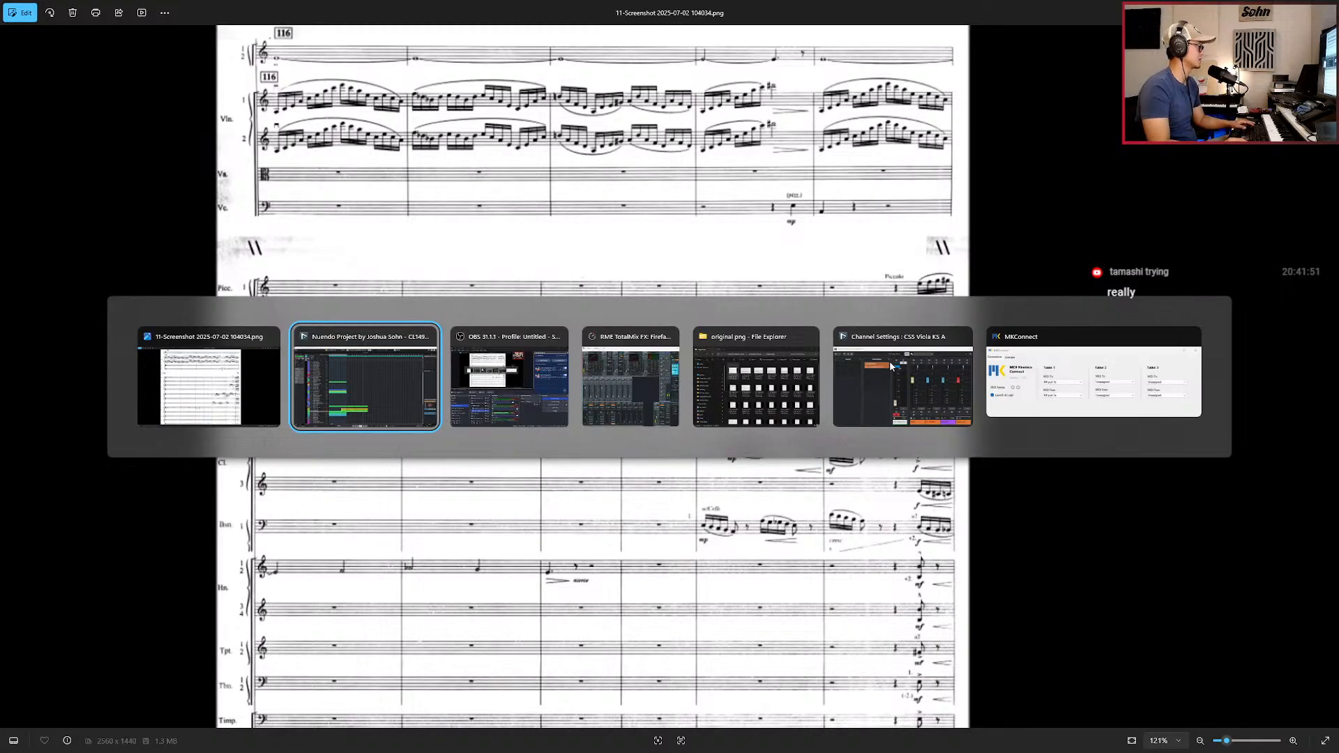
# Step: Split out and copy the two-bar passage at bar 110 from both cello tracks, and undo the splits
pyautogui.scroll(-5, 802, 448)
pyautogui.press('KP_Subtract')
pyautogui.press('KP_Subtract')
pyautogui.press('KP_Subtract')
pyautogui.scroll(2, 668, 419)
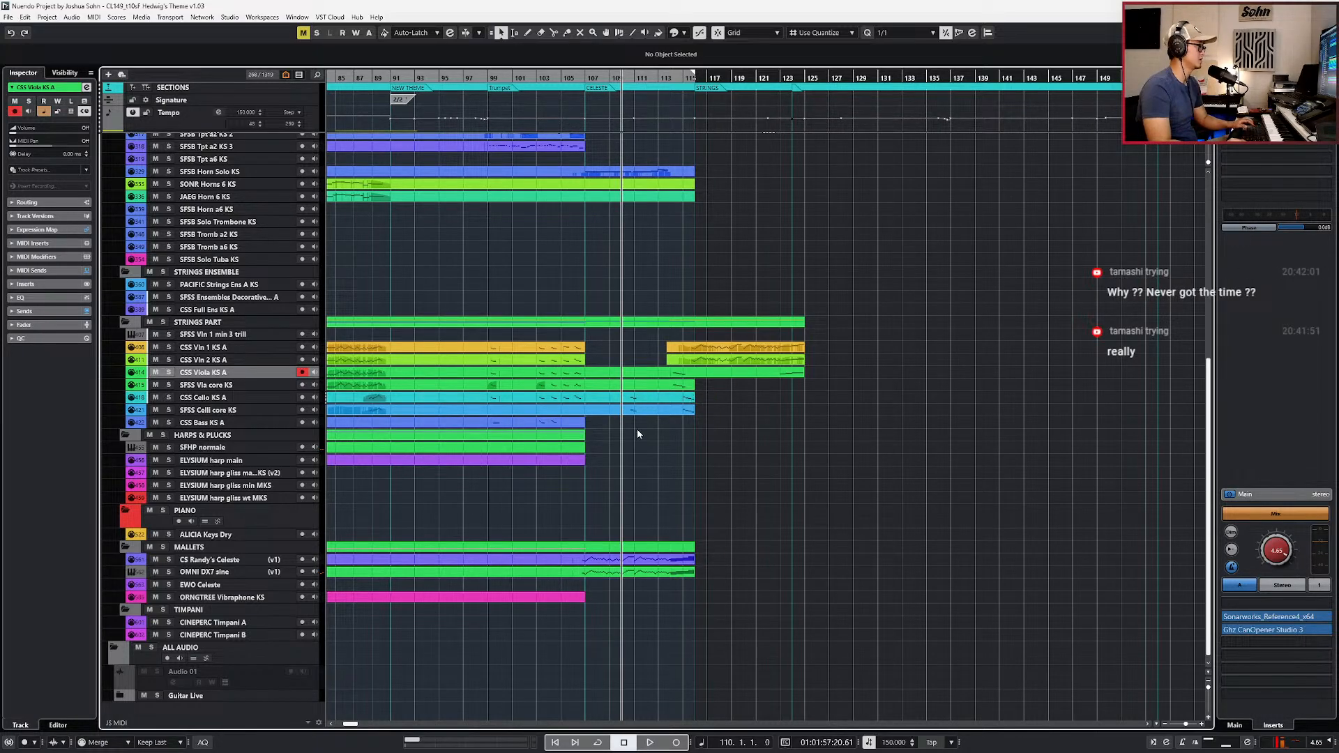
pyautogui.scroll(3, 635, 432)
pyautogui.moveTo(620, 424); pyautogui.dragTo(628, 397)
pyautogui.keyDown('alt'); pyautogui.click(611, 400); pyautogui.keyUp('alt')
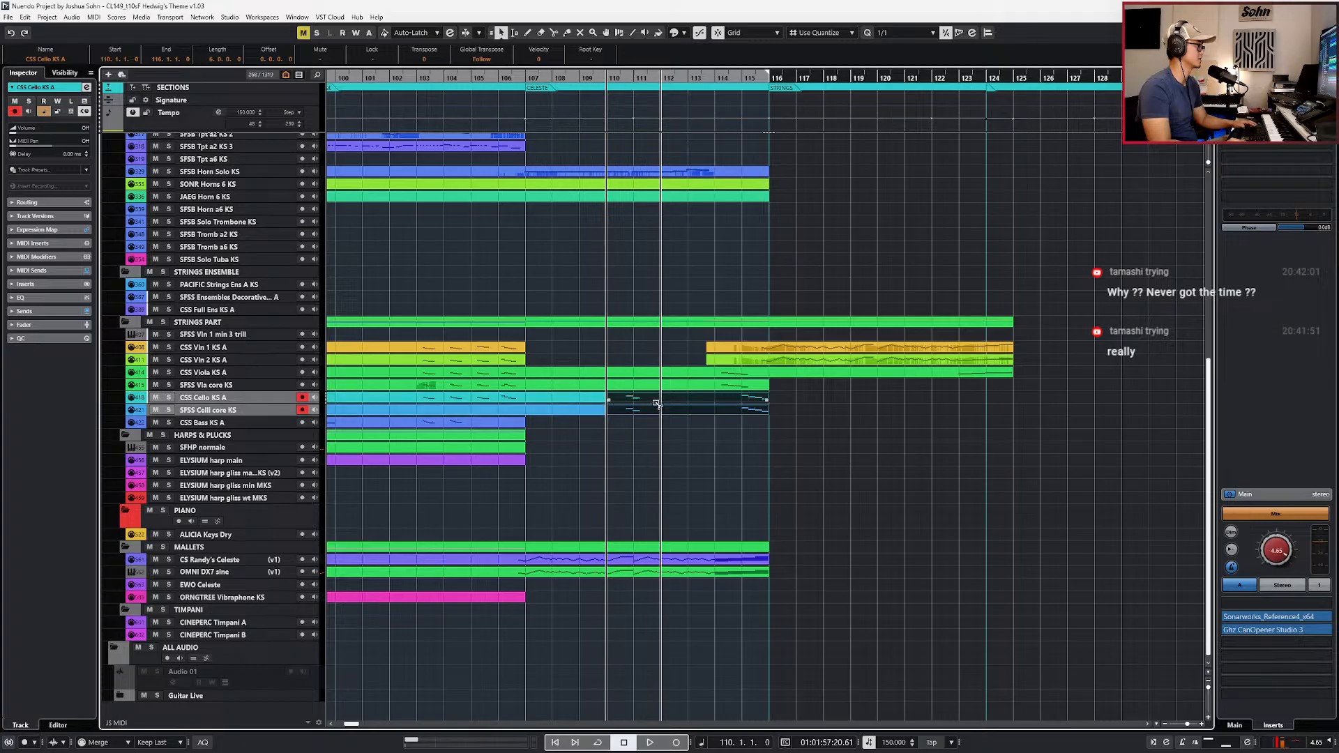
pyautogui.click(670, 410)
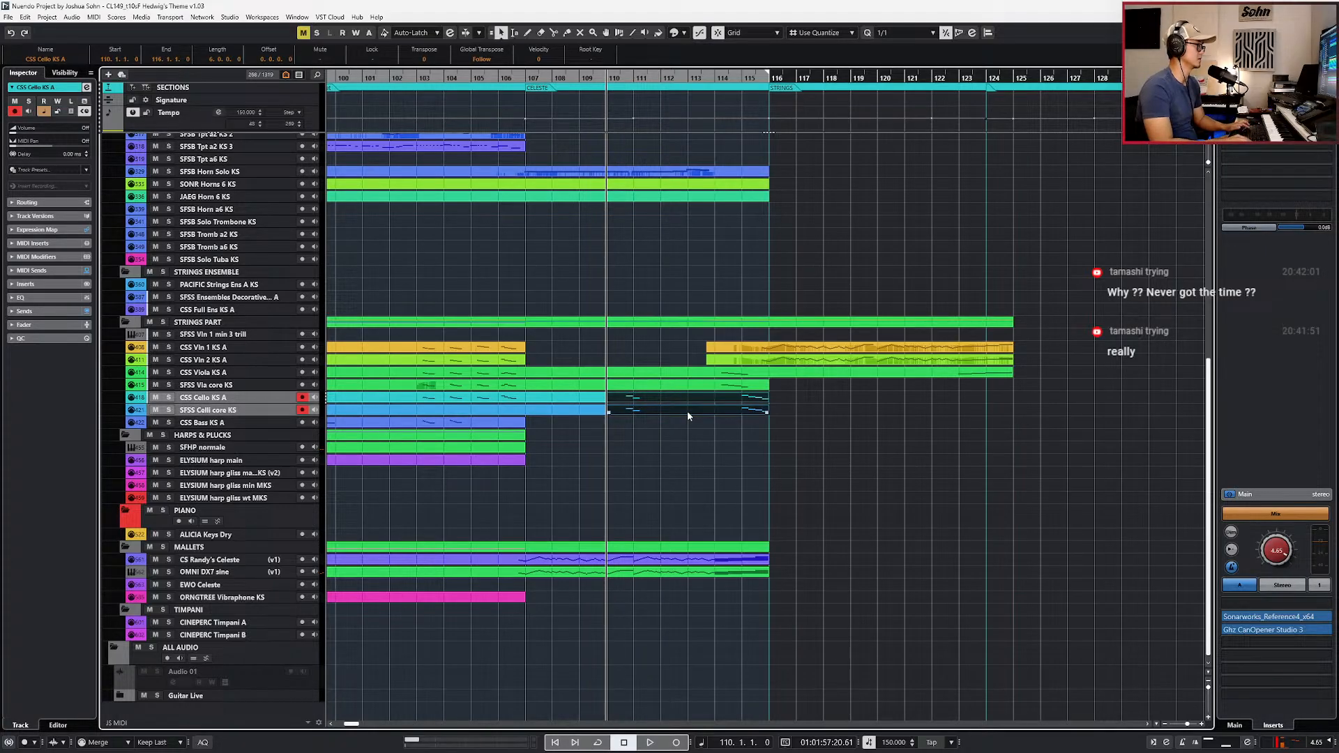
pyautogui.hotkey('ctrl', 'z')
# Step: Paste the two-bar passage at bar 119 on CSS Cello KS A and SFSS Celli core KS, and glue it to the earlier parts
pyautogui.press('KP_Add')
pyautogui.press('KP_Add')
pyautogui.press('KP_Add')
pyautogui.press('KP_Add')
pyautogui.press('KP_Add')
pyautogui.press('KP_Add')
pyautogui.press('KP_Add')
pyautogui.press('KP_Add')
pyautogui.press('KP_Add')
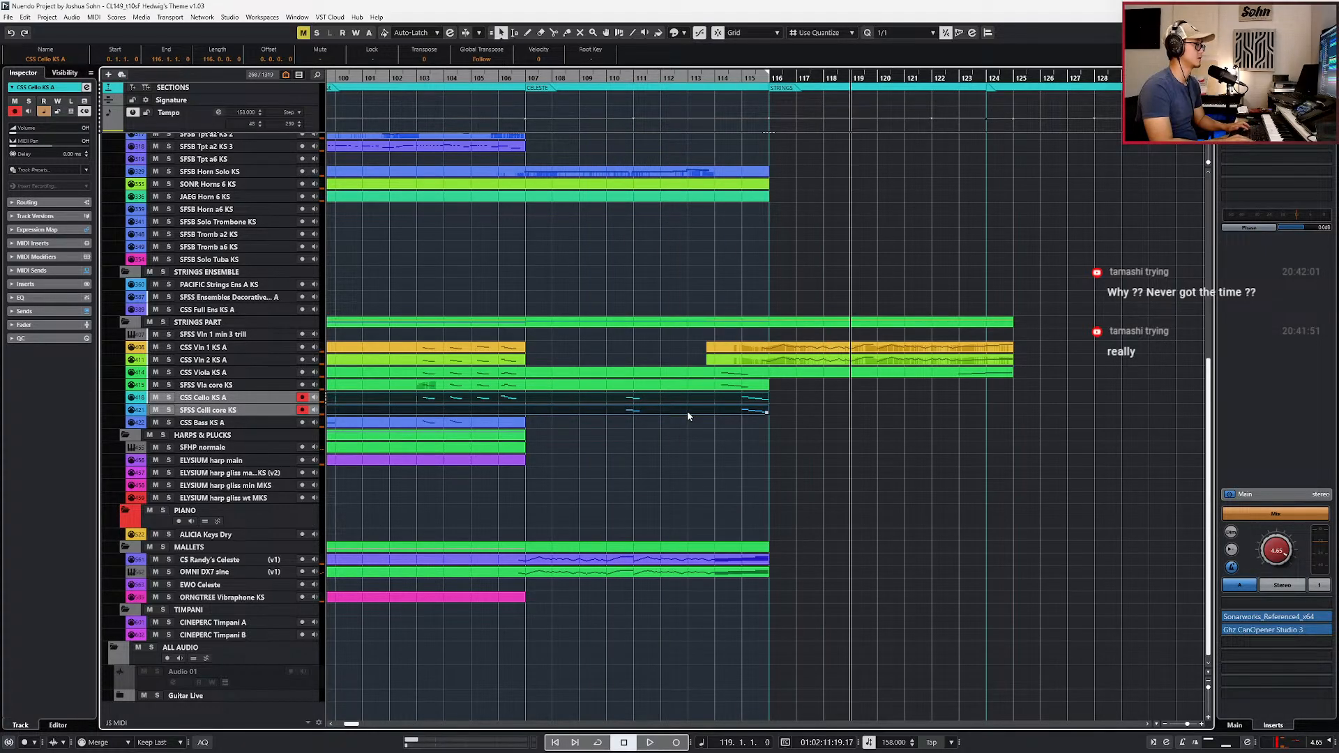
pyautogui.hotkey('ctrl', 'v')
pyautogui.hscroll(1, 687, 413)
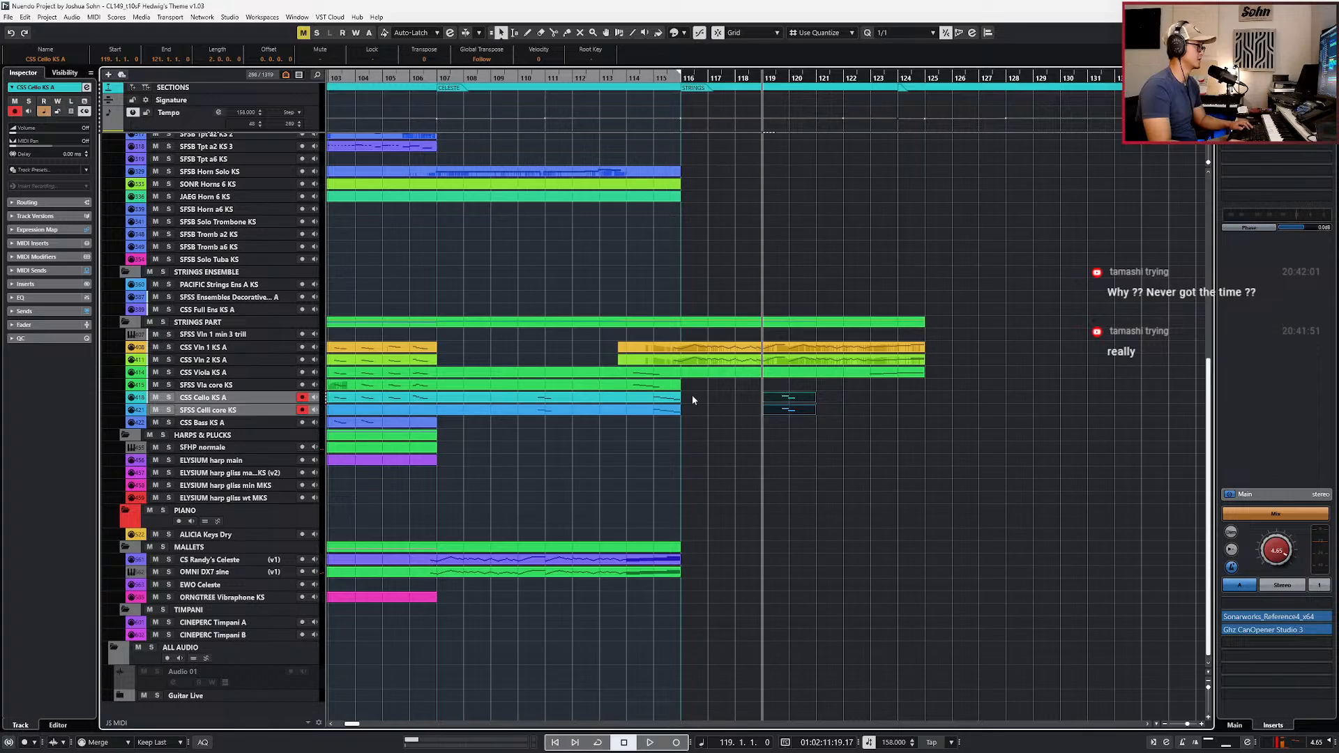
pyautogui.moveTo(692, 395); pyautogui.dragTo(675, 415)
pyautogui.press('4')
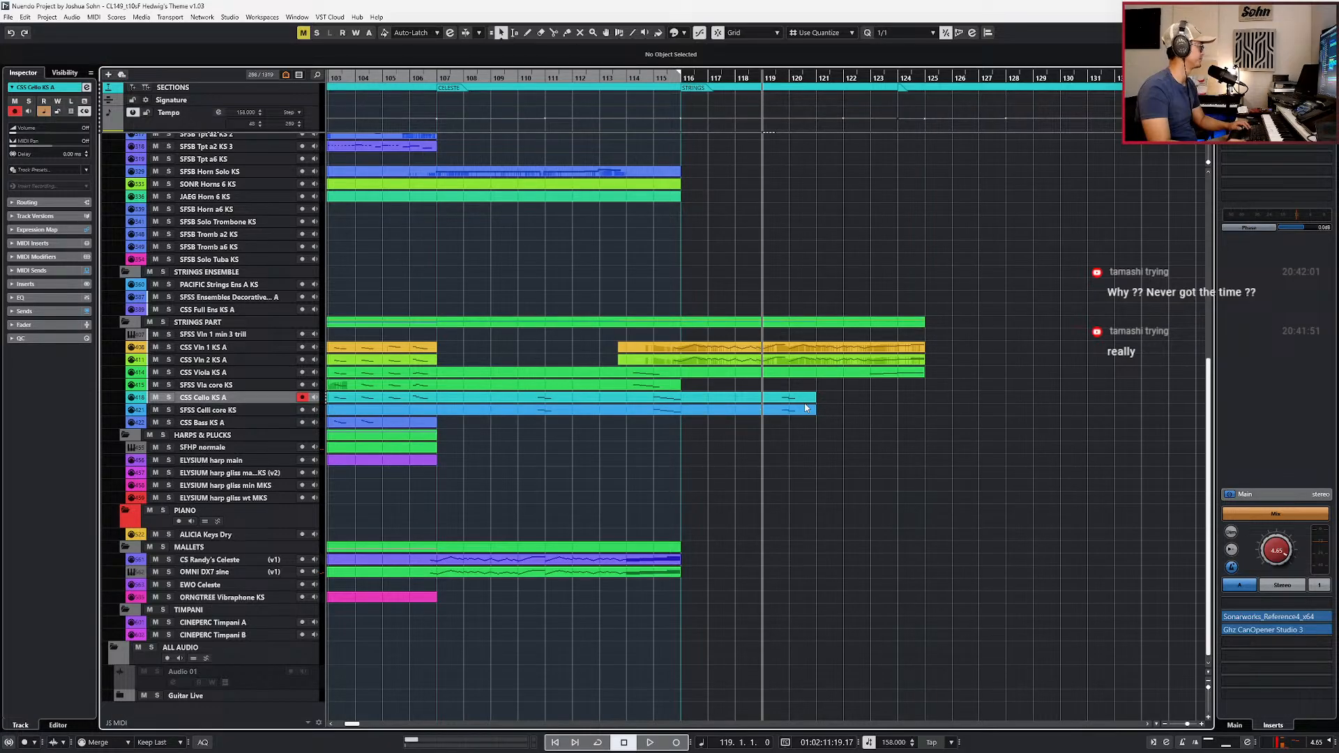
pyautogui.click(872, 375)
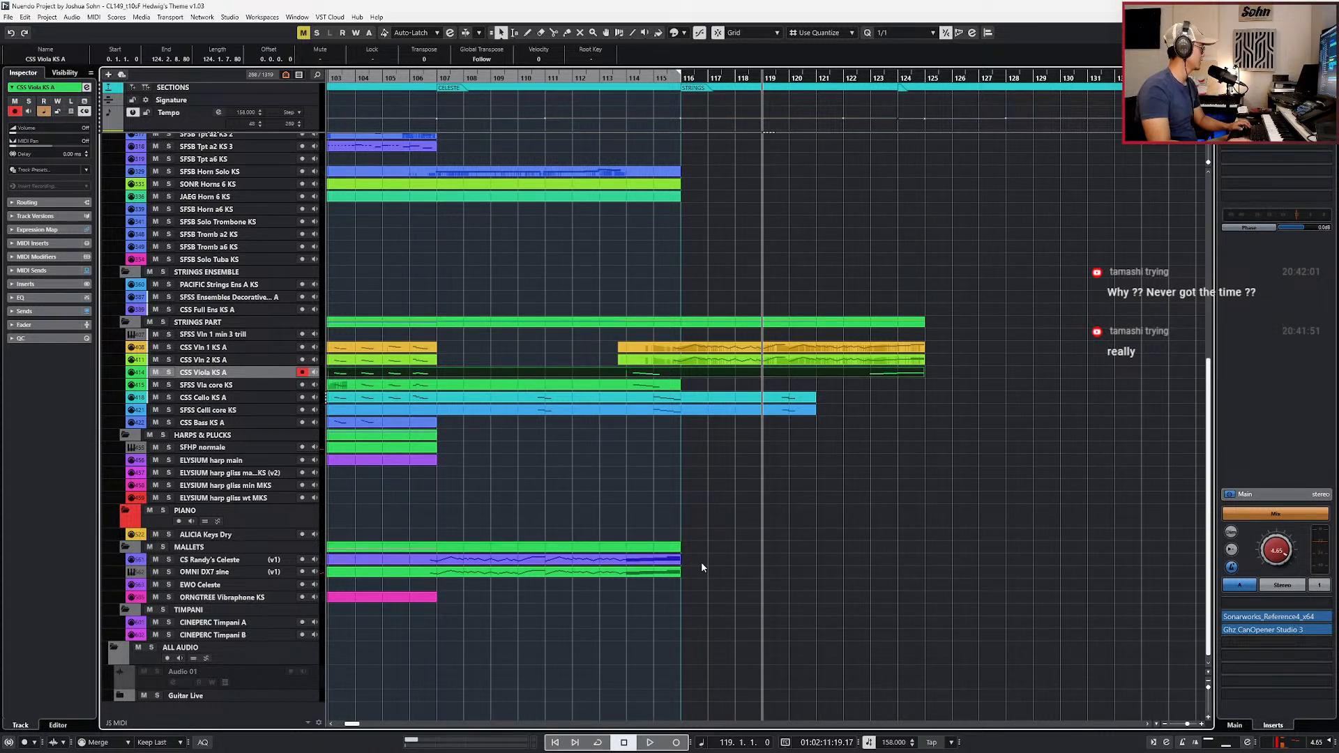
pyautogui.hscroll(3, 668, 527)
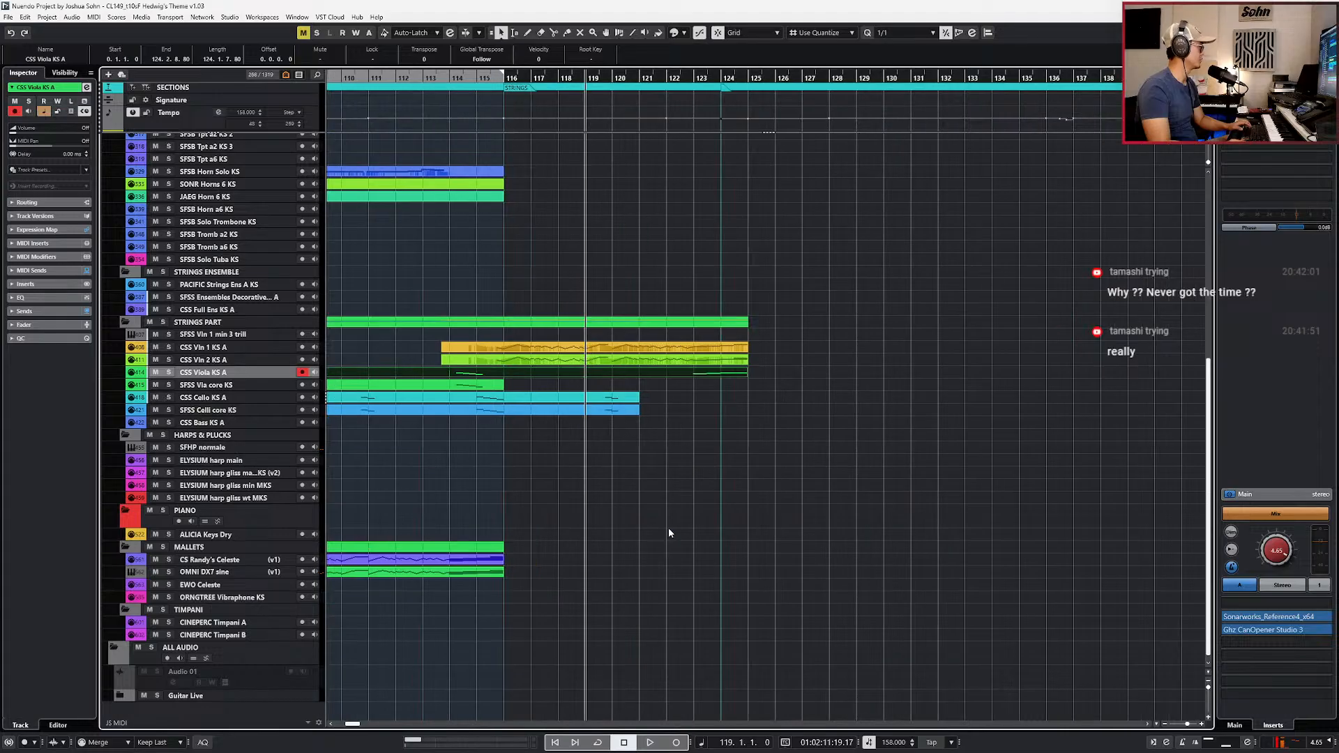
pyautogui.scroll(-2, 664, 478)
pyautogui.scroll(5, 447, 279)
pyautogui.hscroll(-3, 688, 475)
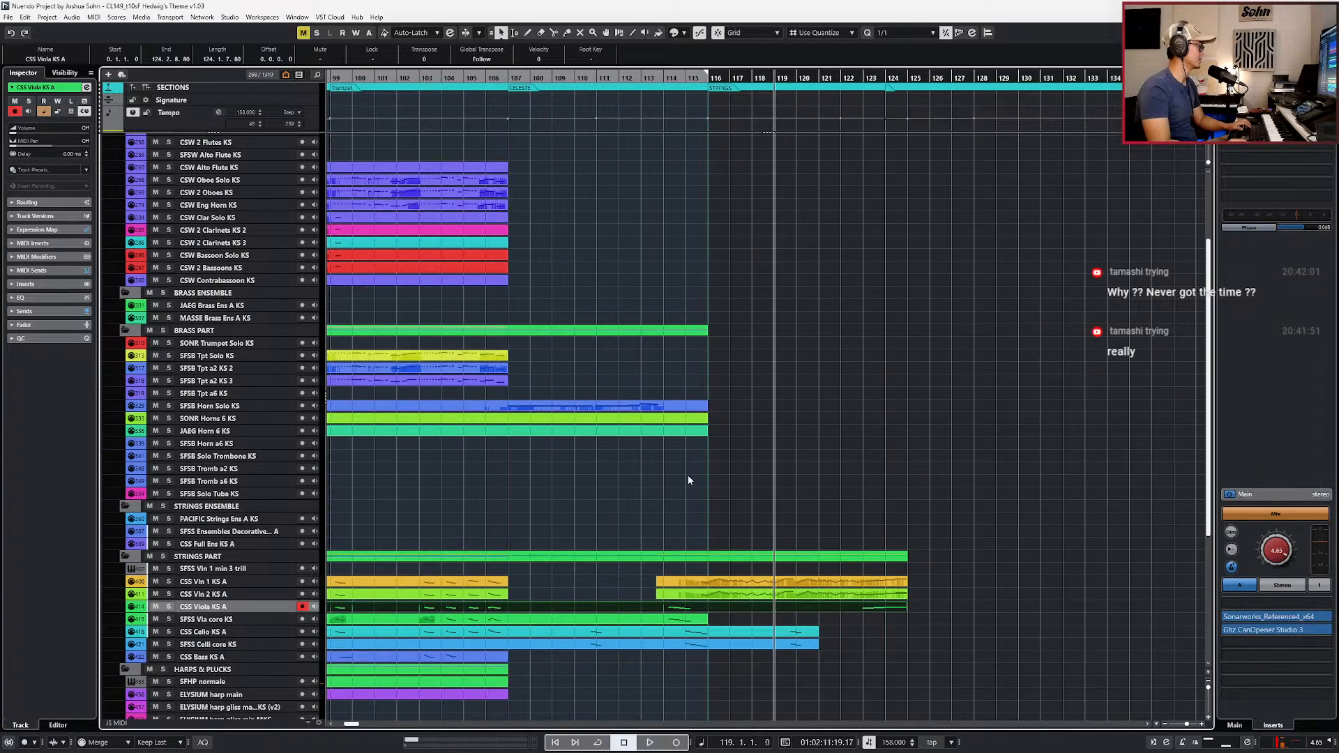
pyautogui.moveTo(706, 410); pyautogui.dragTo(880, 407)
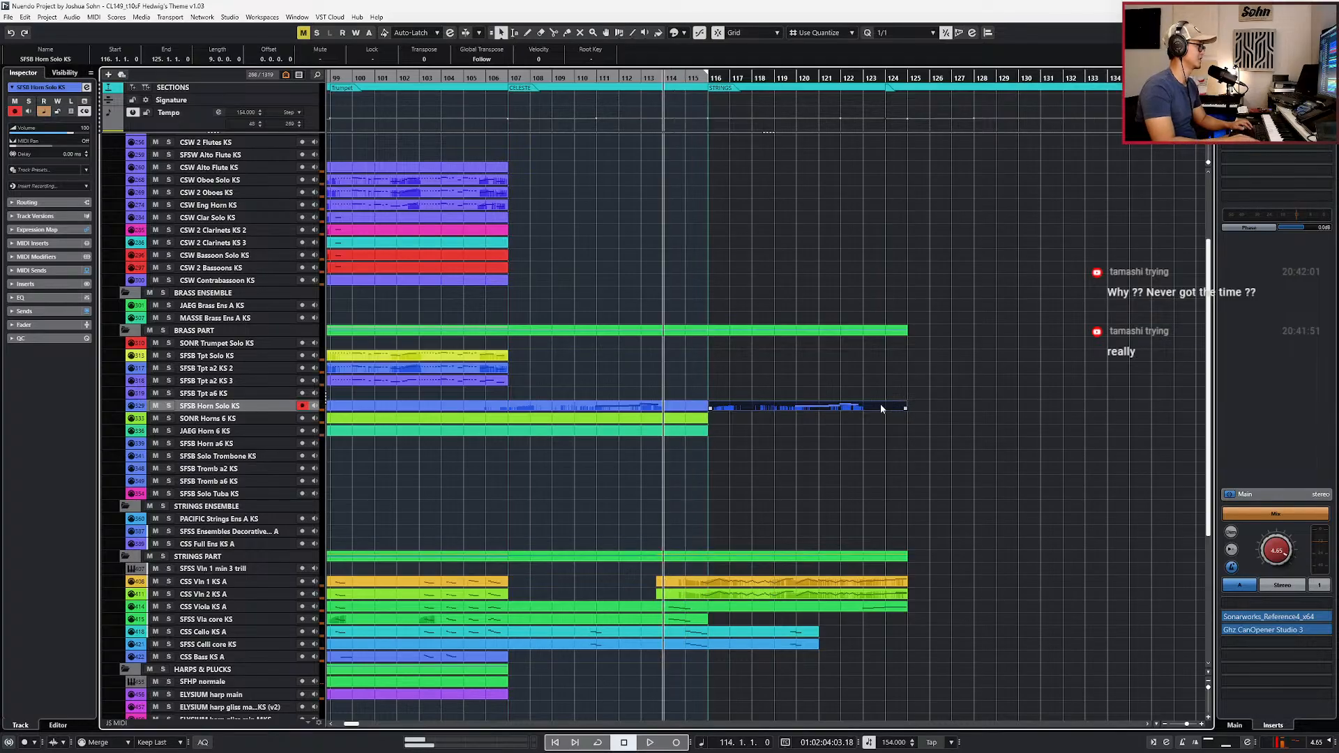
pyautogui.press('Delete')
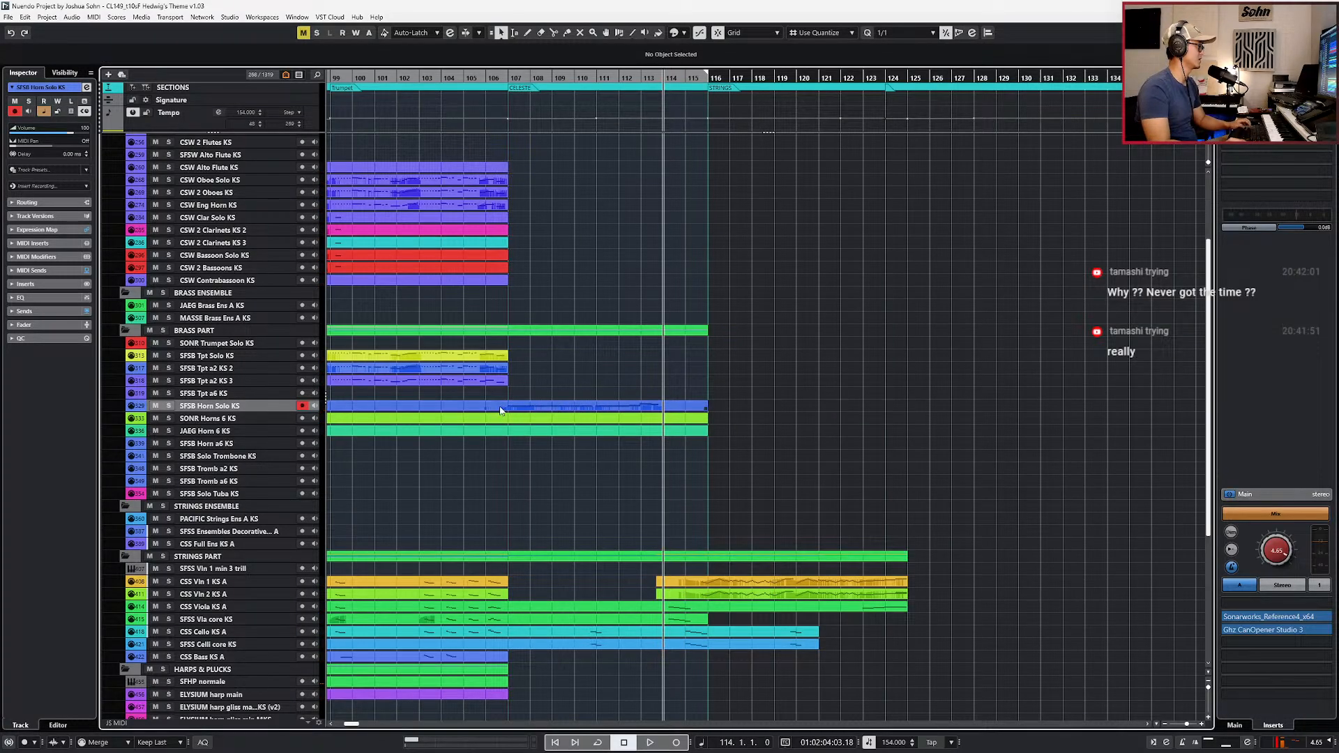
# Step: Copy the SFSB Horn Solo KS passage from around bar 107 to start at 115.2.7.0, and check the copied notes in the editor
pyautogui.moveTo(502, 410); pyautogui.dragTo(727, 405)
pyautogui.doubleClick(727, 405)
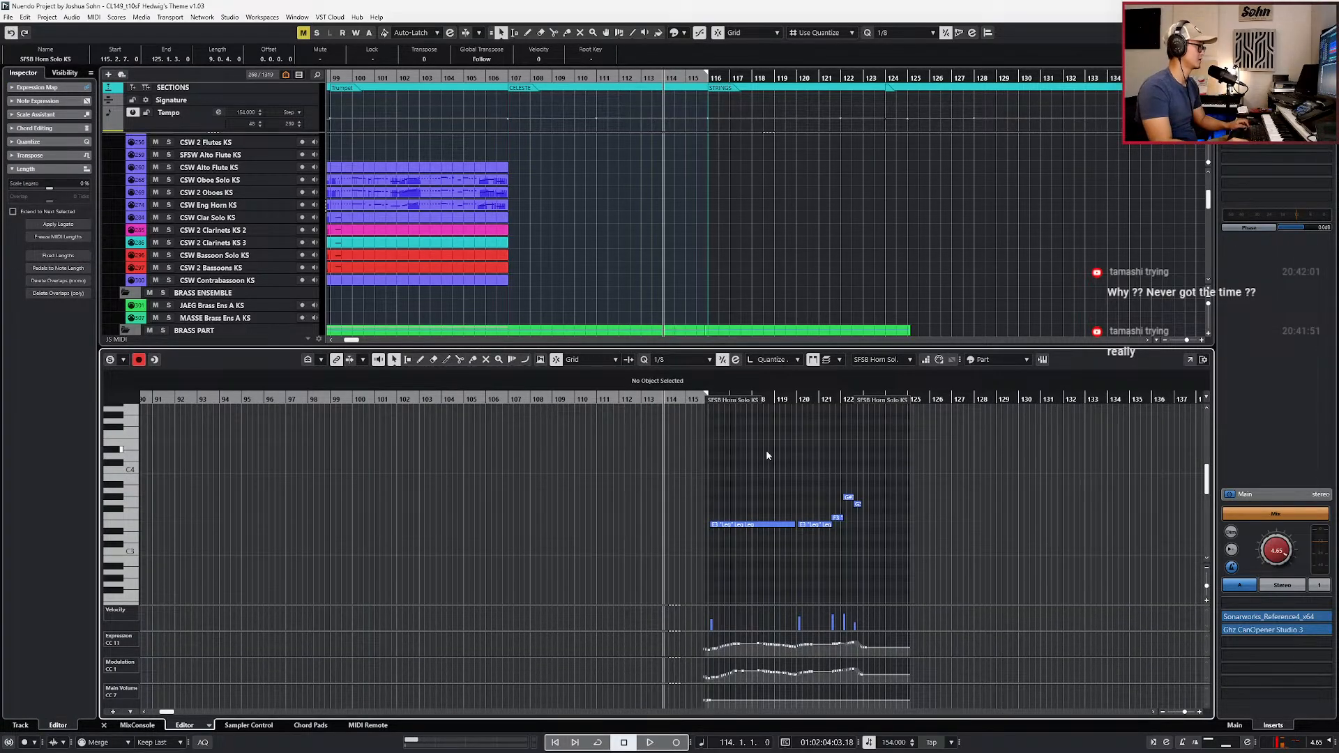
pyautogui.hotkey('ctrl', 'e')
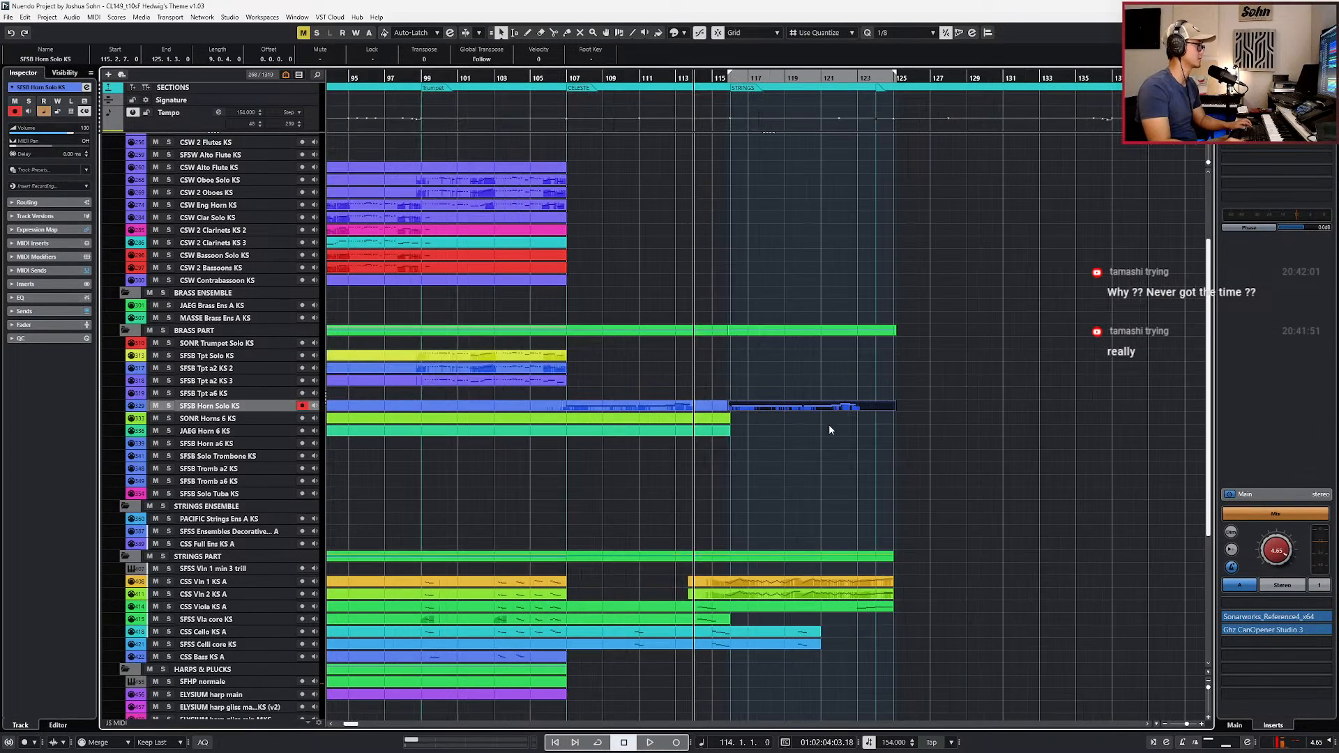
# Step: Glue the copied SFSB Horn Solo KS part to the earlier part and play back from bar 105
pyautogui.moveTo(703, 407); pyautogui.dragTo(527, 409)
pyautogui.press('g')
pyautogui.press('KP_Subtract')
pyautogui.press('KP_Subtract')
pyautogui.press('KP_Subtract')
pyautogui.press('KP_Subtract')
pyautogui.press('KP_Subtract')
pyautogui.press('KP_Subtract')
pyautogui.press('KP_Subtract')
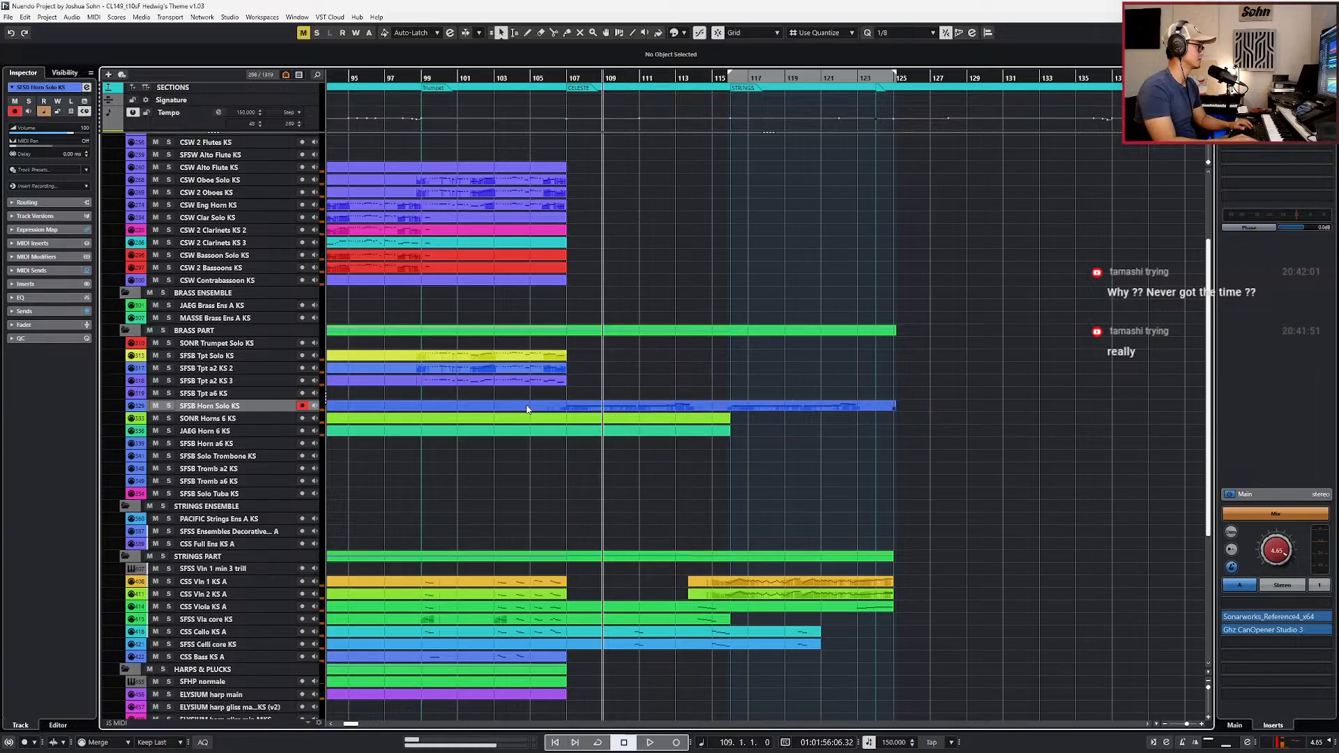
pyautogui.press('KP_Subtract')
pyautogui.press('KP_Subtract')
pyautogui.press('space')
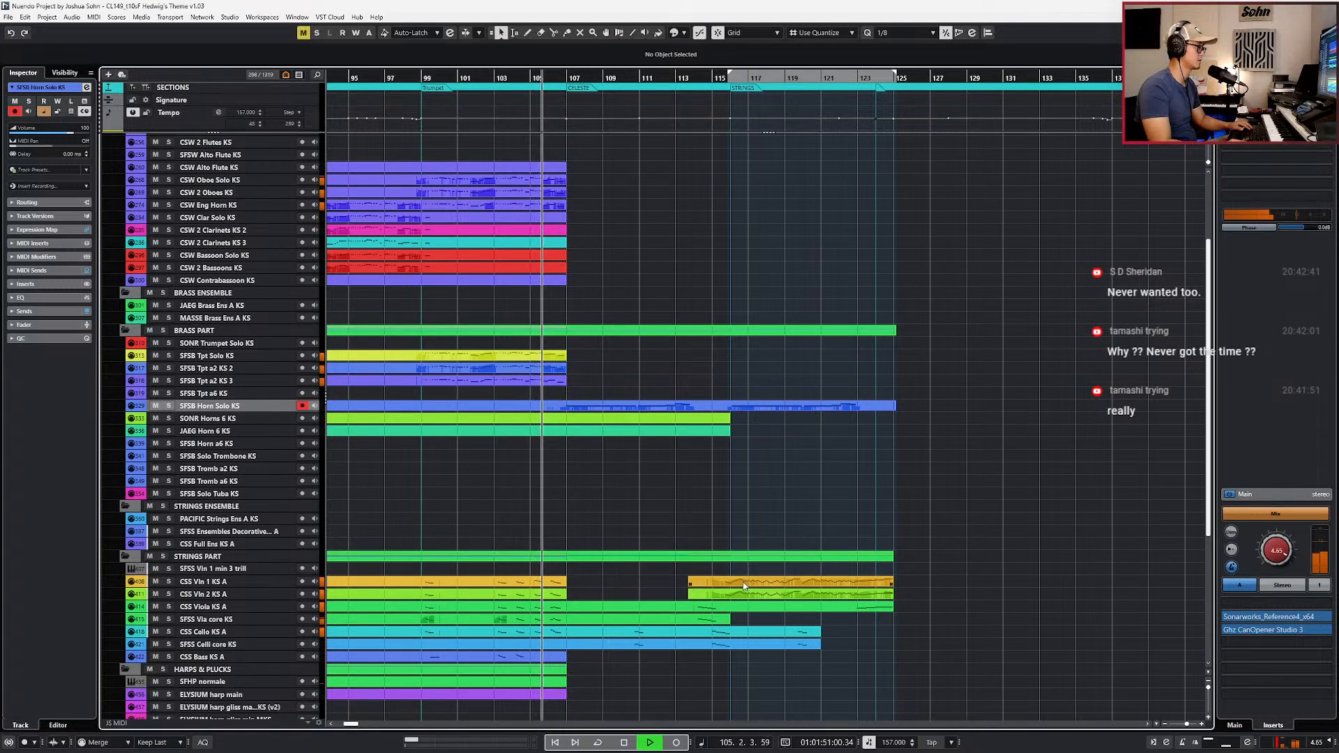
# Step: Glue the late CSS Vln 1 KS A and CSS Vln 2 KS A parts to their earlier parts across the gap from bar 107
pyautogui.moveTo(610, 579); pyautogui.dragTo(558, 598)
pyautogui.press('g')
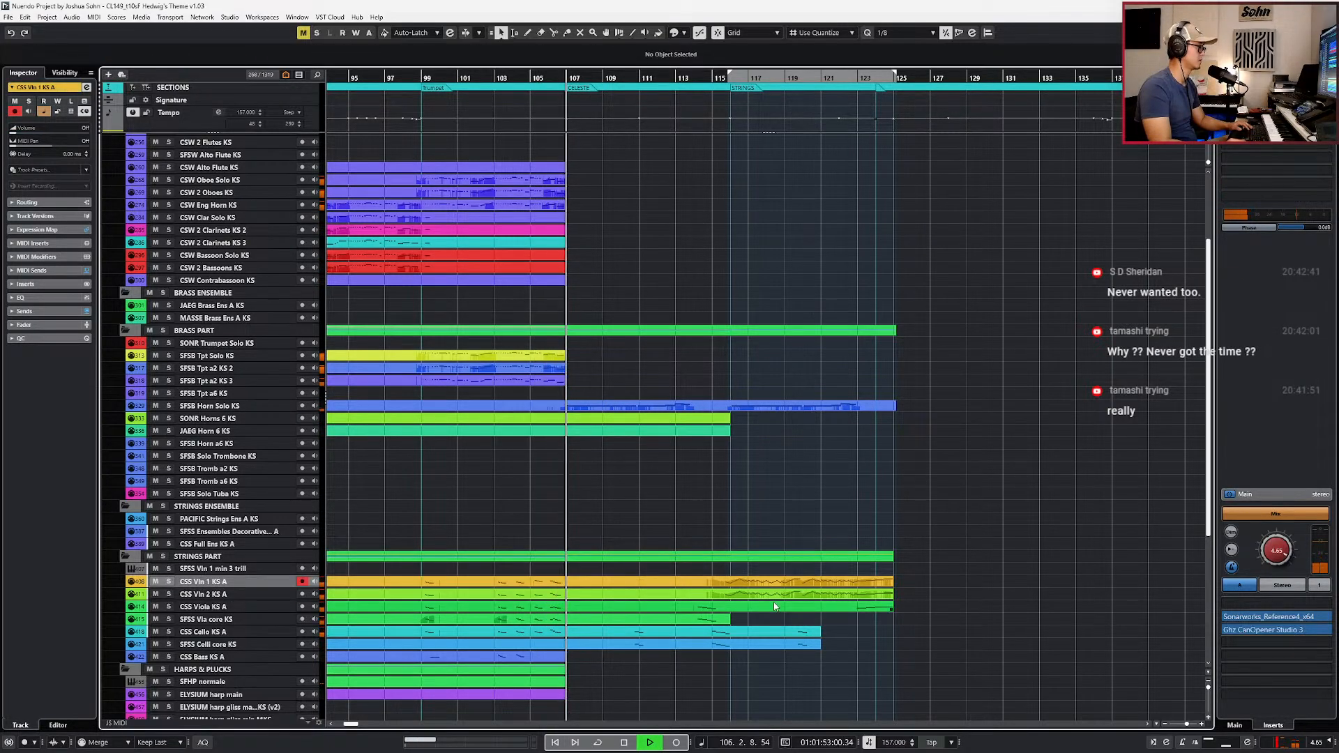
pyautogui.scroll(-4, 779, 592)
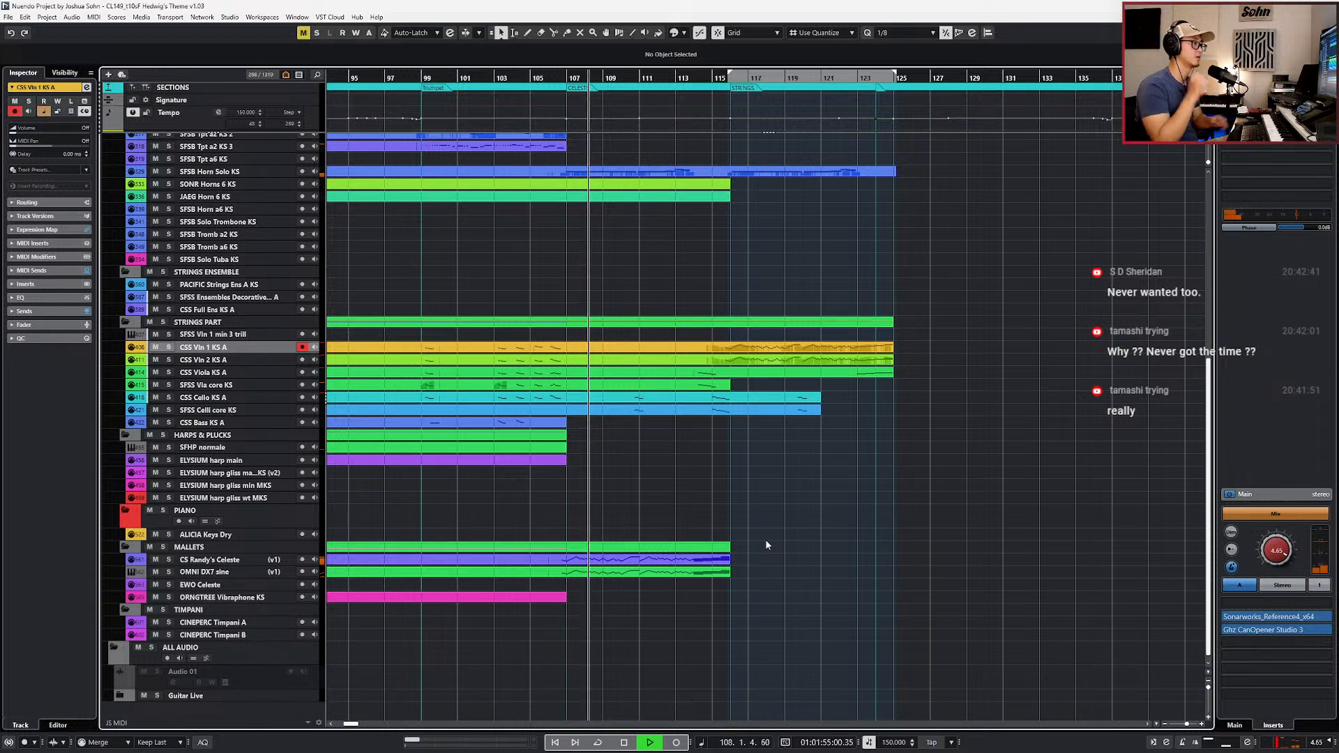
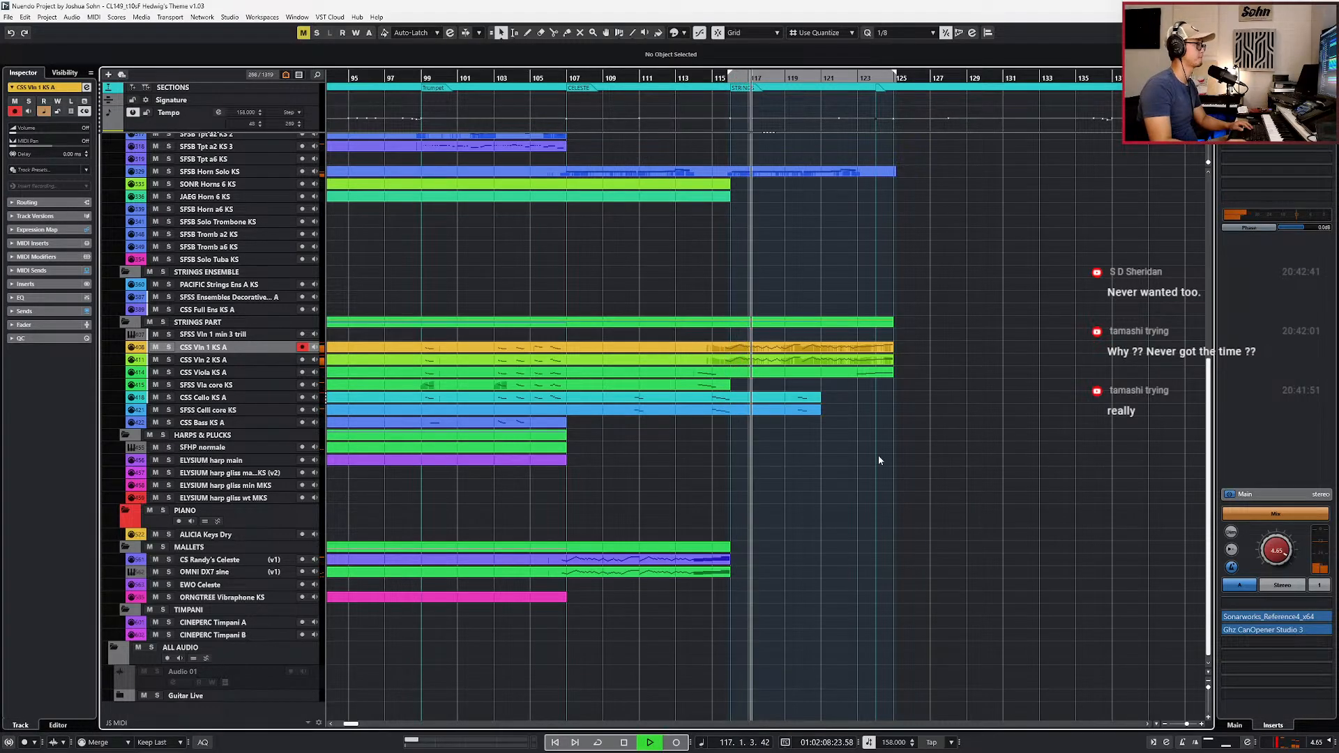
# Step: Listen through to bar 124 and open the CSS Vln 1 KS A and CSS Vln 2 KS A parts together for note editing
pyautogui.moveTo(902, 348); pyautogui.dragTo(877, 361)
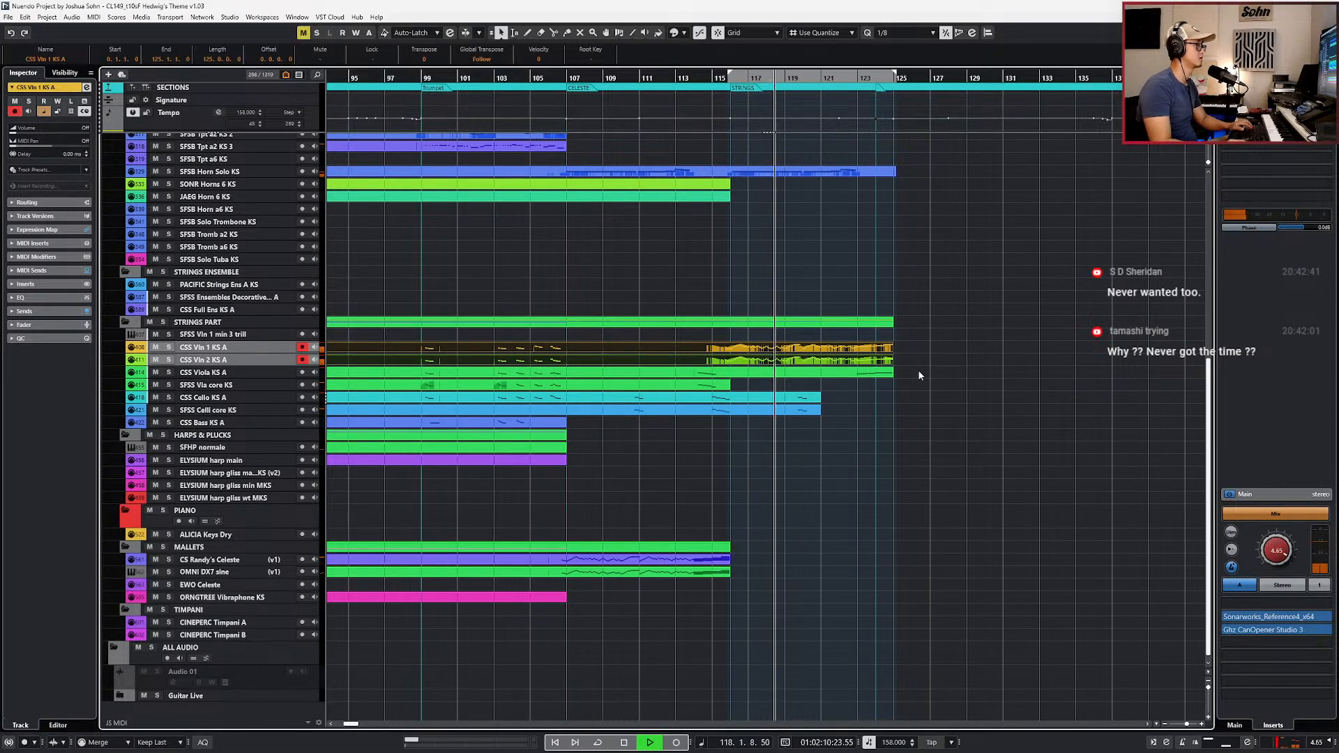
pyautogui.scroll(-1, 918, 372)
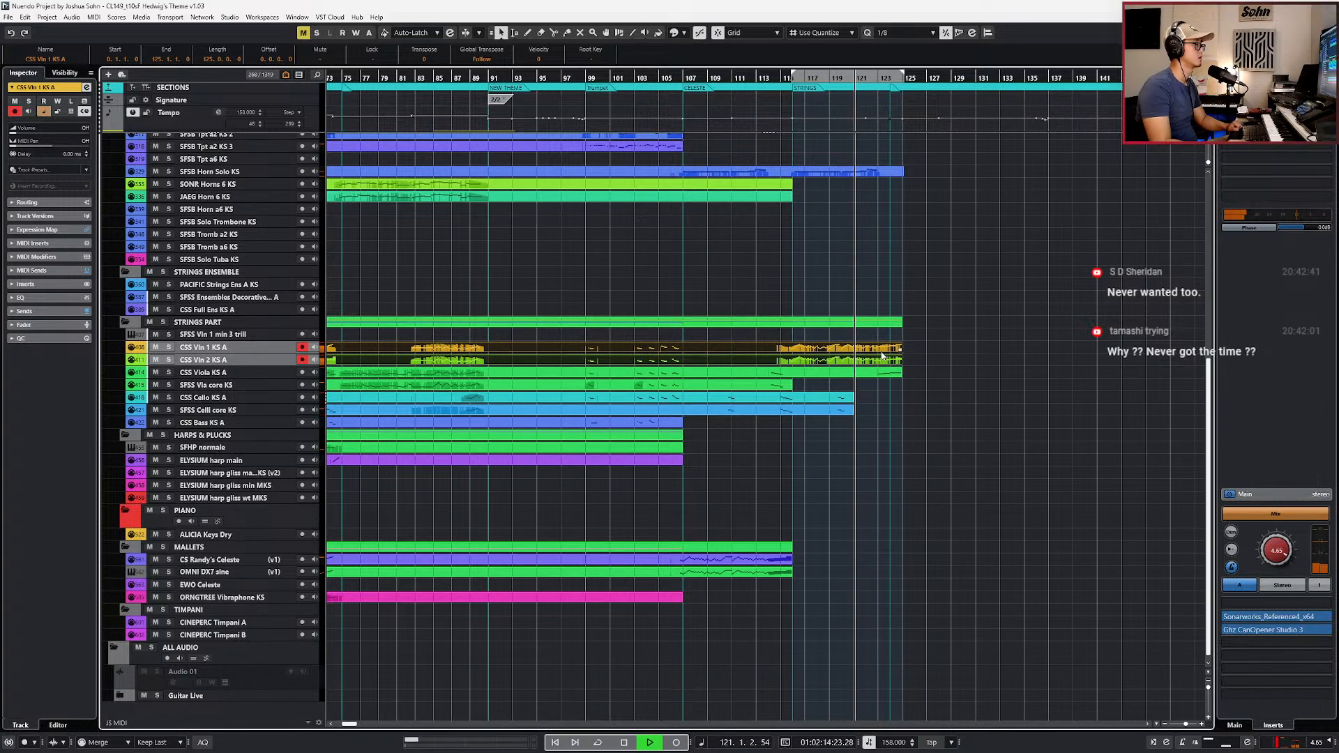
pyautogui.scroll(3, 886, 359)
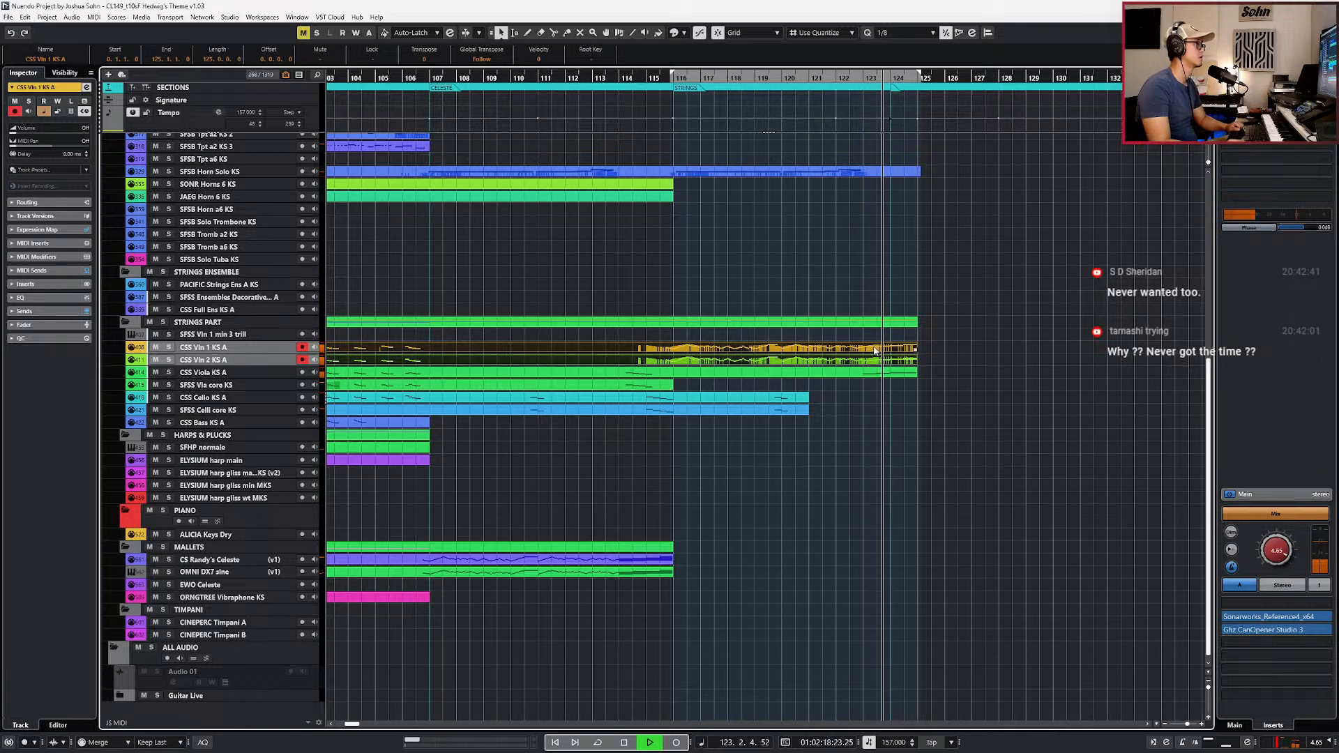
pyautogui.press('space')
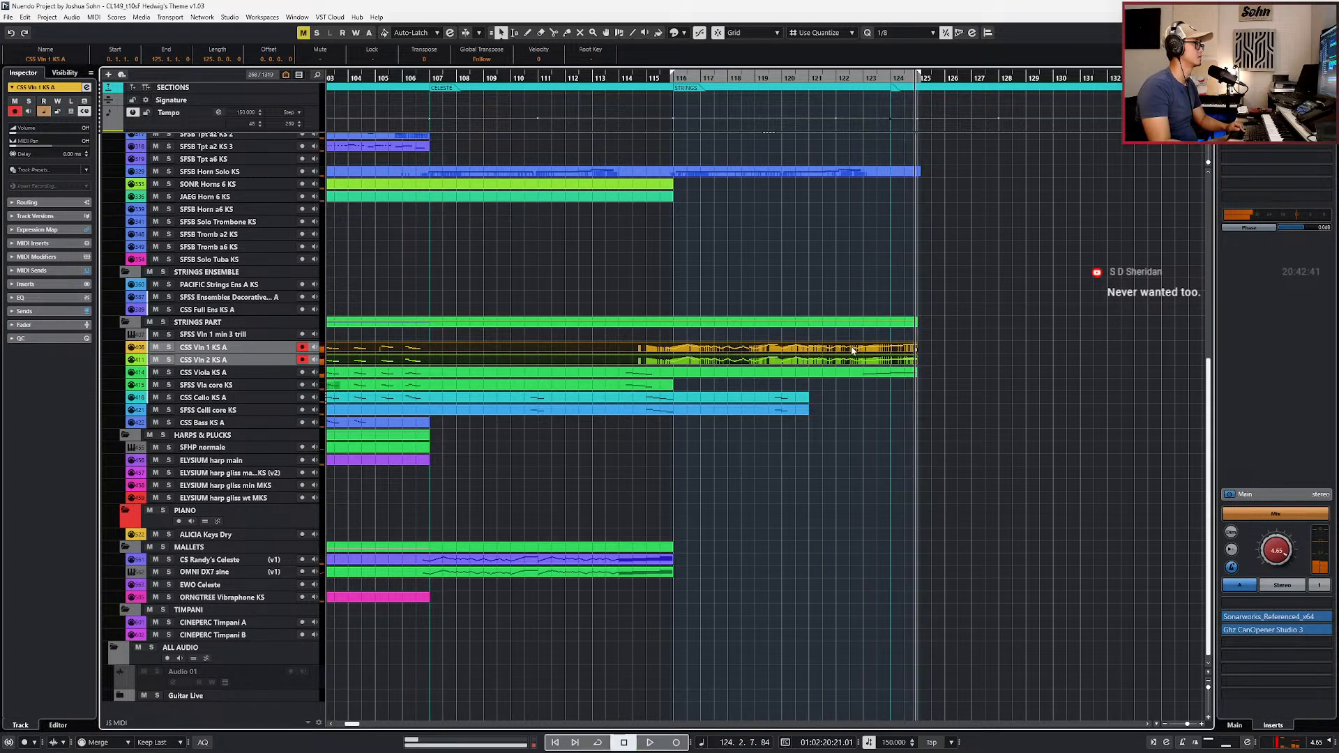
pyautogui.doubleClick(850, 348)
pyautogui.scroll(3, 824, 440)
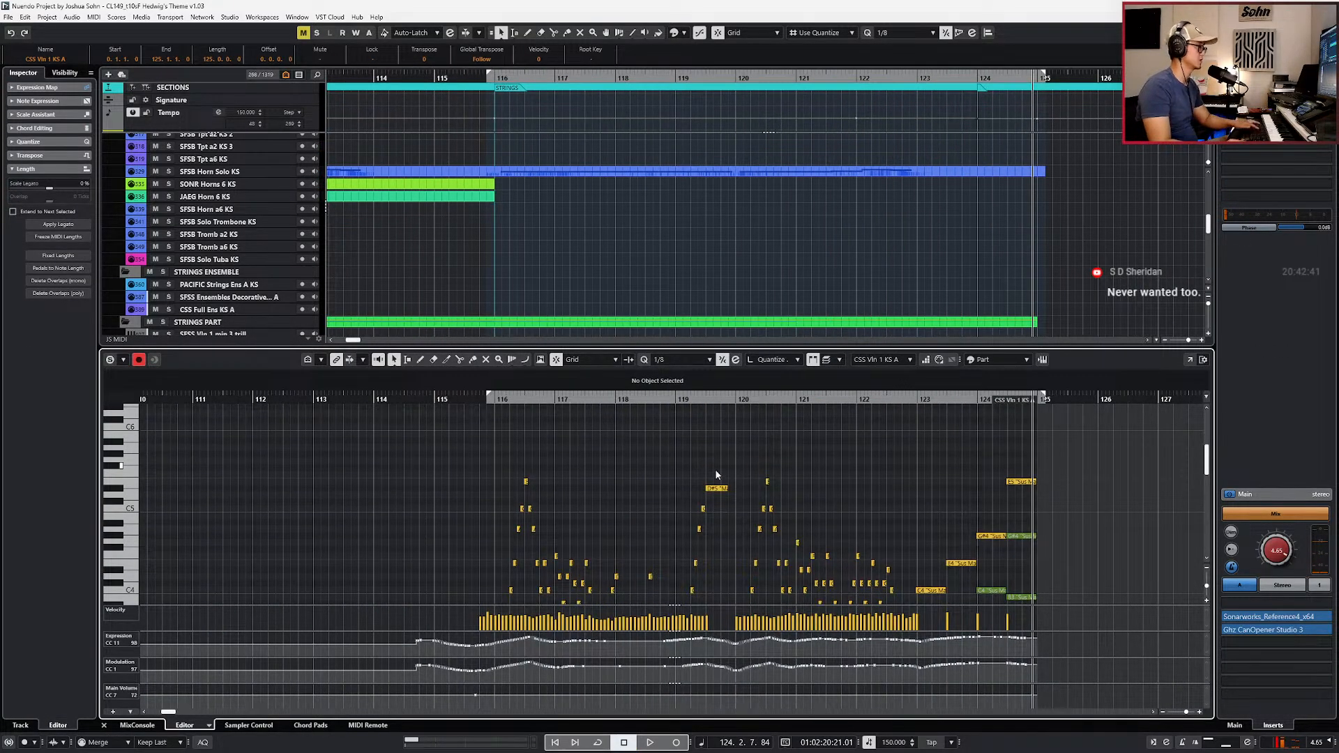
pyautogui.scroll(2, 717, 475)
# Step: Shorten the D#5 Marc Leg note in bar 119 of both violin parts to a length of 0.0.5.0 and audition it
pyautogui.click(716, 488)
pyautogui.press('l')
pyautogui.press('KP_Subtract')
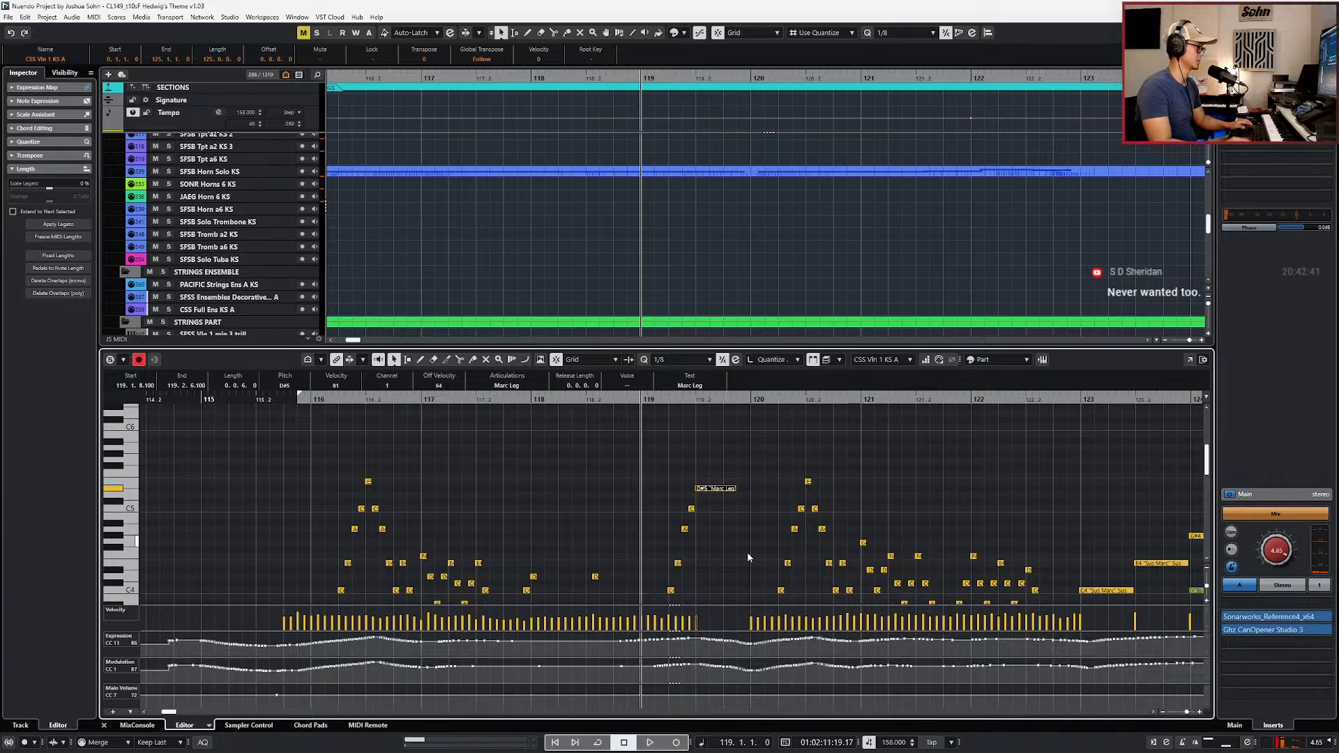
pyautogui.scroll(1, 746, 551)
pyautogui.scroll(-2, 740, 571)
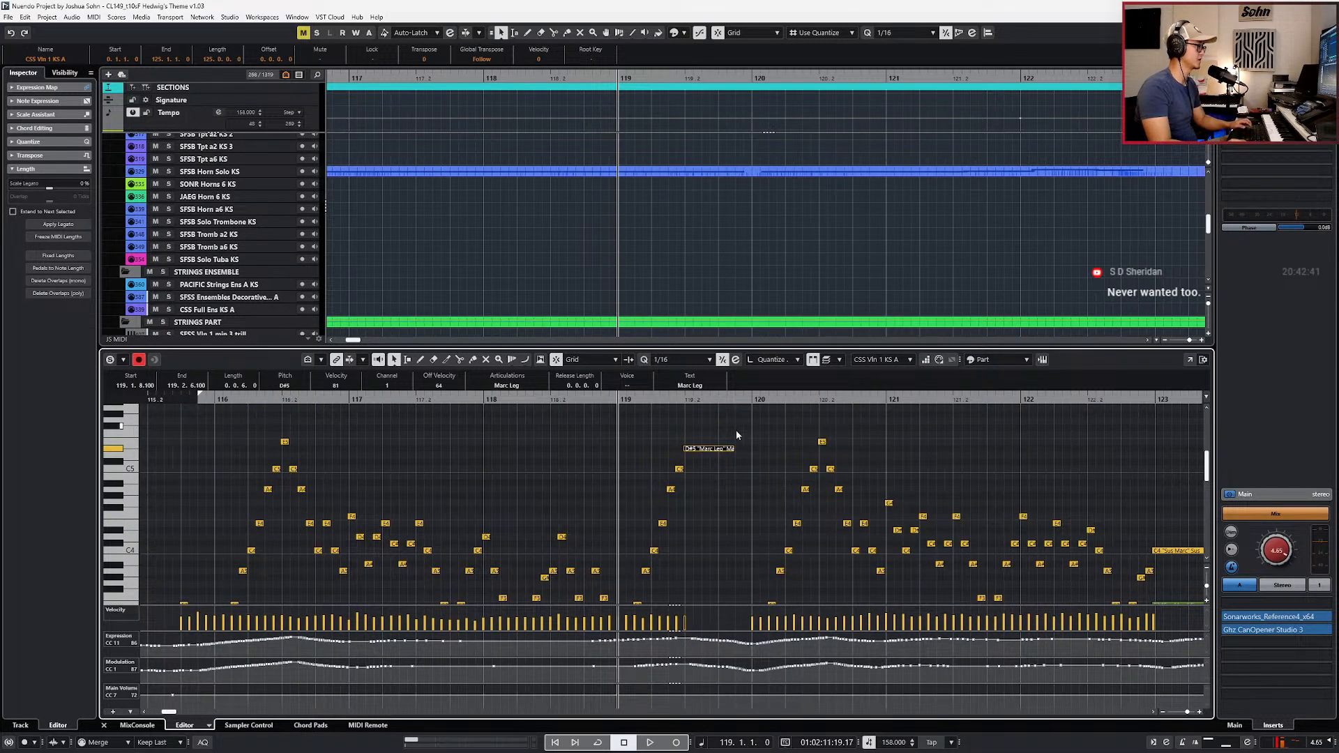
pyautogui.hotkey('alt', 'shift', 'Left')
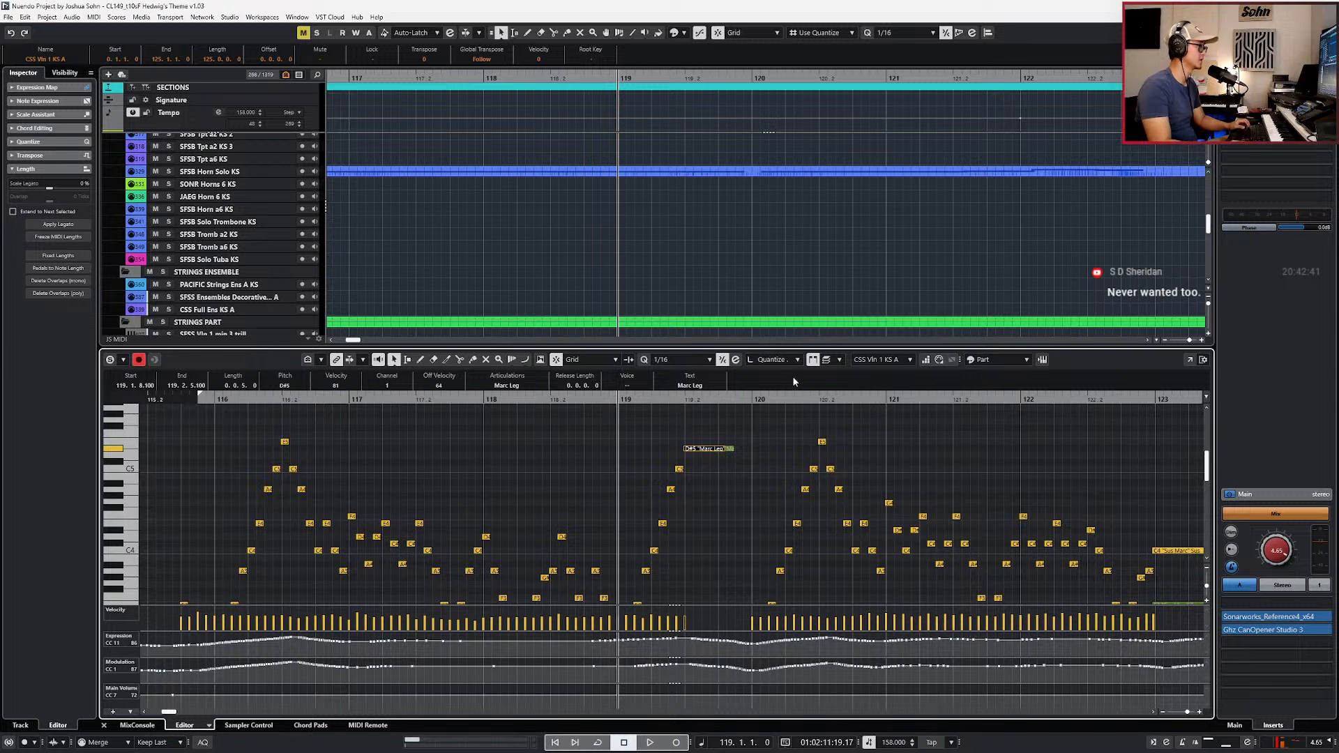
pyautogui.click(813, 359)
pyautogui.click(842, 403)
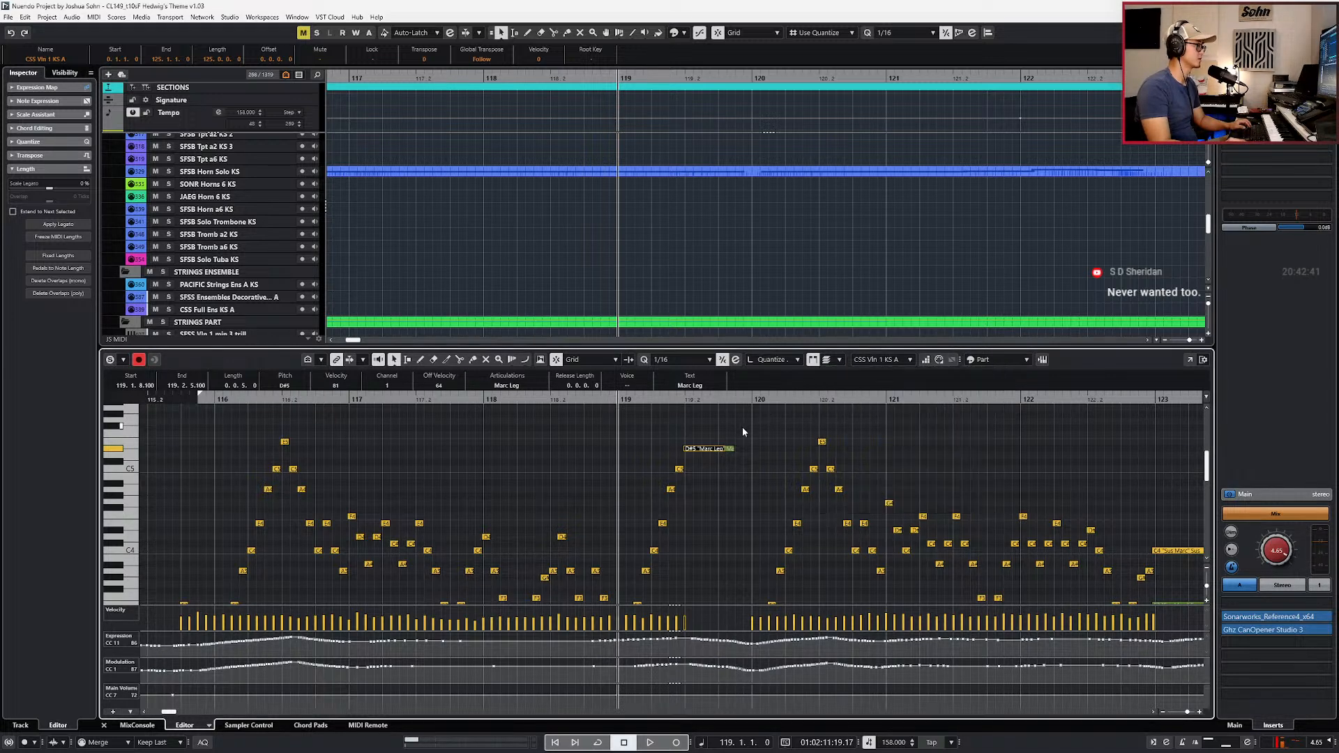
pyautogui.press('space')
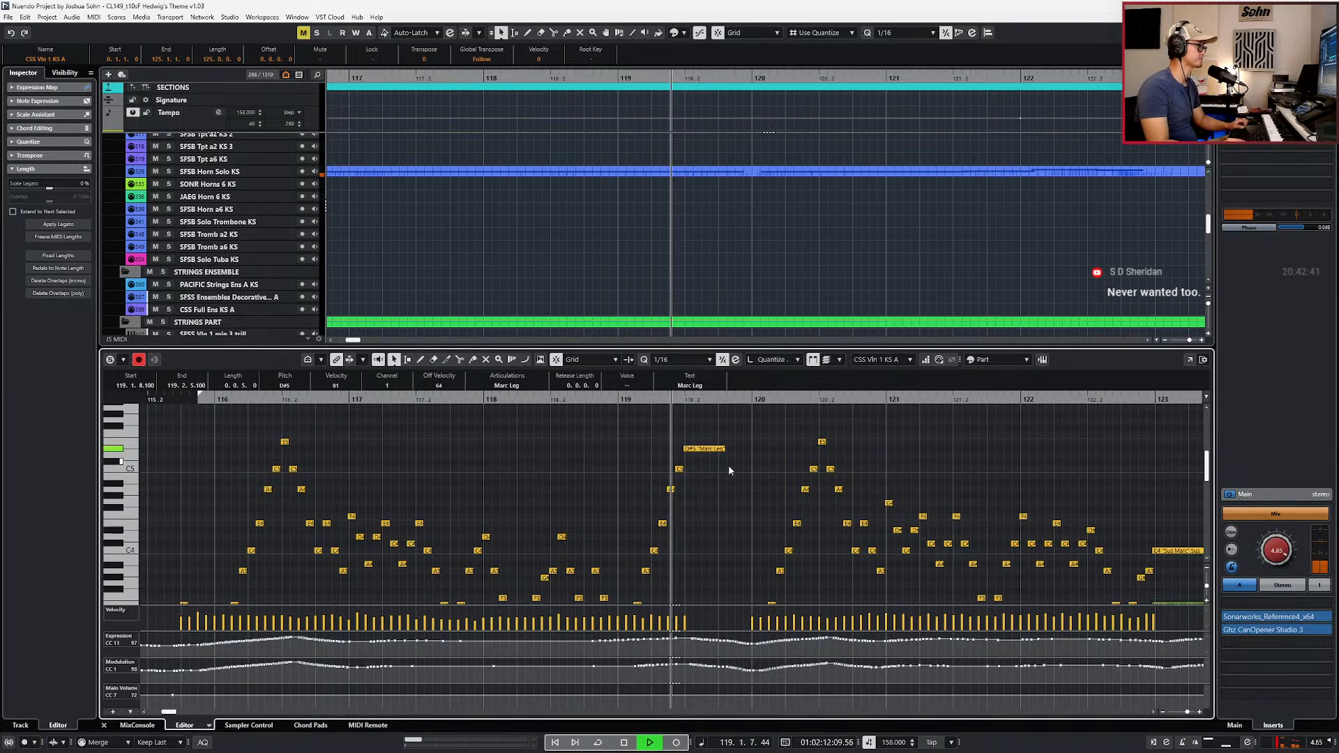
pyautogui.press('space')
pyautogui.press('Return')
# Step: Open the CSS Viola KS A part for editing with its velocity, expression and modulation lanes shown
pyautogui.moveTo(742, 387); pyautogui.dragTo(739, 419)
pyautogui.scroll(3, 748, 407)
pyautogui.press('g')
pyautogui.press('g')
pyautogui.press('g')
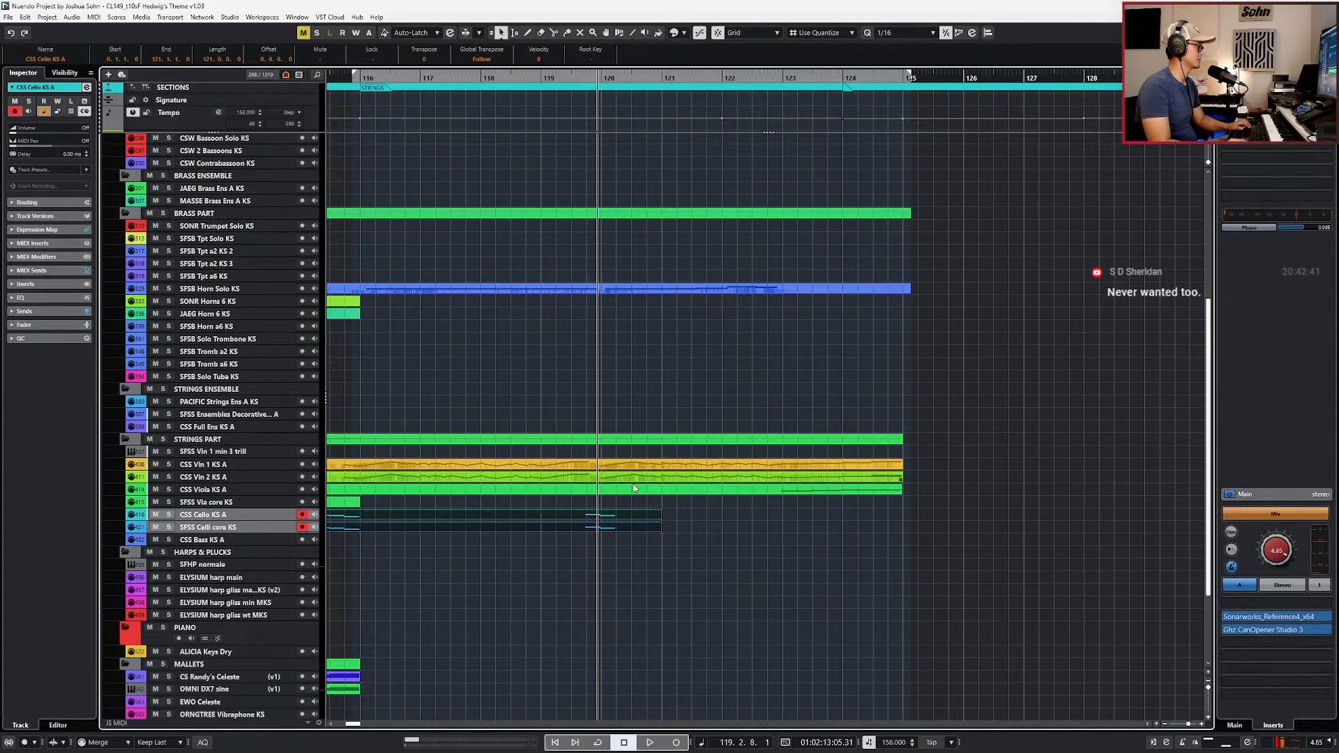
pyautogui.click(788, 489)
pyautogui.press('Return')
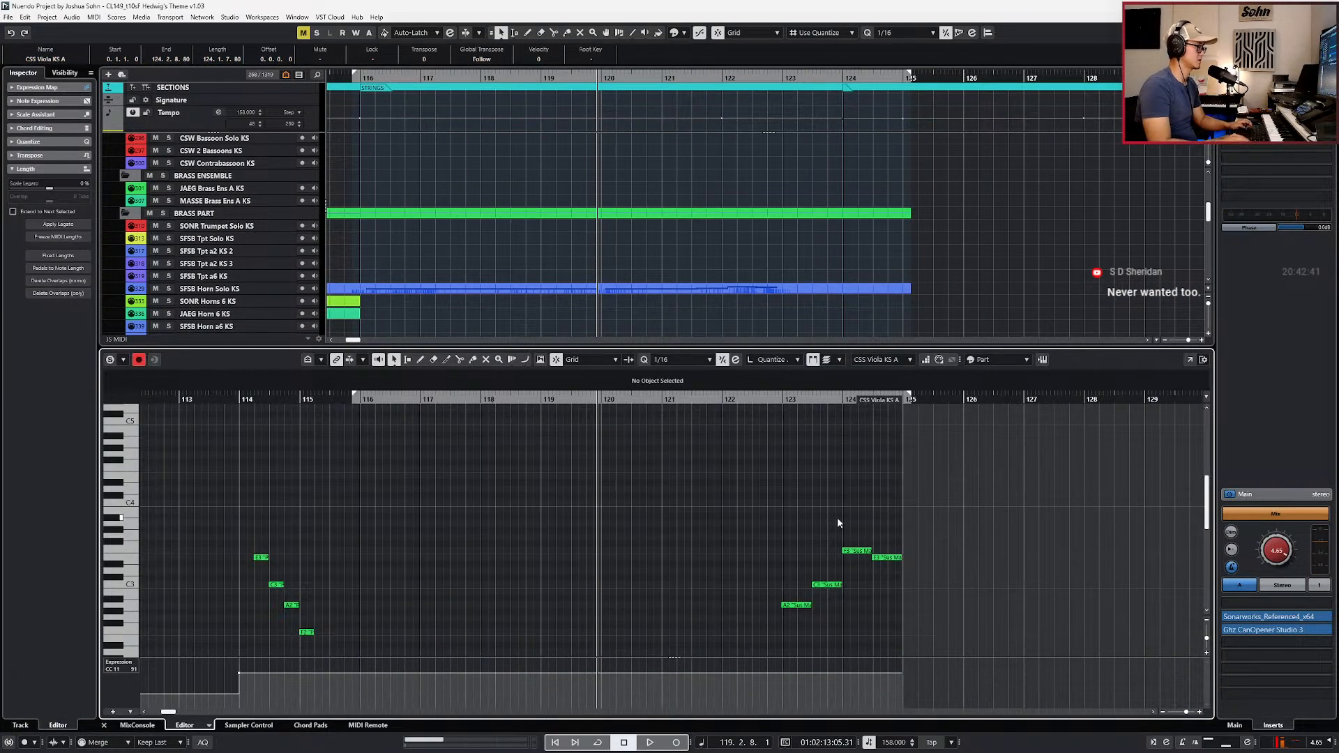
pyautogui.hotkey('alt', '1')
# Step: Record expression and modulation moves for the closing viola notes from about bar 122 to the end of bar 124
pyautogui.press('KP_Add')
pyautogui.press('space')
pyautogui.scroll(-2, 837, 517)
pyautogui.press('KP_Multiply')
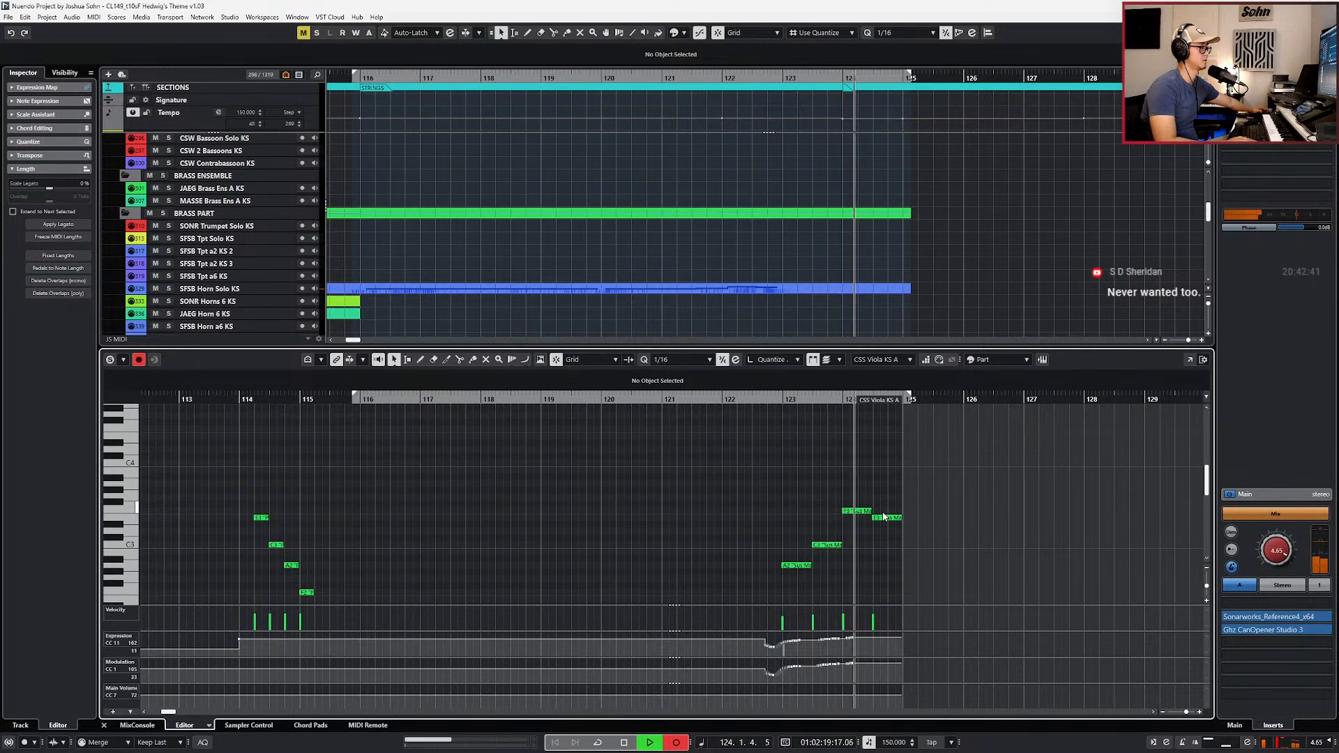
pyautogui.press('KP_Multiply')
pyautogui.press('space')
pyautogui.press('KP_Subtract')
pyautogui.press('KP_Subtract')
pyautogui.press('Return')
pyautogui.rightClick(885, 475)
pyautogui.click(945, 431)
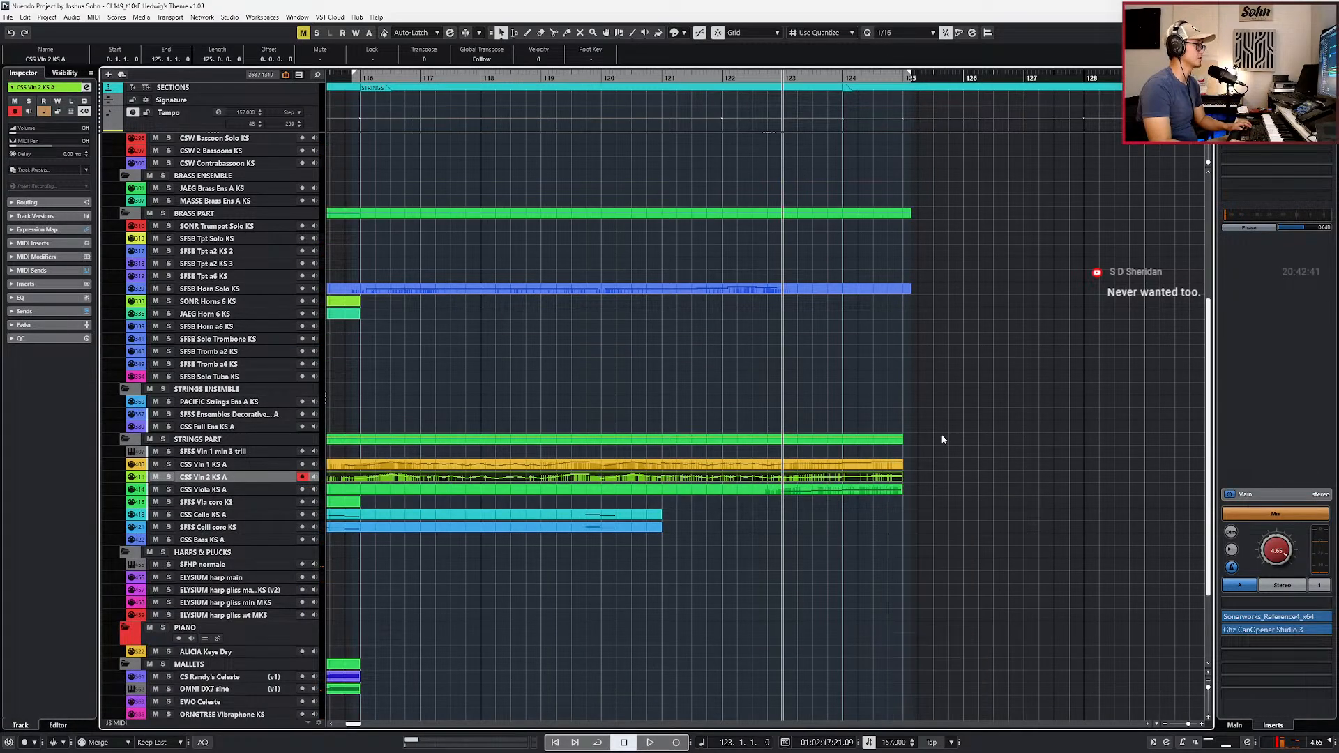
# Step: Set the right locator at bar 128 and insert a section marker there
pyautogui.scroll(-1, 938, 437)
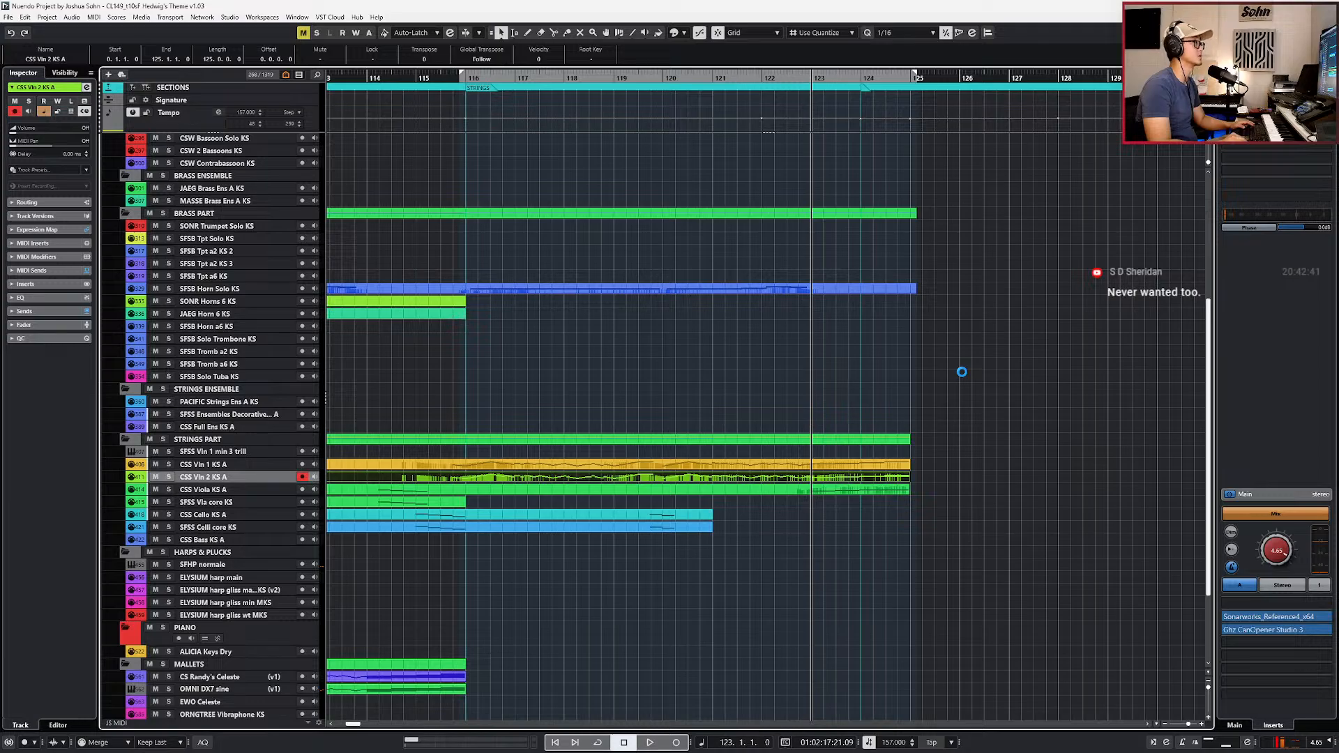
pyautogui.press('KP_Add')
pyautogui.press('KP_Add')
pyautogui.press('KP_Add')
pyautogui.press('KP_Subtract')
pyautogui.press('KP_Add')
pyautogui.press('KP_Add')
pyautogui.press('KP_Add')
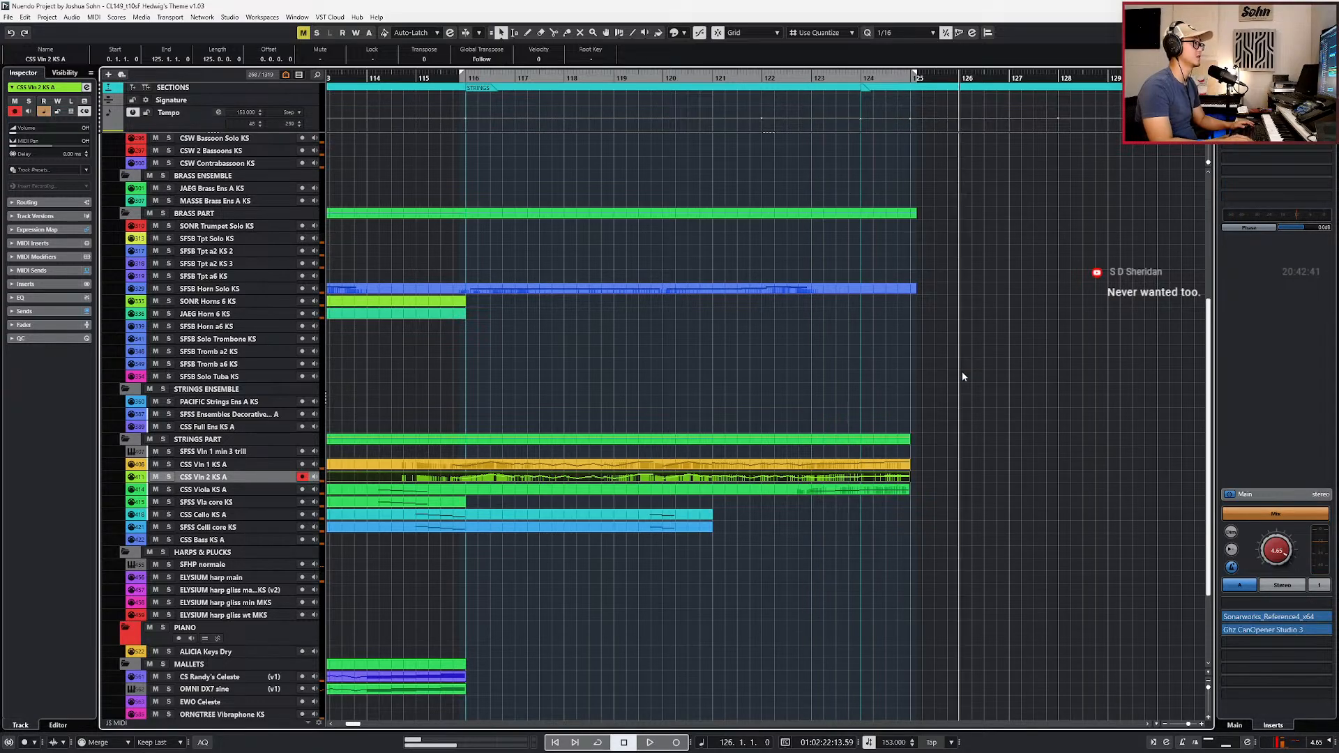
pyautogui.press('ctrl+KP_2')
pyautogui.press('Insert')
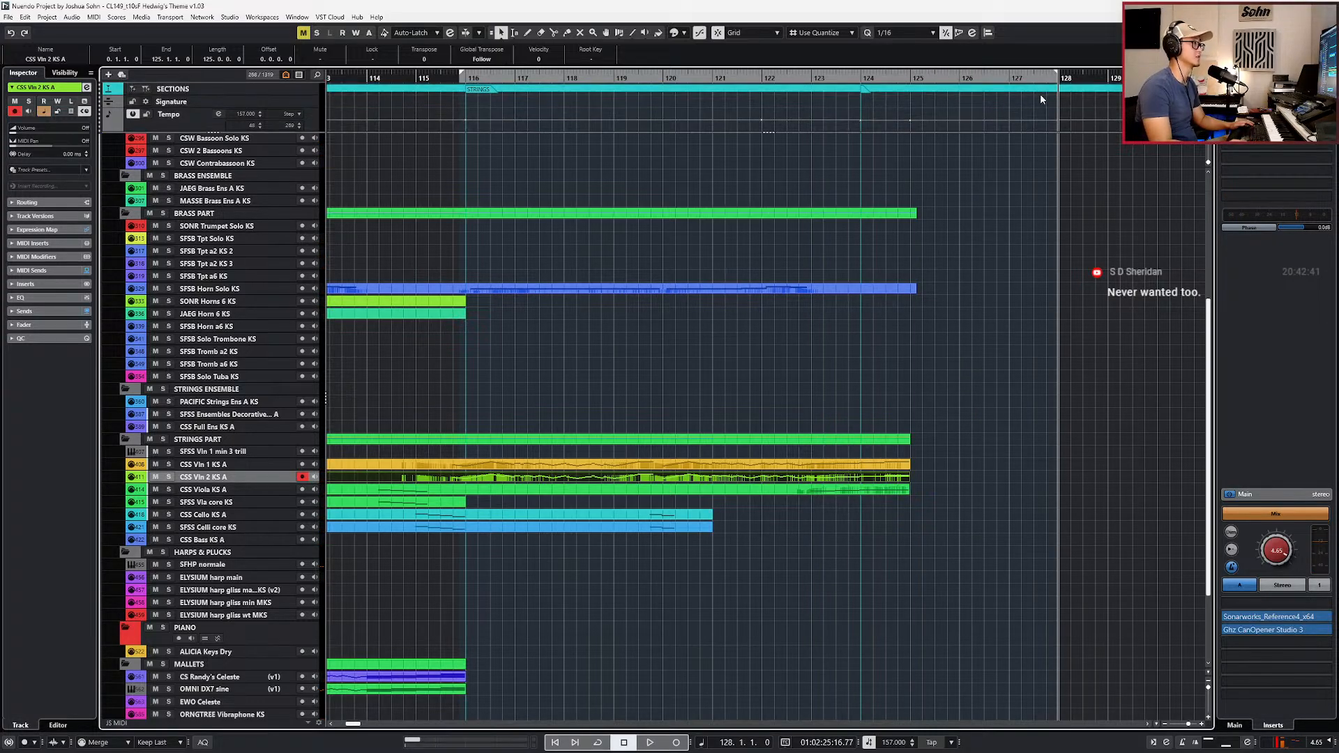
# Step: Name the section marker at bar 124 SCATTER CHATTER
pyautogui.hscroll(3, 610, 102)
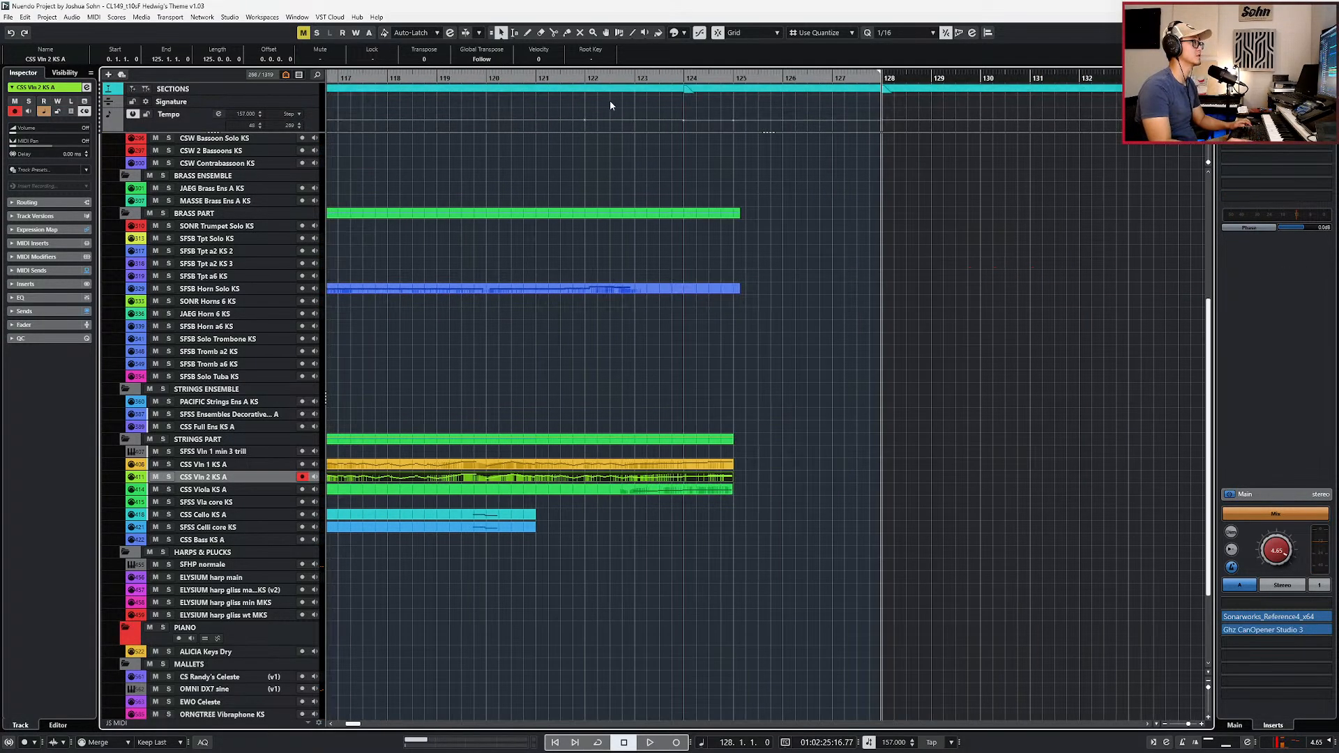
pyautogui.click(690, 91)
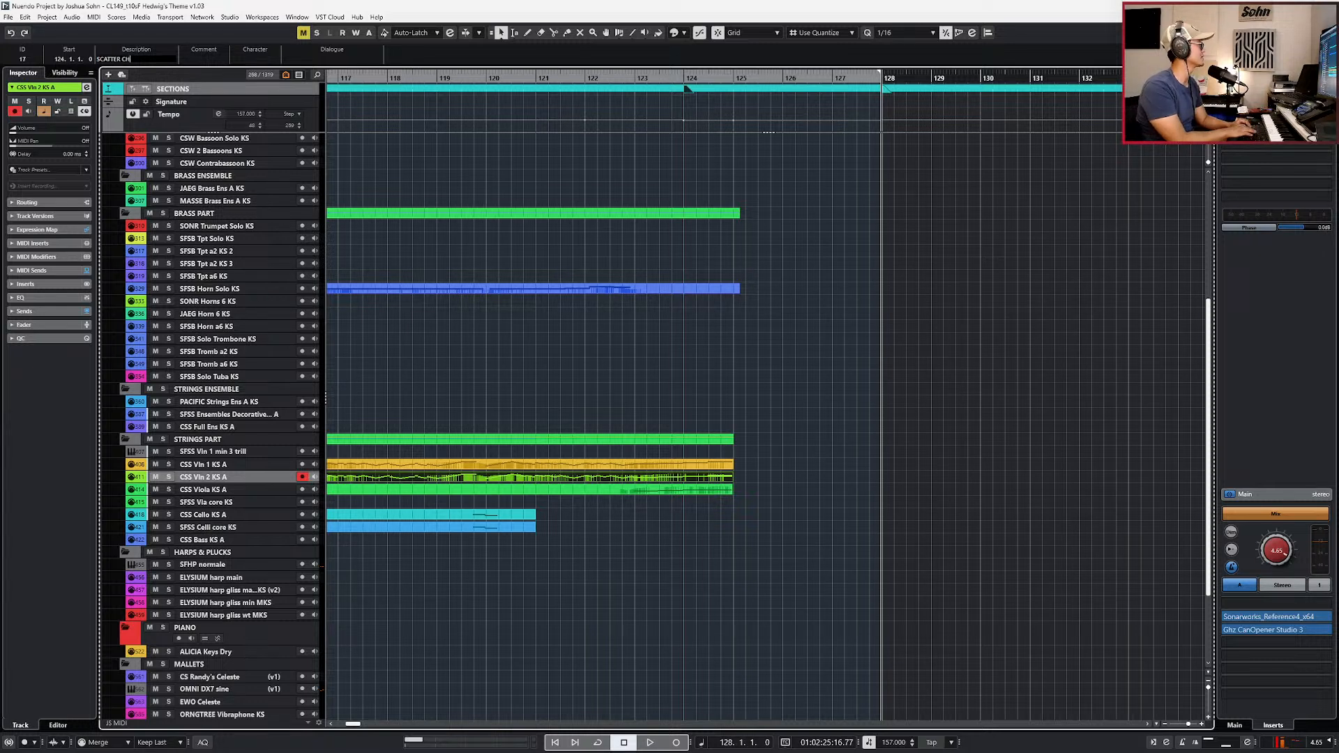
pyautogui.write('R')
pyautogui.press('Return')
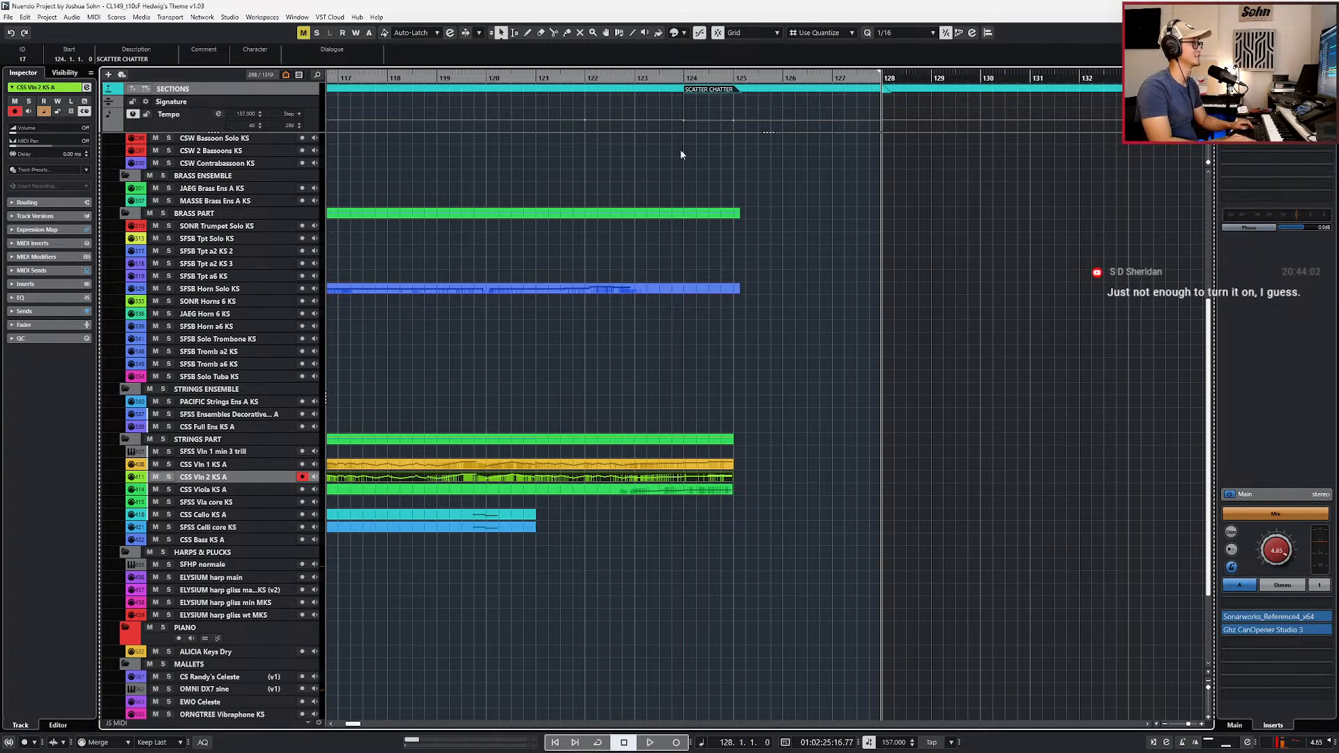
pyautogui.click(899, 91)
pyautogui.click(161, 59)
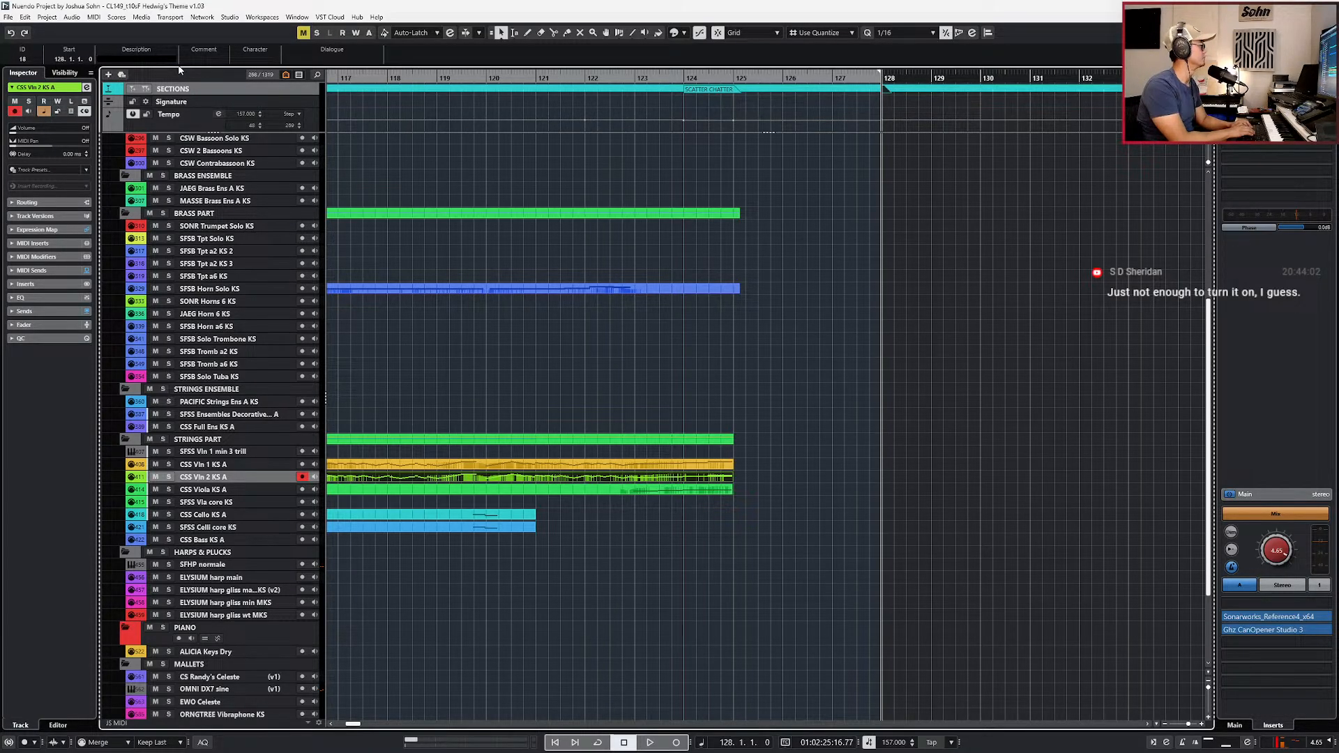
pyautogui.press('Return')
# Step: Solo the LISTEN reference track and listen to it from around bar 128 to bar 136
pyautogui.scroll(-3, 717, 105)
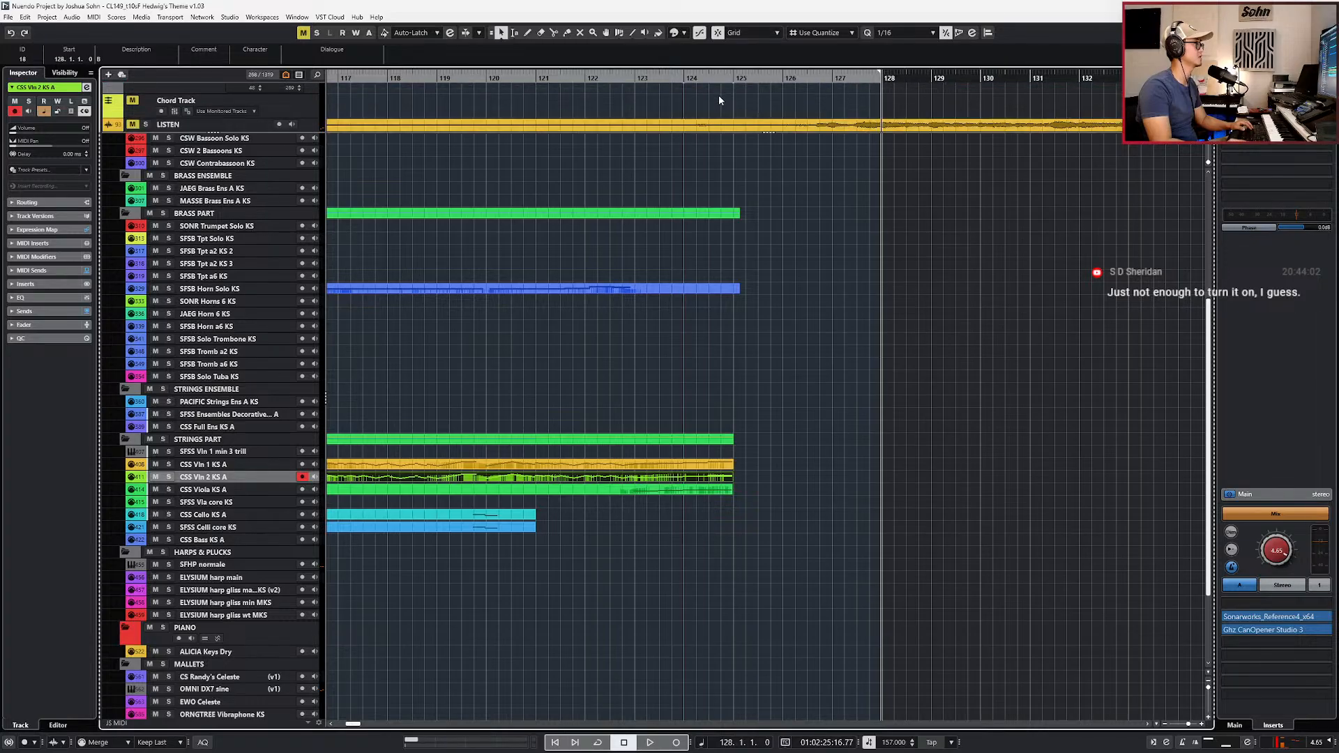
pyautogui.click(730, 127)
pyautogui.press('s')
pyautogui.press('space')
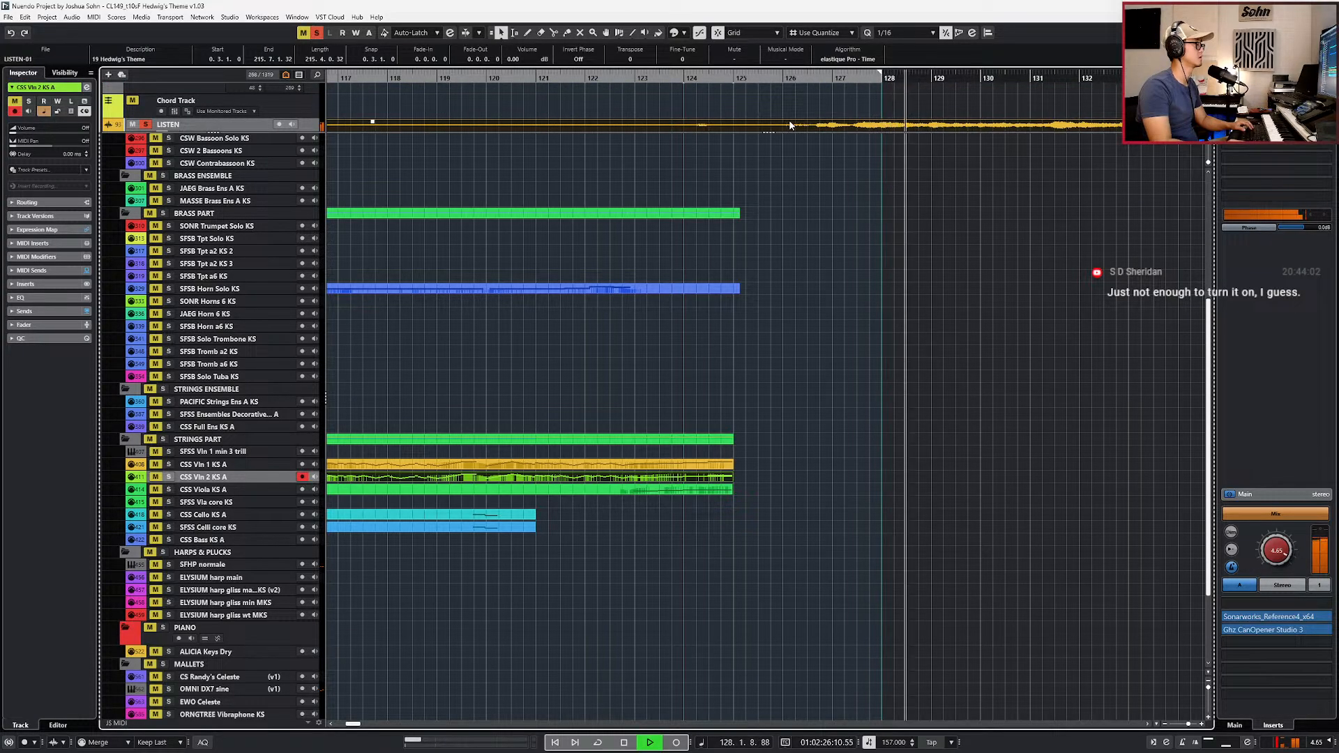
pyautogui.press('space')
pyautogui.press('KP_Subtract')
pyautogui.press('KP_Subtract')
pyautogui.press('KP_Add')
pyautogui.press('space')
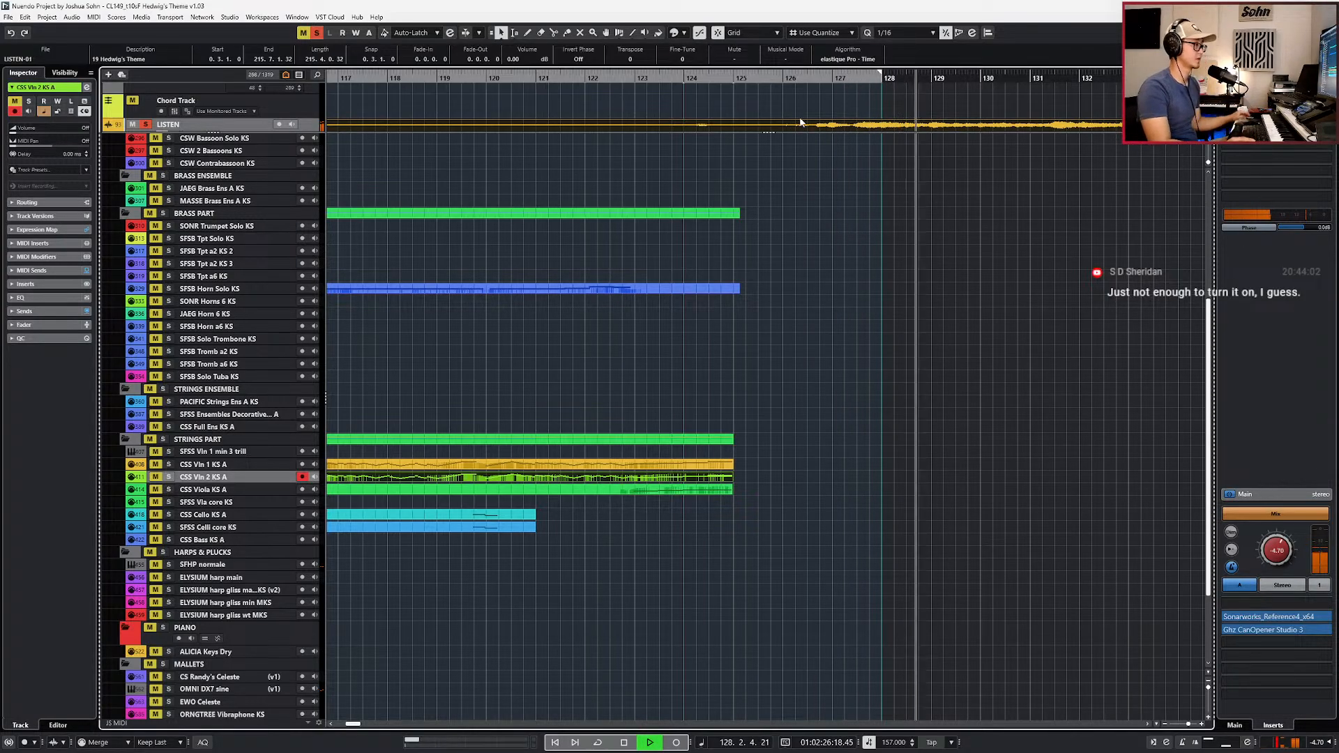
pyautogui.click(920, 106)
pyautogui.scroll(-3, 897, 121)
pyautogui.scroll(2, 900, 126)
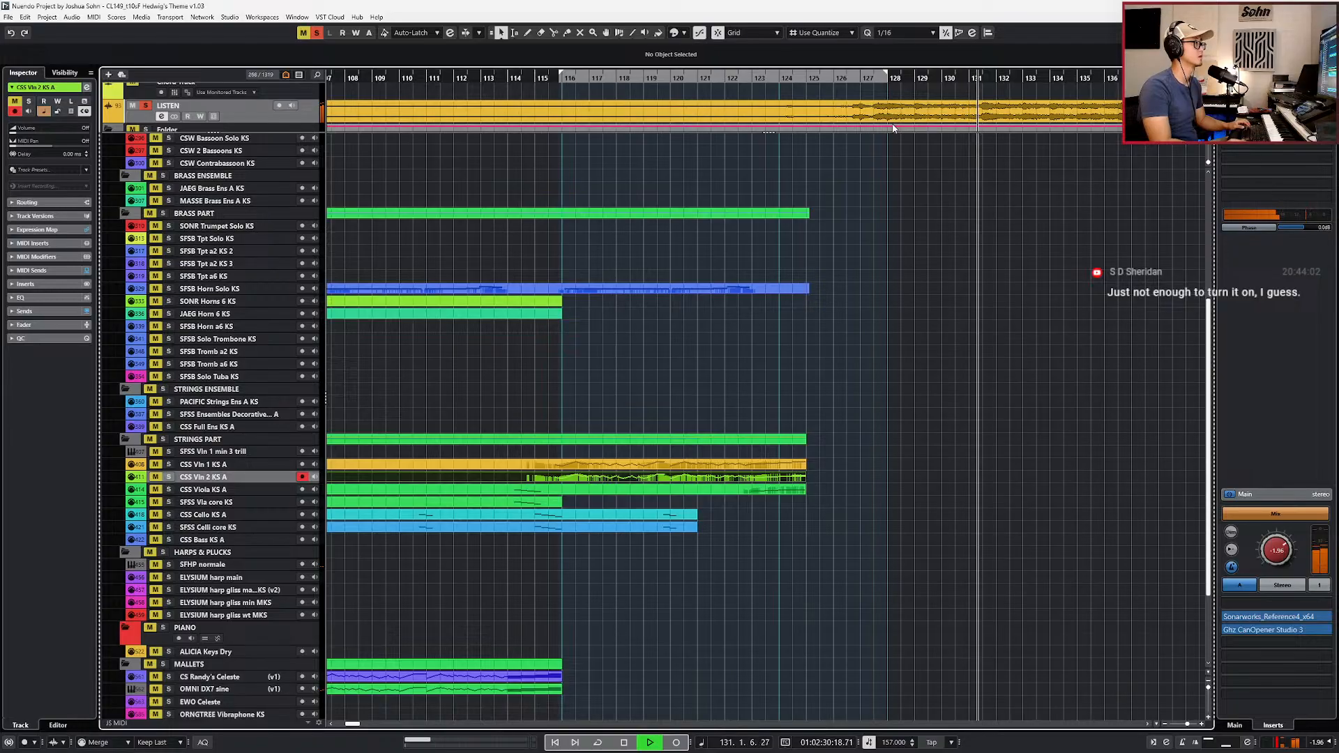
pyautogui.scroll(-1, 896, 128)
pyautogui.hscroll(3, 893, 128)
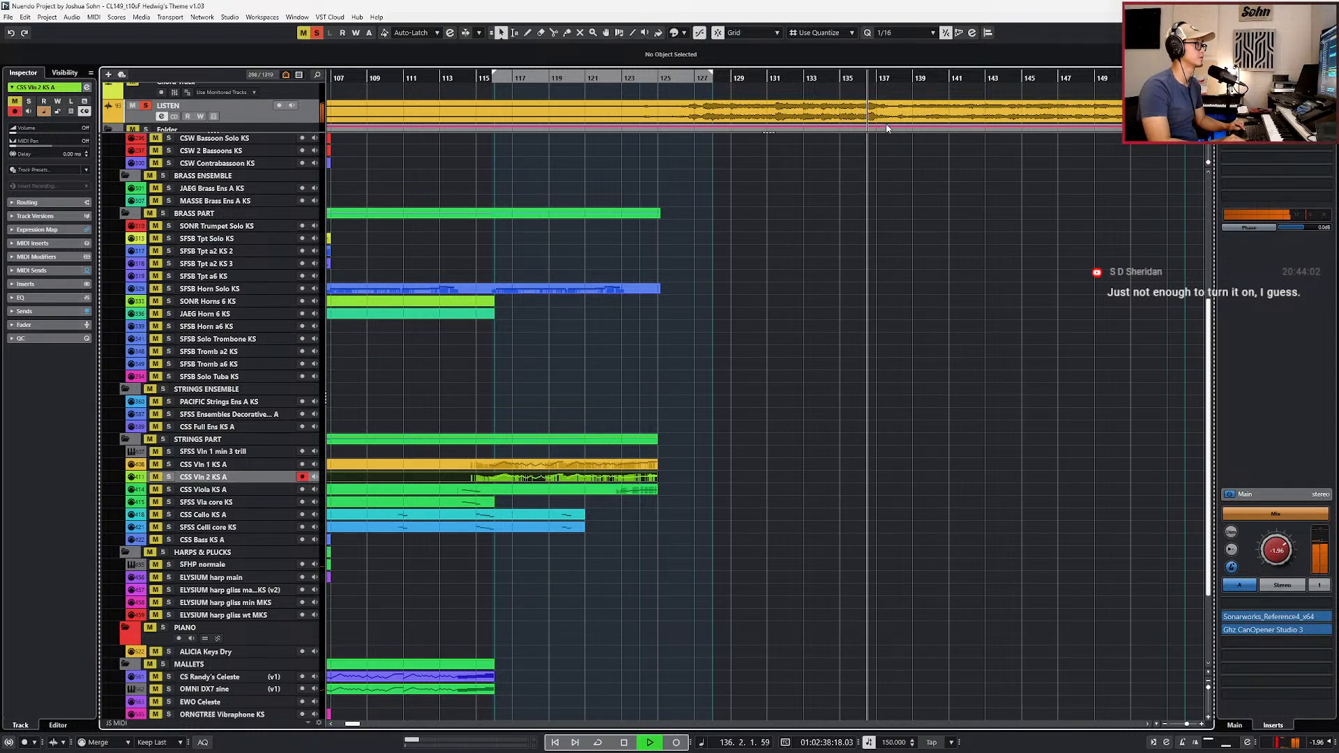
pyautogui.scroll(3, 888, 112)
pyautogui.press('space')
# Step: Check the section markers around bar 137 and beyond, and return the playback position to about bar 126
pyautogui.press('KP_Subtract')
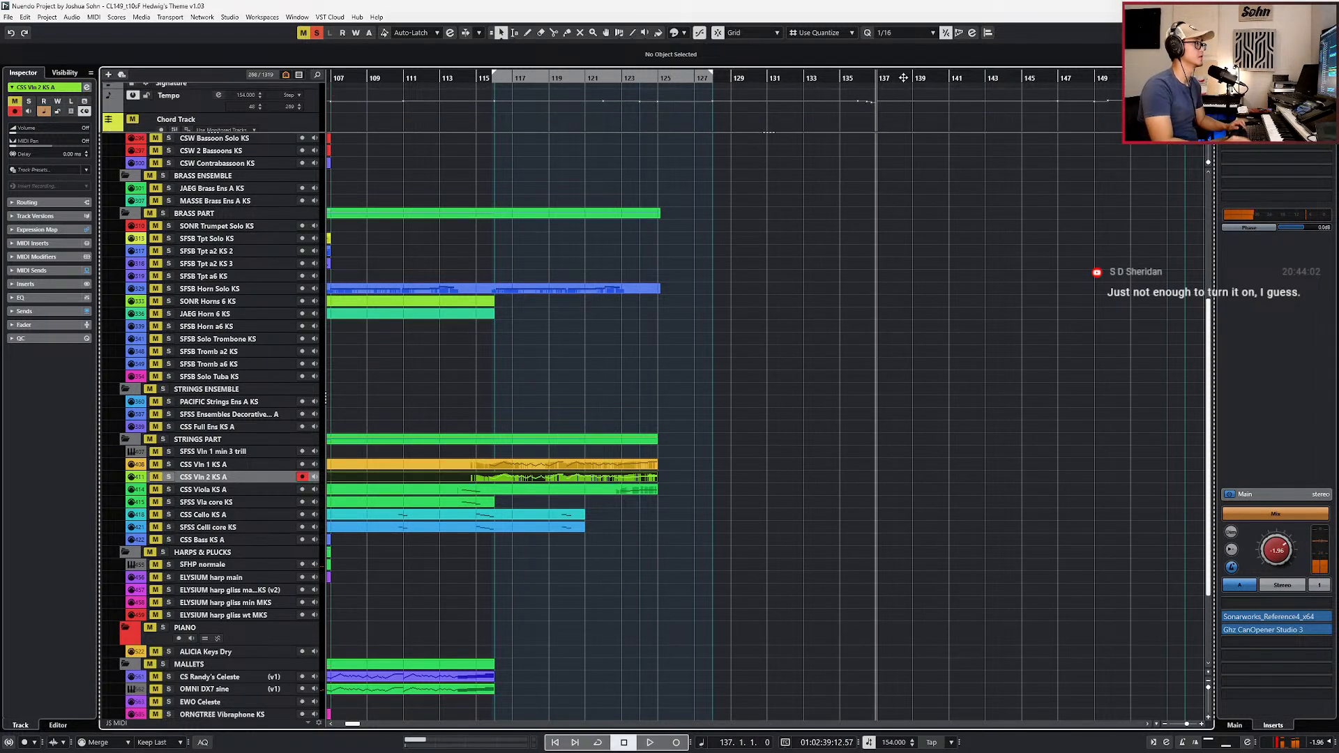
pyautogui.scroll(1, 899, 93)
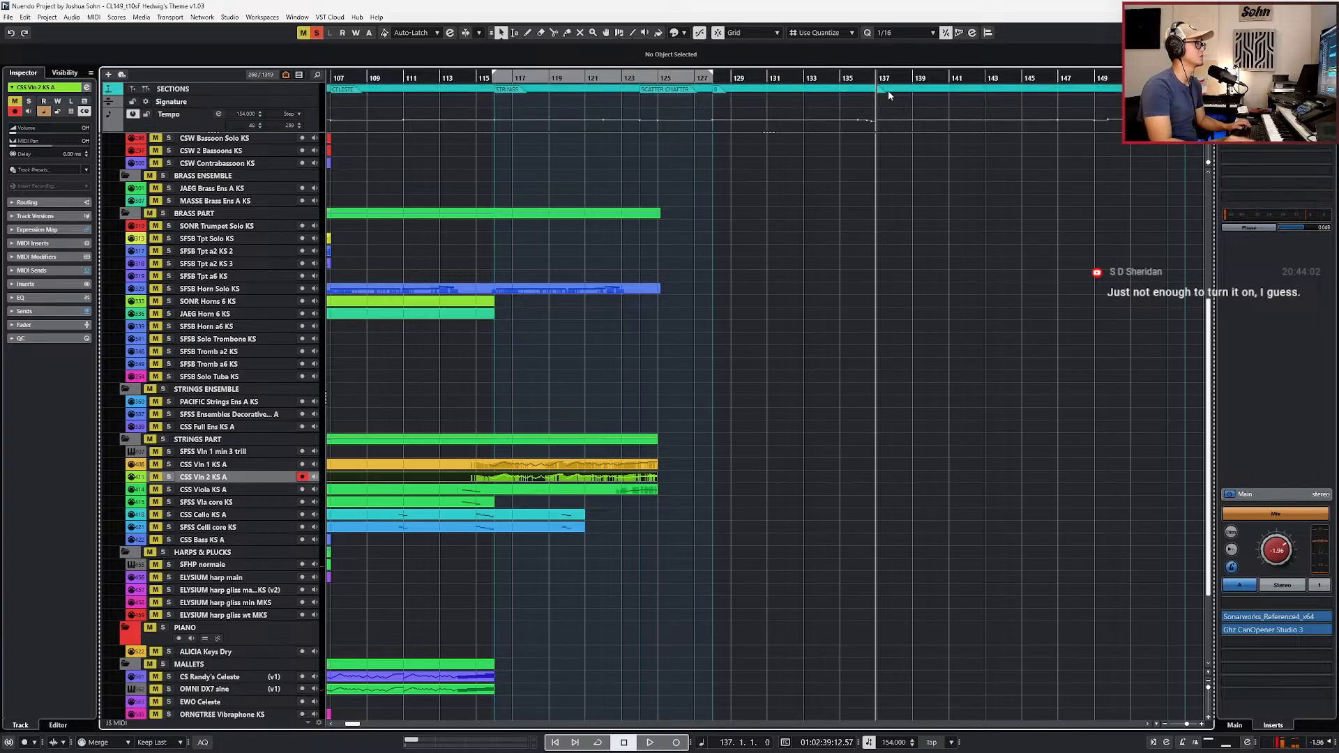
pyautogui.press('g')
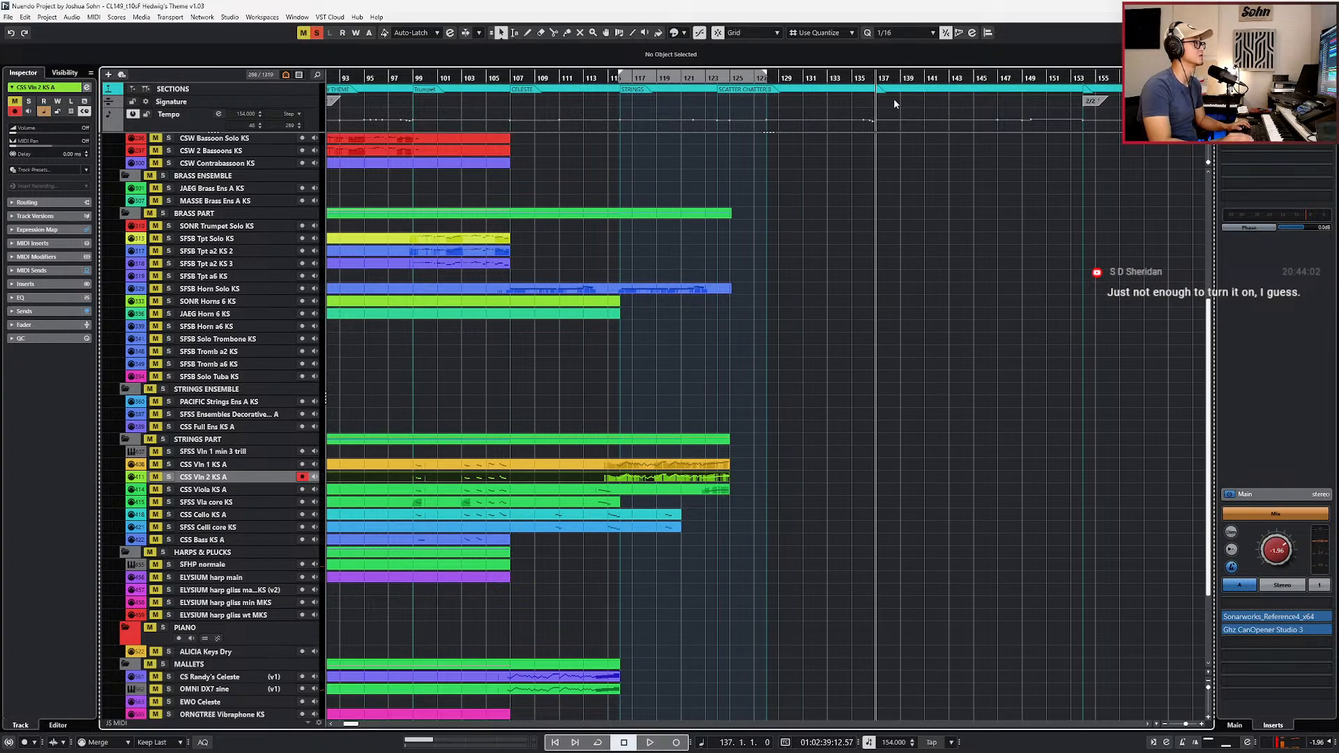
pyautogui.press('KP_Subtract')
pyautogui.press('KP_Subtract')
pyautogui.press('g')
pyautogui.scroll(-1, 901, 112)
pyautogui.hscroll(3, 901, 111)
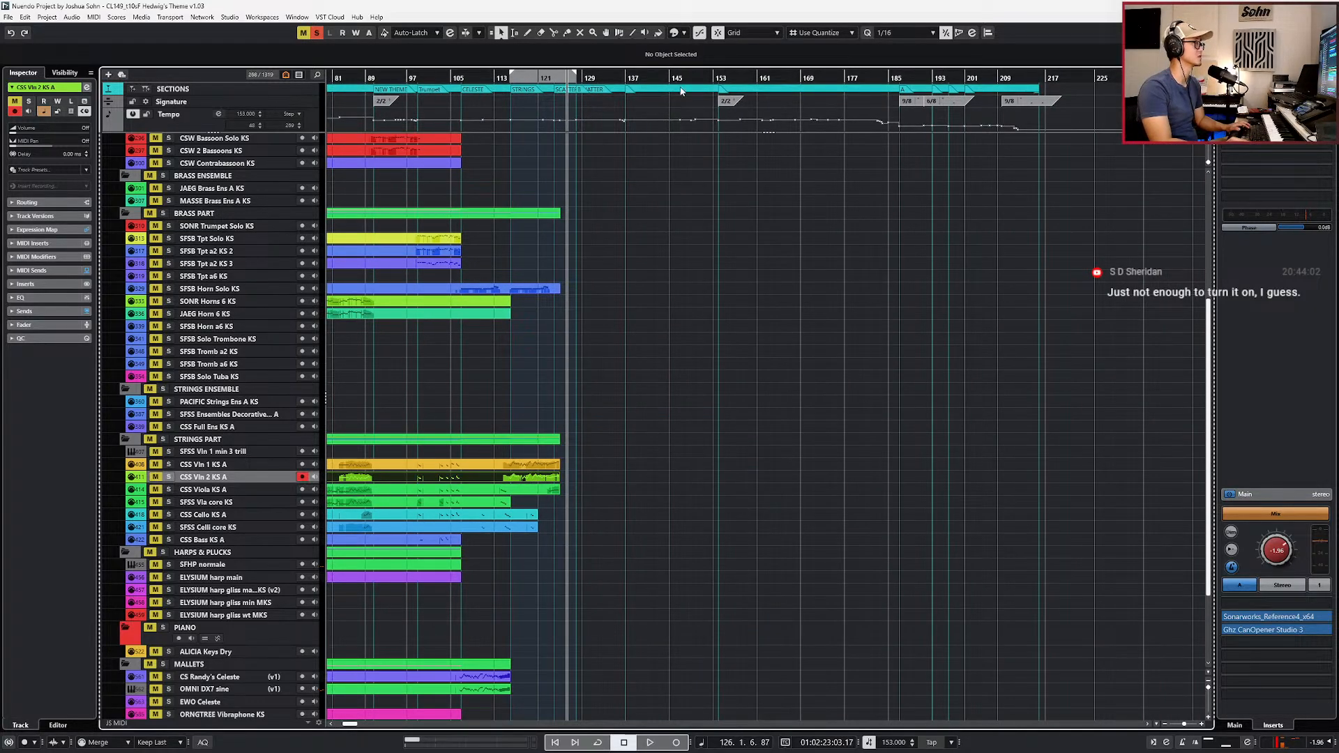
# Step: Clear the current solo, solo the LISTEN reference track and play it from bar 123
pyautogui.scroll(3, 588, 107)
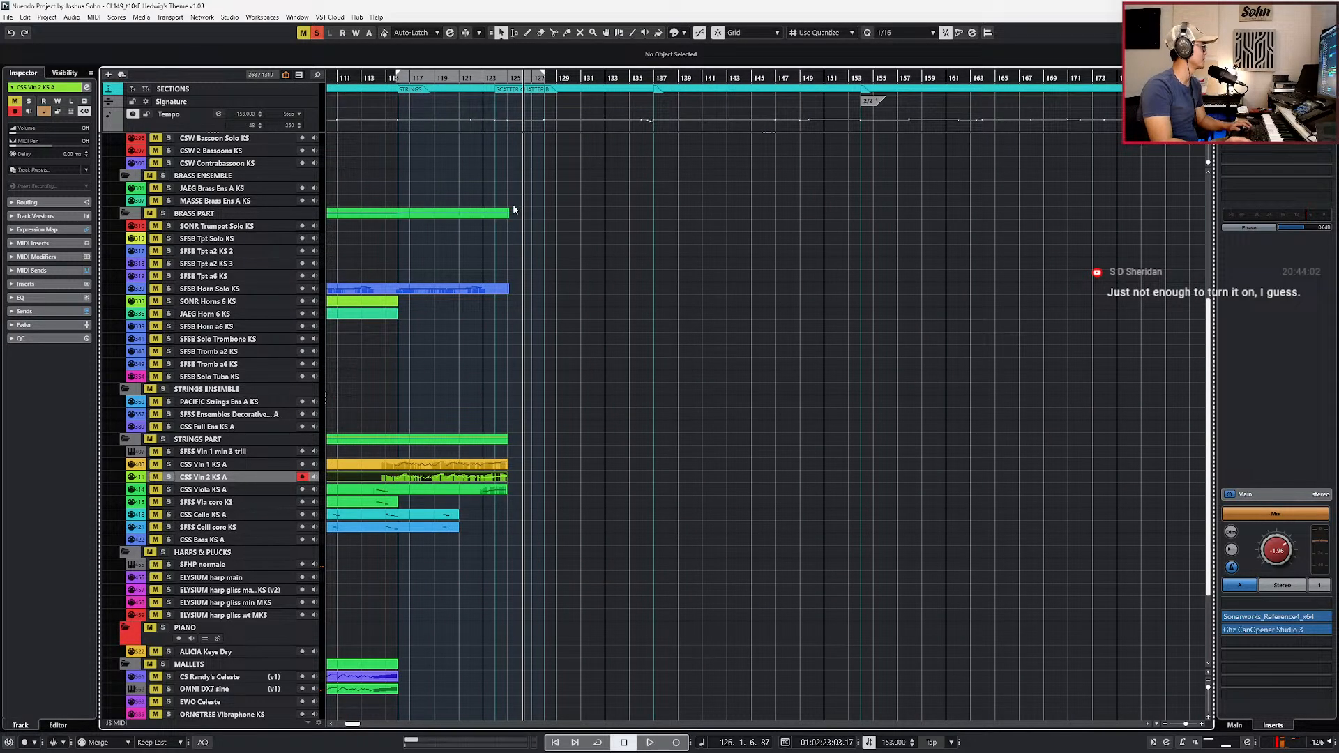
pyautogui.hotkey('shift', 's')
pyautogui.scroll(3, 510, 223)
pyautogui.press('KP_Subtract')
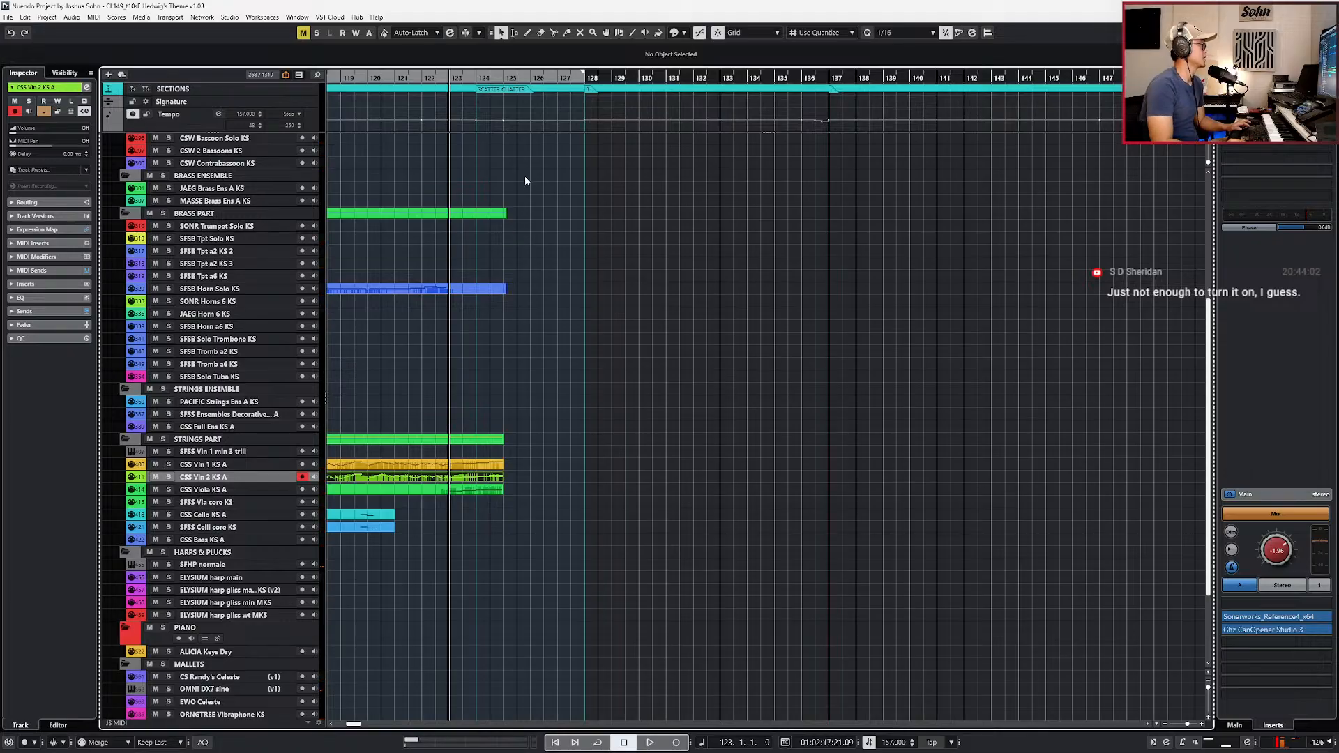
pyautogui.scroll(-3, 547, 98)
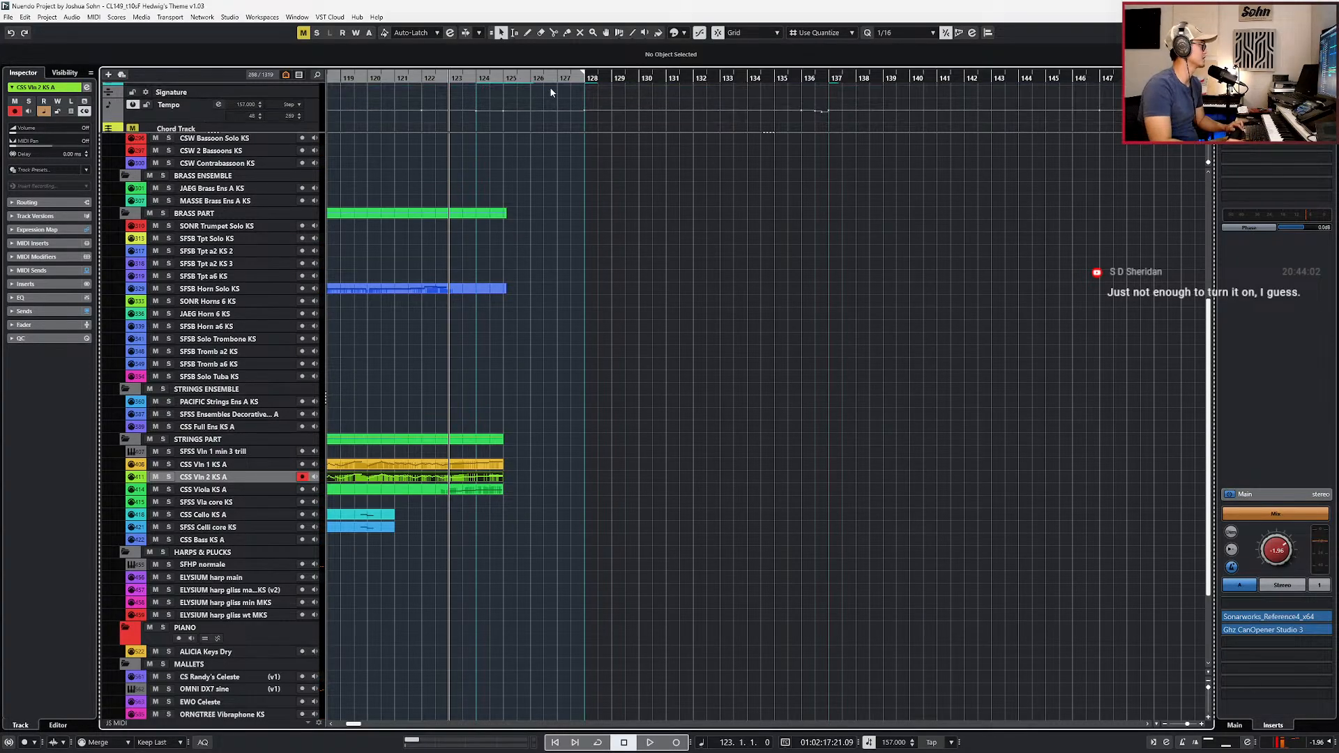
pyautogui.click(518, 123)
pyautogui.press('s')
pyautogui.press('space')
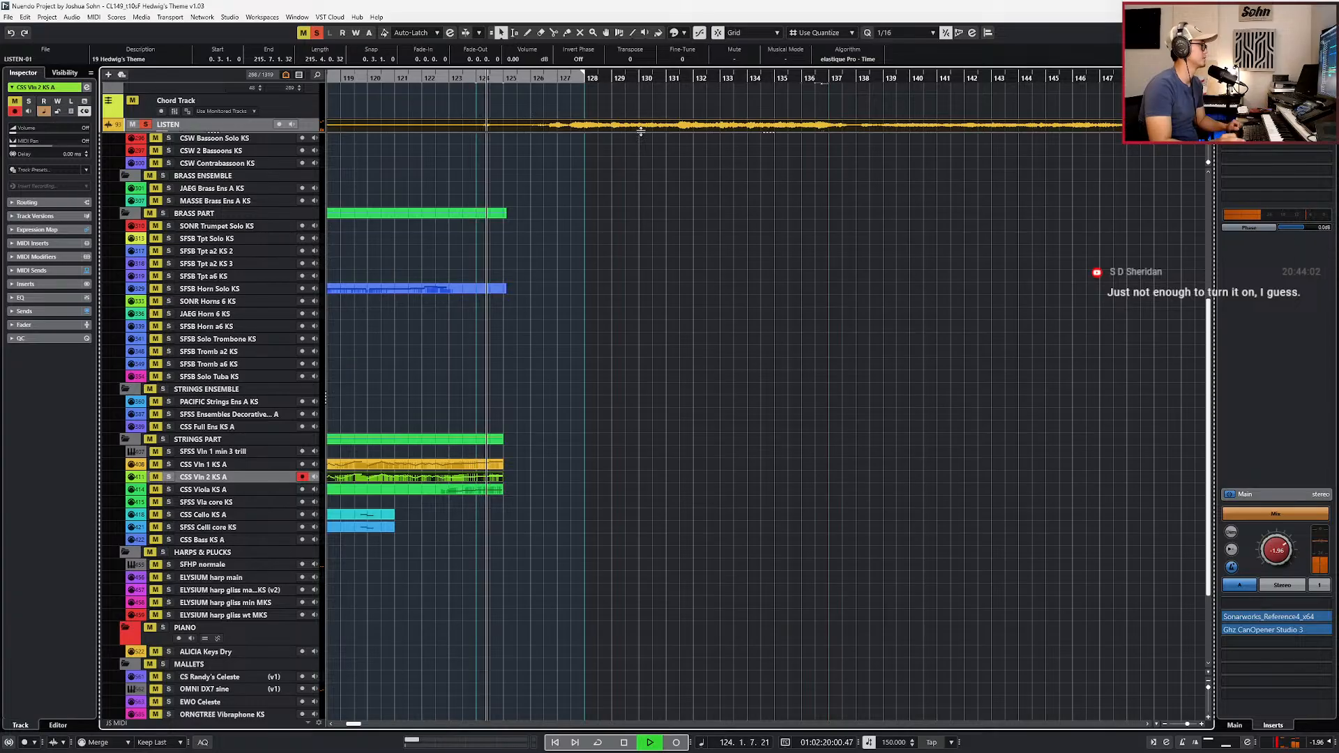
# Step: Move the SCATTER CHATTER section marker to bar 125 and stop playback
pyautogui.scroll(3, 552, 111)
pyautogui.click(506, 91)
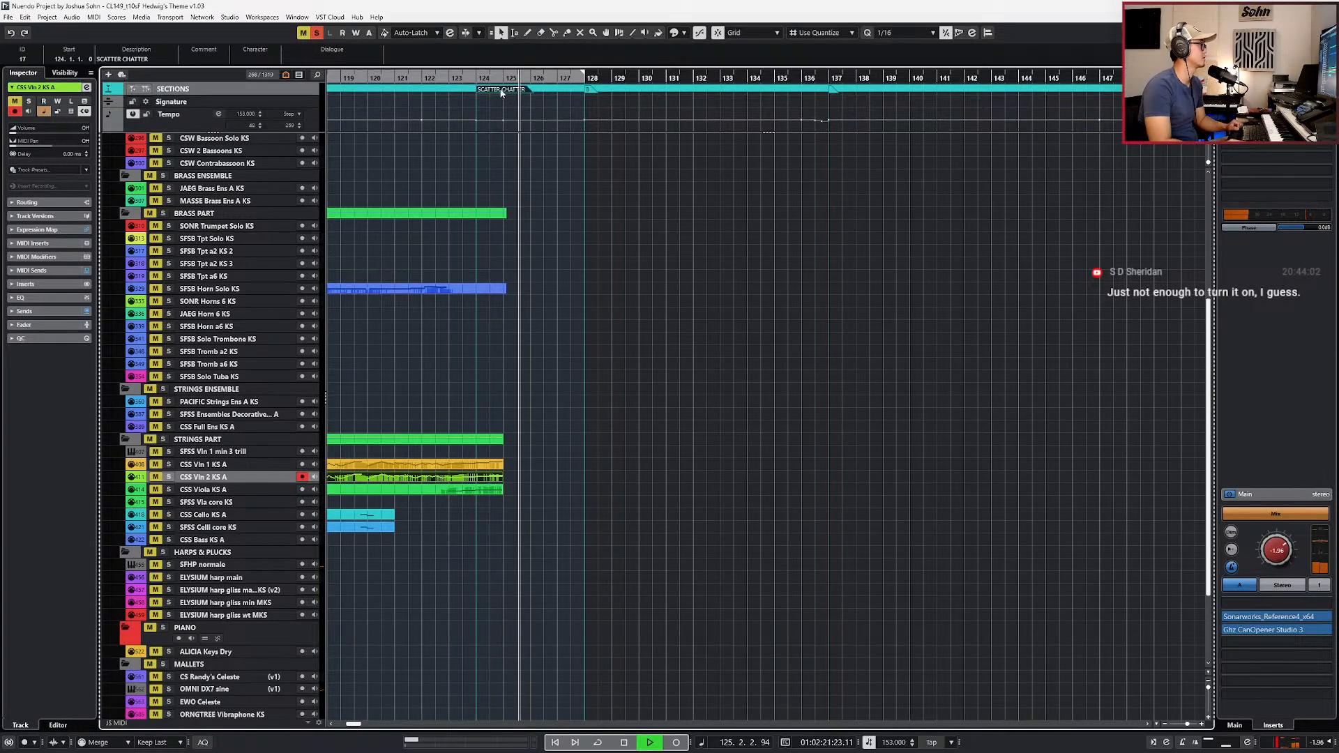
pyautogui.moveTo(506, 91); pyautogui.dragTo(516, 90)
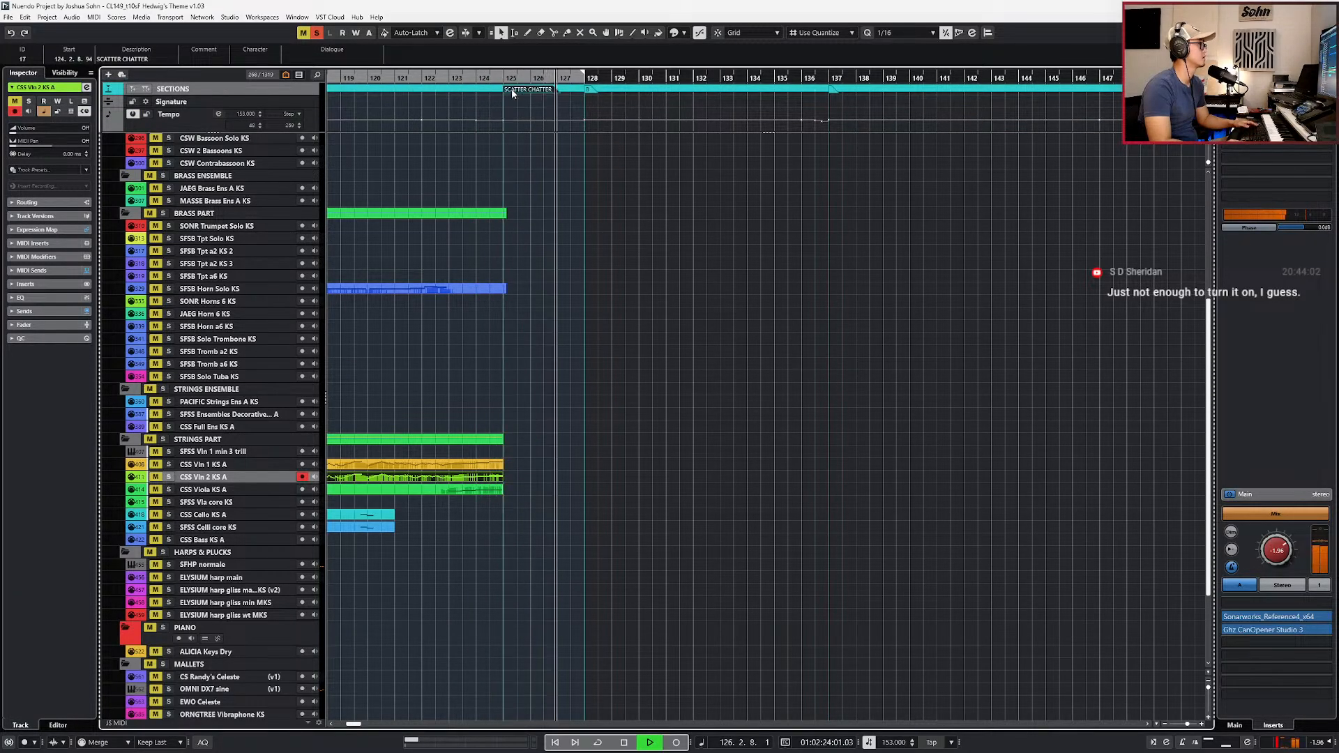
pyautogui.hotkey('alt', '1')
pyautogui.moveTo(518, 91); pyautogui.dragTo(520, 91)
pyautogui.press('space')
# Step: Move the playback position back to bar 124 and clear the solo on the reference track
pyautogui.scroll(2, 544, 235)
pyautogui.press('KP_Subtract')
pyautogui.press('KP_Subtract')
pyautogui.press('KP_Subtract')
pyautogui.press('KP_Subtract')
pyautogui.press('KP_Subtract')
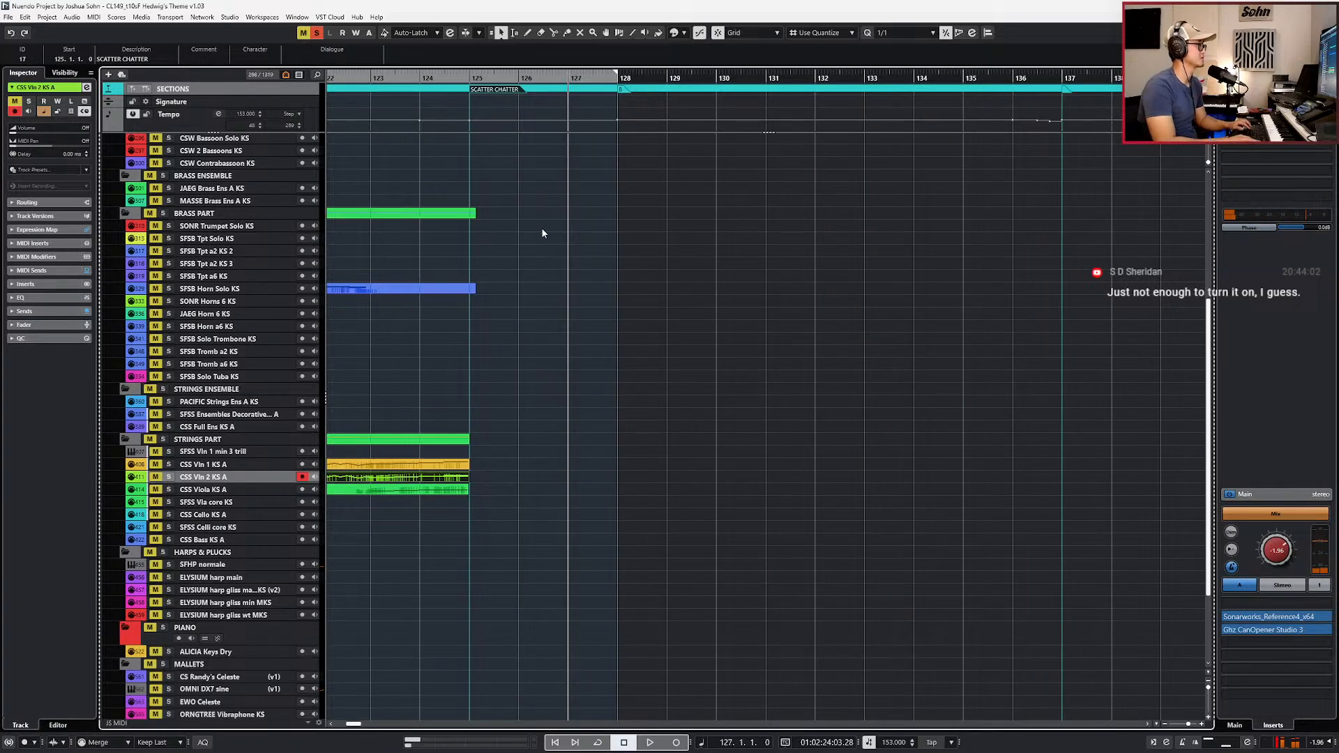
pyautogui.hotkey('alt', 's')
# Step: Switch to the score image in the photo viewer and examine the woodwind, brass and string entries in the page's last two bars
pyautogui.hotkey('alt', 'Tab')
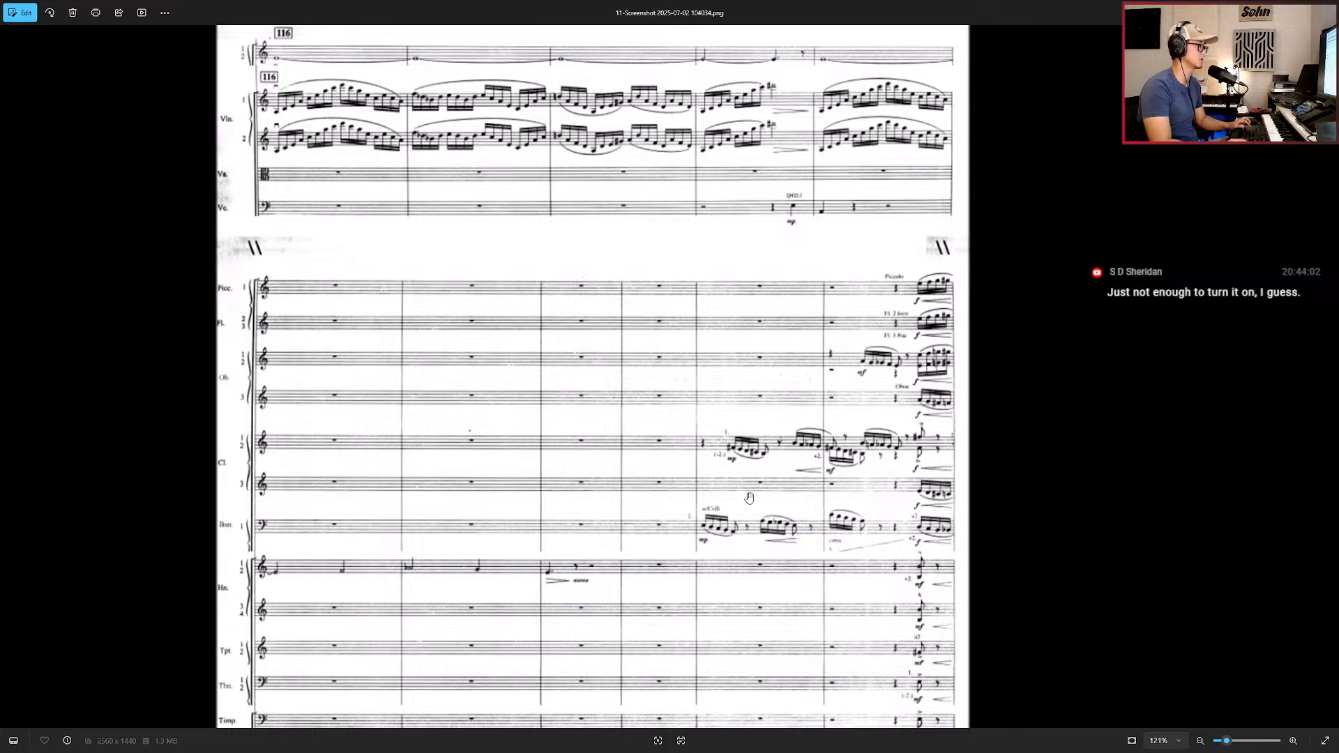
pyautogui.scroll(4, 905, 331)
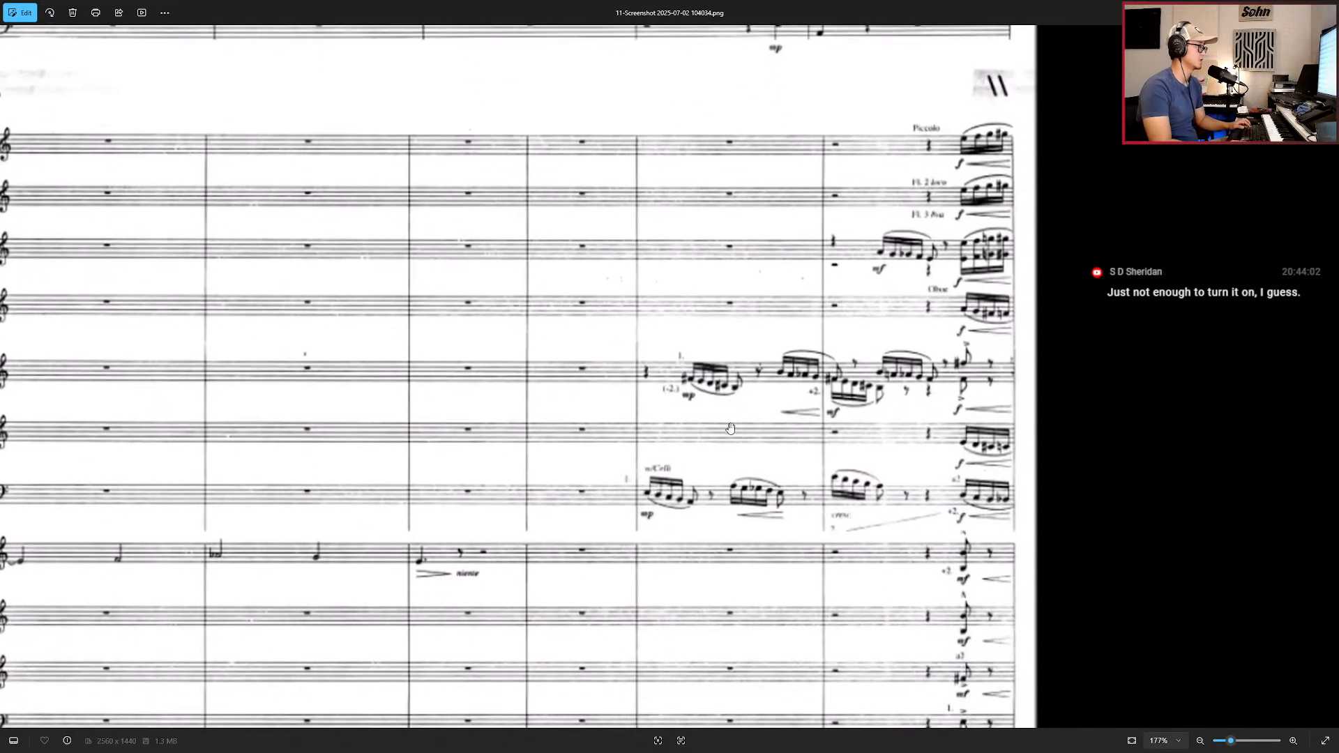
pyautogui.moveTo(776, 468); pyautogui.dragTo(640, 454)
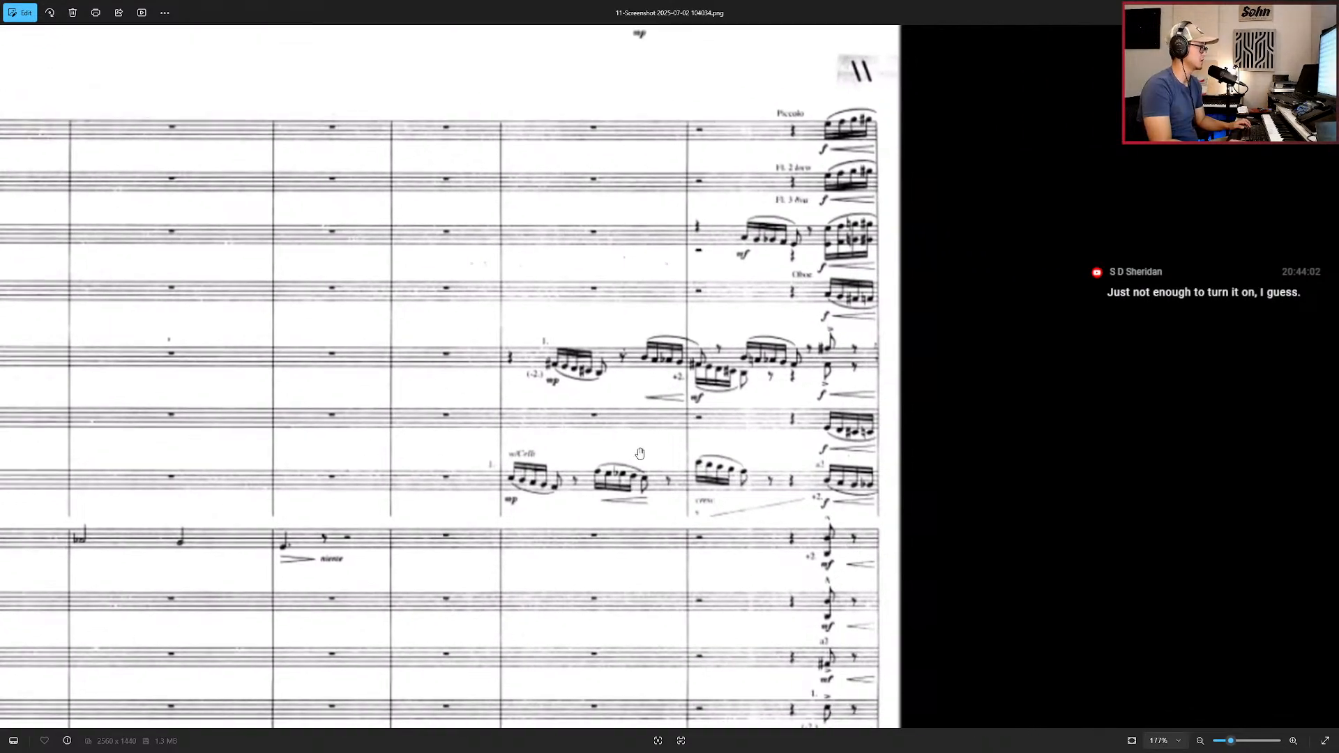
pyautogui.moveTo(730, 465); pyautogui.dragTo(610, 410)
pyautogui.scroll(-3, 666, 537)
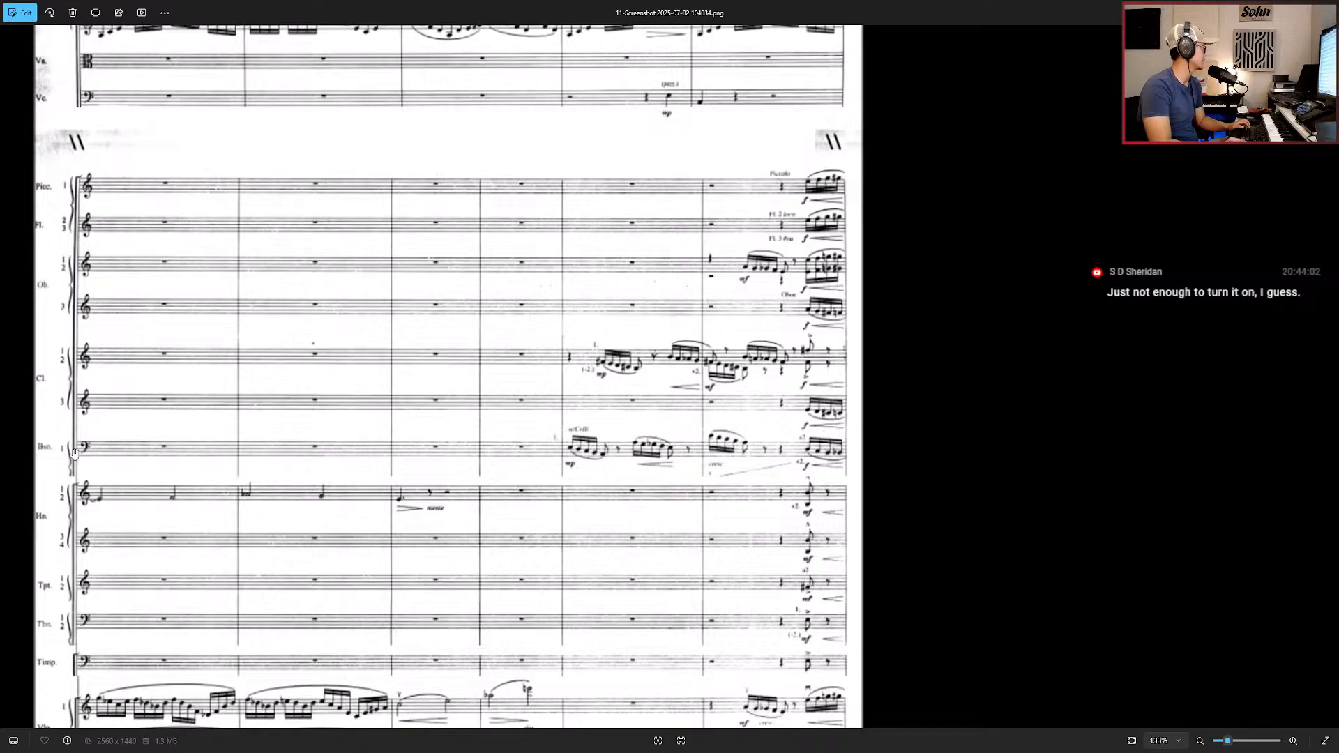
pyautogui.moveTo(587, 481); pyautogui.dragTo(585, 410)
pyautogui.moveTo(592, 511); pyautogui.dragTo(590, 416)
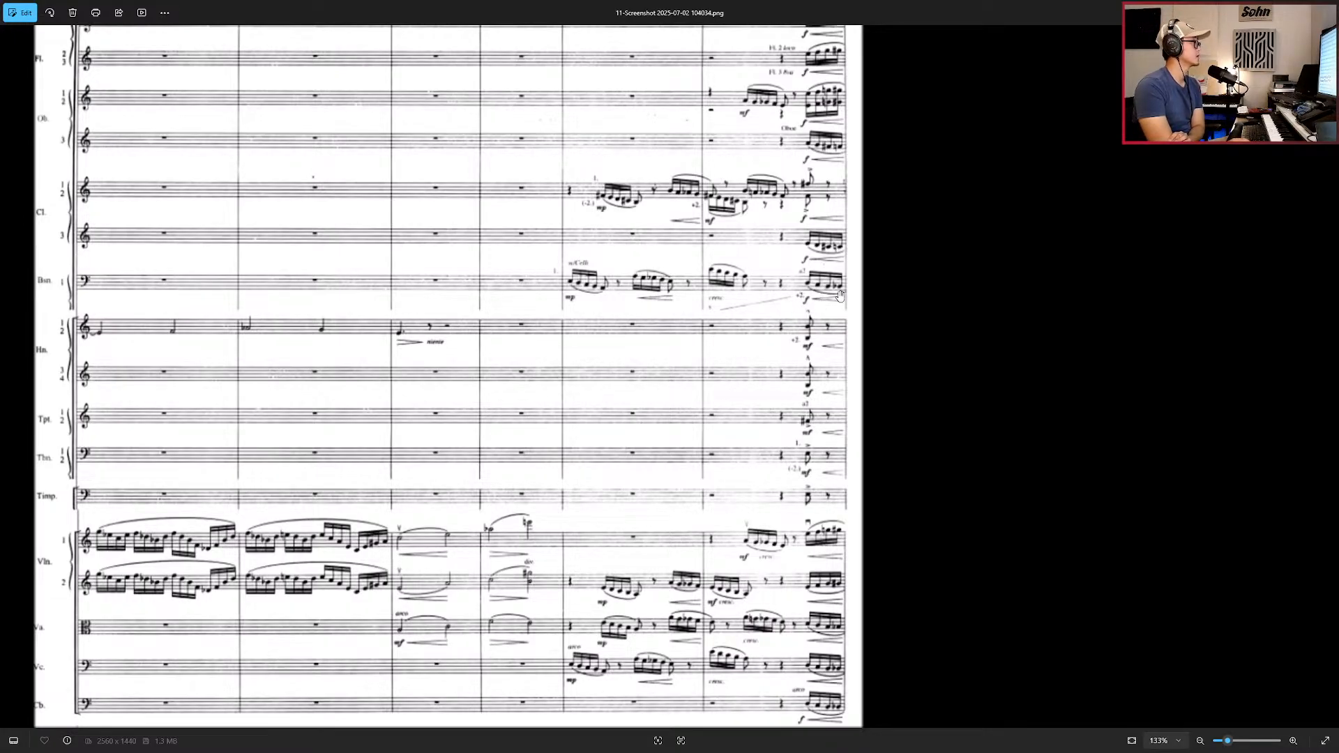
# Step: Compare the bassoon and cello figures with the viola and second violin figures in the last two bars of the score page
pyautogui.scroll(1, 819, 298)
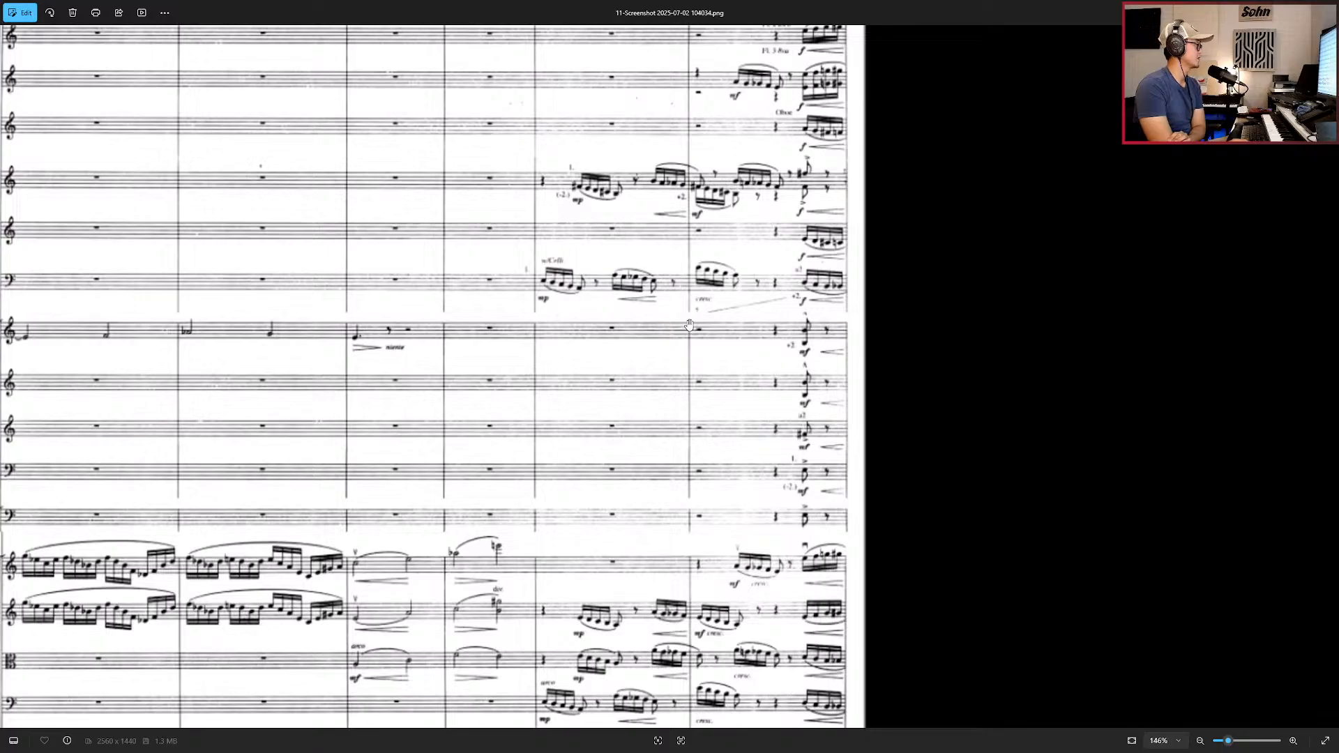
pyautogui.scroll(-1, 689, 348)
pyautogui.moveTo(693, 422); pyautogui.dragTo(691, 447)
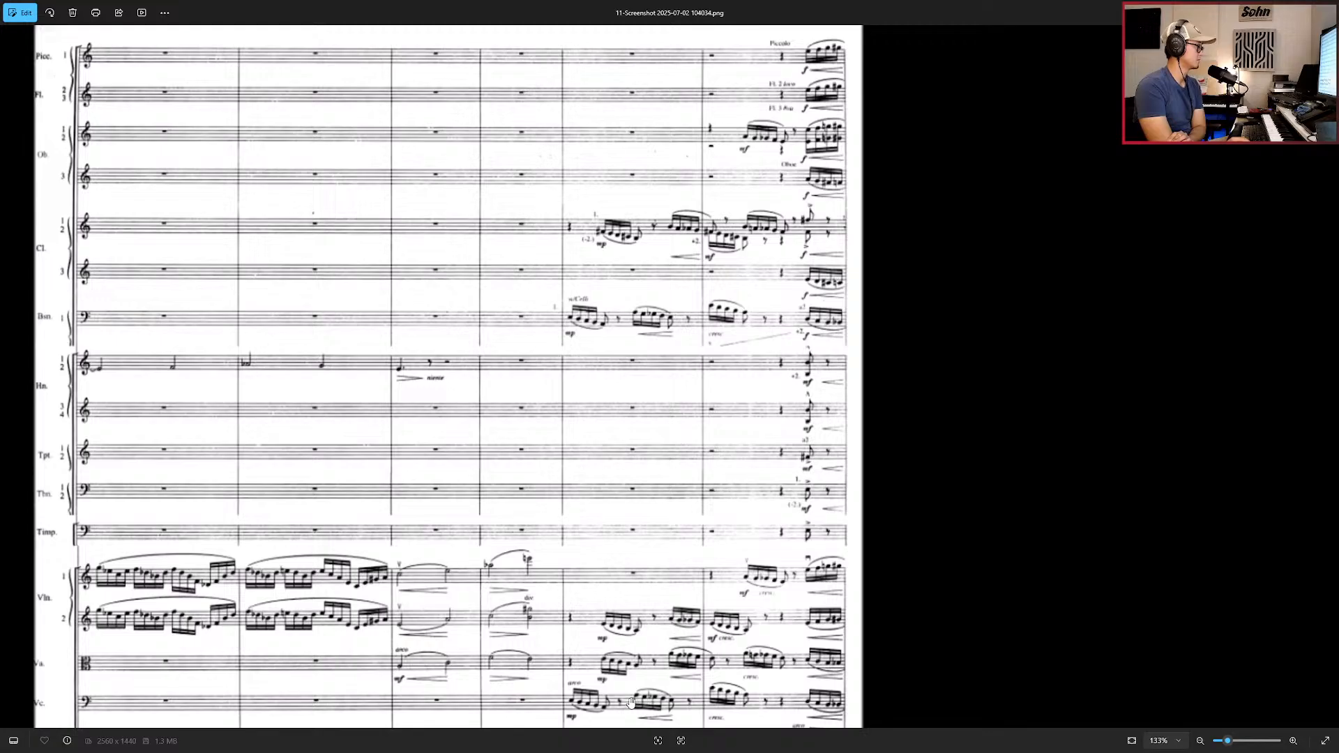
pyautogui.moveTo(611, 698); pyautogui.dragTo(617, 676)
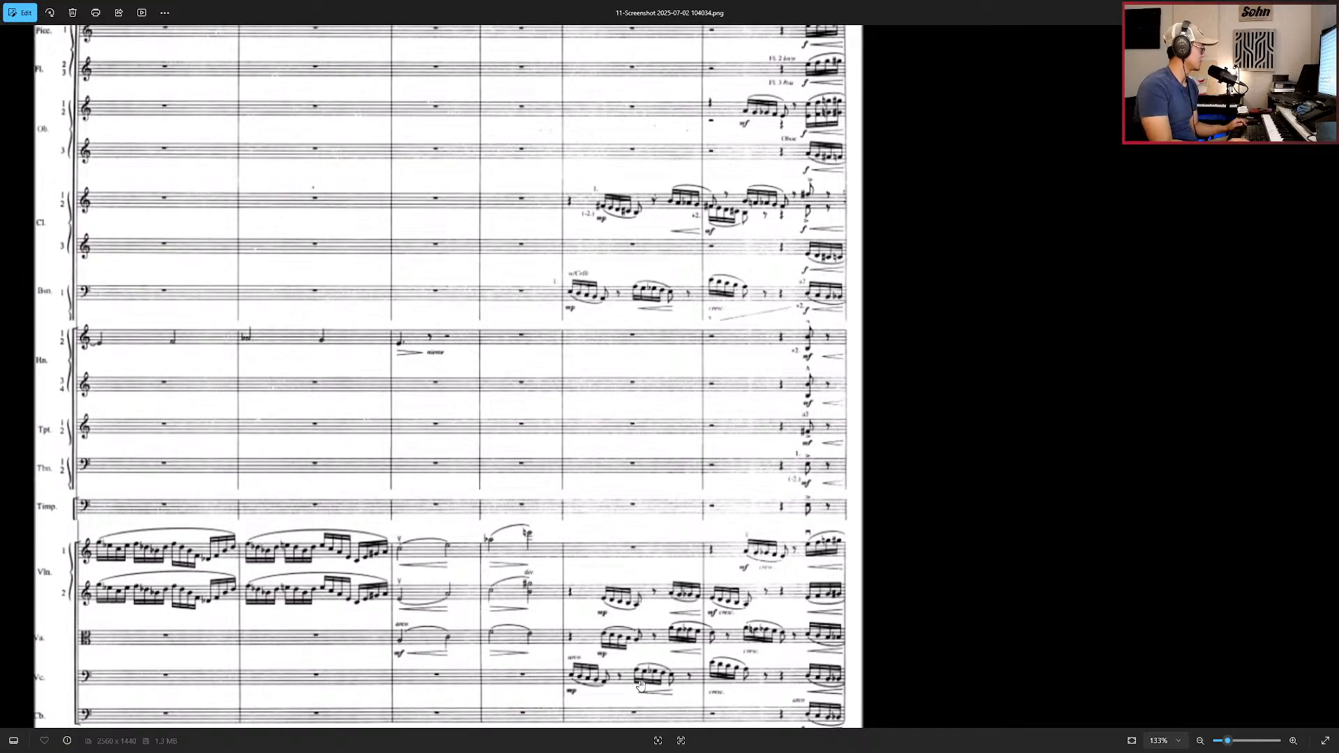
pyautogui.scroll(3, 641, 677)
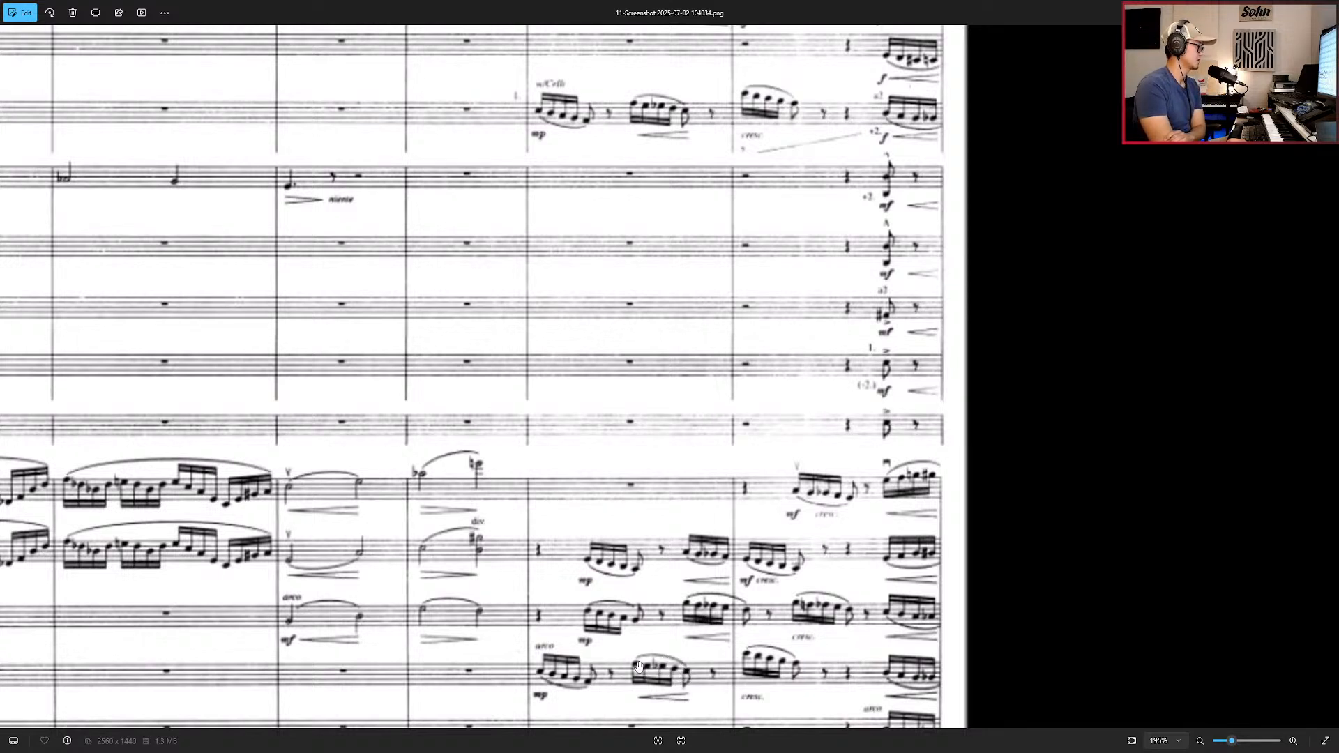
pyautogui.moveTo(693, 672); pyautogui.dragTo(726, 570)
pyautogui.moveTo(789, 650); pyautogui.dragTo(756, 647)
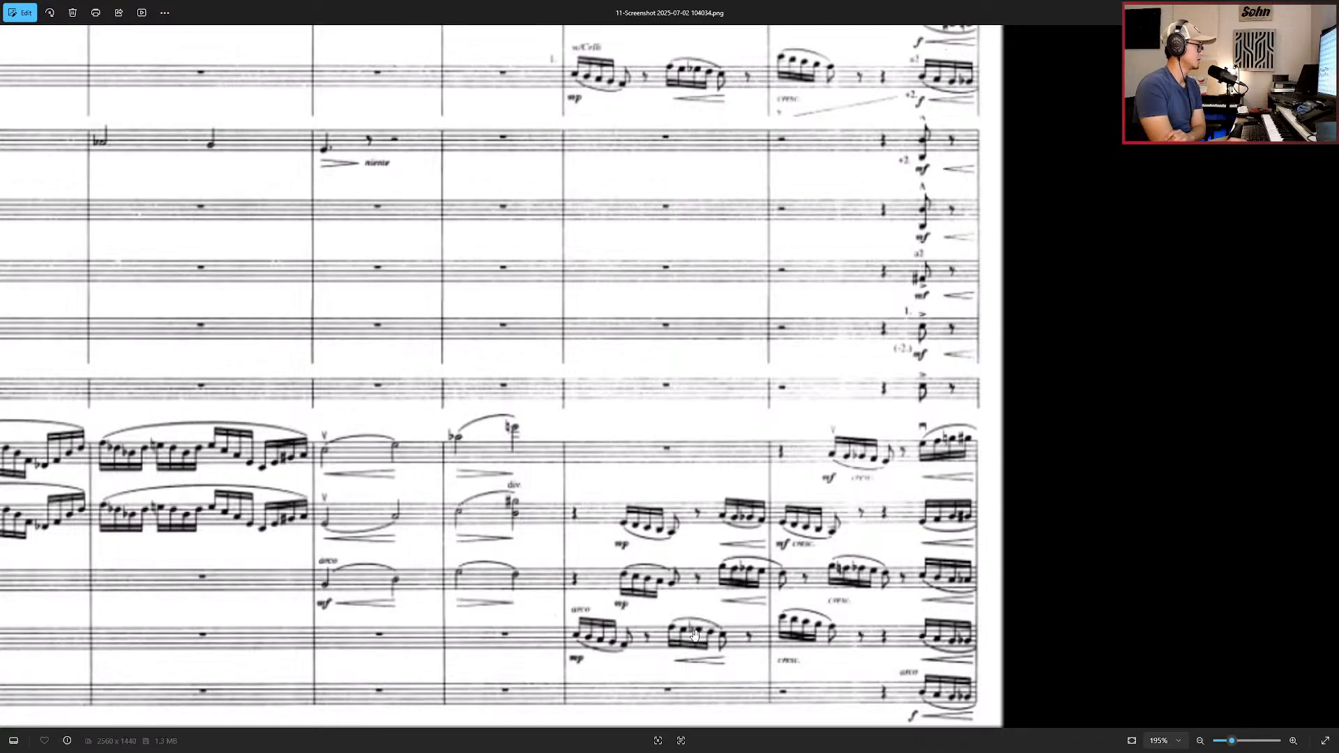
pyautogui.moveTo(699, 635); pyautogui.dragTo(662, 633)
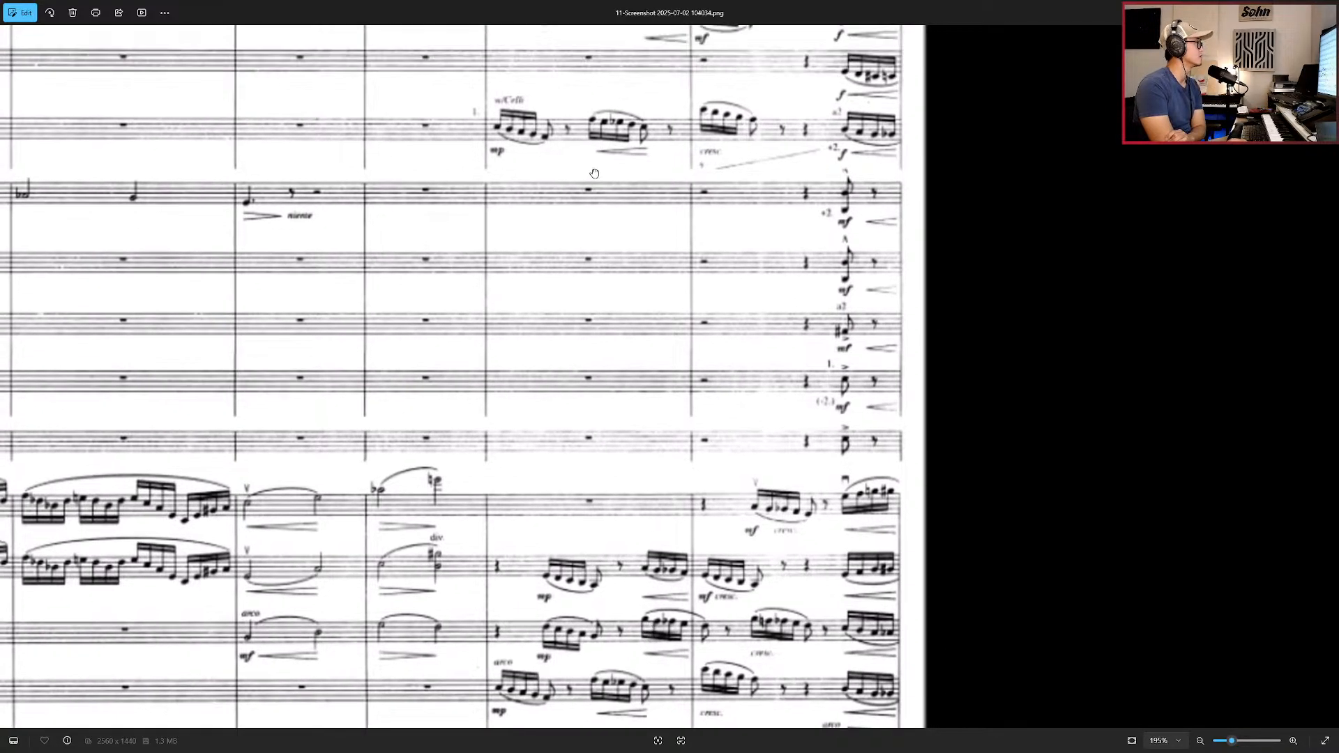
pyautogui.moveTo(607, 93); pyautogui.dragTo(627, 207)
pyautogui.moveTo(643, 542); pyautogui.dragTo(629, 452)
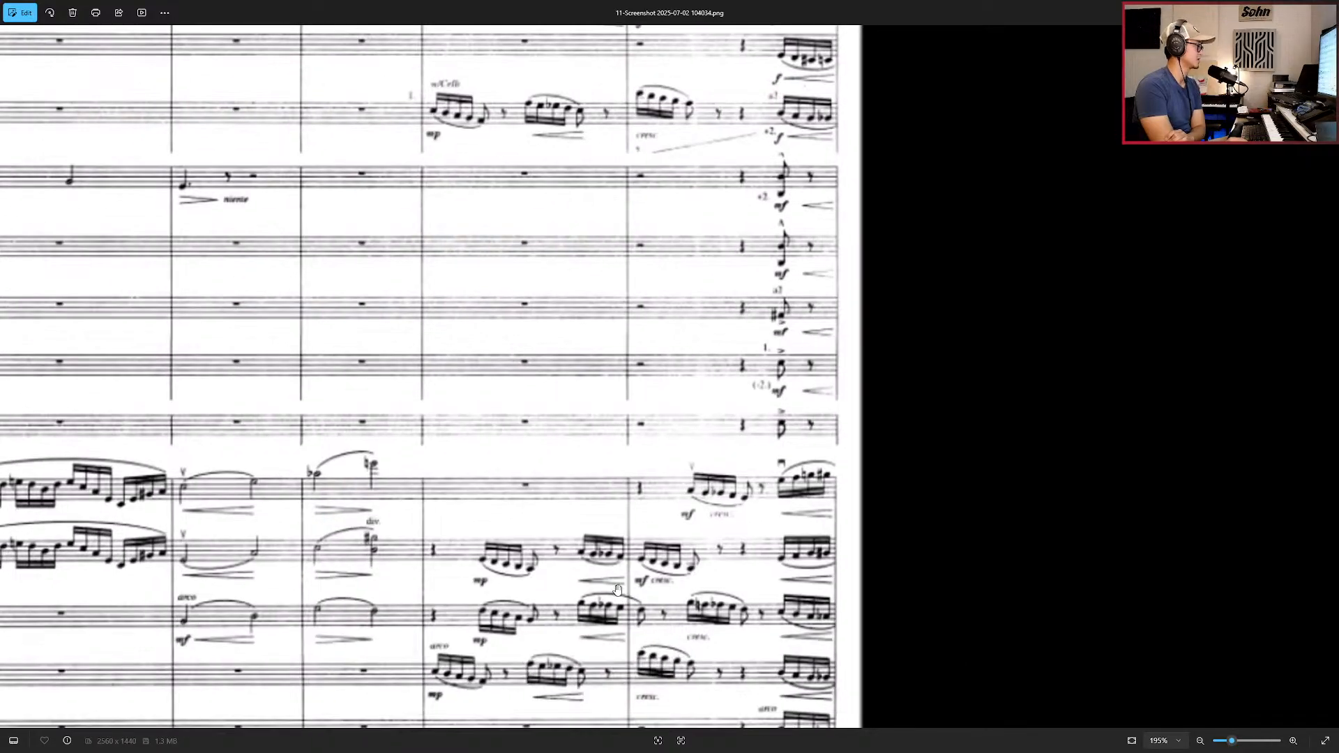
pyautogui.moveTo(618, 586); pyautogui.dragTo(578, 516)
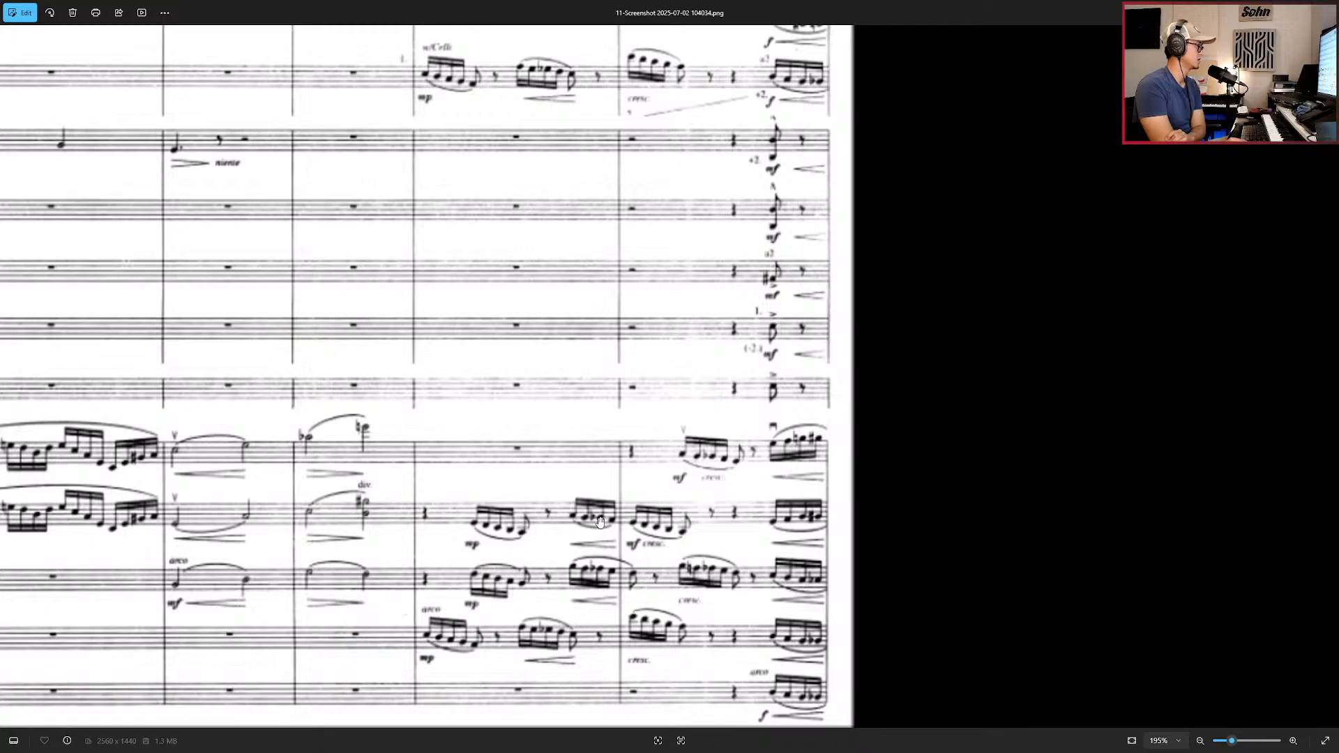
pyautogui.moveTo(580, 526); pyautogui.dragTo(765, 482)
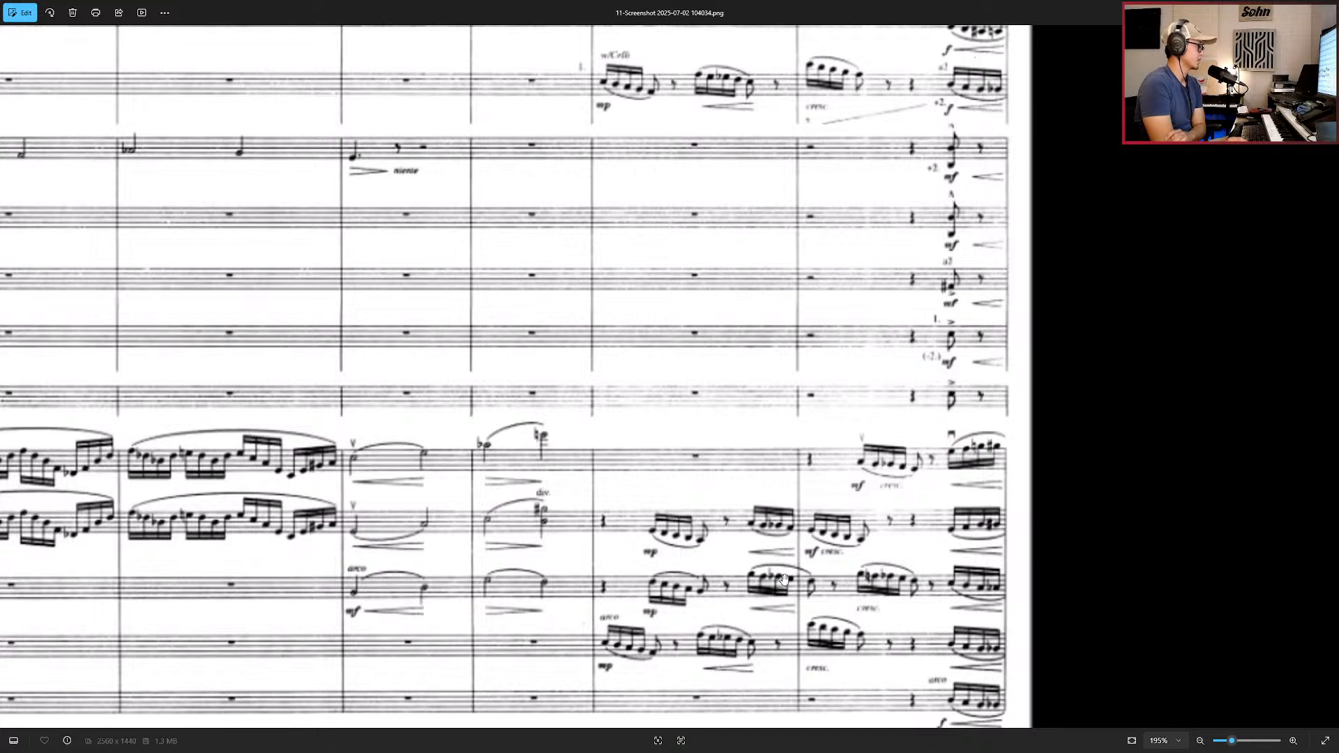
# Step: Switch back to Nuendo, select the ALICIA Keys Dry SKETCH A track and unmute its folder
pyautogui.hotkey('alt', 'Tab')
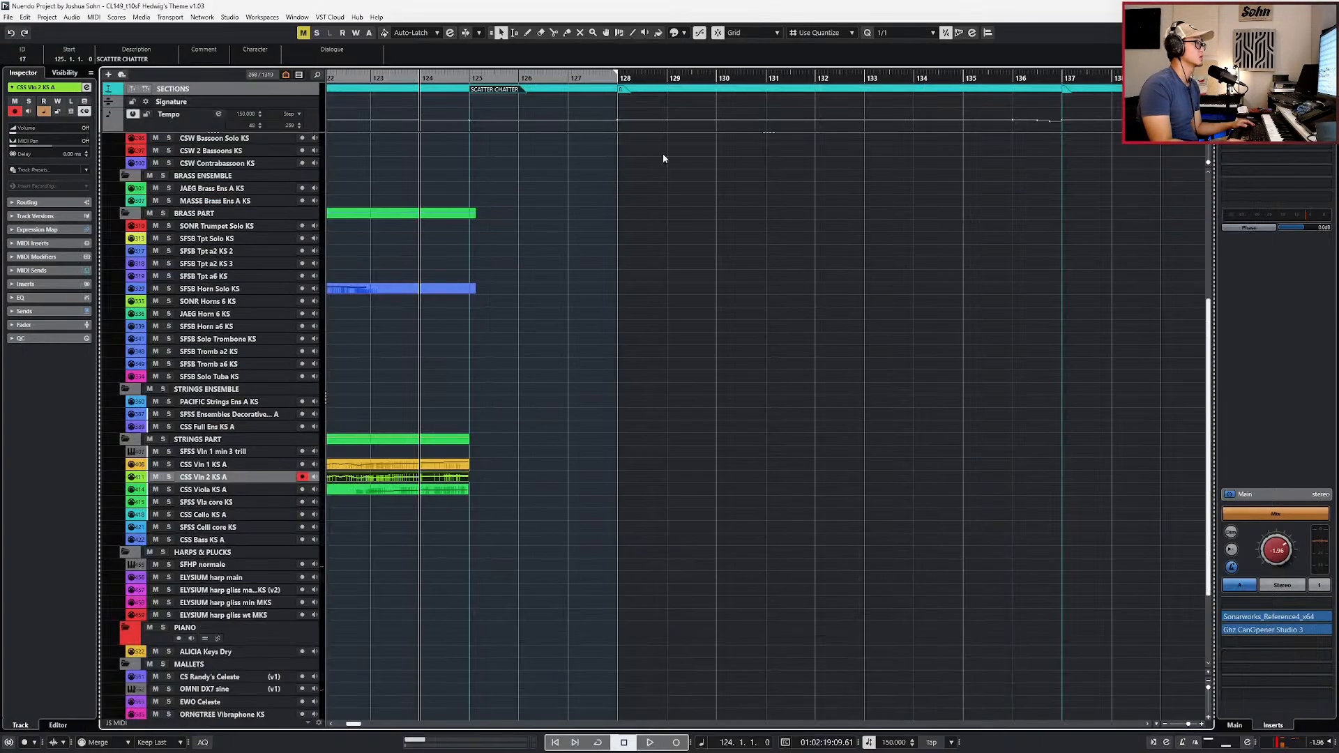
pyautogui.scroll(-5, 316, 107)
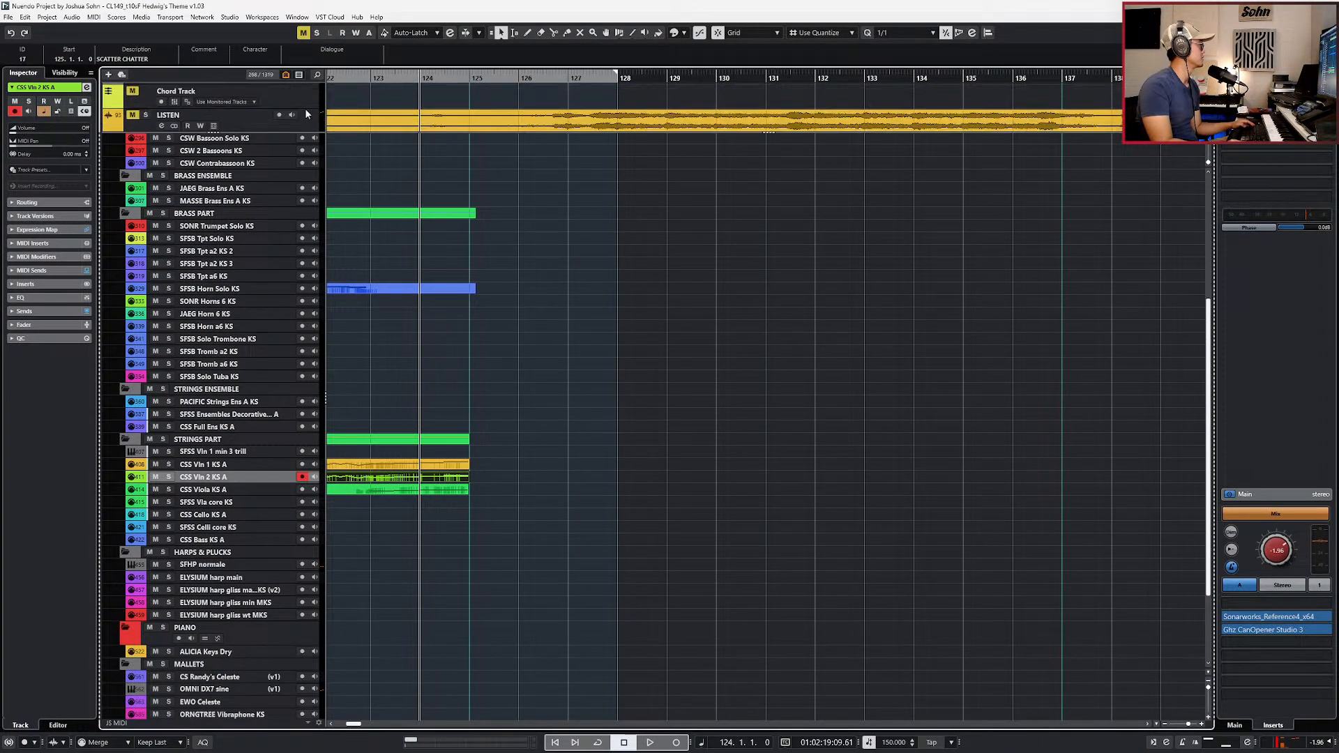
pyautogui.click(216, 105)
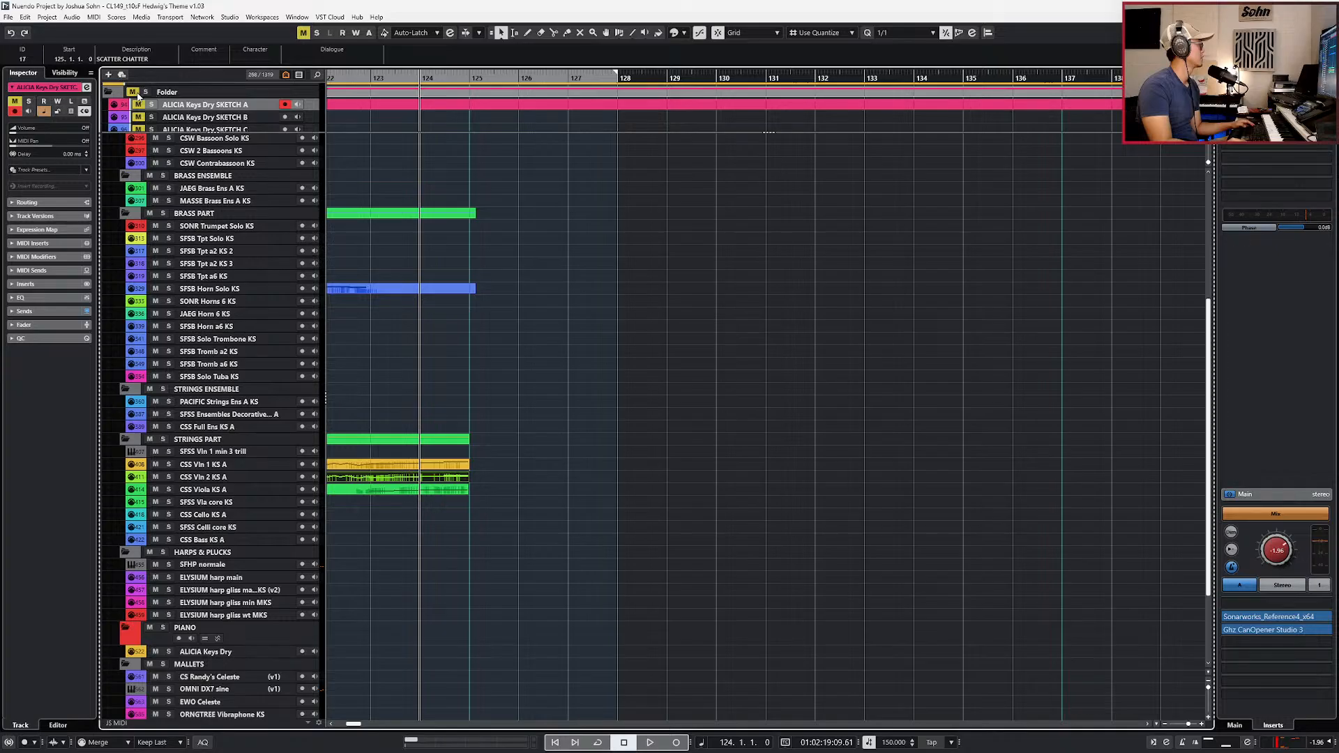
pyautogui.click(133, 92)
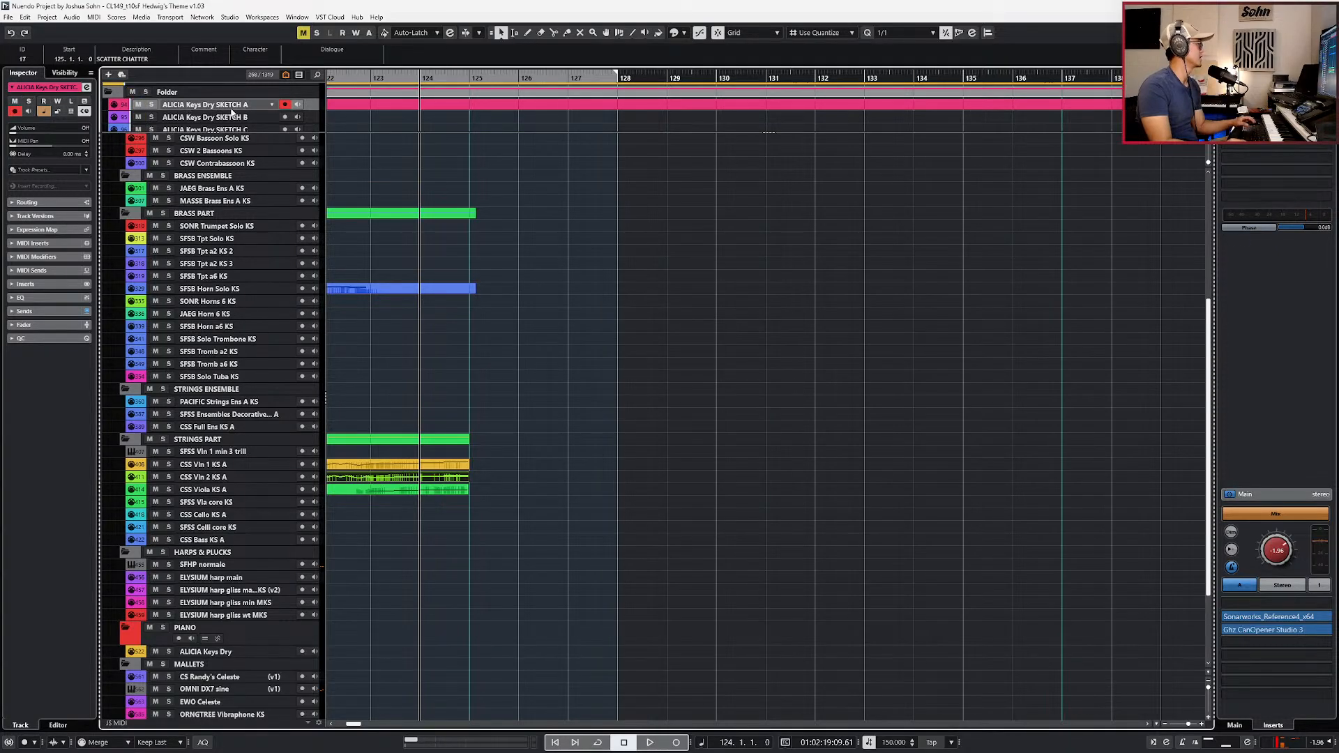
# Step: Switch to the score image again and examine the bassoon, clarinet and oboe figures in the last two bars
pyautogui.hotkey('alt', 'Tab')
pyautogui.scroll(-2, 701, 505)
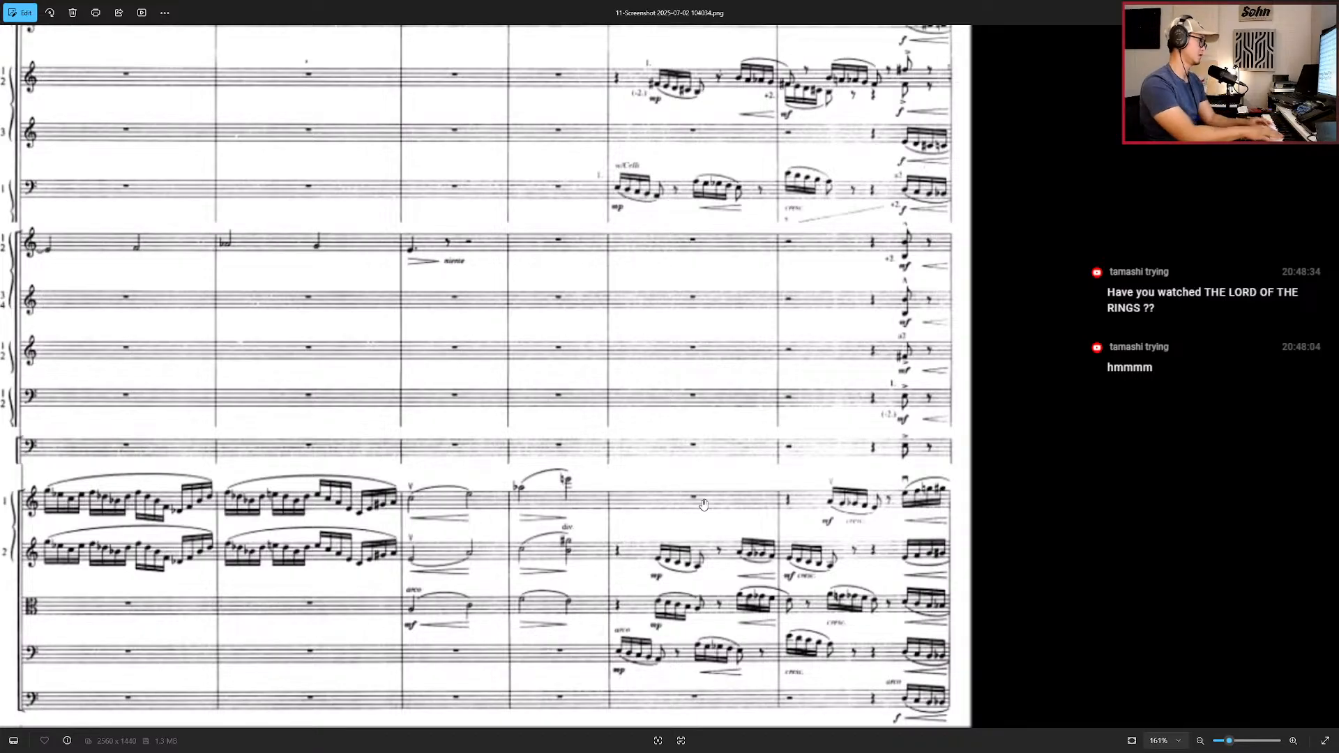
pyautogui.moveTo(827, 251); pyautogui.dragTo(767, 401)
pyautogui.scroll(5, 768, 401)
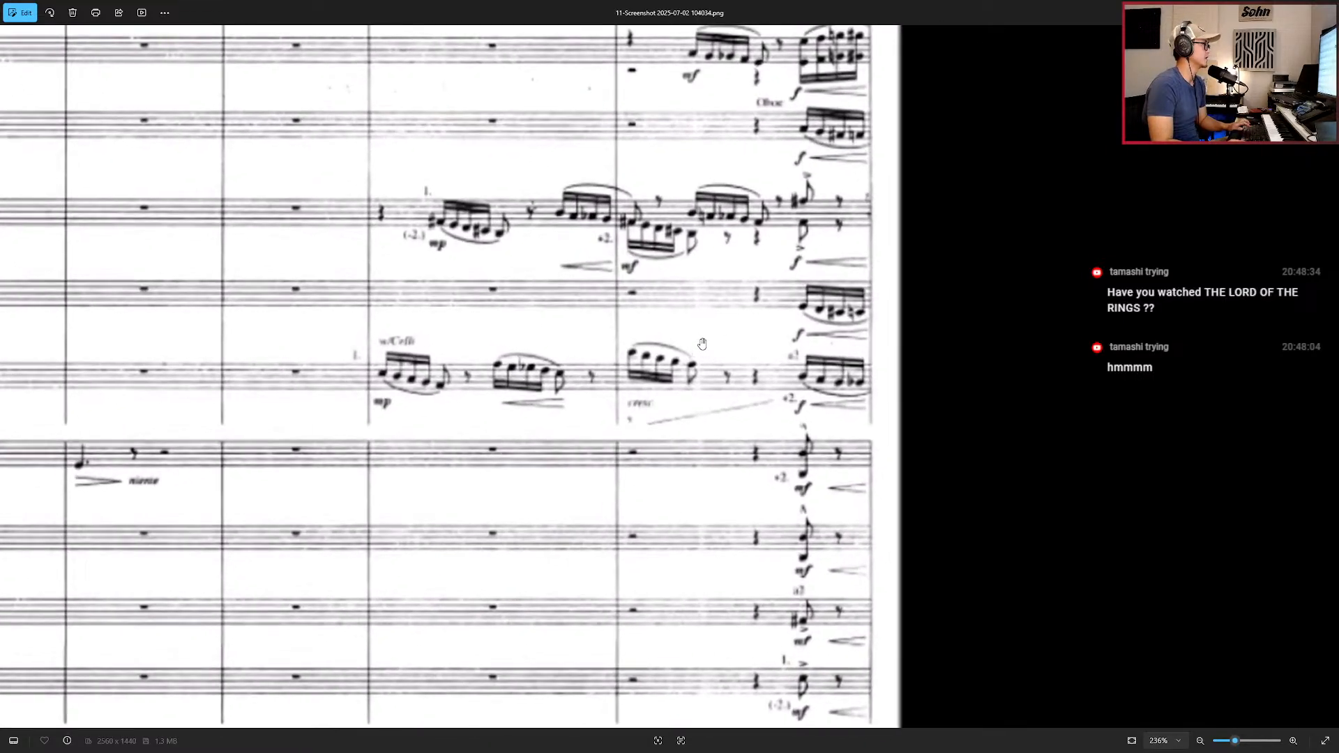
pyautogui.moveTo(666, 254); pyautogui.dragTo(586, 268)
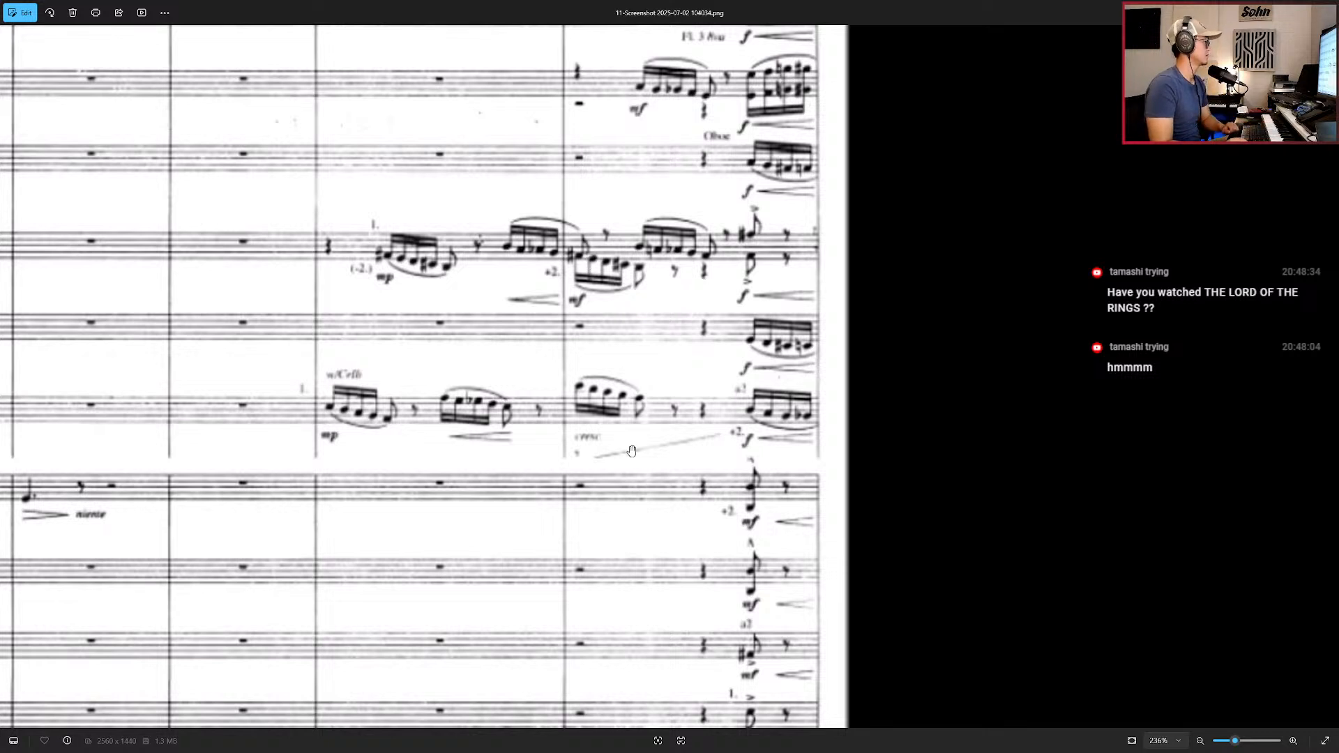
pyautogui.moveTo(595, 338); pyautogui.dragTo(577, 362)
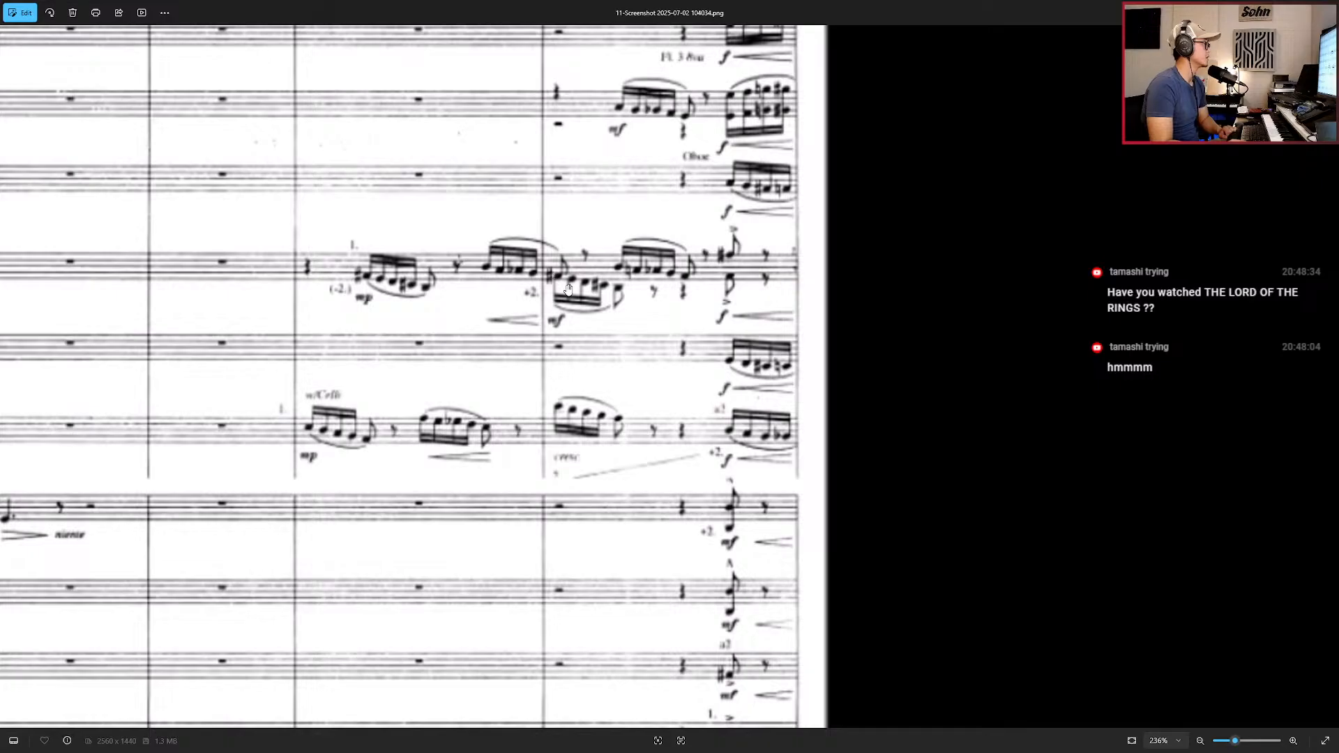
pyautogui.moveTo(617, 297); pyautogui.dragTo(568, 314)
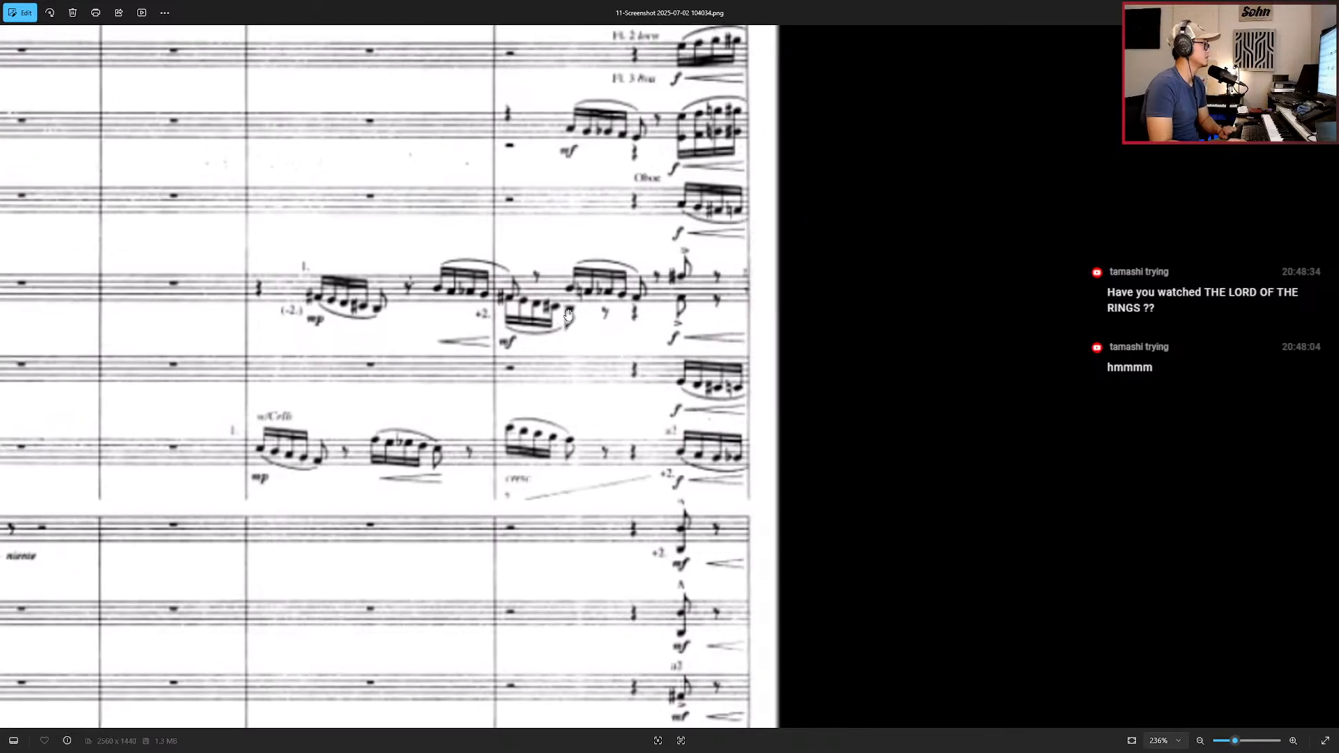
pyautogui.moveTo(484, 168); pyautogui.dragTo(673, 271)
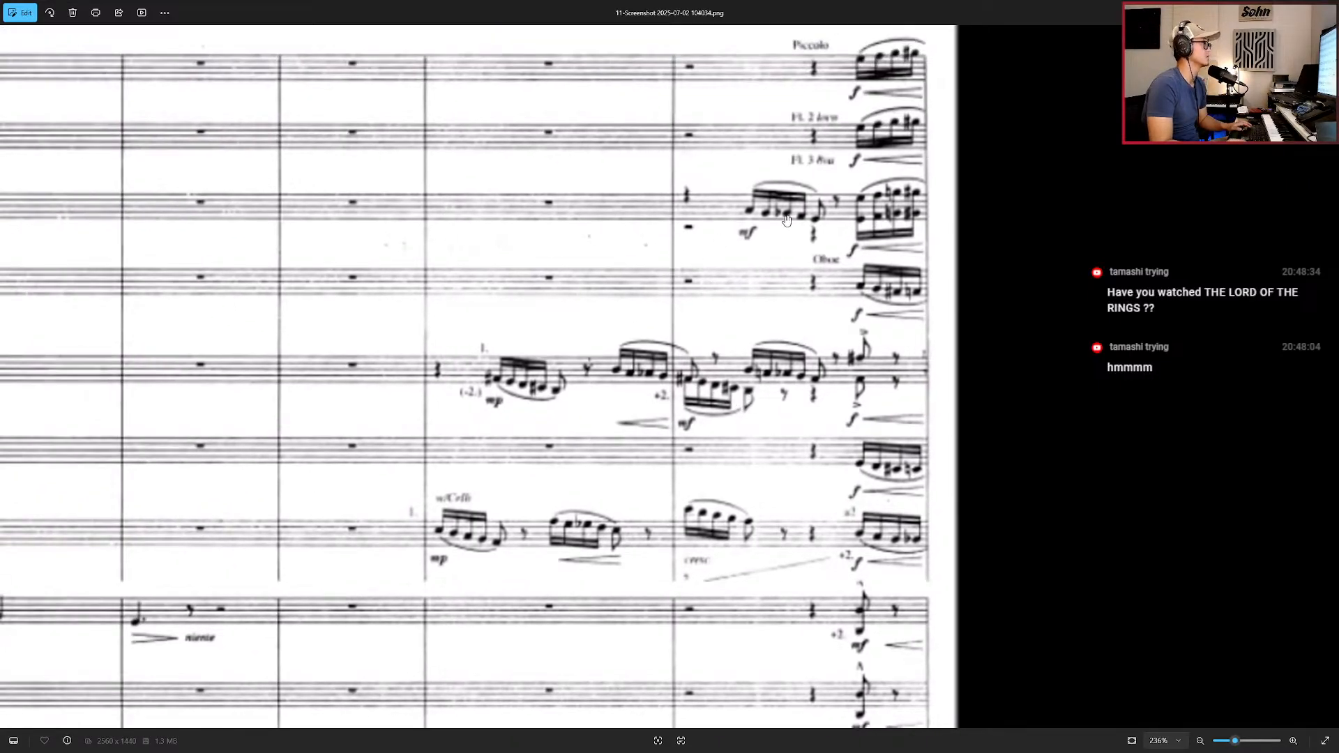
# Step: Compare the piccolo, flute and oboe entries in the page's final bar with the lower woodwind, brass and string parts
pyautogui.scroll(-3, 787, 223)
pyautogui.scroll(-2, 789, 231)
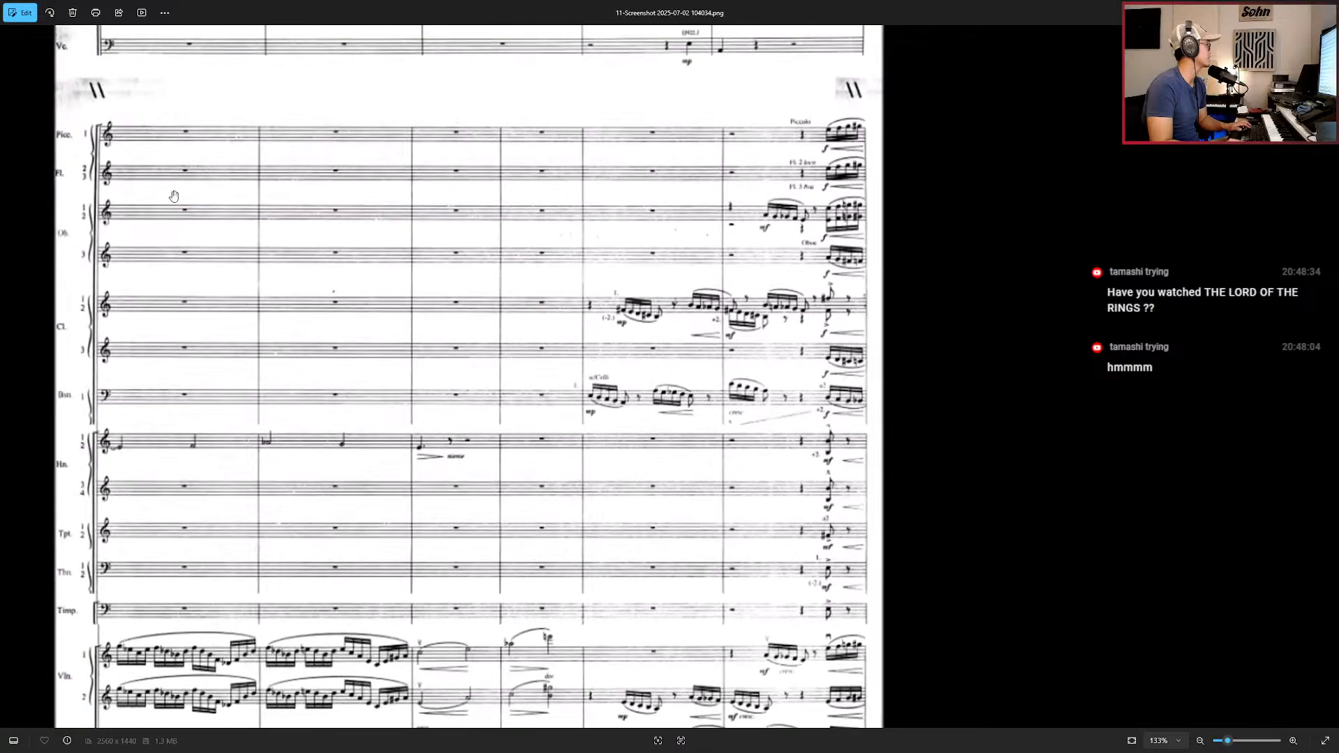
pyautogui.scroll(5, 814, 229)
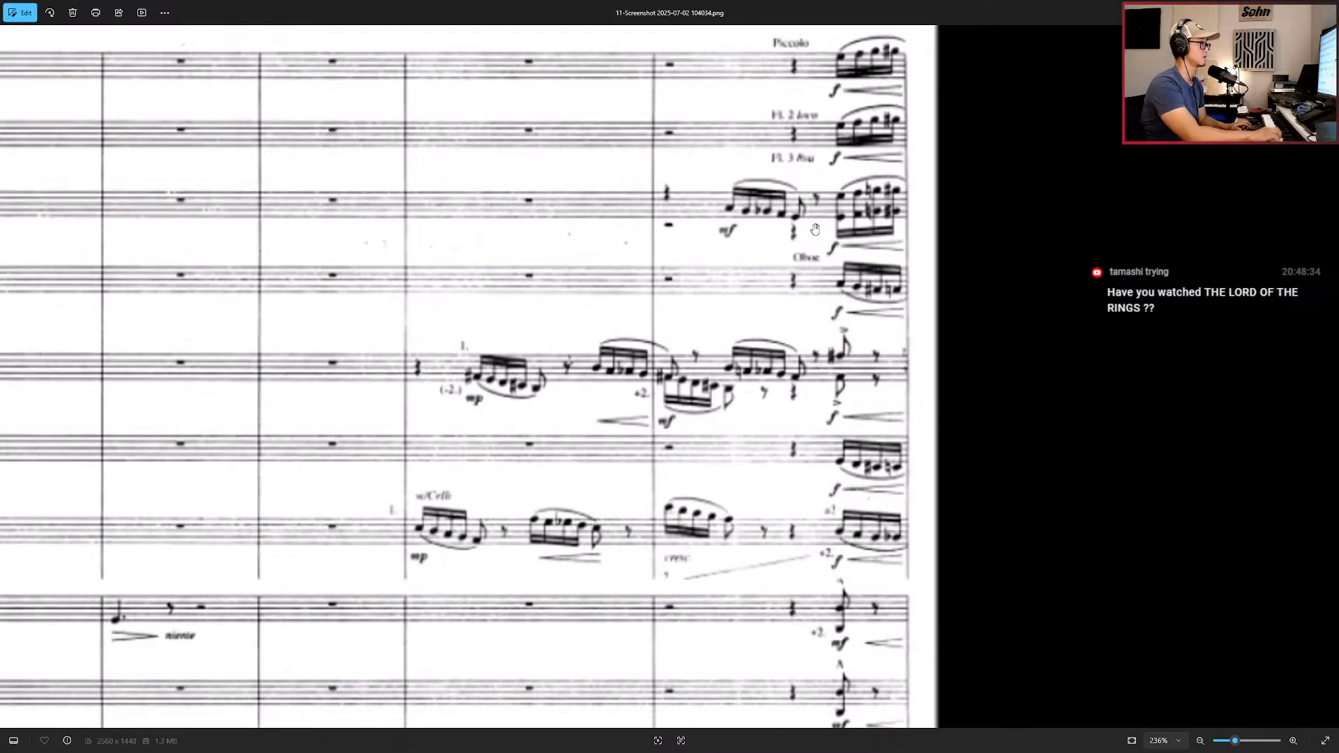
pyautogui.scroll(-5, 814, 228)
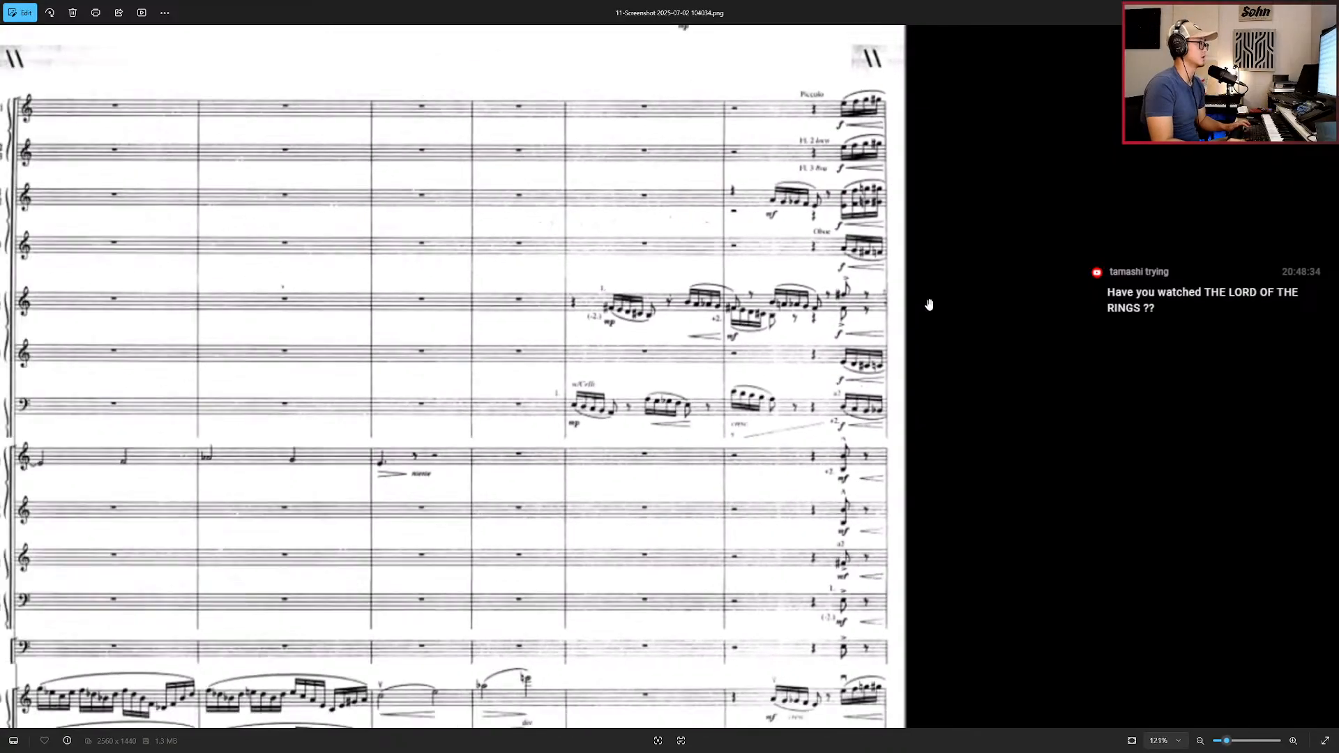
pyautogui.scroll(4, 880, 617)
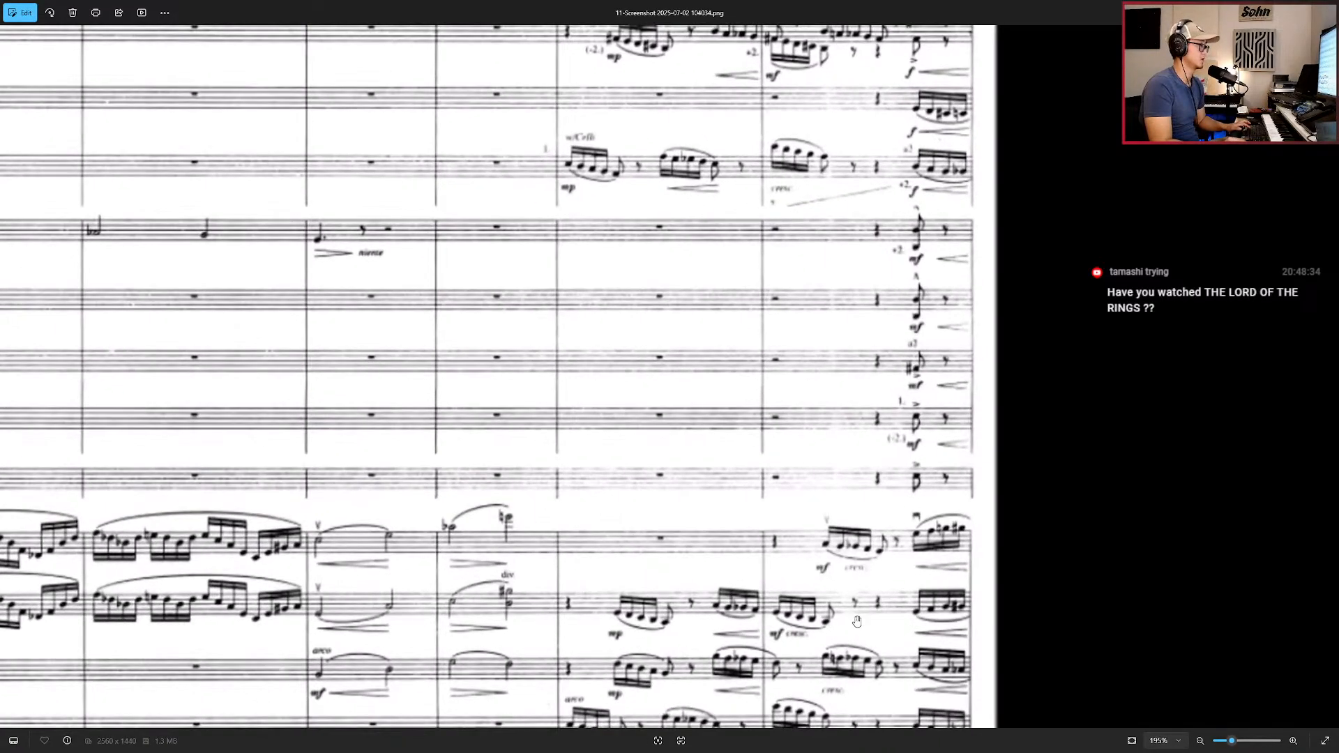
# Step: Compare the string figures in the score's last two bars with the woodwind entries above, and return to Nuendo
pyautogui.moveTo(857, 622); pyautogui.dragTo(988, 556)
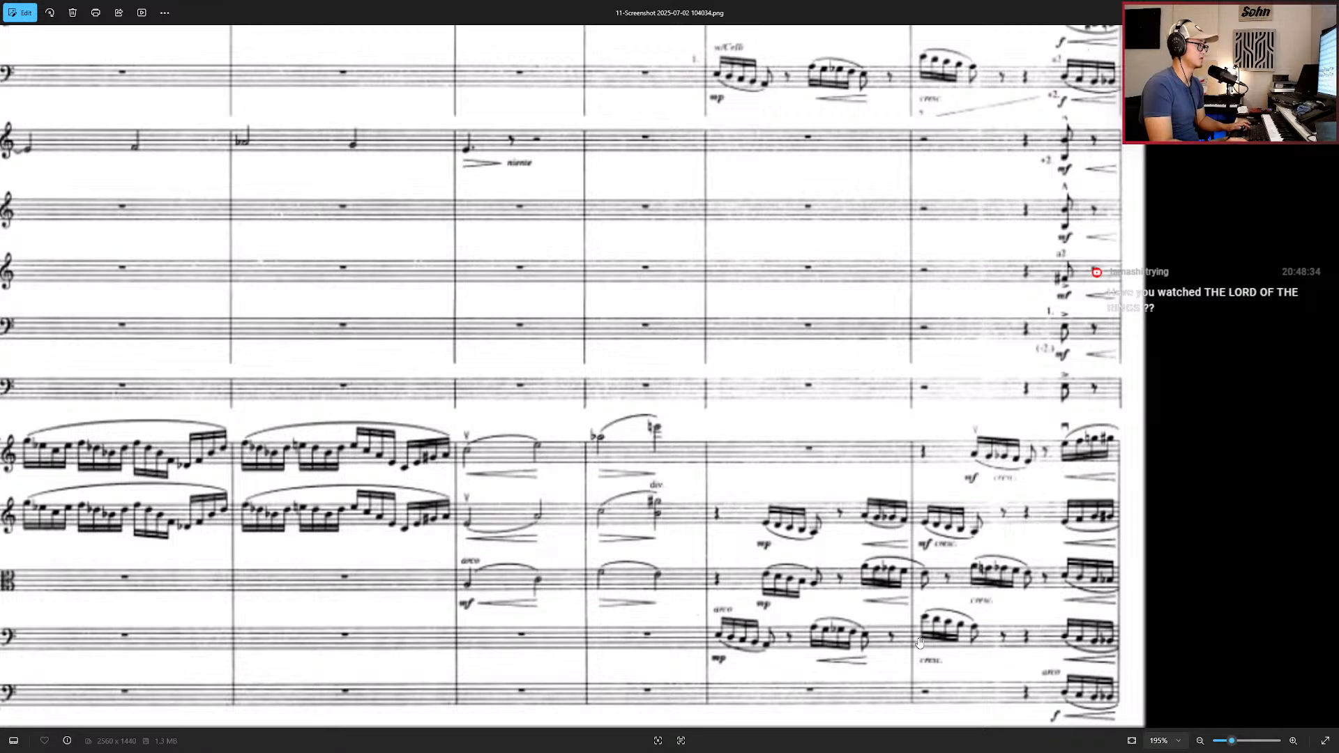
pyautogui.moveTo(981, 322); pyautogui.dragTo(866, 690)
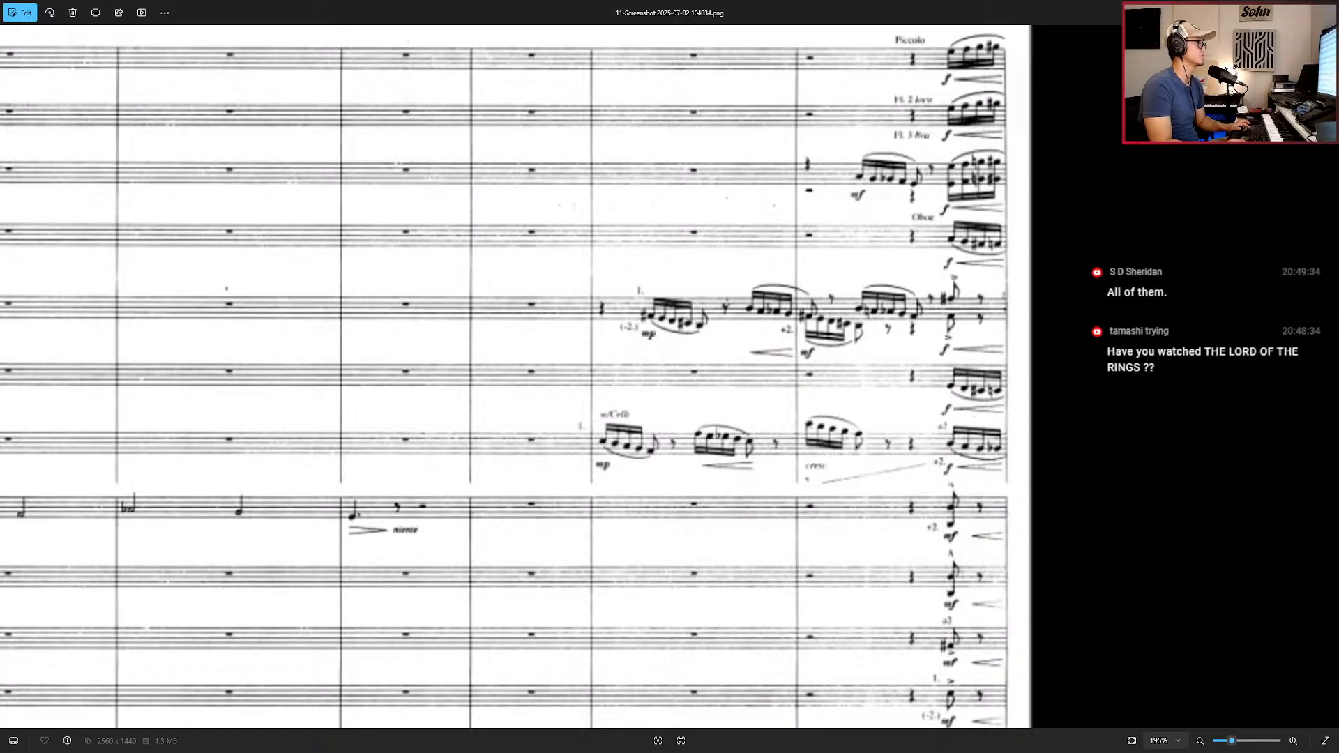
pyautogui.click(1279, 10)
# Step: Place the cursor at bar 124 and open the ALICIA Keys Dry SKETCH C part for note editing
pyautogui.scroll(-3, 476, 123)
pyautogui.click(475, 122)
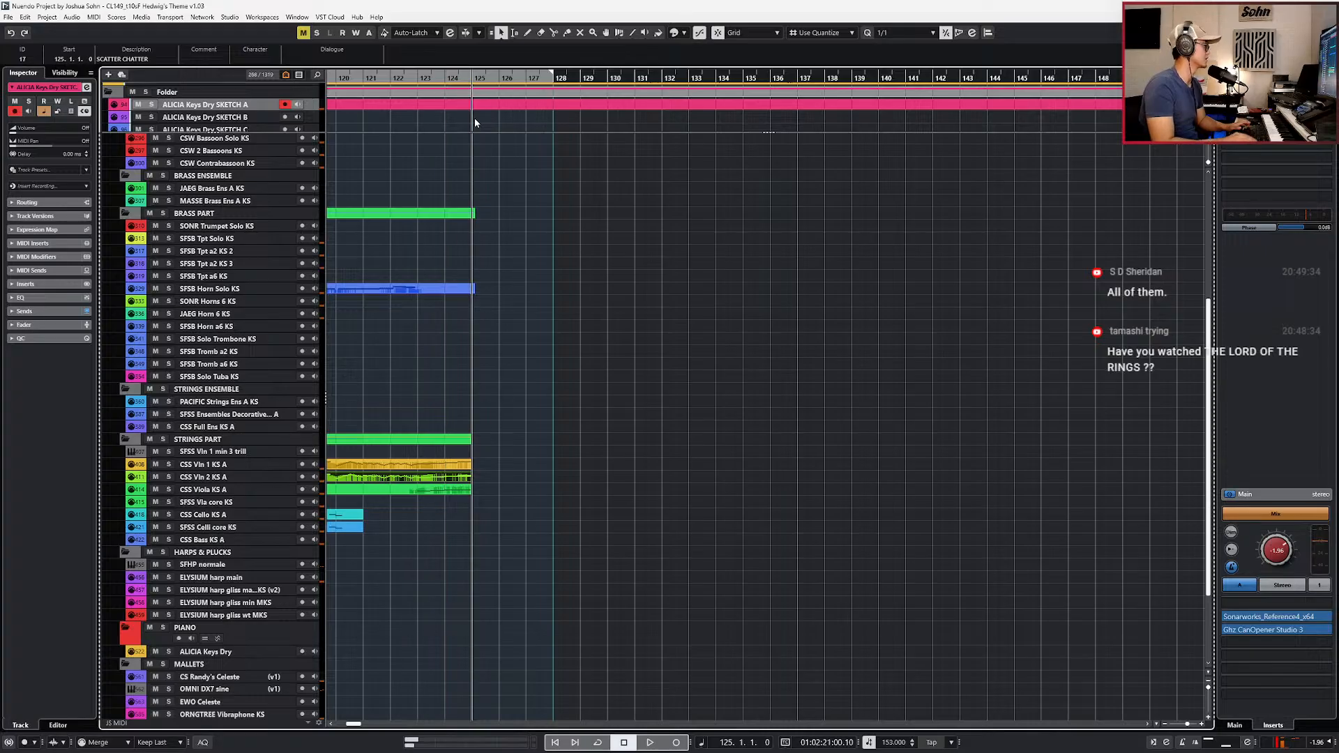
pyautogui.scroll(2, 467, 117)
pyautogui.doubleClick(480, 106)
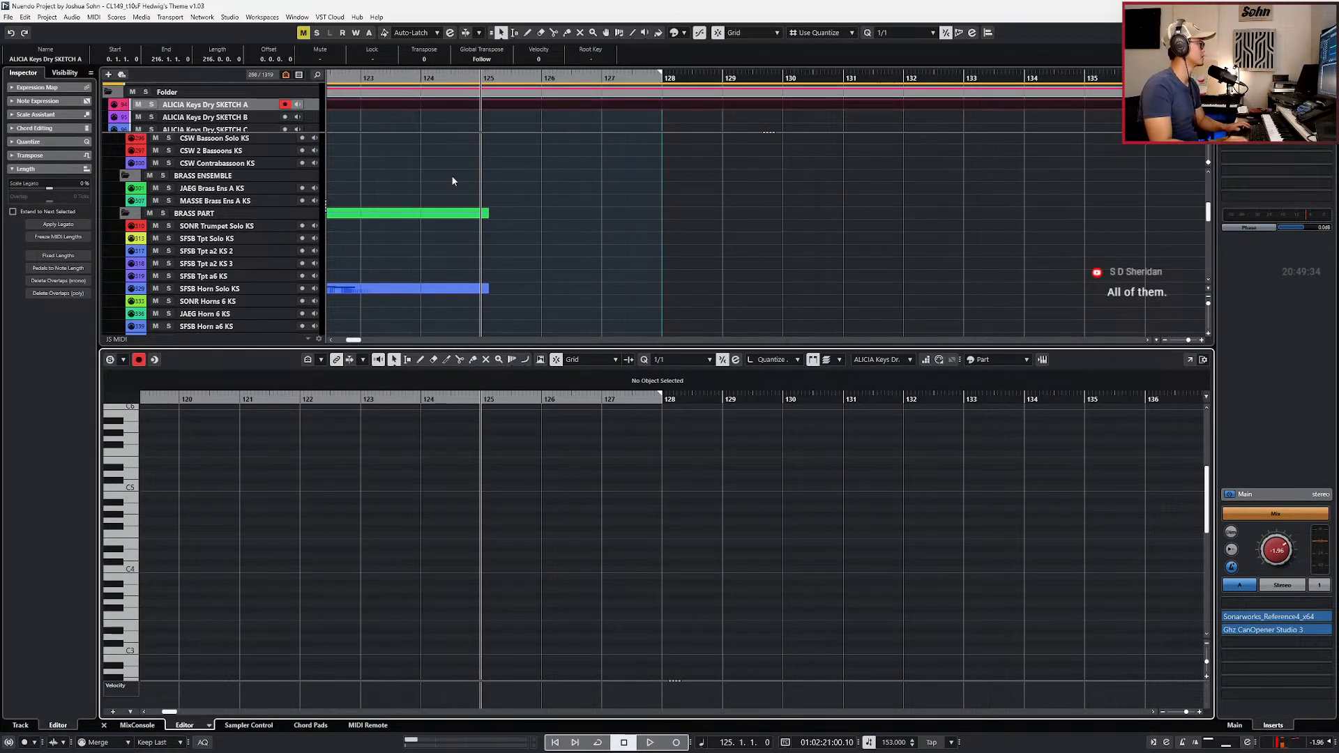
pyautogui.click(427, 115)
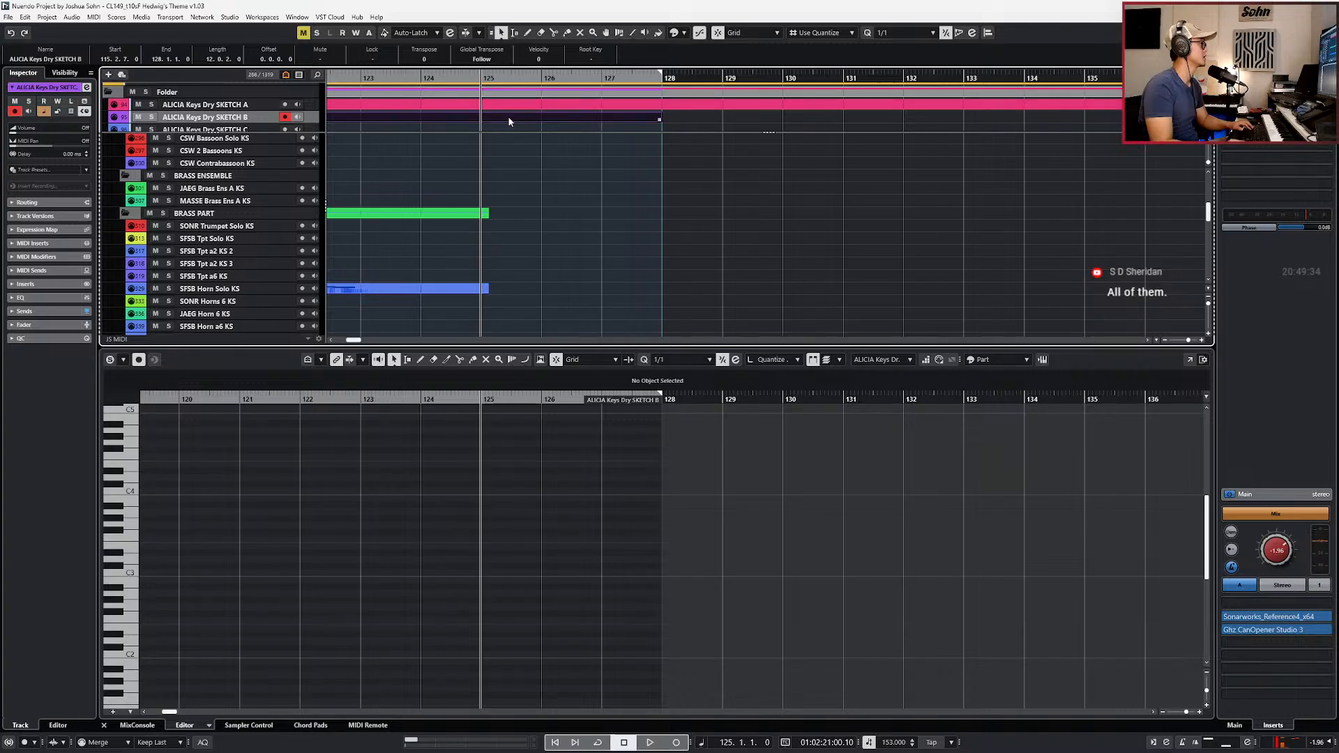
pyautogui.hotkey('ctrl', 'Left')
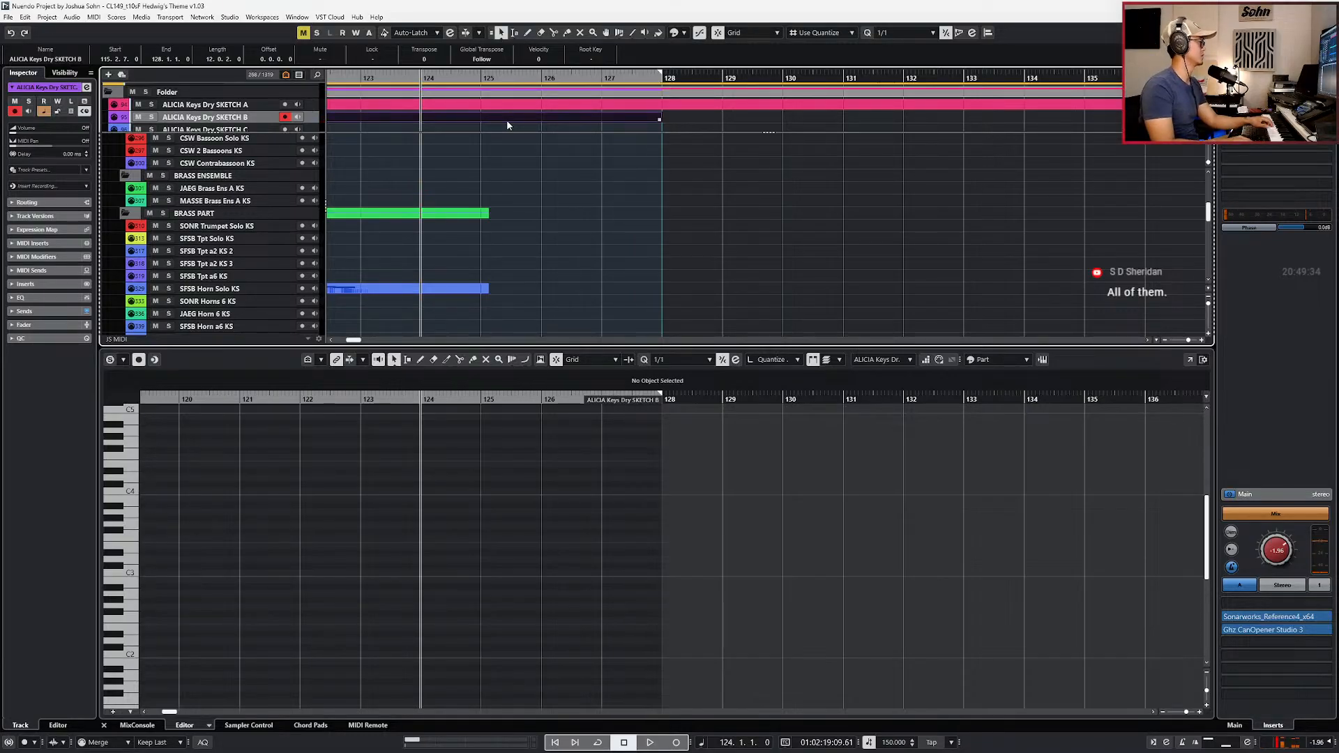
pyautogui.click(503, 128)
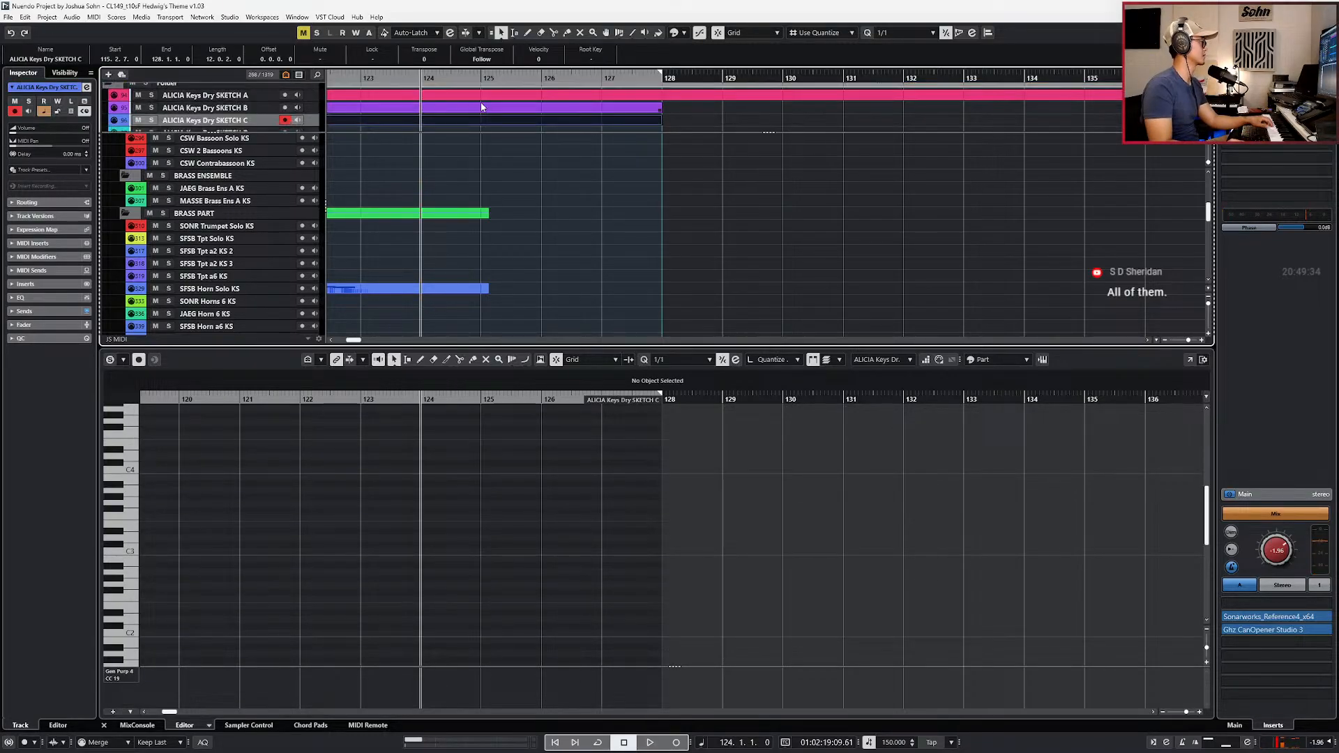
pyautogui.click(459, 410)
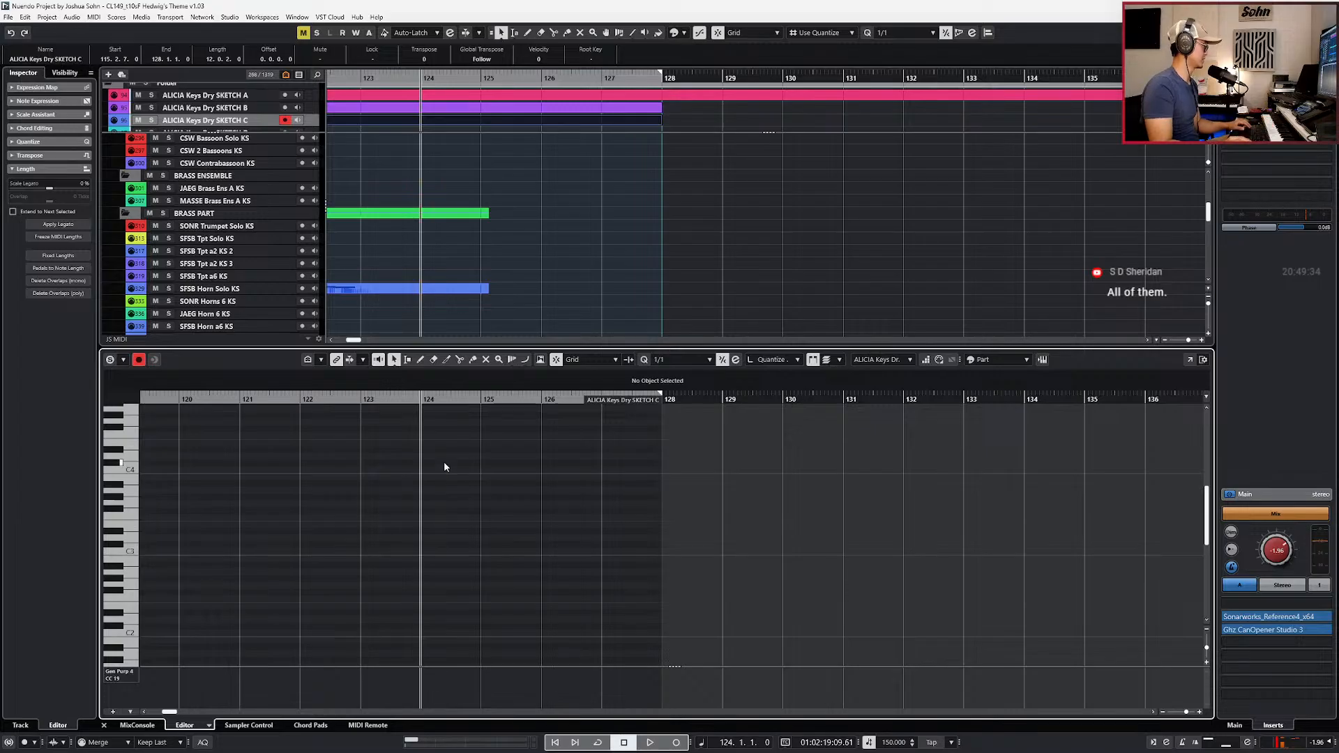
# Step: Check the piano instrument behind SKETCH C and play briefly from bar 124
pyautogui.press('F11')
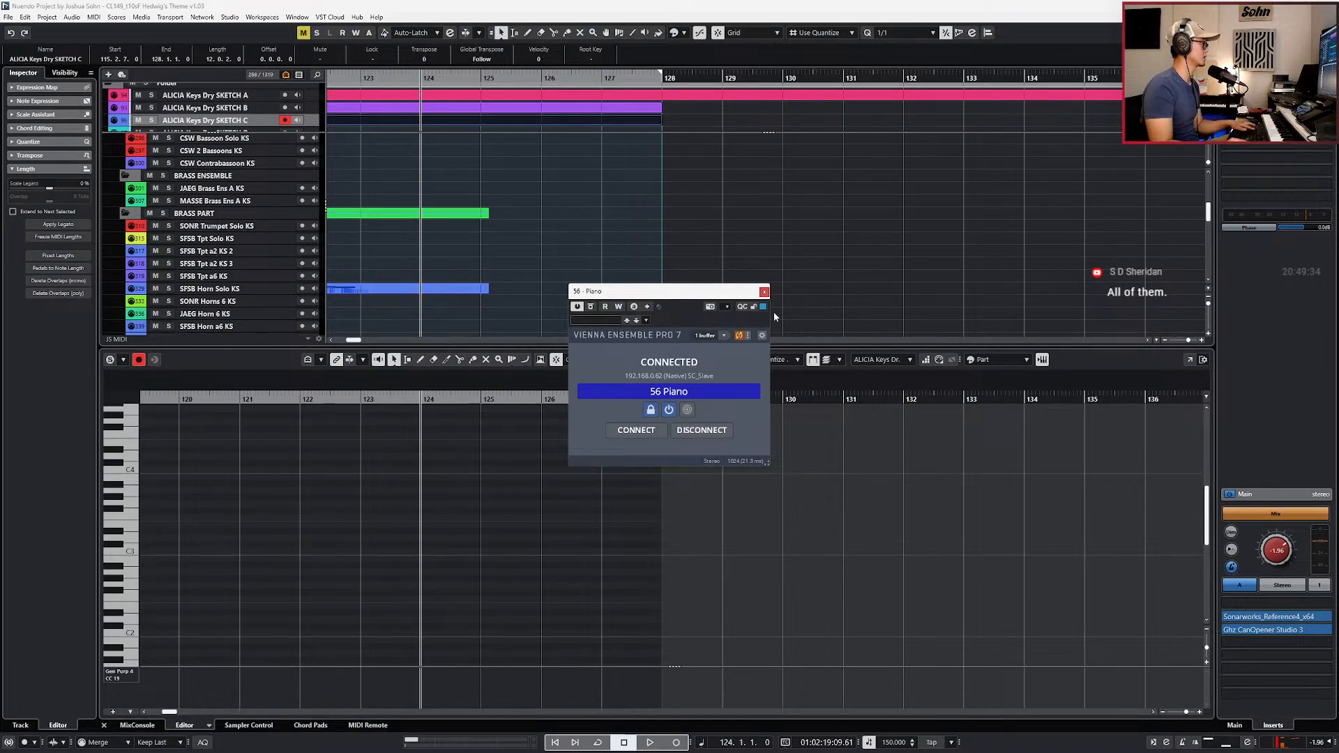
pyautogui.click(764, 292)
pyautogui.scroll(2, 454, 493)
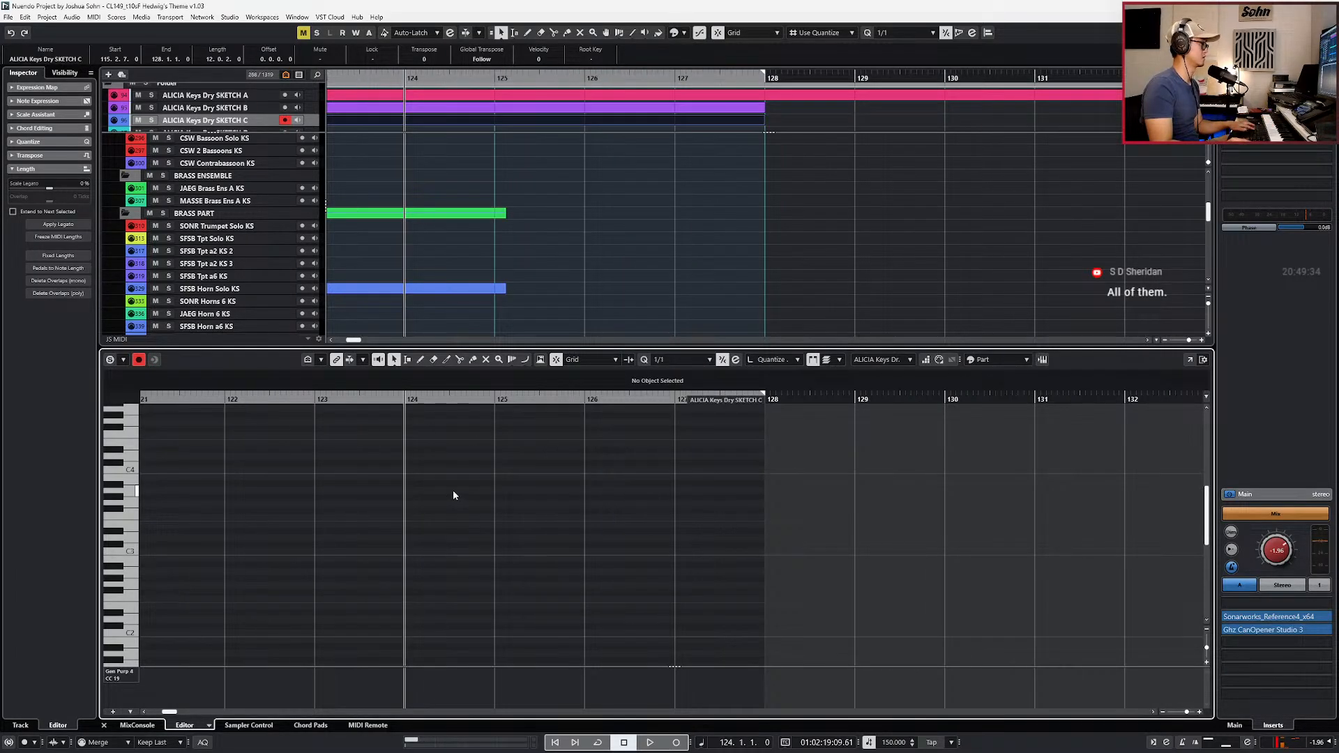
pyautogui.press('space')
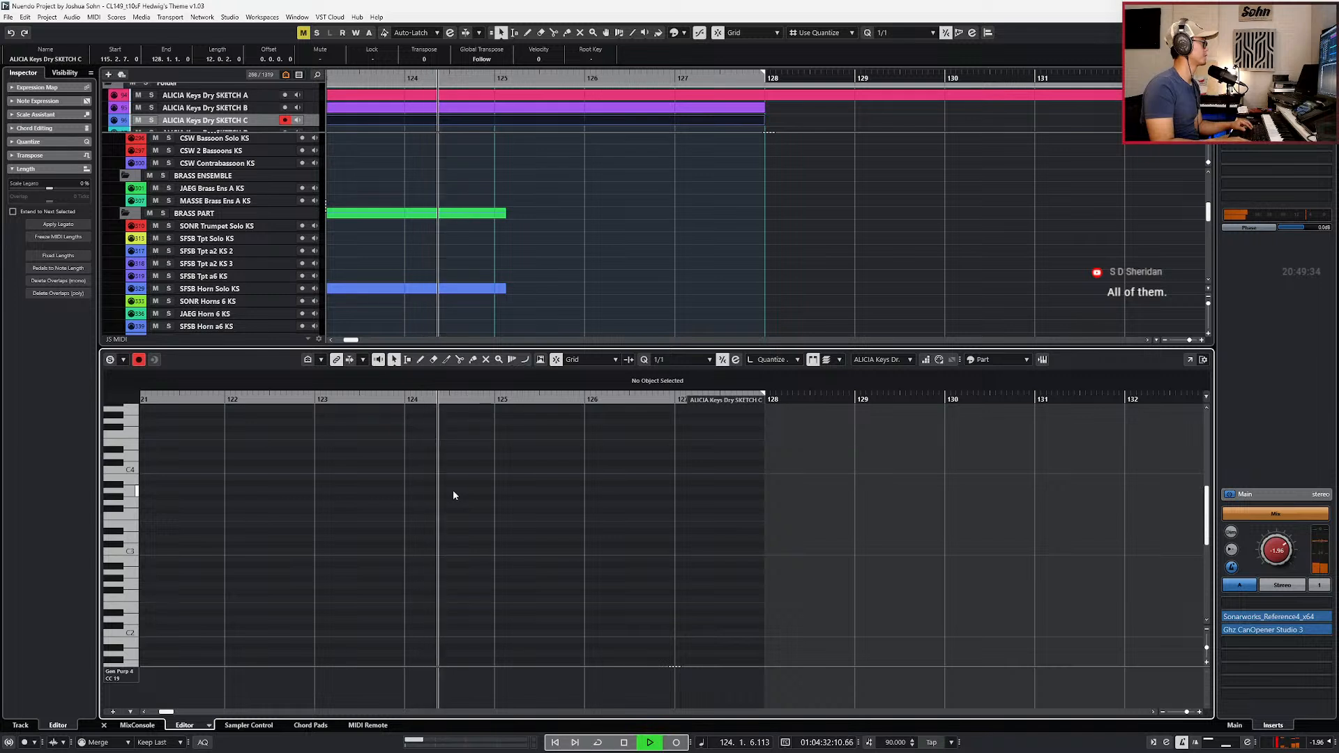
pyautogui.press('space')
# Step: Solo the ALICIA Keys Dry SKETCH B and SKETCH C tracks and keep SKETCH C as the part being edited
pyautogui.scroll(2, 230, 209)
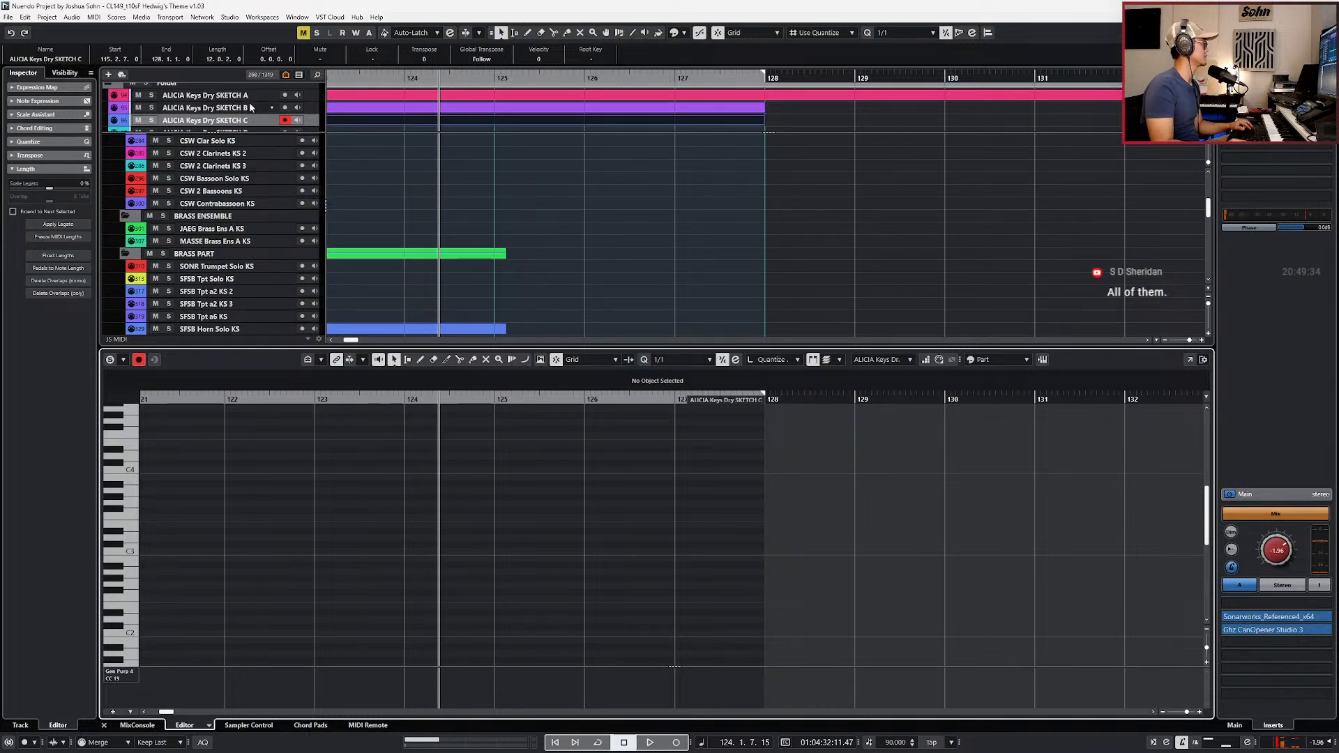
pyautogui.click(250, 108)
pyautogui.keyDown('shift'); pyautogui.click(260, 120); pyautogui.keyUp('shift')
pyautogui.press('s')
pyautogui.click(342, 109)
pyautogui.click(344, 122)
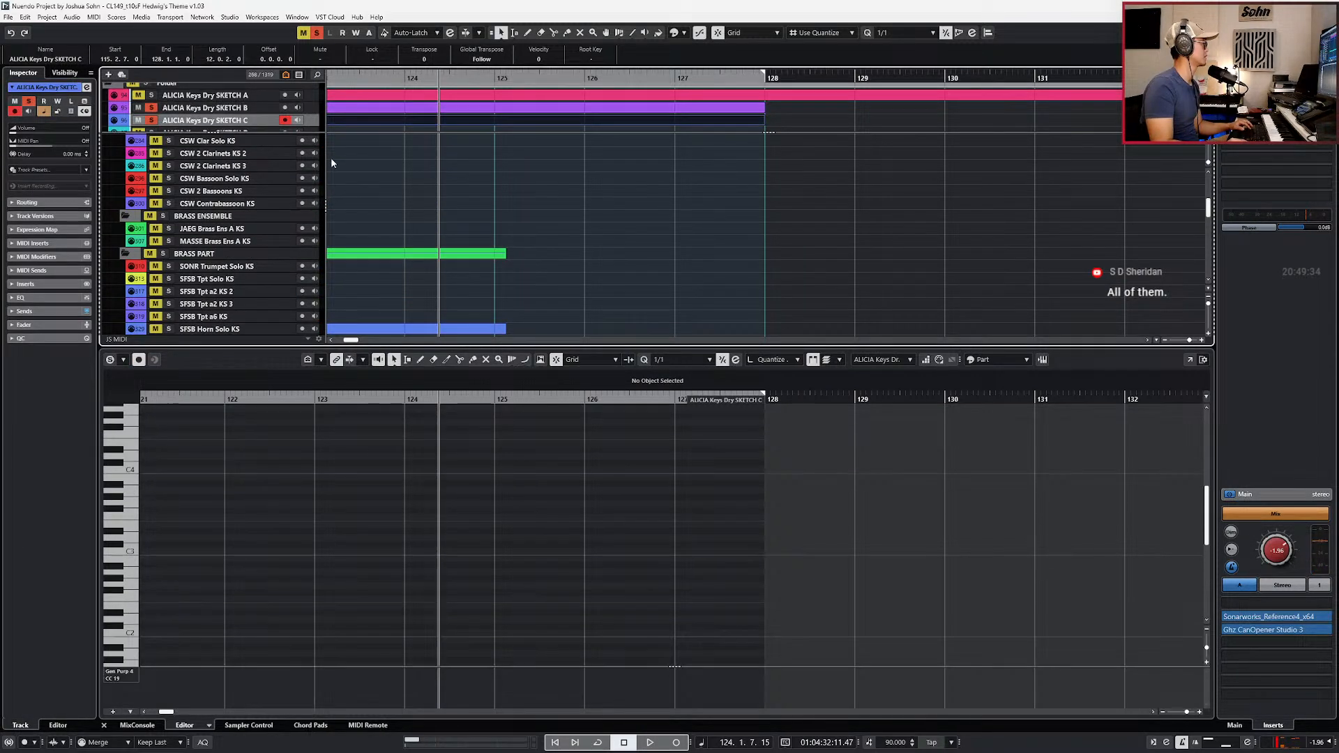
pyautogui.click(336, 597)
# Step: Try recording a descending five-note figure at bar 125 on SKETCH C, undo the take and return to bar 124
pyautogui.press('space')
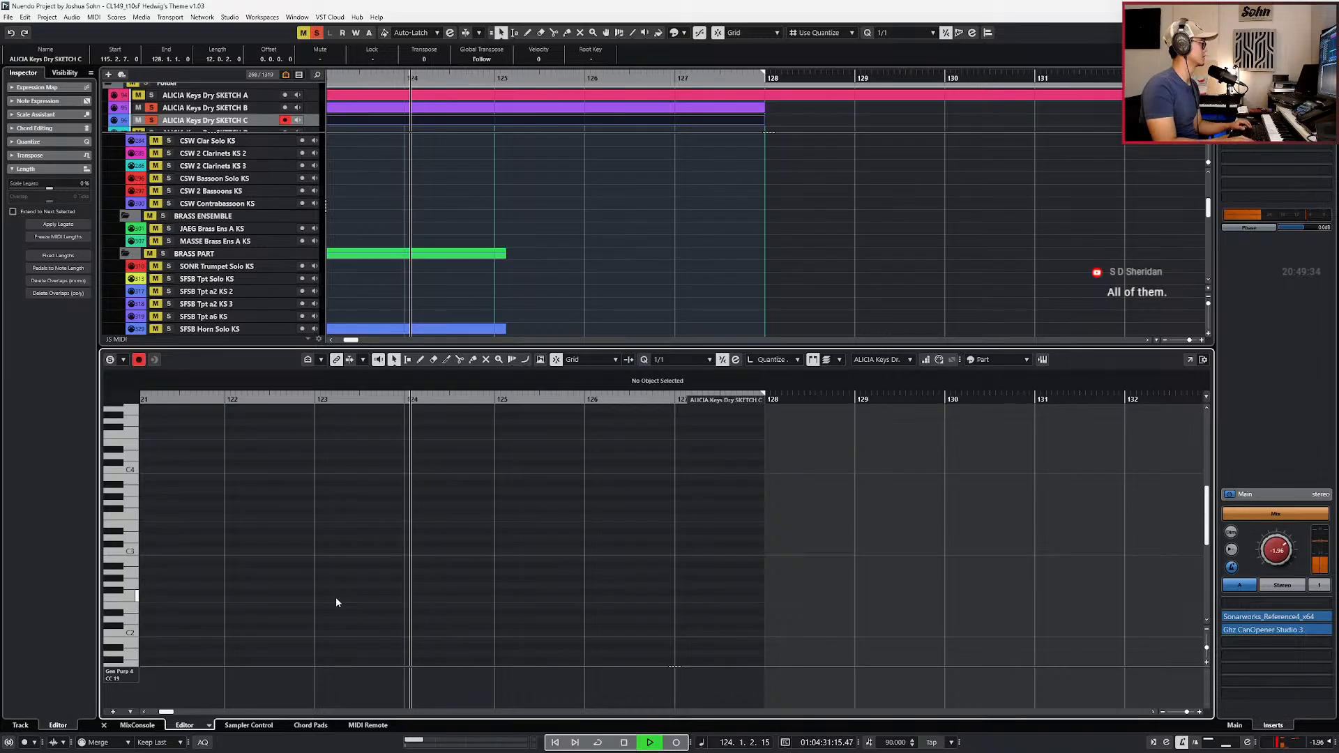
pyautogui.press('KP_Multiply')
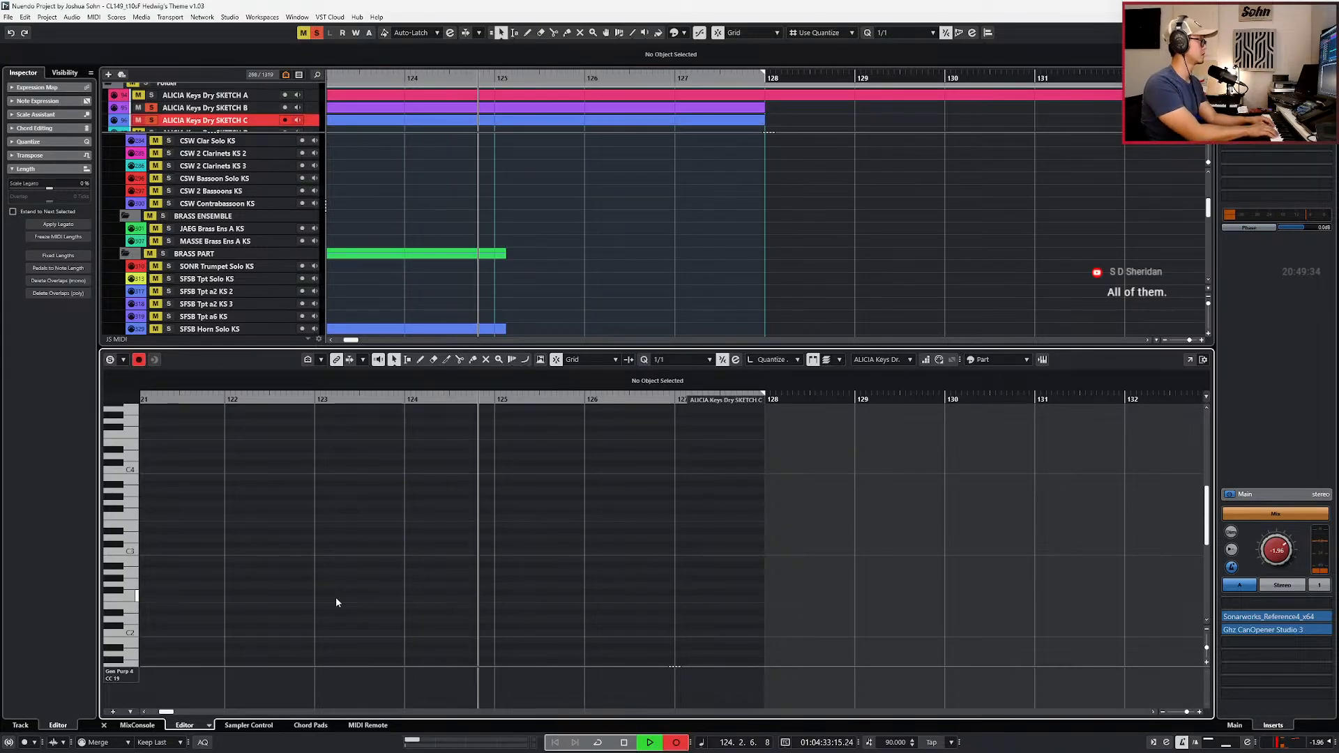
pyautogui.press('space')
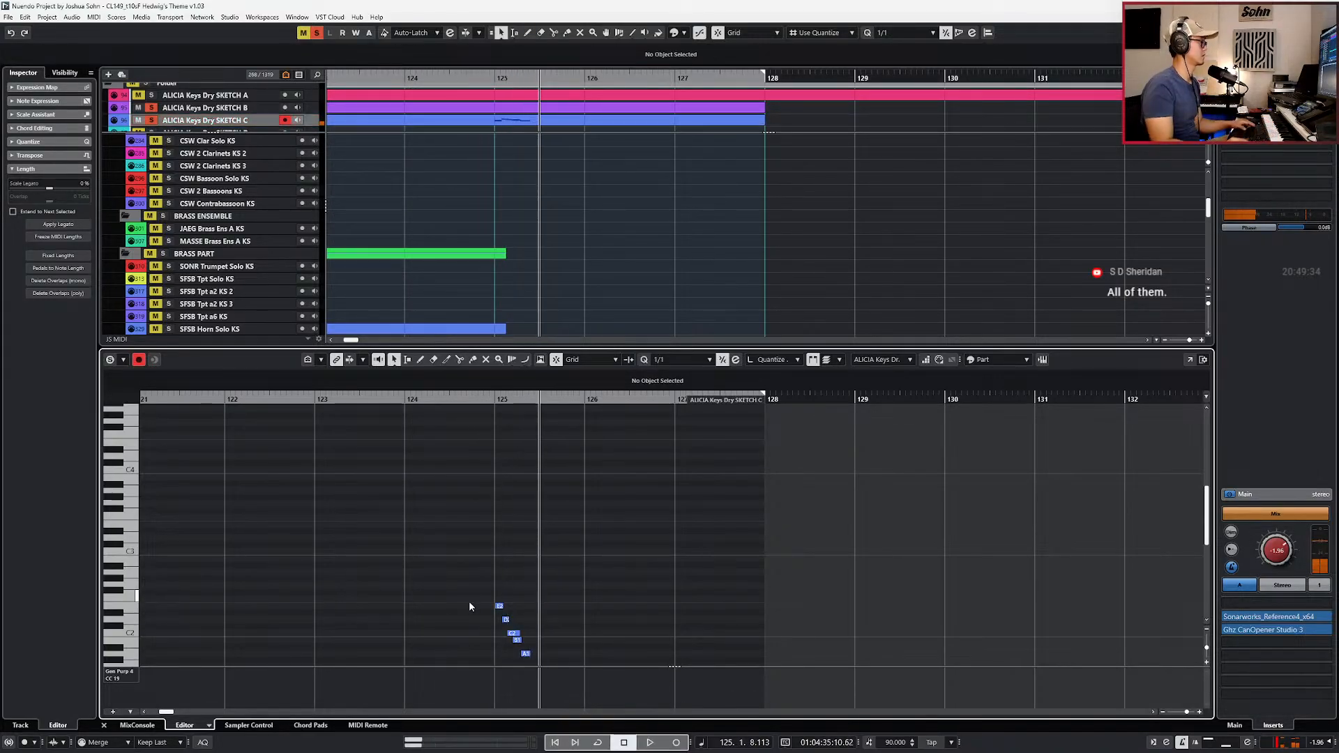
pyautogui.press('ctrl+KP_Subtract')
pyautogui.press('ctrl+KP_Subtract')
pyautogui.hotkey('ctrl', 'z')
pyautogui.hotkey('alt', 'Tab')
pyautogui.hotkey('alt', 'Tab')
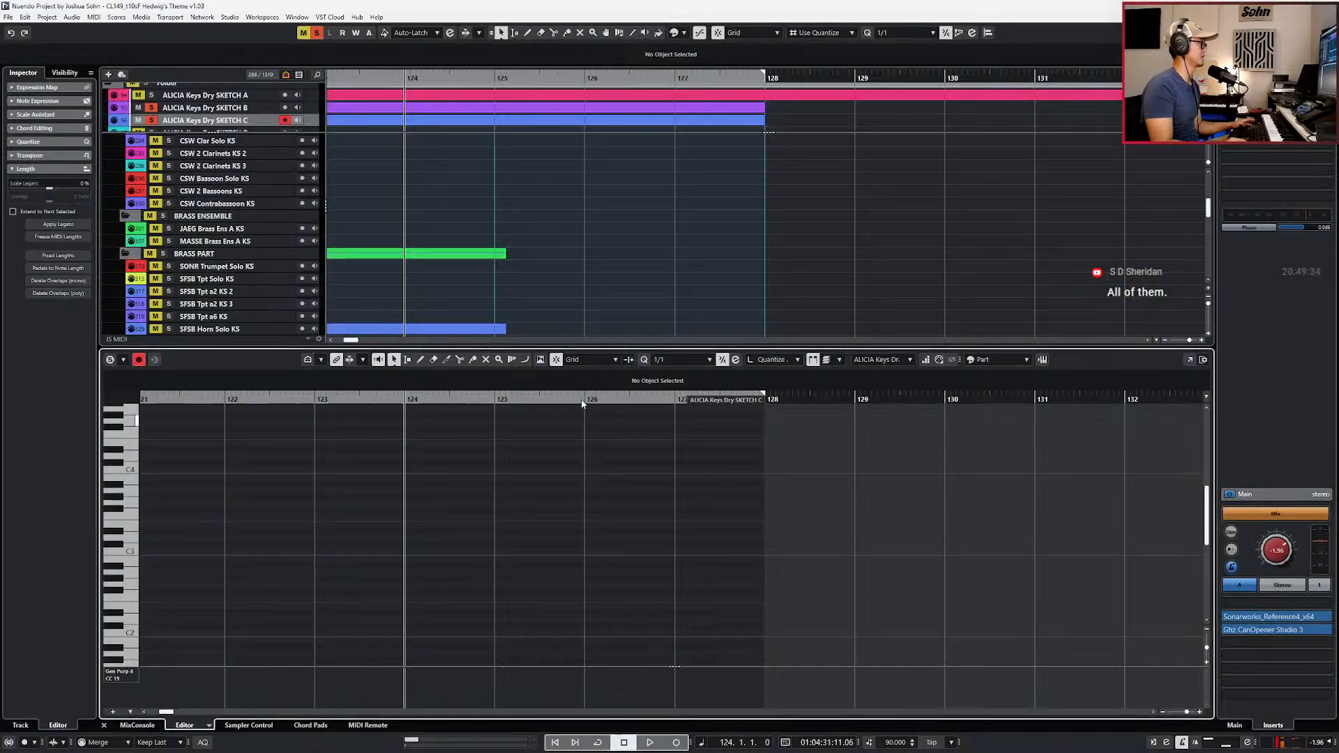
pyautogui.press('KP_Multiply')
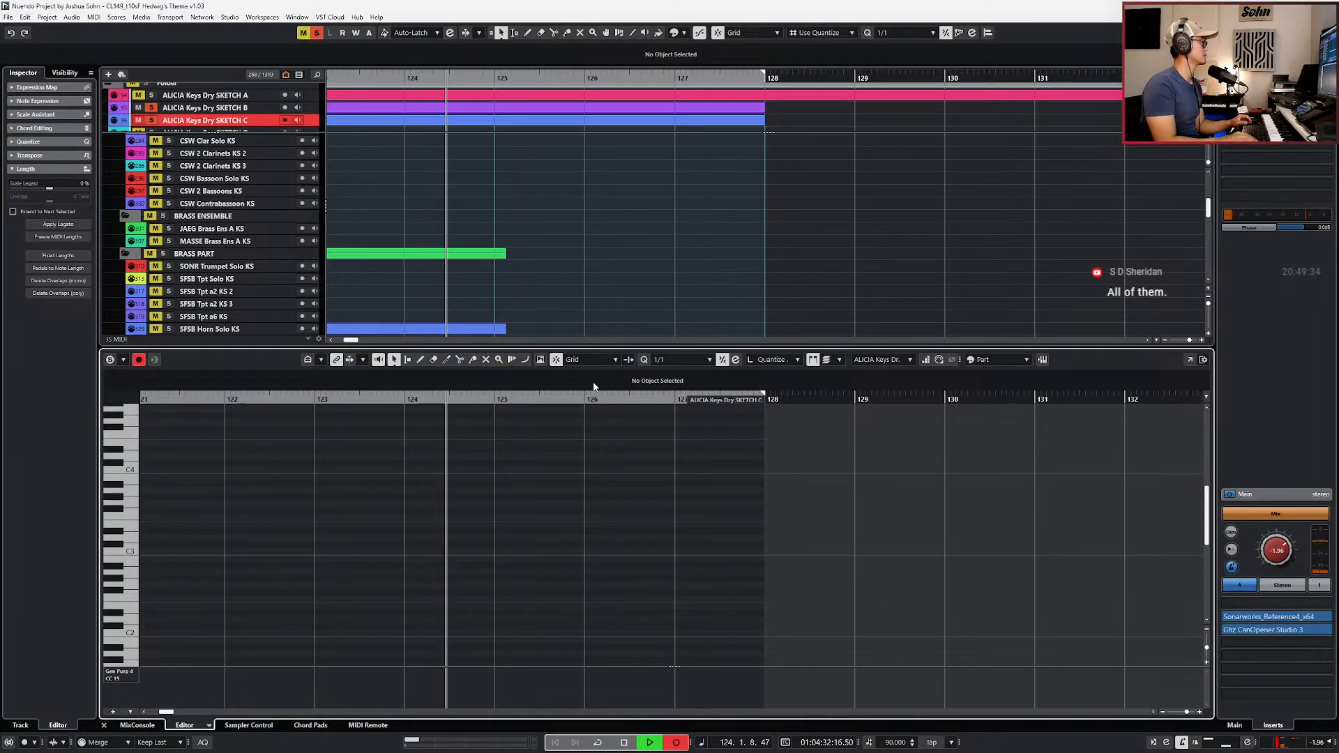
pyautogui.press('KP_0')
pyautogui.press('KP_Enter')
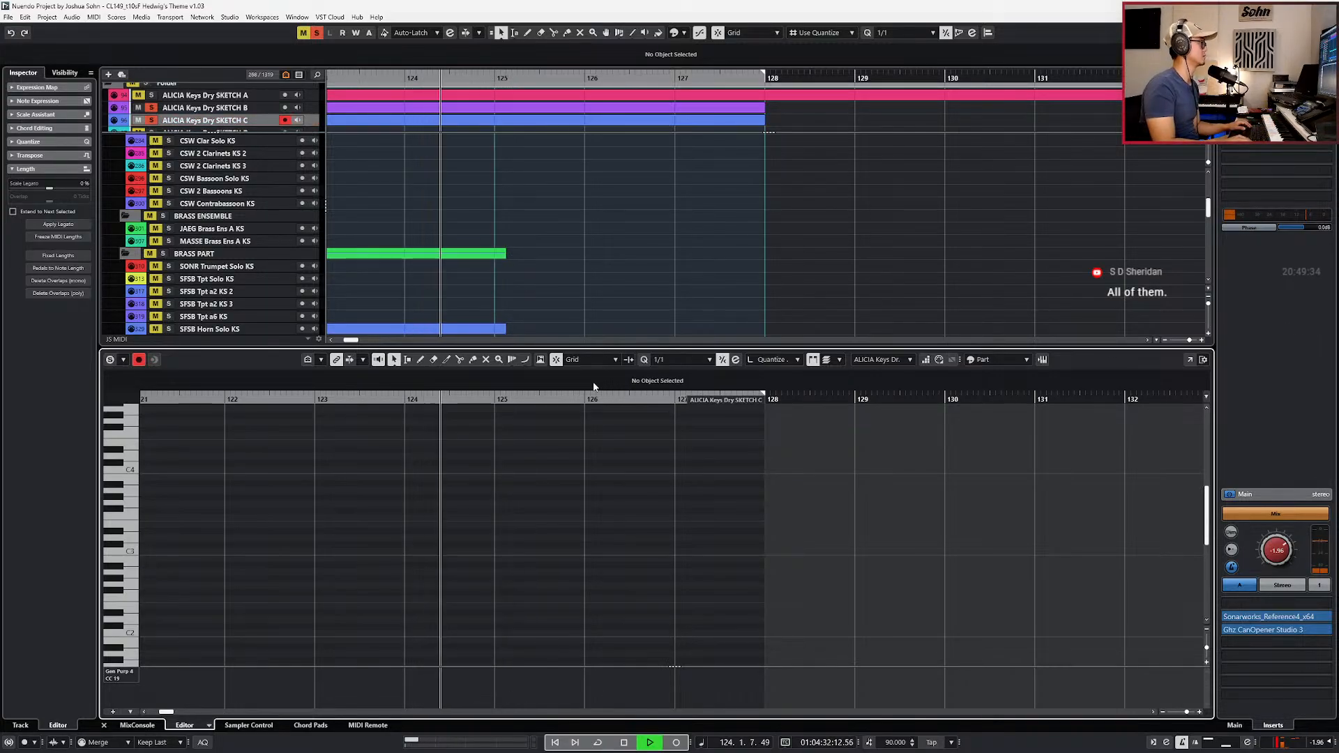
pyautogui.press('KP_0')
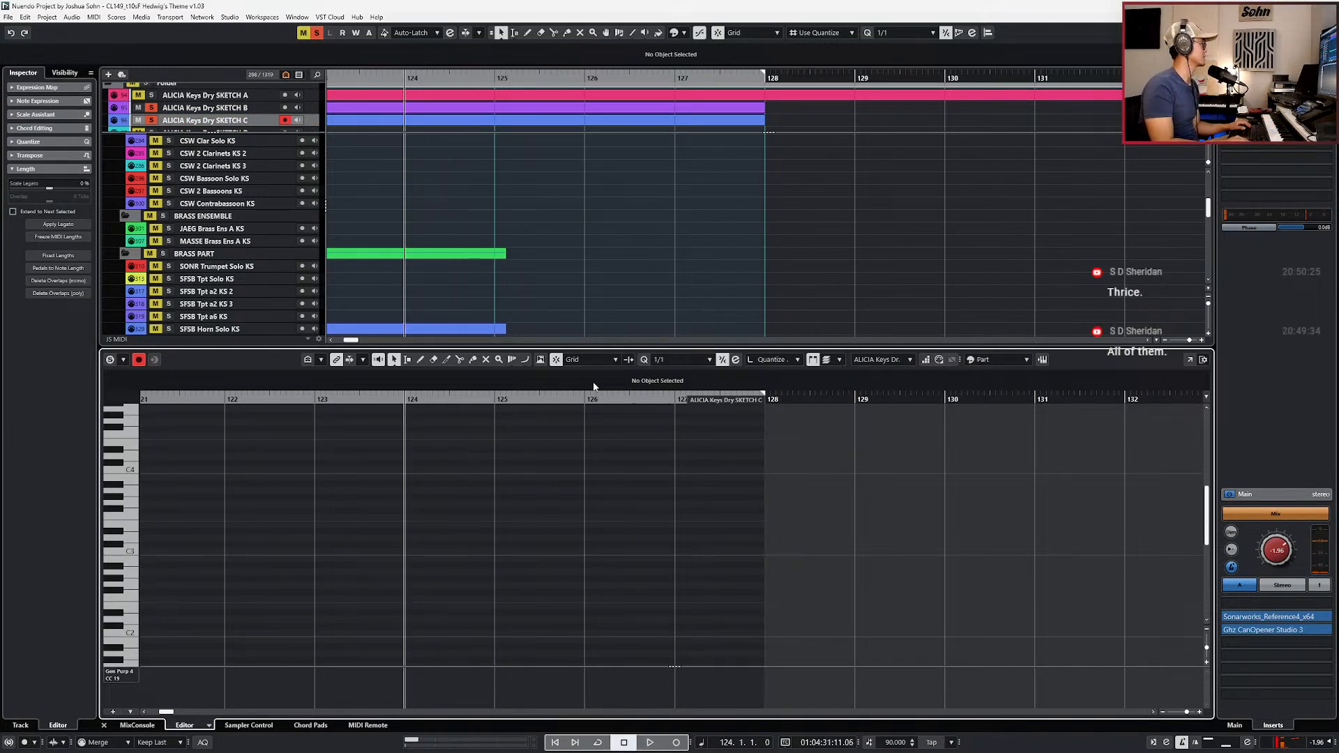
# Step: Record two descending five-note figures in bar 125 on SKETCH C, E2 to A1 and E3 to A2
pyautogui.press('KP_Multiply')
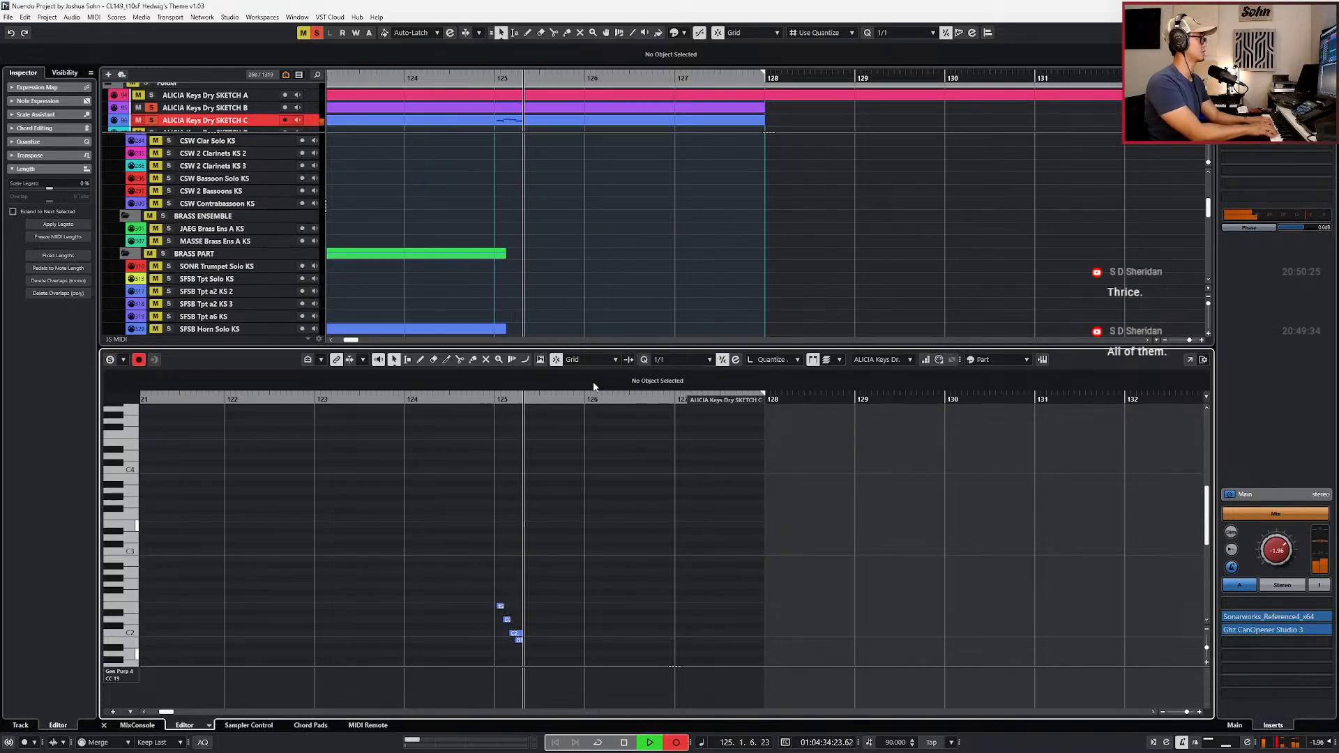
pyautogui.press('KP_0')
pyautogui.scroll(-3, 663, 523)
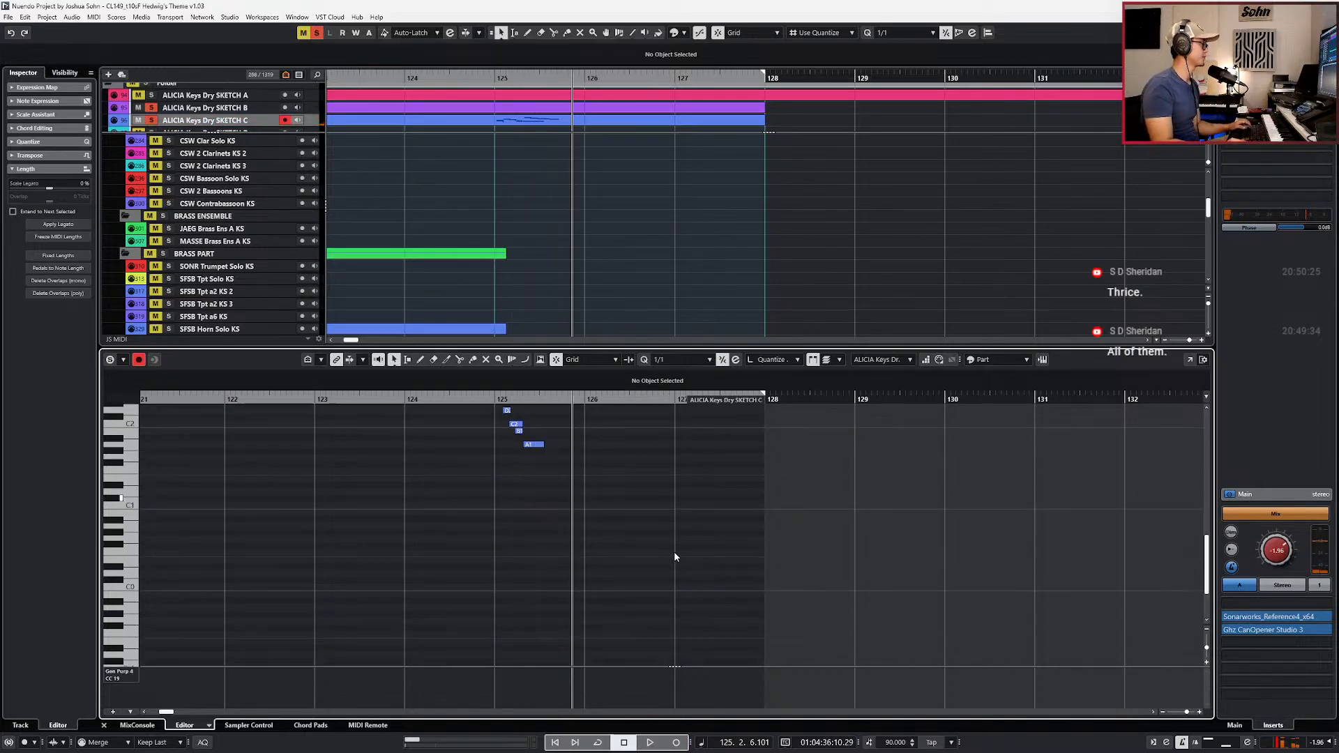
pyautogui.scroll(3, 584, 508)
pyautogui.scroll(2, 534, 505)
# Step: Set the quantize value to 1/8, shorten the overlong A1 and C2 notes of the lower figure and audition them
pyautogui.hotkey('alt', '4')
pyautogui.click(501, 549)
pyautogui.hotkey('alt', 'Left')
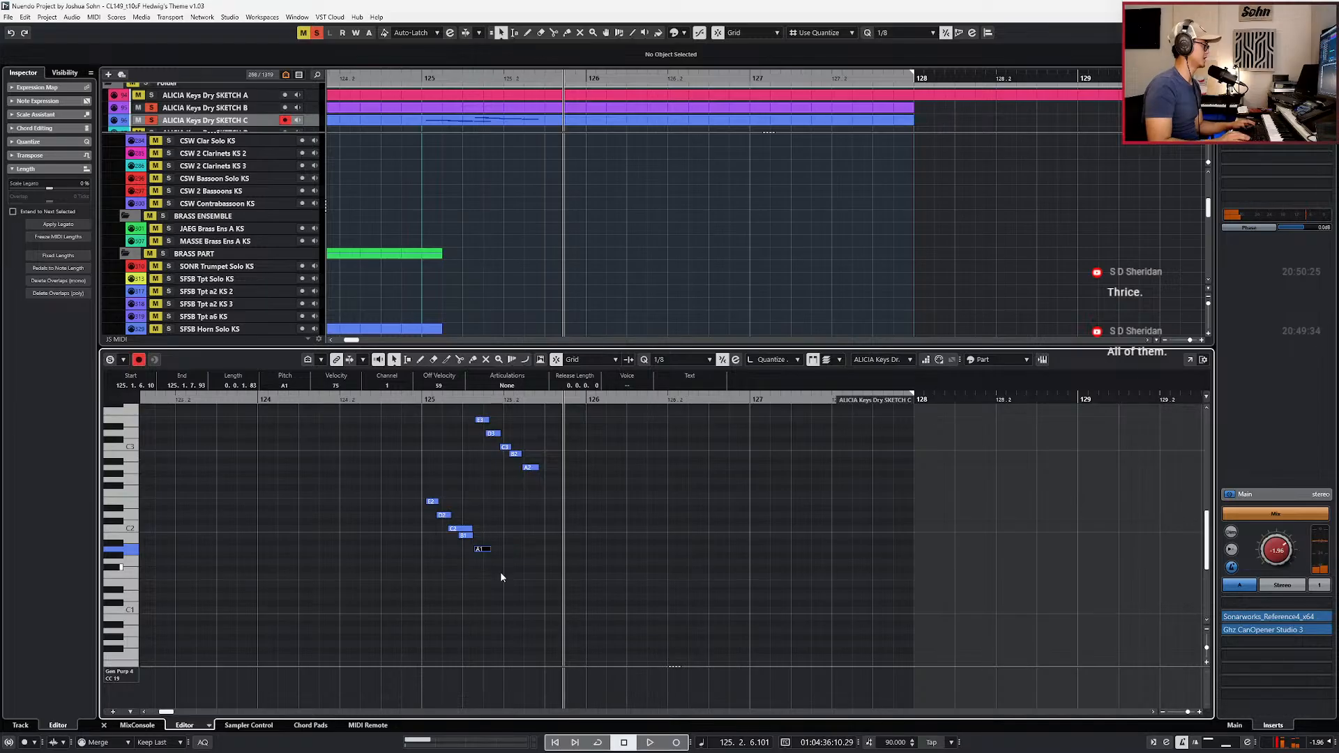
pyautogui.moveTo(472, 529); pyautogui.dragTo(462, 528)
pyautogui.hotkey('shift', 'b')
pyautogui.press('space')
pyautogui.press('space')
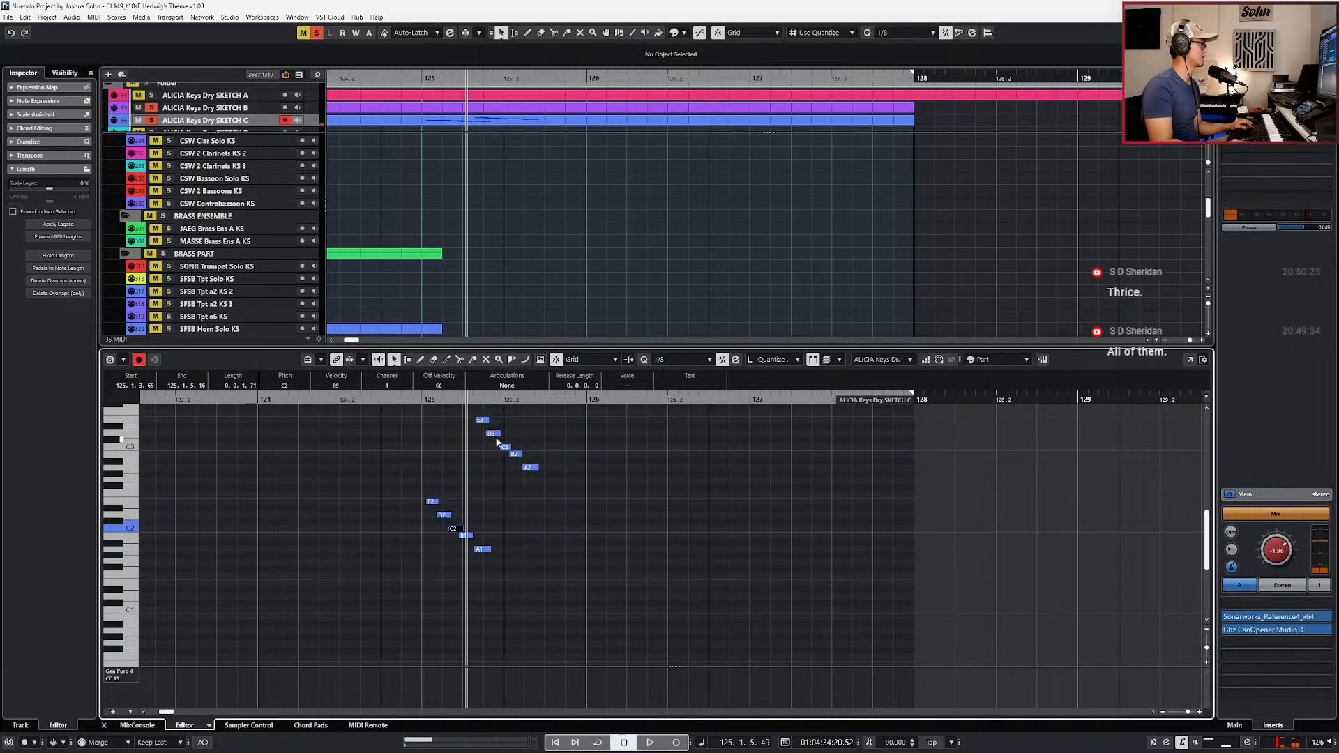
# Step: Nudge the whole upper figure, E3 down to A2, earlier within bar 125
pyautogui.click(460, 418)
pyautogui.moveTo(459, 418); pyautogui.dragTo(532, 468)
pyautogui.hotkey('alt', 'Left')
pyautogui.hotkey('alt', 'Left')
pyautogui.hotkey('shift', 'b')
pyautogui.hotkey('alt', 'Left')
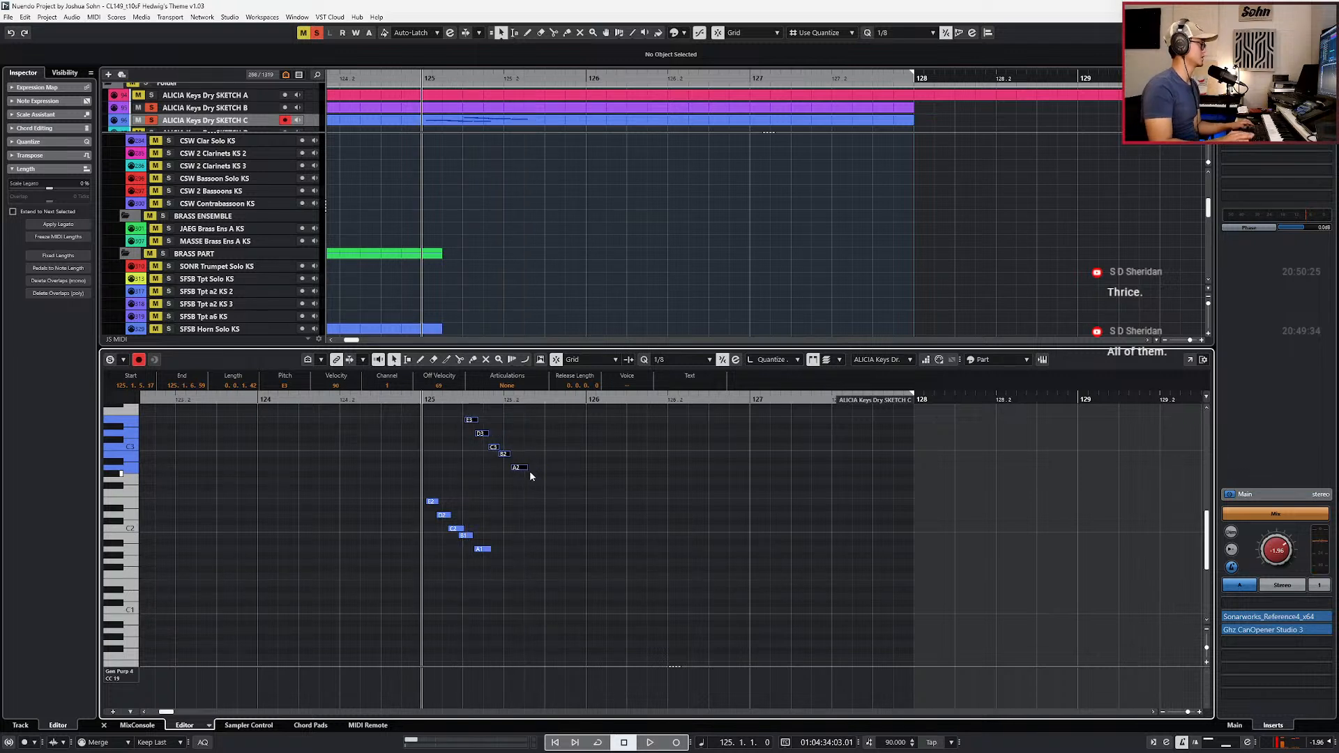
# Step: Nudge the lower figure, E2 down to A1, earlier to start exactly on bar 125, and play it back
pyautogui.moveTo(475, 501); pyautogui.dragTo(402, 566)
pyautogui.hotkey('alt', 'Left')
pyautogui.hotkey('alt', 'Left')
pyautogui.press('space')
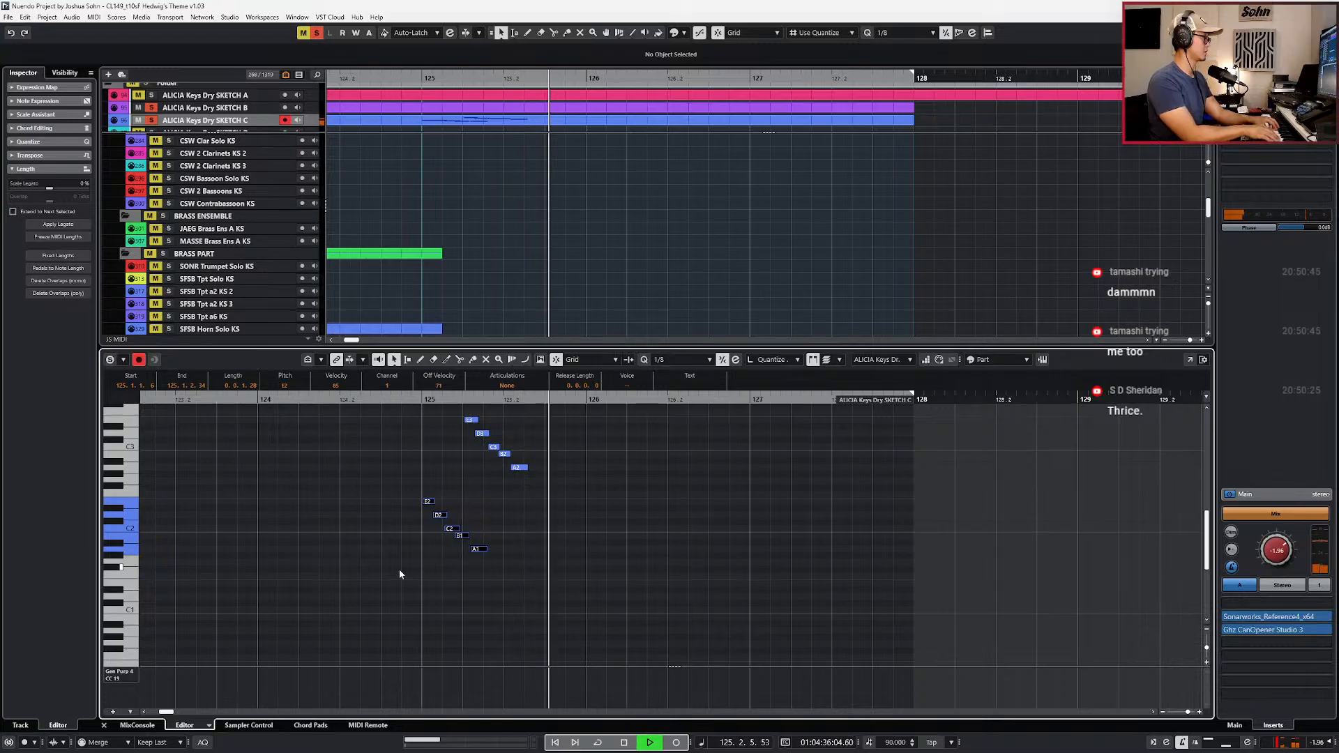
pyautogui.press('space')
# Step: Try adding another descending figure late in bar 125 on SKETCH C, and revert the added notes
pyautogui.press('space')
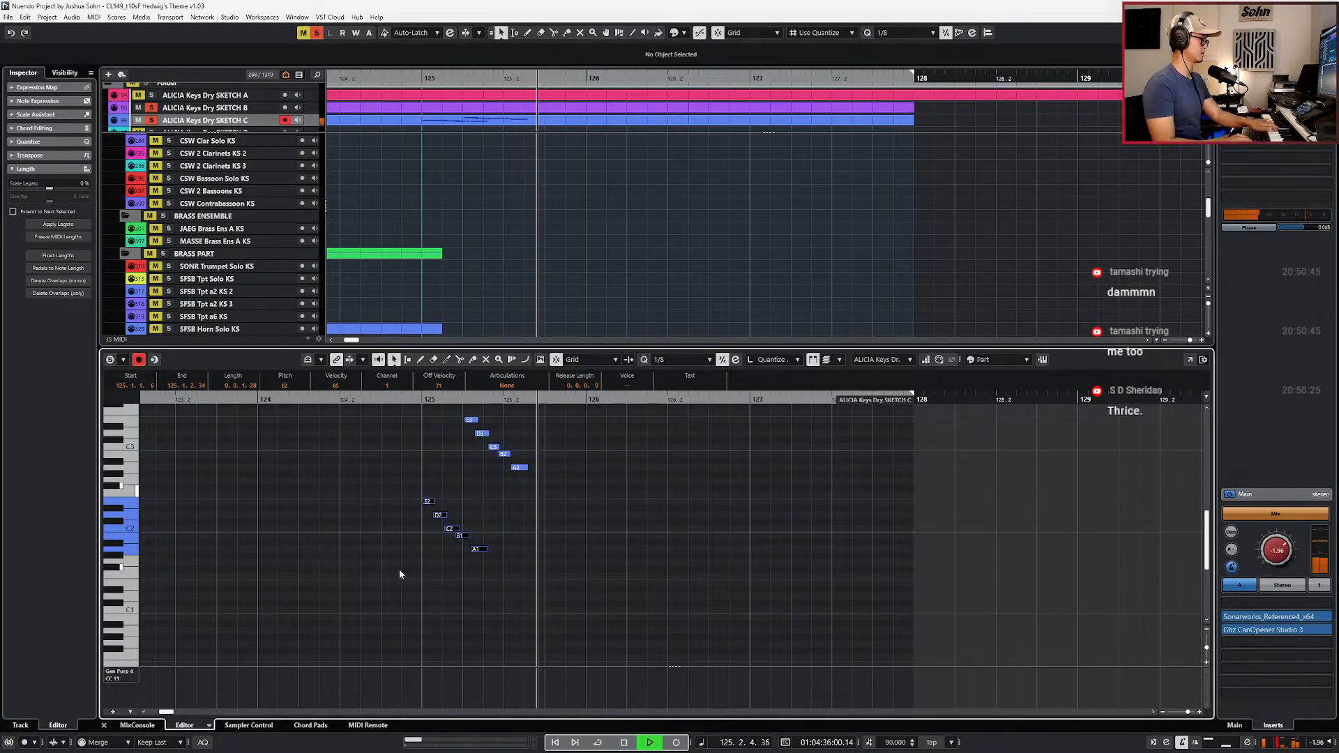
pyautogui.press('space')
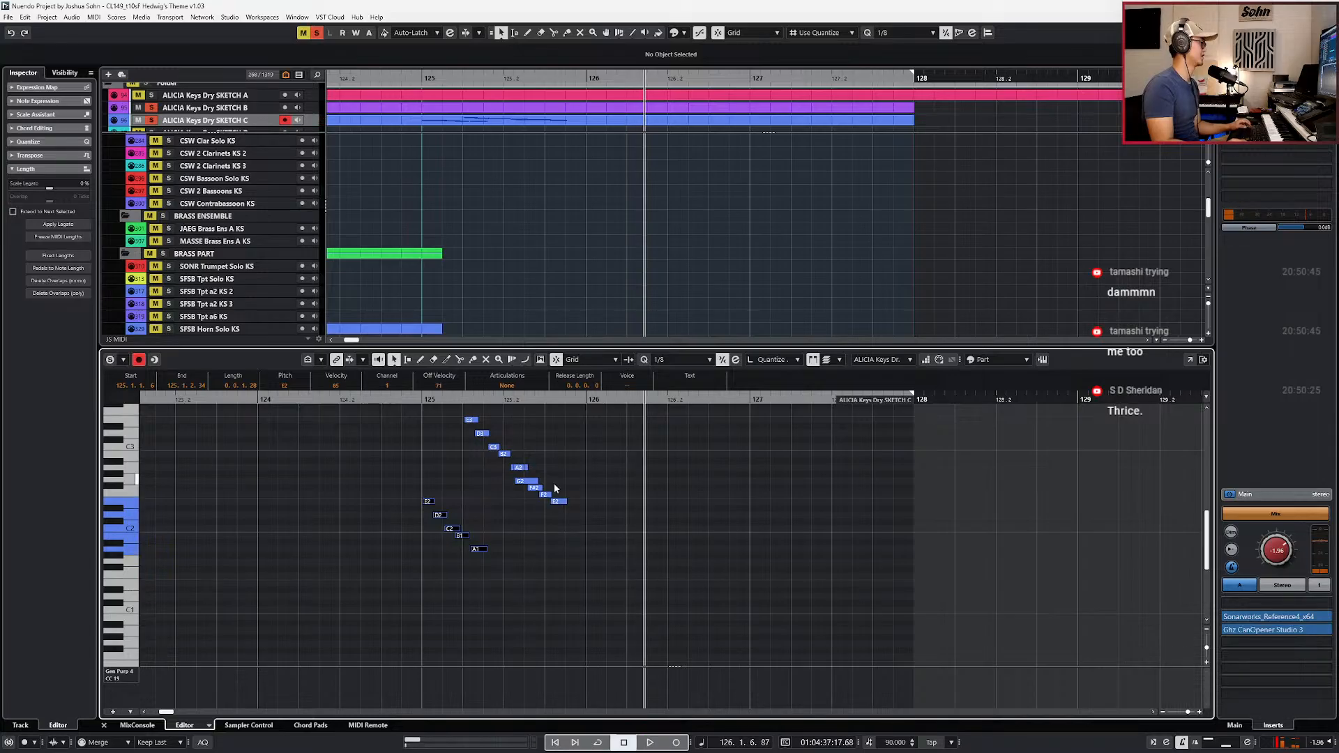
pyautogui.press('KP_Subtract')
pyautogui.press('KP_Subtract')
pyautogui.press('KP_Subtract')
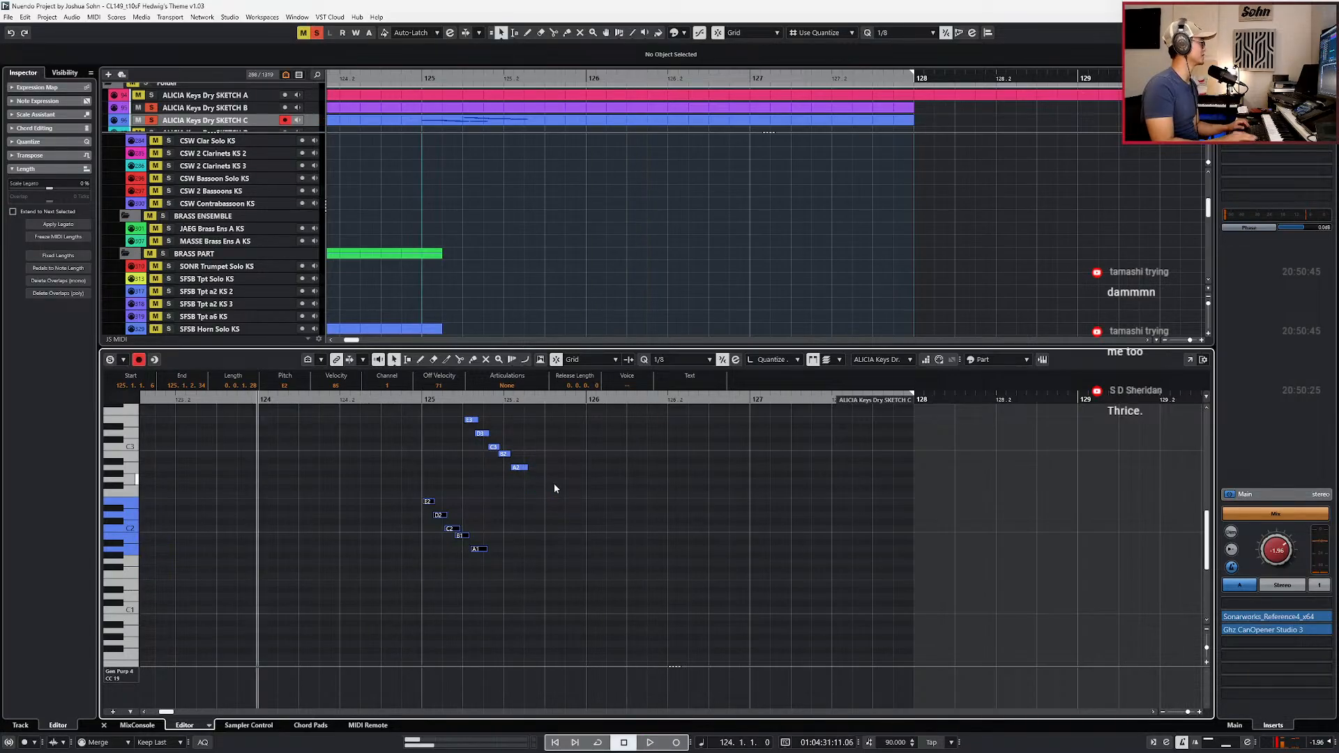
# Step: Move the upper figure, E3 down to A2, from SKETCH C to SKETCH B, starting at 125.1.5.0
pyautogui.click(547, 123)
pyautogui.moveTo(445, 428); pyautogui.dragTo(551, 481)
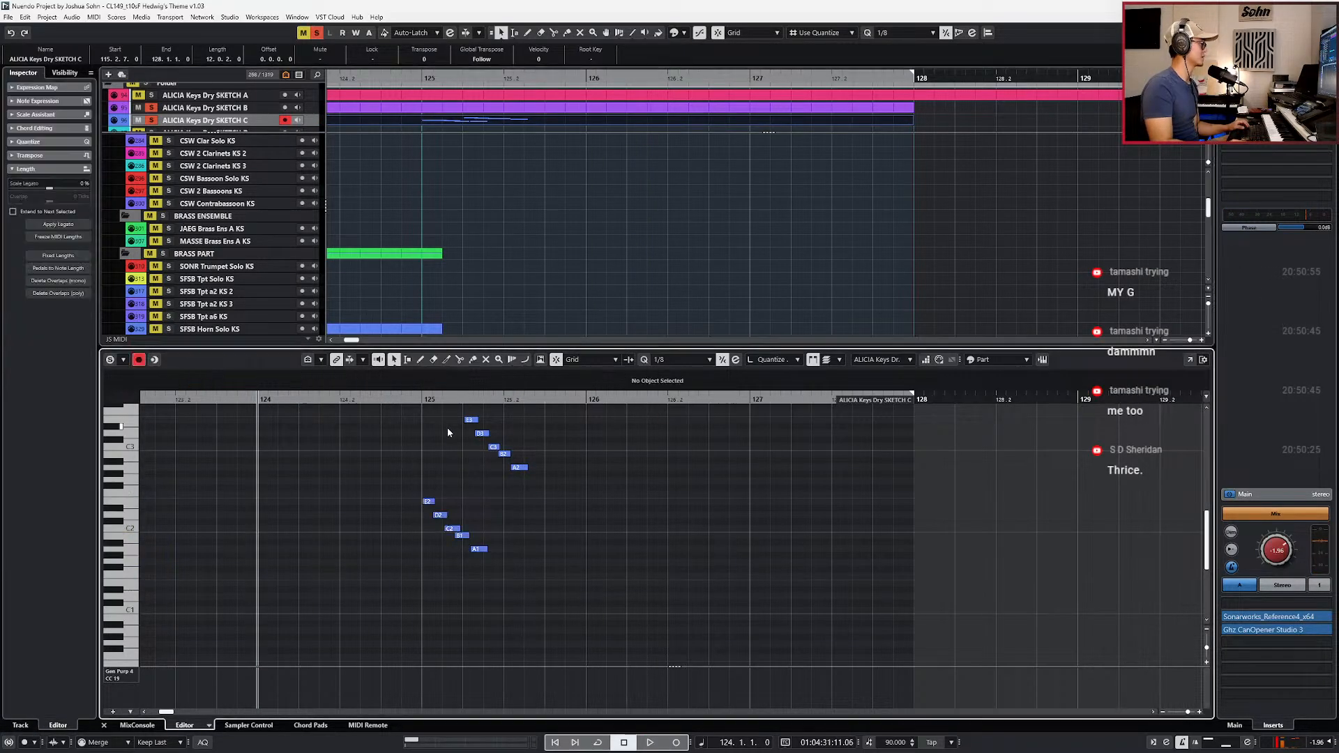
pyautogui.press('Delete')
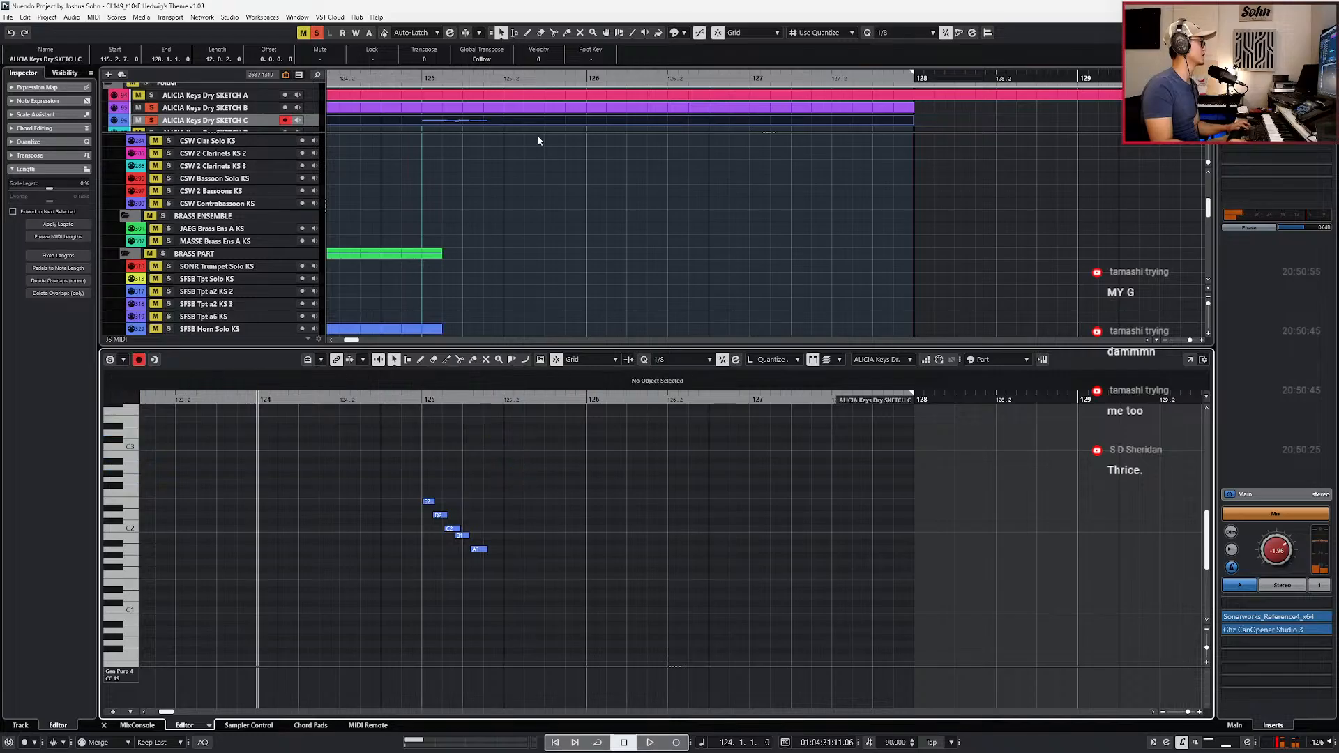
pyautogui.click(523, 120)
pyautogui.click(498, 105)
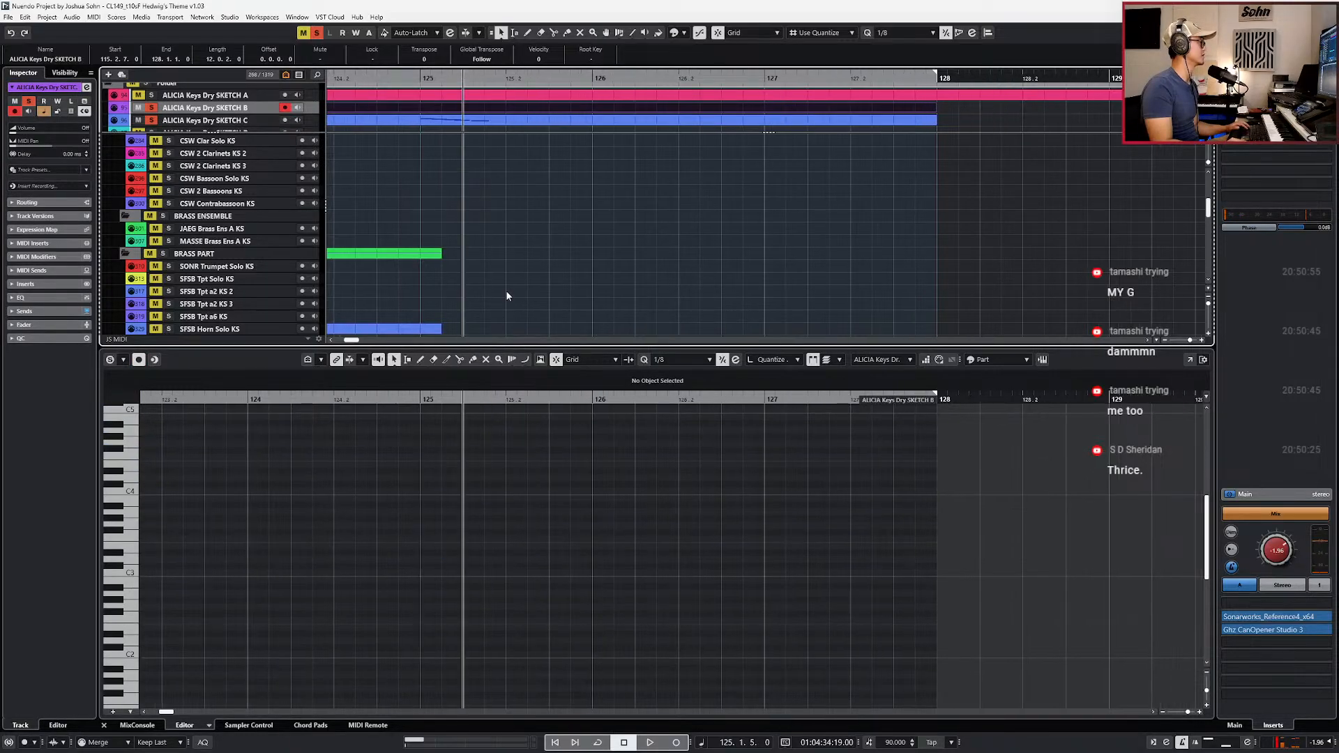
pyautogui.click(612, 494)
pyautogui.hotkey('ctrl', 'z')
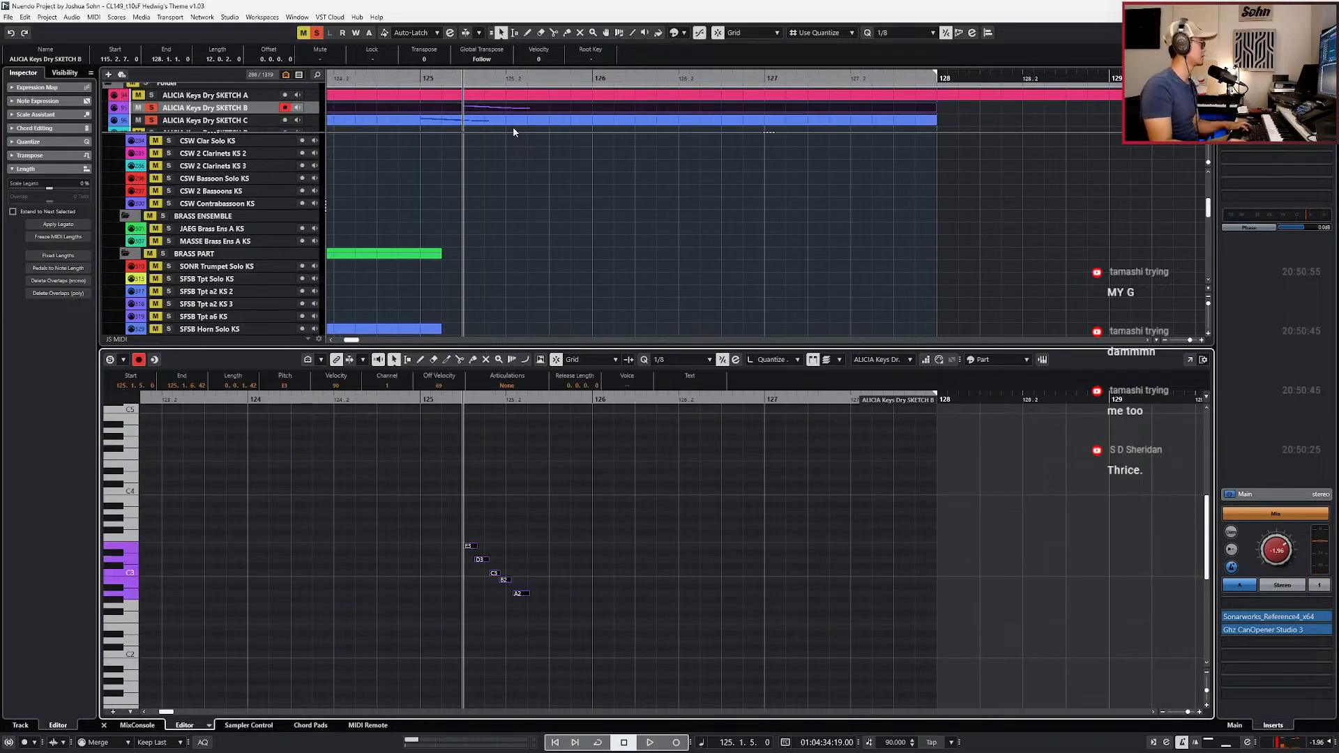
# Step: Show the SKETCH B and SKETCH C parts together for note editing and select all notes of both figures
pyautogui.click(551, 281)
pyautogui.keyDown('shift'); pyautogui.click(491, 123); pyautogui.keyUp('shift')
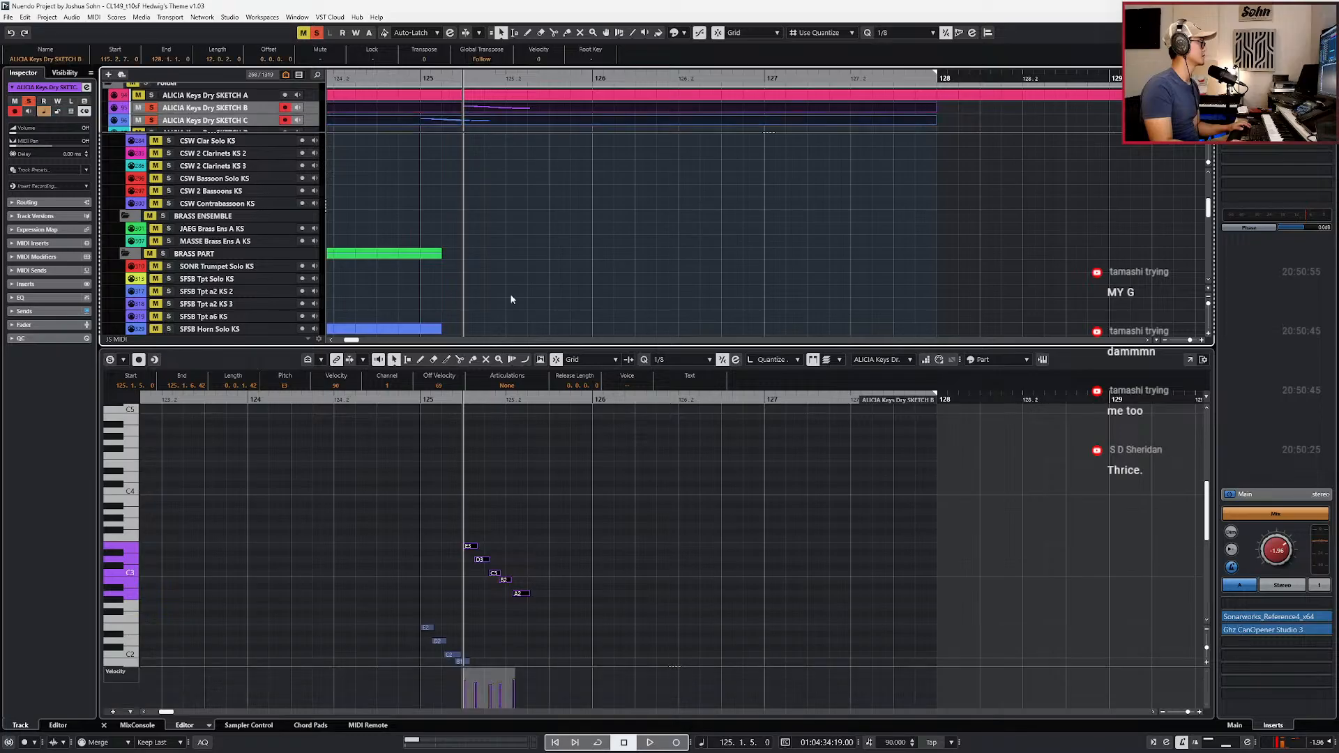
pyautogui.scroll(-2, 546, 459)
pyautogui.moveTo(597, 475)
pyautogui.mouseDown()
pyautogui.moveTo(488, 634)
pyautogui.moveTo(408, 554)
pyautogui.mouseUp()
pyautogui.scroll(2, 434, 491)
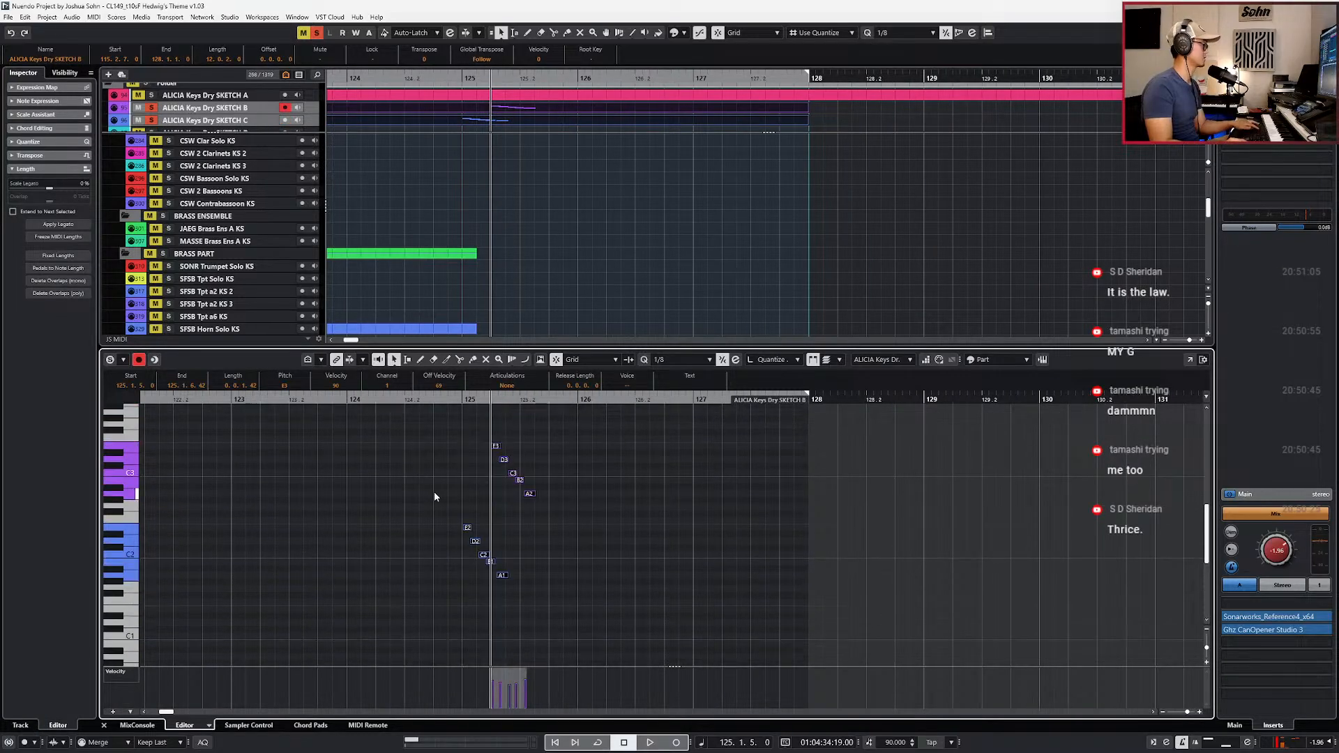
# Step: Quantize all notes of both descending figures to a 1/16 grid and play them back from bar 125
pyautogui.scroll(3, 462, 481)
pyautogui.press('q')
pyautogui.press('l')
pyautogui.press('KP_Subtract')
pyautogui.press('f')
pyautogui.press('space')
pyautogui.press('space')
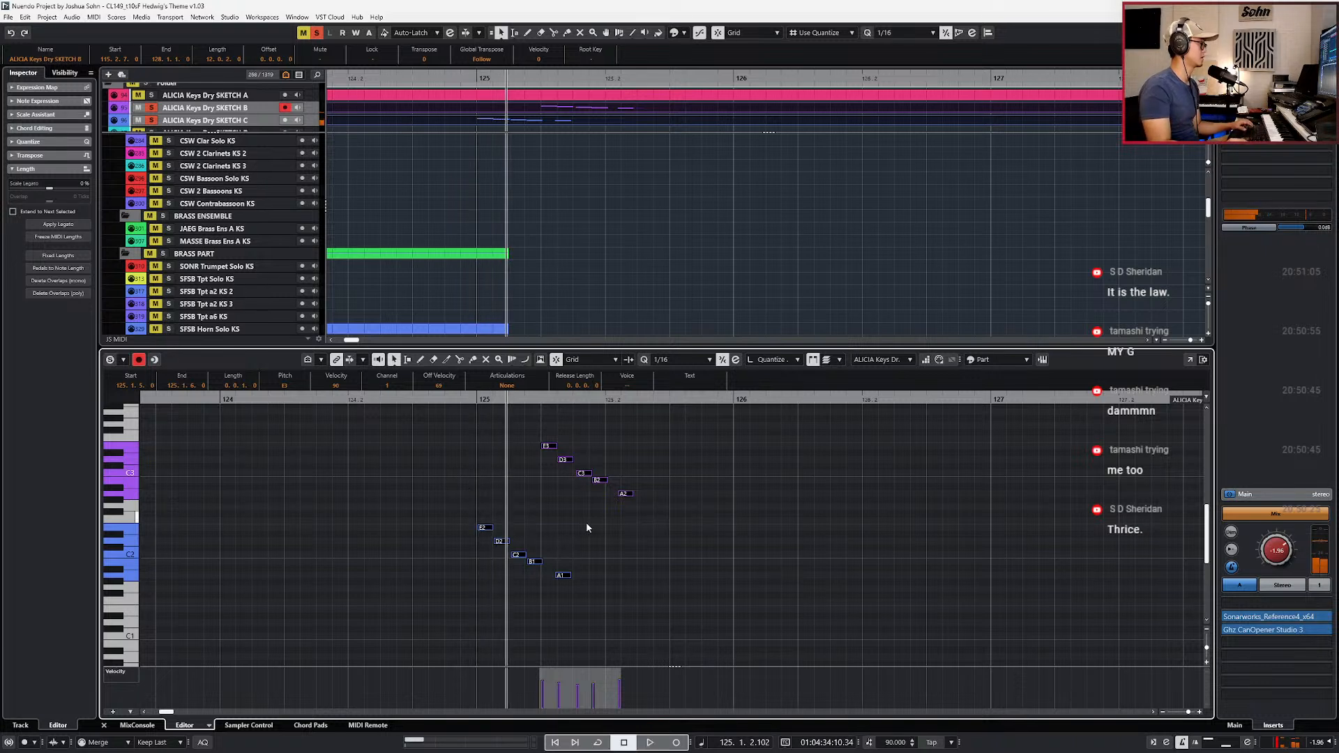
# Step: Shift the final notes of both figures, A1 and A2, earlier to follow their preceding notes directly, and quantize them
pyautogui.moveTo(586, 521); pyautogui.dragTo(555, 605)
pyautogui.moveTo(676, 457); pyautogui.dragTo(626, 506)
pyautogui.hotkey('alt', 'Left')
pyautogui.hotkey('alt', 'Left')
pyautogui.hotkey('alt', 'Left')
pyautogui.hotkey('alt', 'Left')
pyautogui.hotkey('alt', 'Left')
pyautogui.hotkey('alt', 'Right')
pyautogui.hotkey('alt', 'Right')
pyautogui.press('q')
pyautogui.press('q')
pyautogui.press('l')
pyautogui.press('KP_Subtract')
# Step: Duplicate both figures half a bar later and transpose the copies up five semitones, starting on A2 and A3
pyautogui.moveTo(649, 426); pyautogui.dragTo(451, 614)
pyautogui.hotkey('alt', 'd')
pyautogui.hotkey('alt', 'Left')
pyautogui.hotkey('alt', 'Left')
pyautogui.hotkey('alt', 'Right')
pyautogui.press('Up')
pyautogui.press('Up')
pyautogui.press('Up')
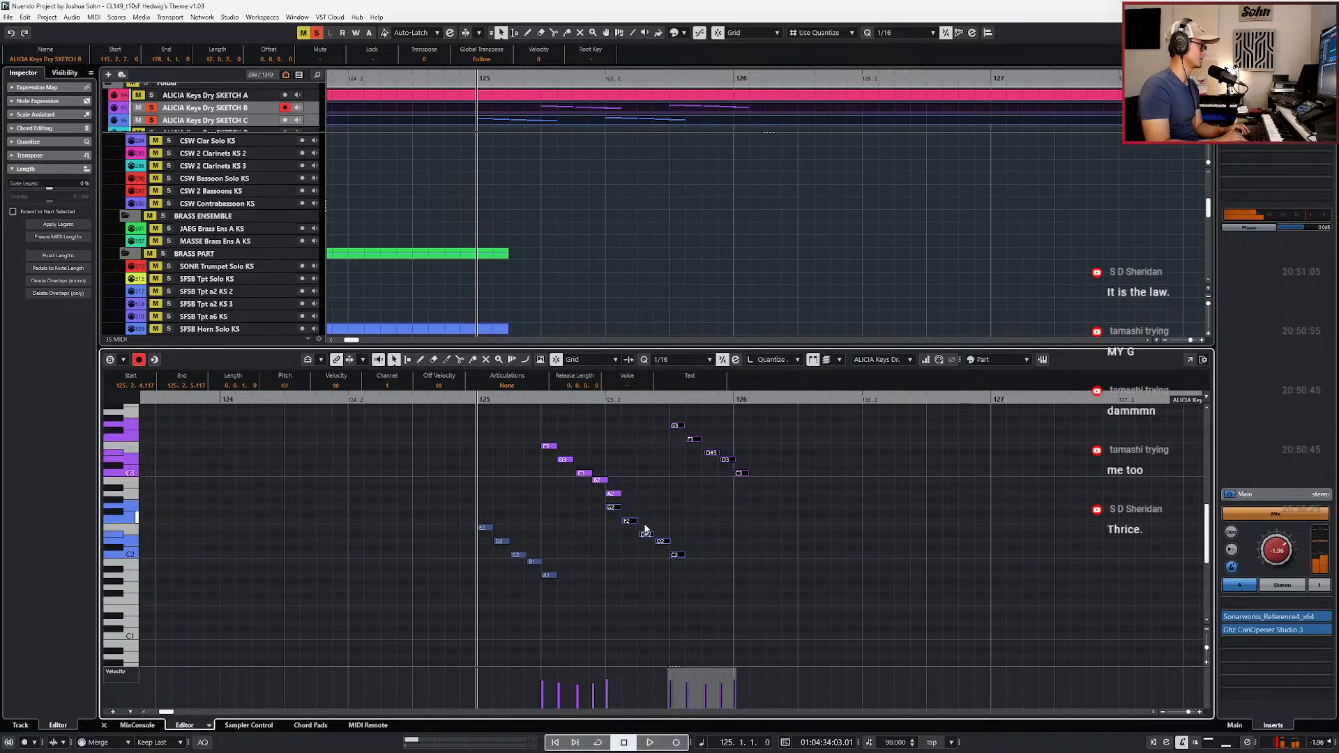
pyautogui.press('Up')
pyautogui.press('Up')
# Step: Raise the last three notes of the lower copy so it descends A2, G2, F#2, F2, E2
pyautogui.moveTo(623, 499); pyautogui.dragTo(633, 513)
pyautogui.moveTo(643, 515); pyautogui.dragTo(652, 528)
pyautogui.press('Up')
pyautogui.moveTo(660, 519); pyautogui.dragTo(677, 543)
pyautogui.press('Up')
pyautogui.press('Up')
pyautogui.press('Up')
pyautogui.scroll(2, 717, 477)
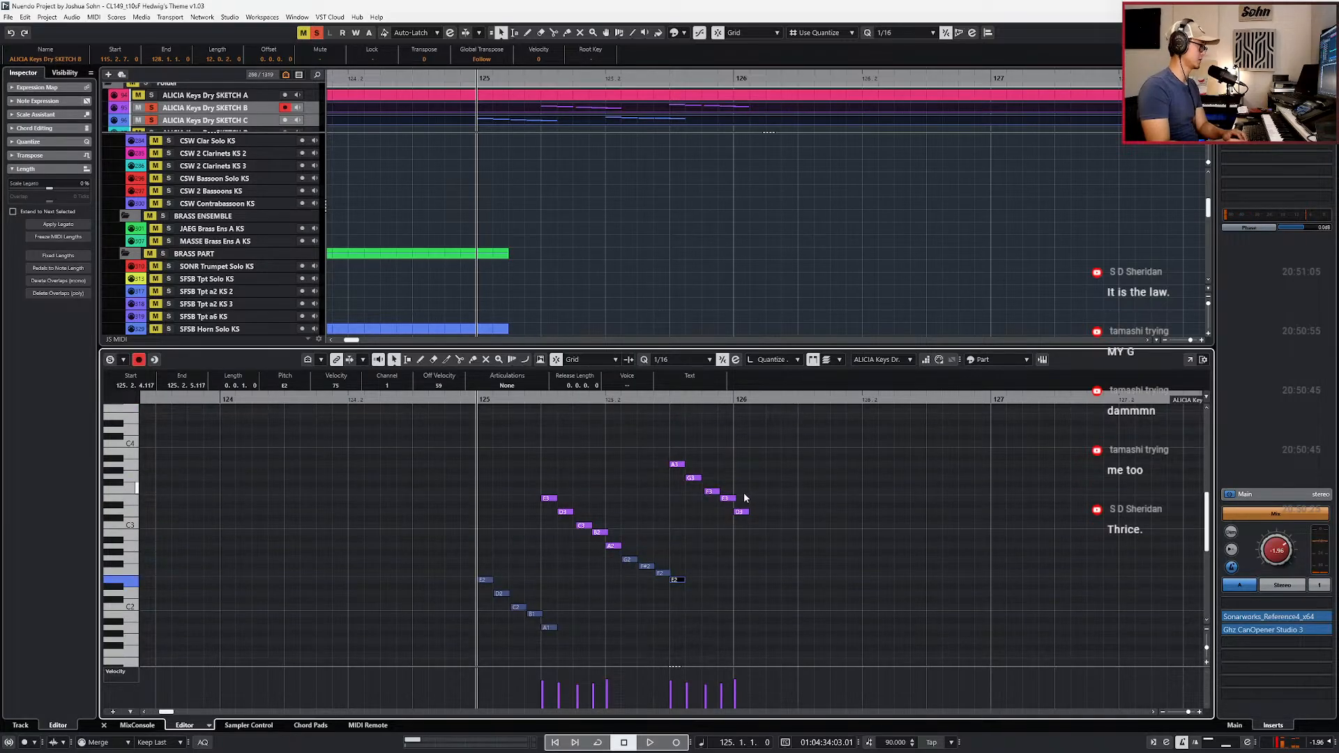
pyautogui.click(628, 559)
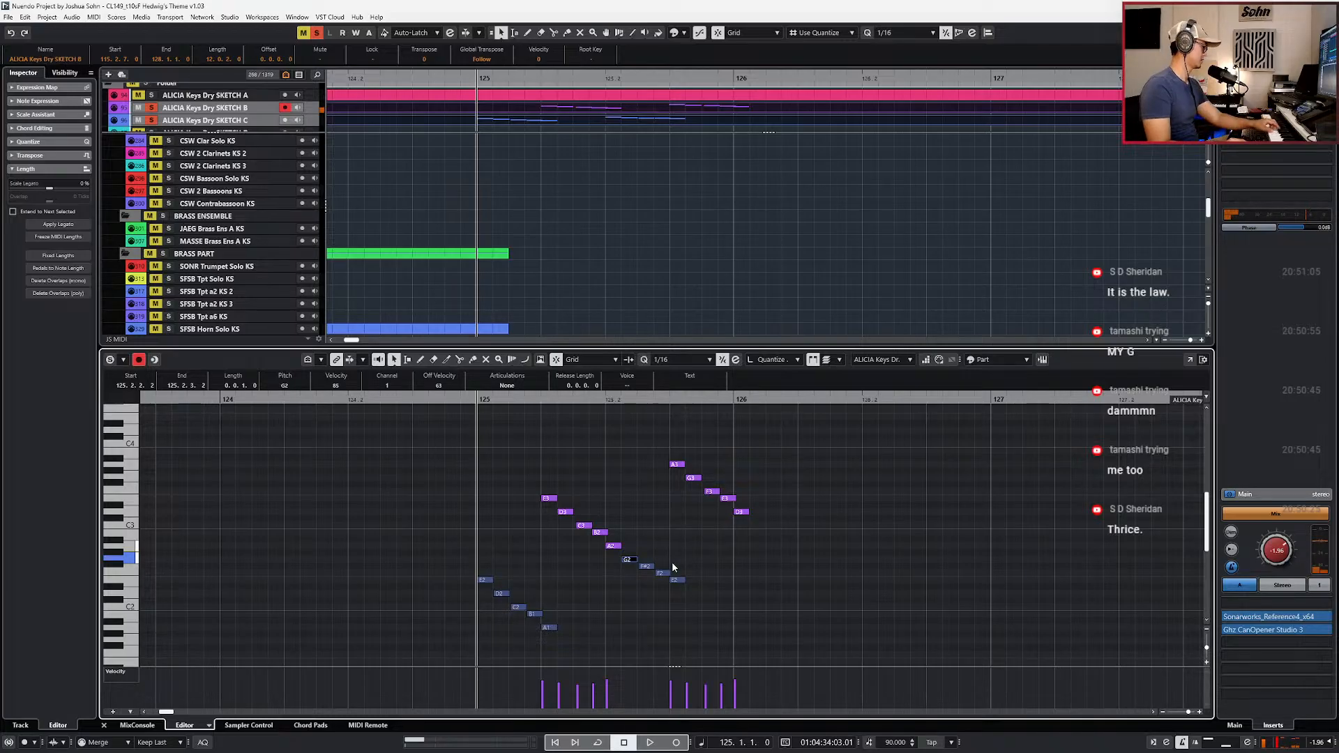
# Step: Raise the last three notes of the upper copy so it descends A3, G3, F#3, F3, E3, and play back the figures
pyautogui.moveTo(672, 447); pyautogui.dragTo(759, 541)
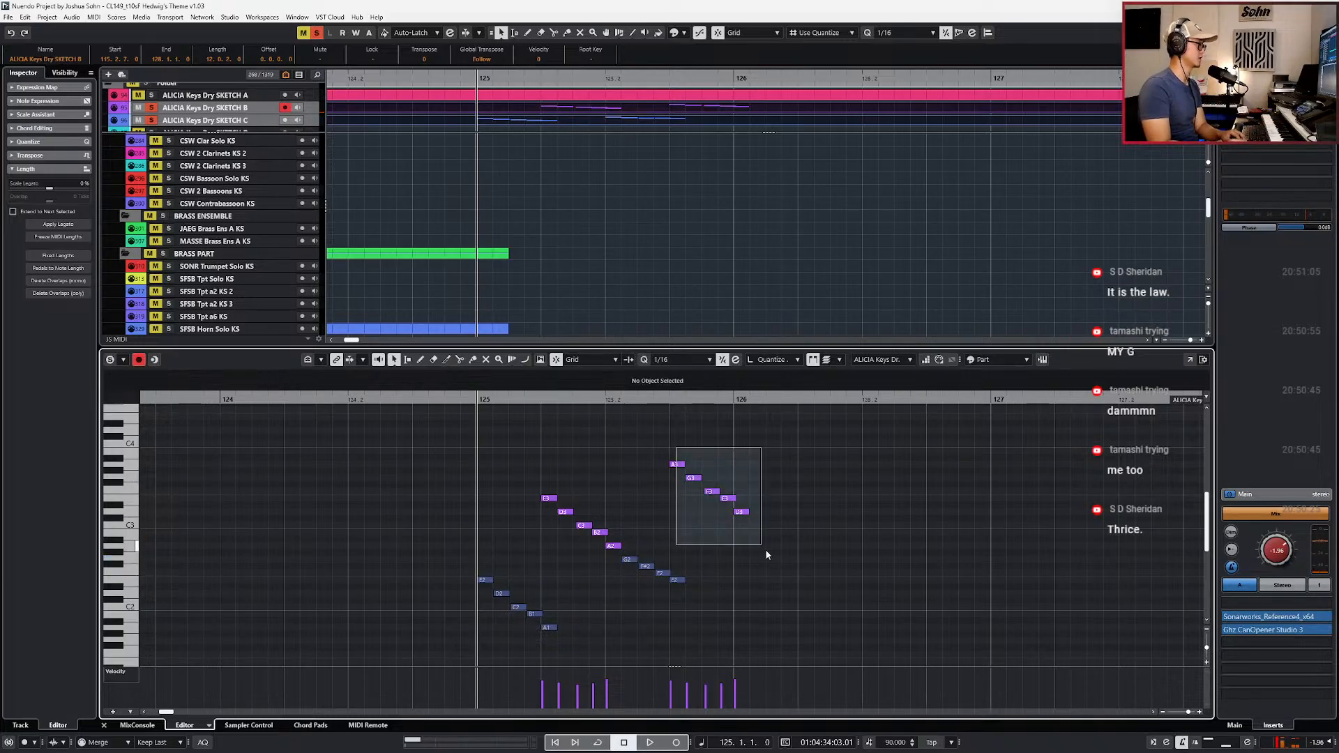
pyautogui.press('Down')
pyautogui.press('Down')
pyautogui.press('Up')
pyautogui.press('Up')
pyautogui.click(712, 471)
pyautogui.click(711, 492)
pyautogui.press('Up')
pyautogui.click(728, 498)
pyautogui.press('Up')
pyautogui.click(745, 513)
pyautogui.press('Up')
pyautogui.press('Up')
pyautogui.press('space')
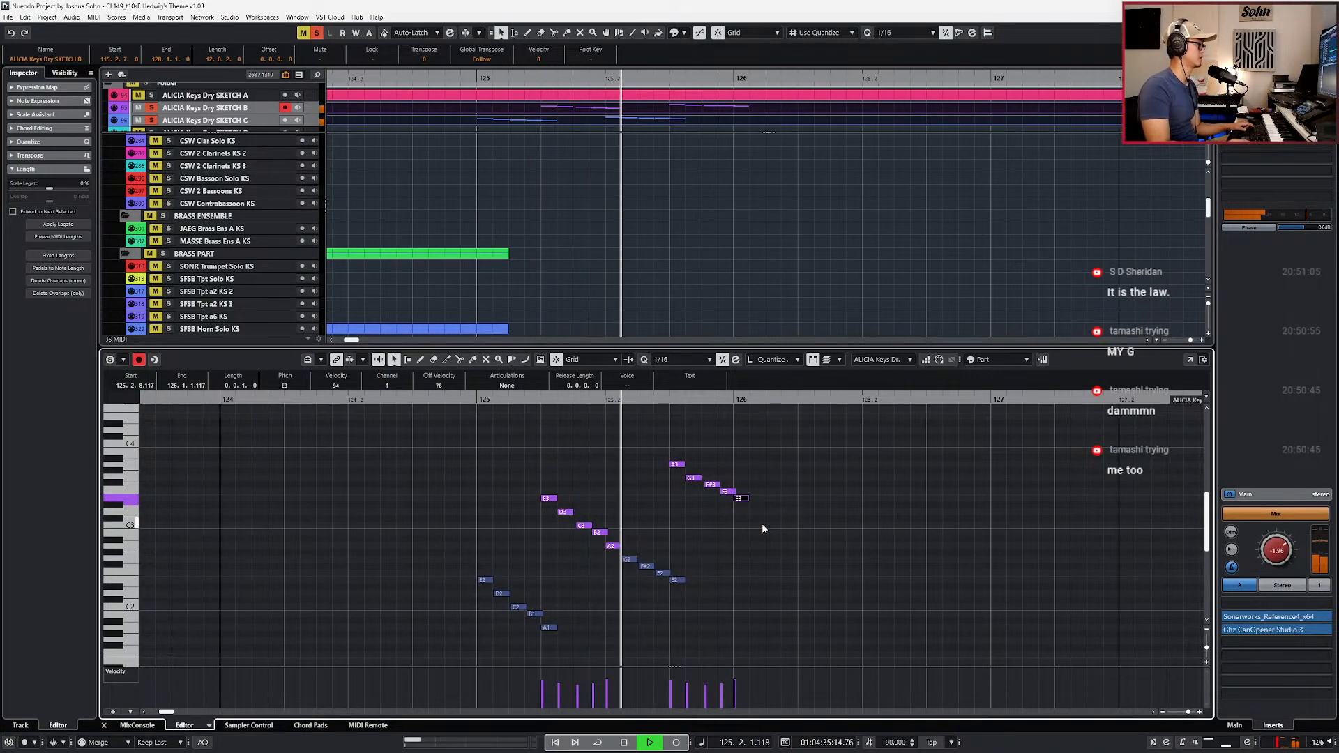
pyautogui.press('space')
# Step: Copy the first lower figure, E2 down to A1, to the start of bar 126 and transpose it up one octave
pyautogui.scroll(-4, 761, 523)
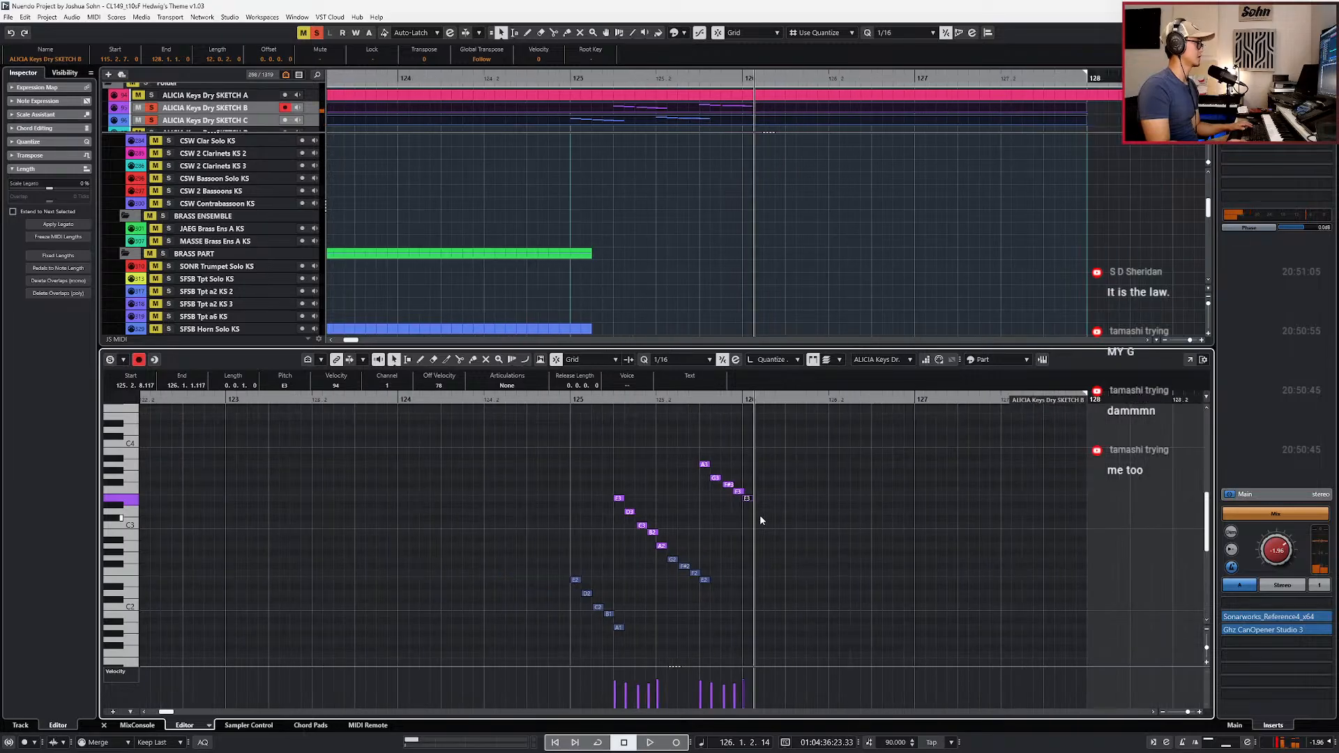
pyautogui.moveTo(592, 521); pyautogui.dragTo(664, 644)
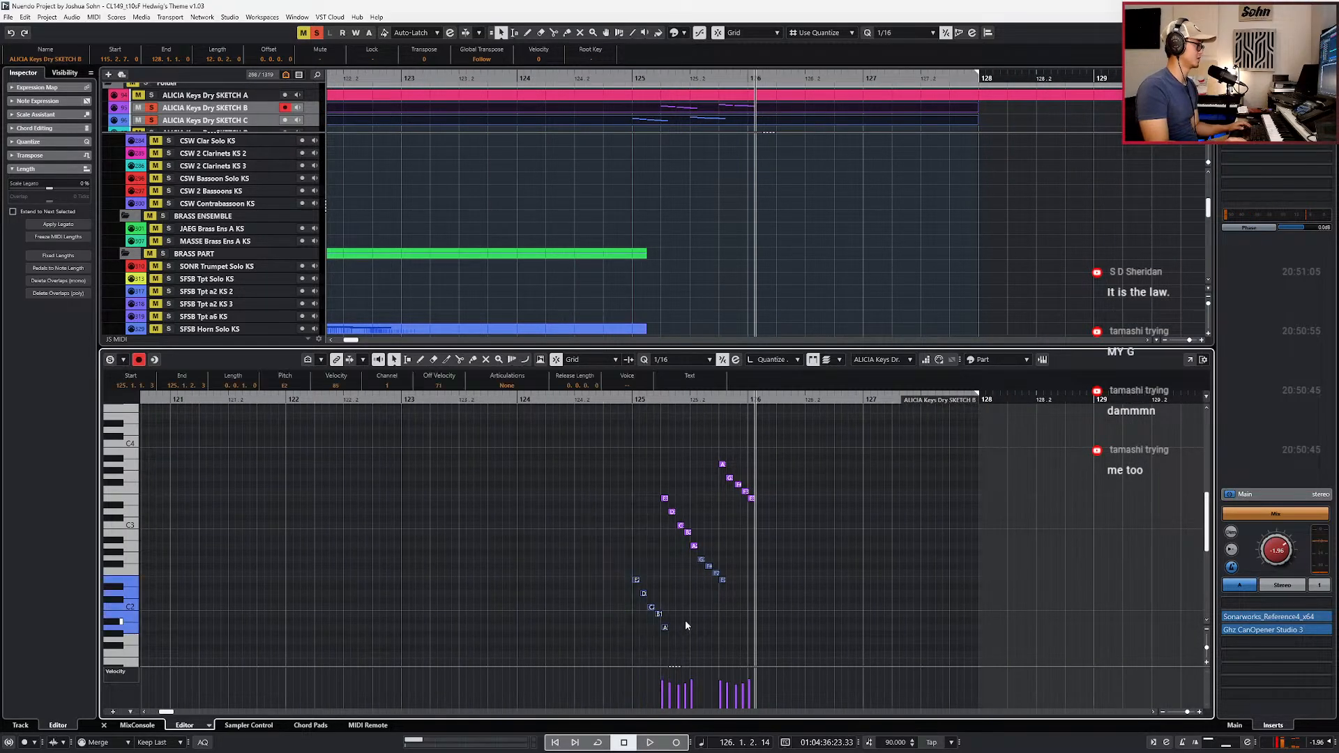
pyautogui.hotkey('ctrl', 'v')
pyautogui.hotkey('shift', 'Up')
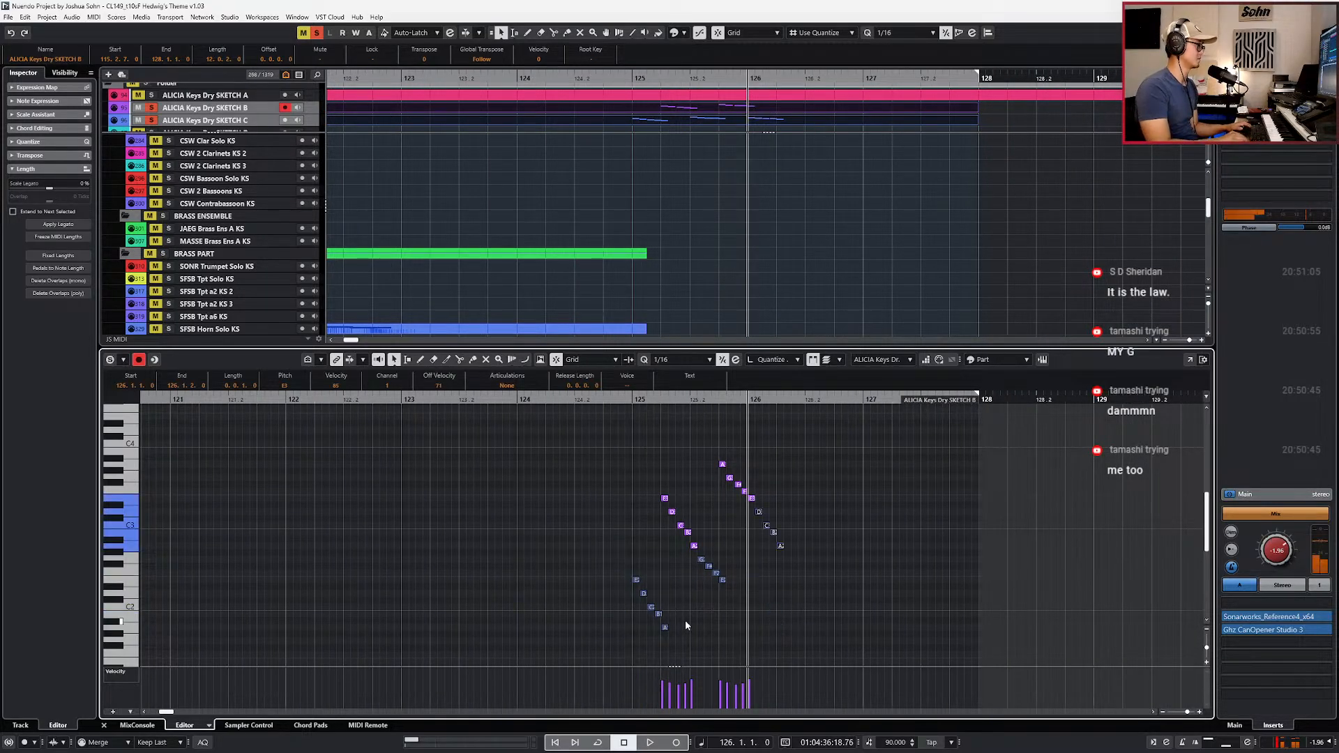
# Step: Copy the A3, G3, F#3, F3, E3 figure into bar 126, starting at 126.1.5.0, and return to bar 125
pyautogui.scroll(4, 725, 495)
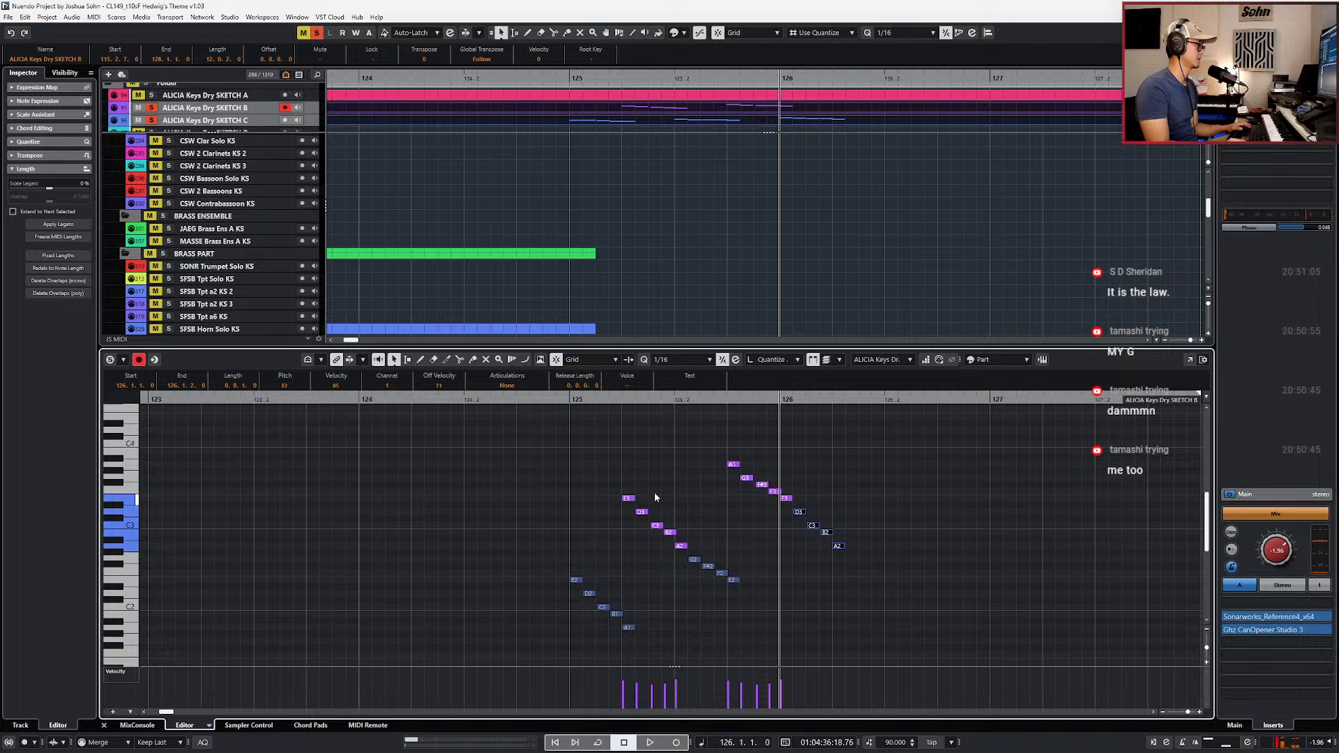
pyautogui.click(730, 465)
pyautogui.hotkey('shift', 'Right')
pyautogui.hotkey('shift', 'Right')
pyautogui.hotkey('shift', 'Right')
pyautogui.hotkey('shift', 'Right')
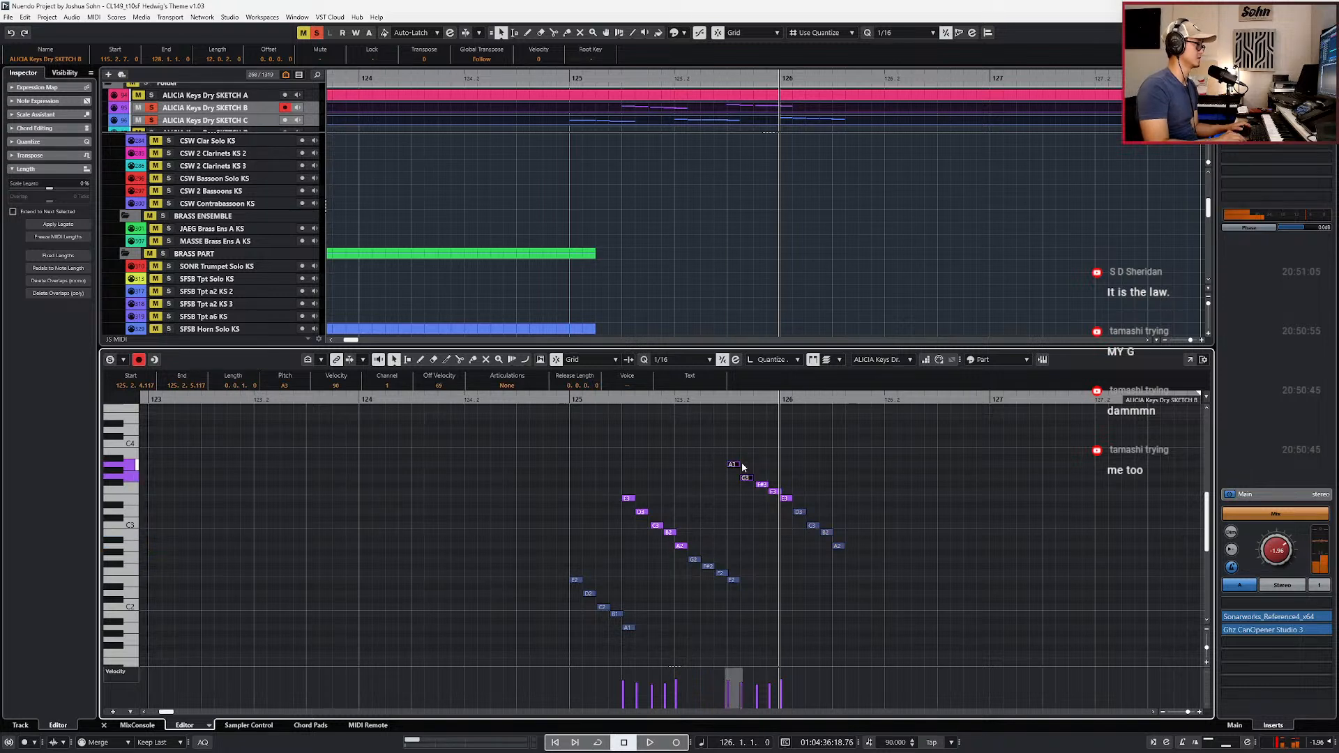
pyautogui.hotkey('ctrl', 'c')
pyautogui.hotkey('ctrl', 'v')
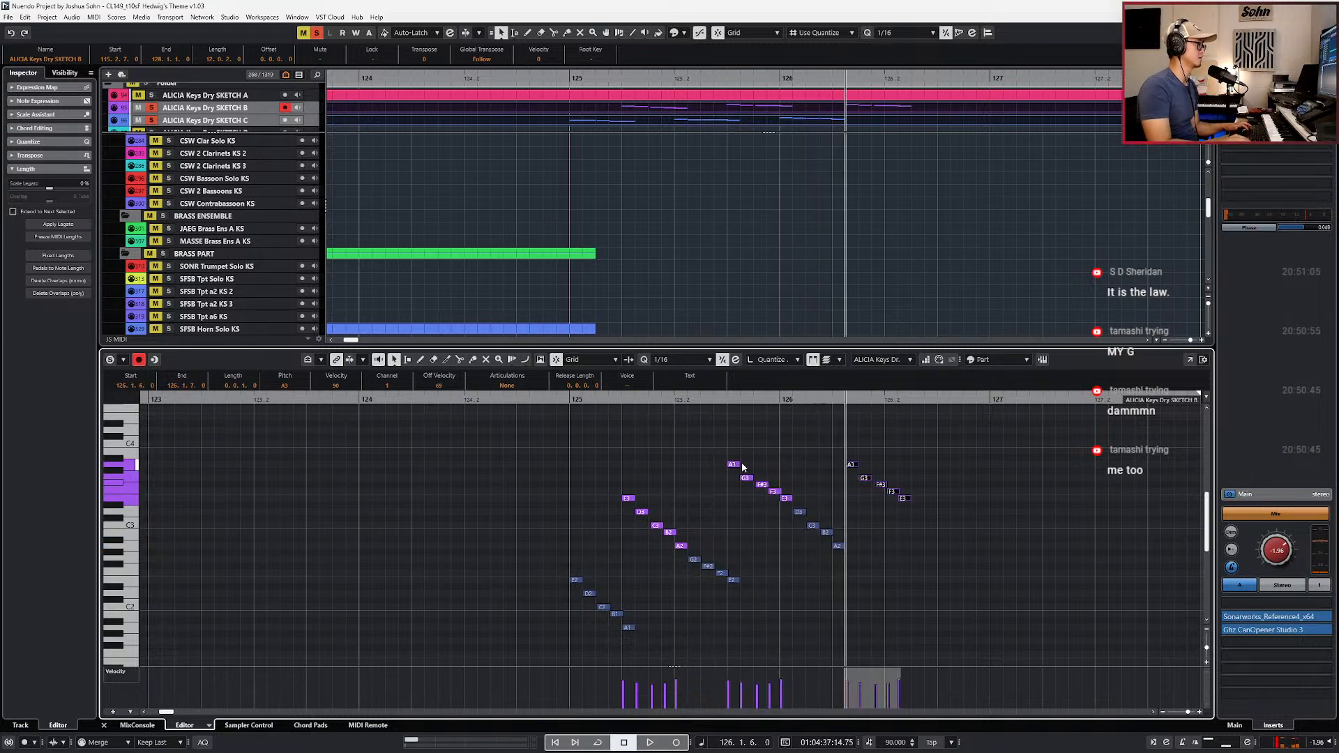
pyautogui.hotkey('ctrl', 'Left')
pyautogui.press('KP_Subtract')
pyautogui.press('KP_Subtract')
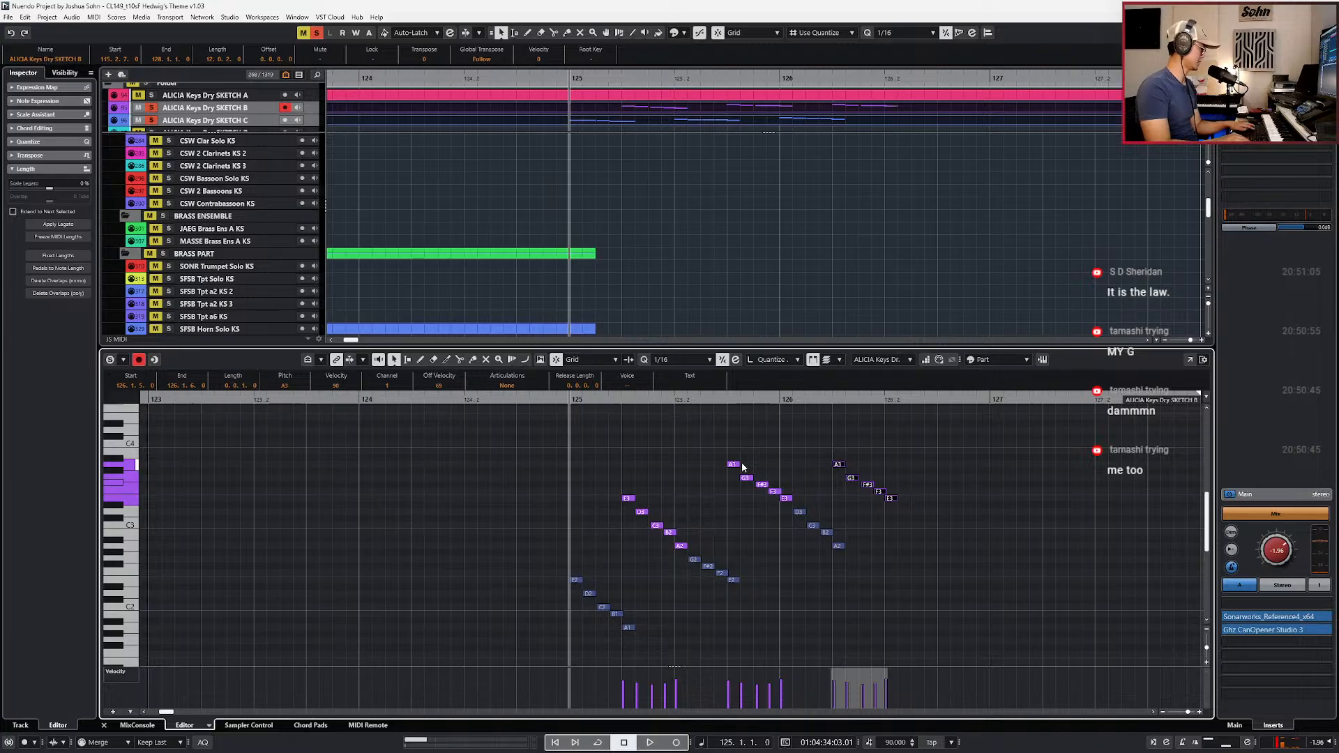
# Step: Compare the woodwind entrances in the score with the sketch and play back the figures from bar 125
pyautogui.hotkey('alt', 'Tab')
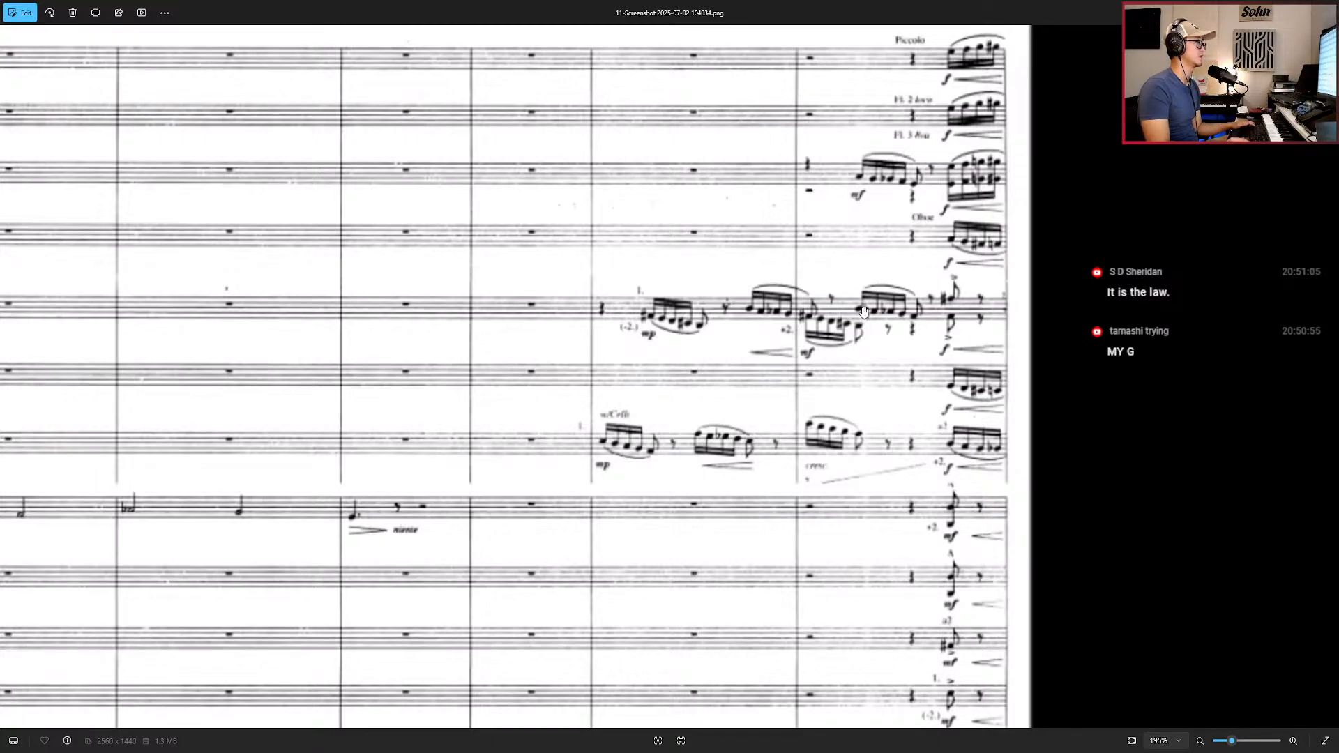
pyautogui.scroll(-4, 862, 311)
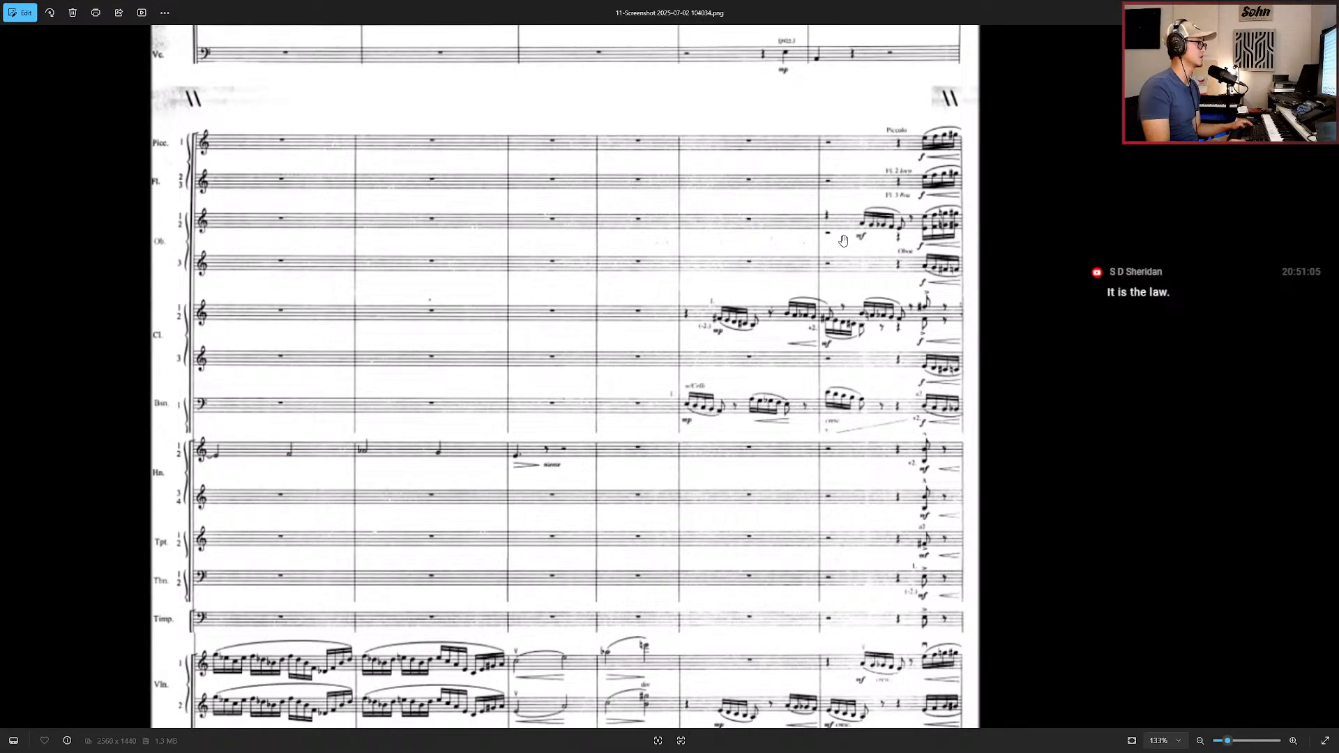
pyautogui.hotkey('alt', 'Tab')
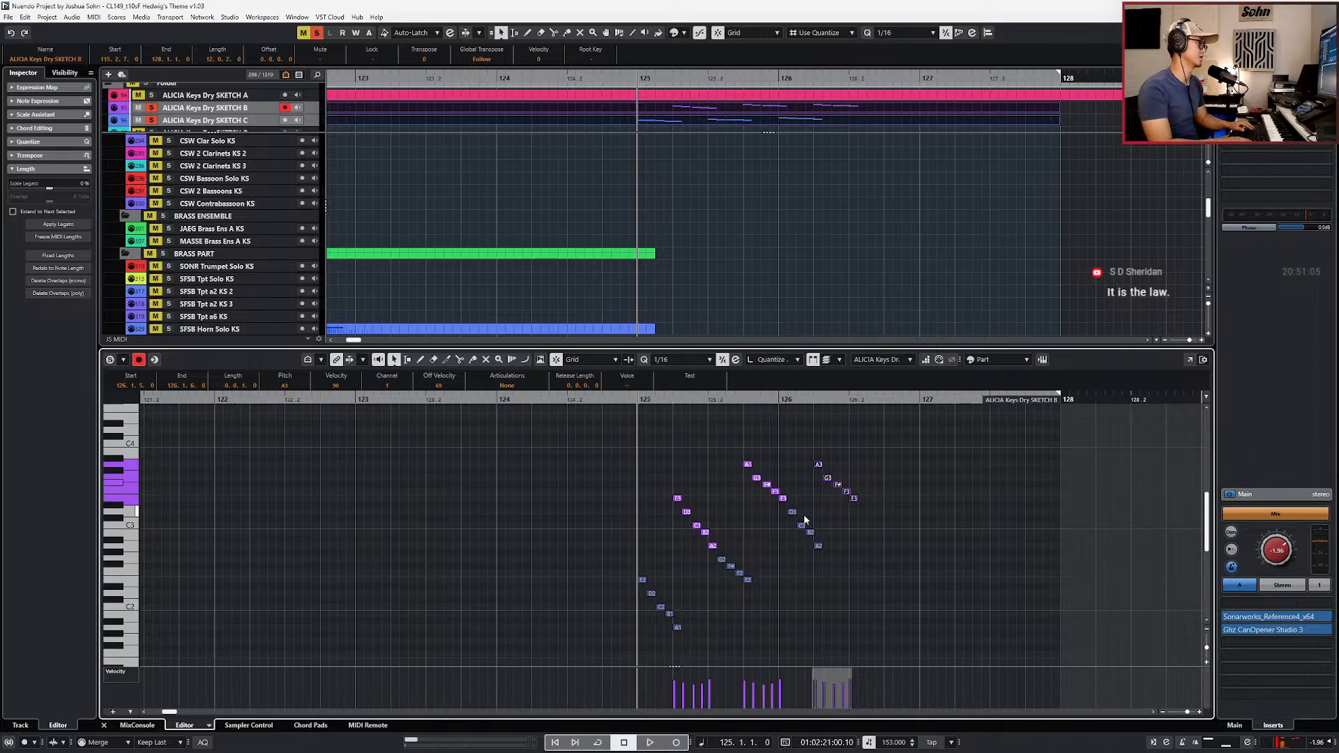
pyautogui.press('space')
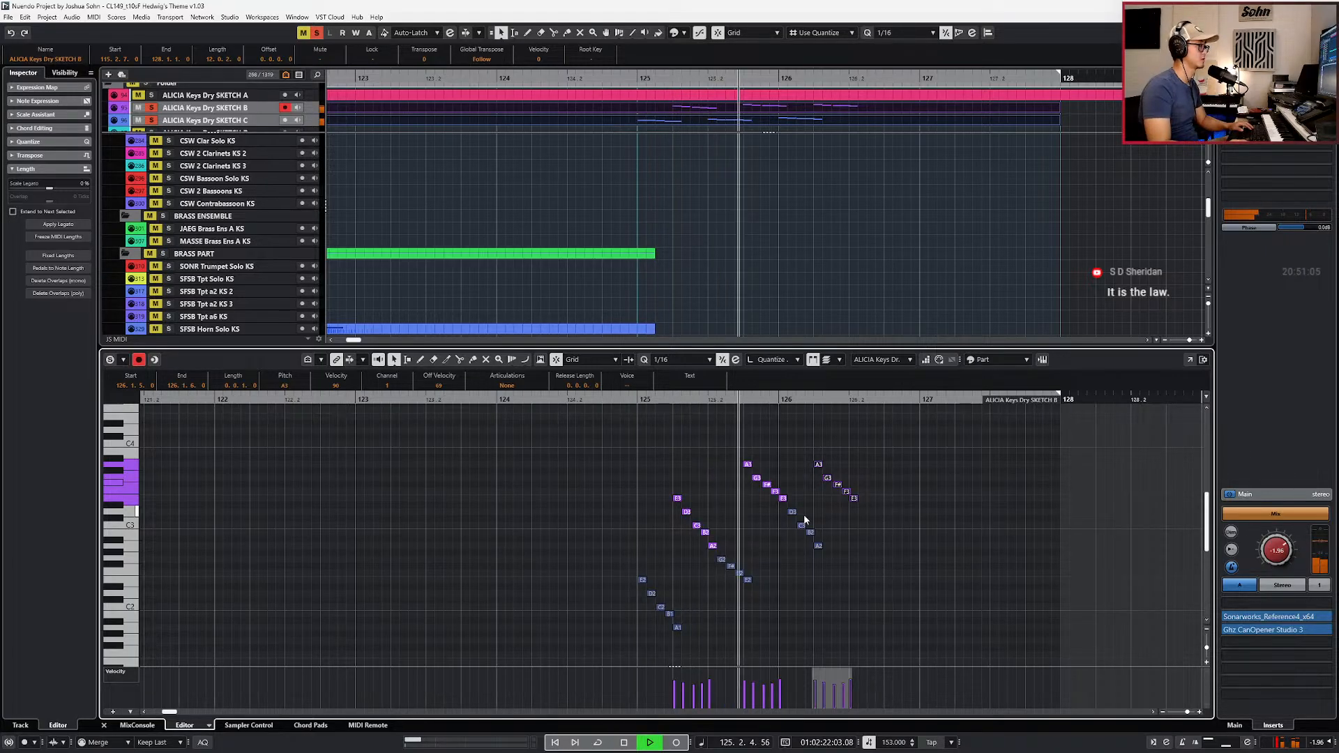
pyautogui.press('space')
pyautogui.moveTo(917, 456)
pyautogui.mouseDown()
pyautogui.moveTo(607, 634)
pyautogui.moveTo(726, 551)
pyautogui.moveTo(926, 464)
pyautogui.mouseUp()
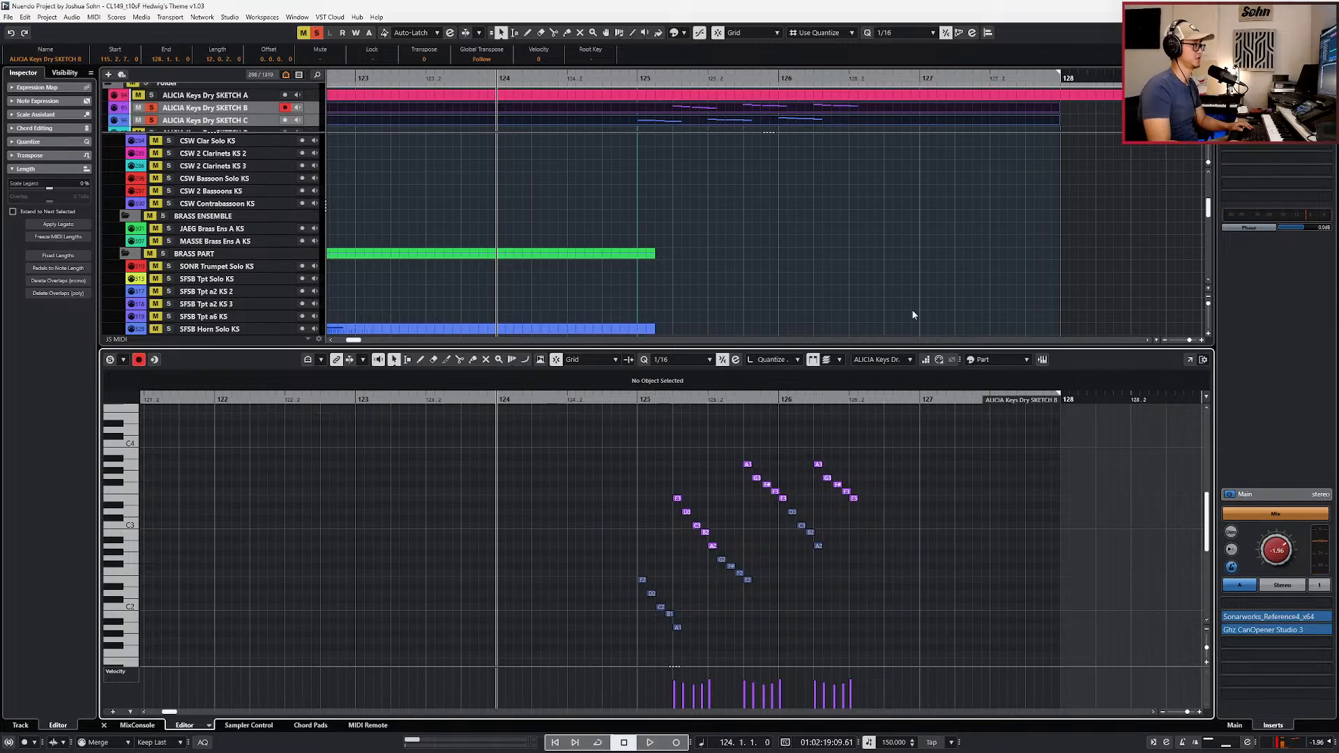
# Step: Set the grid to 1/8 notes and select all notes of the figures in bars 125 and 126
pyautogui.hotkey('alt', '1')
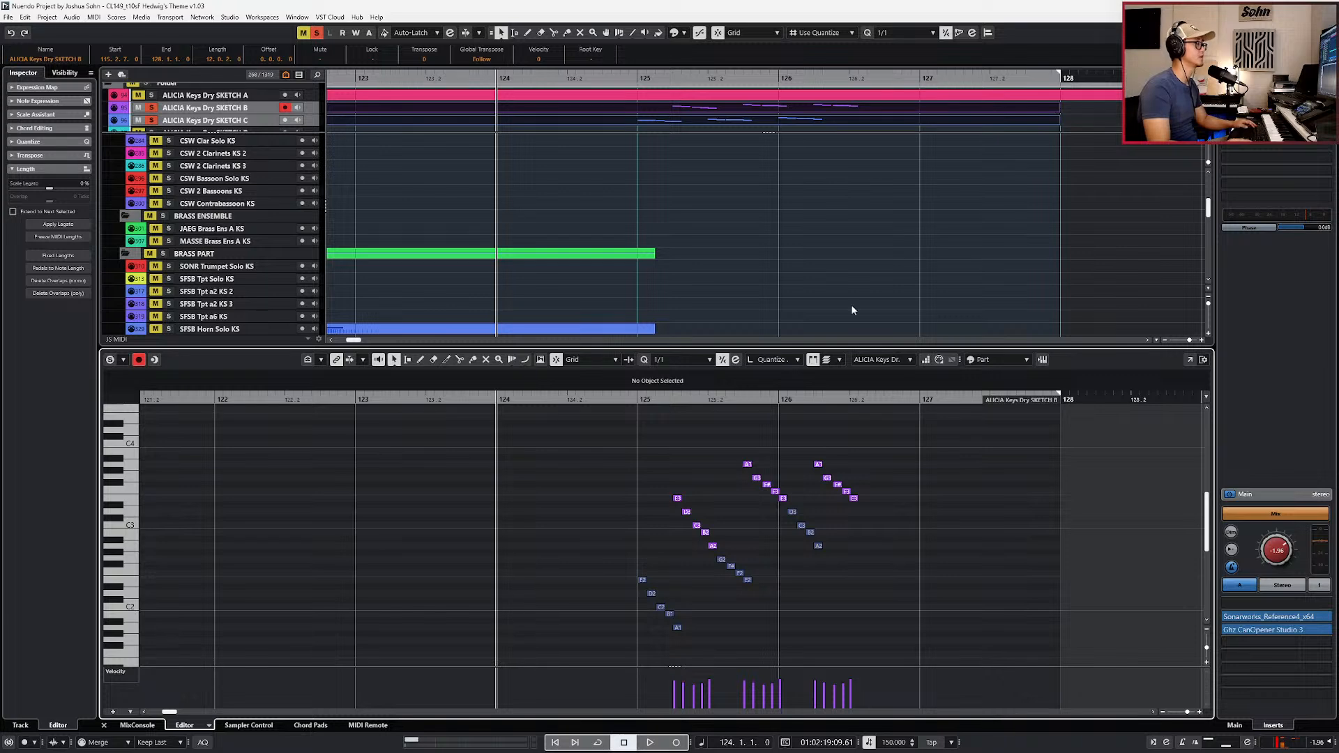
pyautogui.hotkey('alt', '4')
pyautogui.scroll(-1, 841, 481)
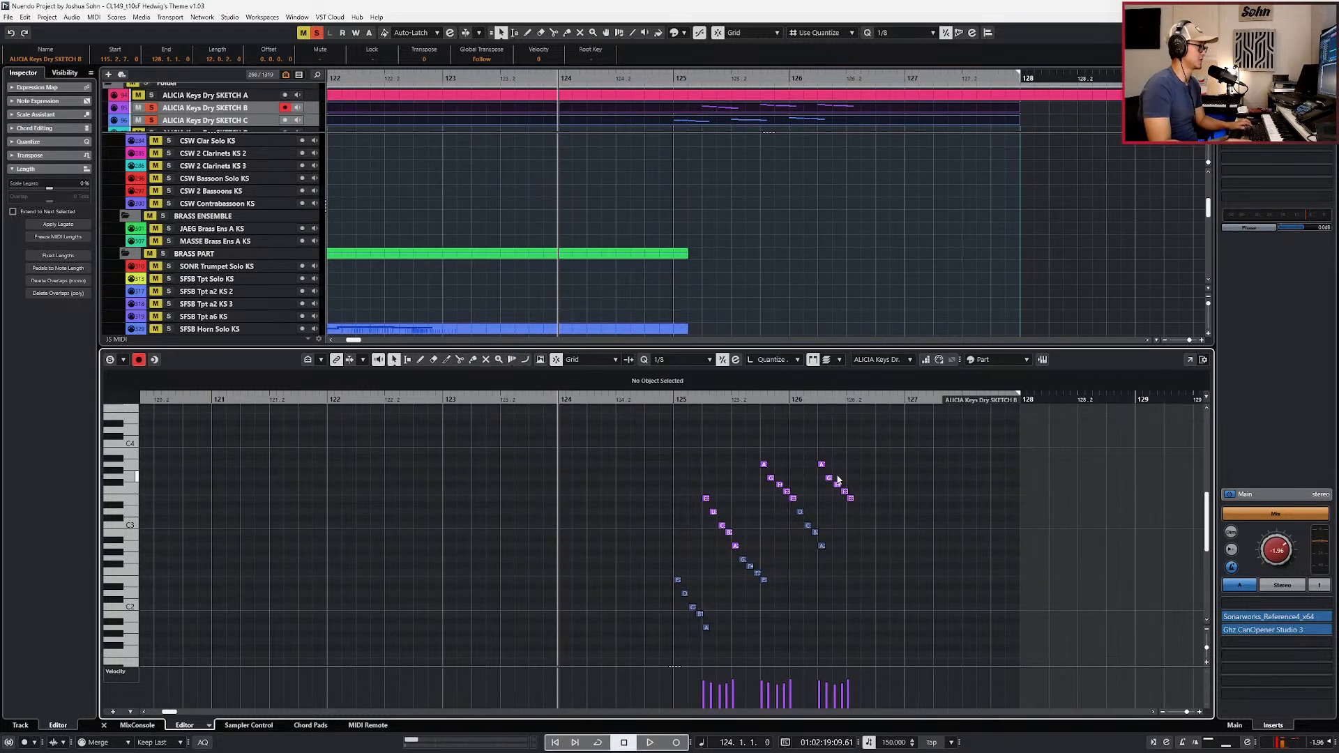
pyautogui.hotkey('alt', 'l')
pyautogui.scroll(1, 836, 471)
pyautogui.scroll(1, 836, 470)
pyautogui.scroll(-2, 836, 485)
pyautogui.scroll(3, 833, 490)
pyautogui.moveTo(888, 464); pyautogui.dragTo(503, 684)
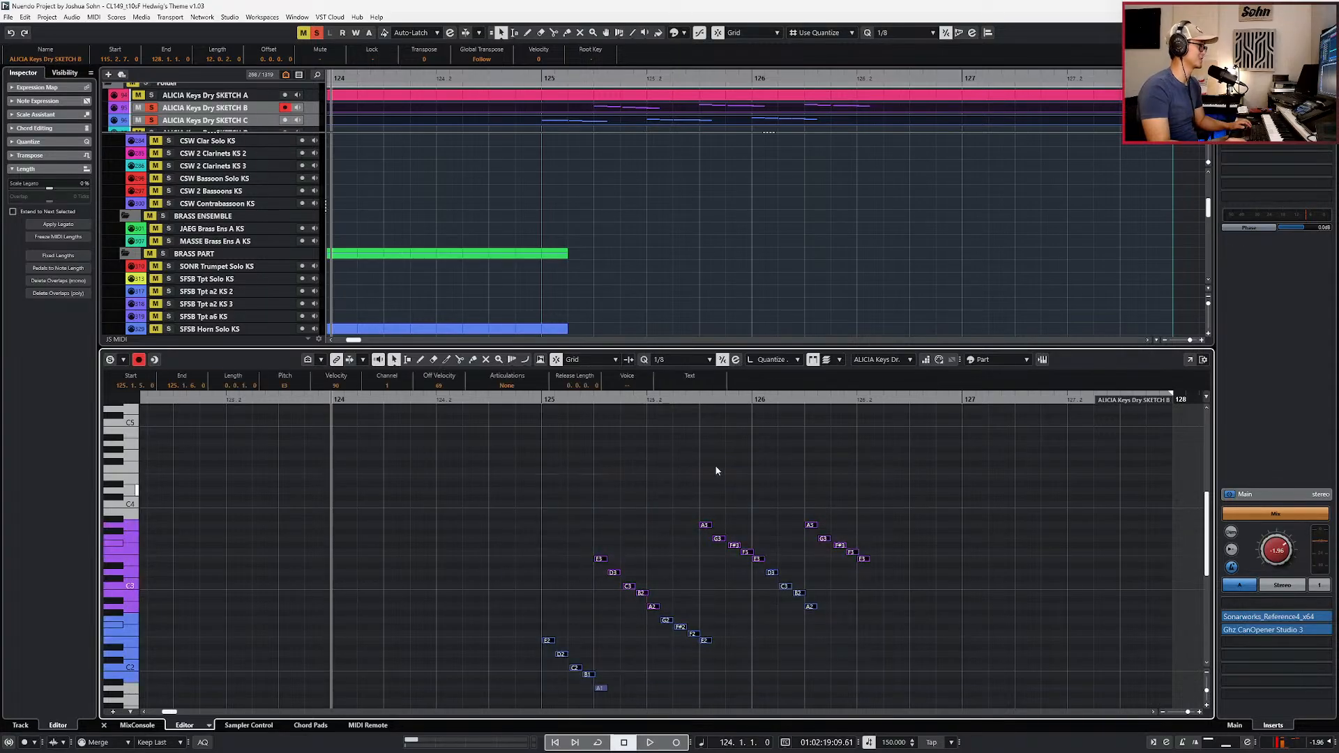
# Step: Restrict note editing to the active part and select all SKETCH B notes
pyautogui.click(840, 360)
pyautogui.click(842, 425)
pyautogui.click(689, 474)
pyautogui.click(560, 517)
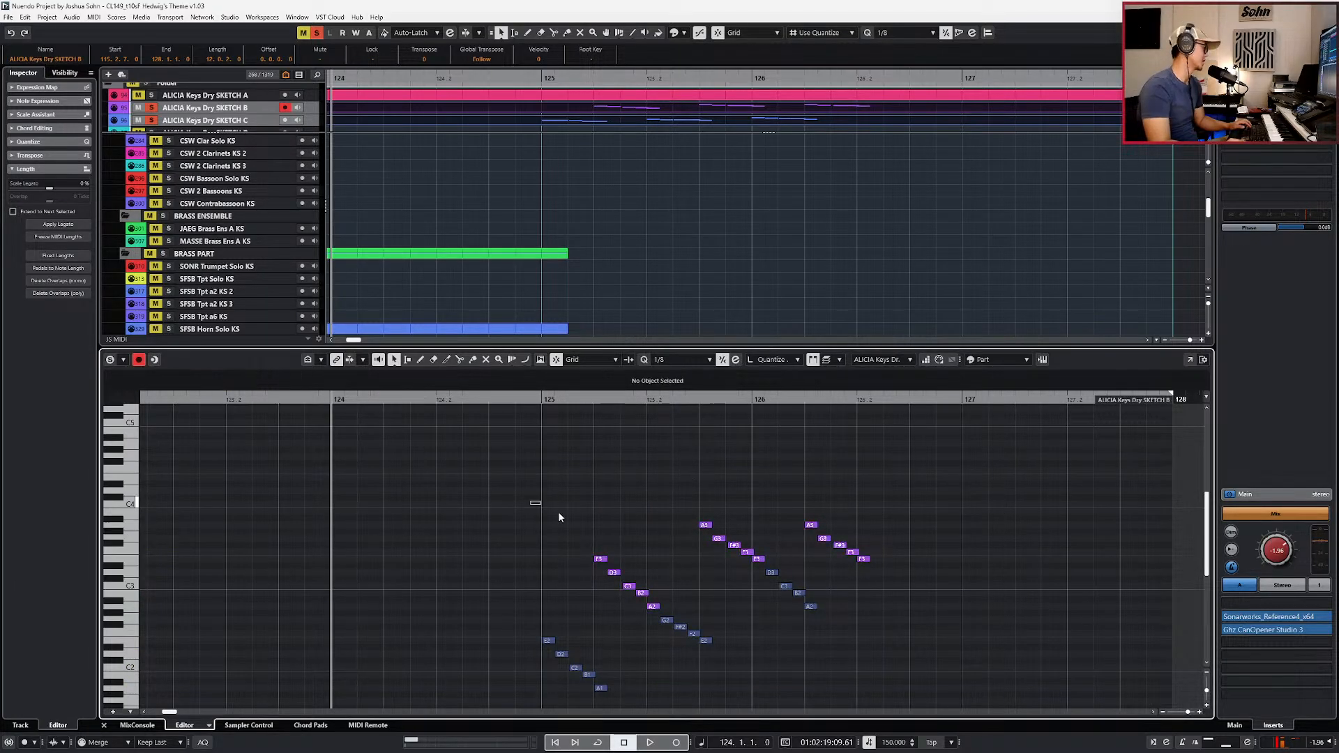
pyautogui.moveTo(559, 517); pyautogui.dragTo(971, 610)
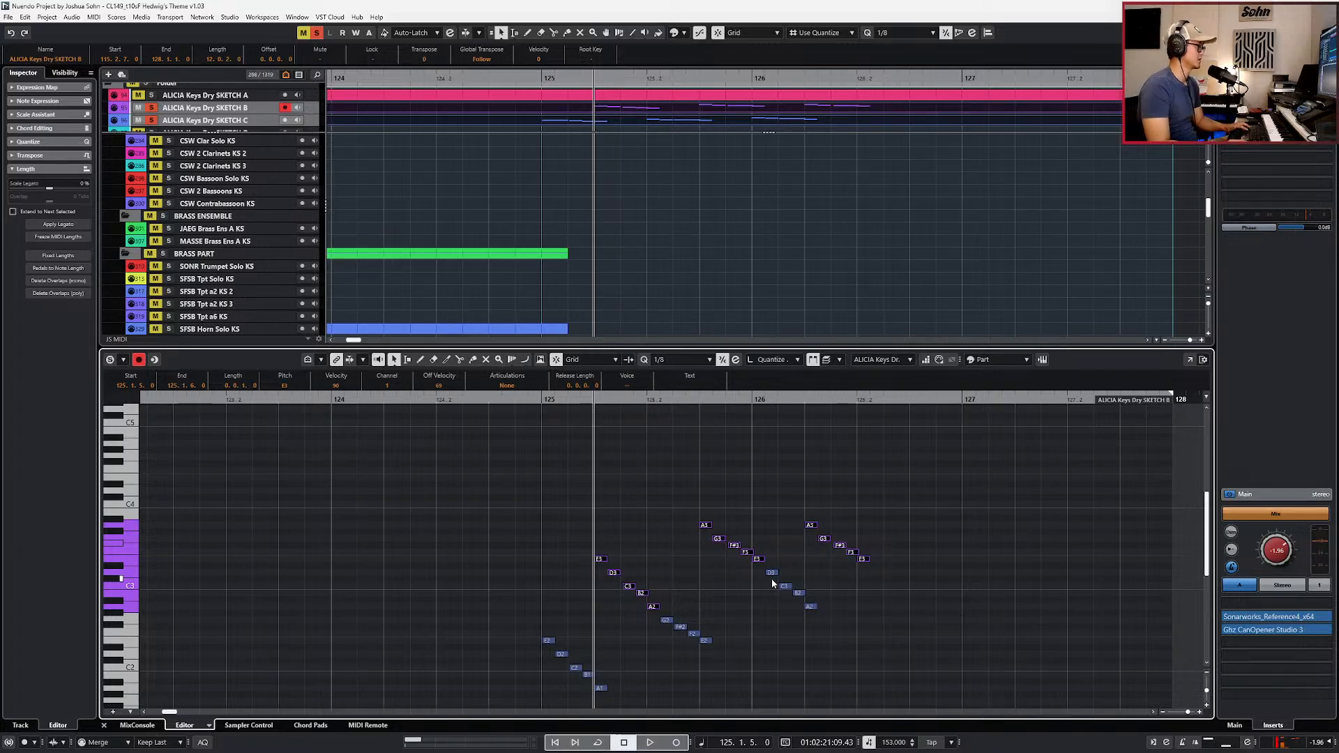
# Step: Copy all SKETCH C notes in bars 125 and 126, locate to their start at bar 125, and close the note editor
pyautogui.scroll(-3, 760, 579)
pyautogui.click(549, 580)
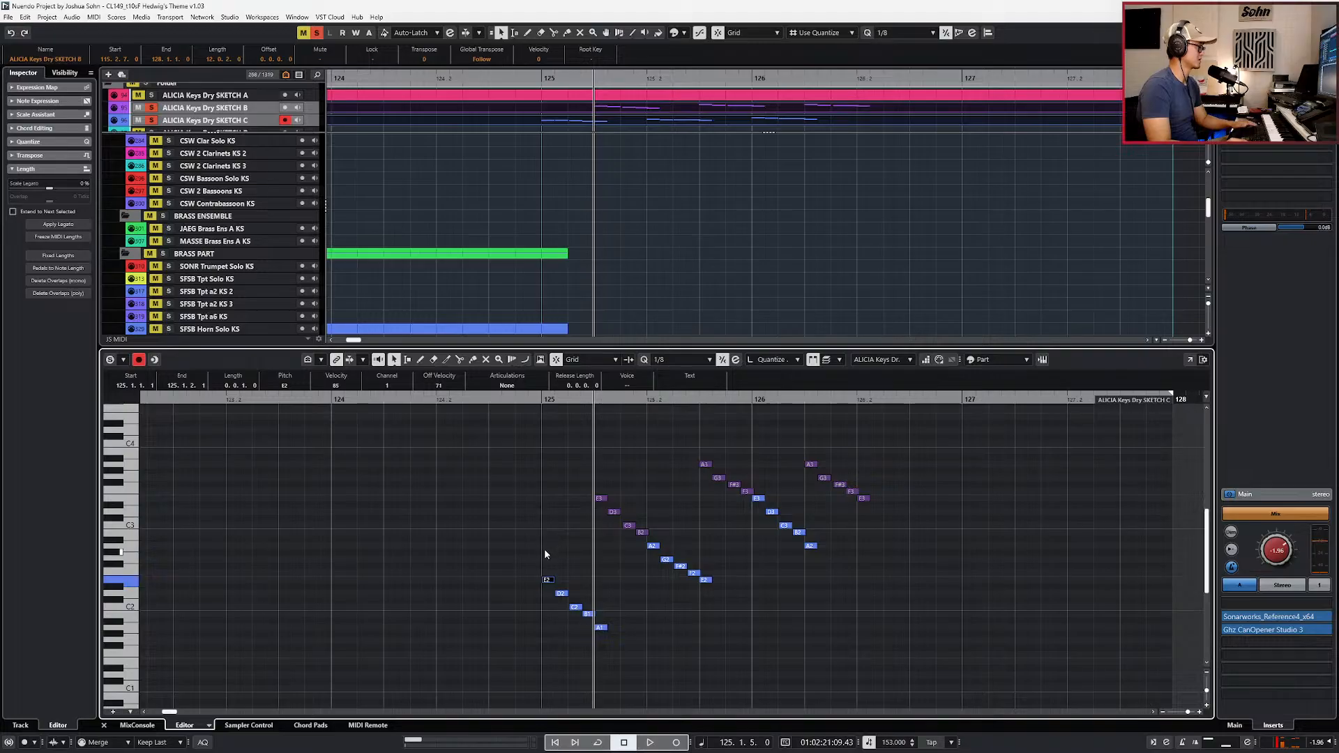
pyautogui.moveTo(544, 548); pyautogui.dragTo(640, 649)
pyautogui.moveTo(615, 550); pyautogui.dragTo(729, 593)
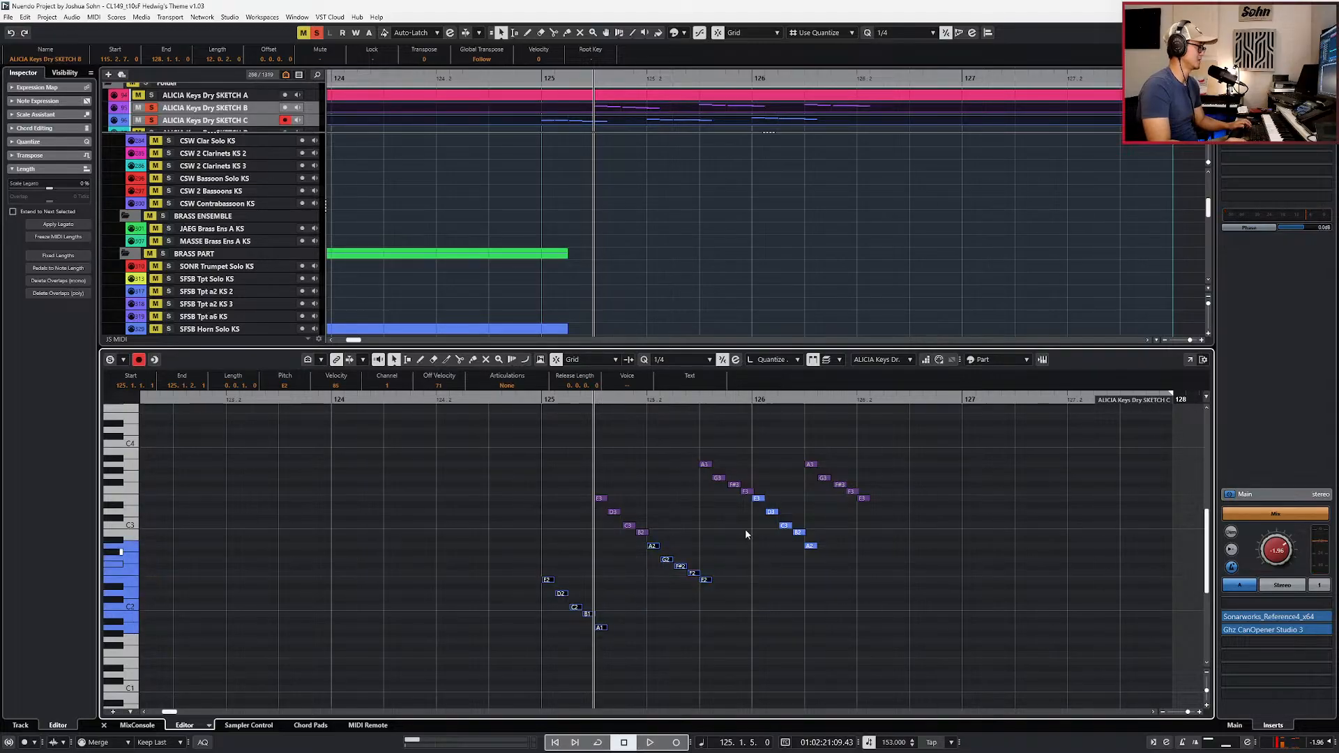
pyautogui.moveTo(735, 497); pyautogui.dragTo(839, 588)
pyautogui.press('l')
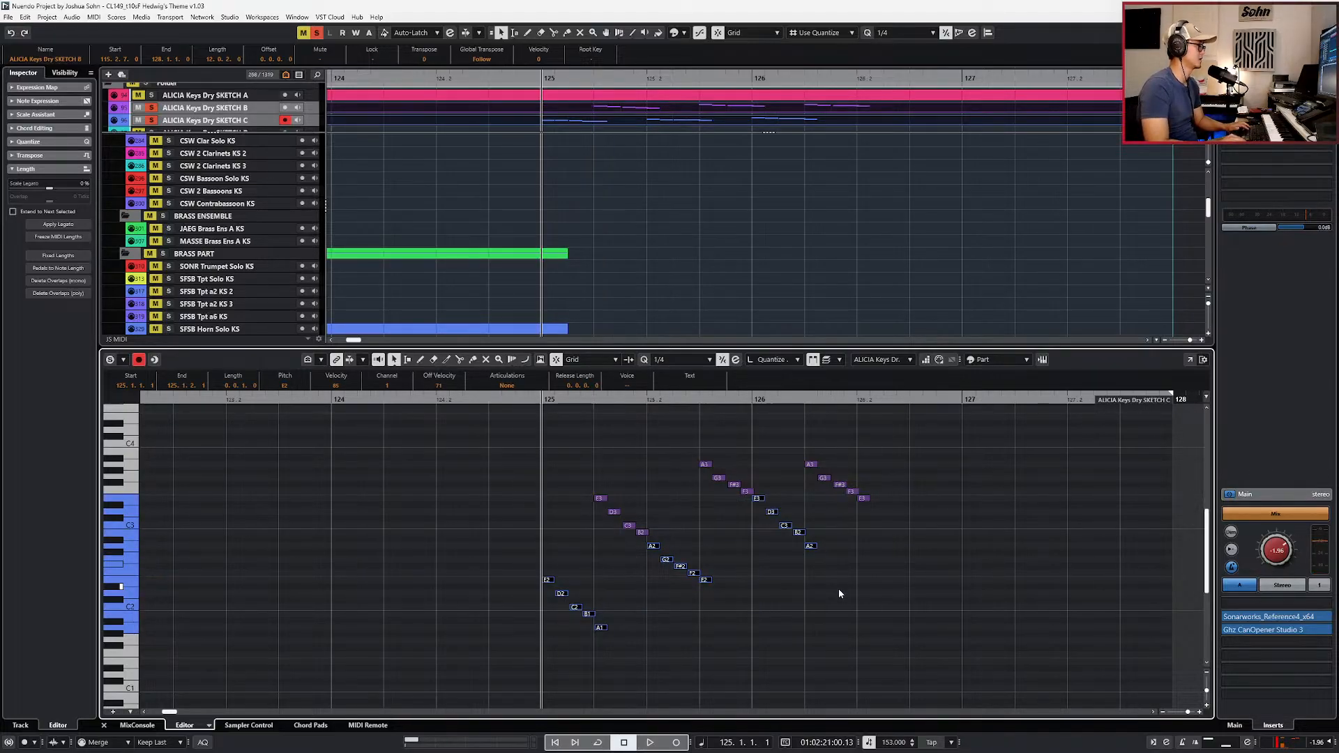
pyautogui.press('Return')
# Step: Check the score for the instruments playing the lower figures and paste the SKETCH C notes onto CSS Cello KS A at bar 125
pyautogui.scroll(-4, 826, 556)
pyautogui.press('g')
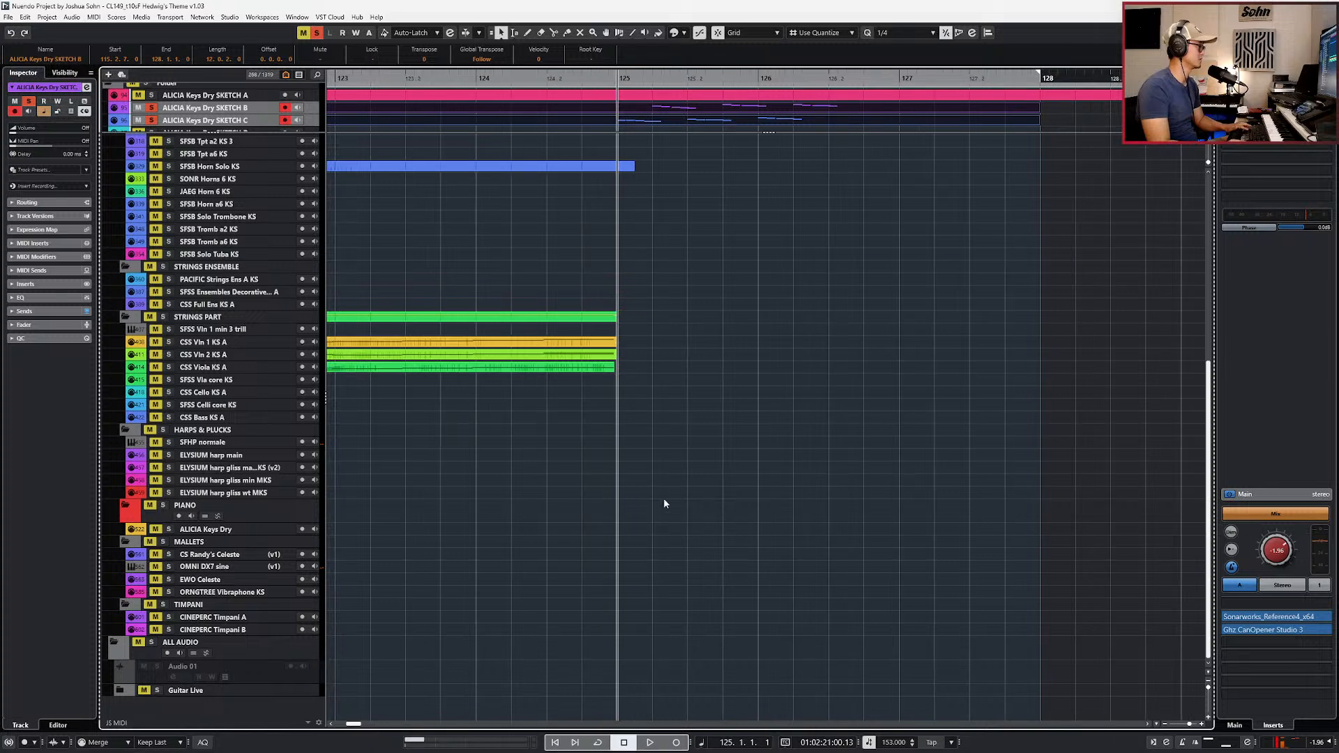
pyautogui.press('g')
pyautogui.hotkey('alt', 'Tab')
pyautogui.scroll(-2, 617, 528)
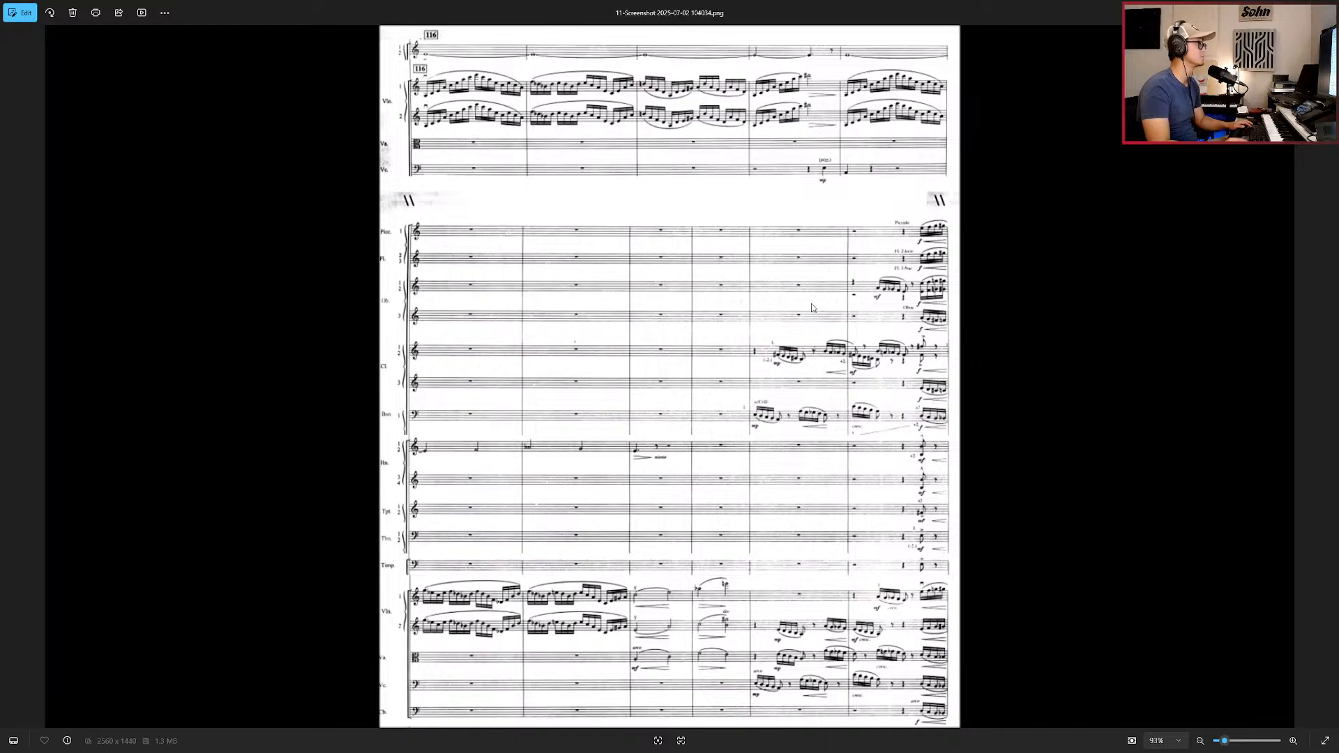
pyautogui.hotkey('alt', 'Tab')
pyautogui.scroll(5, 357, 459)
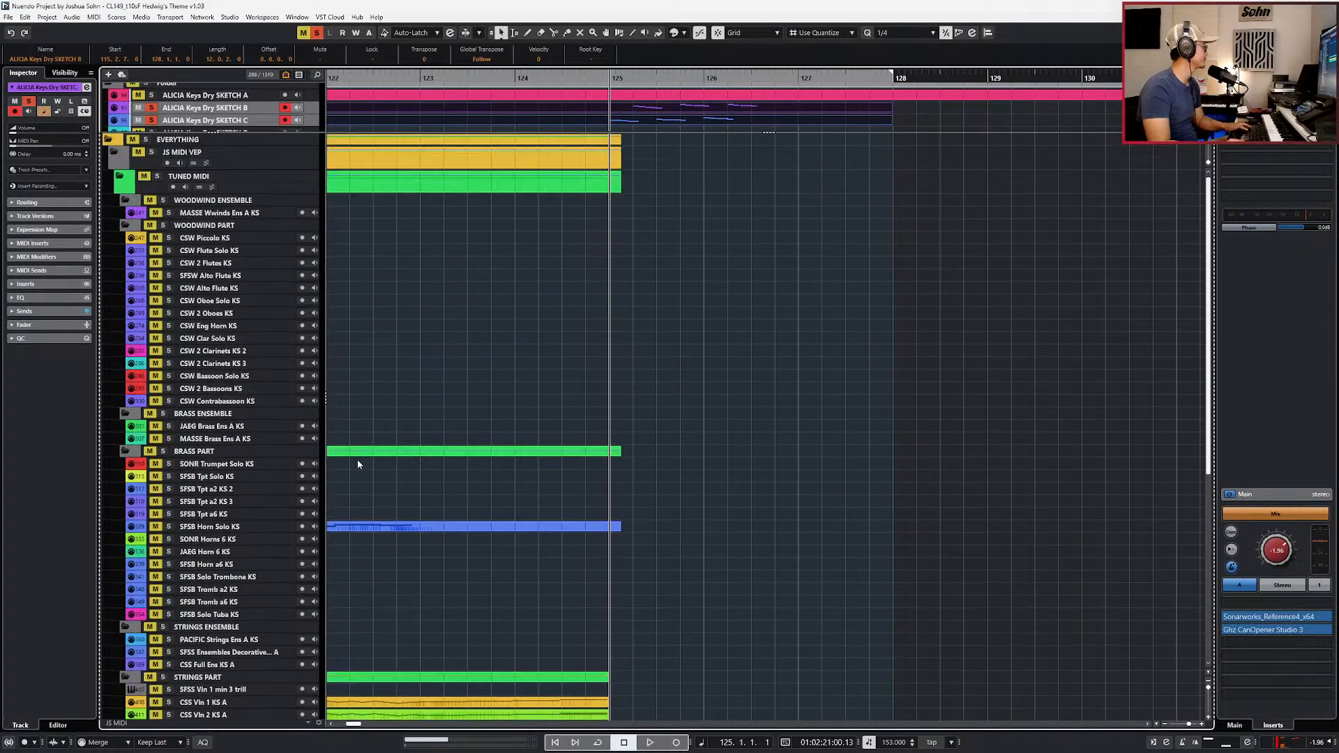
pyautogui.scroll(-2, 304, 440)
pyautogui.scroll(-5, 286, 433)
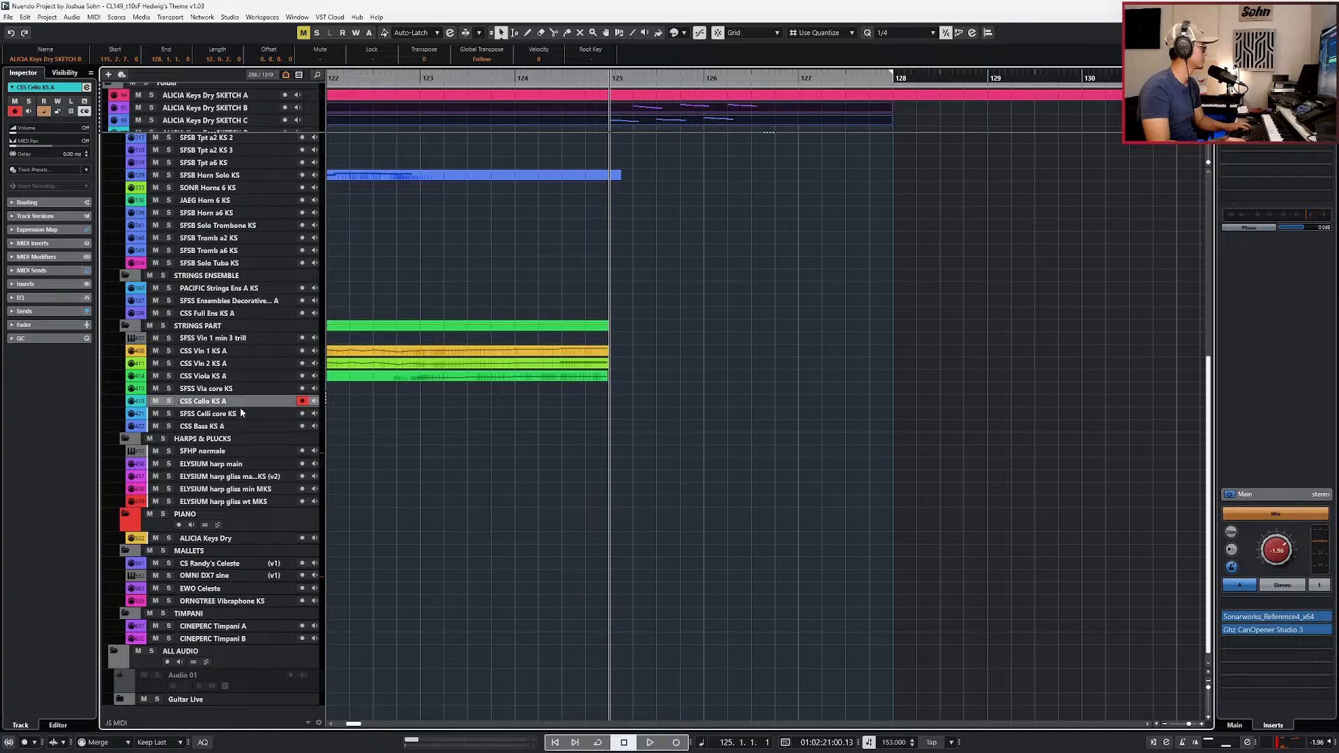
pyautogui.hotkey('ctrl', 'v')
# Step: Paste the same lower figures onto the CSW 2 Bassoons KS track at bar 125
pyautogui.scroll(10, 357, 316)
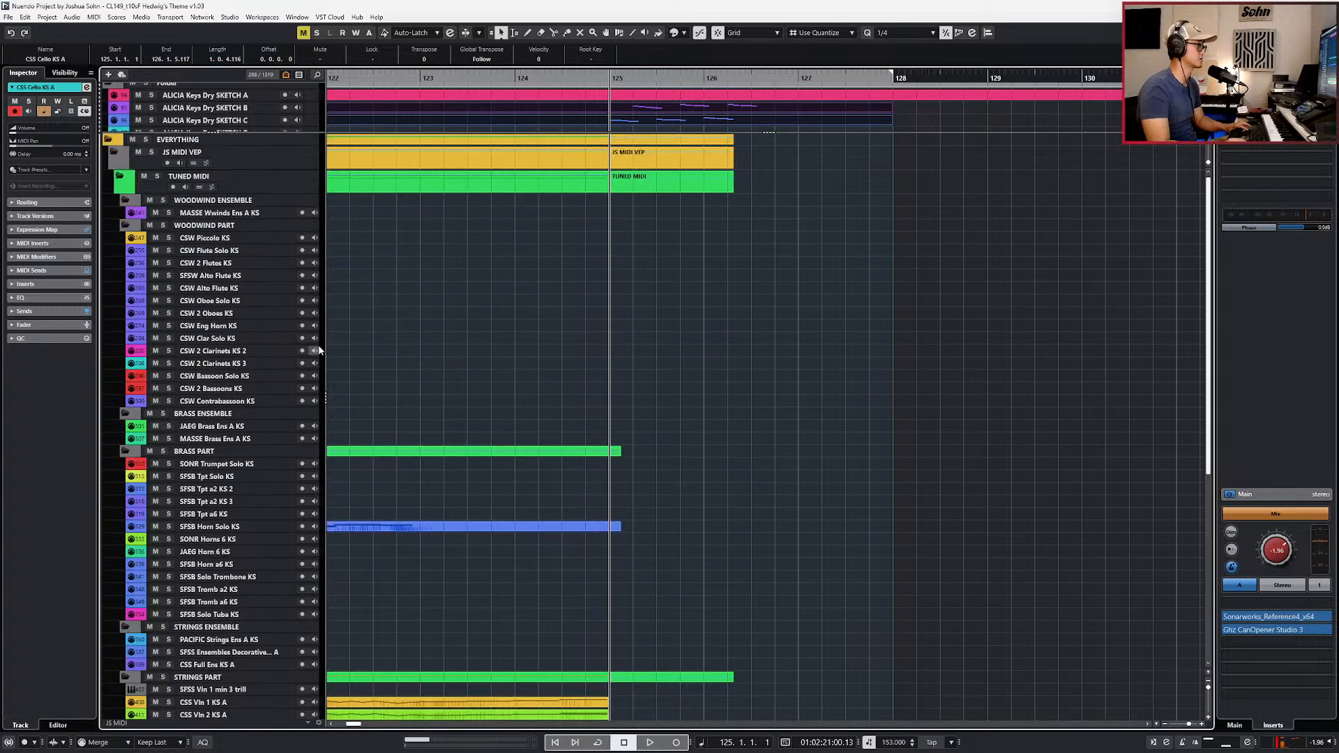
pyautogui.click(245, 392)
pyautogui.hotkey('ctrl', 'v')
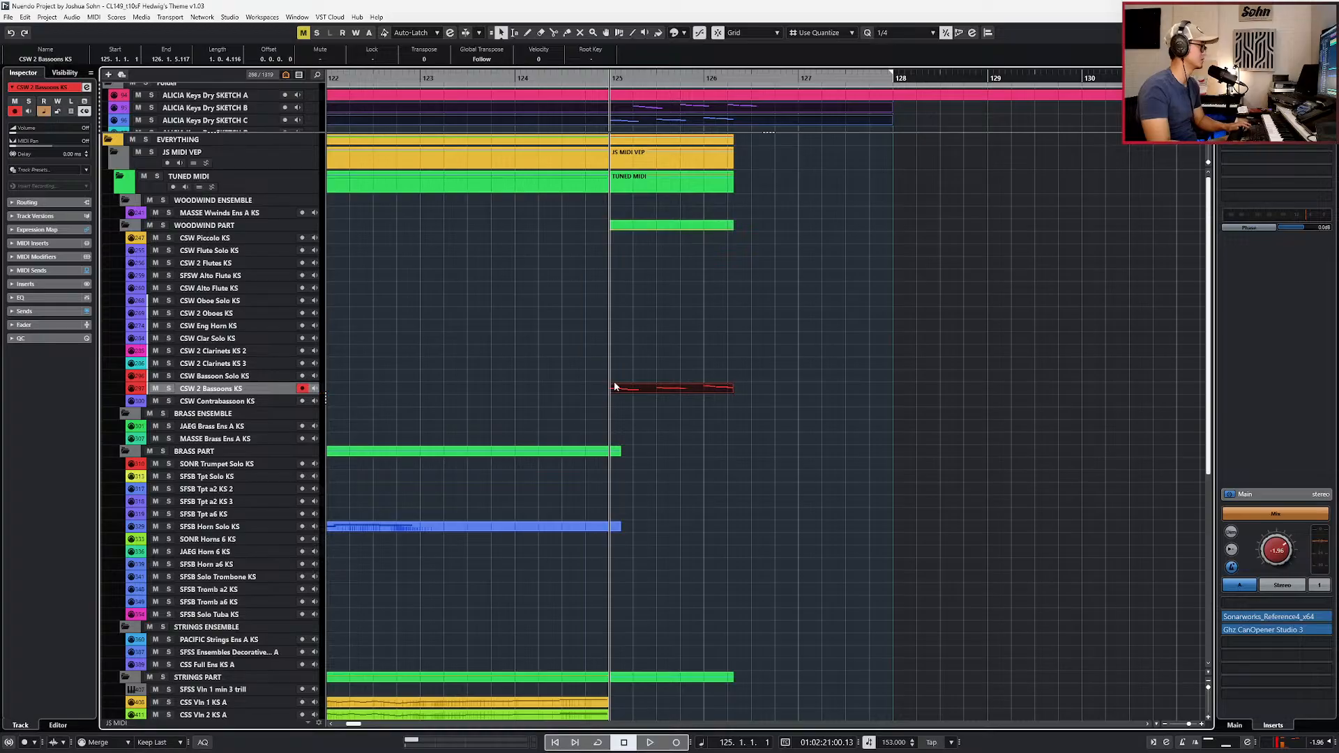
# Step: Extend the starts of the new CSW 2 Bassoons and CSS Cello parts back to bar 124
pyautogui.press('1')
pyautogui.moveTo(610, 393); pyautogui.dragTo(534, 408)
pyautogui.scroll(-10, 622, 405)
pyautogui.click(622, 412)
# Step: Solo the CSW 2 Bassoons and CSS Cello parts together and play them back from bar 125
pyautogui.scroll(5, 722, 366)
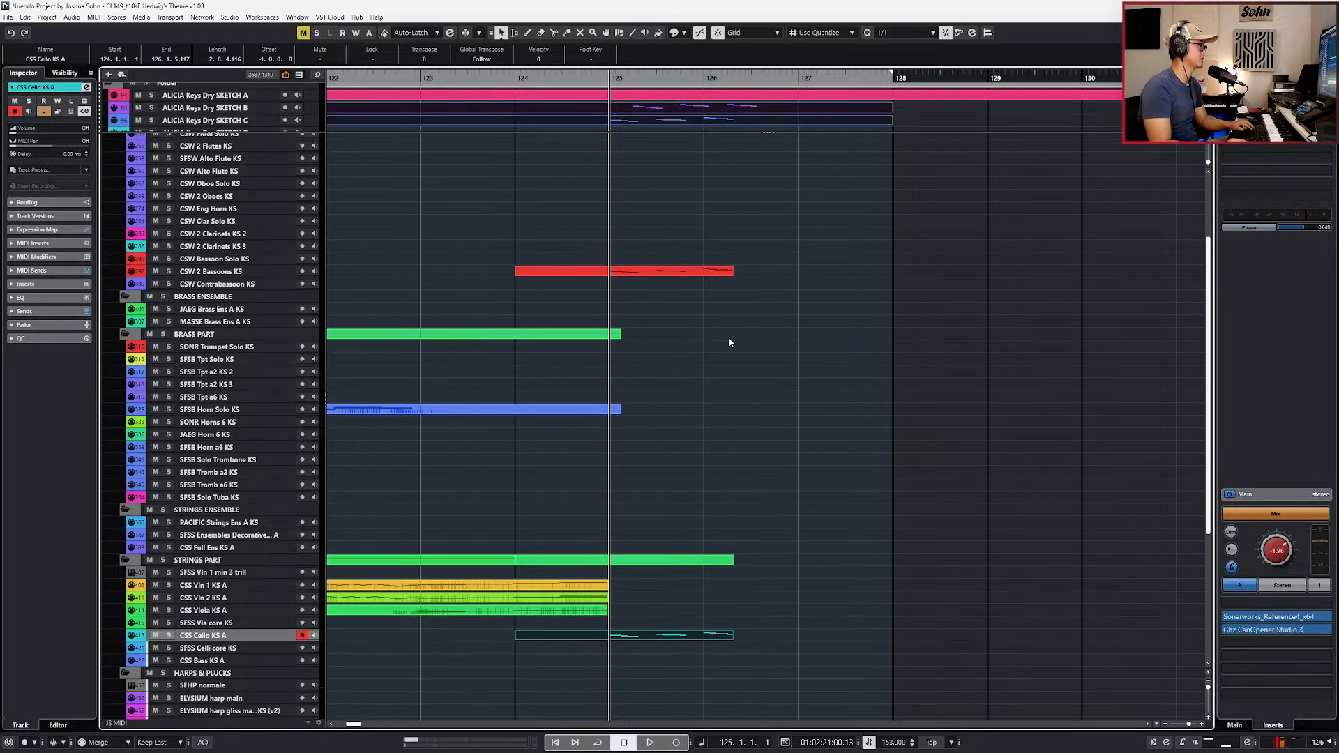
pyautogui.keyDown('shift'); pyautogui.click(718, 276); pyautogui.keyUp('shift')
pyautogui.press('s')
pyautogui.press('space')
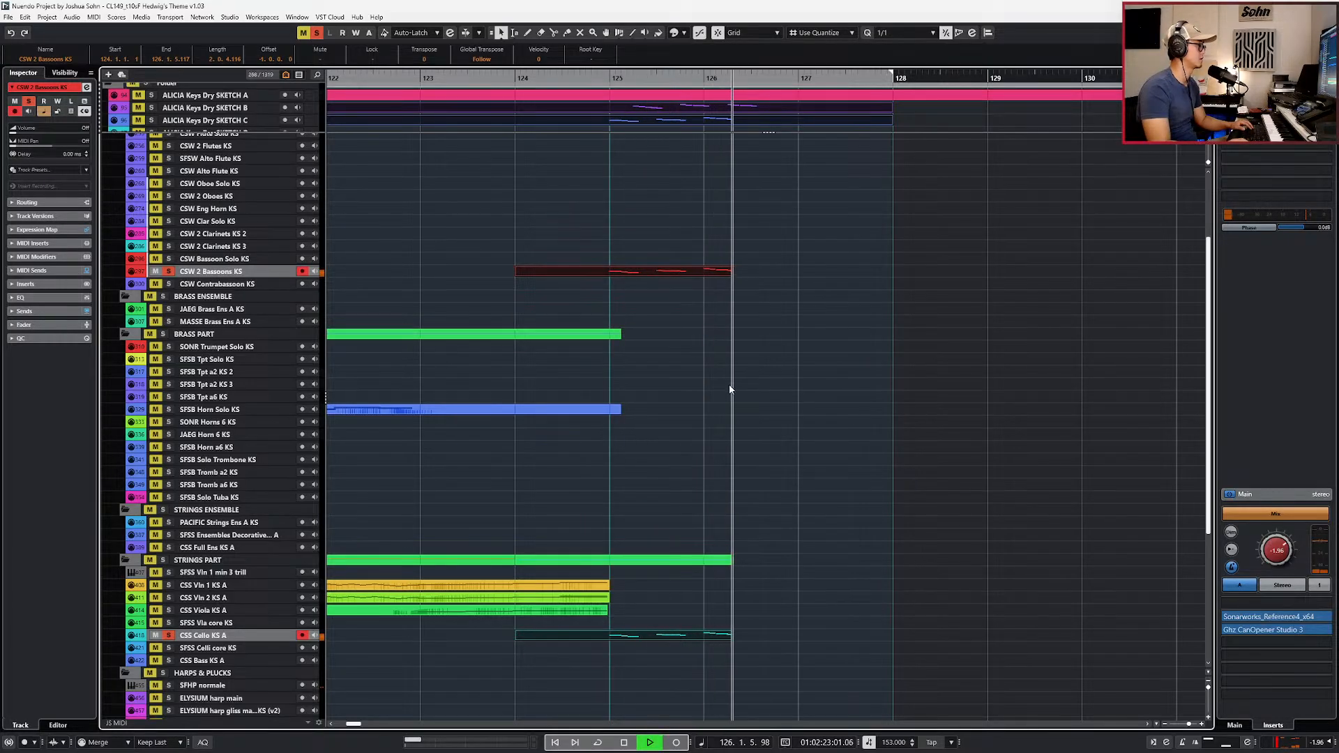
pyautogui.press('space')
pyautogui.click(691, 649)
pyautogui.scroll(-1, 675, 648)
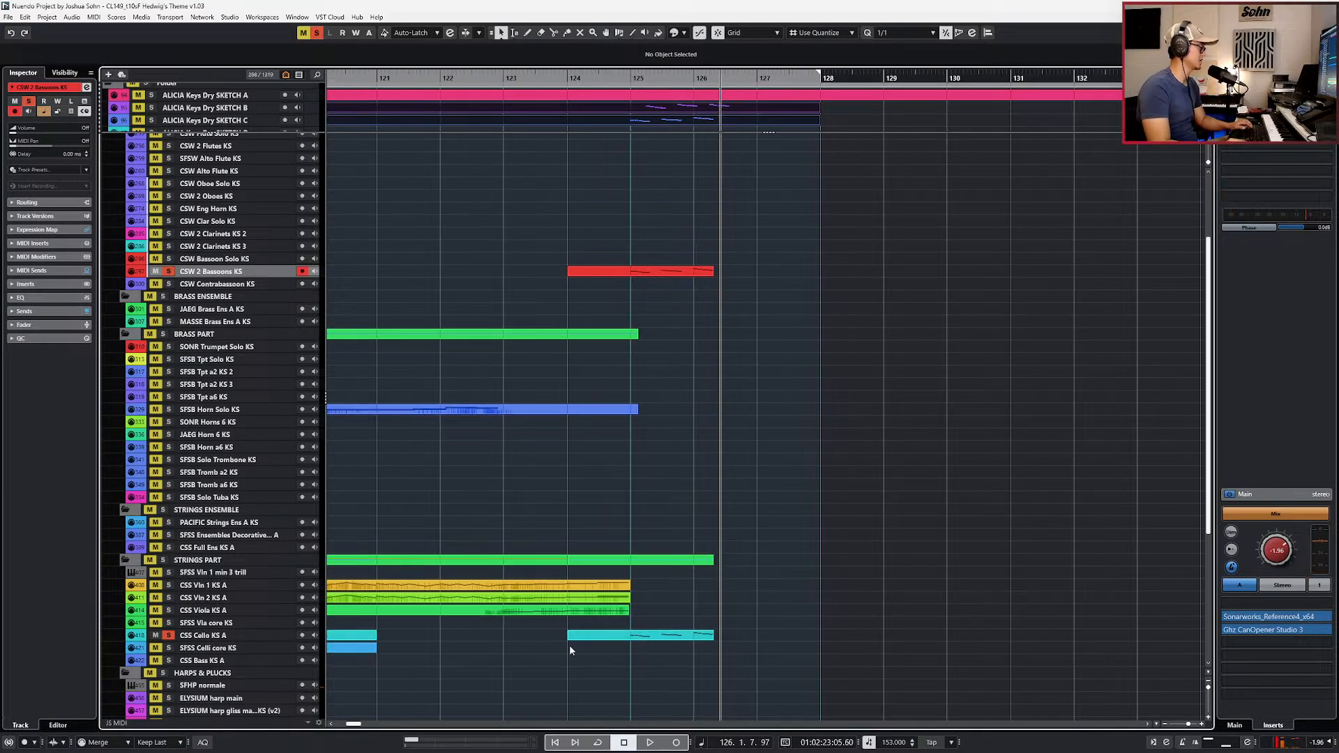
# Step: Join the CSS Cello KS A parts into one continuous part and set the bars 125–126 figures to the Marc Leg articulation
pyautogui.moveTo(376, 638); pyautogui.dragTo(590, 640)
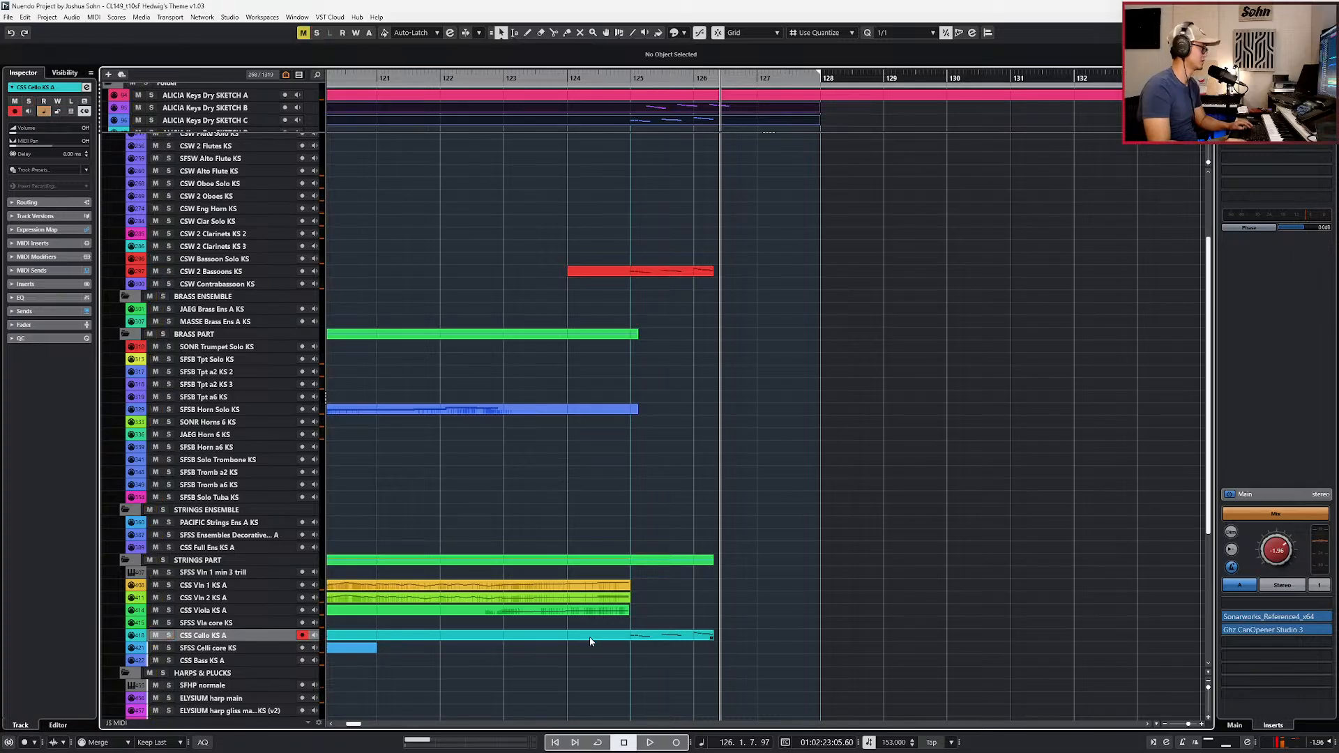
pyautogui.doubleClick(589, 638)
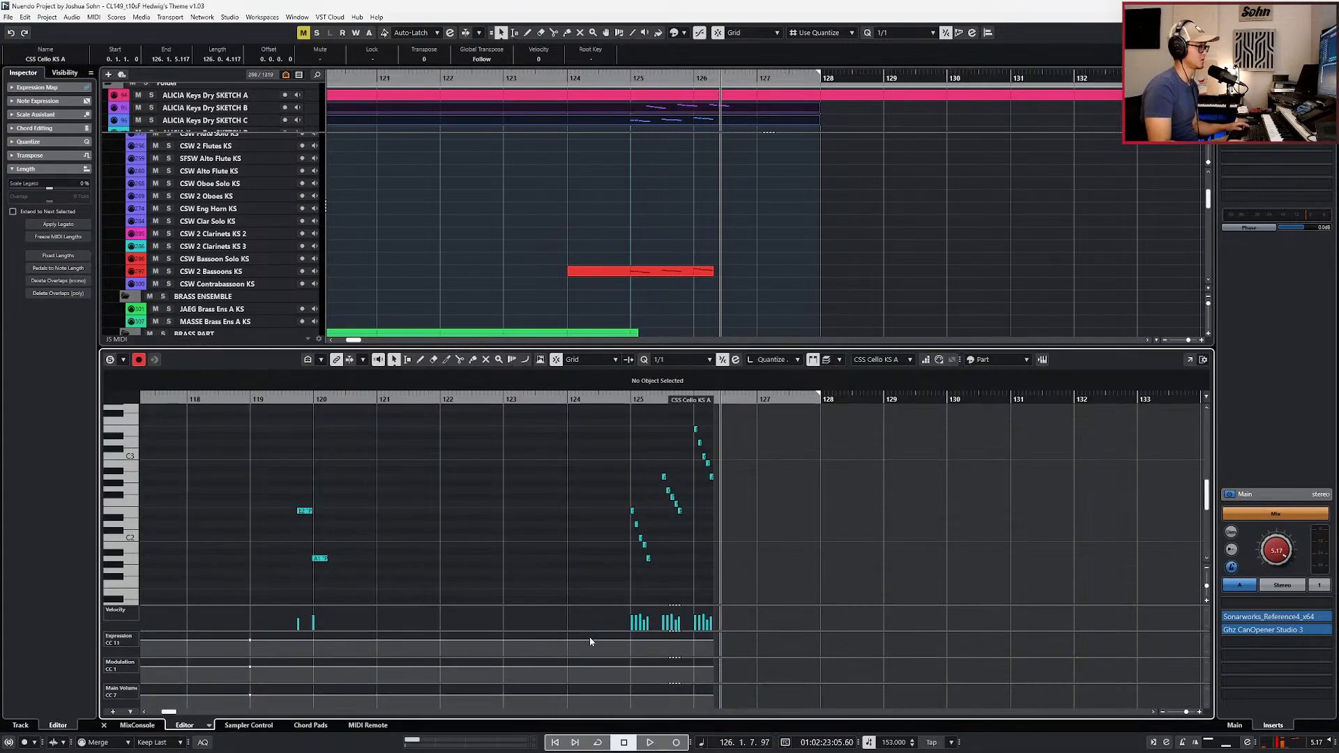
pyautogui.press('KP_Subtract')
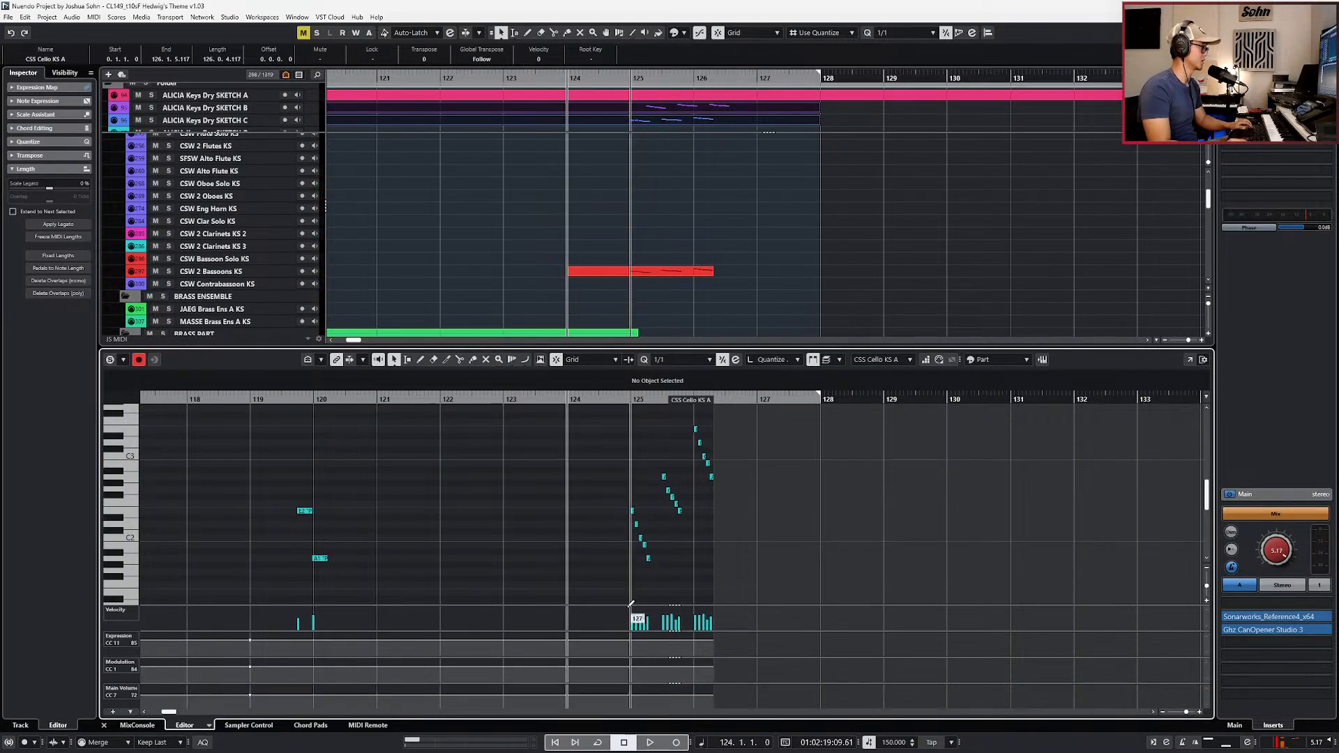
pyautogui.scroll(1, 606, 476)
pyautogui.moveTo(608, 486); pyautogui.dragTo(766, 596)
pyautogui.click(507, 385)
pyautogui.click(529, 537)
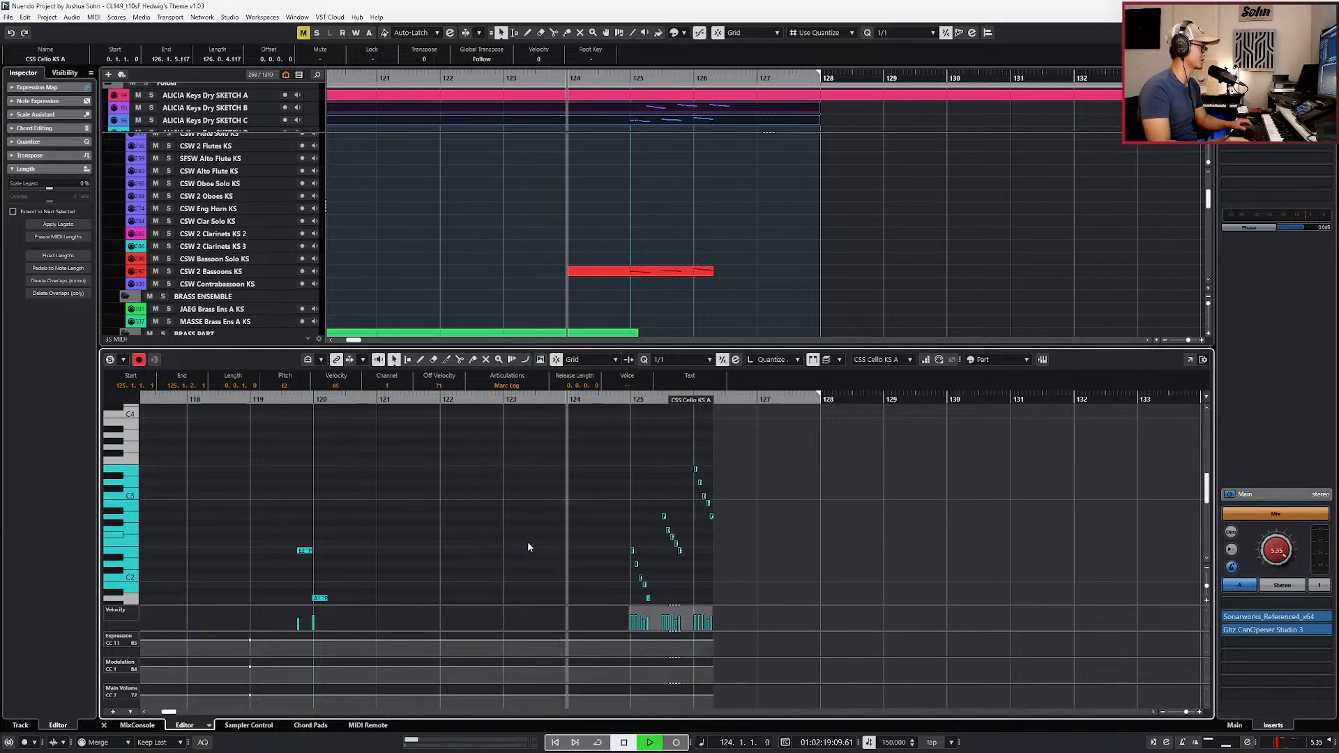
# Step: Play back the cello and bassoon figures from bar 124 in the arrangement
pyautogui.press('space')
pyautogui.hotkey('ctrl', 'alt', 'e')
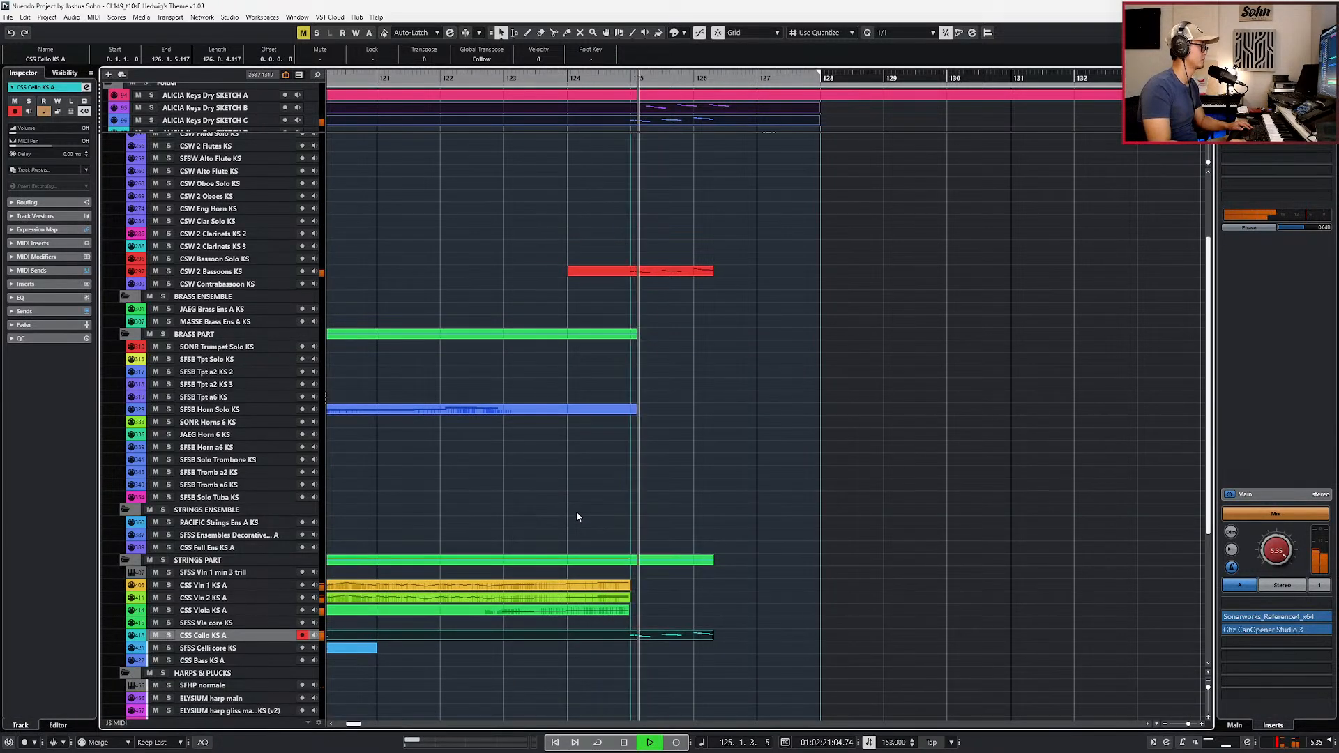
pyautogui.press('space')
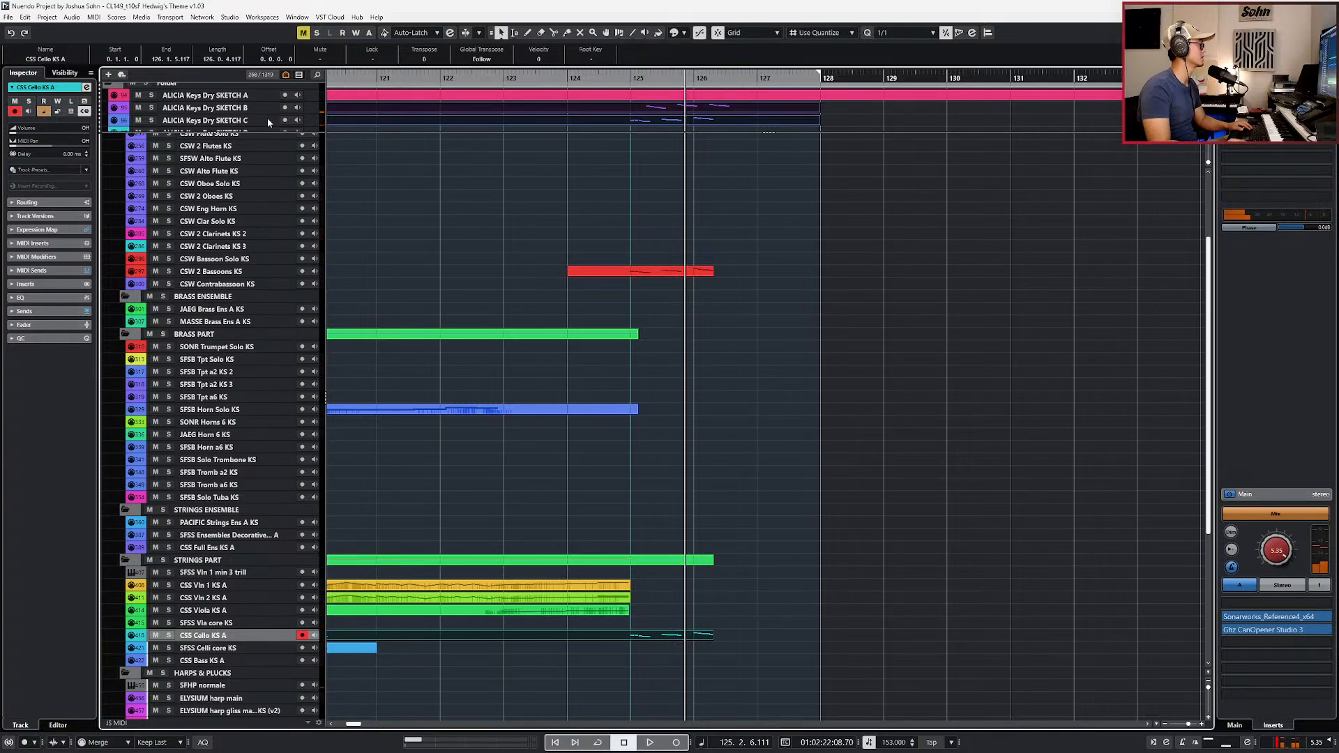
# Step: Mute the folder holding the ALICIA Keys sketch tracks and play back the orchestrated passage through bar 126
pyautogui.scroll(1, 209, 108)
pyautogui.click(132, 92)
pyautogui.click(603, 304)
pyautogui.press('space')
pyautogui.press('g')
pyautogui.press('g')
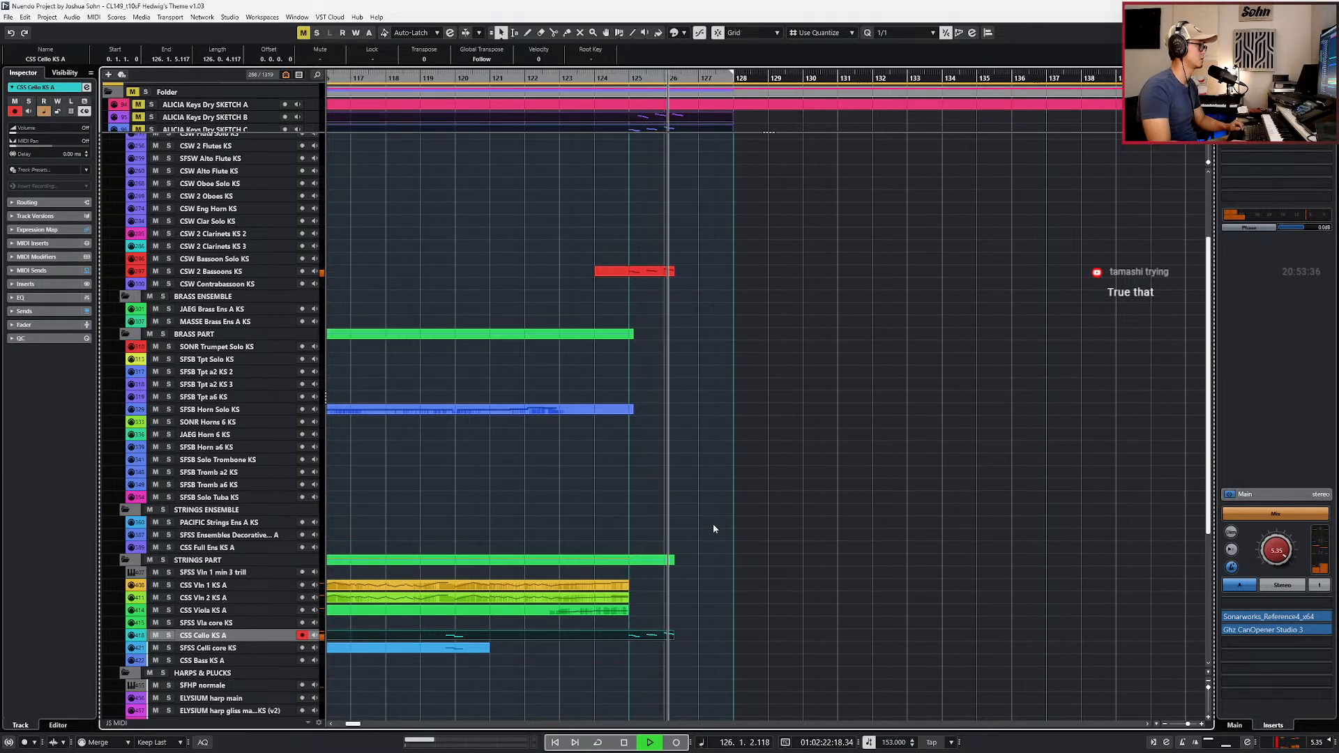
pyautogui.press('space')
pyautogui.press('h')
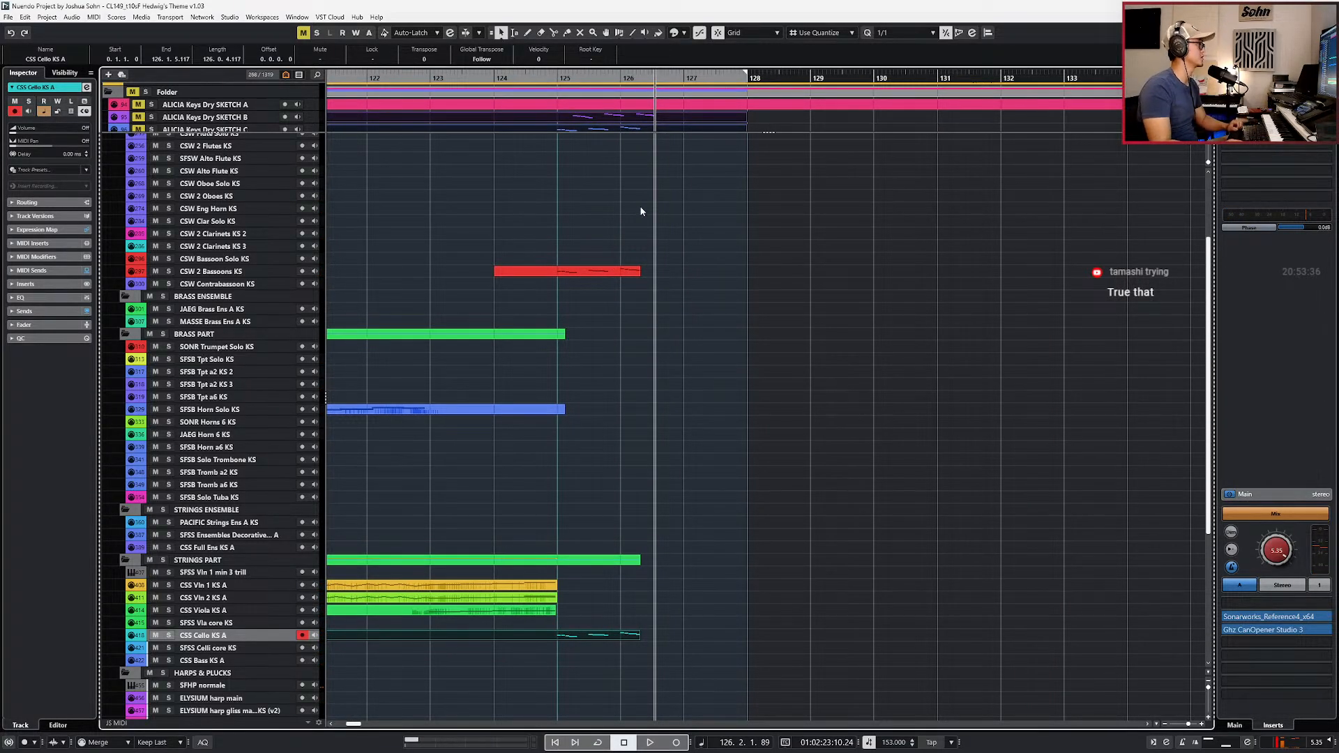
pyautogui.scroll(-1, 609, 115)
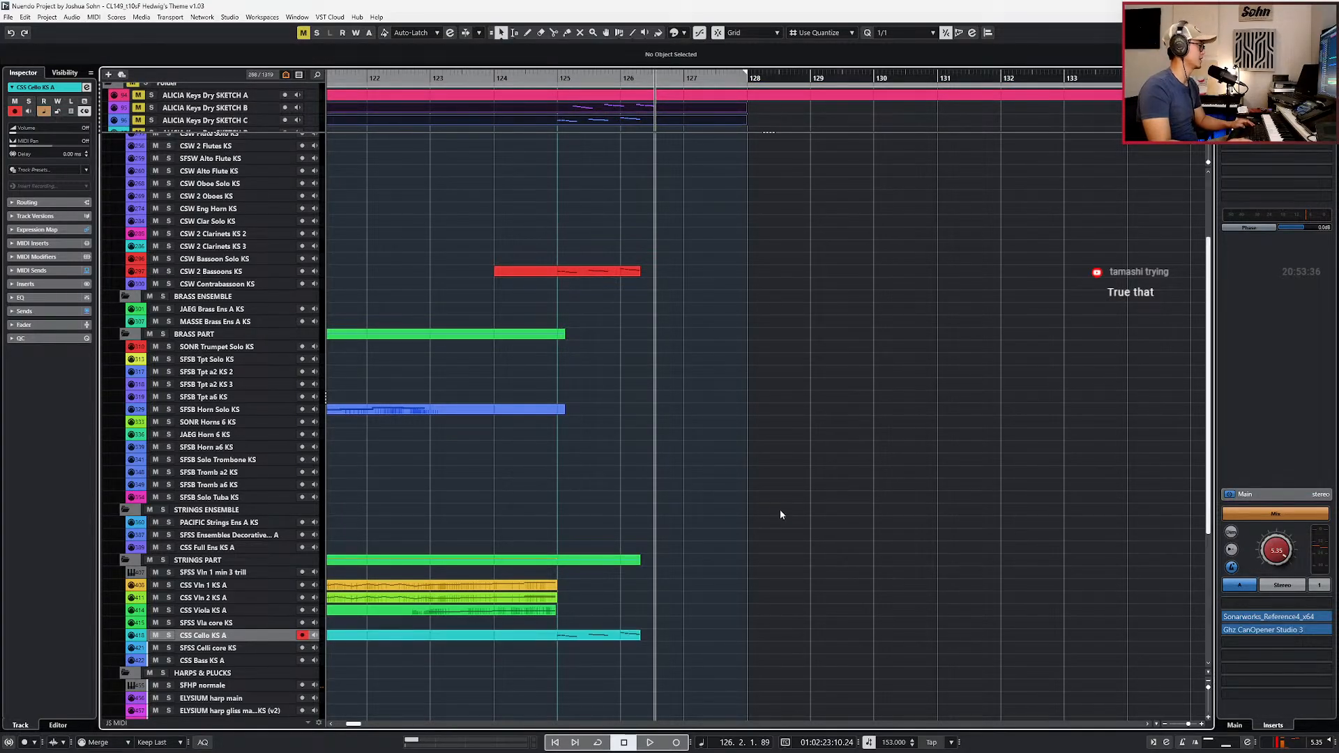
# Step: Switch to the score image and enlarge it to examine the woodwind and string entries around the bassoon and cello figures
pyautogui.hotkey('alt', 'Tab')
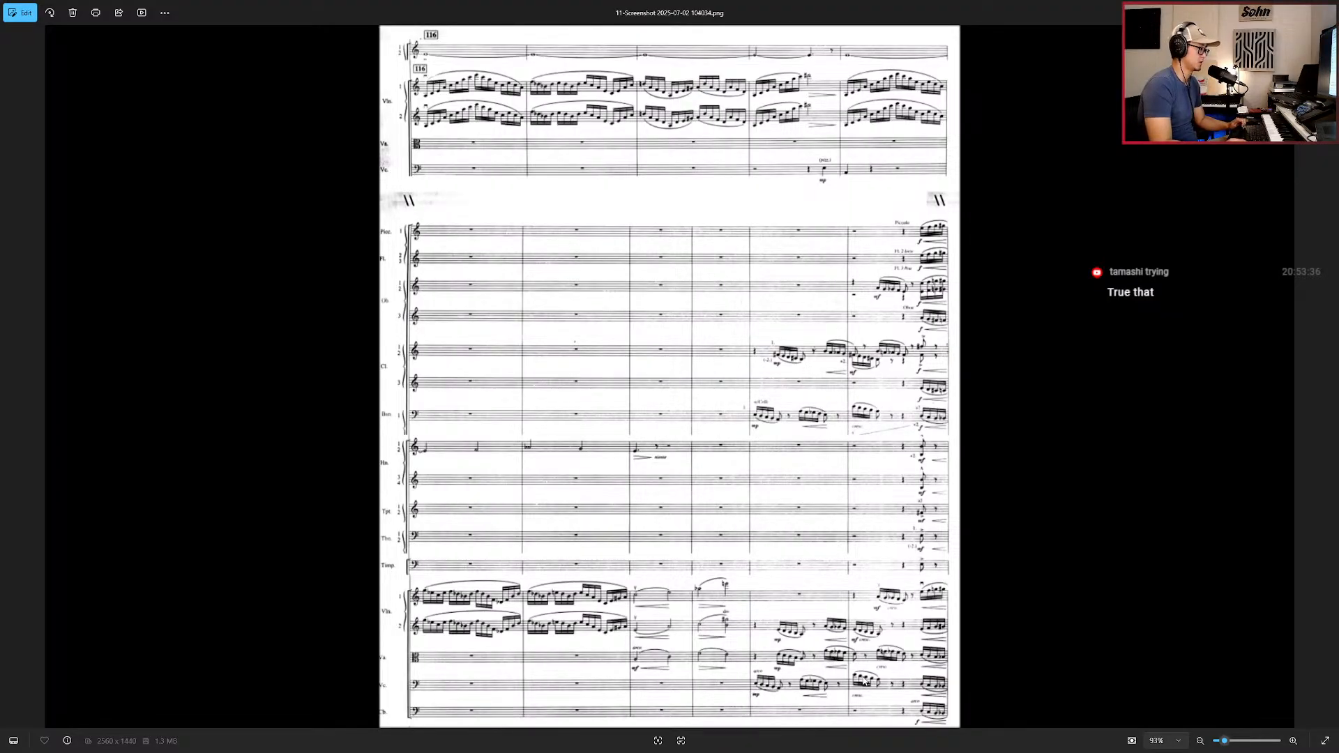
pyautogui.scroll(3, 873, 681)
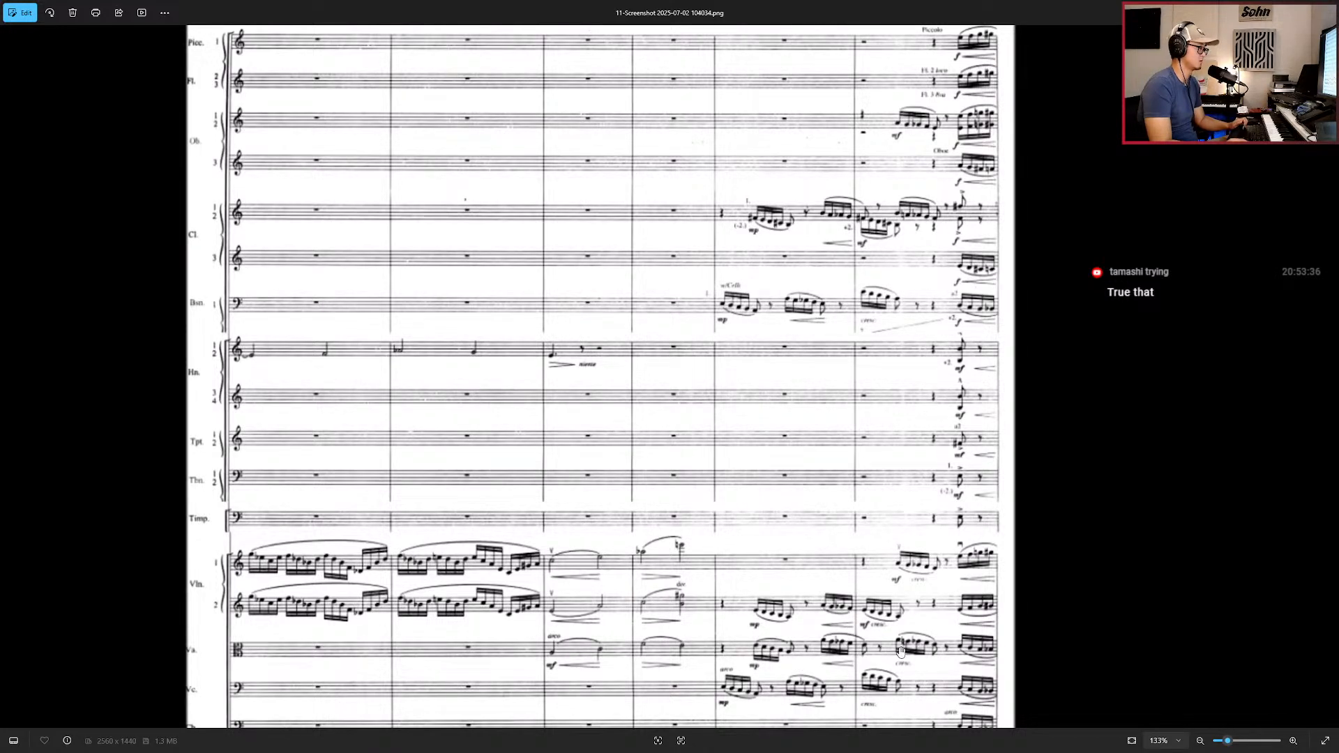
# Step: Examine the woodwind and string runs in the last two bars of the score page
pyautogui.scroll(3, 947, 652)
pyautogui.scroll(-2, 947, 652)
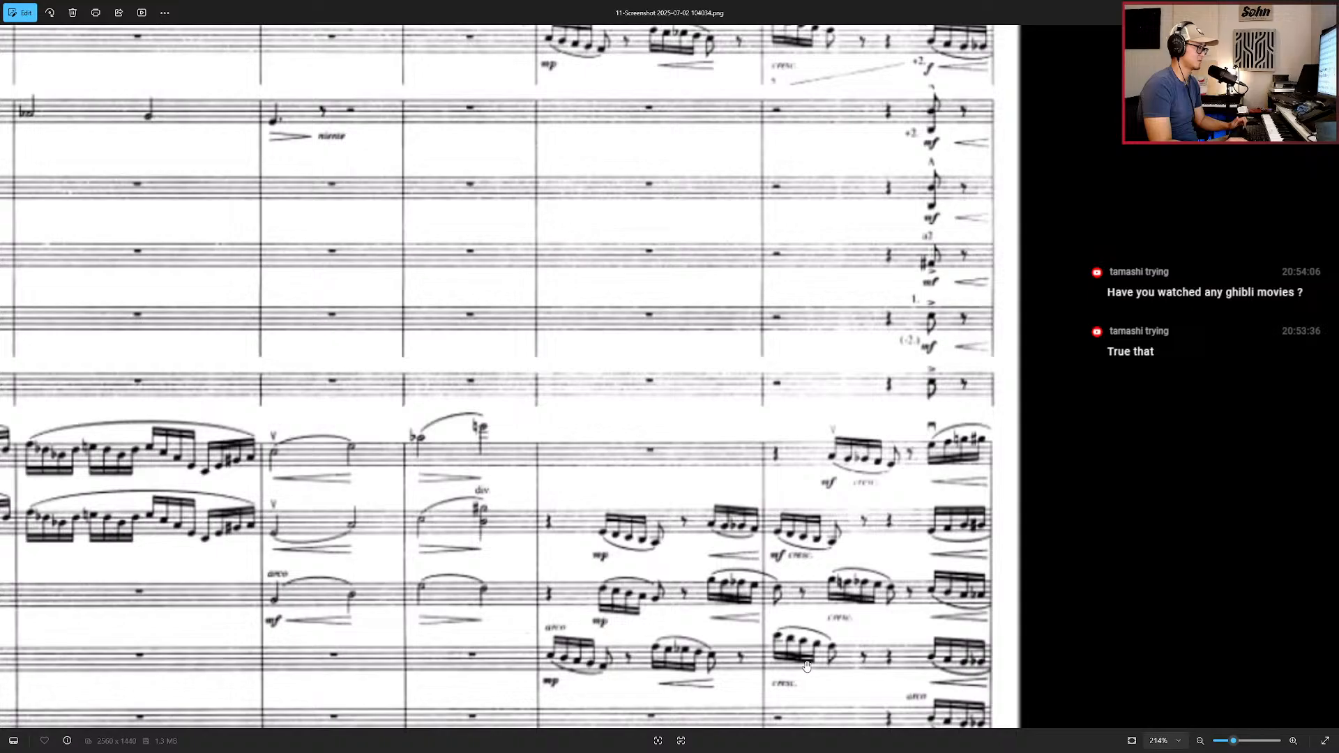
pyautogui.moveTo(845, 593); pyautogui.dragTo(802, 572)
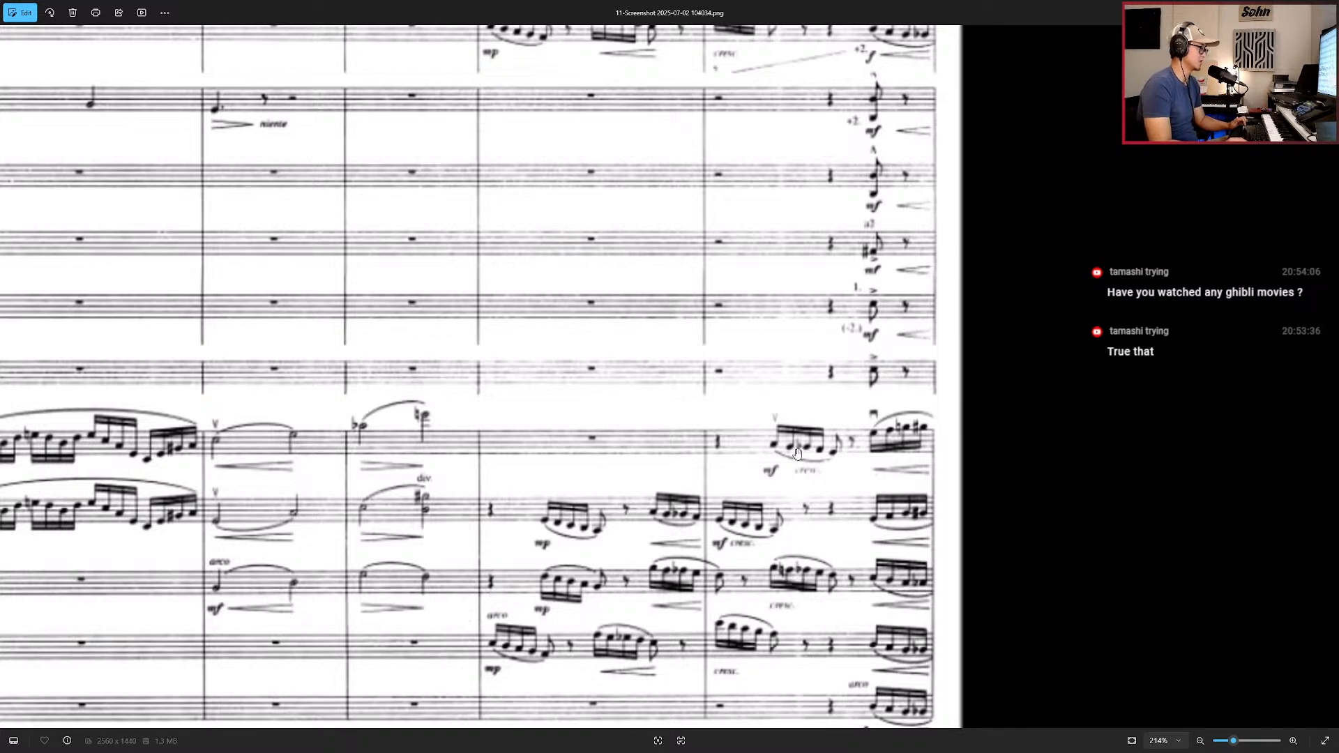
pyautogui.scroll(3, 798, 424)
pyautogui.scroll(3, 764, 477)
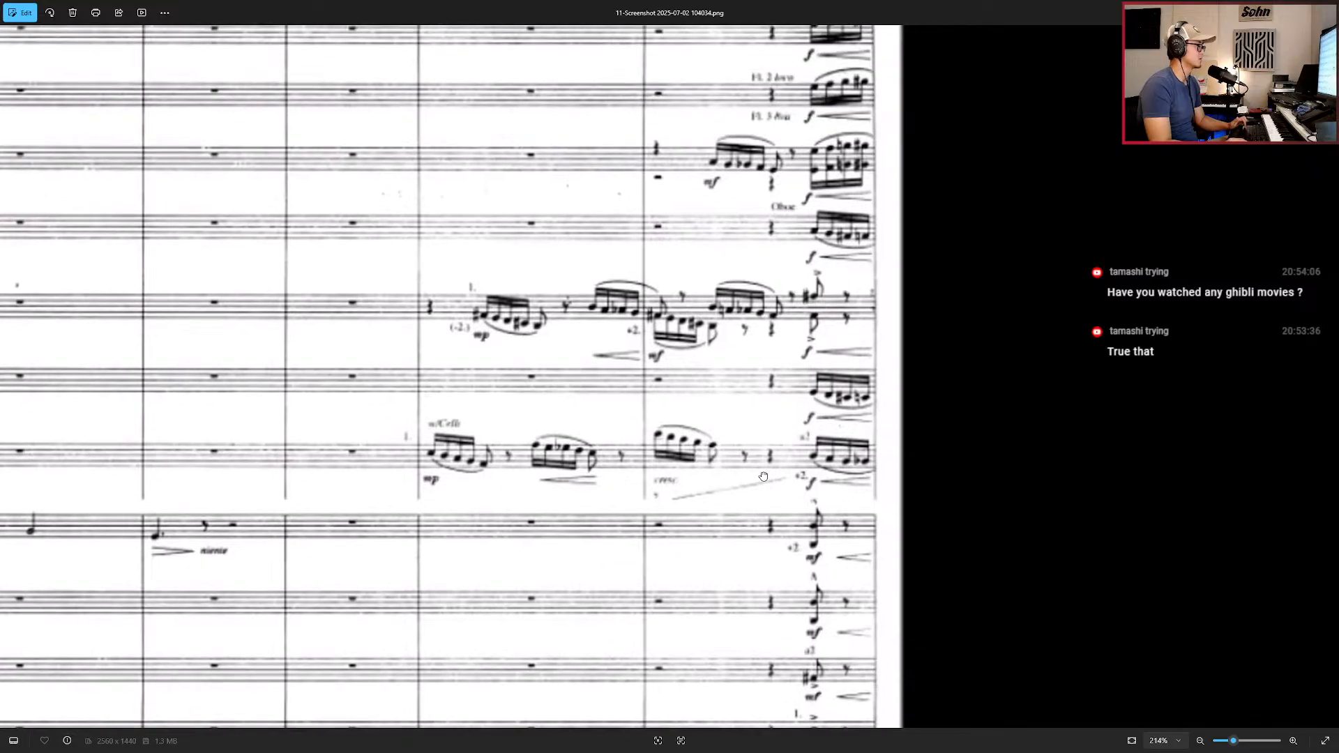
pyautogui.scroll(-3, 764, 477)
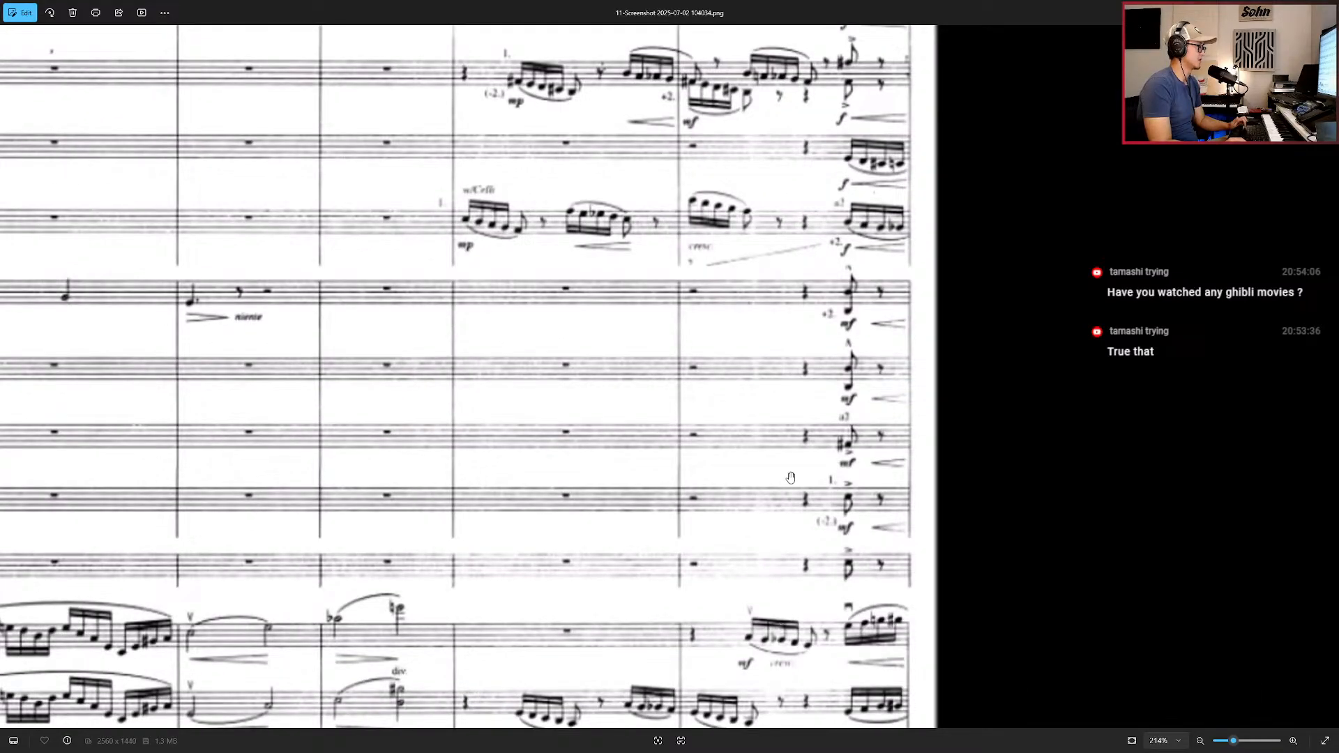
pyautogui.moveTo(781, 390); pyautogui.dragTo(726, 428)
pyautogui.moveTo(713, 258); pyautogui.dragTo(700, 356)
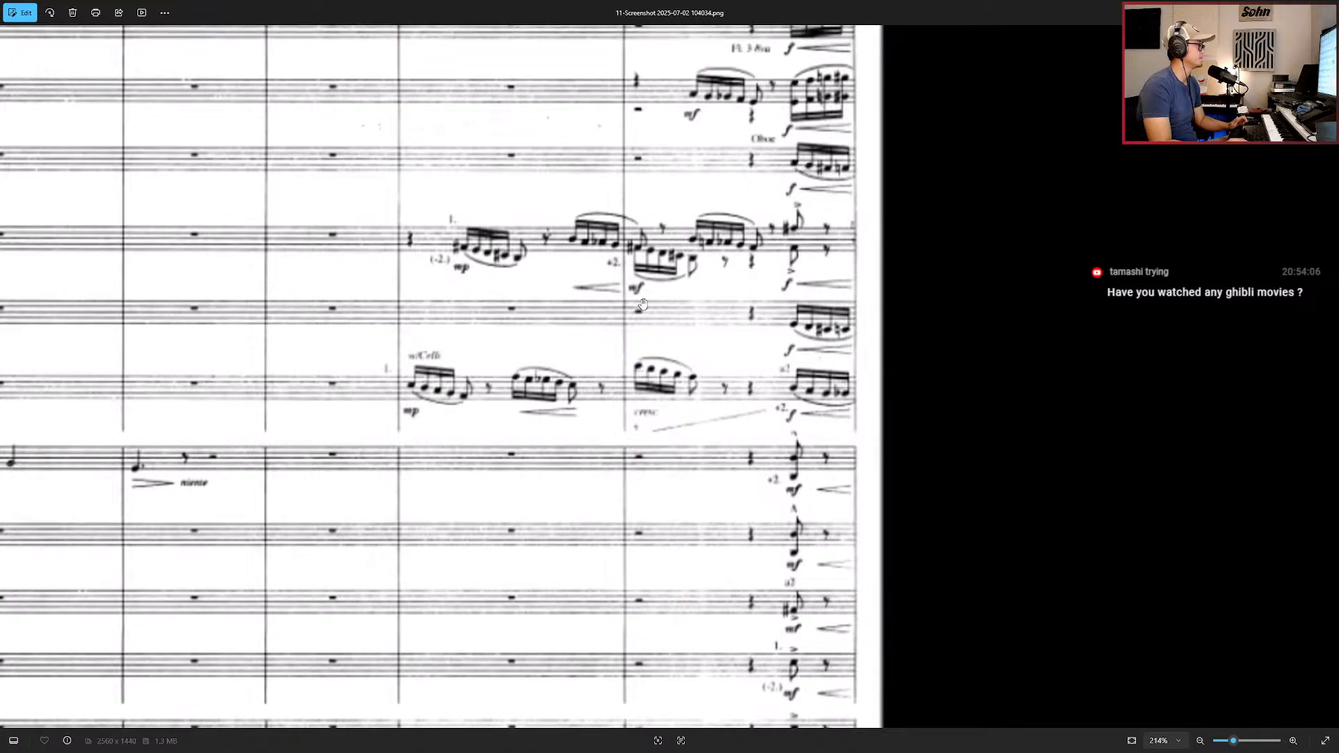
pyautogui.moveTo(630, 277); pyautogui.dragTo(614, 326)
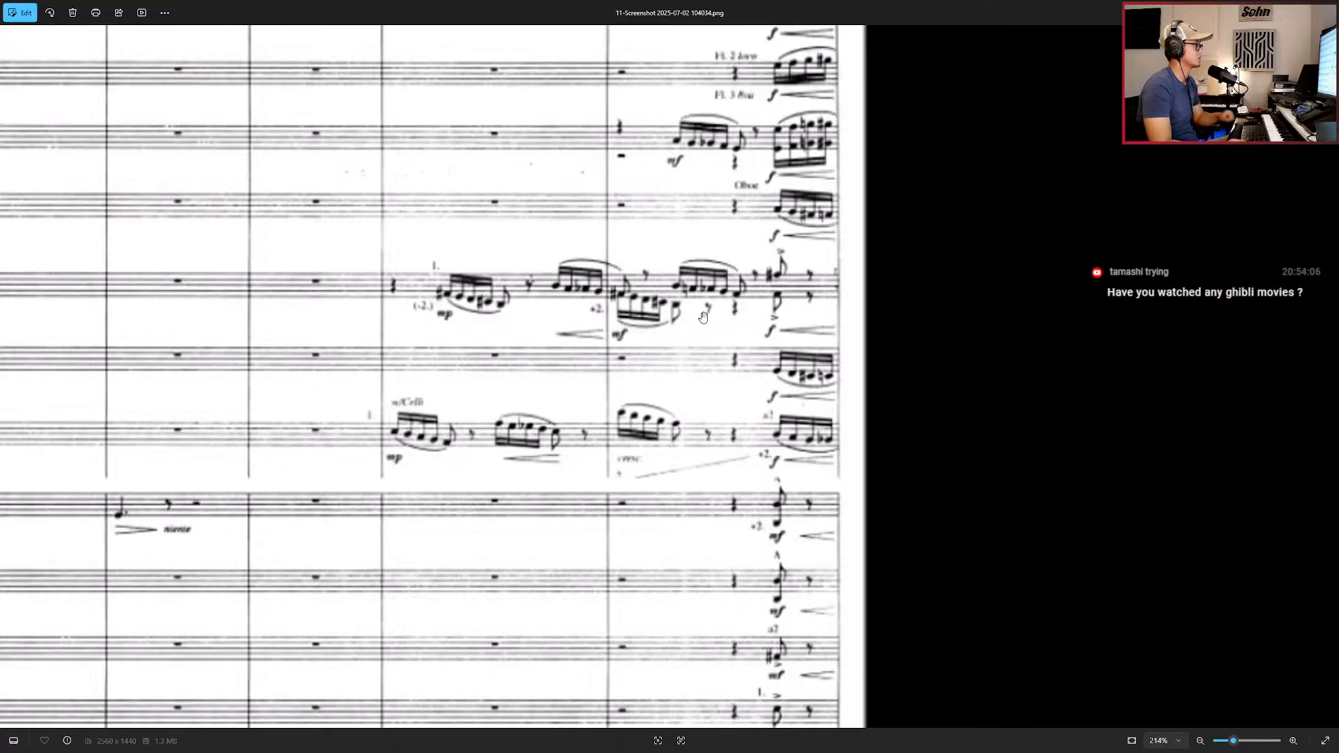
pyautogui.moveTo(704, 312); pyautogui.dragTo(694, 375)
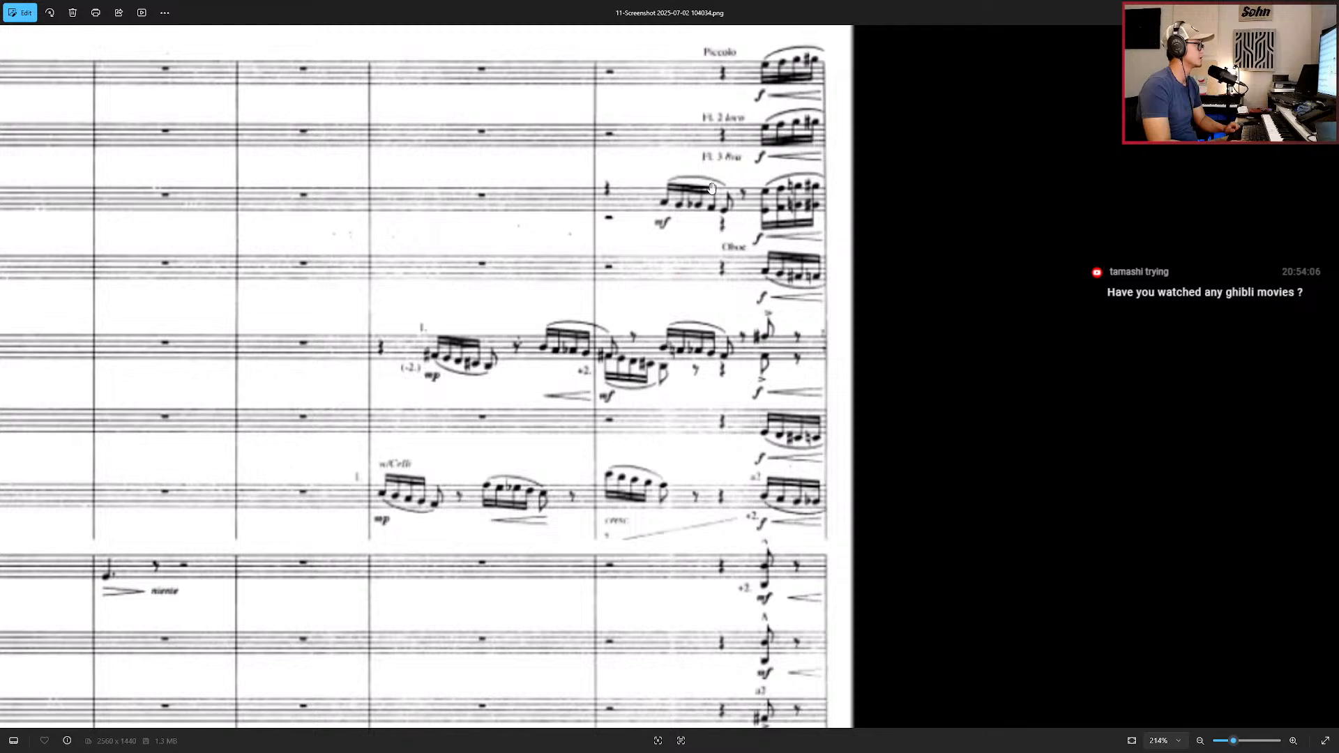
pyautogui.moveTo(699, 369); pyautogui.dragTo(1172, 247)
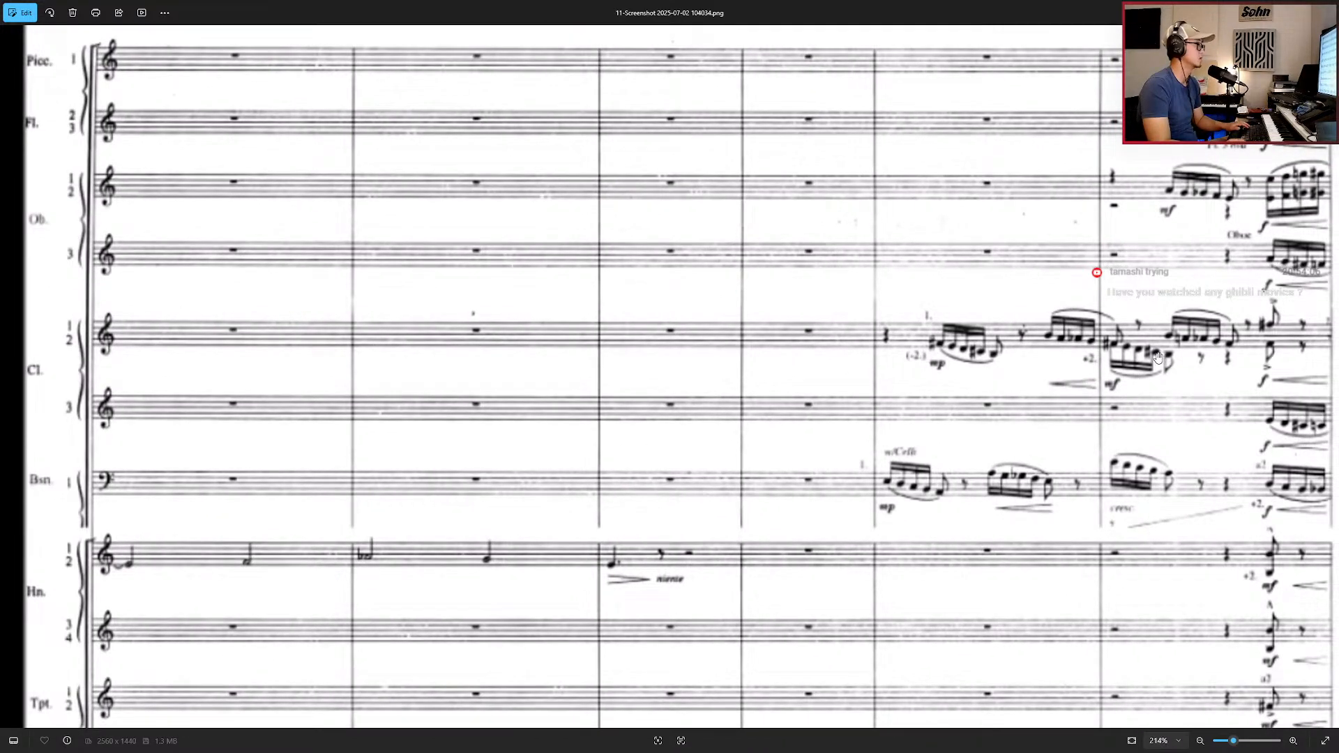
pyautogui.moveTo(1157, 358); pyautogui.dragTo(1151, 352)
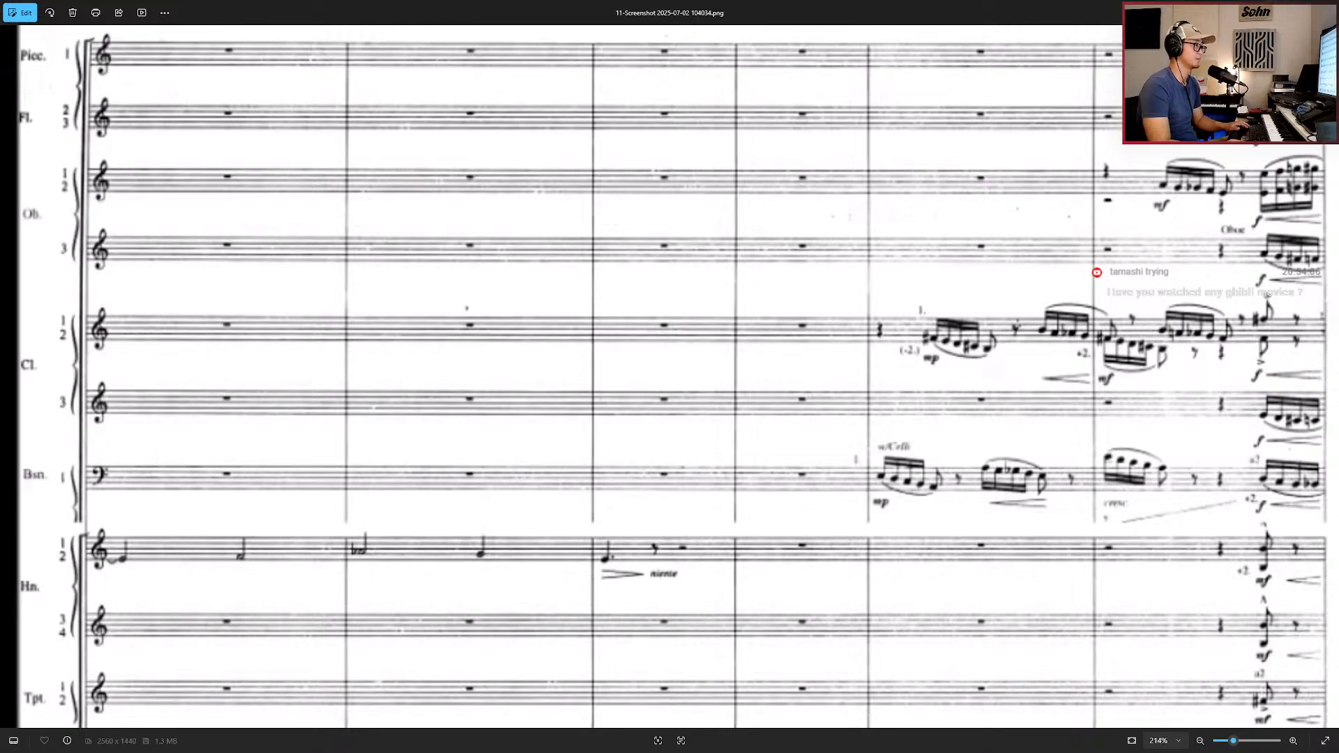
pyautogui.press('Escape')
# Step: Switch to Nuendo and copy the descending runs in bars 125–126 from the ALICIA Keys Dry SKETCH B part
pyautogui.scroll(2, 745, 400)
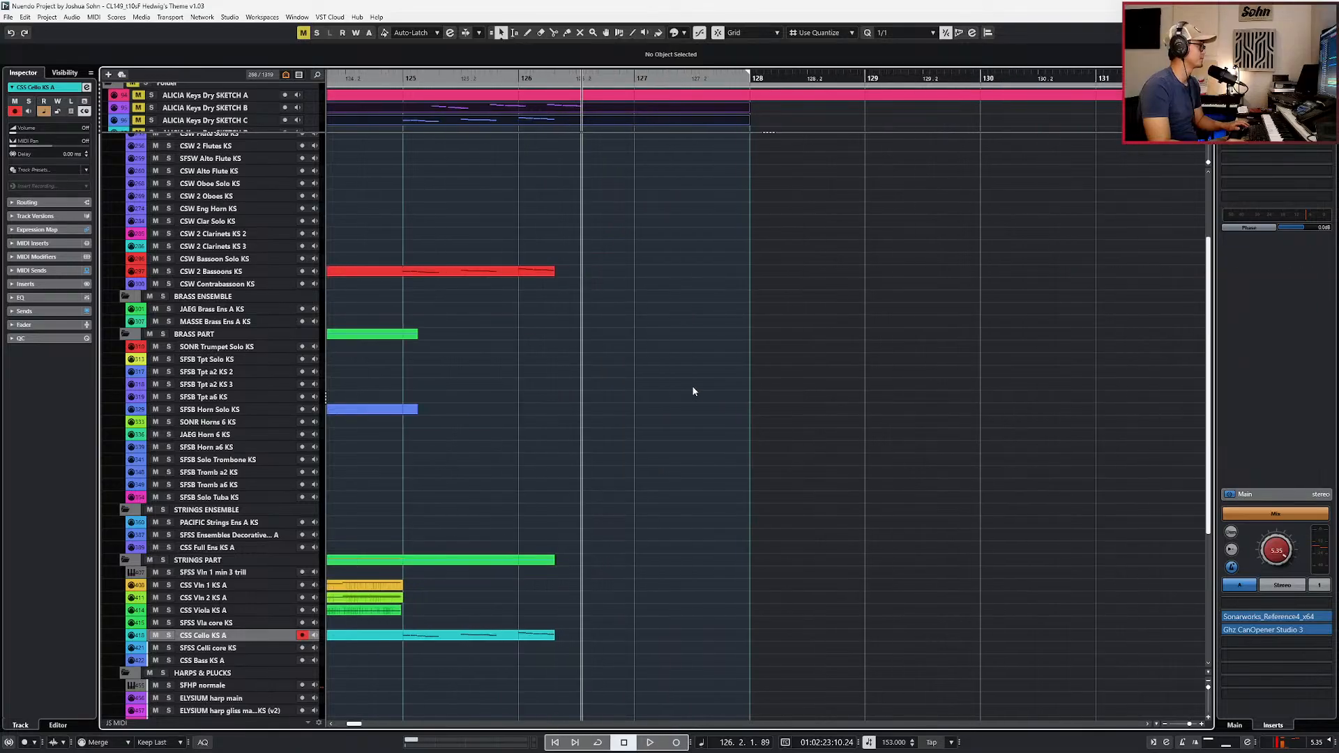
pyautogui.scroll(3, 593, 362)
pyautogui.scroll(3, 675, 414)
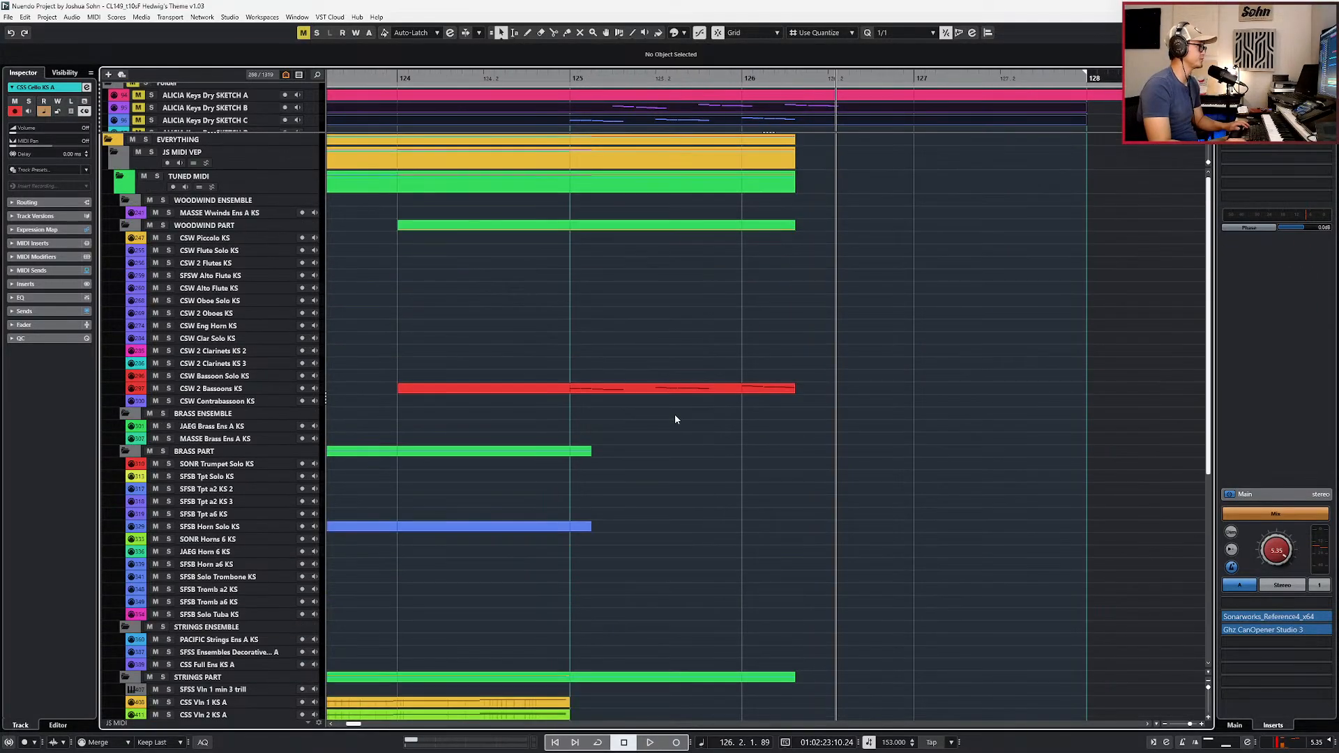
pyautogui.doubleClick(678, 115)
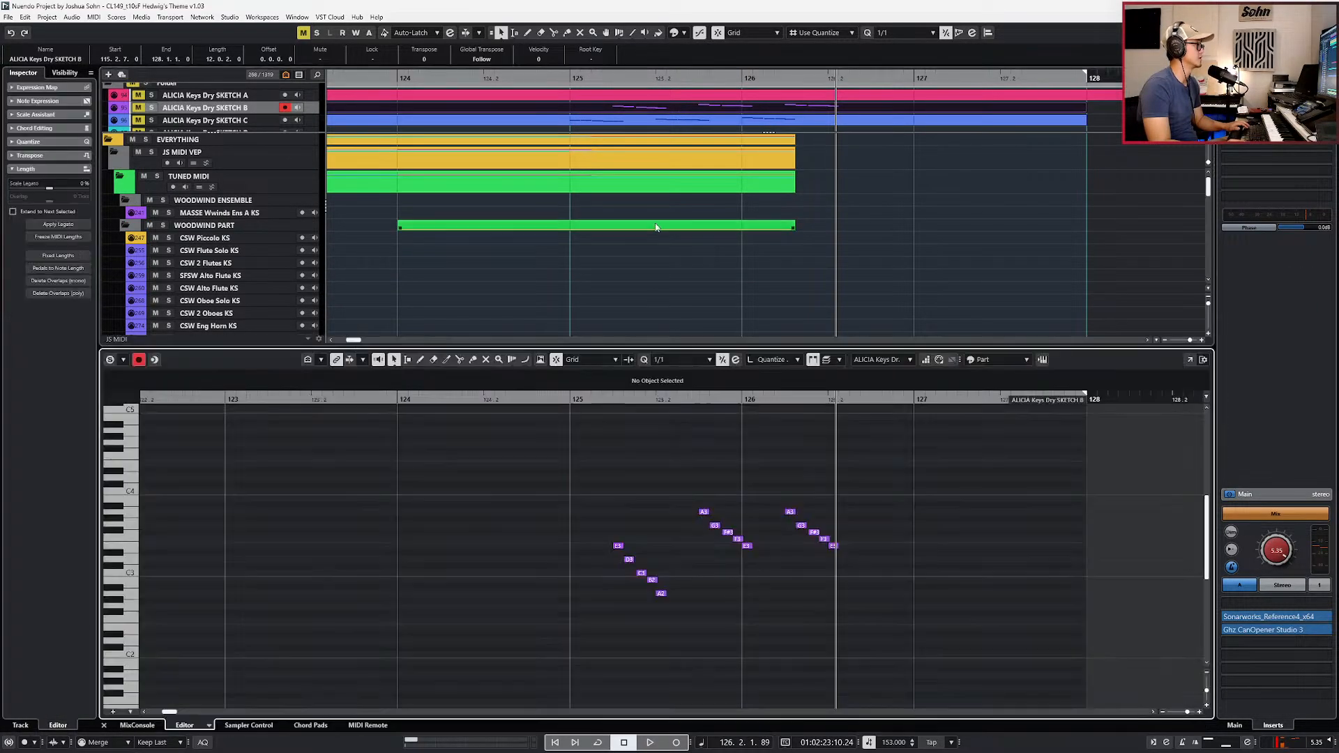
pyautogui.hotkey('ctrl', 'e')
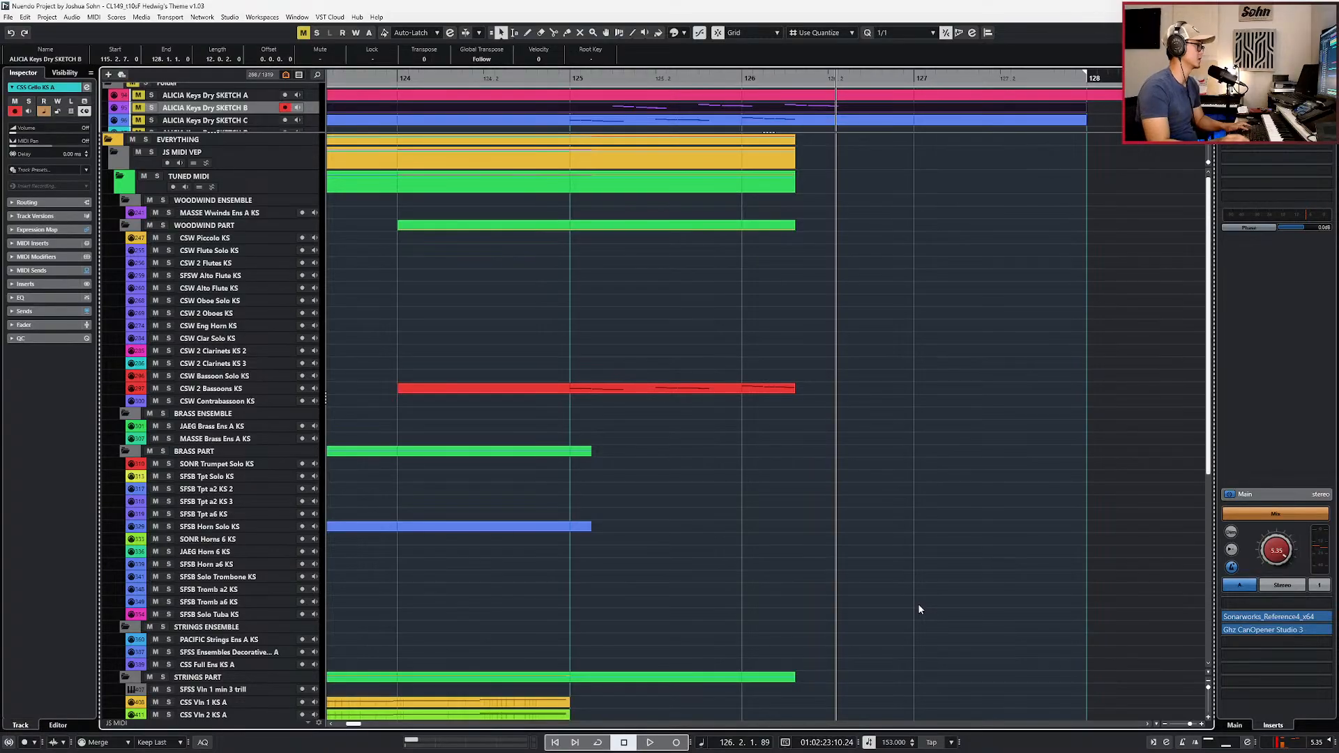
# Step: Paste the copied runs at 125.1.5 and place the part on the CSW Clar Solo KS track
pyautogui.press('KP_0')
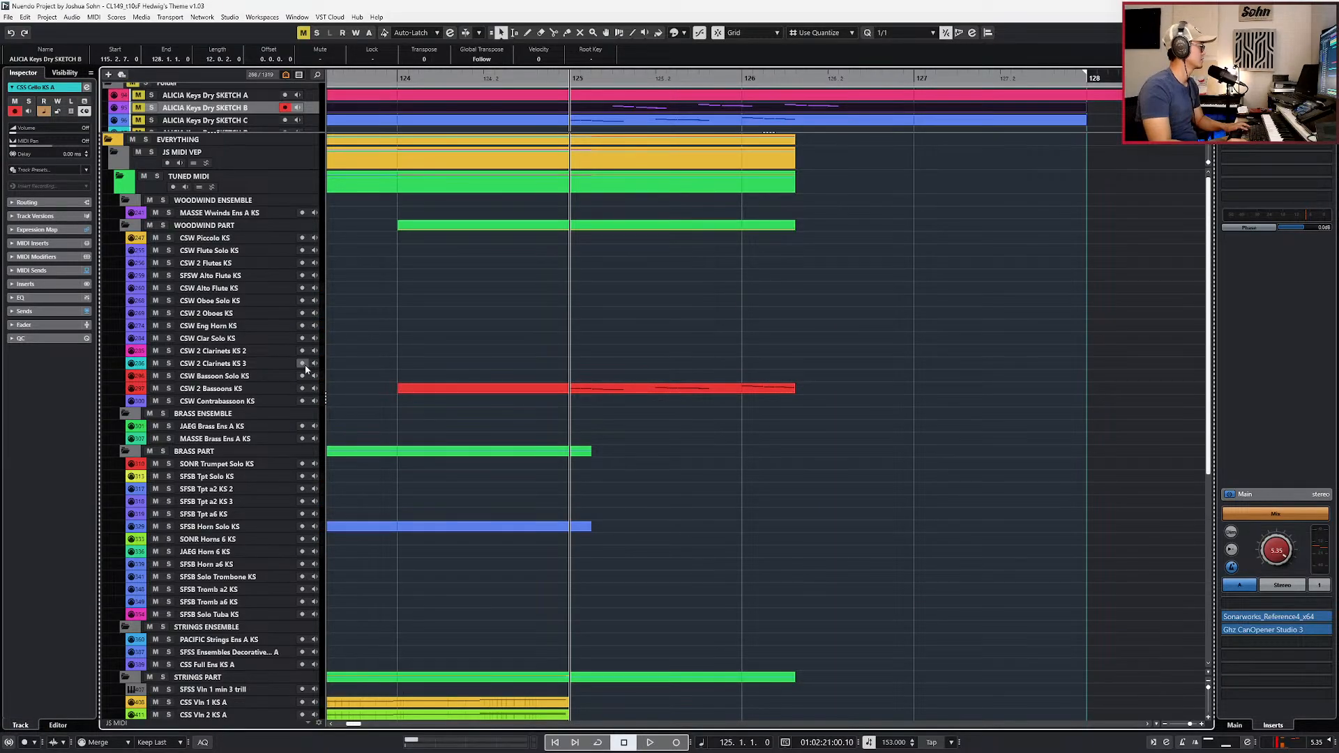
pyautogui.click(211, 341)
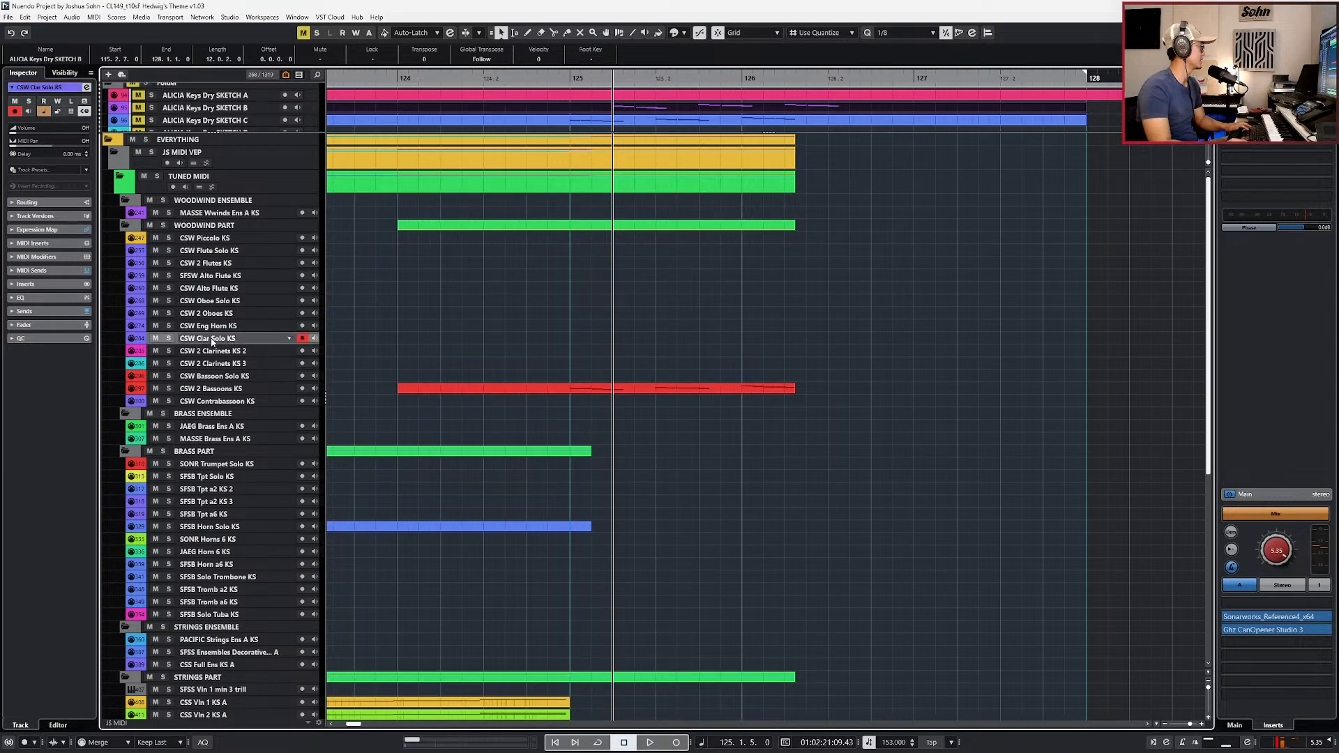
pyautogui.click(214, 350)
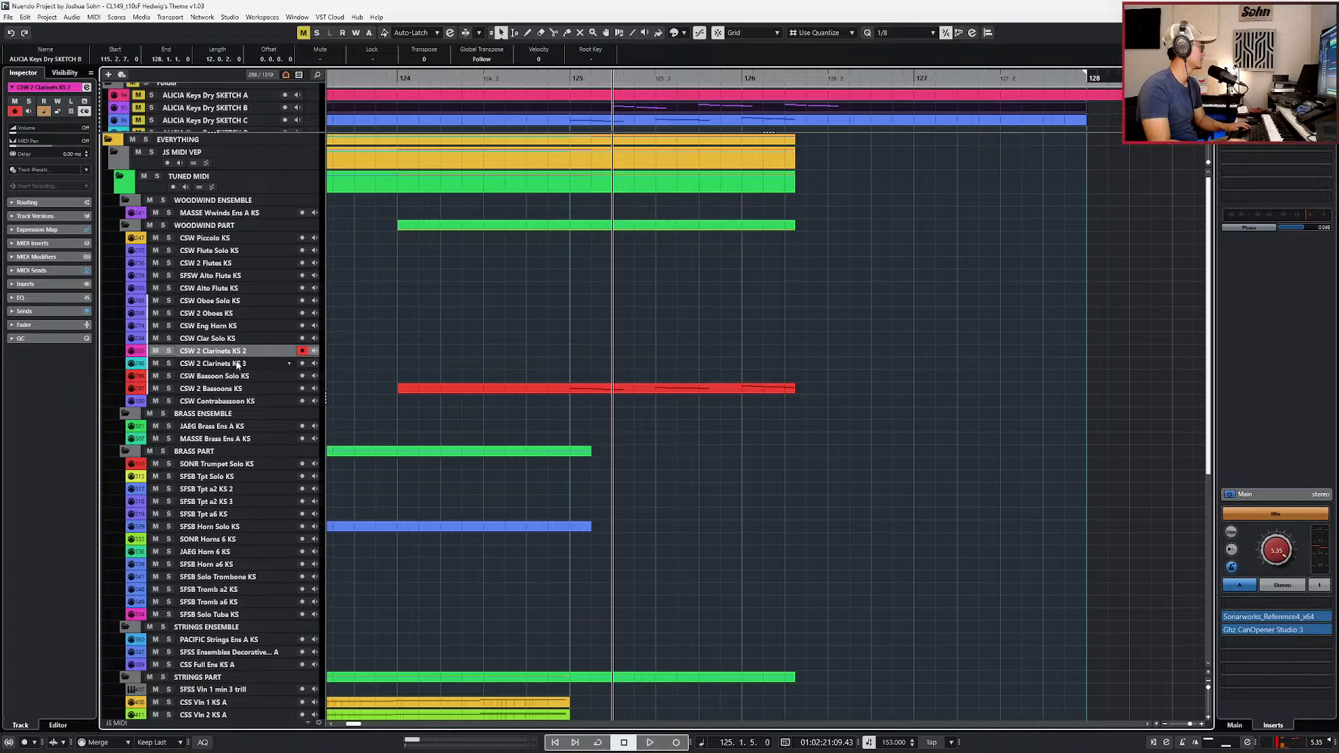
pyautogui.hotkey('ctrl', 'v')
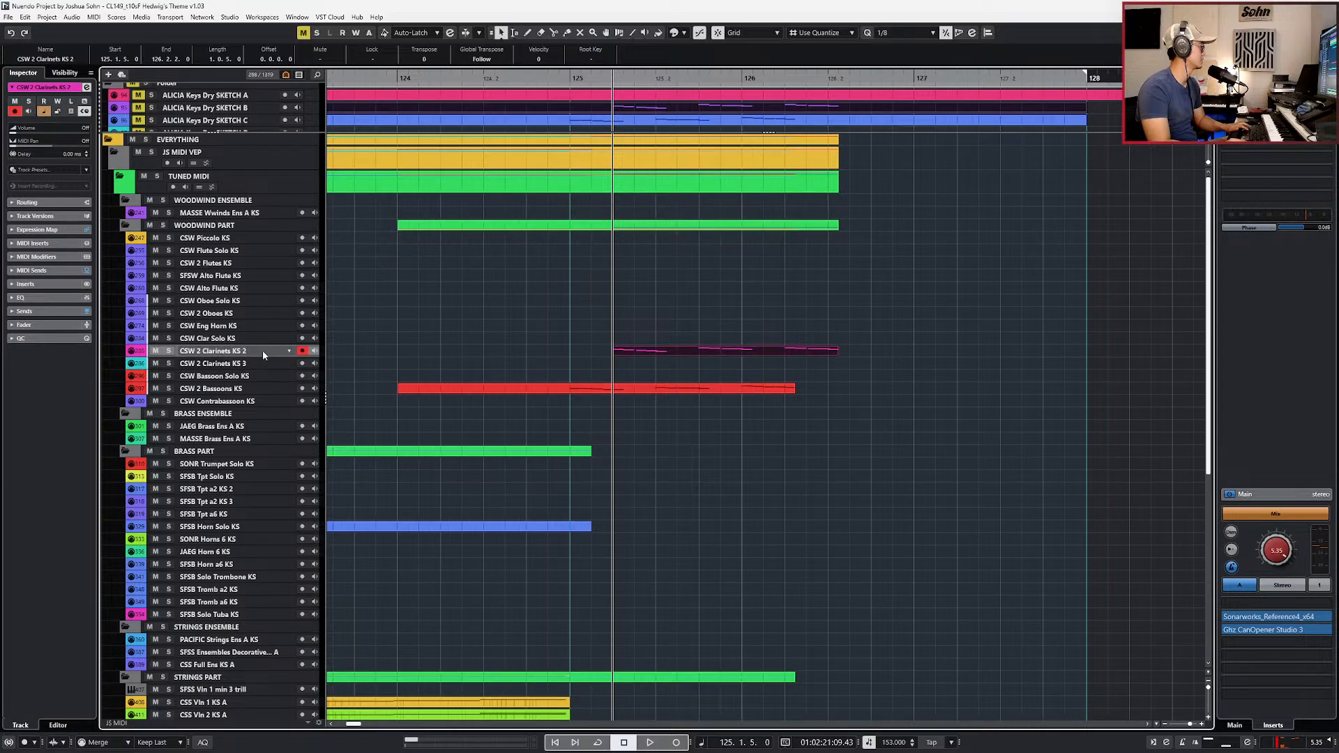
pyautogui.hotkey('ctrl', 'Up')
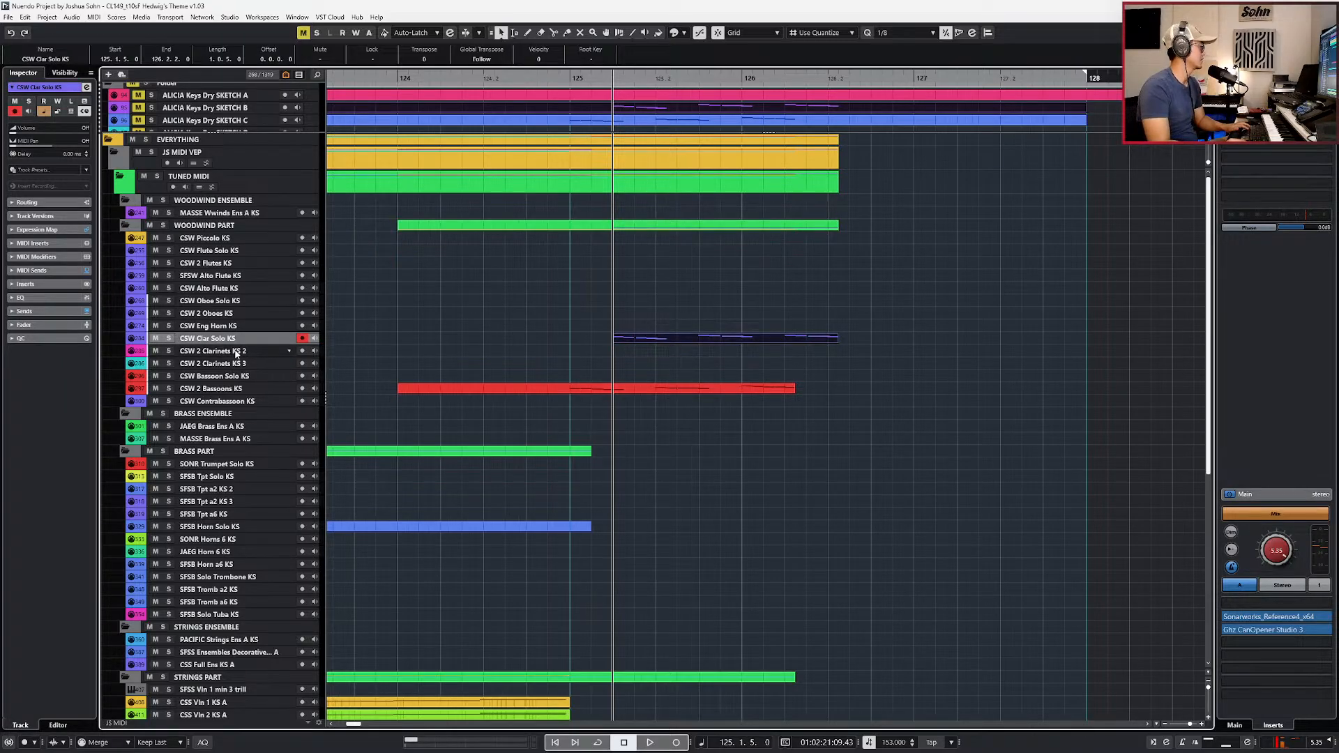
pyautogui.click(231, 367)
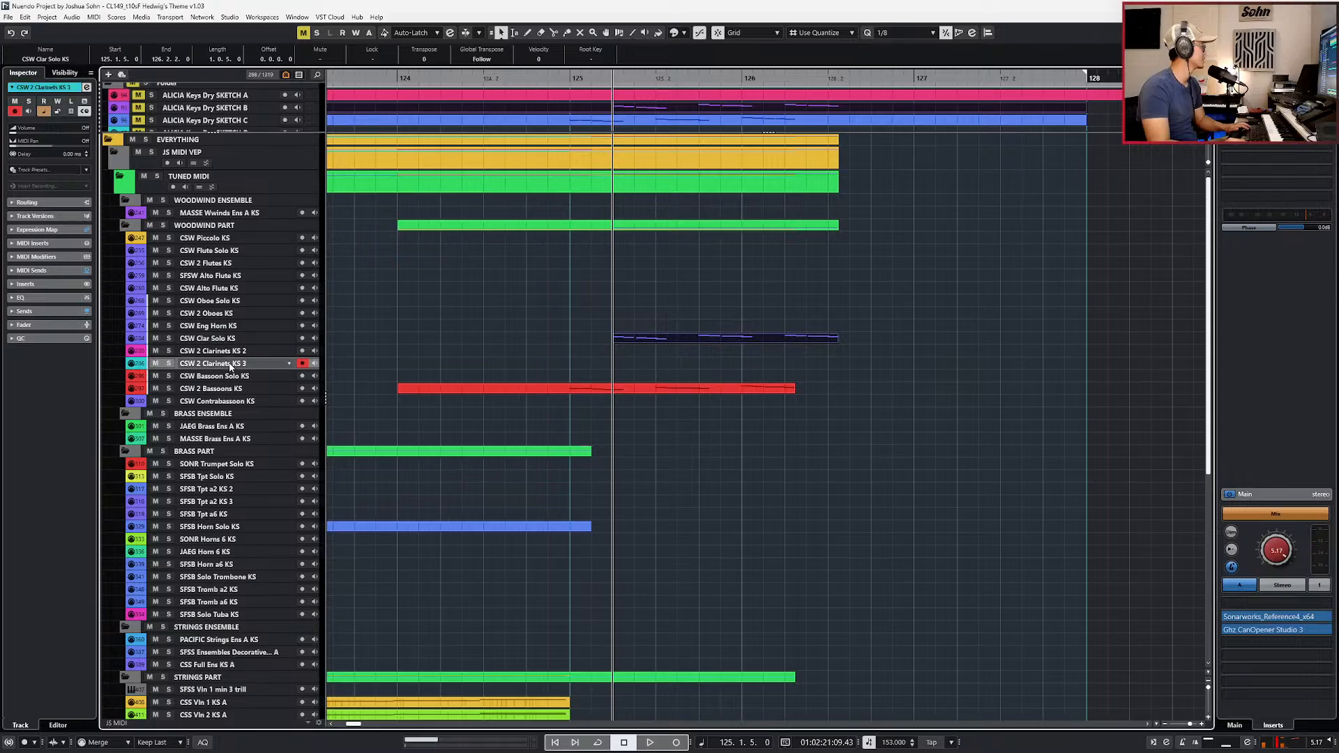
pyautogui.click(233, 353)
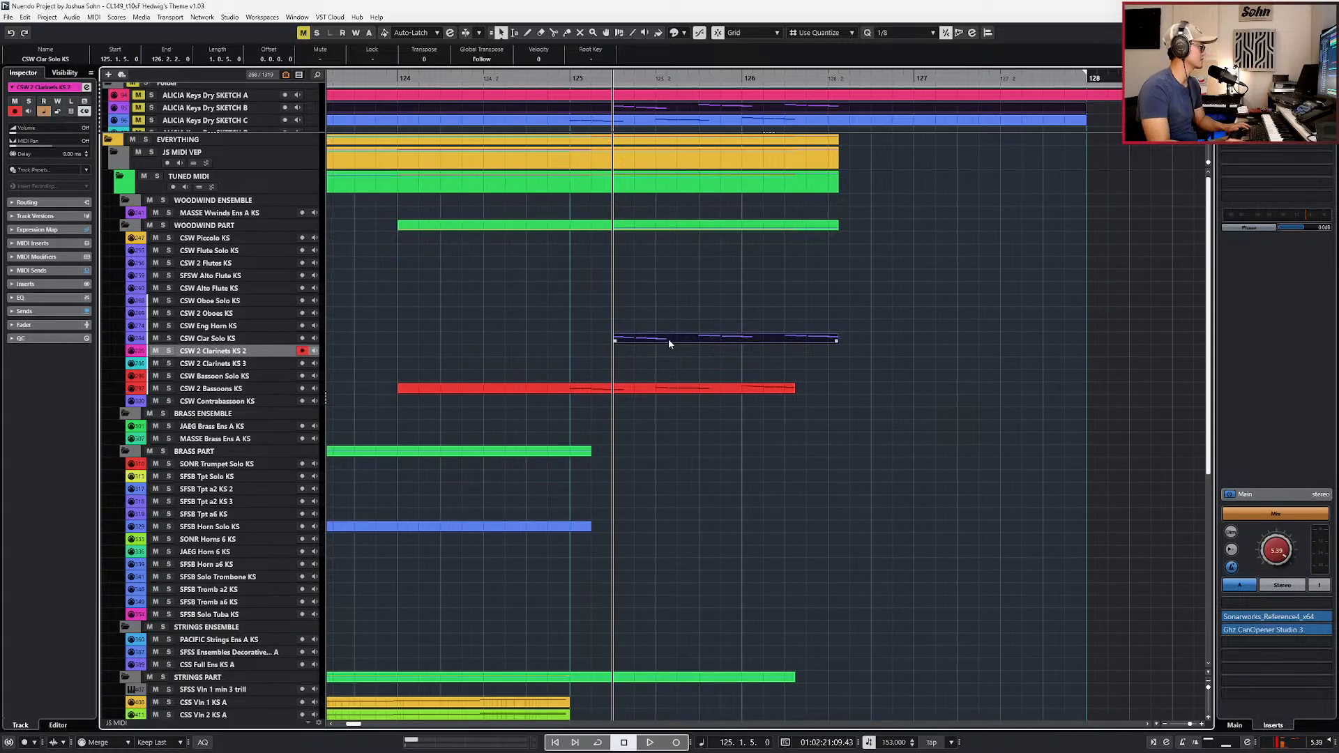
pyautogui.moveTo(668, 339); pyautogui.dragTo(669, 328)
pyautogui.scroll(-2, 683, 355)
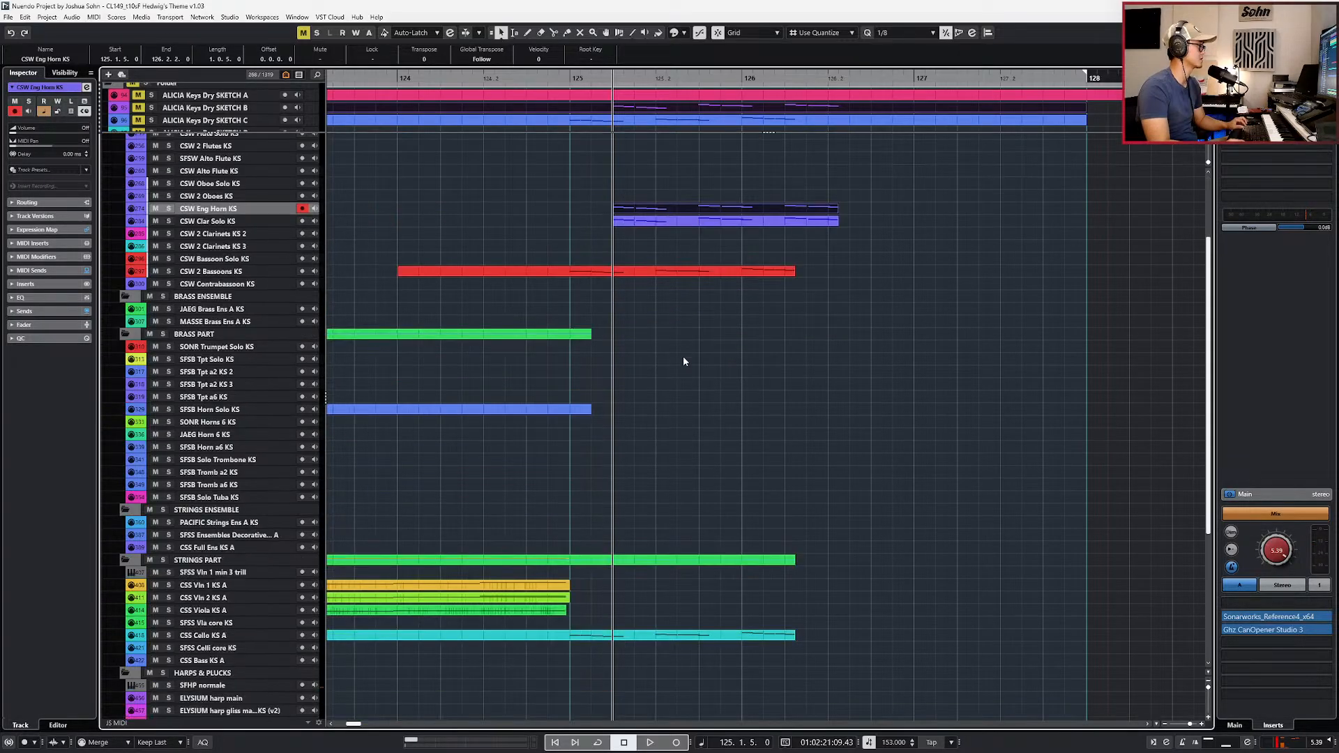
pyautogui.hotkey('ctrl', 'z')
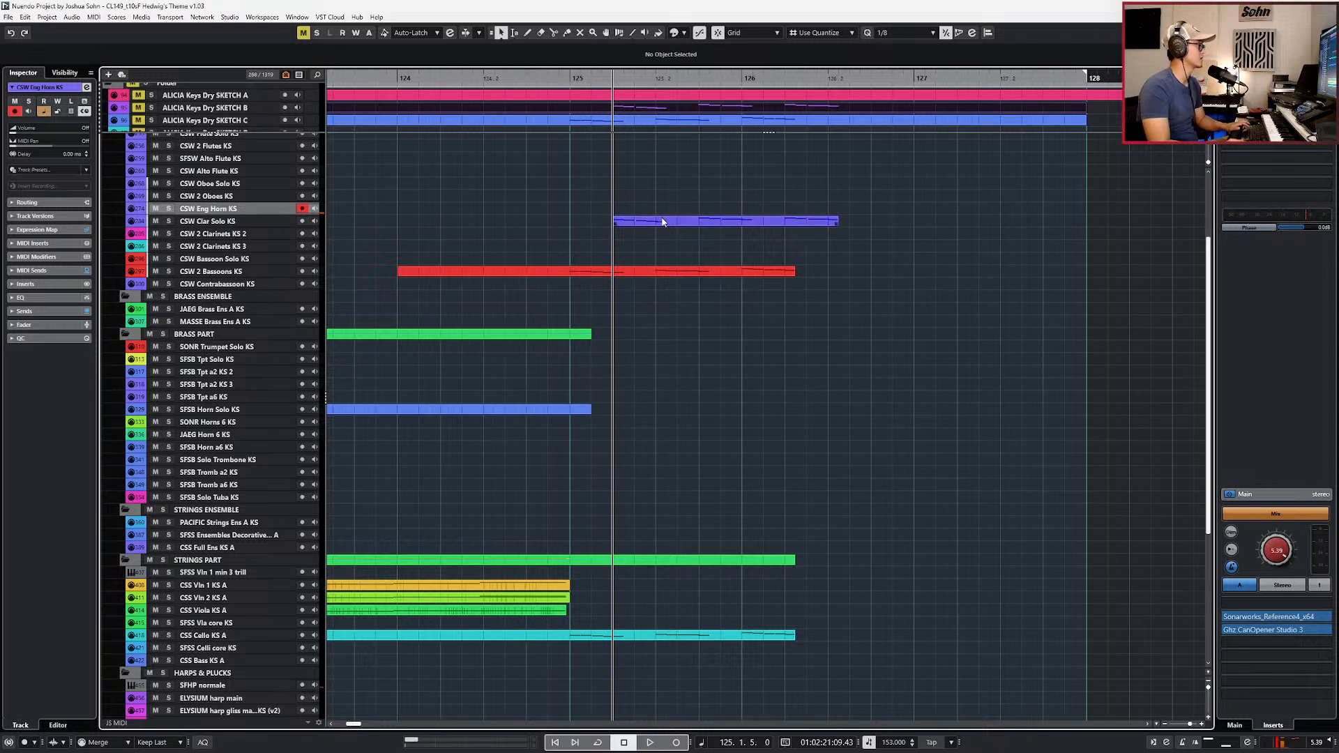
# Step: Set the articulation of all notes in the CSW Clar Solo KS part to Marc
pyautogui.click(663, 221)
pyautogui.doubleClick(663, 220)
pyautogui.click(508, 386)
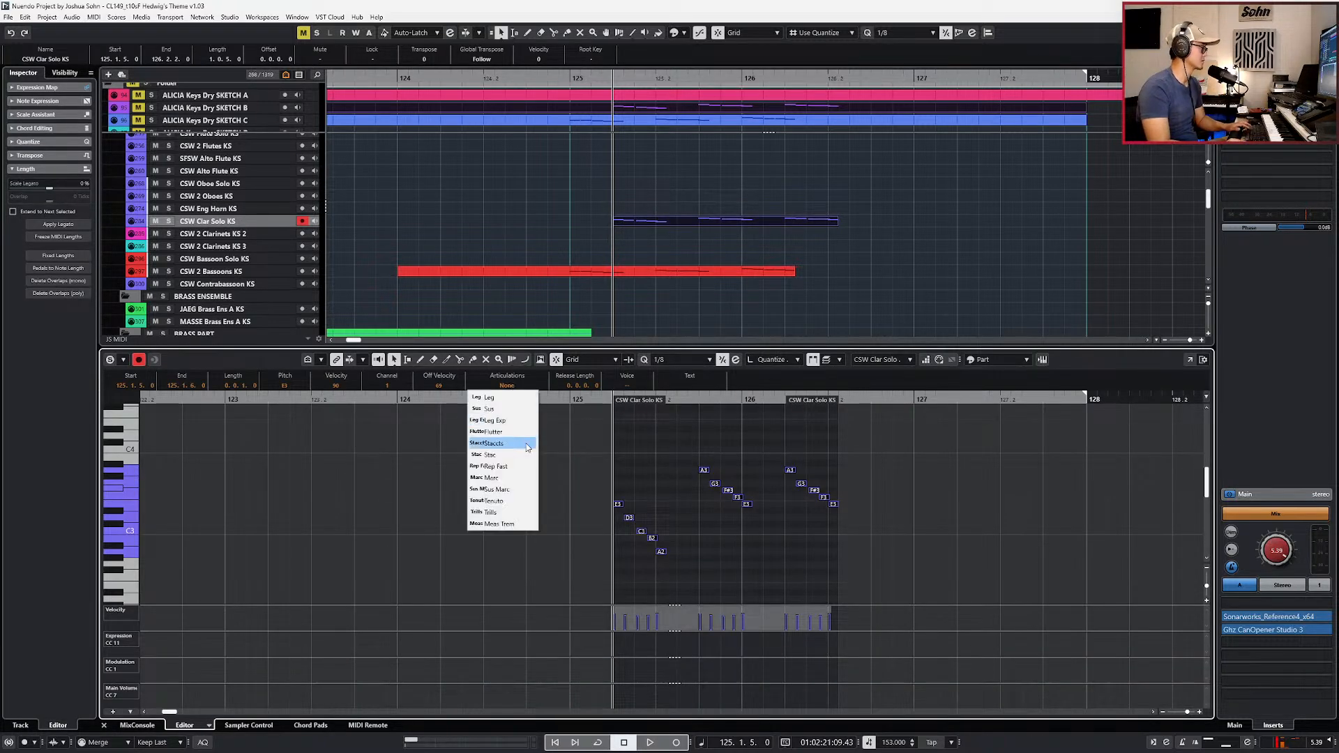
pyautogui.click(523, 478)
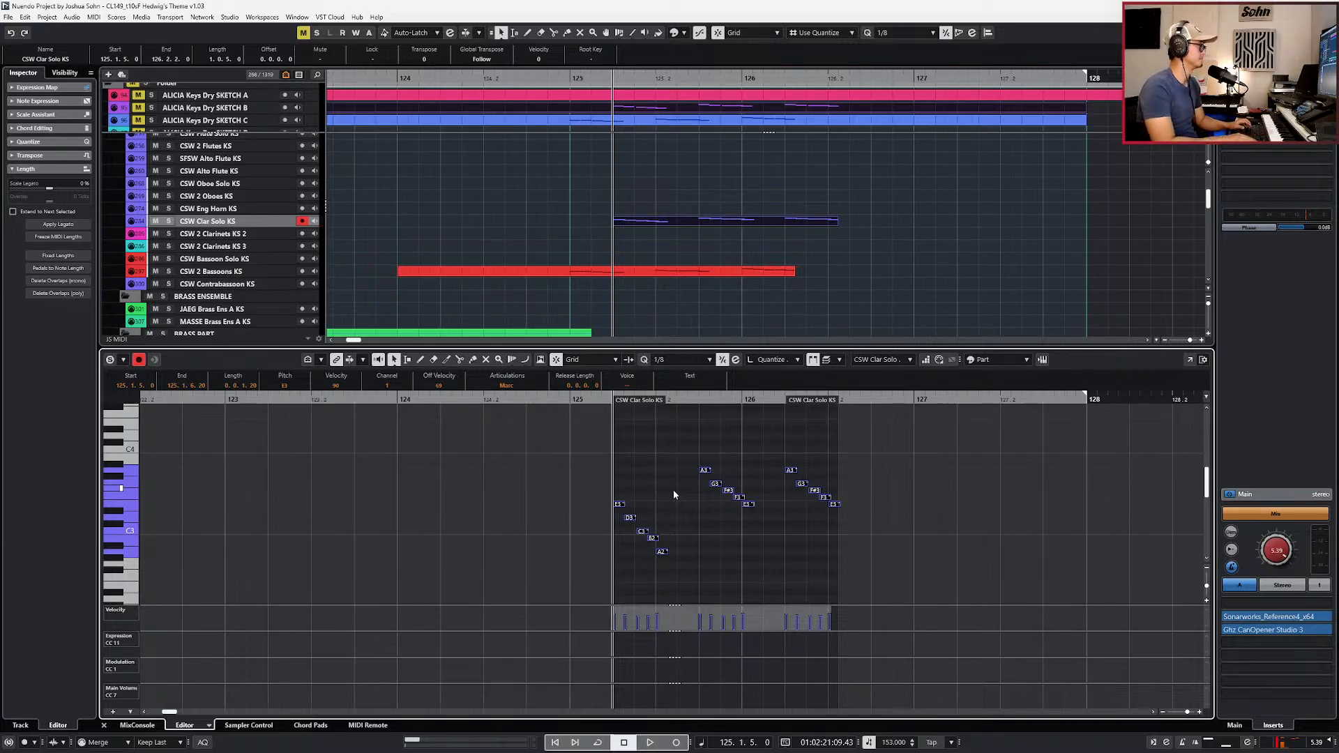
# Step: Copy the solo clarinet part to CSW 2 Clarinets KS 2 and to the CSS Vln 1, Vln 2 and Viola tracks
pyautogui.hotkey('ctrl', 'e')
pyautogui.moveTo(662, 223); pyautogui.dragTo(642, 601)
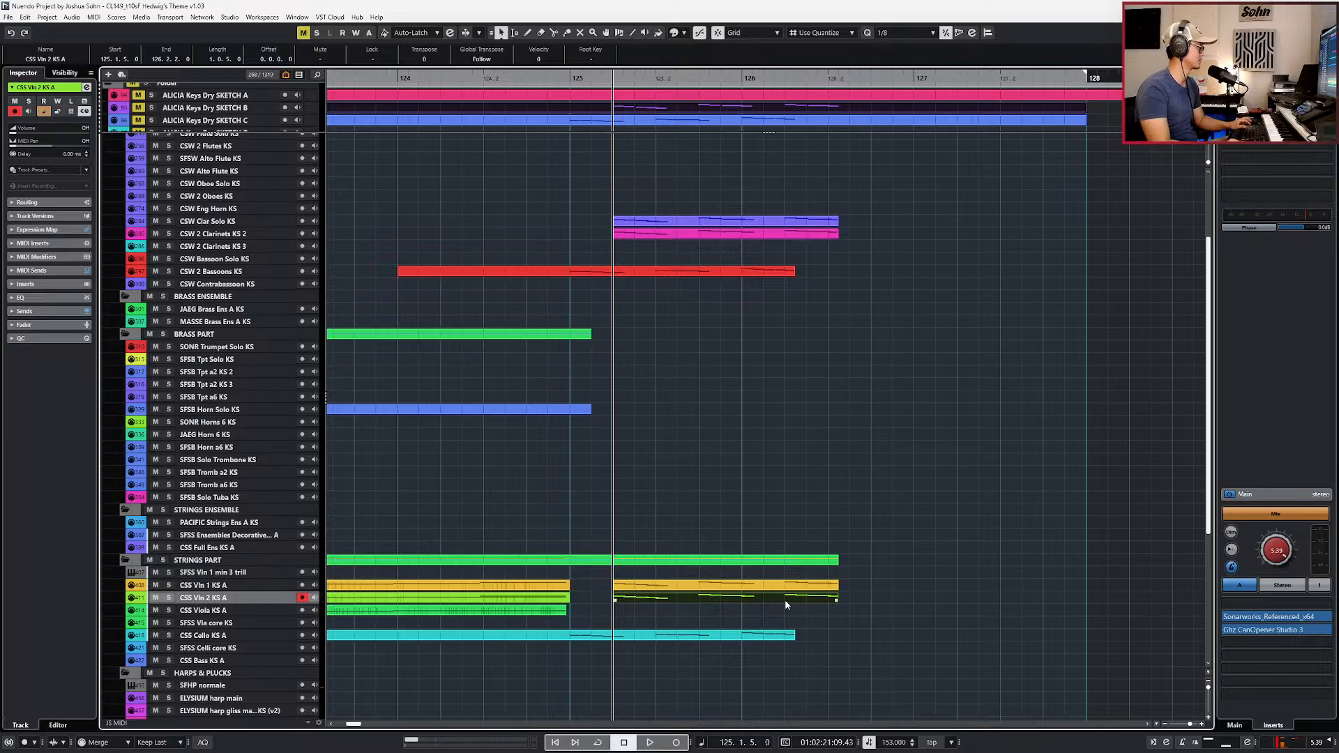
pyautogui.moveTo(642, 601); pyautogui.dragTo(649, 613)
pyautogui.hotkey('ctrl', 'z')
# Step: Delete the first two runs from the new CSS Vln 1 part, keeping only the last run in bar 126
pyautogui.doubleClick(653, 584)
pyautogui.press('g')
pyautogui.moveTo(574, 458); pyautogui.dragTo(734, 559)
pyautogui.press('Delete')
pyautogui.press('Return')
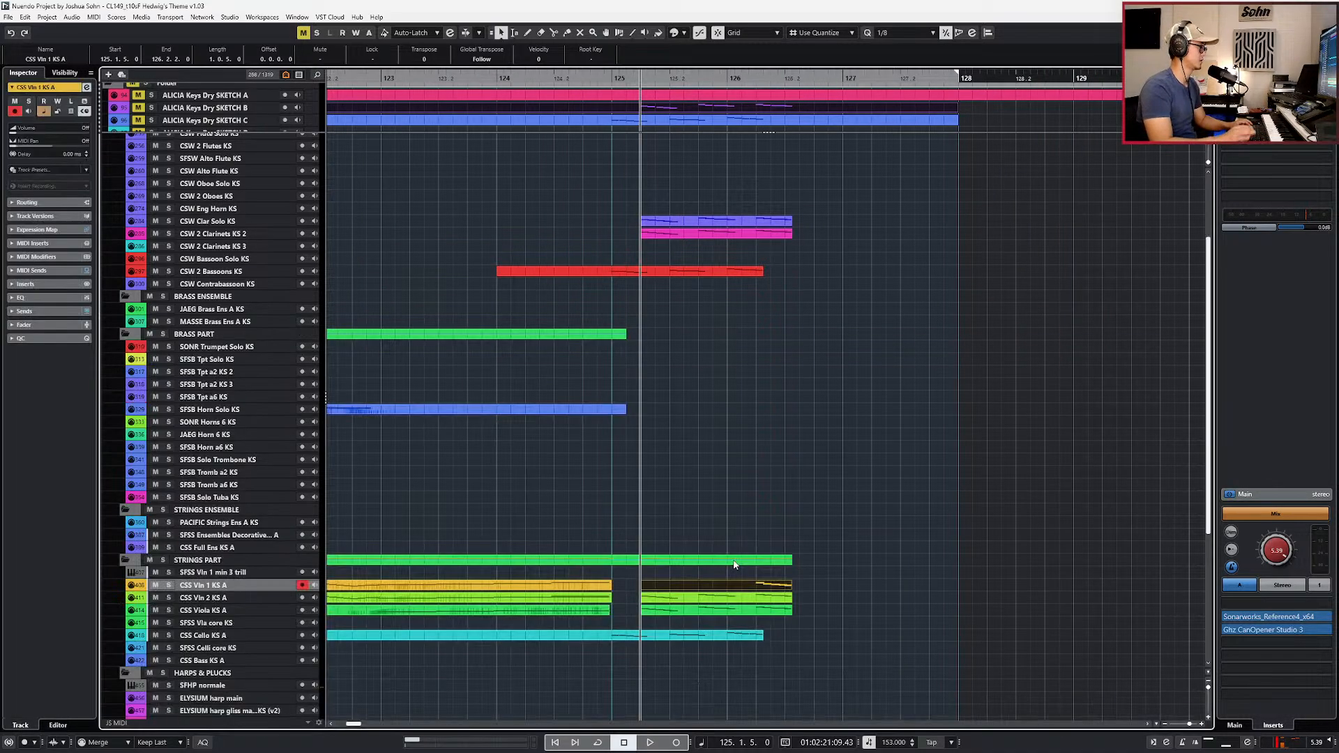
# Step: Glue the earlier parts on the CSS Vln 1, Vln 2 and Viola tracks to the new run parts that follow them
pyautogui.click(547, 590)
pyautogui.press('4')
pyautogui.click(573, 599)
pyautogui.press('4')
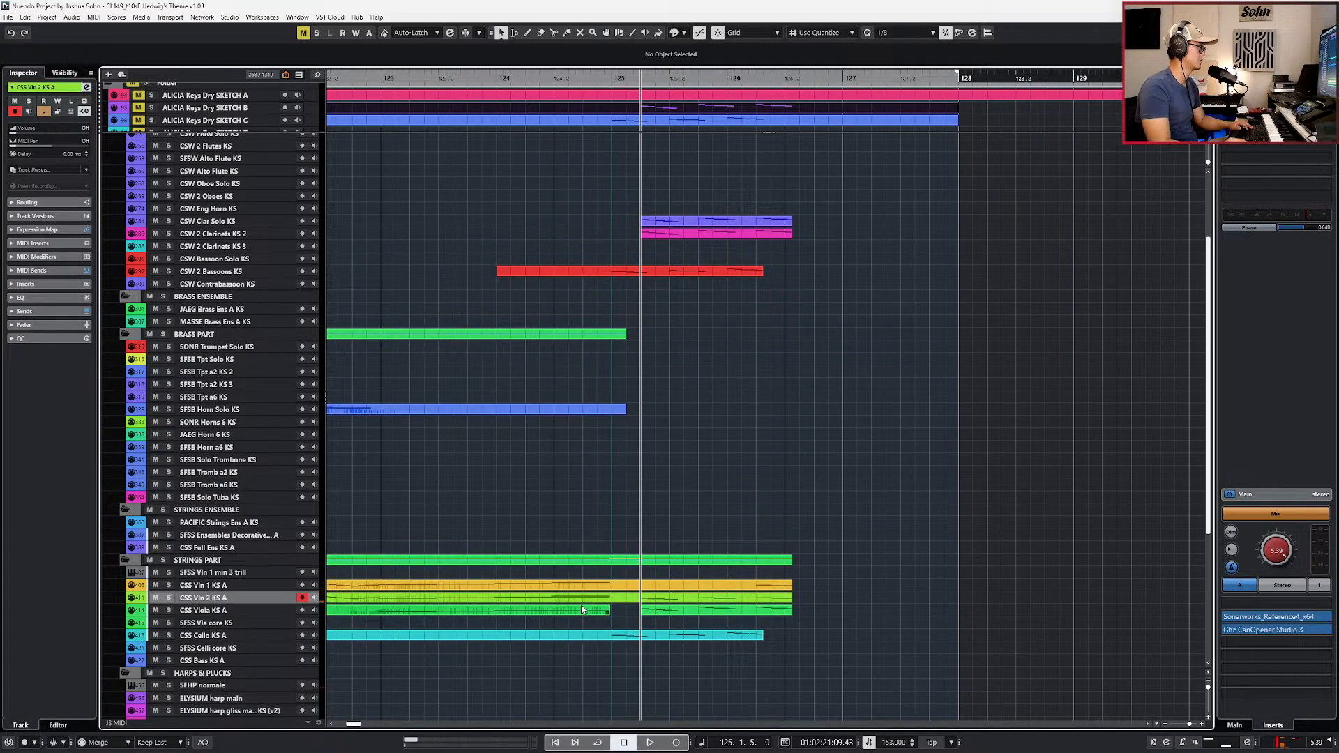
pyautogui.click(578, 610)
pyautogui.press('4')
# Step: Open the violin and viola parts together for editing and set the Vln 1 run in bar 126 to Marc Leg
pyautogui.doubleClick(705, 585)
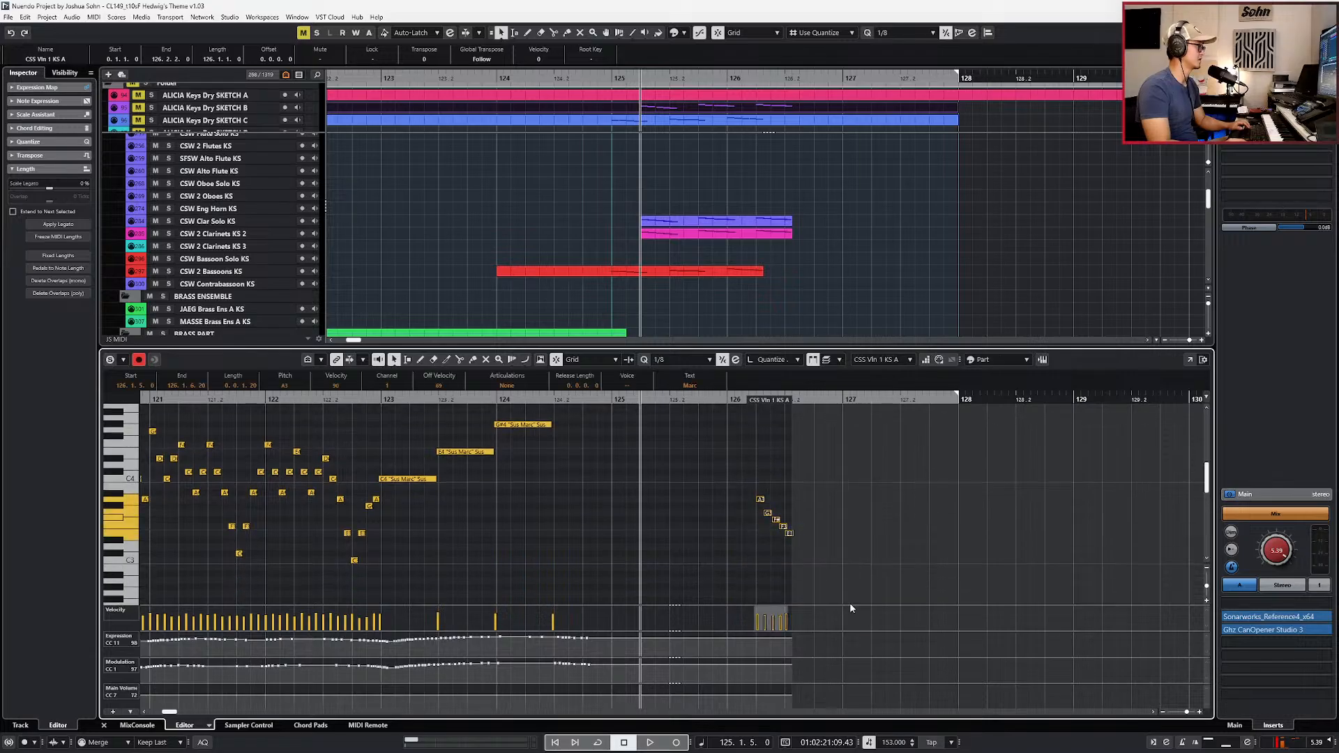
pyautogui.press('Return')
pyautogui.moveTo(811, 589); pyautogui.dragTo(764, 613)
pyautogui.press('Return')
pyautogui.moveTo(797, 494); pyautogui.dragTo(642, 600)
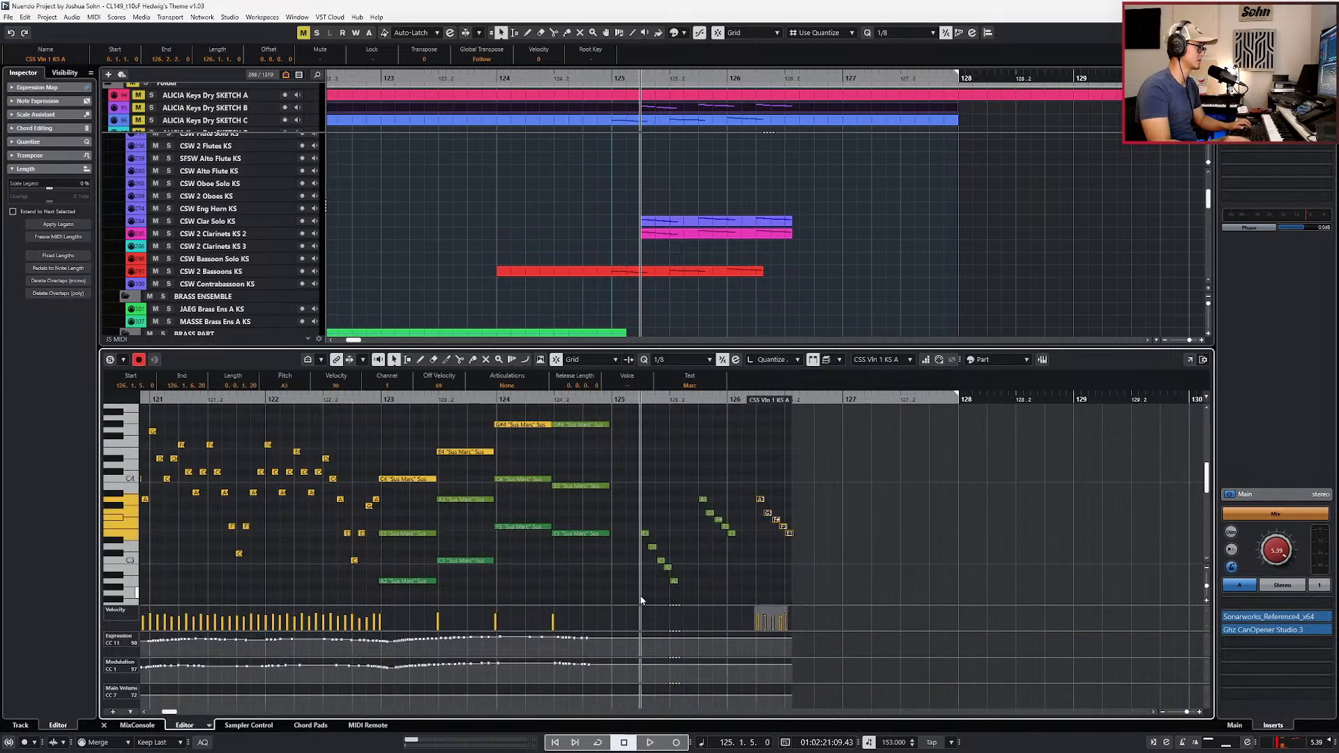
pyautogui.click(507, 386)
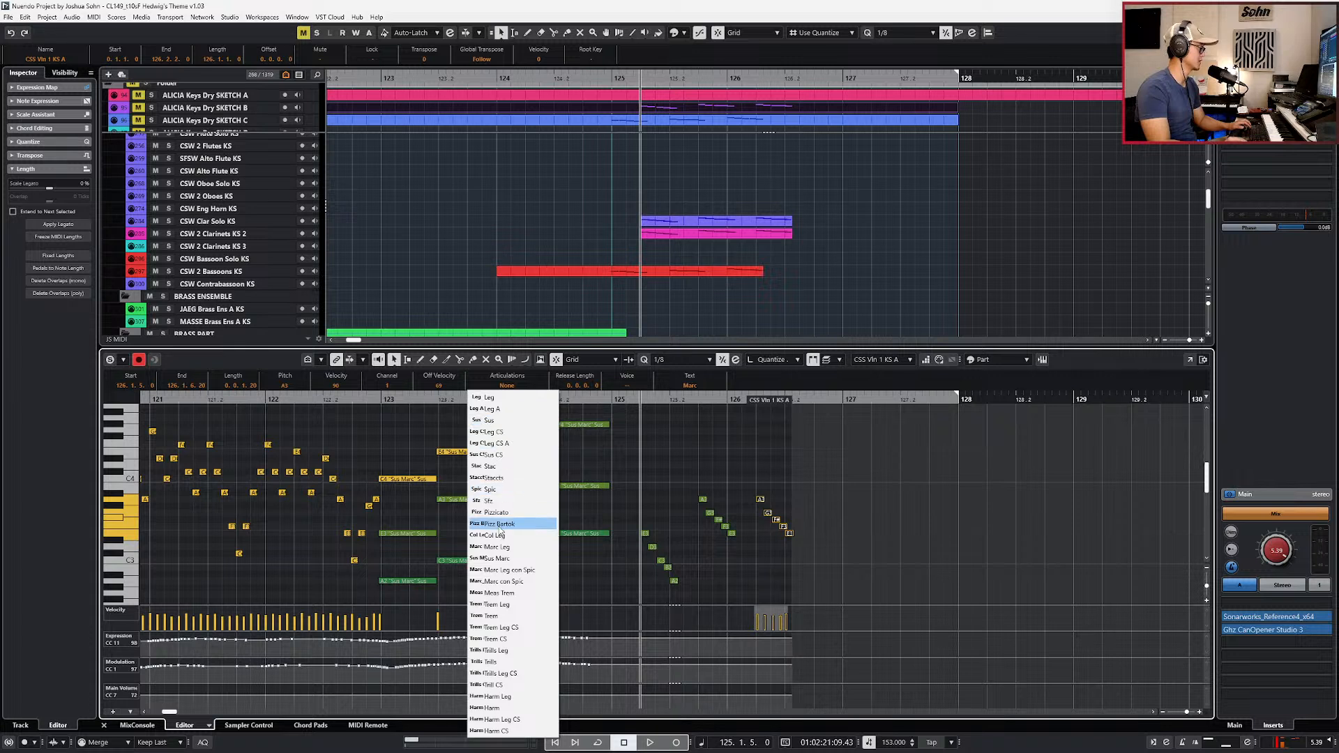
pyautogui.click(506, 548)
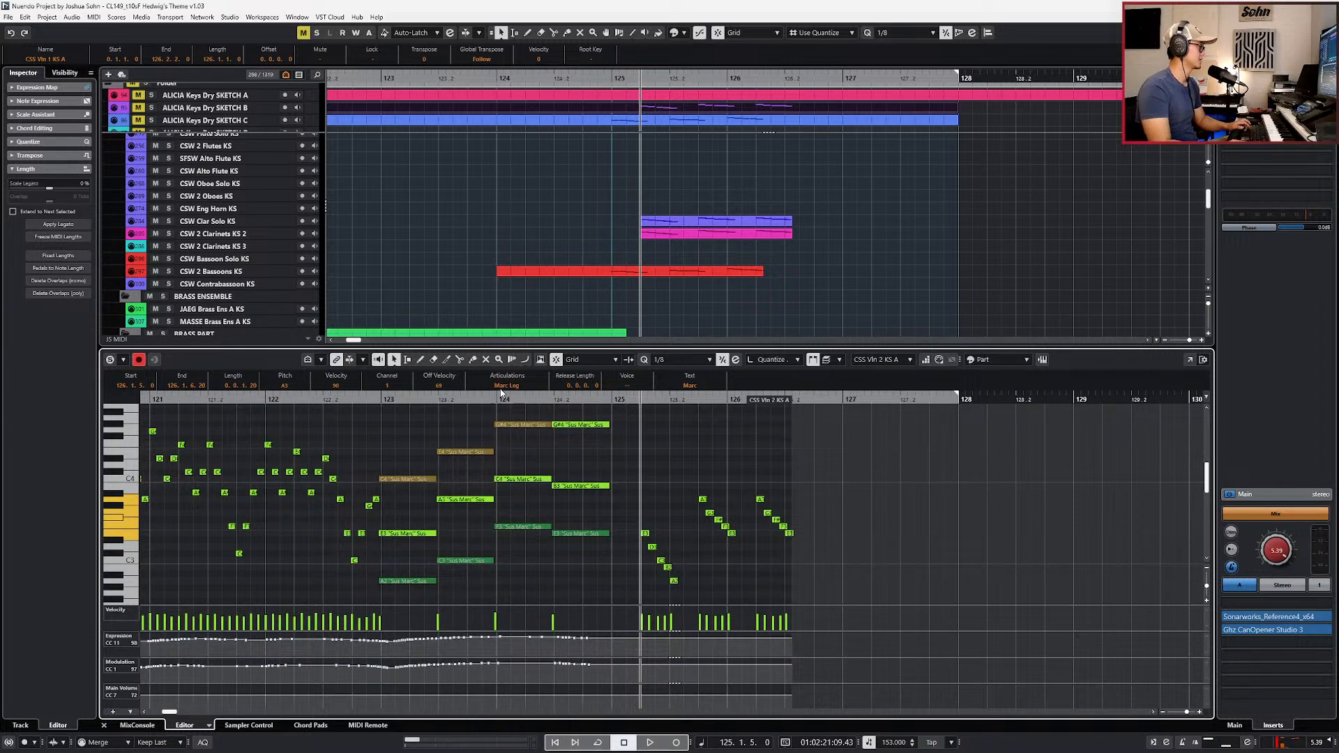
# Step: Set the part editing mode to All Parts and assign the Marc Leg articulation to the Vln 2 runs in bars 125–126
pyautogui.click(659, 476)
pyautogui.moveTo(644, 482); pyautogui.dragTo(907, 598)
pyautogui.click(837, 360)
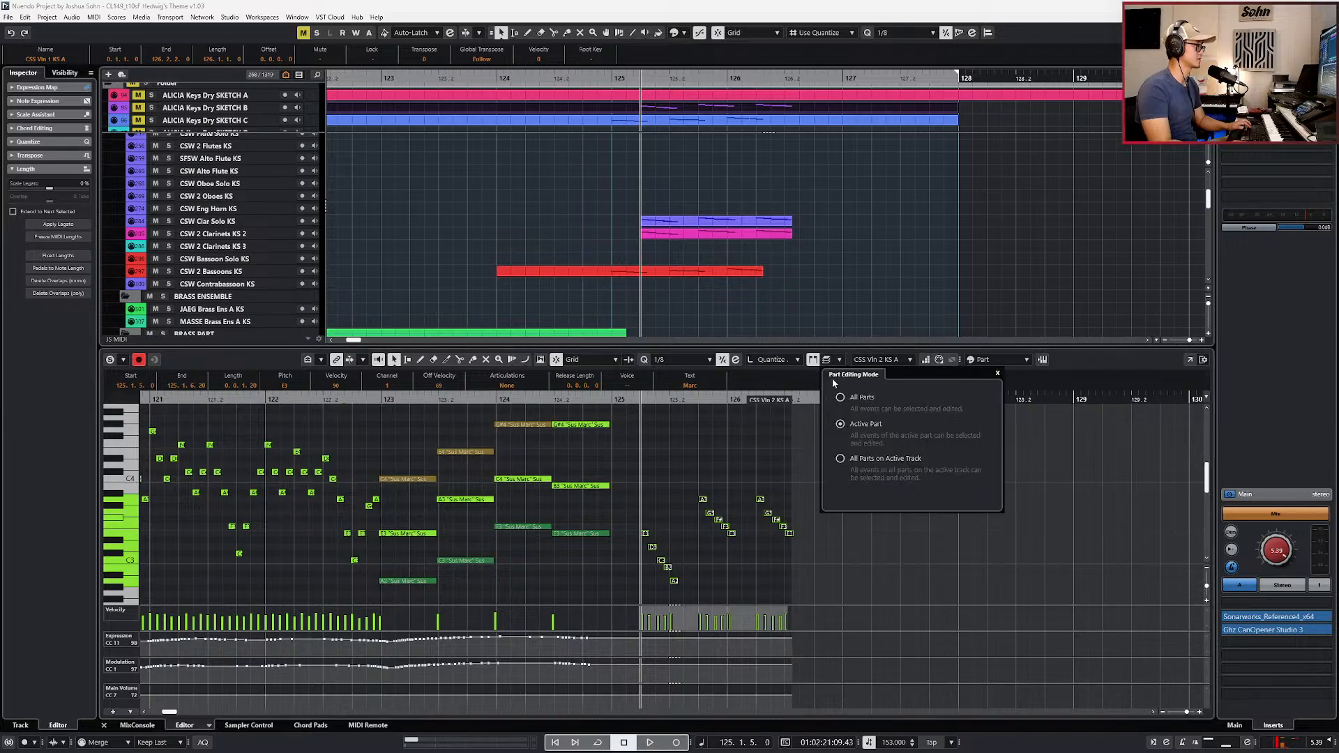
pyautogui.click(855, 400)
pyautogui.moveTo(726, 534); pyautogui.dragTo(642, 584)
pyautogui.click(507, 385)
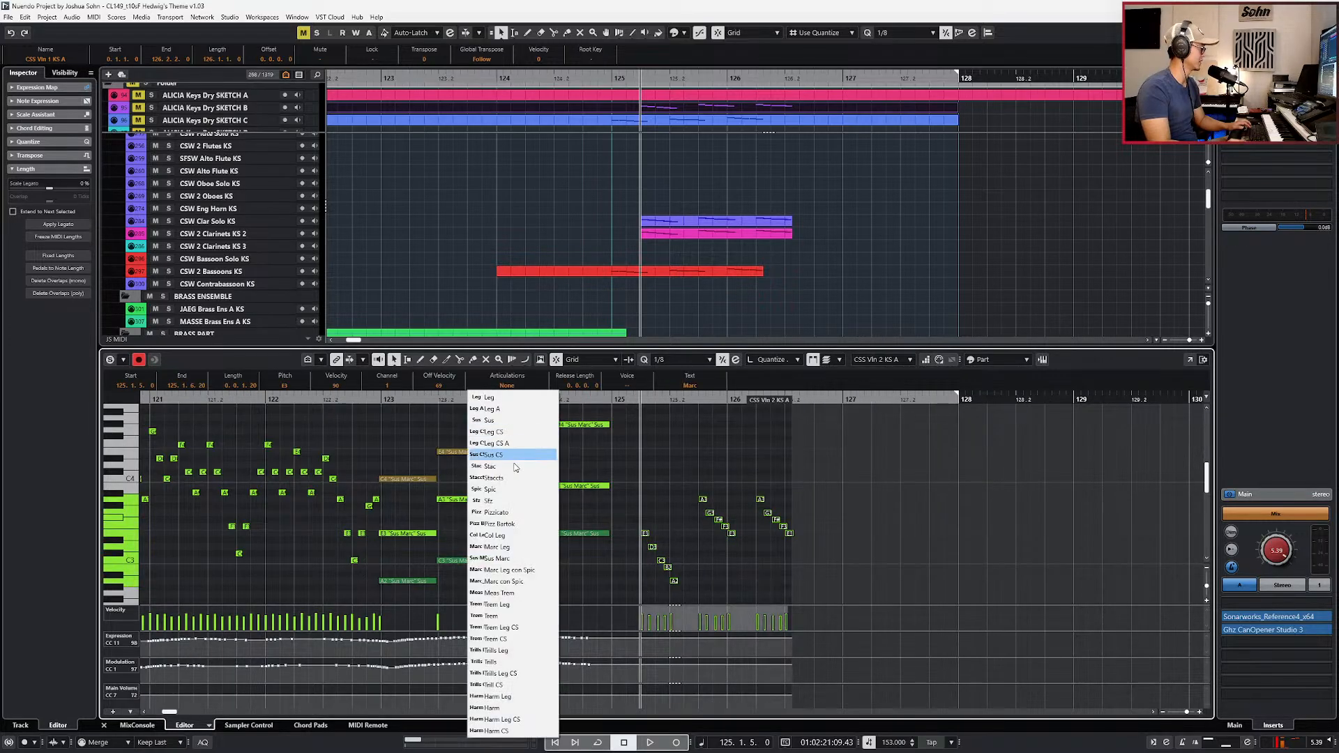
pyautogui.click(515, 548)
# Step: Assign the Marc Leg articulation to the Viola runs and return the playhead to bar 125
pyautogui.click(501, 382)
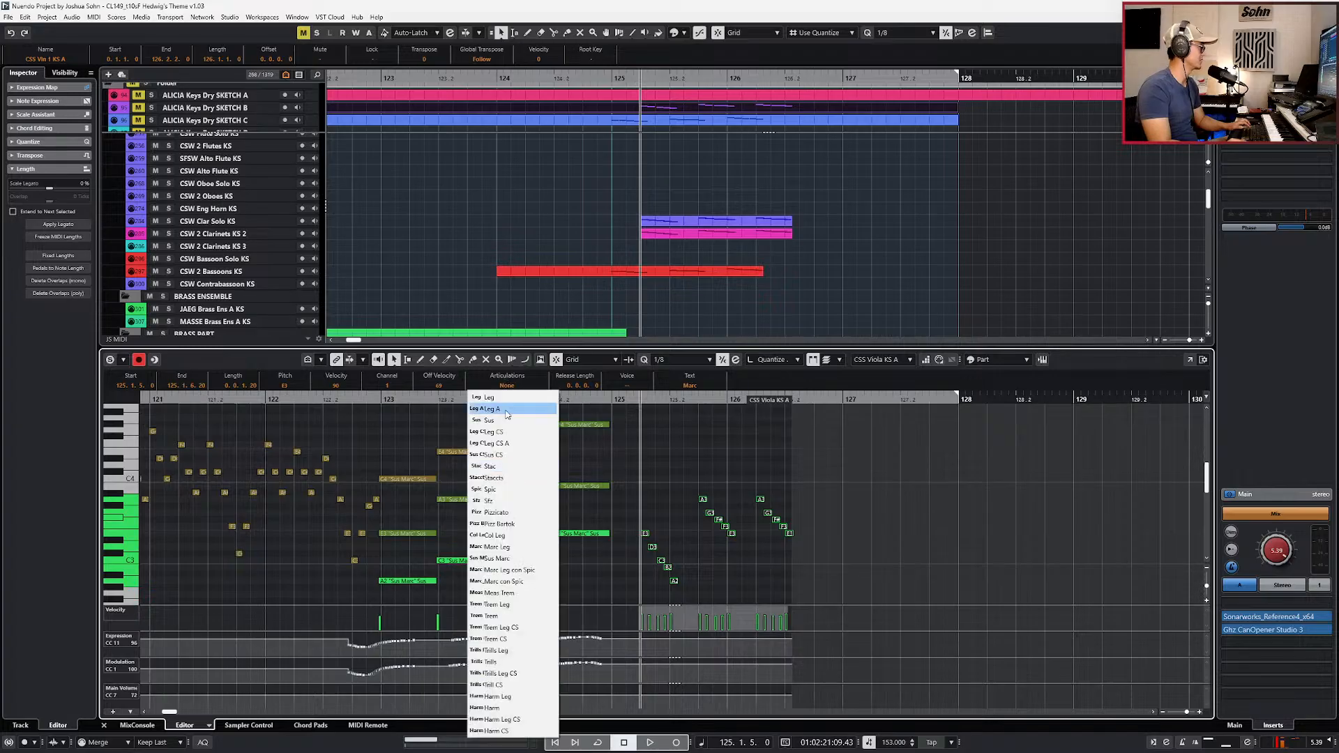
pyautogui.click(499, 553)
pyautogui.press('KP_Subtract')
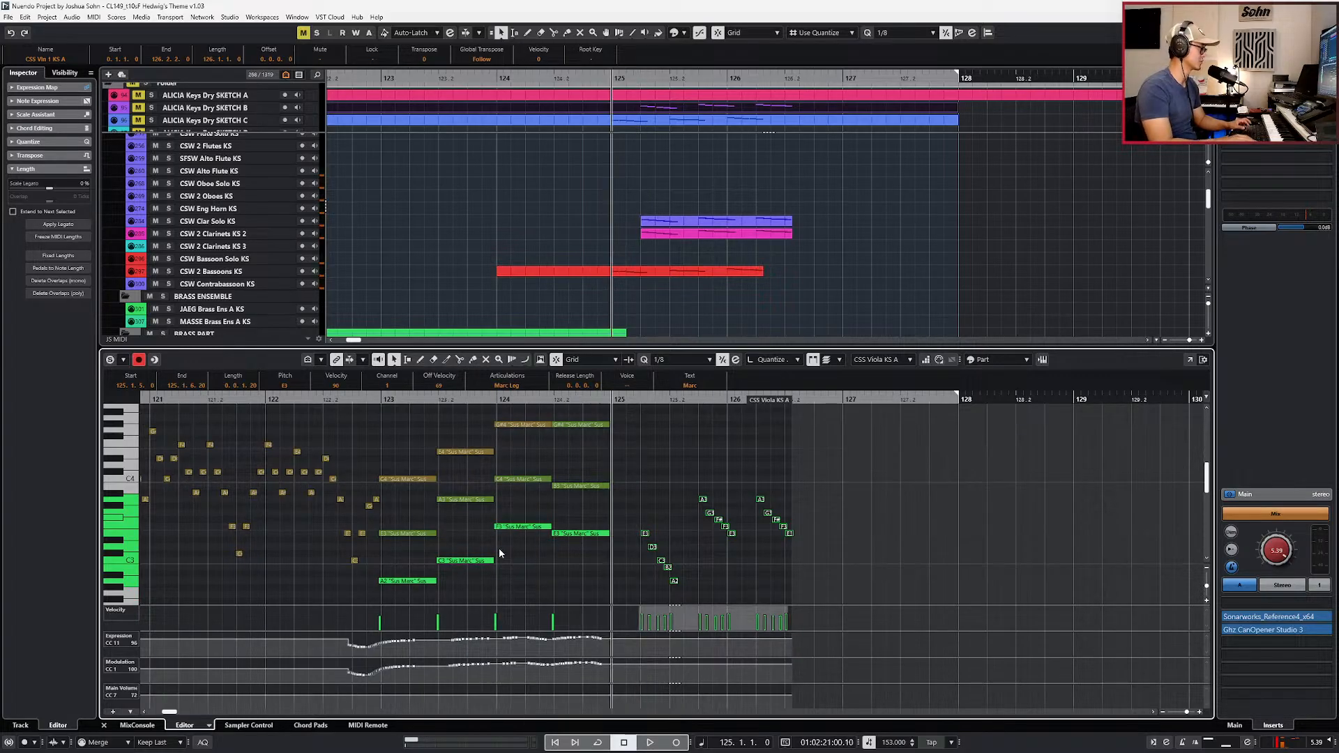
# Step: Move the playhead to bar 126 and copy the five-note run at bar 126 from the CSS Cello part
pyautogui.hotkey('ctrl', 'e')
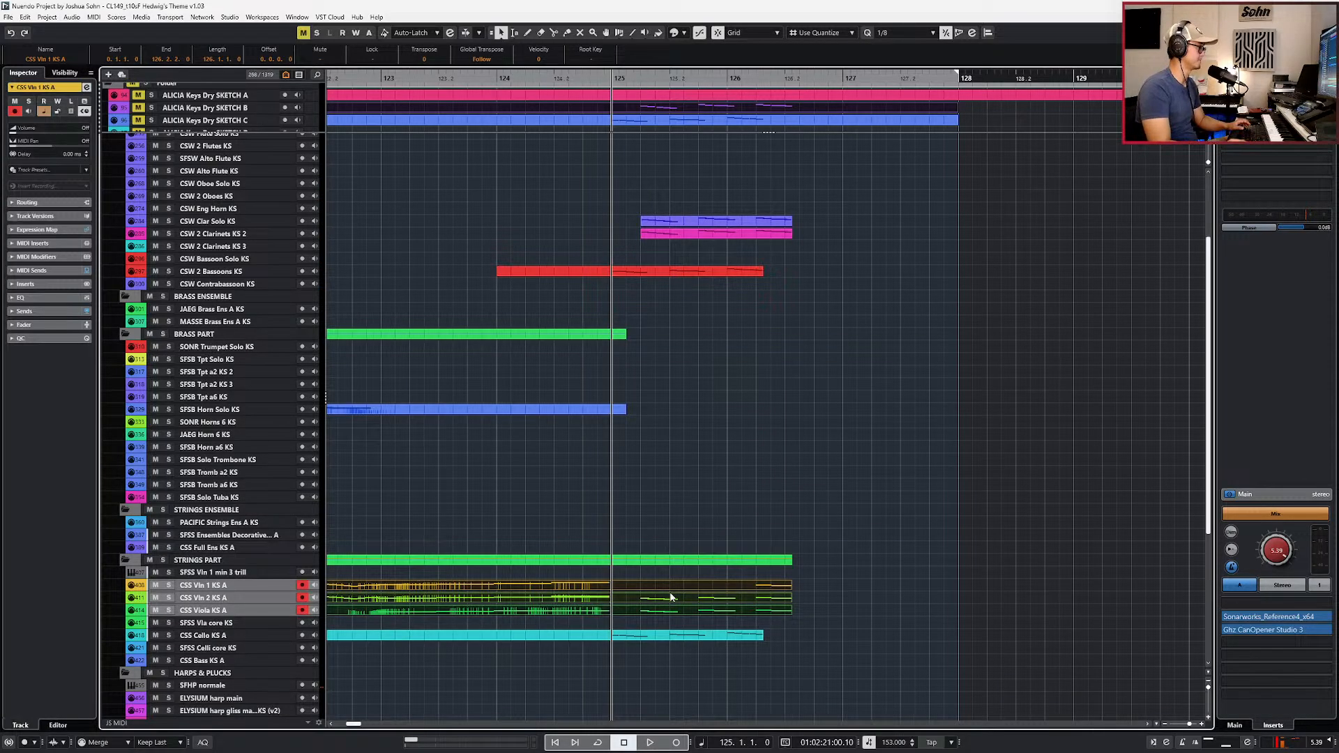
pyautogui.click(687, 624)
pyautogui.doubleClick(724, 598)
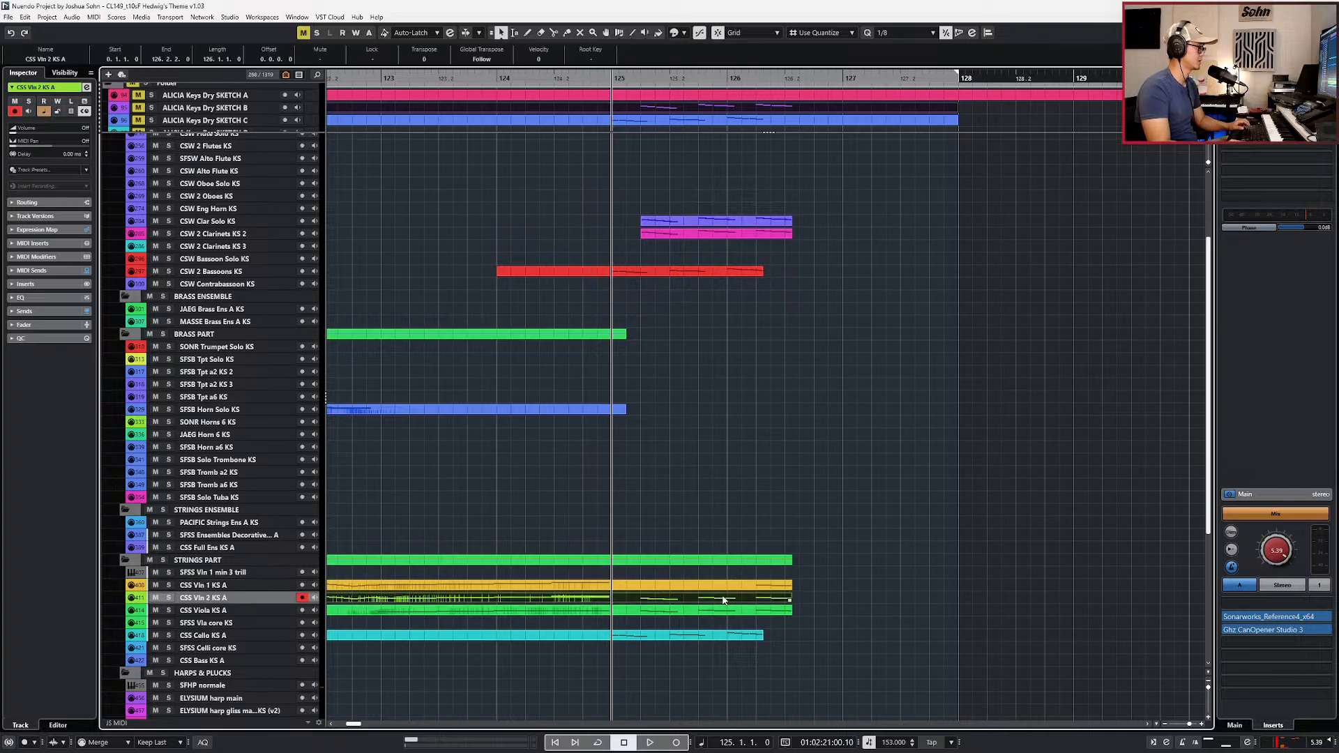
pyautogui.press('KP_Add')
pyautogui.hotkey('ctrl', 'e')
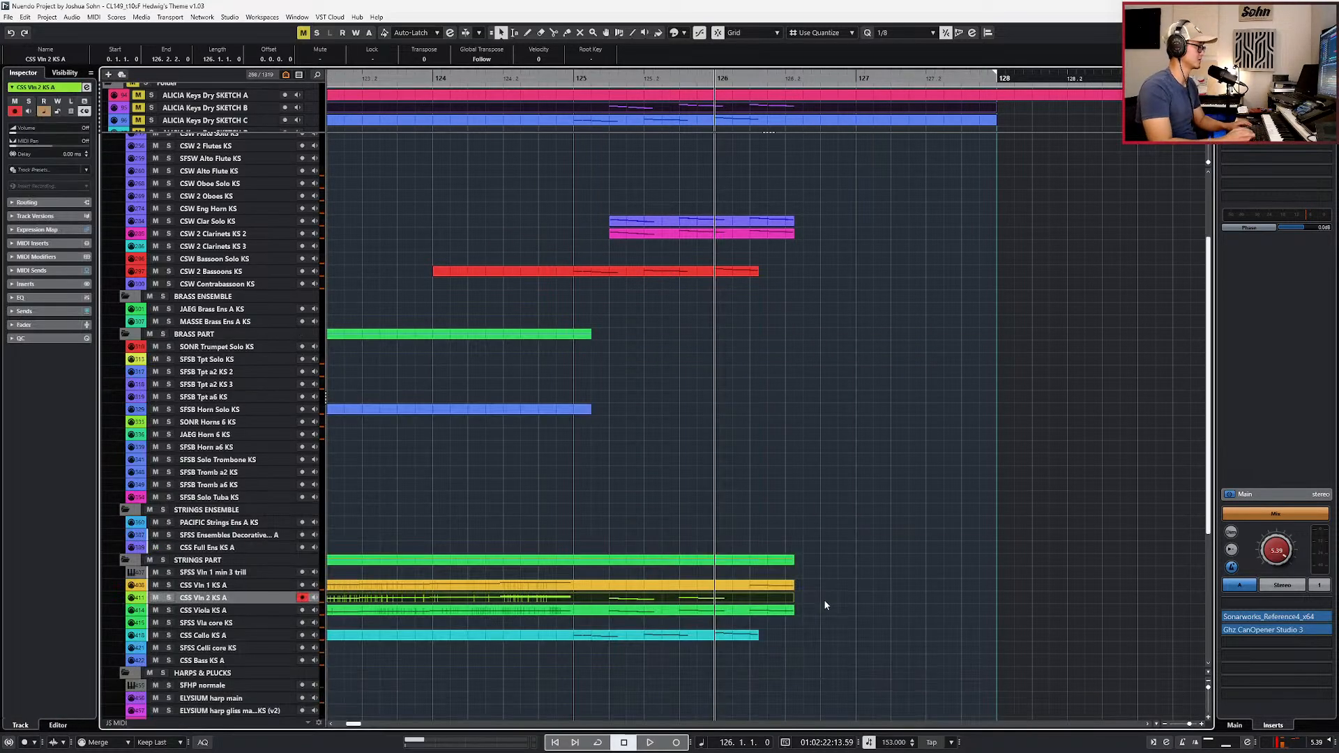
pyautogui.doubleClick(745, 637)
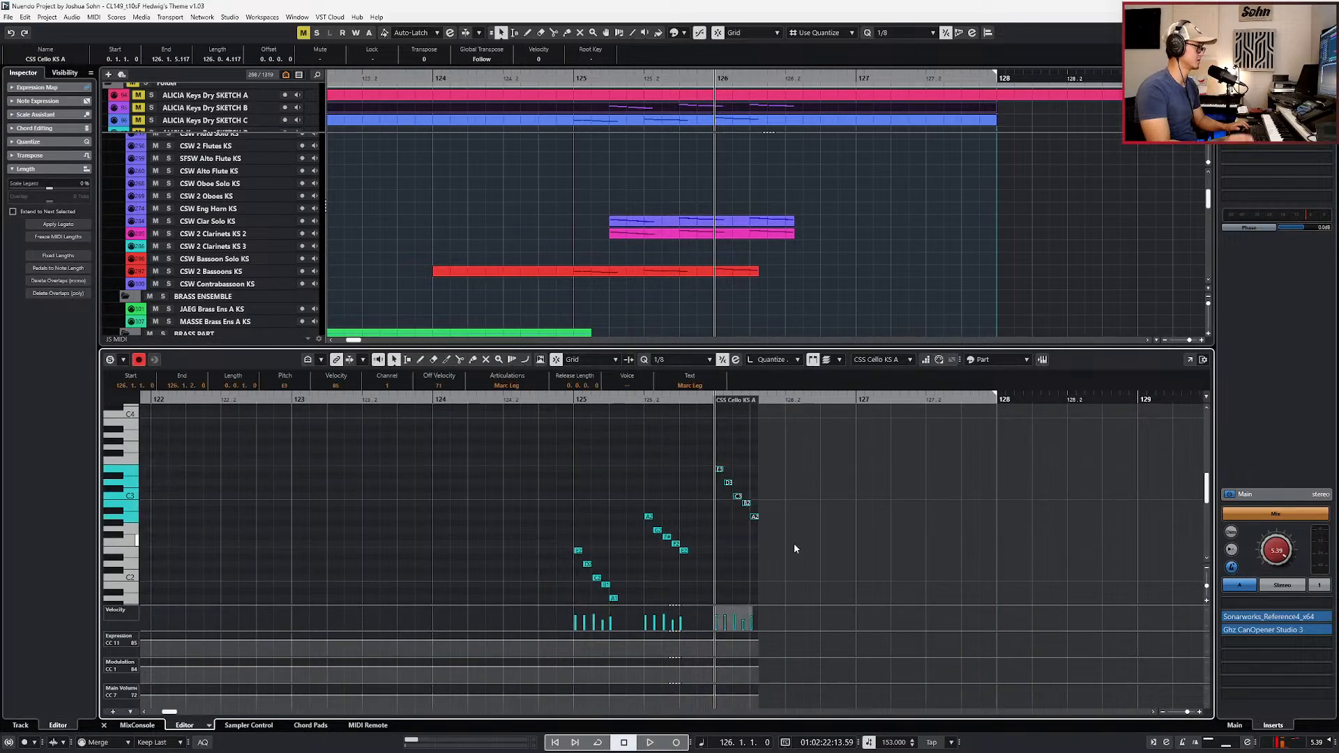
pyautogui.hotkey('ctrl', 'e')
# Step: Replace the CSS Vln 2 notes from bar 126 onward with the copied cello run and return the playhead to bar 124
pyautogui.doubleClick(744, 597)
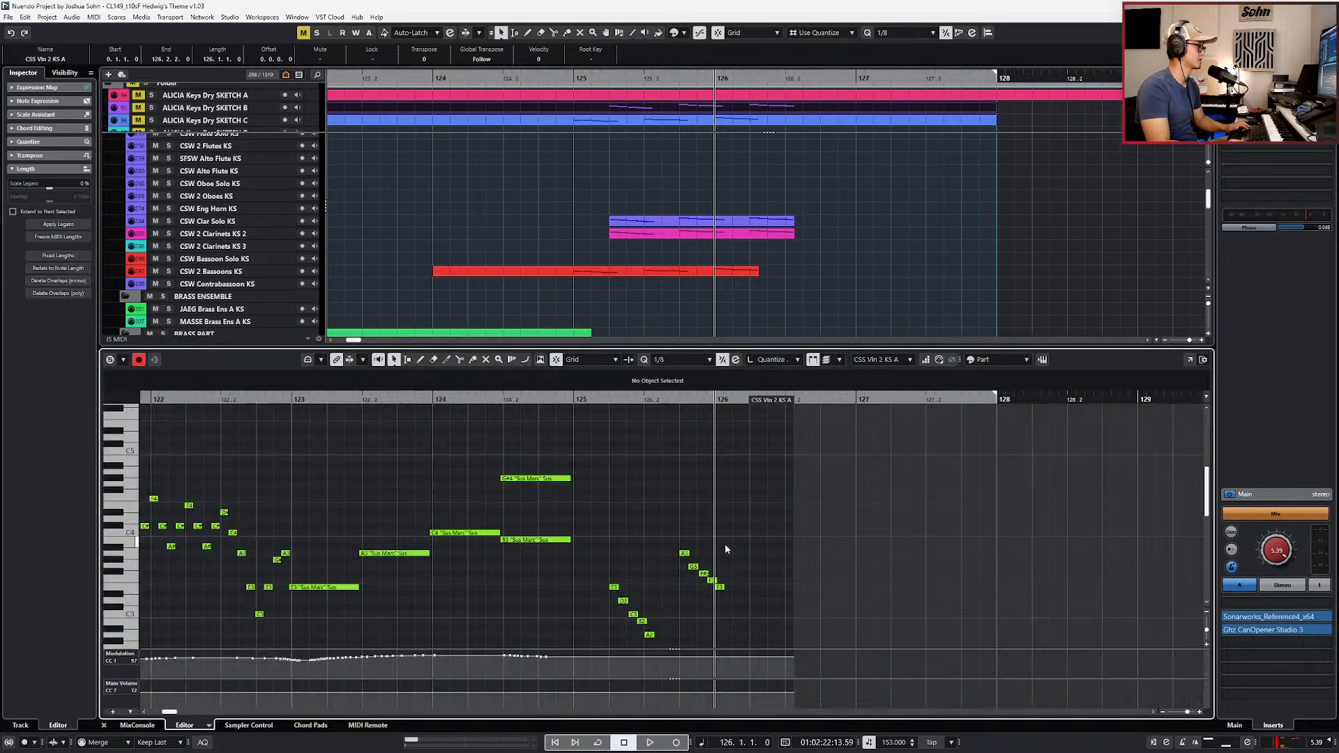
pyautogui.moveTo(727, 571); pyautogui.dragTo(719, 601)
pyautogui.press('Delete')
pyautogui.hotkey('ctrl', 'v')
pyautogui.press('KP_Subtract')
pyautogui.press('KP_Subtract')
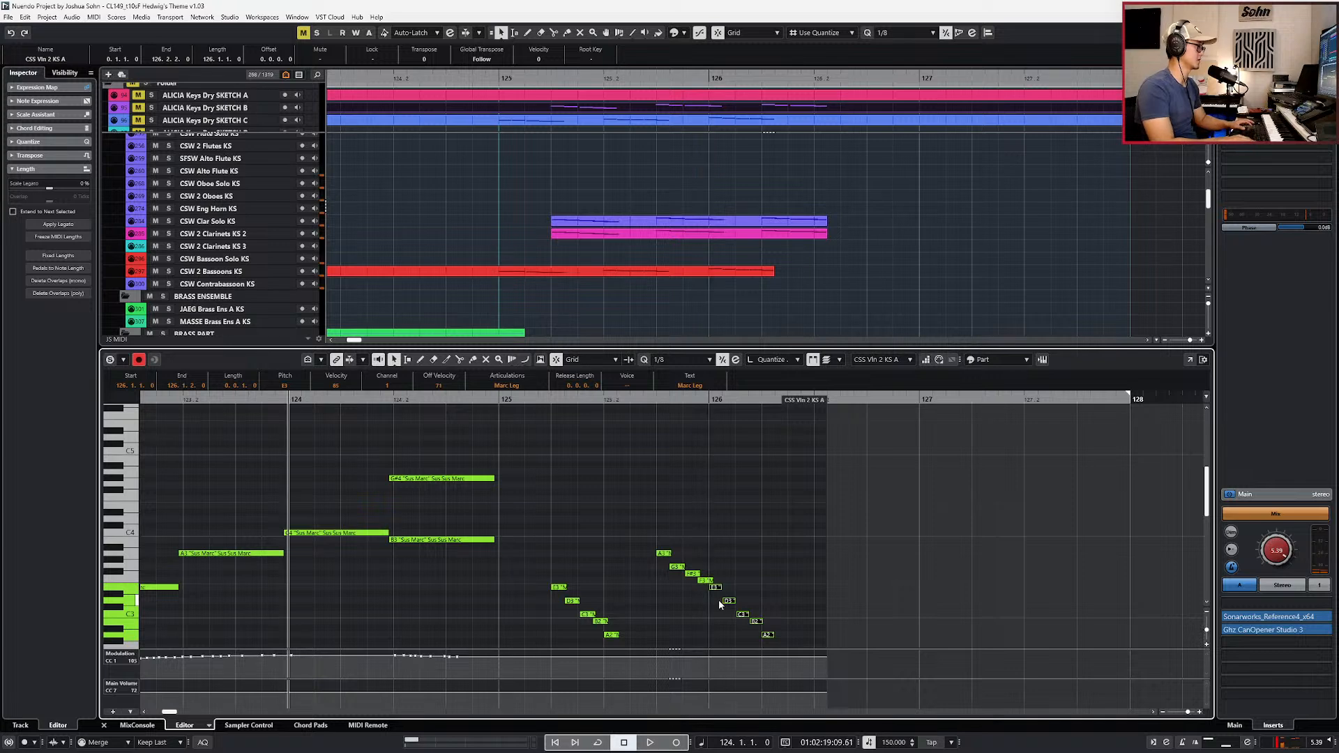
# Step: Play back bars 124–126 to audition the revised Vln 2 run and leave the note editor
pyautogui.press('space')
pyautogui.scroll(-5, 608, 448)
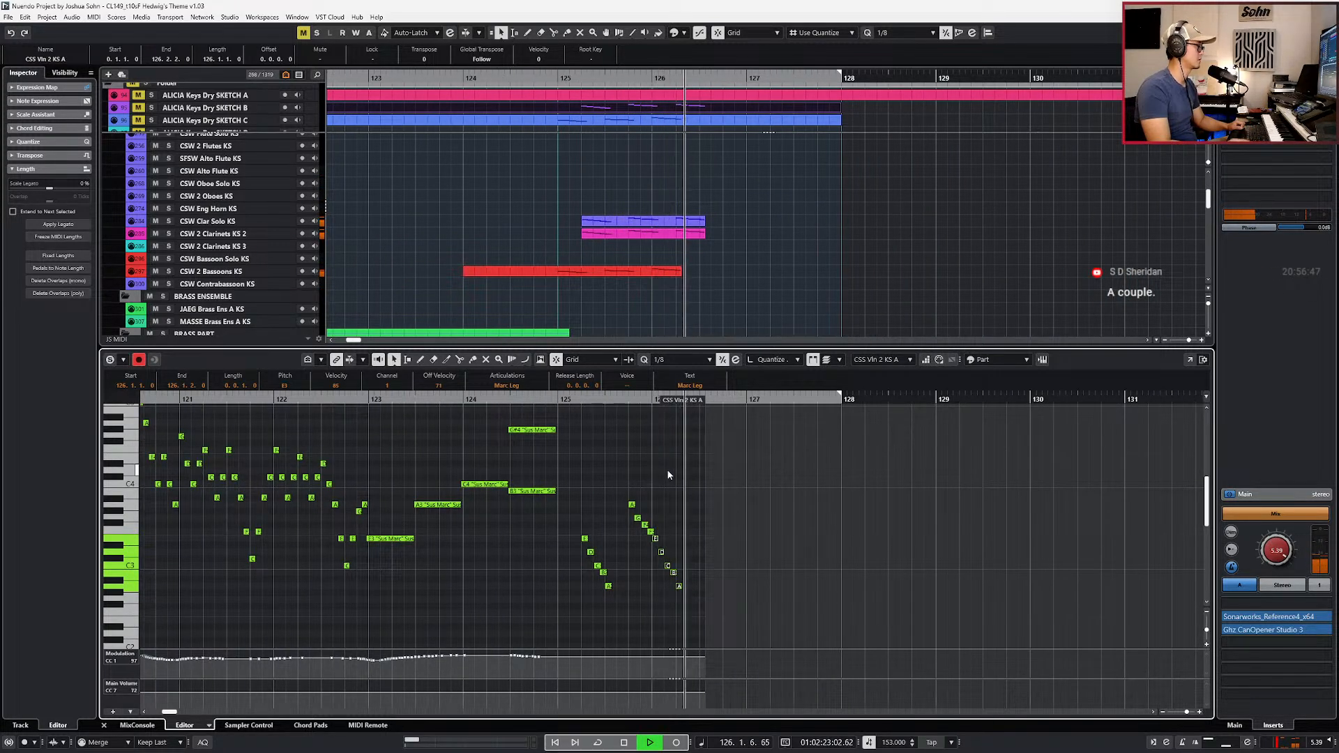
pyautogui.hotkey('ctrl', 'e')
pyautogui.press('space')
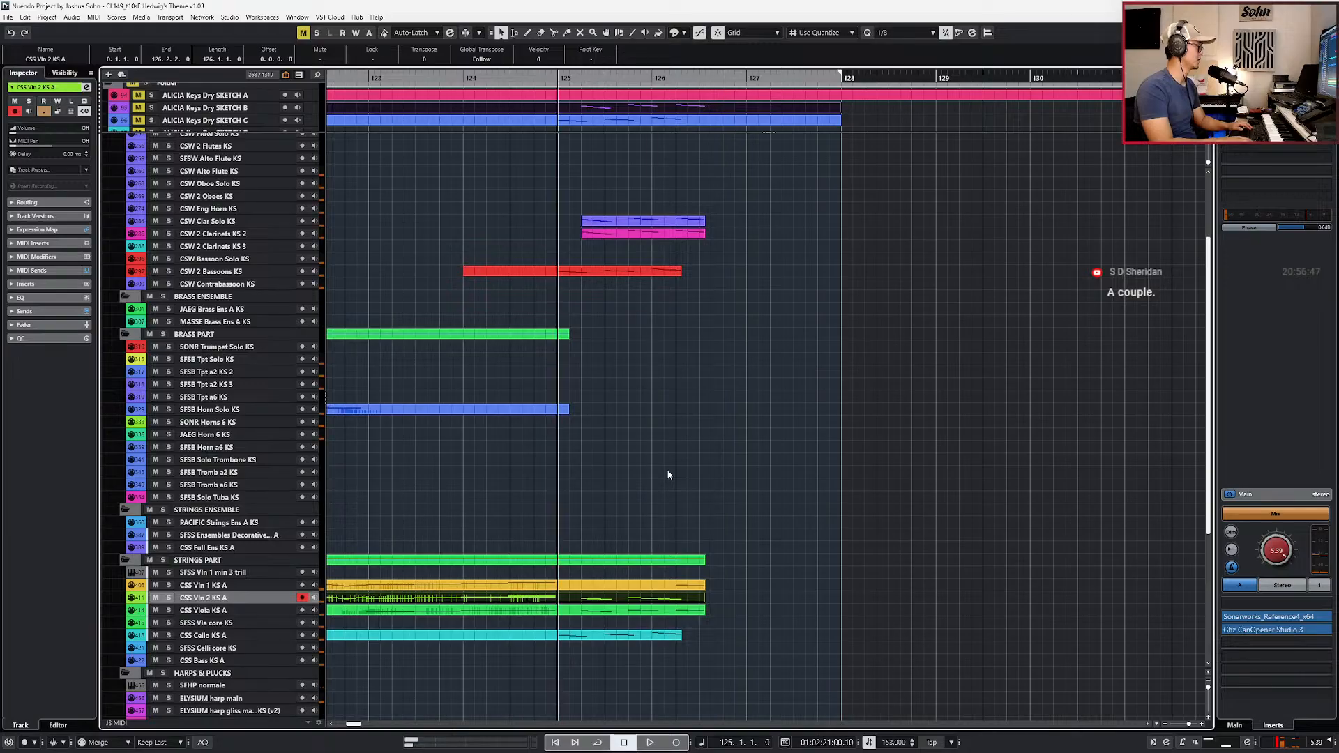
# Step: Copy the CSW Clar Solo part to the CSW Oboe Solo track and delete its first two runs, keeping only the last
pyautogui.scroll(3, 704, 509)
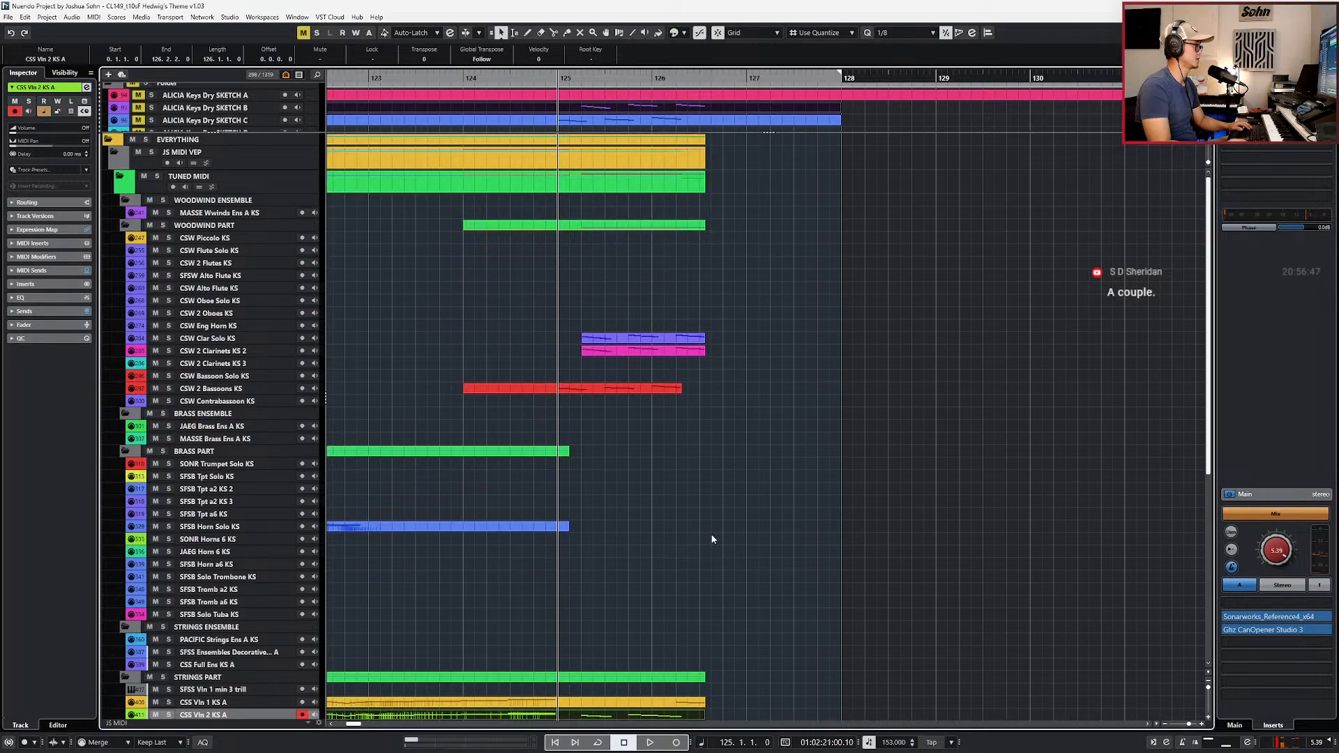
pyautogui.click(674, 340)
pyautogui.moveTo(668, 336); pyautogui.dragTo(669, 301)
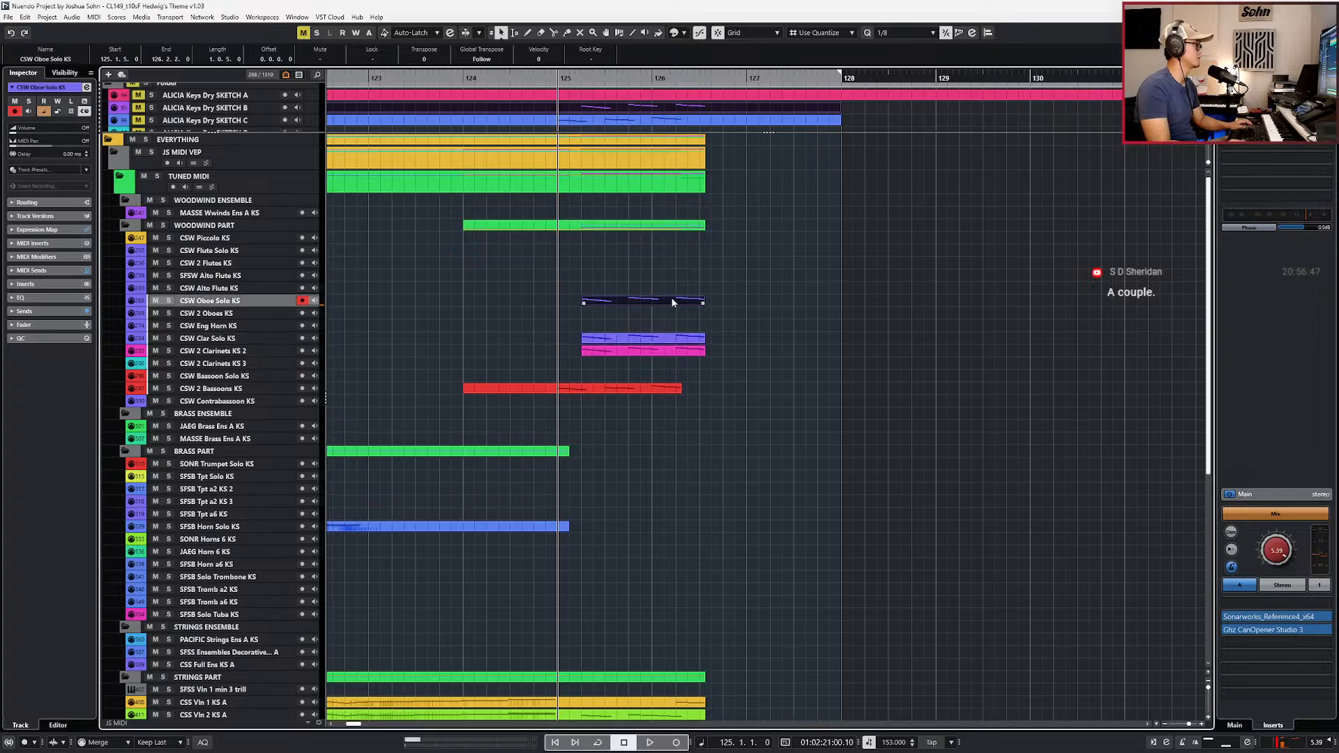
pyautogui.hotkey('ctrl', 'e')
pyautogui.moveTo(652, 468); pyautogui.dragTo(617, 606)
pyautogui.press('Delete')
pyautogui.press('Delete')
pyautogui.hotkey('ctrl', 'e')
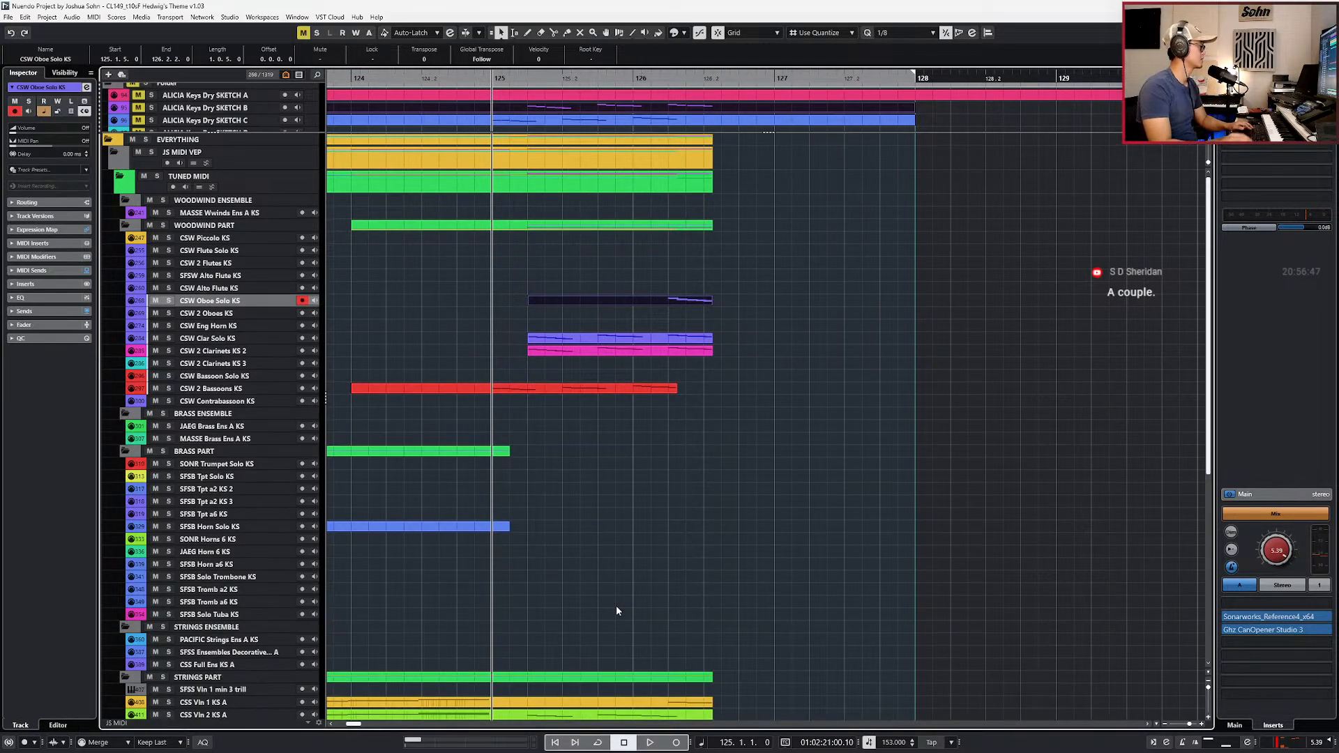
# Step: Delete the second and third runs in the CSW Clar Solo part, keeping only the first
pyautogui.click(611, 340)
pyautogui.press('KP_Add')
pyautogui.press('l')
pyautogui.scroll(1, 616, 343)
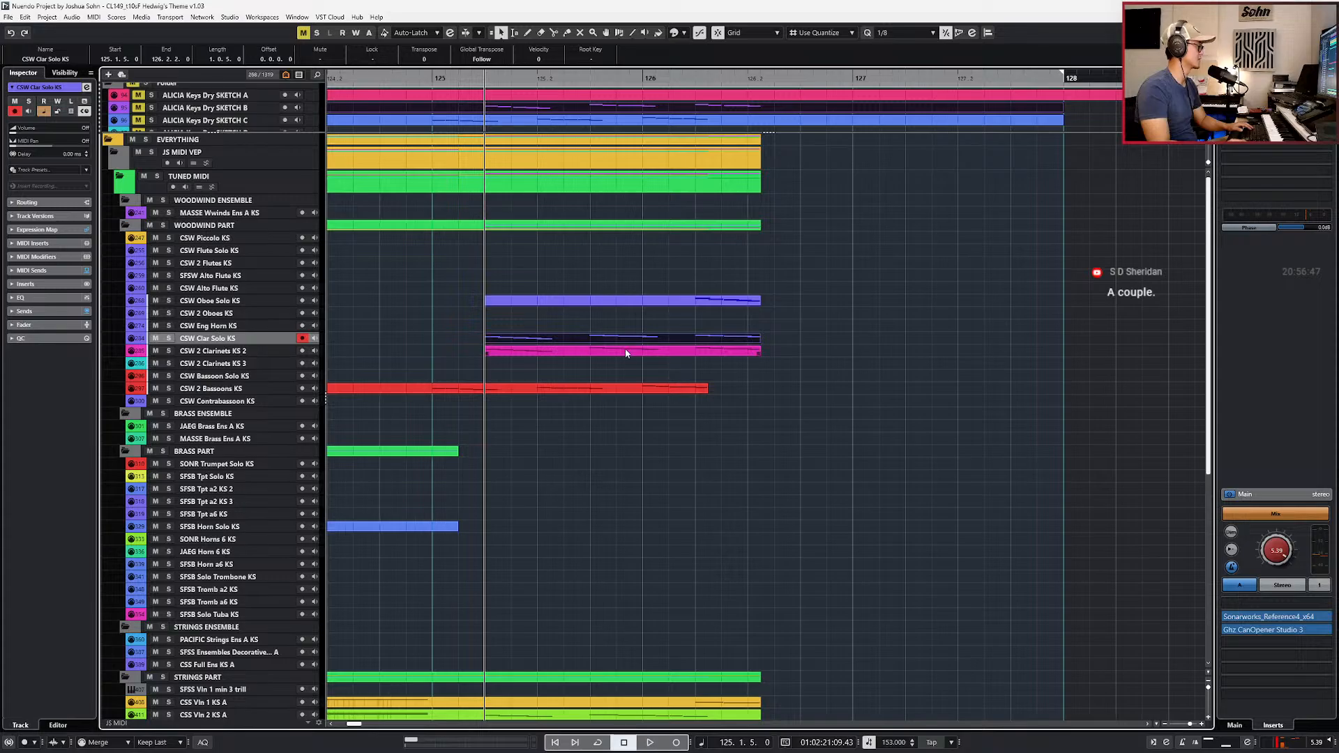
pyautogui.click(627, 349)
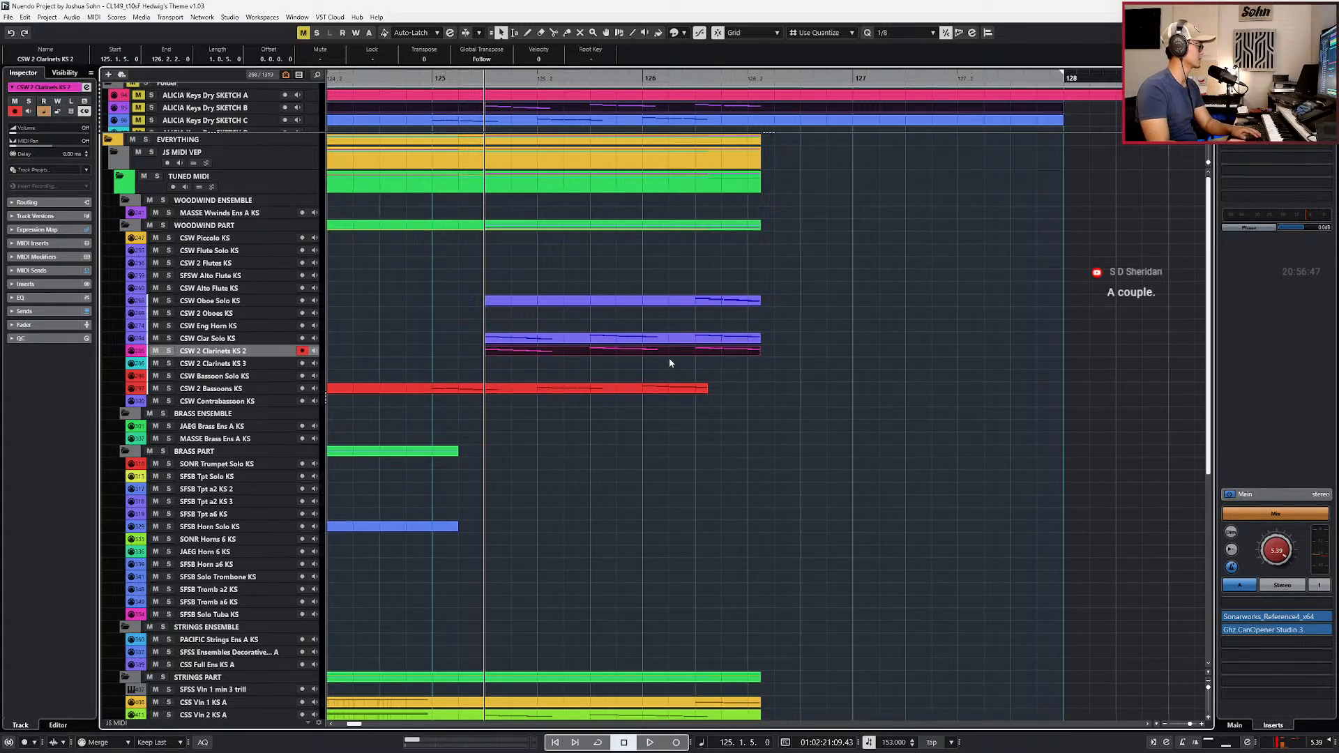
pyautogui.click(655, 339)
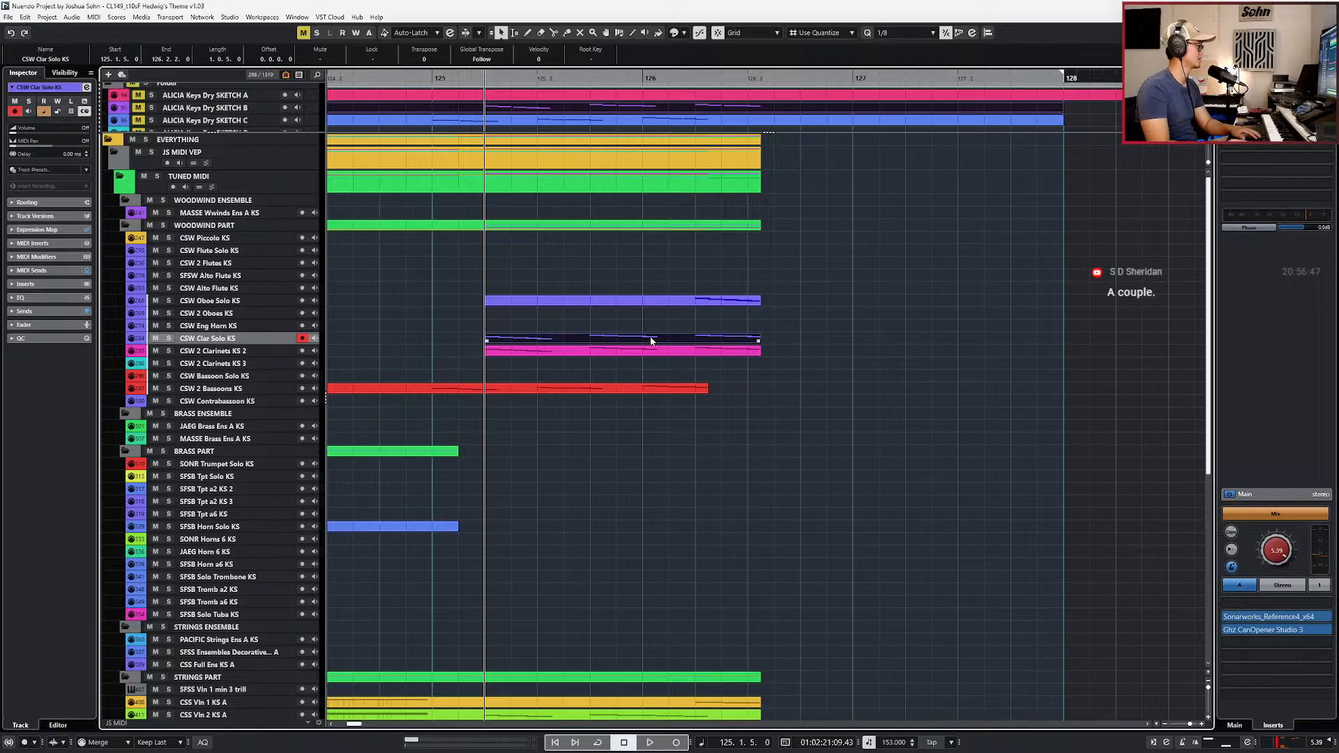
pyautogui.doubleClick(650, 341)
pyautogui.moveTo(446, 466); pyautogui.dragTo(835, 551)
pyautogui.press('Delete')
# Step: Move the remaining Clar Solo run so it starts at bar 126, then leave the note editor
pyautogui.moveTo(625, 462); pyautogui.dragTo(438, 587)
pyautogui.hotkey('ctrl', 'Right')
pyautogui.hotkey('ctrl', 'Right')
pyautogui.hotkey('ctrl', 'Right')
pyautogui.hotkey('ctrl', 'Right')
pyautogui.hotkey('ctrl', 'Right')
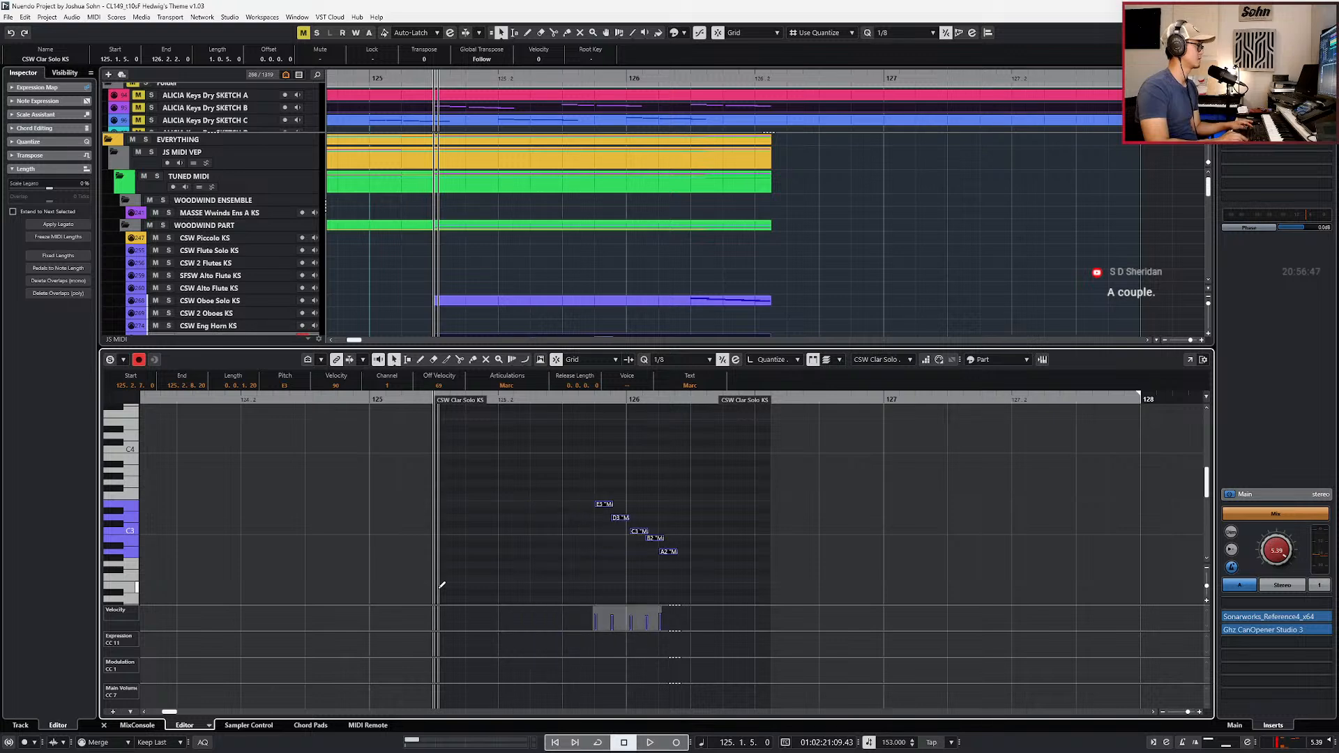
pyautogui.hotkey('ctrl', 'Right')
pyautogui.press('Return')
# Step: Return the playhead to bar 123 and open the Oboe Solo, Clar Solo, 2 Clarinets 2, 2 Bassoons and CSS Cello parts together for editing
pyautogui.scroll(-2, 474, 492)
pyautogui.press('ctrl+KP_Subtract')
pyautogui.press('ctrl+KP_Subtract')
pyautogui.press('ctrl+KP_Subtract')
pyautogui.scroll(-1, 510, 406)
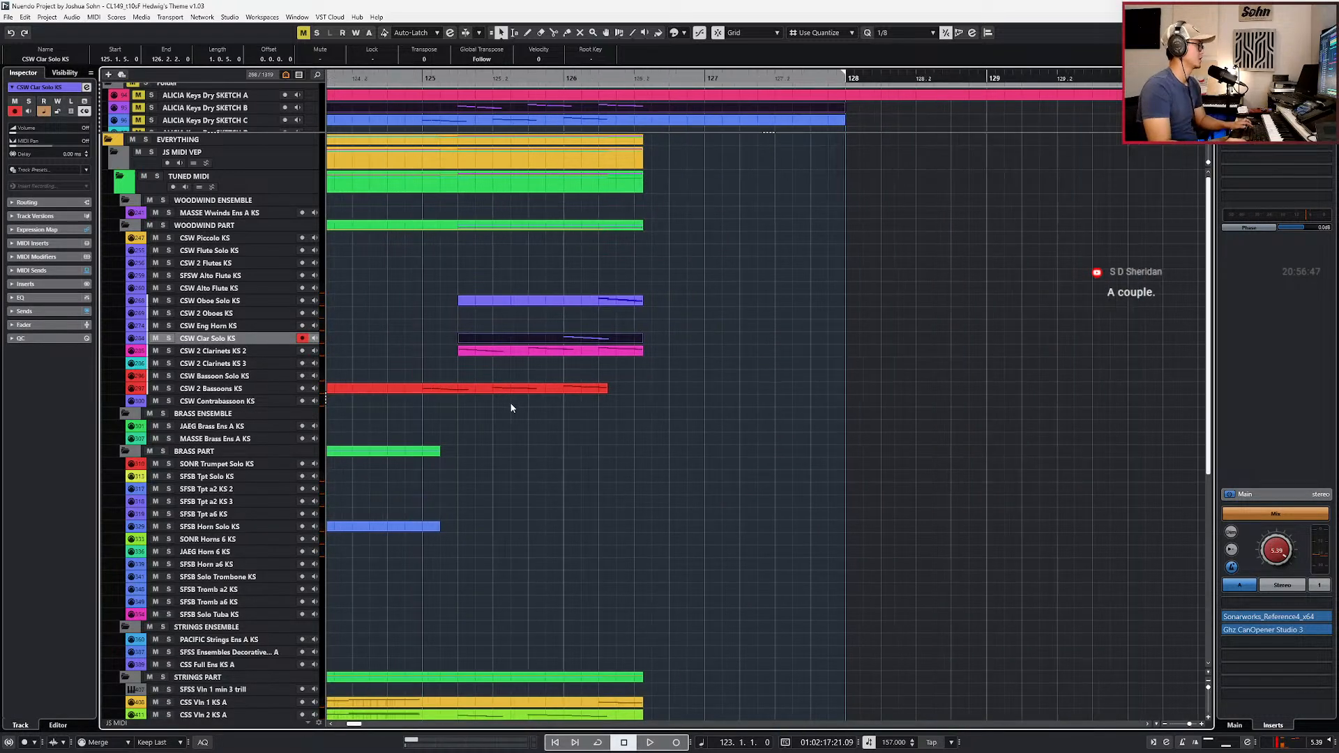
pyautogui.scroll(-1, 510, 406)
pyautogui.moveTo(594, 275); pyautogui.dragTo(567, 367)
pyautogui.keyDown('shift'); pyautogui.click(555, 389); pyautogui.keyUp('shift')
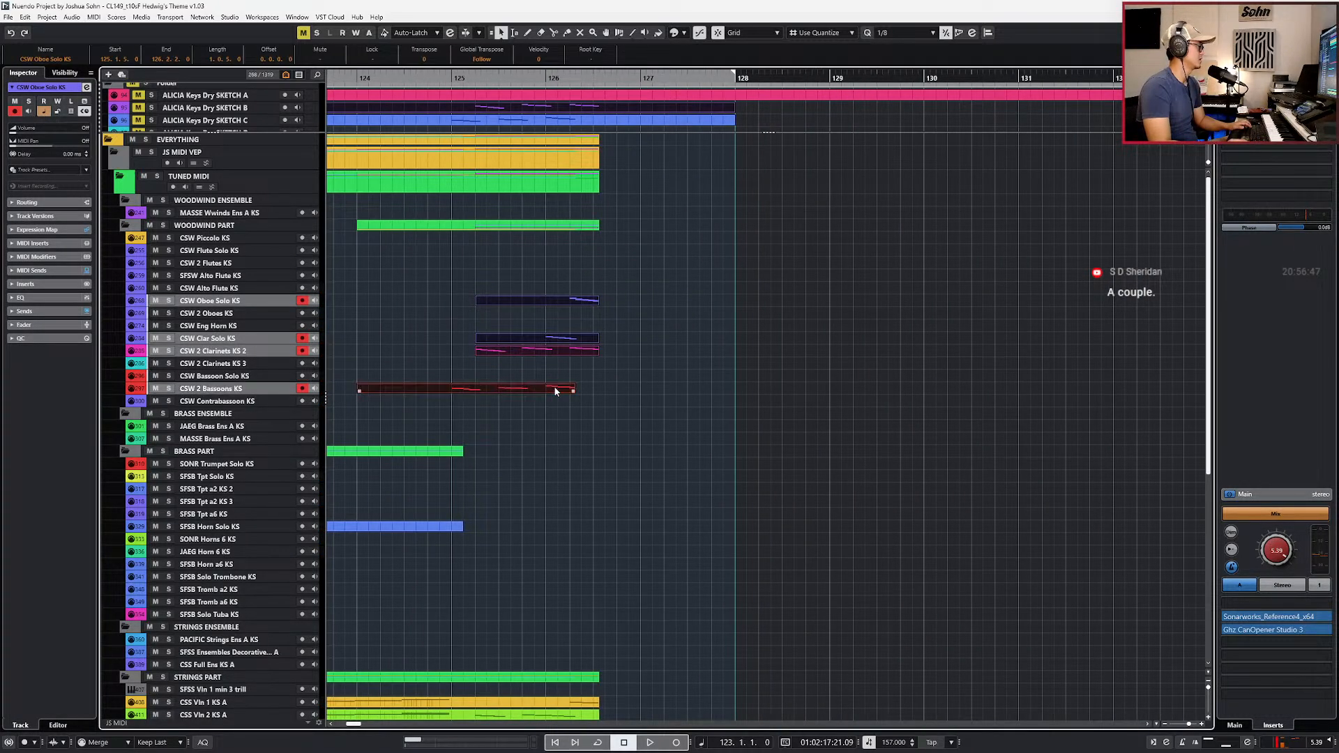
pyautogui.click(555, 390)
pyautogui.moveTo(550, 289); pyautogui.dragTo(541, 358)
pyautogui.scroll(-3, 580, 551)
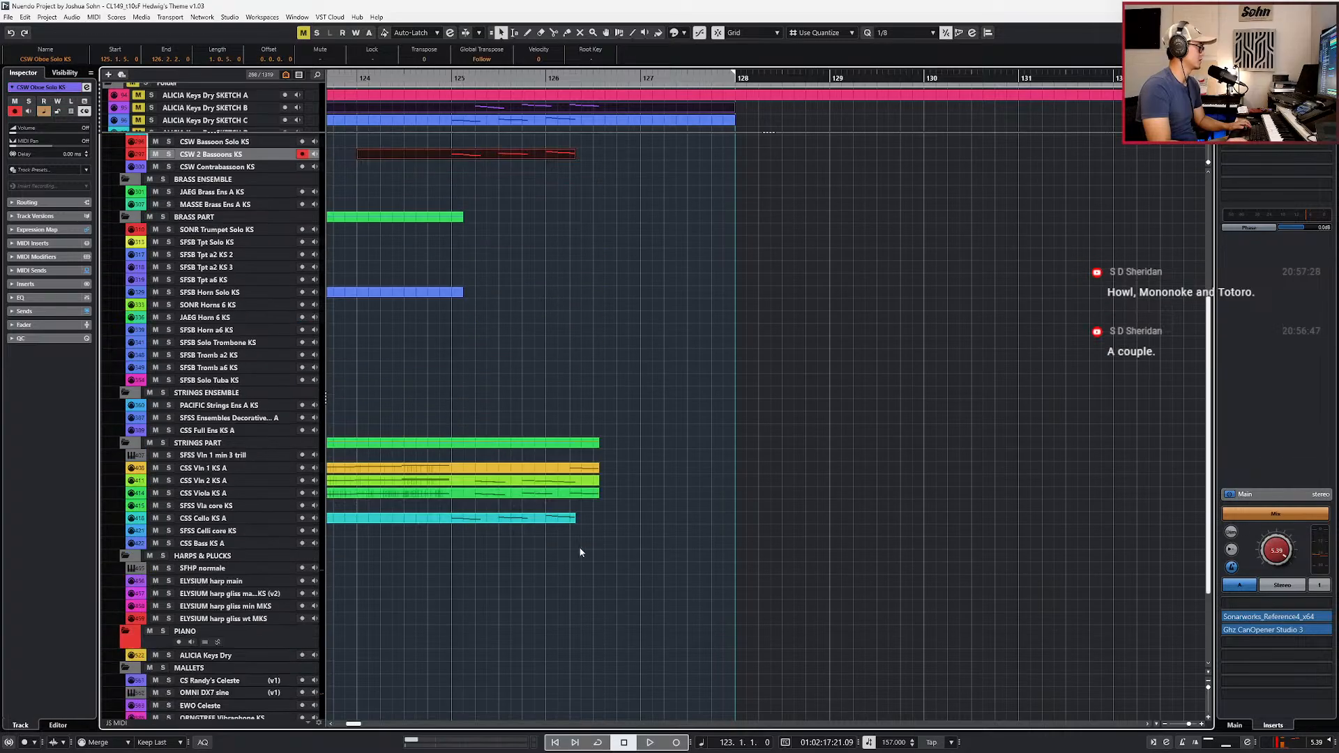
pyautogui.keyDown('shift'); pyautogui.click(537, 519); pyautogui.keyUp('shift')
pyautogui.press('Return')
pyautogui.scroll(3, 520, 505)
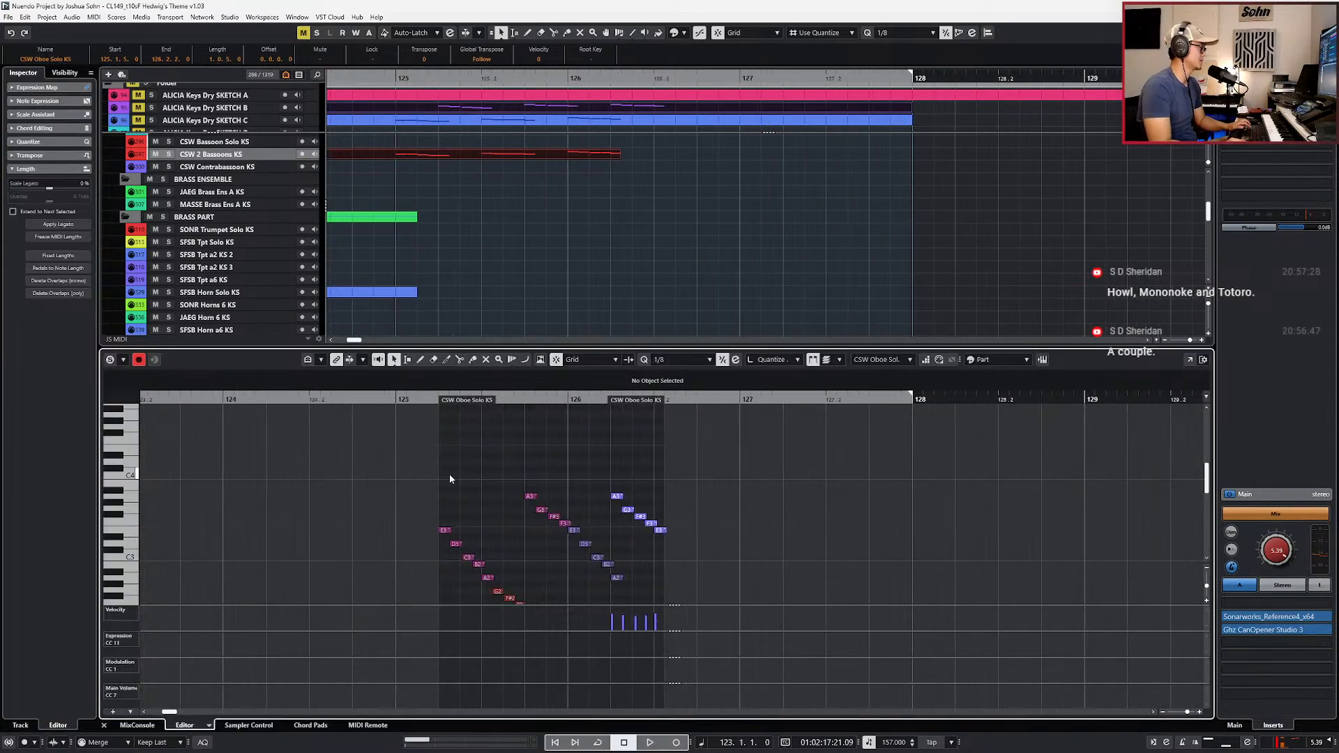
# Step: Check the articulation of the combined runs in bars 125–126, then start playback from bar 121
pyautogui.moveTo(427, 475); pyautogui.dragTo(643, 570)
pyautogui.click(561, 481)
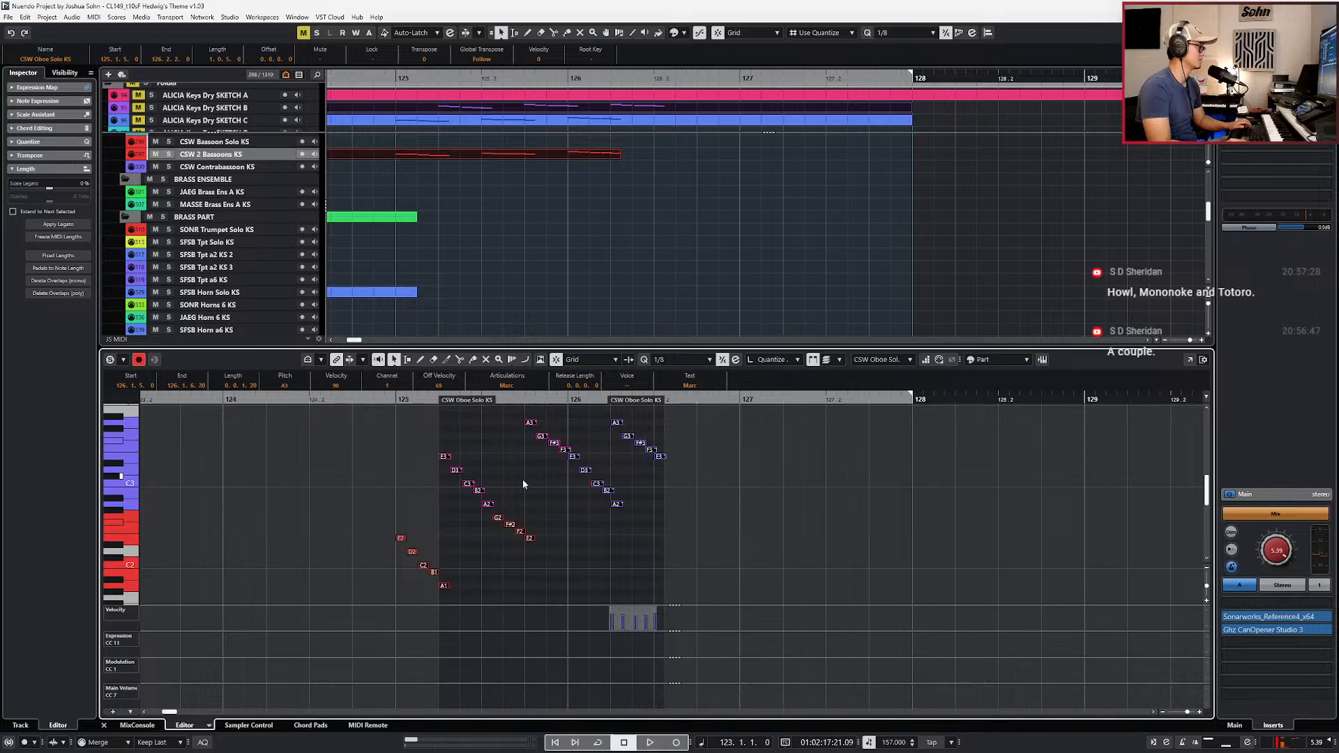
pyautogui.click(662, 456)
pyautogui.moveTo(441, 510); pyautogui.dragTo(382, 577)
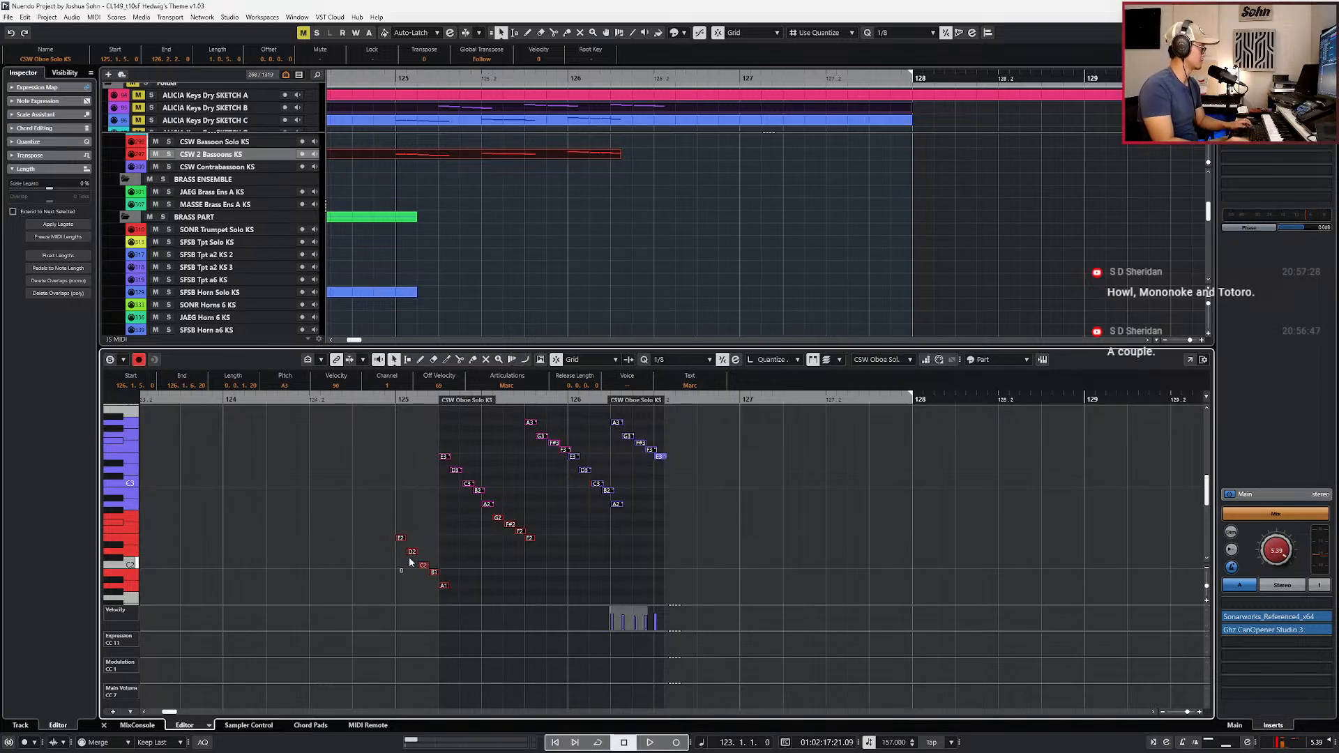
pyautogui.press('KP_Subtract')
pyautogui.press('KP_Subtract')
pyautogui.press('Return')
pyautogui.press('space')
pyautogui.scroll(-2, 481, 489)
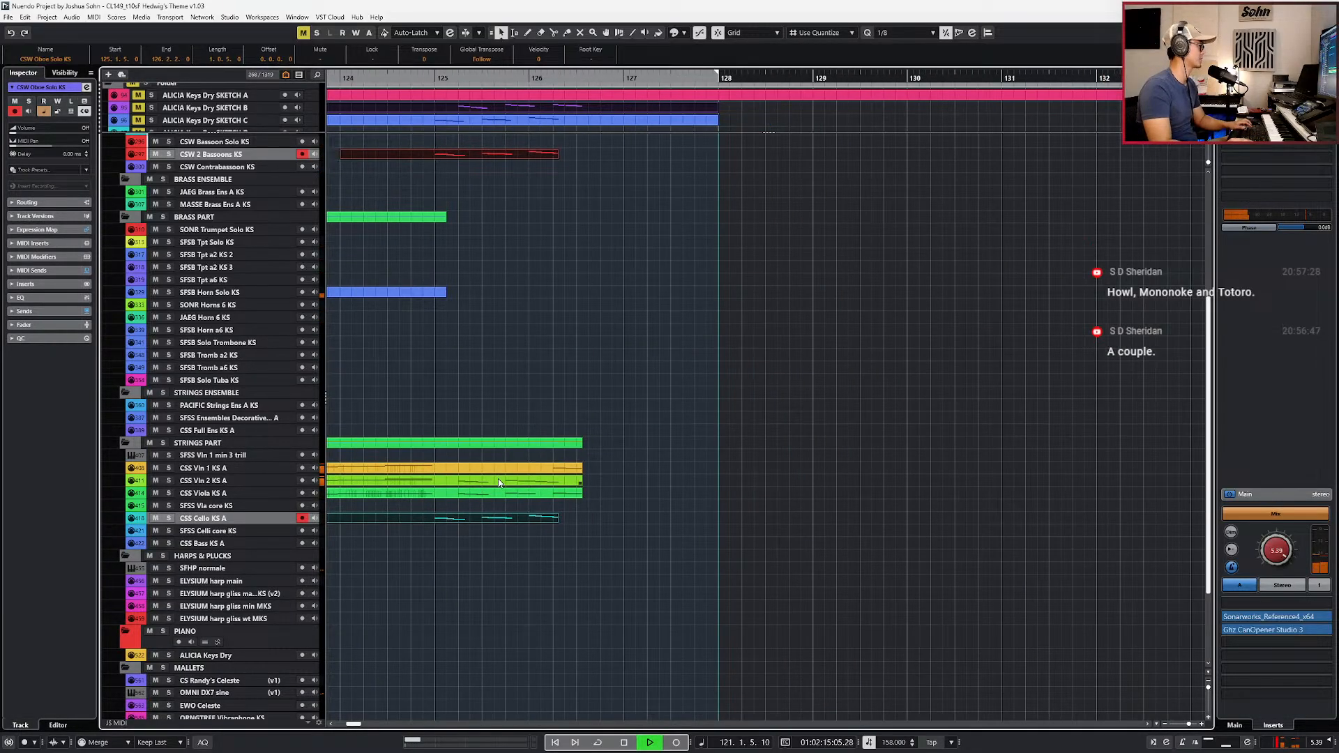
# Step: Glue the earlier parts on the Oboe Solo, Clar Solo, 2 Clarinets 2 and 2 Bassoons tracks to the new run parts
pyautogui.scroll(4, 504, 465)
pyautogui.click(479, 296)
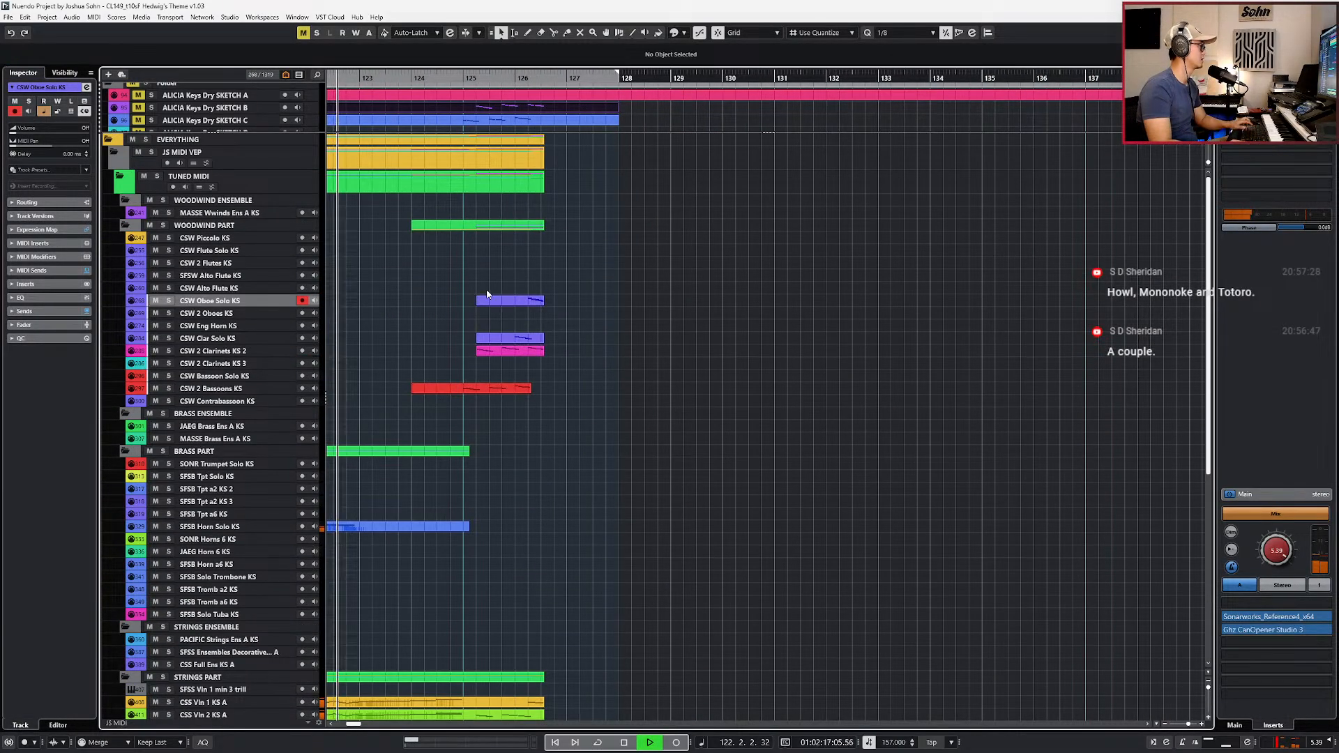
pyautogui.scroll(-3, 507, 313)
pyautogui.scroll(-1, 502, 321)
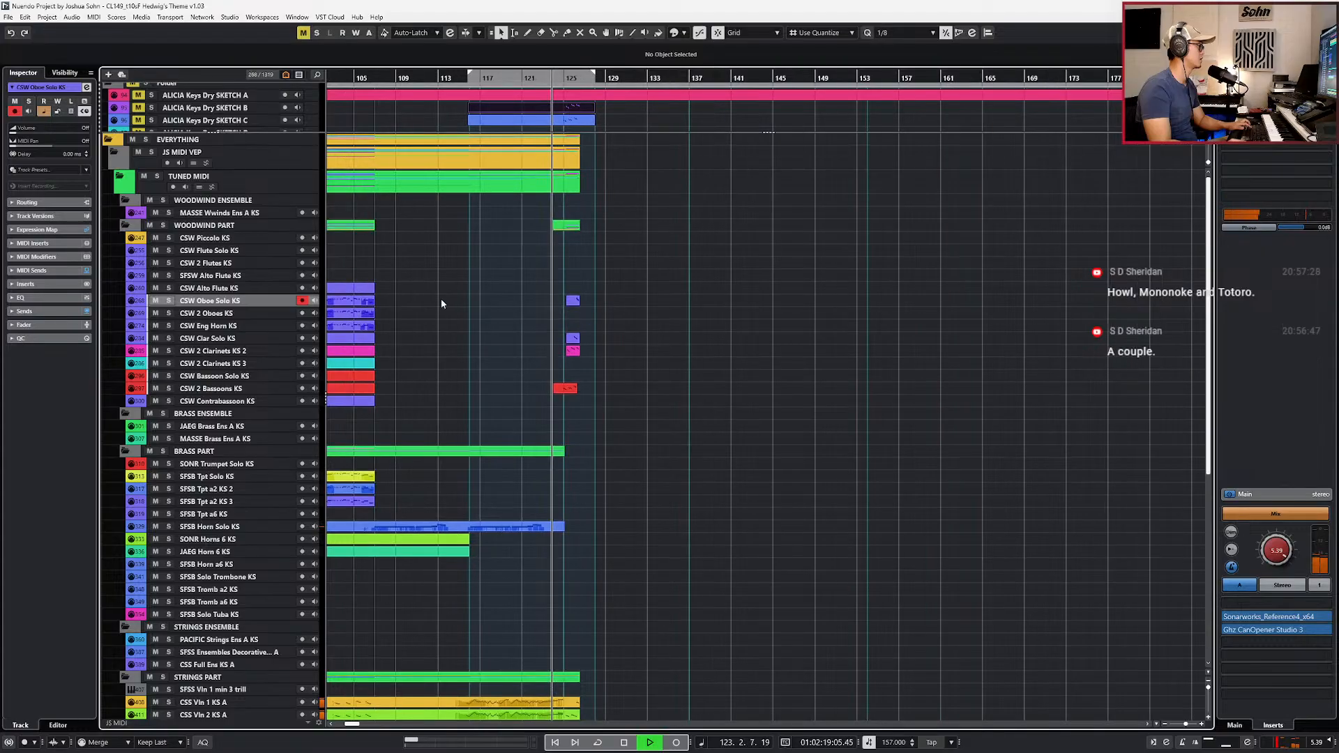
pyautogui.click(379, 338)
pyautogui.click(379, 386)
pyautogui.scroll(-6, 469, 409)
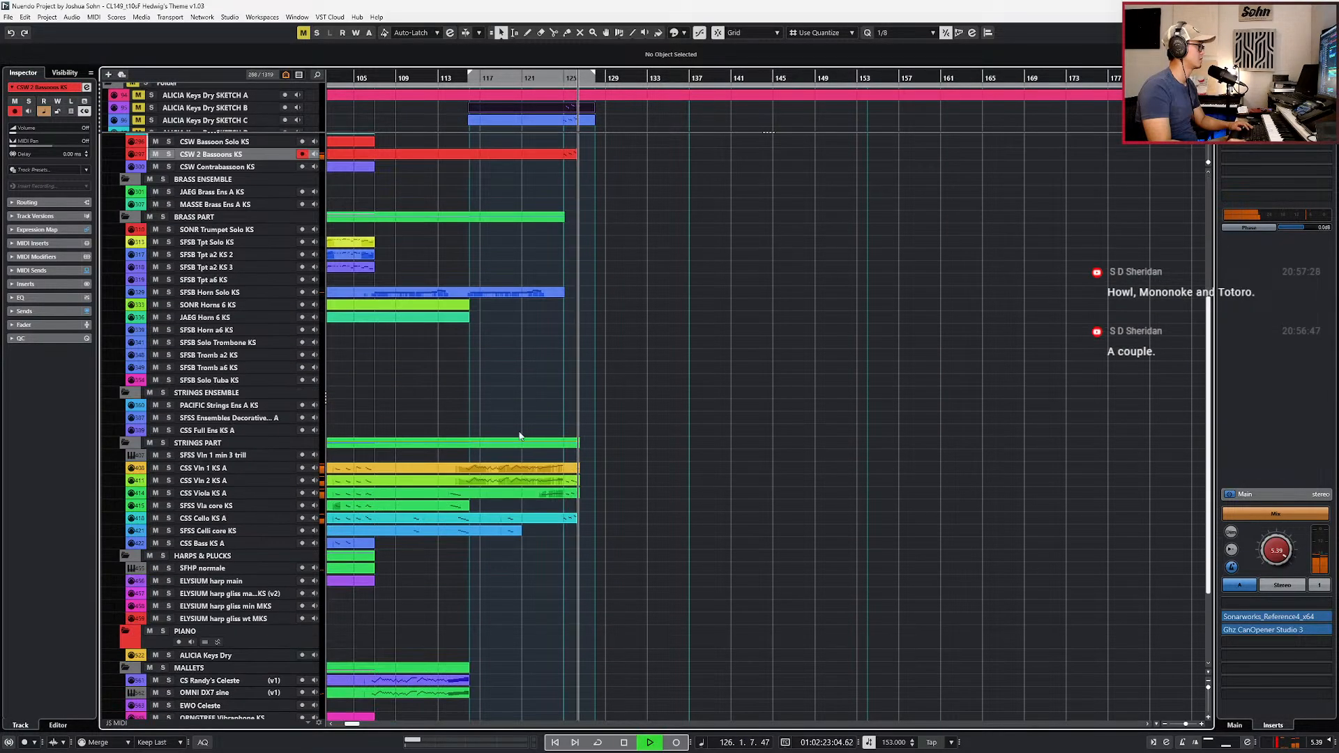
# Step: Select the CSS Vln 1, Vln 2, Viola and Cello parts and briefly replay bar 125
pyautogui.moveTo(611, 463); pyautogui.dragTo(560, 520)
pyautogui.press('space')
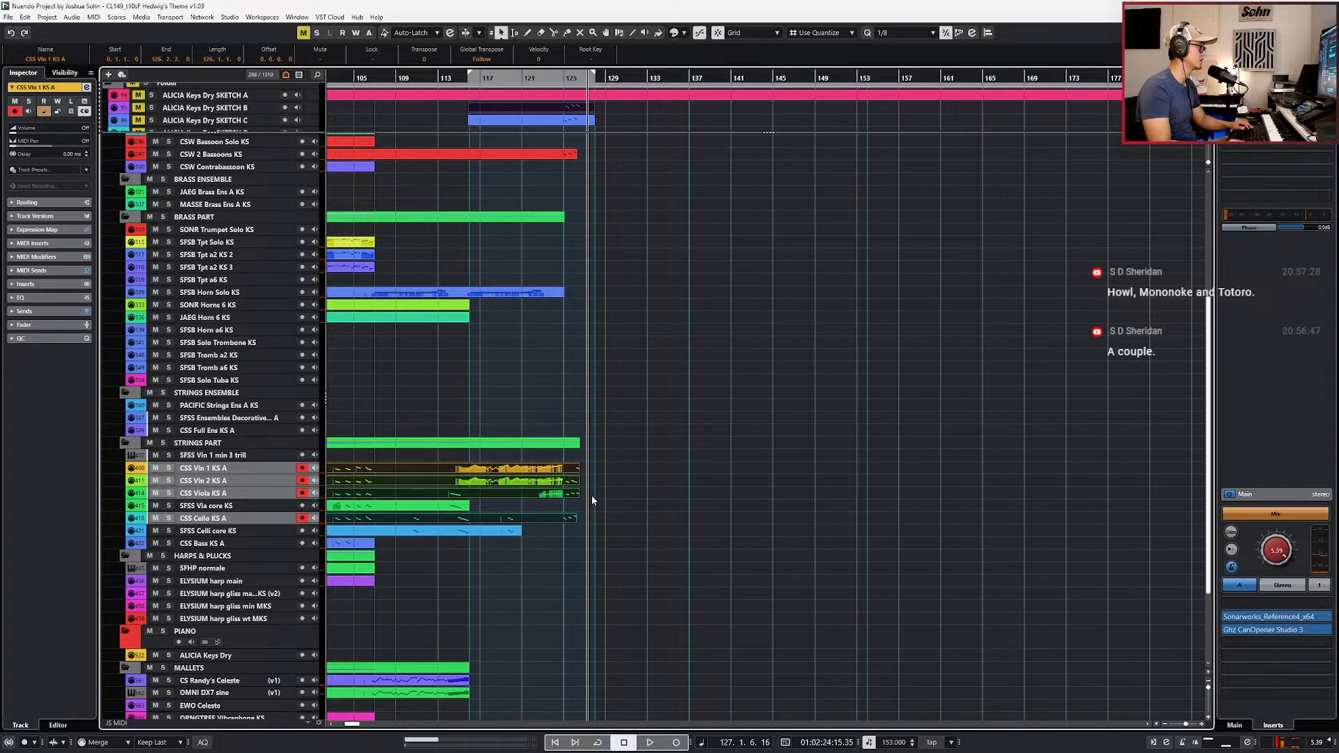
pyautogui.press('space')
pyautogui.press('space')
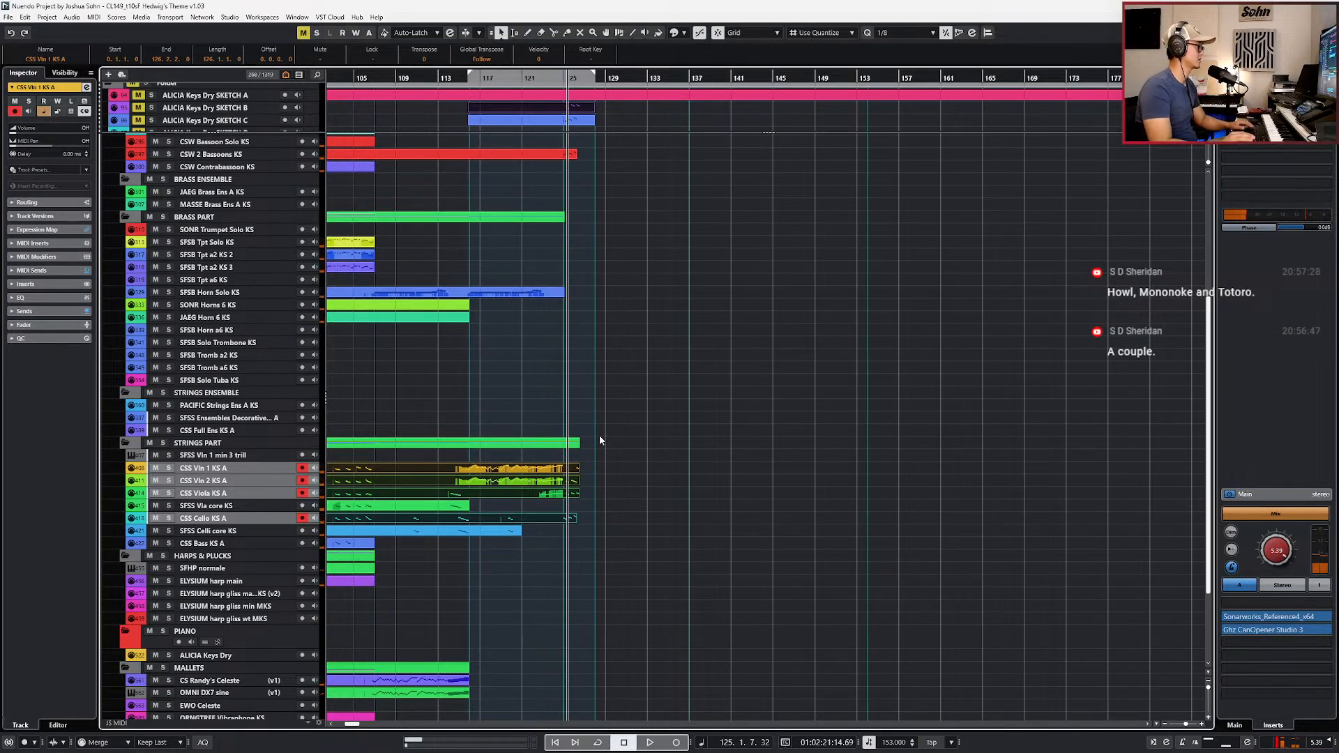
# Step: Add the Oboe Solo, Clar Solo, 2 Clarinets 2 and 2 Bassoons parts to the string selection and open them all together for editing
pyautogui.scroll(6, 600, 435)
pyautogui.moveTo(594, 395); pyautogui.dragTo(570, 335)
pyautogui.moveTo(595, 282); pyautogui.dragTo(574, 298)
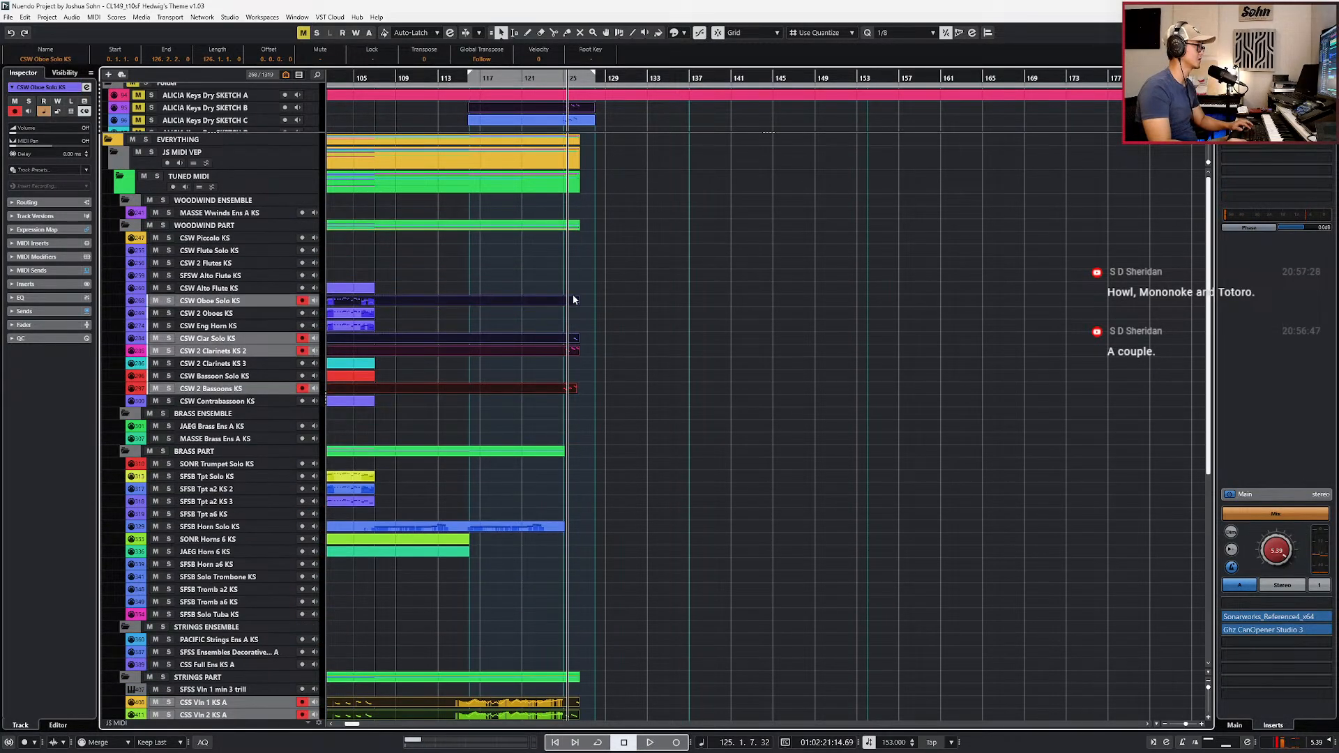
pyautogui.scroll(-6, 614, 349)
pyautogui.scroll(2, 601, 425)
pyautogui.moveTo(564, 500); pyautogui.dragTo(554, 528)
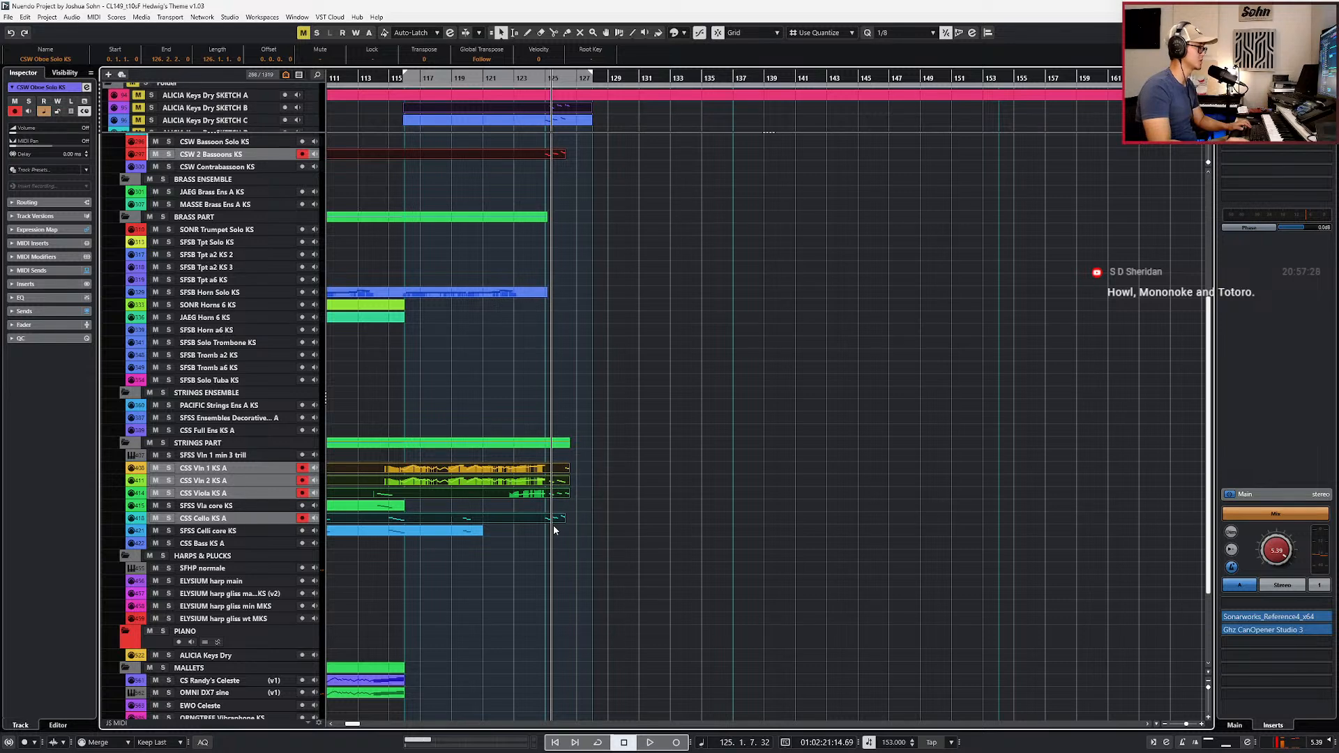
pyautogui.scroll(2, 545, 520)
pyautogui.press('Return')
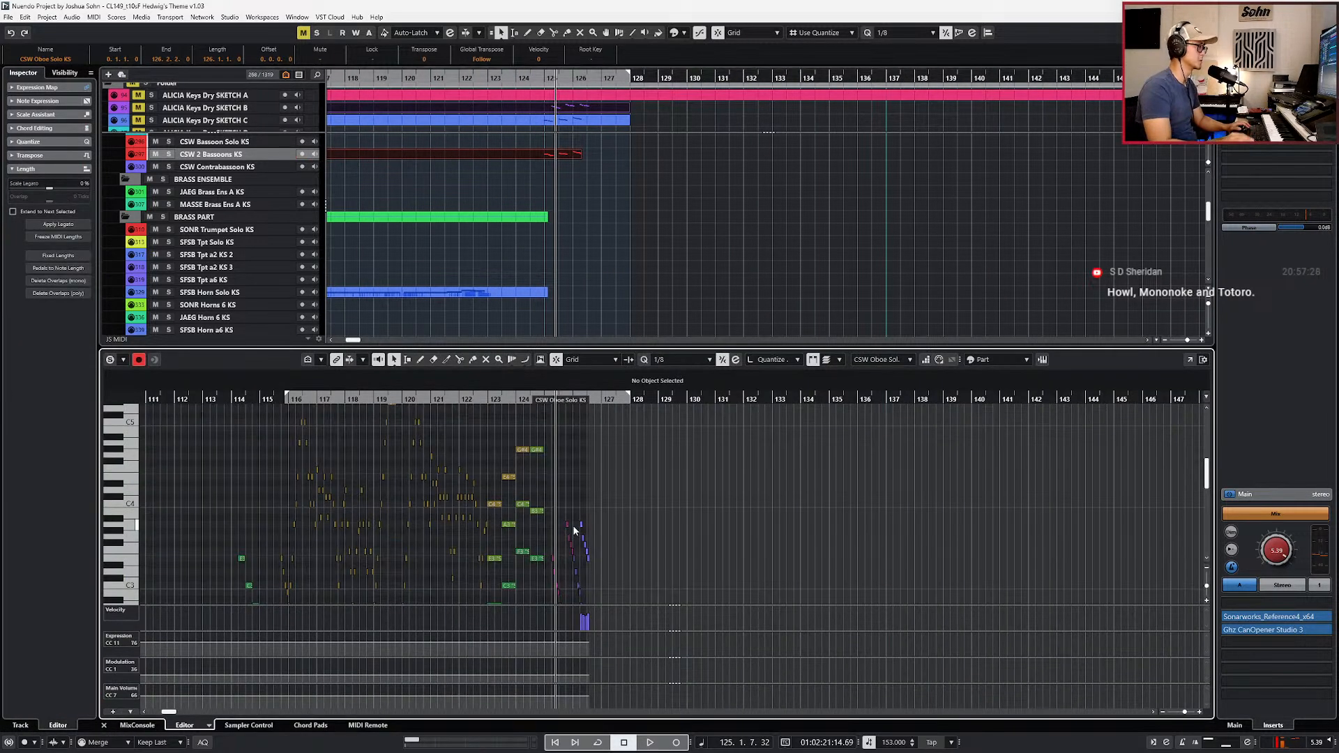
# Step: Examine the combined woodwind and string runs in bars 125–126 with the playhead at bar 125
pyautogui.scroll(3, 577, 532)
pyautogui.scroll(3, 613, 522)
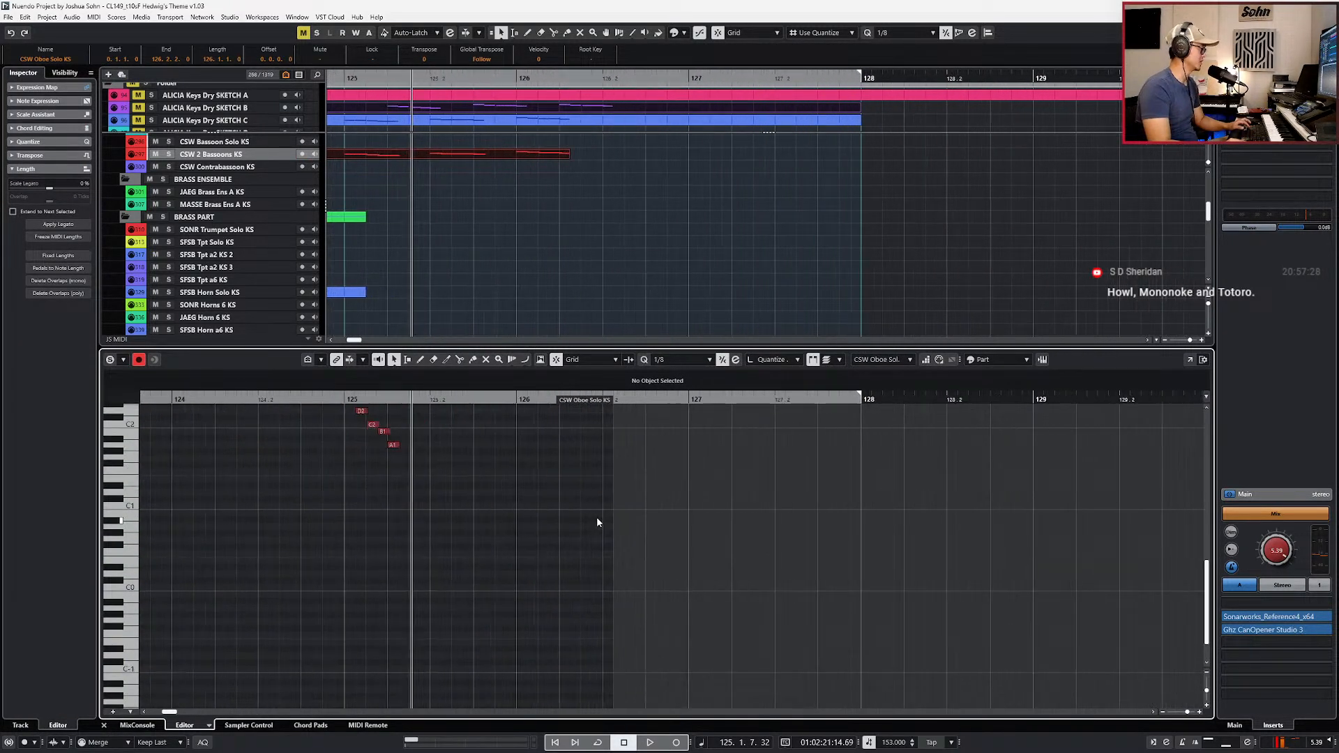
pyautogui.hscroll(-3, 460, 614)
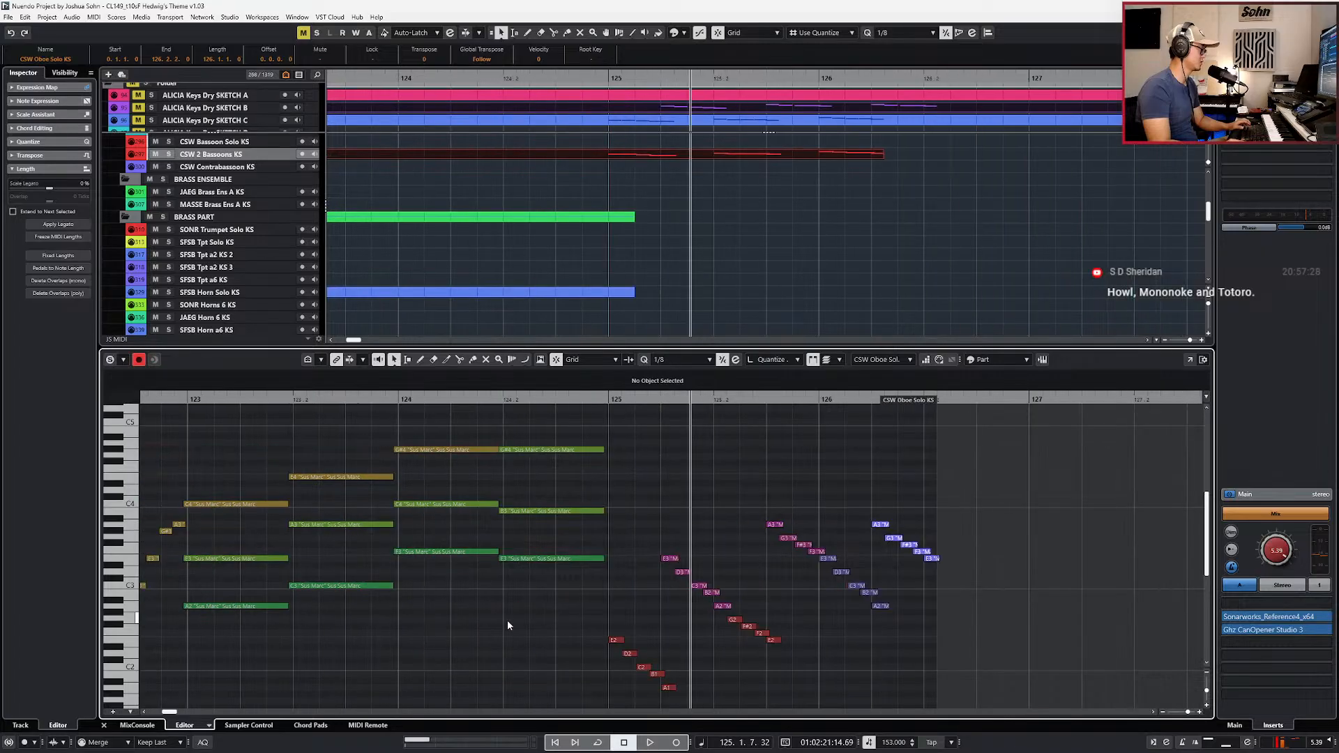
pyautogui.scroll(1, 582, 618)
pyautogui.press('ctrl+KP_Subtract')
pyautogui.scroll(2, 699, 609)
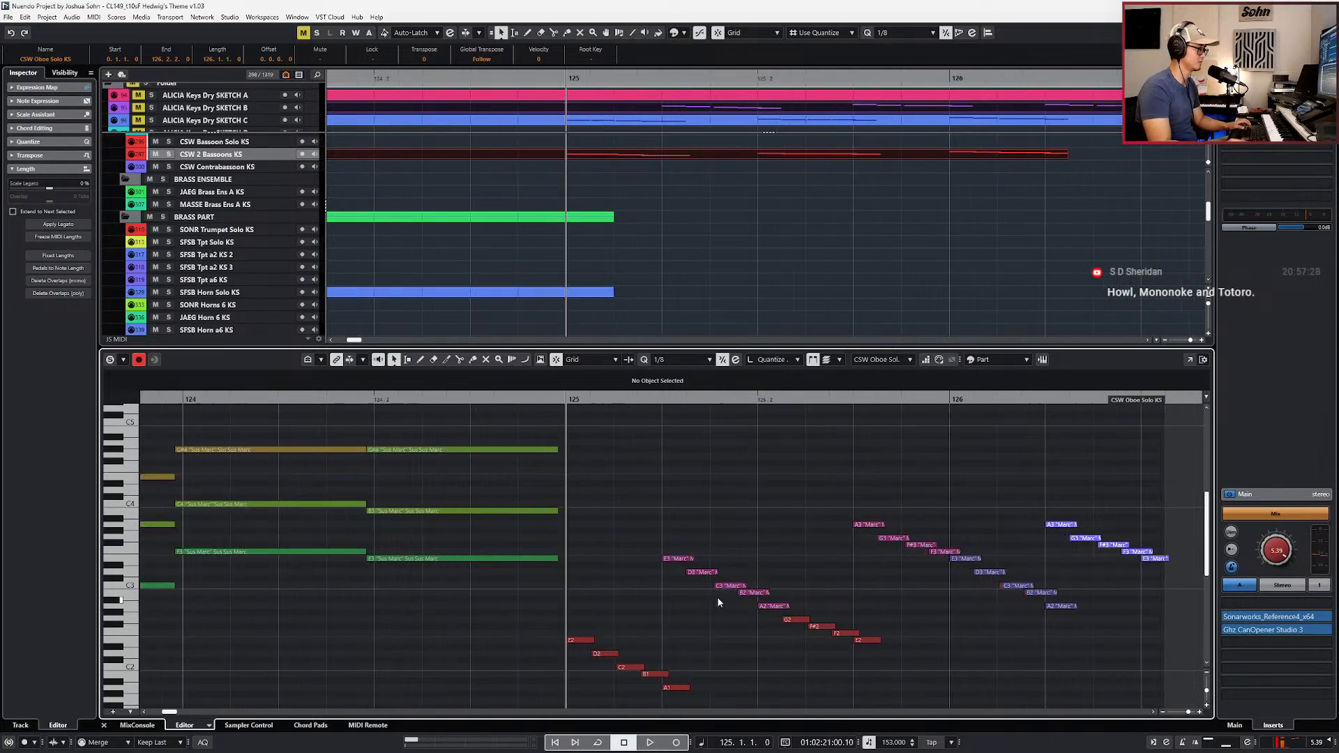
pyautogui.scroll(-2, 727, 600)
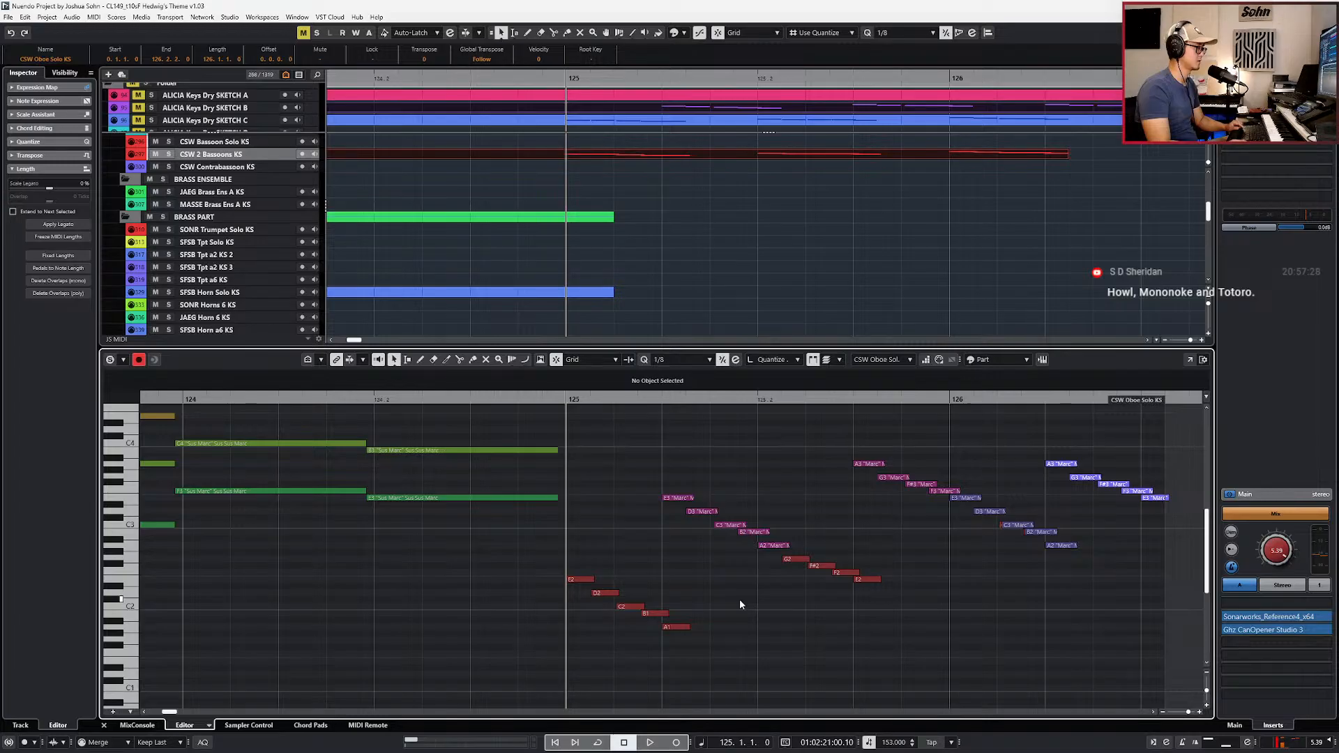
pyautogui.scroll(3, 748, 579)
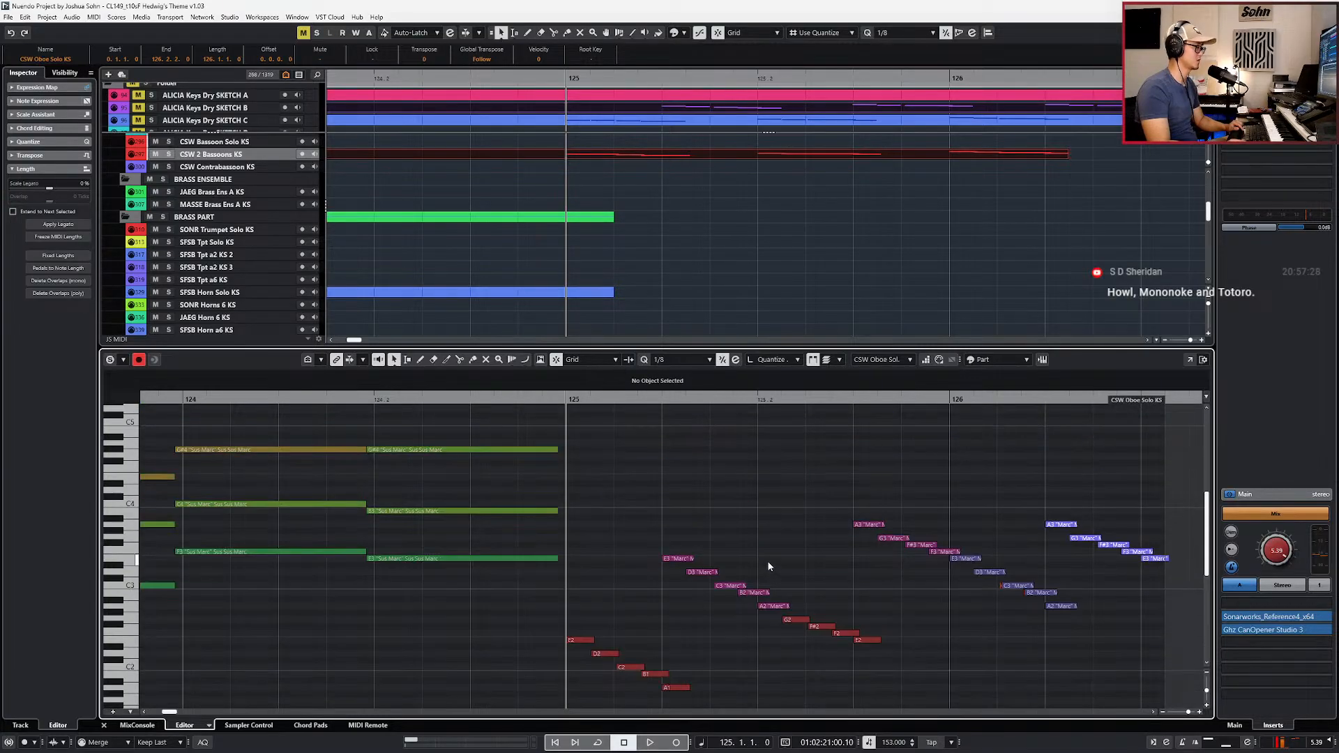
# Step: Replay the combined runs from bar 125, then check the clarinet and bassoon entries in the score image and return to Nuendo
pyautogui.press('space')
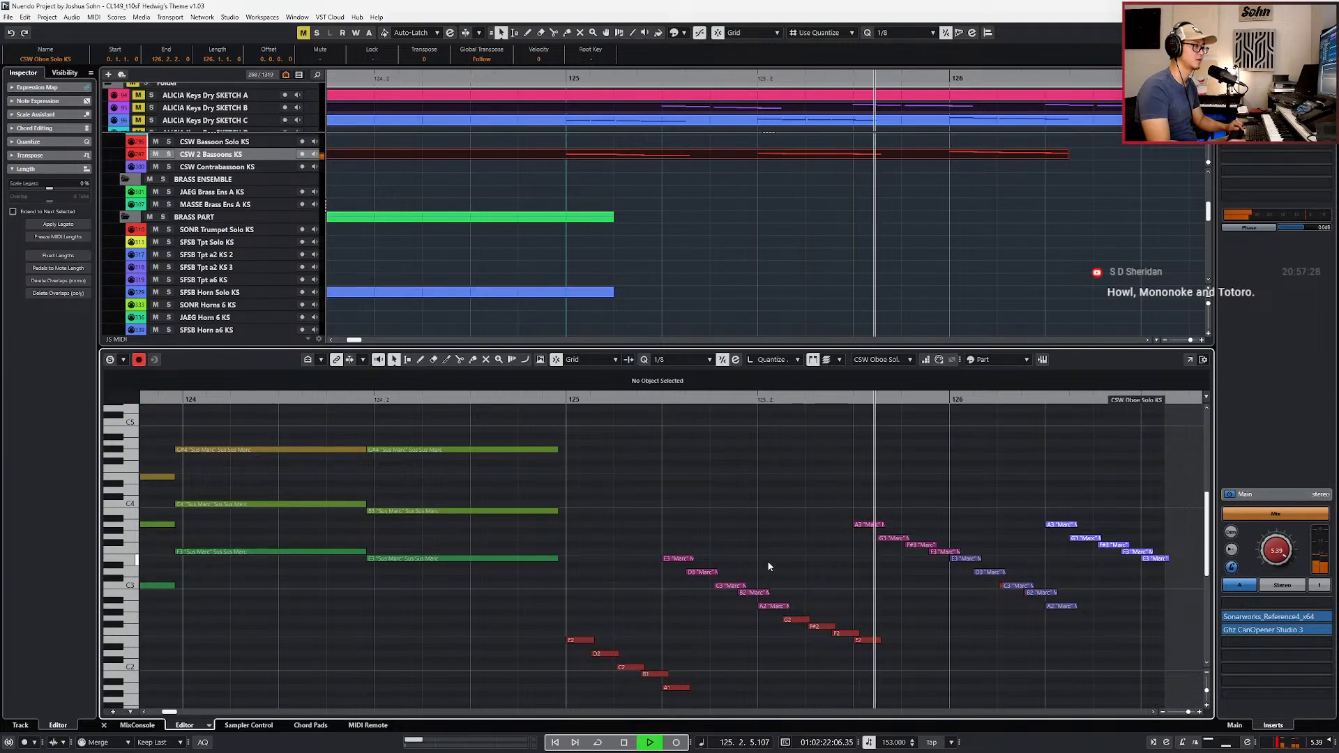
pyautogui.press('space')
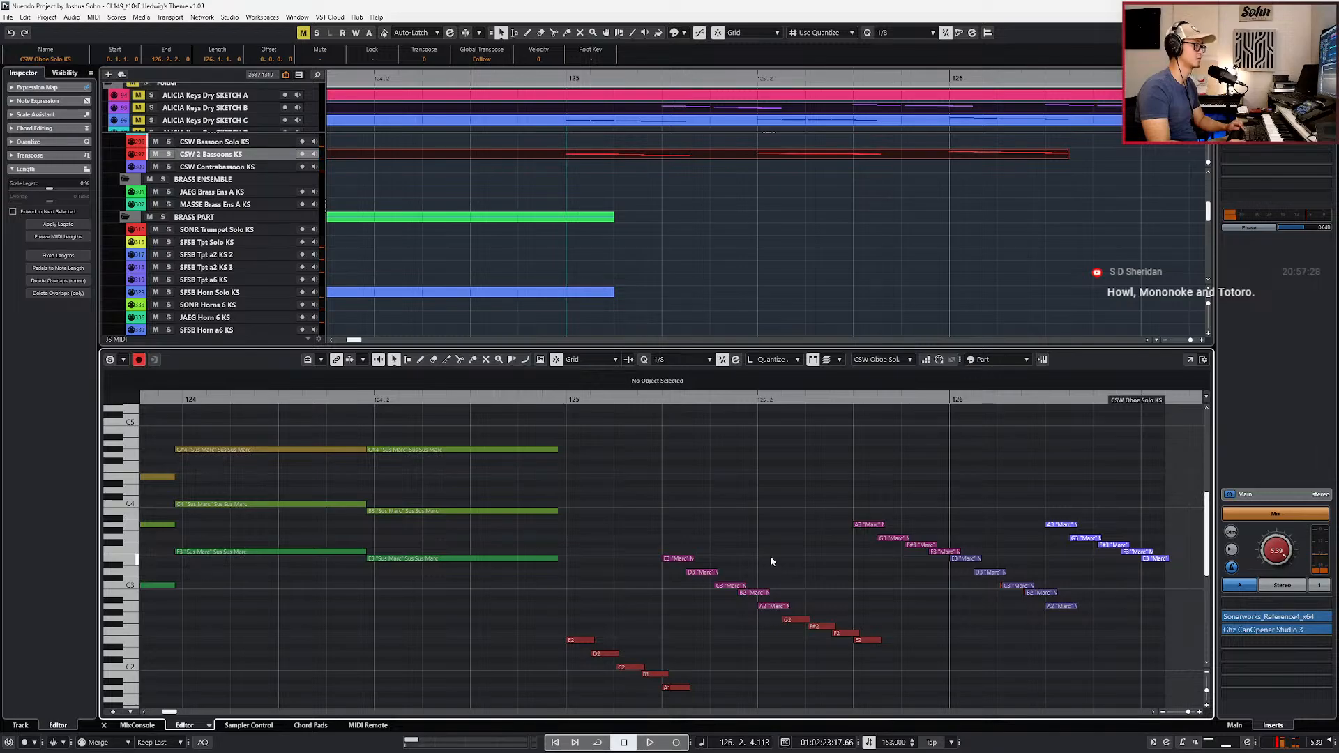
pyautogui.press('g')
pyautogui.hotkey('alt', 'Tab')
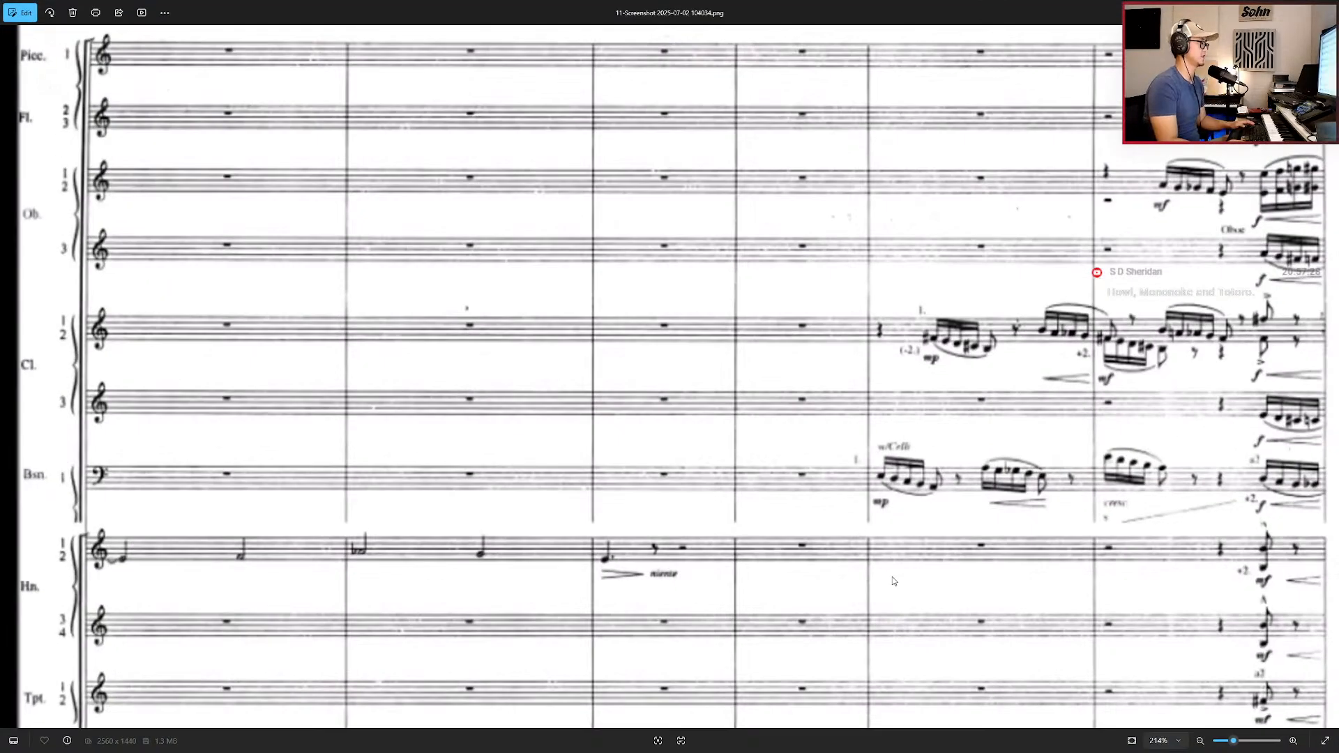
pyautogui.scroll(-2, 913, 518)
pyautogui.scroll(1, 889, 398)
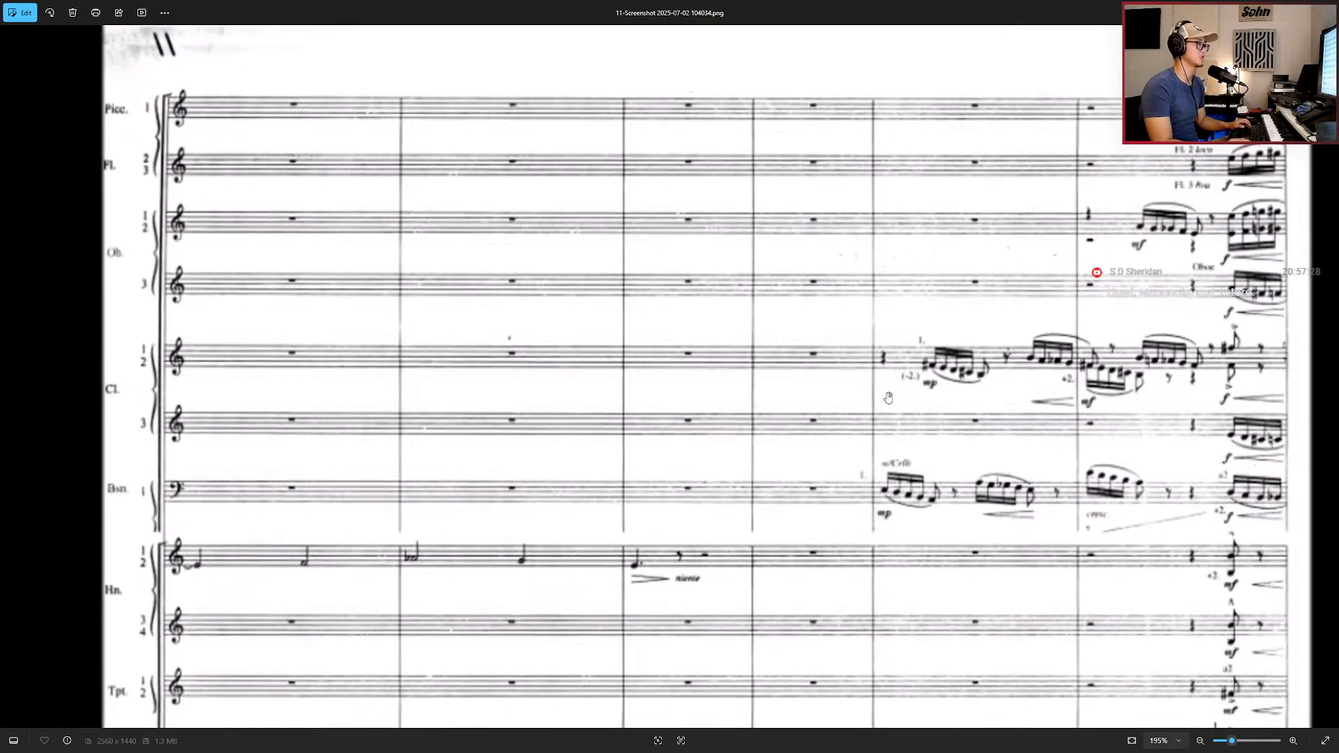
pyautogui.hotkey('alt', 'Tab')
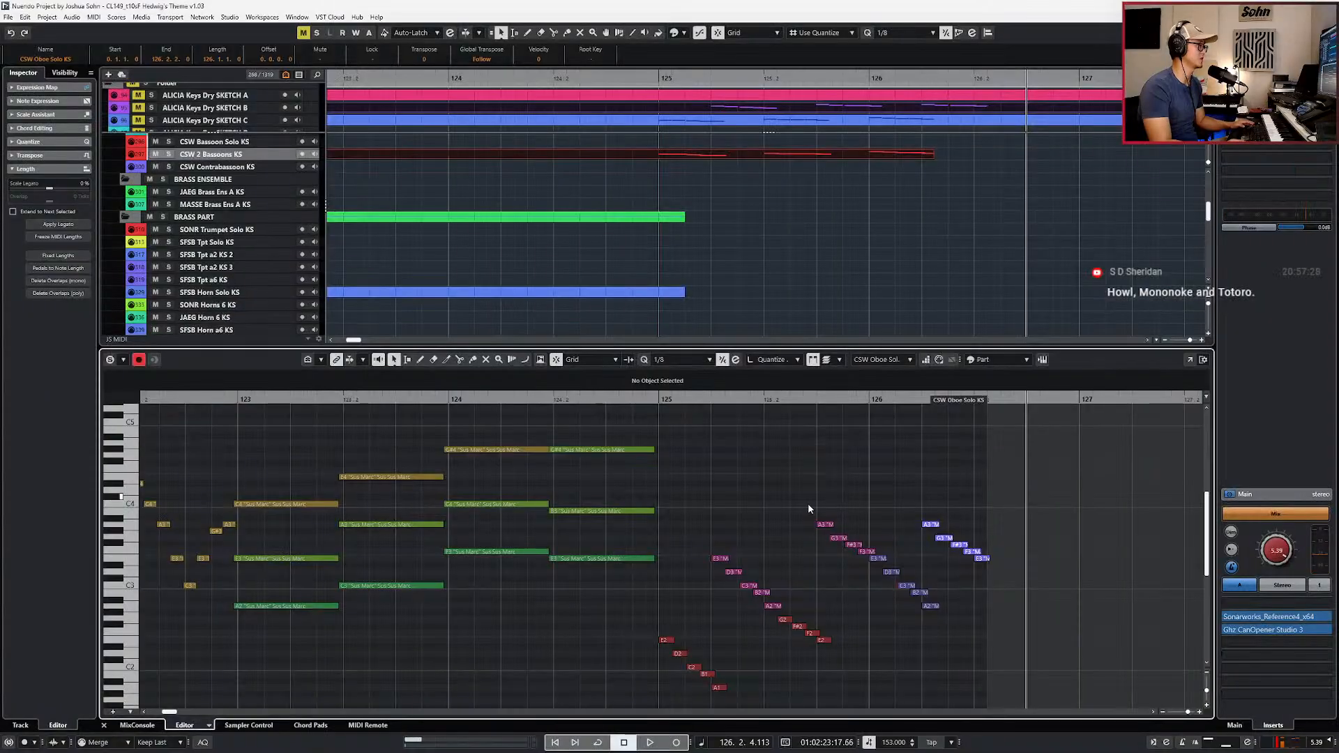
# Step: Show the velocity, expression, modulation and main volume lanes for the combined parts with the playhead at bar 124
pyautogui.hotkey('alt', 'l')
pyautogui.press('KP_Subtract')
pyautogui.press('KP_Subtract')
pyautogui.press('KP_Subtract')
pyautogui.scroll(-3, 793, 500)
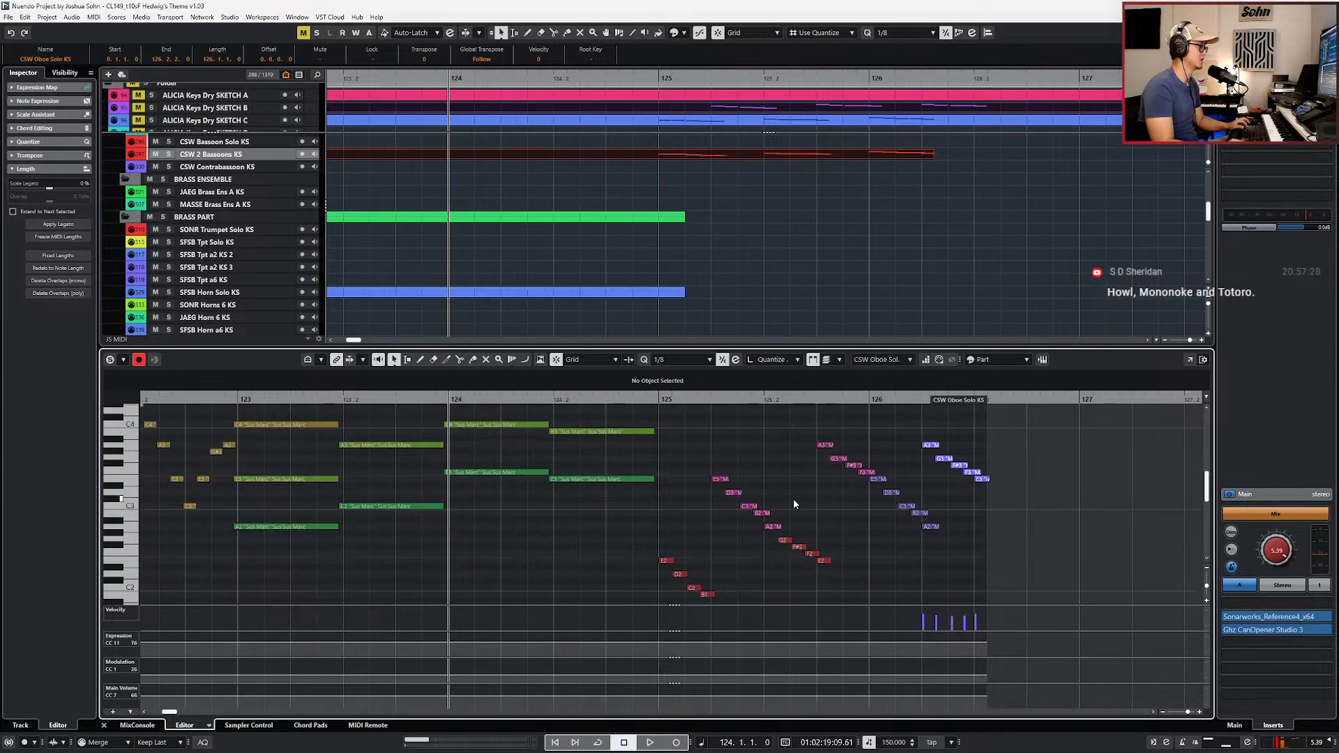
pyautogui.press('g')
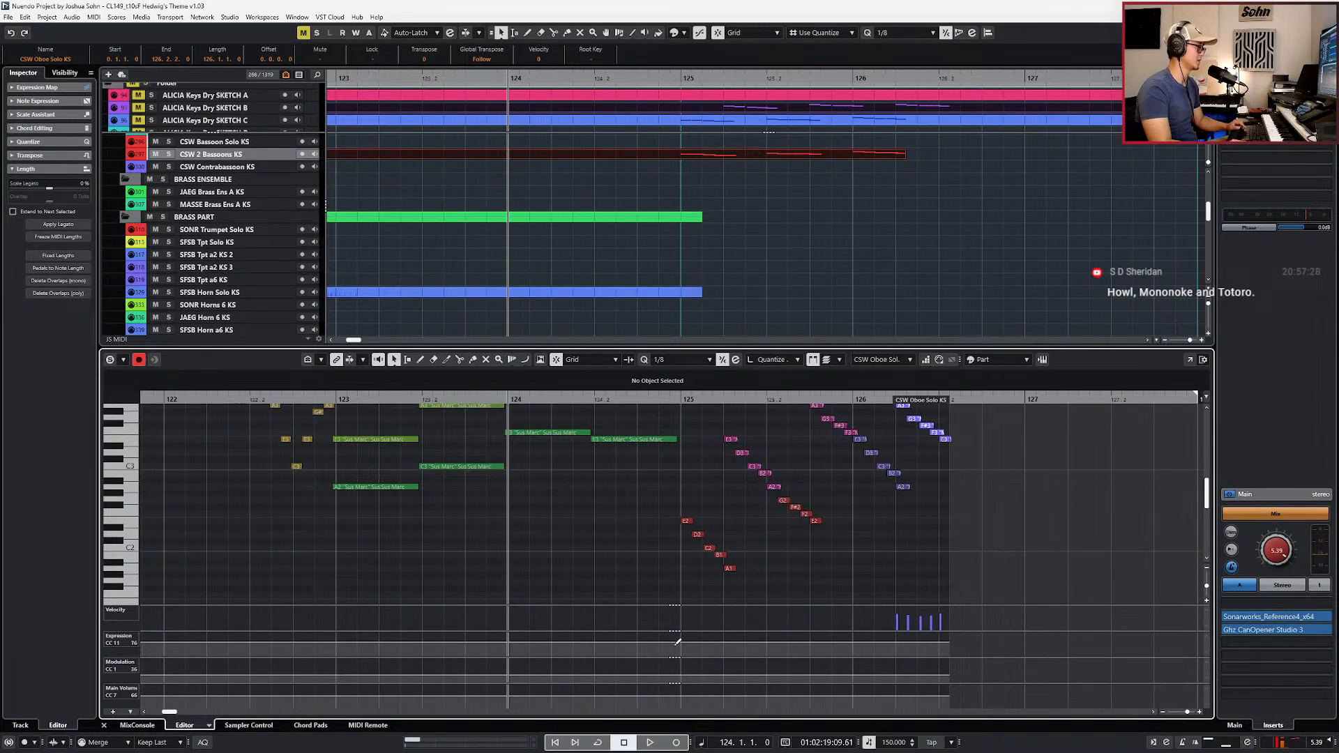
# Step: Try to lower the CC 11 expression level from just before bar 125, then undo it
pyautogui.moveTo(680, 643); pyautogui.dragTo(678, 648)
pyautogui.hotkey('ctrl', 'Left')
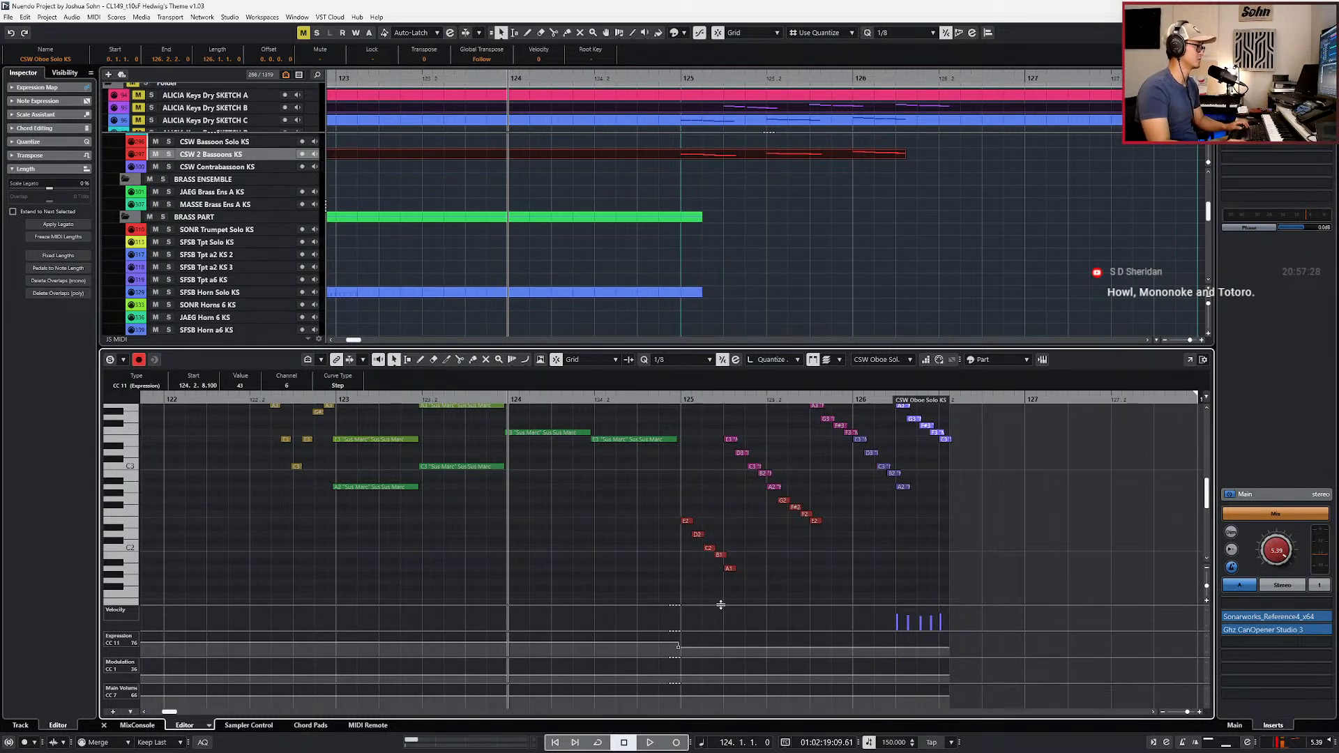
pyautogui.hotkey('ctrl', 'z')
# Step: Return to the arrangement, set the quantize to 1/16 and split the selected woodwind and string parts at 124.2.8
pyautogui.press('Return')
pyautogui.scroll(5, 721, 604)
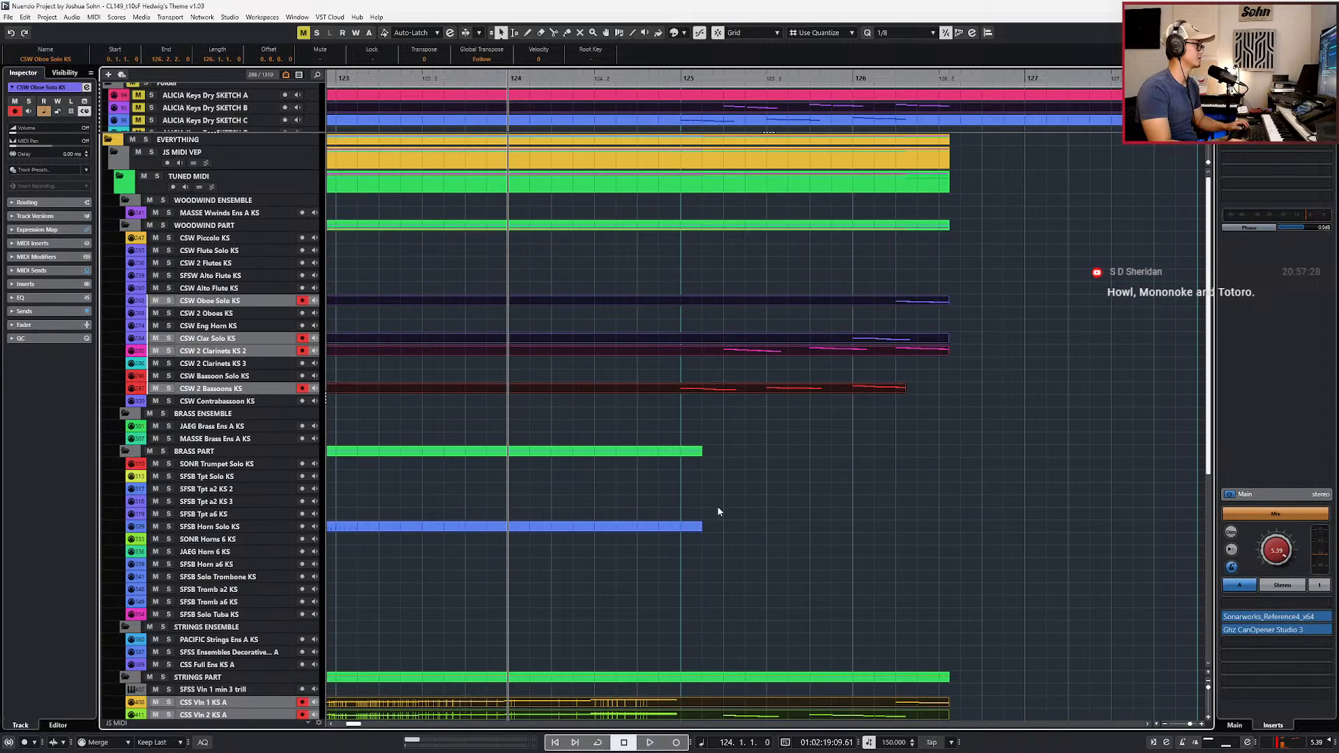
pyautogui.hotkey('alt', '5')
pyautogui.keyDown('alt'); pyautogui.click(672, 300); pyautogui.keyUp('alt')
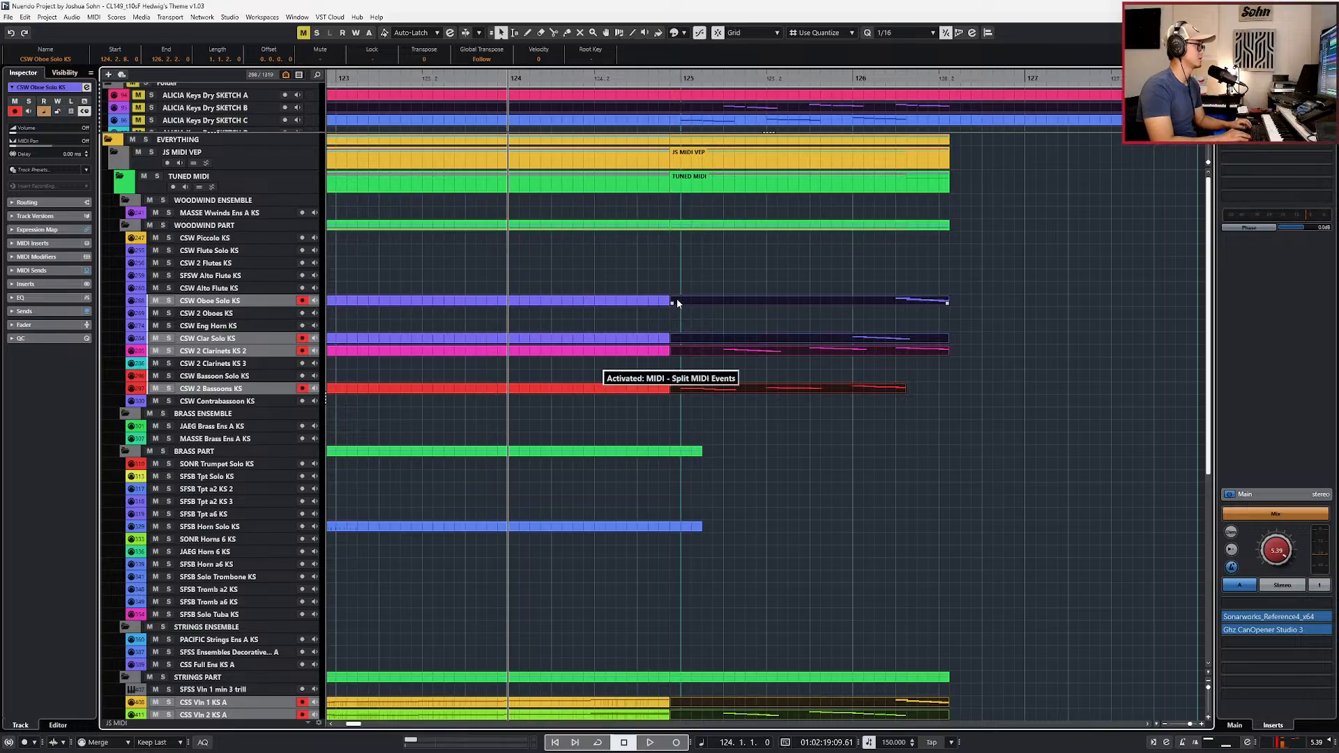
pyautogui.press('l')
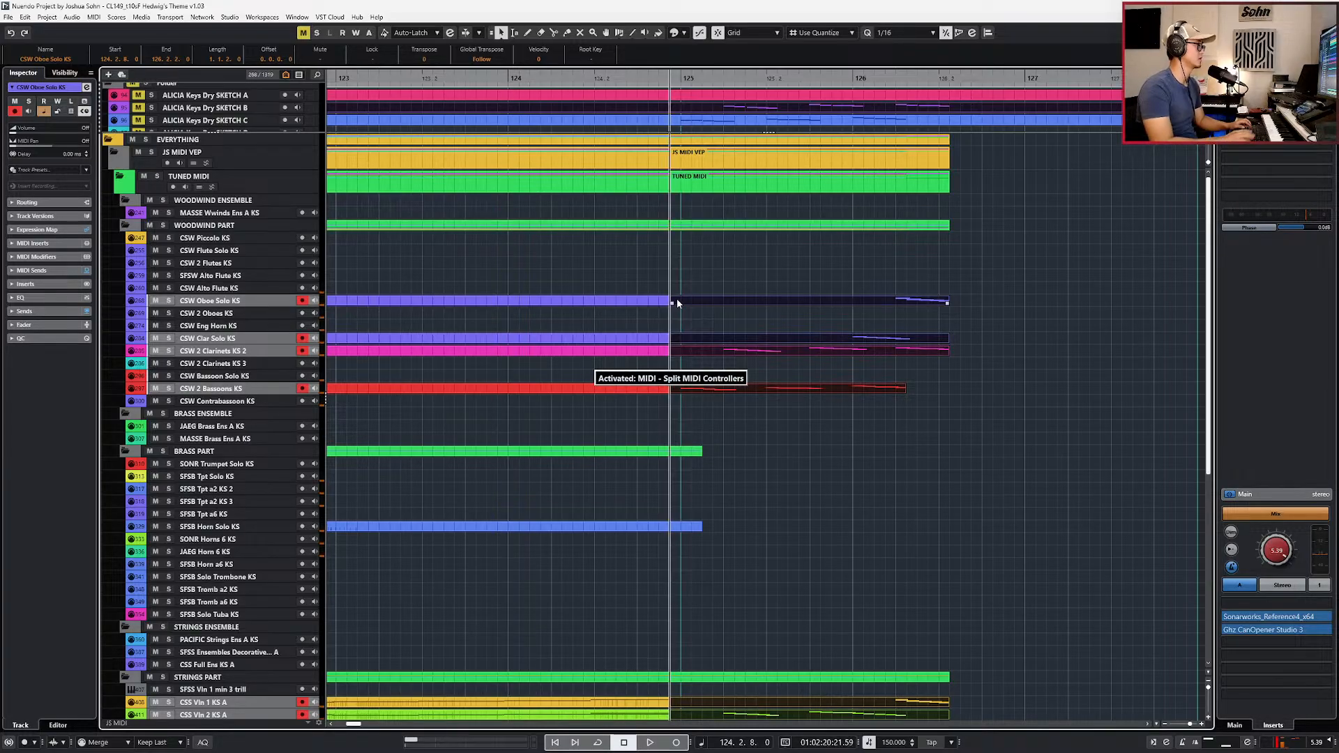
# Step: Open the split parts from 124.2.8 for editing, replay the runs briefly and close the editor
pyautogui.press('Return')
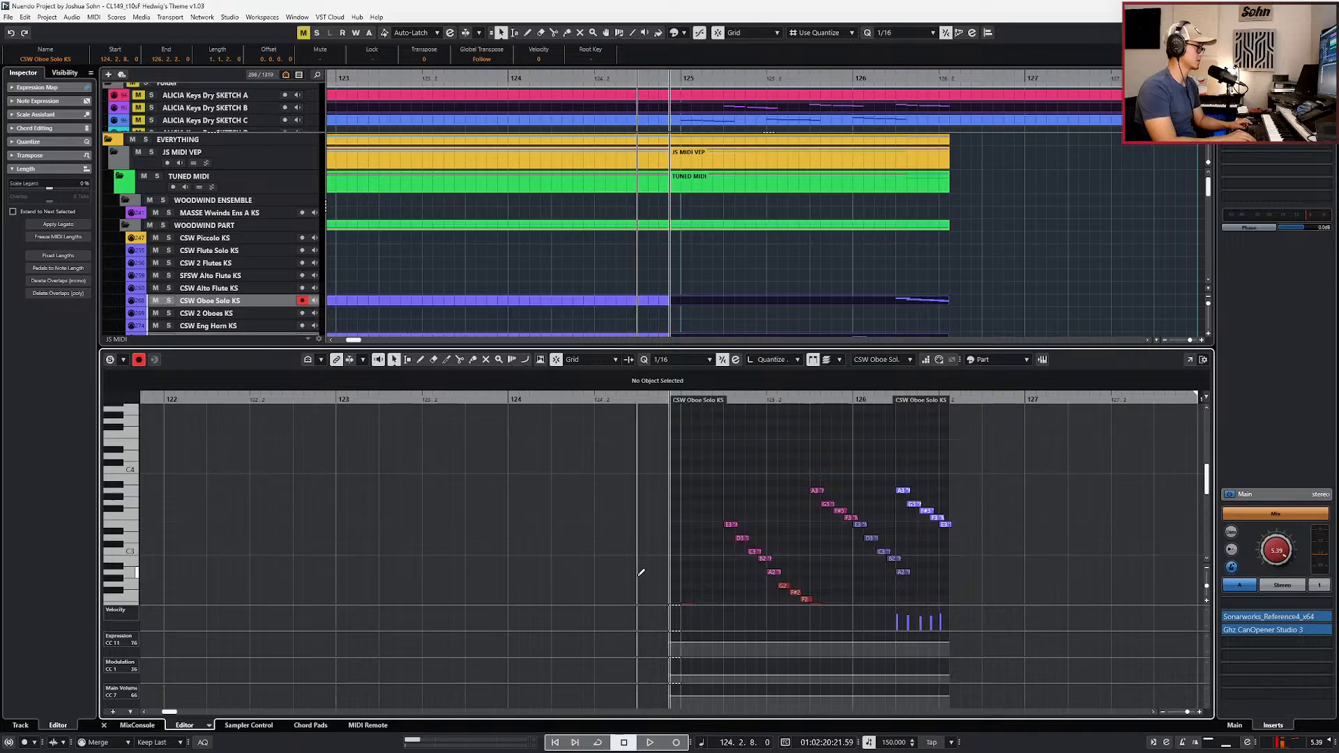
pyautogui.press('space')
pyautogui.press('space')
pyautogui.press('Return')
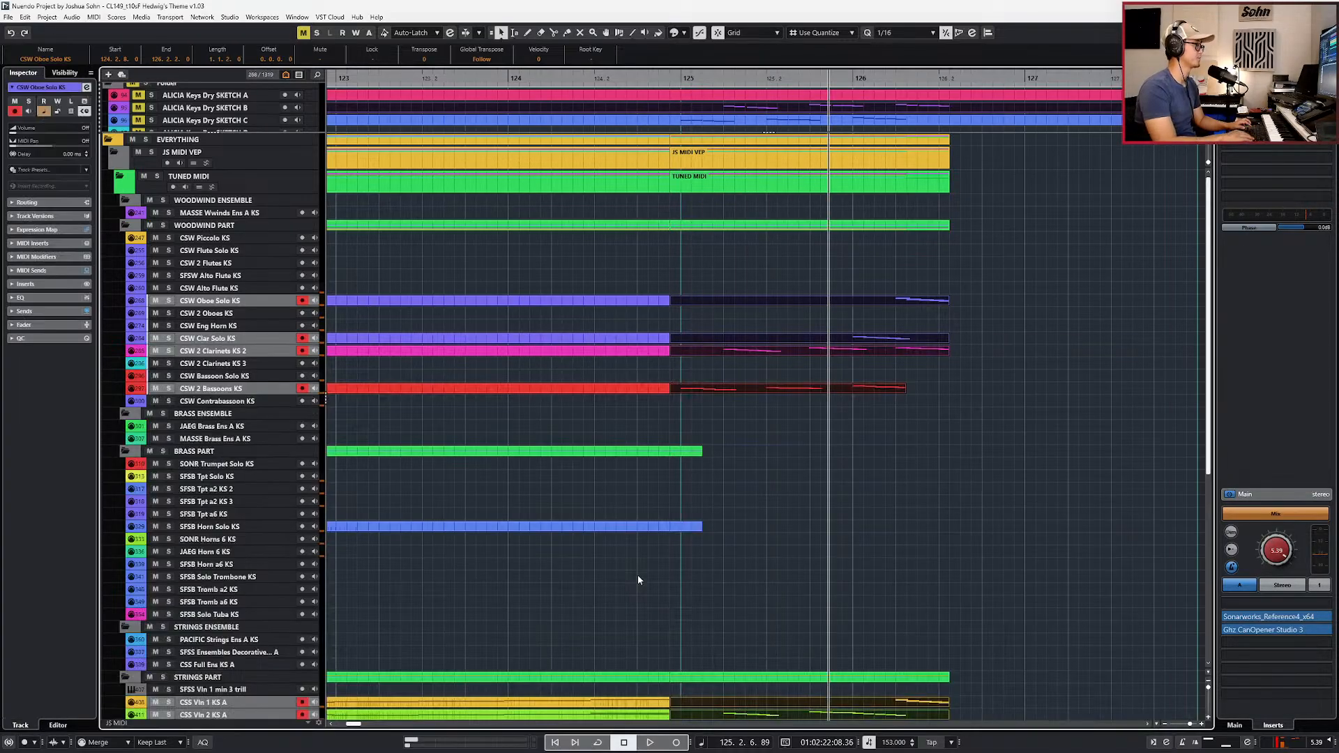
# Step: Split the same parts just before bar 126 using a 1/32 quantize value and briefly inspect the final segment's notes and controllers
pyautogui.scroll(2, 898, 350)
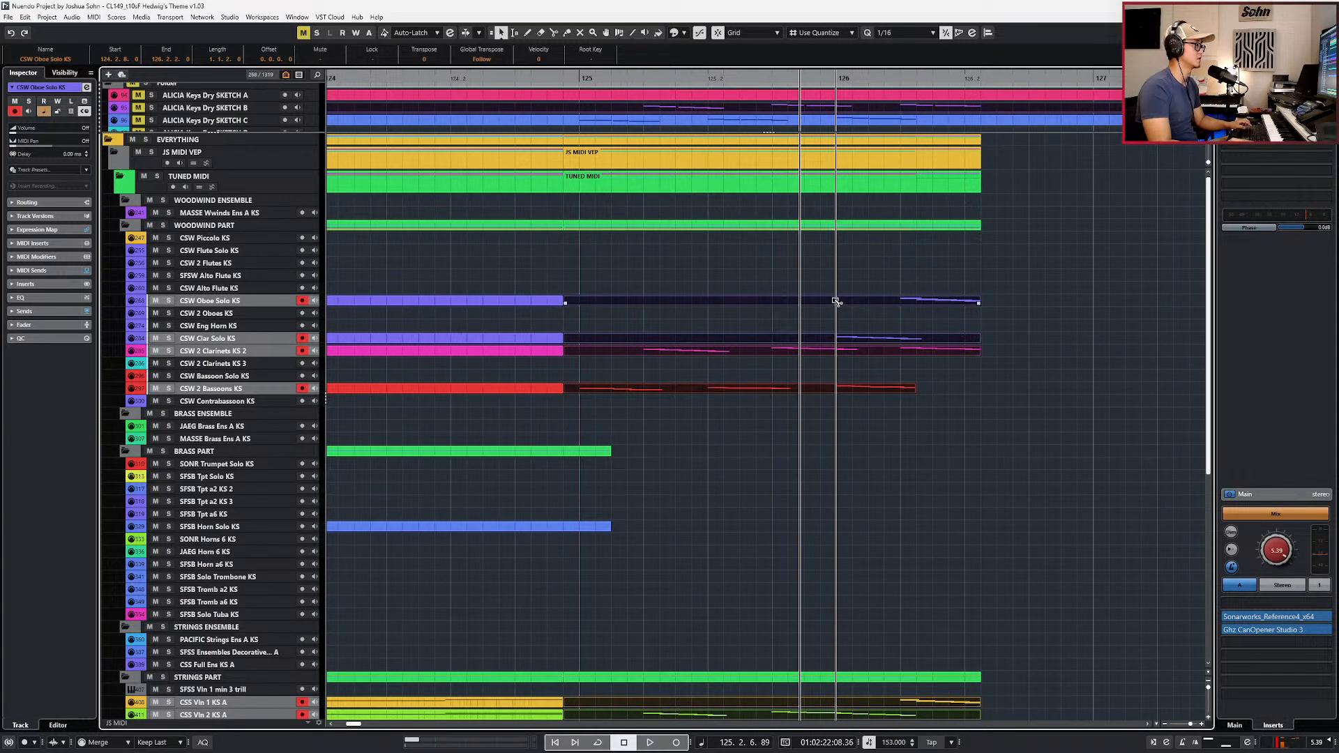
pyautogui.scroll(2, 834, 302)
pyautogui.hotkey('alt', '6')
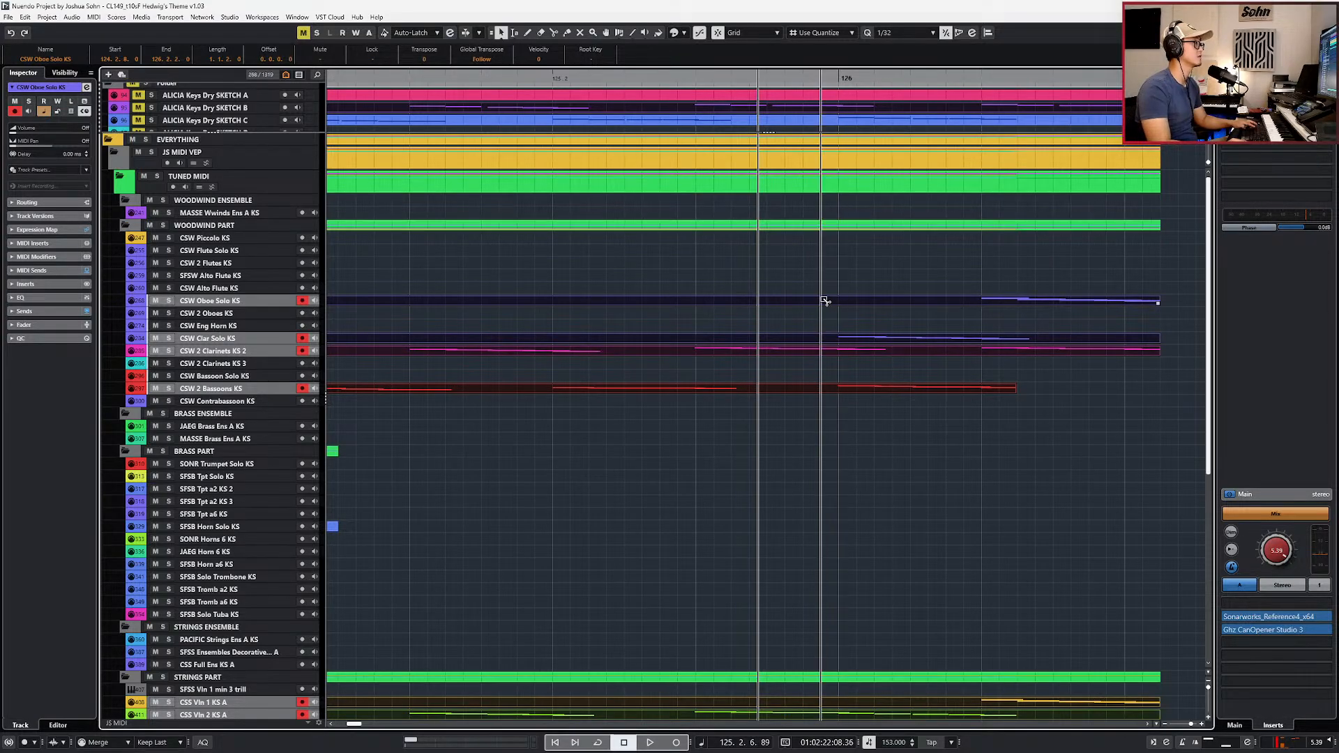
pyautogui.keyDown('alt'); pyautogui.click(824, 301); pyautogui.keyUp('alt')
pyautogui.doubleClick(848, 305)
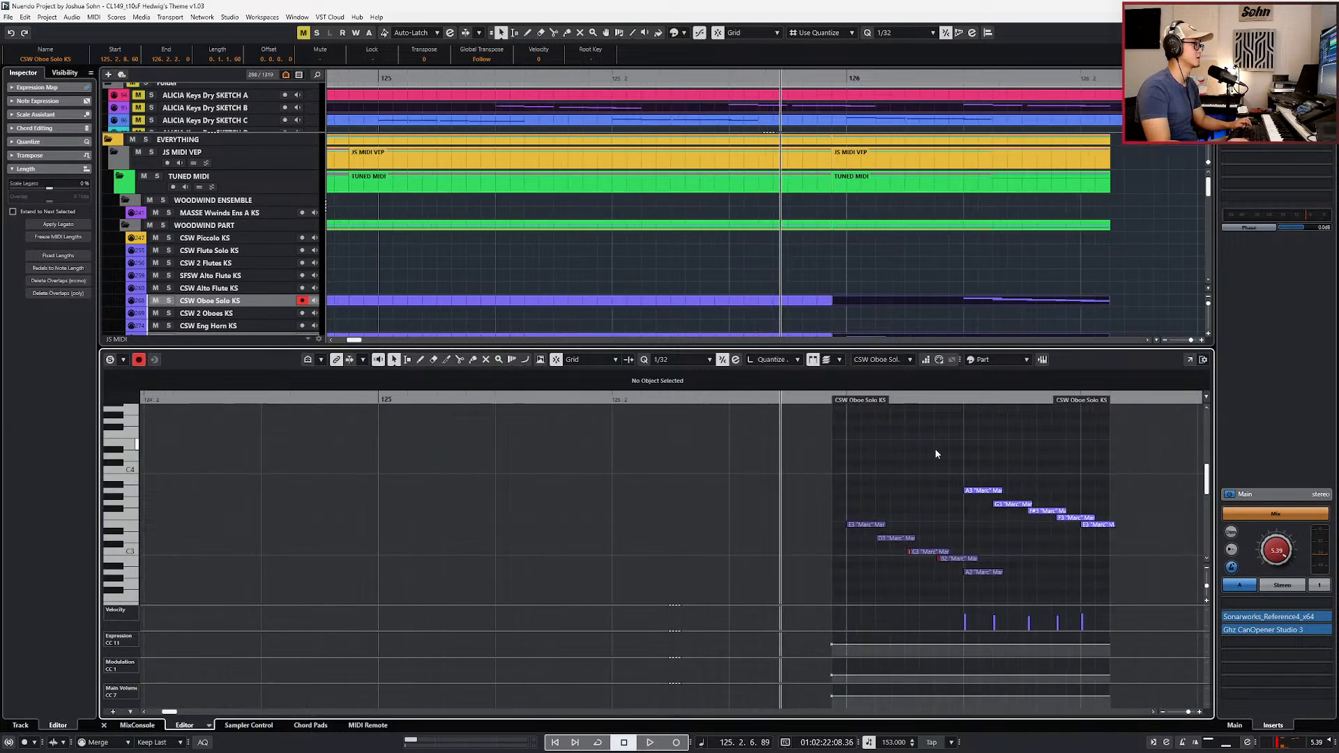
pyautogui.hotkey('ctrl', 'alt', 'e')
pyautogui.scroll(-2, 959, 224)
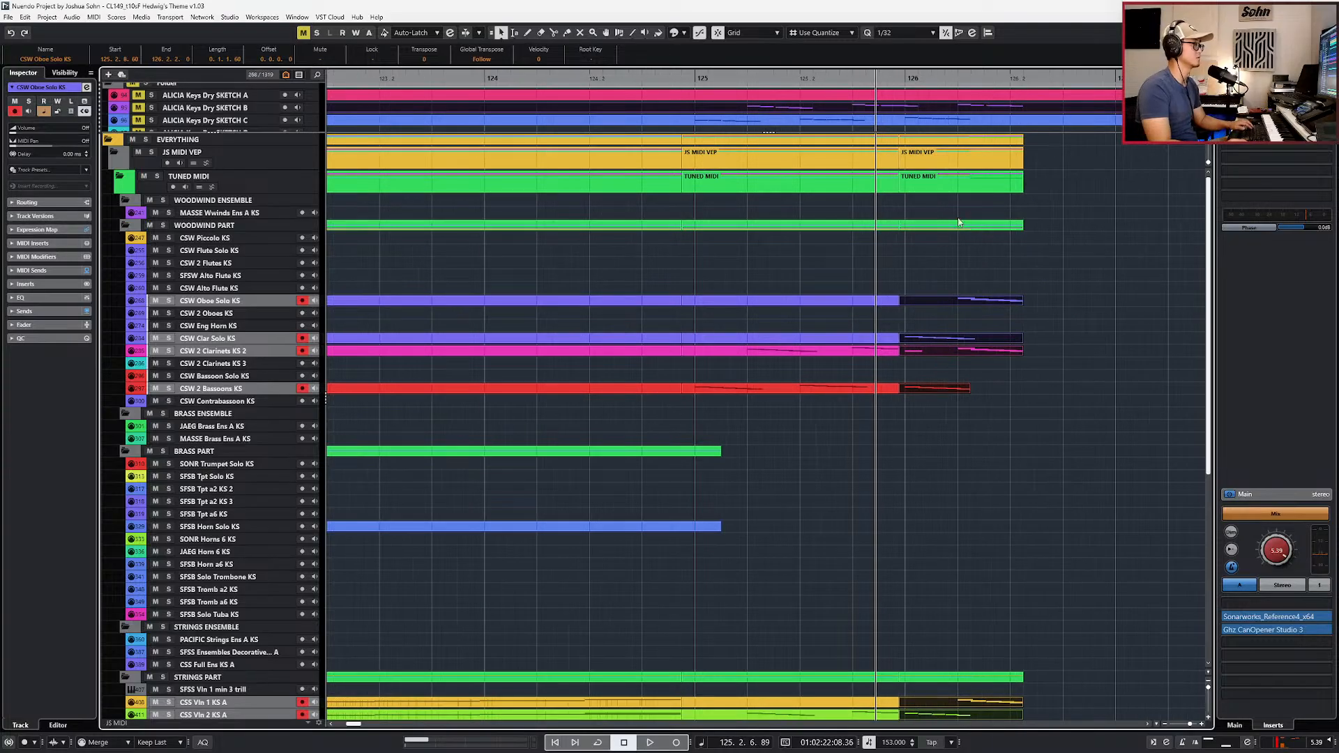
# Step: Select the split woodwind and string parts and glue them back into continuous parts on their tracks
pyautogui.click(960, 225)
pyautogui.moveTo(1018, 277); pyautogui.dragTo(932, 519)
pyautogui.scroll(-5, 611, 427)
pyautogui.hotkey('ctrl', 'z')
pyautogui.press('KP_0')
pyautogui.click(932, 519)
# Step: Extend the end of the CSS Cello part to 126.2.3 with the quantize set to 1/8
pyautogui.moveTo(969, 392); pyautogui.dragTo(1014, 395)
pyautogui.hotkey('alt', '4')
pyautogui.hotkey('alt', 'shift', 'Right')
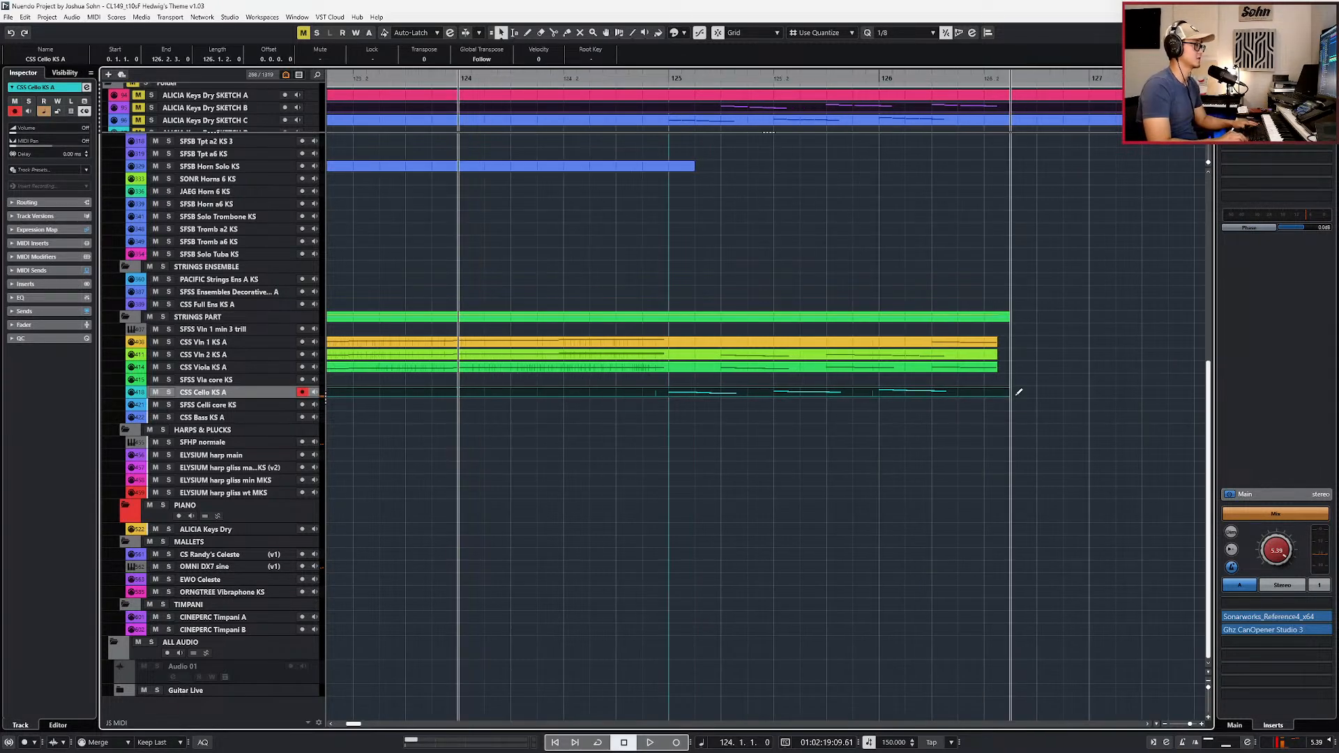
# Step: Select the woodwind and string run parts and lengthen them all by two bars using a 1/1 quantize value
pyautogui.scroll(-2, 1012, 366)
pyautogui.scroll(3, 1014, 358)
pyautogui.moveTo(1023, 277); pyautogui.dragTo(939, 409)
pyautogui.scroll(-1, 1003, 484)
pyautogui.moveTo(1021, 477); pyautogui.dragTo(957, 689)
pyautogui.hotkey('alt', '1')
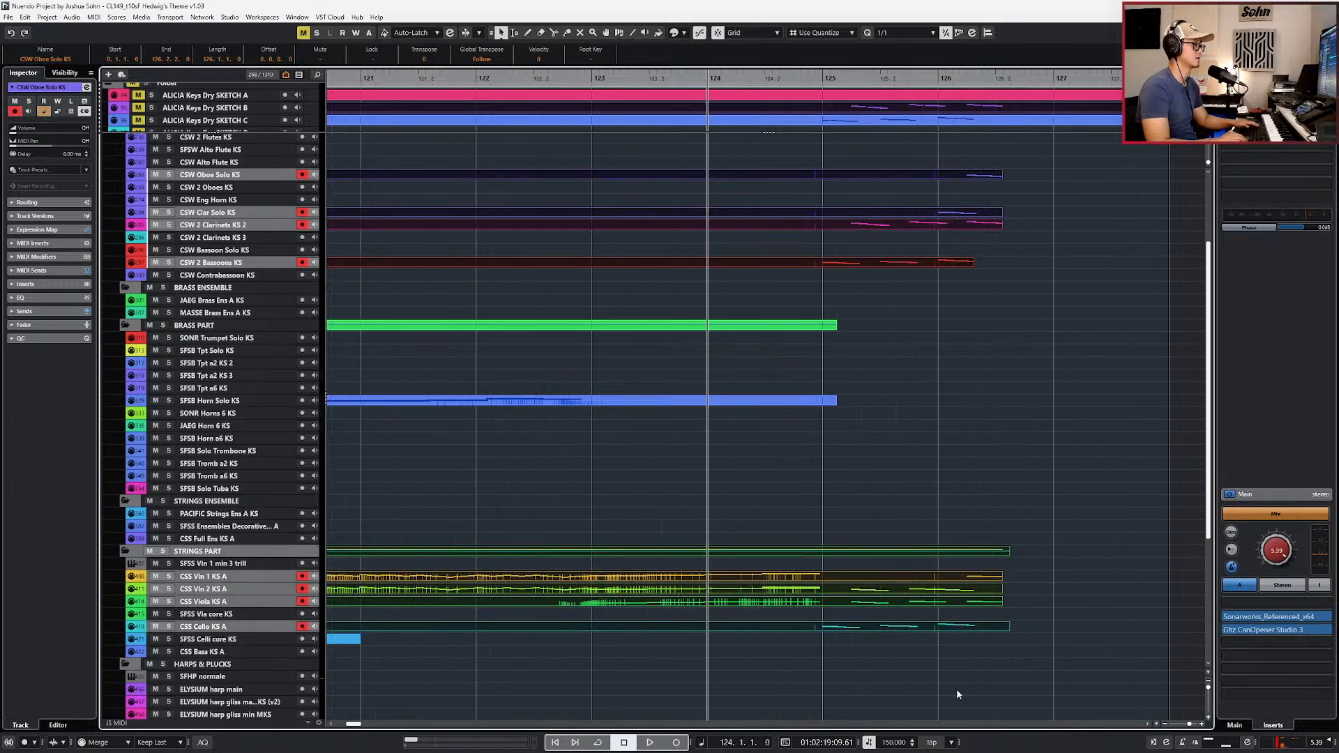
pyautogui.hotkey('alt', 'shift', 'Right')
pyautogui.hotkey('alt', 'shift', 'Right')
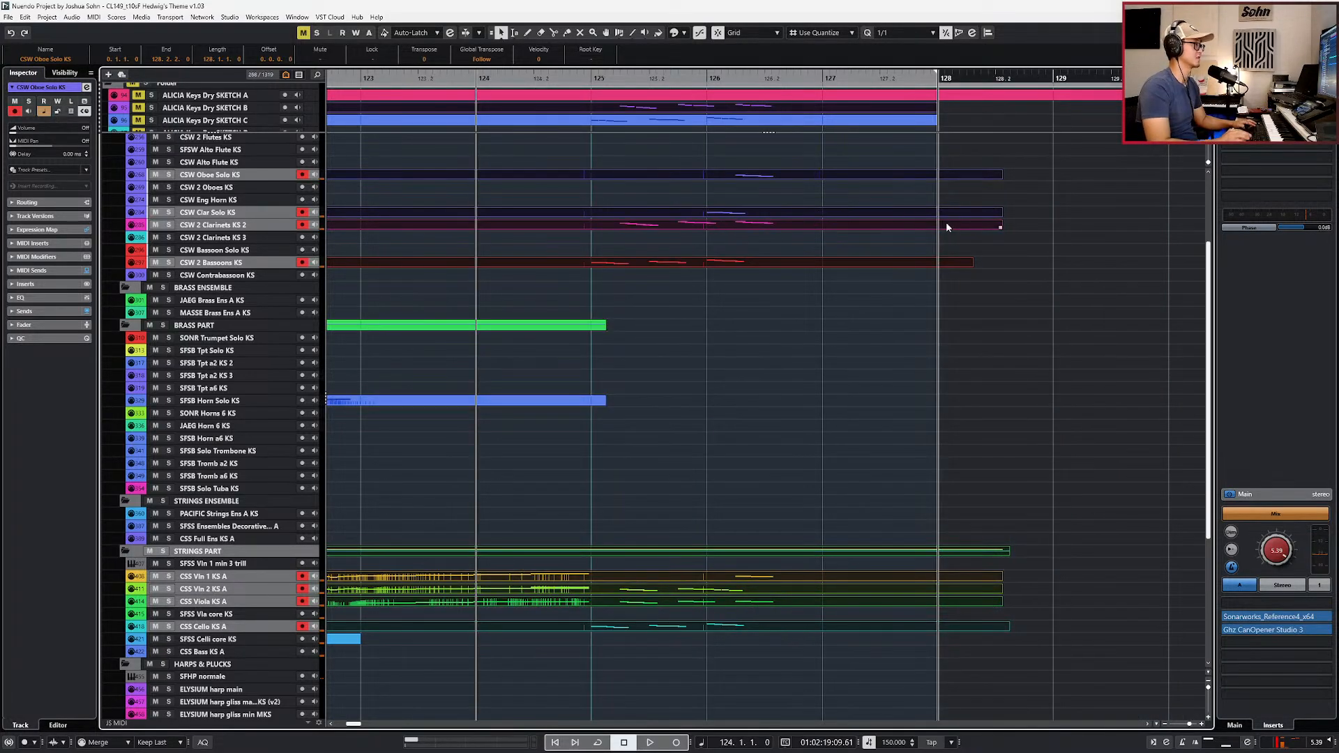
# Step: Split everything at bar 128 and delete the excess beyond it
pyautogui.press('Right')
pyautogui.press('Right')
pyautogui.hotkey('alt', '4')
pyautogui.press('Right')
pyautogui.press('Right')
pyautogui.press('Right')
pyautogui.press('Right')
pyautogui.press('Right')
pyautogui.press('Right')
pyautogui.keyDown('ctrl'); pyautogui.scroll(1, 842, 312); pyautogui.keyUp('ctrl')
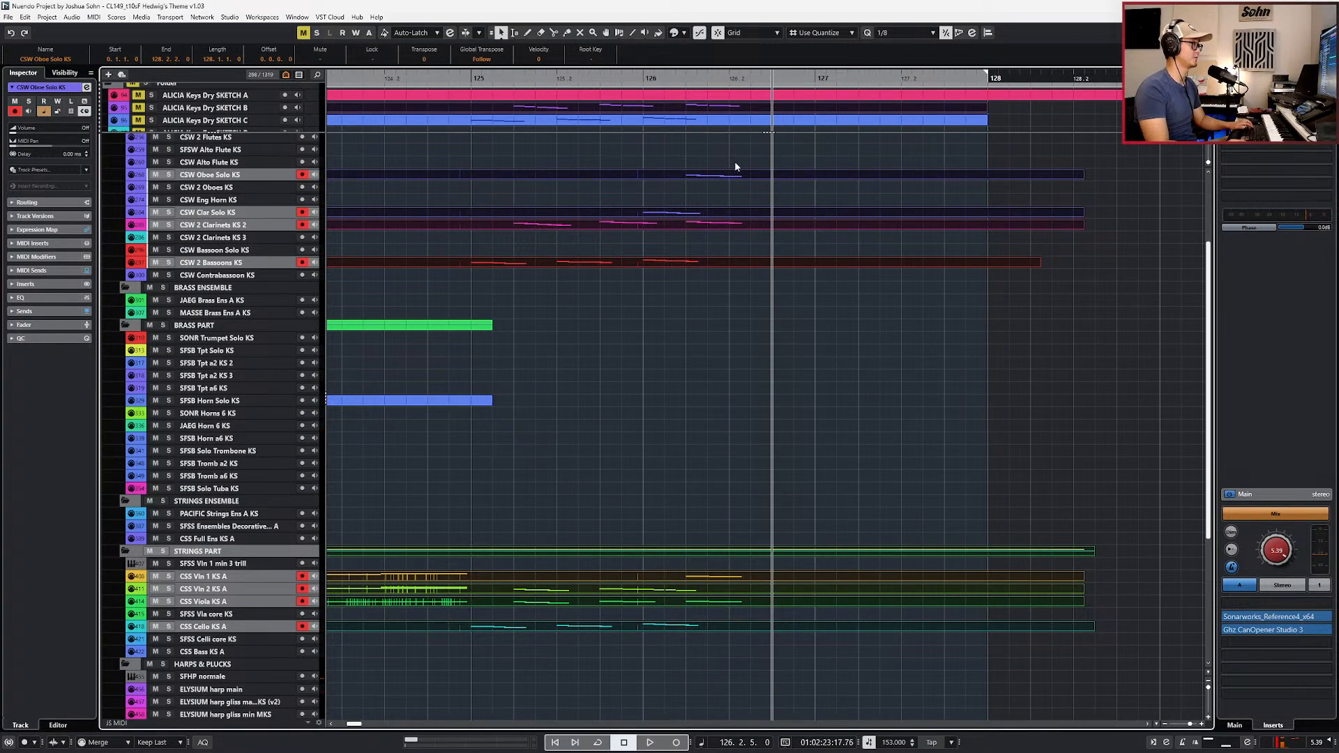
pyautogui.scroll(5, 760, 146)
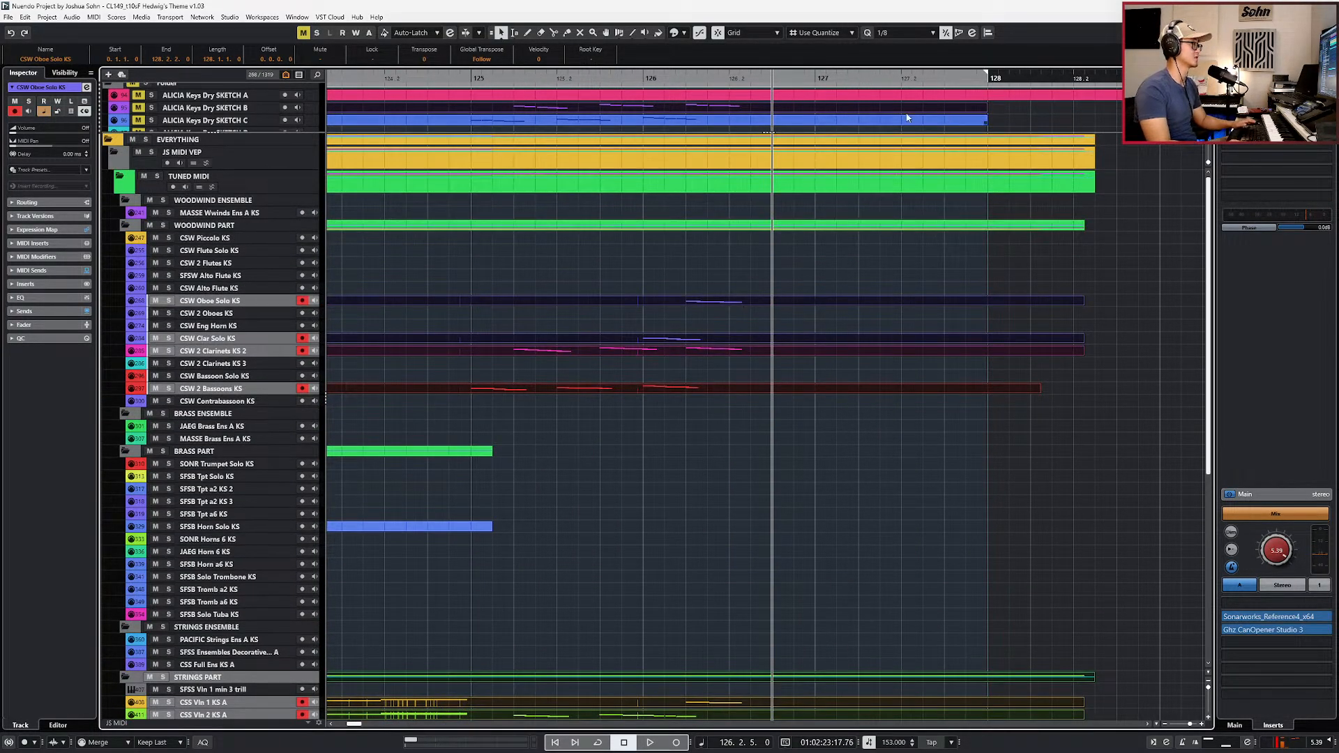
pyautogui.press('Right')
pyautogui.press('Right')
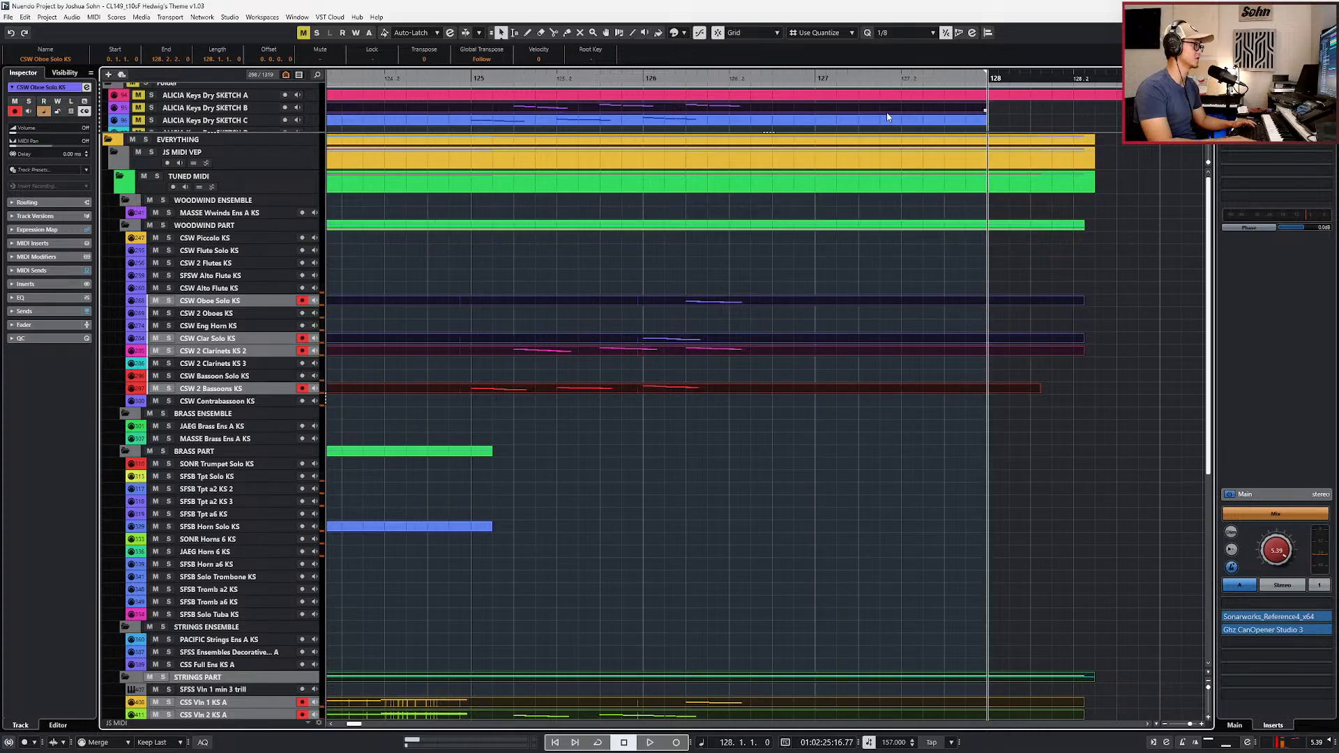
pyautogui.hotkey('alt', '1')
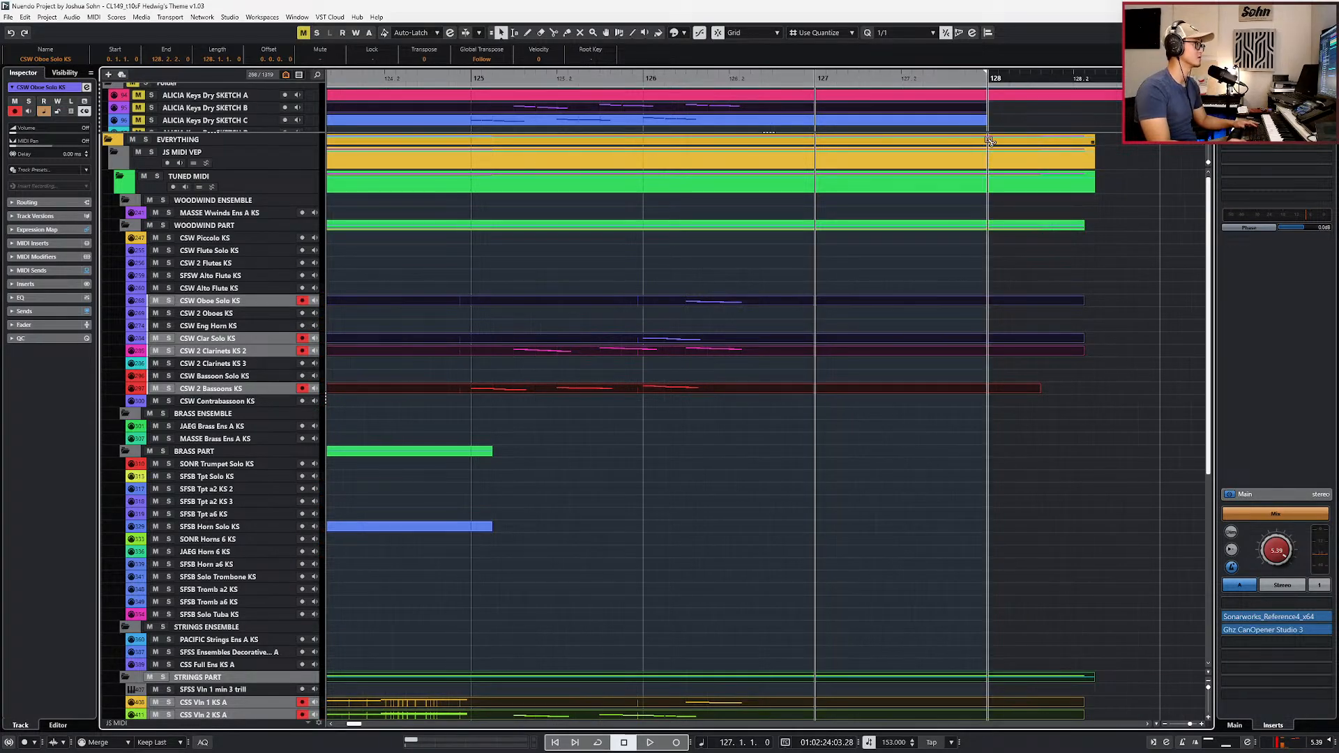
pyautogui.keyDown('alt'); pyautogui.click(990, 142); pyautogui.keyUp('alt')
pyautogui.press('Delete')
# Step: Switch to the score image and examine the woodwind, brass and string entries in the last bar of page 11, comparing with the track list
pyautogui.hotkey('alt', 'Tab')
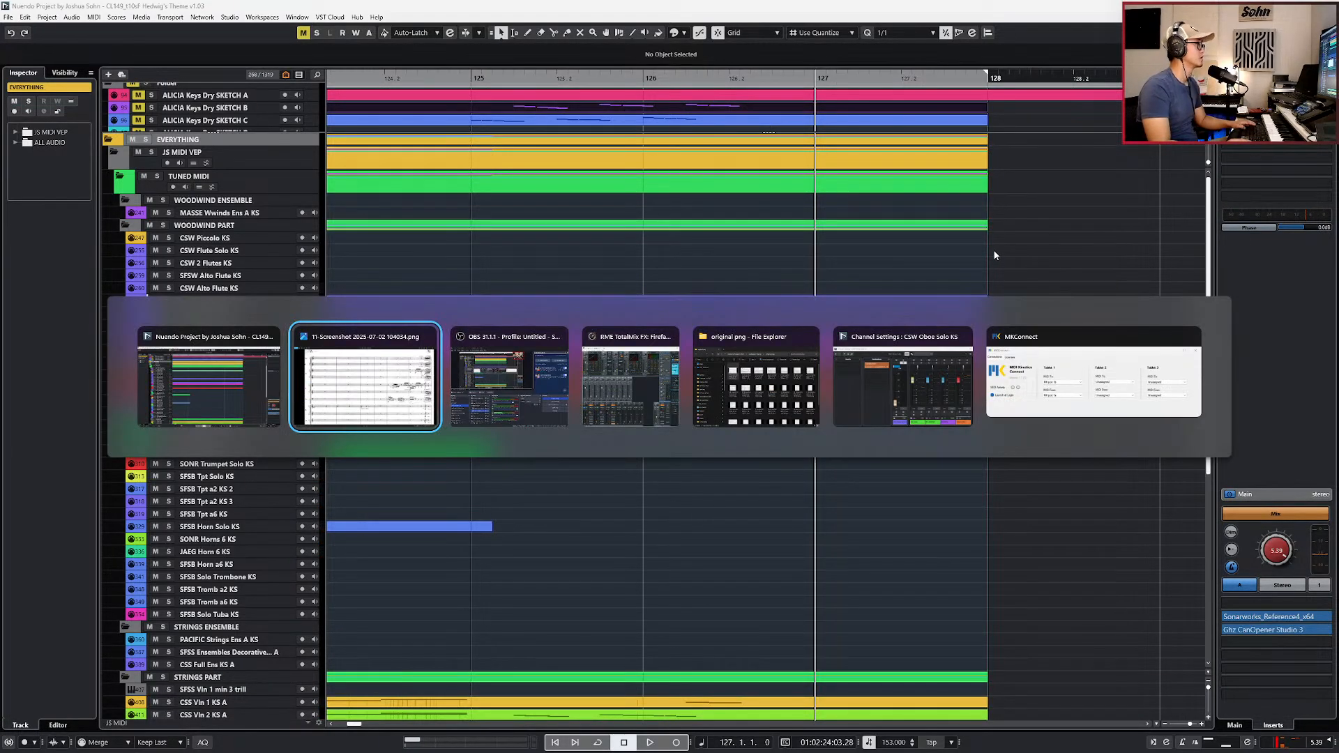
pyautogui.scroll(-2, 985, 410)
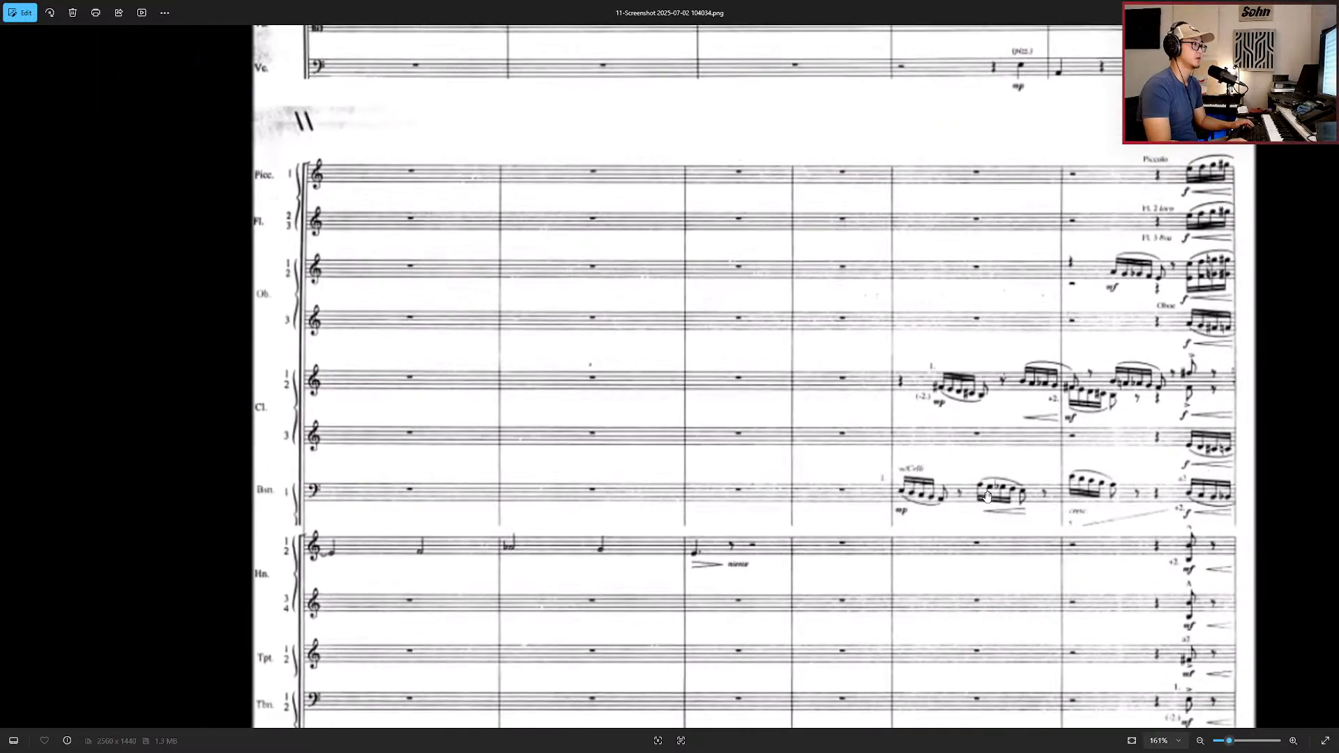
pyautogui.scroll(-1, 1035, 240)
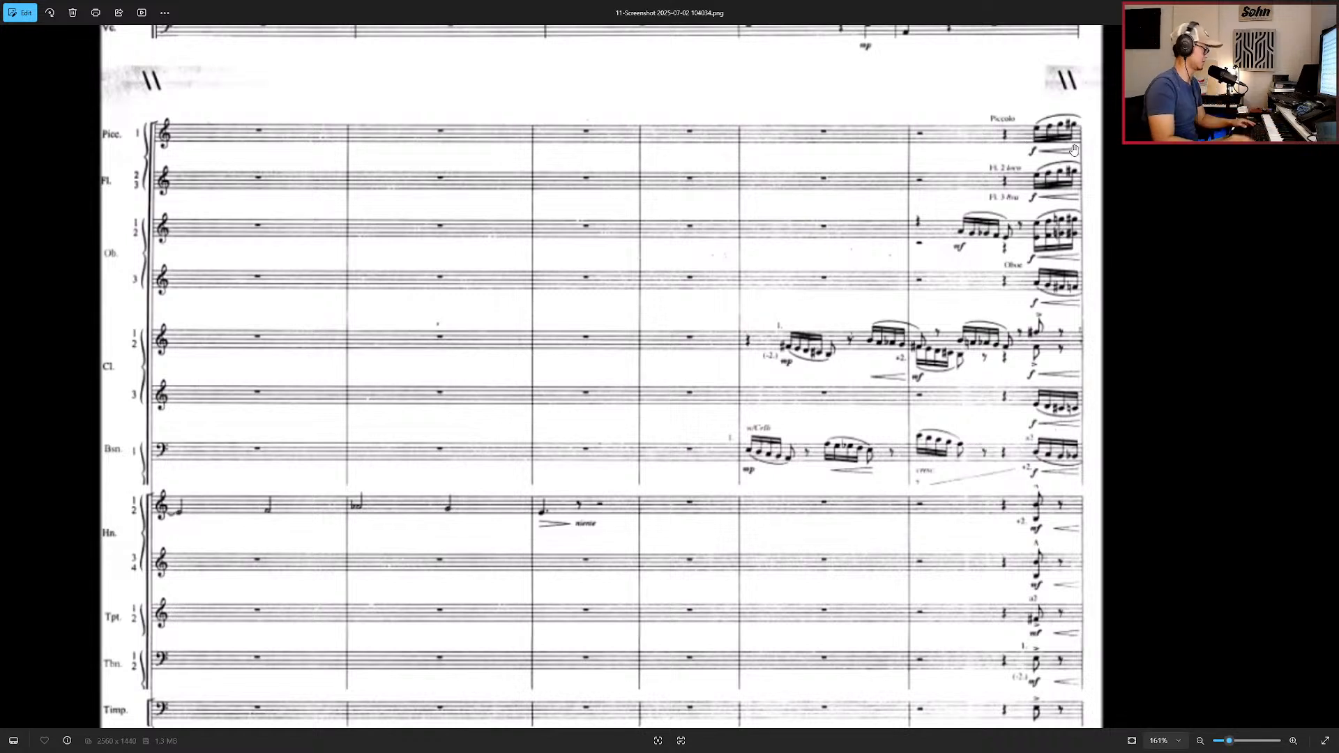
pyautogui.hotkey('alt', 'Tab')
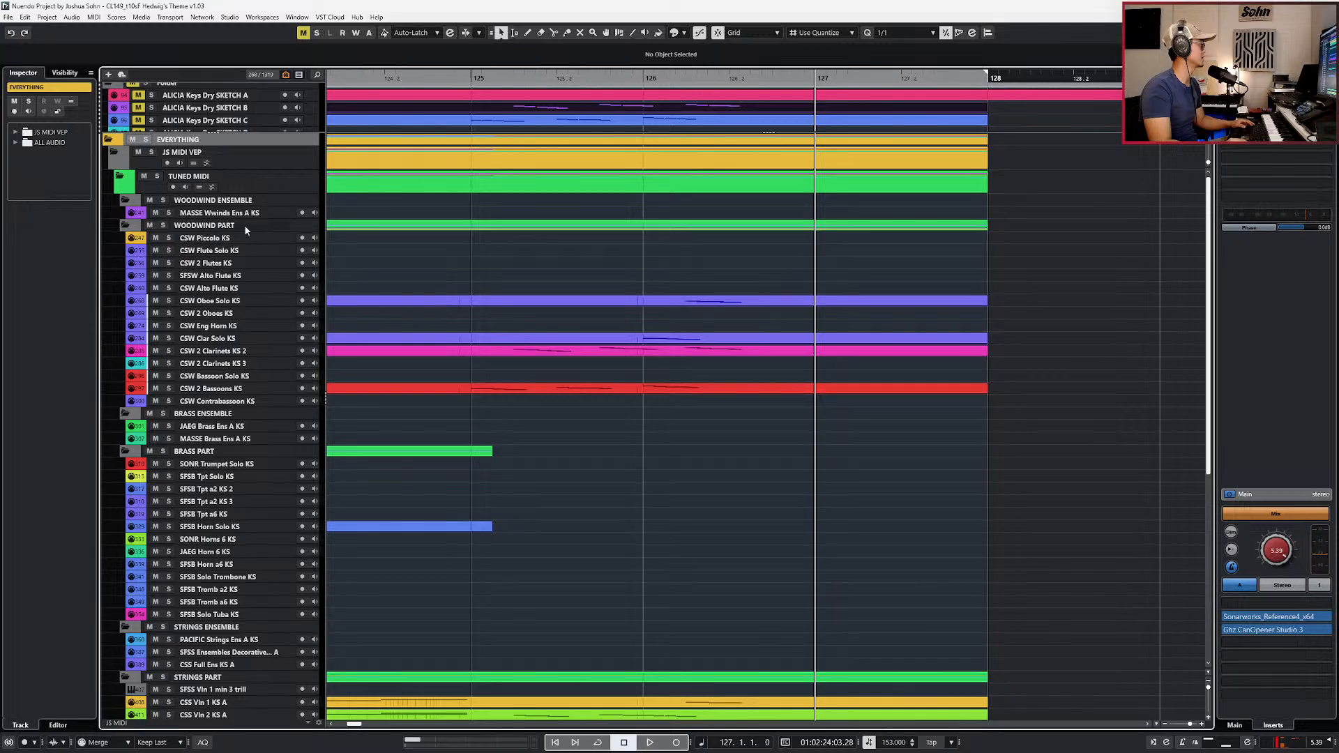
pyautogui.hotkey('alt', 'Tab')
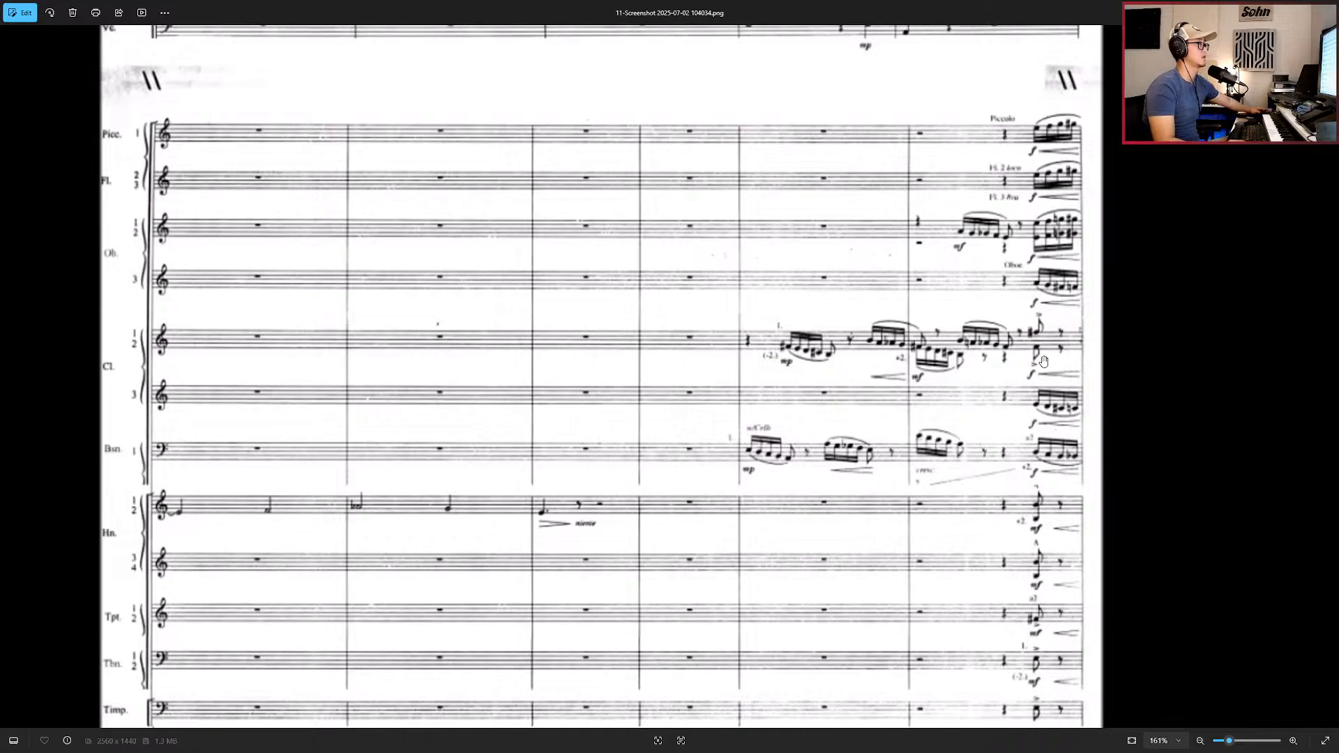
pyautogui.hscroll(1, 1044, 362)
pyautogui.scroll(-2, 1041, 390)
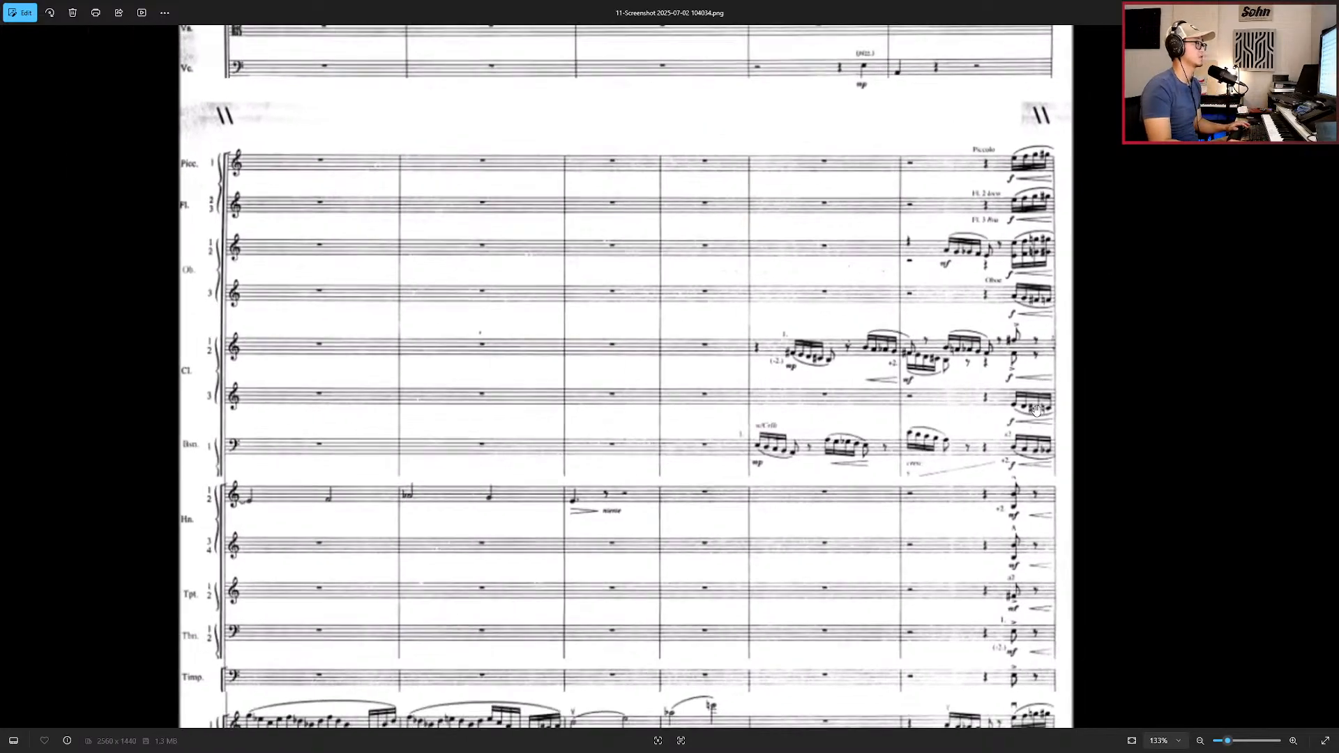
pyautogui.hscroll(1, 1037, 411)
pyautogui.scroll(-3, 1031, 454)
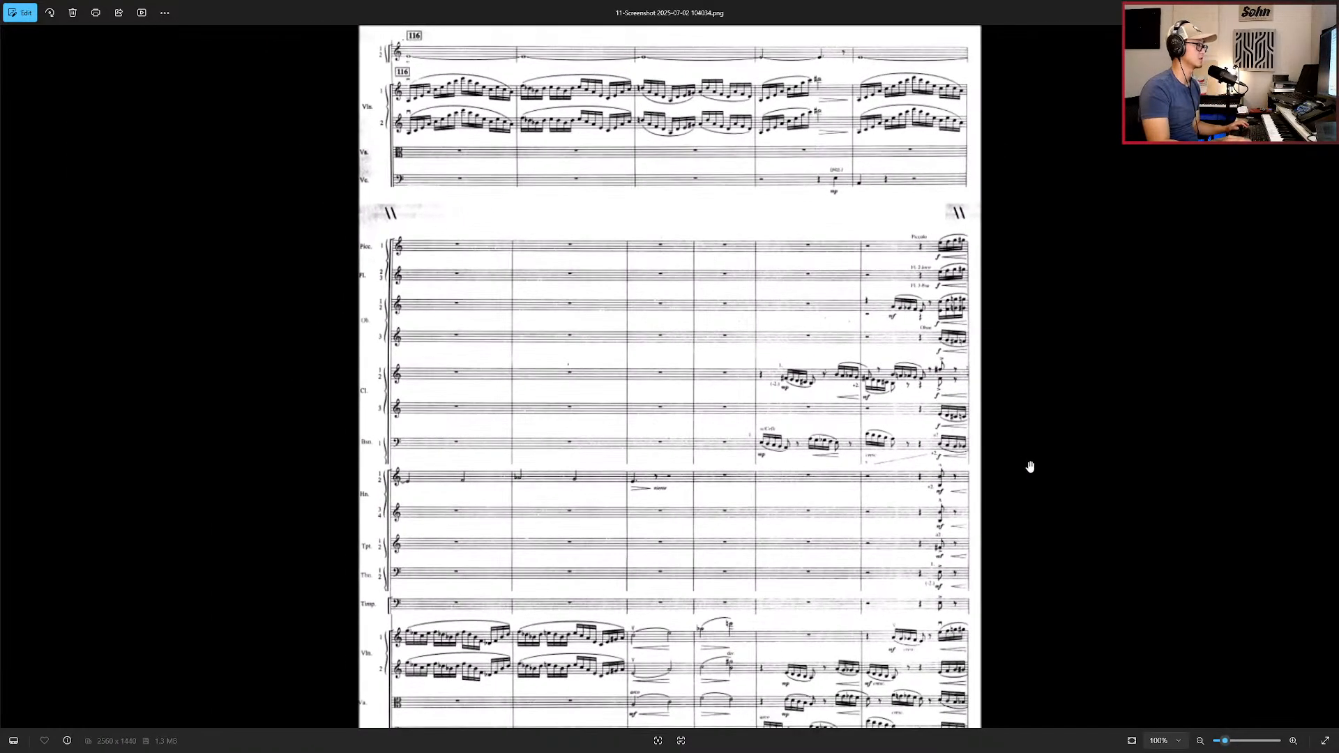
# Step: Examine the woodwind, brass and percussion entries in the bar leading into bar 128 on page 12 of the score
pyautogui.press('Right')
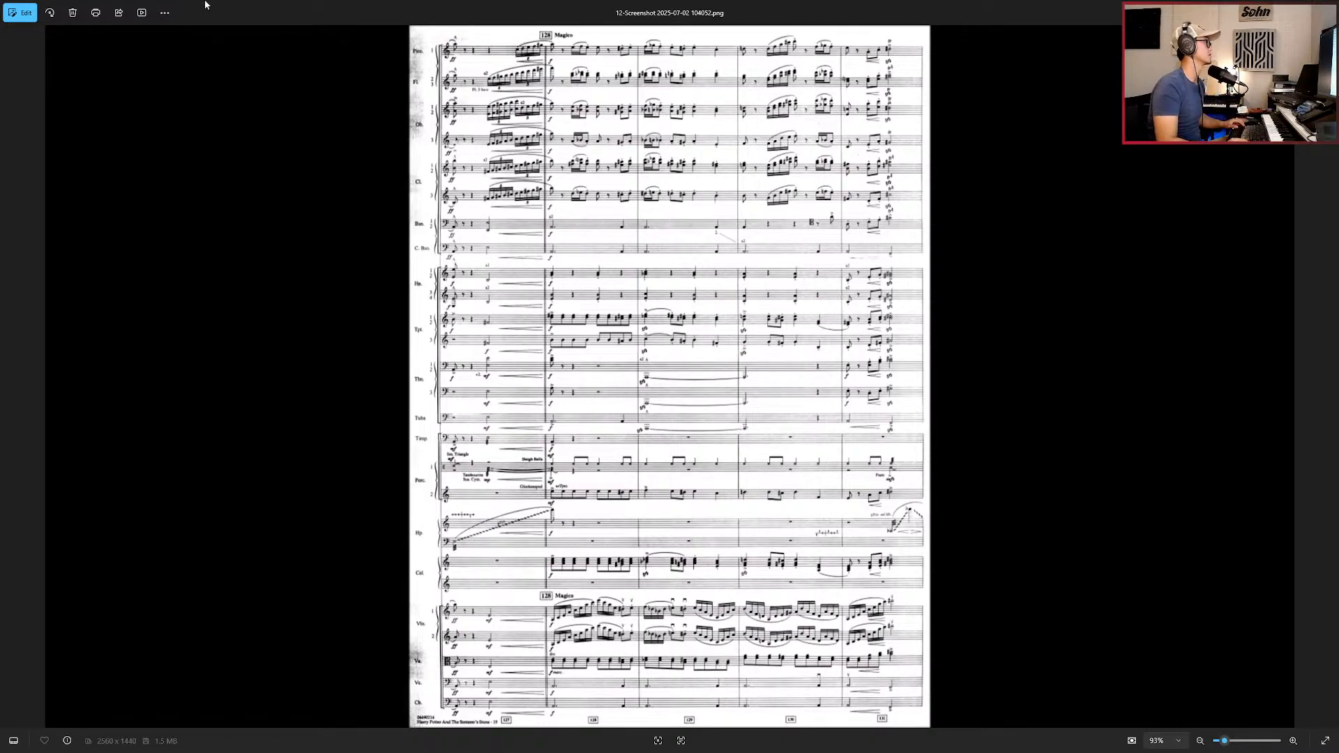
pyautogui.scroll(4, 456, 59)
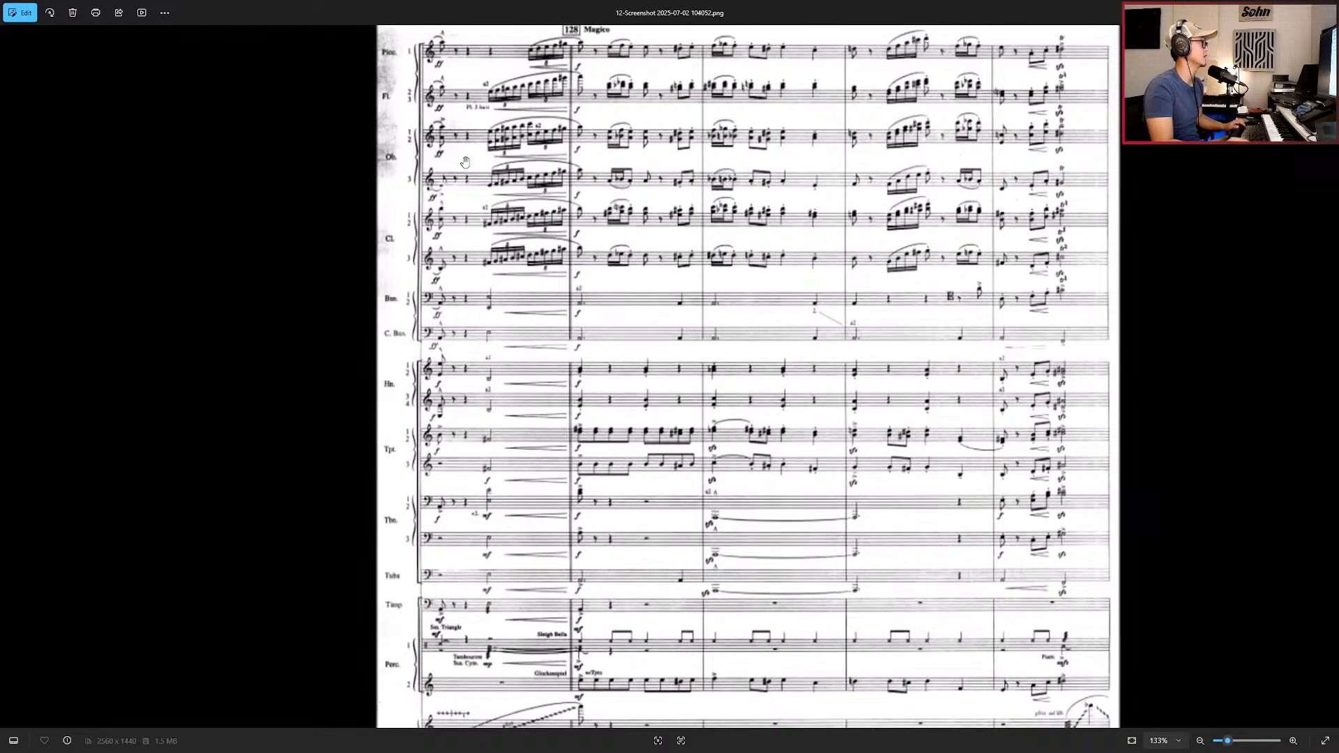
pyautogui.scroll(-4, 456, 154)
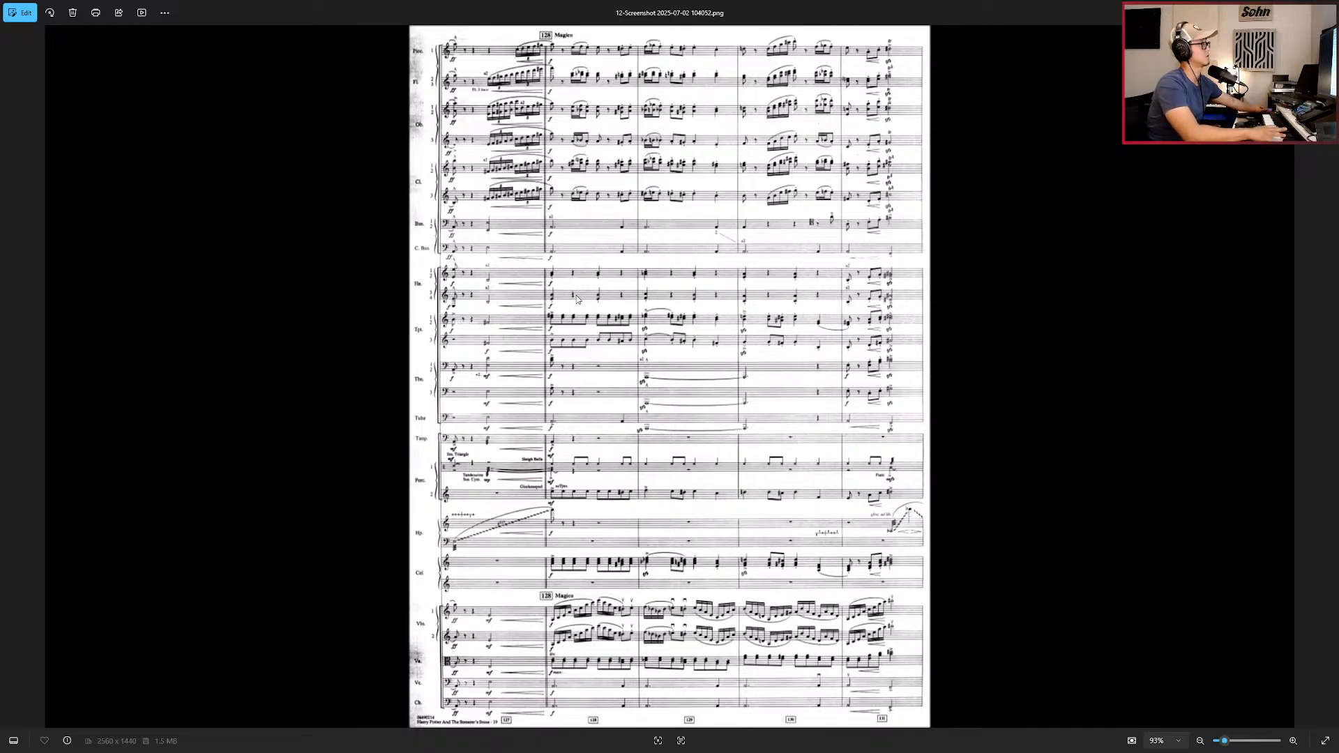
pyautogui.scroll(5, 502, 349)
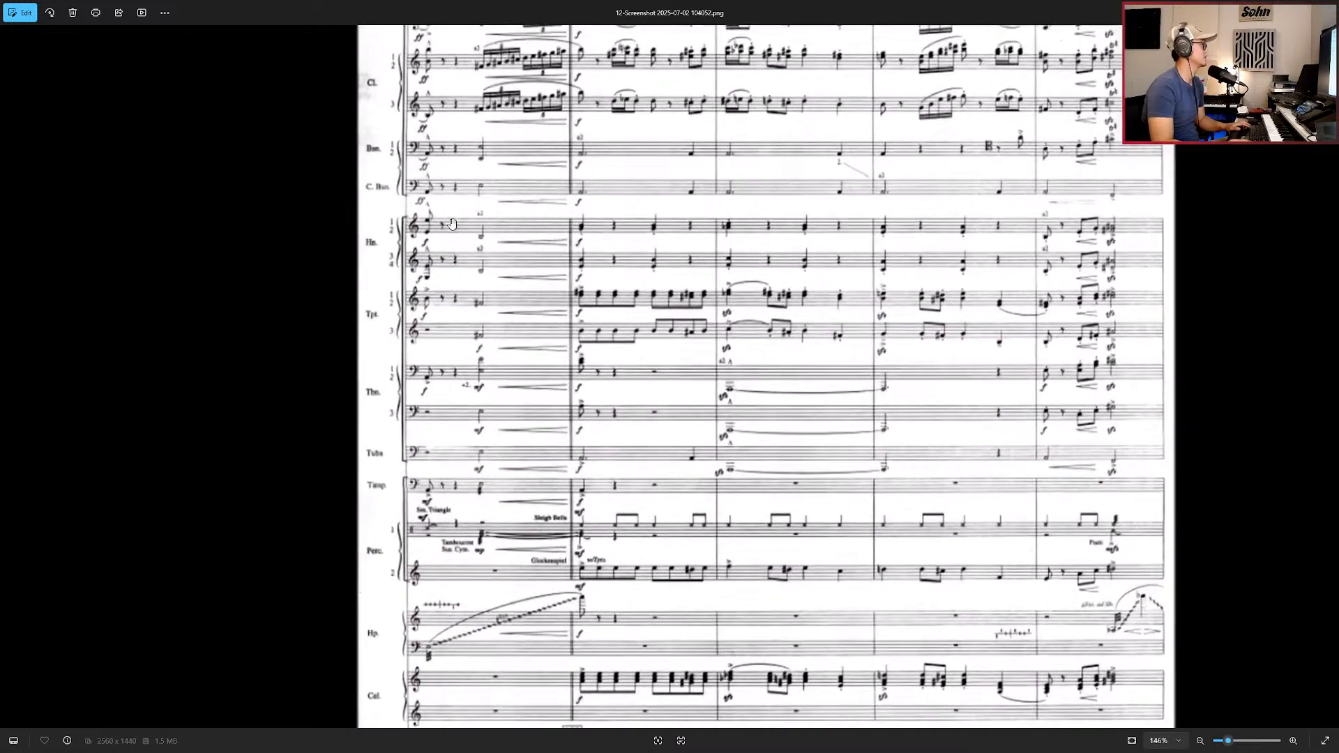
pyautogui.moveTo(426, 223); pyautogui.dragTo(452, 224)
pyautogui.scroll(-3, 452, 223)
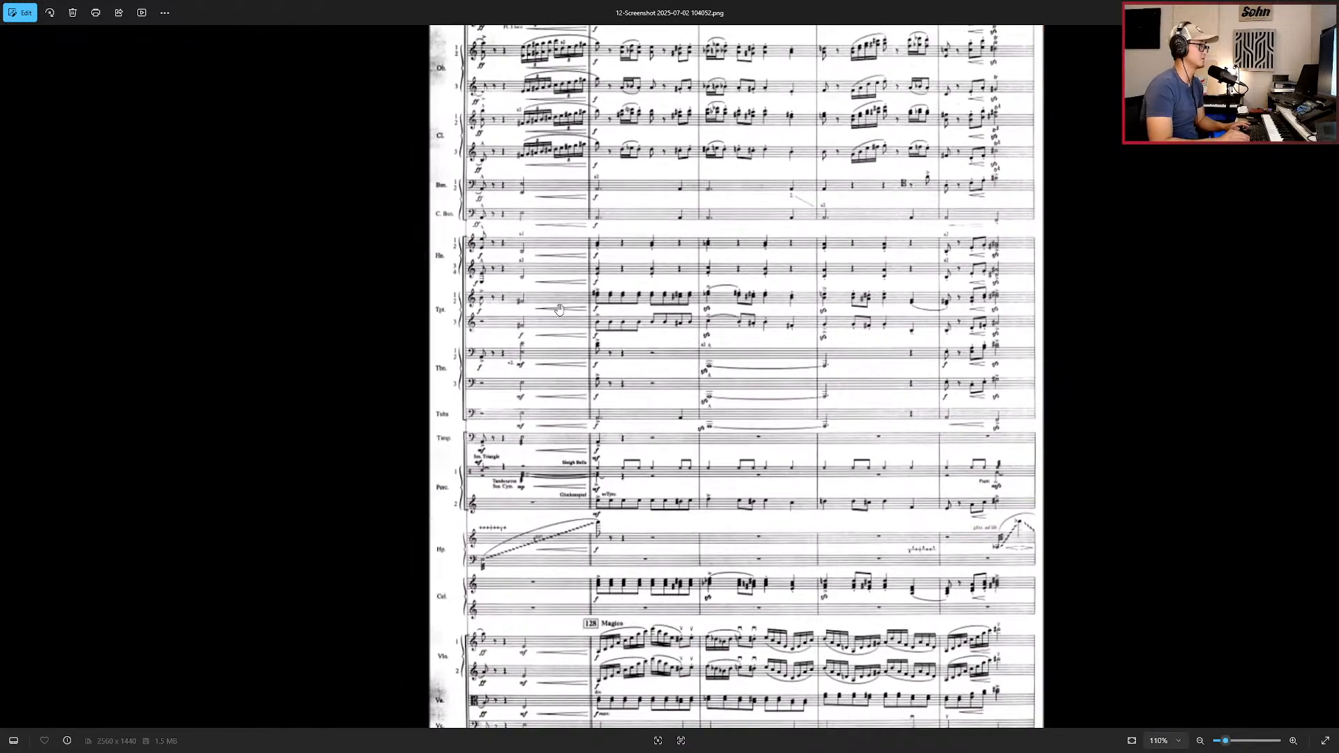
pyautogui.scroll(-2, 559, 309)
# Step: Go back to page 11 of the score and examine the flute, oboe, clarinet and bassoon figures in its closing bars
pyautogui.press('Left')
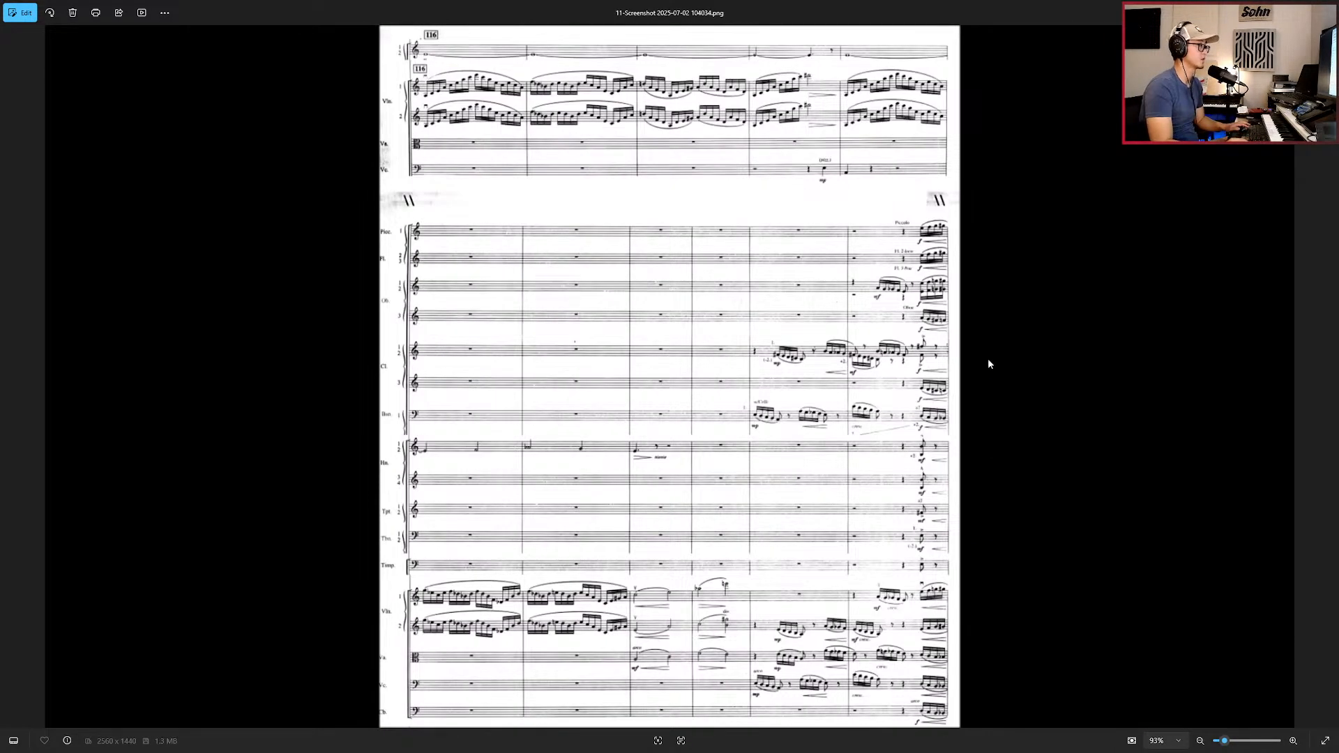
pyautogui.scroll(8, 1004, 311)
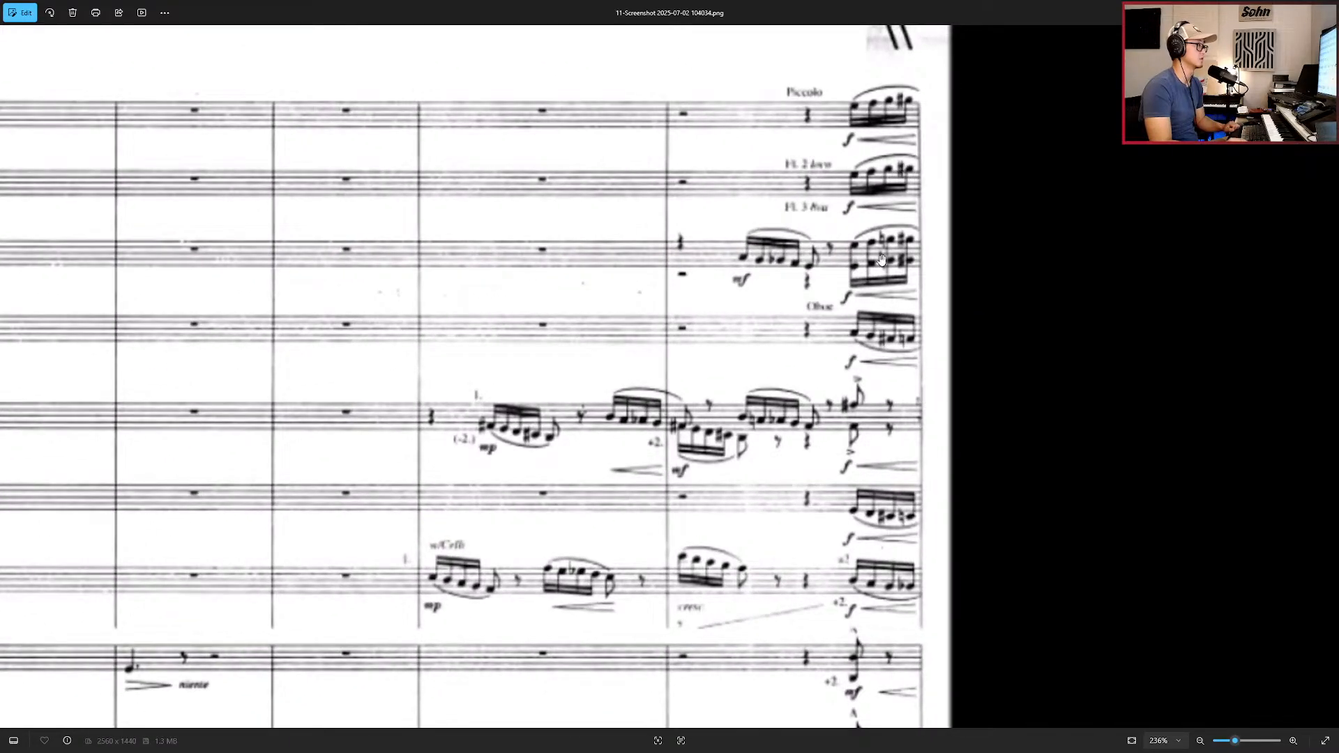
pyautogui.scroll(-1, 916, 286)
pyautogui.moveTo(909, 291); pyautogui.dragTo(876, 189)
pyautogui.moveTo(856, 291)
pyautogui.mouseDown()
pyautogui.moveTo(844, 251)
pyautogui.moveTo(823, 277)
pyautogui.moveTo(831, 180)
pyautogui.moveTo(827, 301)
pyautogui.moveTo(759, 285)
pyautogui.moveTo(743, 311)
pyautogui.mouseUp()
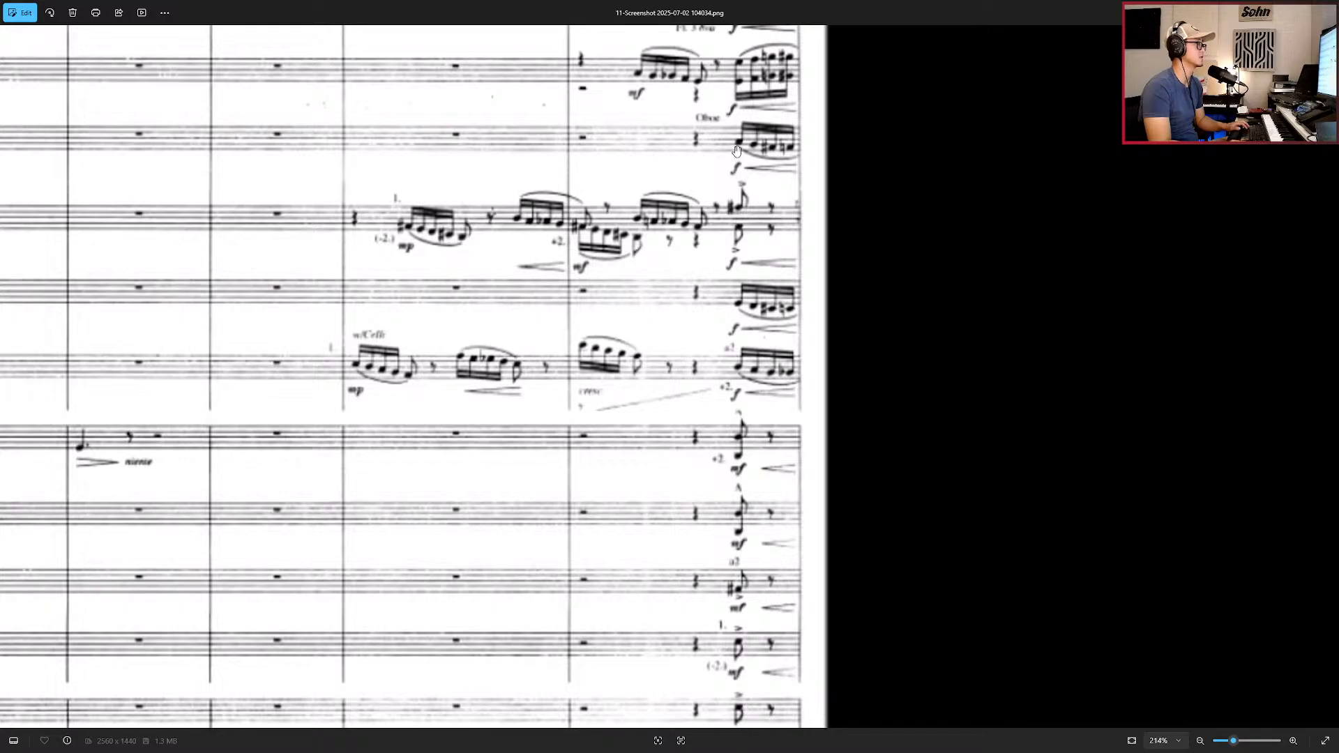
pyautogui.scroll(-4, 765, 233)
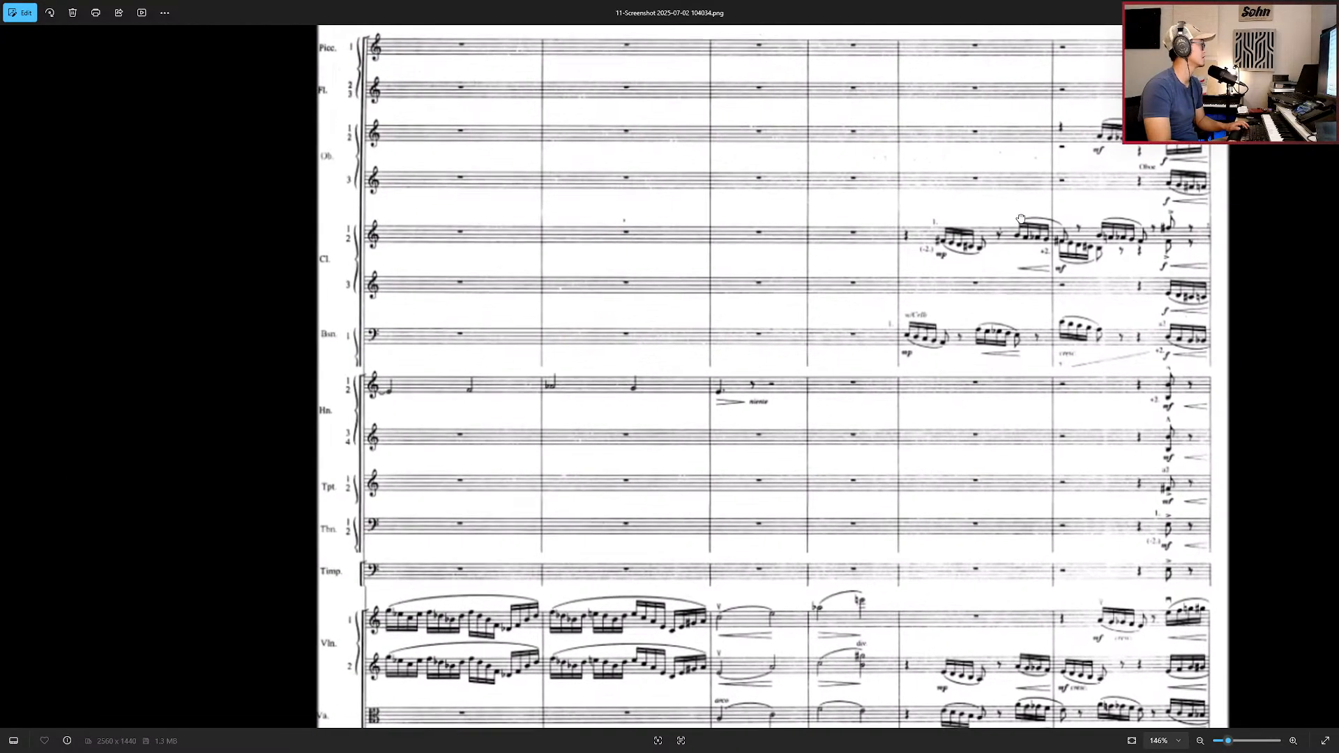
pyautogui.moveTo(1086, 214); pyautogui.dragTo(768, 208)
pyautogui.scroll(3, 919, 242)
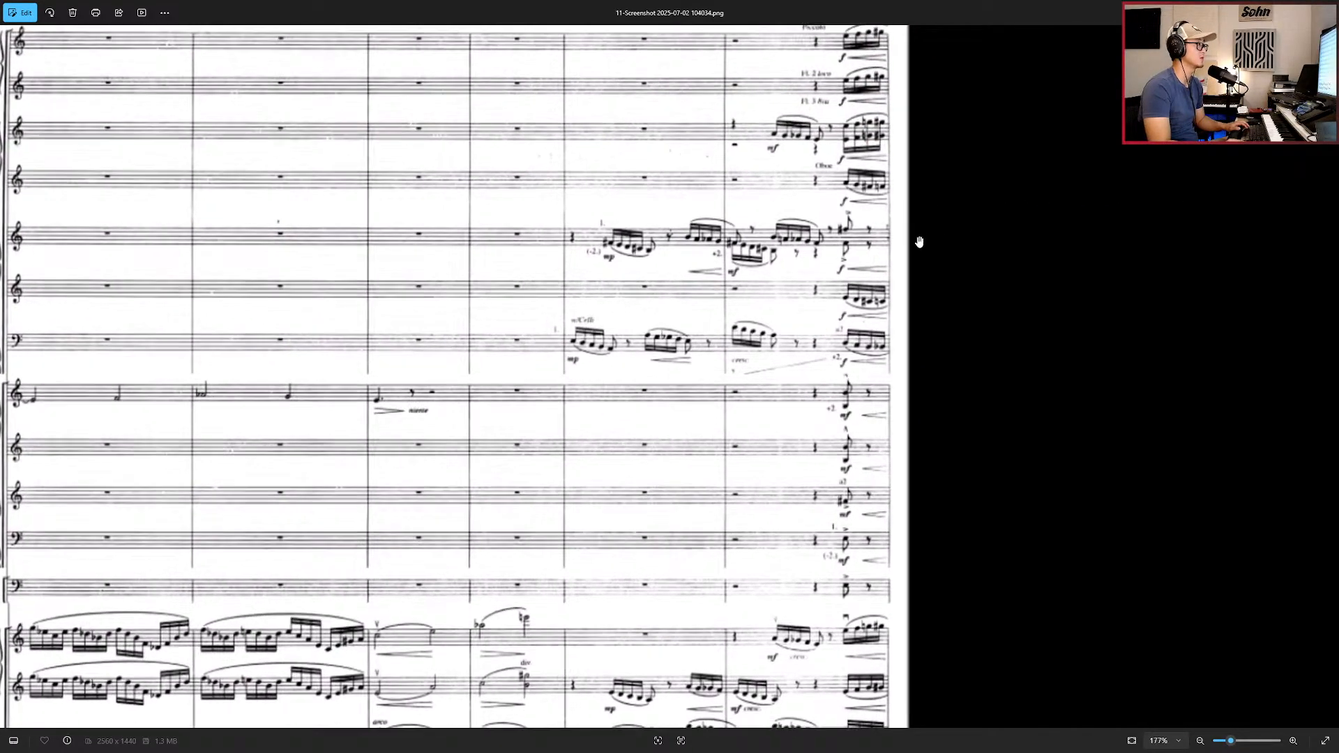
pyautogui.moveTo(862, 353); pyautogui.dragTo(864, 344)
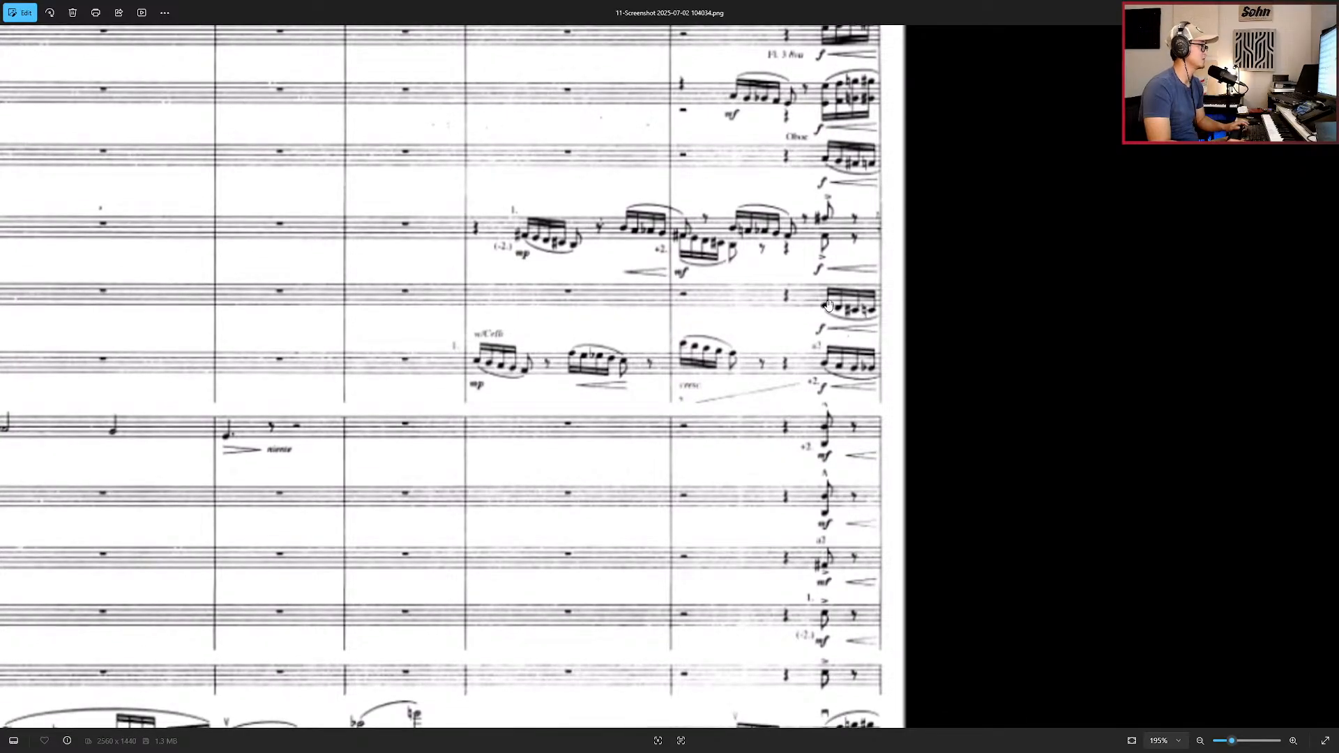
pyautogui.scroll(-2, 829, 305)
pyautogui.scroll(-2, 817, 323)
pyautogui.scroll(3, 833, 328)
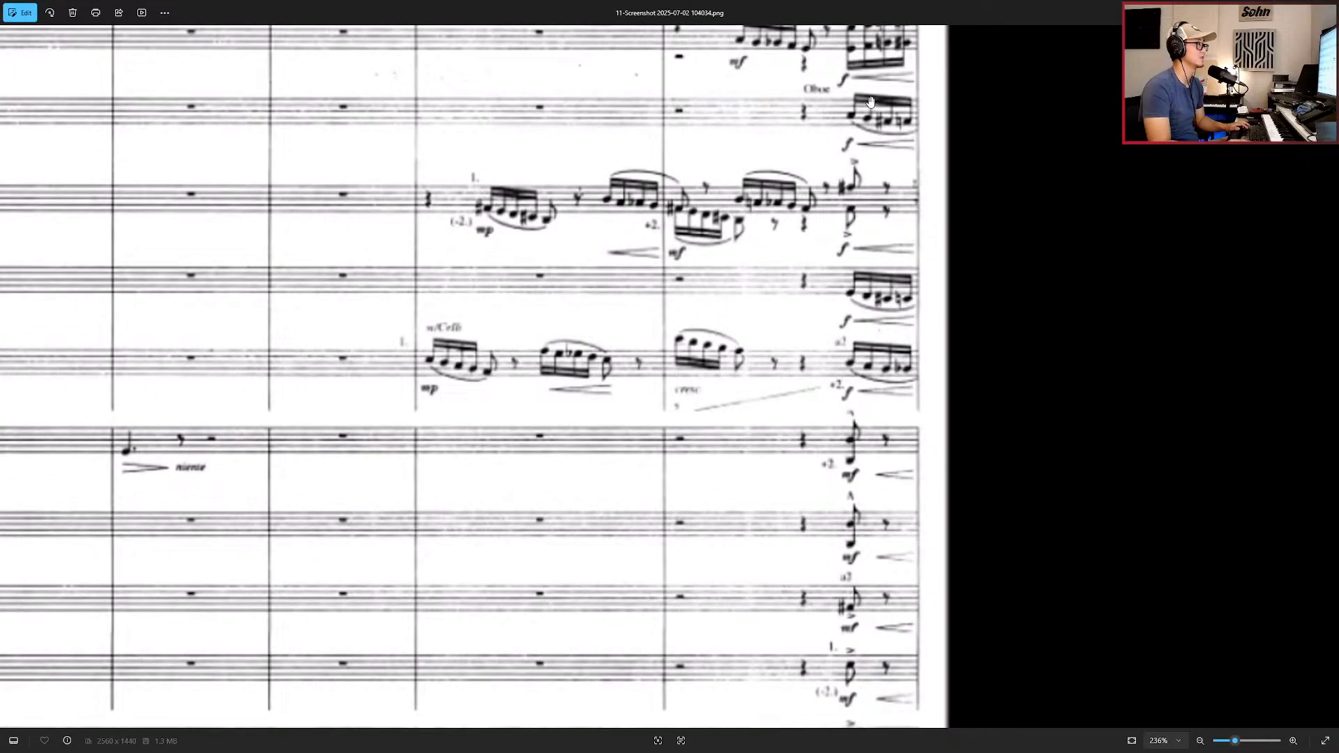
pyautogui.moveTo(862, 378); pyautogui.dragTo(837, 324)
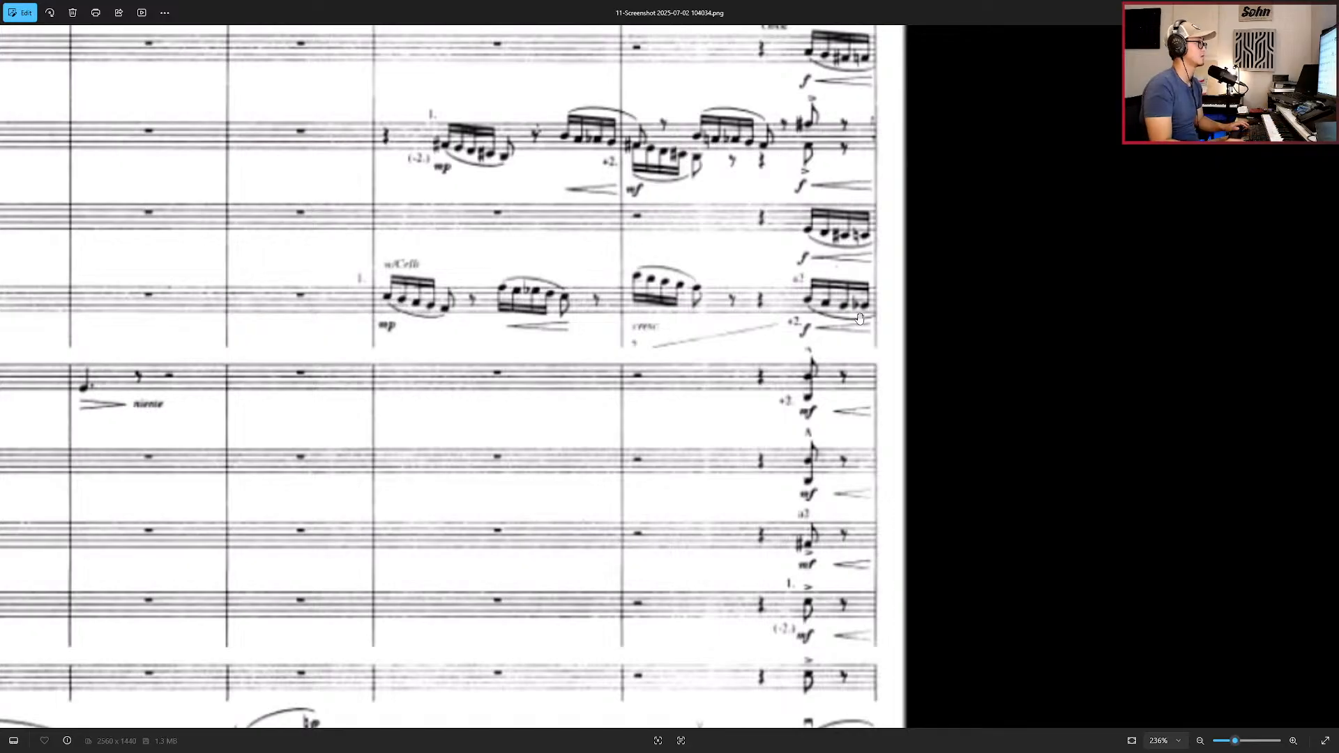
pyautogui.scroll(-3, 767, 314)
pyautogui.moveTo(655, 275); pyautogui.dragTo(849, 283)
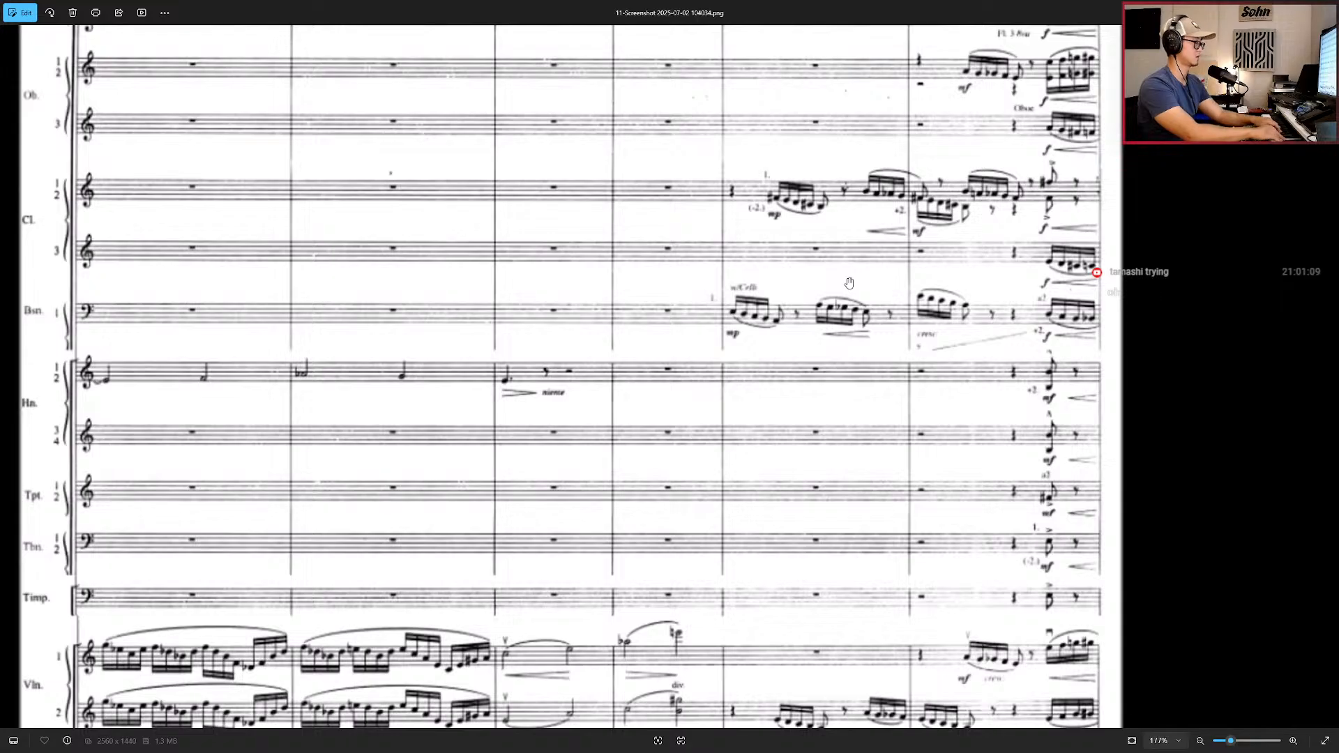
pyautogui.scroll(-4, 869, 265)
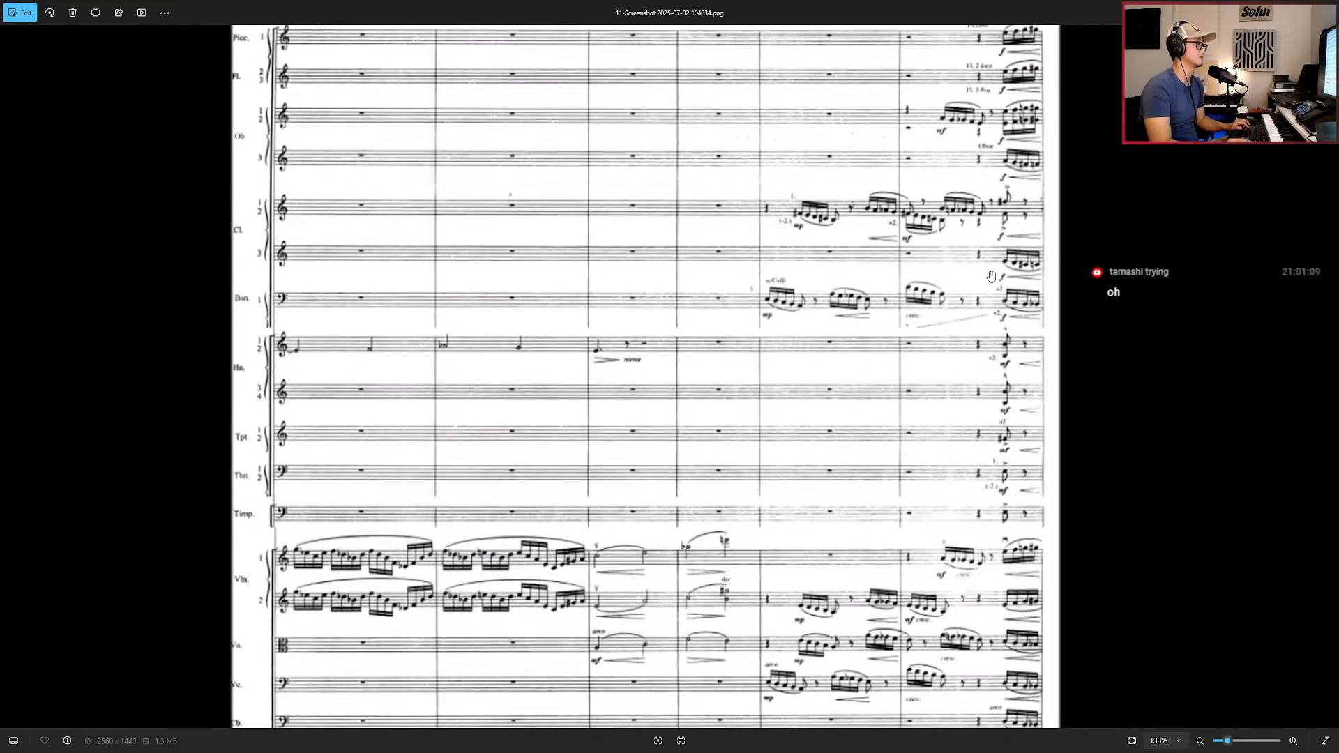
pyautogui.scroll(-3, 995, 325)
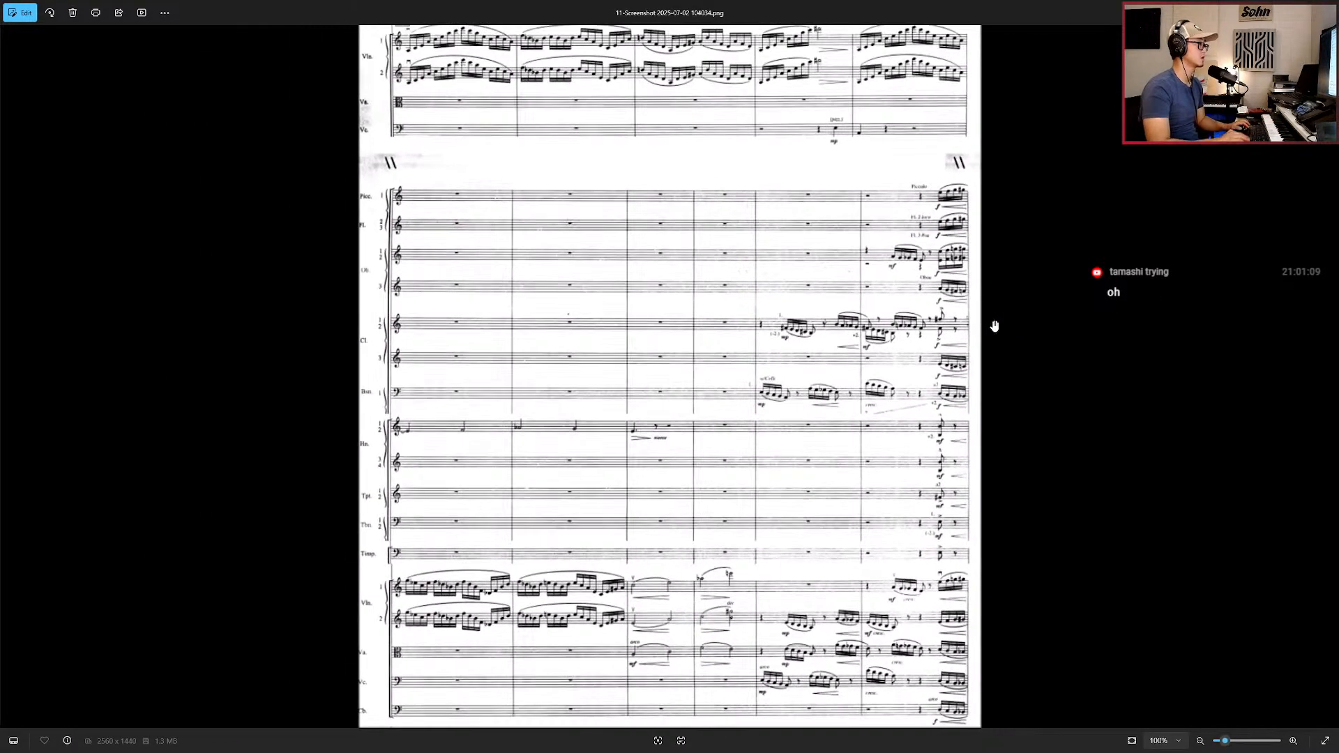
# Step: Check the opening bar of page 12, and examine the violin, viola, cello and bass figures at the end of page 11
pyautogui.press('Right')
pyautogui.scroll(3, 438, 213)
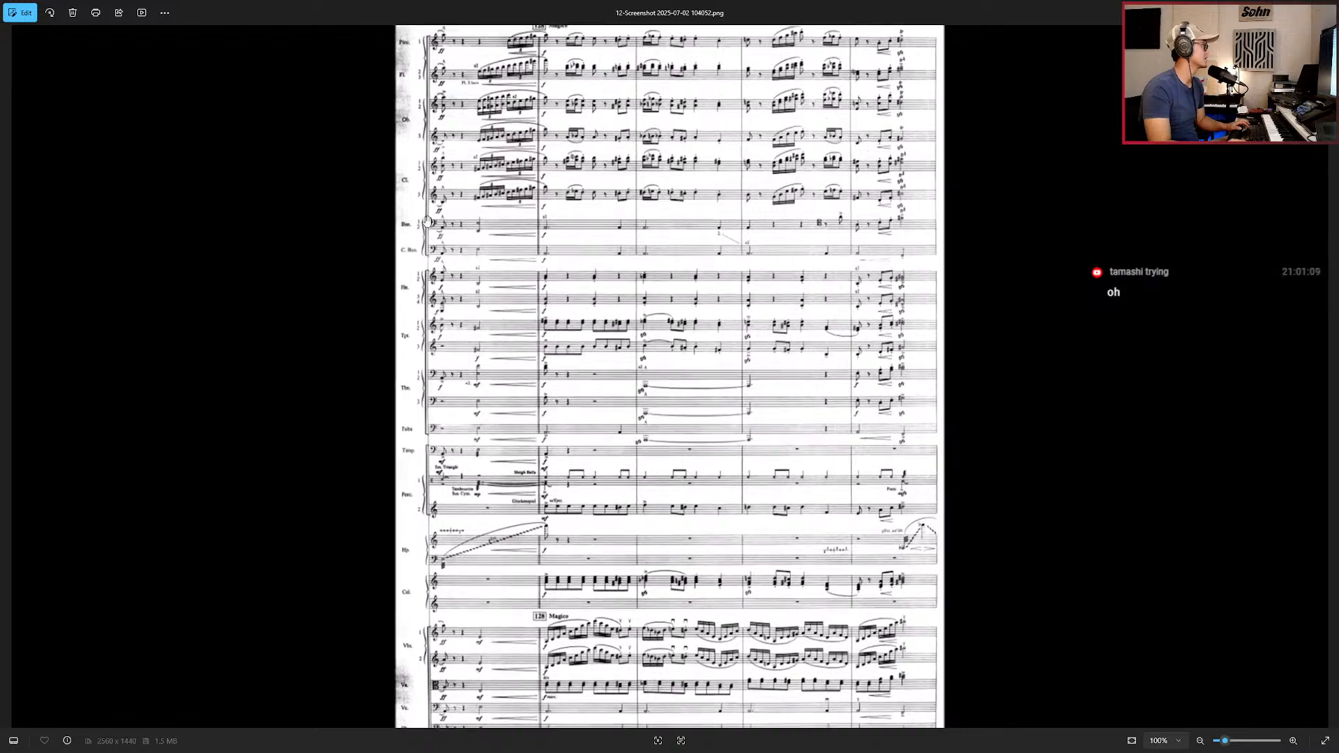
pyautogui.scroll(-2, 472, 300)
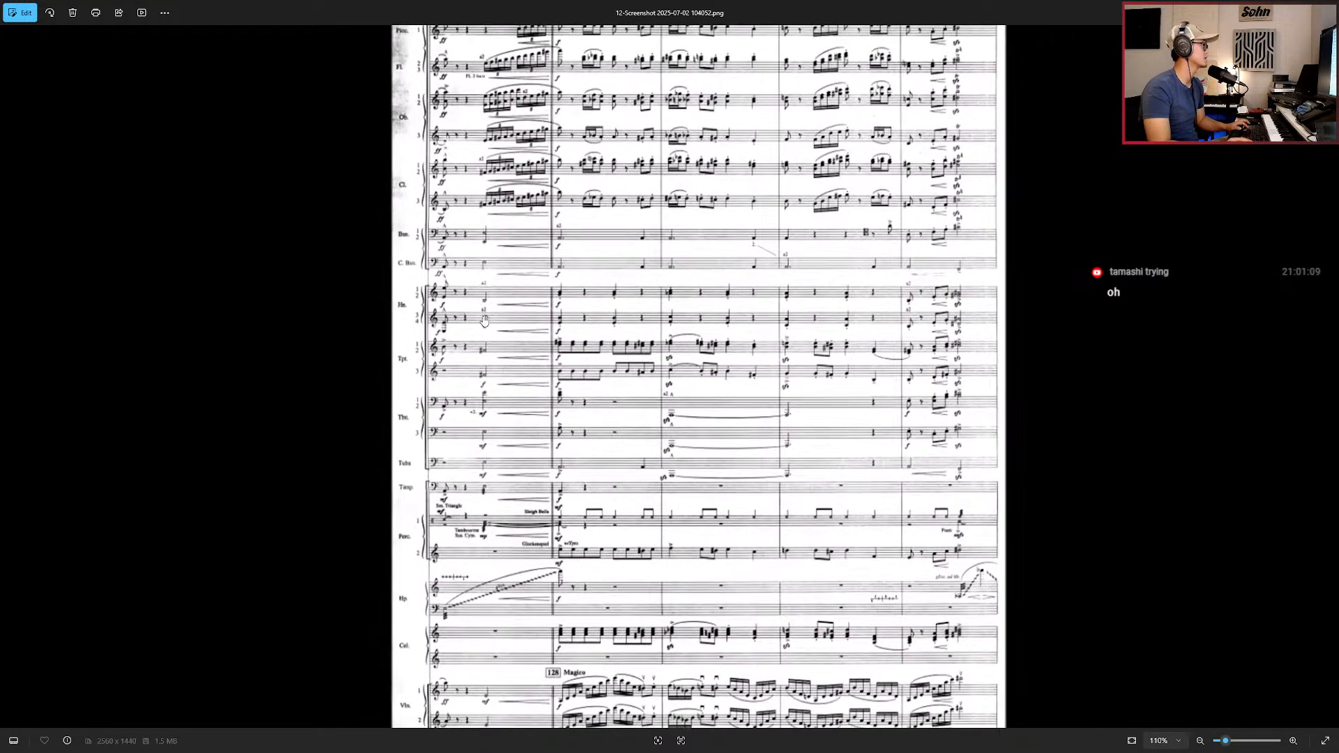
pyautogui.scroll(-1, 493, 331)
pyautogui.press('Left')
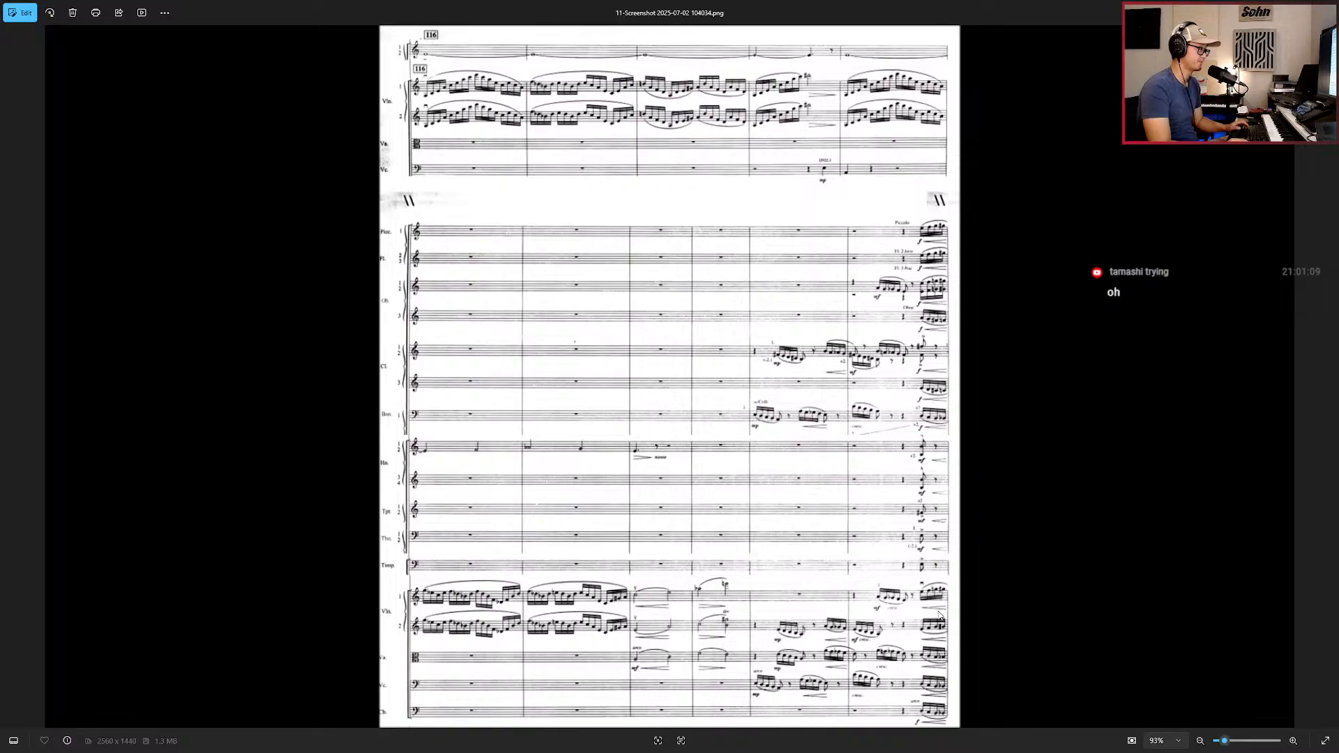
pyautogui.scroll(6, 938, 641)
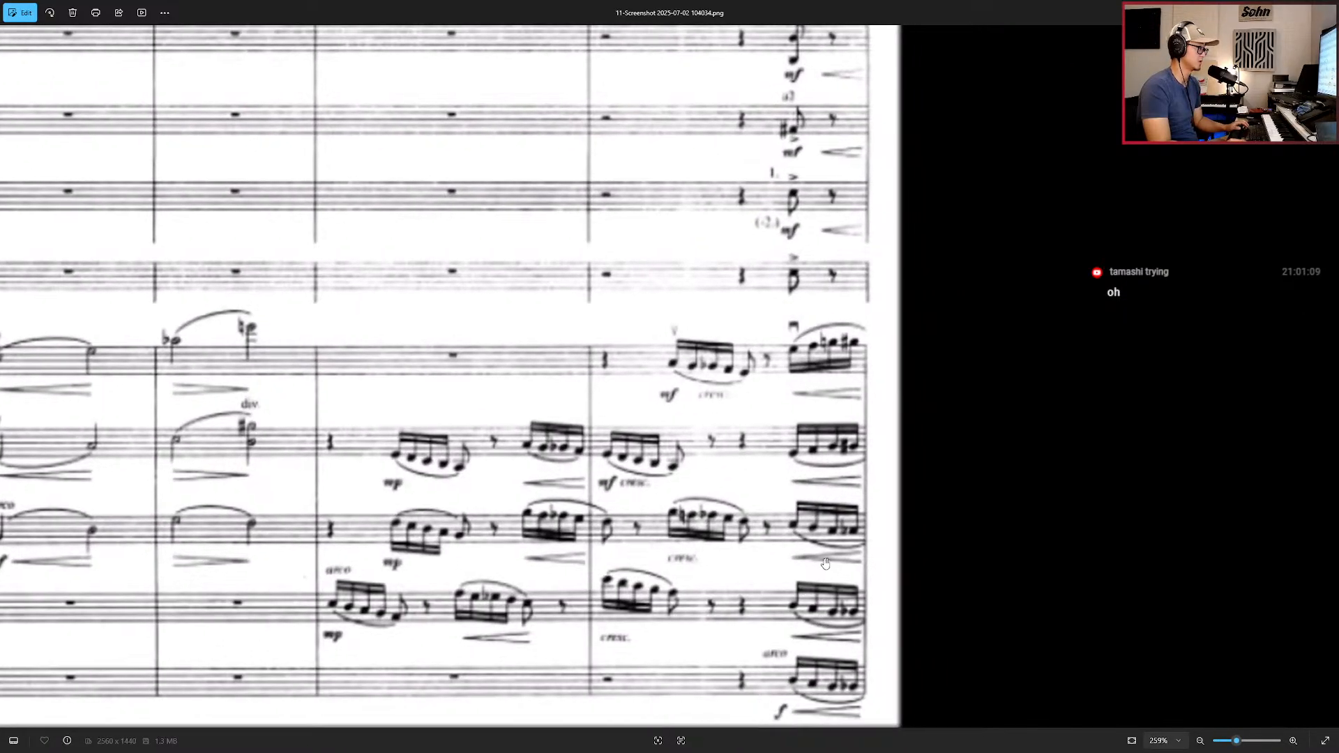
pyautogui.moveTo(849, 668); pyautogui.dragTo(829, 649)
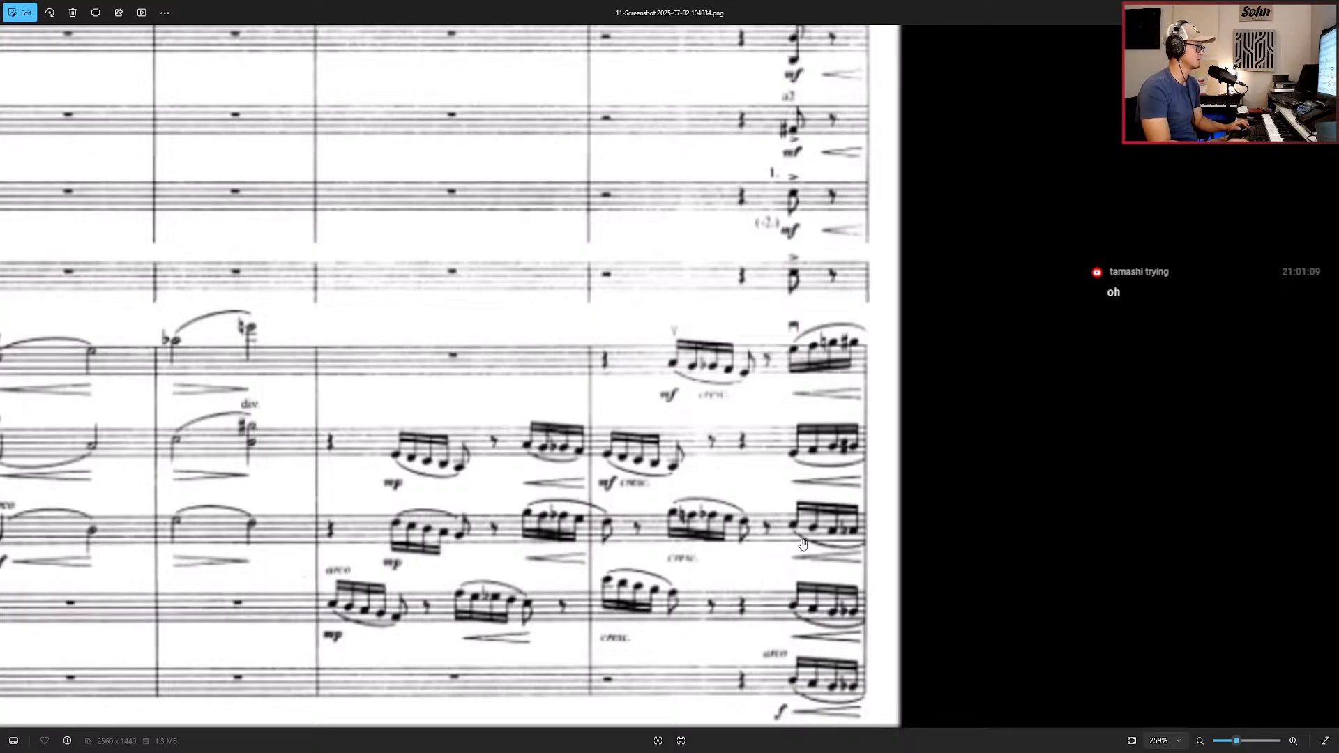
pyautogui.scroll(-5, 804, 543)
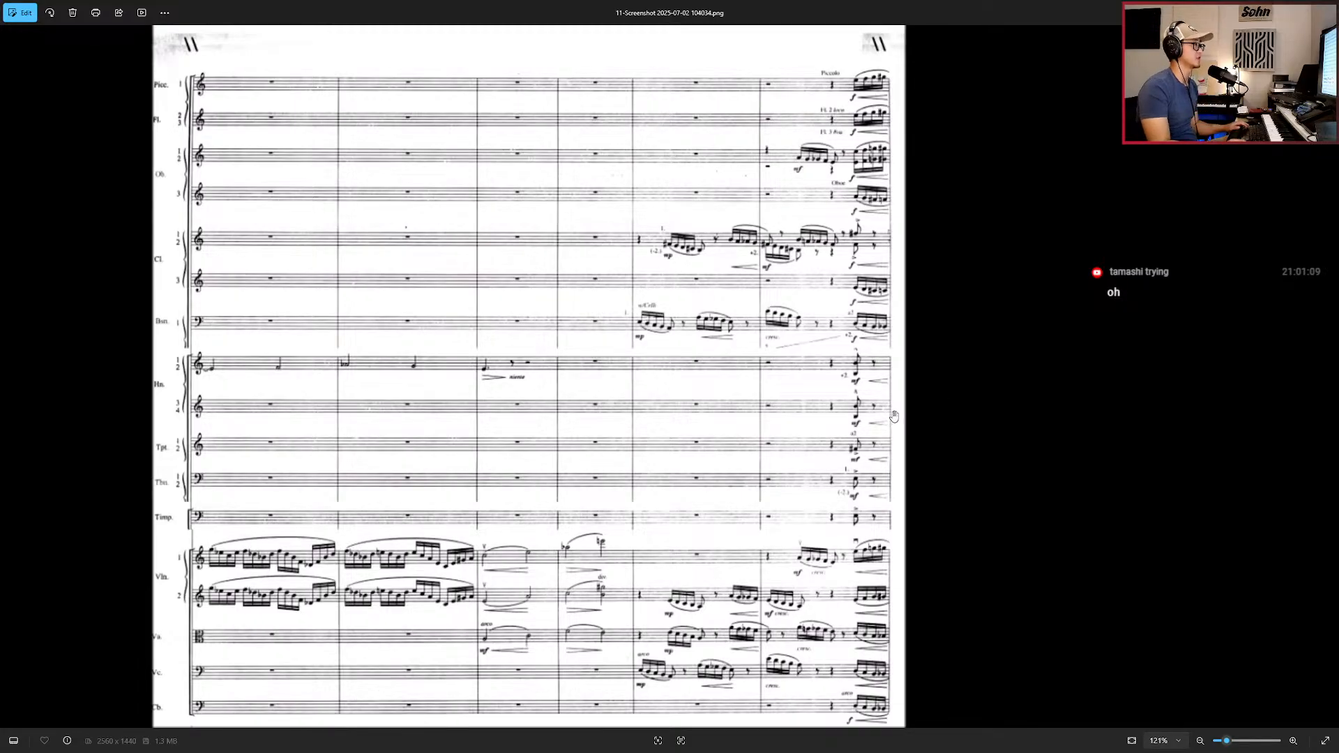
# Step: Examine the accented horn, trumpet, trombone and timpani notes in the last bar of page 11 and compare them with the clarinet and strings
pyautogui.scroll(1, 893, 418)
pyautogui.scroll(1, 893, 419)
pyautogui.scroll(1, 847, 429)
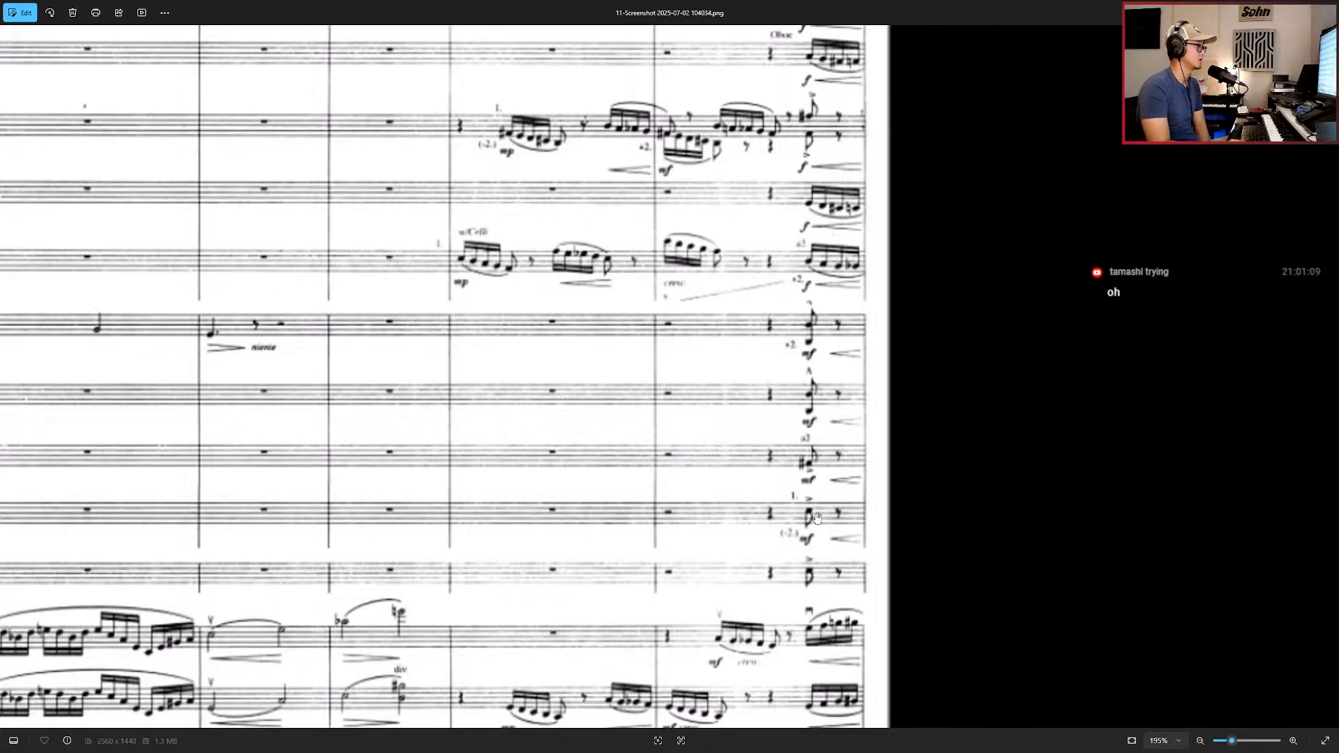
pyautogui.moveTo(814, 472); pyautogui.dragTo(786, 459)
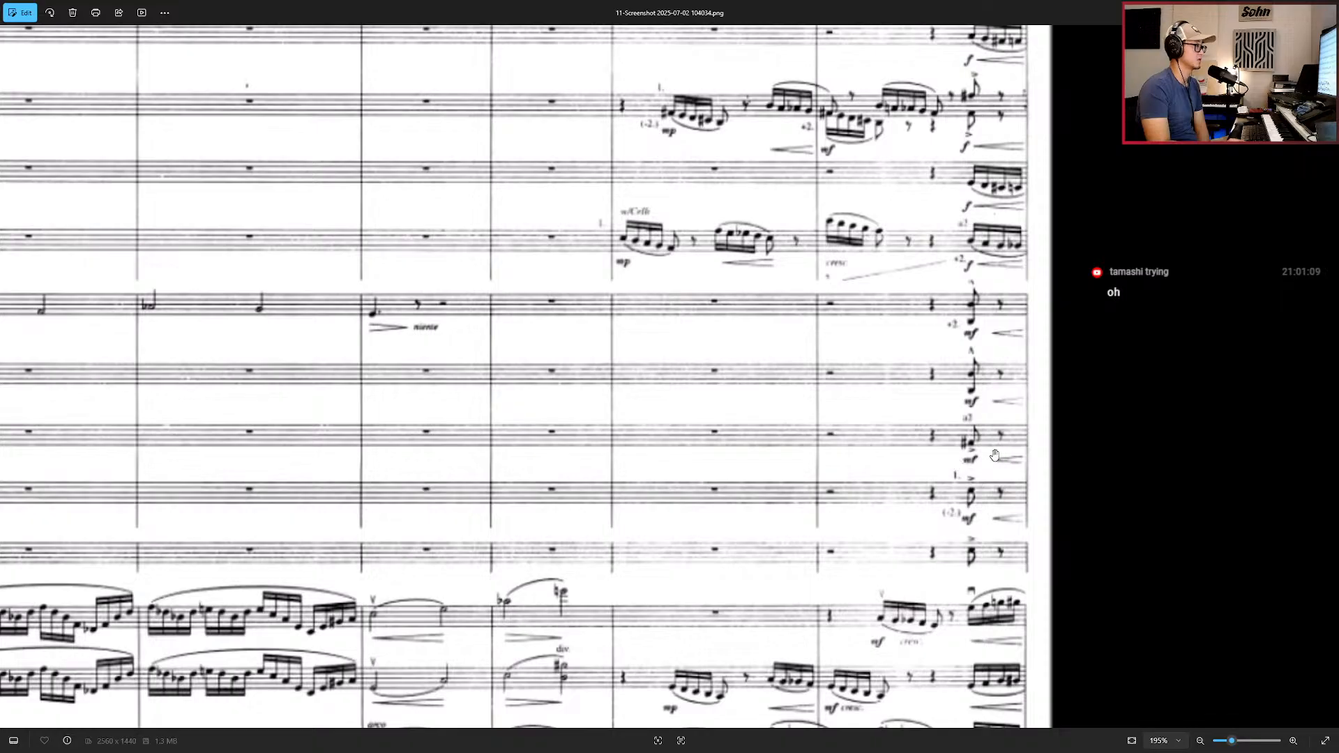
pyautogui.moveTo(975, 388); pyautogui.dragTo(971, 394)
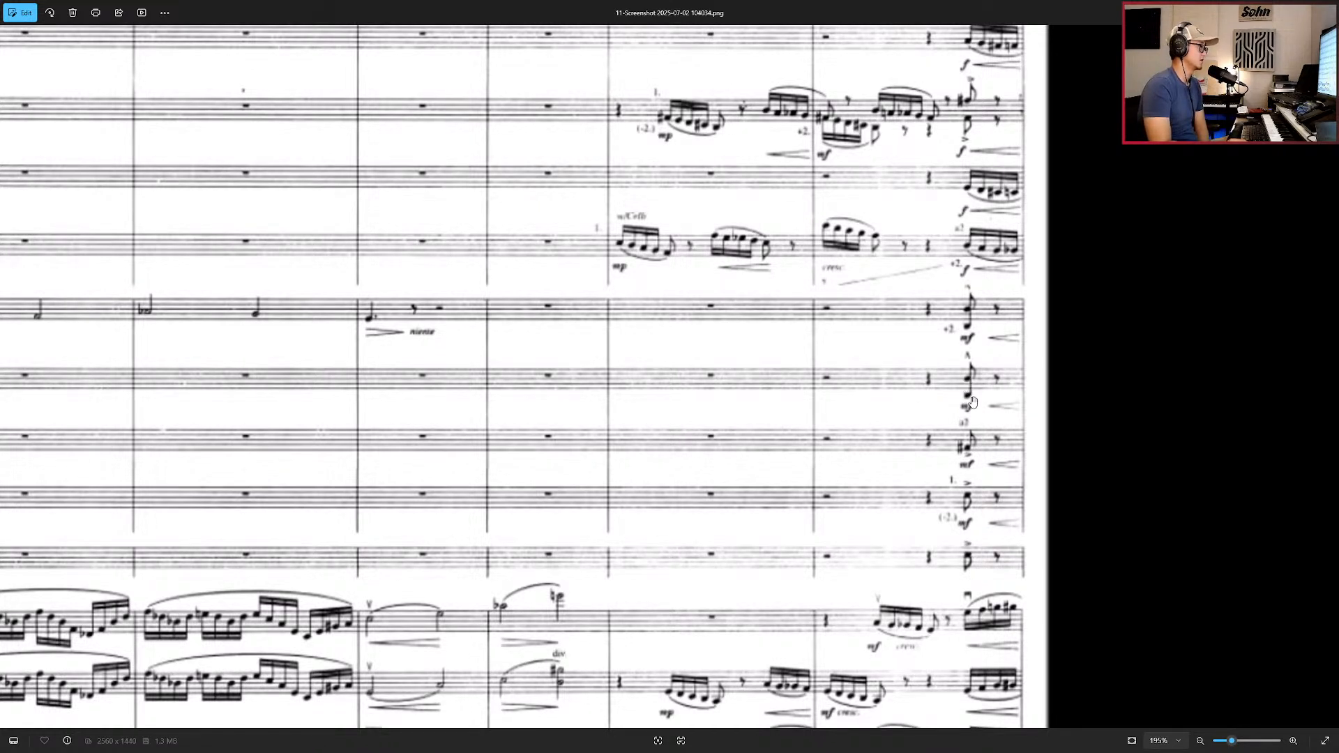
pyautogui.moveTo(980, 392); pyautogui.dragTo(937, 426)
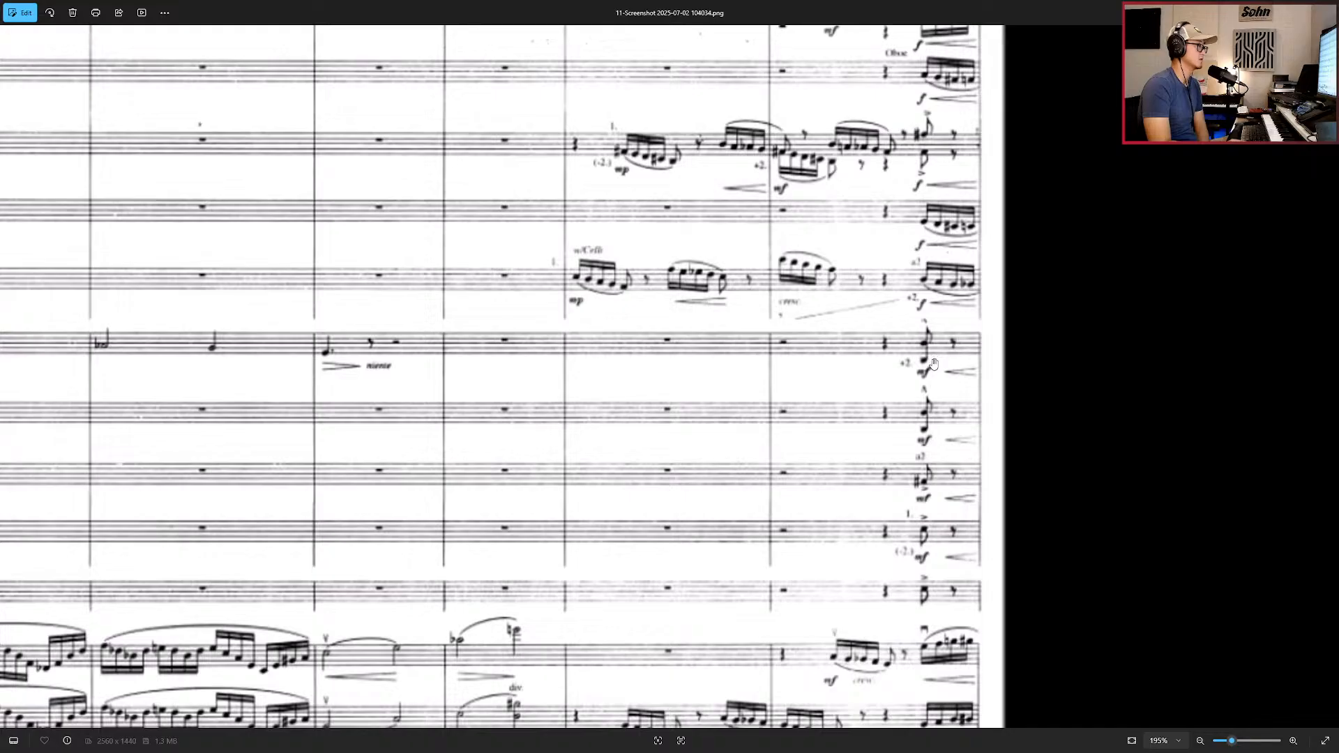
pyautogui.moveTo(949, 344); pyautogui.dragTo(909, 504)
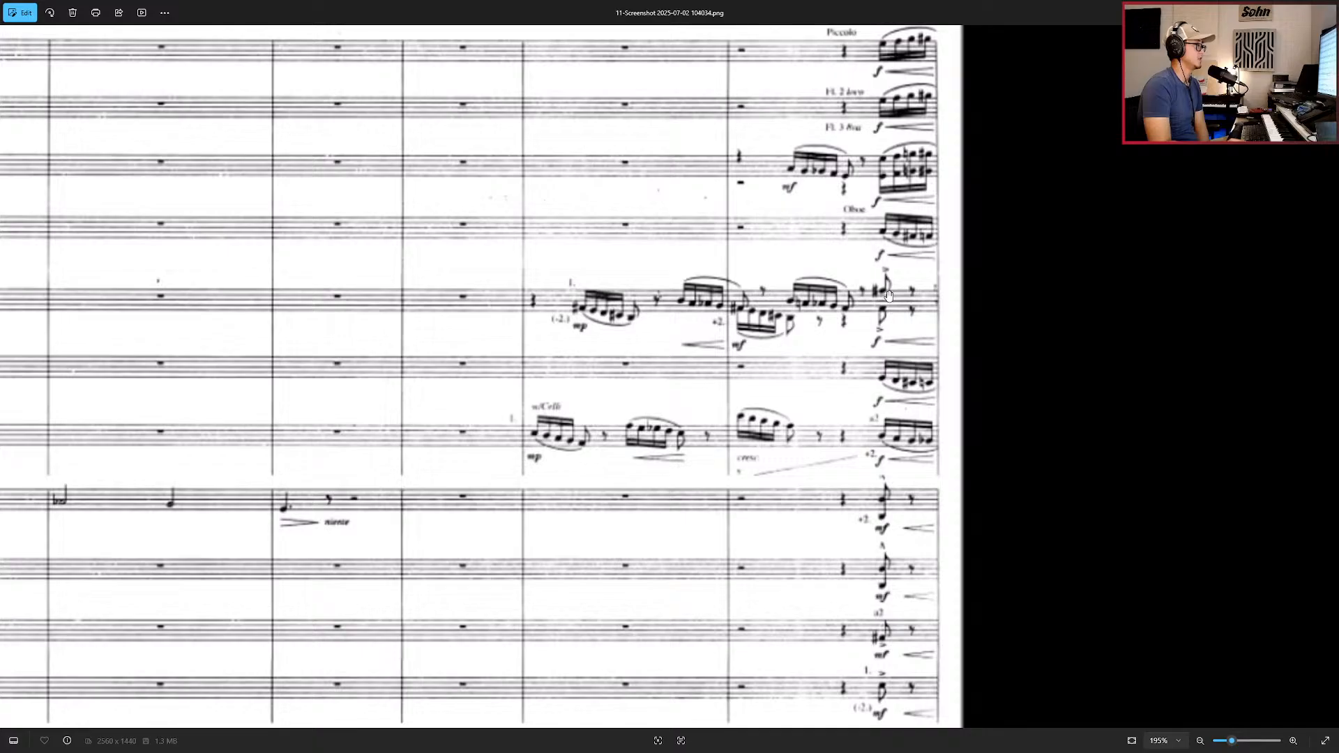
pyautogui.moveTo(954, 446); pyautogui.dragTo(874, 296)
pyautogui.moveTo(869, 463); pyautogui.dragTo(863, 332)
pyautogui.moveTo(838, 490); pyautogui.dragTo(830, 425)
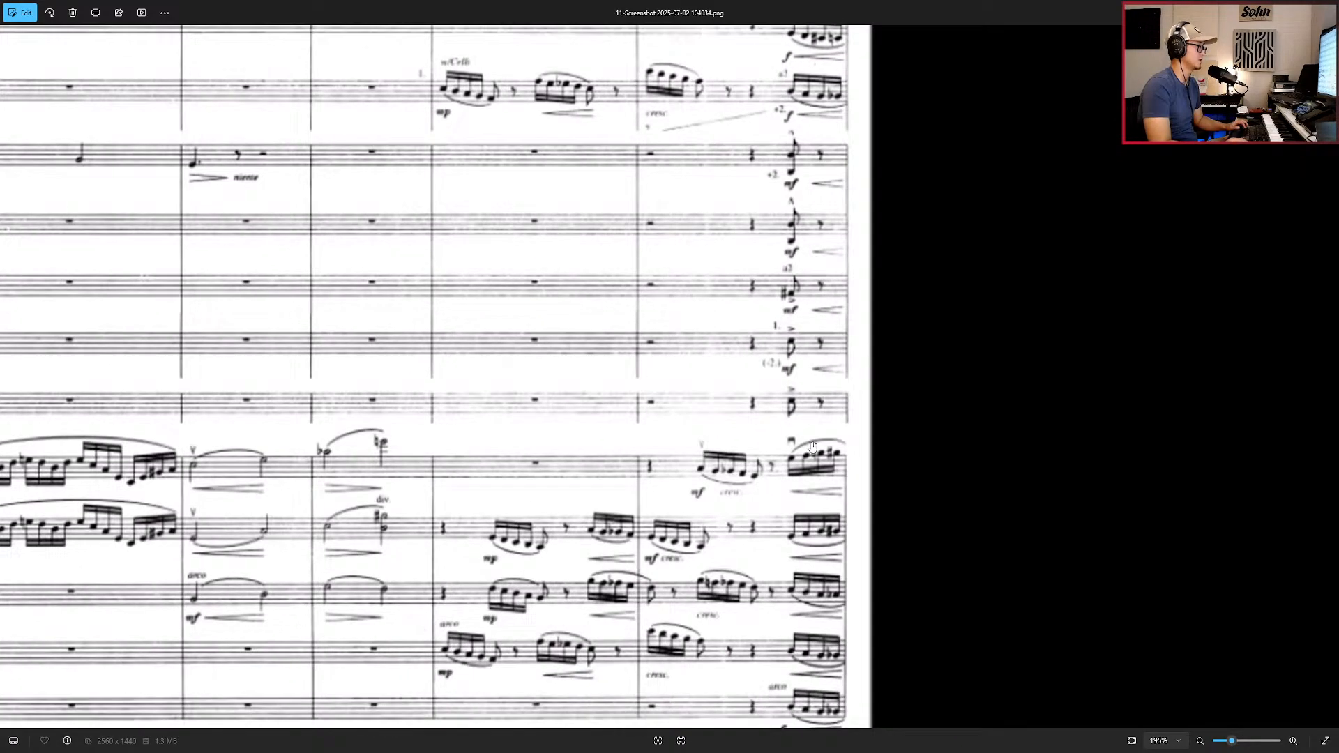
pyautogui.scroll(-5, 825, 420)
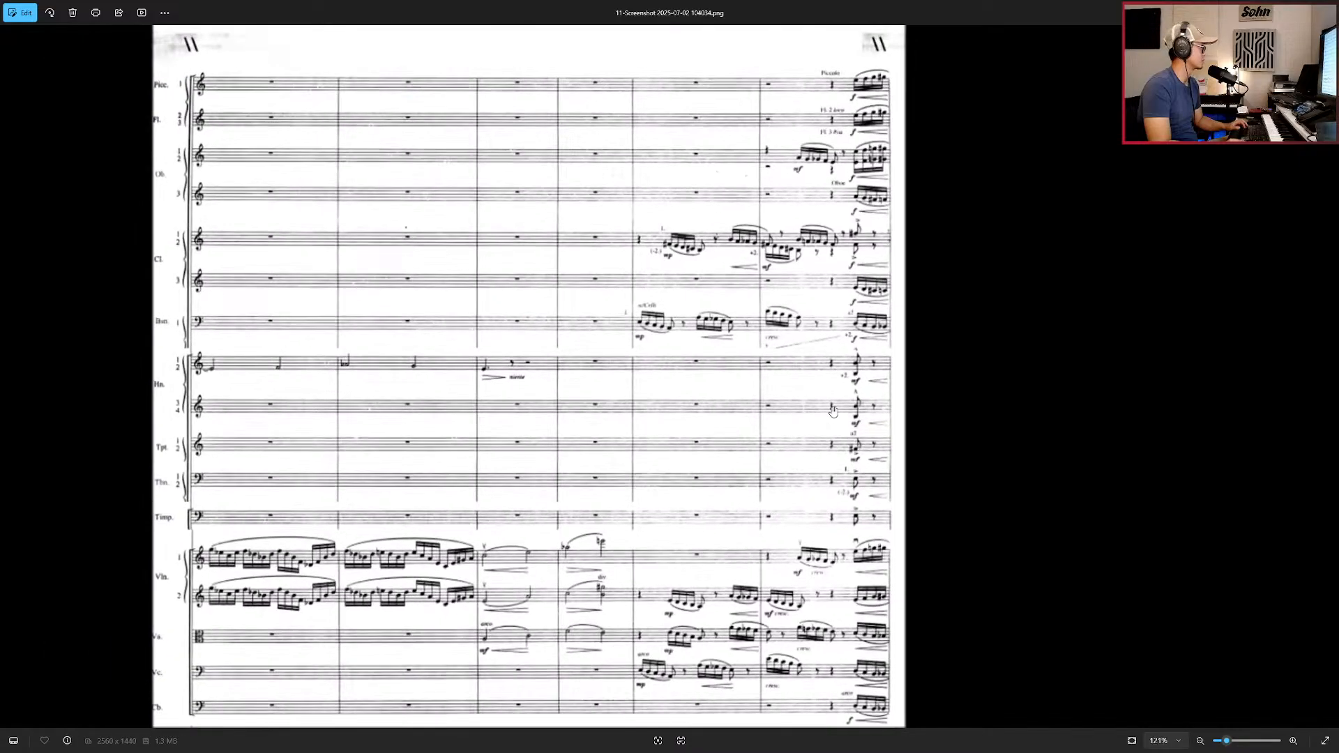
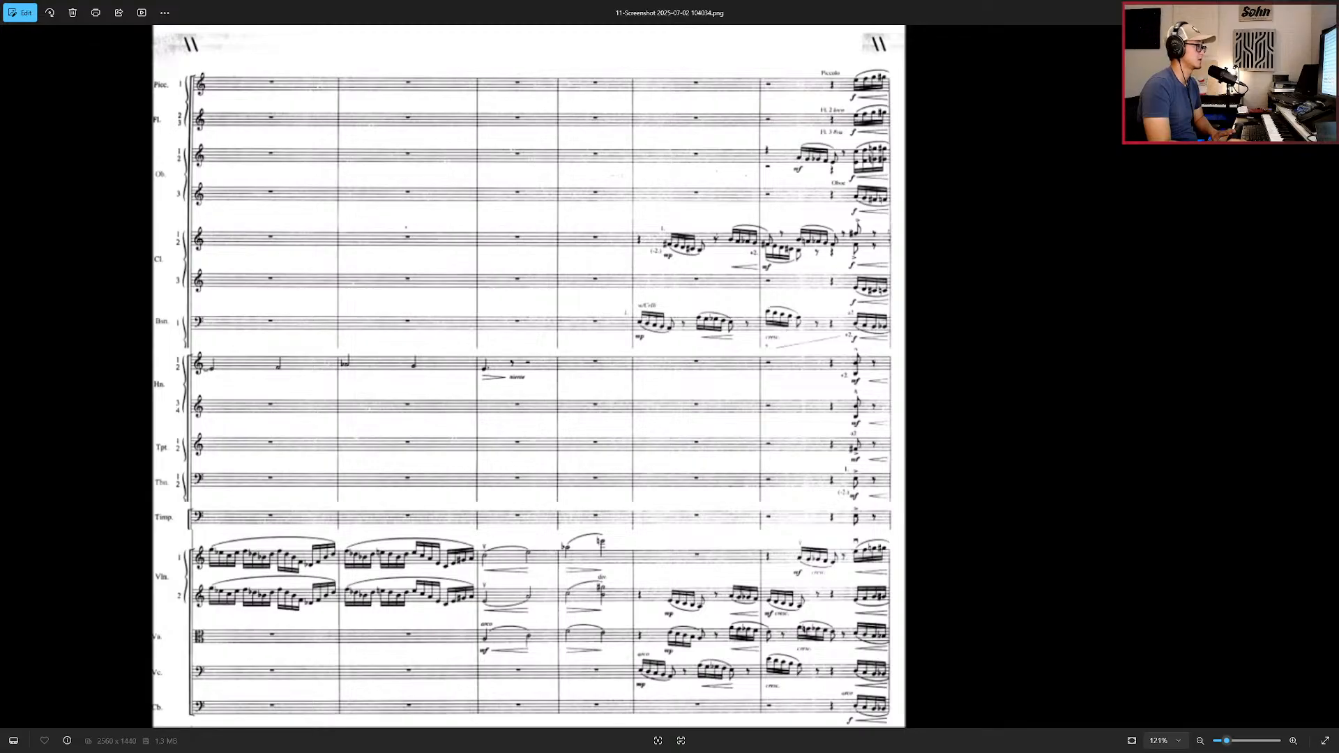
# Step: Switch back to the Nuendo project and extend the end of the SFSB Horn Solo part to bar 128
pyautogui.press('Escape')
pyautogui.click(871, 495)
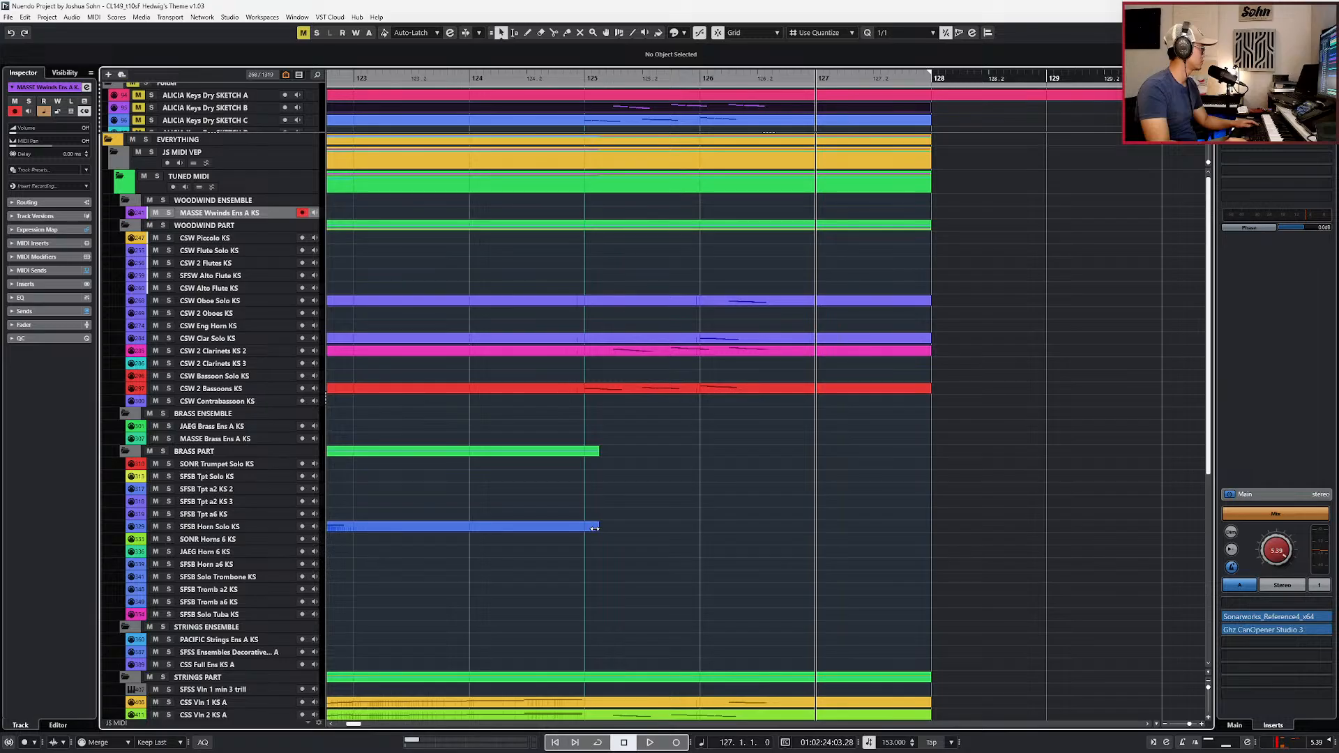
pyautogui.moveTo(594, 528); pyautogui.dragTo(913, 528)
pyautogui.press('g')
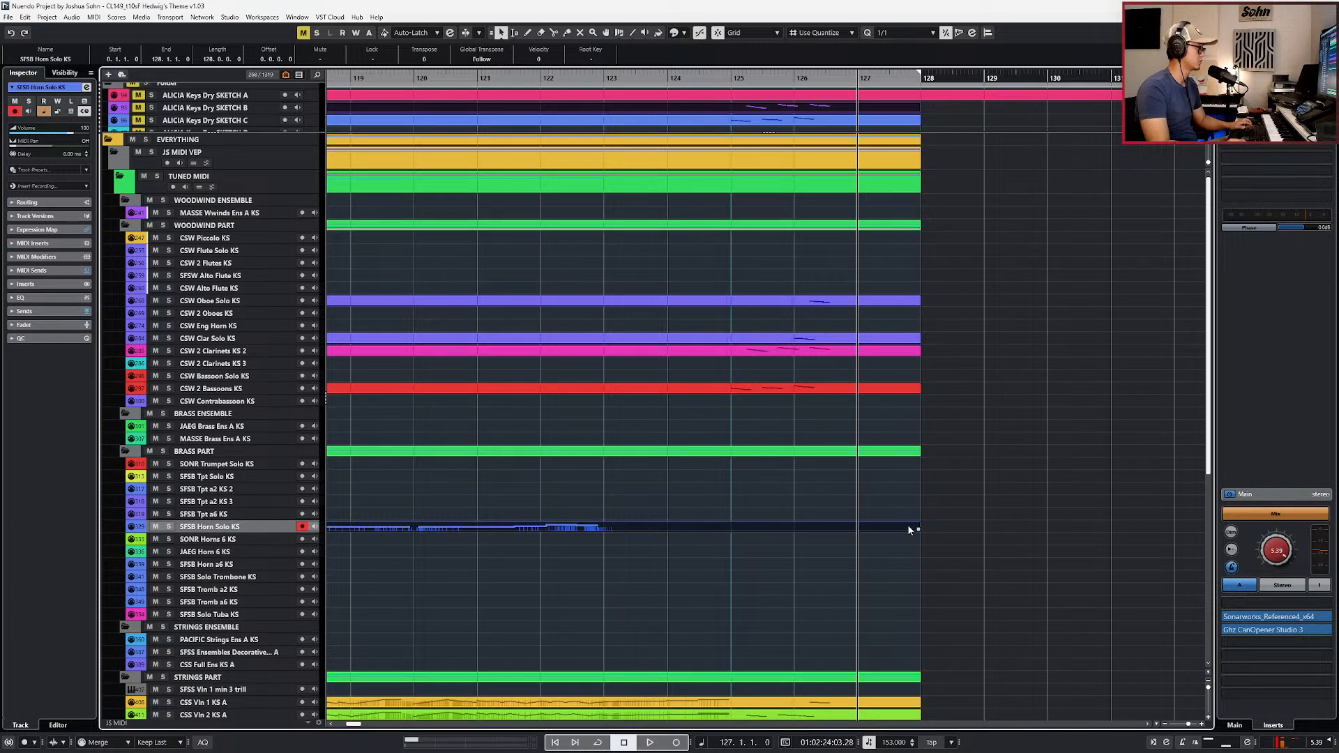
# Step: Open the SFSB Horn Solo part for note editing and select its last note, with the quantize set to 1/8
pyautogui.doubleClick(908, 527)
pyautogui.moveTo(604, 505); pyautogui.dragTo(591, 521)
pyautogui.hotkey('alt', '4')
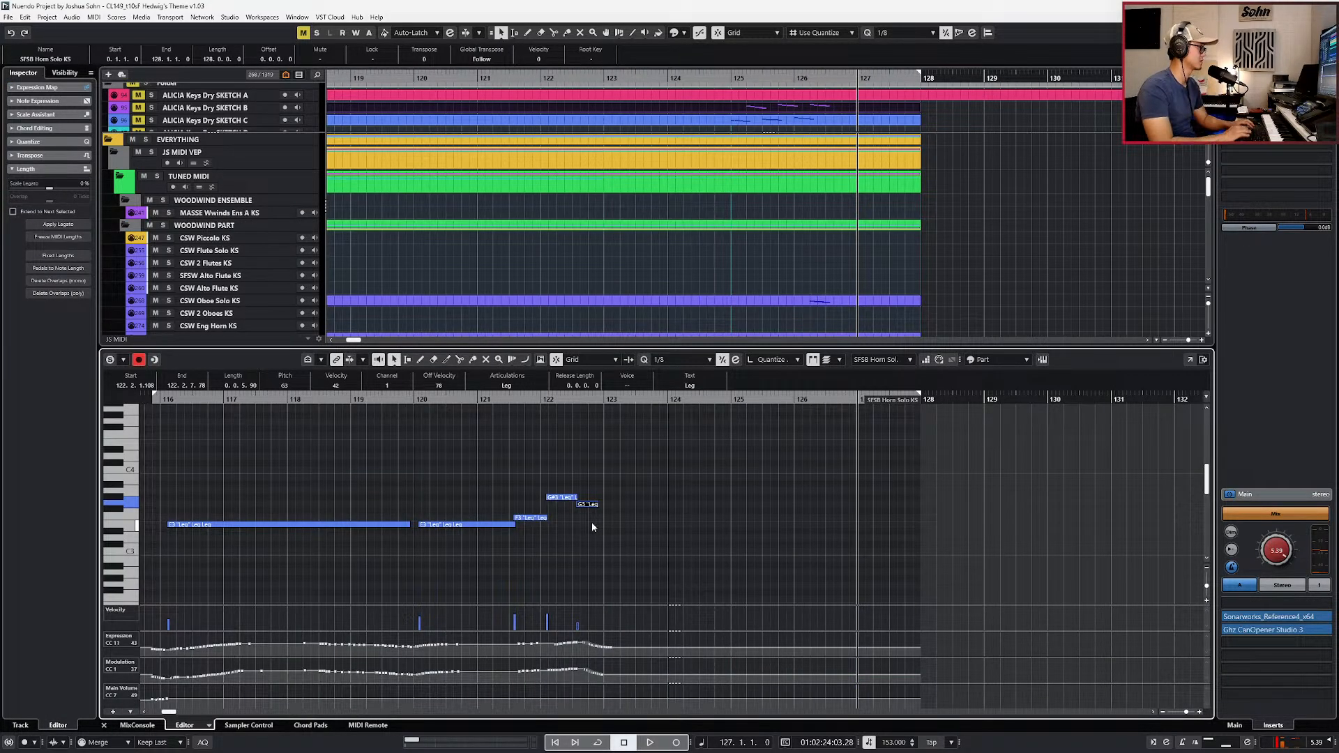
pyautogui.press('Return')
# Step: Extend the end of the SONR Horns 6 part to bar 128 using a 1/1 quantize value
pyautogui.press('g')
pyautogui.press('g')
pyautogui.press('g')
pyautogui.hotkey('alt', '1')
pyautogui.moveTo(461, 562); pyautogui.dragTo(691, 568)
# Step: Copy the G3 note from bar 88 of the SONR Horns 6 part to 126.2.5 and set its length to 0.0.4.0
pyautogui.doubleClick(686, 539)
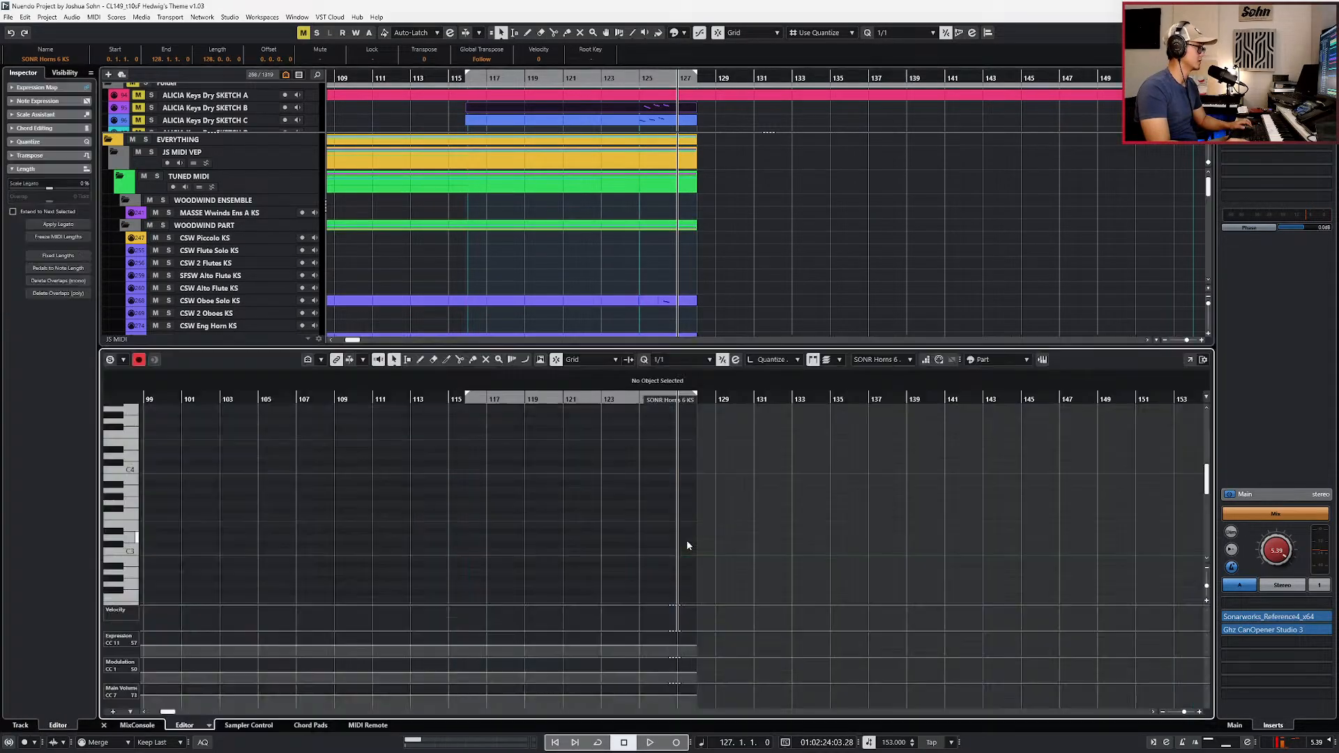
pyautogui.press('g')
pyautogui.hotkey('alt', '4')
pyautogui.press('h')
pyautogui.click(222, 523)
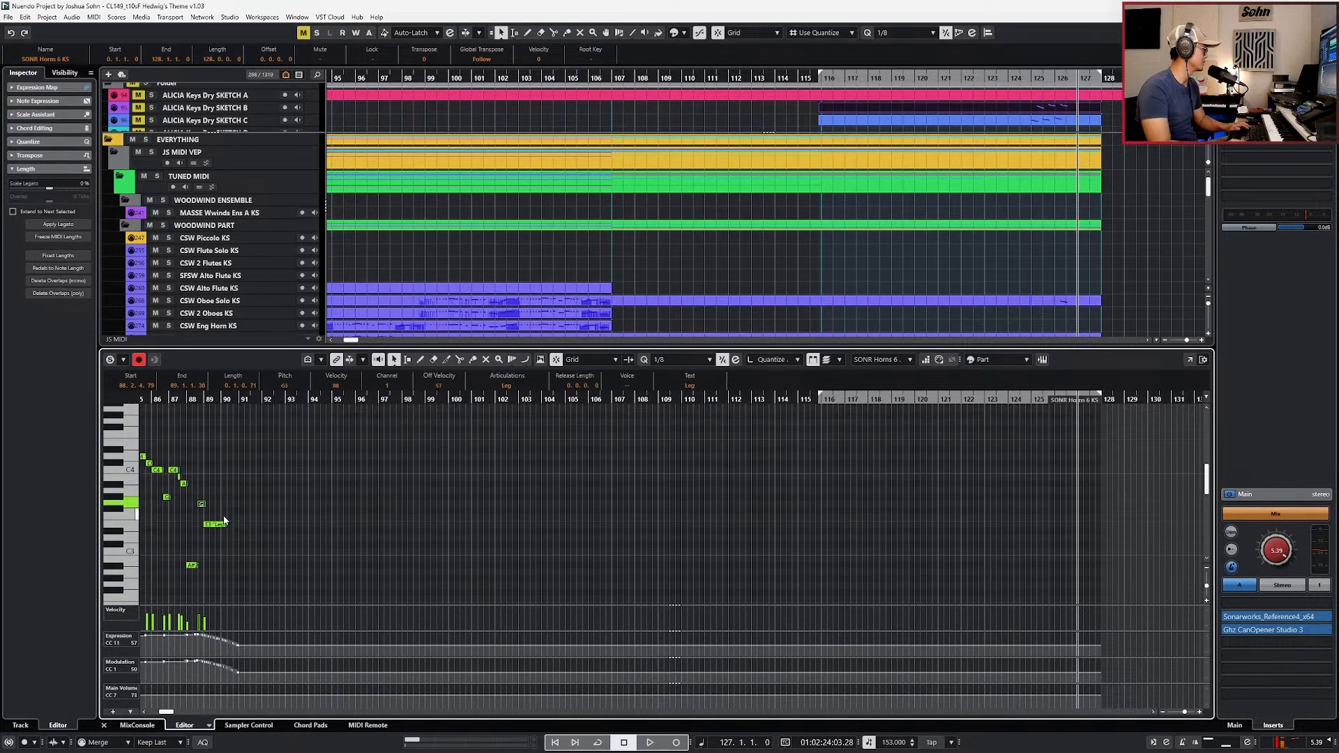
pyautogui.hscroll(4, 629, 539)
pyautogui.scroll(5, 632, 538)
pyautogui.hscroll(5, 648, 538)
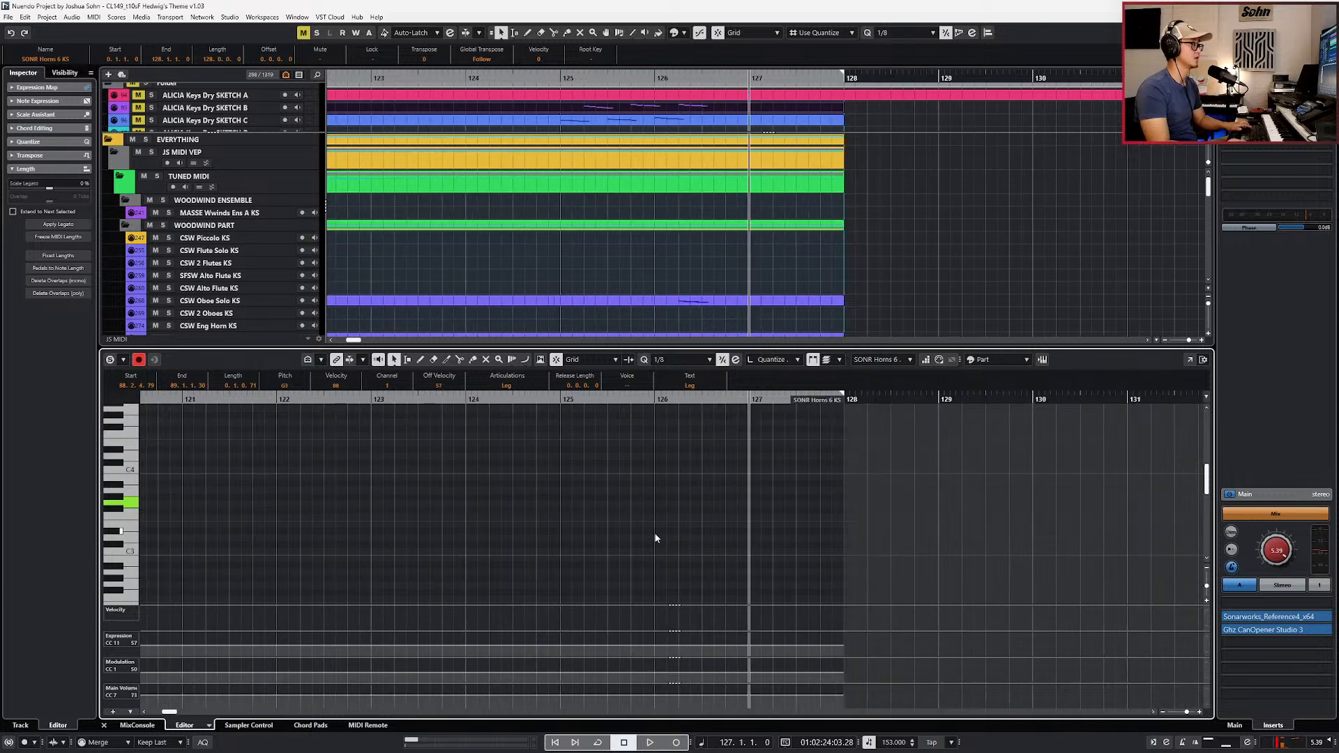
pyautogui.press('ctrl+KP_Subtract')
pyautogui.press('ctrl+KP_Subtract')
pyautogui.hotkey('ctrl', 'v')
pyautogui.hotkey('alt', 'shift', 'Left')
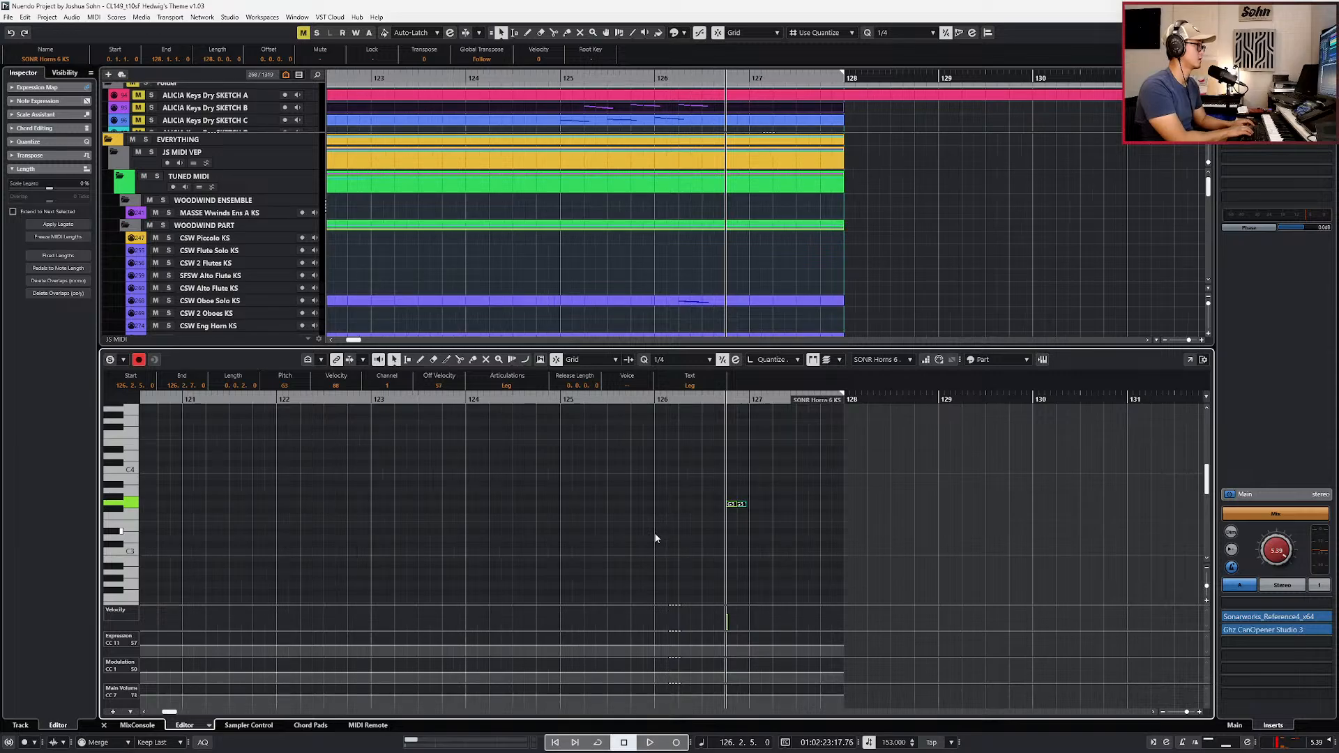
pyautogui.hotkey('alt', 'shift', 'Right')
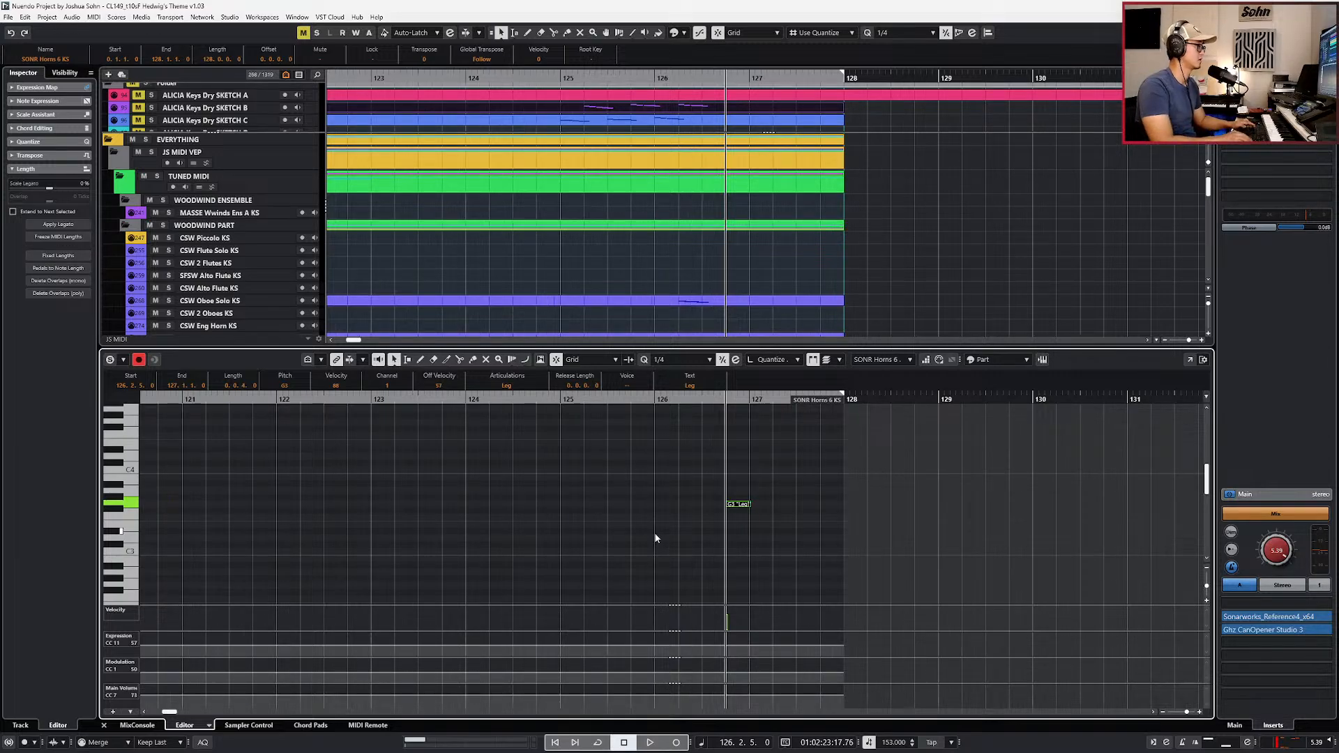
# Step: Transpose the pasted horn note down to E3 and add a copy one octave lower on E2
pyautogui.press('Down')
pyautogui.press('Down')
pyautogui.press('Down')
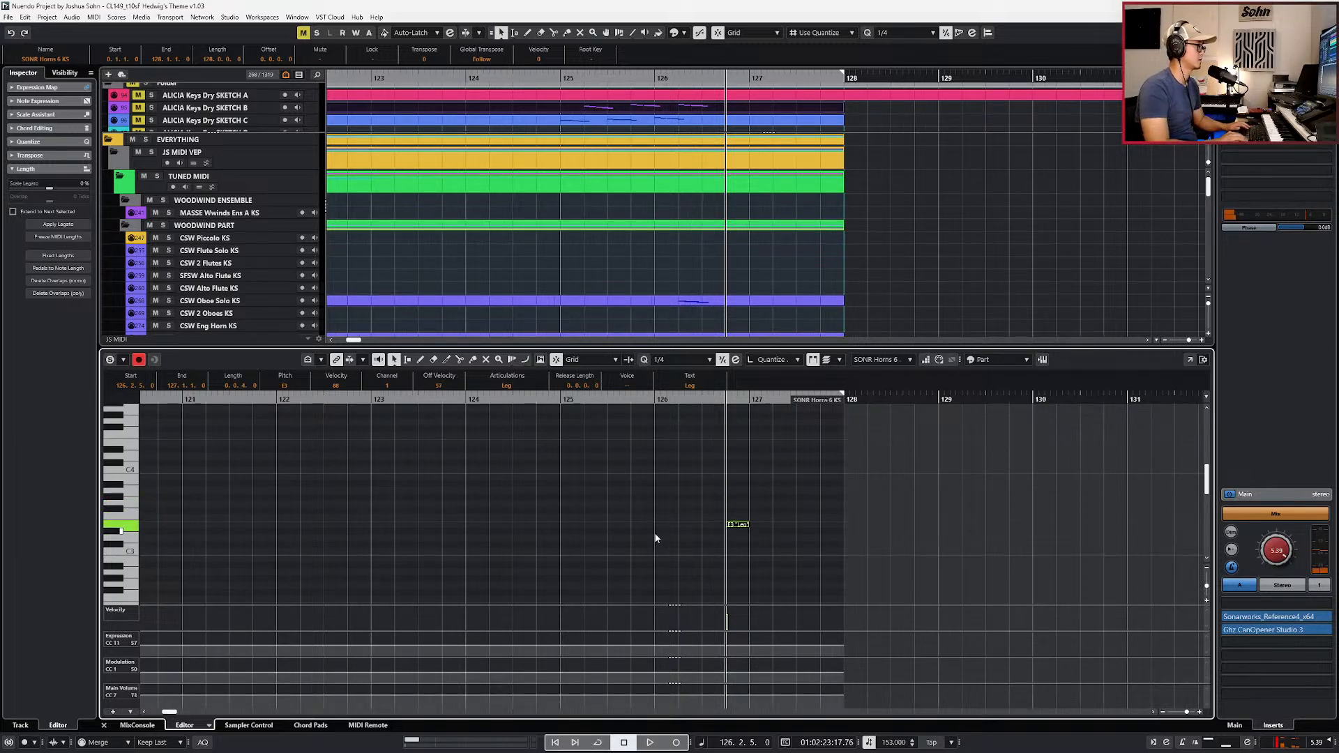
pyautogui.hotkey('shift', 'Down')
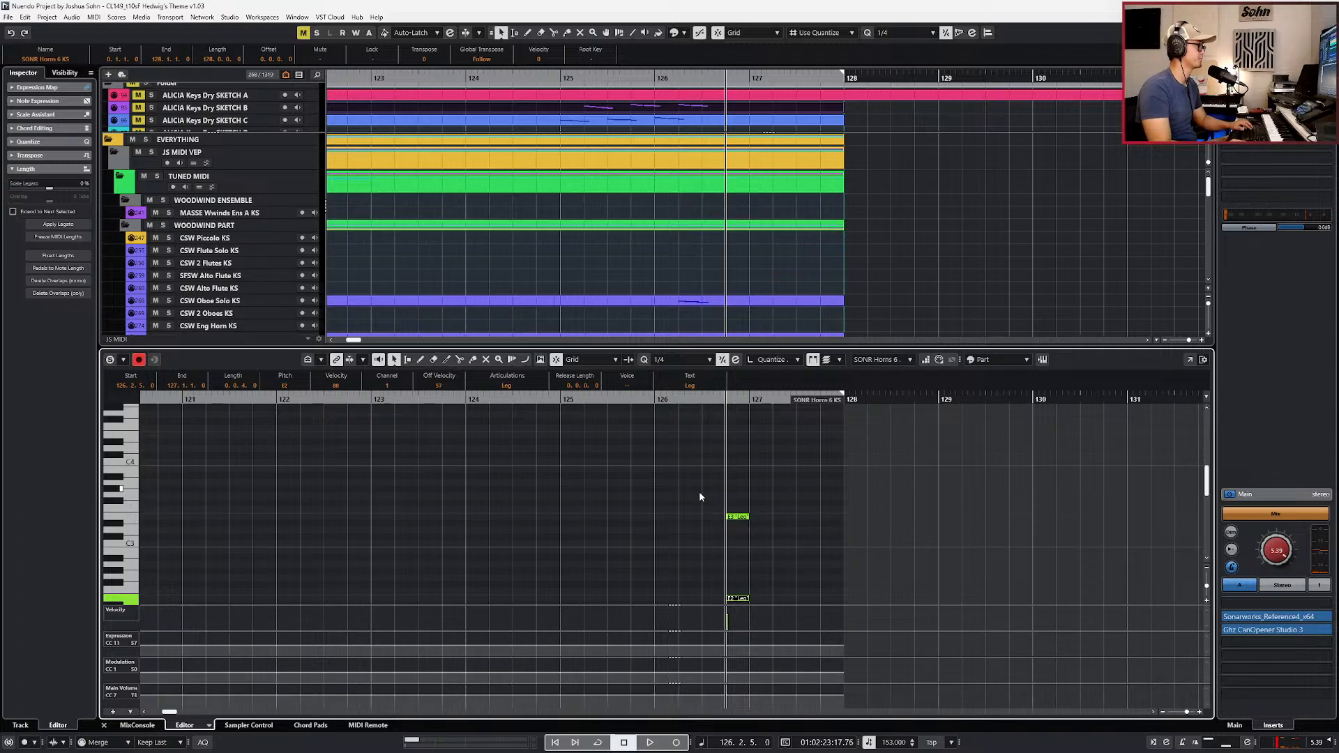
# Step: Set the articulations of the two octave E notes, using Portato in the JAEG Horn 6 part, and play them back
pyautogui.moveTo(690, 484); pyautogui.dragTo(753, 615)
pyautogui.click(522, 387)
pyautogui.click(509, 420)
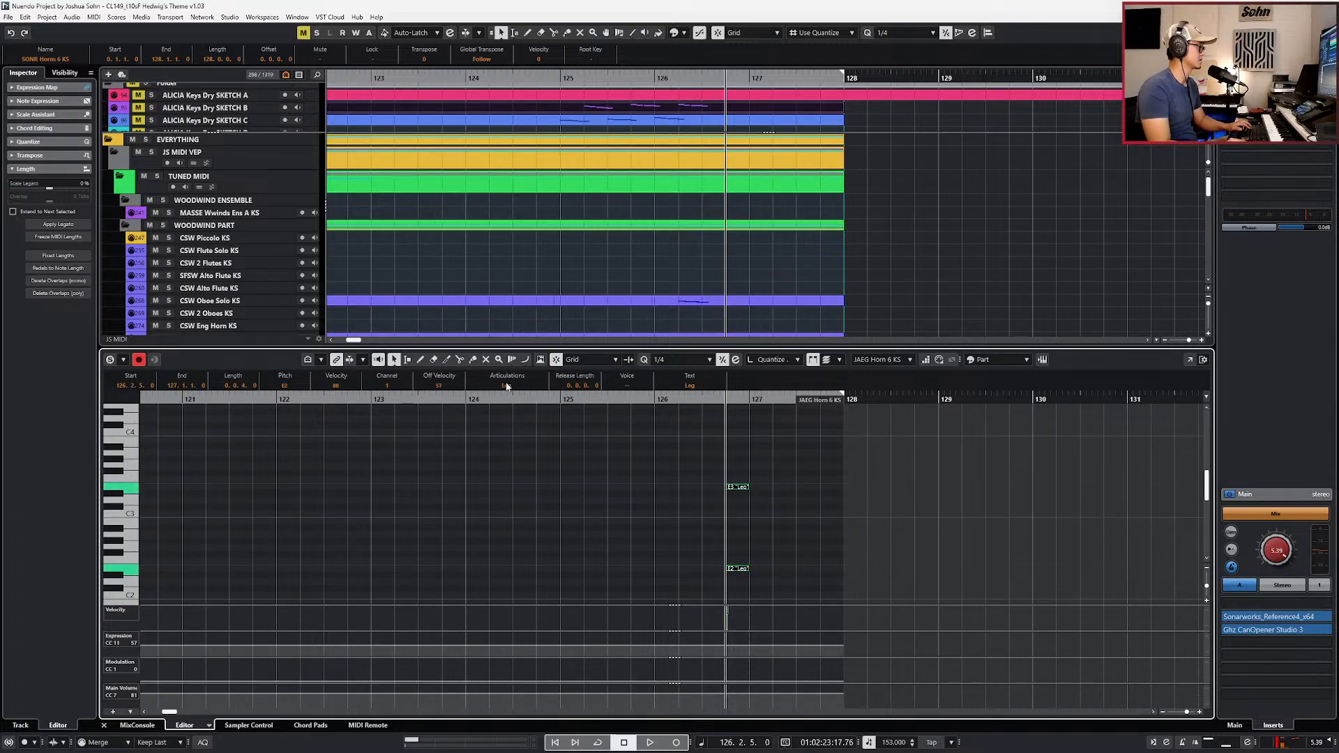
pyautogui.click(507, 387)
pyautogui.click(509, 442)
pyautogui.press('space')
pyautogui.press('space')
# Step: Change the JAEG Horn 6 notes to the Staccato articulation, play them back and return to the full project view
pyautogui.click(515, 386)
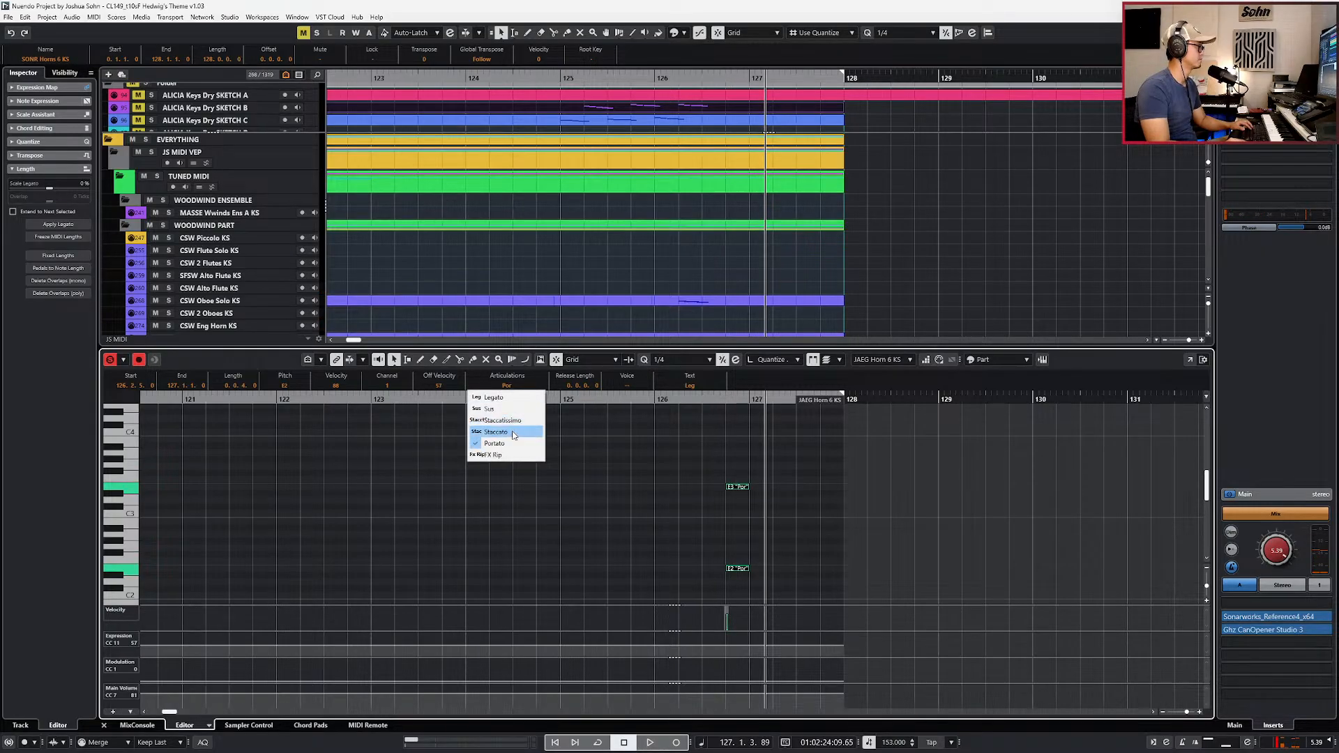
pyautogui.click(520, 432)
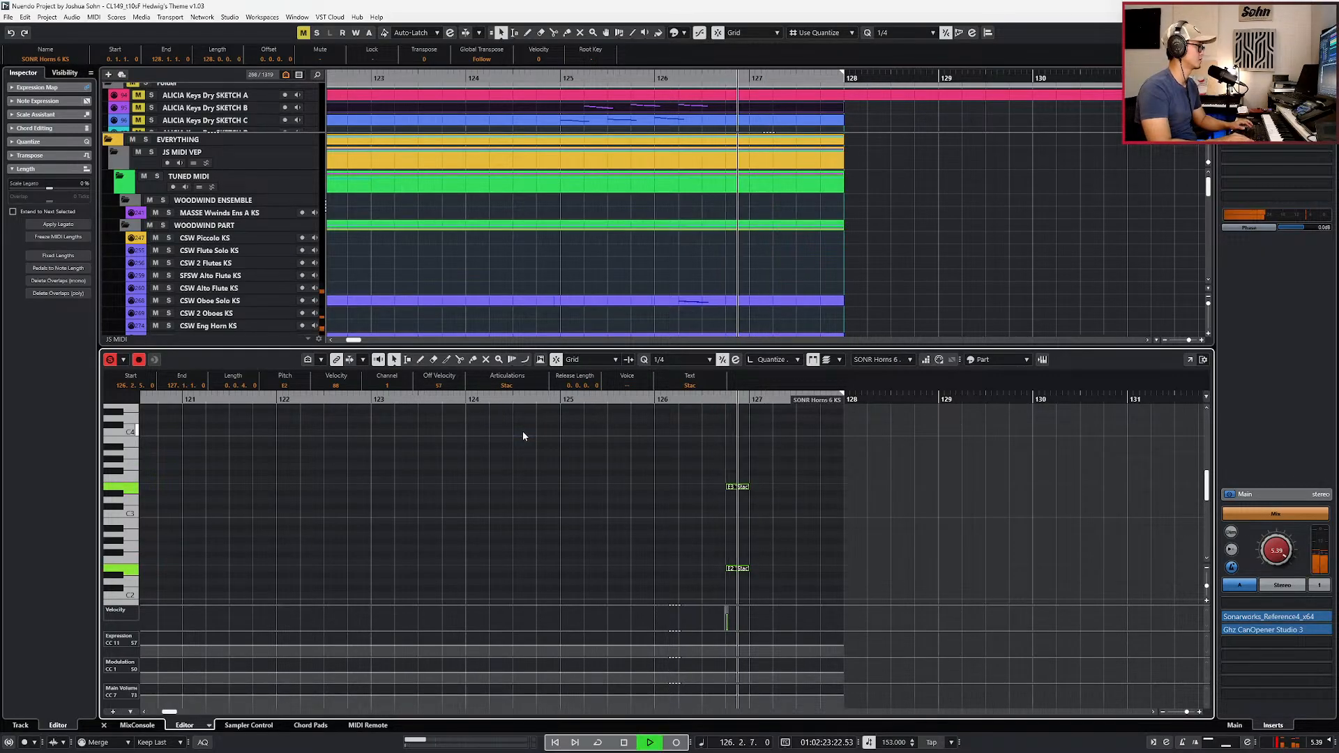
pyautogui.press('space')
pyautogui.press('Return')
pyautogui.scroll(-3, 710, 425)
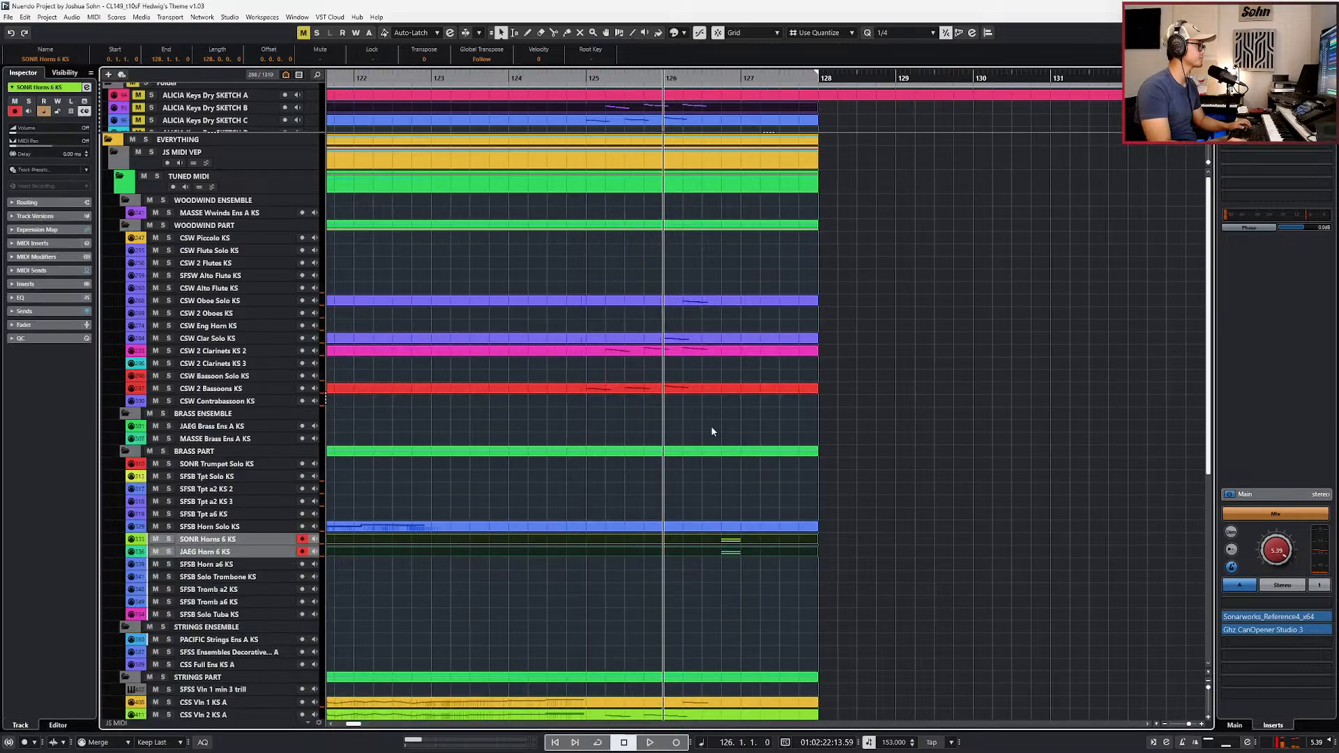
pyautogui.scroll(-4, 711, 428)
pyautogui.click(718, 354)
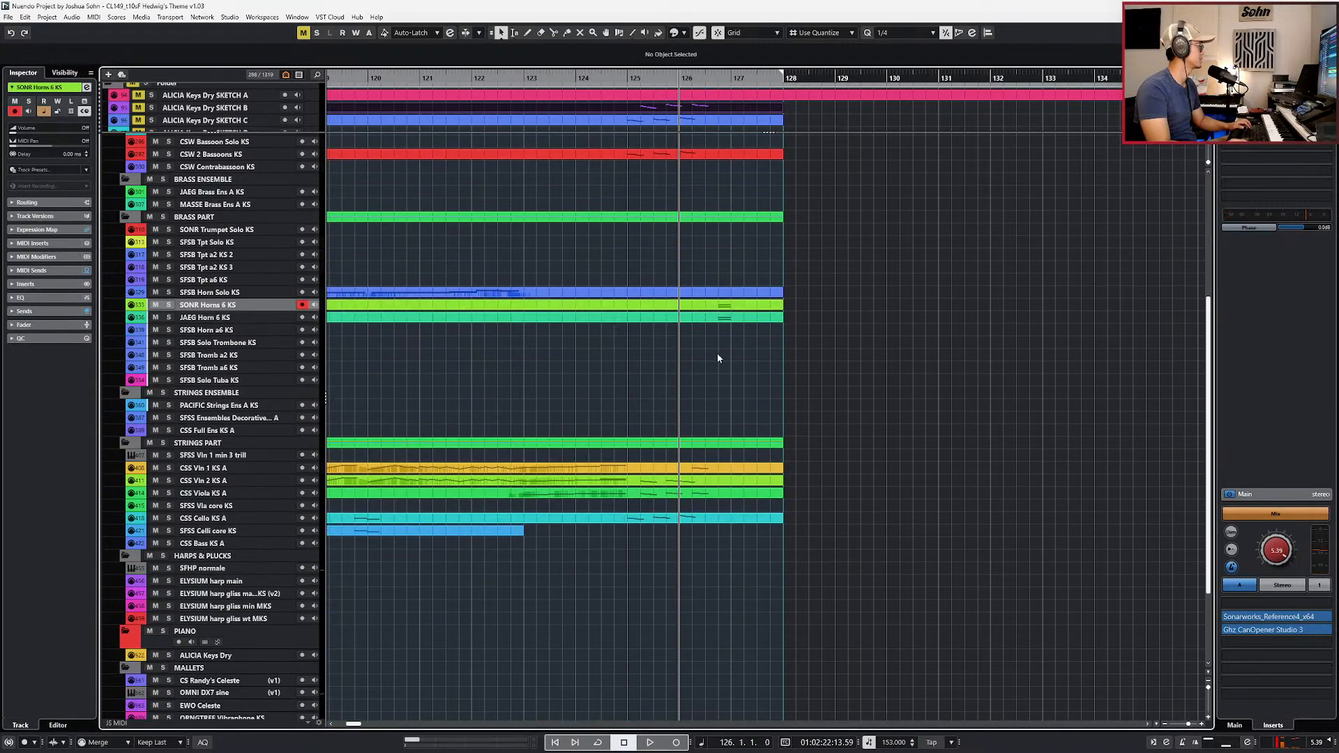
# Step: Mute the upper E in the SONR Horns 6 part and the lower E in the JAEG Horn 6 part
pyautogui.click(726, 306)
pyautogui.press('Return')
pyautogui.scroll(1, 799, 483)
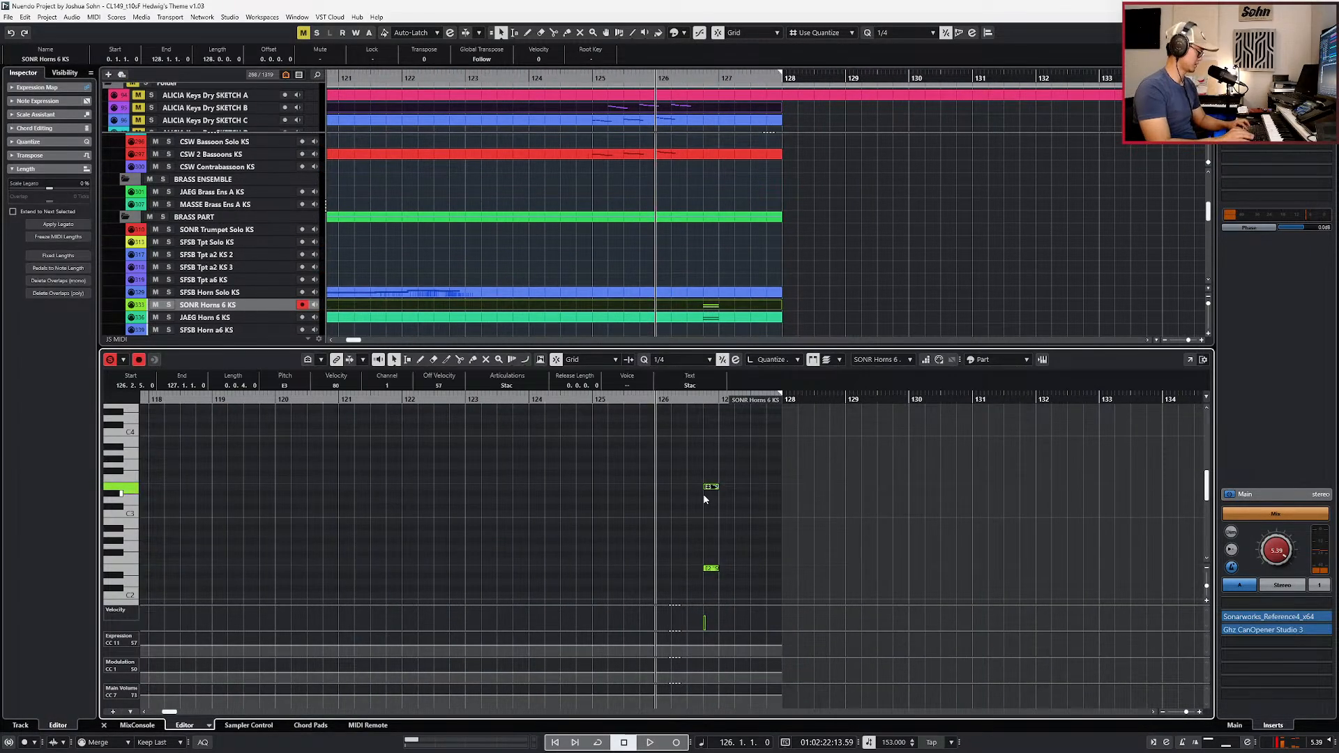
pyautogui.press('Return')
pyautogui.click(733, 318)
pyautogui.press('Return')
pyautogui.click(710, 486)
pyautogui.click(707, 567)
pyautogui.hotkey('shift', 'm')
# Step: Play back both horn parts together from bar 126 and unmute their E notes
pyautogui.keyDown('shift'); pyautogui.click(684, 307); pyautogui.keyUp('shift')
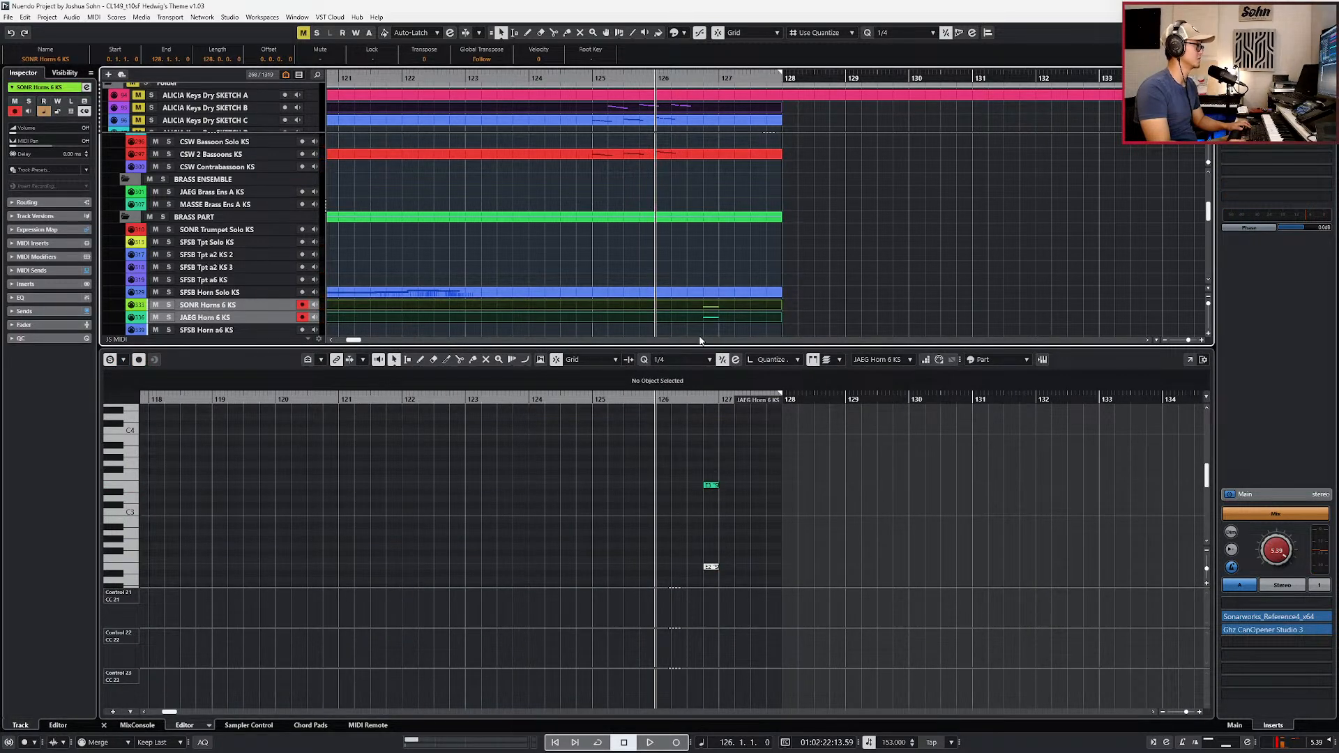
pyautogui.press('Return')
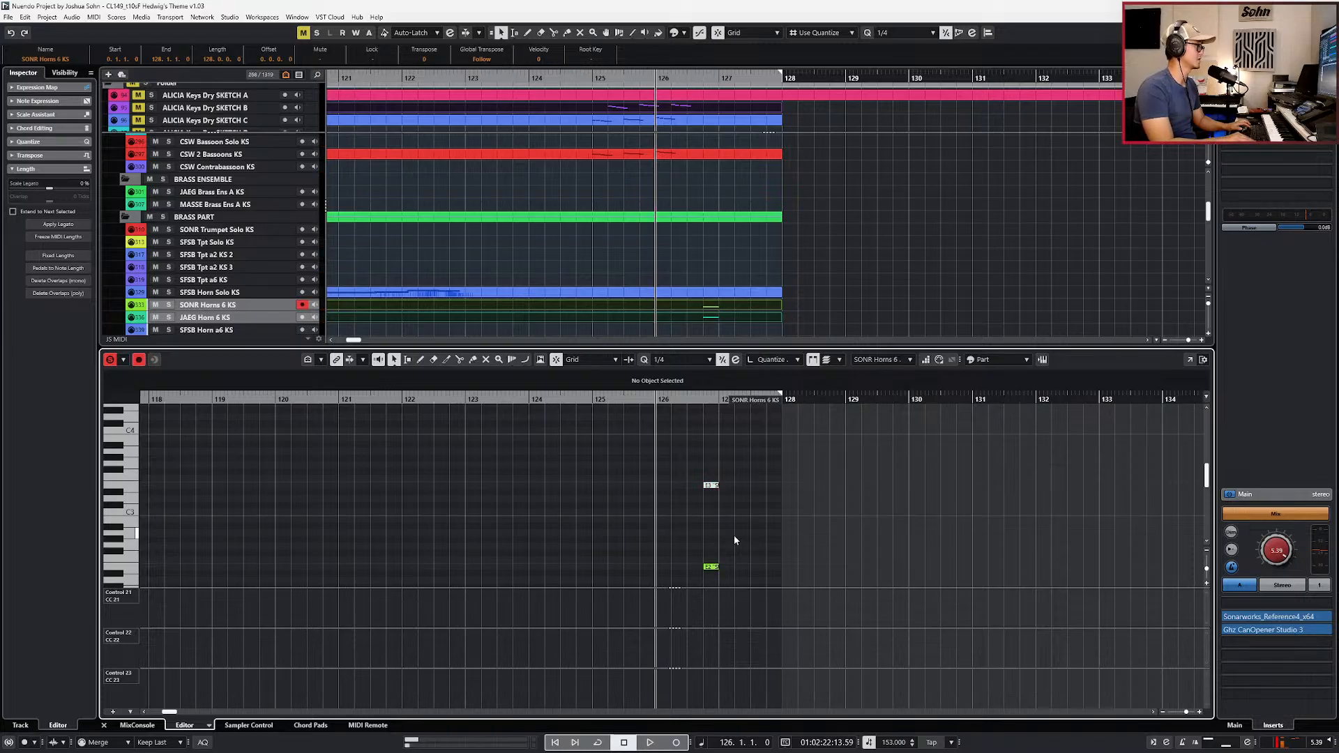
pyautogui.press('space')
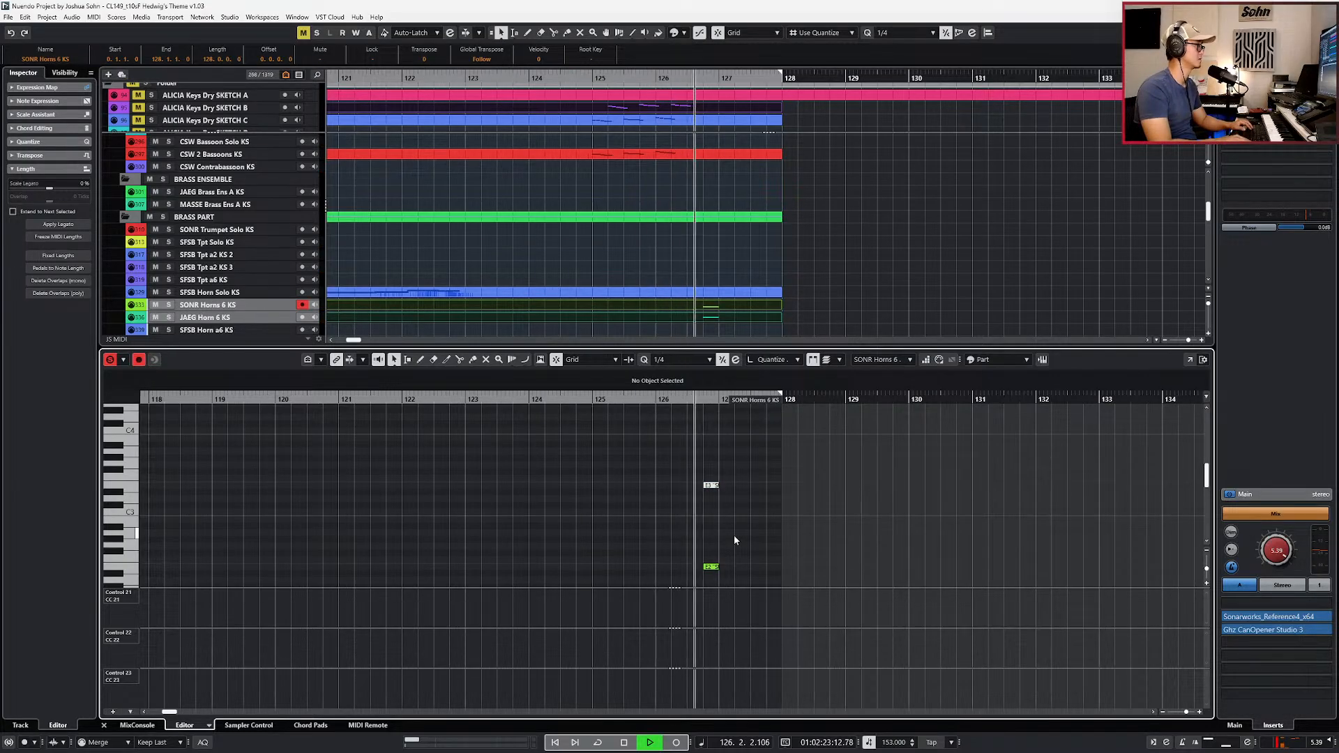
pyautogui.press('space')
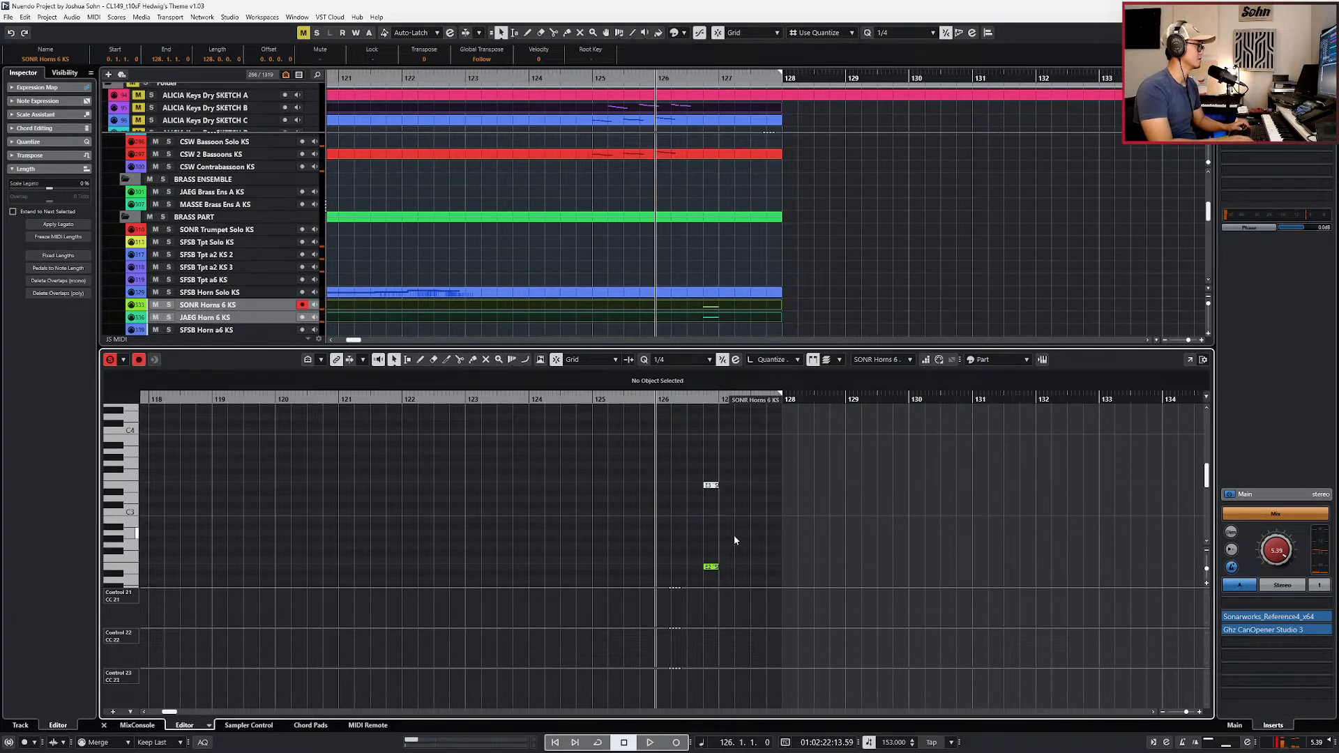
pyautogui.moveTo(743, 458); pyautogui.dragTo(689, 605)
pyautogui.hotkey('ctrl', 'e')
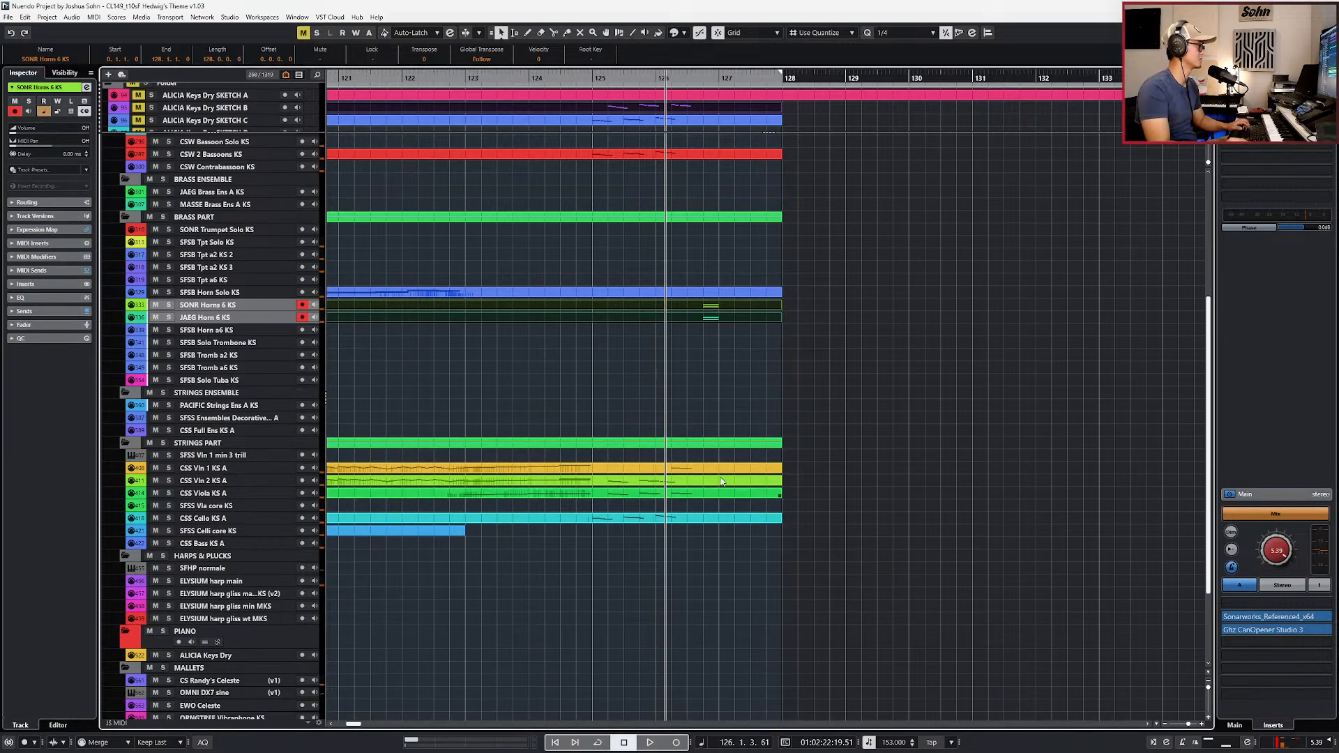
# Step: Split the SONR Horns 6 and JAEG Horn 6 parts at bar 125 using a 1/1 quantize value
pyautogui.scroll(6, 684, 250)
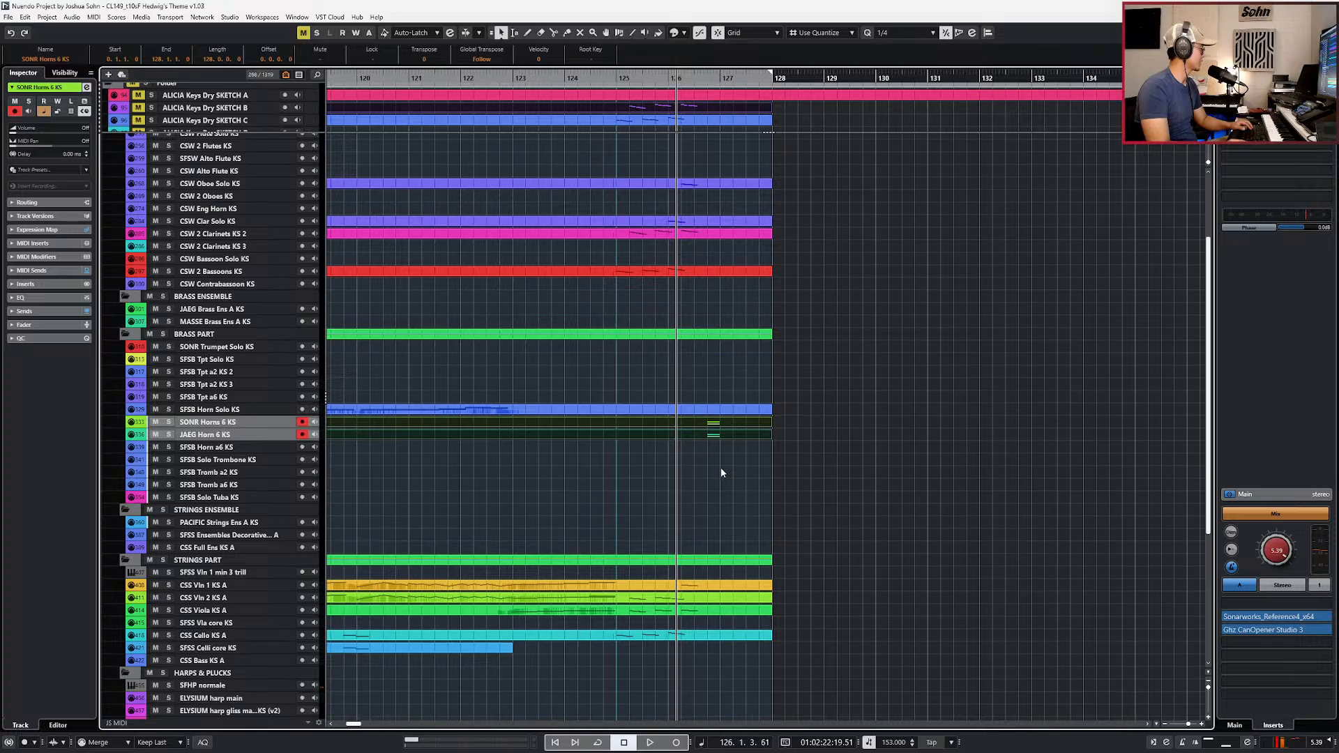
pyautogui.scroll(-6, 721, 467)
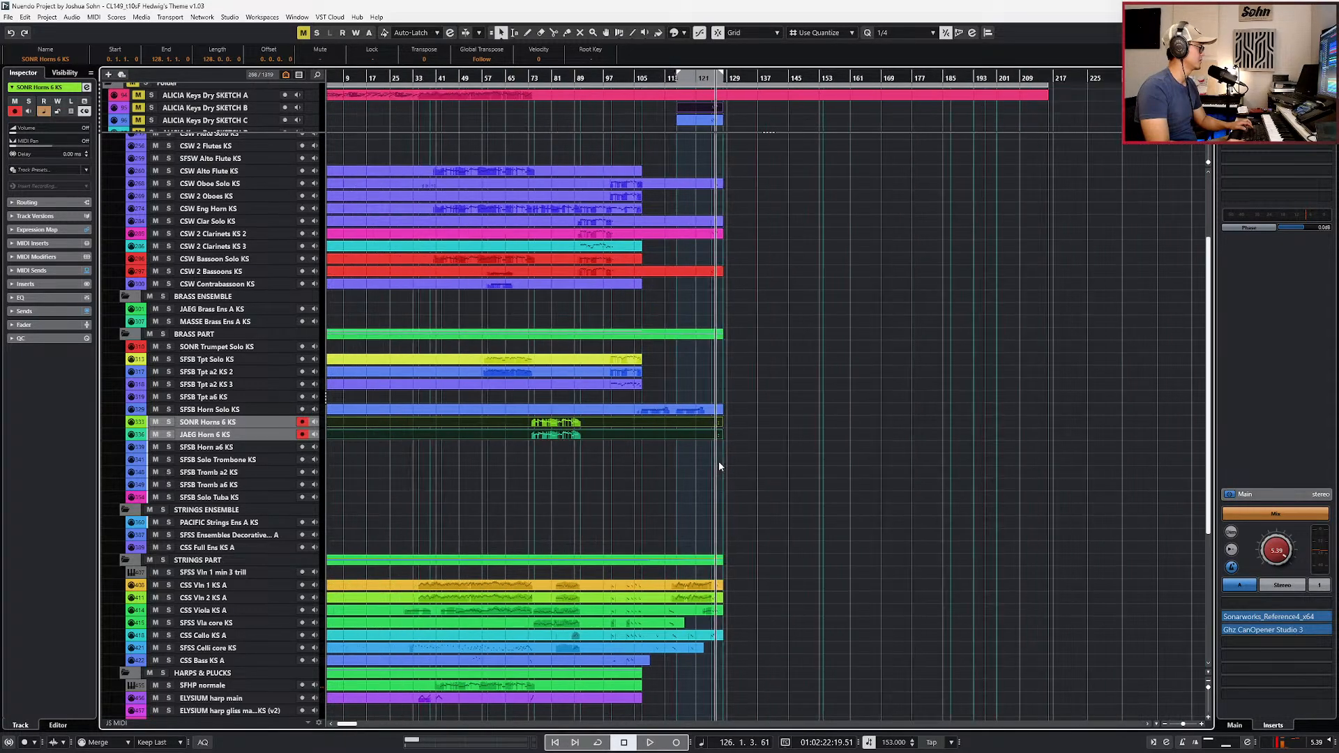
pyautogui.scroll(-2, 718, 462)
pyautogui.click(261, 451)
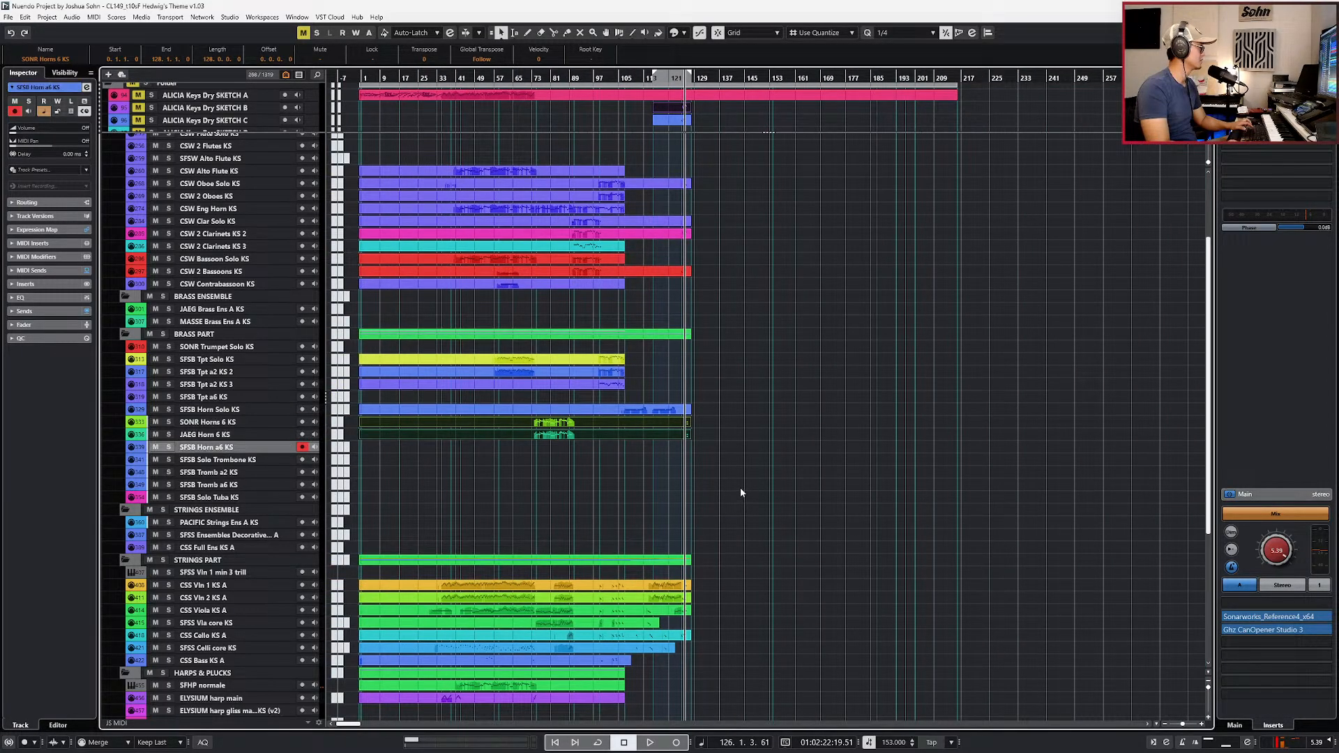
pyautogui.scroll(4, 739, 487)
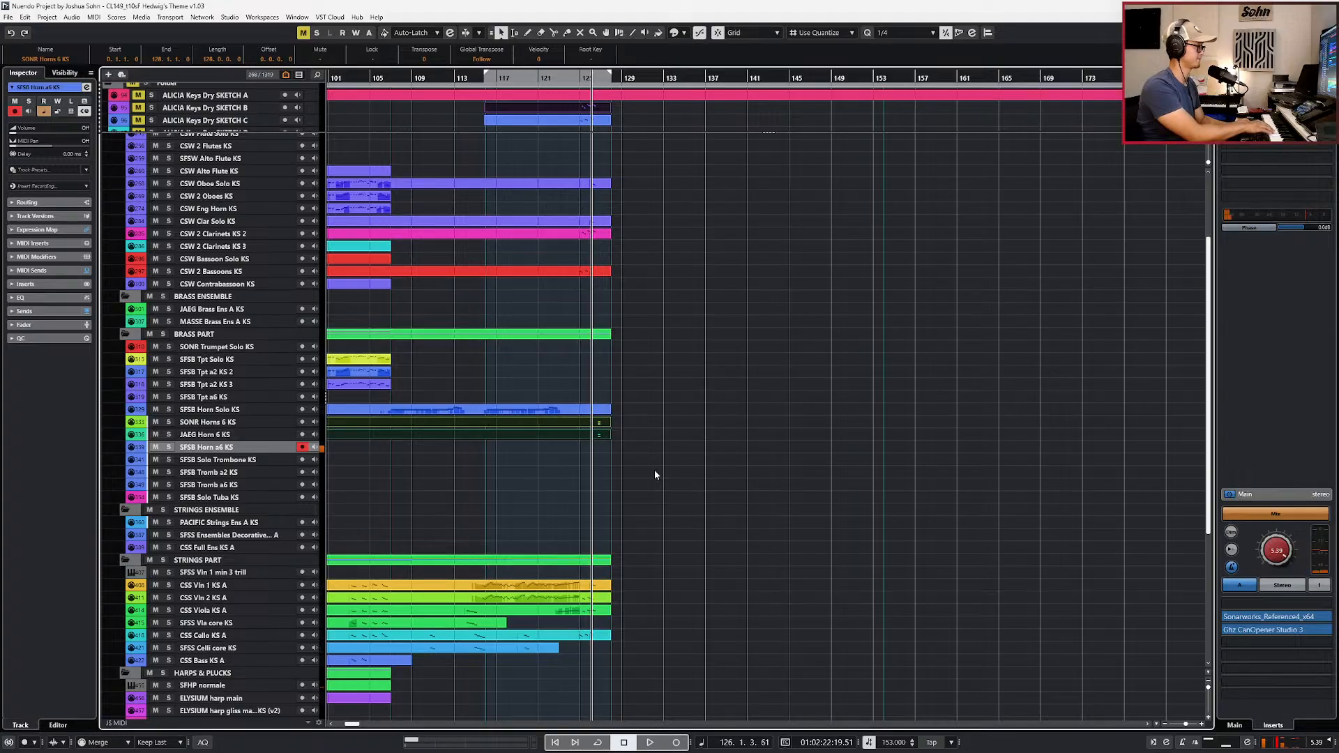
pyautogui.scroll(5, 532, 446)
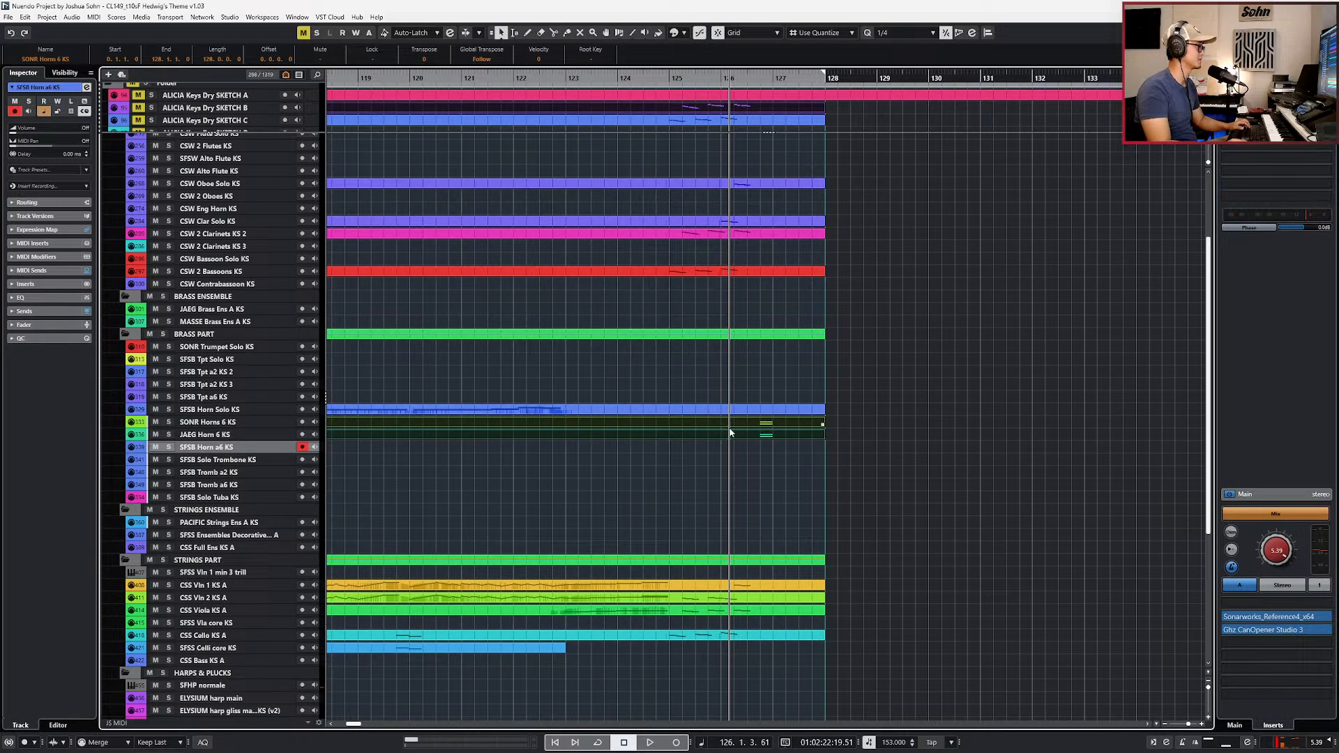
pyautogui.hotkey('alt', '1')
pyautogui.keyDown('alt'); pyautogui.click(670, 432); pyautogui.keyUp('alt')
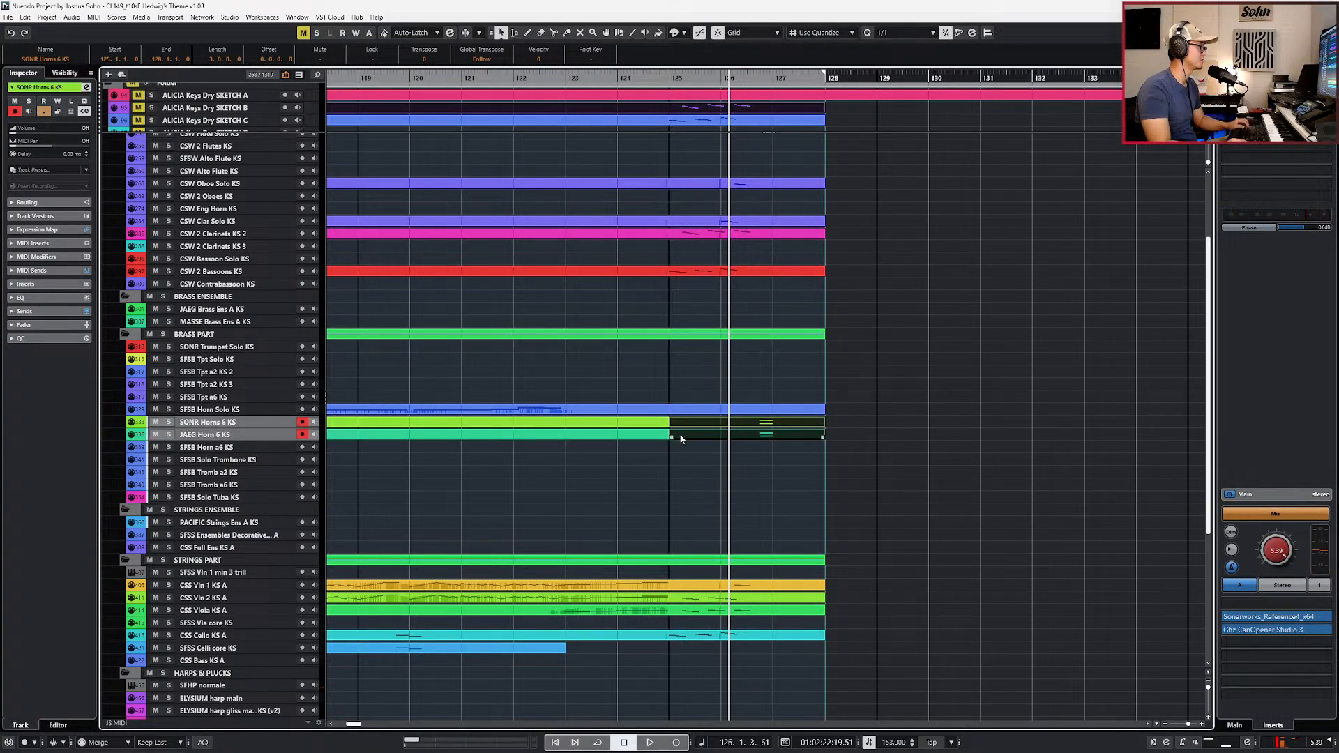
# Step: Move the JAEG Horn 6 section from bar 125 to 128 down to the SFSB Horn a6 track and refill the gap
pyautogui.click(685, 450)
pyautogui.moveTo(687, 437); pyautogui.dragTo(687, 447)
pyautogui.click(663, 438)
pyautogui.doubleClick(696, 437)
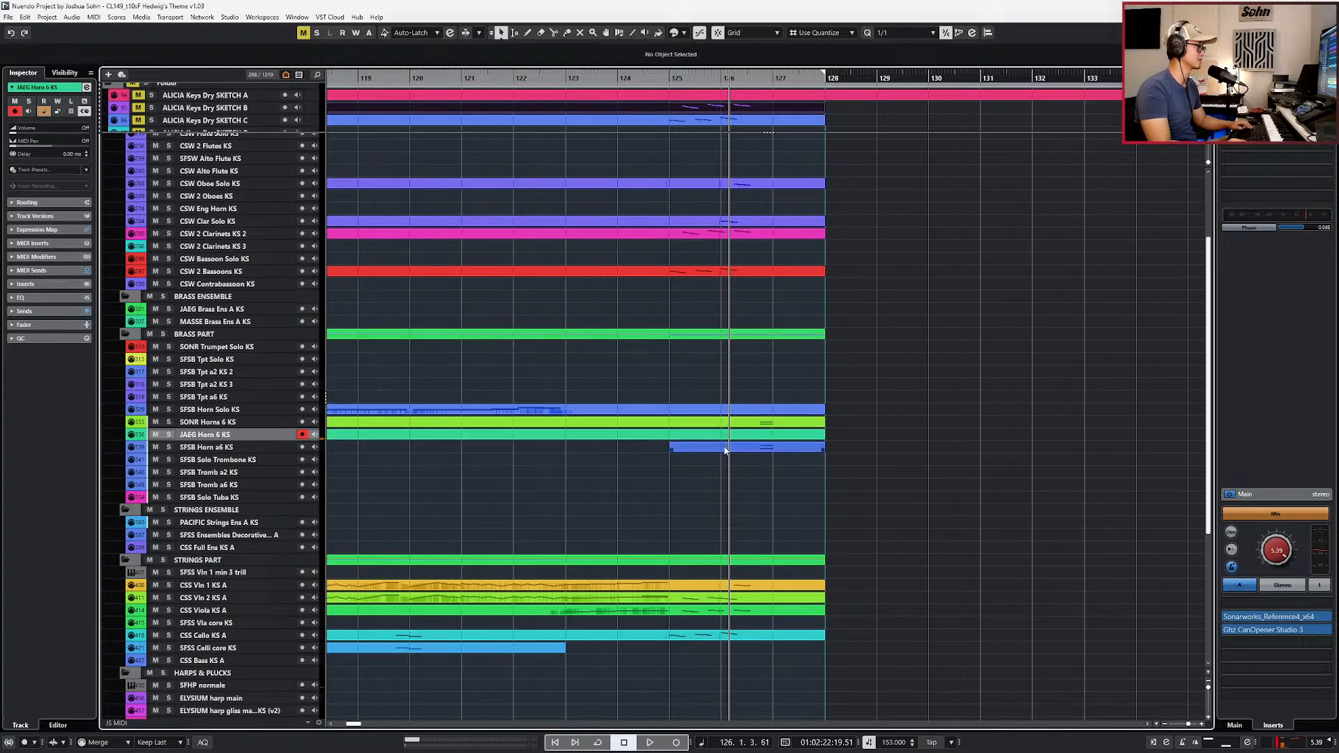
# Step: Set both notes in the new SFSB Horn a6 part to the Tenuto articulation and play them back
pyautogui.doubleClick(754, 447)
pyautogui.moveTo(746, 450); pyautogui.dragTo(786, 565)
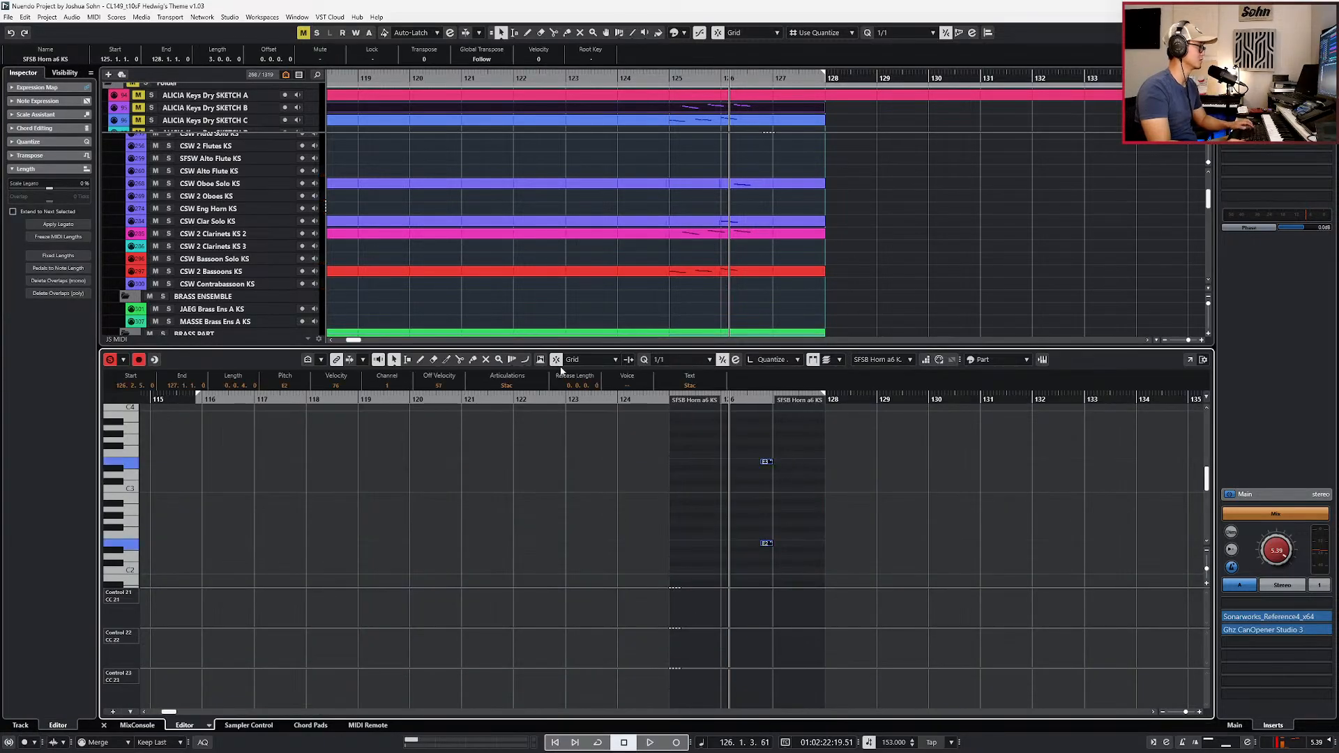
pyautogui.click(517, 388)
pyautogui.click(525, 465)
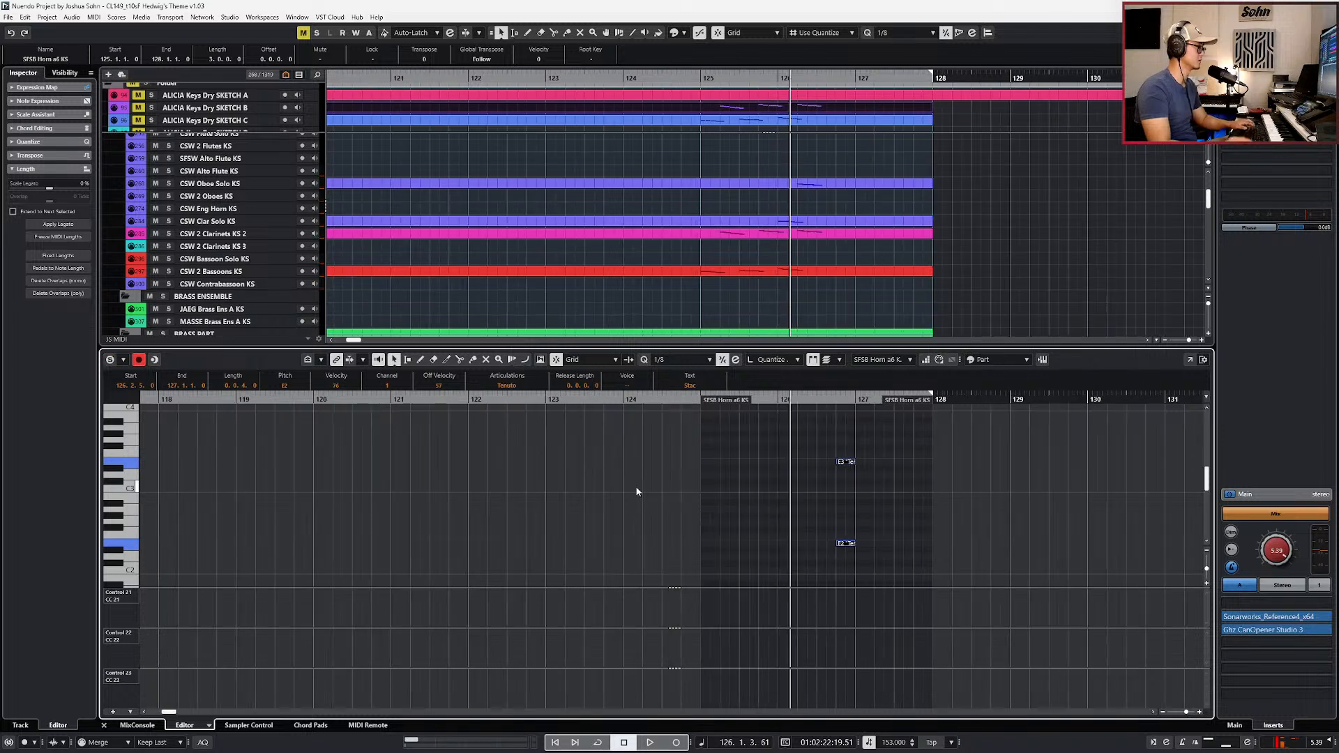
pyautogui.click(636, 491)
pyautogui.press('space')
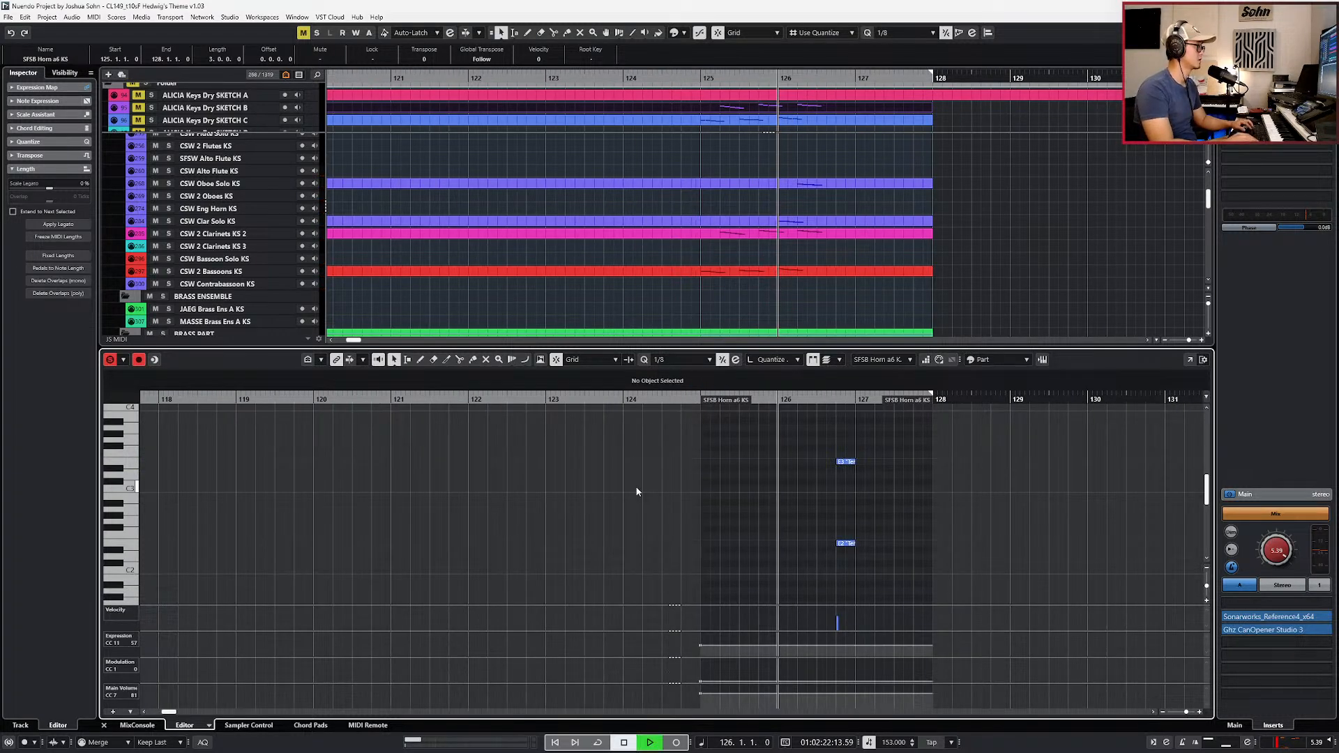
pyautogui.press('space')
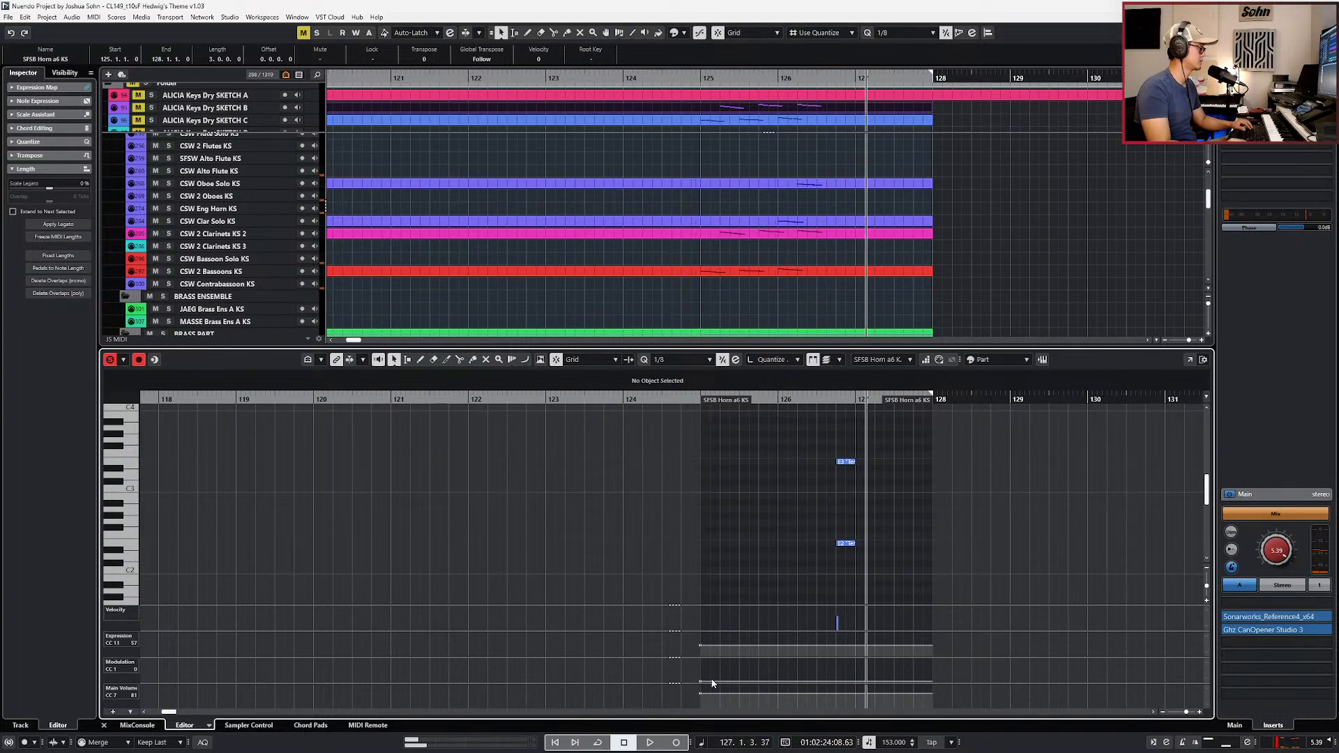
# Step: Raise the modulation of the SFSB Horn a6 part from bar 125 and play back the passage
pyautogui.moveTo(700, 681); pyautogui.dragTo(703, 671)
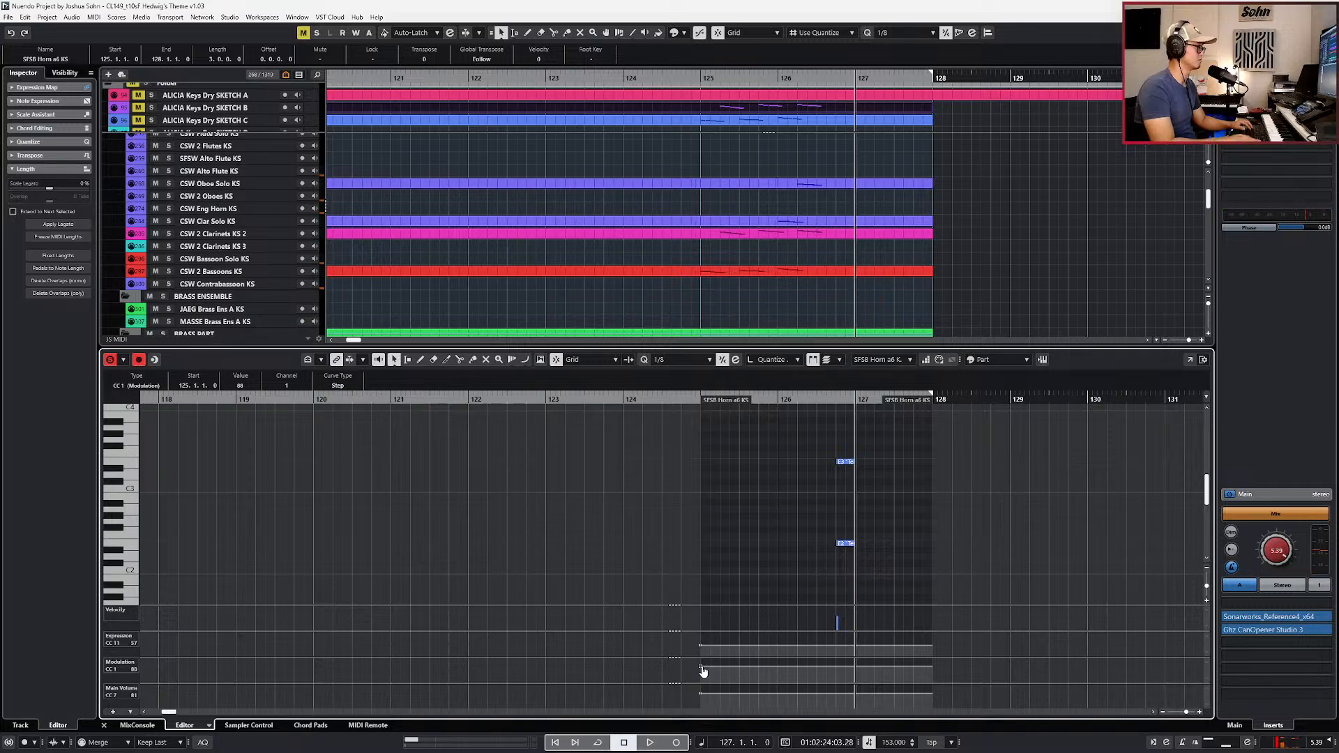
pyautogui.moveTo(1017, 440); pyautogui.dragTo(804, 607)
pyautogui.hotkey('alt', '1')
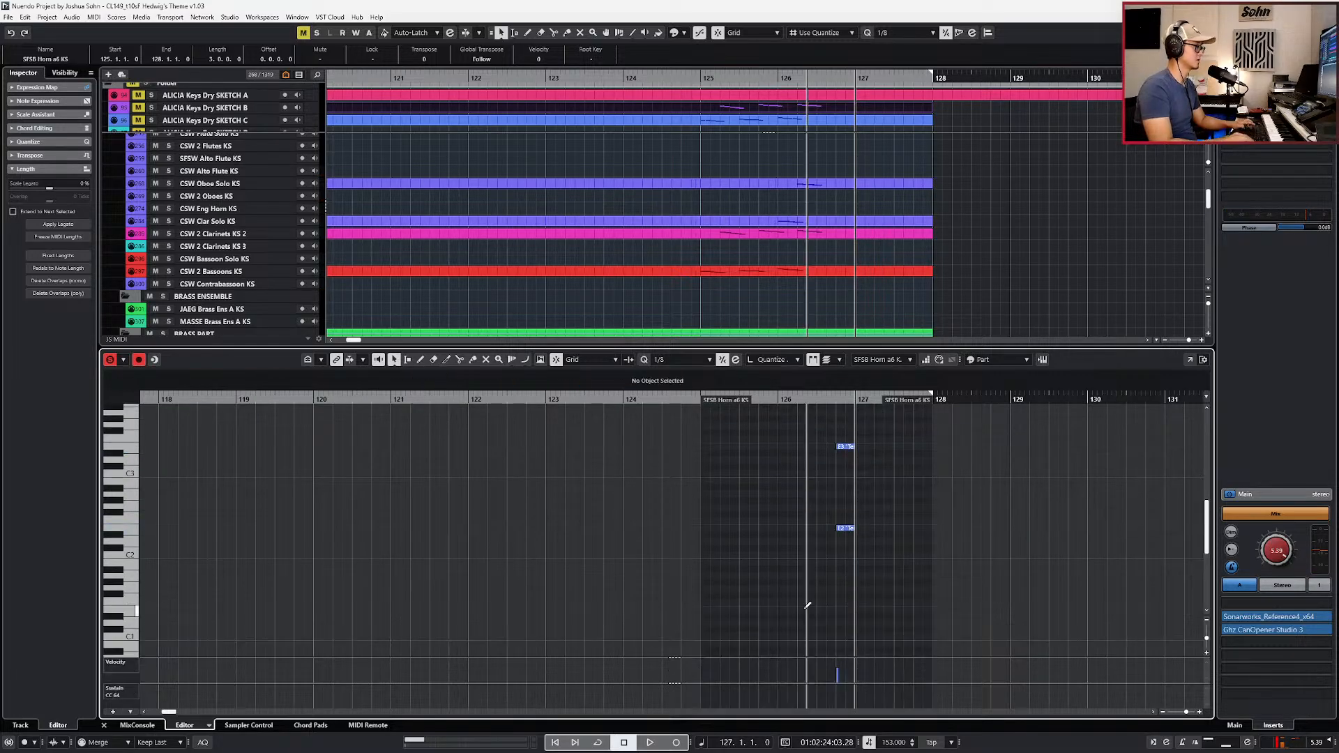
pyautogui.press('space')
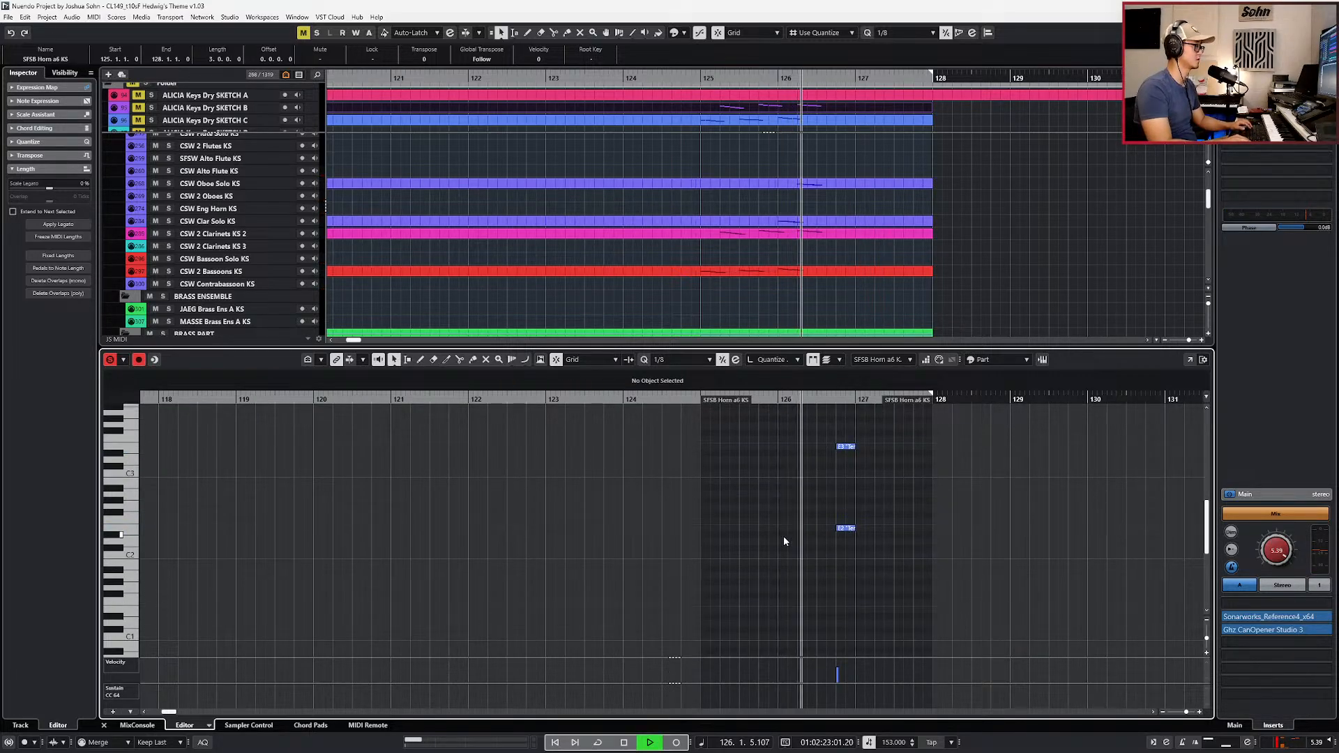
pyautogui.press('space')
pyautogui.press('s')
pyautogui.press('space')
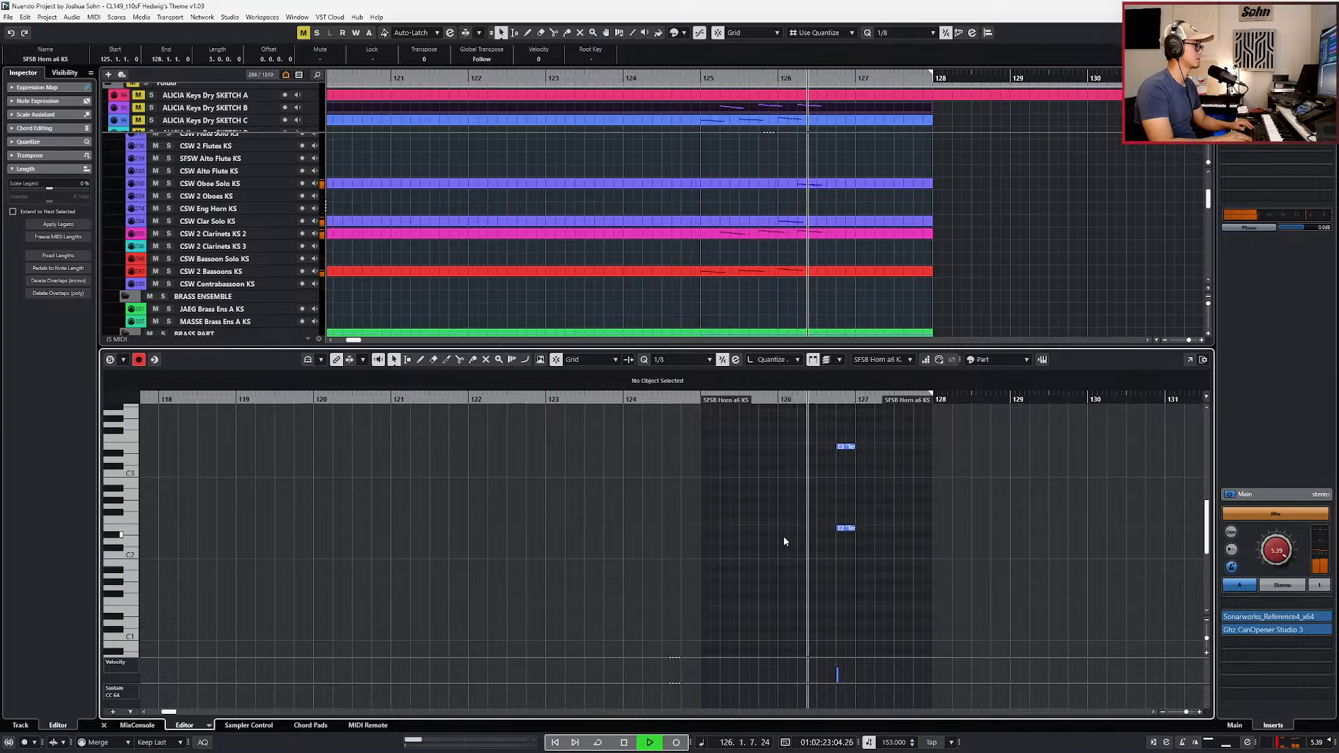
pyautogui.press('space')
# Step: Close the note editor and move the playhead back to bar 125 in the project
pyautogui.press('Return')
pyautogui.press('KP_Subtract')
pyautogui.press('KP_Subtract')
pyautogui.press('KP_Subtract')
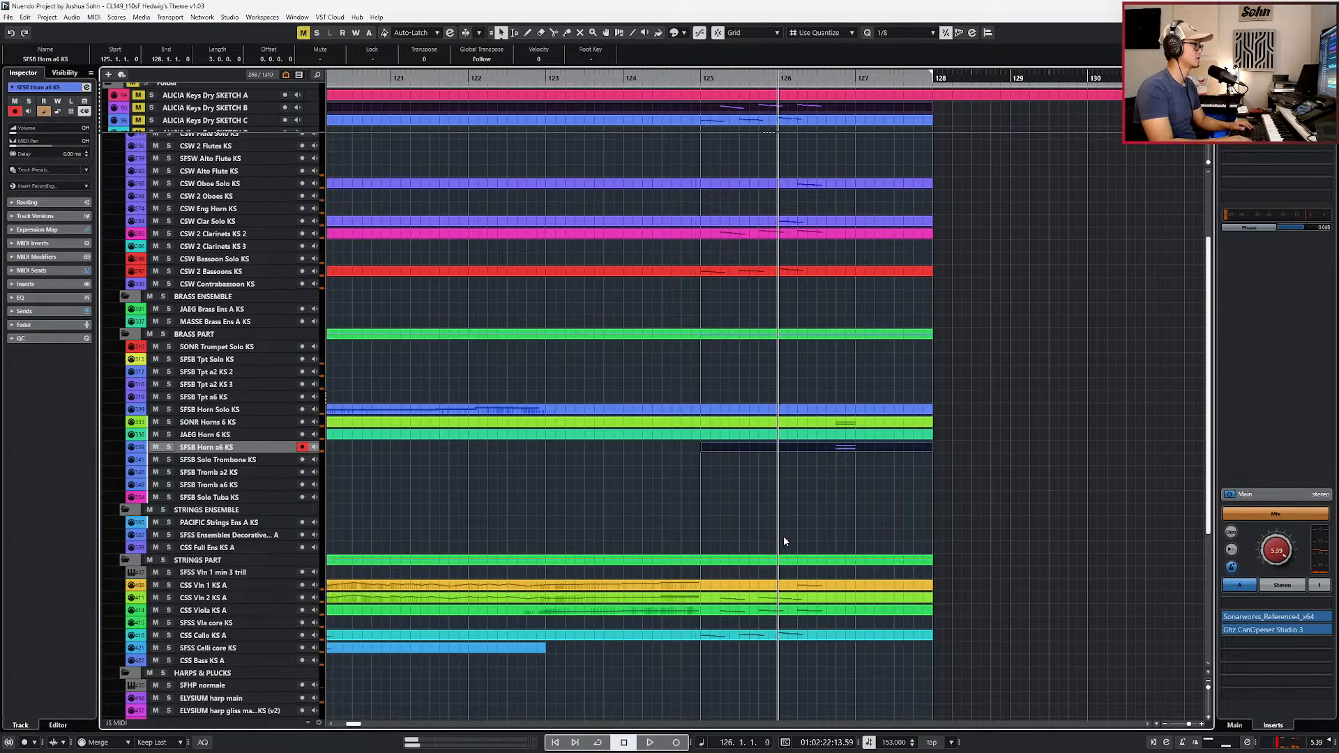
pyautogui.press('h')
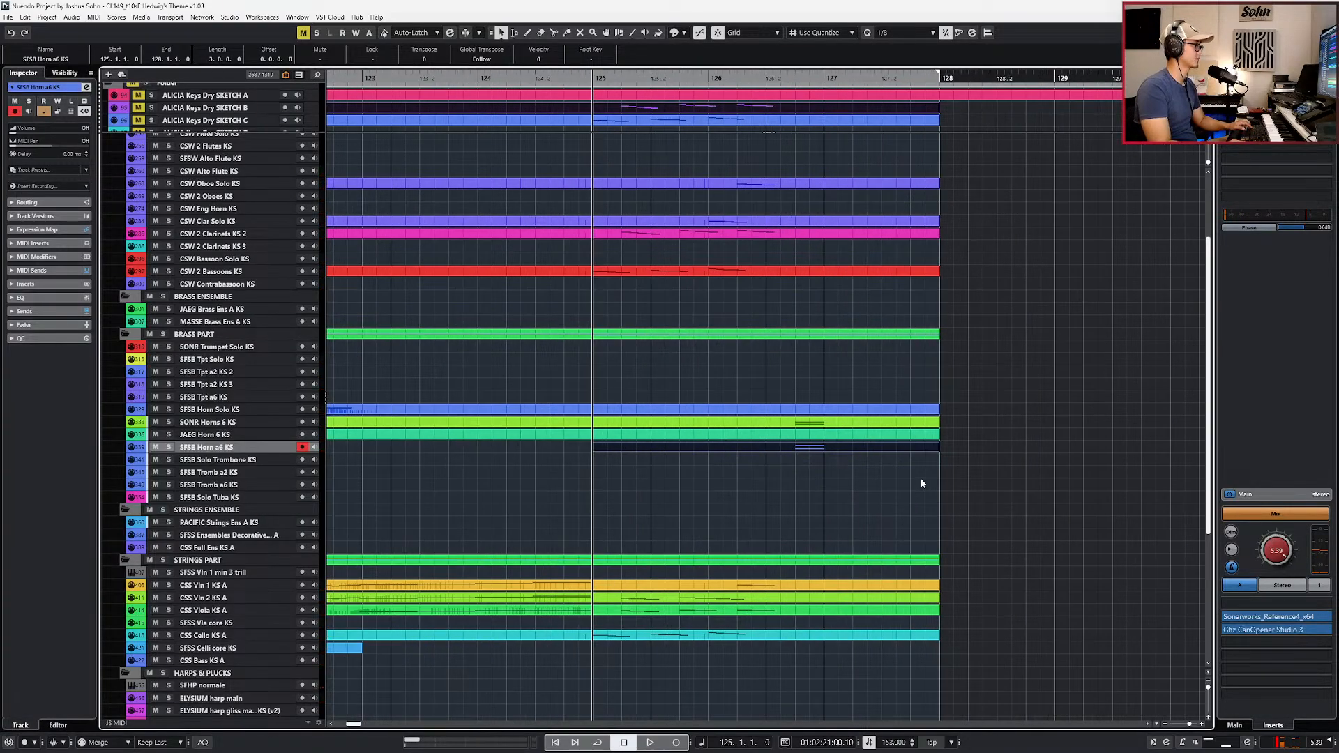
# Step: Check the notes of the SONR Horns 6 part in the note editor and return to the project view
pyautogui.click(828, 426)
pyautogui.press('Return')
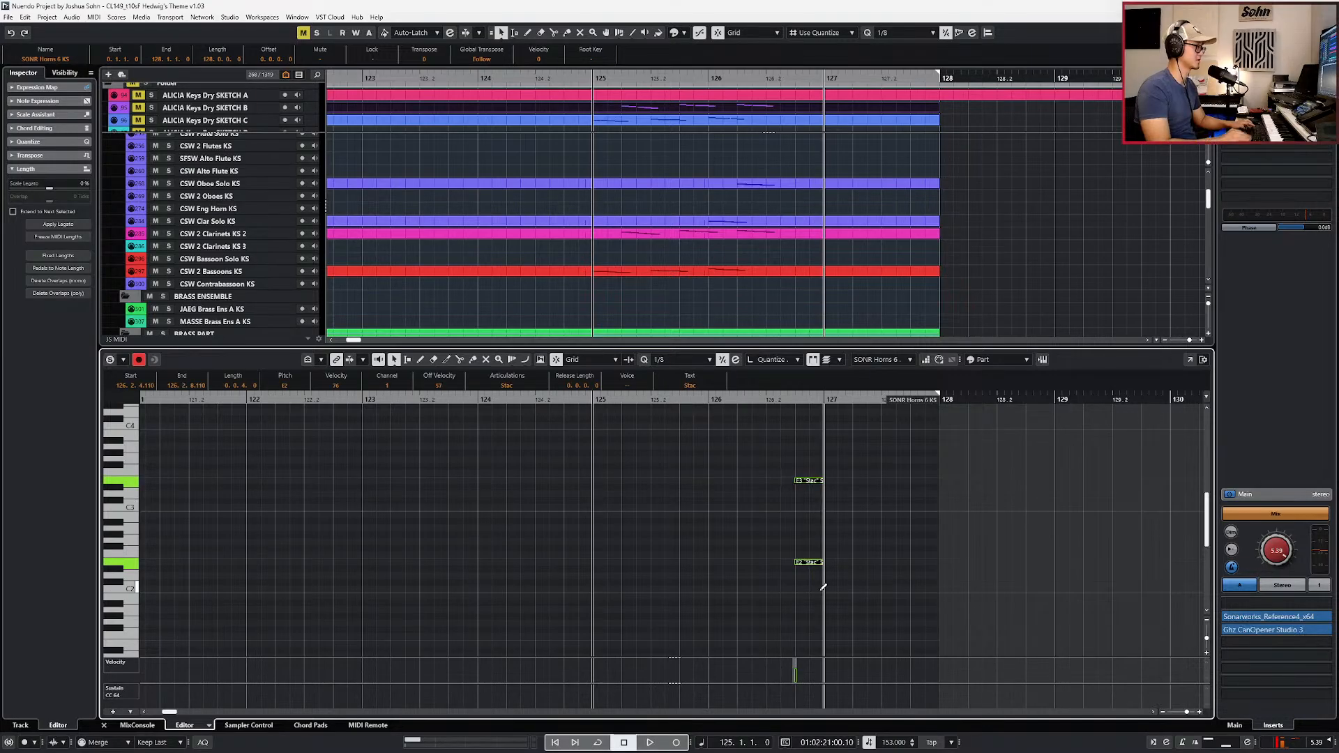
pyautogui.press('Return')
pyautogui.scroll(-6, 811, 527)
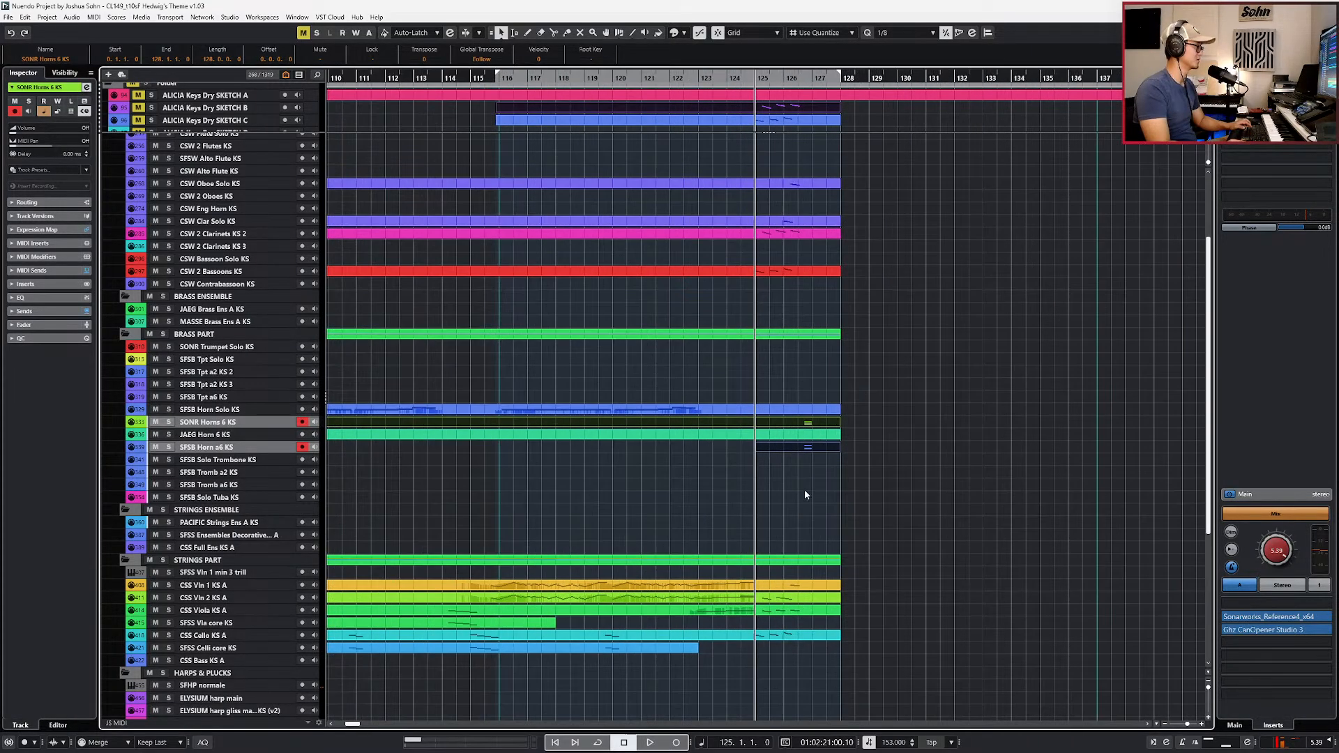
# Step: Extend the SFSB Horn a6 part back to about bar 116 and check it in the note editor
pyautogui.click(802, 488)
pyautogui.doubleClick(746, 446)
pyautogui.press('Return')
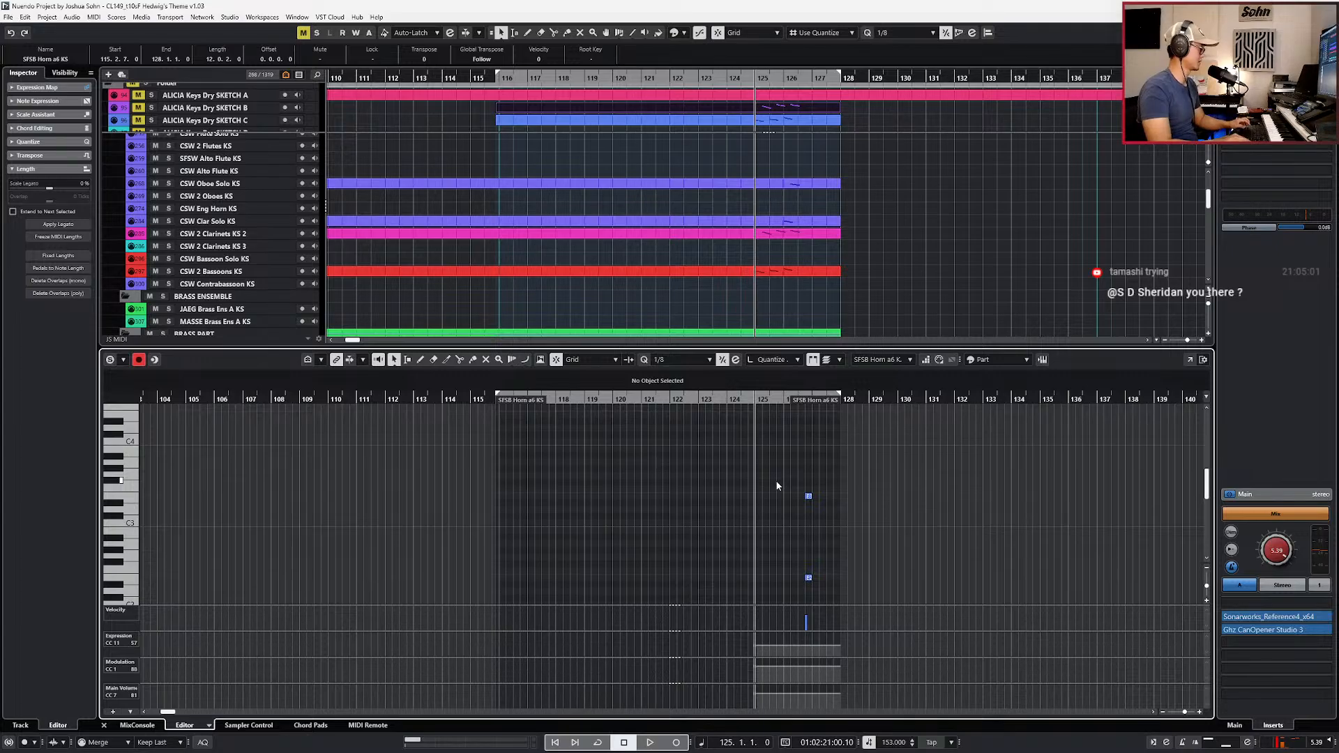
pyautogui.press('Return')
pyautogui.scroll(3, 809, 474)
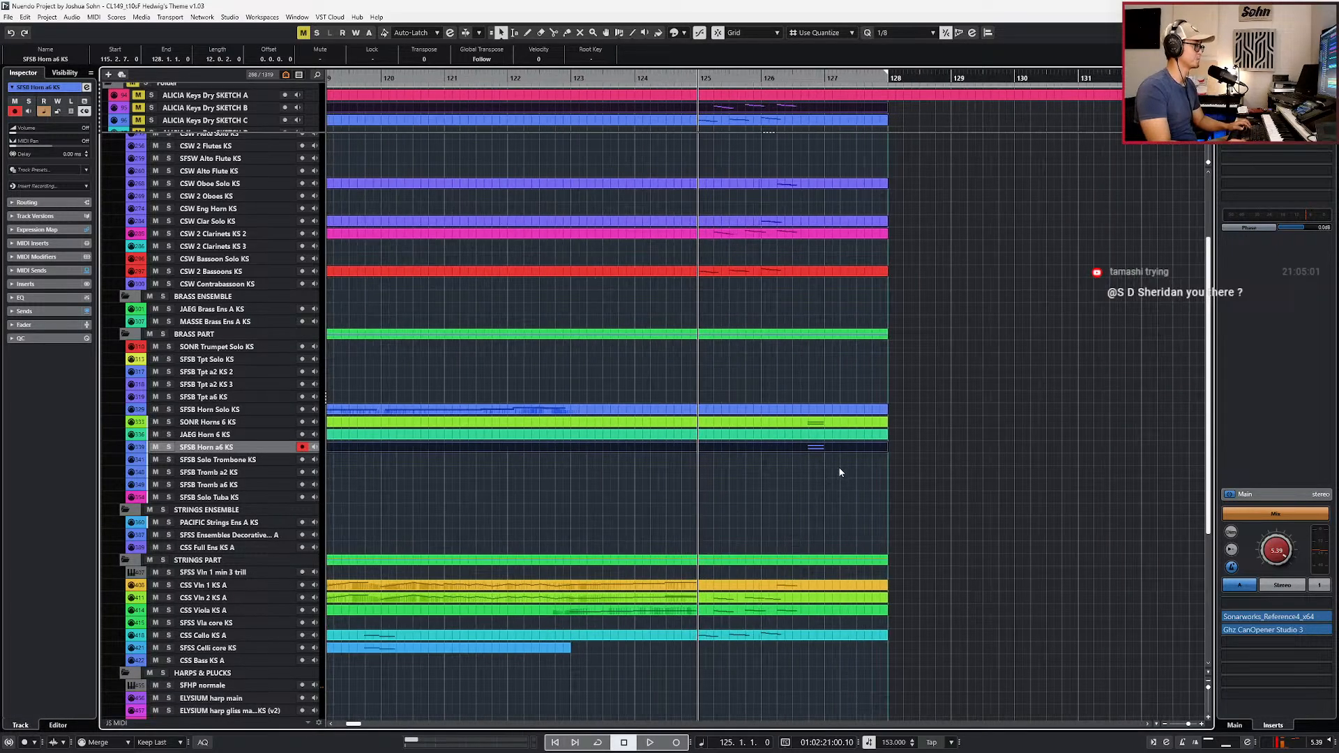
# Step: Copy the SFSB Horn a6 section from bar 126 to 128 to the SFSB Tromb a6 track and open its notes
pyautogui.press('1')
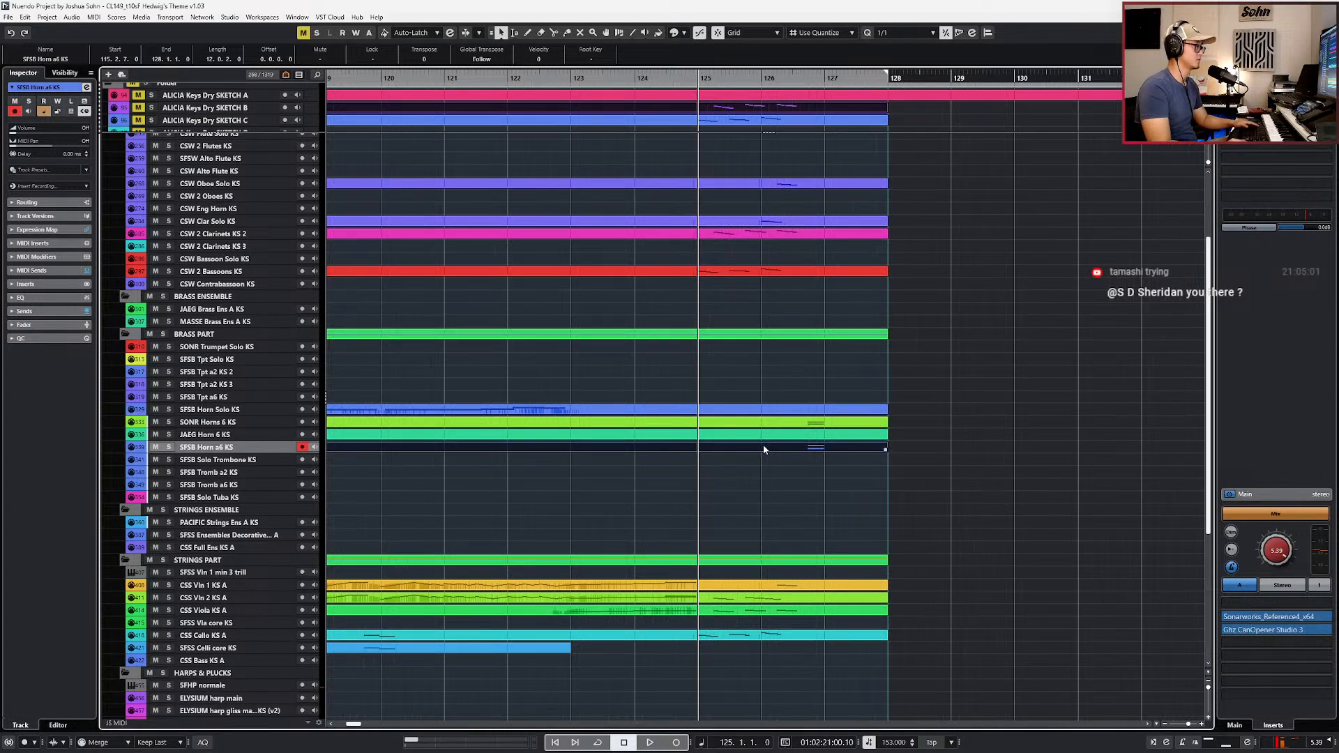
pyautogui.keyDown('alt'); pyautogui.click(774, 447); pyautogui.keyUp('alt')
pyautogui.moveTo(775, 447); pyautogui.dragTo(776, 490)
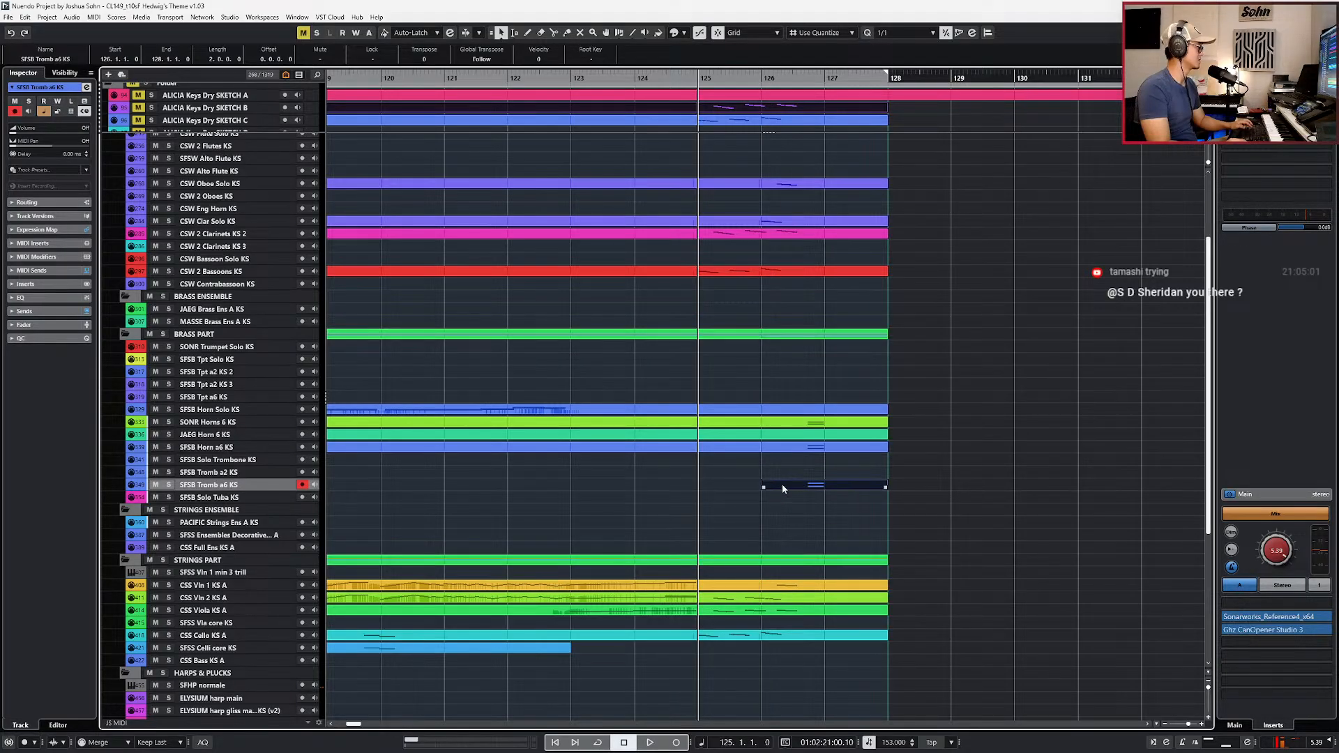
pyautogui.press('Return')
# Step: Check the trombone entry in the score, then delete the upper of the two notes in the SFSB Tromb a6 part
pyautogui.hotkey('alt', 'Tab')
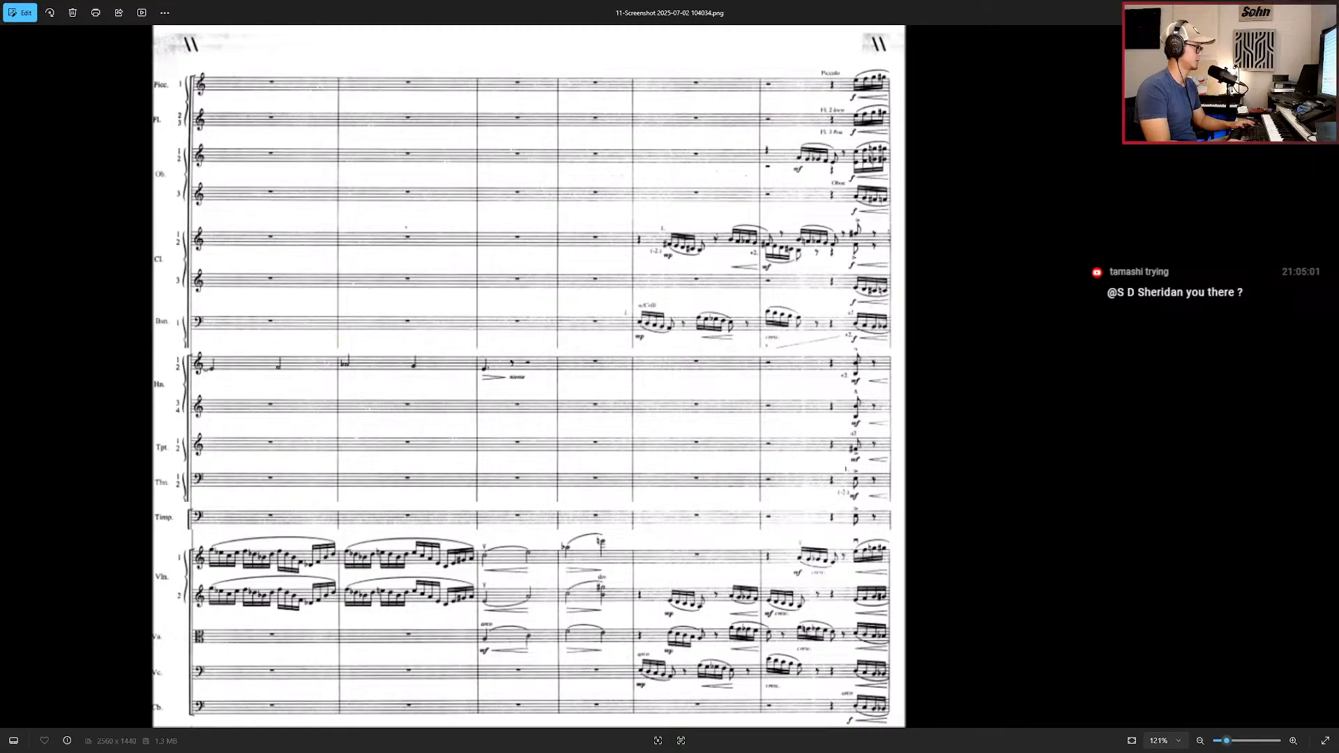
pyautogui.hotkey('alt', 'Tab')
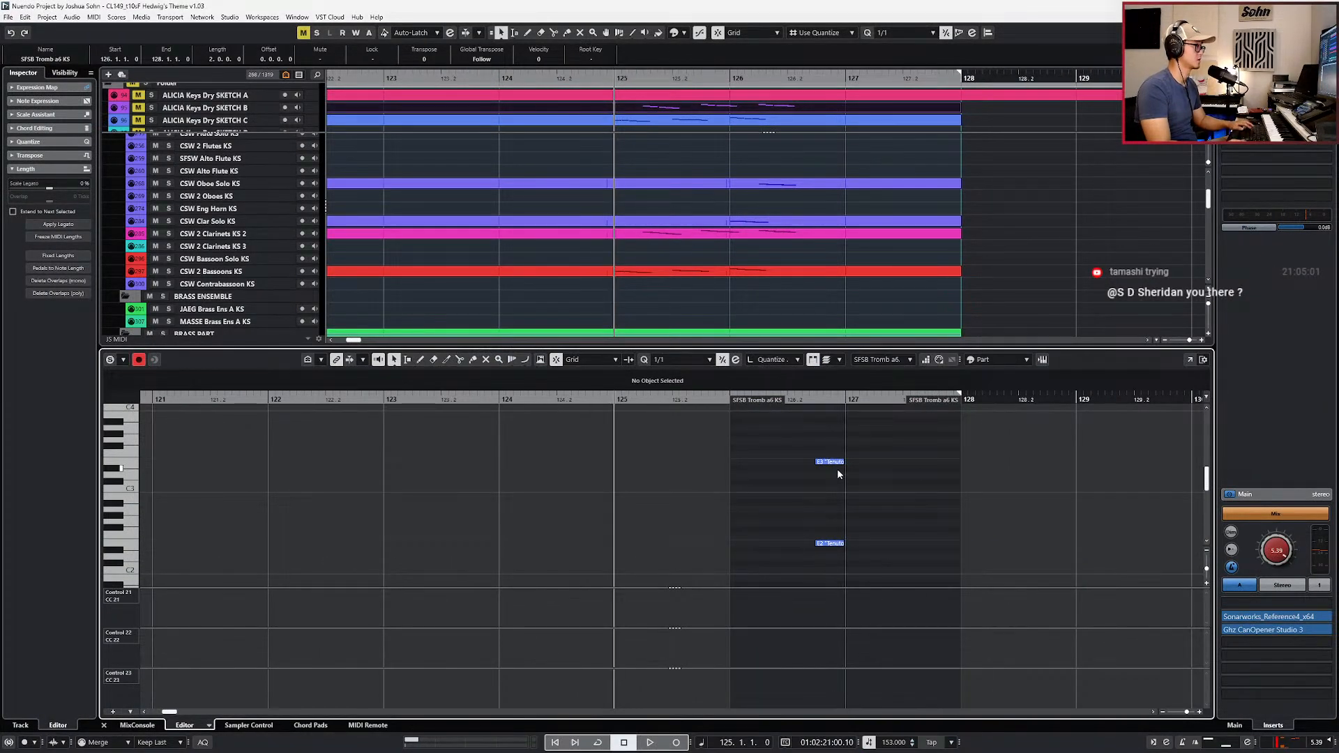
pyautogui.hotkey('alt', 'Tab')
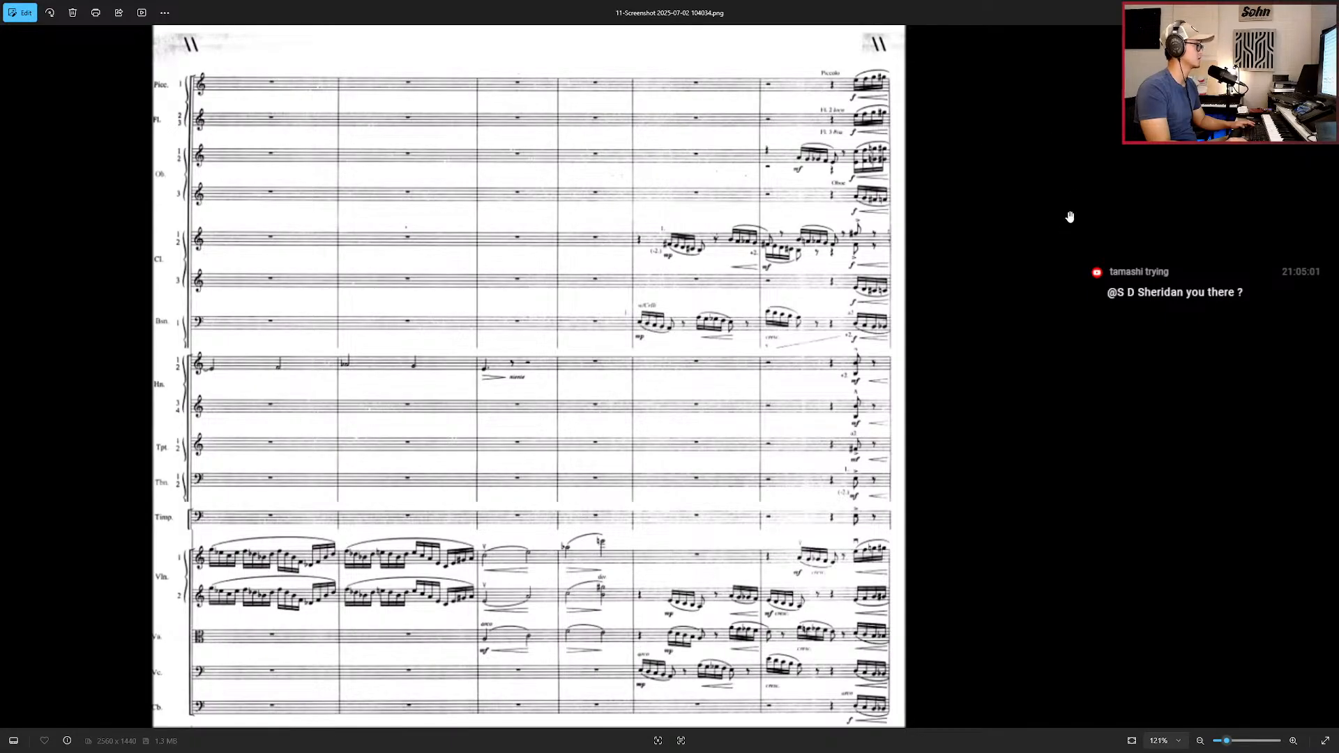
pyautogui.hotkey('alt', 'Tab')
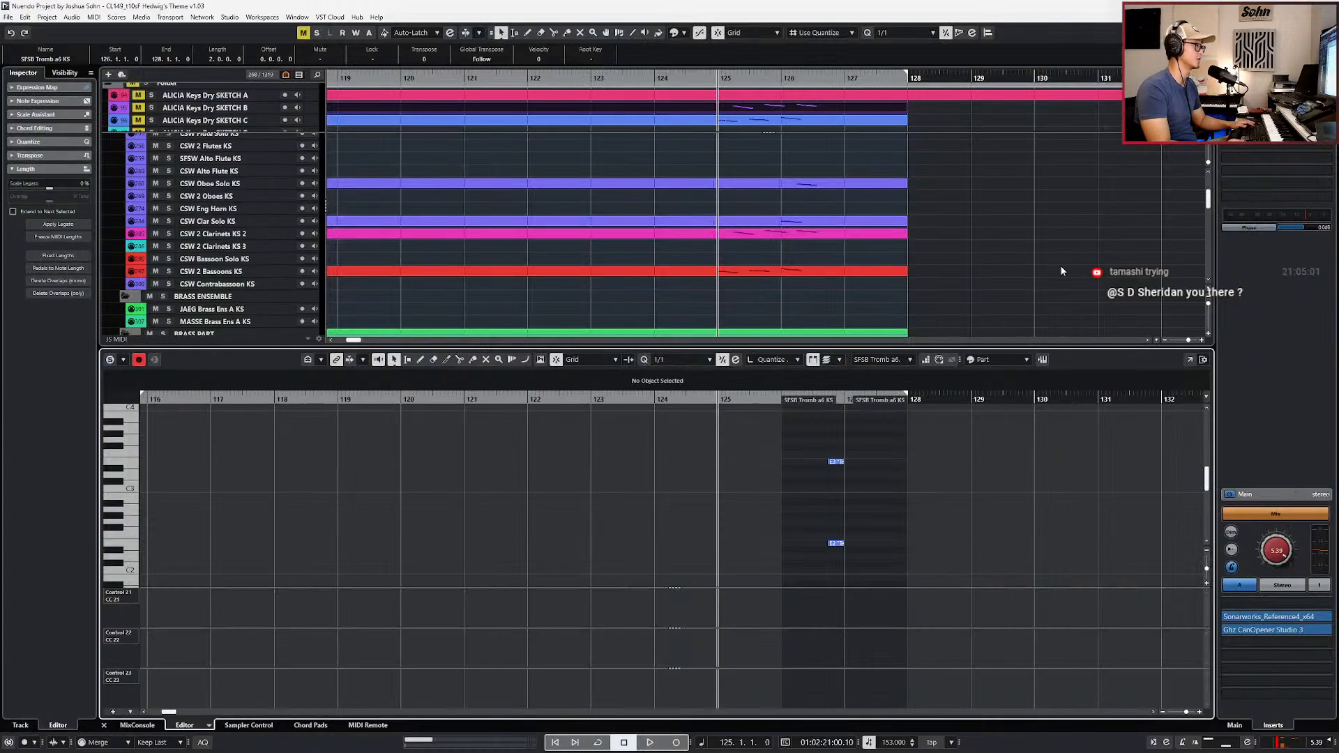
pyautogui.hotkey('alt', '1')
pyautogui.moveTo(828, 532); pyautogui.dragTo(846, 445)
pyautogui.press('Delete')
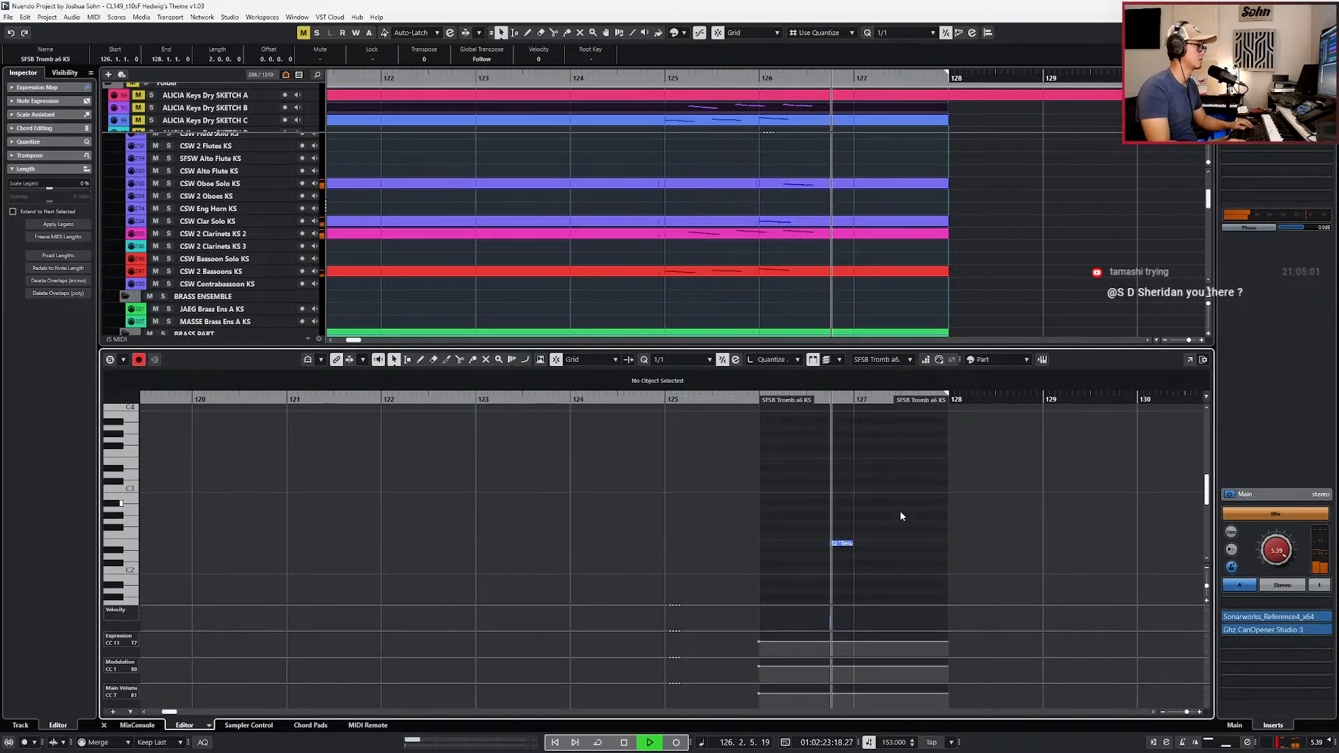
# Step: Select the remaining SFSB Tromb a6 note and audition the part from bar 126
pyautogui.click(837, 543)
pyautogui.hotkey('alt', 'Down')
pyautogui.hotkey('alt', 'space')
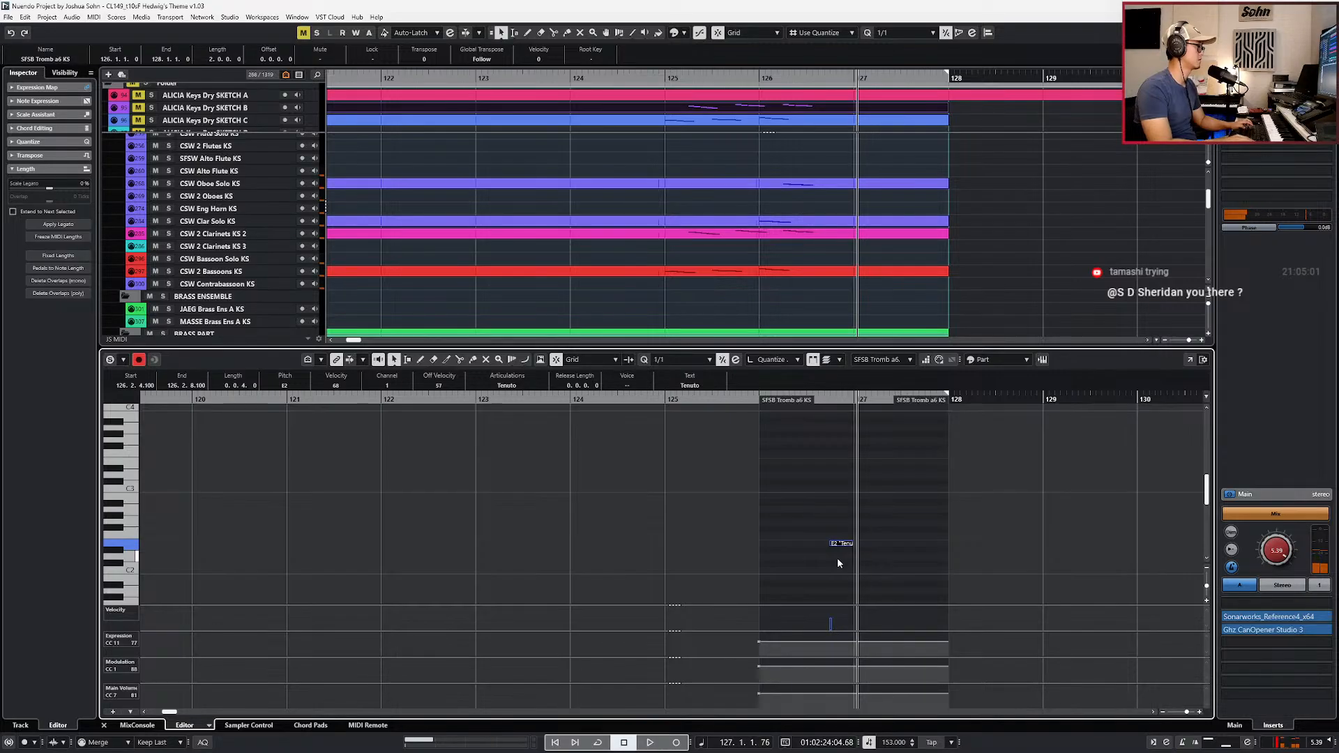
pyautogui.press('KP_Subtract')
pyautogui.press('KP_Subtract')
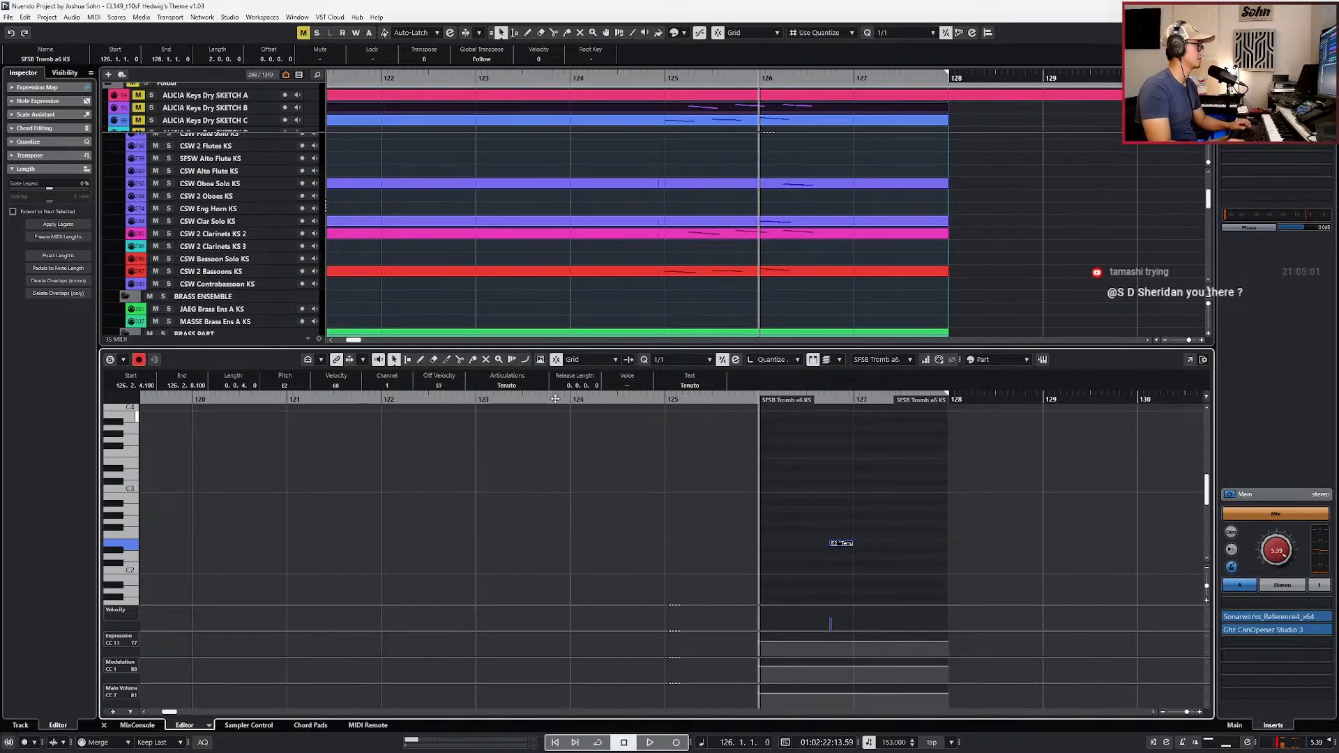
pyautogui.click(611, 483)
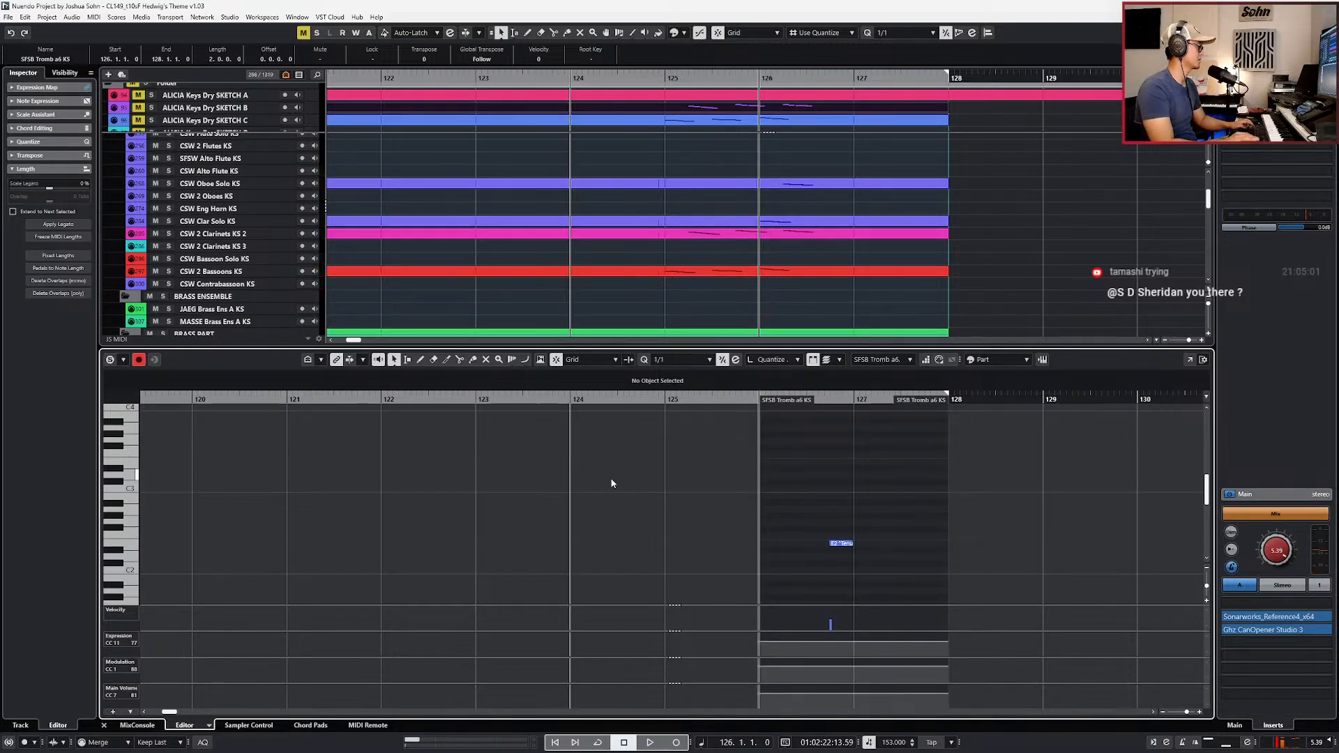
pyautogui.scroll(-2, 792, 478)
pyautogui.press('space')
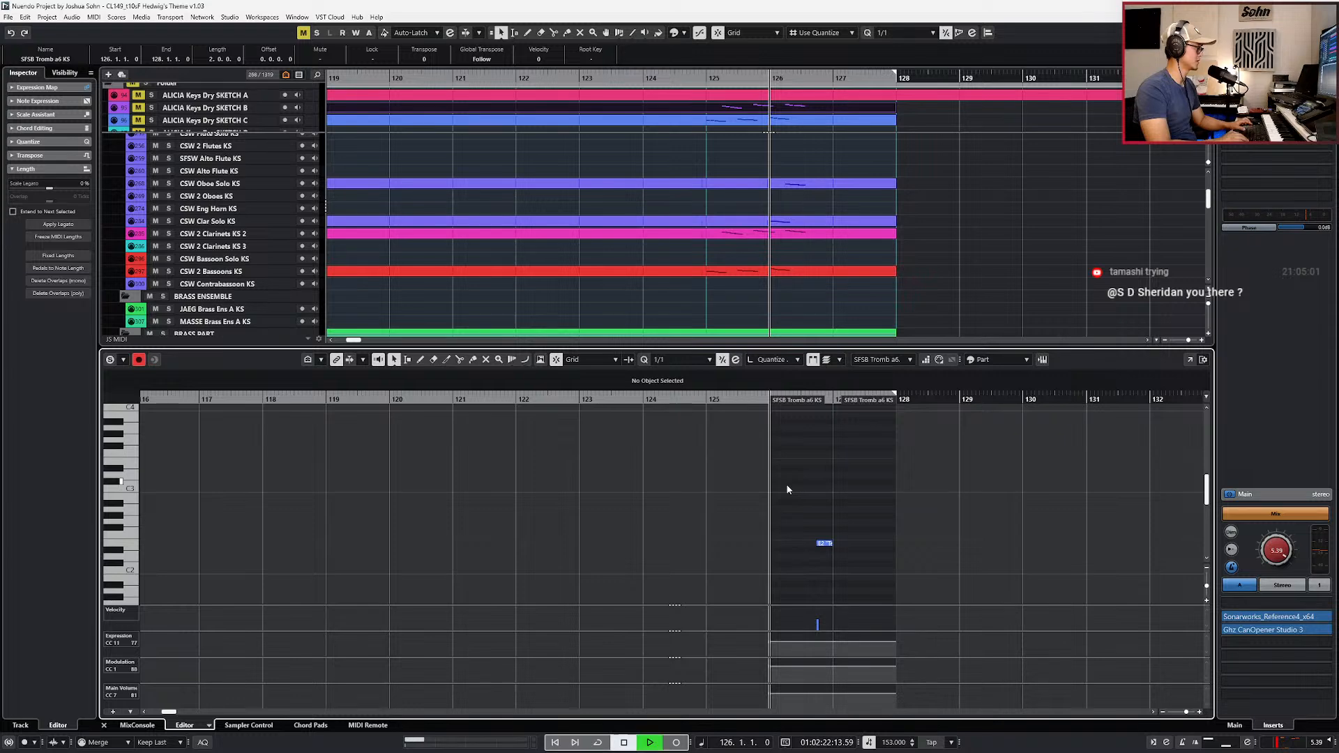
pyautogui.press('space')
# Step: Close the note editor and play back the passage from bar 125 with all tracks
pyautogui.press('KP_Subtract')
pyautogui.hotkey('alt', '4')
pyautogui.press('Return')
pyautogui.press('KP_Subtract')
pyautogui.press('KP_Subtract')
pyautogui.press('KP_Subtract')
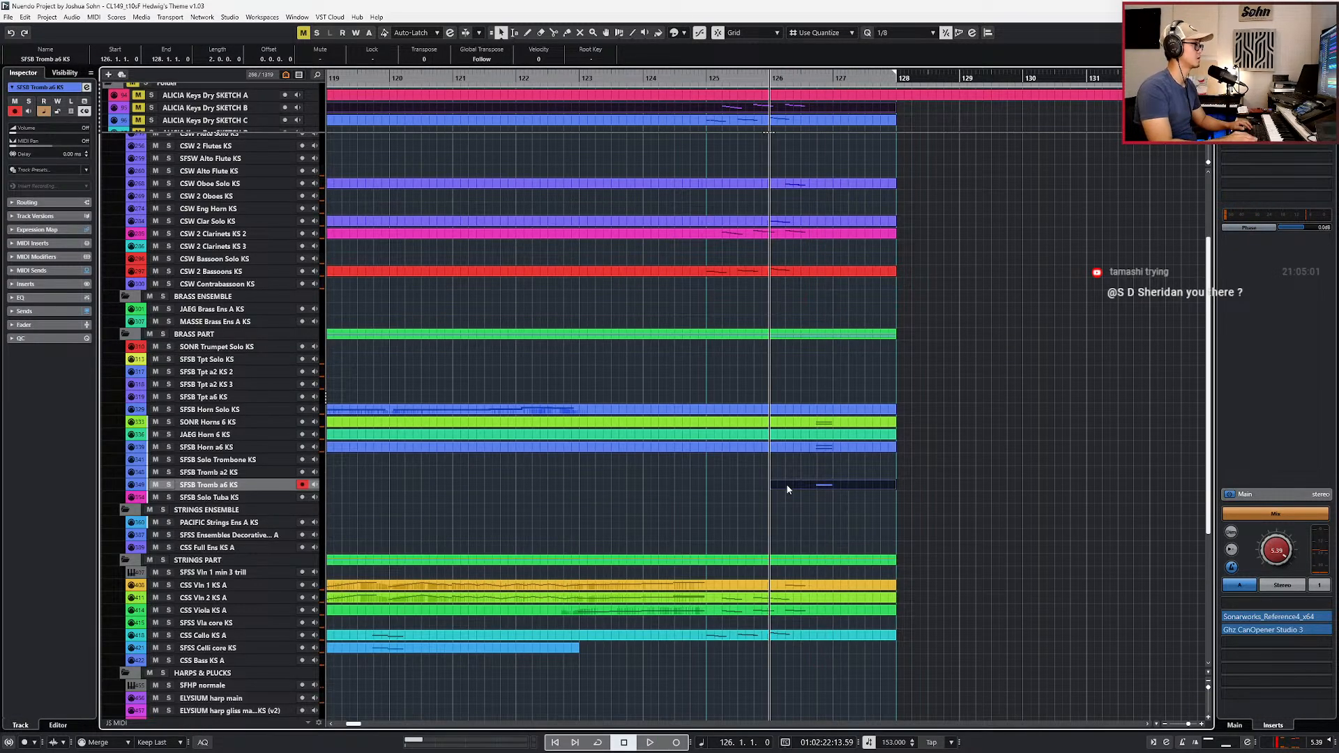
pyautogui.press('space')
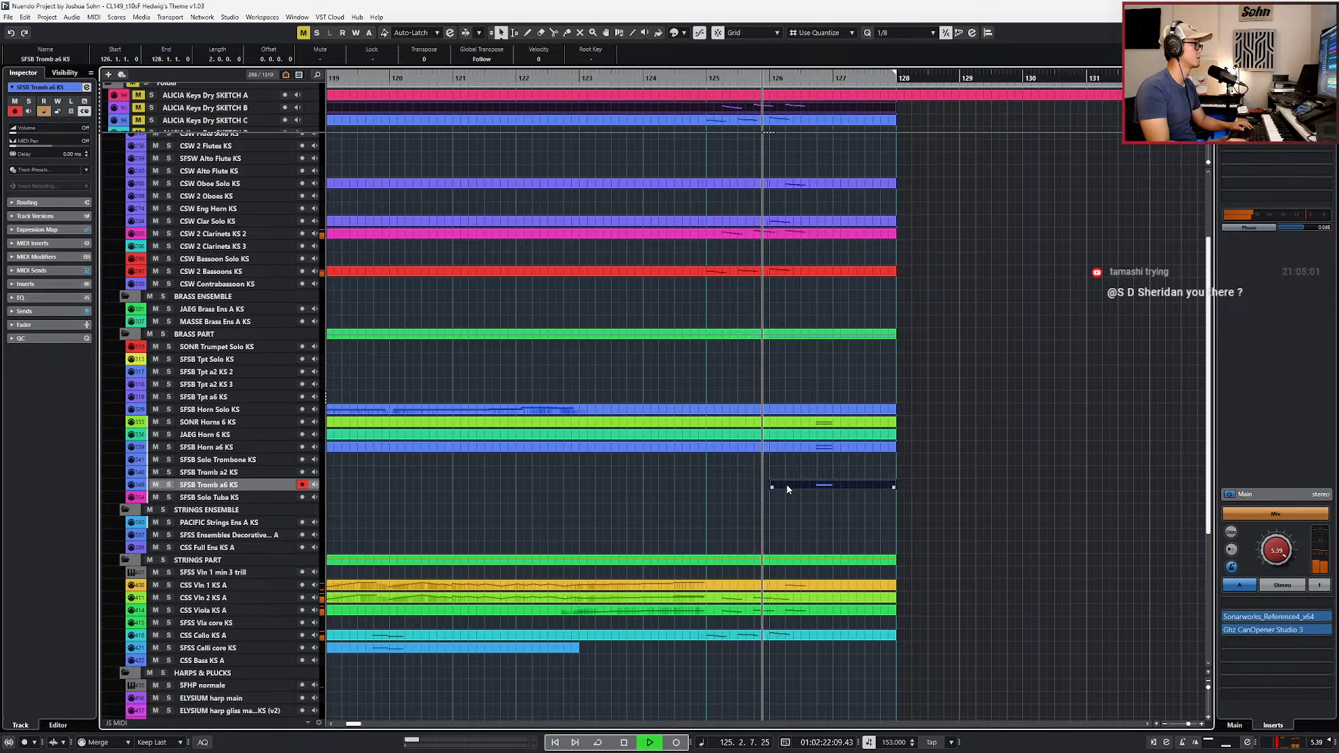
pyautogui.press('space')
# Step: Paste a copy of the SFSB Tromb a6 part at bar 126 on the SFSB Tpt a2 KS 3 track
pyautogui.press('h')
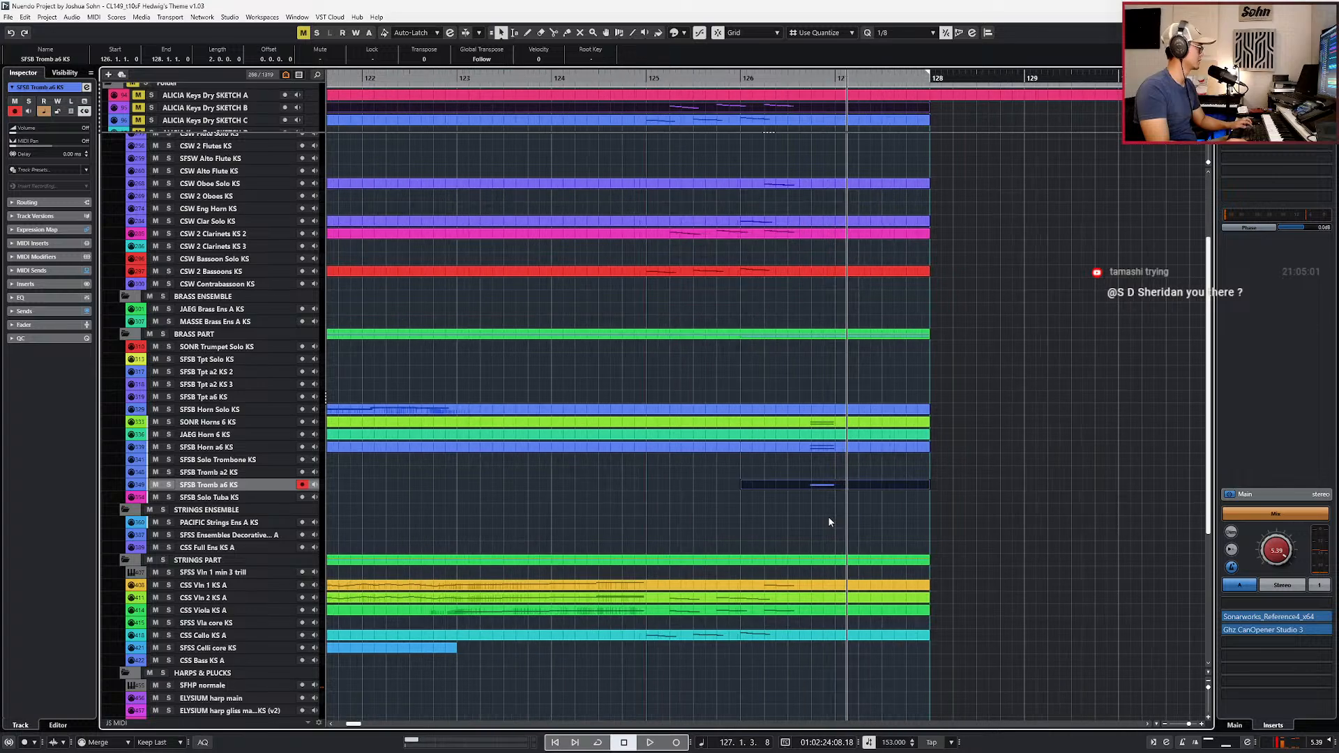
pyautogui.press('l')
pyautogui.press('g')
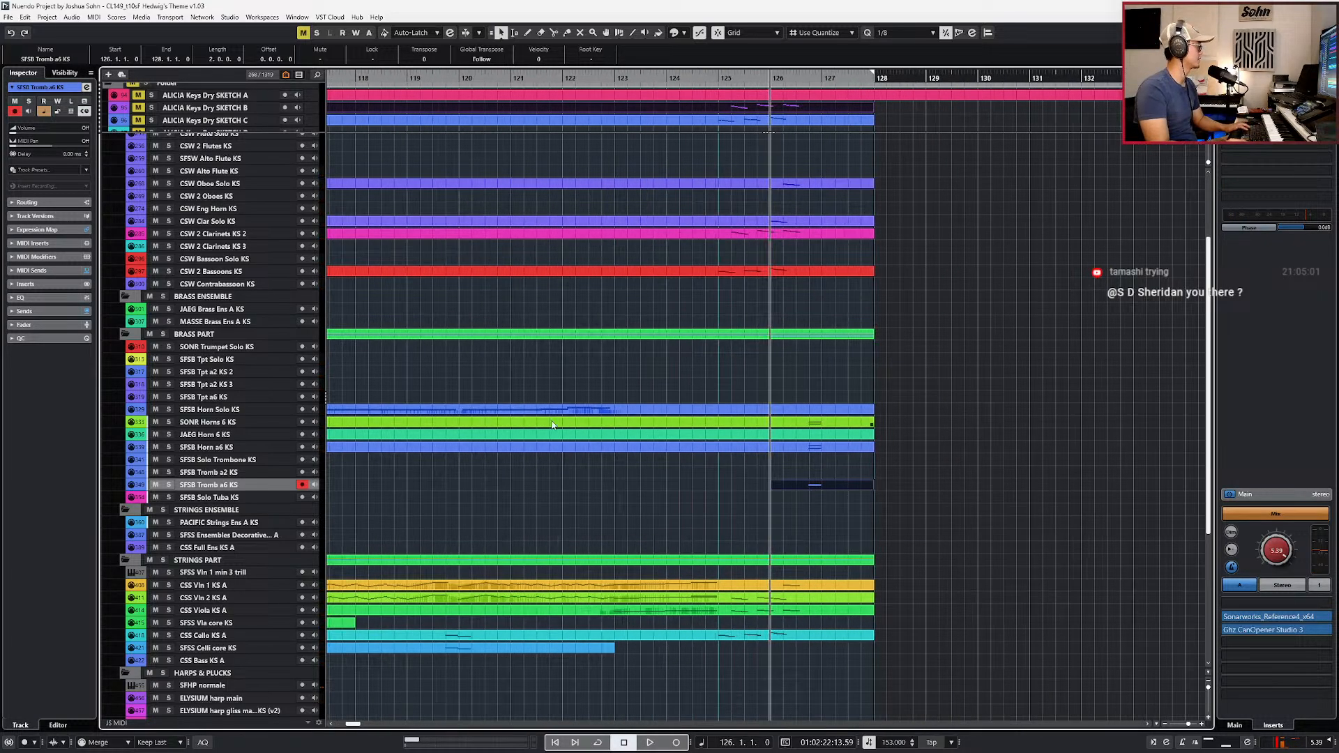
pyautogui.click(221, 397)
pyautogui.click(228, 386)
pyautogui.scroll(-3, 561, 398)
pyautogui.scroll(-2, 561, 398)
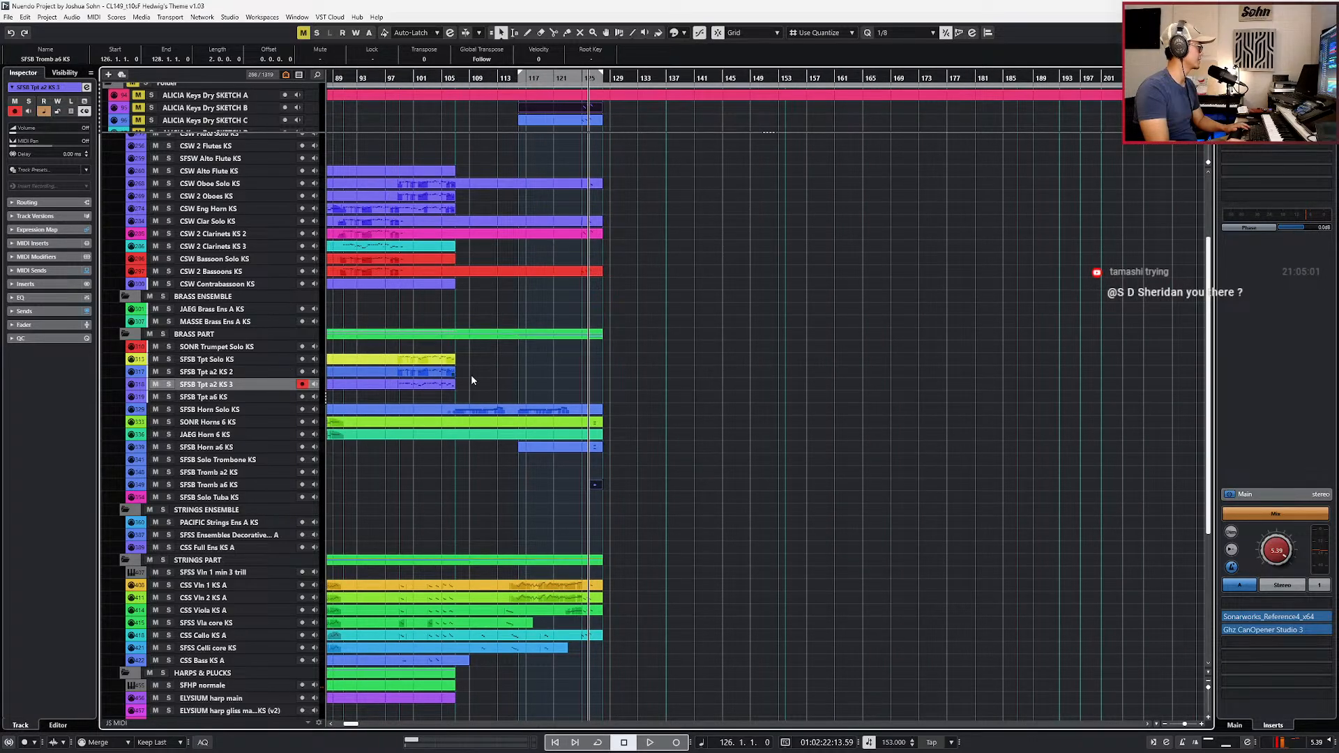
pyautogui.hotkey('ctrl', 'v')
# Step: Move the pasted trumpet part up to the SFSB Tpt a2 KS 2 track and glue it to the existing part
pyautogui.scroll(1, 523, 379)
pyautogui.click(398, 388)
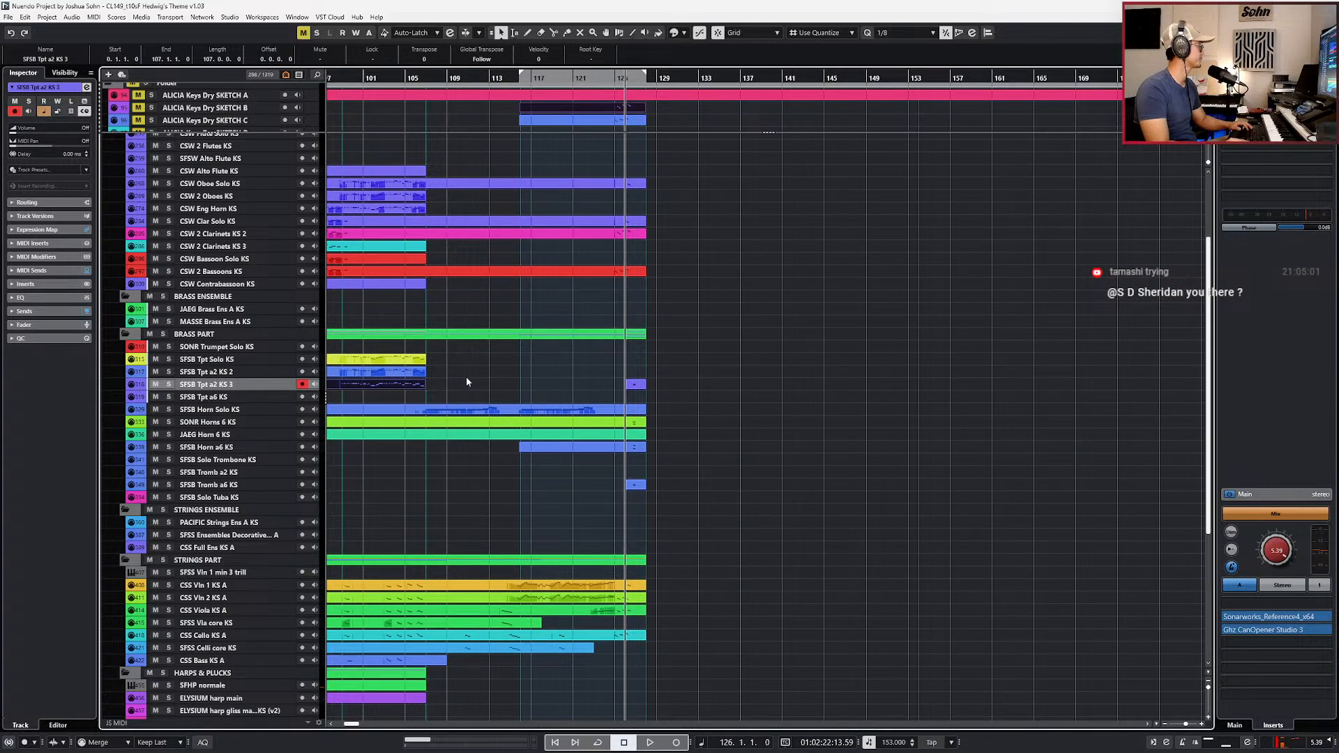
pyautogui.moveTo(632, 385); pyautogui.dragTo(629, 372)
pyautogui.keyDown('shift'); pyautogui.click(386, 373); pyautogui.keyUp('shift')
pyautogui.press('g')
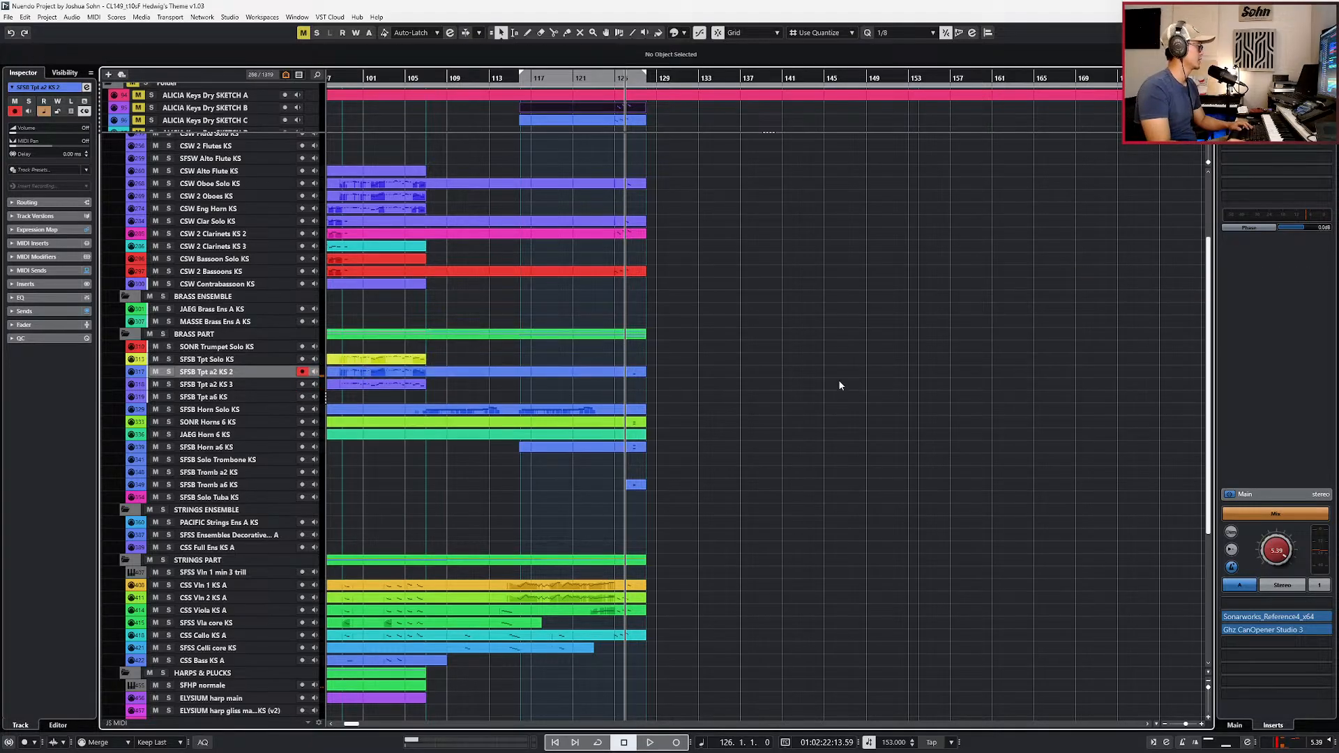
# Step: Transpose the new note in the SFSB Tpt a2 KS 2 part up an octave and play it back
pyautogui.doubleClick(637, 375)
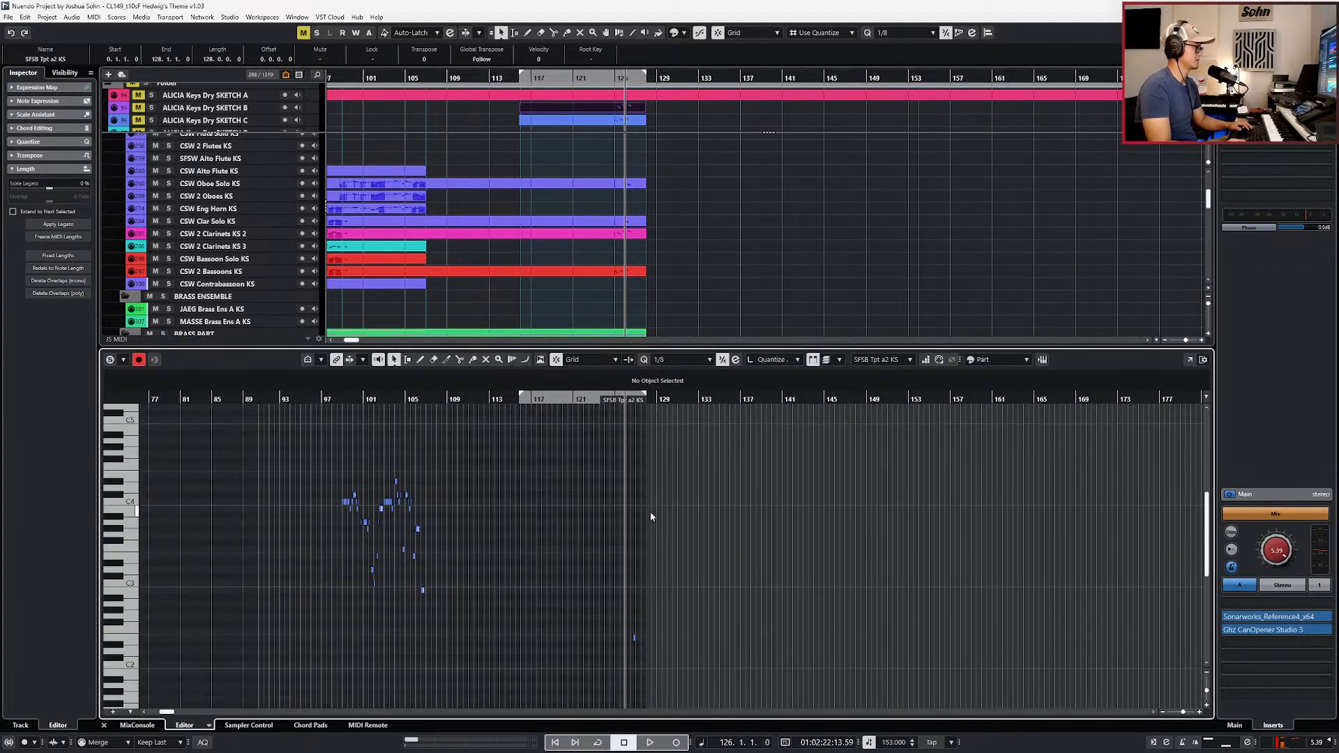
pyautogui.click(626, 637)
pyautogui.hotkey('shift', 'Up')
pyautogui.press('space')
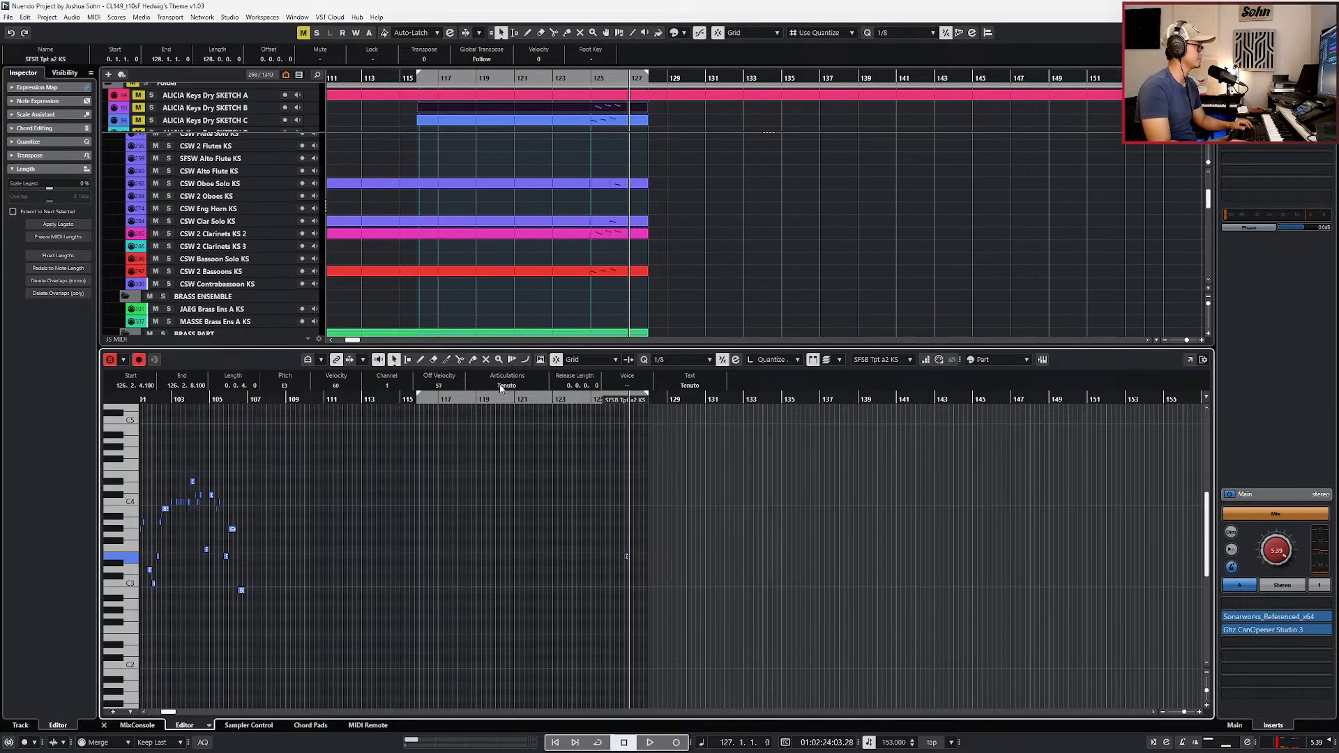
# Step: Set the trumpet note's articulation to Marc, play it back, and close the note editor
pyautogui.click(502, 387)
pyautogui.click(507, 443)
pyautogui.press('space')
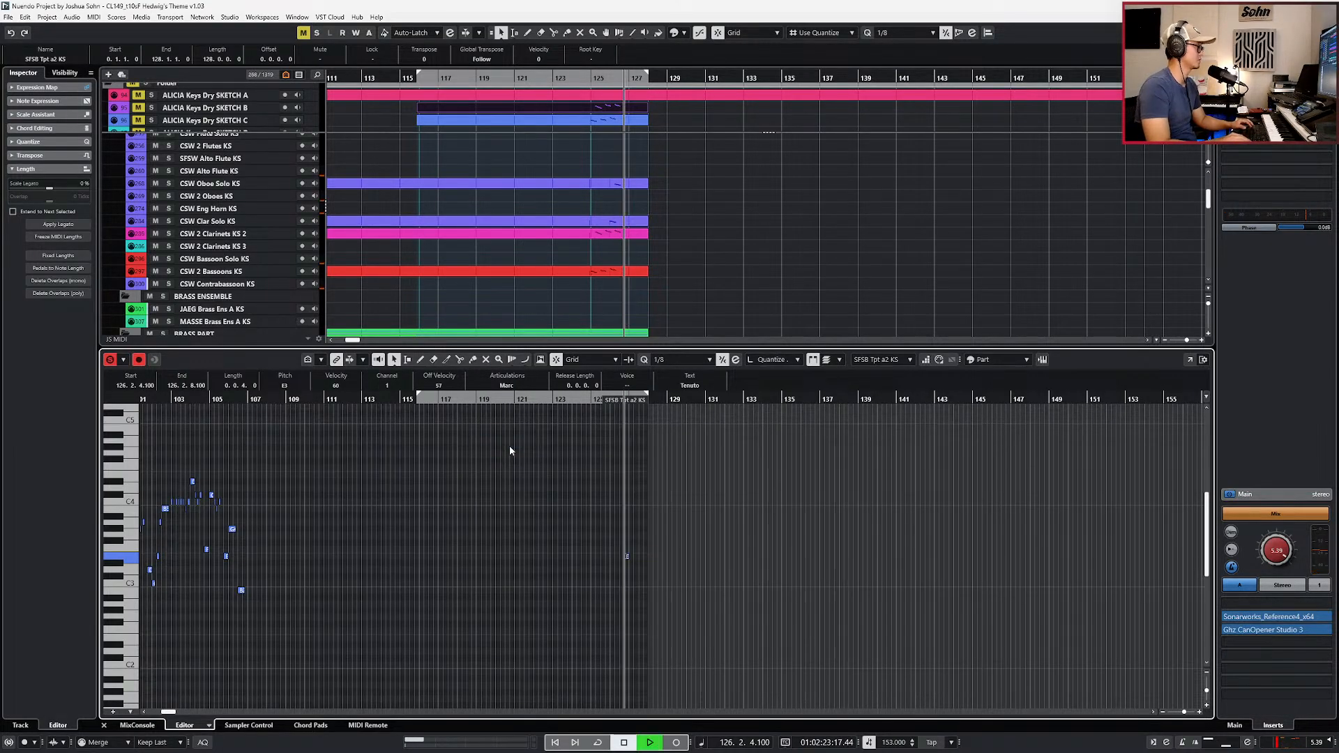
pyautogui.press('space')
pyautogui.press('KP_Subtract')
pyautogui.press('Return')
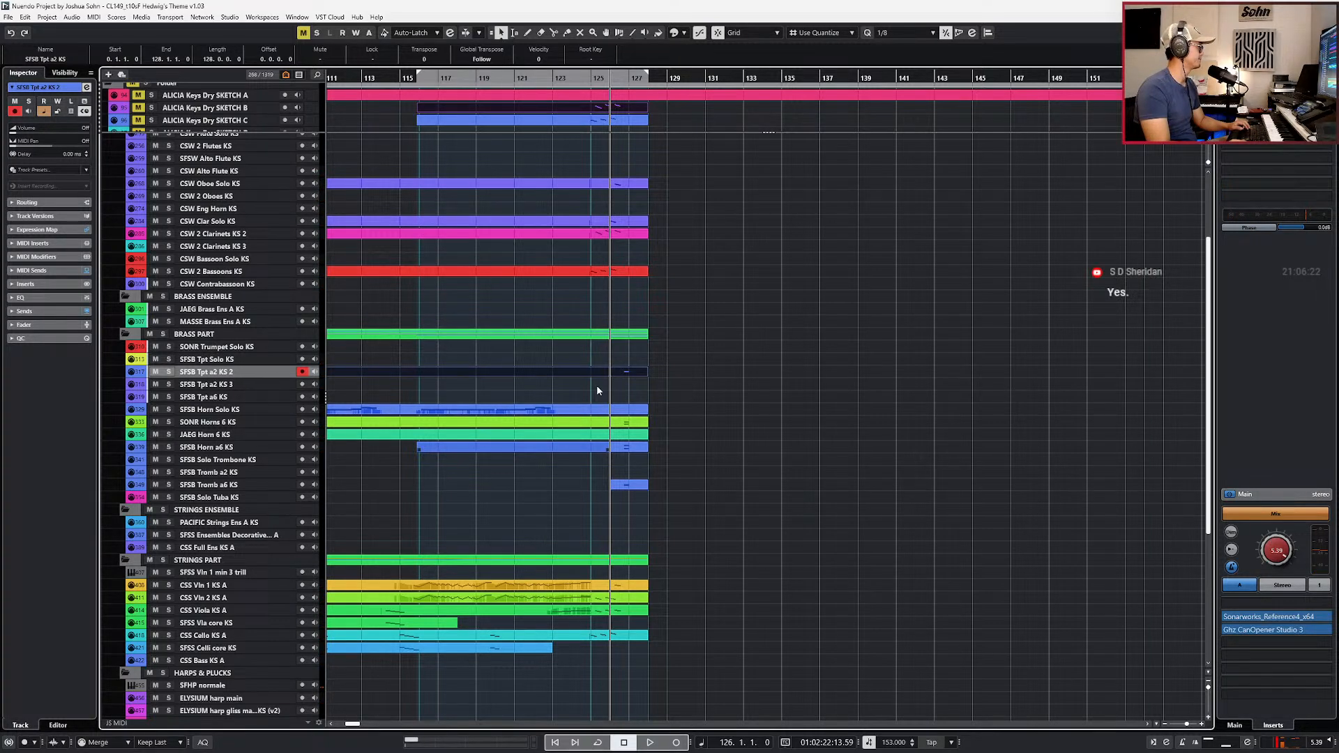
# Step: Extend the ORNGTREE Vibraphone part to bar 128 by gluing a new empty part onto it
pyautogui.press('g')
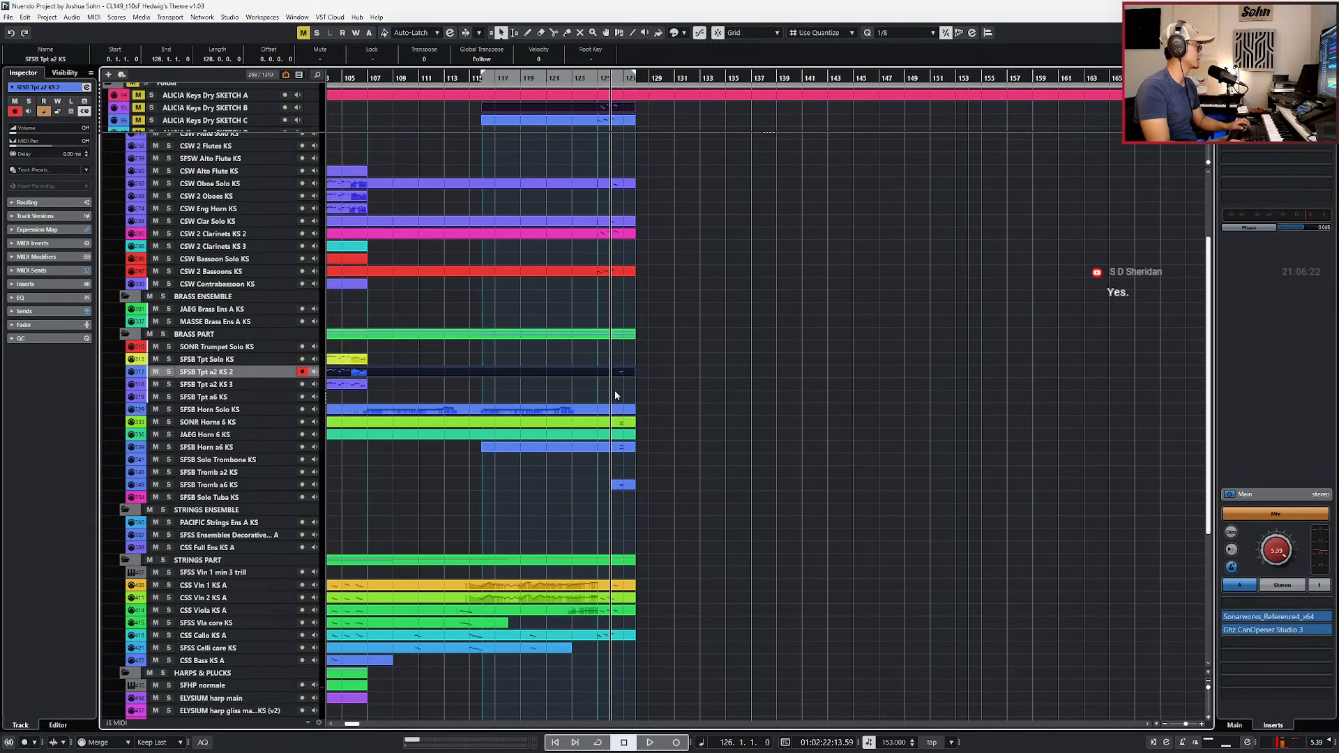
pyautogui.click(621, 488)
pyautogui.press('g')
pyautogui.press('g')
pyautogui.press('g')
pyautogui.press('g')
pyautogui.press('g')
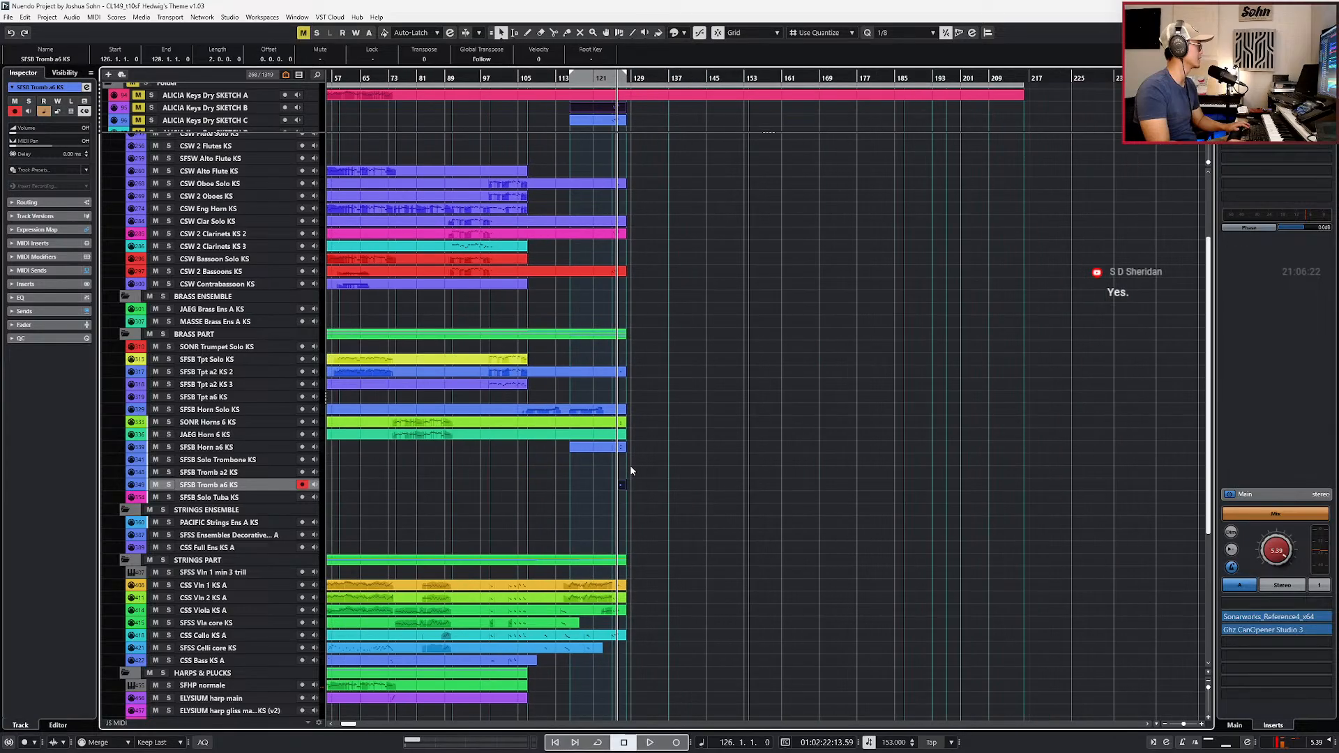
pyautogui.scroll(-6, 606, 580)
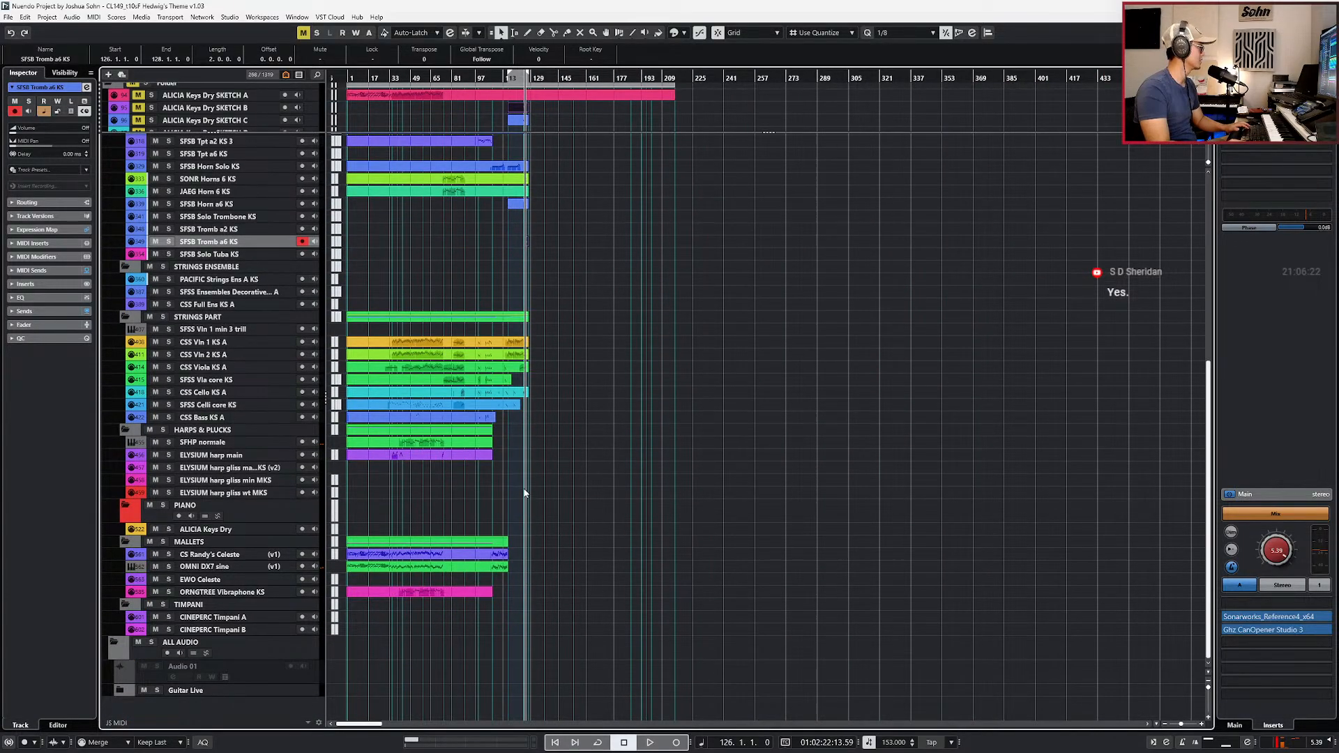
pyautogui.press('h')
pyautogui.hscroll(-2, 537, 489)
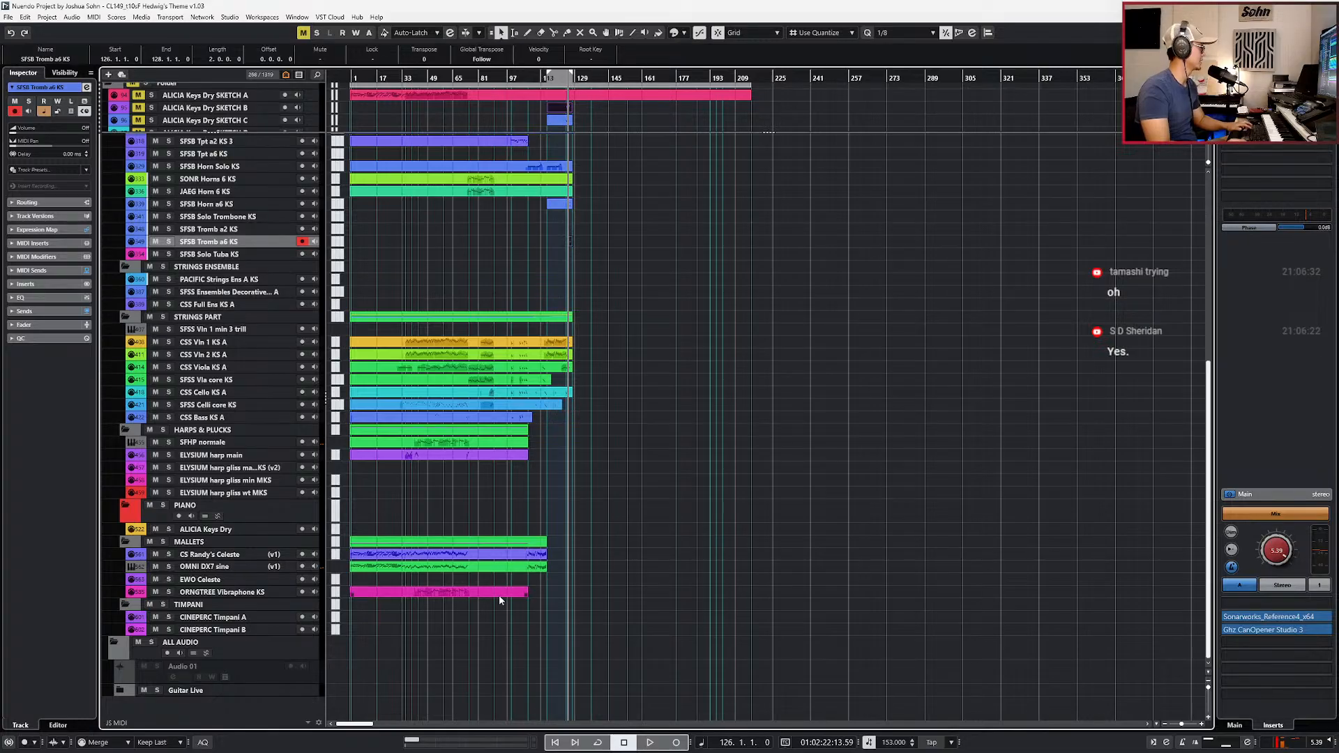
pyautogui.click(525, 592)
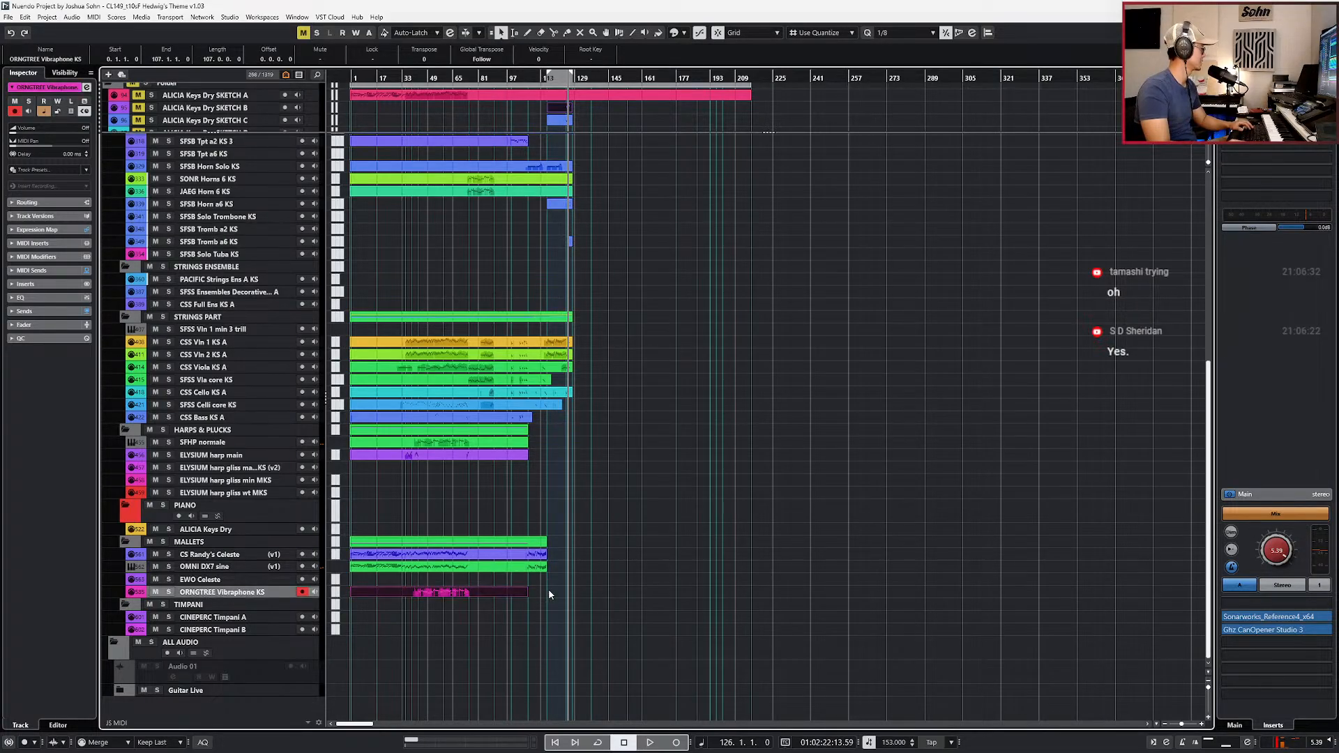
pyautogui.doubleClick(554, 593)
pyautogui.click(502, 593)
pyautogui.press('4')
pyautogui.click(526, 609)
pyautogui.click(530, 594)
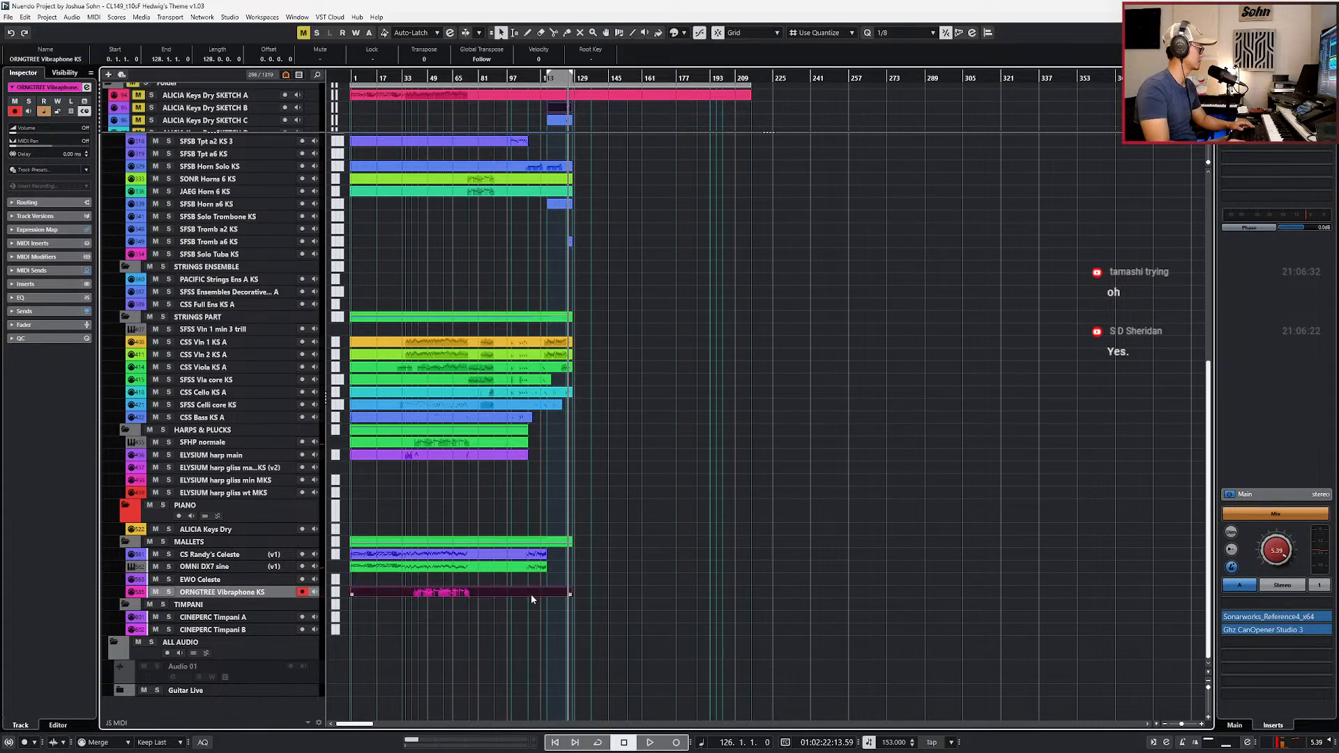
# Step: Create an empty CINEPERC Timpani A part from bar 1 to 128 and view it in the note editor
pyautogui.press('p')
pyautogui.click(538, 618)
pyautogui.doubleClick(538, 617)
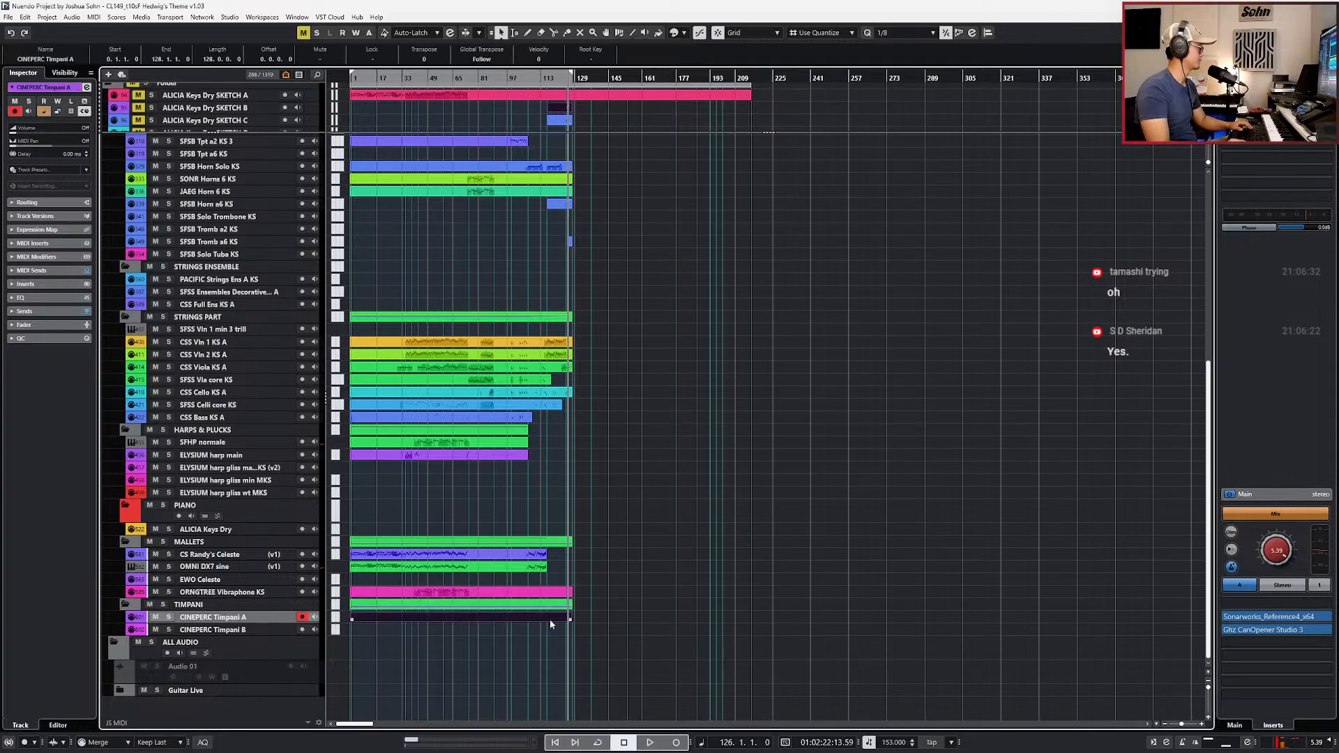
pyautogui.doubleClick(549, 619)
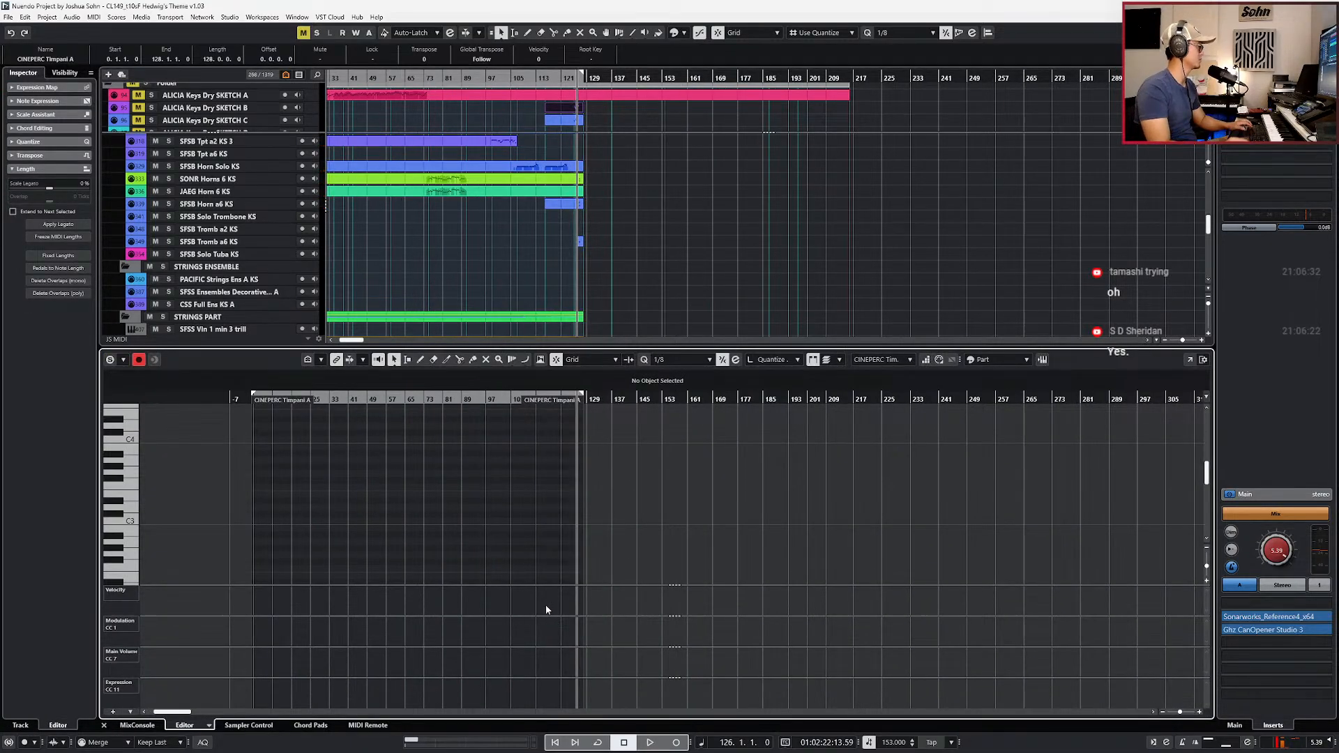
pyautogui.hotkey('ctrl', 'alt', 'b')
pyautogui.press('g')
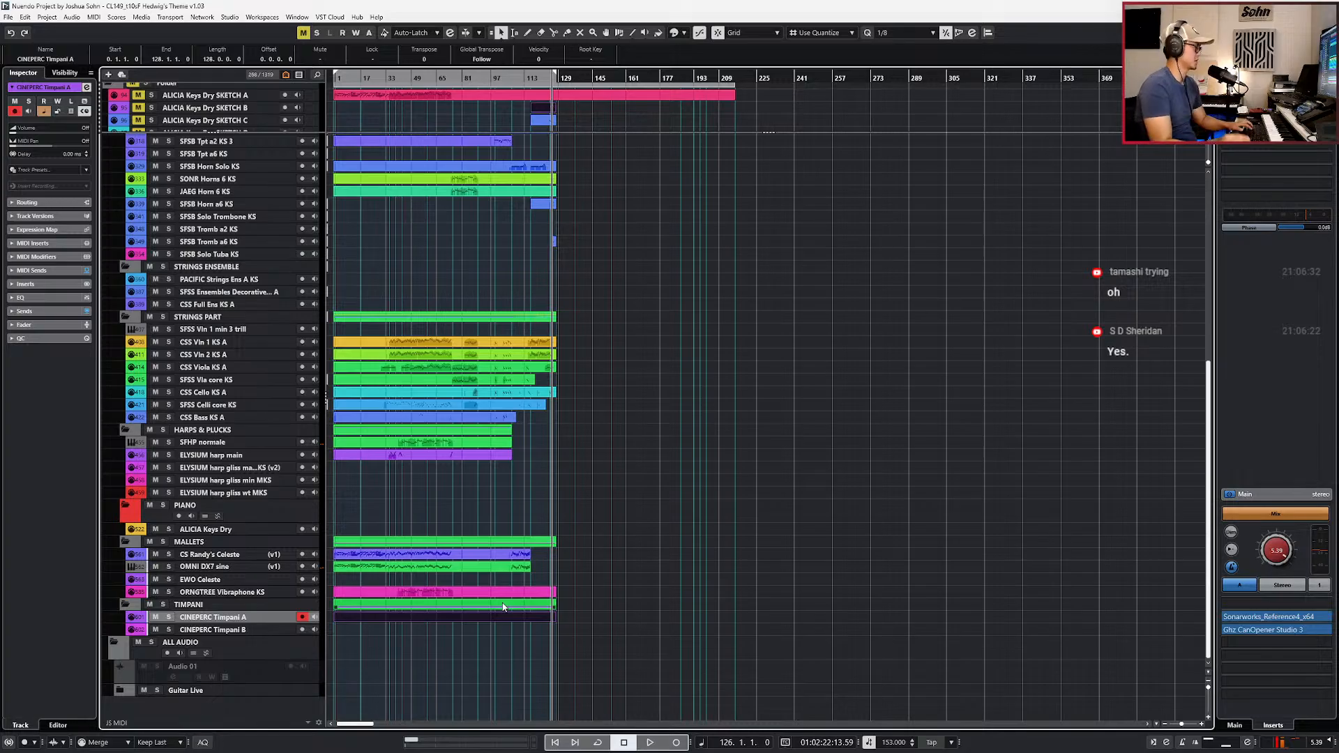
# Step: Draw an E3 note in the CINEPERC Timpani A part from 126.2.5 to the start of bar 127
pyautogui.press('h')
pyautogui.press('h')
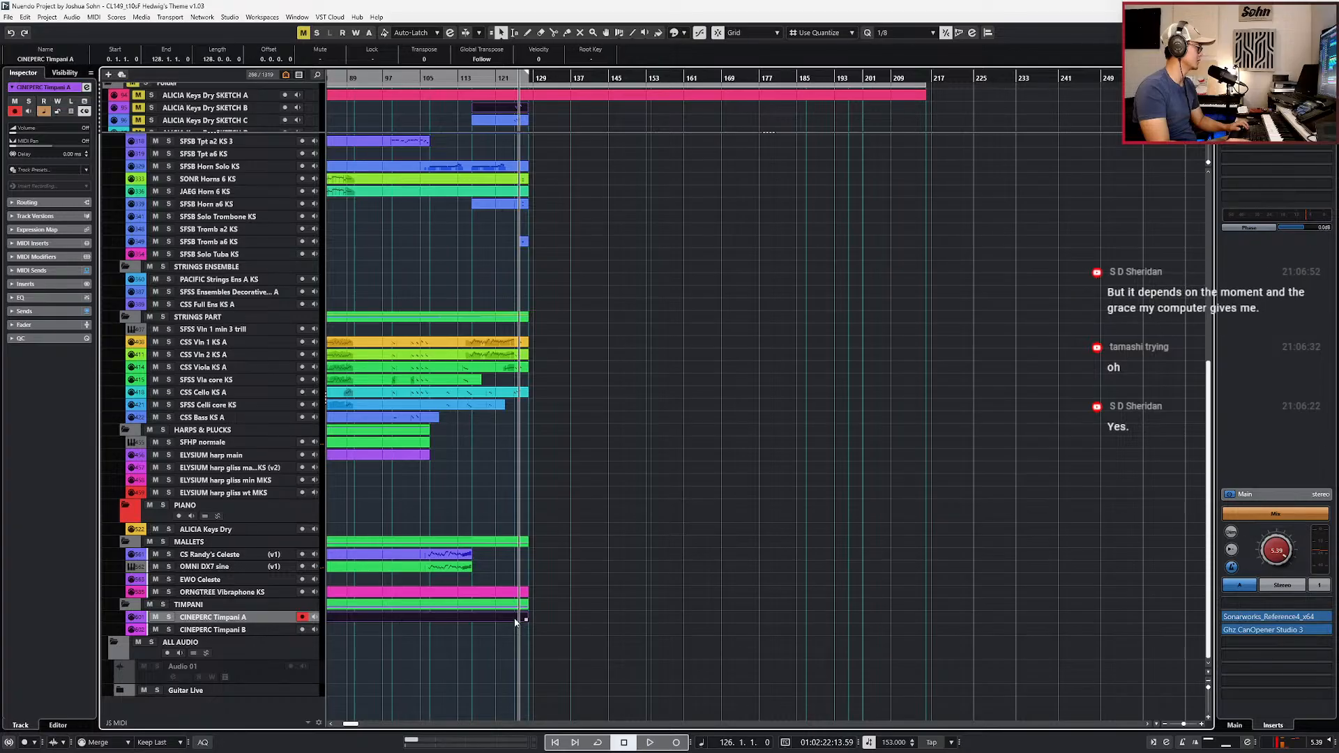
pyautogui.doubleClick(518, 617)
pyautogui.press('h')
pyautogui.press('h')
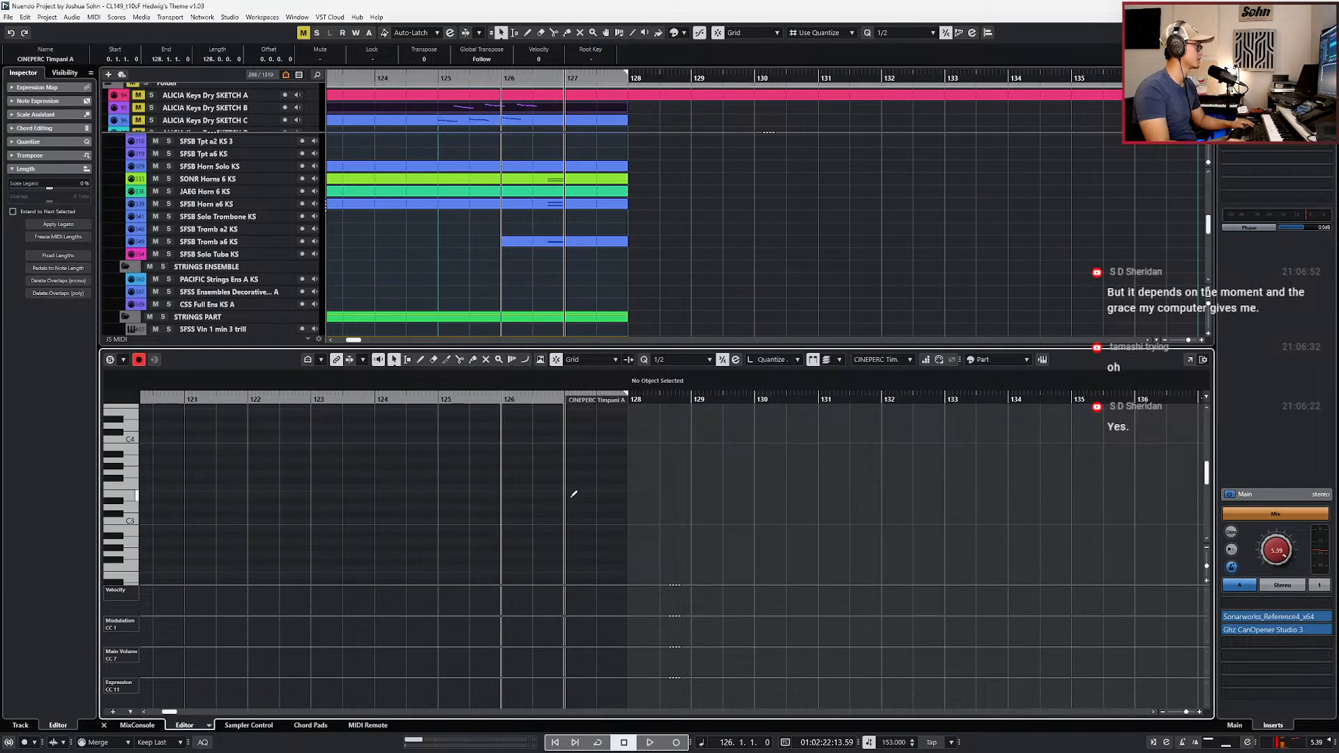
pyautogui.click(556, 494)
pyautogui.press('h')
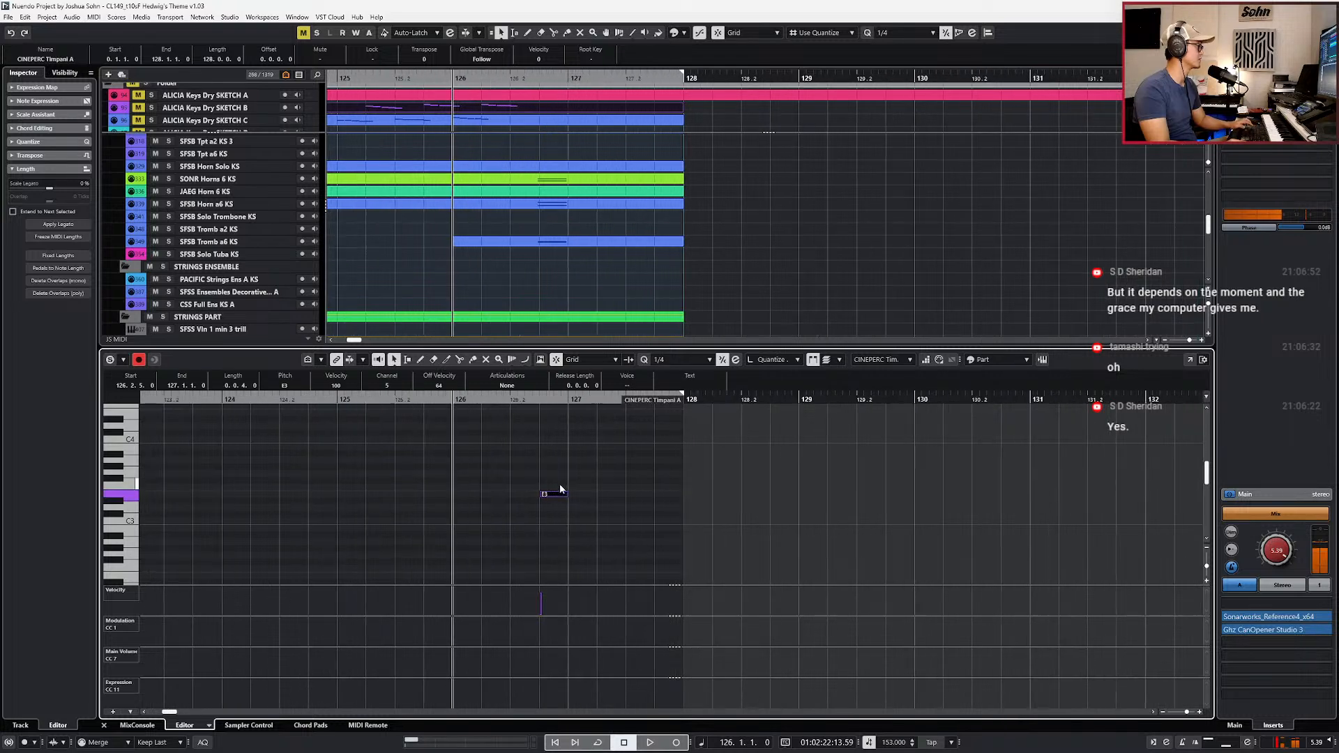
# Step: Compare the timpani note an octave lower against the score, return it to E3, and set its velocity to 124
pyautogui.hotkey('shift', 'Down')
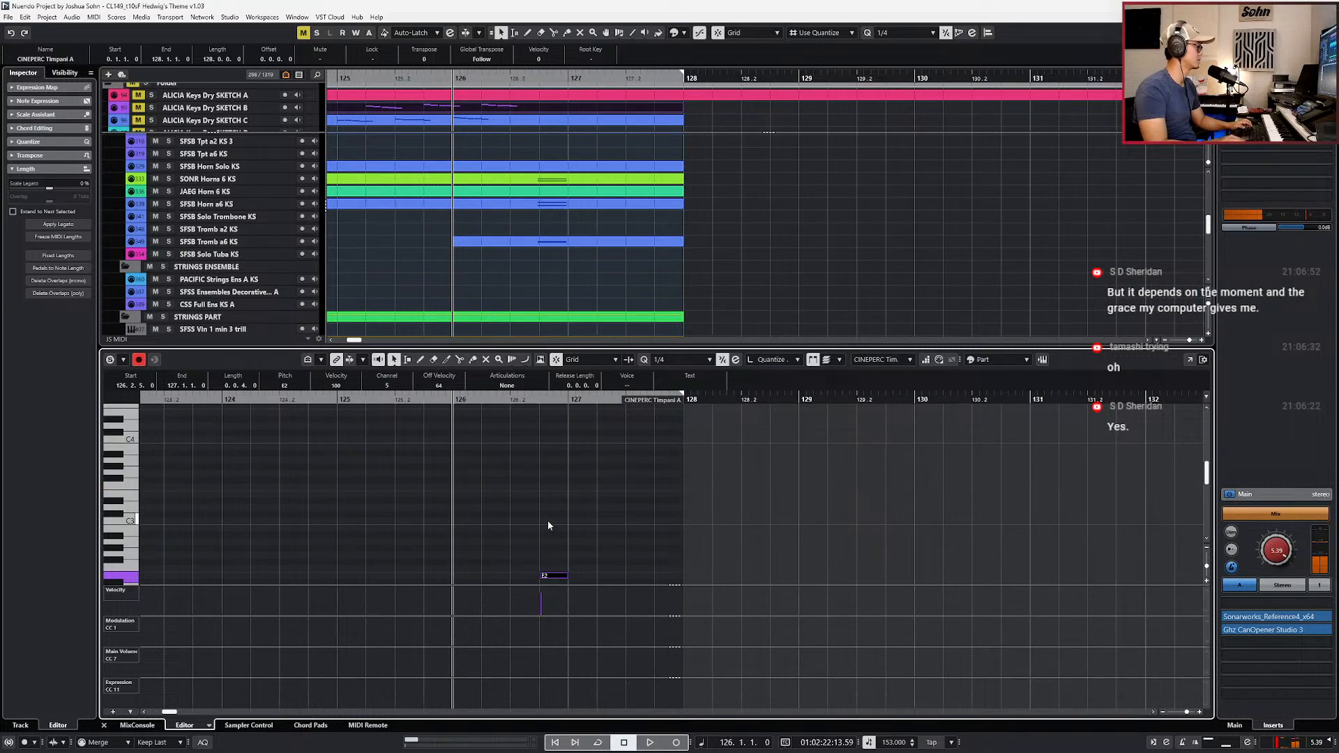
pyautogui.click(548, 526)
pyautogui.hotkey('alt', 'Tab')
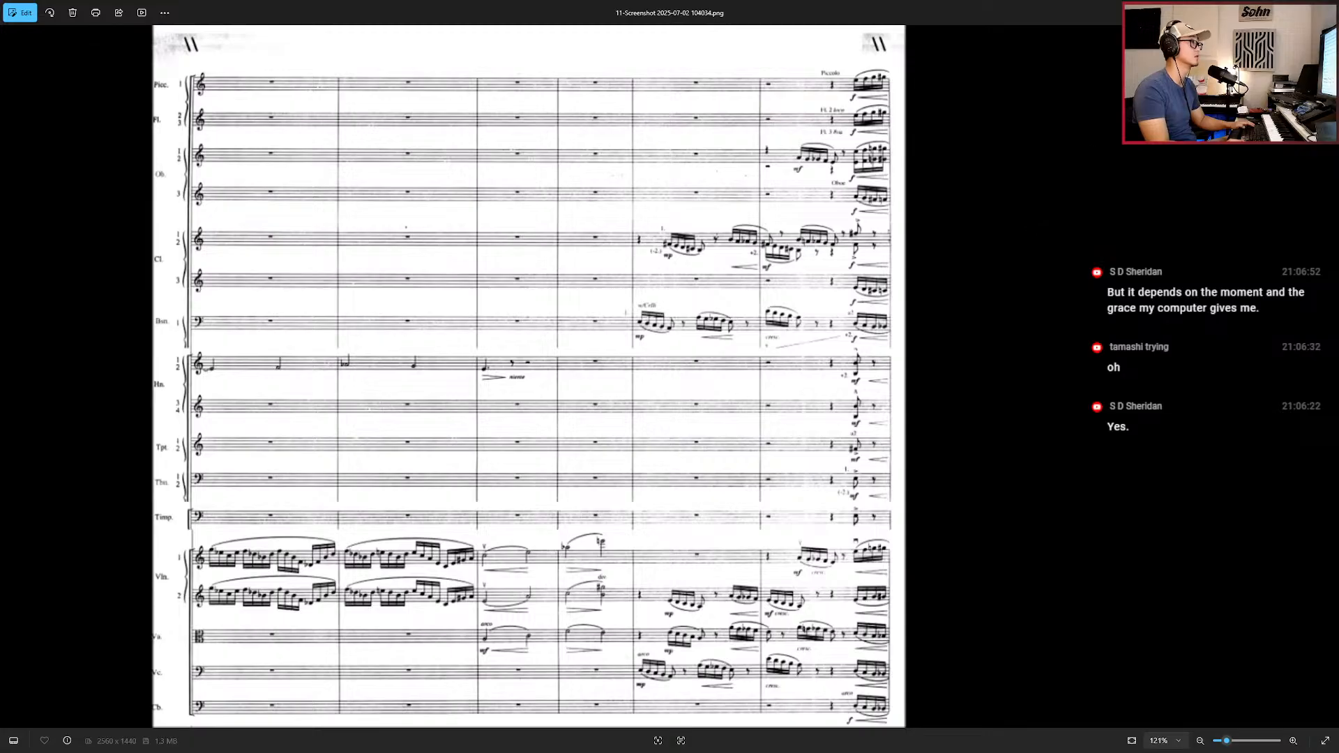
pyautogui.hotkey('alt', 'Tab')
pyautogui.moveTo(602, 566); pyautogui.dragTo(550, 600)
pyautogui.hotkey('shift', 'Up')
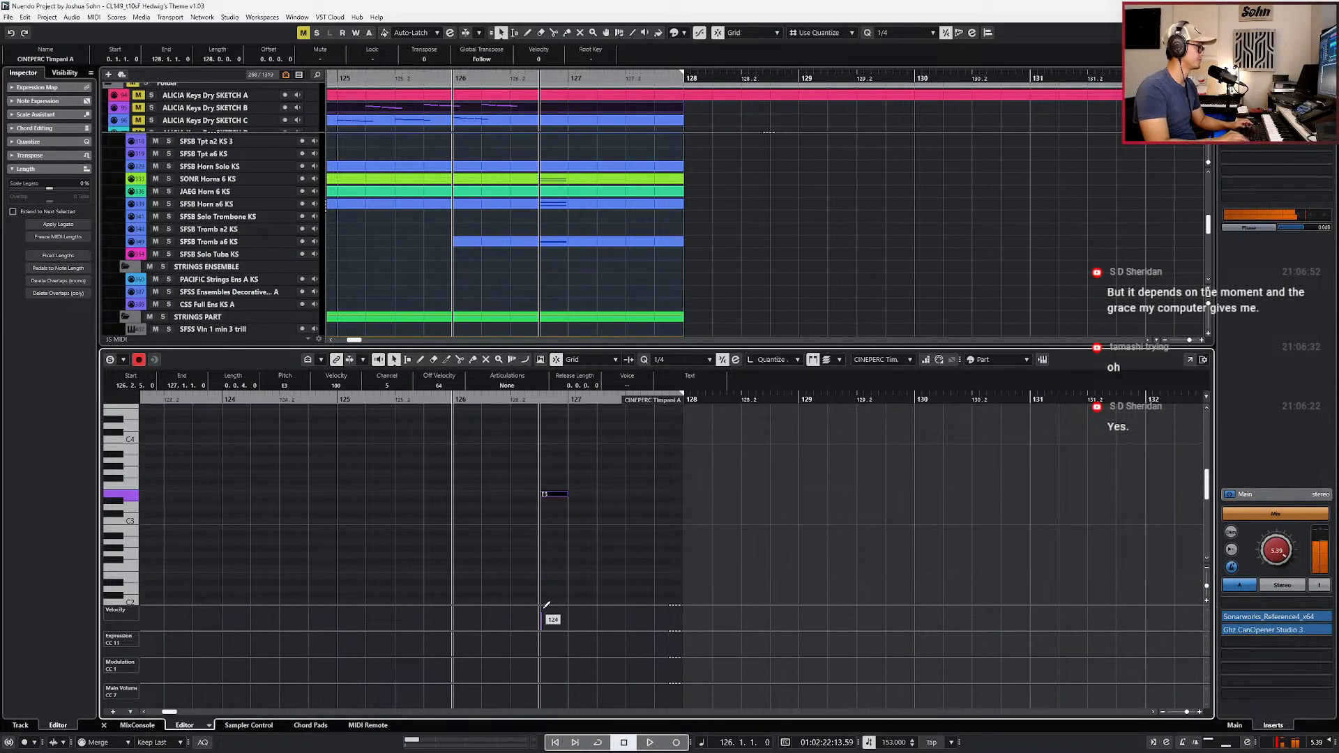
# Step: Play back the new timpani entry from bar 126 and close the note editor
pyautogui.press('KP_Multiply')
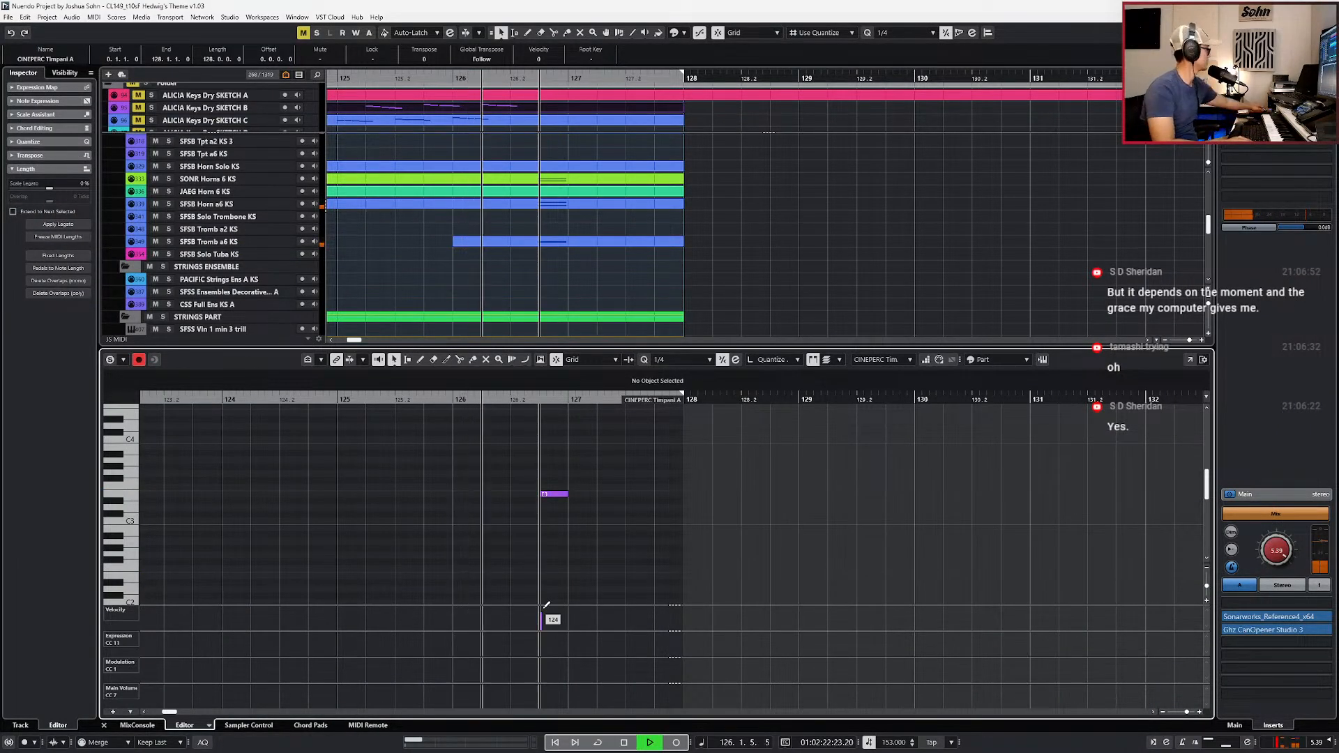
pyautogui.press('space')
pyautogui.press('Return')
pyautogui.press('g')
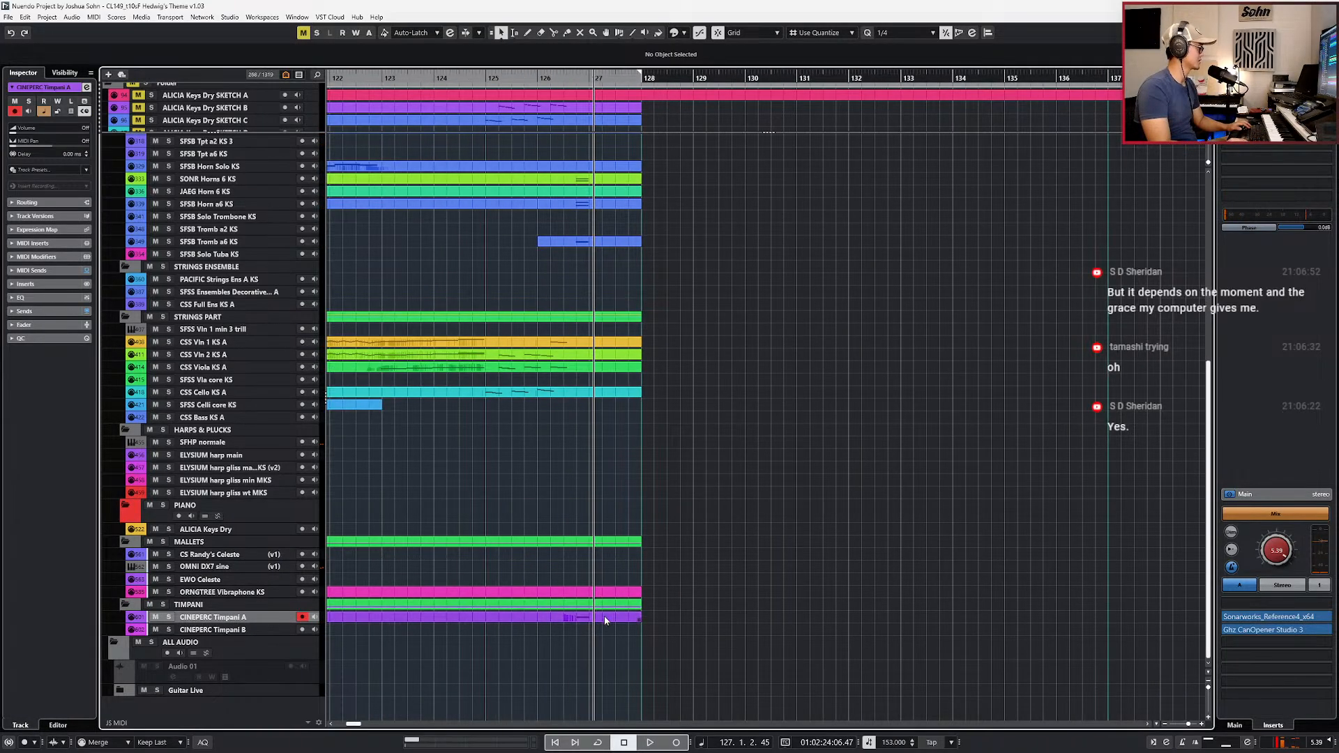
pyautogui.doubleClick(608, 616)
pyautogui.press('Return')
pyautogui.press('g')
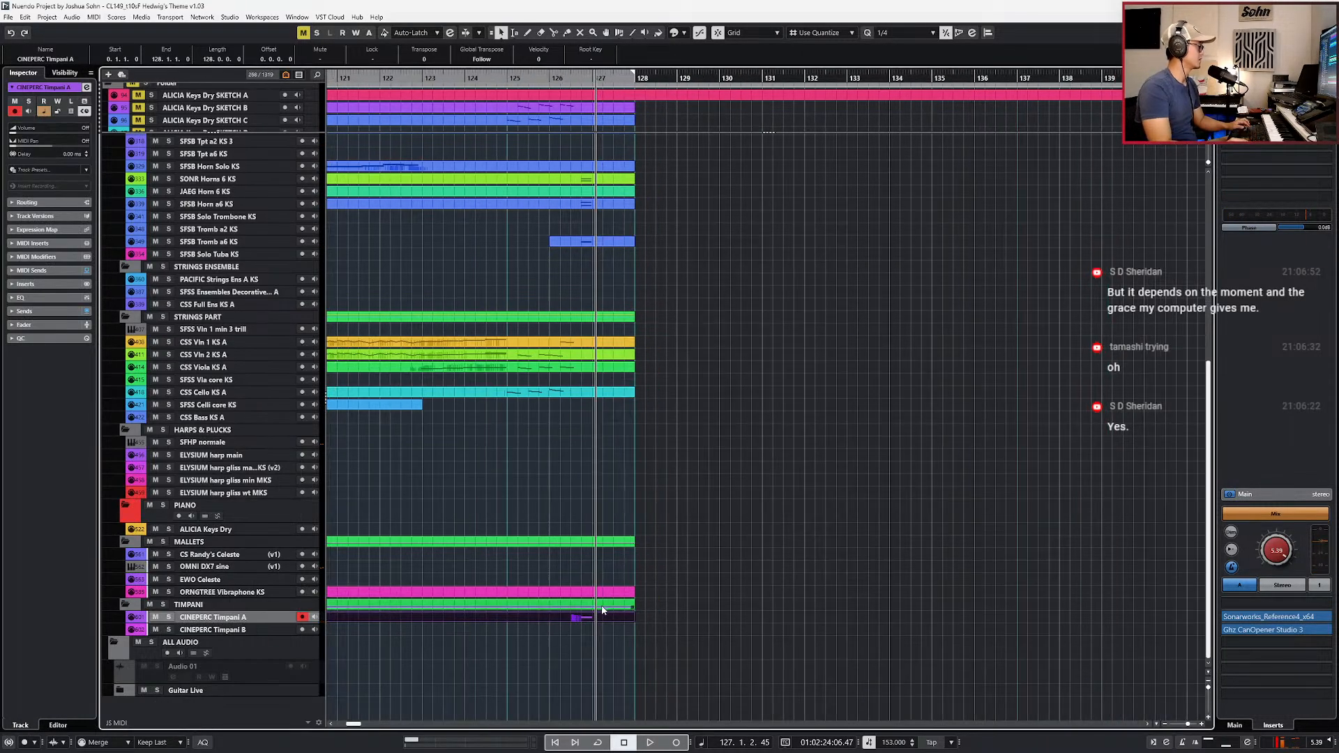
pyautogui.press('g')
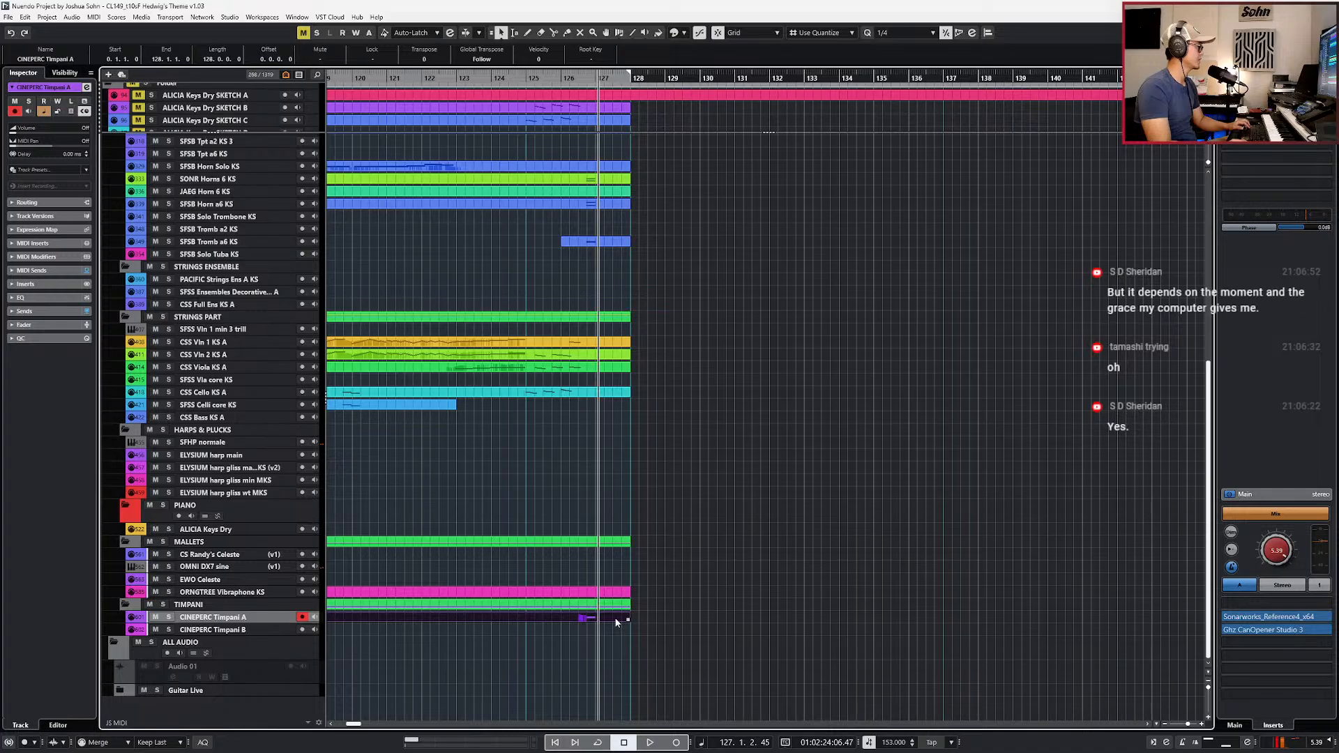
# Step: Join the SFSB Horn a6 parts into one and extend the SFSB Tromb a6 part back to the project start
pyautogui.scroll(8, 616, 623)
pyautogui.press('KP_Subtract')
pyautogui.press('KP_Subtract')
pyautogui.press('KP_Subtract')
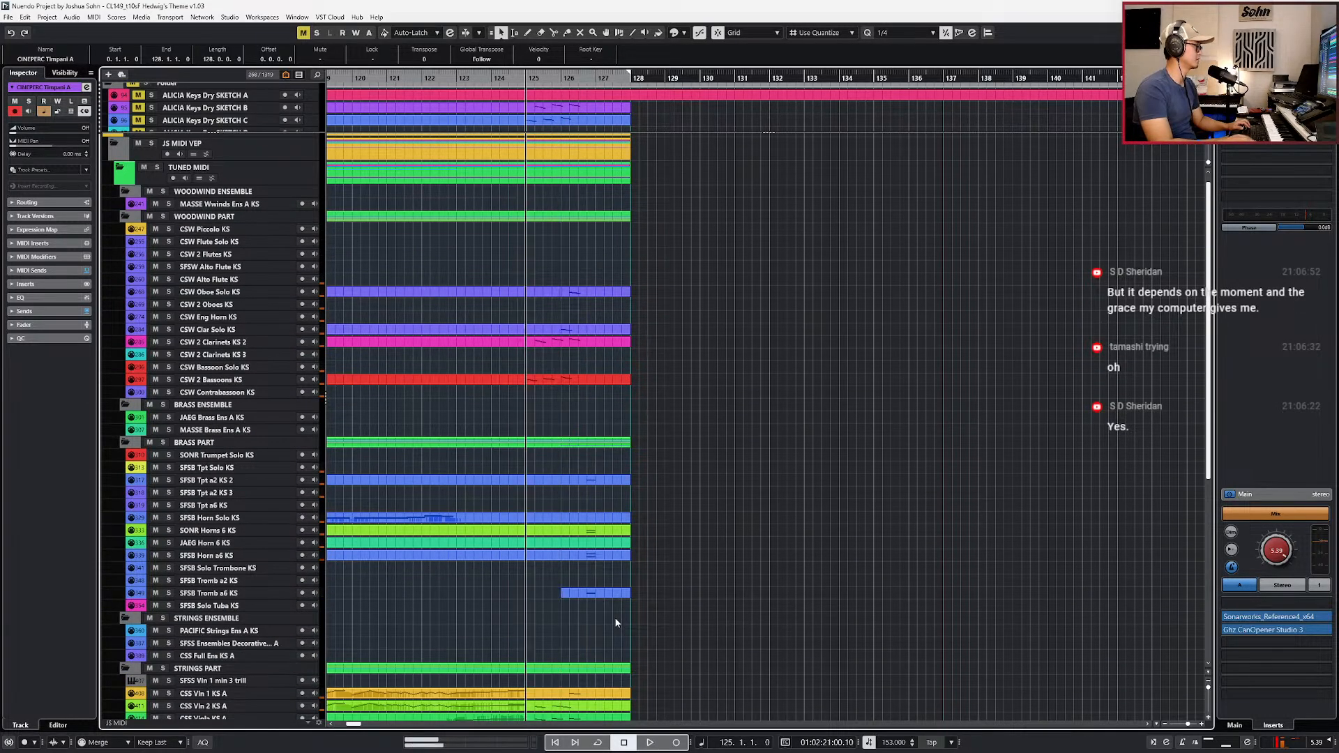
pyautogui.scroll(2, 618, 621)
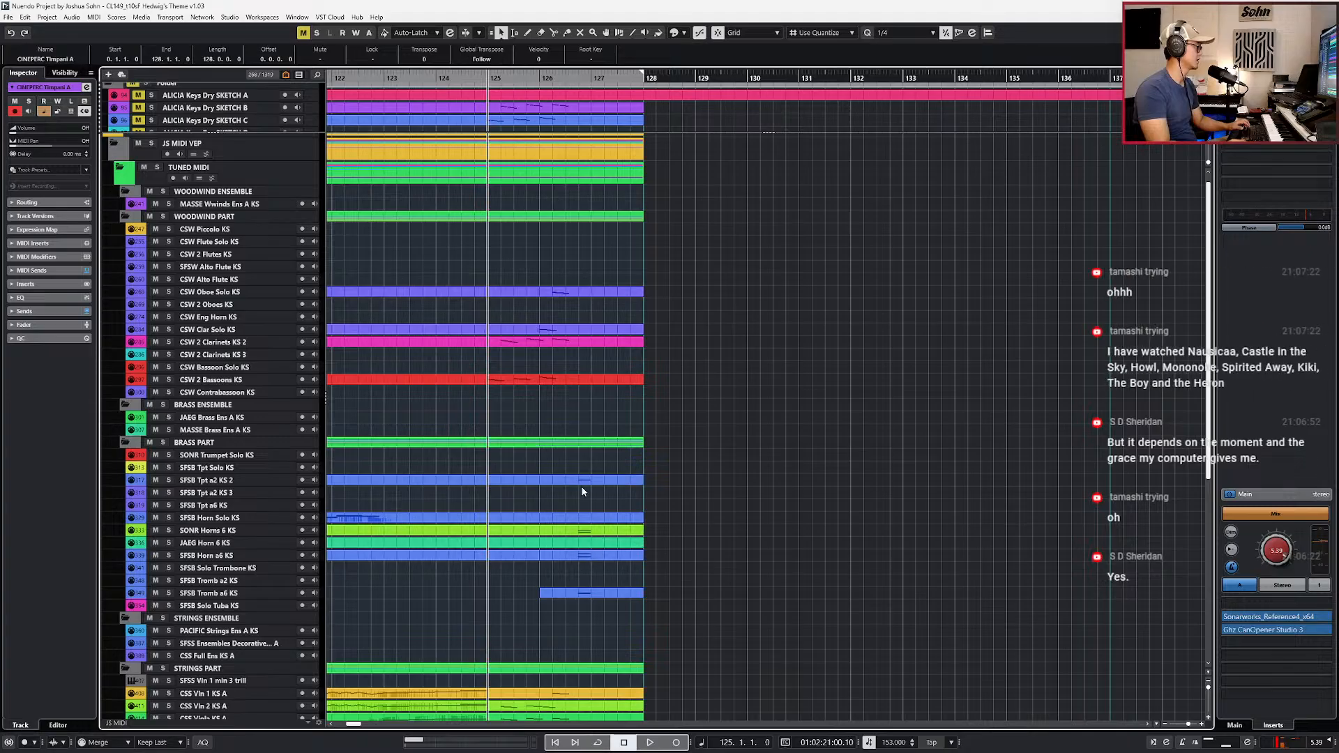
pyautogui.click(518, 556)
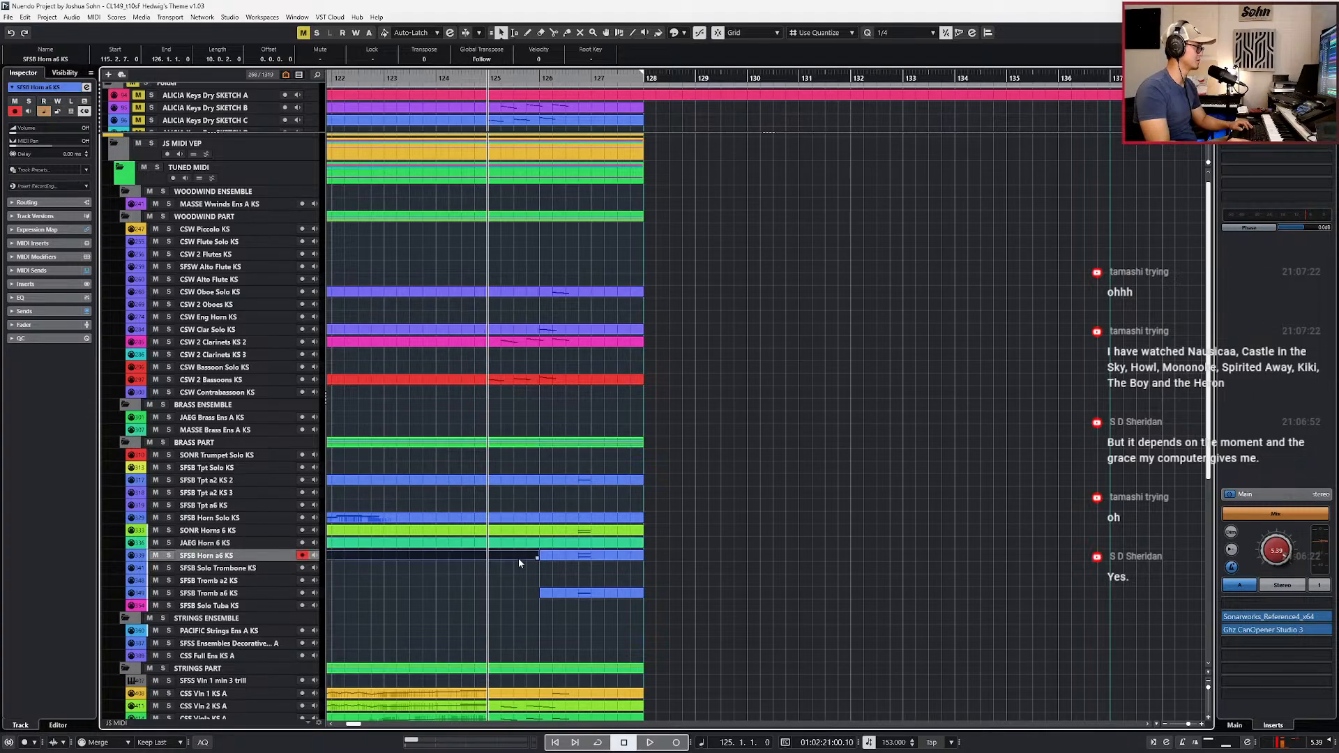
pyautogui.click(521, 594)
# Step: Switch to the image viewer and examine the brass and timpani entries before bar 128 on the next score page
pyautogui.hotkey('alt', 'Tab')
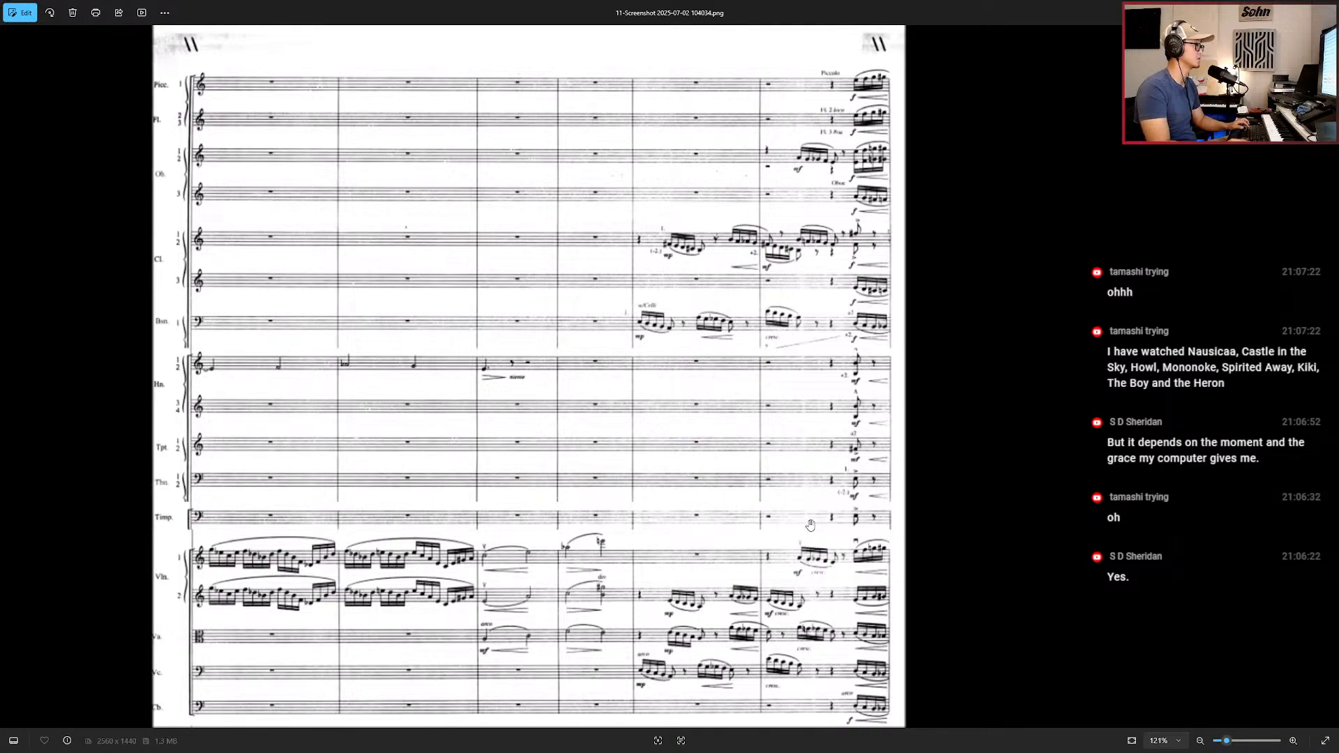
pyautogui.press('Right')
pyautogui.scroll(5, 450, 361)
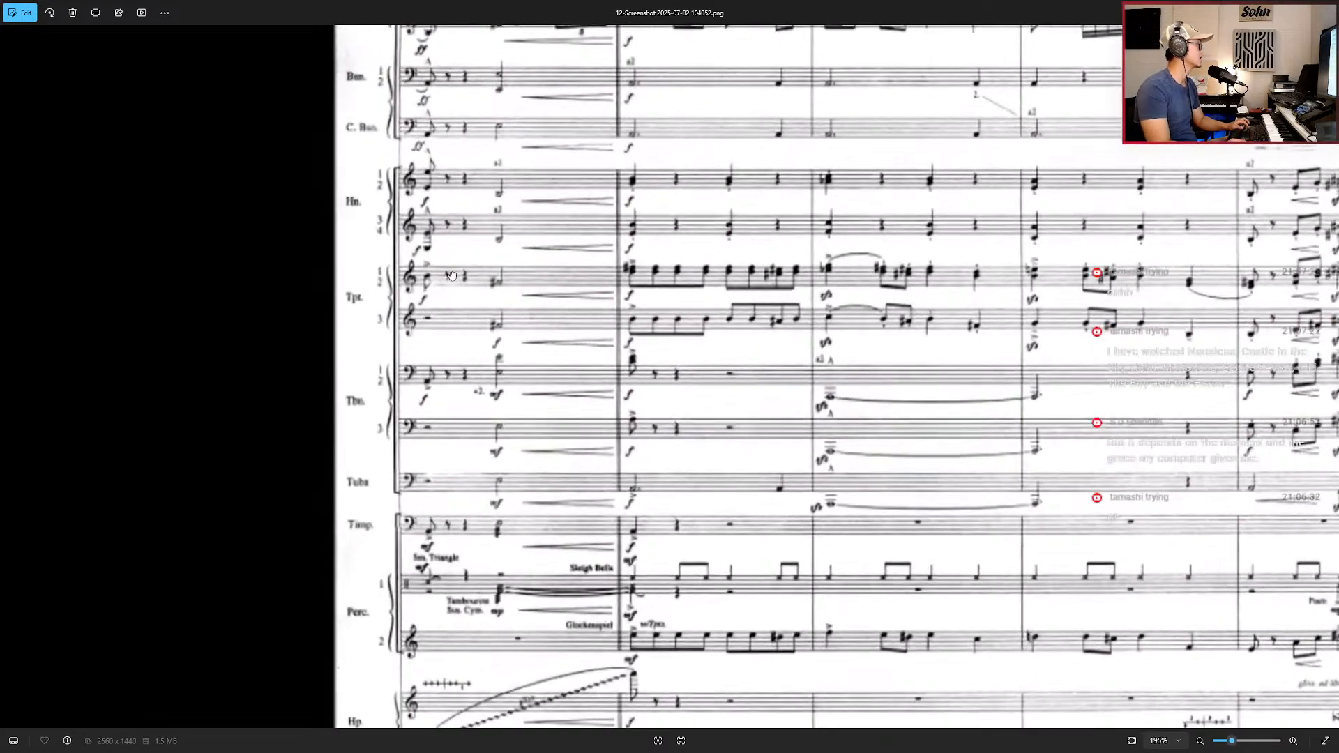
pyautogui.moveTo(458, 270); pyautogui.dragTo(499, 388)
pyautogui.moveTo(504, 276); pyautogui.dragTo(509, 339)
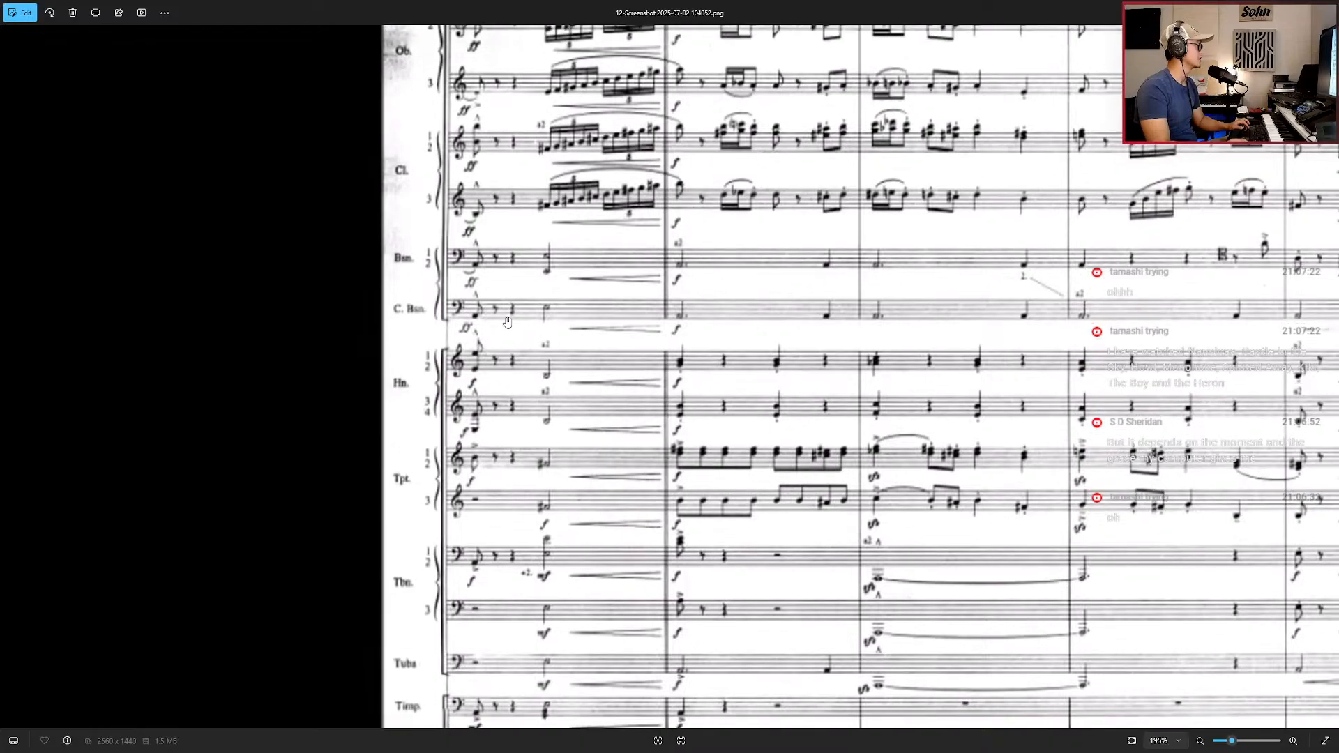
pyautogui.moveTo(488, 269); pyautogui.dragTo(500, 306)
pyautogui.moveTo(507, 425); pyautogui.dragTo(442, 253)
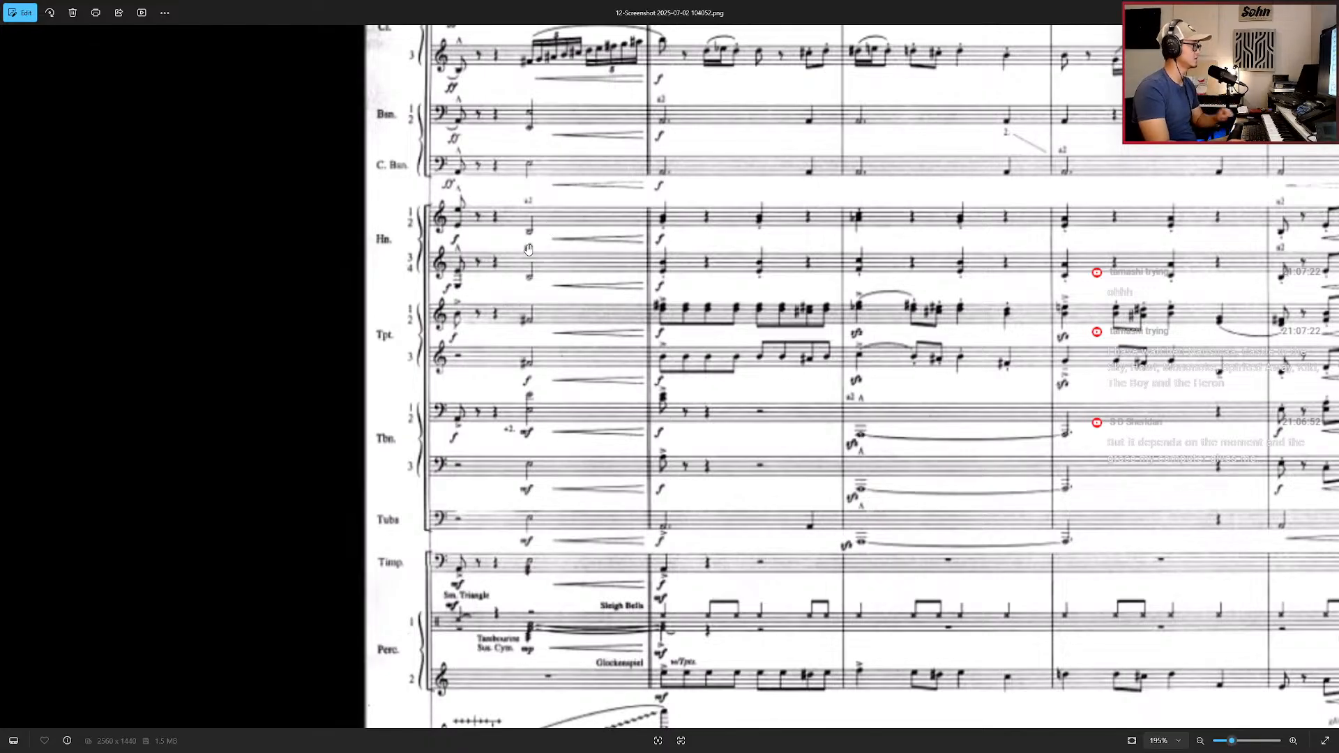
pyautogui.moveTo(502, 350); pyautogui.dragTo(511, 265)
pyautogui.moveTo(517, 426)
pyautogui.mouseDown()
pyautogui.moveTo(511, 340)
pyautogui.moveTo(519, 405)
pyautogui.mouseUp()
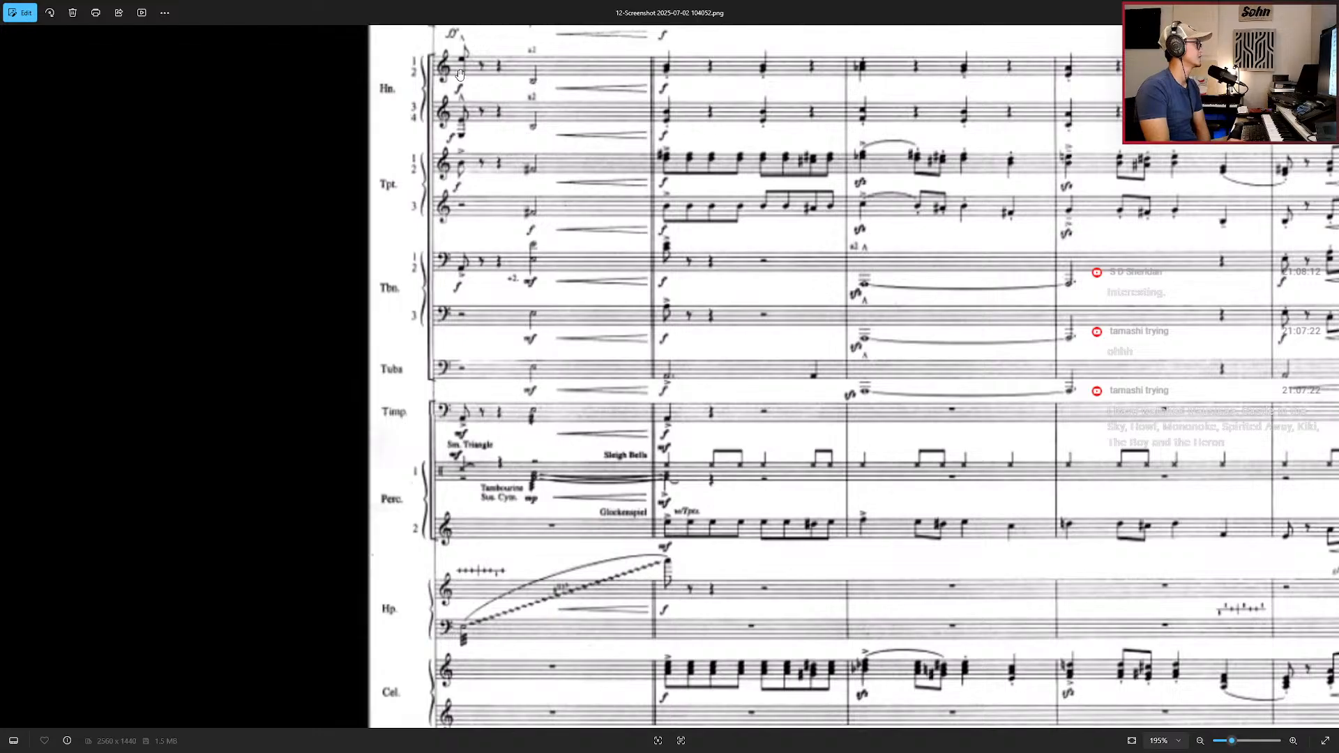
pyautogui.scroll(-1, 467, 109)
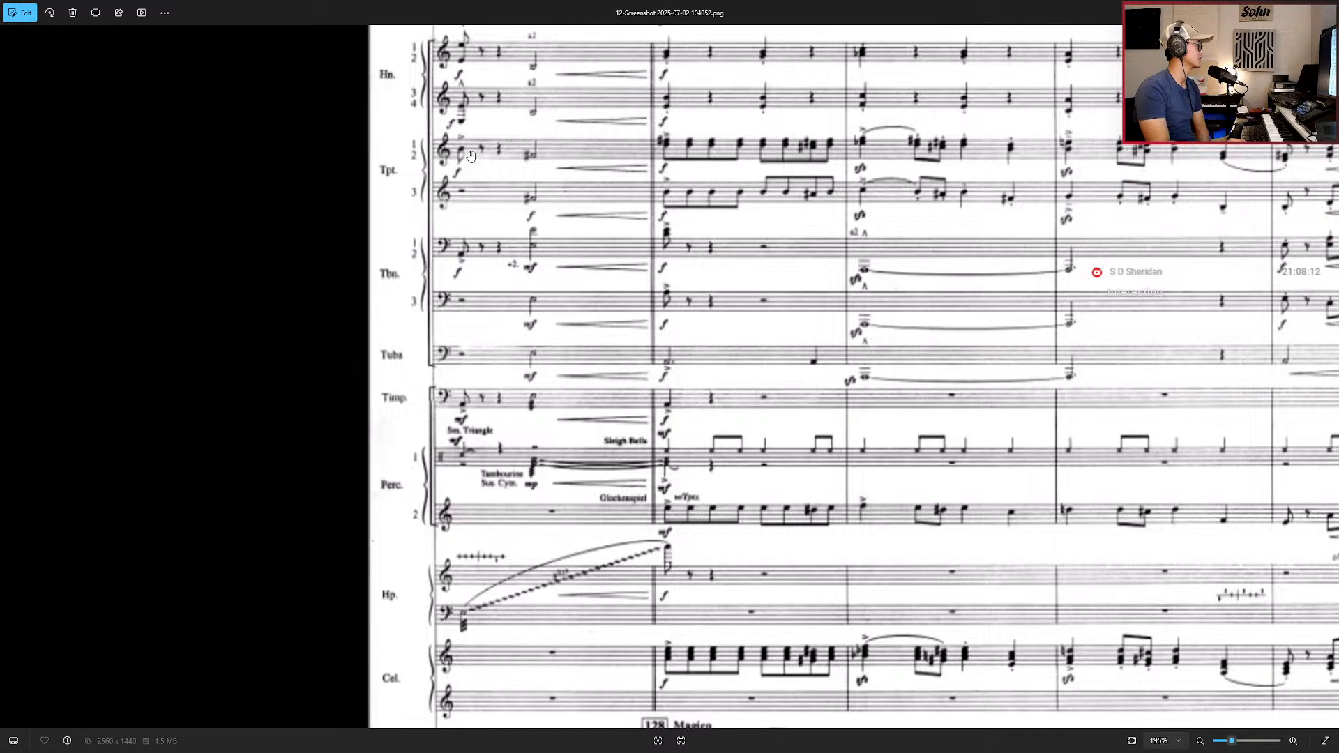
pyautogui.scroll(-2, 470, 155)
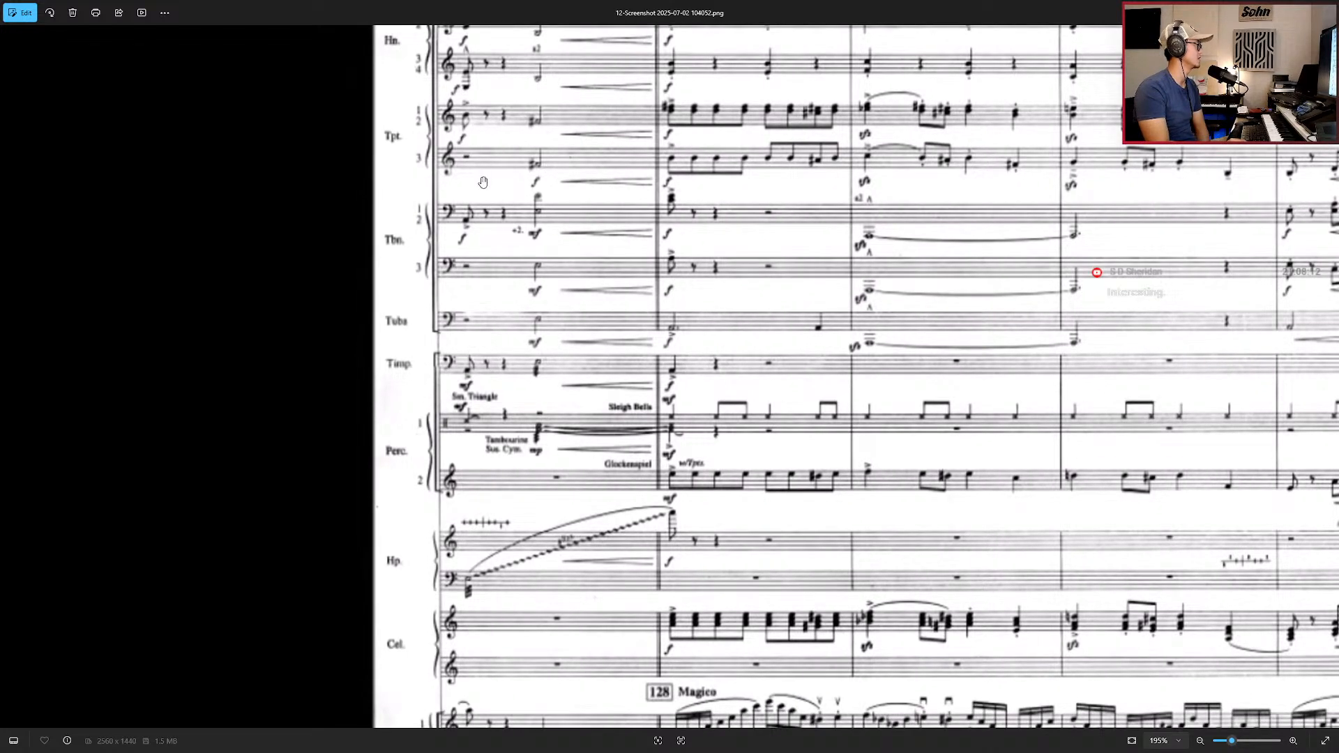
pyautogui.scroll(-3, 483, 188)
pyautogui.scroll(5, 520, 209)
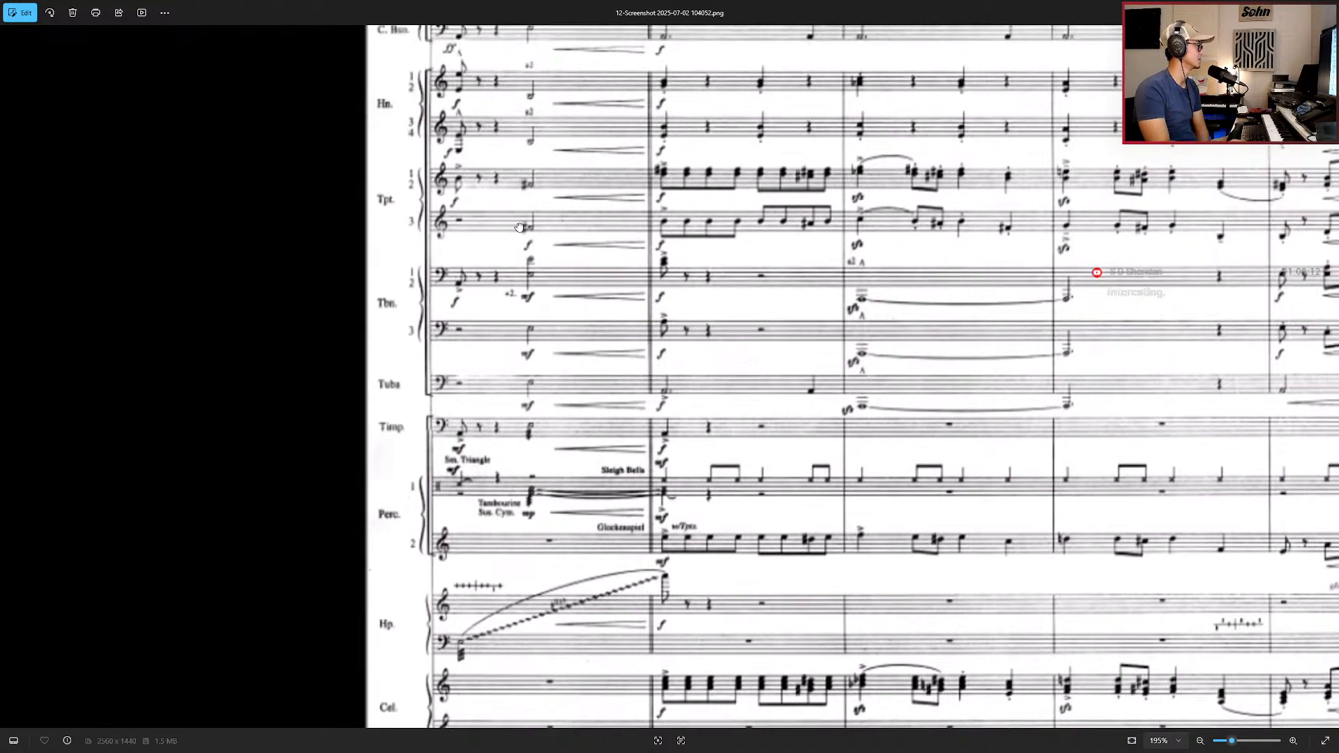
pyautogui.moveTo(519, 228); pyautogui.dragTo(552, 343)
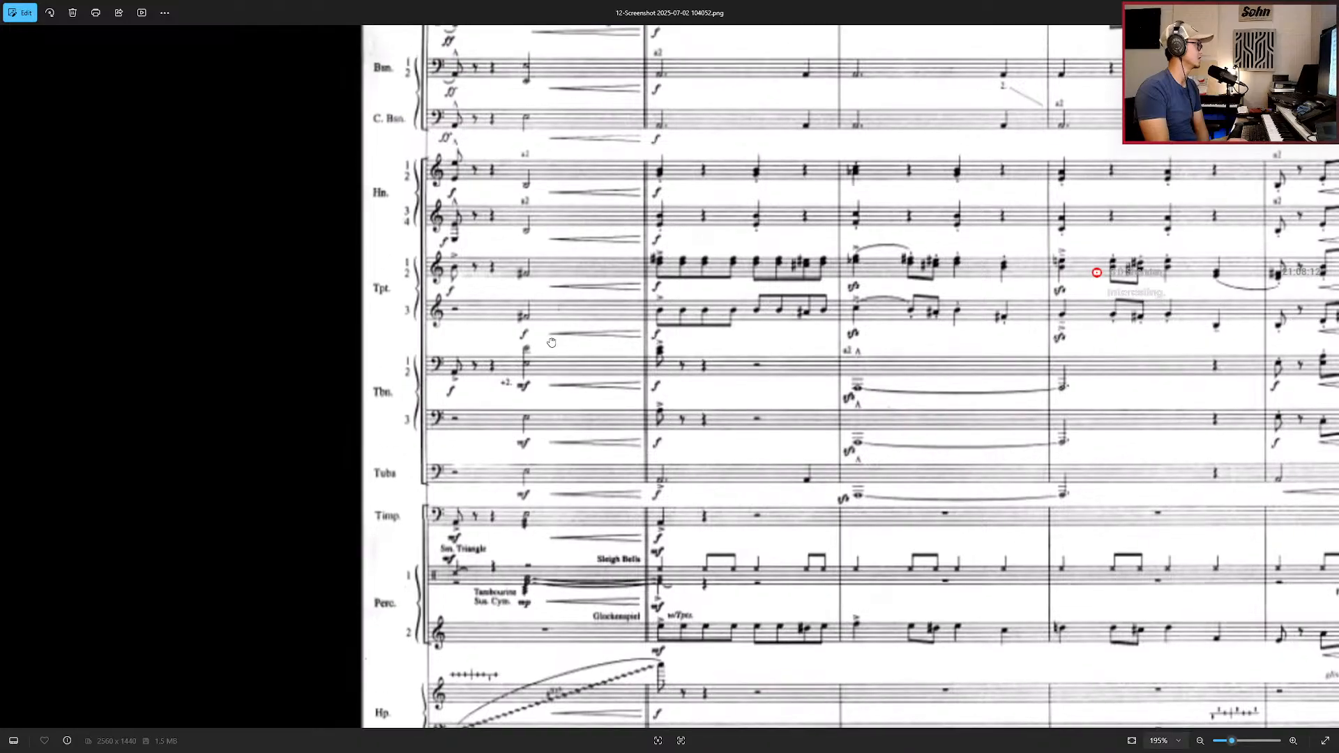
pyautogui.scroll(1, 551, 342)
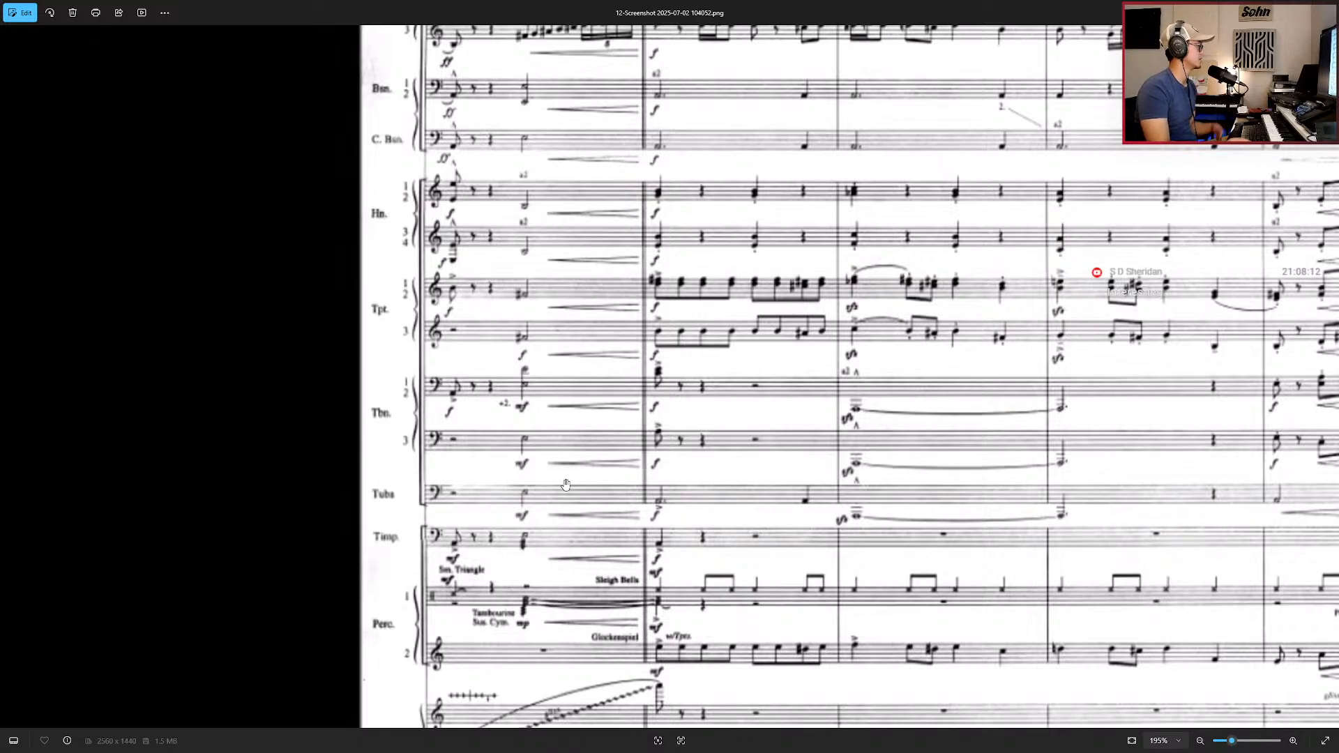
pyautogui.moveTo(484, 525); pyautogui.dragTo(483, 482)
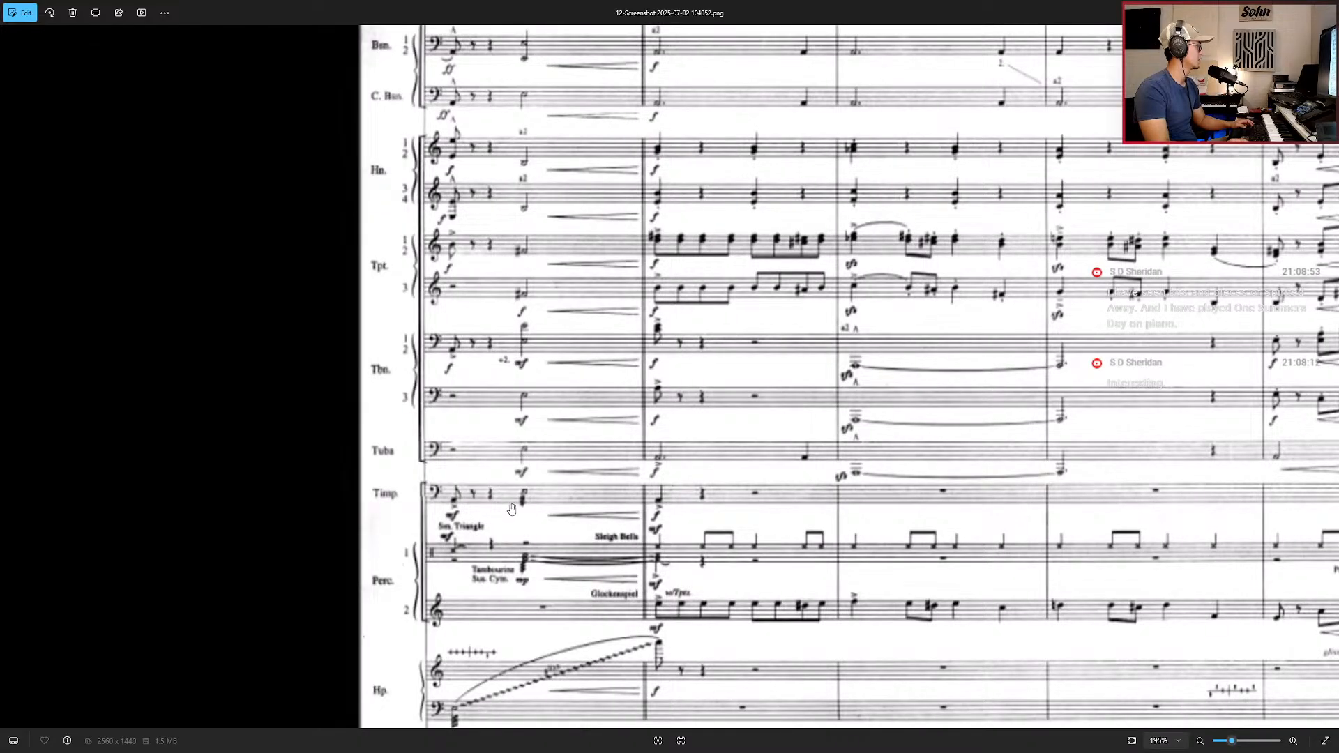
pyautogui.scroll(2, 511, 502)
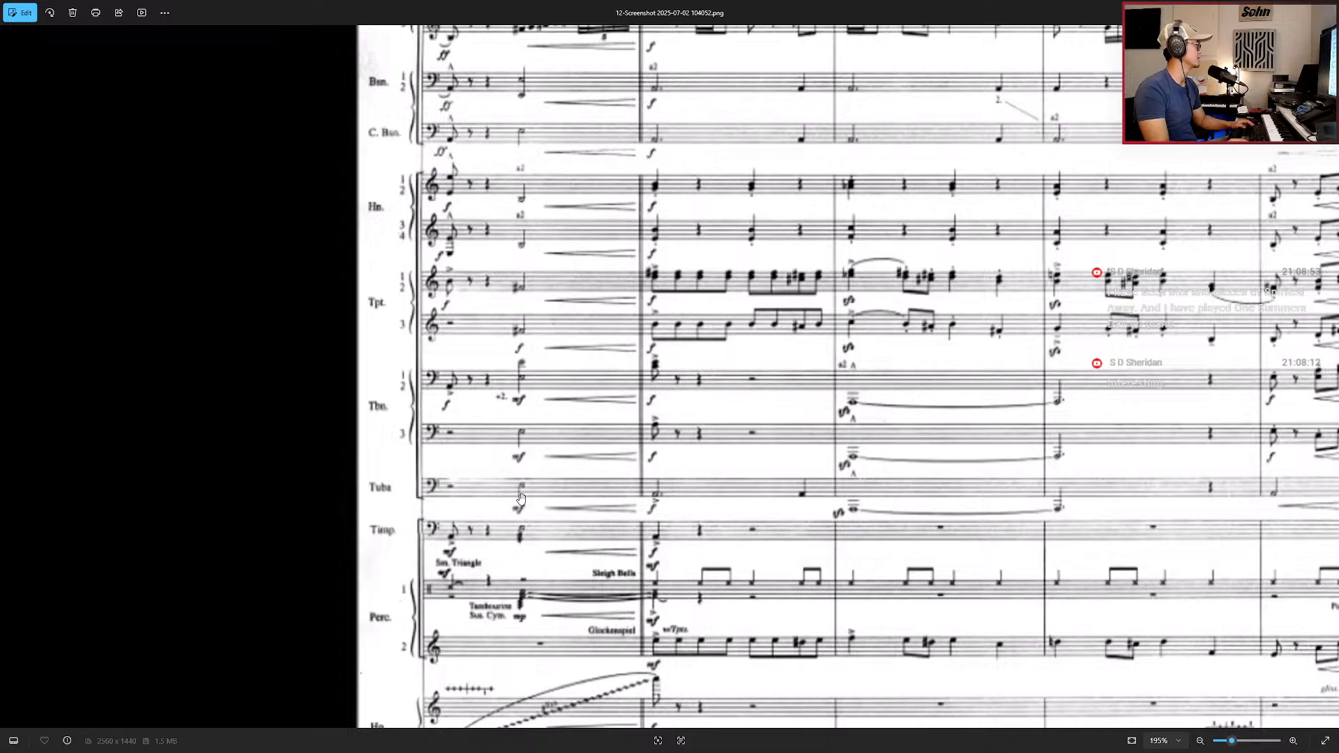
pyautogui.scroll(-3, 512, 352)
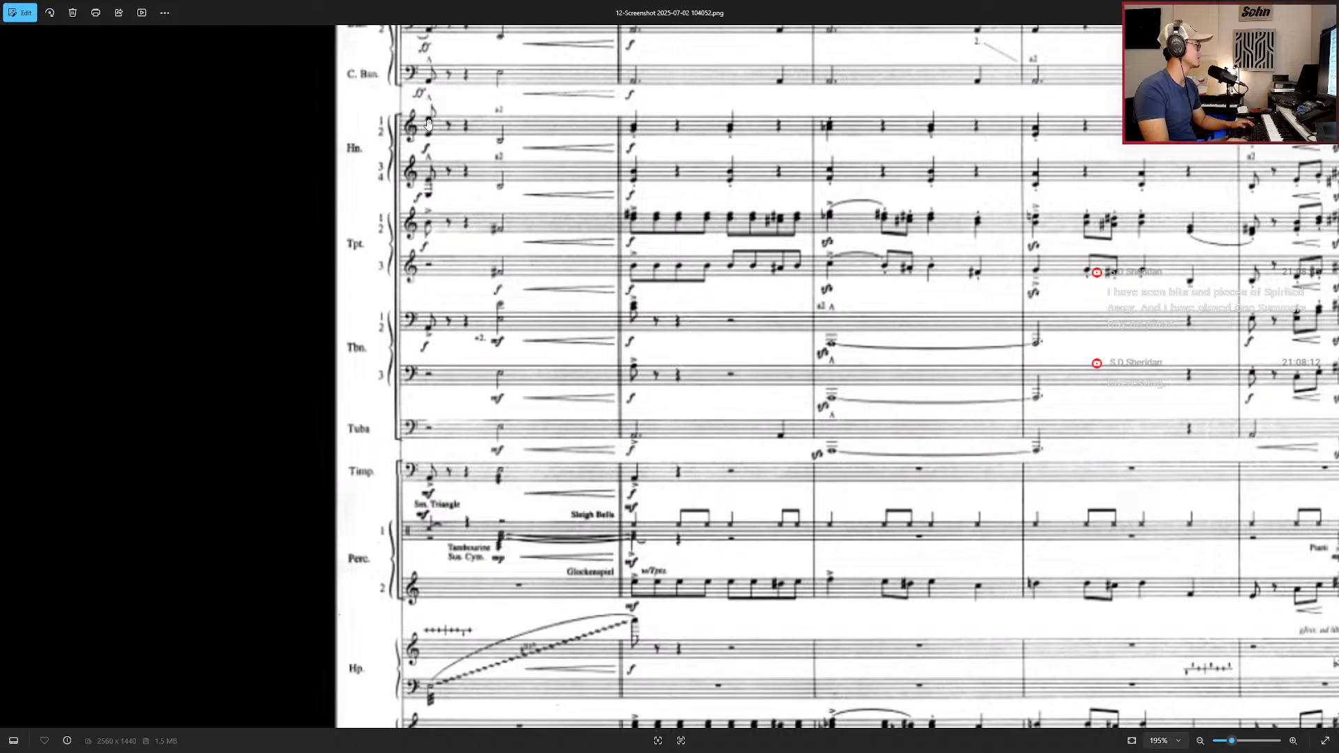
# Step: Return to Nuendo, open the SONR Horns 6 and SFSB Horn a6 parts together, and duplicate the E2 and E3 notes into bar 127
pyautogui.hotkey('alt', 'Tab')
pyautogui.scroll(5, 576, 460)
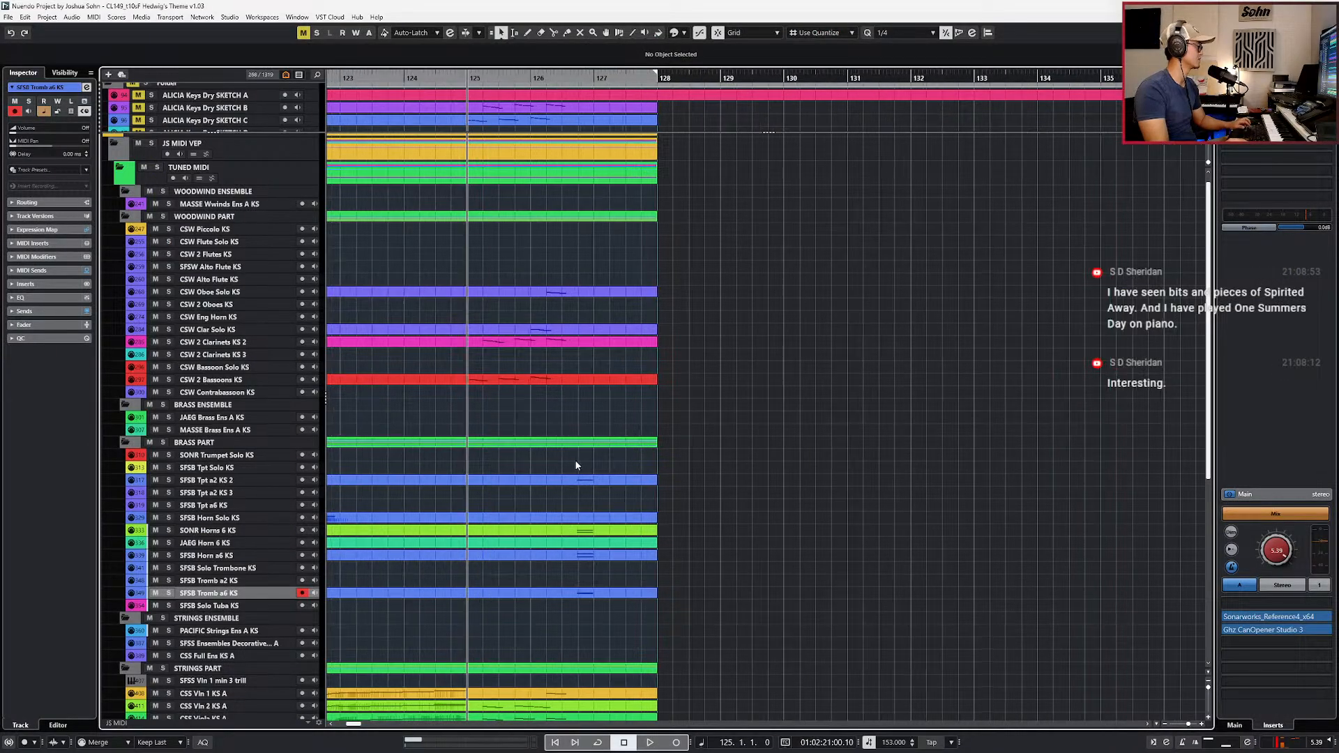
pyautogui.click(734, 491)
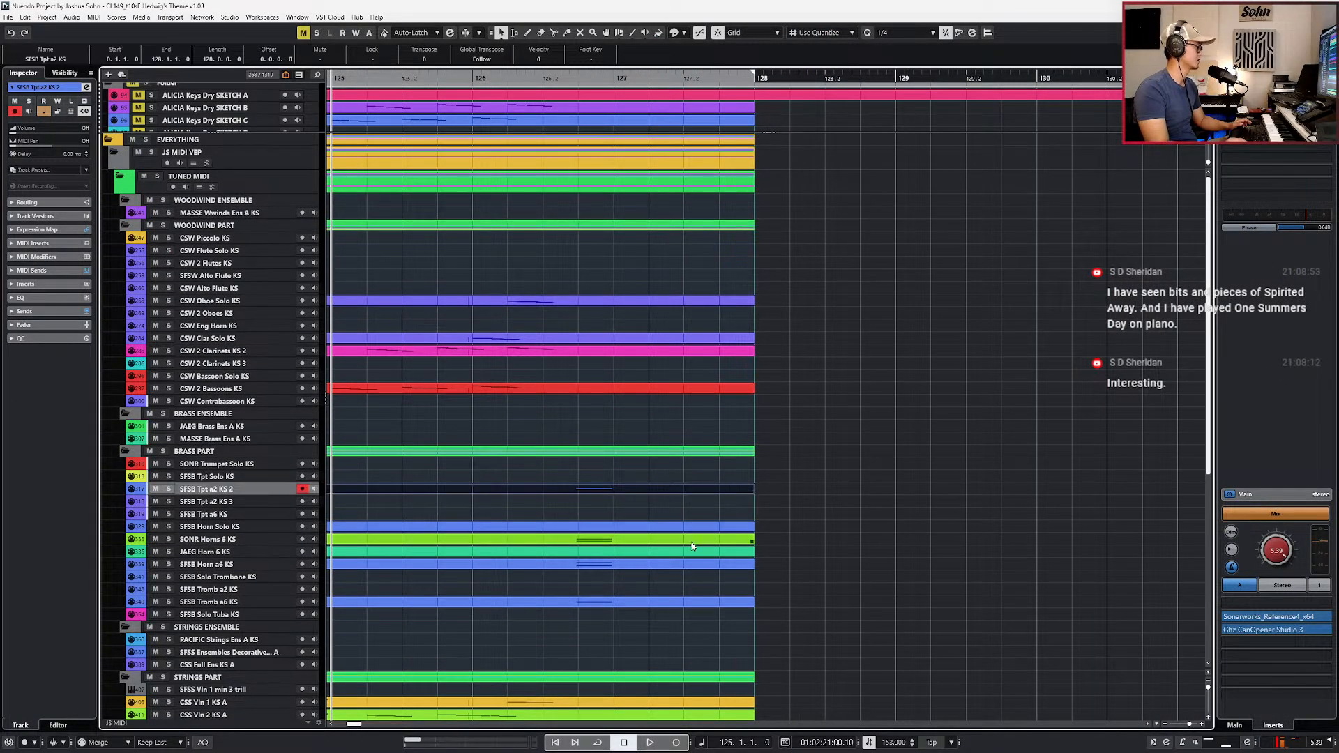
pyautogui.click(682, 540)
pyautogui.keyDown('shift'); pyautogui.click(679, 564); pyautogui.keyUp('shift')
pyautogui.doubleClick(678, 566)
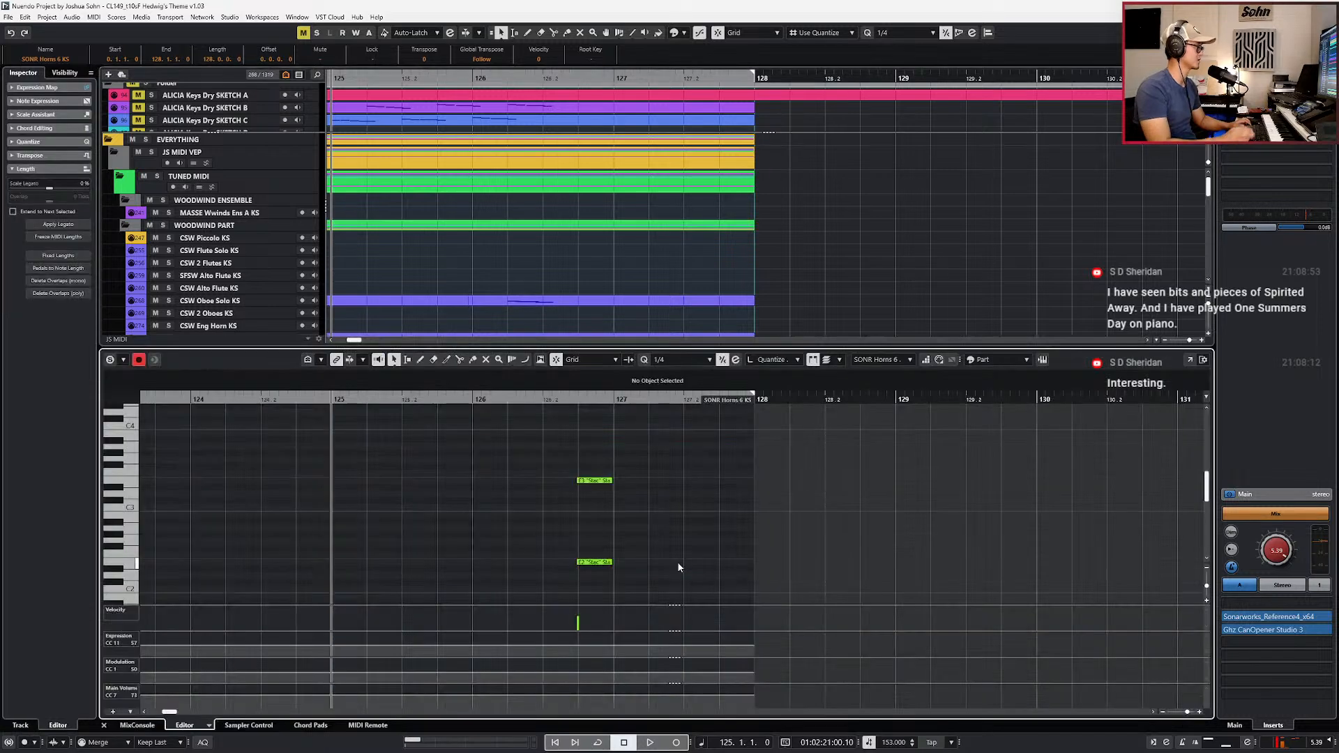
pyautogui.moveTo(614, 442); pyautogui.dragTo(556, 576)
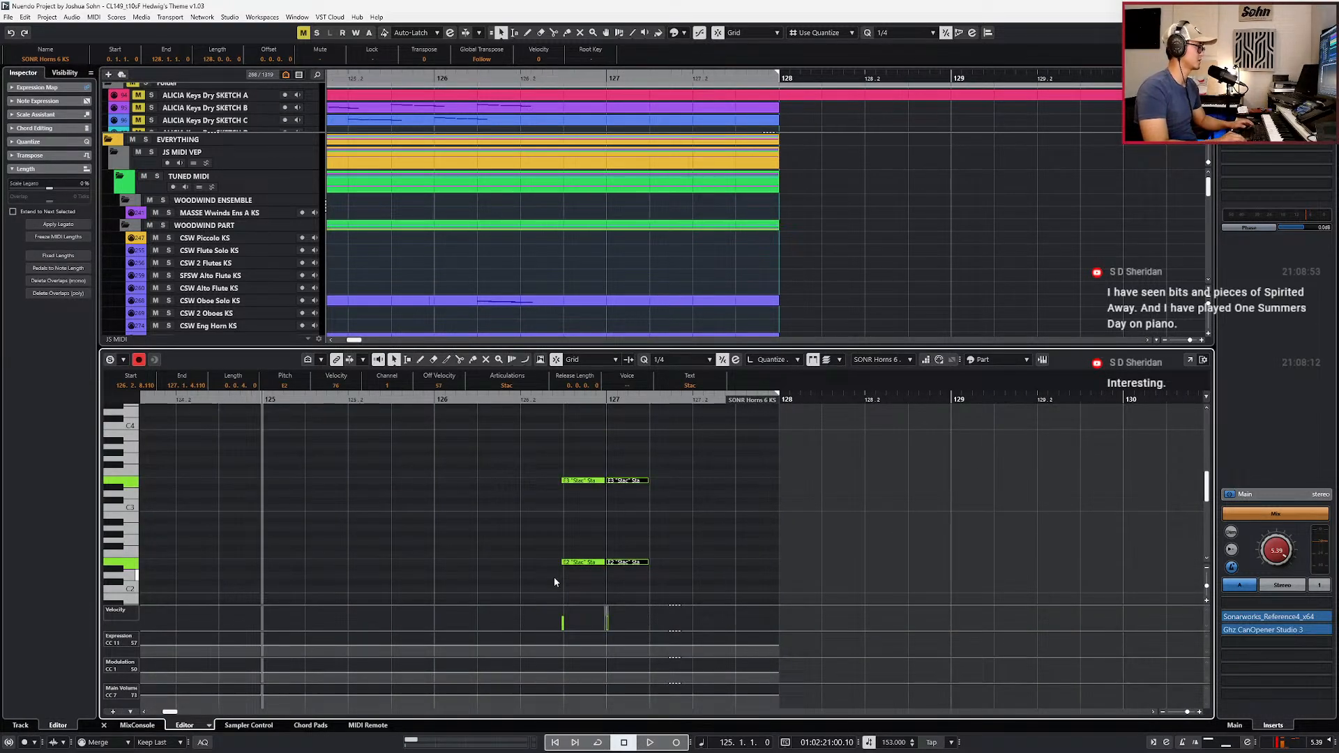
# Step: Raise the duplicated horn notes in bar 127 five semitones to A2 and A3
pyautogui.click(575, 562)
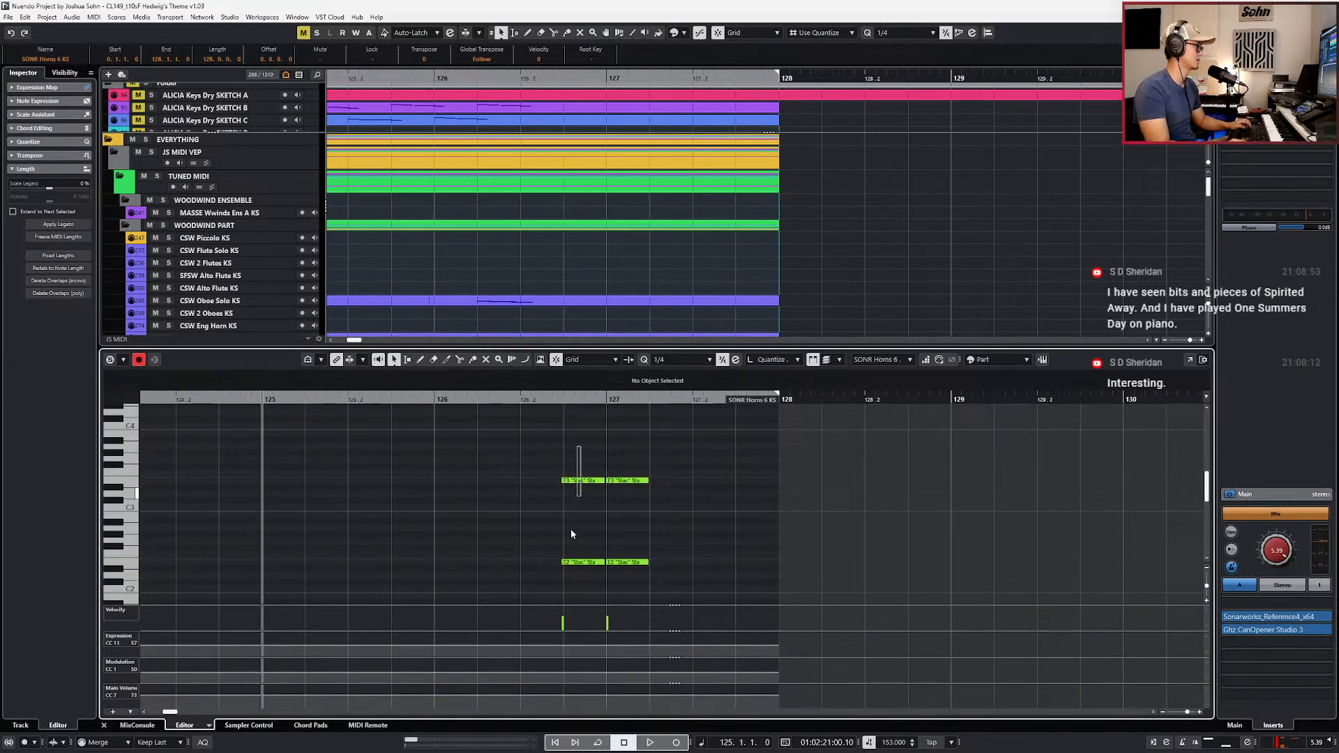
pyautogui.moveTo(648, 463); pyautogui.dragTo(634, 567)
pyautogui.press('Up')
pyautogui.press('Up')
pyautogui.press('Up')
pyautogui.press('Up')
pyautogui.press('Up')
pyautogui.click(671, 498)
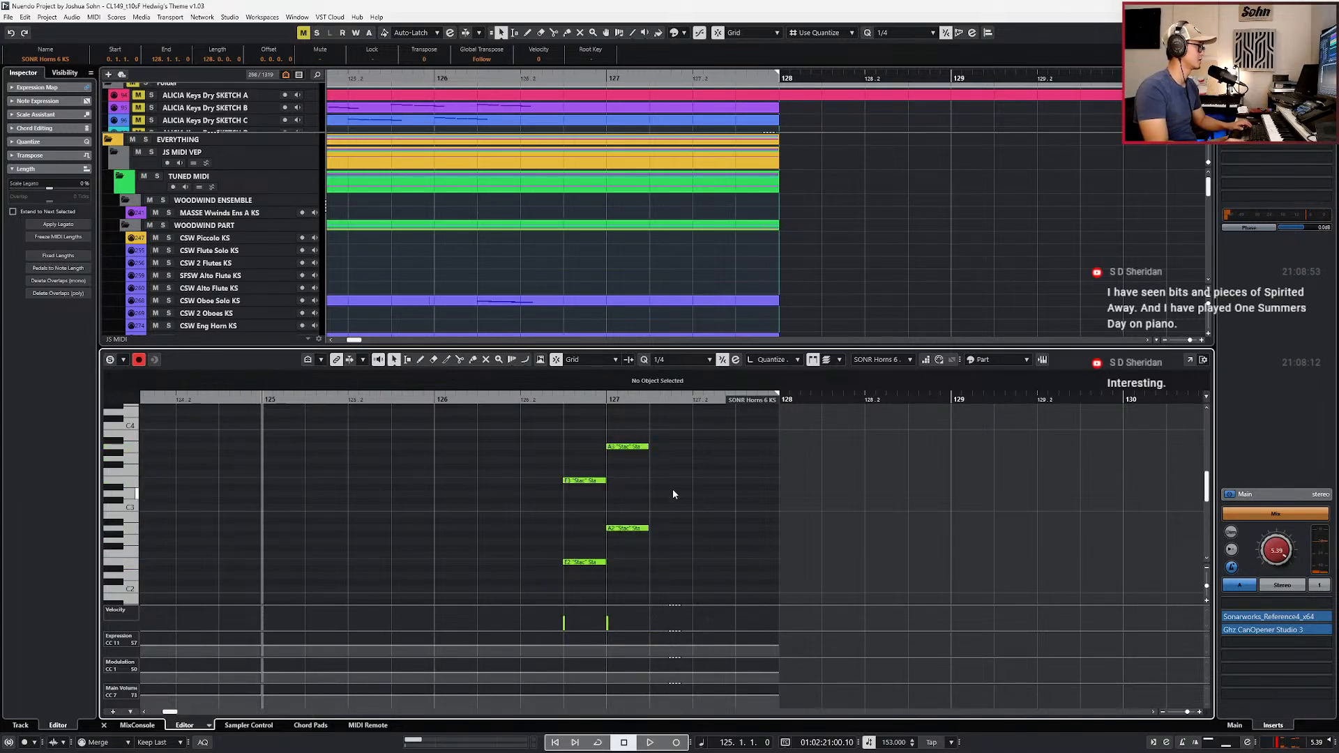
# Step: Paste a copy of the bar 127 horn note into the SFSB Horn a6 part, transposed down by octaves, and close the note editor
pyautogui.click(635, 446)
pyautogui.hotkey('ctrl', 'c')
pyautogui.press('l')
pyautogui.hotkey('ctrl', 'v')
pyautogui.hotkey('shift', 'Down')
pyautogui.hotkey('shift', 'Down')
pyautogui.press('ctrl+KP_Subtract')
pyautogui.hotkey('ctrl', 'e')
# Step: Duplicate the SFSB Tromb a6 part's E2 tenuto note into bar 127 and raise the copy five semitones
pyautogui.scroll(-3, 647, 516)
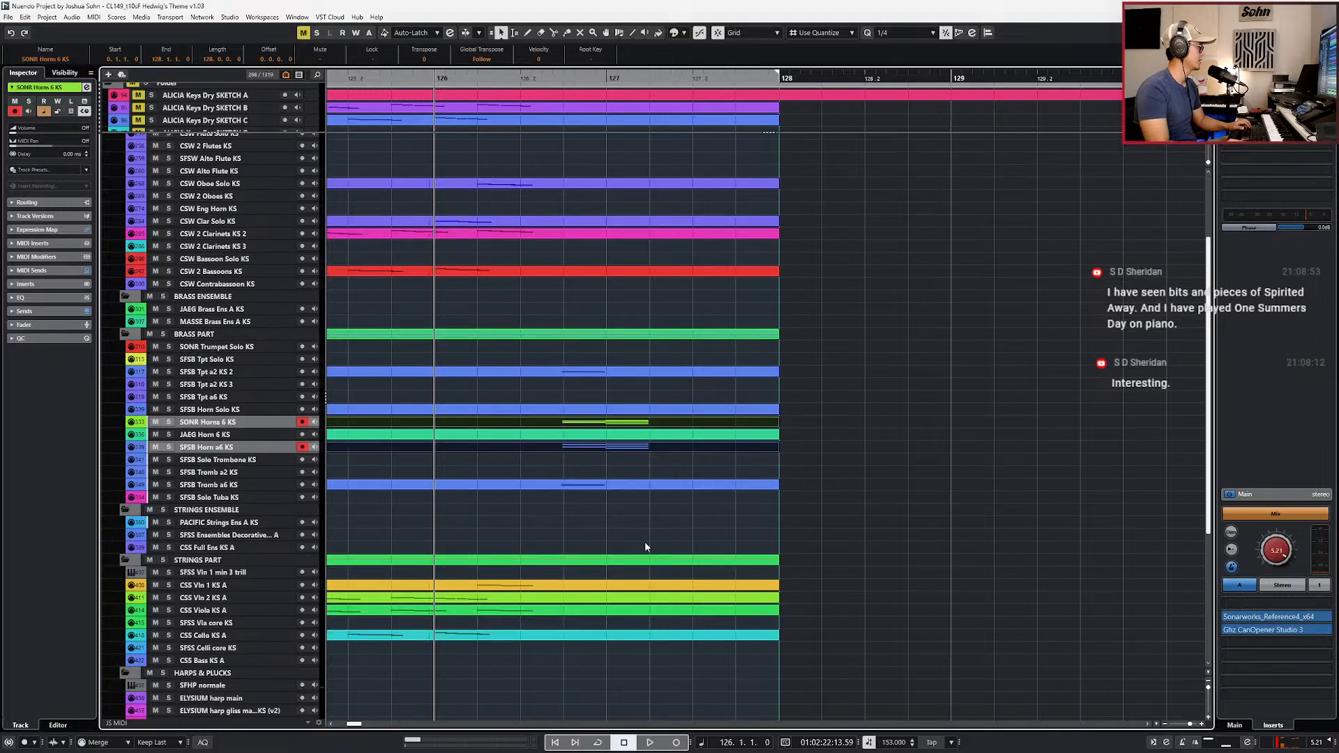
pyautogui.click(610, 484)
pyautogui.hotkey('ctrl', 'e')
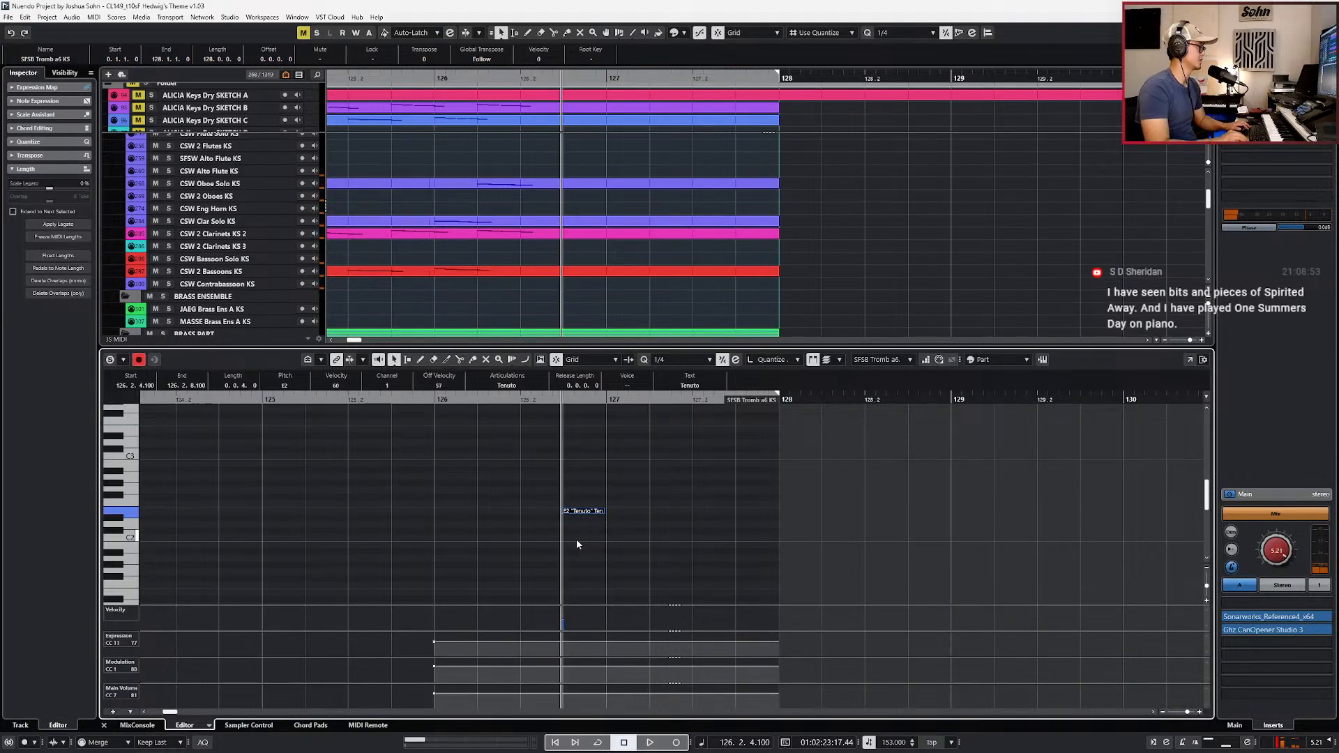
pyautogui.hotkey('ctrl', 'd')
pyautogui.press('Up')
pyautogui.press('Up')
pyautogui.press('Up')
pyautogui.press('Up')
pyautogui.press('Up')
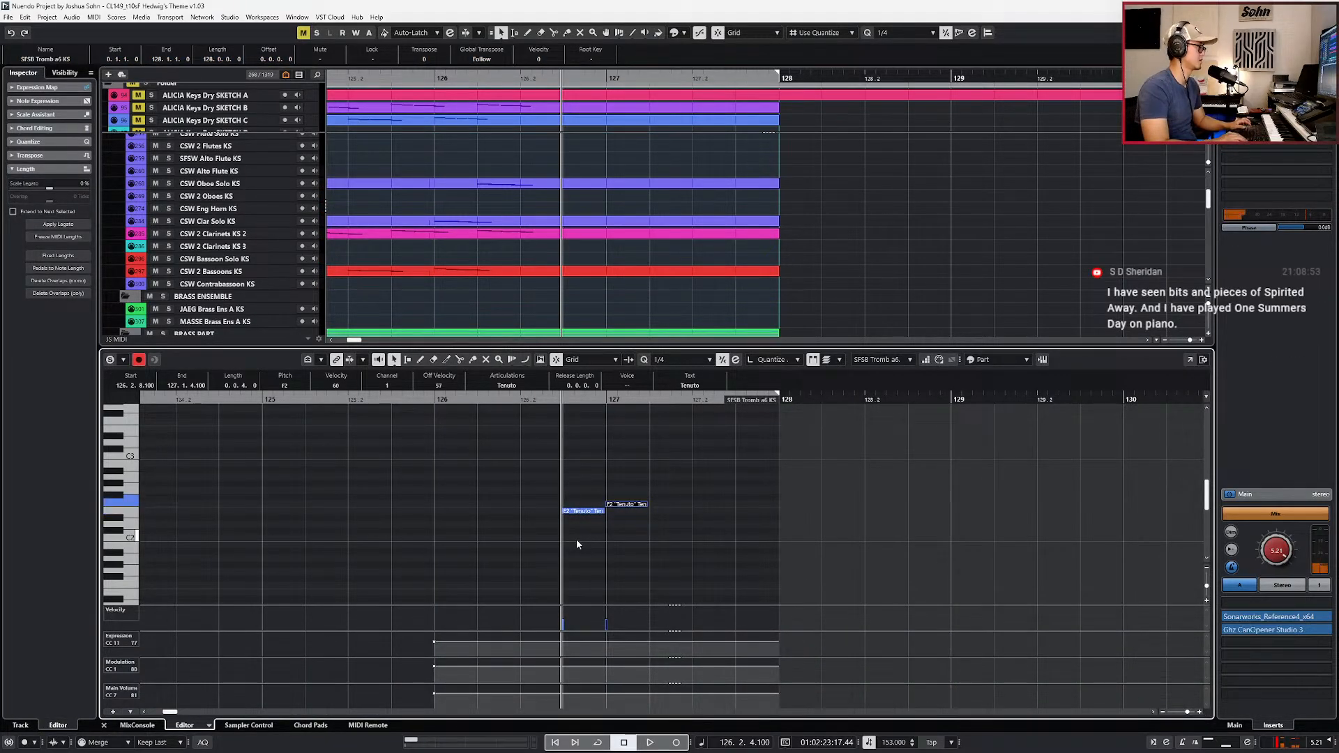
# Step: Enter an E2 note in the SFSB Solo Tuba KS part from 127.2 to bar 128 and assign its articulation
pyautogui.hotkey('ctrl', 'e')
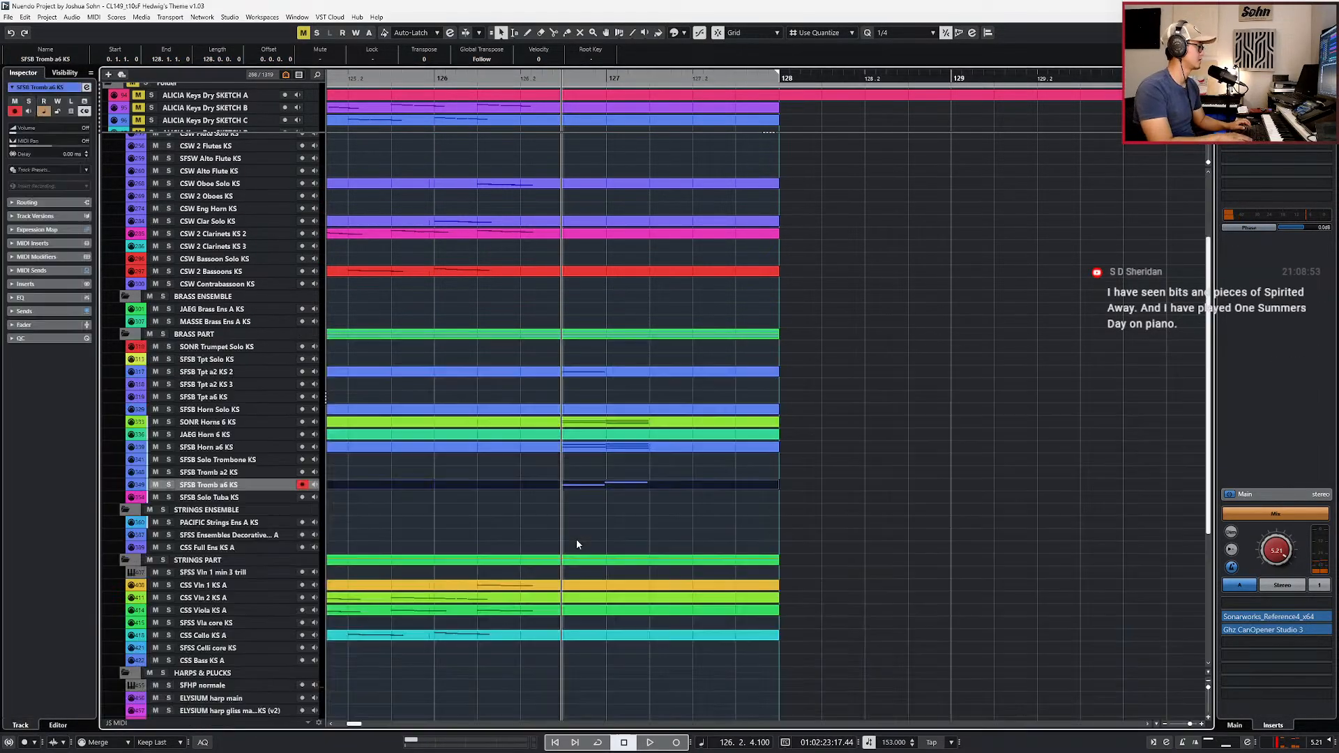
pyautogui.click(603, 496)
pyautogui.click(641, 500)
pyautogui.doubleClick(643, 499)
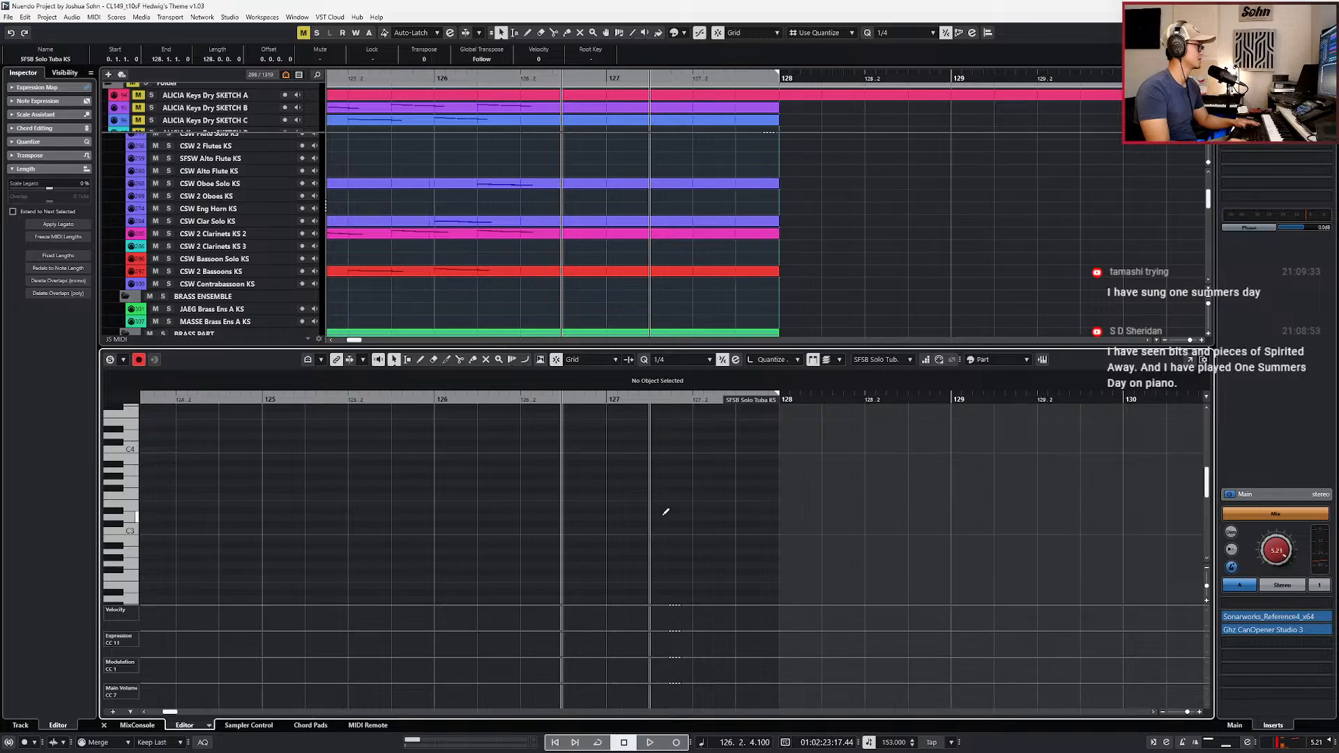
pyautogui.click(694, 511)
pyautogui.hotkey('shift', 'Down')
pyautogui.hotkey('alt', 'shift', 'Right')
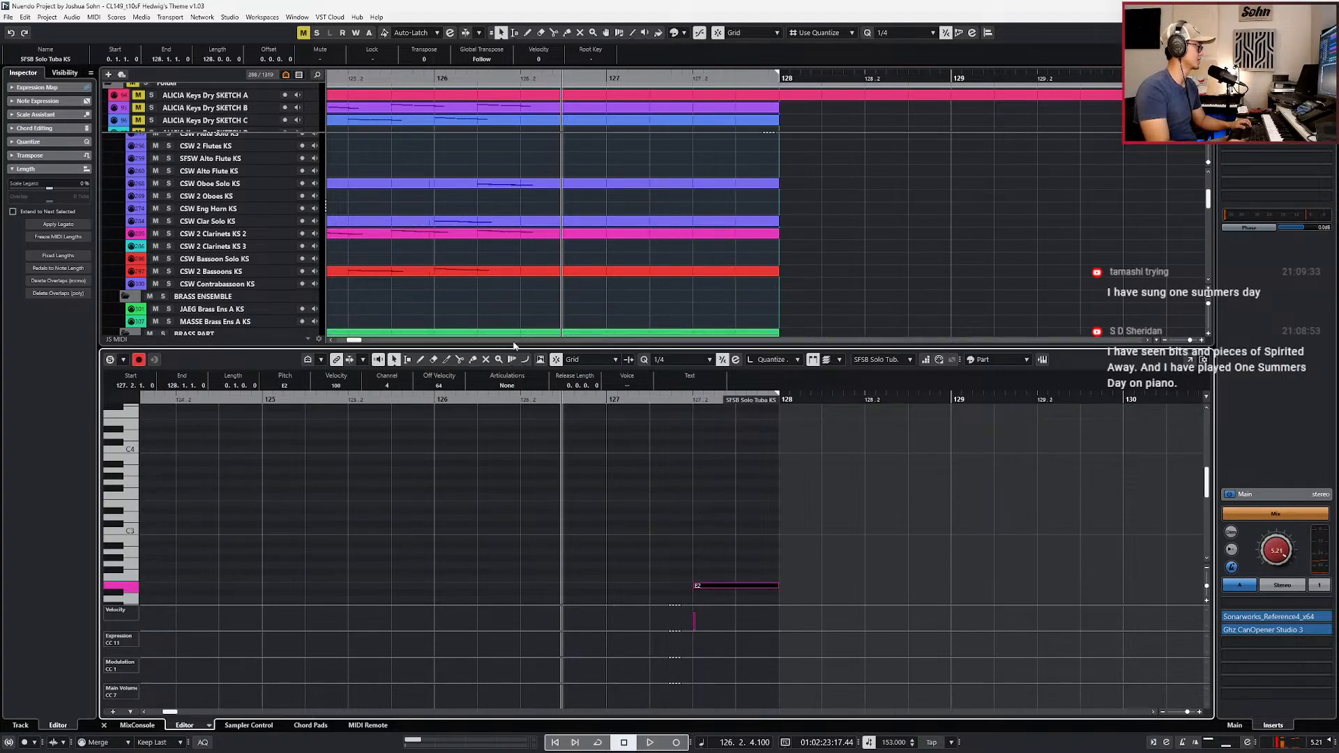
pyautogui.click(507, 385)
pyautogui.click(505, 397)
pyautogui.click(528, 420)
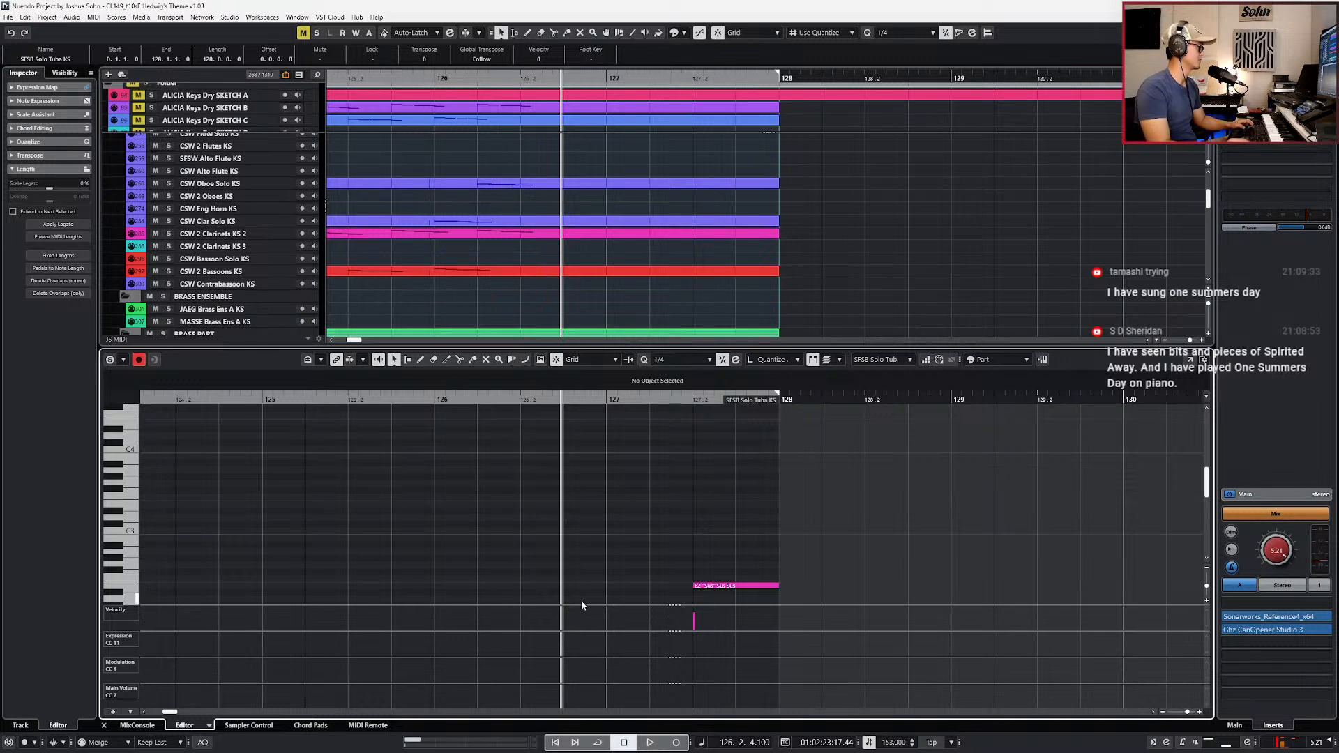
# Step: Add Expression 82, Modulation 115 and main volume levels to the tuba part before bar 127, and audition it
pyautogui.click(579, 640)
pyautogui.click(573, 661)
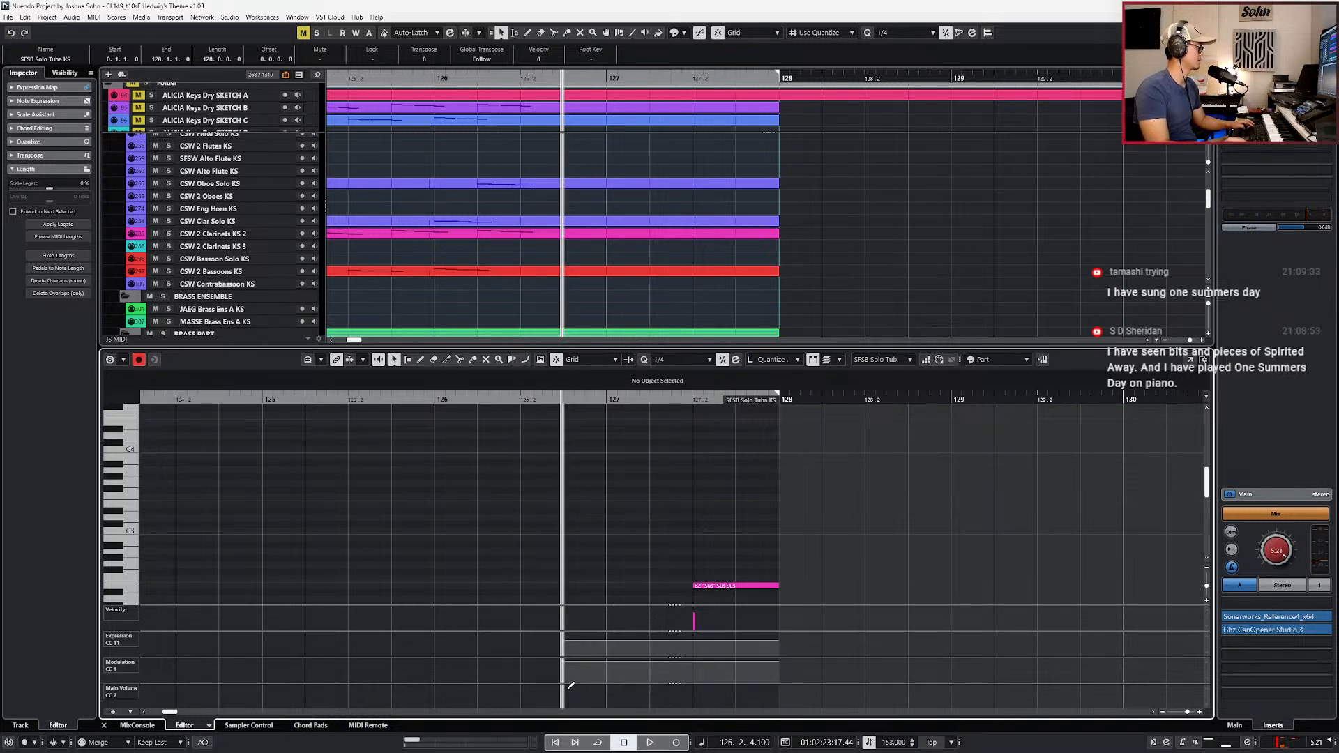
pyautogui.click(568, 687)
pyautogui.press('space')
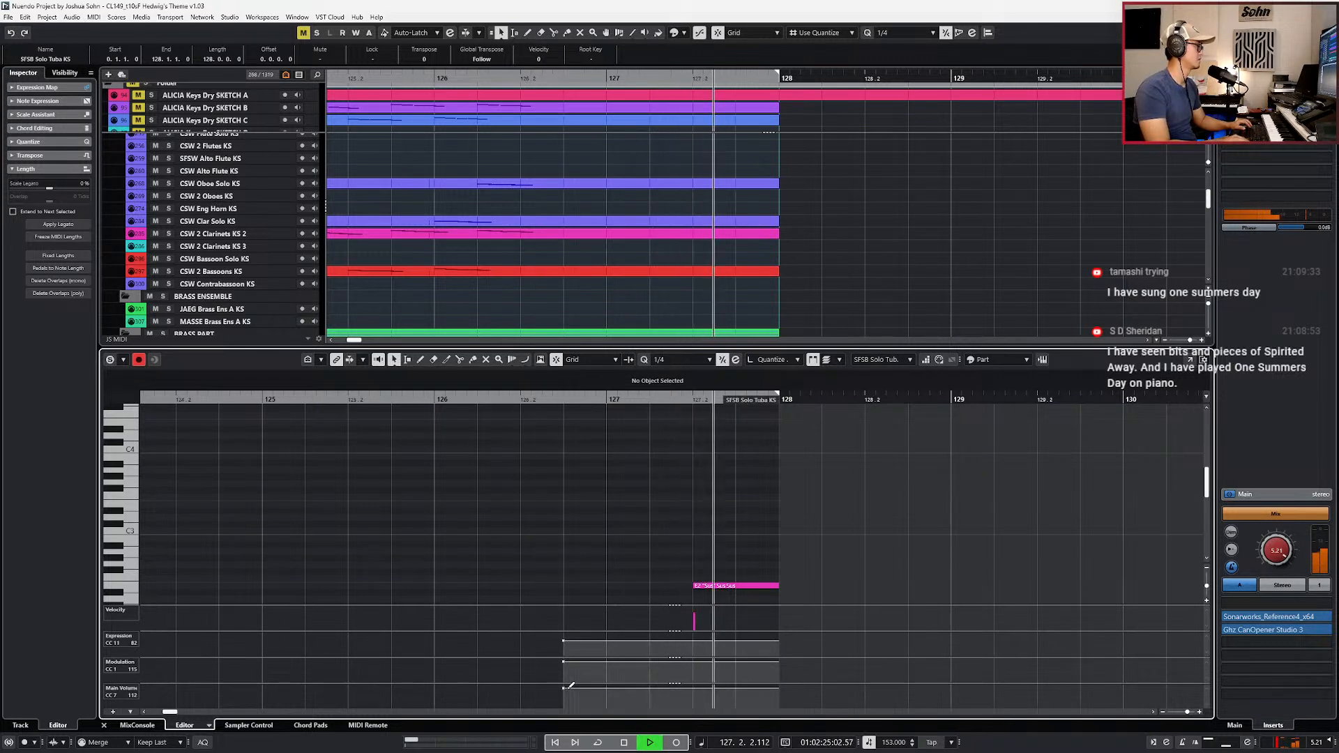
pyautogui.press('space')
# Step: Check the tuba entry against the score, and return to Nuendo's arrangement around bar 126
pyautogui.hotkey('alt', 'Tab')
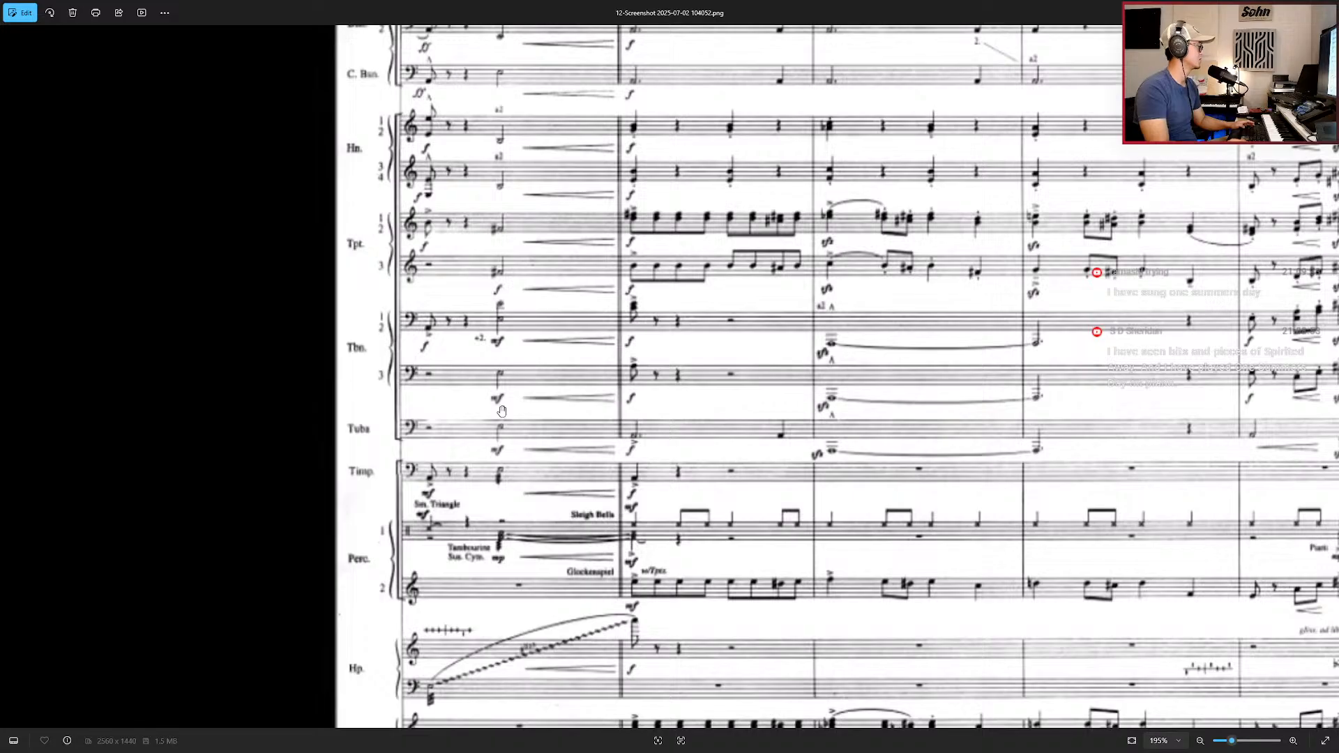
pyautogui.hotkey('alt', 'Tab')
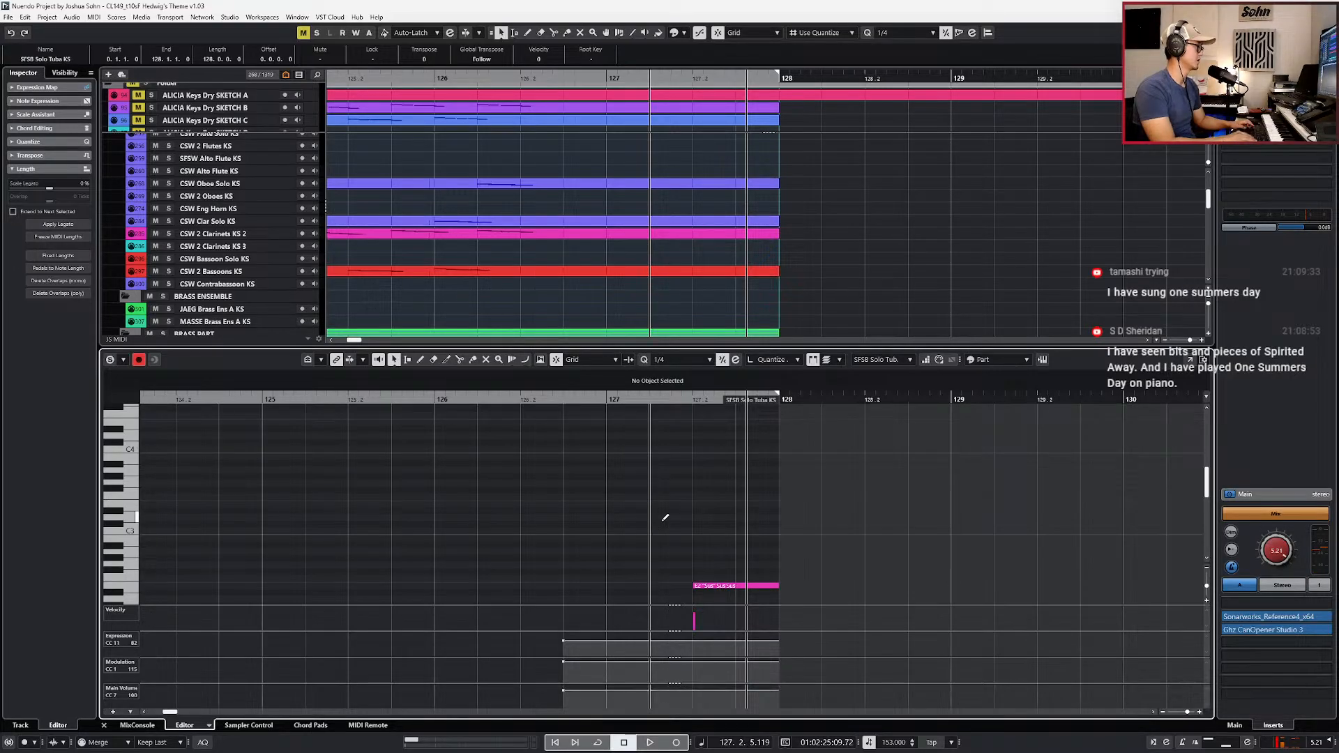
pyautogui.press('Return')
pyautogui.press('KP_Subtract')
pyautogui.press('KP_Subtract')
pyautogui.press('KP_Subtract')
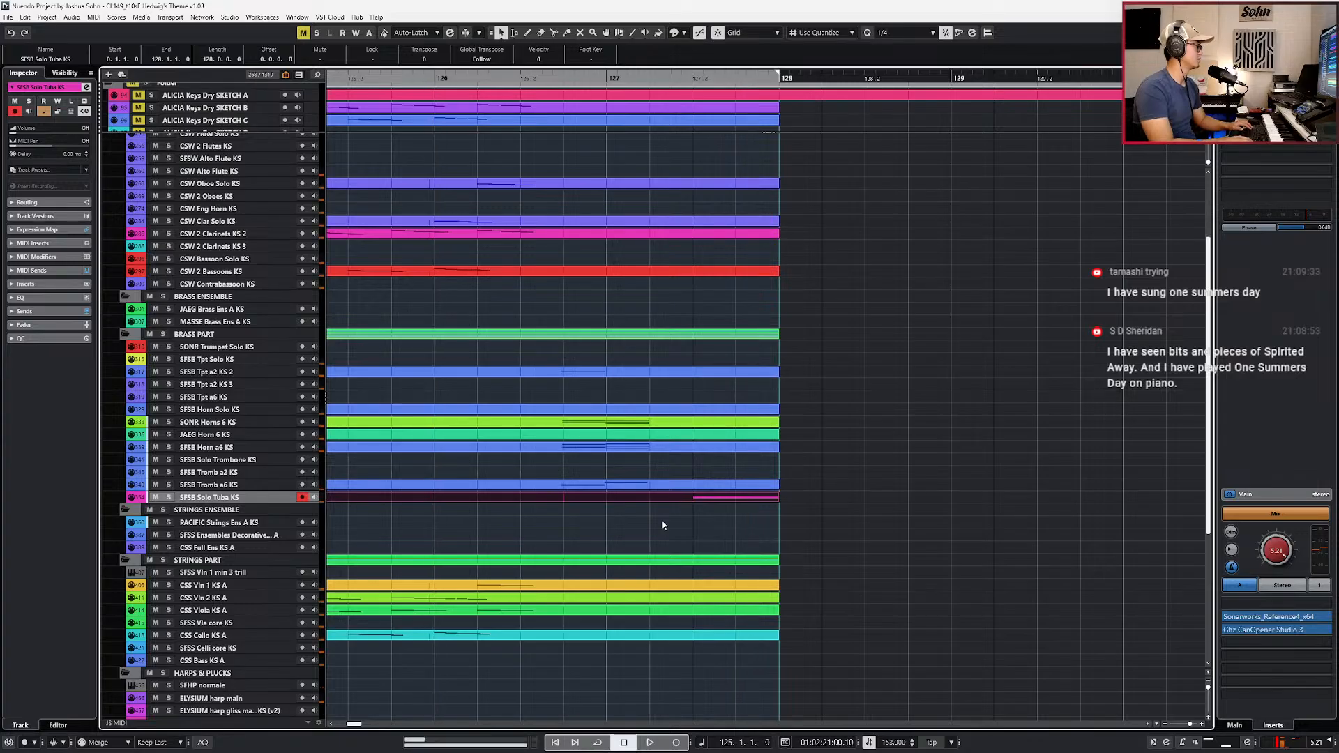
pyautogui.scroll(-3, 667, 521)
pyautogui.press('KP_Add')
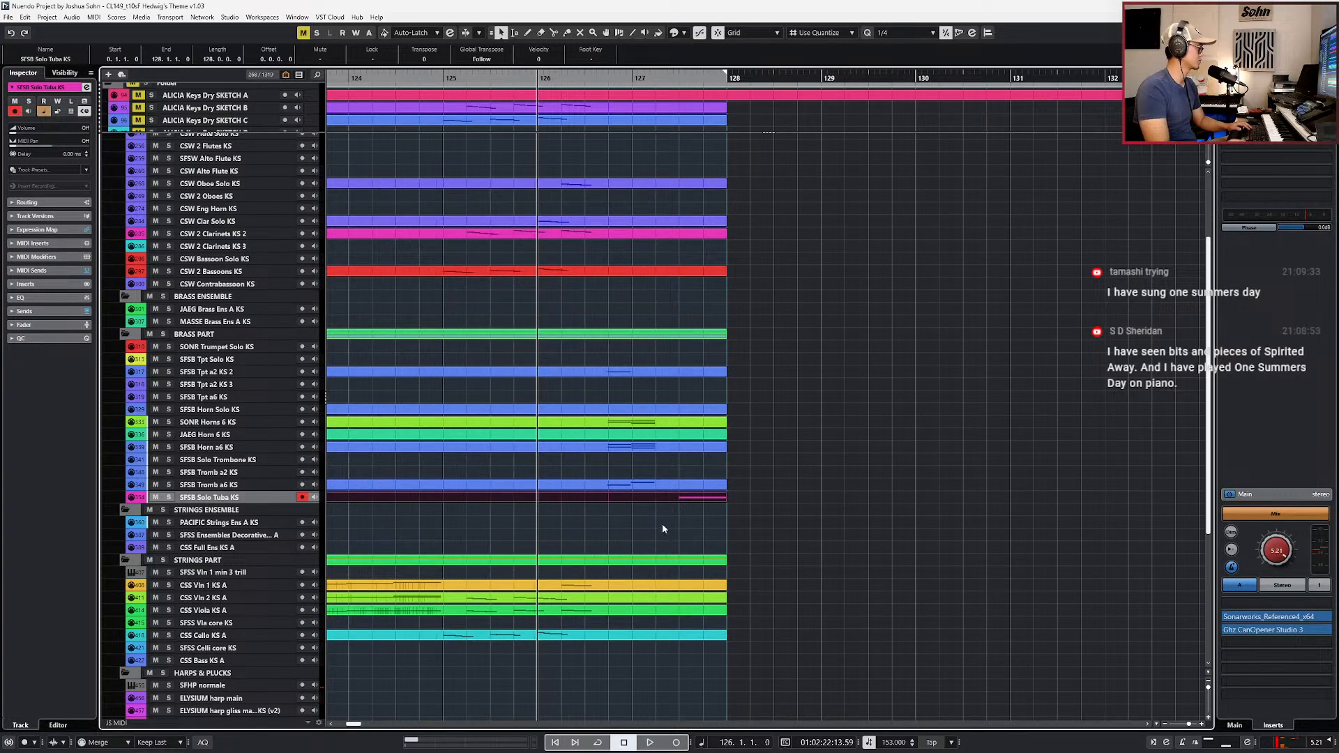
pyautogui.click(663, 517)
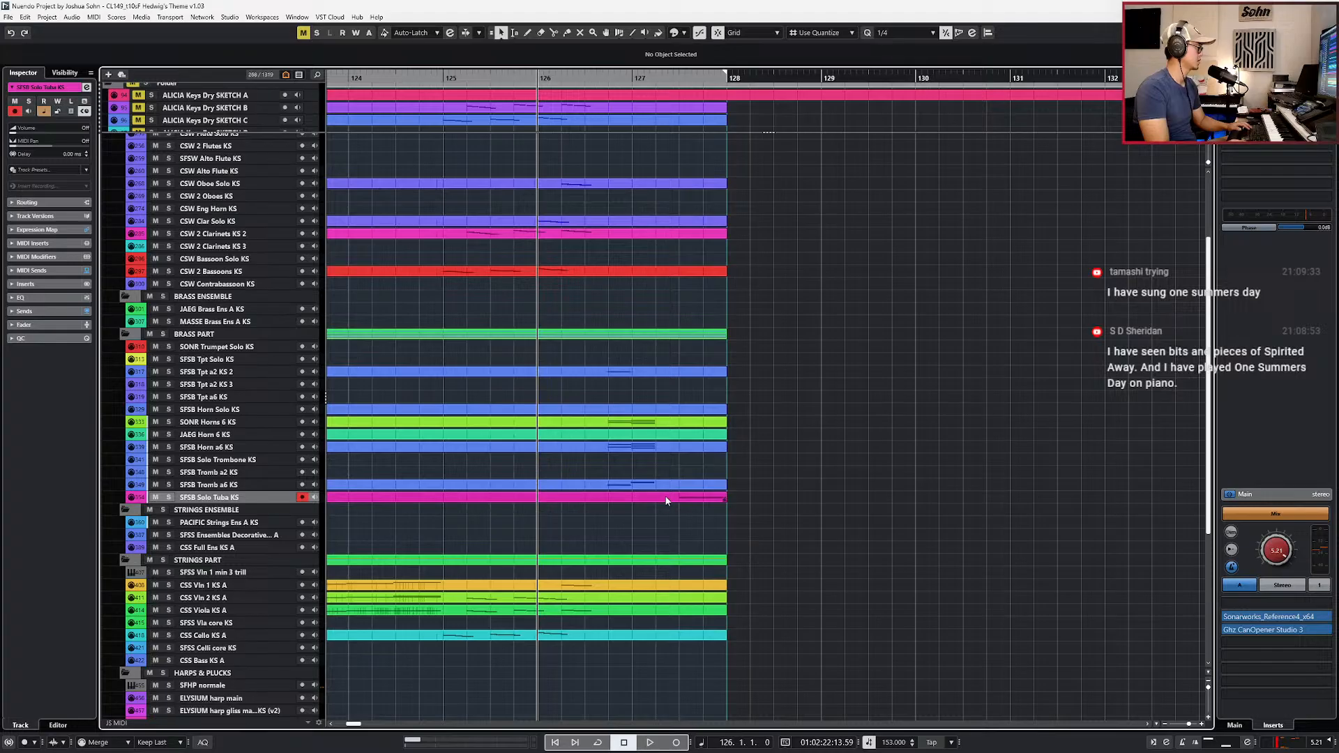
pyautogui.scroll(3, 667, 509)
# Step: Duplicate the SFSB Tpt a2 KS 2 part's E3 Marc note into bar 127 and raise the copy five semitones to A3
pyautogui.doubleClick(667, 492)
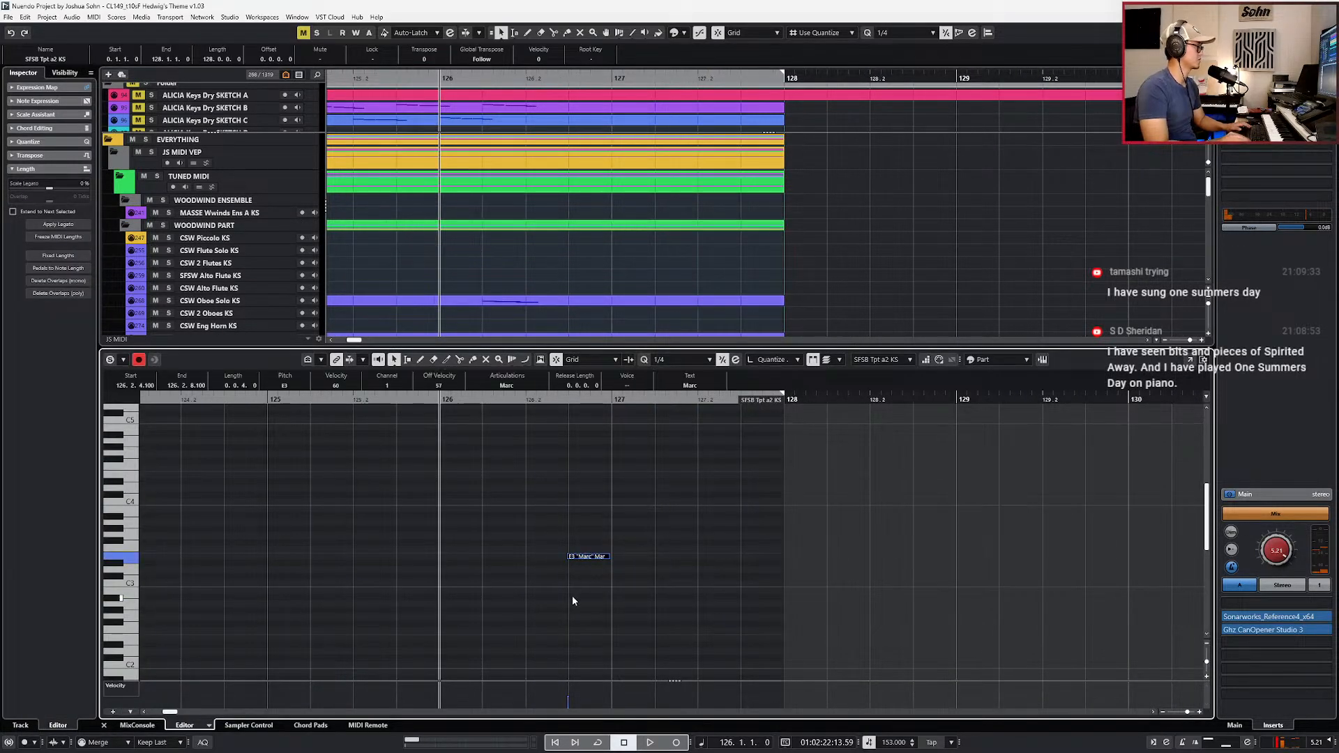
pyautogui.press('l')
pyautogui.hotkey('ctrl', 'd')
pyautogui.press('Up')
pyautogui.press('Up')
pyautogui.press('Up')
pyautogui.press('Up')
pyautogui.press('Up')
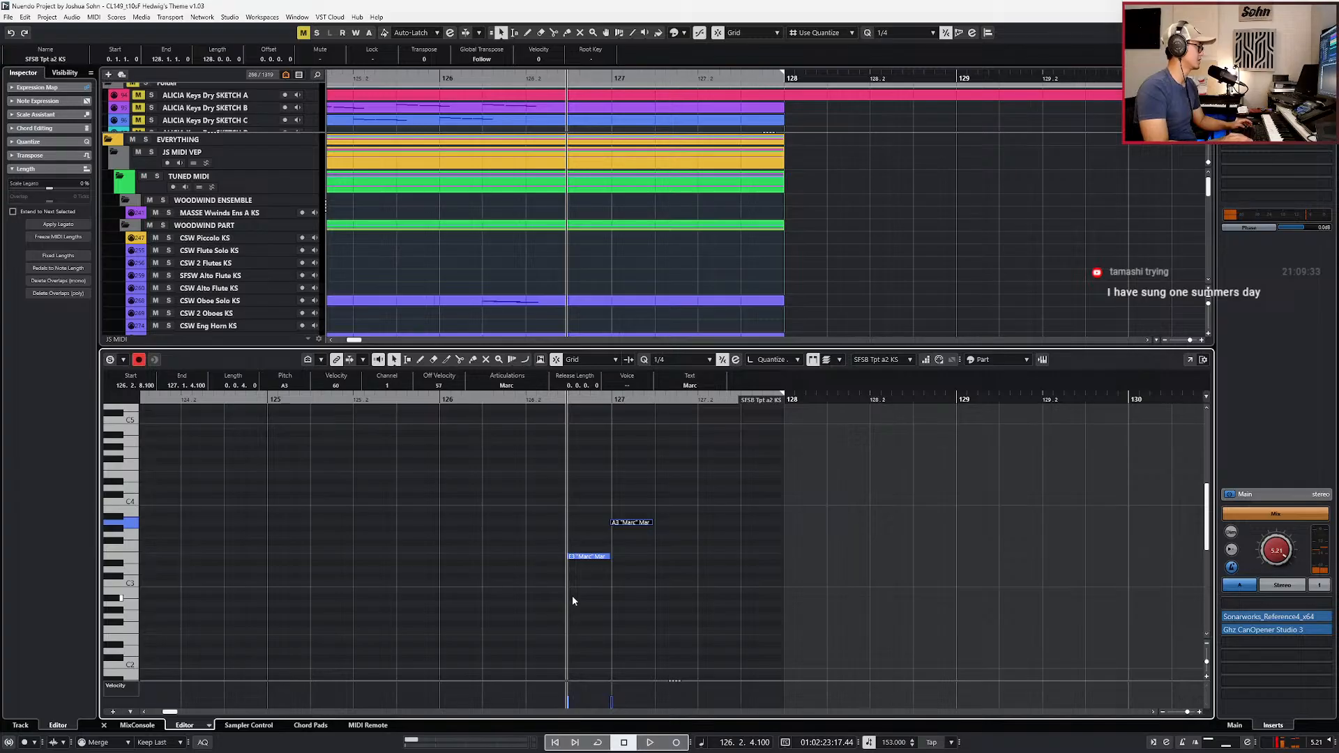
# Step: Change the trumpet's A3 note in bar 127 to the Stac articulation, raise its velocity, and audition the passage
pyautogui.press('space')
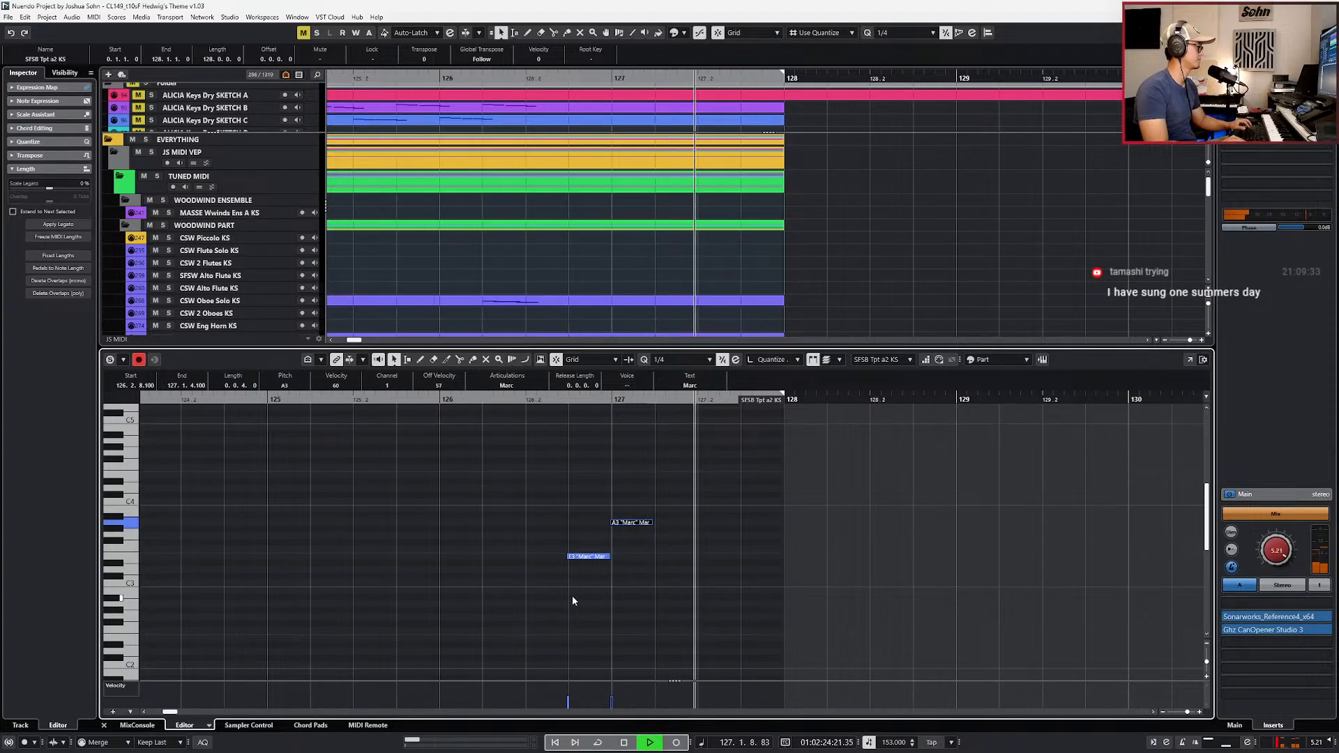
pyautogui.press('space')
pyautogui.click(507, 386)
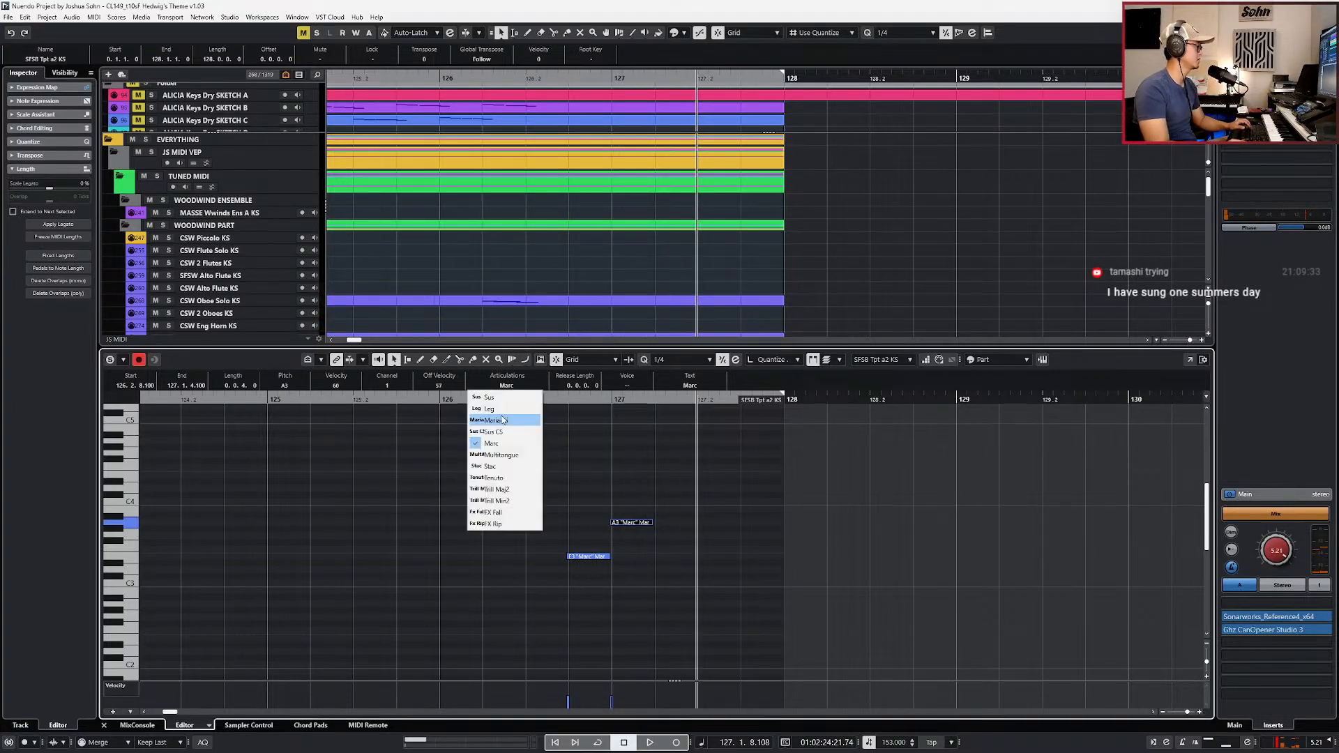
pyautogui.click(506, 466)
pyautogui.press('space')
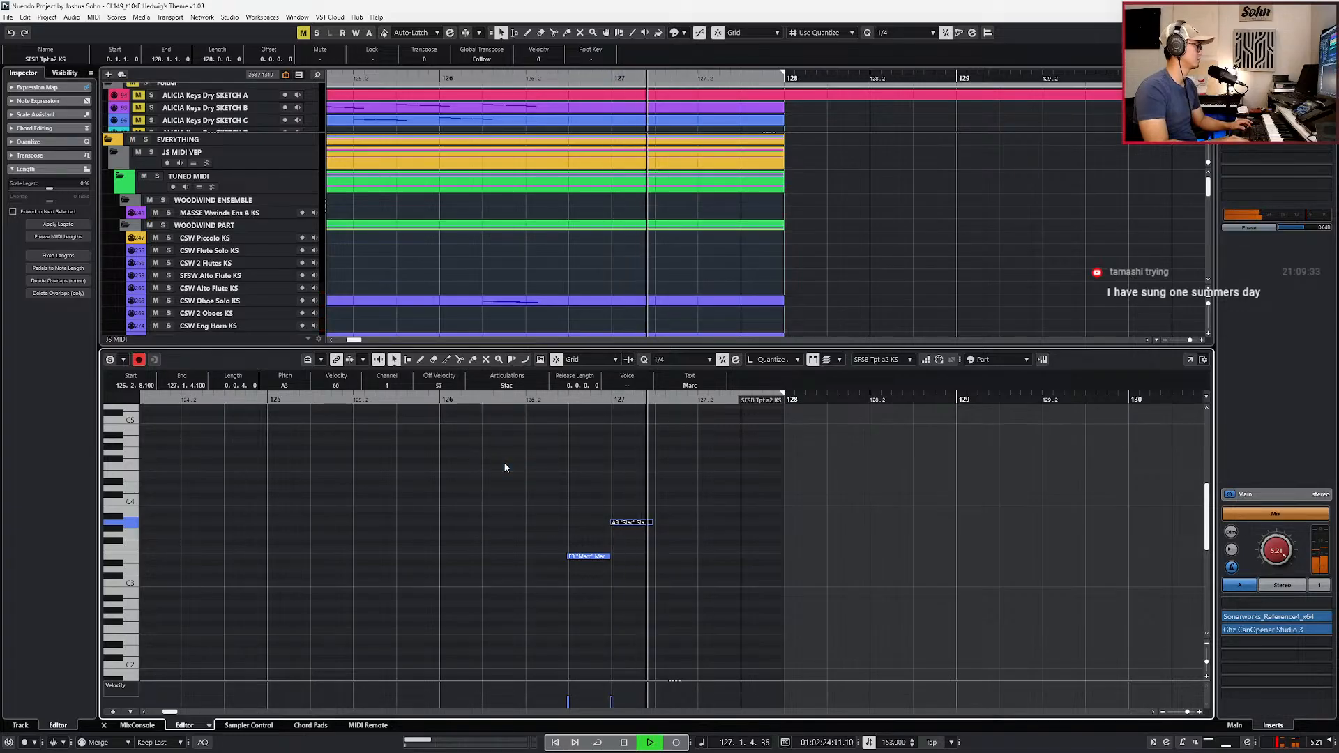
pyautogui.press('space')
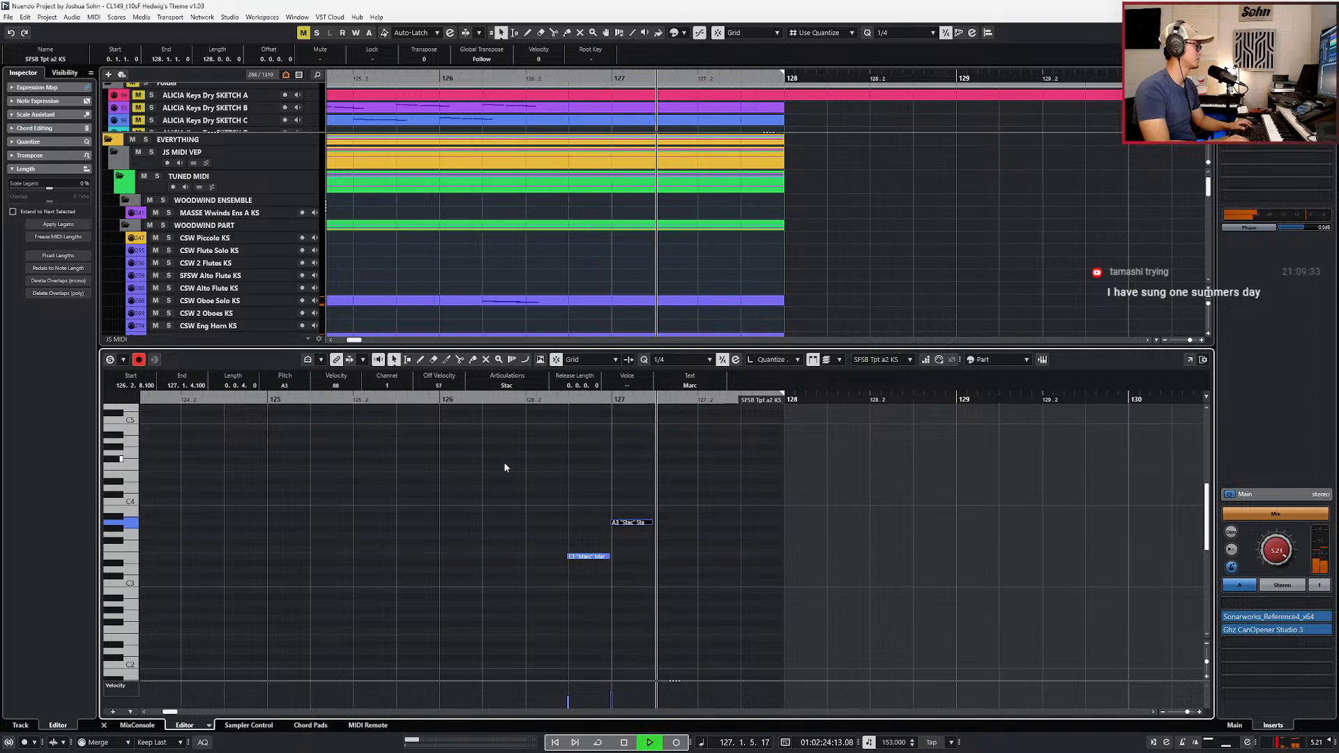
pyautogui.press('space')
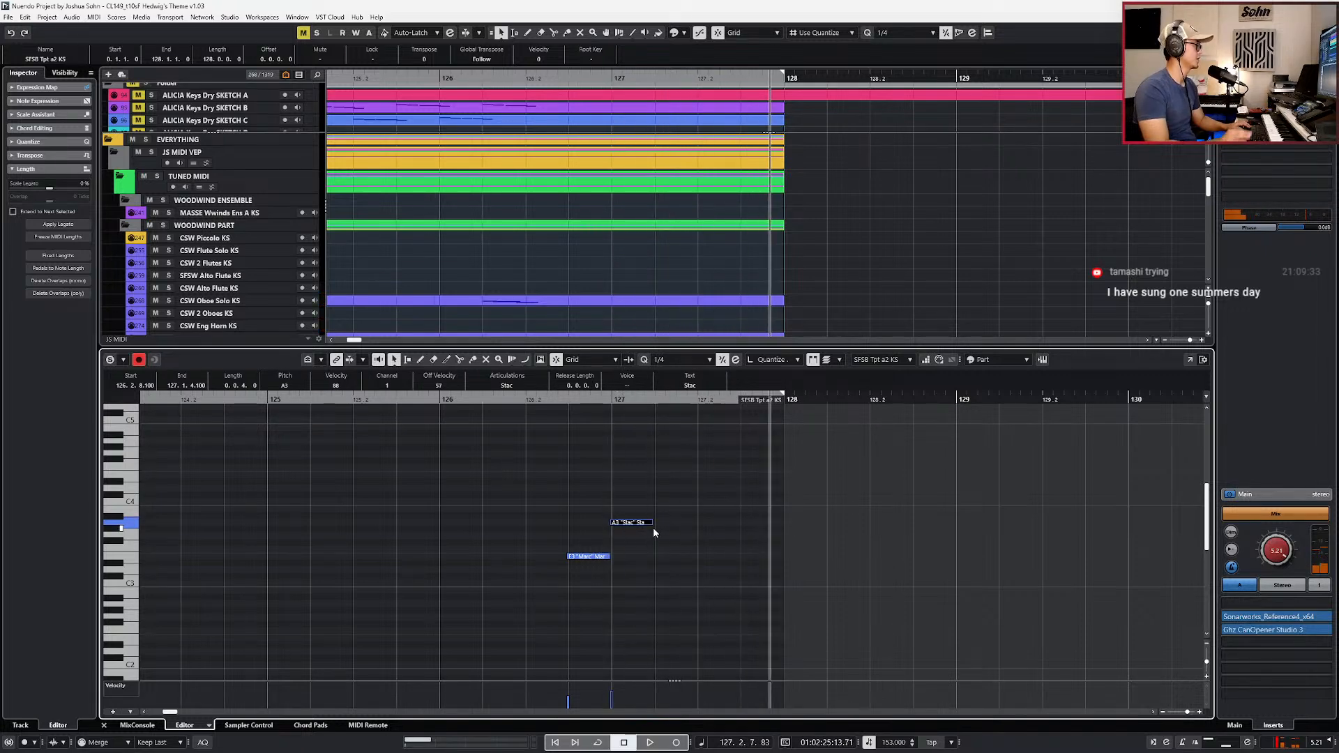
# Step: Duplicate the CINEPERC Timpani A part's E3 note into bar 127 and raise the copy five semitones to A3
pyautogui.press('Return')
pyautogui.scroll(-5, 664, 527)
pyautogui.scroll(-3, 665, 527)
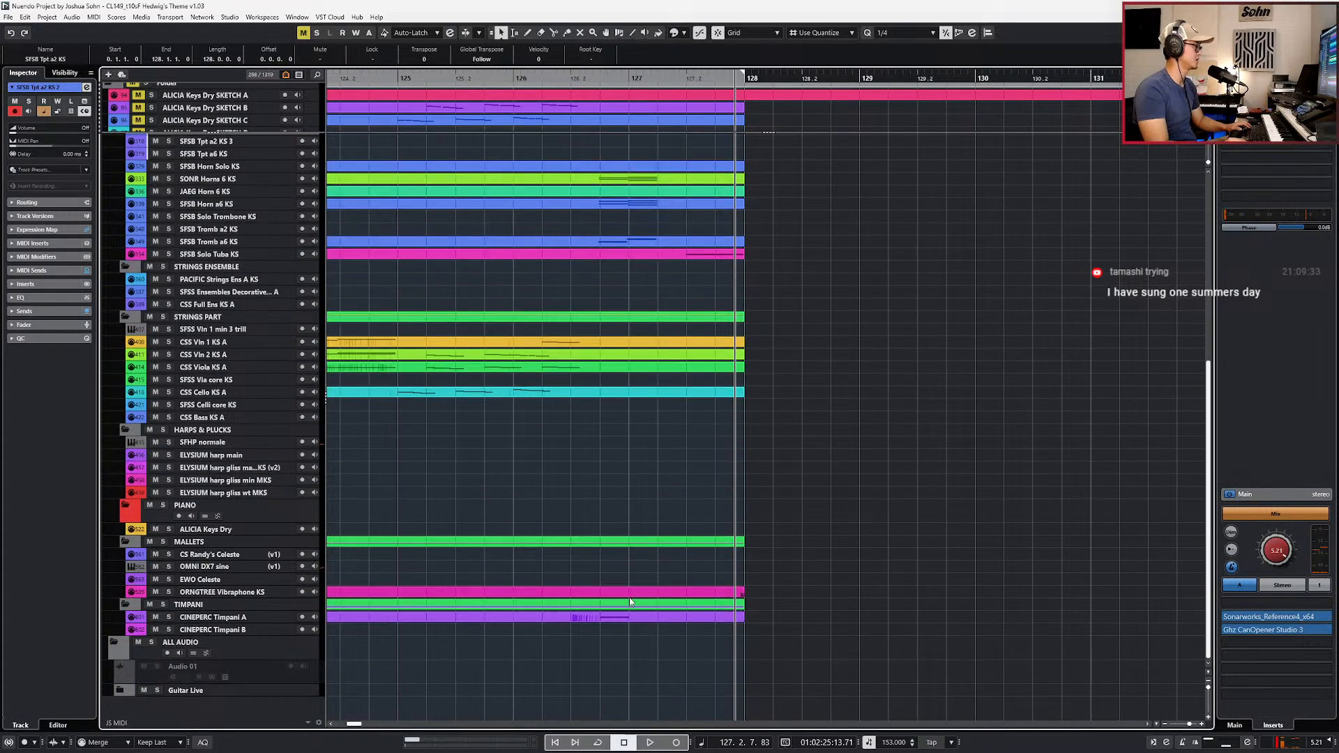
pyautogui.doubleClick(634, 618)
pyautogui.moveTo(648, 476); pyautogui.dragTo(598, 532)
pyautogui.press('KP_Subtract')
pyautogui.hotkey('ctrl', 'd')
pyautogui.press('Up')
pyautogui.press('Up')
pyautogui.press('Up')
pyautogui.press('Up')
pyautogui.press('Up')
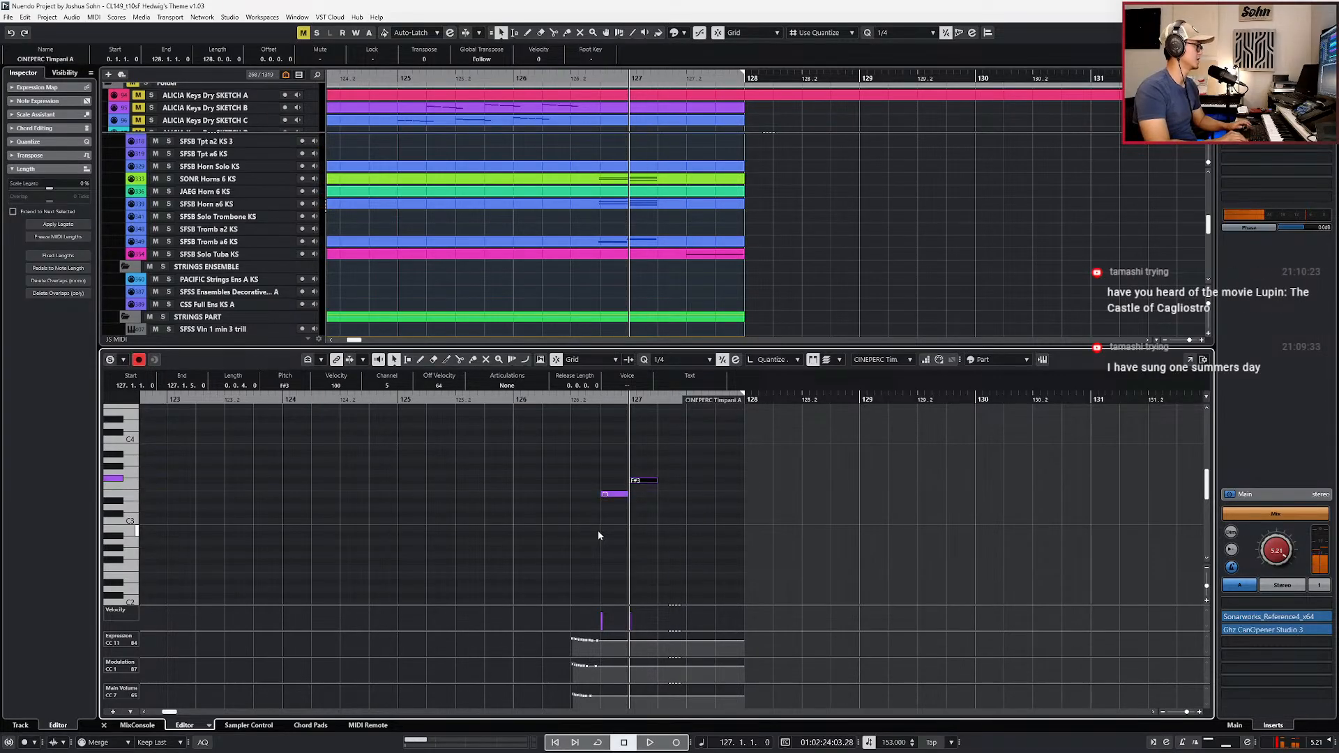
# Step: Lengthen the timpani A3 note to 127.2, and duplicate it to 127.2 as an E3 note five semitones lower
pyautogui.hotkey('alt', 'shift', 'Right')
pyautogui.hotkey('ctrl', 'd')
pyautogui.press('Down')
pyautogui.press('Down')
pyautogui.press('Down')
pyautogui.press('Down')
pyautogui.press('Down')
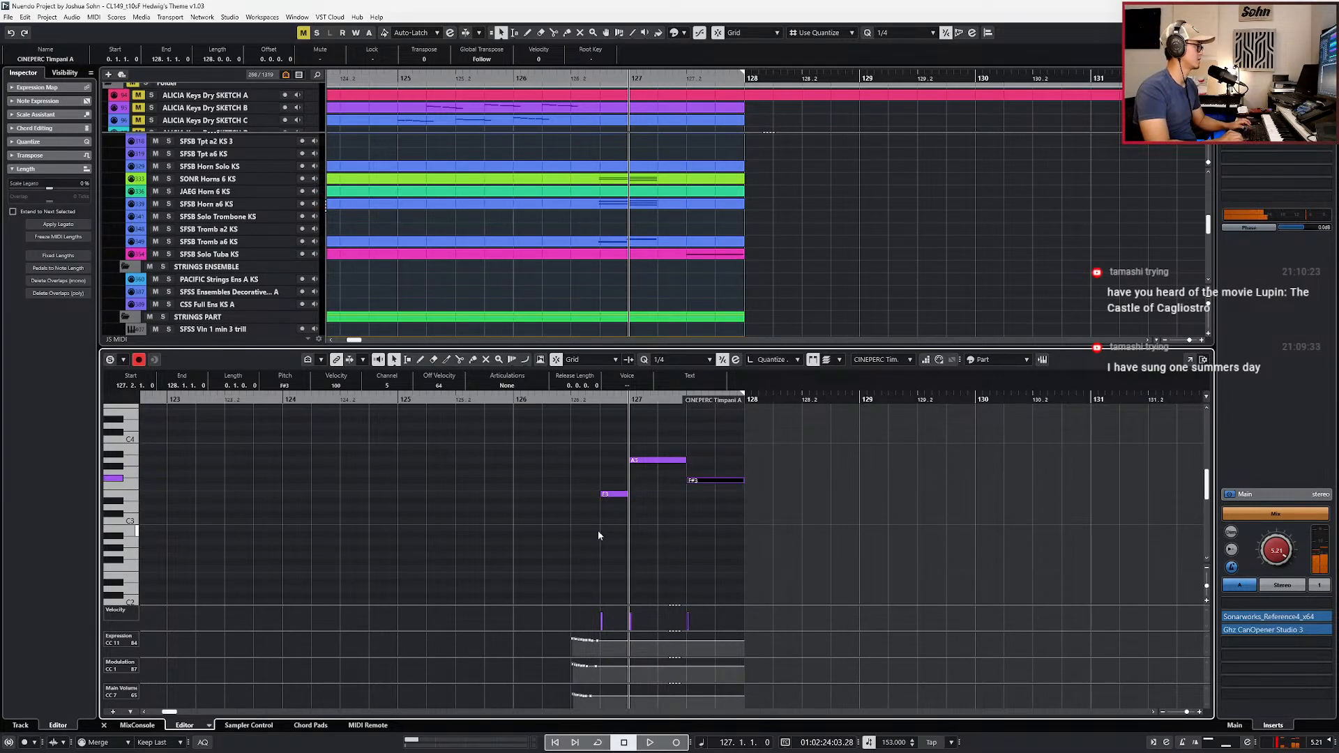
# Step: Check the timpani staff in the score, and lower the bar 127 timpani A3 note an octave to A2
pyautogui.hotkey('alt', 'Tab')
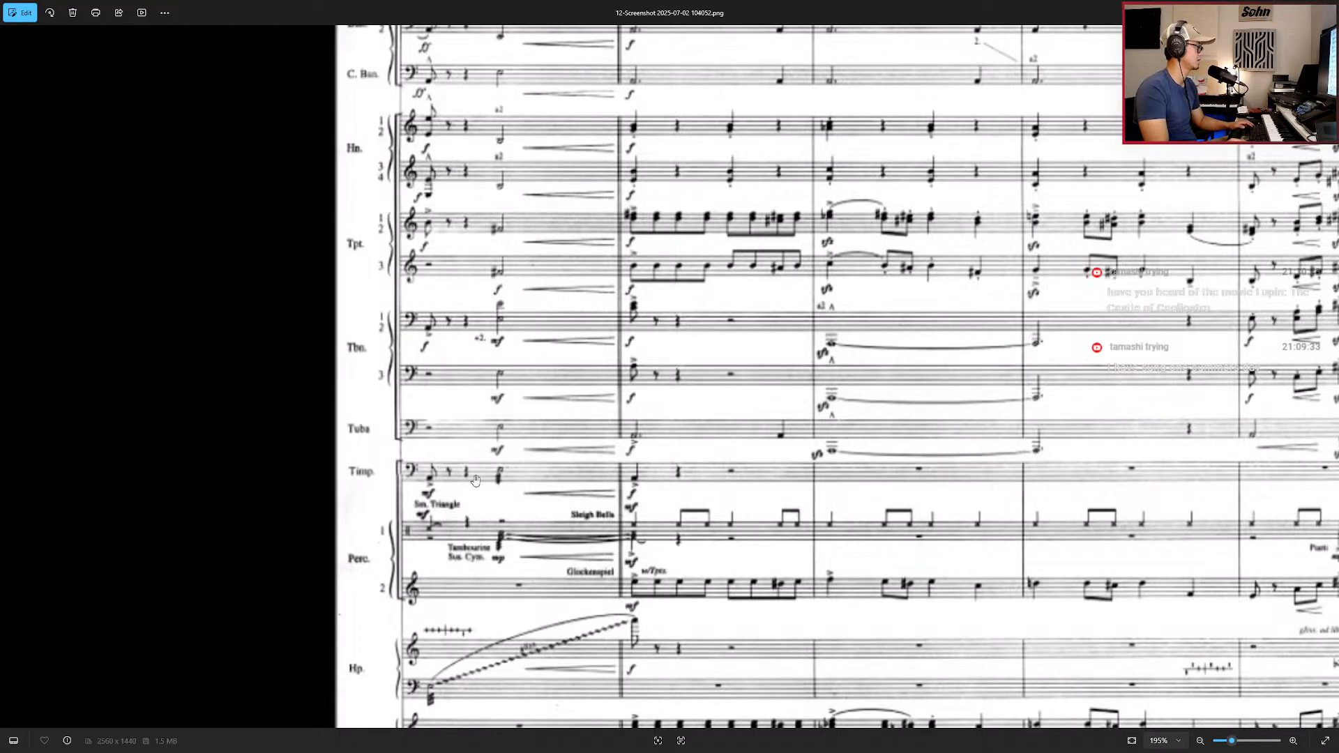
pyautogui.hotkey('alt', 'Tab')
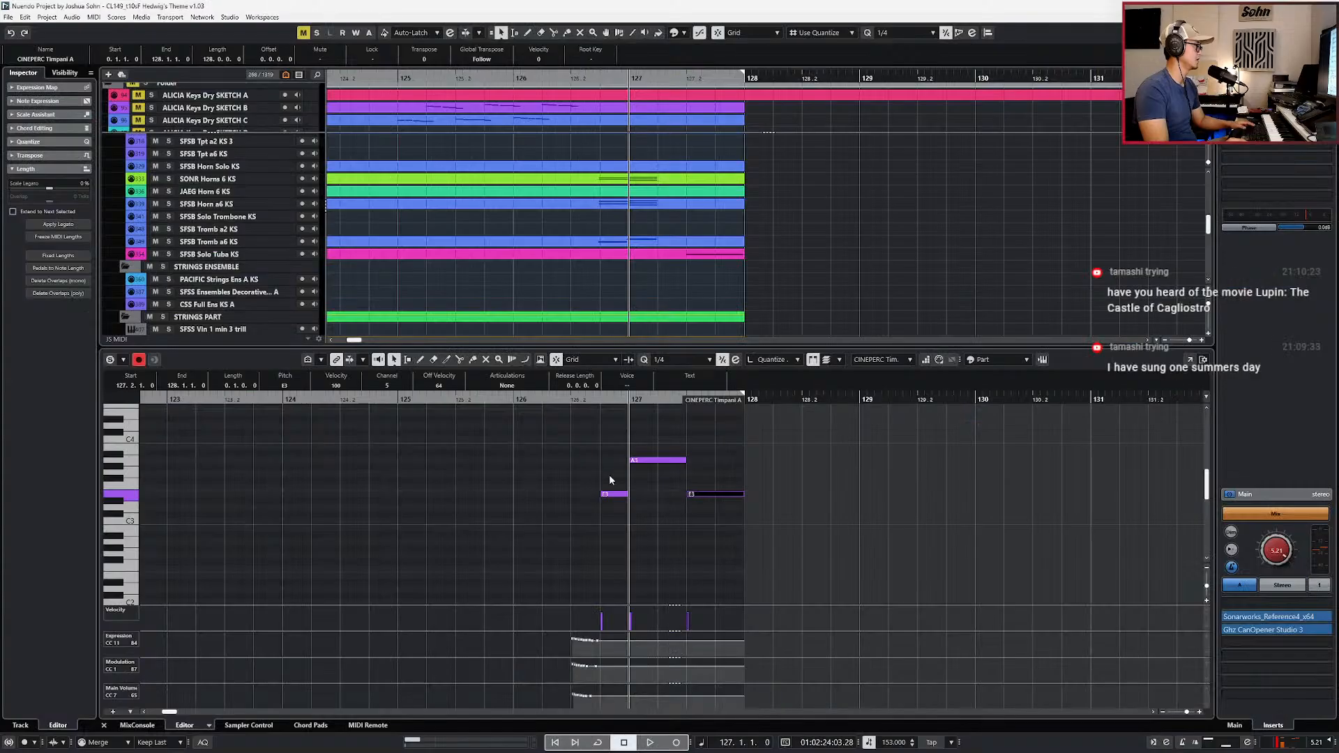
pyautogui.moveTo(717, 449); pyautogui.dragTo(652, 489)
pyautogui.hotkey('shift', 'Down')
pyautogui.click(706, 521)
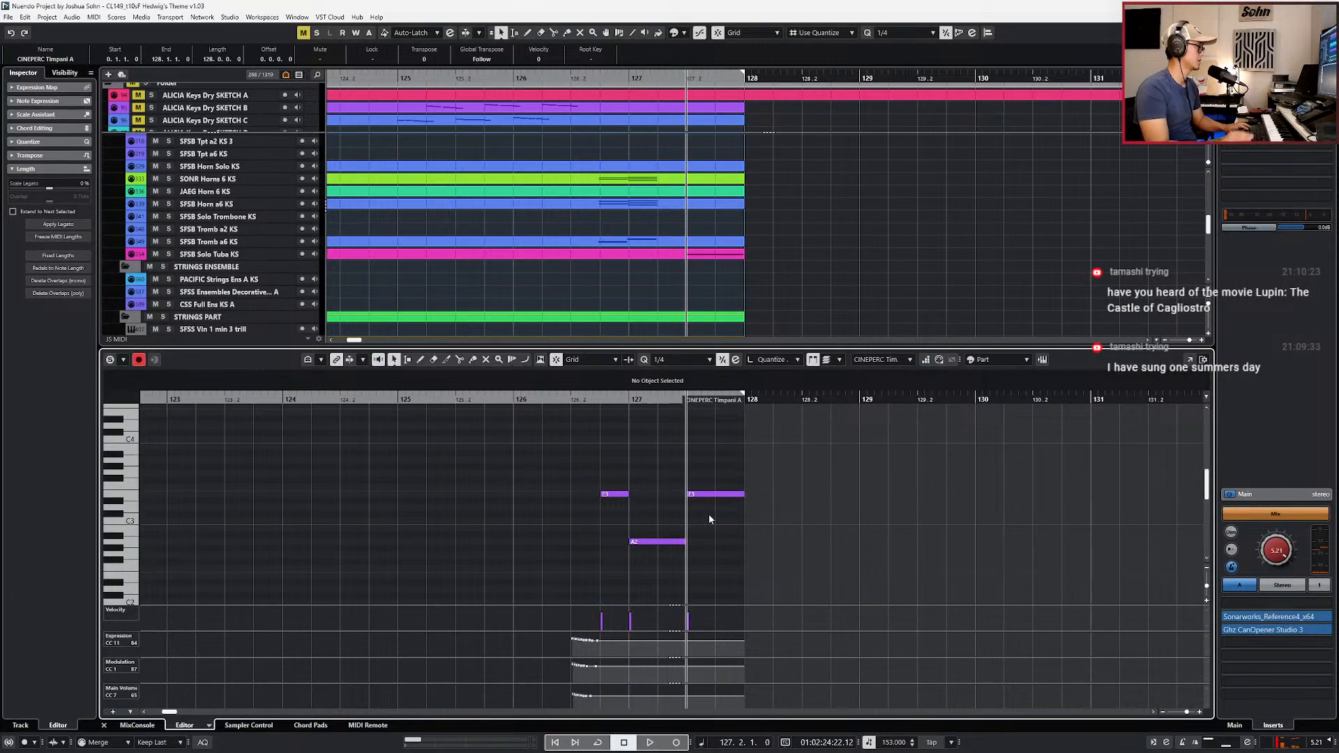
# Step: Create a CINEPERC Timpani B part containing an E1 note from 127.2 to bar 128
pyautogui.hotkey('ctrl', 'e')
pyautogui.doubleClick(680, 631)
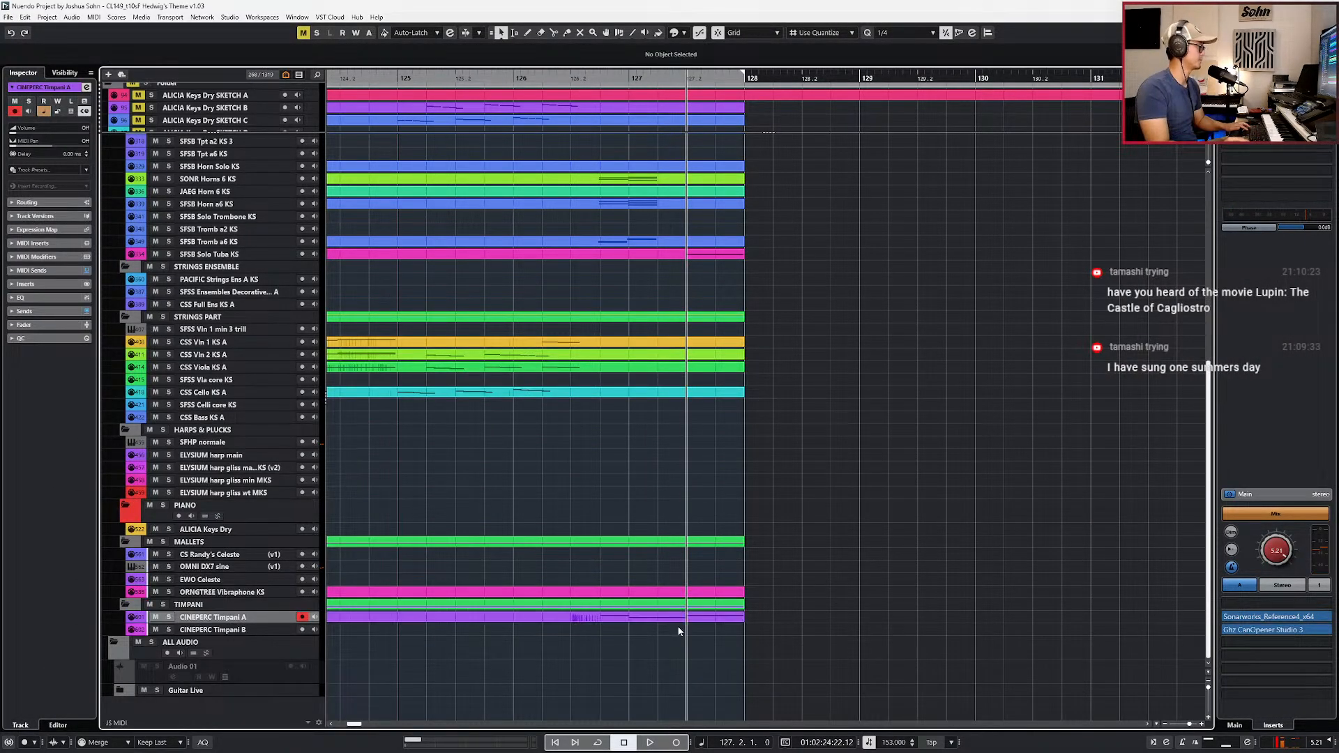
pyautogui.hotkey('ctrl', 'v')
pyautogui.doubleClick(687, 631)
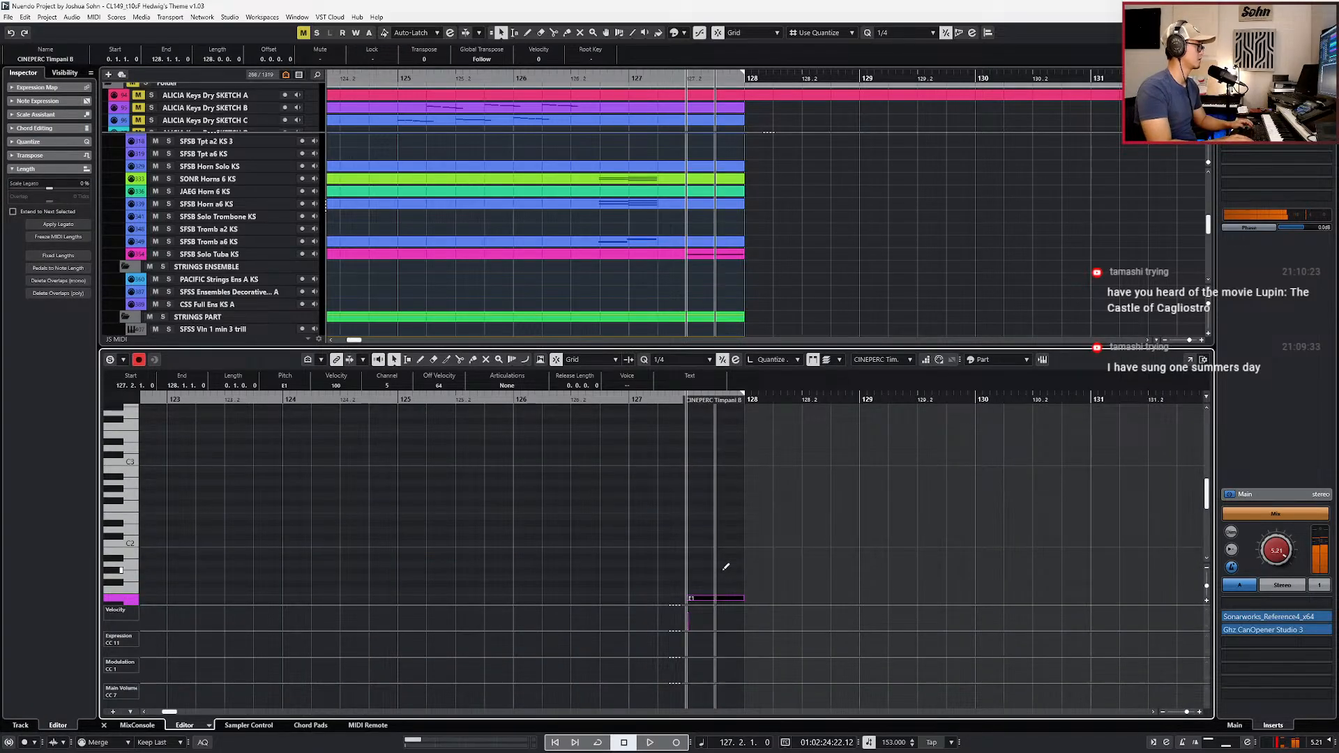
pyautogui.click(723, 567)
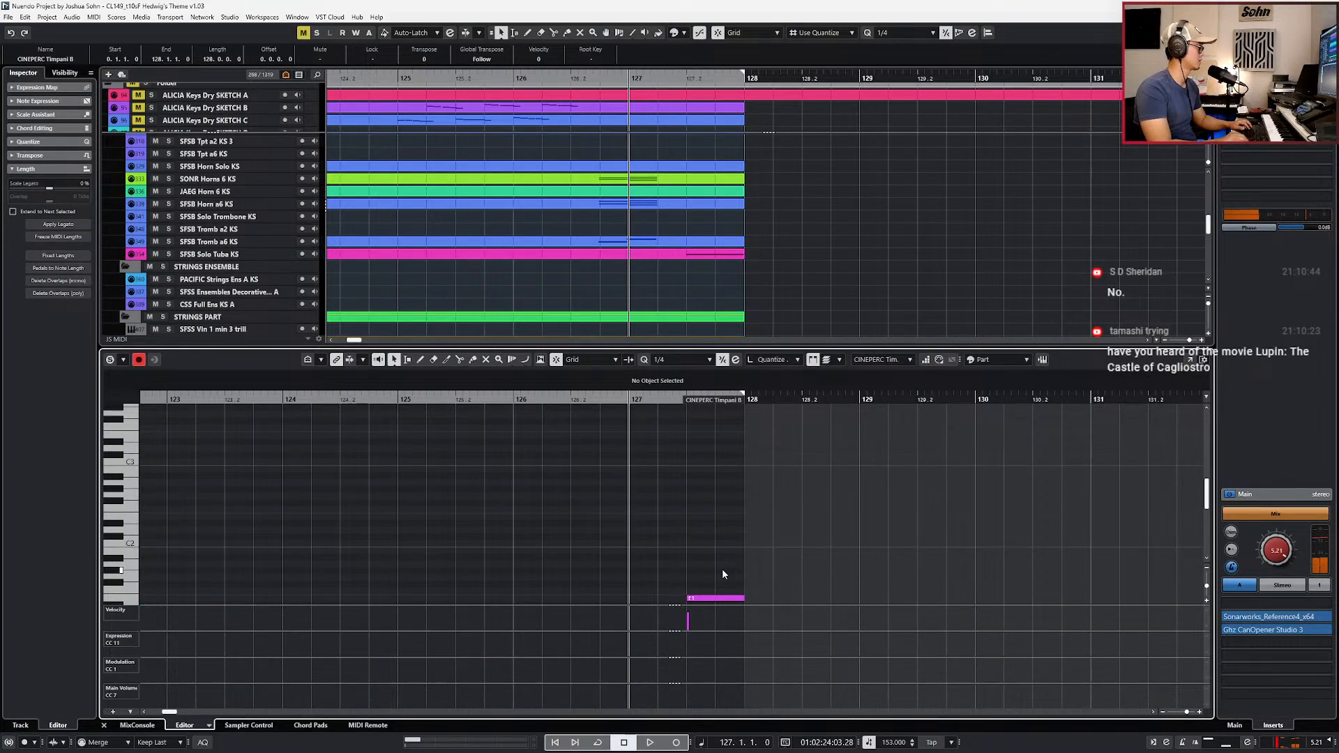
# Step: Try the Timpani B note an octave higher at E2, and move it back down to E1
pyautogui.moveTo(723, 570); pyautogui.dragTo(670, 618)
pyautogui.hotkey('shift', 'Up')
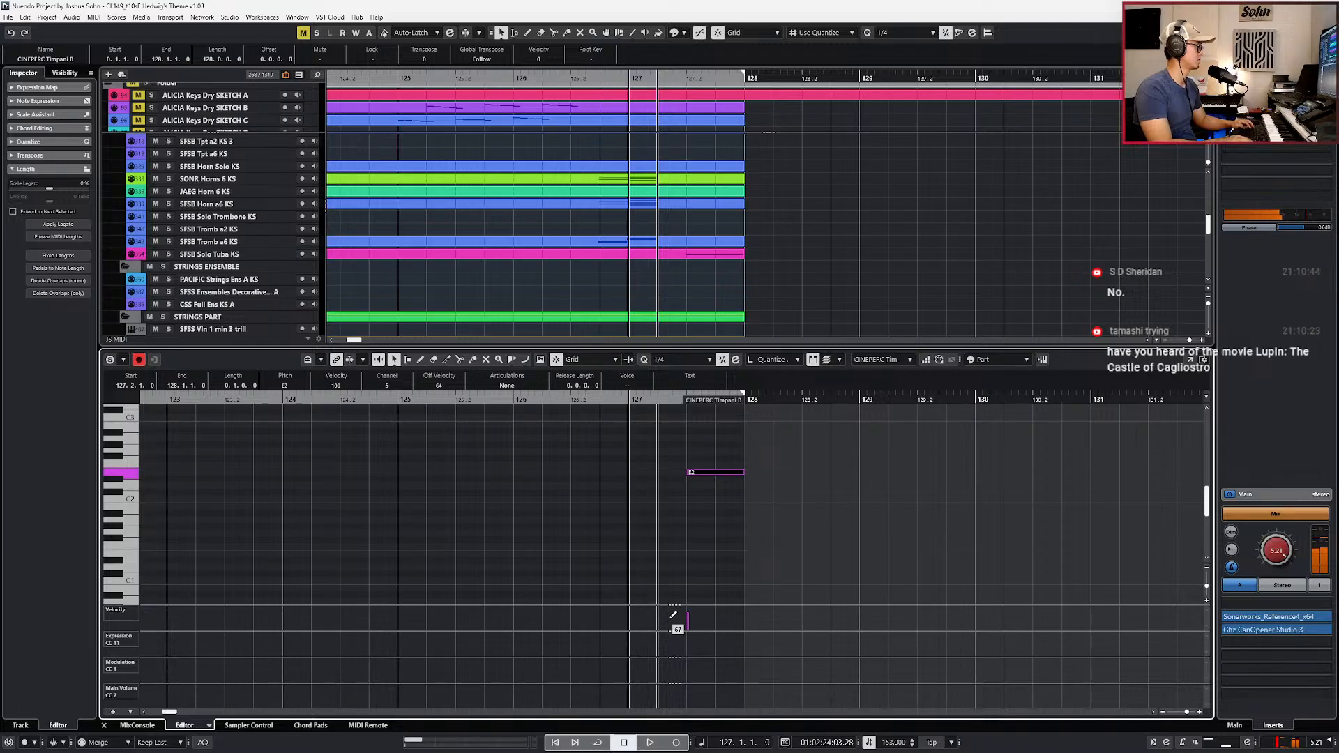
pyautogui.click(673, 615)
pyautogui.press('s')
pyautogui.hotkey('ctrl', 'a')
pyautogui.hotkey('shift', 'Down')
# Step: Record expression, modulation and main volume moves through bar 127 into Timpani B, and return to bar 126 in the arrangement
pyautogui.press('space')
pyautogui.press('KP_Multiply')
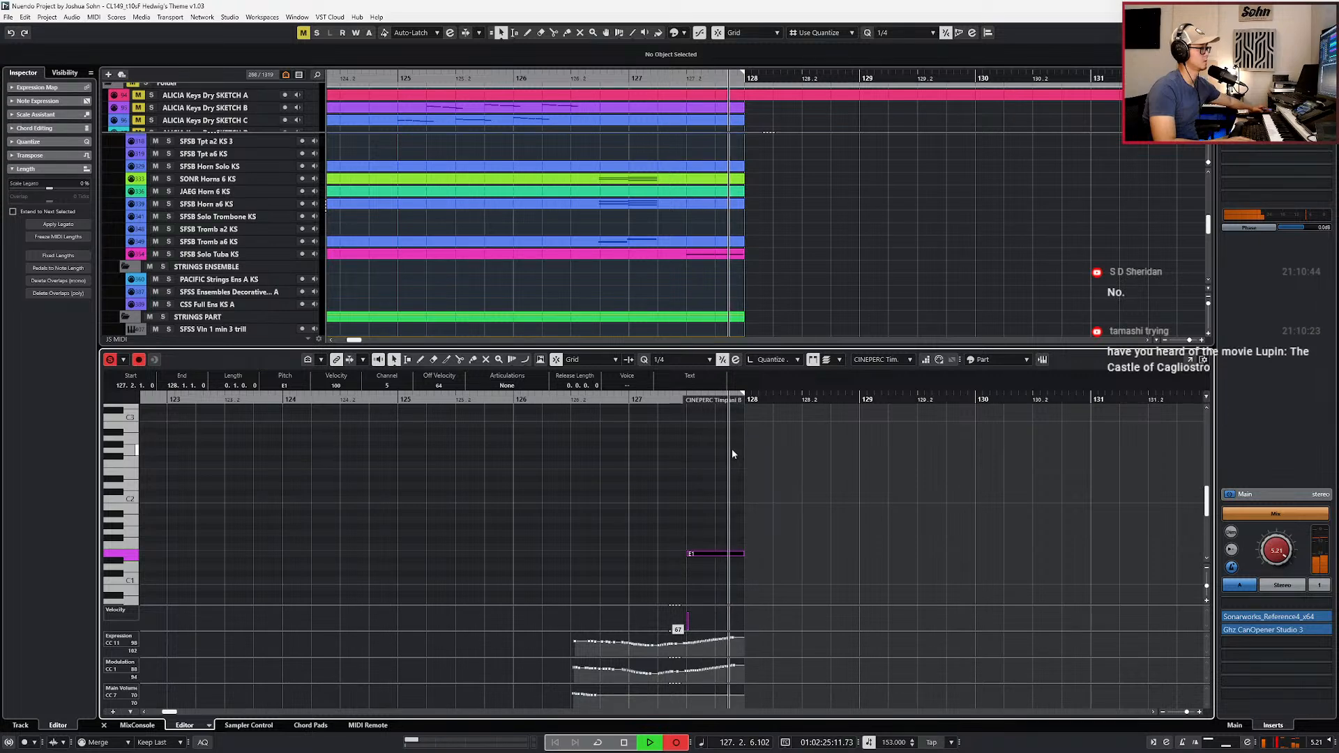
pyautogui.press('space')
pyautogui.press('Return')
pyautogui.press('KP_Subtract')
pyautogui.press('KP_Subtract')
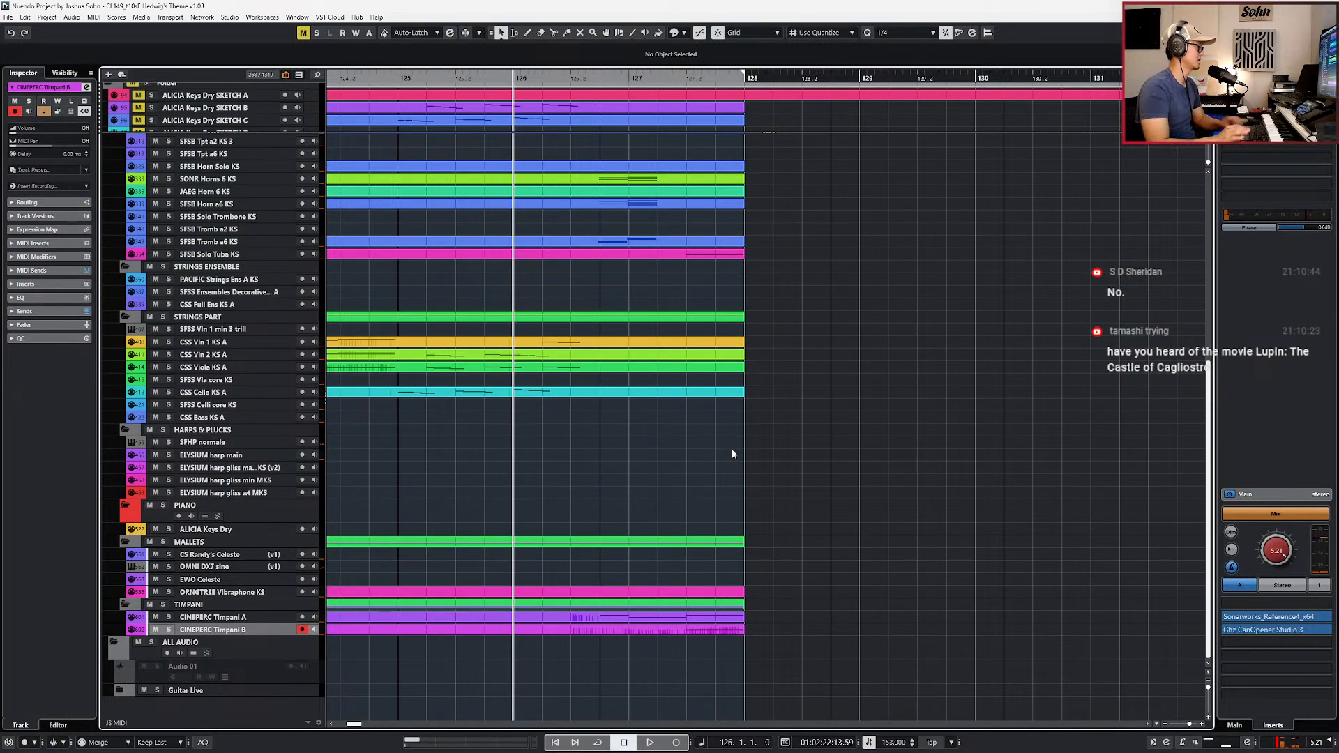
# Step: Play the arrangement from bar 126 to review the new brass and timpani entries together
pyautogui.scroll(10, 744, 453)
pyautogui.keyDown('ctrl'); pyautogui.scroll(-1, 748, 453); pyautogui.keyUp('ctrl')
pyautogui.scroll(-3, 715, 565)
pyautogui.scroll(3, 715, 565)
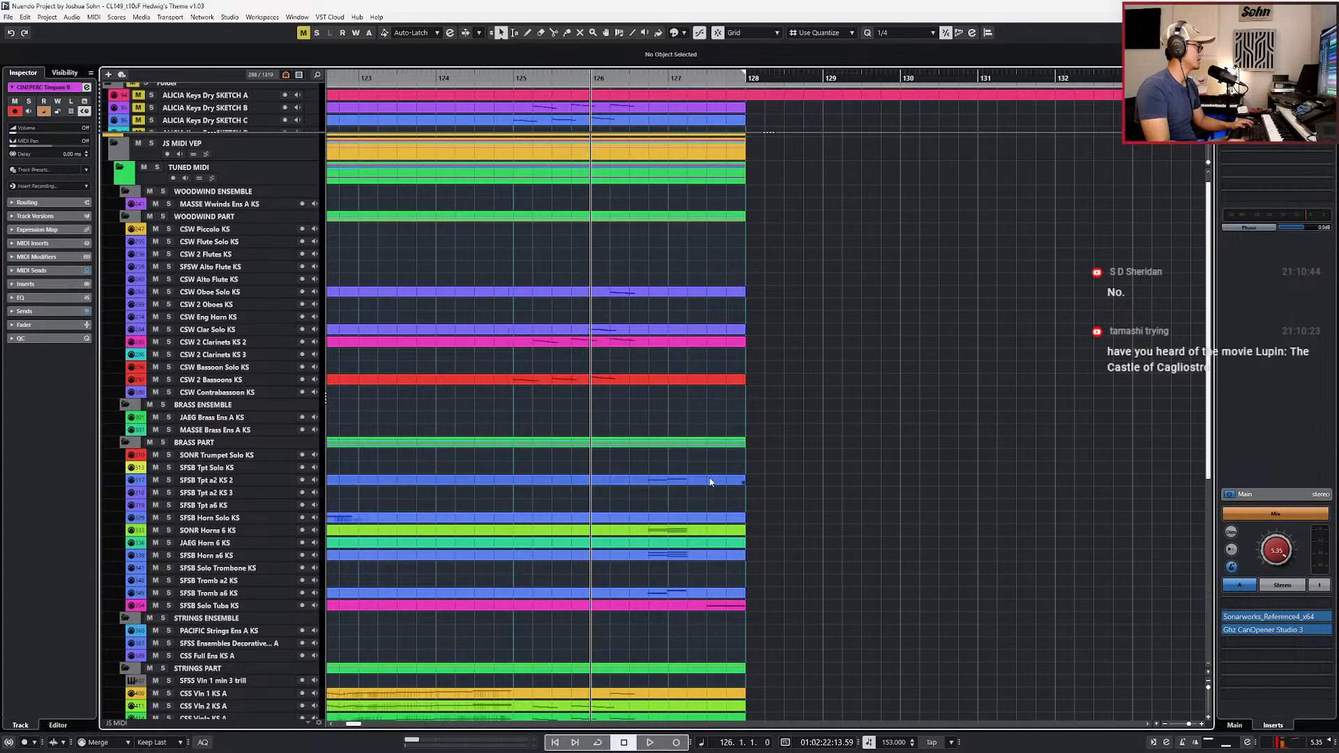
pyautogui.press('space')
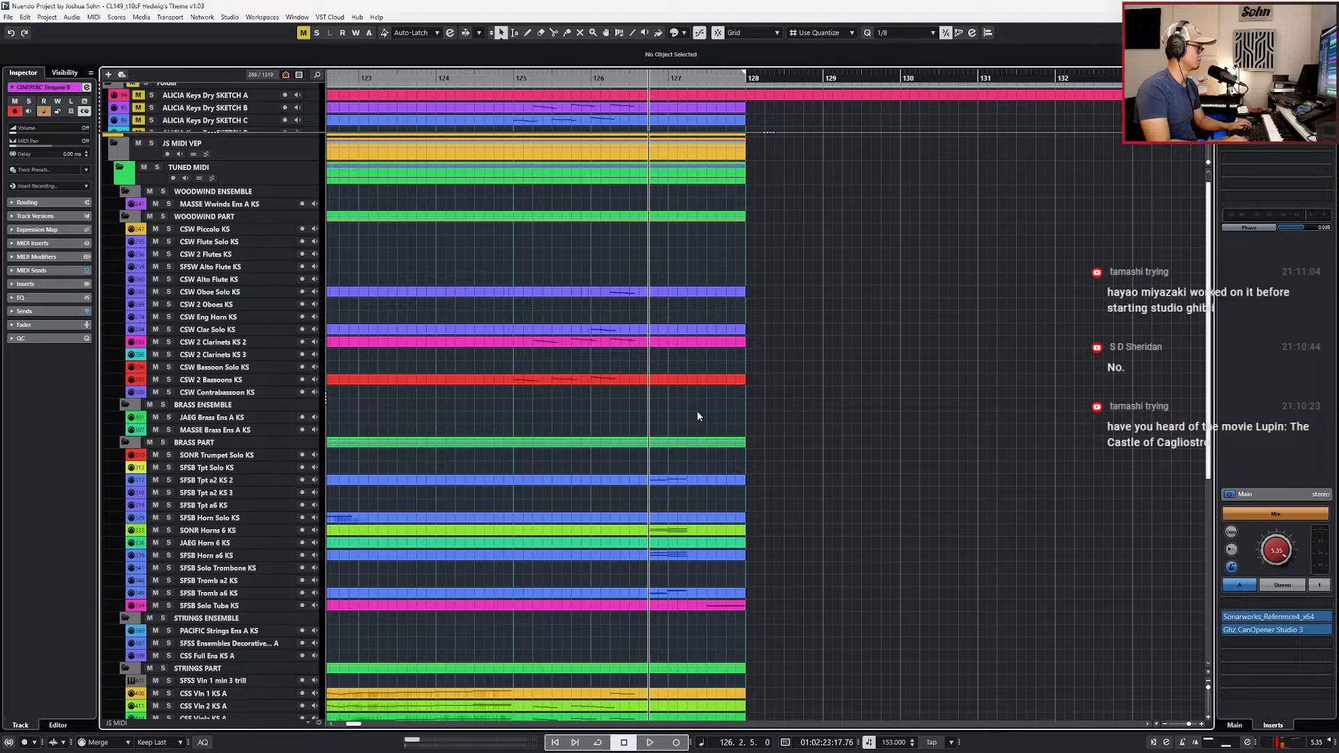
# Step: Paste an octave-lower copy of the SFSB Tromb a6 part's A2 tenuto note, check the score, and shift the copy to 127.2
pyautogui.doubleClick(696, 593)
pyautogui.hotkey('ctrl', 'c')
pyautogui.hotkey('ctrl', 'v')
pyautogui.hotkey('shift', 'Down')
pyautogui.hotkey('alt', 'Tab')
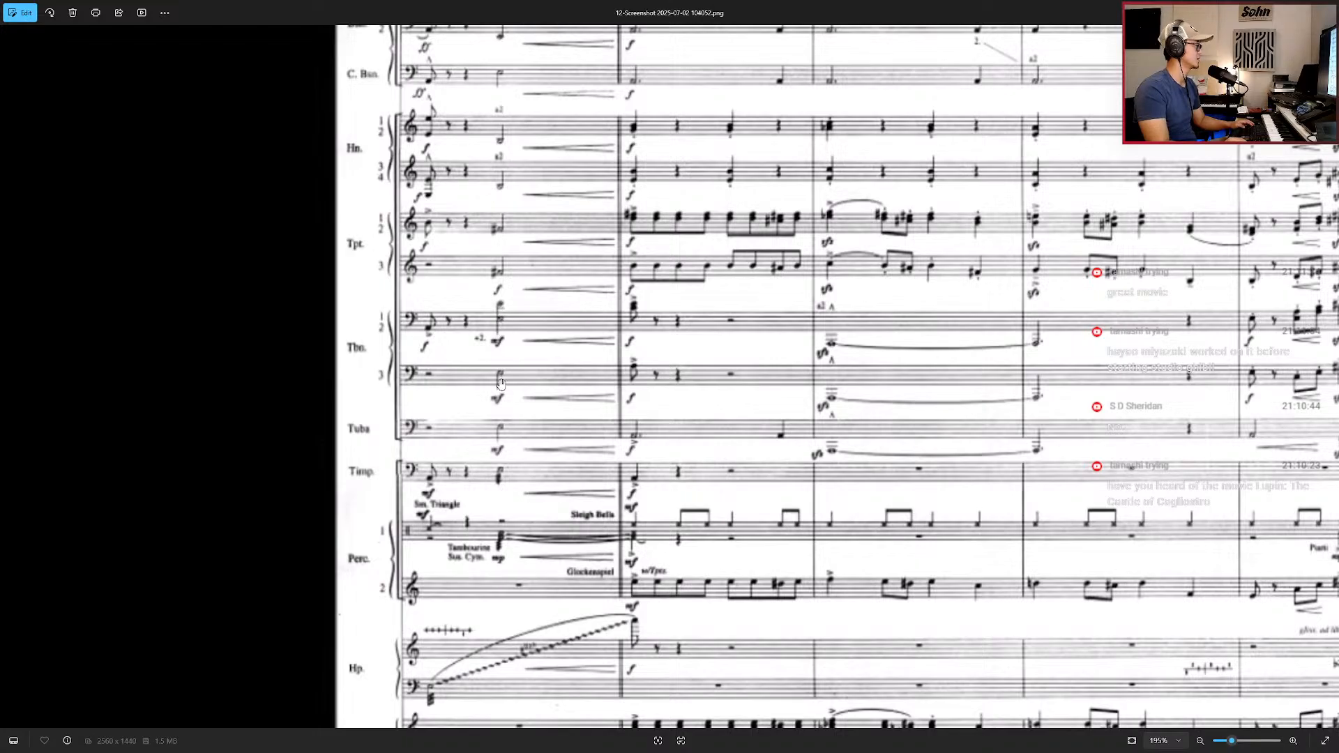
pyautogui.hotkey('alt', 'Tab')
pyautogui.scroll(3, 683, 508)
pyautogui.hotkey('ctrl', 'Right')
pyautogui.hotkey('ctrl', 'Right')
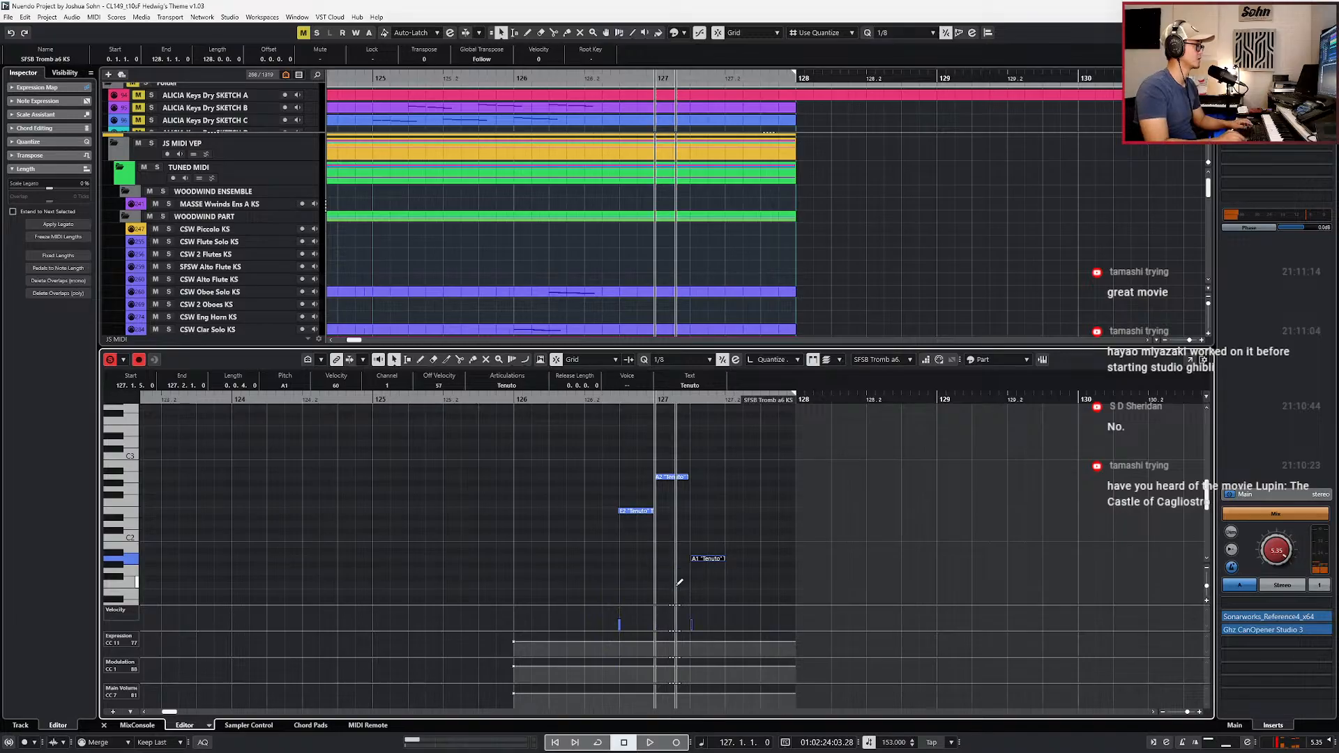
# Step: Raise the pasted trombone note at 127.2 an octave, and lower it five semitones
pyautogui.hotkey('shift', 'Up')
pyautogui.press('Down')
pyautogui.press('Down')
pyautogui.press('Down')
pyautogui.press('Down')
pyautogui.press('Down')
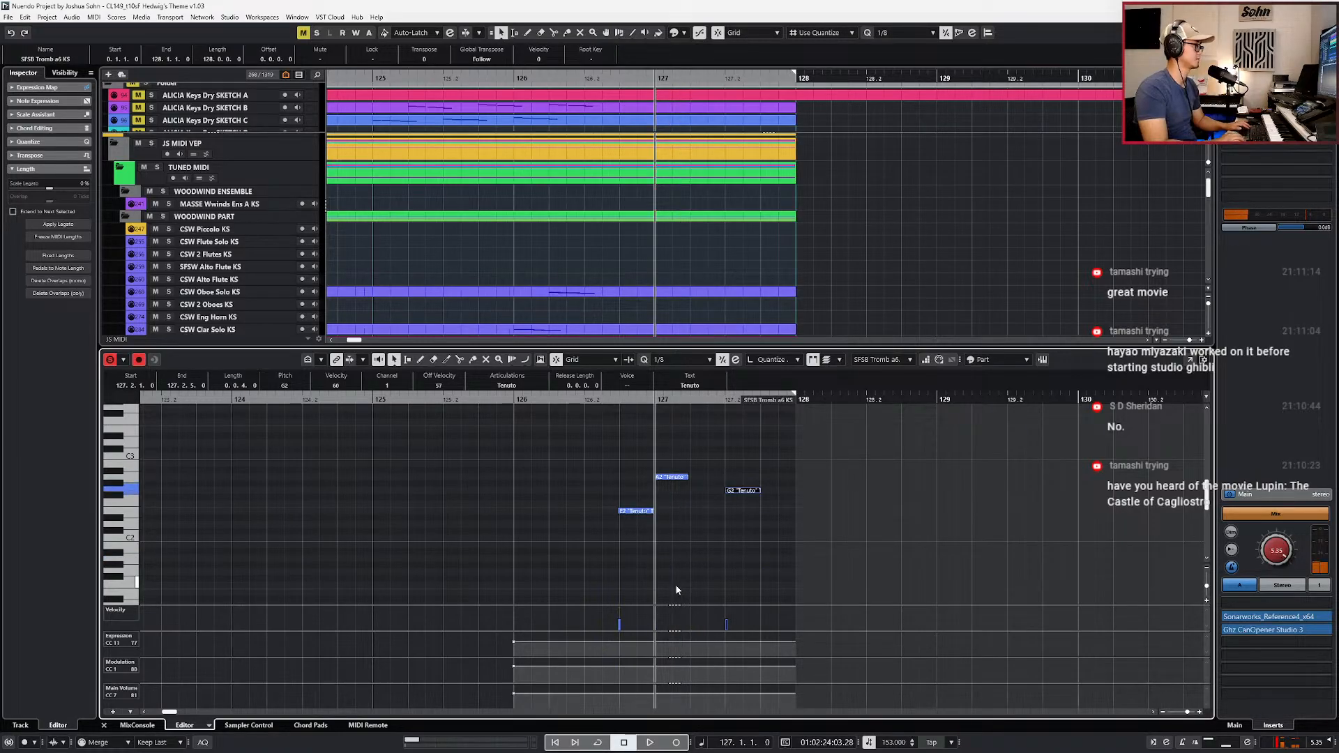
# Step: Duplicate the SFSB Tromb a6 part's E2 note at 127.2 an octave higher, and lengthen both notes to bar 128
pyautogui.press('l')
pyautogui.hotkey('ctrl', 'c')
pyautogui.hotkey('ctrl', 'v')
pyautogui.hotkey('shift', 'Up')
pyautogui.moveTo(775, 417); pyautogui.dragTo(744, 534)
pyautogui.hotkey('alt', 'shift', 'Right')
pyautogui.hotkey('alt', 'shift', 'Right')
# Step: Set the two held trombone E notes to the Marc articulation with a higher velocity, starting slightly early at 127.1.8.100
pyautogui.click(499, 387)
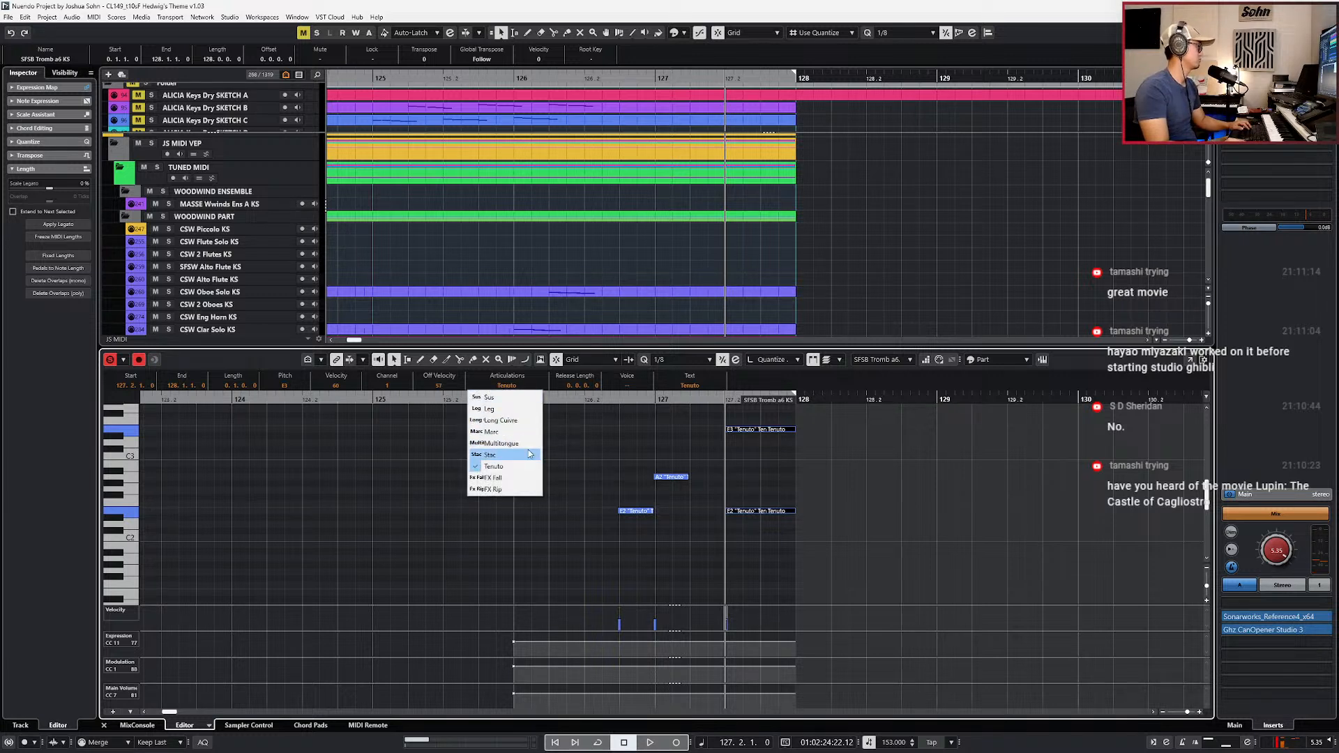
pyautogui.click(519, 433)
pyautogui.hotkey('alt', 'shift', 'Up')
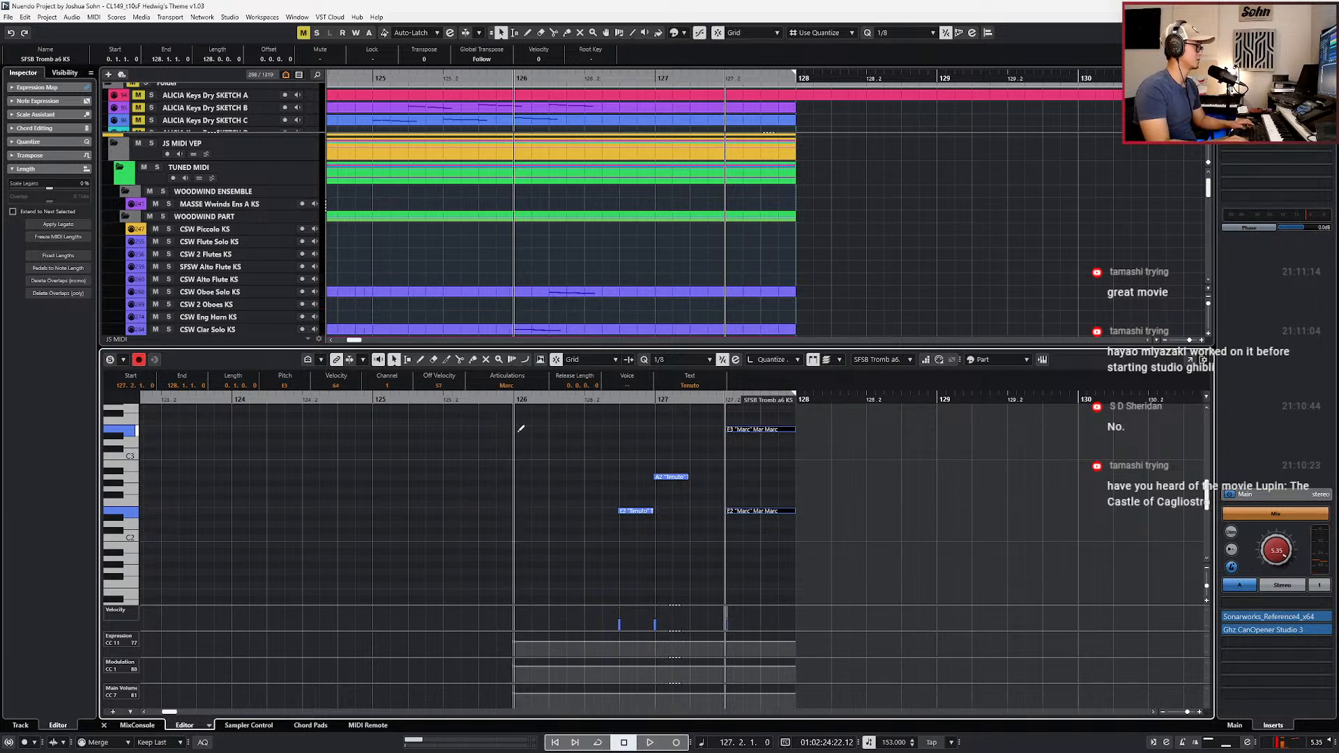
pyautogui.press('space')
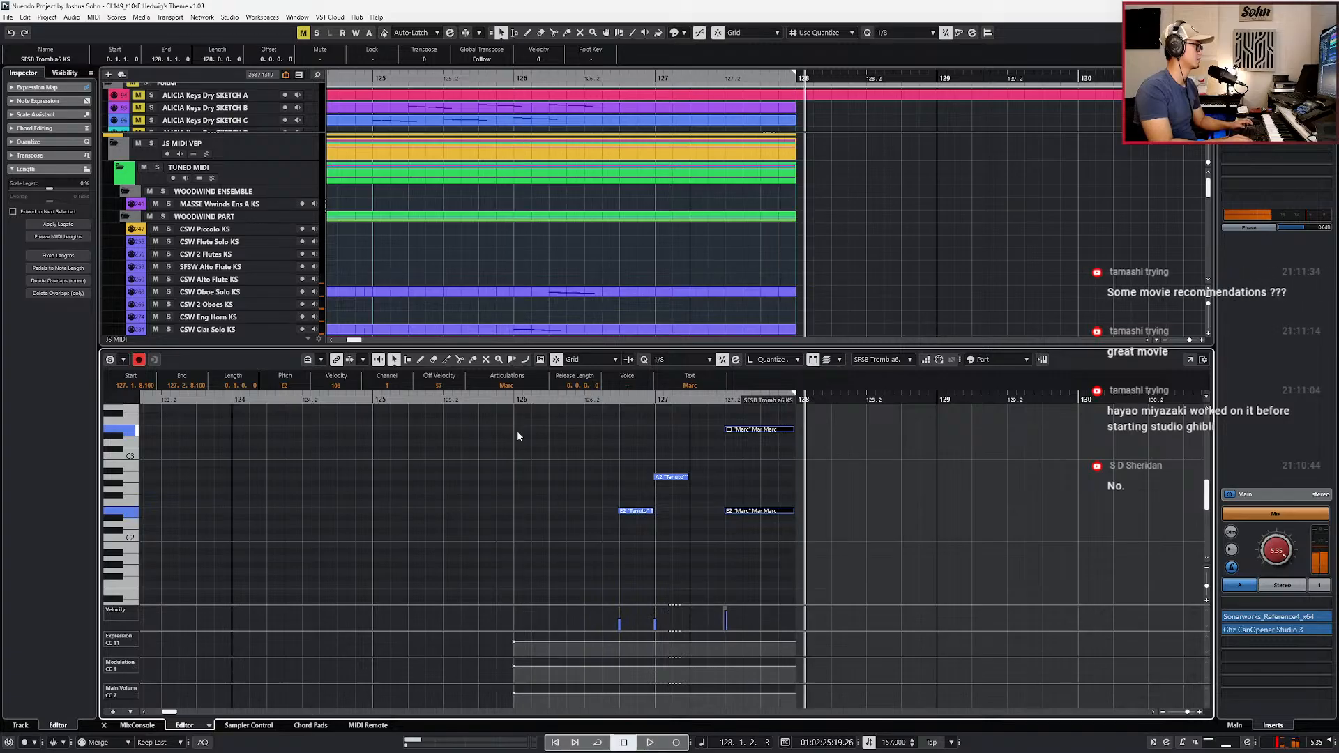
pyautogui.hotkey('alt', 'shift', 'Down')
pyautogui.hotkey('alt', 'shift', 'Down')
pyautogui.hotkey('alt', 'space')
pyautogui.press('space')
pyautogui.press('s')
pyautogui.keyDown('alt'); pyautogui.keyDown('shift'); pyautogui.click(518, 430); pyautogui.keyUp('shift'); pyautogui.keyUp('alt')
pyautogui.press('s')
# Step: Add a lower expression step point at 127.2 beneath the trombone notes, and return to the arrangement
pyautogui.click(713, 642)
pyautogui.keyDown('alt'); pyautogui.click(724, 646); pyautogui.keyUp('alt')
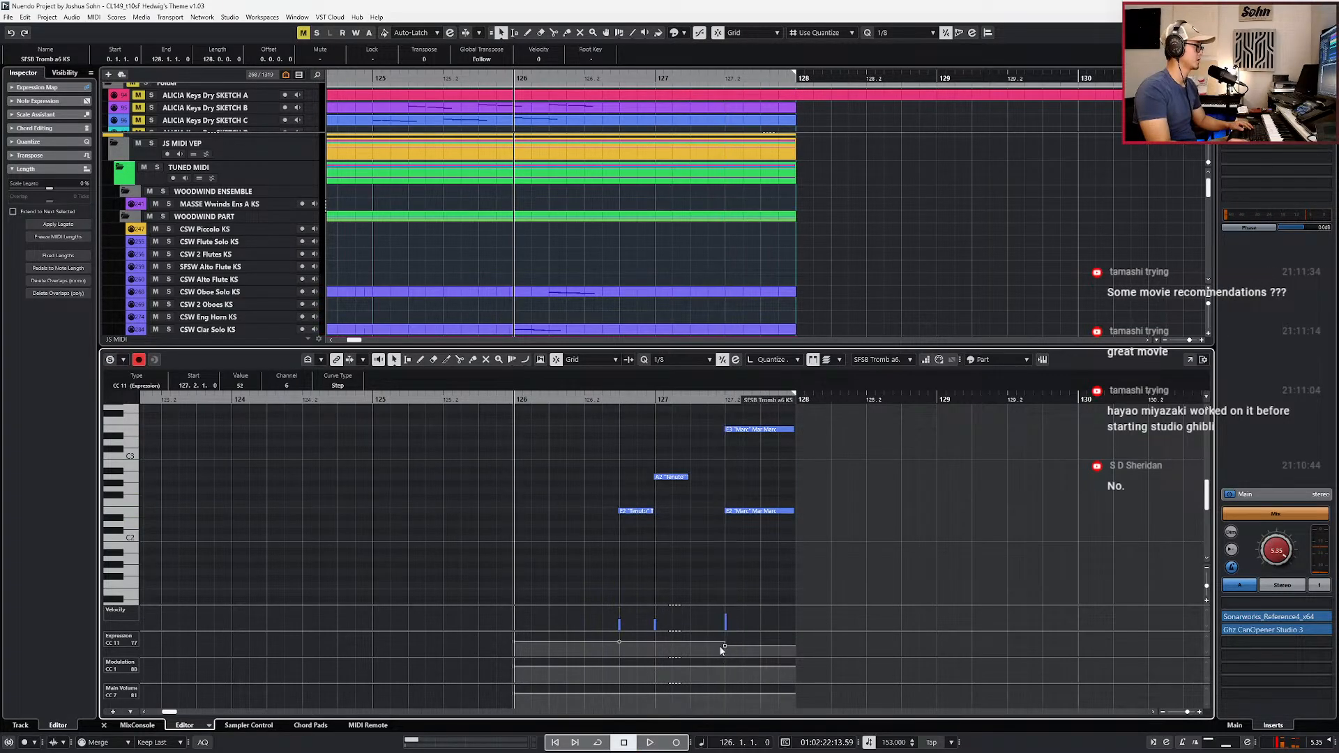
pyautogui.press('Return')
pyautogui.scroll(-1, 726, 629)
pyautogui.press('ctrl+KP_Subtract')
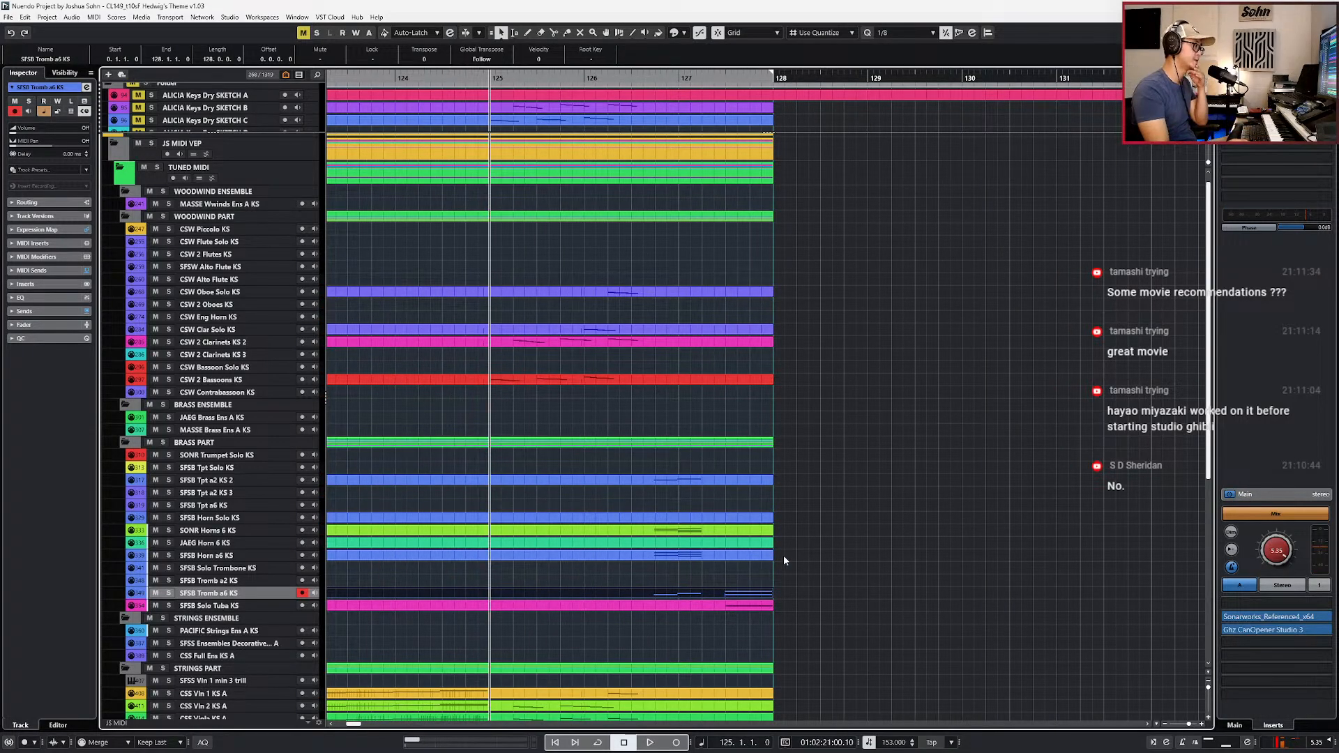
# Step: In the SONR Horns 6 and SFSB Horn a6 parts, paste a copy of the bar 127 A notes near 127.2 and lengthen it
pyautogui.click(759, 532)
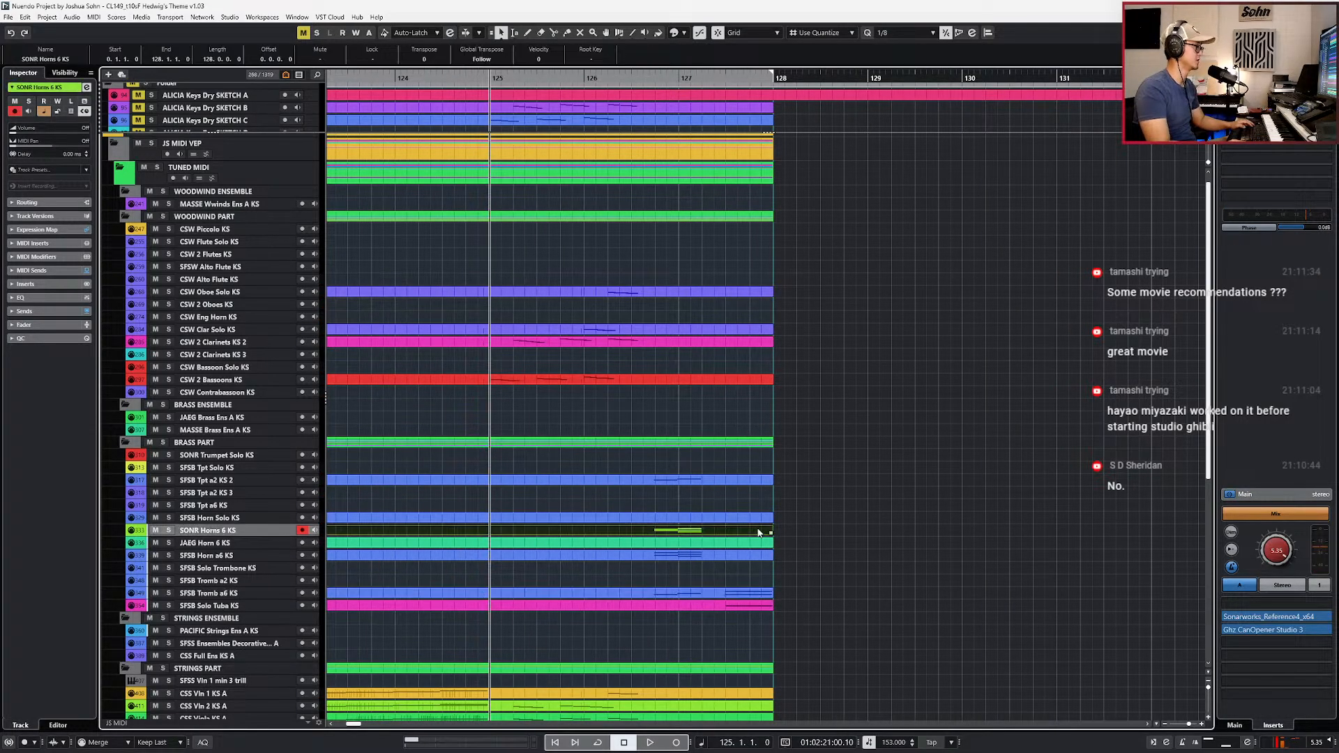
pyautogui.press('Return')
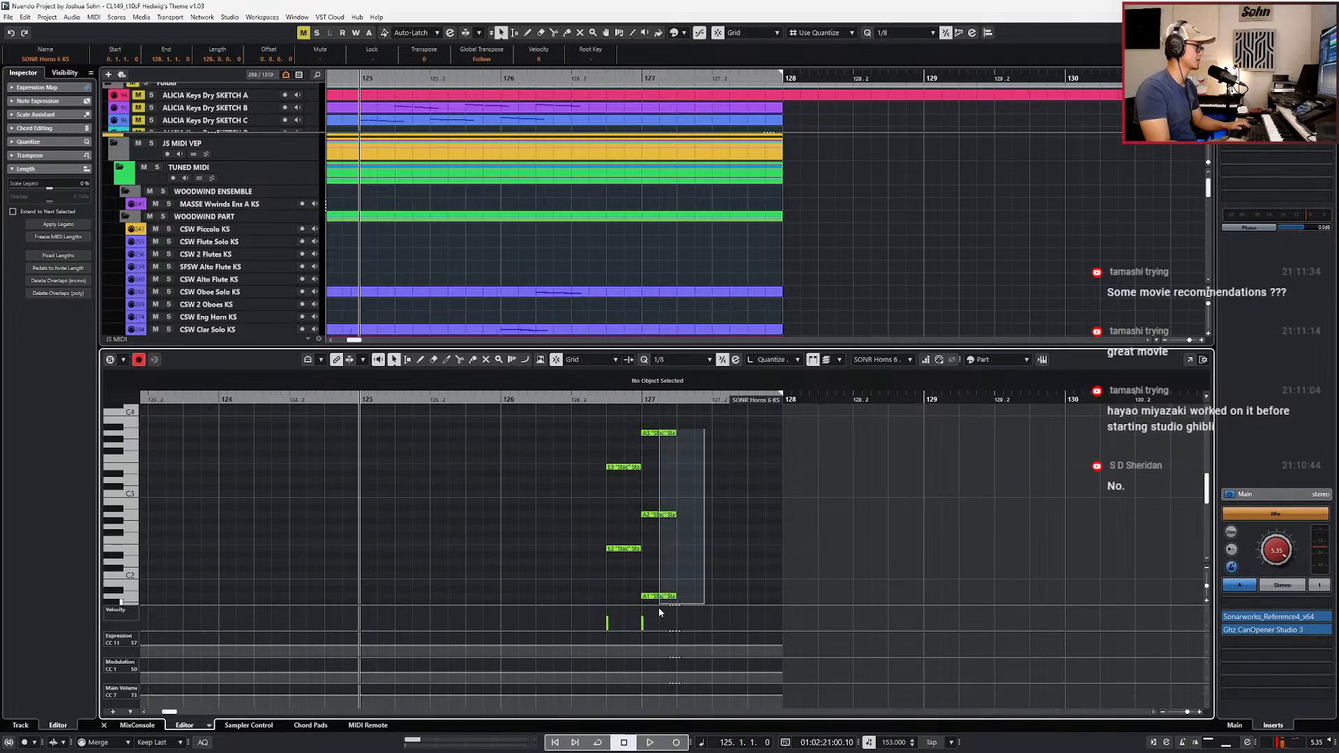
pyautogui.press('l')
pyautogui.hotkey('ctrl', 'v')
pyautogui.press('l')
pyautogui.hotkey('ctrl', 'Right')
pyautogui.hotkey('ctrl', 'Right')
pyautogui.hotkey('ctrl', 'Right')
pyautogui.hotkey('ctrl', 'Right')
pyautogui.hotkey('alt', 'shift', 'Right')
pyautogui.hotkey('alt', 'shift', 'Right')
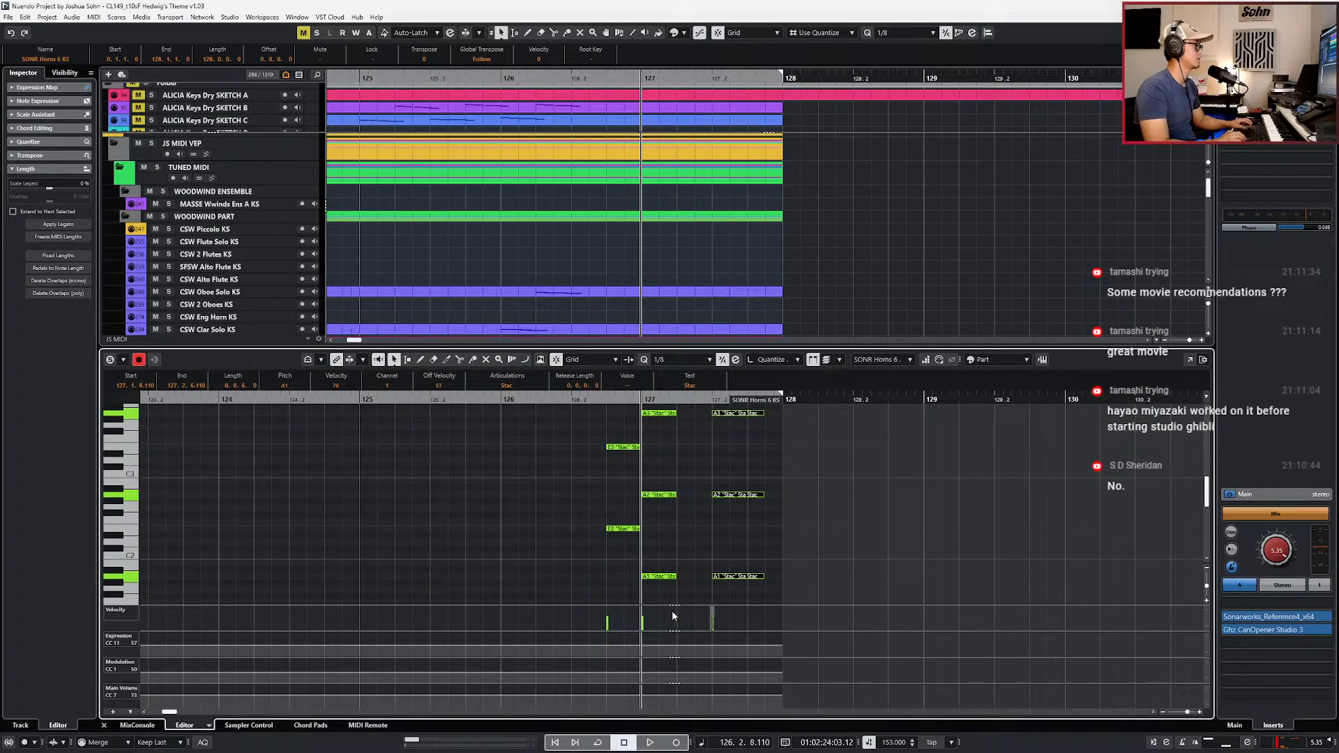
# Step: Lower the pasted horn notes five semitones to E and extend them to bar 128
pyautogui.scroll(2, 718, 549)
pyautogui.press('Down')
pyautogui.press('Down')
pyautogui.press('Down')
pyautogui.press('Down')
pyautogui.press('Down')
pyautogui.scroll(-2, 717, 474)
pyautogui.press('l')
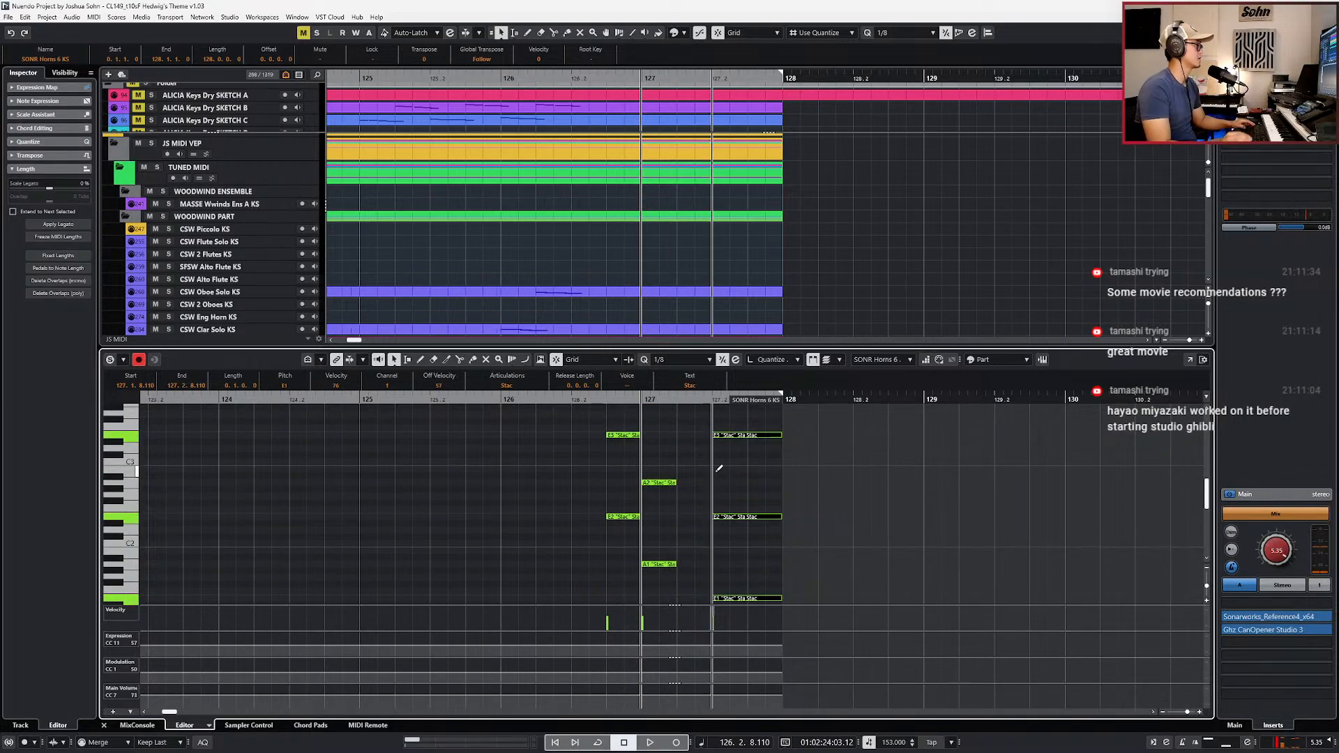
# Step: Check the horn entry in the score, and delete the E3 and E1 notes at 127.2, keeping E2
pyautogui.hotkey('alt', 'Tab')
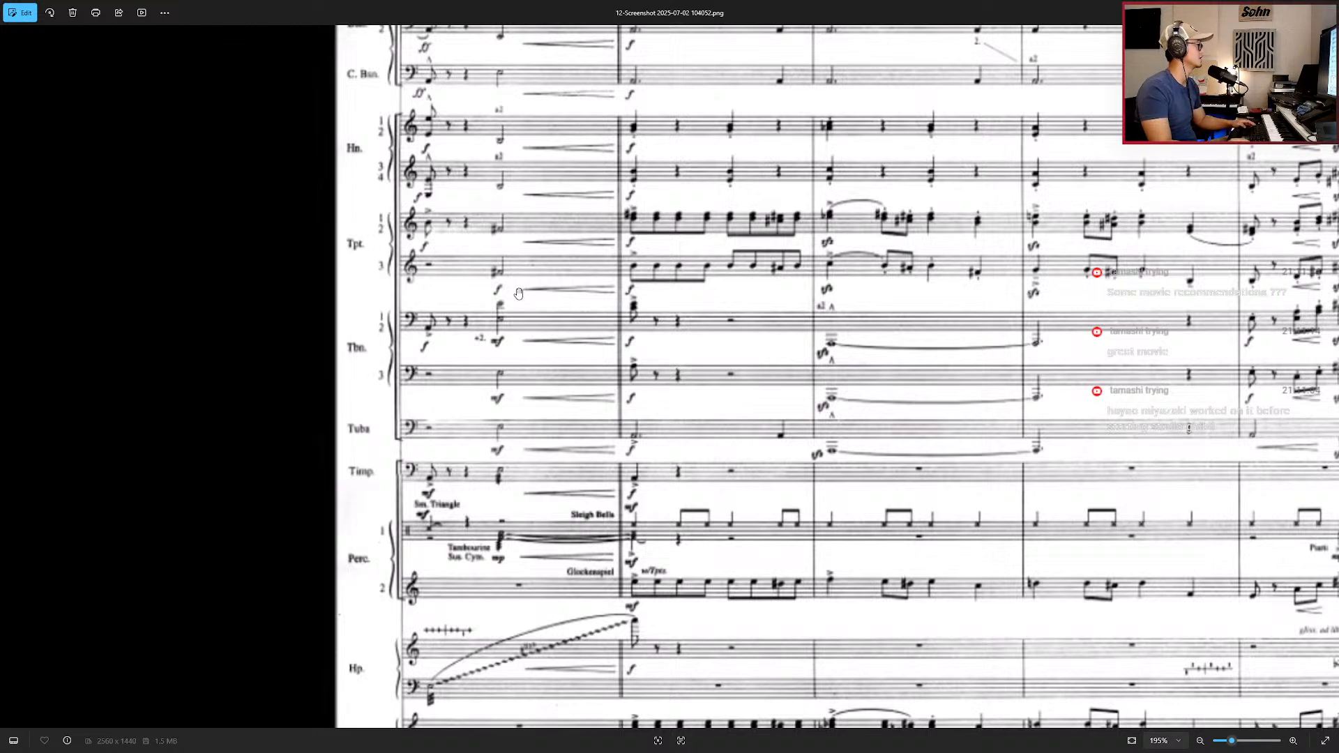
pyautogui.hotkey('alt', 'Tab')
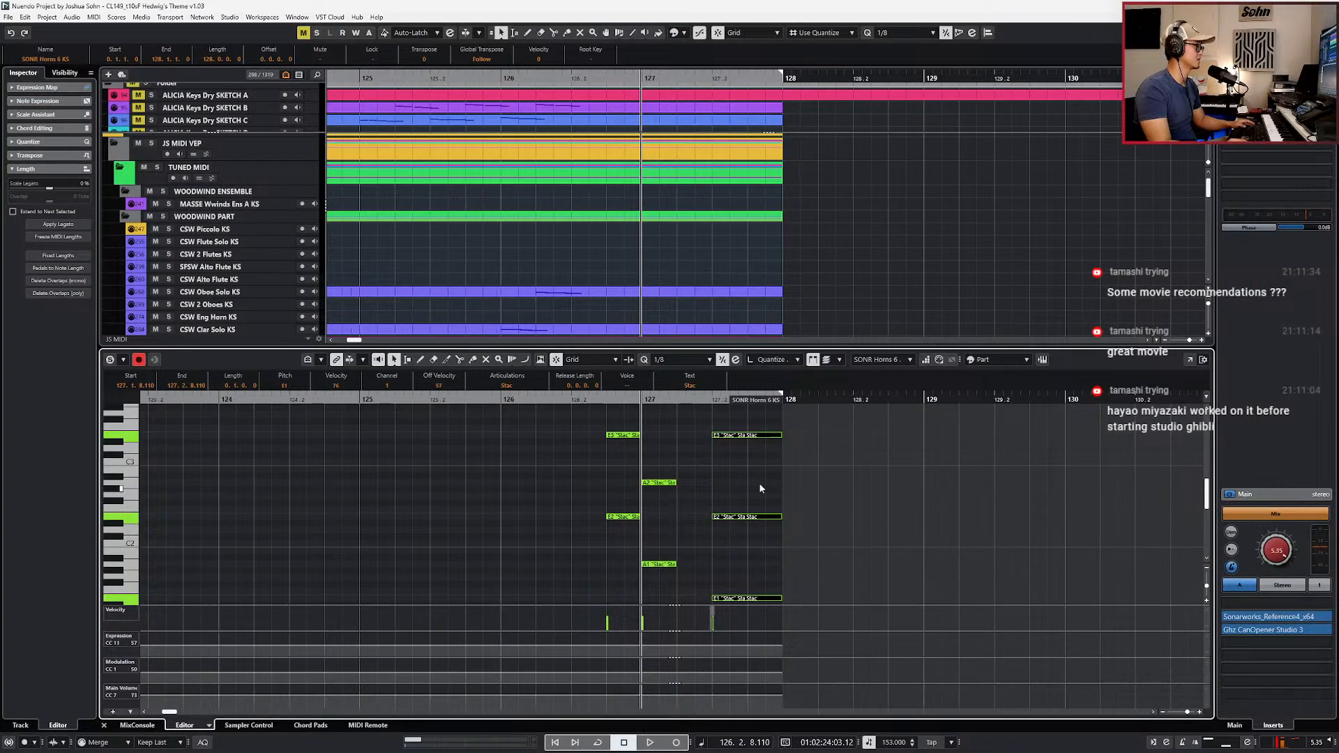
pyautogui.click(755, 427)
pyautogui.click(752, 436)
pyautogui.keyDown('shift'); pyautogui.click(753, 599); pyautogui.keyUp('shift')
pyautogui.press('Delete')
pyautogui.click(748, 517)
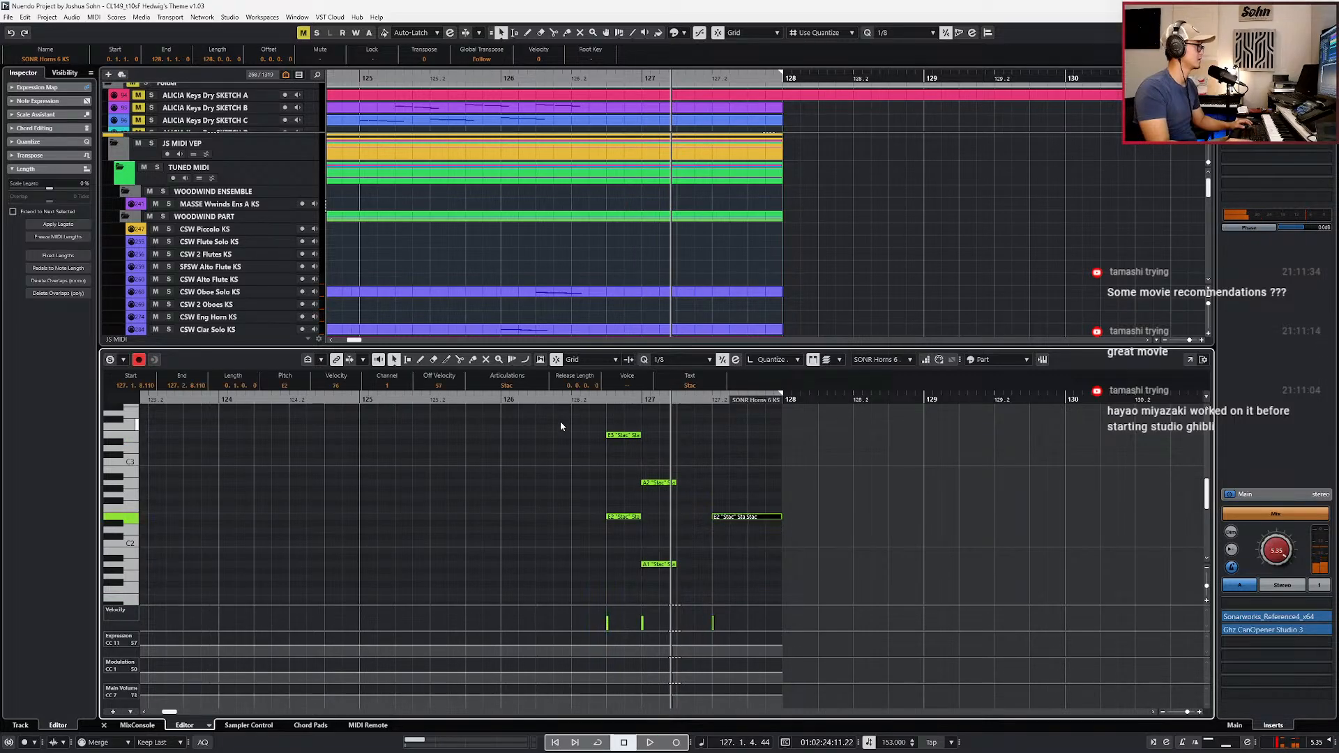
# Step: Try the Sus articulation on the held SONR Horns 6 E2 note and audition it
pyautogui.click(518, 387)
pyautogui.click(516, 399)
pyautogui.press('space')
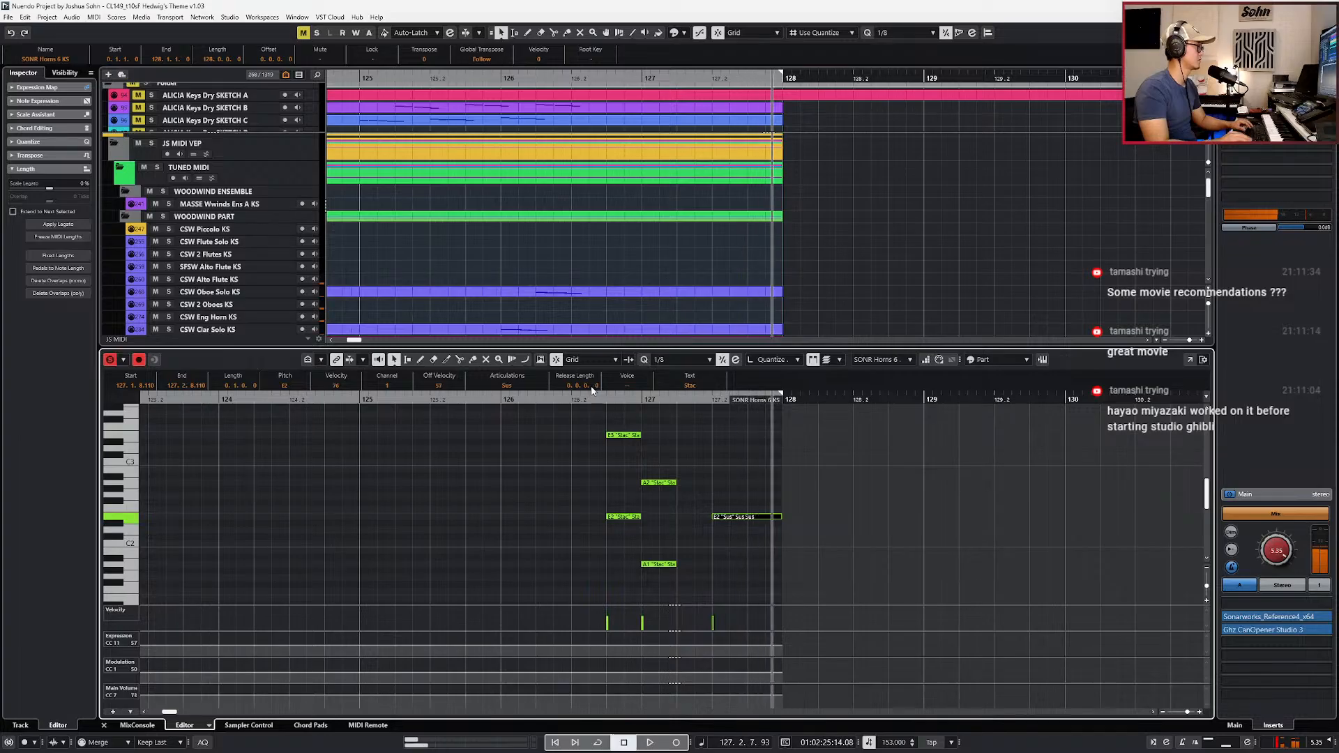
pyautogui.press('space')
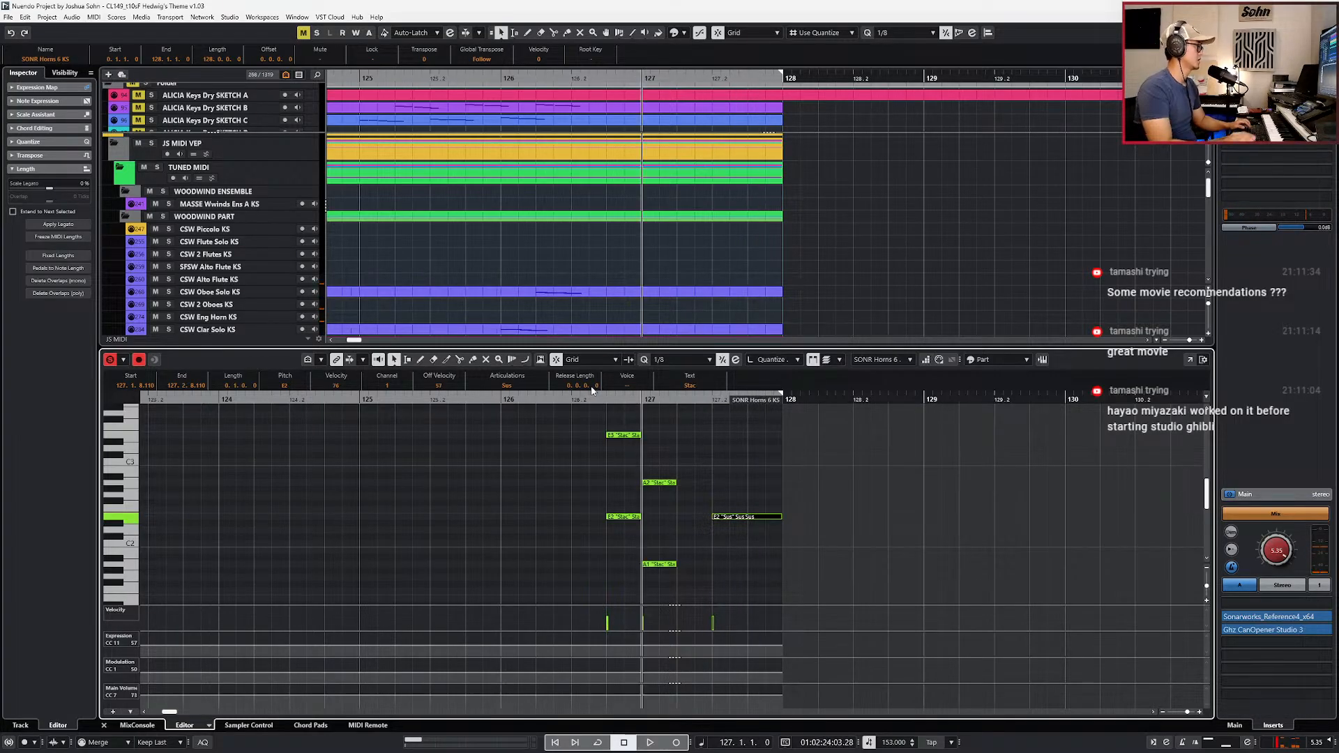
# Step: Set the held E2 note to Marc in both horn parts, audition it, and return to the arrangement
pyautogui.click(514, 388)
pyautogui.click(519, 410)
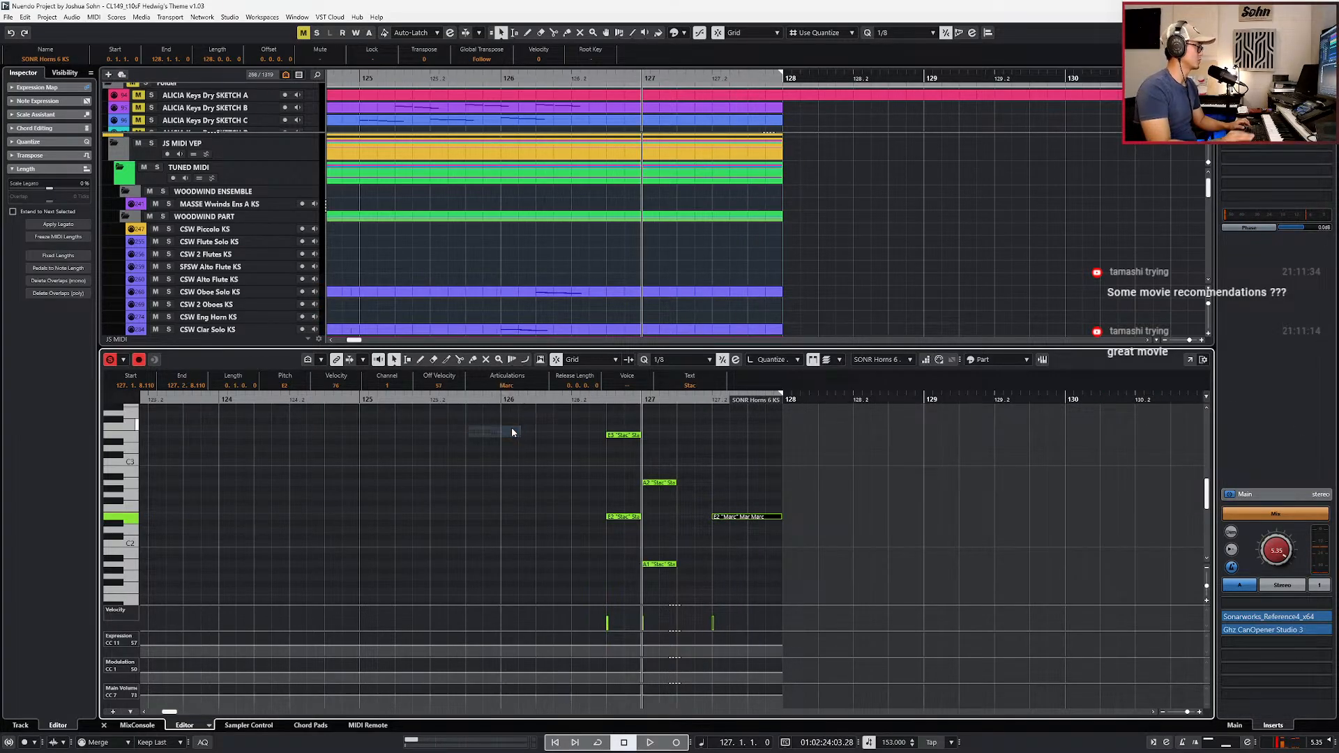
pyautogui.click(511, 388)
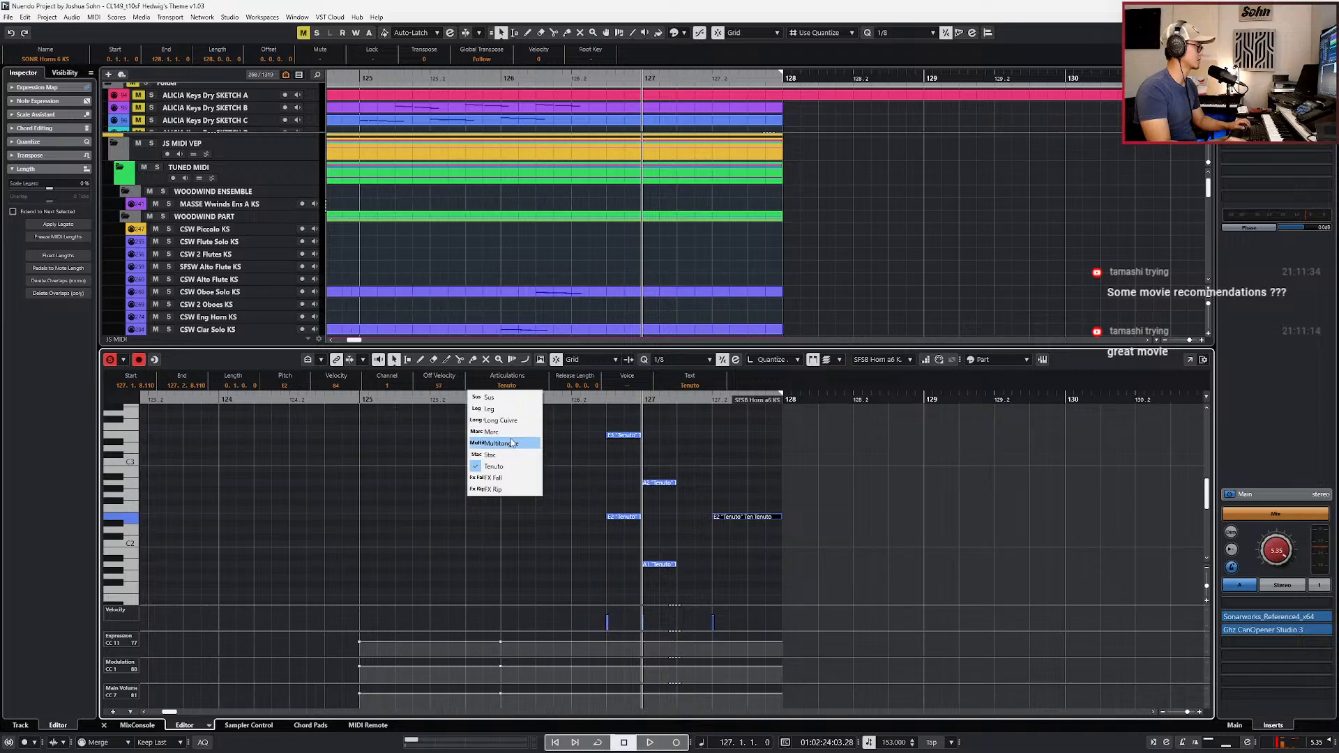
pyautogui.click(524, 438)
pyautogui.press('space')
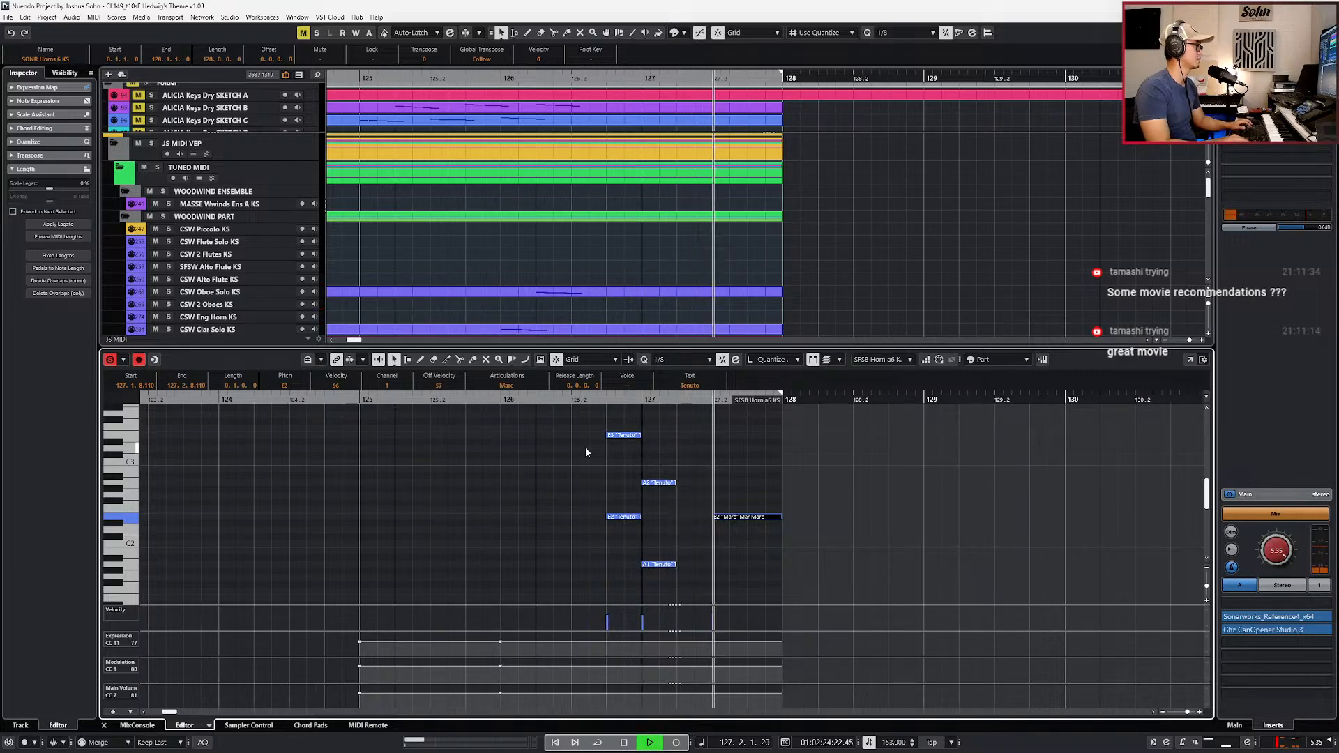
pyautogui.press('space')
pyautogui.press('ctrl+KP_Subtract')
pyautogui.hotkey('ctrl', 'e')
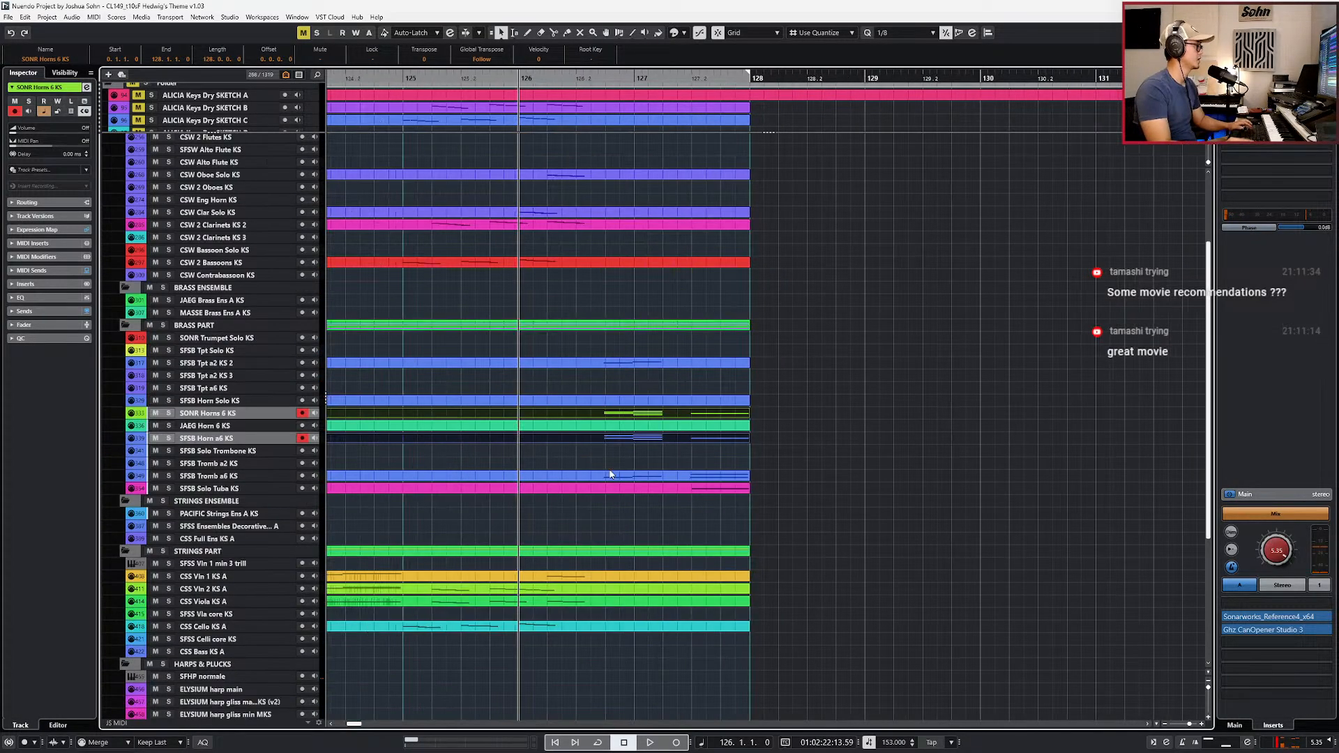
# Step: Check the trumpet entry in the score, and paste a copy of the SFSB Tpt a2 KS 2 part's A3 note near 127.2
pyautogui.click(702, 364)
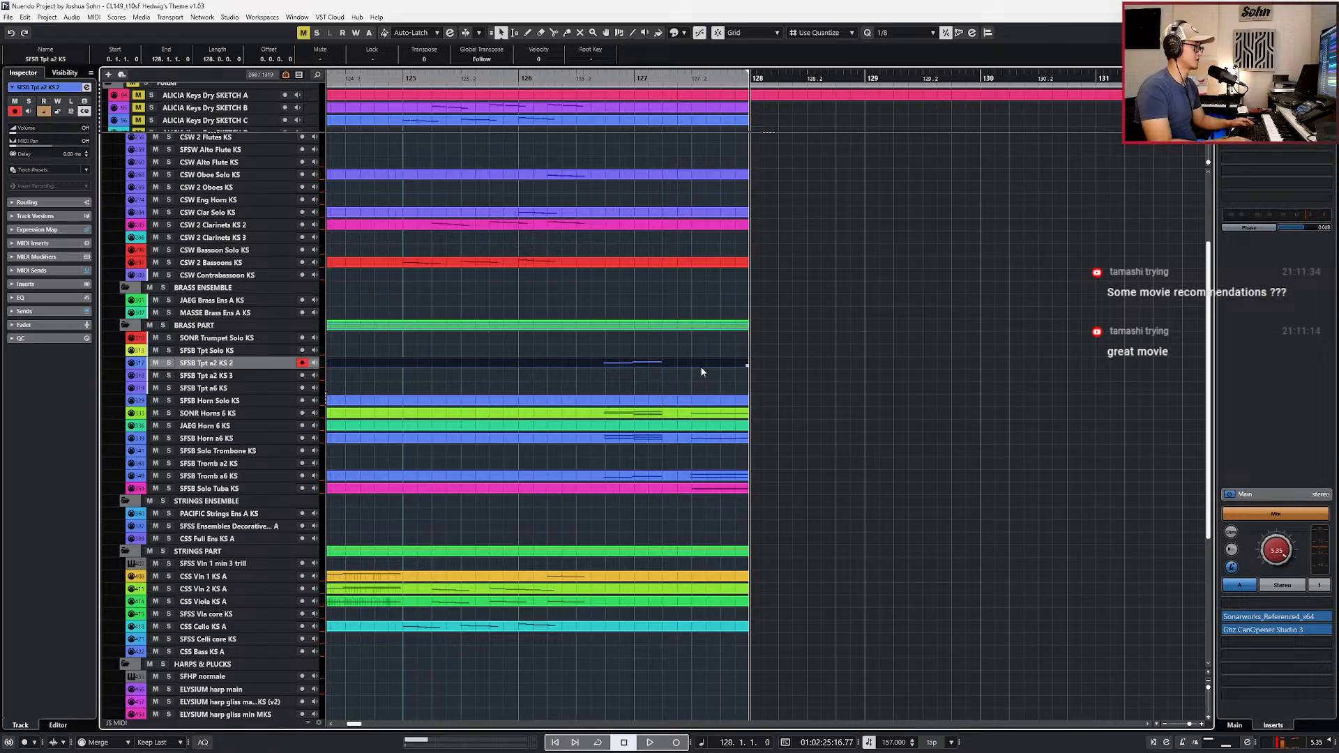
pyautogui.hotkey('alt', 'Tab')
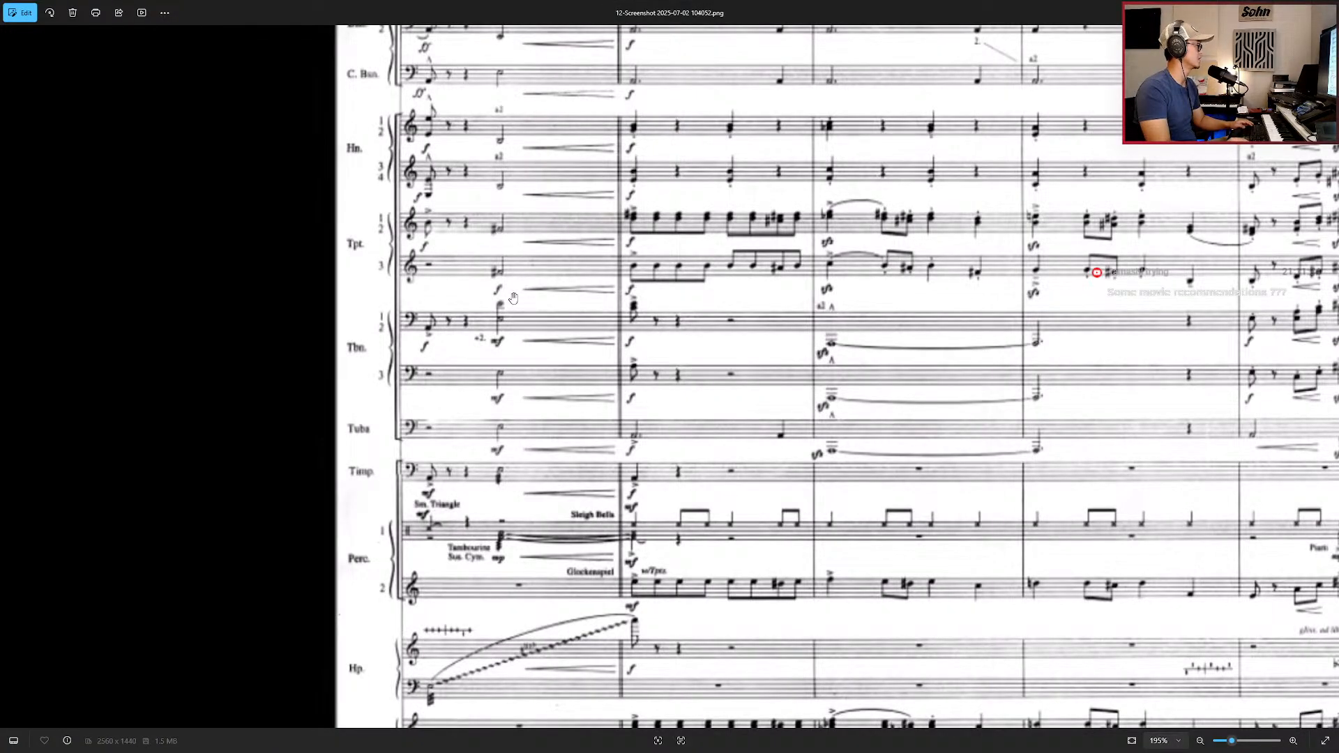
pyautogui.hotkey('alt', 'Tab')
pyautogui.doubleClick(690, 362)
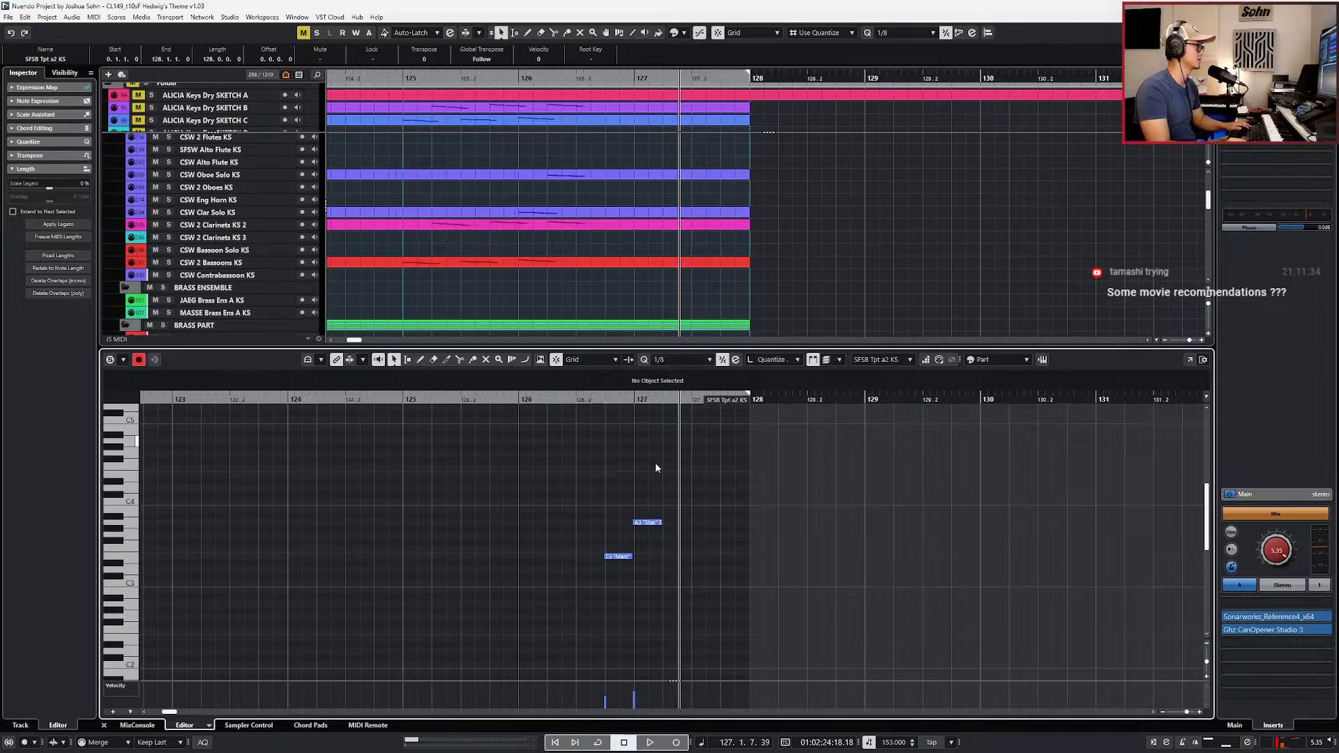
pyautogui.press('l')
pyautogui.hotkey('ctrl', 'v')
pyautogui.hotkey('alt', 'Right')
pyautogui.hotkey('alt', 'Right')
pyautogui.hotkey('alt', 'Right')
pyautogui.hotkey('alt', 'Right')
# Step: Lower the pasted trumpet note five semitones to E3 and lengthen it to bar 128
pyautogui.press('Down')
pyautogui.press('Down')
pyautogui.press('Down')
pyautogui.press('Down')
pyautogui.press('Down')
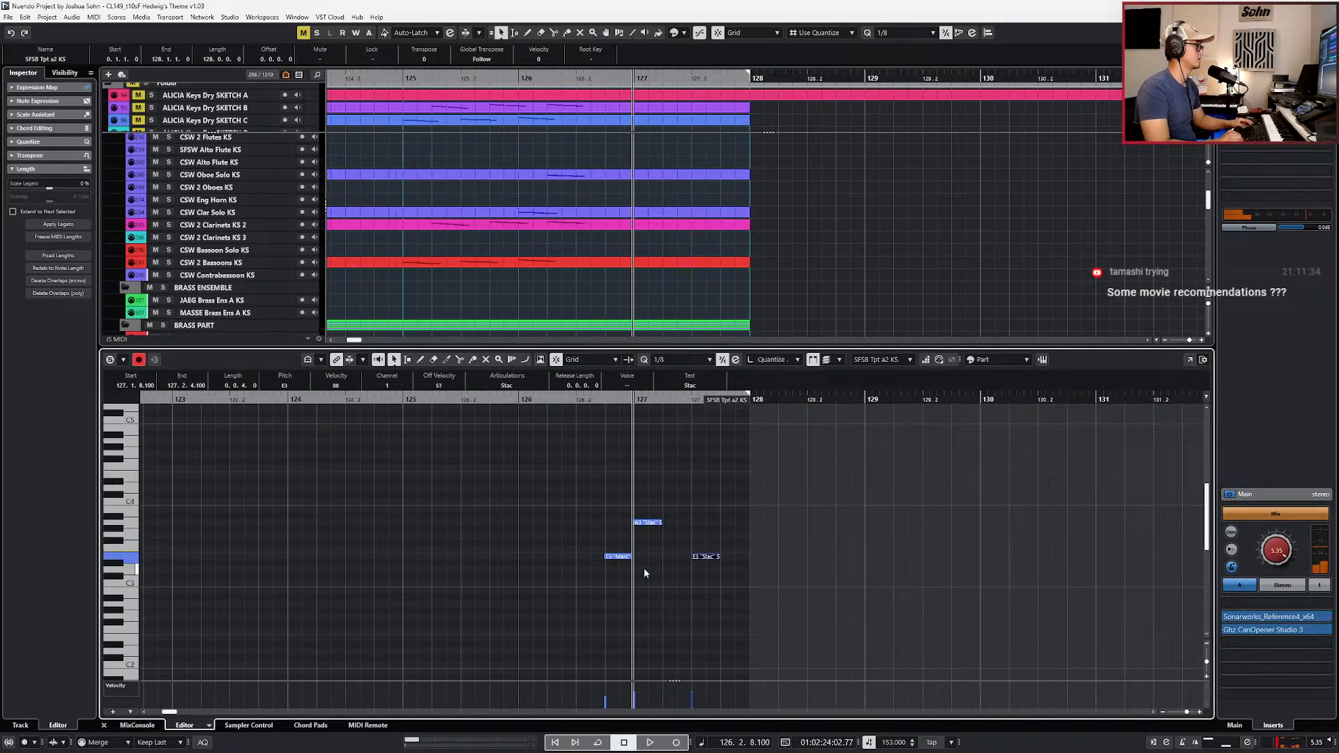
pyautogui.hotkey('alt', 'shift', 'Right')
pyautogui.hotkey('alt', 'shift', 'Right')
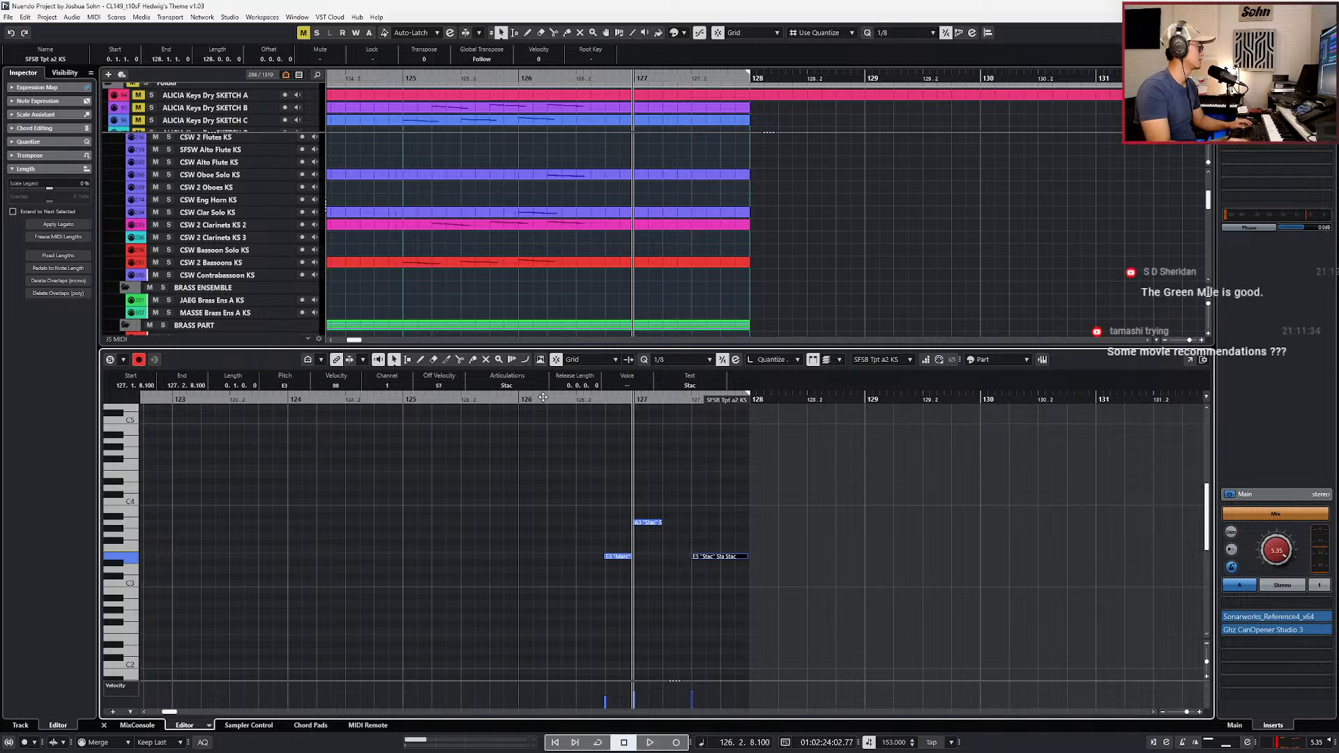
# Step: Try the Sus articulation on the held trumpet E3 note
pyautogui.click(507, 387)
pyautogui.press('Escape')
pyautogui.click(507, 388)
pyautogui.click(507, 397)
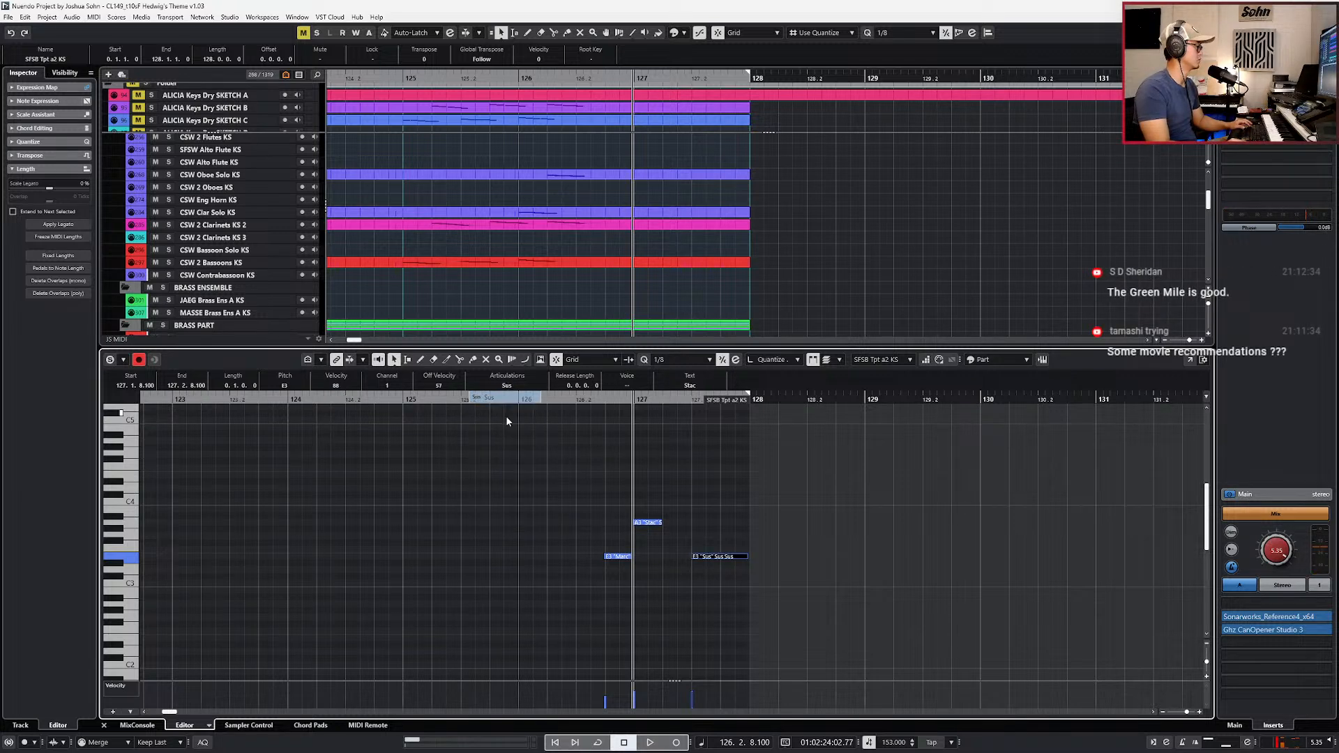
# Step: Set the held trumpet E3 note to the Marc articulation, audition it, and return to the arrangement
pyautogui.click(508, 389)
pyautogui.click(507, 443)
pyautogui.press('space')
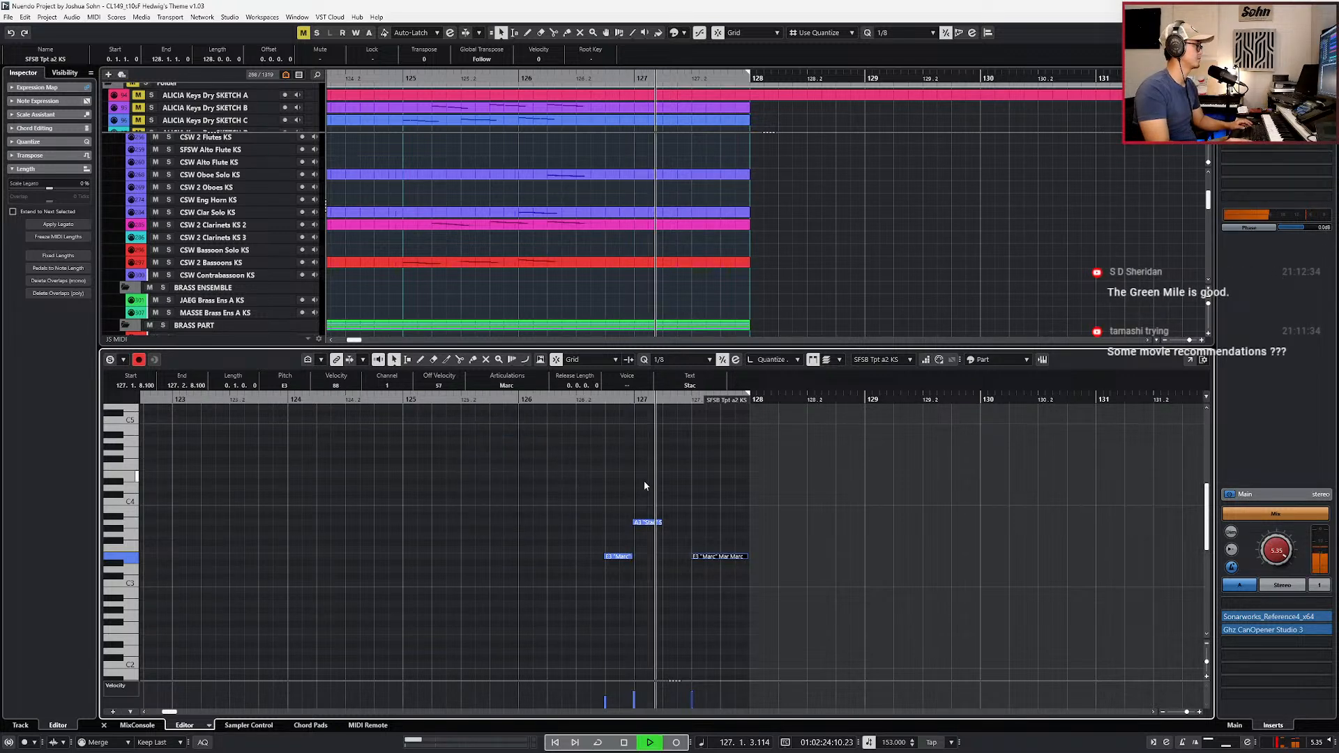
pyautogui.press('space')
pyautogui.press('Return')
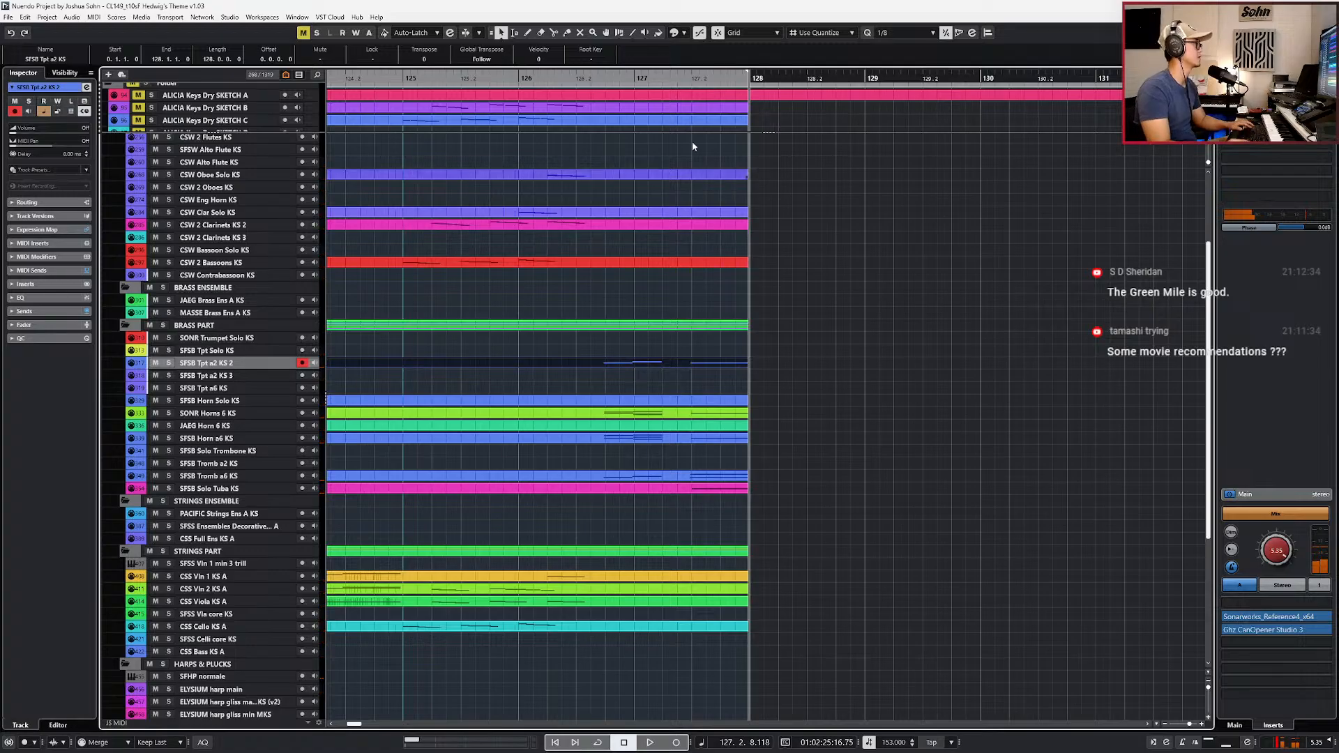
# Step: Play the passage from bar 126 with the SFSB Tpt a2 KS 2 part open to review the new entries
pyautogui.scroll(-2, 708, 234)
pyautogui.press('KP_Subtract')
pyautogui.press('KP_Subtract')
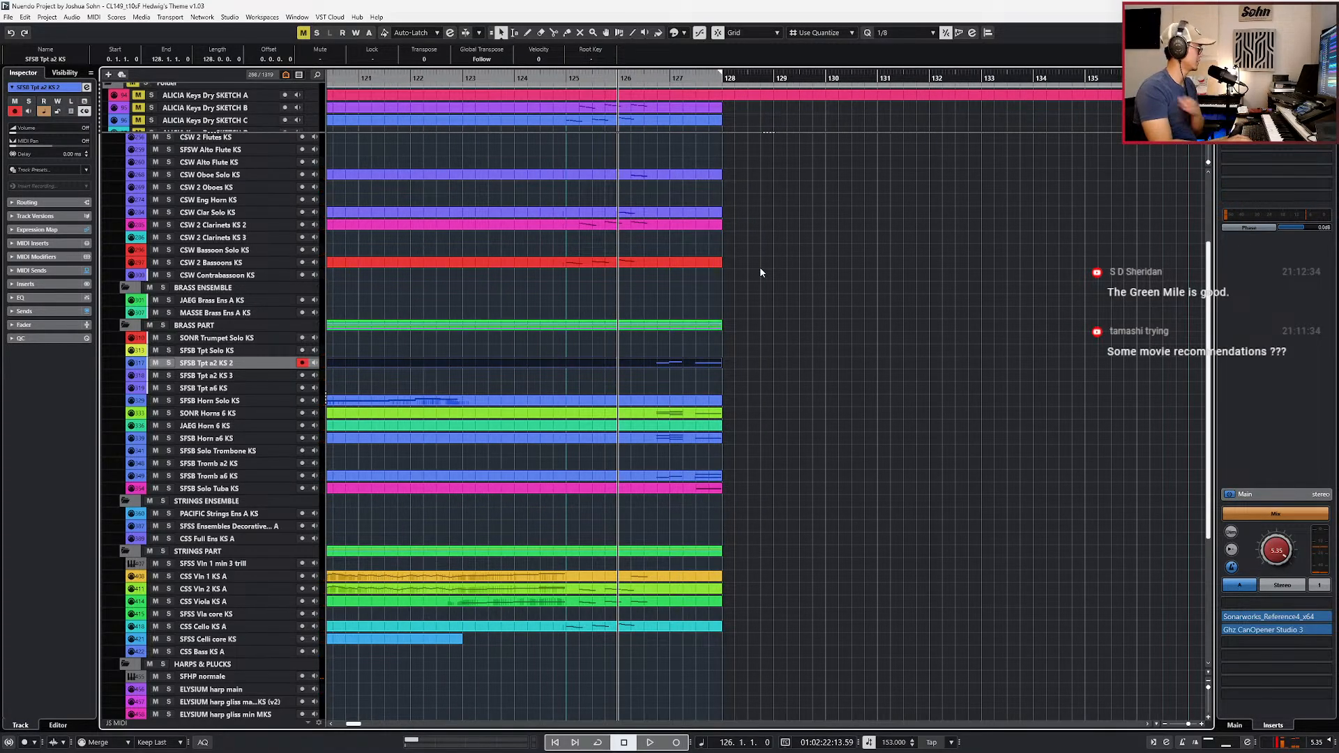
pyautogui.press('Return')
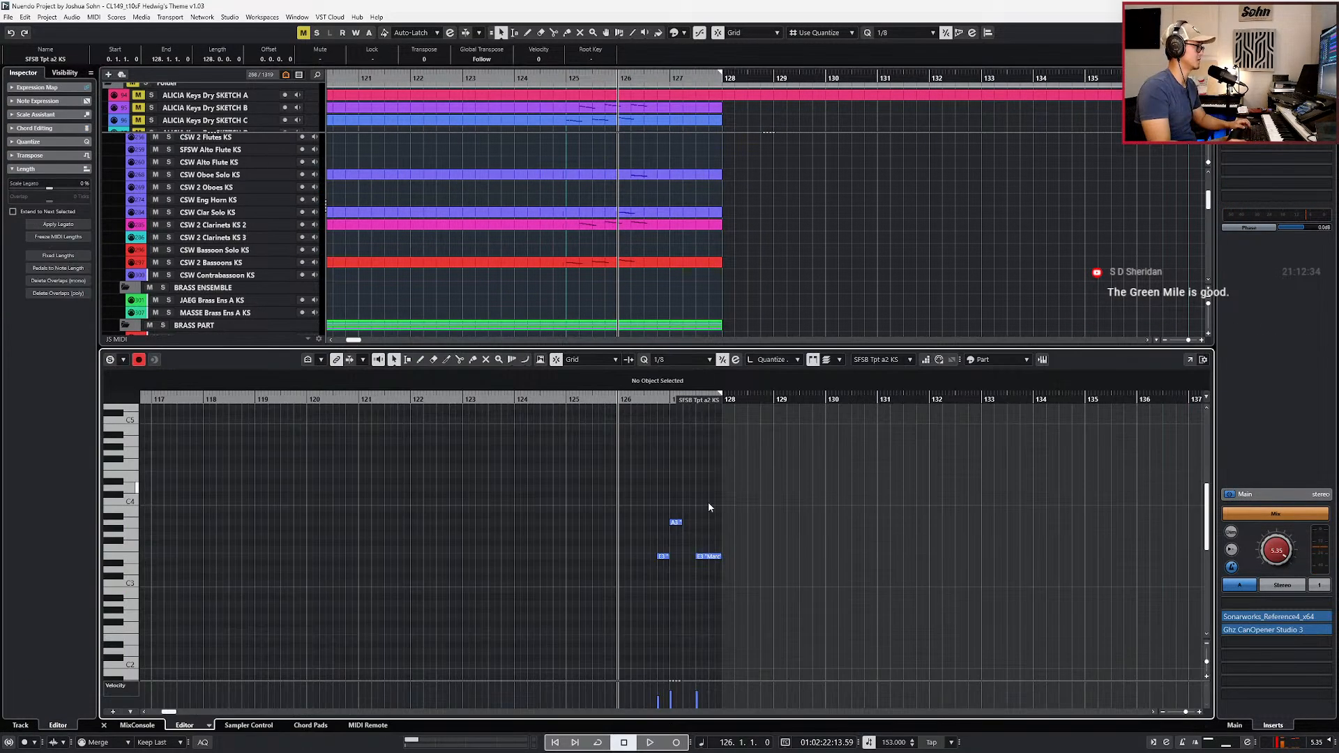
pyautogui.press('space')
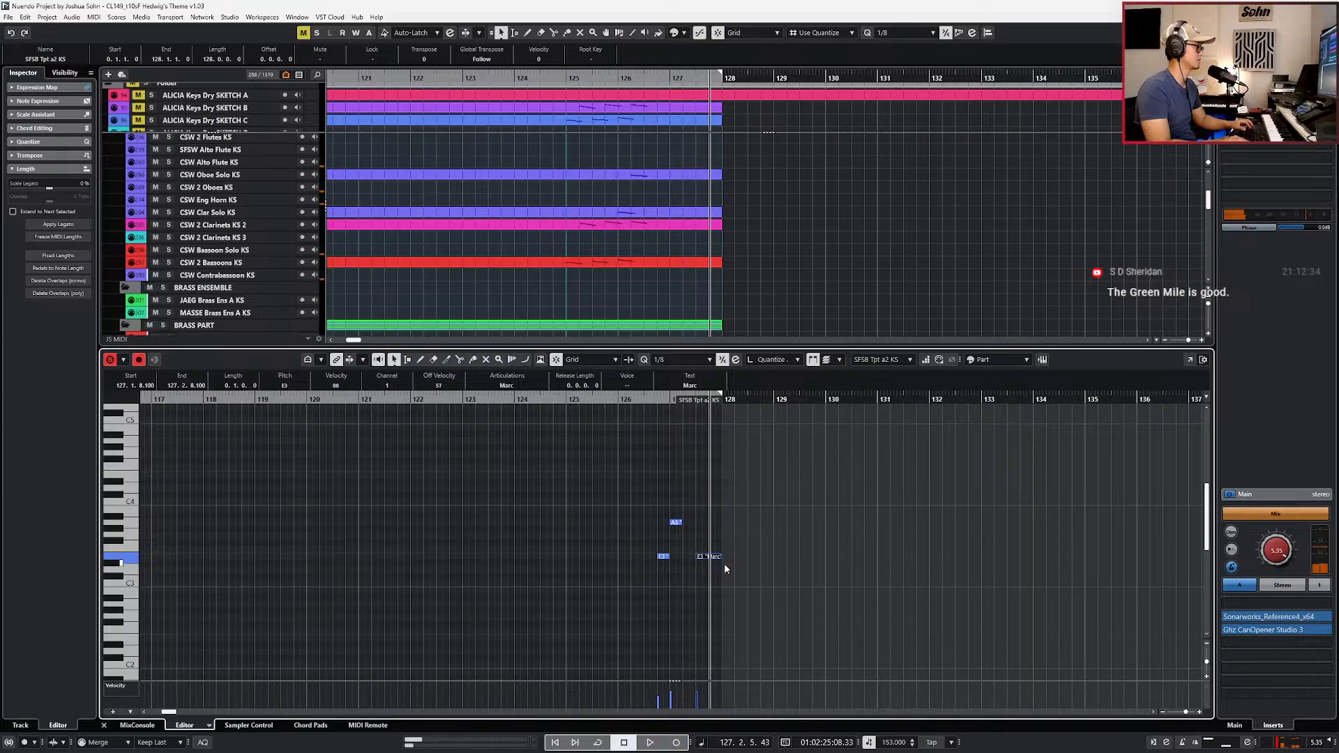
pyautogui.press('space')
pyautogui.press('Return')
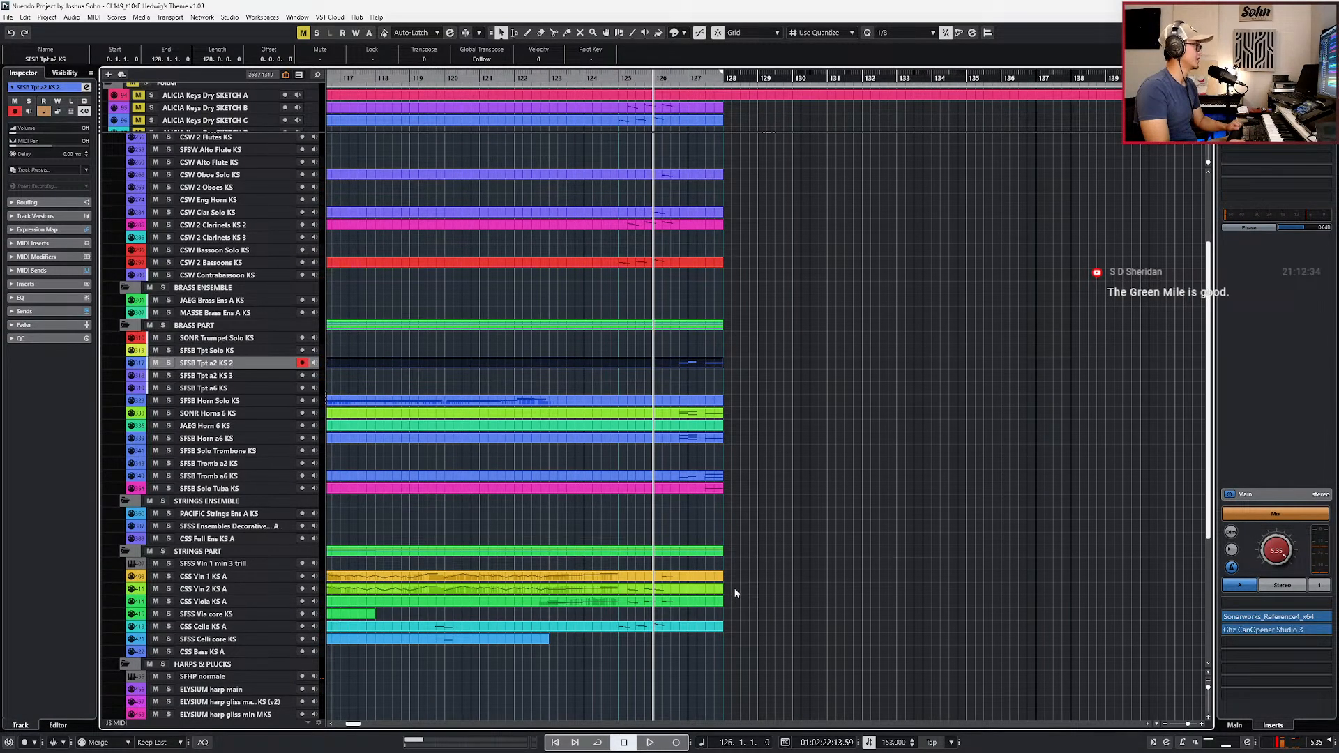
# Step: Compare the runs around bar 126 in the ALICIA Keys Dry SKETCH B and SKETCH C parts
pyautogui.scroll(3, 736, 595)
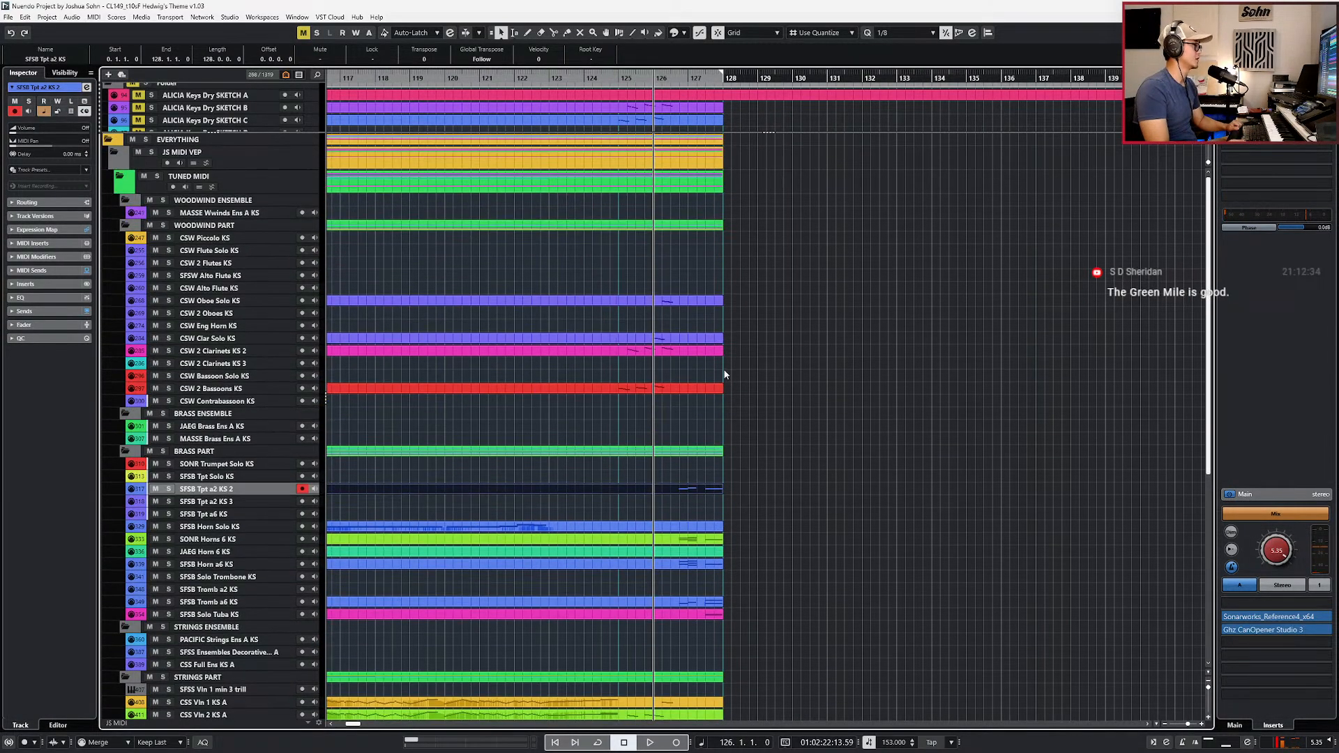
pyautogui.doubleClick(685, 108)
pyautogui.scroll(4, 691, 509)
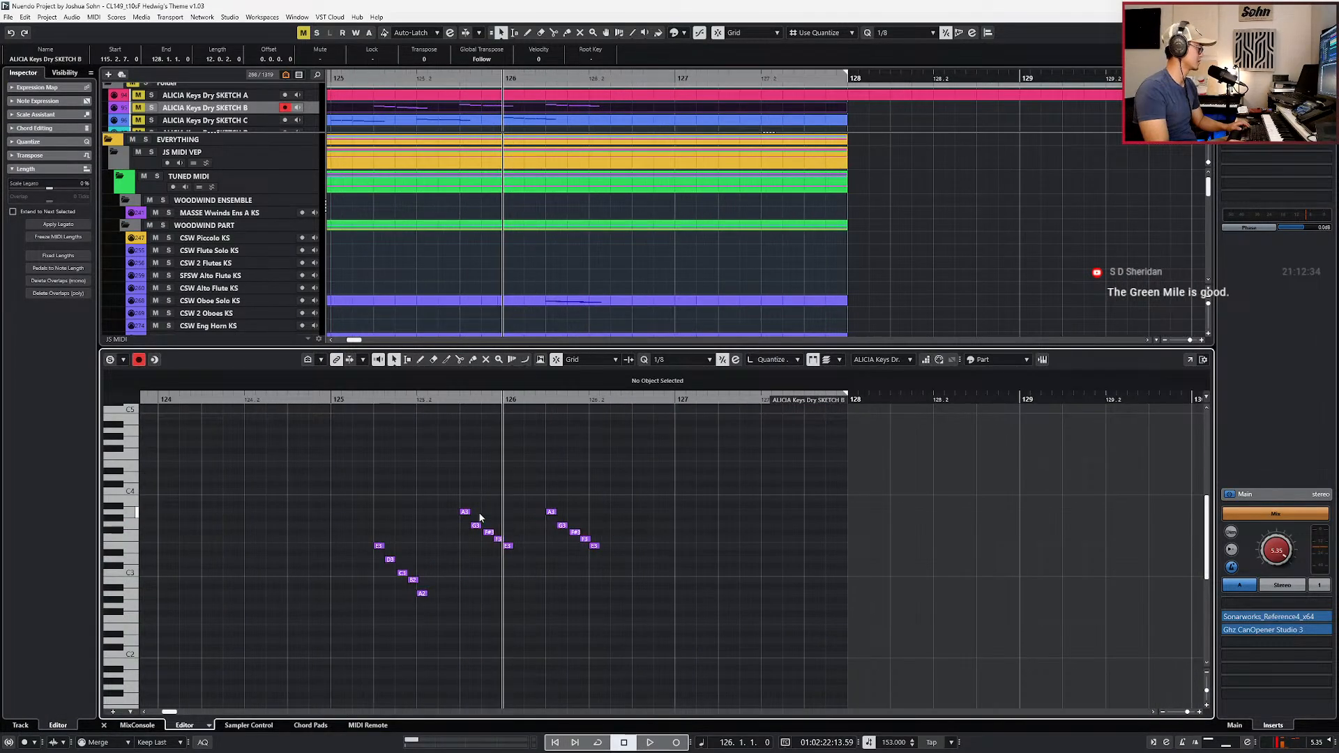
pyautogui.moveTo(473, 523); pyautogui.dragTo(507, 555)
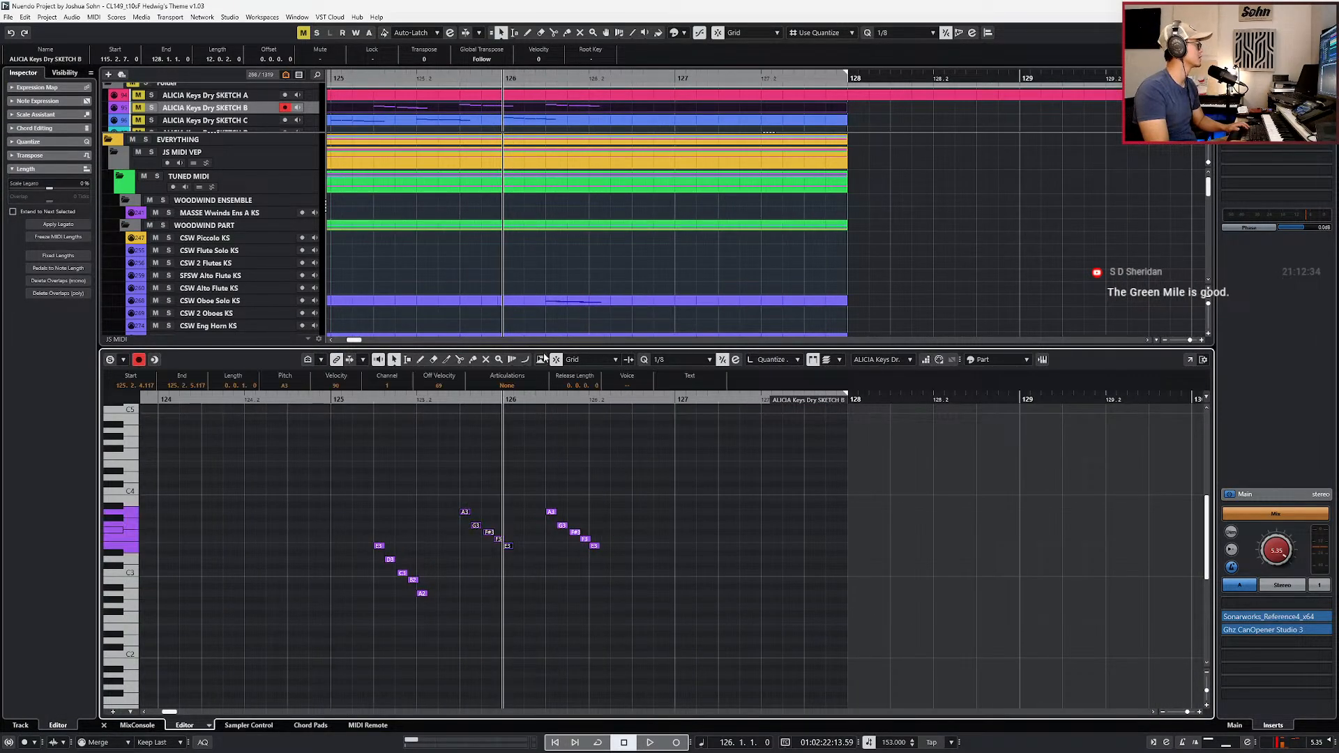
pyautogui.click(563, 120)
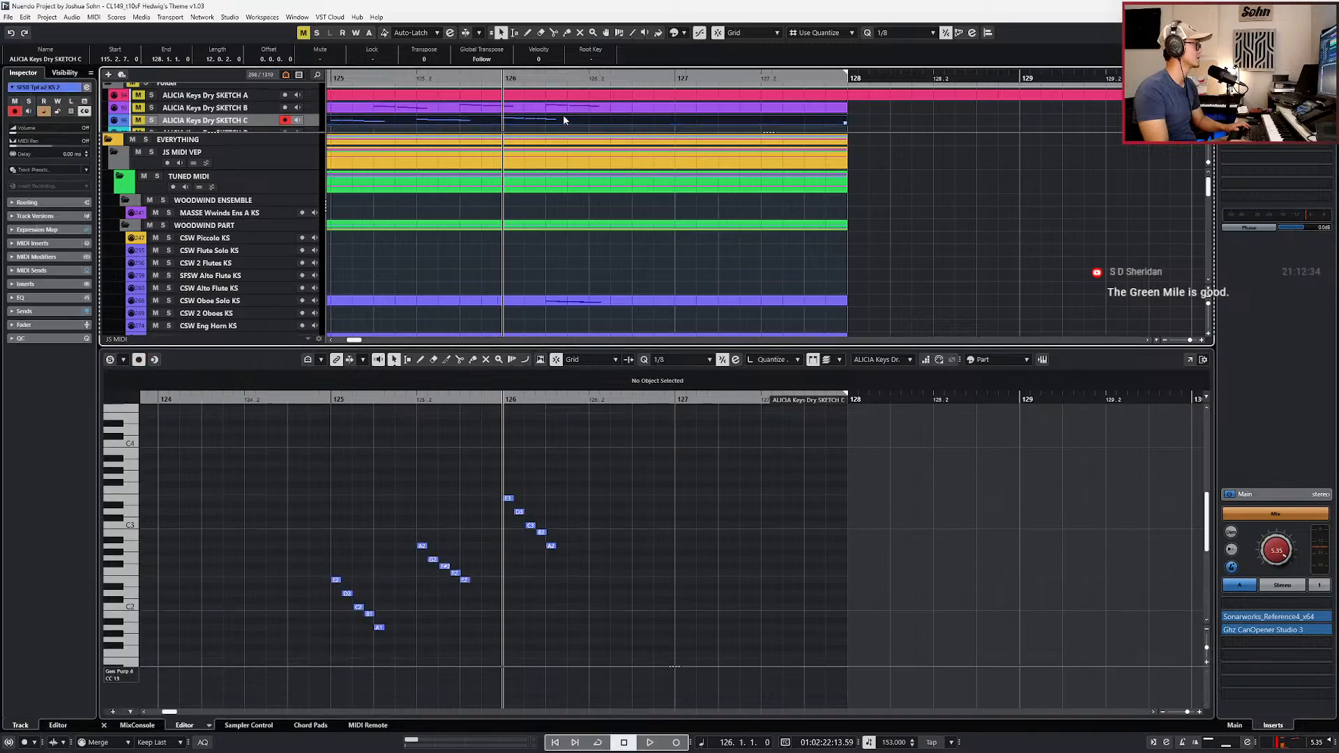
pyautogui.click(523, 110)
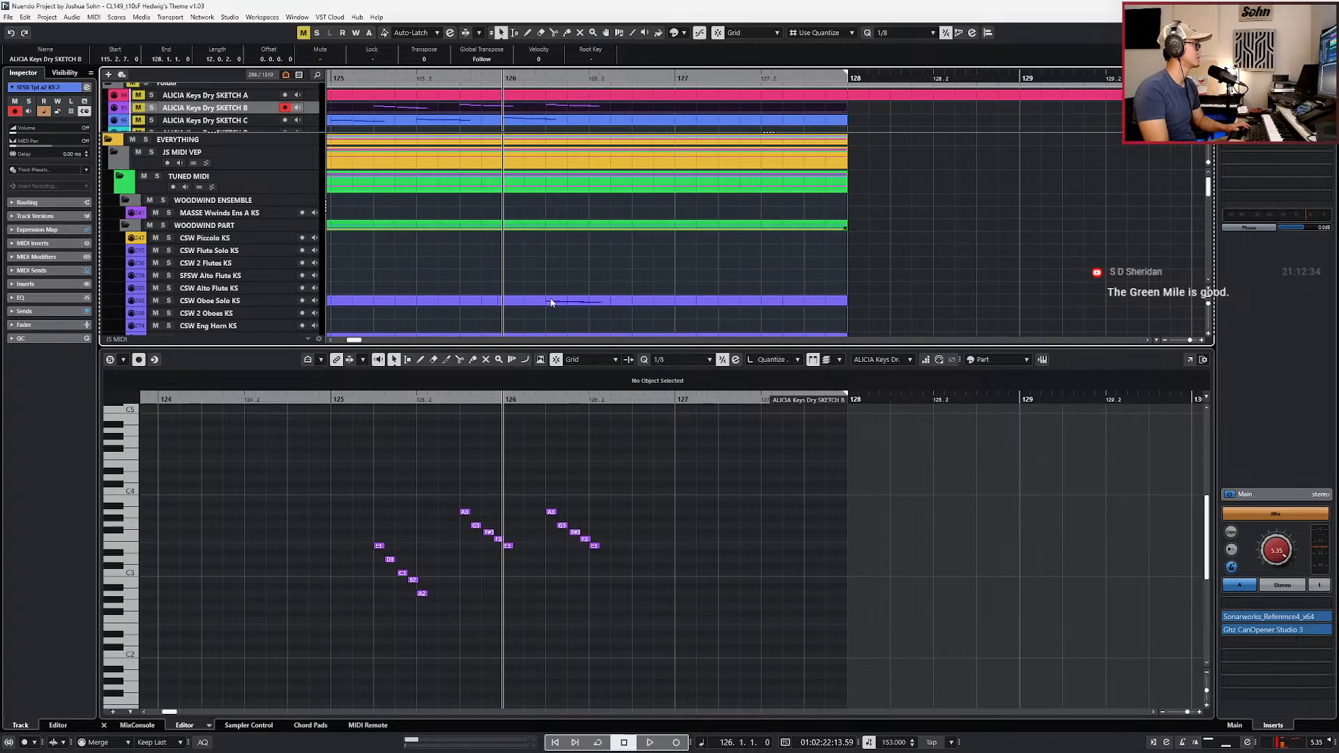
# Step: Copy the five-note descending run after bar 126 in SKETCH B and paste it at 126.2.5
pyautogui.moveTo(544, 486); pyautogui.dragTo(602, 552)
pyautogui.press('space')
pyautogui.press('space')
pyautogui.press('l')
pyautogui.press('space')
pyautogui.press('space')
pyautogui.hotkey('ctrl', 'v')
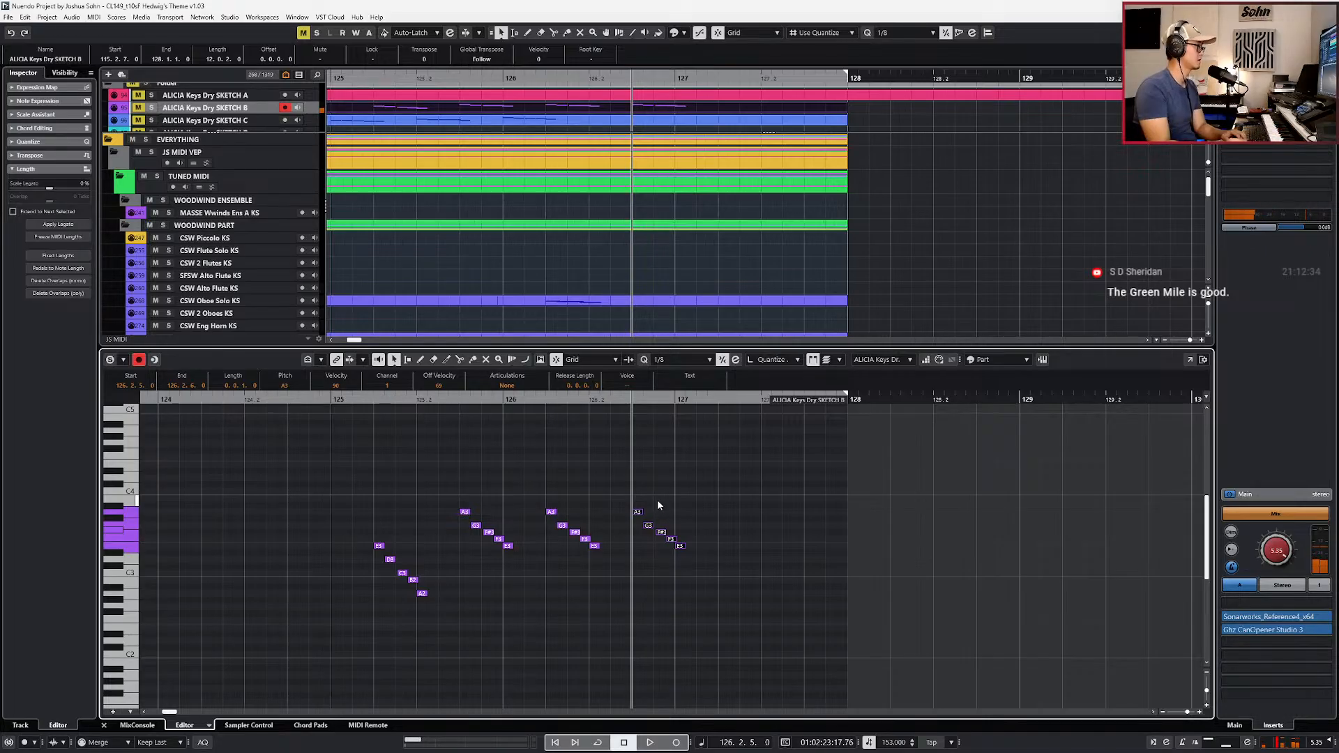
# Step: Transpose the pasted SKETCH B run down five semitones so that it starts on E3
pyautogui.press('Up')
pyautogui.press('Up')
pyautogui.press('Up')
pyautogui.press('Up')
pyautogui.press('Down')
pyautogui.press('Down')
pyautogui.press('Down')
pyautogui.press('Down')
pyautogui.press('Down')
pyautogui.press('Down')
pyautogui.press('Down')
pyautogui.press('Down')
pyautogui.press('Down')
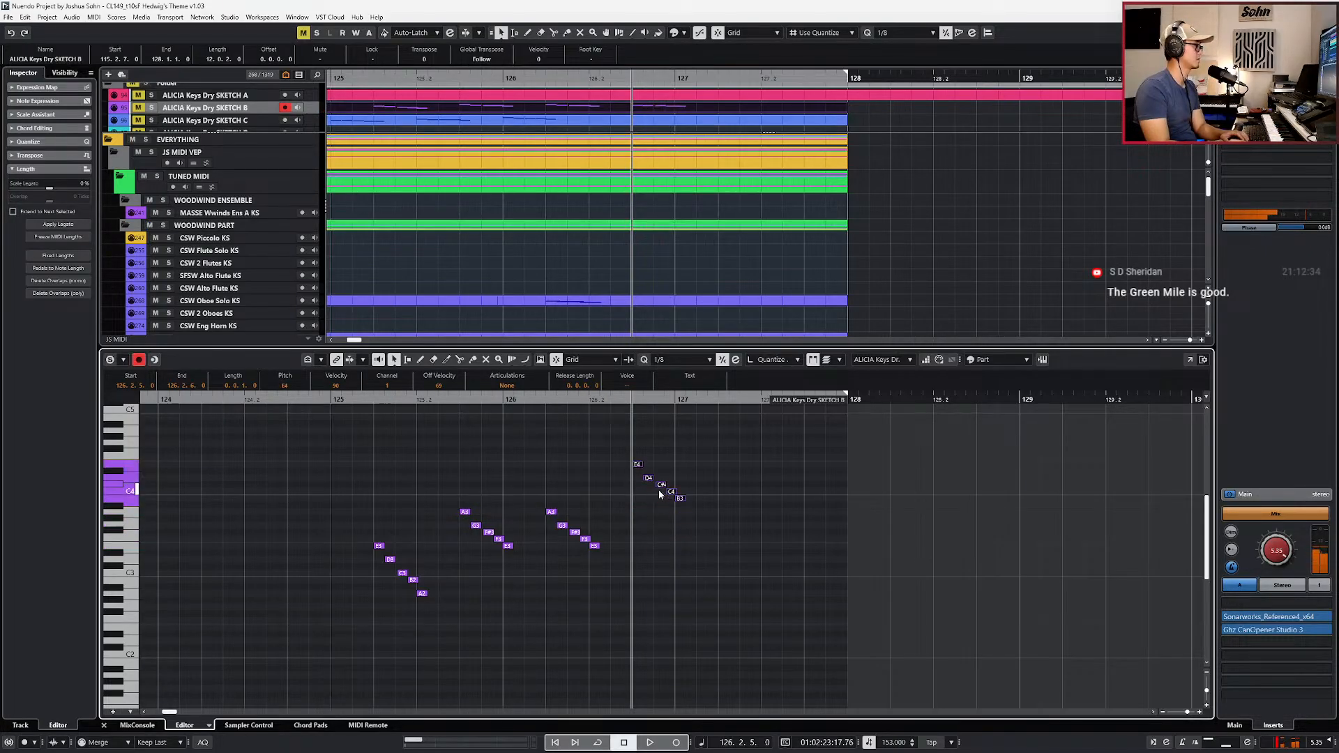
# Step: Raise the second and third notes of the pasted SKETCH B run to F3 and F#3
pyautogui.click(650, 557)
pyautogui.press('Up')
pyautogui.press('Up')
pyautogui.press('Up')
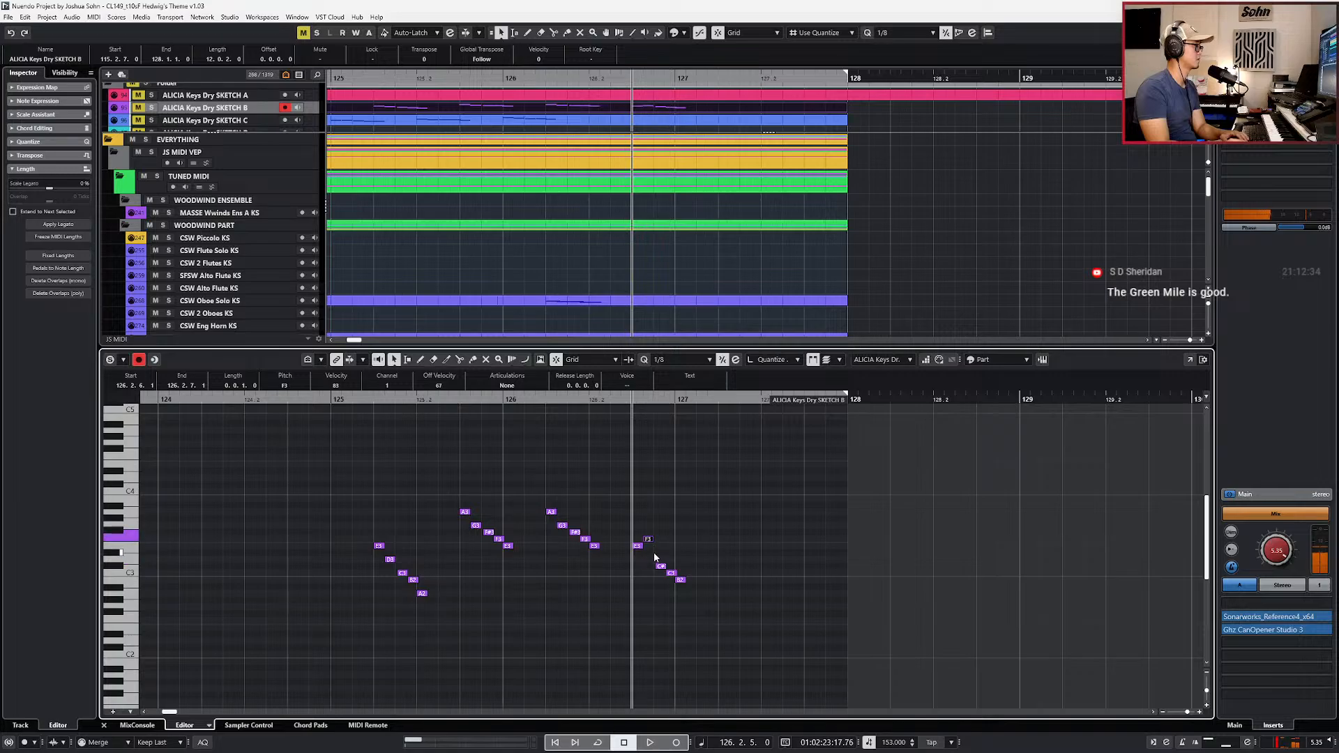
pyautogui.click(660, 565)
pyautogui.press('Up')
pyautogui.press('Up')
pyautogui.press('Up')
pyautogui.press('Up')
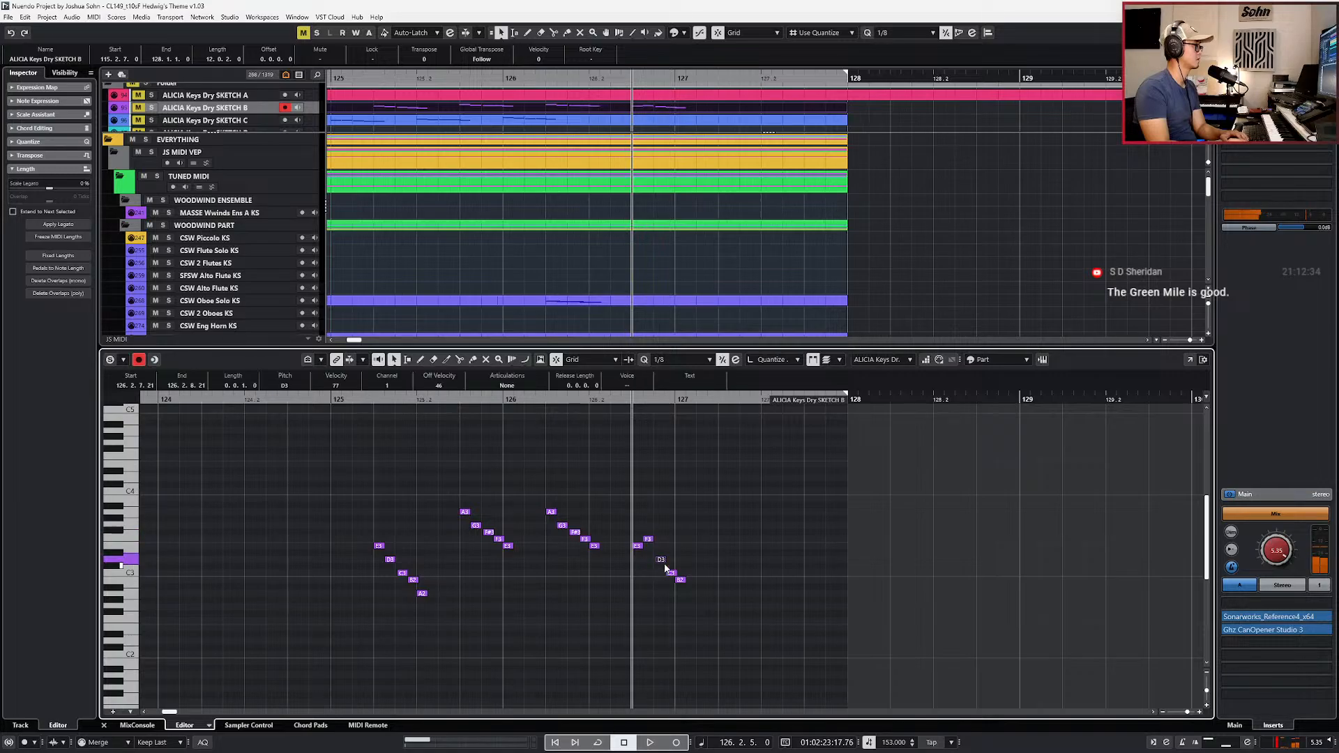
pyautogui.press('Up')
# Step: Raise the run's fourth and fifth notes to G3 and A3, audition the ascending figure, and return to the arrangement
pyautogui.click(671, 573)
pyautogui.press('Up')
pyautogui.press('Up')
pyautogui.press('Up')
pyautogui.press('Up')
pyautogui.press('Up')
pyautogui.press('Up')
pyautogui.press('Up')
pyautogui.click(680, 579)
pyautogui.press('Up')
pyautogui.press('Up')
pyautogui.press('Up')
pyautogui.press('Up')
pyautogui.press('Up')
pyautogui.press('Up')
pyautogui.press('Up')
pyautogui.press('Up')
pyautogui.press('Up')
pyautogui.press('Up')
pyautogui.press('space')
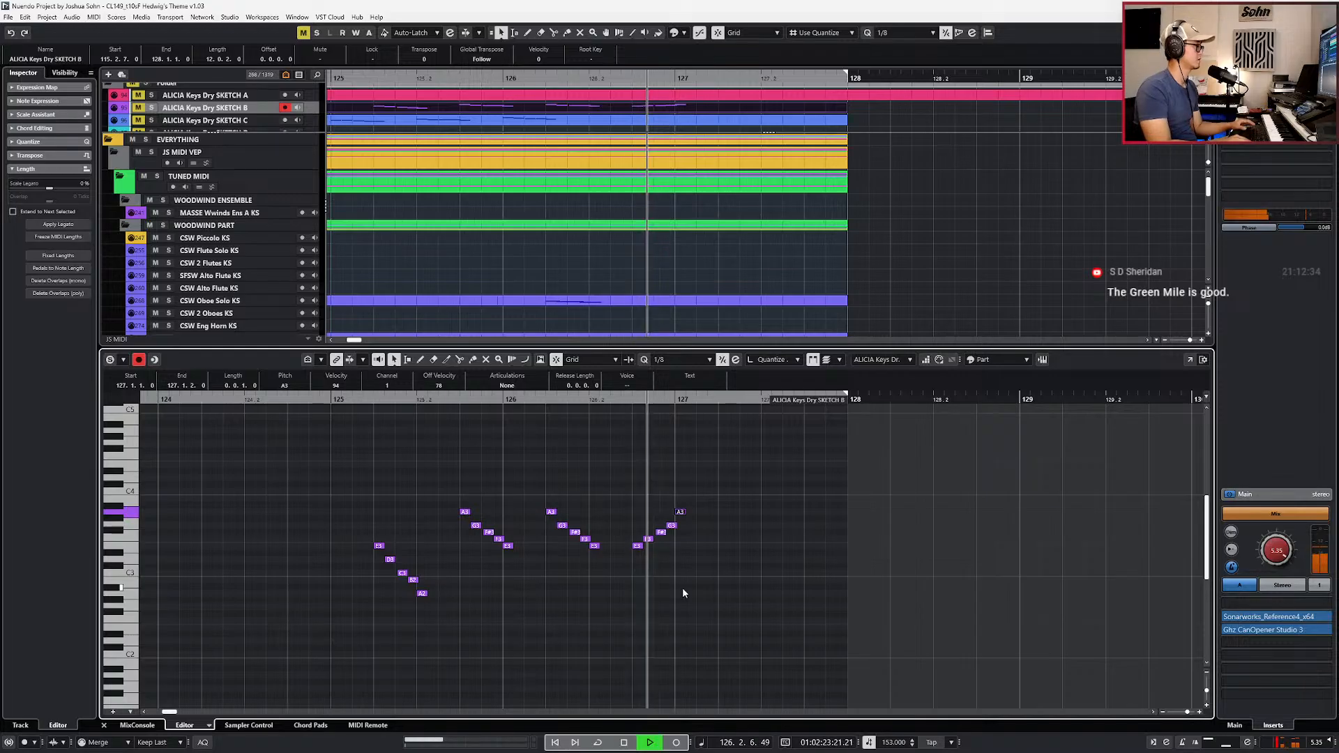
pyautogui.press('space')
pyautogui.hotkey('ctrl', 'e')
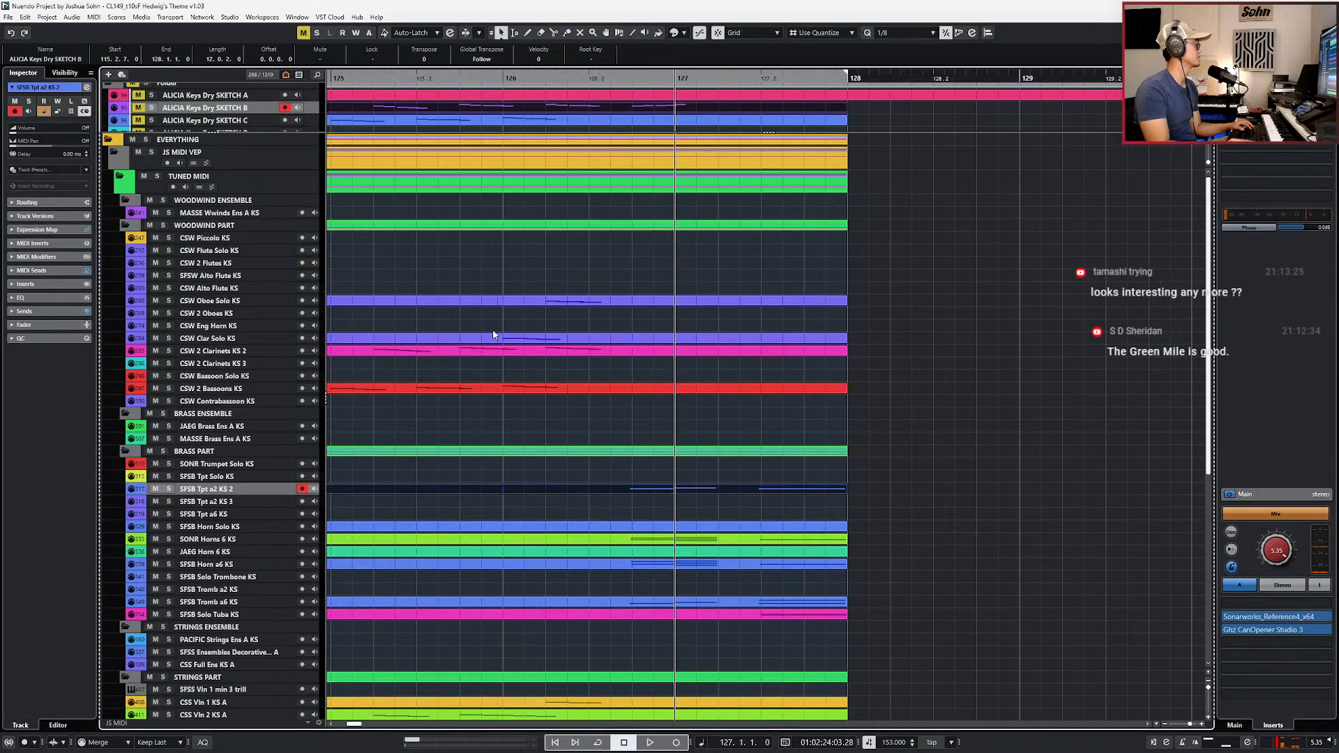
# Step: Solo the ALICIA Keys Dry SKETCH B track
pyautogui.click(255, 96)
pyautogui.click(253, 108)
pyautogui.press('s')
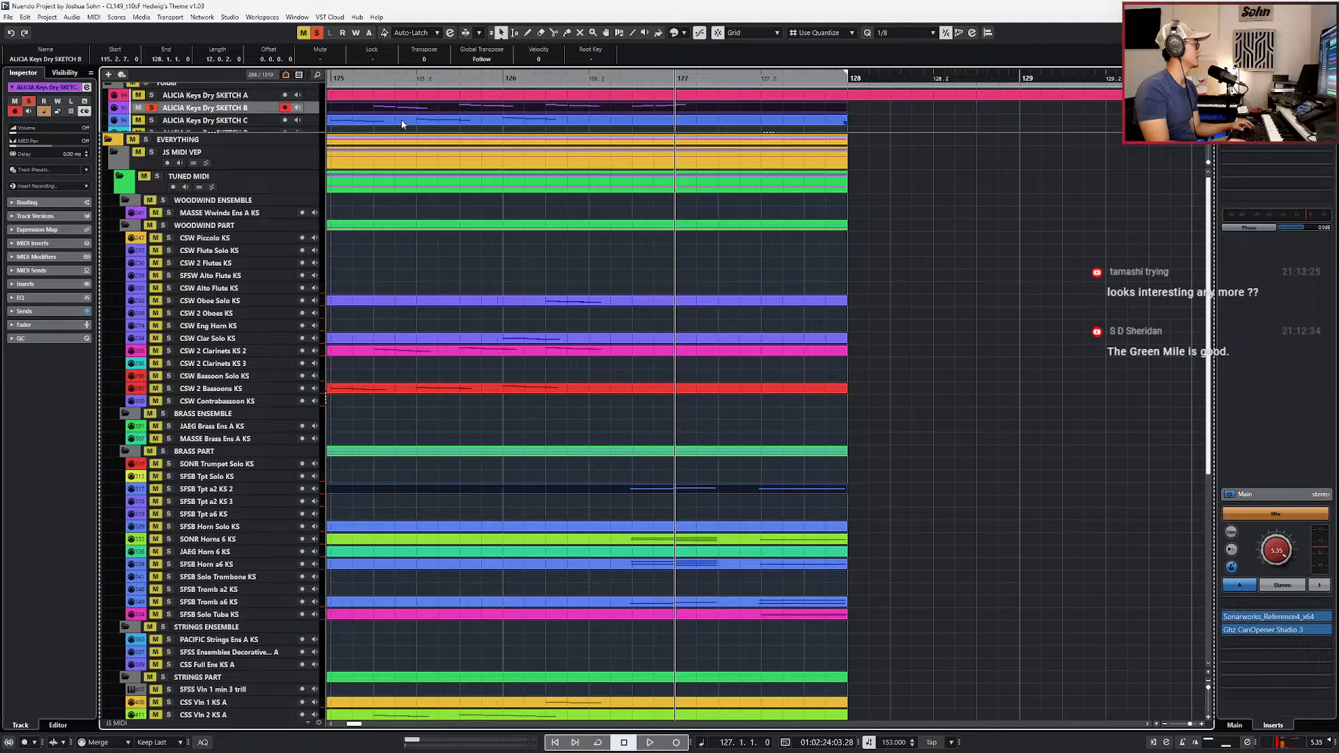
# Step: Copy the five-note run starting on A2 in the SKETCH C part and paste it at 126.2.5
pyautogui.click(602, 120)
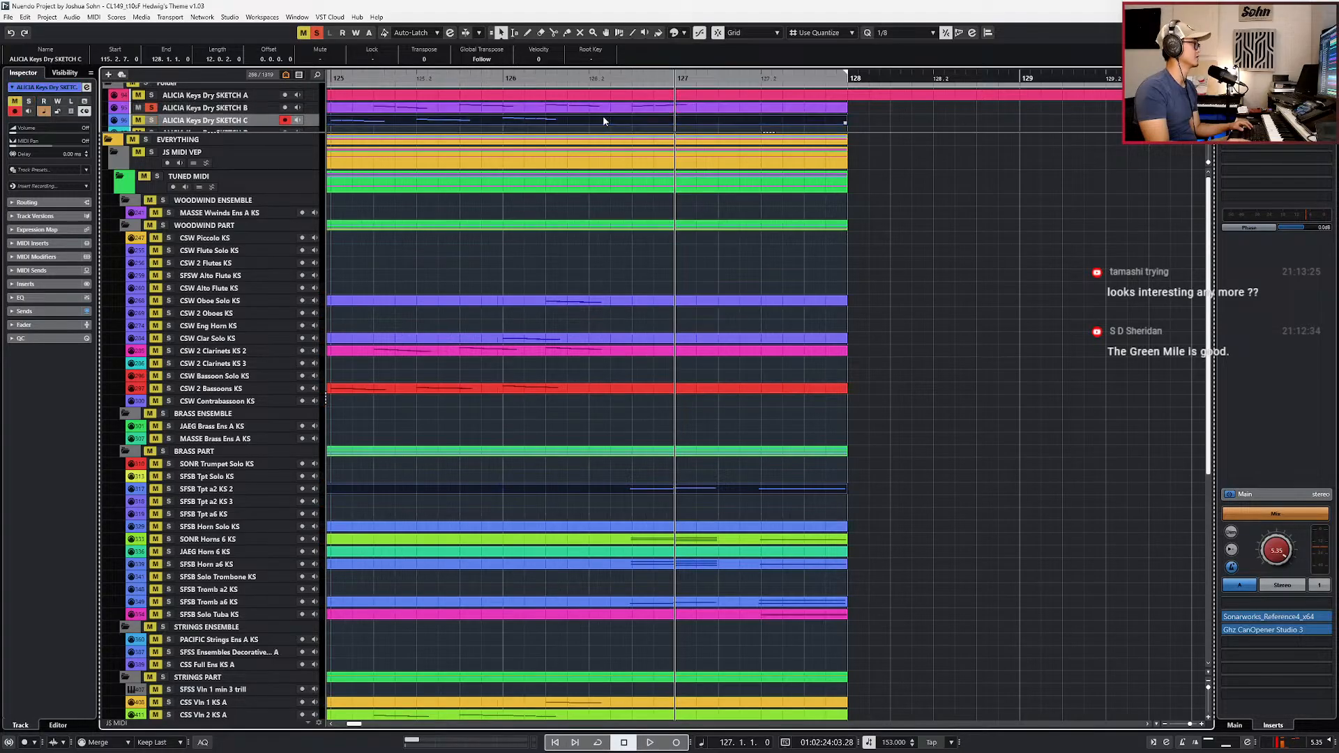
pyautogui.hotkey('ctrl', 'e')
pyautogui.moveTo(420, 525); pyautogui.dragTo(506, 595)
pyautogui.press('ctrl+KP_Subtract')
pyautogui.press('ctrl+KP_Subtract')
pyautogui.hotkey('ctrl', 'v')
# Step: Transpose the pasted SKETCH C run down seven semitones to start on D2 and audition it
pyautogui.press('Down')
pyautogui.press('Down')
pyautogui.press('Down')
pyautogui.press('Down')
pyautogui.press('Down')
pyautogui.press('Down')
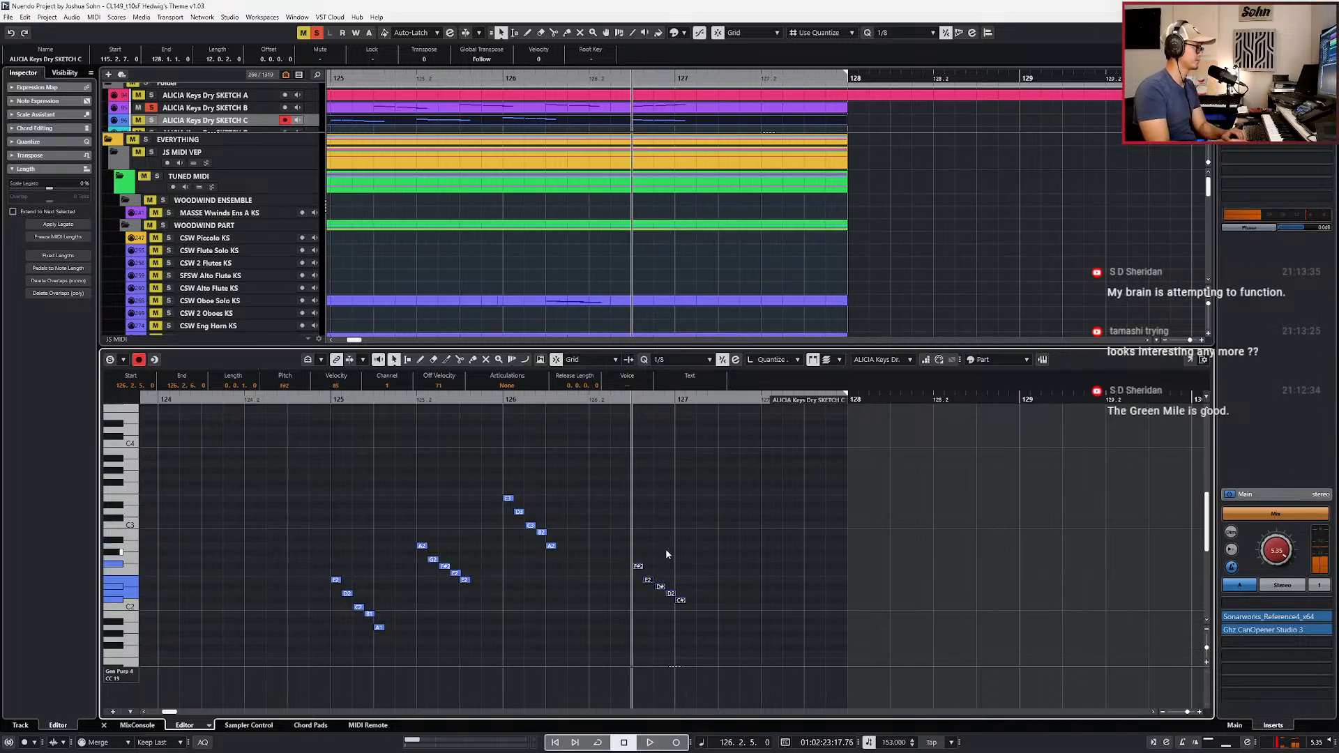
pyautogui.press('Down')
pyautogui.click(660, 620)
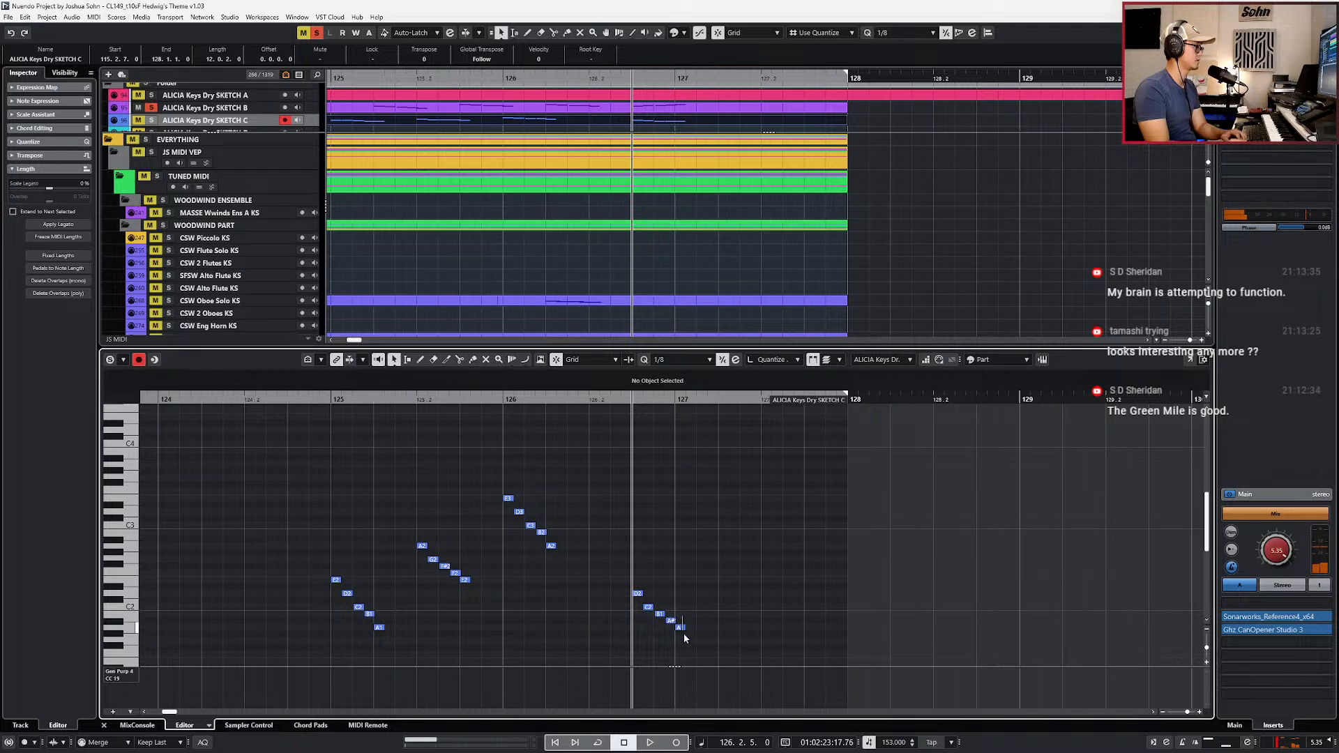
pyautogui.click(681, 628)
pyautogui.press('space')
pyautogui.press('space')
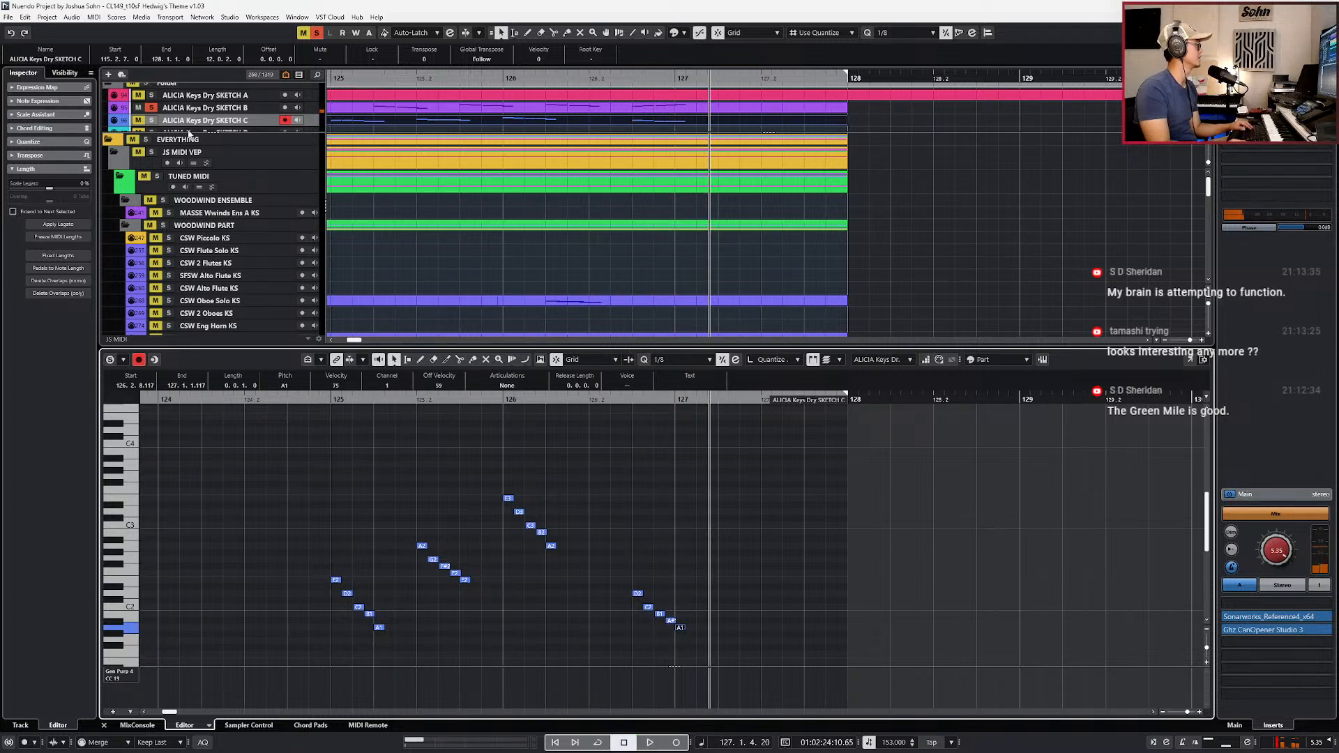
# Step: Solo SKETCH C together with SKETCH B and play both new runs from 126.2.5
pyautogui.click(152, 120)
pyautogui.click(675, 492)
pyautogui.press('space')
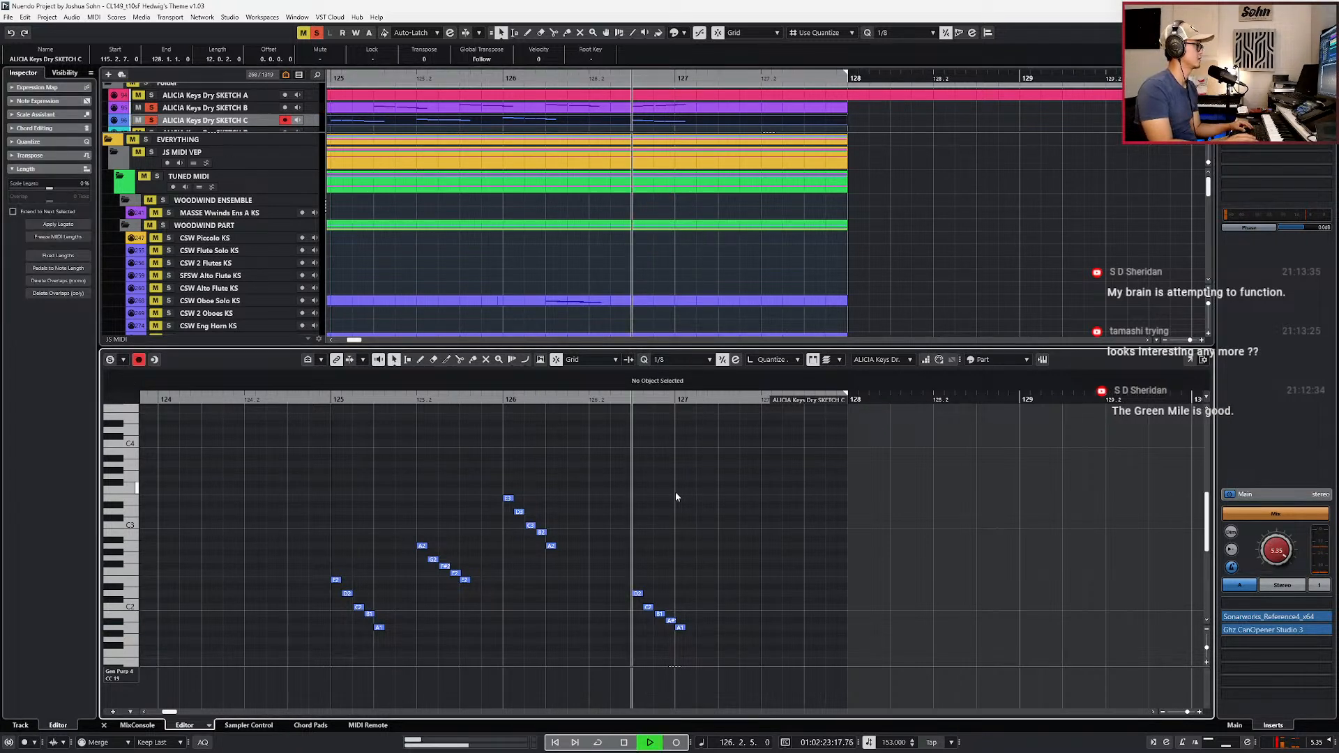
pyautogui.press('space')
pyautogui.press('KP_Subtract')
pyautogui.press('space')
pyautogui.press('space')
# Step: Clear the sketch track solos and return to the arrangement at bar 125, showing the strings and percussion tracks
pyautogui.press('s')
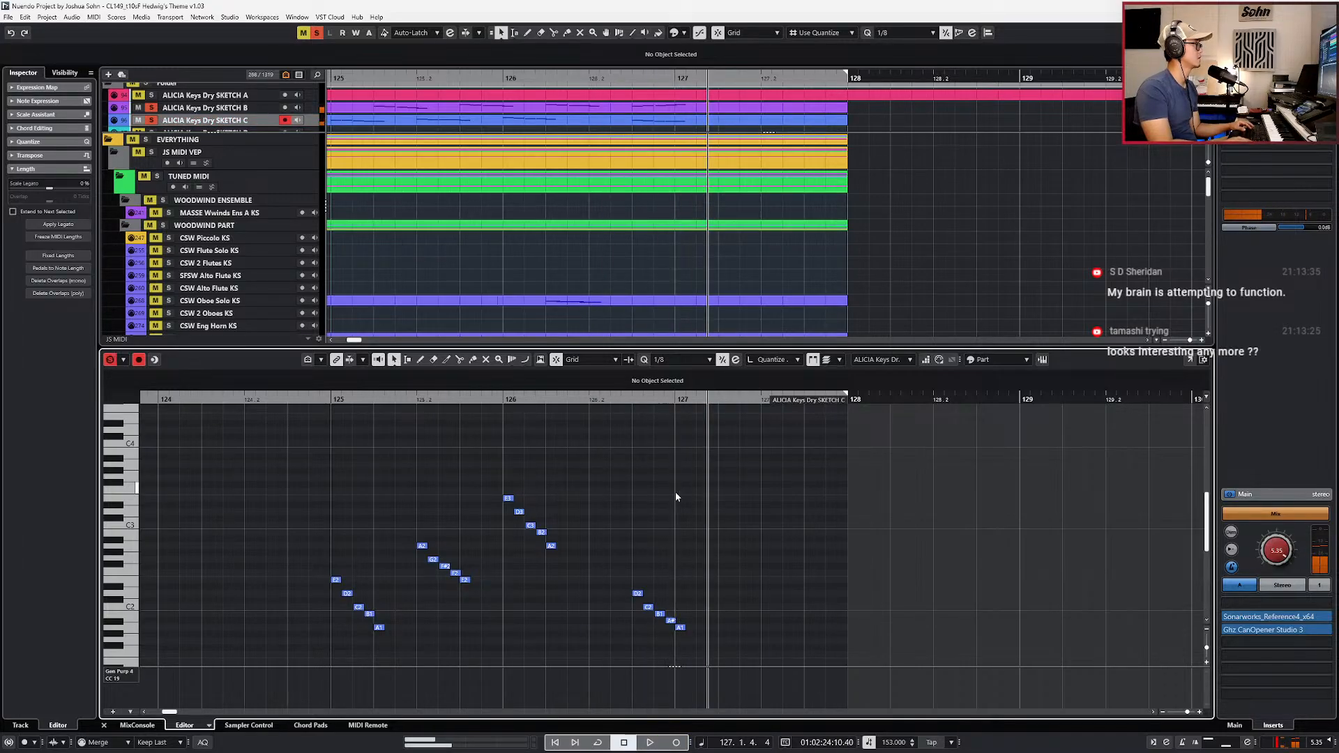
pyautogui.press('KP_Subtract')
pyautogui.press('KP_Subtract')
pyautogui.press('KP_Subtract')
pyautogui.press('Return')
pyautogui.scroll(-2, 696, 236)
pyautogui.scroll(-5, 695, 237)
pyautogui.scroll(-1, 686, 542)
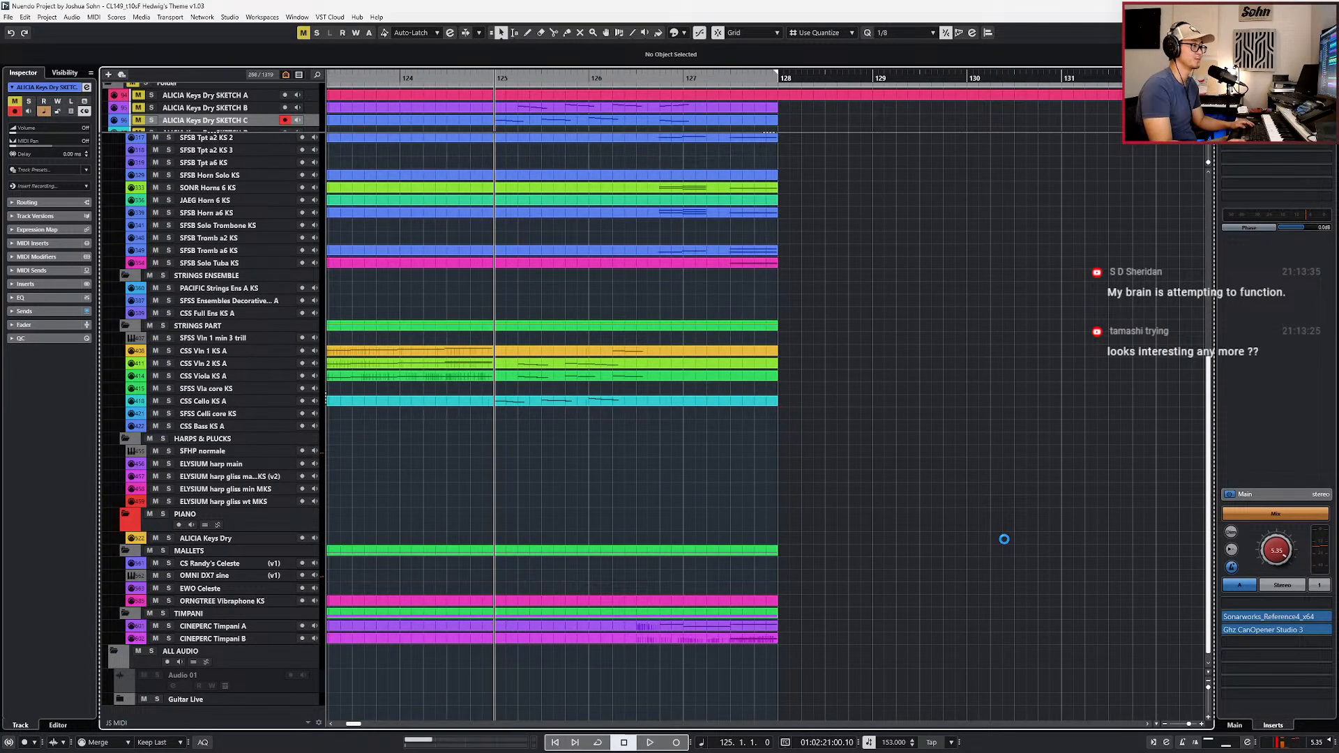
# Step: Examine the brass, percussion, harp and string staves leading into bar 128 in the score screenshot, then play the arrangement from bar 125
pyautogui.hotkey('alt', 'Tab')
pyautogui.hotkey('alt', 'Tab')
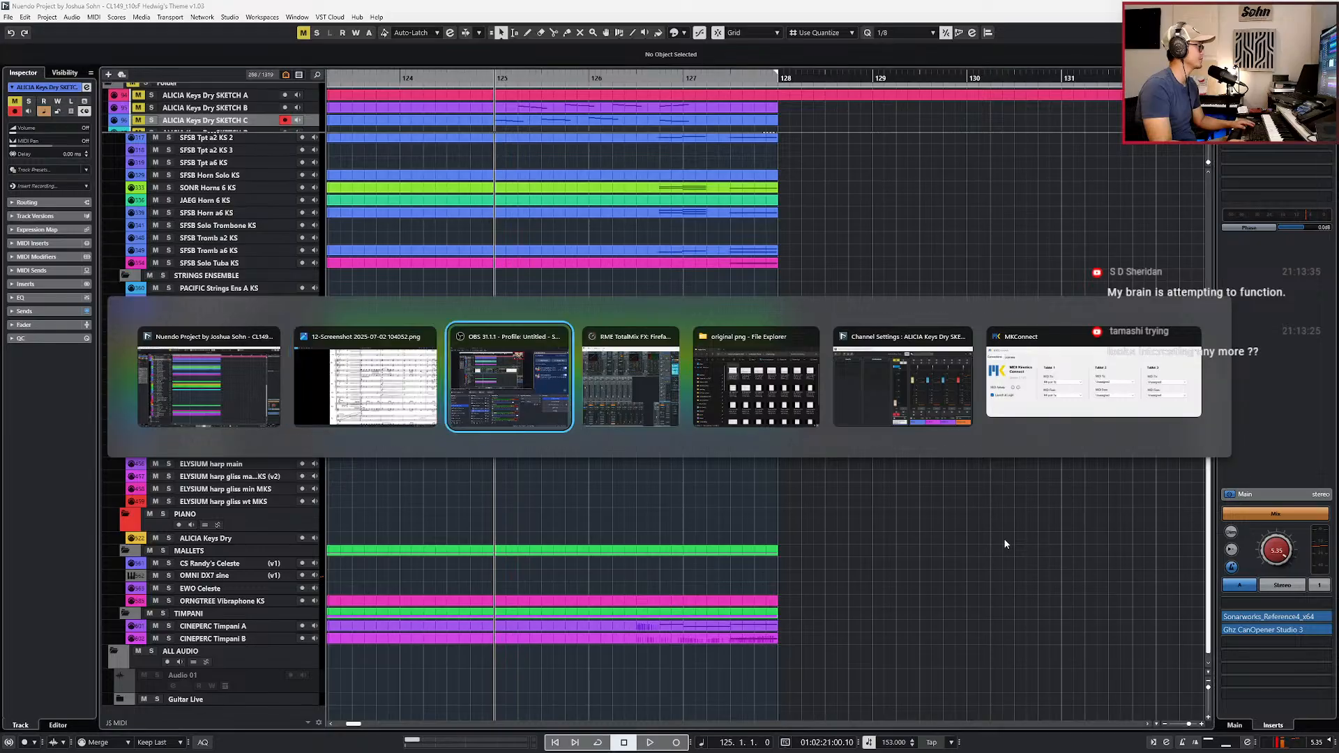
pyautogui.click(411, 403)
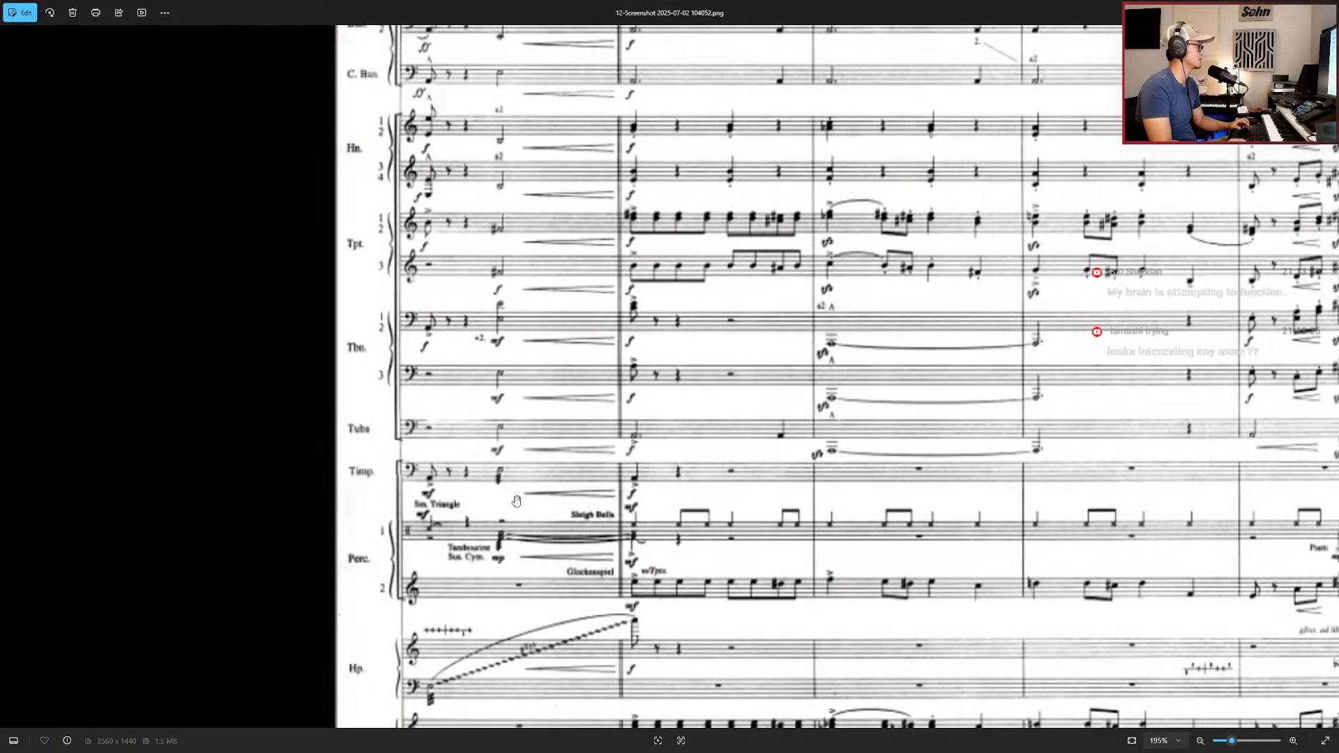
pyautogui.scroll(-3, 516, 500)
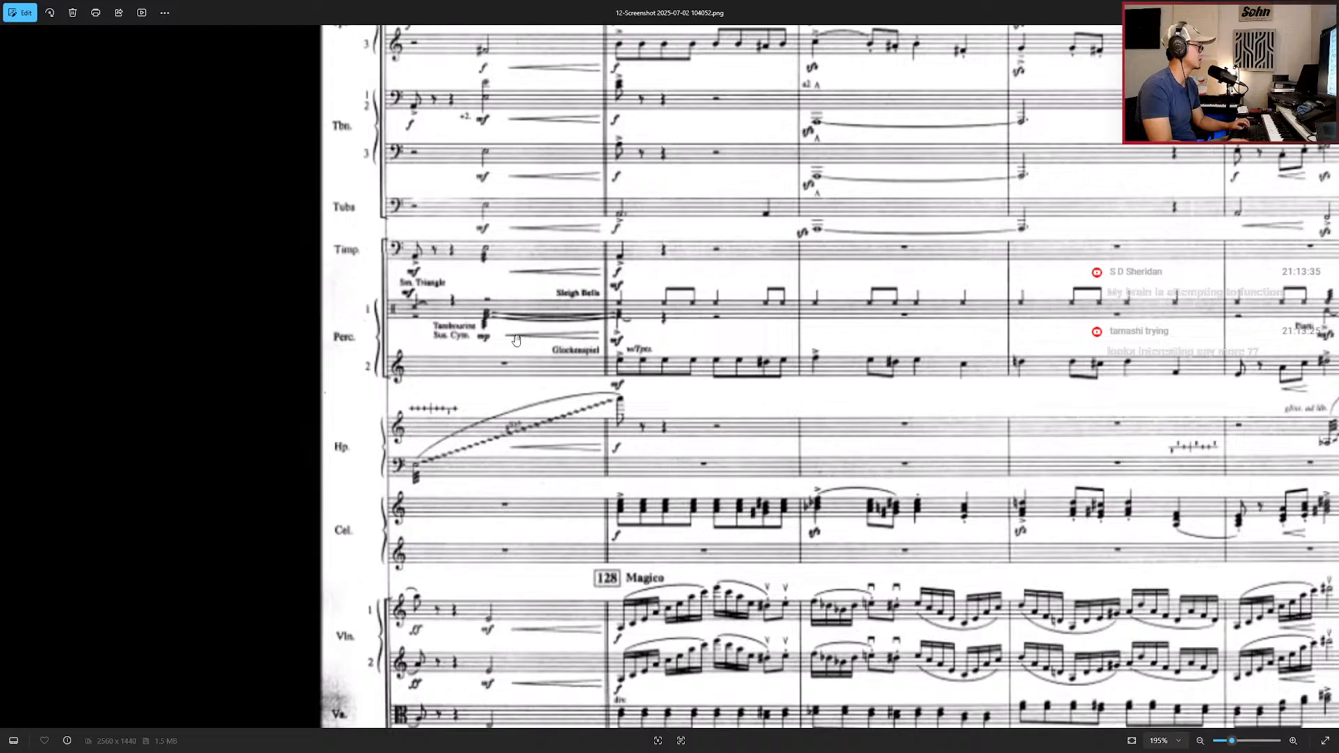
pyautogui.scroll(-1, 474, 530)
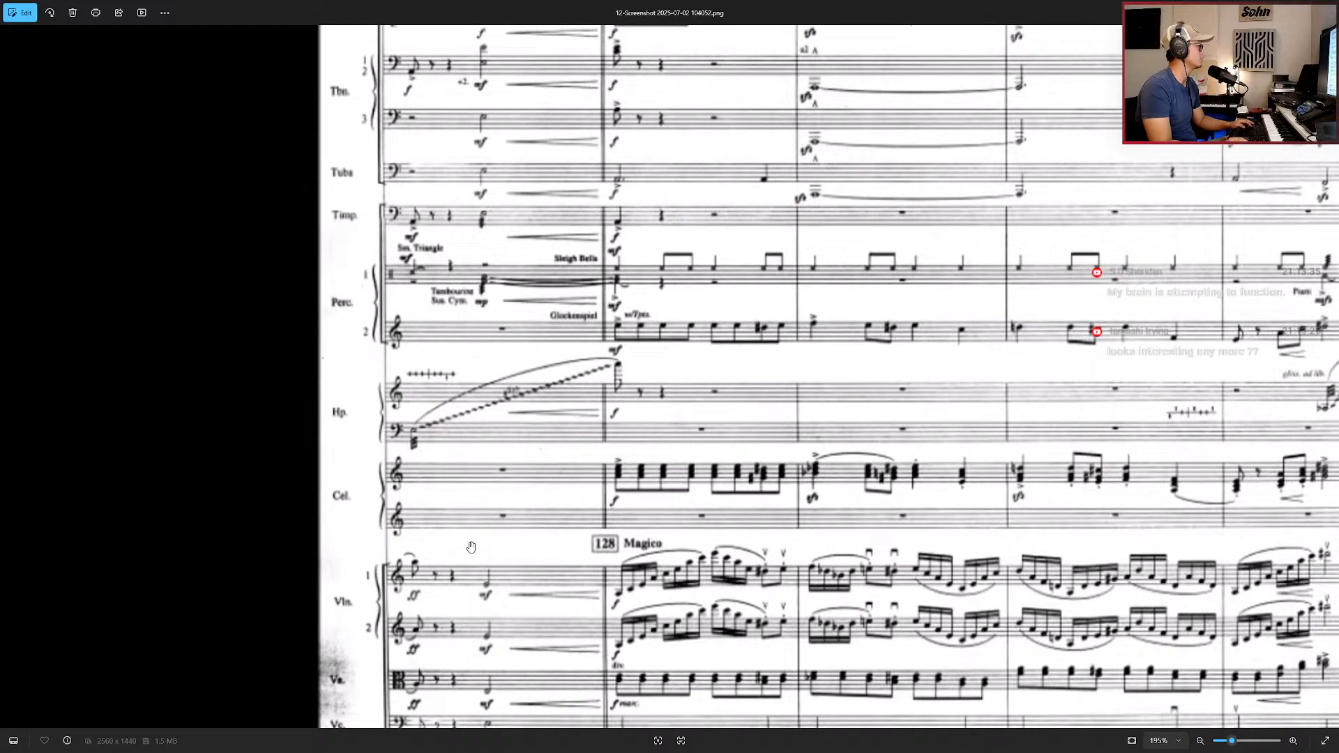
pyautogui.hotkey('alt', 'Tab')
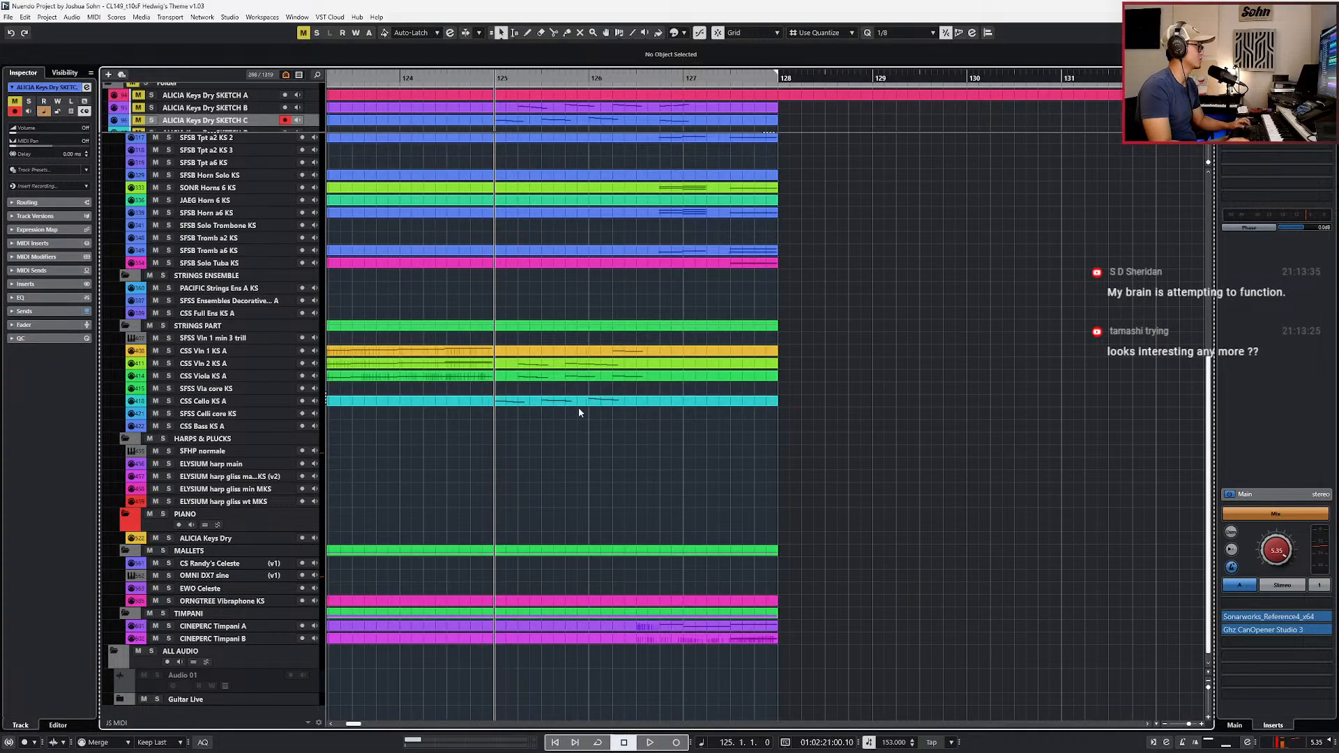
pyautogui.press('space')
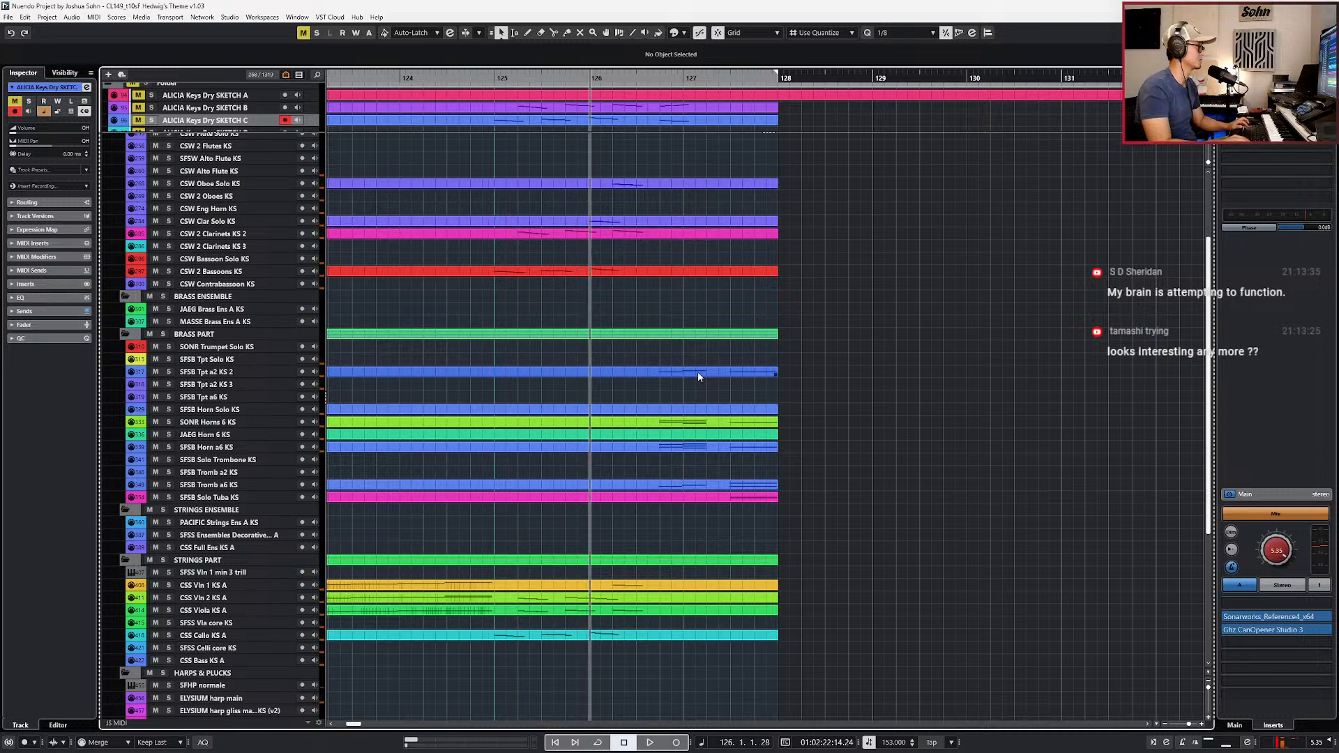
pyautogui.scroll(3, 705, 370)
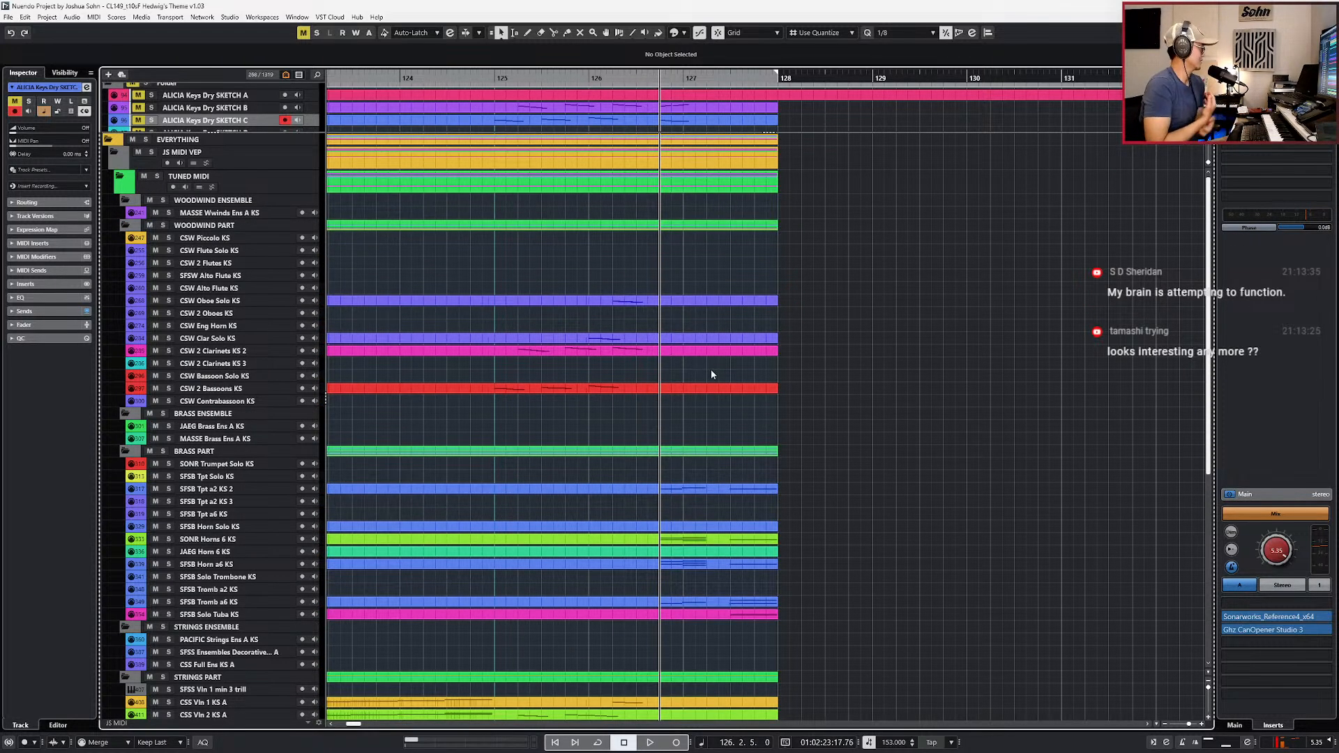
# Step: Split the SFSB Tpt a2 KS 2 part at bar 126 and copy its ending onto the CSW 2 Clarinets KS 2 track
pyautogui.hotkey('alt', '1')
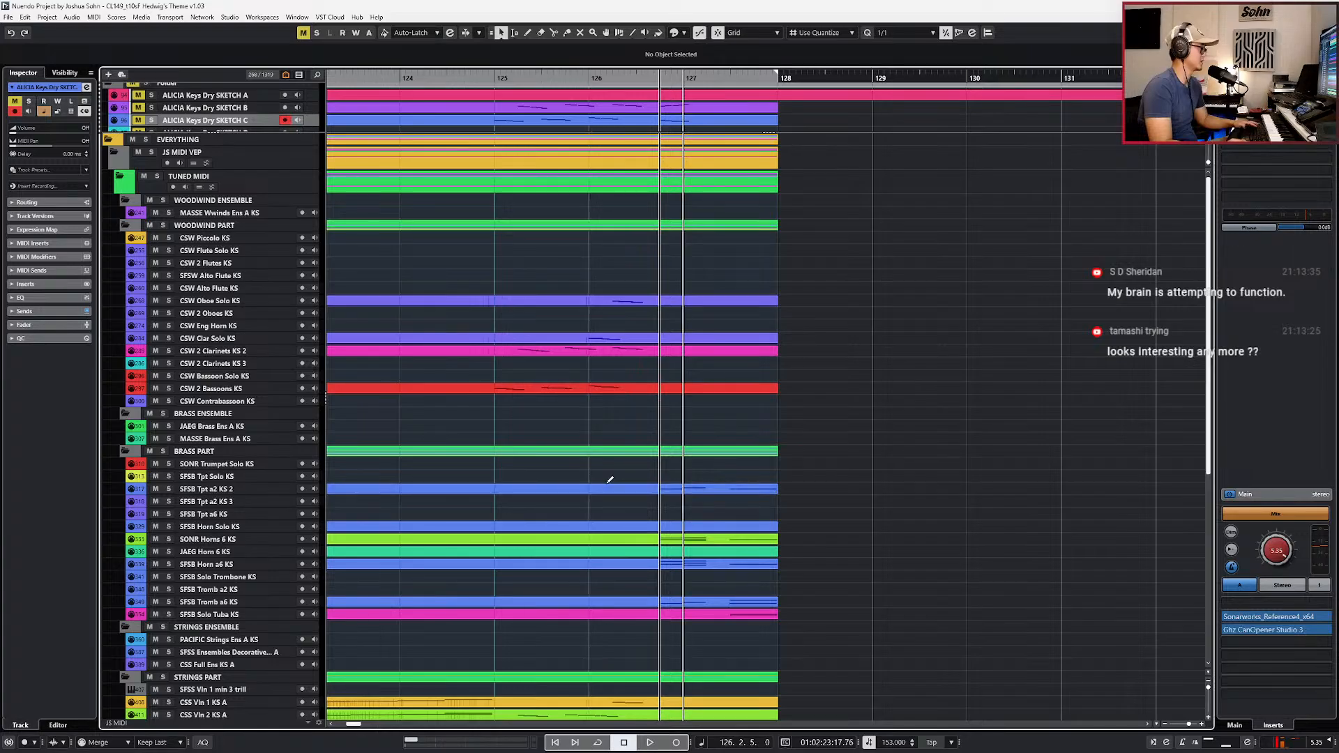
pyautogui.keyDown('alt'); pyautogui.click(605, 489); pyautogui.keyUp('alt')
pyautogui.keyDown('alt'); pyautogui.click(595, 490); pyautogui.keyUp('alt')
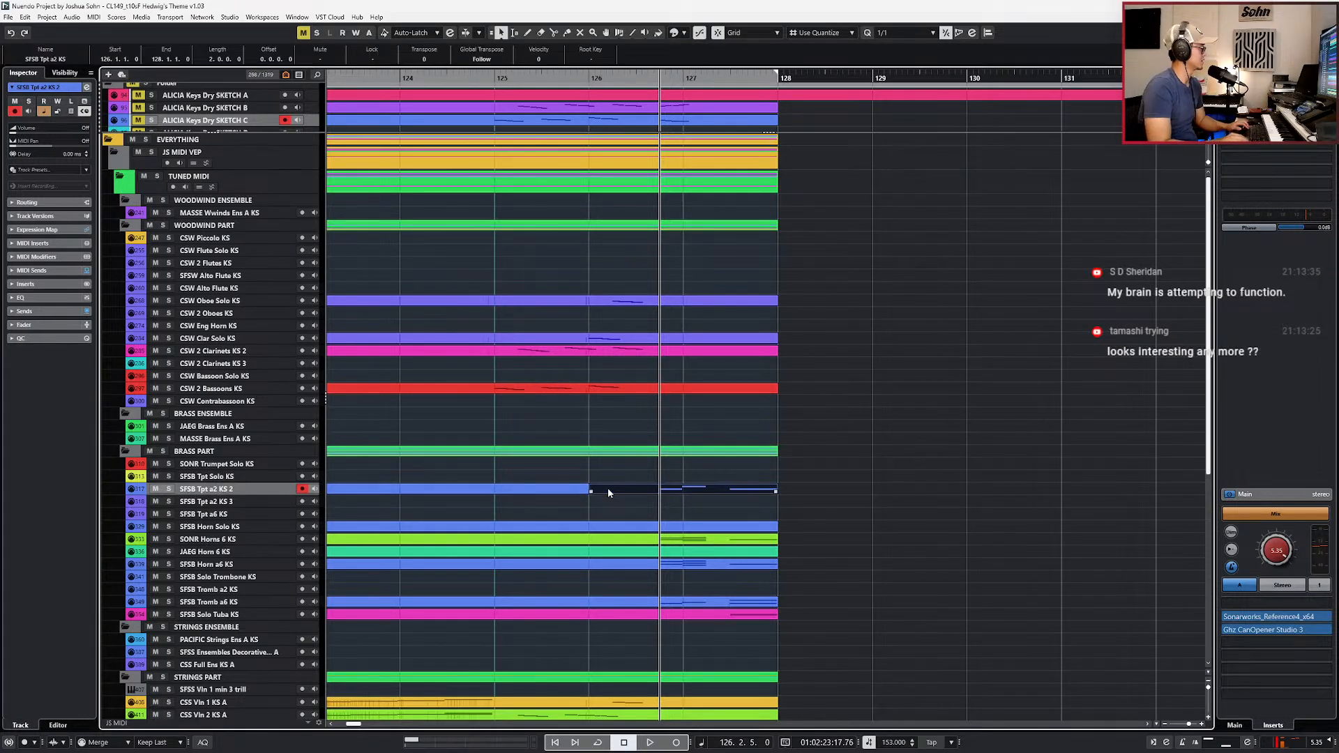
pyautogui.press('l')
pyautogui.click(525, 409)
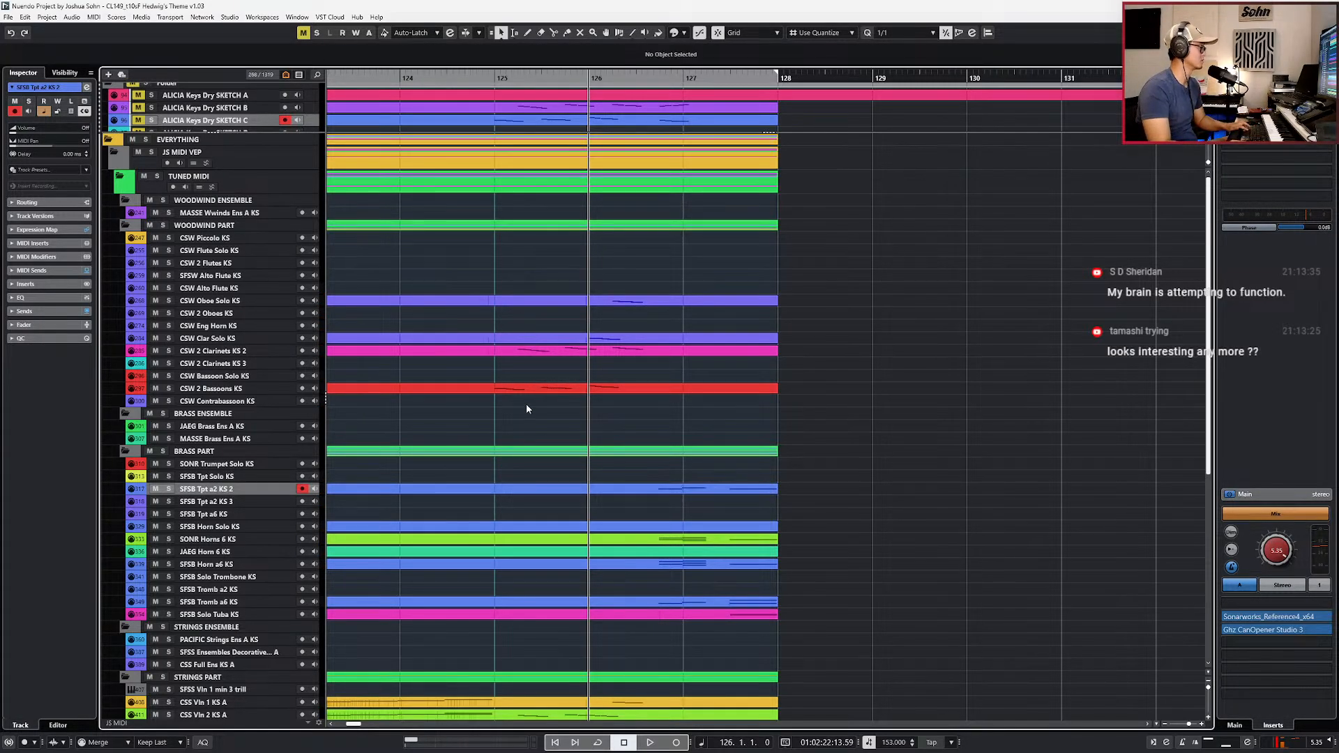
pyautogui.click(249, 351)
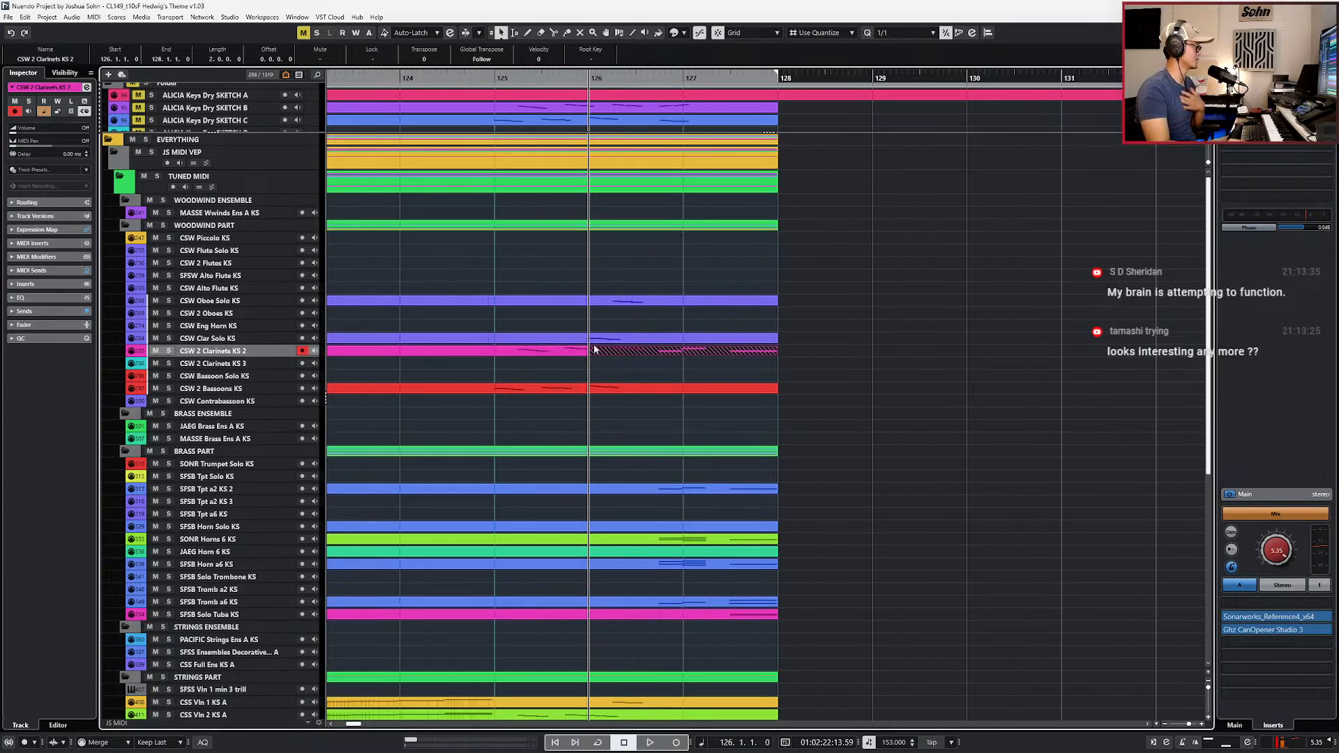
# Step: Merge the pasted trumpet notes into the existing CSW 2 Clarinets KS 2 part and solo that track
pyautogui.moveTo(592, 353); pyautogui.dragTo(656, 354)
pyautogui.click(639, 352)
pyautogui.click(662, 355)
pyautogui.press('Delete')
pyautogui.click(663, 355)
pyautogui.press('s')
pyautogui.press('ctrl+KP_Add')
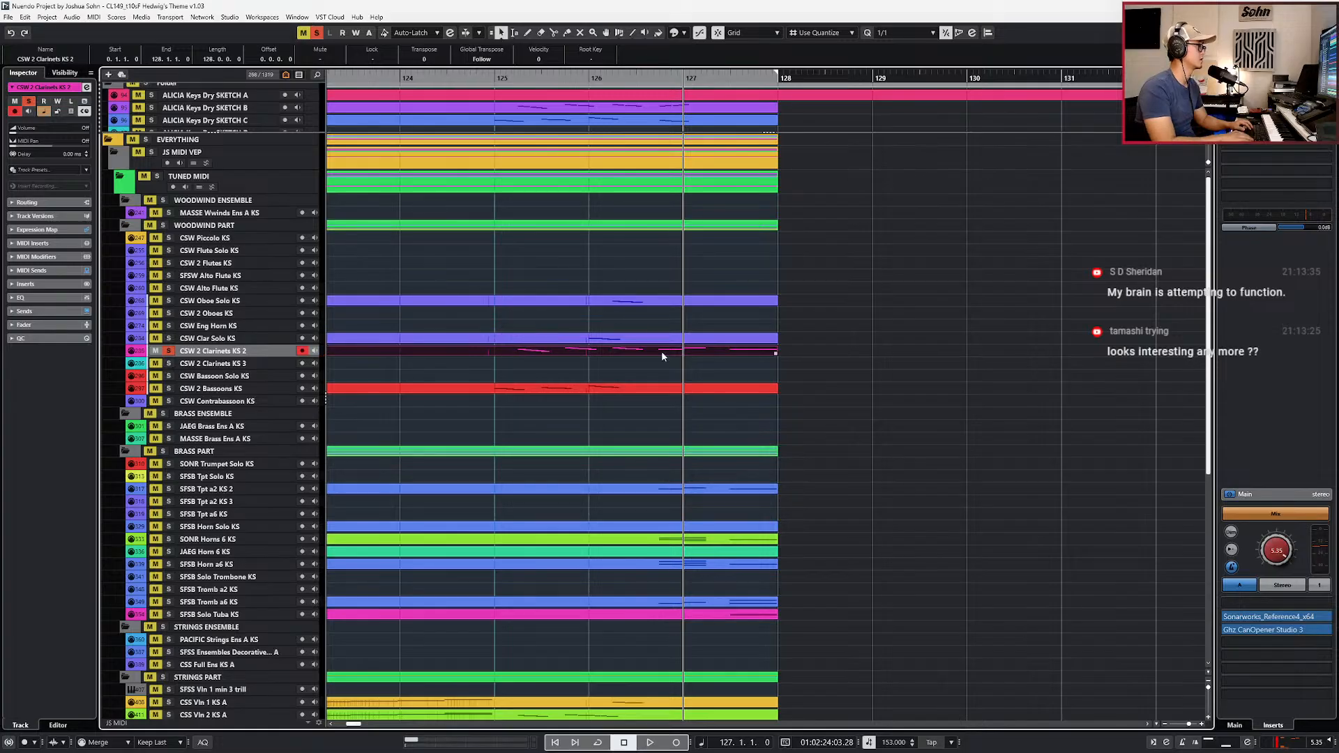
# Step: Open the CSW 2 Clarinets KS 2 part and audition the pasted E3, A3 and E3 notes before bar 128
pyautogui.doubleClick(661, 352)
pyautogui.moveTo(651, 487); pyautogui.dragTo(780, 617)
pyautogui.press('l')
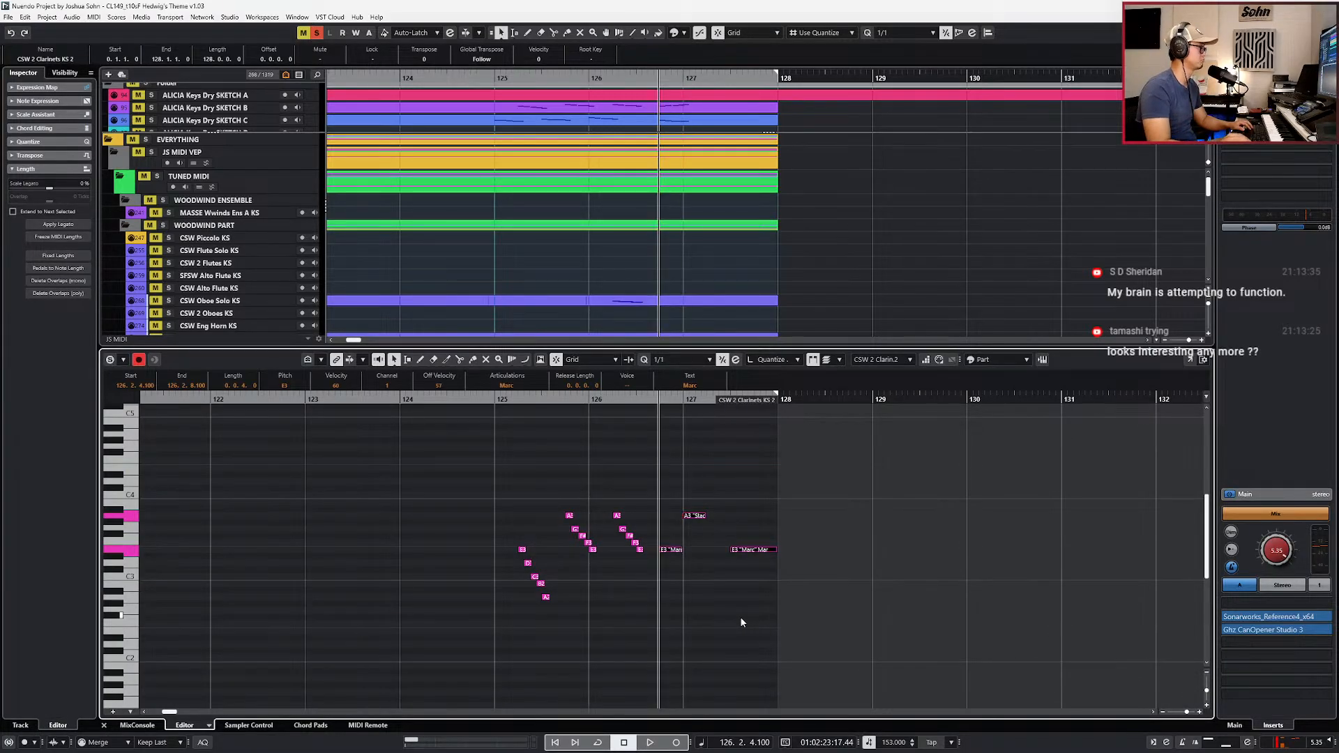
pyautogui.press('space')
pyautogui.press('space')
# Step: Double the pasted clarinet notes an octave higher at E4, A4 and E4, and play them back
pyautogui.click(757, 577)
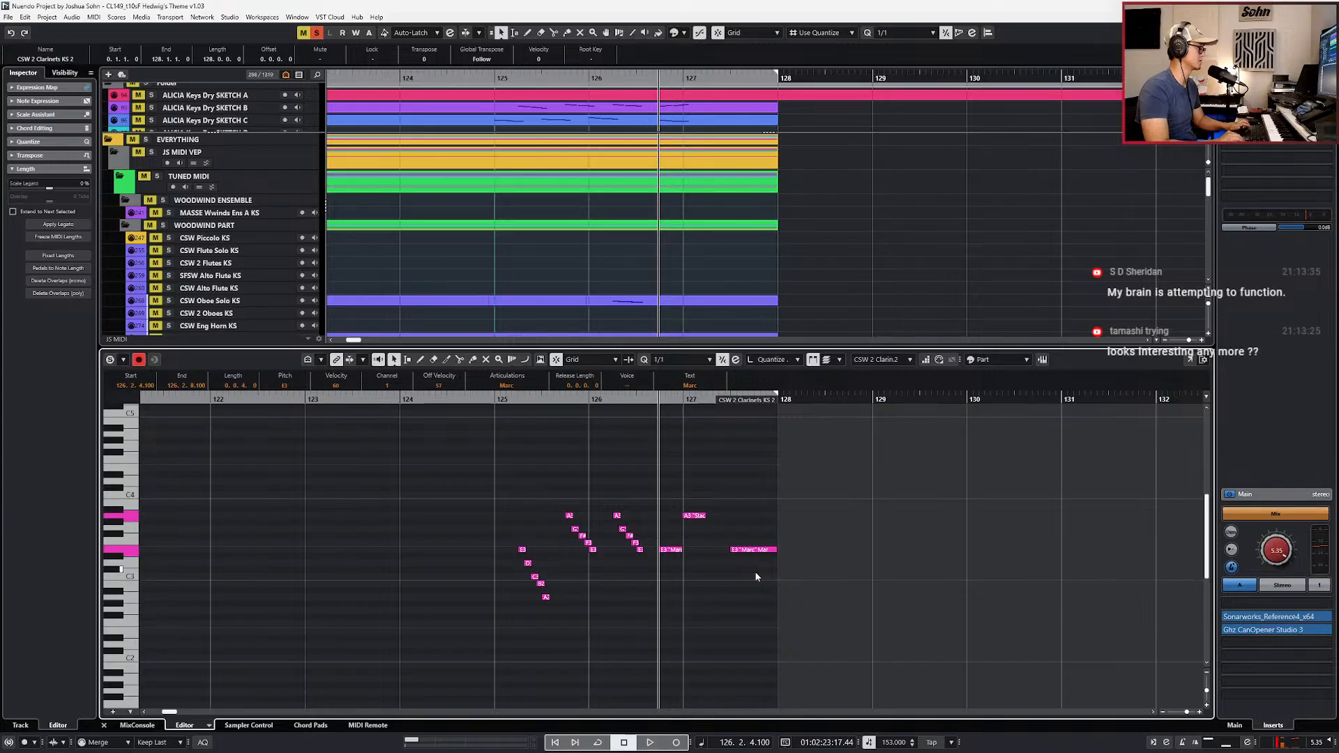
pyautogui.hotkey('shift', 'Up')
pyautogui.press('s')
pyautogui.press('space')
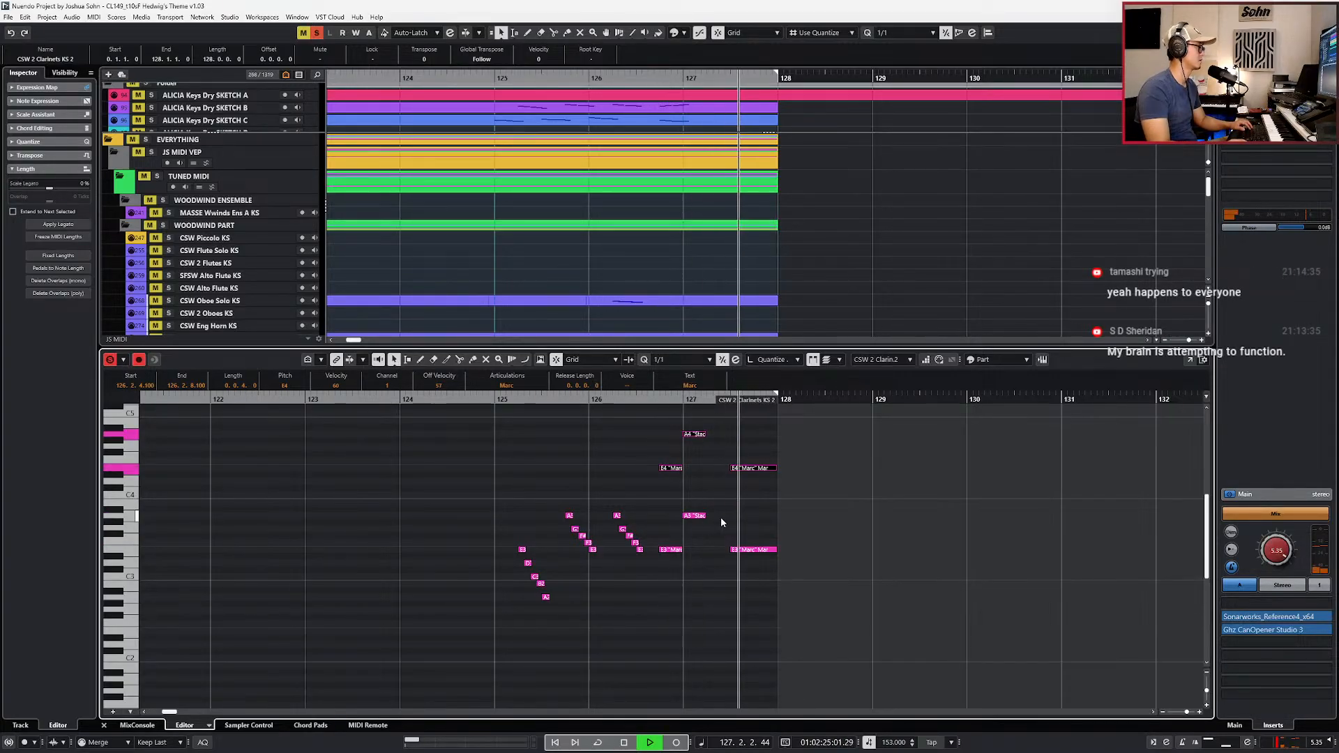
pyautogui.press('space')
# Step: Assign the Tenuto articulation to the doubled clarinet notes, set the final held E3 and E4 pair to Sus Marc, and play back
pyautogui.moveTo(780, 429); pyautogui.dragTo(654, 614)
pyautogui.click(506, 386)
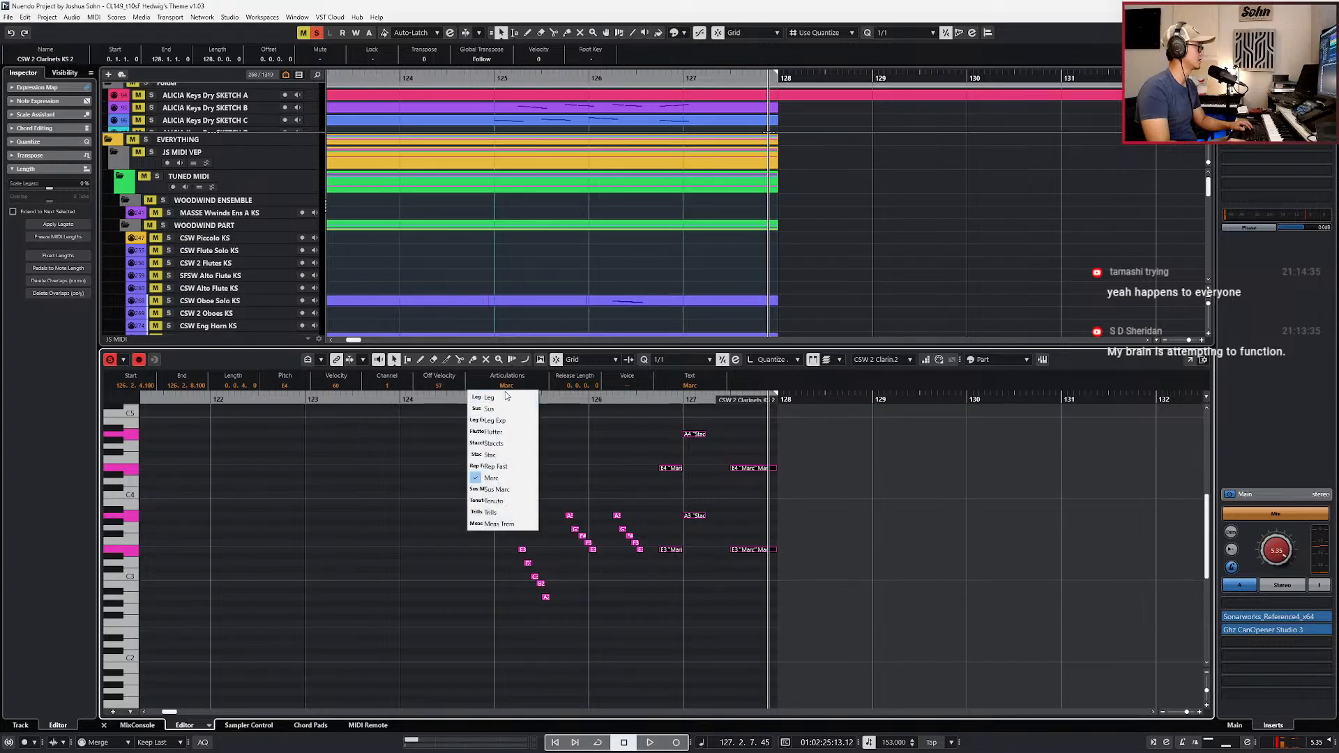
pyautogui.click(508, 500)
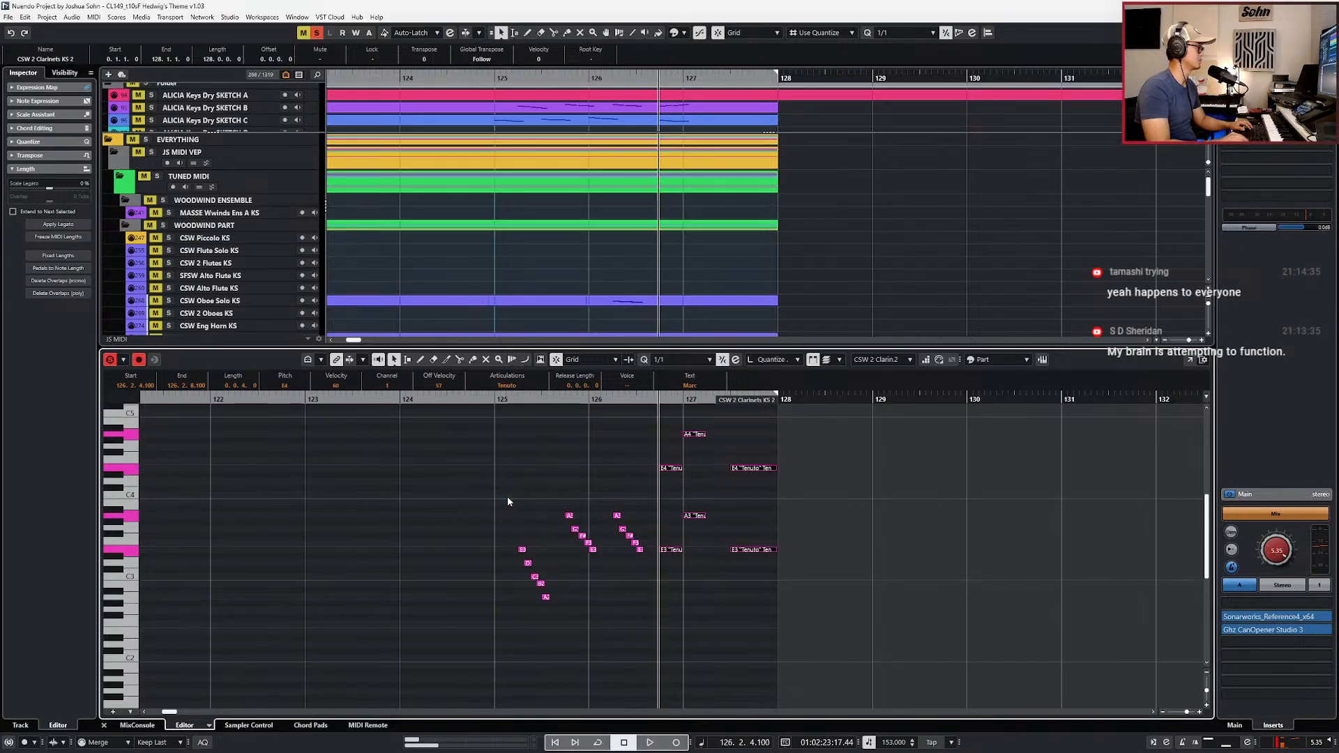
pyautogui.moveTo(762, 454); pyautogui.dragTo(737, 556)
pyautogui.click(507, 386)
pyautogui.click(511, 484)
pyautogui.press('space')
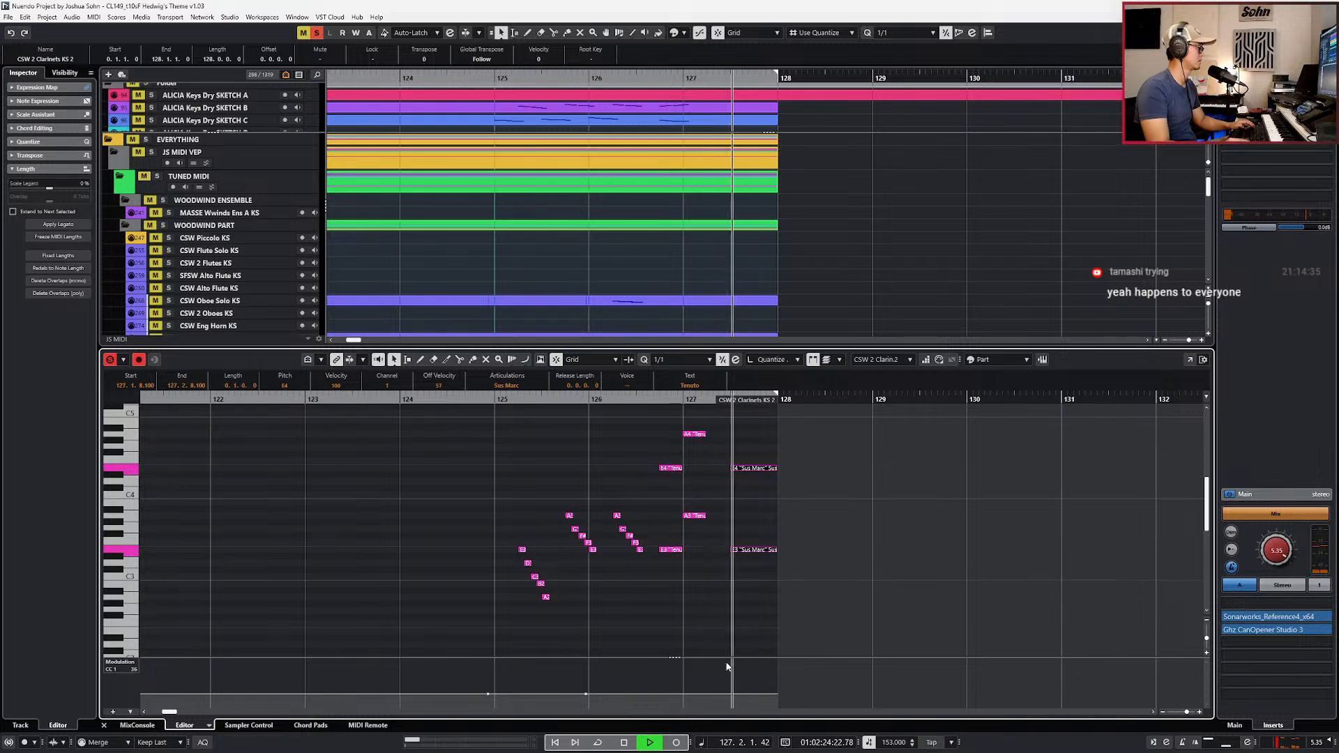
# Step: Raise the modulation at the final held clarinet notes, audition the change, and close the part with the track unsoloed
pyautogui.press('space')
pyautogui.hotkey('alt', '4')
pyautogui.moveTo(731, 693); pyautogui.dragTo(730, 688)
pyautogui.press('l')
pyautogui.press('space')
pyautogui.press('space')
pyautogui.press('KP_Subtract')
pyautogui.press('KP_Subtract')
pyautogui.press('KP_Subtract')
pyautogui.hotkey('ctrl', 'e')
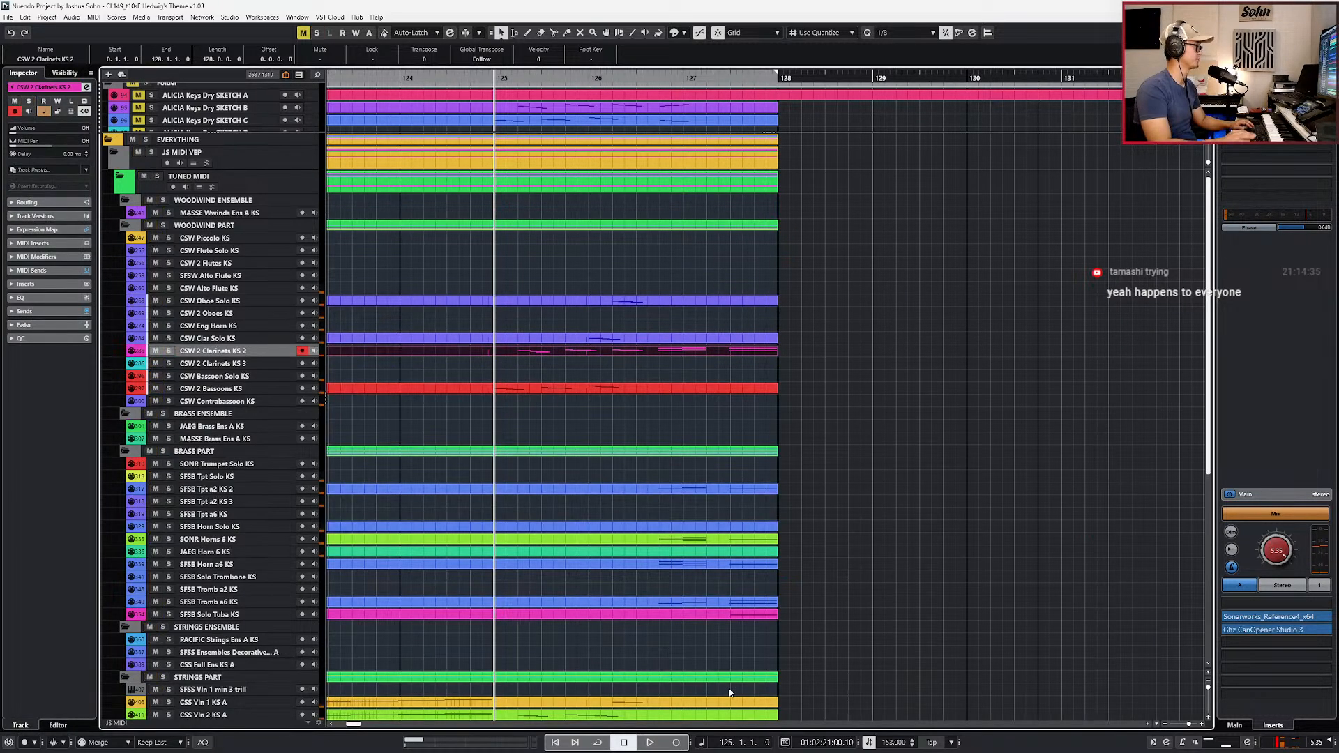
# Step: Switch to the score images and examine the instrument parts leading into bar 128 on this page and the previous one
pyautogui.scroll(-2, 672, 582)
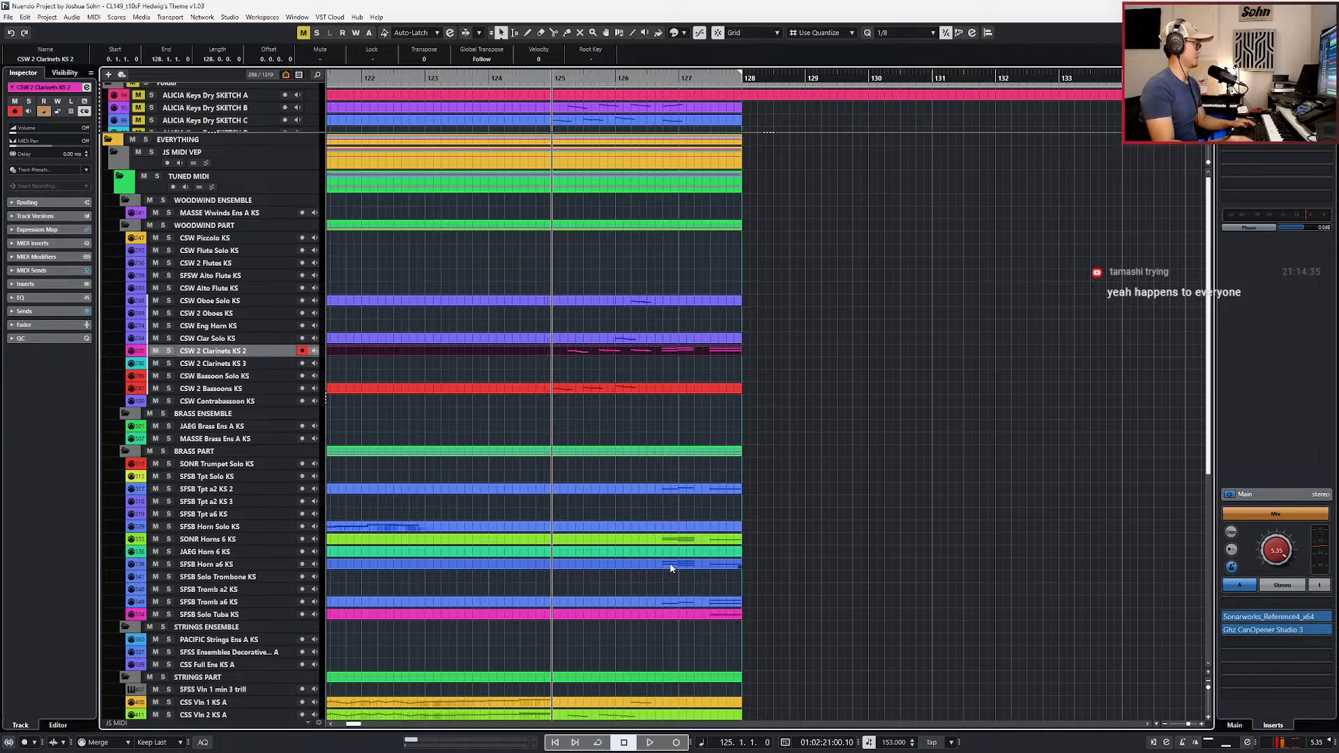
pyautogui.hotkey('alt', 'Tab')
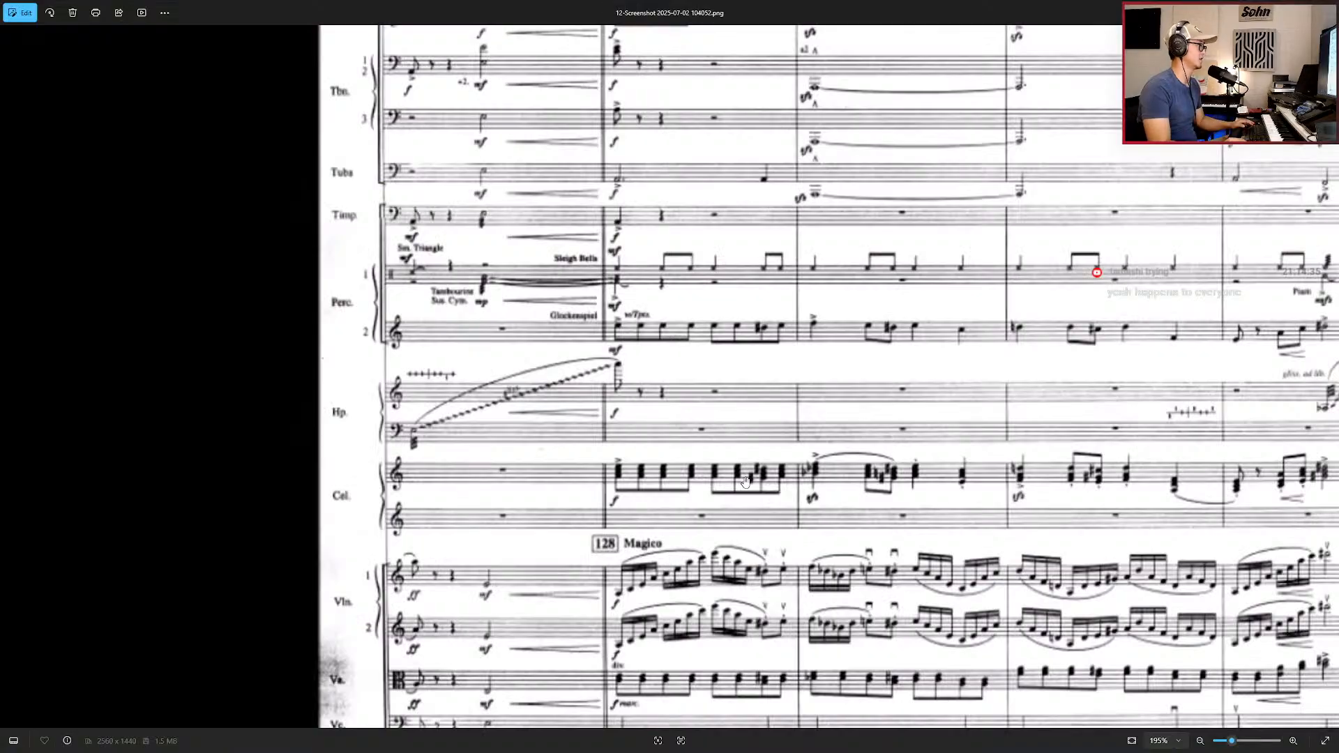
pyautogui.scroll(-3, 669, 558)
pyautogui.scroll(-2, 843, 478)
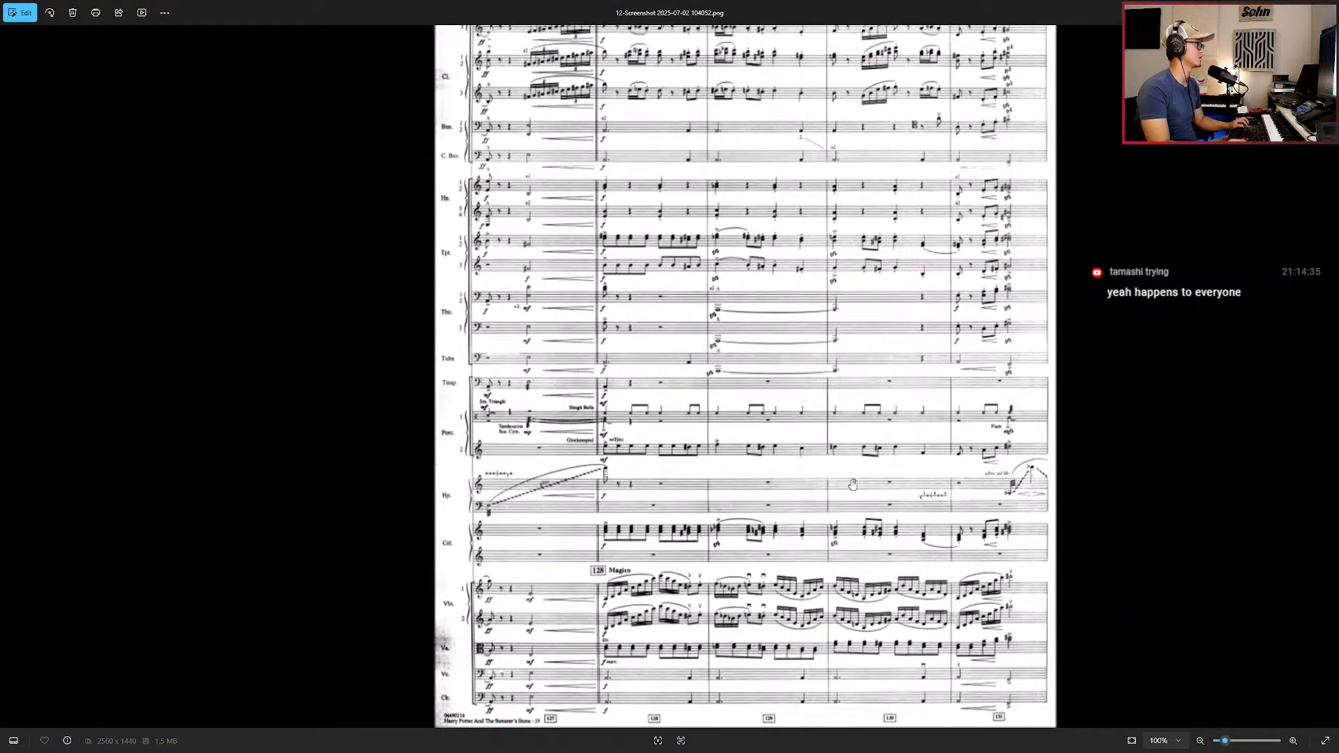
pyautogui.press('Left')
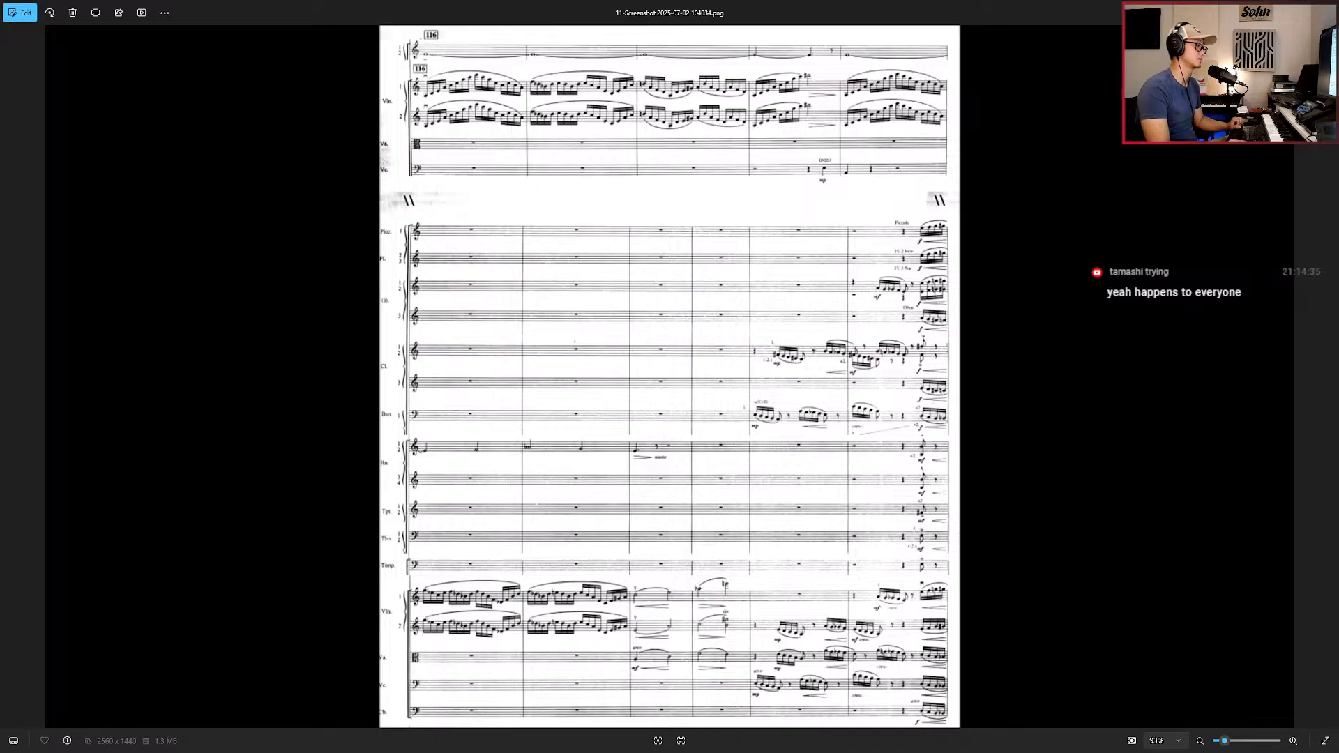
pyautogui.hotkey('alt', 'Tab')
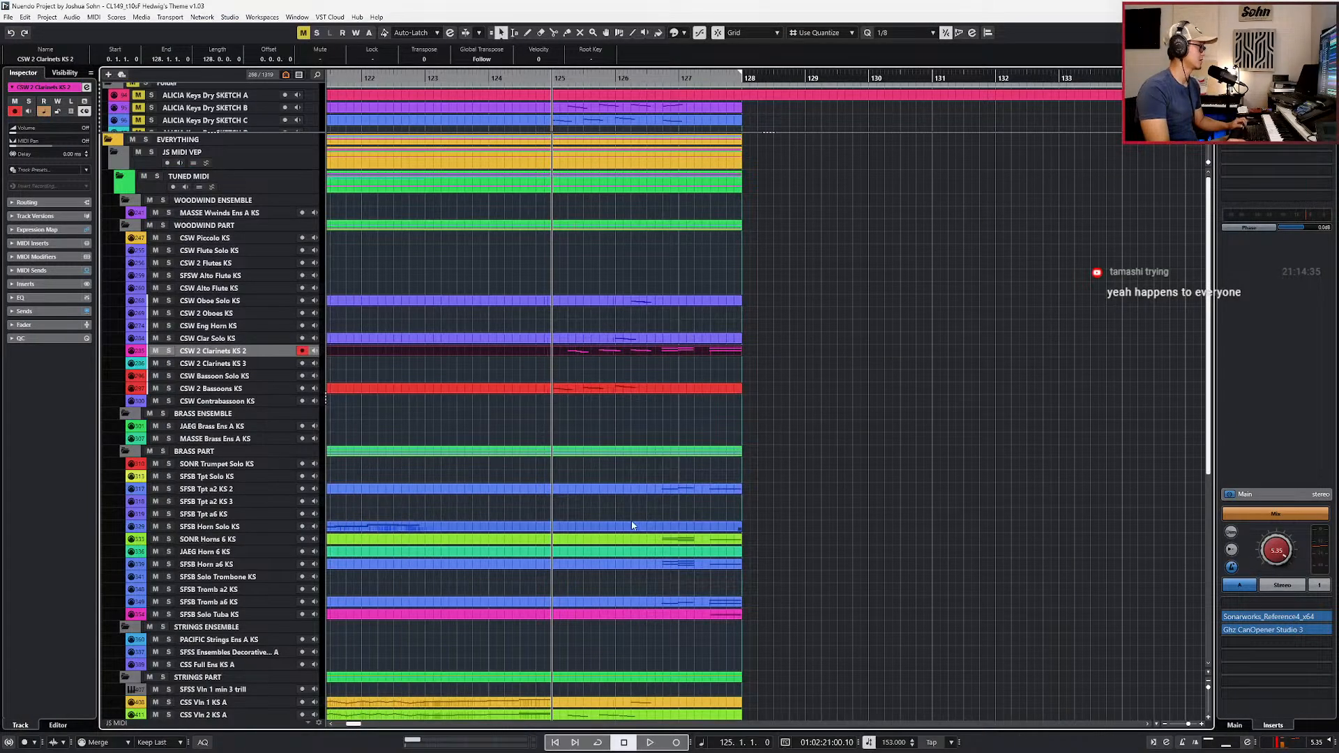
# Step: Copy the last rising run from ALICIA Keys Dry SKETCH B into the CSS Vln 1 KS A part at 126.2.5
pyautogui.doubleClick(620, 106)
pyautogui.moveTo(656, 507); pyautogui.dragTo(725, 563)
pyautogui.press('l')
pyautogui.press('Return')
pyautogui.scroll(-5, 734, 564)
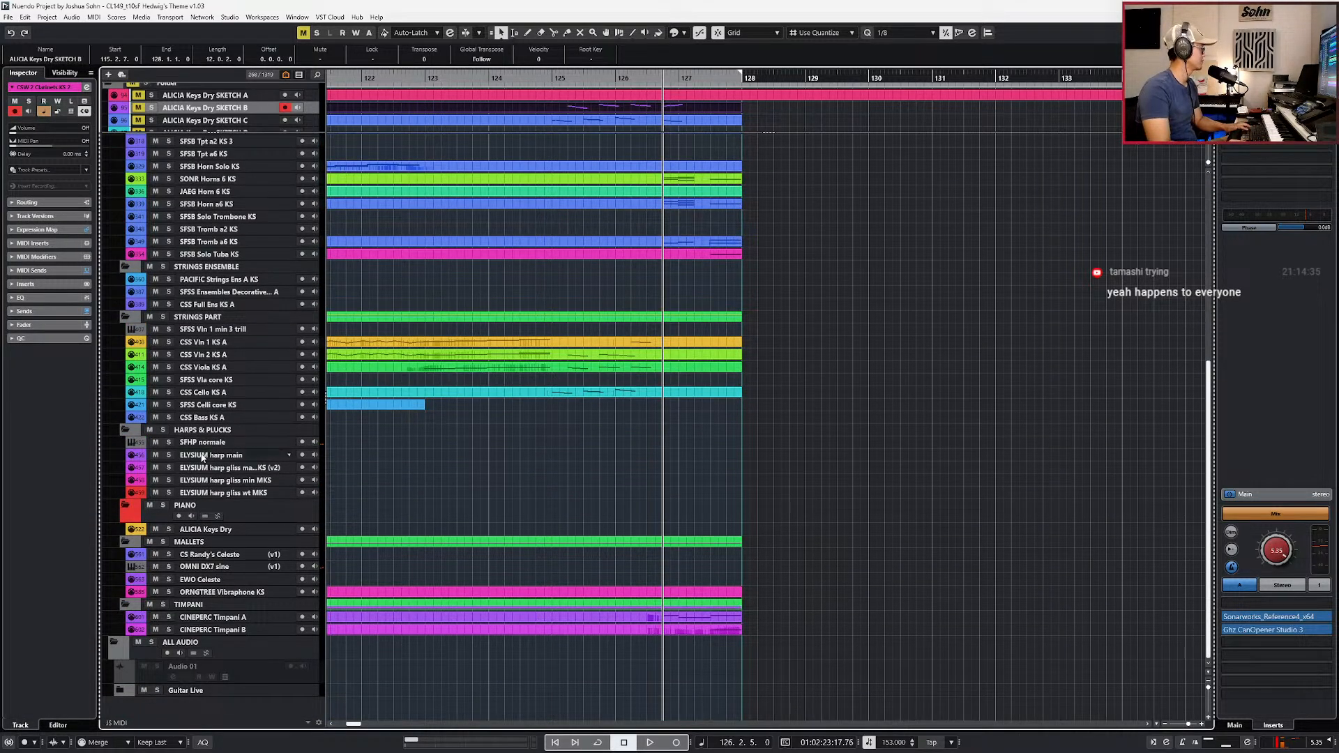
pyautogui.click(202, 344)
pyautogui.click(681, 343)
pyautogui.press('Return')
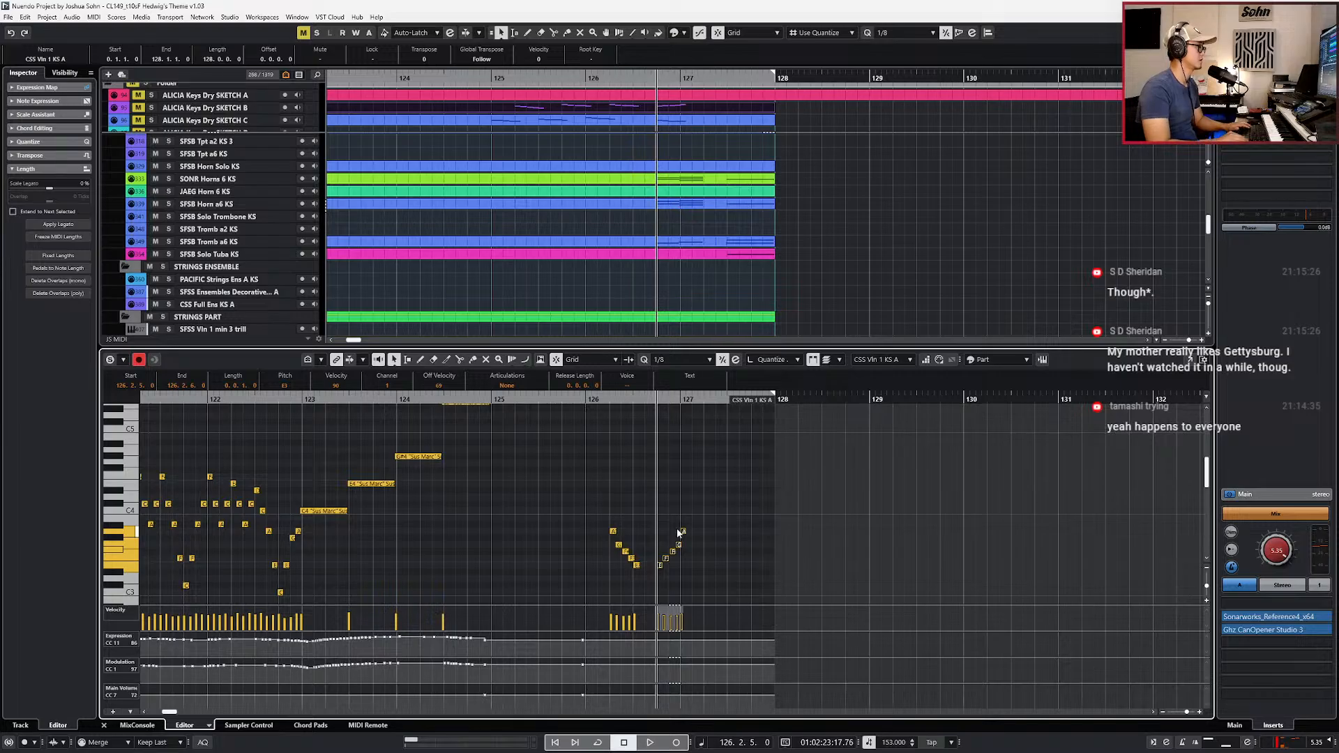
pyautogui.press('Return')
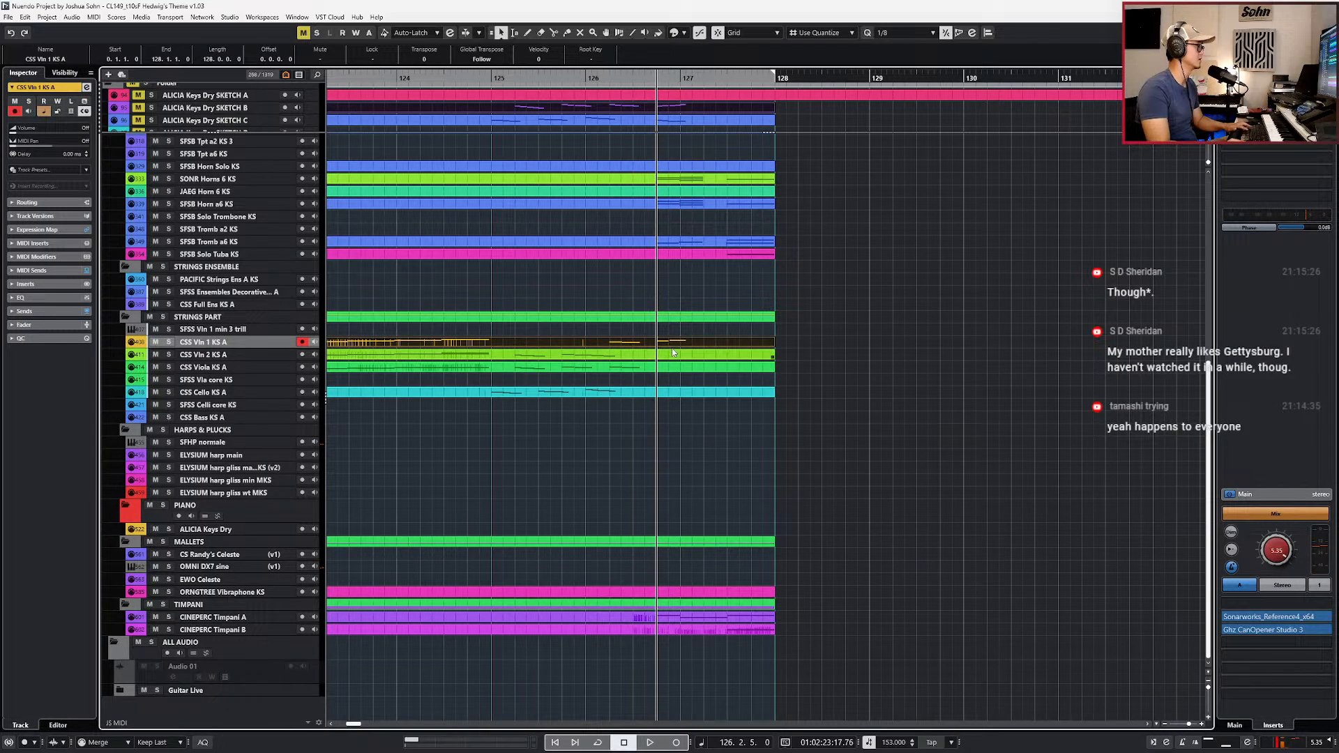
# Step: Transpose the copied Vln 1 run up an octave to E4–A4 and assign it the Marc Leg articulation
pyautogui.press('Return')
pyautogui.moveTo(635, 436); pyautogui.dragTo(678, 496)
pyautogui.moveTo(591, 436); pyautogui.dragTo(697, 477)
pyautogui.scroll(6, 683, 459)
pyautogui.moveTo(567, 431); pyautogui.dragTo(710, 516)
pyautogui.click(507, 385)
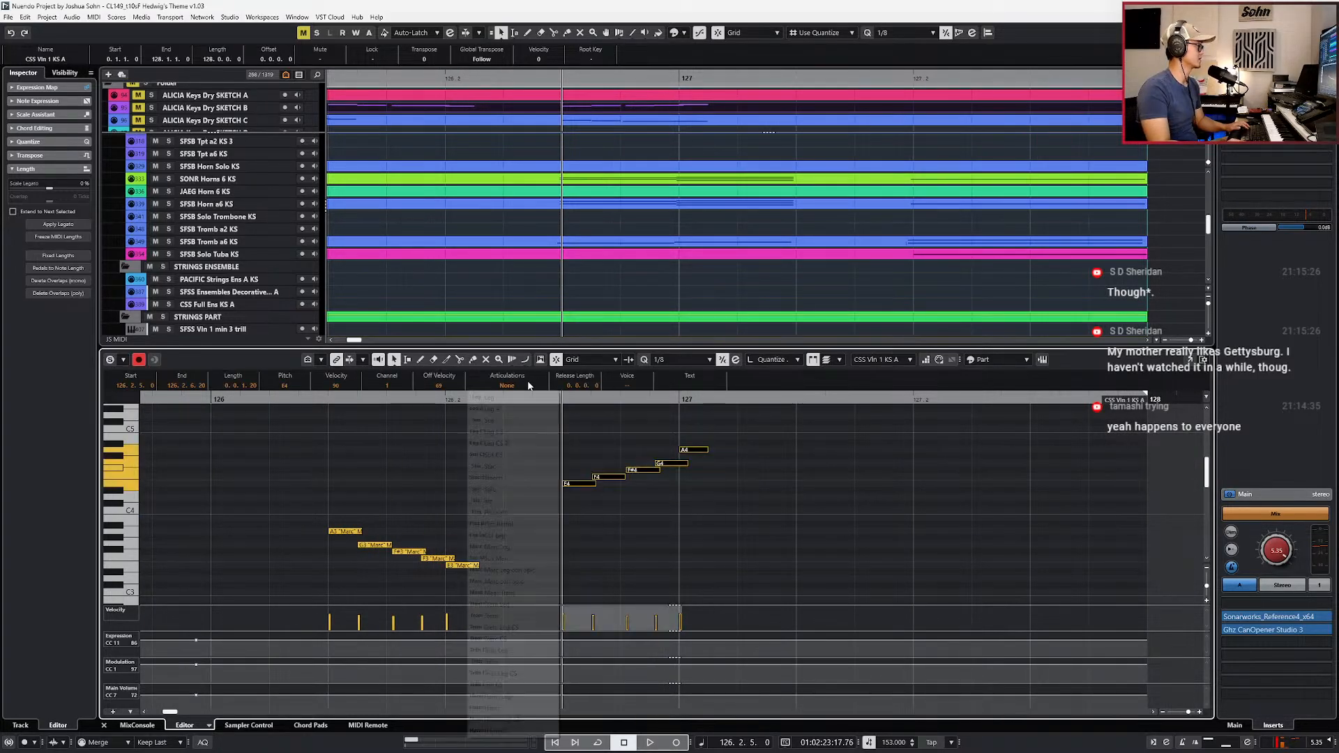
pyautogui.click(520, 546)
pyautogui.press('Return')
# Step: Paste the rising run at E3–A3 into the CSS Vln 2 KS A part at 126.2.5
pyautogui.click(570, 352)
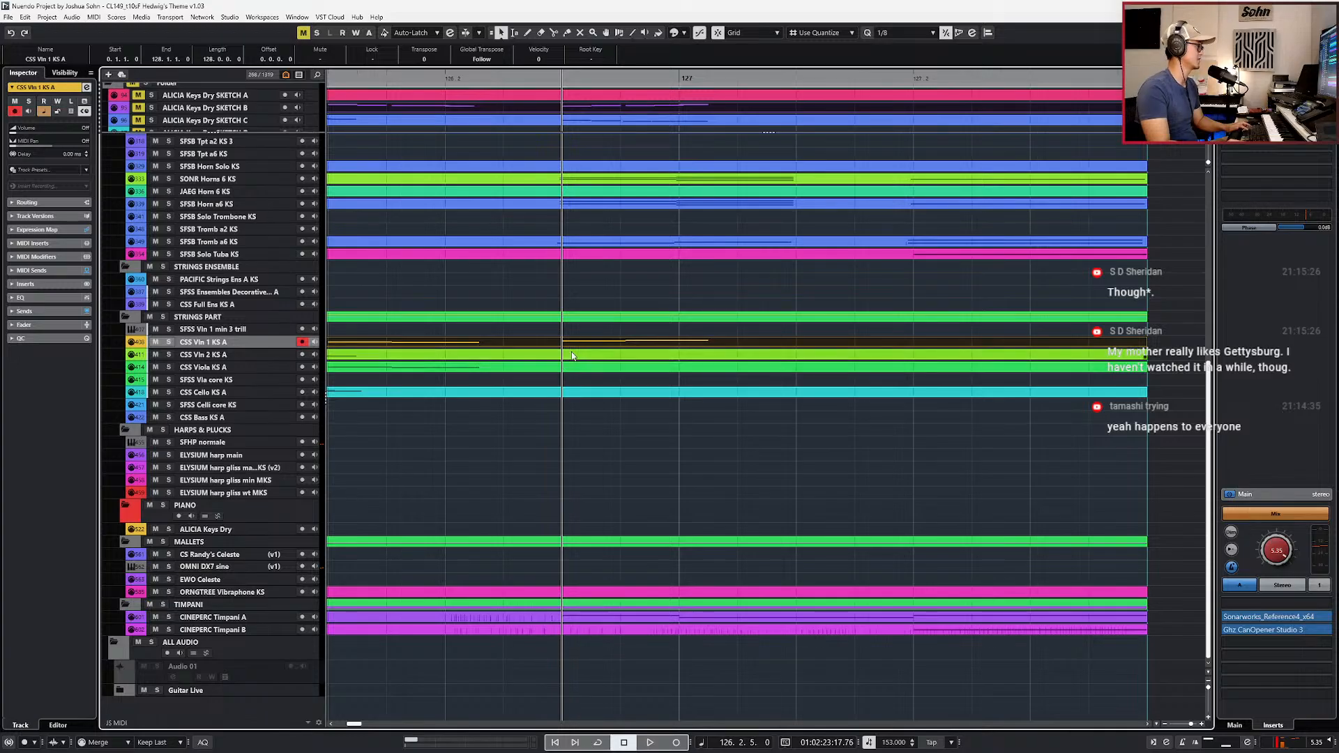
pyautogui.press('Return')
pyautogui.press('Return')
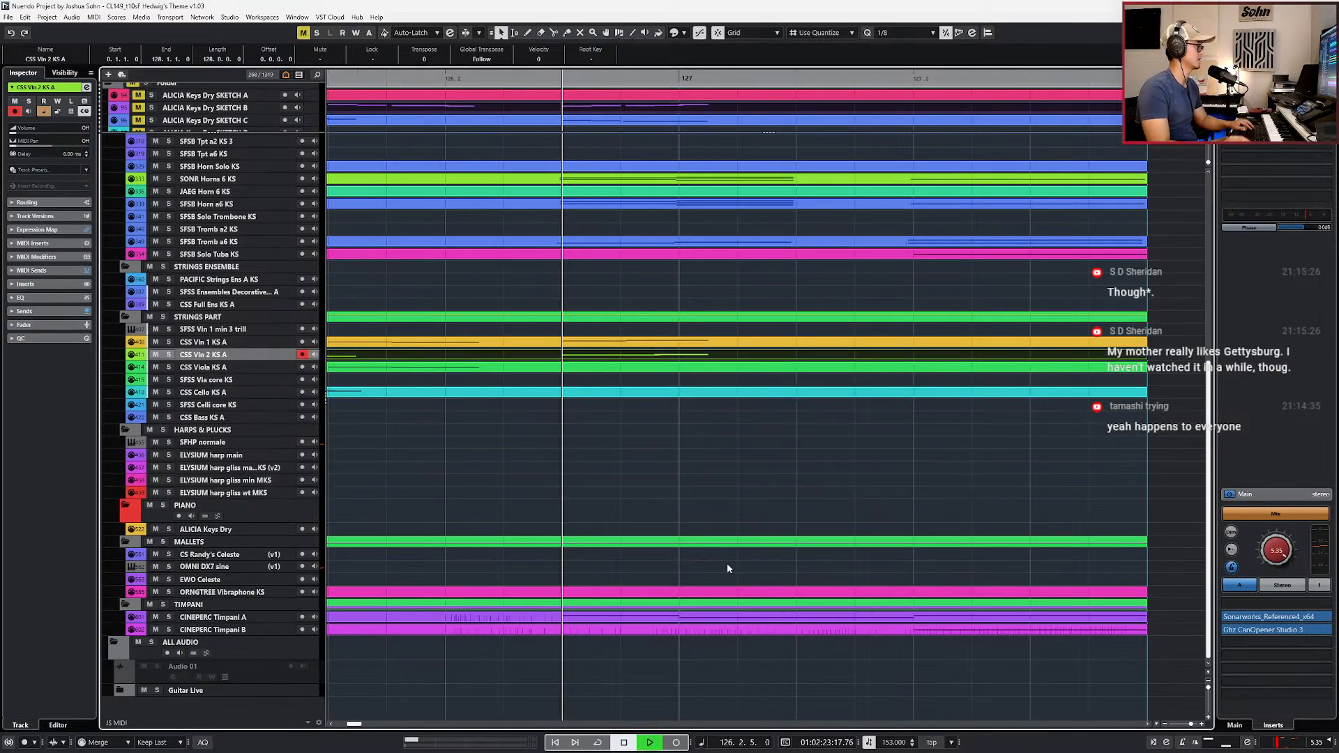
# Step: Solo the CSS Vln 1 KS A and CSS Vln 2 KS A tracks together and audition the new run
pyautogui.press('space')
pyautogui.moveTo(666, 331); pyautogui.dragTo(665, 355)
pyautogui.press('s')
pyautogui.press('KP_Subtract')
pyautogui.press('KP_Subtract')
pyautogui.press('space')
pyautogui.scroll(-7, 677, 358)
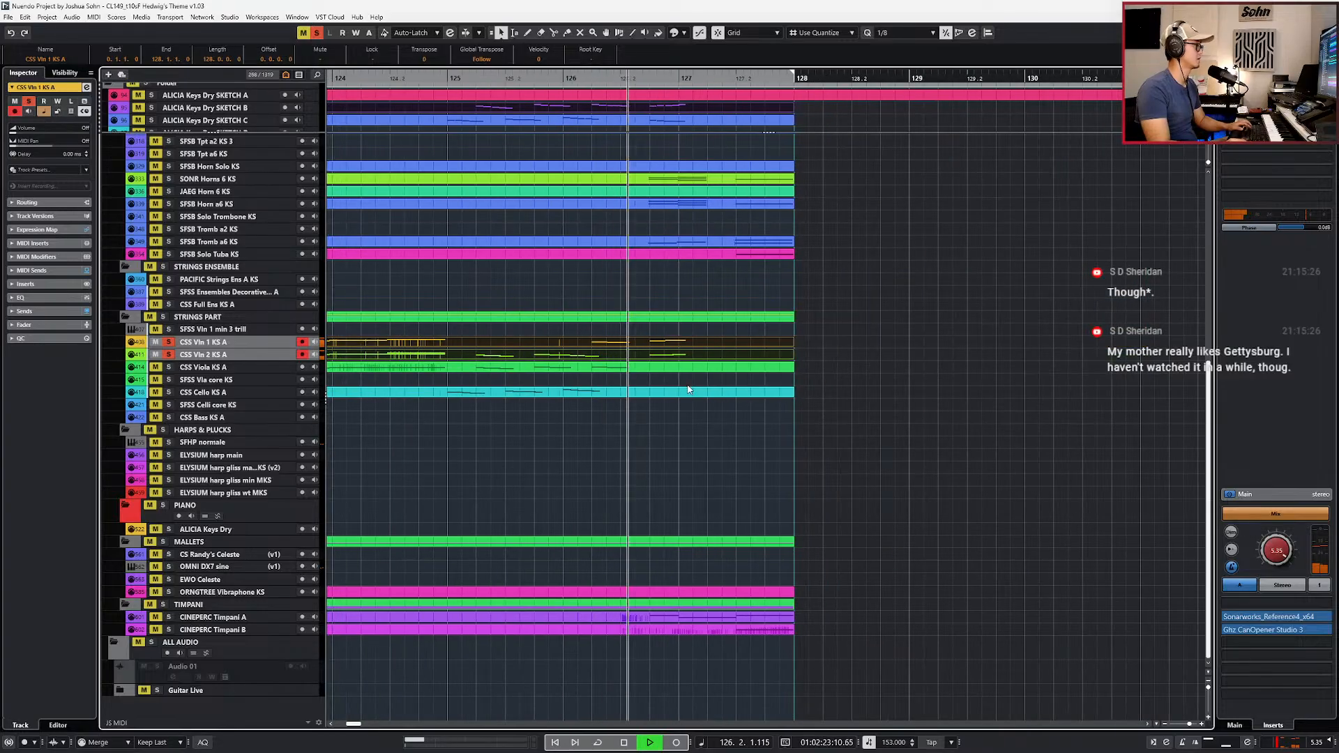
pyautogui.press('space')
# Step: Add a Main Volume point of 87 at 126.2.4.100 in the CSS Vln 2 KS A part, just before the rising run
pyautogui.click(676, 364)
pyautogui.doubleClick(675, 357)
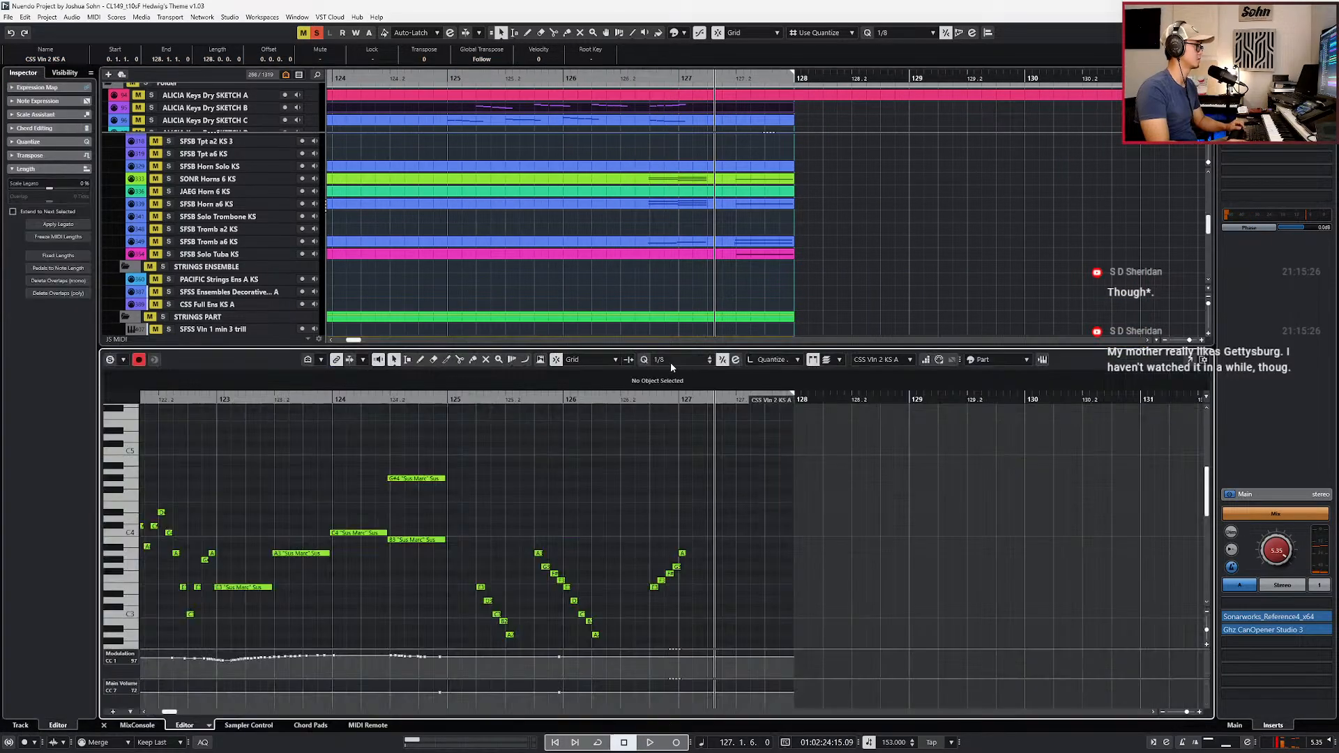
pyautogui.click(648, 690)
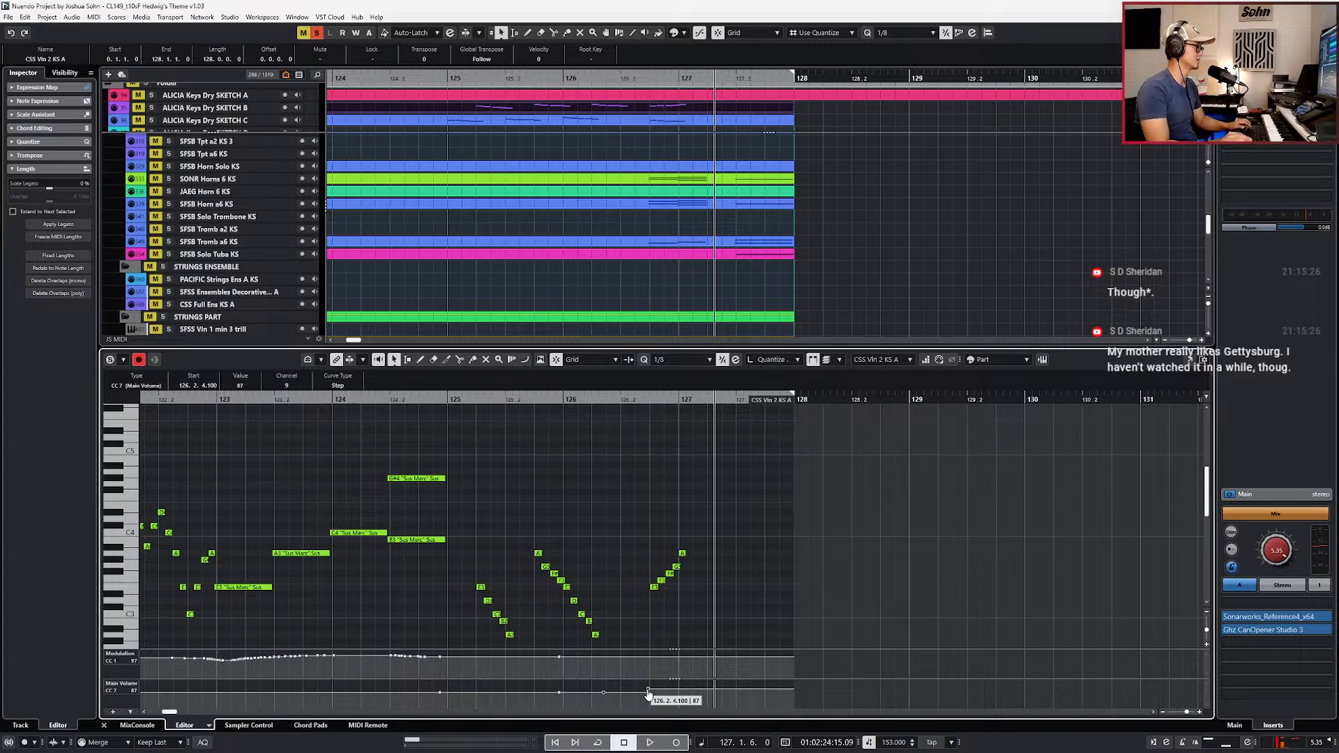
pyautogui.press('l')
pyautogui.press('Return')
# Step: Set the modulation to 109 just before the rising run in the CSS Vln 1 KS A part and play it back
pyautogui.doubleClick(642, 344)
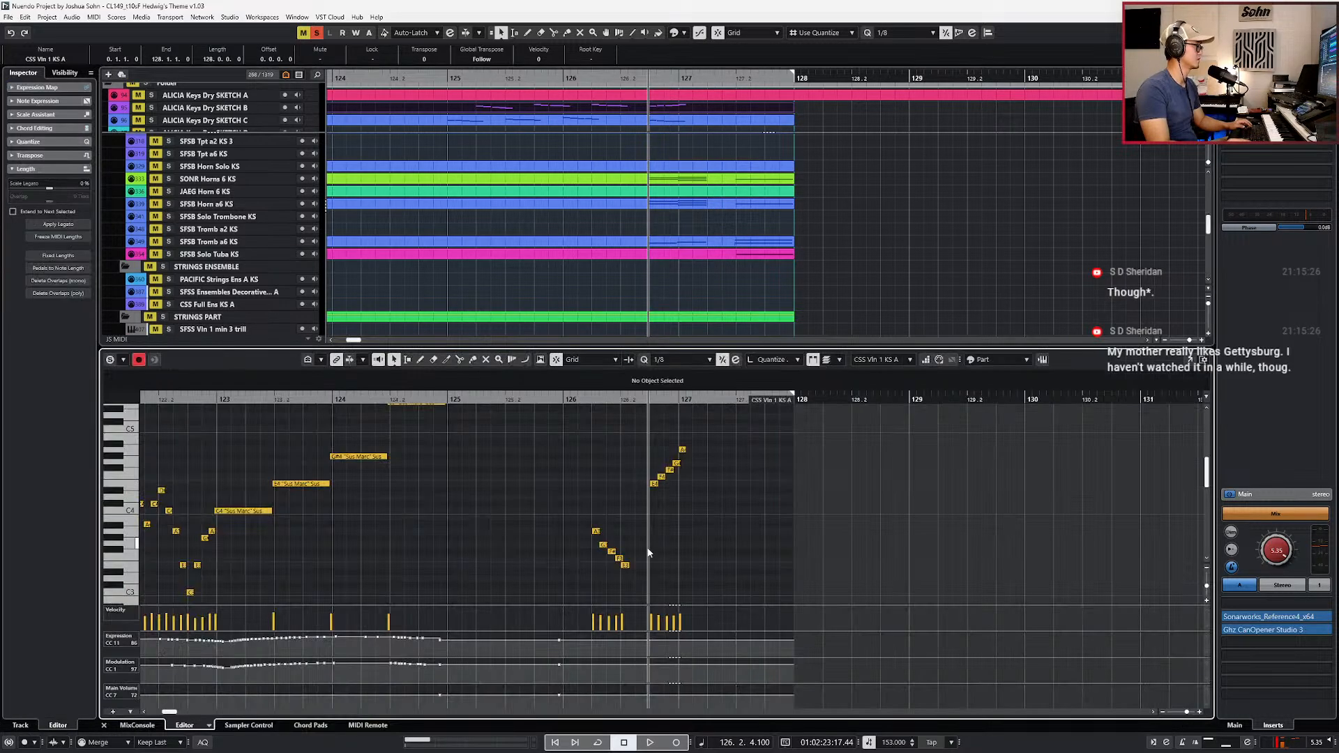
pyautogui.click(648, 664)
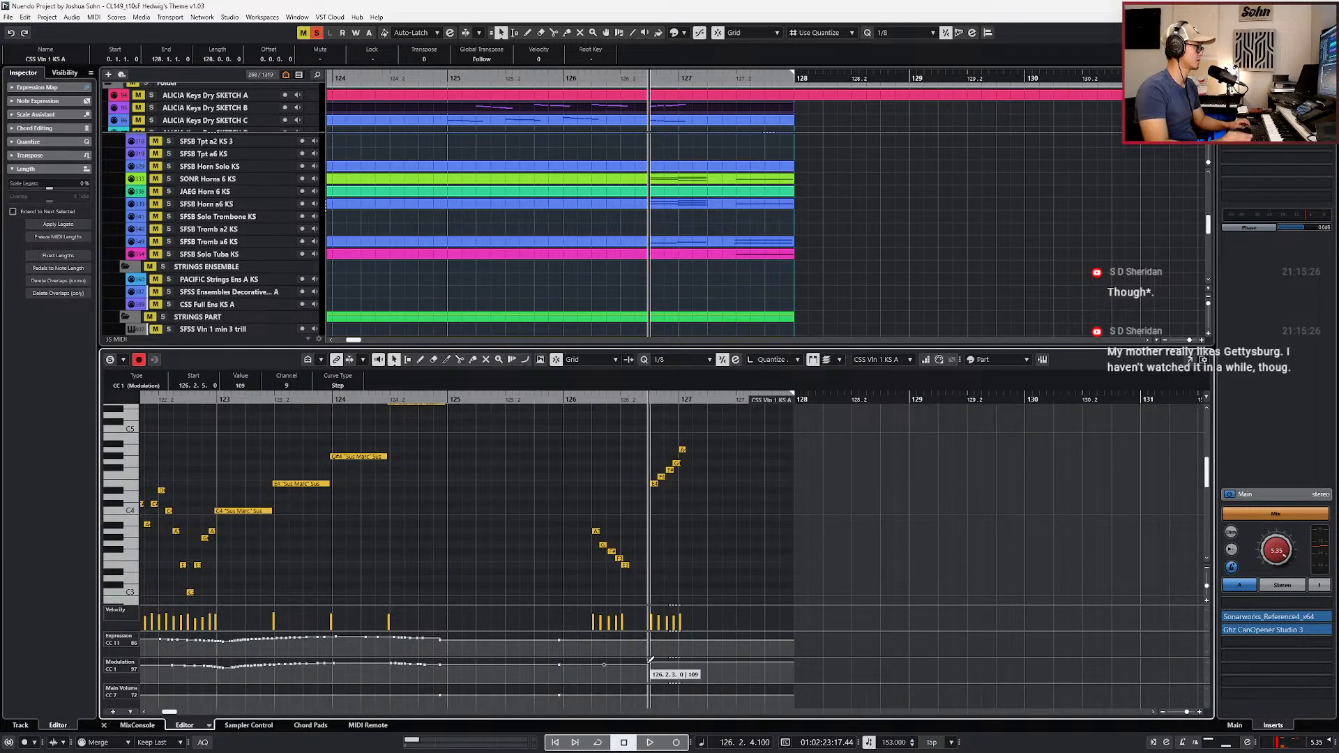
pyautogui.press('space')
pyautogui.press('space')
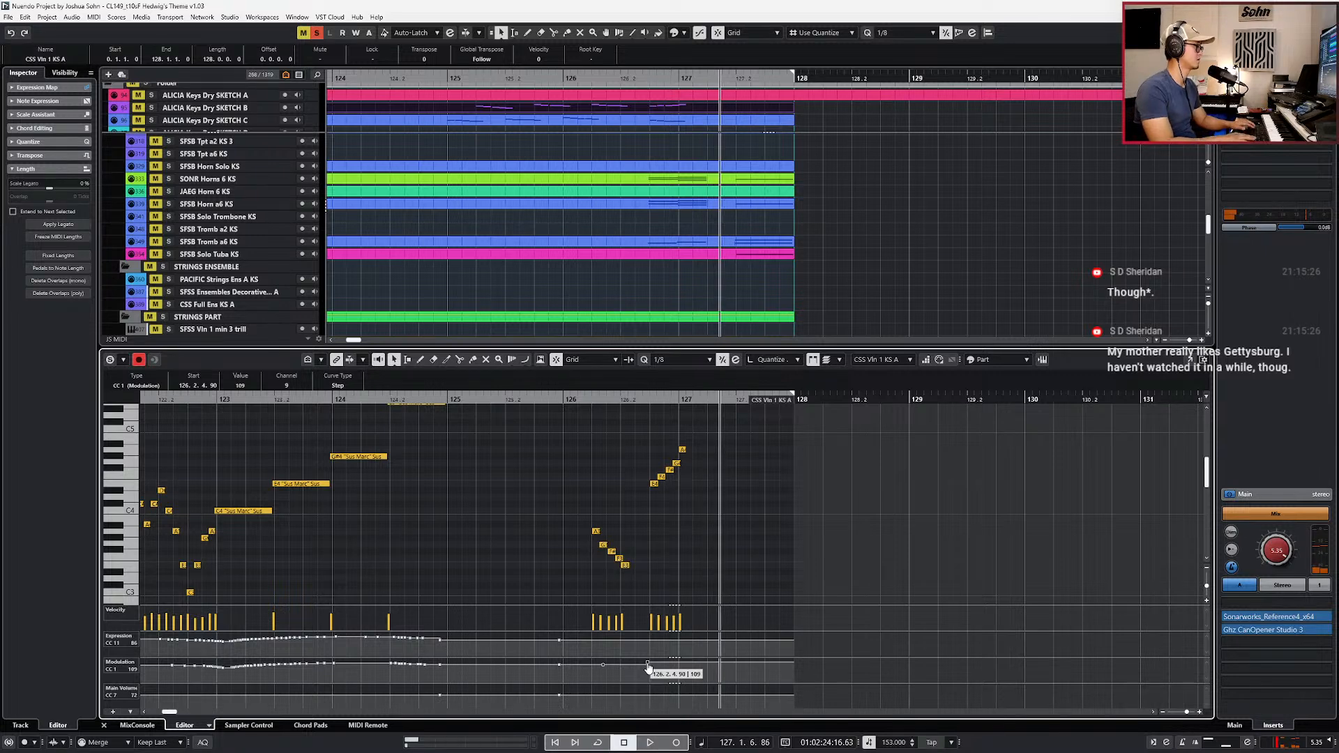
pyautogui.press('Return')
# Step: Open both violin parts together and select the last notes of their runs, A3 and A4 at bar 127
pyautogui.doubleClick(684, 348)
pyautogui.moveTo(687, 507); pyautogui.dragTo(684, 535)
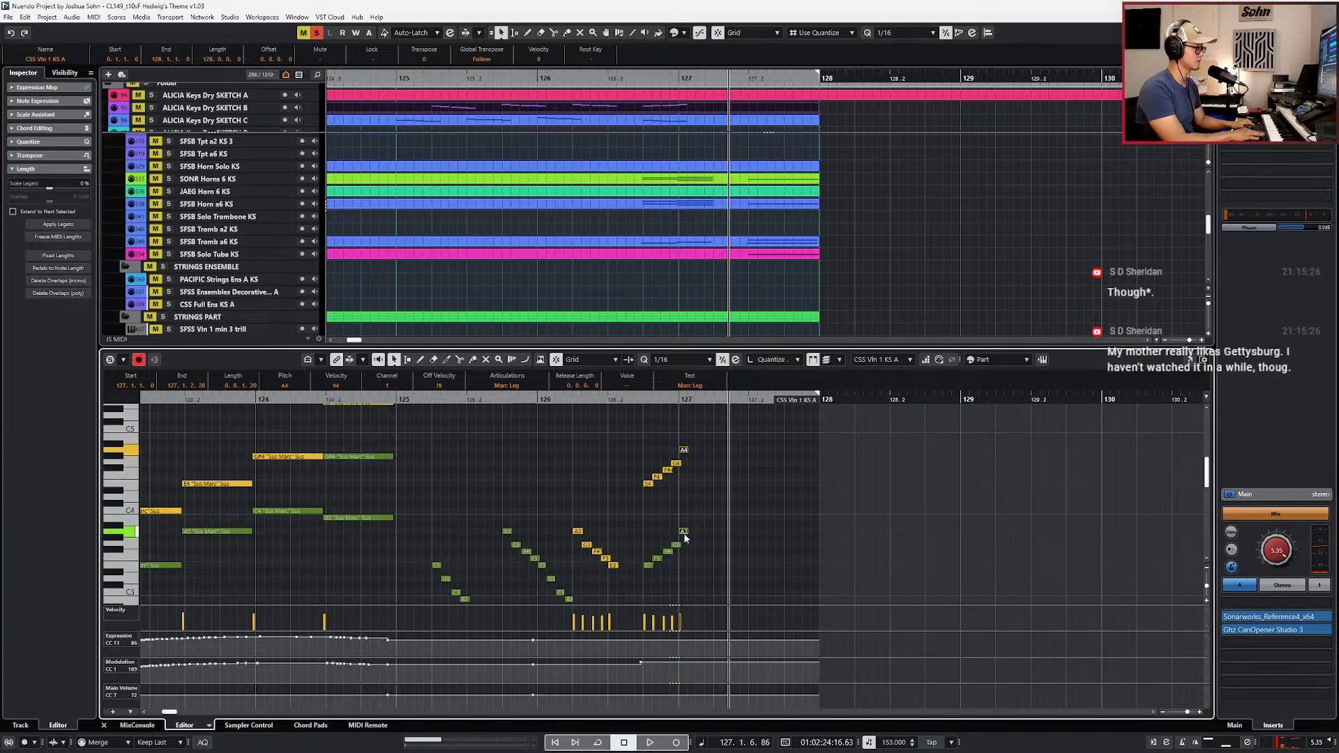
# Step: Copy the descending five-note run that leads into bar 127 from the ALICIA Keys Dry SKETCH C part
pyautogui.press('l')
pyautogui.hotkey('alt', 'shift', 'Right')
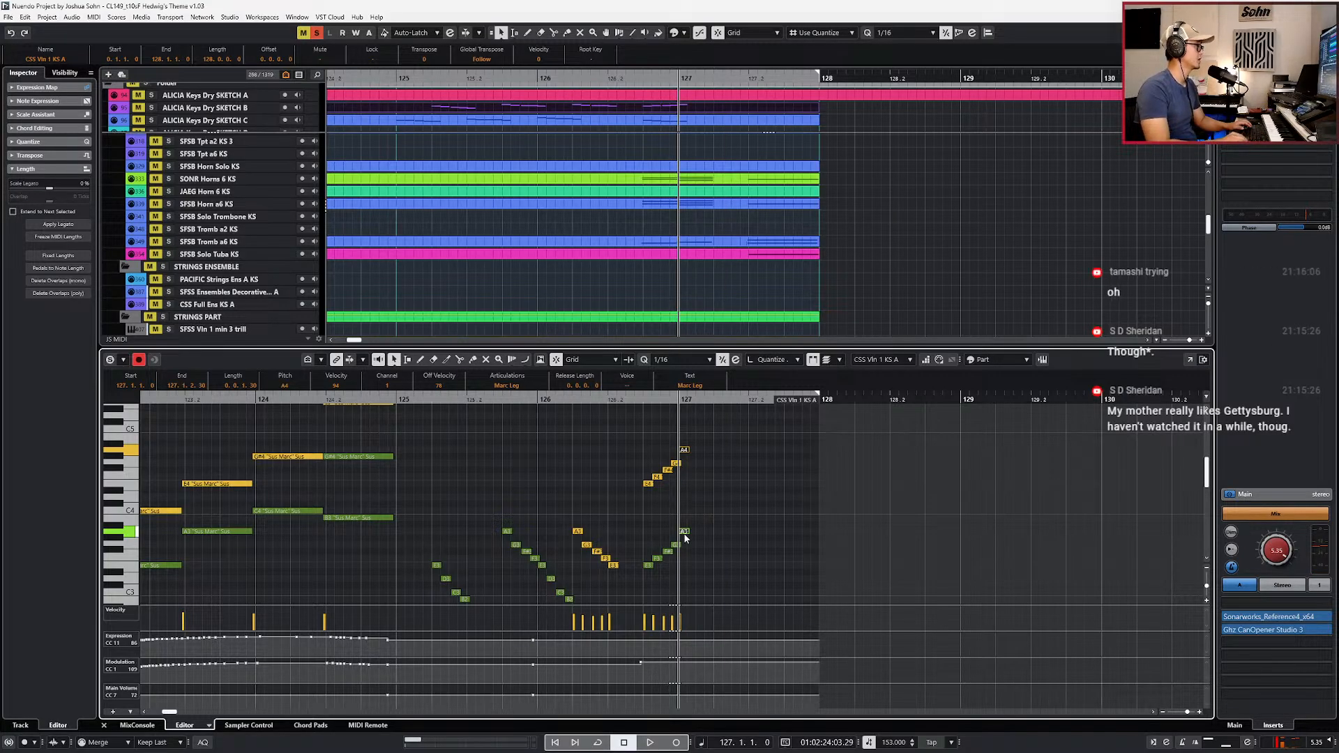
pyautogui.click(705, 119)
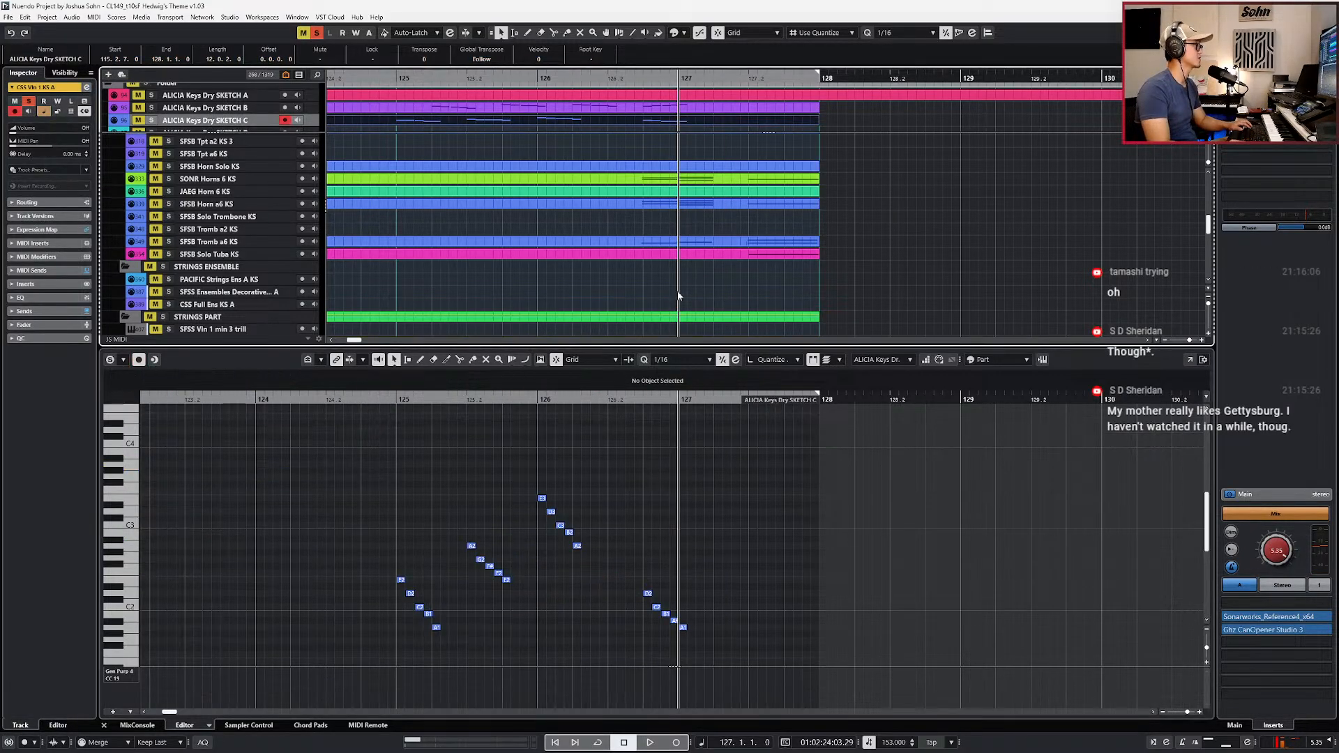
pyautogui.moveTo(636, 583); pyautogui.dragTo(724, 667)
pyautogui.press('Return')
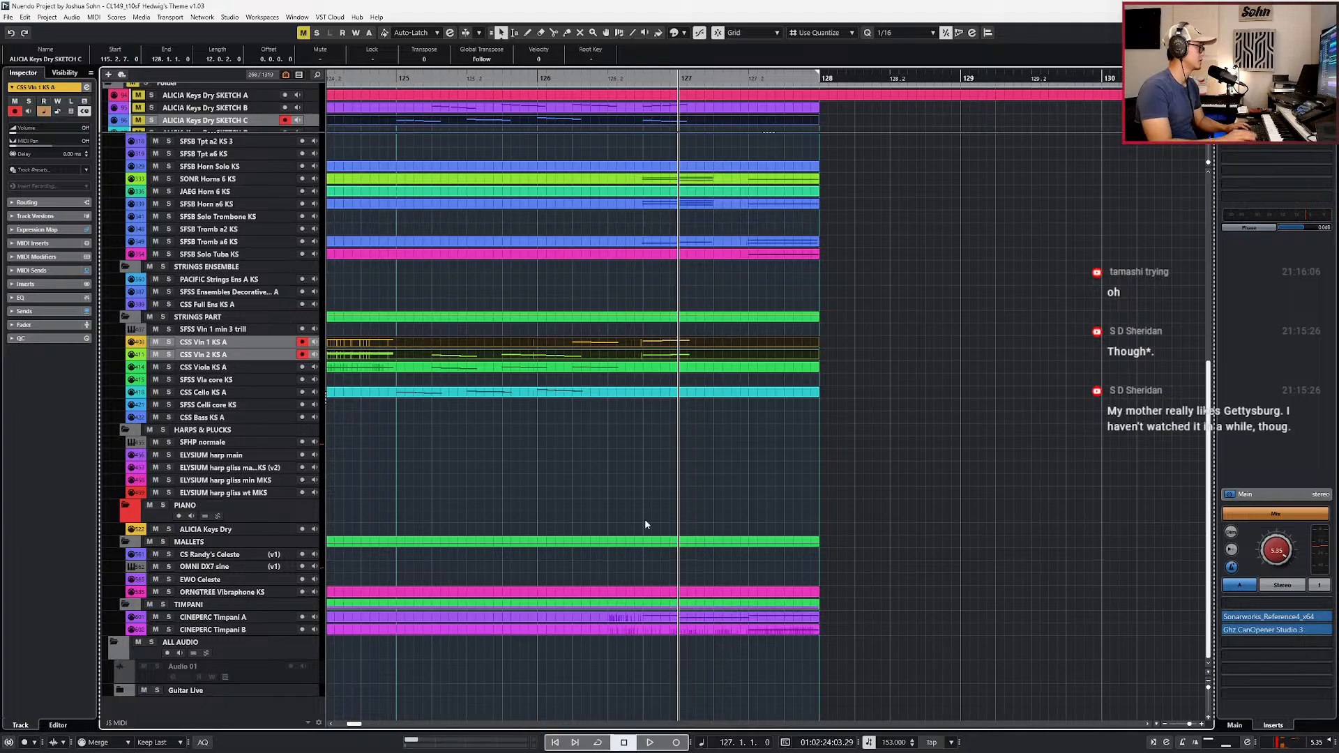
# Step: Paste the copied run into the CSS Viola KS A part starting at 126.2.5
pyautogui.press('ctrl+KP_Subtract')
pyautogui.press('ctrl+KP_Subtract')
pyautogui.press('ctrl+KP_Subtract')
pyautogui.press('ctrl+KP_Subtract')
pyautogui.press('ctrl+KP_Subtract')
pyautogui.press('ctrl+KP_Add')
pyautogui.click(198, 366)
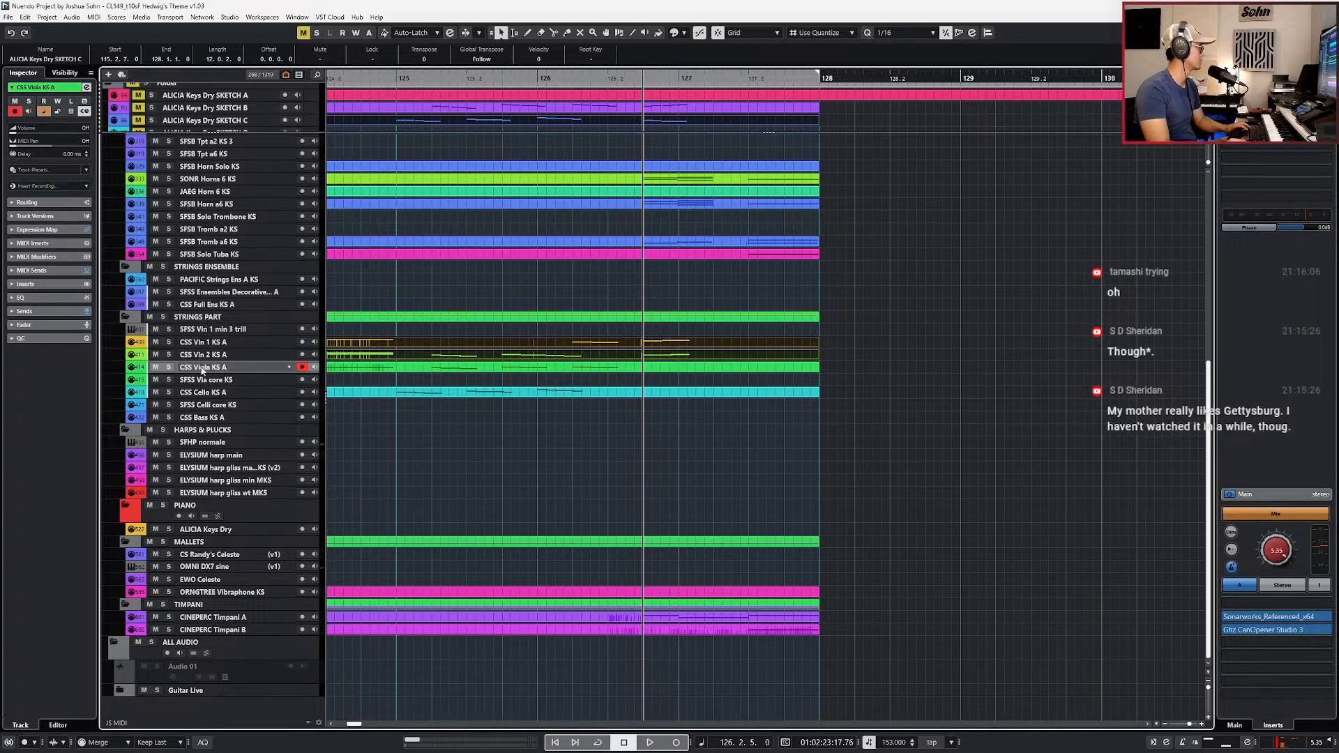
pyautogui.click(725, 367)
pyautogui.press('Return')
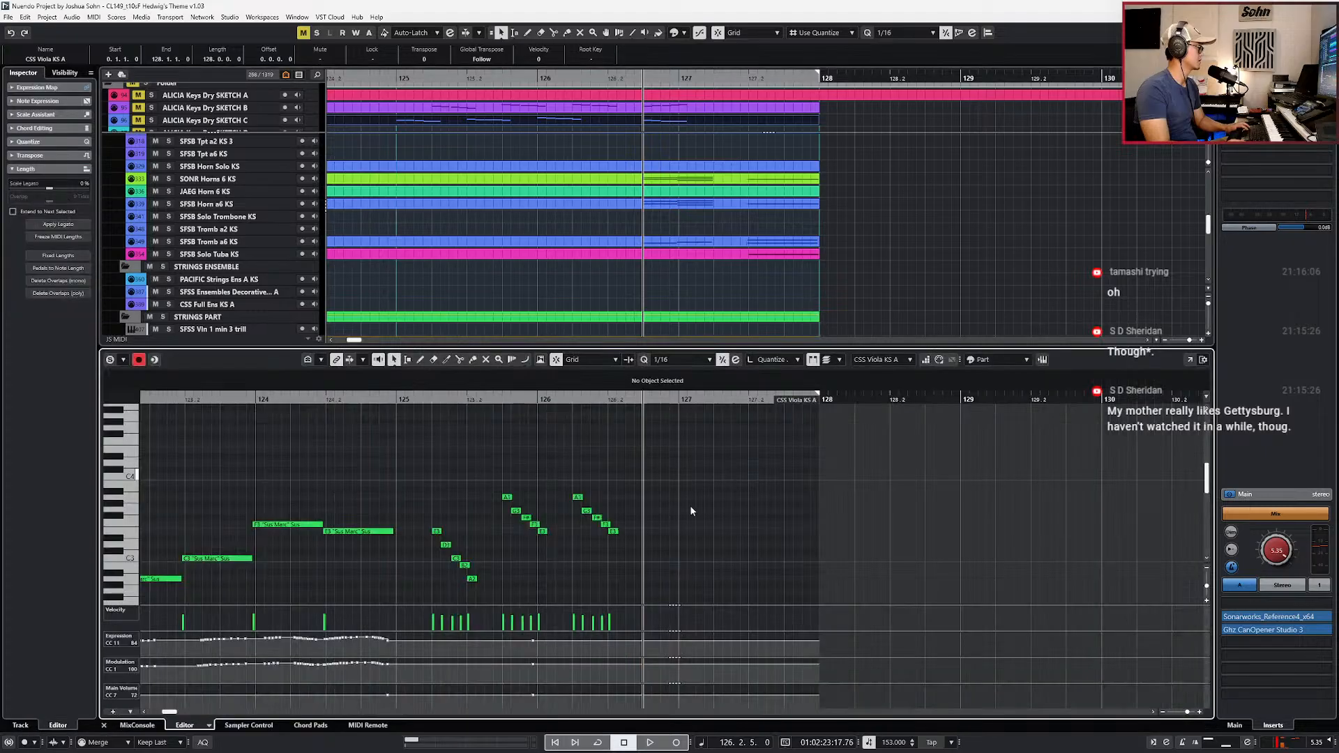
pyautogui.moveTo(654, 524); pyautogui.dragTo(719, 604)
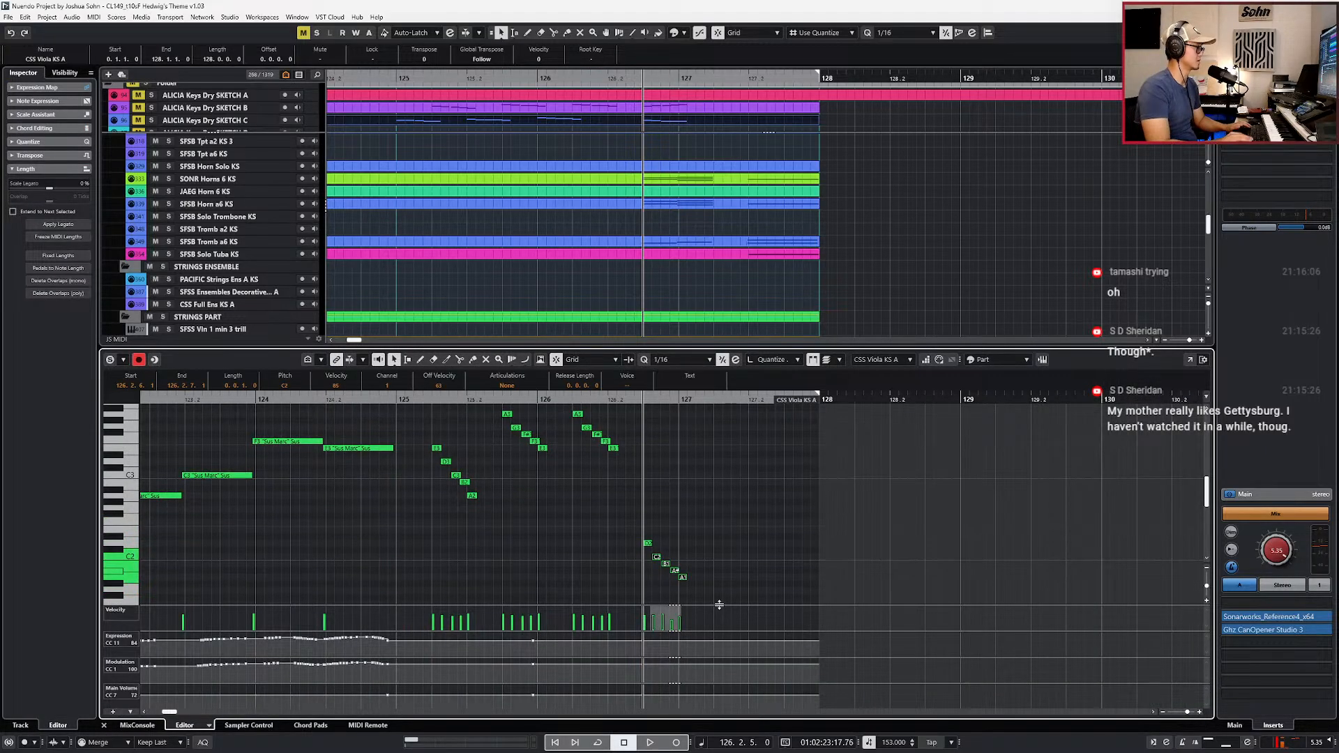
# Step: Transpose the viola's pasted run up an octave and assign it the Marc Leg articulation
pyautogui.hotkey('shift', 'Up')
pyautogui.click(511, 386)
pyautogui.click(549, 546)
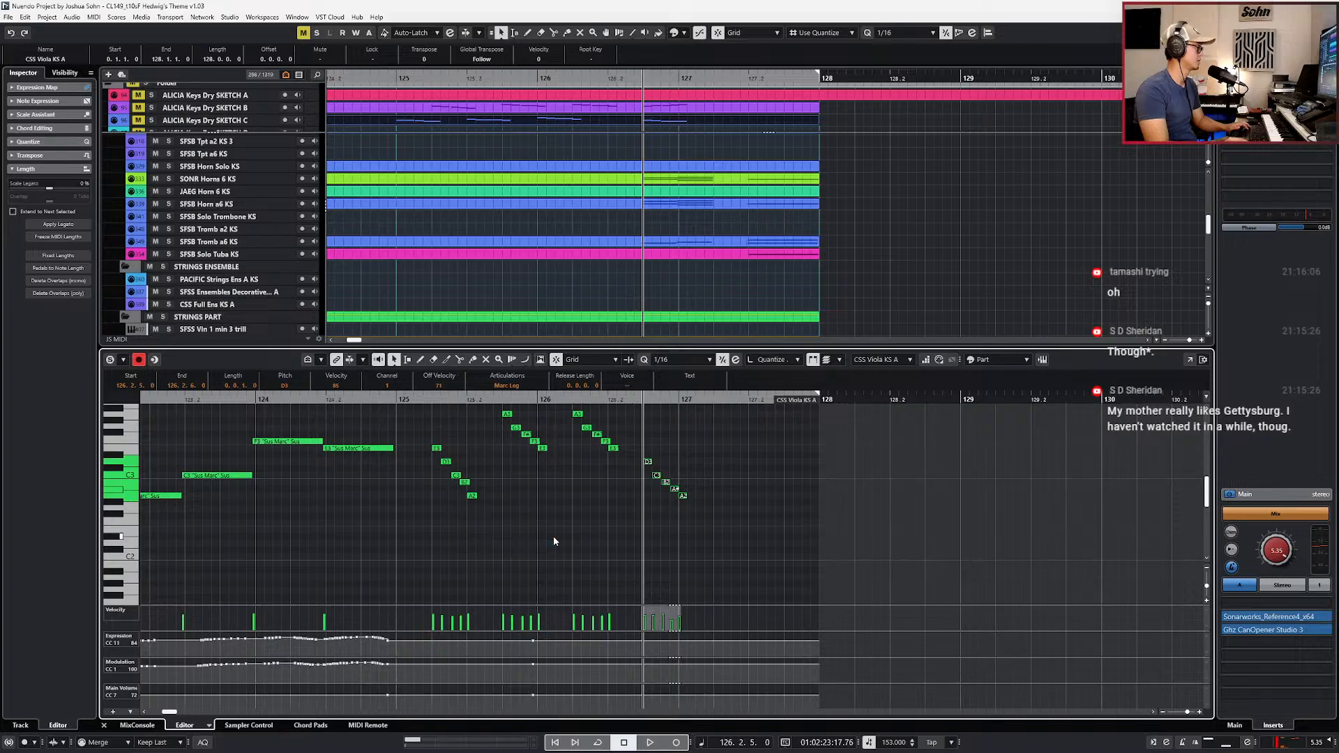
pyautogui.hotkey('ctrl', 'e')
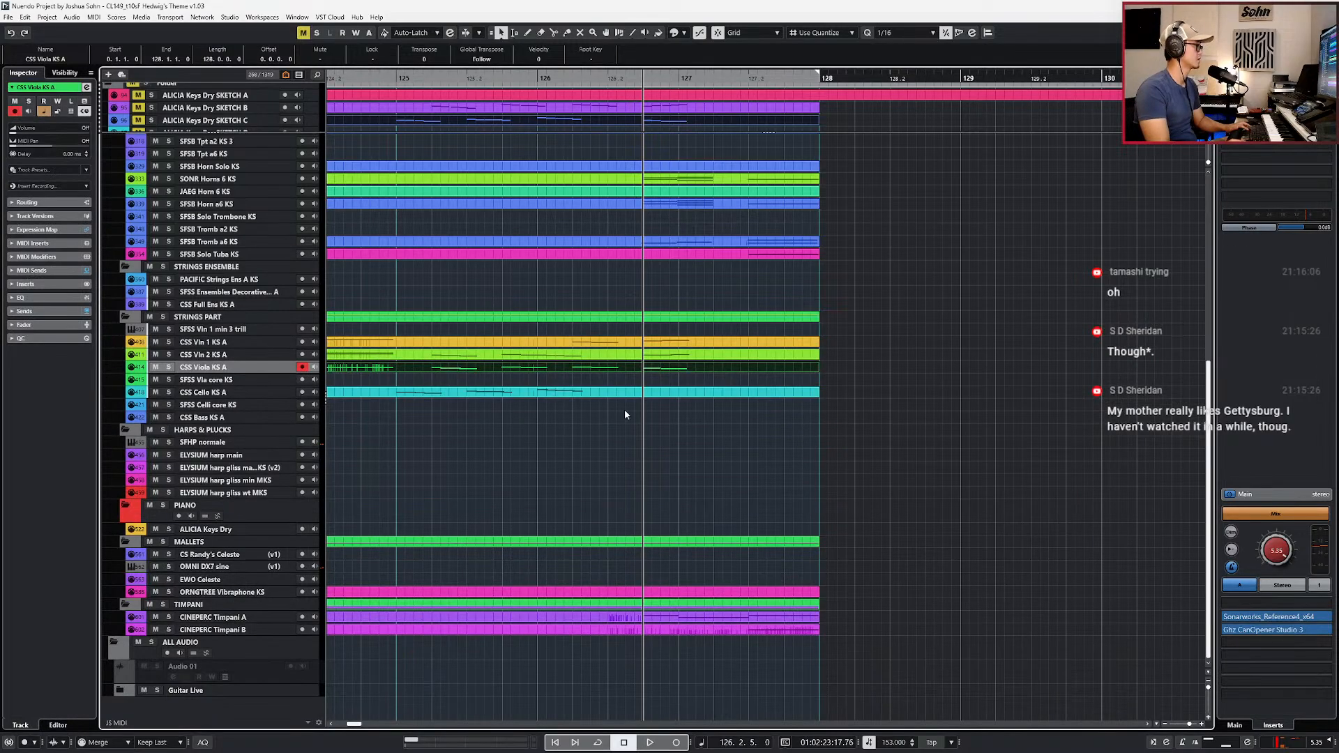
# Step: Lengthen the last viola run's notes to 0.0.1.20 so they overlap, and copy them
pyautogui.doubleClick(648, 370)
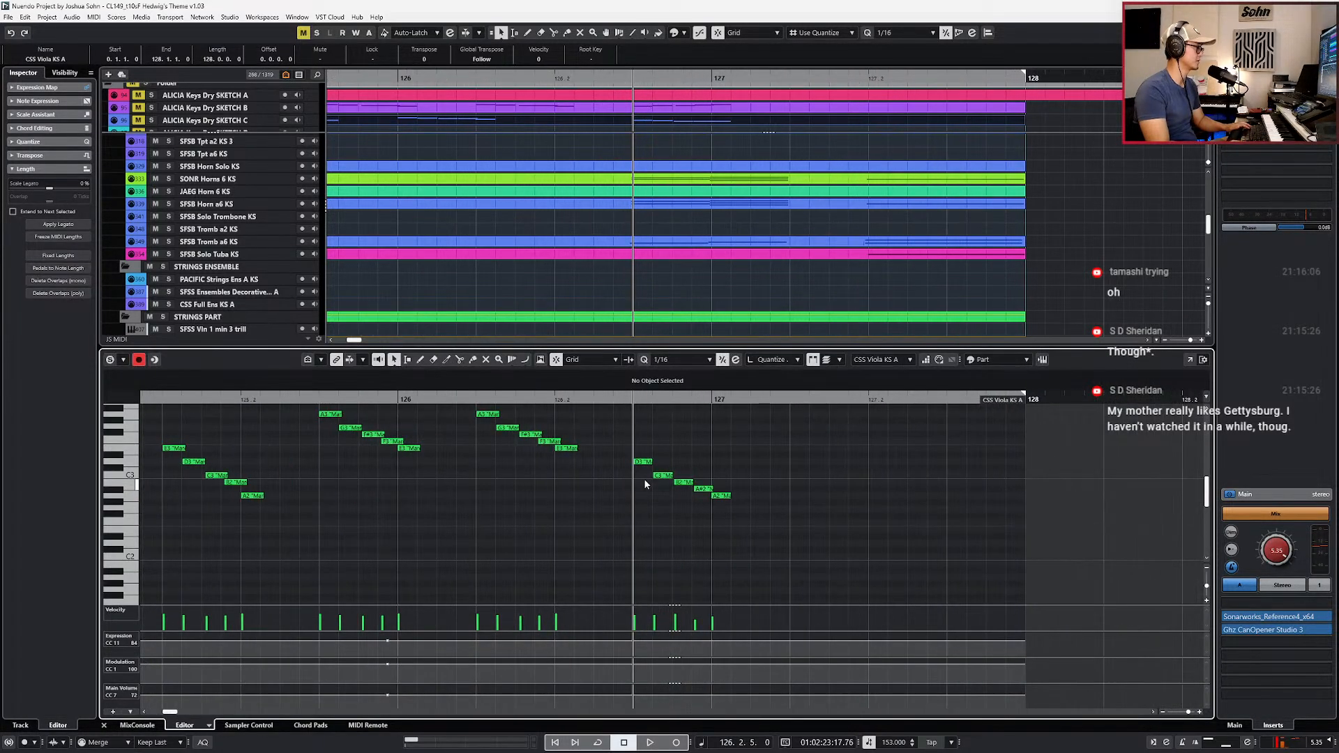
pyautogui.moveTo(693, 505); pyautogui.dragTo(697, 508)
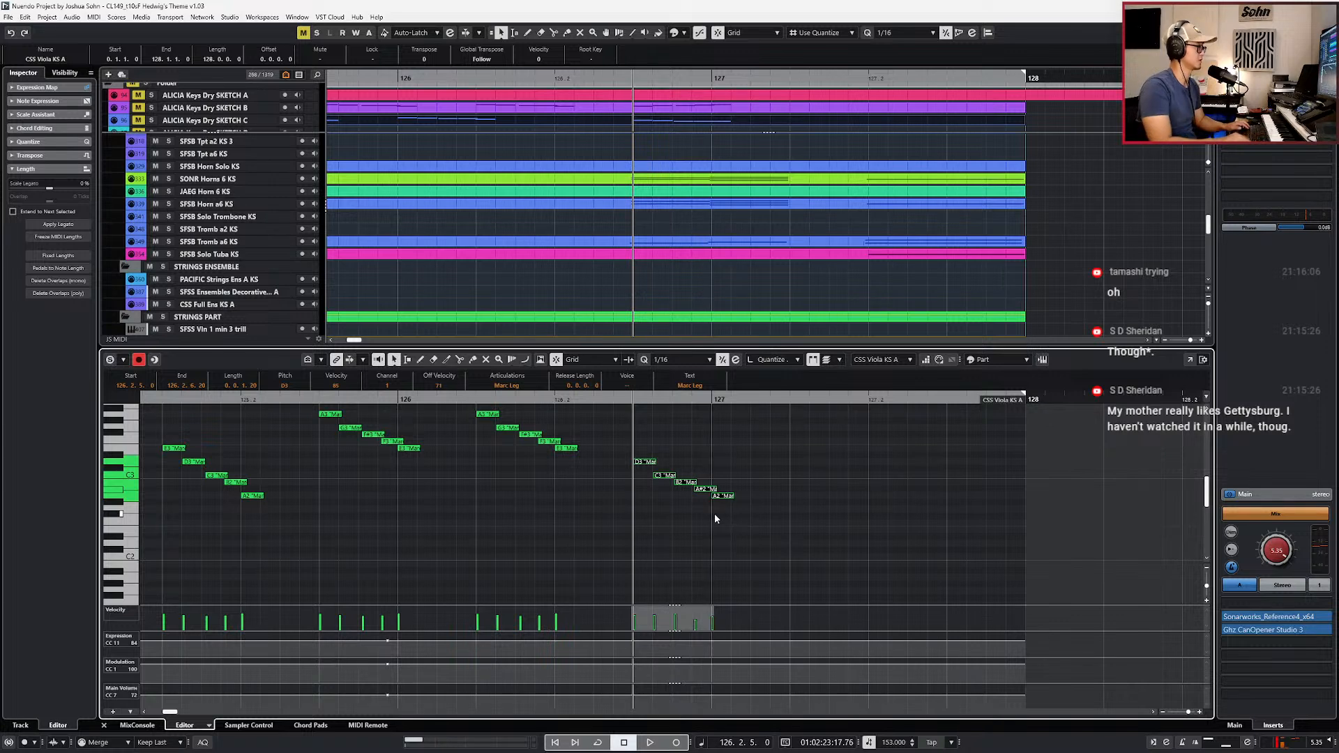
pyautogui.hotkey('ctrl', 'e')
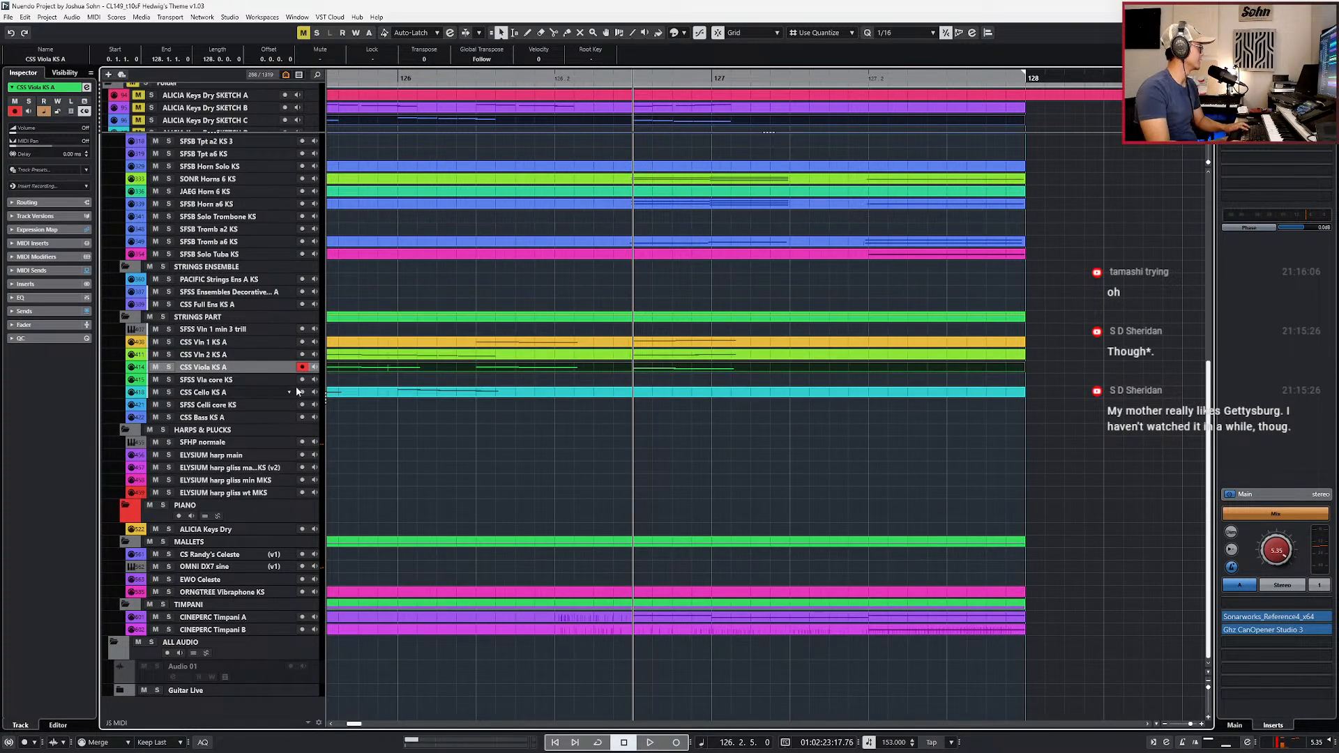
# Step: Paste the run into CSS Cello KS A an octave lower and add a modulation point of 97 just before it
pyautogui.doubleClick(503, 394)
pyautogui.hotkey('ctrl', 'v')
pyautogui.hotkey('shift', 'Down')
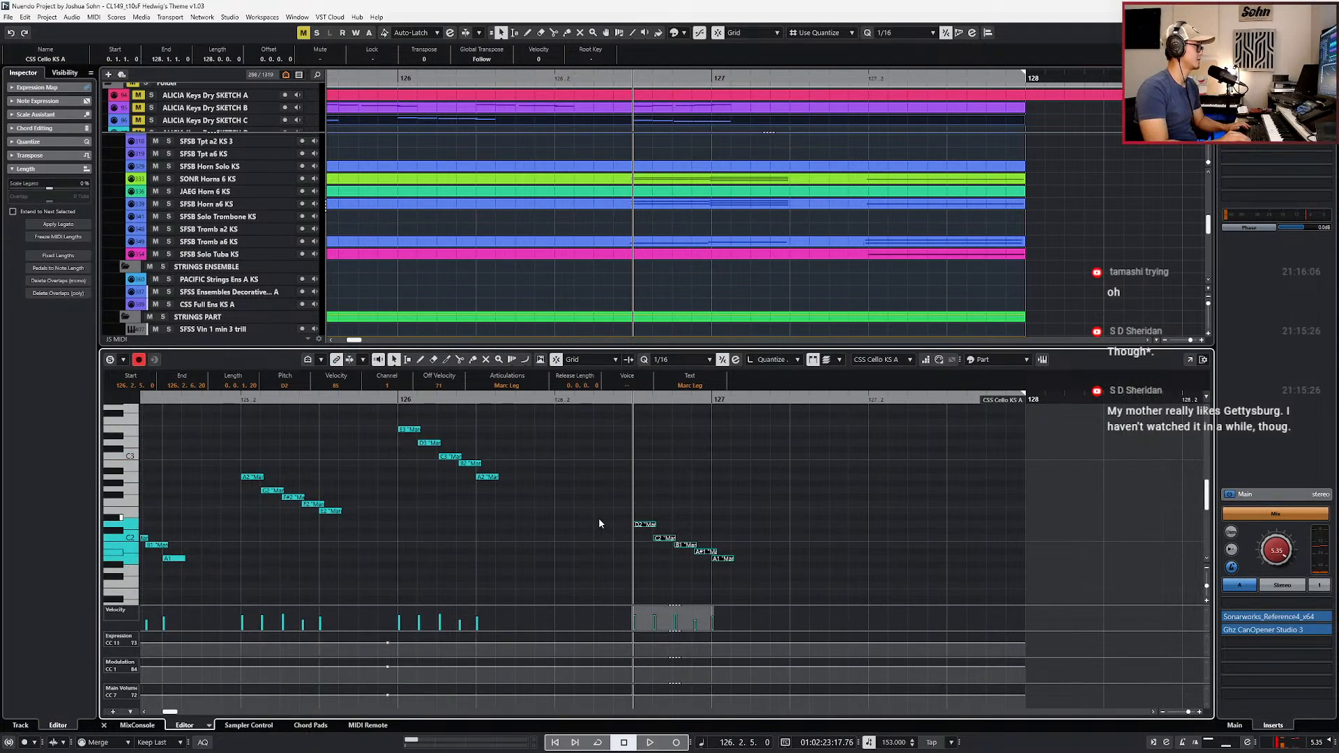
pyautogui.click(634, 667)
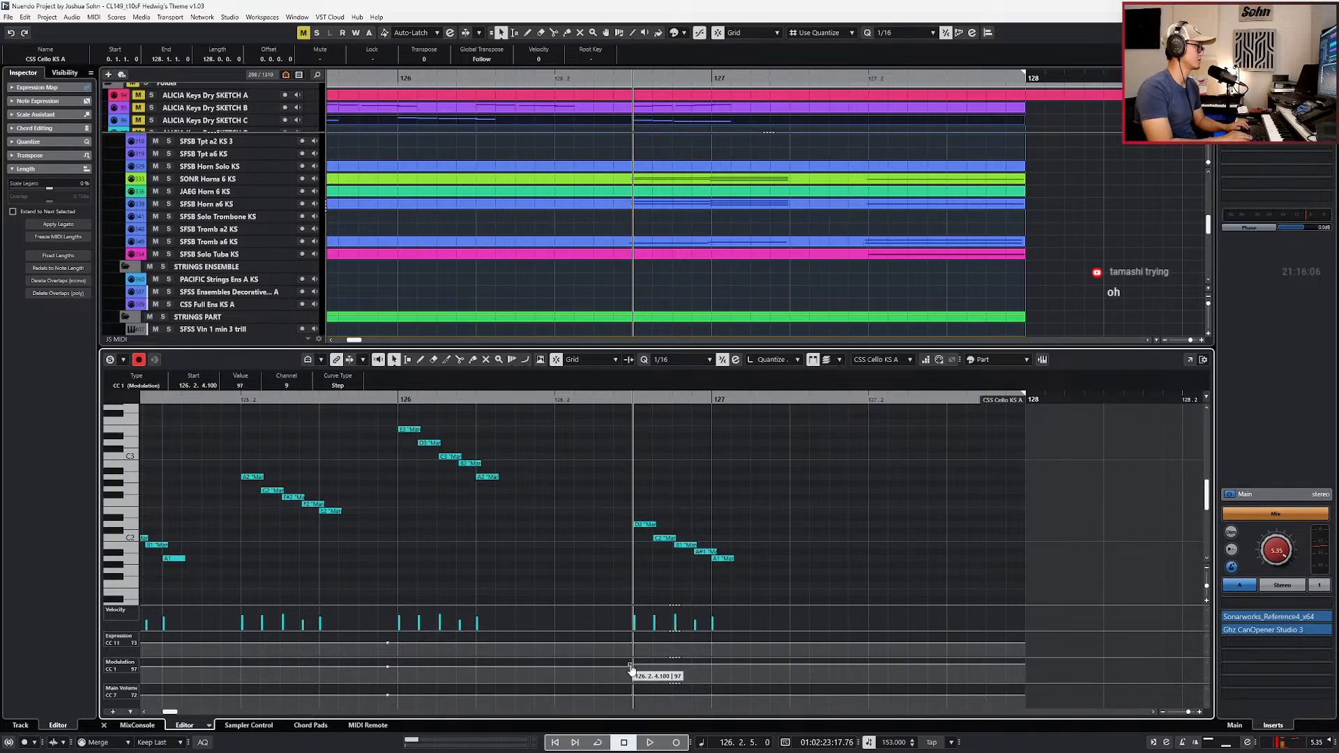
pyautogui.hotkey('ctrl', 'e')
pyautogui.click(684, 370)
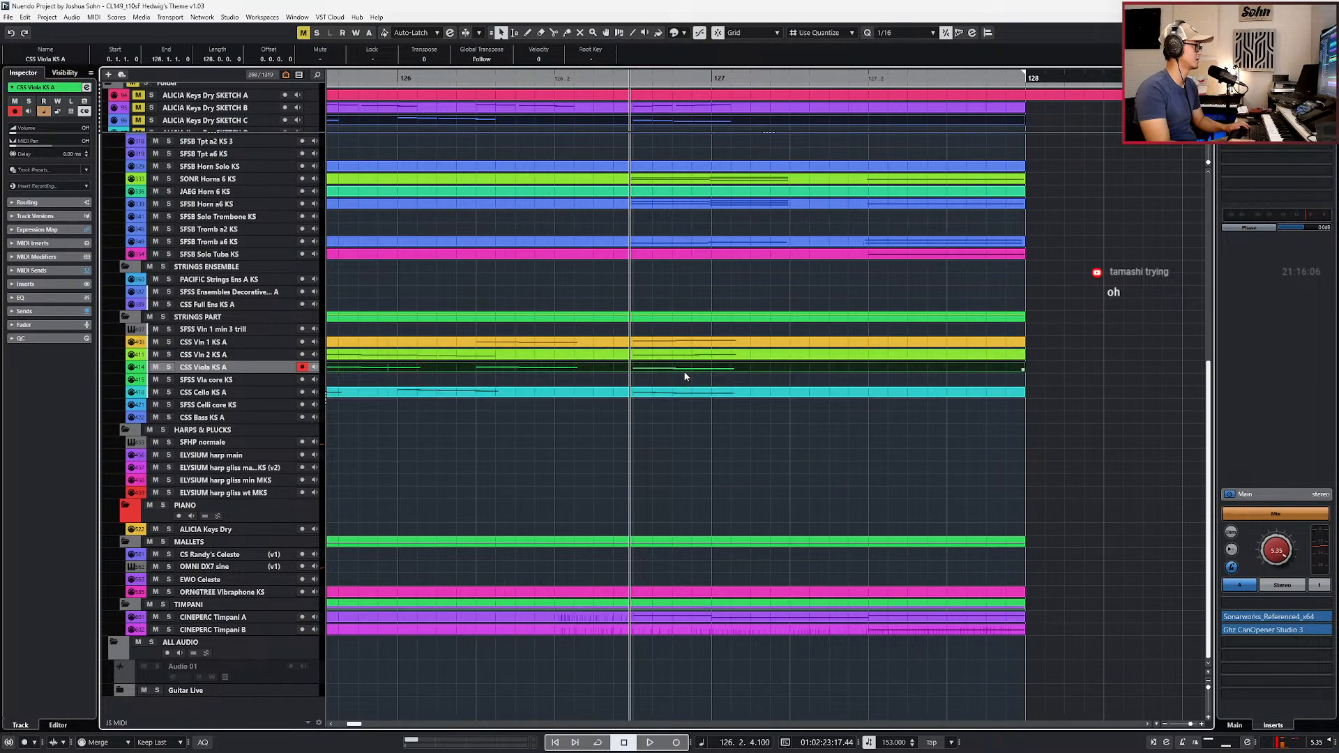
pyautogui.hotkey('ctrl', 'e')
pyautogui.hotkey('ctrl', 'e')
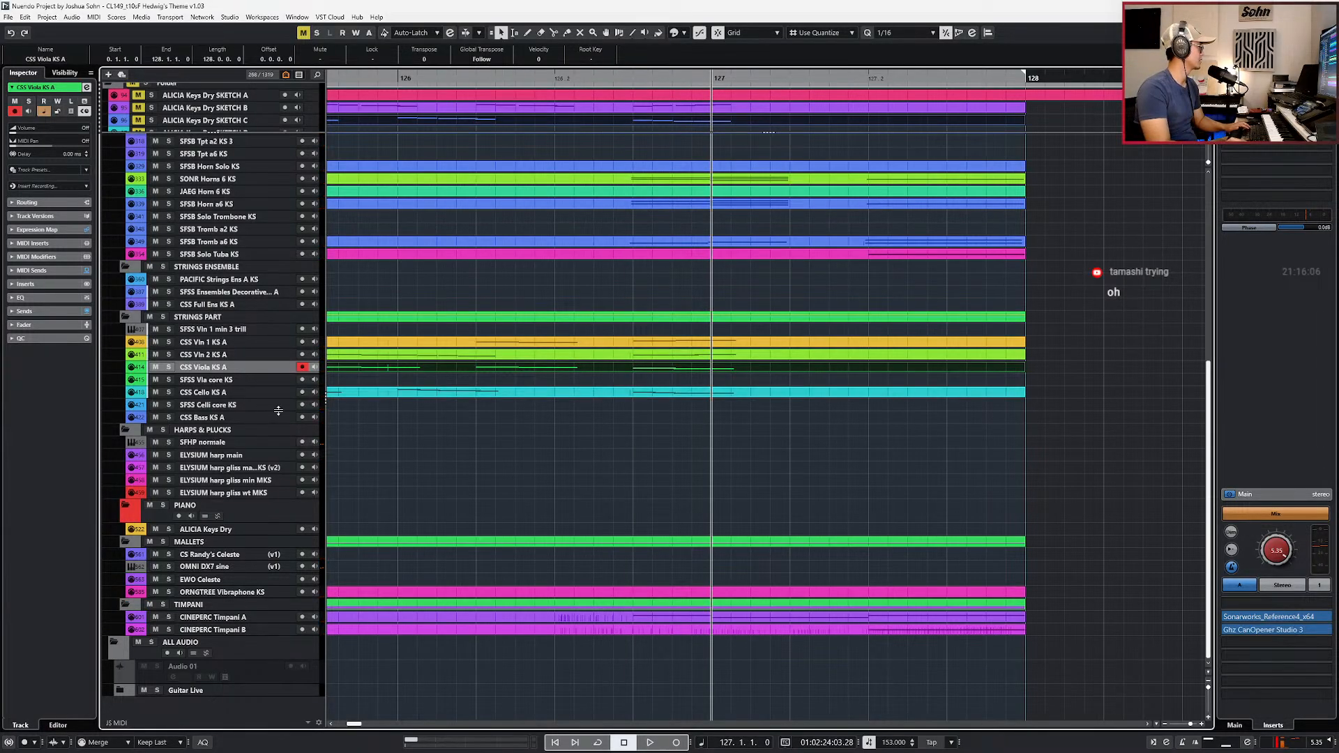
# Step: Set the grid quantize to 1/4 and paste the run onto the CSS Bass KS A track at 126.2.5
pyautogui.click(274, 417)
pyautogui.press('4')
pyautogui.press('Left')
pyautogui.press('Left')
pyautogui.press('Right')
pyautogui.hotkey('ctrl', 'v')
pyautogui.hotkey('ctrl', 'Left')
# Step: Extend the CSS Bass KS A part across the section to bar 128 and edit its modulation at the run's start
pyautogui.doubleClick(592, 417)
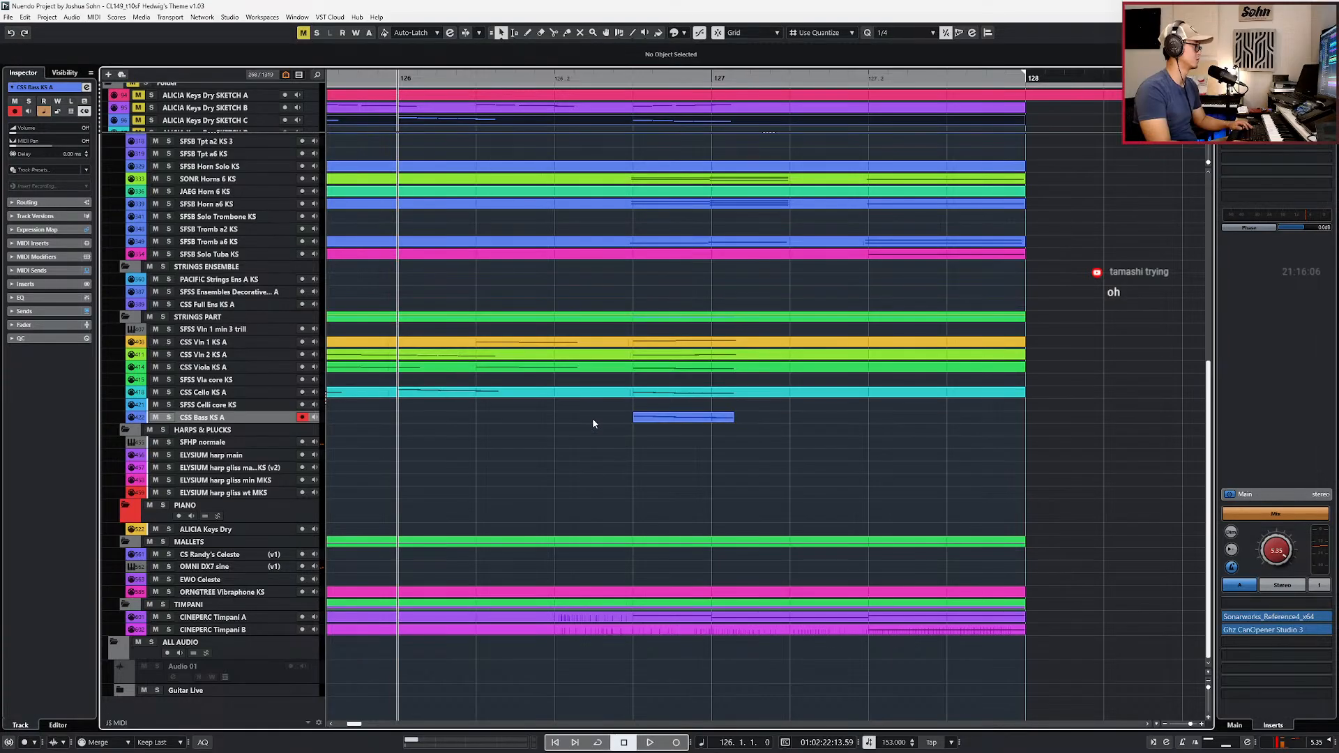
pyautogui.doubleClick(592, 419)
pyautogui.press('Return')
pyautogui.click(596, 437)
pyautogui.click(599, 417)
pyautogui.doubleClick(601, 421)
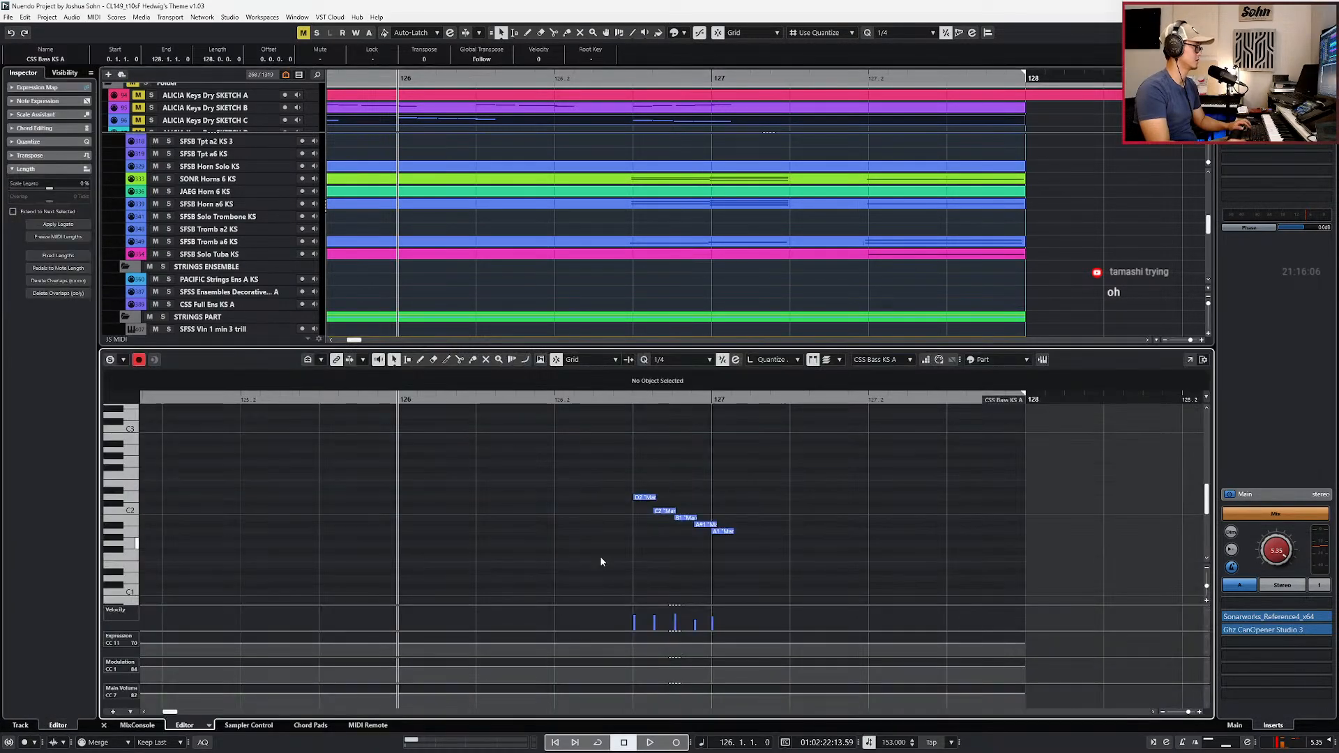
pyautogui.click(630, 665)
pyautogui.click(634, 664)
pyautogui.press('Return')
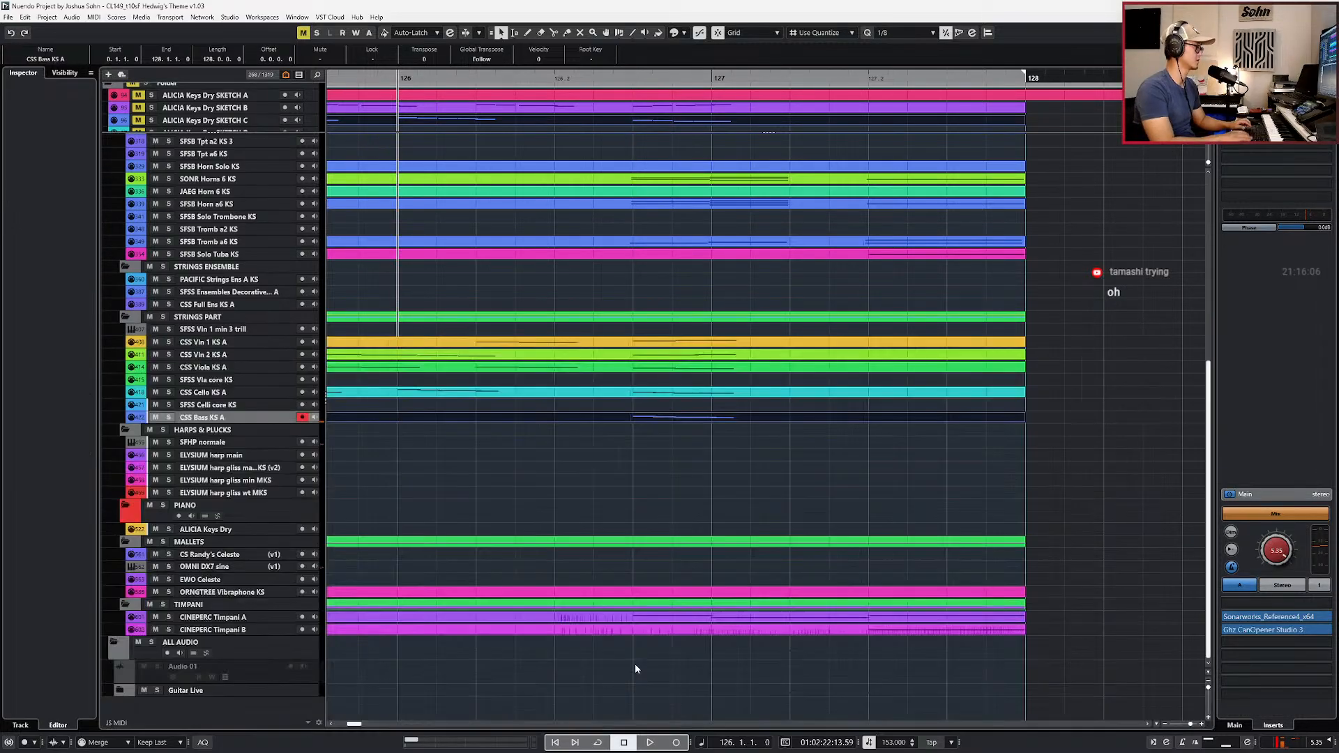
# Step: Solo the CSS violin, viola, cello and bass tracks and play back bars 126 to 127
pyautogui.scroll(-3, 654, 603)
pyautogui.moveTo(693, 473); pyautogui.dragTo(719, 328)
pyautogui.press('s')
pyautogui.scroll(-4, 731, 380)
pyautogui.press('space')
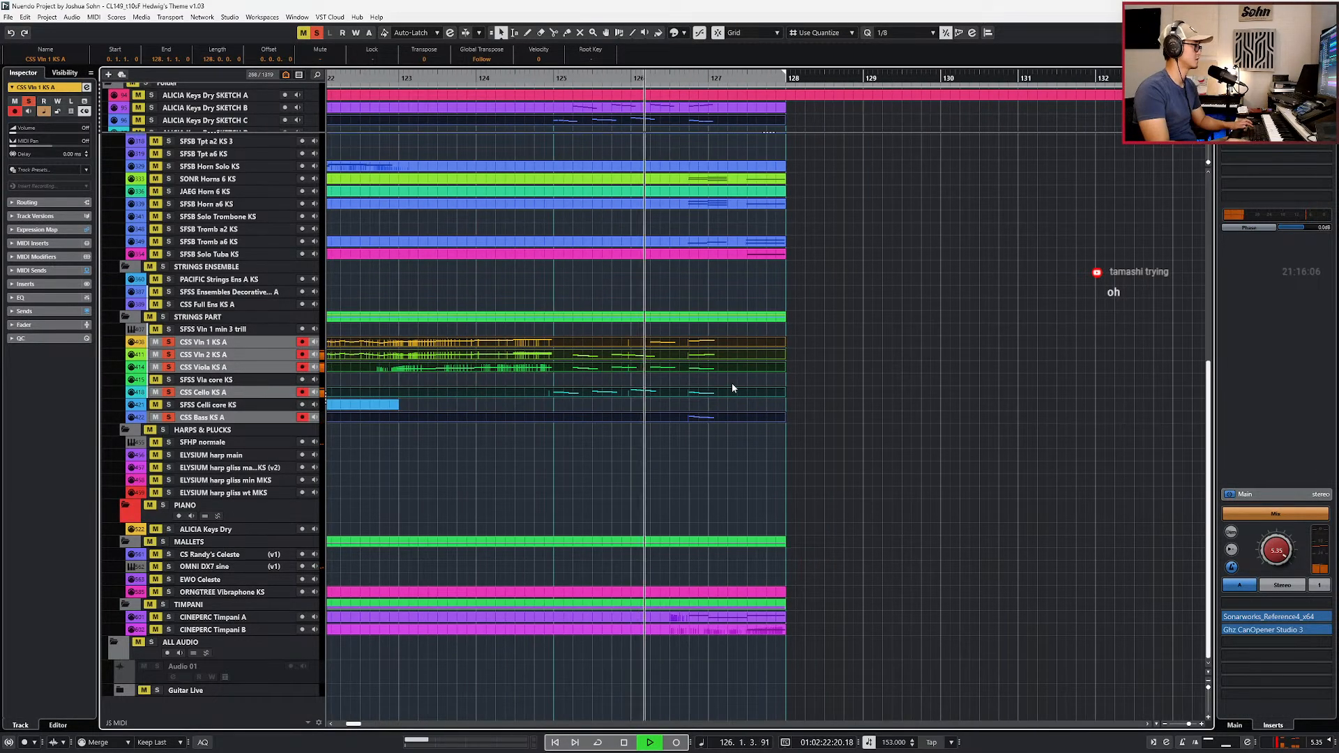
pyautogui.press('space')
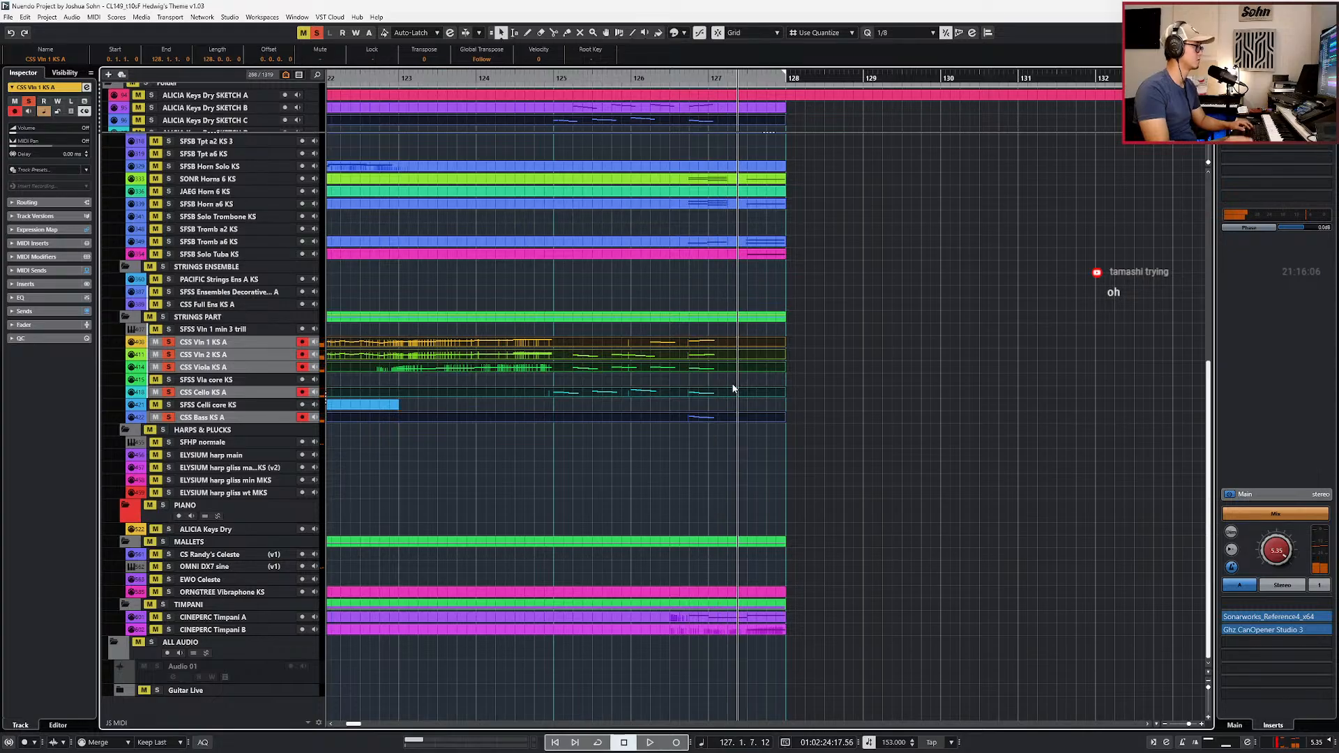
# Step: Unsolo the string tracks and play back the full arrangement from a few bars earlier
pyautogui.press('s')
pyautogui.press('KP_Subtract')
pyautogui.press('KP_Subtract')
pyautogui.press('KP_Subtract')
pyautogui.press('KP_Subtract')
pyautogui.press('space')
pyautogui.scroll(-2, 732, 389)
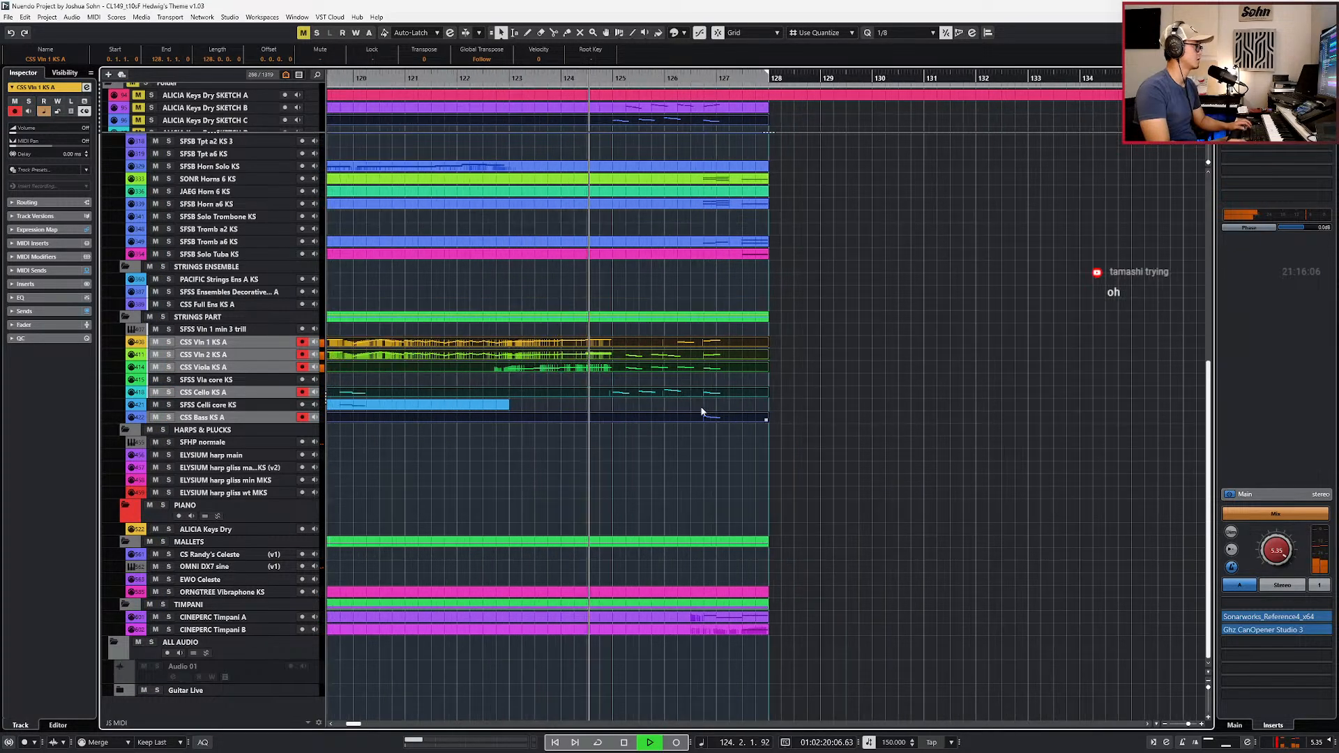
# Step: Extend the SFSS Celli core KS part to bar 128, stop playback and return to bar 124
pyautogui.click(572, 401)
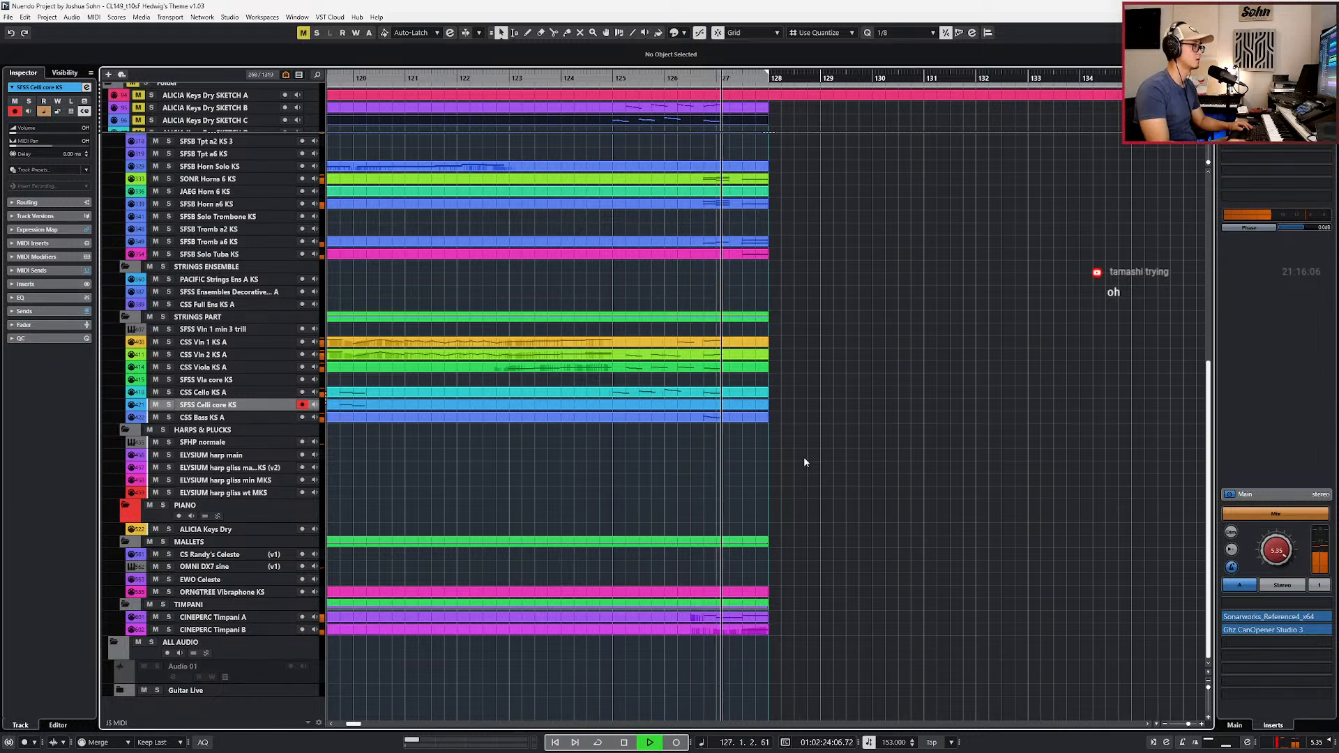
pyautogui.press('space')
pyautogui.press('KP_Subtract')
pyautogui.press('KP_Subtract')
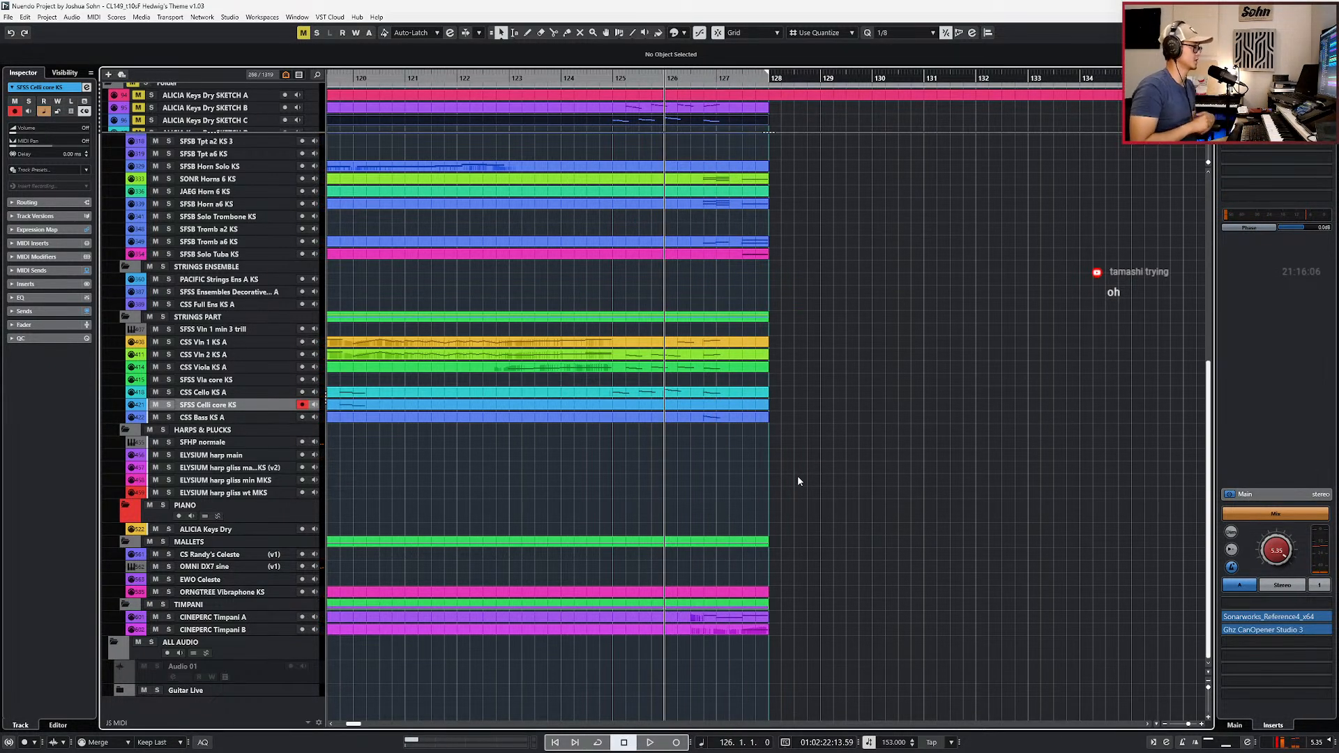
pyautogui.press('KP_Subtract')
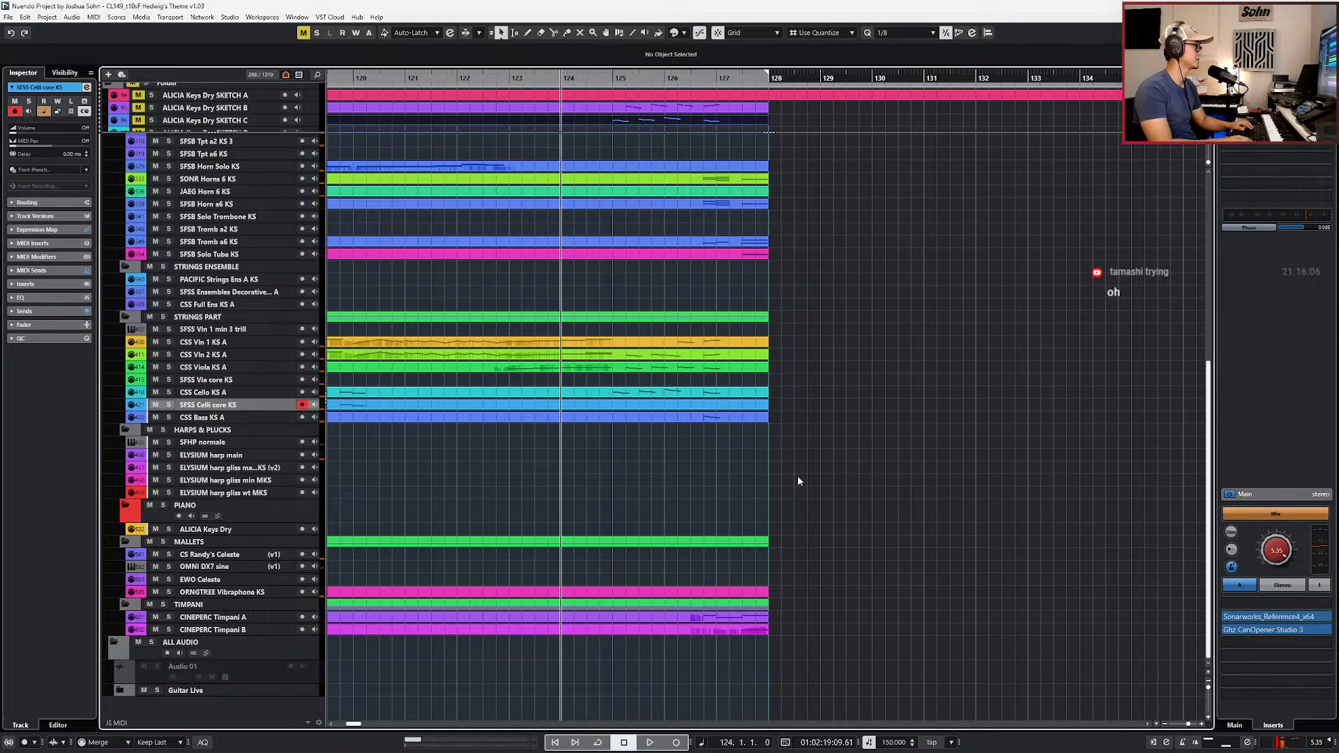
# Step: Switch to the score image in the photo viewer and examine the piccolo, flute and oboe entries in its last measure
pyautogui.scroll(1, 750, 363)
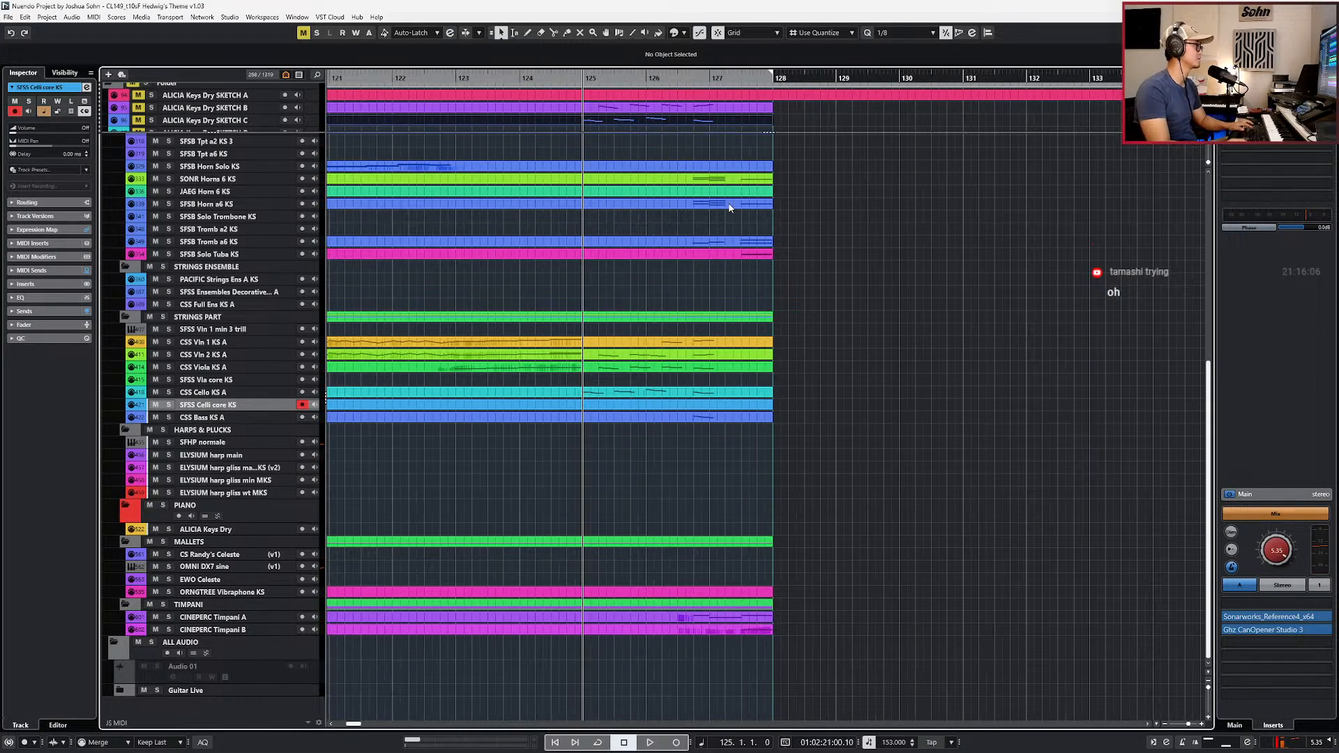
pyautogui.scroll(5, 724, 157)
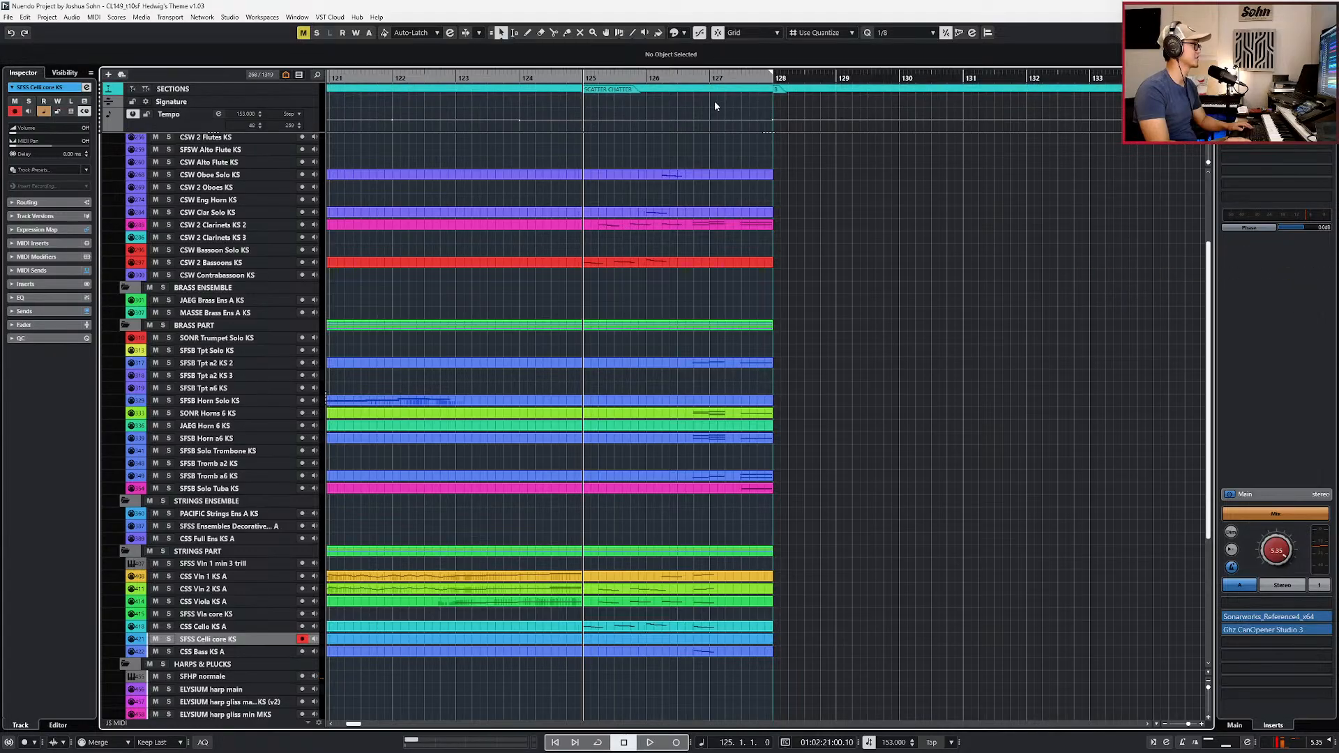
pyautogui.scroll(-5, 792, 367)
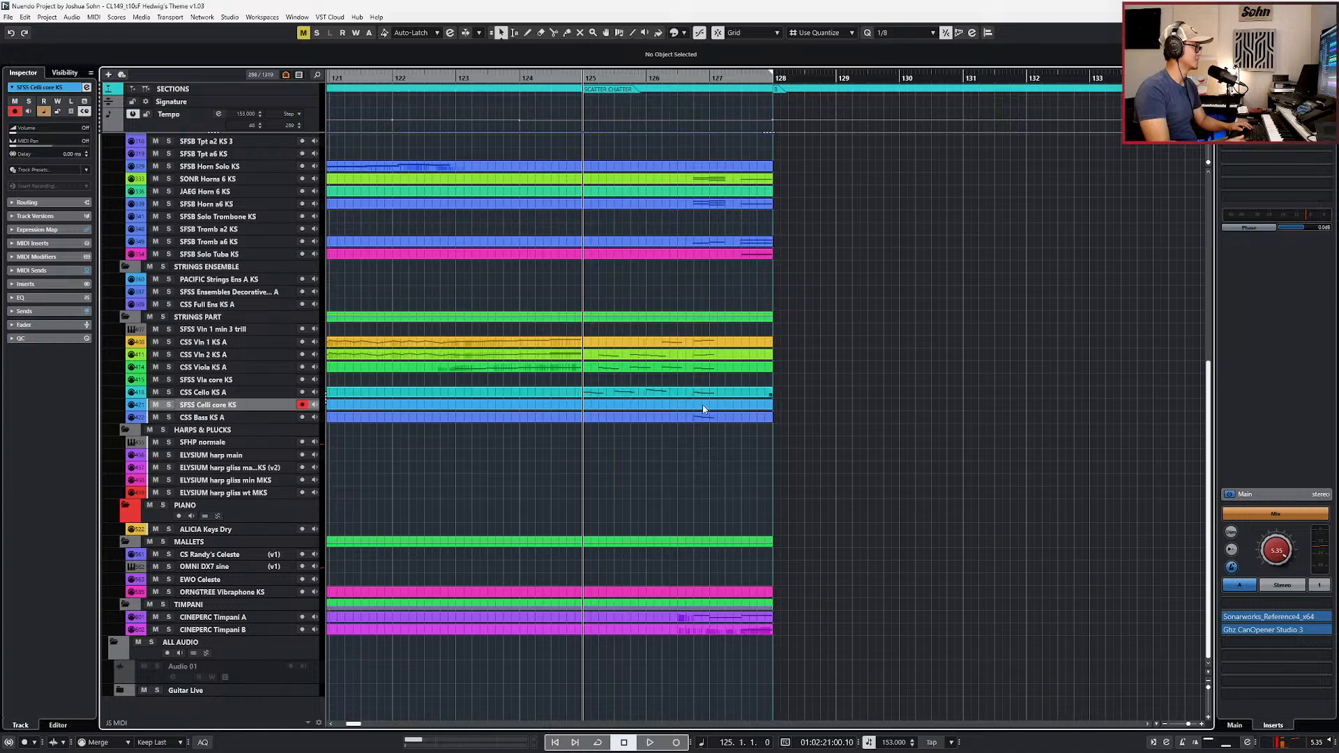
pyautogui.scroll(8, 715, 428)
pyautogui.hotkey('alt', 'Tab')
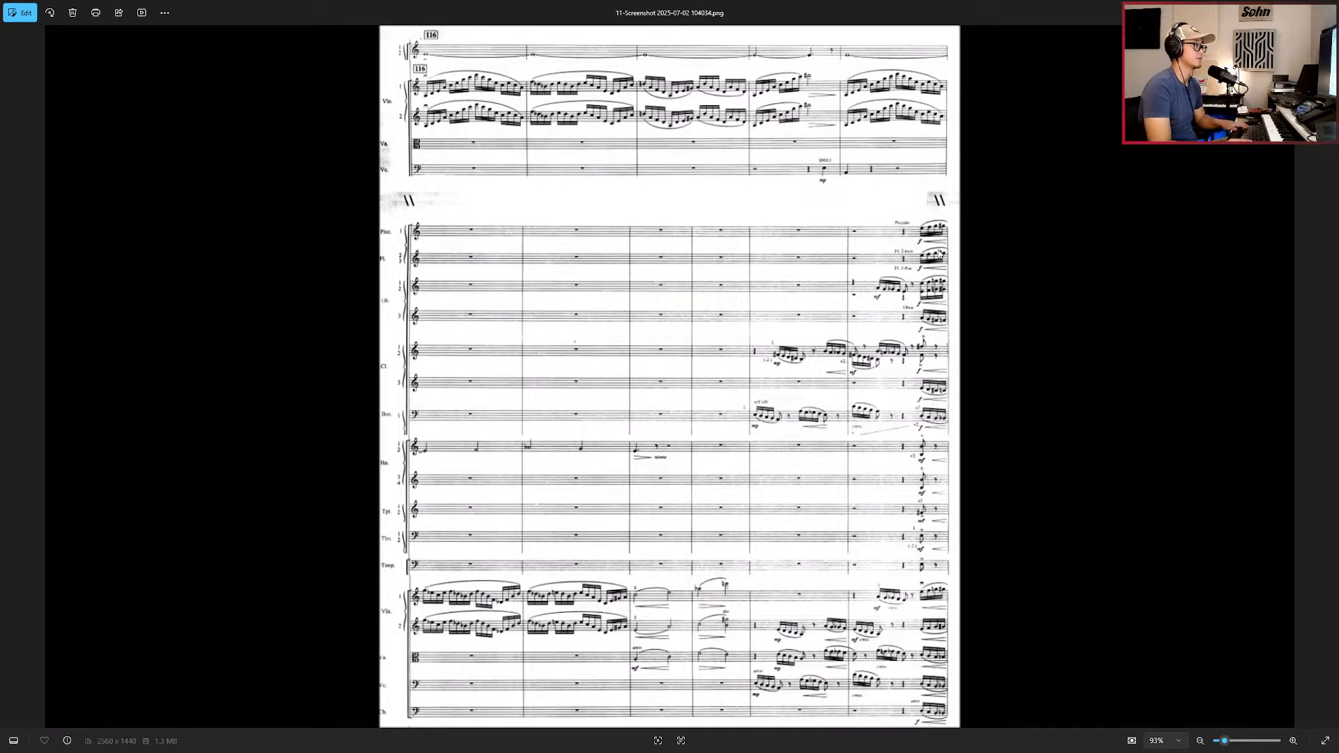
pyautogui.scroll(5, 940, 255)
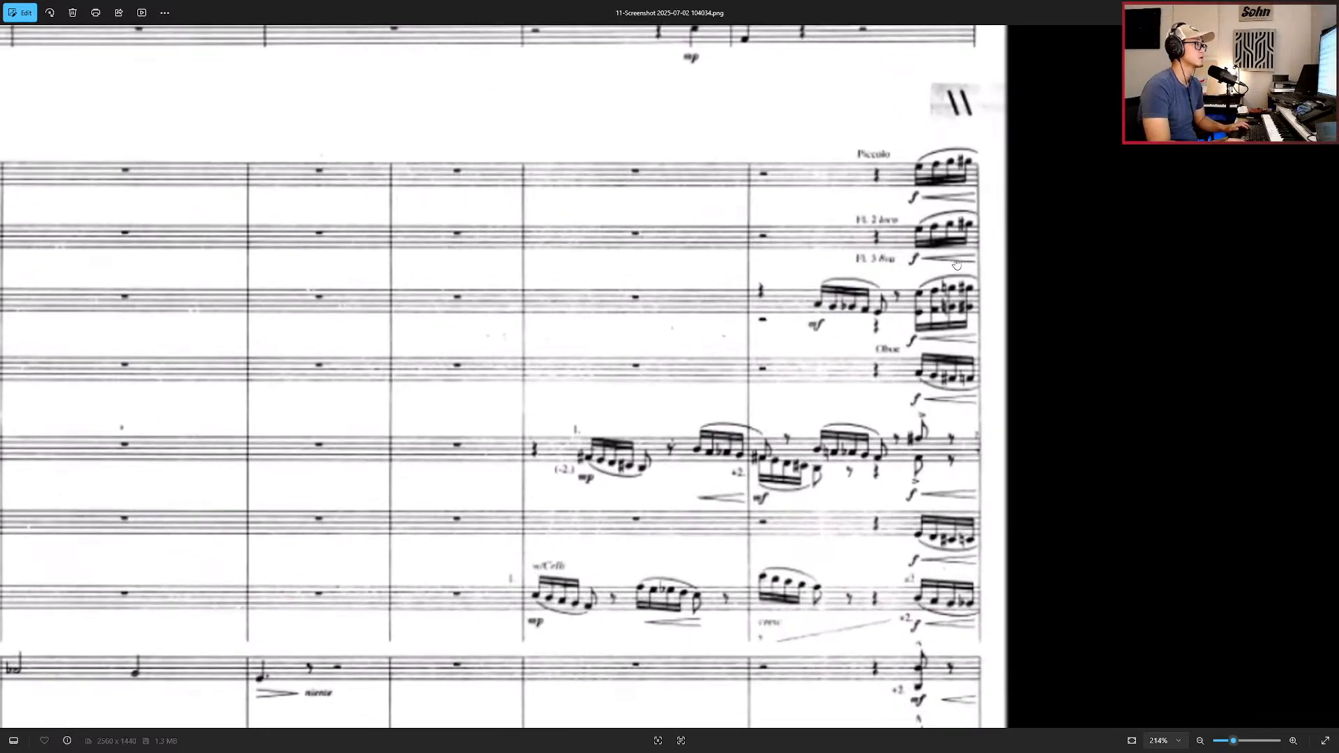
pyautogui.moveTo(957, 264); pyautogui.dragTo(764, 218)
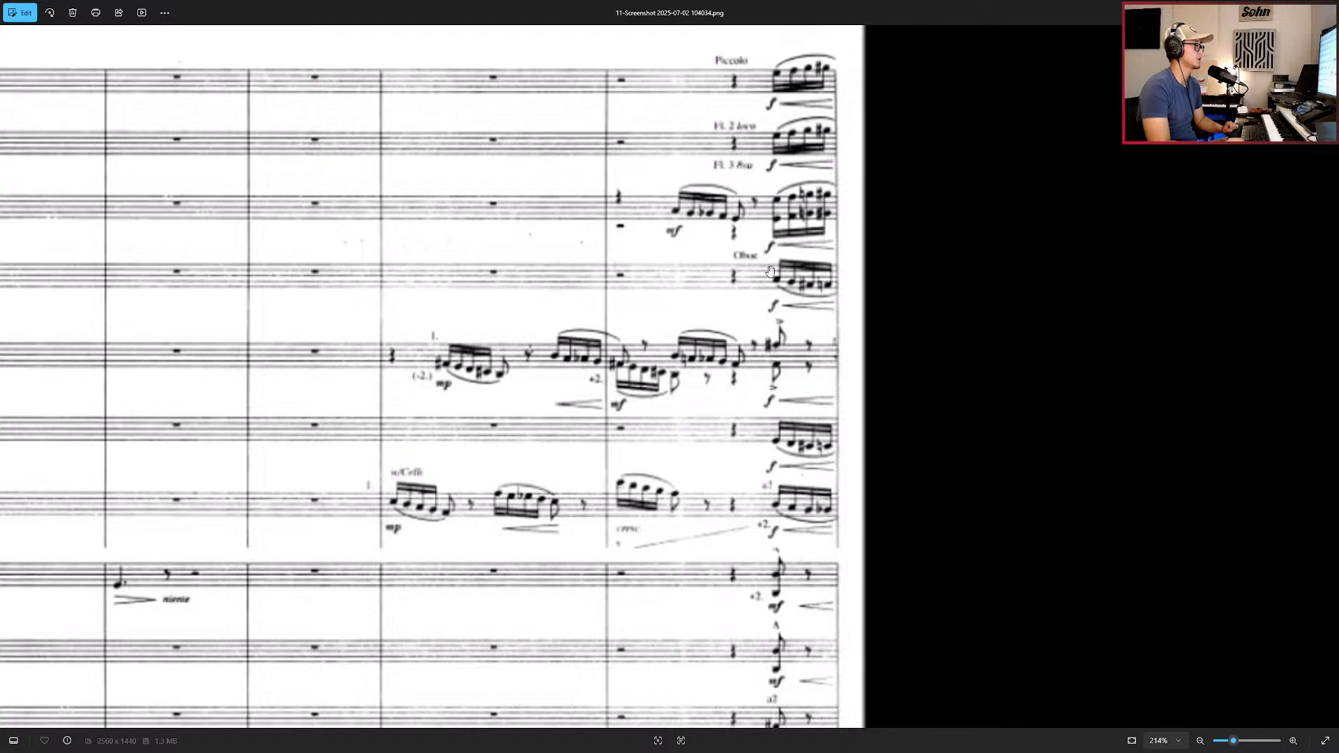
pyautogui.moveTo(771, 271); pyautogui.dragTo(774, 224)
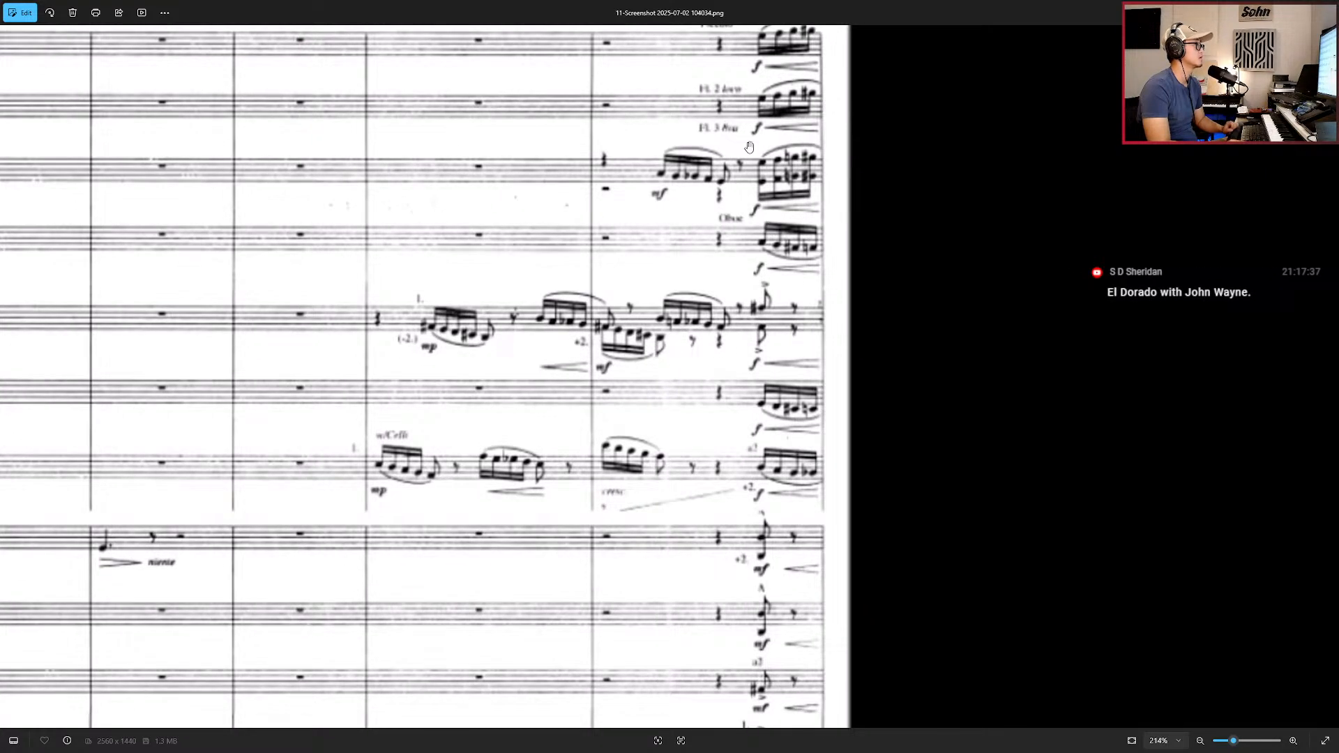
pyautogui.scroll(4, 743, 140)
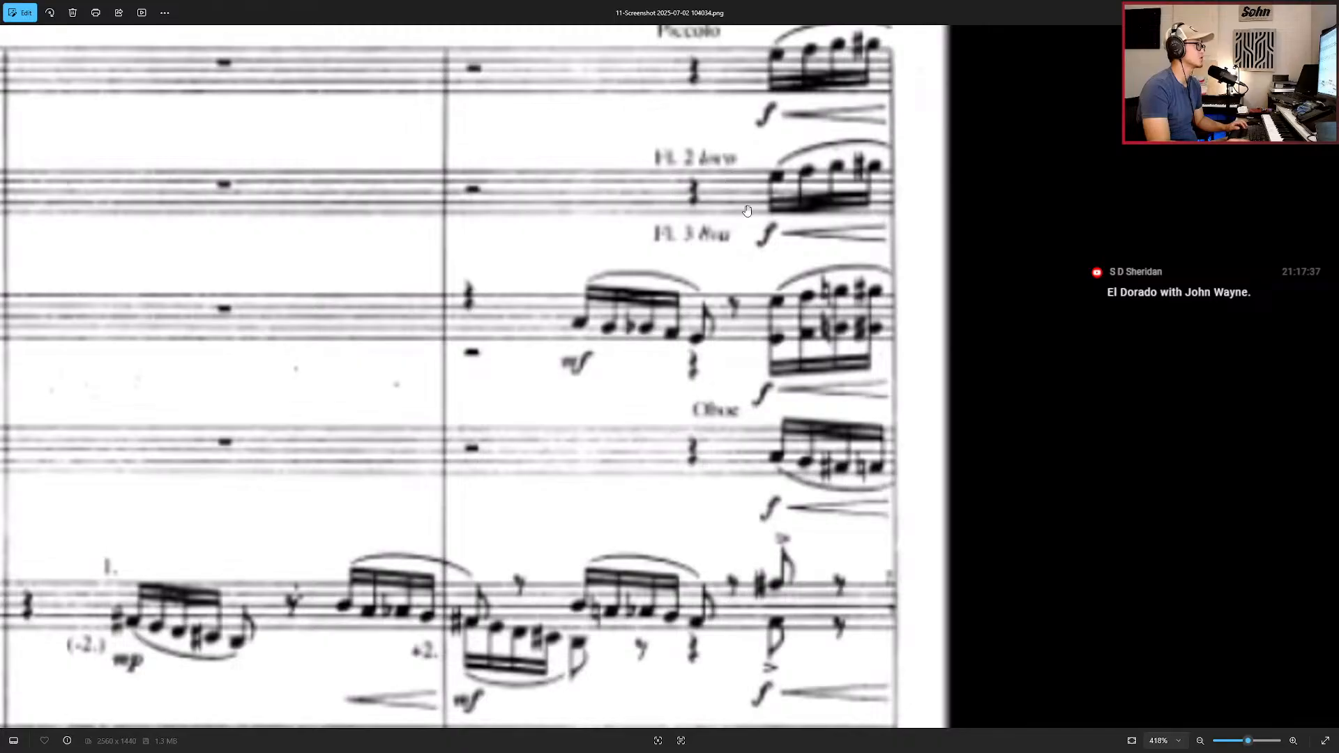
pyautogui.scroll(-2, 753, 206)
pyautogui.scroll(-3, 771, 222)
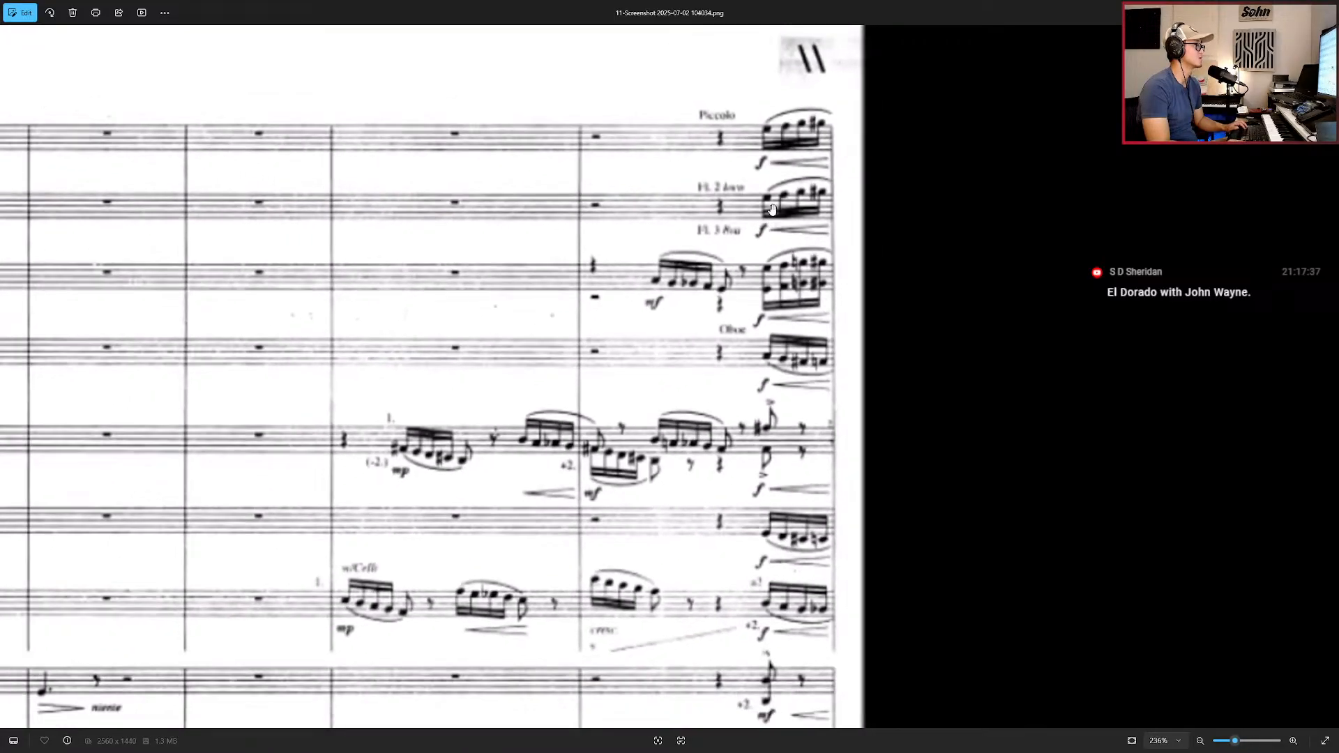
pyautogui.scroll(6, 755, 232)
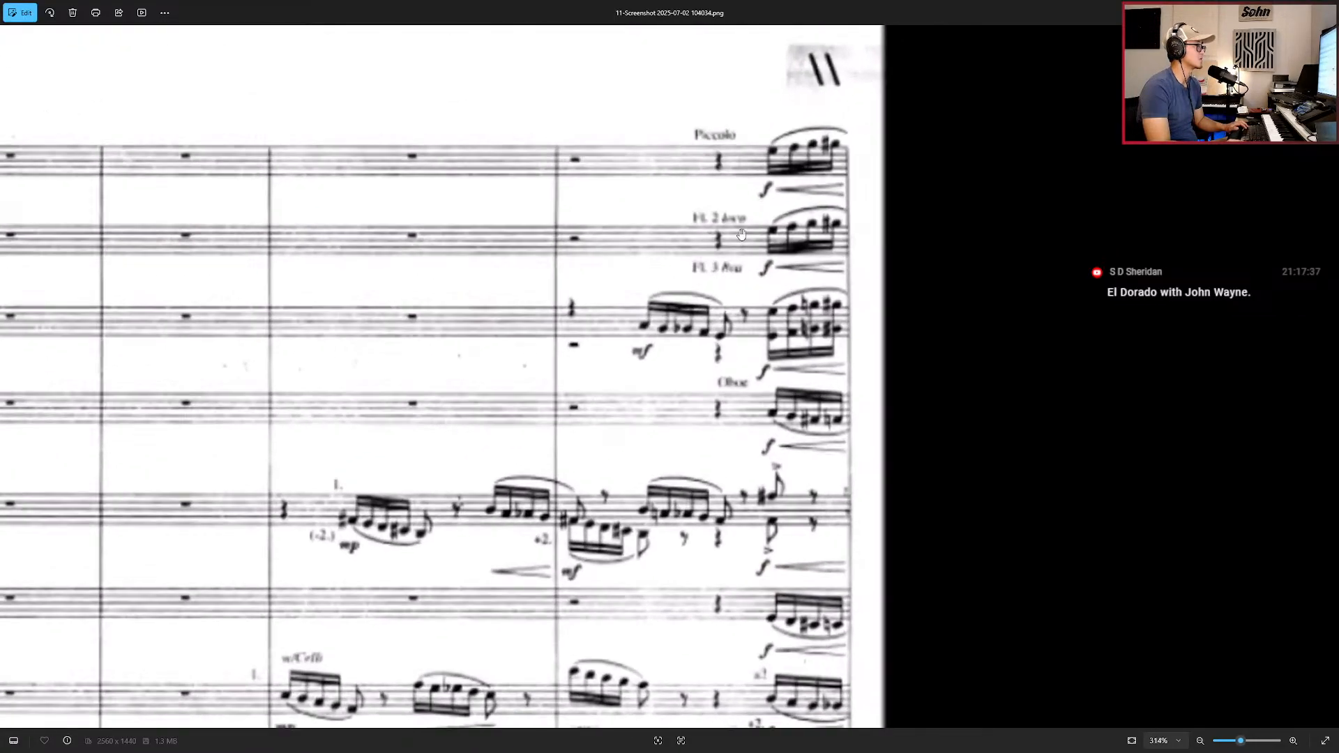
pyautogui.scroll(-5, 708, 212)
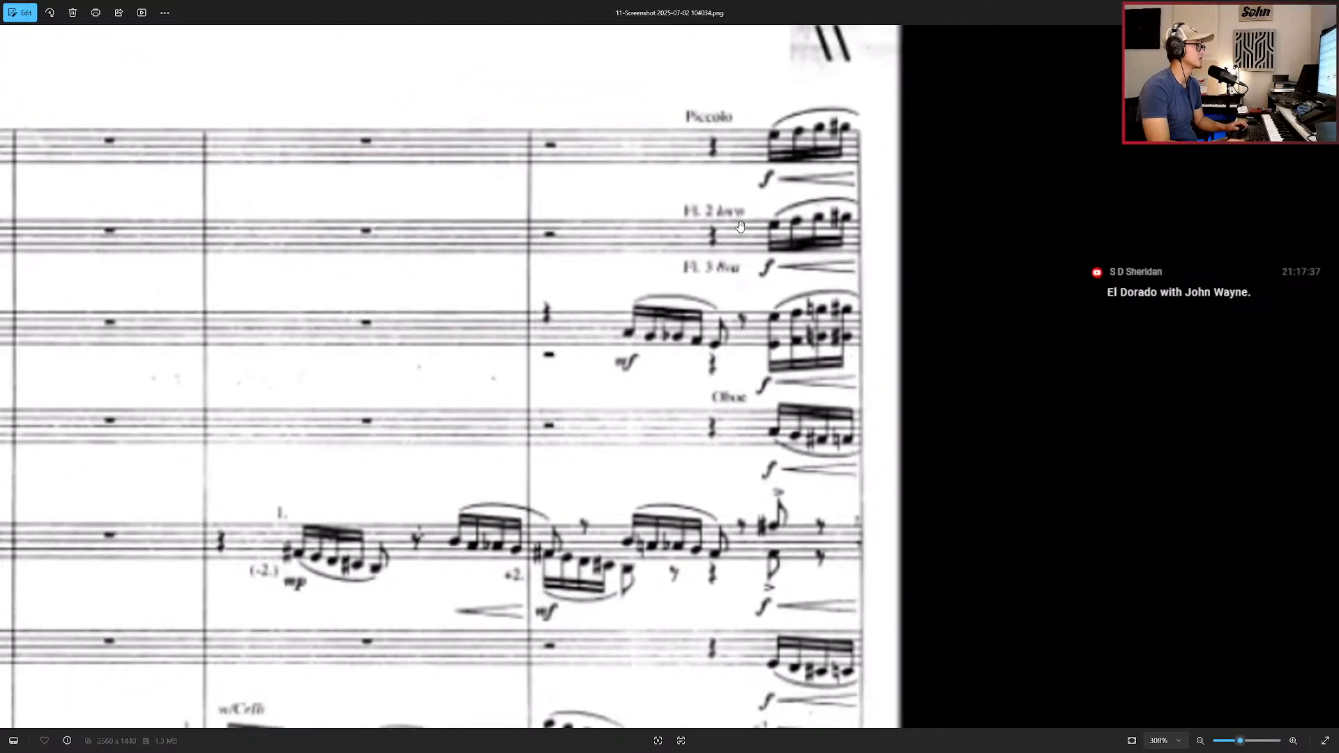
# Step: Examine the final bars of the score page from the piccolo and flutes down through the clarinets, bassoons, brass, timpani and strings
pyautogui.scroll(-2, 740, 226)
pyautogui.scroll(-2, 755, 247)
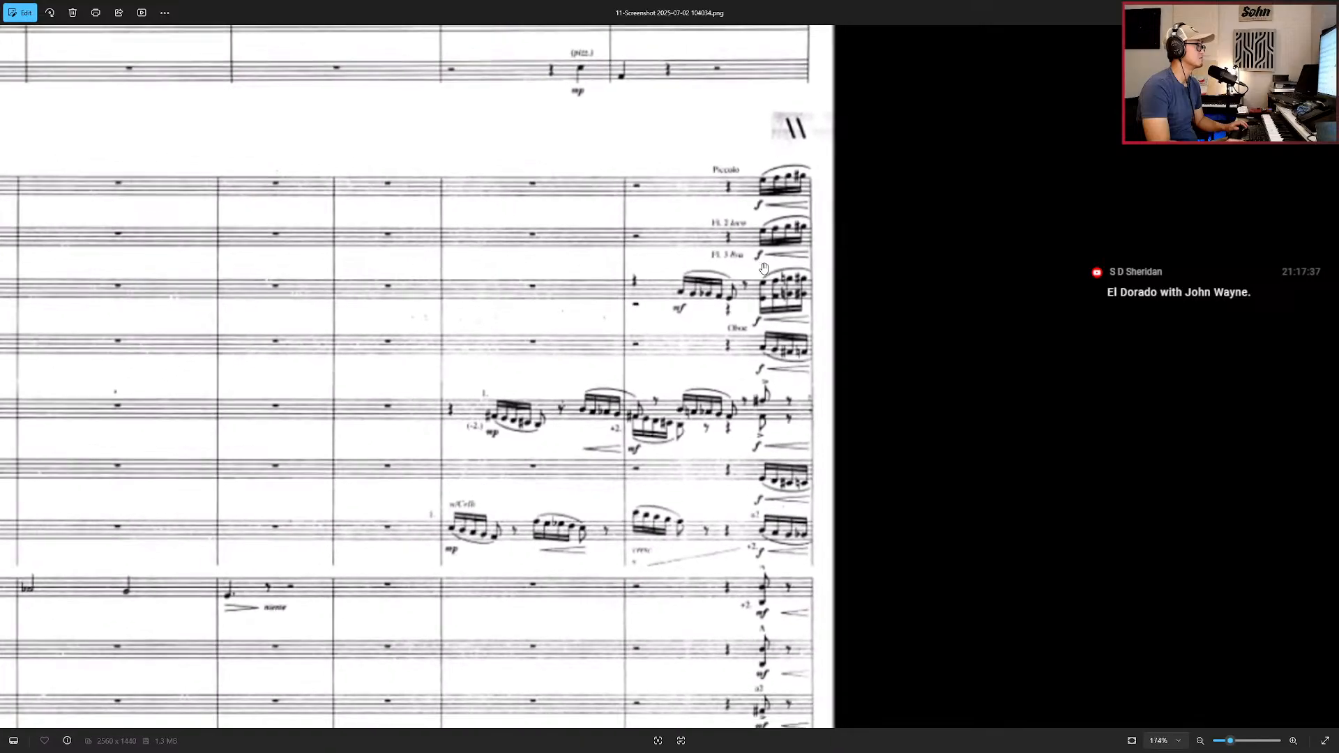
pyautogui.scroll(-2, 770, 288)
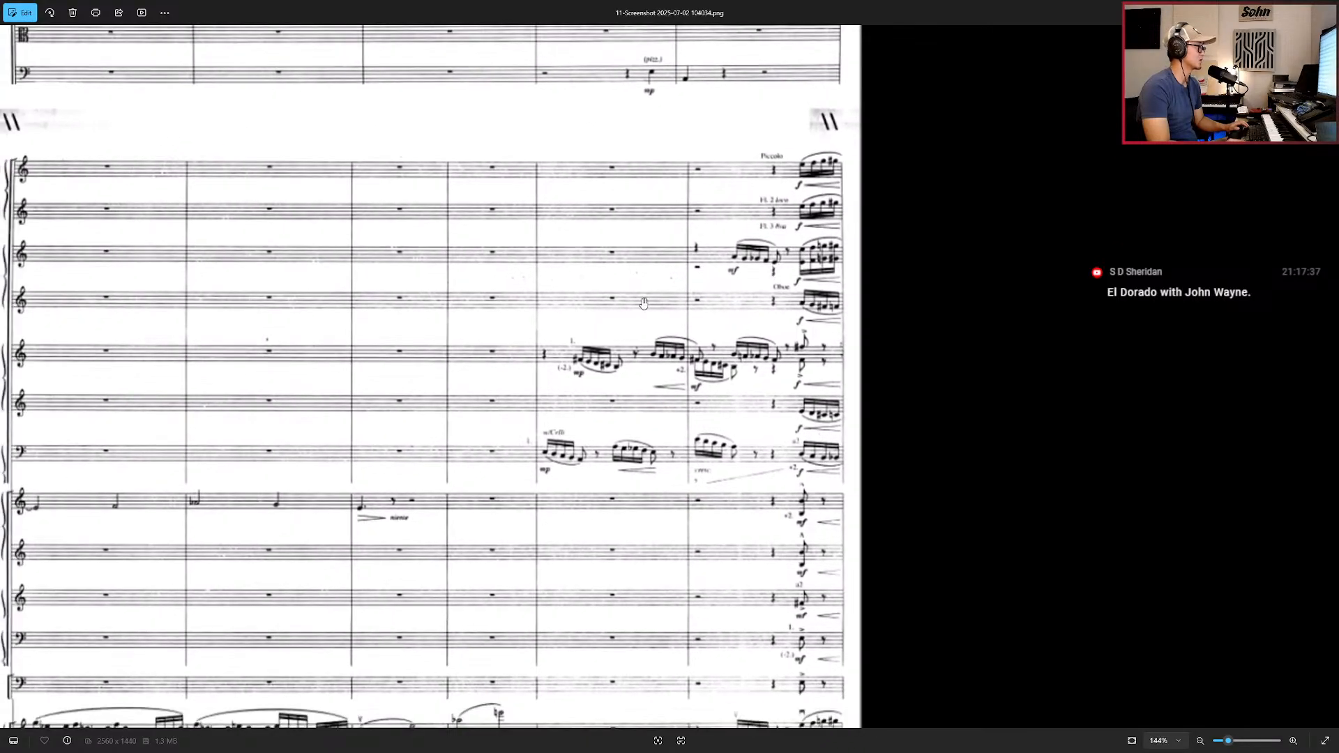
pyautogui.moveTo(643, 304); pyautogui.dragTo(678, 254)
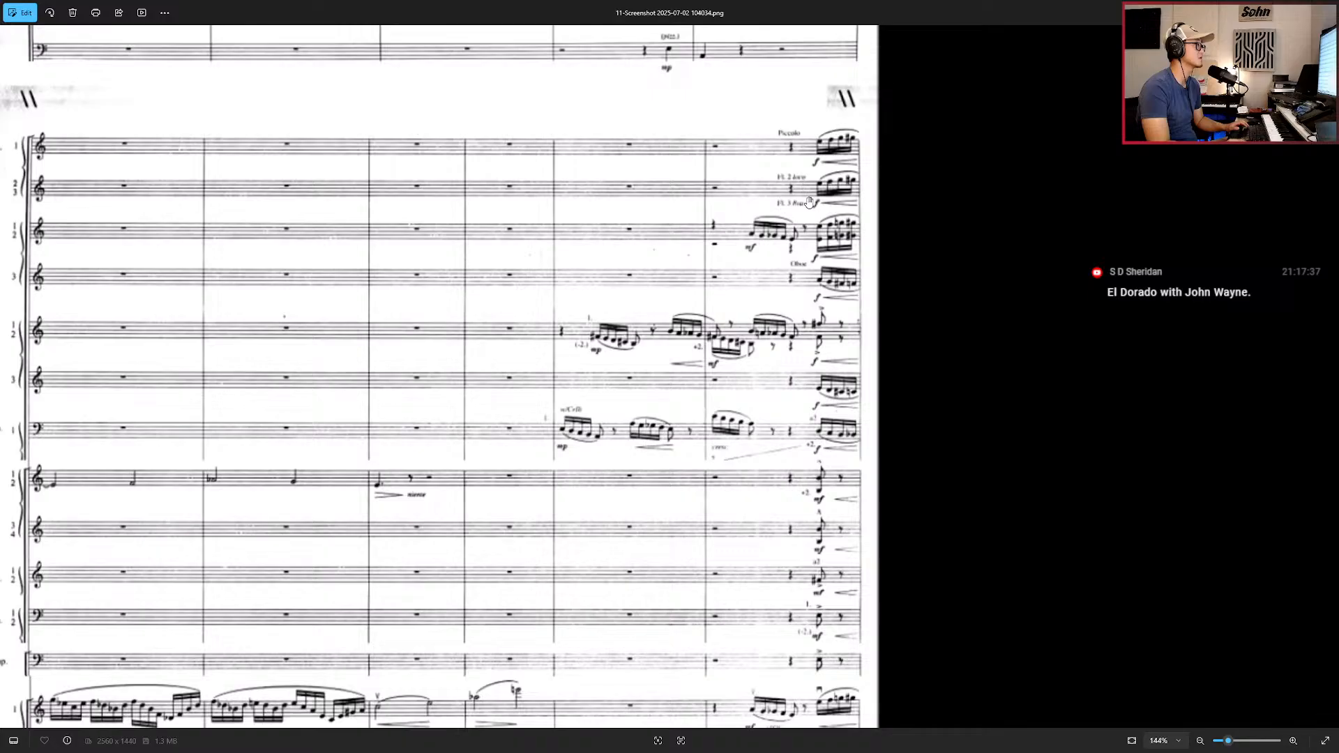
pyautogui.moveTo(814, 263); pyautogui.dragTo(799, 247)
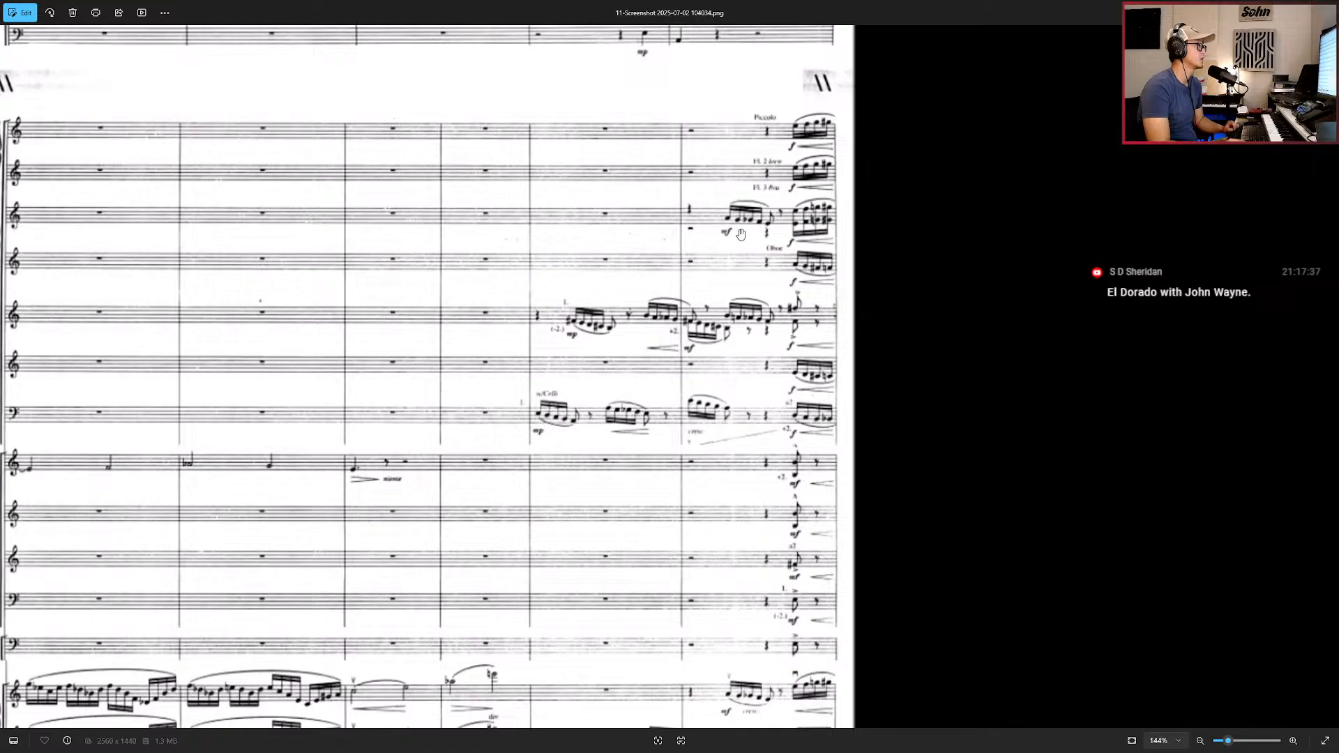
pyautogui.moveTo(740, 233); pyautogui.dragTo(822, 231)
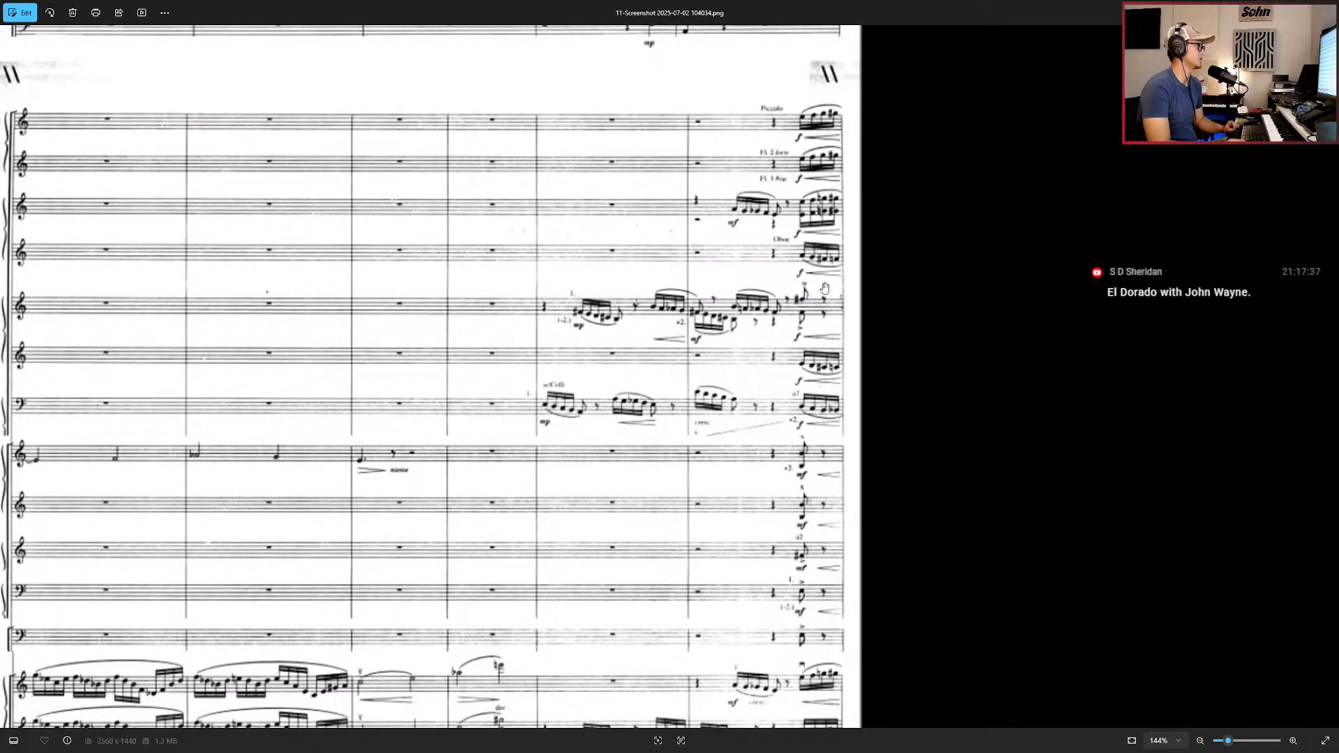
pyautogui.moveTo(828, 349); pyautogui.dragTo(848, 296)
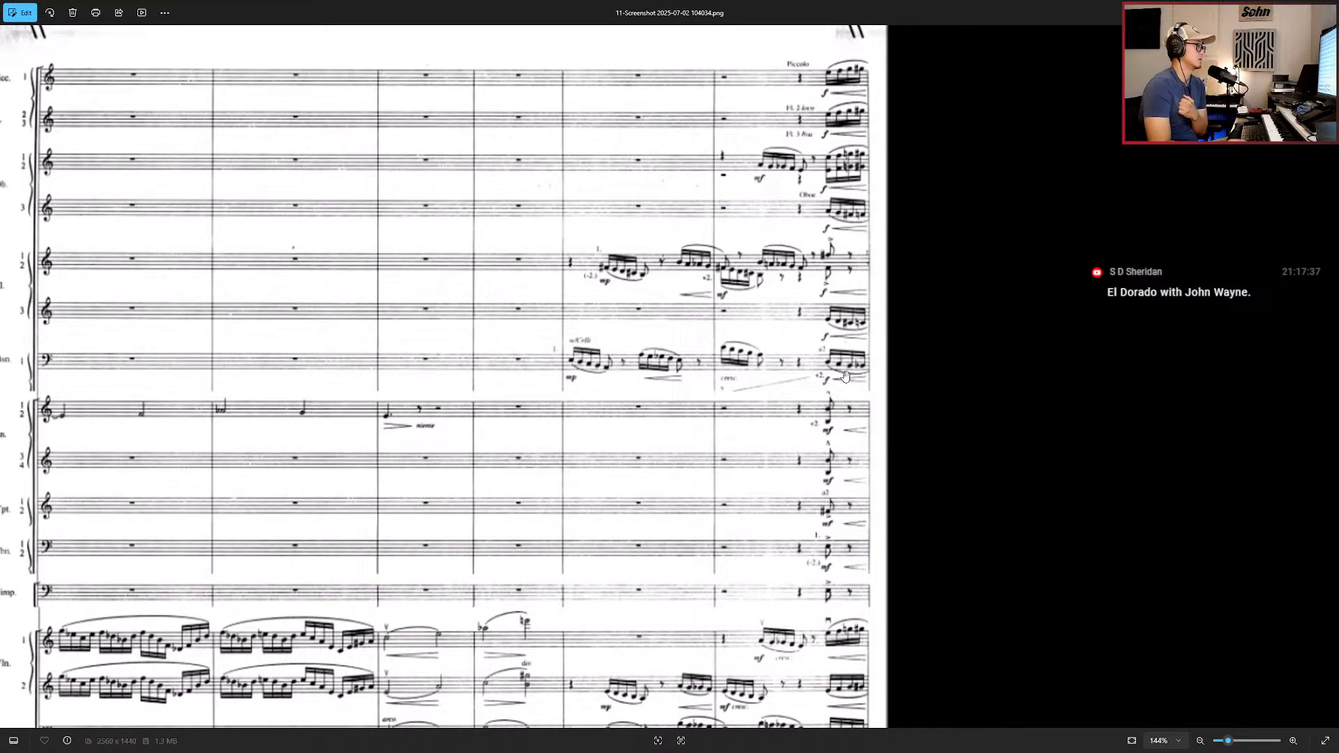
pyautogui.moveTo(845, 376); pyautogui.dragTo(875, 369)
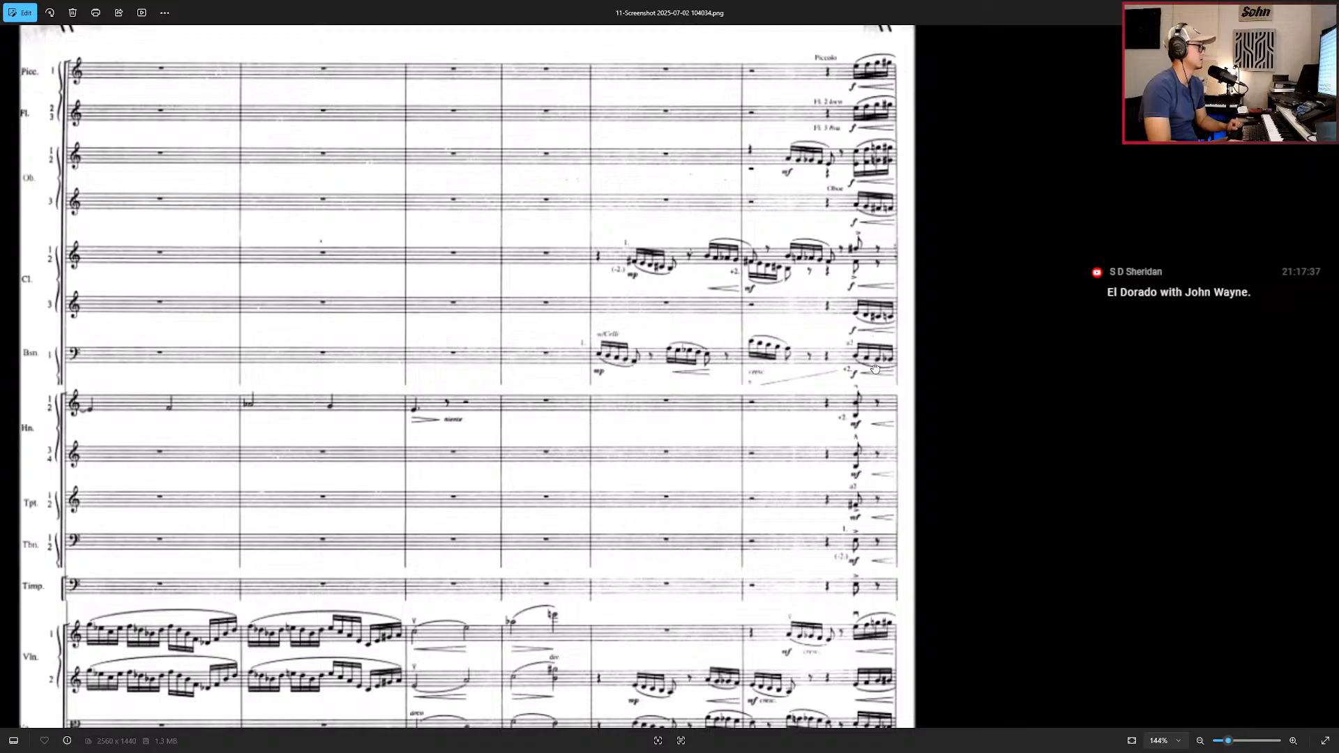
pyautogui.moveTo(875, 368); pyautogui.dragTo(852, 306)
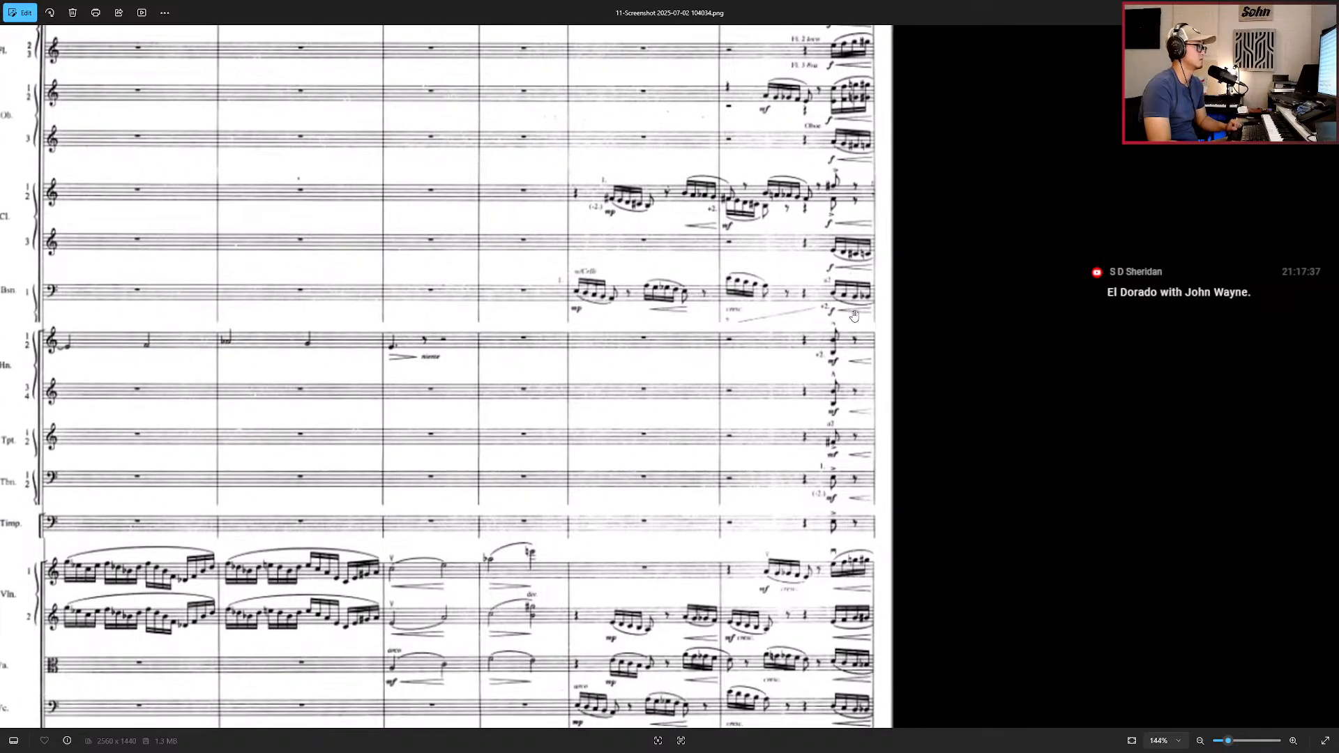
pyautogui.moveTo(865, 510); pyautogui.dragTo(853, 464)
pyautogui.scroll(2, 849, 461)
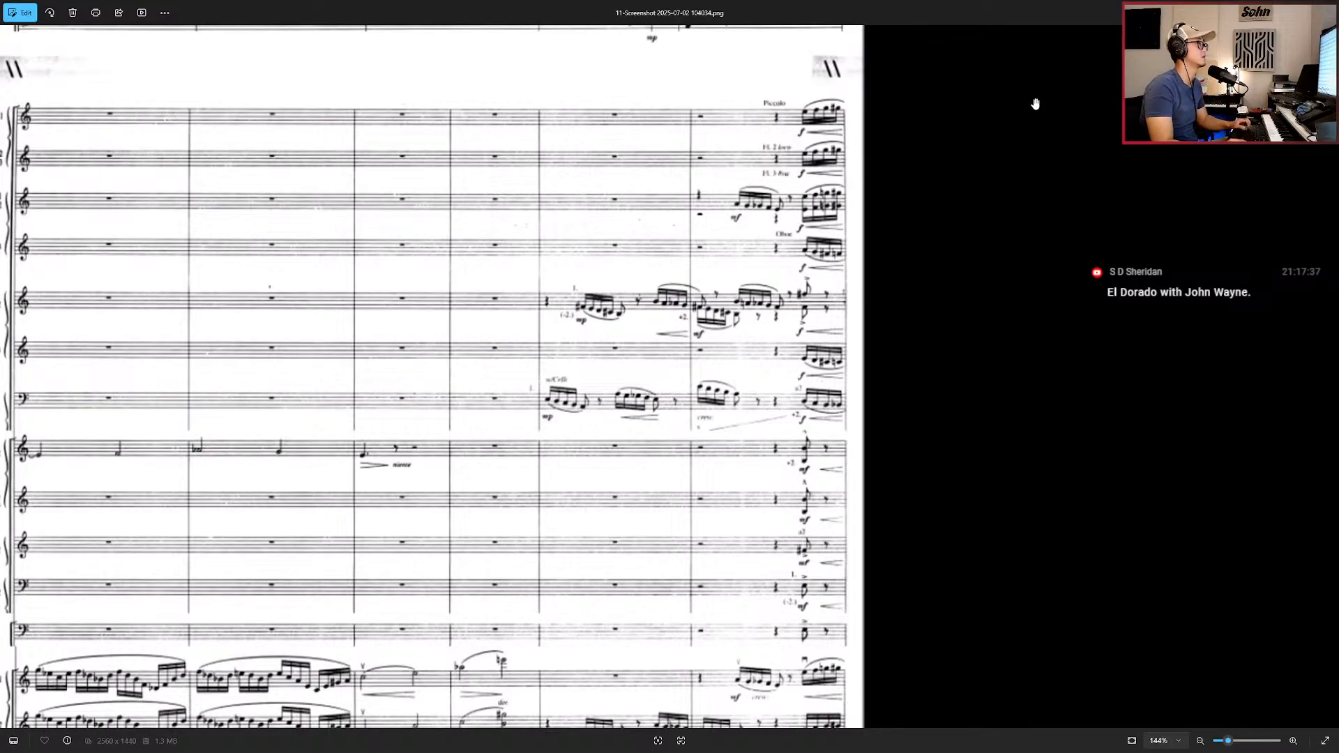
pyautogui.scroll(-1, 914, 389)
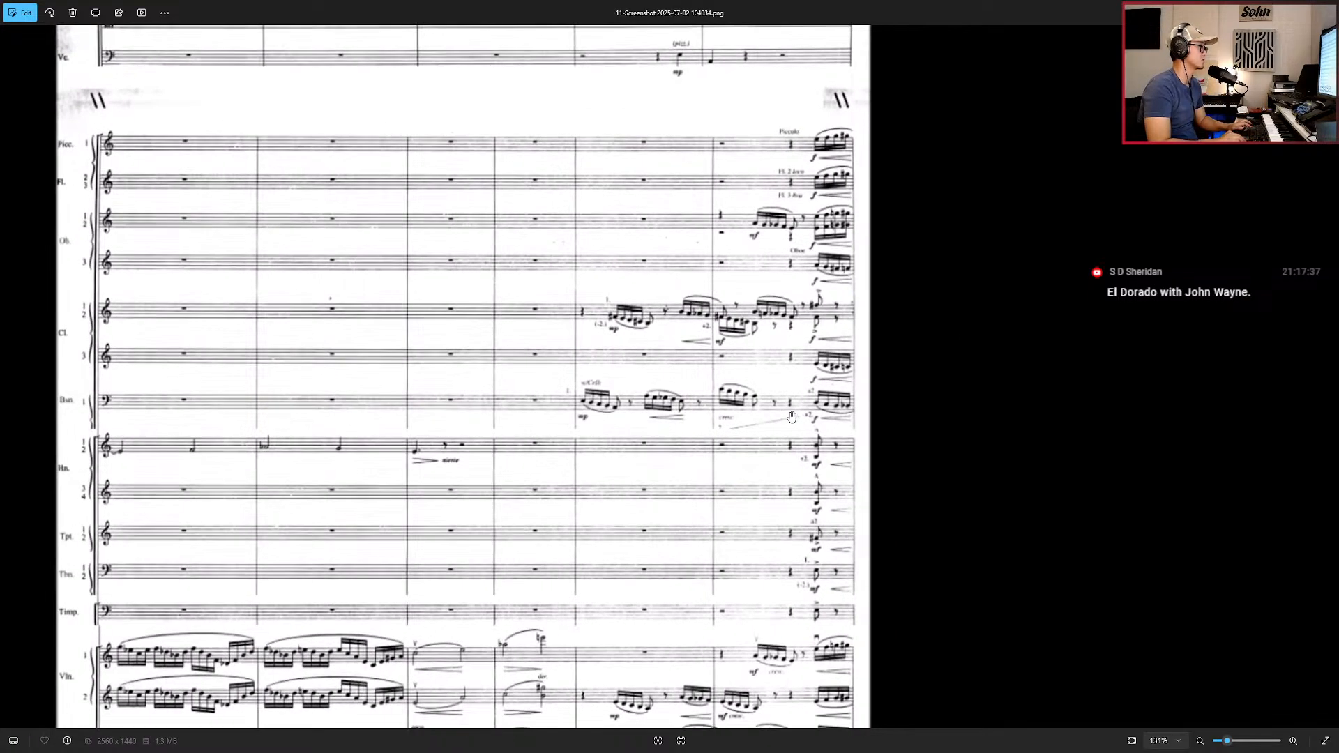
pyautogui.scroll(-2, 601, 440)
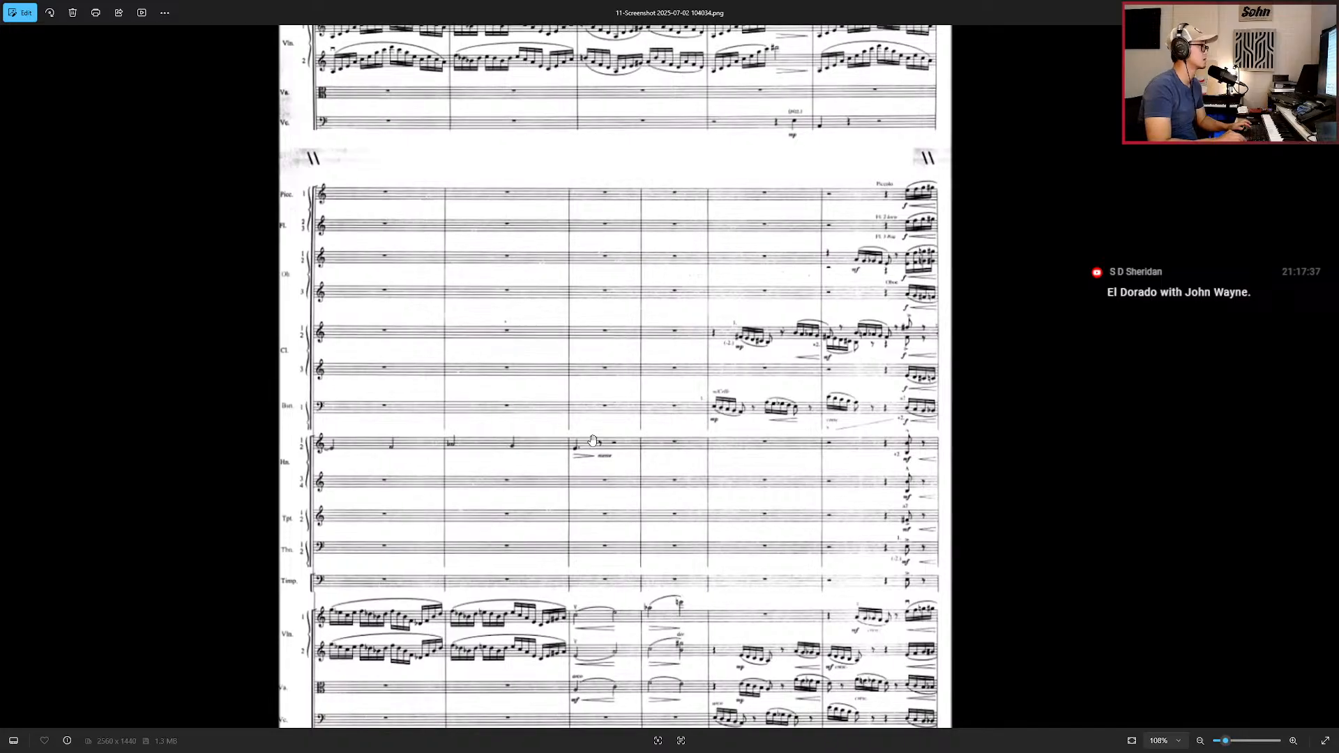
# Step: Go to the following score page and examine the first bar and the entry at bar 128 across all instrument groups
pyautogui.press('Right')
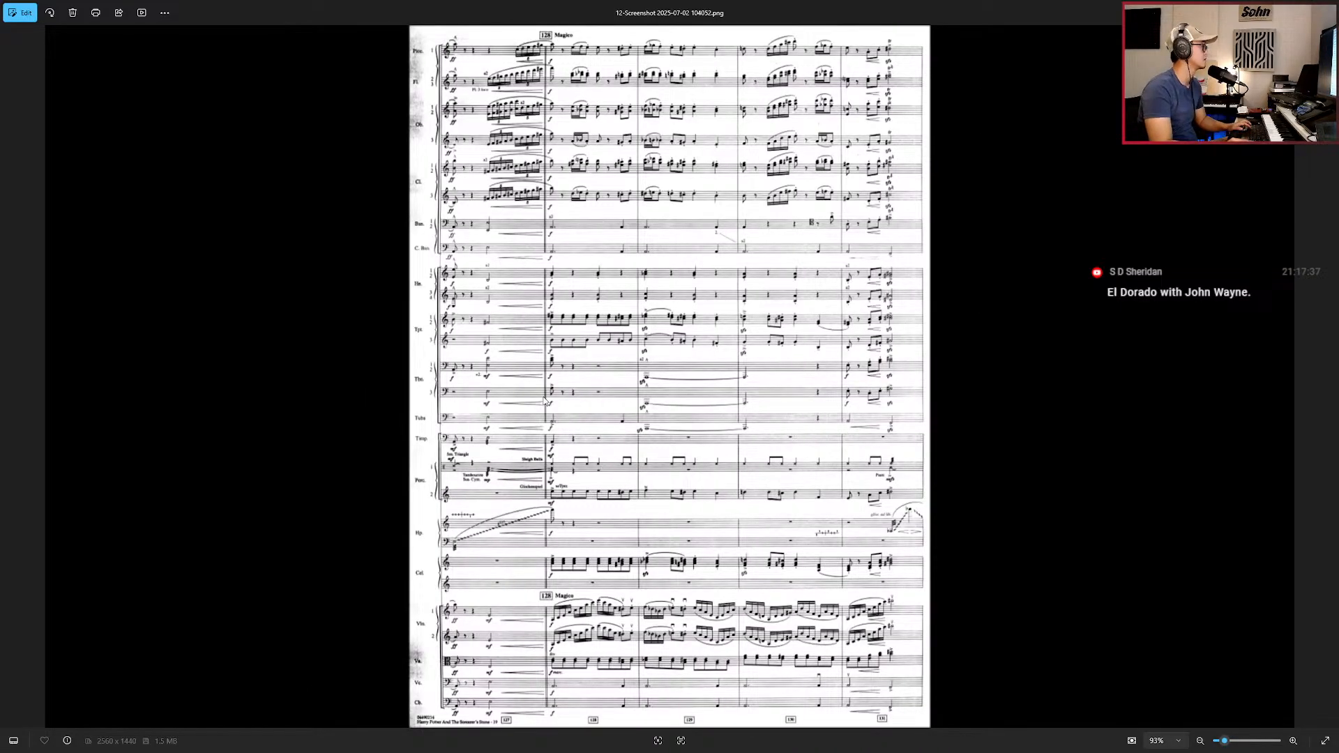
pyautogui.scroll(4, 545, 401)
pyautogui.moveTo(473, 98); pyautogui.dragTo(549, 260)
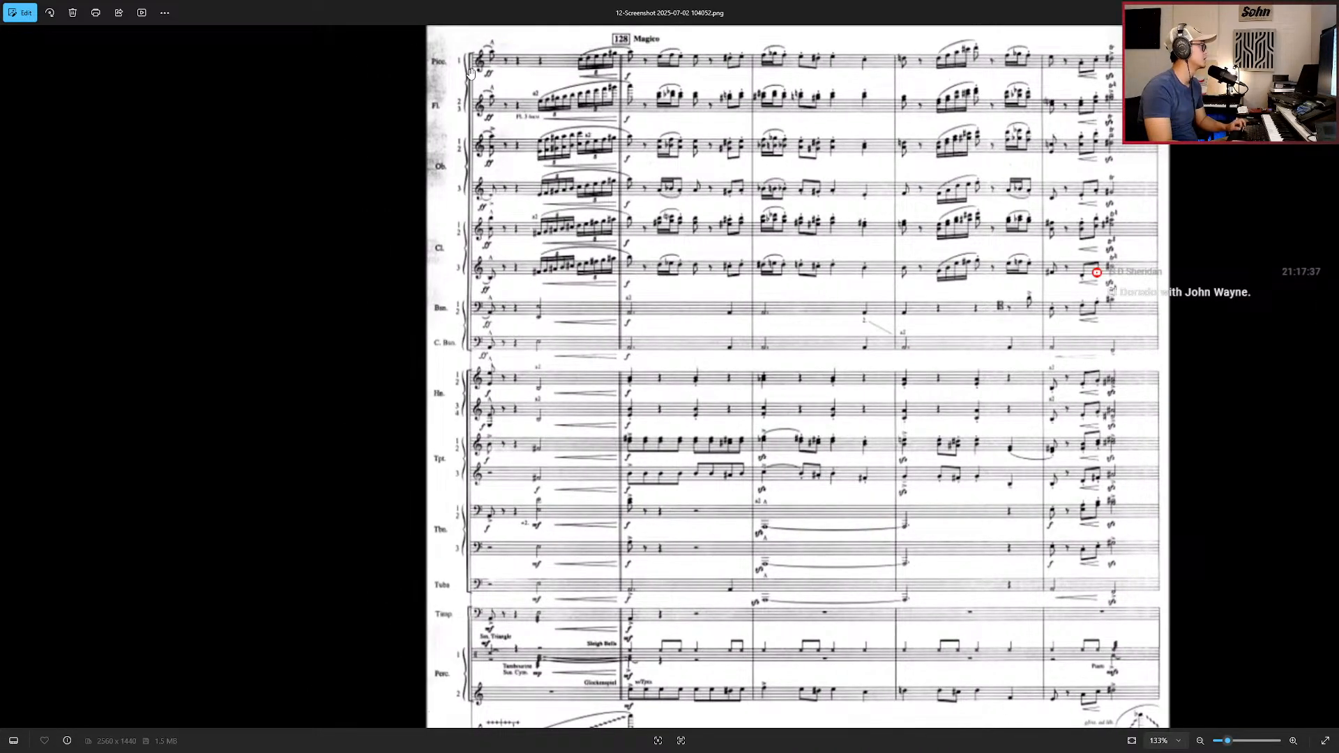
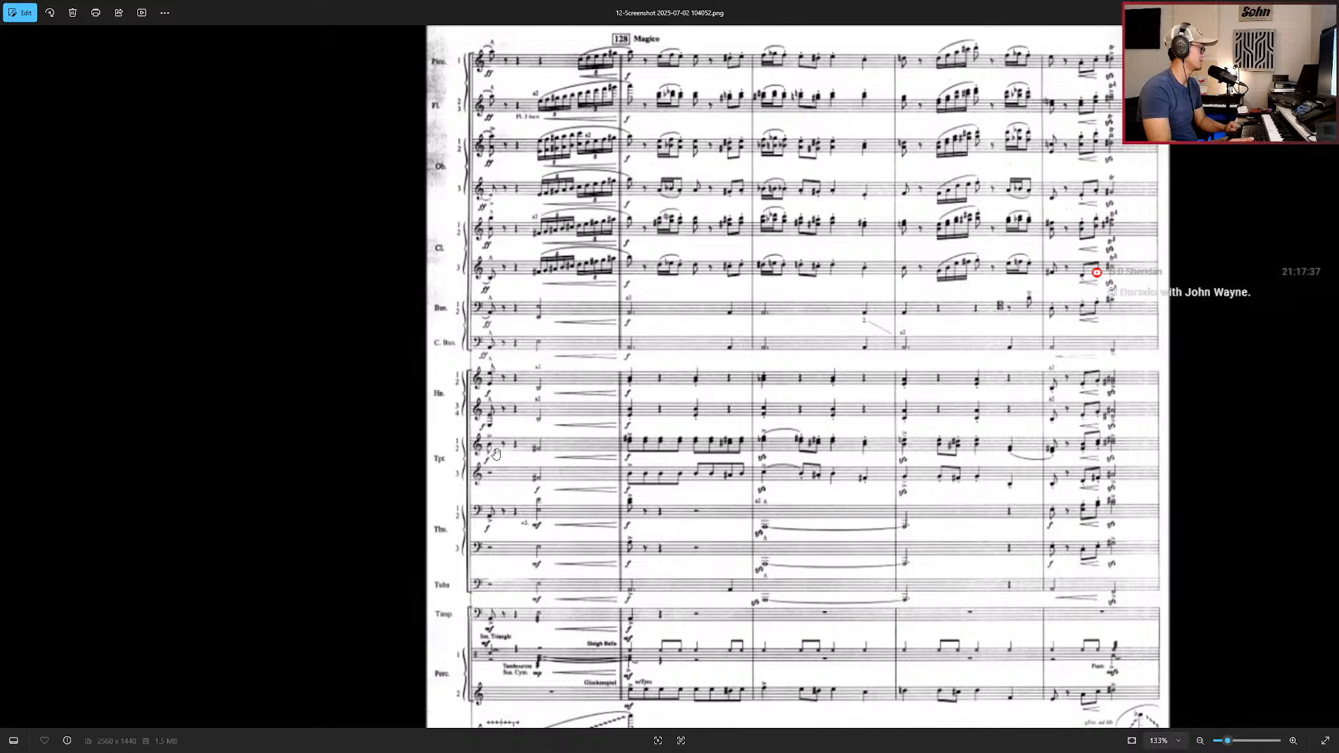
pyautogui.moveTo(478, 627); pyautogui.dragTo(458, 534)
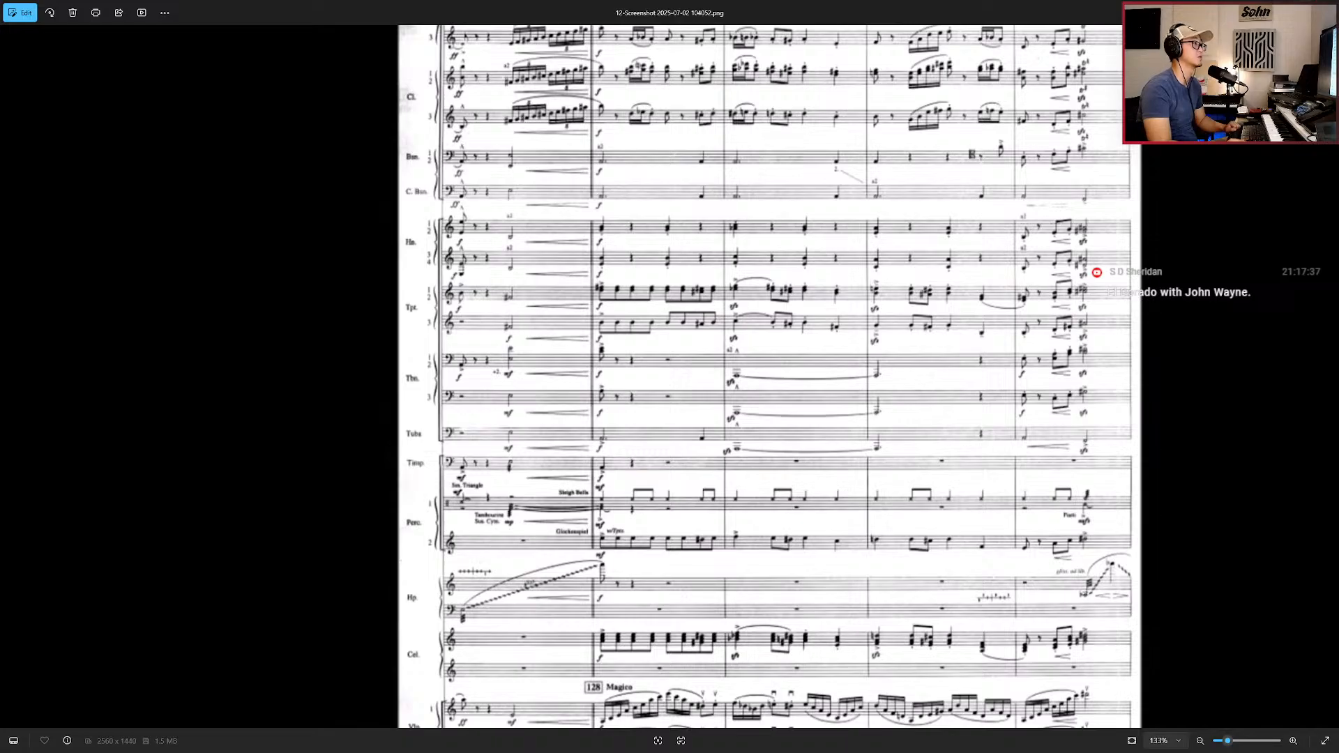
# Step: Switch back to the Nuendo project and extend the CSW 2 Oboes KS part to bar 128
pyautogui.hotkey('alt', 'Tab')
pyautogui.scroll(2, 972, 428)
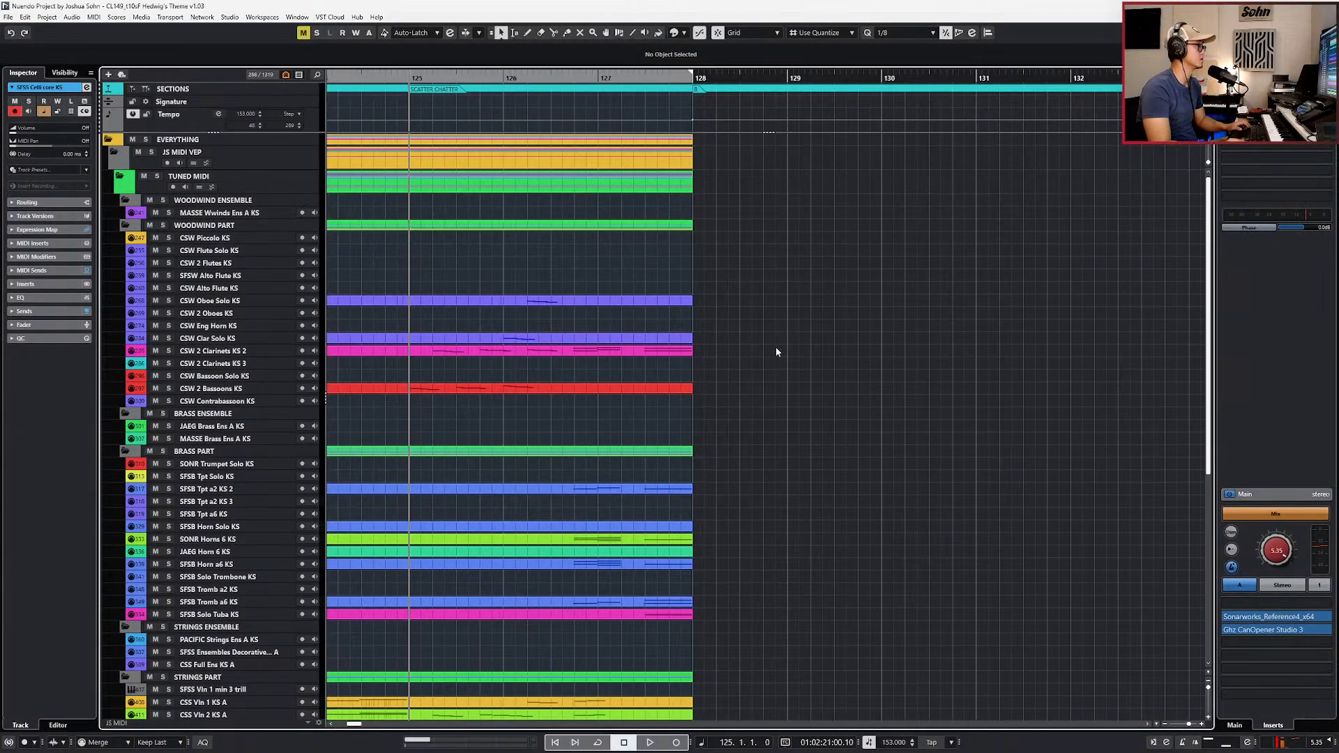
pyautogui.click(690, 301)
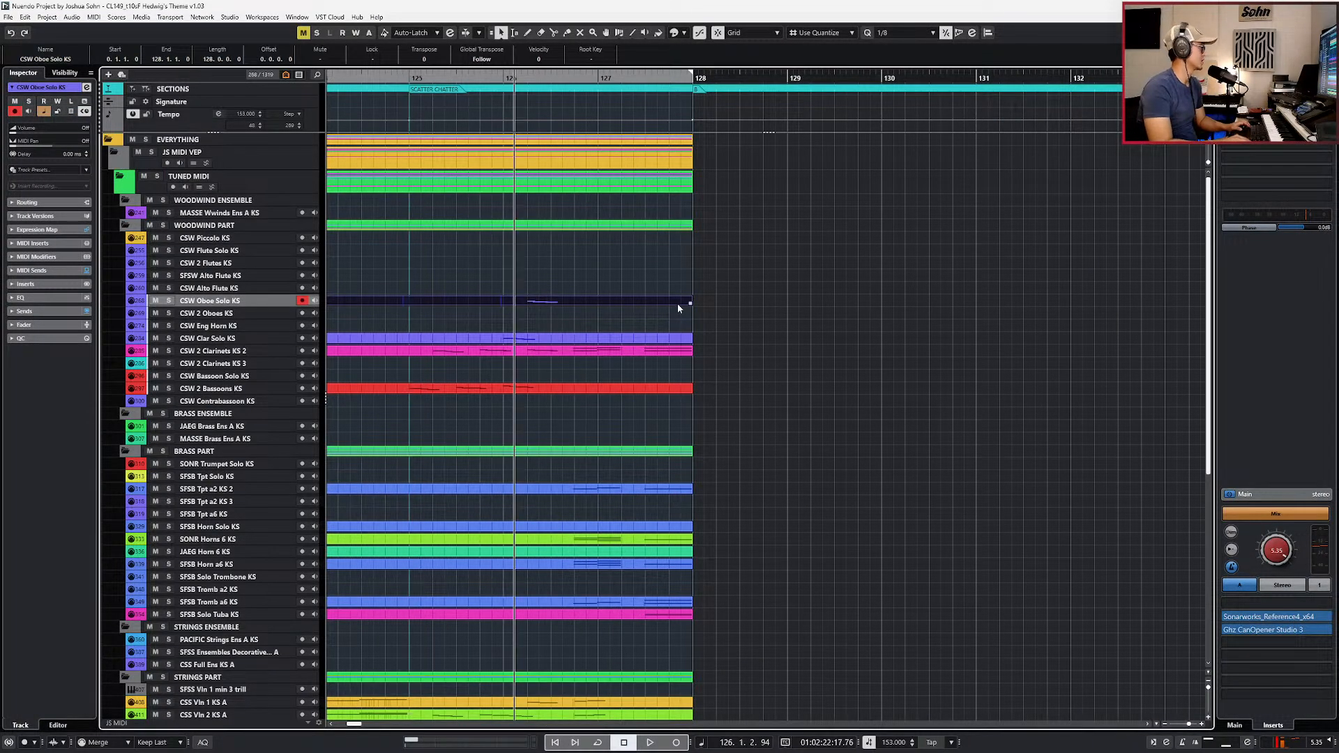
pyautogui.scroll(-2, 668, 314)
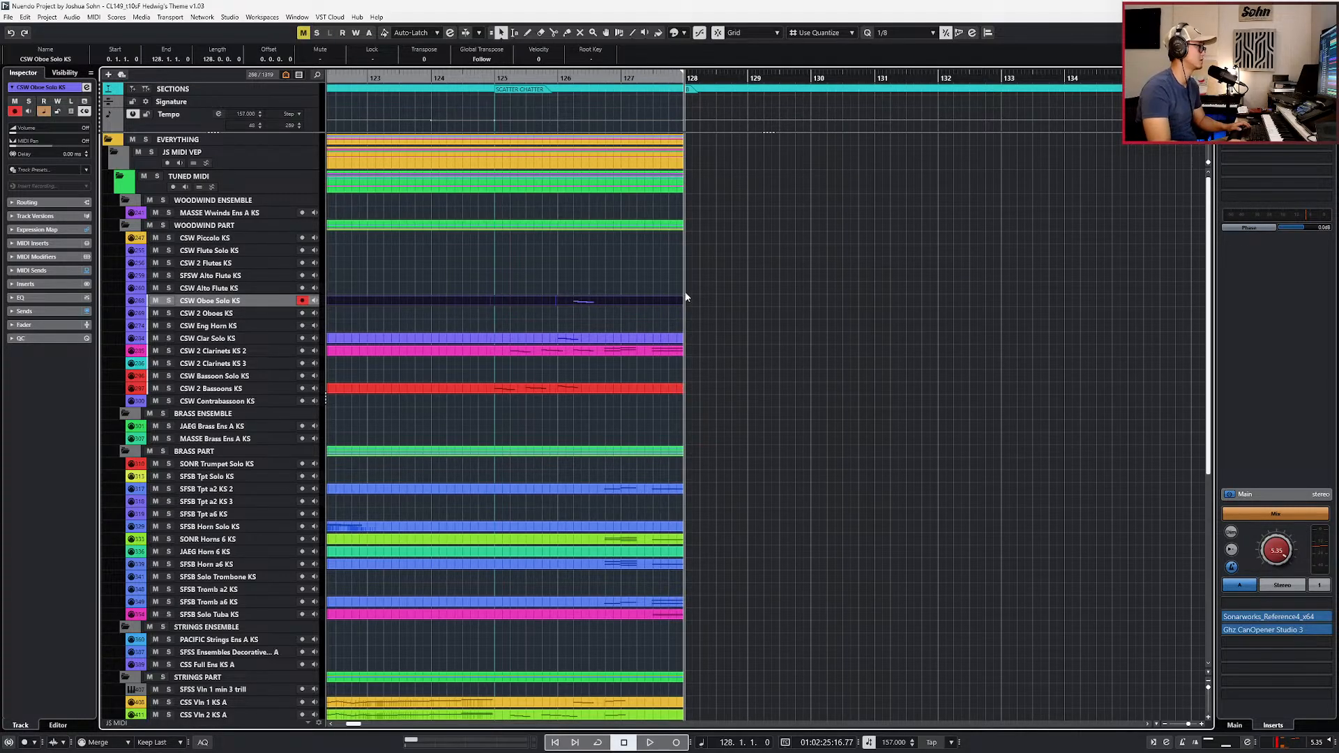
pyautogui.doubleClick(658, 316)
pyautogui.click(637, 301)
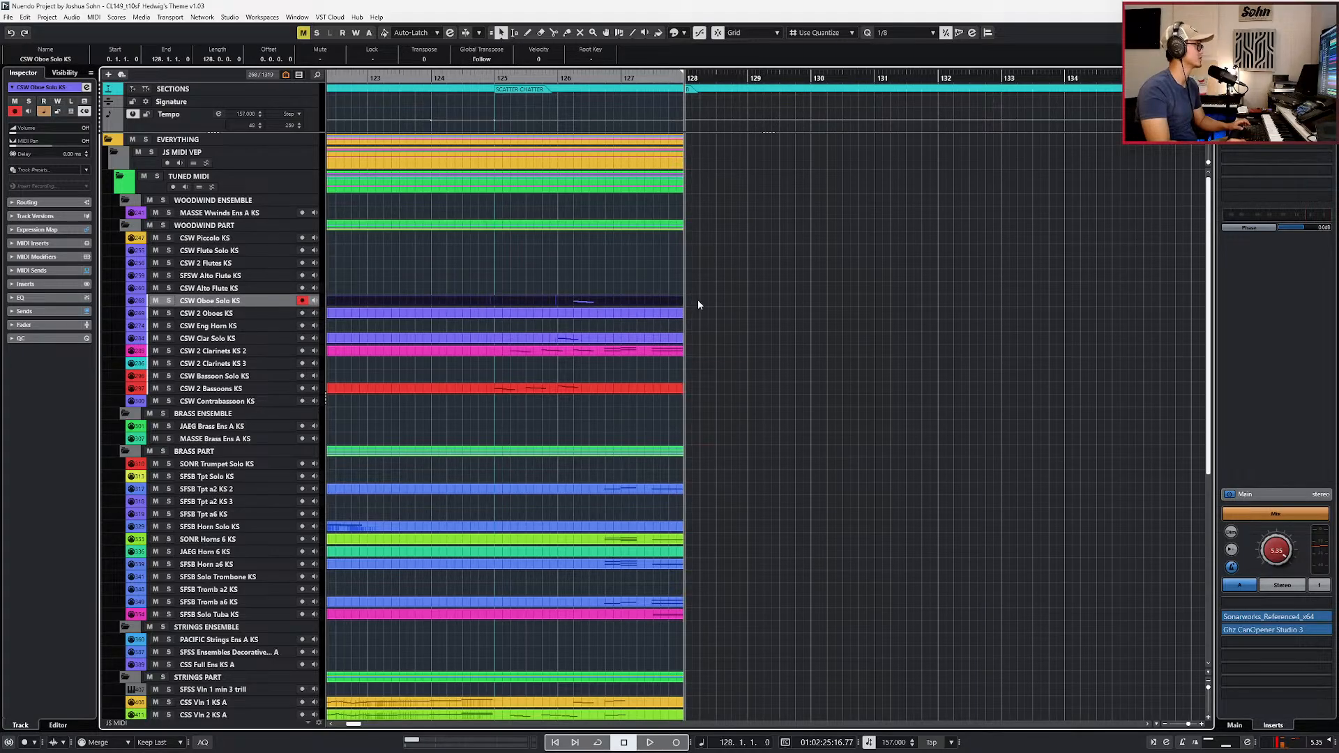
# Step: Copy the rising run leading into bar 127 from the CSS Vln 1 KS A part and paste it into the CSW 2 Oboes KS part
pyautogui.scroll(-10, 735, 572)
pyautogui.doubleClick(612, 342)
pyautogui.press('b')
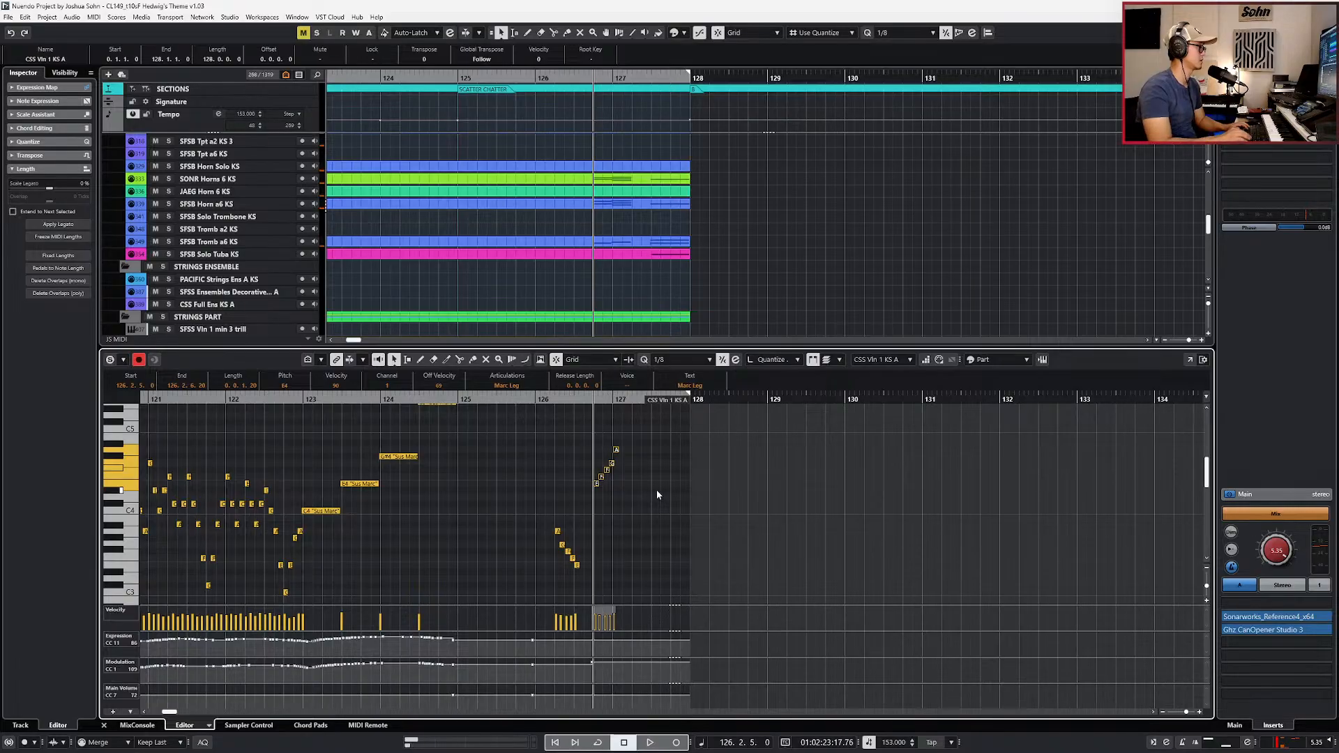
pyautogui.press('Return')
pyautogui.scroll(10, 634, 370)
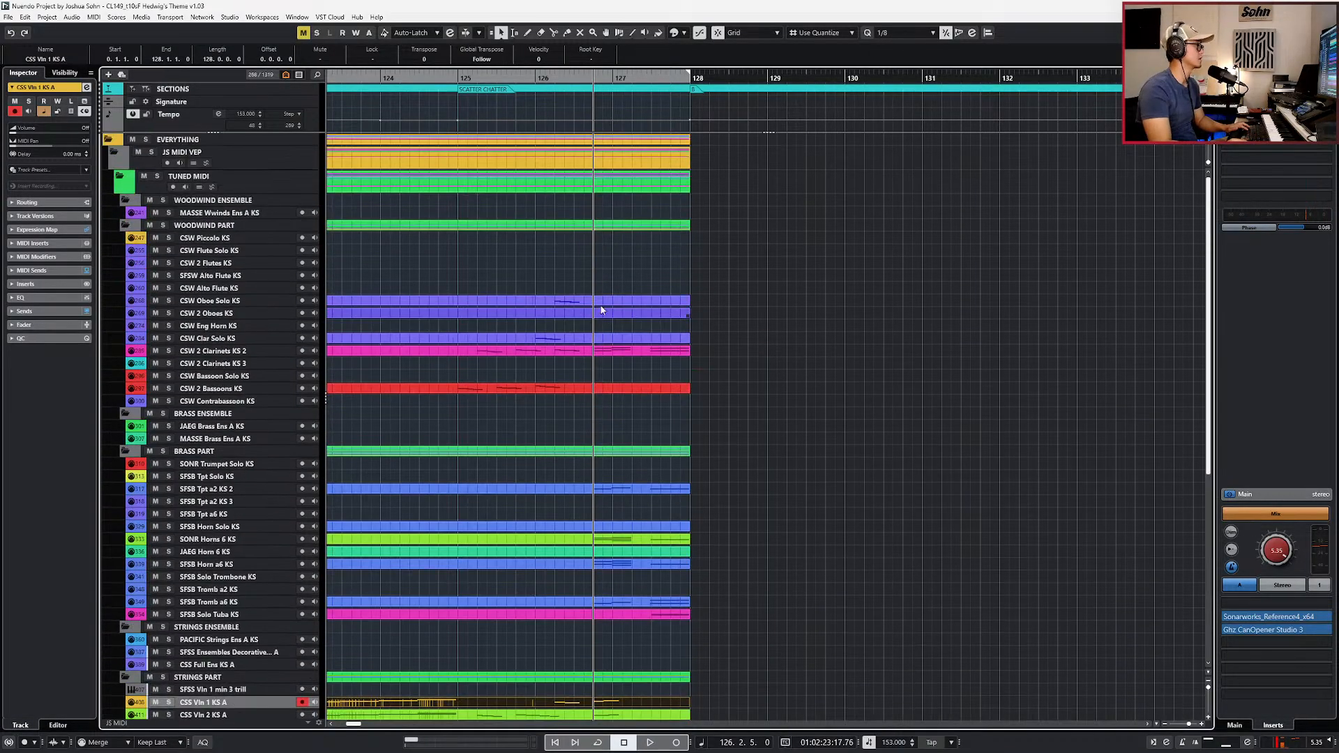
pyautogui.click(604, 314)
pyautogui.doubleClick(606, 312)
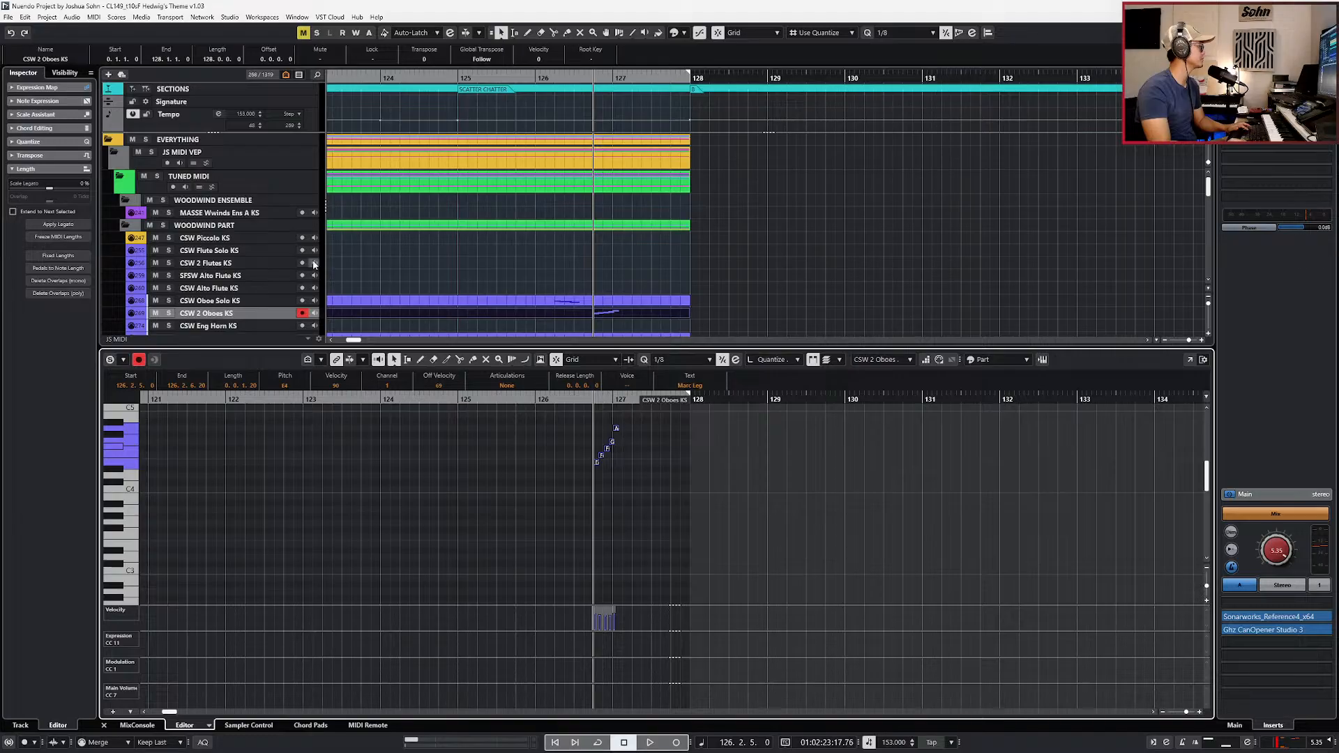
# Step: Paste the rising run into the CSW 2 Flutes KS track before bar 127 and make its part span from the project start to bar 128
pyautogui.click(414, 266)
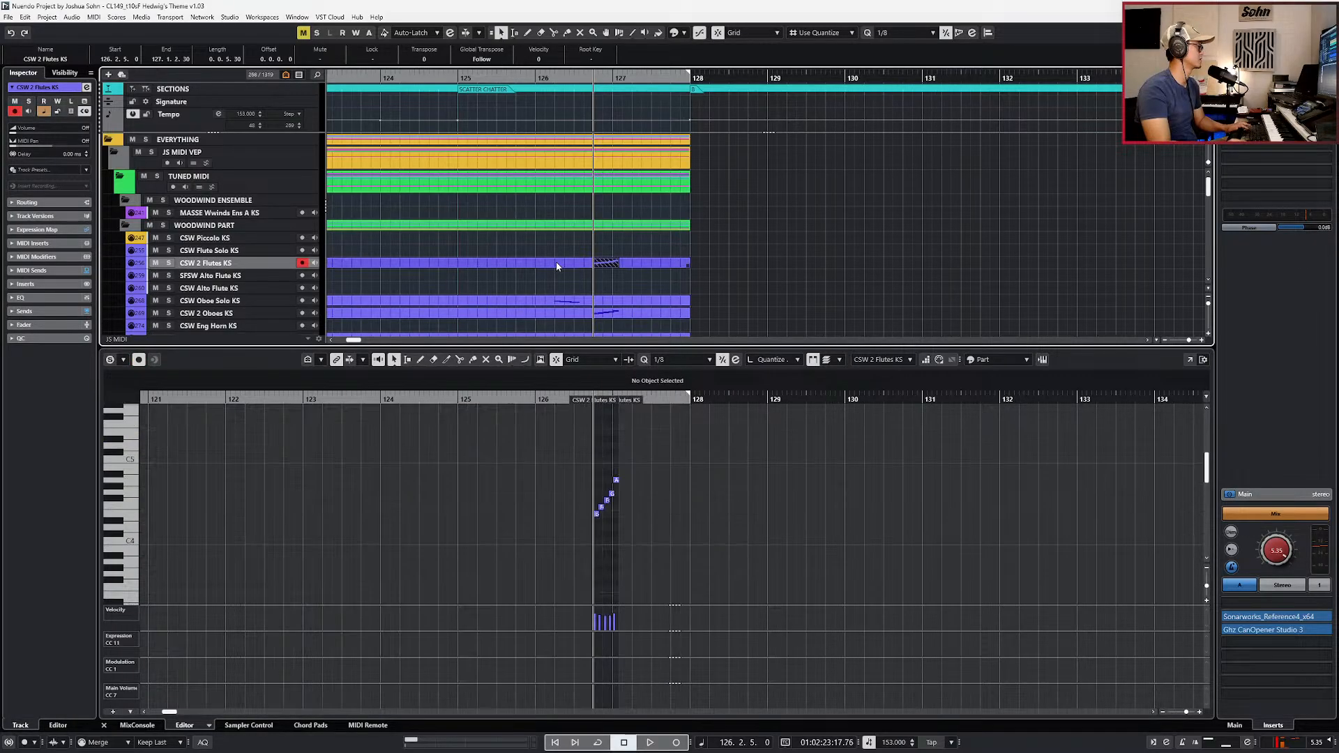
pyautogui.click(559, 265)
pyautogui.hscroll(-10, 560, 263)
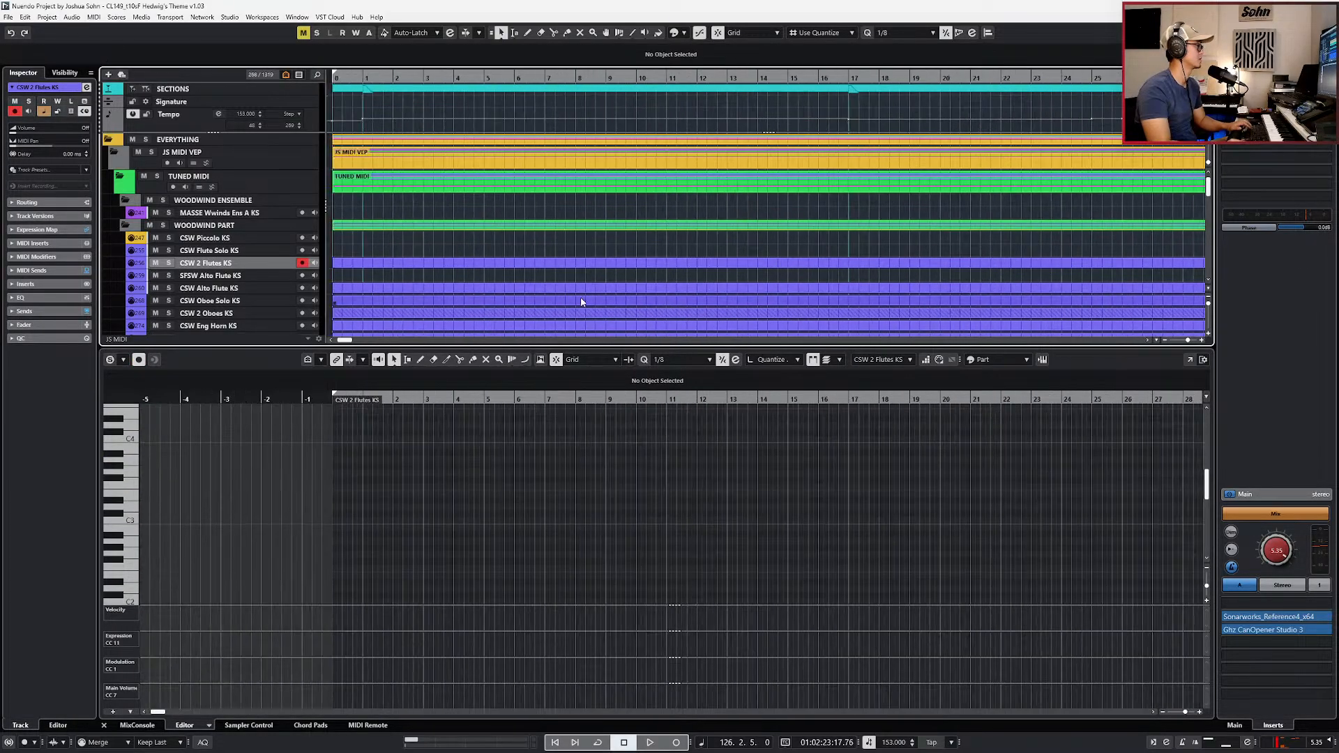
pyautogui.click(563, 316)
pyautogui.click(571, 294)
pyautogui.scroll(-2, 572, 294)
pyautogui.hscroll(10, 586, 299)
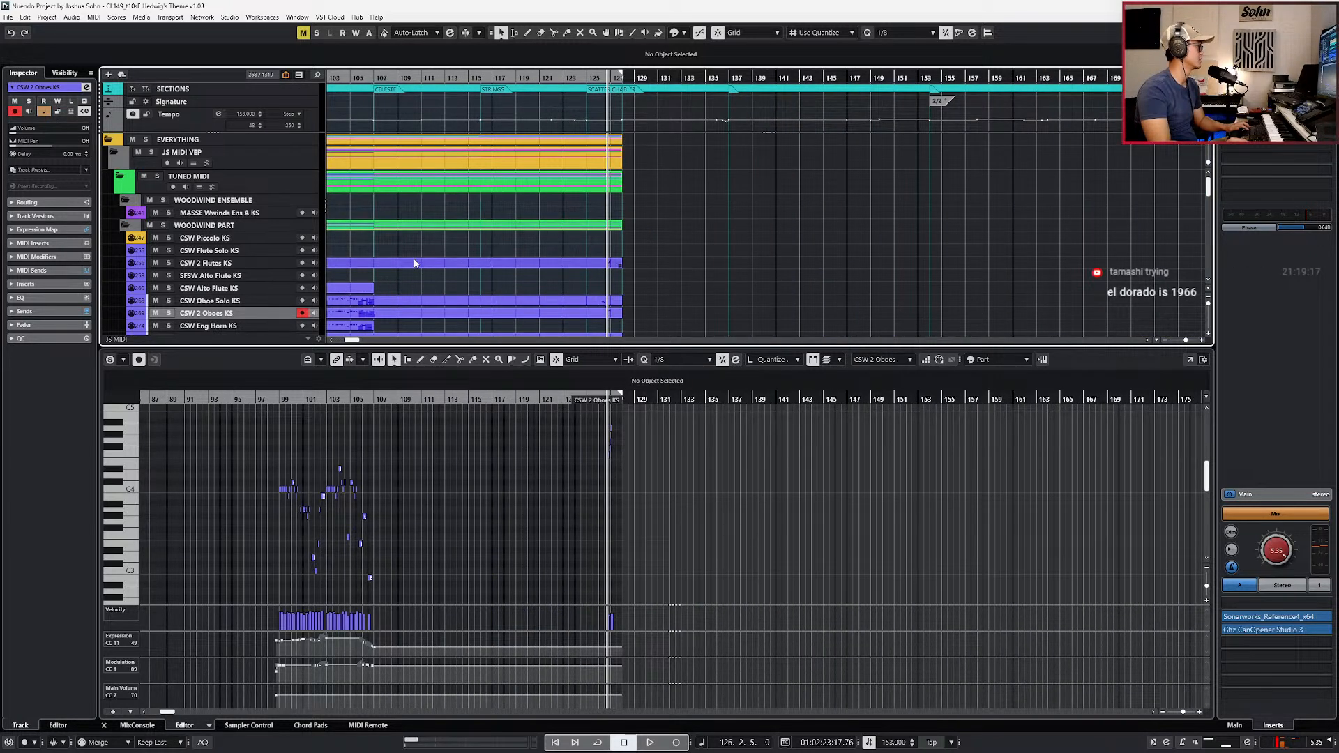
pyautogui.click(236, 252)
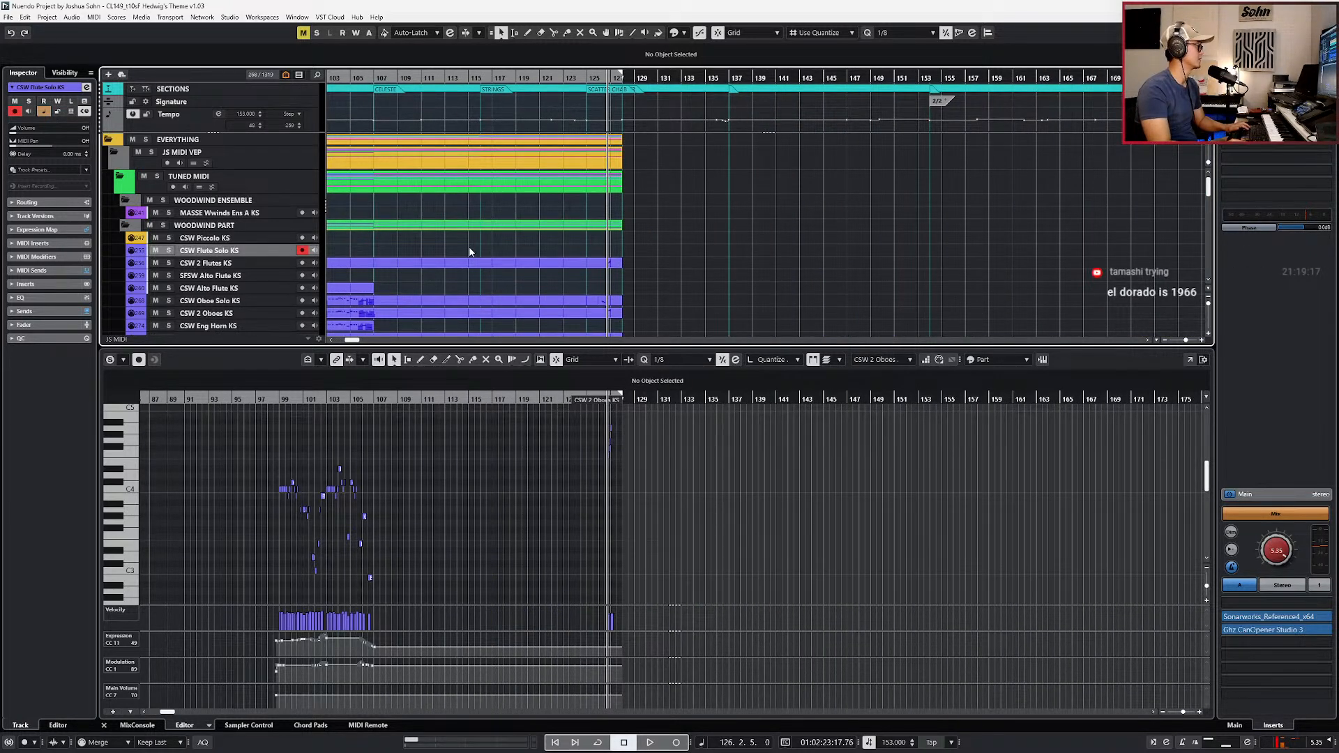
pyautogui.scroll(-1, 503, 272)
pyautogui.scroll(-3, 504, 272)
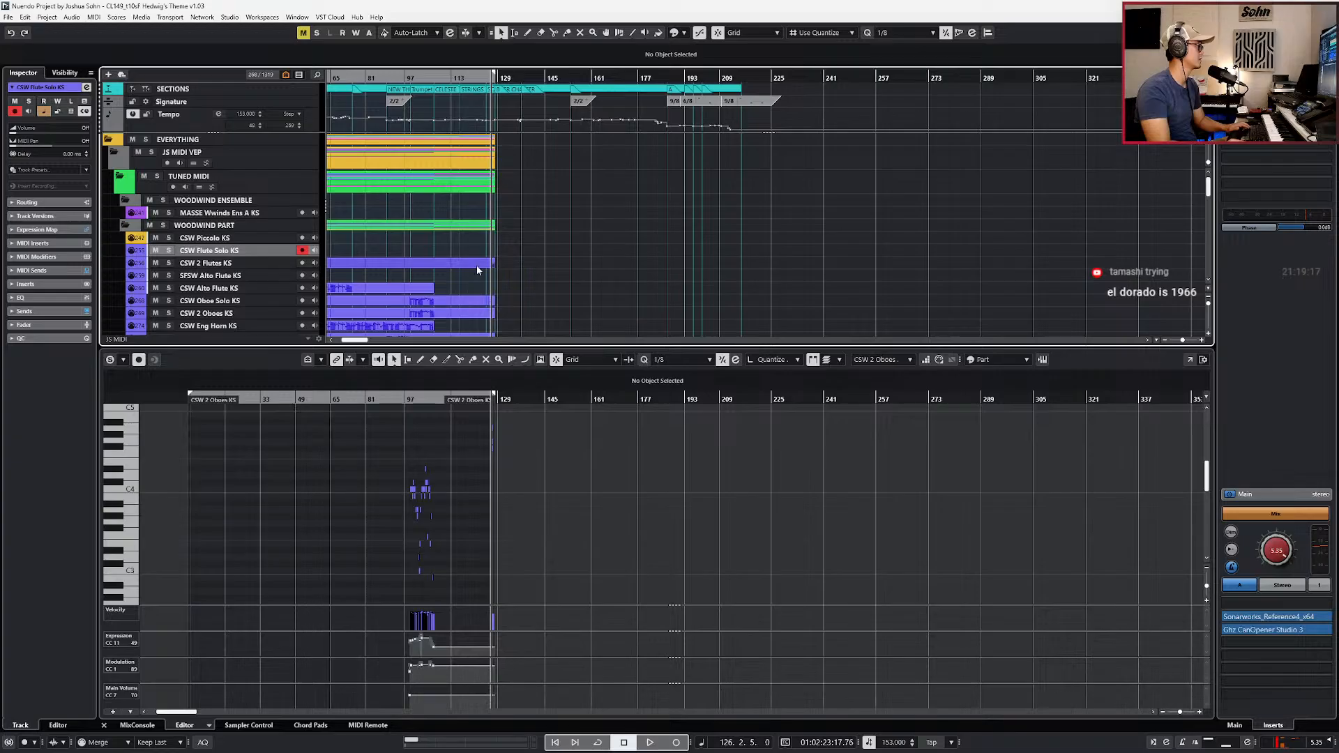
pyautogui.scroll(5, 421, 263)
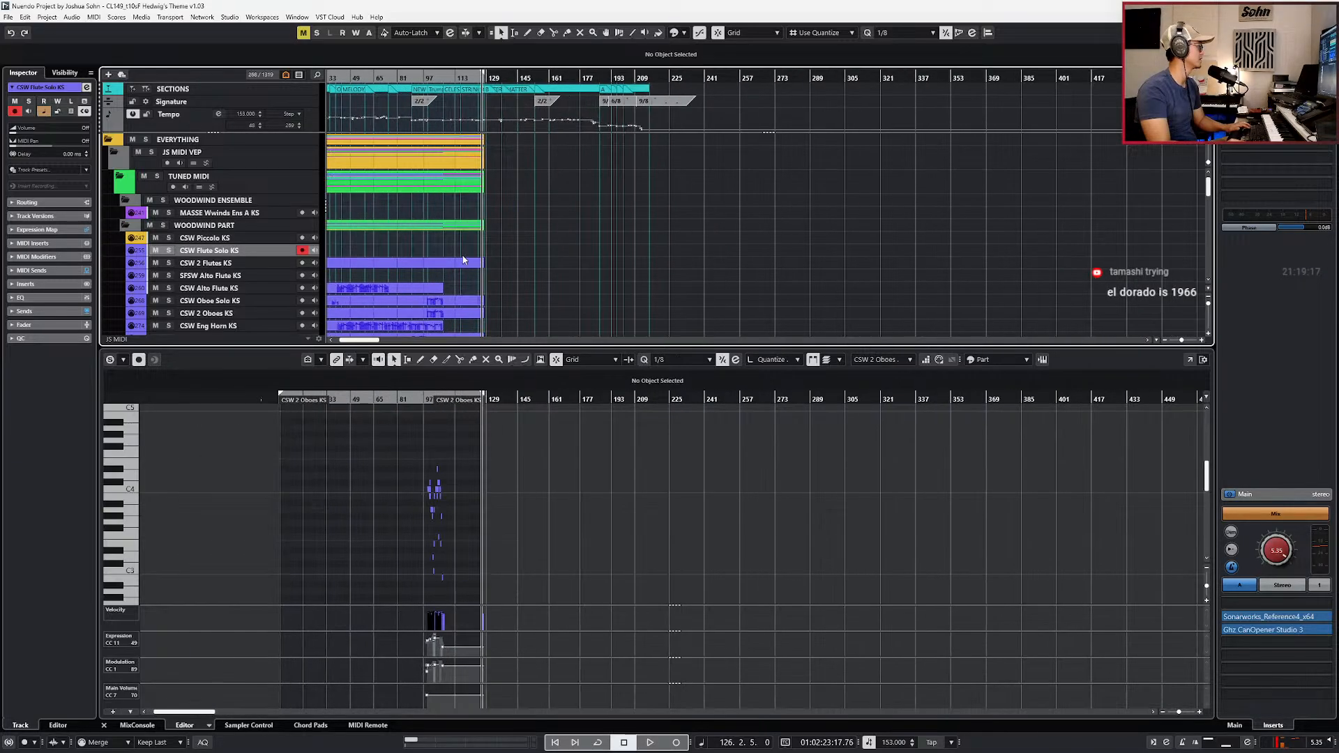
pyautogui.scroll(1, 484, 257)
pyautogui.doubleClick(500, 249)
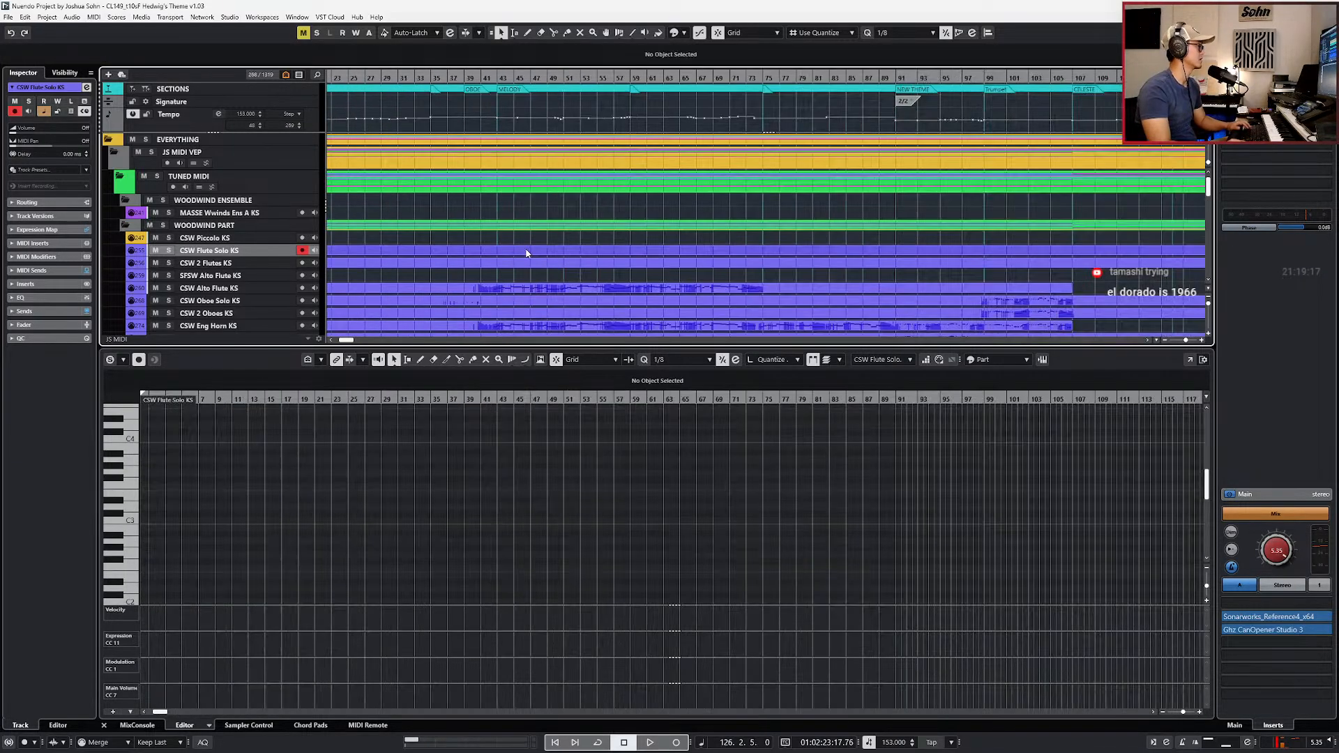
pyautogui.hscroll(5, 781, 256)
pyautogui.hotkey('alt', '1')
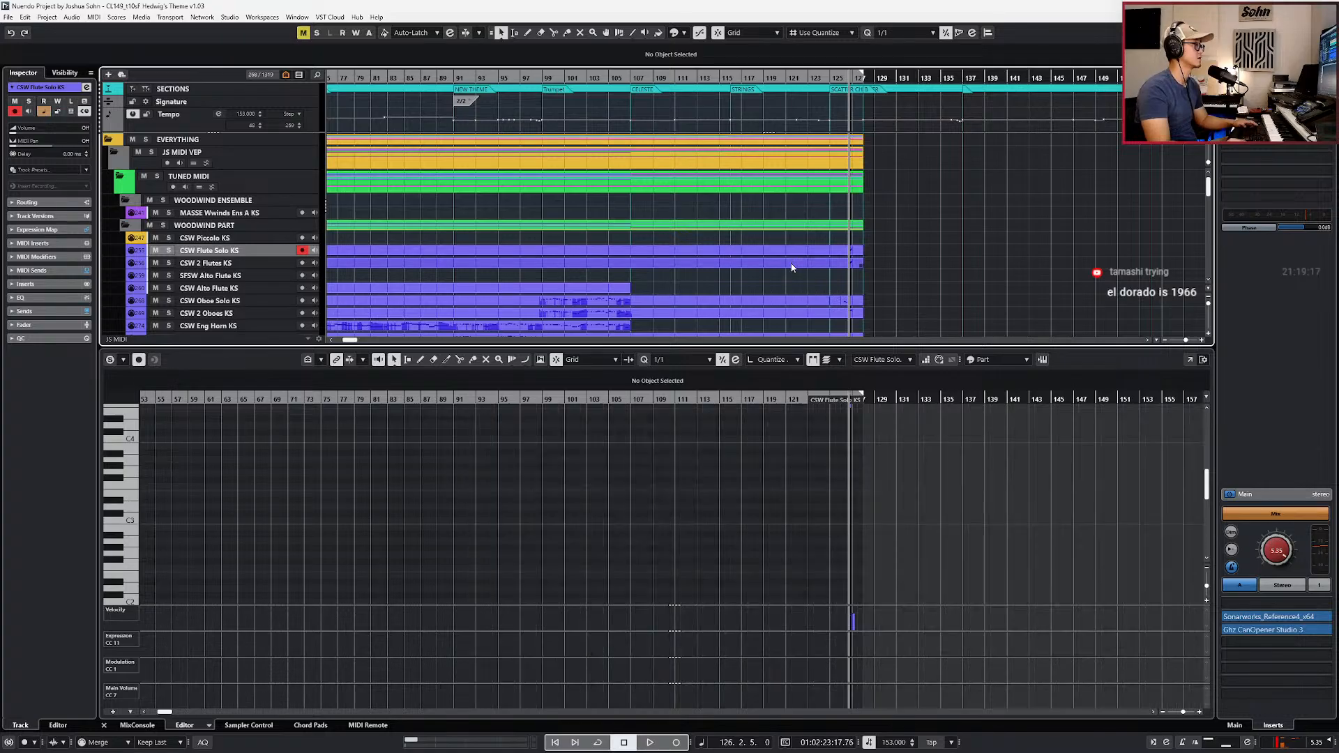
pyautogui.click(799, 252)
pyautogui.press('Delete')
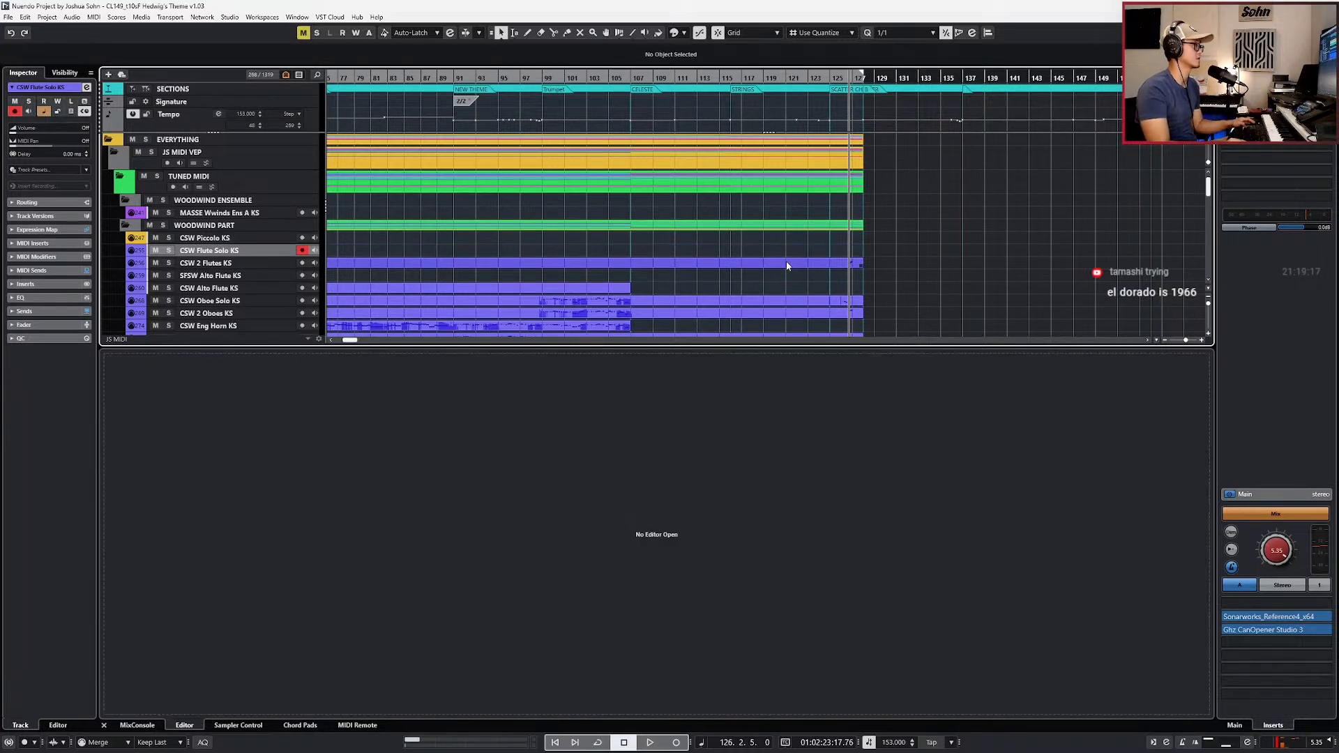
# Step: Copy the flute run onto the CSW Flute Solo KS track up to bar 128 and extend its part back to the project start
pyautogui.keyDown('alt'); pyautogui.click(785, 262); pyautogui.keyUp('alt')
pyautogui.moveTo(795, 262); pyautogui.dragTo(793, 251)
pyautogui.doubleClick(779, 253)
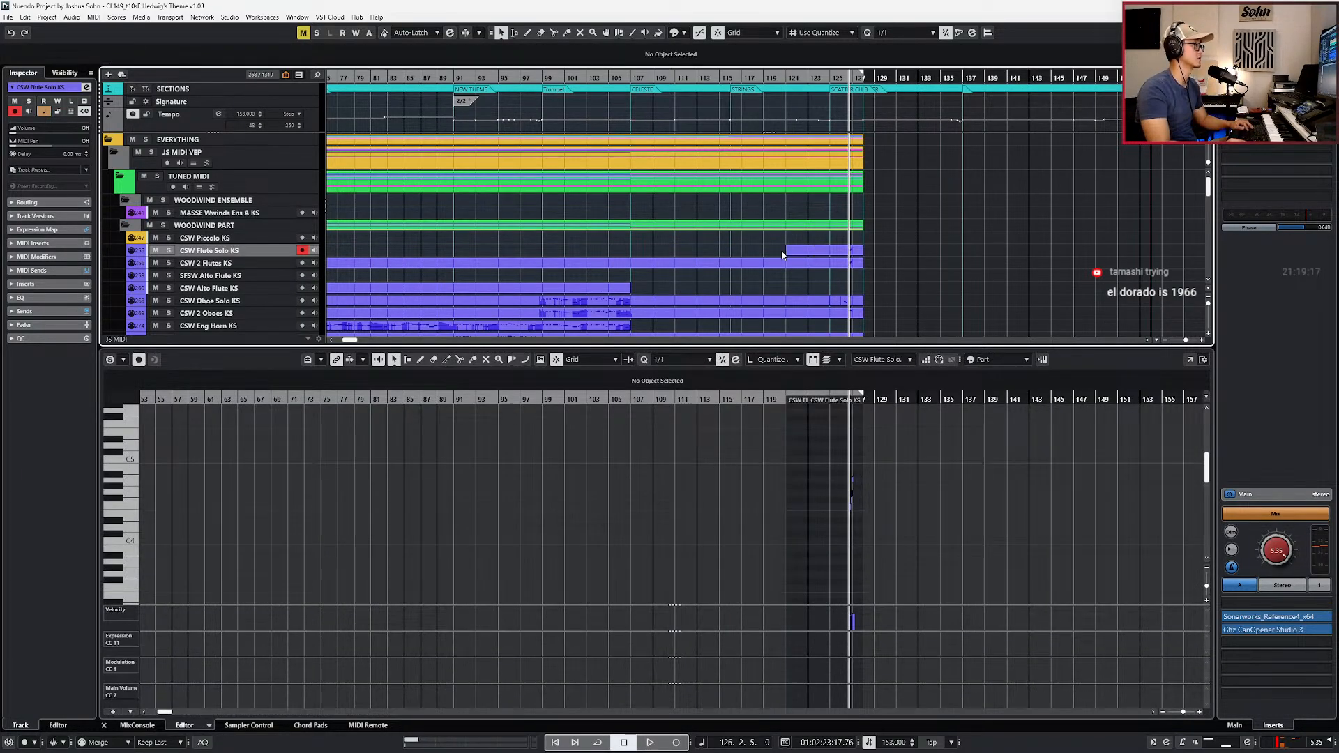
pyautogui.hscroll(-5, 780, 255)
# Step: Solo the CSW 2 Flutes KS and CSW Flute Solo KS tracks and place the playhead at bar 126
pyautogui.click(781, 261)
pyautogui.hscroll(5, 832, 261)
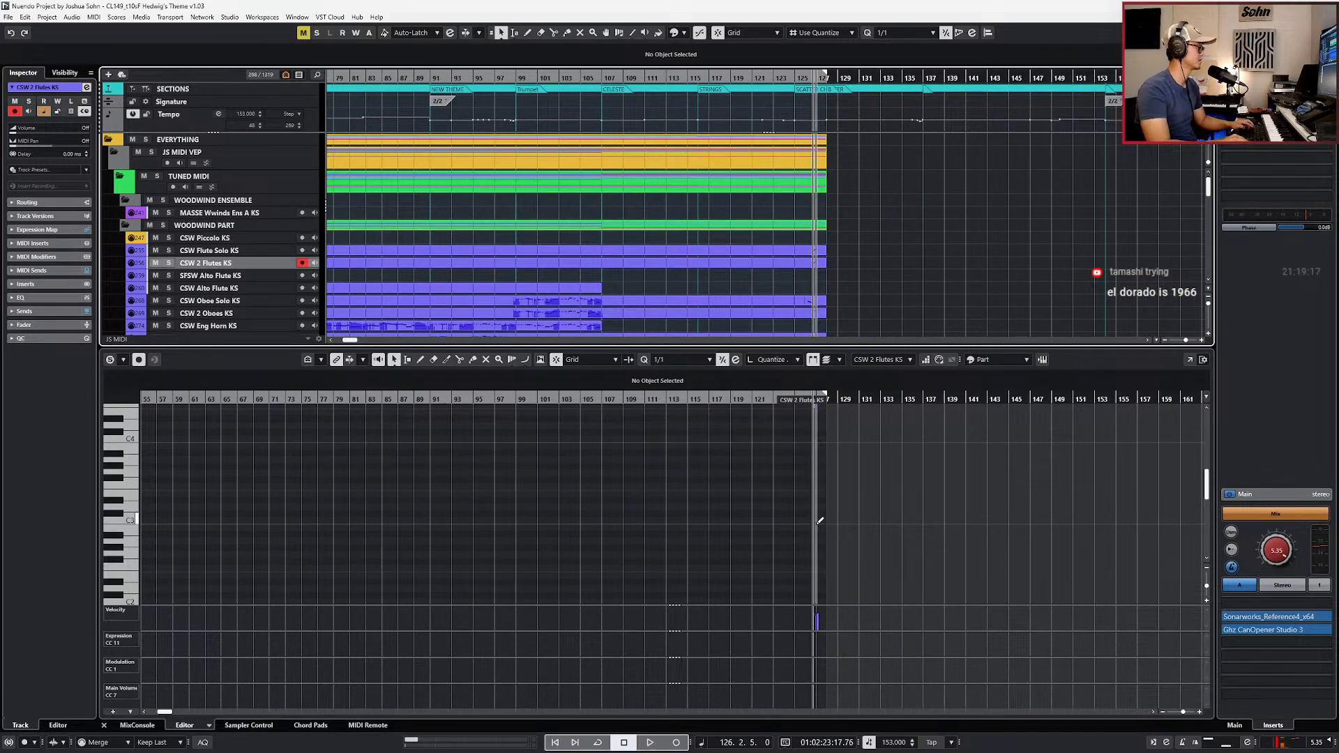
pyautogui.click(805, 263)
pyautogui.press('g')
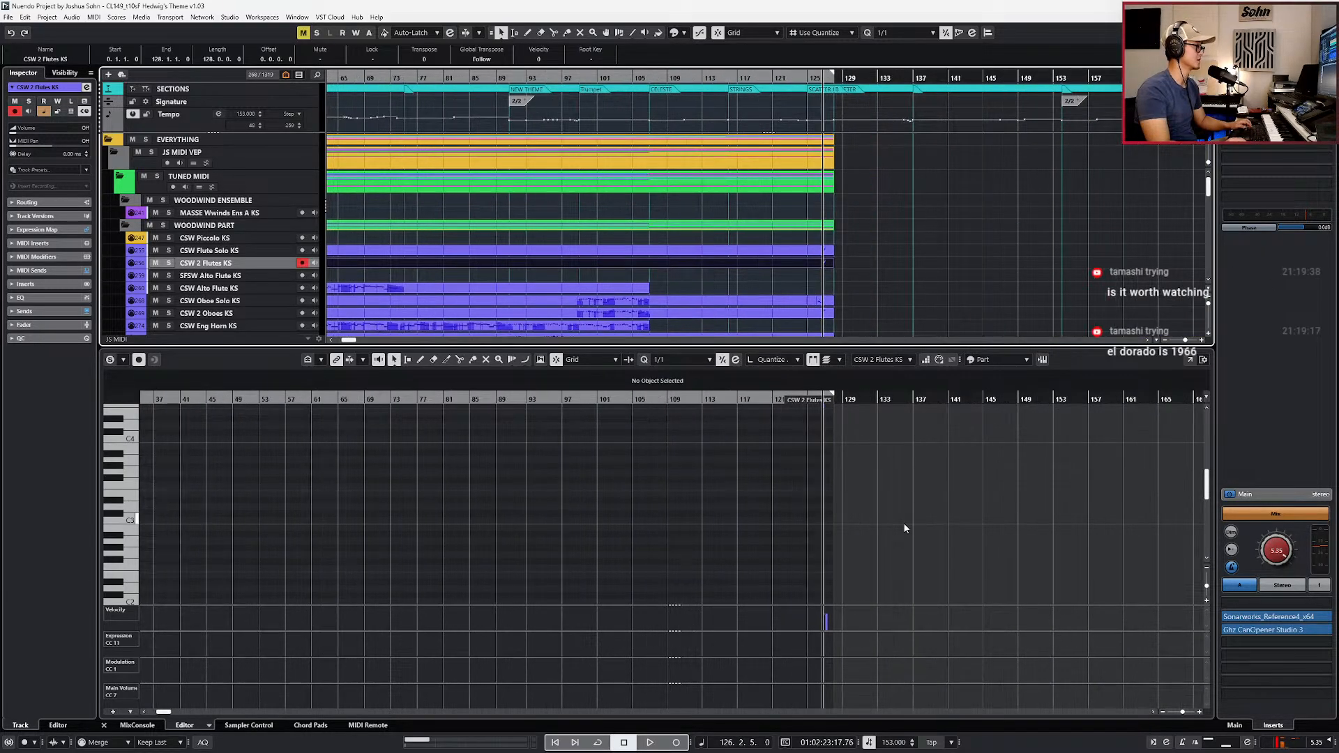
pyautogui.press('g')
pyautogui.press('g')
pyautogui.press('g')
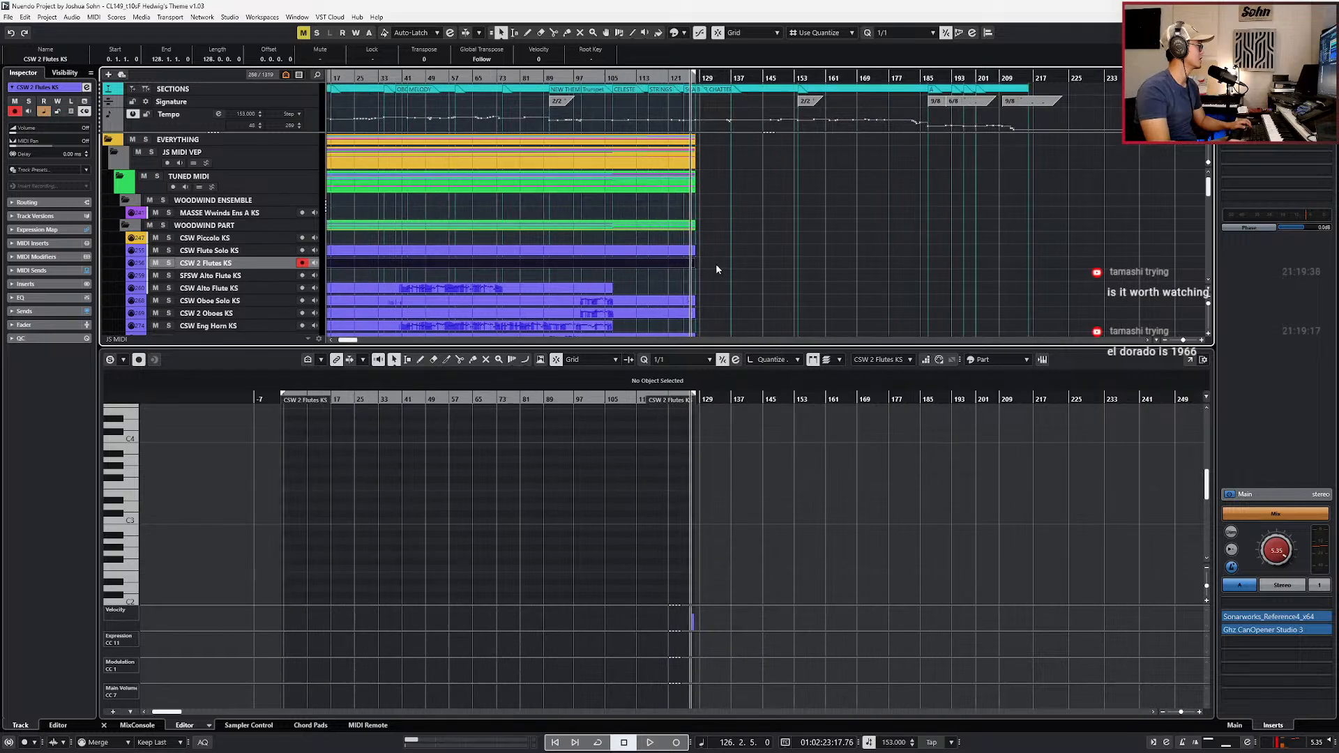
pyautogui.press('h')
pyautogui.hscroll(5, 688, 310)
pyautogui.hscroll(-3, 585, 294)
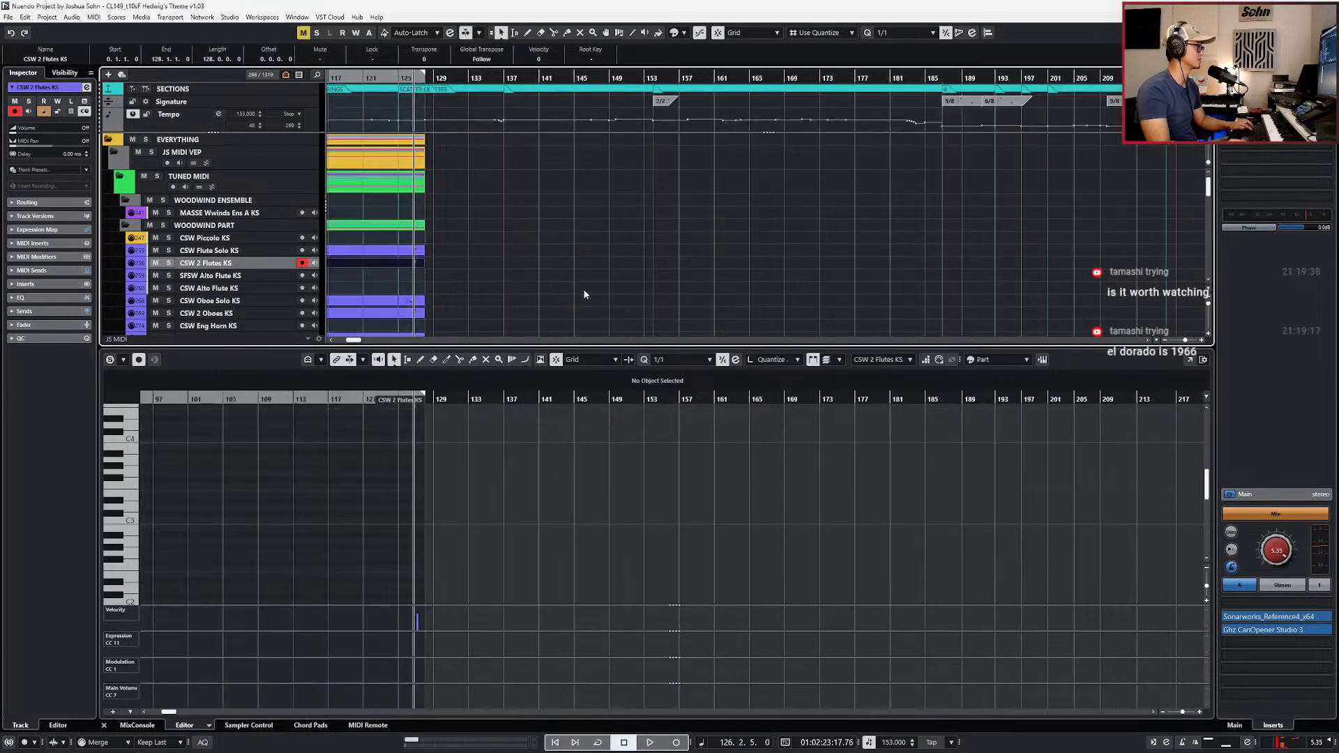
pyautogui.hscroll(-3, 493, 295)
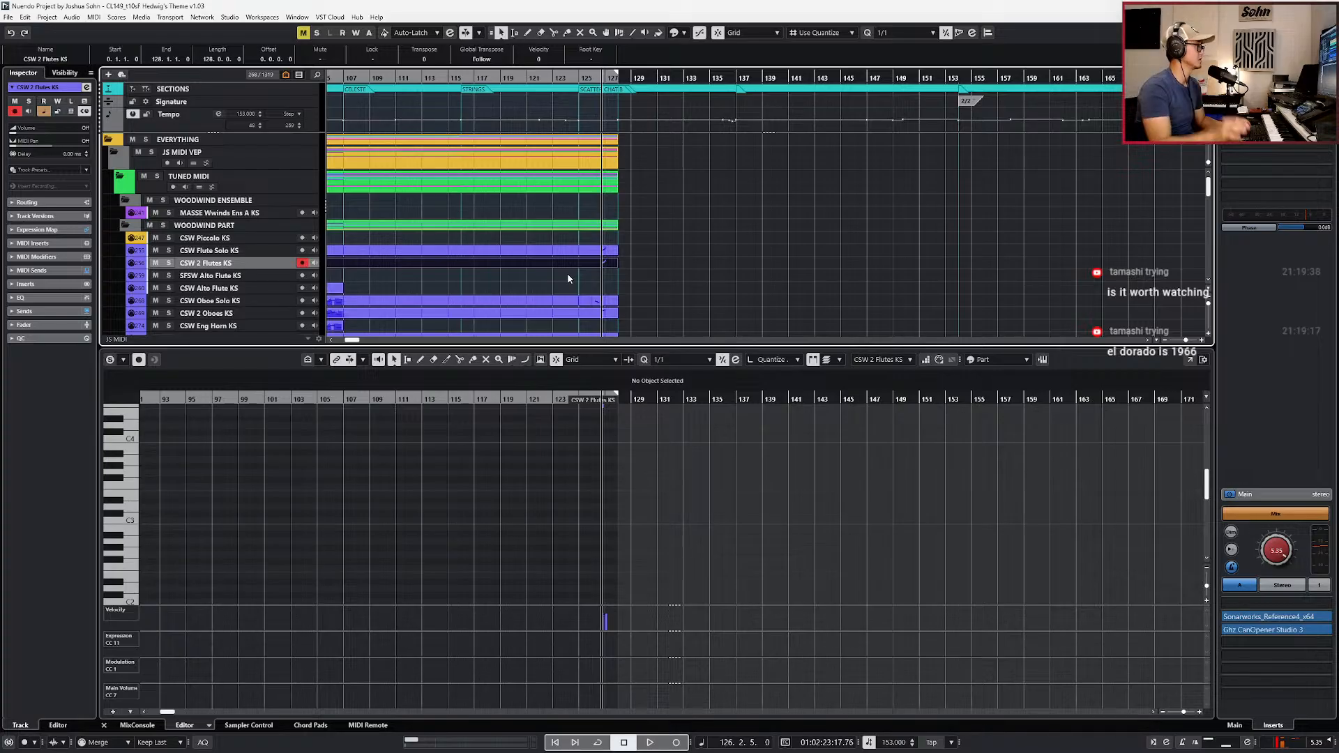
pyautogui.keyDown('shift'); pyautogui.click(596, 252); pyautogui.keyUp('shift')
pyautogui.press('s')
pyautogui.press('KP_Subtract')
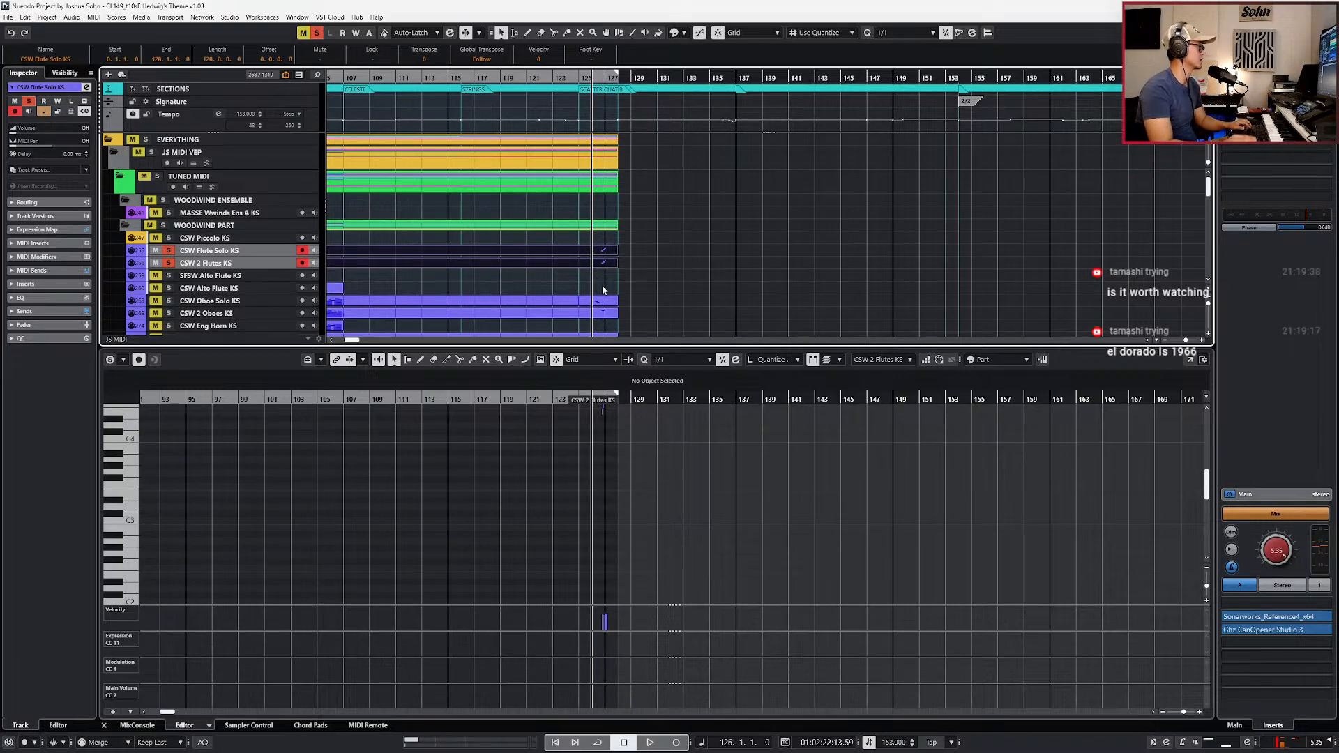
# Step: Transpose the rising runs before bar 127 in the CSW Flute Solo KS and CSW 2 Flutes KS parts down an octave
pyautogui.scroll(3, 601, 281)
pyautogui.click(626, 270)
pyautogui.click(616, 253)
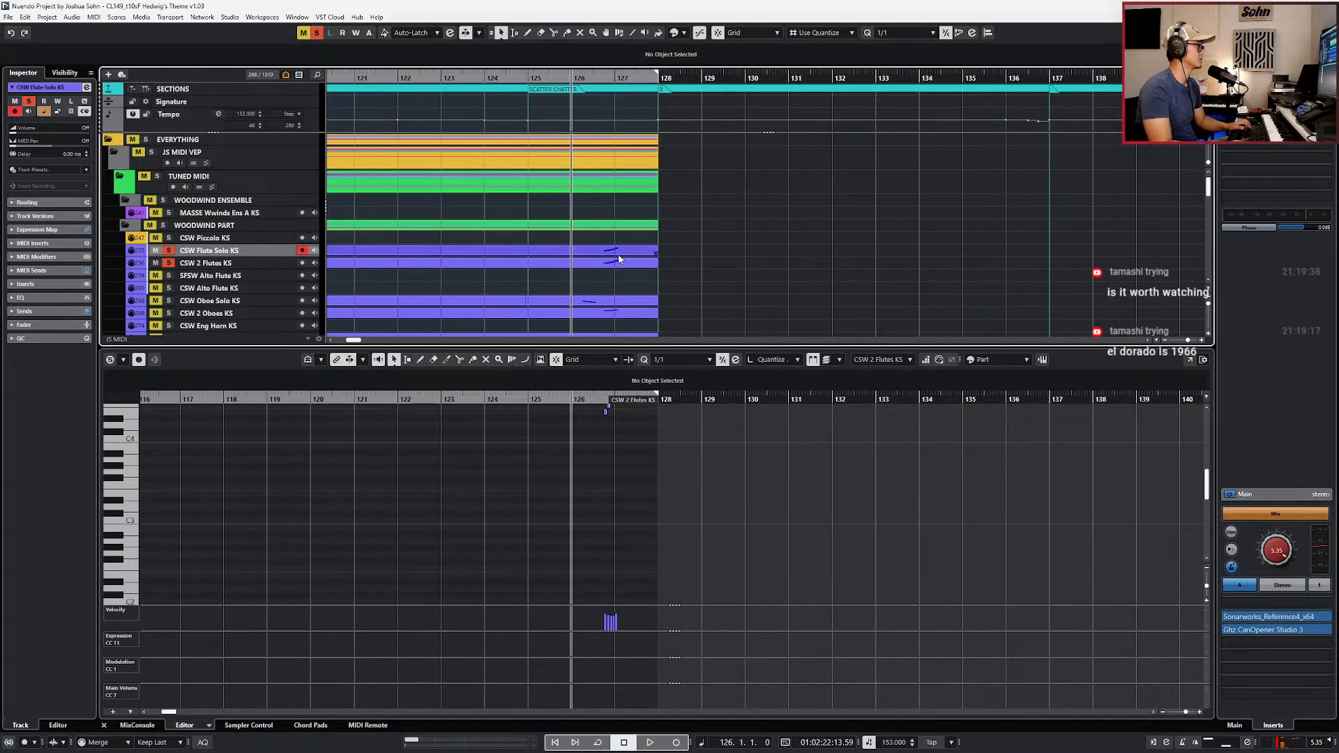
pyautogui.scroll(4, 603, 475)
pyautogui.click(629, 501)
pyautogui.hotkey('ctrl', 'a')
pyautogui.scroll(-1, 629, 501)
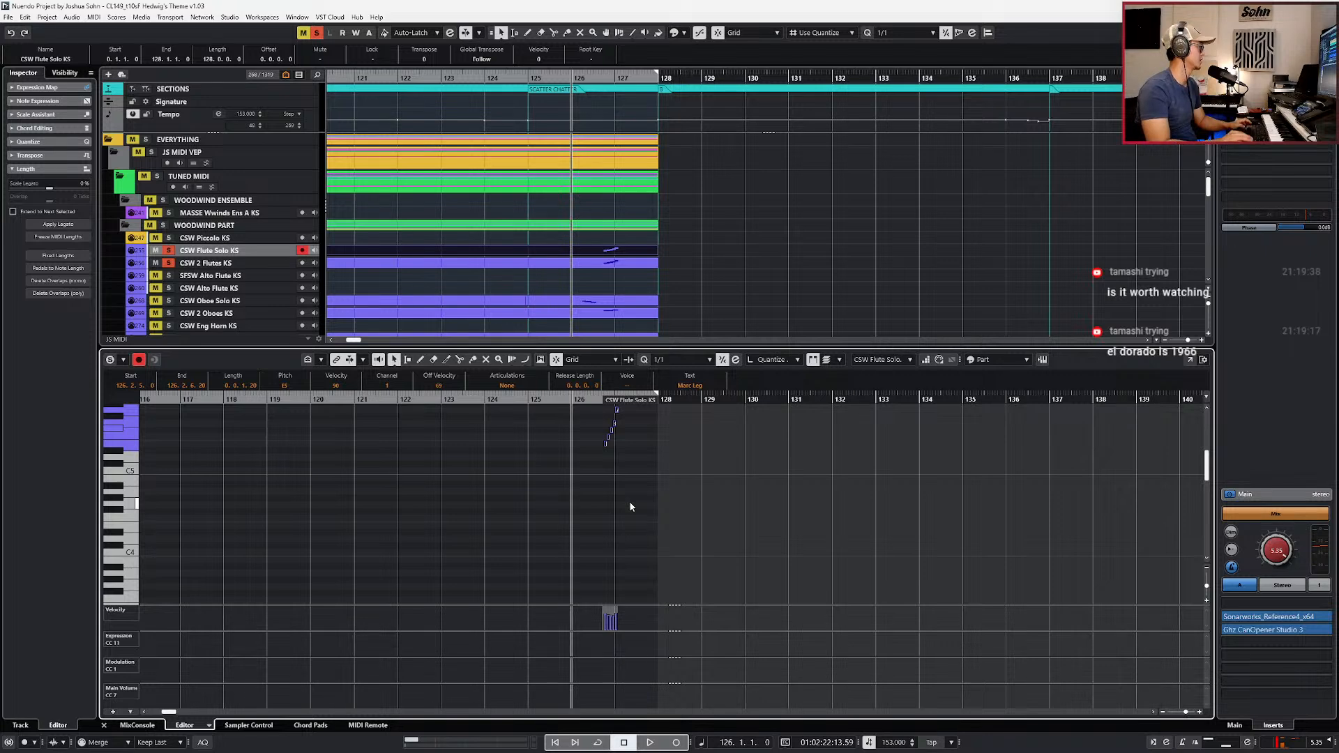
pyautogui.scroll(1, 642, 422)
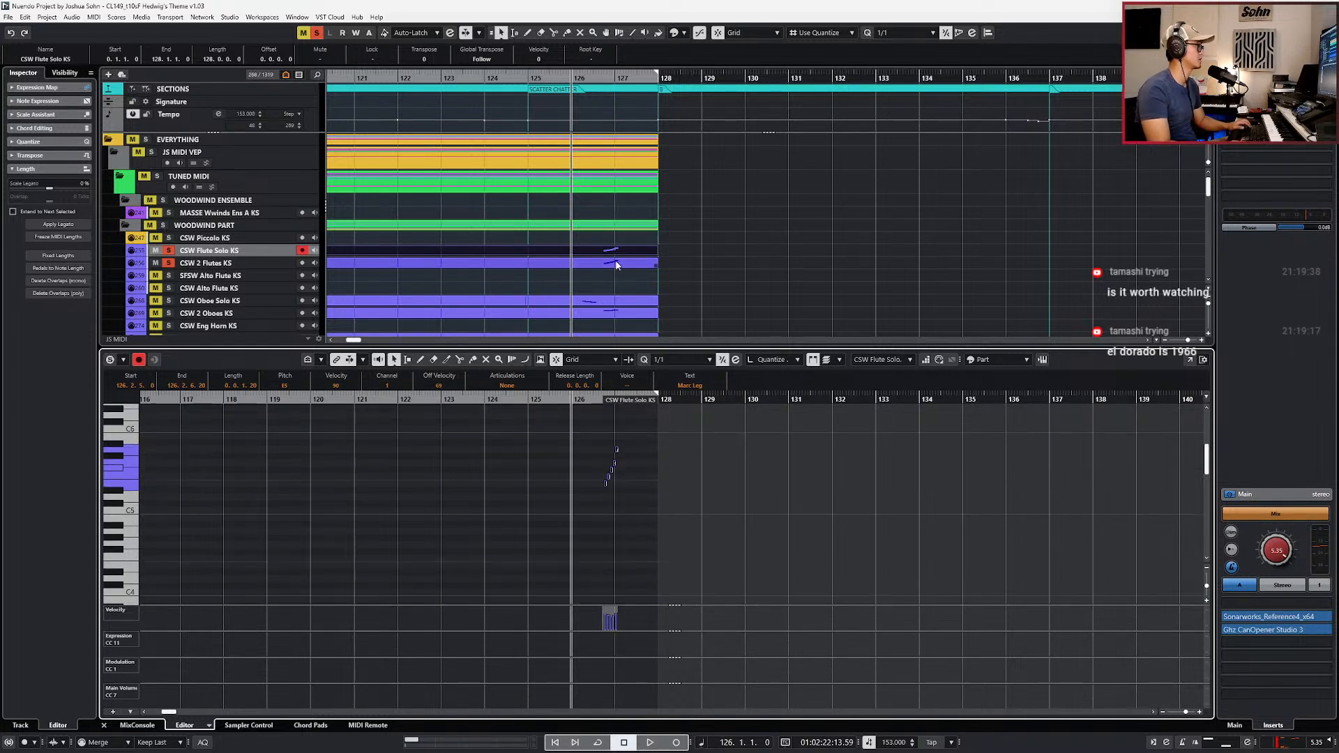
pyautogui.keyDown('shift'); pyautogui.click(616, 263); pyautogui.keyUp('shift')
pyautogui.moveTo(567, 438); pyautogui.dragTo(655, 575)
pyautogui.hotkey('shift', 'Down')
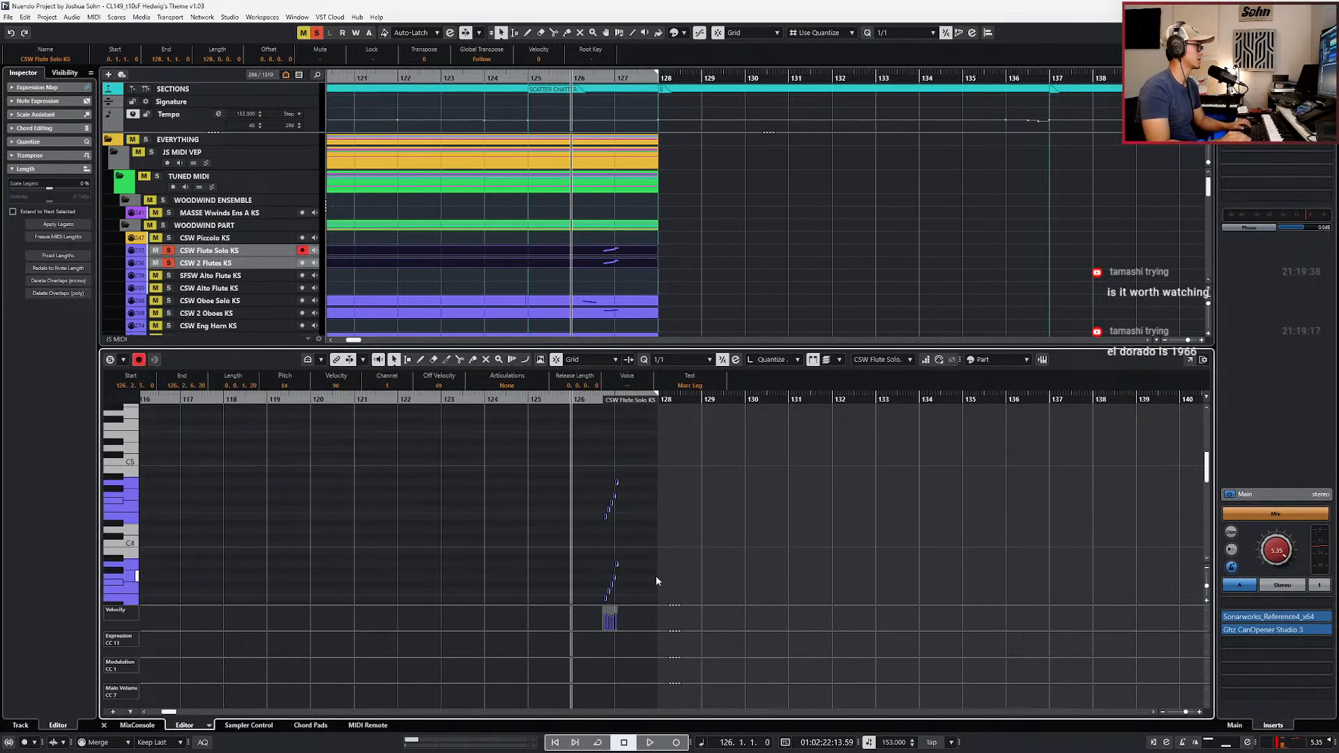
# Step: Transpose the rising run in the CSW 2 Oboes KS part down an octave
pyautogui.scroll(-3, 746, 307)
pyautogui.click(647, 192)
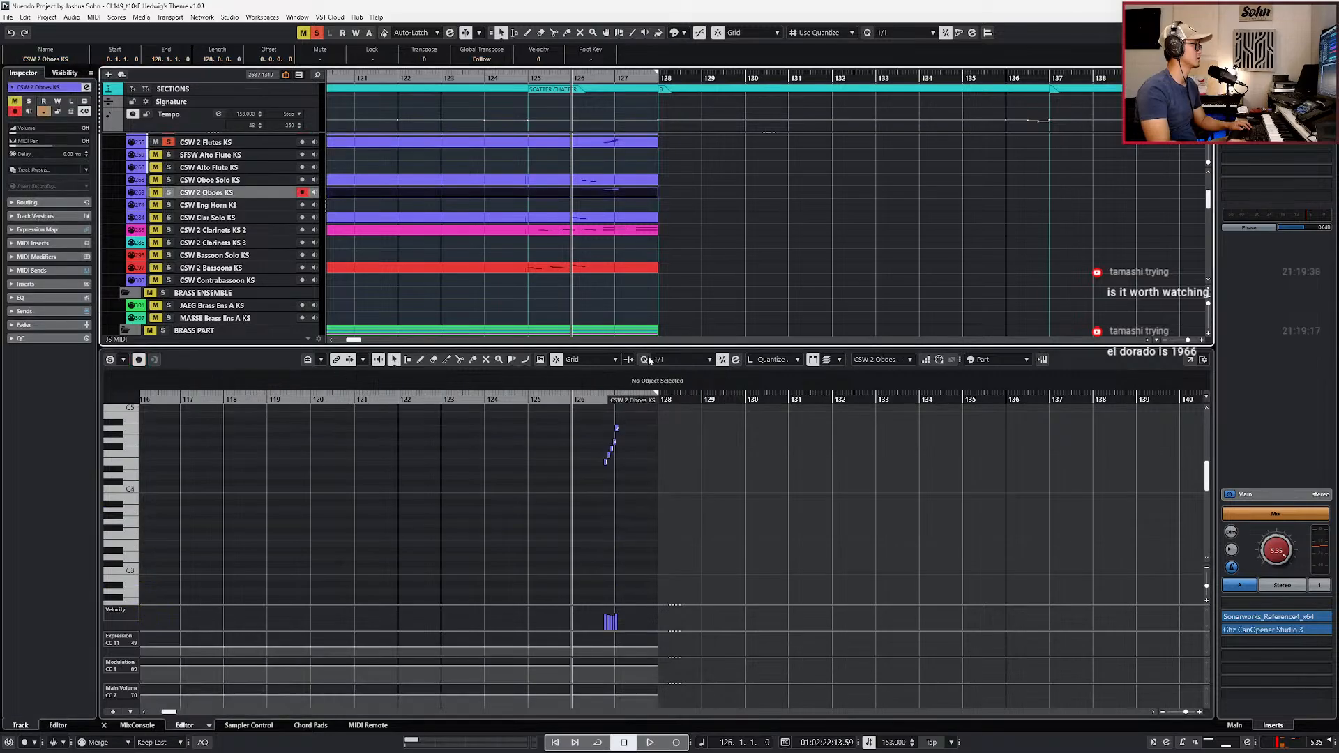
pyautogui.moveTo(599, 411); pyautogui.dragTo(696, 487)
pyautogui.hotkey('shift', 'Down')
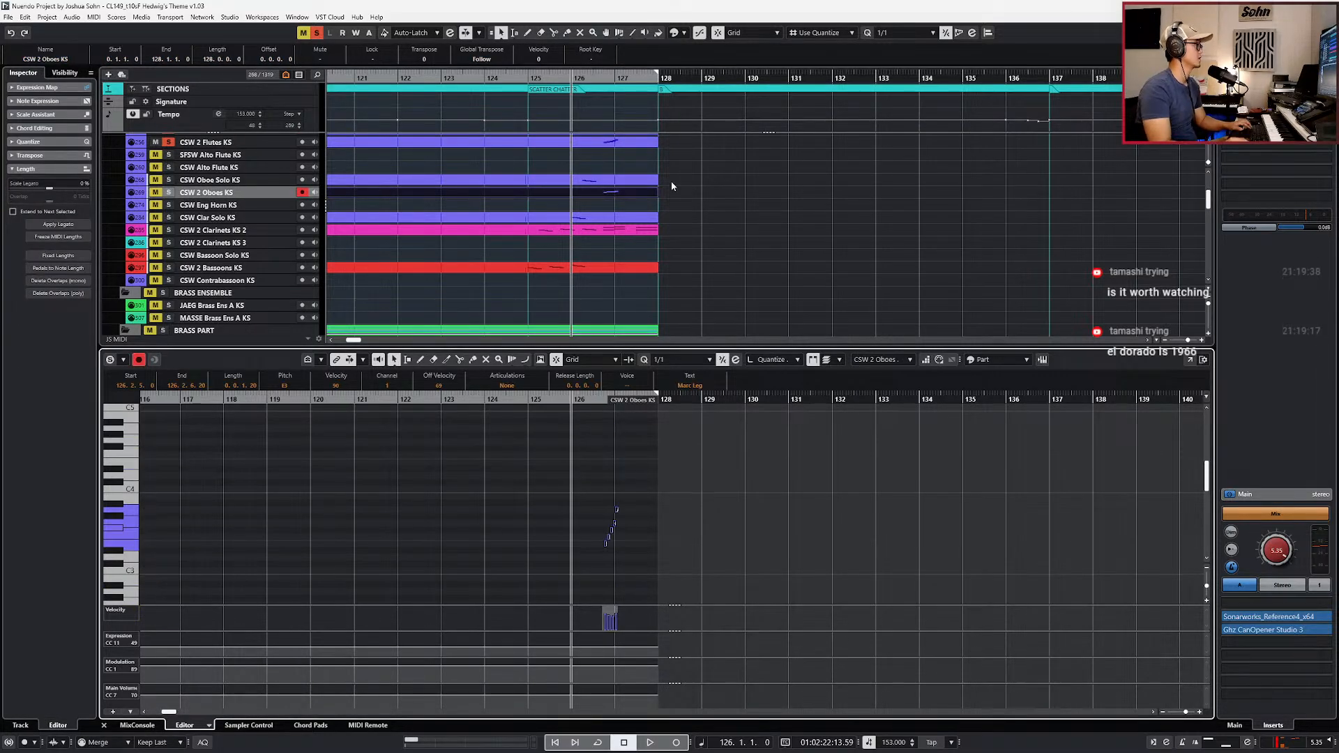
# Step: Record expression, modulation and volume controller data onto the CSW Flute Solo KS and CSW 2 Flutes KS tracks just before bar 126
pyautogui.scroll(2, 671, 183)
pyautogui.moveTo(670, 195); pyautogui.dragTo(641, 232)
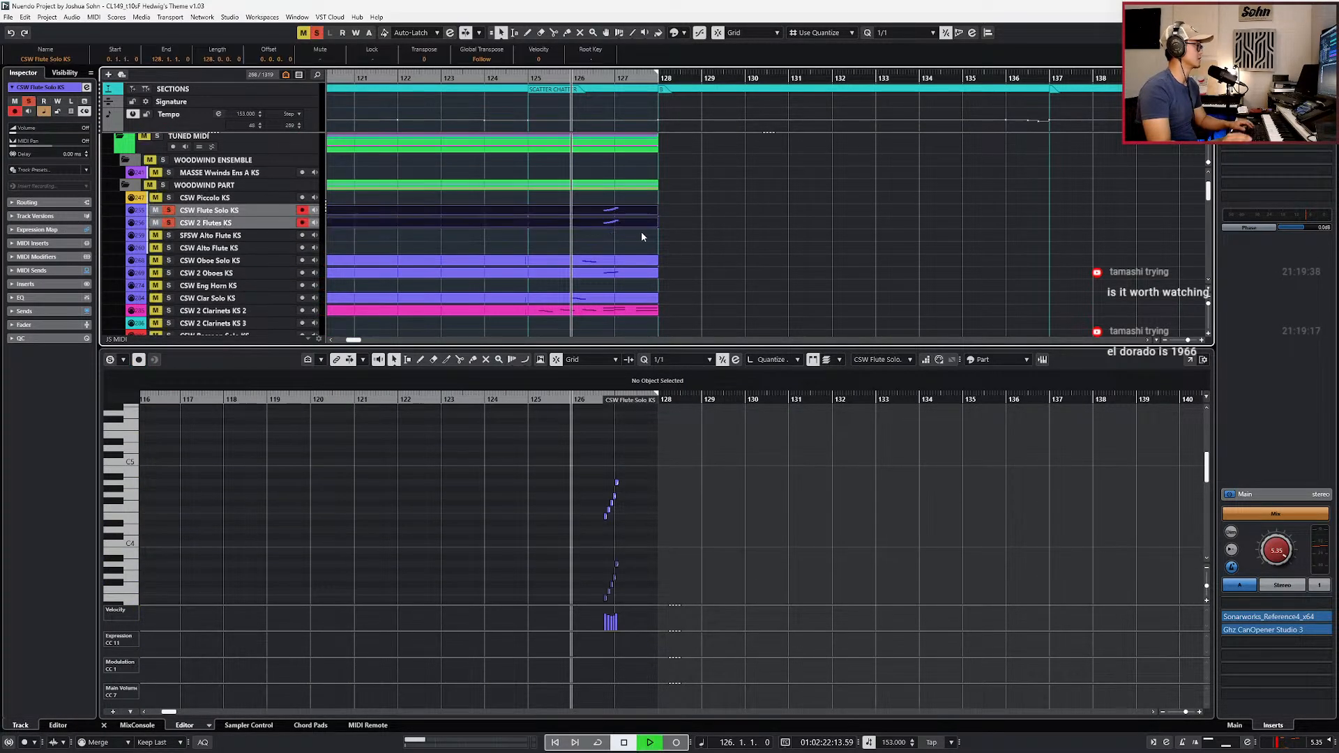
pyautogui.press('space')
pyautogui.press('KP_Subtract')
pyautogui.press('KP_Subtract')
pyautogui.press('KP_Multiply')
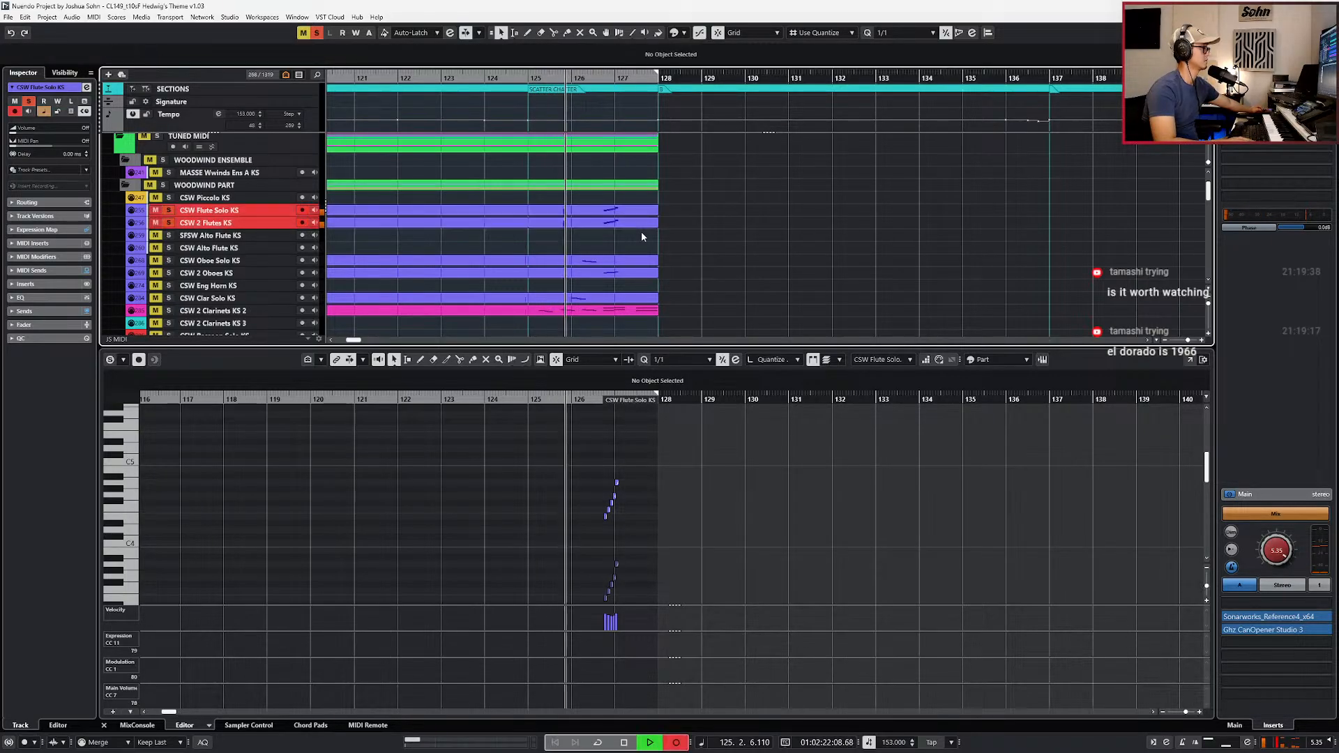
pyautogui.press('space')
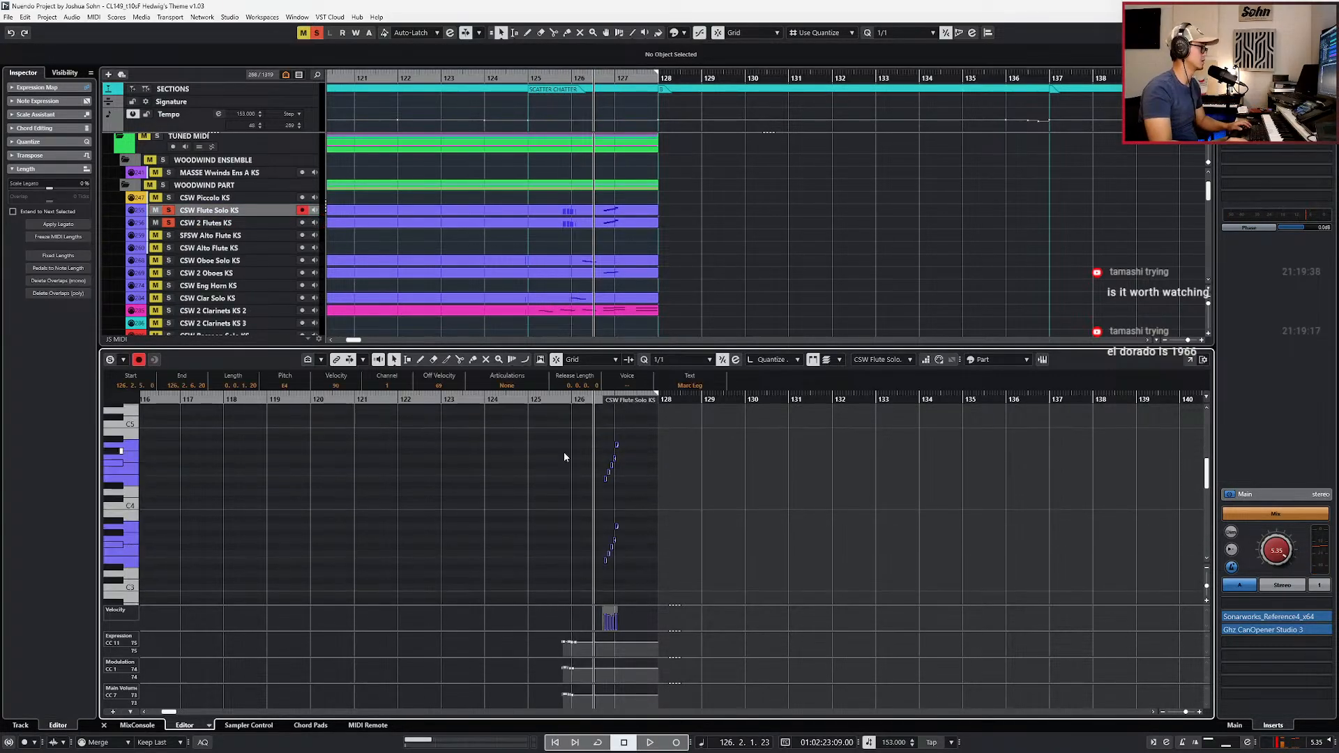
# Step: Set the articulation of the rising runs in the CSW Flute Solo KS and CSW 2 Flutes KS parts to Marc
pyautogui.click(510, 386)
pyautogui.click(514, 477)
pyautogui.press('Down')
pyautogui.click(507, 386)
pyautogui.click(507, 477)
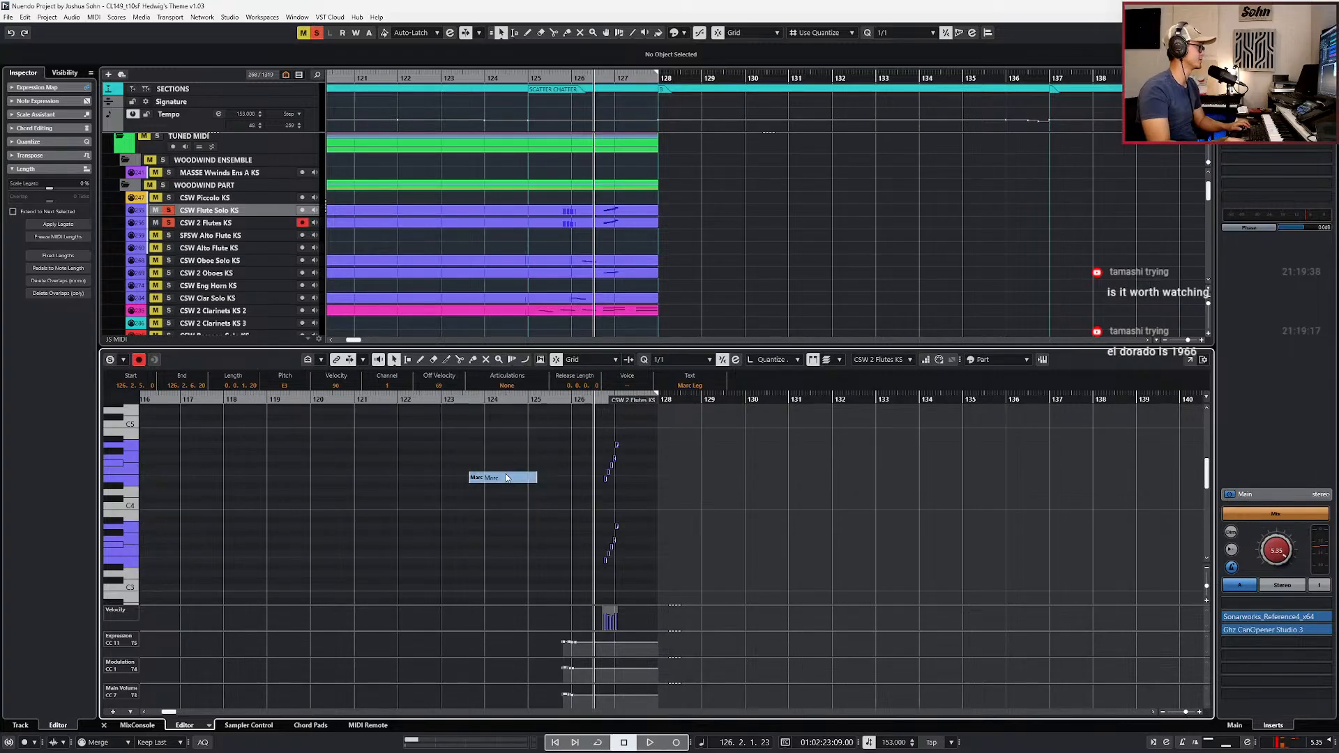
# Step: Set the articulation of all notes in the CSW 2 Oboes KS run to Marc
pyautogui.click(596, 276)
pyautogui.click(625, 458)
pyautogui.hotkey('ctrl', 'a')
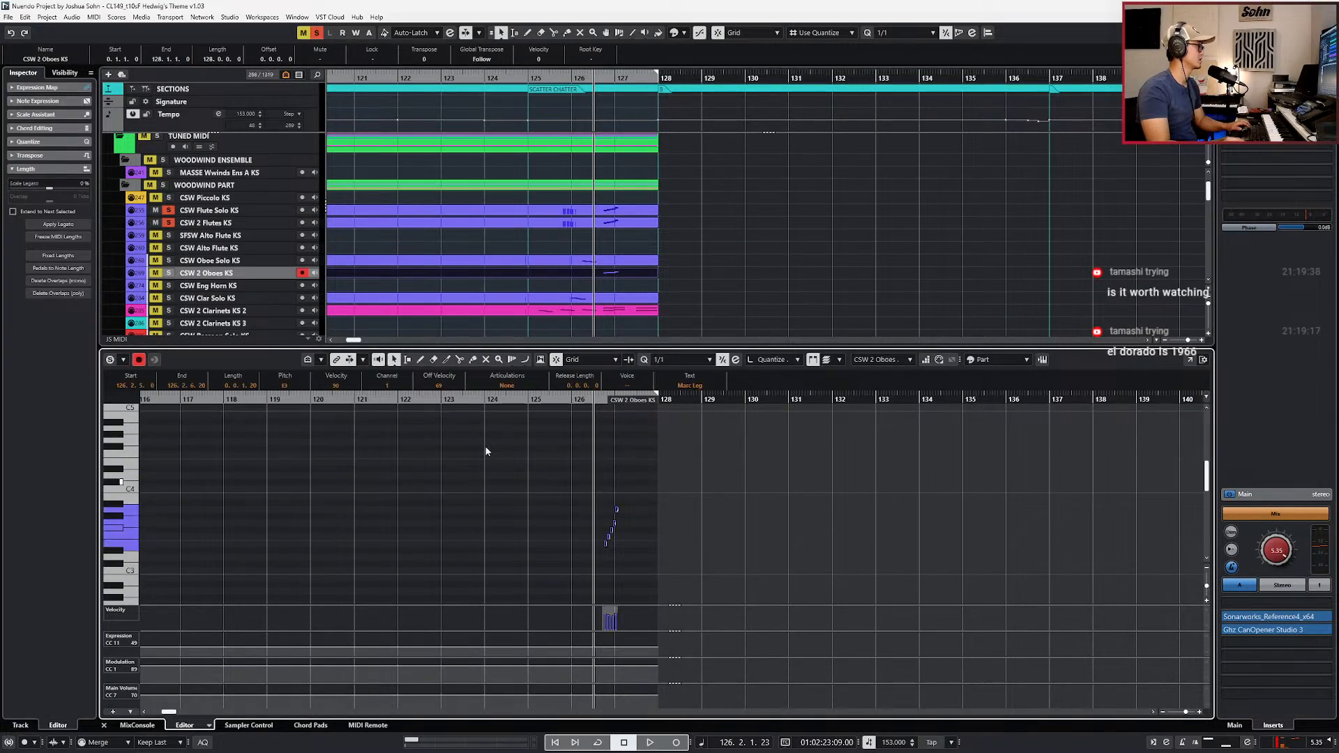
pyautogui.click(506, 386)
pyautogui.click(507, 477)
# Step: Clear the track solos and audition the runs around bars 126 and 127 with the full arrangement
pyautogui.press('space')
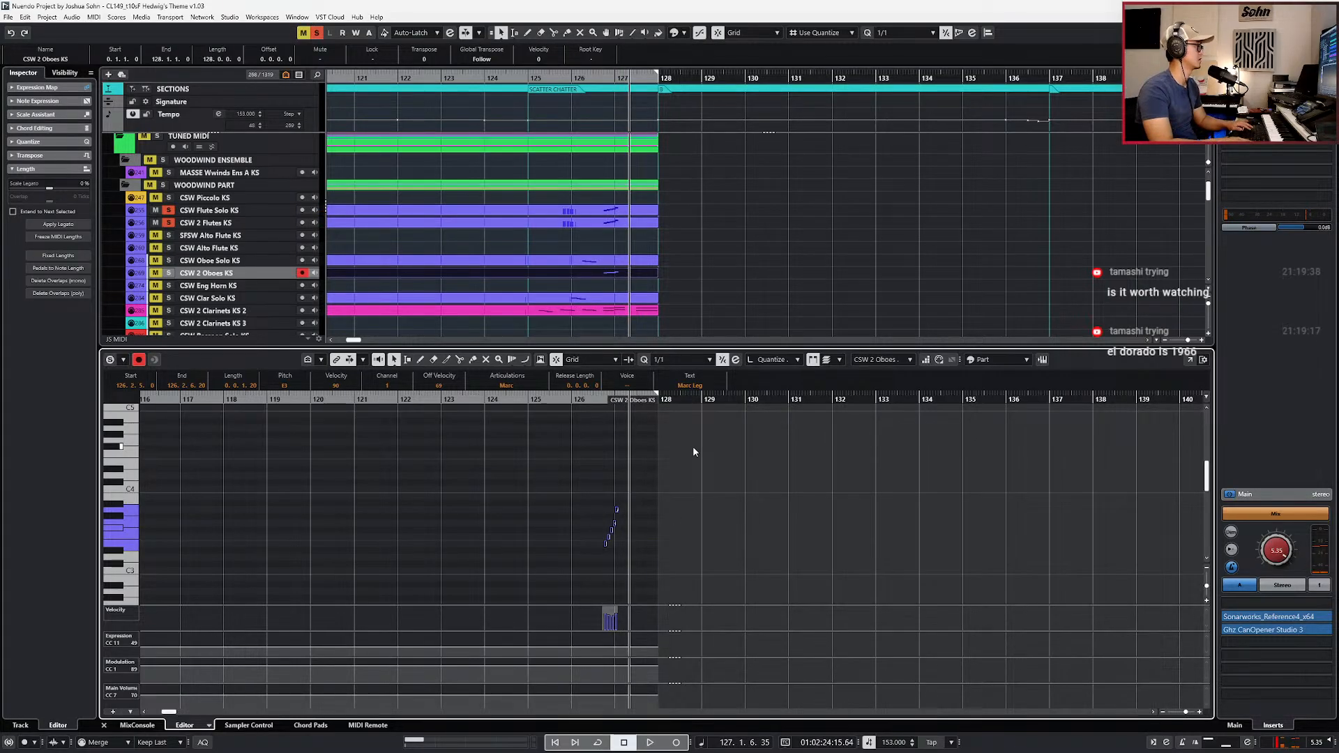
pyautogui.hotkey('alt', 'd')
pyautogui.hotkey('ctrl', 'z')
pyautogui.press('space')
pyautogui.press('space')
pyautogui.press('space')
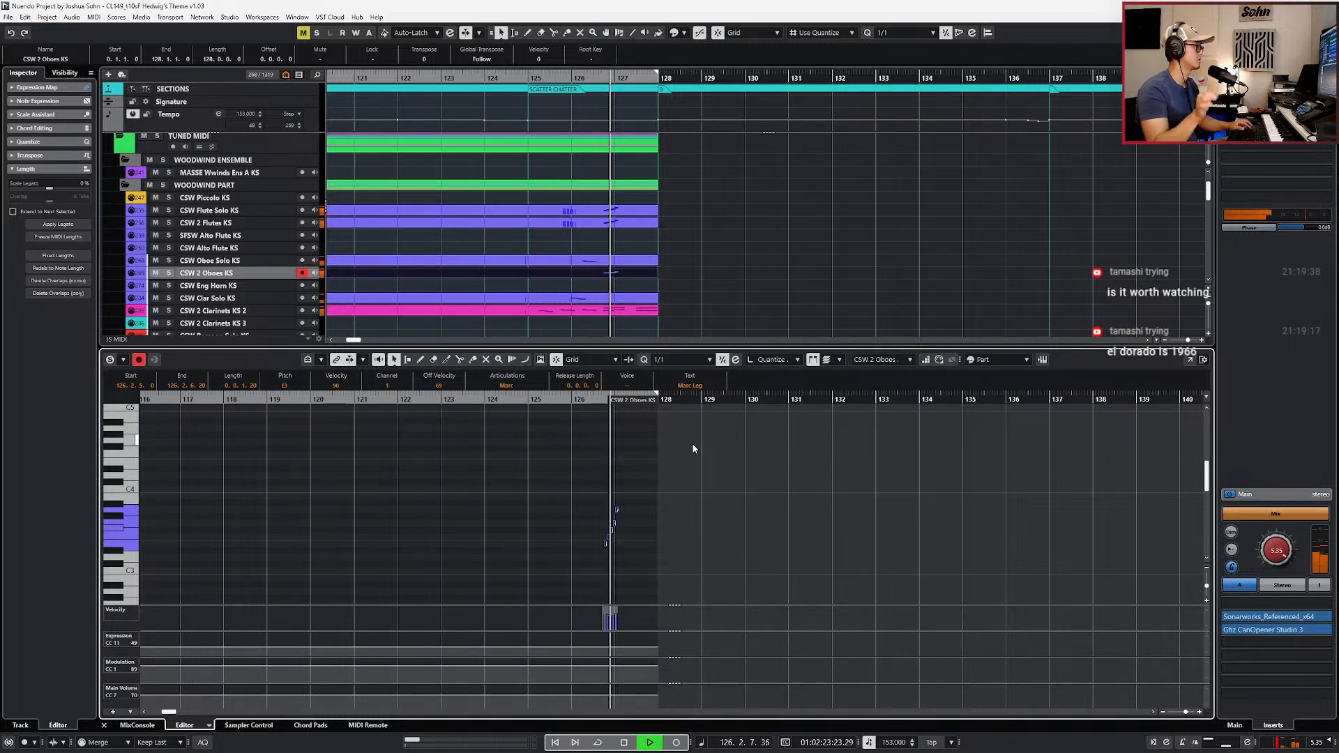
pyautogui.press('space')
pyautogui.press('Escape')
# Step: Copy the descending run leading into bar 127 from the CSS Viola KS A part and paste it into the CSW Oboe Solo KS part
pyautogui.scroll(-3, 704, 267)
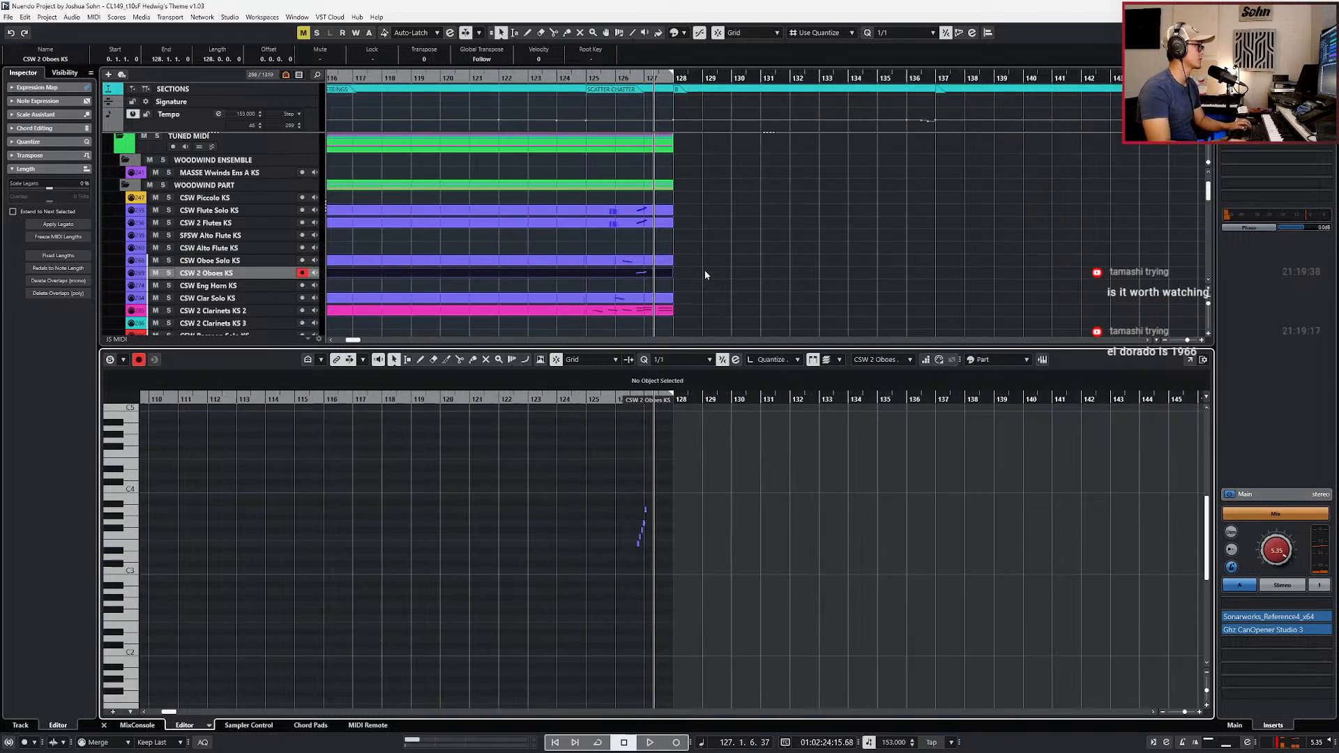
pyautogui.click(679, 258)
pyautogui.scroll(3, 680, 258)
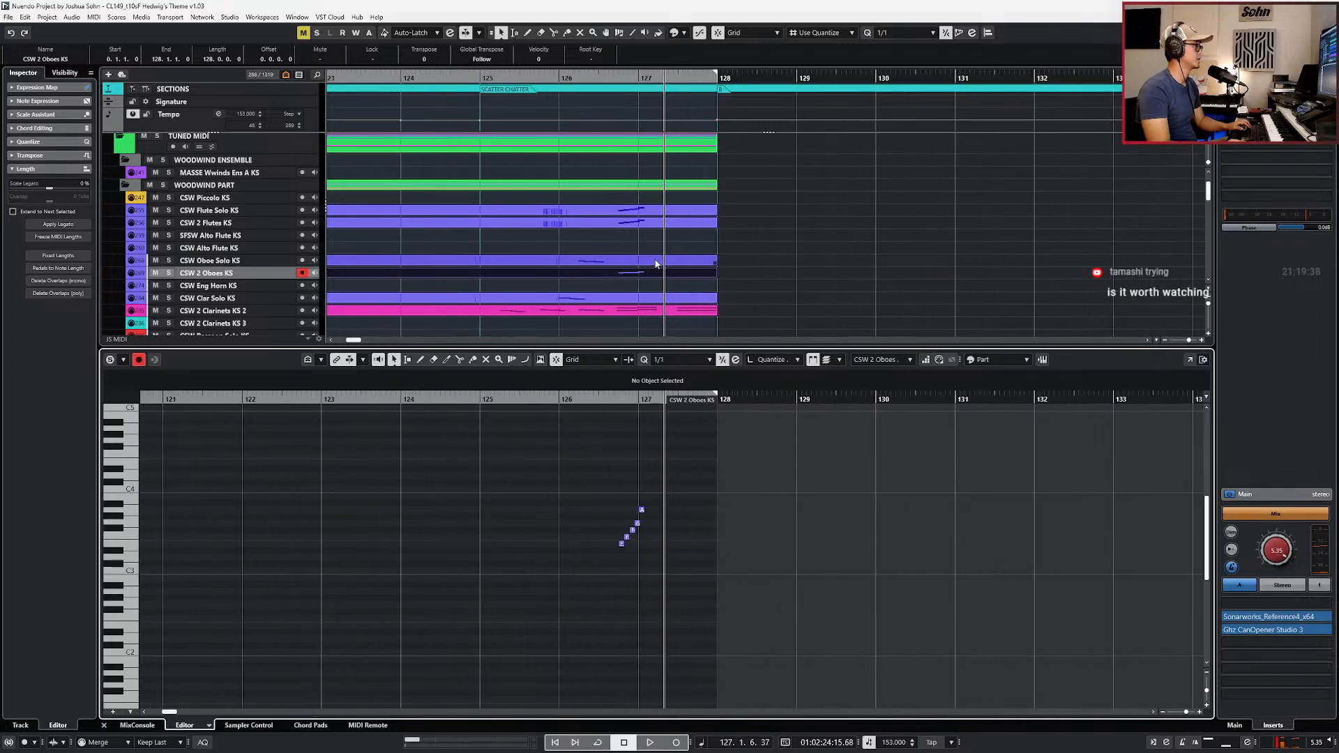
pyautogui.hotkey('ctrl', 'a')
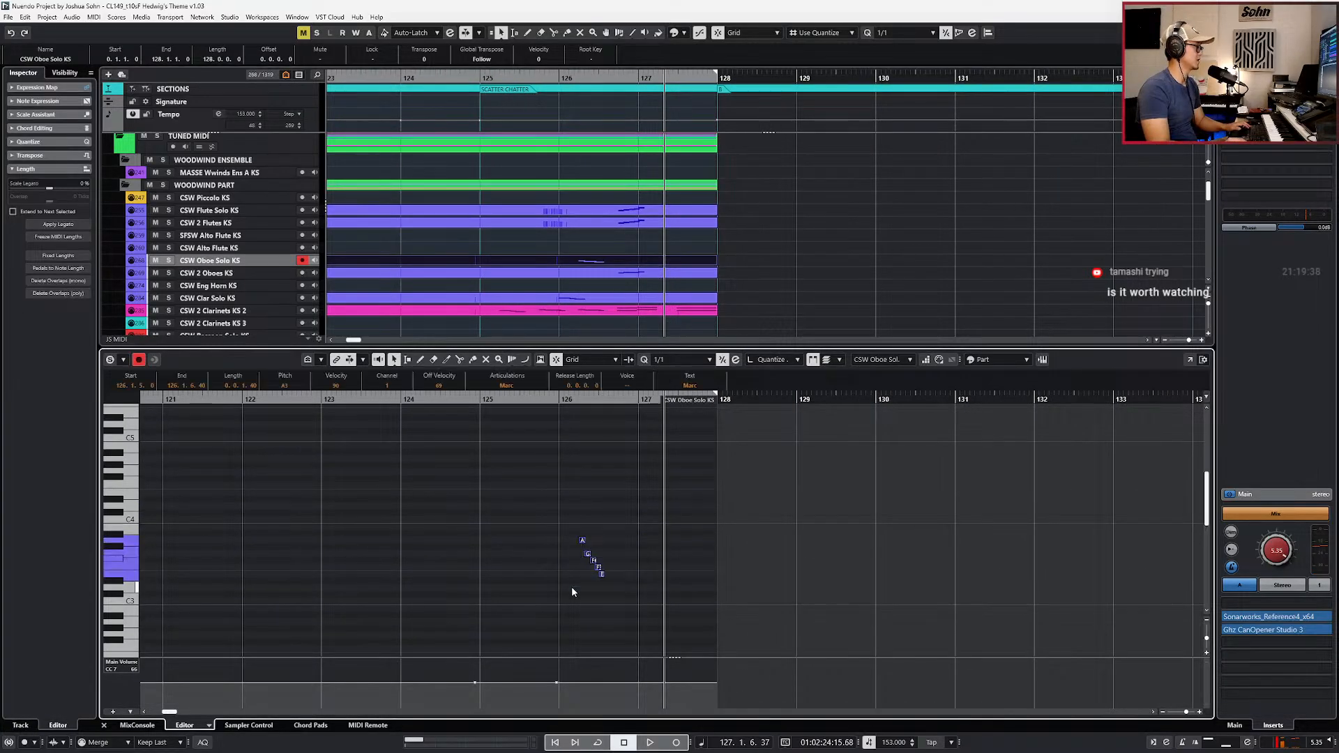
pyautogui.scroll(-10, 648, 229)
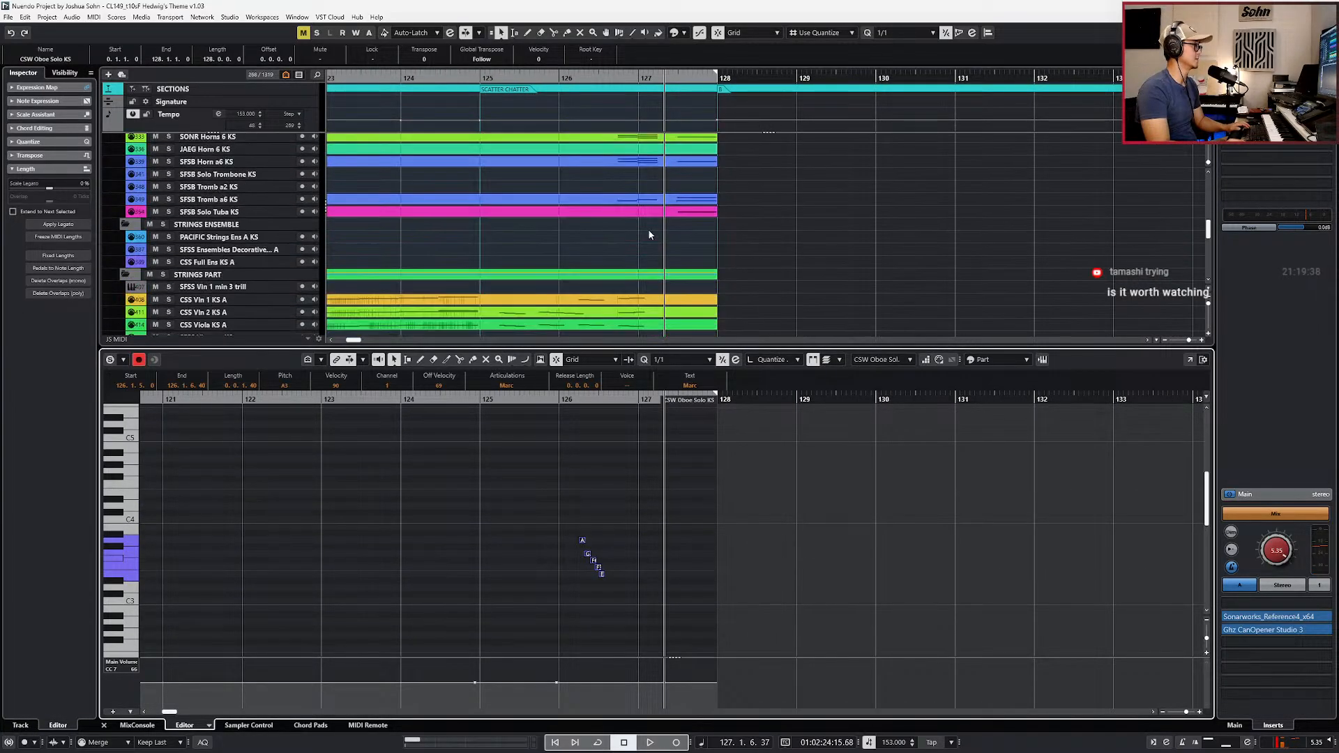
pyautogui.scroll(-3, 649, 202)
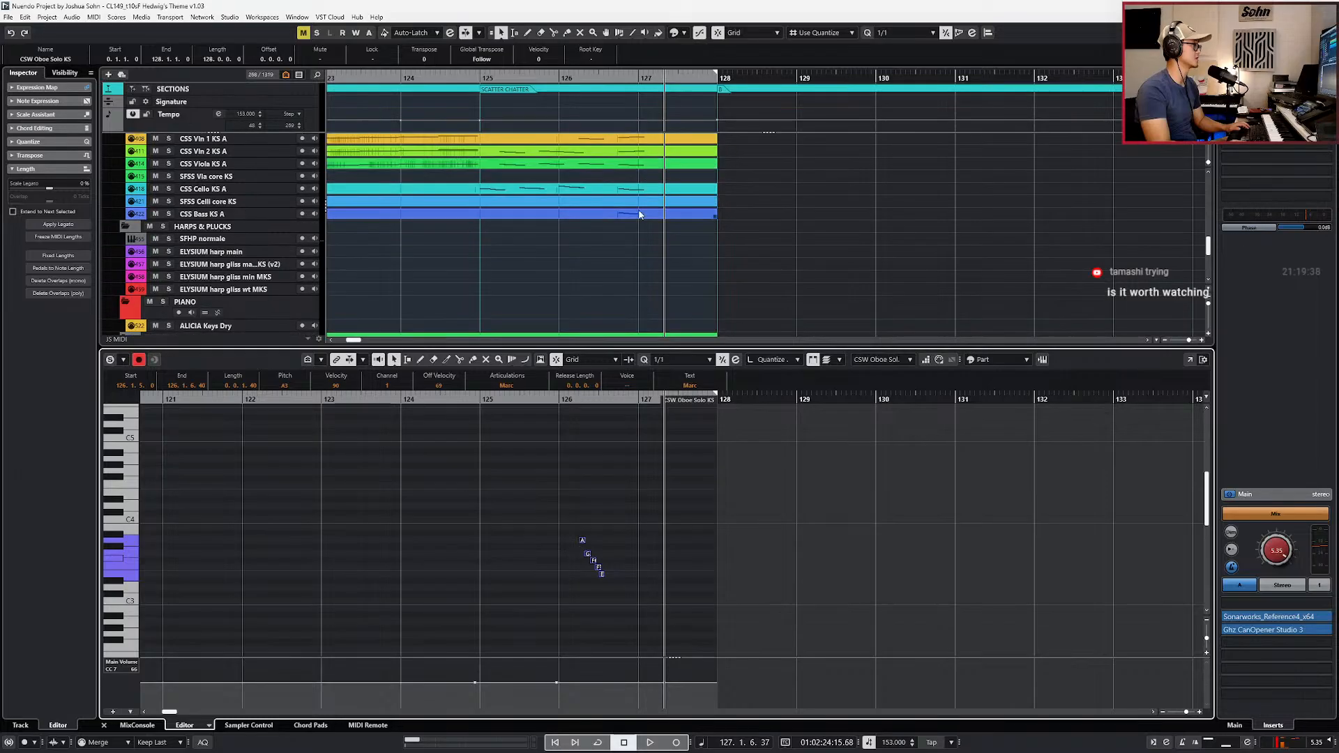
pyautogui.click(642, 175)
pyautogui.click(643, 169)
pyautogui.moveTo(689, 419); pyautogui.dragTo(621, 508)
pyautogui.scroll(9, 685, 247)
pyautogui.press('l')
pyautogui.scroll(3, 669, 223)
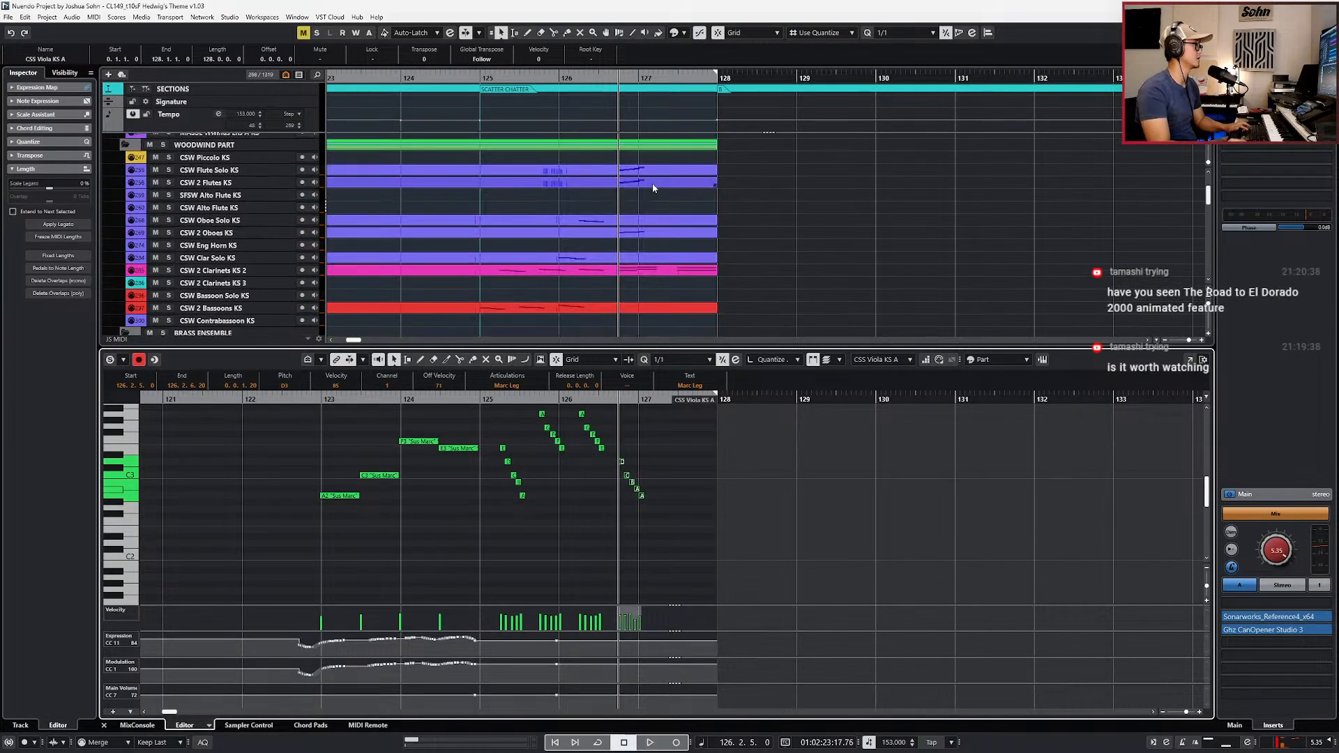
pyautogui.click(642, 217)
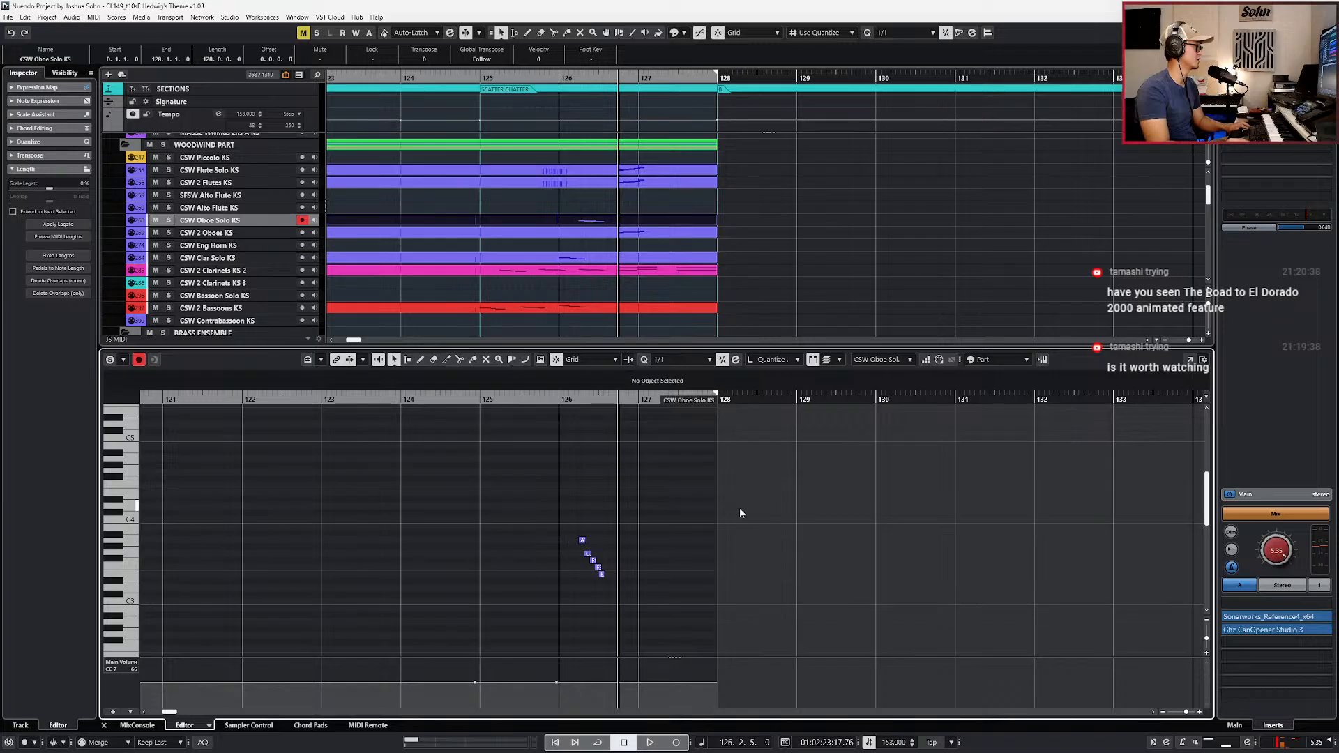
pyautogui.hotkey('ctrl', 'v')
# Step: Set the articulation of the pasted CSW Oboe Solo KS run to Marc
pyautogui.click(522, 387)
pyautogui.click(519, 479)
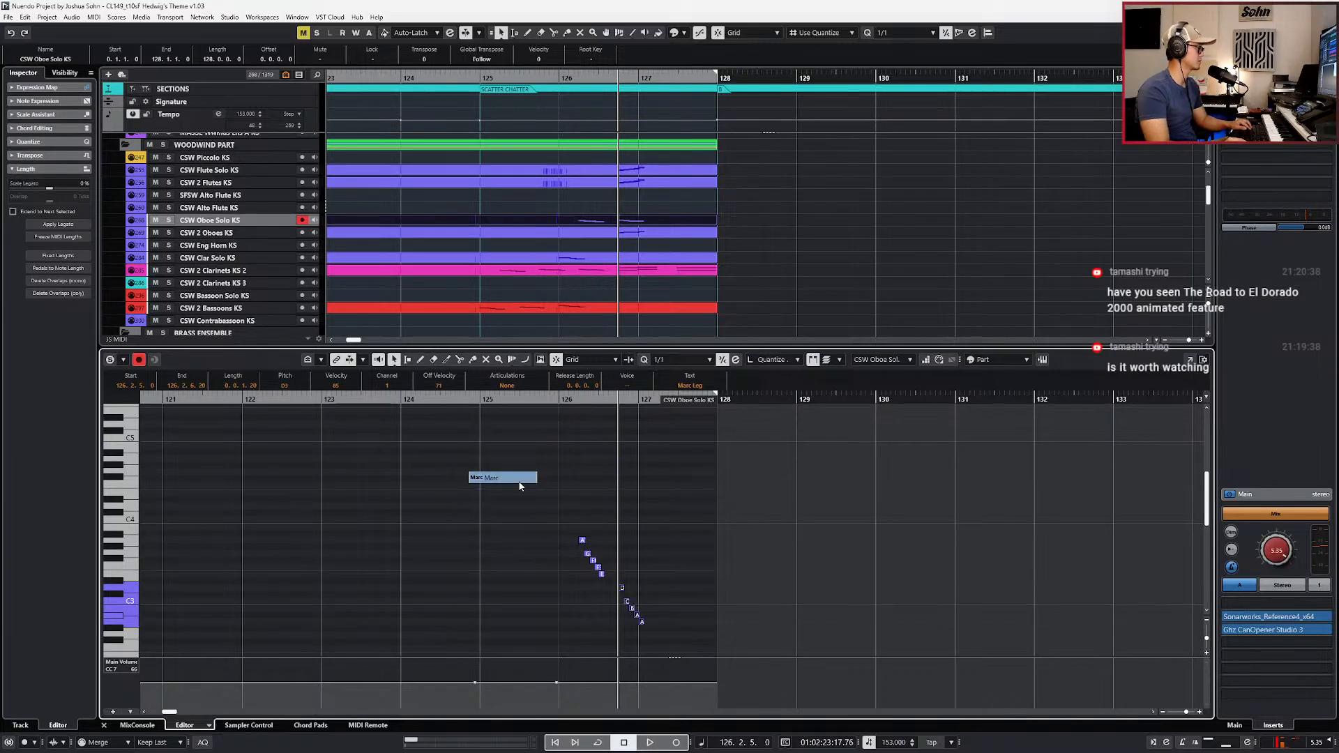
pyautogui.click(518, 481)
# Step: Add a modulation (CC 1) point with value 52 just before the pasted run in the CSW Oboe Solo KS part
pyautogui.hotkey('alt', 'l')
pyautogui.press('ctrl+KP_Subtract')
pyautogui.scroll(3, 618, 633)
pyautogui.hotkey('alt', '4')
pyautogui.moveTo(616, 675); pyautogui.dragTo(618, 676)
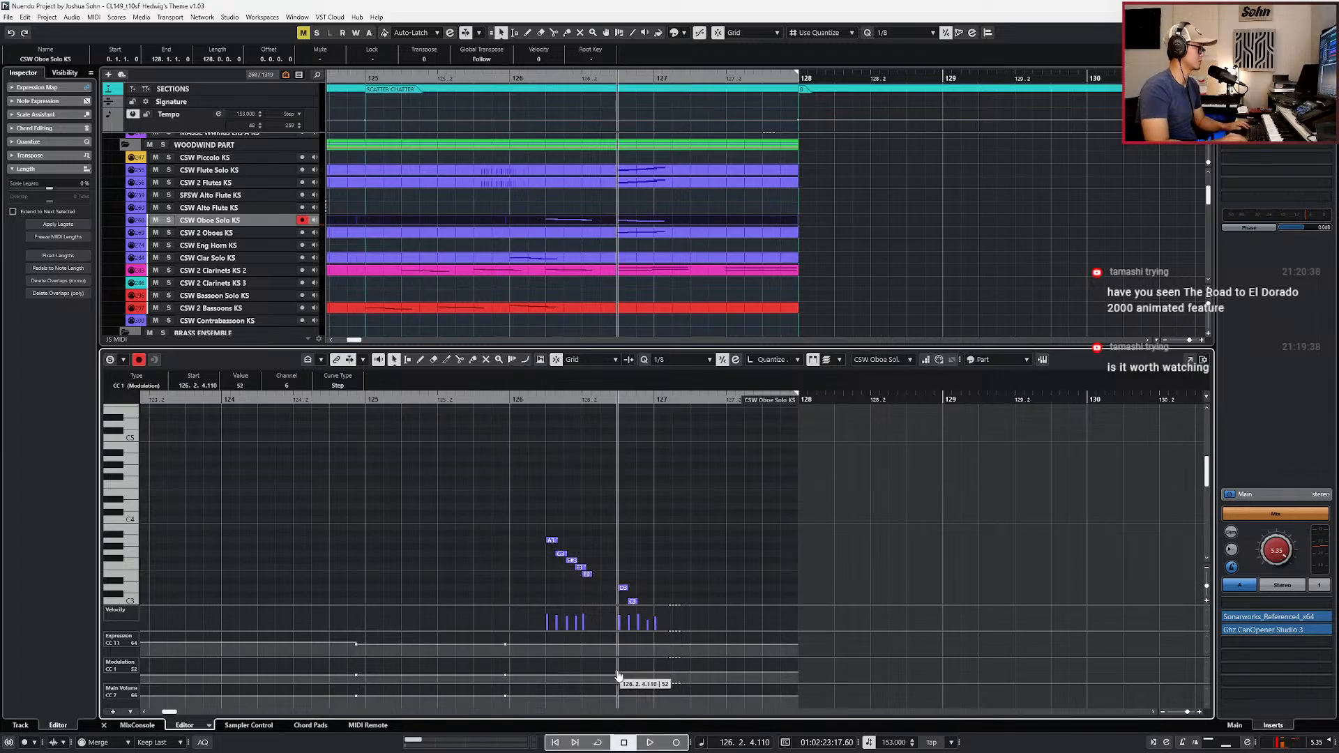
# Step: Adjust the modulation (CC 1) just ahead of the rising run in the CSW 2 Oboes KS part
pyautogui.click(654, 186)
pyautogui.press('Down')
pyautogui.press('Down')
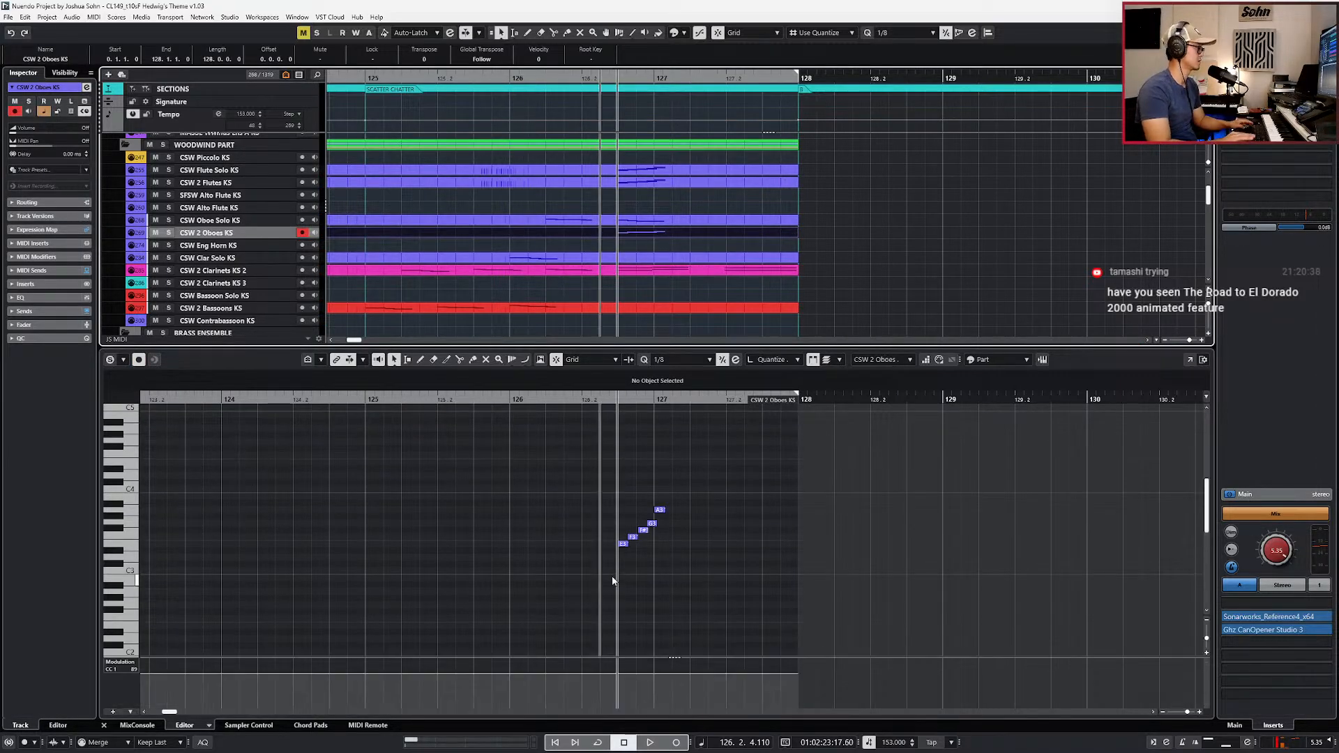
pyautogui.click(611, 672)
pyautogui.press('KP_Subtract')
pyautogui.moveTo(612, 675); pyautogui.dragTo(612, 673)
pyautogui.press('KP_Subtract')
# Step: Close the note editor and play back the passage from bar 125 into bar 127 across all tracks
pyautogui.press('Return')
pyautogui.press('space')
pyautogui.scroll(-2, 623, 652)
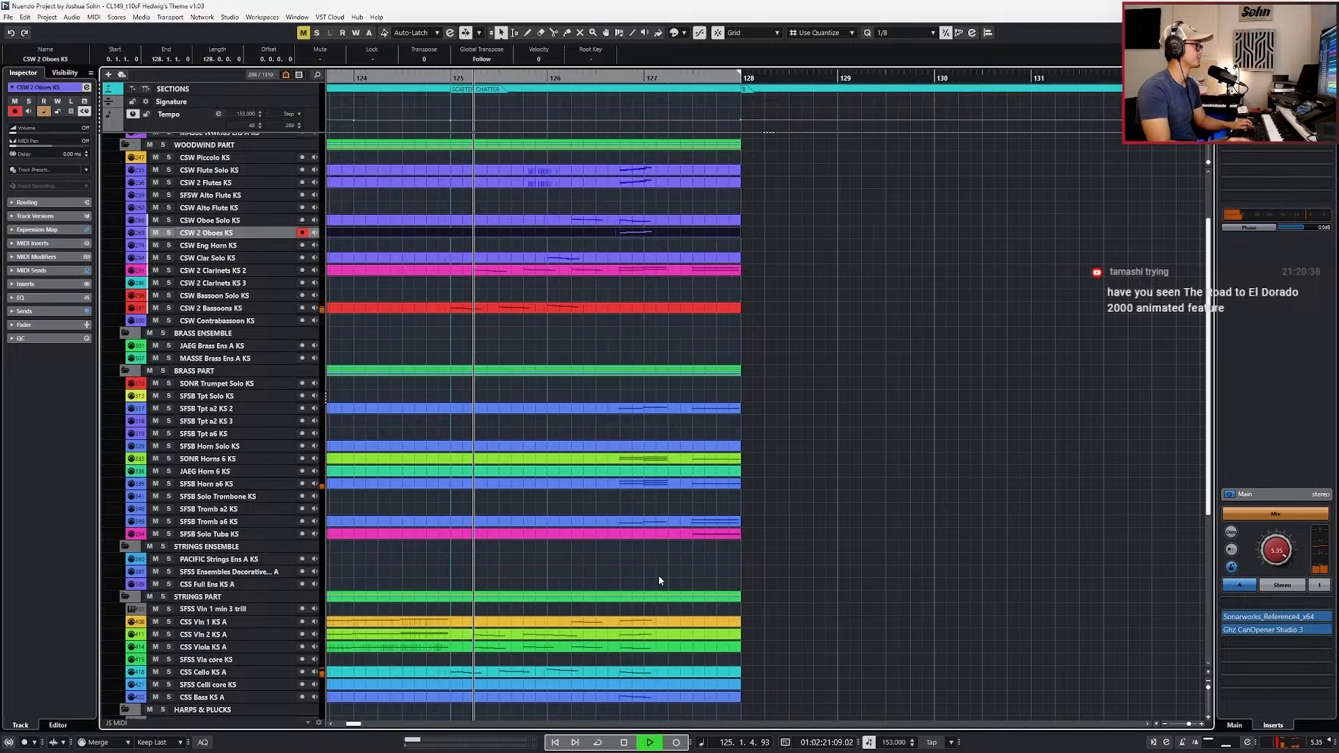
pyautogui.scroll(2, 663, 279)
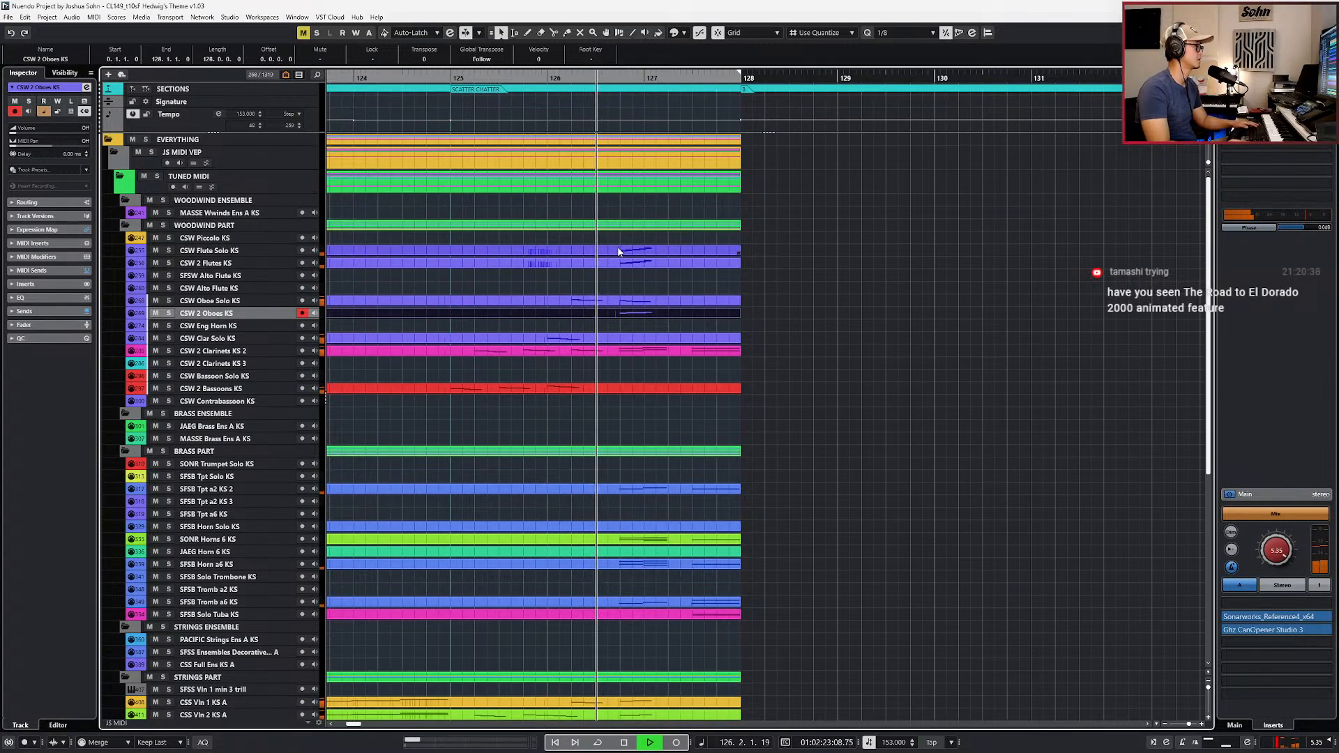
pyautogui.press('space')
# Step: Copy the CSW Flute Solo KS run from bar 126 onto the CSW Piccolo KS track and extend its part back to the project start
pyautogui.hotkey('alt', '1')
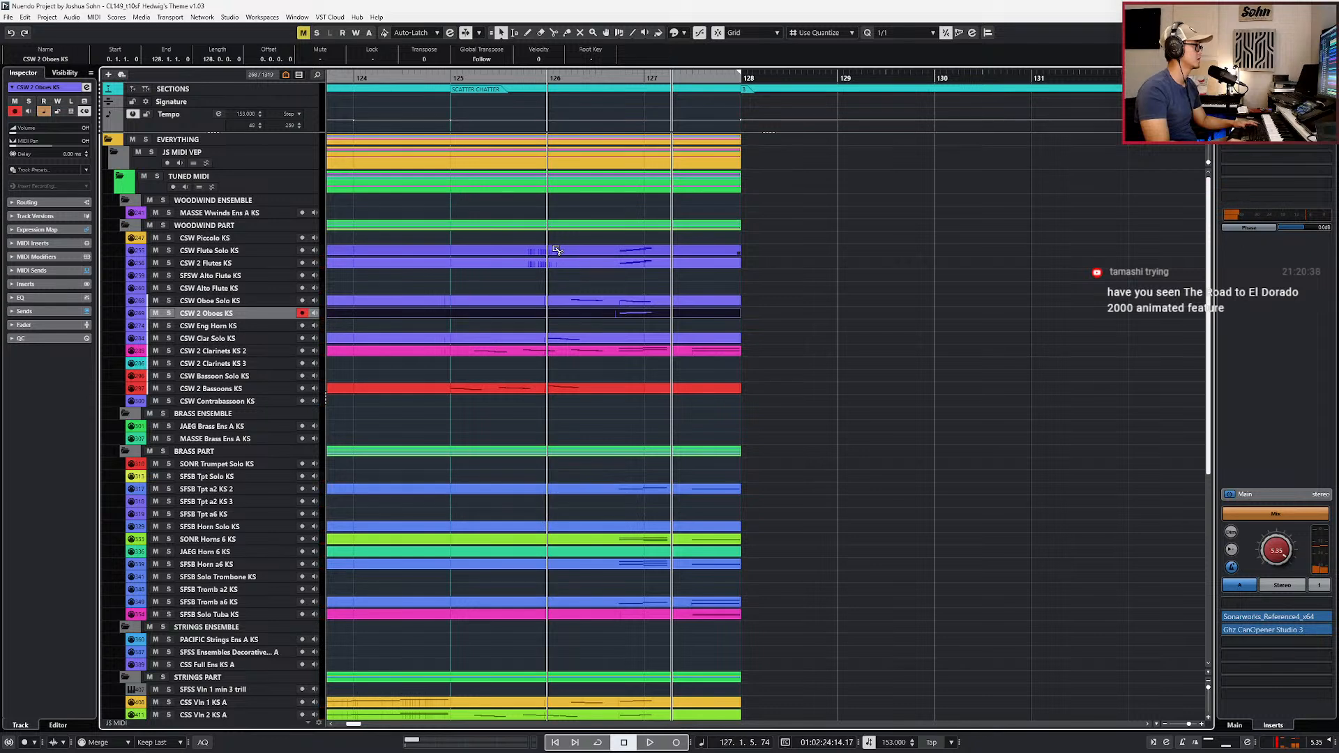
pyautogui.keyDown('alt'); pyautogui.click(556, 251); pyautogui.keyUp('alt')
pyautogui.click(574, 249)
pyautogui.moveTo(574, 250)
pyautogui.mouseDown()
pyautogui.moveTo(530, 248)
pyautogui.moveTo(575, 250)
pyautogui.moveTo(583, 266)
pyautogui.mouseUp()
pyautogui.click(527, 242)
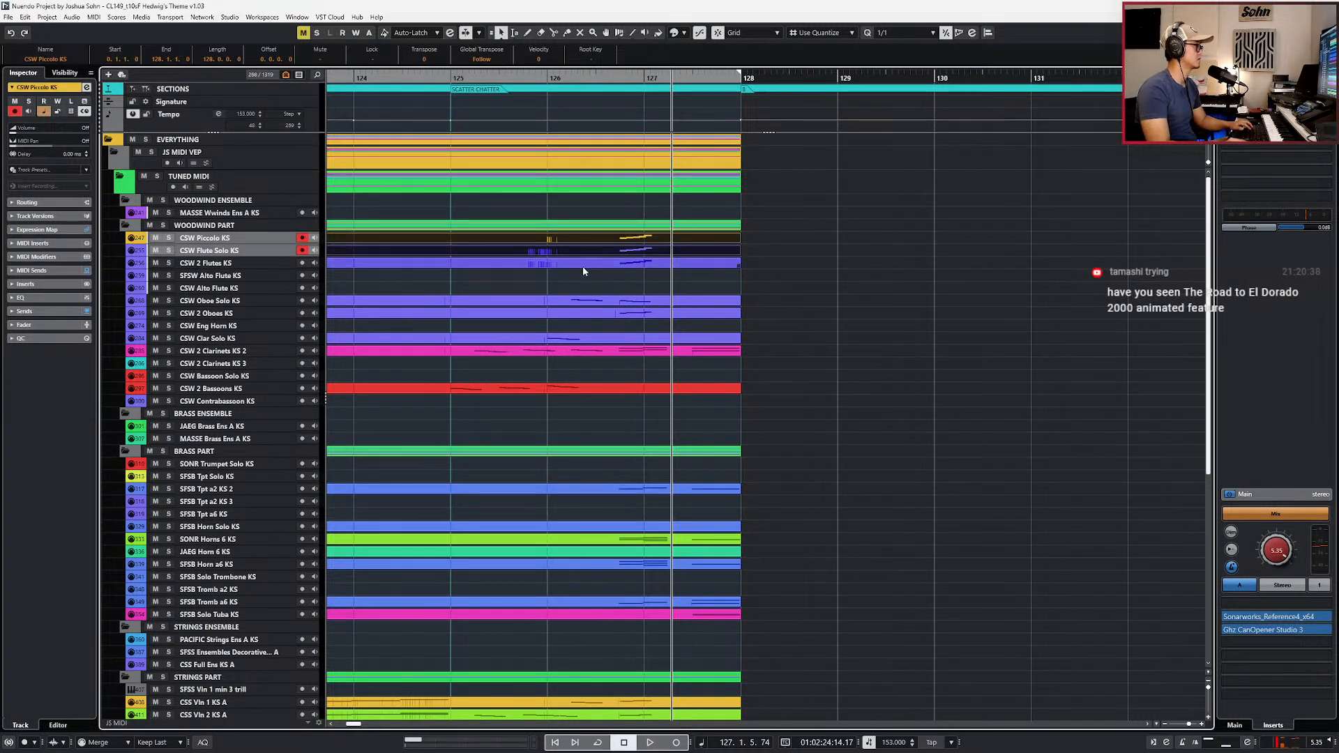
# Step: Set the final note of the CSW Piccolo KS run at bar 127 to Stac and play it back with the flutes soloed
pyautogui.press('s')
pyautogui.press('l')
pyautogui.doubleClick(583, 266)
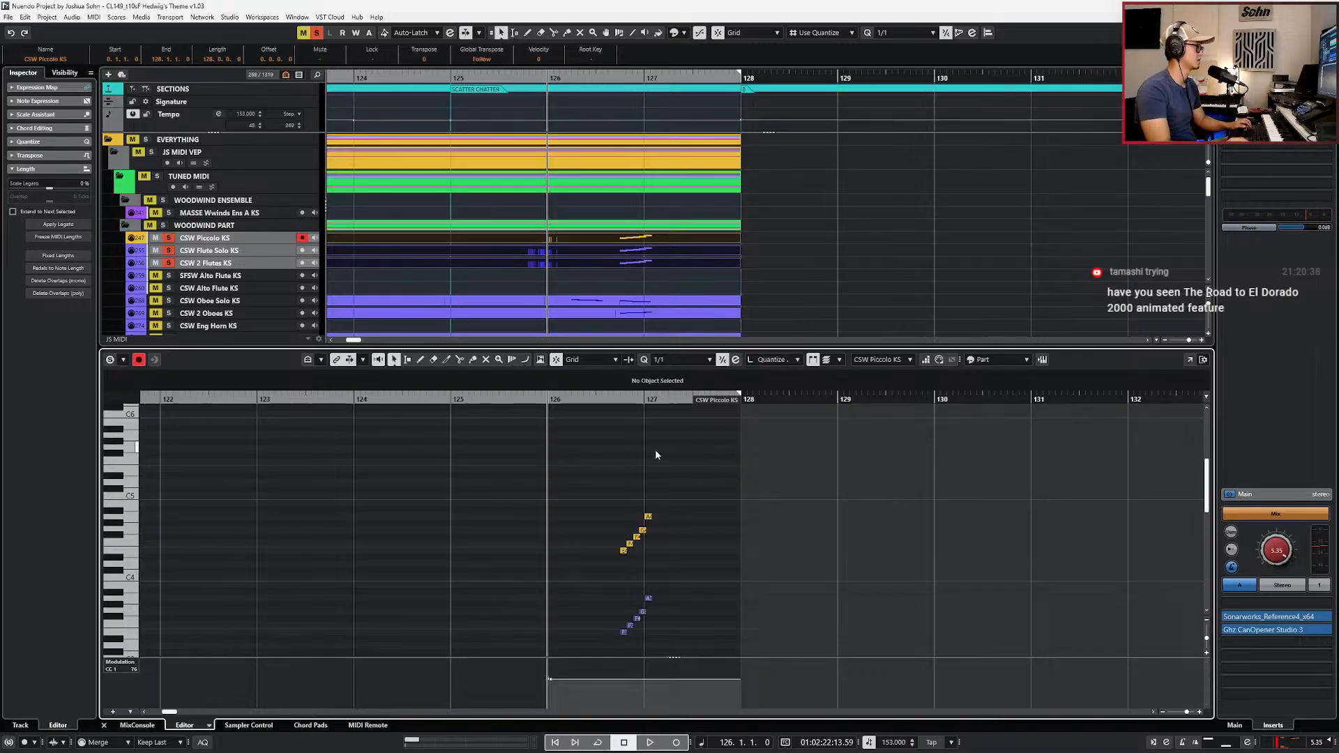
pyautogui.moveTo(650, 496); pyautogui.dragTo(668, 630)
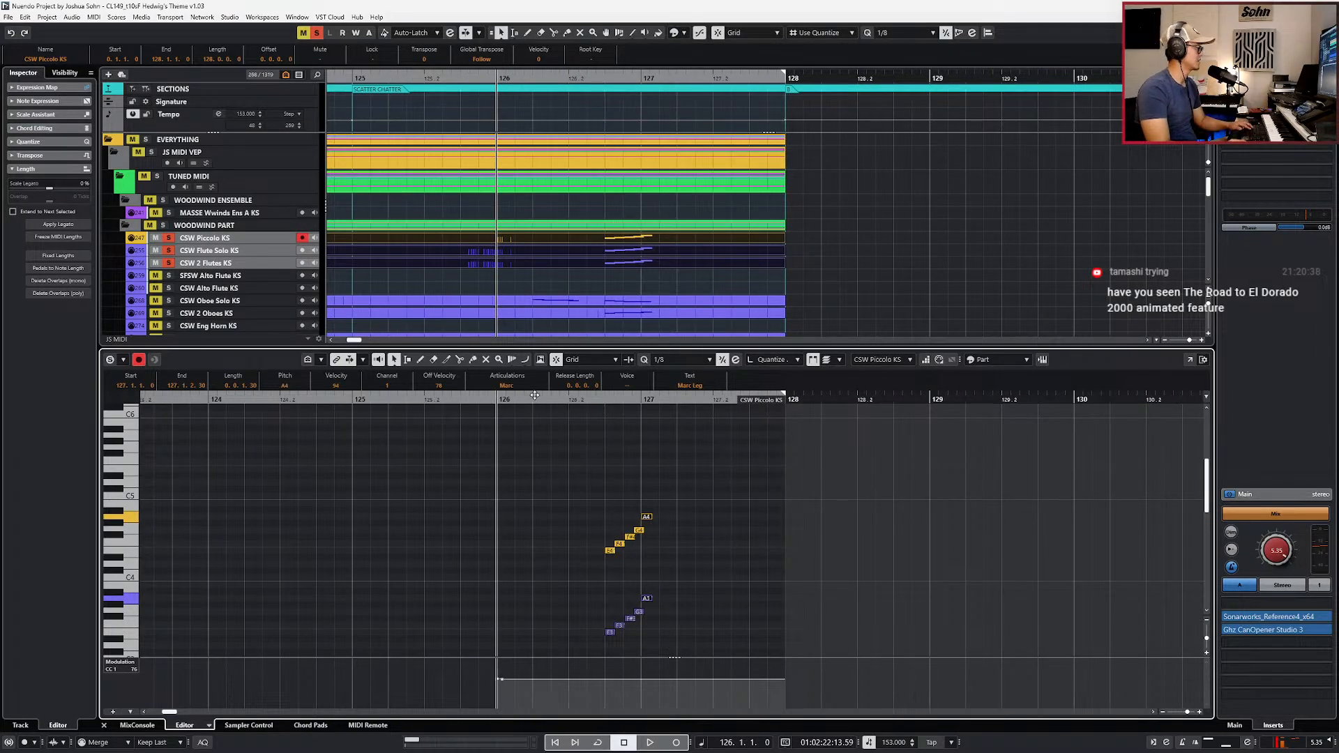
pyautogui.click(515, 386)
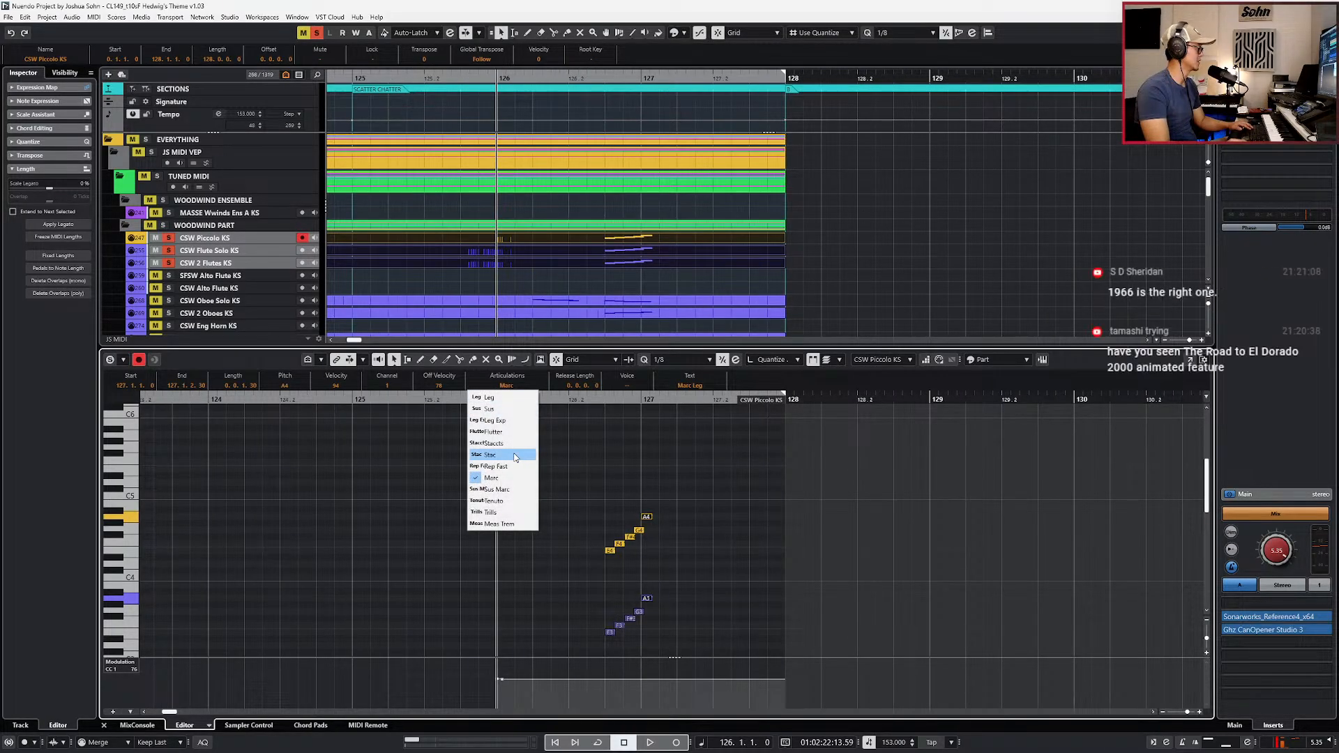
pyautogui.click(515, 456)
pyautogui.press('s')
pyautogui.press('l')
pyautogui.press('space')
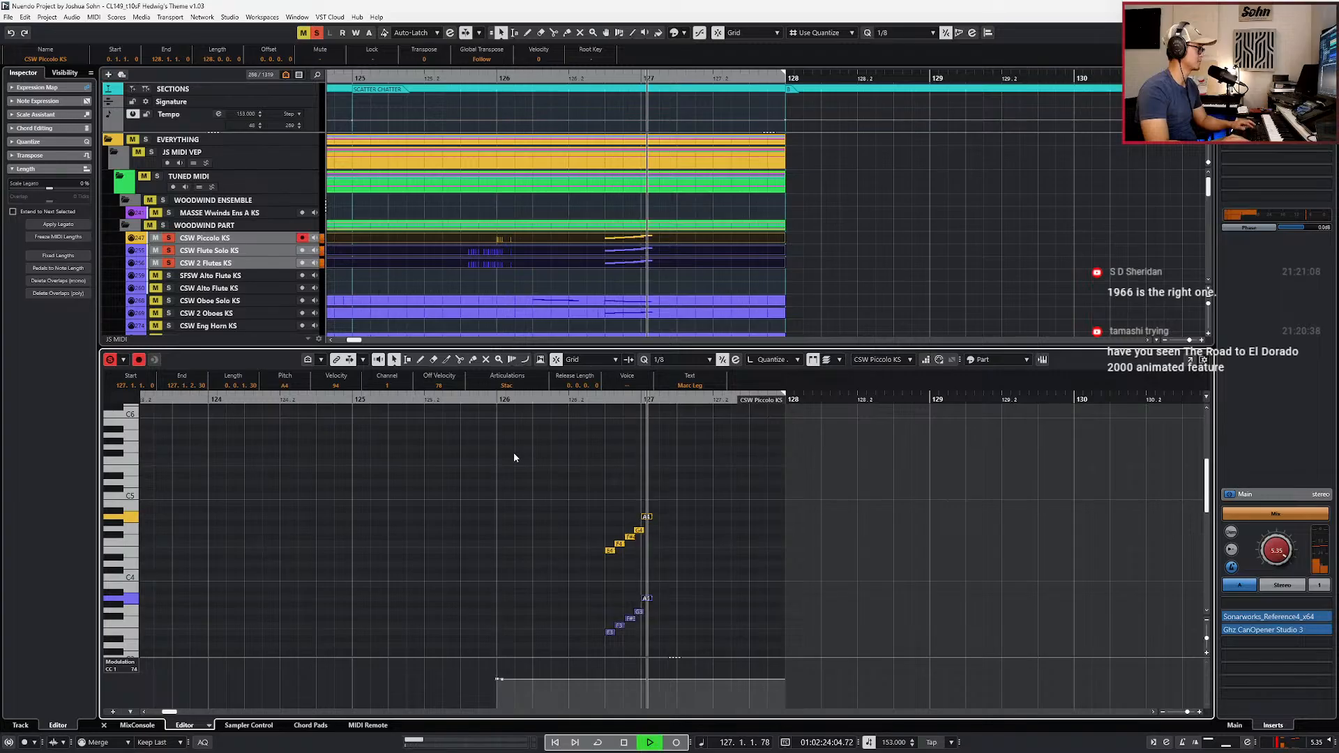
pyautogui.press('space')
pyautogui.press('space')
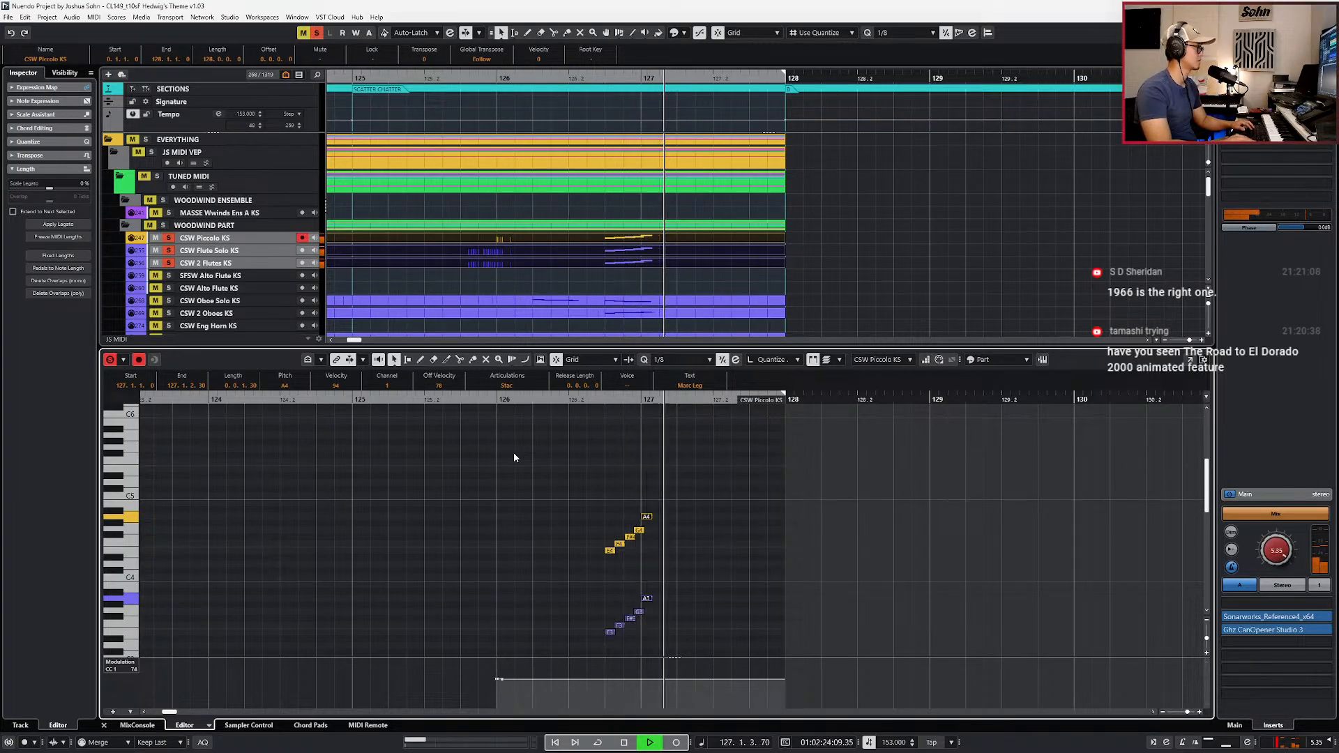
pyautogui.press('space')
# Step: Set the final note of the CSW Flute Solo KS run to Stac and play back the passage soloed and with all tracks
pyautogui.press('ctrl+KP_Subtract')
pyautogui.hotkey('alt', 'Down')
pyautogui.hotkey('alt', '5')
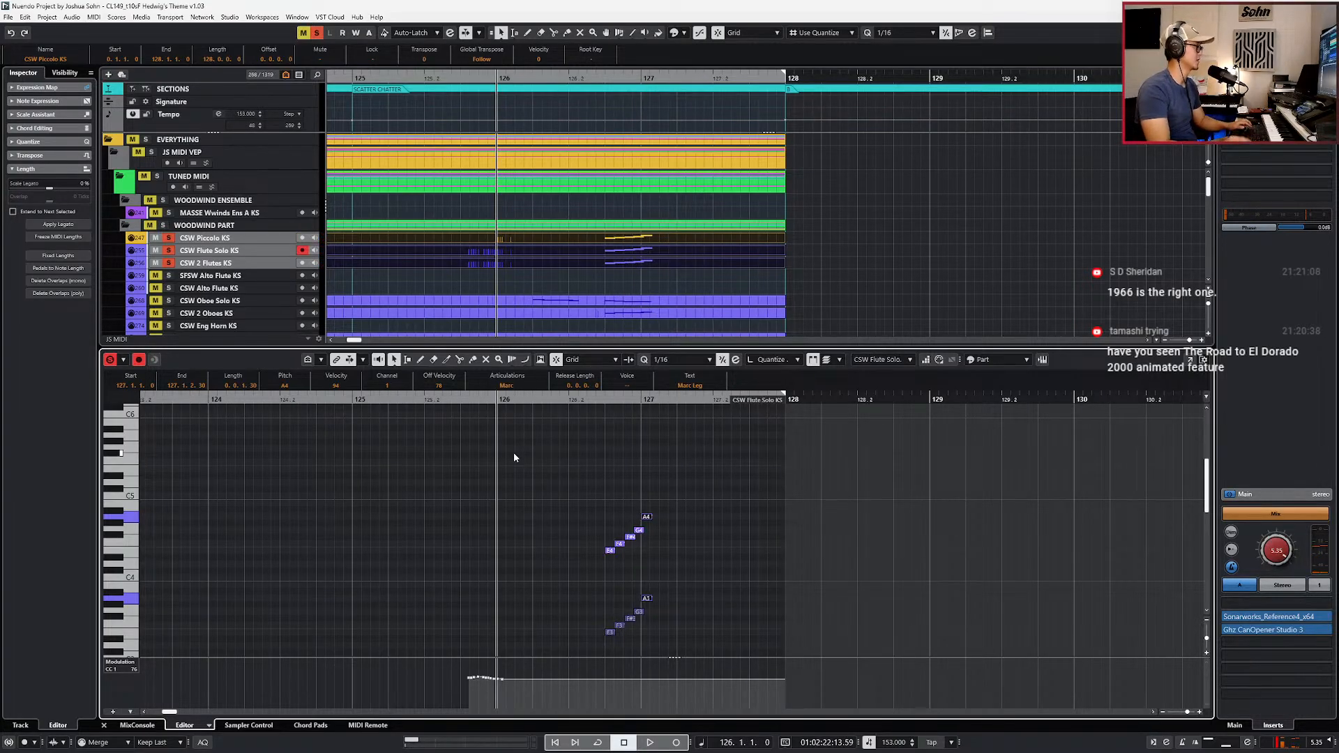
pyautogui.click(496, 385)
pyautogui.click(501, 454)
pyautogui.press('space')
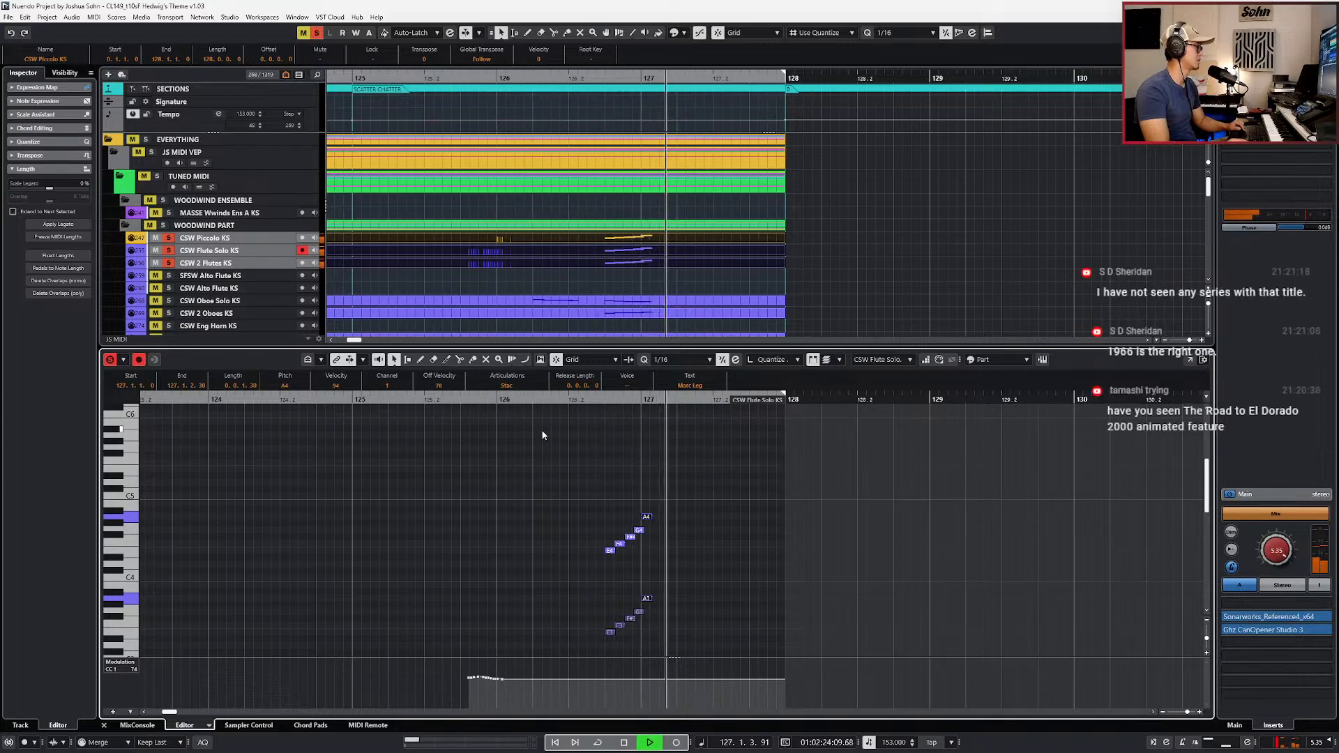
pyautogui.press('space')
pyautogui.press('ctrl+KP_Subtract')
pyautogui.press('s')
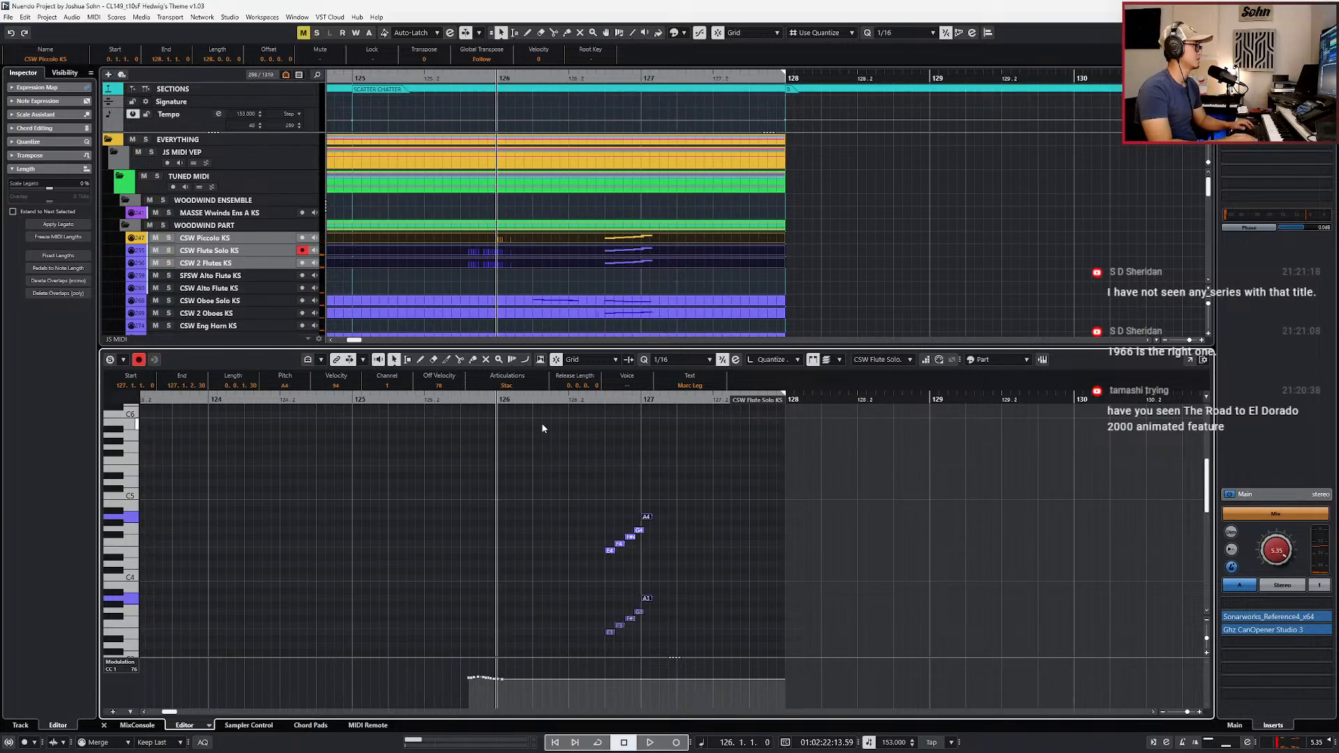
pyautogui.scroll(-2, 606, 418)
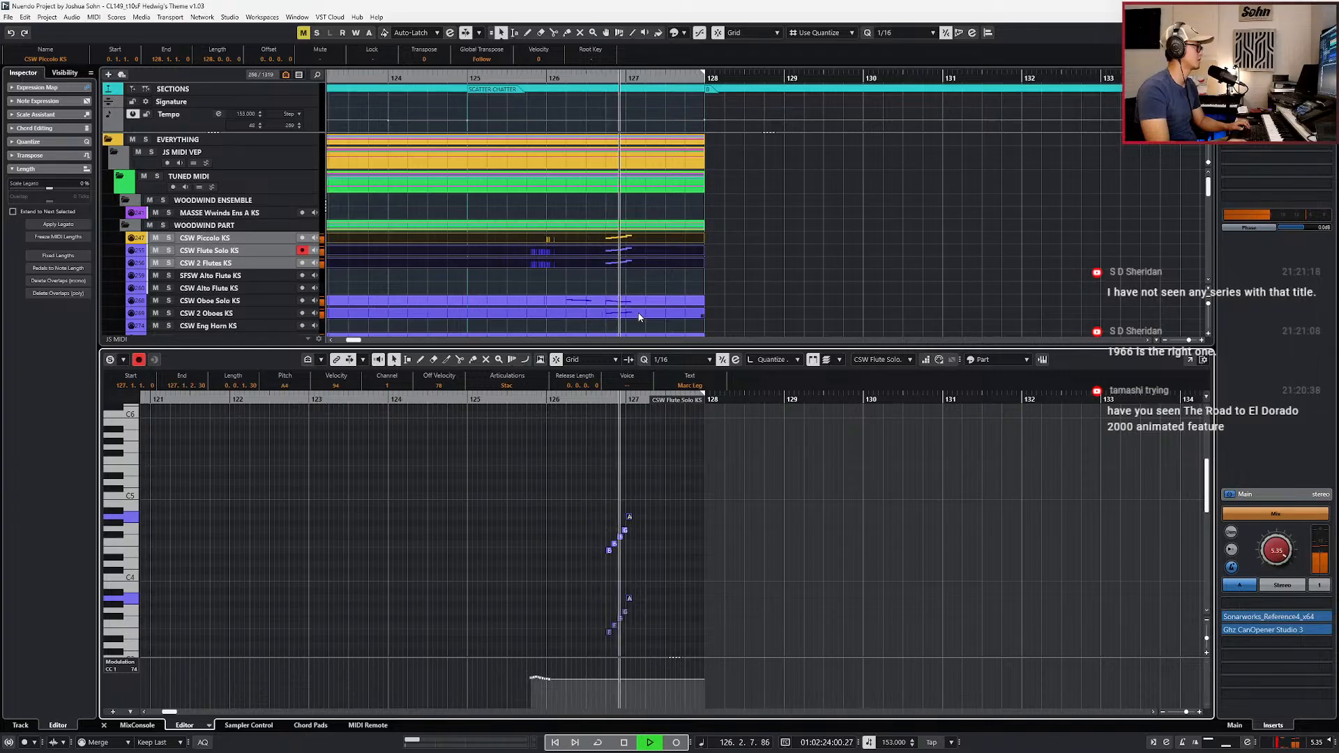
pyautogui.press('space')
# Step: Review the rising runs in the CSW Piccolo KS and CSW Flute Solo KS parts together with their velocity and controller lanes
pyautogui.moveTo(643, 284); pyautogui.dragTo(640, 312)
pyautogui.click(634, 265)
pyautogui.click(633, 240)
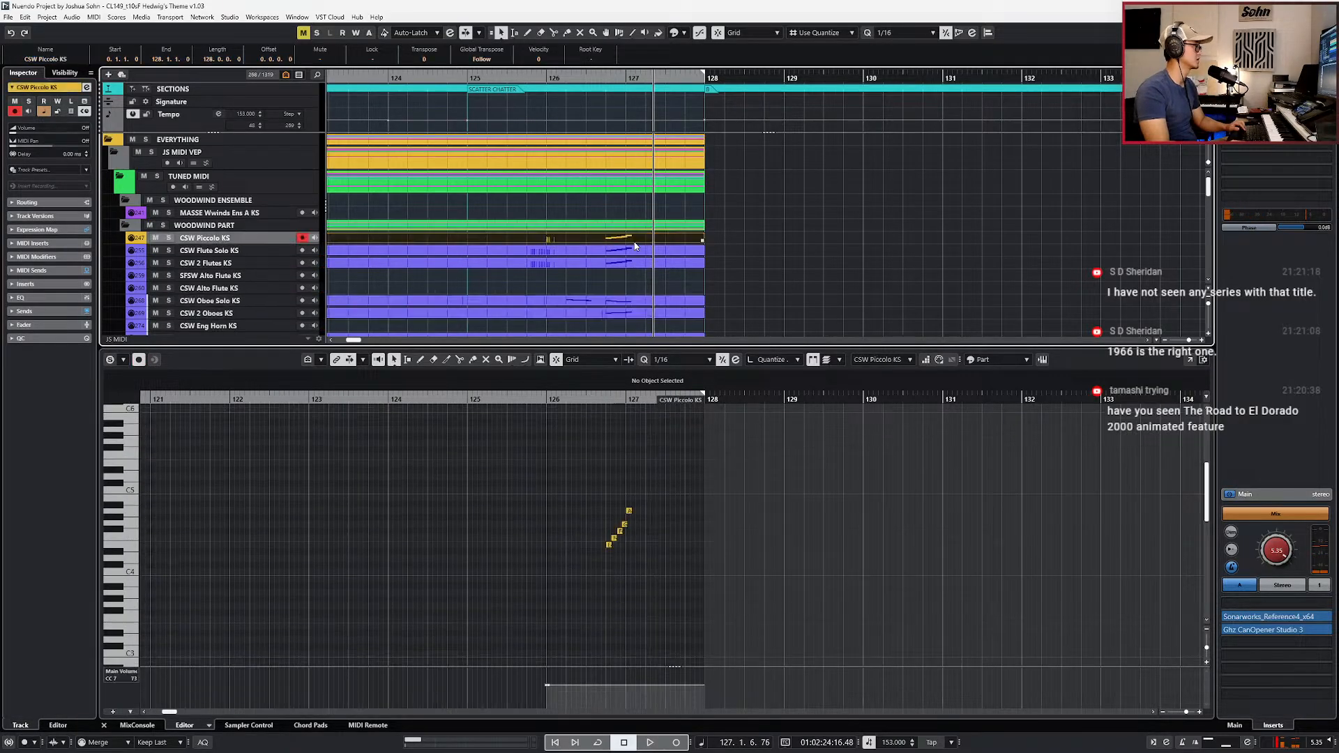
pyautogui.click(701, 461)
pyautogui.hotkey('alt', 'Left')
pyautogui.hotkey('alt', 'Left')
pyautogui.click(653, 252)
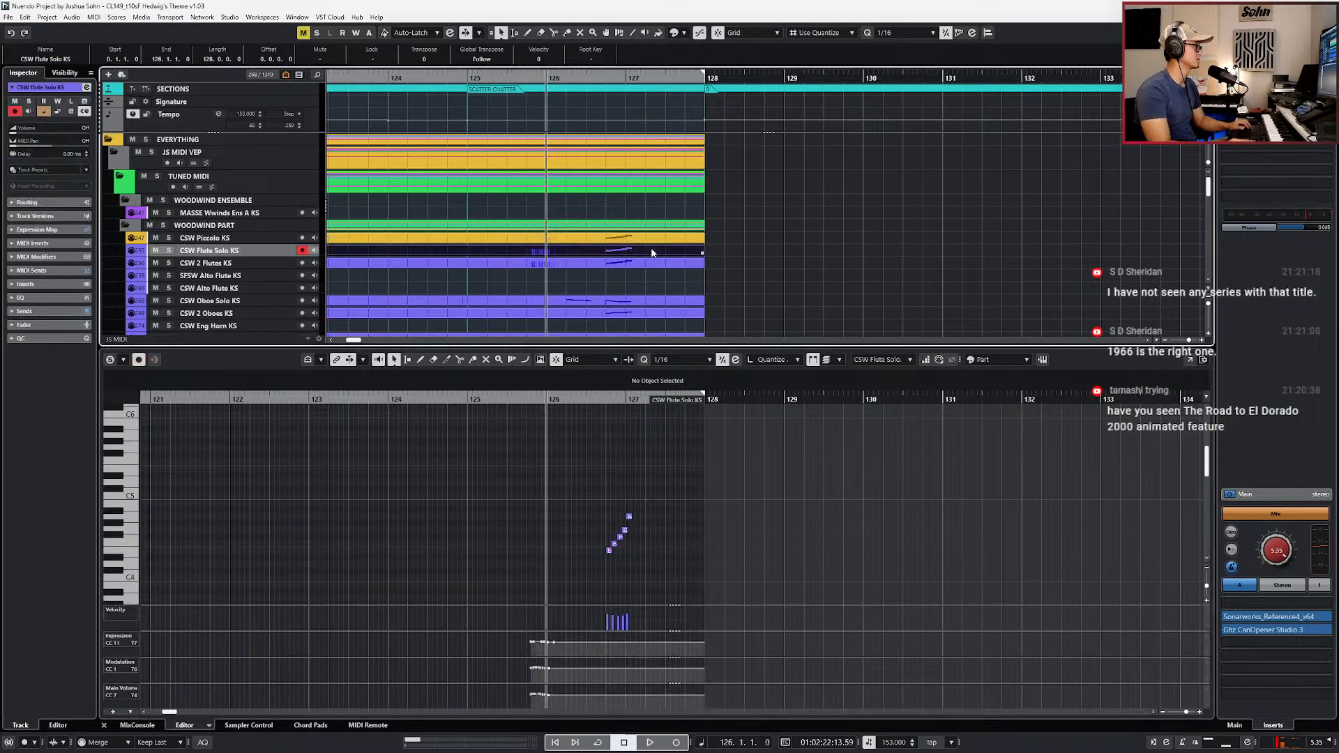
pyautogui.click(697, 442)
# Step: Set the closing notes at bar 127 in the CSW Oboe Solo KS and CSW 2 Oboes KS parts to Stac and play them back
pyautogui.moveTo(713, 297); pyautogui.dragTo(689, 315)
pyautogui.scroll(2, 649, 474)
pyautogui.moveTo(622, 431); pyautogui.dragTo(609, 570)
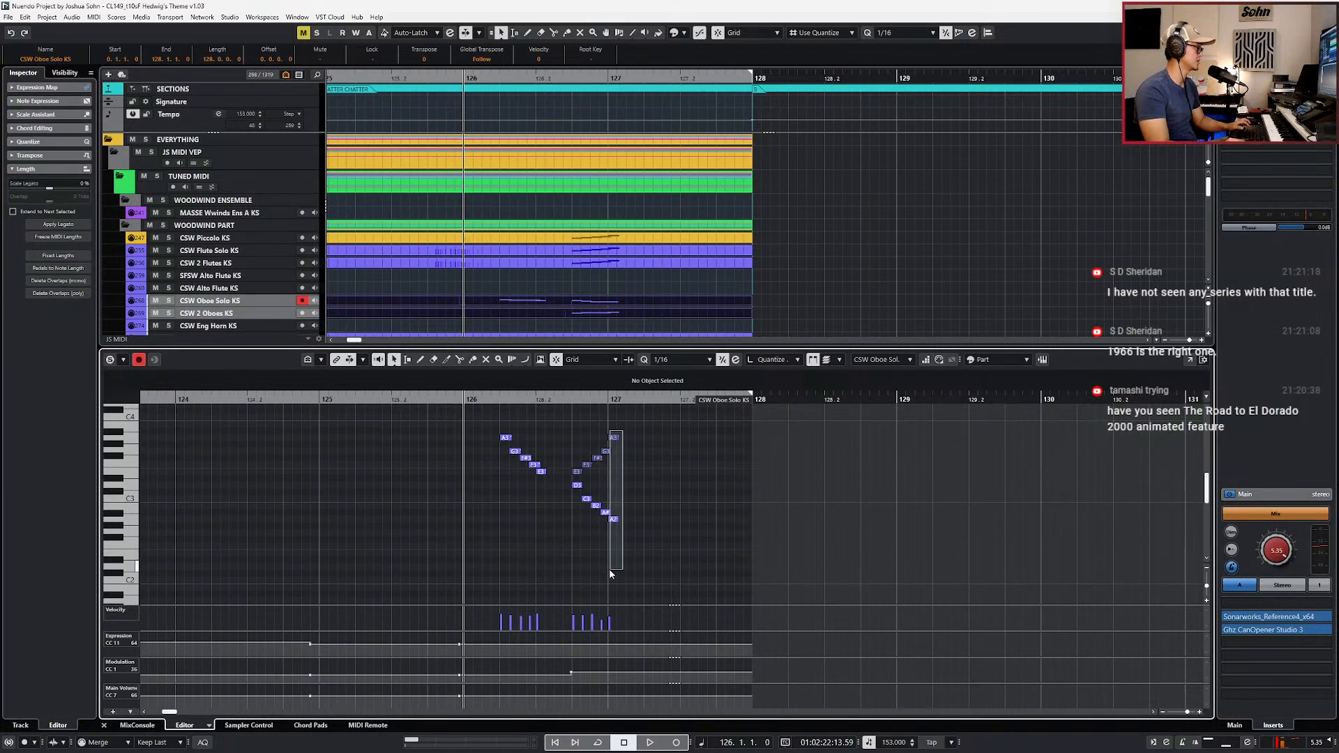
pyautogui.click(513, 385)
pyautogui.click(499, 454)
pyautogui.click(502, 390)
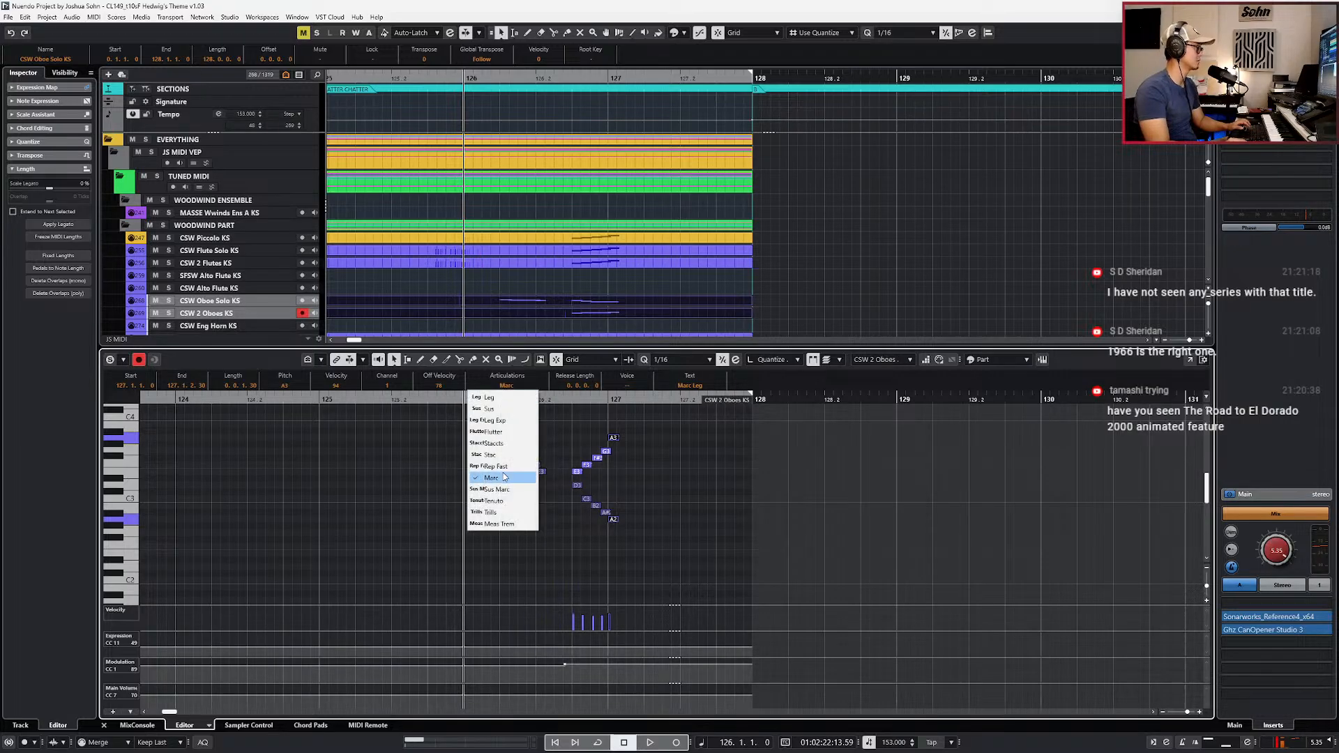
pyautogui.click(507, 455)
pyautogui.press('space')
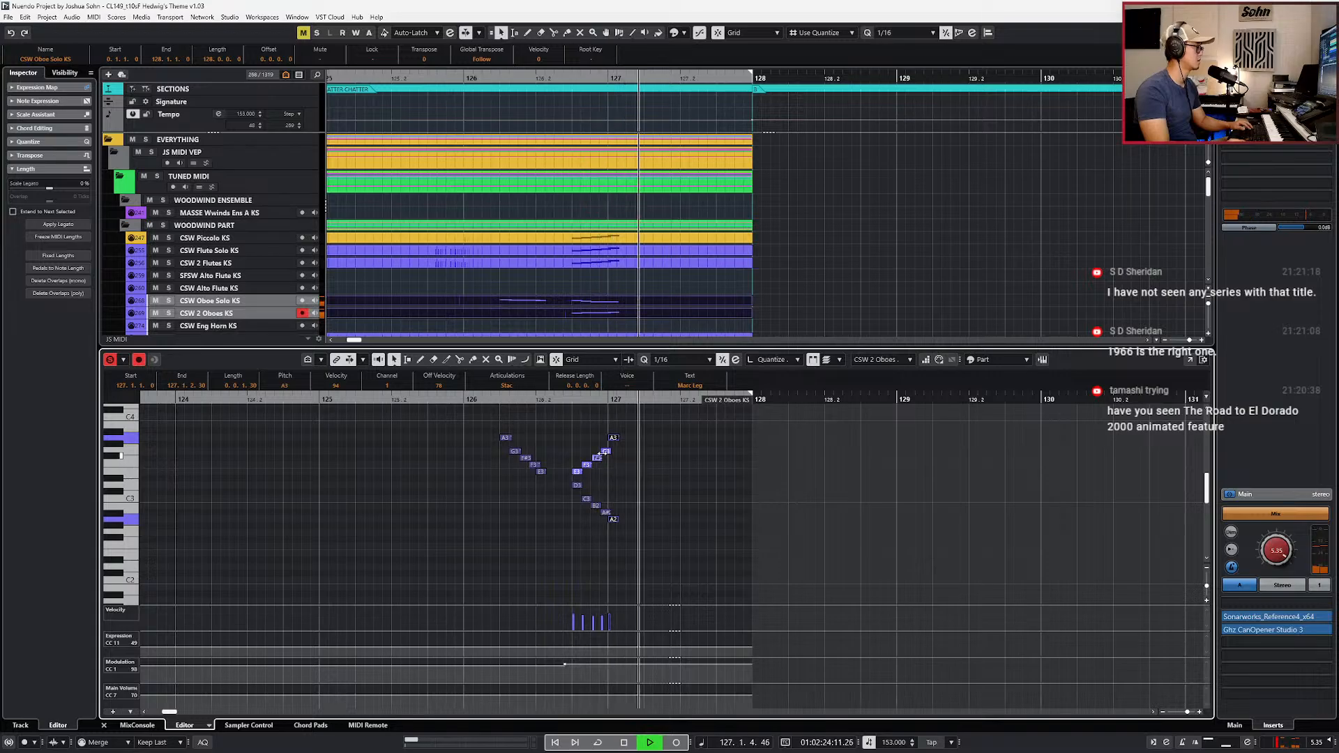
pyautogui.press('space')
# Step: Set the closing notes of both oboe runs at bar 127 to the Tenuto articulation and play back the passage from bar 126
pyautogui.hotkey('alt', 'Up')
pyautogui.press('l')
pyautogui.click(508, 386)
pyautogui.click(516, 497)
pyautogui.press('pageup')
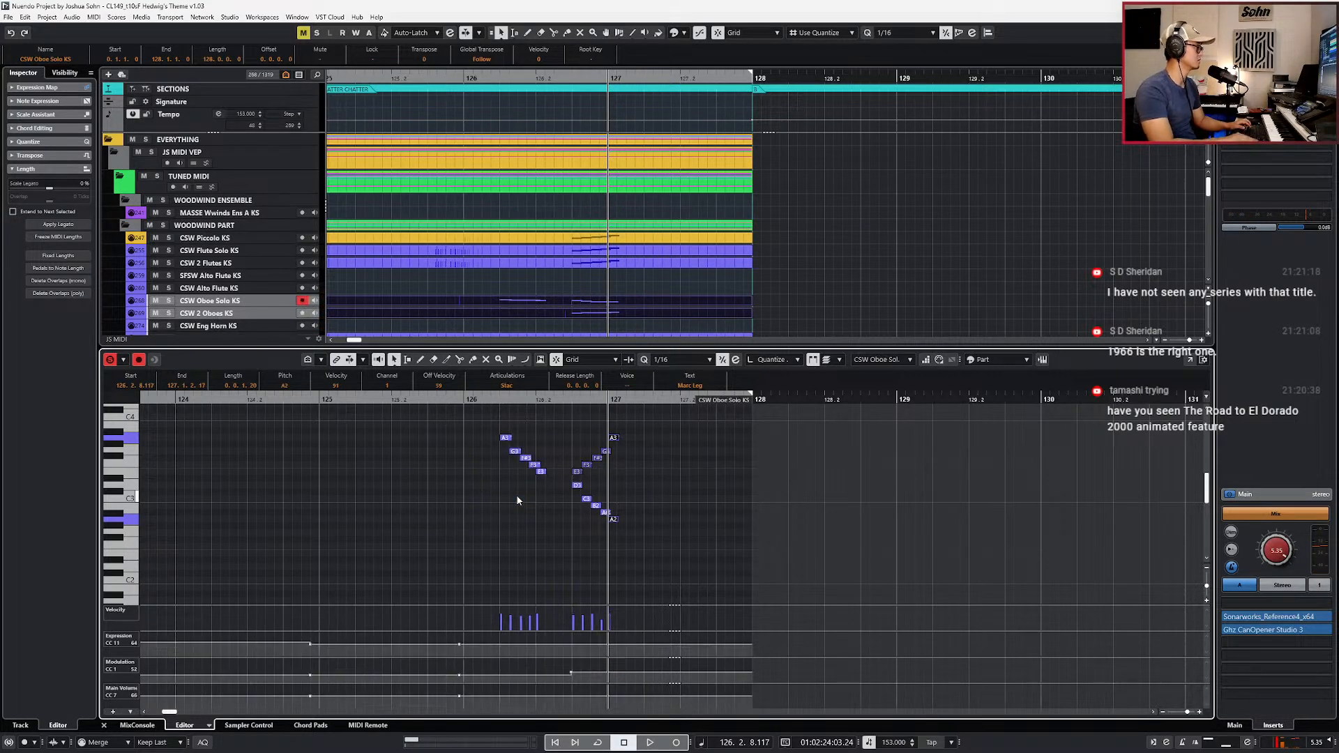
pyautogui.click(534, 385)
pyautogui.click(524, 500)
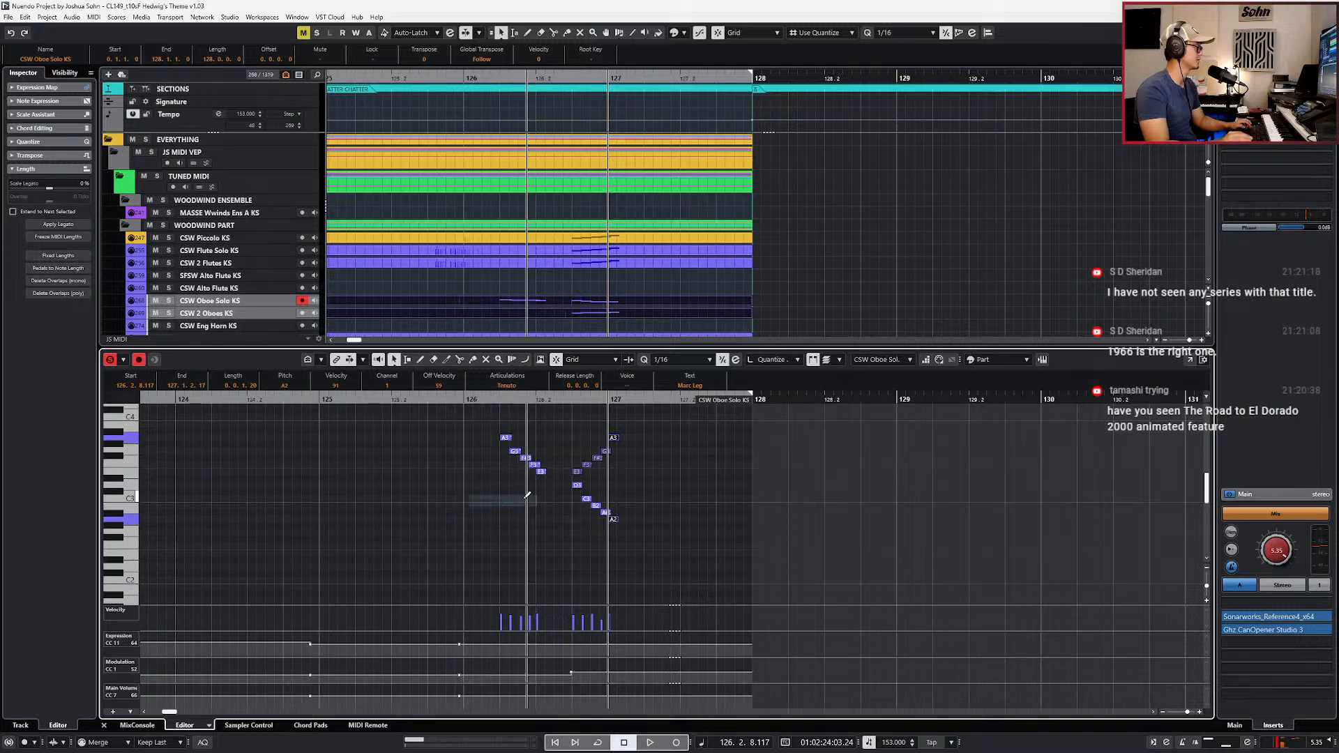
pyautogui.press('space')
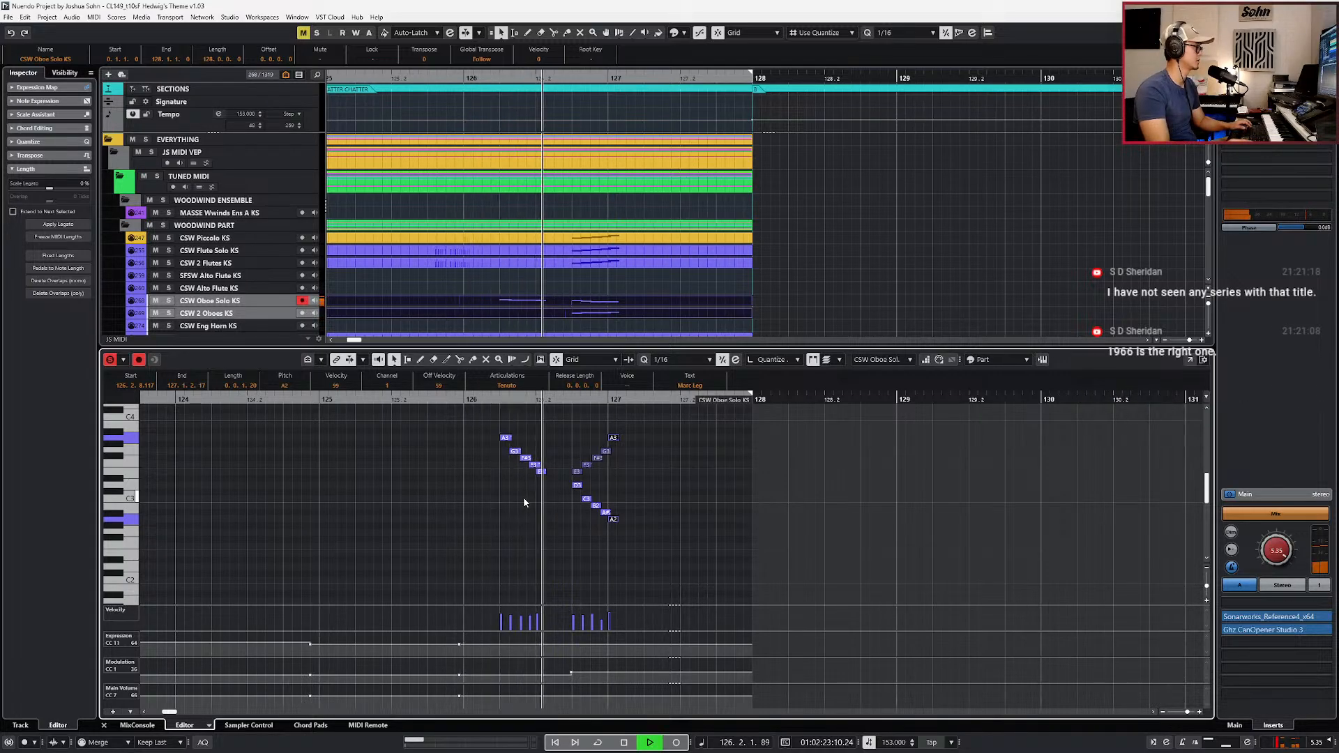
pyautogui.press('space')
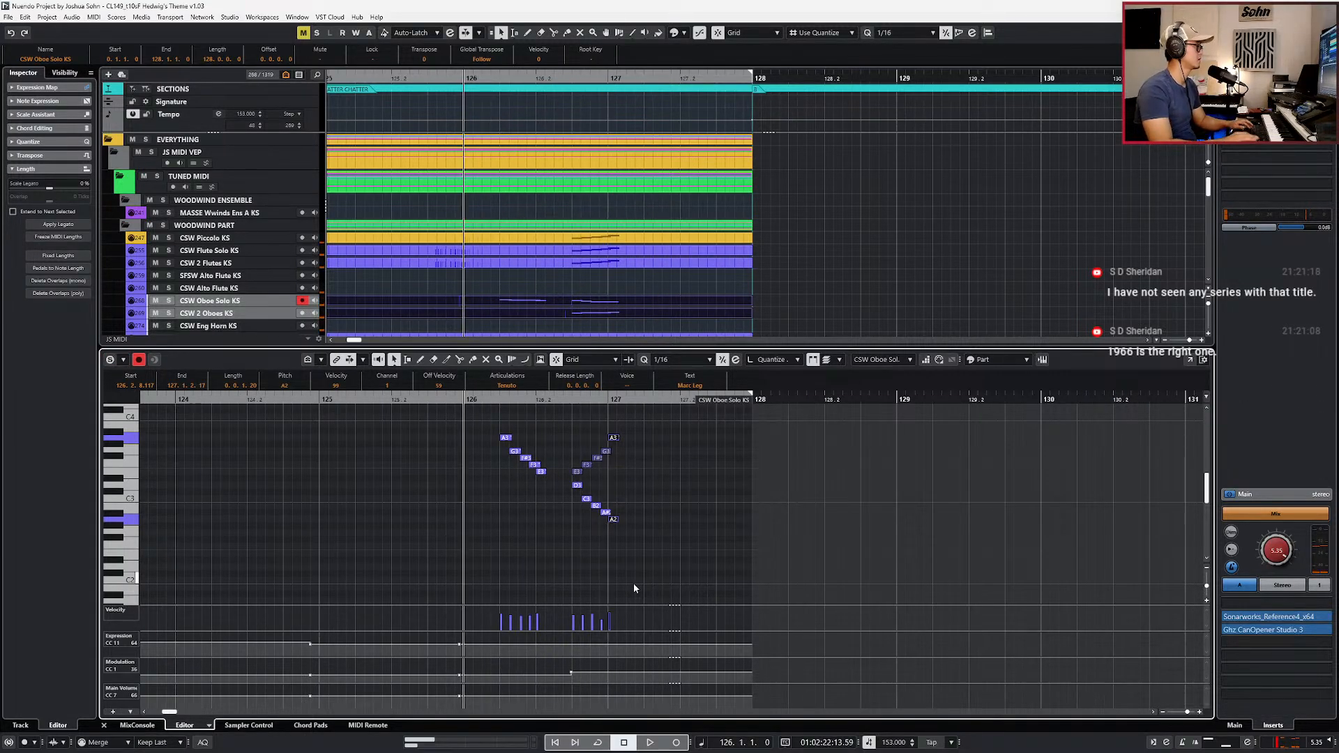
pyautogui.press('space')
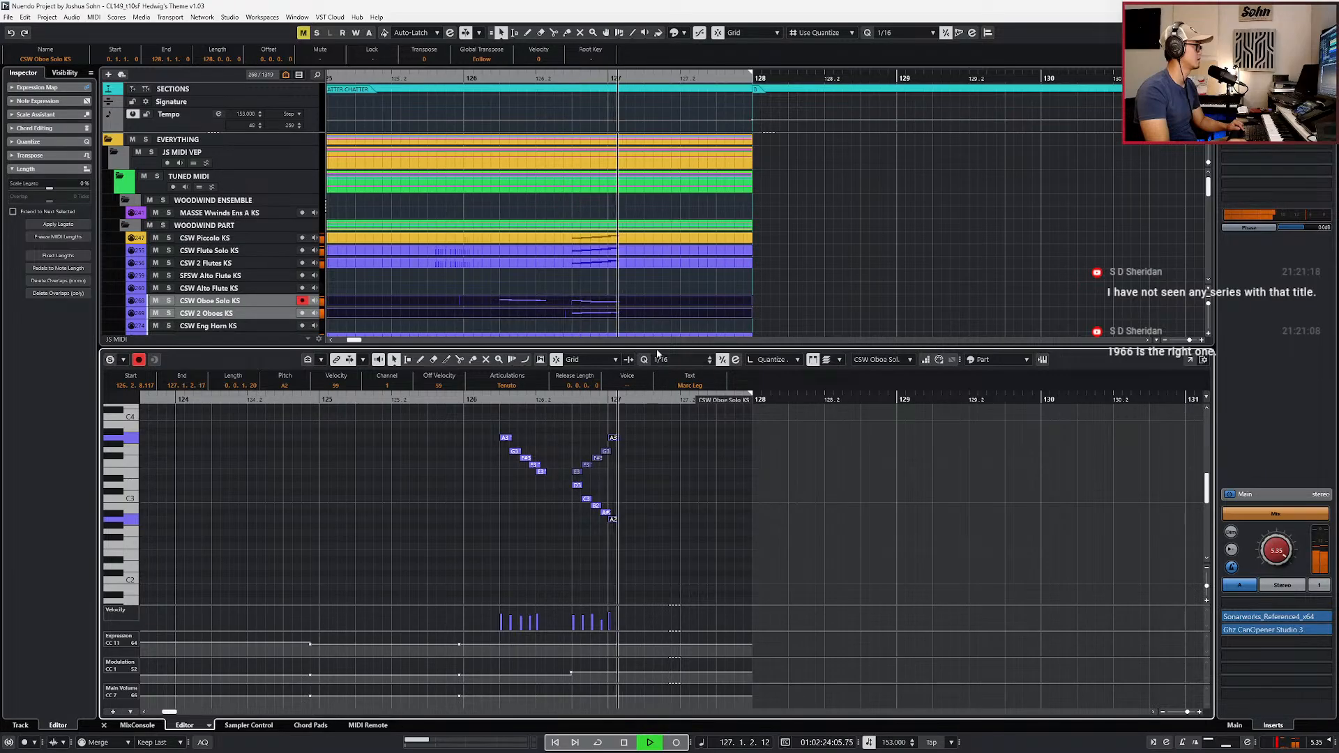
pyautogui.press('space')
# Step: Open the piccolo and flute parts together and set the last CSW Piccolo KS note at bar 127 to Tenuto
pyautogui.click(621, 276)
pyautogui.moveTo(619, 242); pyautogui.dragTo(620, 240)
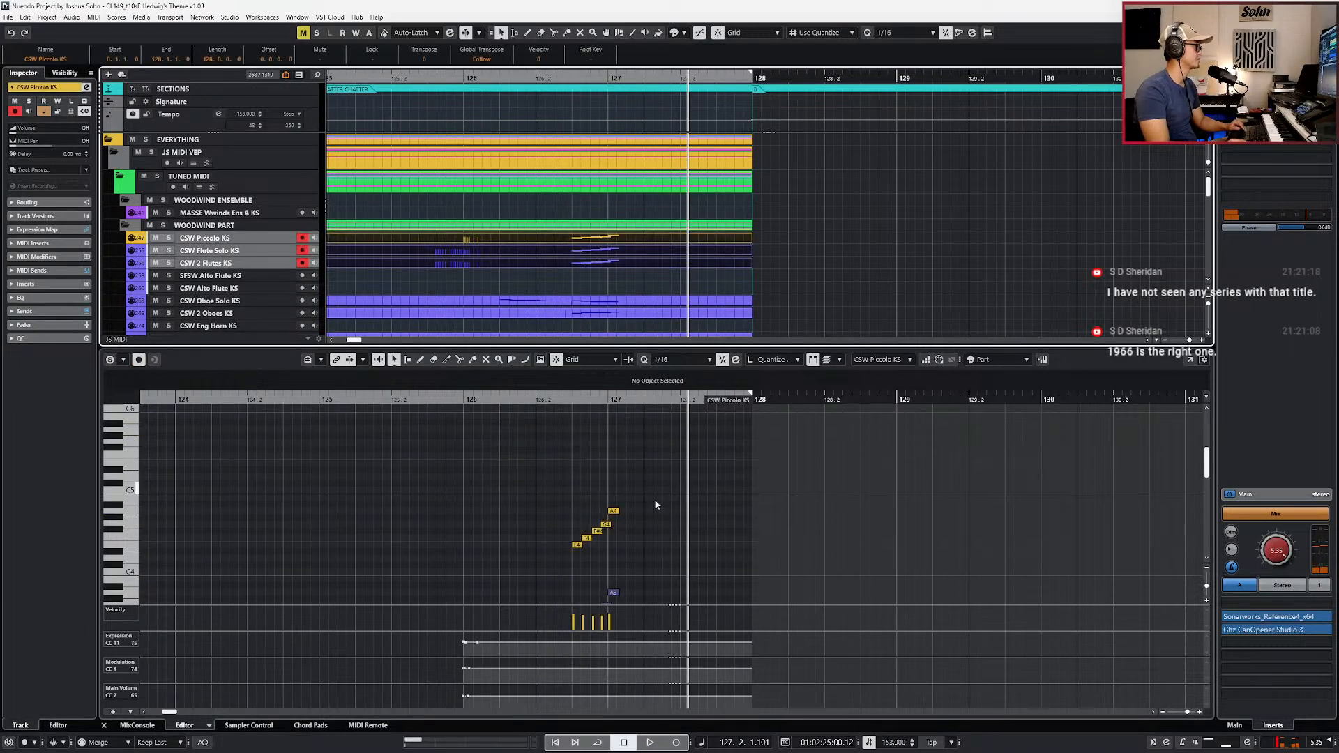
pyautogui.click(618, 593)
pyautogui.moveTo(614, 600); pyautogui.dragTo(612, 604)
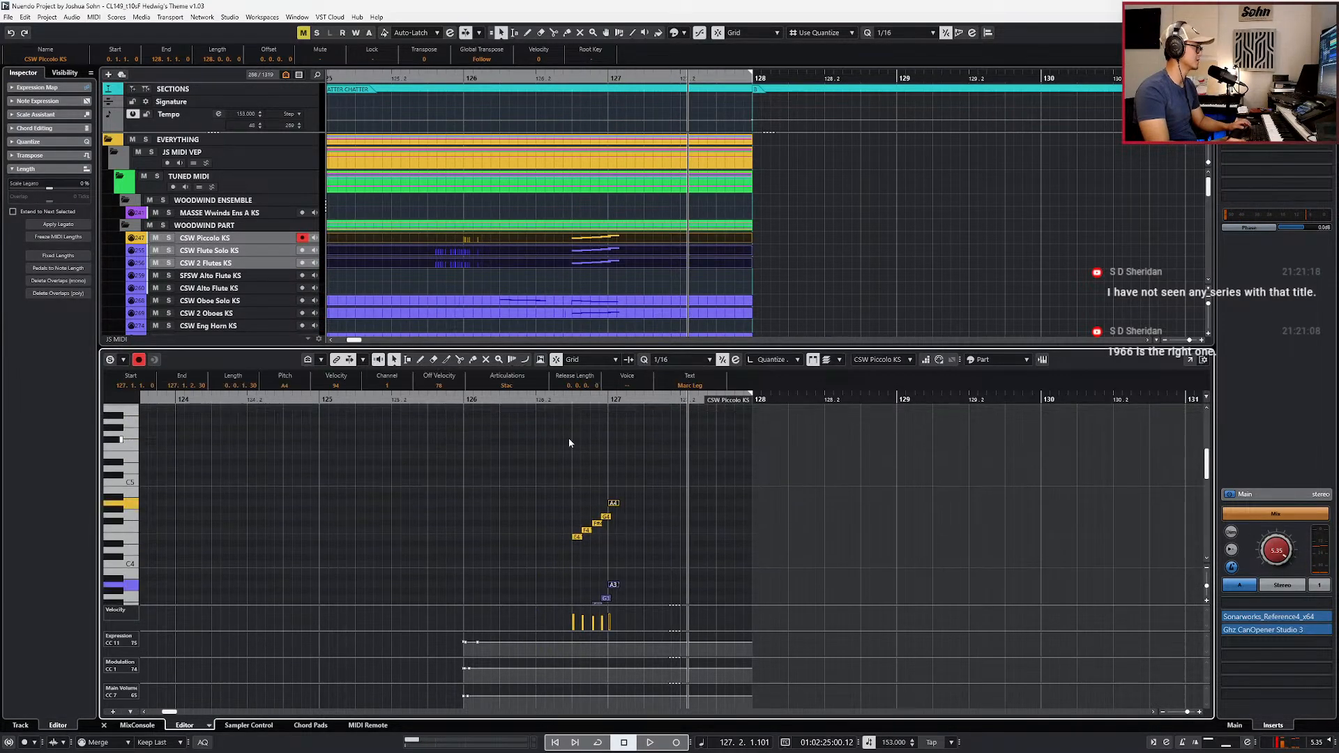
pyautogui.click(504, 385)
pyautogui.click(512, 478)
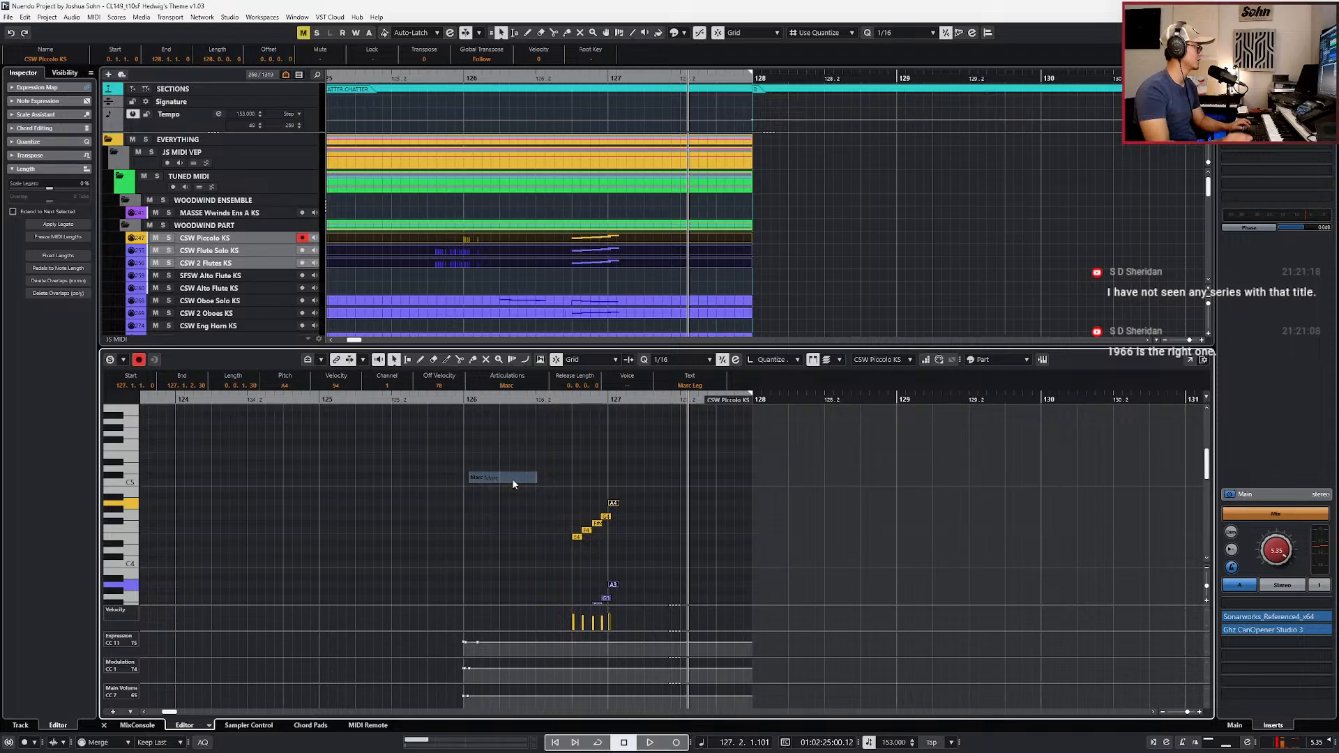
pyautogui.click(504, 386)
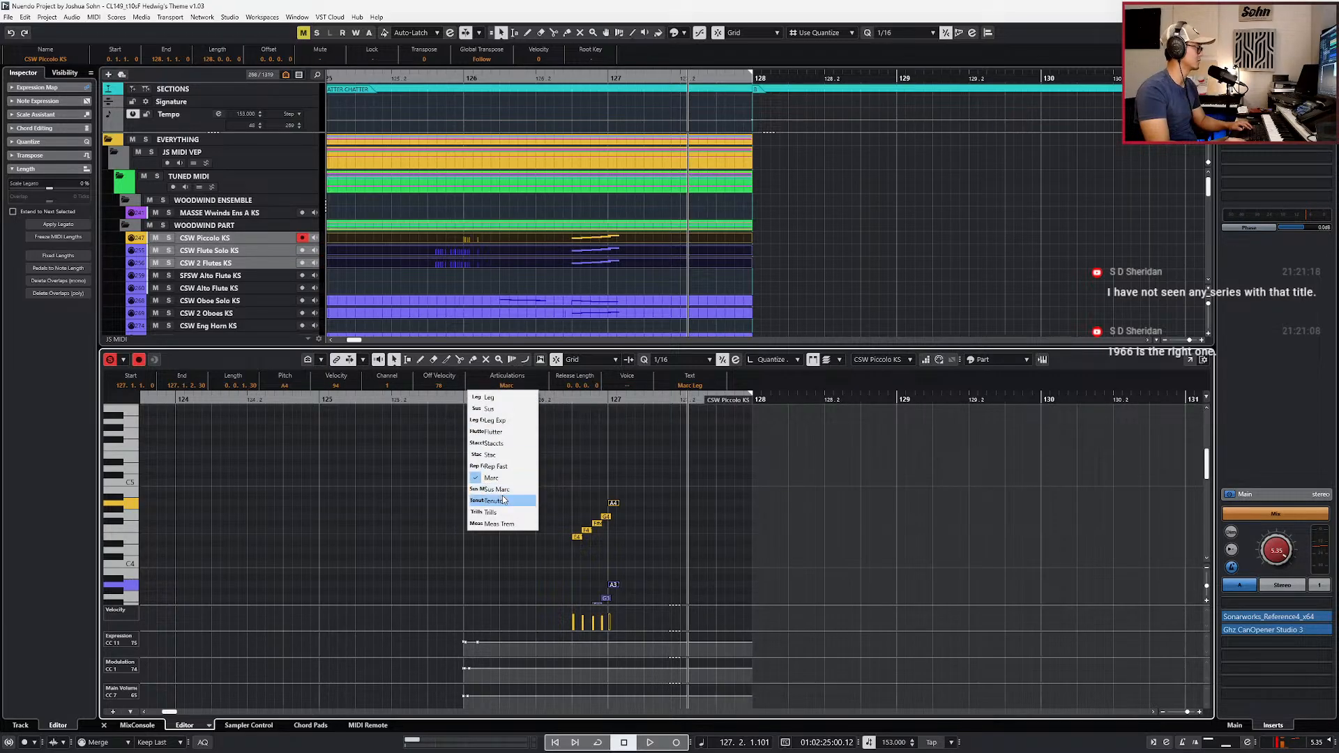
pyautogui.click(503, 500)
# Step: Set the last note at bar 127 in the CSW Flute Solo KS and CSW 2 Flutes KS parts to Tenuto
pyautogui.press('l')
pyautogui.press('Down')
pyautogui.click(504, 385)
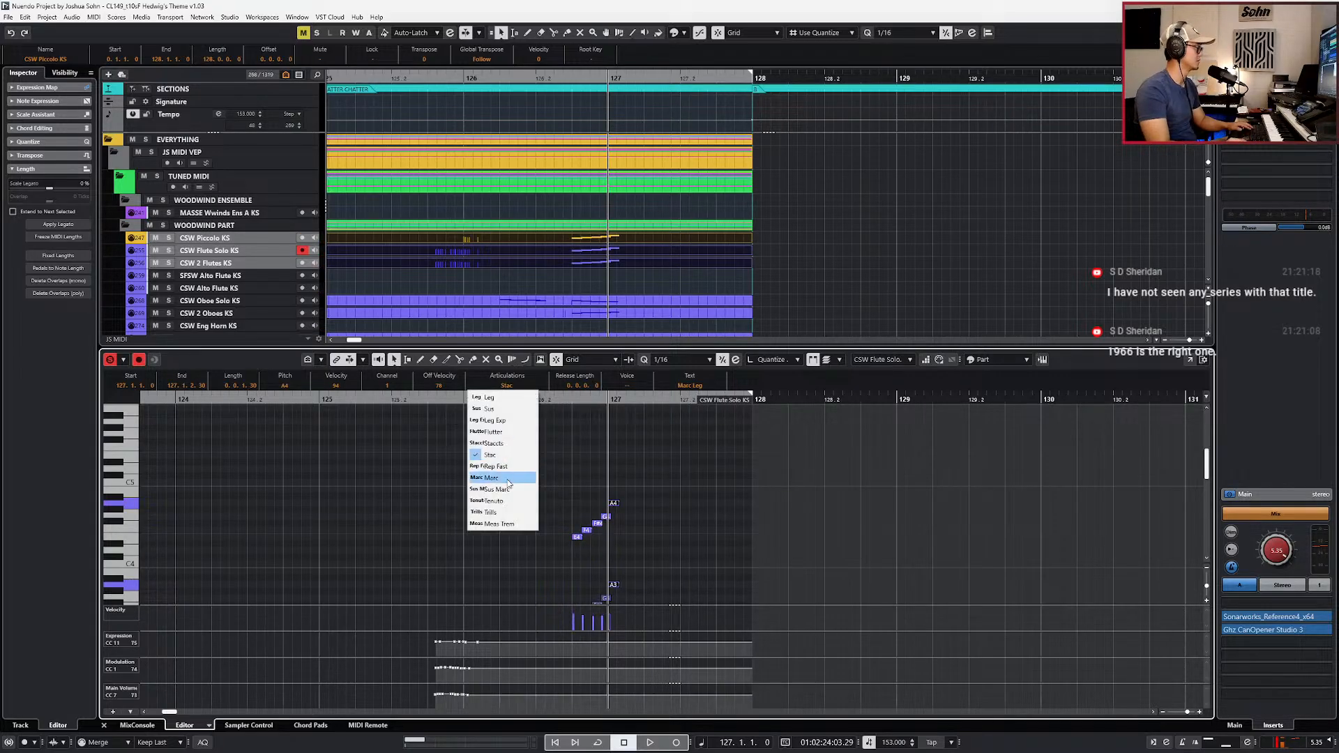
pyautogui.click(508, 501)
pyautogui.press('Down')
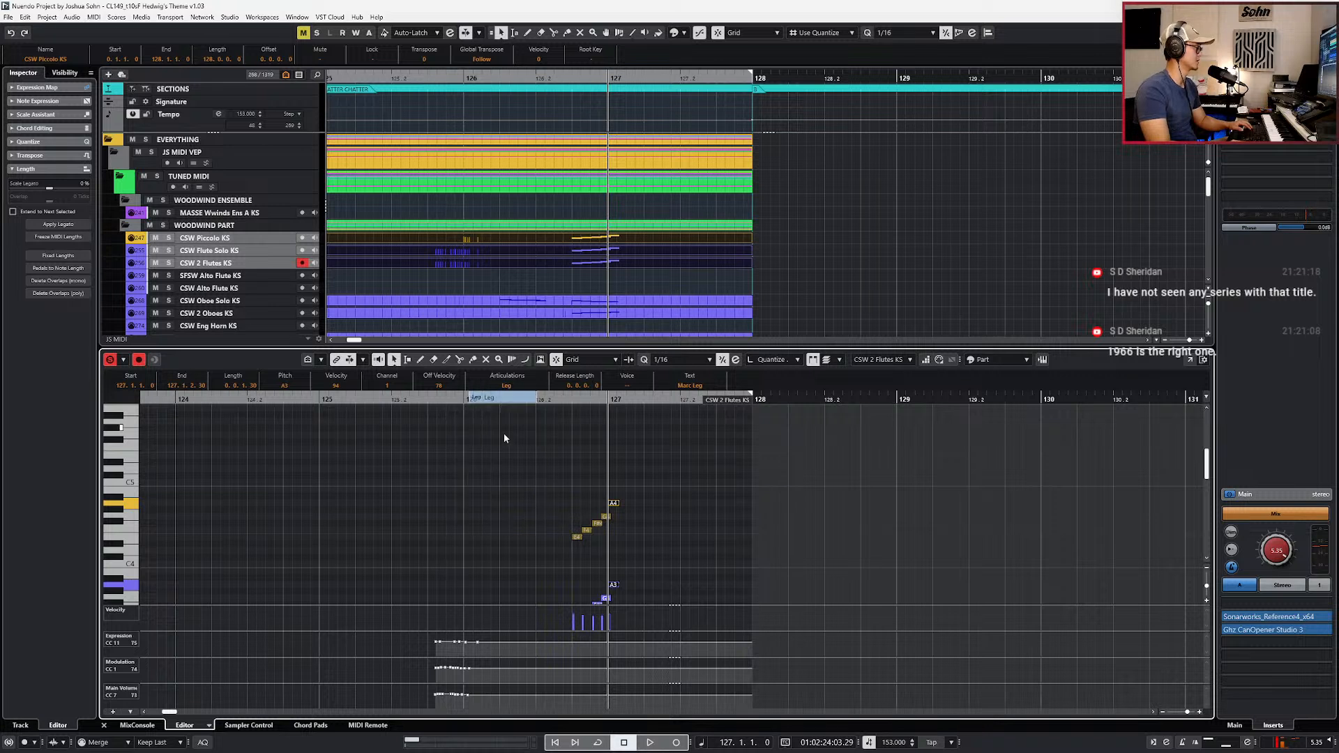
pyautogui.click(500, 387)
pyautogui.click(502, 502)
# Step: Play back the passage from bar 126 with all tracks, close the note editor and look over the arrangement's tracks
pyautogui.press('space')
pyautogui.press('space')
pyautogui.press('KP_Subtract')
pyautogui.press('space')
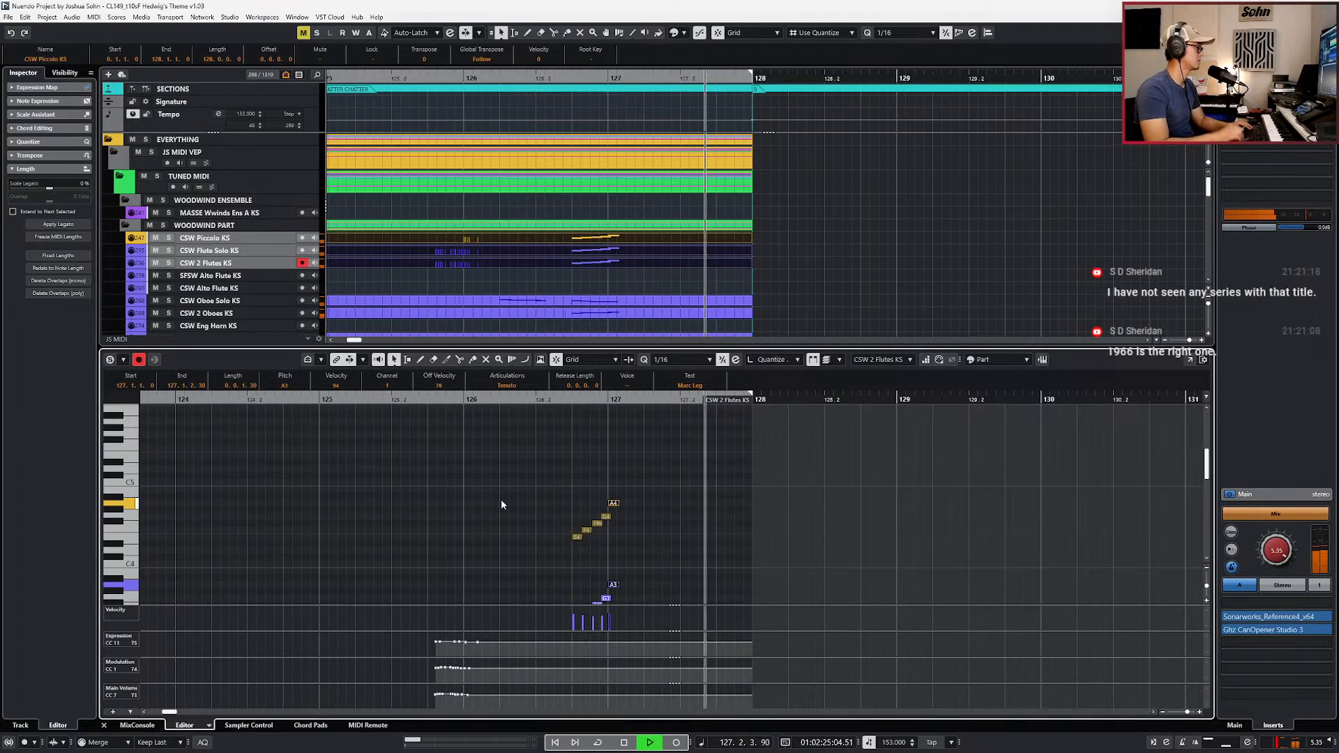
pyautogui.hotkey('ctrl', 'e')
pyautogui.press('space')
pyautogui.press('g')
pyautogui.scroll(-6, 501, 503)
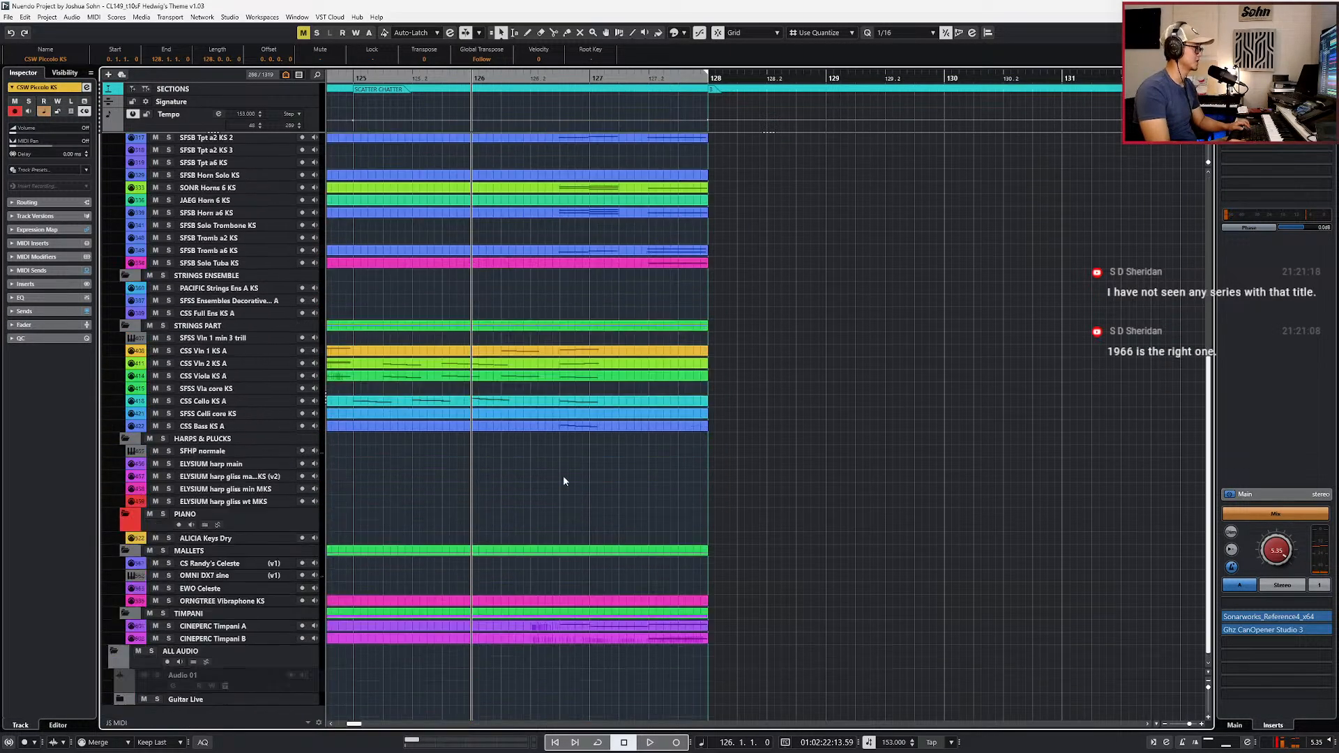
pyautogui.scroll(6, 584, 473)
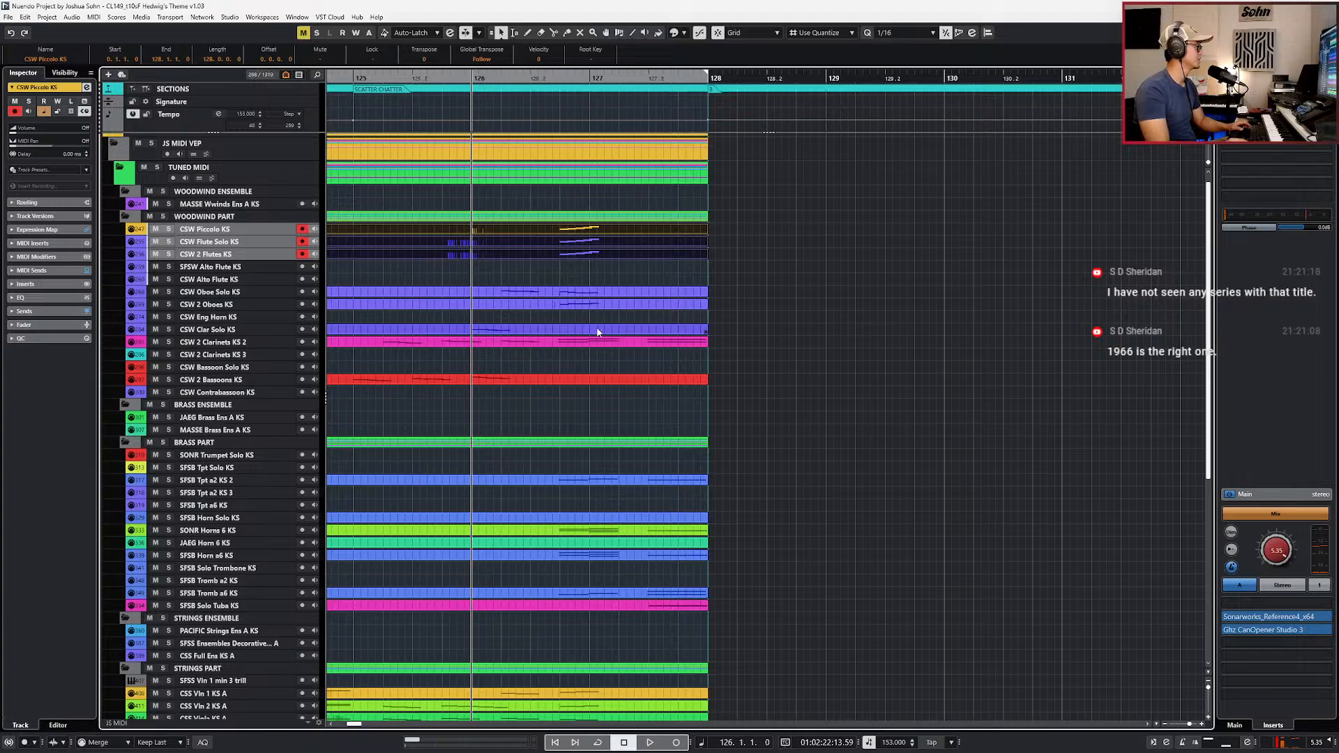
# Step: Copy the descending CSW Oboe Solo KS run leading into bar 127 onto the CSW 2 Bassoons KS part
pyautogui.click(592, 378)
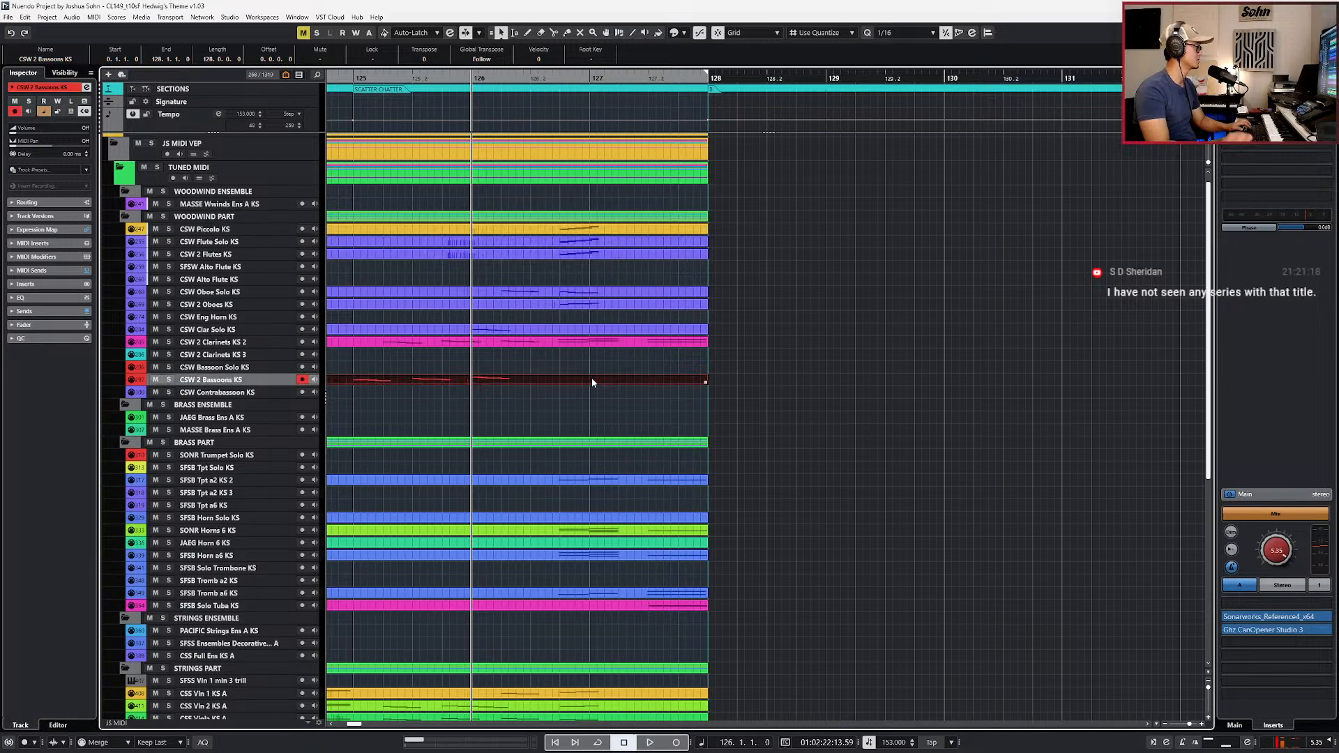
pyautogui.doubleClick(580, 291)
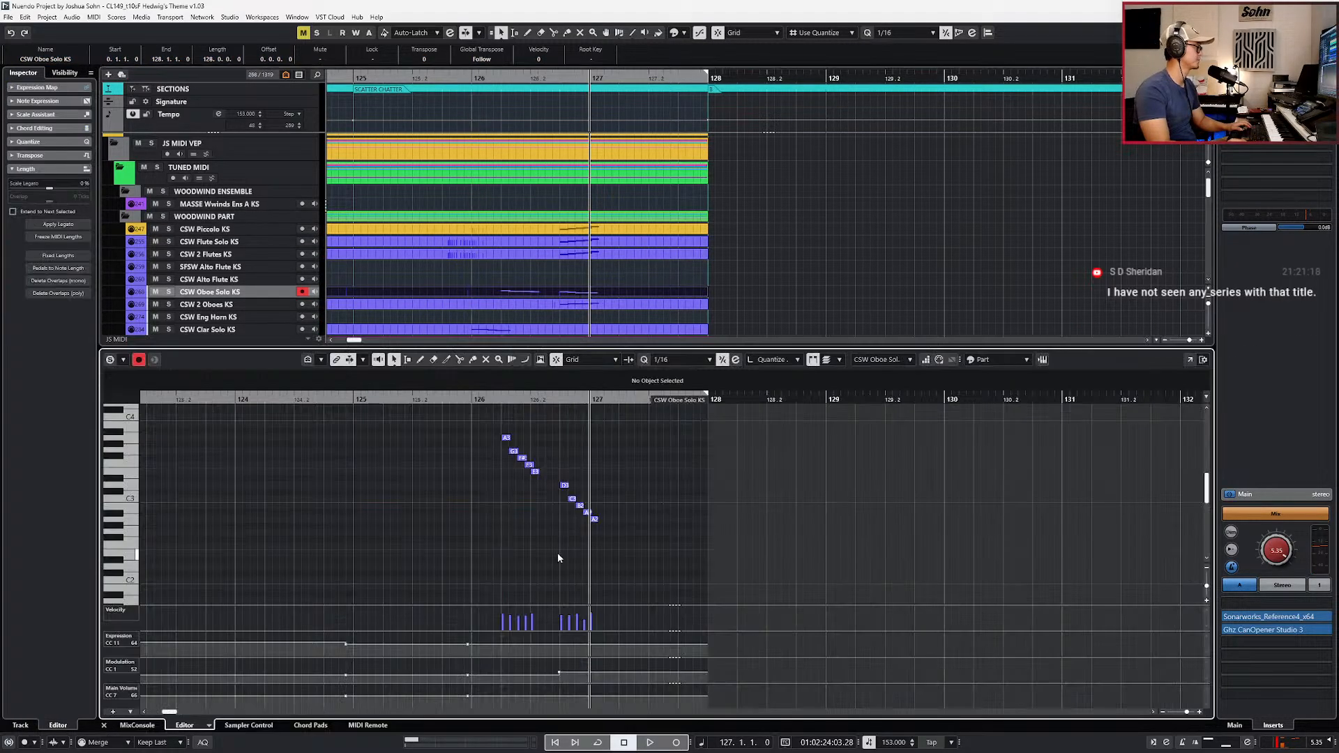
pyautogui.moveTo(576, 488); pyautogui.dragTo(613, 538)
pyautogui.press('l')
pyautogui.press('Return')
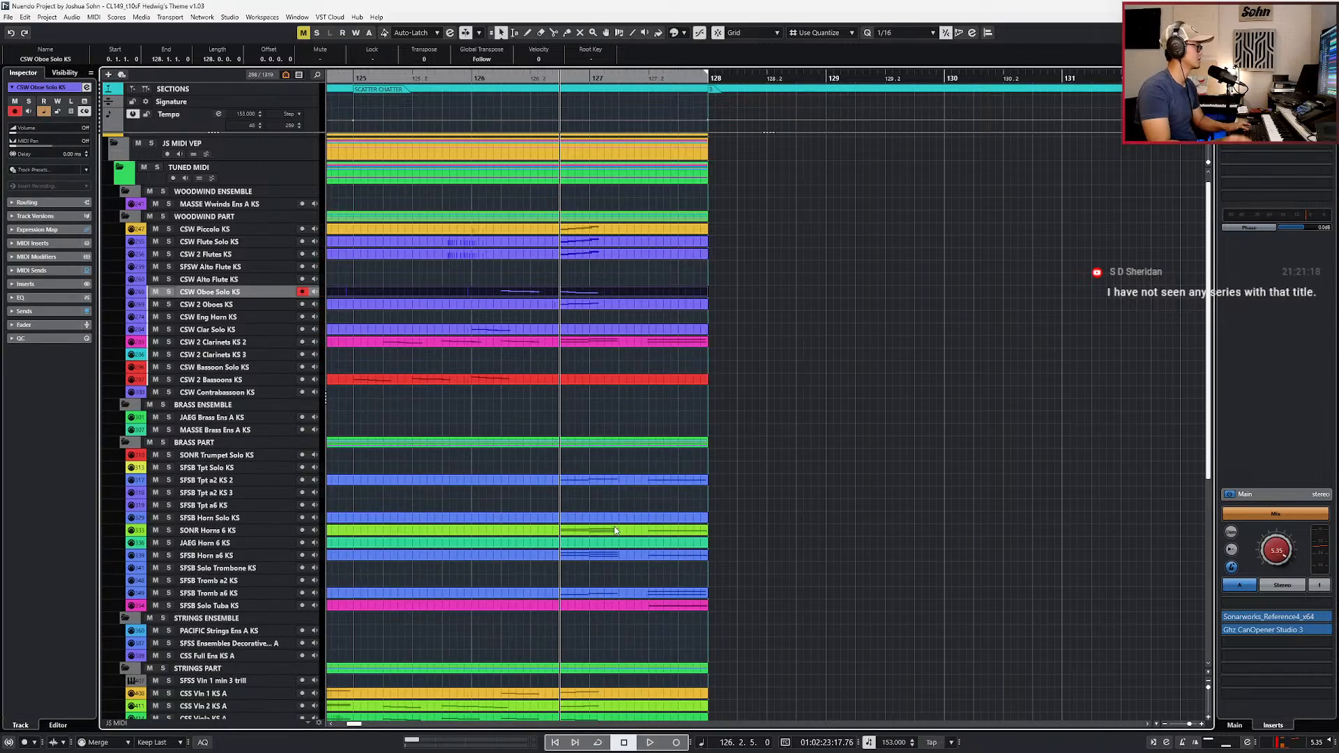
pyautogui.scroll(1, 581, 401)
pyautogui.doubleClick(580, 388)
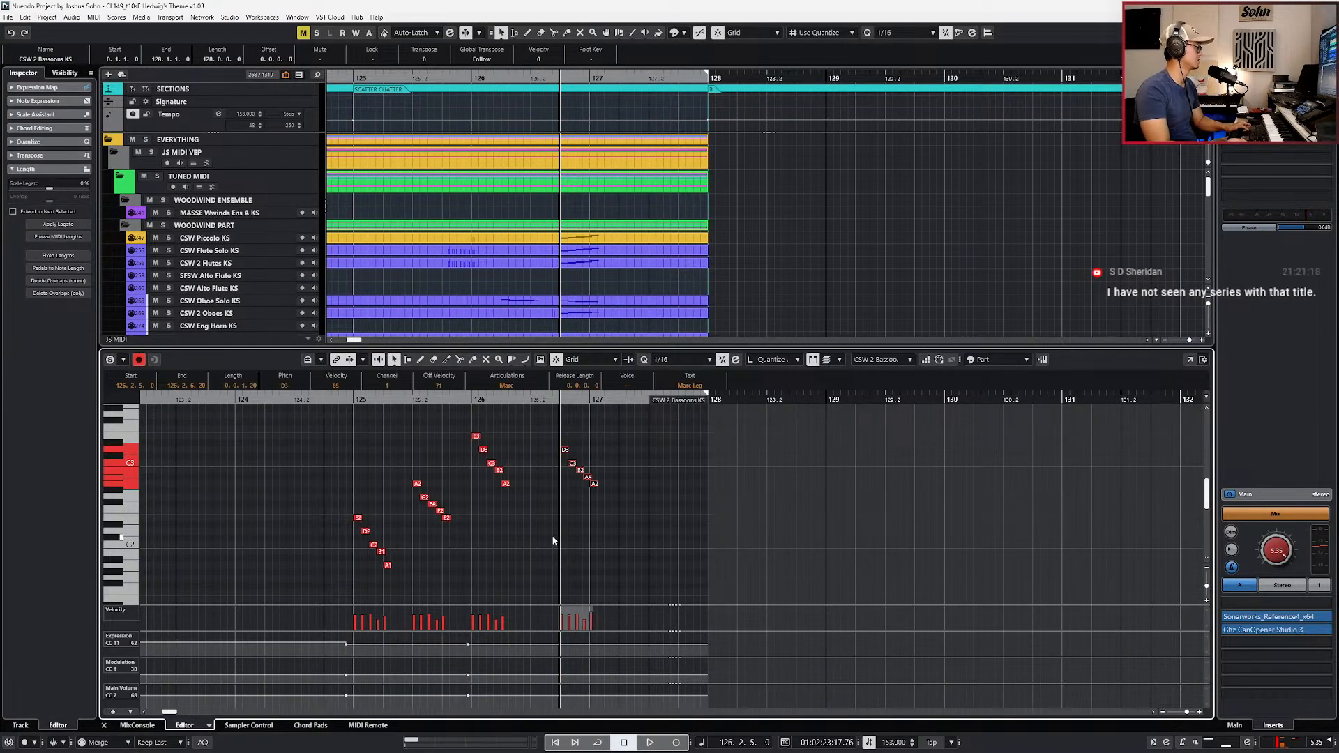
pyautogui.click(594, 484)
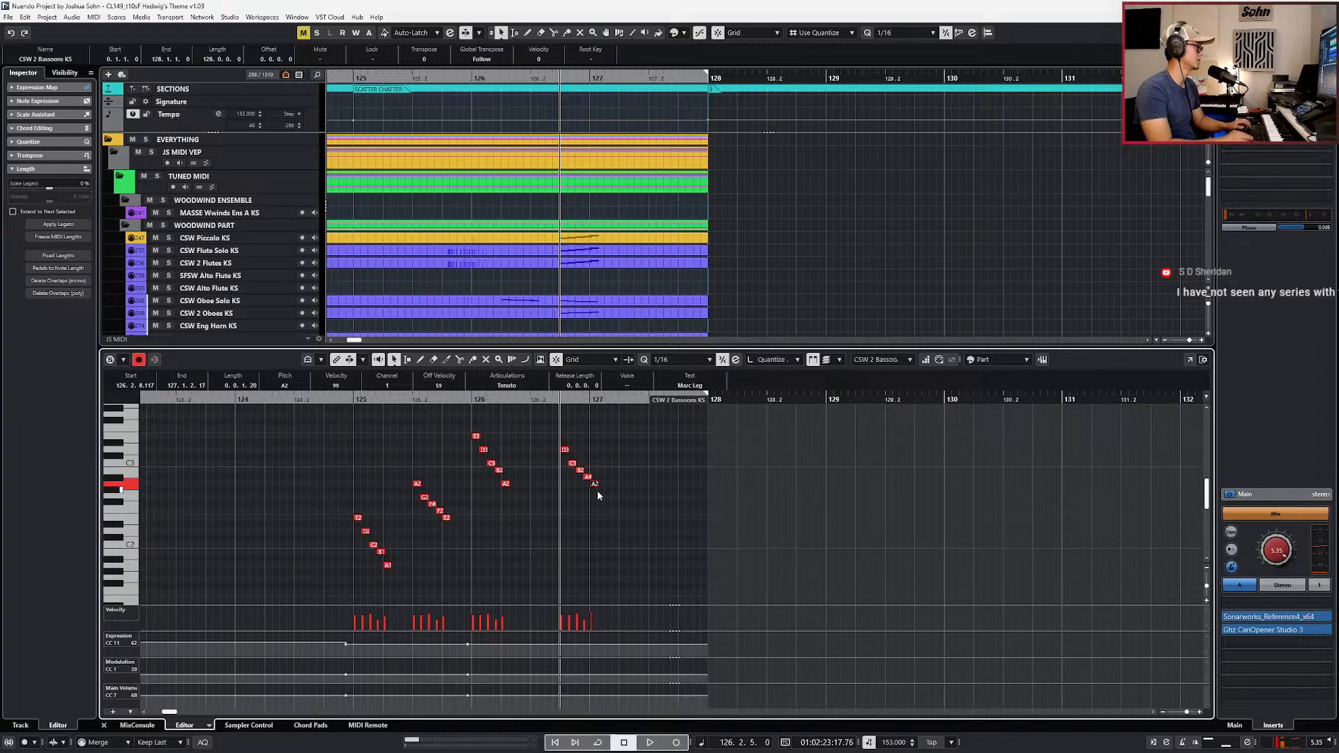
pyautogui.press('Return')
# Step: Paste the same descending run into the CSW Clar Solo KS part and play back from bar 125
pyautogui.doubleClick(551, 339)
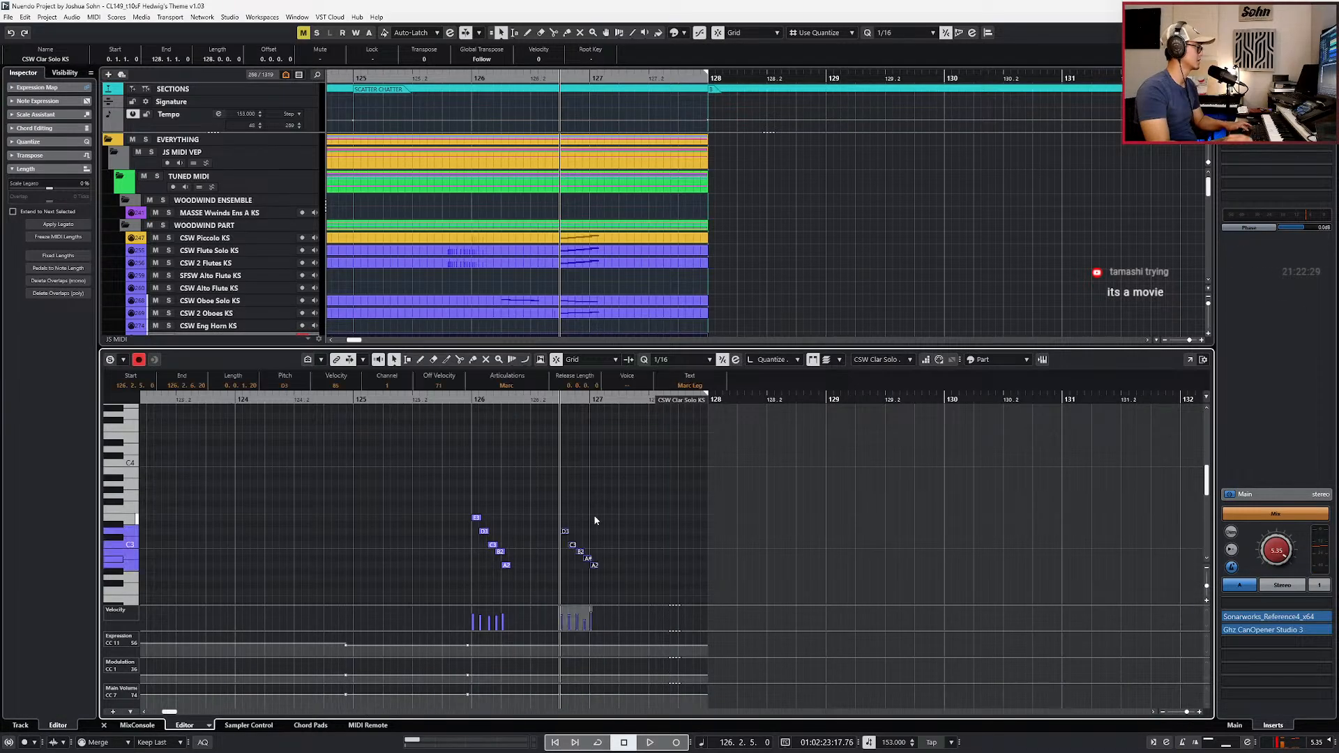
pyautogui.press('Return')
pyautogui.scroll(-2, 597, 506)
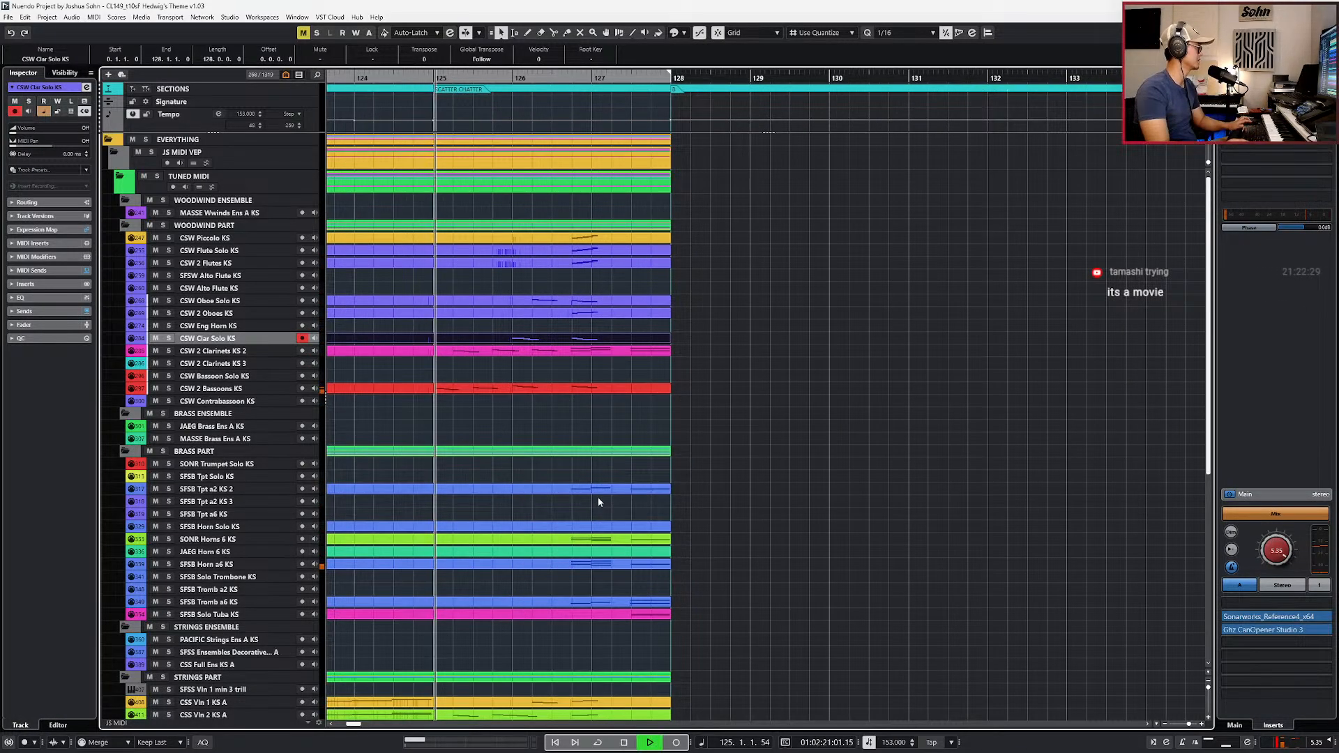
# Step: Play back the passage from bar 125 with all tracks and return the playhead to bar 126
pyautogui.press('space')
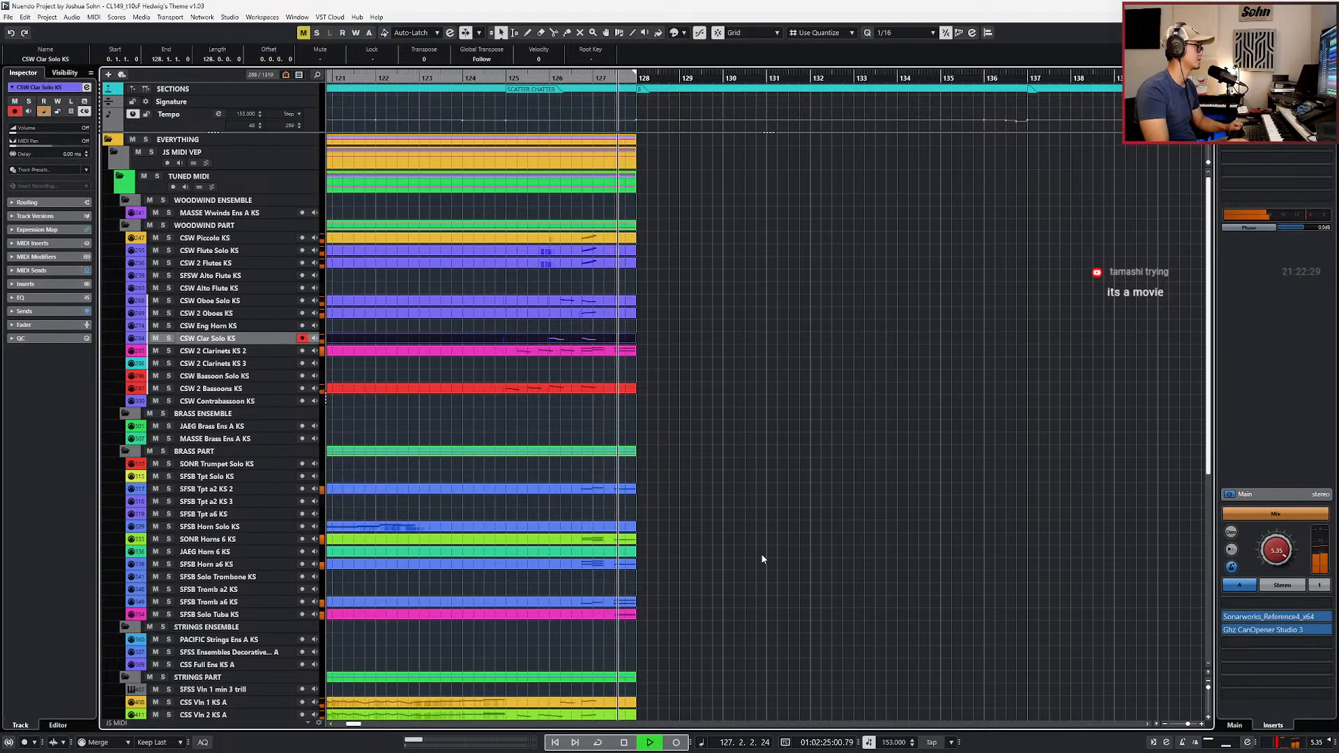
pyautogui.press('KP_Subtract')
pyautogui.press('KP_Subtract')
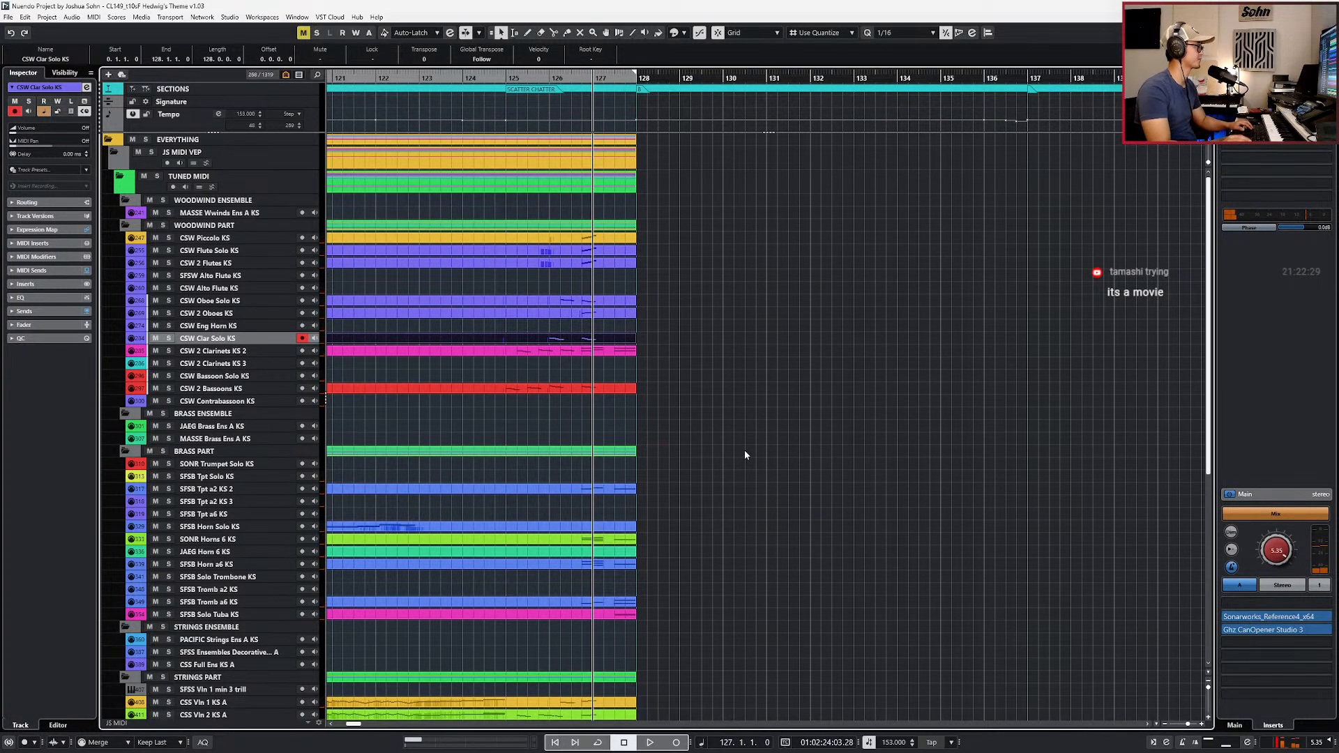
pyautogui.scroll(2, 638, 394)
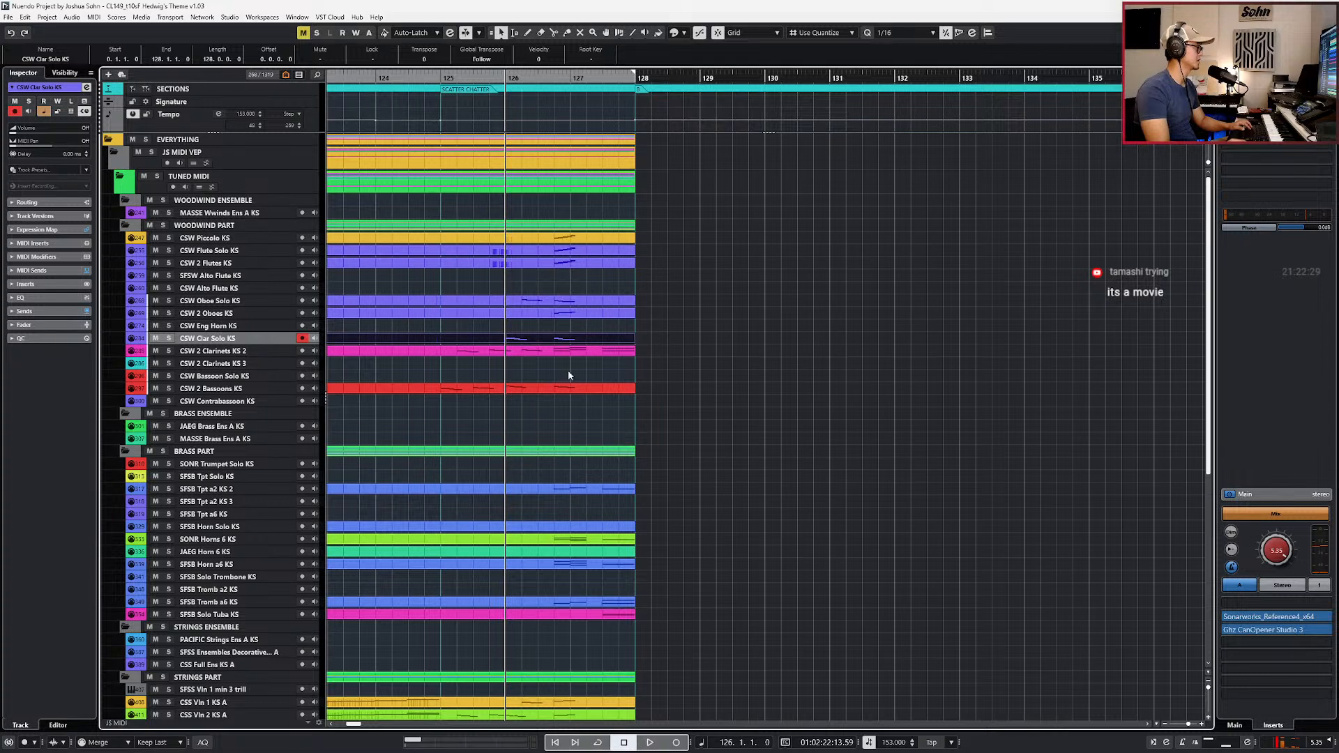
# Step: Set the last note of the CSW 2 Bassoons KS run at bar 127 to Stac and play back from bar 126
pyautogui.doubleClick(570, 388)
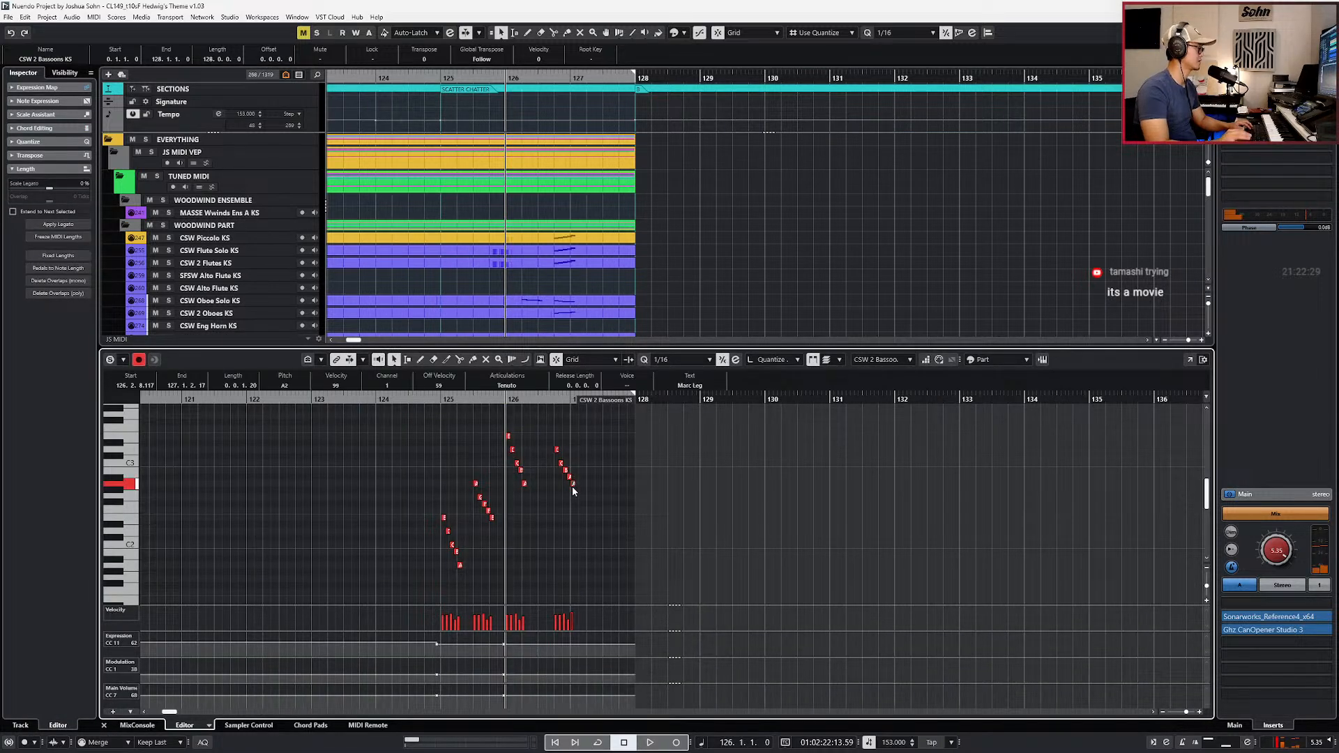
pyautogui.scroll(2, 572, 489)
pyautogui.click(507, 386)
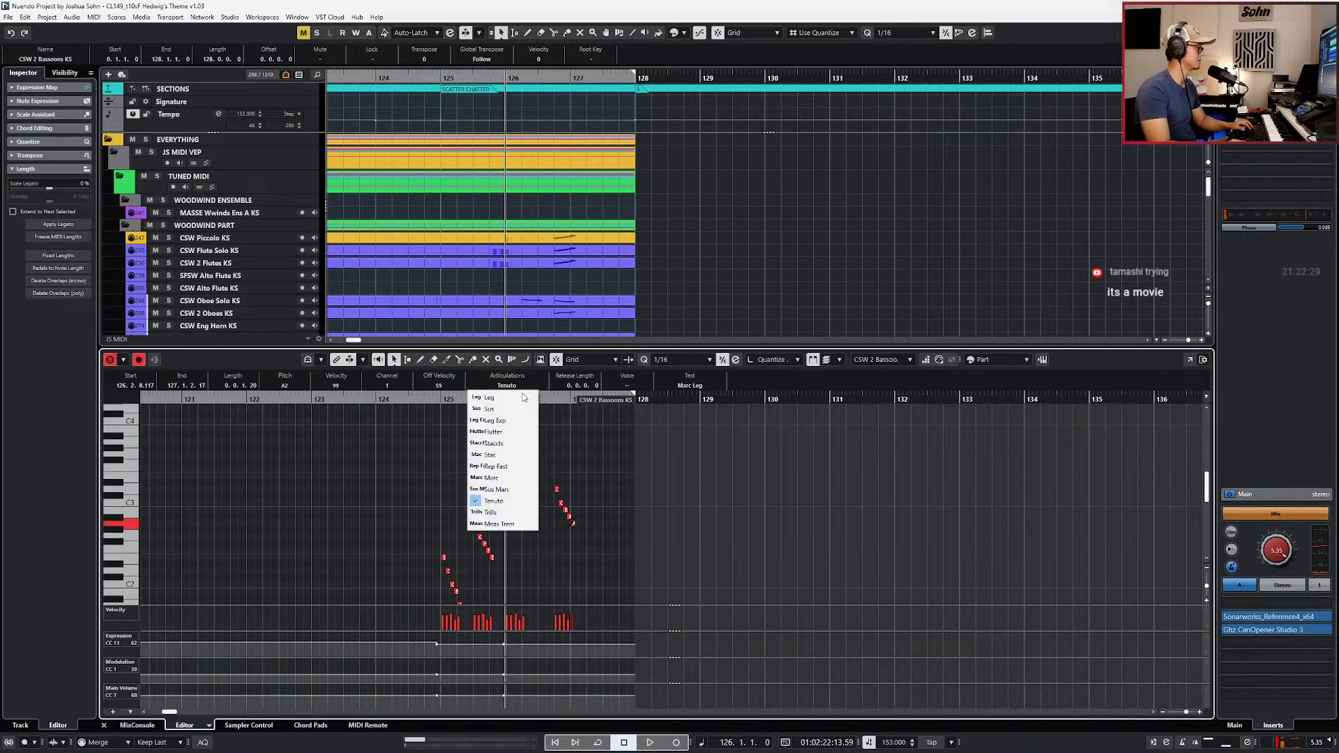
pyautogui.click(528, 455)
pyautogui.press('space')
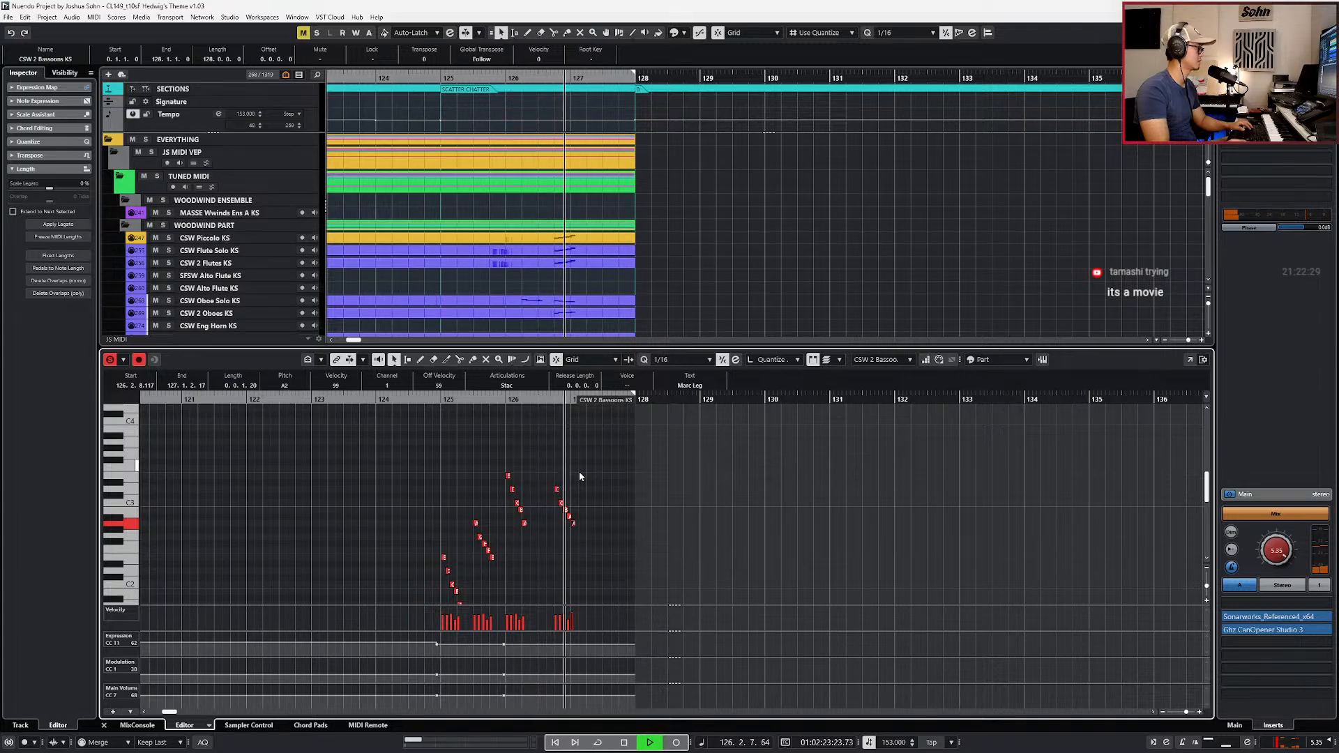
pyautogui.press('space')
# Step: Set all notes of the three CSW 2 Bassoons KS runs in bars 125 and 126 to Marc and play back from bar 125
pyautogui.scroll(-2, 537, 491)
pyautogui.scroll(1, 526, 468)
pyautogui.moveTo(532, 443); pyautogui.dragTo(520, 451)
pyautogui.click(477, 479)
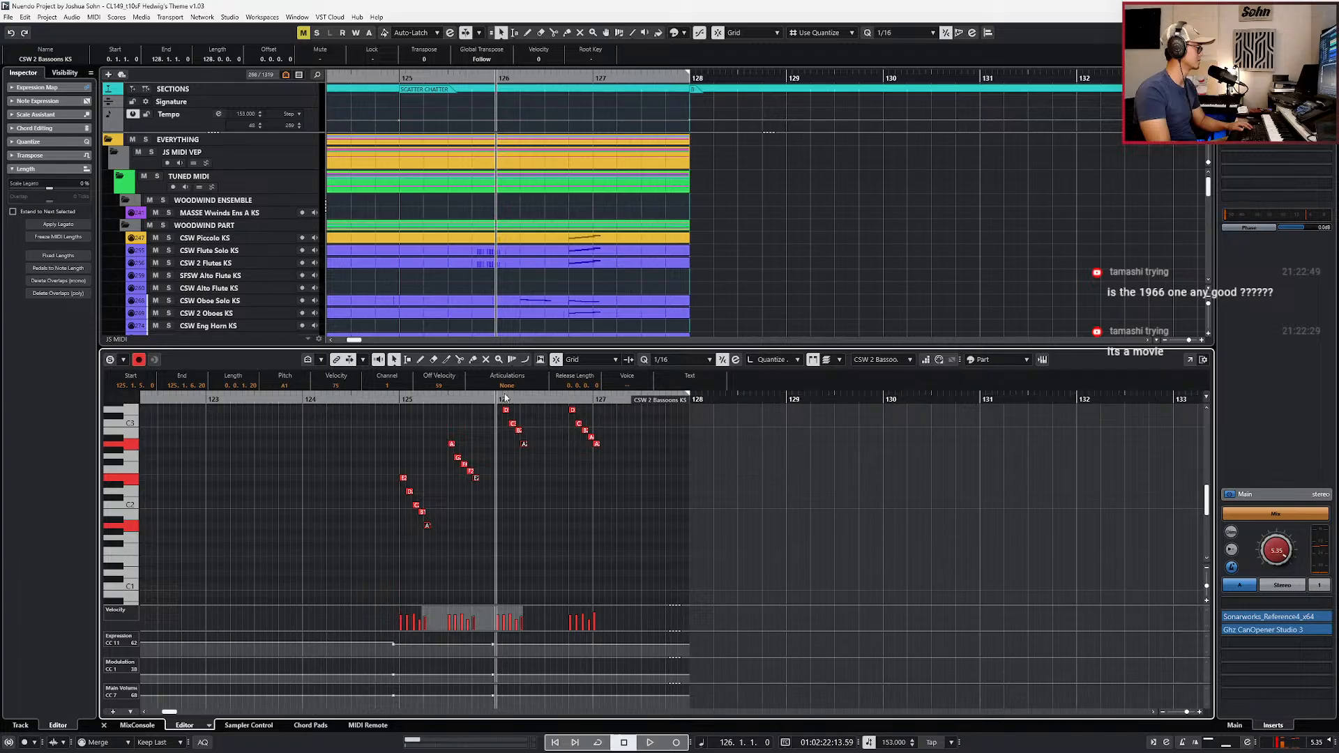
pyautogui.scroll(2, 493, 422)
pyautogui.click(484, 443)
pyautogui.hotkey('alt', 'a')
pyautogui.moveTo(300, 416); pyautogui.dragTo(534, 569)
pyautogui.click(514, 380)
pyautogui.click(511, 475)
pyautogui.press('space')
pyautogui.press('space')
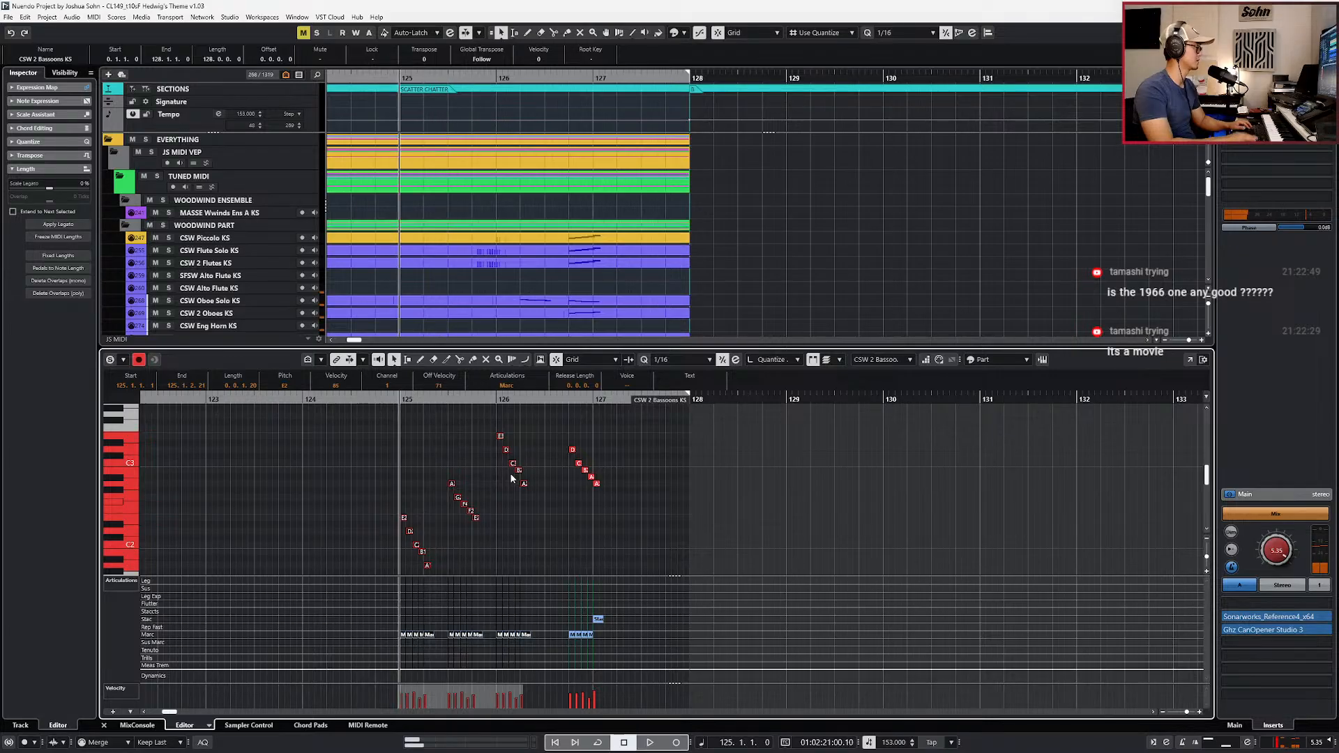
# Step: Close the note editor and play back from bar 125, briefly opening the CSW 2 Clarinets KS 2 part
pyautogui.press('Return')
pyautogui.scroll(-2, 518, 369)
pyautogui.press('space')
pyautogui.scroll(-2, 518, 368)
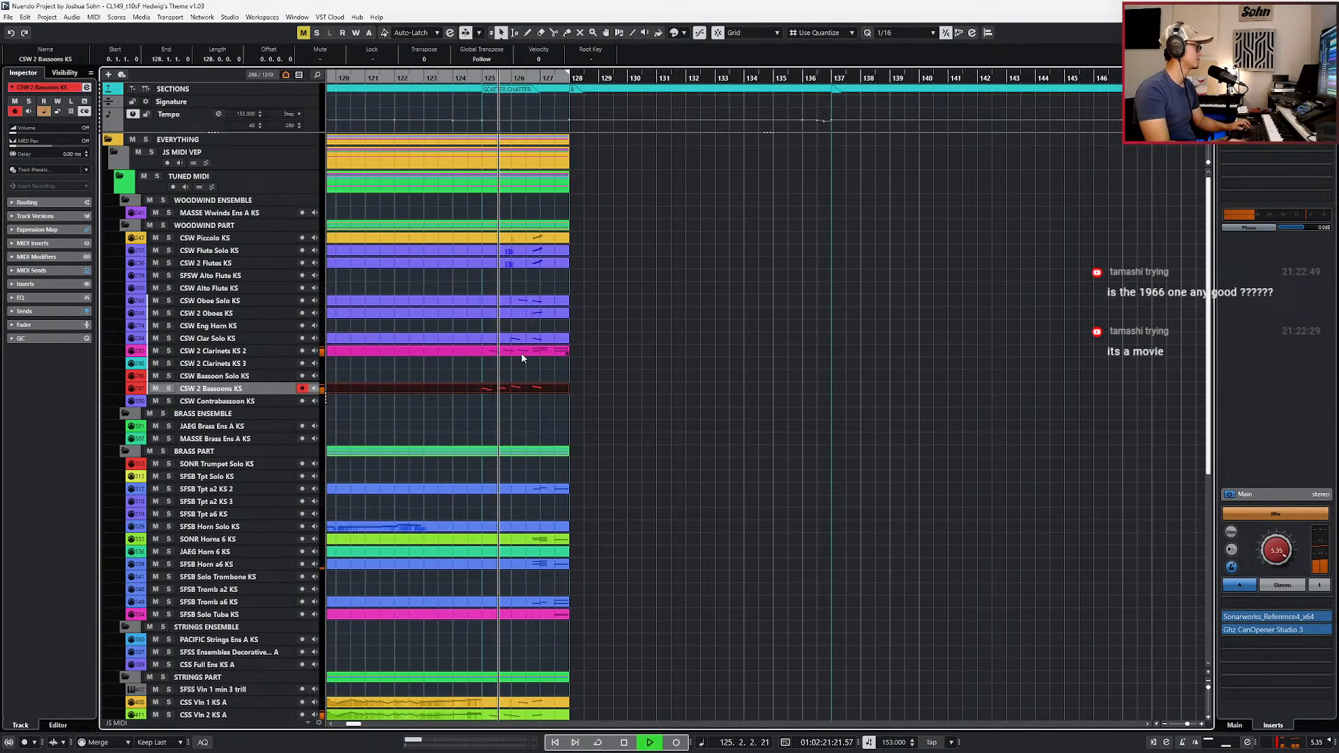
pyautogui.doubleClick(521, 353)
pyautogui.press('Return')
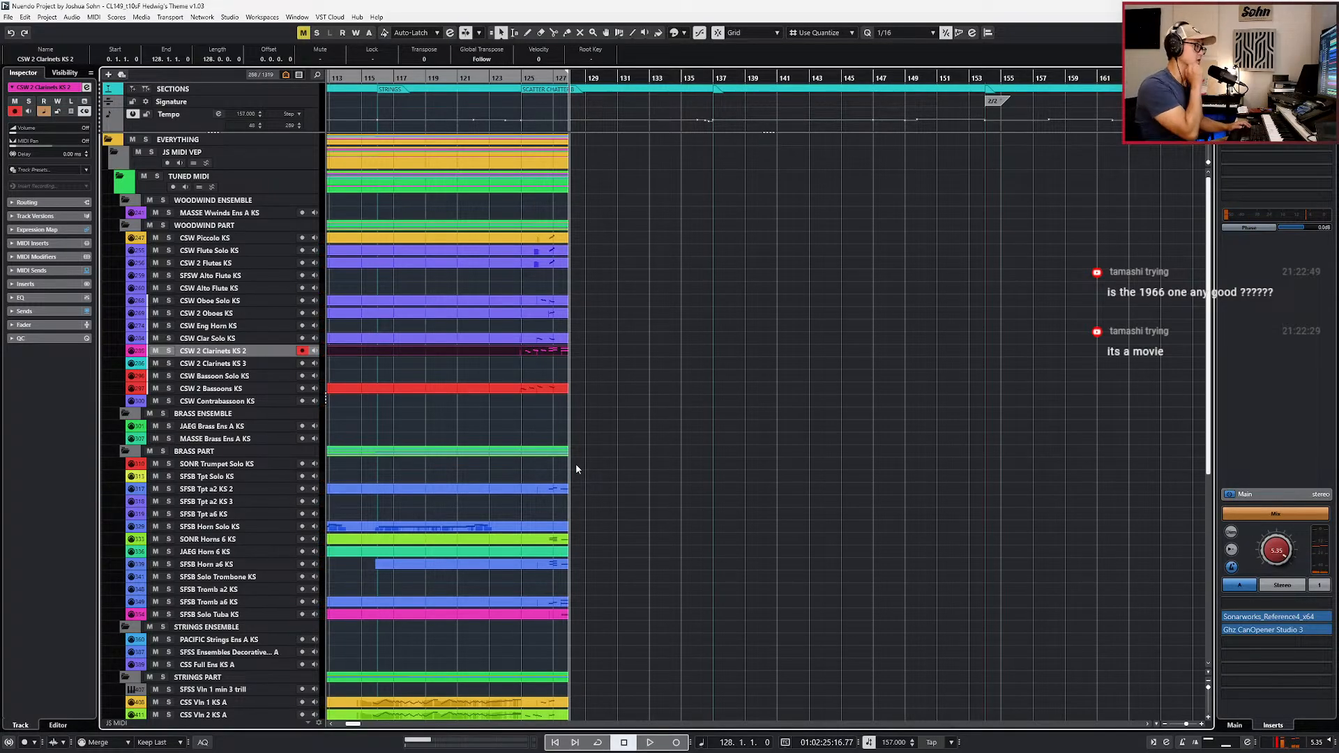
# Step: Look over the woodwind, brass, string and percussion tracks of the arrangement up to bar 128
pyautogui.scroll(-6, 575, 463)
pyautogui.scroll(2, 544, 468)
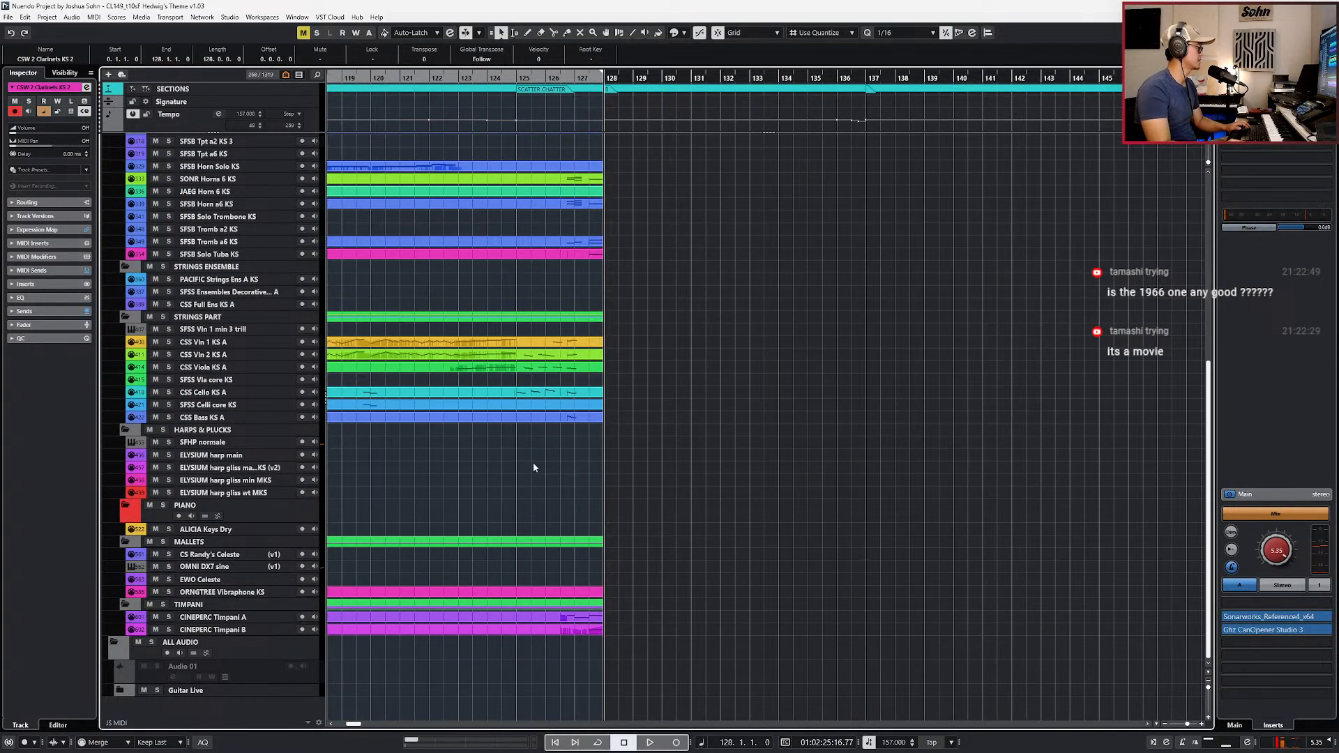
pyautogui.scroll(4, 551, 447)
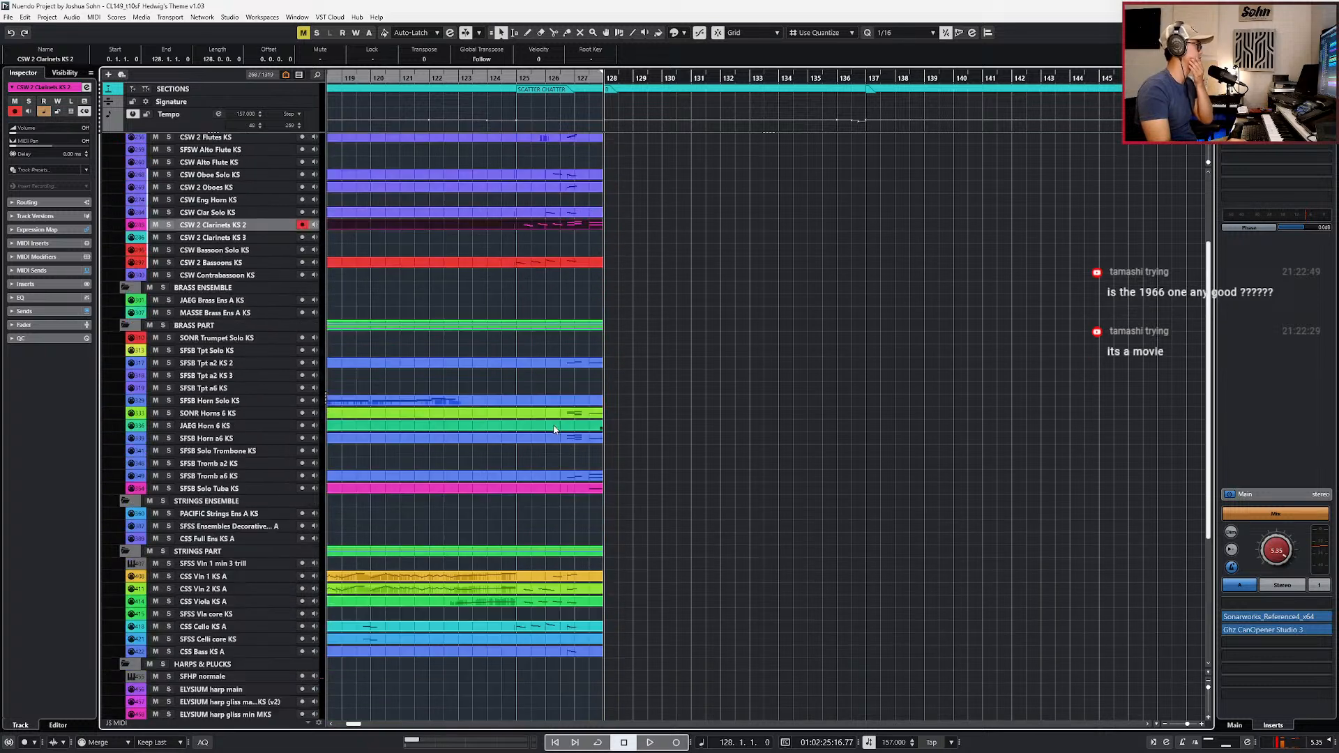
pyautogui.scroll(2, 556, 424)
pyautogui.scroll(-2, 555, 419)
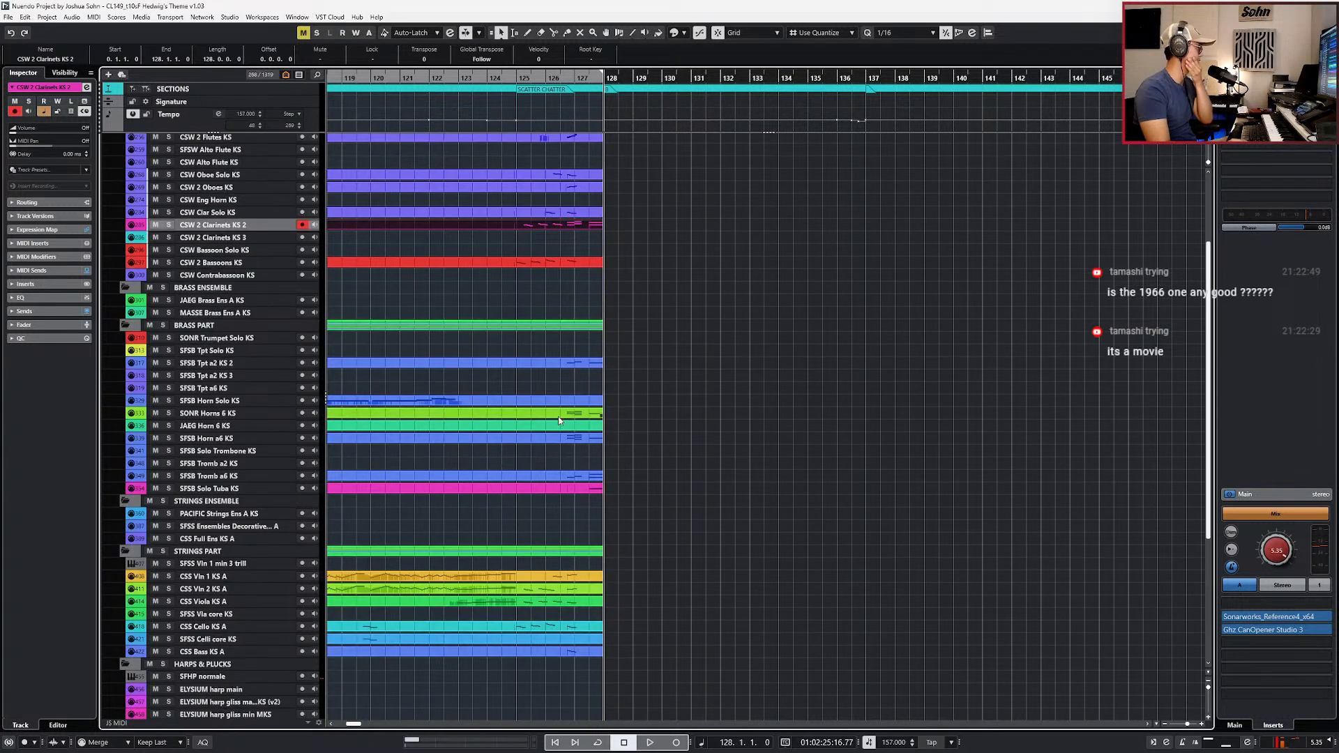
pyautogui.scroll(-4, 557, 419)
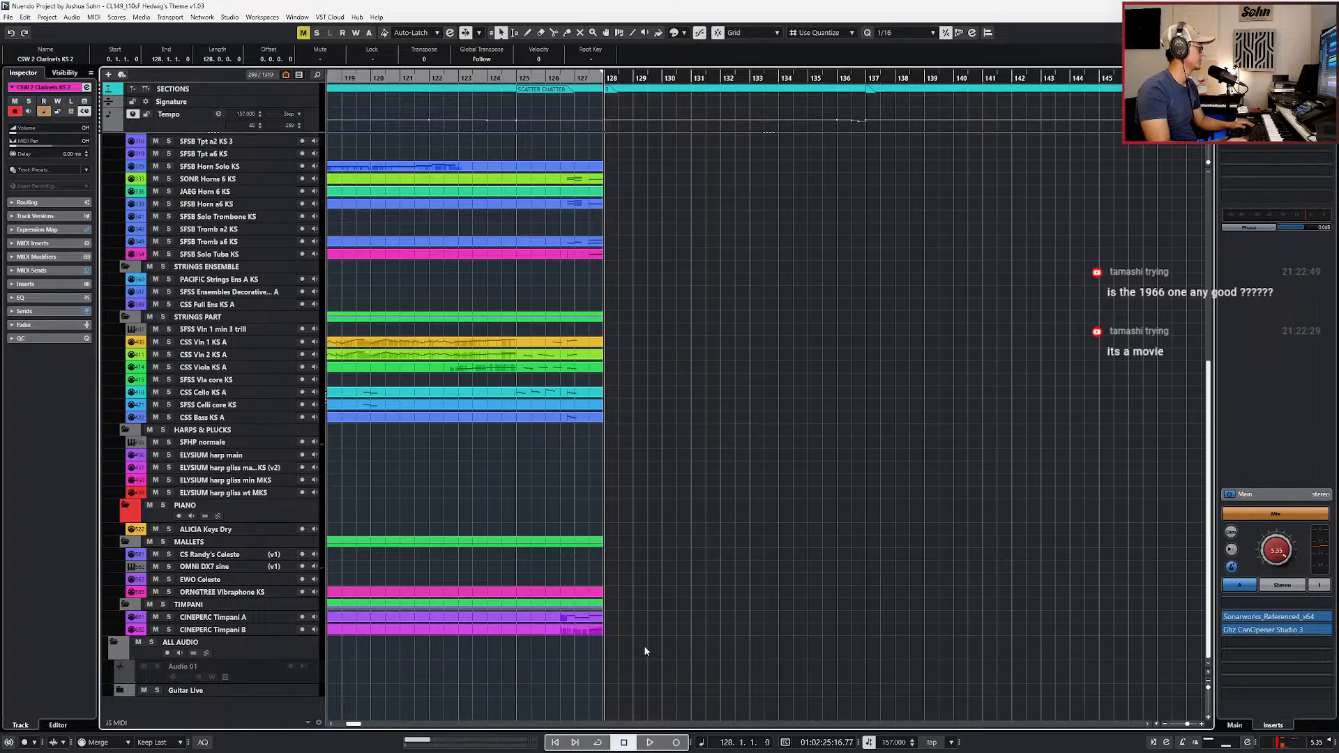
pyautogui.scroll(6, 643, 650)
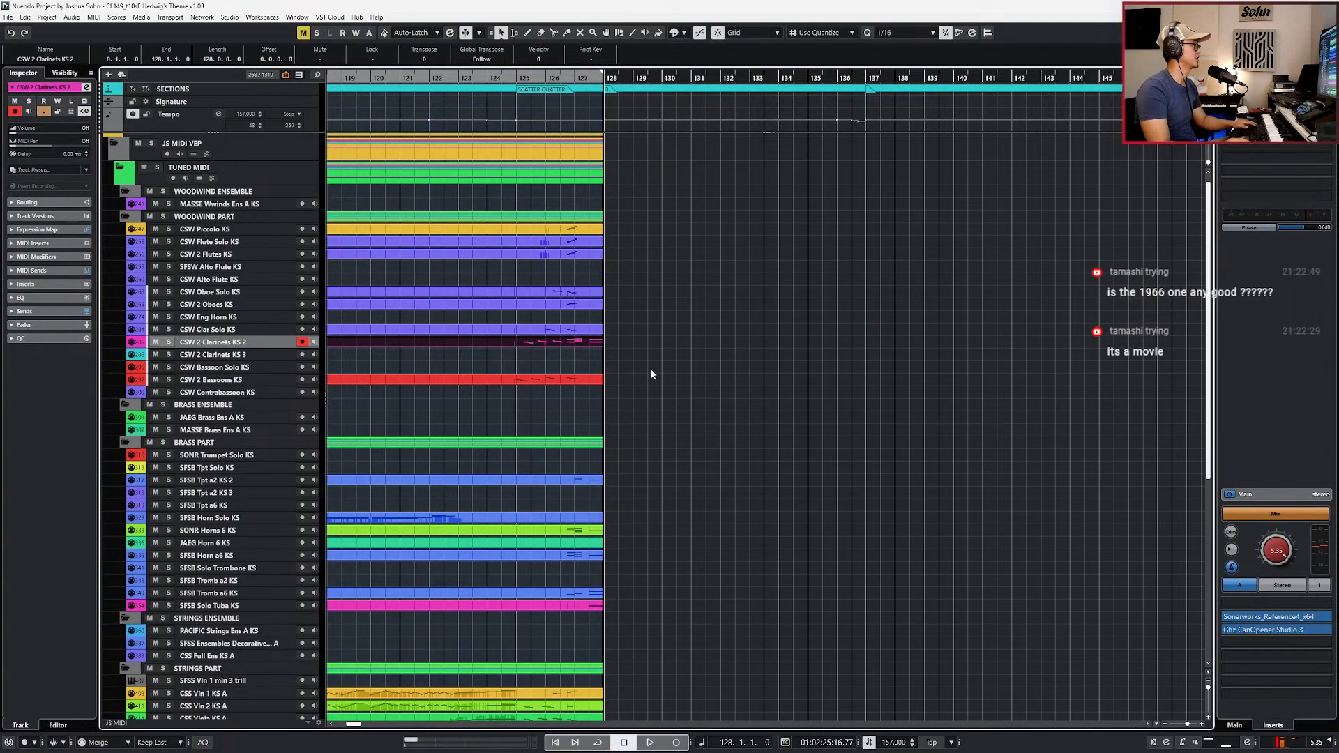
# Step: Switch to the score screenshot in the image viewer and examine the woodwind runs leading into bar 128
pyautogui.hotkey('alt', 'Tab')
pyautogui.scroll(2, 614, 273)
pyautogui.scroll(5, 614, 274)
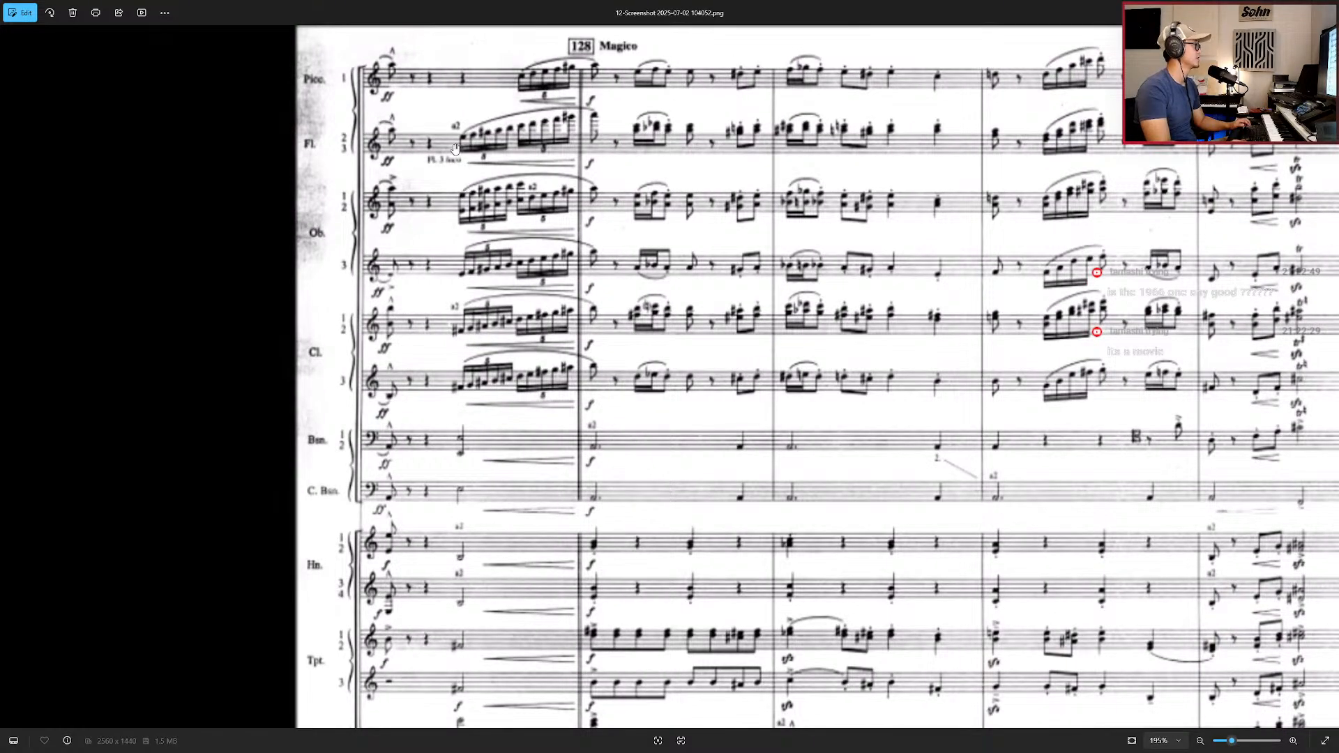
pyautogui.scroll(4, 469, 174)
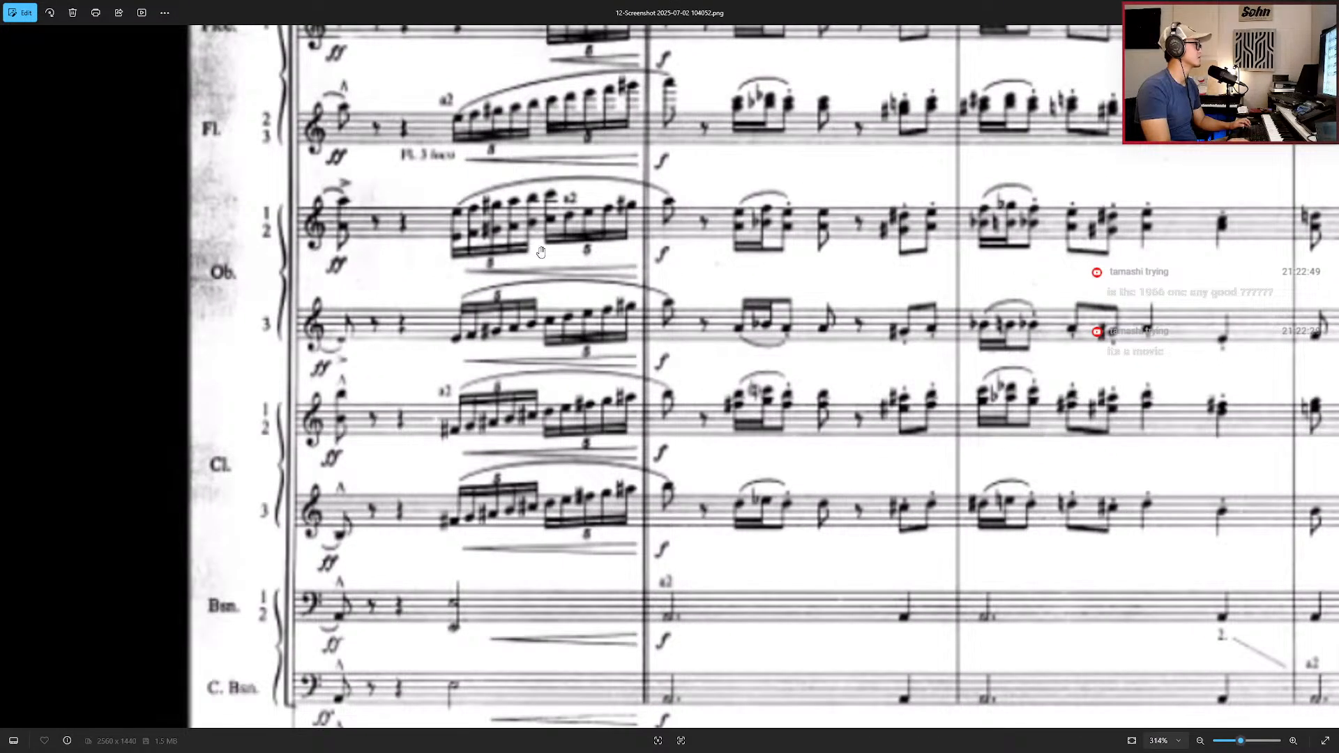
pyautogui.scroll(-2, 552, 297)
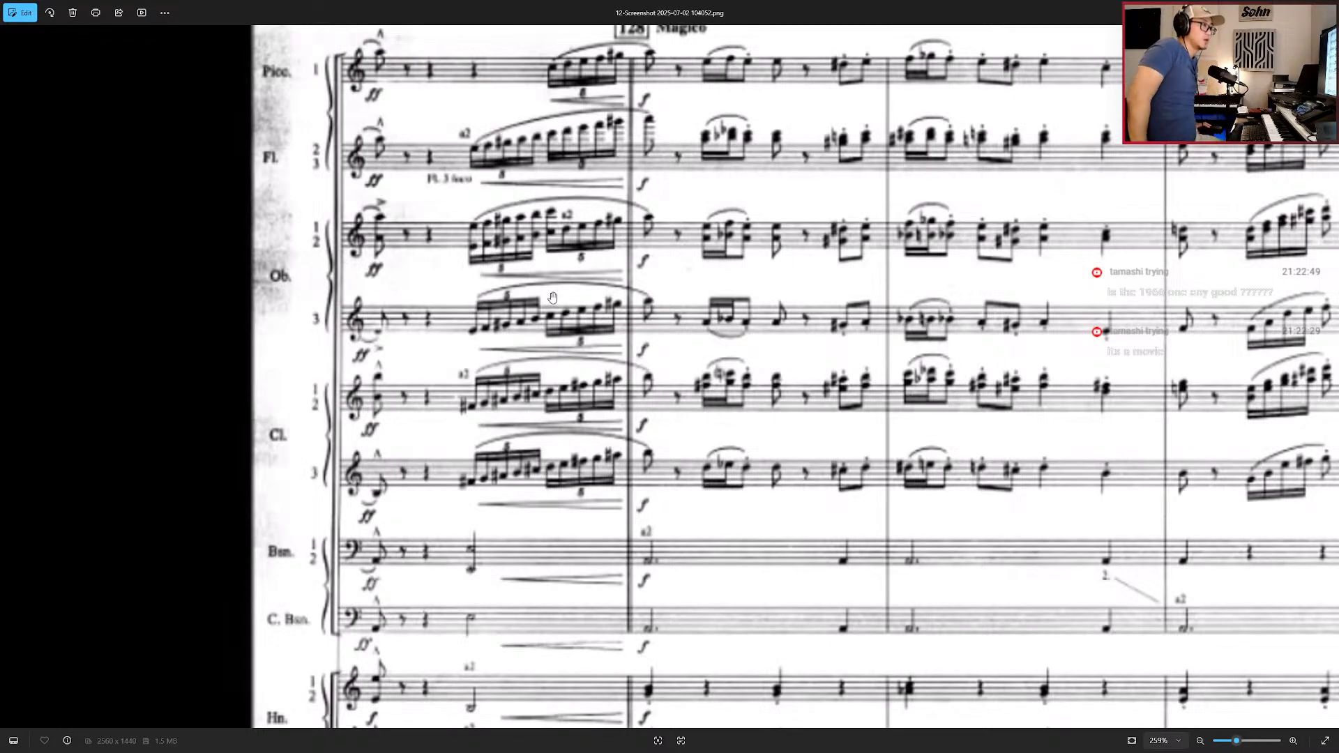
pyautogui.moveTo(655, 251); pyautogui.dragTo(550, 260)
pyautogui.scroll(-1, 550, 260)
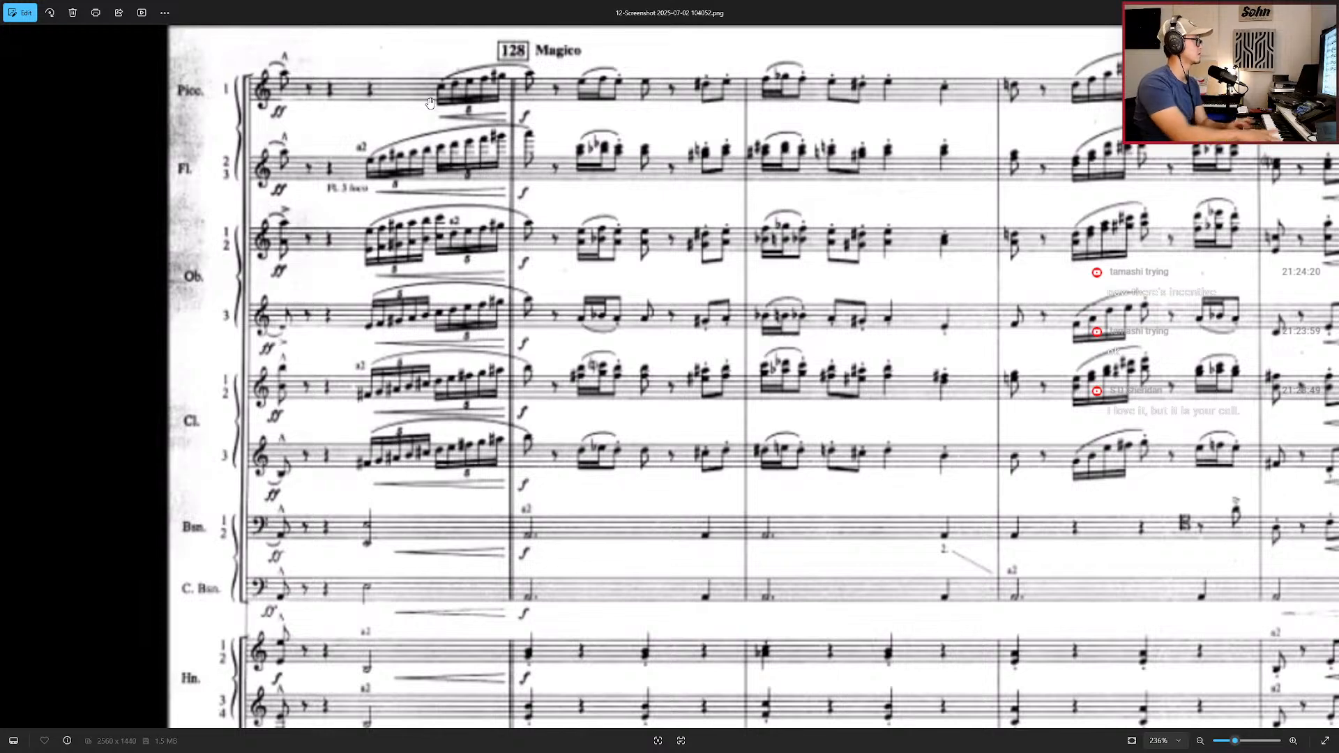
# Step: Examine the brass, percussion, harp and string staves of bar 127 in the score, ending back at the woodwinds
pyautogui.scroll(-2, 591, 342)
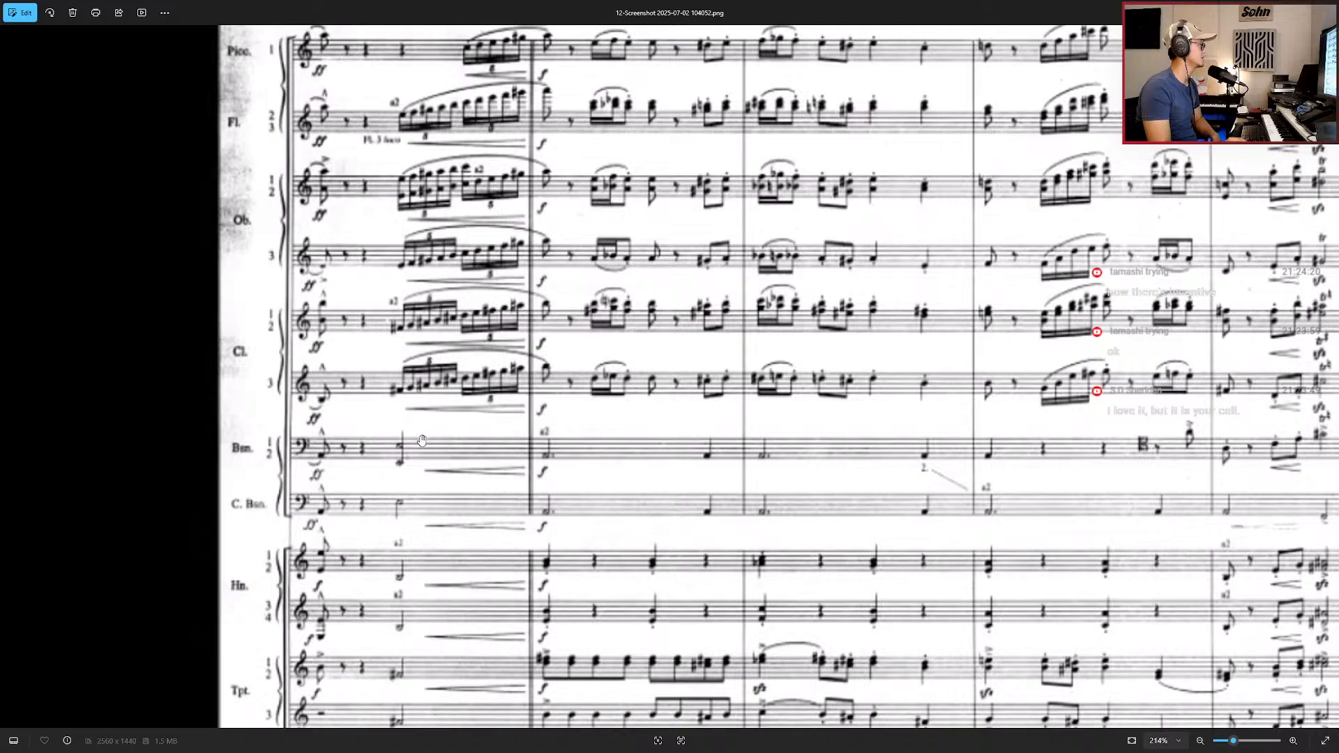
pyautogui.scroll(-3, 429, 446)
pyautogui.moveTo(423, 377); pyautogui.dragTo(438, 188)
pyautogui.scroll(-5, 450, 325)
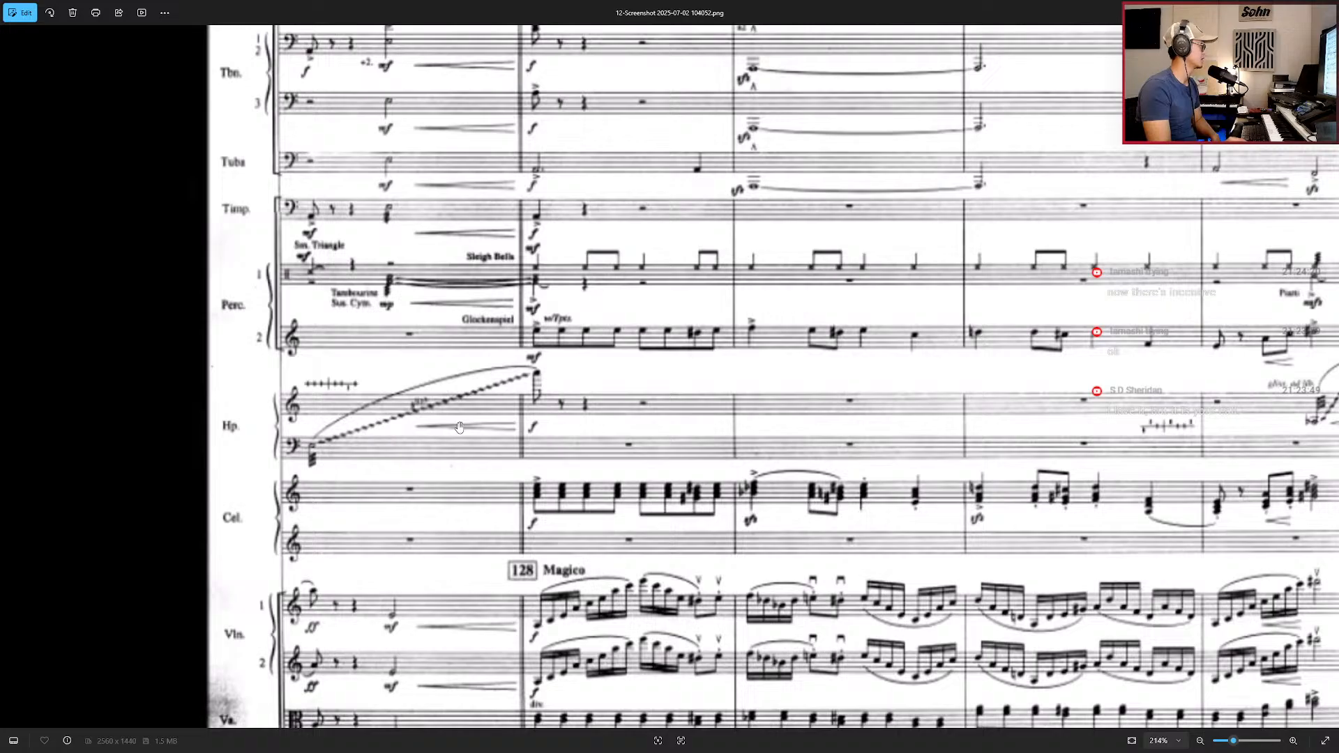
pyautogui.scroll(-2, 359, 360)
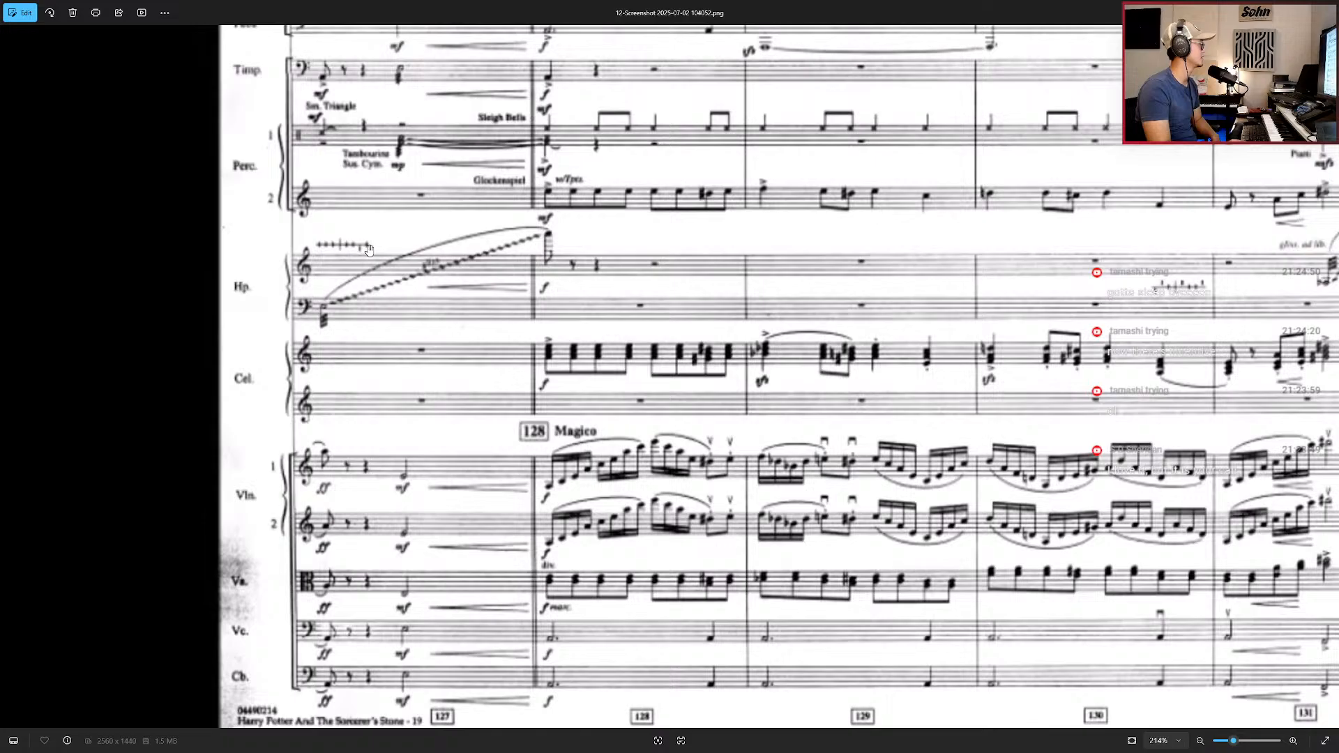
pyautogui.moveTo(329, 245); pyautogui.dragTo(313, 238)
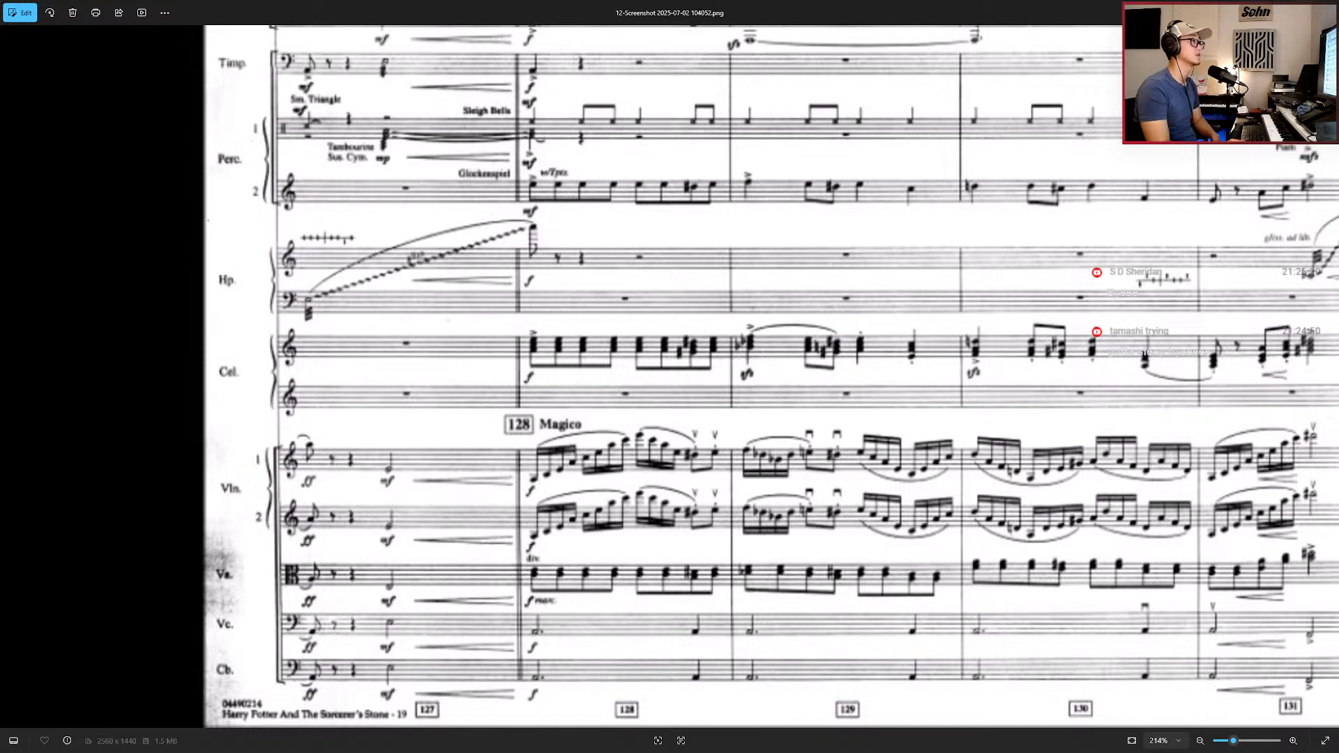
pyautogui.scroll(5, 1084, 180)
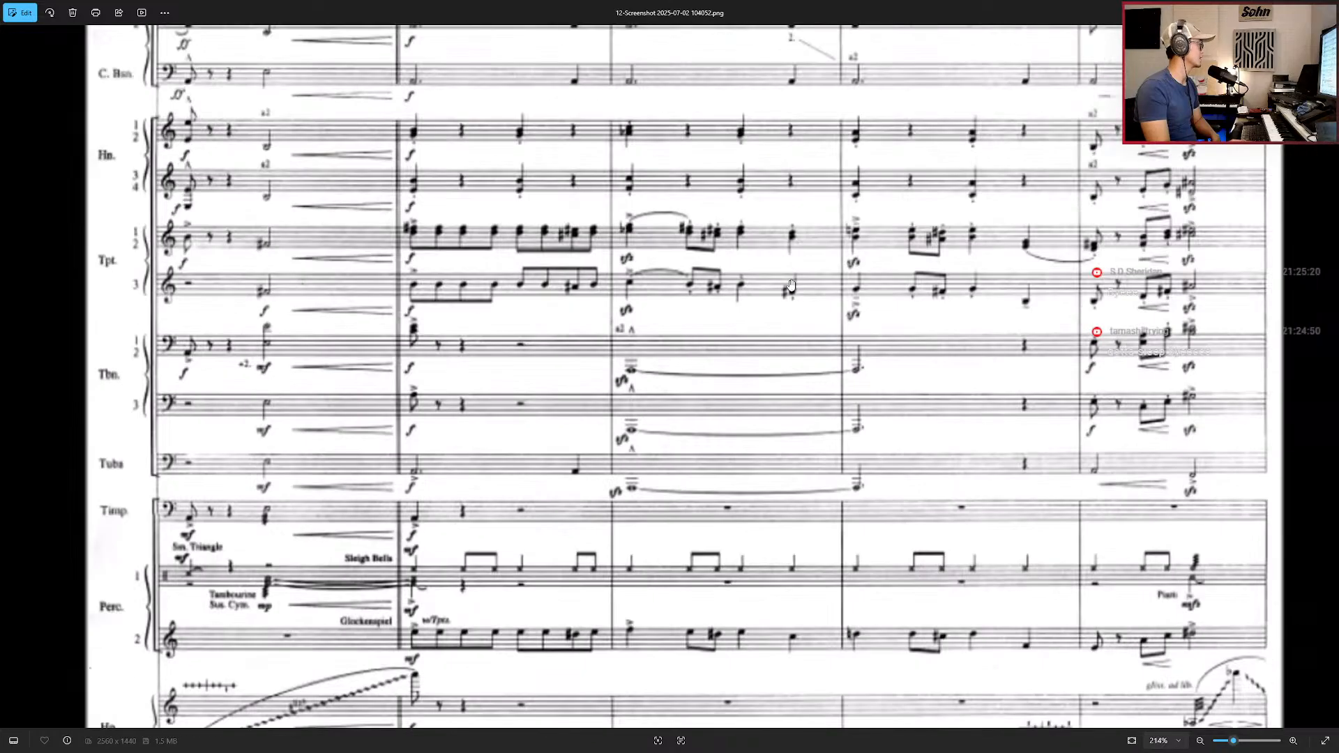
pyautogui.scroll(1, 637, 431)
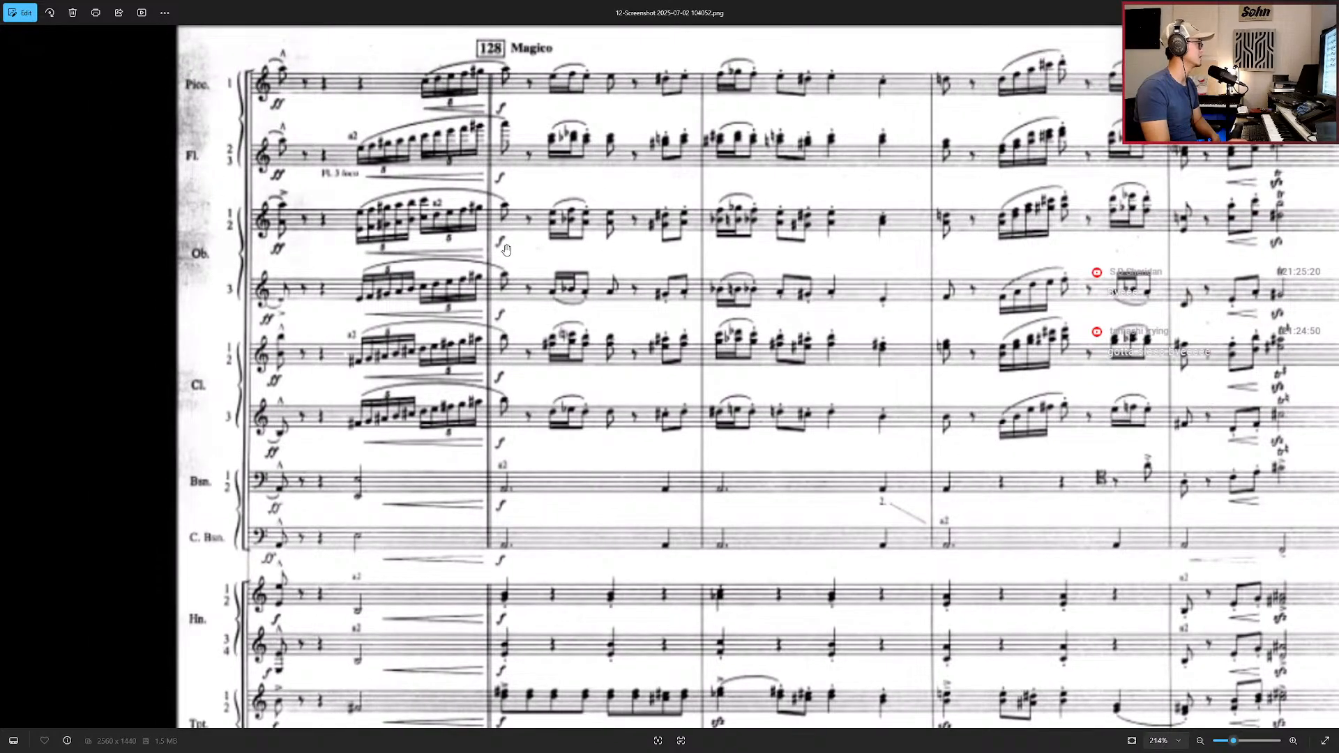
# Step: Return to Nuendo and open the string parts from CSS Vln 1 KS A to CSS Bass KS A together in the note editor
pyautogui.click(1279, 10)
pyautogui.scroll(-5, 809, 512)
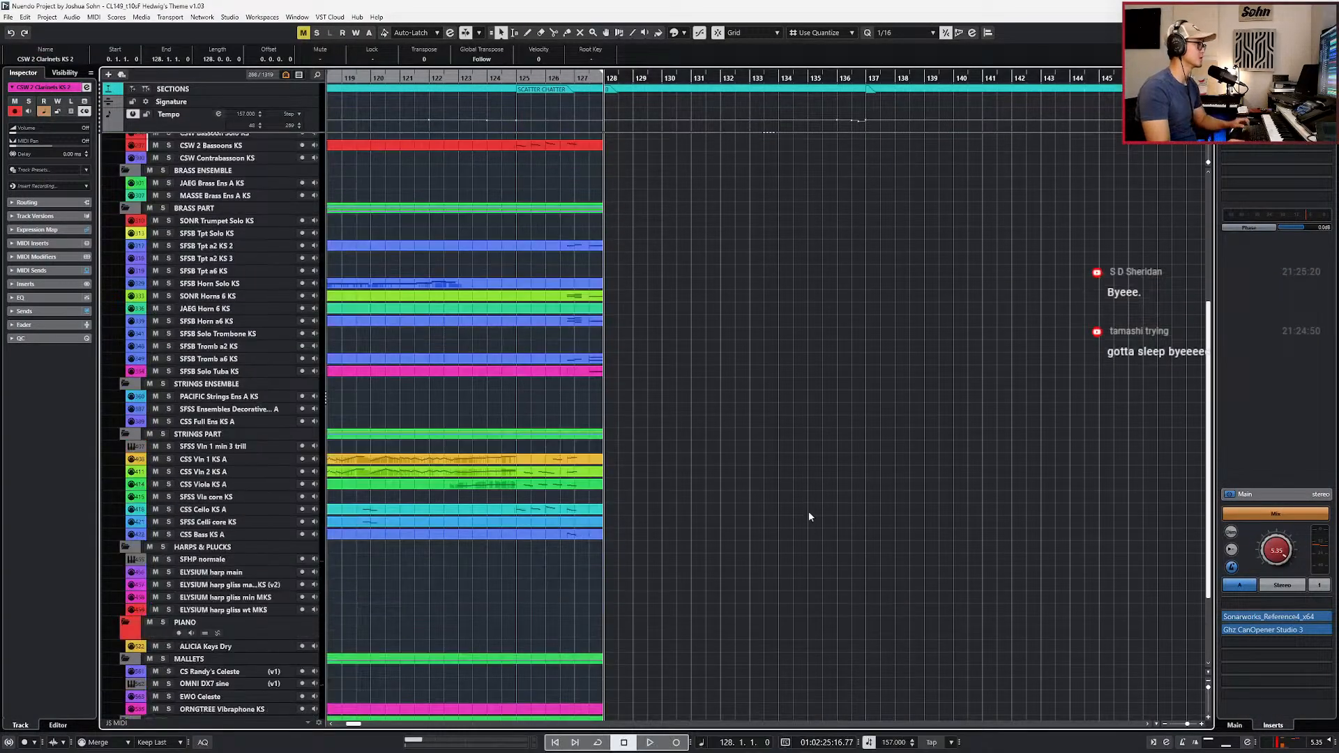
pyautogui.moveTo(617, 336); pyautogui.dragTo(587, 418)
pyautogui.press('Return')
pyautogui.scroll(6, 557, 488)
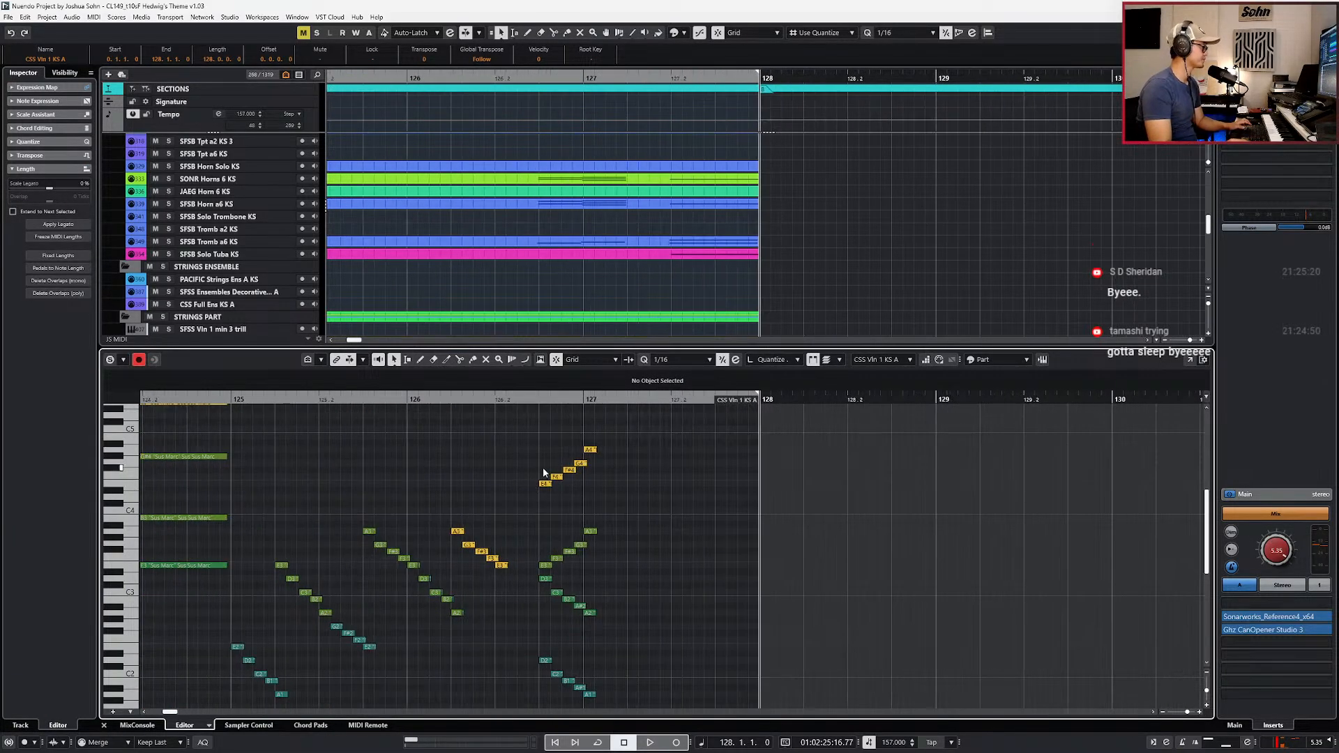
# Step: Copy the final A notes of the string runs at bar 127 to the middle of the bar
pyautogui.moveTo(590, 433); pyautogui.dragTo(616, 706)
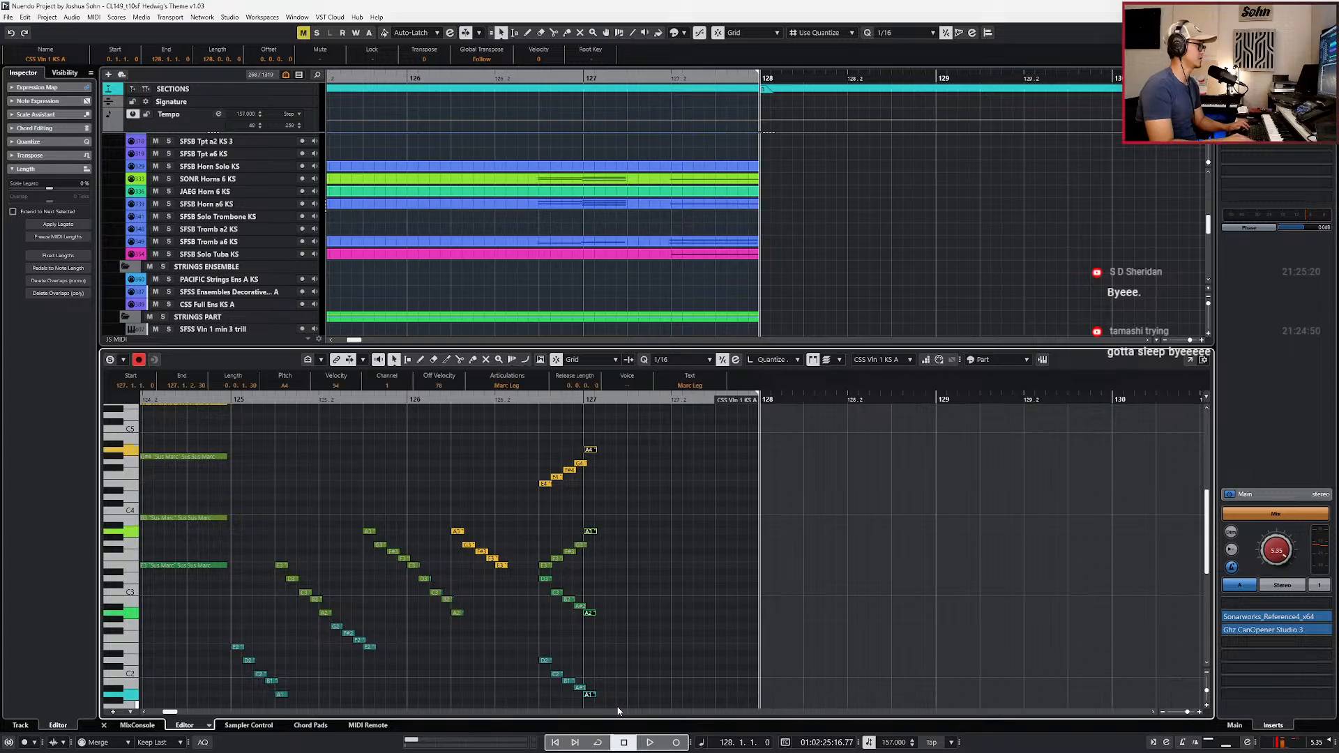
pyautogui.hotkey('alt', '4')
pyautogui.press('Right')
pyautogui.press('Right')
pyautogui.press('Right')
pyautogui.press('Right')
pyautogui.hotkey('ctrl', 'v')
# Step: Lengthen the pasted string A notes to the end of bar 127 and nudge them slightly earlier
pyautogui.hotkey('alt', 'shift', 'Right')
pyautogui.hotkey('alt', 'shift', 'Right')
pyautogui.hotkey('alt', 'shift', 'Right')
pyautogui.hotkey('alt', 'shift', 'Right')
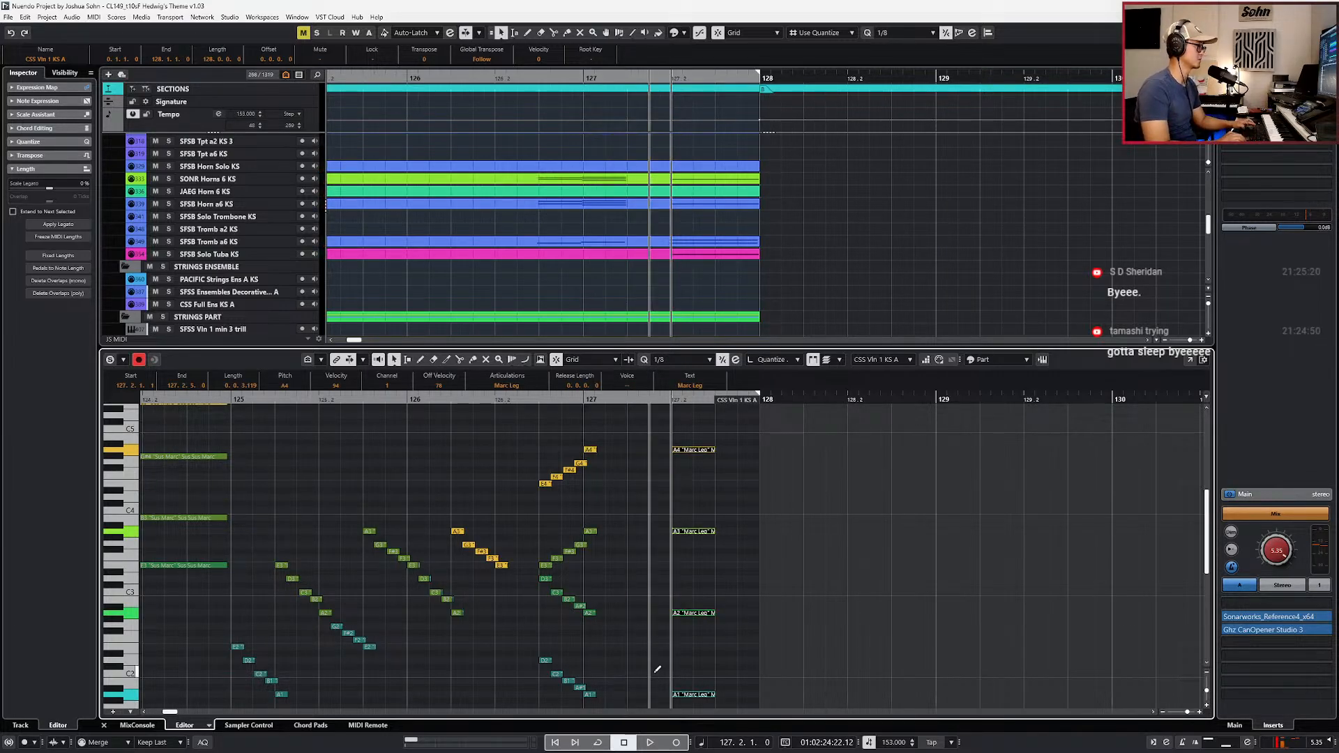
pyautogui.hotkey('ctrl', 'Left')
pyautogui.press('s')
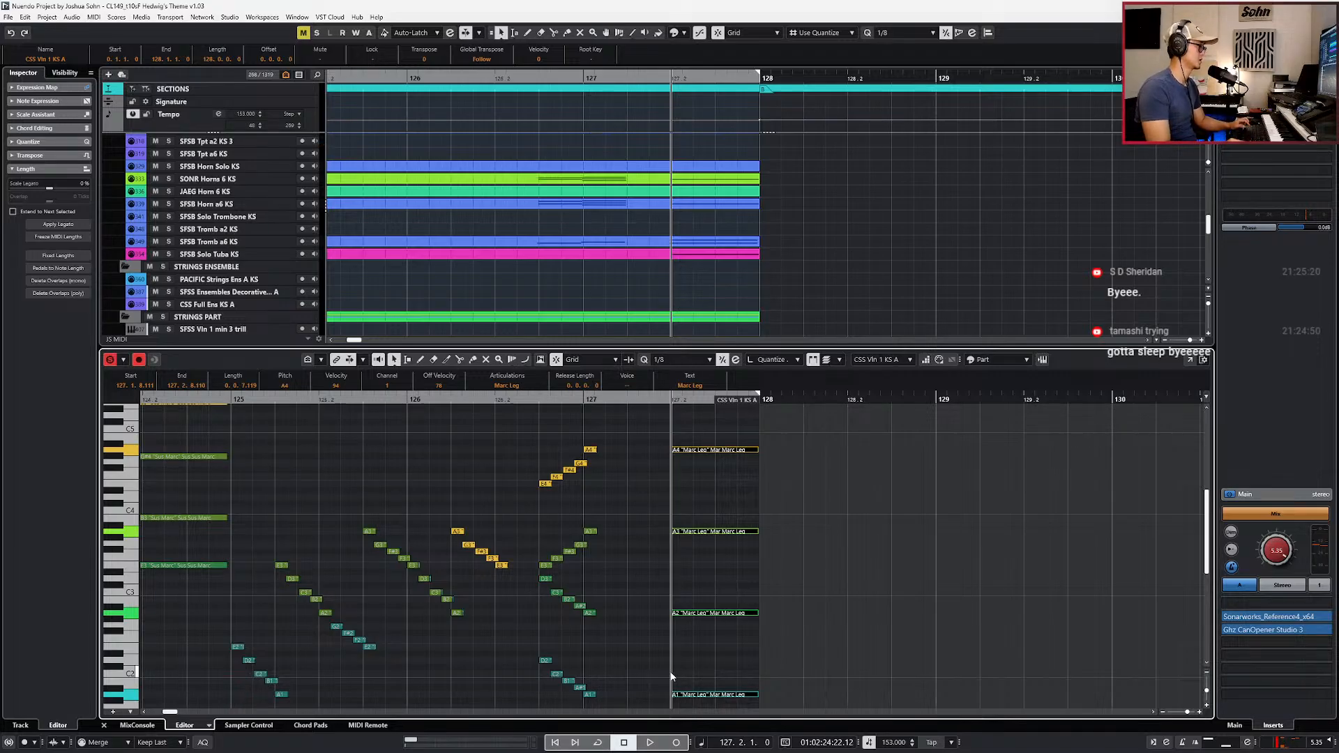
# Step: Show the controller lanes below the string notes, play back briefly and move the playhead to bar 127
pyautogui.scroll(2, 675, 659)
pyautogui.scroll(-2, 673, 649)
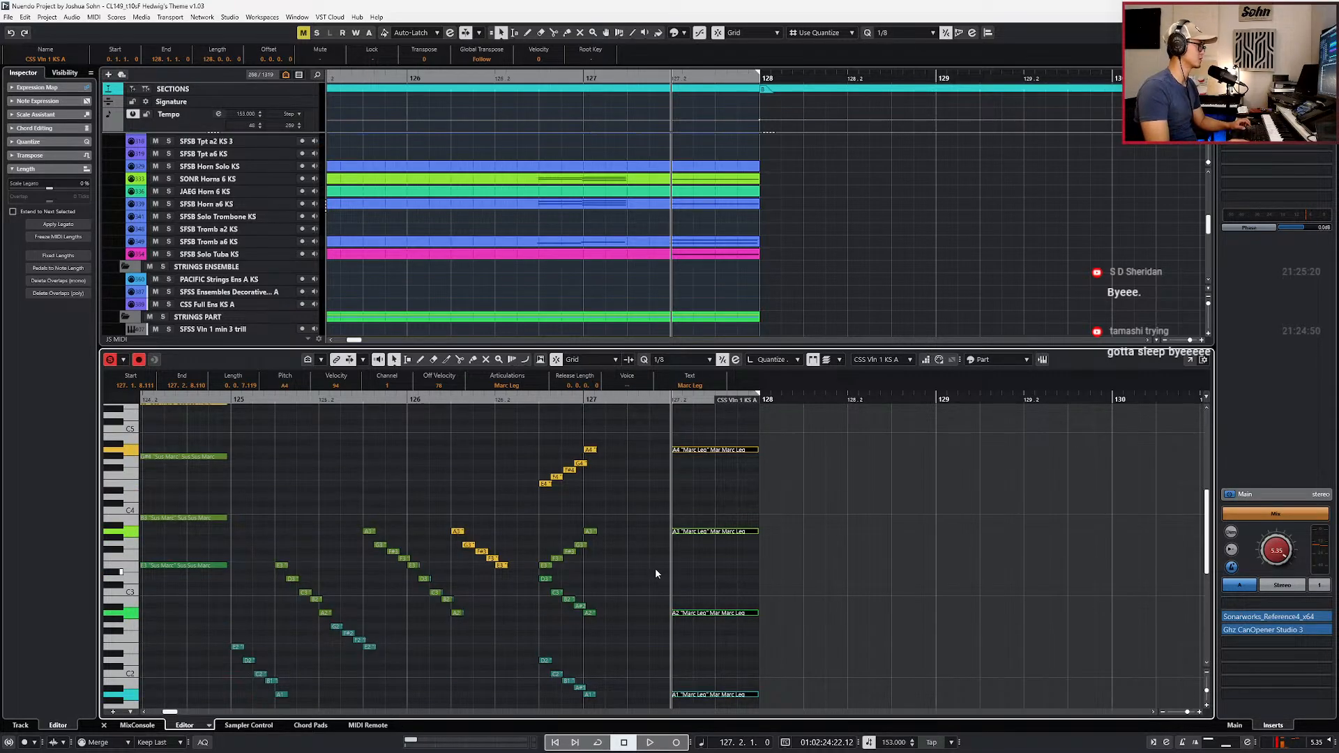
pyautogui.hotkey('alt', 'l')
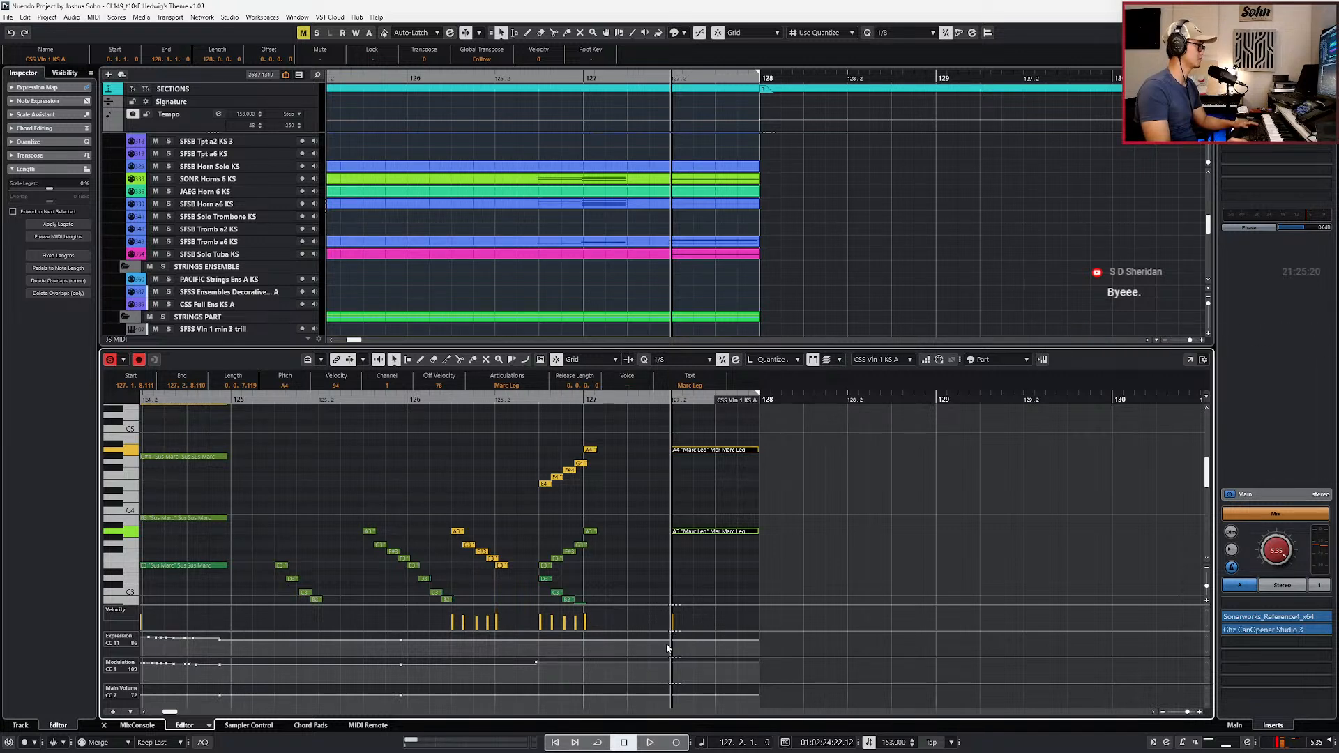
pyautogui.press('space')
pyautogui.press('space')
pyautogui.press('KP_Add')
pyautogui.press('s')
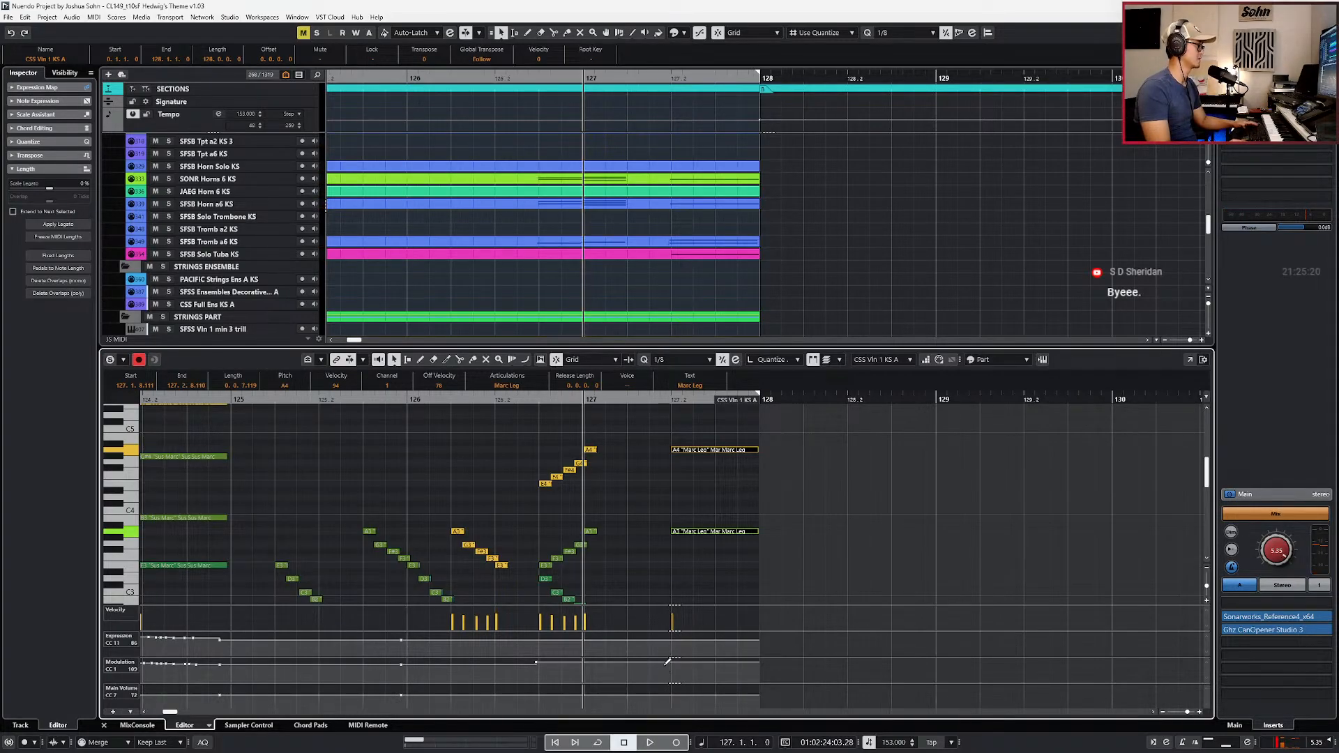
# Step: Try to draw a Modulation (CC 1) change under the CSS Vln 1 KS A note in the second half of bar 127
pyautogui.click(668, 668)
pyautogui.moveTo(668, 666); pyautogui.dragTo(723, 670)
pyautogui.hotkey('ctrl', 'z')
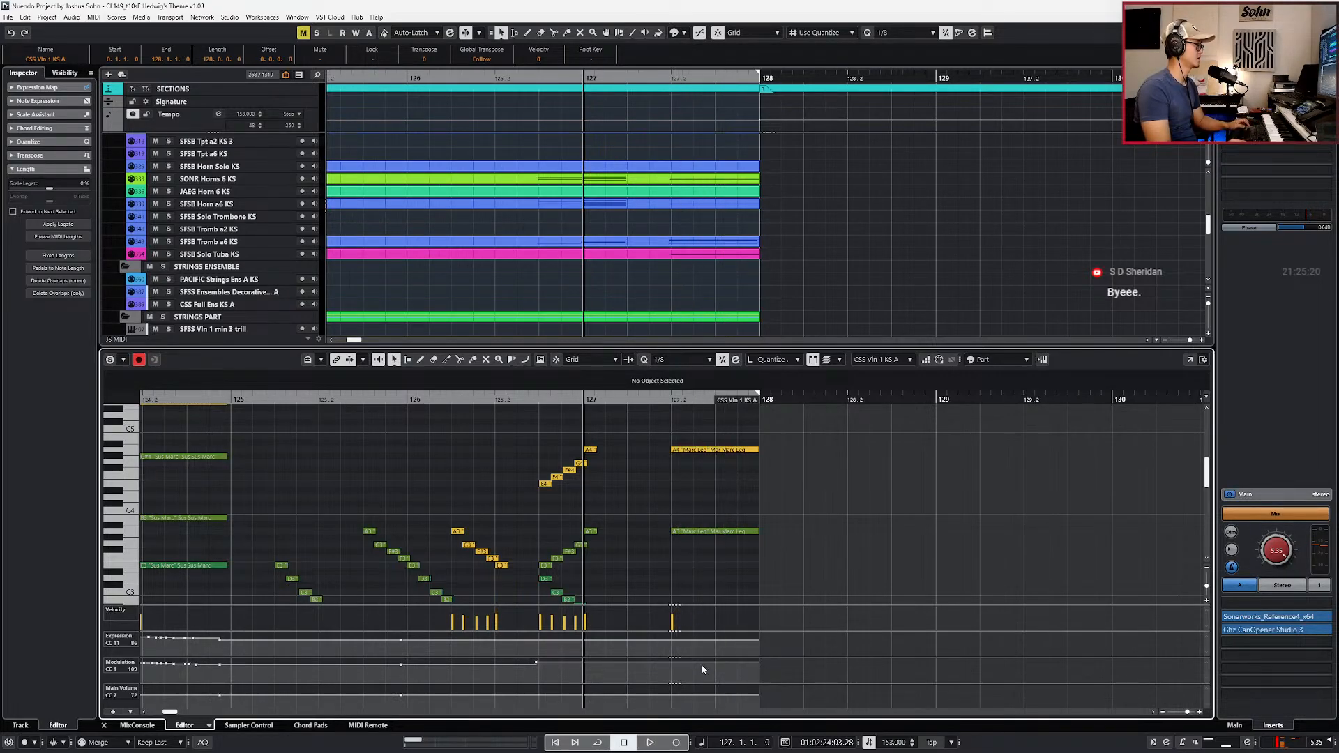
# Step: Draw a rising Modulation (CC 1) ramp under the sustained CSS Vln 1 KS A note in the second half of bar 127
pyautogui.rightClick(666, 669)
pyautogui.click(797, 668)
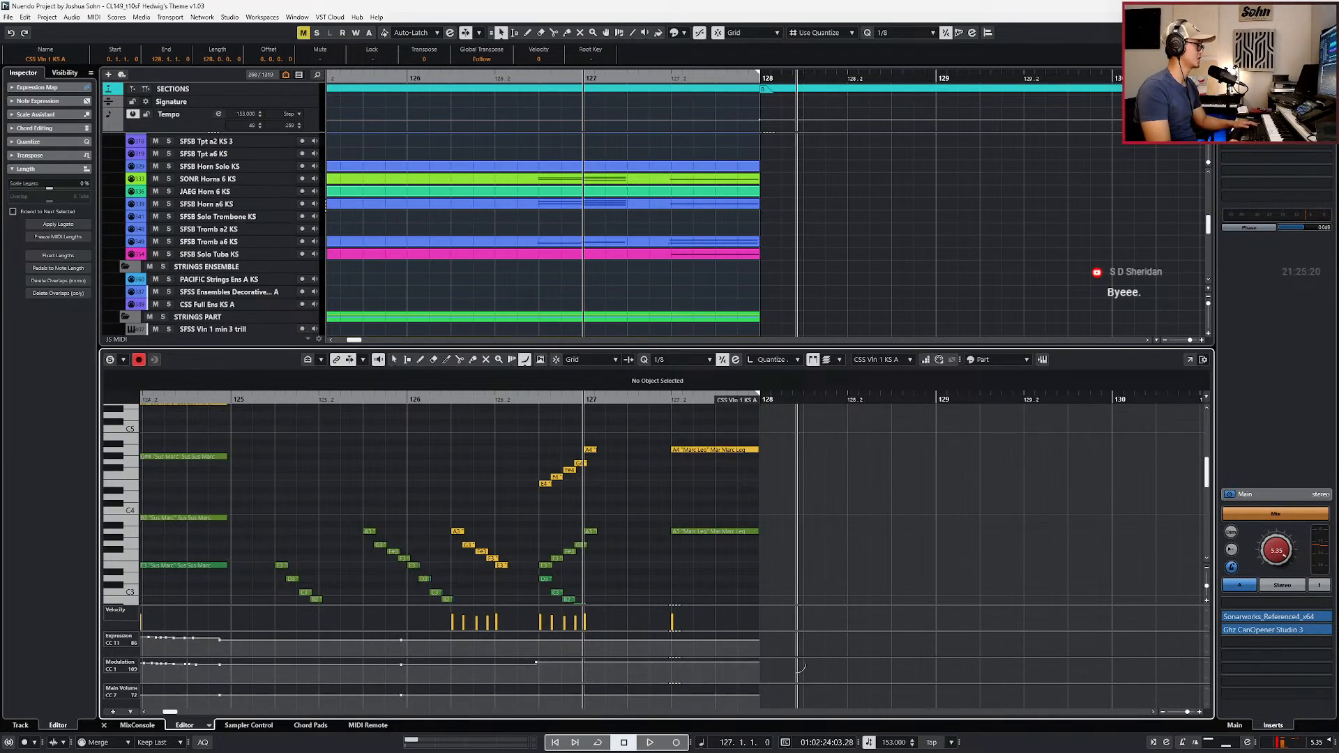
pyautogui.moveTo(647, 670); pyautogui.dragTo(738, 661)
pyautogui.press('1')
pyautogui.click(649, 670)
pyautogui.moveTo(653, 673); pyautogui.dragTo(827, 632)
# Step: Copy the Modulation ramp into the other string parts down to SFSS Celli core KS and start playback
pyautogui.press('l')
pyautogui.press('Down')
pyautogui.hotkey('ctrl', 'v')
pyautogui.press('Down')
pyautogui.hotkey('ctrl', 'v')
pyautogui.press('Down')
pyautogui.hotkey('ctrl', 'v')
pyautogui.press('Down')
pyautogui.hotkey('ctrl', 'v')
pyautogui.press('space')
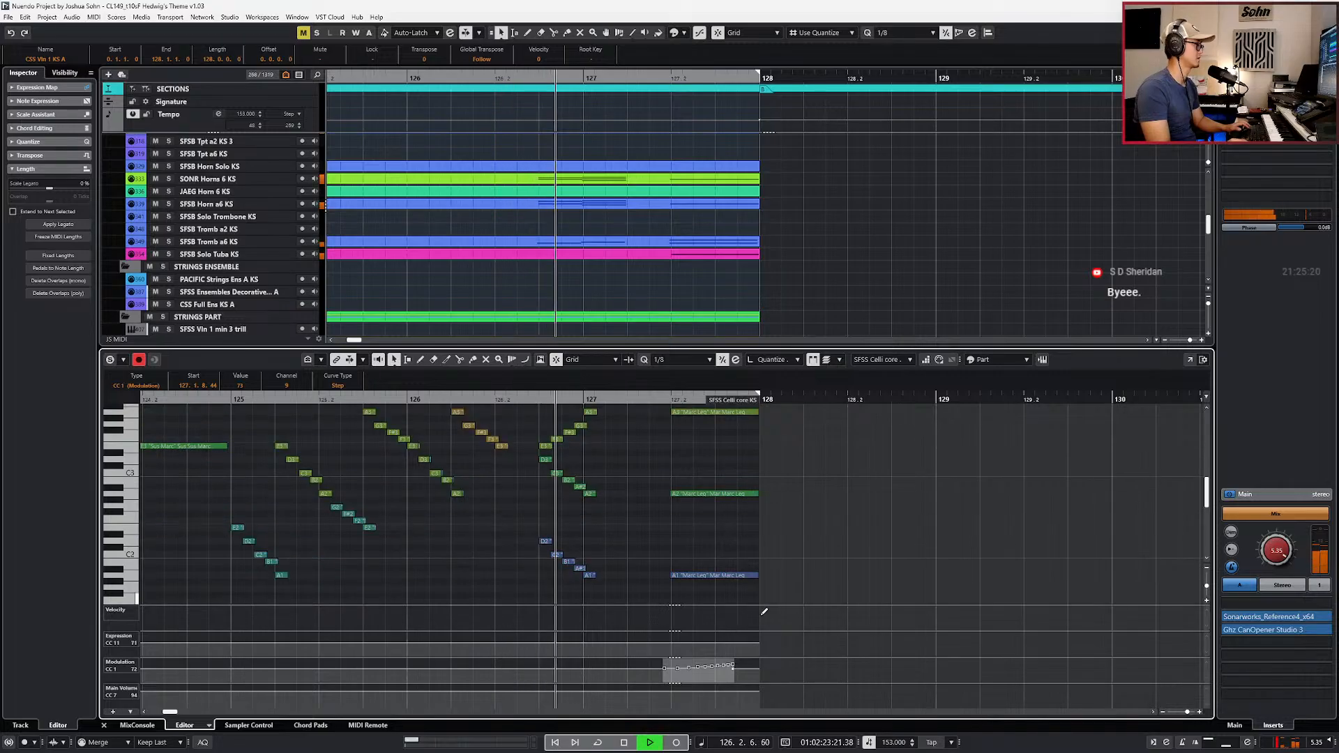
# Step: Play back bar 127 to check the string parts with the Modulation ramp
pyautogui.press('space')
pyautogui.click(767, 614)
pyautogui.press('Down')
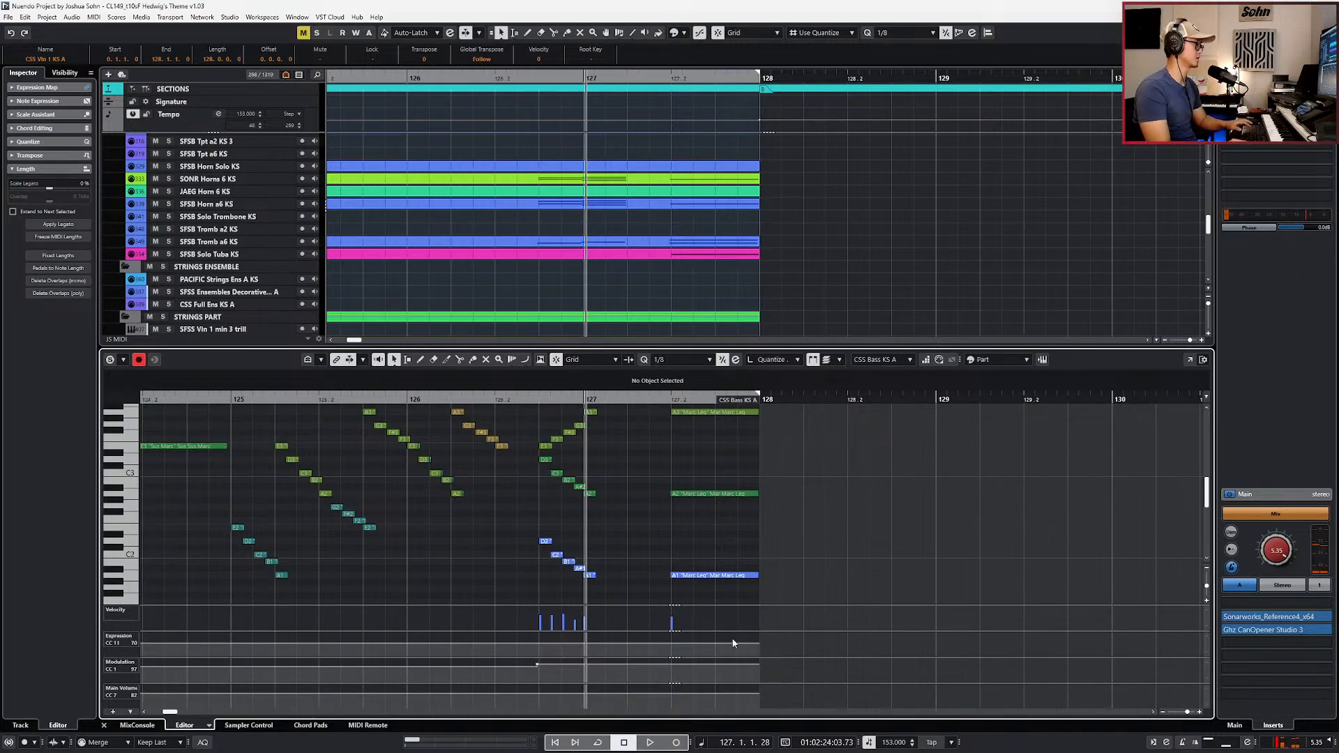
pyautogui.press('space')
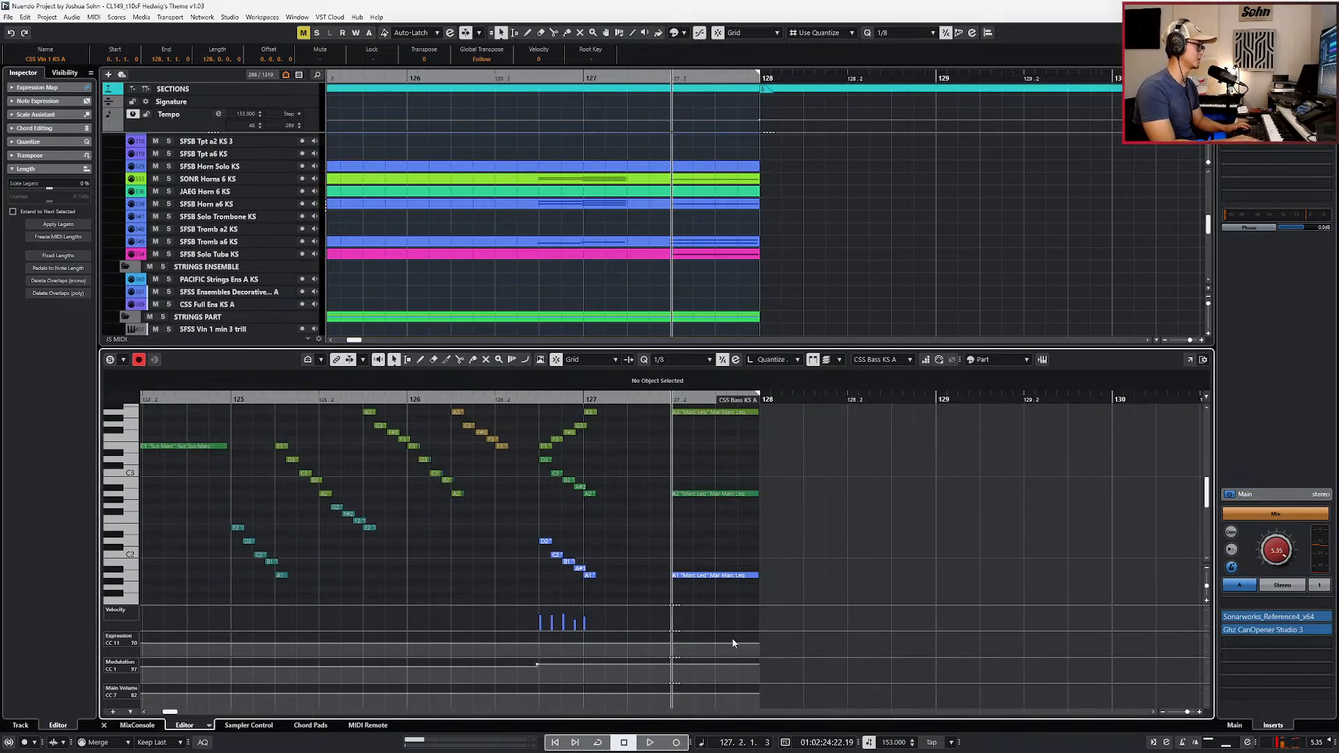
pyautogui.press('space')
pyautogui.press('Delete')
pyautogui.press('space')
# Step: Paste the Modulation ramp again across the string parts, just before the sustained A notes in bar 127
pyautogui.press('KP_Subtract')
pyautogui.press('KP_Add')
pyautogui.press('KP_Subtract')
pyautogui.hotkey('ctrl', 'v')
pyautogui.press('pagedown')
pyautogui.hotkey('ctrl', 'v')
pyautogui.press('pagedown')
pyautogui.hotkey('ctrl', 'v')
pyautogui.scroll(3, 734, 641)
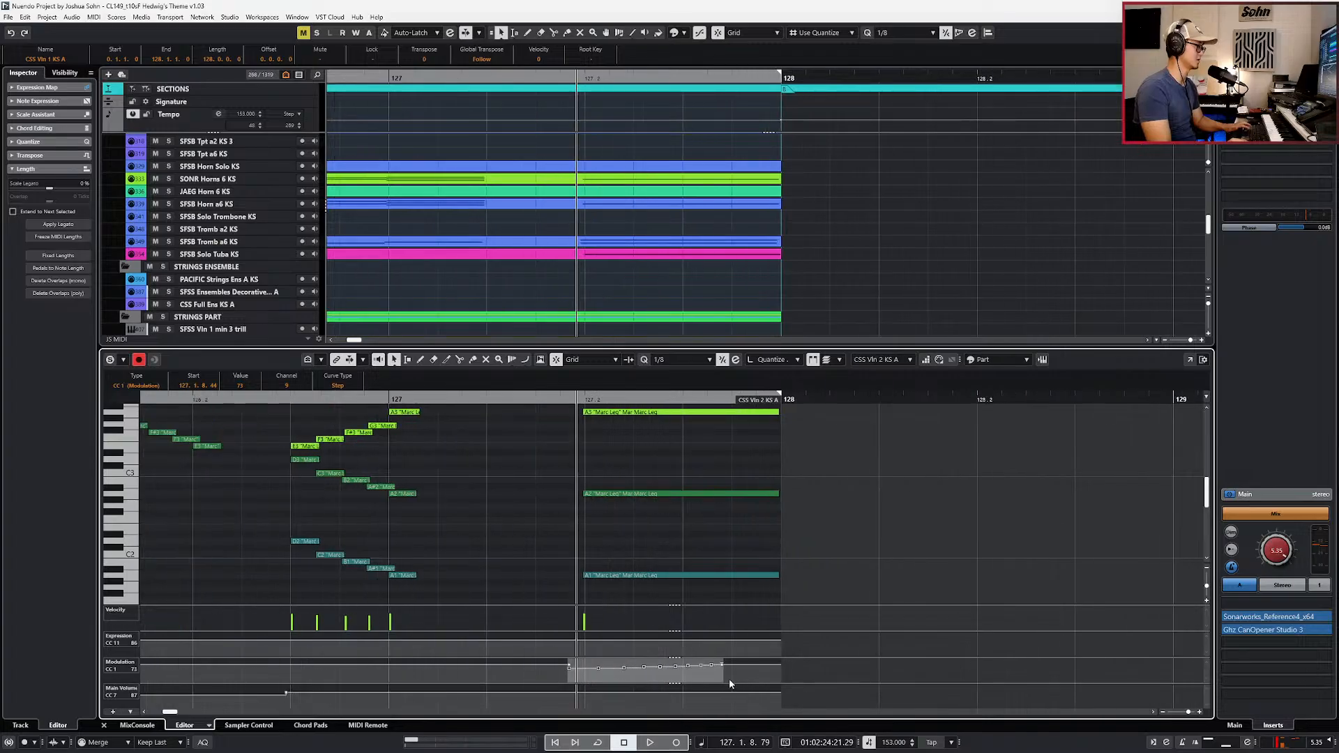
# Step: Examine the end of the Modulation ramp in the CSS Vln 2 KS A part before bar 128
pyautogui.click(727, 678)
pyautogui.click(724, 667)
pyautogui.click(753, 671)
pyautogui.scroll(-3, 753, 671)
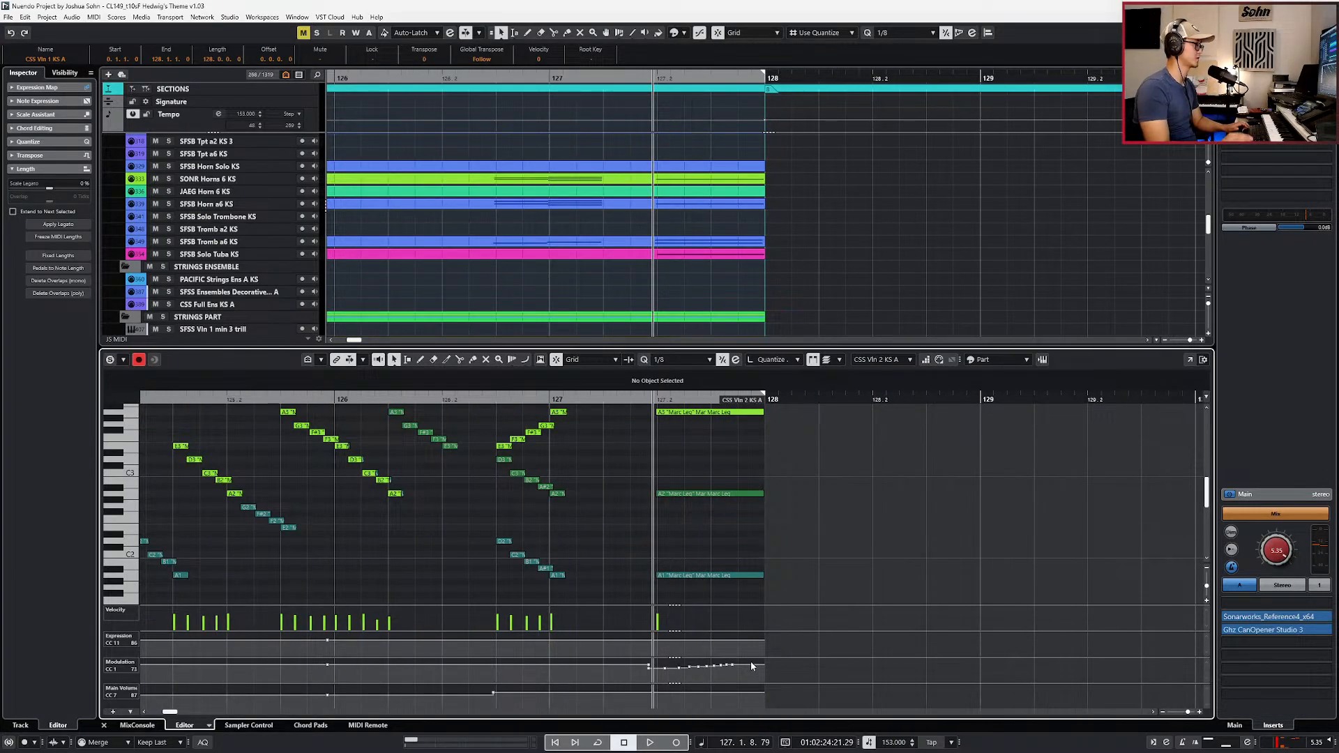
pyautogui.press('Right')
pyautogui.press('f')
pyautogui.press('f')
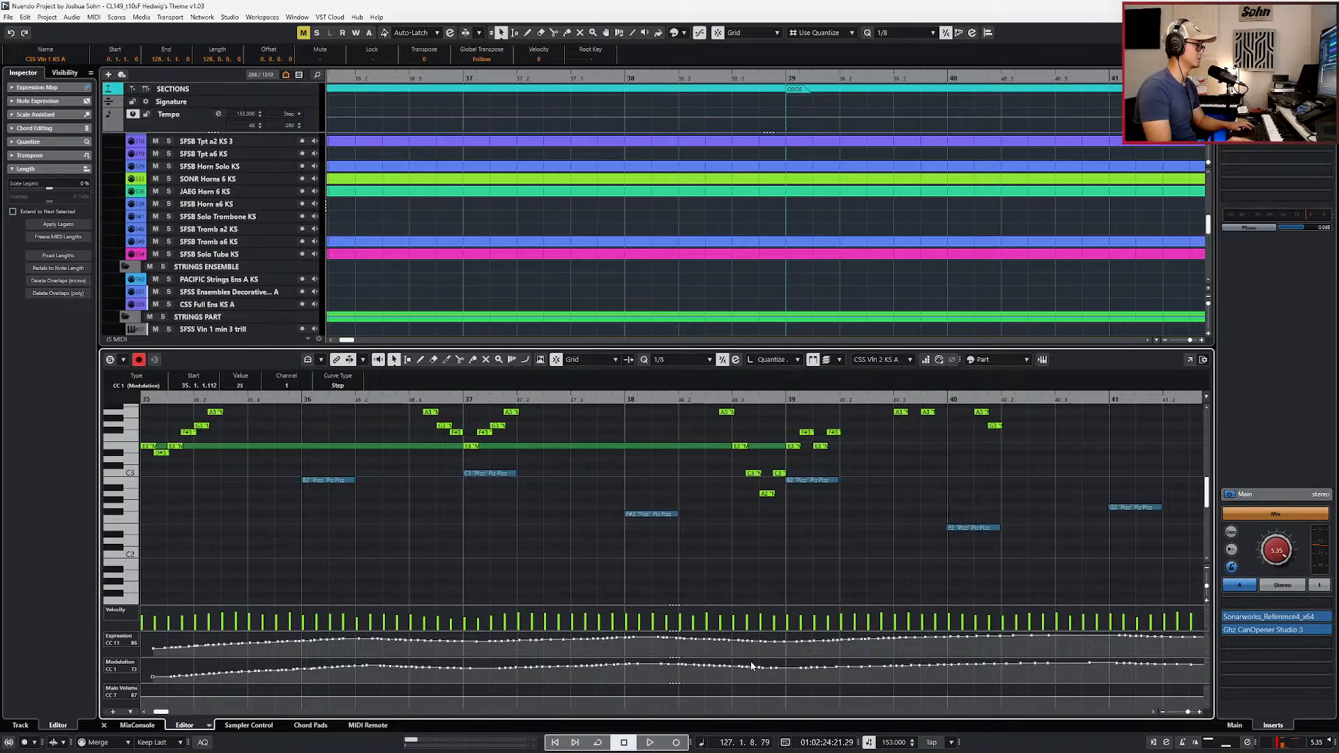
pyautogui.click(492, 666)
pyautogui.click(487, 665)
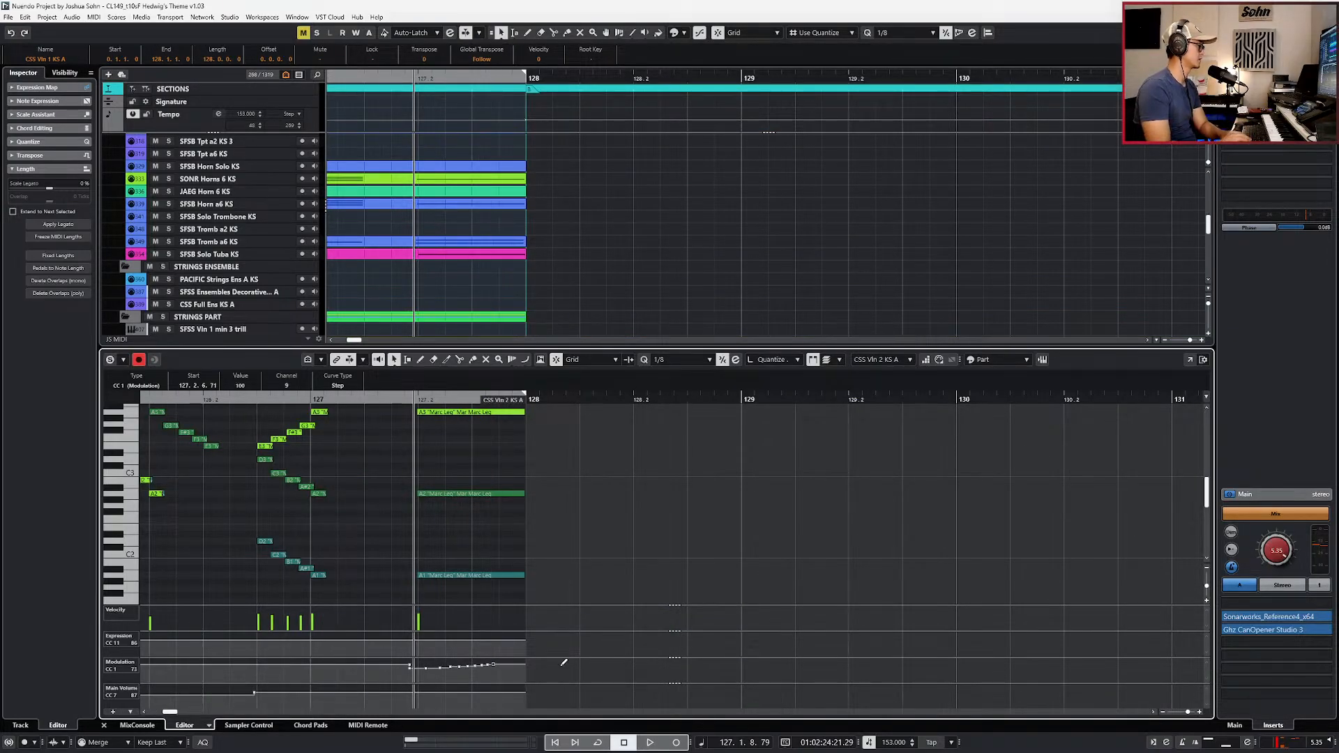
pyautogui.scroll(-2, 547, 654)
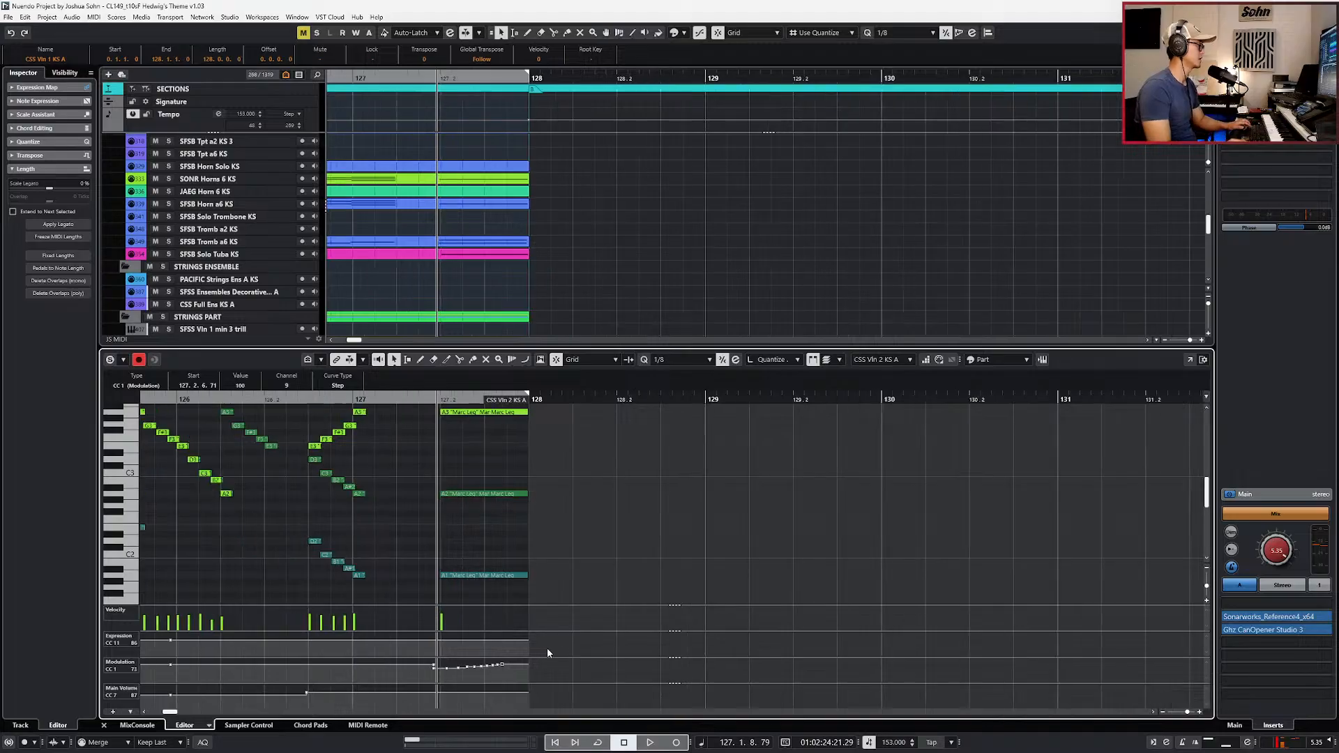
# Step: Transpose the sustained string notes A3, A2 and A1 in bar 127 down to E3, E2 and E1
pyautogui.press('Down')
pyautogui.press('Down')
pyautogui.press('Down')
pyautogui.press('Down')
pyautogui.press('ctrl+KP_Subtract')
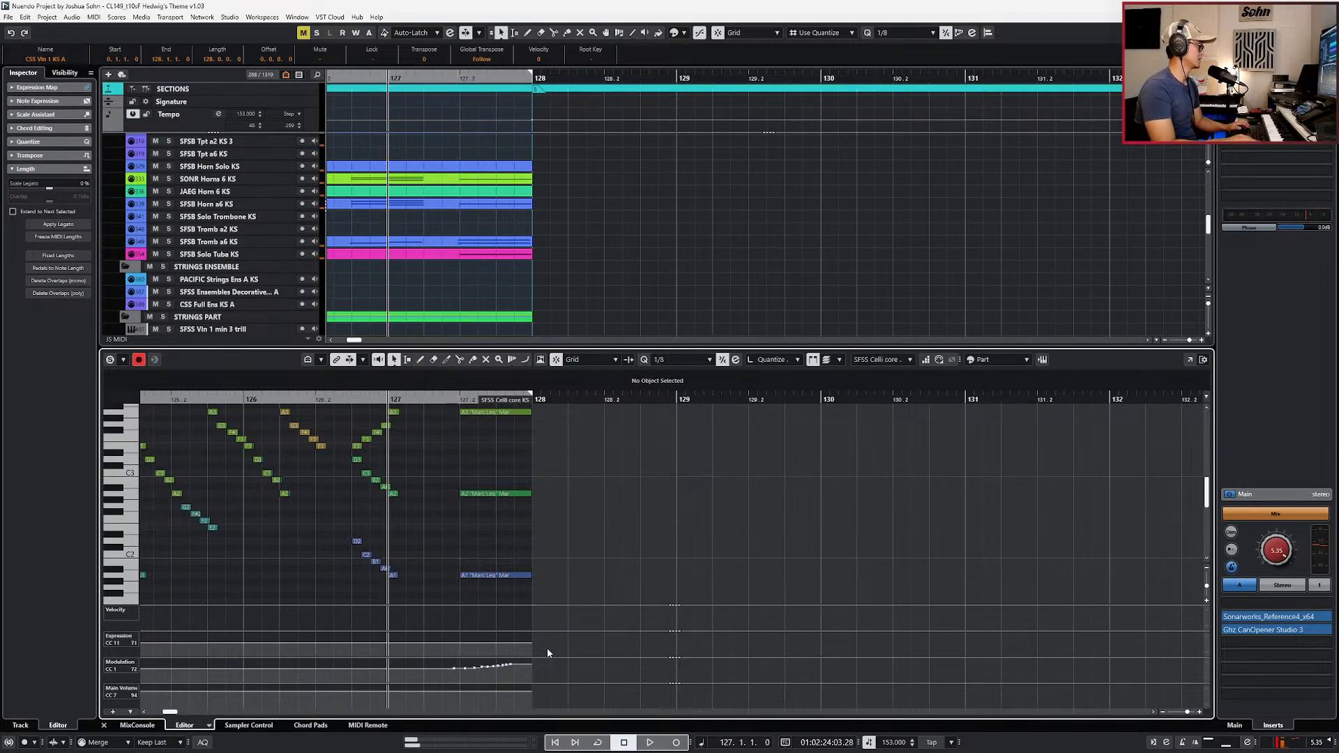
pyautogui.scroll(1, 561, 563)
pyautogui.moveTo(558, 426); pyautogui.dragTo(480, 629)
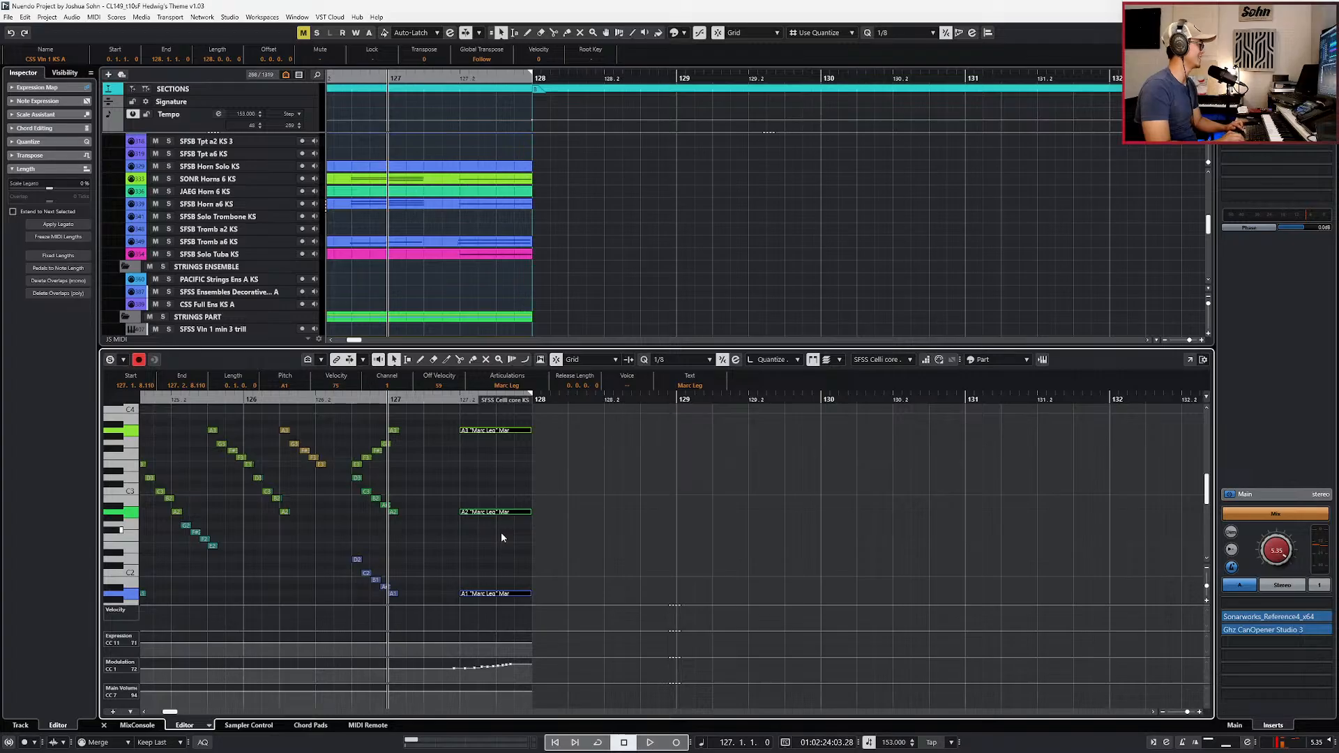
pyautogui.press('Down')
pyautogui.press('Down')
pyautogui.press('Down')
pyautogui.press('Down')
pyautogui.press('Down')
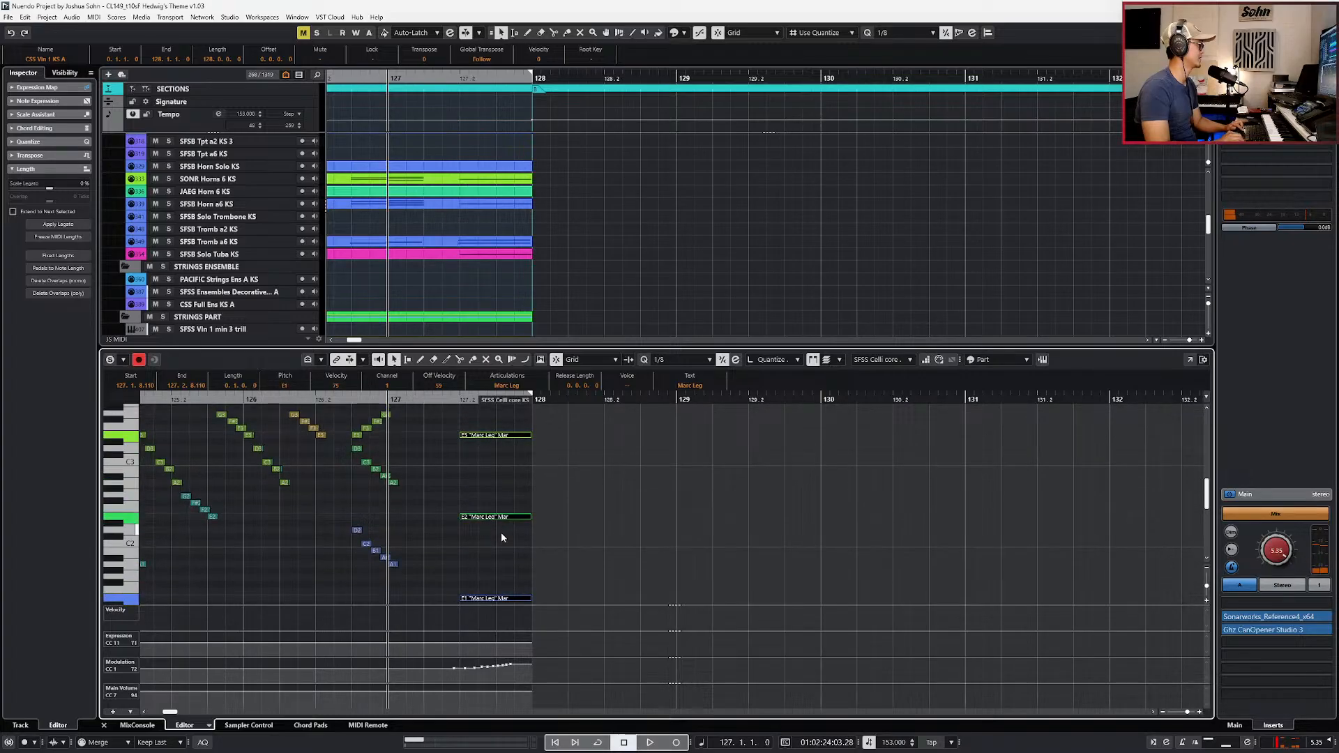
# Step: Transpose the highest sustained string note in the second half of bar 127 down to E4
pyautogui.scroll(5, 509, 514)
pyautogui.click(513, 518)
pyautogui.press('Down')
pyautogui.press('Down')
pyautogui.press('Down')
pyautogui.press('Down')
pyautogui.press('Down')
pyautogui.click(499, 521)
# Step: Raise the sustained E1 notes of the bass and cello parts one octave to E2 and play back bar 127
pyautogui.scroll(-3, 500, 522)
pyautogui.scroll(-3, 508, 533)
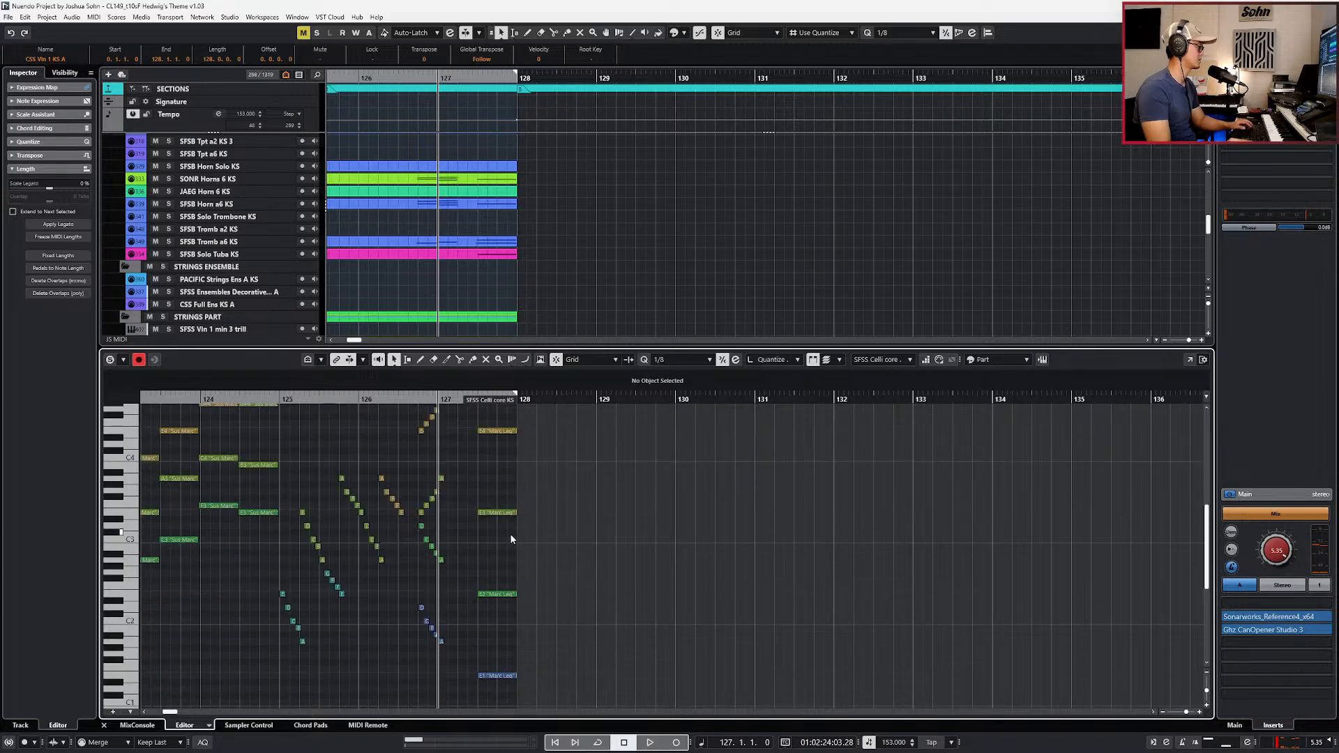
pyautogui.click(500, 676)
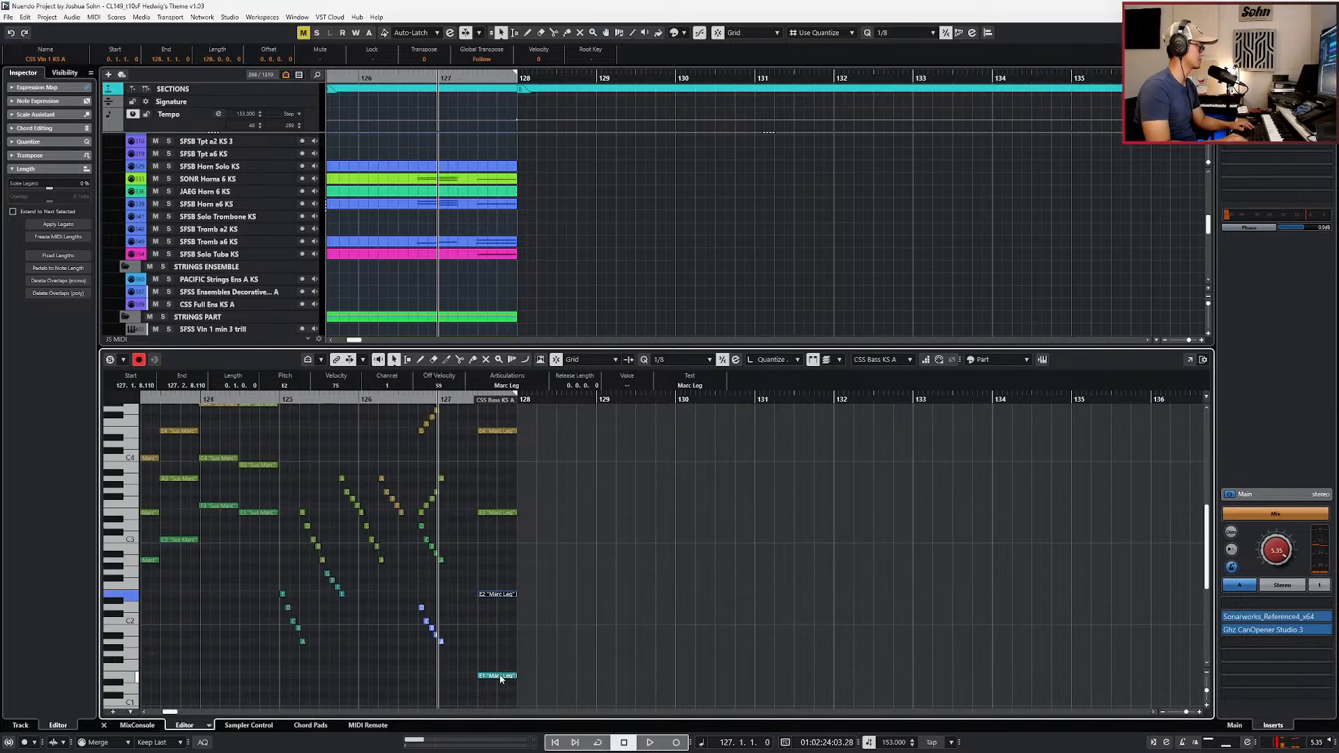
pyautogui.click(500, 676)
pyautogui.hotkey('shift', 'Up')
pyautogui.press('KP_Subtract')
pyautogui.press('space')
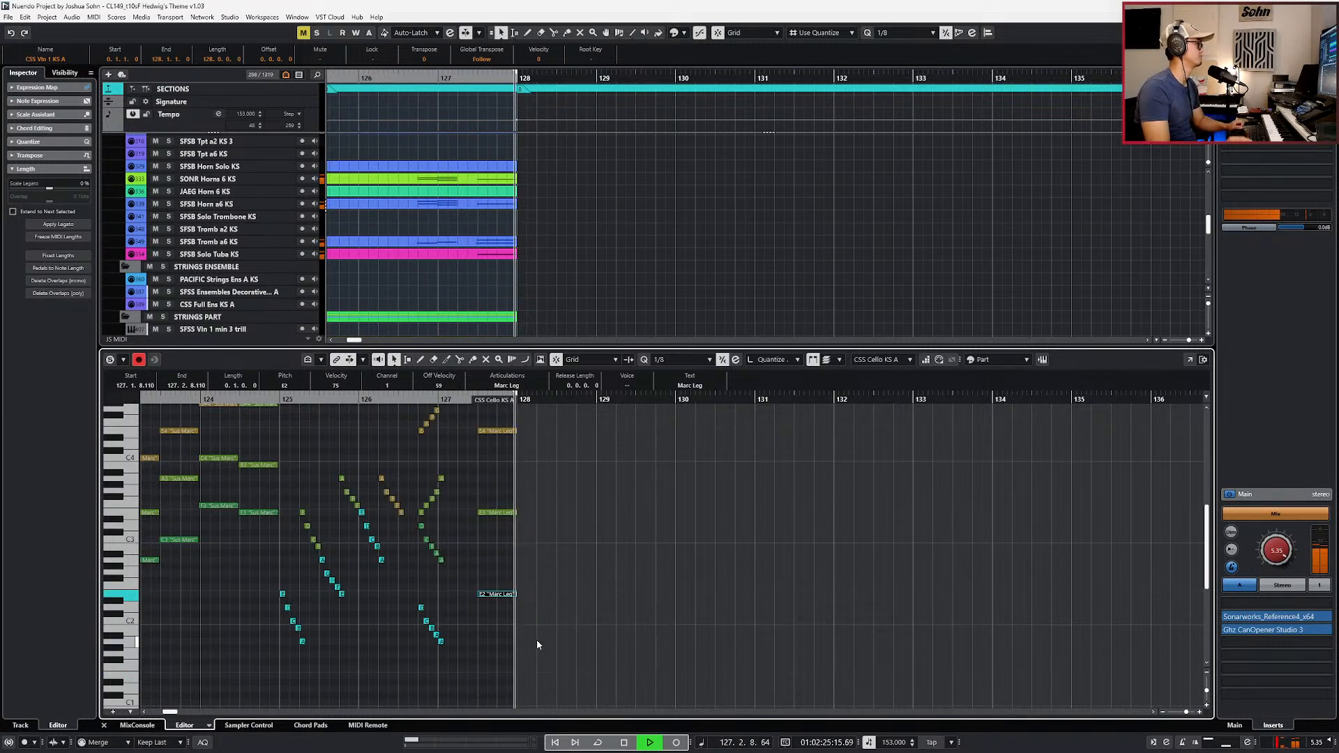
pyautogui.press('space')
# Step: Close the note editor and move the playhead back to bar 125 in the full arrangement
pyautogui.press('Return')
pyautogui.press('g')
pyautogui.press('g')
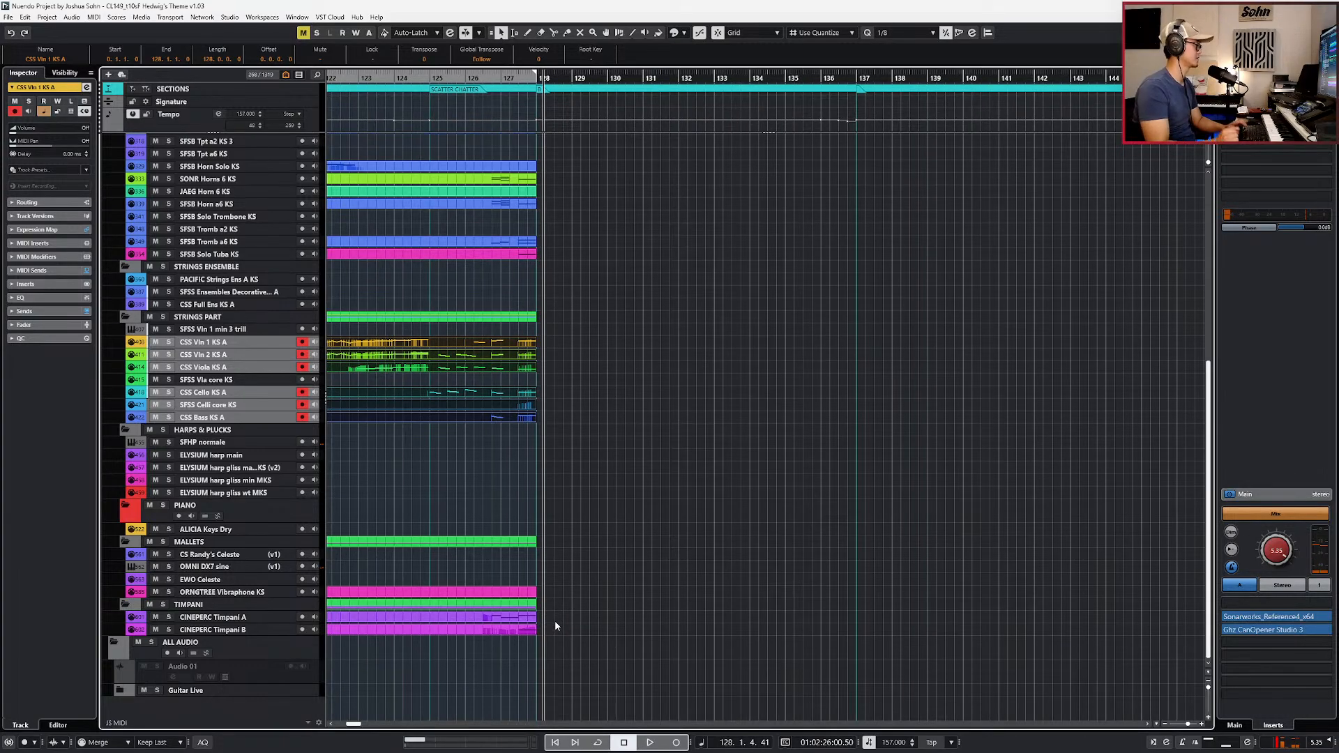
pyautogui.press('KP_Subtract')
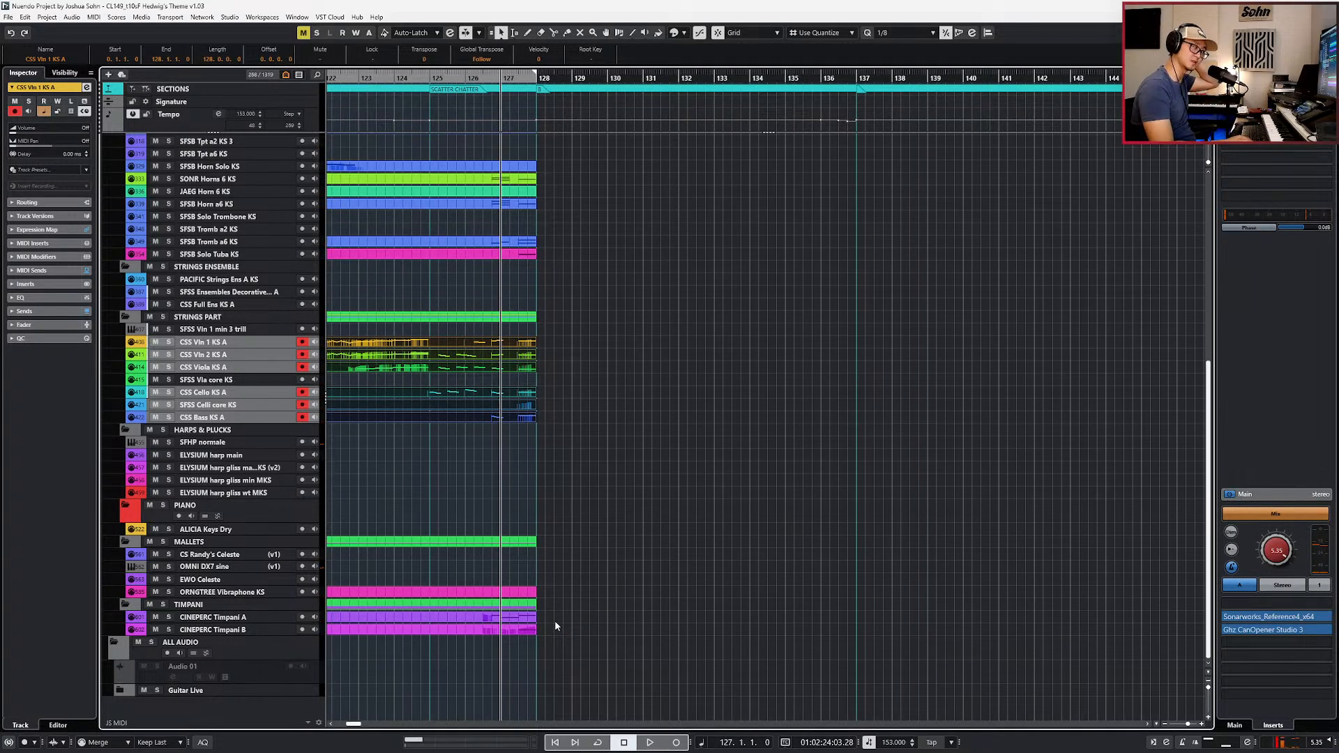
pyautogui.press('KP_Subtract')
pyautogui.press('KP_Subtract')
# Step: Find the woodwind tracks, play back from bar 125 and open the CSW Piccolo KS part for note editing
pyautogui.scroll(10, 468, 376)
pyautogui.scroll(1, 472, 317)
pyautogui.scroll(-3, 506, 304)
pyautogui.scroll(7, 513, 297)
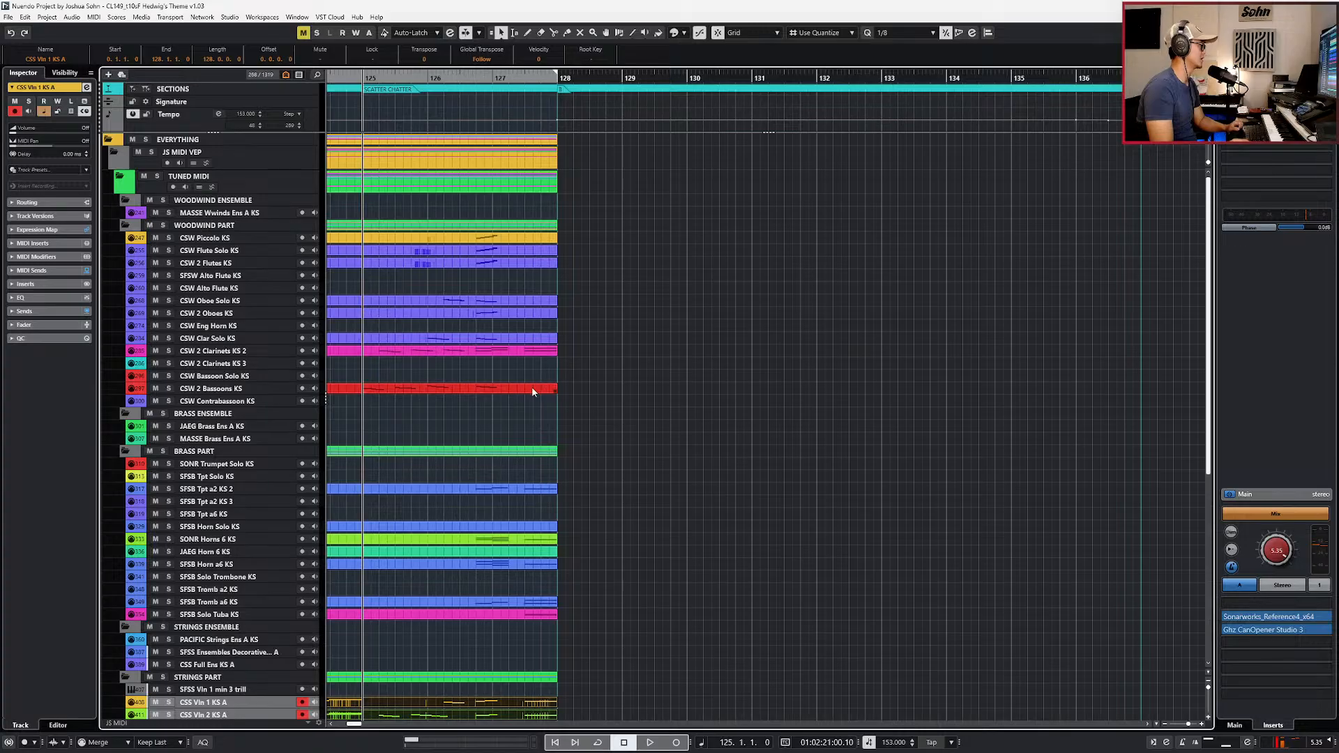
pyautogui.moveTo(562, 238); pyautogui.dragTo(549, 260)
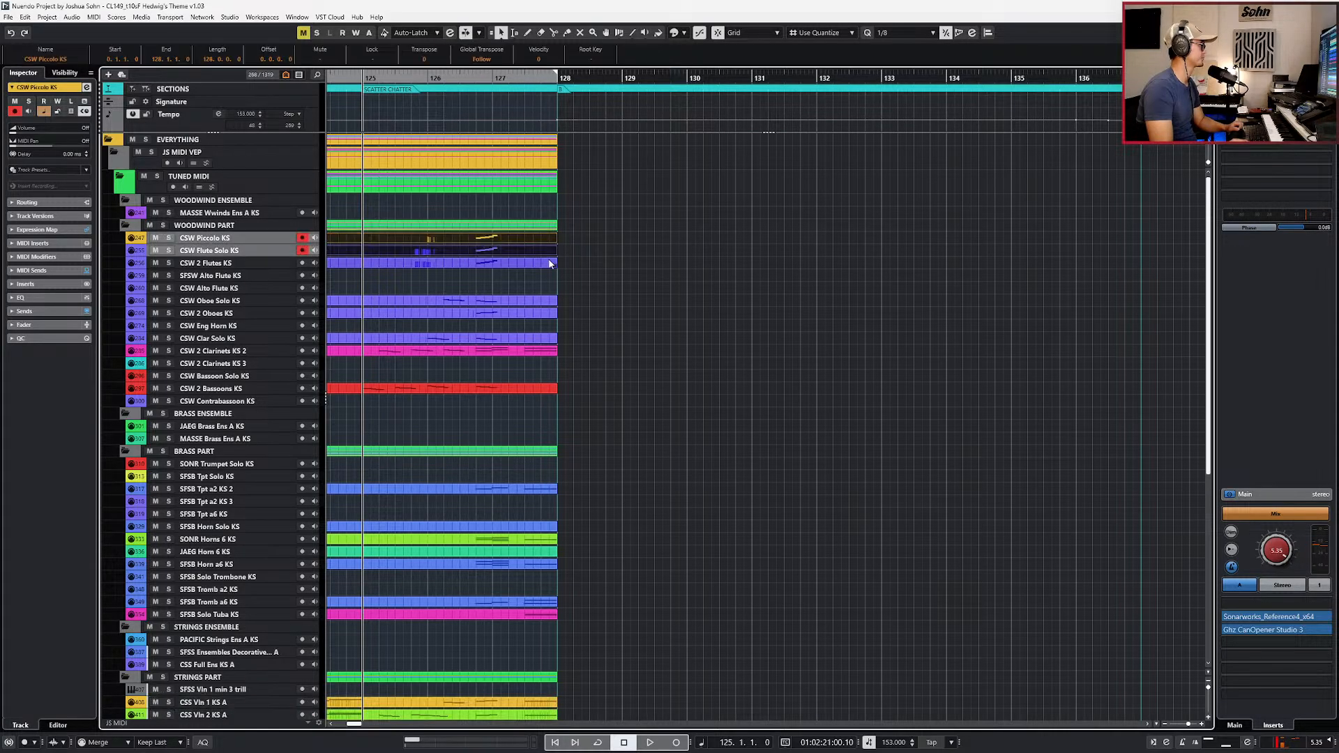
pyautogui.click(549, 265)
pyautogui.press('space')
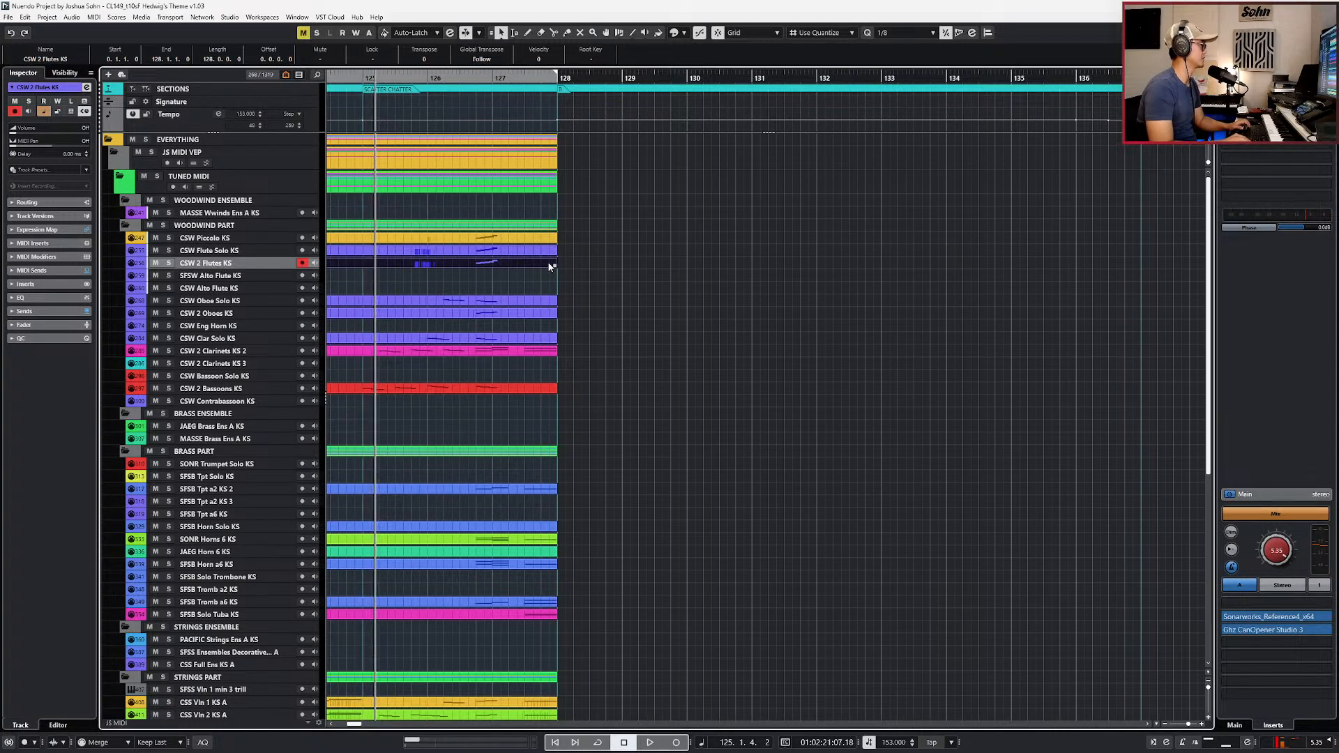
pyautogui.doubleClick(541, 239)
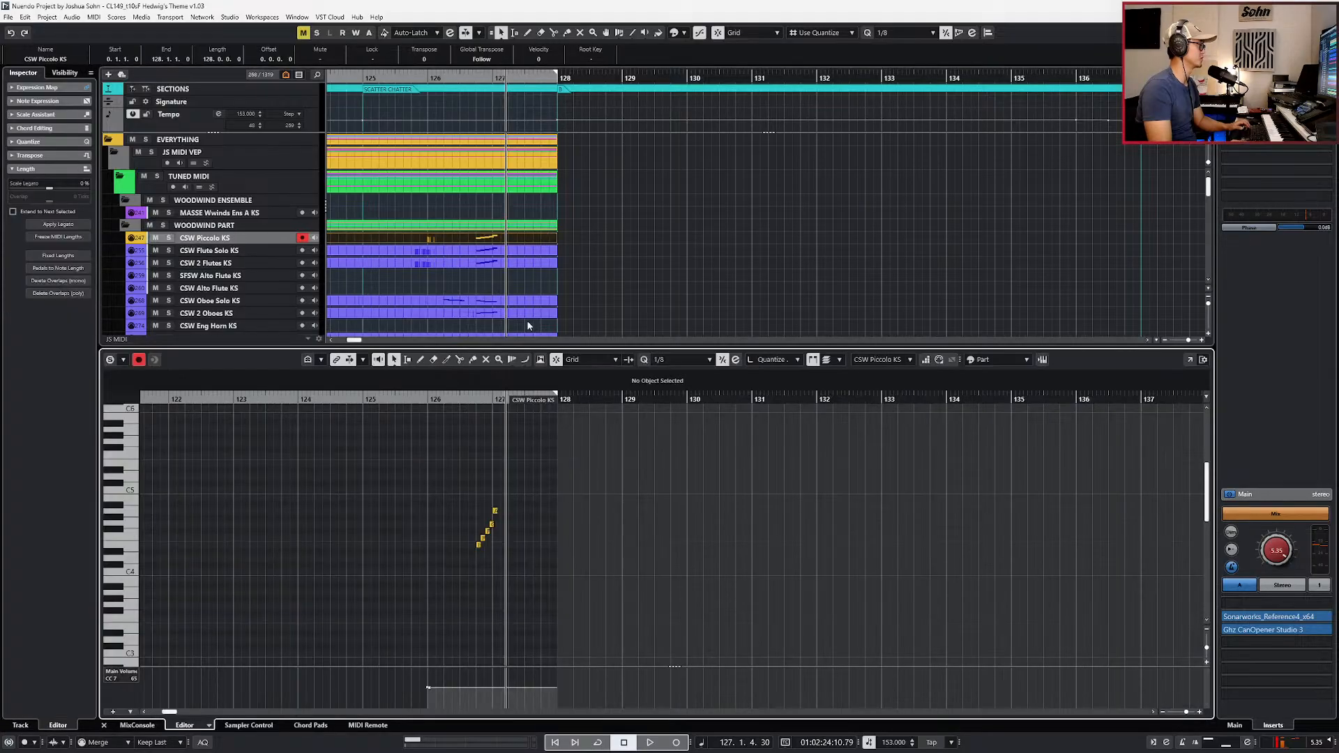
# Step: Copy the piccolo run one bar later so it leads into bar 128, and extend the part to bar 129
pyautogui.moveTo(304, 502); pyautogui.dragTo(458, 592)
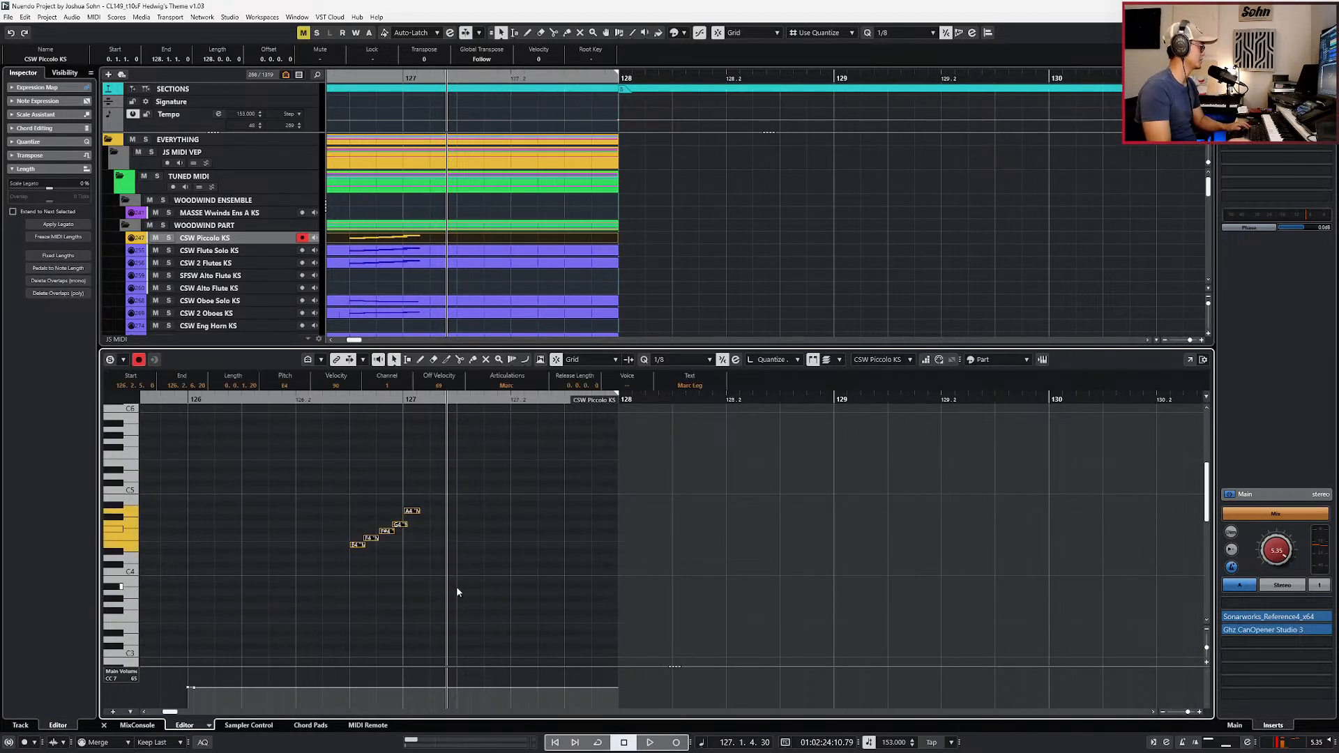
pyautogui.hotkey('ctrl', 'v')
pyautogui.hotkey('alt', '1')
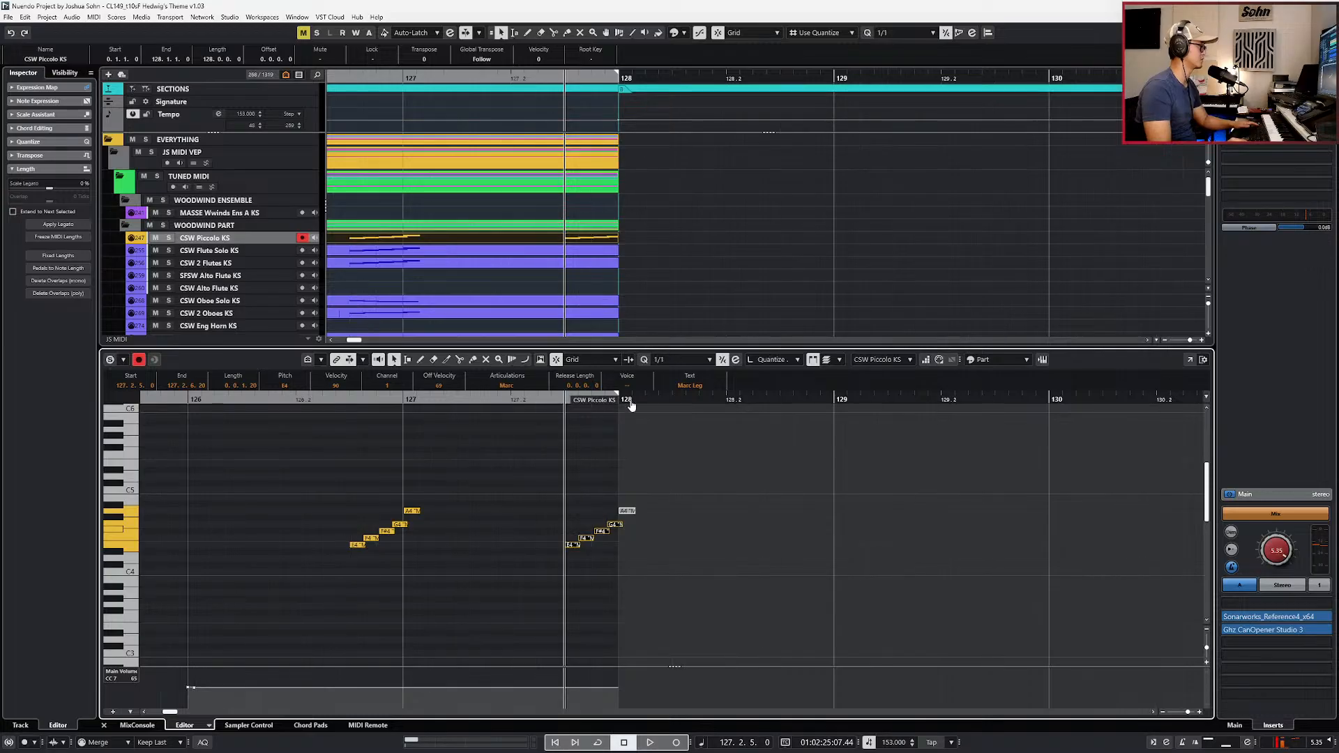
pyautogui.moveTo(618, 401); pyautogui.dragTo(737, 411)
pyautogui.hotkey('alt', '5')
# Step: Try pitches up to D5 for the copied run's last note at bar 128, then return it to A4
pyautogui.moveTo(633, 492); pyautogui.dragTo(630, 526)
pyautogui.press('Up')
pyautogui.press('Up')
pyautogui.press('Up')
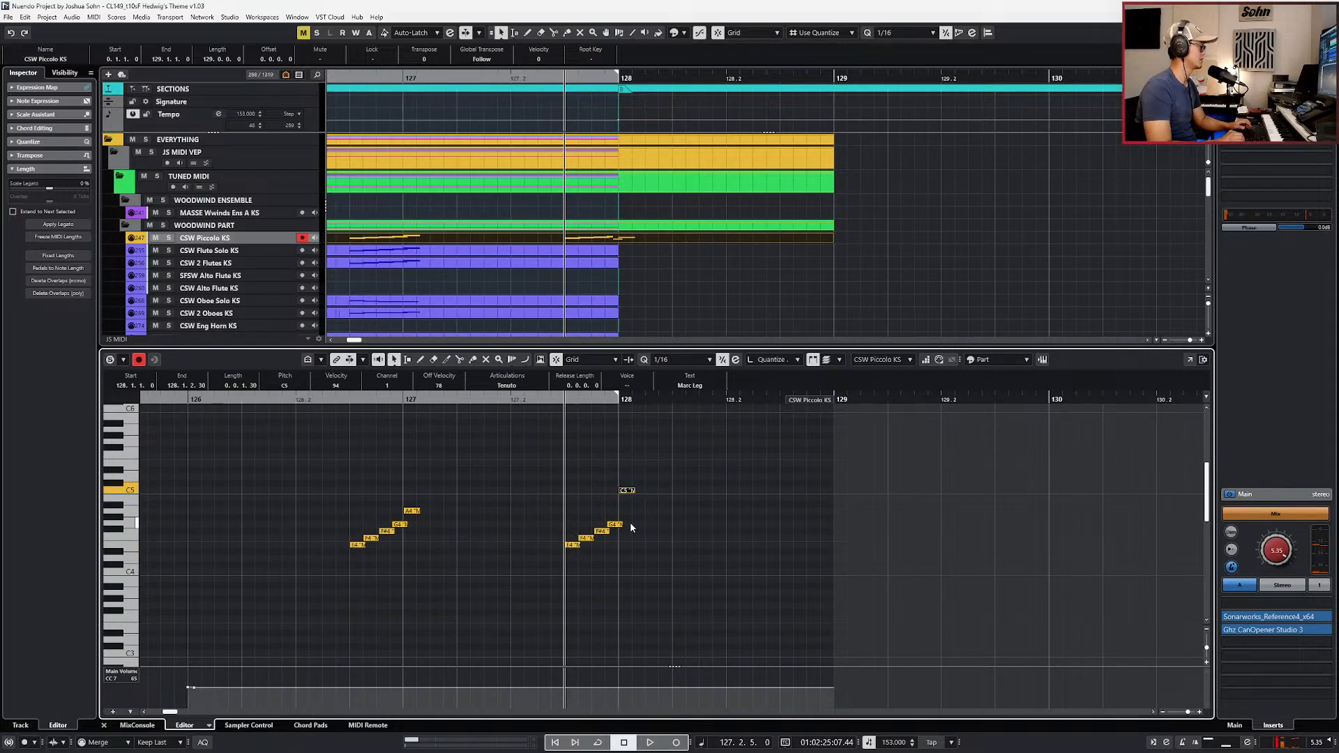
pyautogui.press('Up')
pyautogui.press('Up')
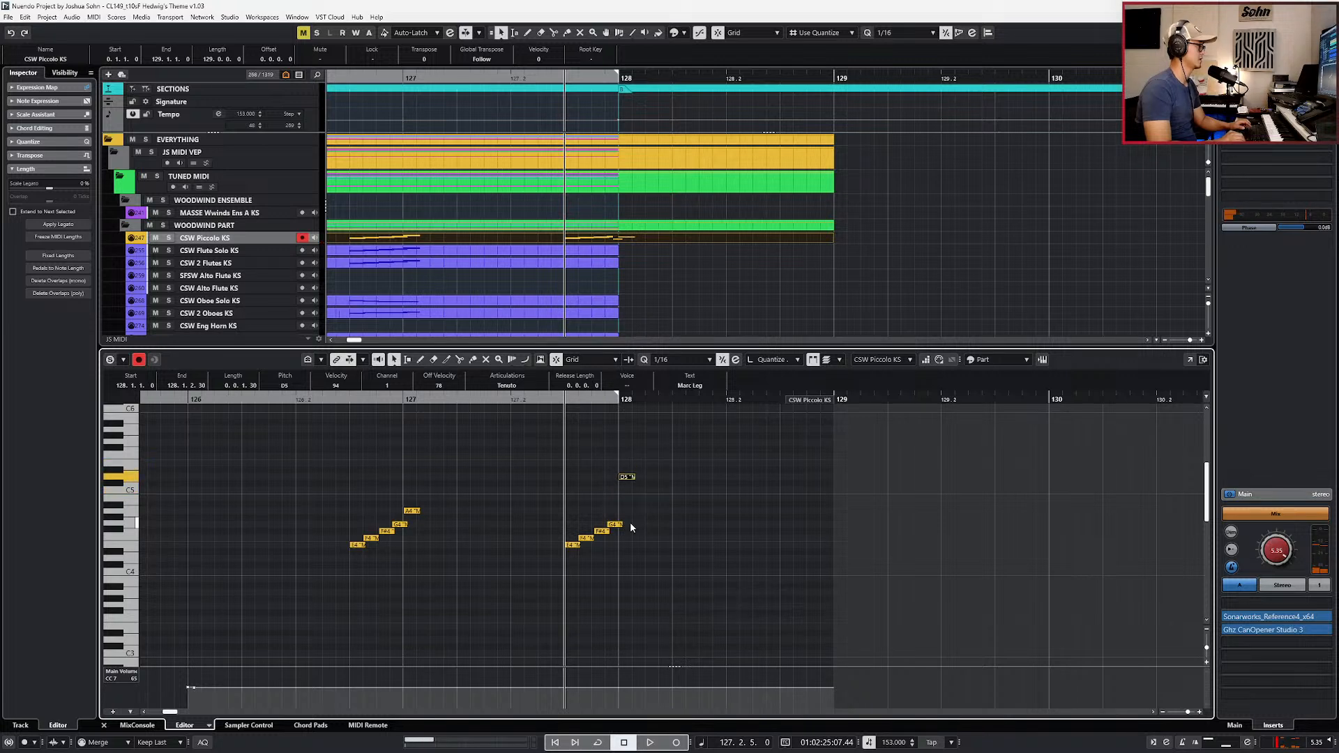
pyautogui.press('Down')
pyautogui.press('Down')
pyautogui.press('Down')
pyautogui.press('Down')
pyautogui.press('Down')
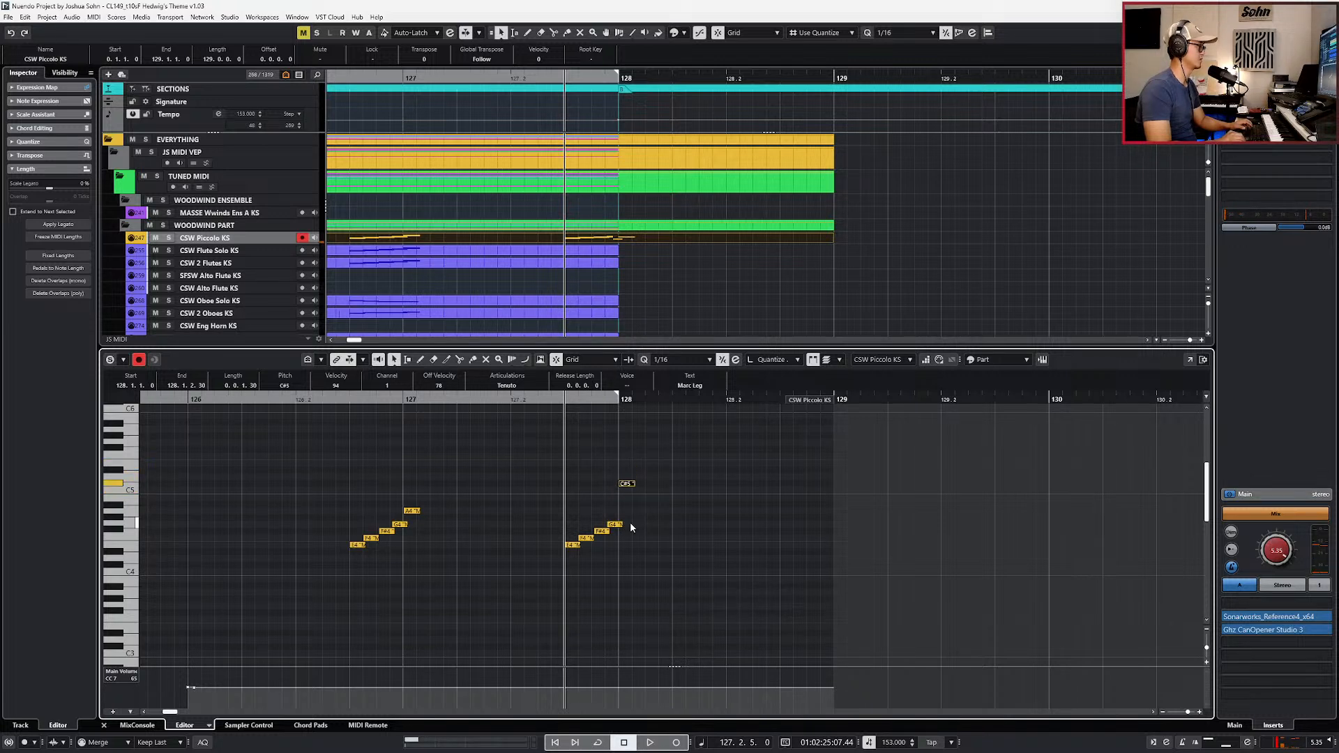
# Step: Set the quantize grid to 1/4 with a tuplet value of 5
pyautogui.click(564, 522)
pyautogui.press('h')
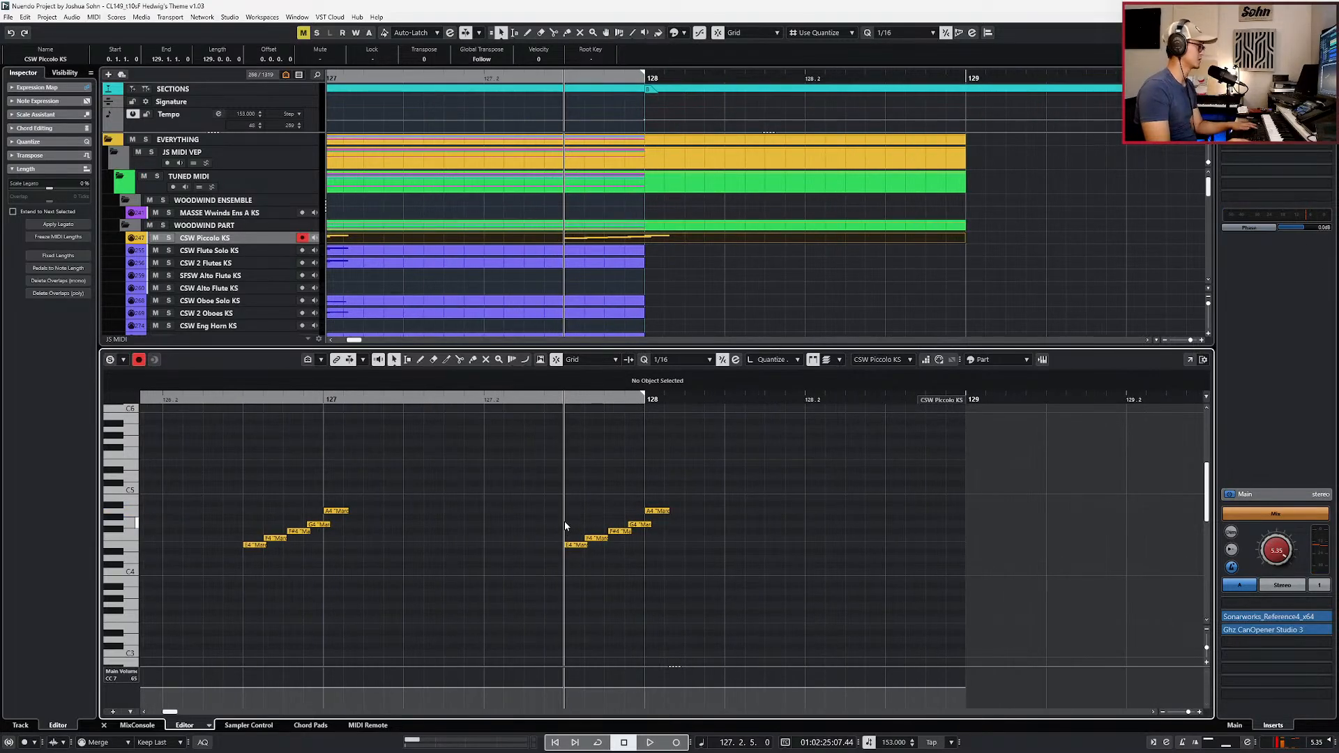
pyautogui.press('t')
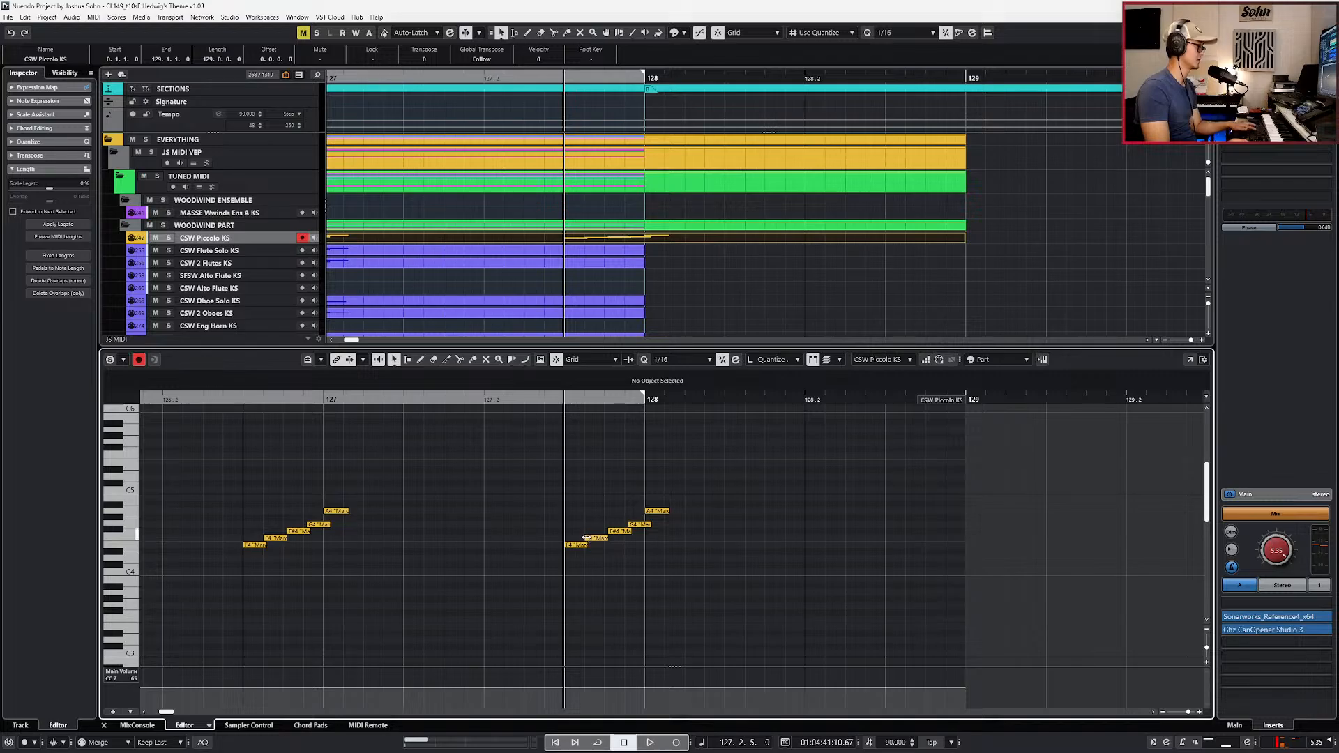
pyautogui.press('t')
pyautogui.hotkey('alt', 'q')
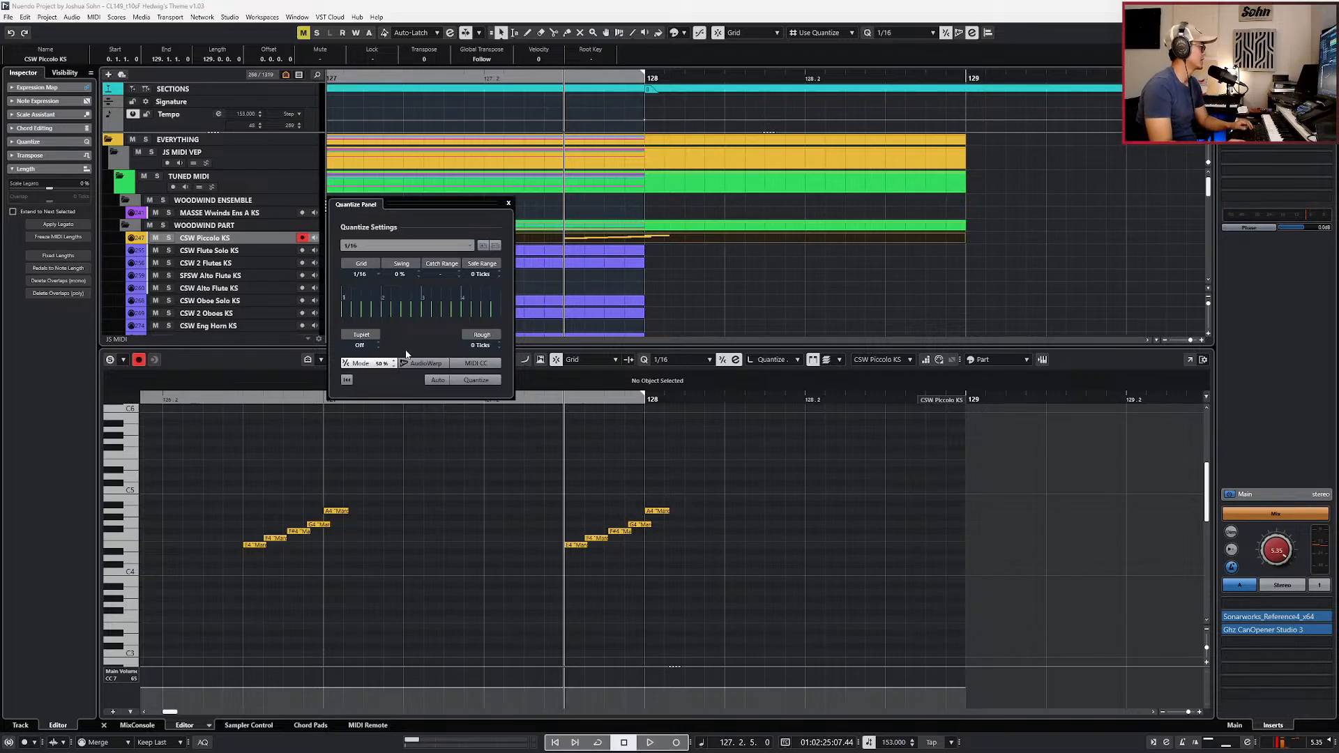
pyautogui.click(377, 345)
pyautogui.write('5')
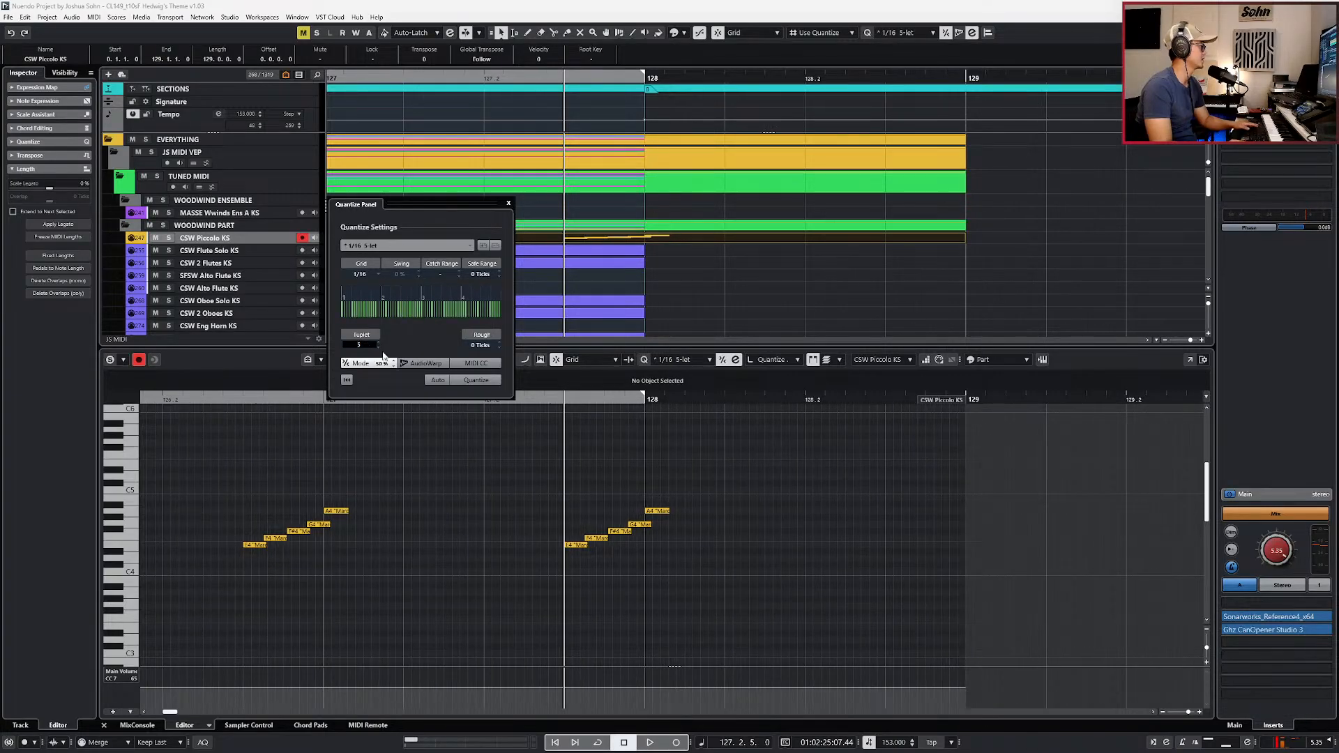
pyautogui.press('Return')
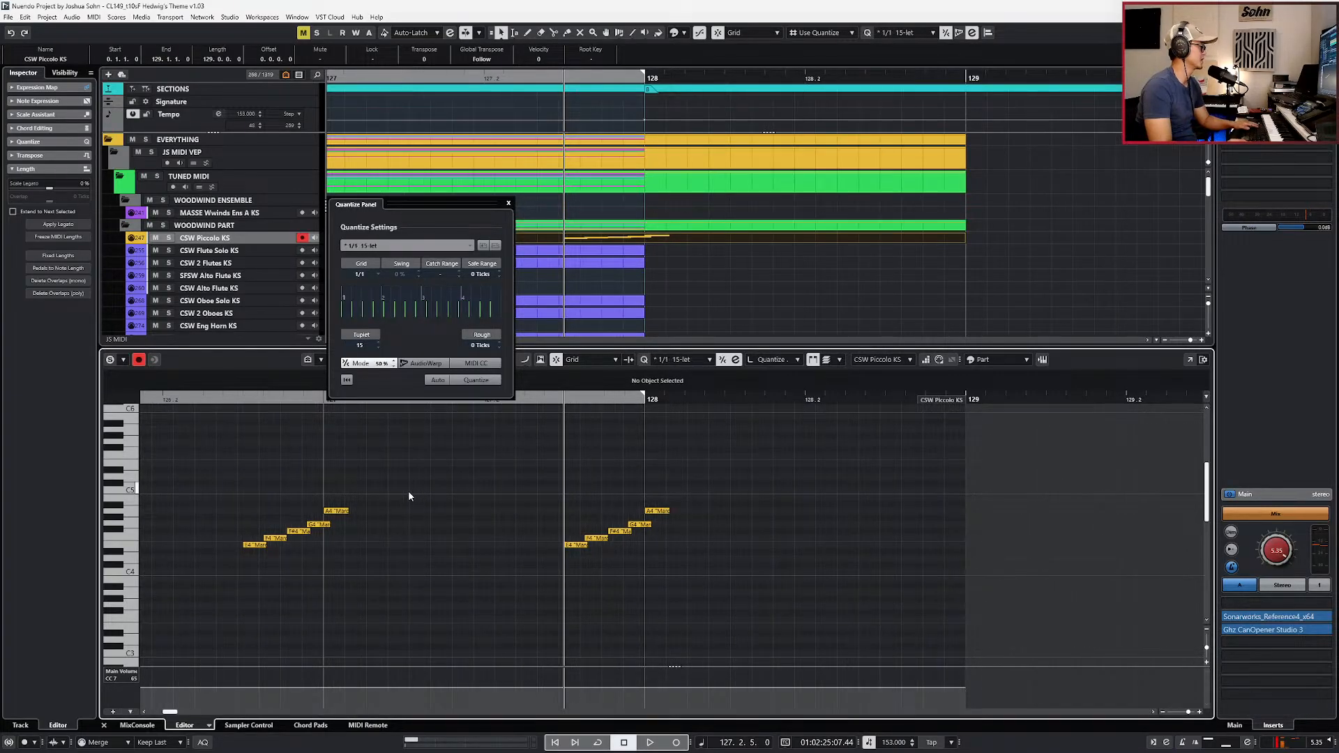
pyautogui.hotkey('alt', '3')
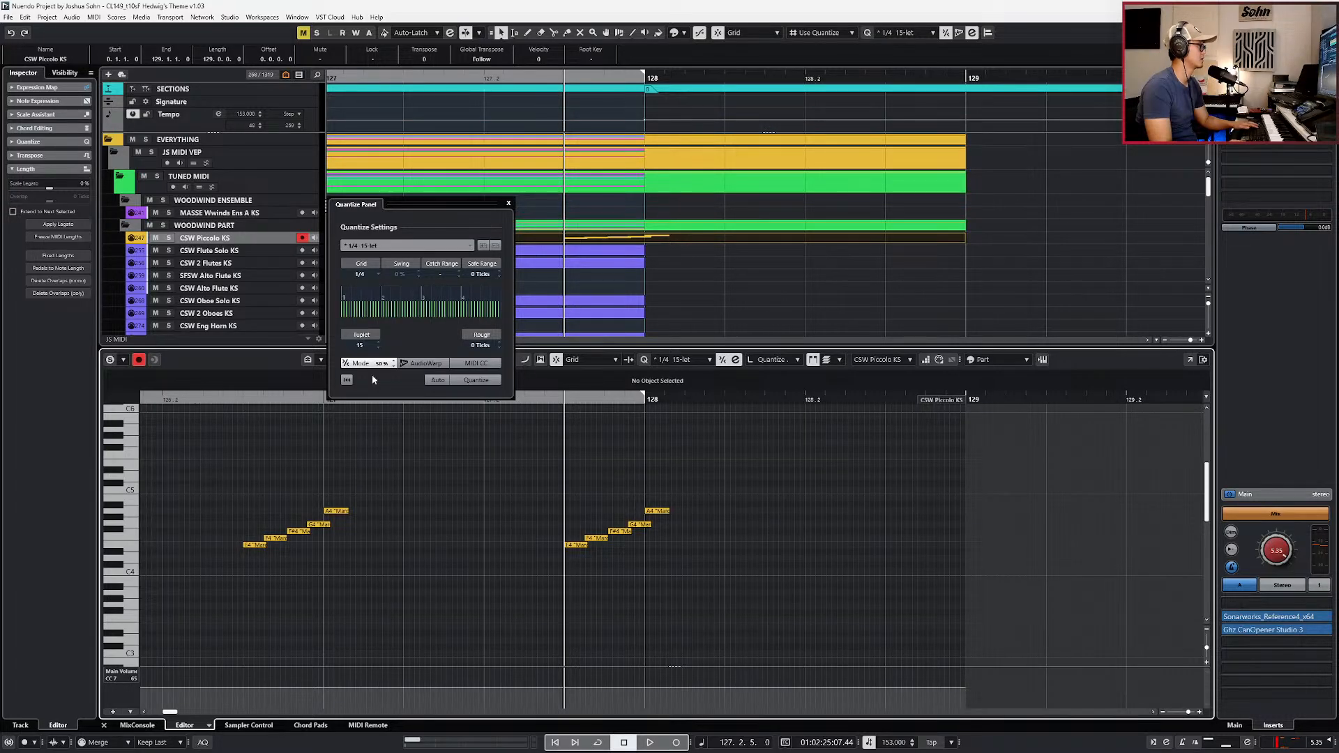
pyautogui.click(364, 343)
pyautogui.write('5')
pyautogui.press('Return')
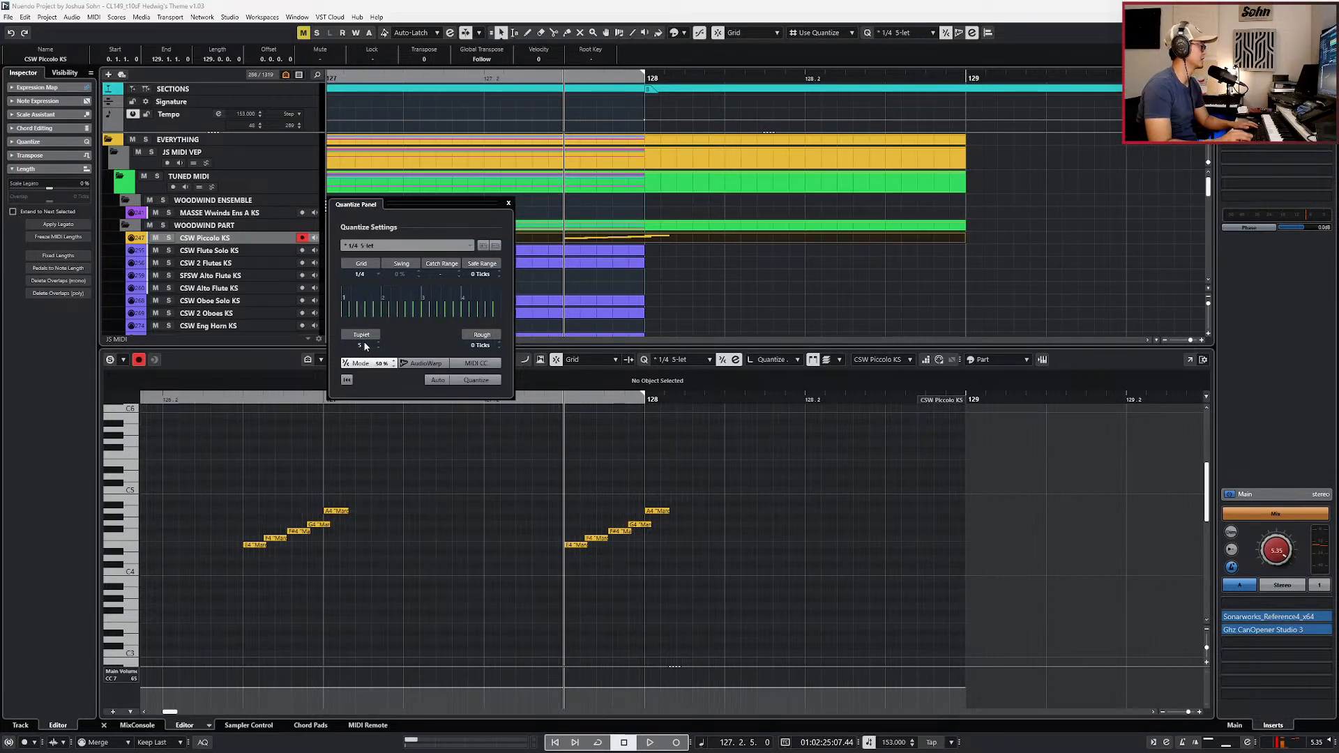
# Step: Fit the lengths of the copied piccolo run's notes before bar 128 to the 1/4 5-let grid
pyautogui.scroll(3, 650, 562)
pyautogui.scroll(-2, 605, 514)
pyautogui.moveTo(542, 507); pyautogui.dragTo(629, 569)
pyautogui.moveTo(625, 490); pyautogui.dragTo(558, 572)
pyautogui.hotkey('alt', '4')
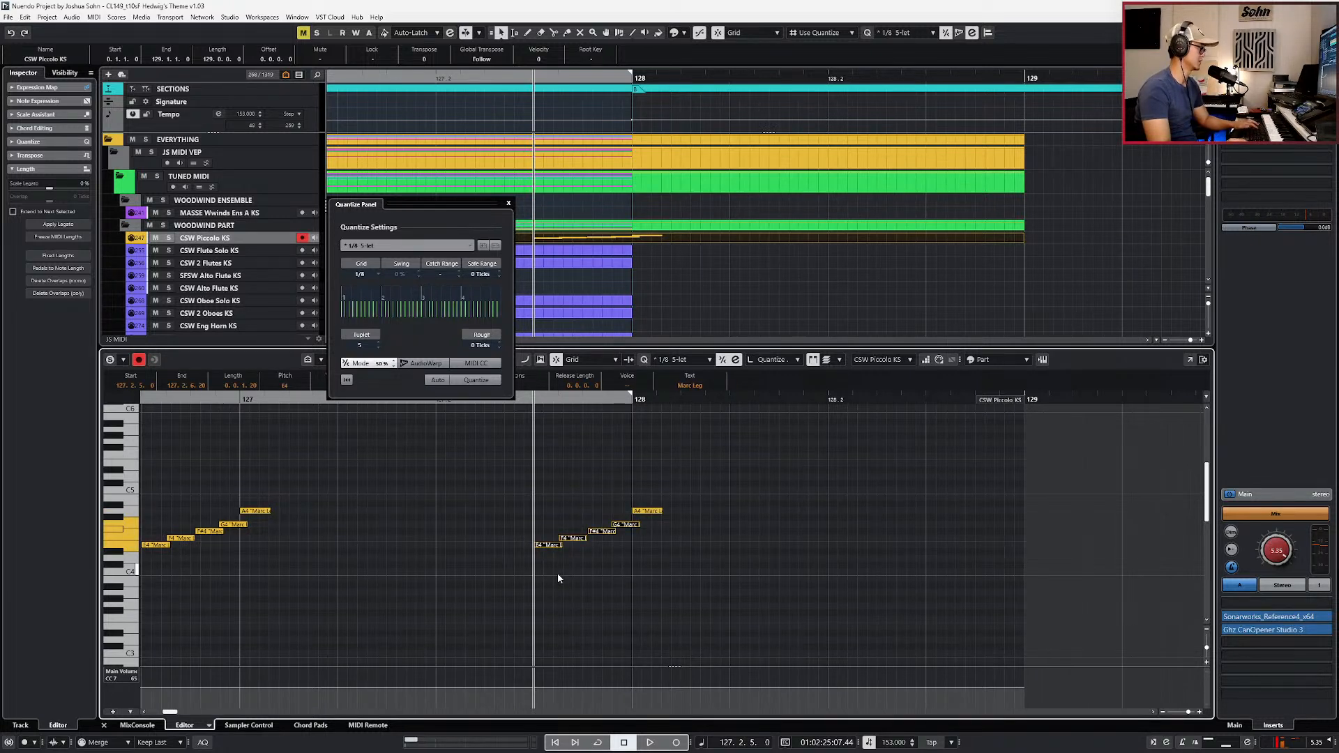
pyautogui.hotkey('alt', '2')
pyautogui.hotkey('alt', '3')
pyautogui.hotkey('alt', 'f')
pyautogui.press('h')
# Step: Lower the first three notes of the copied piccolo run to C4, D4 and E4
pyautogui.scroll(-1, 555, 544)
pyautogui.moveTo(551, 465); pyautogui.dragTo(539, 518)
pyautogui.press('Down')
pyautogui.press('Down')
pyautogui.press('Down')
pyautogui.press('Down')
pyautogui.moveTo(586, 458); pyautogui.dragTo(522, 537)
pyautogui.press('Down')
pyautogui.press('Down')
pyautogui.press('Down')
pyautogui.press('Down')
pyautogui.press('Down')
# Step: Set the copied piccolo run's fourth and fifth notes to F4 and G#4 and quantize the five notes to the 1/4 5-let grid
pyautogui.press('q')
pyautogui.moveTo(593, 483); pyautogui.dragTo(620, 494)
pyautogui.hotkey('ctrl', 'Left')
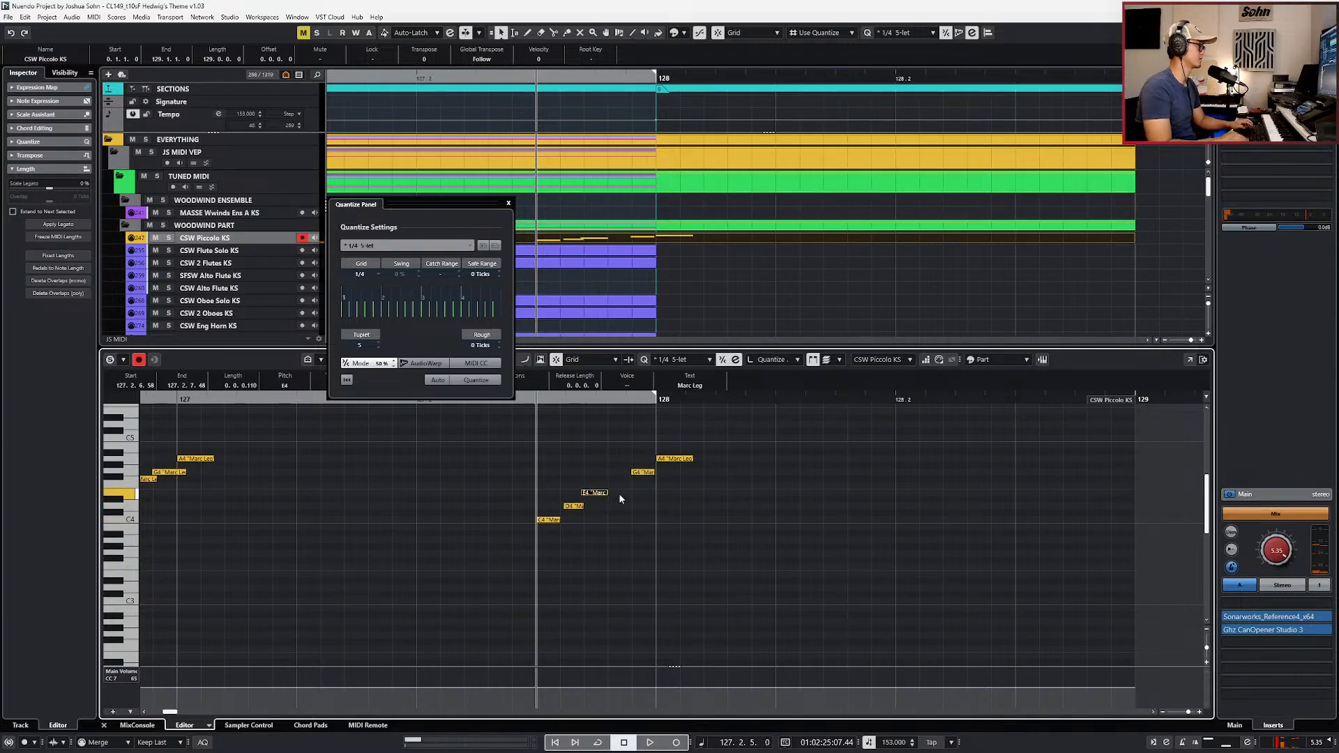
pyautogui.press('Right')
pyautogui.press('Up')
pyautogui.moveTo(515, 437); pyautogui.dragTo(639, 537)
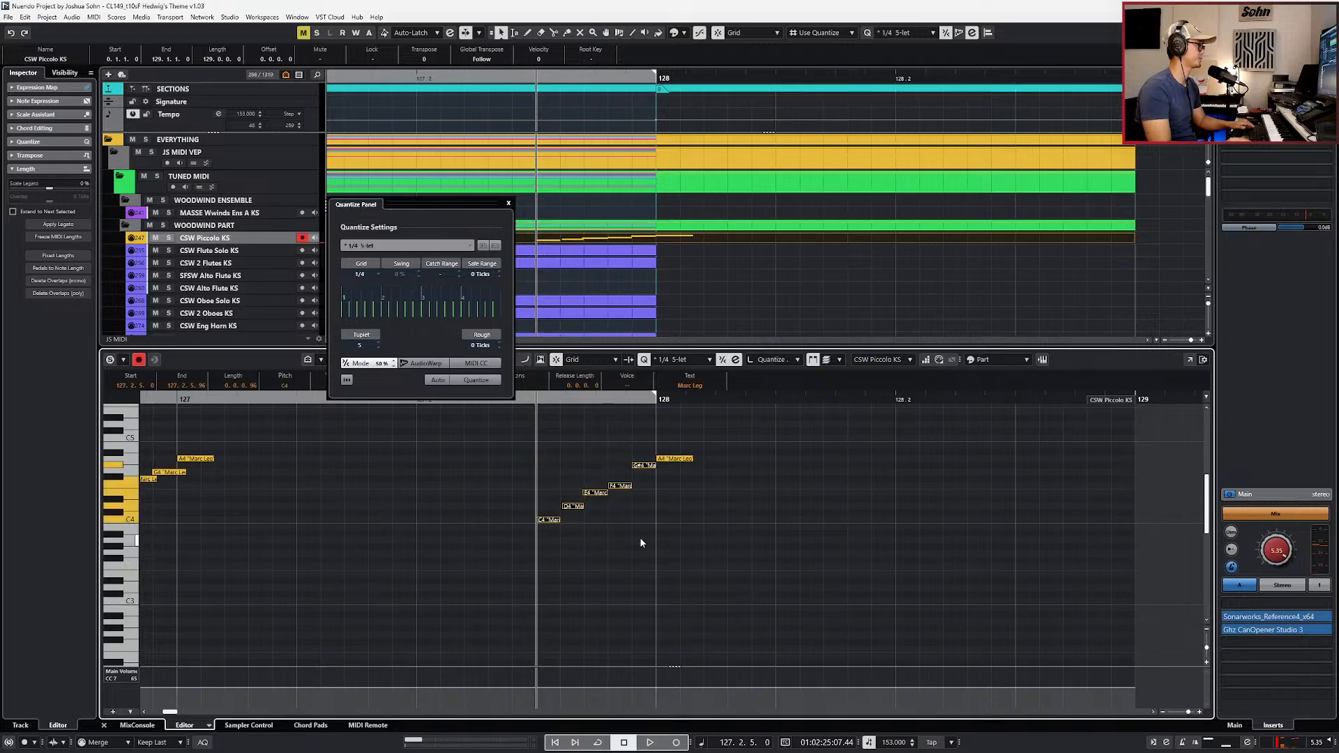
pyautogui.press('q')
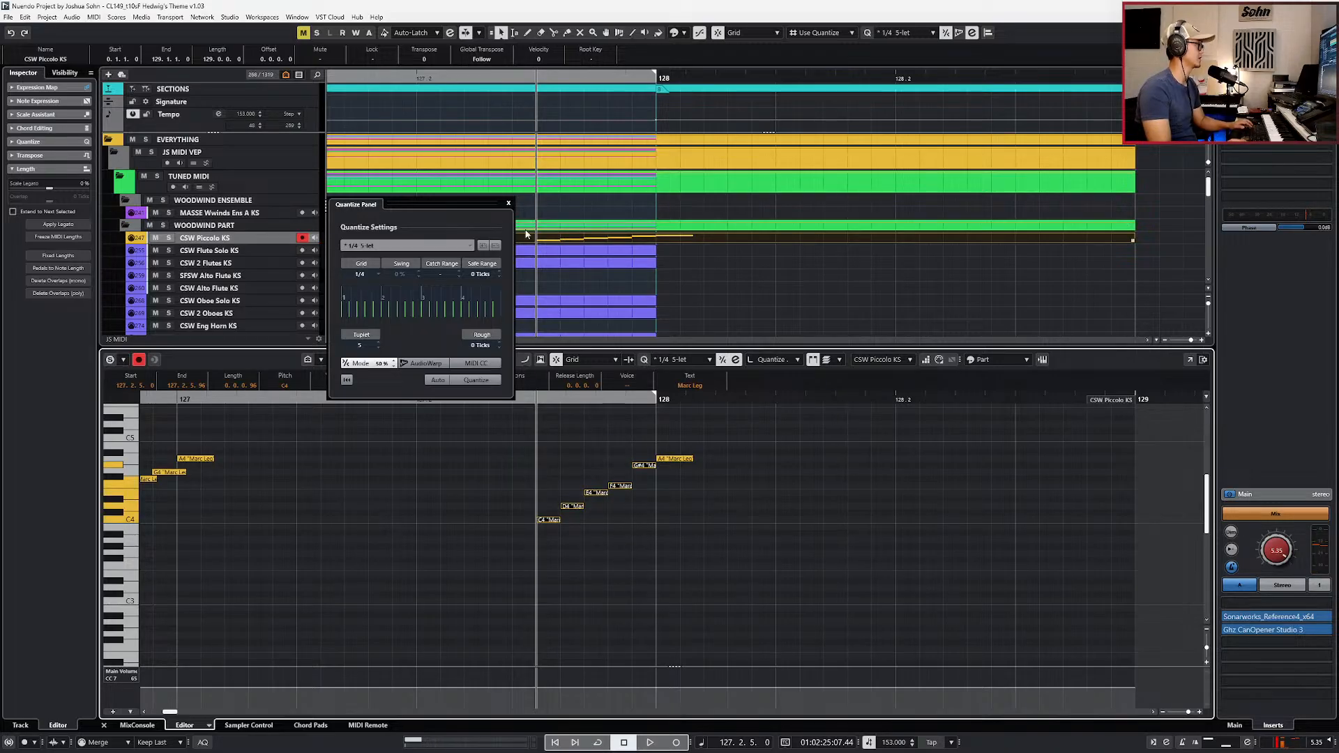
# Step: Close the quantize settings and play back the piccolo run into bar 128
pyautogui.click(508, 205)
pyautogui.scroll(-1, 588, 476)
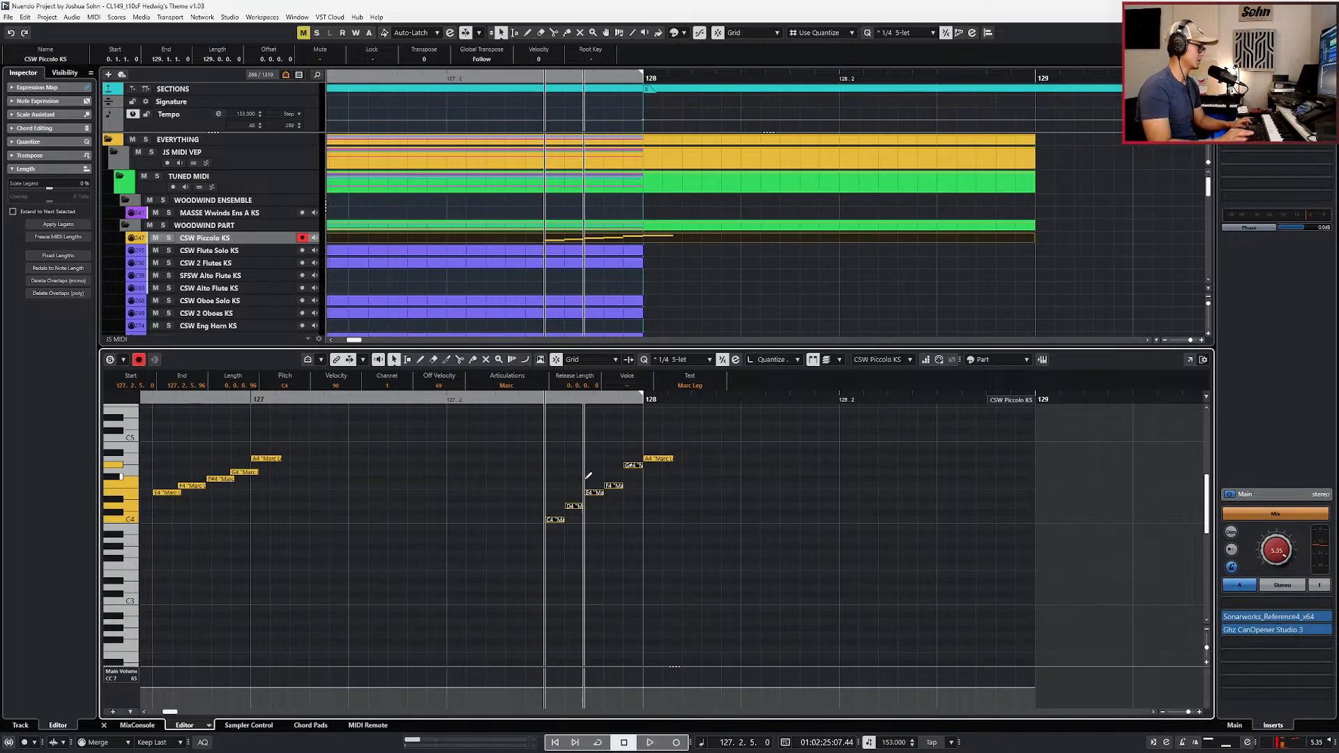
pyautogui.scroll(-2, 680, 533)
pyautogui.press('space')
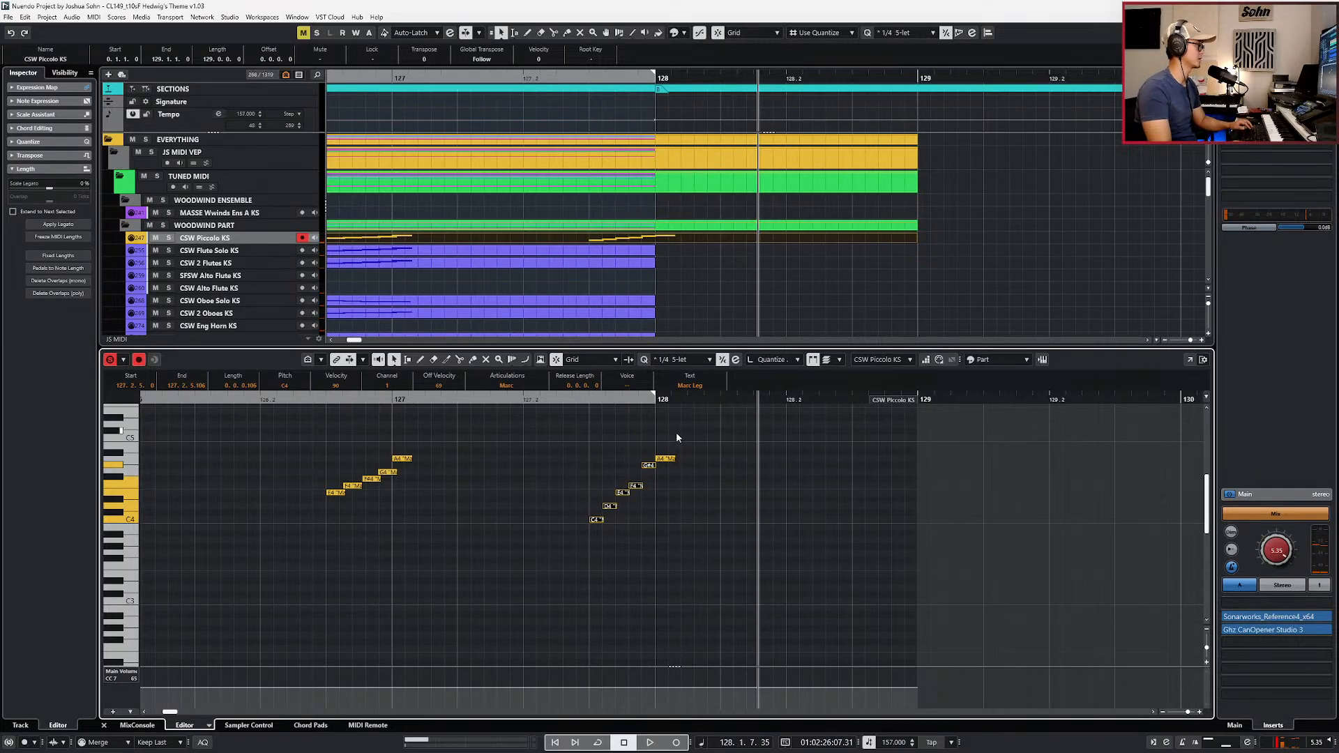
pyautogui.press('space')
# Step: Extend the CSW Flute Solo KS part slightly past bar 128 and paste the piccolo run from C4 to A4 into it
pyautogui.hotkey('ctrl', 'e')
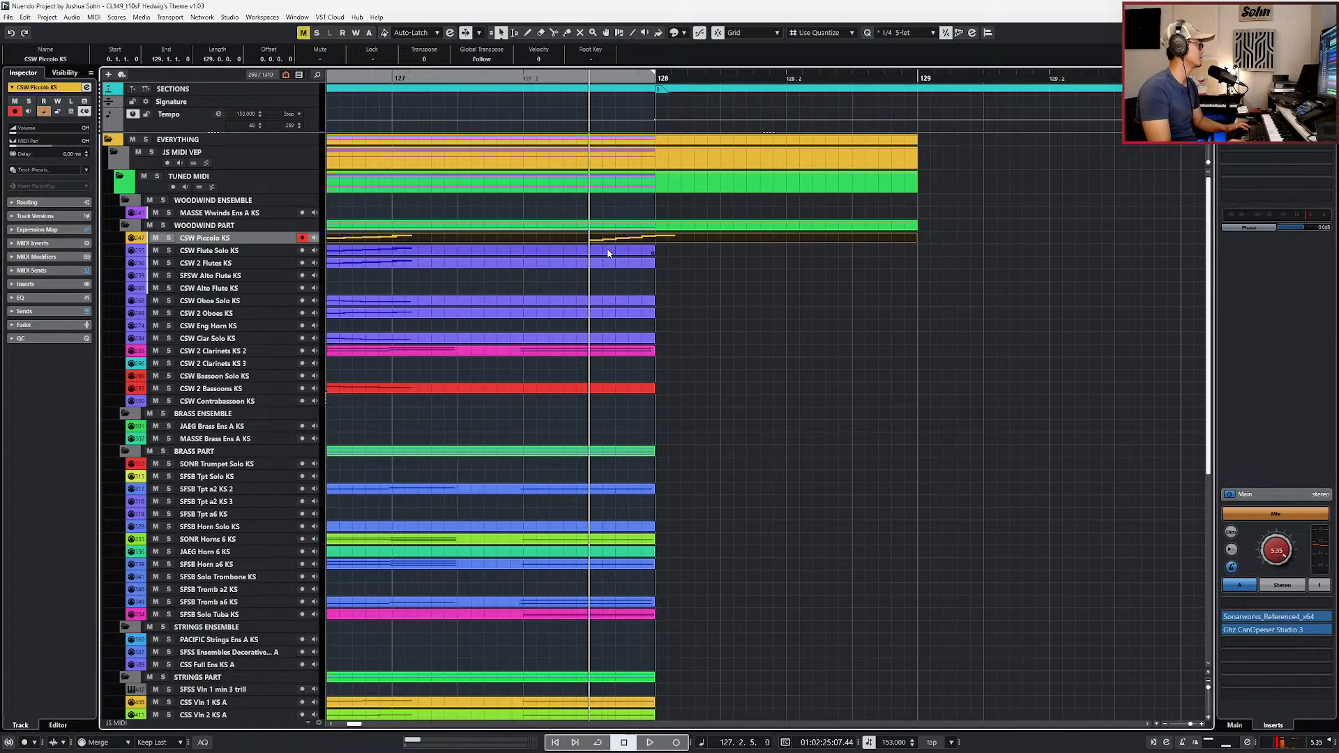
pyautogui.doubleClick(649, 252)
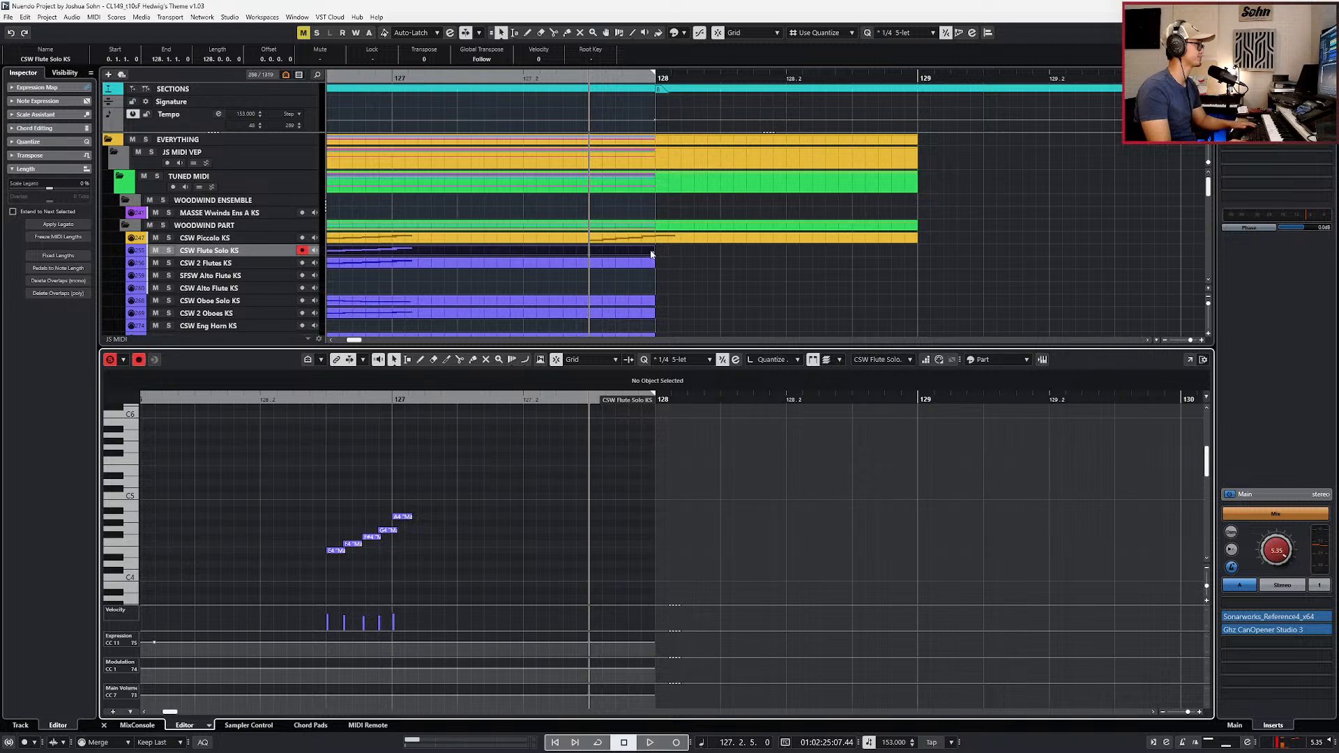
pyautogui.moveTo(653, 252); pyautogui.dragTo(680, 252)
pyautogui.click(620, 498)
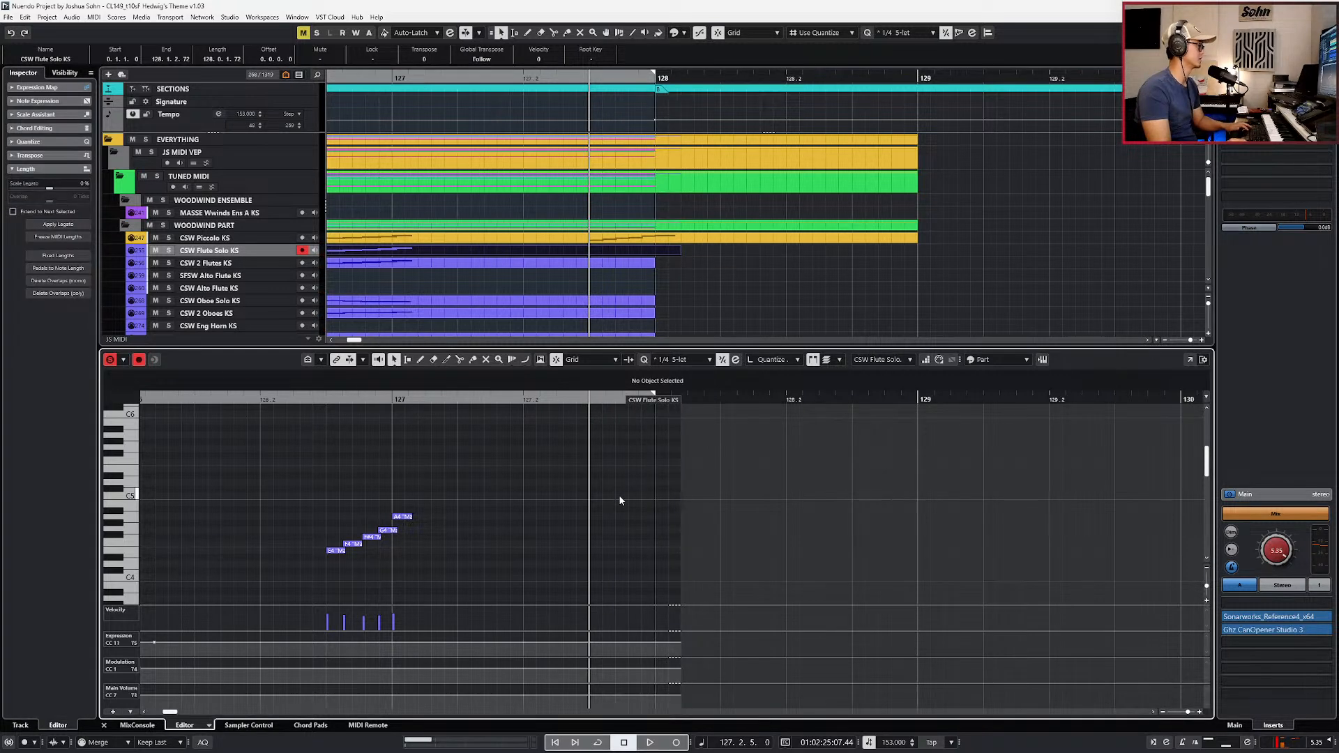
pyautogui.hotkey('ctrl', 'v')
pyautogui.scroll(-2, 617, 513)
# Step: Duplicate the flute run's five notes before bar 128 onto the preceding beat at 127.2.1 and transpose the copy down to start on D3
pyautogui.moveTo(572, 469); pyautogui.dragTo(646, 564)
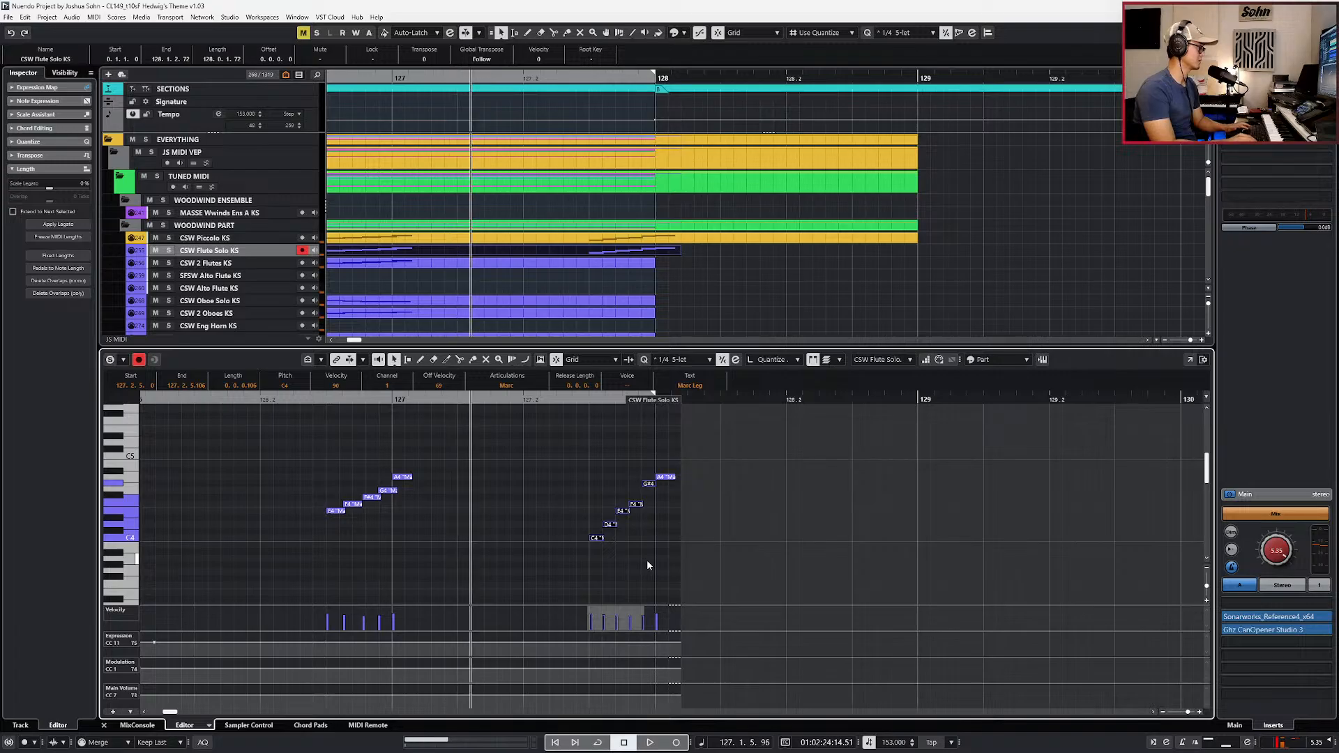
pyautogui.hotkey('ctrl', 'v')
pyautogui.press('Down')
pyautogui.press('Down')
pyautogui.press('Down')
pyautogui.press('Down')
pyautogui.press('Down')
pyautogui.press('Down')
pyautogui.press('Down')
pyautogui.press('Down')
pyautogui.press('Down')
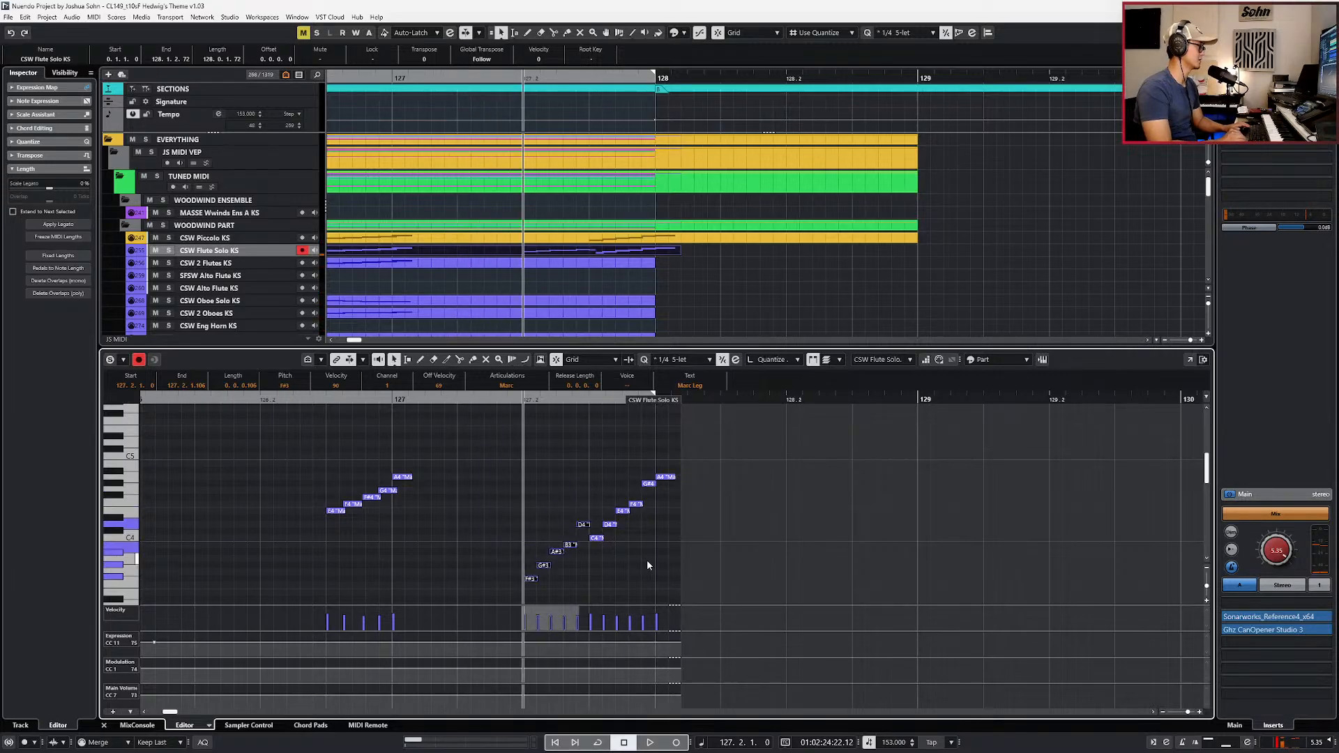
pyautogui.scroll(-3, 647, 559)
pyautogui.press('Down')
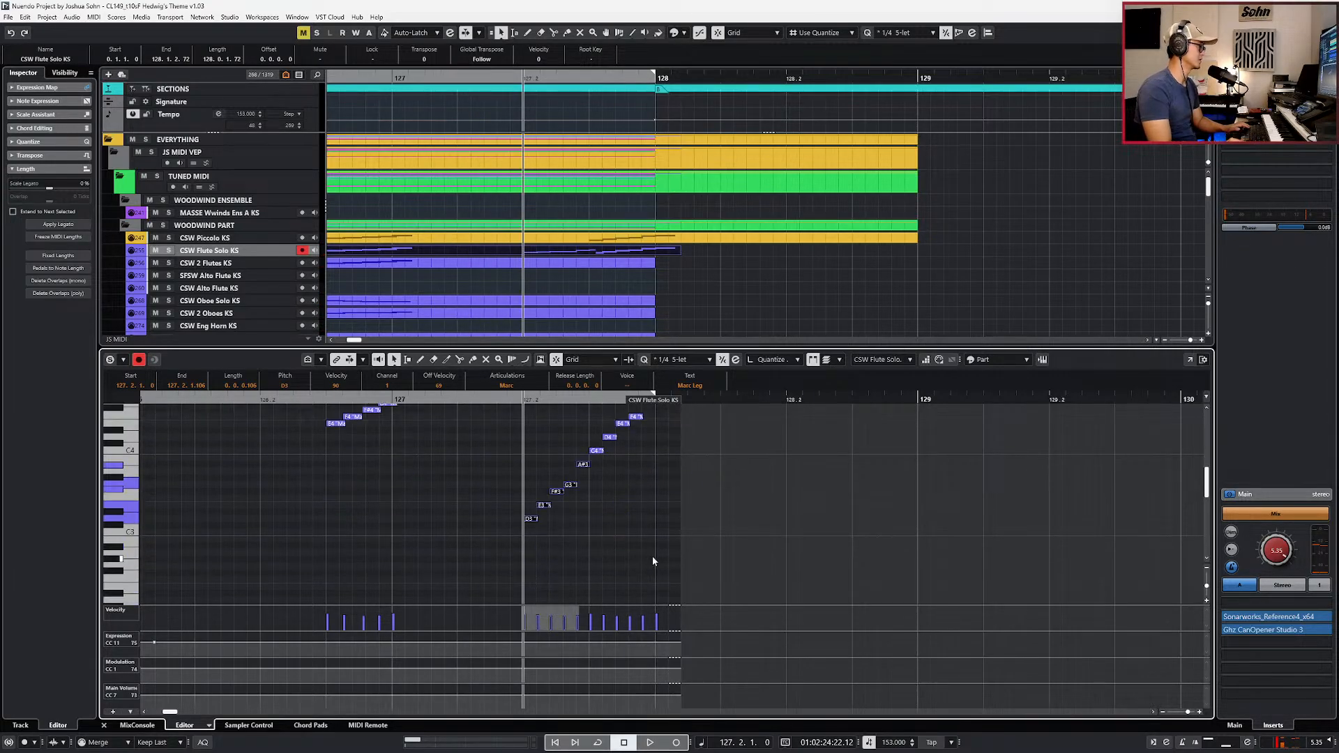
# Step: Correct the pitches of the duplicated flute quintuplet to E3, F3, G#3, A3 and B3
pyautogui.press('Up')
pyautogui.moveTo(576, 472); pyautogui.dragTo(545, 535)
pyautogui.press('Up')
pyautogui.press('Up')
pyautogui.press('Up')
pyautogui.press('Up')
pyautogui.scroll(2, 596, 507)
pyautogui.press('Down')
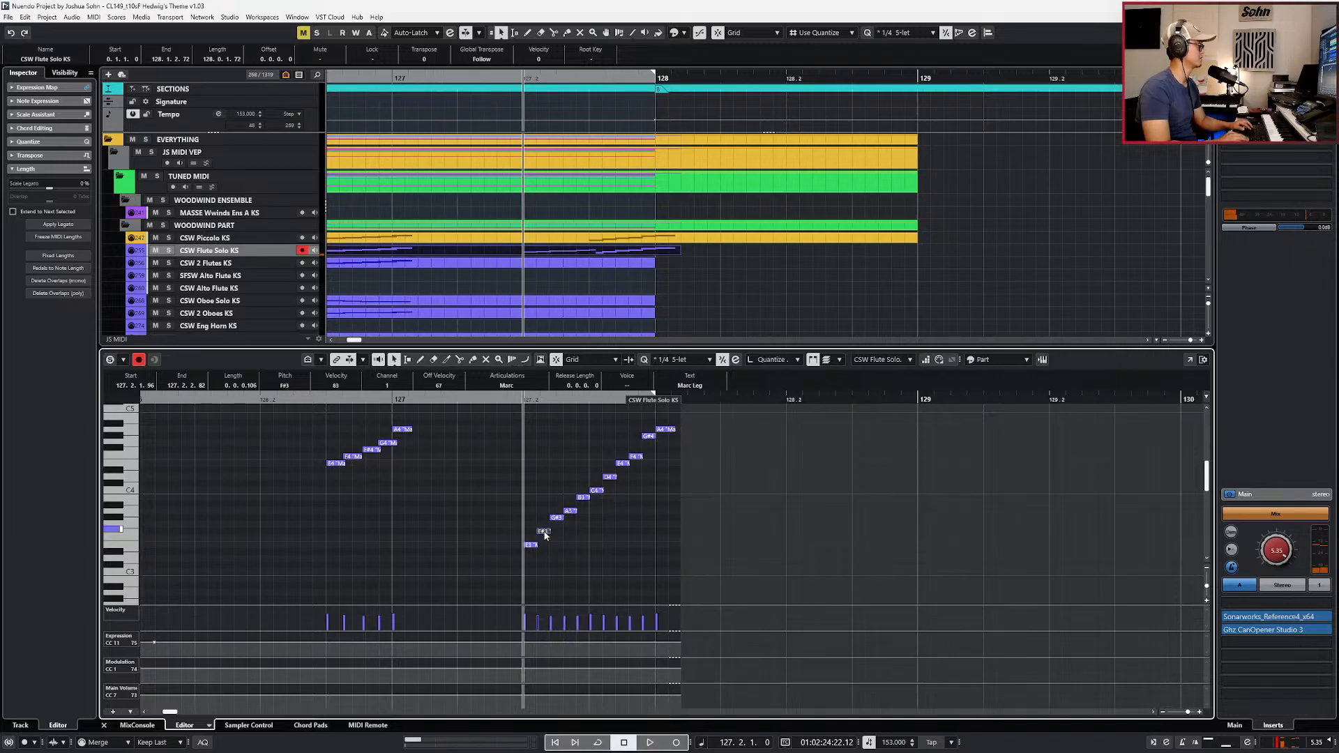
pyautogui.scroll(2, 538, 482)
# Step: Play back the flute run from 127.2 through its last note at bar 128
pyautogui.press('space')
pyautogui.press('space')
pyautogui.moveTo(680, 438); pyautogui.dragTo(498, 583)
pyautogui.press('space')
pyautogui.press('space')
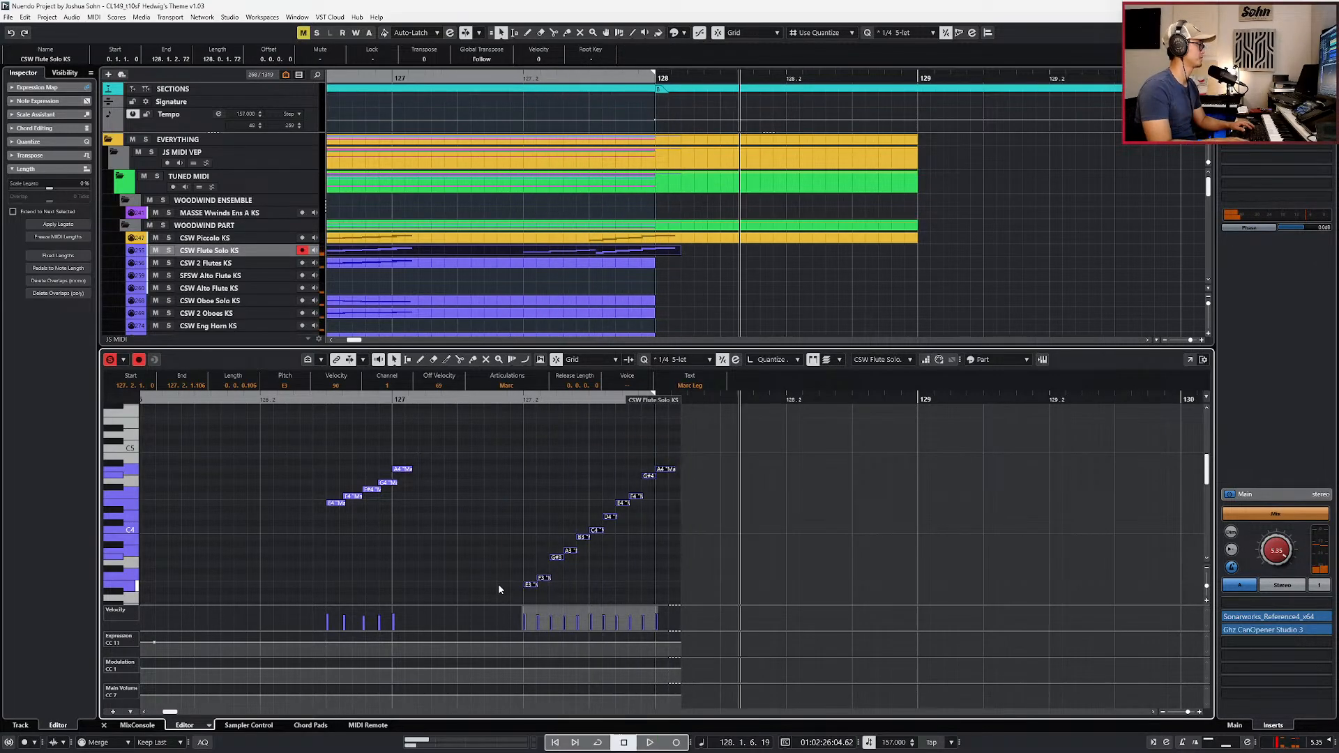
# Step: Check the flute line in the score, then transpose the whole flute run up one octave and audition it
pyautogui.hotkey('alt', 'Tab')
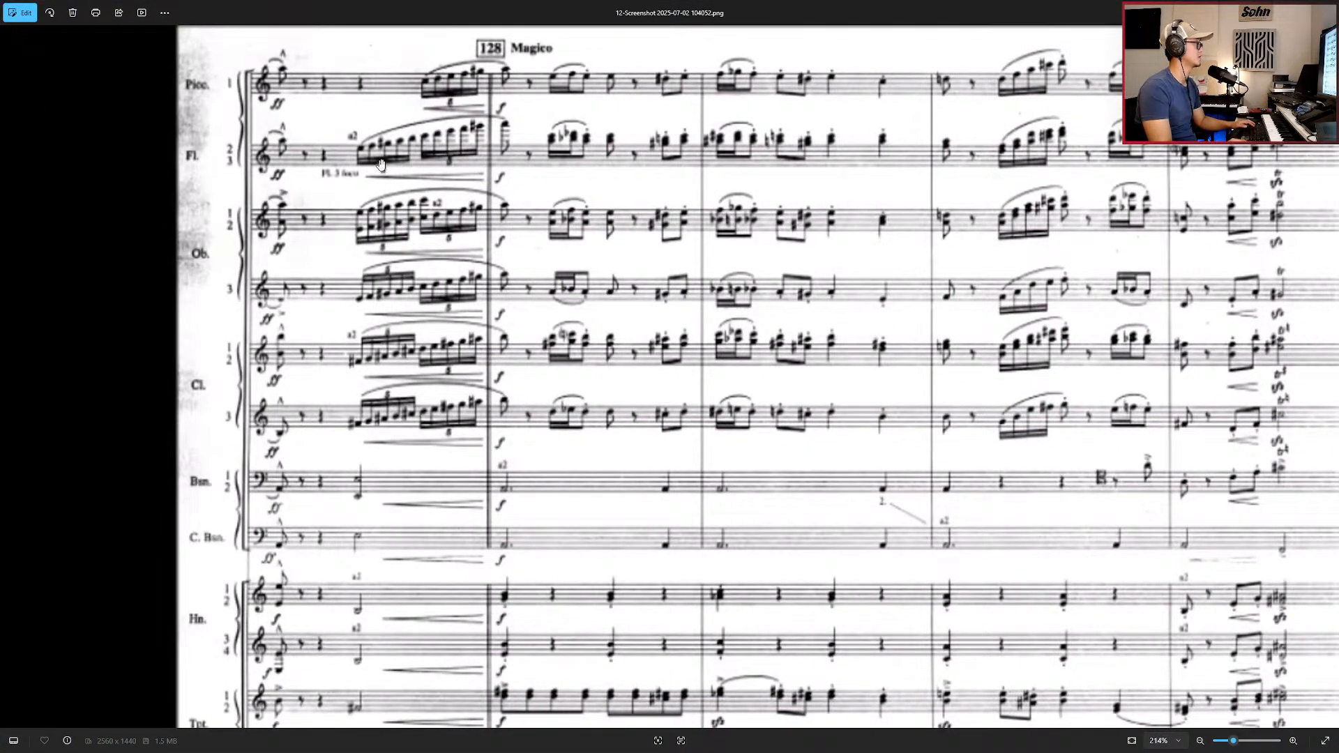
pyautogui.hotkey('alt', 'Tab')
pyautogui.moveTo(520, 466); pyautogui.dragTo(746, 606)
pyautogui.hotkey('shift', 'Up')
pyautogui.press('l')
pyautogui.press('space')
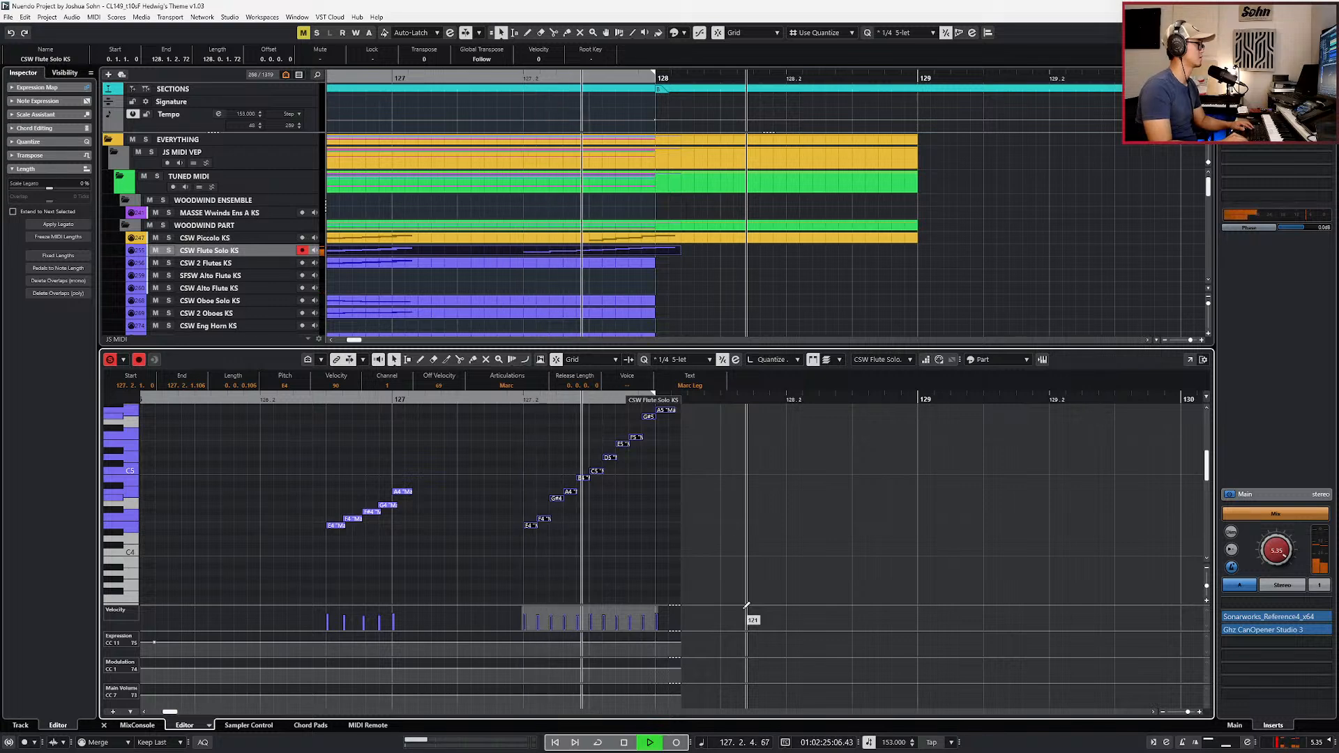
pyautogui.press('space')
# Step: Slightly lengthen the flute run's ten notes before bar 128 so that they overlap
pyautogui.press('KP_Subtract')
pyautogui.hscroll(1, 746, 605)
pyautogui.press('g')
pyautogui.hscroll(4, 750, 566)
pyautogui.scroll(2, 621, 495)
pyautogui.click(506, 477)
pyautogui.moveTo(492, 458); pyautogui.dragTo(593, 575)
pyautogui.hotkey('alt', 'shift', 'Right')
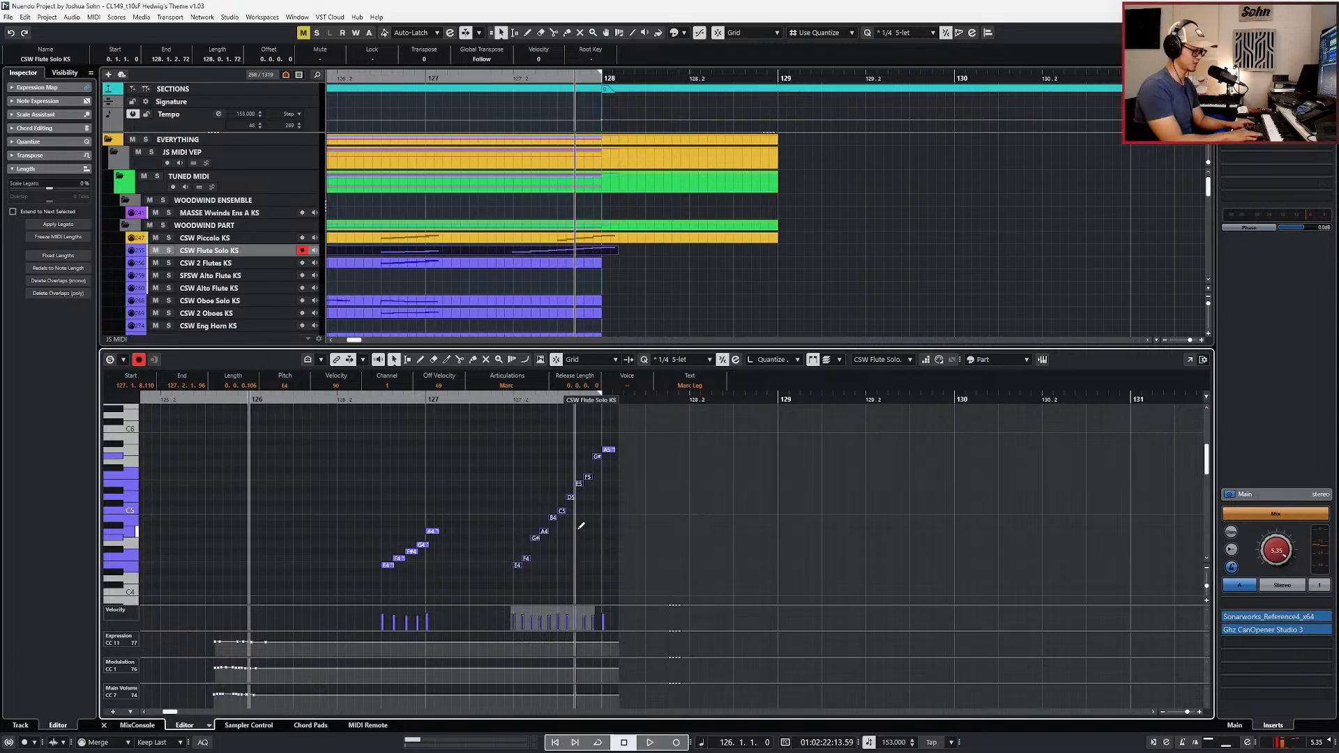
pyautogui.press('s')
pyautogui.press('s')
pyautogui.moveTo(499, 465); pyautogui.dragTo(579, 570)
pyautogui.moveTo(586, 483); pyautogui.dragTo(592, 504)
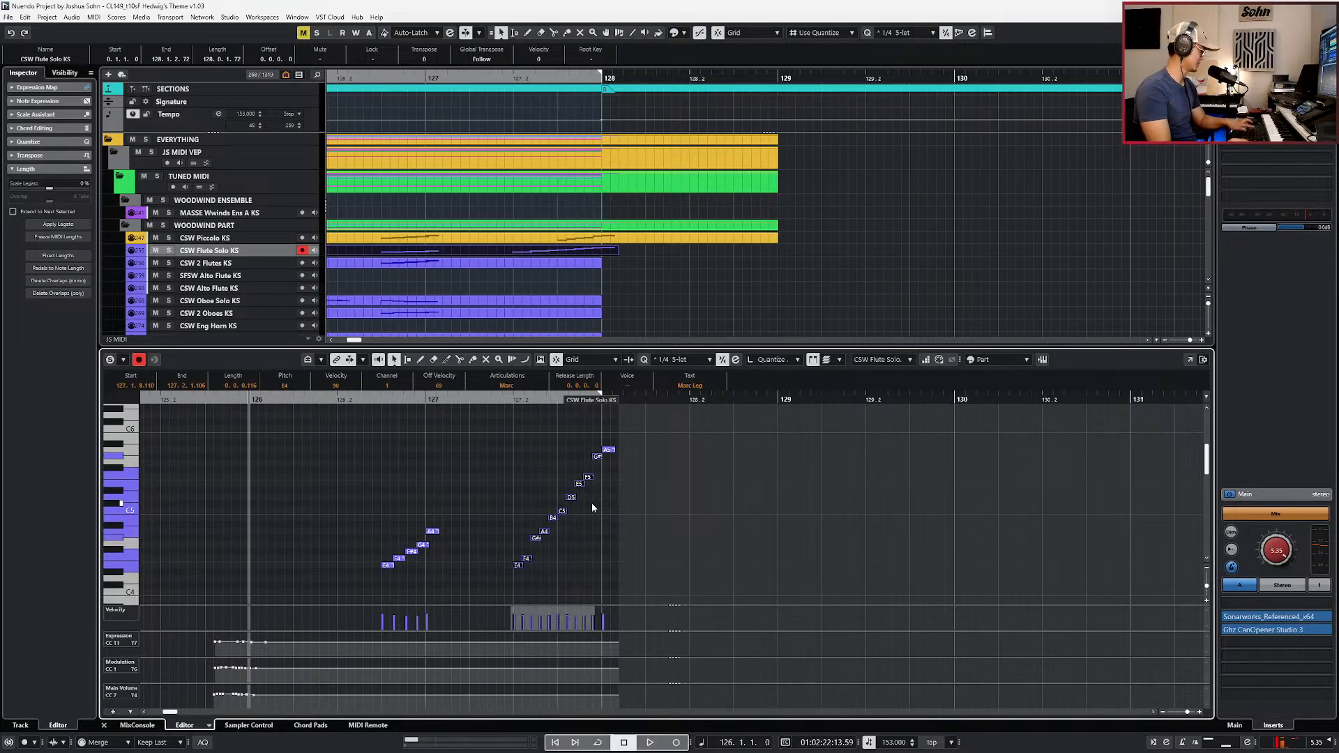
# Step: Add a few ticks of Rough randomness to the 1/4 5-let quantize settings and close them
pyautogui.hotkey('alt', 'q')
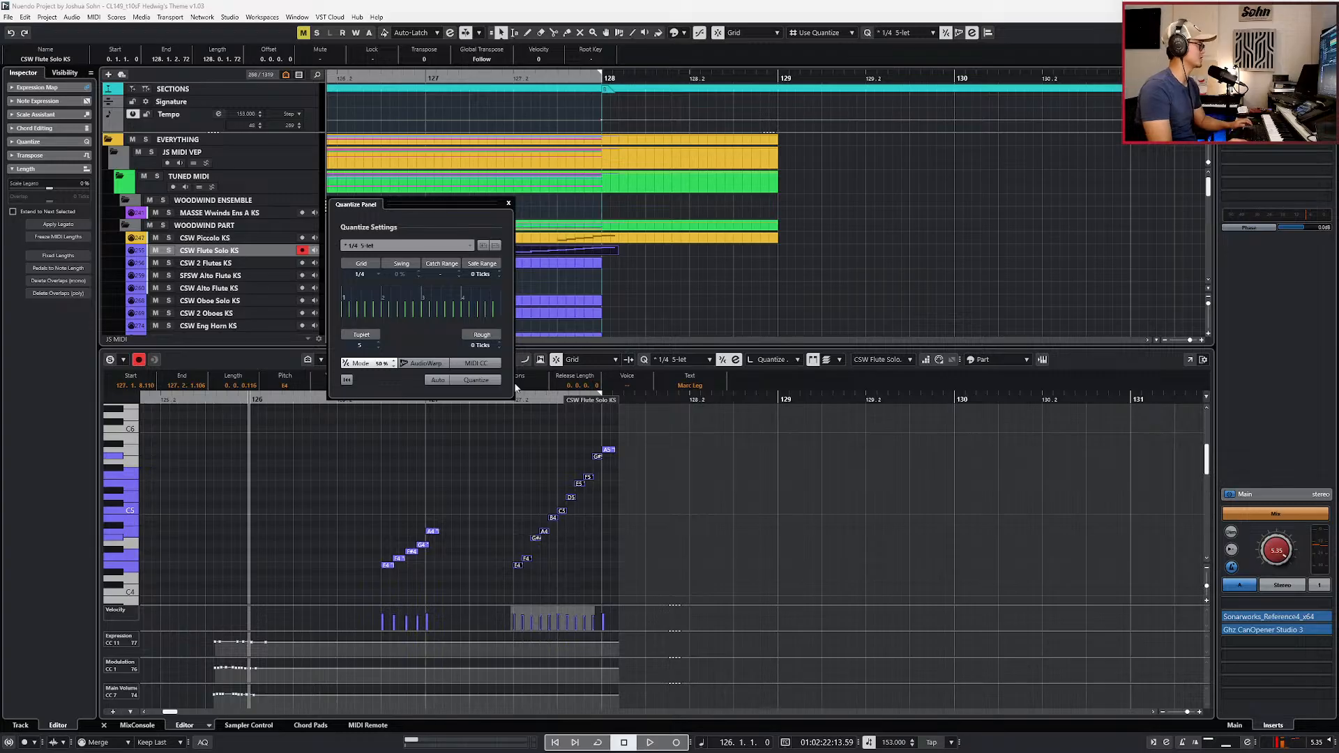
pyautogui.doubleClick(482, 344)
pyautogui.write('3')
pyautogui.moveTo(522, 396); pyautogui.dragTo(529, 425)
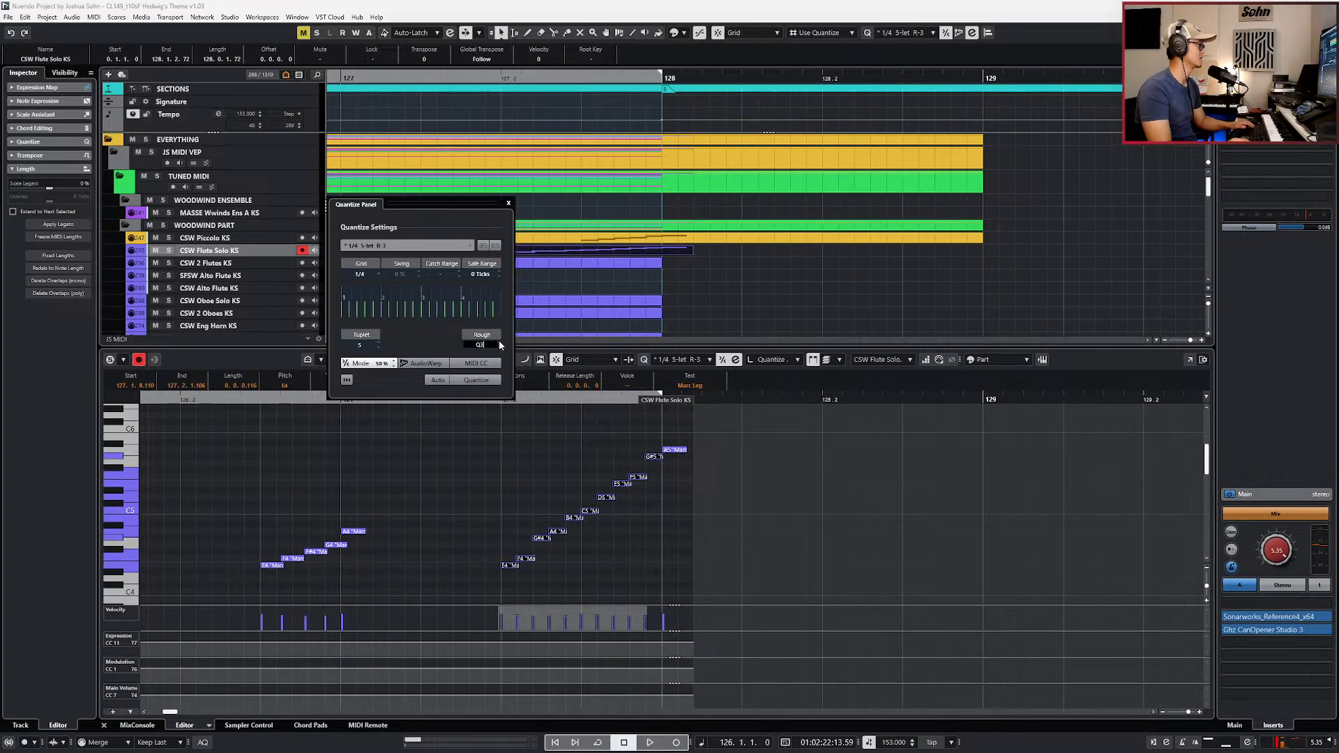
pyautogui.click(509, 203)
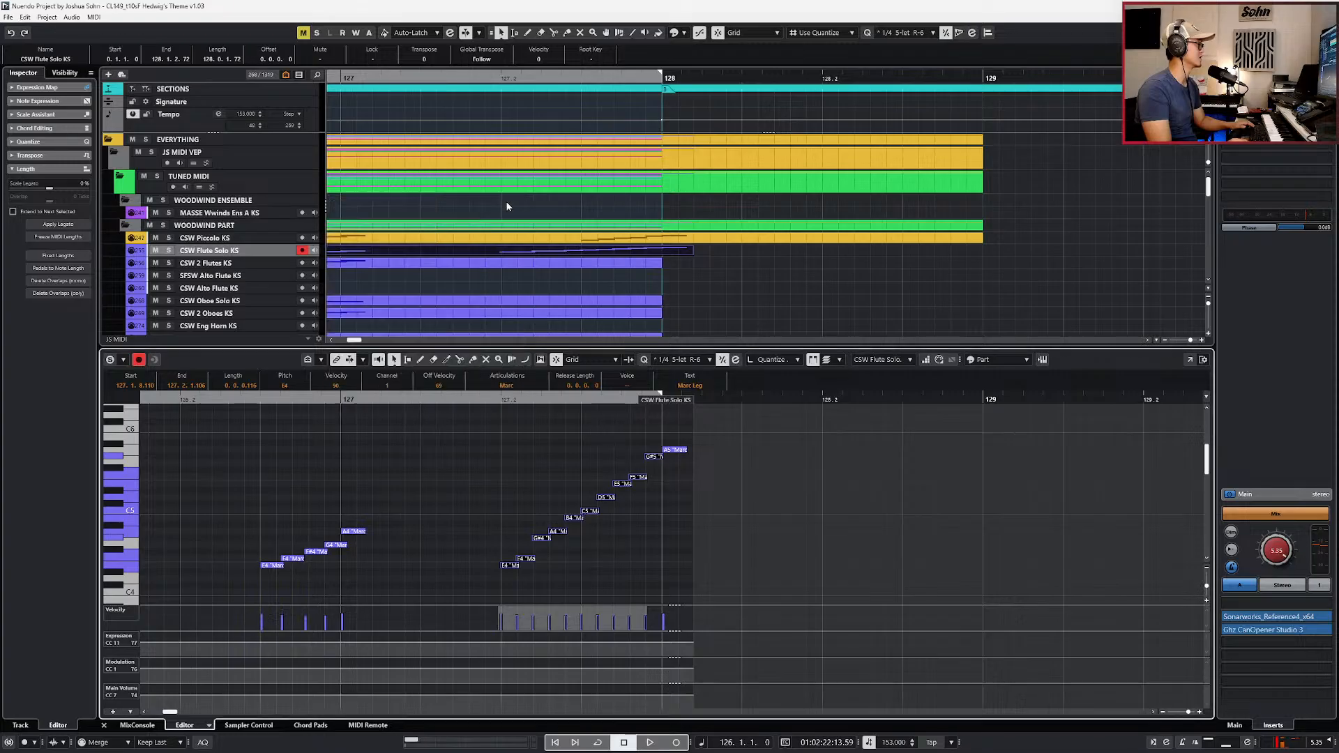
# Step: Play back the flute run from its first note up to bar 128
pyautogui.press('l')
pyautogui.press('space')
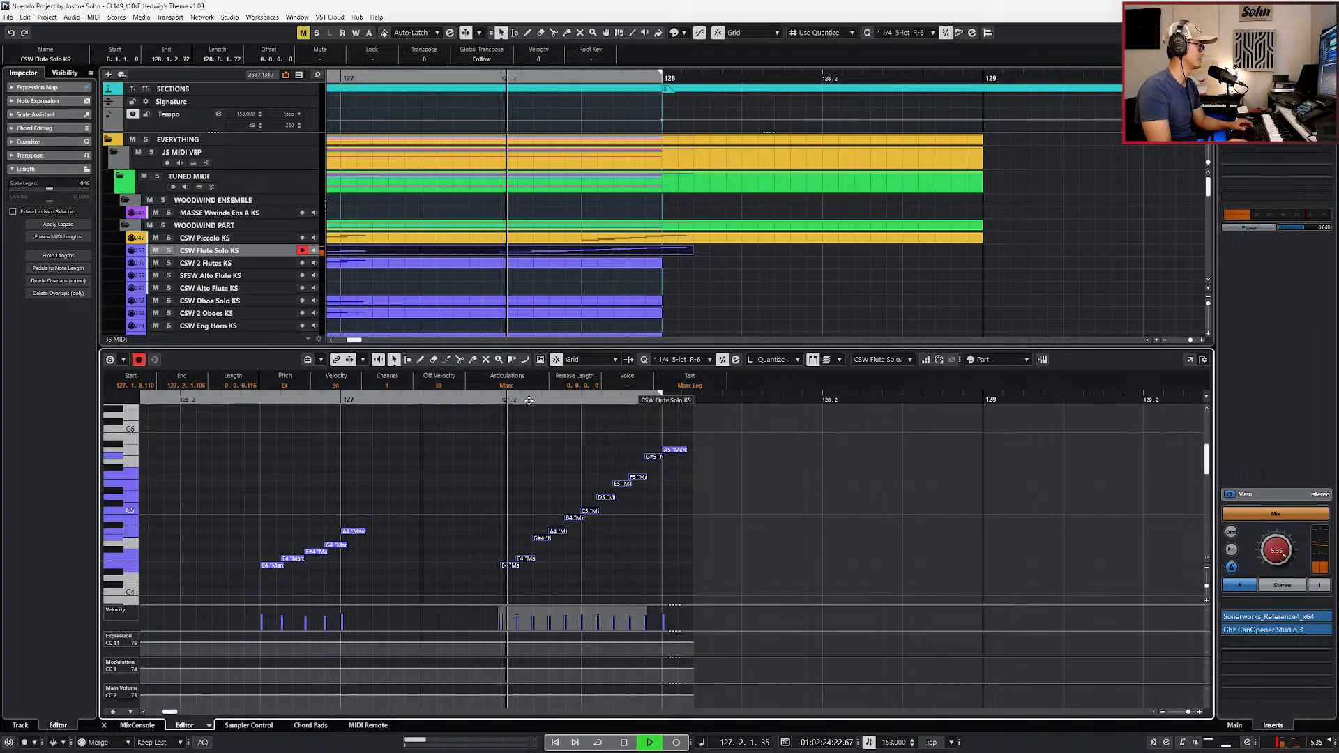
pyautogui.press('space')
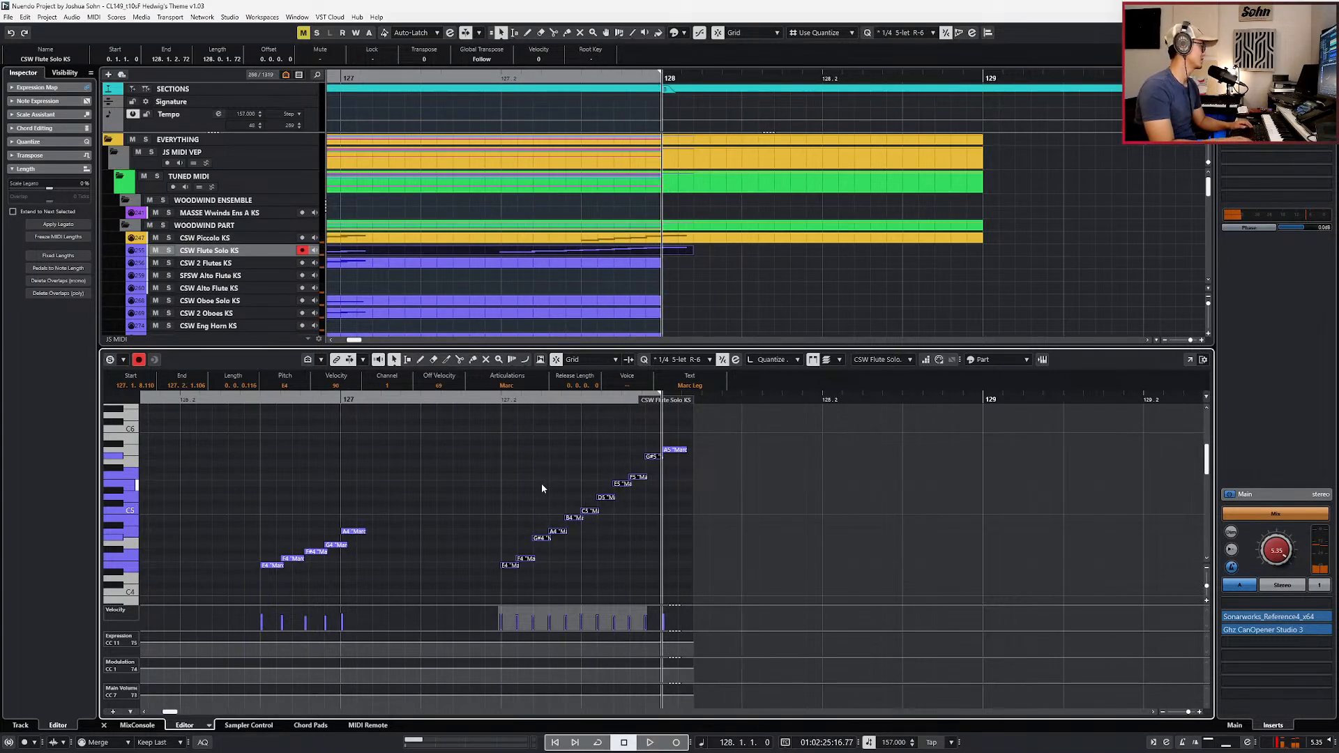
# Step: Record a CC 1 modulation pass on the solo flute through bar 127 and scale down the recorded curve
pyautogui.press('KP_Multiply')
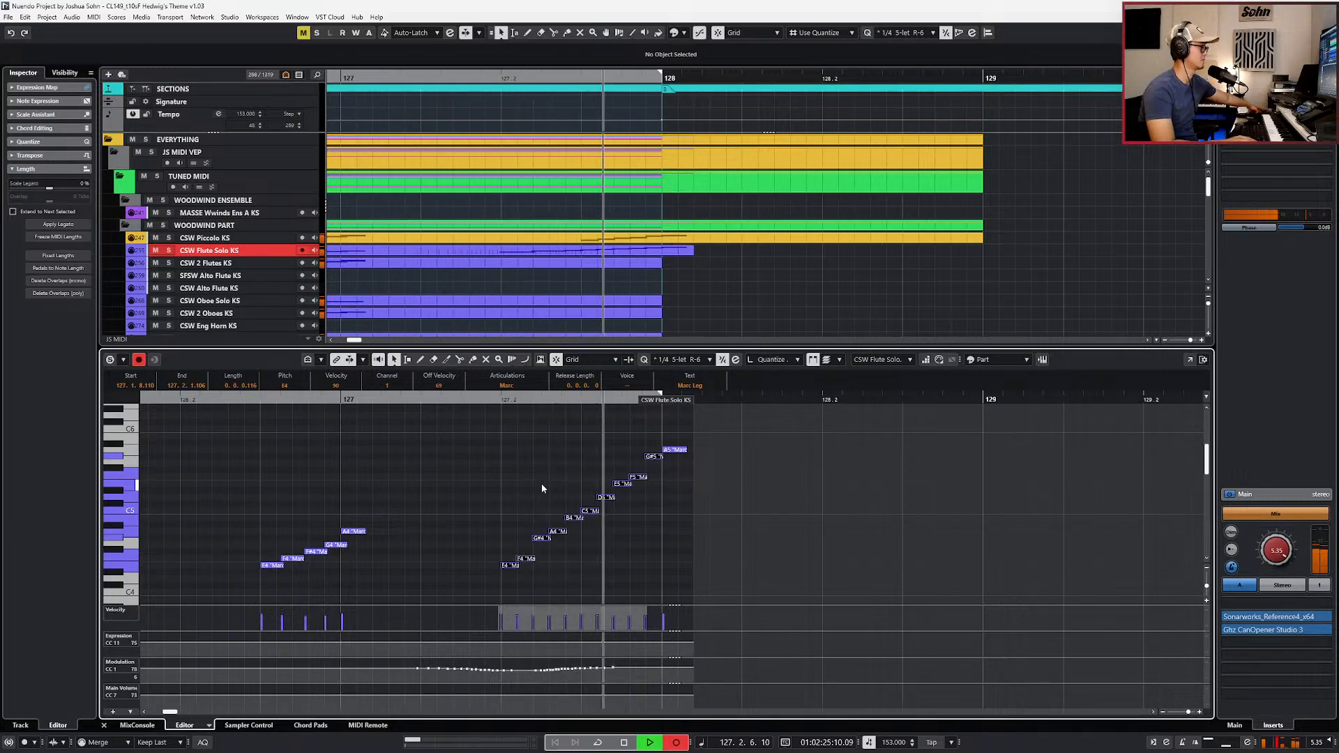
pyautogui.press('space')
pyautogui.moveTo(427, 660); pyautogui.dragTo(669, 680)
pyautogui.moveTo(550, 660); pyautogui.dragTo(553, 667)
pyautogui.press('l')
pyautogui.press('KP_Subtract')
pyautogui.scroll(-1, 572, 670)
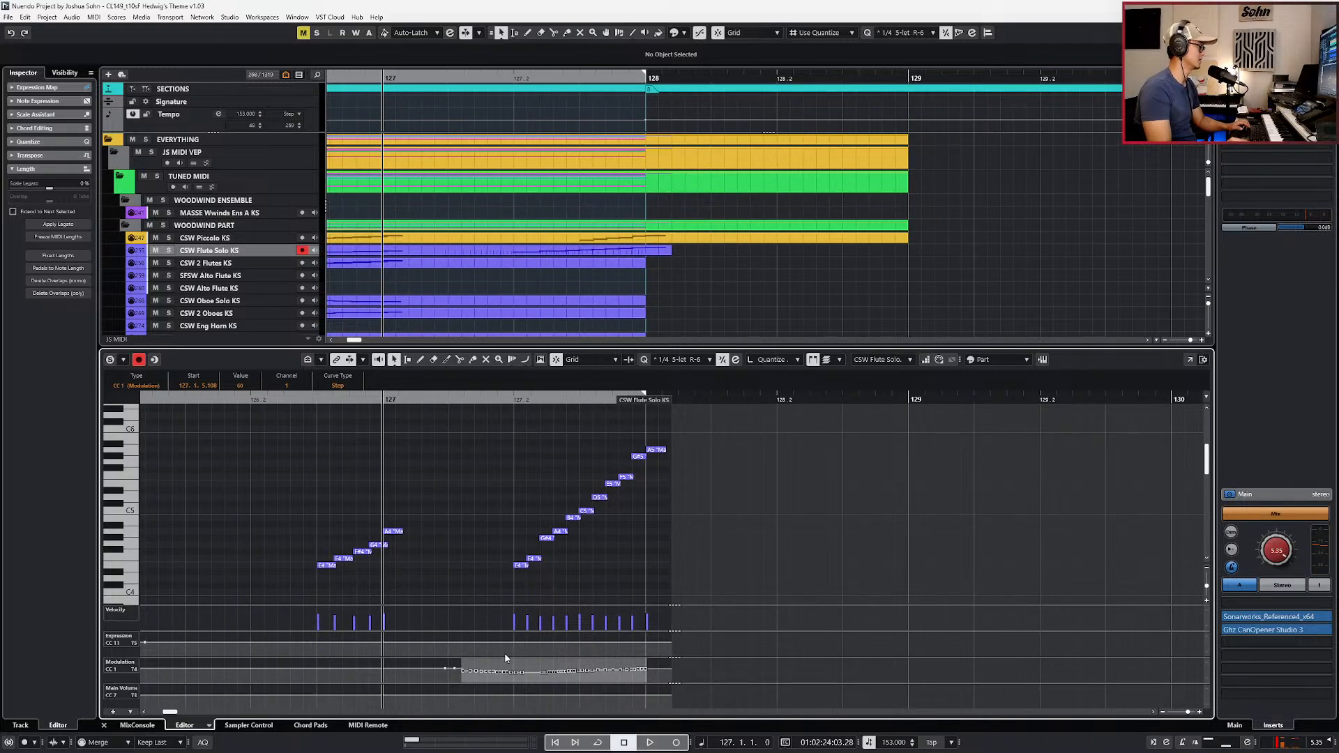
# Step: Reshape the flute's CC 1 curve to dip at the start of the run and rise into bar 128, then close the editor
pyautogui.moveTo(464, 668); pyautogui.dragTo(502, 666)
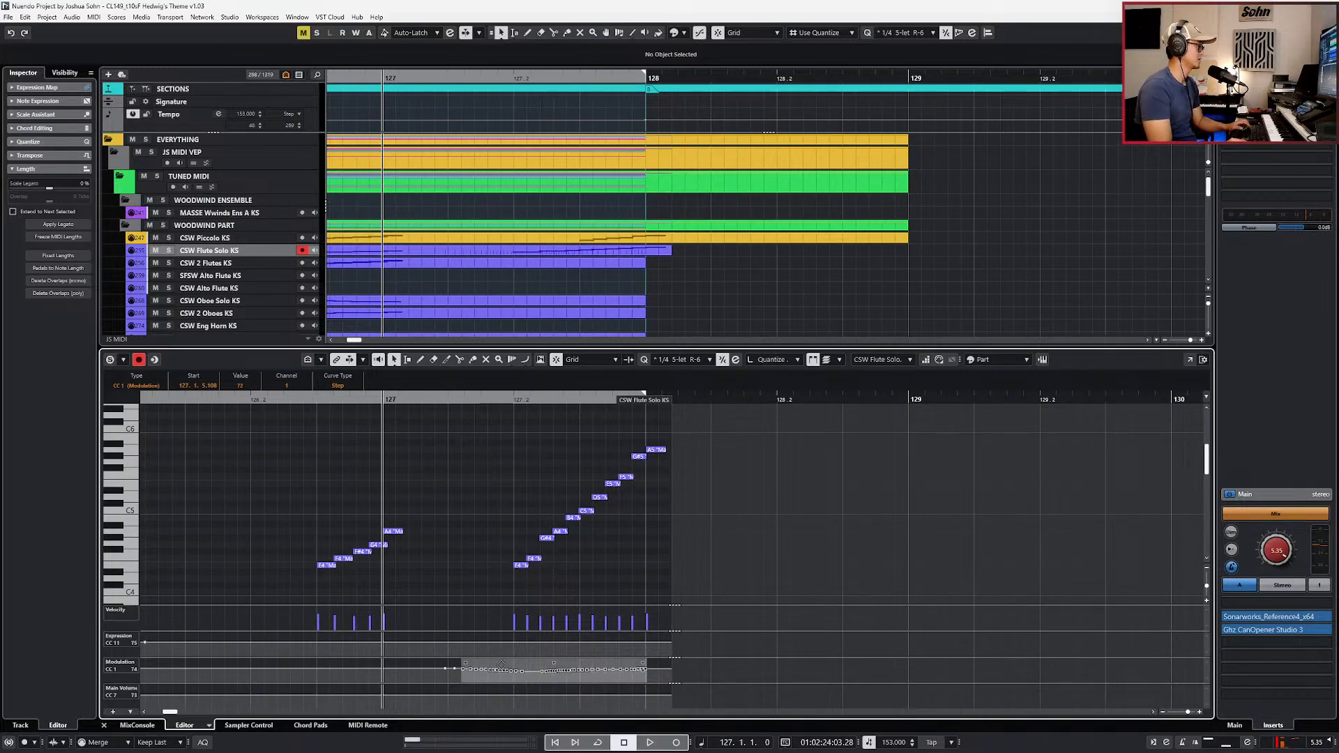
pyautogui.click(450, 665)
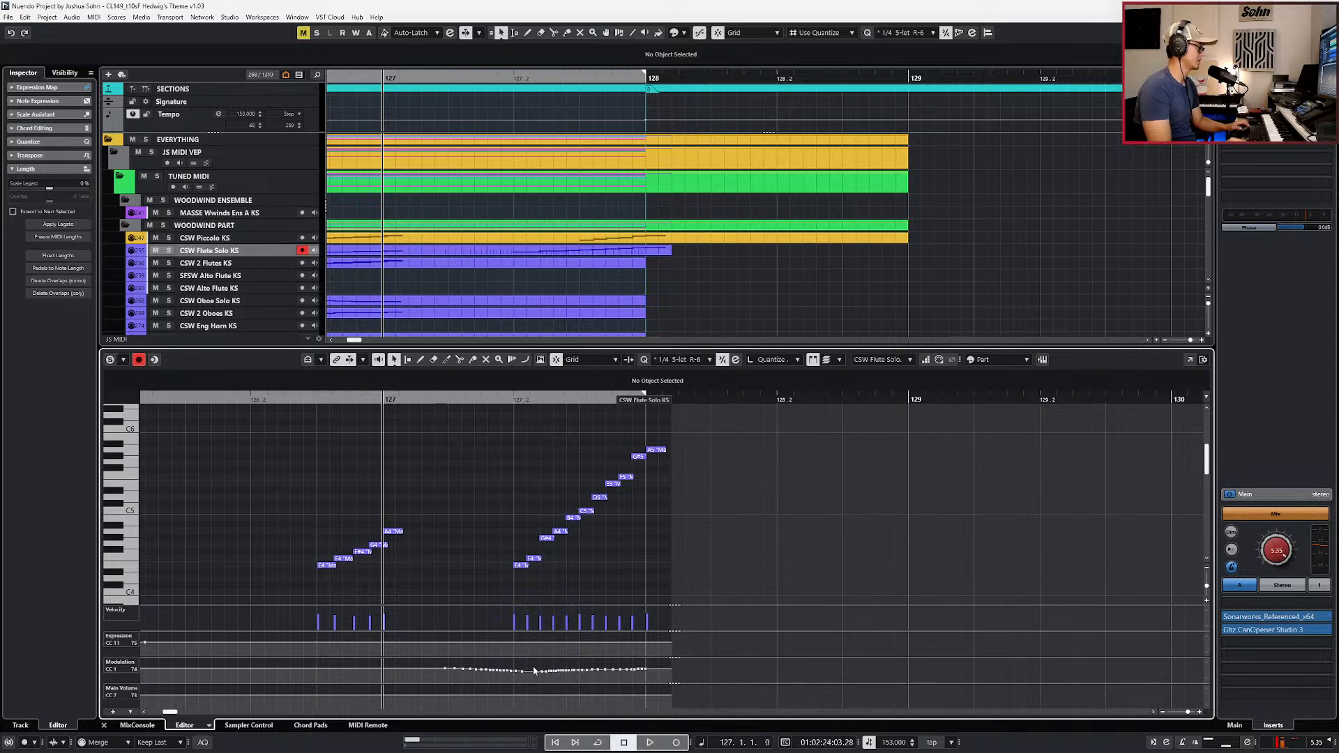
pyautogui.moveTo(541, 681); pyautogui.dragTo(645, 658)
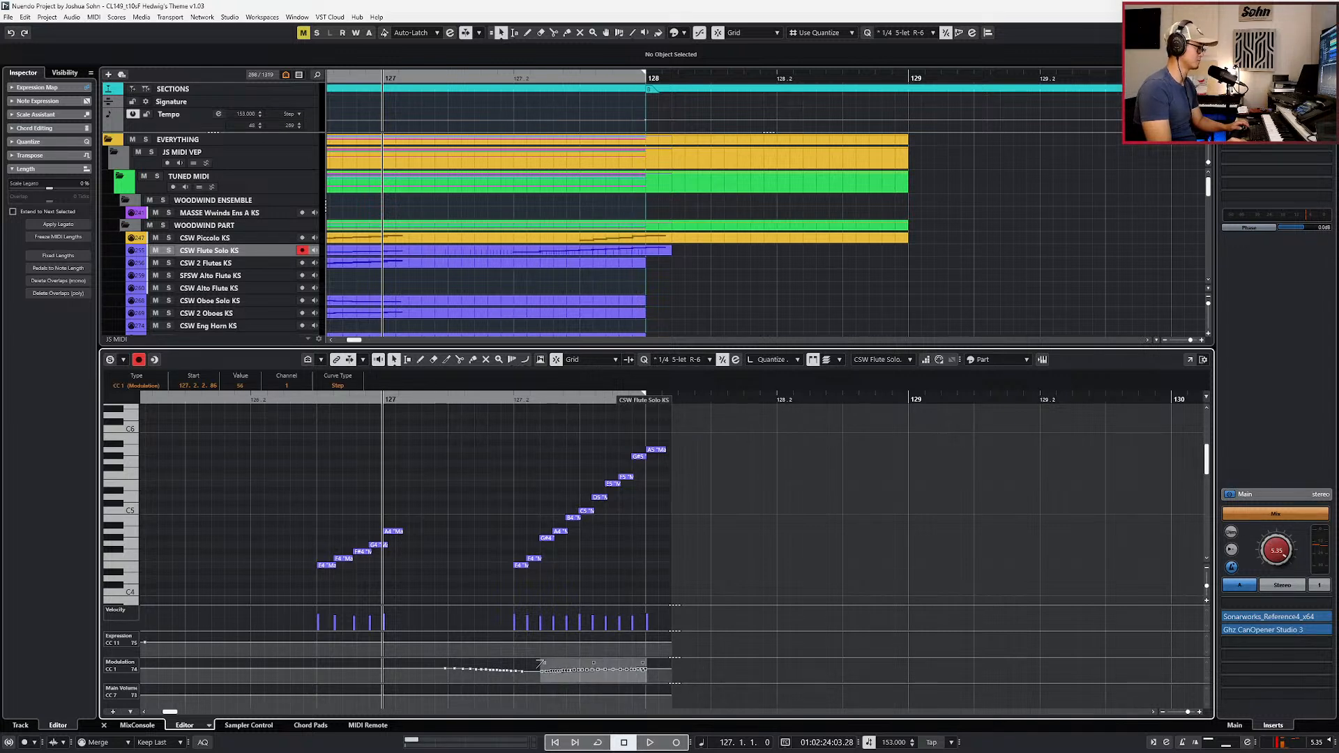
pyautogui.moveTo(468, 681); pyautogui.dragTo(519, 669)
pyautogui.keyDown('shift'); pyautogui.click(523, 670); pyautogui.keyUp('shift')
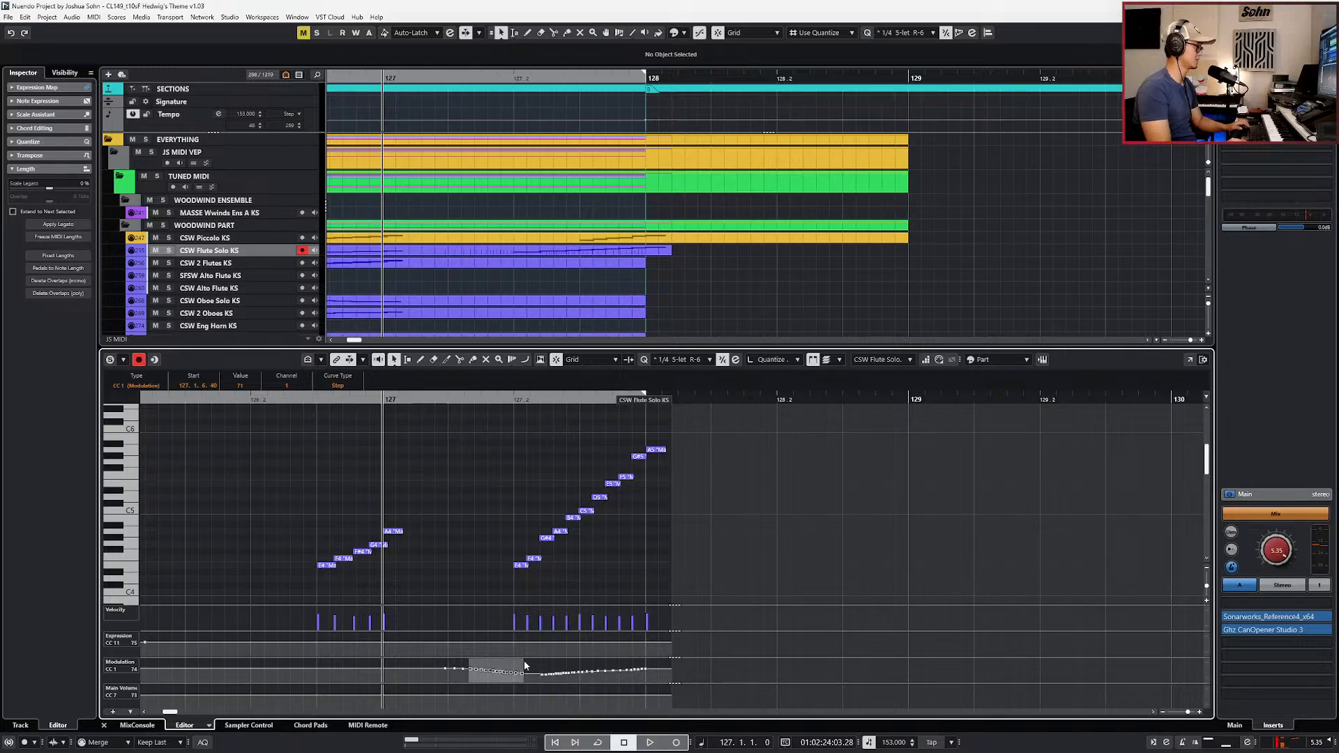
pyautogui.hotkey('ctrl', 'e')
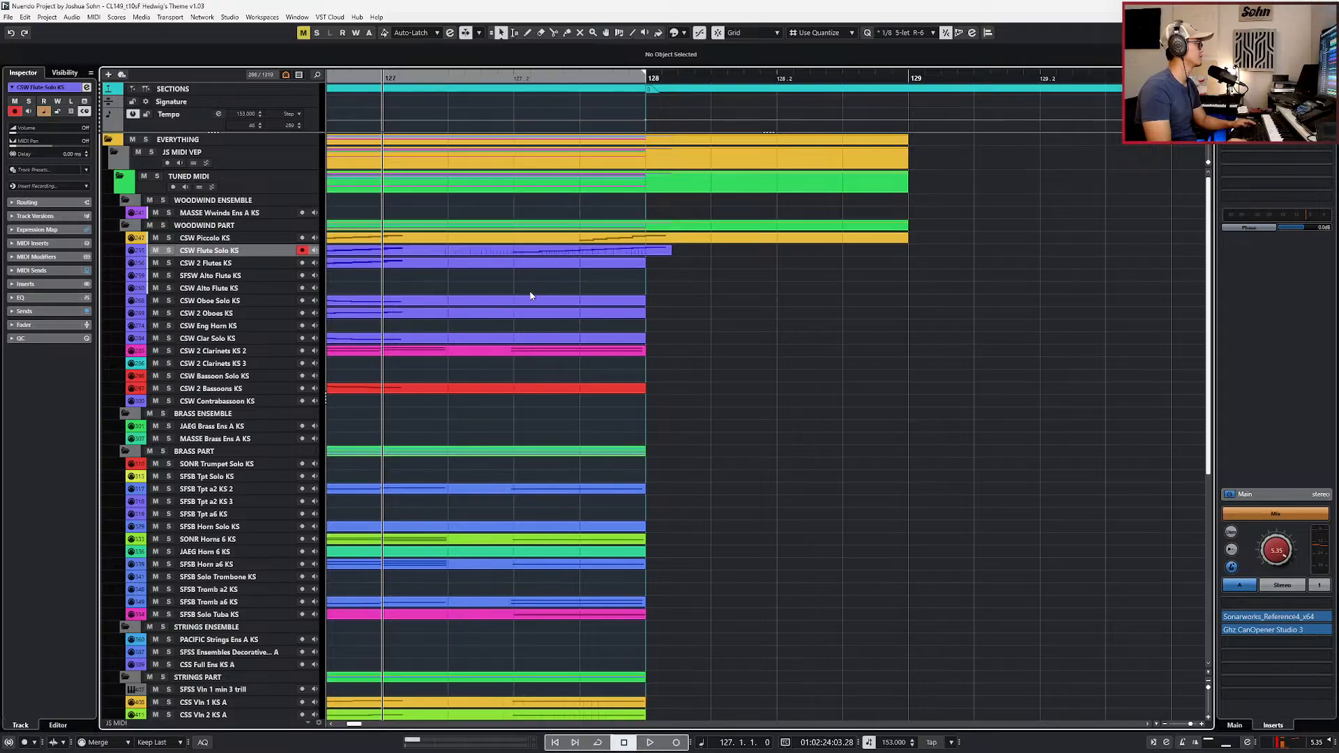
# Step: Switch to the score images and compare the piccolo and flute parts at bar 128 with their entries on the previous page
pyautogui.hotkey('alt', 'Tab')
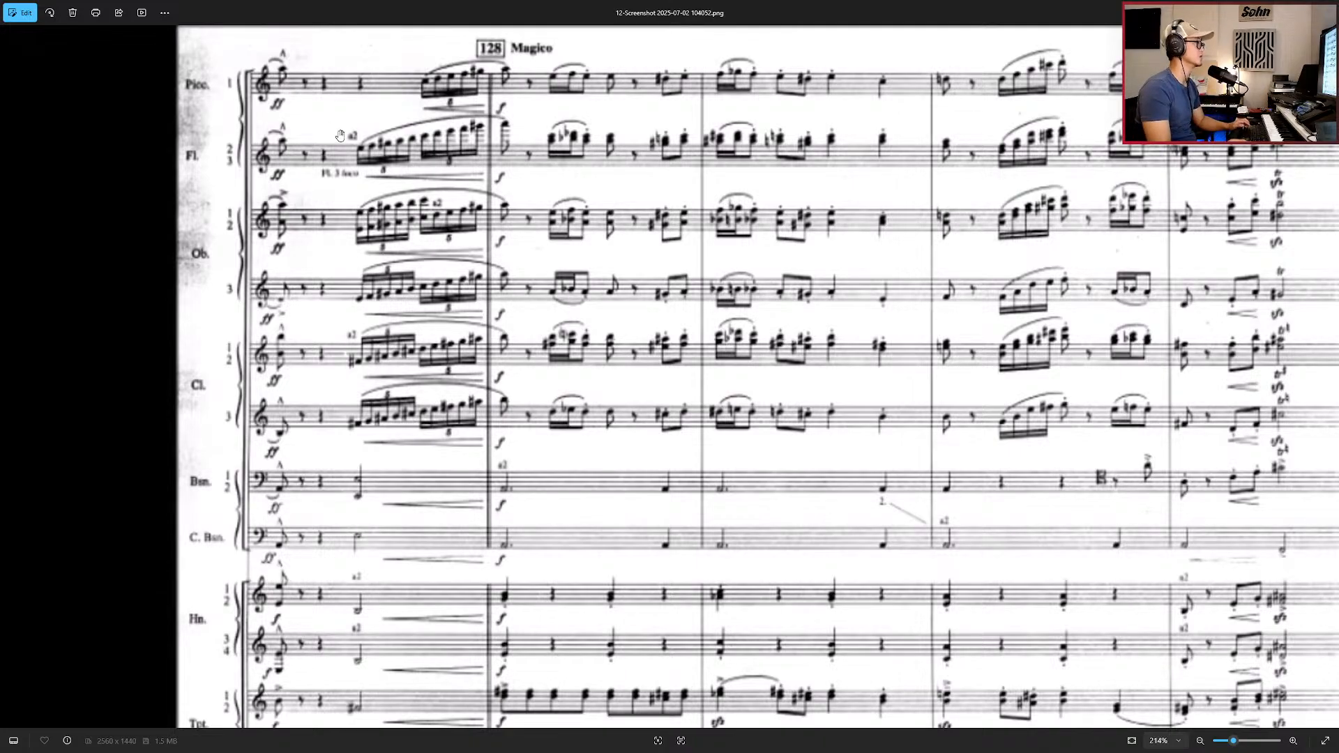
pyautogui.scroll(-3, 335, 134)
pyautogui.scroll(-4, 380, 153)
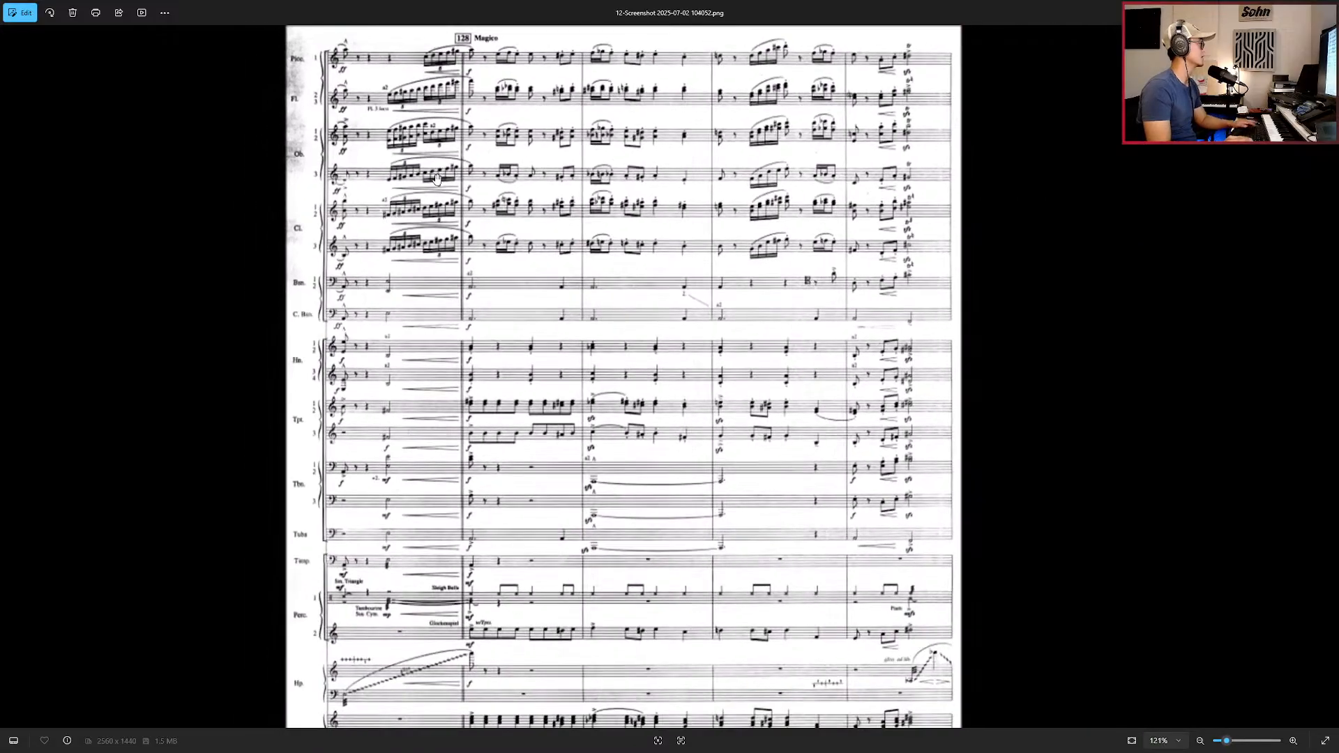
pyautogui.press('Left')
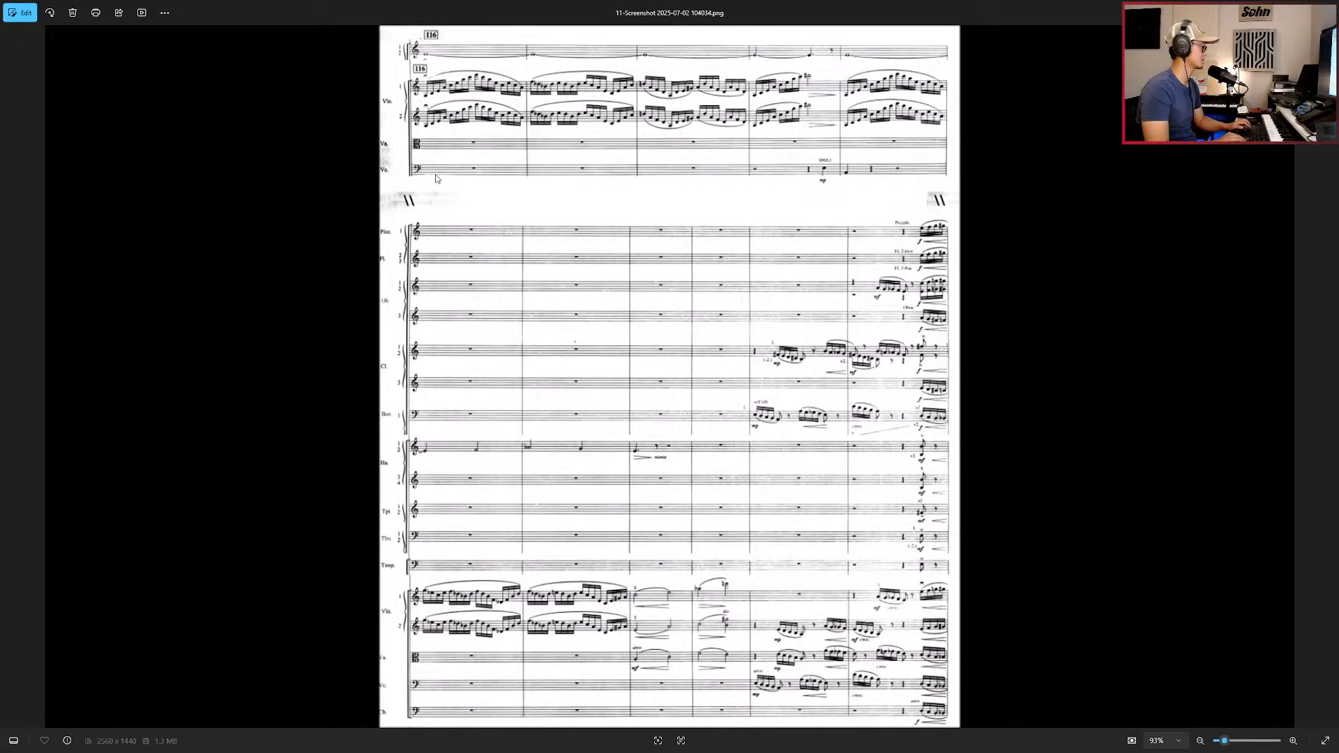
pyautogui.press('Right')
pyautogui.press('Left')
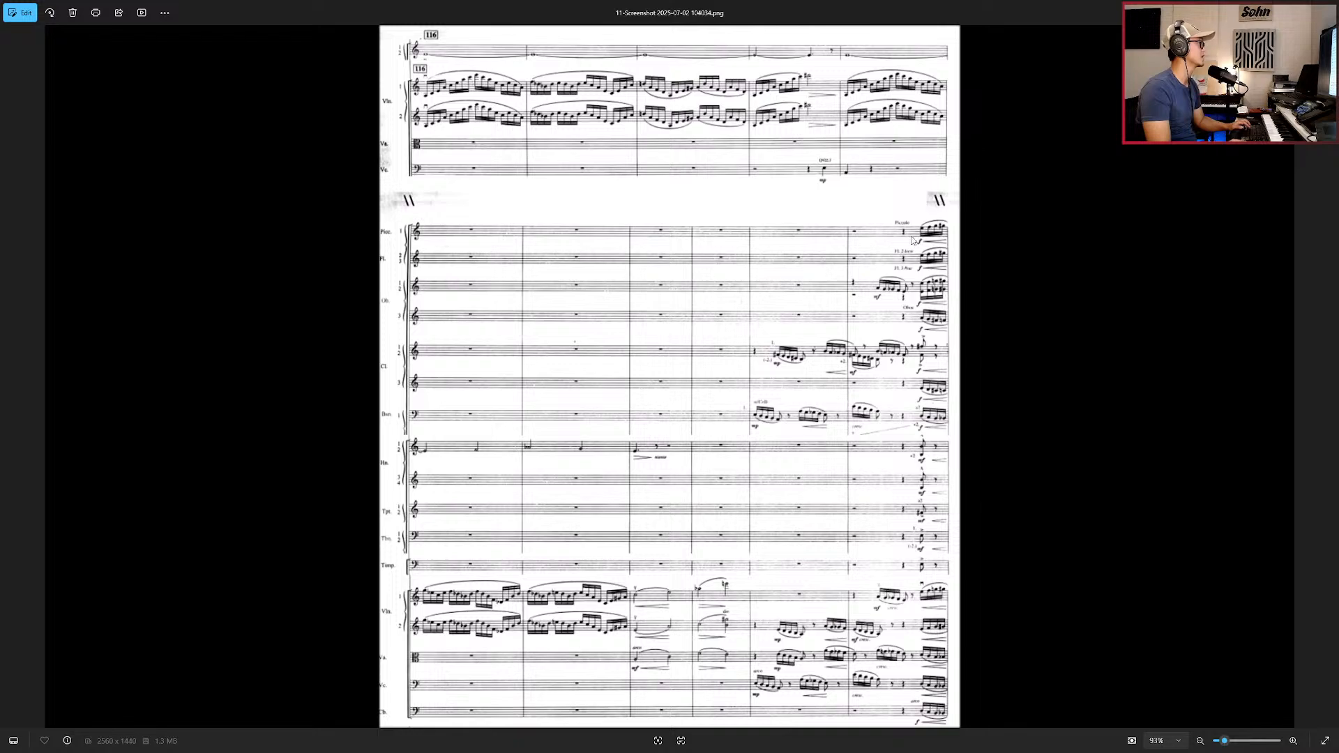
pyautogui.scroll(8, 947, 253)
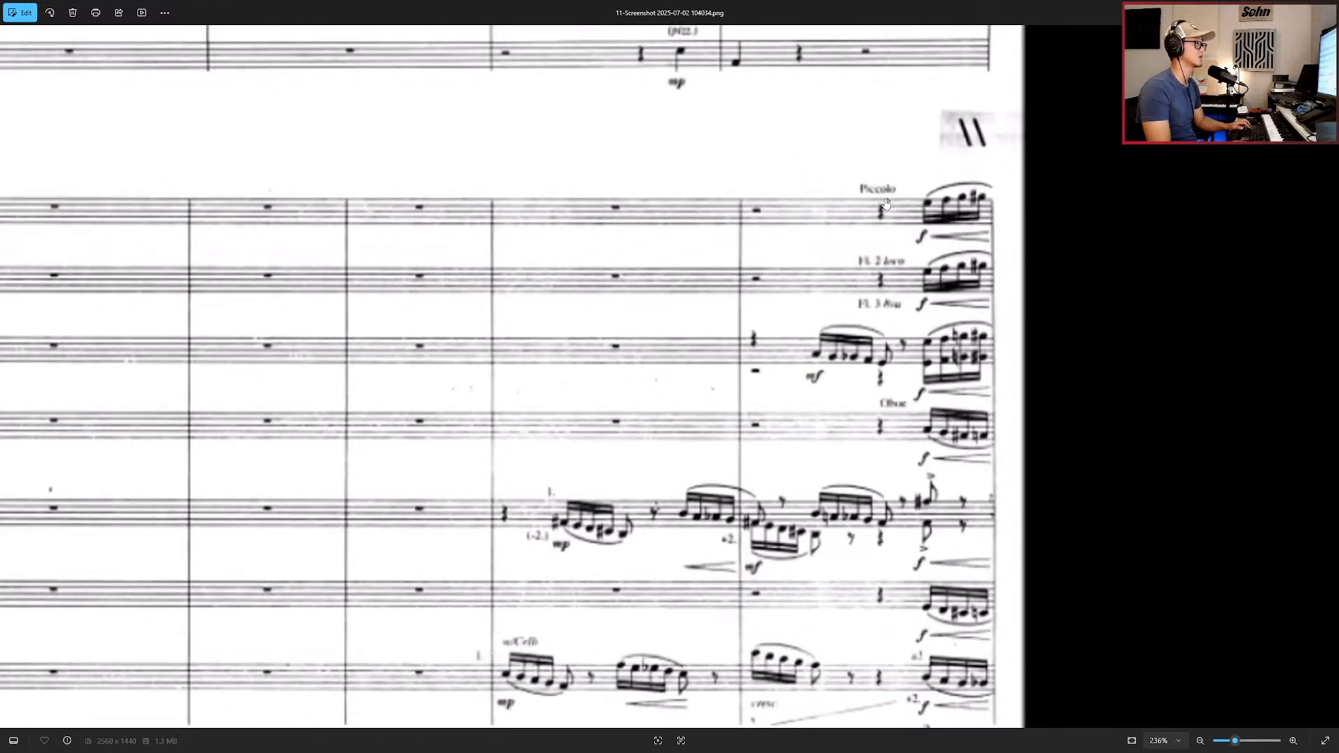
pyautogui.scroll(-8, 892, 222)
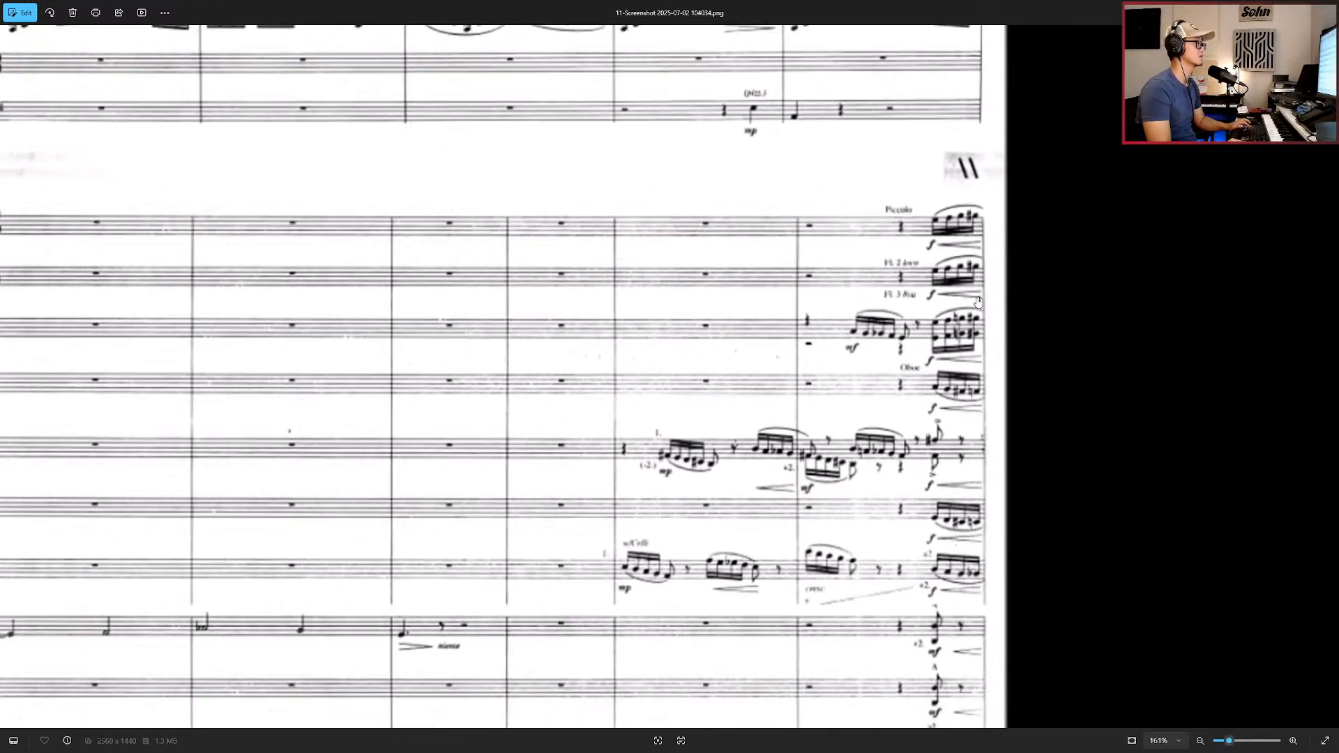
# Step: Page through the score images between bars 75 and 128 and read the oboe and clarinet runs leading into bar 128
pyautogui.press('Left')
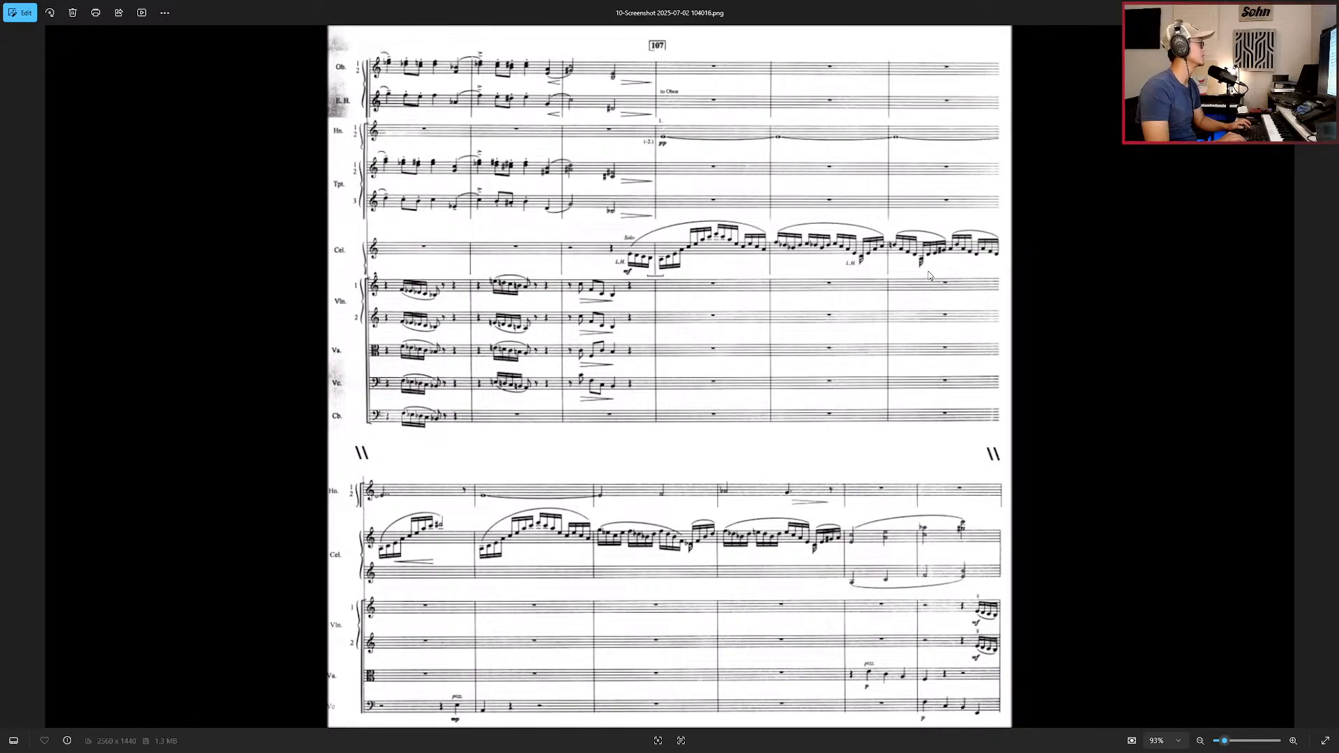
pyautogui.press('Left')
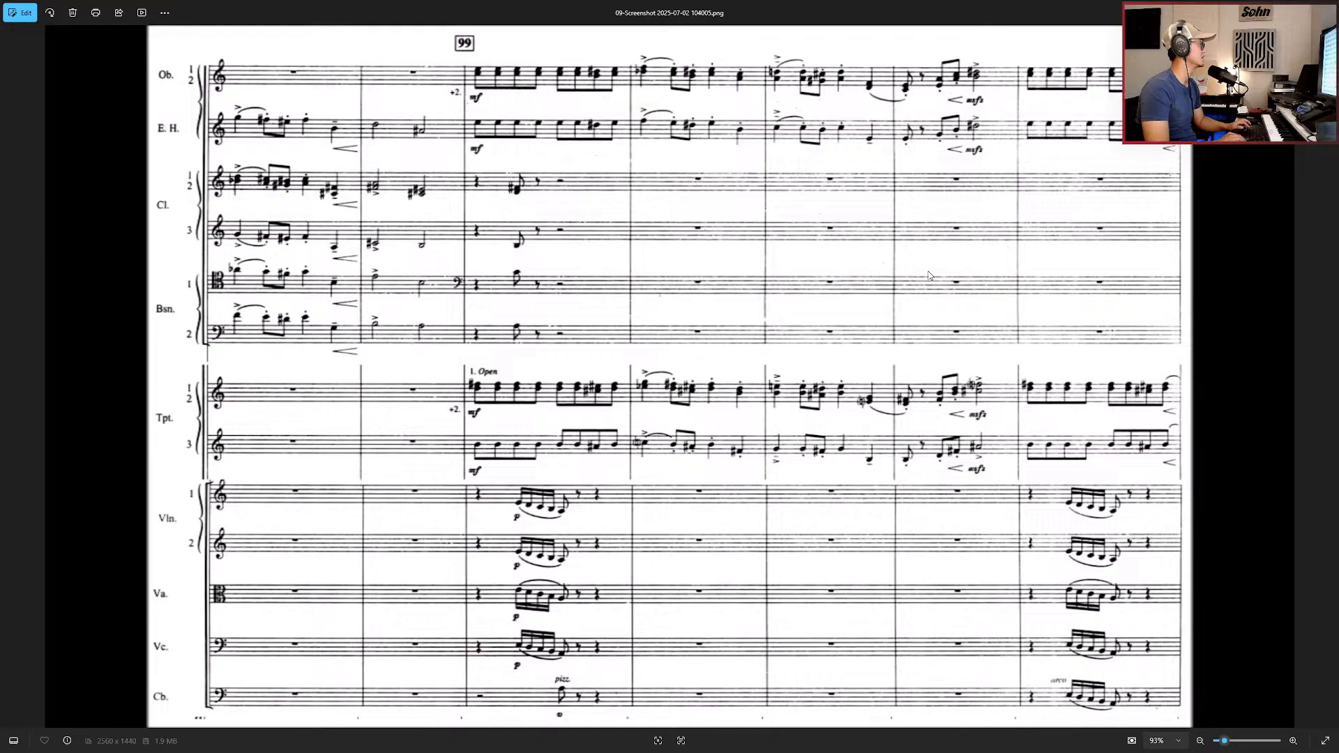
pyautogui.press('Right')
pyautogui.press('Left')
pyautogui.press('Left')
pyautogui.press('Left')
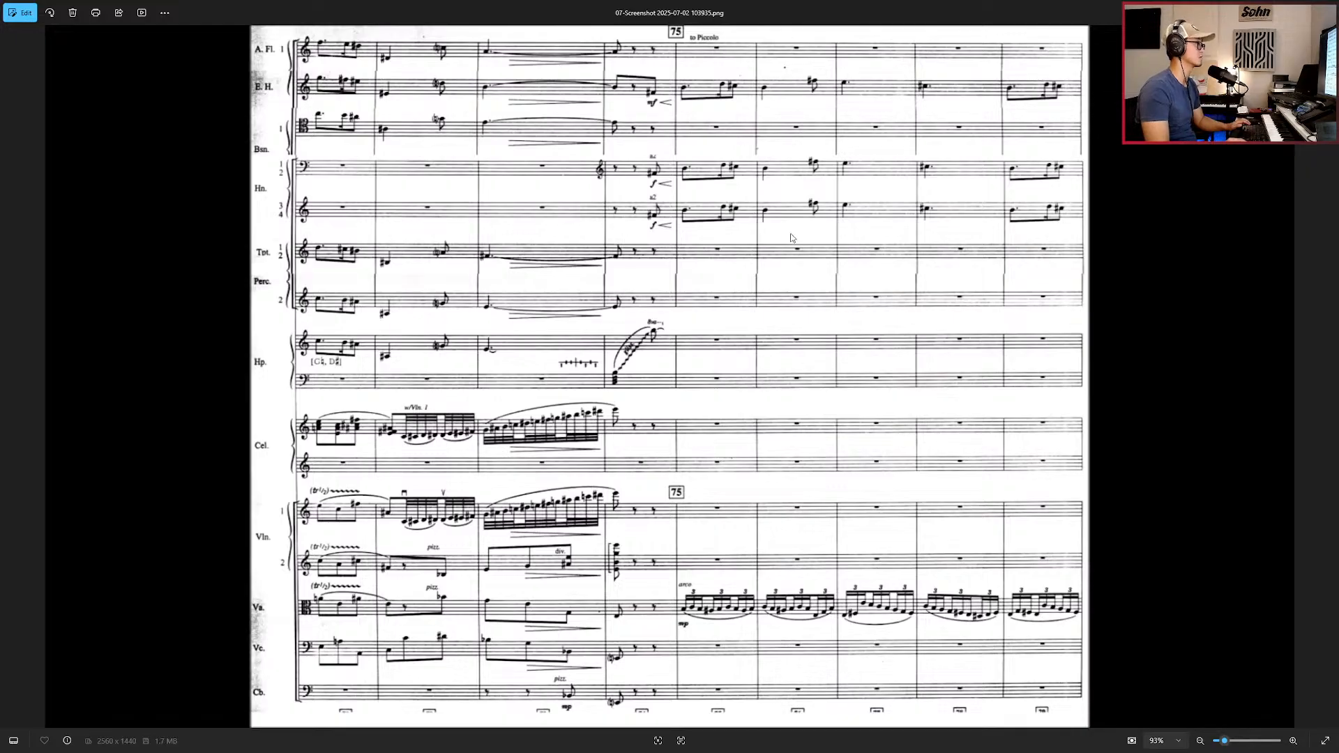
pyautogui.press('Right')
pyautogui.press('Right')
pyautogui.press('Right')
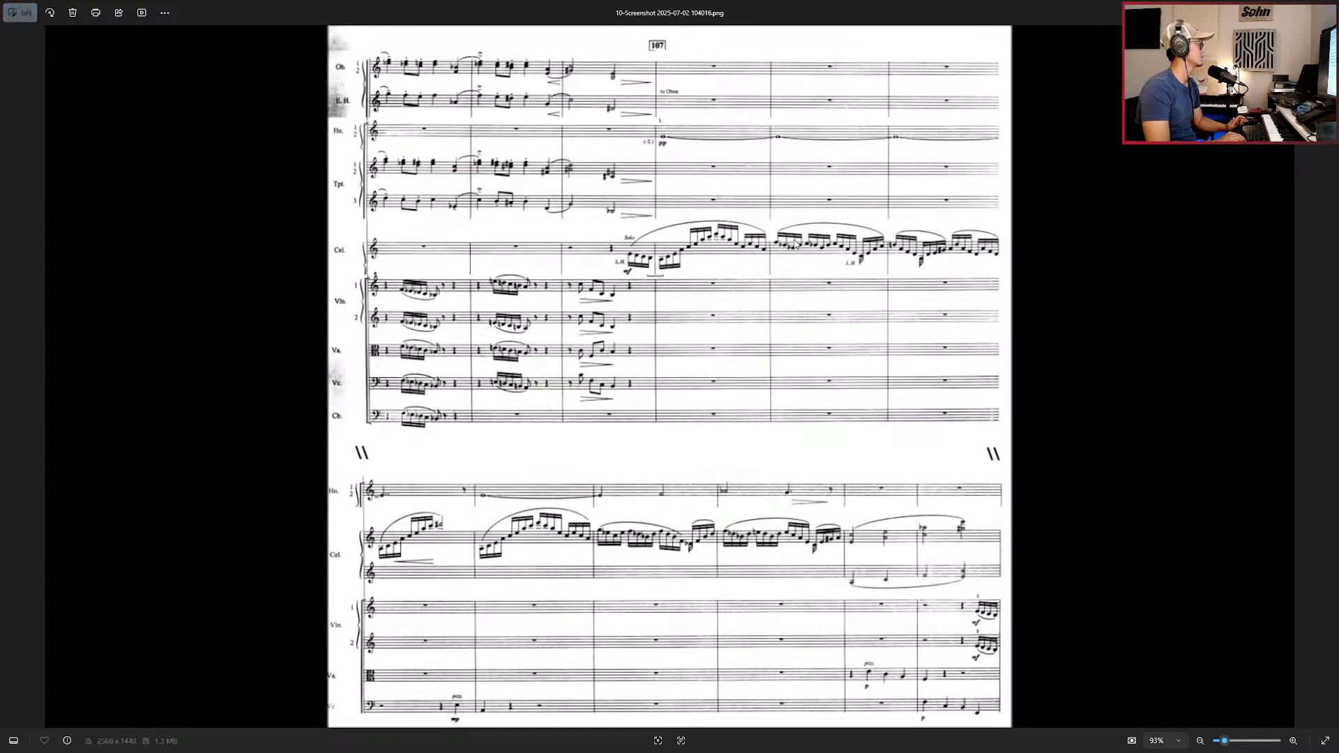
pyautogui.press('Right')
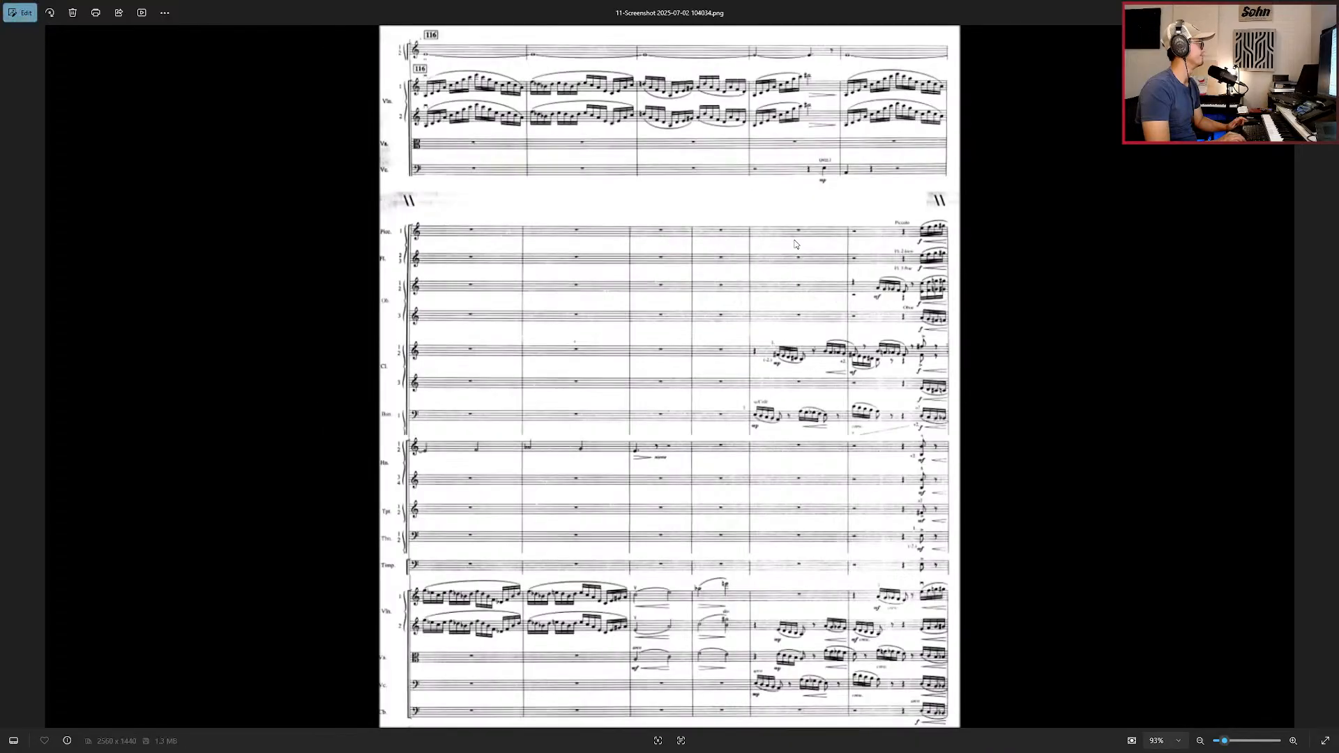
pyautogui.press('Left')
pyautogui.press('Left')
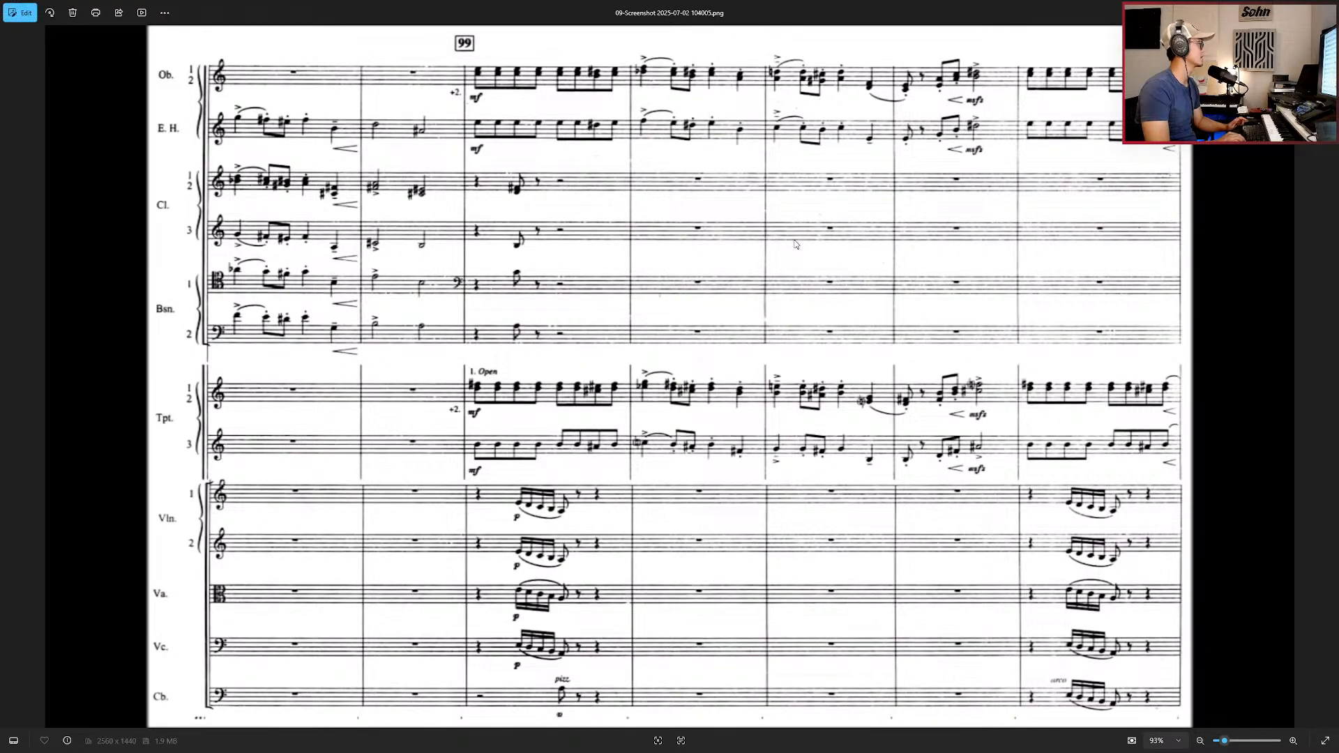
pyautogui.press('Right')
pyautogui.press('Right')
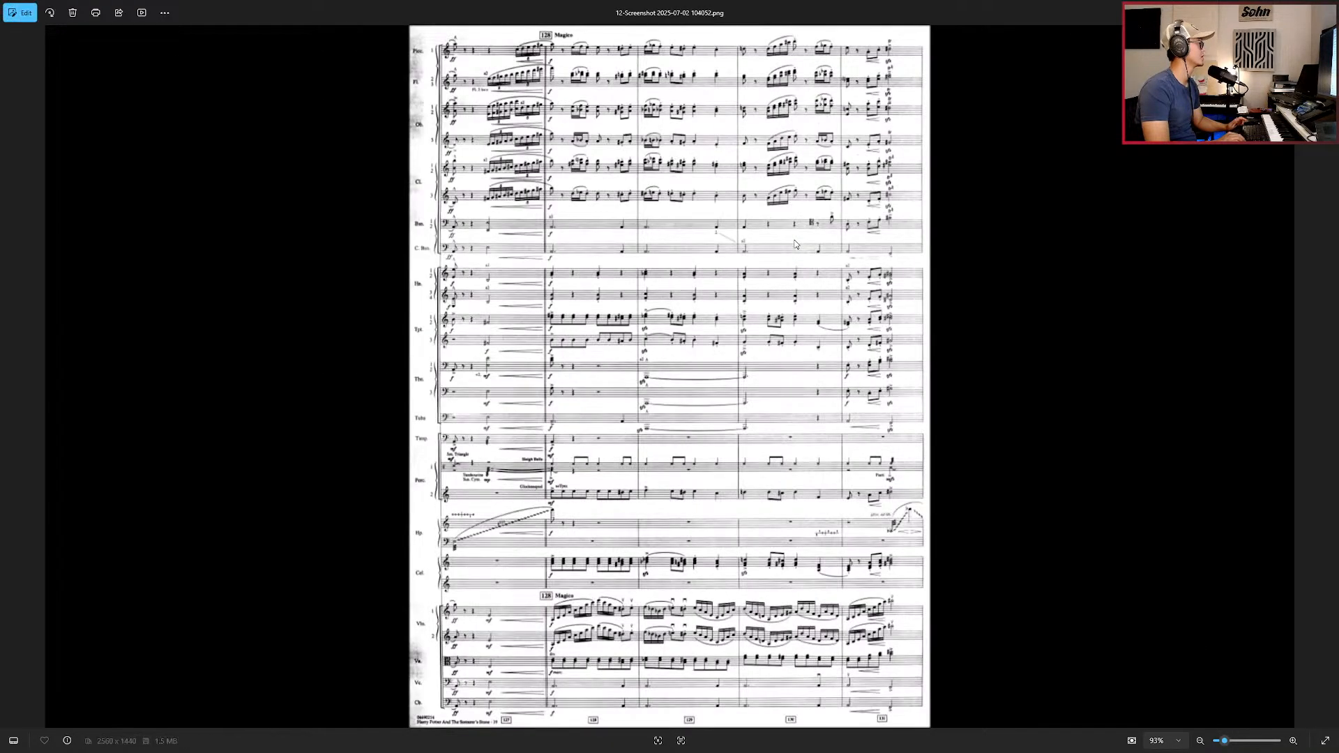
pyautogui.scroll(5, 735, 227)
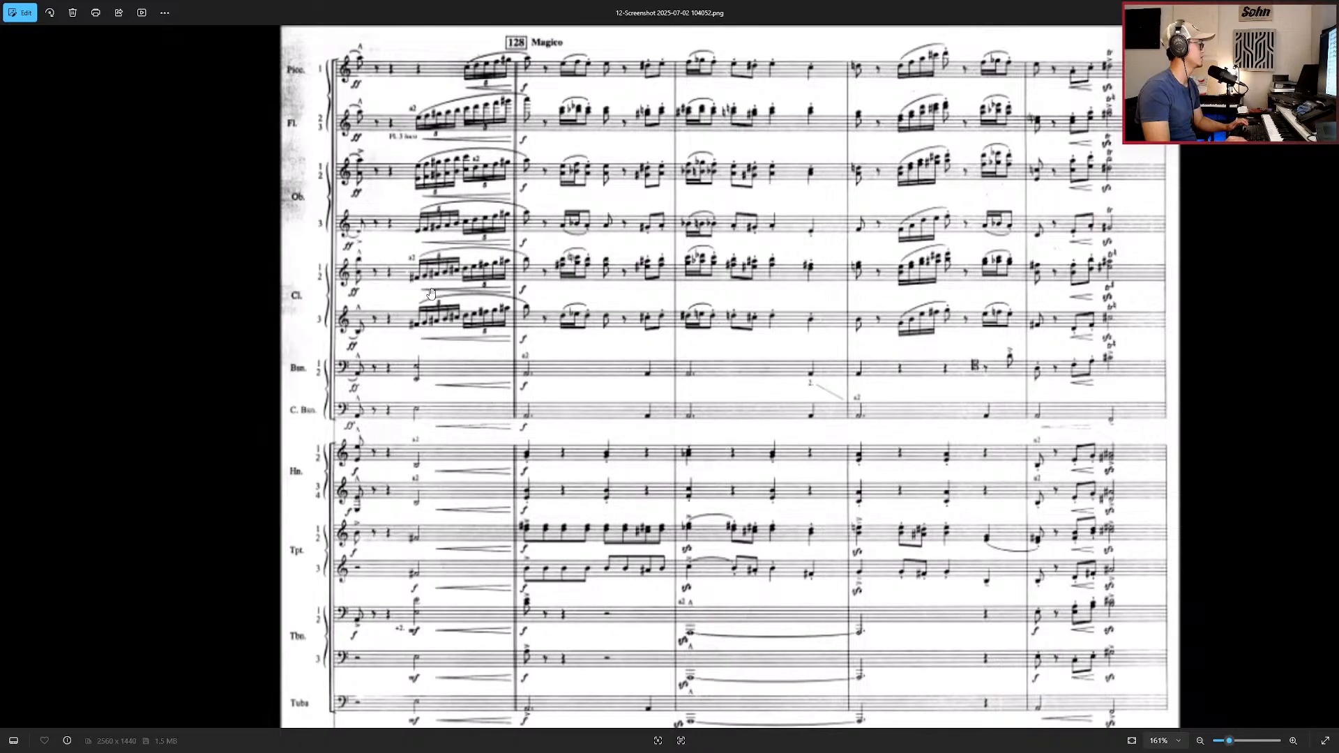
pyautogui.scroll(-2, 436, 289)
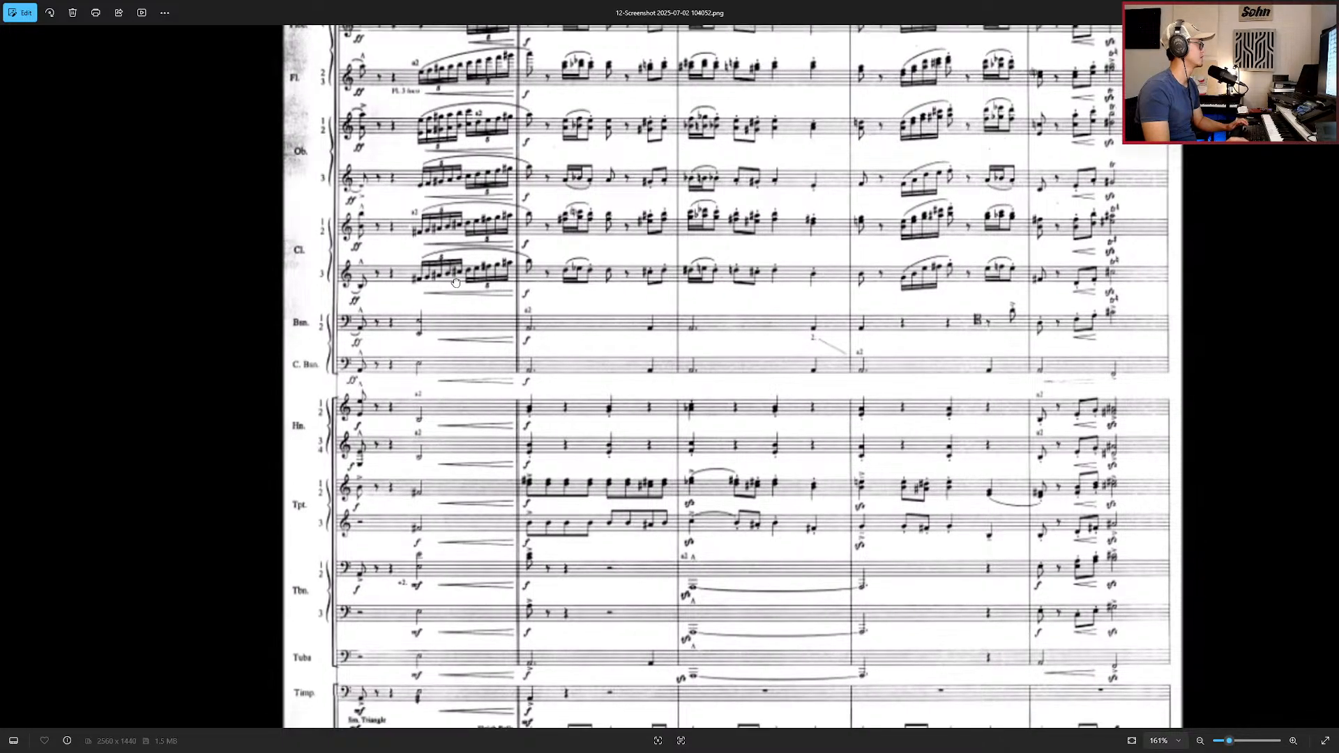
pyautogui.moveTo(455, 283); pyautogui.dragTo(447, 268)
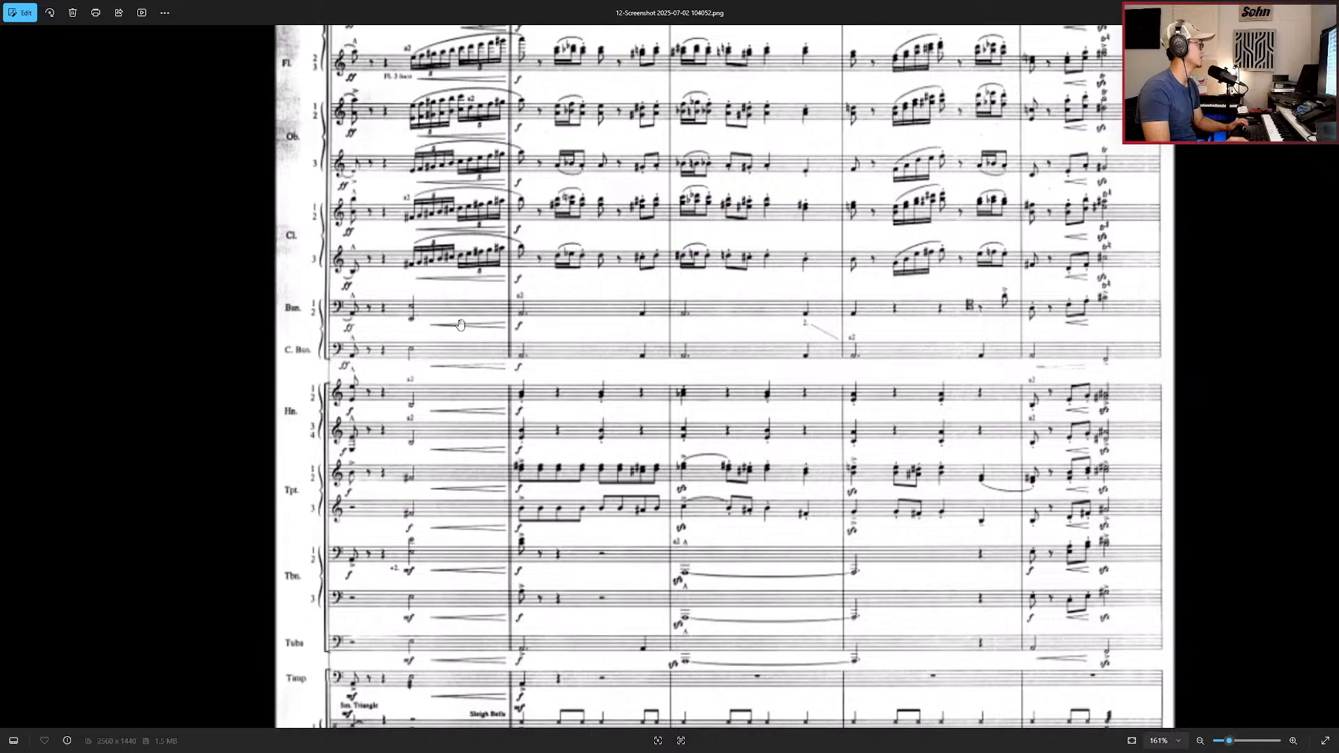
pyautogui.scroll(-4, 461, 324)
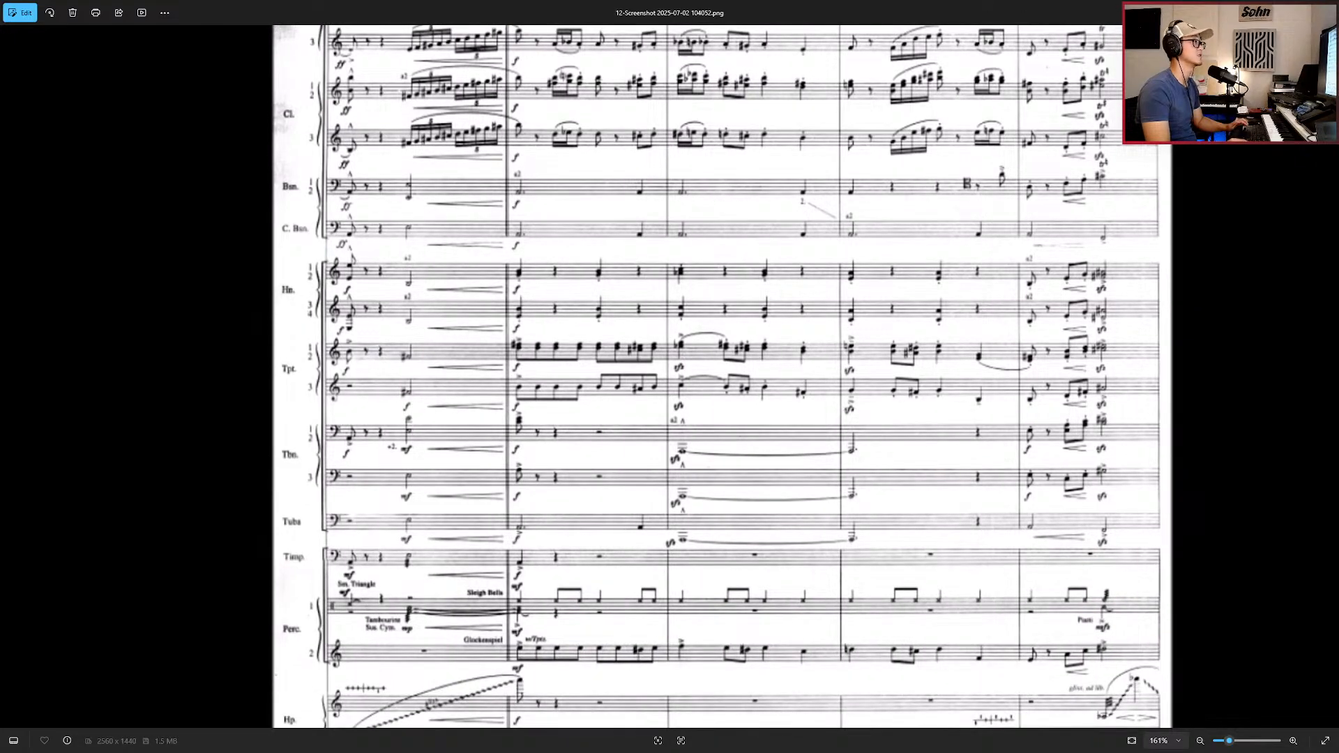
# Step: Switch to Nuendo and copy the flute run parts before bar 128 to the CSW Oboe Solo KS and CSW 2 Oboes KS tracks
pyautogui.hotkey('alt', 'Tab')
pyautogui.scroll(1, 743, 343)
pyautogui.keyDown('alt'); pyautogui.click(381, 251); pyautogui.keyUp('alt')
pyautogui.scroll(-3, 409, 253)
pyautogui.moveTo(409, 253); pyautogui.dragTo(427, 306)
pyautogui.scroll(-1, 423, 266)
pyautogui.doubleClick(427, 311)
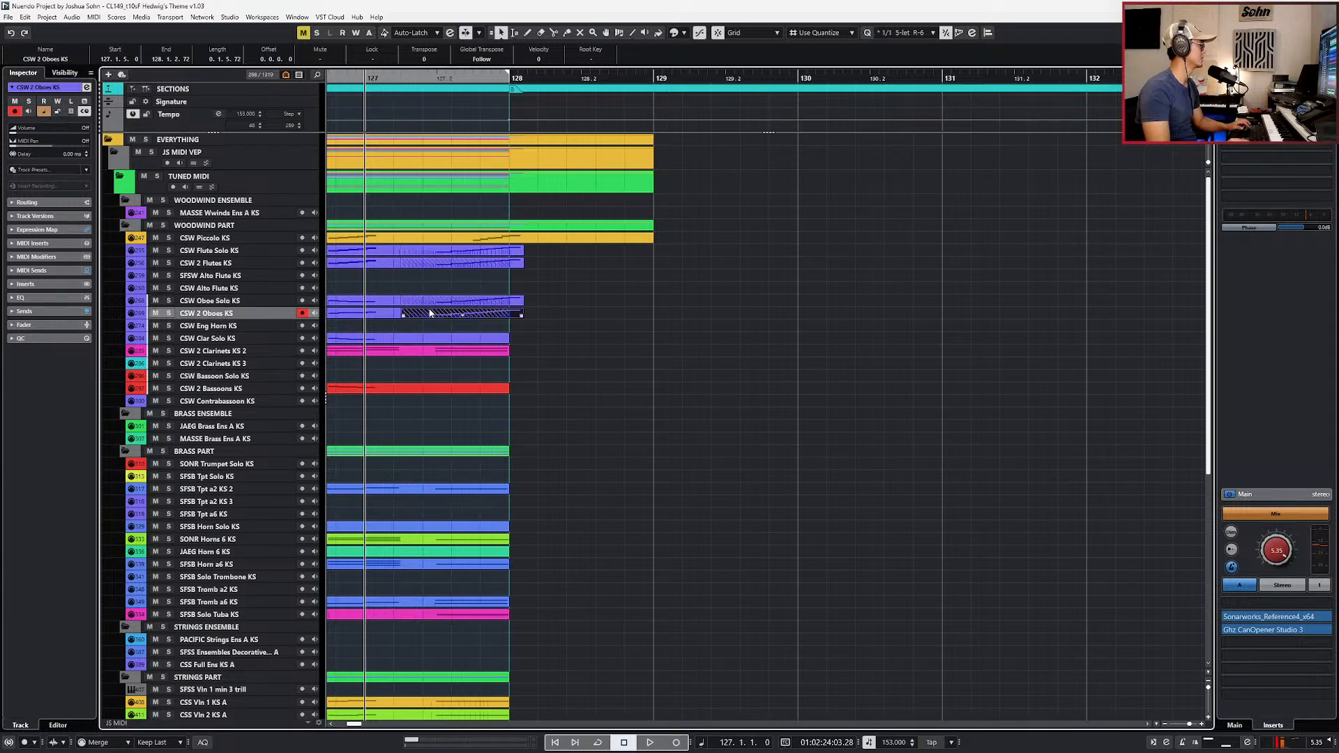
# Step: Open the copied oboe runs for editing and transpose all notes of the CSW 2 Oboes KS run down an octave
pyautogui.click(470, 297)
pyautogui.click(462, 314)
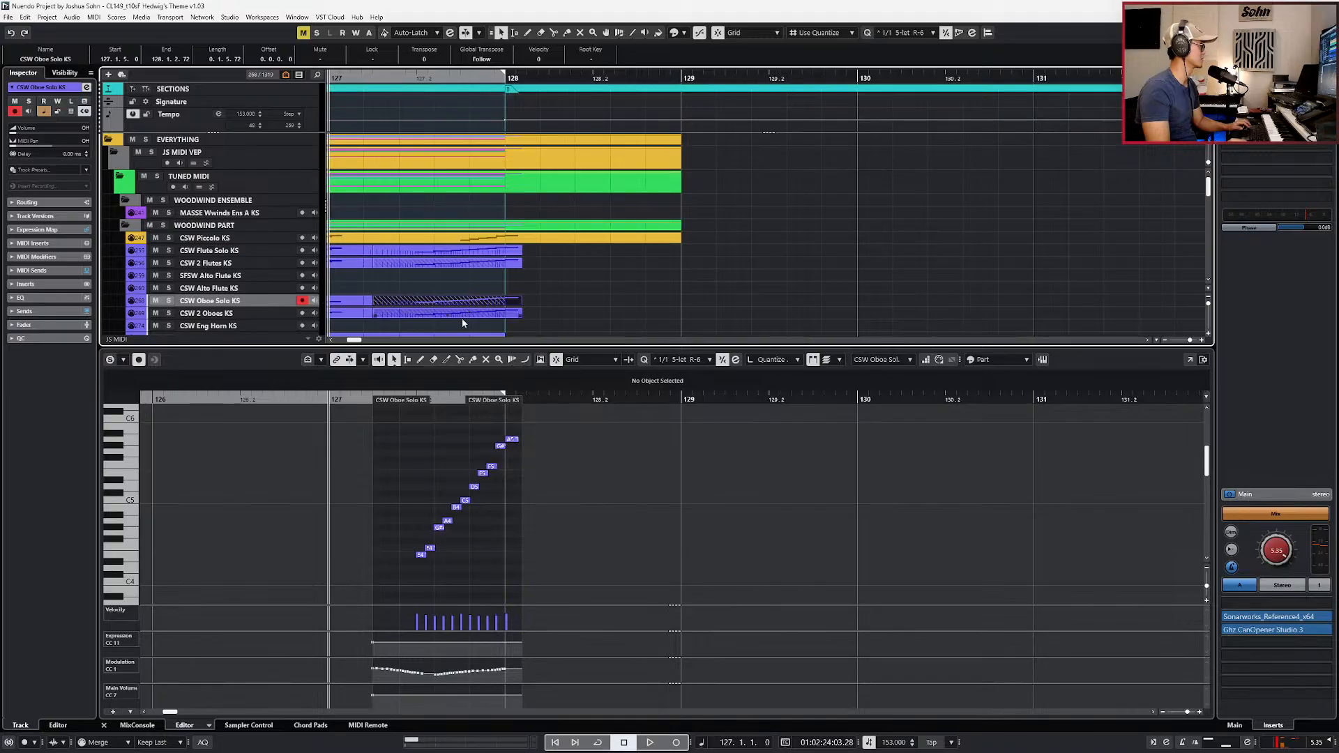
pyautogui.moveTo(350, 475); pyautogui.dragTo(583, 621)
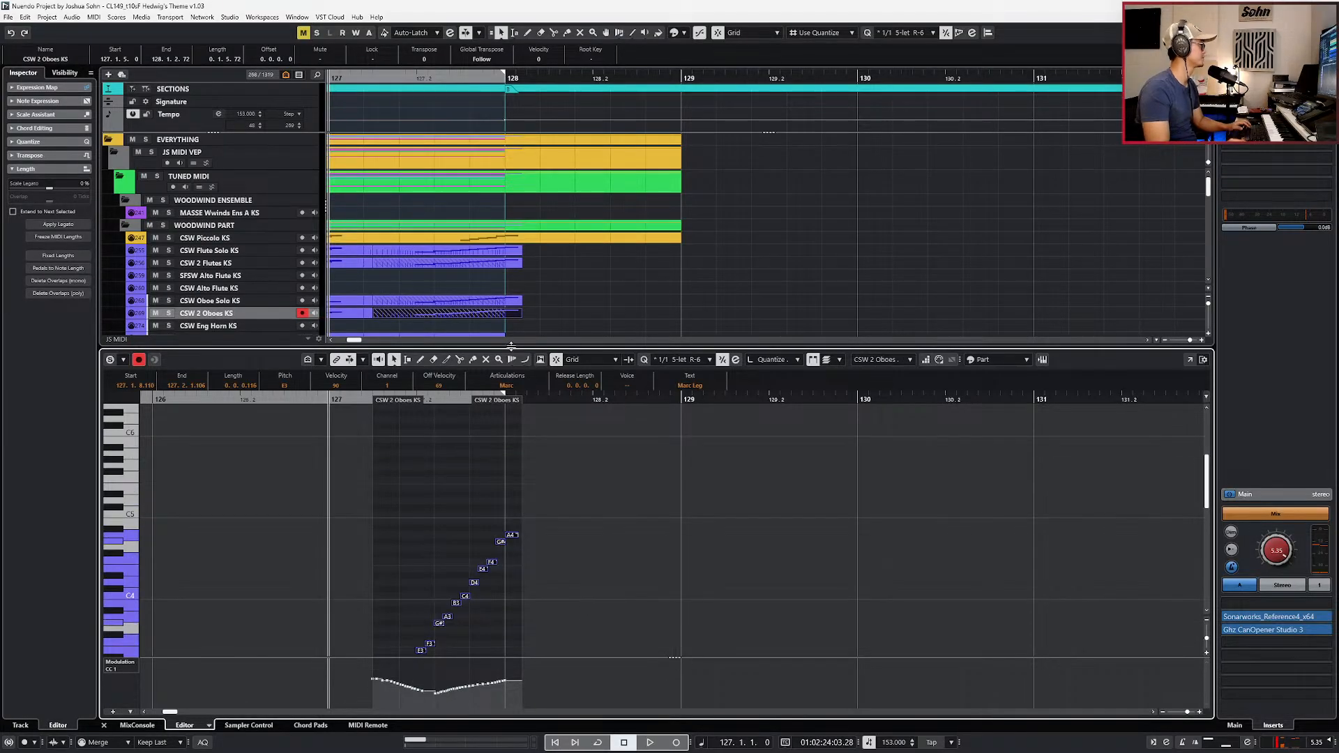
# Step: Transpose the last six notes of the CSW Oboe Solo KS run, from C5 up to A5, down an octave
pyautogui.click(503, 300)
pyautogui.press('h')
pyautogui.moveTo(458, 438); pyautogui.dragTo(530, 481)
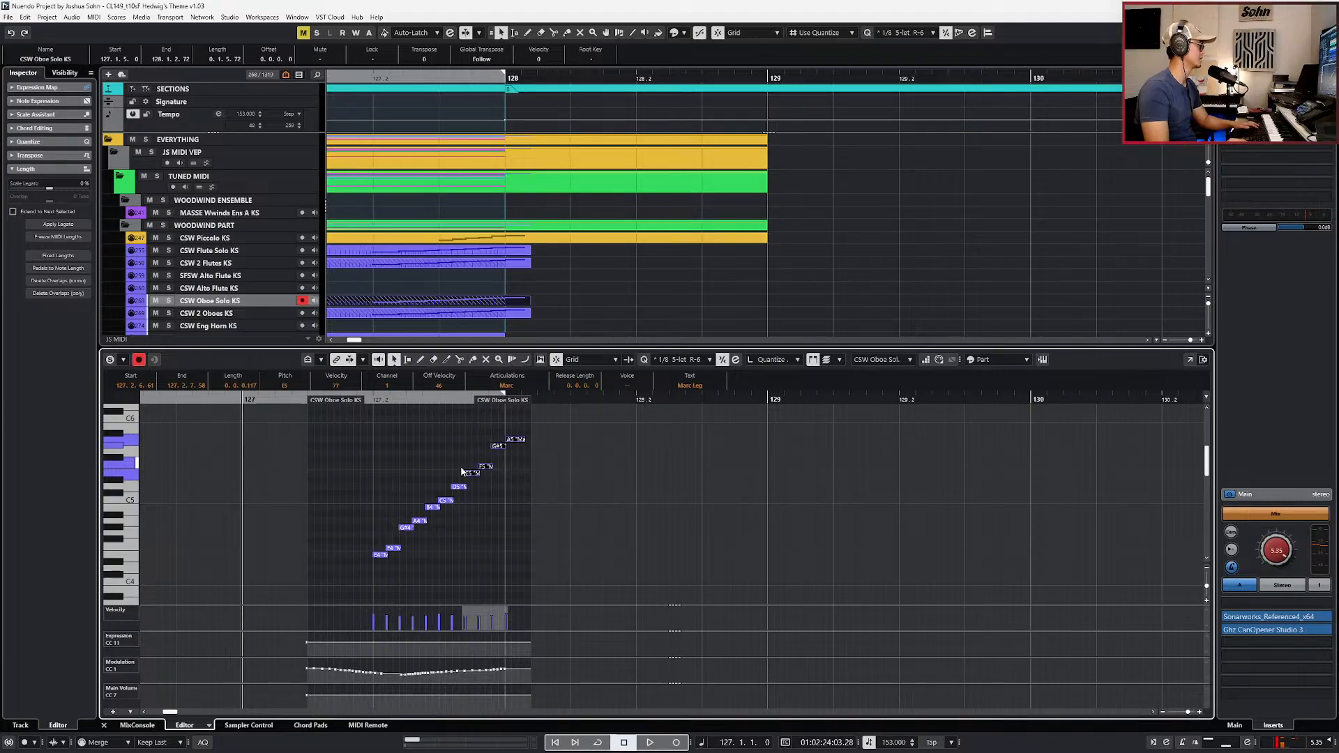
pyautogui.hotkey('shift', 'Left')
pyautogui.hotkey('shift', 'Left')
pyautogui.hotkey('shift', 'Down')
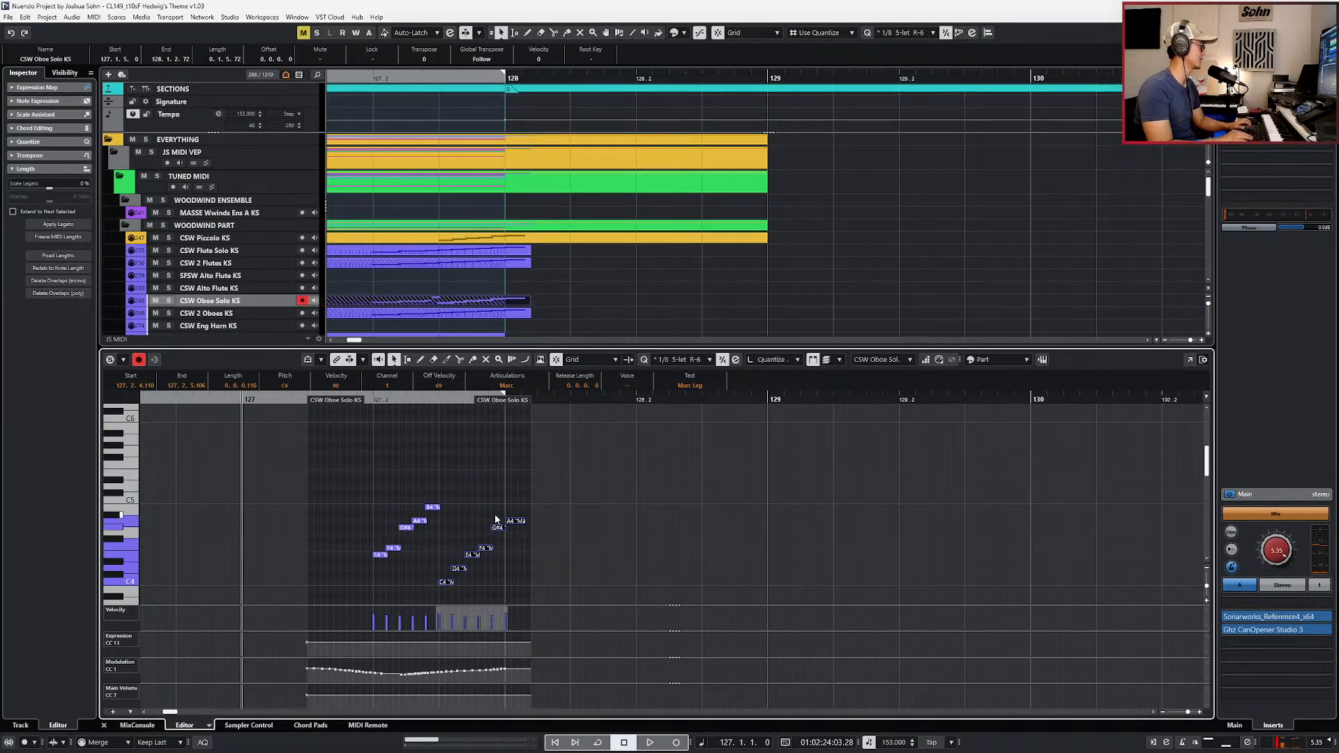
# Step: Close the editor and copy the CSW 2 Oboes KS run to the CSW Clar Solo KS track
pyautogui.hotkey('ctrl', 'e')
pyautogui.press('g')
pyautogui.press('g')
pyautogui.click(482, 314)
pyautogui.moveTo(483, 314); pyautogui.dragTo(467, 340)
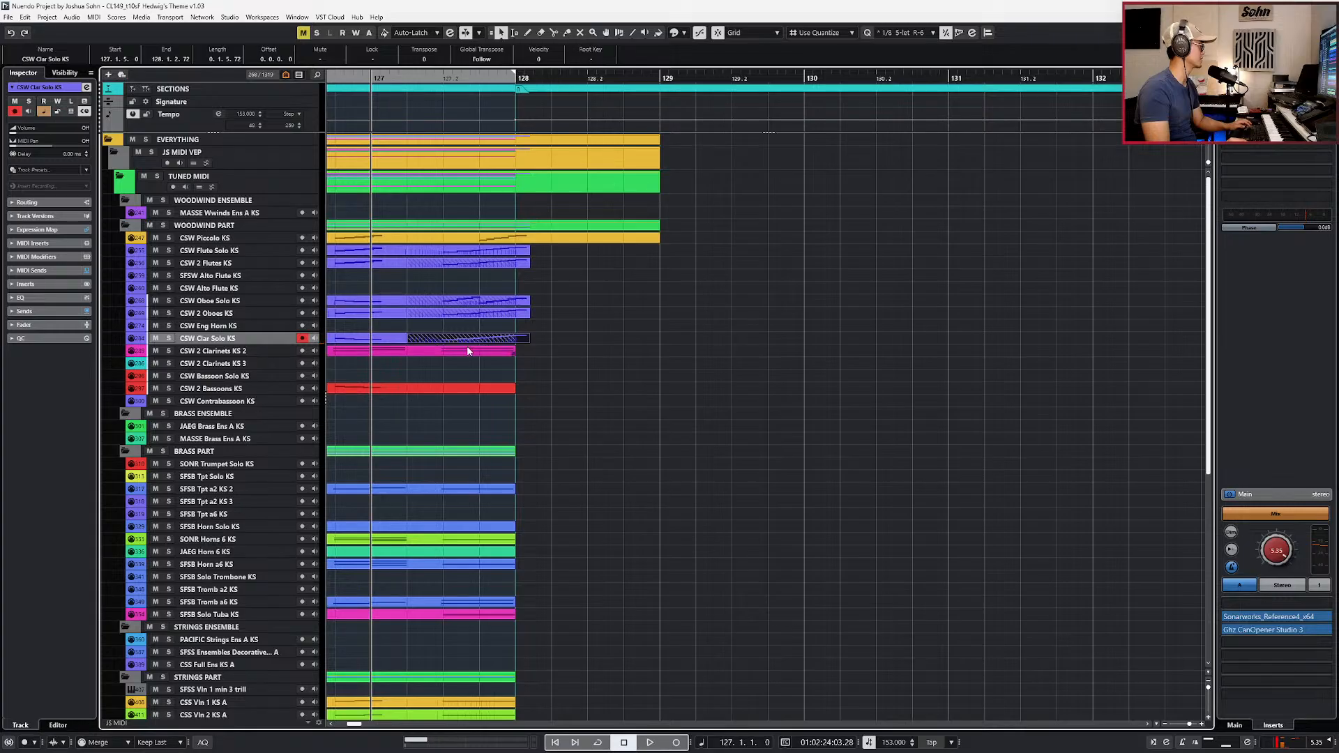
# Step: Join the woodwind run parts to the preceding parts on their tracks and play the full arrangement into bar 128
pyautogui.hscroll(-4, 504, 341)
pyautogui.press('KP_Subtract')
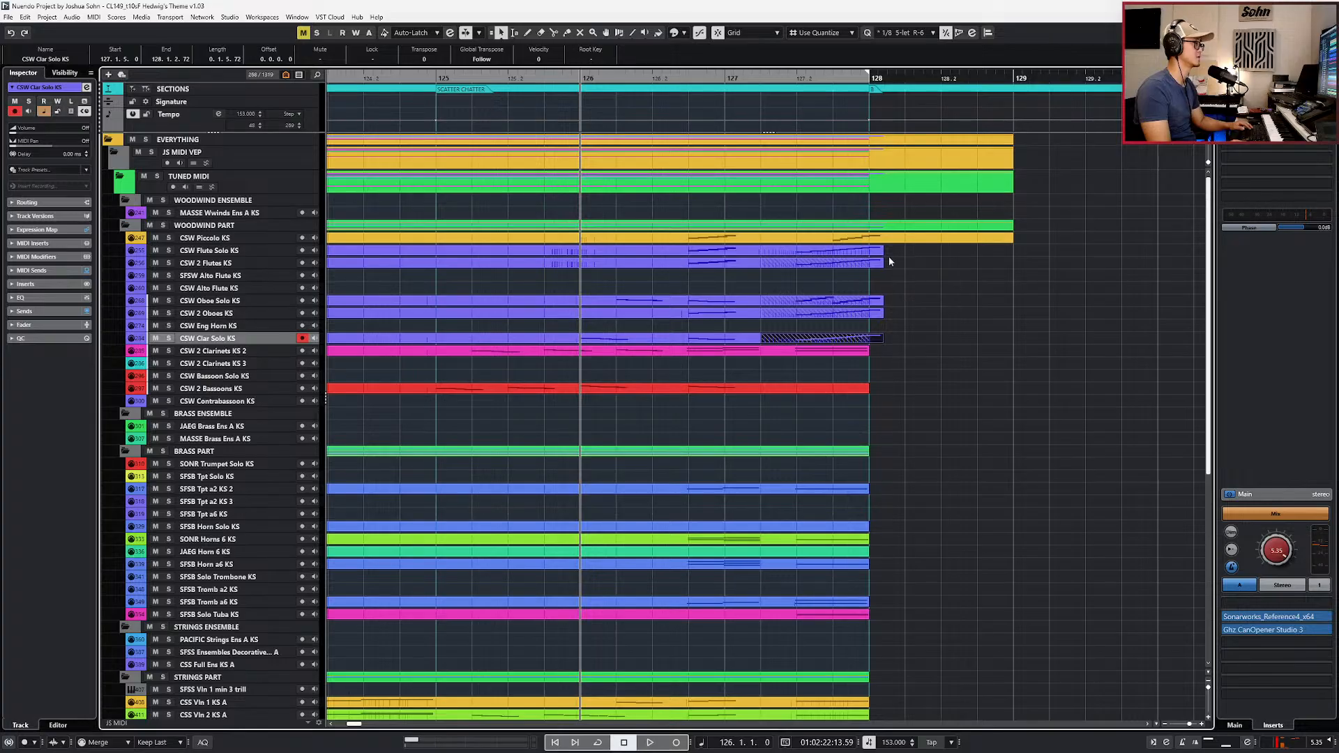
pyautogui.moveTo(889, 248); pyautogui.dragTo(750, 329)
pyautogui.click(745, 330)
pyautogui.press('space')
pyautogui.scroll(-2, 834, 335)
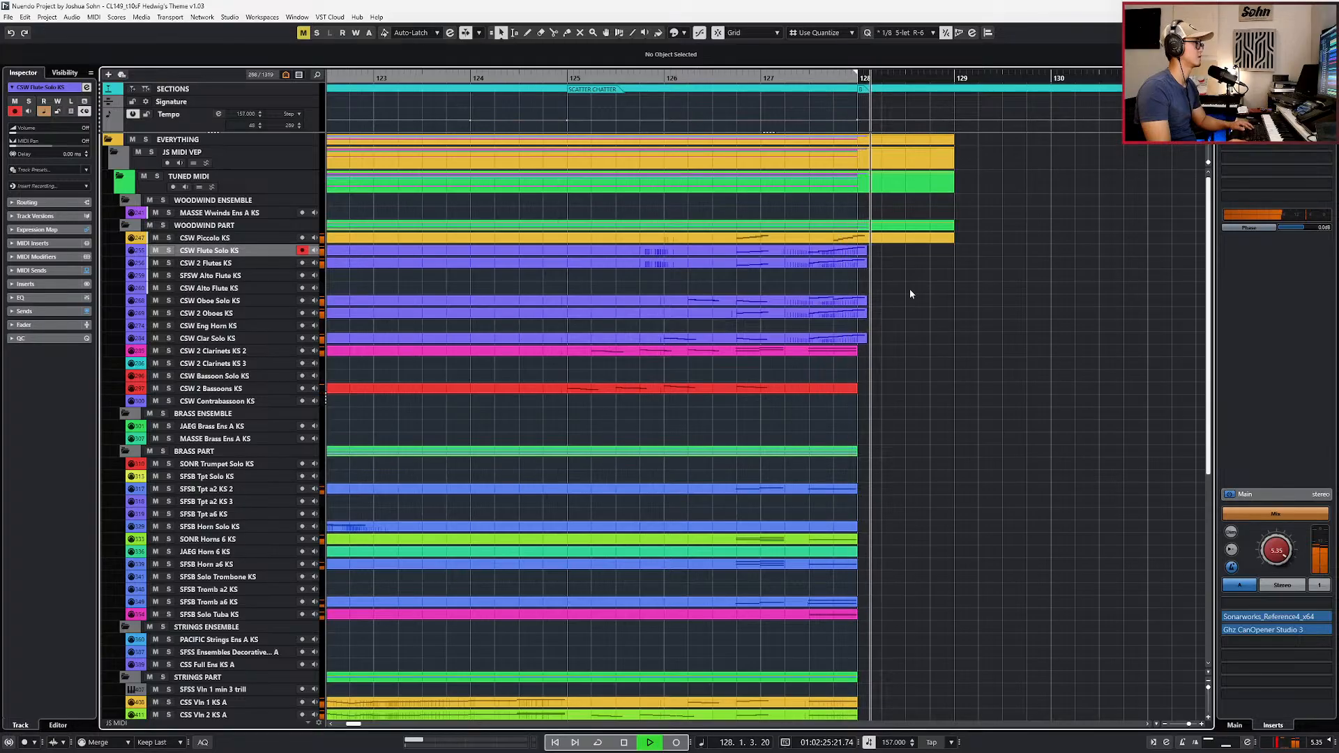
pyautogui.press('space')
# Step: Solo the piccolo, flute, oboe and solo clarinet tracks and examine their notes together in the Key Editor
pyautogui.moveTo(881, 342); pyautogui.dragTo(860, 240)
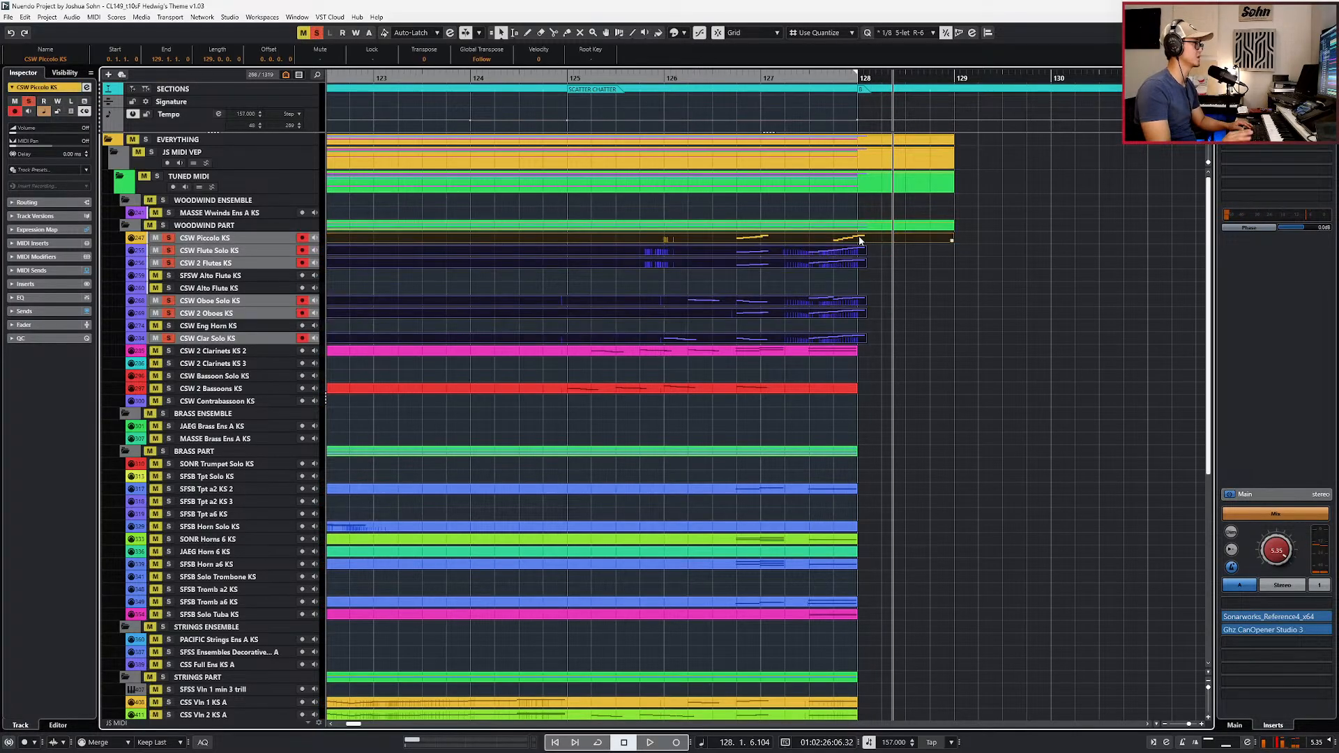
pyautogui.doubleClick(859, 239)
pyautogui.scroll(1, 781, 310)
pyautogui.hscroll(3, 782, 311)
pyautogui.scroll(3, 764, 314)
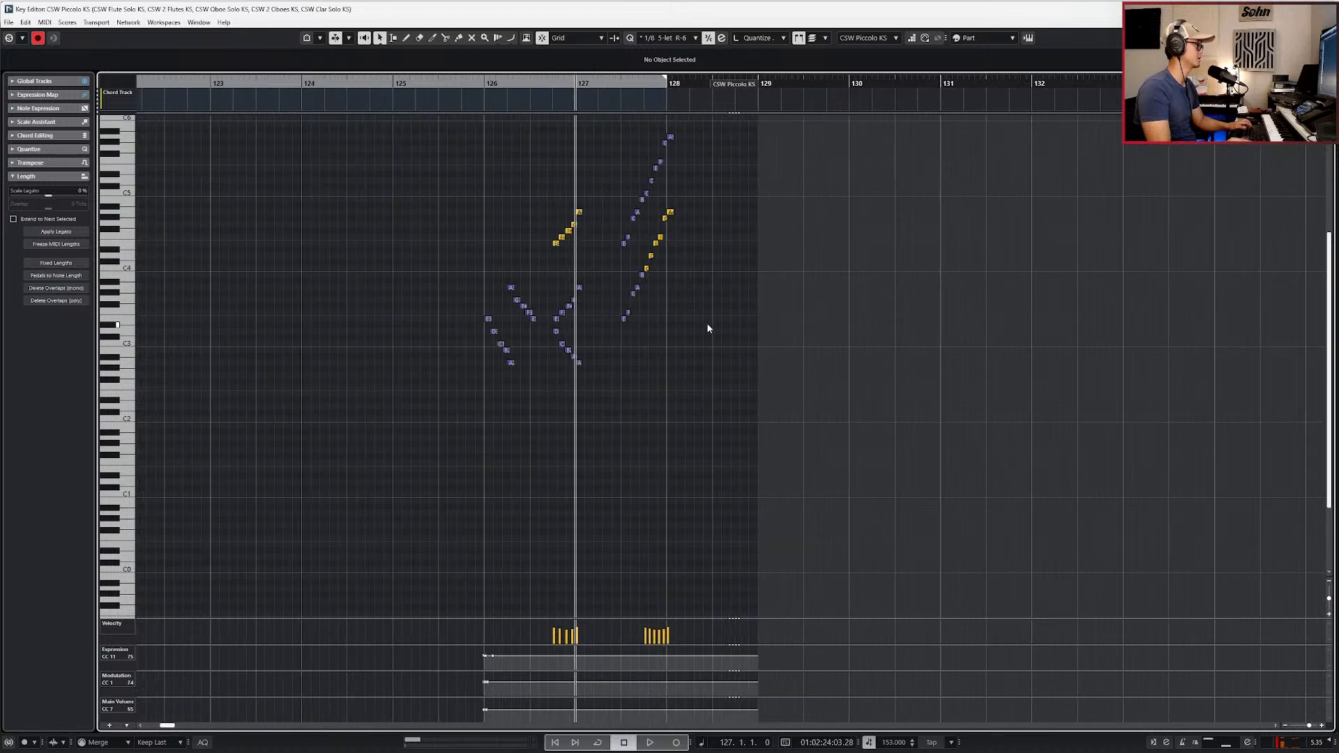
pyautogui.scroll(2, 649, 354)
pyautogui.press('Escape')
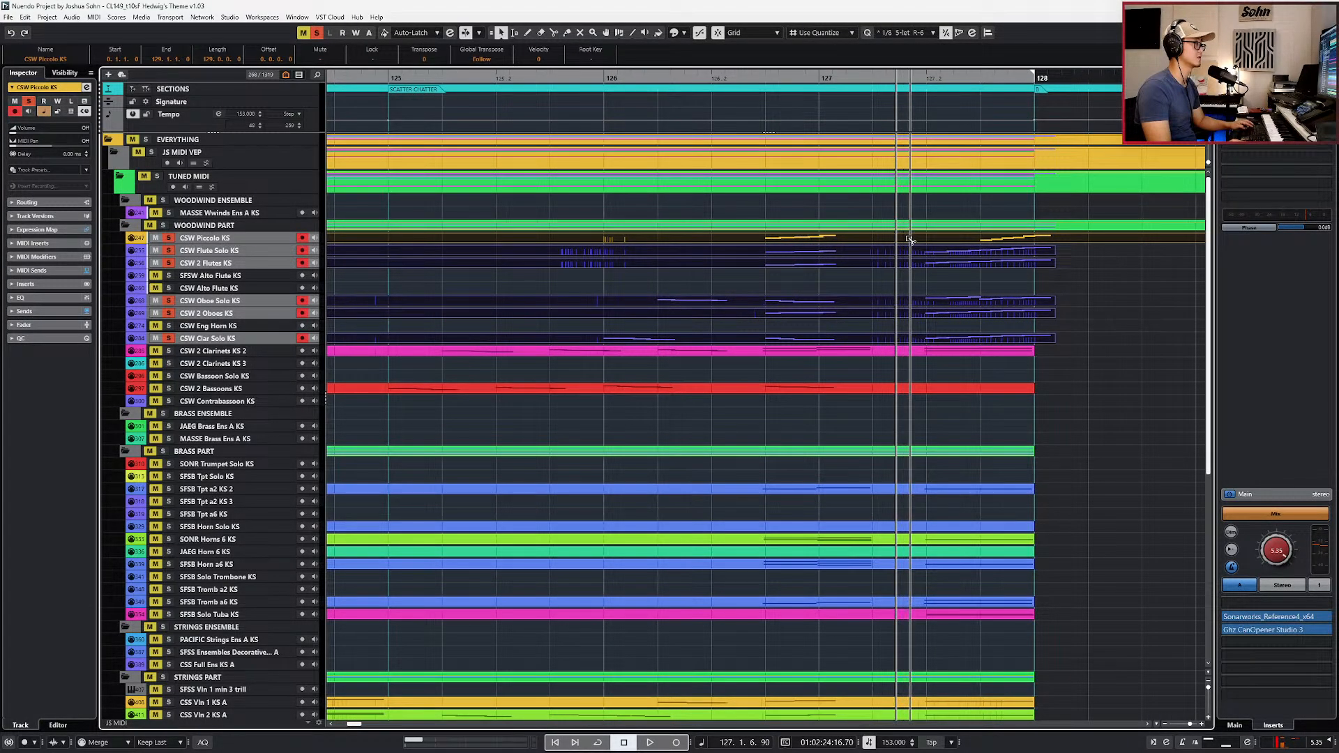
# Step: Split the selected woodwind parts at 127.1.7 and open the run segments for editing with CSW Flute Solo KS active
pyautogui.hotkey('alt', 'x')
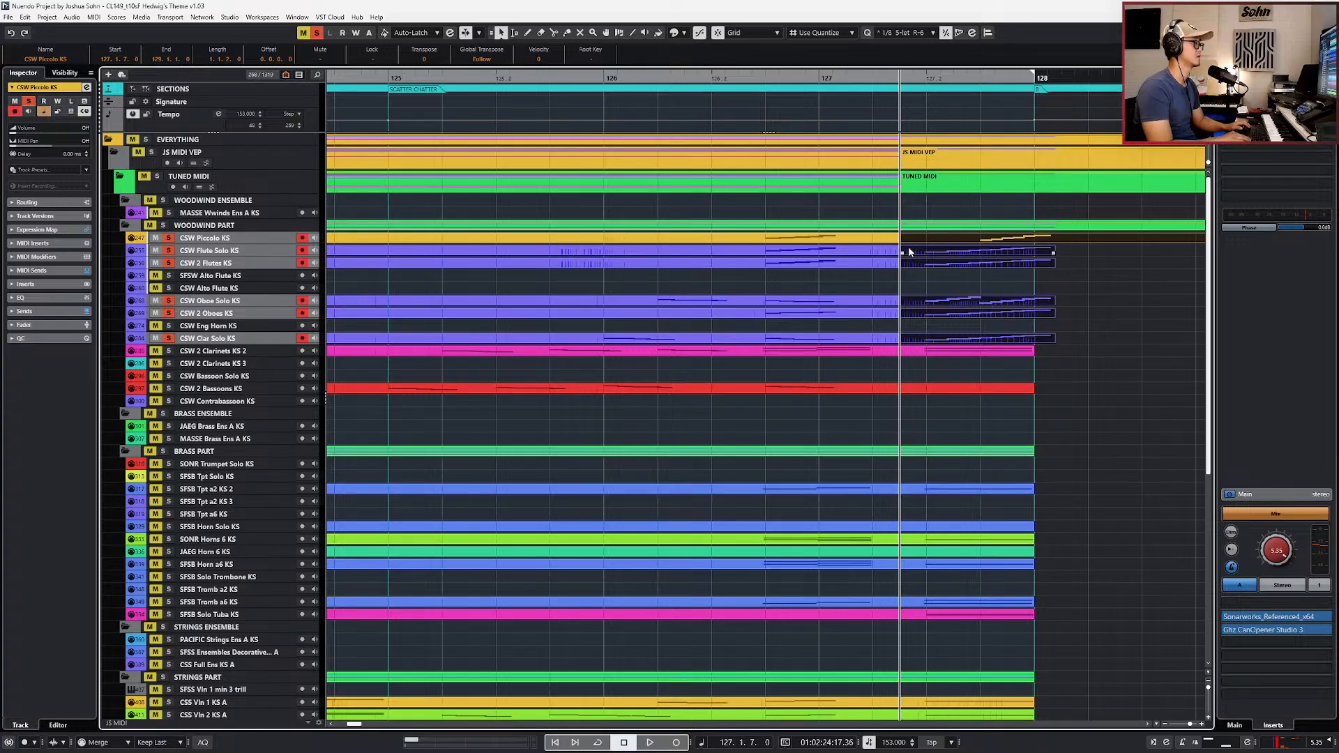
pyautogui.press('Return')
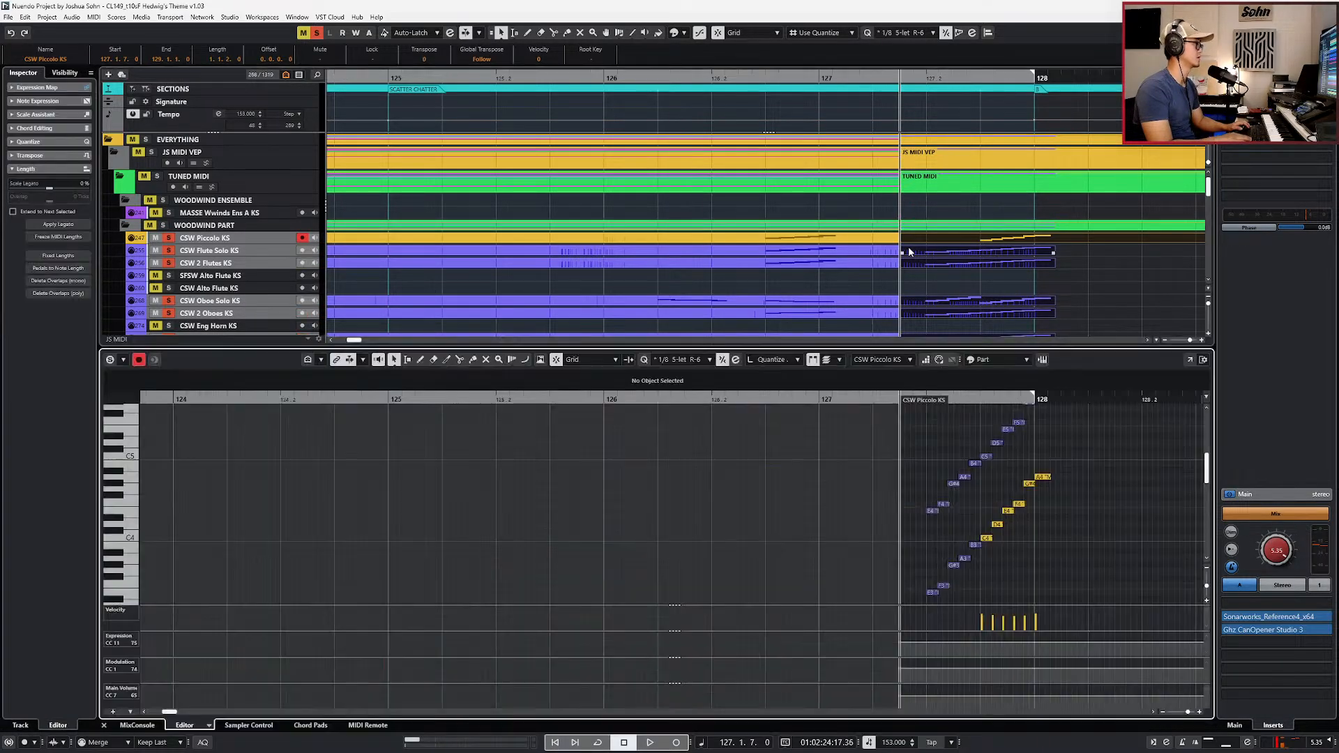
pyautogui.press('g')
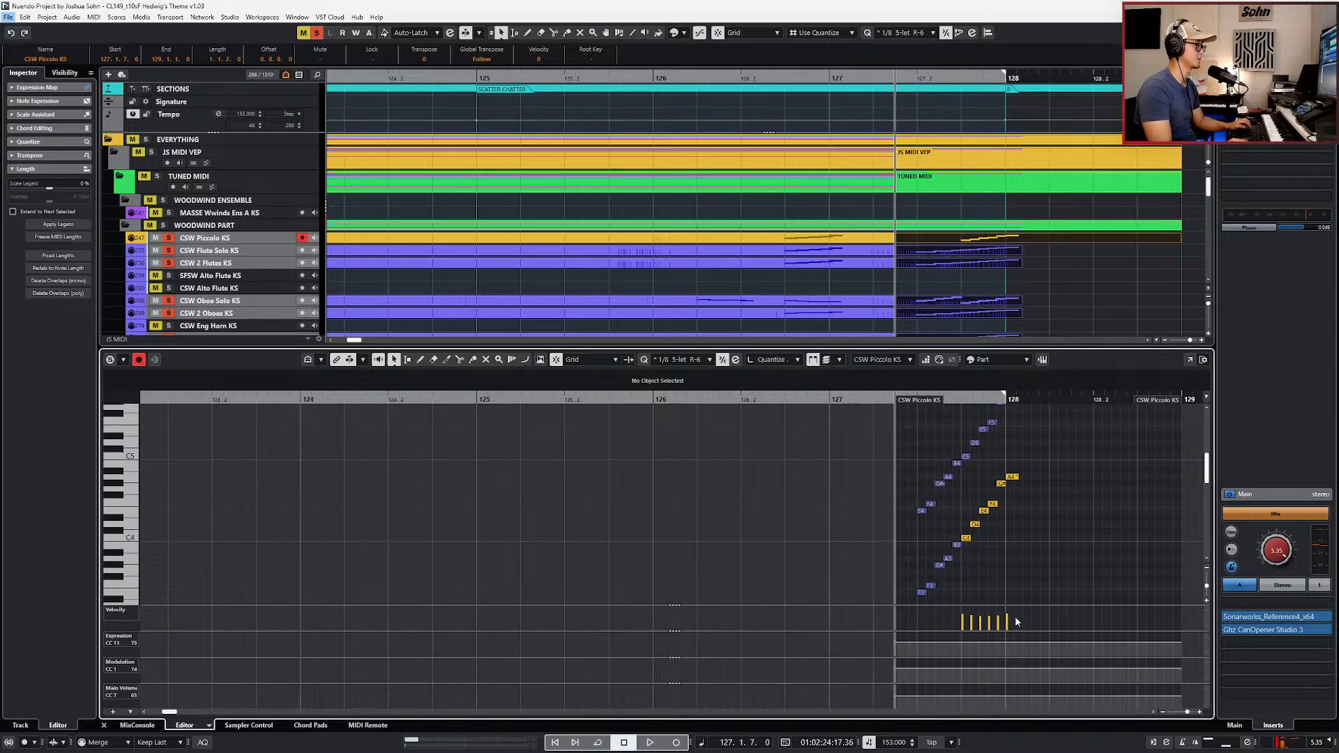
pyautogui.press('Down')
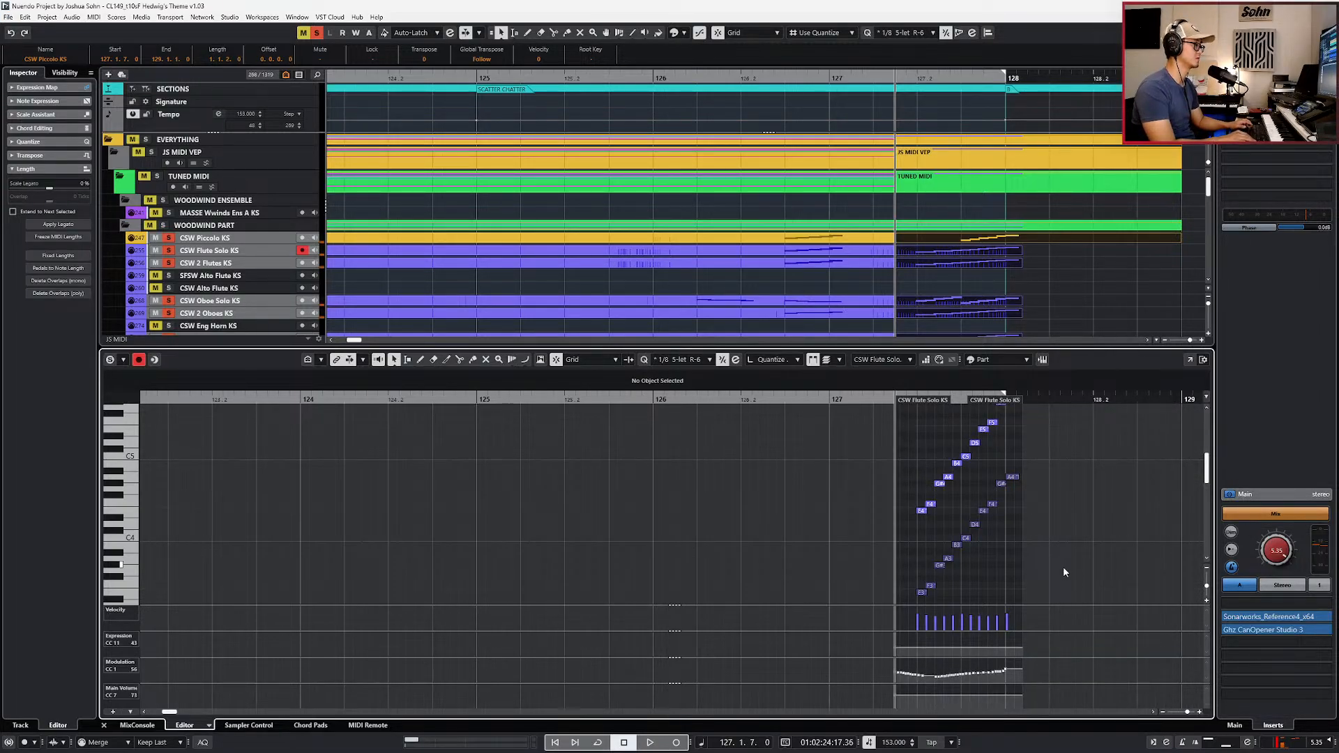
# Step: Set the right locator at 129.1.4.25 and play the soloed woodwinds from bar 127 into bar 128
pyautogui.press('KP_Add')
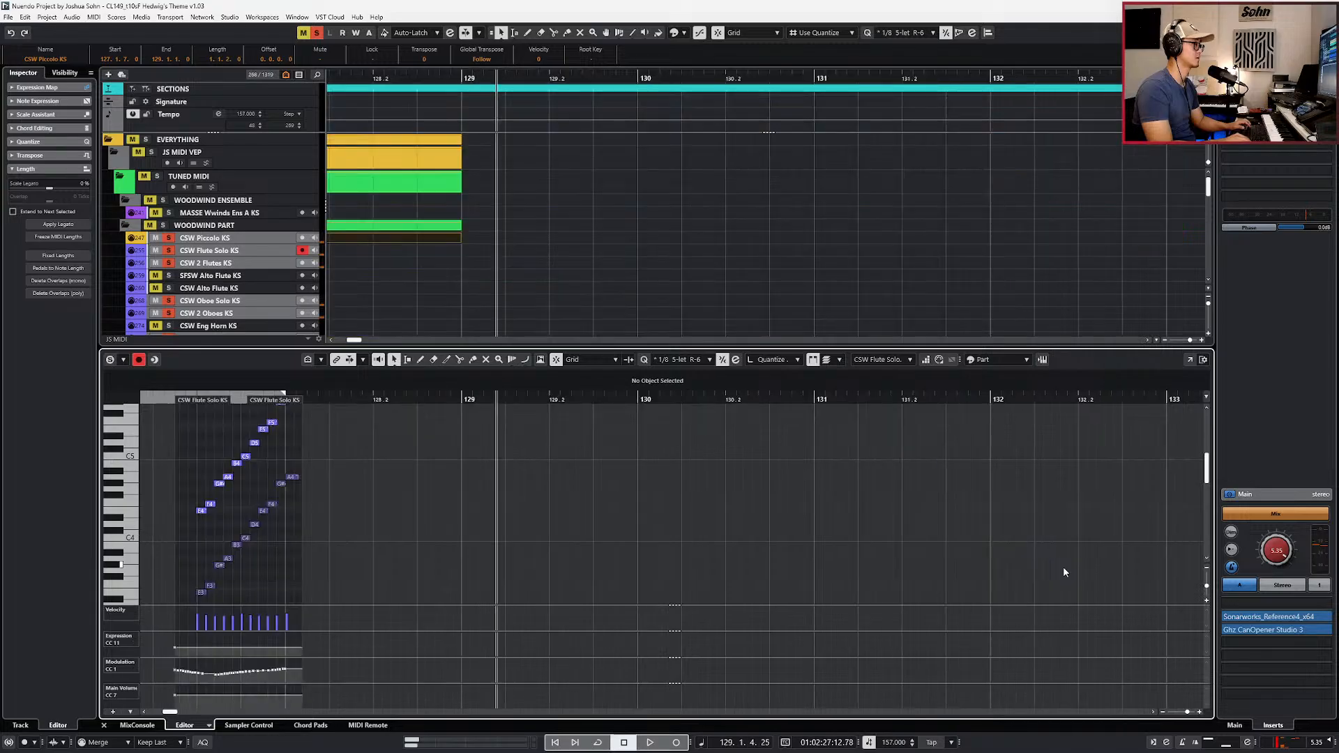
pyautogui.press('ctrl+KP_2')
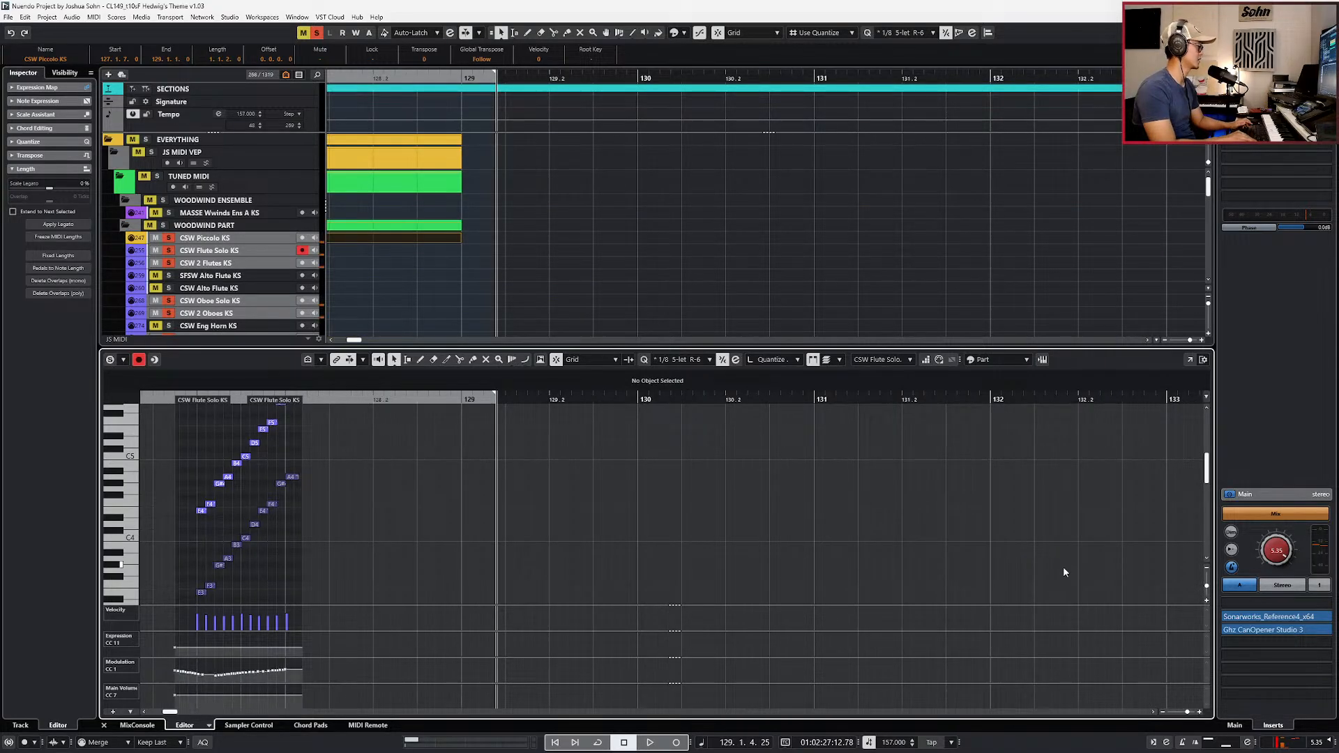
pyautogui.press('KP_1')
pyautogui.press('space')
pyautogui.press('l')
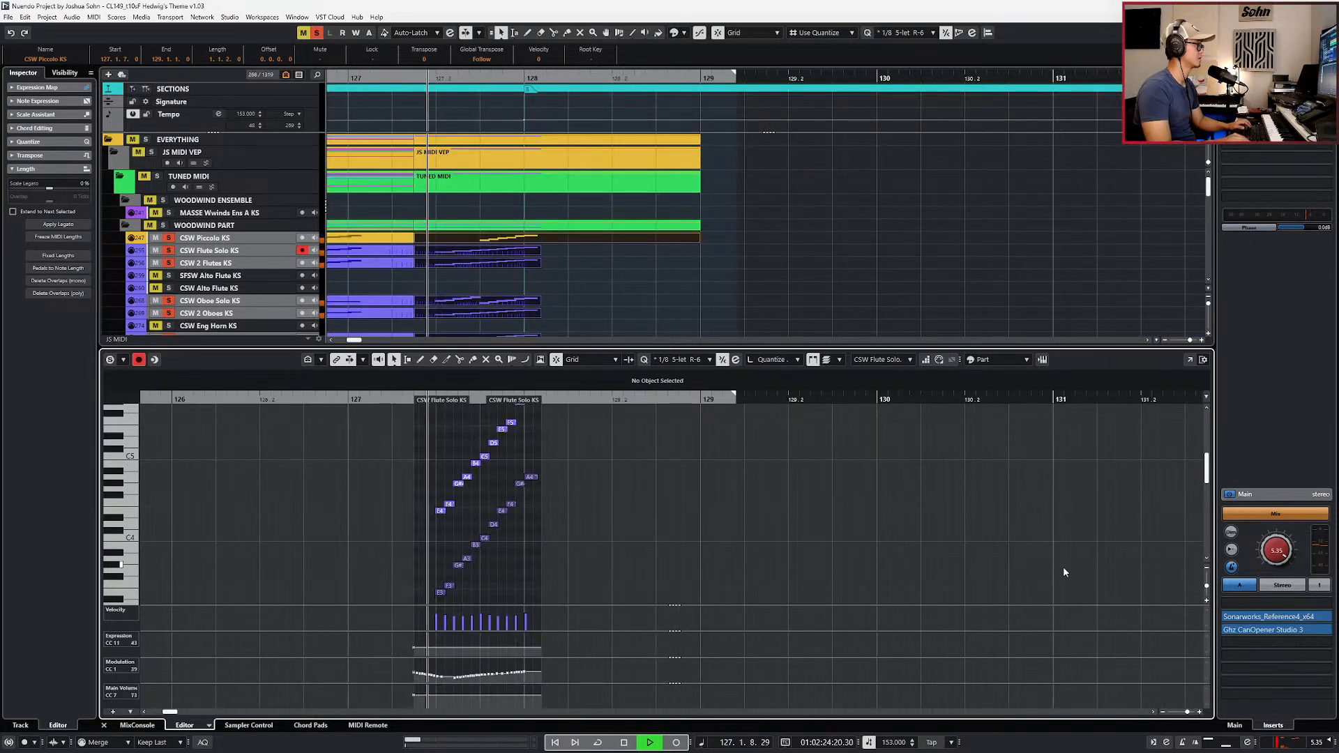
pyautogui.press('space')
pyautogui.press('KP_Subtract')
pyautogui.press('KP_Subtract')
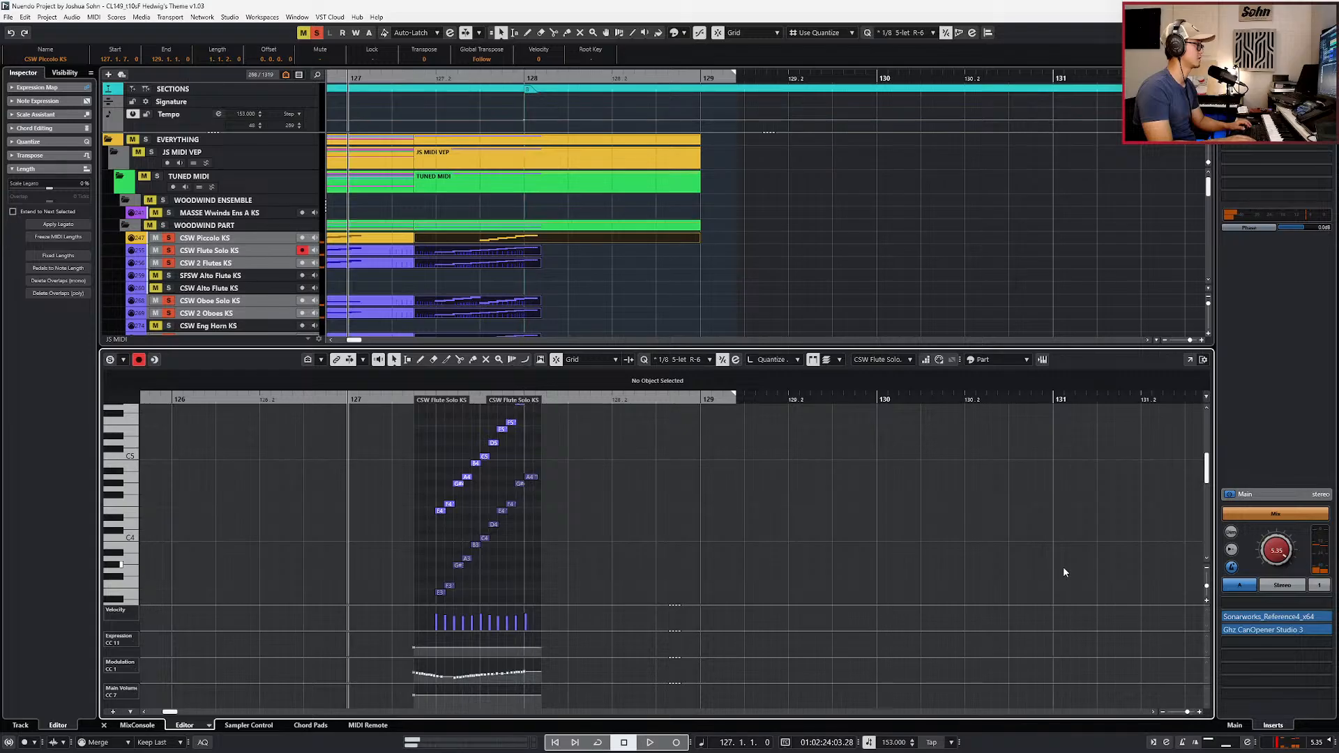
pyautogui.press('space')
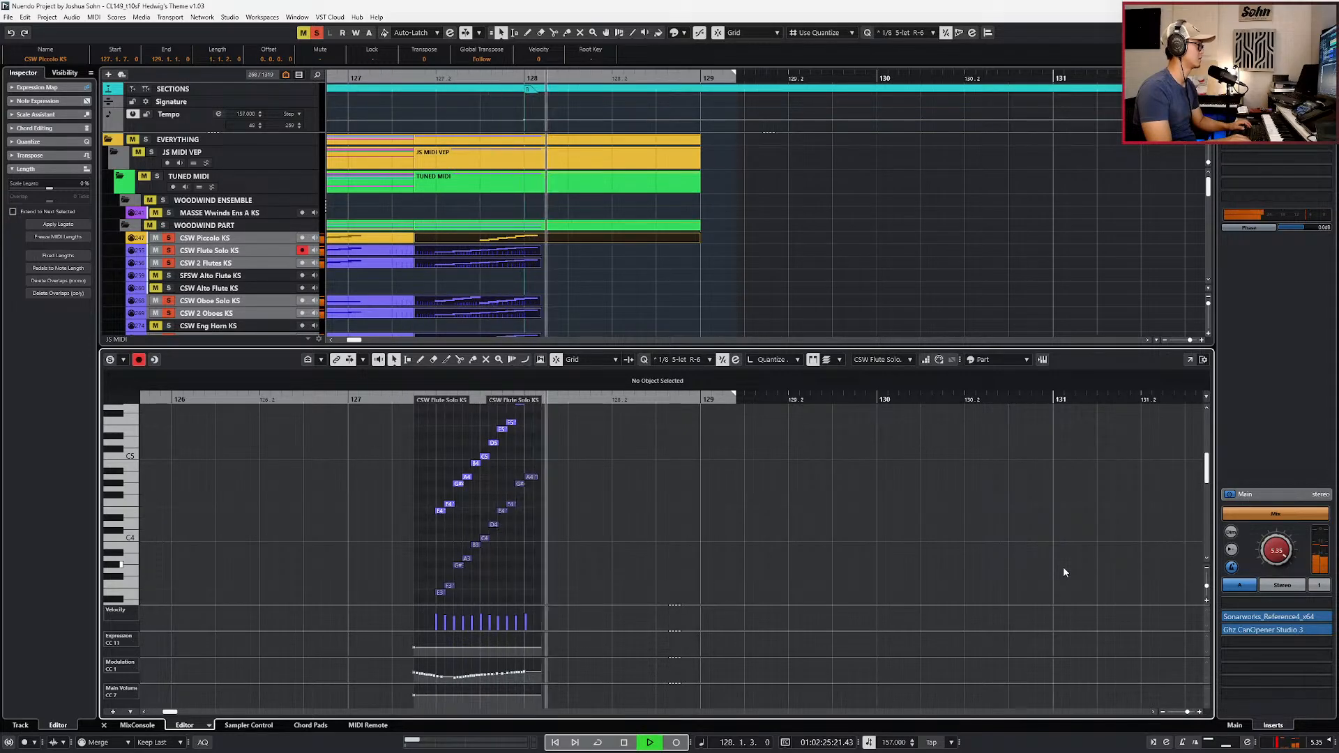
pyautogui.press('space')
pyautogui.press('KP_Subtract')
pyautogui.press('KP_Subtract')
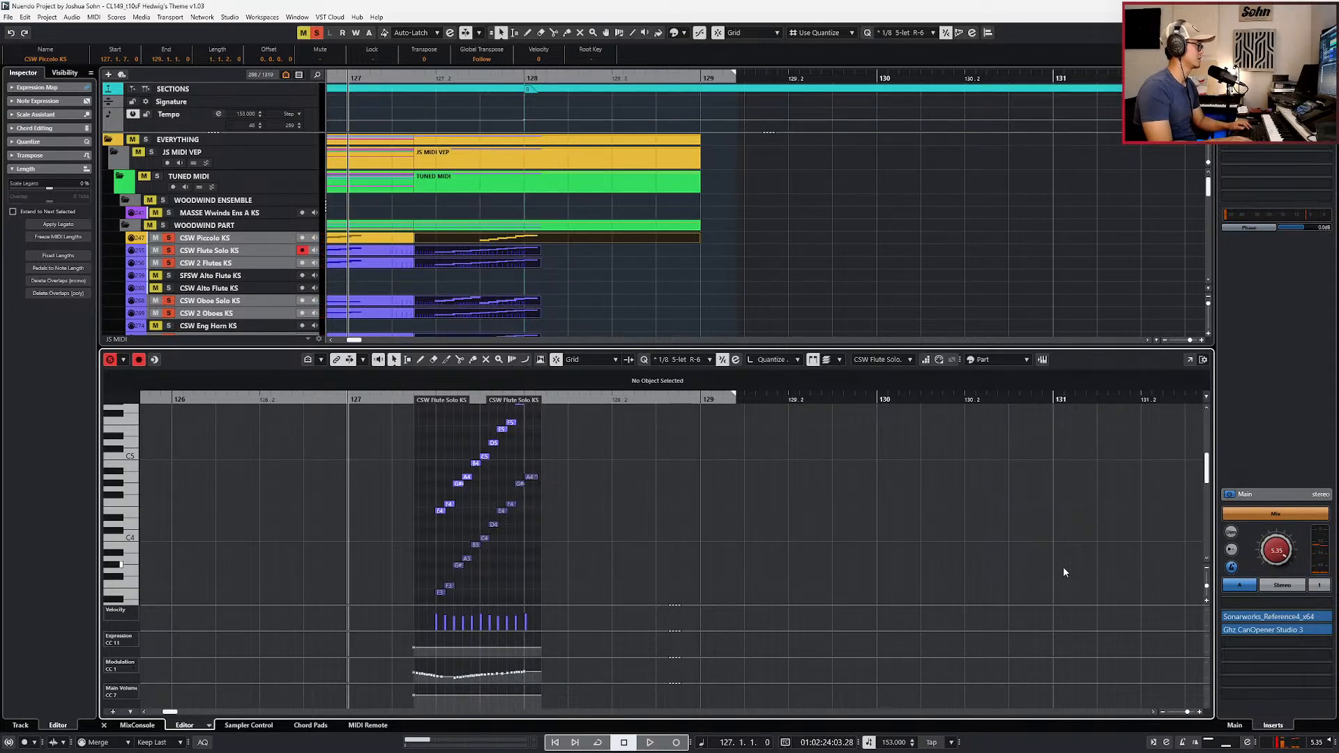
# Step: Close the editor, play the soloed woodwind run once more and return to the start of bar 127
pyautogui.press('l')
pyautogui.press('Return')
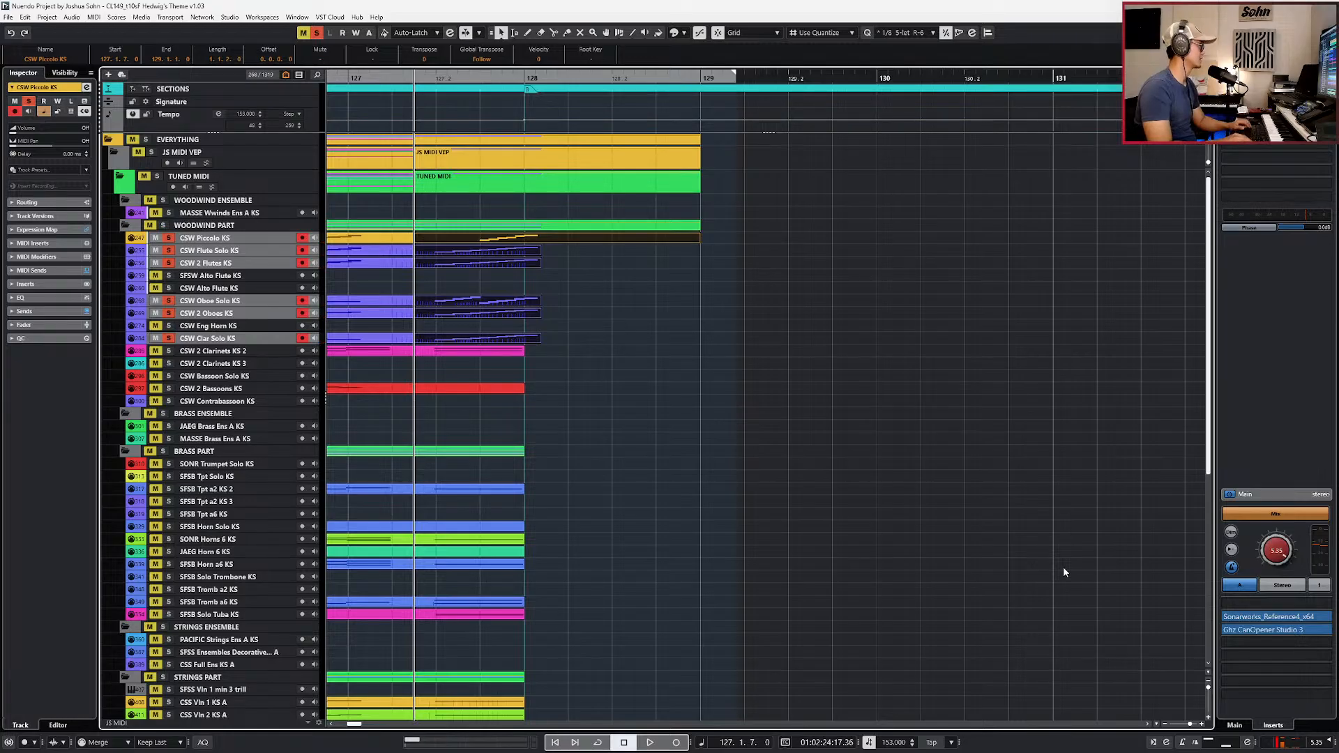
pyautogui.press('KP_Multiply')
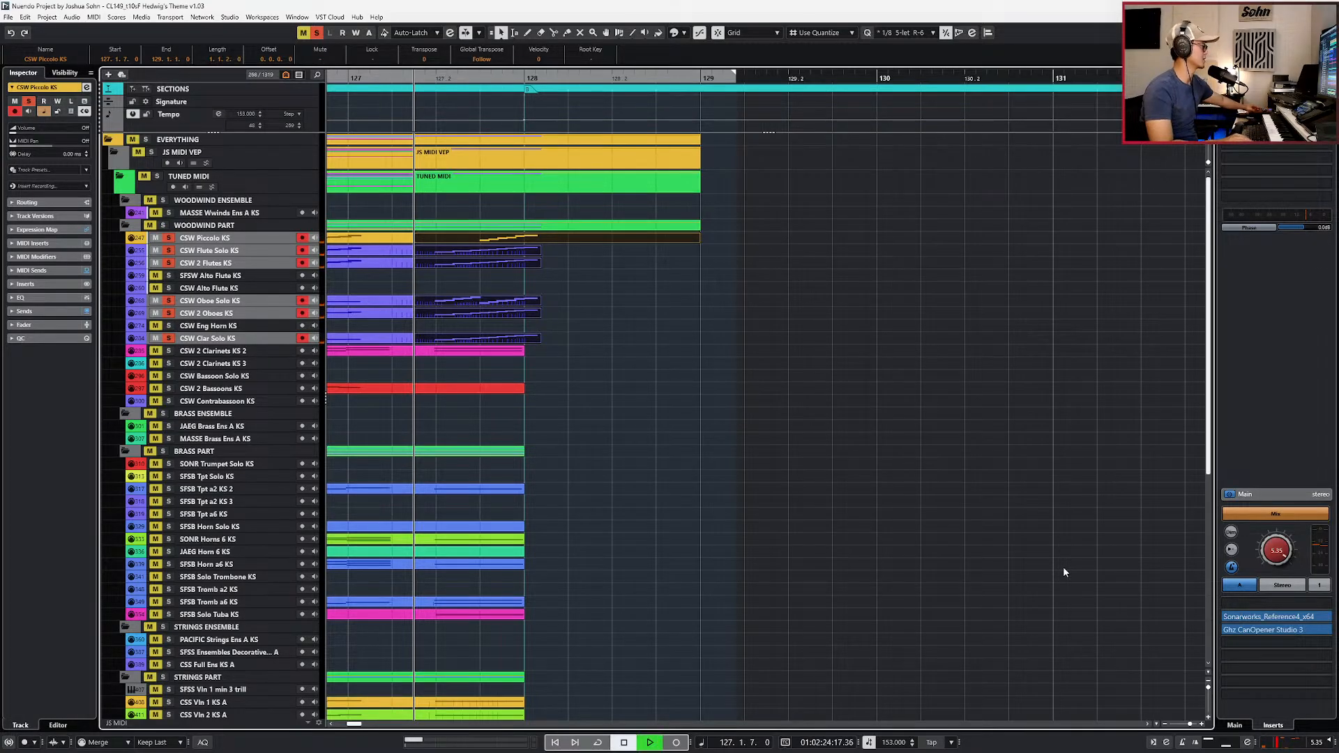
pyautogui.press('space')
pyautogui.press('KP_Subtract')
pyautogui.press('KP_Subtract')
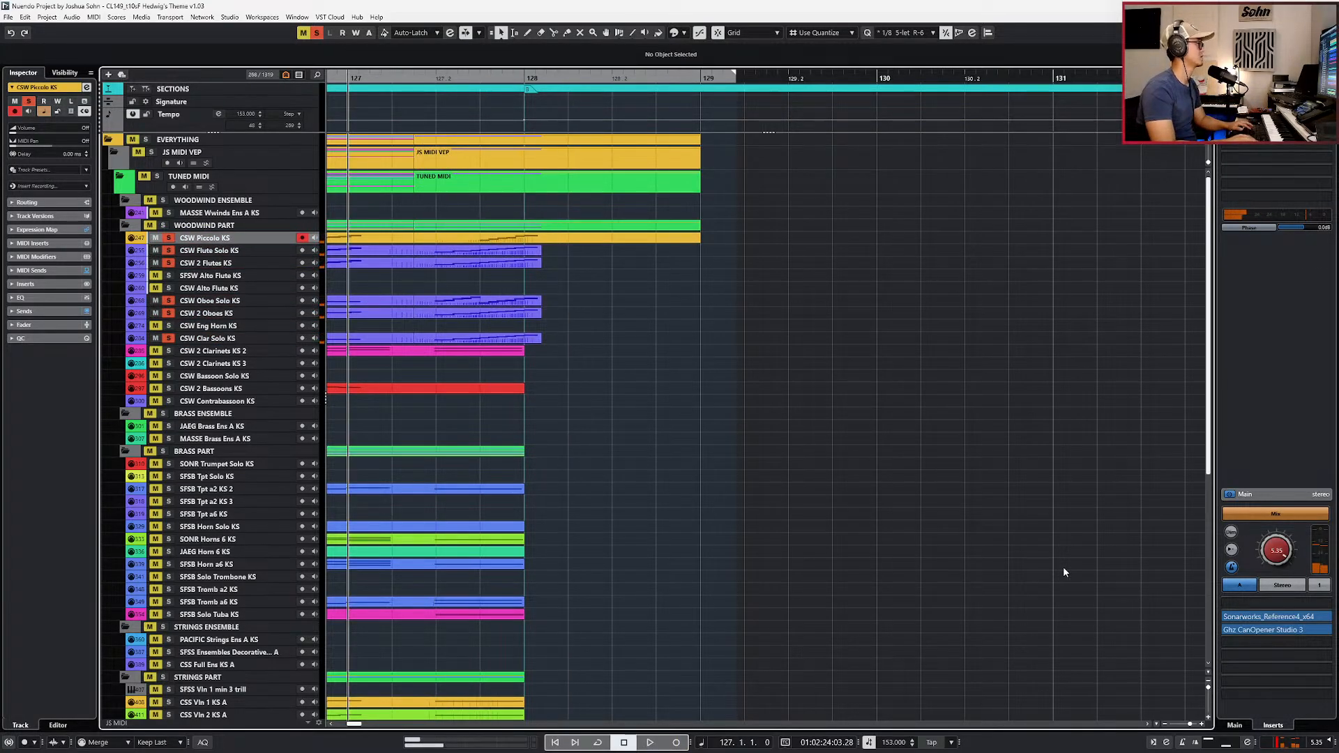
# Step: Clear all solos and play the full arrangement from bar 127 up to the downbeat of bar 128
pyautogui.hotkey('shift', 's')
pyautogui.press('space')
pyautogui.scroll(-2, 763, 416)
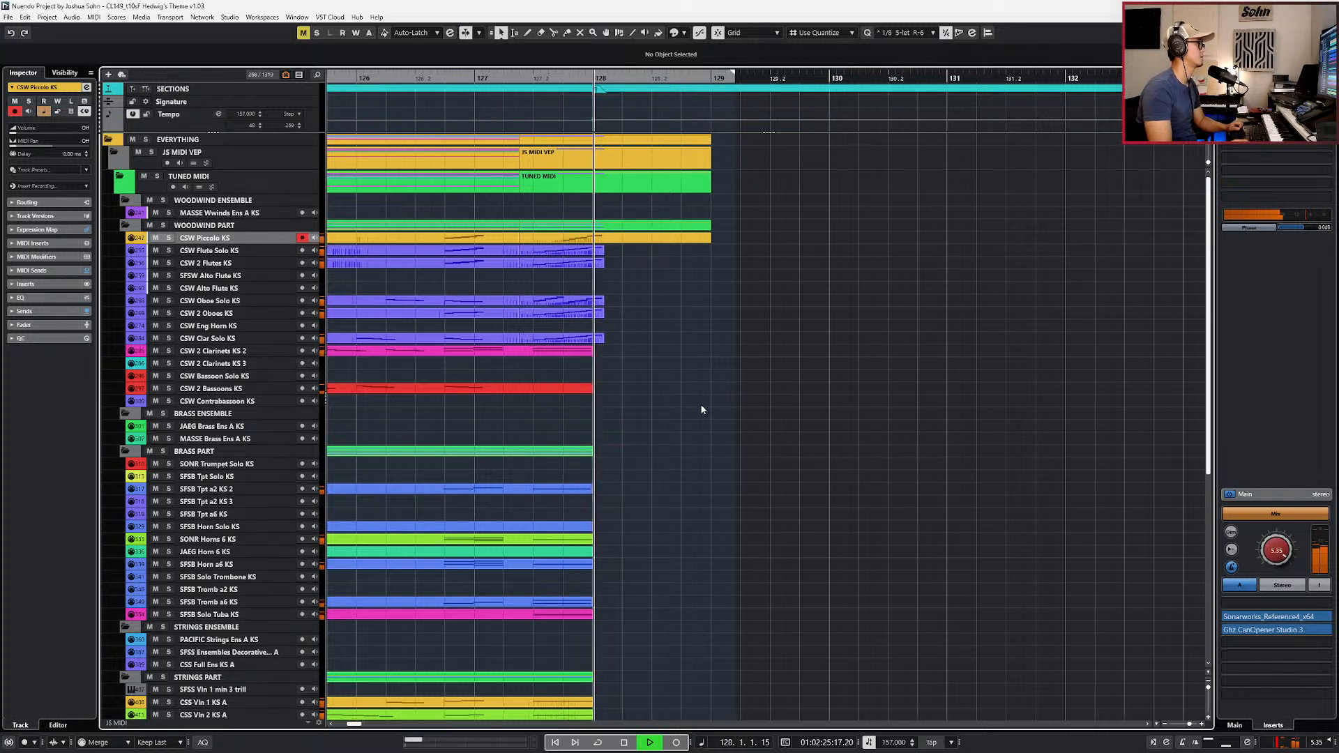
pyautogui.press('space')
pyautogui.press('KP_Subtract')
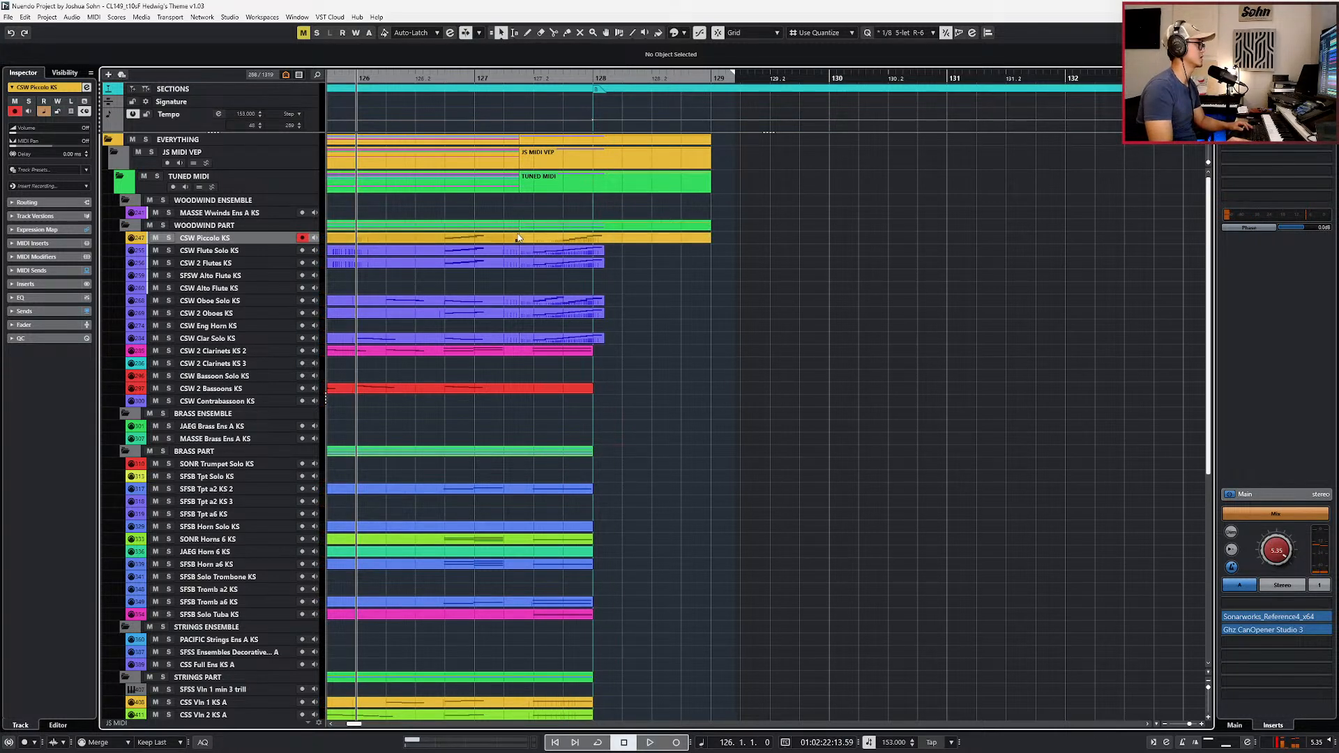
# Step: Glue the split woodwind run segments back together and play the full arrangement from bar 126 into bar 128
pyautogui.moveTo(528, 334); pyautogui.dragTo(528, 334)
pyautogui.click(528, 329)
pyautogui.press('space')
pyautogui.scroll(-4, 559, 320)
pyautogui.scroll(-4, 584, 335)
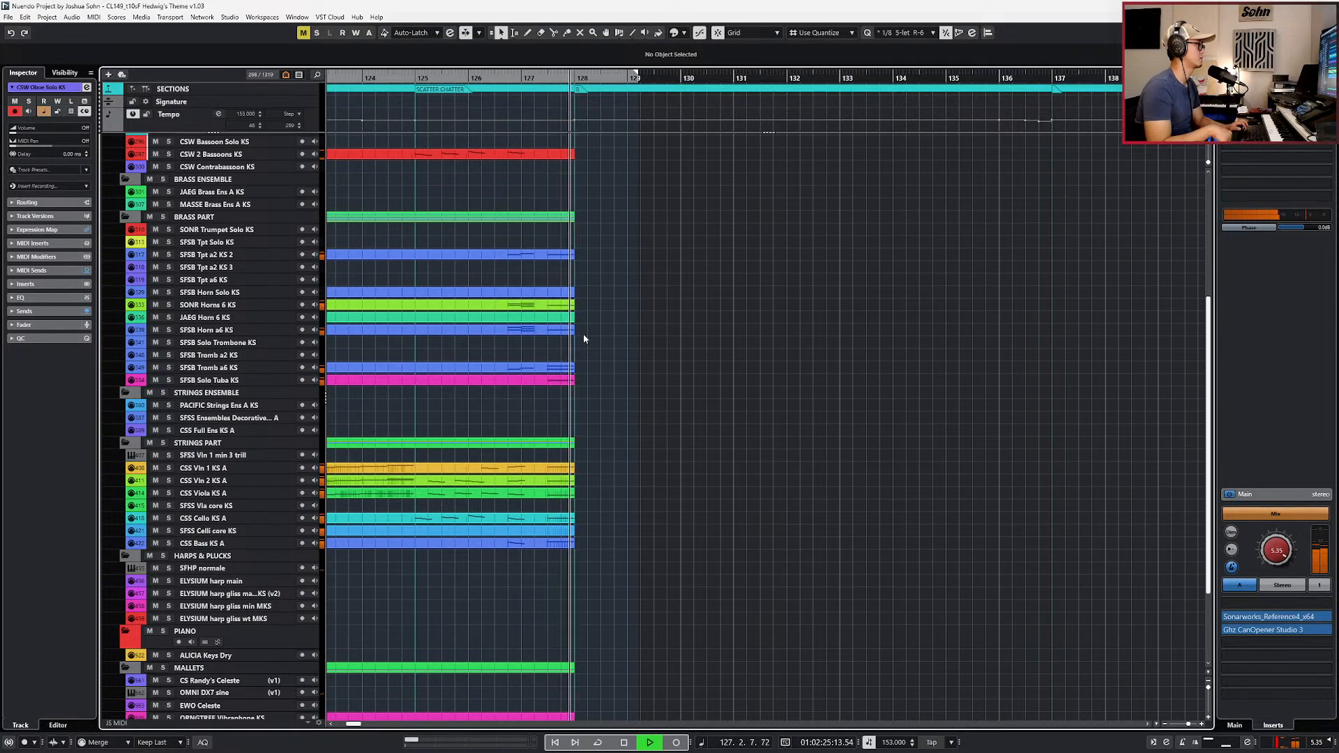
pyautogui.press('space')
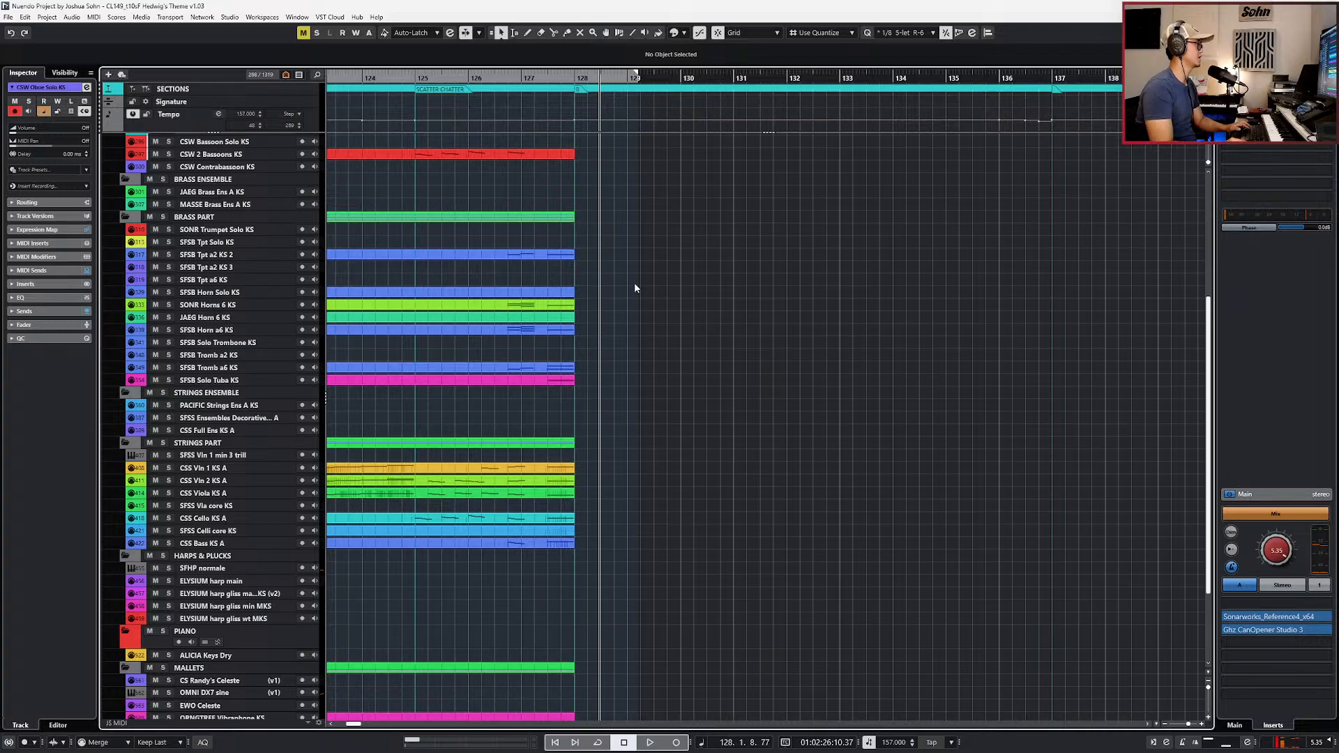
# Step: Open the flute, oboe and solo clarinet parts together in the Key Editor and set the left locator at 127.1.6.95
pyautogui.scroll(4, 633, 286)
pyautogui.moveTo(593, 253); pyautogui.dragTo(574, 340)
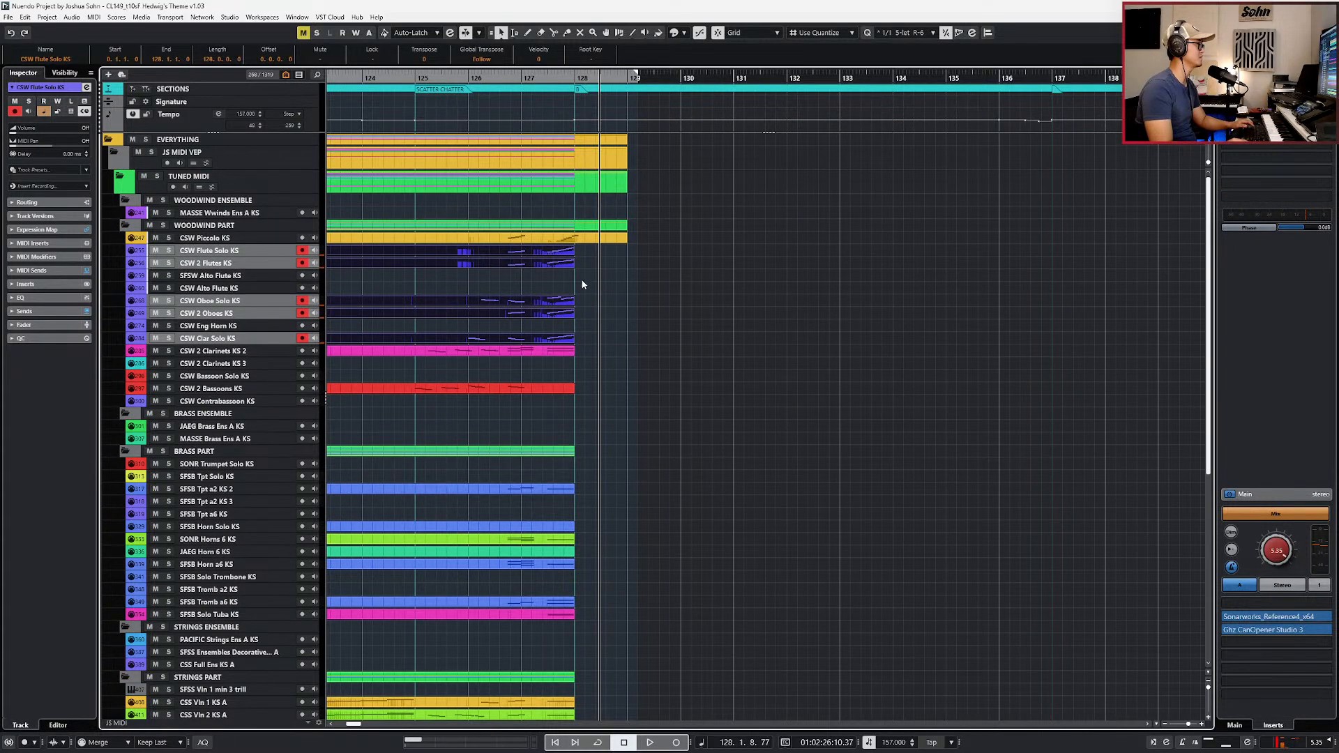
pyautogui.scroll(5, 576, 491)
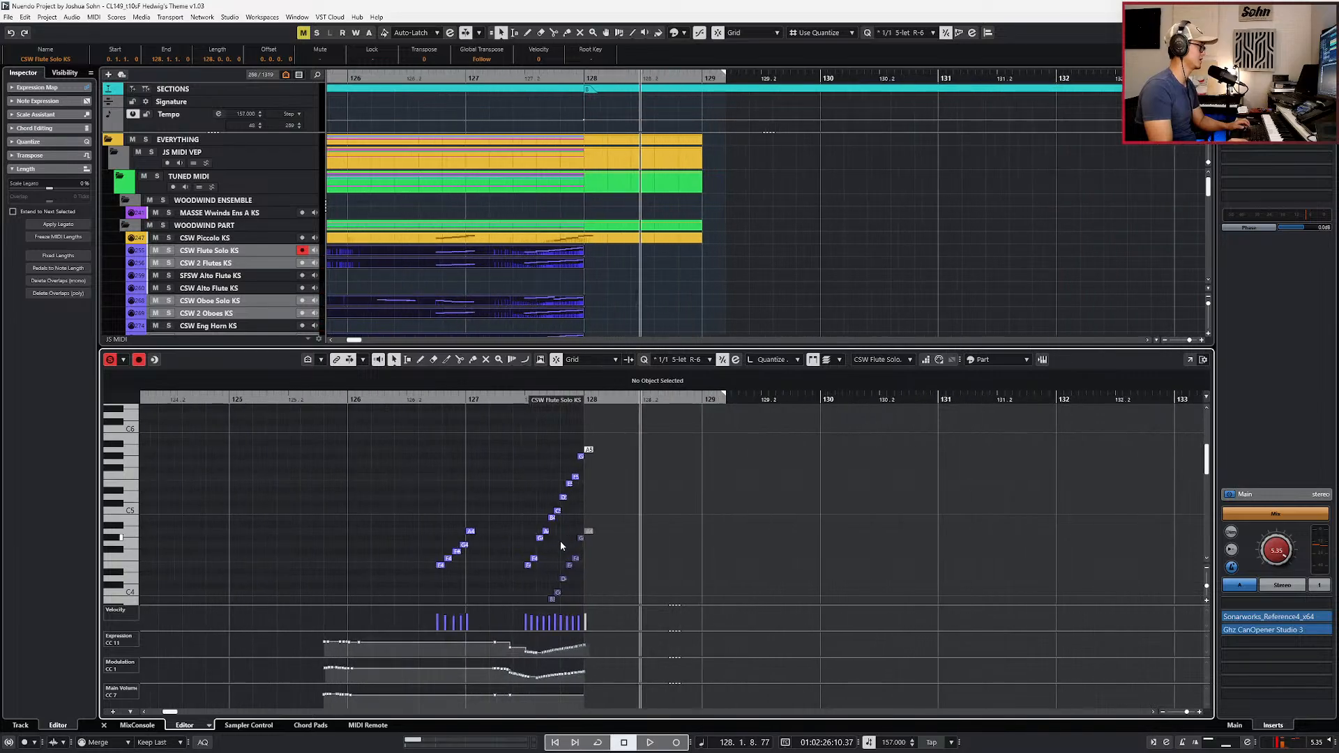
pyautogui.press('KP_Subtract')
pyautogui.press('KP_Subtract')
pyautogui.press('KP_Add')
pyautogui.press('KP_Add')
pyautogui.press('KP_Add')
pyautogui.press('KP_Add')
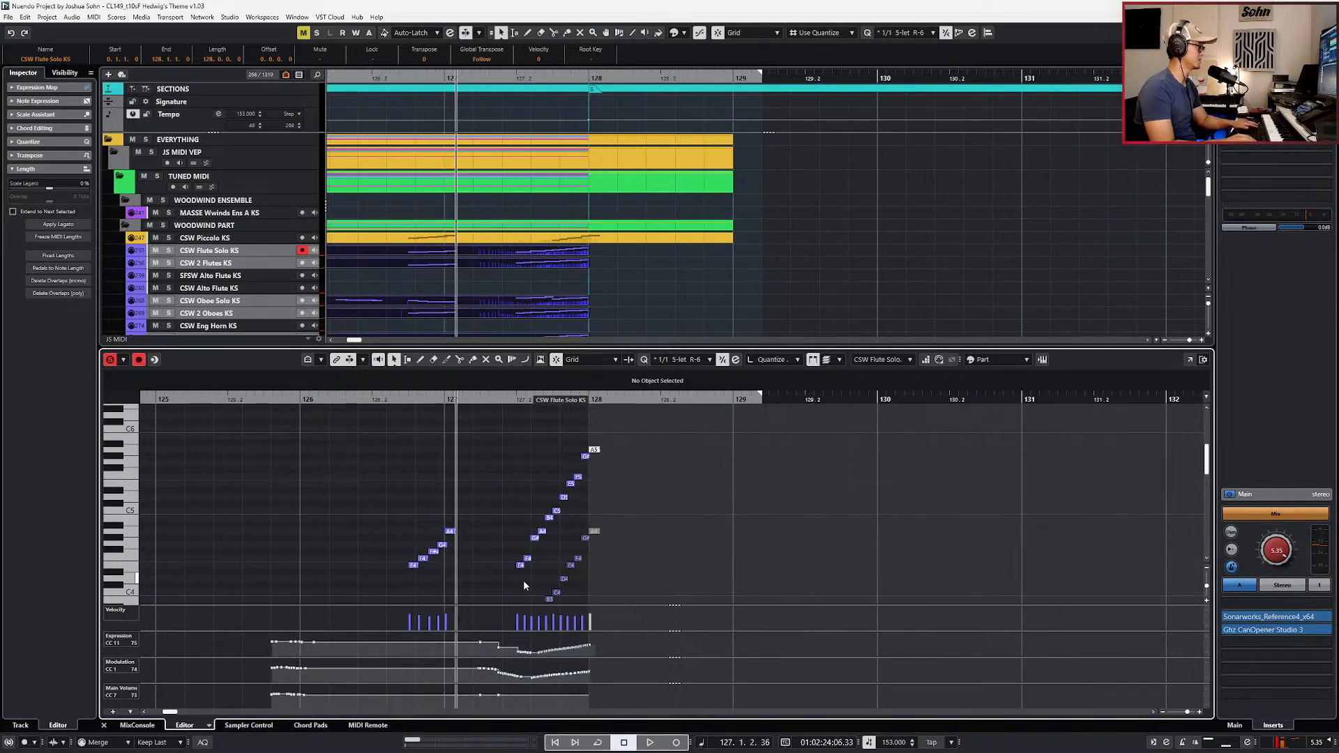
pyautogui.press('ctrl+KP_1')
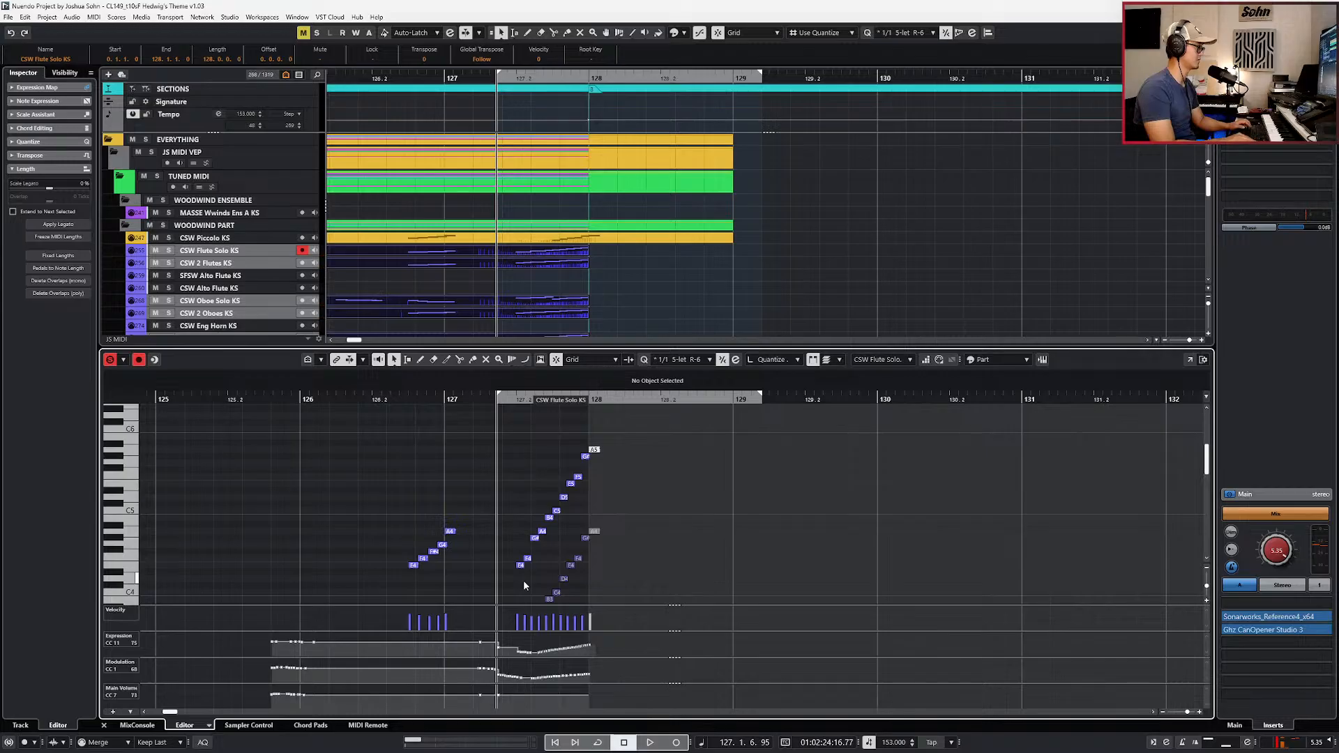
# Step: Close the editor, extend the selected woodwind parts to 128.2.5.96 and play the passage from bar 127
pyautogui.press('space')
pyautogui.press('space')
pyautogui.hotkey('ctrl', 'alt', 'e')
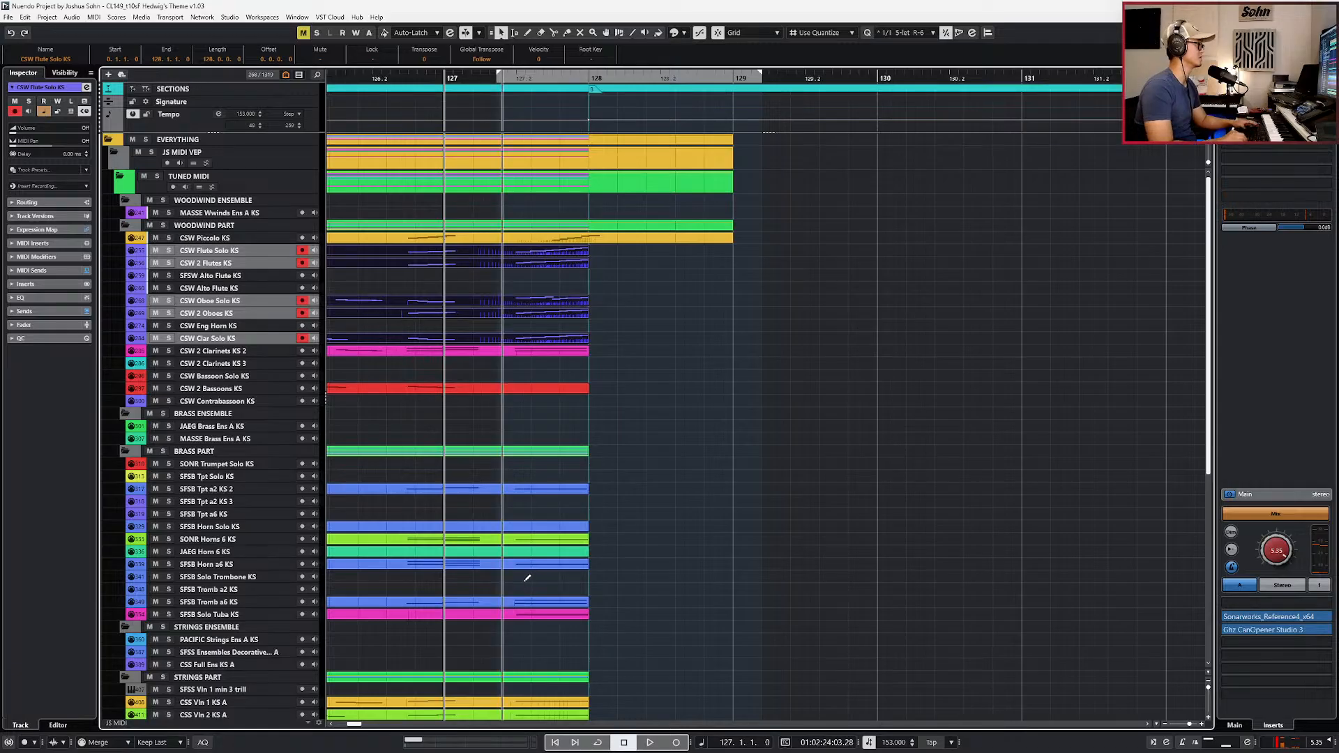
pyautogui.hscroll(5, 528, 577)
pyautogui.press('space')
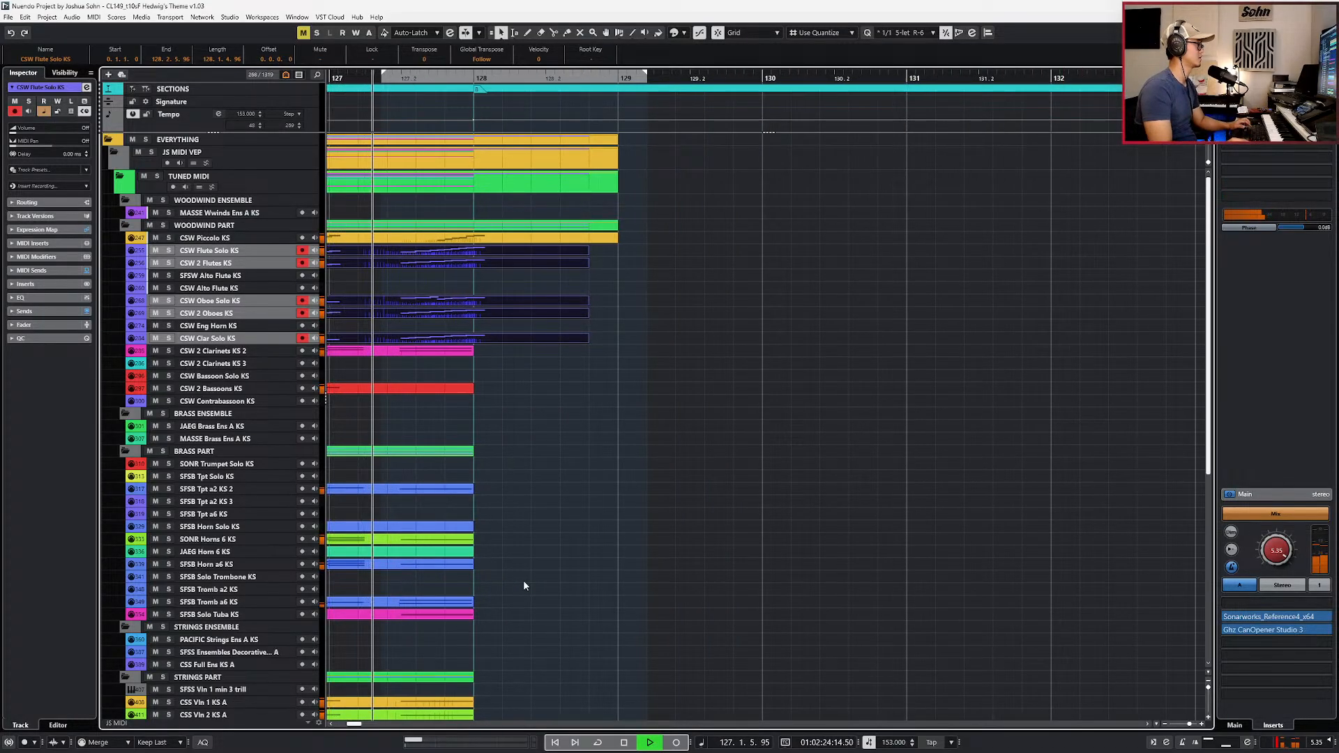
pyautogui.scroll(-2, 523, 579)
pyautogui.press('space')
# Step: Split the EVERYTHING folder's parts shortly after bar 128 and delete the excess beyond the cut
pyautogui.press('4')
pyautogui.keyDown('alt'); pyautogui.click(516, 142); pyautogui.keyUp('alt')
pyautogui.click(536, 149)
pyautogui.press('Delete')
# Step: Check version v1 of the first ELYSIUM harp gliss track for existing glissandos and return the track to v2
pyautogui.press('KP_Subtract')
pyautogui.press('KP_Subtract')
pyautogui.scroll(-3, 578, 220)
pyautogui.scroll(-5, 588, 314)
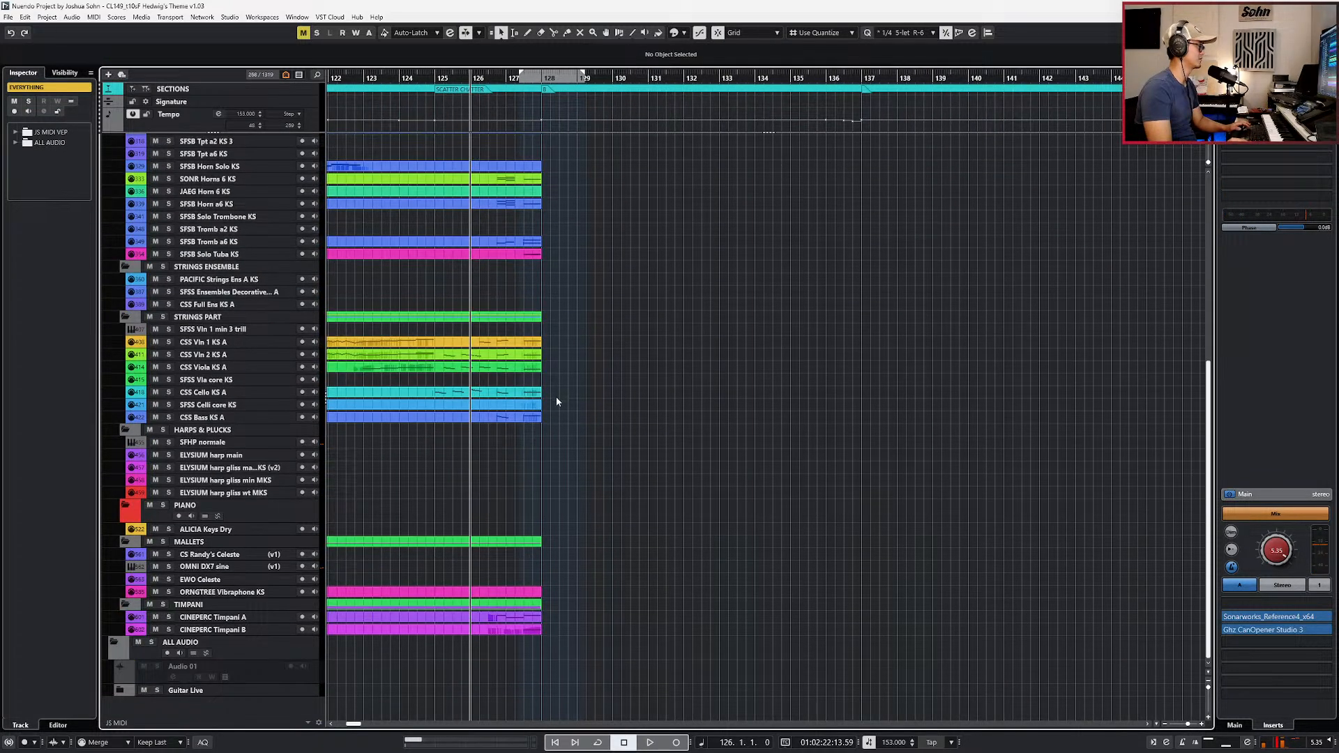
pyautogui.click(289, 470)
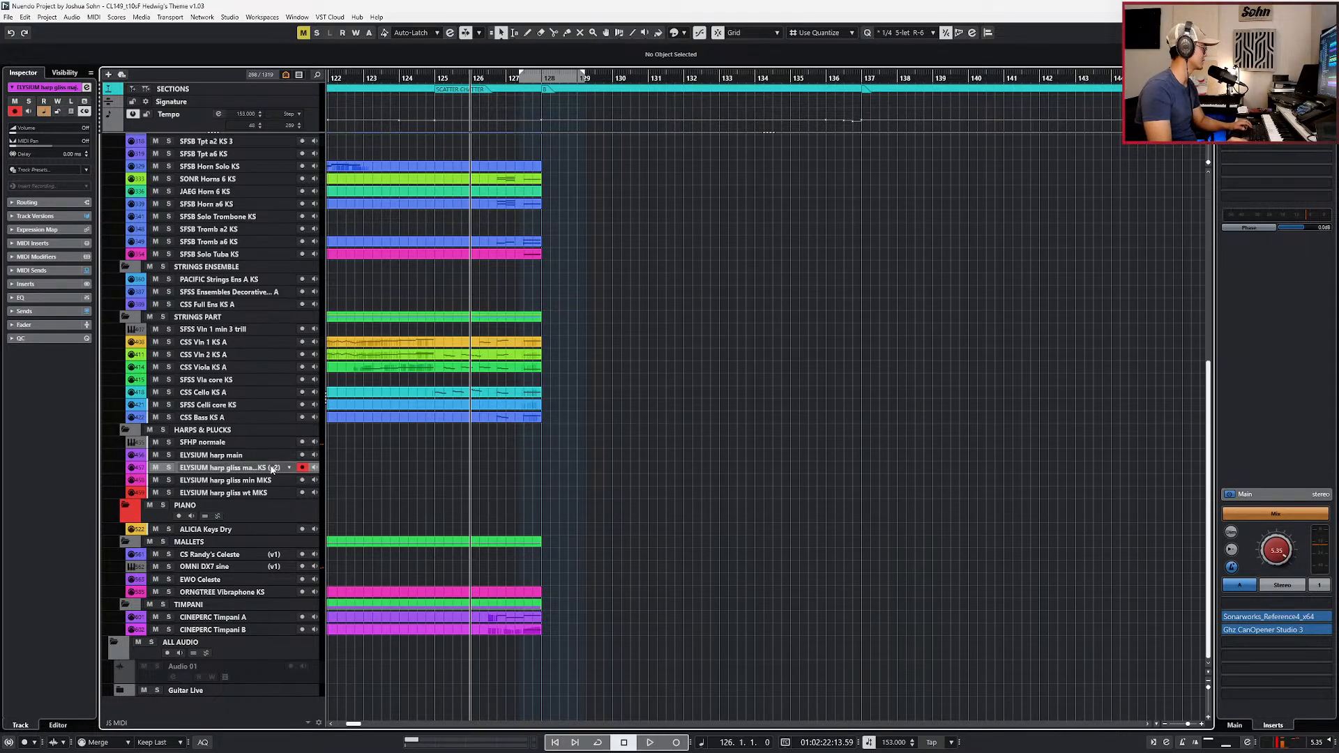
pyautogui.scroll(-6, 355, 456)
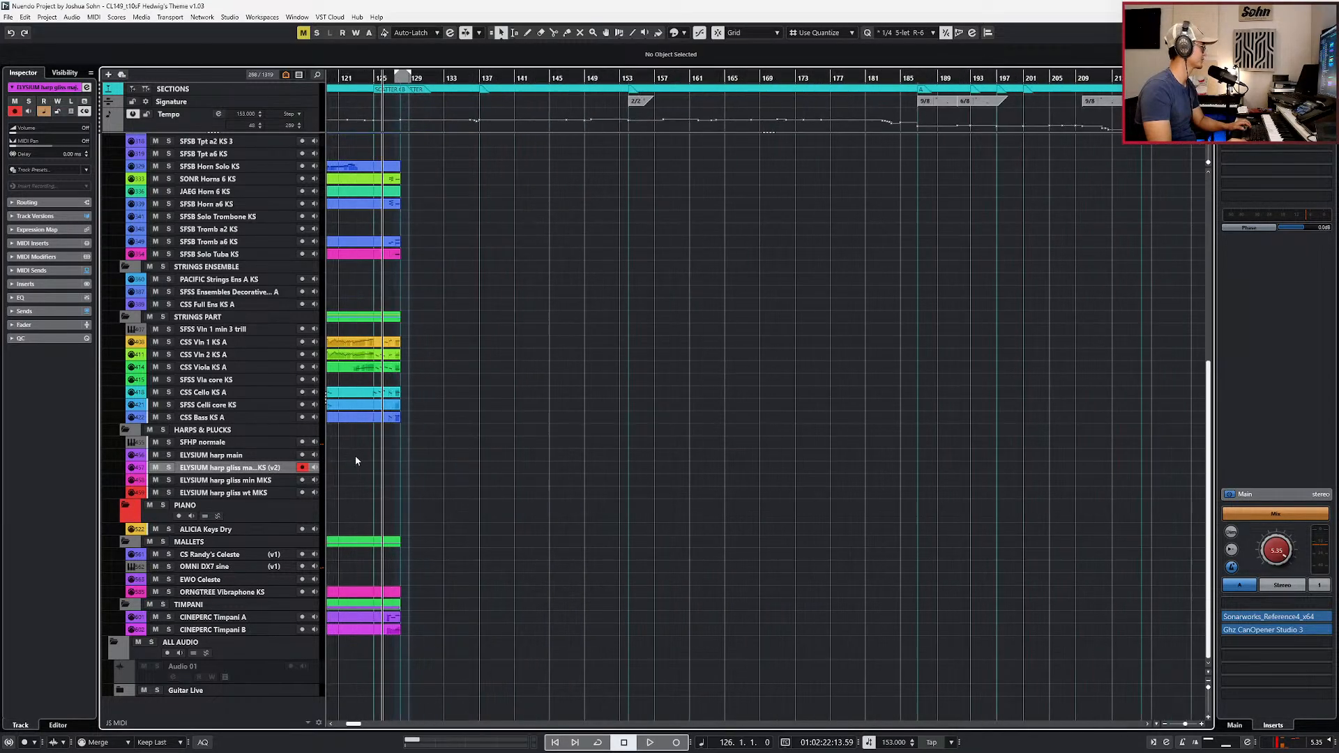
pyautogui.hscroll(-8, 363, 457)
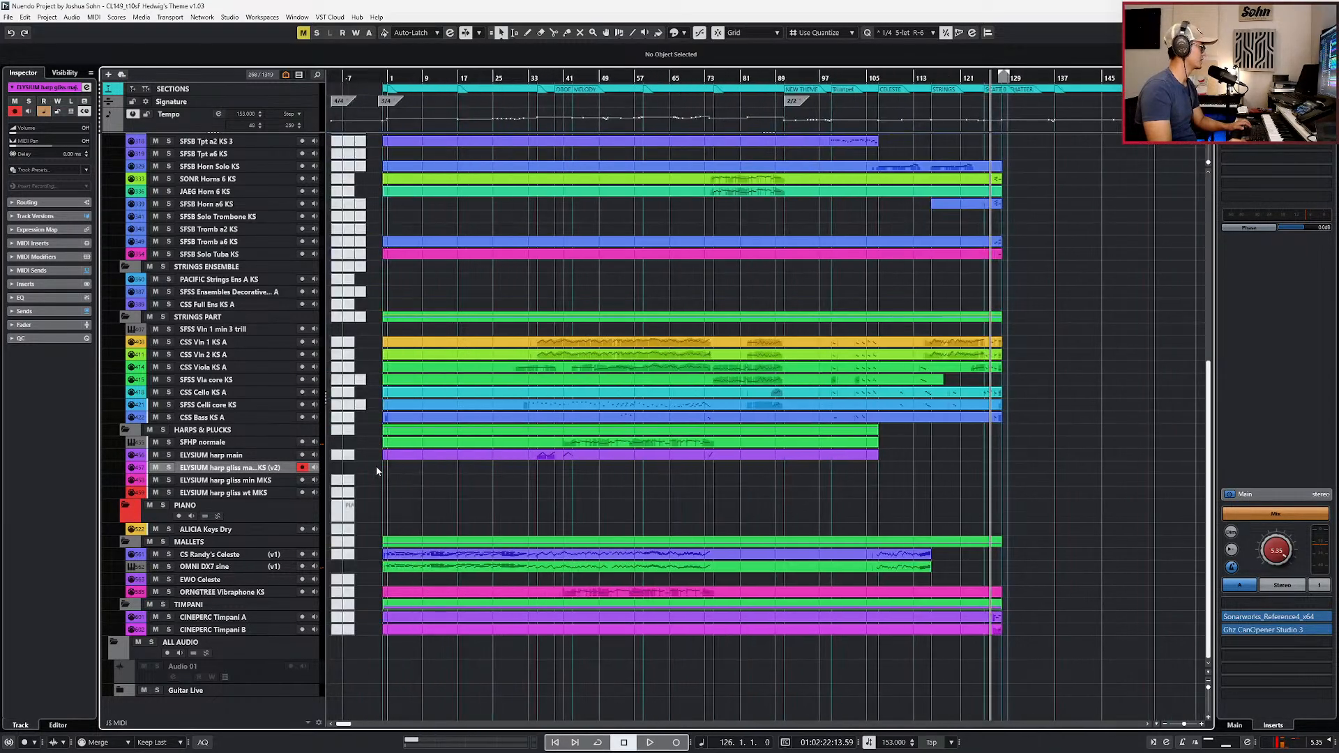
pyautogui.click(295, 467)
pyautogui.click(313, 476)
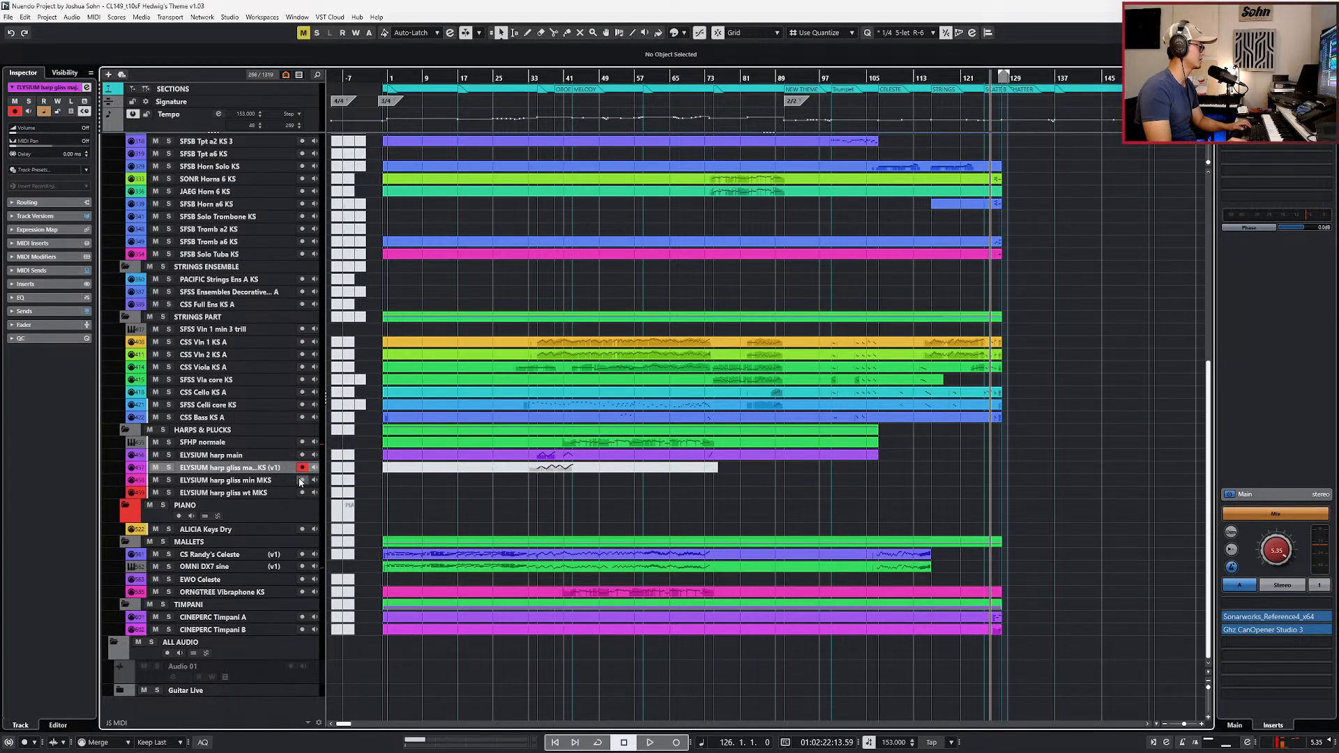
pyautogui.click(295, 467)
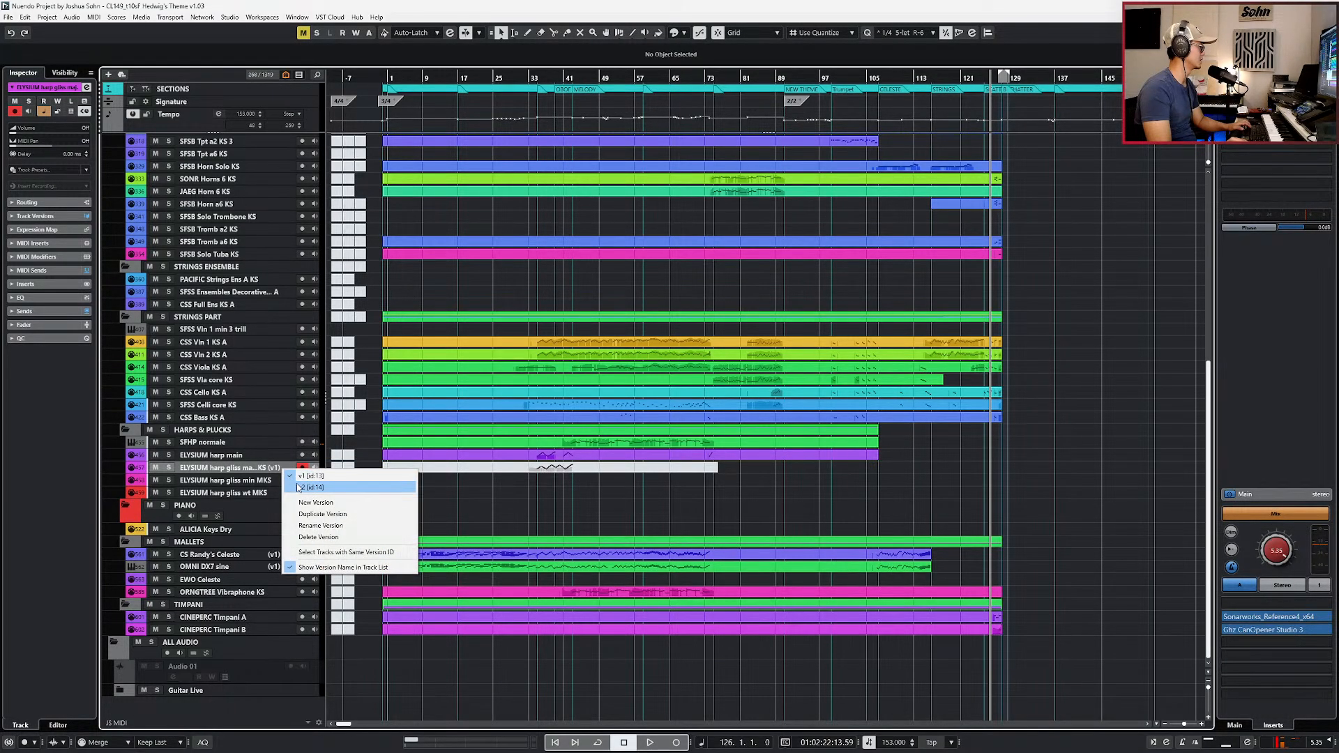
pyautogui.click(306, 486)
# Step: Extend the ELYSIUM harp main part to 128.2.1.54 and open it in the Key Editor
pyautogui.hscroll(5, 759, 444)
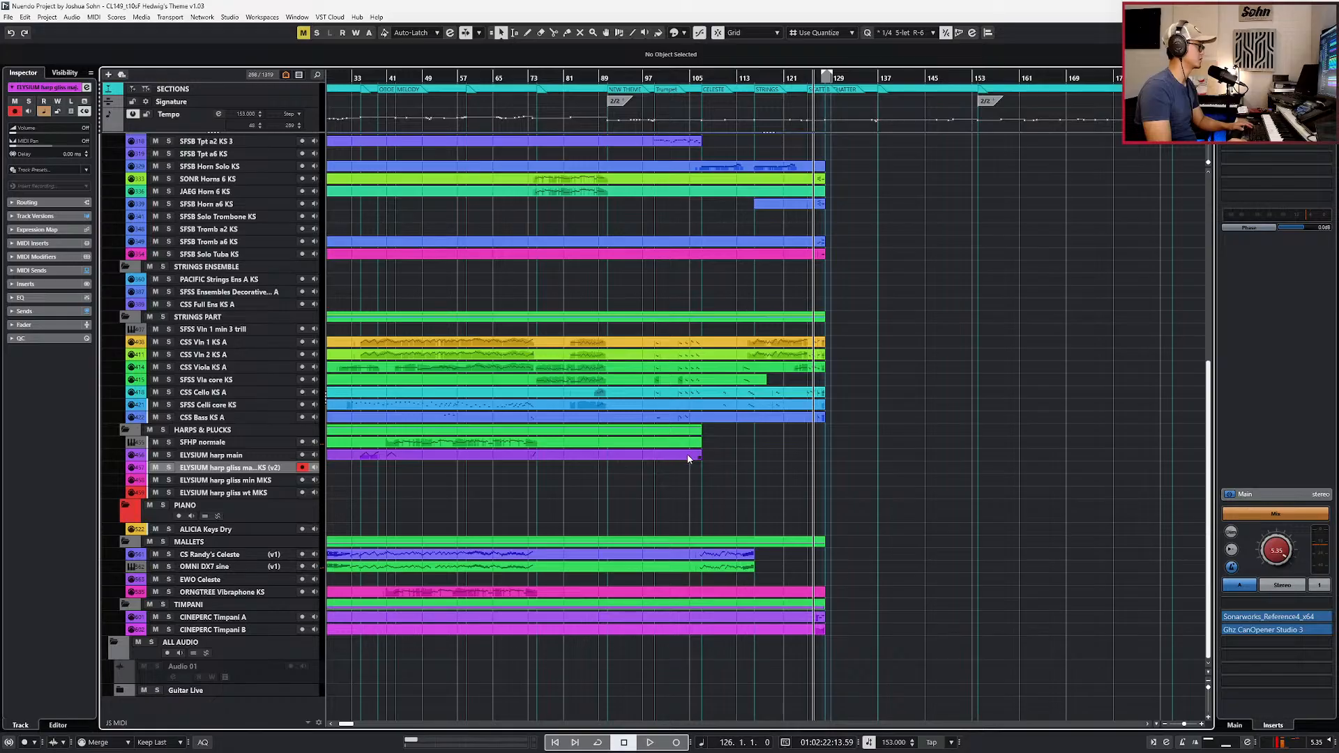
pyautogui.moveTo(696, 456); pyautogui.dragTo(819, 458)
pyautogui.doubleClick(819, 457)
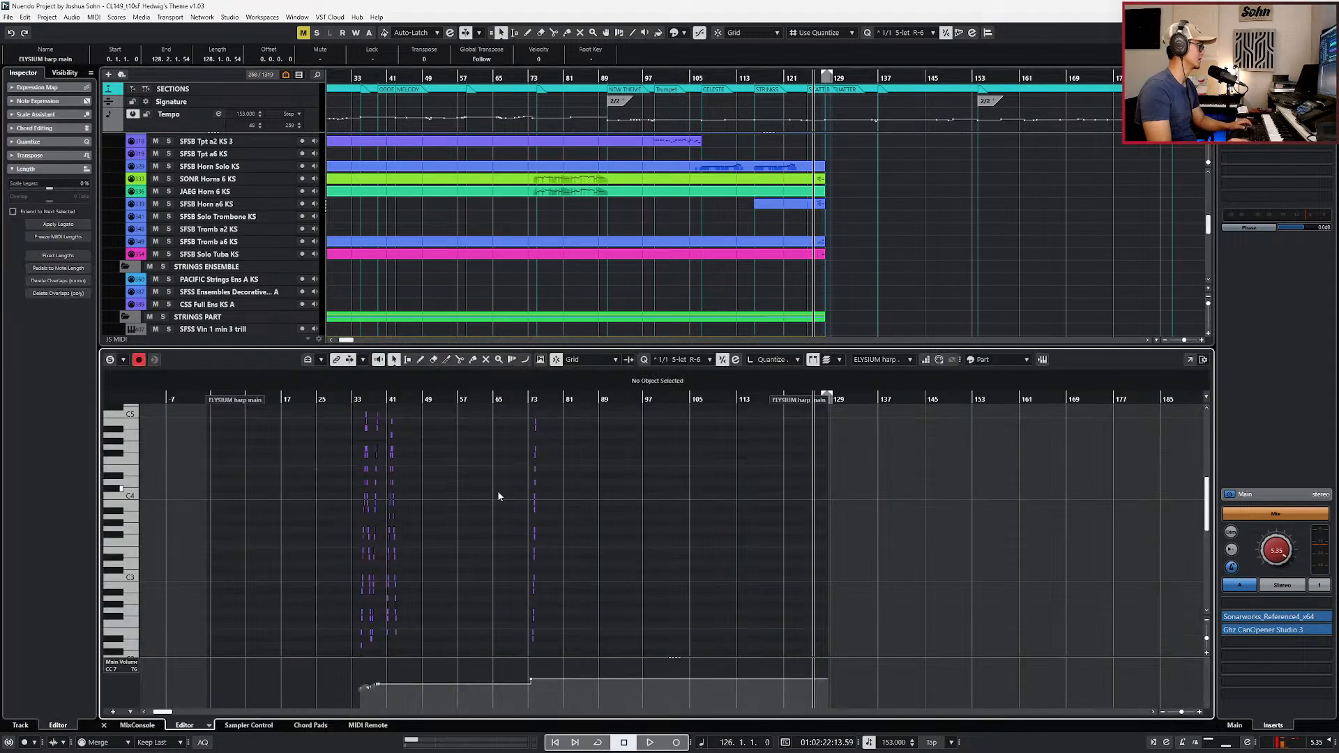
# Step: Copy the harp glissando notes leading into bar 74 and paste them at 127.1.7.48 in the same part
pyautogui.hotkey('alt', 'l')
pyautogui.scroll(4, 668, 478)
pyautogui.moveTo(702, 421); pyautogui.dragTo(579, 688)
pyautogui.hscroll(20, 669, 611)
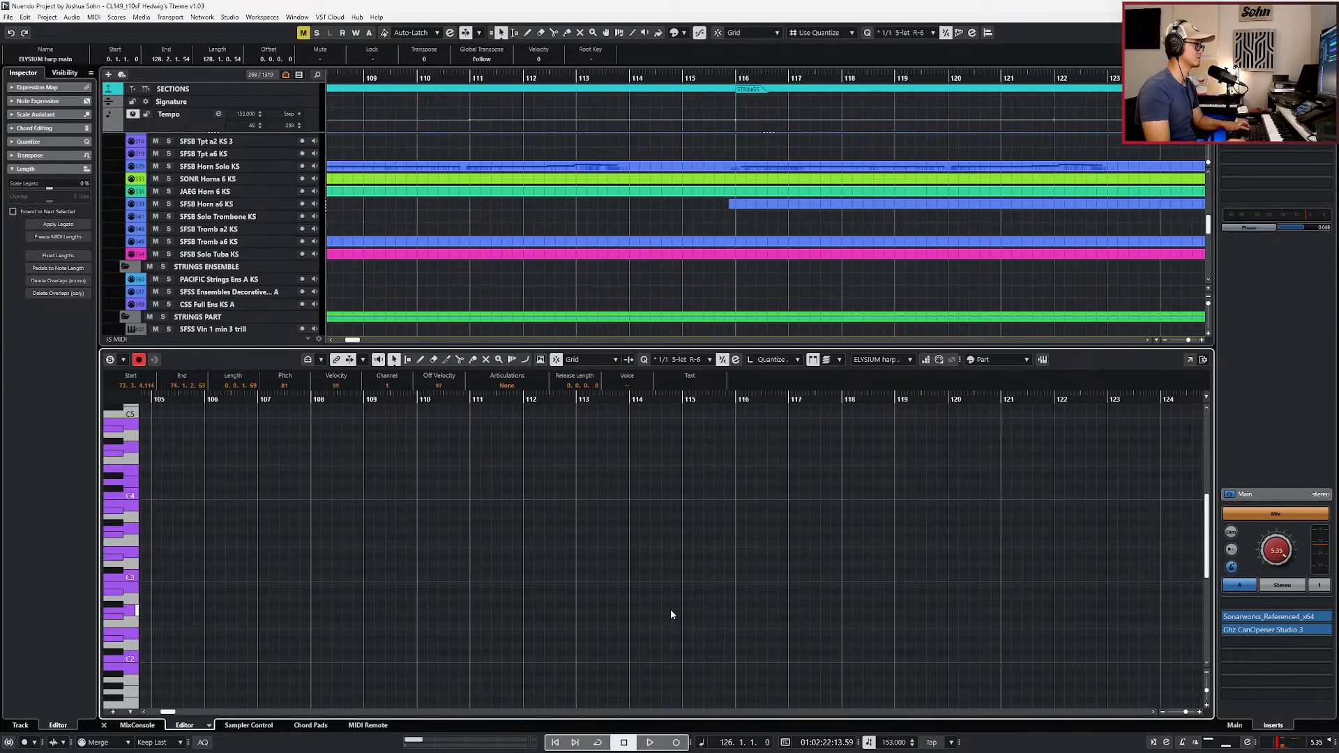
pyautogui.press('KP_Subtract')
pyautogui.press('KP_Add')
pyautogui.press('KP_Add')
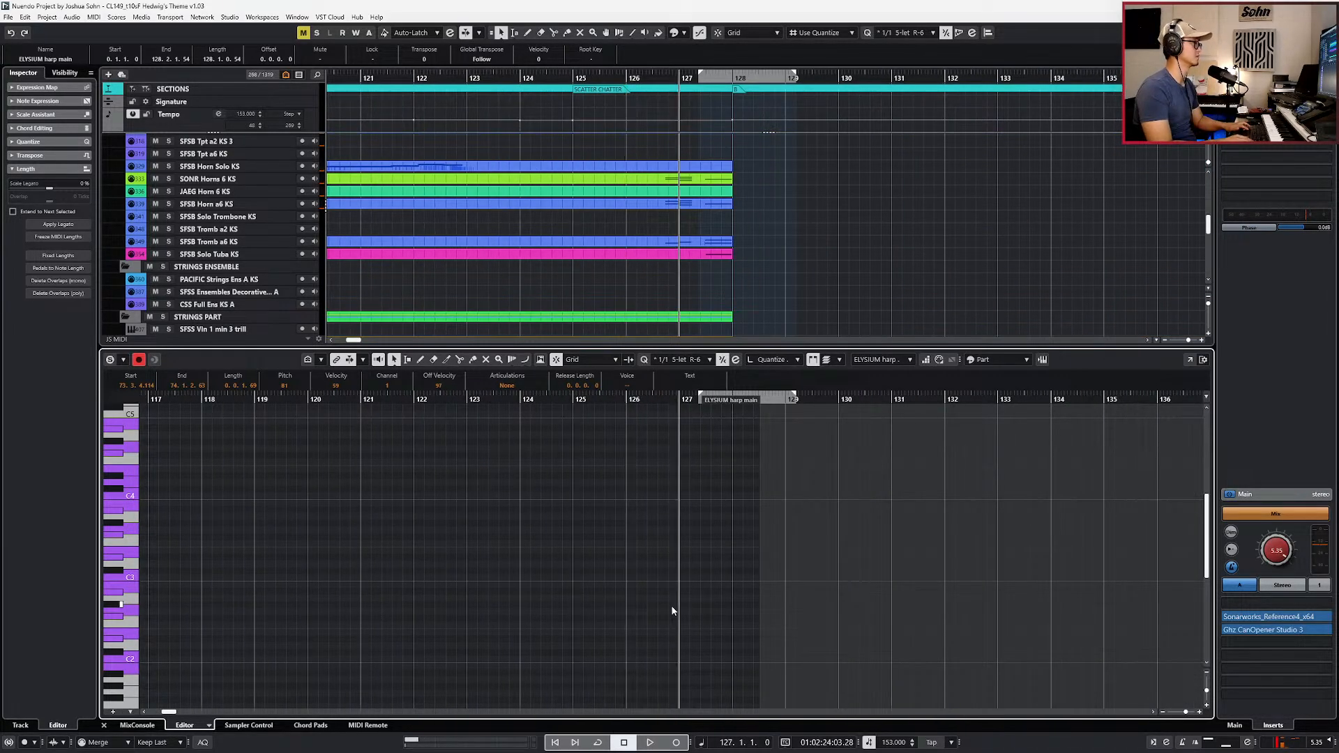
pyautogui.press('space')
pyautogui.press('ctrl+KP_Subtract')
pyautogui.hotkey('ctrl', 'v')
pyautogui.scroll(1, 679, 590)
pyautogui.hotkey('alt', 'l')
pyautogui.scroll(4, 776, 557)
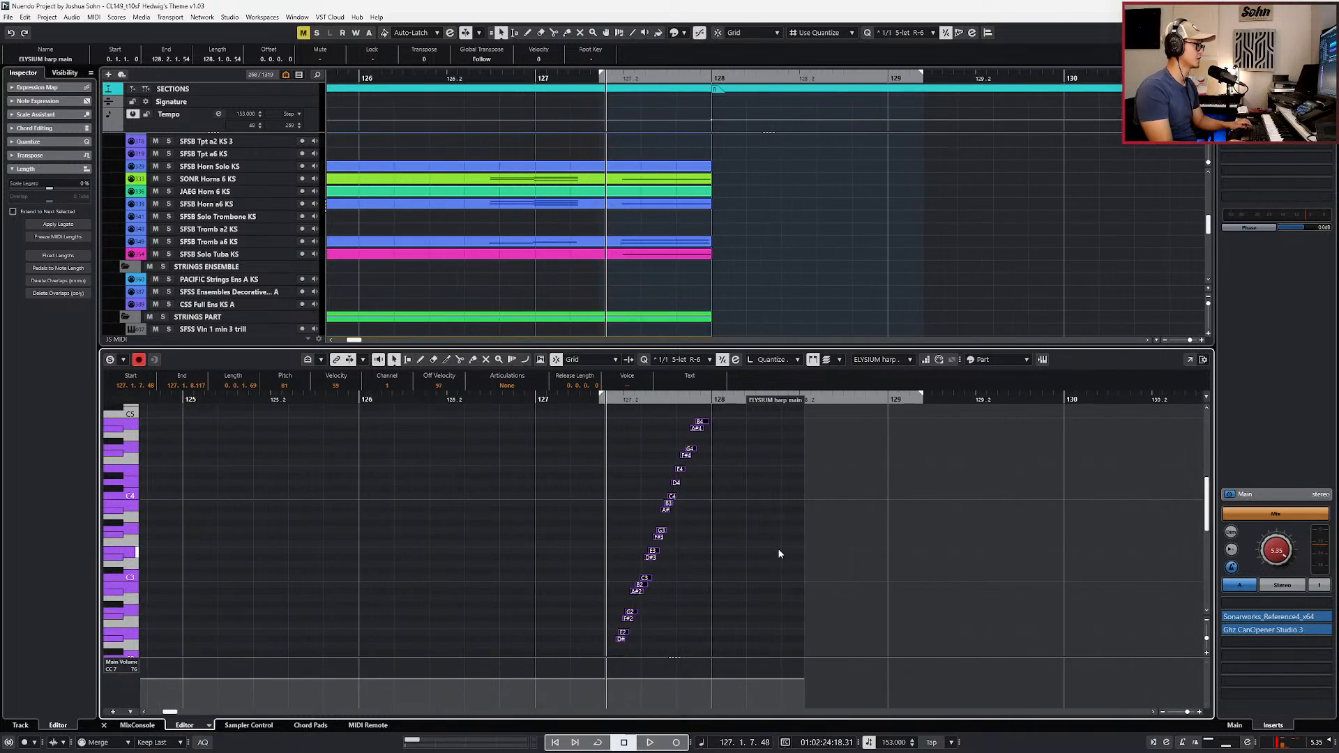
# Step: Check the harp glissando in the score screenshot, and solo the LISTEN reference track with the cursor at bar 127
pyautogui.hotkey('alt', 'Tab')
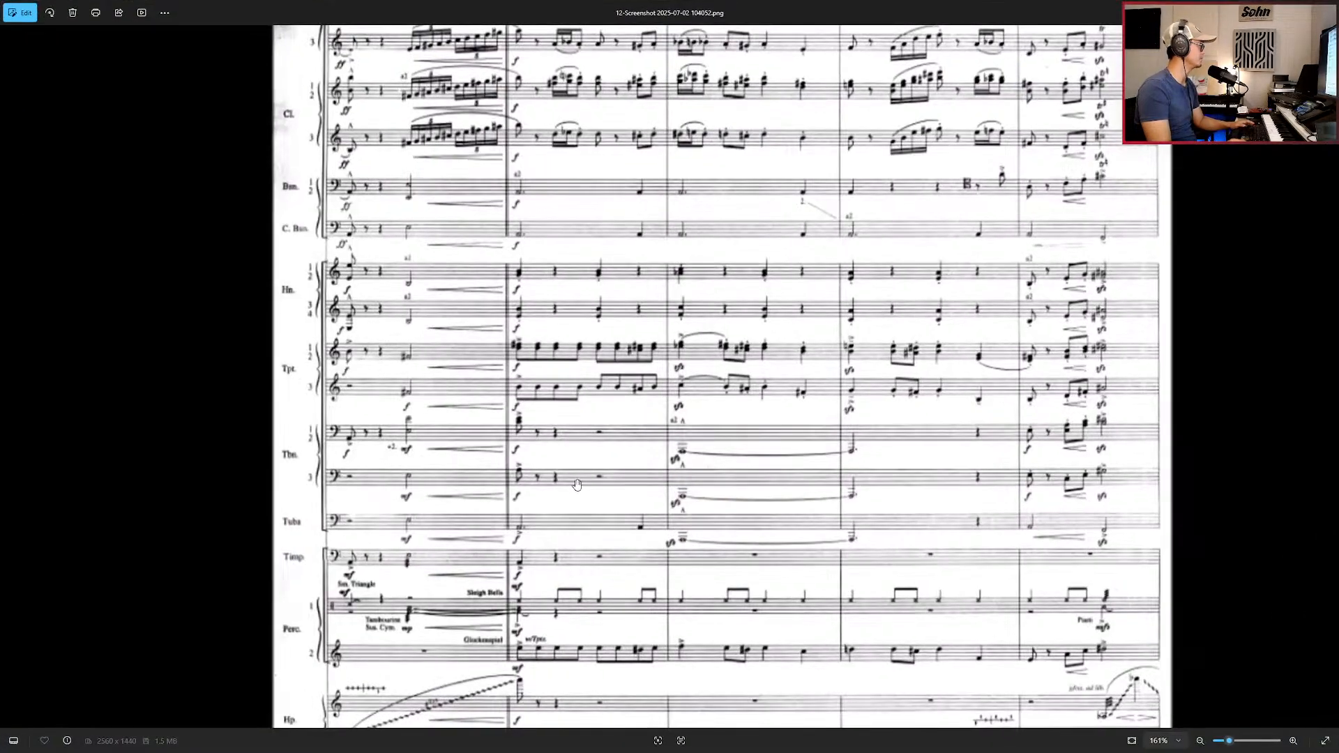
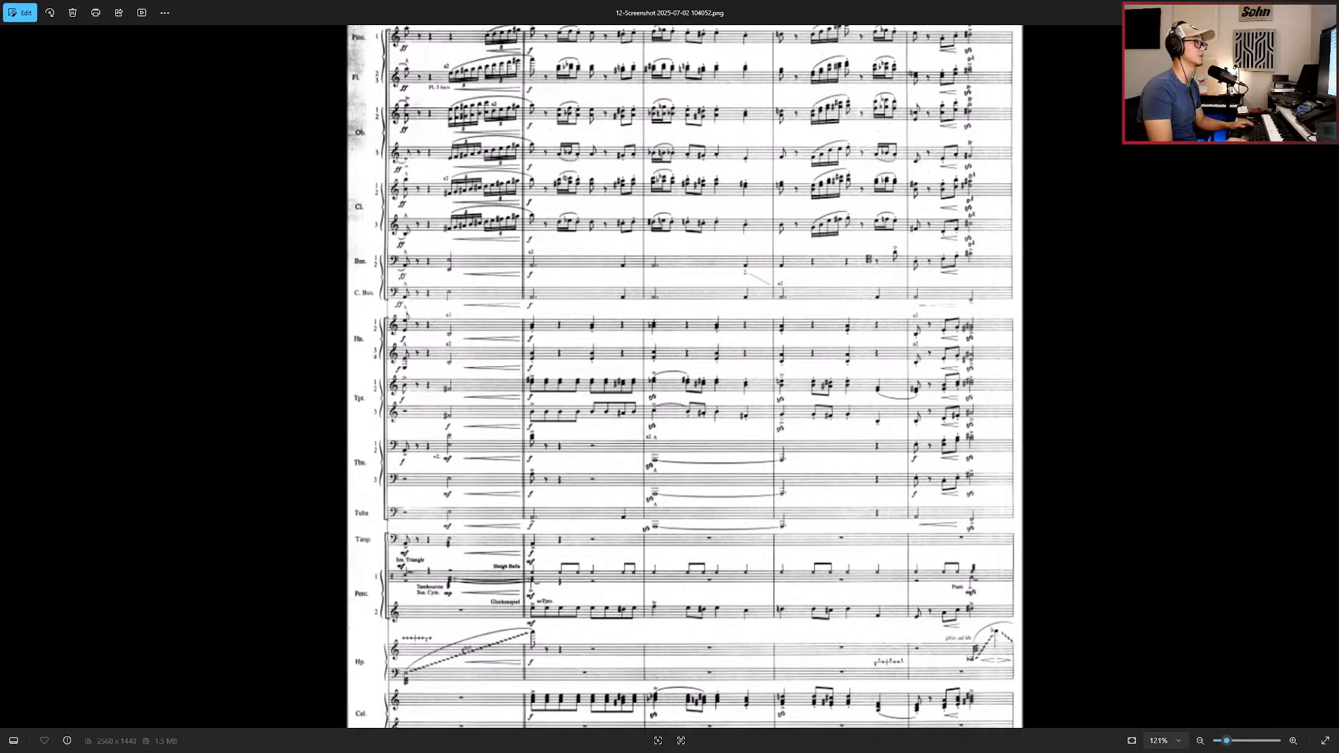
pyautogui.hotkey('alt', 'Tab')
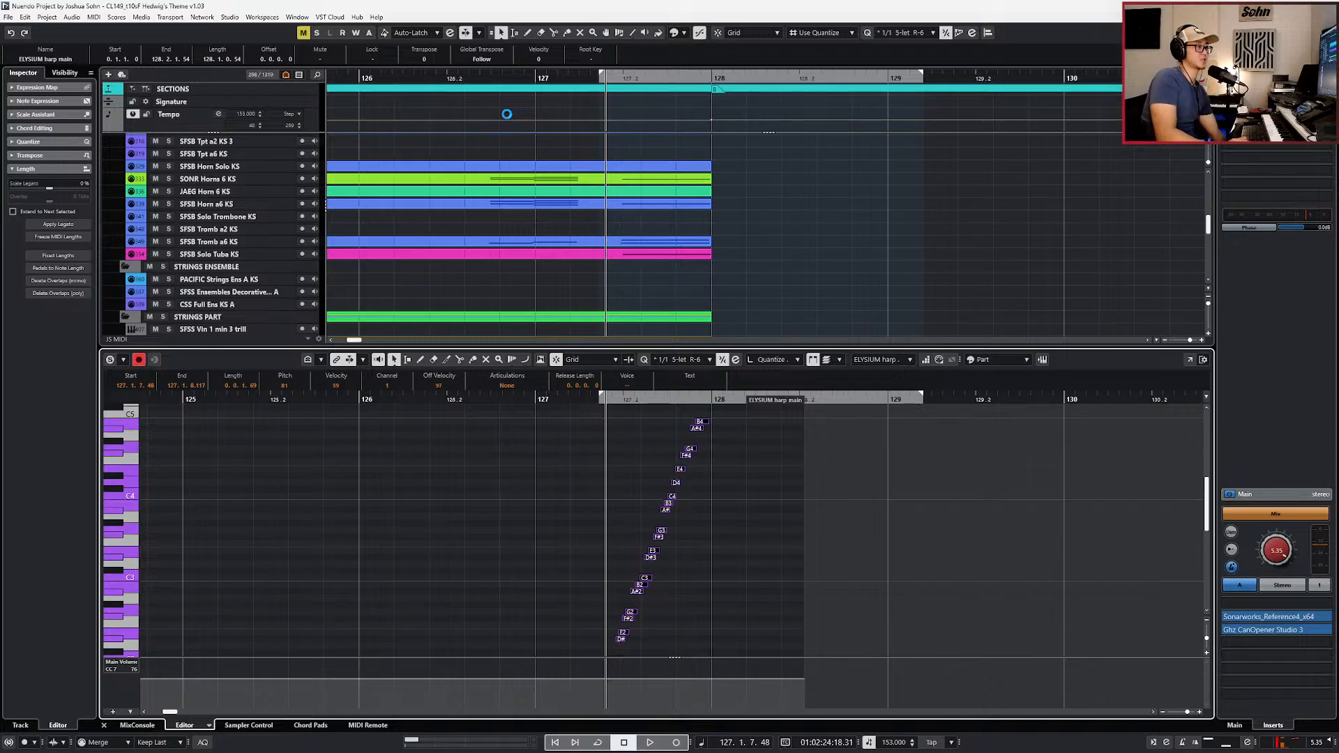
pyautogui.scroll(5, 507, 181)
pyautogui.scroll(-5, 353, 119)
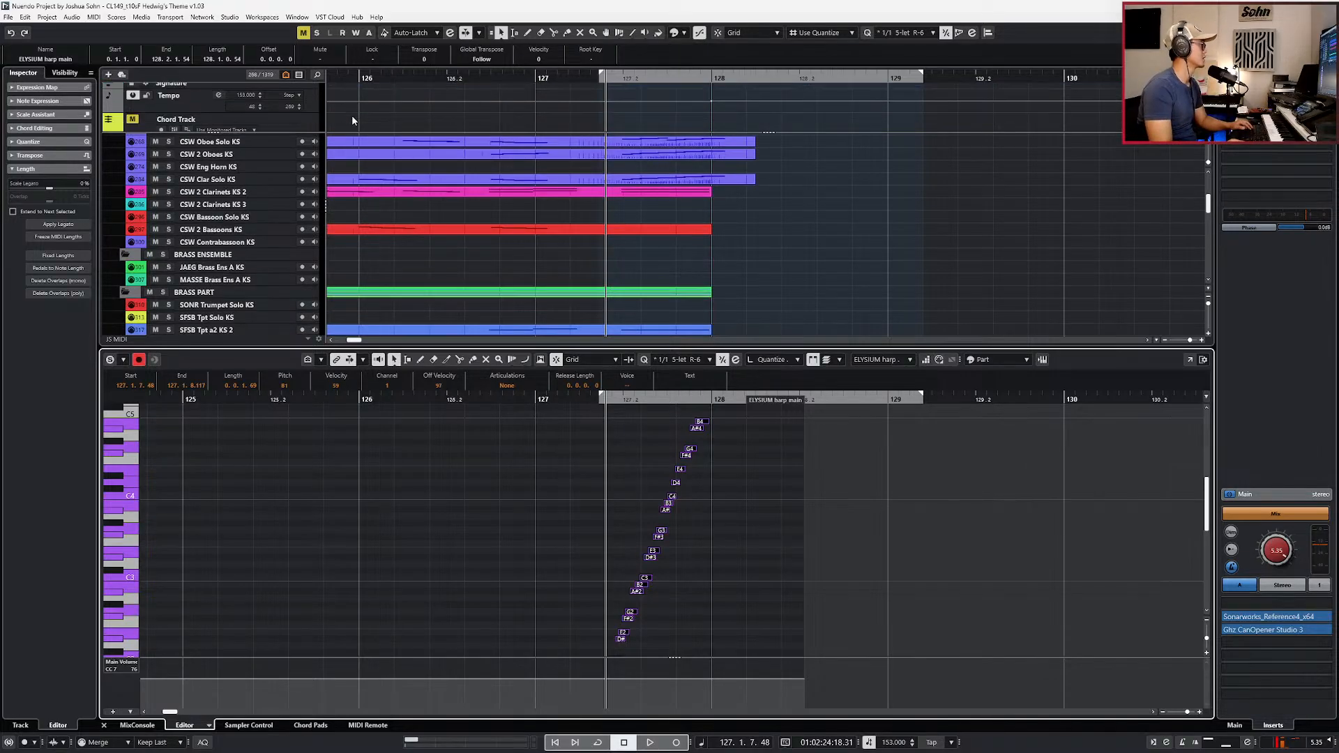
pyautogui.click(302, 98)
pyautogui.press('s')
pyautogui.press('KP_Subtract')
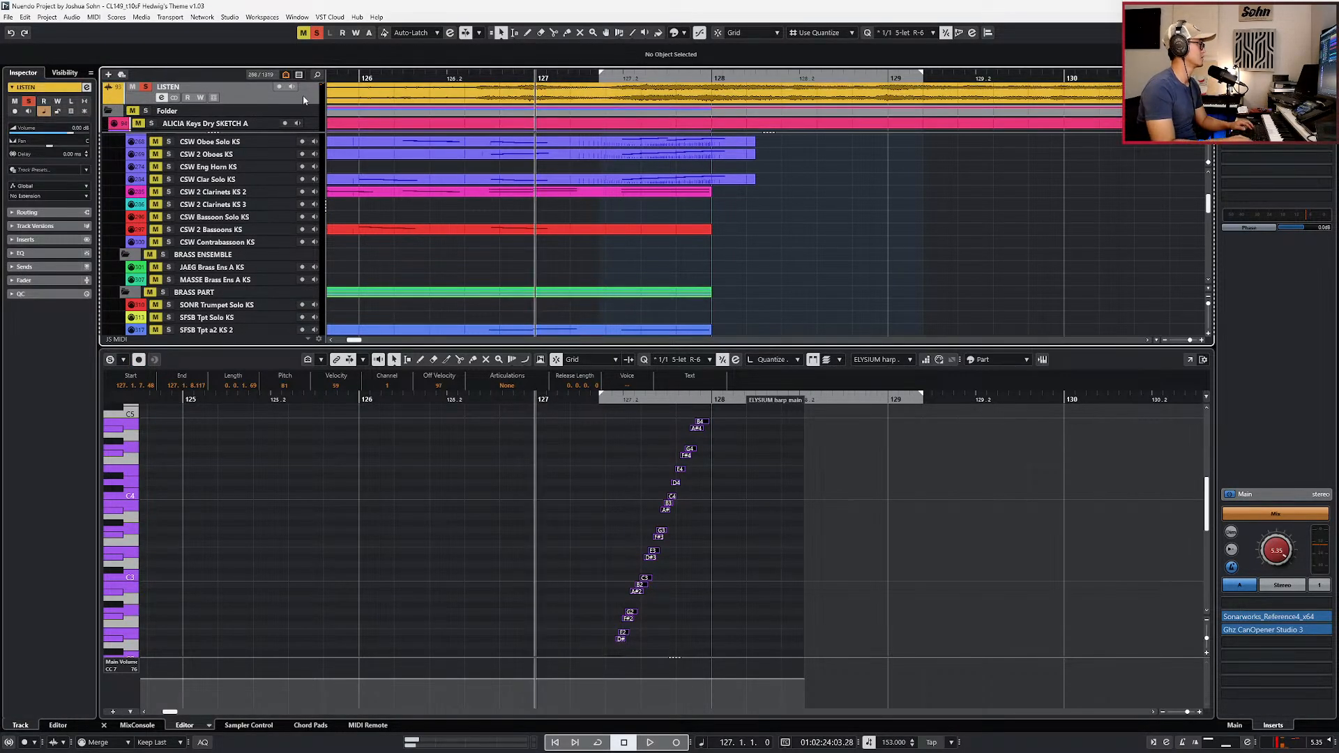
# Step: Play the soloed LISTEN reference repeatedly through bars 126 and 127 to hear the harp glissando
pyautogui.press('space')
pyautogui.press('space')
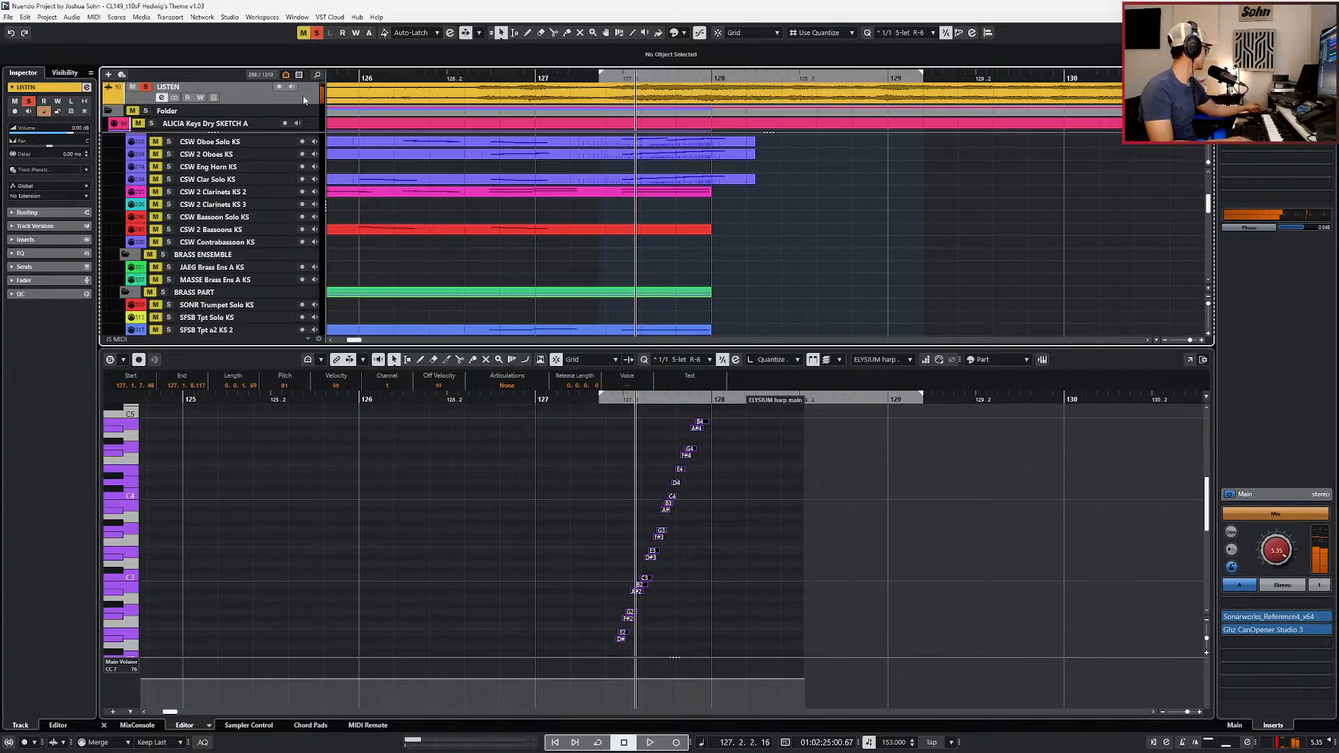
pyautogui.press('KP_Subtract')
pyautogui.press('space')
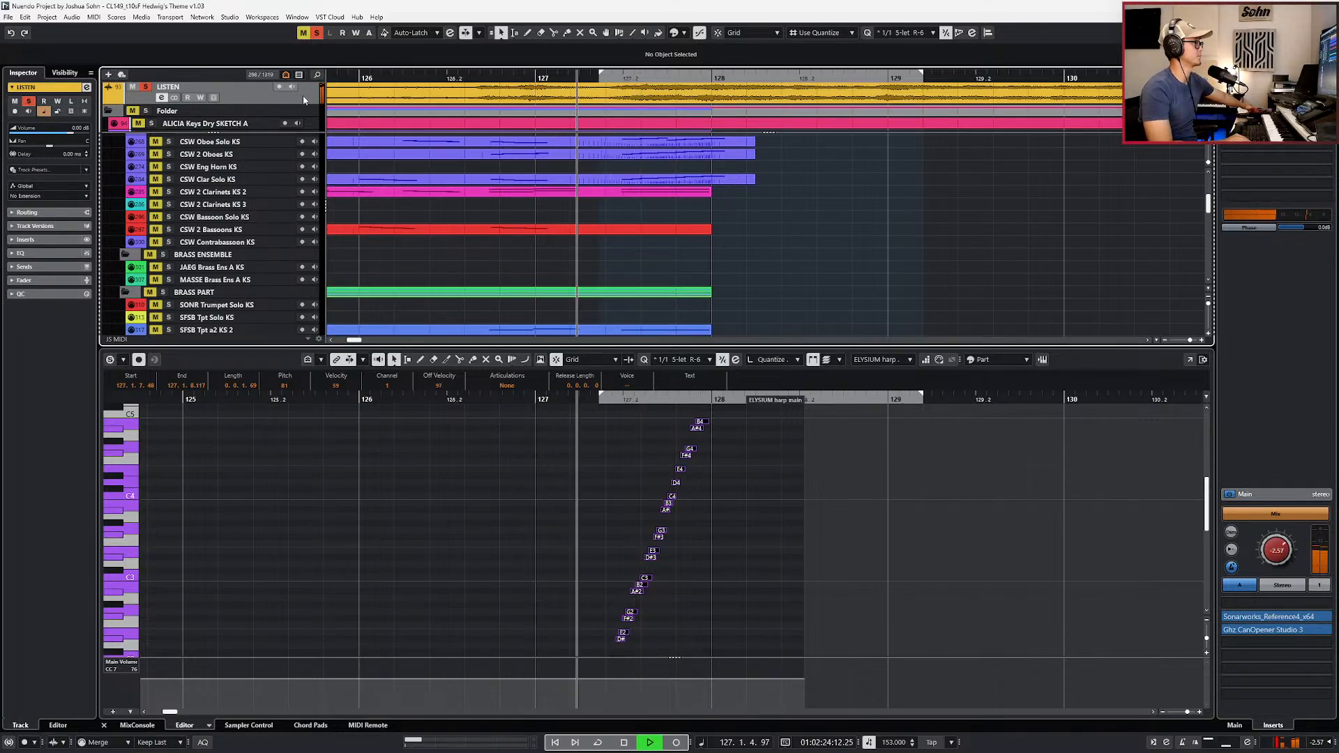
pyautogui.press('space')
pyautogui.press('KP_Subtract')
pyautogui.press('space')
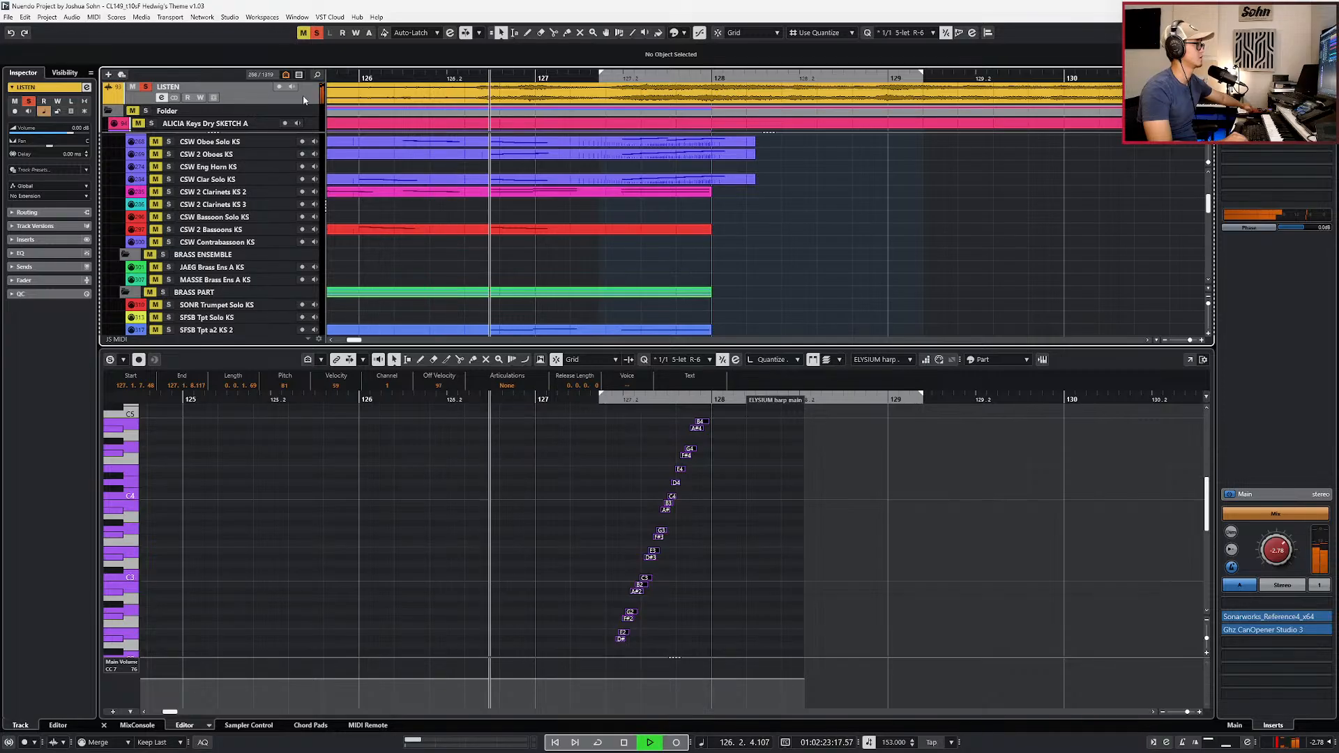
pyautogui.press('space')
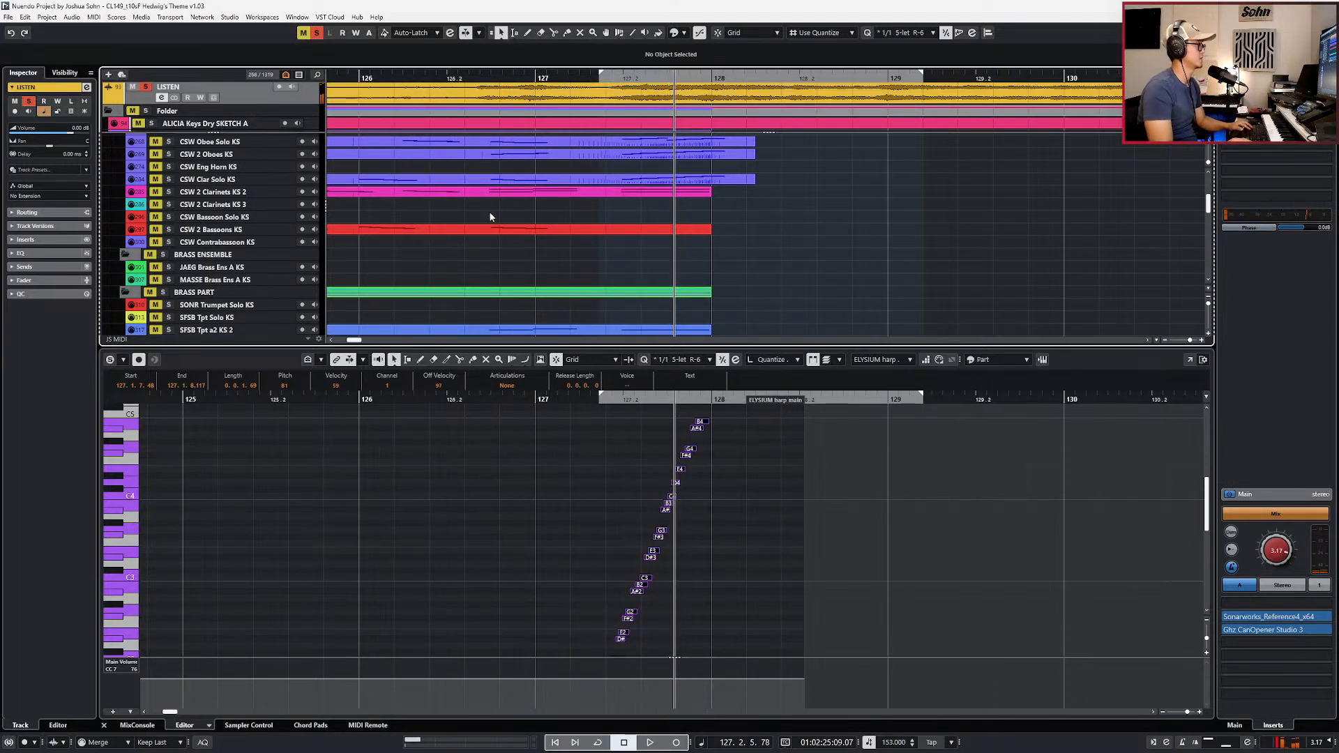
# Step: Unsolo and mute the LISTEN reference track, returning the playback cursor to bar 127
pyautogui.press('s')
pyautogui.press('m')
pyautogui.hotkey('alt', '4')
pyautogui.press('KP_0')
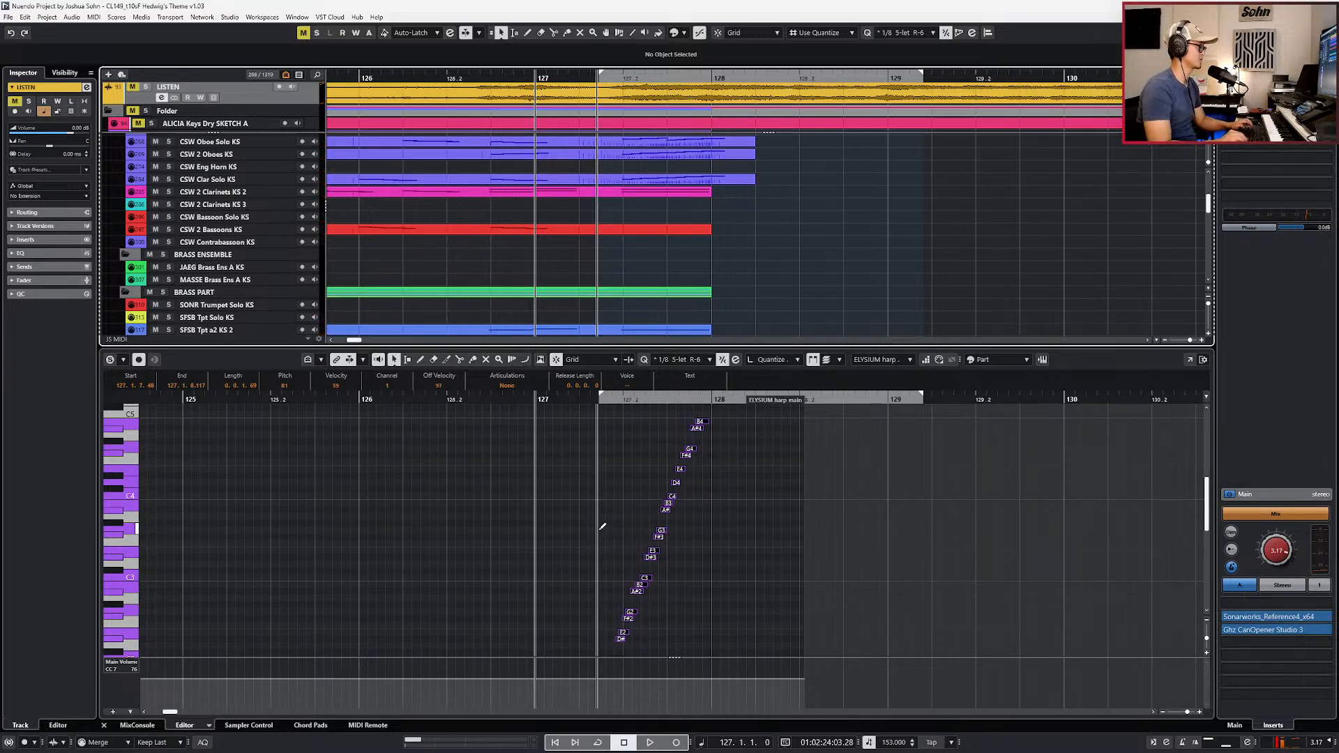
# Step: Deselect the pasted harp notes and hide the controller lane to show the whole glissando down to its lowest notes
pyautogui.scroll(-3, 599, 534)
pyautogui.scroll(3, 628, 535)
pyautogui.hotkey('alt', '3')
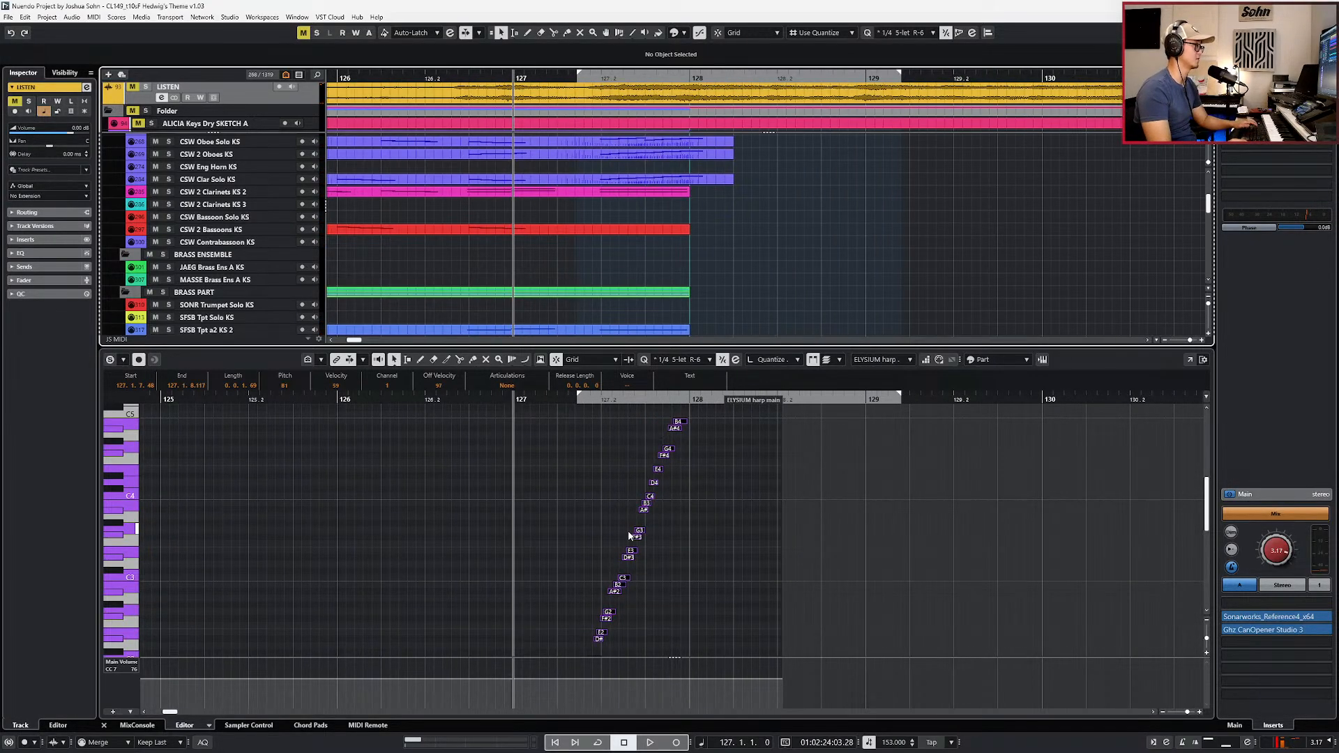
pyautogui.click(683, 538)
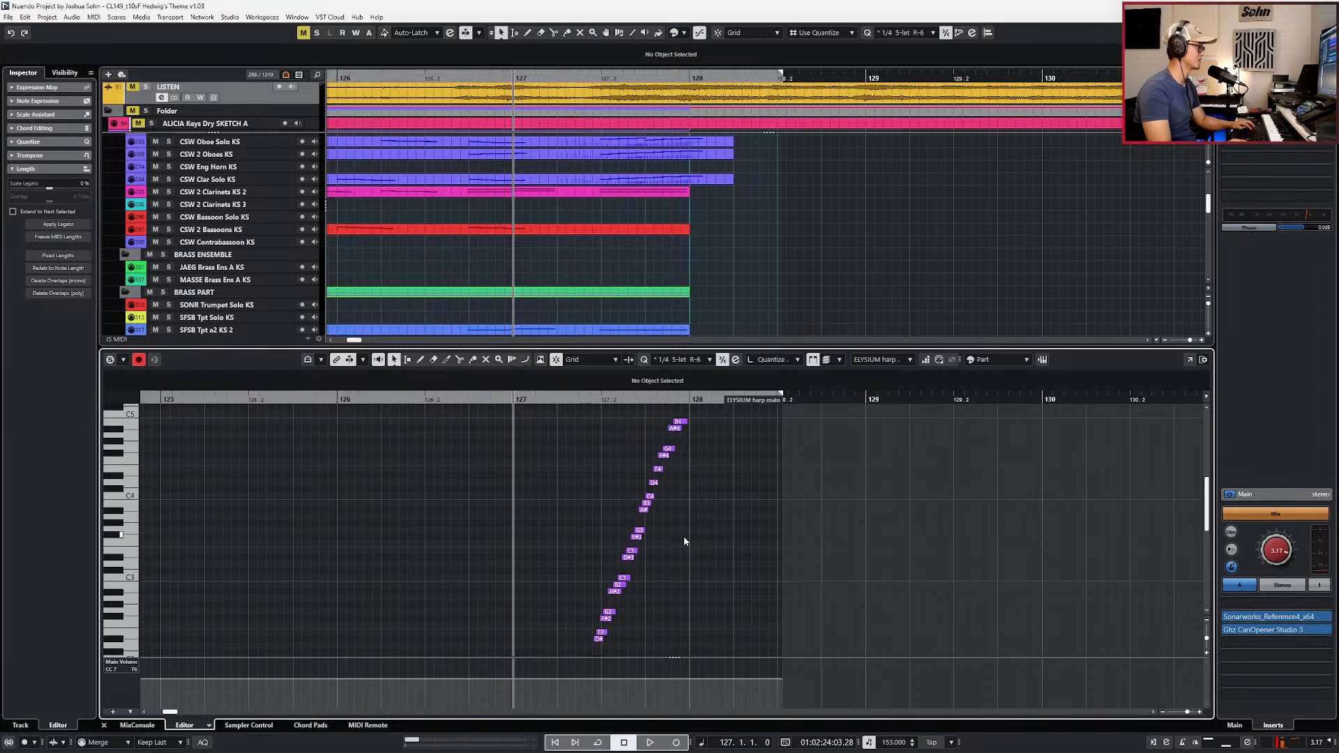
pyautogui.hotkey('alt', 'shift', 'l')
pyautogui.scroll(-1, 680, 539)
pyautogui.hotkey('alt', '4')
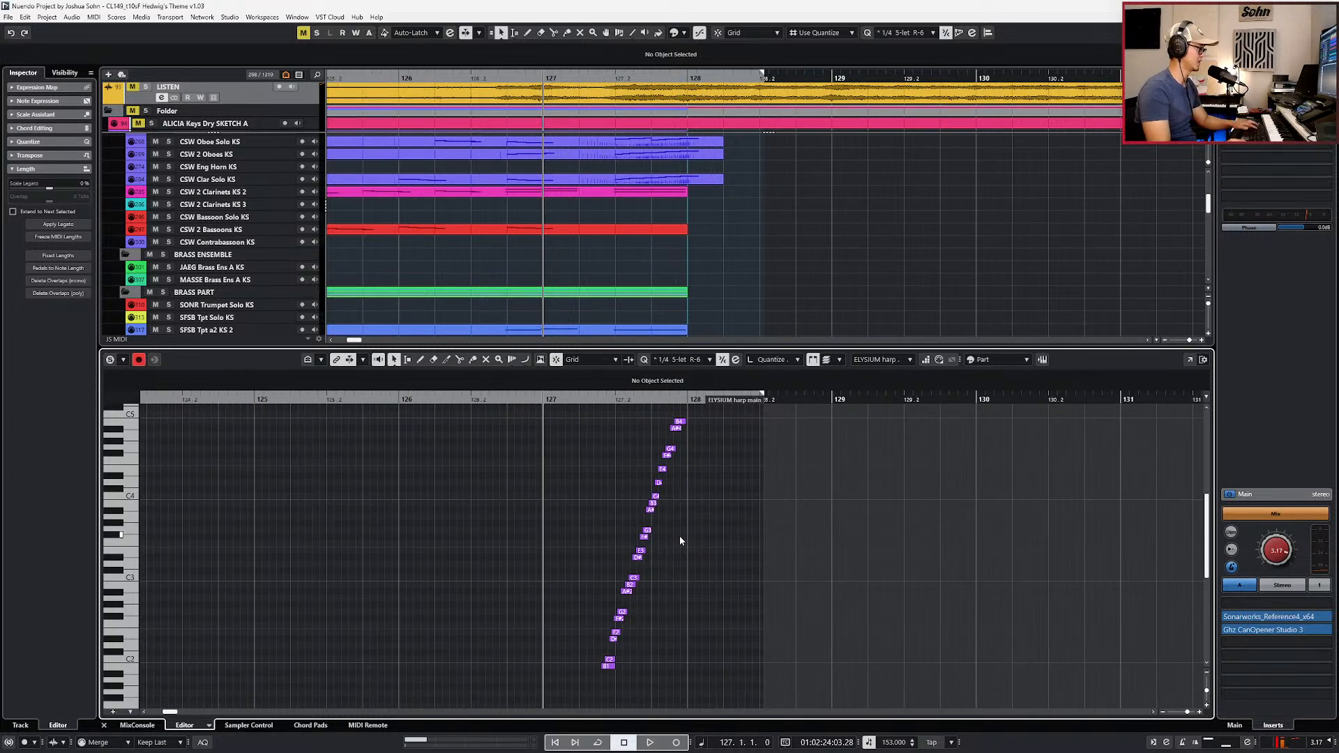
pyautogui.scroll(1, 646, 508)
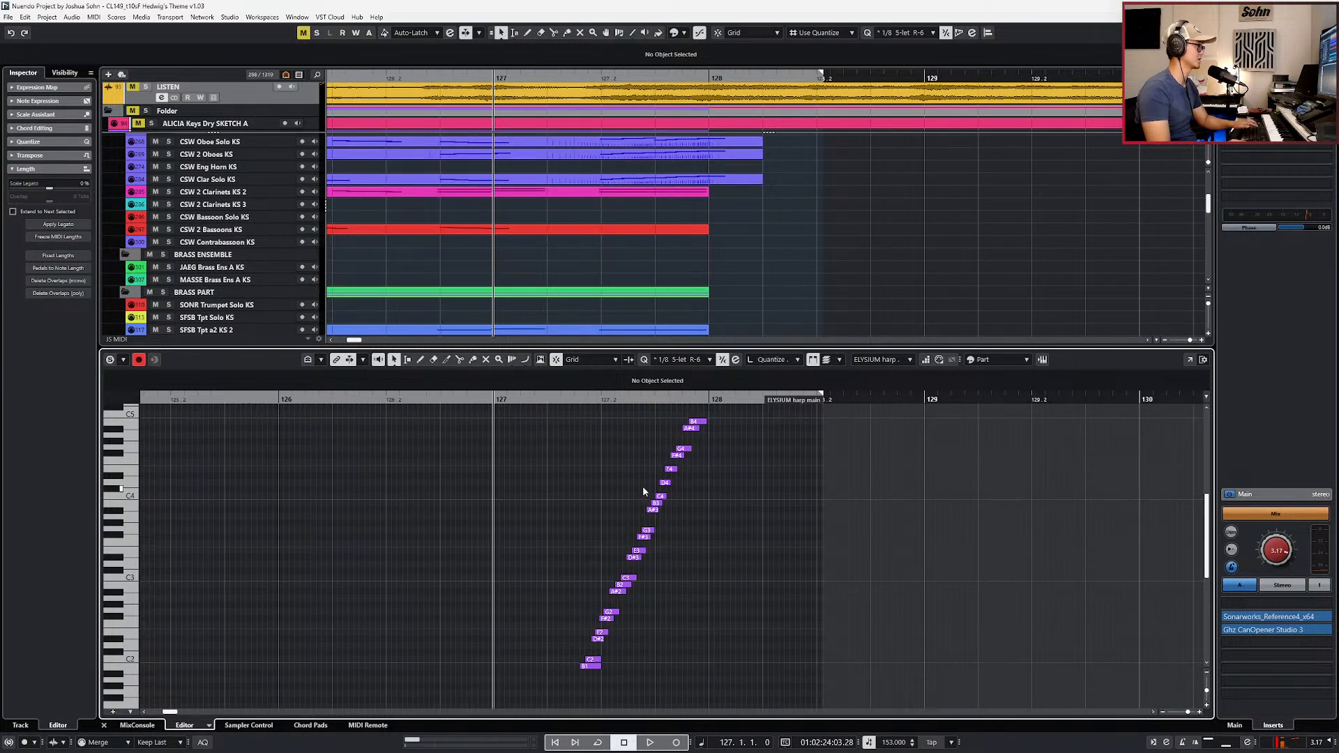
# Step: With quantize set to 1/4, split the ELYSIUM harp main part at the glissando's start and at bar 128, and delete the remainder
pyautogui.click(680, 359)
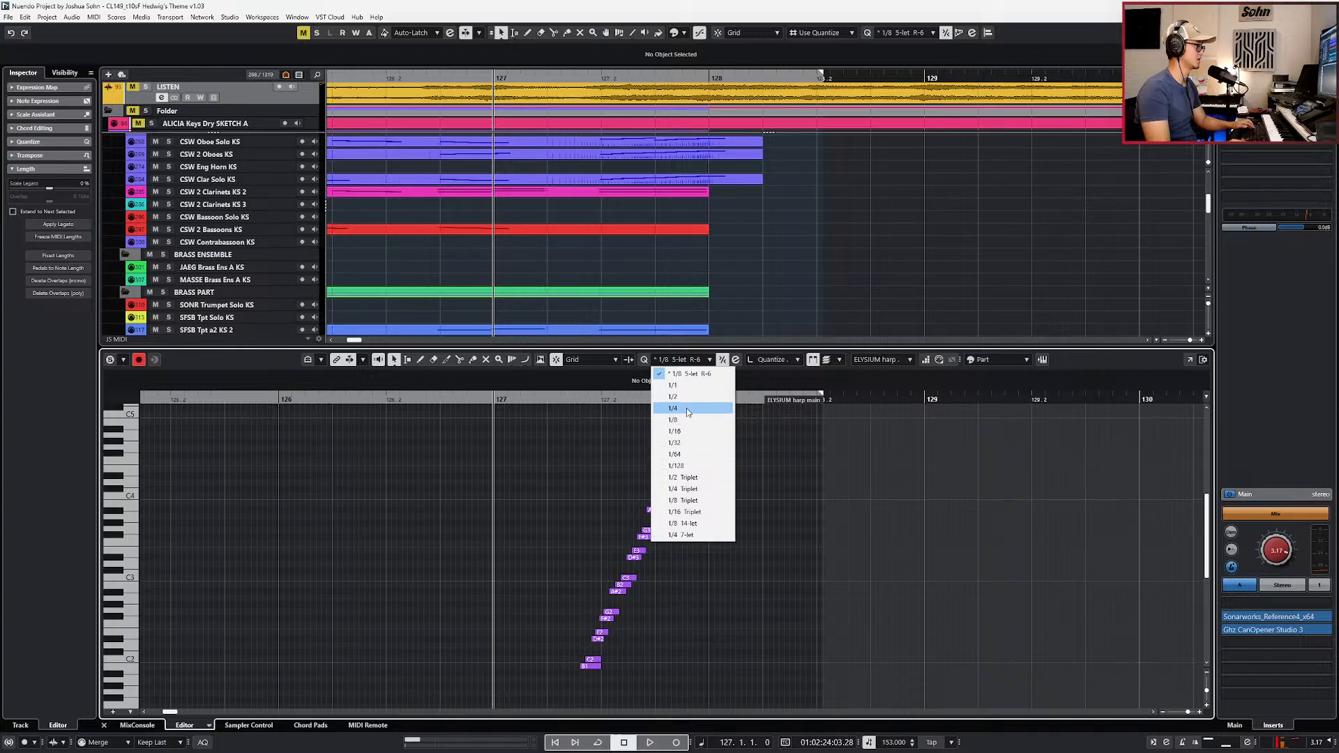
pyautogui.click(686, 408)
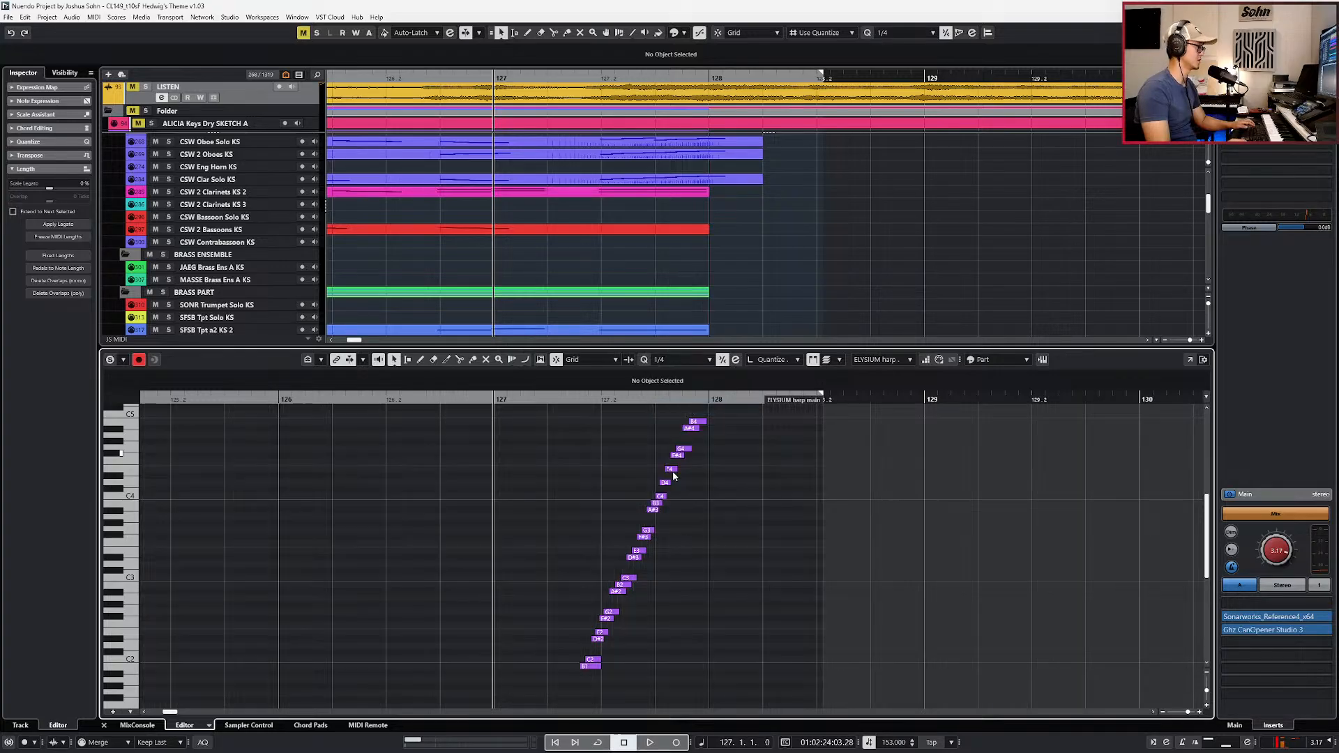
pyautogui.scroll(1, 674, 476)
pyautogui.hotkey('ctrl', 'e')
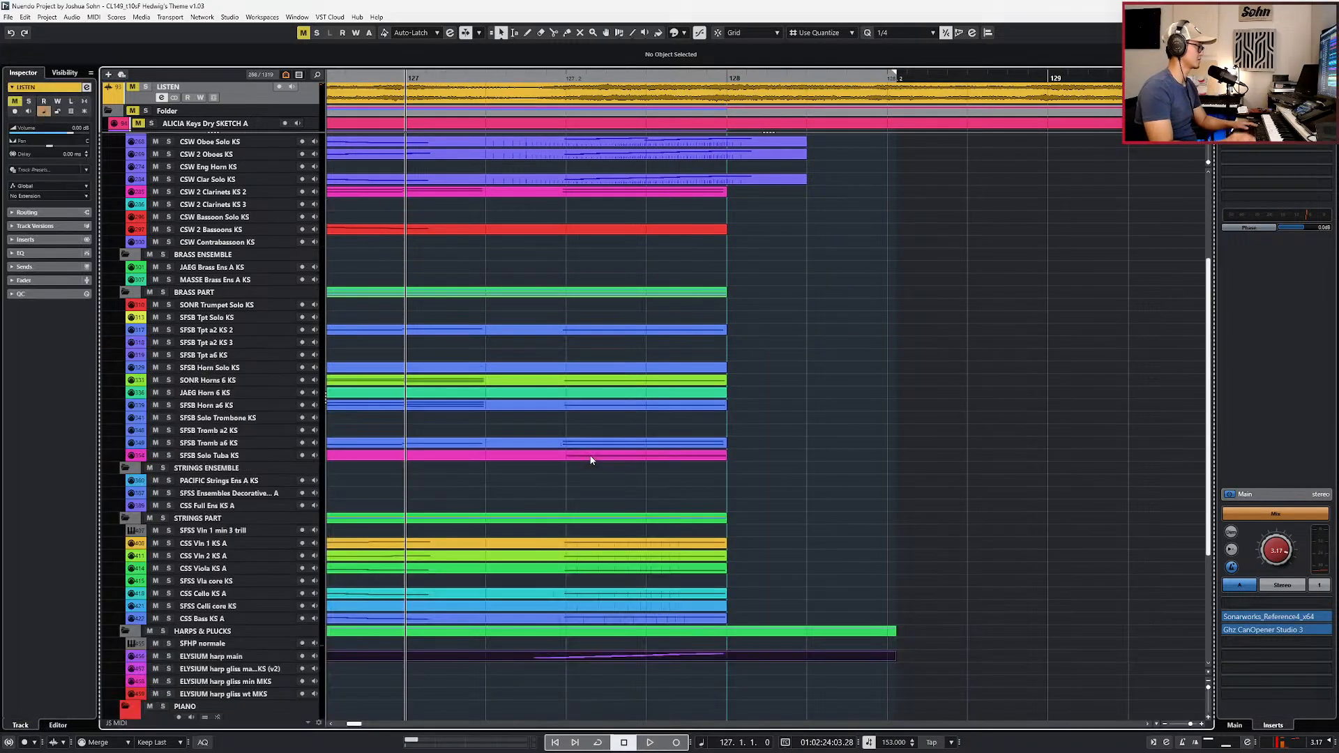
pyautogui.keyDown('alt'); pyautogui.click(532, 656); pyautogui.keyUp('alt')
pyautogui.keyDown('alt'); pyautogui.click(726, 656); pyautogui.keyUp('alt')
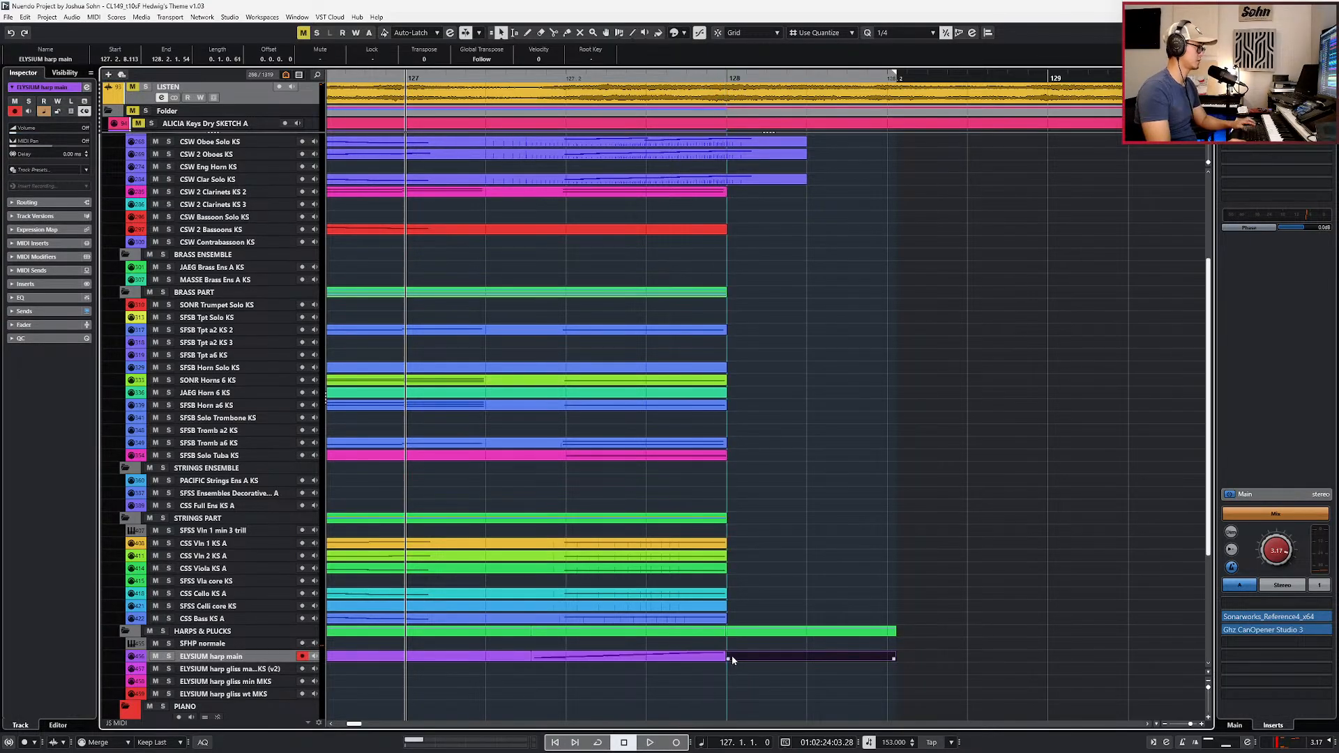
pyautogui.press('Delete')
# Step: Move the split-off harp glissando part and time-stretch it to span 127.1.8.70 to 128.1.2.105
pyautogui.click(631, 658)
pyautogui.press('1')
pyautogui.press('1')
pyautogui.moveTo(573, 660); pyautogui.dragTo(614, 663)
pyautogui.press('1')
pyautogui.press('1')
pyautogui.press('1')
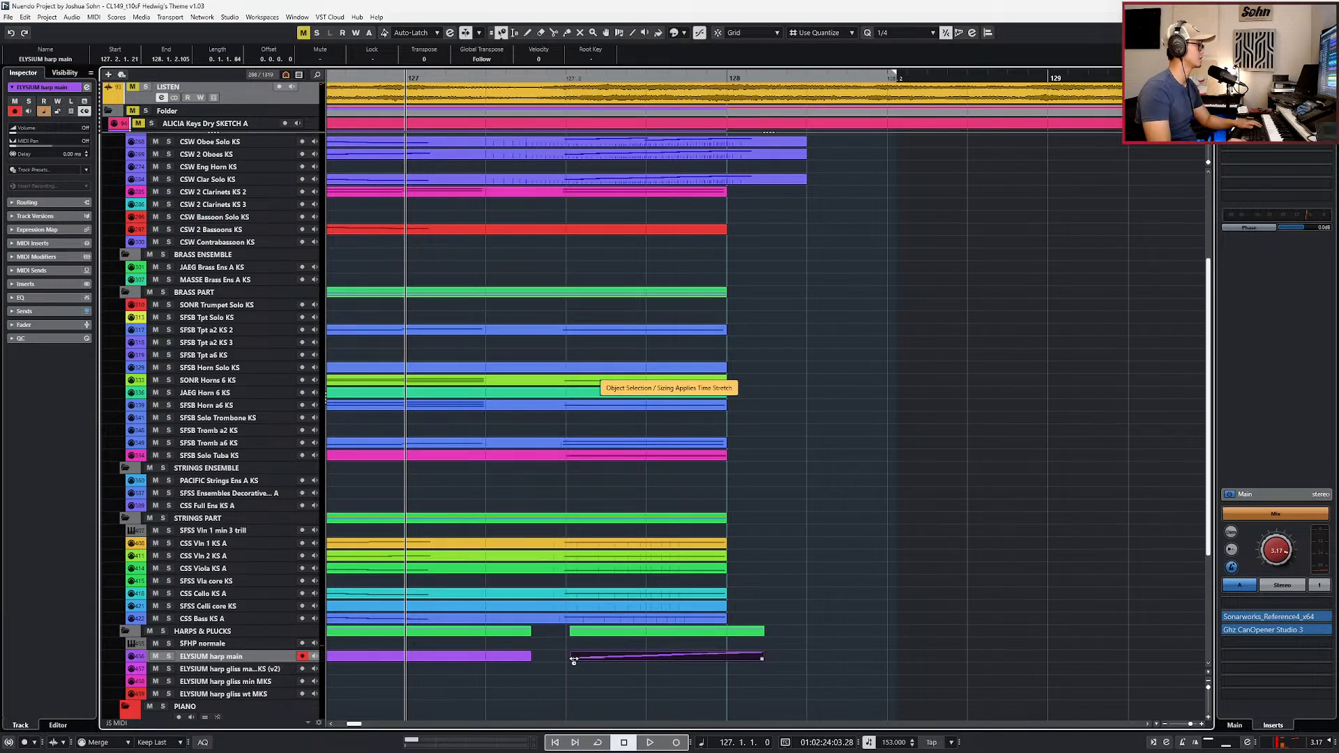
pyautogui.moveTo(573, 660); pyautogui.dragTo(558, 659)
# Step: Play briefly from bar 127 and solo the ELYSIUM harp main track
pyautogui.press('space')
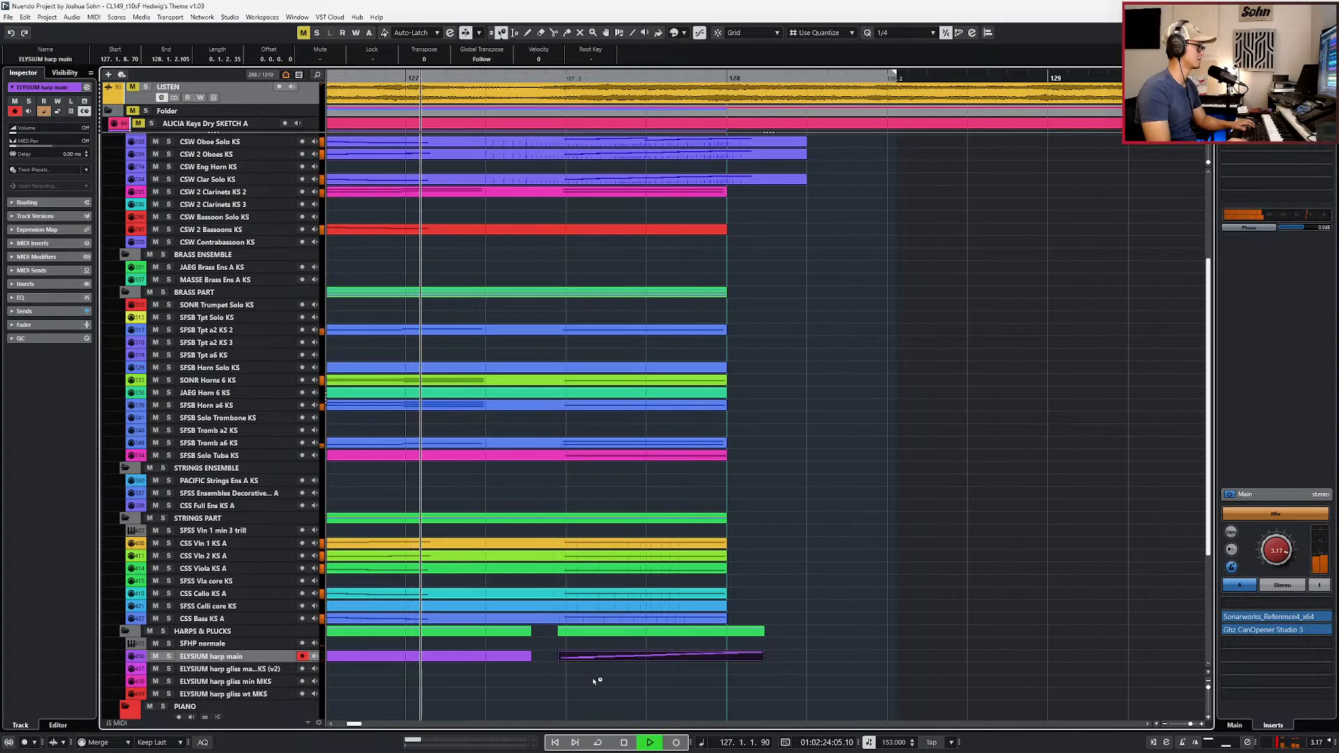
pyautogui.press('s')
pyautogui.press('space')
# Step: Transpose all notes of the harp glissando up five semitones so the run starts on E2
pyautogui.doubleClick(605, 657)
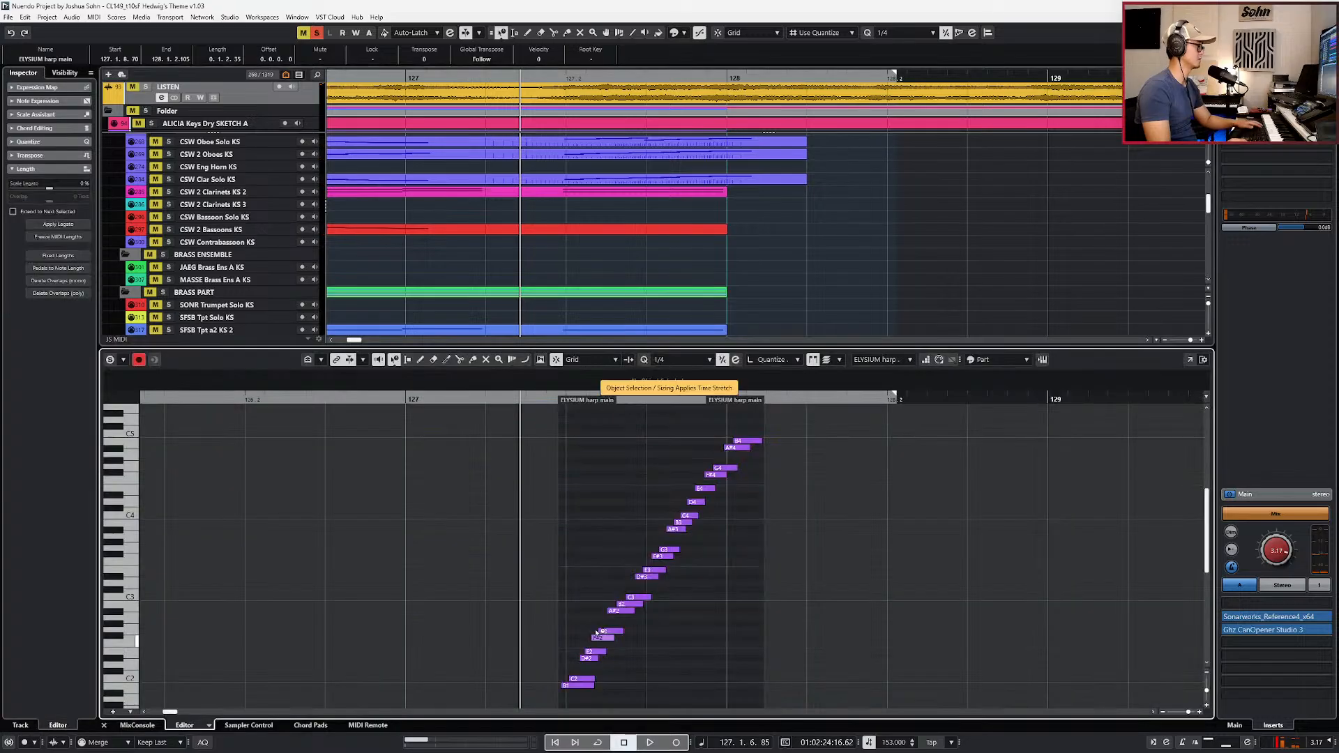
pyautogui.click(726, 446)
pyautogui.press('1')
pyautogui.click(736, 440)
pyautogui.moveTo(744, 418); pyautogui.dragTo(560, 686)
pyautogui.scroll(-1, 598, 616)
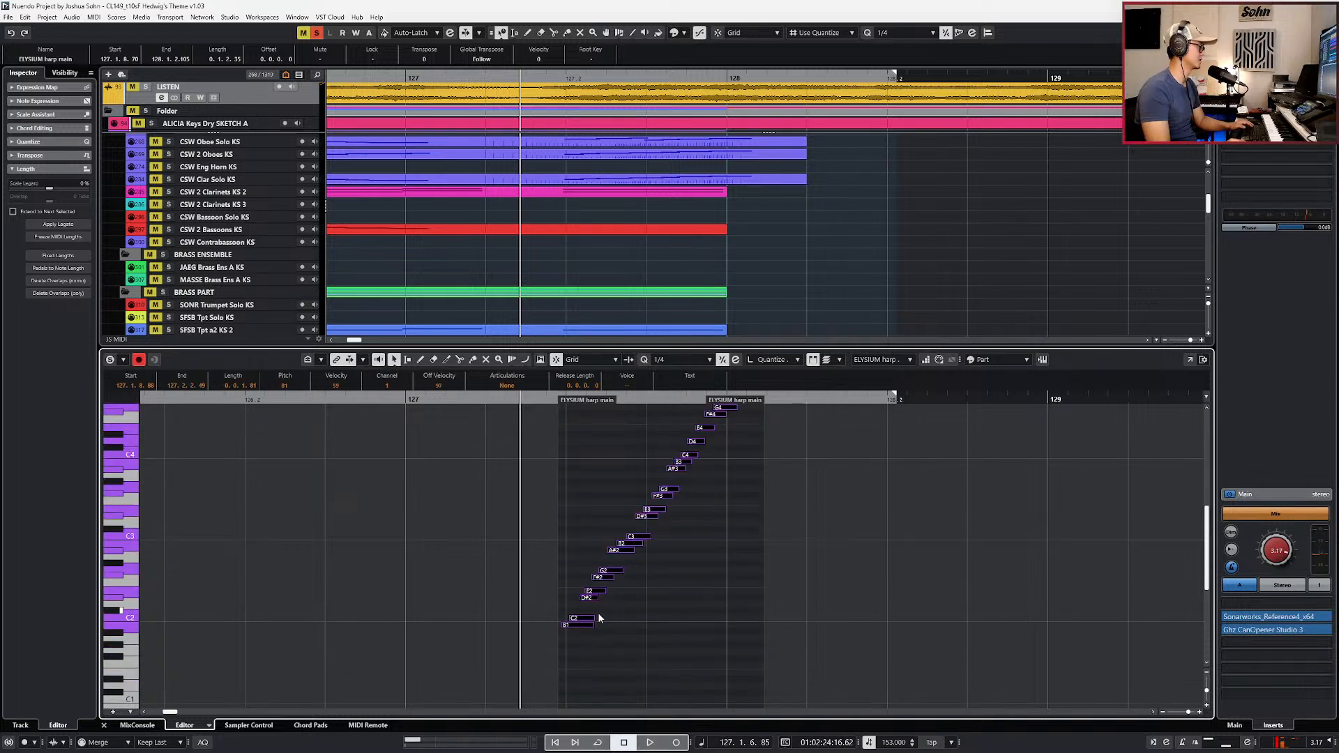
pyautogui.press('Up')
pyautogui.press('Up')
pyautogui.press('Up')
pyautogui.press('Up')
pyautogui.press('Up')
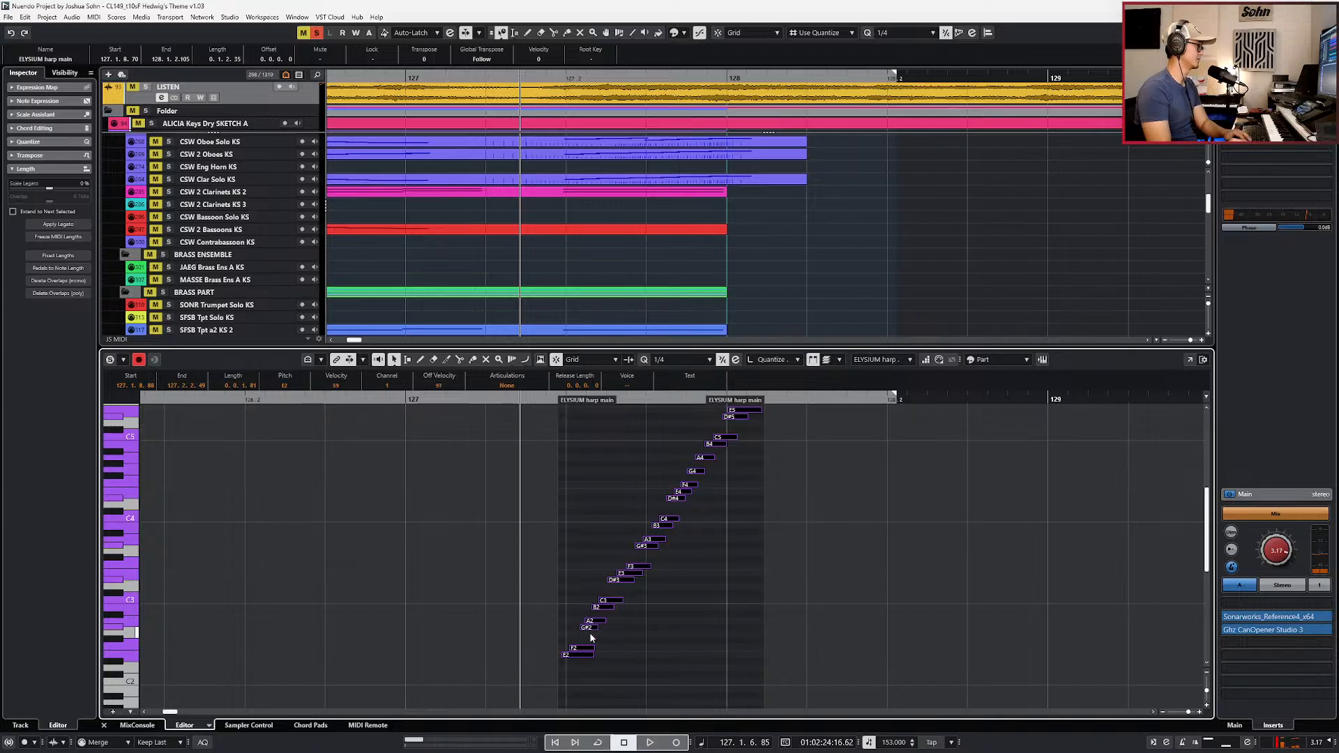
# Step: Lower the glissando's D#3, D#4 and D#5 notes by a semitone, raise its G4 to G#4, and play the result
pyautogui.click(589, 628)
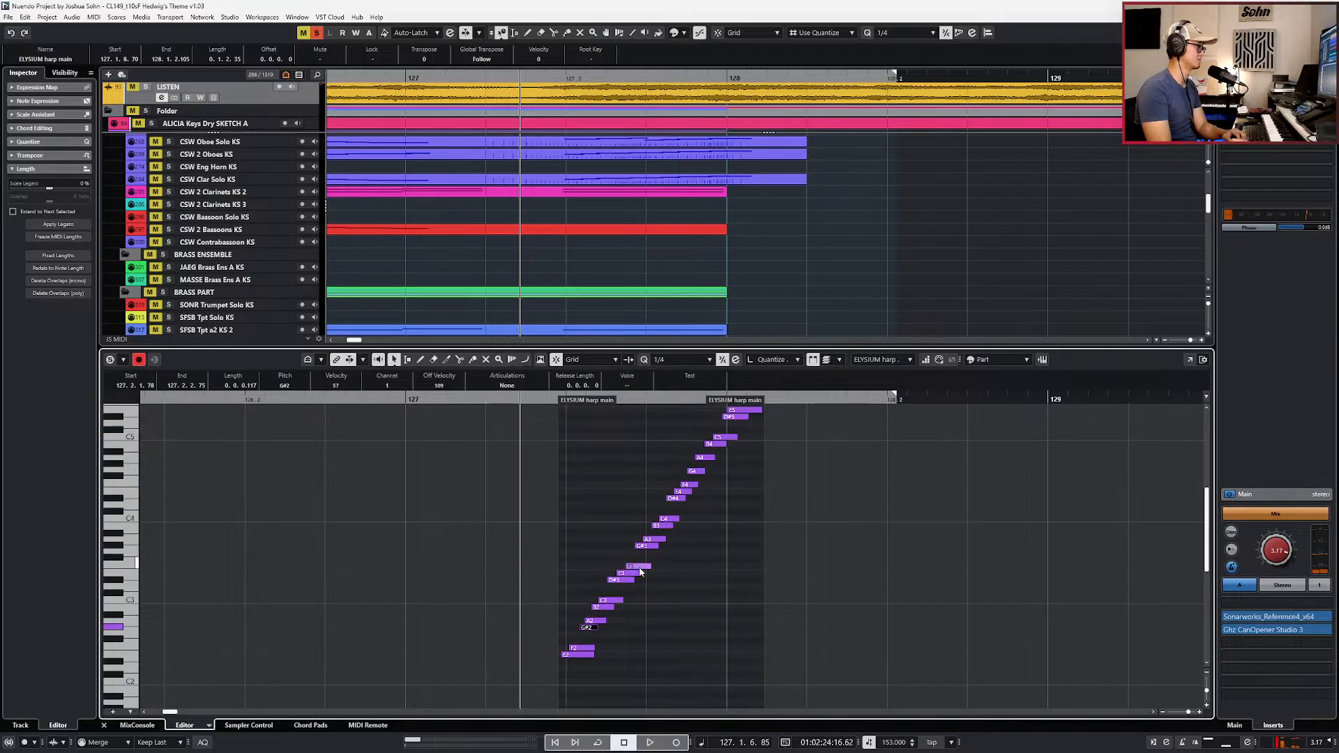
pyautogui.click(629, 581)
pyautogui.press('Down')
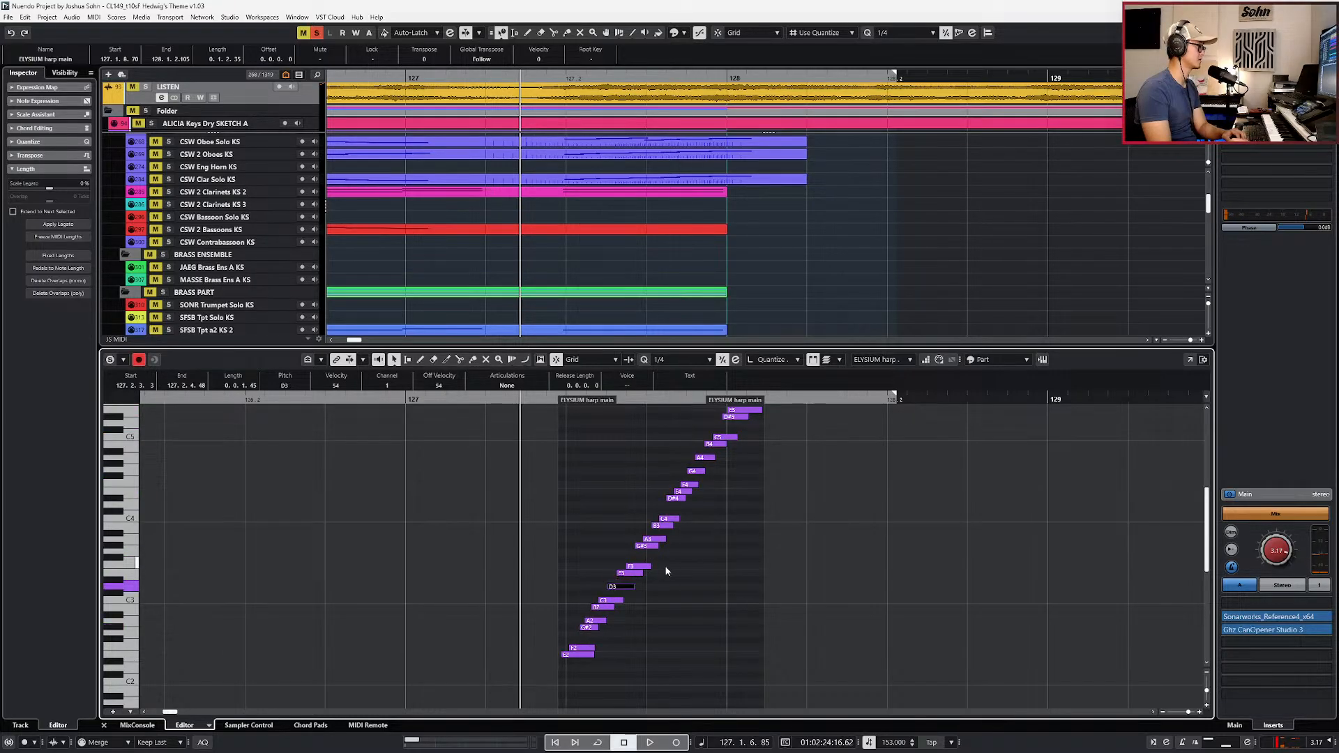
pyautogui.scroll(1, 701, 543)
pyautogui.click(678, 560)
pyautogui.press('Down')
pyautogui.click(745, 478)
pyautogui.press('Down')
pyautogui.click(703, 532)
pyautogui.press('Up')
pyautogui.press('space')
pyautogui.press('space')
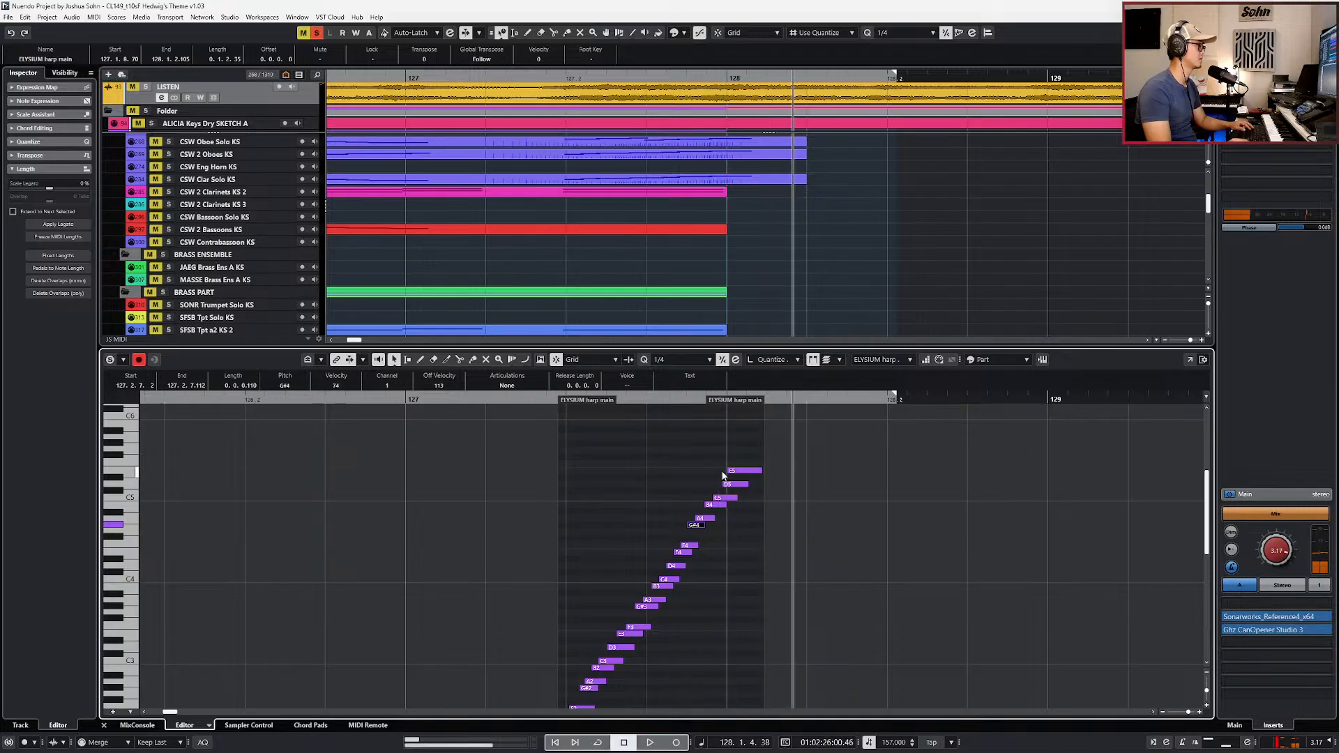
# Step: Examine the harp glissando's top note at the double barline in the score screenshot, and return to the Nuendo project
pyautogui.hotkey('alt', 'Tab')
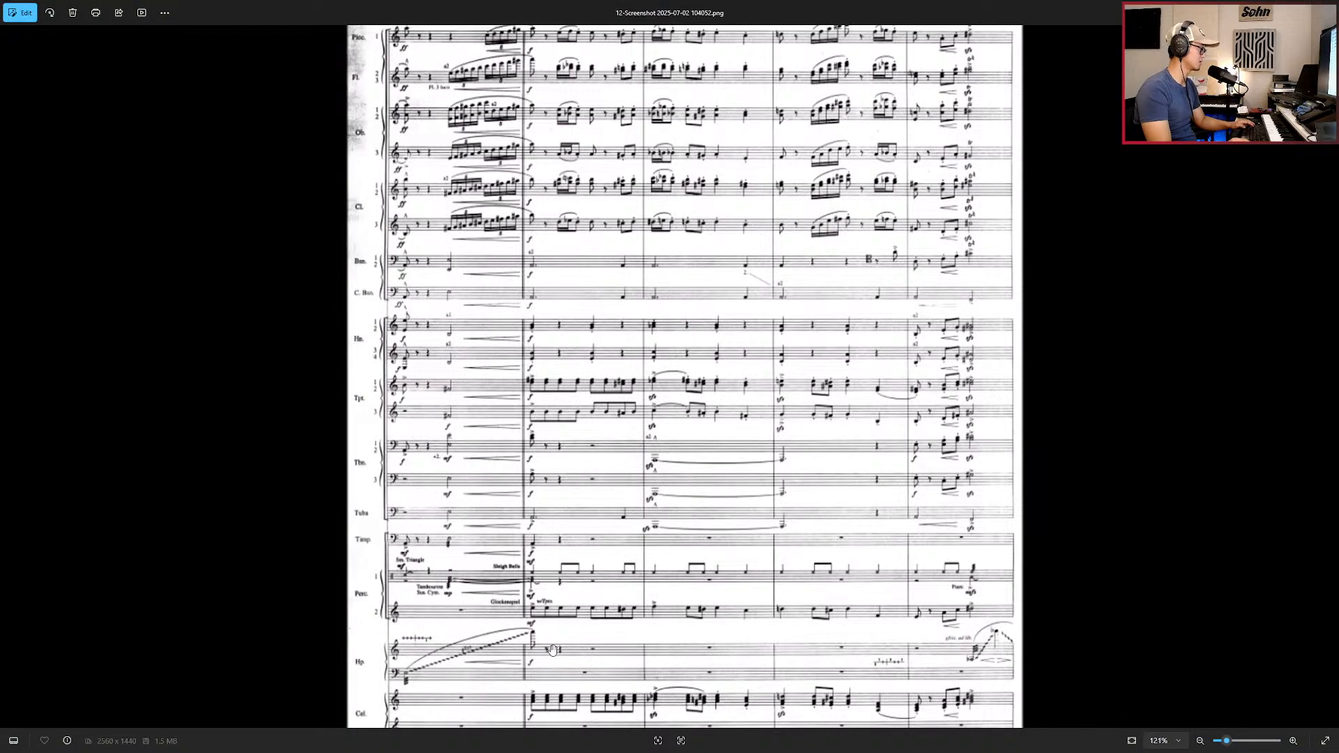
pyautogui.hotkey('alt', 'Tab')
pyautogui.hotkey('alt', 'Tab')
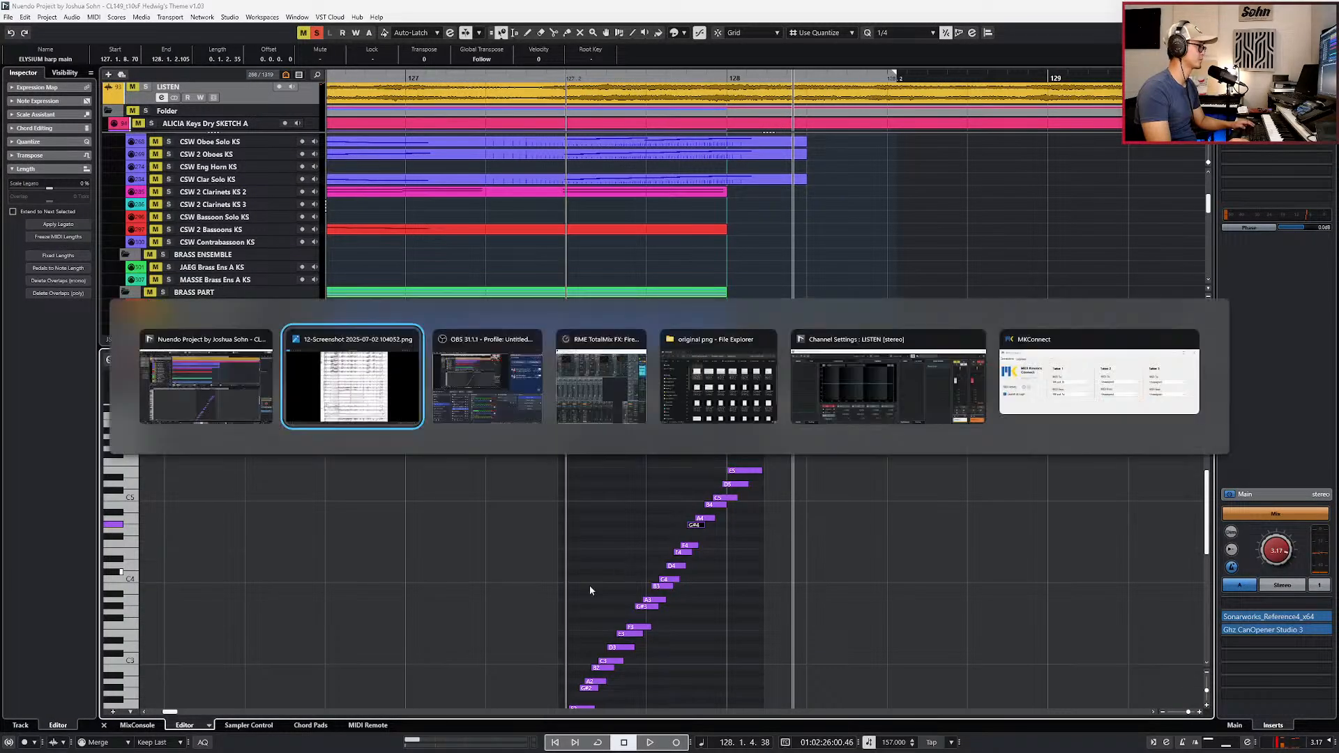
pyautogui.scroll(5, 562, 607)
pyautogui.scroll(5, 562, 606)
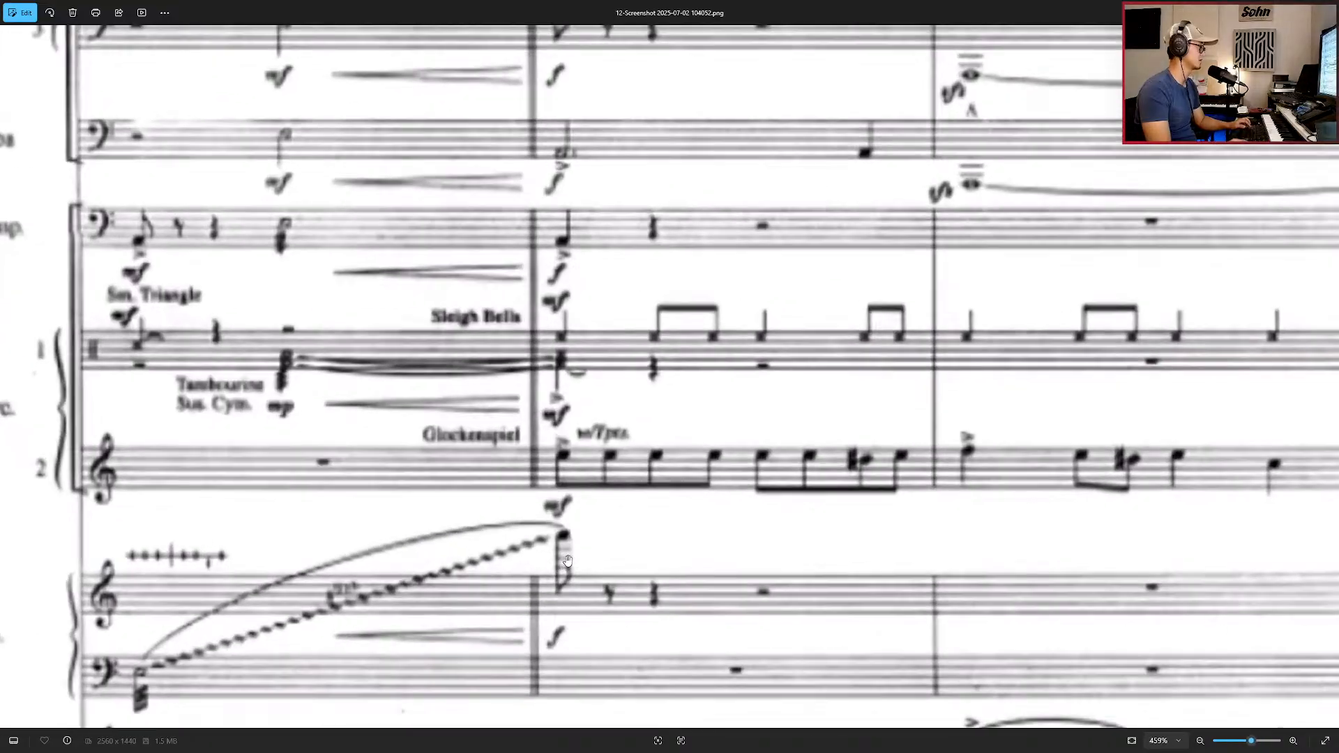
pyautogui.scroll(-10, 565, 554)
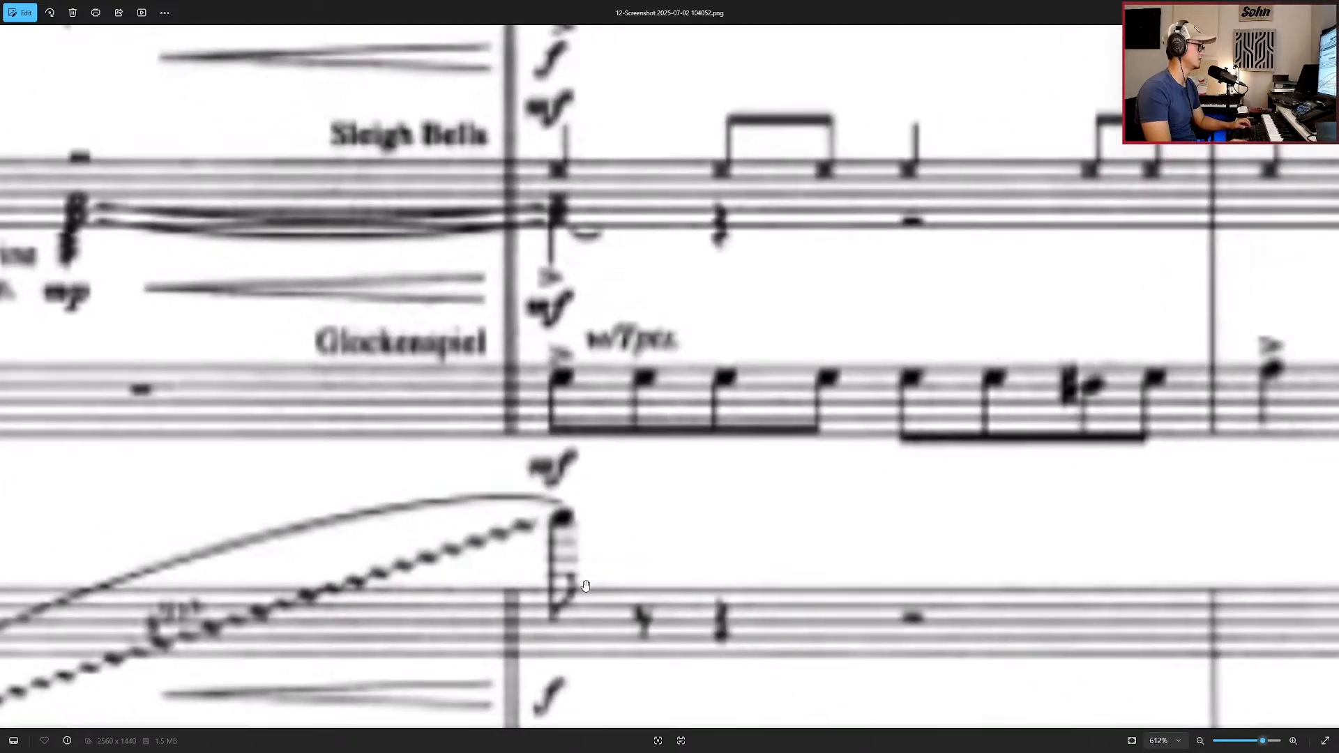
pyautogui.hotkey('alt', 'Tab')
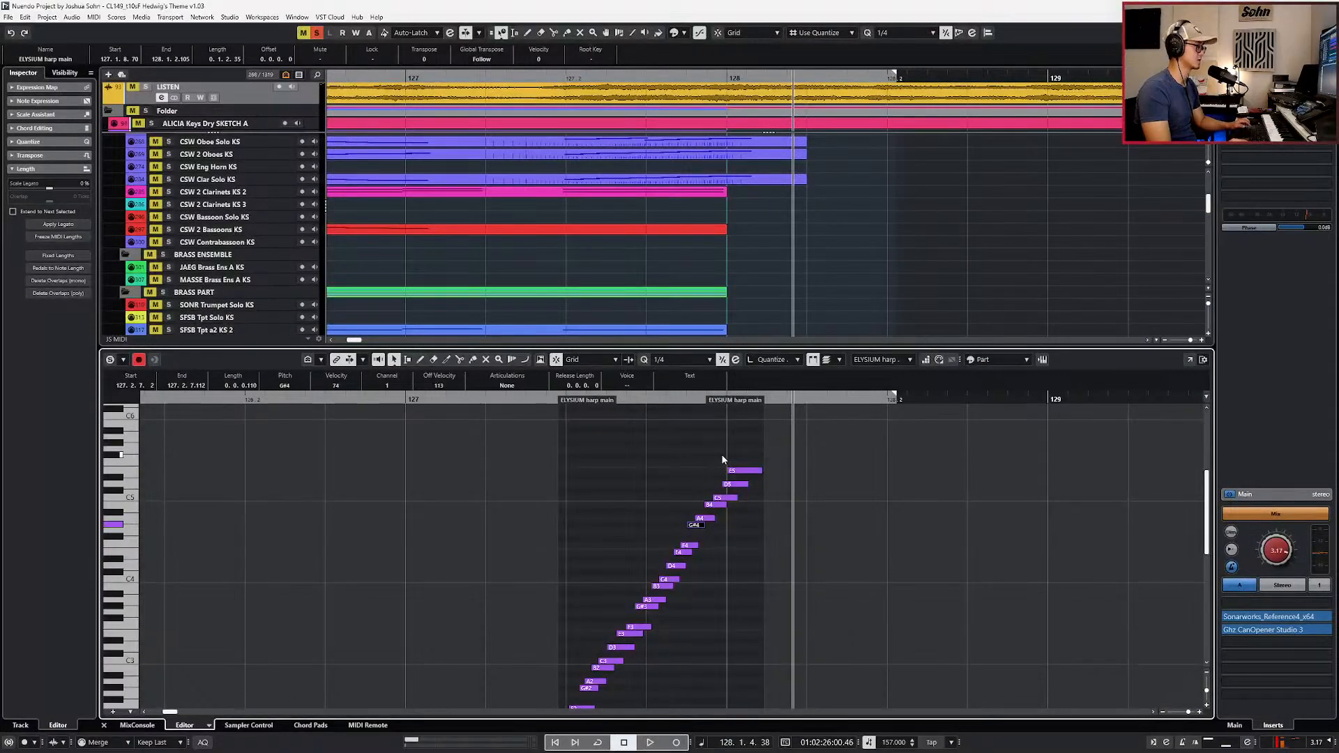
# Step: Time-stretch the harp glissando part to finish just before bar 128, and extend the part's end to about 128.1.2.40 with normal sizing
pyautogui.scroll(2, 722, 456)
pyautogui.scroll(-3, 767, 446)
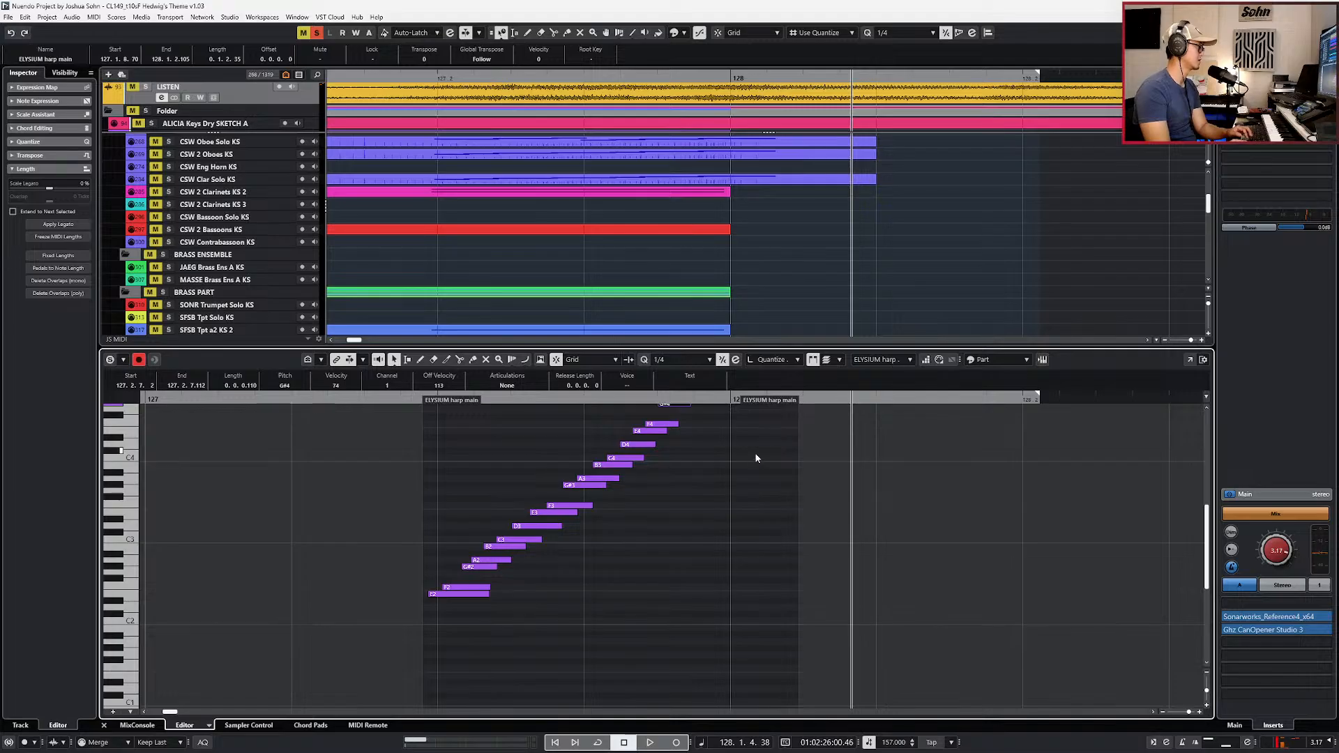
pyautogui.scroll(3, 752, 454)
pyautogui.moveTo(752, 450); pyautogui.dragTo(742, 477)
pyautogui.press('Return')
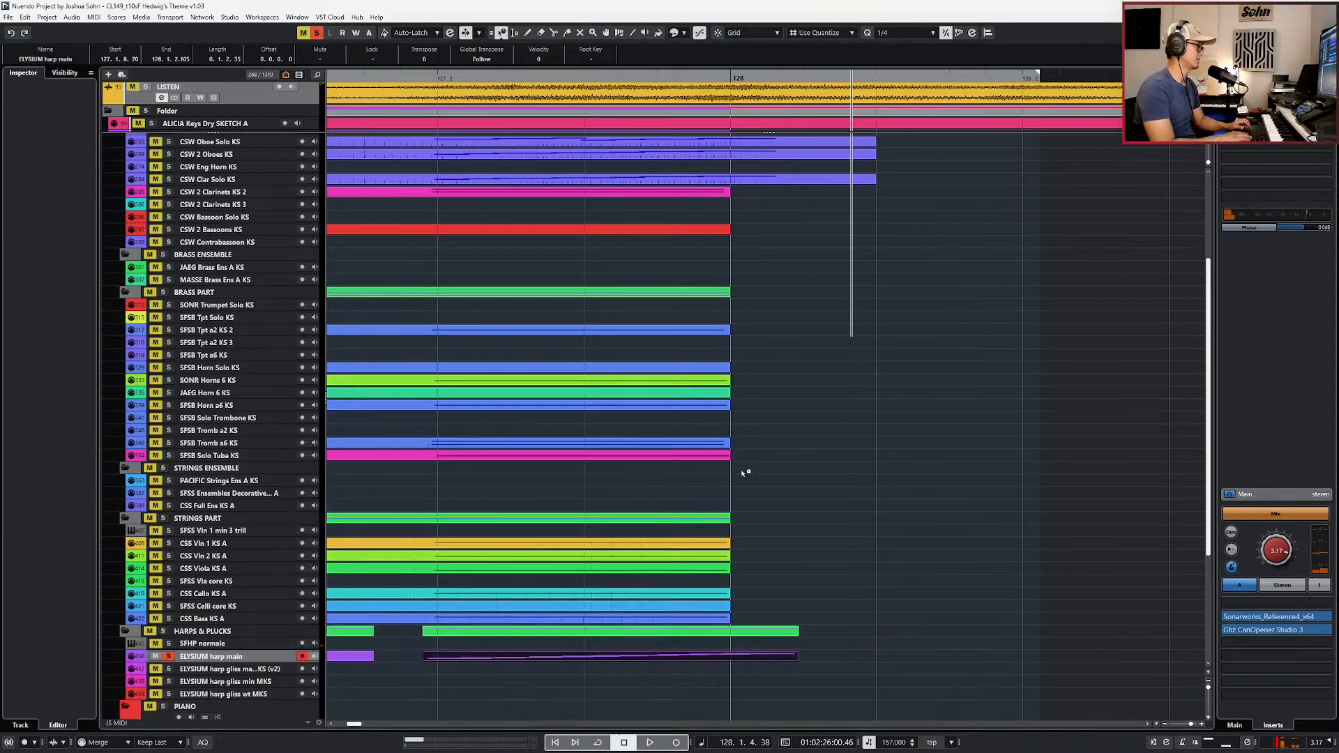
pyautogui.press('1')
pyautogui.press('1')
pyautogui.press('1')
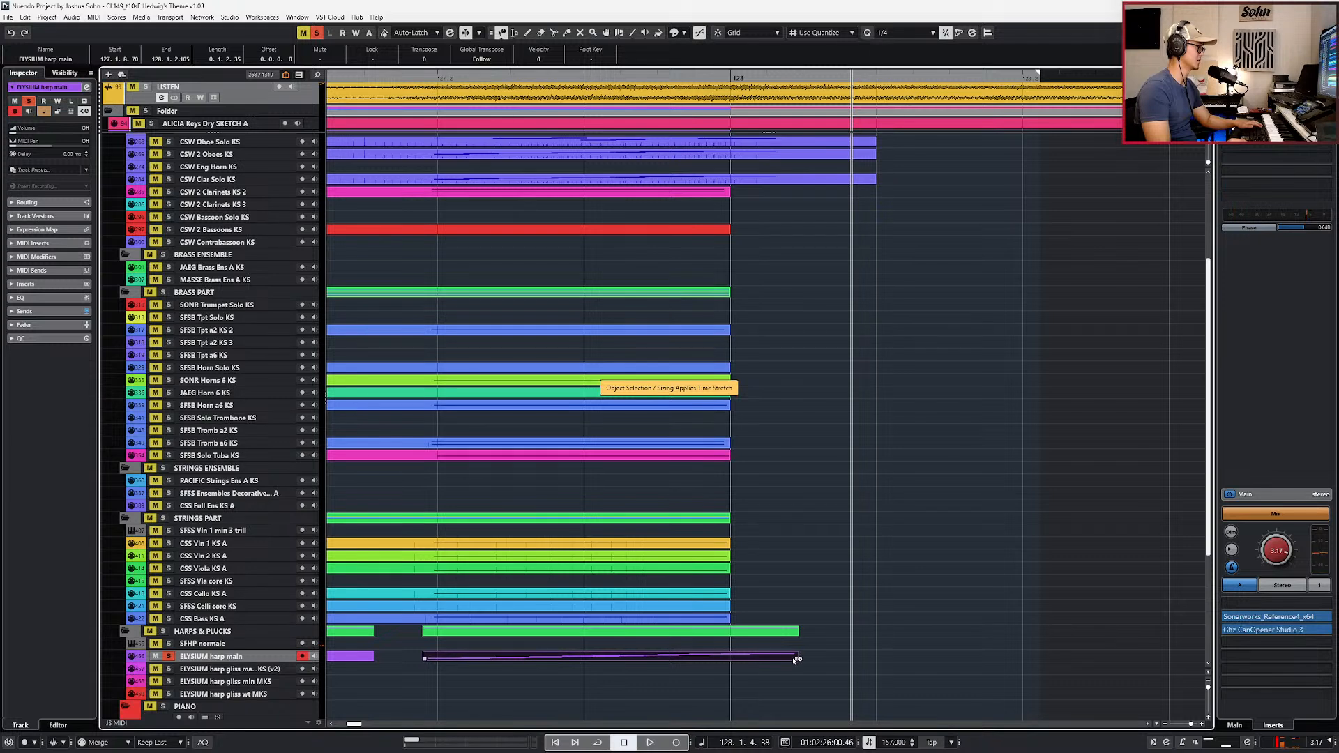
pyautogui.press('1')
pyautogui.moveTo(798, 659)
pyautogui.mouseDown()
pyautogui.moveTo(703, 656)
pyautogui.moveTo(776, 658)
pyautogui.mouseUp()
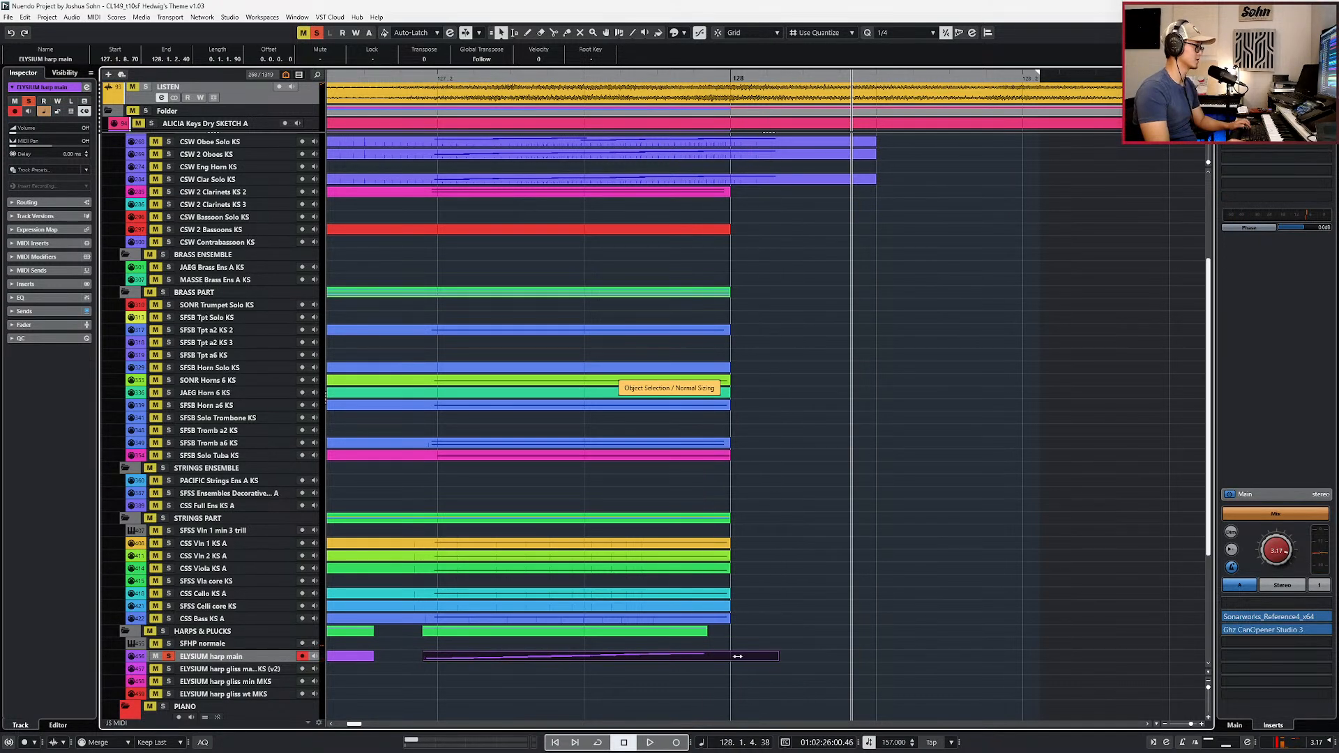
# Step: Join the glissando with the preceding harp part into one part ending at 128.2.1.54
pyautogui.doubleClick(785, 658)
pyautogui.click(681, 666)
pyautogui.click(682, 657)
# Step: Copy the glissando's F4, G#4 and A4 notes to 127.2.7.43 and transpose the copies up an octave to extend the run
pyautogui.doubleClick(638, 654)
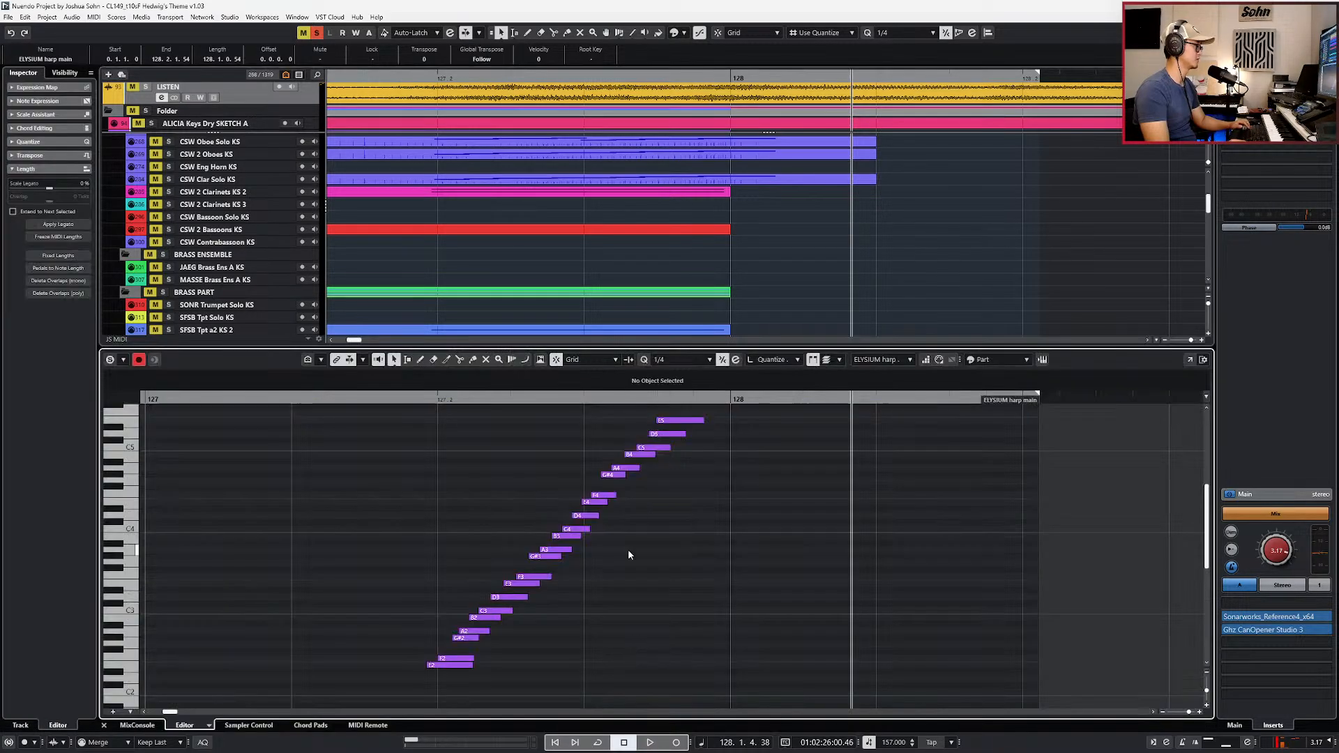
pyautogui.moveTo(655, 513); pyautogui.dragTo(637, 547)
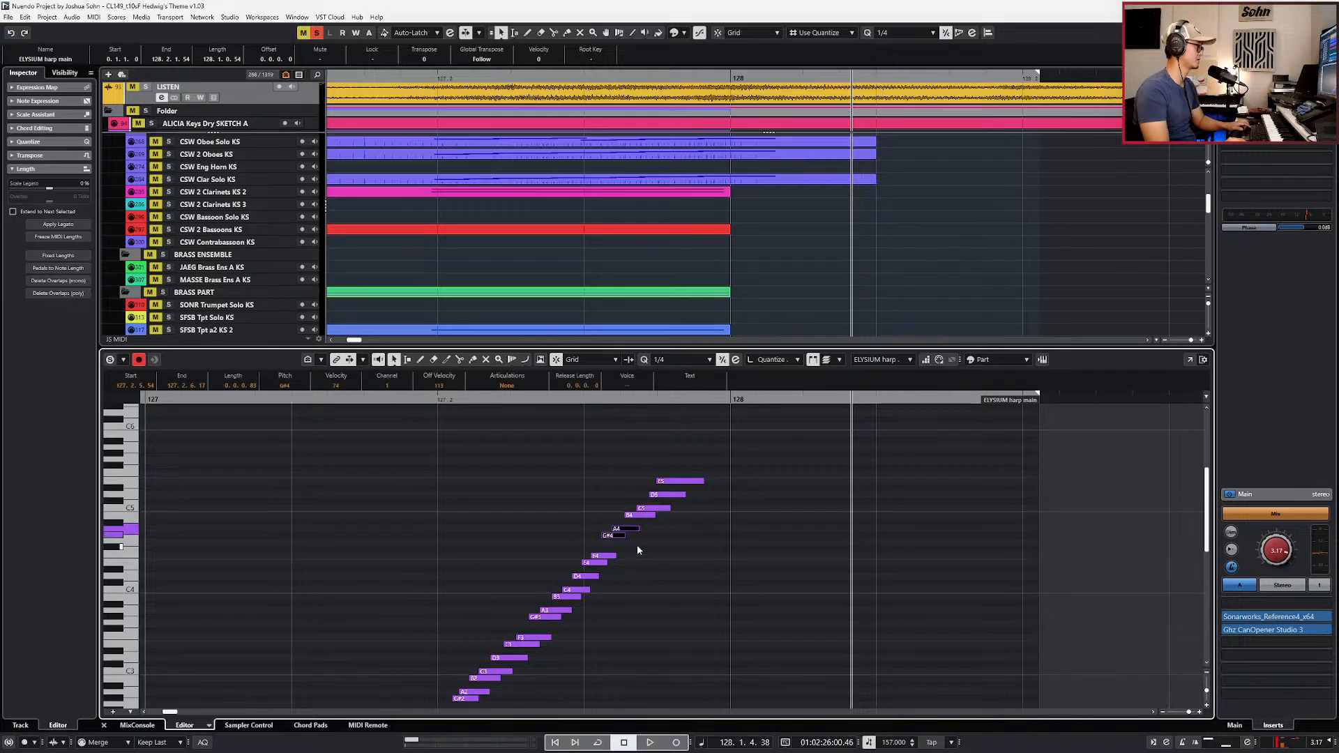
pyautogui.click(612, 555)
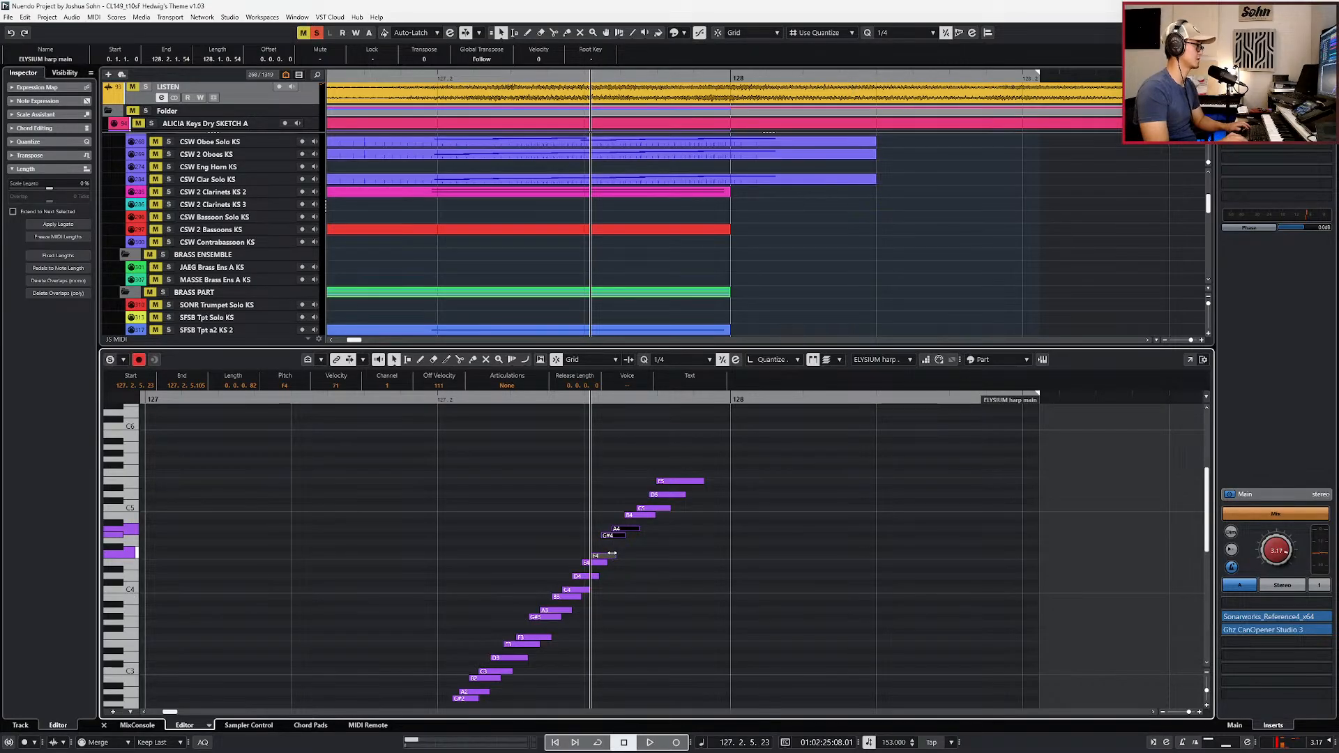
pyautogui.press('space')
pyautogui.press('space')
pyautogui.press('KP_Subtract')
pyautogui.press('KP_Add')
pyautogui.press('KP_Subtract')
pyautogui.press('8')
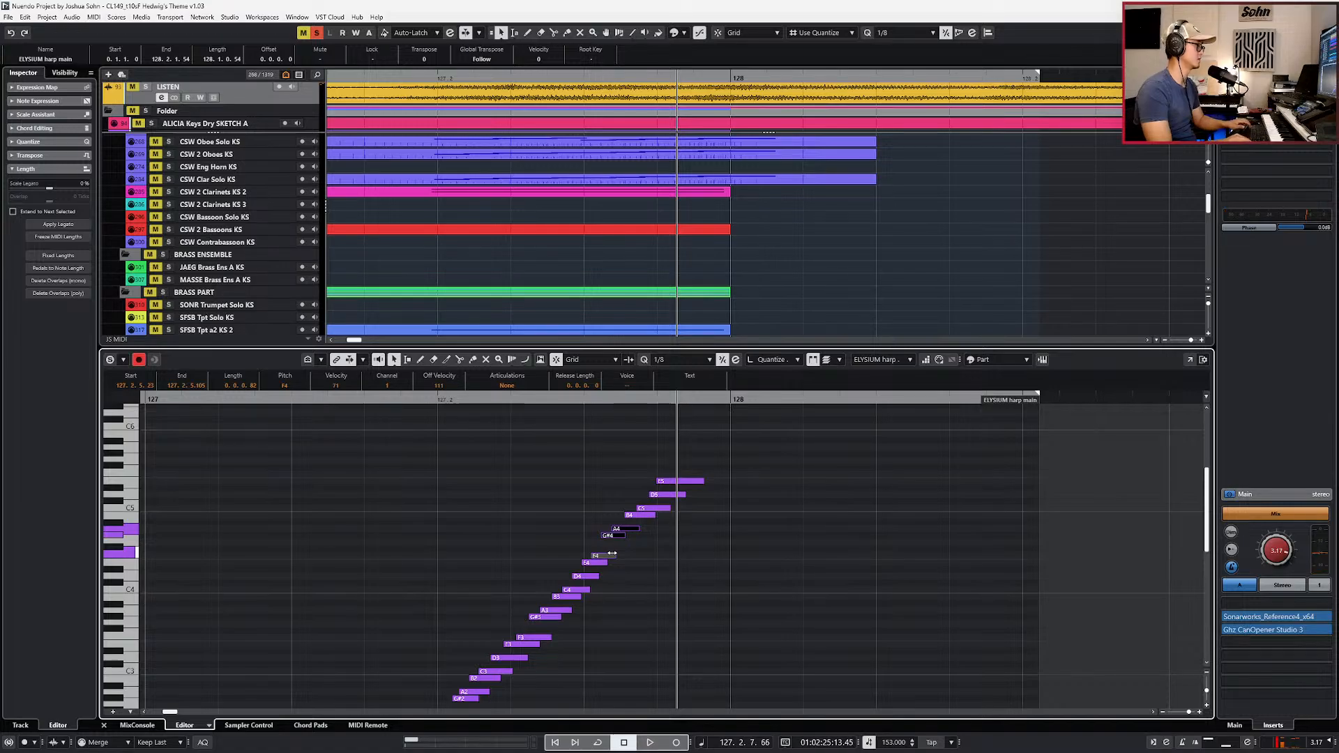
pyautogui.hotkey('ctrl', 'v')
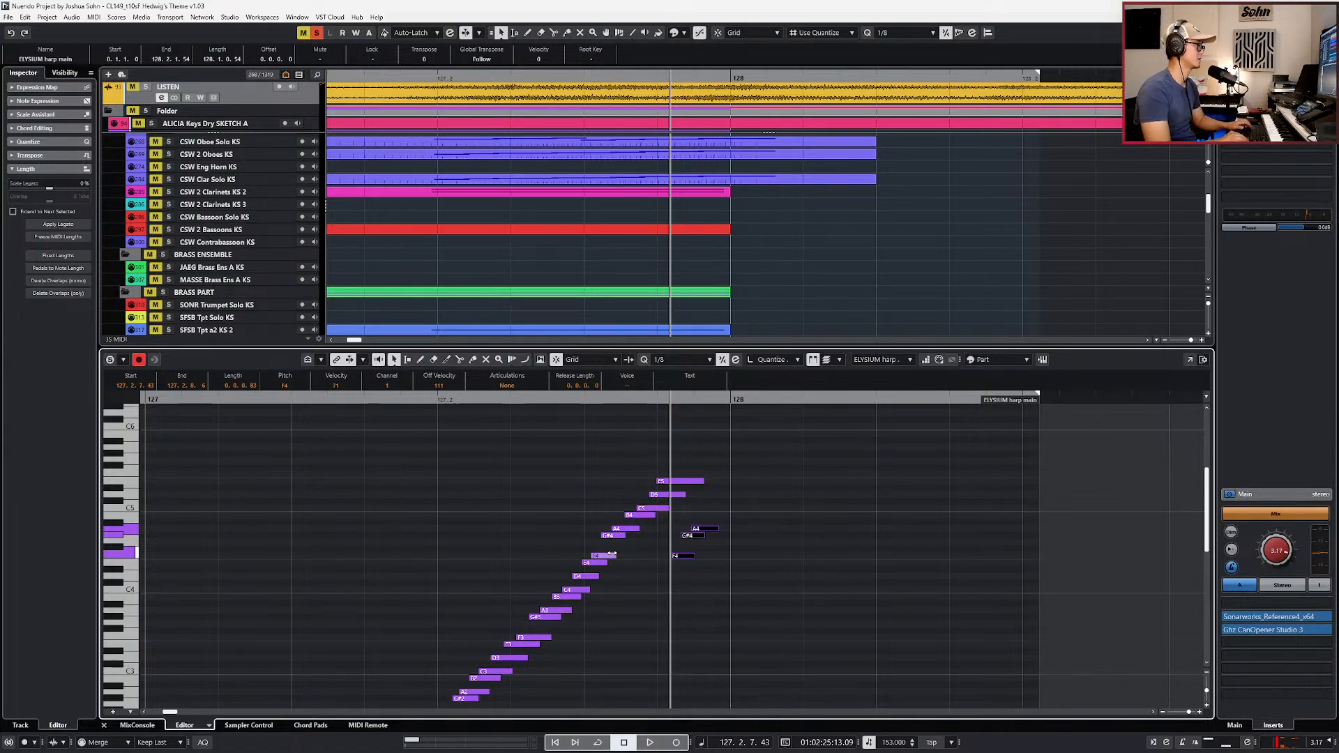
pyautogui.hotkey('shift', 'Up')
# Step: Split off the glissando again, shift its start to 127.1.8.84, and time-stretch the part's end to 128.2.3.57
pyautogui.press('ctrl+KP_Subtract')
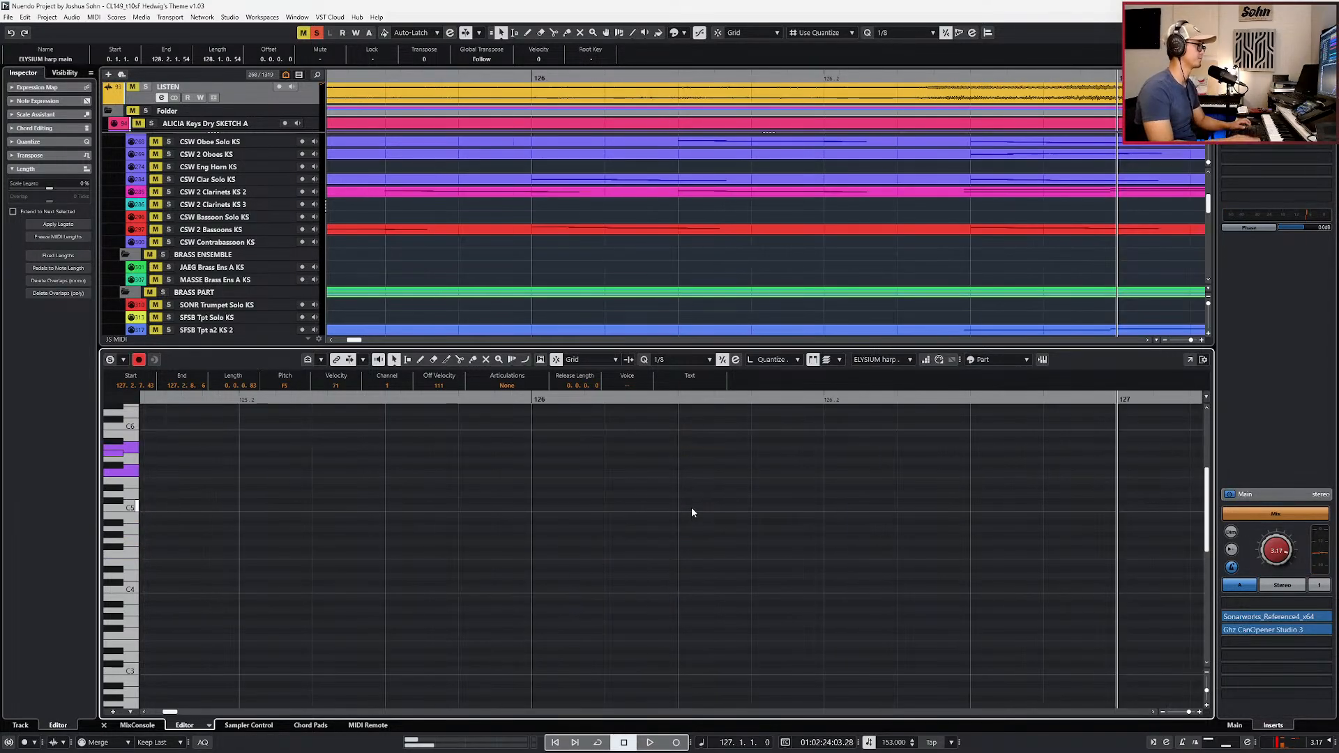
pyautogui.press('Return')
pyautogui.press('g')
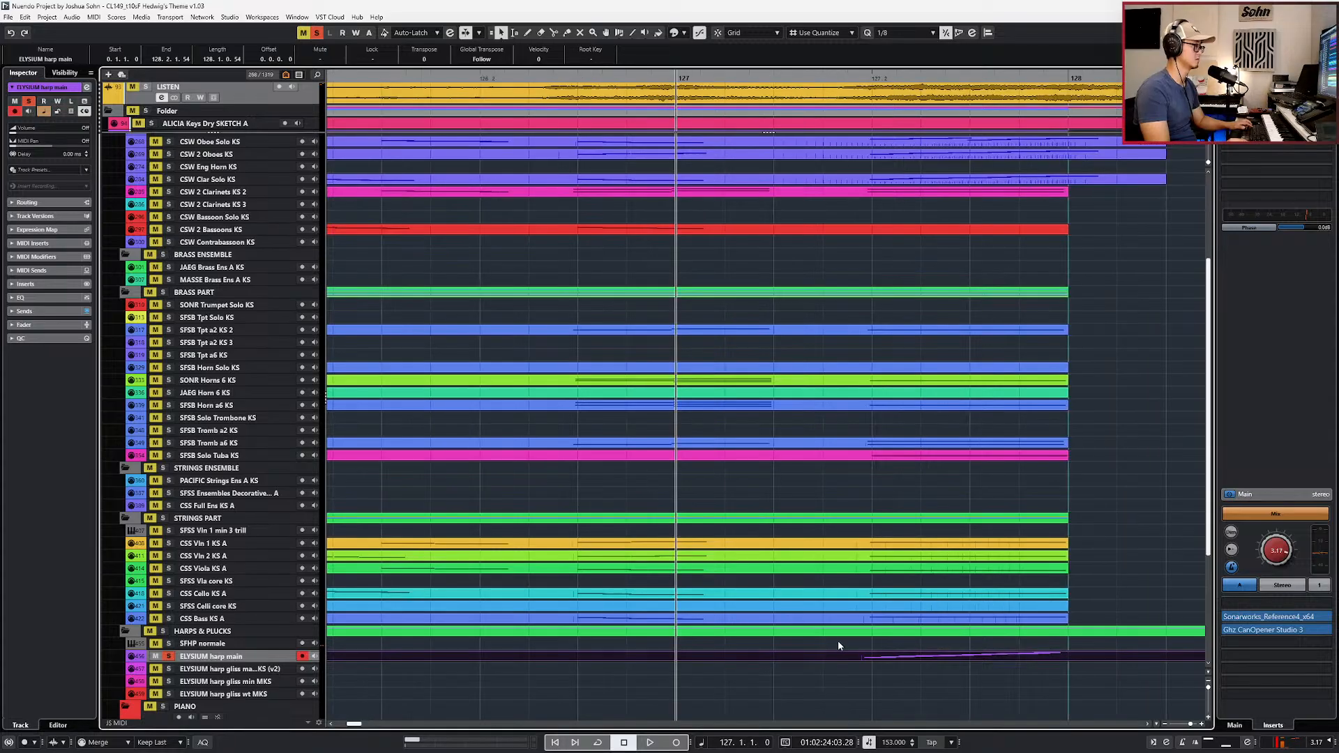
pyautogui.keyDown('alt'); pyautogui.click(863, 657); pyautogui.keyUp('alt')
pyautogui.hscroll(3, 880, 657)
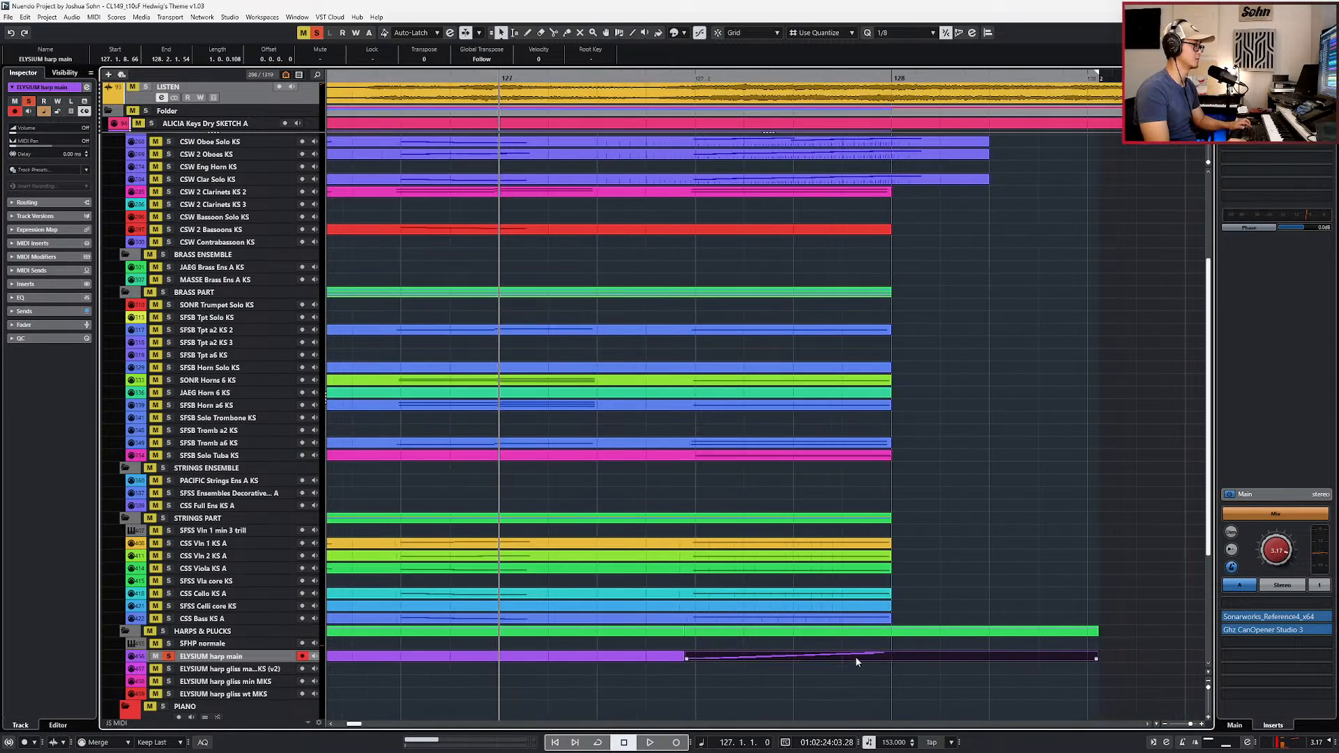
pyautogui.moveTo(857, 657); pyautogui.dragTo(862, 657)
pyautogui.press('1')
pyautogui.press('1')
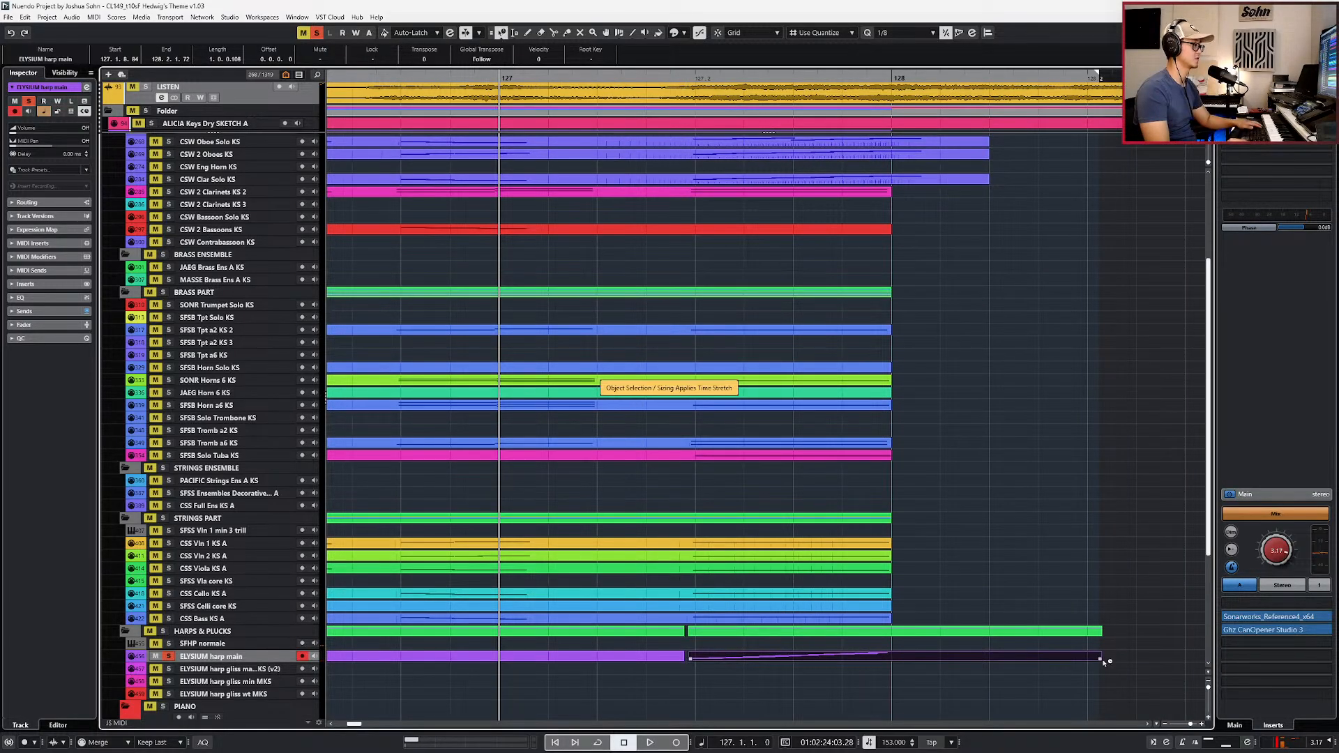
pyautogui.moveTo(1101, 659); pyautogui.dragTo(1148, 659)
pyautogui.press('1')
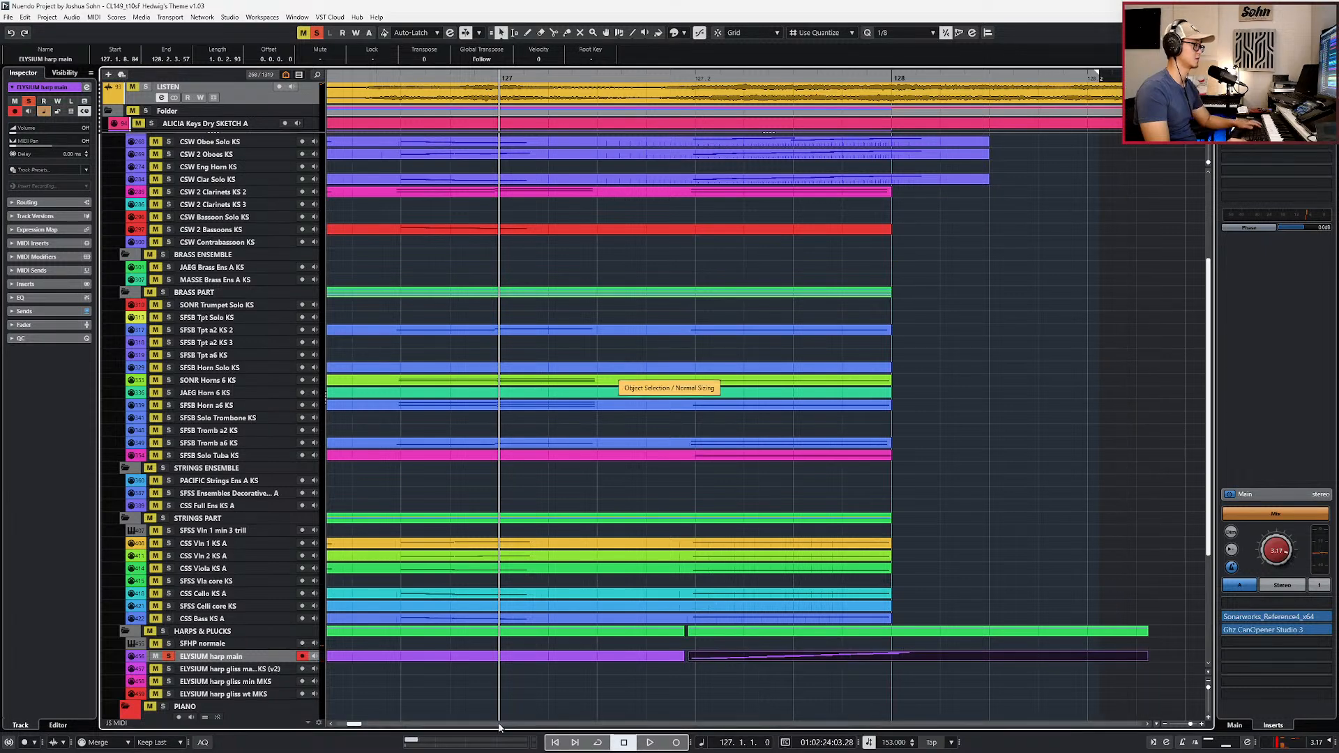
# Step: Rejoin the glissando to the preceding harp part, turn off solo, and play it with the full orchestra
pyautogui.click(463, 681)
pyautogui.press('space')
pyautogui.scroll(-2, 482, 651)
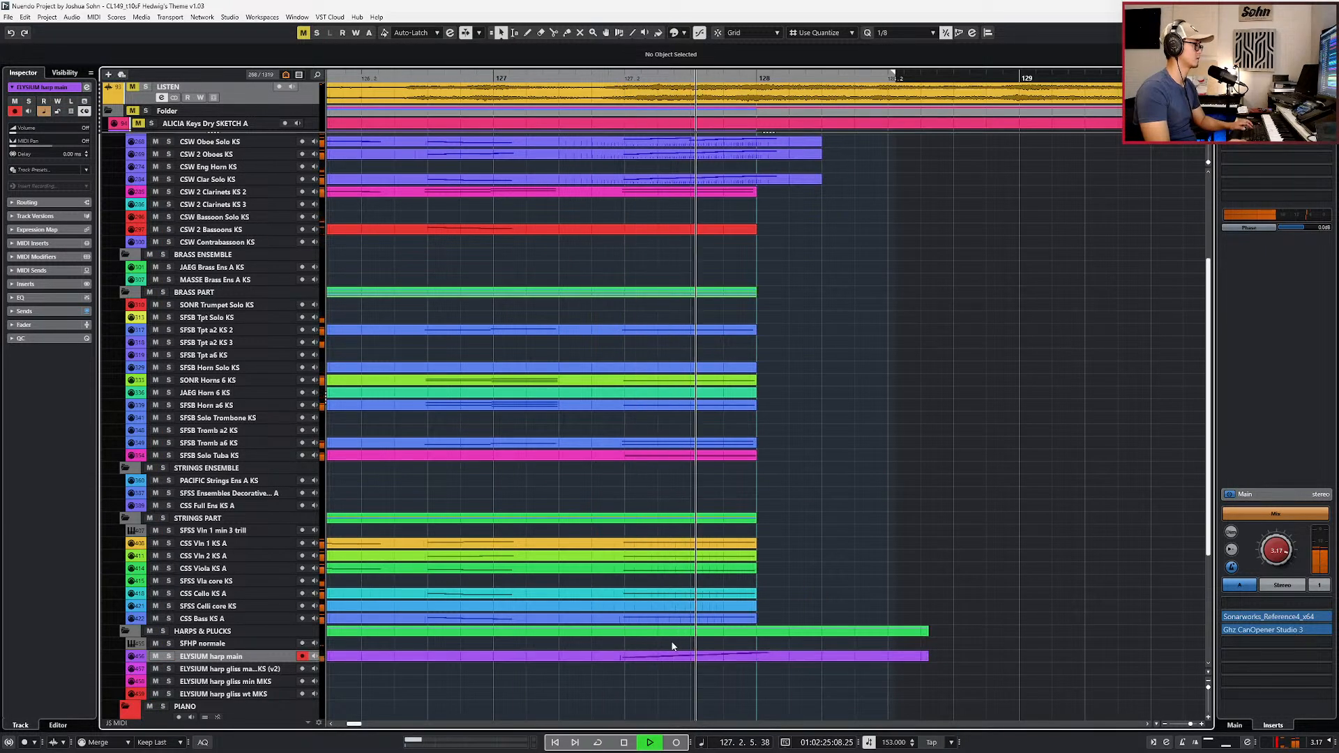
pyautogui.doubleClick(723, 655)
pyautogui.press('space')
# Step: Return the playback cursor to bar 127 and trim the start of the glissando's E5 note slightly later
pyautogui.press('KP_Subtract')
pyautogui.press('KP_Subtract')
pyautogui.moveTo(740, 609); pyautogui.dragTo(745, 618)
pyautogui.scroll(2, 755, 533)
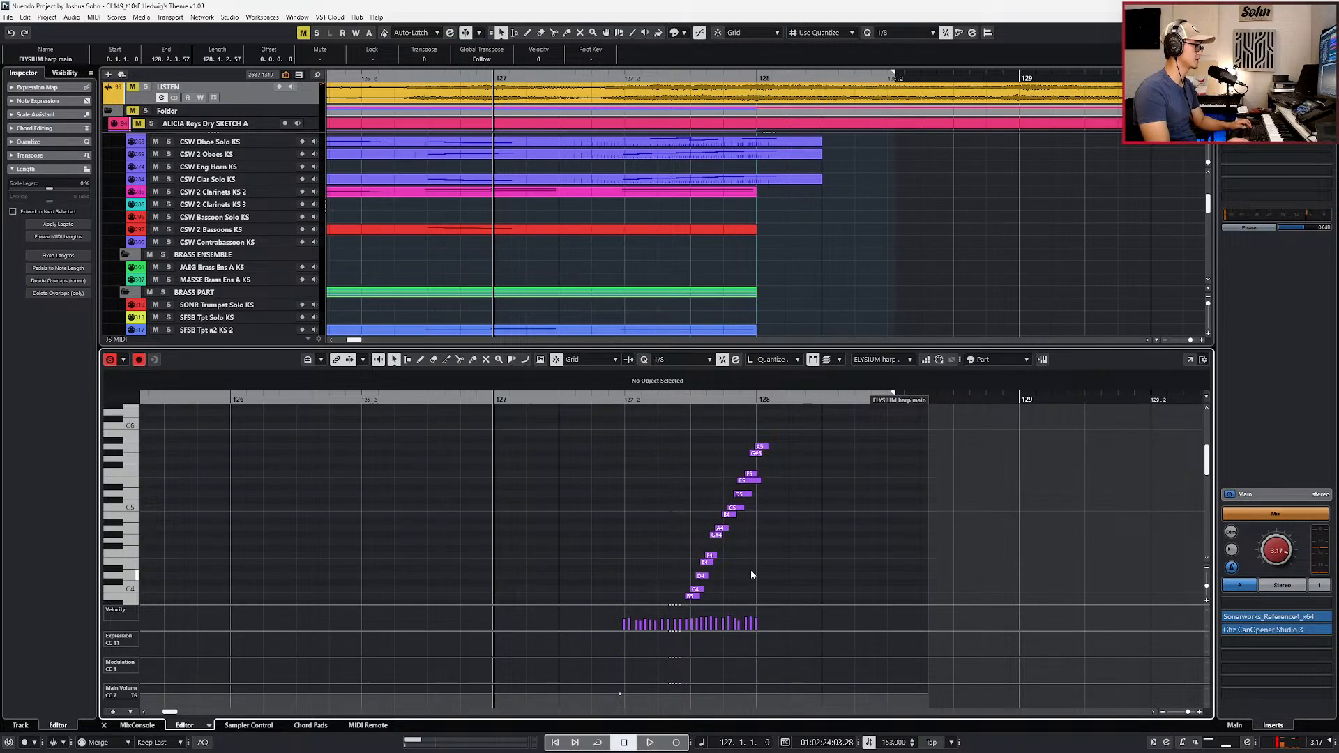
pyautogui.click(746, 476)
pyautogui.scroll(2, 750, 473)
pyautogui.click(733, 471)
pyautogui.moveTo(734, 481); pyautogui.dragTo(739, 480)
pyautogui.click(792, 512)
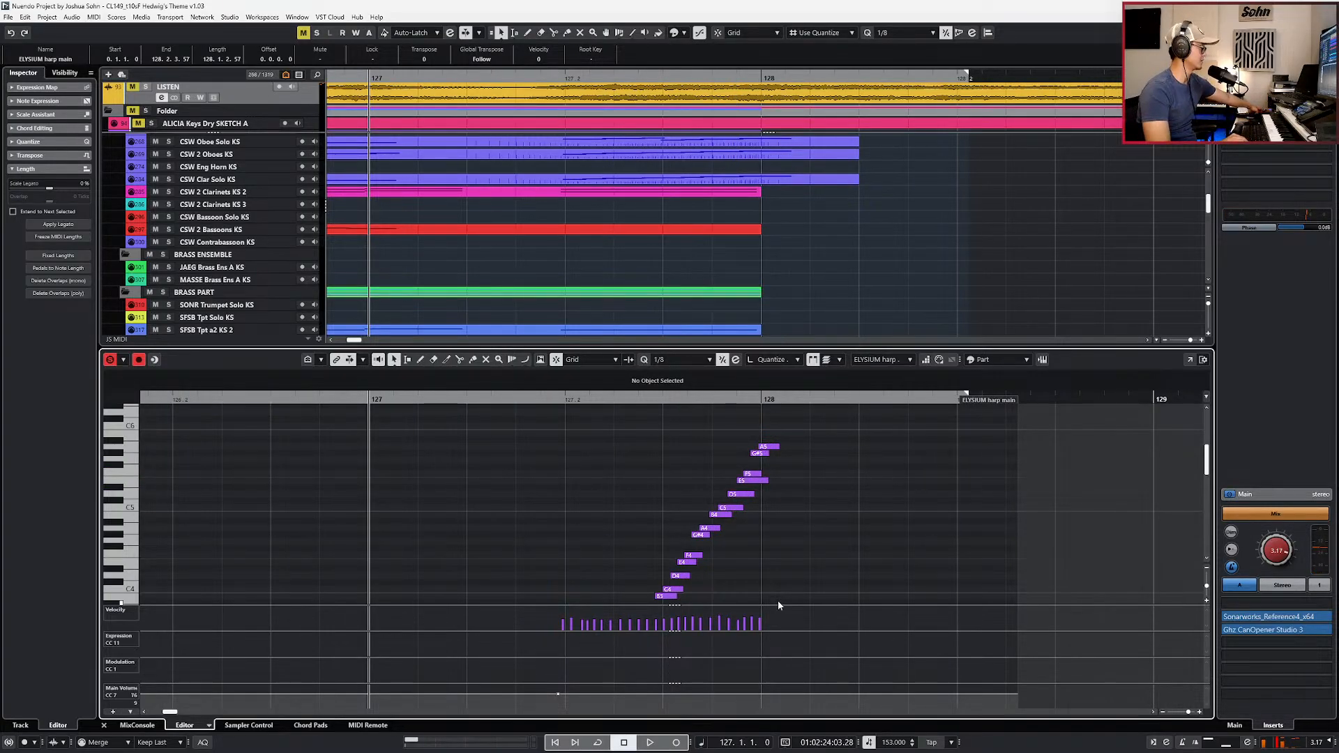
# Step: Record a main volume (CC 7) ride for the harp glissando from bar 127 into bar 128
pyautogui.press('KP_Multiply')
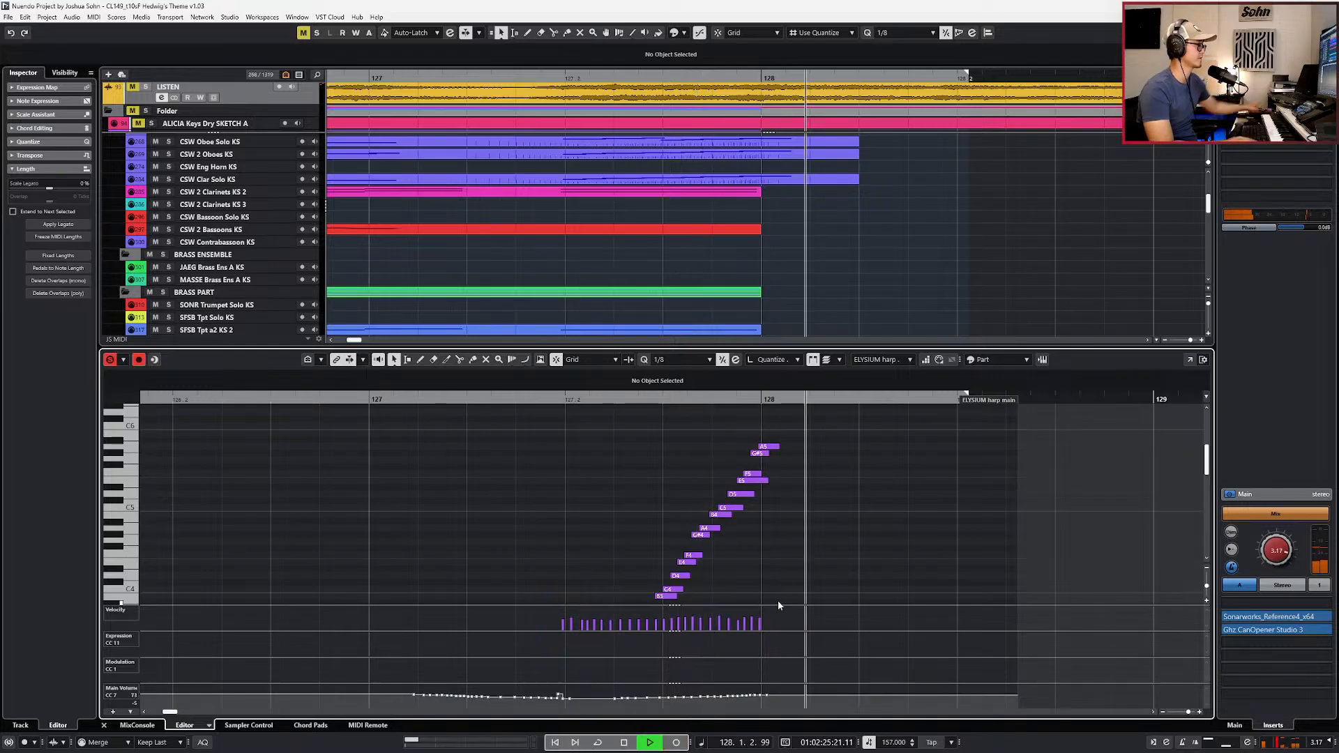
pyautogui.press('space')
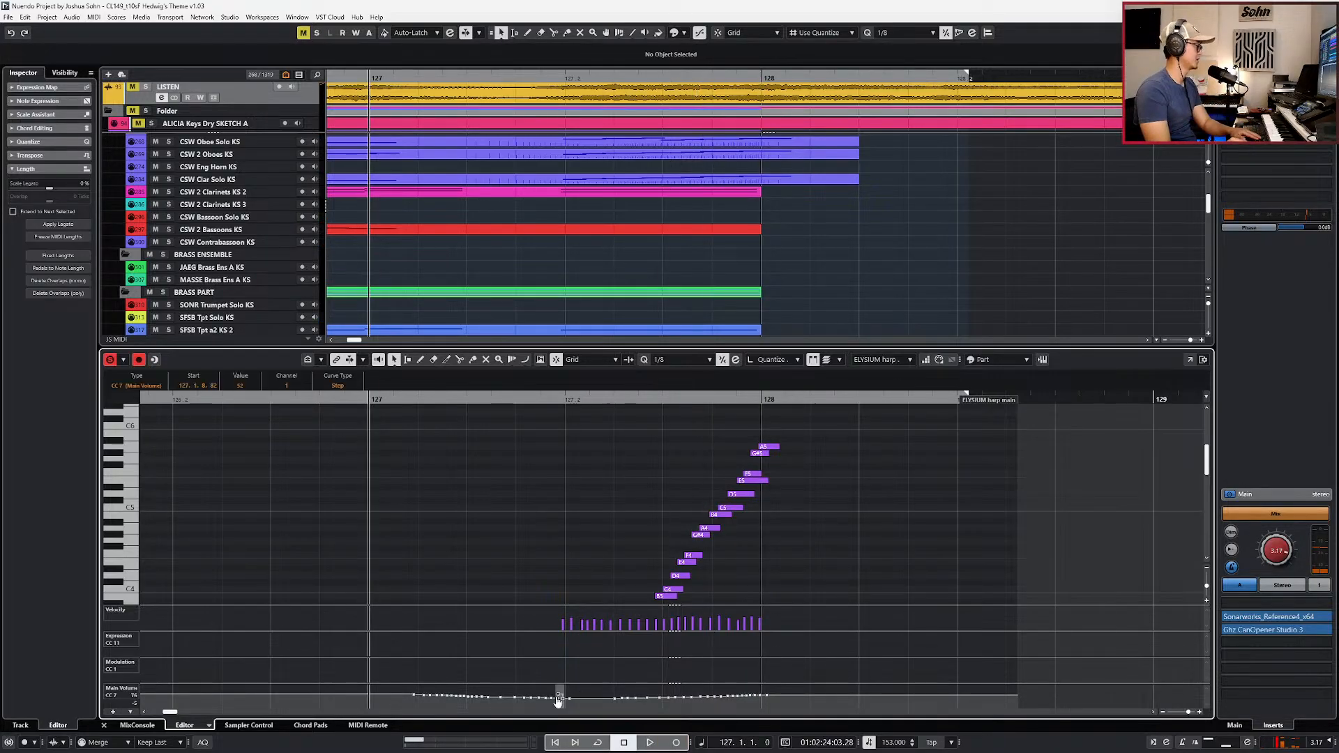
# Step: Close the note editor, split the ELYSIUM harp main part at 128.1.3.0, and delete the empty tail
pyautogui.hotkey('ctrl', 'e')
pyautogui.scroll(-4, 592, 649)
pyautogui.hotkey('alt', '1')
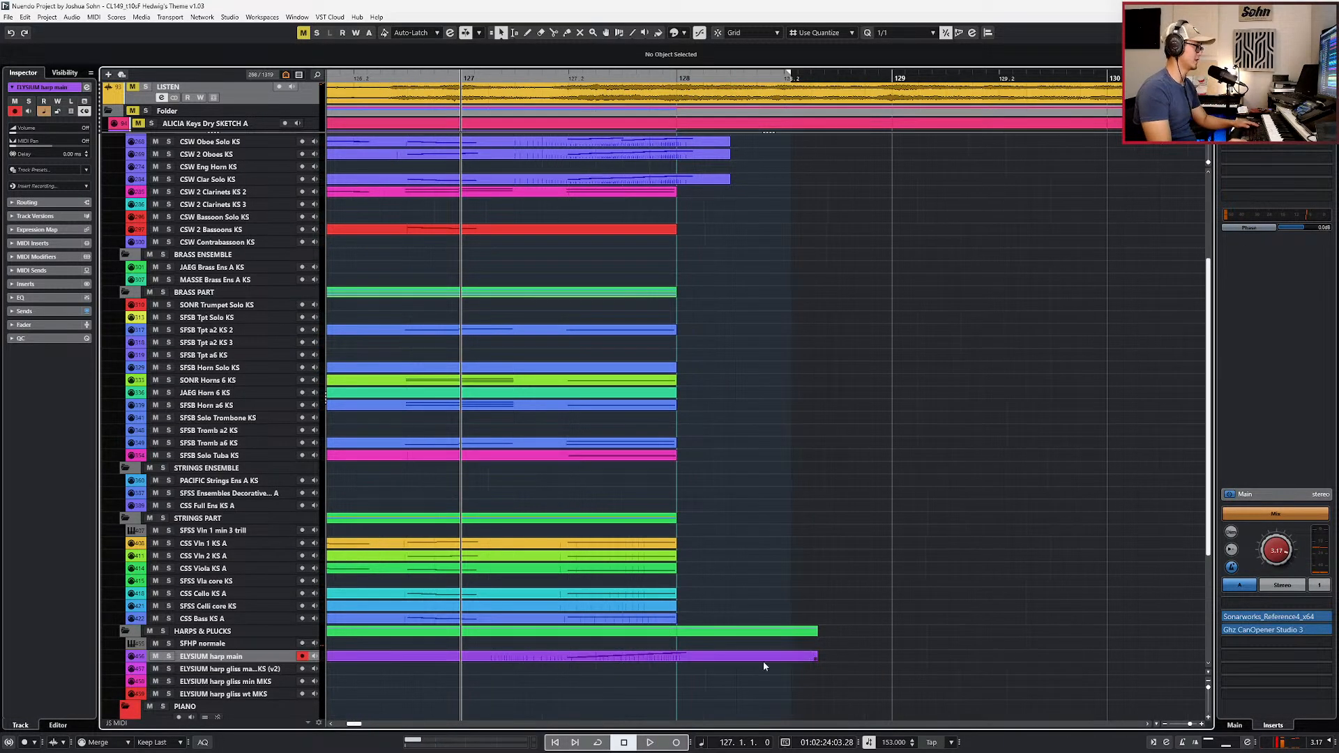
pyautogui.hotkey('alt', '4')
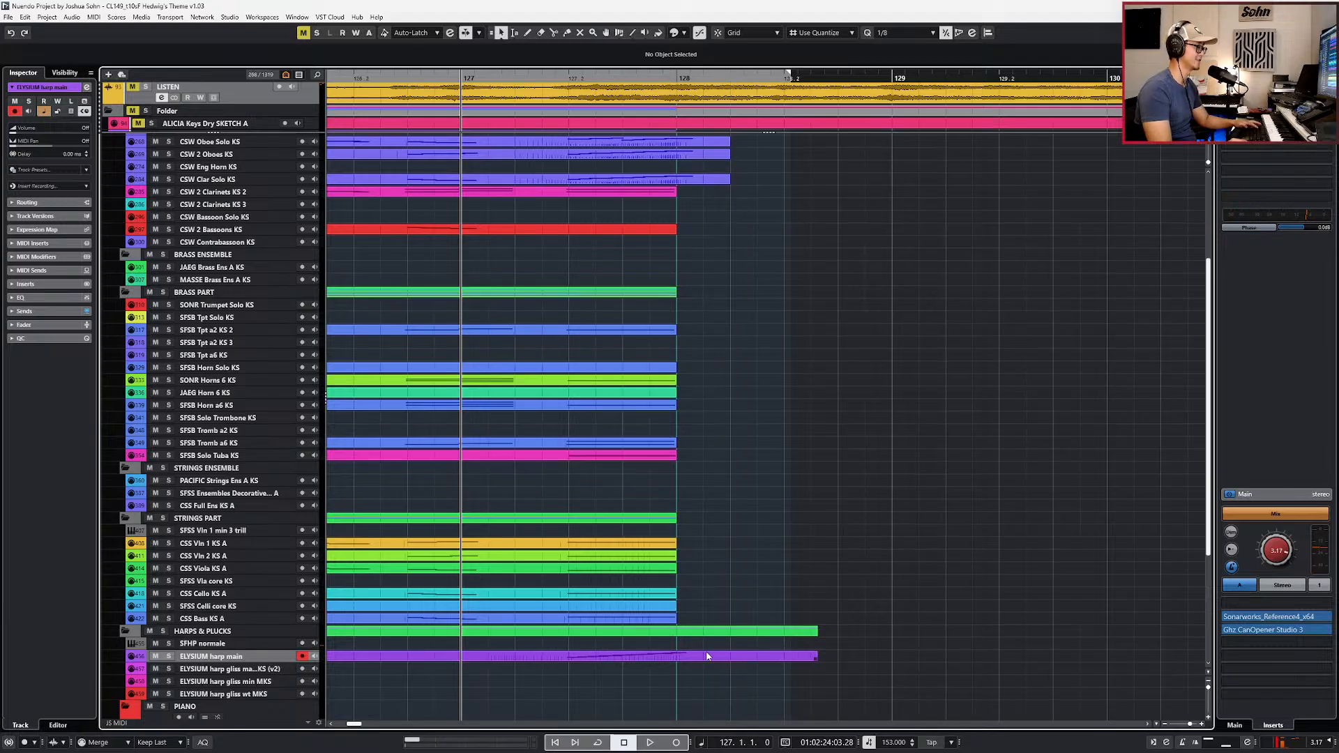
pyautogui.keyDown('alt'); pyautogui.click(707, 658); pyautogui.keyUp('alt')
pyautogui.press('Delete')
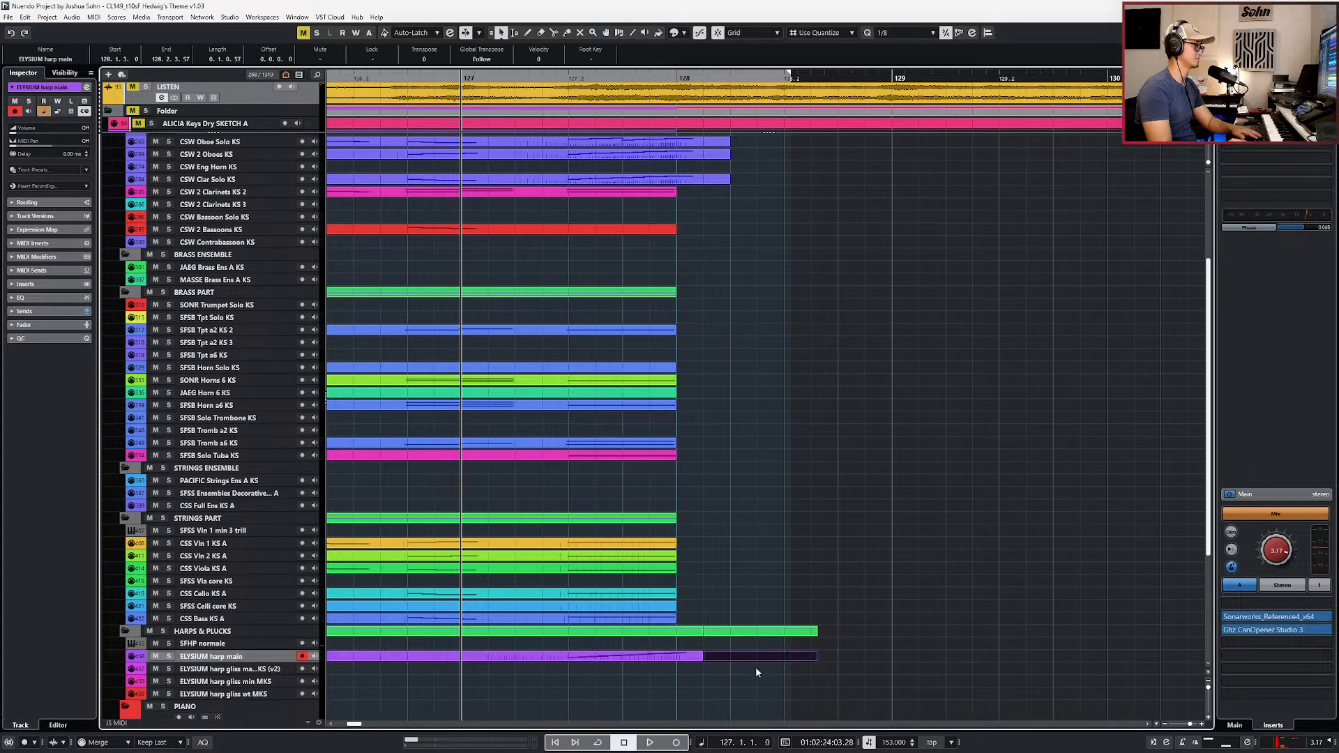
# Step: Switch to the score image and examine the percussion, timpani and harp staves around bars 127 and 128
pyautogui.hotkey('alt', 'Tab')
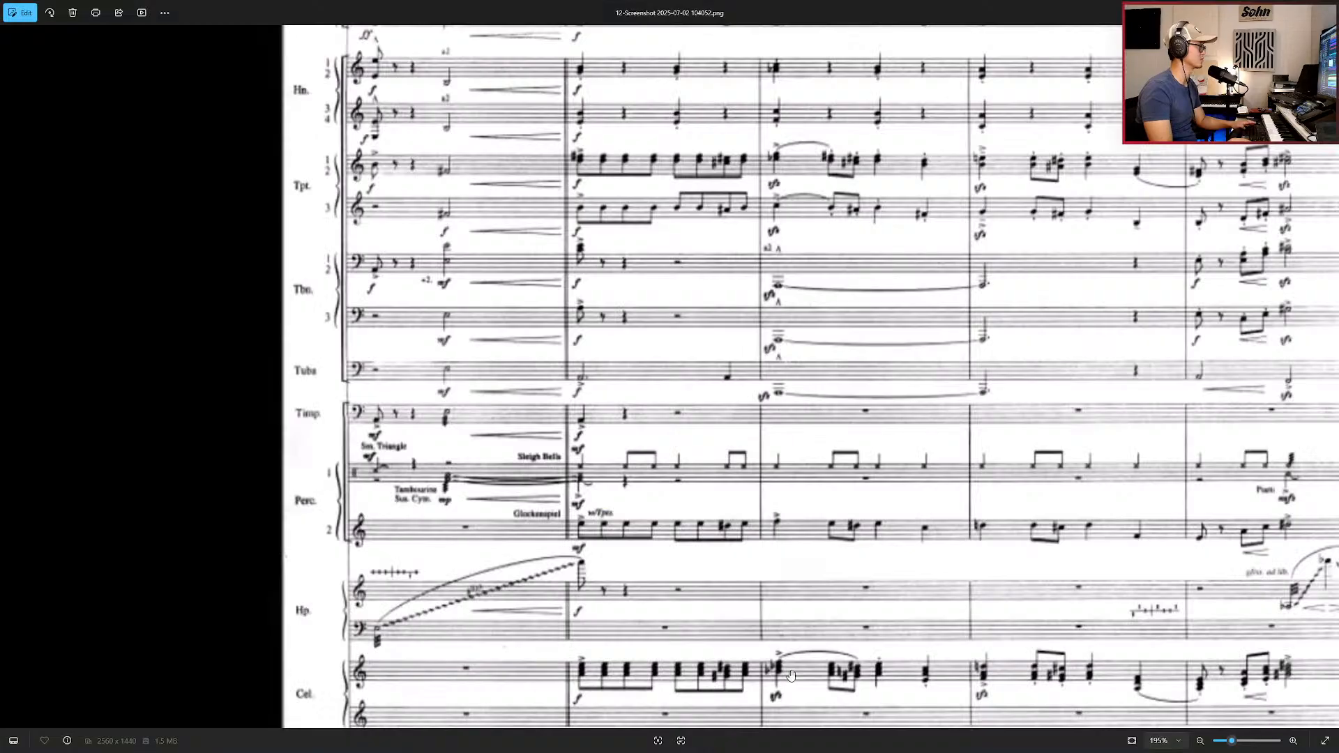
pyautogui.scroll(3, 490, 374)
pyautogui.scroll(-2, 490, 374)
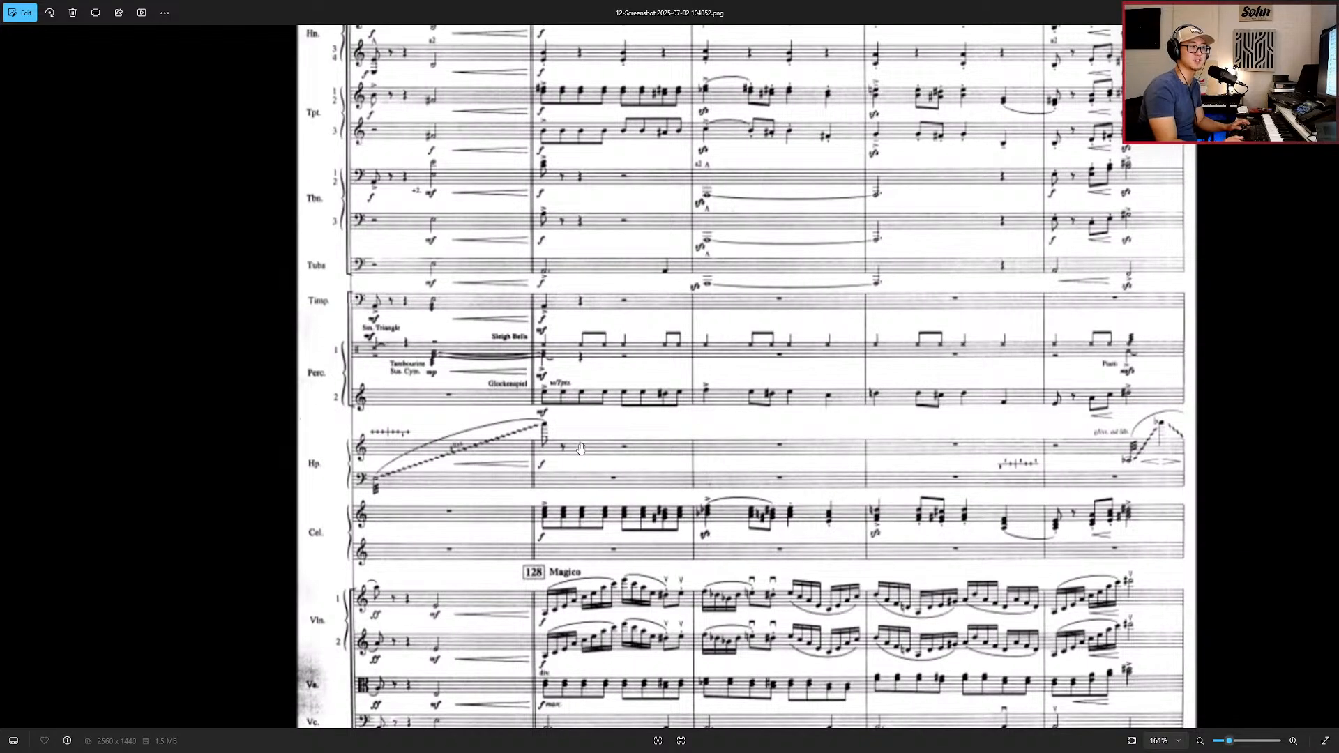
pyautogui.moveTo(463, 554); pyautogui.dragTo(477, 483)
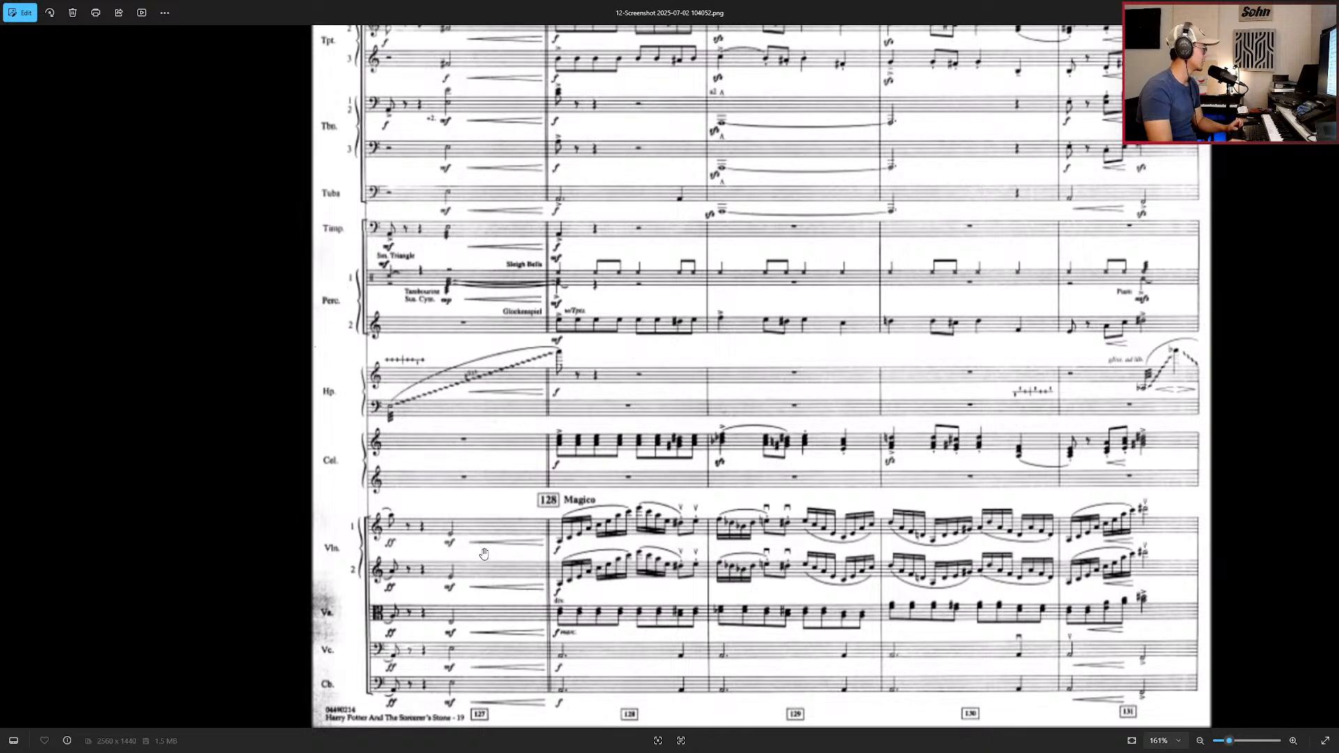
pyautogui.moveTo(521, 366); pyautogui.dragTo(474, 456)
pyautogui.scroll(3, 400, 366)
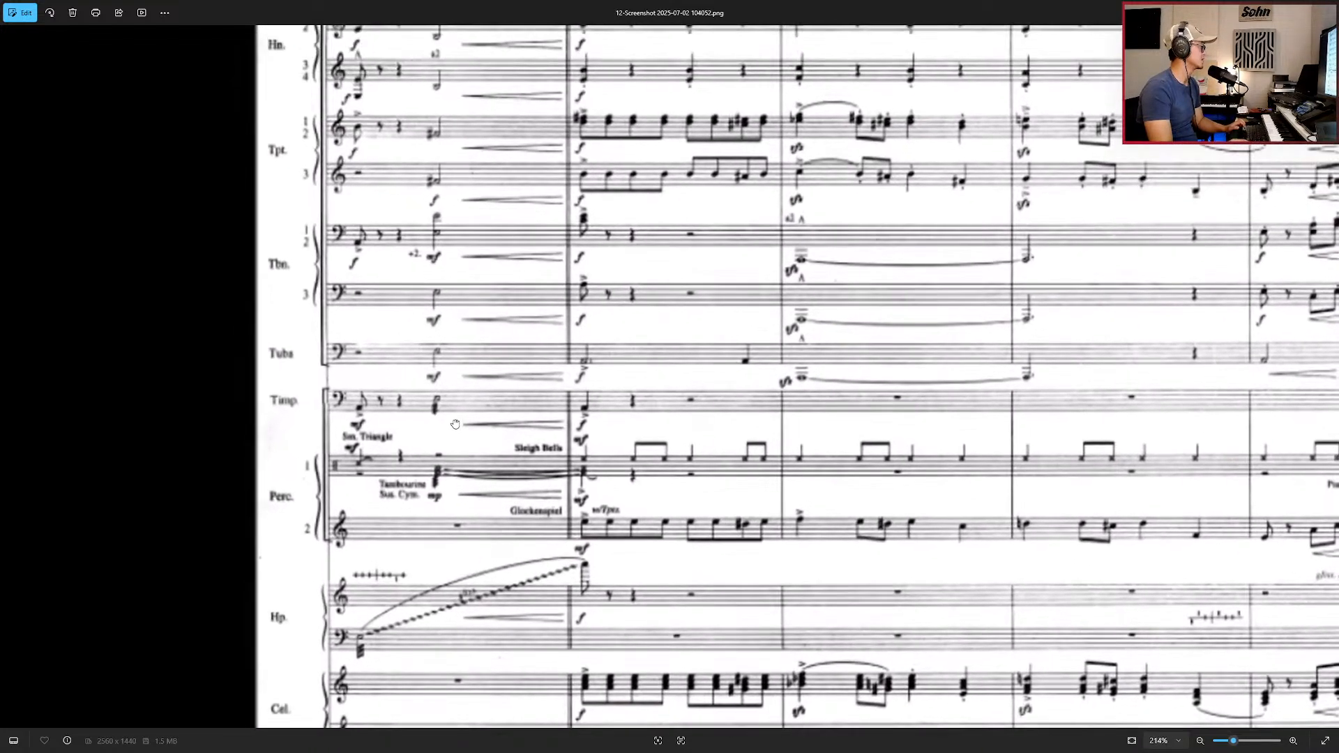
pyautogui.moveTo(455, 424); pyautogui.dragTo(403, 462)
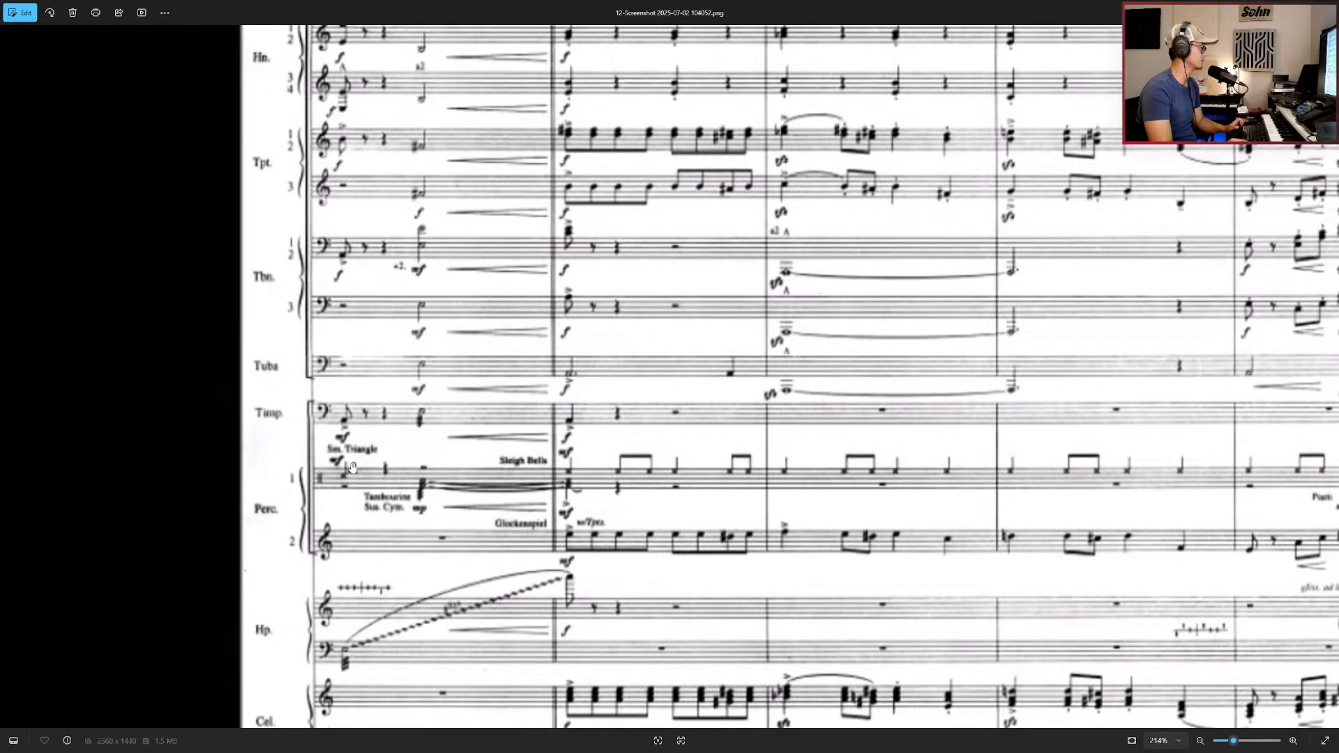
pyautogui.scroll(-3, 337, 473)
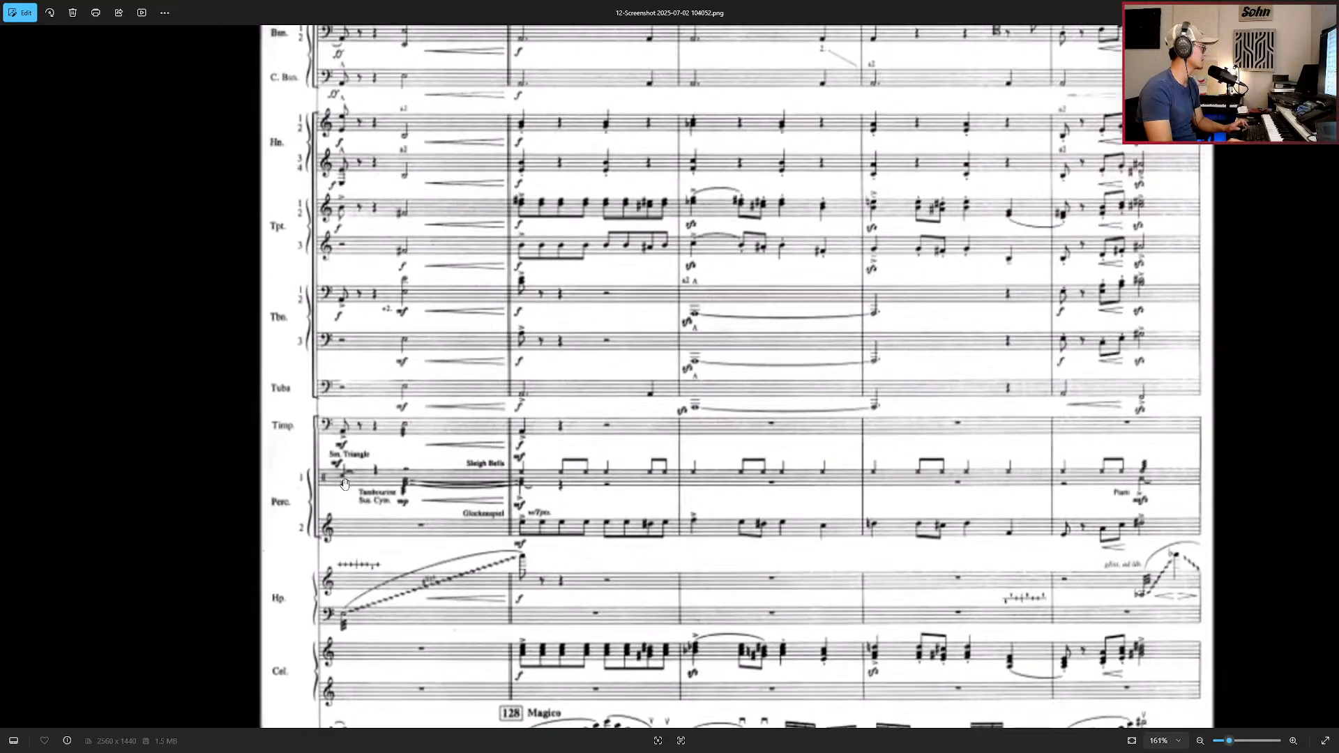
pyautogui.scroll(3, 342, 475)
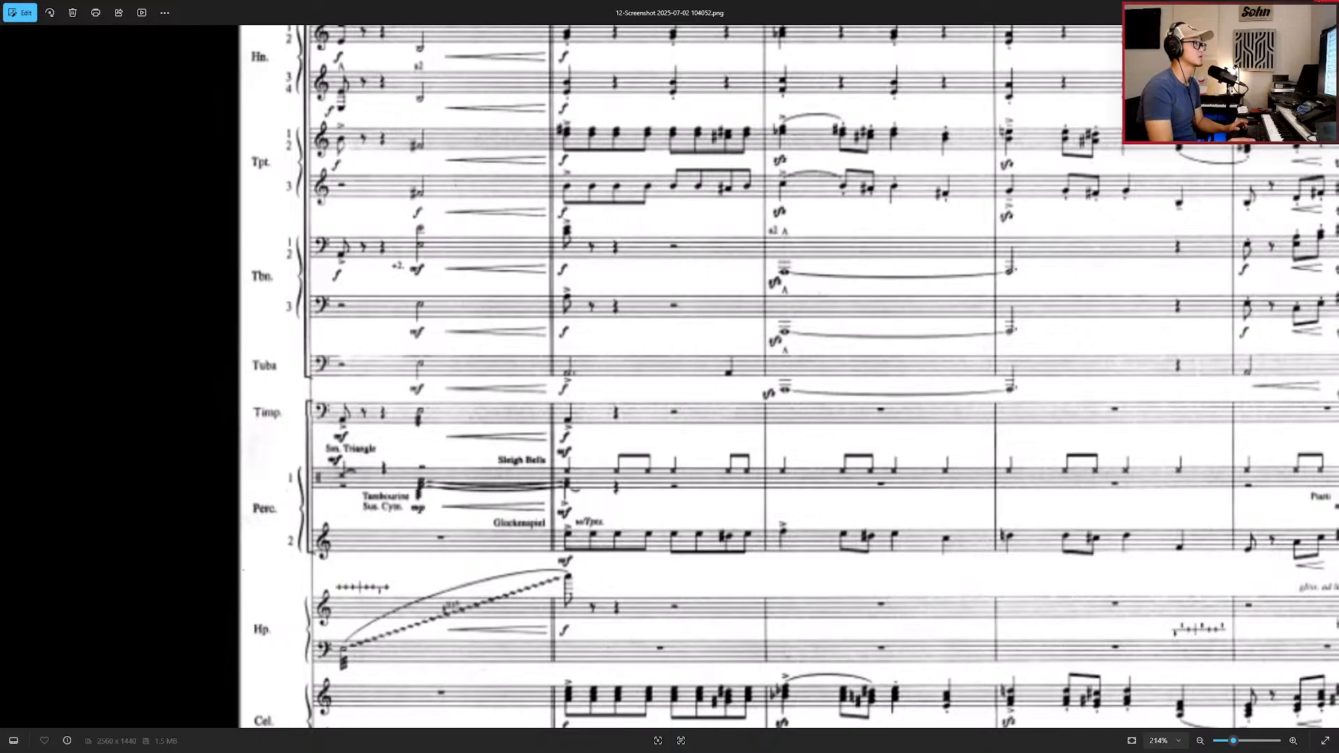
# Step: Return to Nuendo and use the track search to bring up the CINE Orchestral Cymbal A and CINE Orchestral Cymbal B tracks
pyautogui.hotkey('alt', 'Tab')
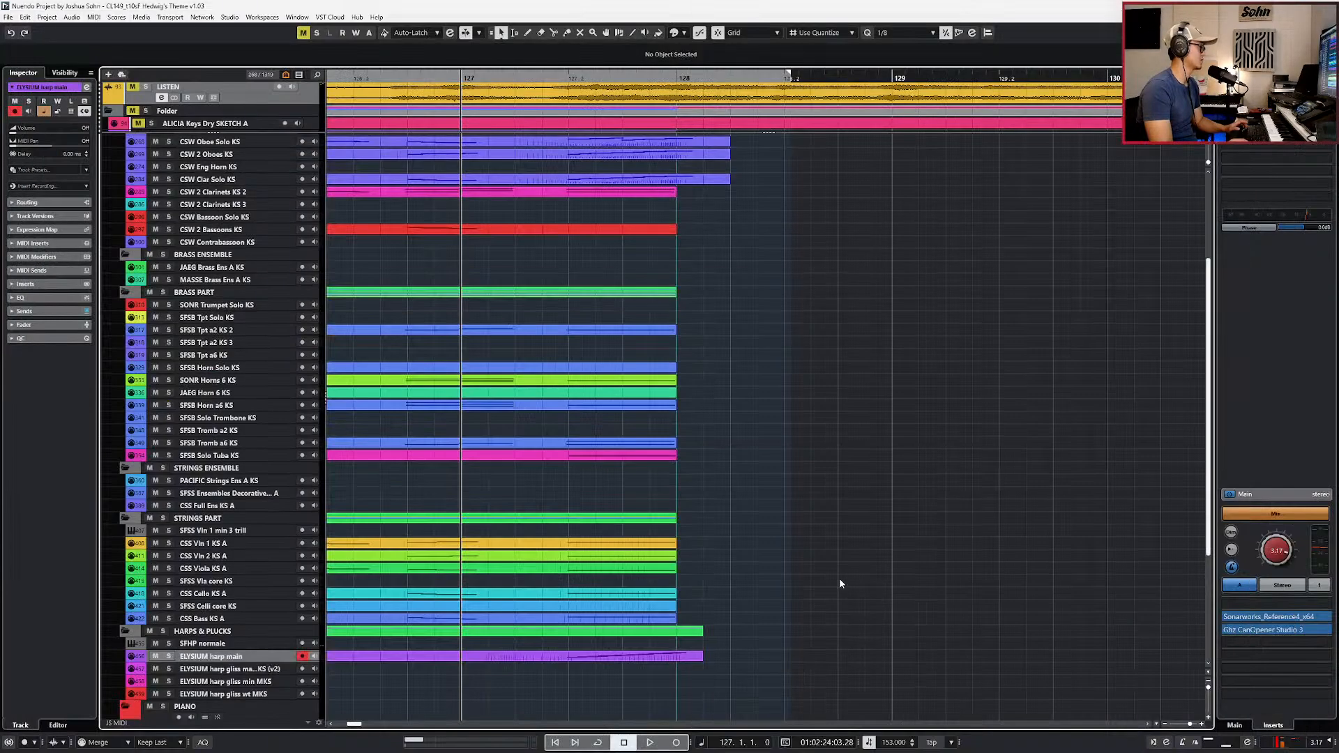
pyautogui.scroll(-3, 814, 587)
pyautogui.scroll(-4, 813, 588)
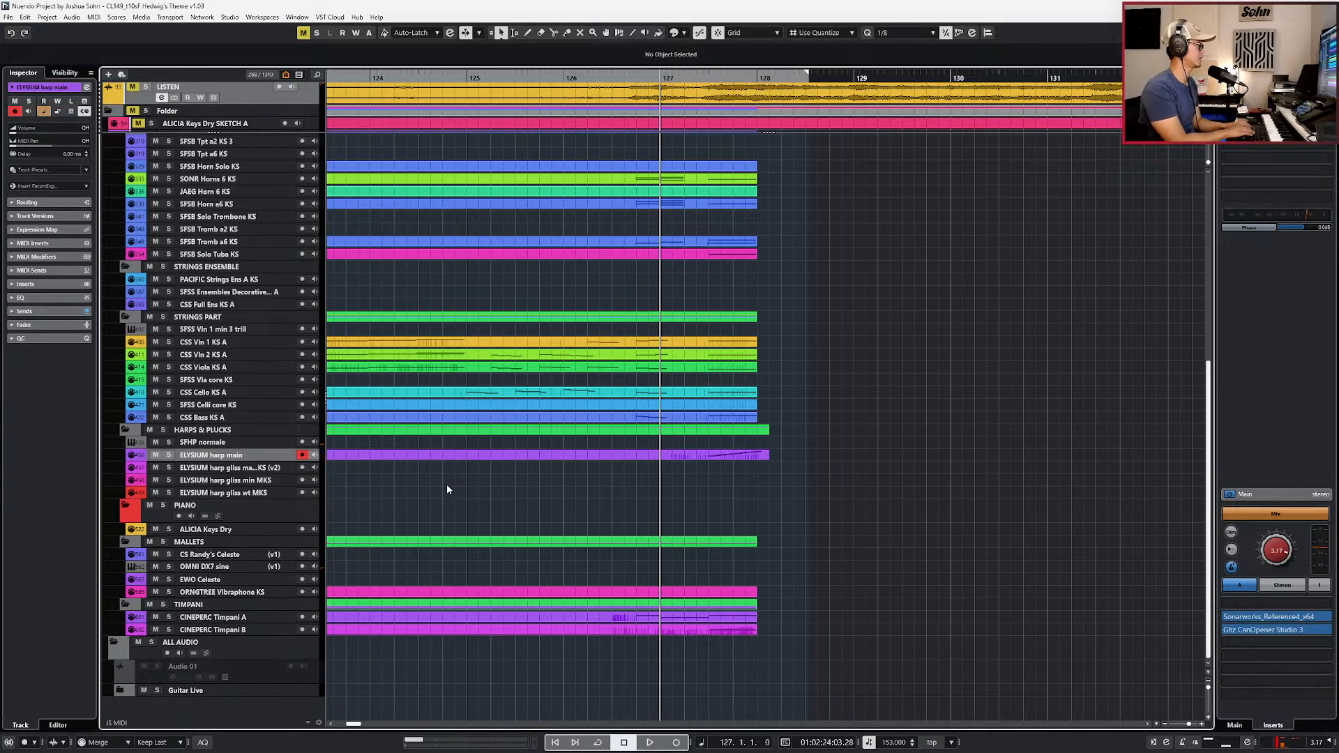
pyautogui.hotkey('ctrl', 'f')
pyautogui.write('ORCHE')
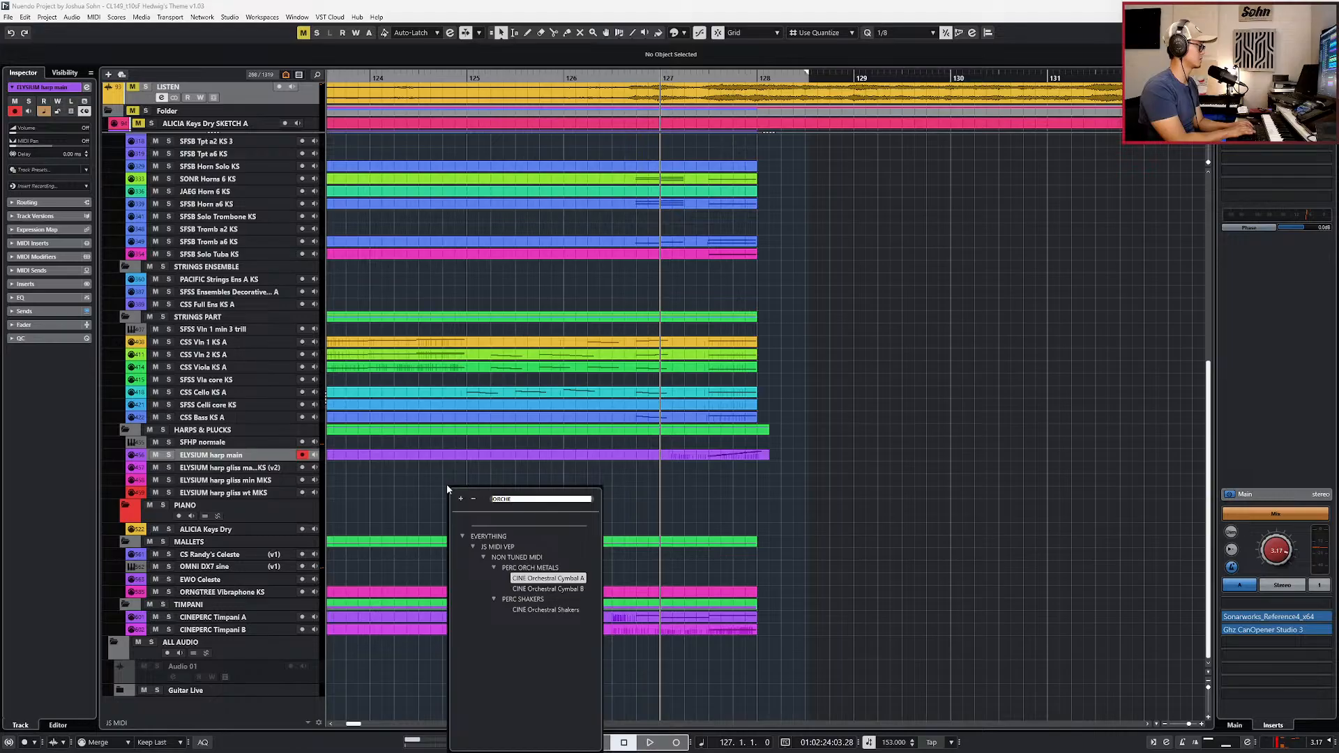
pyautogui.press('Return')
pyautogui.hotkey('ctrl', 'f')
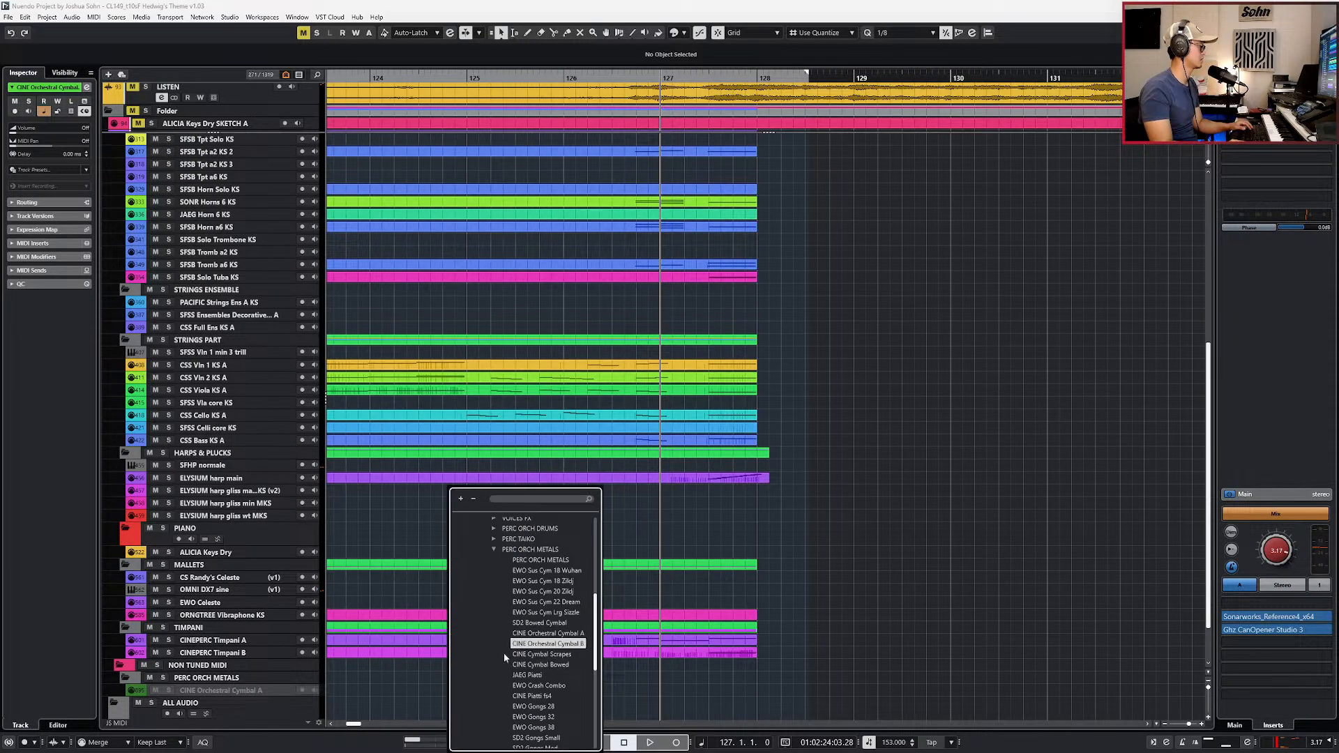
pyautogui.doubleClick(547, 646)
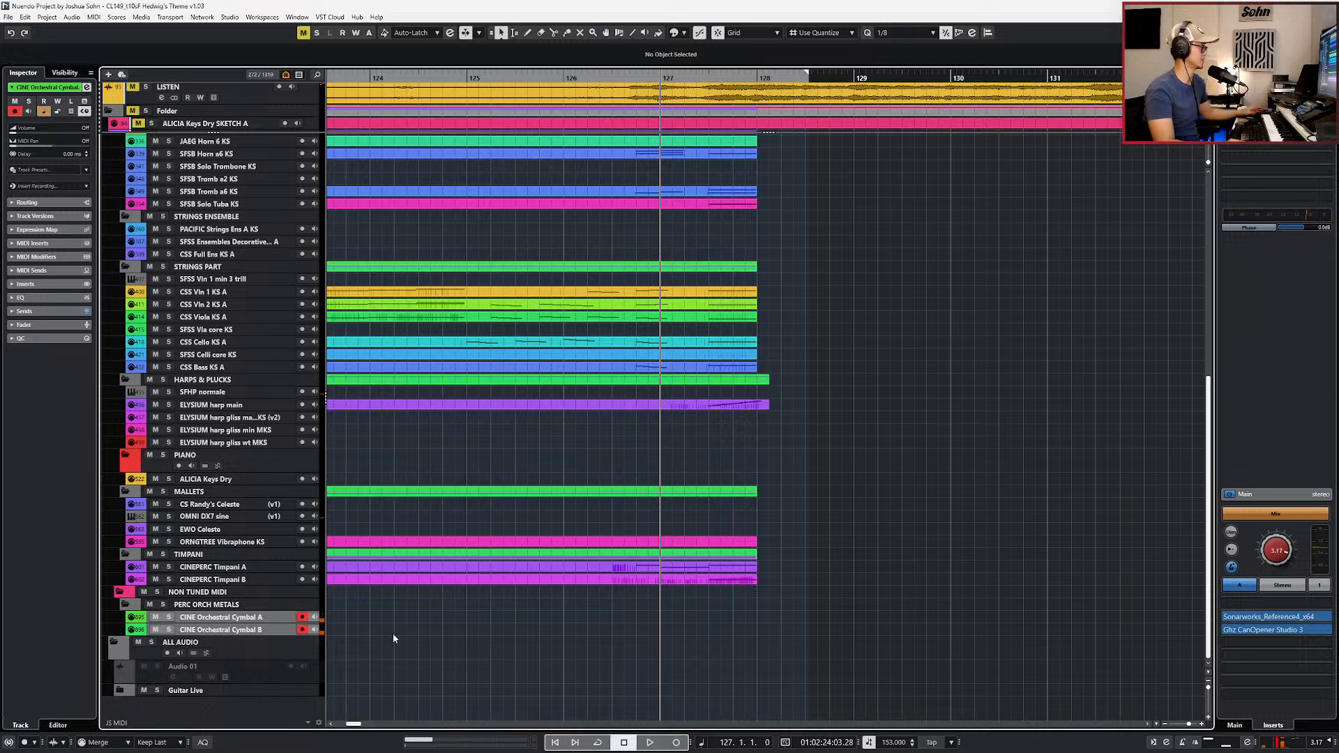
# Step: Search the track list for "TAM" to find a tambourine track
pyautogui.hotkey('ctrl', 'f')
pyautogui.write('TAM')
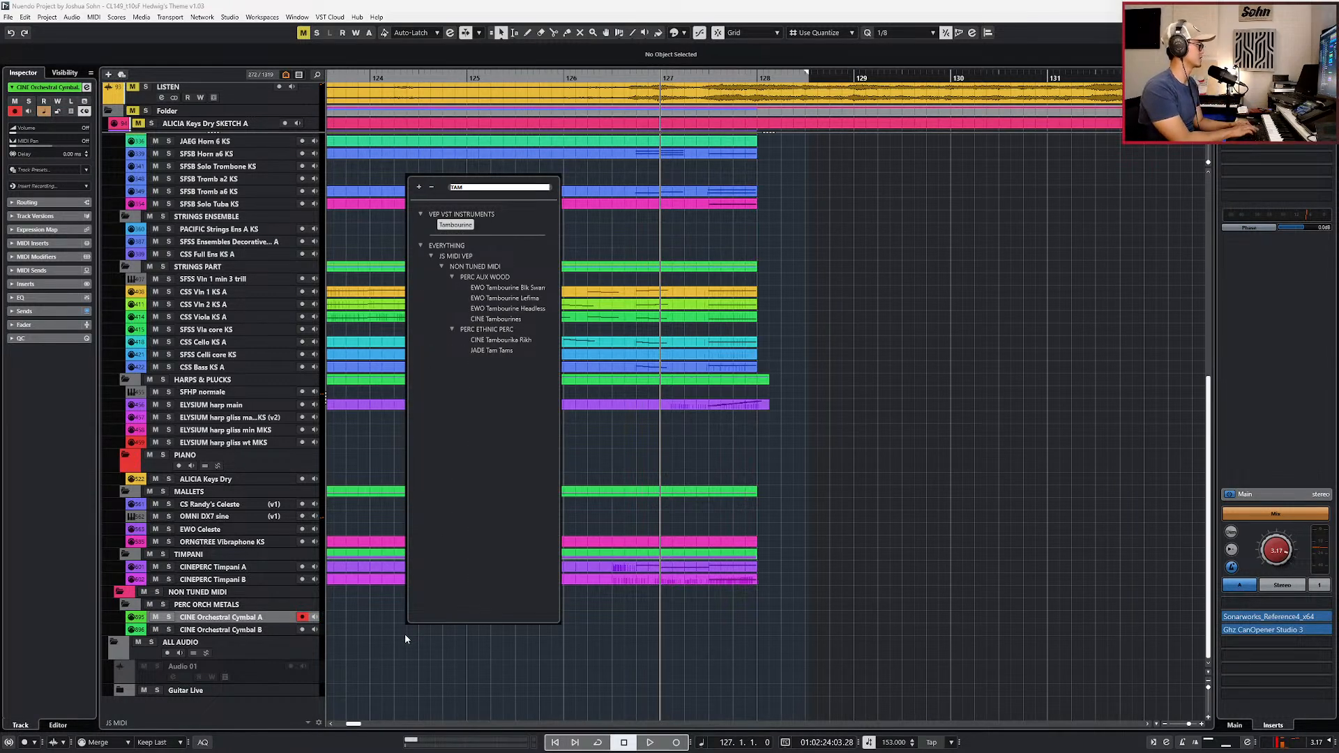
# Step: Find and reveal the CINE Tambourines and CINE Triangles Mark Tree A tracks through the track search, searching "TRIA" for the second
pyautogui.doubleClick(496, 319)
pyautogui.hotkey('ctrl', 'f')
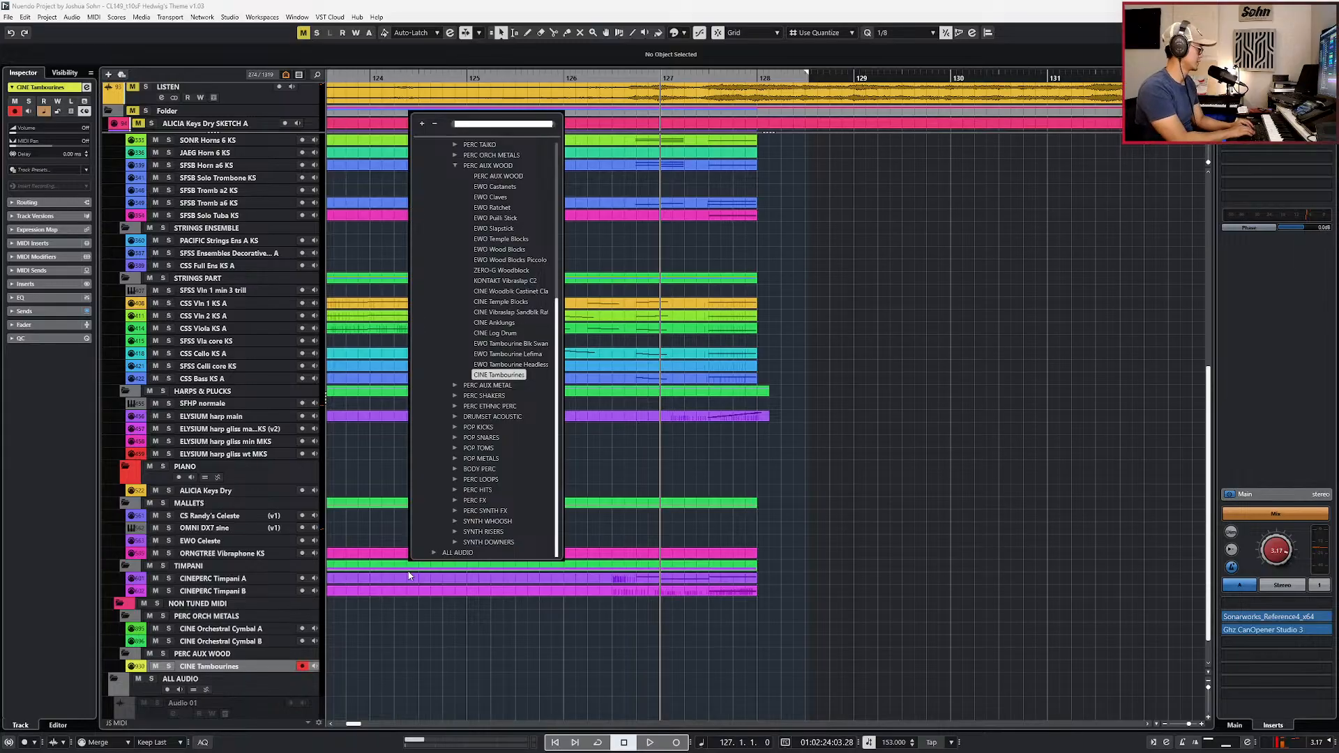
pyautogui.write('TRIA')
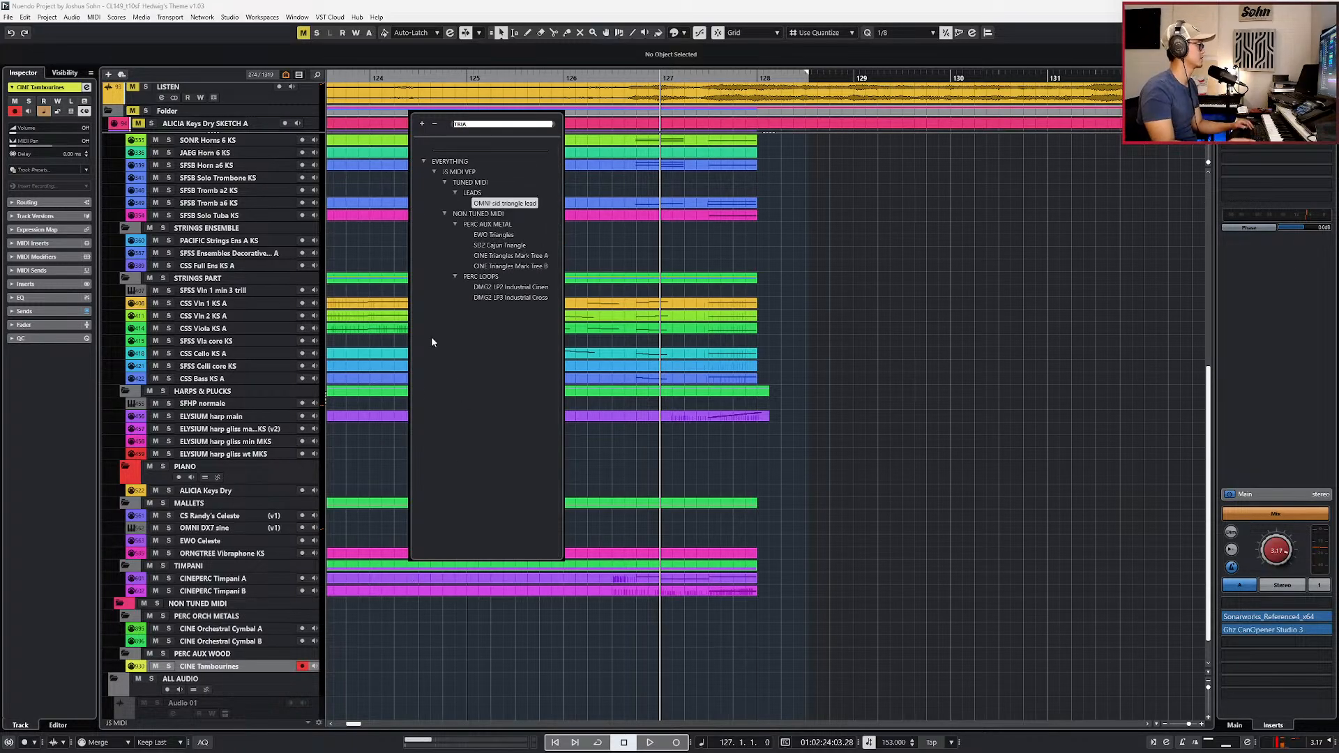
pyautogui.doubleClick(510, 256)
pyautogui.scroll(-2, 420, 609)
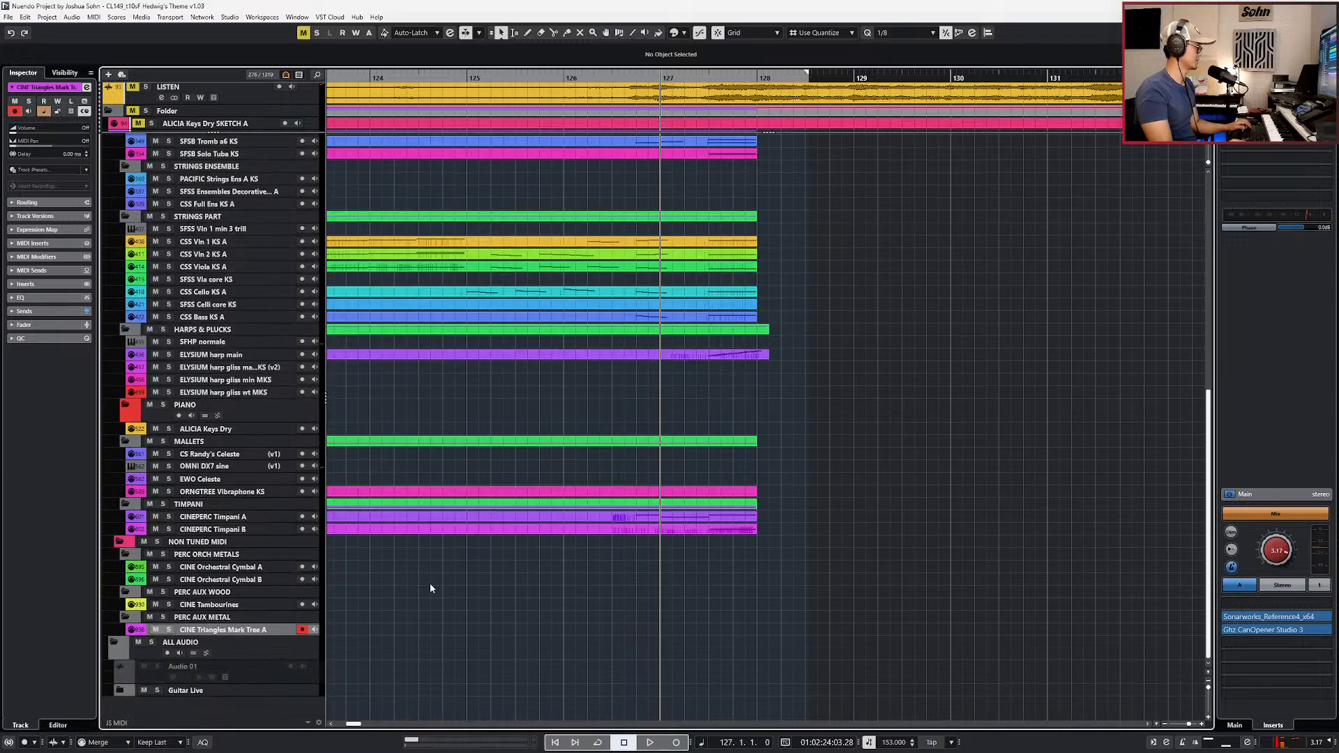
pyautogui.scroll(-1, 435, 582)
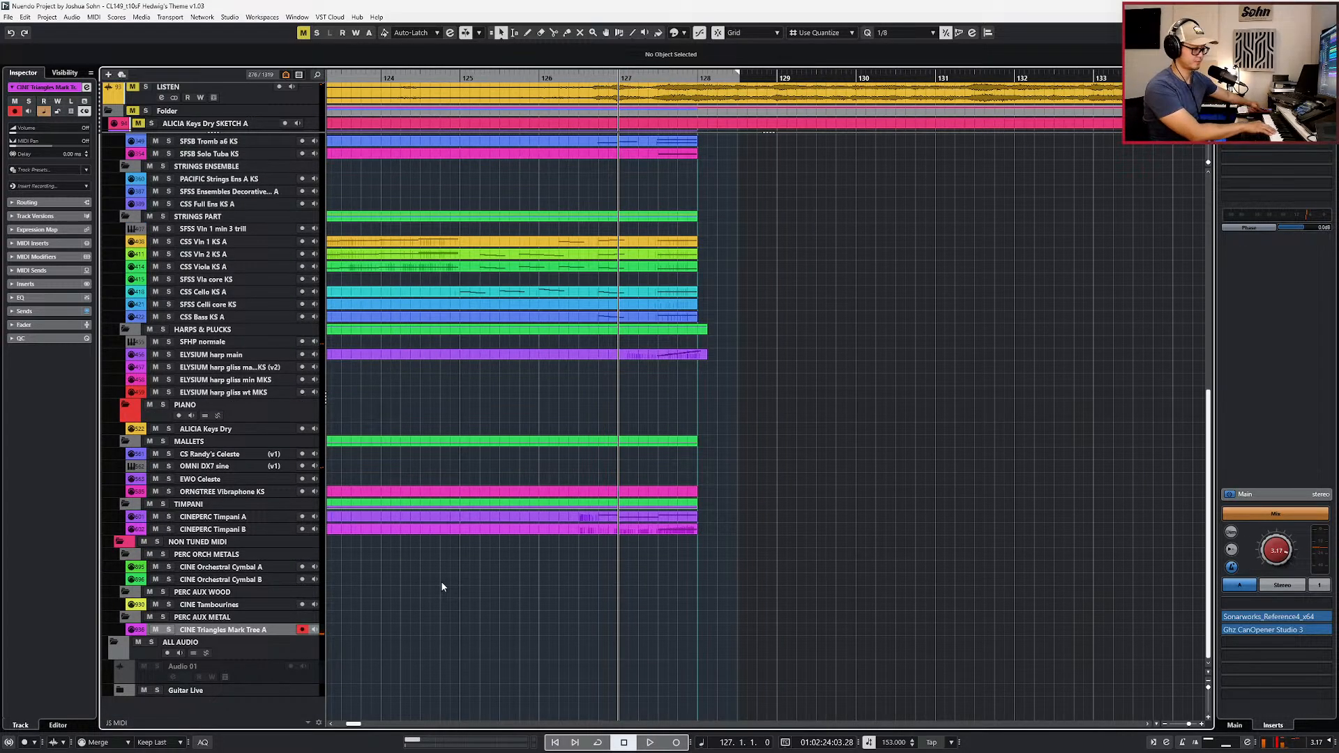
# Step: Record a MIDI take on the CINE Triangles Mark Tree A track, starting at bar 124
pyautogui.press('KP_Subtract')
pyautogui.press('KP_Subtract')
pyautogui.press('KP_Subtract')
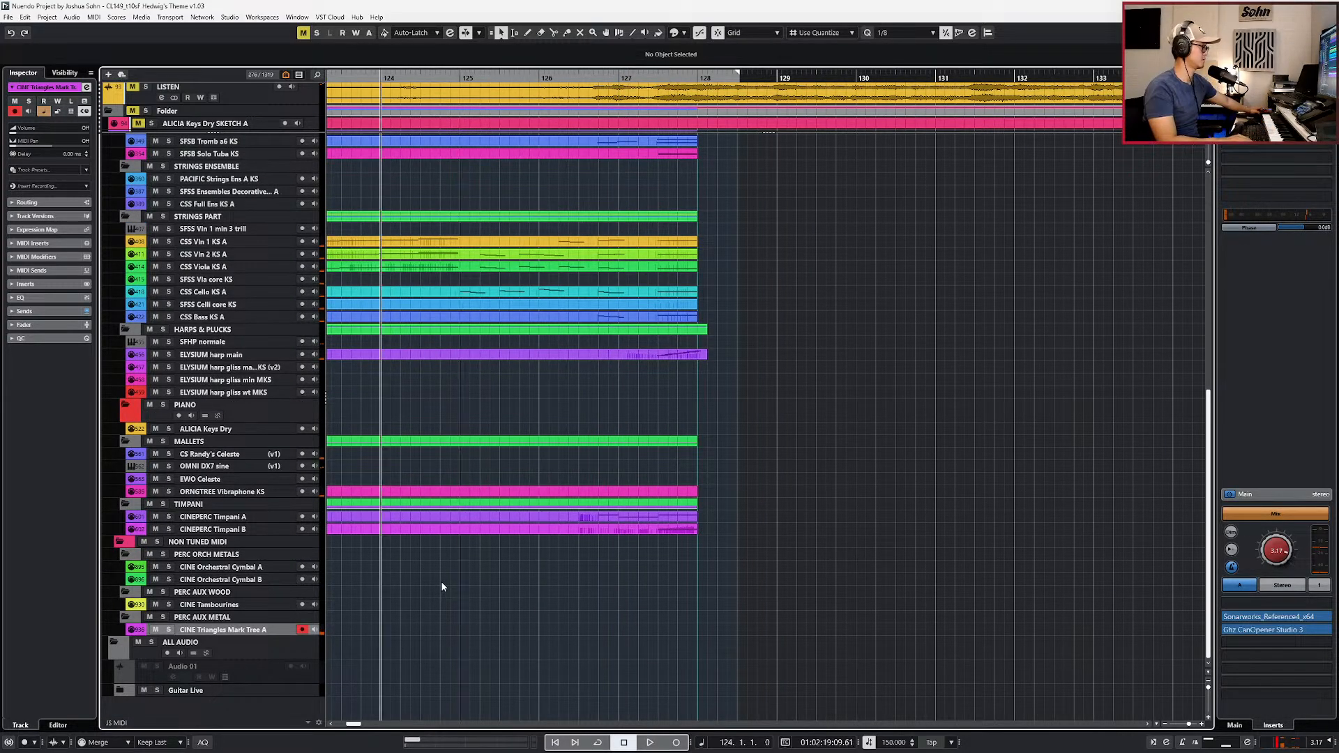
pyautogui.press('KP_Multiply')
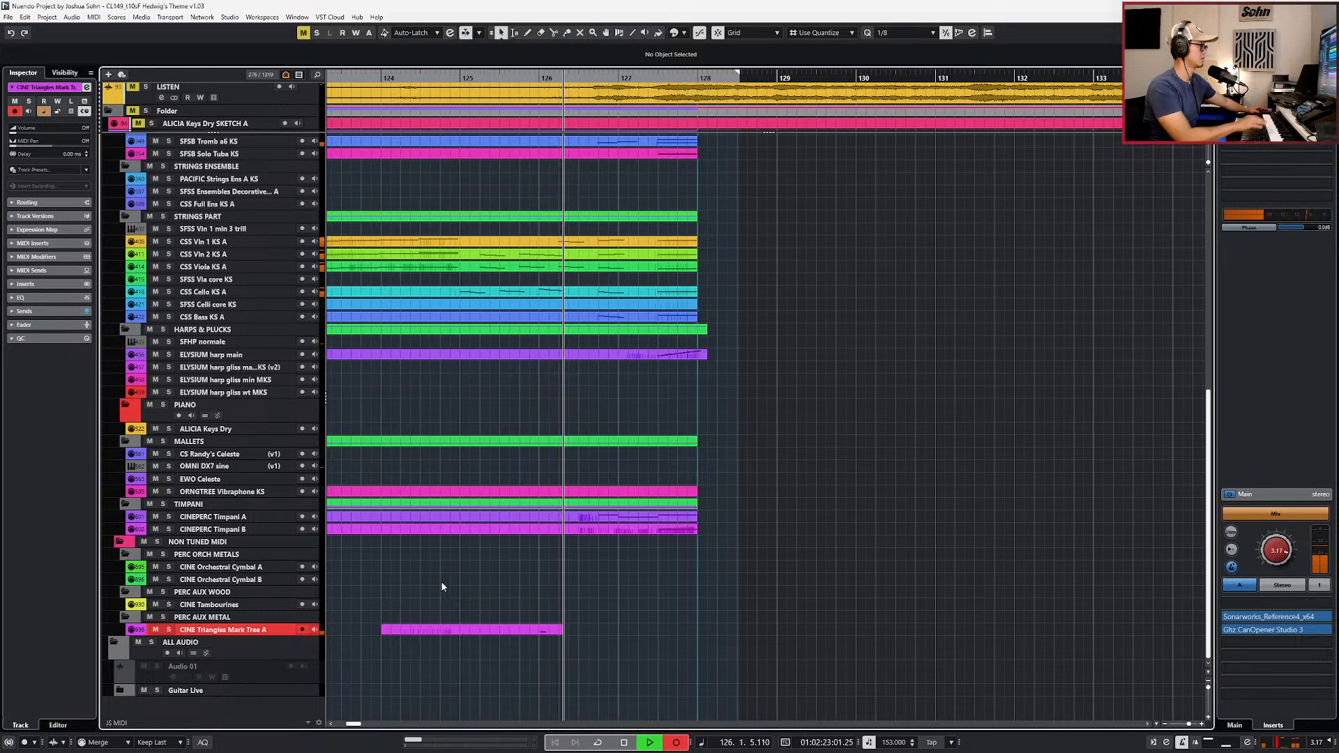
pyautogui.press('space')
pyautogui.hotkey('alt', '1')
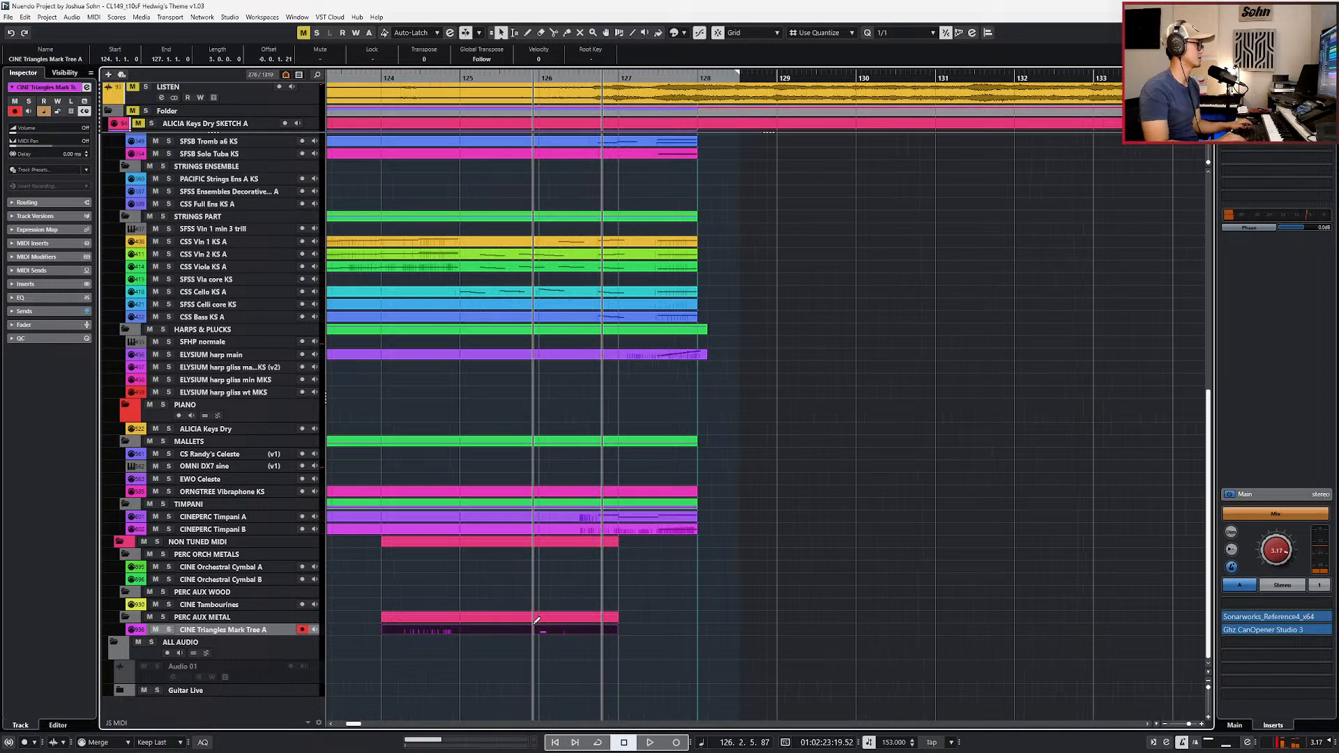
# Step: Move the recorded triangle part one bar later to start at bar 125, play it back, and extend it across the locator range
pyautogui.hotkey('ctrl', 'Right')
pyautogui.press('KP_Subtract')
pyautogui.press('space')
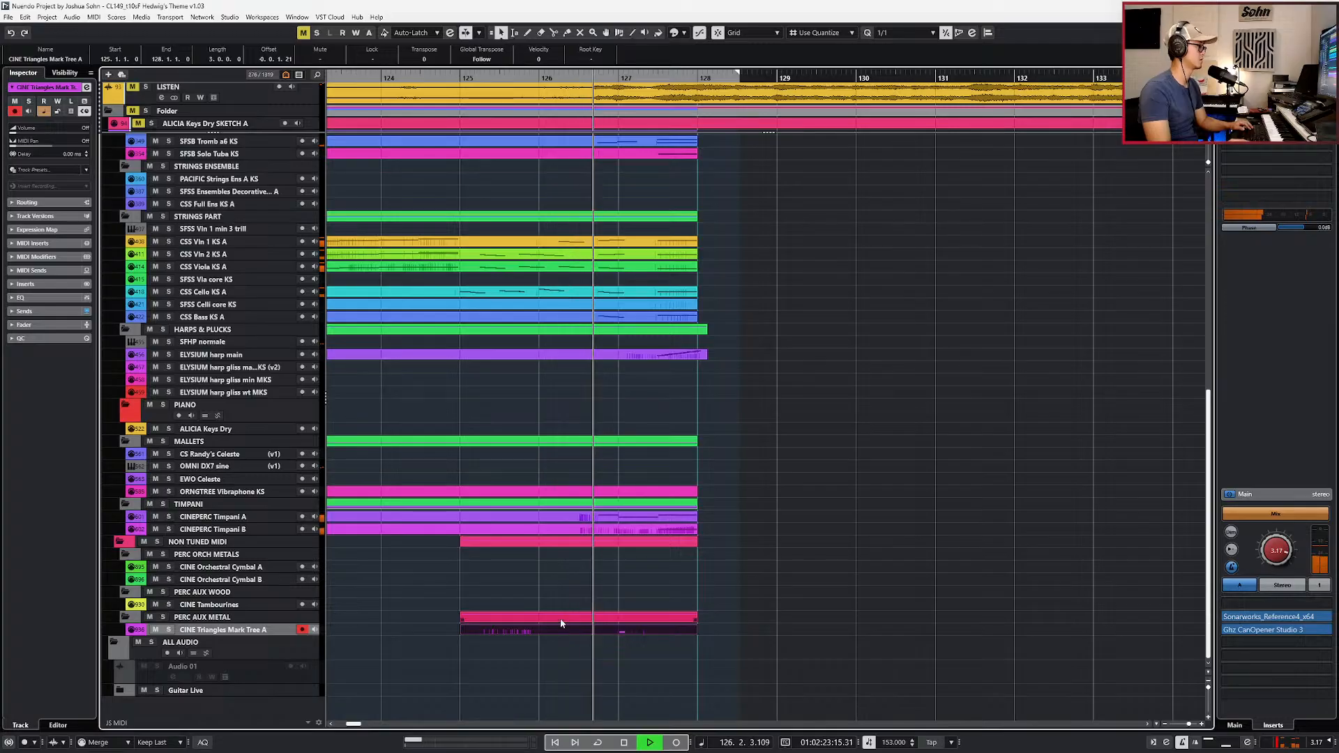
pyautogui.press('space')
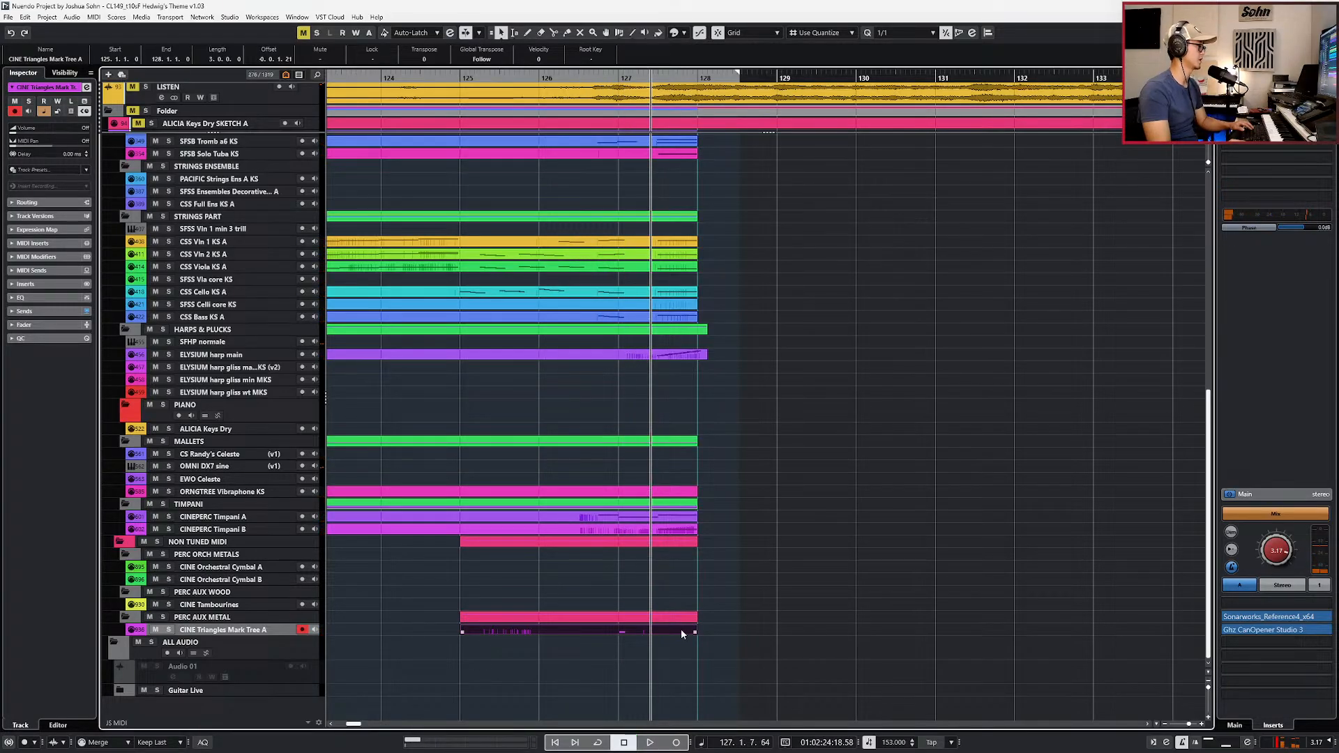
pyautogui.doubleClick(386, 626)
# Step: Record a cymbal part with controller movement on the CINE Orchestral Cymbal A track, starting at bar 126
pyautogui.click(255, 580)
pyautogui.hotkey('ctrl', 'Left')
pyautogui.hotkey('ctrl', 'Left')
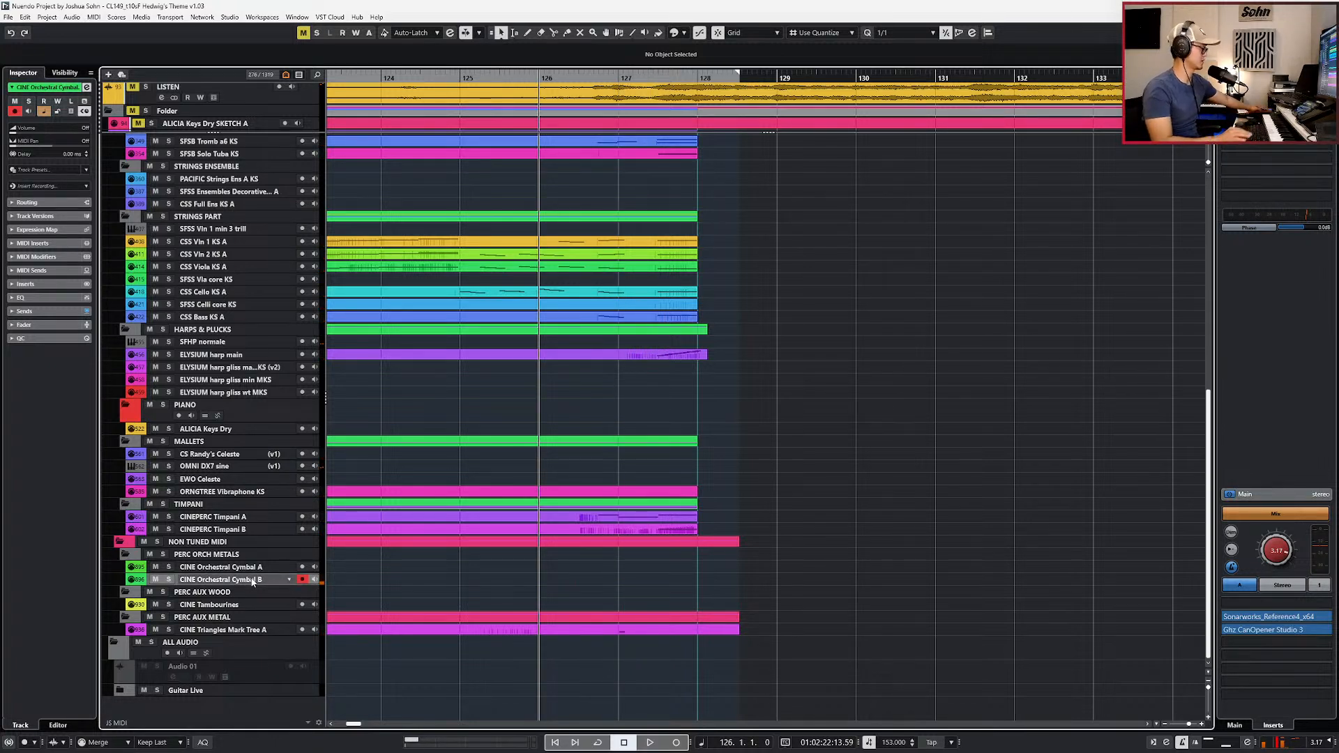
pyautogui.press('Up')
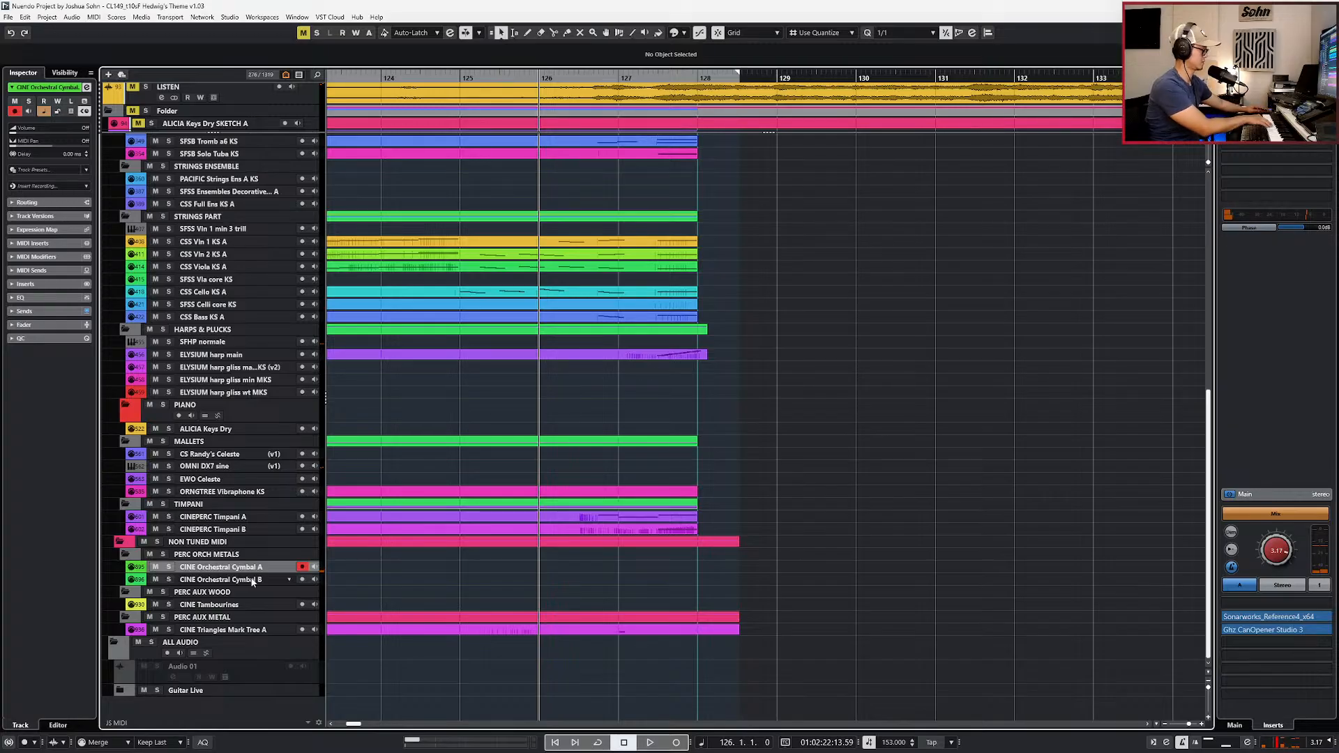
pyautogui.press('KP_Multiply')
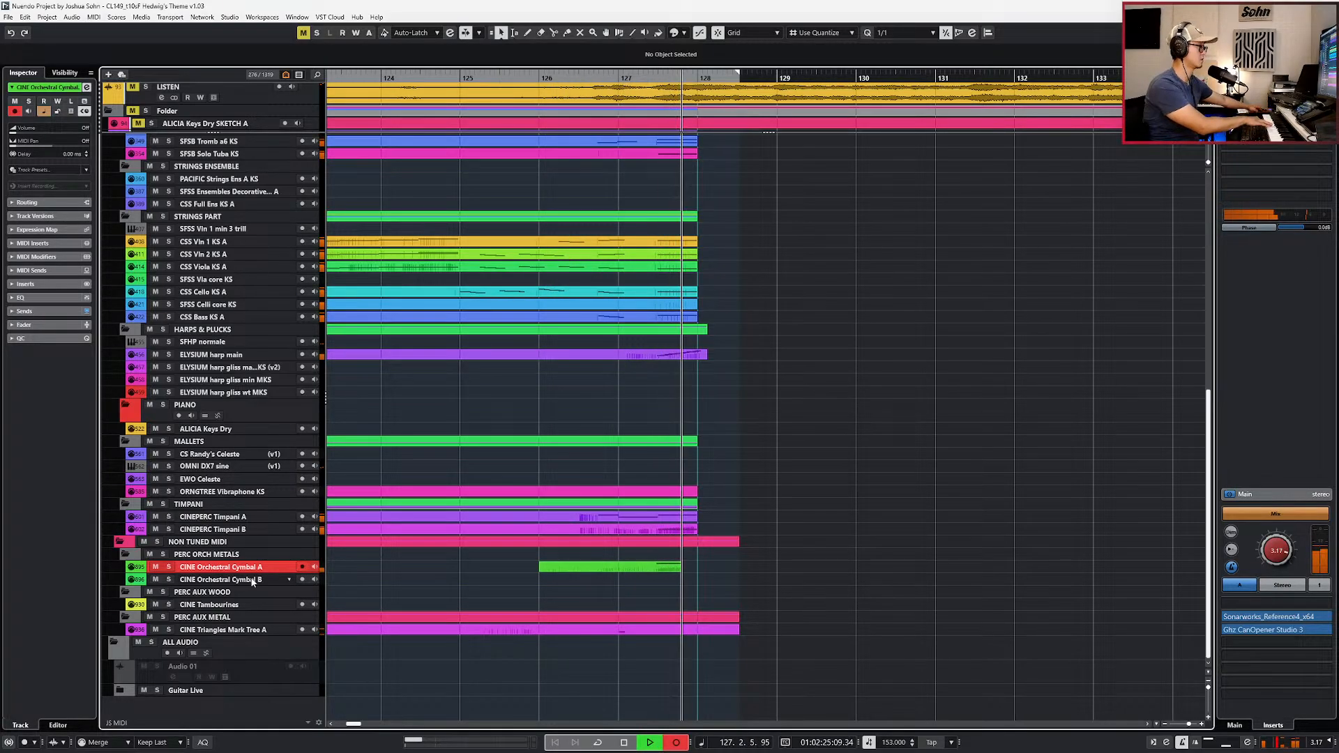
pyautogui.press('space')
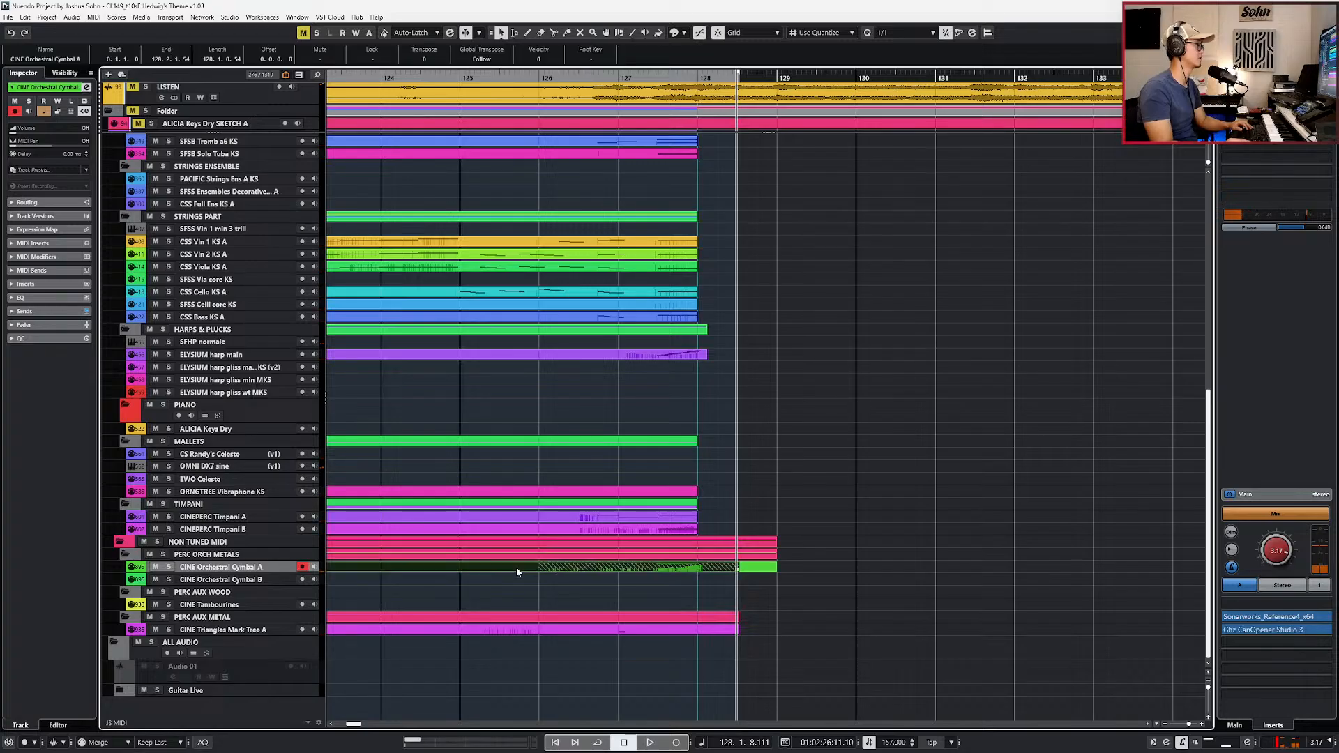
# Step: Open the new cymbal part for note editing, raise its note an octave to B2, and audition it with the controller lanes shown
pyautogui.doubleClick(567, 566)
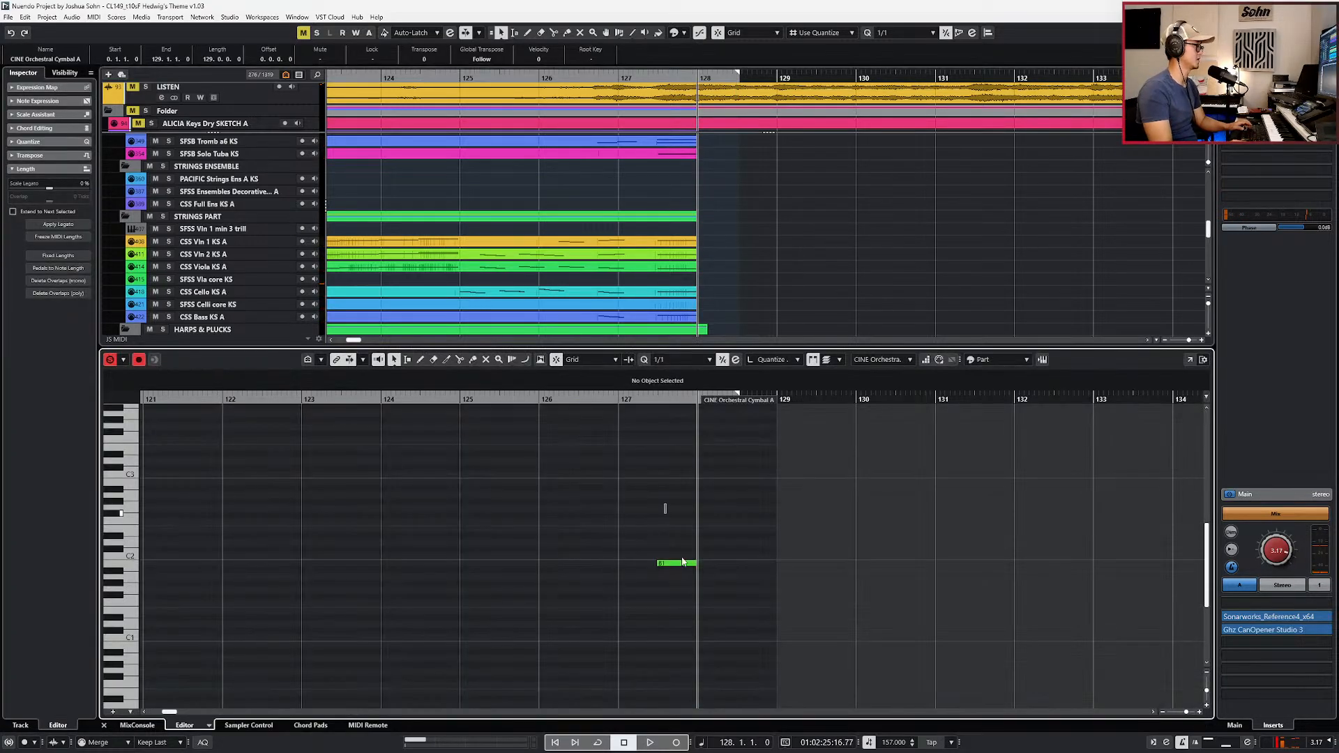
pyautogui.press('l')
pyautogui.press('space')
pyautogui.hotkey('alt', 'c')
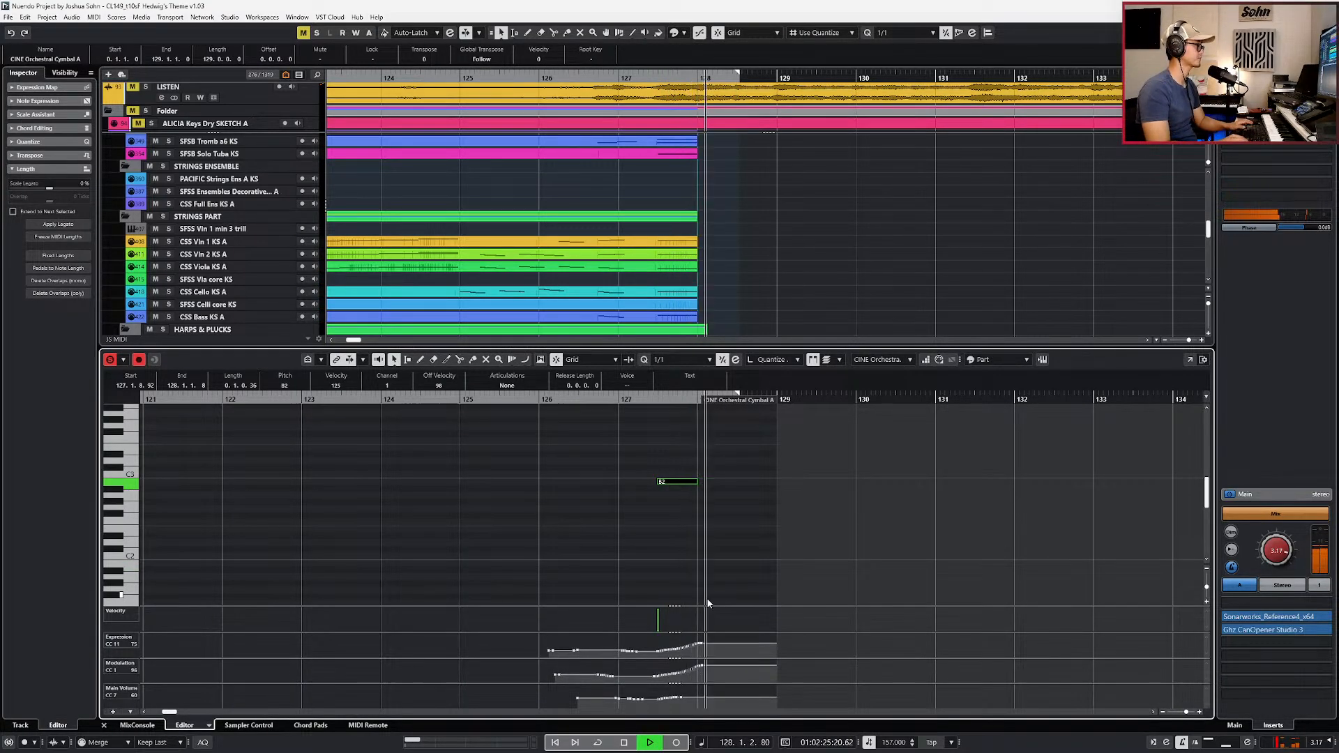
pyautogui.press('space')
# Step: Clear the recorded Main Volume data in the cymbal part and draw a single Main Volume point of 79 shortly before bar 127
pyautogui.moveTo(625, 689); pyautogui.dragTo(735, 720)
pyautogui.press('Delete')
pyautogui.press('space')
pyautogui.hotkey('alt', '4')
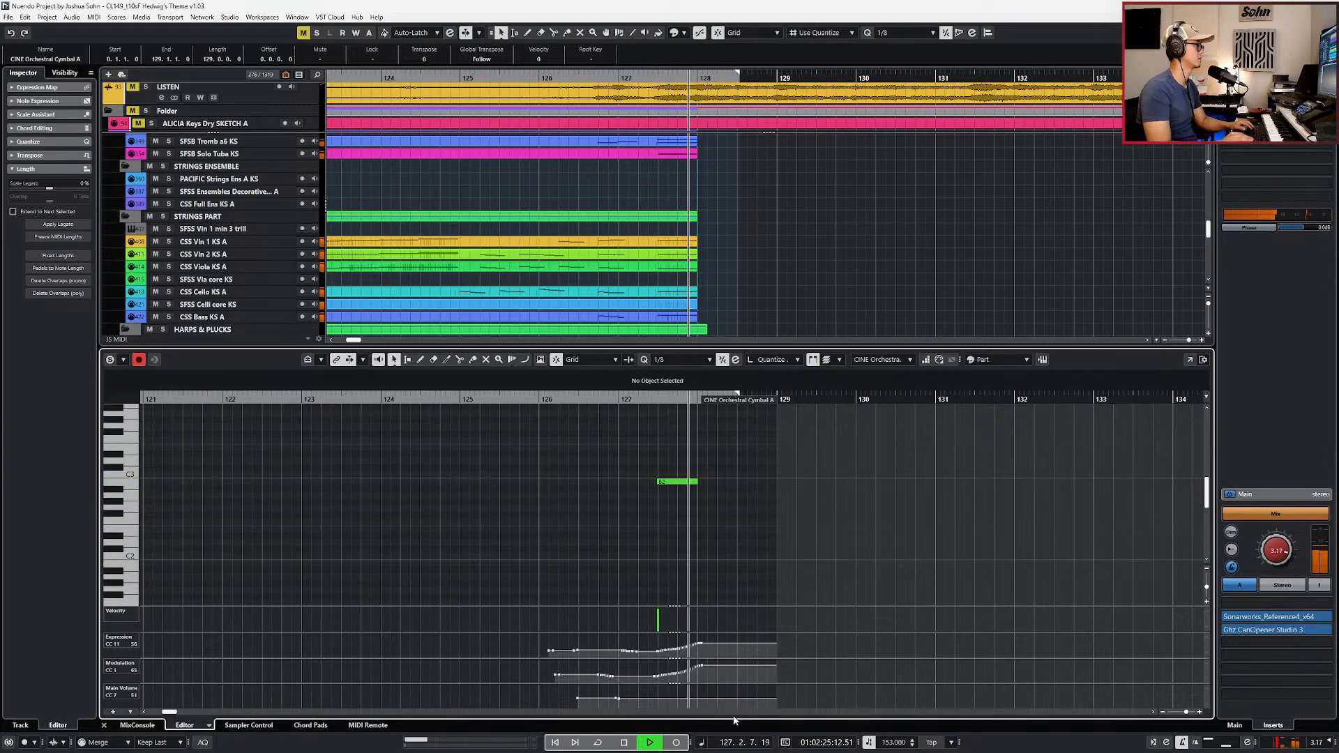
pyautogui.press('space')
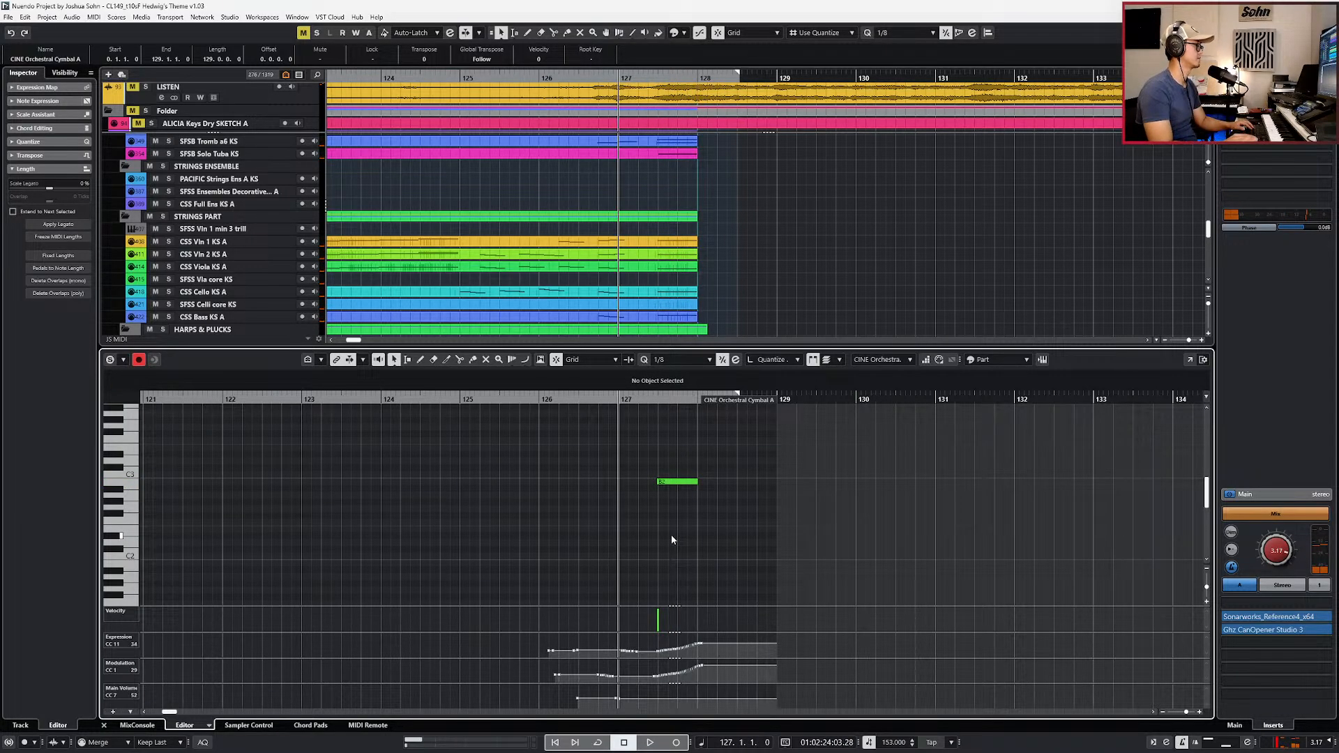
pyautogui.moveTo(623, 693); pyautogui.dragTo(611, 702)
pyautogui.press('Delete')
pyautogui.click(601, 694)
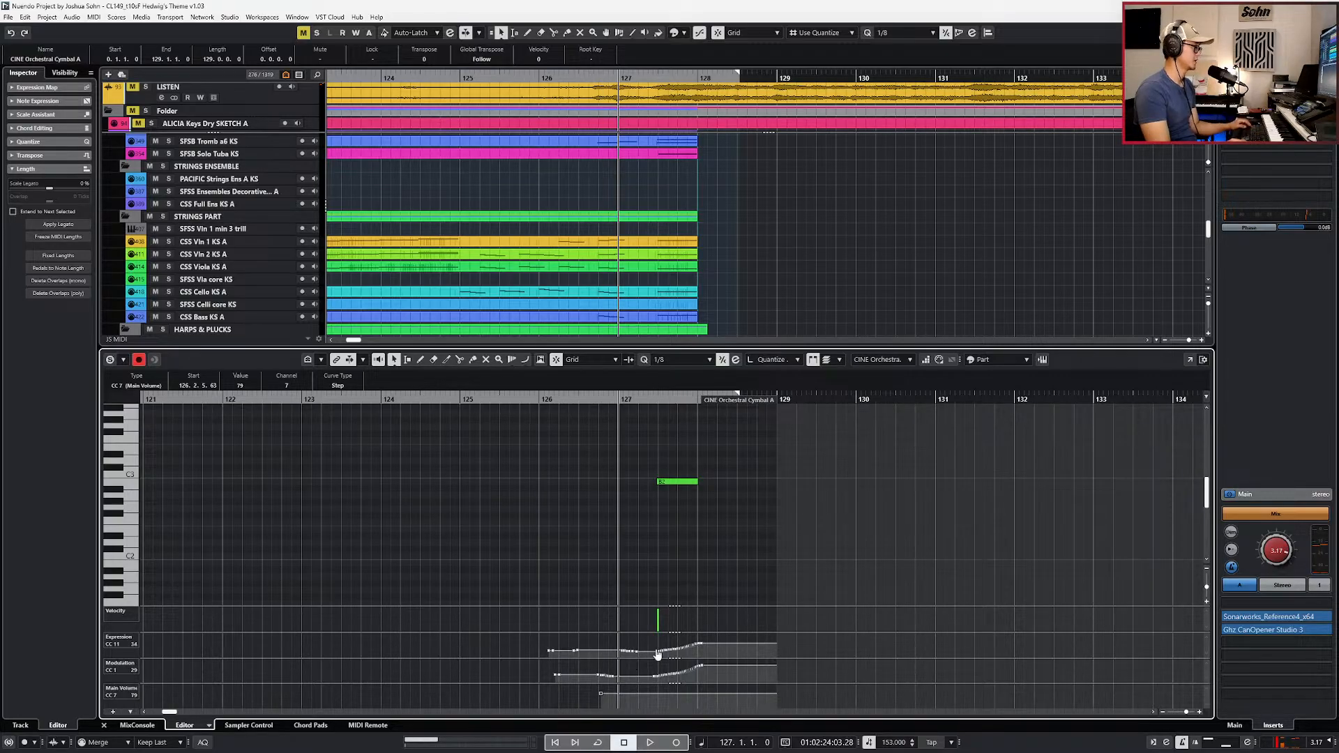
# Step: Delete the recorded Expression and Modulation curves from the cymbal part and play from bar 126
pyautogui.click(634, 649)
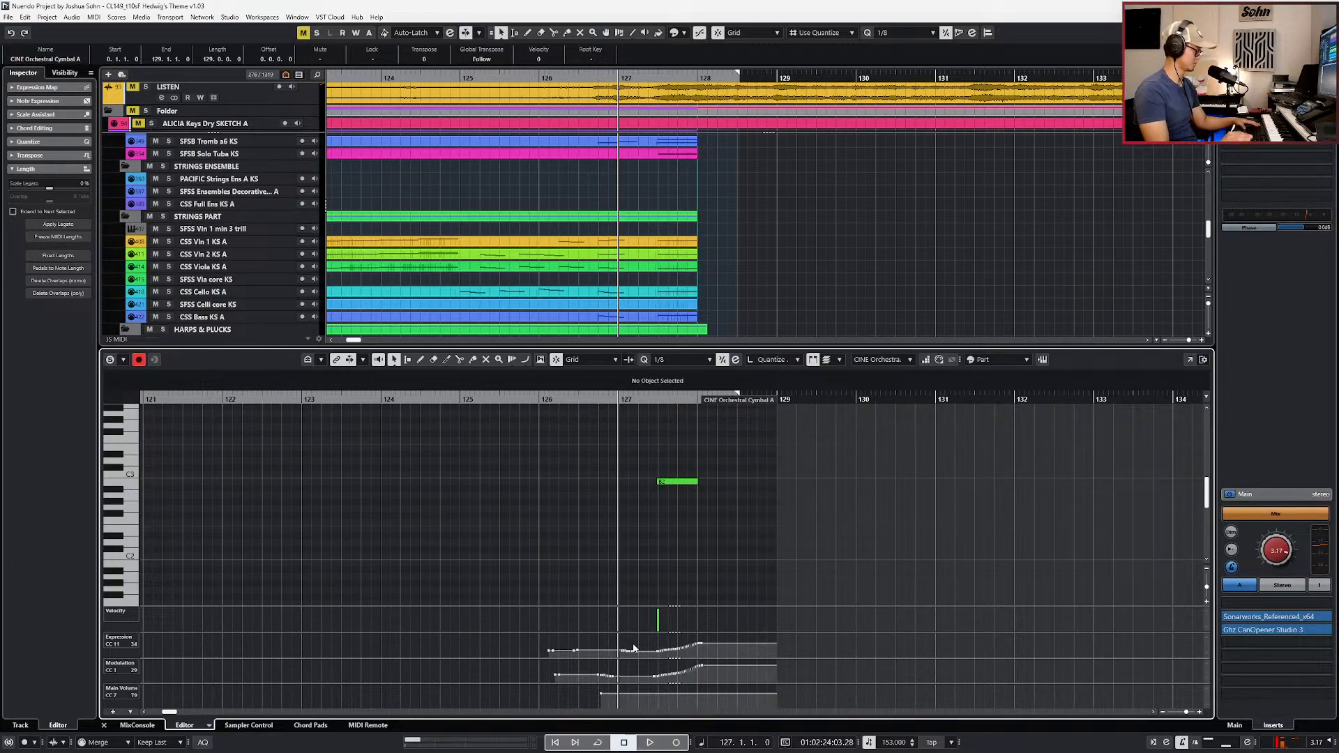
pyautogui.press('Delete')
pyautogui.press('space')
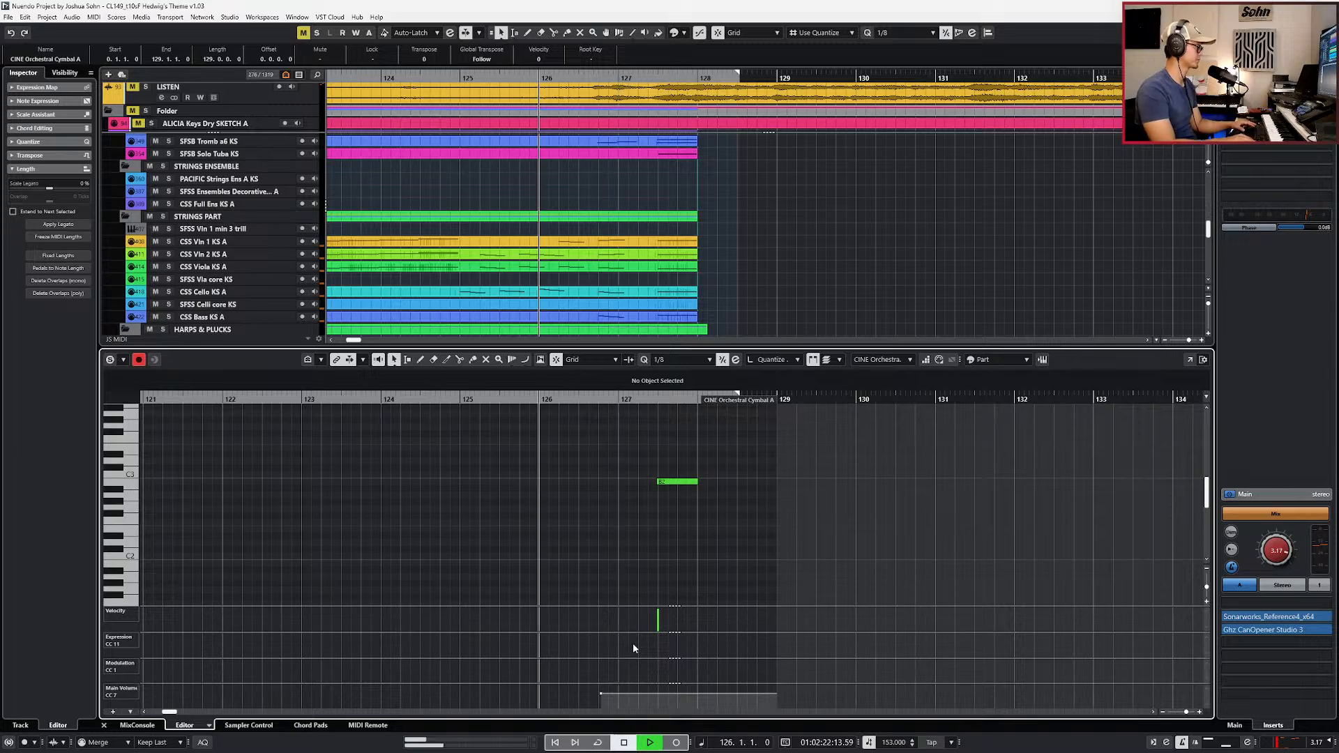
pyautogui.press('space')
# Step: Try recording new Expression and Modulation moves over the B2 cymbal note across bars 126 and 127
pyautogui.moveTo(715, 446); pyautogui.dragTo(649, 509)
pyautogui.press('space')
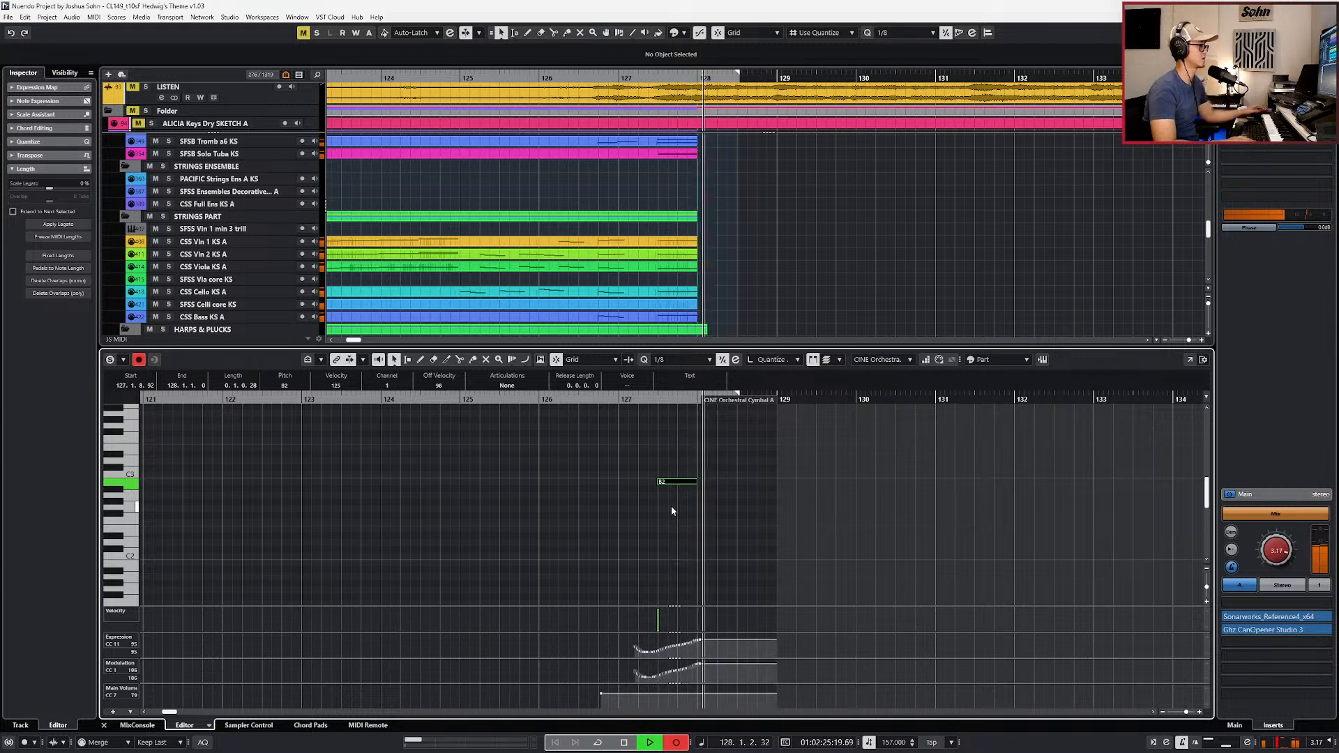
pyautogui.hotkey('ctrl', 'z')
pyautogui.press('KP_Subtract')
pyautogui.press('KP_Subtract')
pyautogui.press('KP_Multiply')
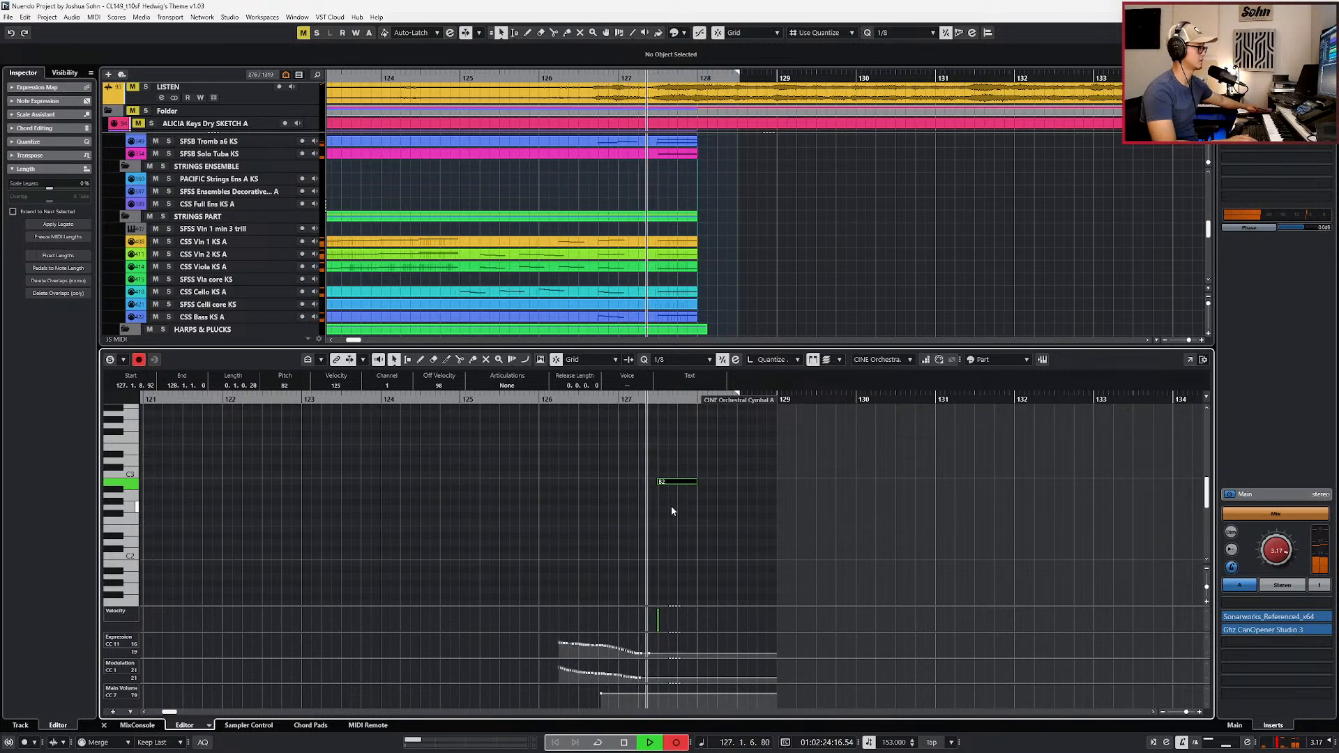
pyautogui.press('space')
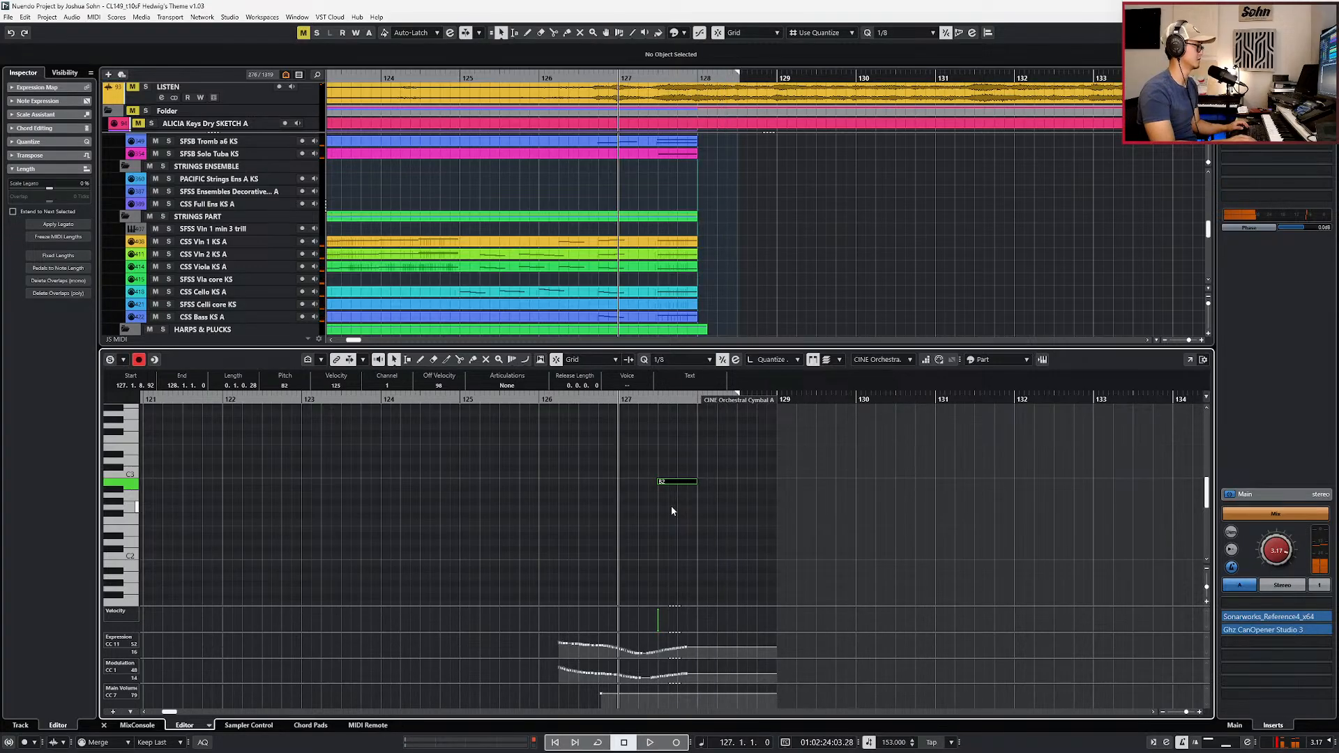
pyautogui.hotkey('ctrl', 'z')
# Step: Record Expression and Modulation dipping at bar 127 and swelling into bar 128 under the B2 cymbal note
pyautogui.press('KP_Subtract')
pyautogui.press('KP_Multiply')
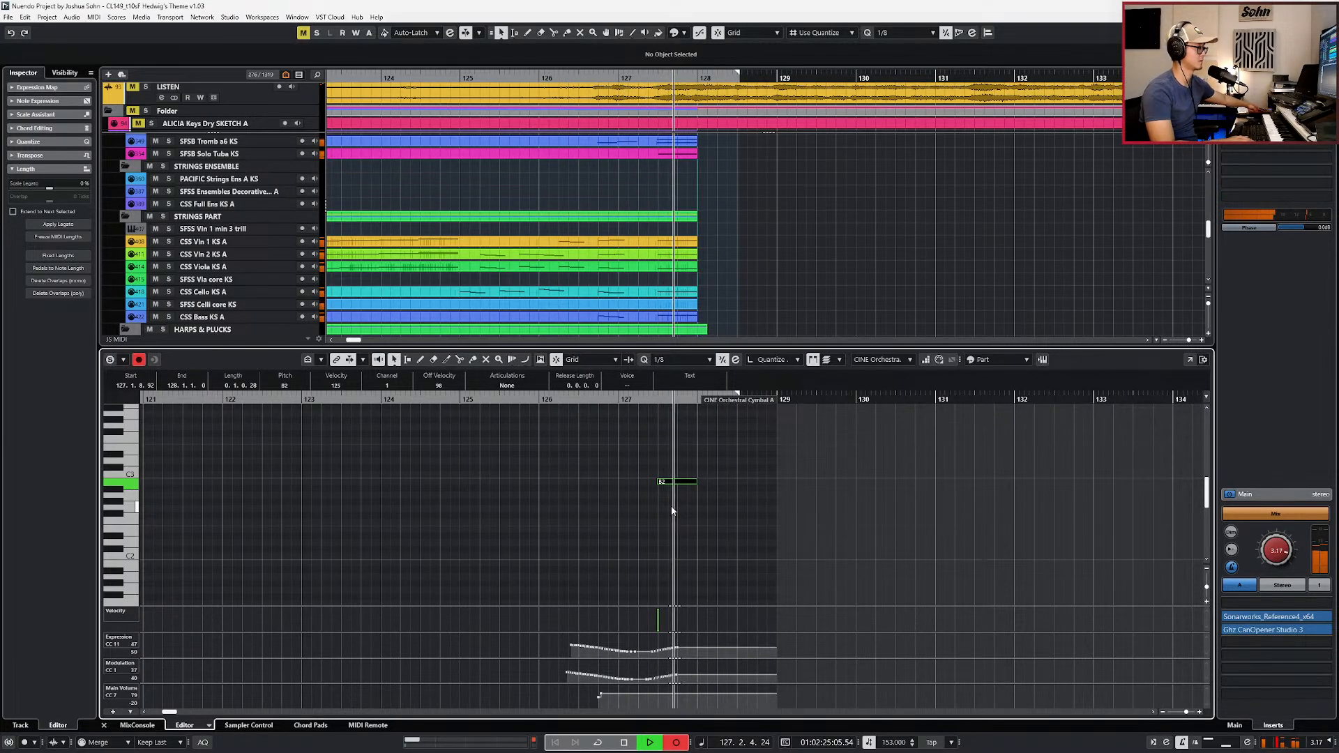
pyautogui.press('KP_Multiply')
pyautogui.press('Return')
pyautogui.press('space')
pyautogui.press('KP_Subtract')
pyautogui.press('KP_Subtract')
pyautogui.click(709, 565)
pyautogui.press('Return')
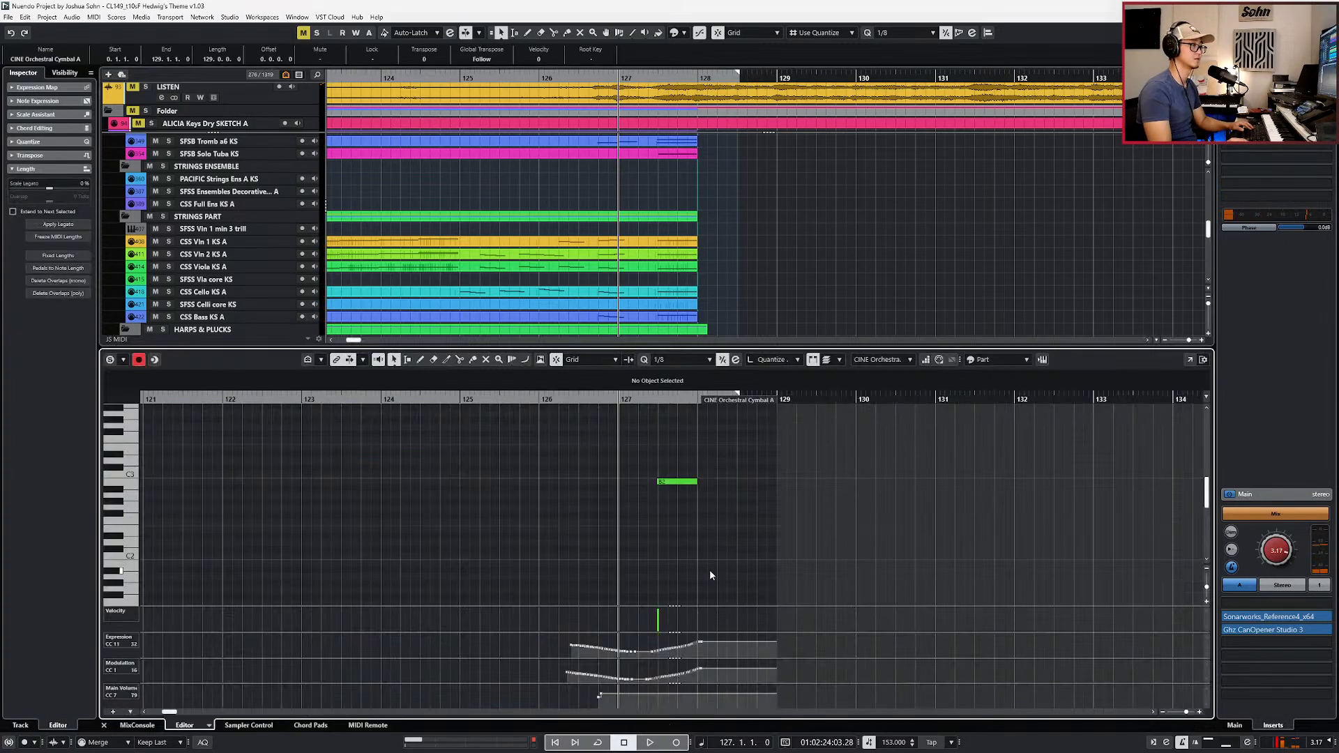
# Step: Shorten the B2 cymbal note to end just before bar 128 and scale up the Modulation swell to peak at 96
pyautogui.click(696, 482)
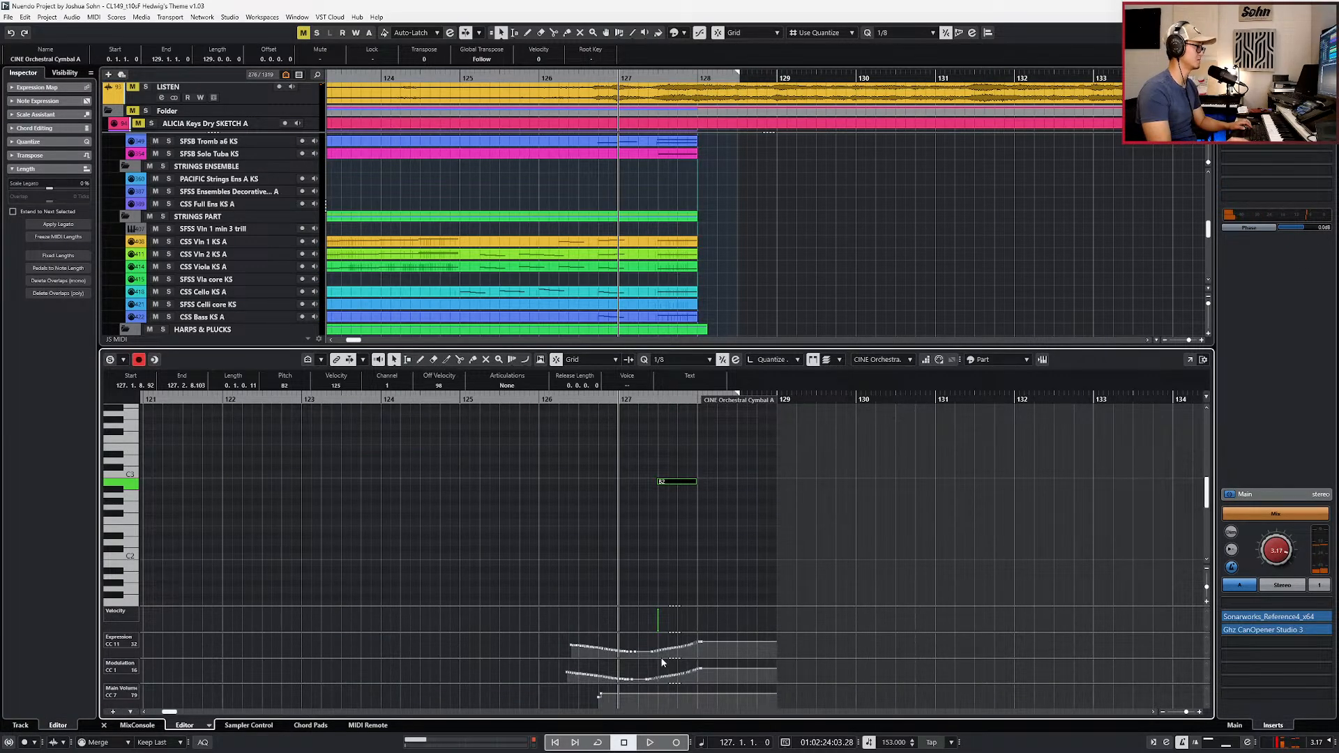
pyautogui.moveTo(663, 663); pyautogui.dragTo(692, 677)
pyautogui.scroll(2, 713, 671)
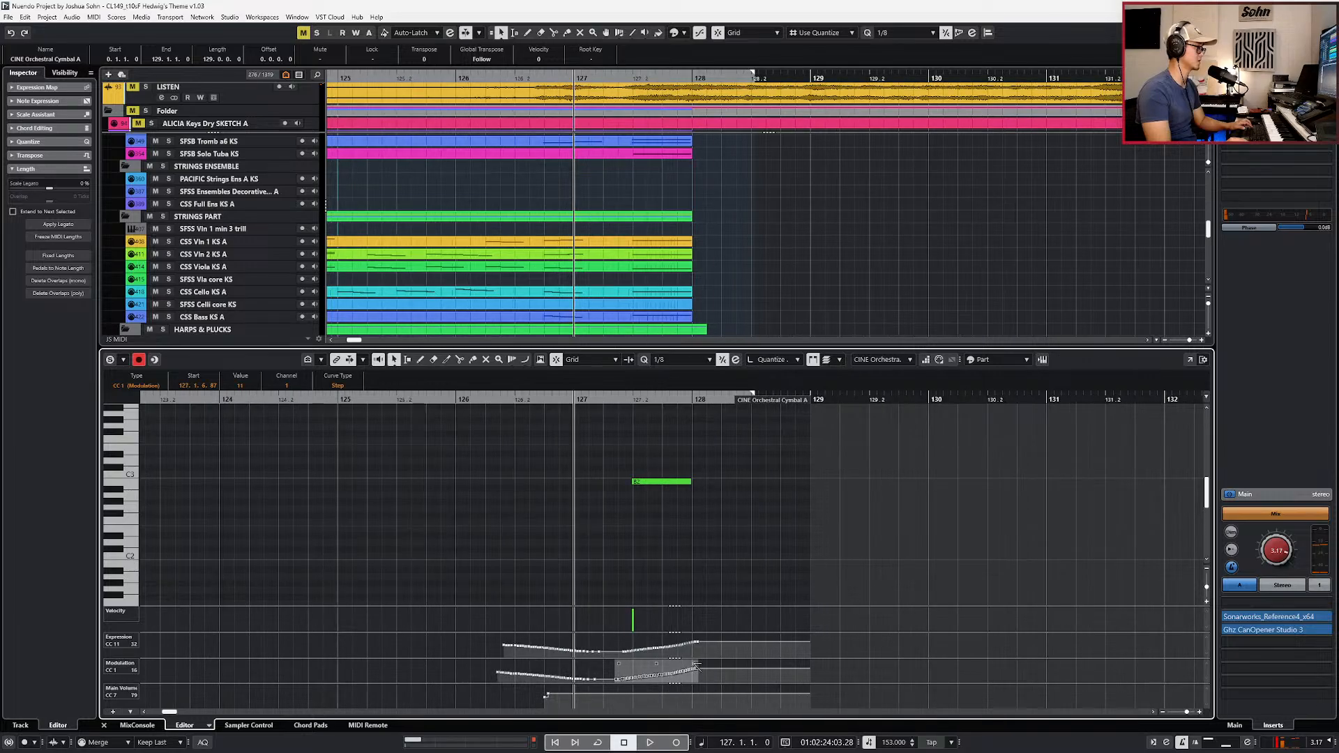
pyautogui.press('space')
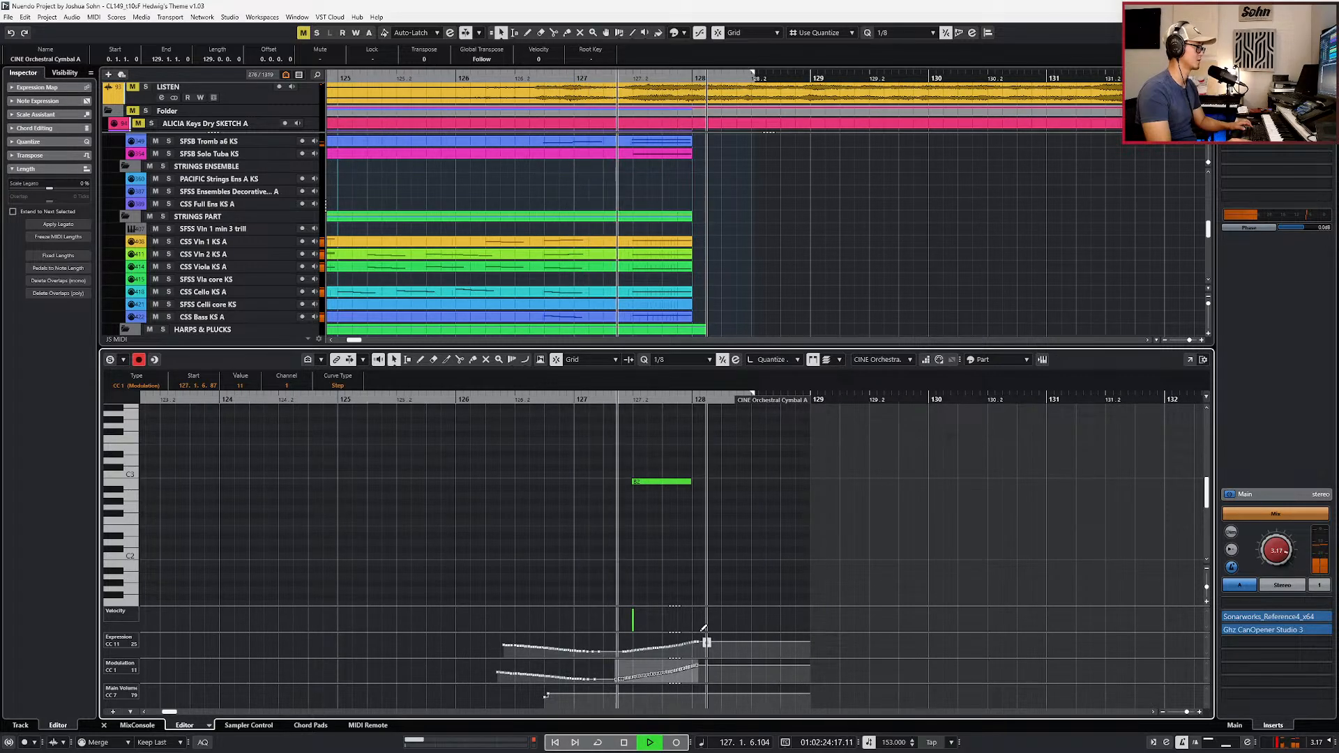
# Step: Adjust the Expression swell leading into bar 128, play the cymbal passage back, and close the note editor
pyautogui.moveTo(620, 635); pyautogui.dragTo(697, 656)
pyautogui.press('space')
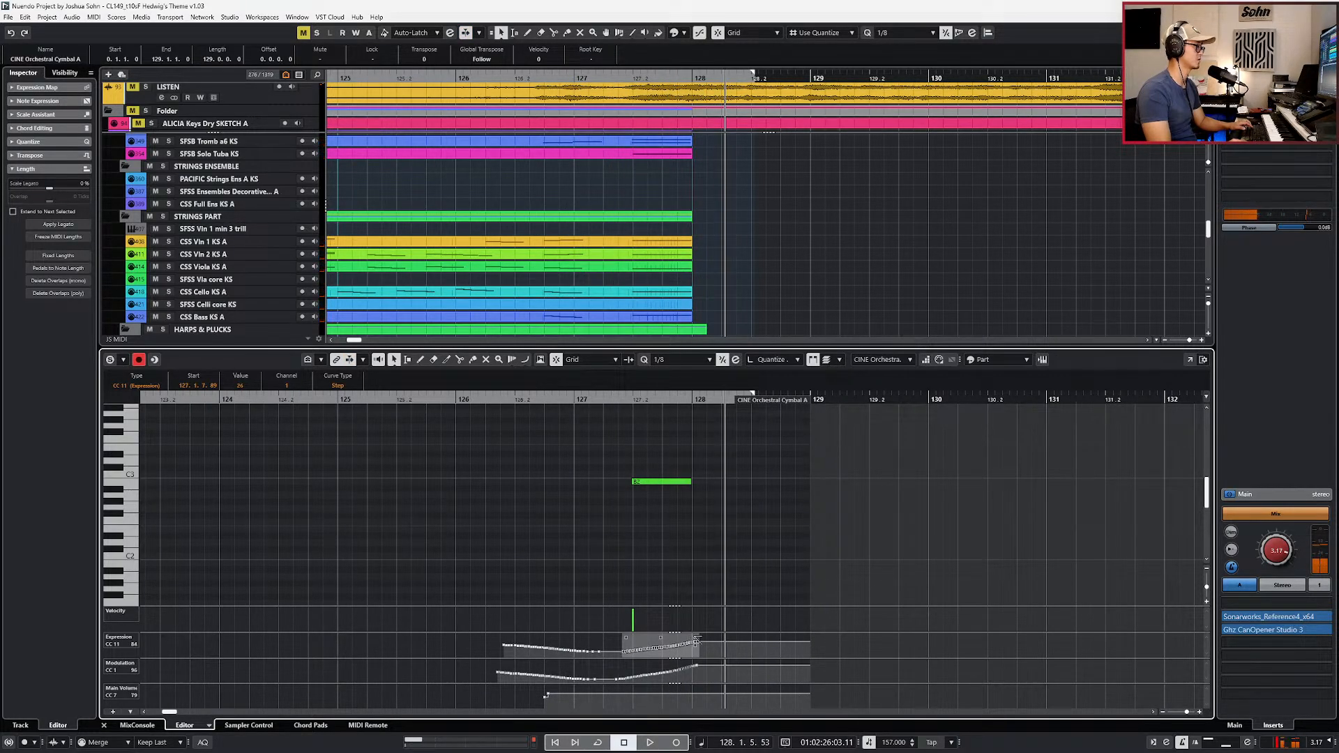
pyautogui.click(731, 565)
pyautogui.press('ctrl+KP_Subtract')
pyautogui.press('space')
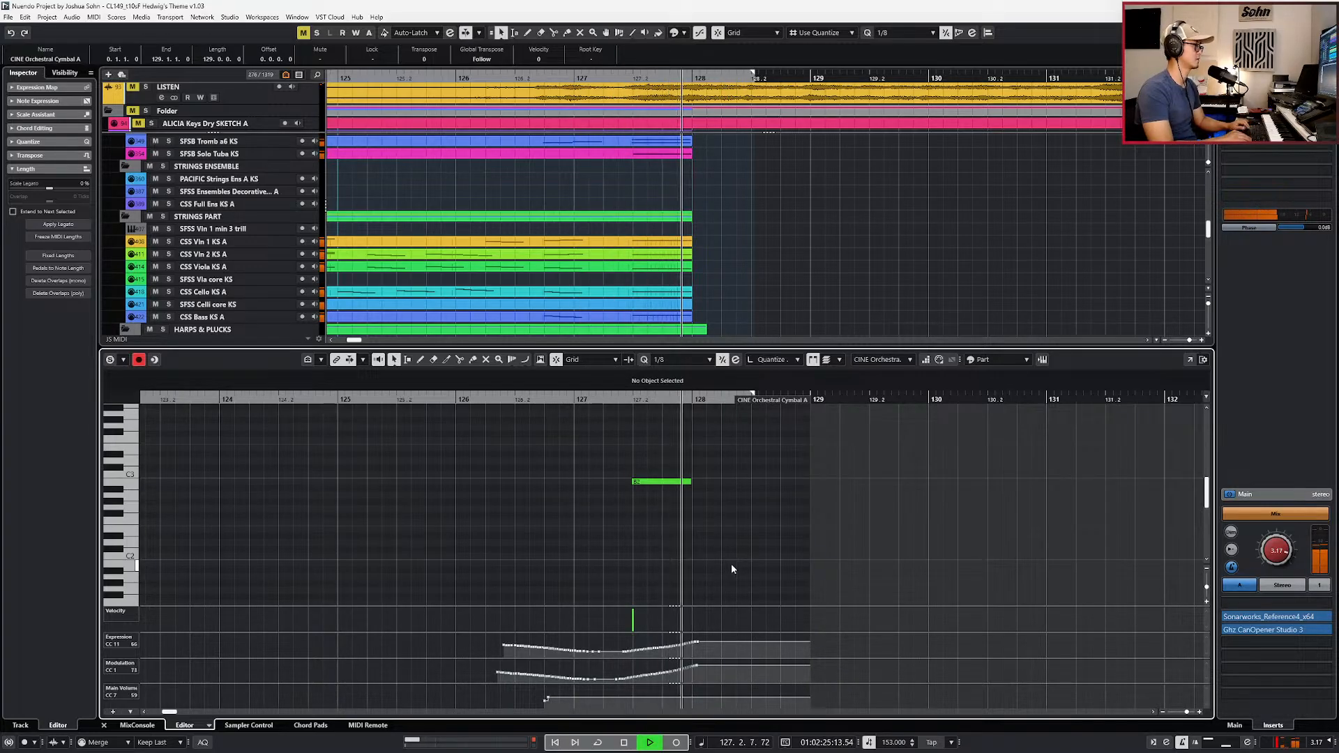
pyautogui.press('space')
pyautogui.hotkey('ctrl', 'alt', 'b')
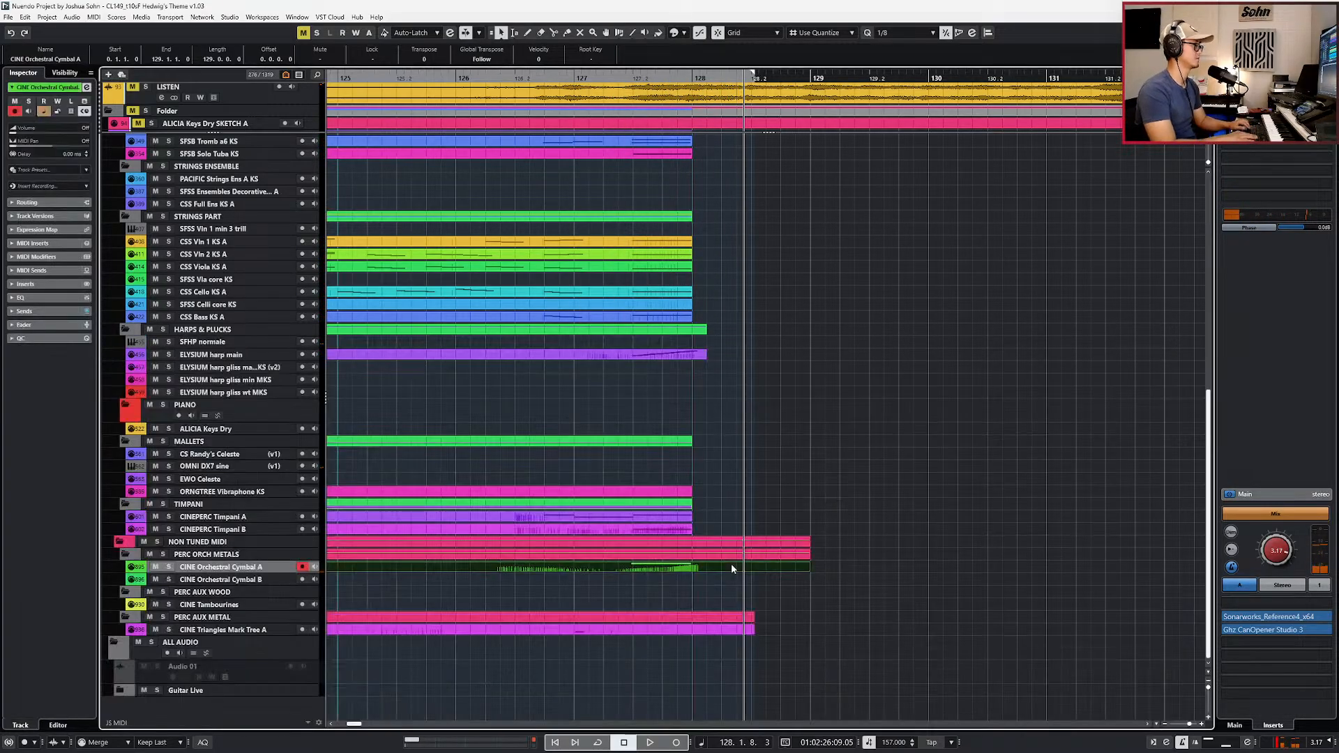
# Step: Copy the CINE Orchestral Cymbal A part onto the CINE Tambourines track at the same position
pyautogui.press('g')
pyautogui.press('g')
pyautogui.press('ctrl+KP_Subtract')
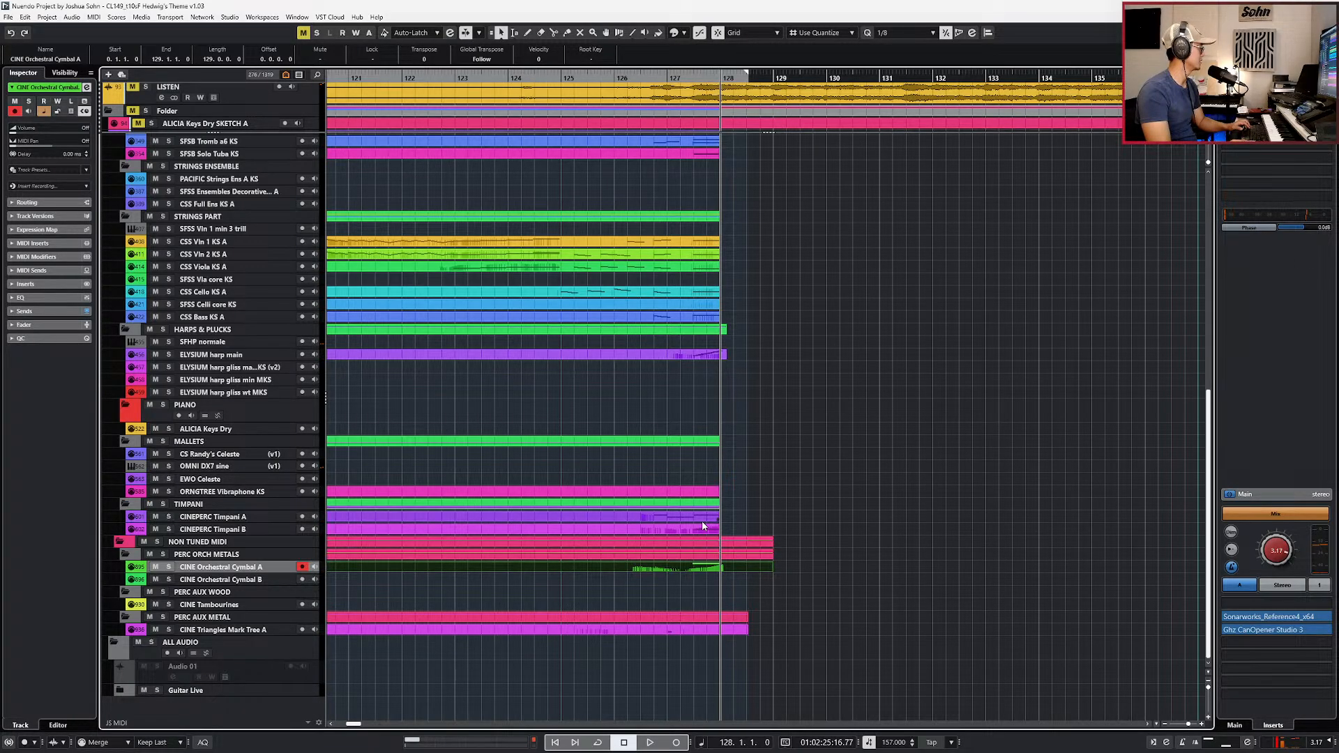
pyautogui.click(688, 607)
pyautogui.hotkey('ctrl', 'v')
# Step: Play the copied tambourine part soloed and with the full arrangement to judge the passage into bar 128
pyautogui.press('s')
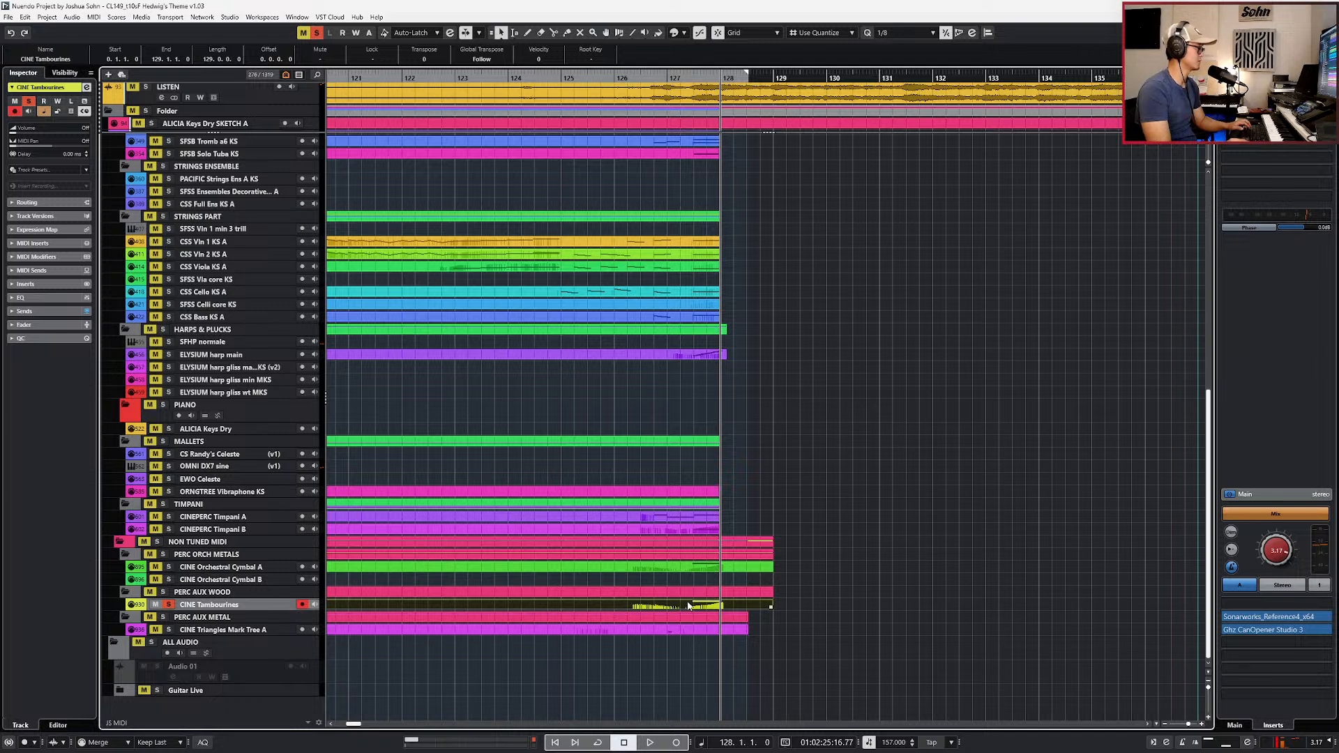
pyautogui.press('space')
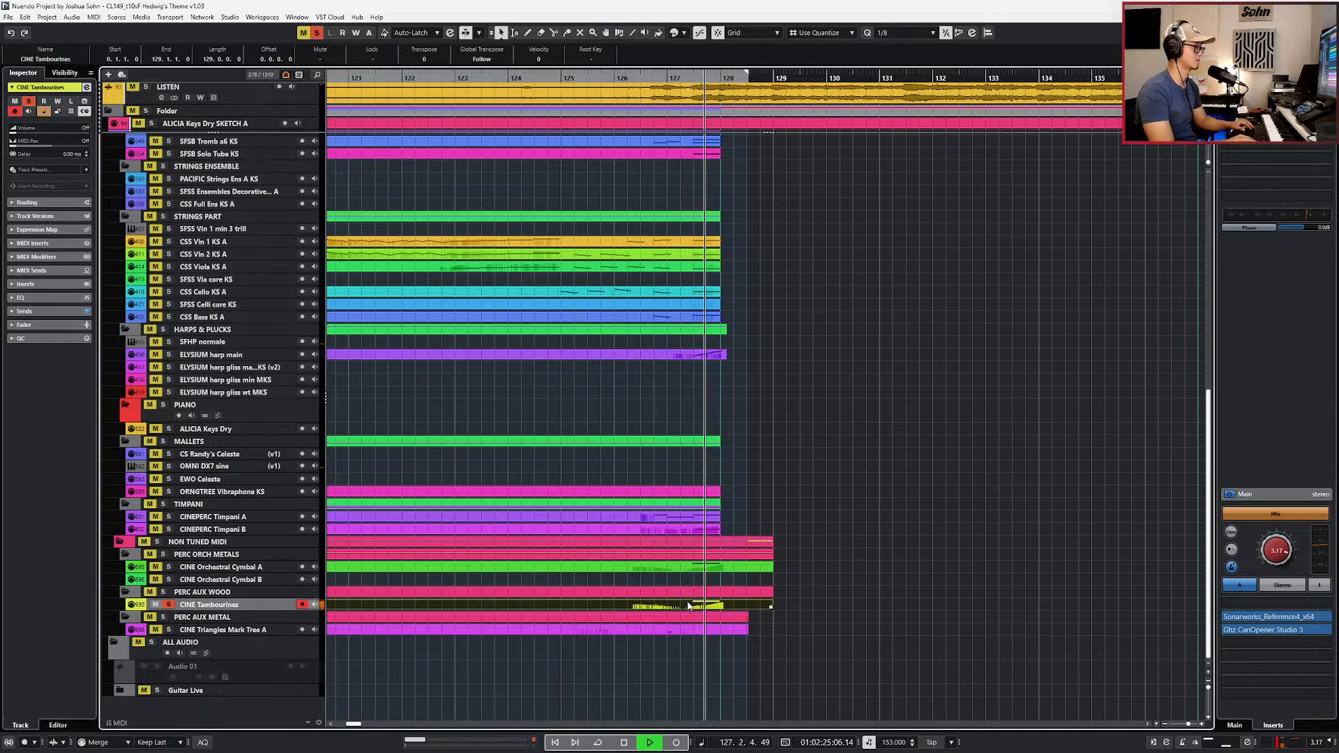
pyautogui.press('space')
pyautogui.press('s')
pyautogui.press('KP_0')
pyautogui.press('space')
pyautogui.press('s')
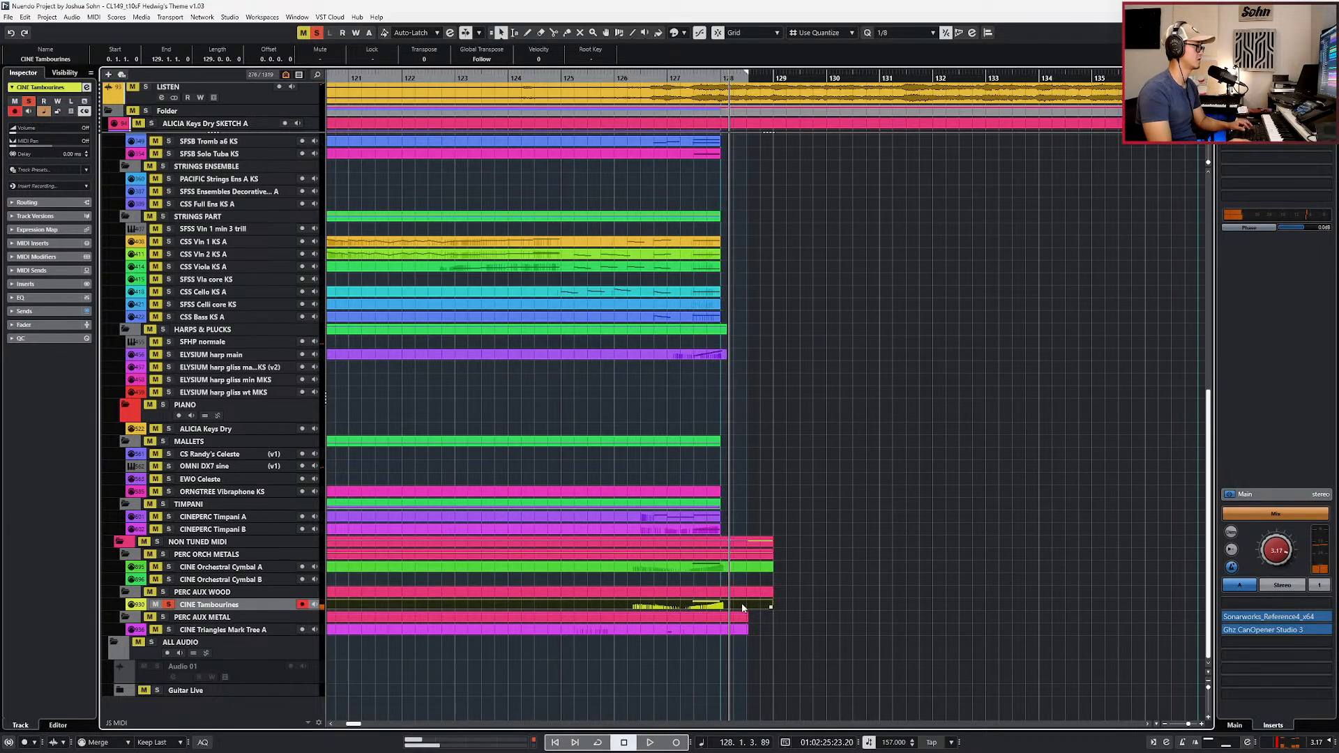
# Step: Open the CINE Tambourines part for note editing, transpose its note up an octave to B3, and audition it without solo
pyautogui.press('space')
pyautogui.press('s')
pyautogui.doubleClick(742, 606)
pyautogui.moveTo(726, 464); pyautogui.dragTo(702, 533)
pyautogui.hotkey('shift', 'Up')
pyautogui.press('l')
pyautogui.press('space')
pyautogui.press('space')
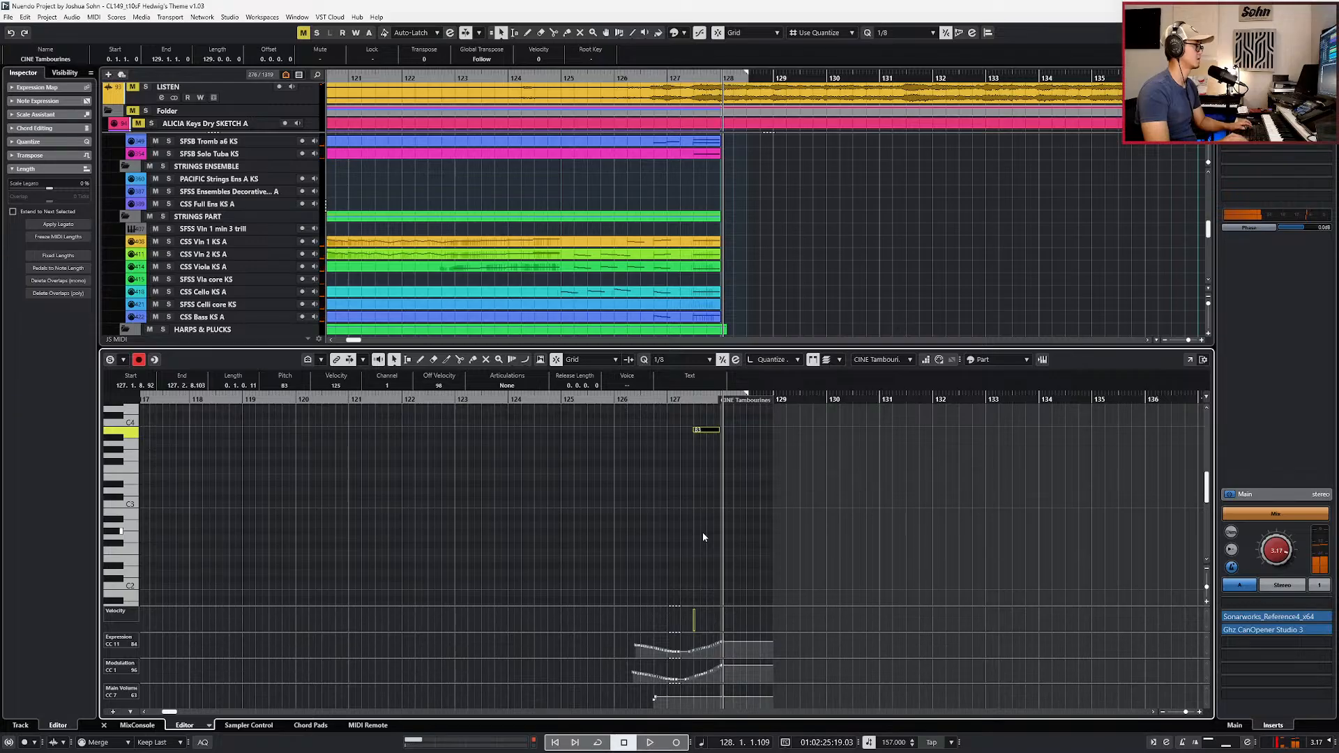
# Step: Try the tambourine note two octaves lower at B1 and audition it against the full arrangement
pyautogui.press('l')
pyautogui.hotkey('shift', 'Down')
pyautogui.hotkey('shift', 'Down')
pyautogui.press('space')
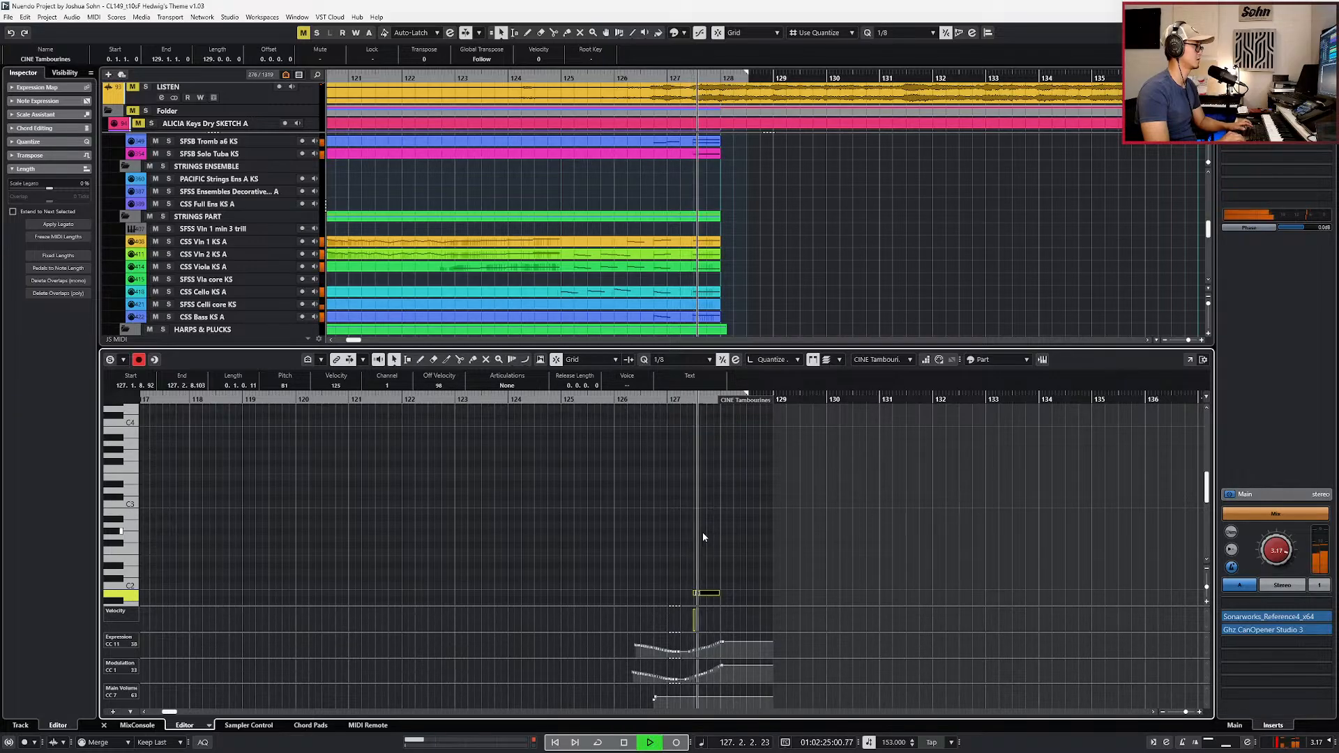
pyautogui.press('space')
pyautogui.press('l')
pyautogui.press('s')
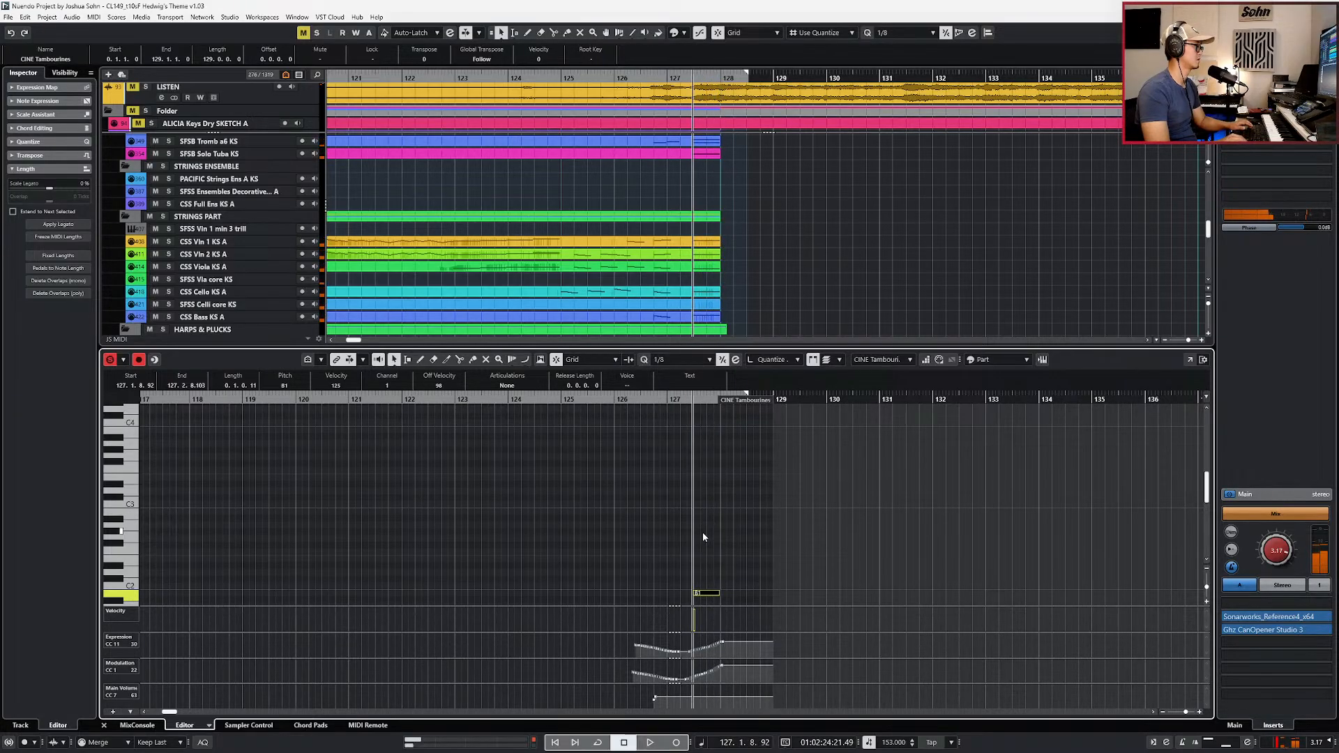
# Step: Solo the LISTEN reference track, play the passage around bar 127, and go back to editing the tambourine part
pyautogui.click(236, 97)
pyautogui.press('s')
pyautogui.press('KP_Subtract')
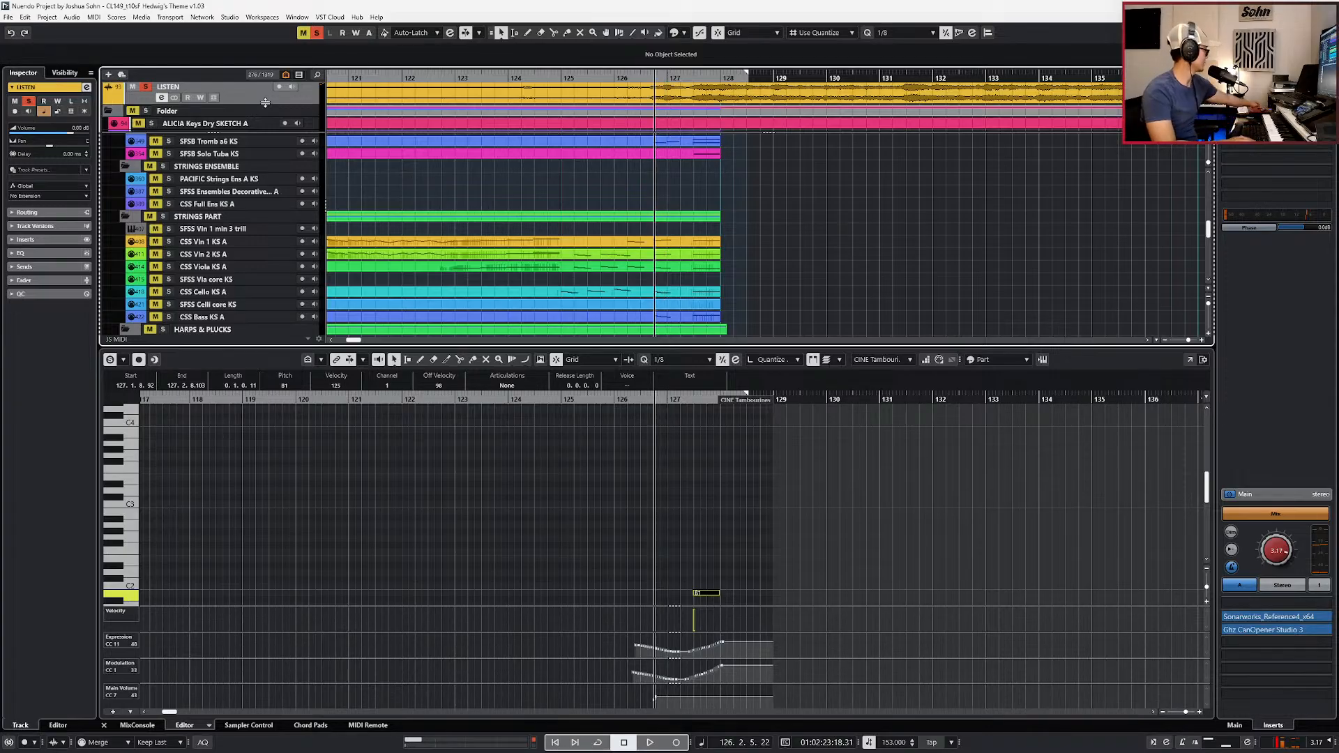
pyautogui.press('space')
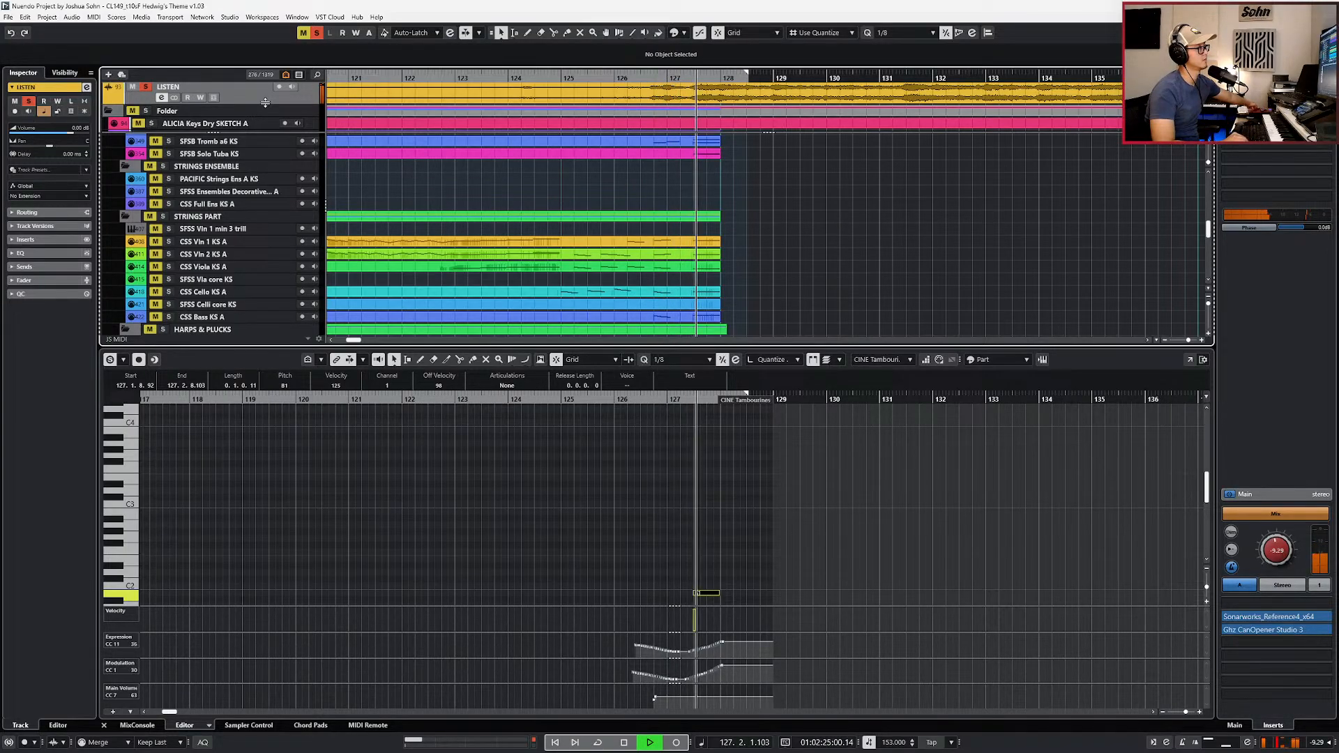
pyautogui.press('space')
pyautogui.press('KP_Subtract')
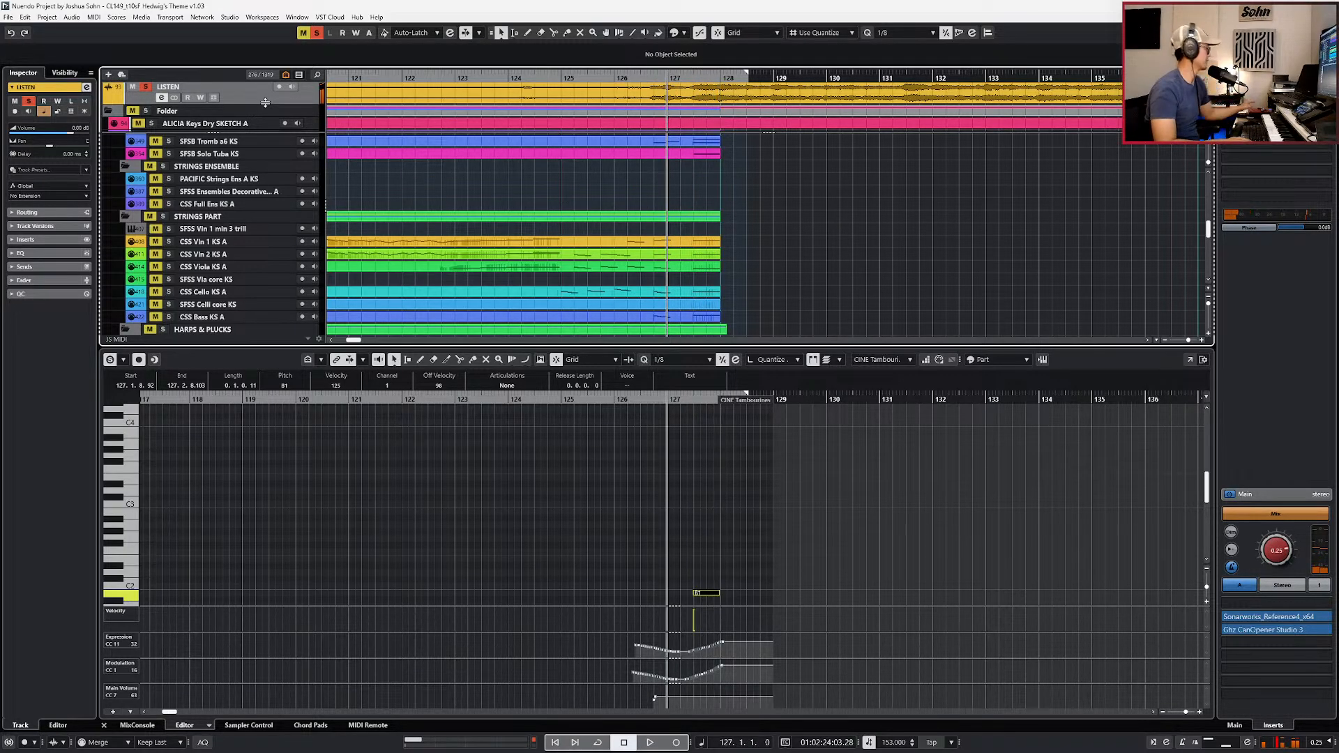
pyautogui.keyDown('ctrl'); pyautogui.scroll(2, 736, 516); pyautogui.keyUp('ctrl')
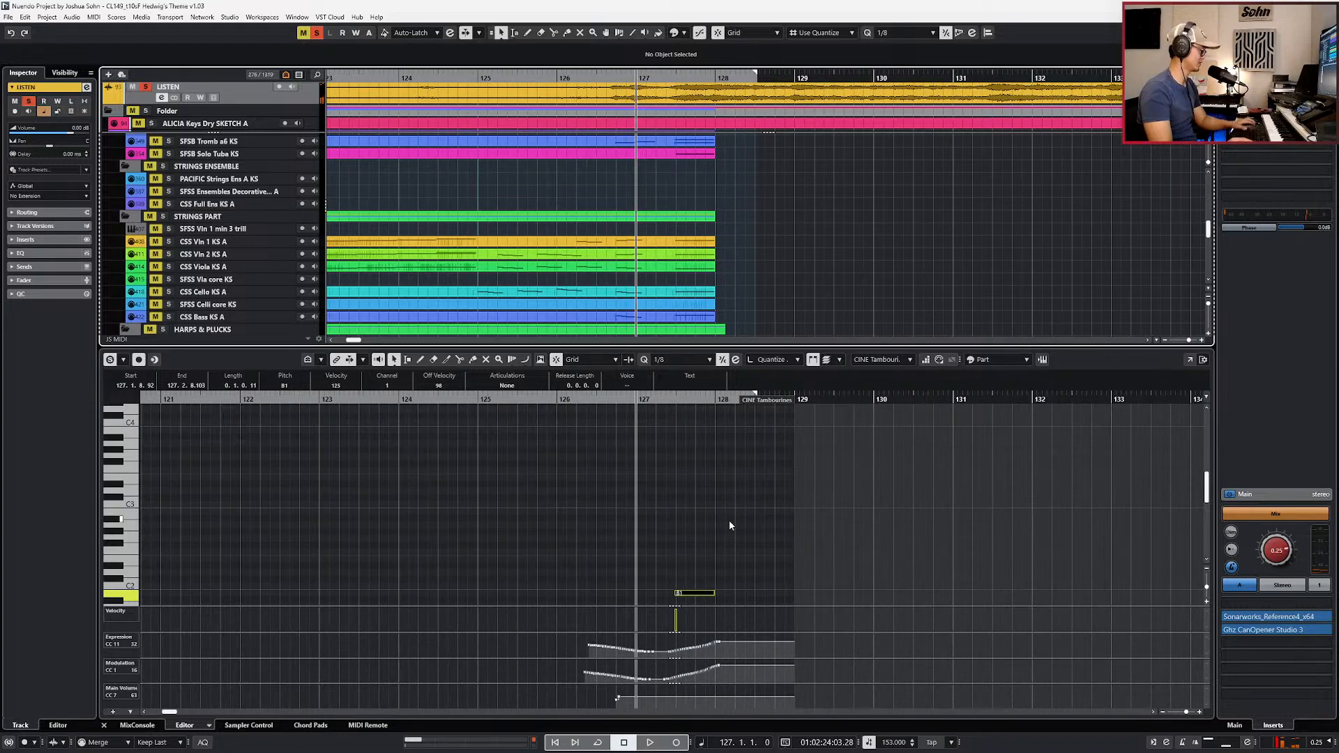
pyautogui.click(725, 531)
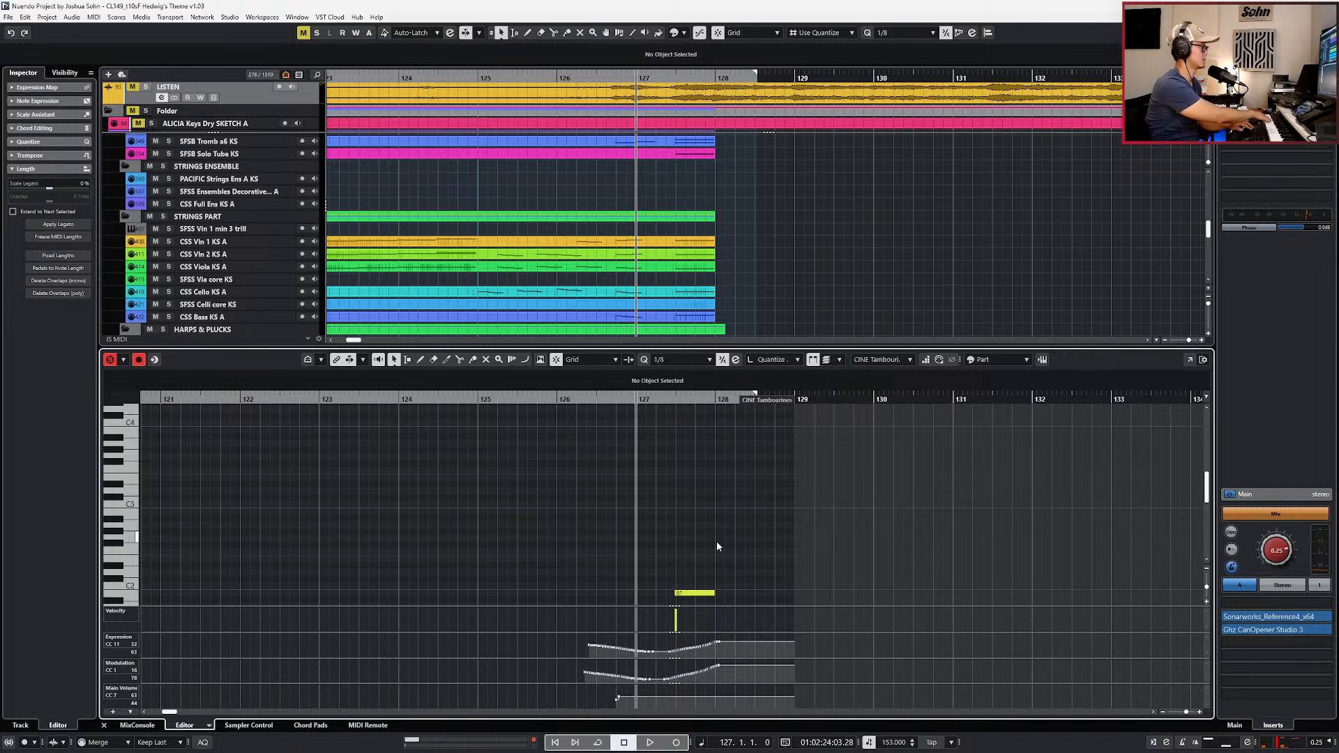
pyautogui.press('Return')
pyautogui.doubleClick(741, 607)
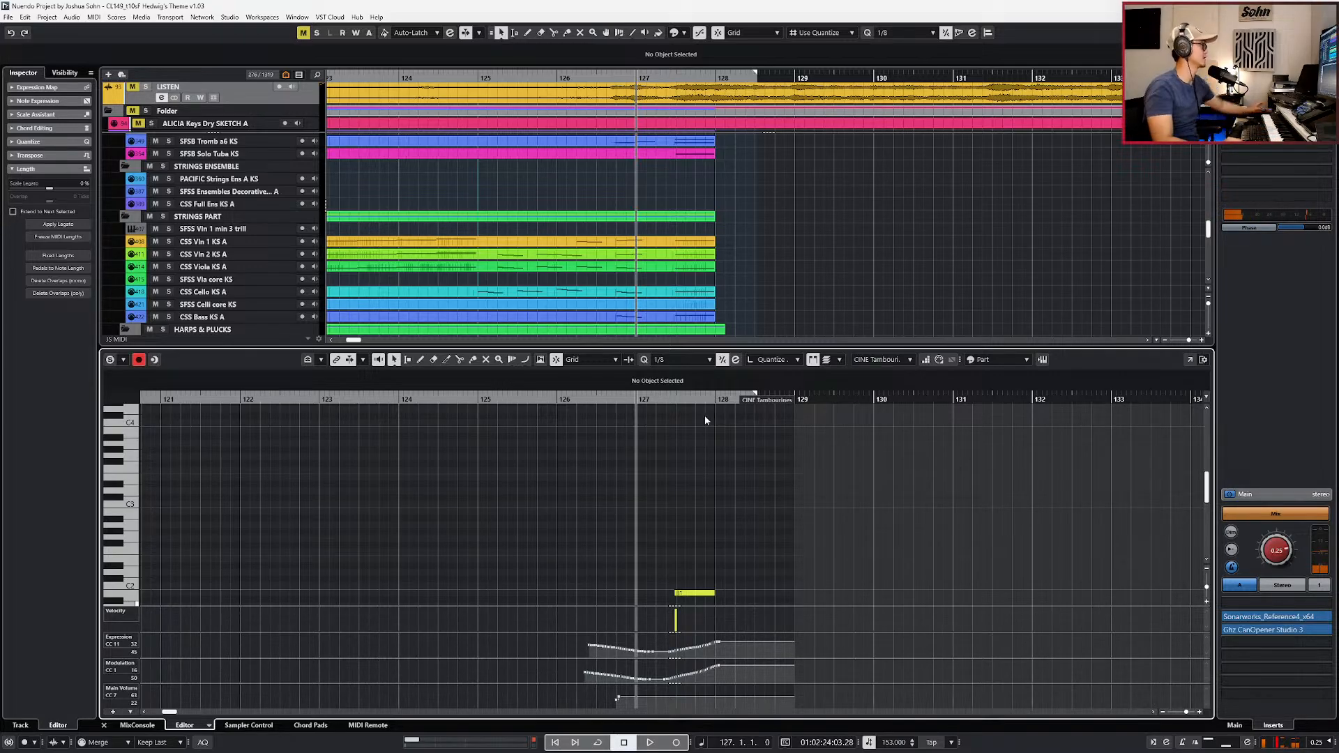
# Step: Play the soloed LISTEN reference through bars 128 and 129, and take it off solo
pyautogui.click(146, 86)
pyautogui.press('KP_Subtract')
pyautogui.press('KP_Subtract')
pyautogui.press('space')
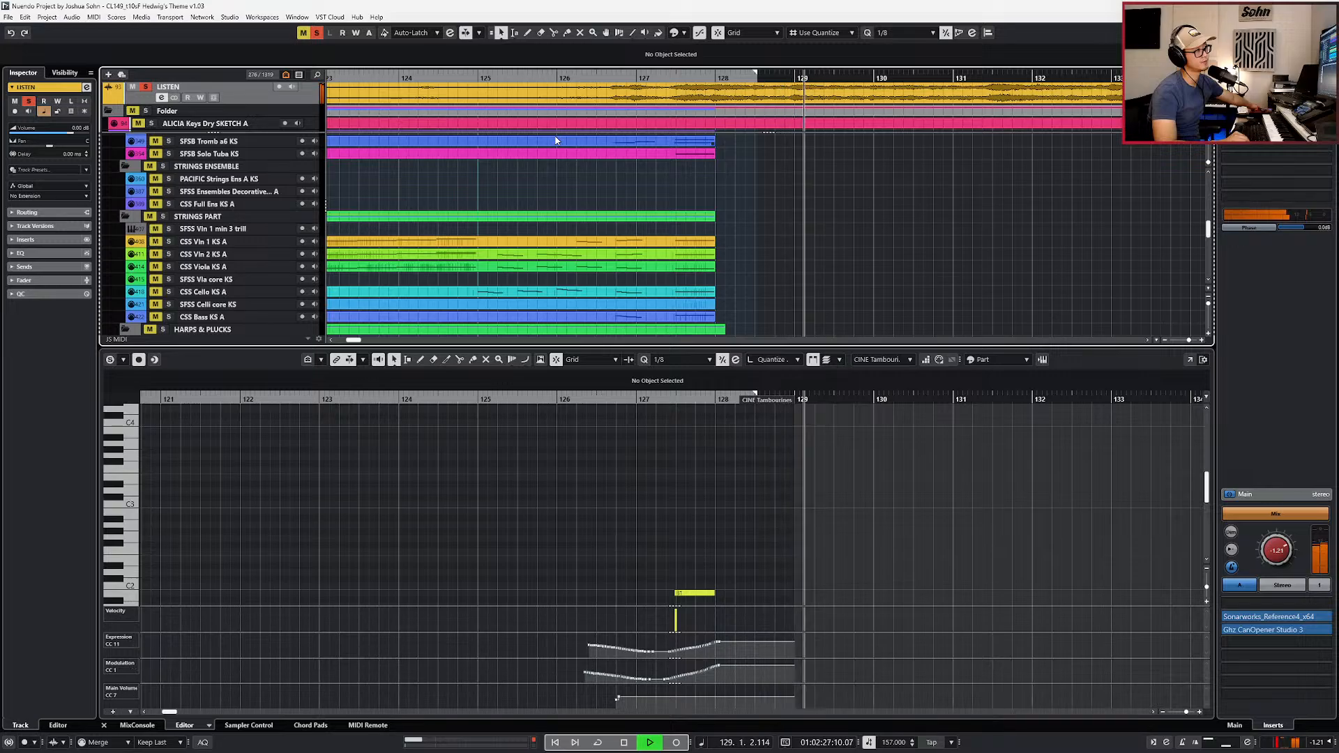
pyautogui.press('space')
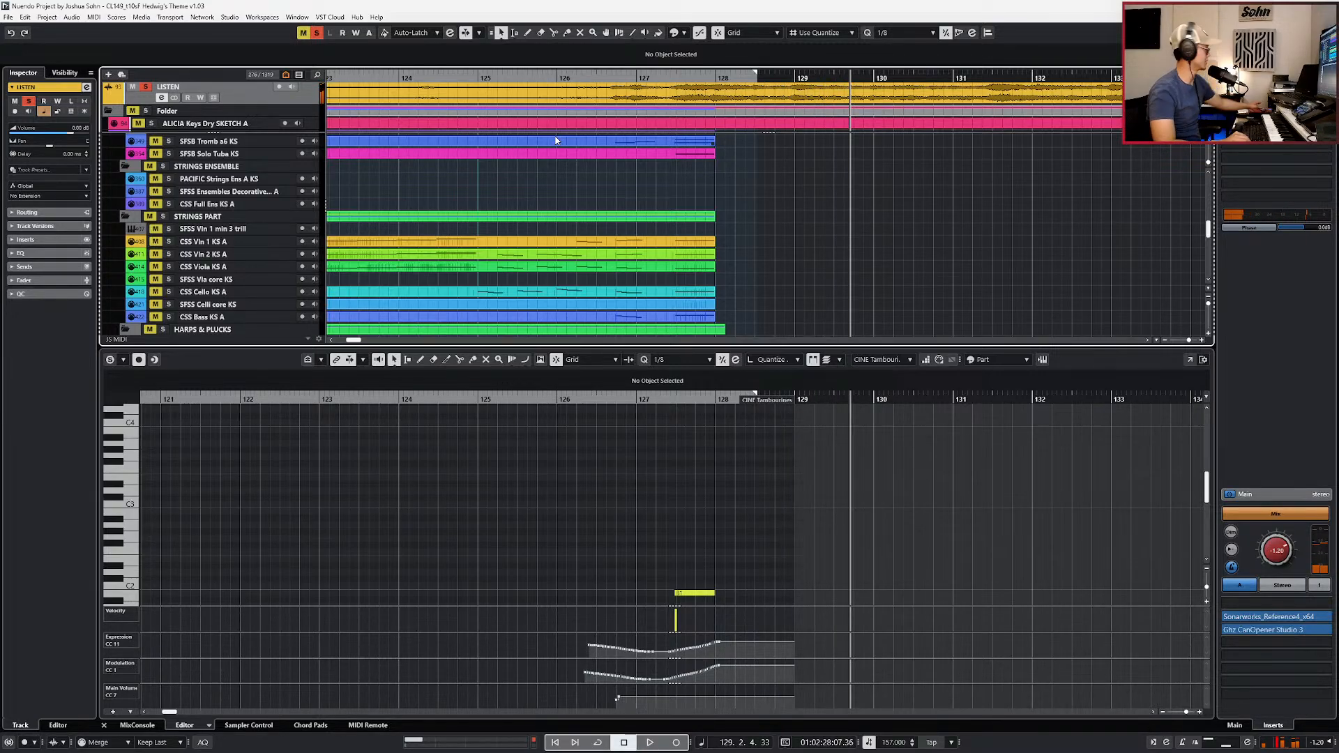
pyautogui.click(753, 468)
pyautogui.press('s')
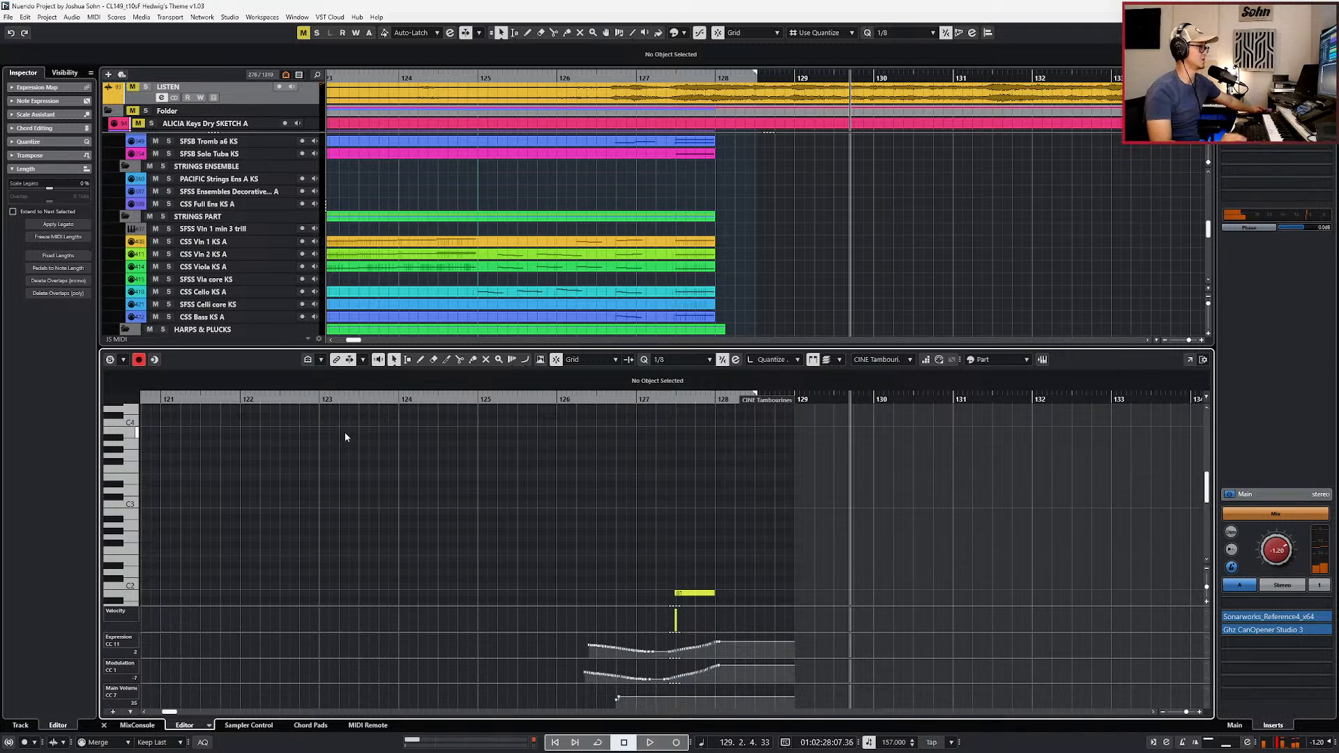
# Step: Select the B1 tambourine note and transpose it up two octaves to B3
pyautogui.scroll(-1, 459, 527)
pyautogui.press('ctrl+KP_Subtract')
pyautogui.press('ctrl+KP_Subtract')
pyautogui.press('ctrl+KP_Subtract')
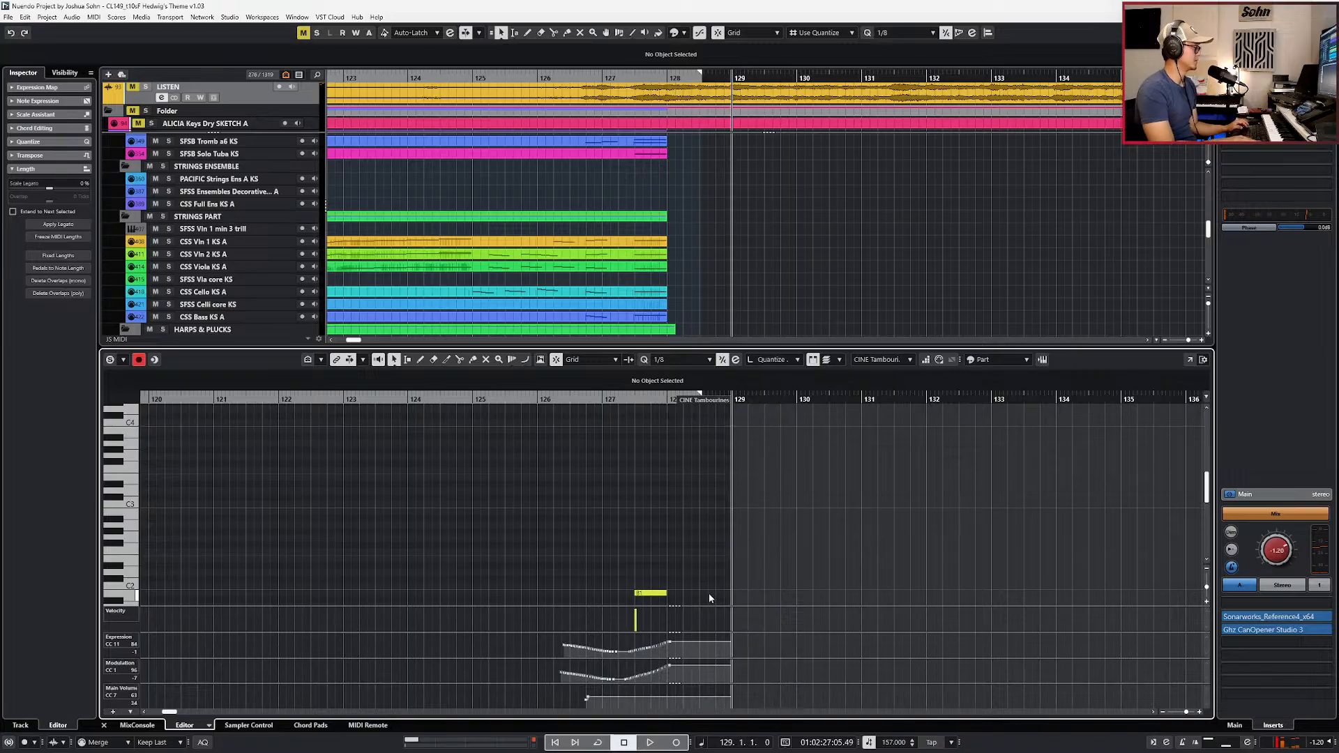
pyautogui.moveTo(688, 564); pyautogui.dragTo(629, 626)
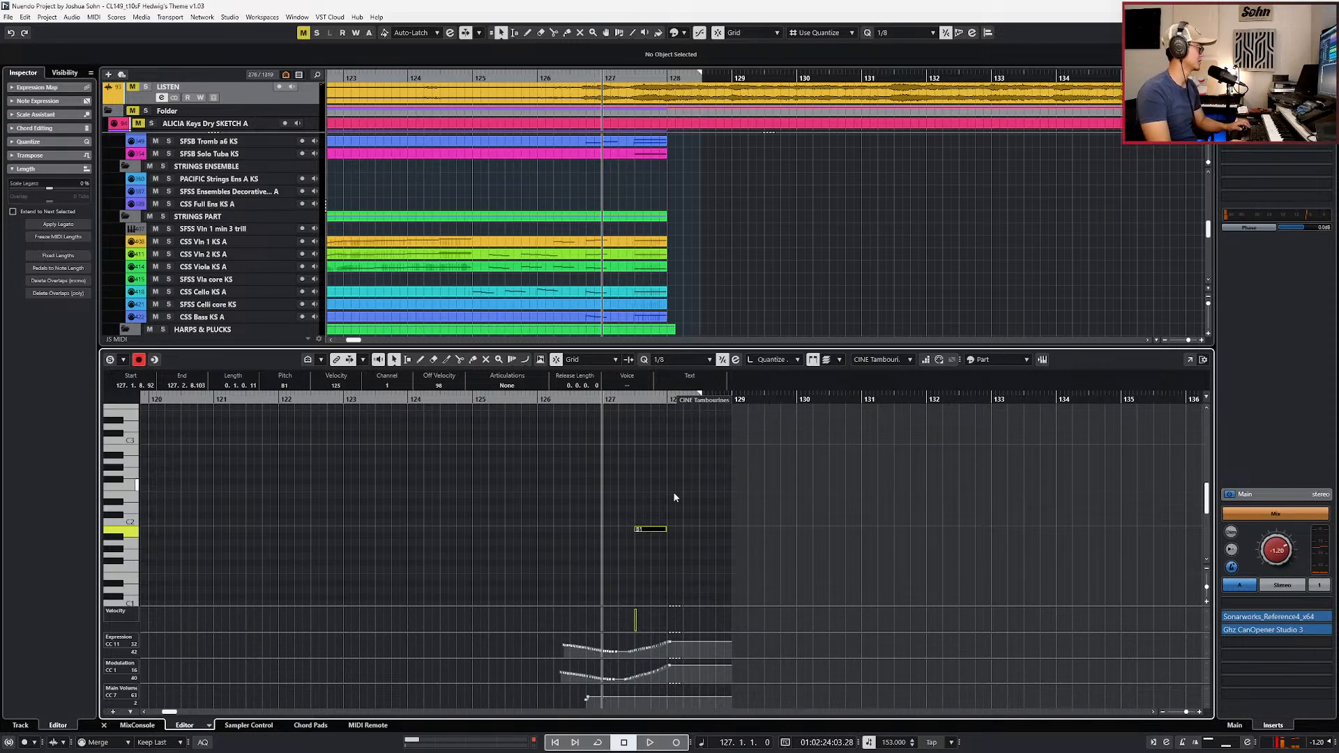
pyautogui.hotkey('shift', 'Up')
pyautogui.hotkey('shift', 'Up')
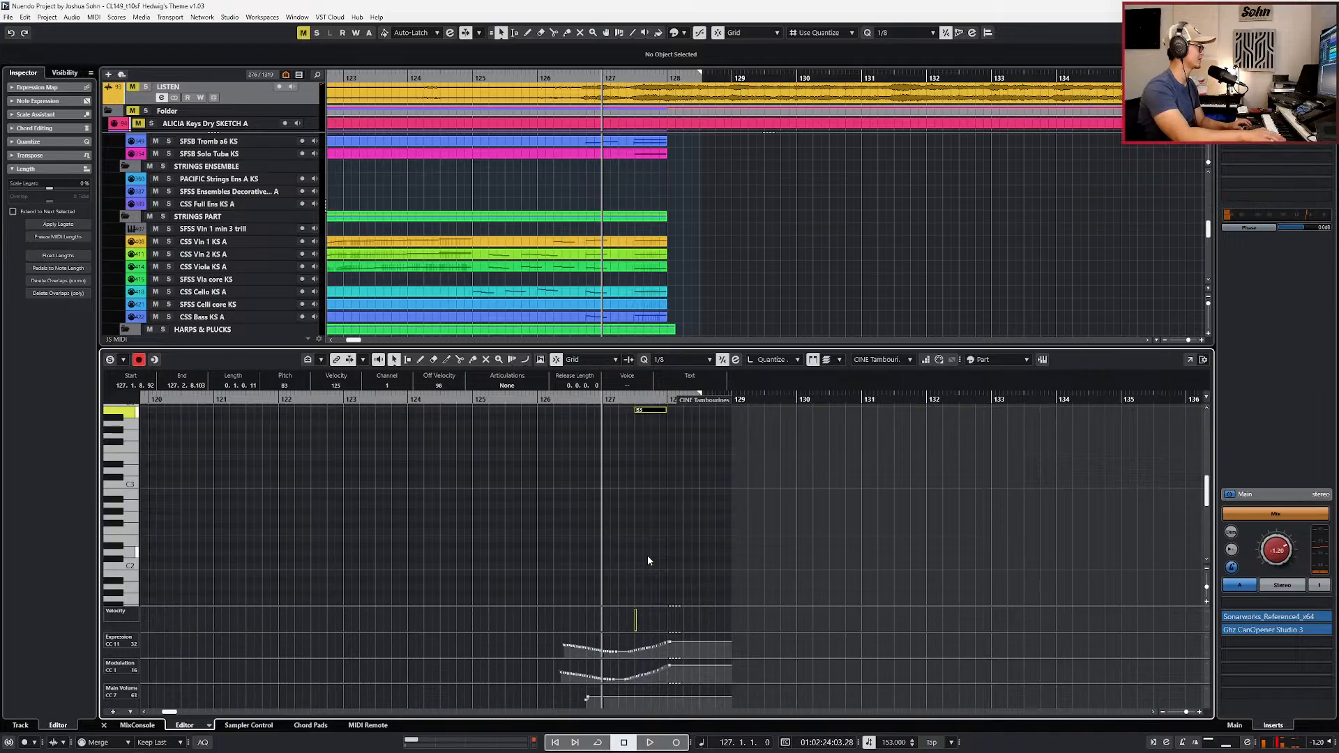
pyautogui.press('Up')
pyautogui.press('Down')
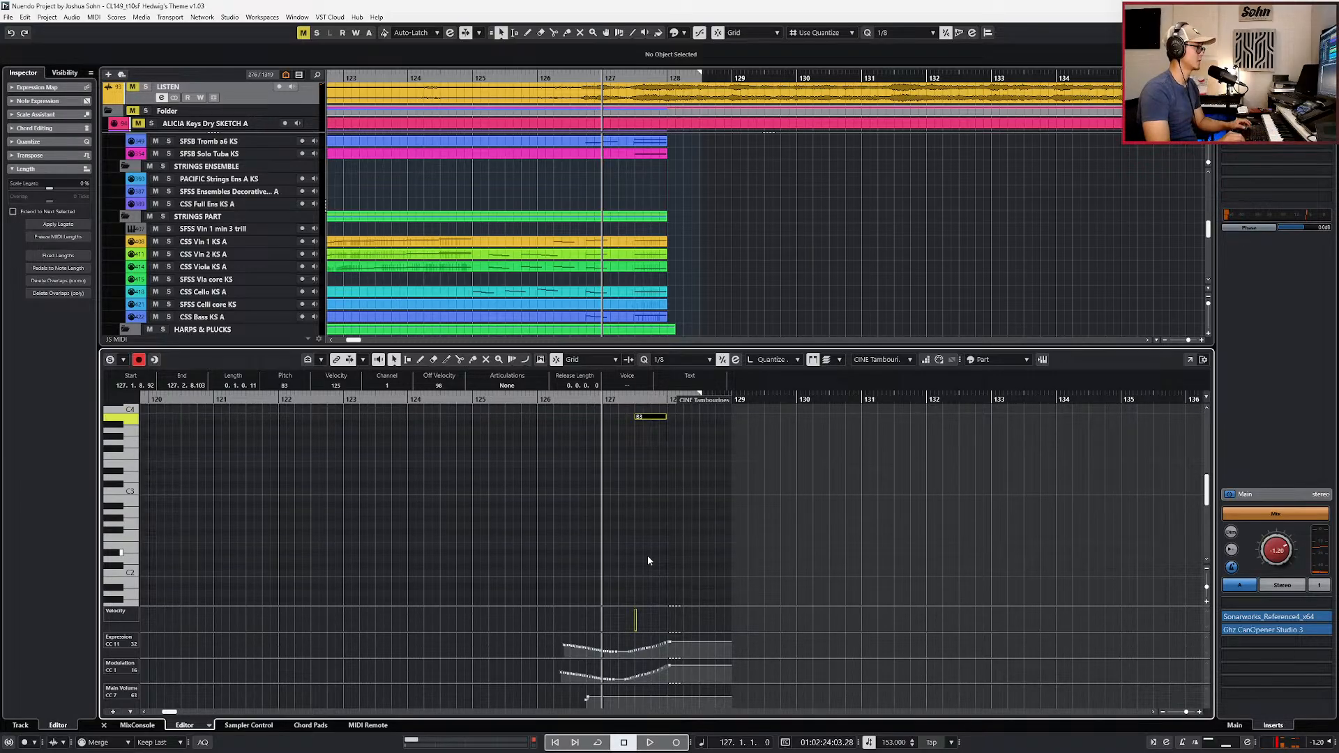
# Step: Duplicate the tambourine note and transpose the pair up to B4 and B5, and play back the doubled hit
pyautogui.scroll(1, 673, 474)
pyautogui.moveTo(684, 442); pyautogui.dragTo(630, 483)
pyautogui.hotkey('shift', 'Up')
pyautogui.press('l')
pyautogui.hotkey('ctrl', 'v')
pyautogui.hotkey('shift', 'Up')
pyautogui.press('ctrl+KP_Subtract')
pyautogui.click(631, 486)
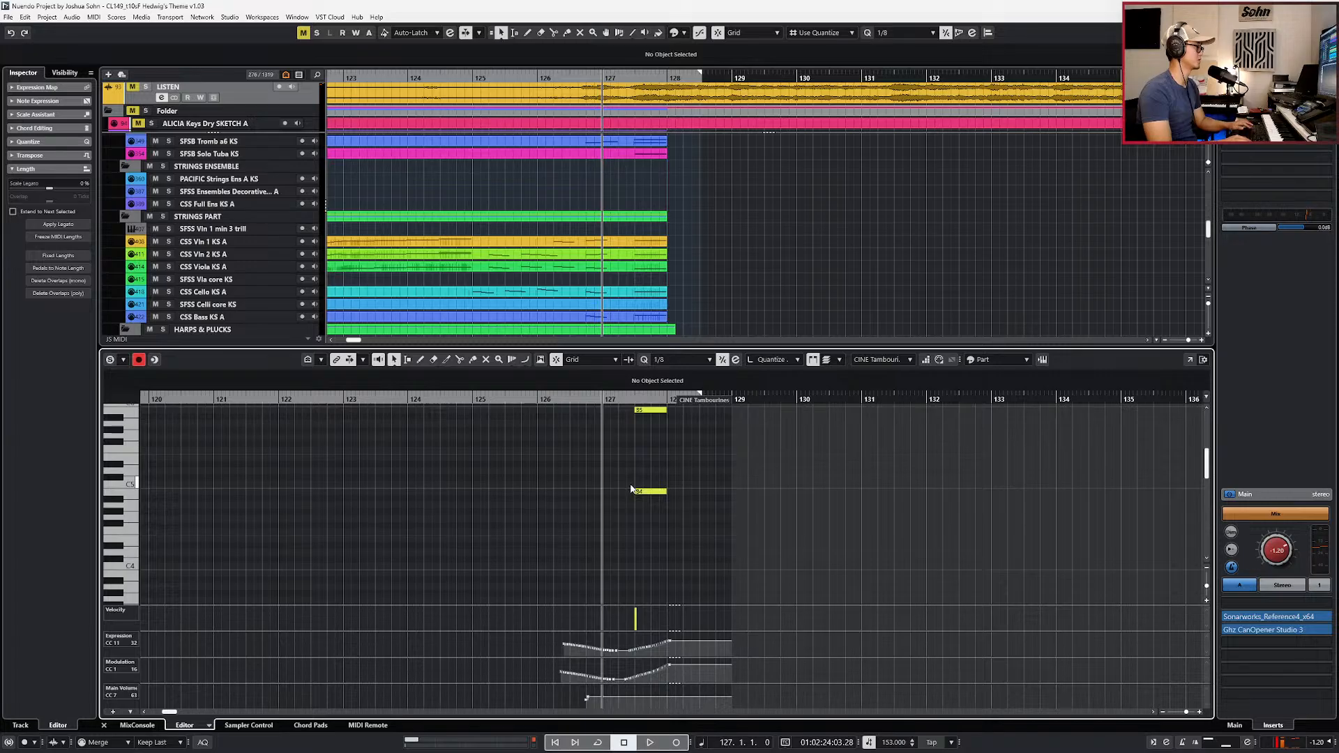
pyautogui.press('space')
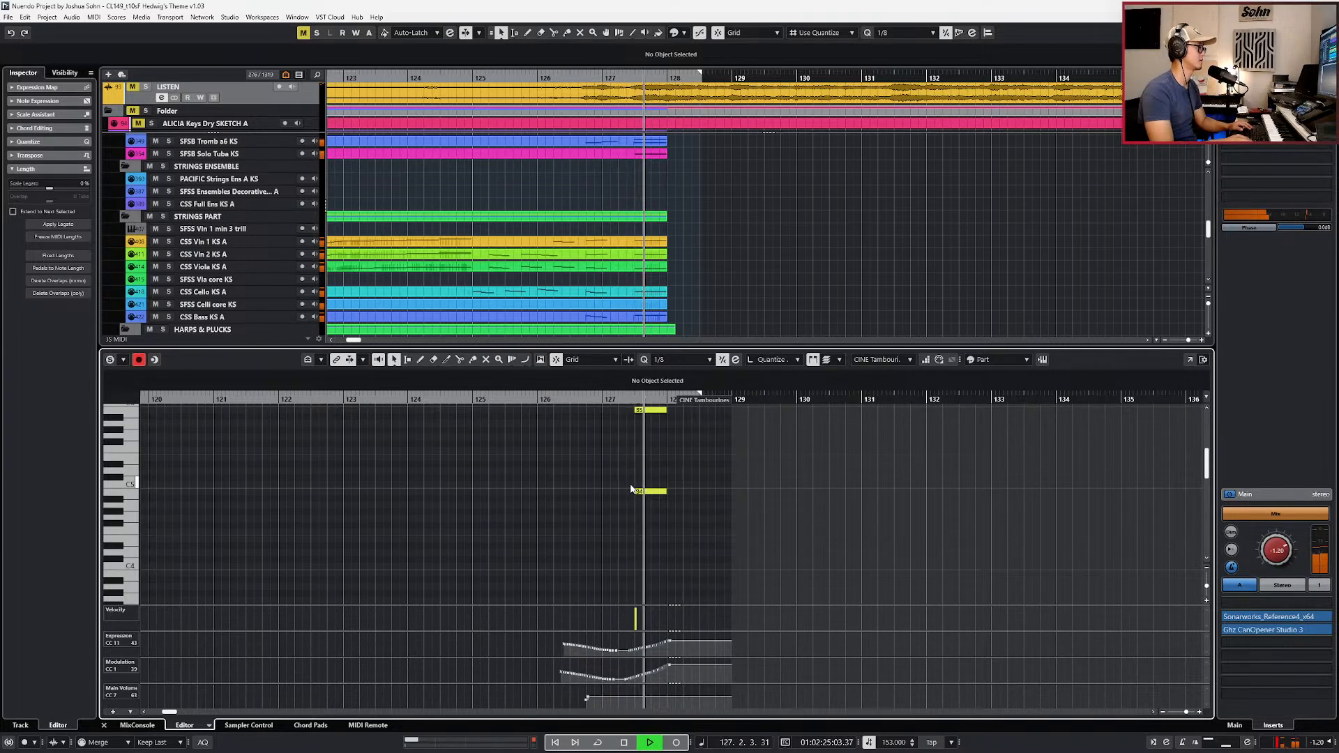
pyautogui.press('space')
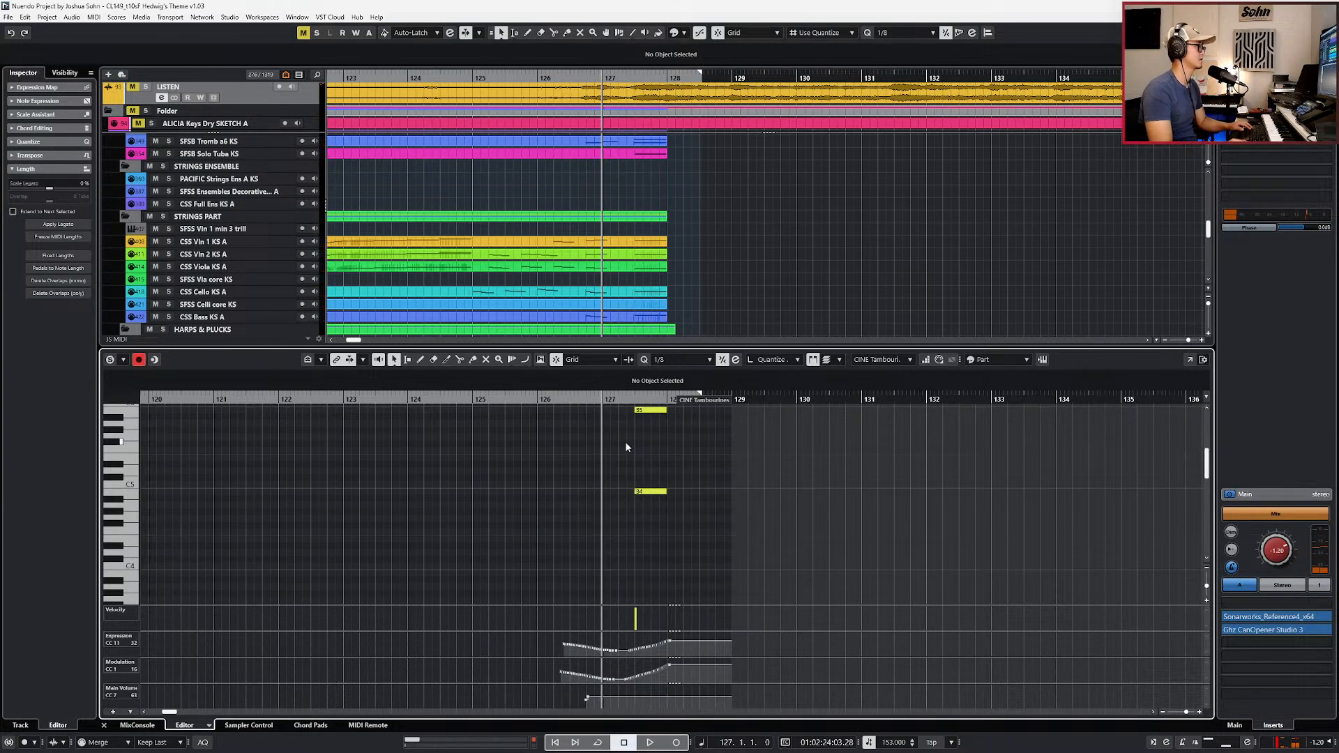
# Step: Mute the B5 tambourine note, play the passage into bar 128, and close the note editor
pyautogui.moveTo(626, 447); pyautogui.dragTo(662, 395)
pyautogui.press('space')
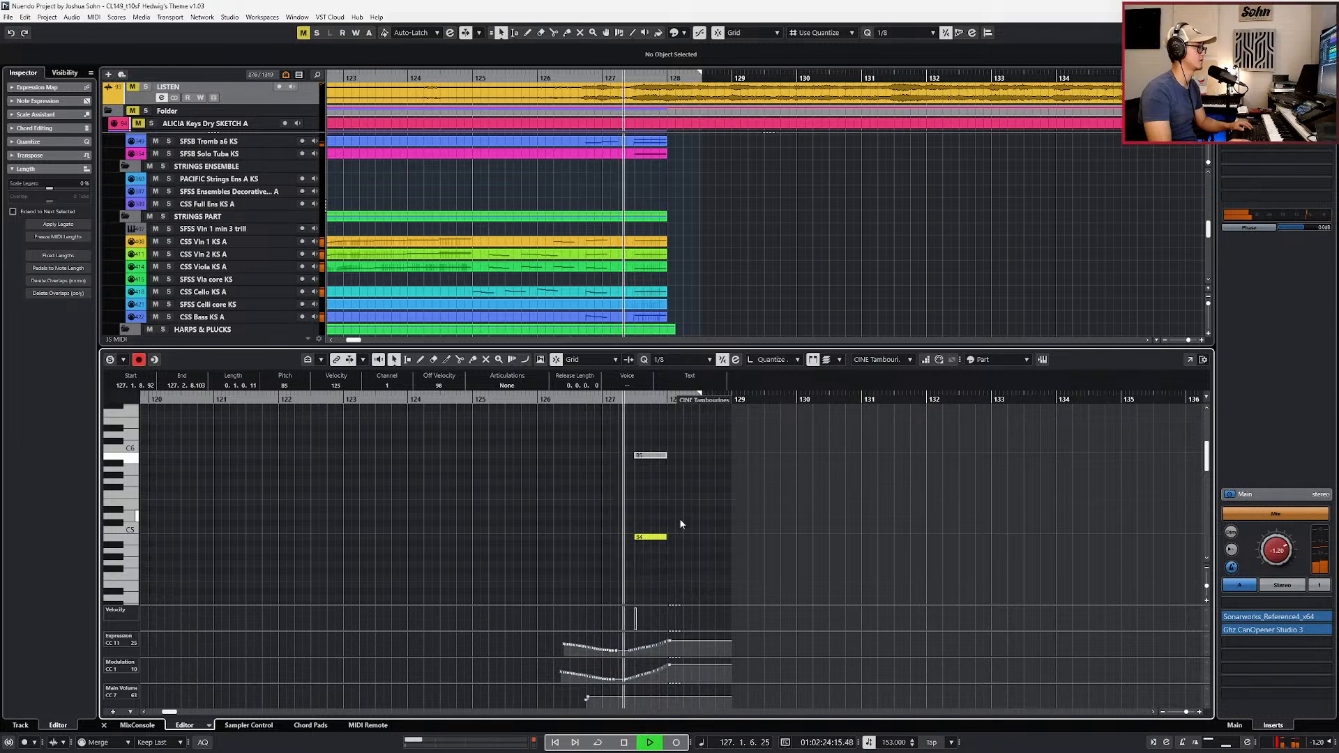
pyautogui.press('space')
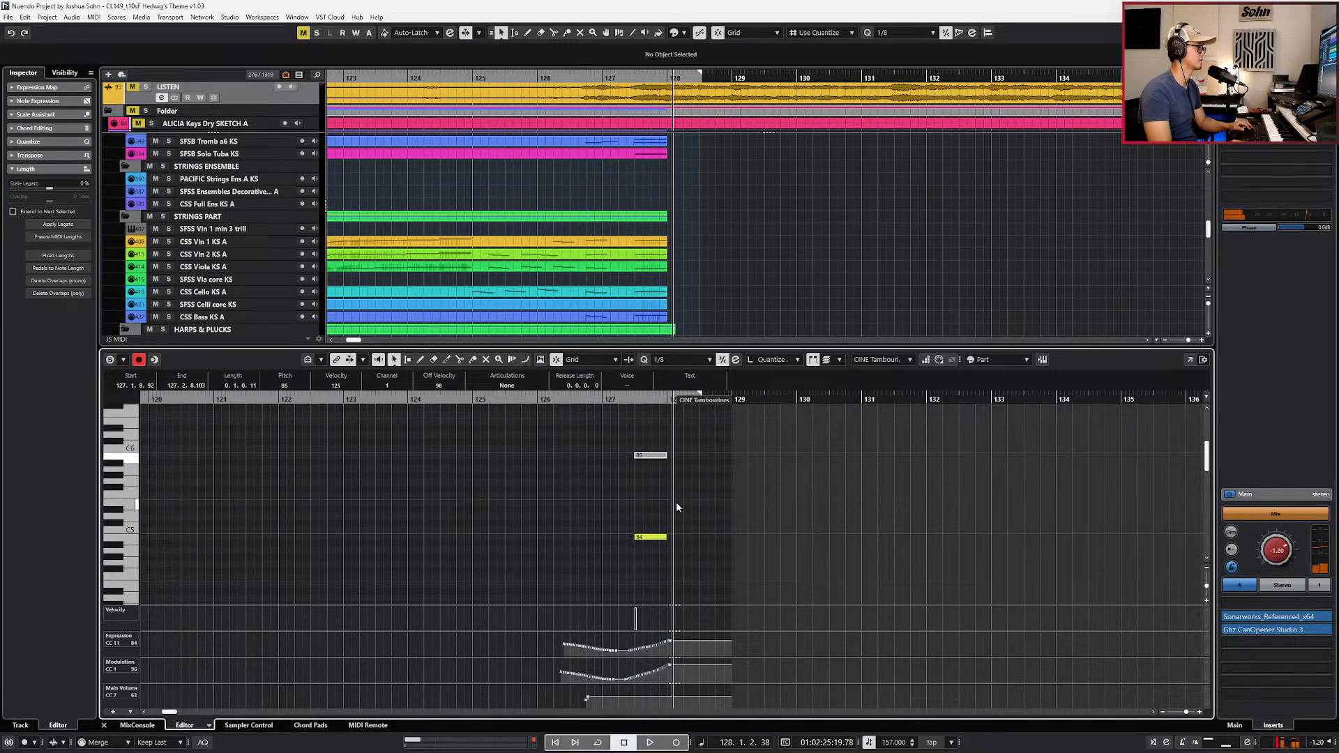
pyautogui.moveTo(676, 507); pyautogui.dragTo(647, 547)
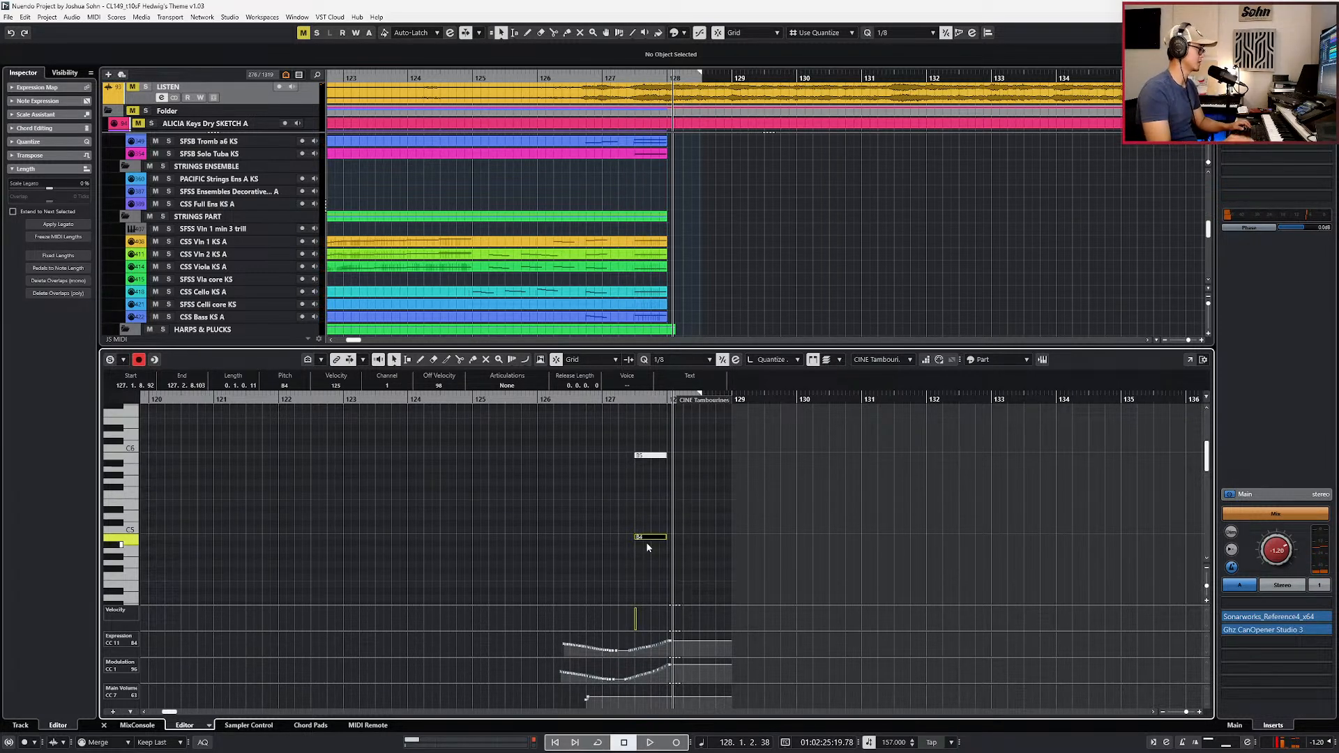
pyautogui.press('Return')
# Step: Play the full arrangement from the start of the STRINGS section at bar 116
pyautogui.scroll(-3, 734, 539)
pyautogui.hscroll(3, 758, 548)
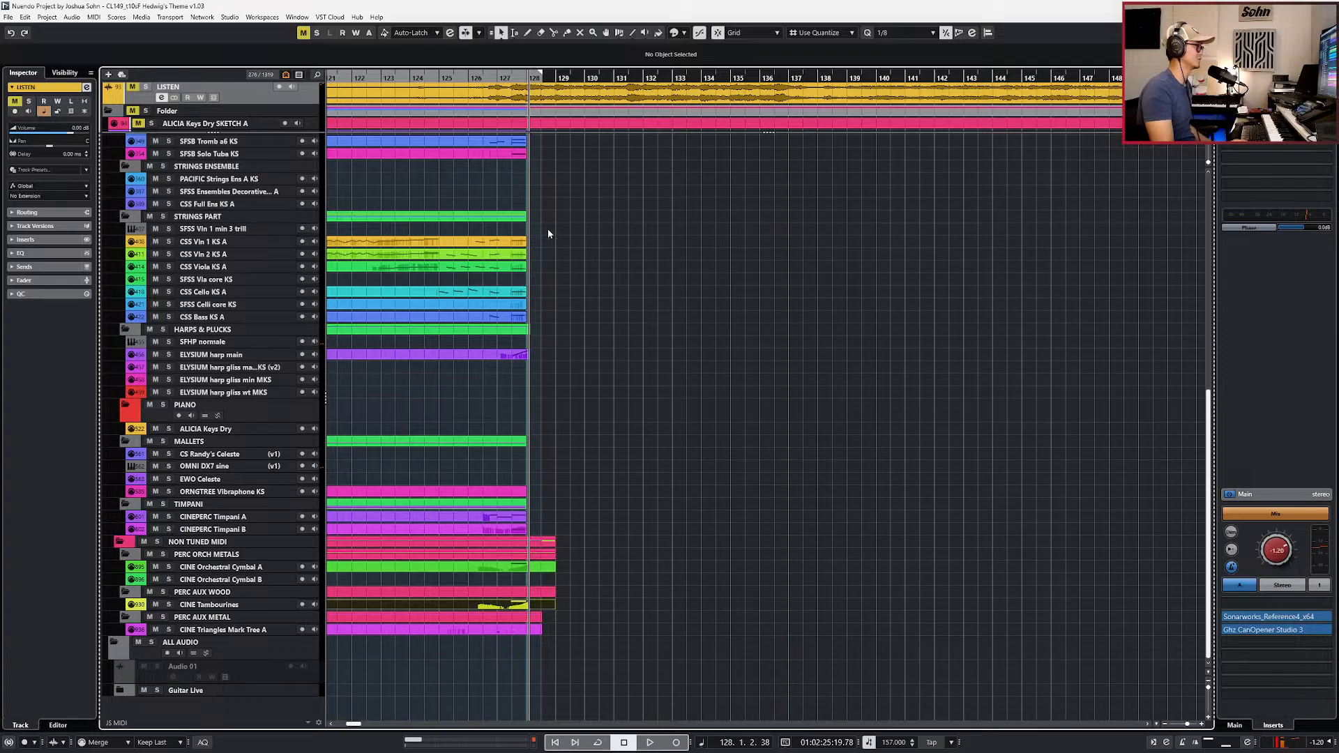
pyautogui.scroll(3, 450, 106)
pyautogui.press('KP_Subtract')
pyautogui.scroll(-5, 609, 270)
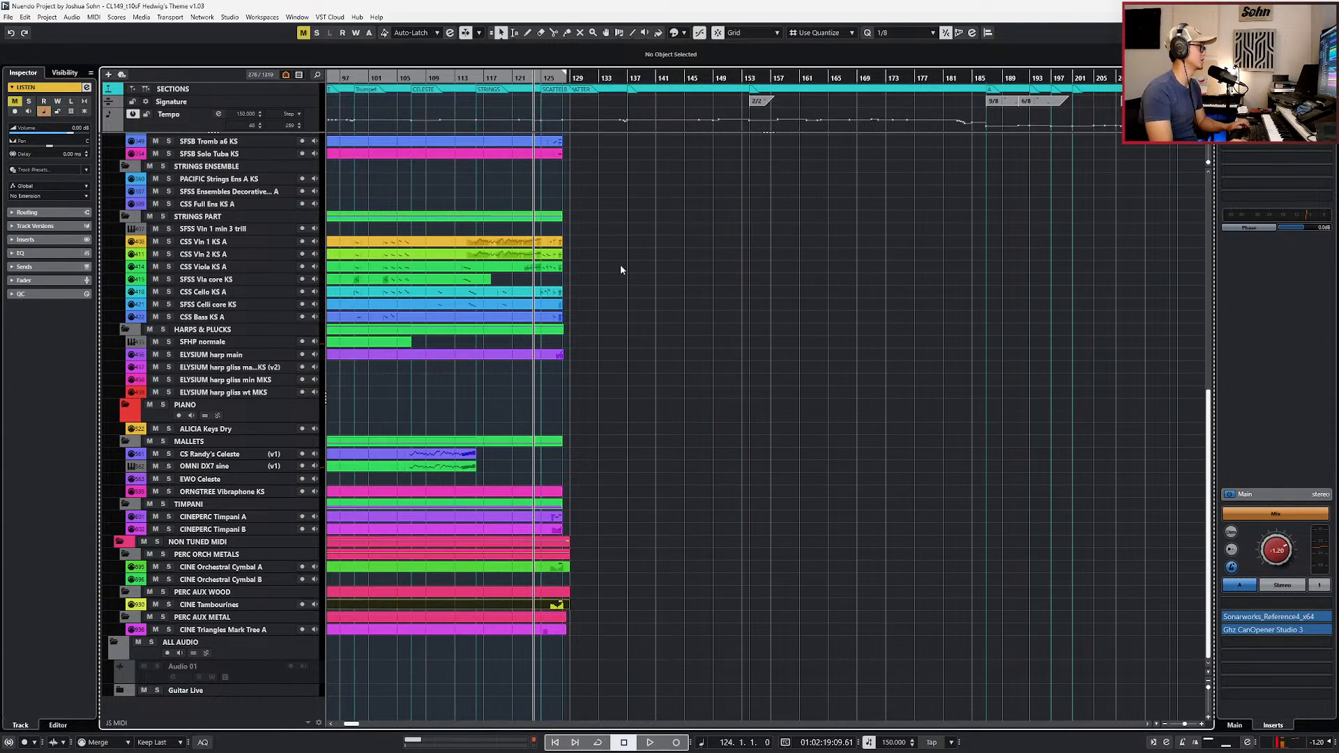
pyautogui.hscroll(-2, 622, 270)
pyautogui.press('KP_Subtract')
pyautogui.press('KP_Add')
pyautogui.press('space')
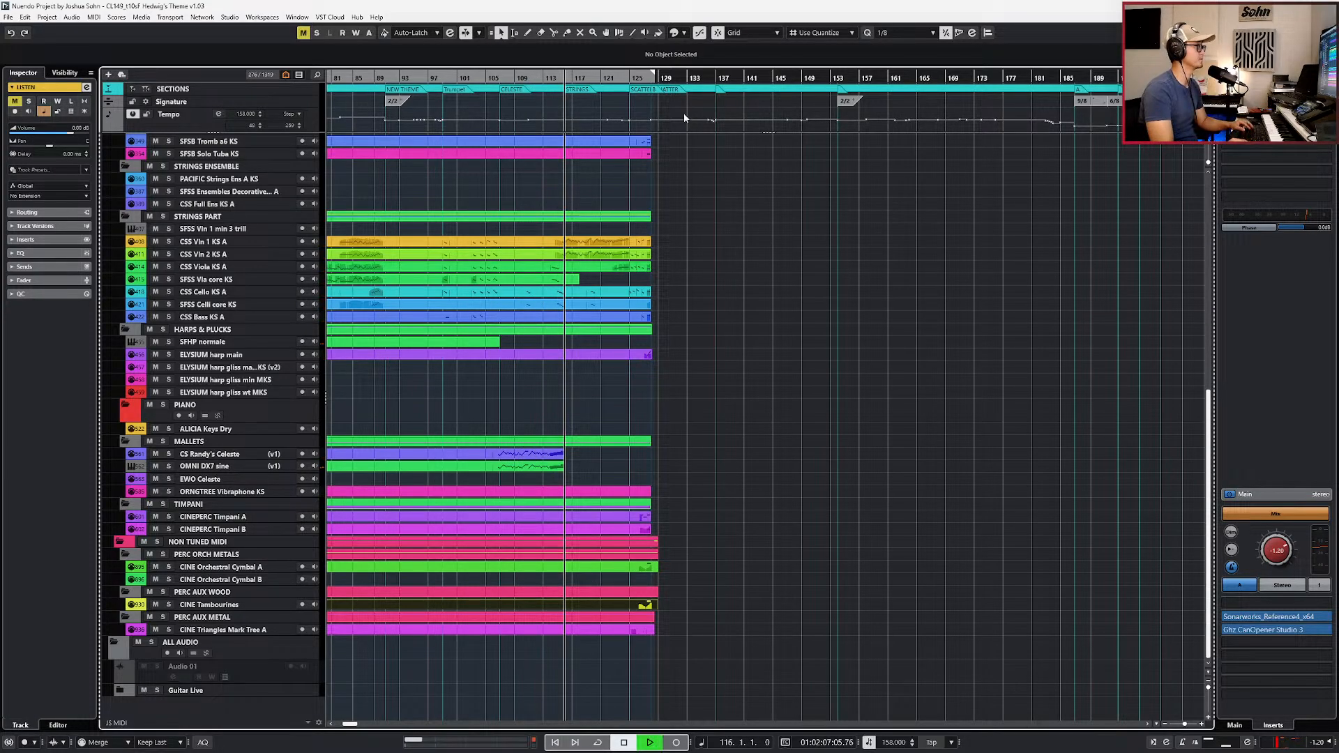
# Step: Extend the SFSS Vla core, SFHP normale, CS Randy's Celeste and OMNI DX7 sine parts to the arrangement's end near bar 128
pyautogui.hotkey('alt', '1')
pyautogui.moveTo(577, 281); pyautogui.dragTo(651, 280)
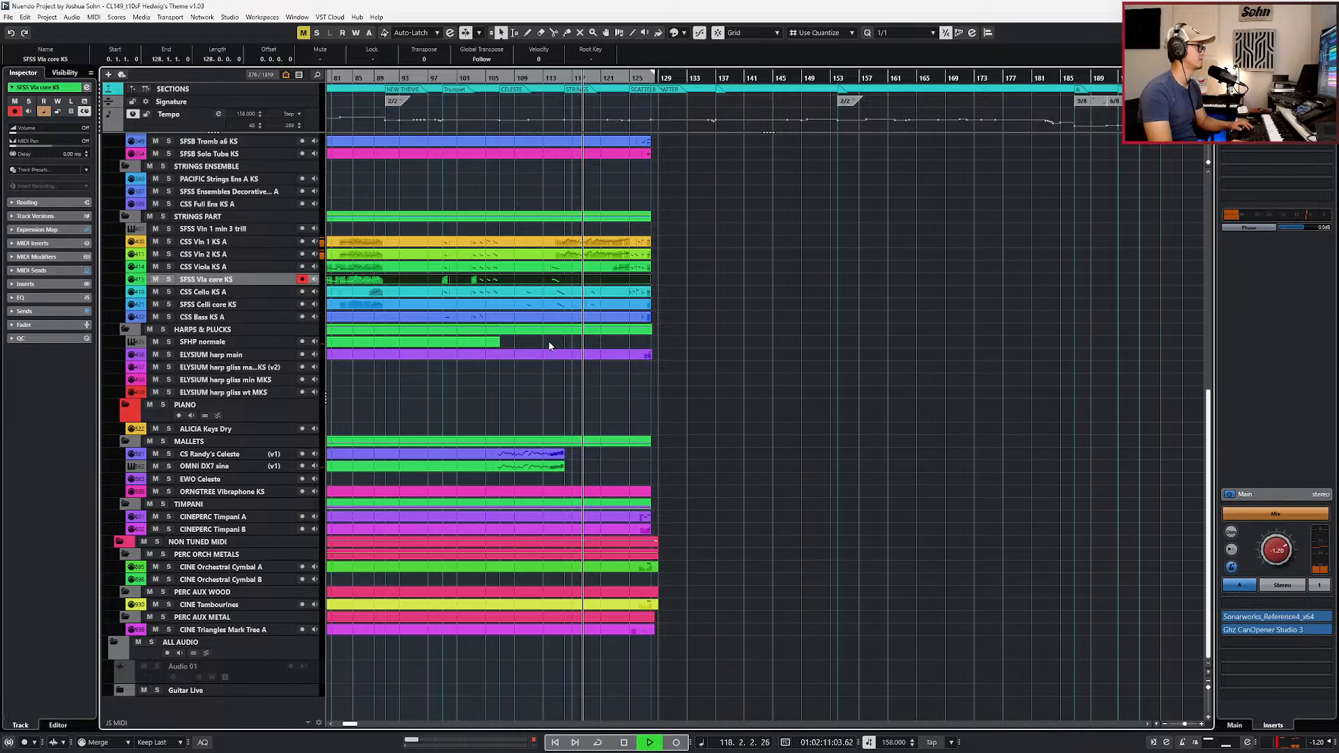
pyautogui.doubleClick(549, 346)
pyautogui.click(543, 404)
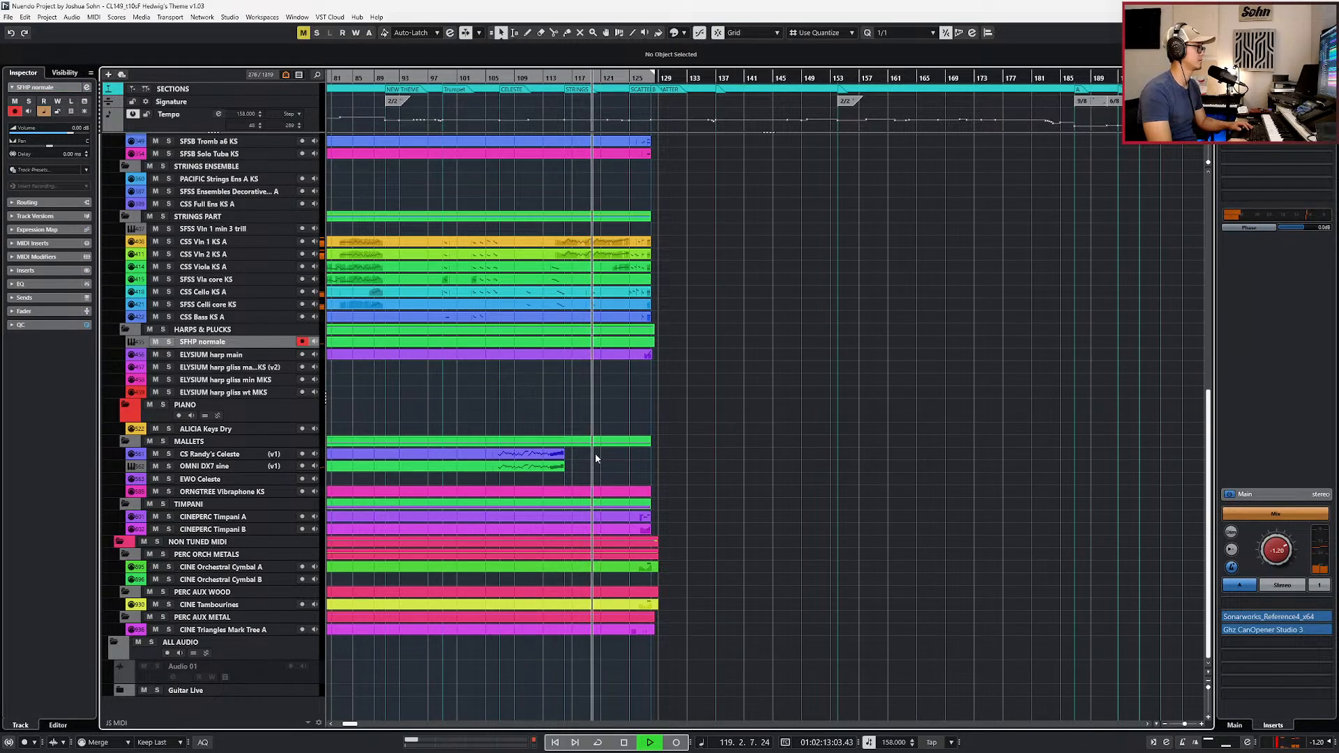
pyautogui.click(597, 465)
# Step: Fill the gaps on SFSB Horn a6, SFSB Tpt a2 KS 3 and SFSB Tpt Solo so their parts span to about bar 128
pyautogui.scroll(10, 631, 527)
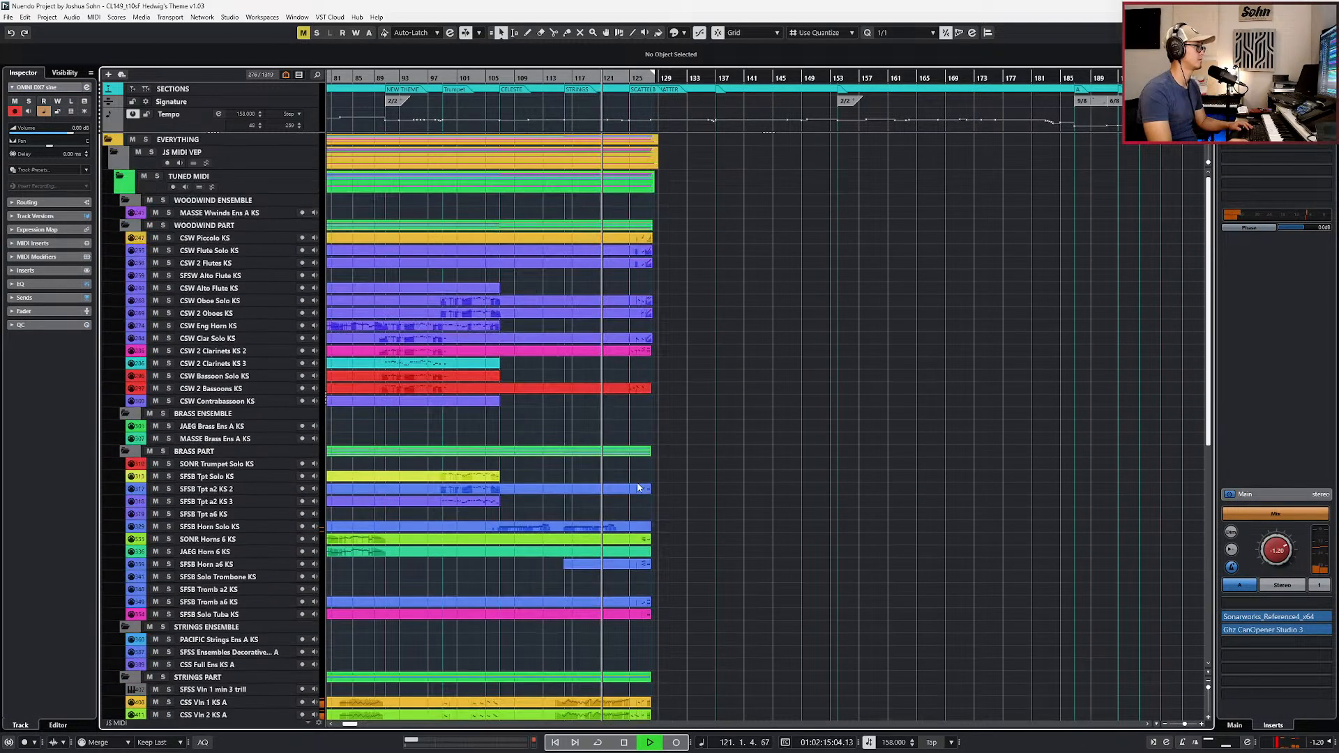
pyautogui.click(547, 567)
pyautogui.click(534, 498)
pyautogui.click(530, 479)
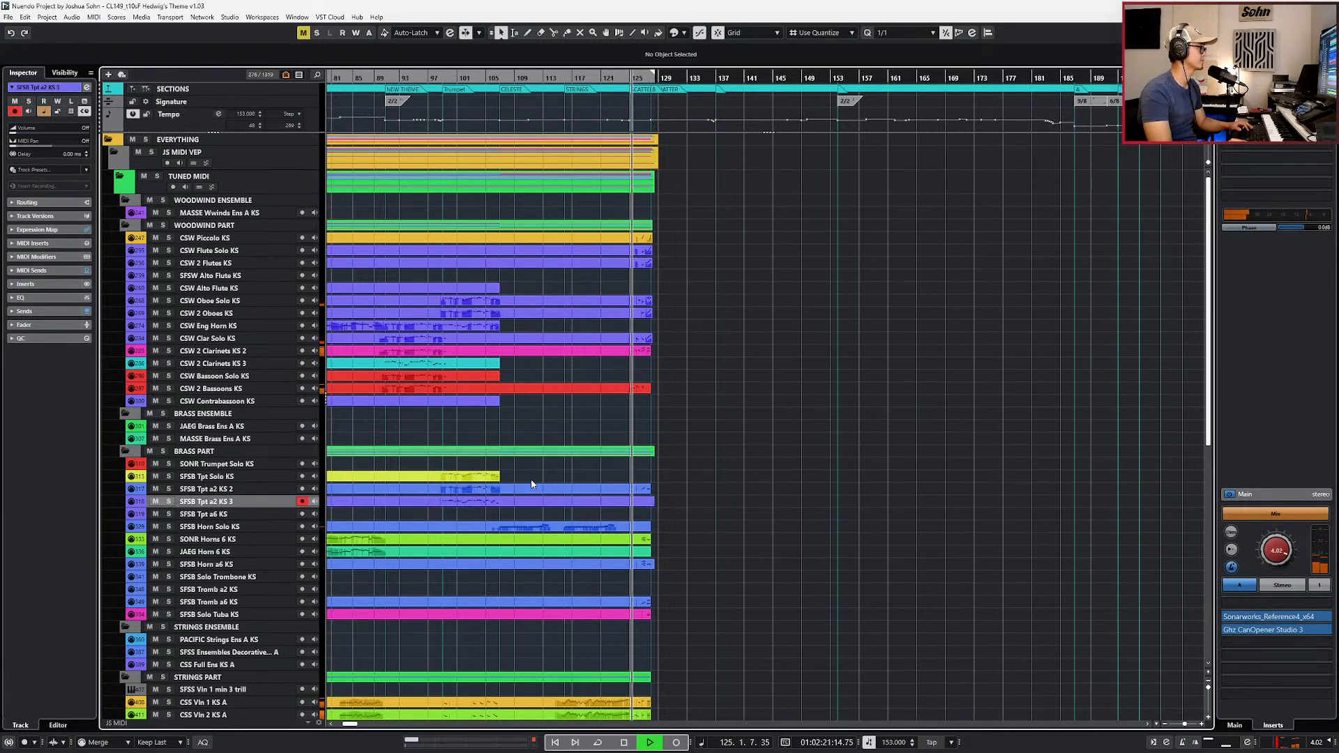
# Step: Extend the Contrabassoon, Bassoon Solo, 2 Clarinets KS 3, Eng Horn and Alto Flute parts to about bar 128 and stop playback
pyautogui.click(537, 401)
pyautogui.click(544, 377)
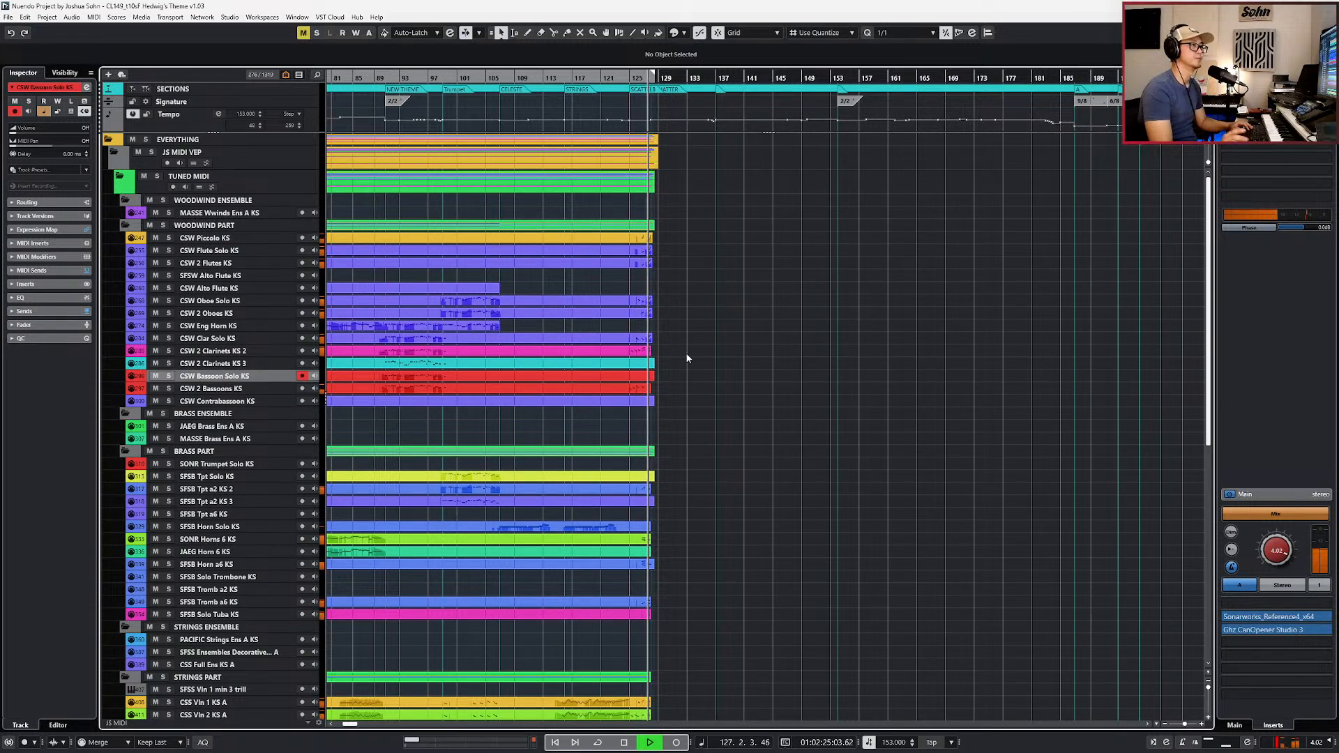
pyautogui.press('space')
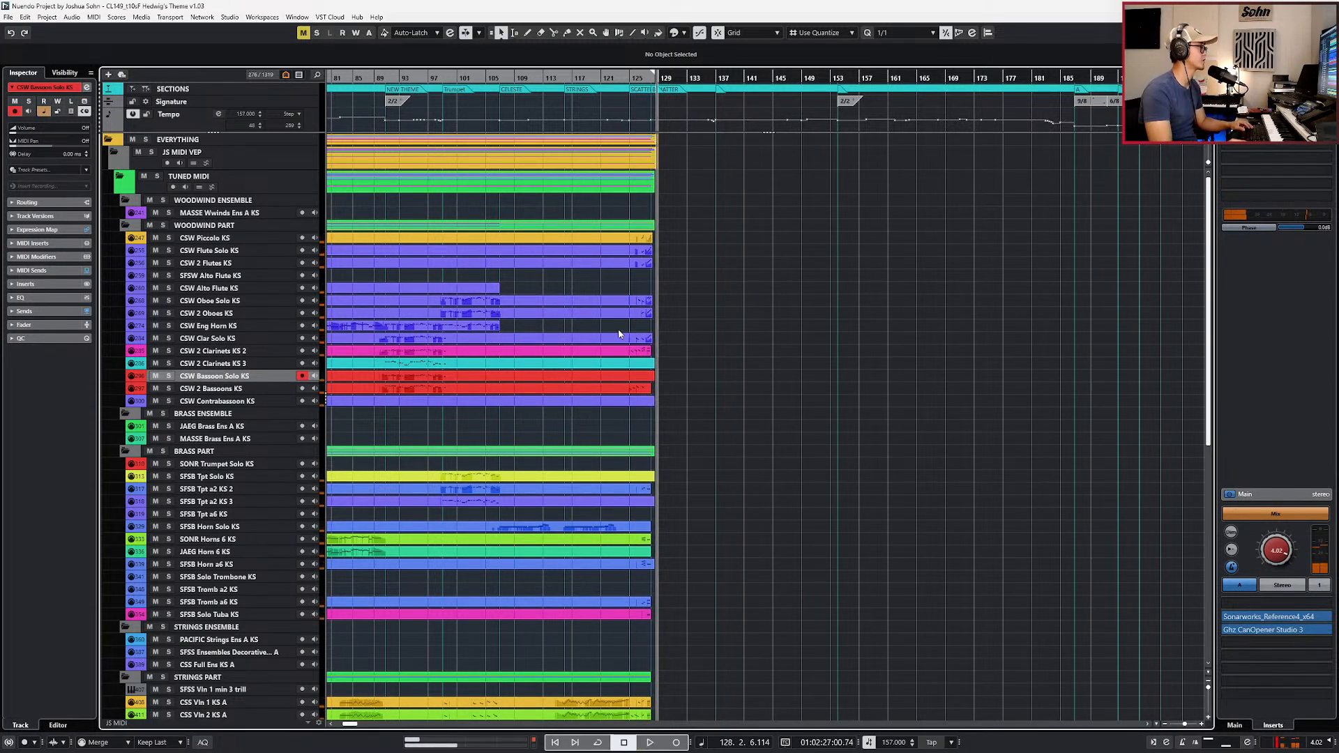
pyautogui.click(614, 329)
pyautogui.click(585, 289)
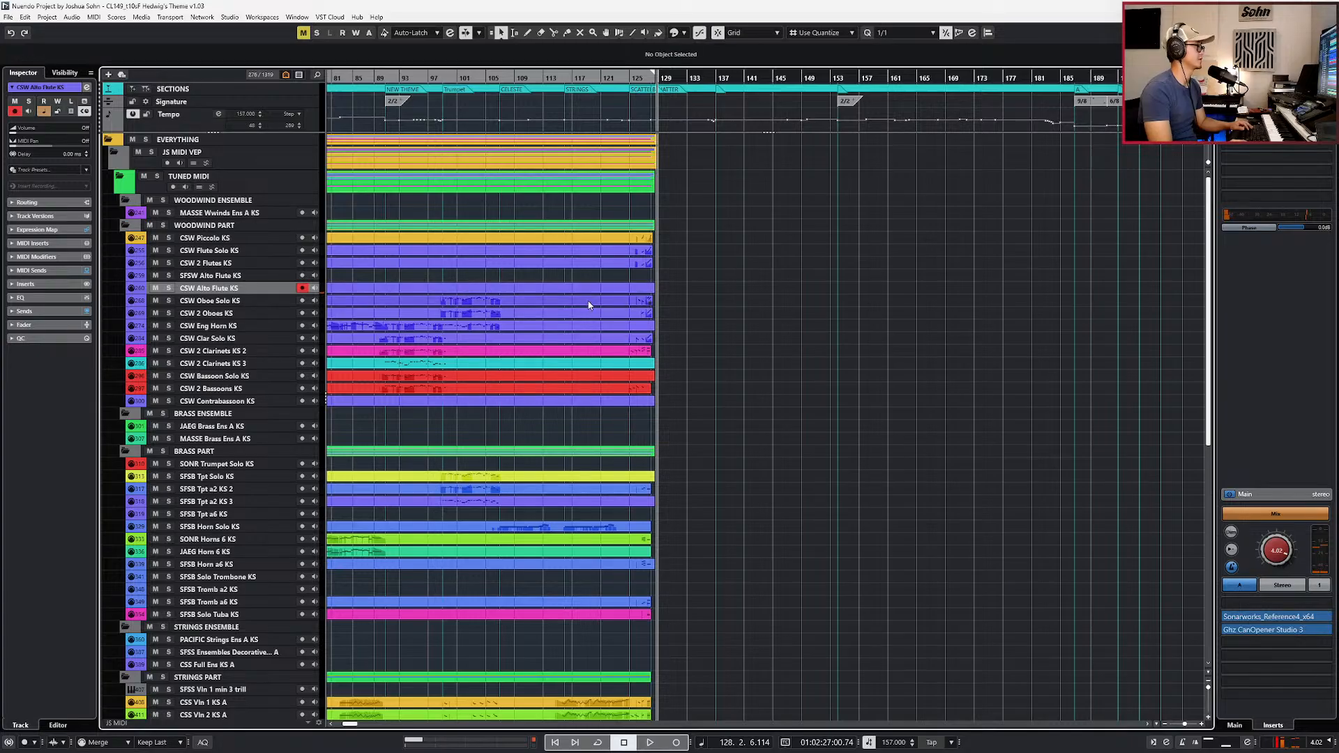
# Step: Select the EVERYTHING folder part and extend it to bar 134 so the contained instrument parts lengthen together
pyautogui.scroll(-10, 589, 305)
pyautogui.press('g')
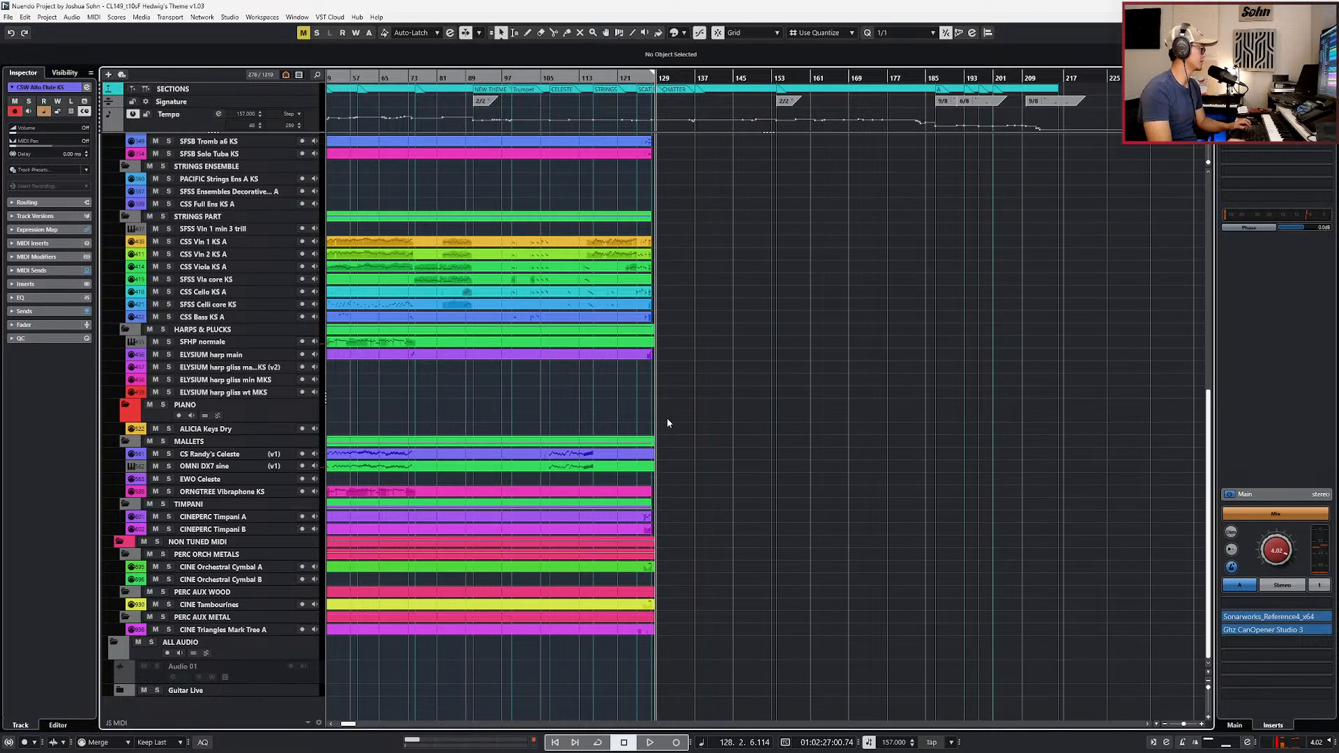
pyautogui.scroll(12, 666, 422)
pyautogui.click(593, 142)
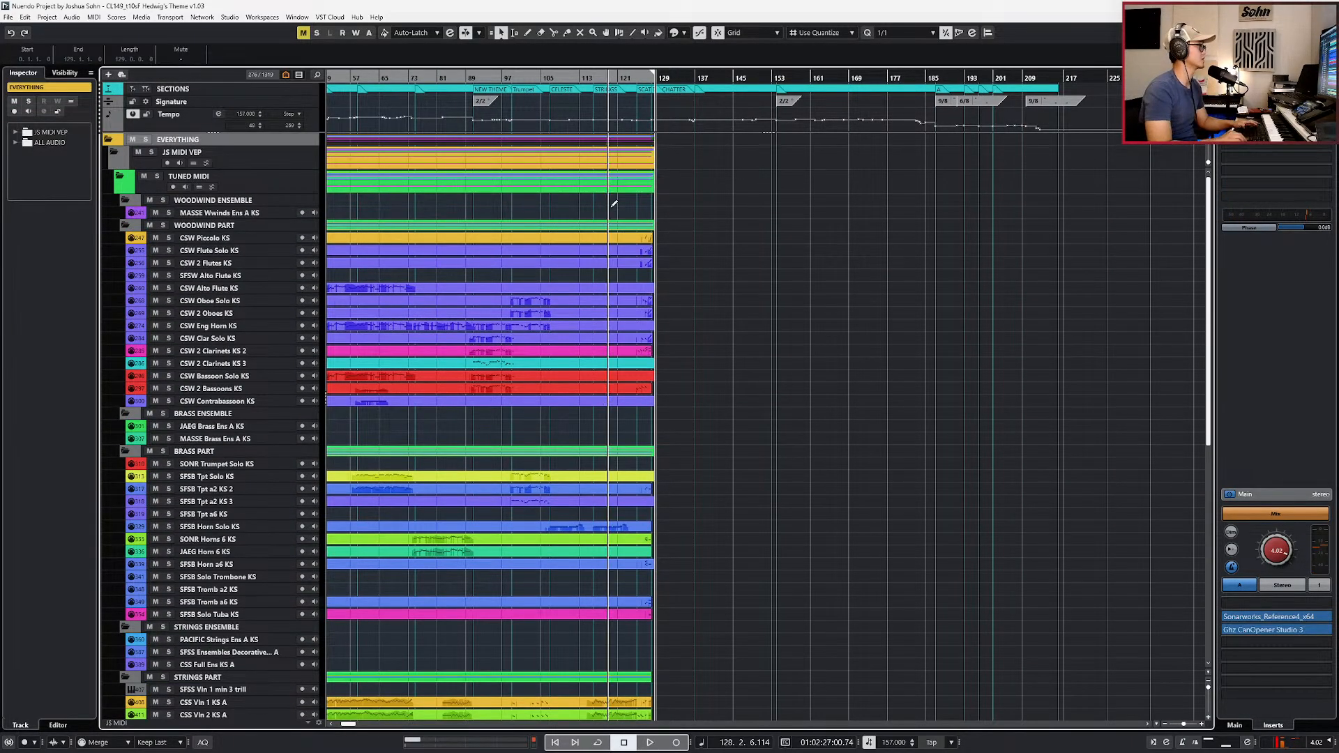
pyautogui.hscroll(-3, 614, 204)
pyautogui.press('h')
pyautogui.press('h')
pyautogui.press('h')
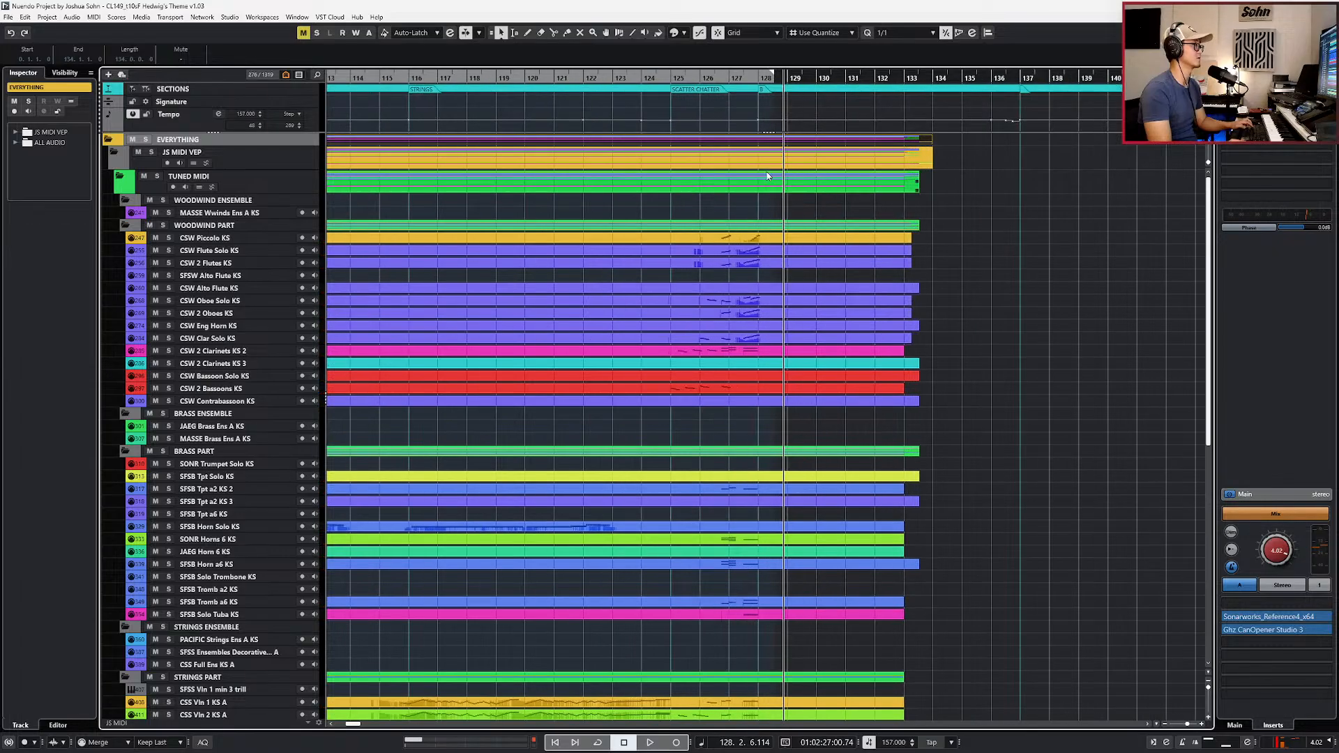
# Step: Split the EVERYTHING folder part just after bar 128 and delete the excess portion running to bar 134
pyautogui.press('h')
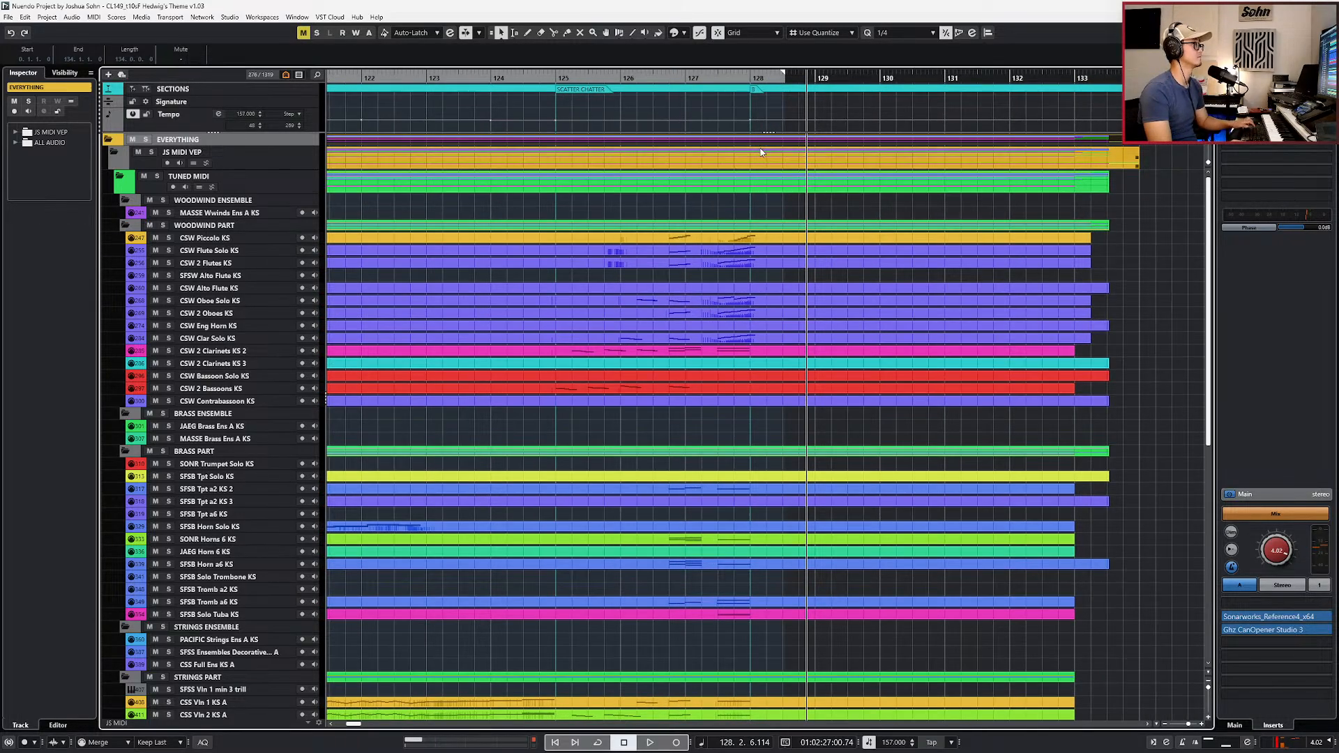
pyautogui.press('h')
pyautogui.keyDown('alt'); pyautogui.click(770, 141); pyautogui.keyUp('alt')
pyautogui.click(794, 143)
pyautogui.press('Delete')
pyautogui.press('g')
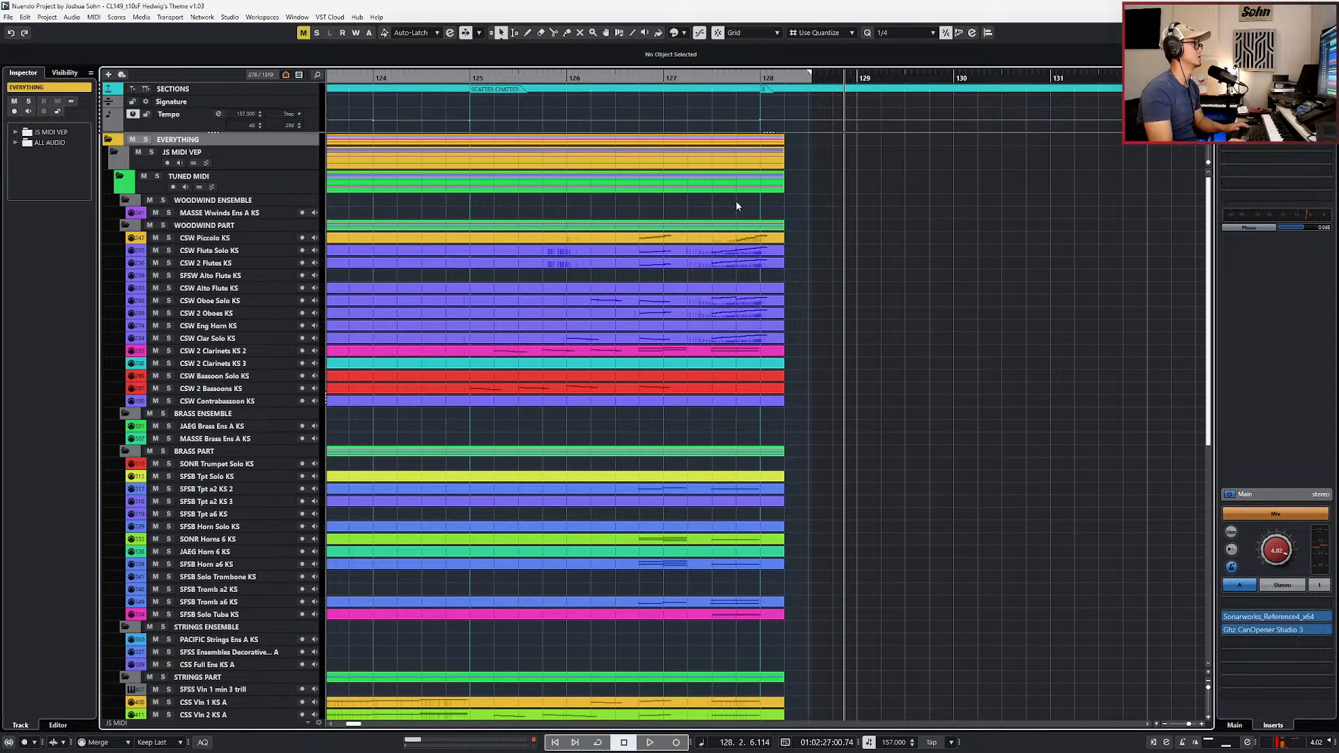
pyautogui.press('g')
# Step: Switch to the score image and examine the woodwind, brass and percussion staves from bar 128 onwards on page 12
pyautogui.hotkey('alt', 'Tab')
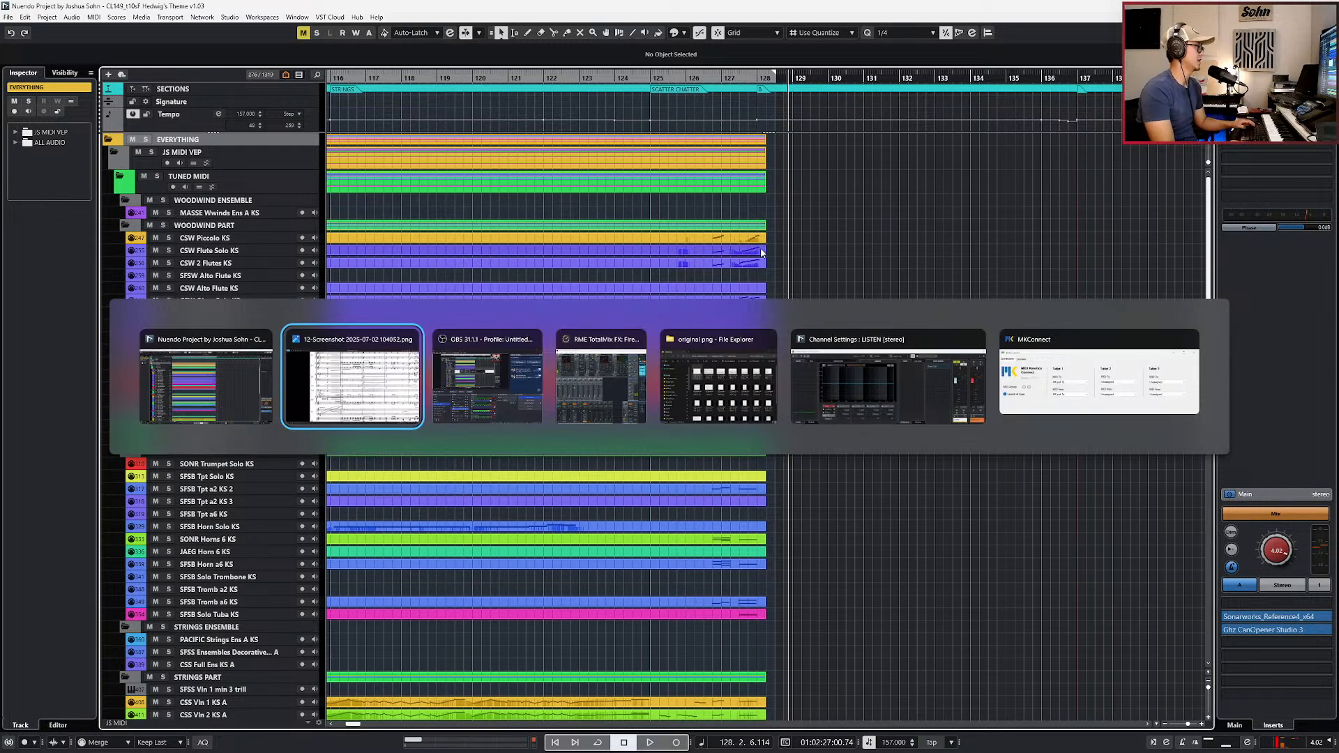
pyautogui.moveTo(685, 481); pyautogui.dragTo(561, 391)
pyautogui.moveTo(784, 459); pyautogui.dragTo(508, 382)
pyautogui.scroll(-4, 462, 487)
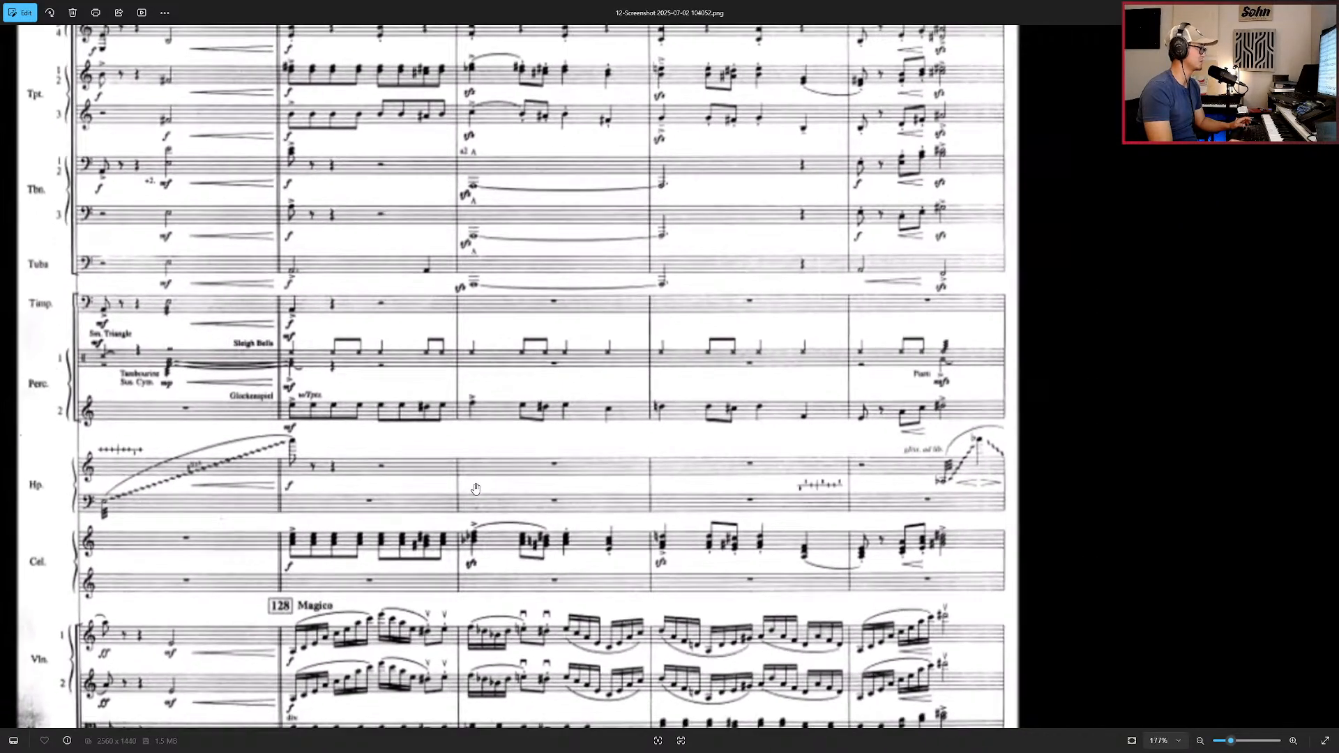
pyautogui.scroll(-1, 467, 551)
pyautogui.moveTo(422, 425); pyautogui.dragTo(477, 627)
pyautogui.moveTo(481, 370); pyautogui.dragTo(466, 483)
pyautogui.moveTo(502, 291); pyautogui.dragTo(481, 426)
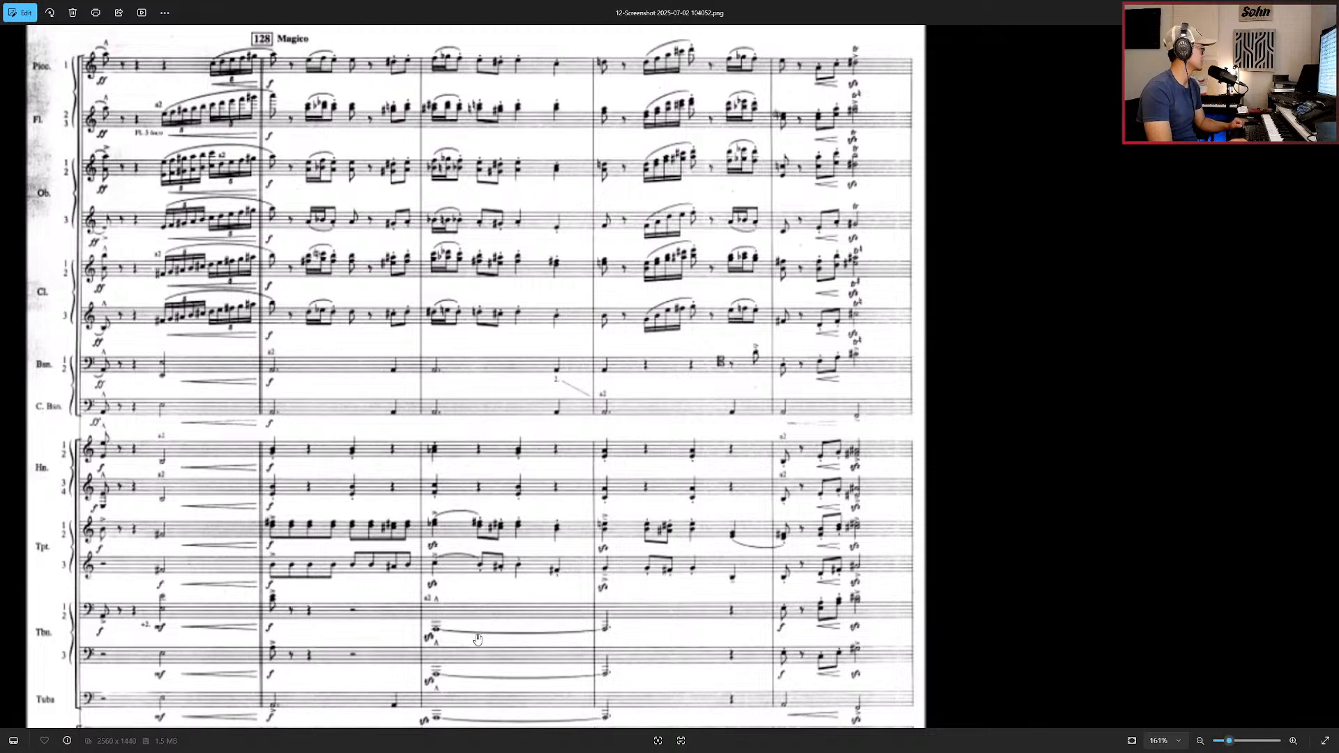
pyautogui.scroll(5, 275, 586)
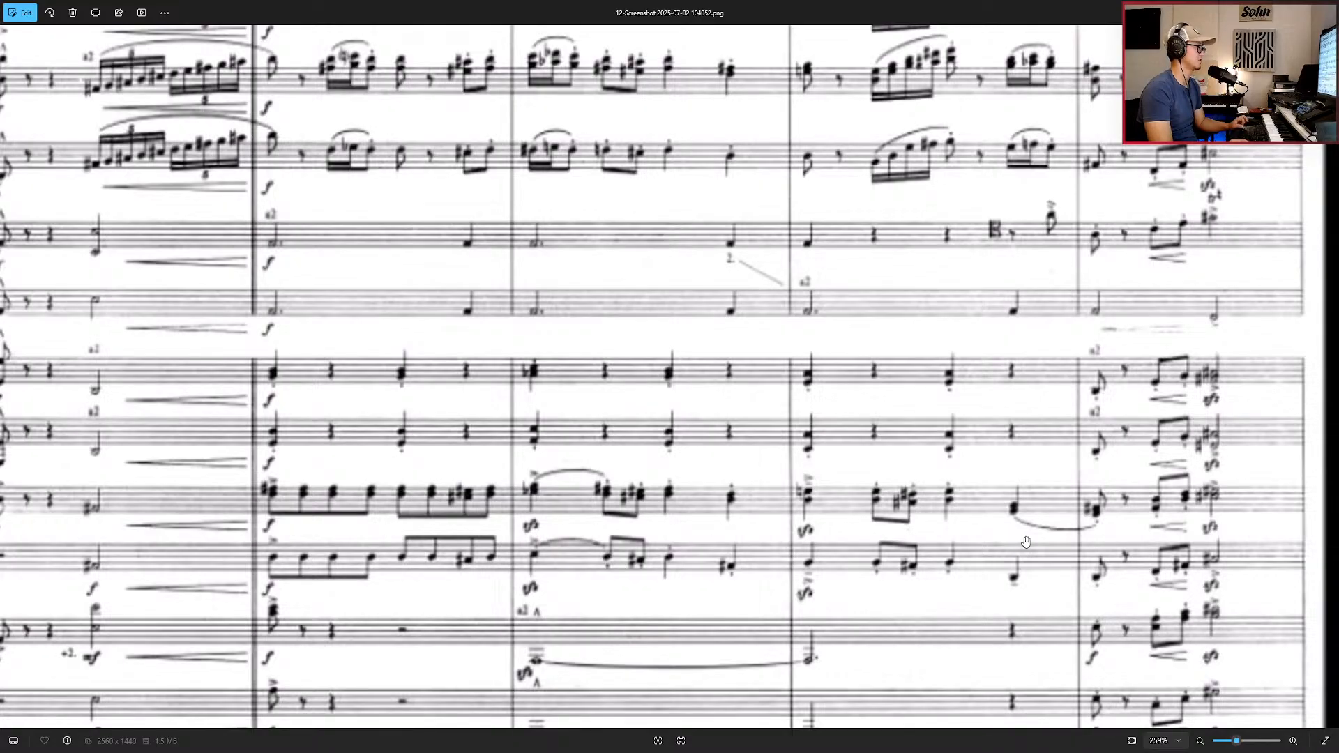
pyautogui.scroll(-1, 841, 570)
pyautogui.scroll(-5, 841, 570)
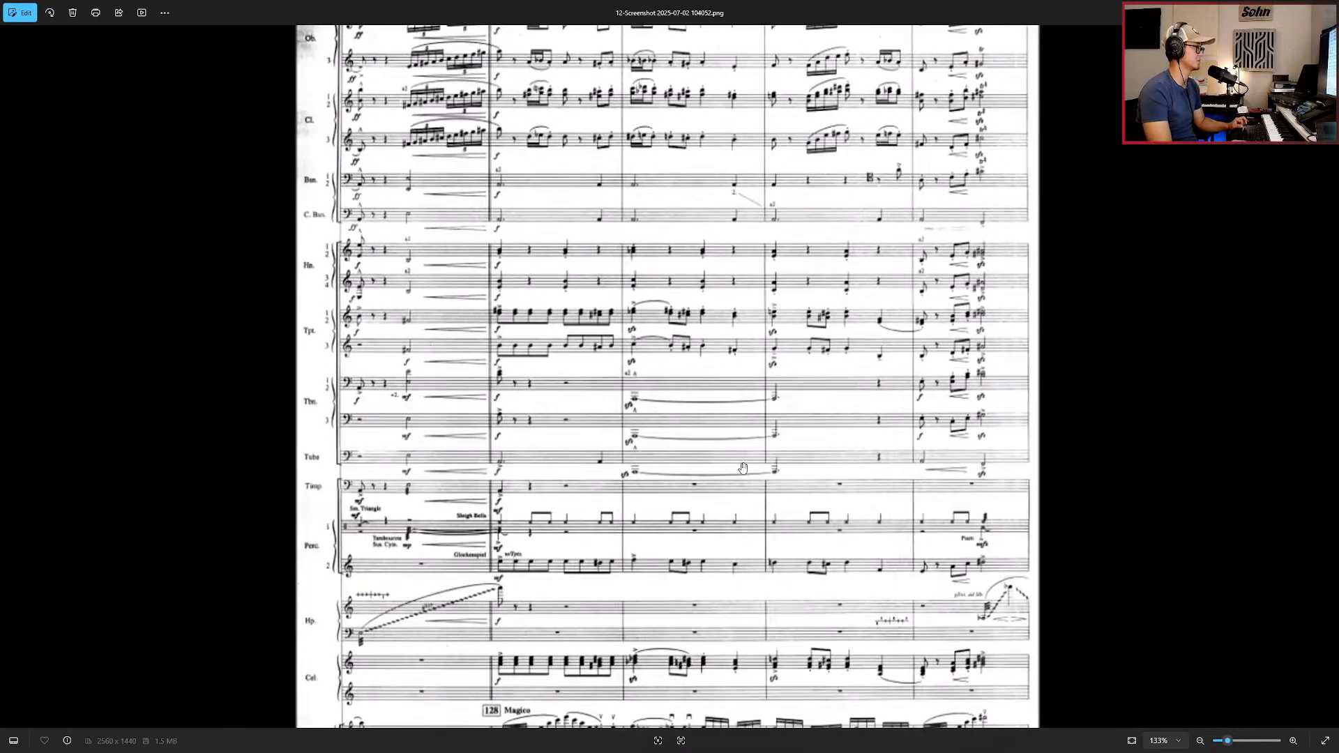
# Step: Examine the trumpet, glockenspiel, harp, celesta and string staves for bars 128 to 131 on score page 12
pyautogui.moveTo(631, 683); pyautogui.dragTo(531, 525)
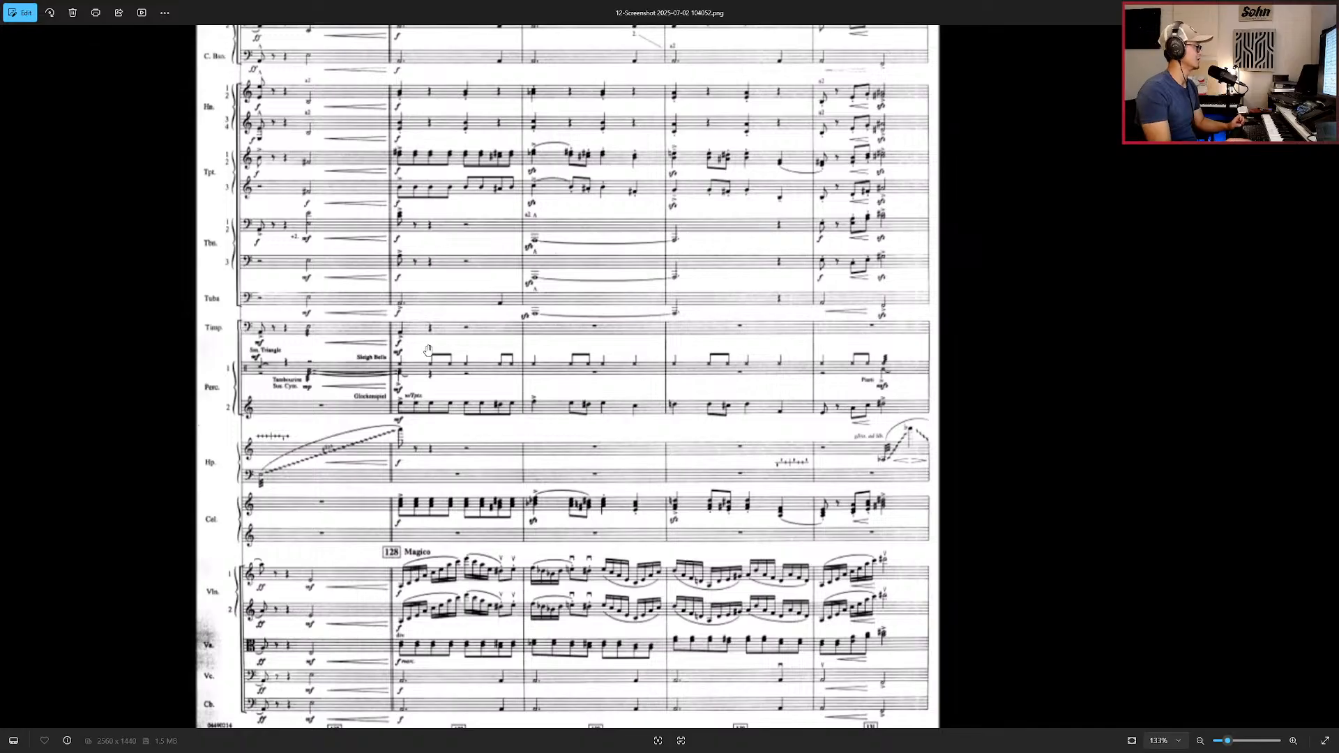
pyautogui.moveTo(492, 624); pyautogui.dragTo(461, 590)
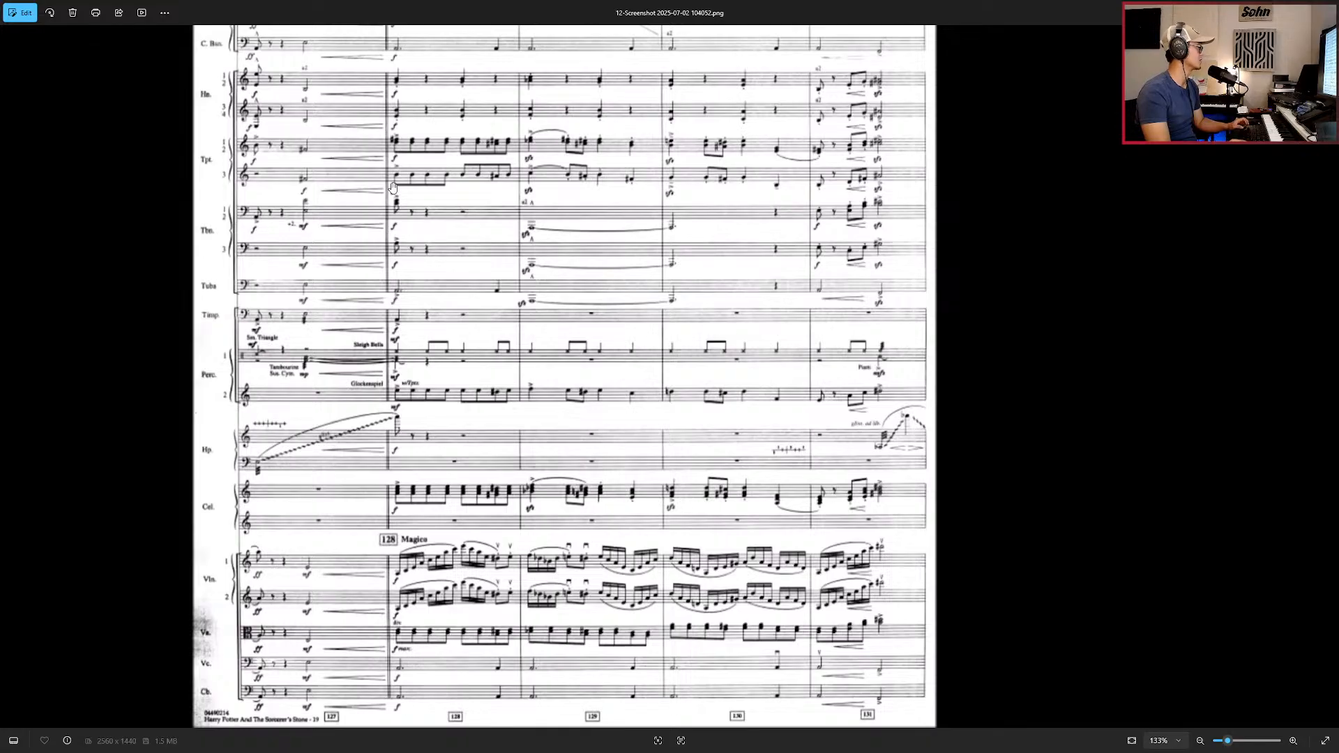
pyautogui.scroll(3, 406, 163)
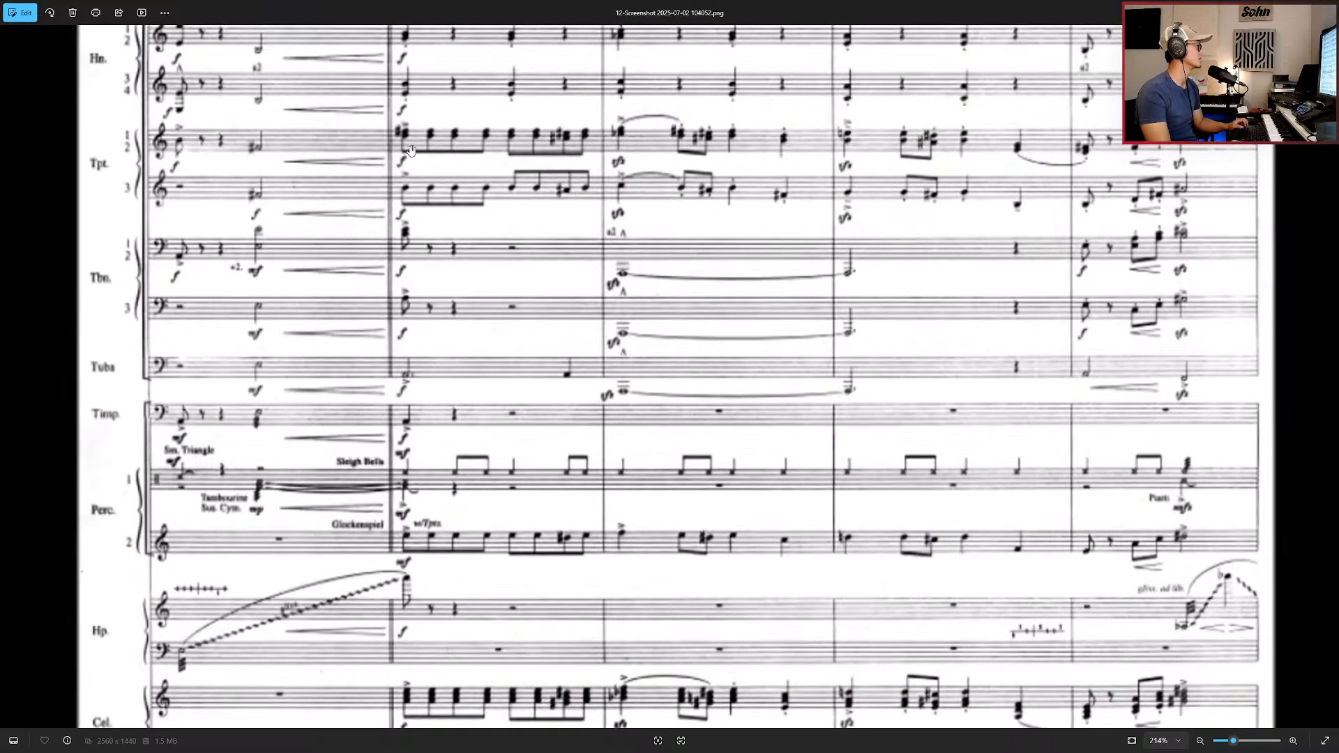
pyautogui.scroll(-3, 451, 308)
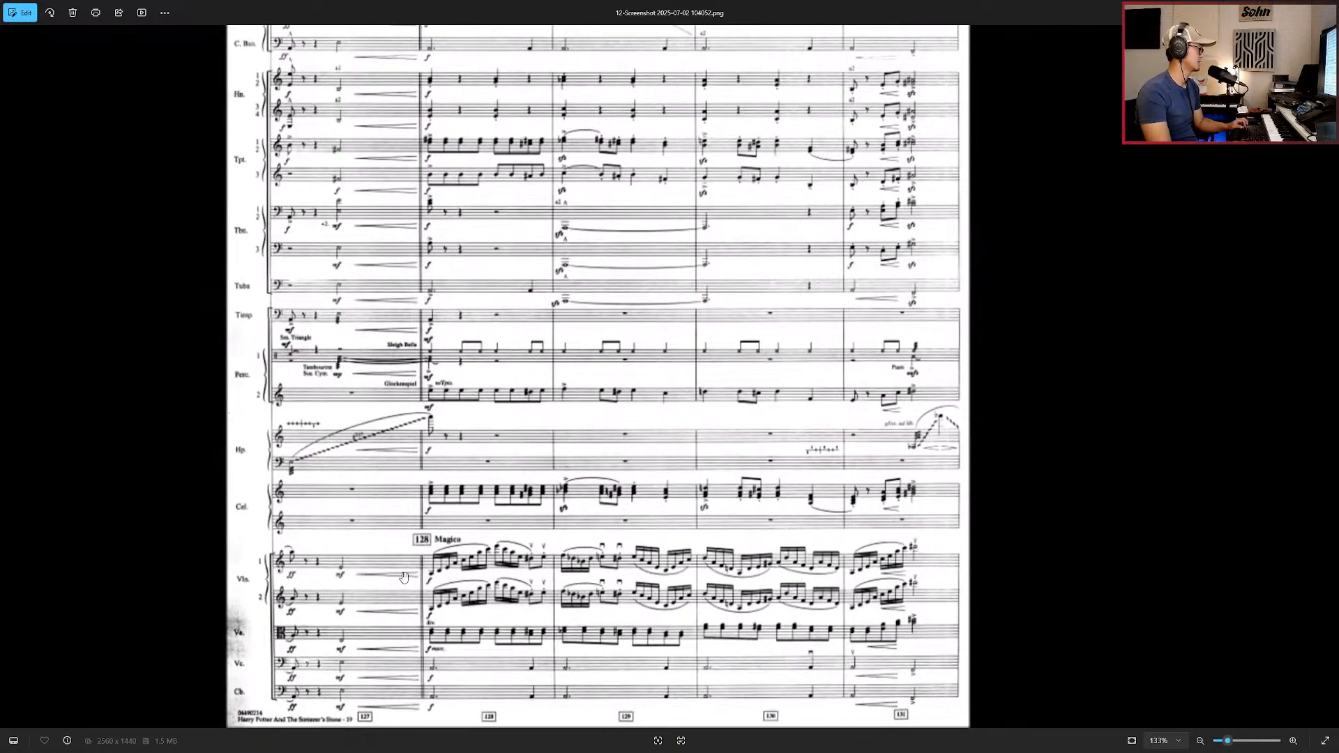
pyautogui.moveTo(444, 551); pyautogui.dragTo(437, 524)
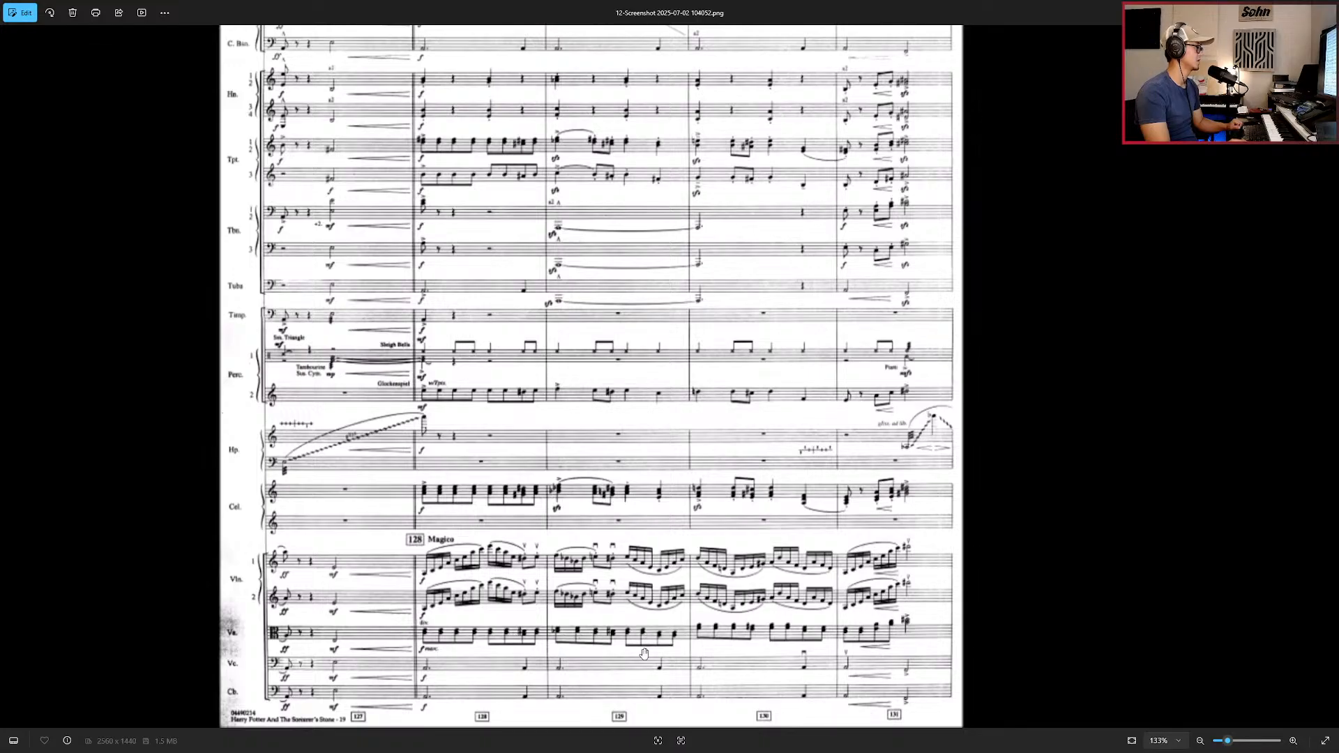
pyautogui.moveTo(579, 281); pyautogui.dragTo(517, 396)
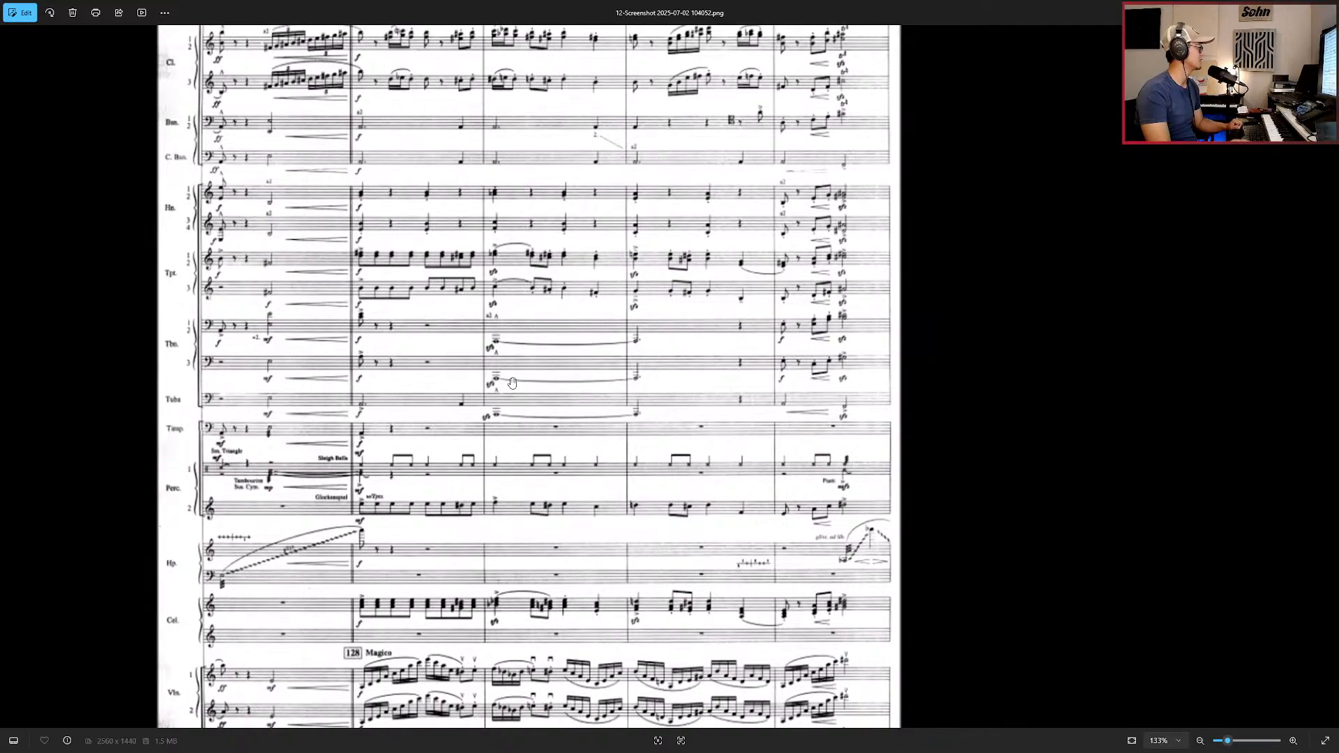
pyautogui.moveTo(471, 284); pyautogui.dragTo(469, 307)
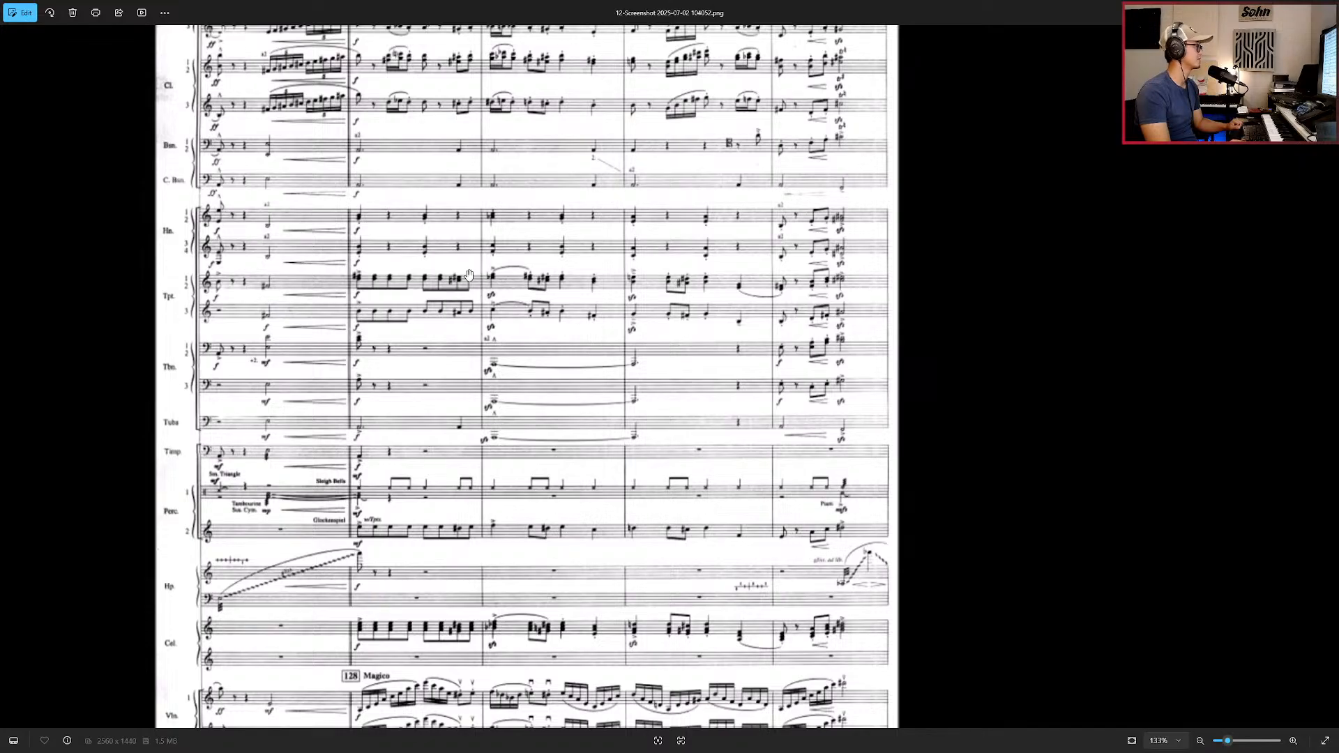
pyautogui.moveTo(458, 280); pyautogui.dragTo(401, 287)
pyautogui.scroll(-4, 481, 485)
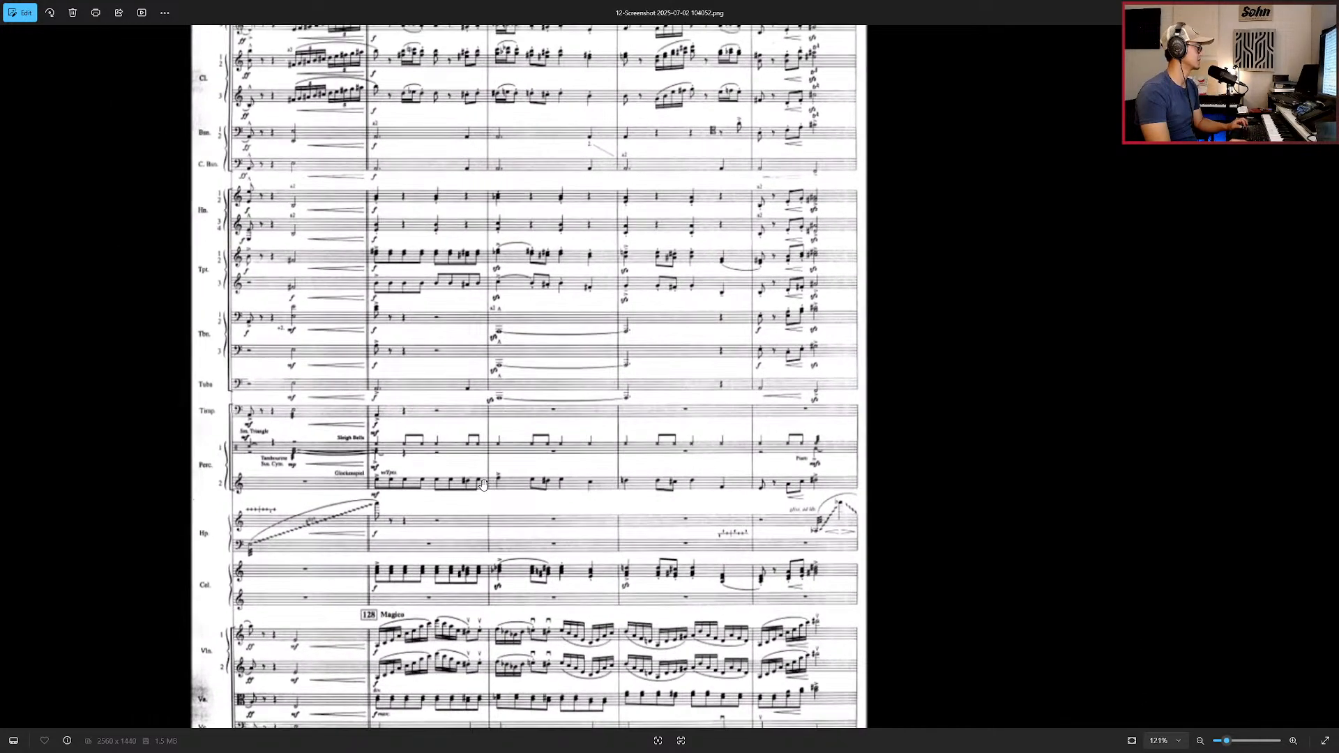
# Step: Look ahead through score pages 13 and 14 and return to page 12
pyautogui.press('Right')
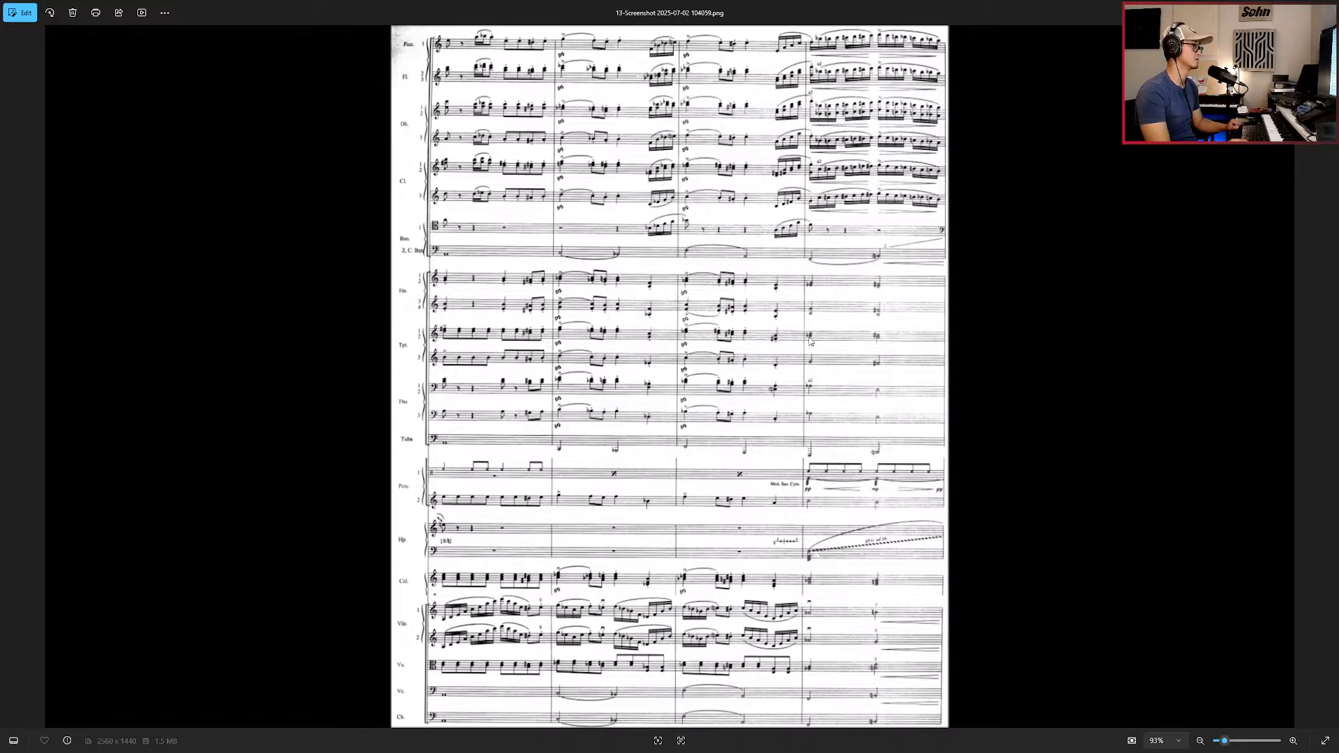
pyautogui.press('Right')
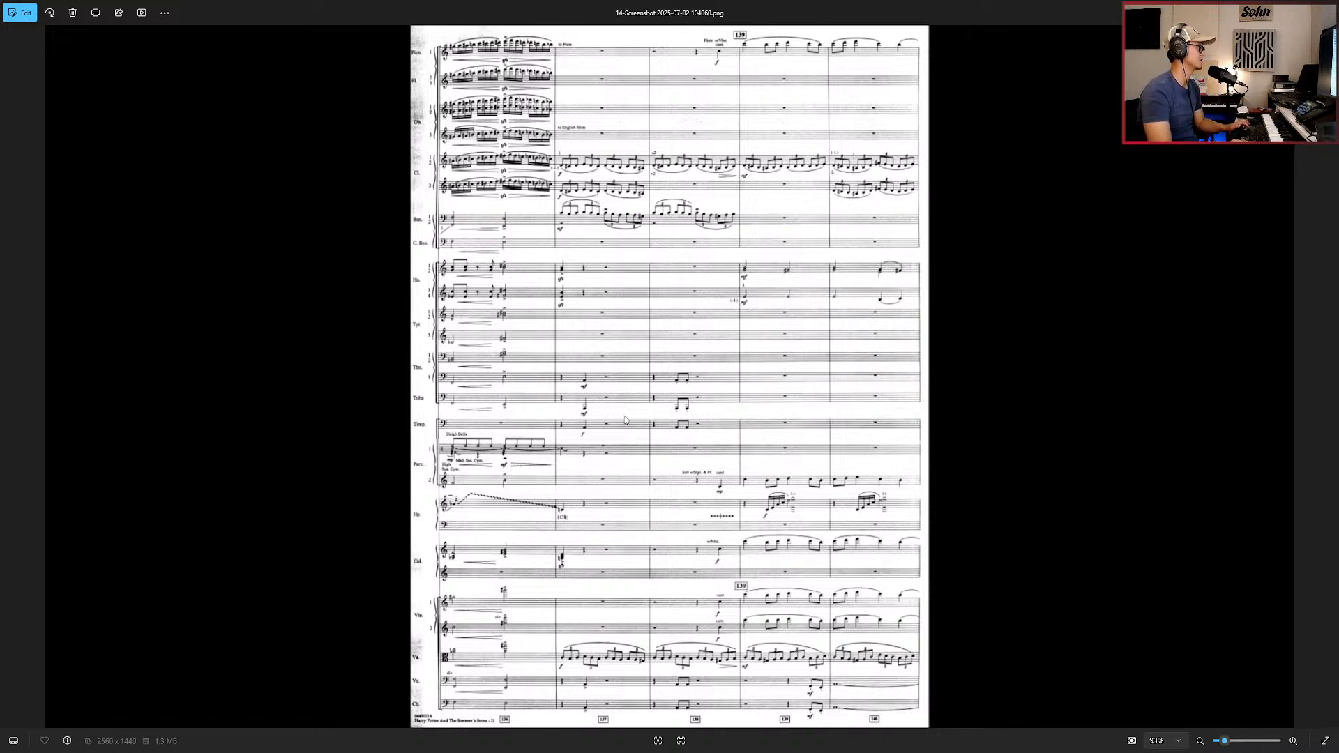
pyautogui.press('Left')
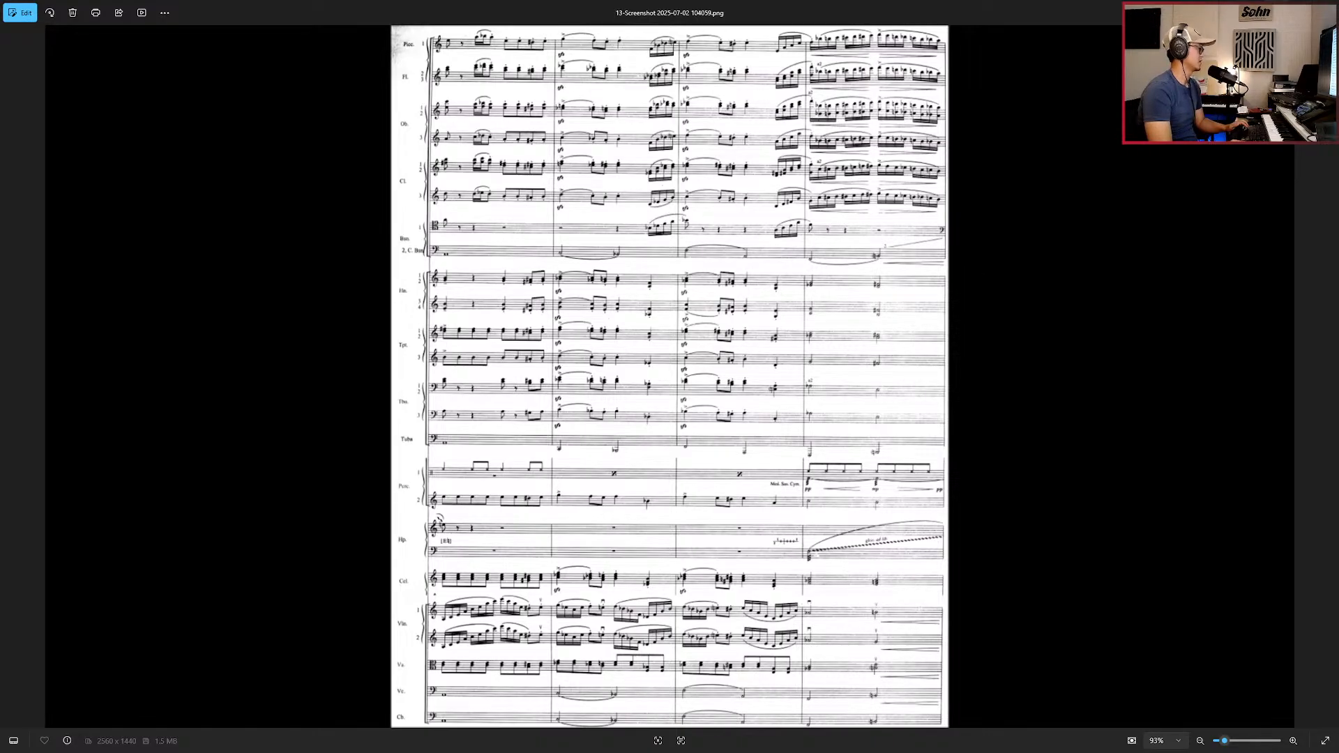
pyautogui.press('Left')
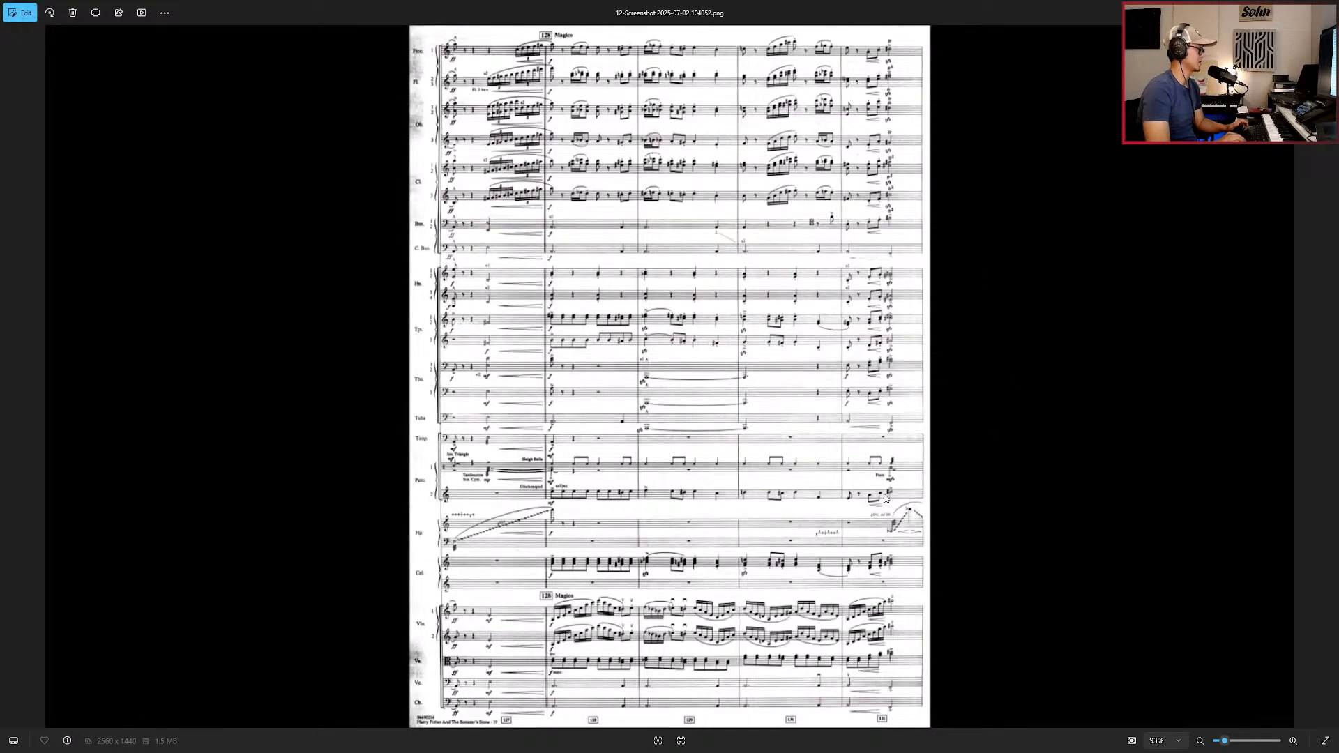
# Step: Study the celesta chords and the percussion parts in bars 128 to 131 up close
pyautogui.scroll(3, 652, 611)
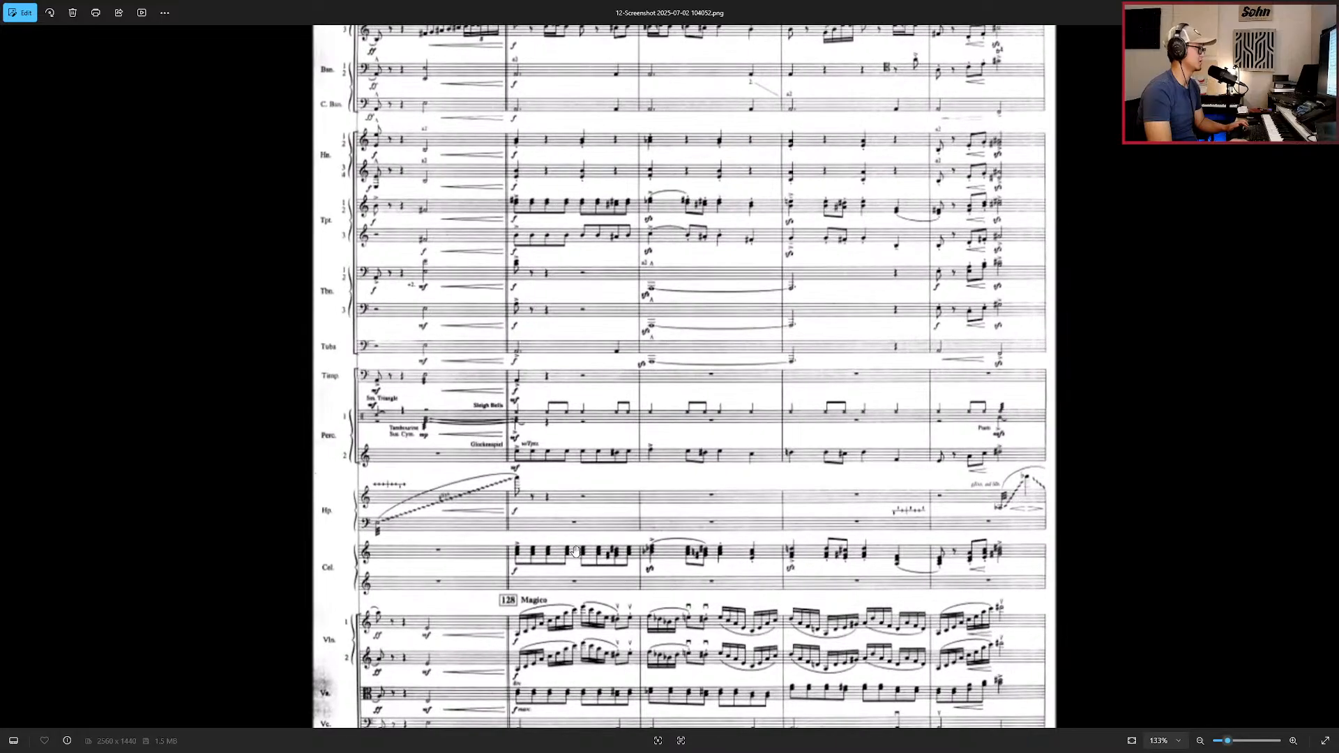
pyautogui.moveTo(557, 547); pyautogui.dragTo(520, 534)
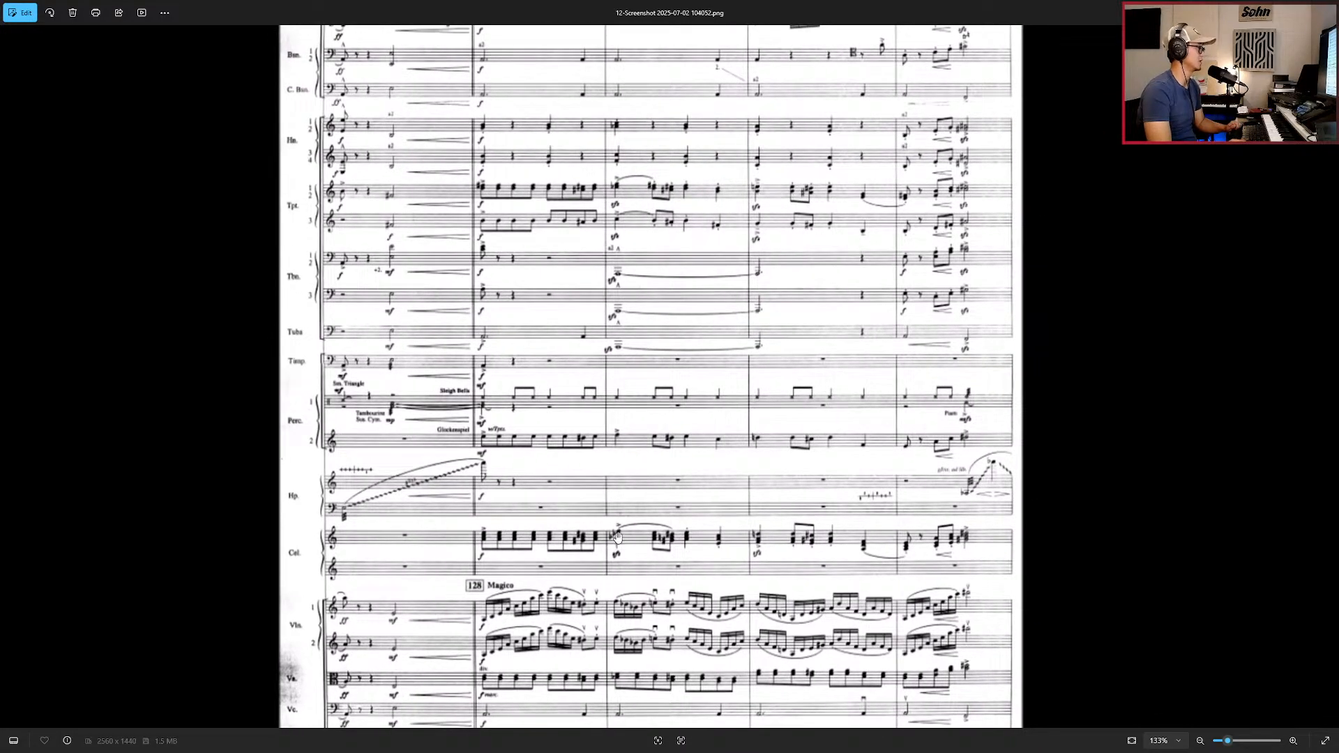
pyautogui.moveTo(618, 538); pyautogui.dragTo(594, 537)
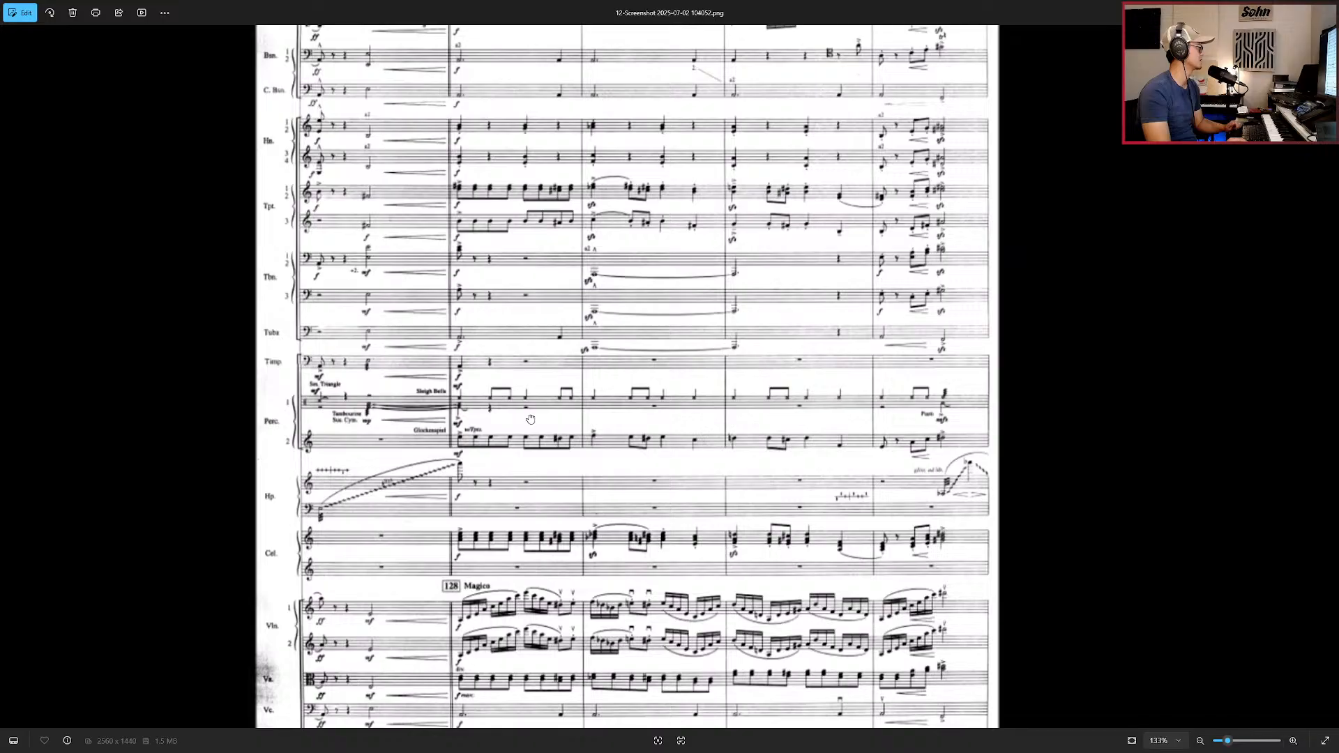
pyautogui.moveTo(531, 420); pyautogui.dragTo(530, 418)
pyautogui.scroll(6, 513, 445)
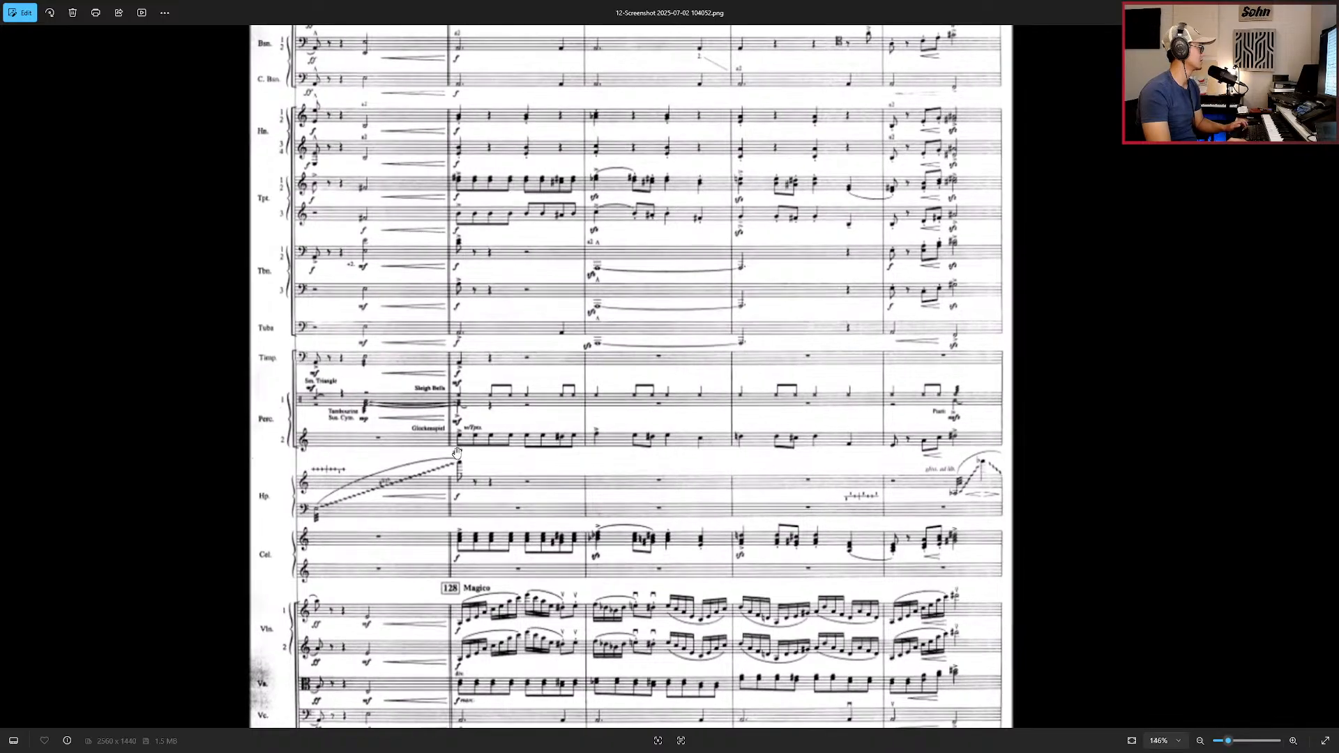
pyautogui.scroll(-5, 491, 428)
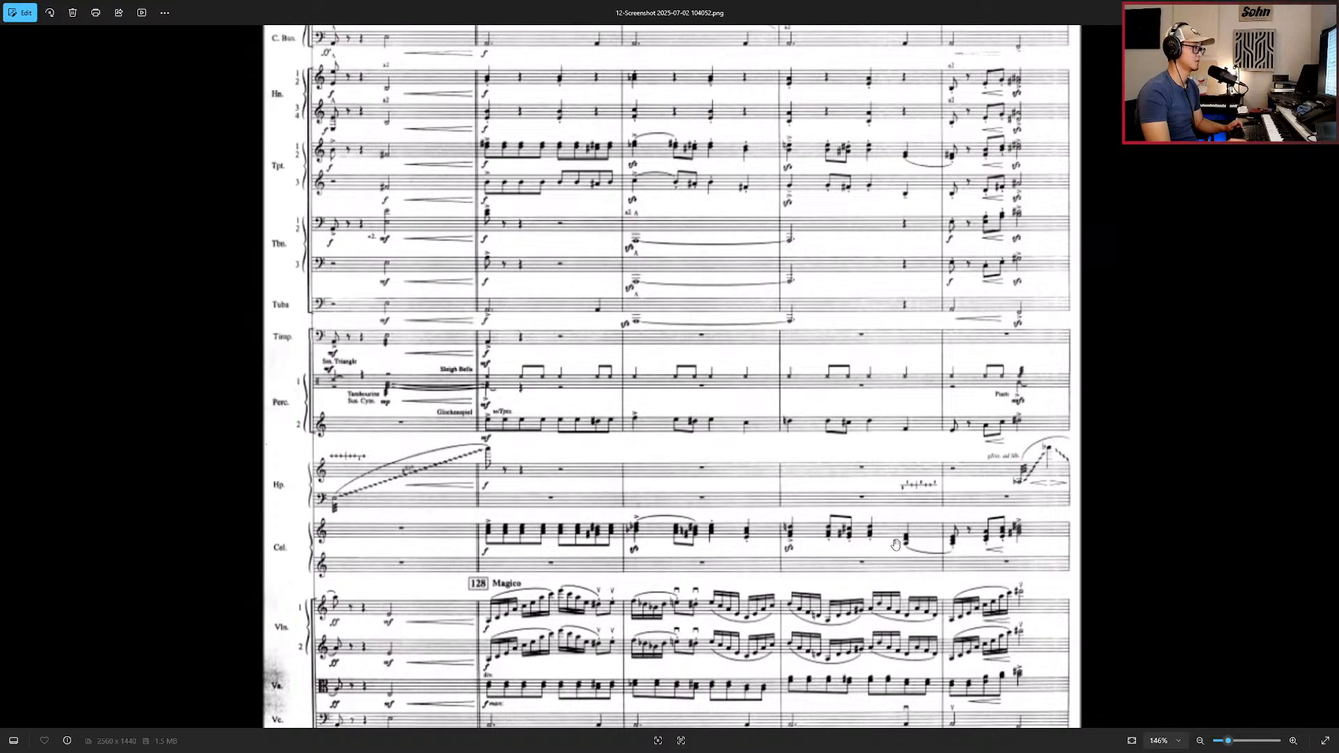
pyautogui.scroll(-2, 895, 544)
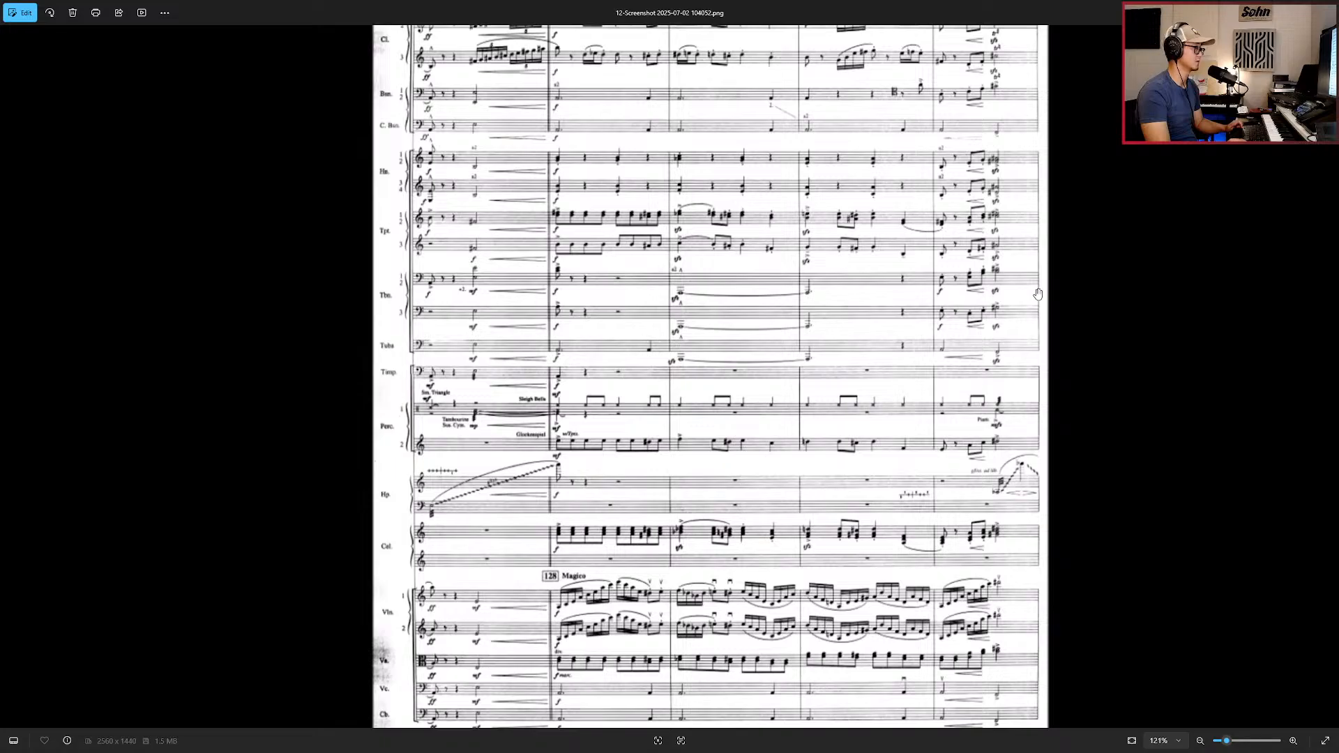
# Step: Switch back to the Nuendo project, review the whole arrangement and rewind the playhead to about bar 57
pyautogui.click(1279, 10)
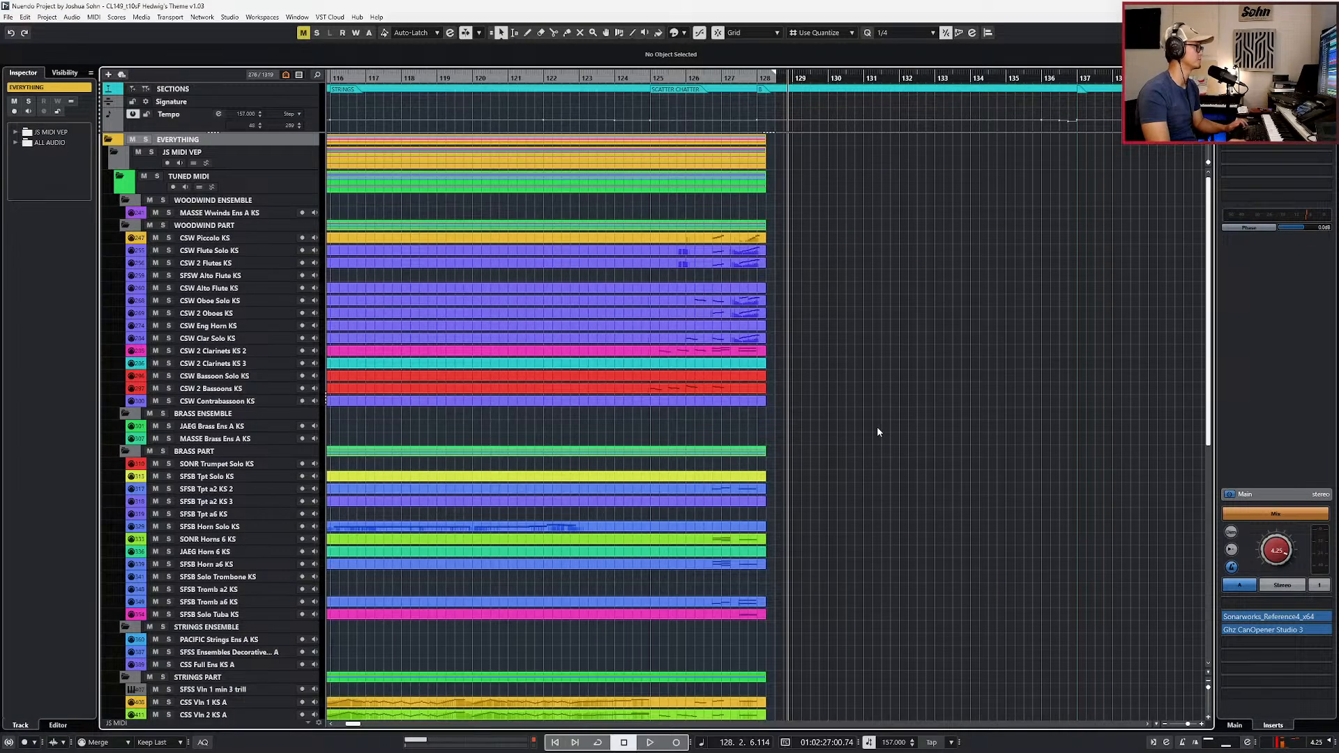
pyautogui.scroll(-5, 847, 446)
pyautogui.scroll(-1, 846, 449)
pyautogui.press('KP_Subtract')
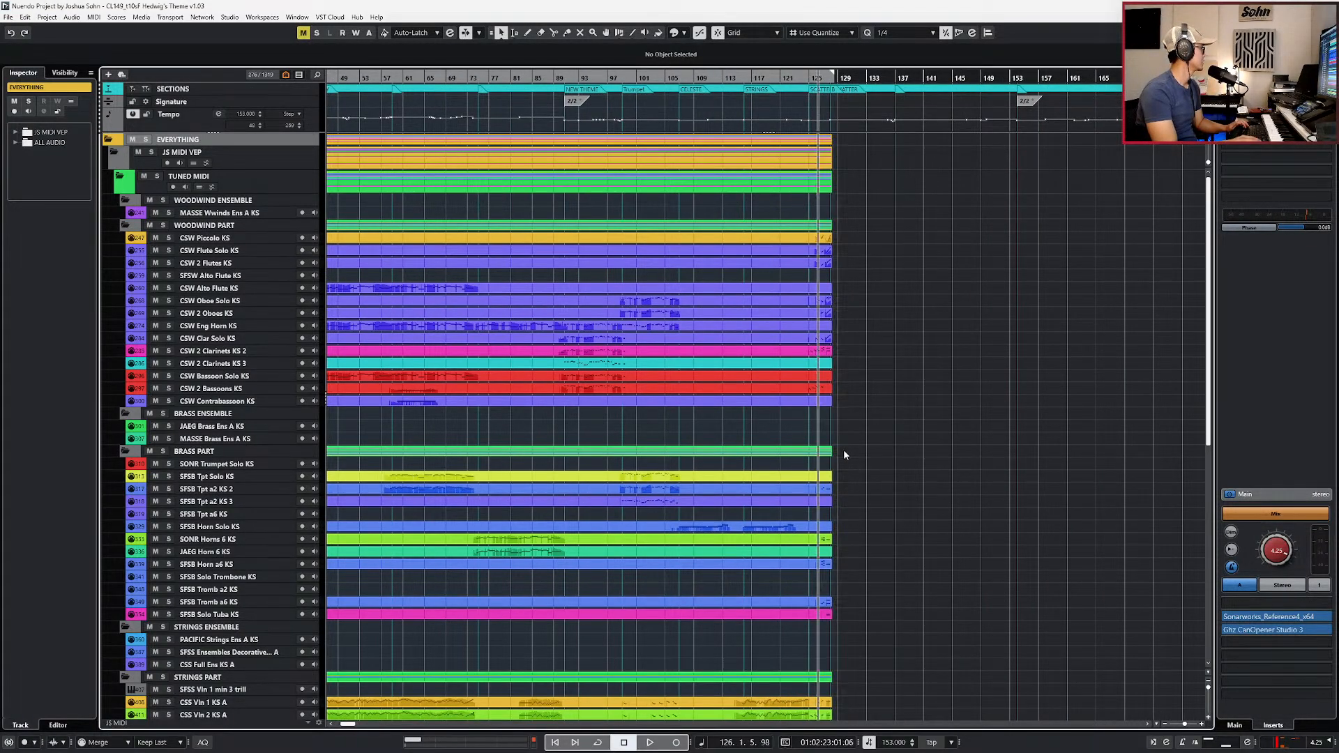
pyautogui.scroll(-4, 664, 422)
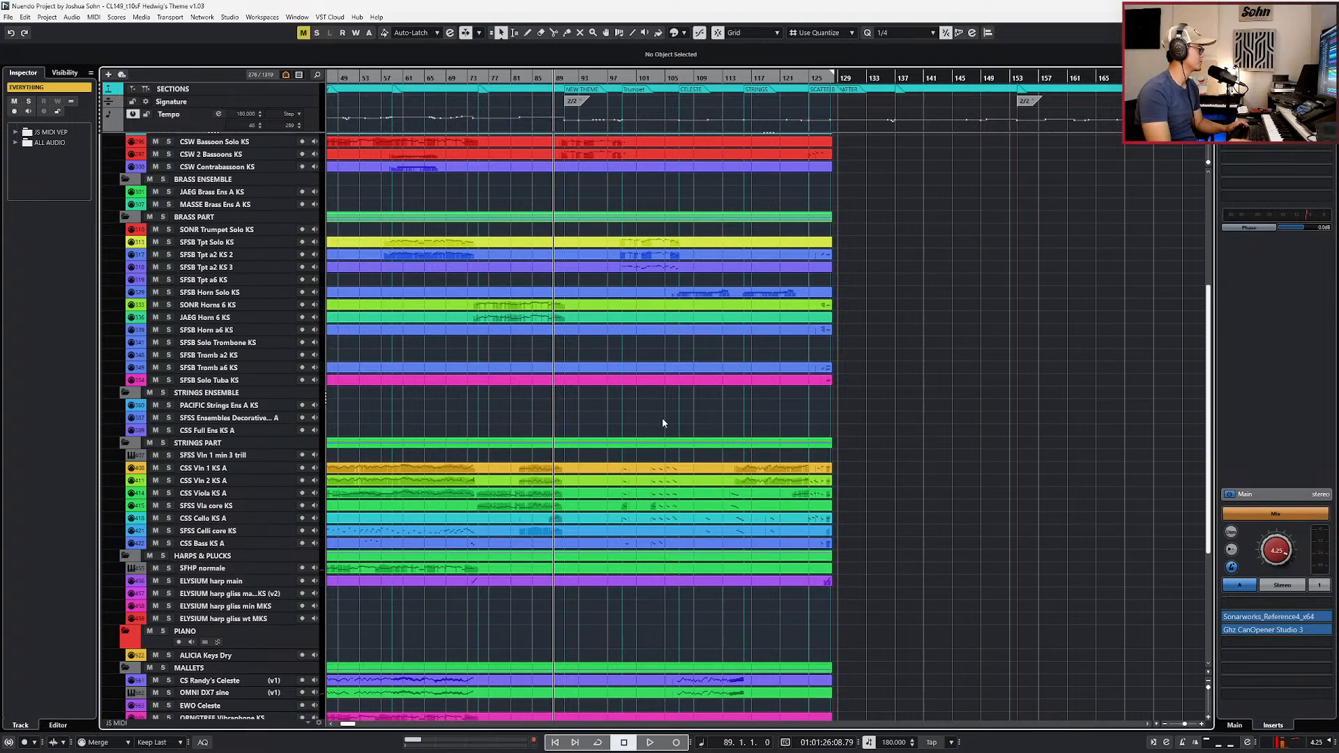
pyautogui.hscroll(-1, 666, 426)
pyautogui.press('KP_Subtract')
pyautogui.press('KP_Subtract')
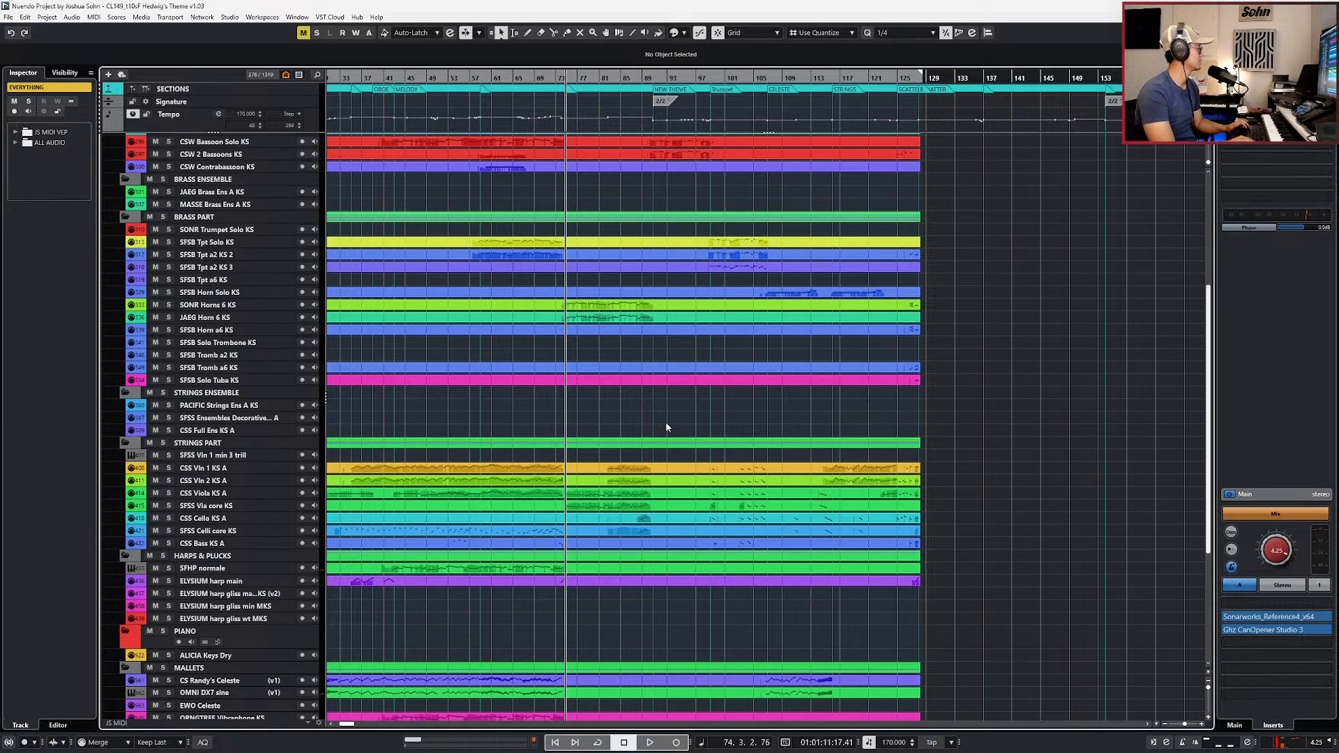
pyautogui.scroll(5, 666, 421)
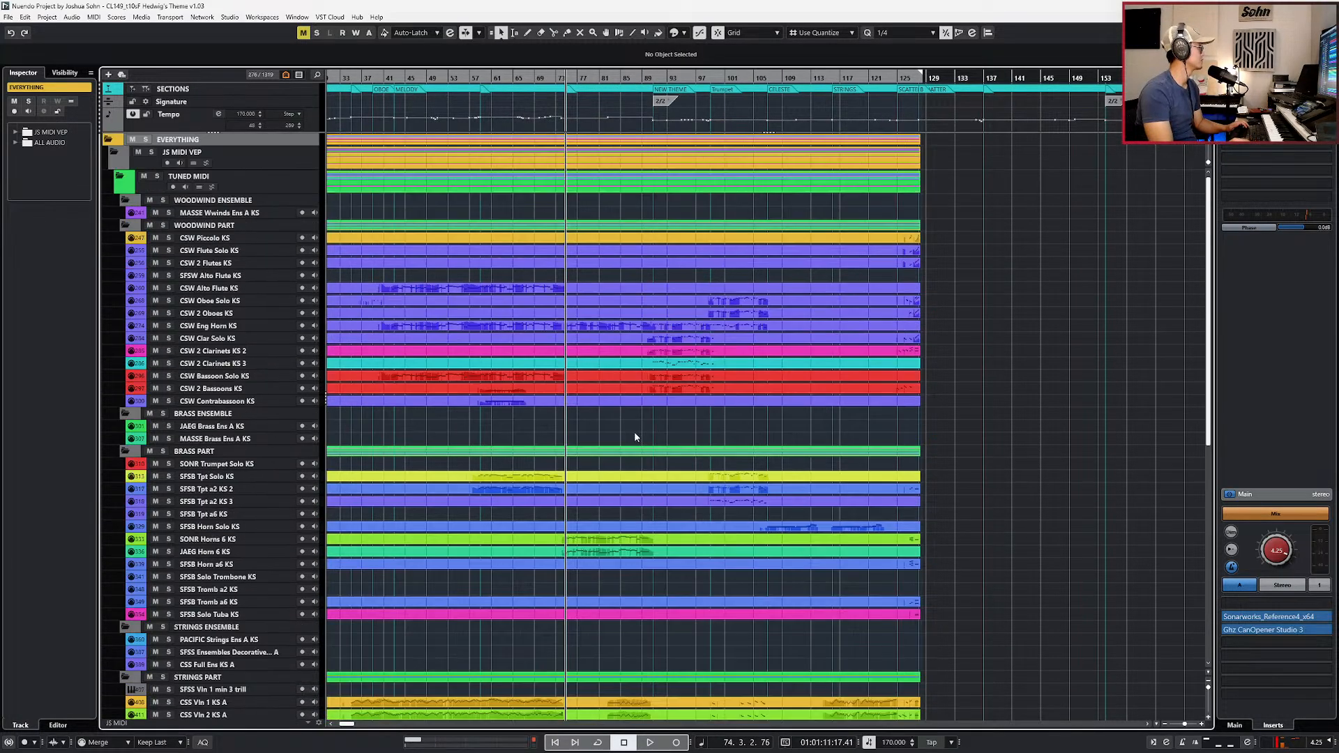
pyautogui.press('KP_Subtract')
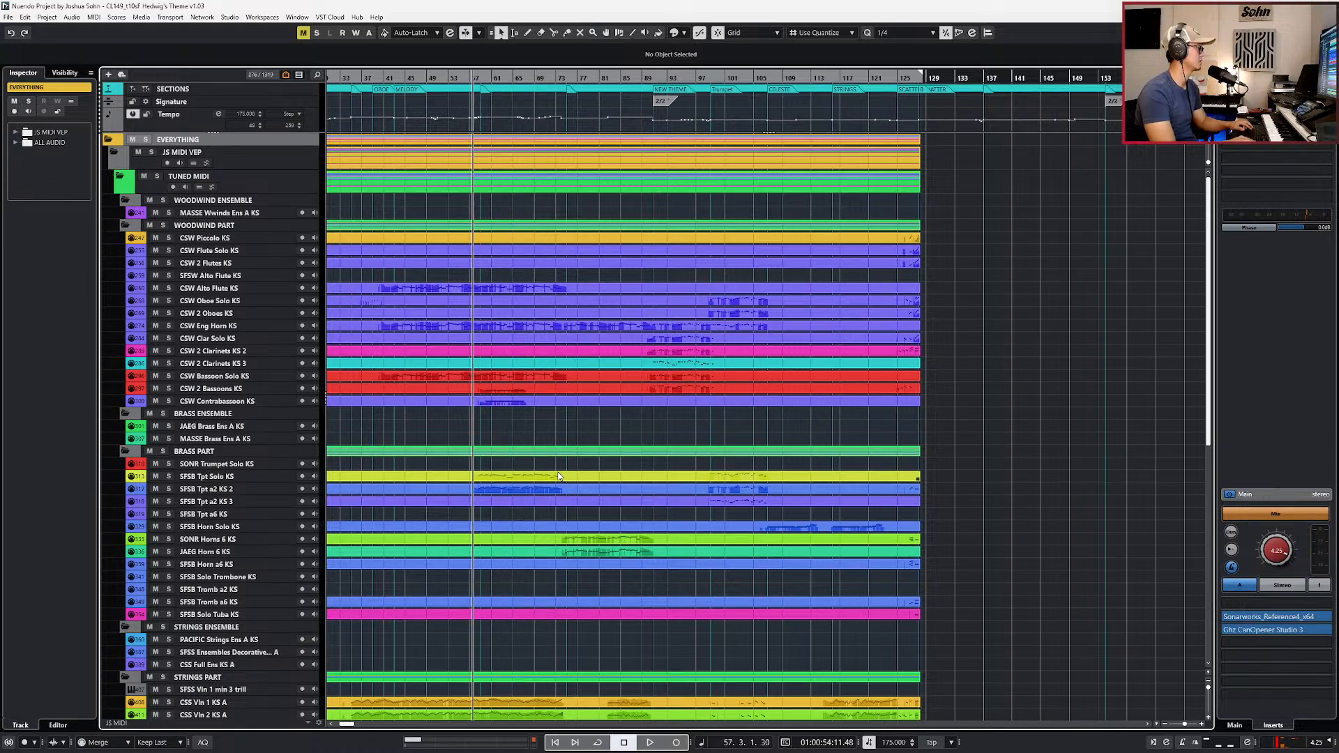
# Step: Play the arrangement from bar 57, skip ahead to the NEW THEME section and select the English horn part
pyautogui.press('space')
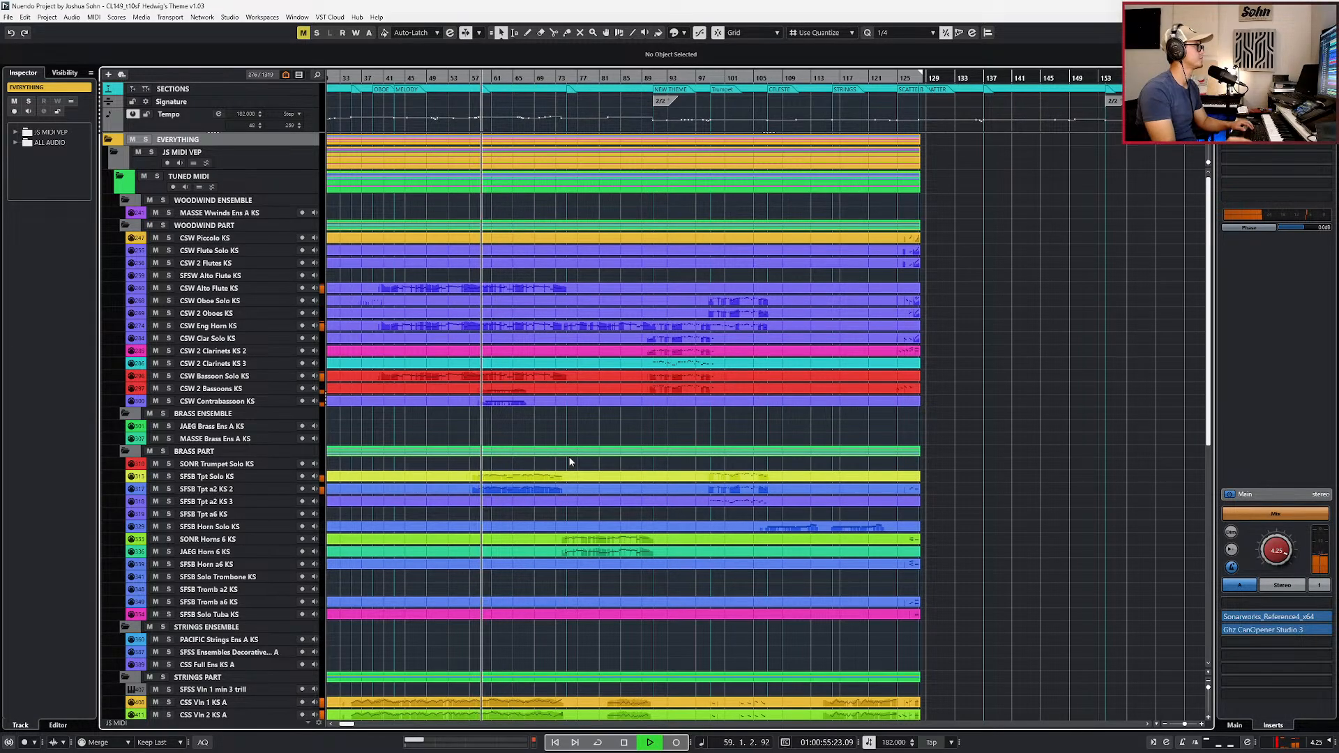
pyautogui.press('KP_Add')
pyautogui.press('KP_Add')
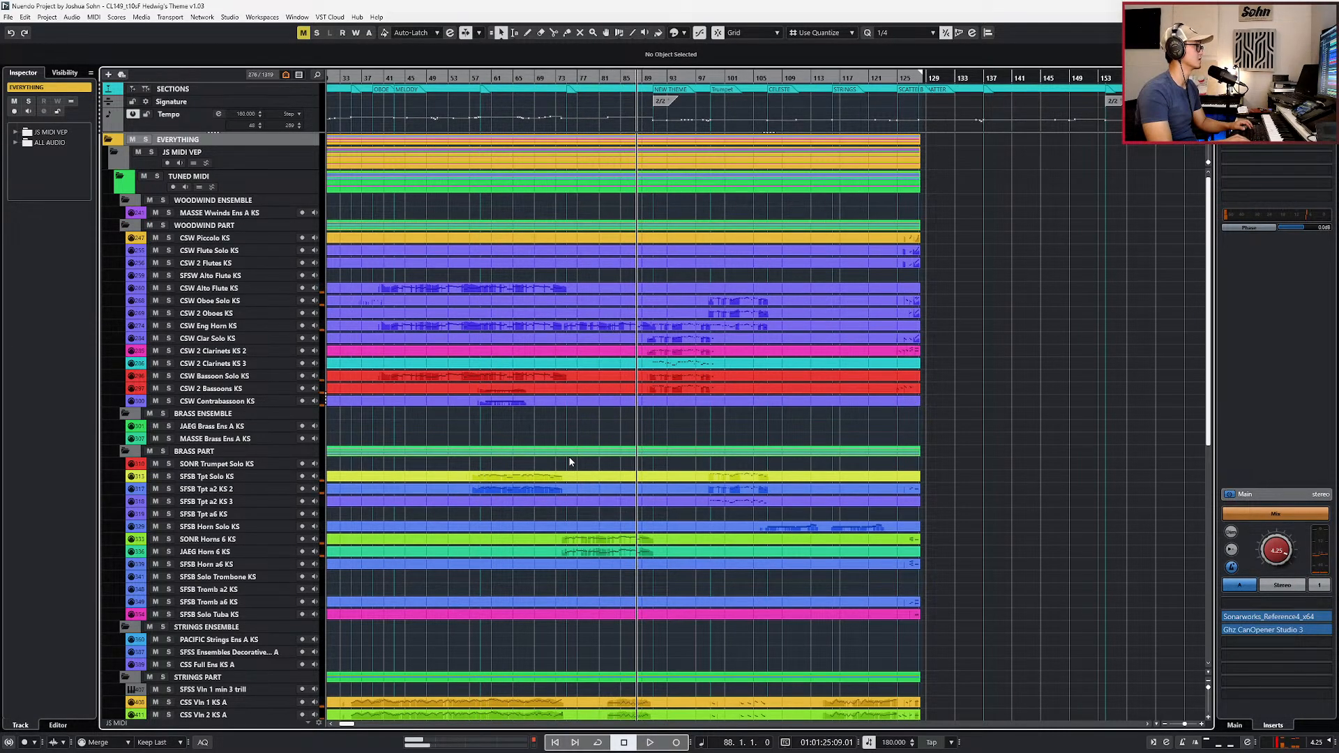
pyautogui.press('space')
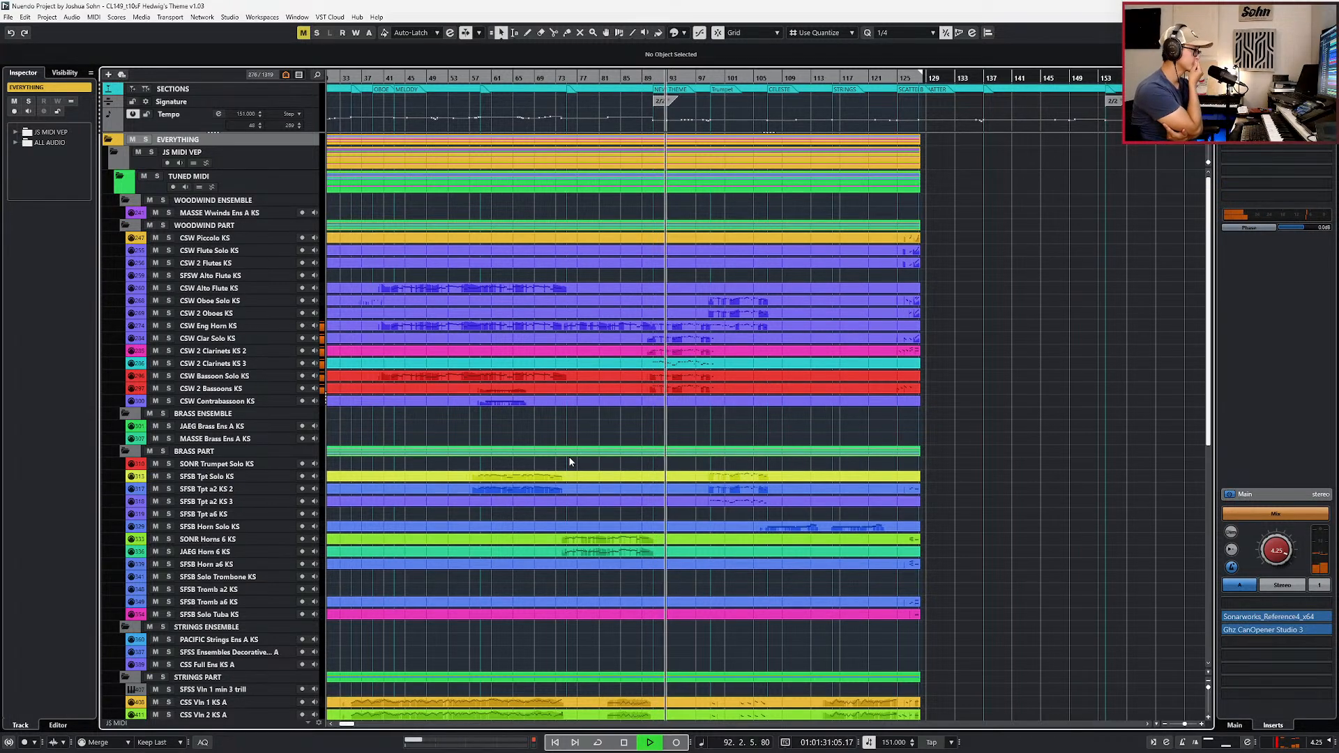
pyautogui.scroll(3, 571, 461)
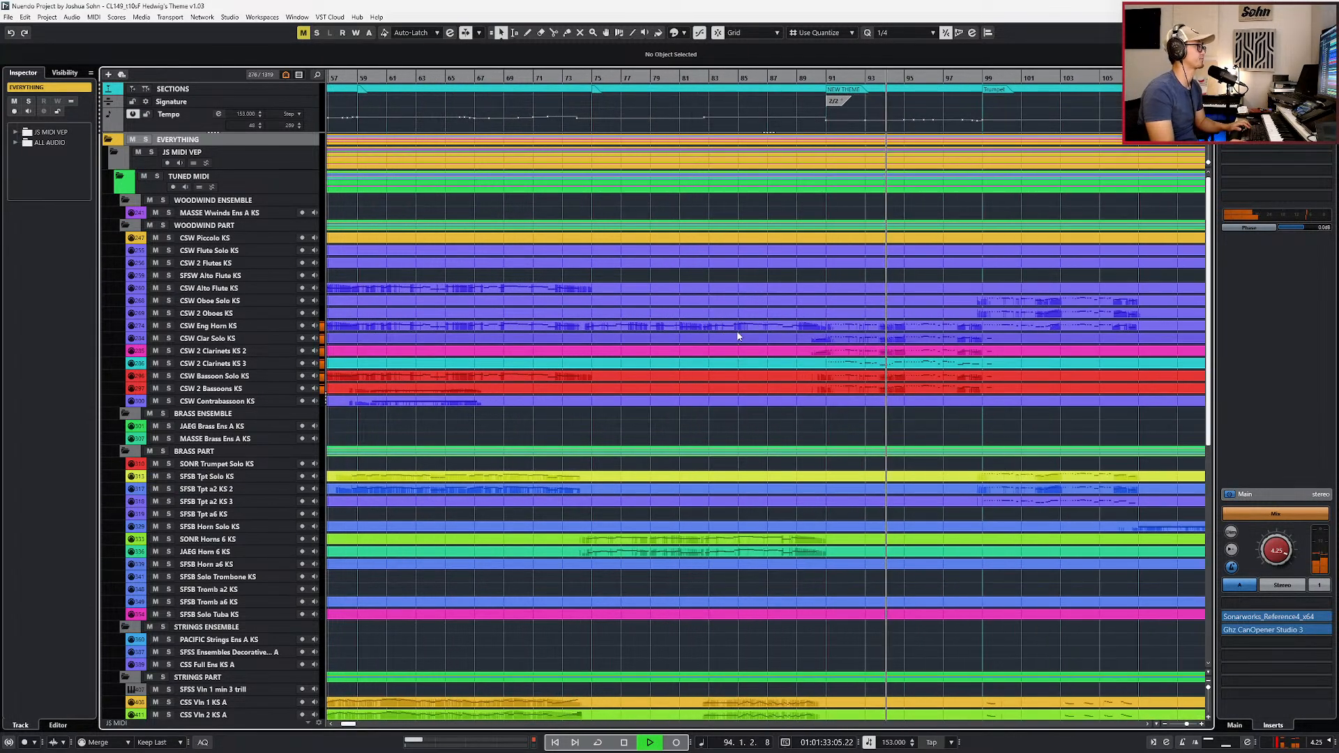
pyautogui.hscroll(1, 777, 349)
pyautogui.click(788, 328)
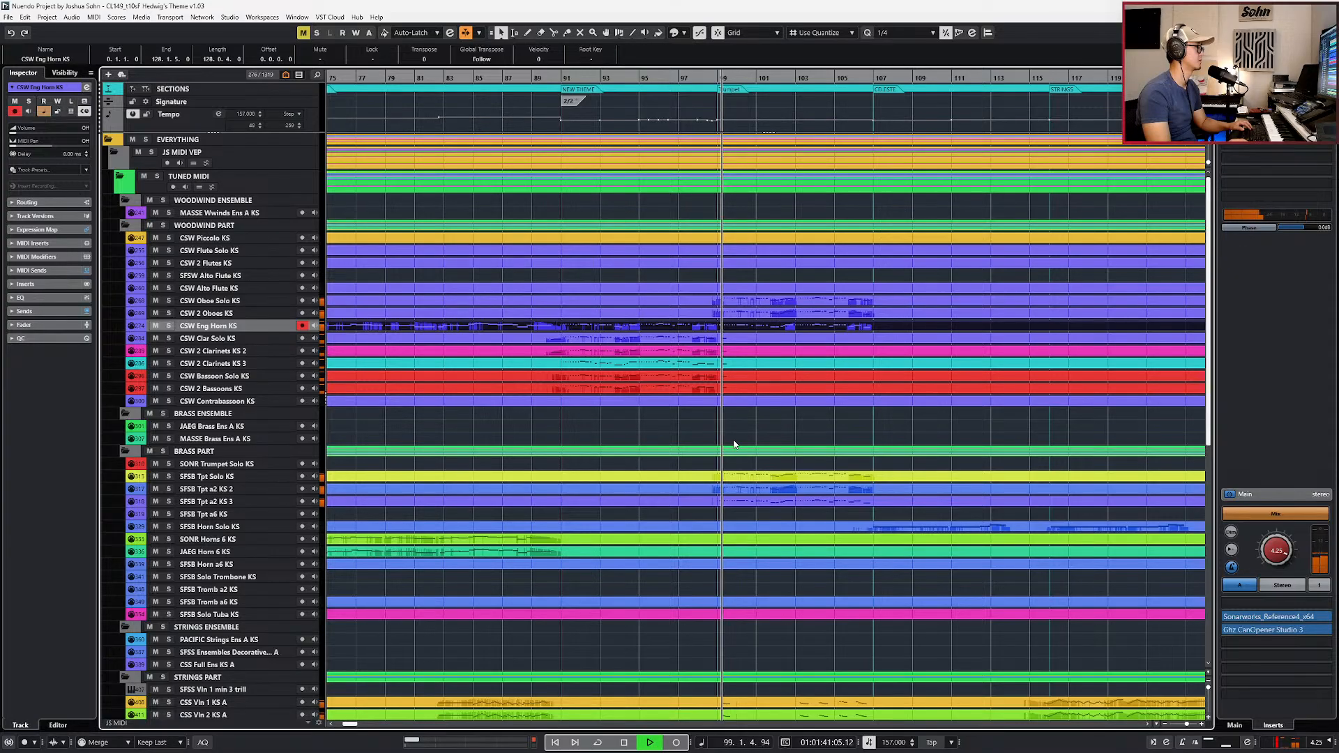
# Step: Solo the CSW 2 Clarinets KS 2 track and play it from the start of NEW THEME at bar 91
pyautogui.press('space')
pyautogui.click(603, 342)
pyautogui.click(600, 348)
pyautogui.press('s')
pyautogui.press('KP_Subtract')
pyautogui.press('KP_Subtract')
pyautogui.press('KP_Subtract')
pyautogui.press('KP_Subtract')
pyautogui.press('KP_Subtract')
pyautogui.press('space')
pyautogui.press('KP_Subtract')
pyautogui.press('KP_Subtract')
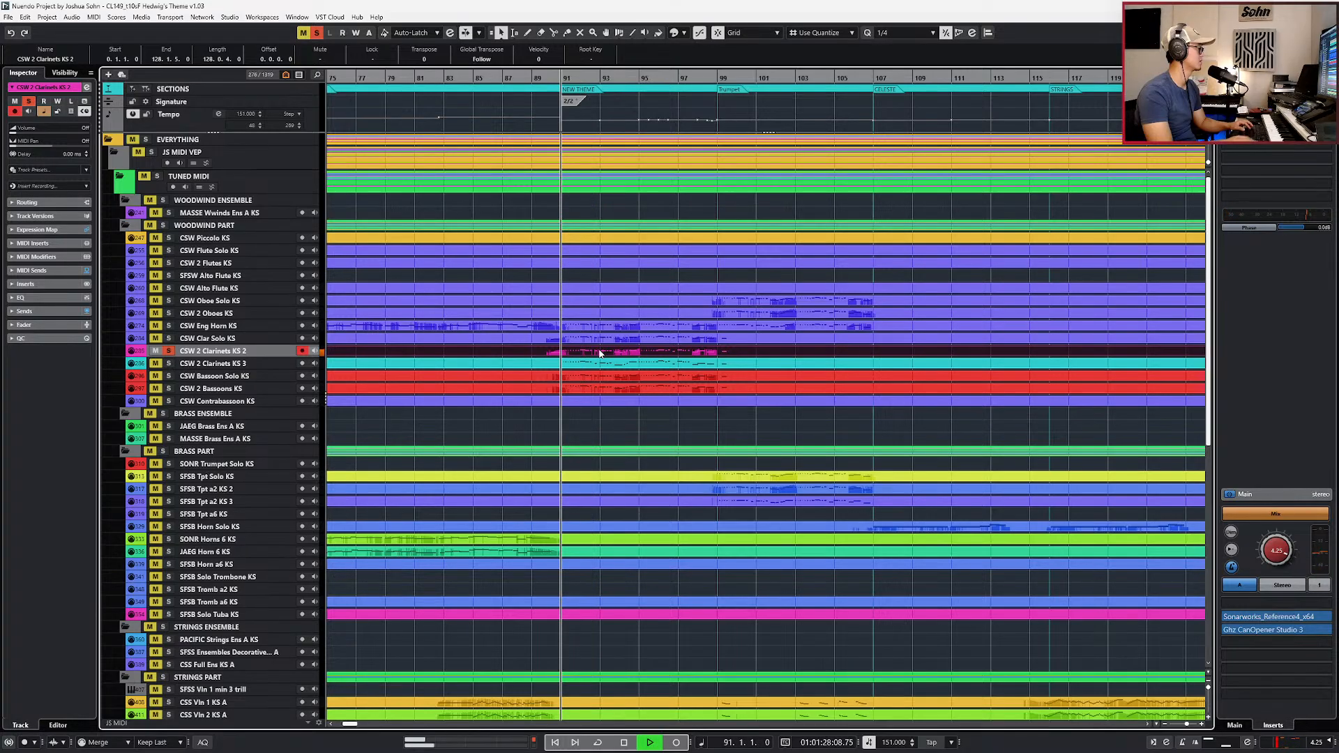
# Step: Audition the English horn and solo clarinet tracks one after the other in solo from about bar 91
pyautogui.click(597, 326)
pyautogui.press('s')
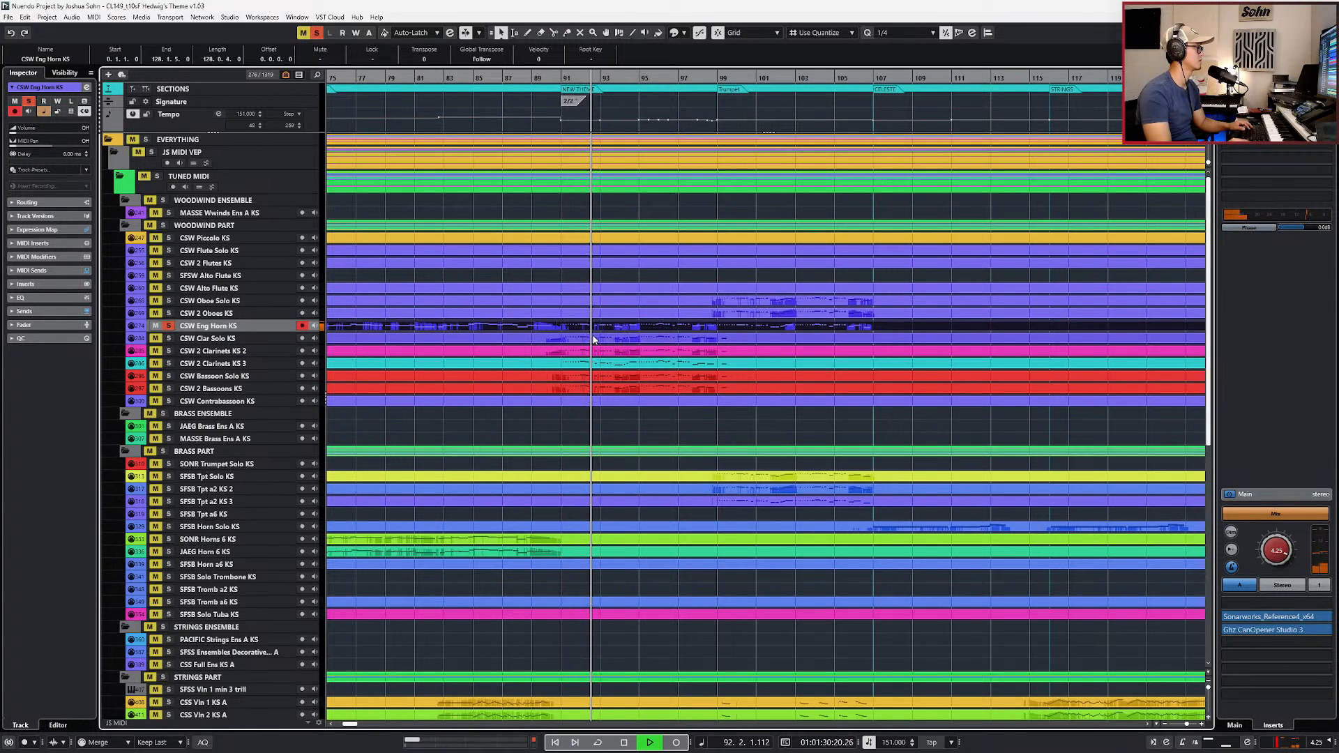
pyautogui.click(593, 339)
pyautogui.press('s')
pyautogui.press('KP_Subtract')
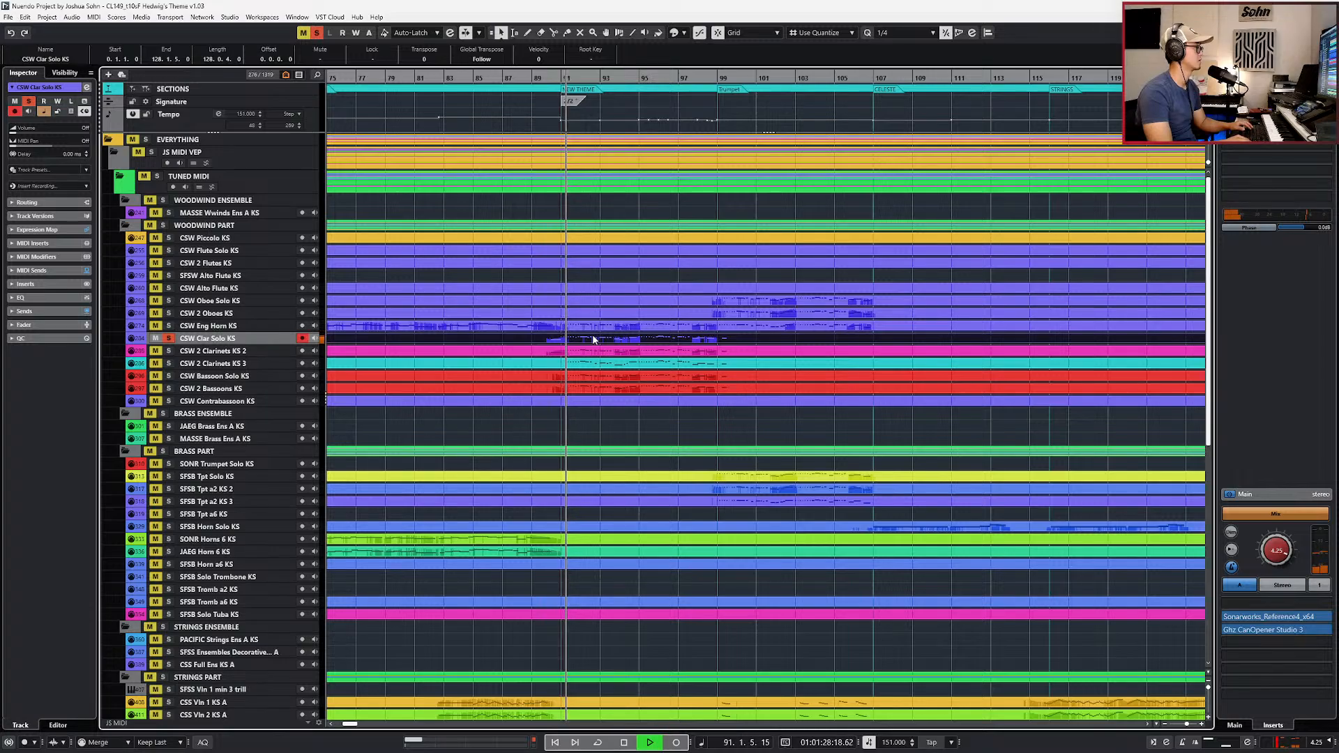
# Step: Stop playback and inspect the English horn notes around NEW THEME in the Key Editor
pyautogui.keyDown('ctrl'); pyautogui.click(591, 329); pyautogui.keyUp('ctrl')
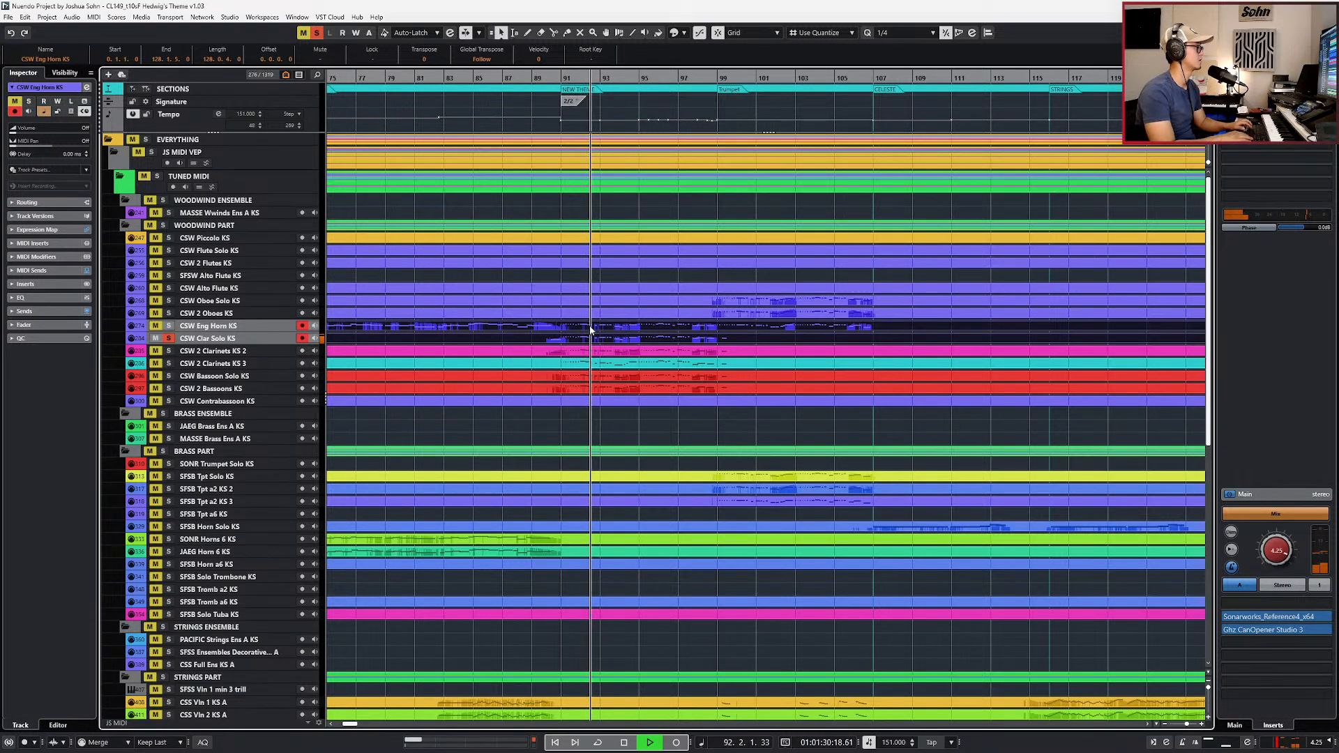
pyautogui.doubleClick(591, 329)
pyautogui.press('space')
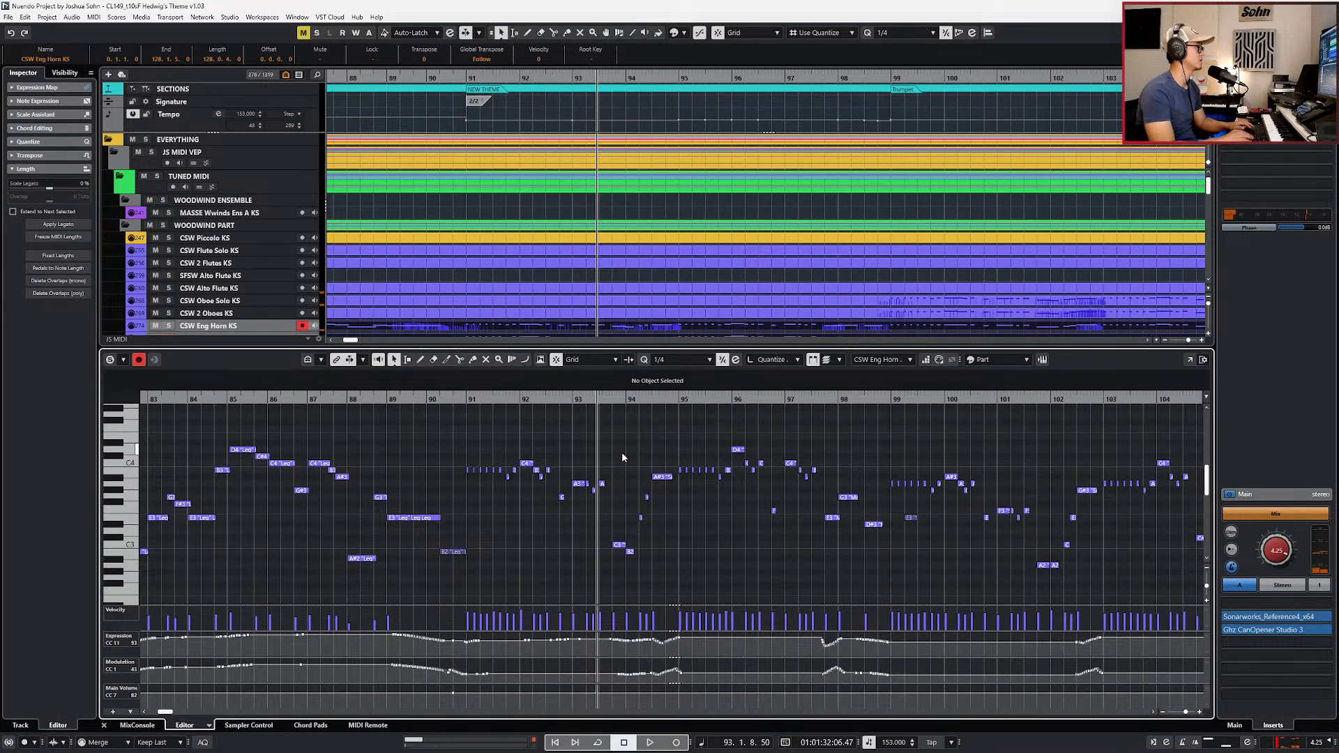
pyautogui.hotkey('ctrl', 'e')
# Step: Open the three clarinet parts together in the Key Editor, select their notes from bar 91 to 99 and locate the playhead to them
pyautogui.click(484, 341)
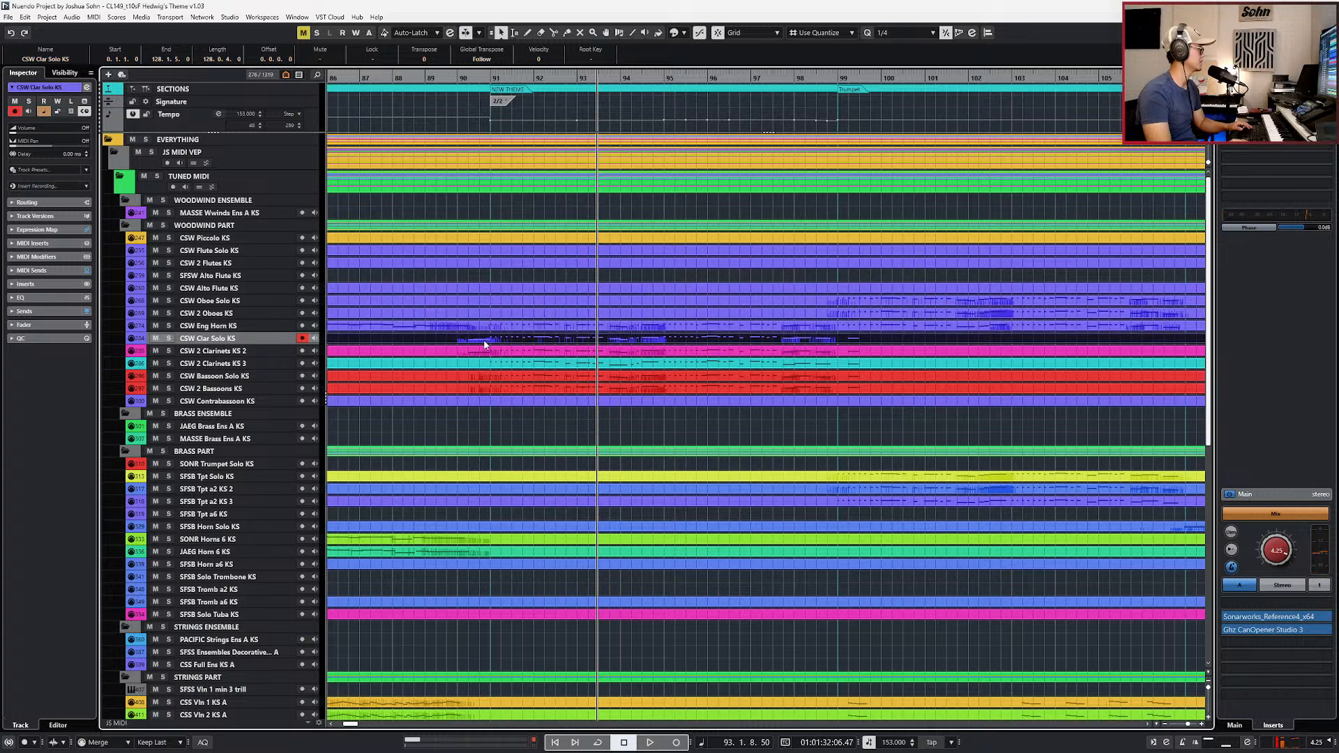
pyautogui.keyDown('shift'); pyautogui.click(488, 354); pyautogui.keyUp('shift')
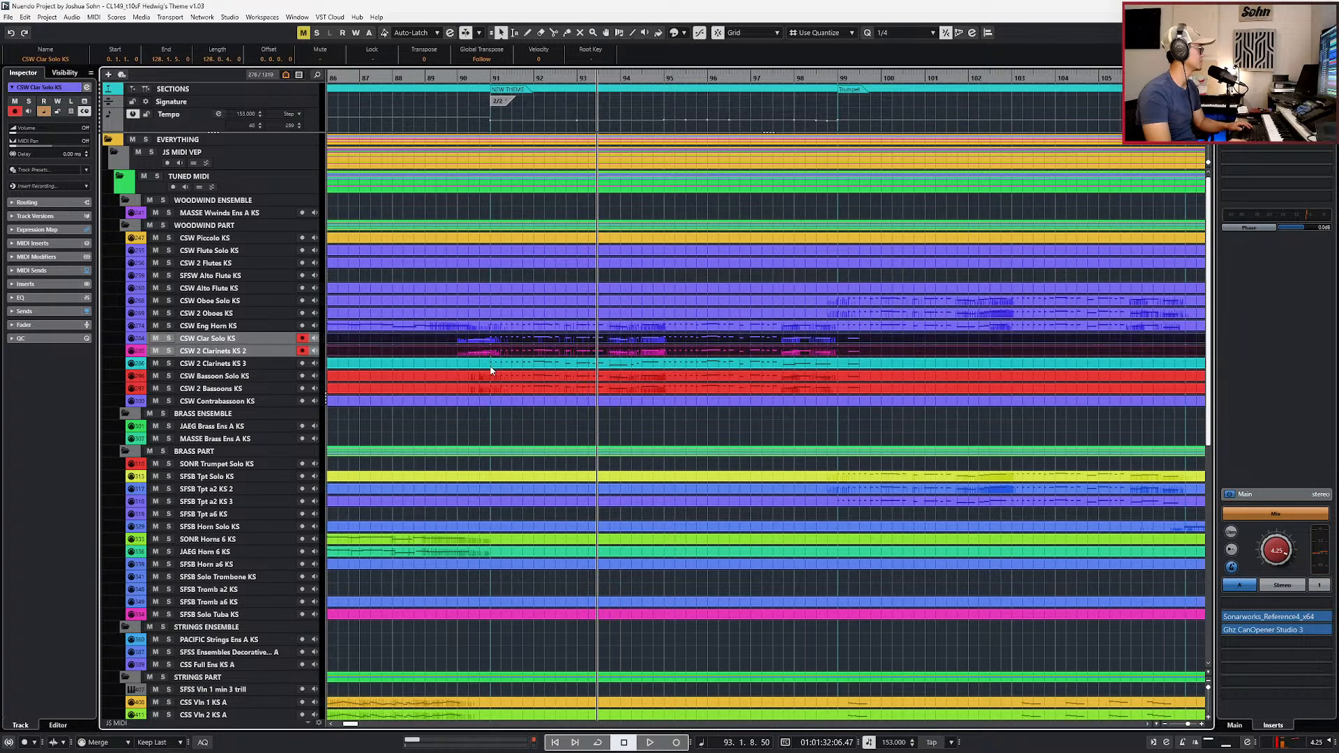
pyautogui.keyDown('shift'); pyautogui.click(492, 364); pyautogui.keyUp('shift')
pyautogui.hotkey('ctrl', 'e')
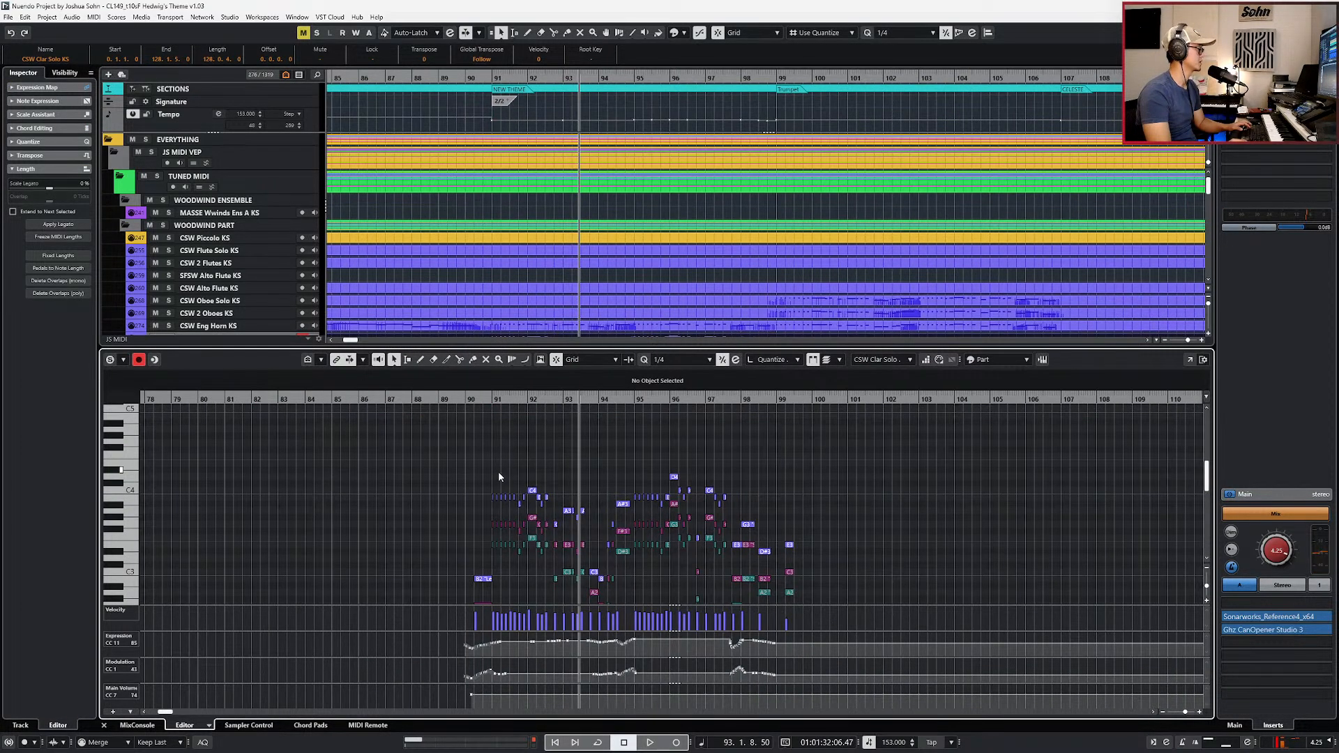
pyautogui.moveTo(493, 444); pyautogui.dragTo(806, 587)
pyautogui.scroll(-3, 797, 558)
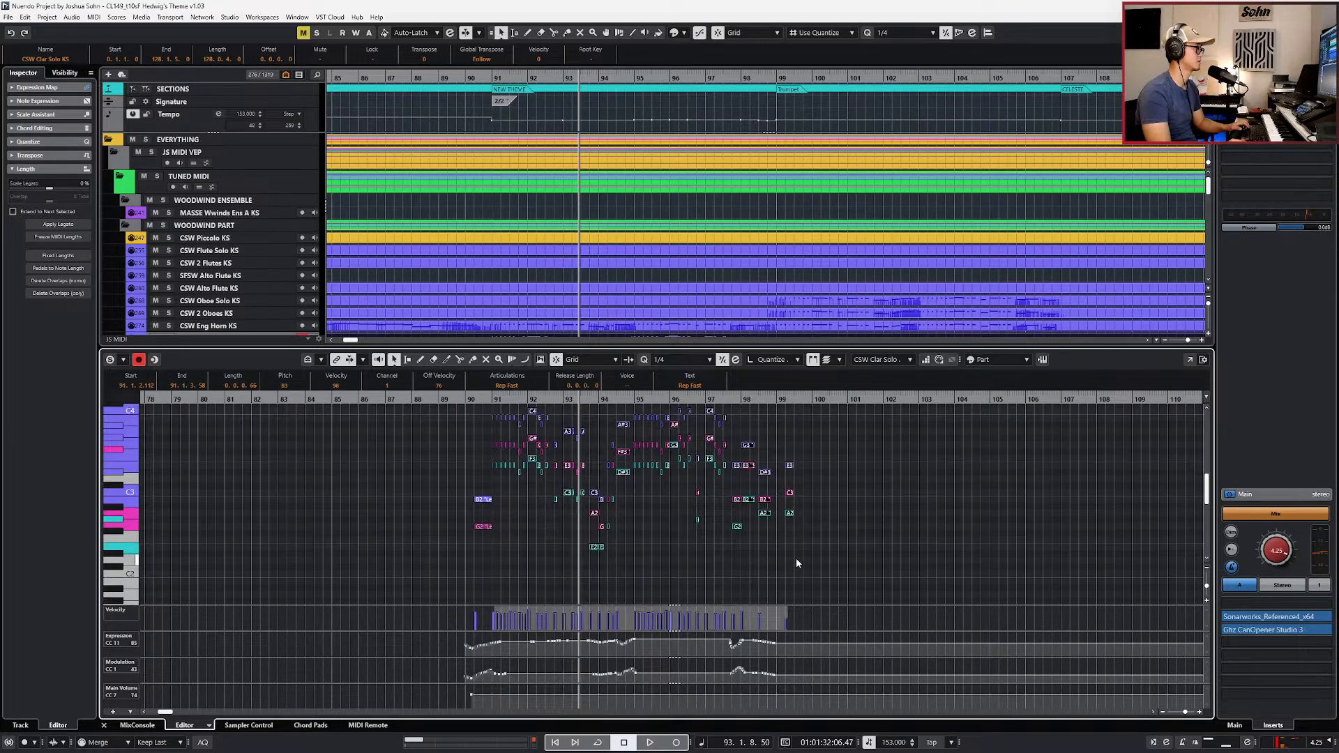
pyautogui.press('l')
pyautogui.press('Return')
# Step: Move the playhead to the end of the existing arrangement in bar 128
pyautogui.scroll(-3, 799, 560)
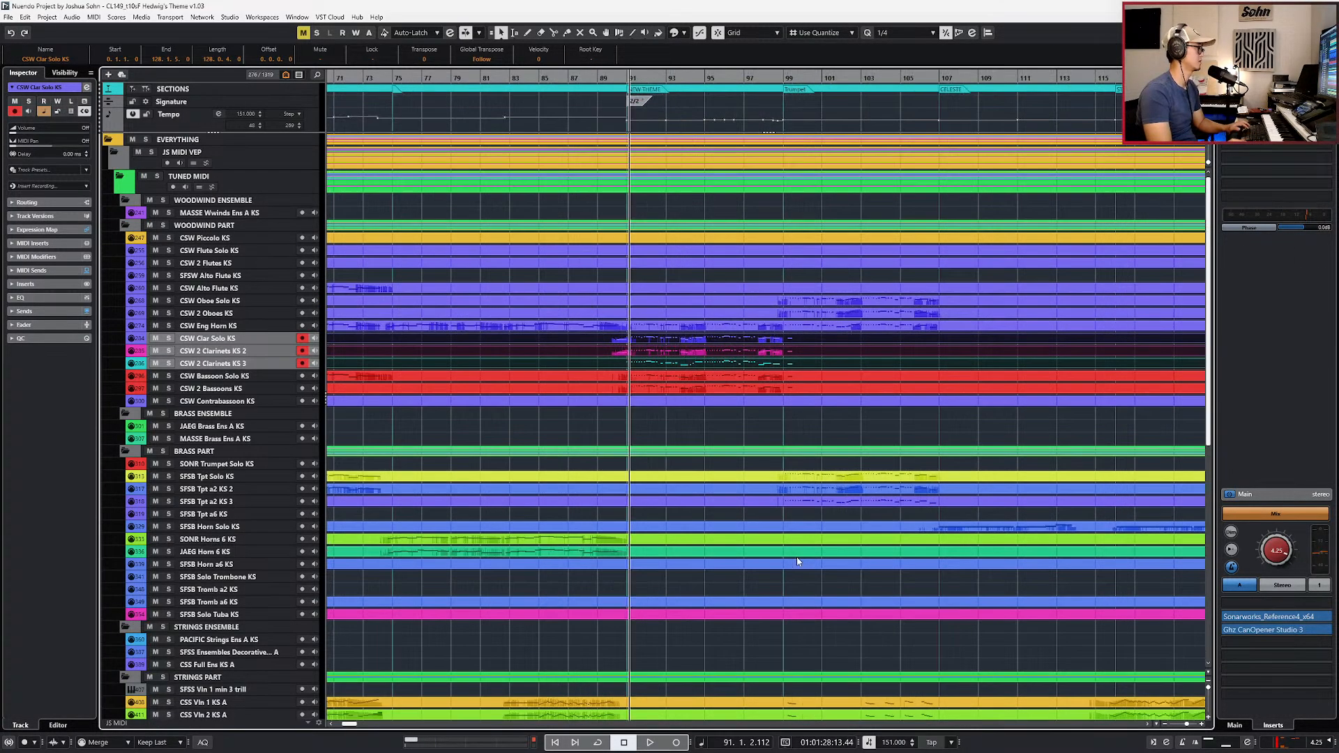
pyautogui.hscroll(4, 796, 558)
pyautogui.hscroll(2, 686, 490)
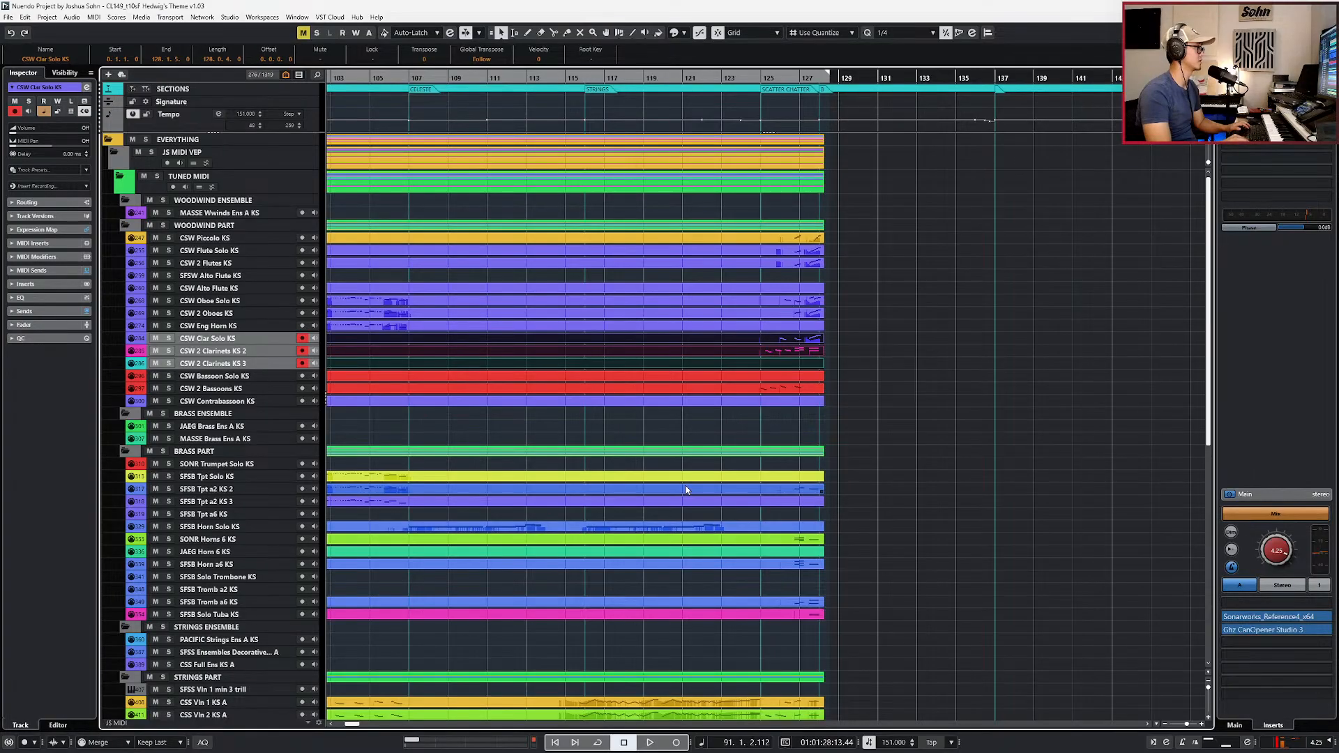
pyautogui.press('End')
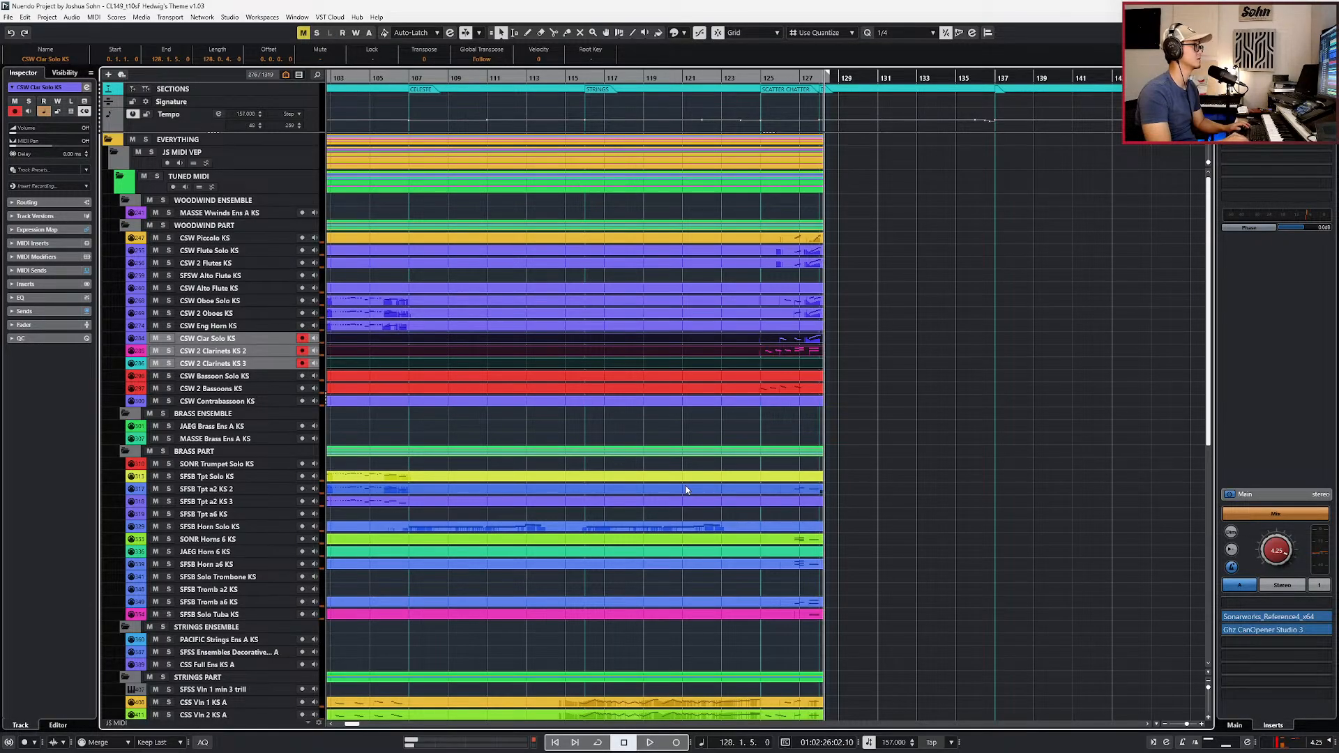
pyautogui.scroll(2, 839, 478)
pyautogui.scroll(1, 809, 481)
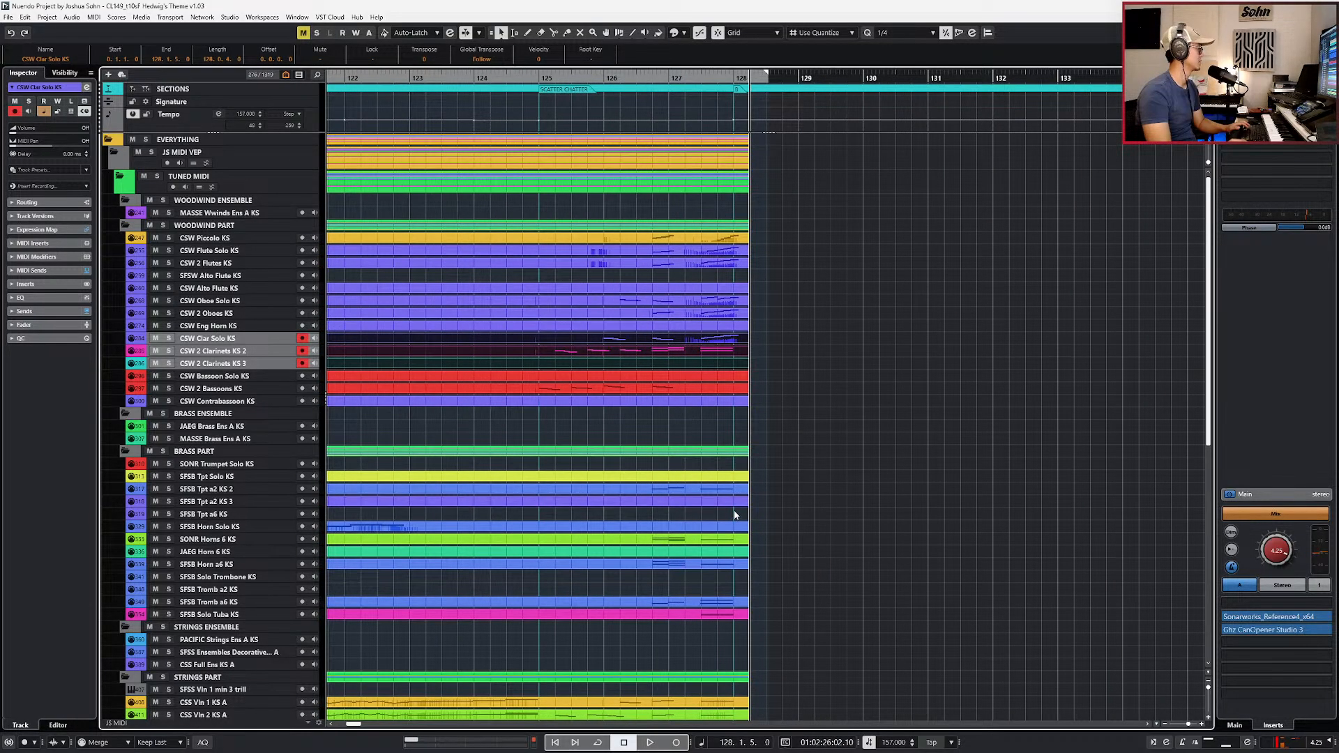
# Step: Review the brass, string and percussion tracks and compare the trumpet passages with the clarinet passages in NEW THEME
pyautogui.scroll(-5, 733, 509)
pyautogui.scroll(-3, 727, 412)
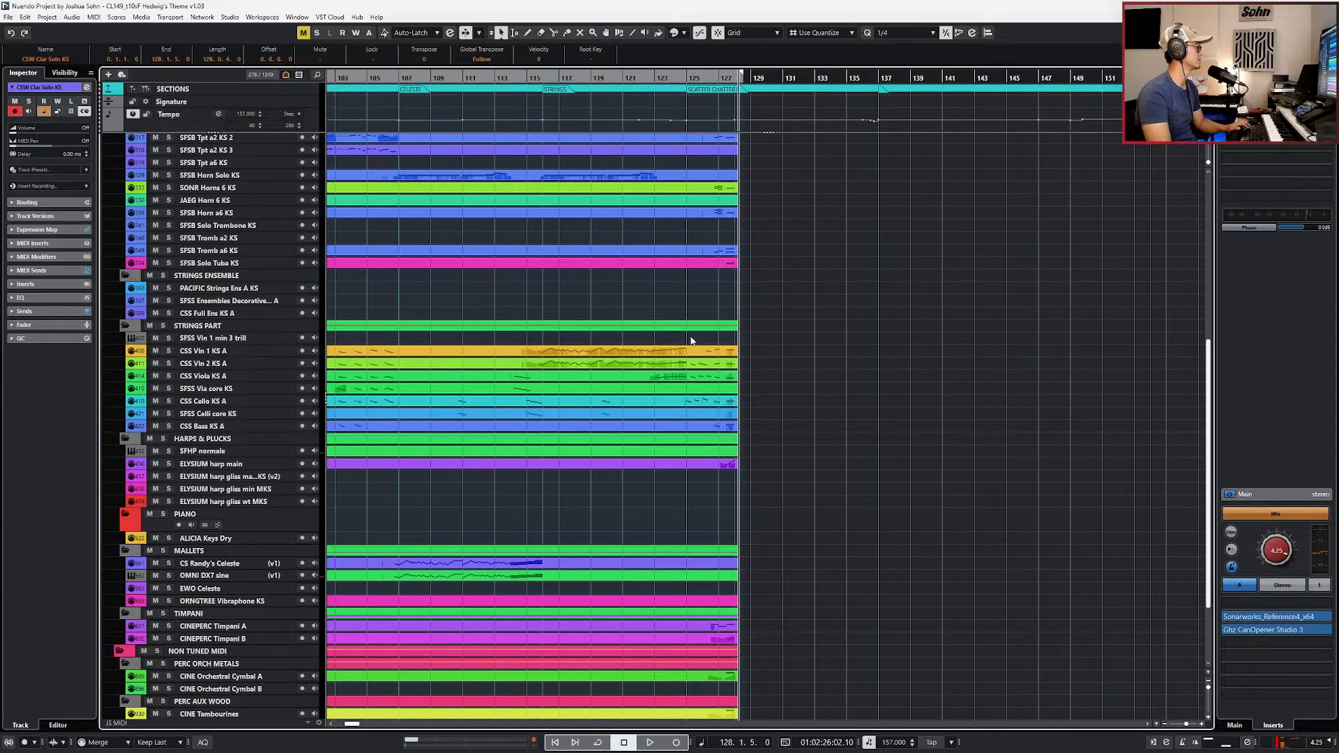
pyautogui.scroll(2, 690, 338)
pyautogui.hscroll(-2, 551, 279)
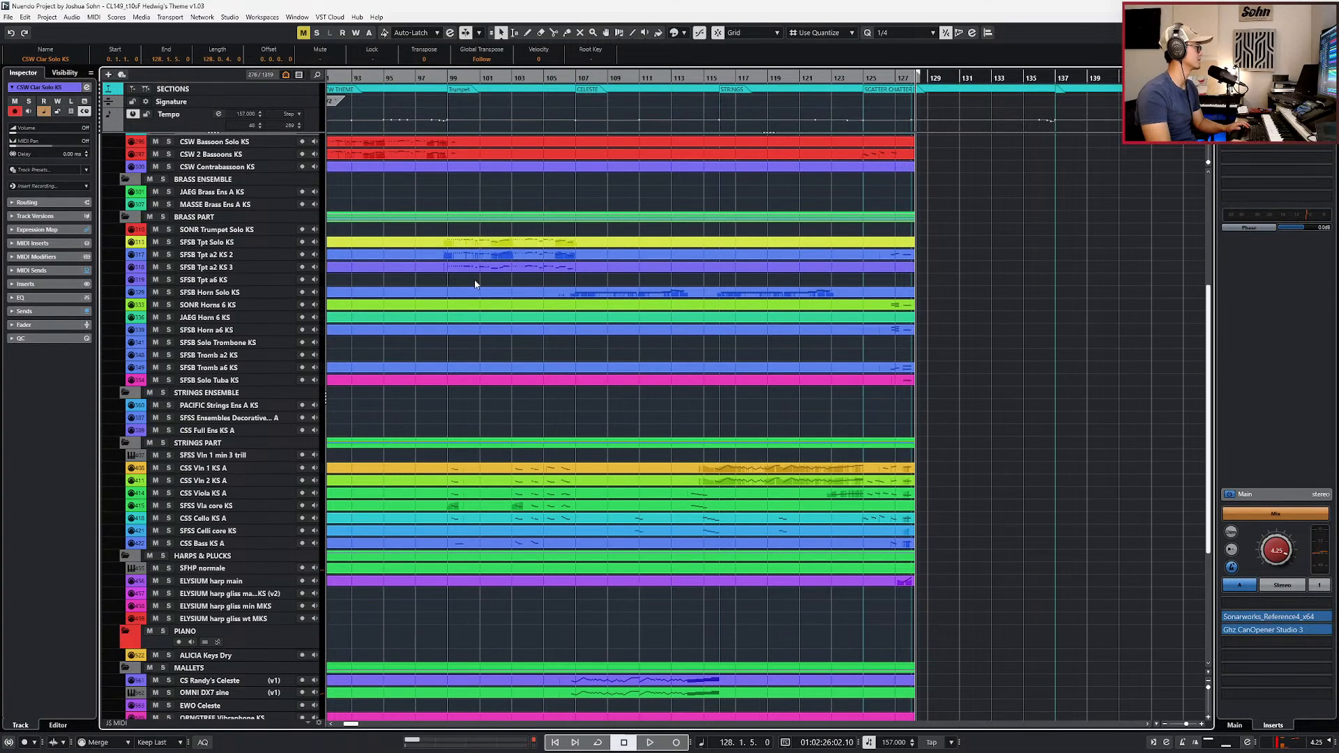
pyautogui.hscroll(4, 558, 272)
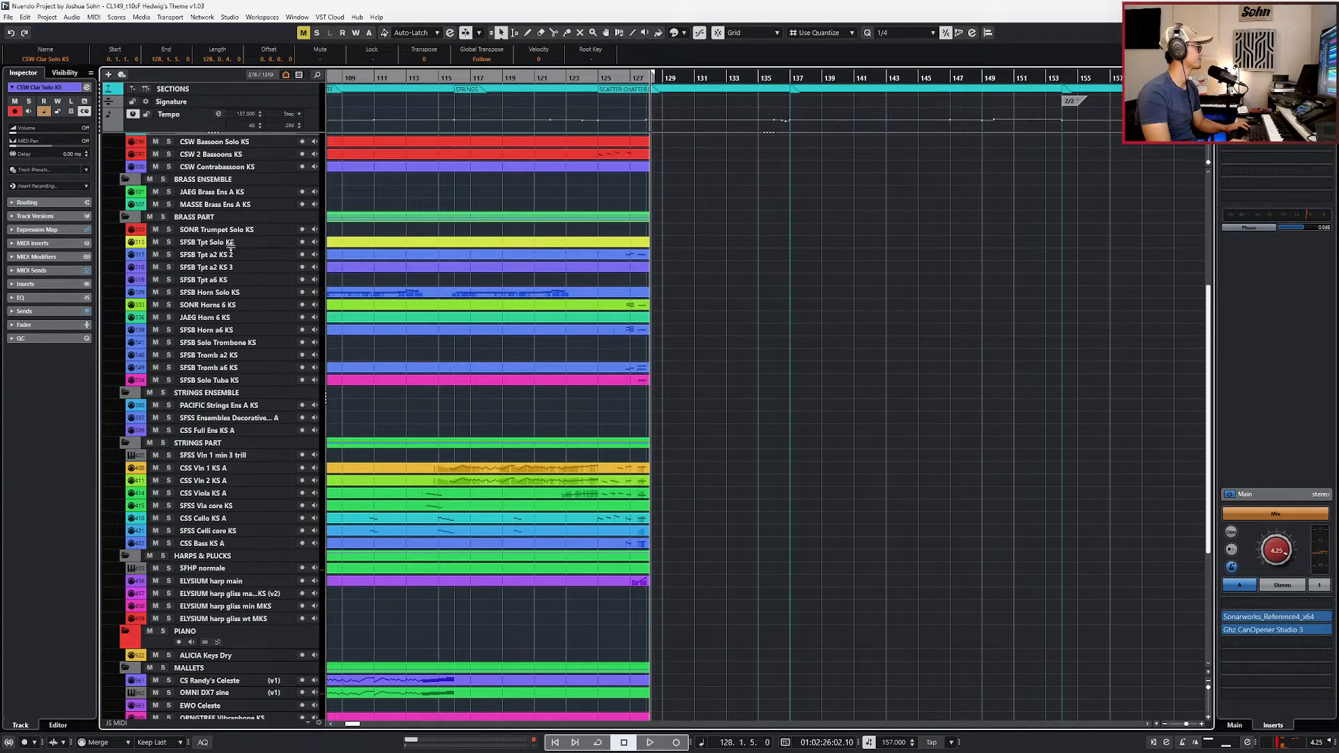
pyautogui.click(230, 243)
pyautogui.scroll(-2, 474, 265)
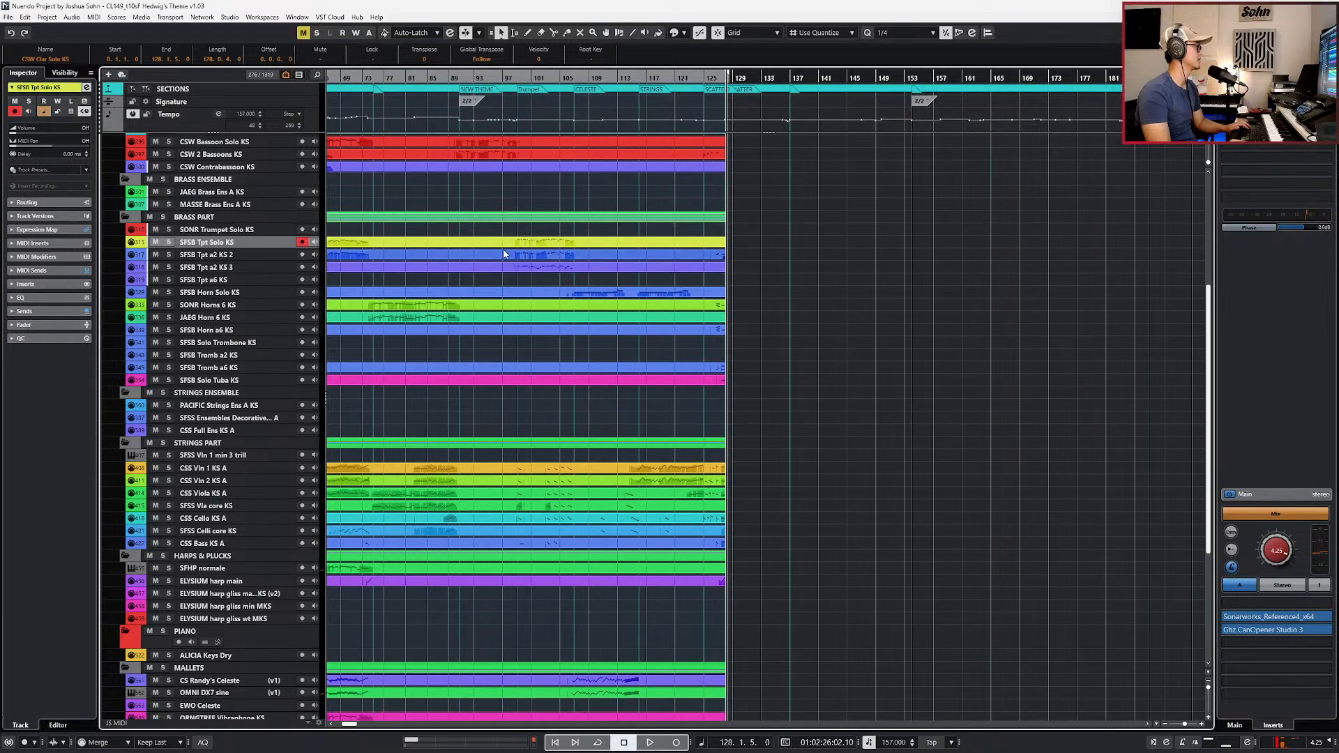
pyautogui.hscroll(-4, 499, 254)
pyautogui.scroll(6, 515, 312)
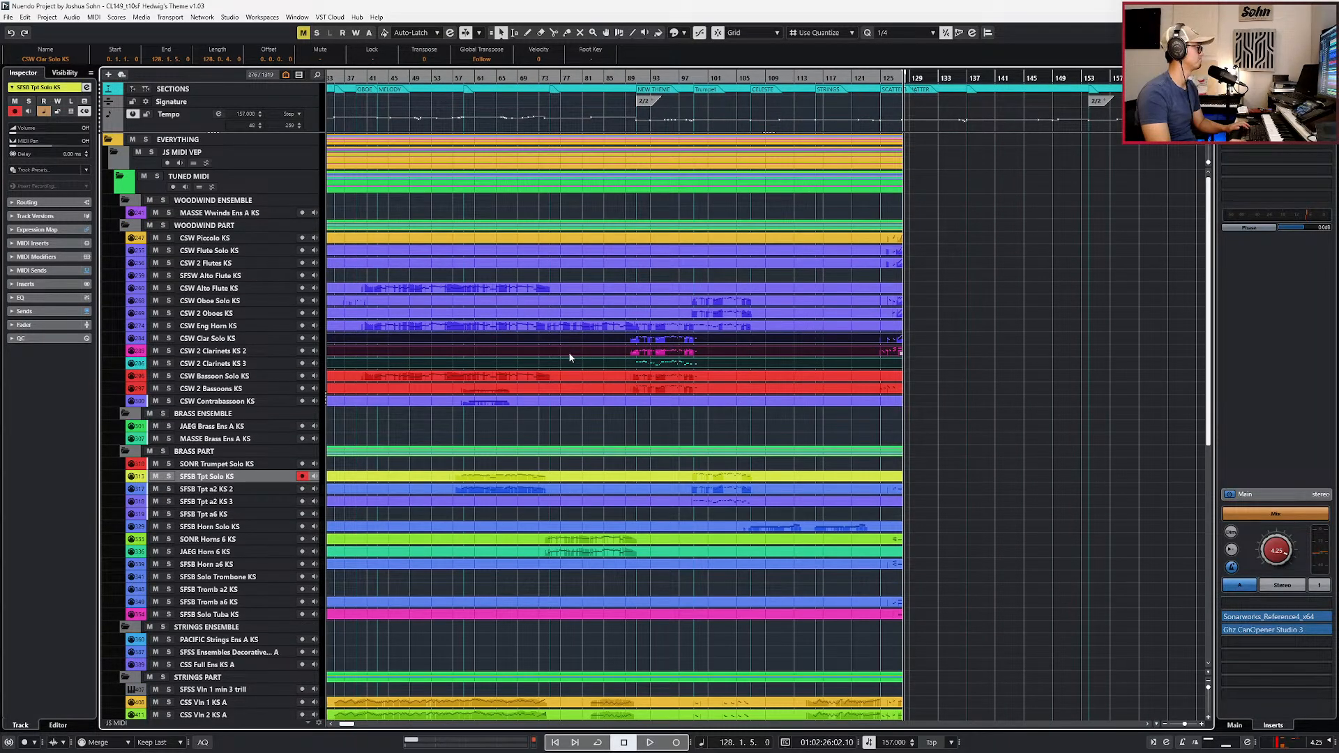
pyautogui.scroll(2, 625, 338)
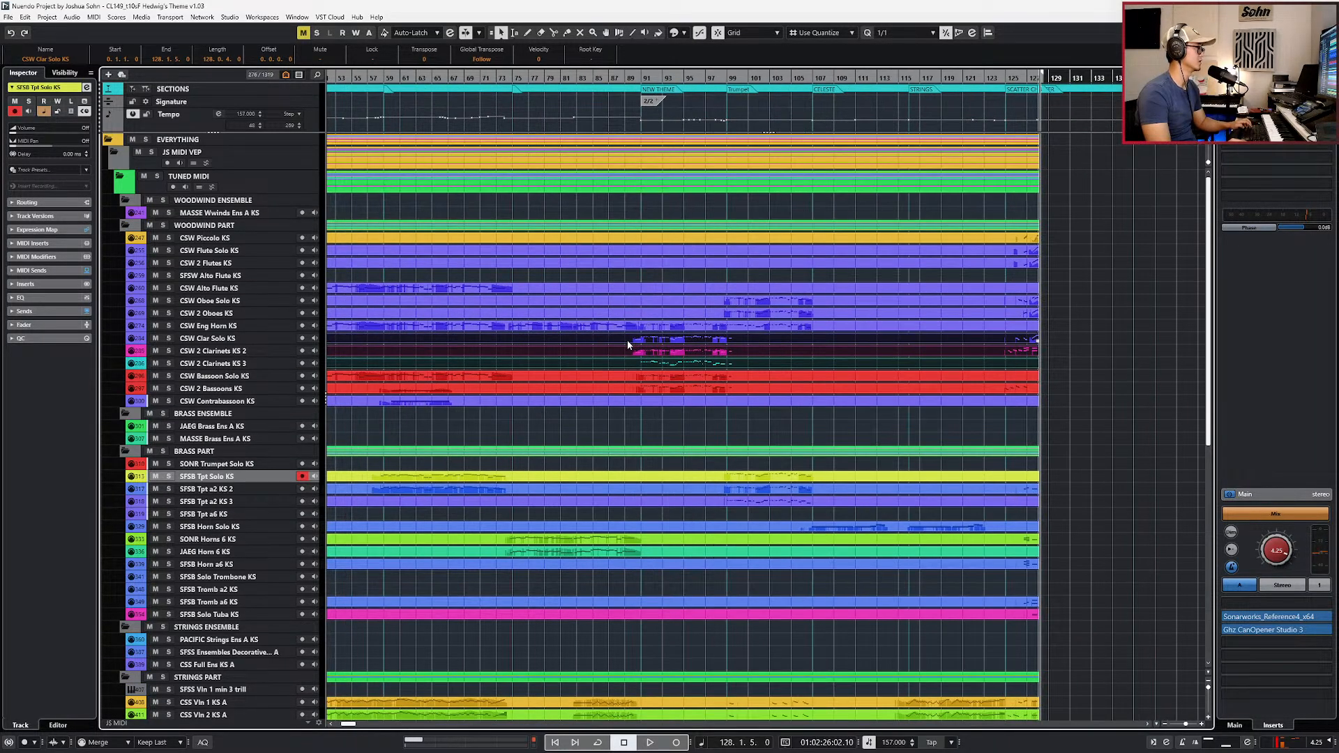
# Step: Split out the three clarinet parts between bars 89 and 100 for copying, and undo the splits
pyautogui.keyDown('alt'); pyautogui.click(625, 340); pyautogui.keyUp('alt')
pyautogui.keyDown('alt'); pyautogui.click(737, 339); pyautogui.keyUp('alt')
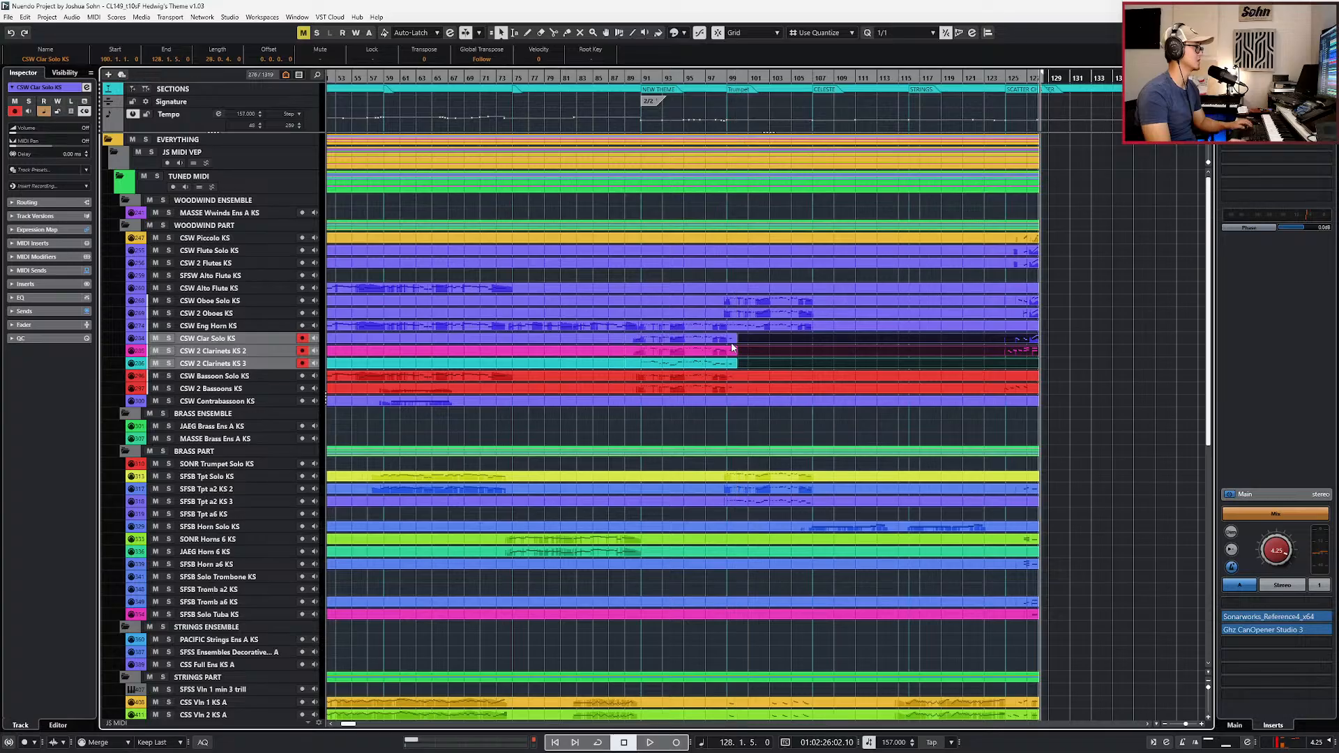
pyautogui.click(727, 341)
pyautogui.keyDown('shift'); pyautogui.click(727, 352); pyautogui.keyUp('shift')
pyautogui.keyDown('shift'); pyautogui.click(726, 364); pyautogui.keyUp('shift')
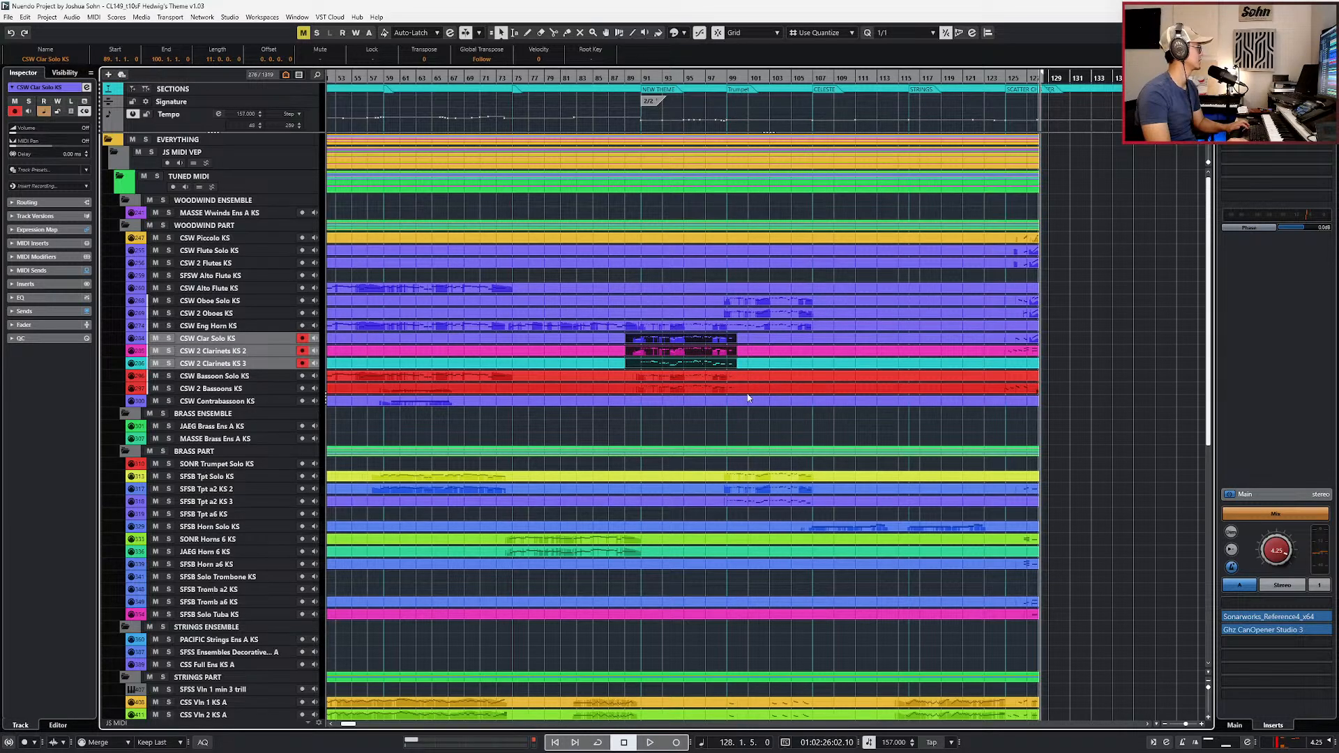
pyautogui.hotkey('ctrl', 'z')
pyautogui.hotkey('ctrl', 'z')
# Step: Paste the copied clarinet parts onto the three trumpet tracks from SFSB Tpt Solo KS down, at the playhead in bar 128
pyautogui.scroll(3, 765, 420)
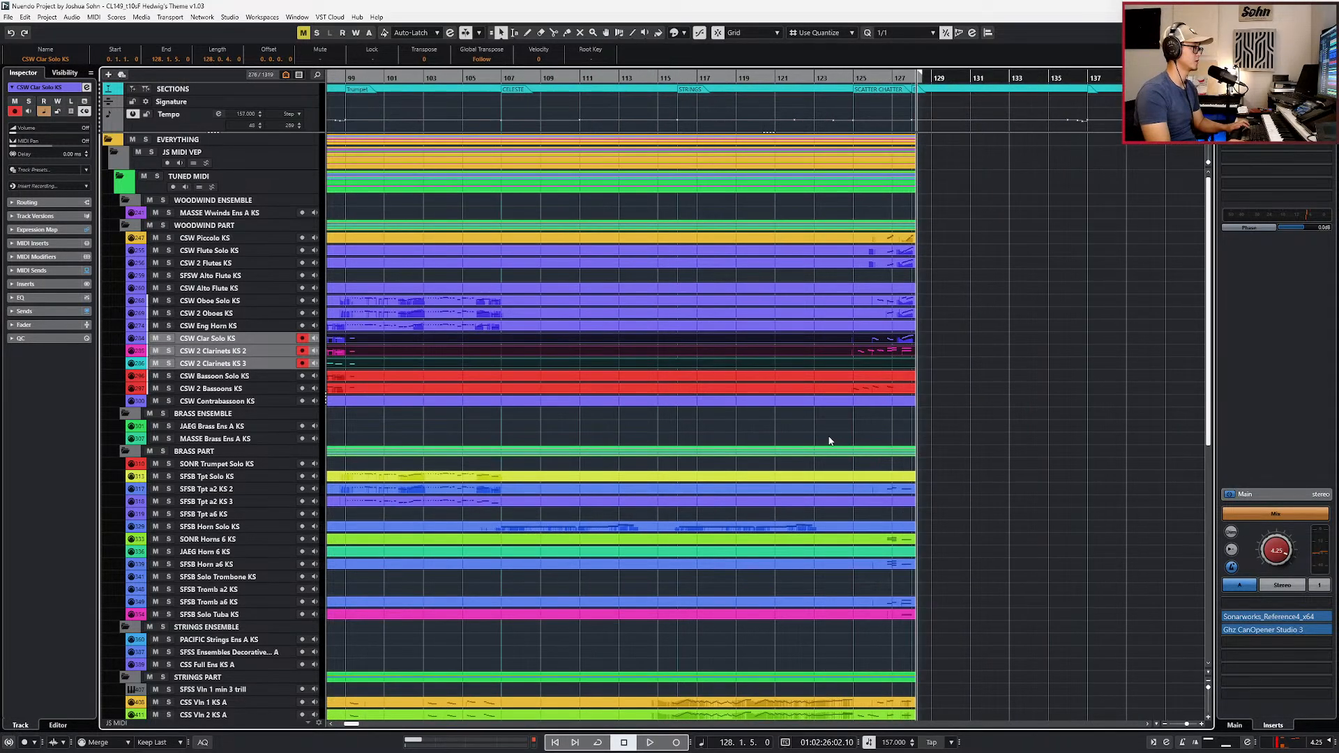
pyautogui.scroll(1, 811, 455)
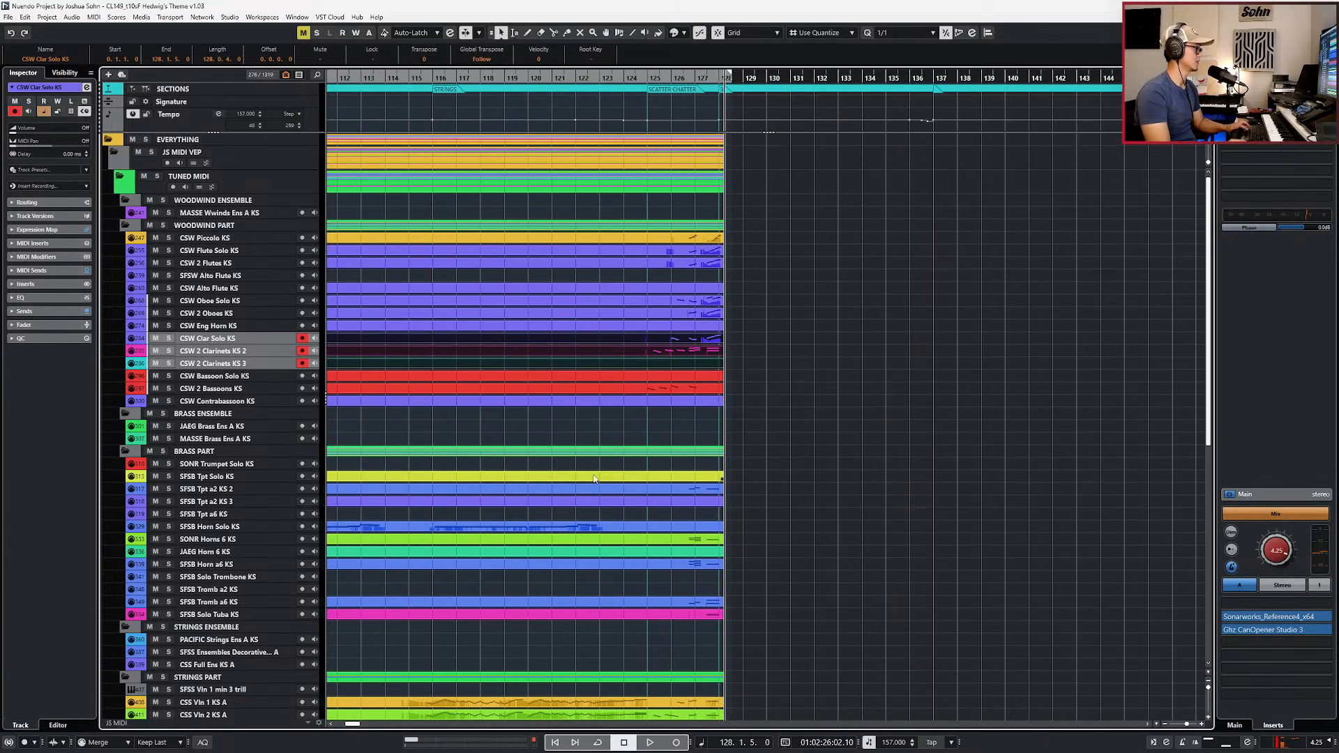
pyautogui.click(279, 488)
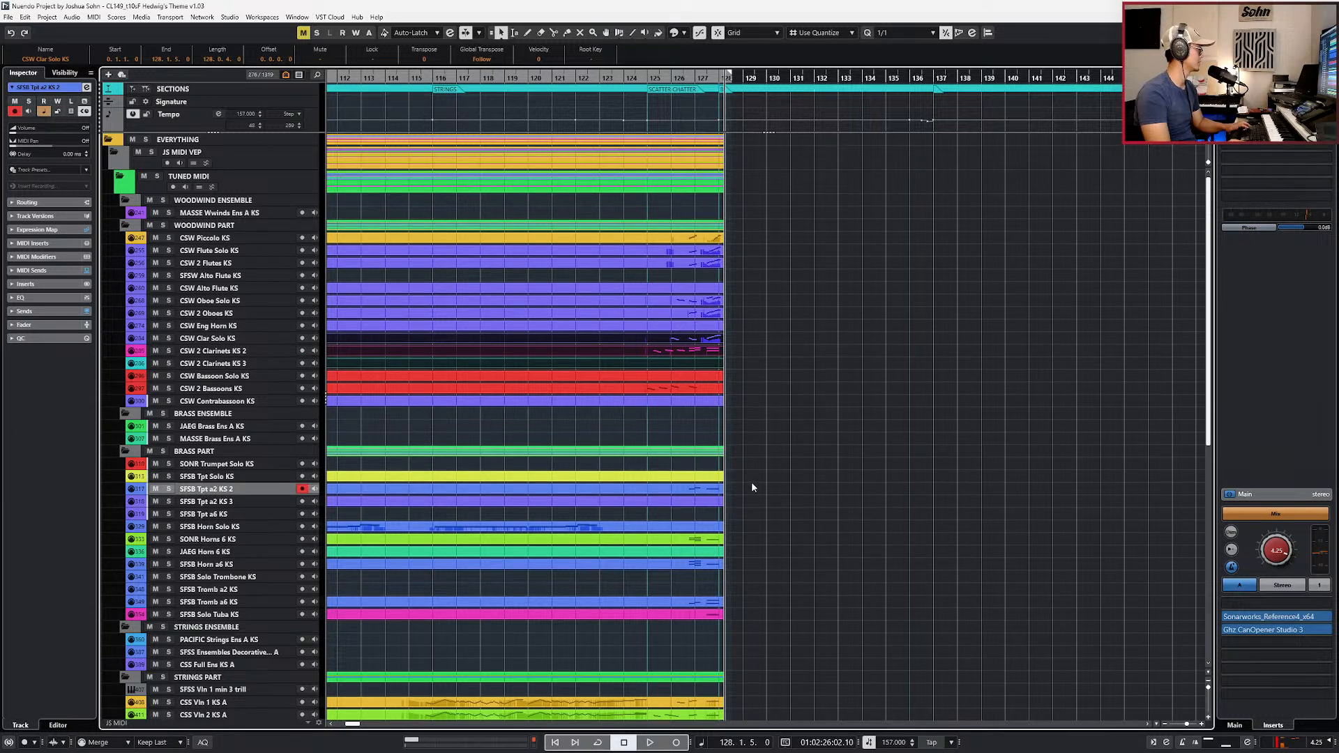
pyautogui.press('Up')
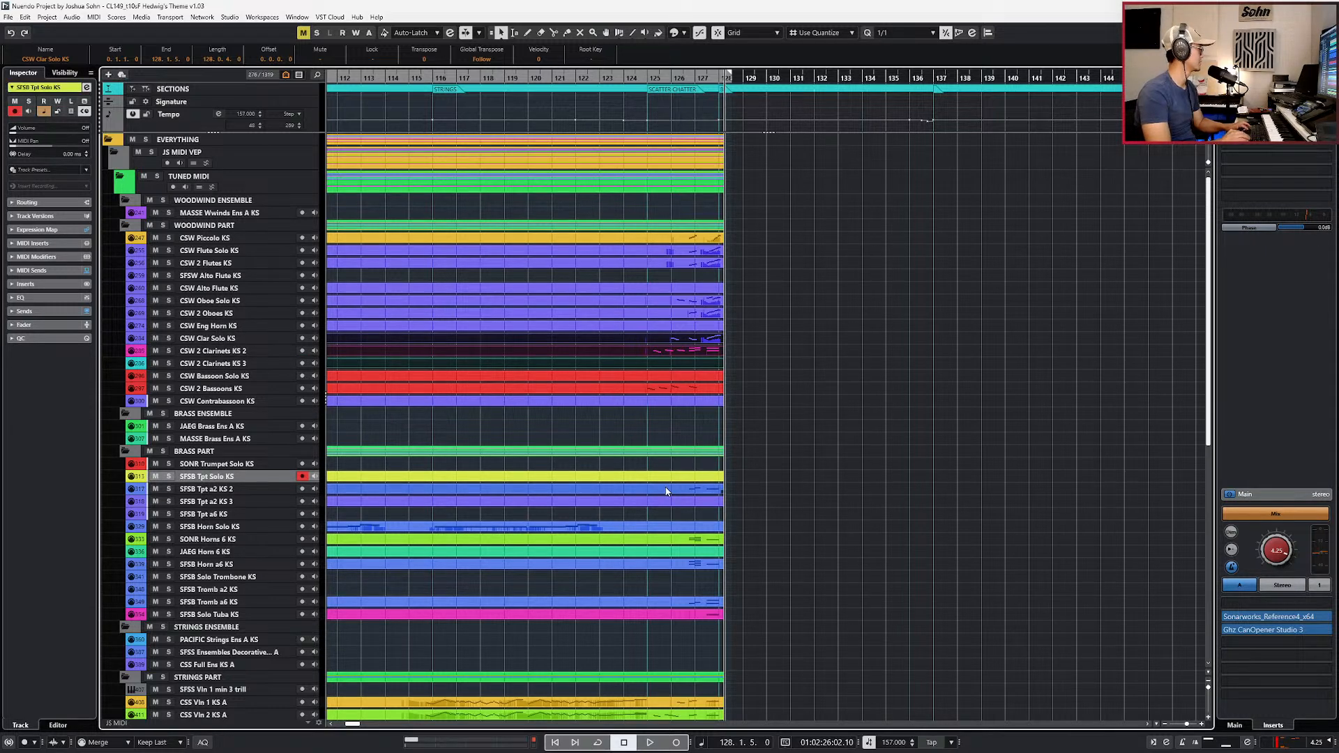
pyautogui.hotkey('ctrl', 'v')
pyautogui.scroll(1, 767, 490)
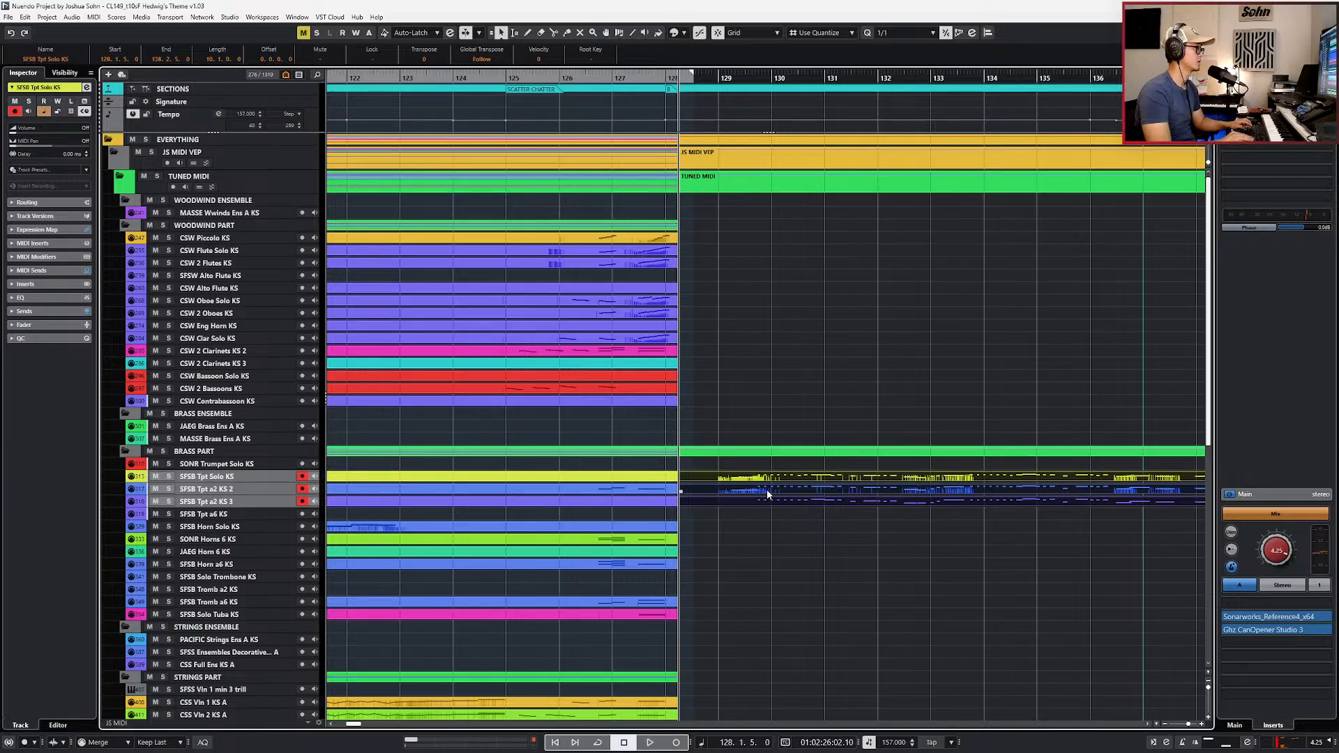
# Step: Trim the empty start of the three pasted trumpet parts so that they are nine bars long
pyautogui.scroll(3, 767, 489)
pyautogui.hotkey('alt', 'Right')
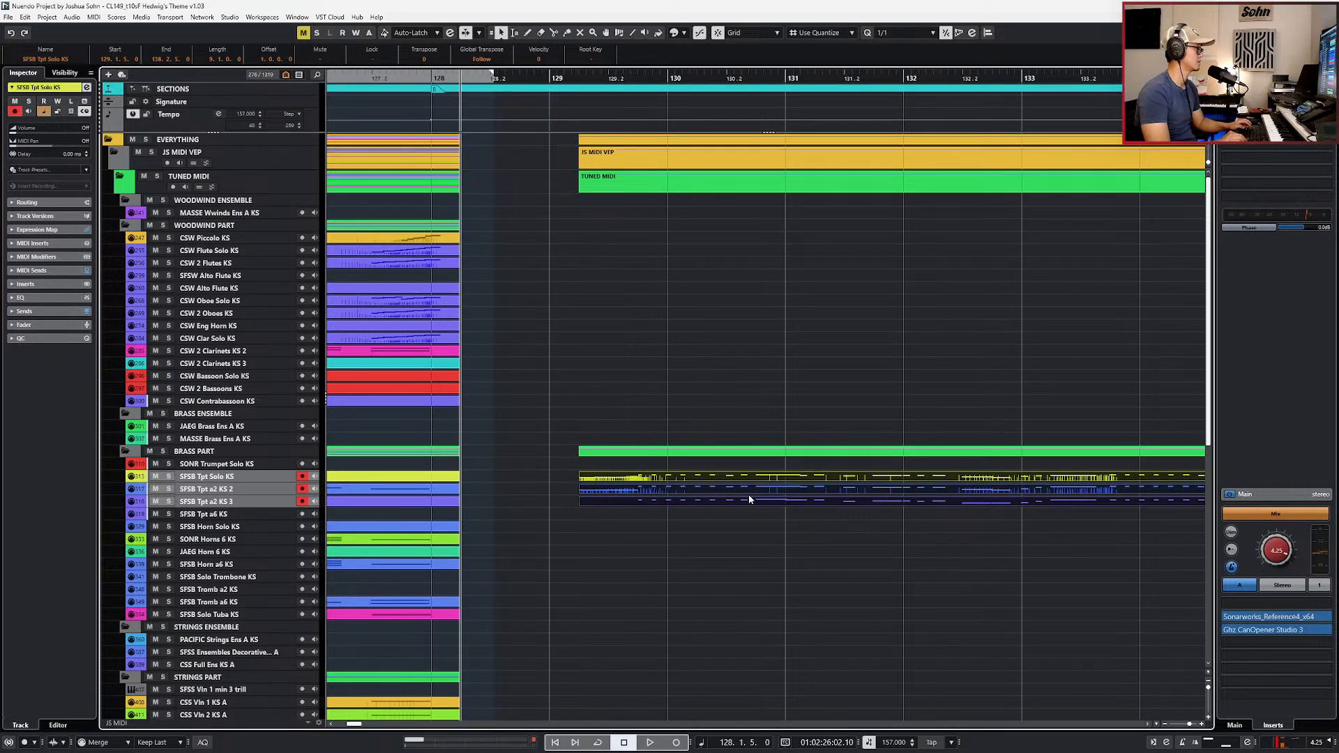
pyautogui.hotkey('ctrl', 'Left')
pyautogui.press('8')
pyautogui.hotkey('alt', 'Right')
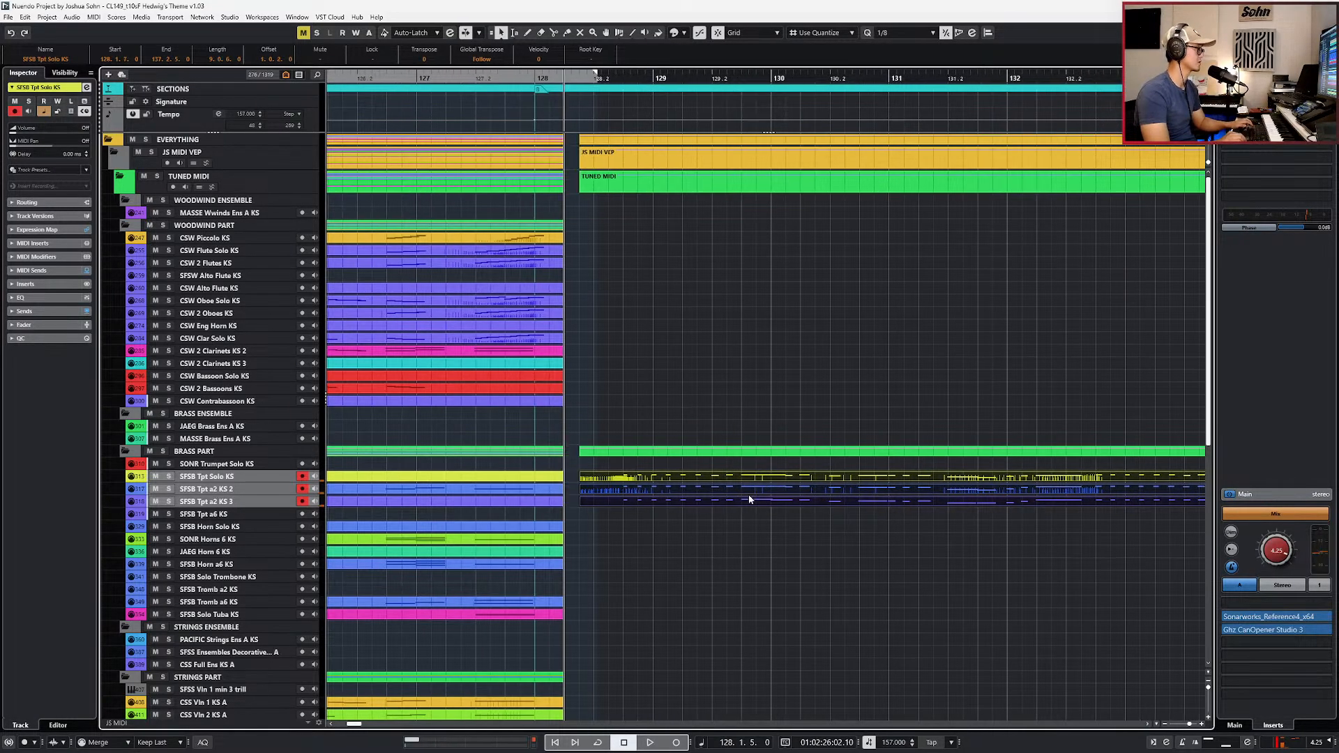
pyautogui.hotkey('alt', 'Right')
pyautogui.hotkey('alt', 'Right')
pyautogui.hotkey('alt', 'Right')
# Step: Shift the three trumpet parts back to start exactly at bar 128 and play the transition
pyautogui.hotkey('ctrl', 'Left')
pyautogui.hotkey('ctrl', 'Left')
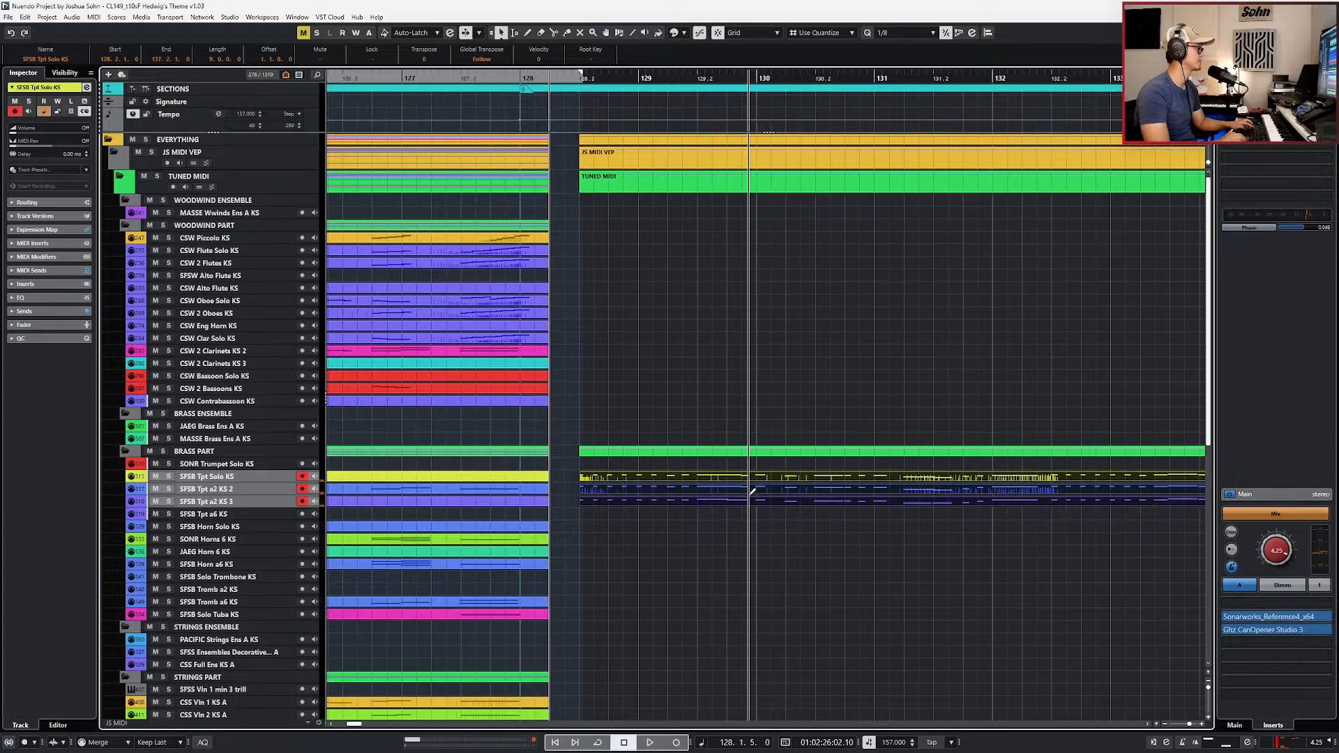
pyautogui.hotkey('ctrl', 'Left')
pyautogui.hotkey('ctrl', 'Left')
pyautogui.hotkey('ctrl', 'Left')
pyautogui.hotkey('ctrl', 'Left')
pyautogui.press('space')
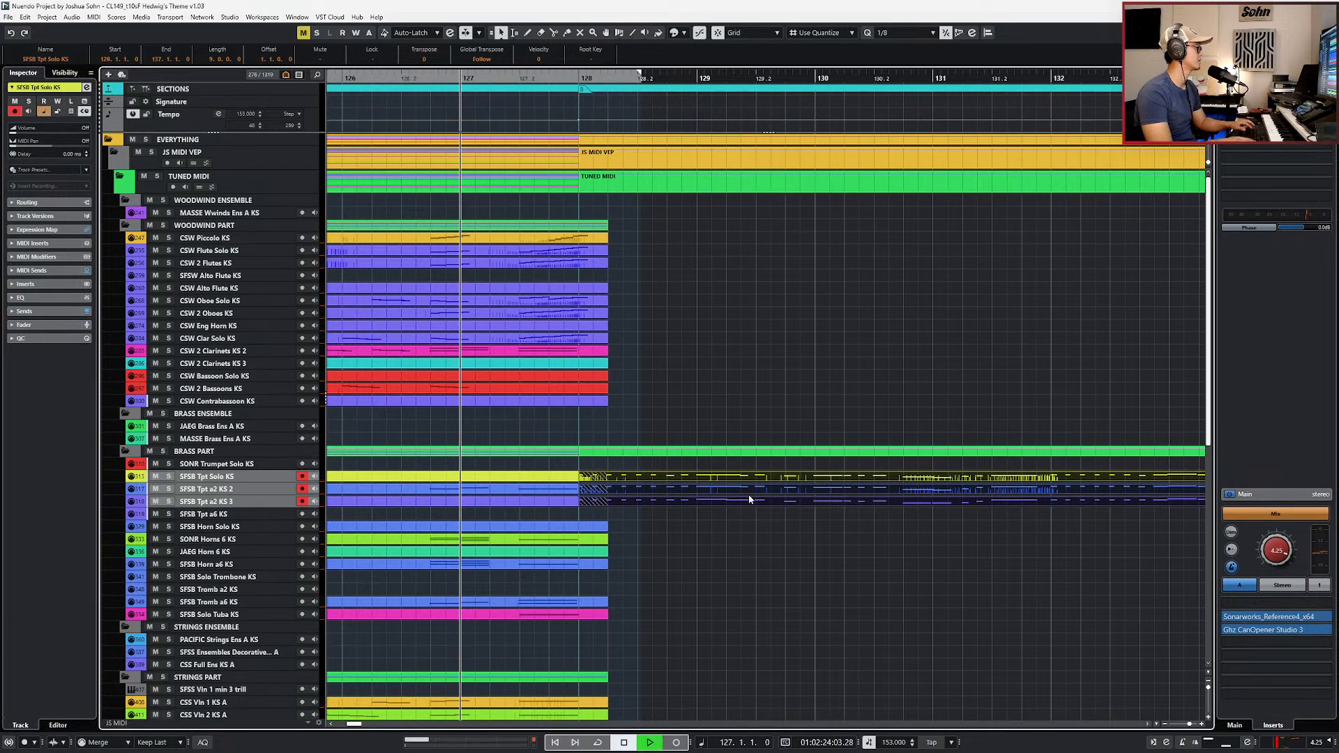
# Step: Open the three trumpet parts for note editing and select all their notes from bar 128 to the end
pyautogui.doubleClick(713, 489)
pyautogui.press('g')
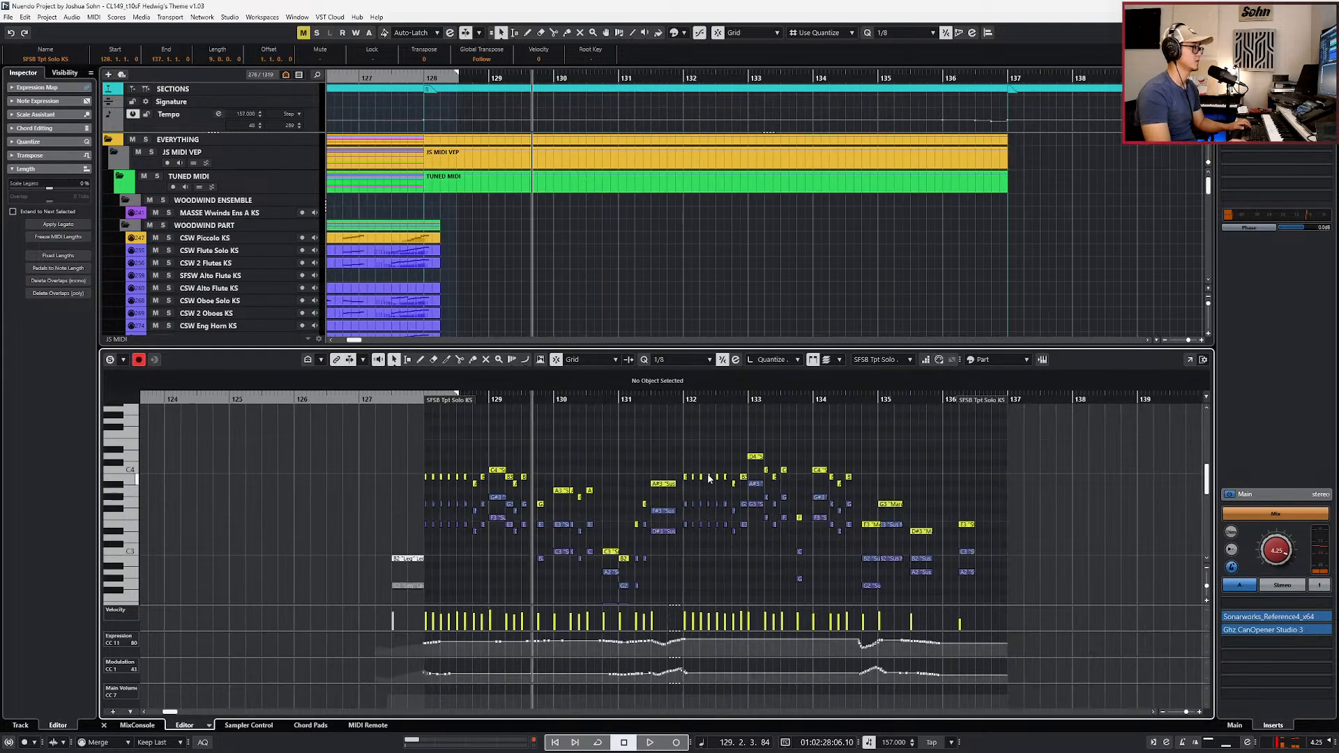
pyautogui.moveTo(425, 417); pyautogui.dragTo(994, 583)
pyautogui.press('h')
pyautogui.press('h')
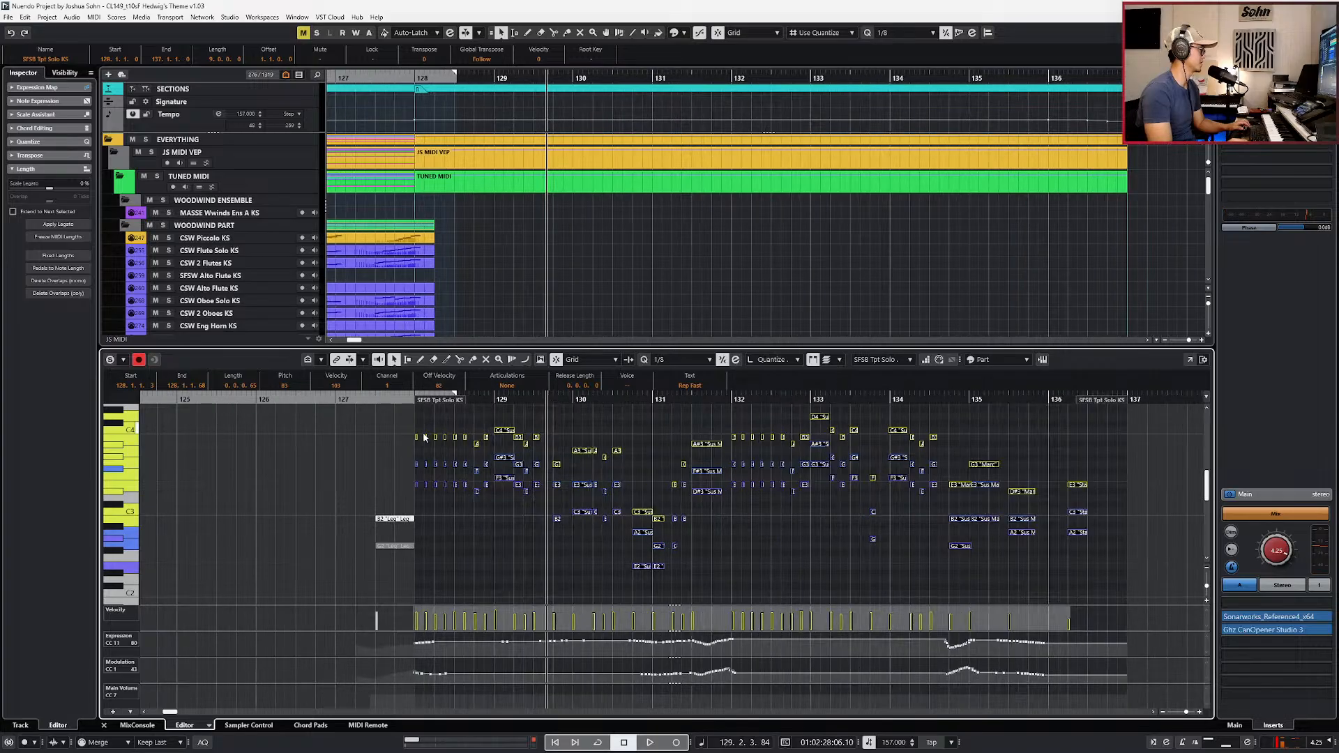
# Step: Switch to the score image and examine the trumpet, glockenspiel and celesta lines at bar 128
pyautogui.hotkey('alt', 'Tab')
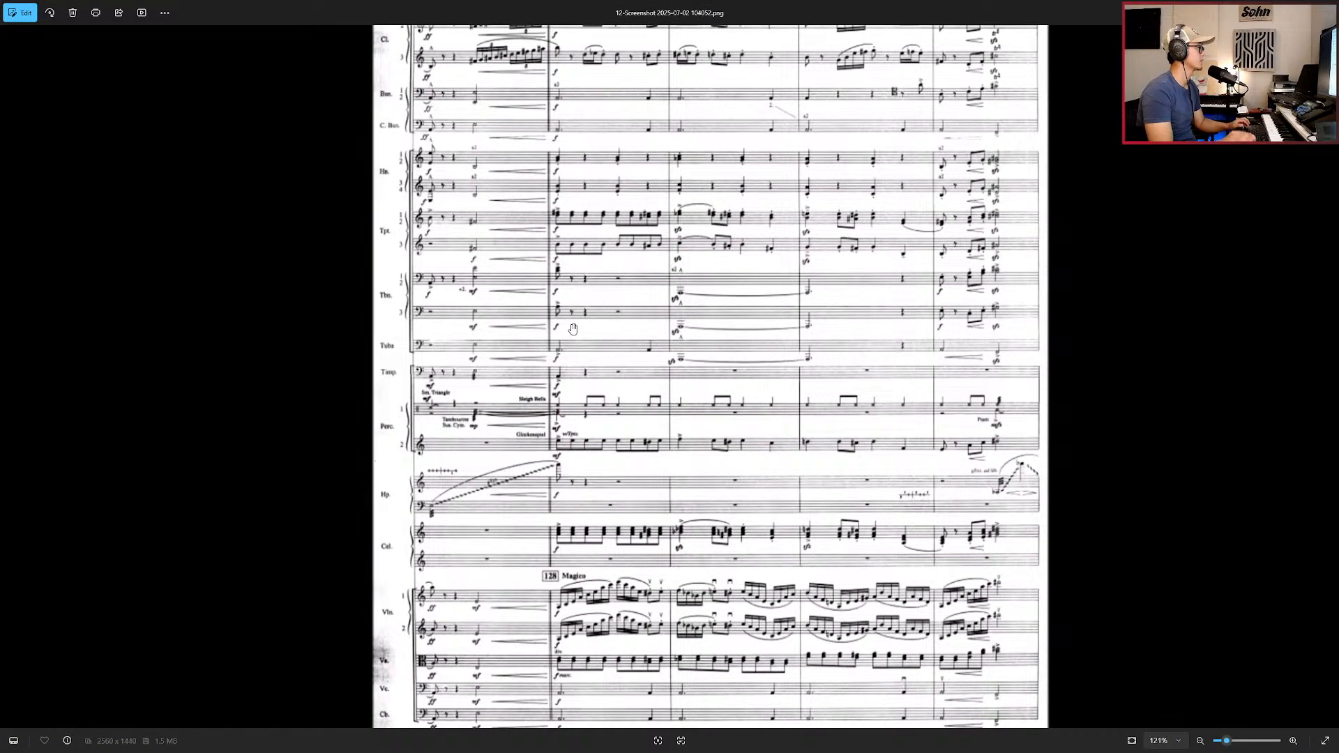
pyautogui.scroll(3, 573, 329)
pyautogui.scroll(2, 585, 346)
pyautogui.moveTo(613, 310); pyautogui.dragTo(542, 21)
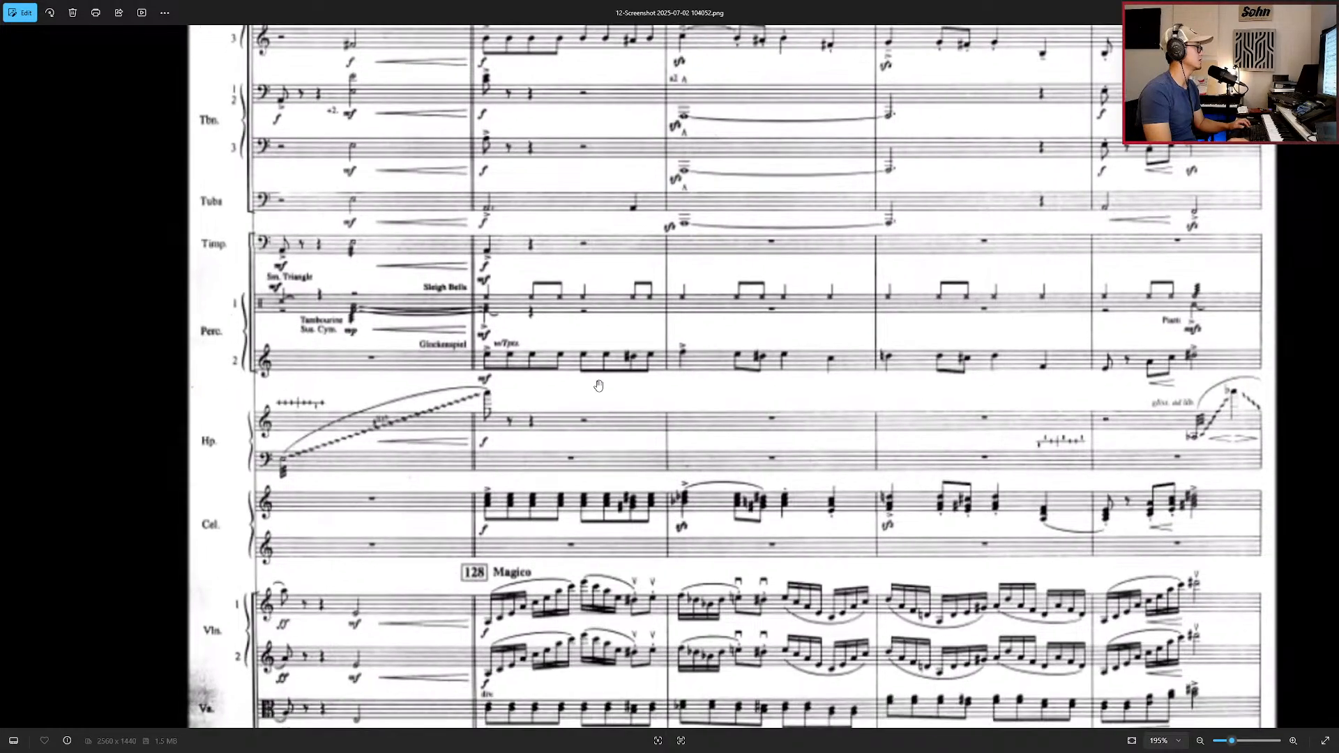
pyautogui.scroll(3, 486, 524)
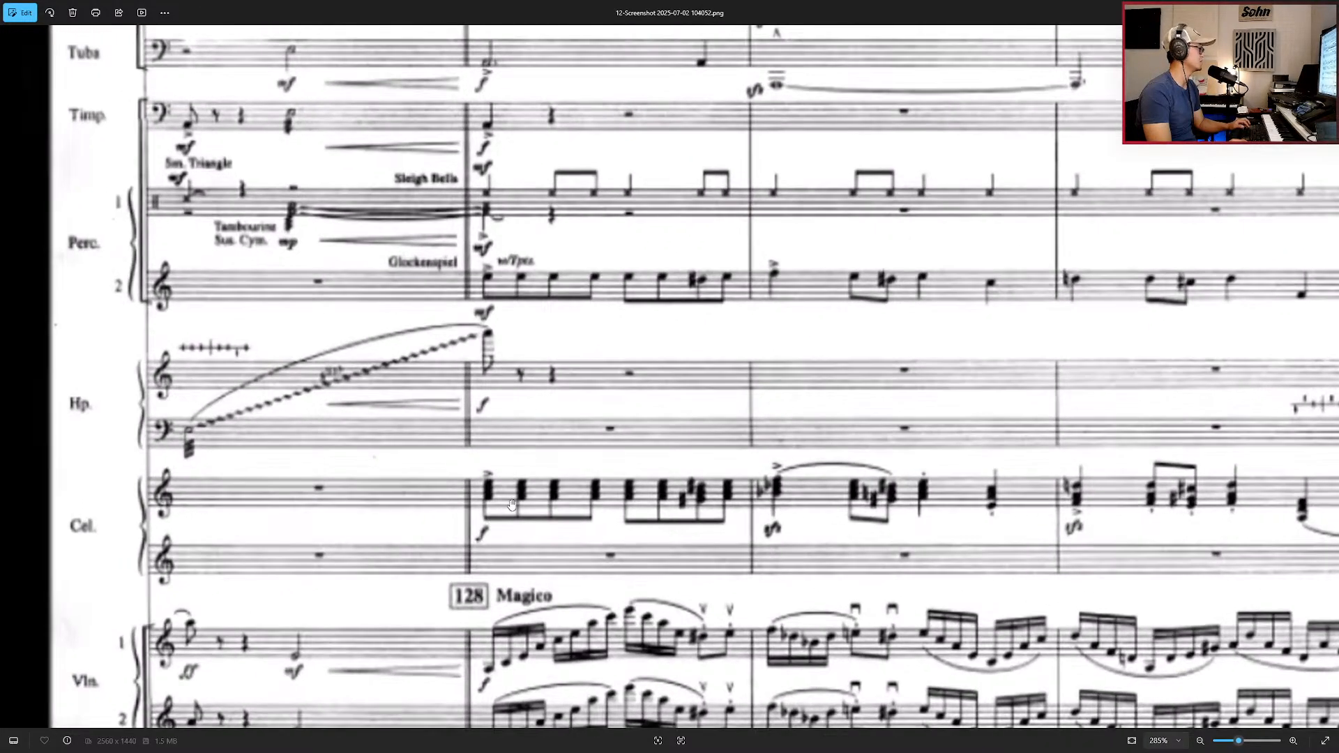
pyautogui.scroll(-3, 567, 496)
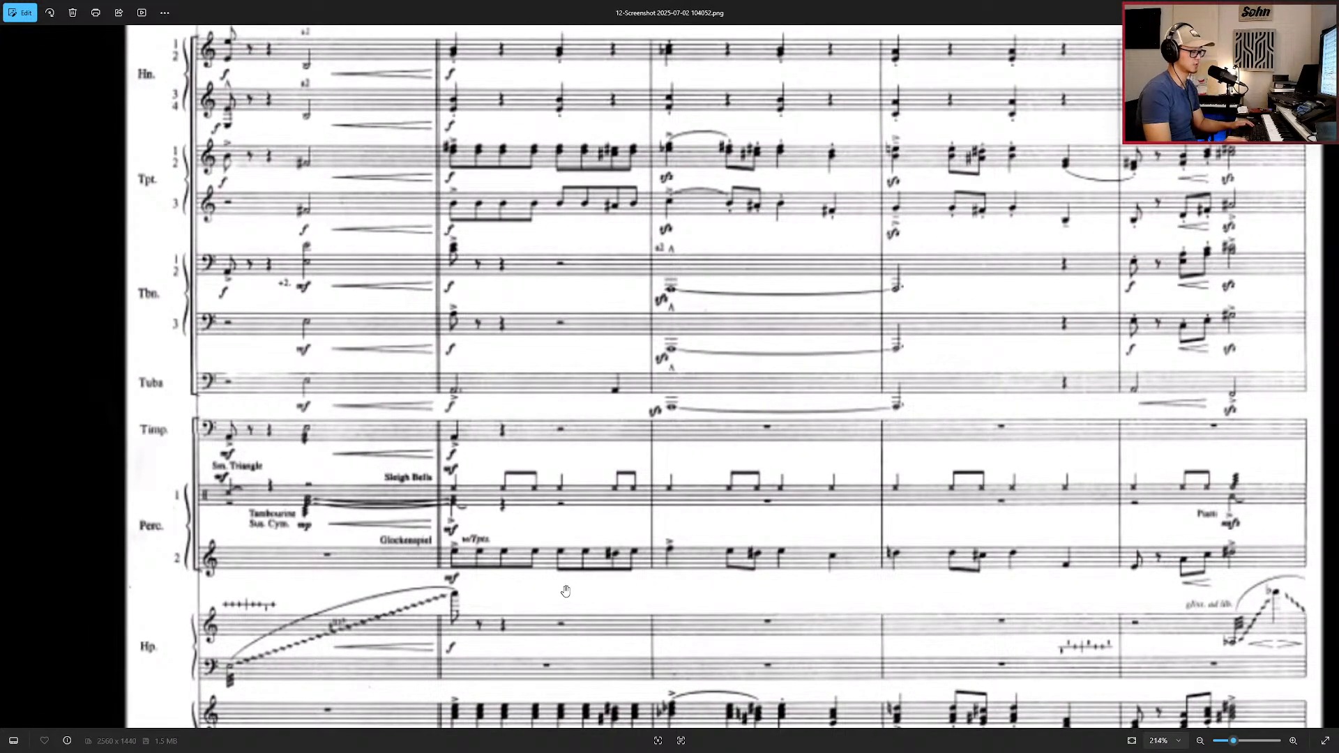
pyautogui.moveTo(564, 574); pyautogui.dragTo(569, 552)
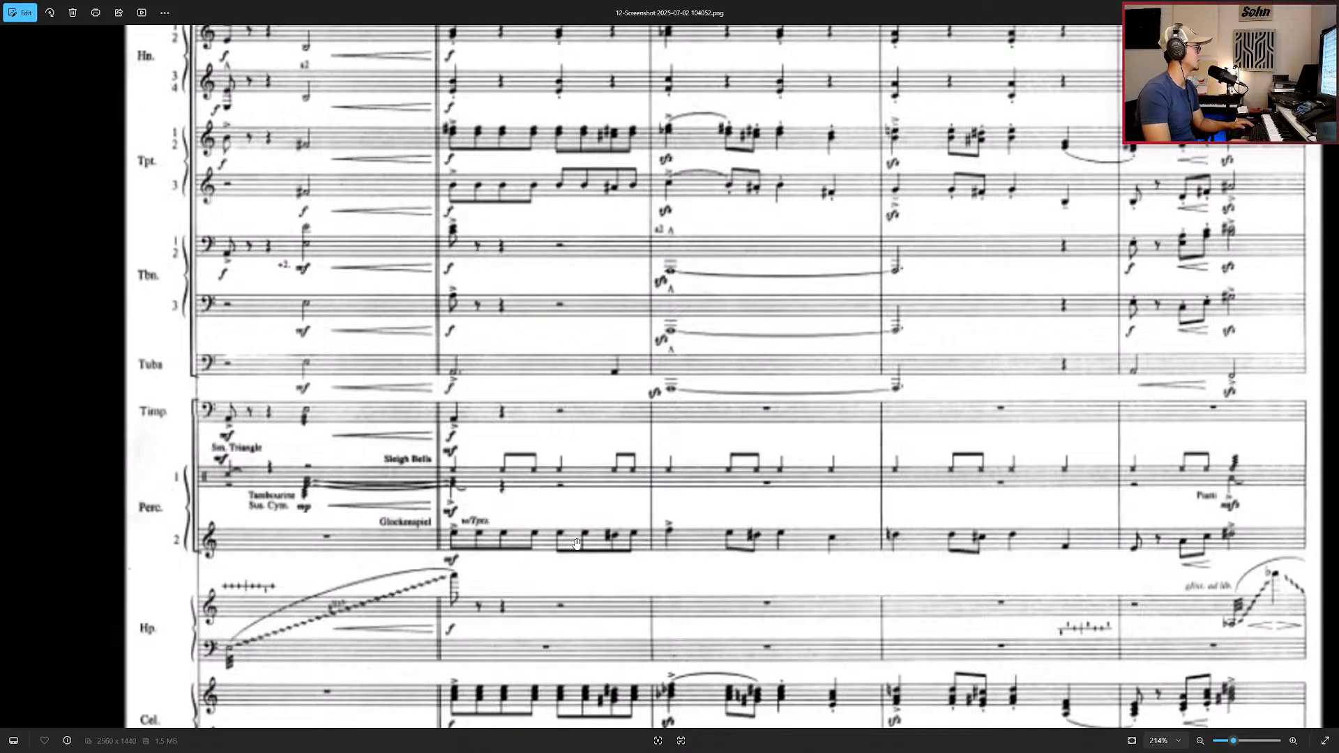
pyautogui.hotkey('alt', 'Tab')
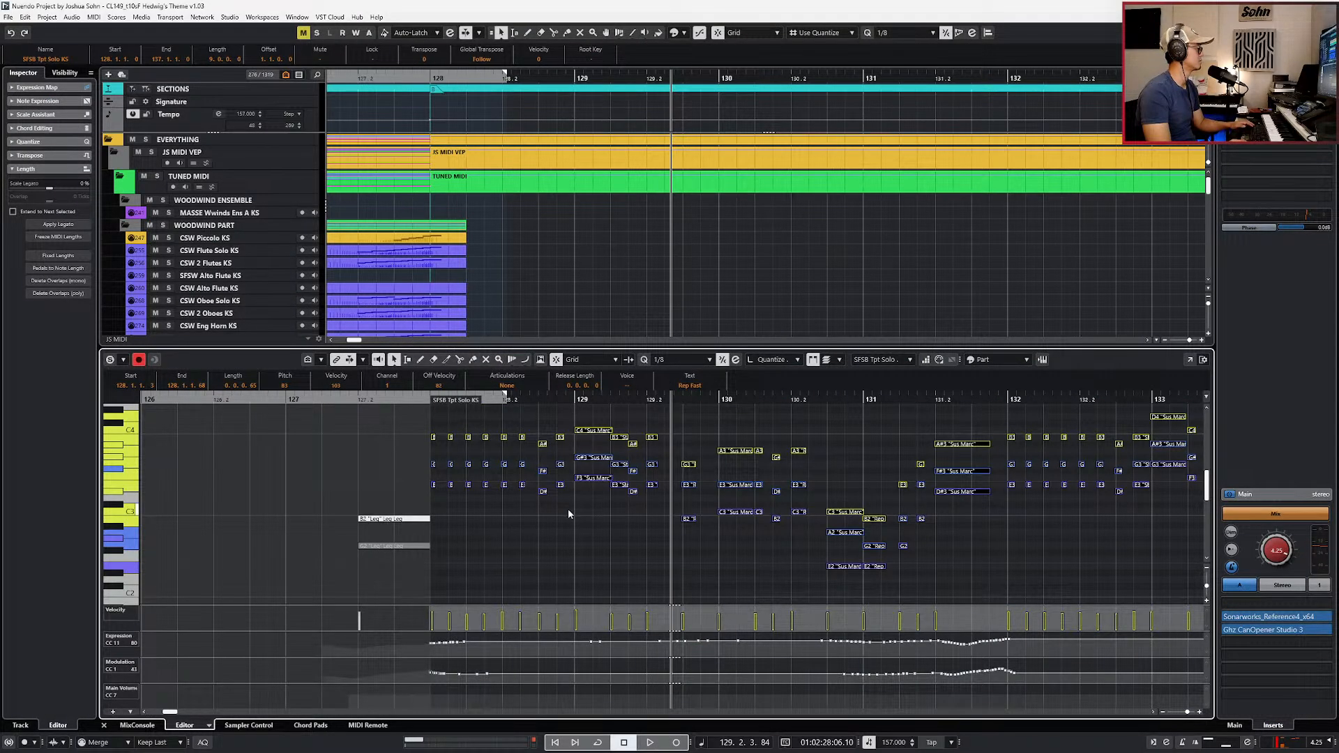
# Step: Back in Nuendo, transpose the selected trumpet notes up a net ten semitones so the top line starts on A4
pyautogui.scroll(3, 481, 516)
pyautogui.scroll(2, 466, 516)
pyautogui.scroll(2, 427, 517)
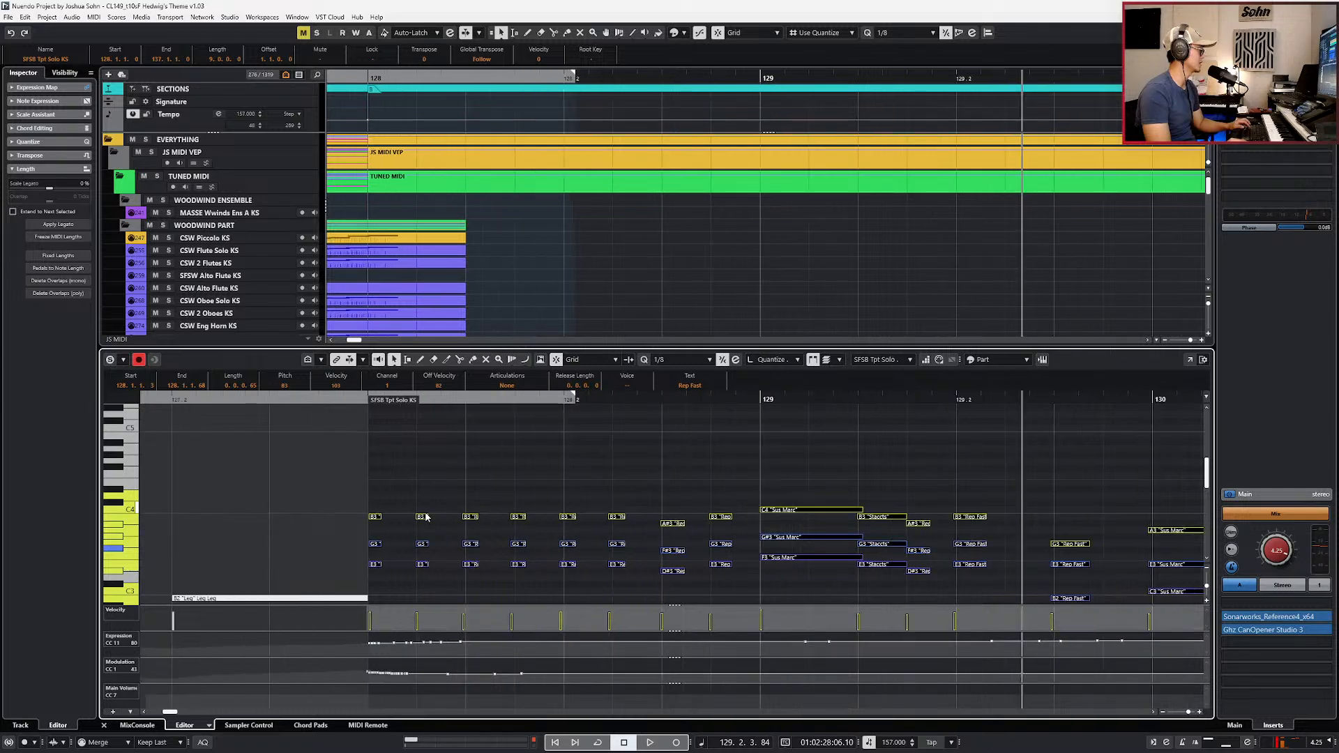
pyautogui.hotkey('shift', 'Up')
pyautogui.press('Down')
pyautogui.press('Down')
pyautogui.press('Down')
pyautogui.press('Down')
pyautogui.press('space')
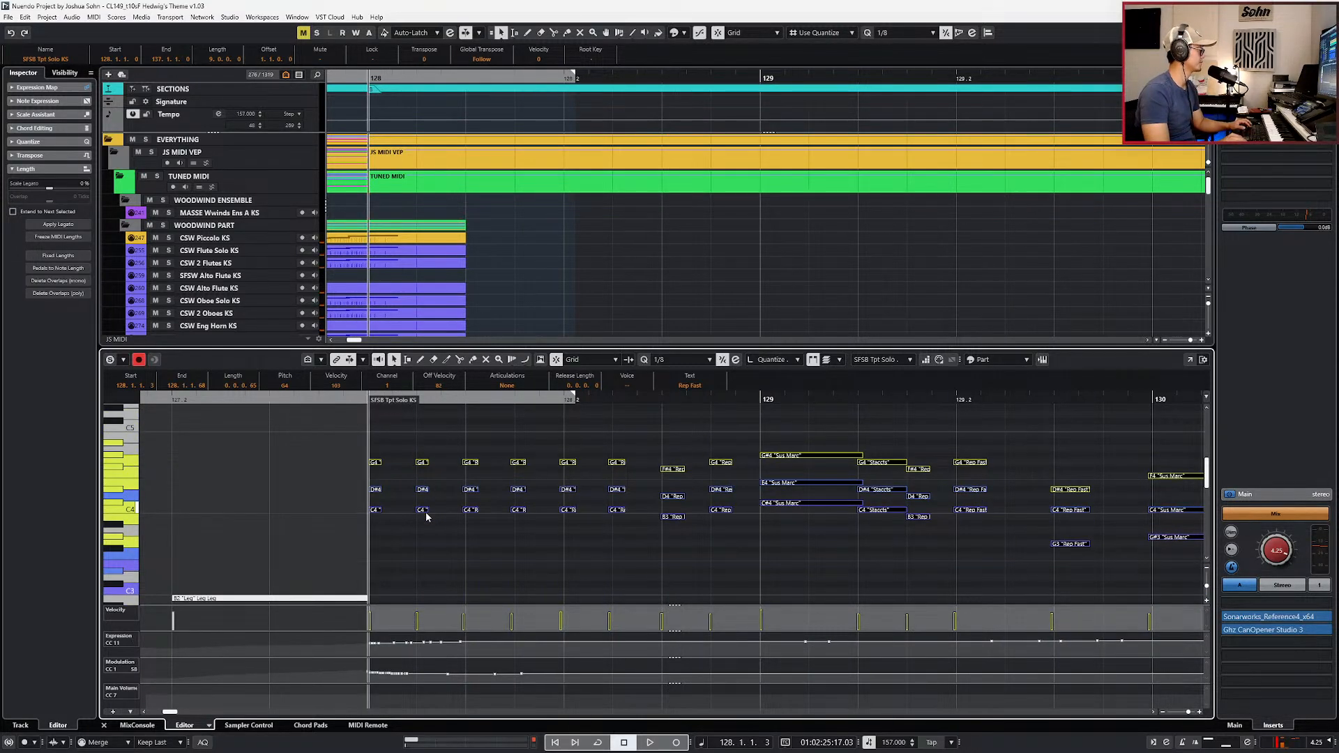
pyautogui.press('Up')
pyautogui.press('Up')
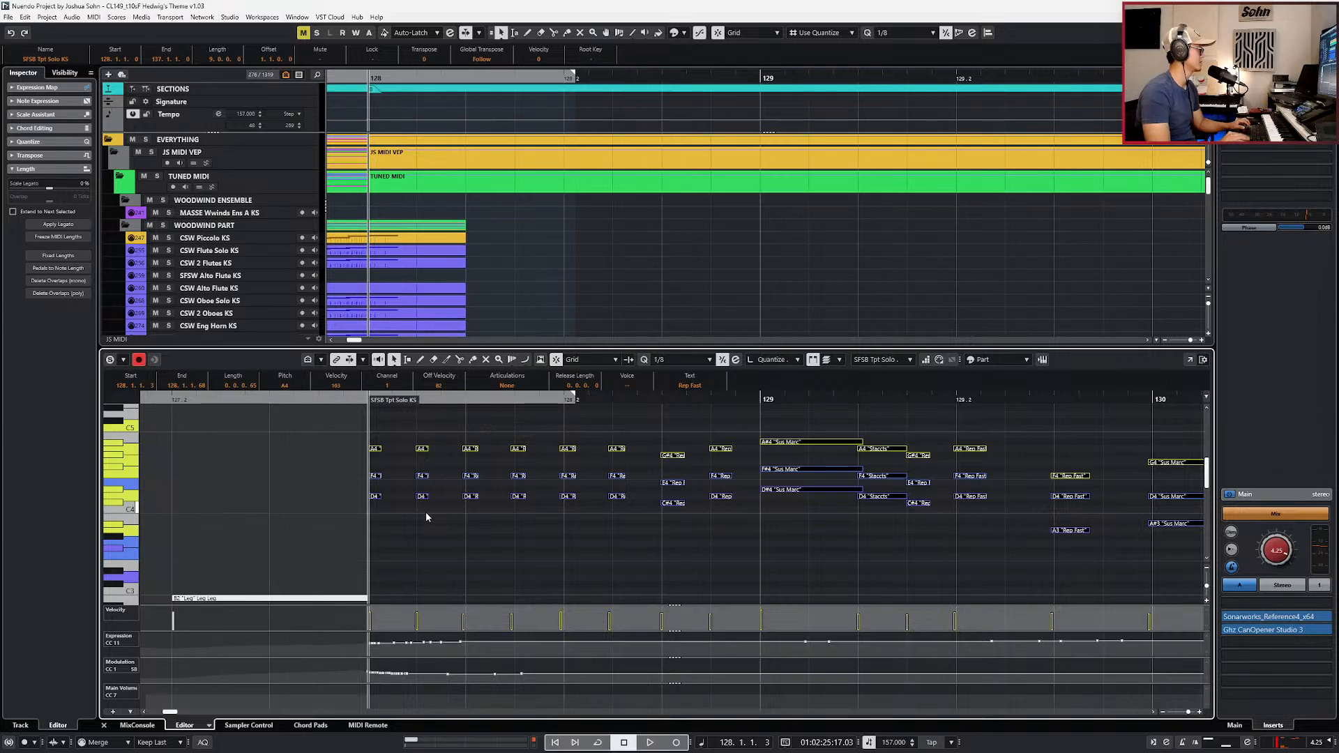
# Step: Recheck the pitches in the score image and transpose the selected trumpet notes down five semitones so the top line starts on E4
pyautogui.press('h')
pyautogui.press('h')
pyautogui.press('g')
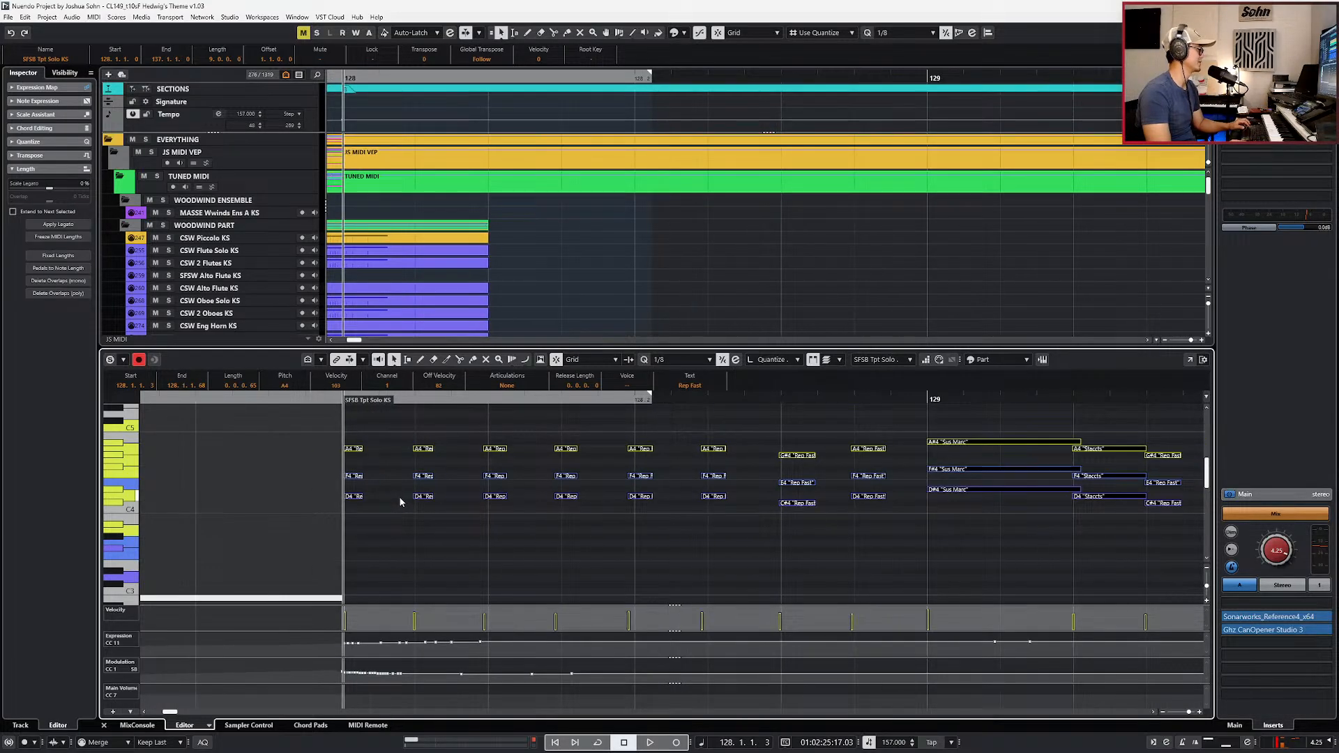
pyautogui.hotkey('alt', 'Tab')
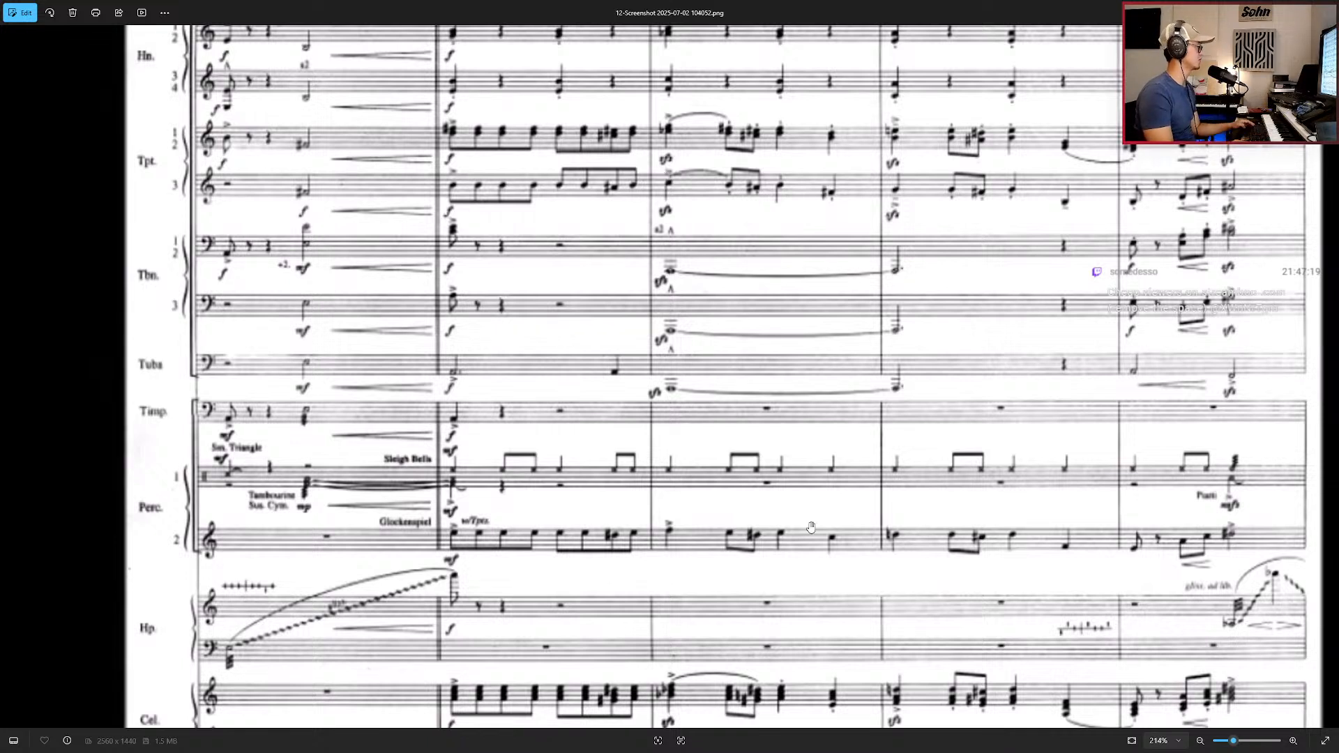
pyautogui.hotkey('alt', 'Tab')
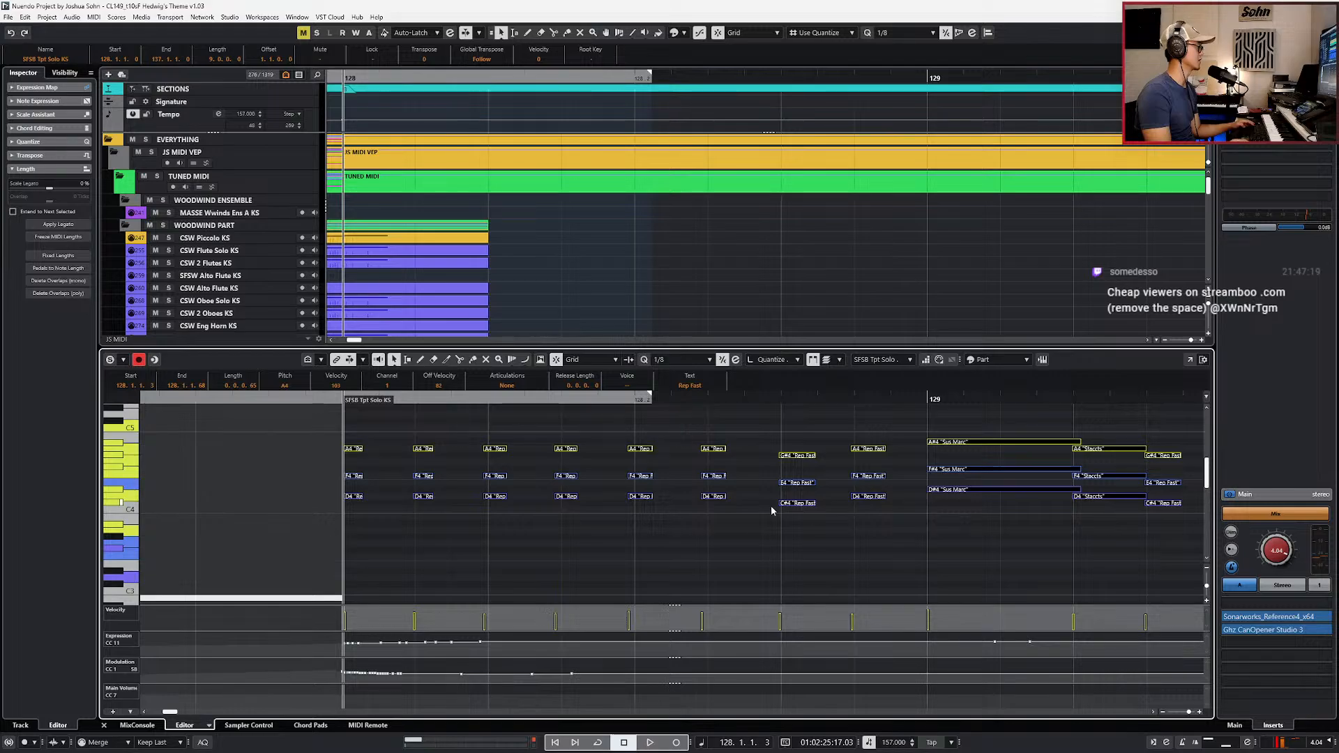
pyautogui.scroll(-5, 694, 492)
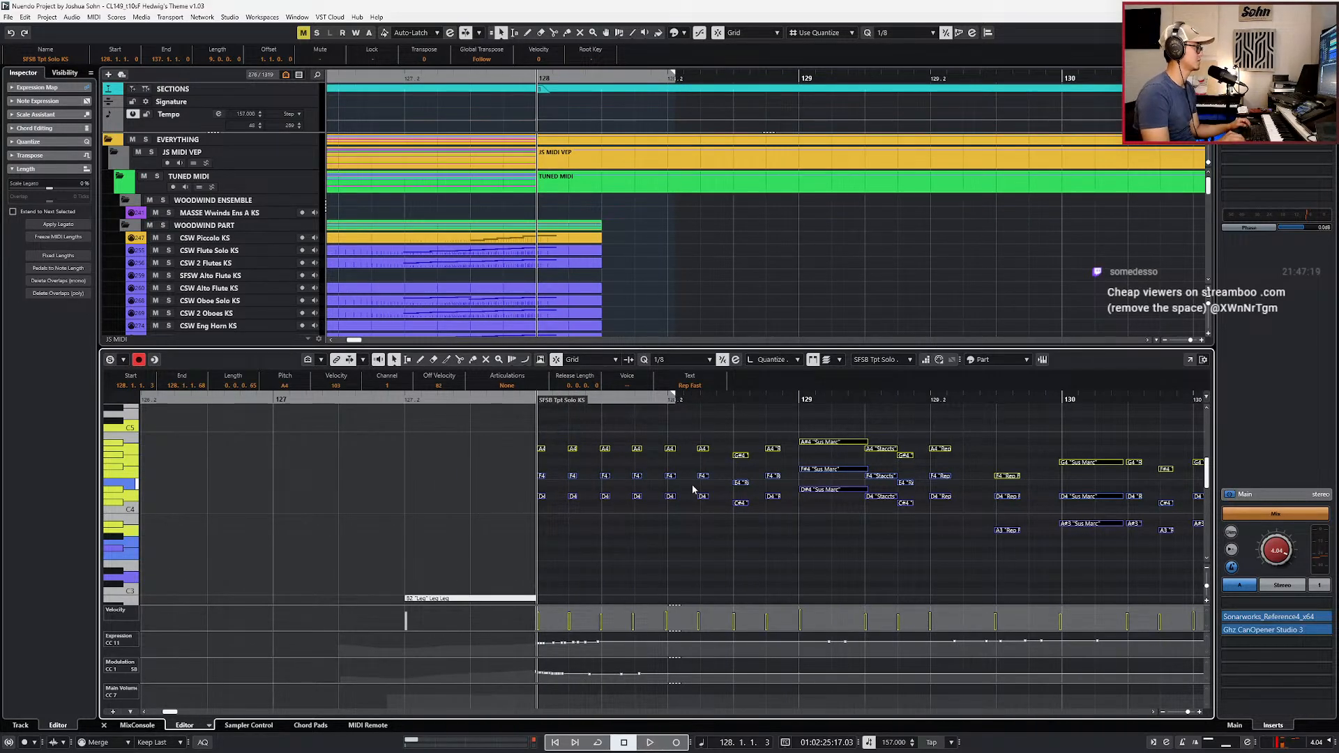
pyautogui.scroll(-2, 724, 462)
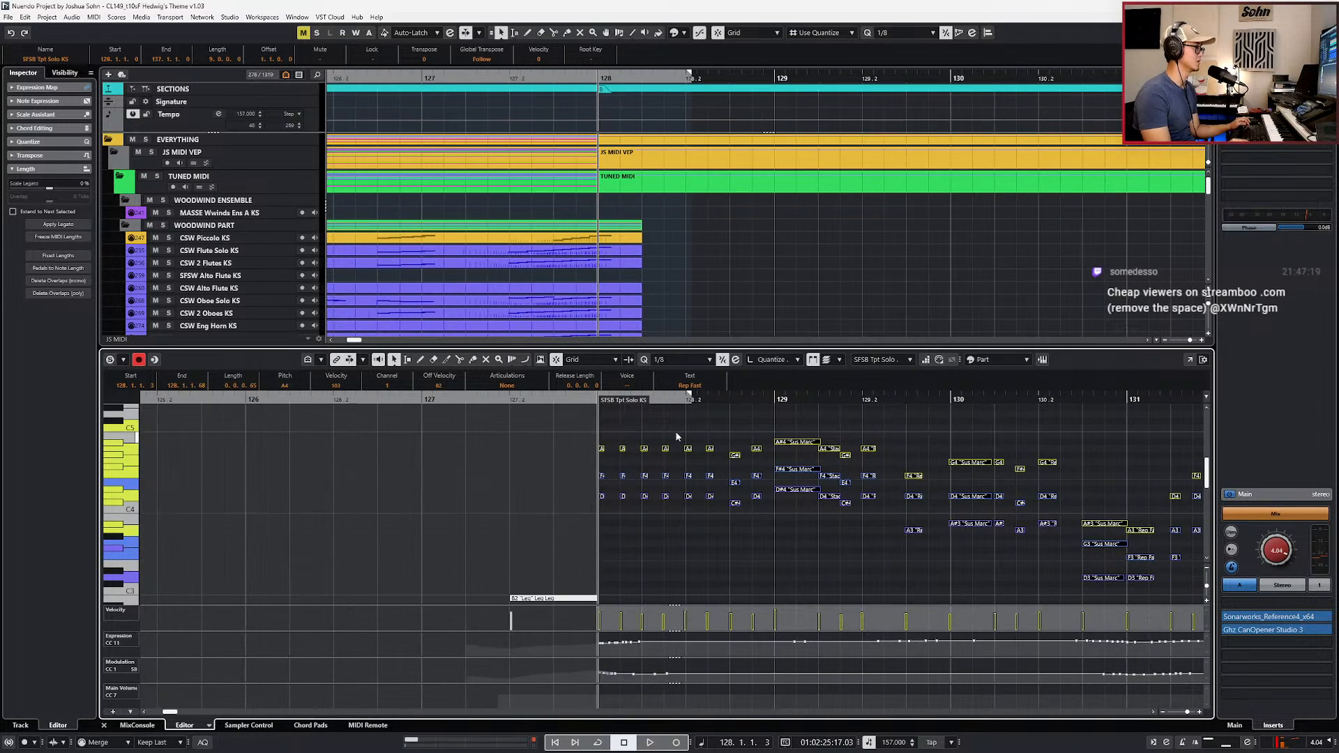
pyautogui.scroll(1, 593, 421)
pyautogui.scroll(2, 617, 449)
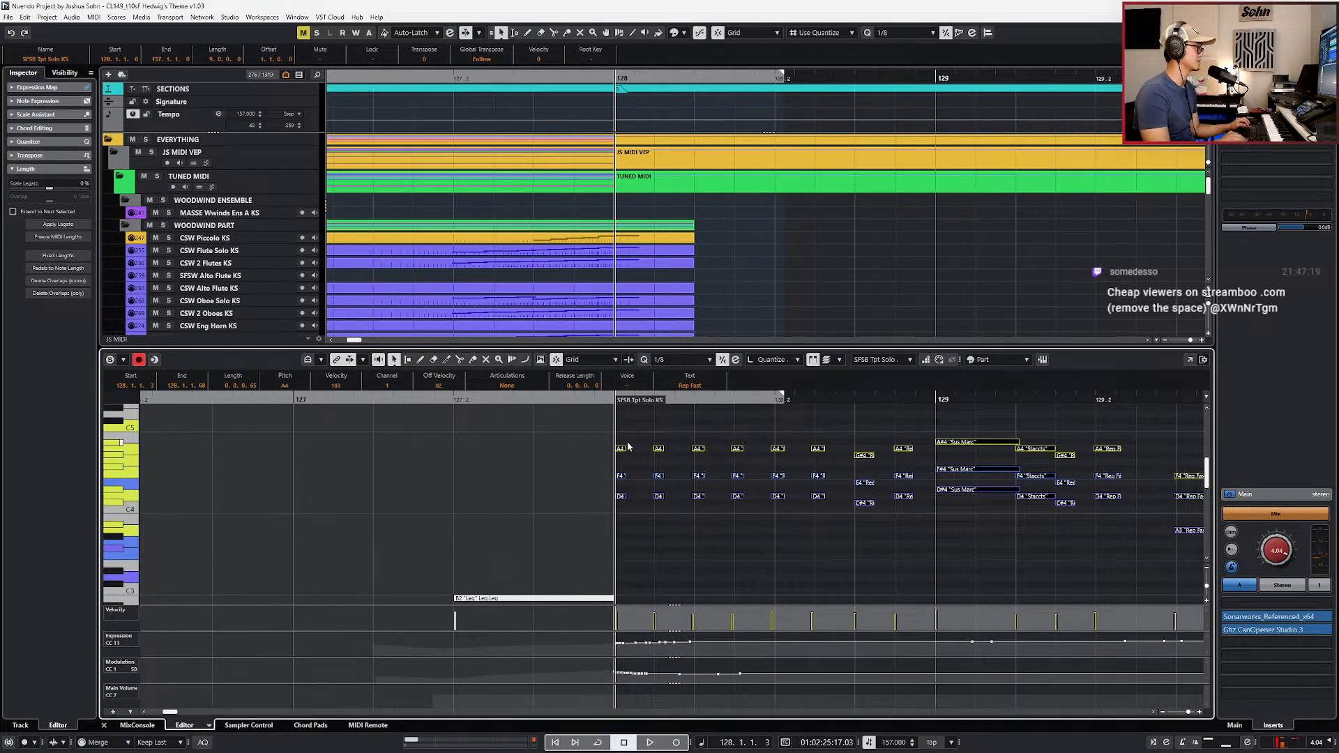
pyautogui.press('Down')
pyautogui.press('Down')
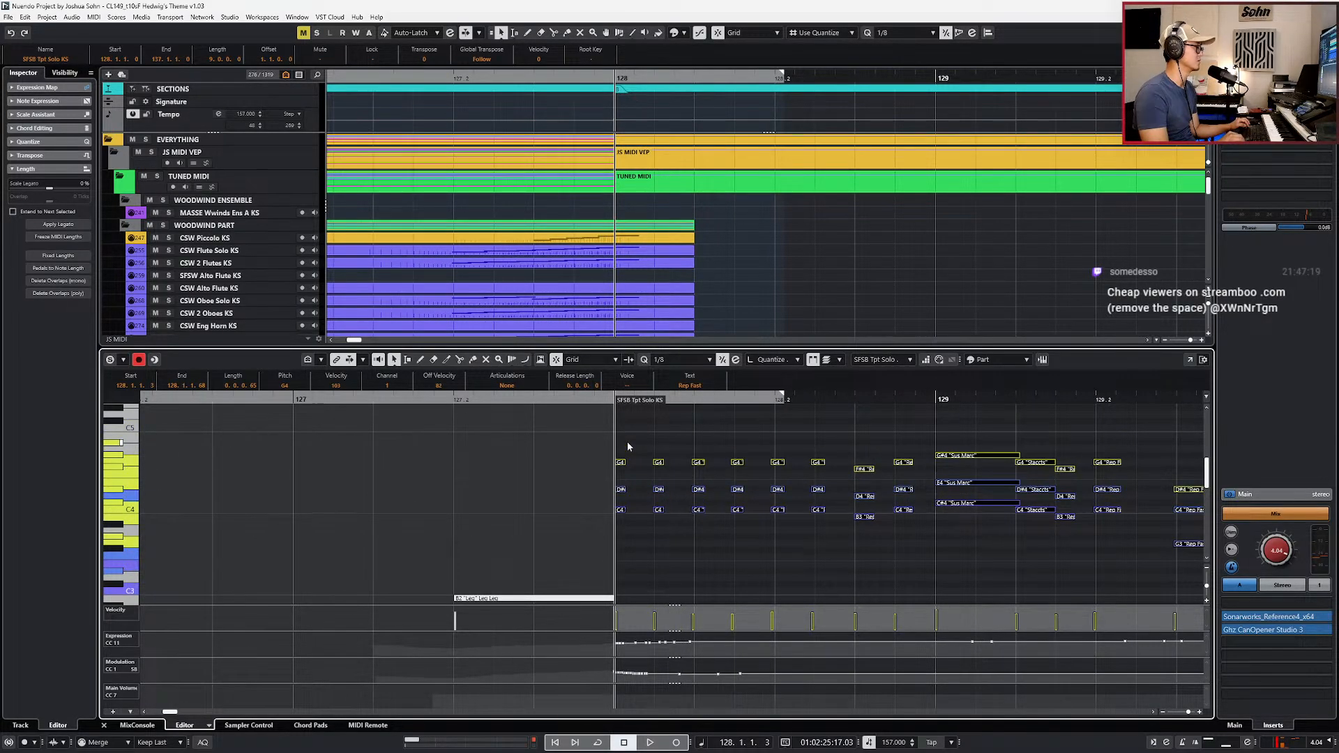
pyautogui.press('Down')
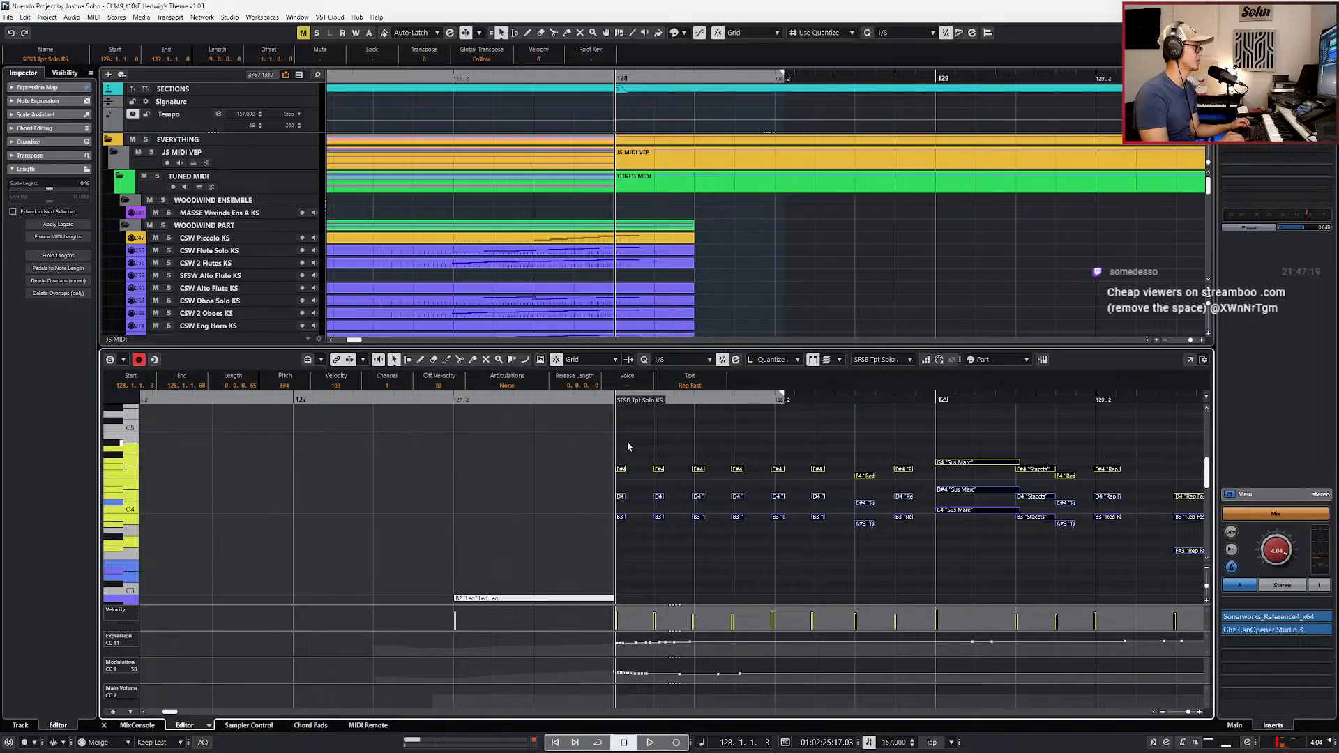
pyautogui.press('Down')
pyautogui.press('Down')
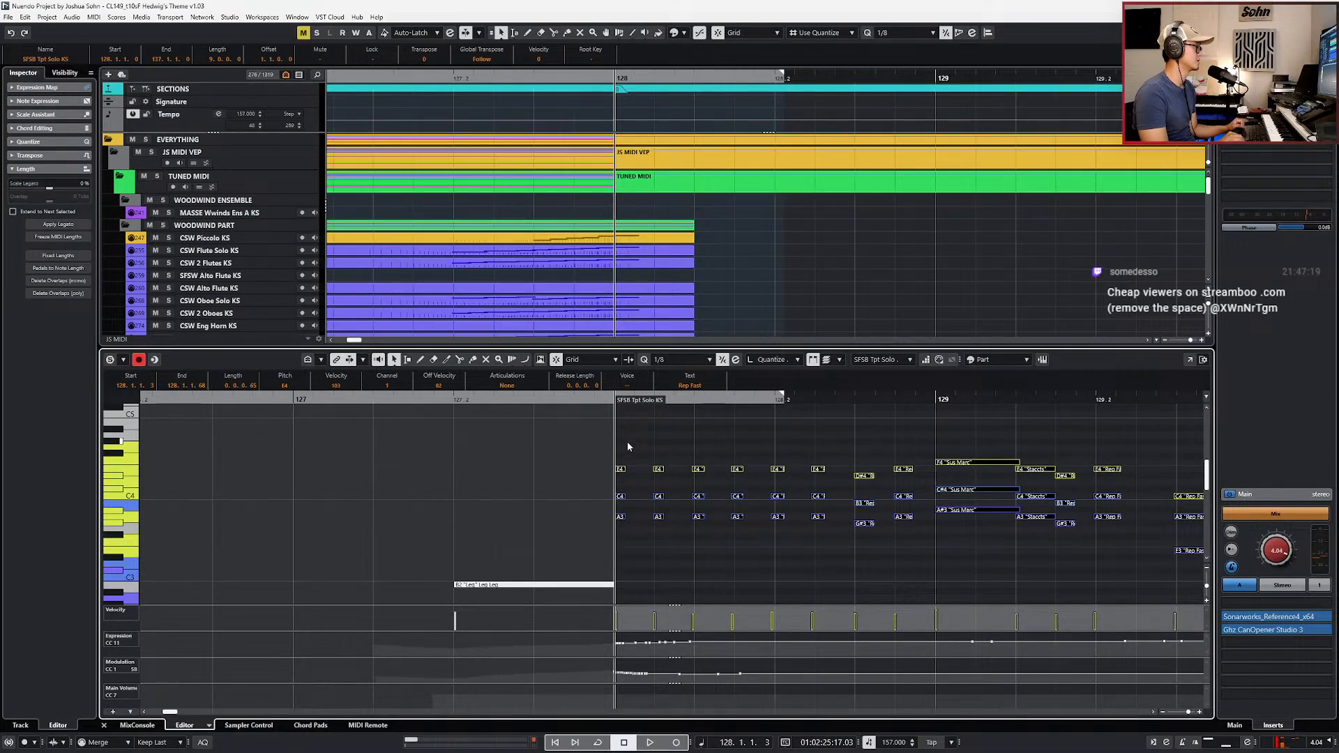
# Step: Play the transposed trumpet parts from bar 128 to check the pitch
pyautogui.scroll(-2, 725, 470)
pyautogui.hscroll(1, 772, 481)
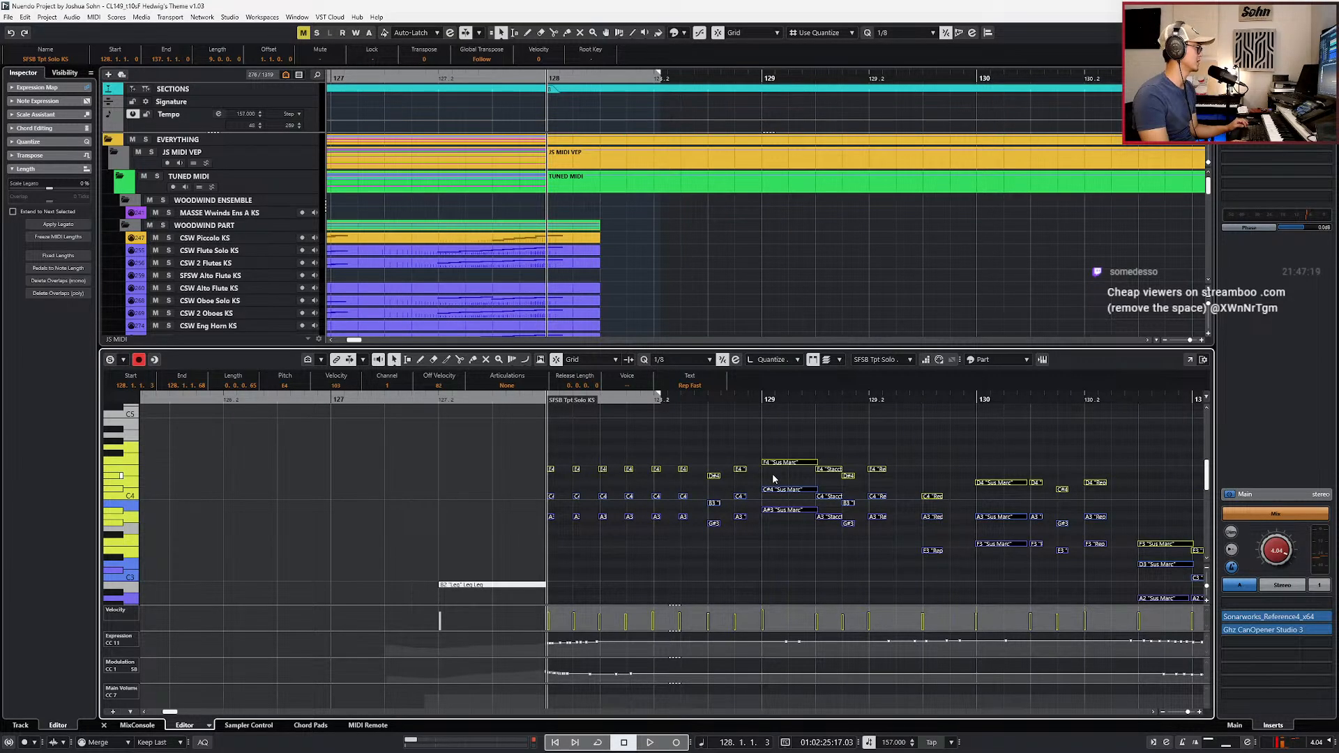
pyautogui.scroll(2, 773, 479)
pyautogui.scroll(1, 608, 463)
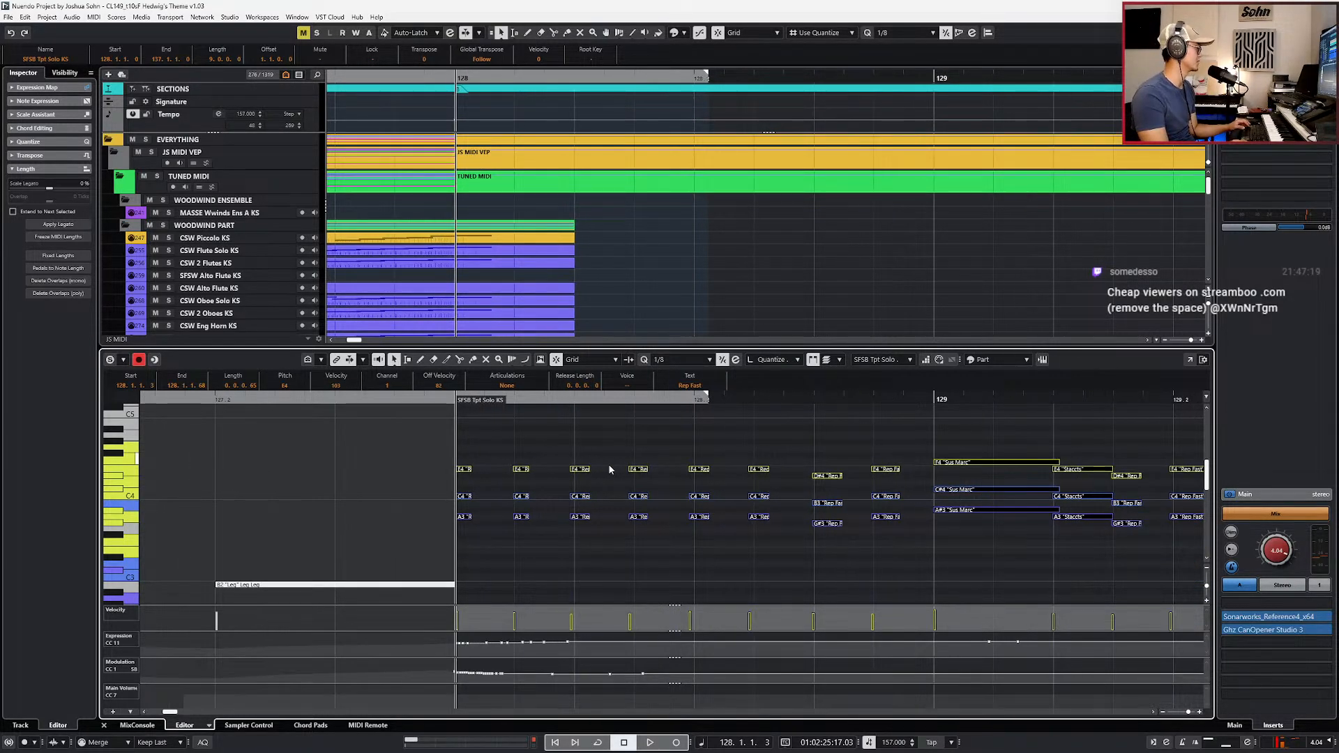
pyautogui.press('space')
pyautogui.scroll(-3, 608, 463)
pyautogui.press('space')
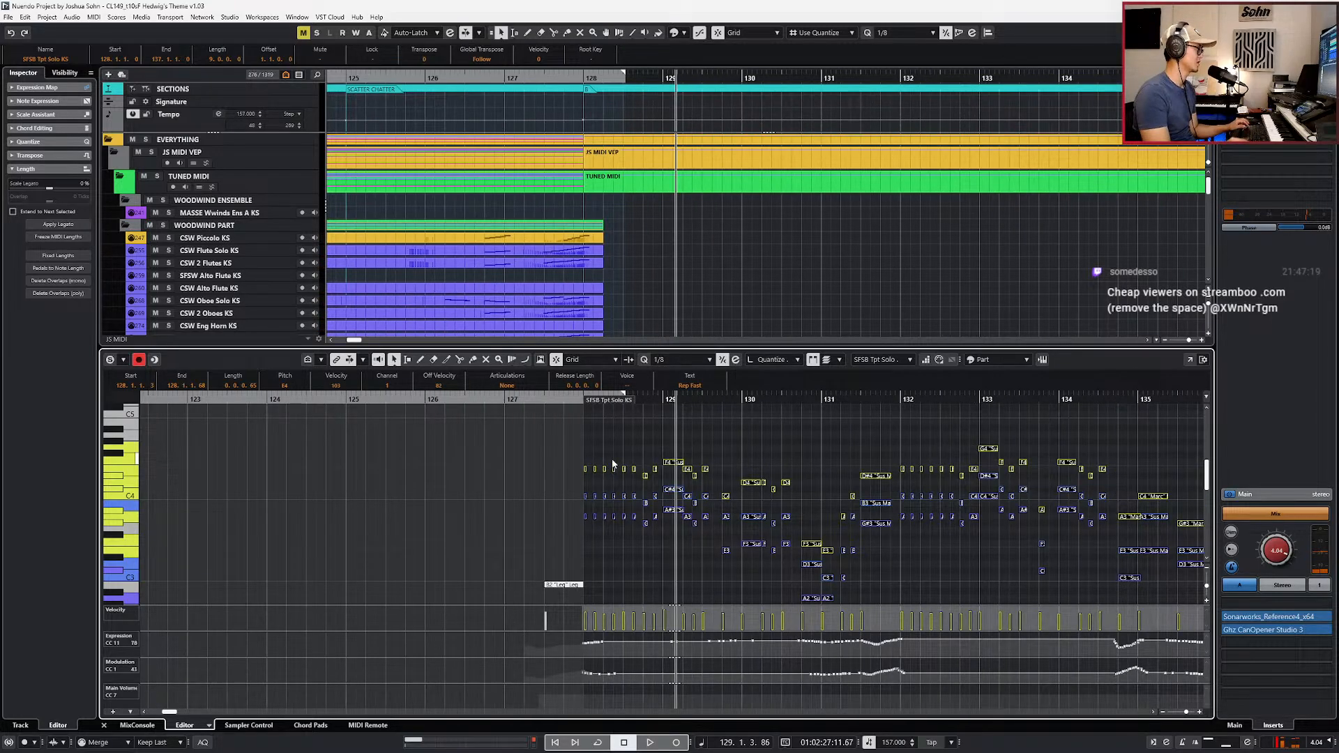
# Step: Set the articulation of all selected notes to Stac in each of the three trumpet parts and play the passage
pyautogui.scroll(2, 609, 464)
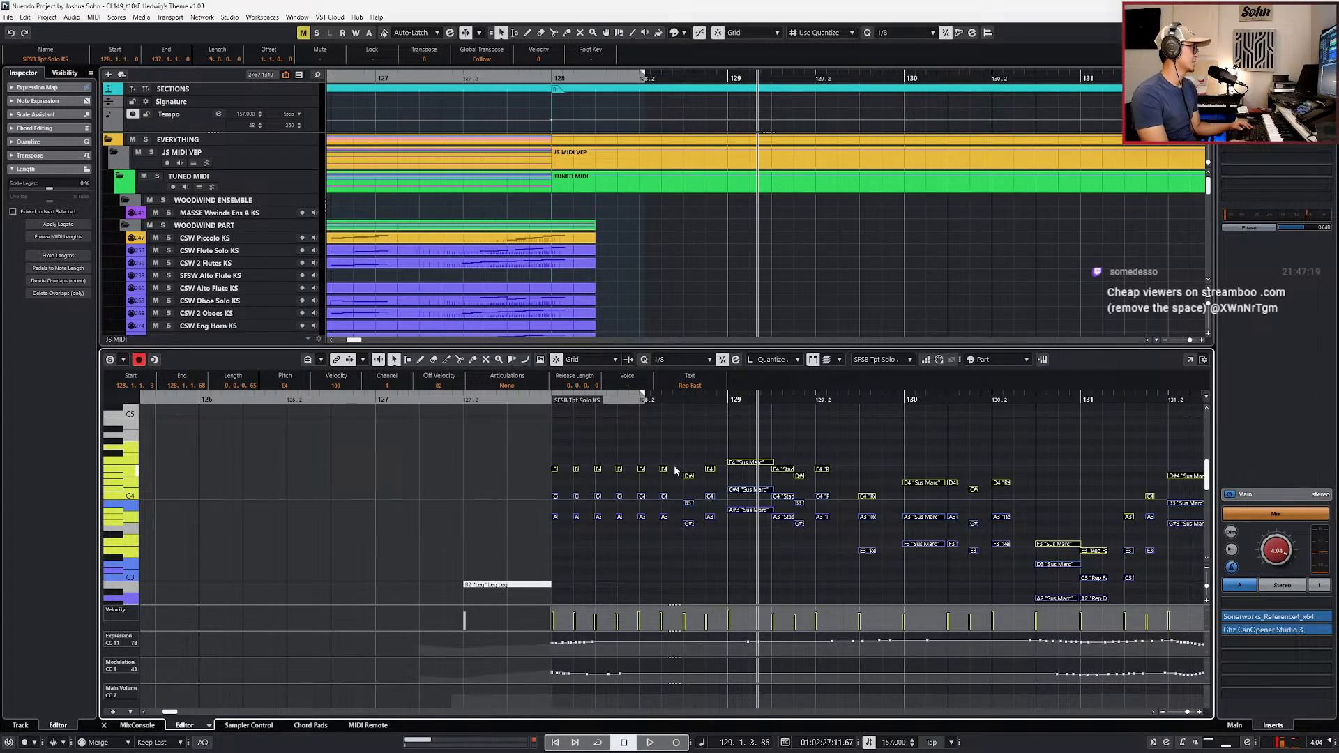
pyautogui.click(508, 384)
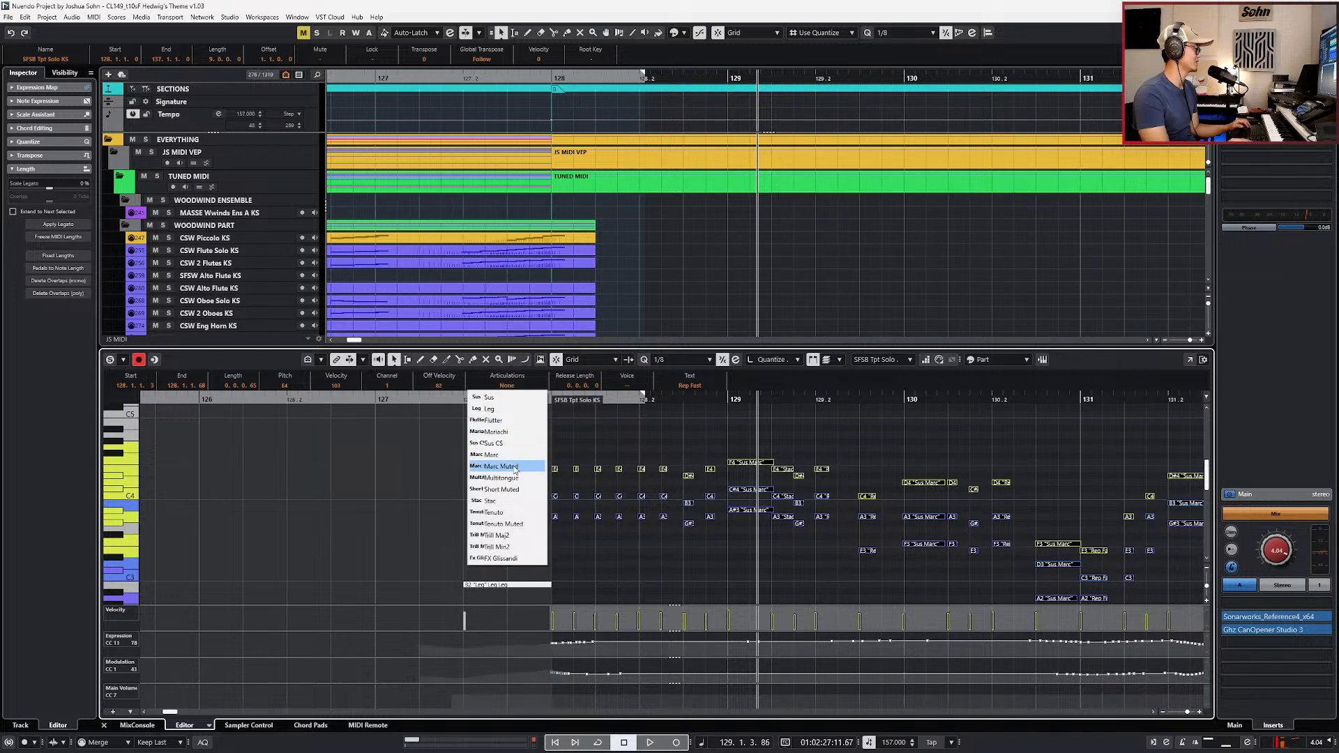
pyautogui.click(508, 501)
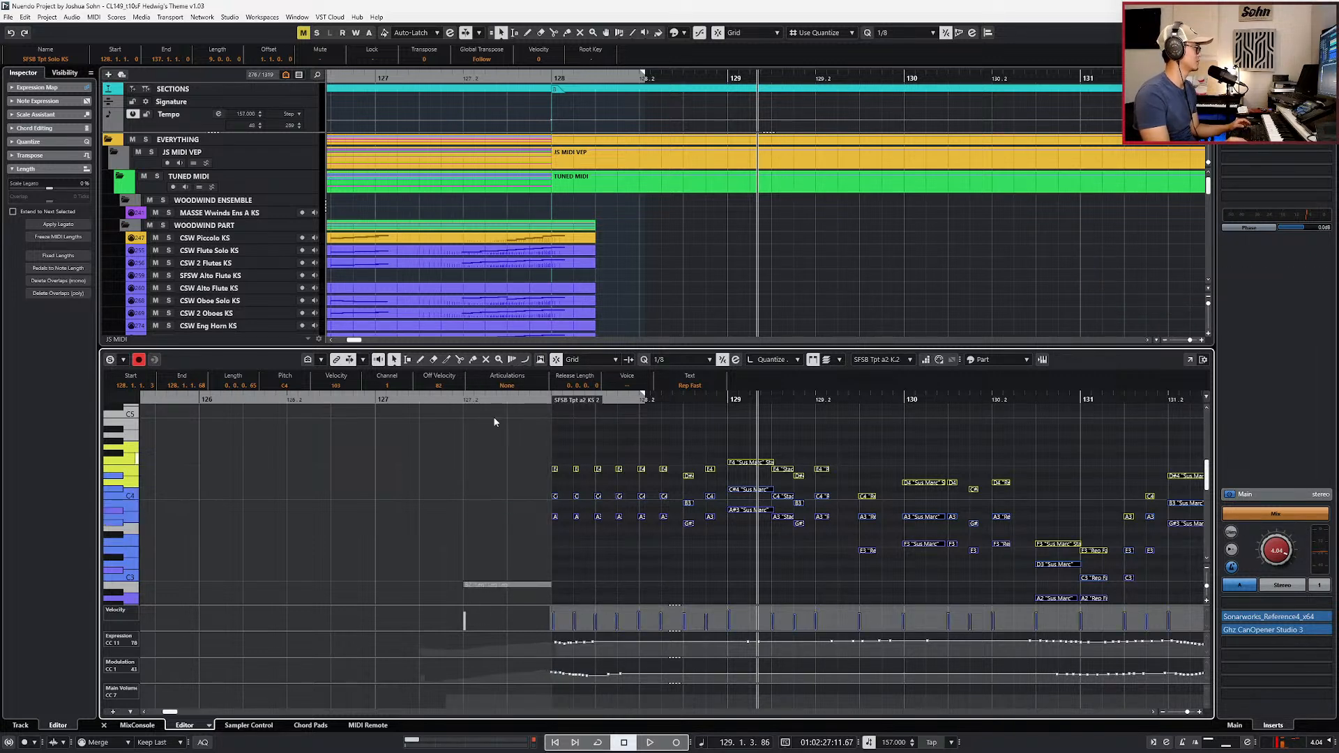
pyautogui.click(502, 385)
pyautogui.click(503, 467)
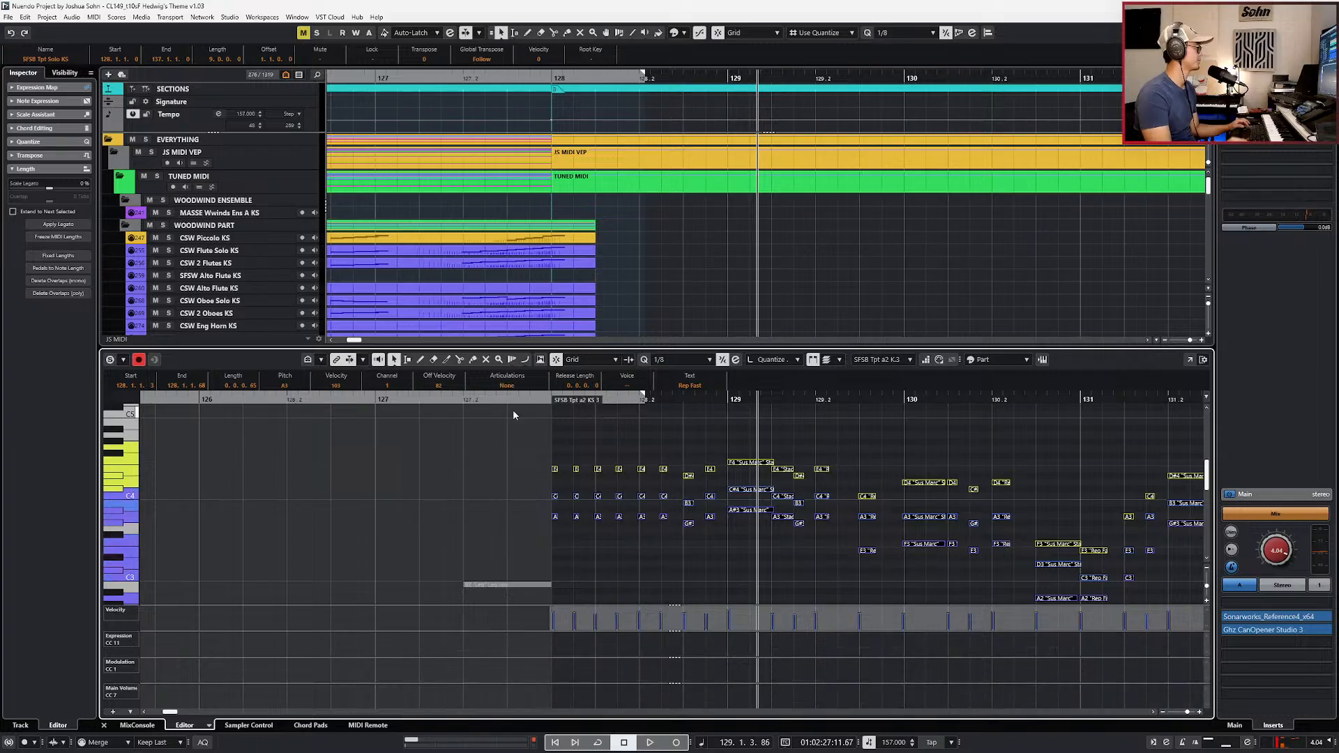
pyautogui.click(507, 385)
pyautogui.click(506, 468)
pyautogui.press('space')
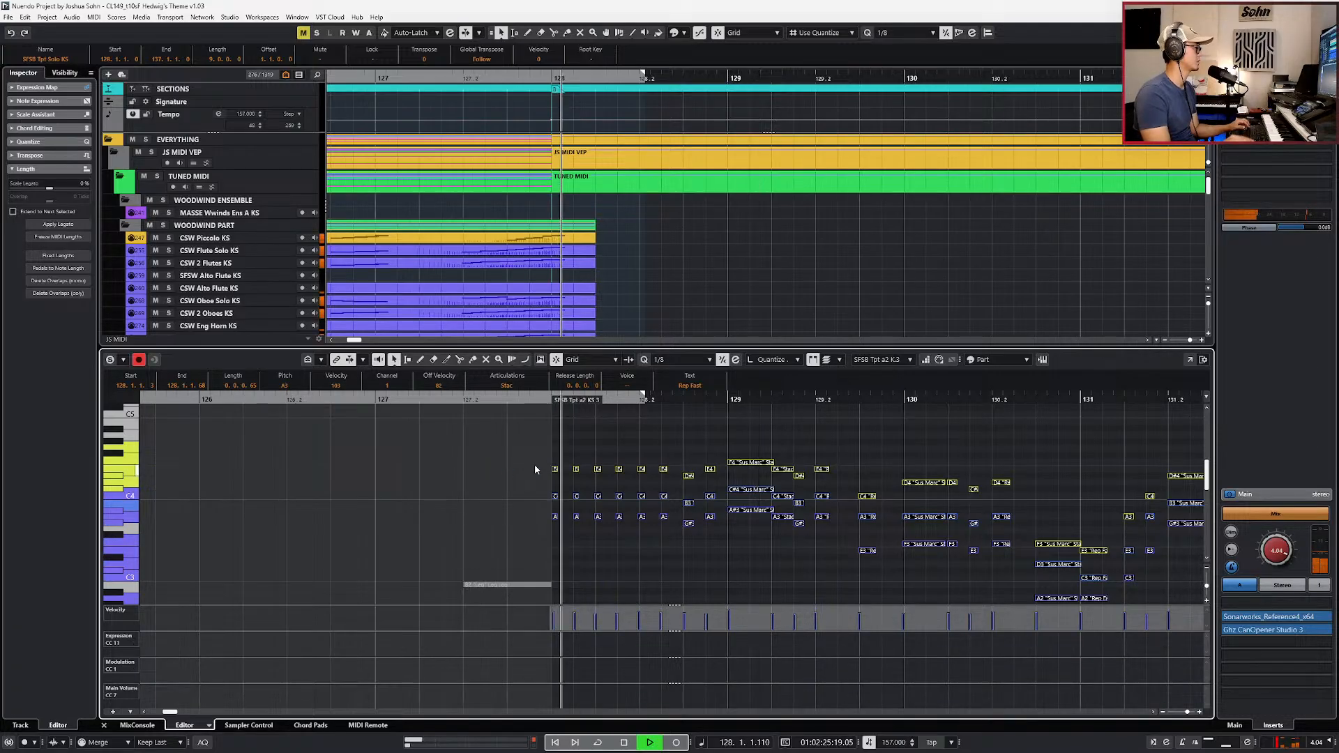
pyautogui.press('g')
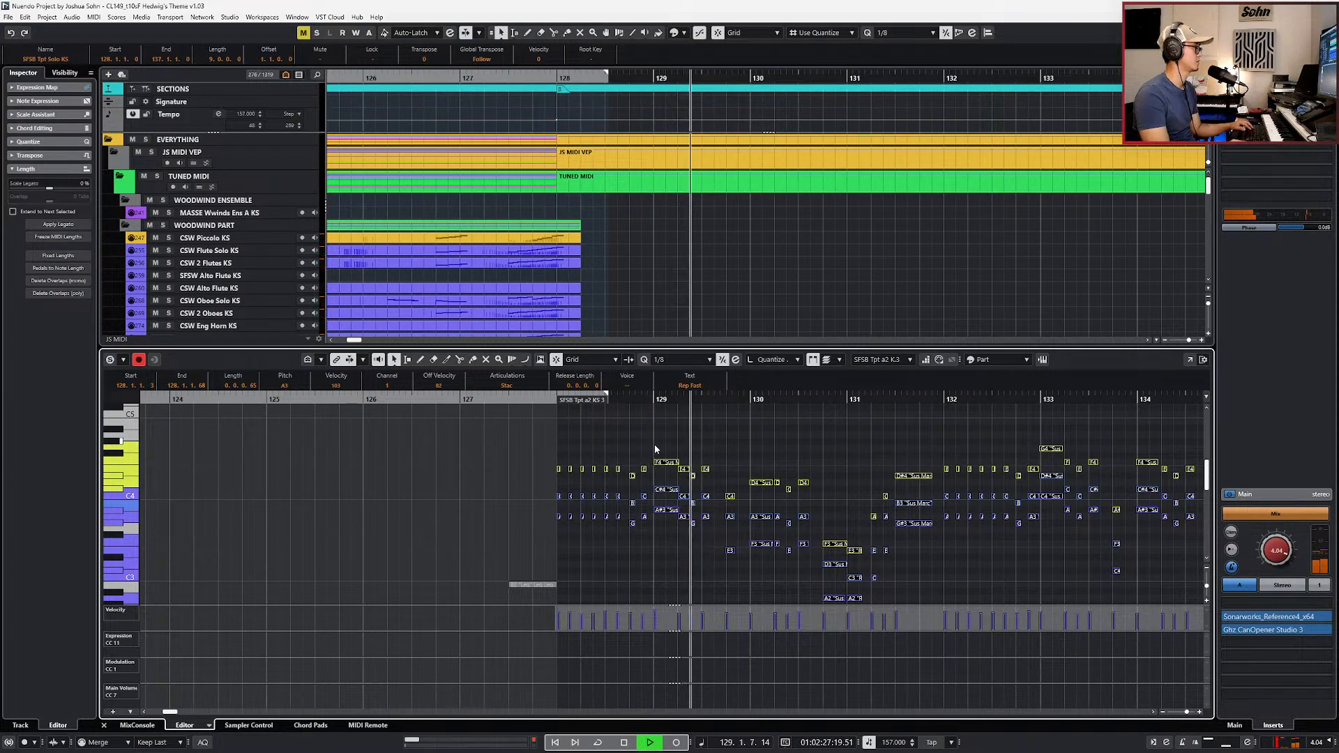
pyautogui.press('space')
# Step: Select the long chord at bar 129, set its SFSB Tpt a2 KS 3 note to the Marc articulation, and play it
pyautogui.moveTo(655, 449); pyautogui.dragTo(669, 513)
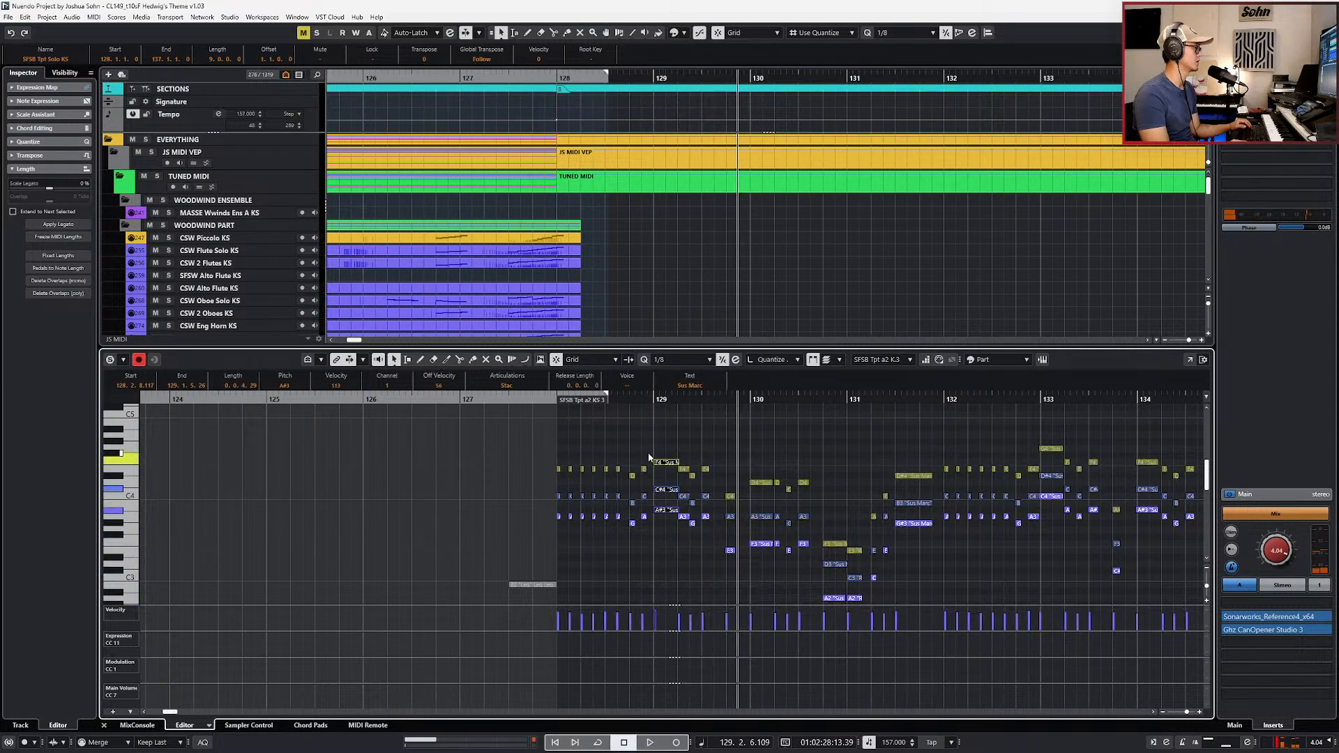
pyautogui.click(521, 387)
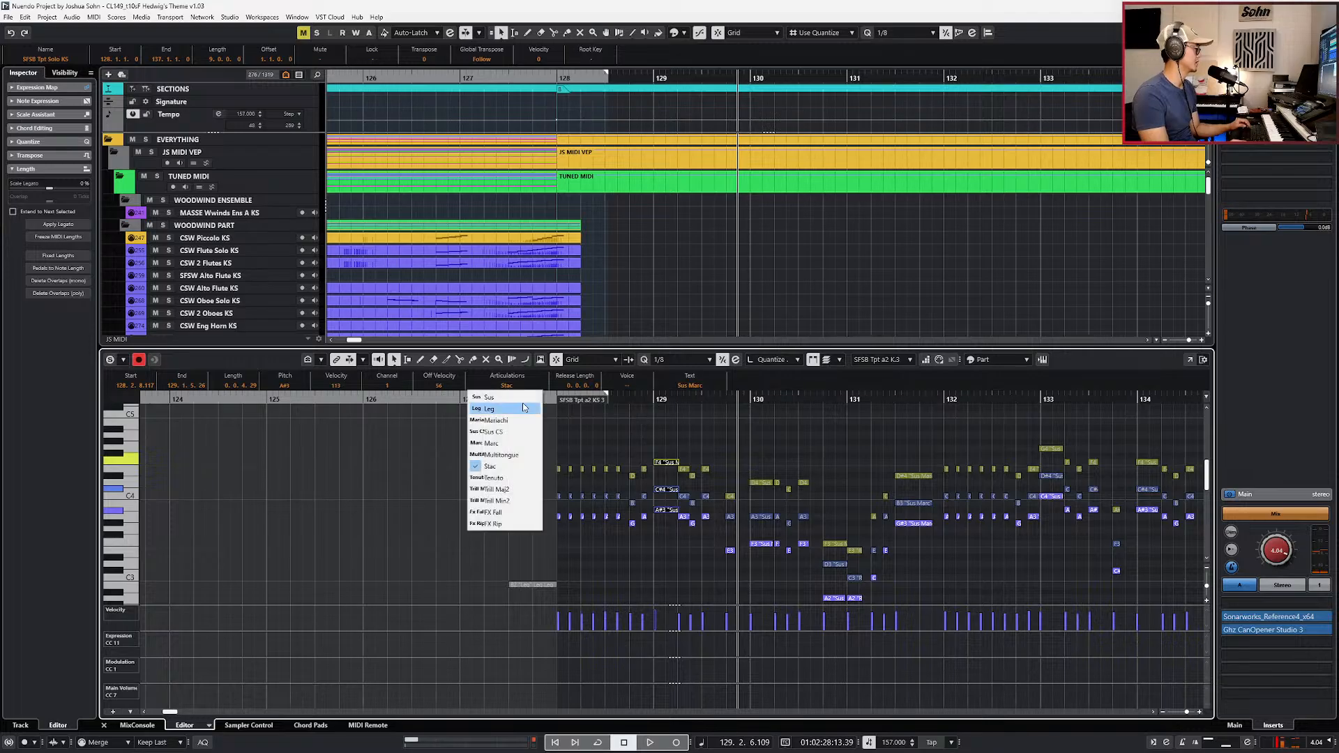
pyautogui.click(517, 444)
pyautogui.press('l')
pyautogui.press('space')
pyautogui.press('space')
pyautogui.hotkey('shift', 'b')
pyautogui.press('space')
pyautogui.scroll(1, 704, 439)
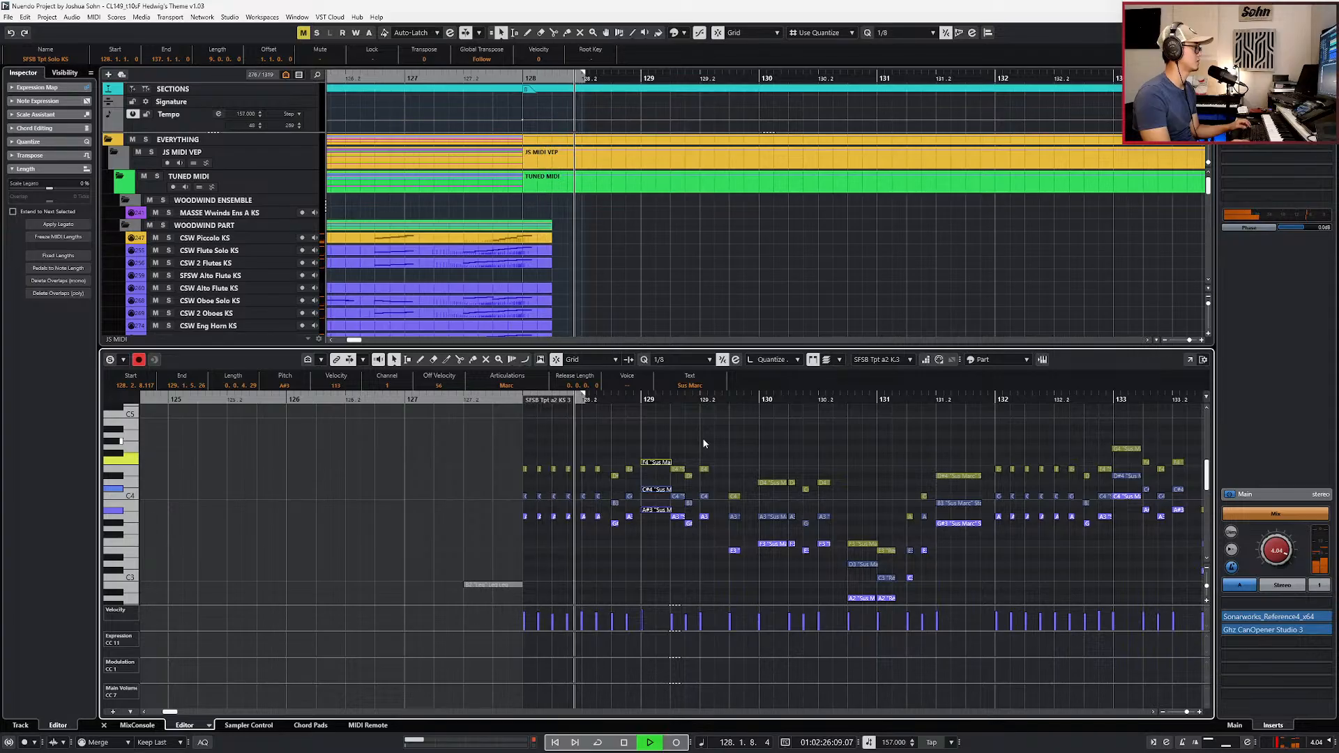
pyautogui.press('space')
# Step: Show the articulation lane, assign Marc to the bar 129 note in the Tpt Solo KS and Tpt a2 KS 2 parts, and start playback
pyautogui.press('l')
pyautogui.press('Down')
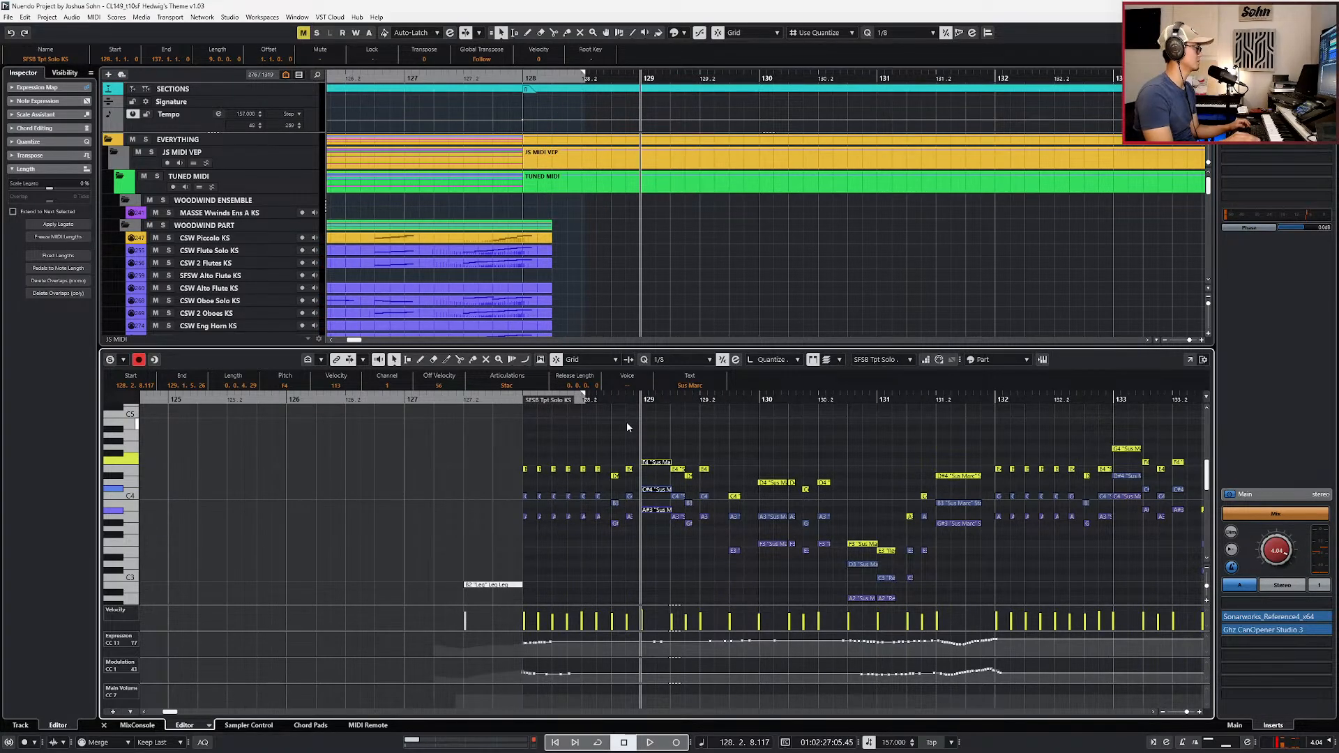
pyautogui.hotkey('alt', 'l')
pyautogui.moveTo(650, 437); pyautogui.dragTo(648, 528)
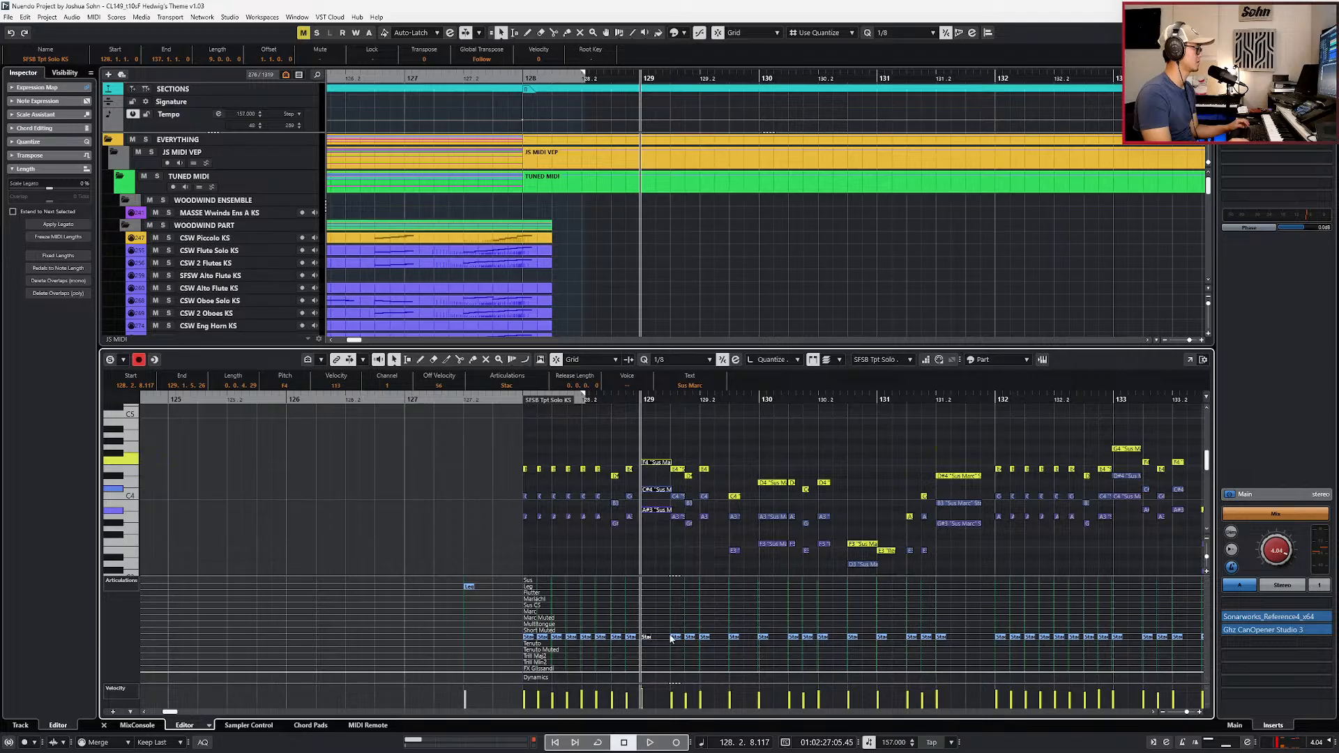
pyautogui.click(647, 611)
pyautogui.press('Tab')
pyautogui.click(652, 611)
pyautogui.press('Tab')
pyautogui.press('space')
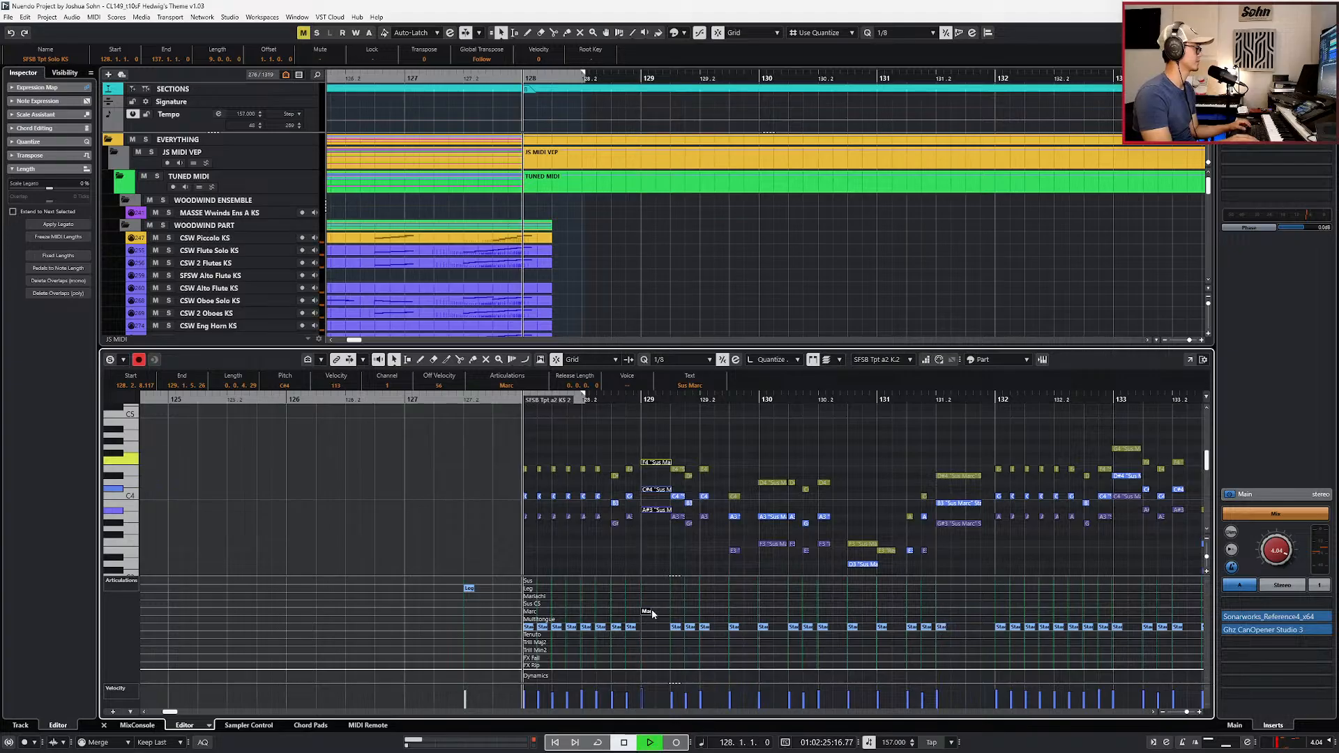
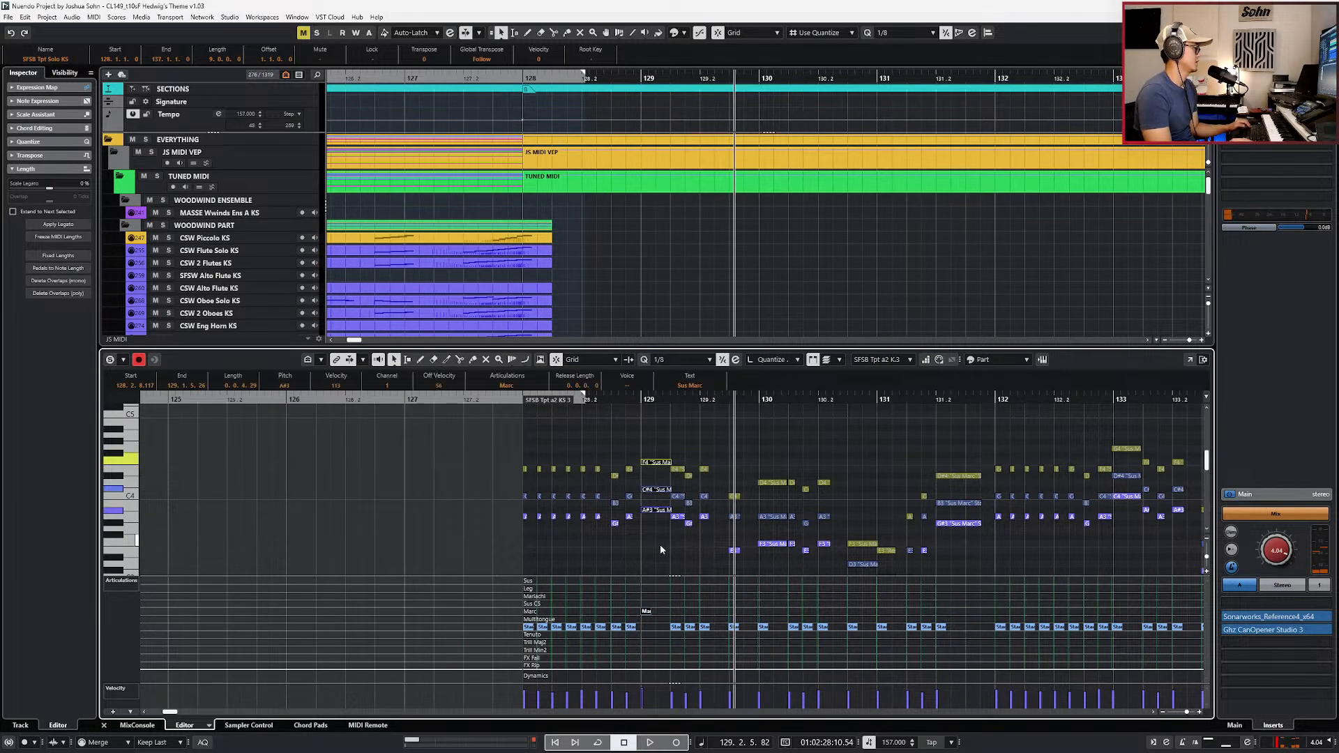
# Step: Assign the Tenuto articulation to the long bar 129 chord in all three trumpet parts and play it from bar 128
pyautogui.keyDown('alt'); pyautogui.click(647, 628); pyautogui.keyUp('alt')
pyautogui.press('Tab')
pyautogui.keyDown('alt'); pyautogui.click(648, 636); pyautogui.keyUp('alt')
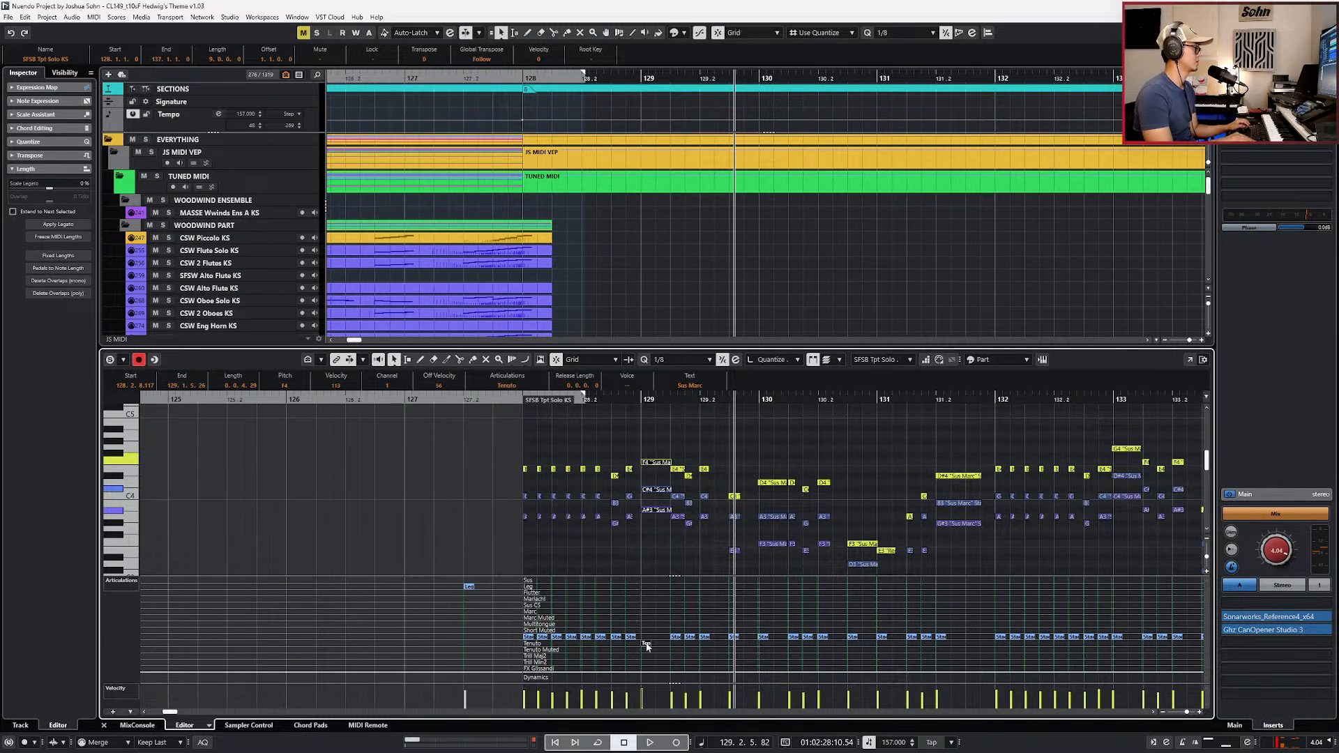
pyautogui.press('Tab')
pyautogui.keyDown('alt'); pyautogui.click(647, 634); pyautogui.keyUp('alt')
pyautogui.press('space')
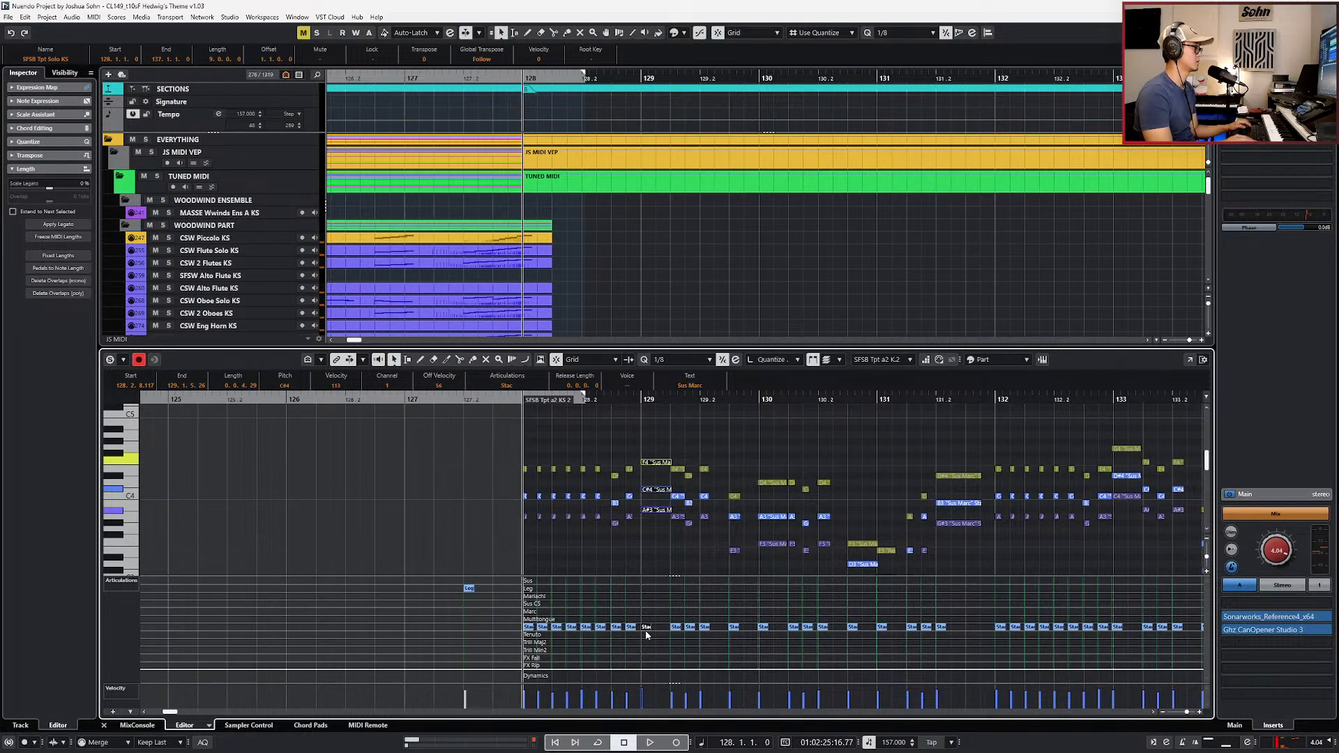
pyautogui.press('space')
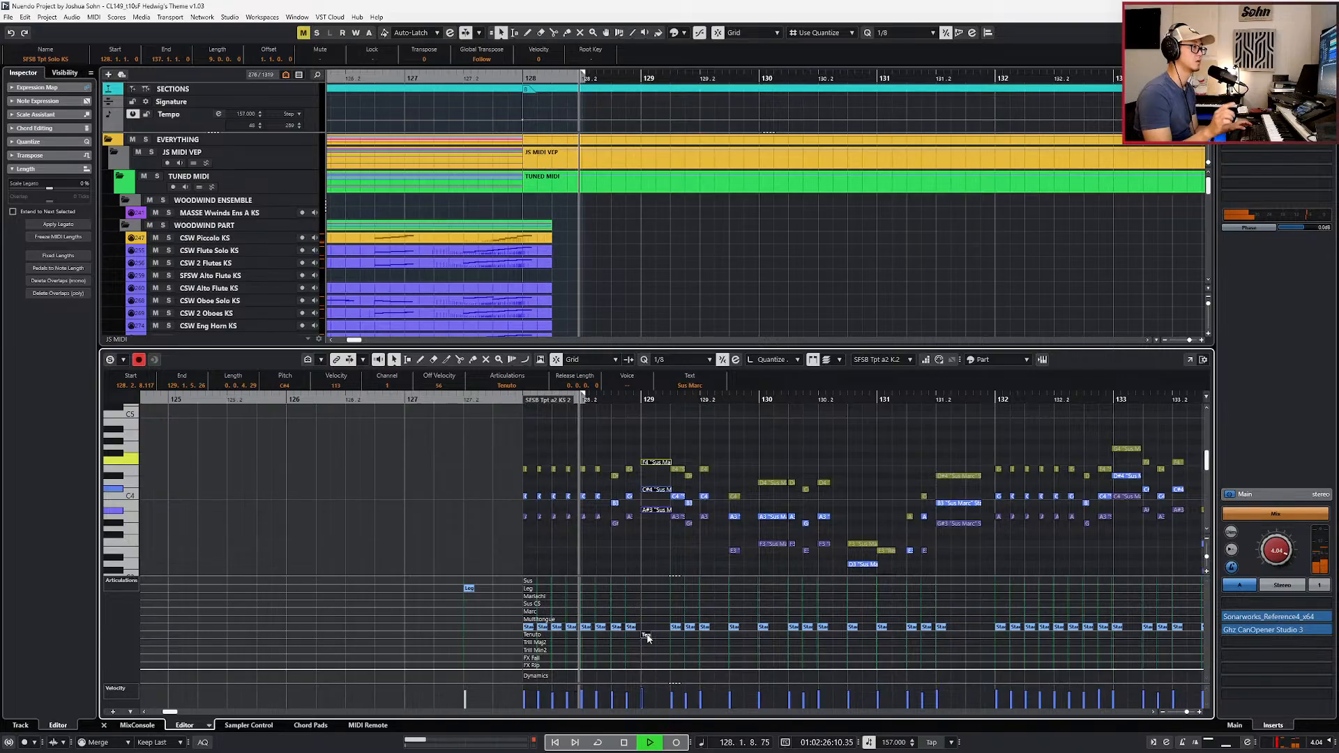
pyautogui.press('space')
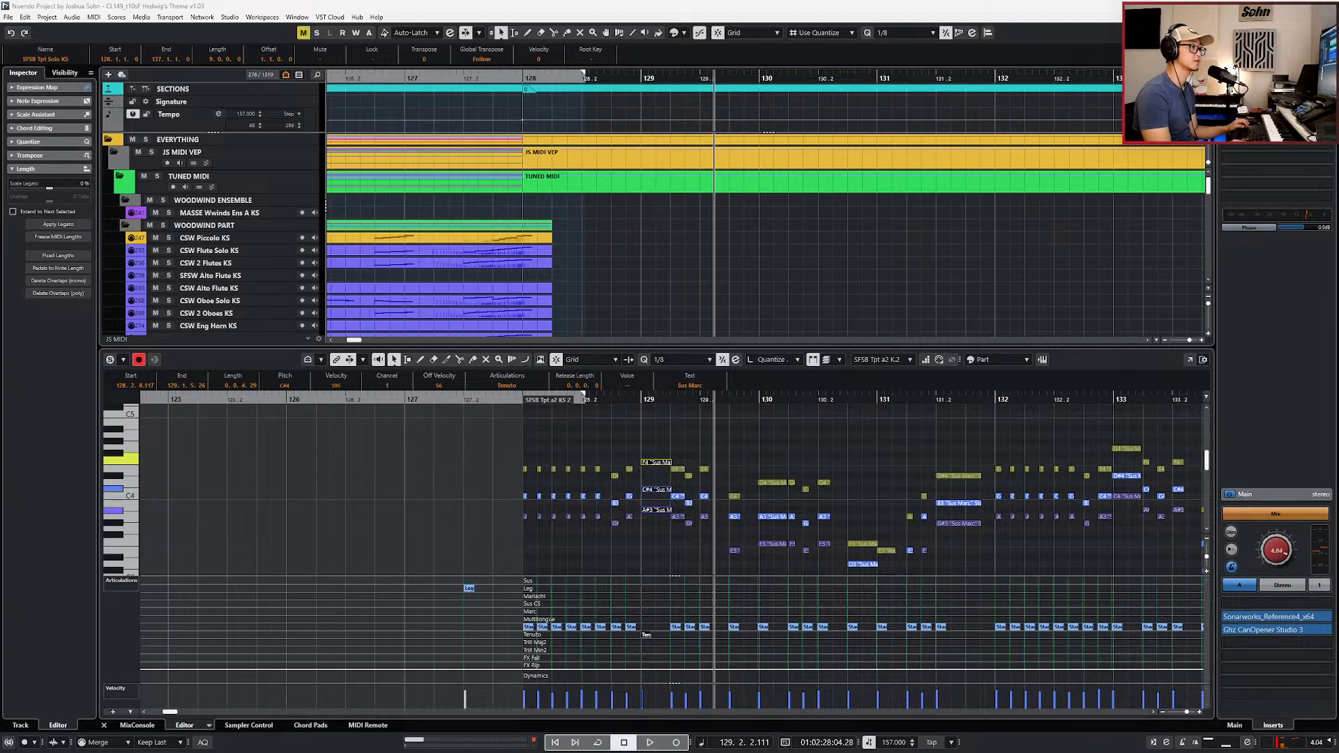
# Step: Deselect the notes, hide the articulation lane and play the trumpet passage from bar 128
pyautogui.scroll(-2, 805, 546)
pyautogui.click(789, 512)
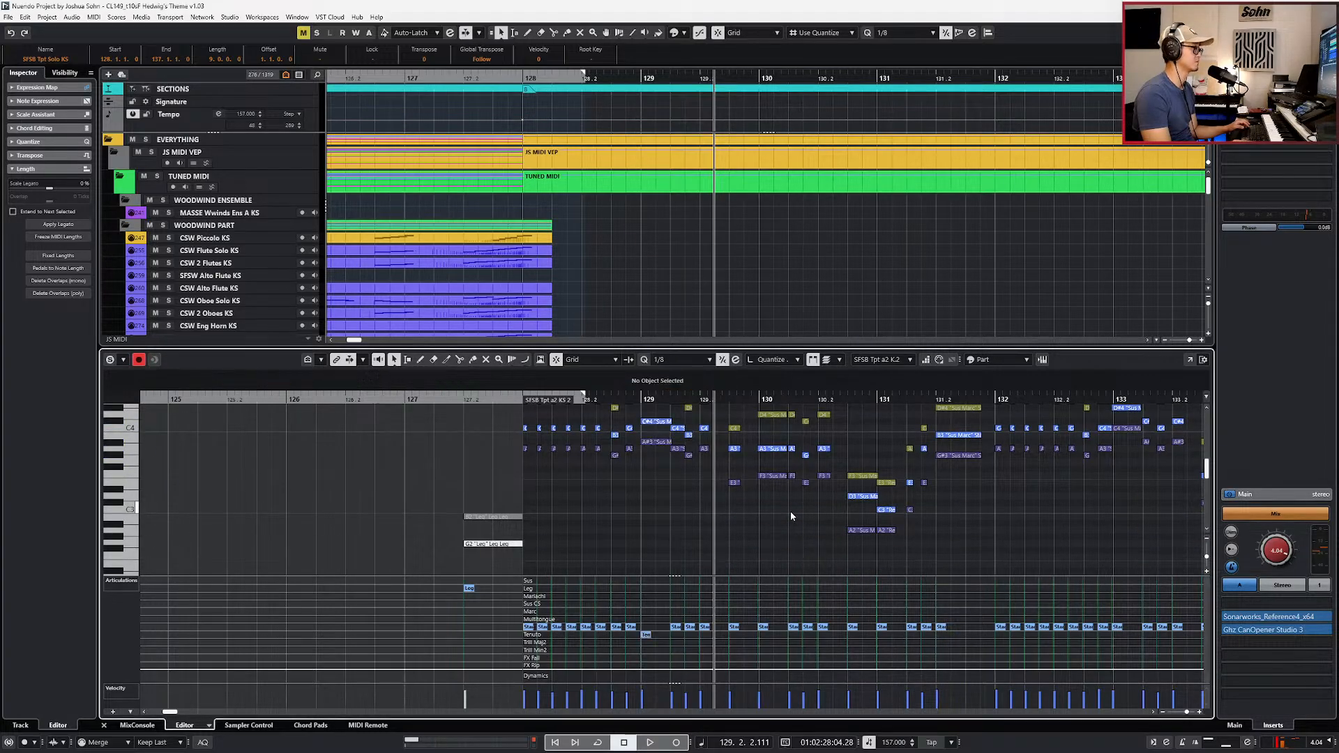
pyautogui.scroll(-2, 771, 515)
pyautogui.press('space')
pyautogui.scroll(2, 771, 513)
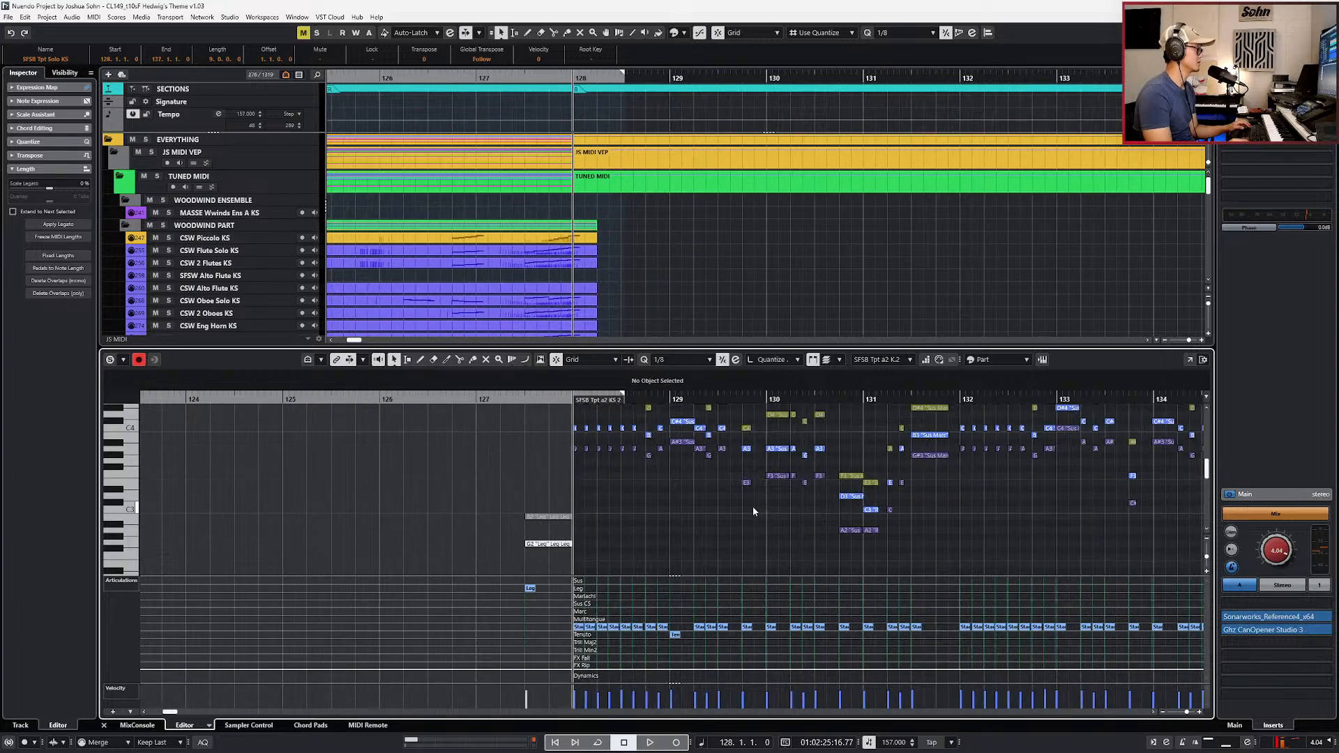
pyautogui.scroll(3, 725, 491)
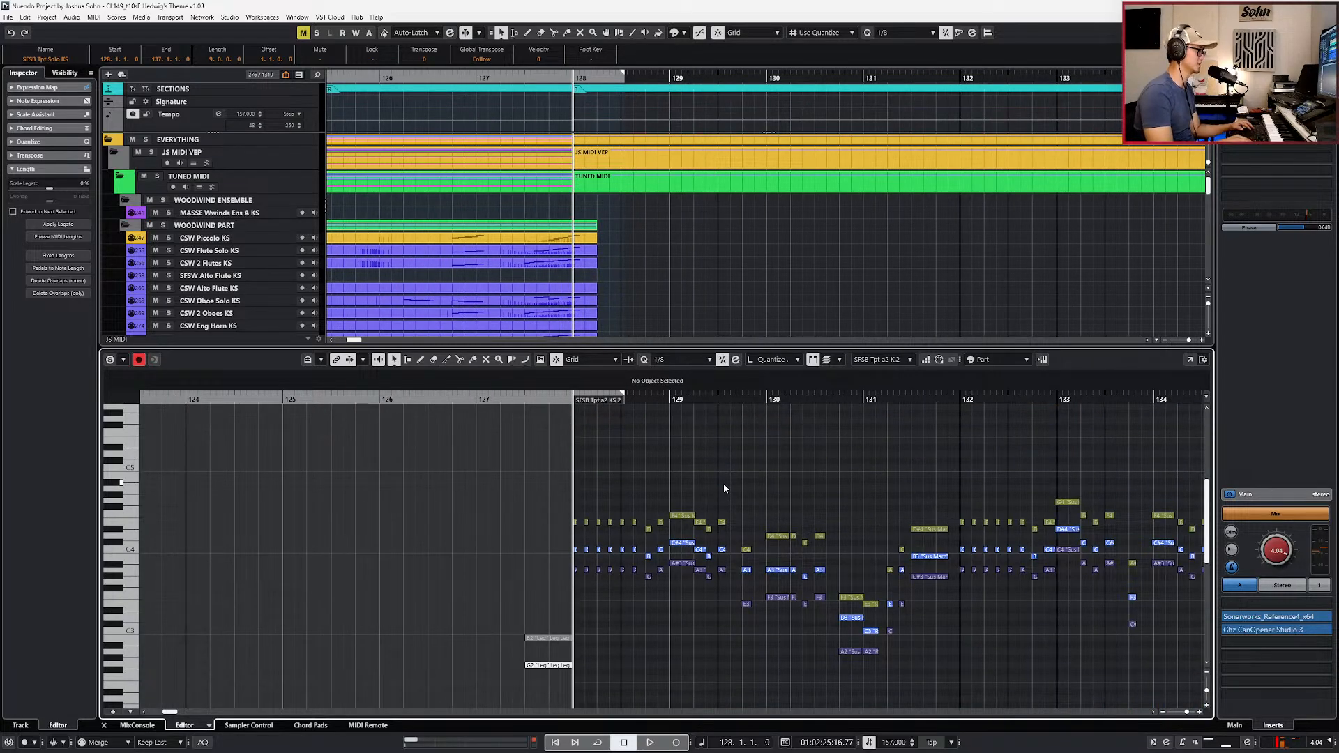
pyautogui.press('space')
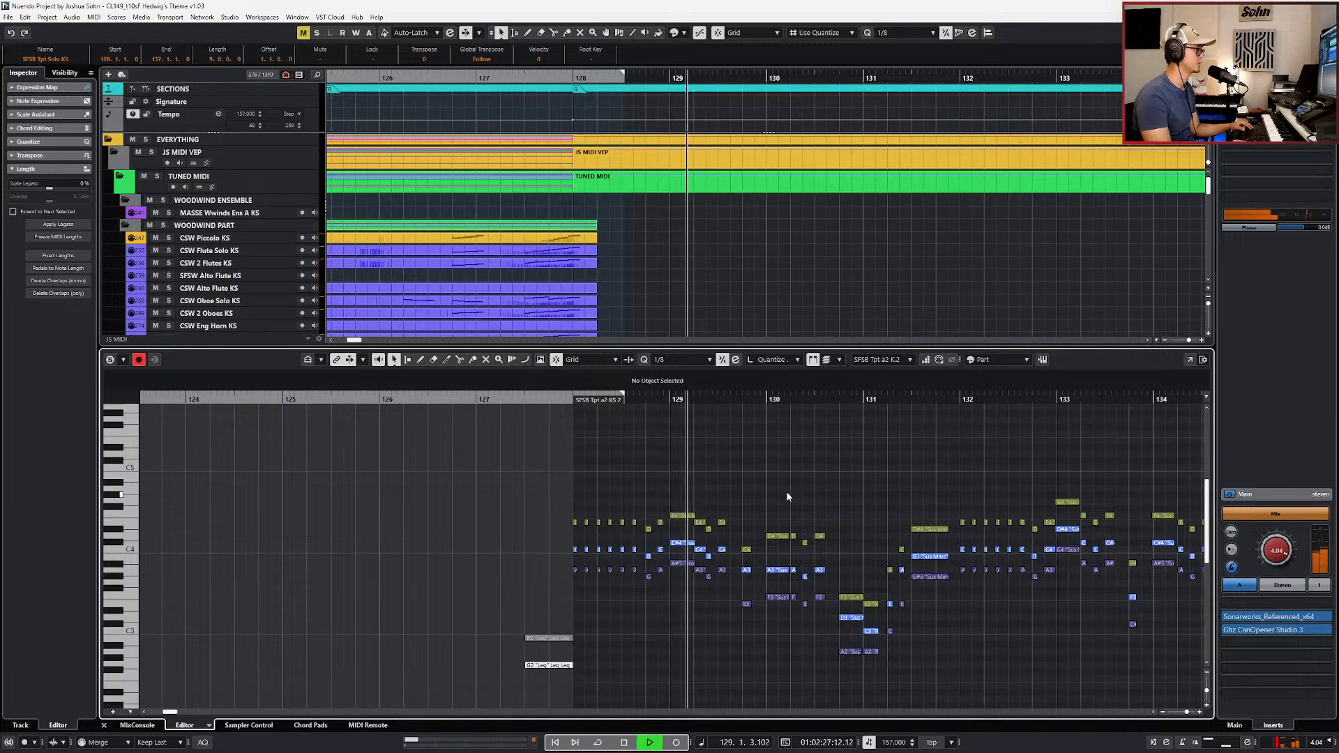
pyautogui.press('space')
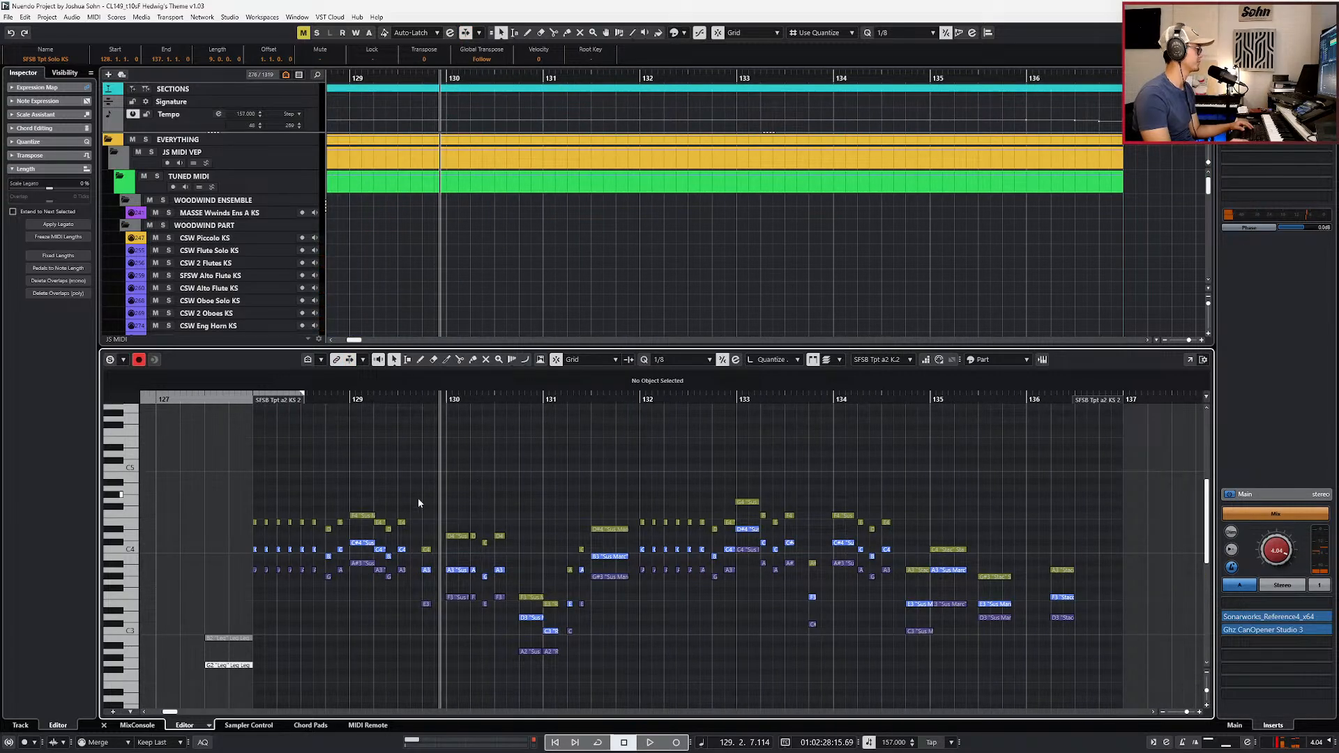
# Step: Raise the velocity of the repeated short notes in the first half of bar 128 and play from there
pyautogui.moveTo(222, 486); pyautogui.dragTo(322, 597)
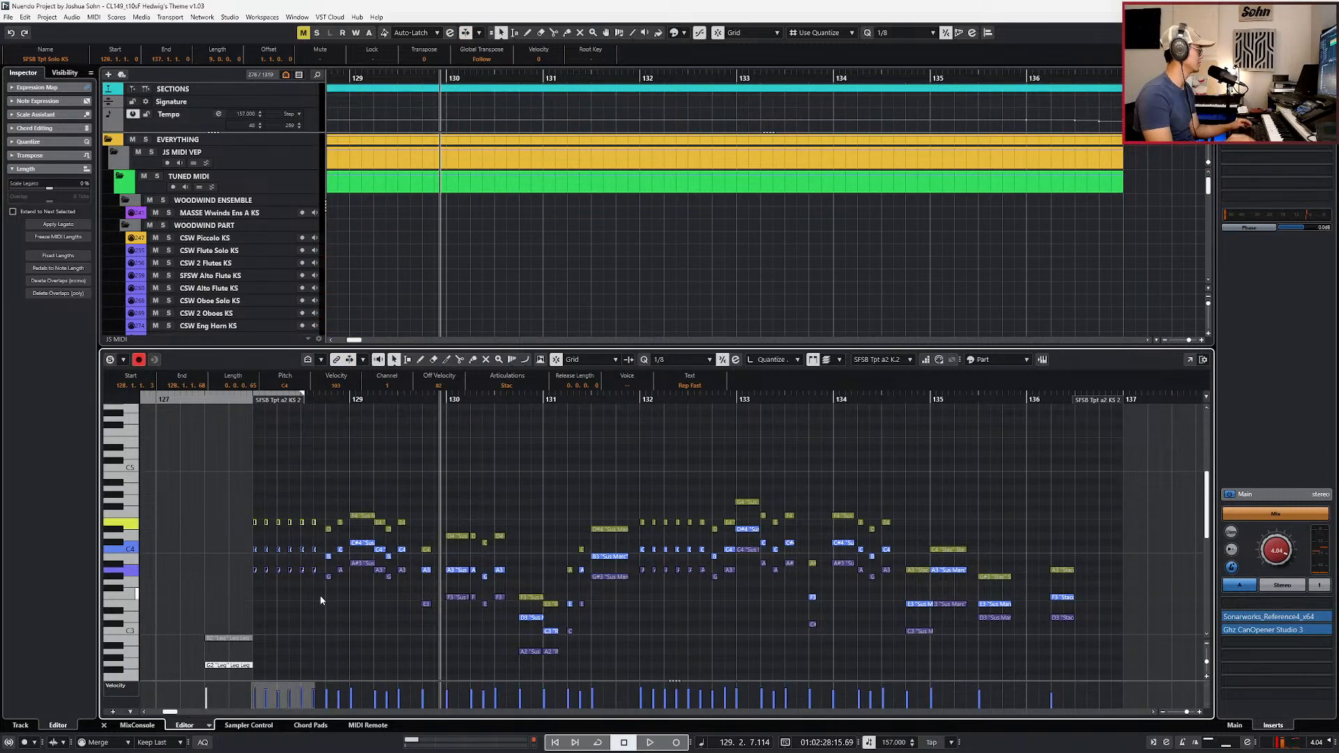
pyautogui.hotkey('alt', 'Up')
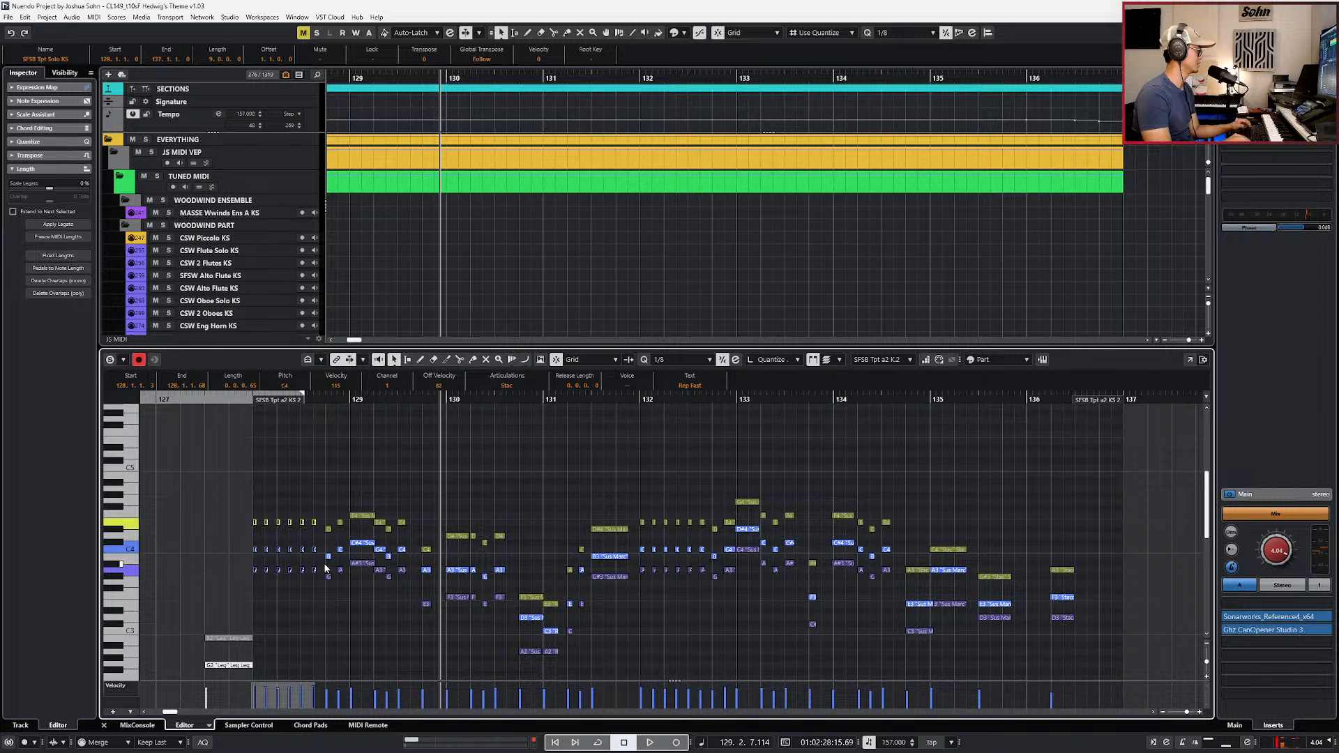
pyautogui.click(326, 569)
pyautogui.press('l')
pyautogui.press('space')
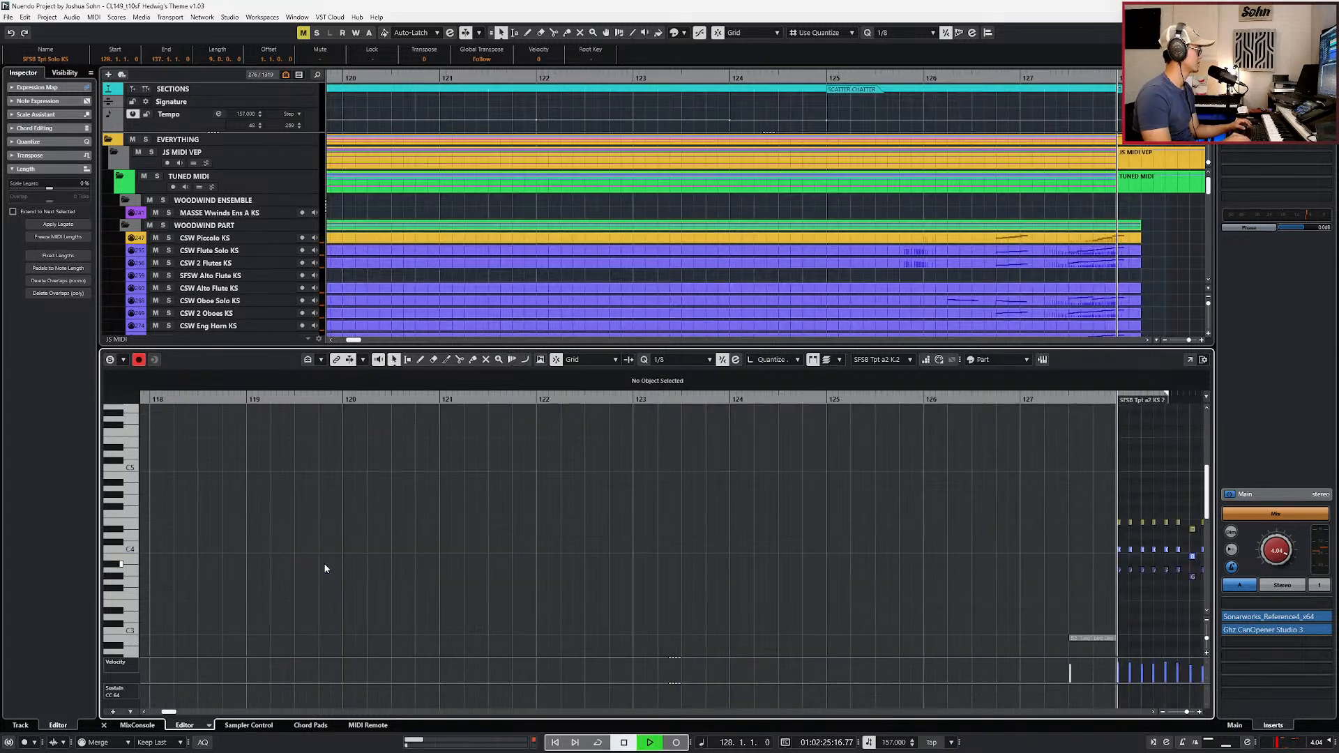
# Step: Return to the trumpet passage, set the locator range to bars 128 to 137, and play from bar 128
pyautogui.press('KP_1')
pyautogui.press('space')
pyautogui.scroll(-1, 620, 578)
pyautogui.hscroll(3, 621, 580)
pyautogui.scroll(-8, 562, 537)
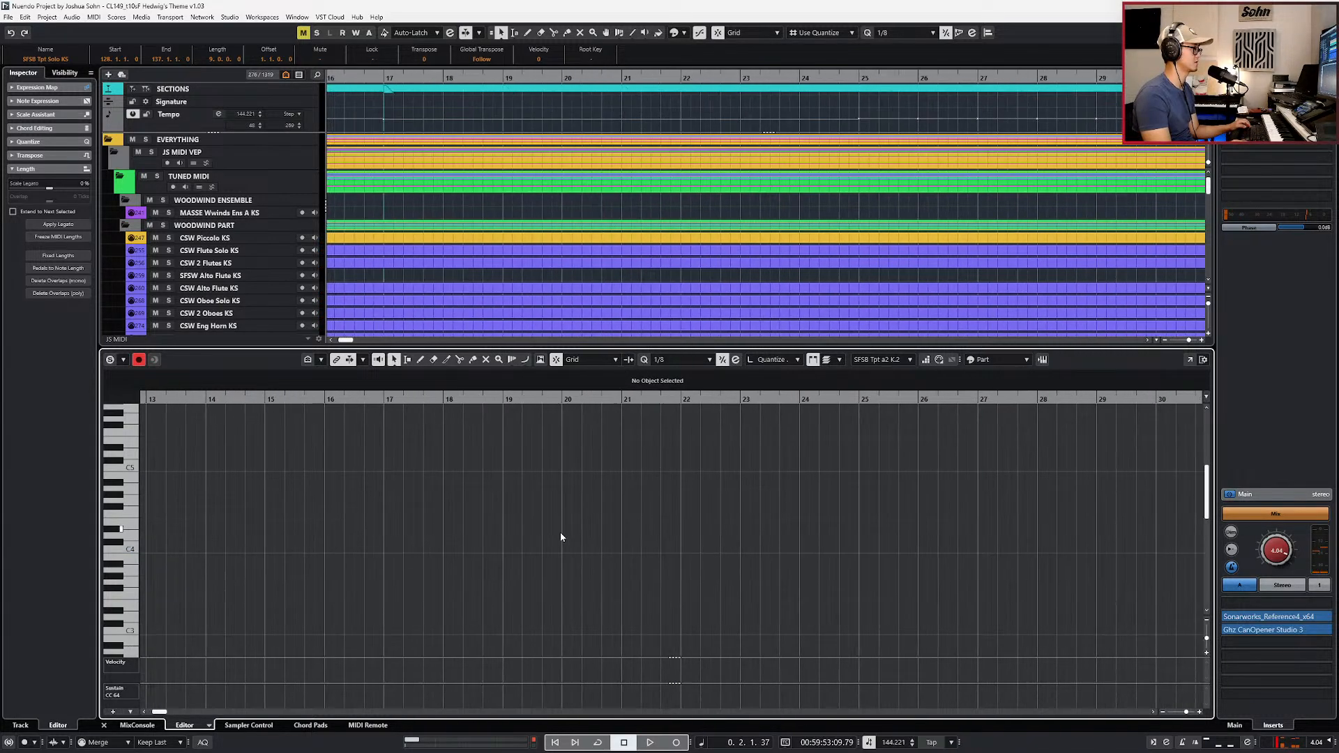
pyautogui.hscroll(-5, 562, 537)
pyautogui.hscroll(14, 556, 539)
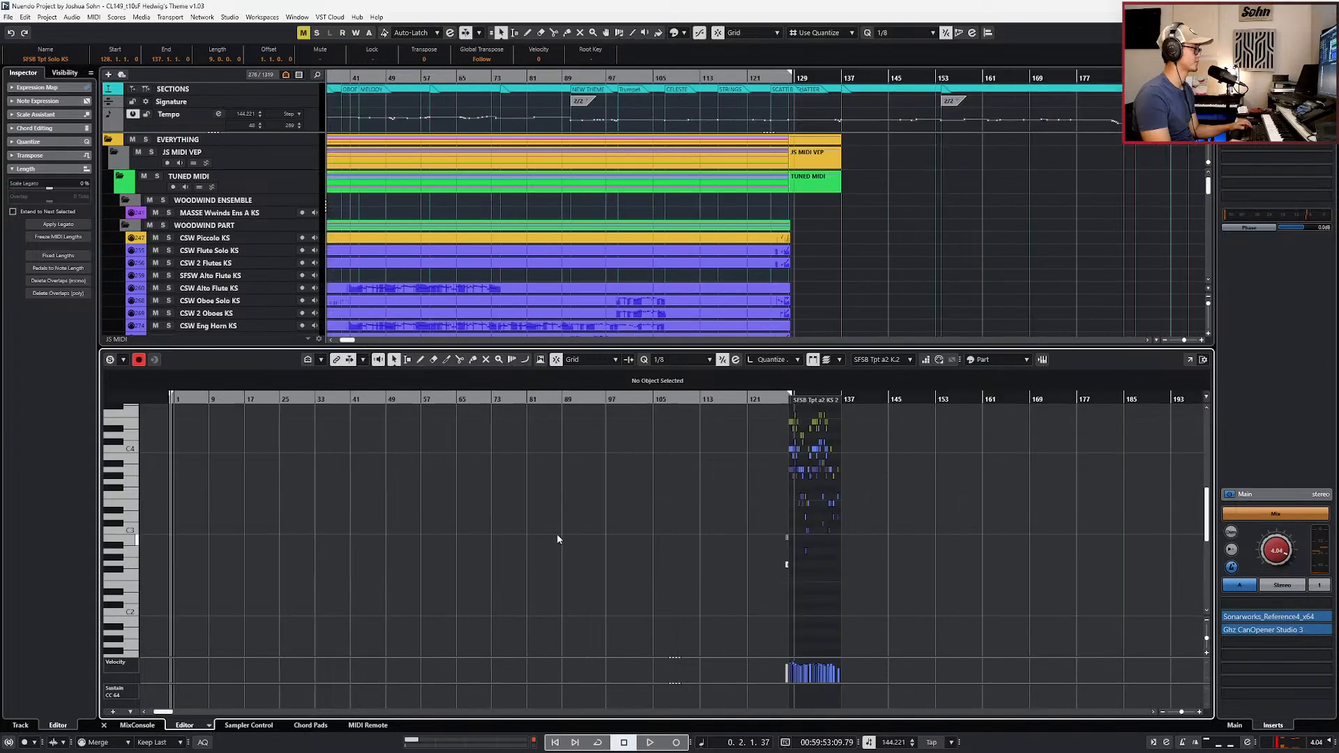
pyautogui.scroll(2, 703, 487)
pyautogui.press('KP_2')
pyautogui.scroll(2, 705, 482)
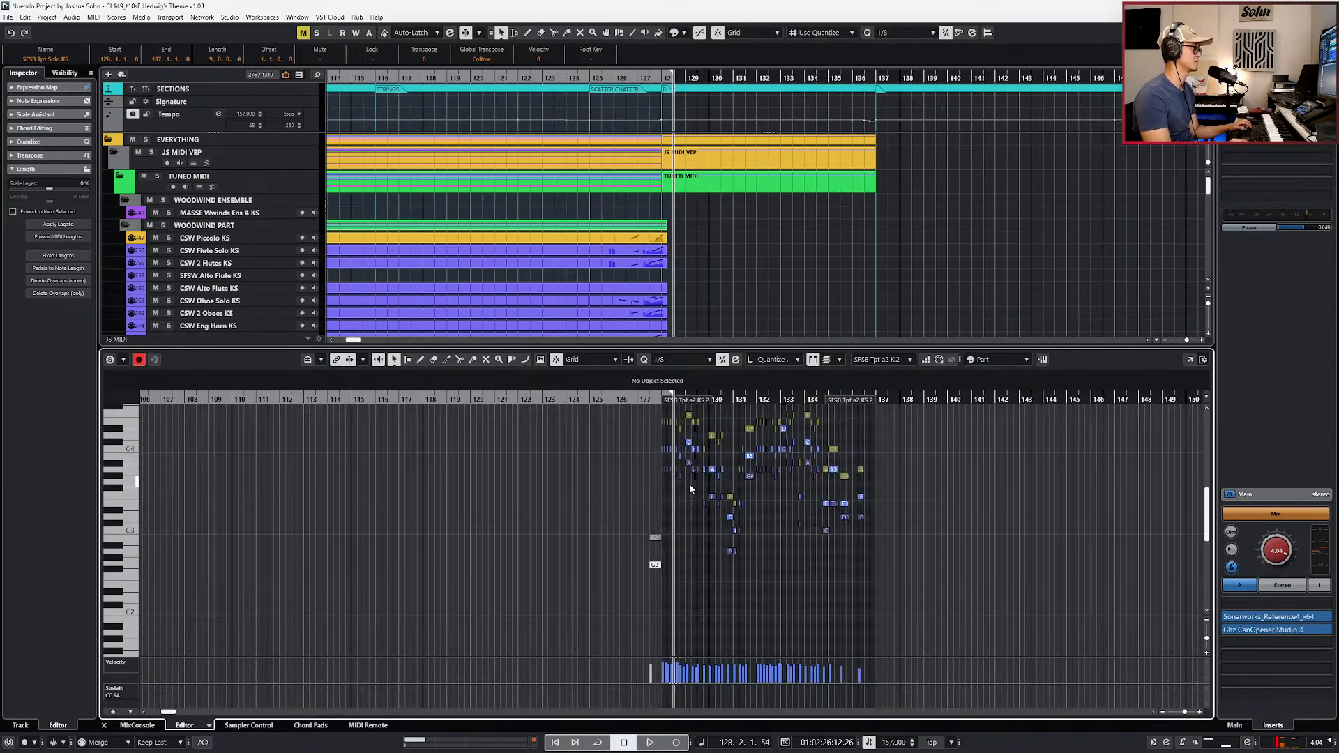
pyautogui.press('KP_1')
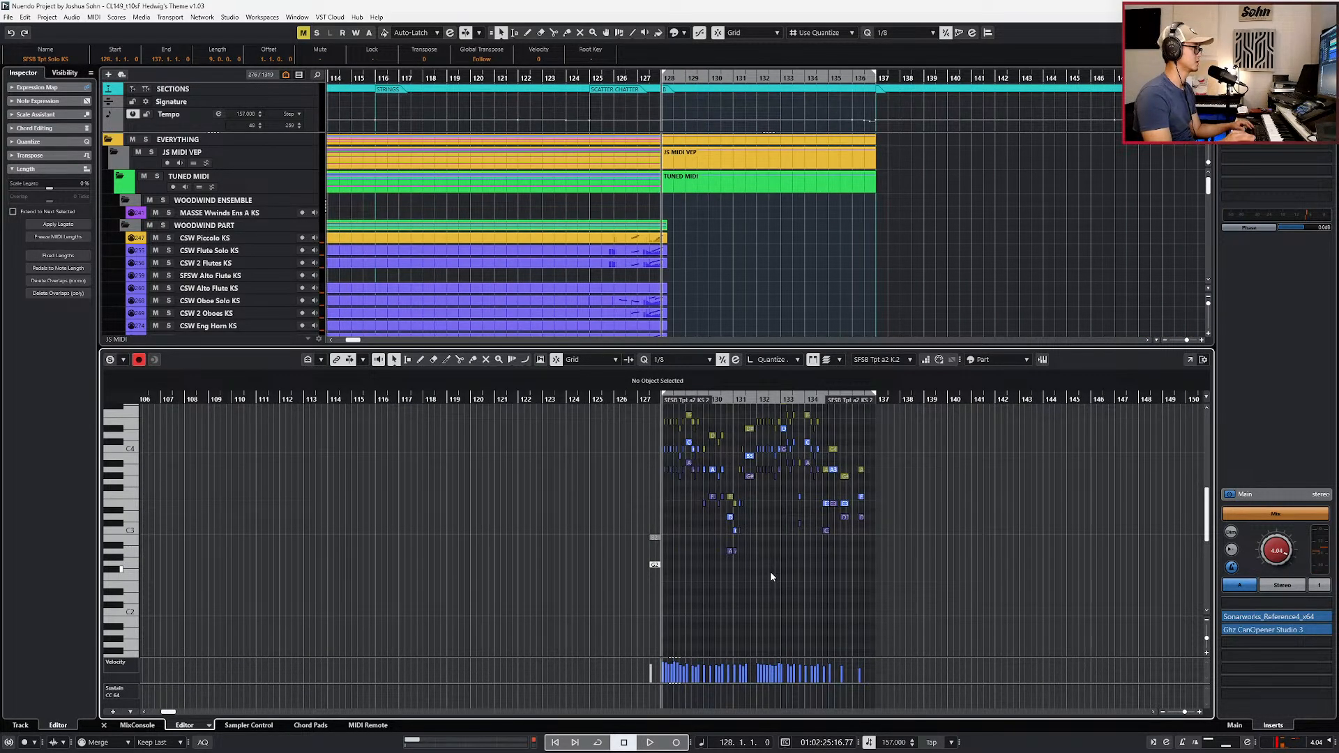
pyautogui.scroll(5, 770, 572)
pyautogui.scroll(2, 638, 536)
pyautogui.press('space')
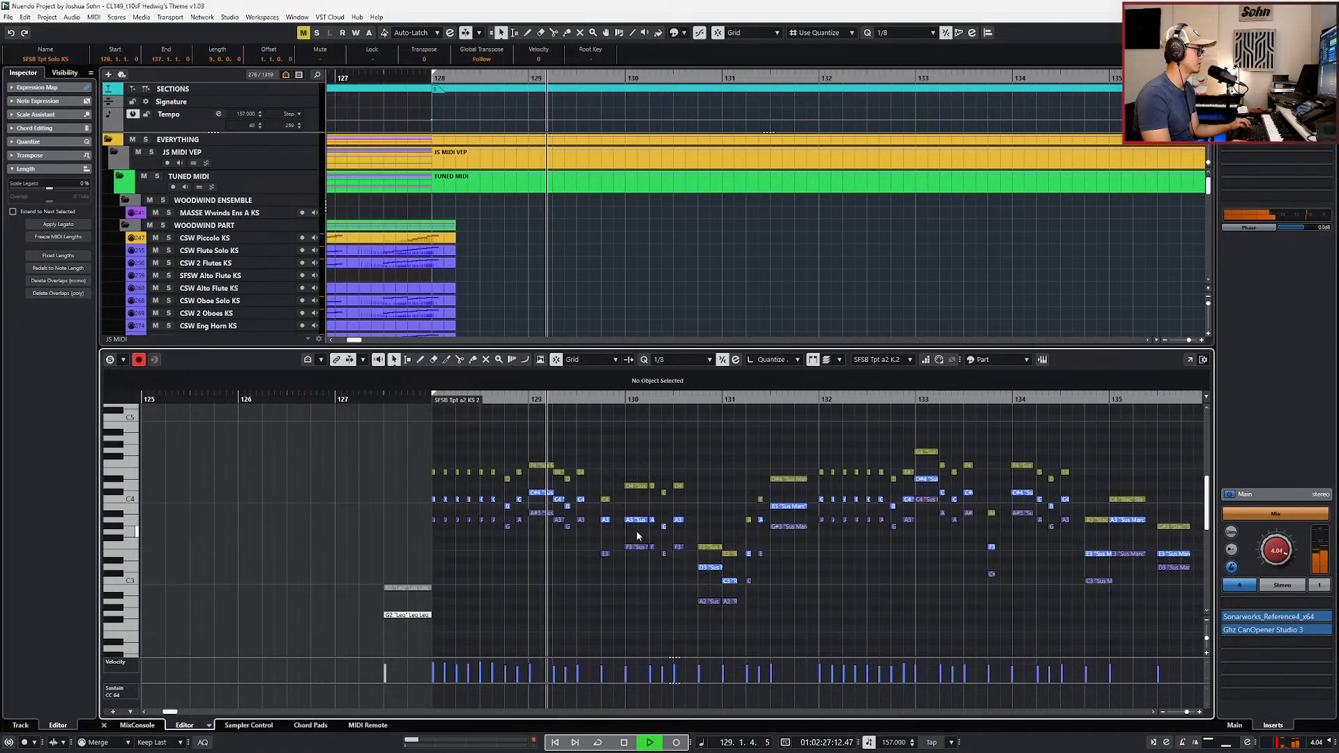
pyautogui.press('space')
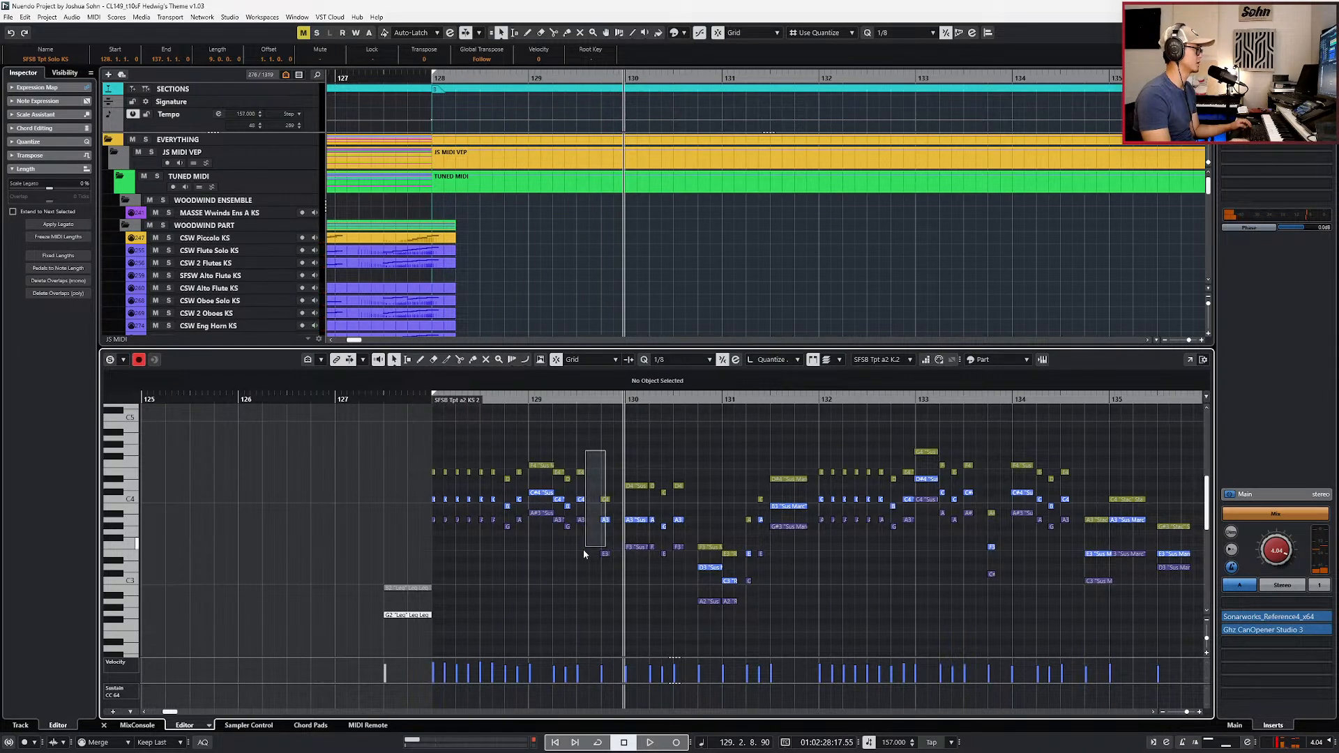
# Step: Select the short notes following the long bar 129 chord in small groups and replay the passage
pyautogui.moveTo(585, 543); pyautogui.dragTo(576, 577)
pyautogui.press('space')
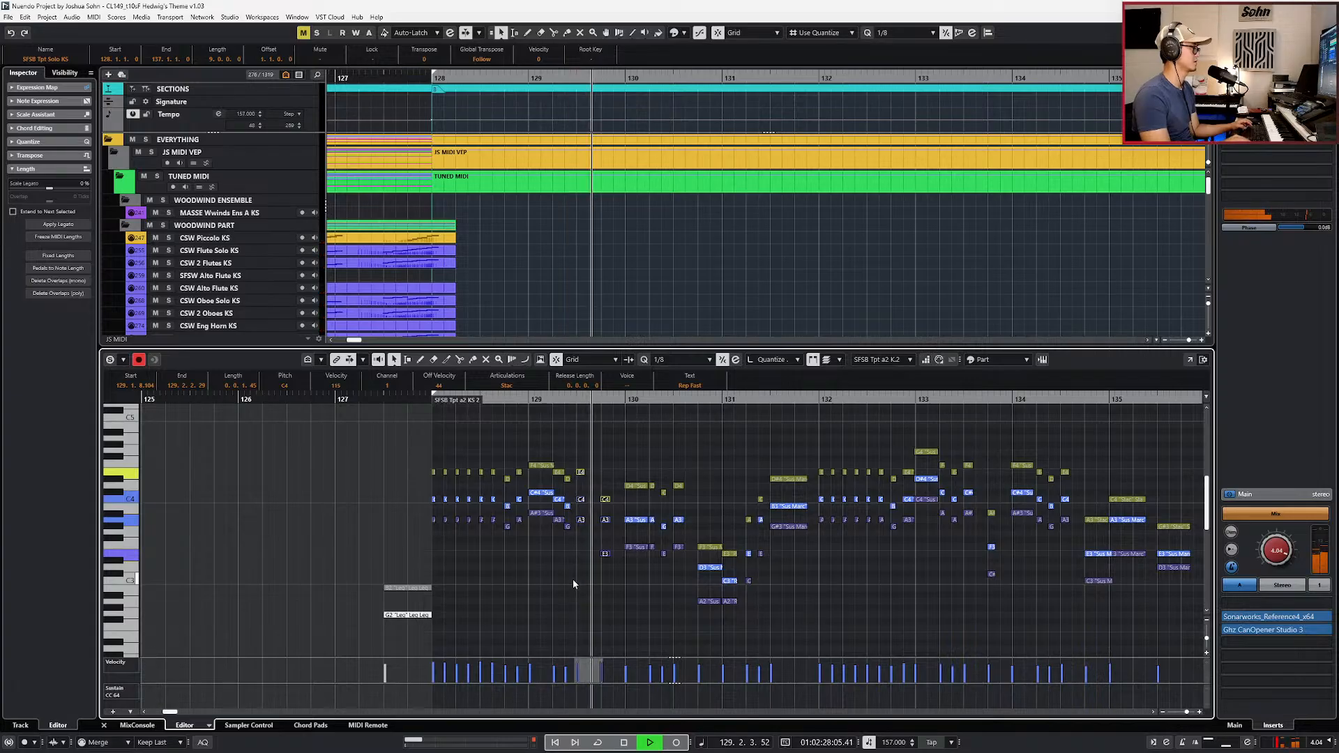
pyautogui.press('space')
pyautogui.moveTo(545, 446); pyautogui.dragTo(576, 538)
pyautogui.press('space')
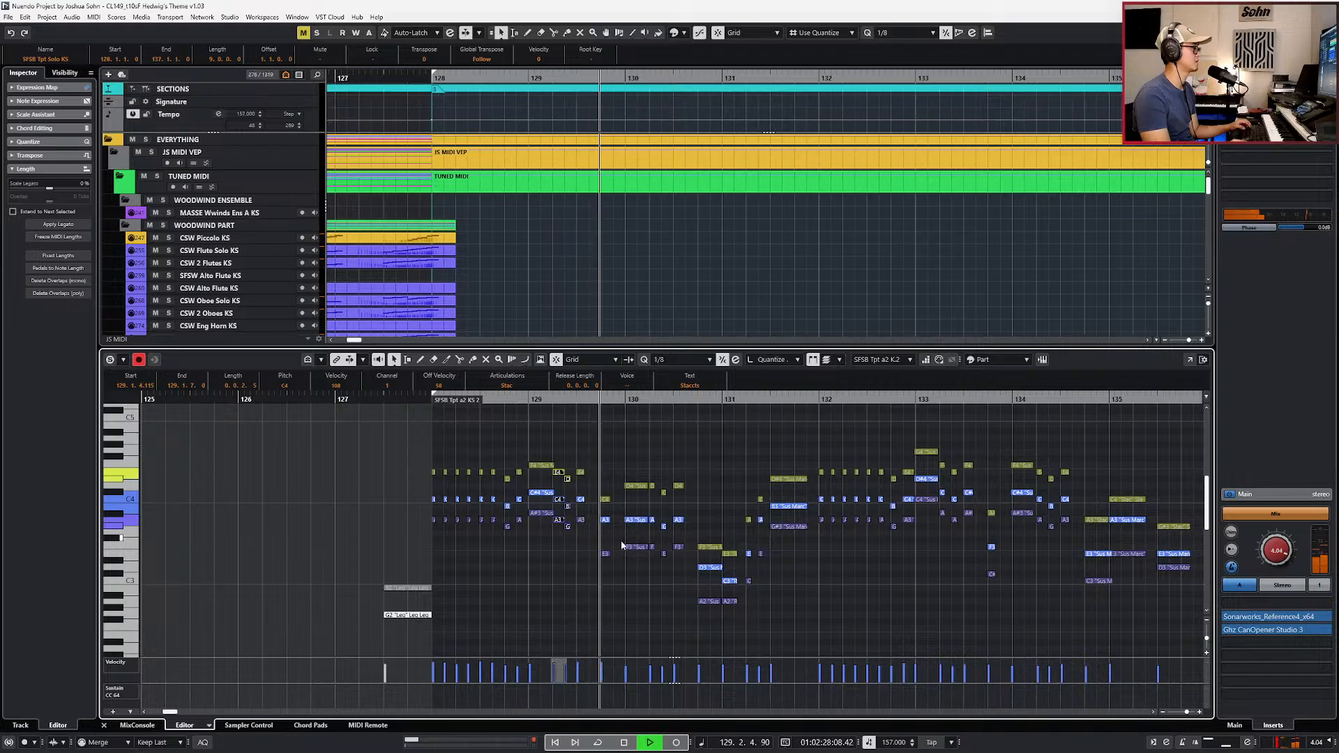
pyautogui.press('space')
pyautogui.press('g')
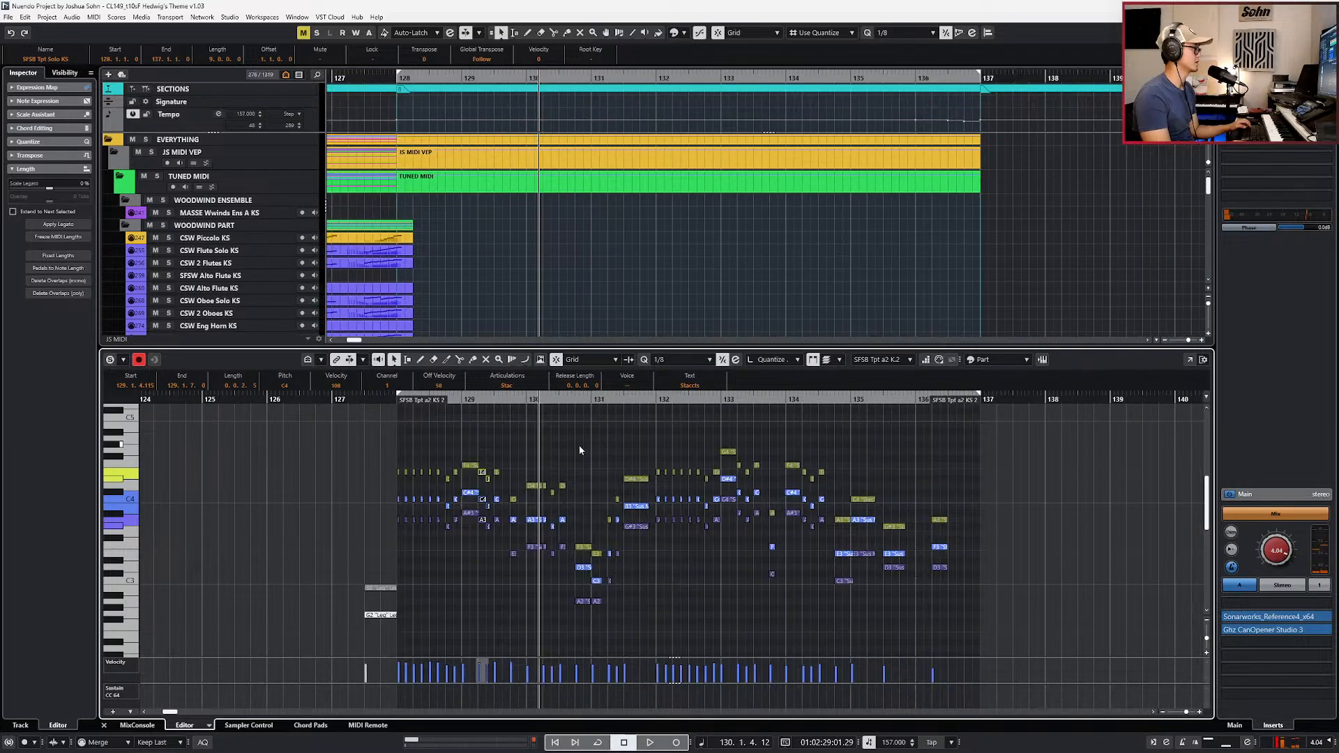
pyautogui.moveTo(538, 437); pyautogui.dragTo(998, 624)
pyautogui.press('v')
pyautogui.press('Return')
pyautogui.press('l')
pyautogui.press('ctrl+KP_Subtract')
pyautogui.press('h')
pyautogui.press('h')
pyautogui.press('s')
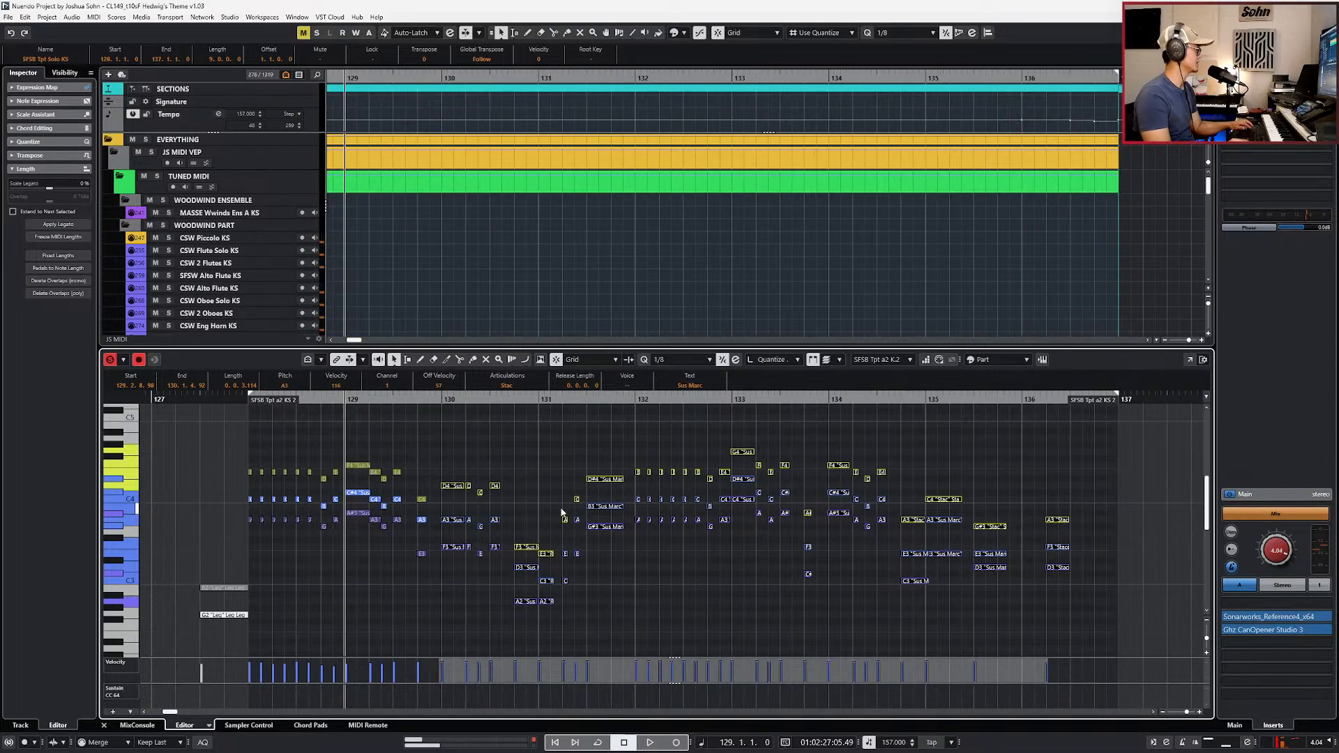
# Step: Select the long chord at bar 130, set its SFSB Tpt a2 KS 2 note to Tenuto, and play it
pyautogui.moveTo(446, 458); pyautogui.dragTo(461, 569)
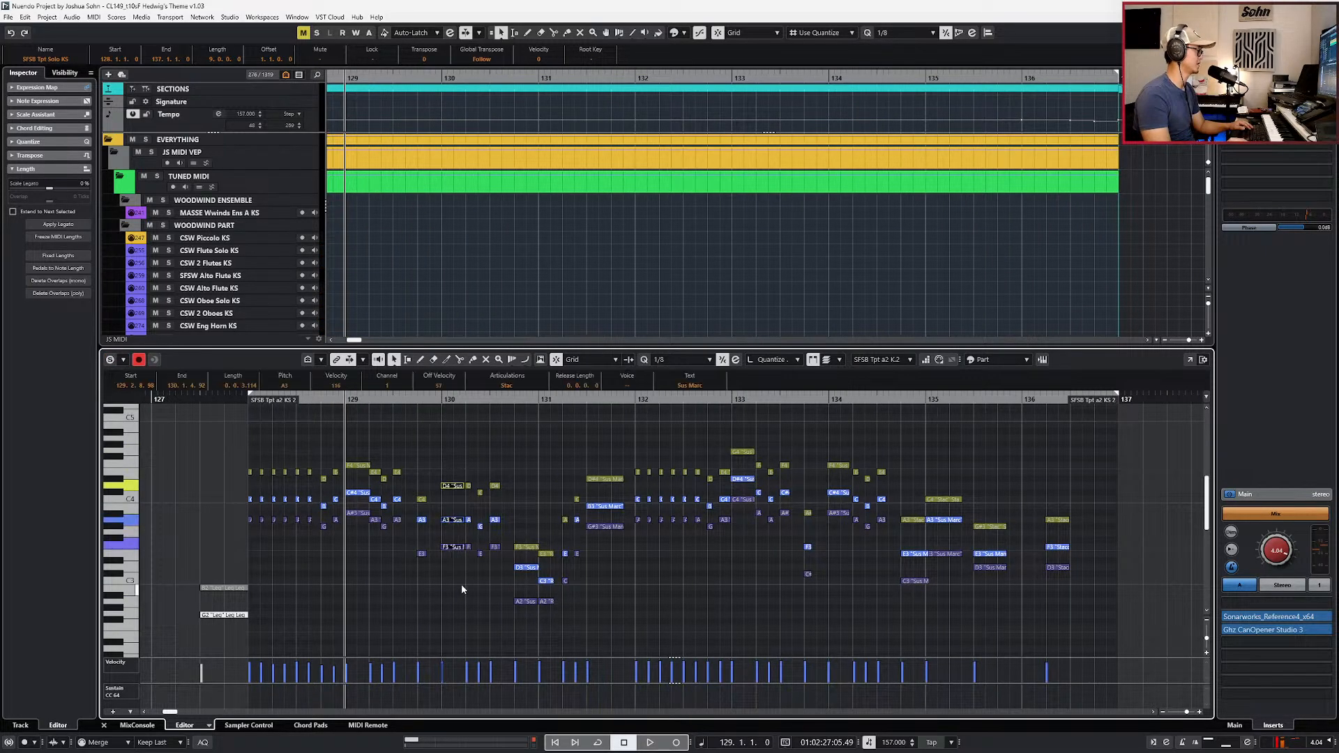
pyautogui.press('h')
pyautogui.press('l')
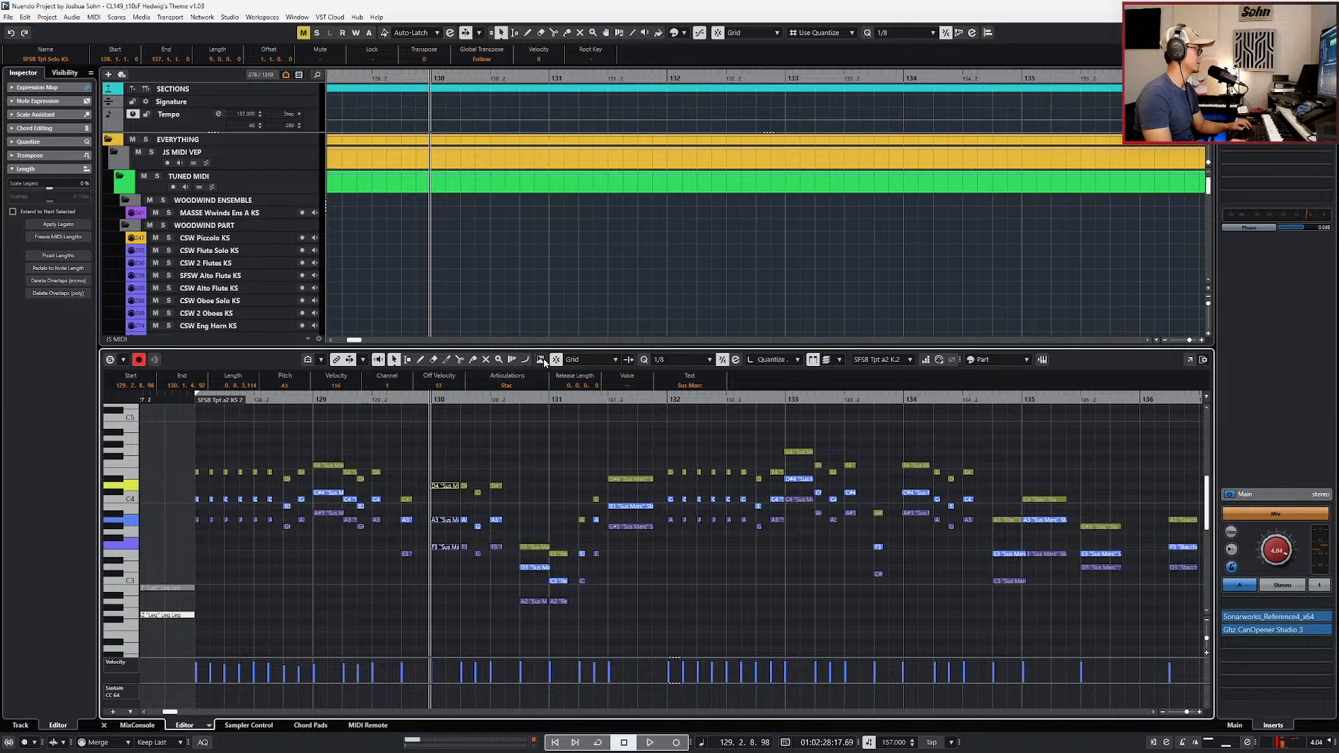
pyautogui.click(526, 386)
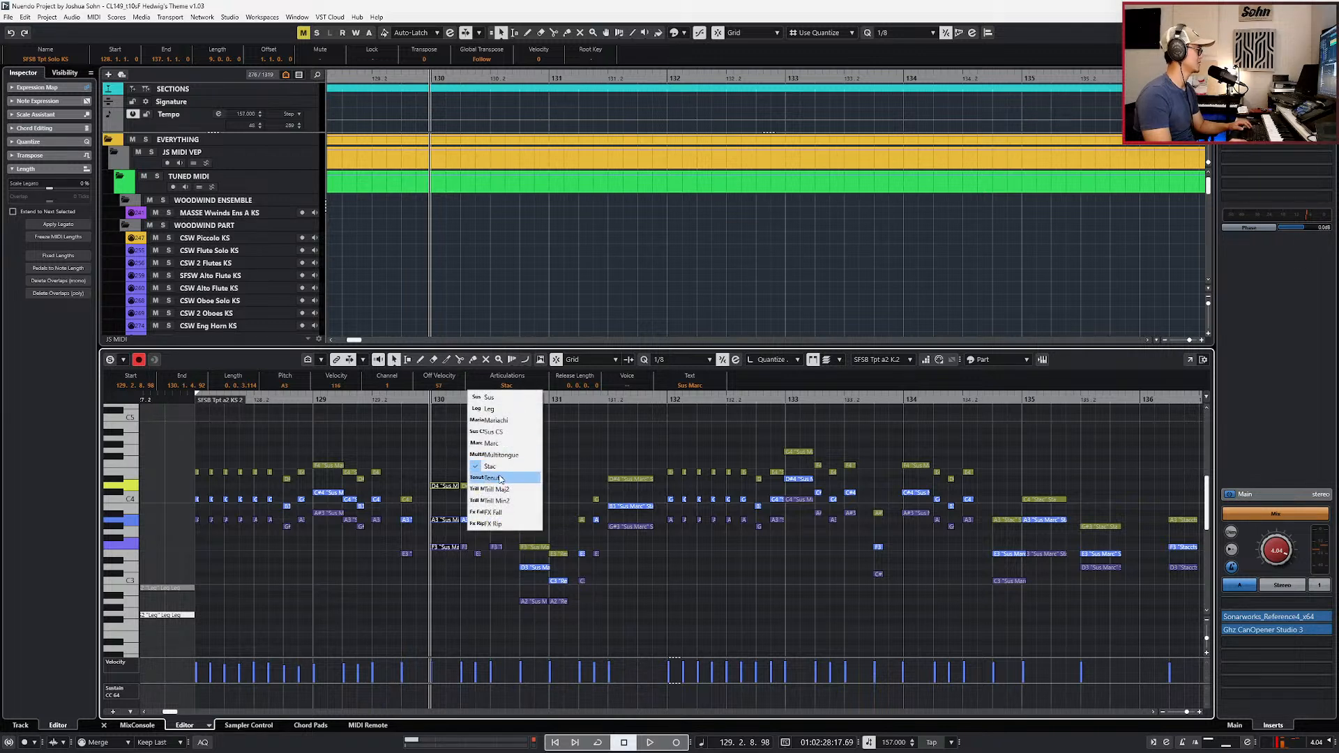
pyautogui.click(500, 478)
pyautogui.press('space')
pyautogui.press('space')
pyautogui.press('l')
pyautogui.hotkey('alt', 'Down')
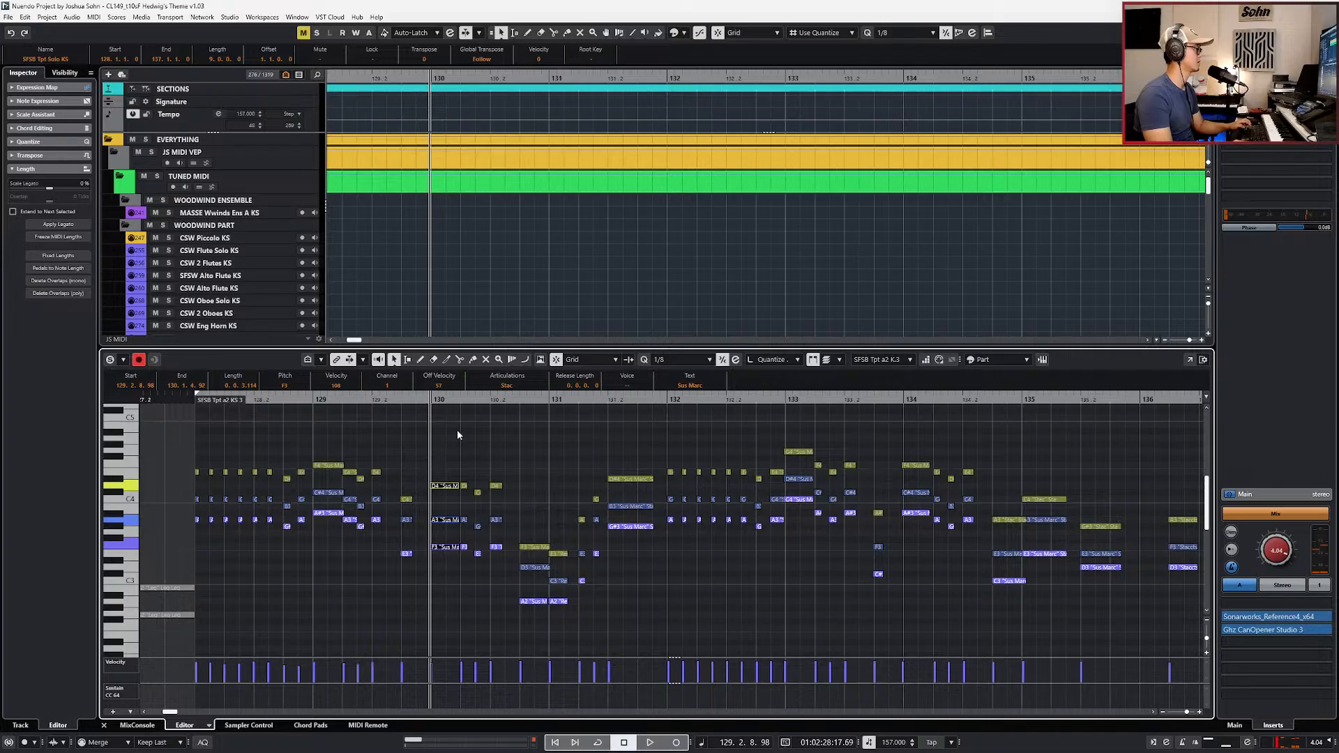
# Step: Show the articulation lane, assign Tenuto to the bar 130 chord in the remaining trumpet parts, and play it
pyautogui.click(443, 452)
pyautogui.moveTo(441, 486); pyautogui.dragTo(440, 553)
pyautogui.hotkey('ctrl', 'z')
pyautogui.moveTo(433, 637); pyautogui.dragTo(433, 646)
pyautogui.press('pagedown')
pyautogui.click(439, 635)
pyautogui.press('pagedown')
pyautogui.click(441, 635)
pyautogui.press('space')
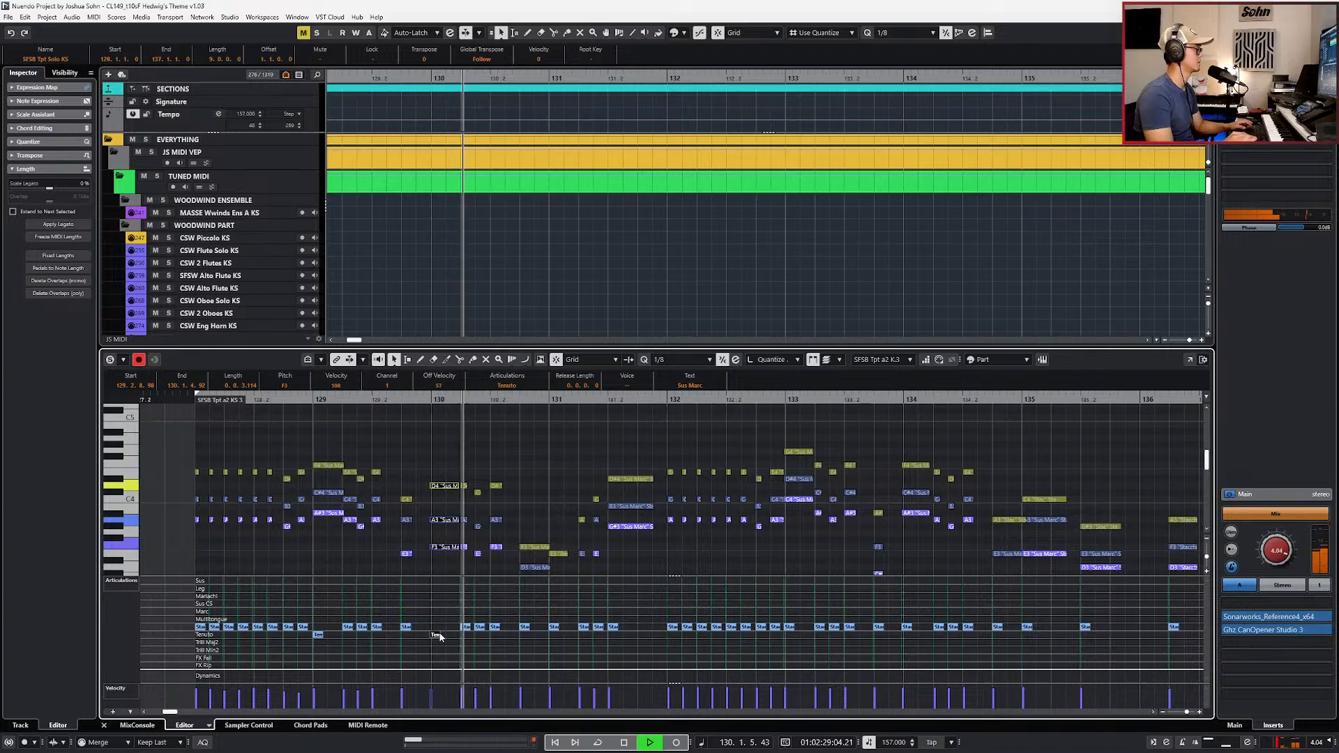
pyautogui.press('space')
# Step: Lengthen the chord late in bar 130 slightly into bar 131 and assign Sus to it in all three trumpet parts
pyautogui.scroll(-4, 540, 530)
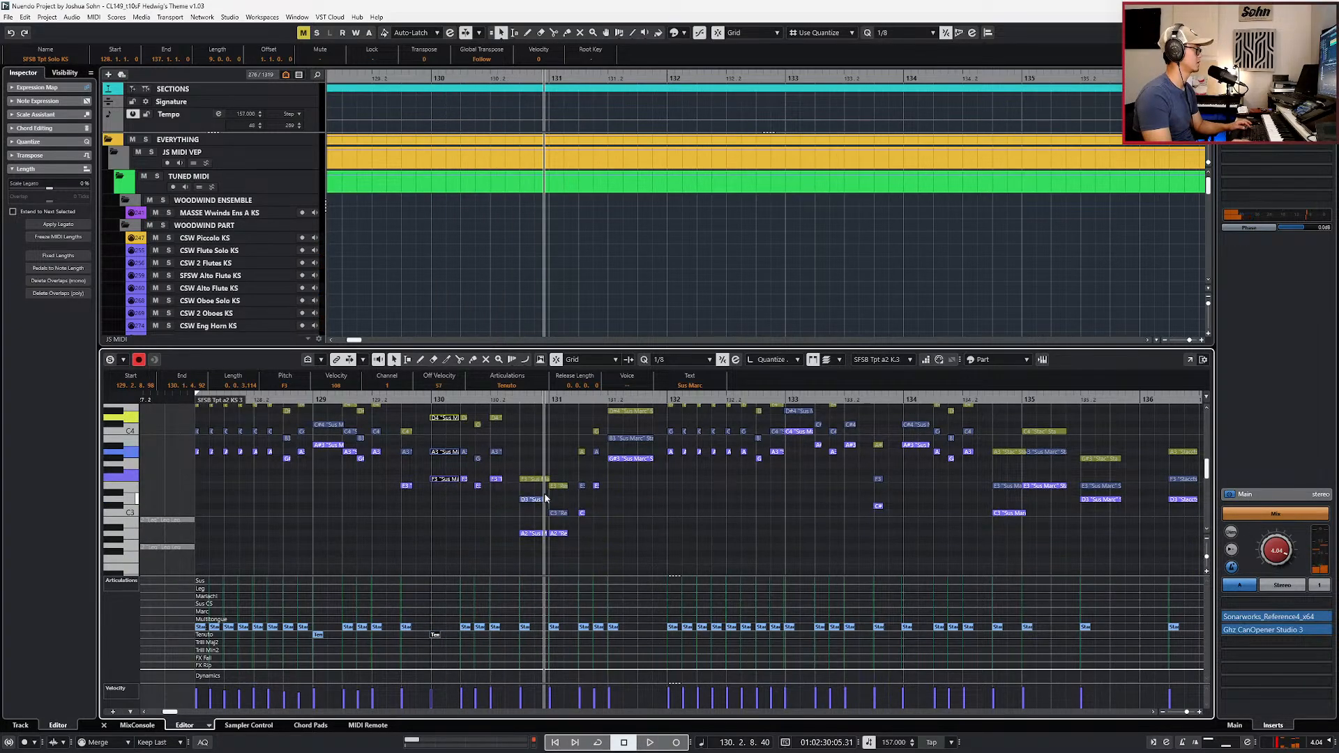
pyautogui.scroll(-3, 546, 498)
pyautogui.moveTo(539, 470); pyautogui.dragTo(528, 559)
pyautogui.scroll(4, 530, 555)
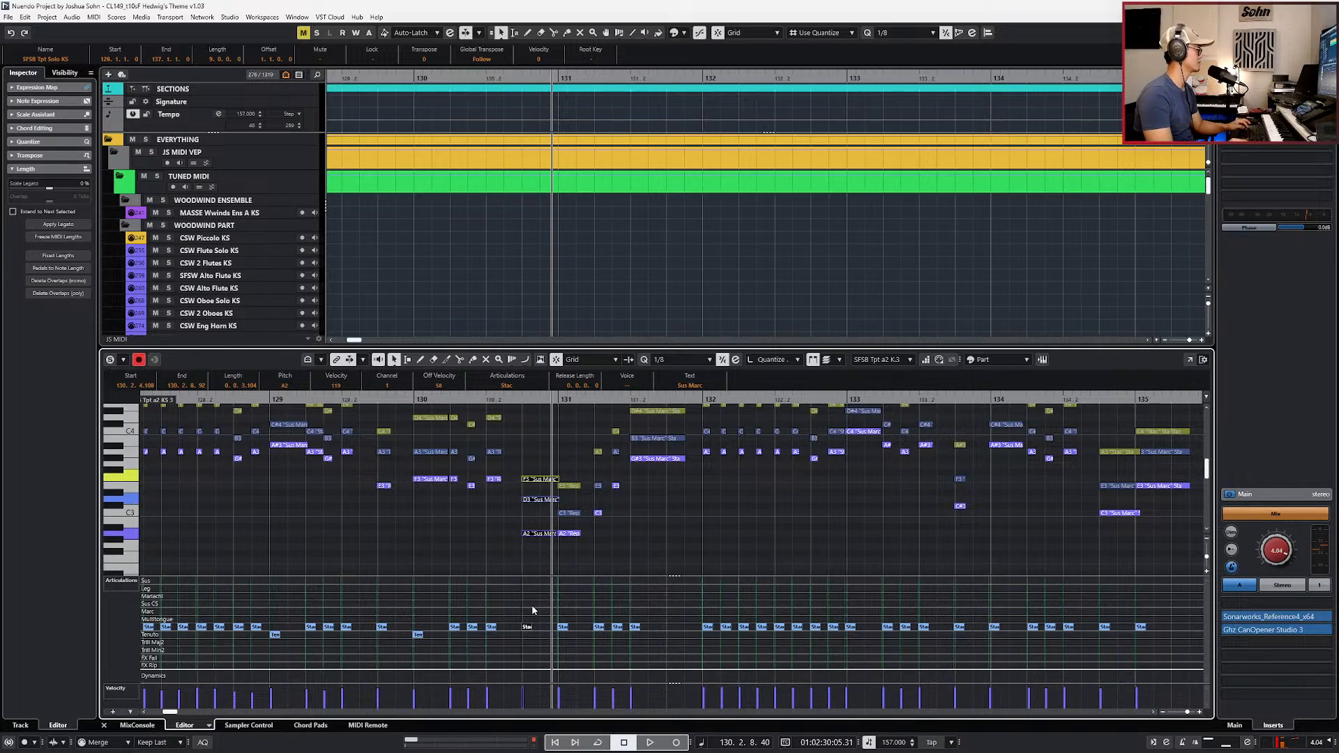
pyautogui.click(526, 581)
pyautogui.press('pagedown')
pyautogui.keyDown('alt'); pyautogui.click(526, 581); pyautogui.keyUp('alt')
pyautogui.press('pagedown')
pyautogui.keyDown('alt'); pyautogui.click(526, 581); pyautogui.keyUp('alt')
pyautogui.press('space')
pyautogui.press('space')
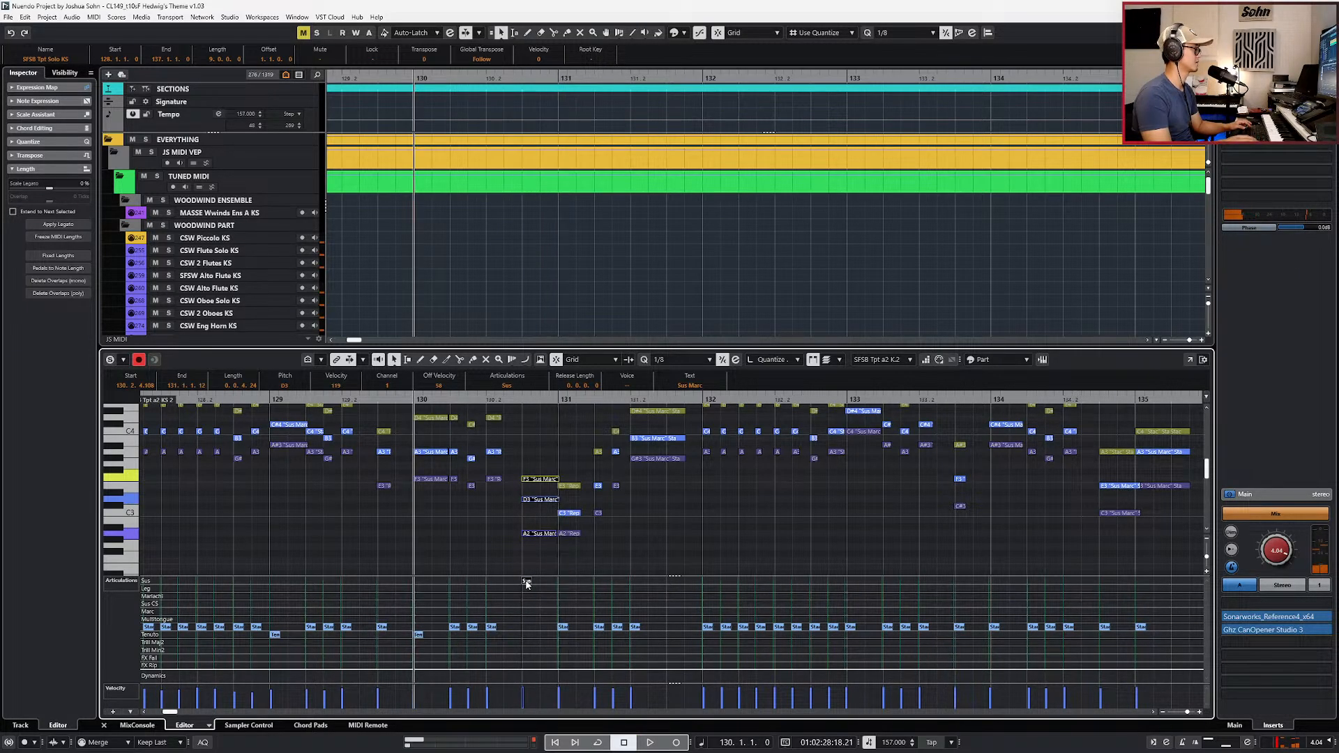
# Step: Show the CC 1 modulation lane, raise the whole curve across bars 128 to 136, and play the passage from bar 128
pyautogui.hotkey('alt', '1')
pyautogui.scroll(-5, 536, 592)
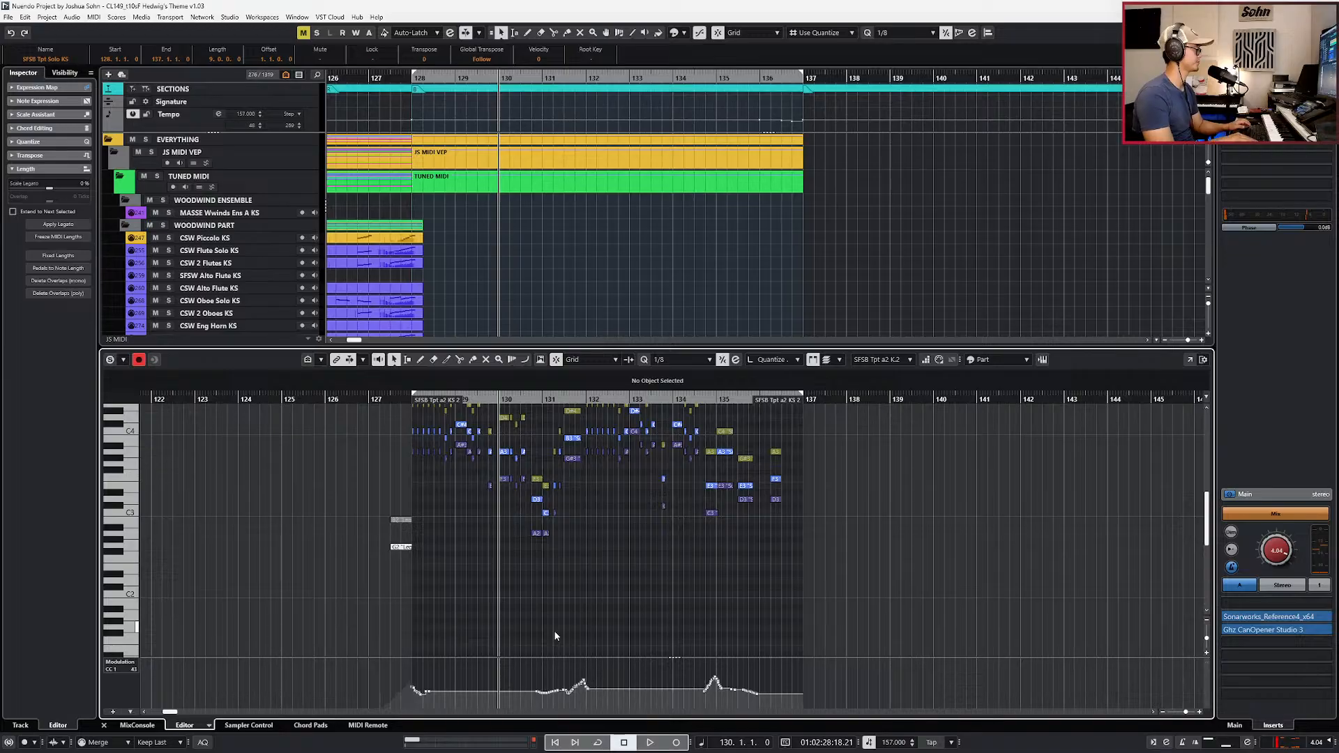
pyautogui.press('Up')
pyautogui.press('Up')
pyautogui.press('Up')
pyautogui.press('Up')
pyautogui.press('Up')
pyautogui.press('Up')
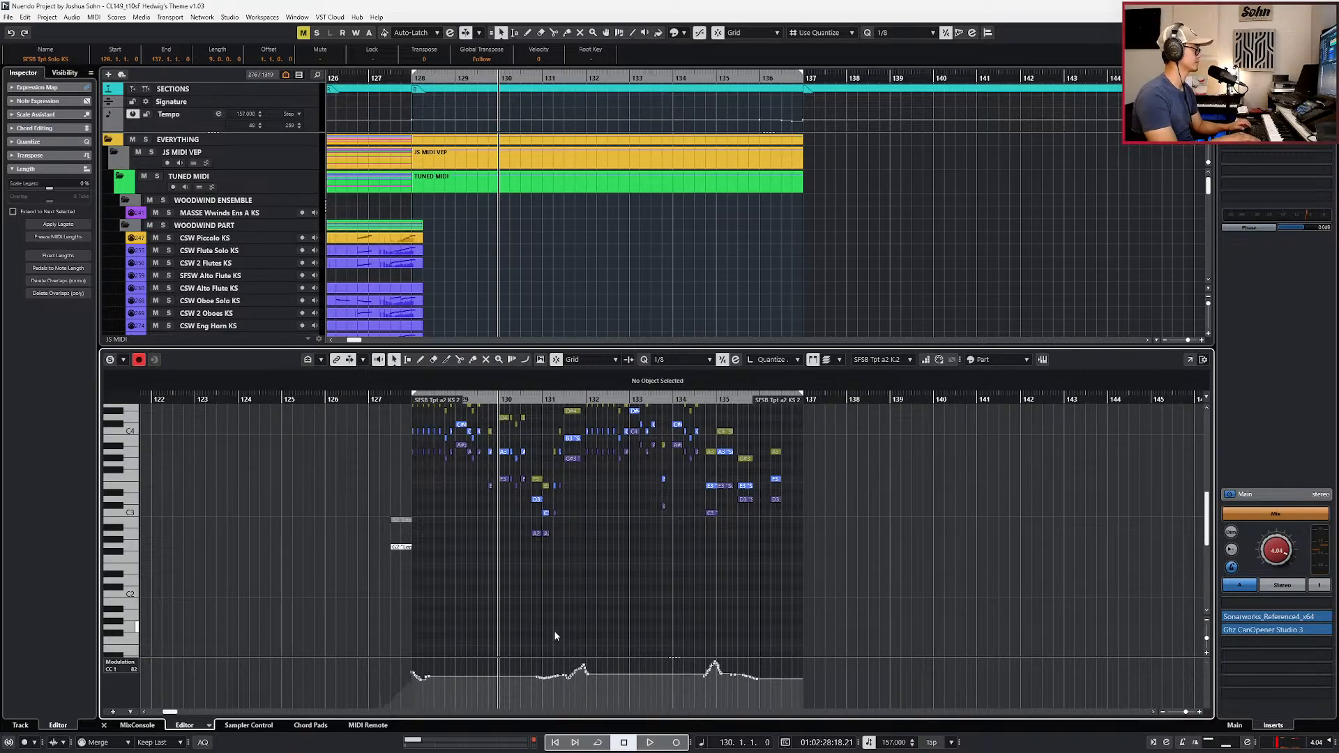
pyautogui.press('KP_1')
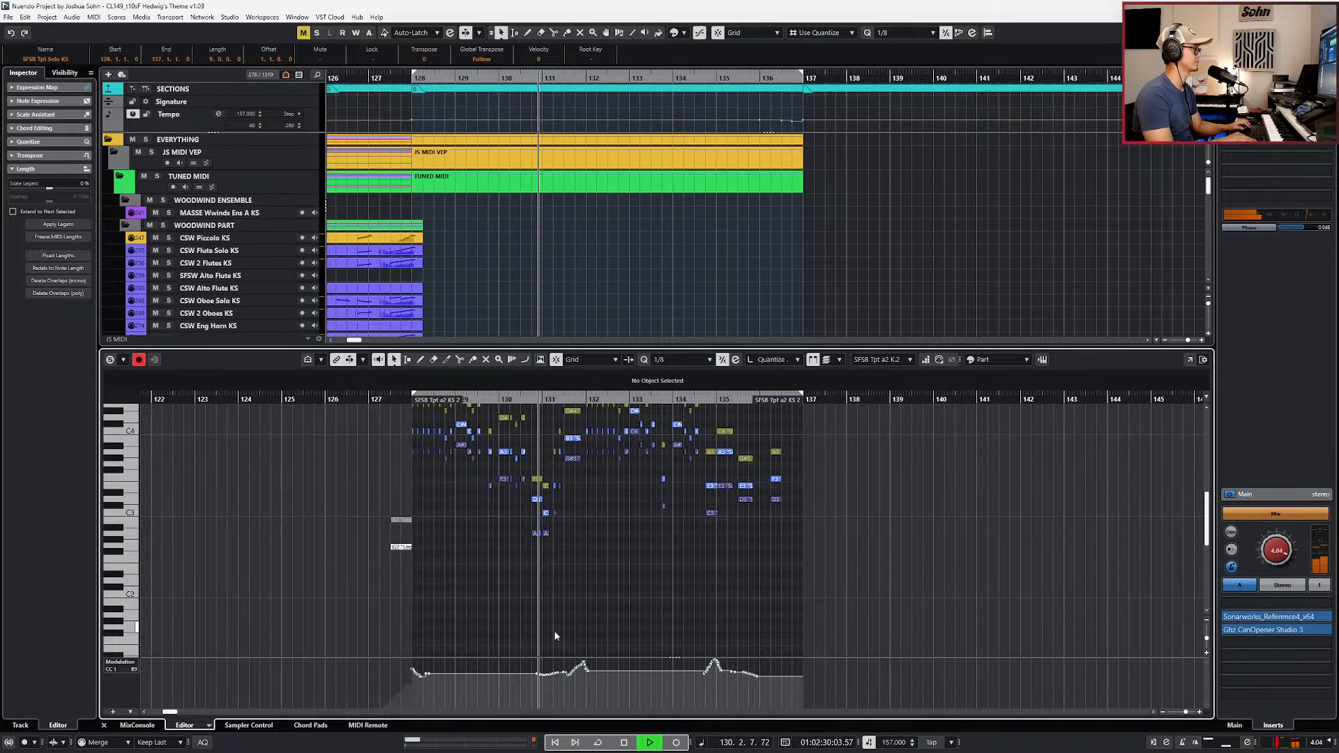
pyautogui.press('space')
pyautogui.scroll(2, 556, 636)
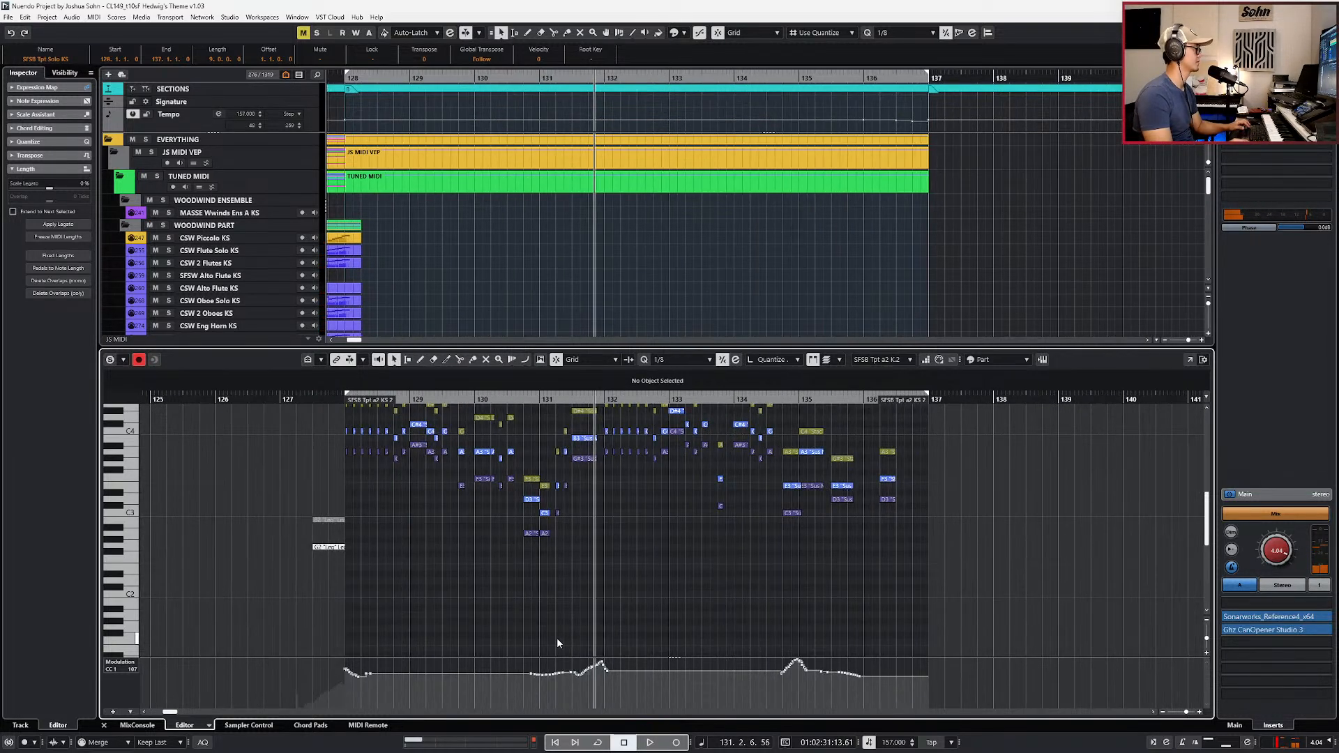
# Step: Play bars 130 to 131, then assign Tenuto to the chord late in bar 130 in all three trumpet parts
pyautogui.press('space')
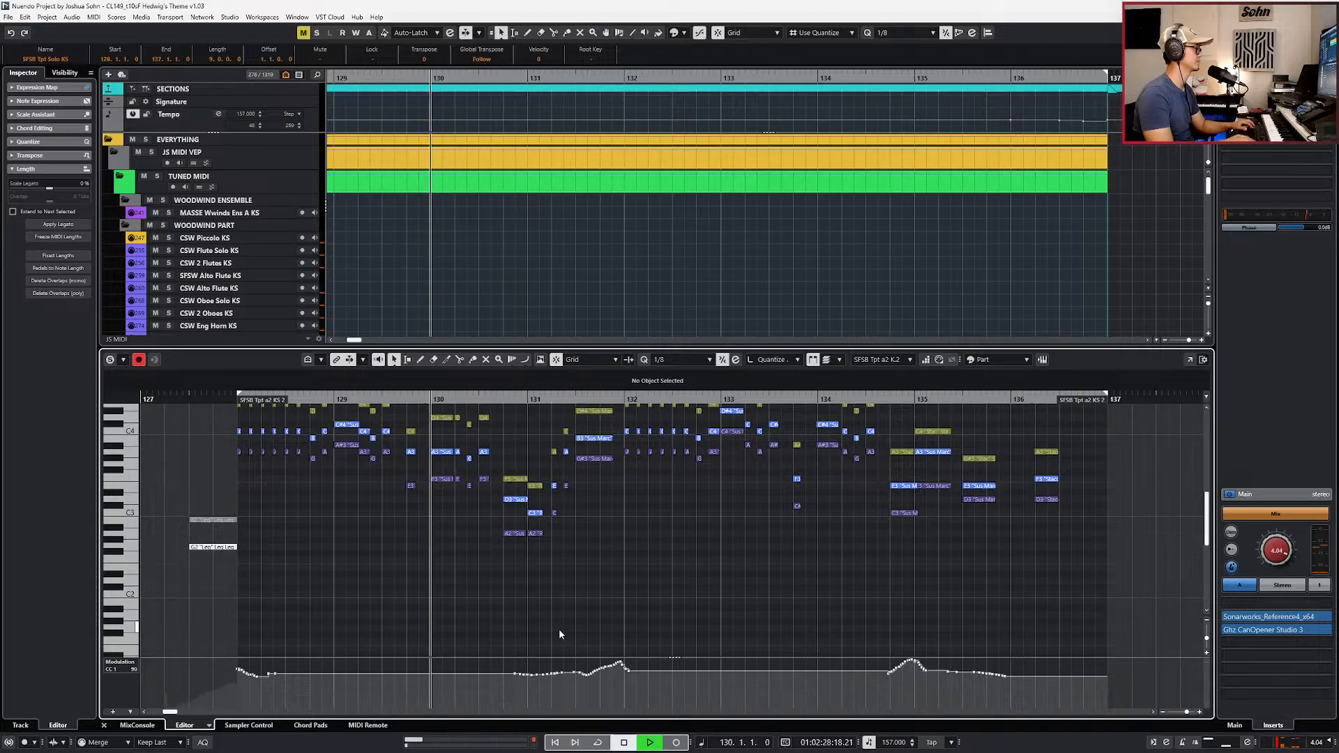
pyautogui.press('space')
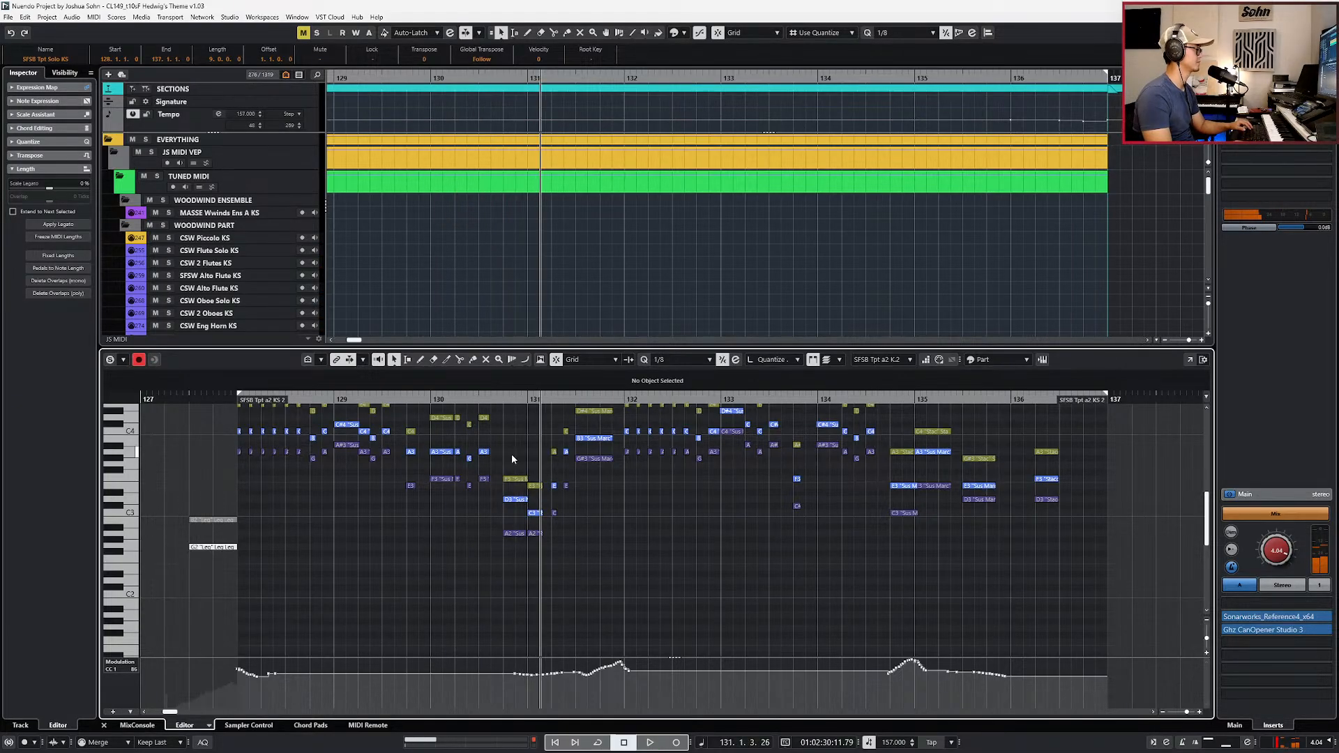
pyautogui.moveTo(512, 454); pyautogui.dragTo(506, 581)
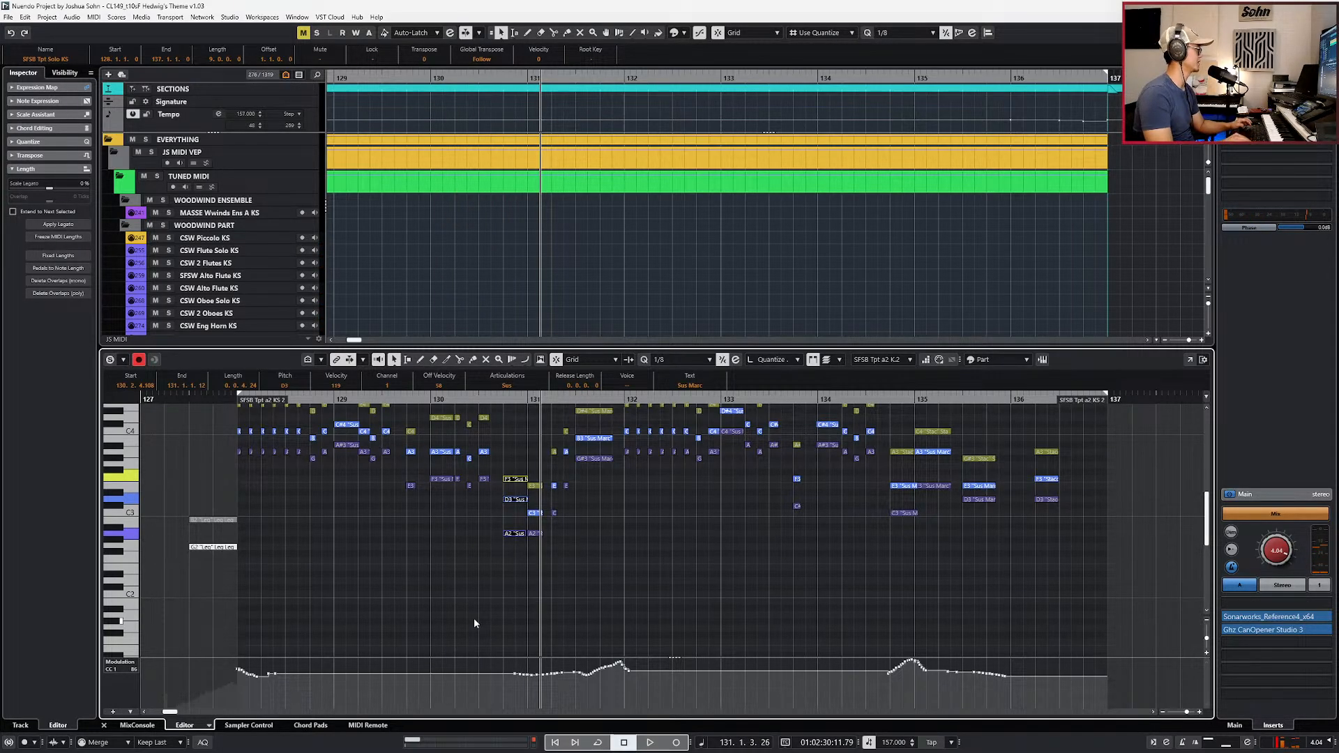
pyautogui.click(515, 387)
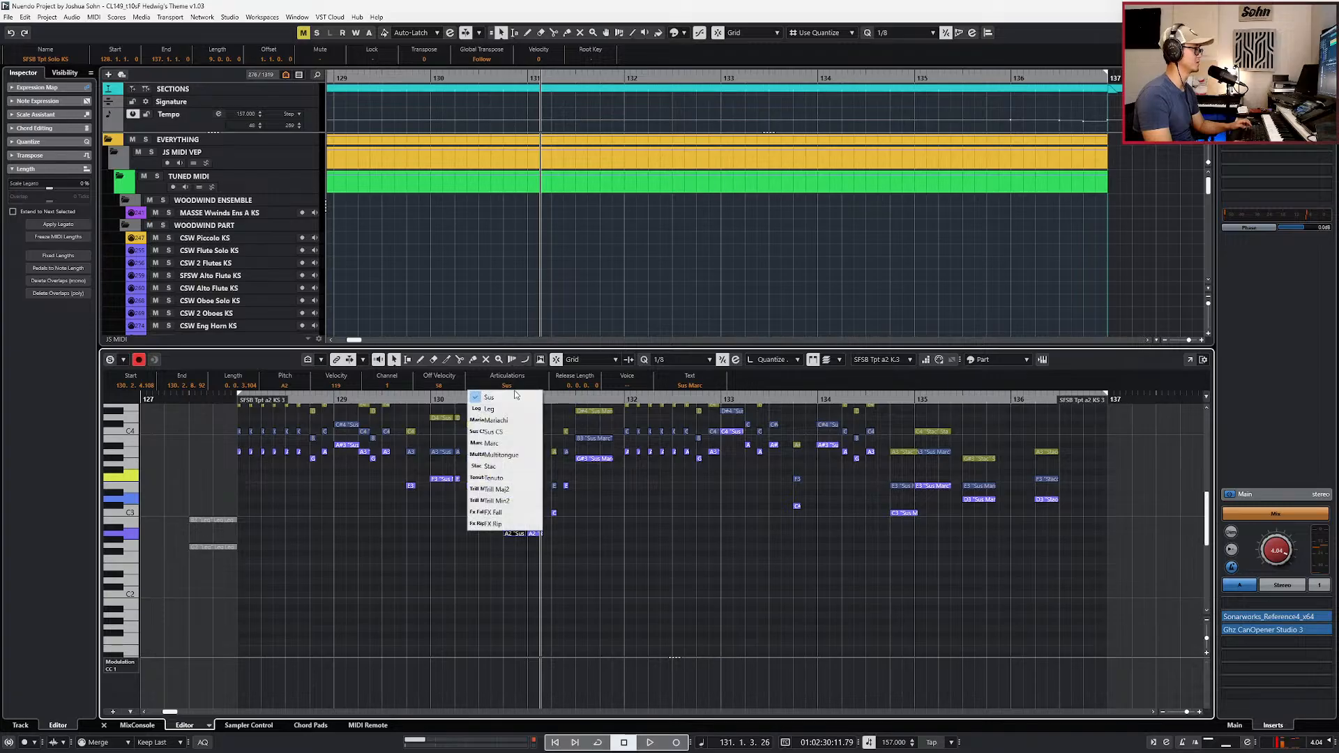
pyautogui.click(509, 478)
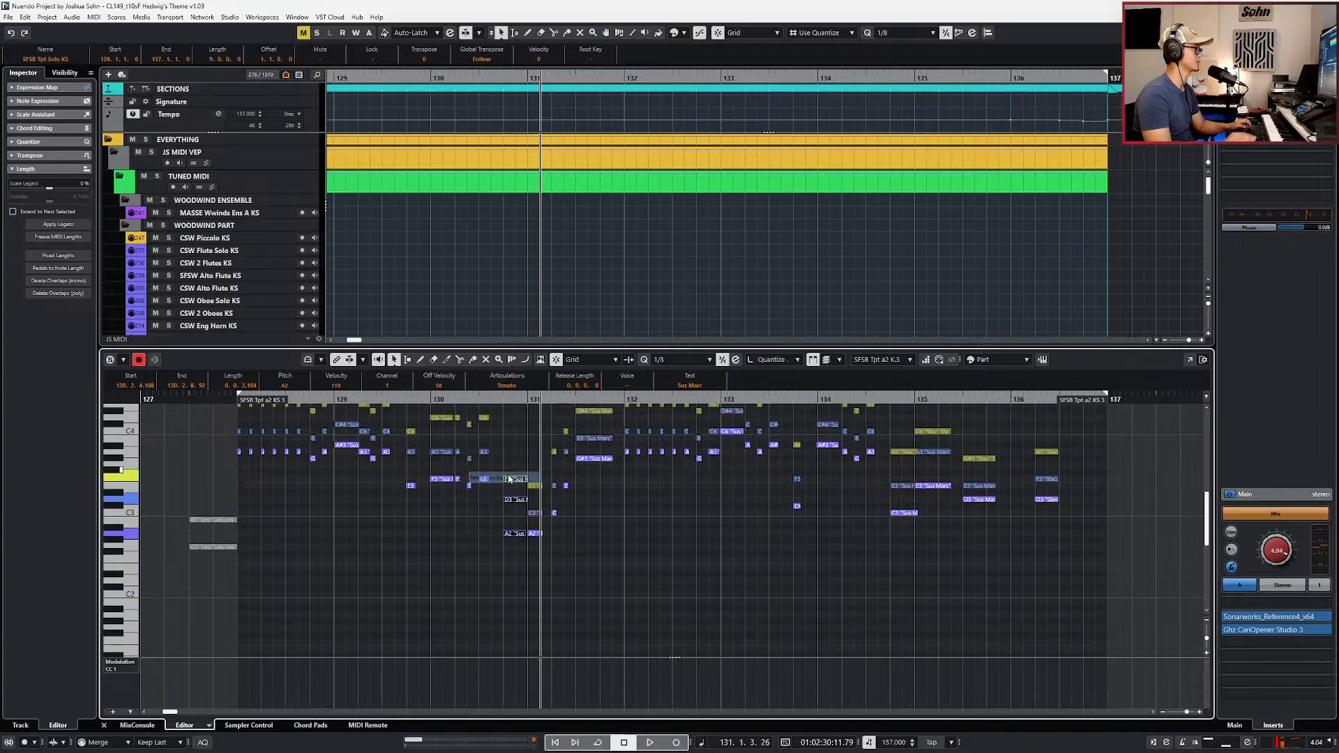
pyautogui.click(512, 386)
pyautogui.click(506, 510)
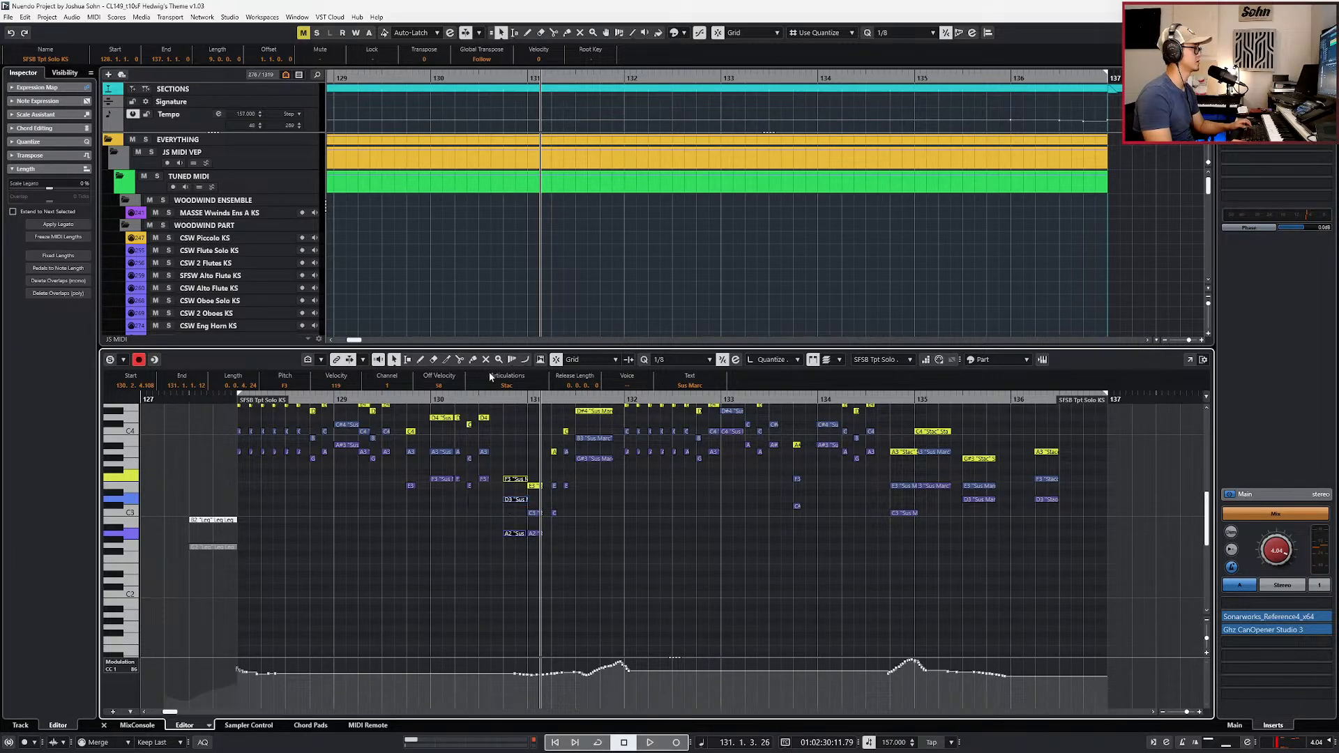
pyautogui.click(488, 378)
pyautogui.click(504, 517)
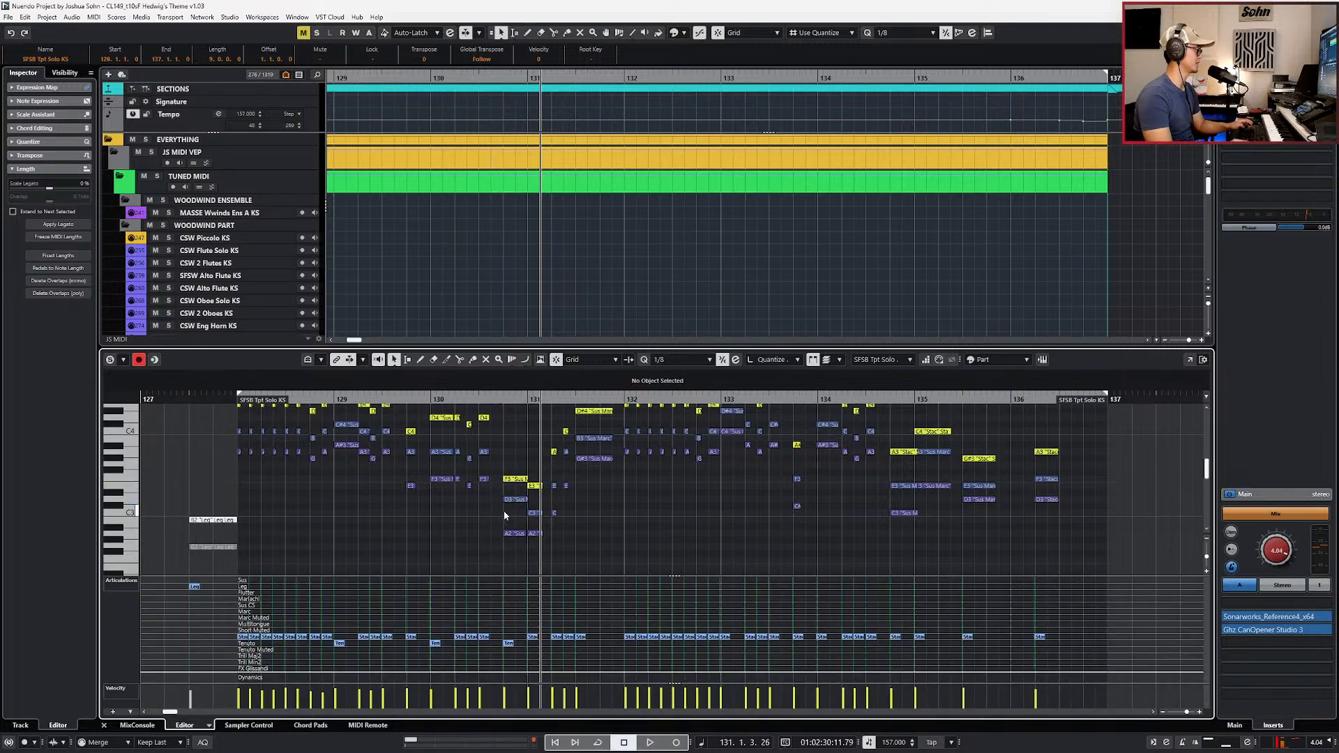
pyautogui.moveTo(518, 524); pyautogui.dragTo(507, 636)
pyautogui.press('space')
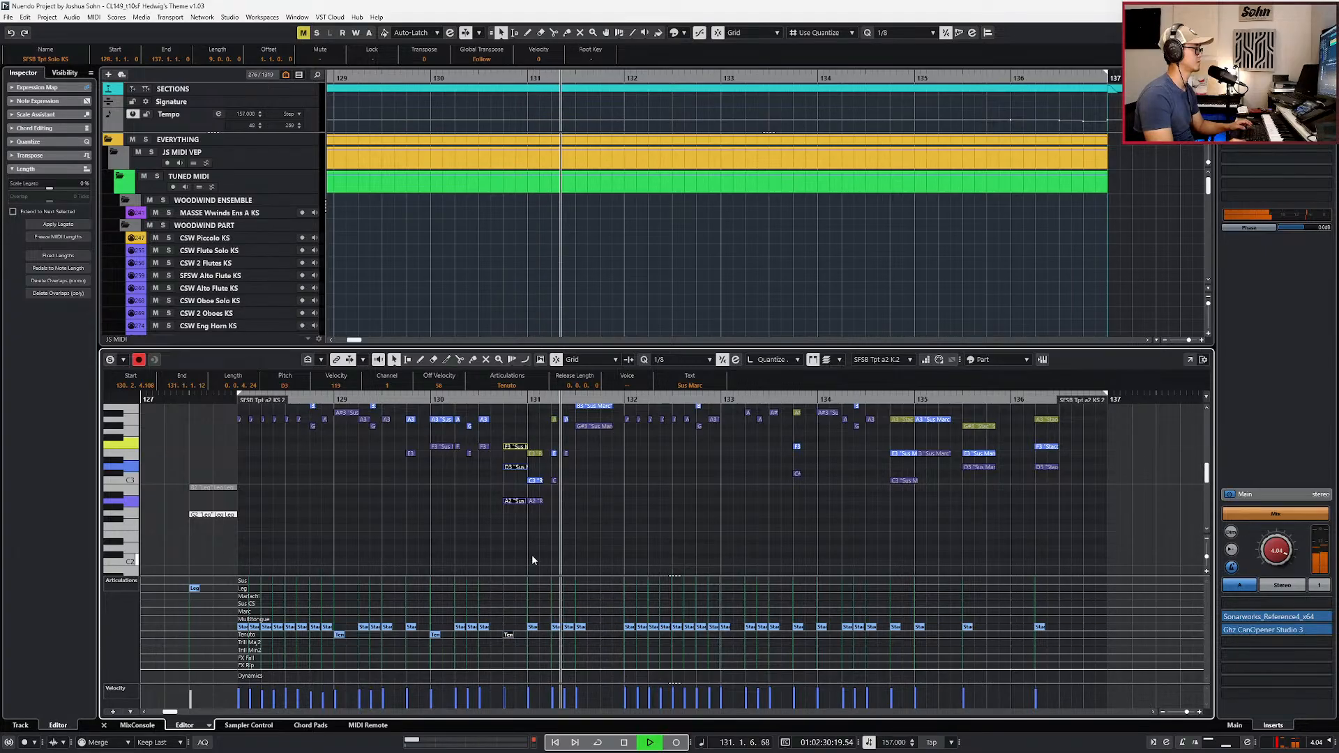
# Step: Assign Marc to the long chord in bar 131 in all three trumpet parts and play it
pyautogui.scroll(2, 555, 522)
pyautogui.press('space')
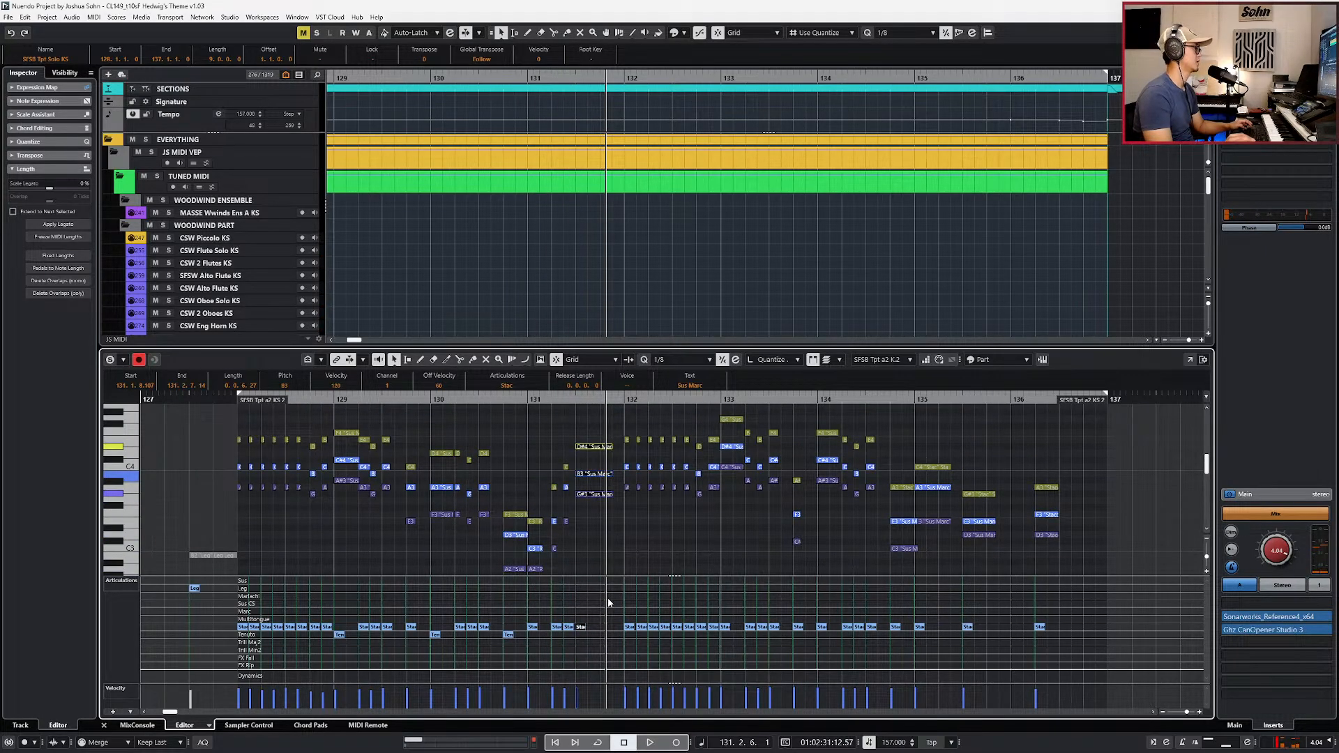
pyautogui.click(490, 387)
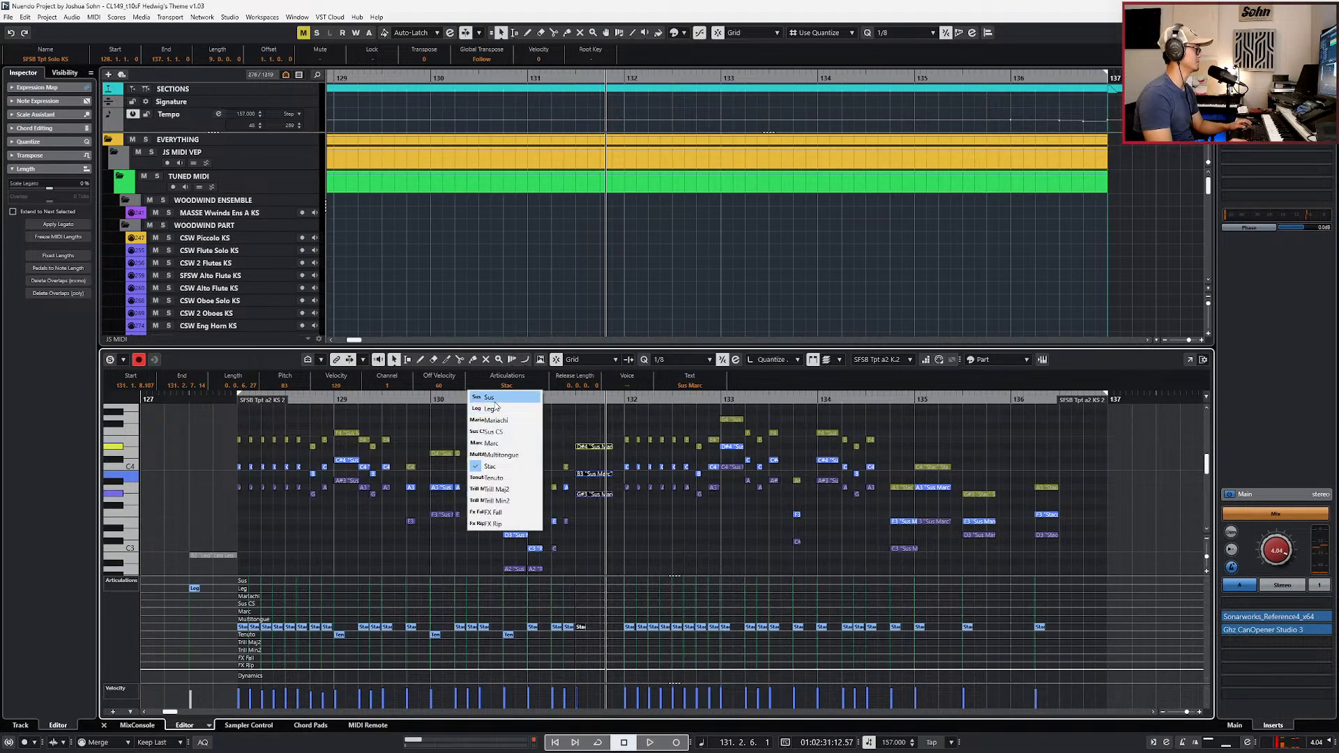
pyautogui.click(495, 444)
pyautogui.click(506, 386)
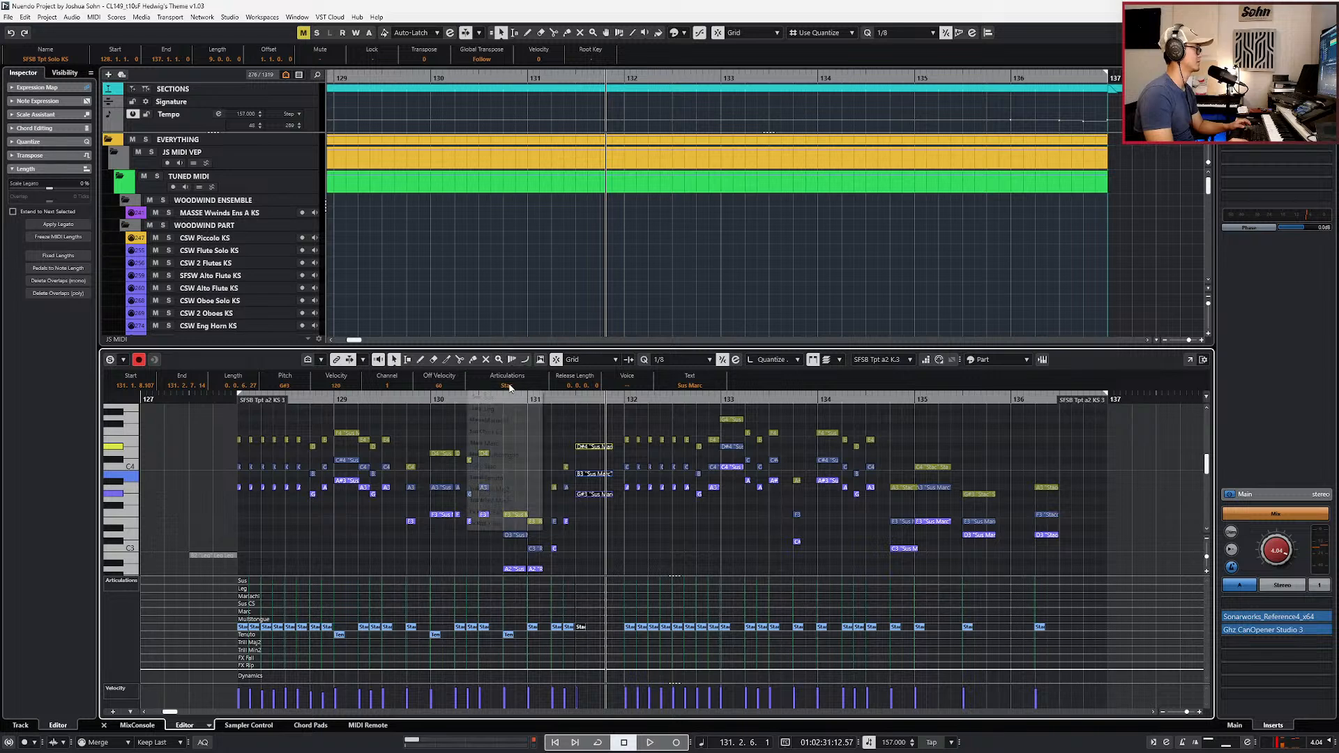
pyautogui.click(514, 444)
pyautogui.hotkey('ctrl', 'Up')
pyautogui.click(507, 387)
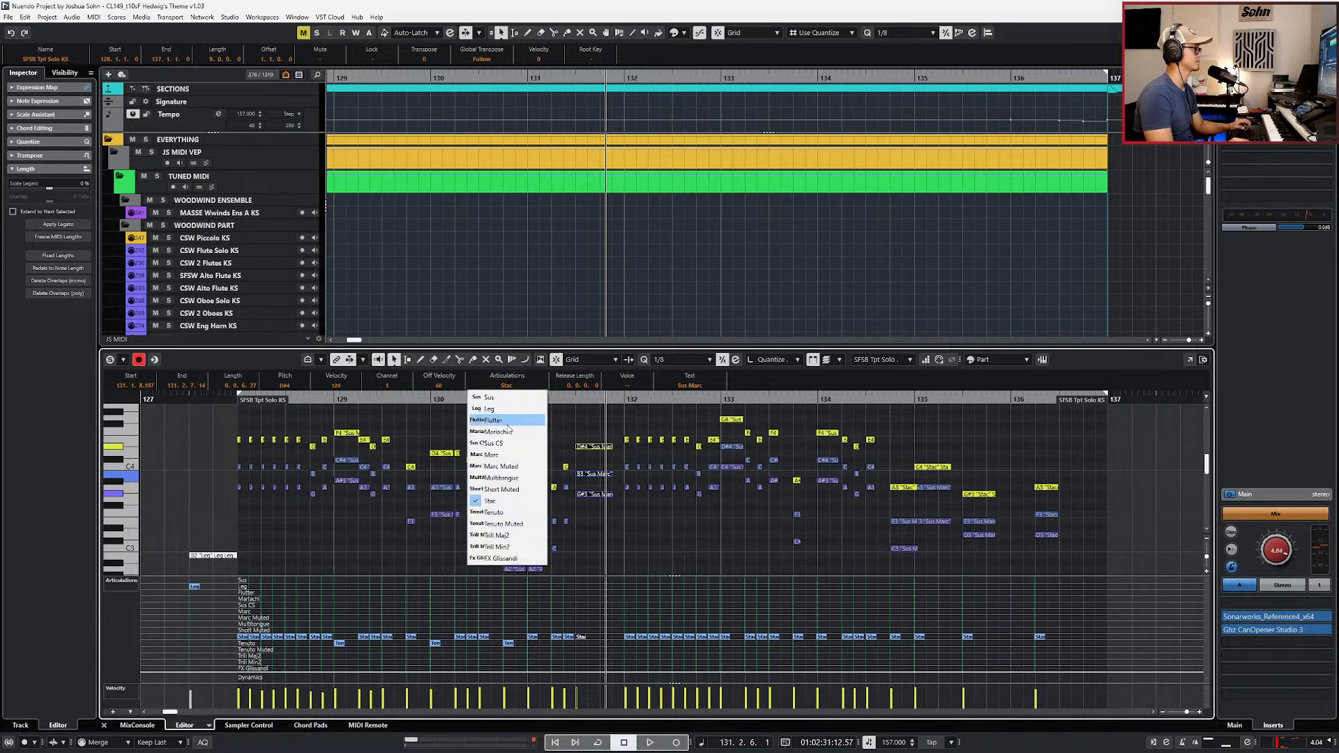
pyautogui.click(509, 454)
pyautogui.press('space')
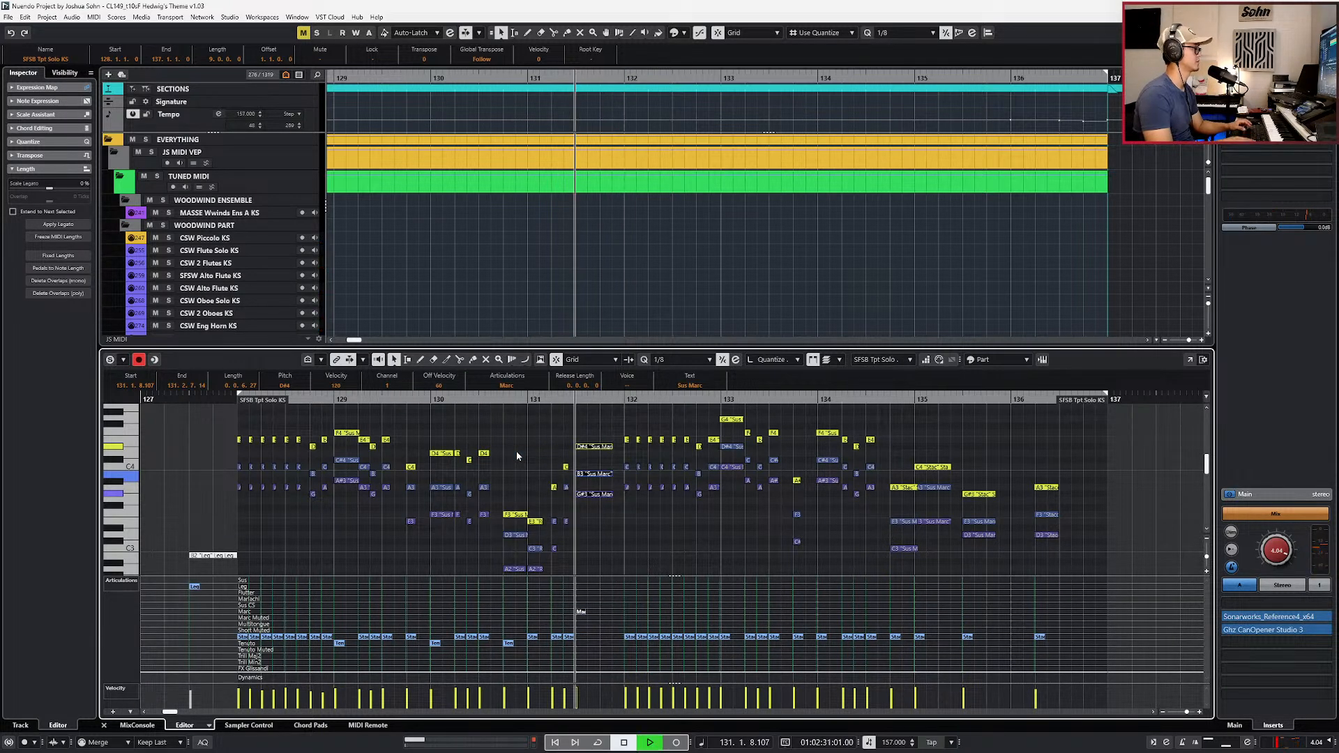
pyautogui.press('space')
# Step: Play the trumpet passage from bar 128 into bar 134 to check the articulations
pyautogui.press('KP_Subtract')
pyautogui.press('KP_Subtract')
pyautogui.press('KP_Subtract')
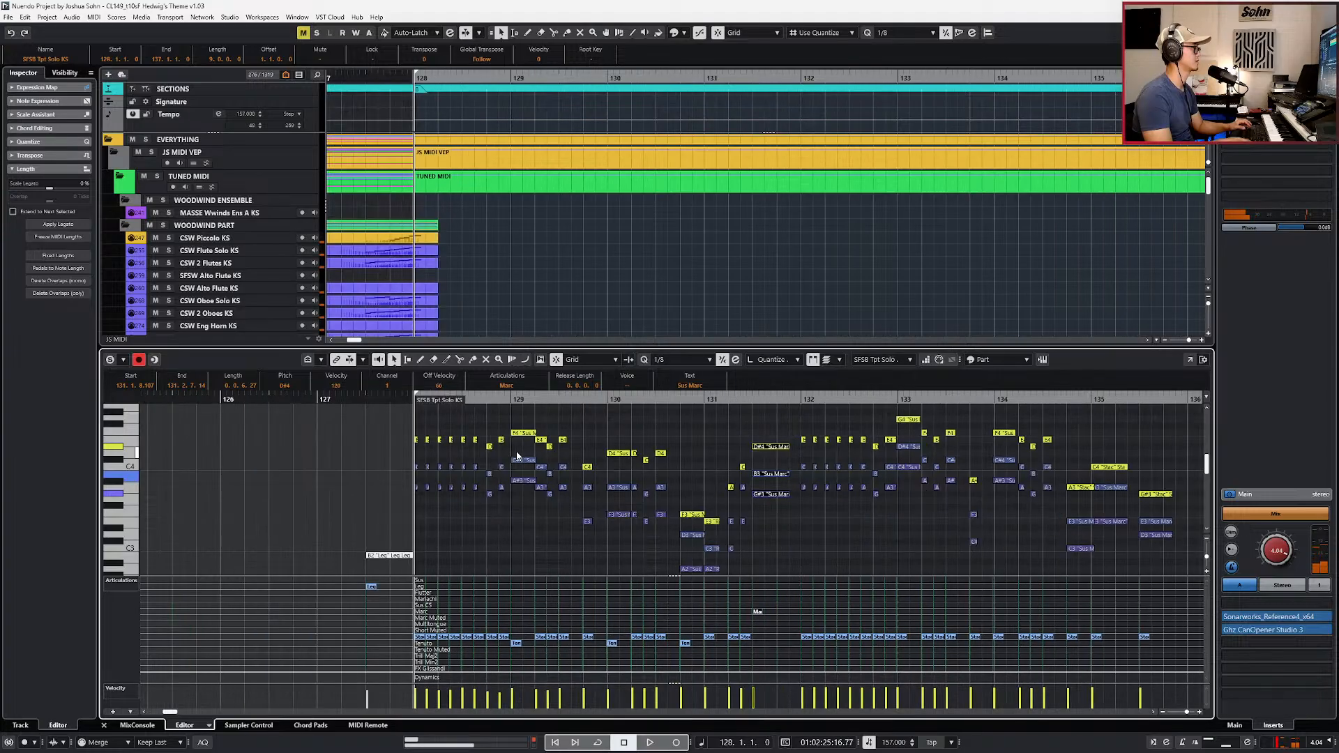
pyautogui.press('space')
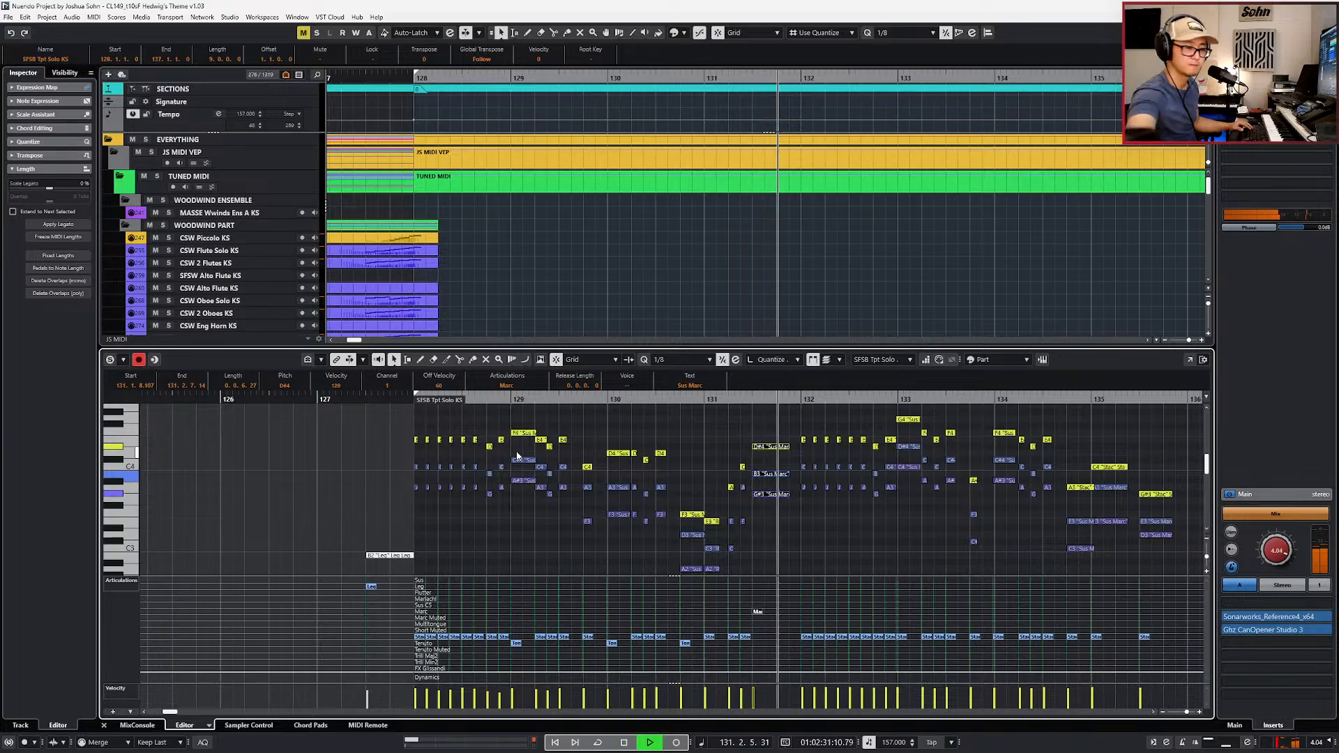
pyautogui.press('g')
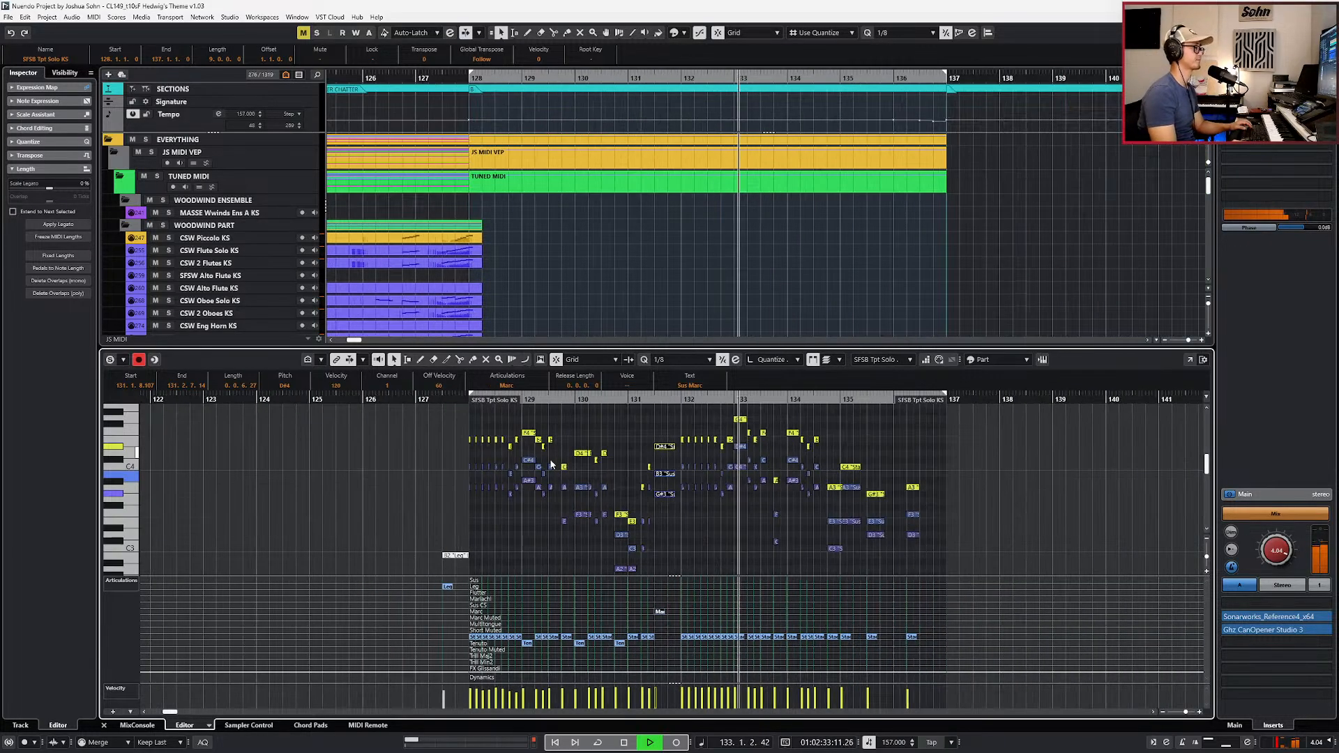
pyautogui.click(699, 496)
pyautogui.hotkey('alt', 'l')
pyautogui.hotkey('shift', 'f')
pyautogui.press('space')
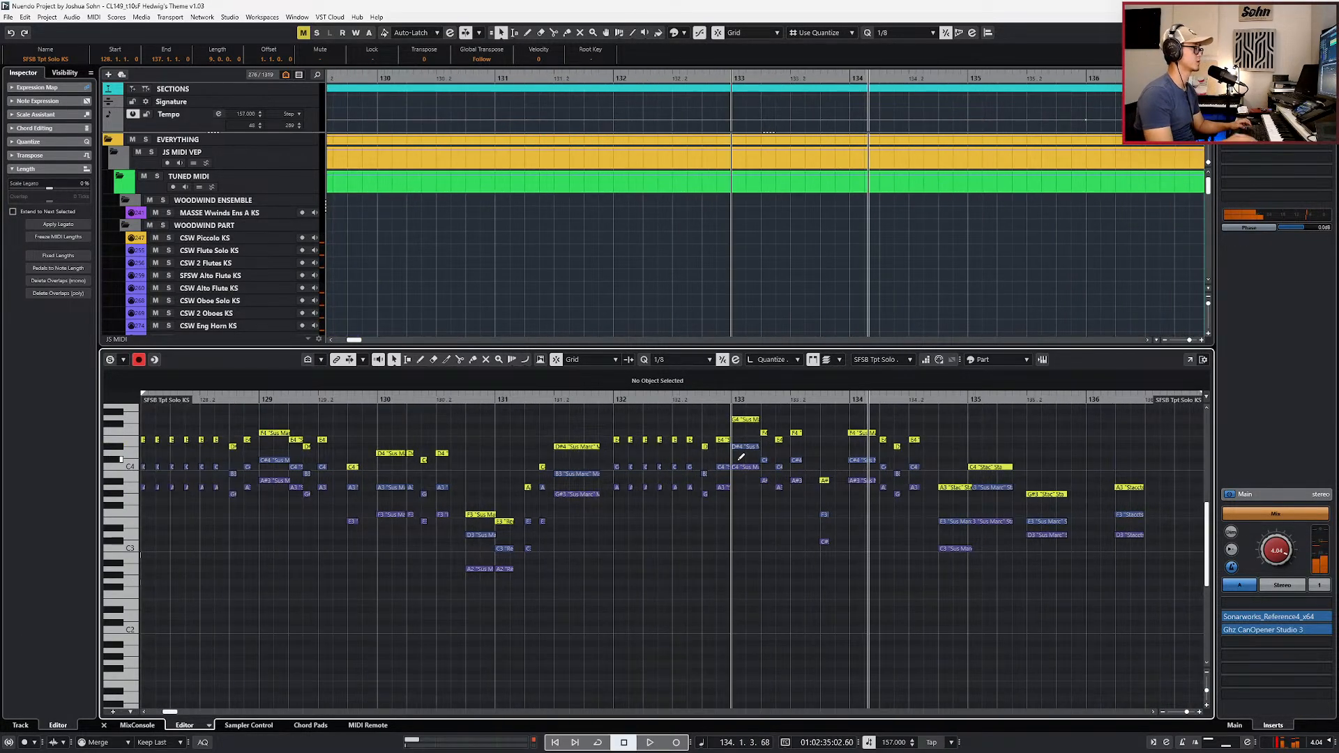
# Step: Assign Tenuto to the chords just before bar 133, at bars 133 and 134, and late in bar 134 in all three trumpet parts
pyautogui.hotkey('alt', 'l')
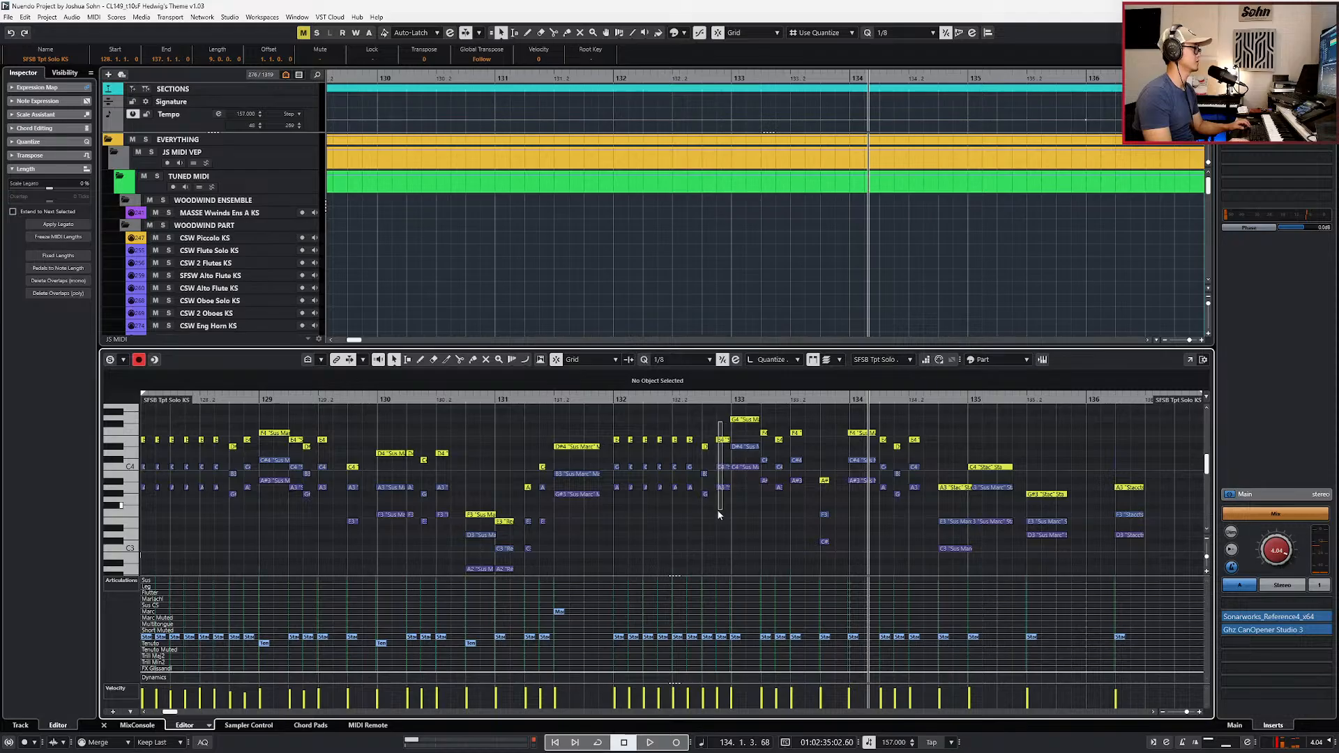
pyautogui.moveTo(718, 511); pyautogui.dragTo(720, 513)
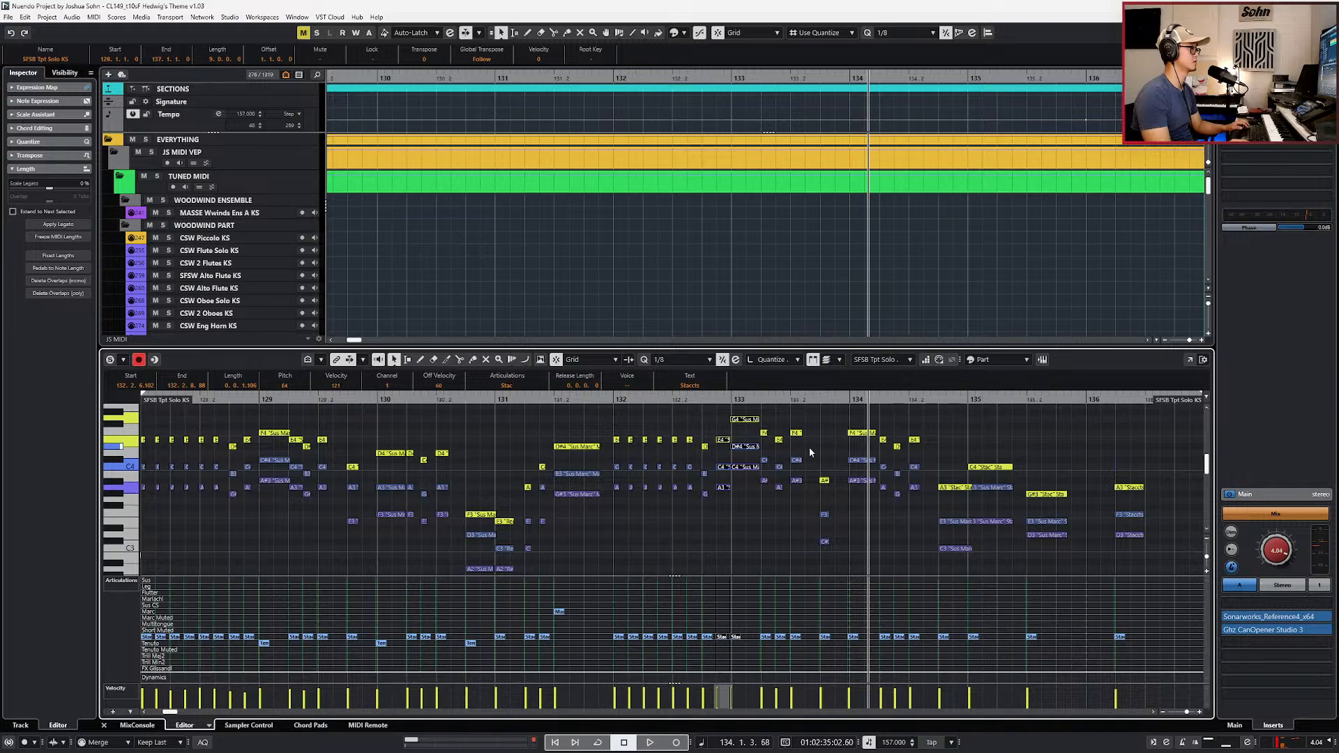
pyautogui.moveTo(844, 424); pyautogui.dragTo(853, 502)
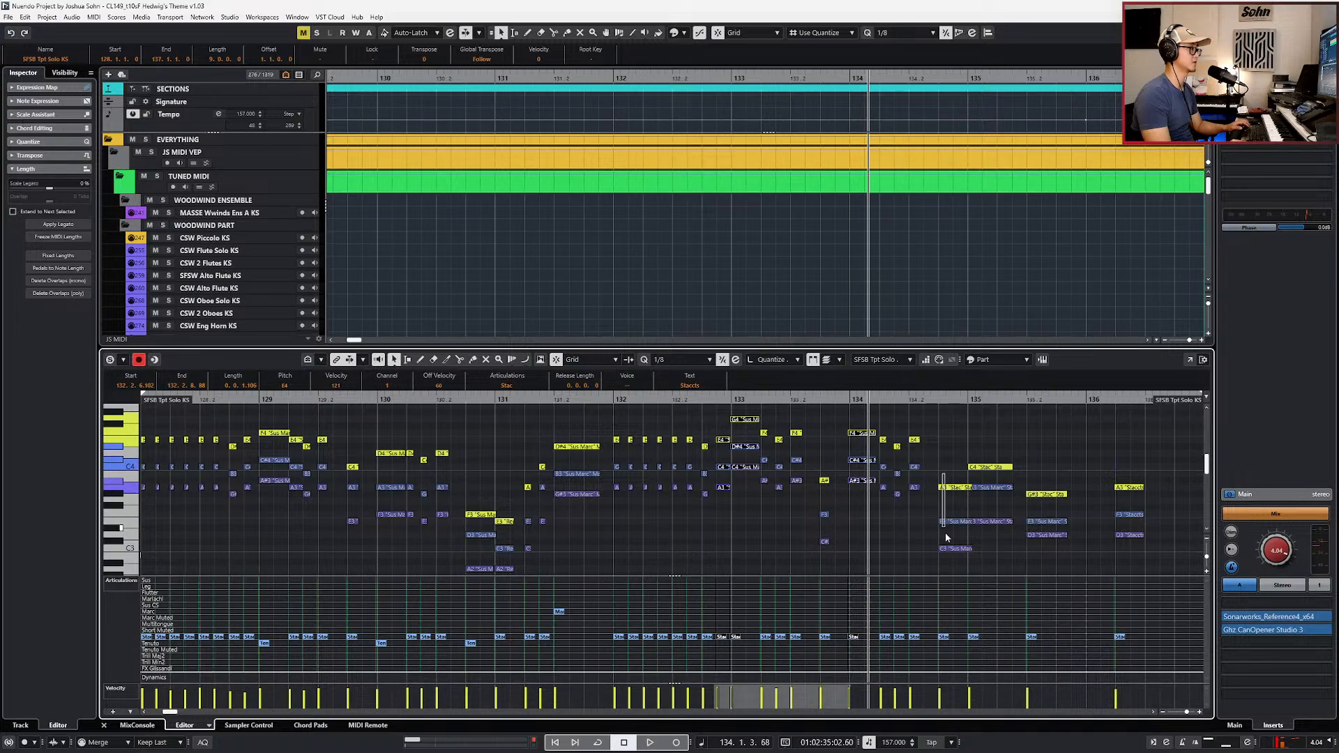
pyautogui.moveTo(946, 520); pyautogui.dragTo(951, 568)
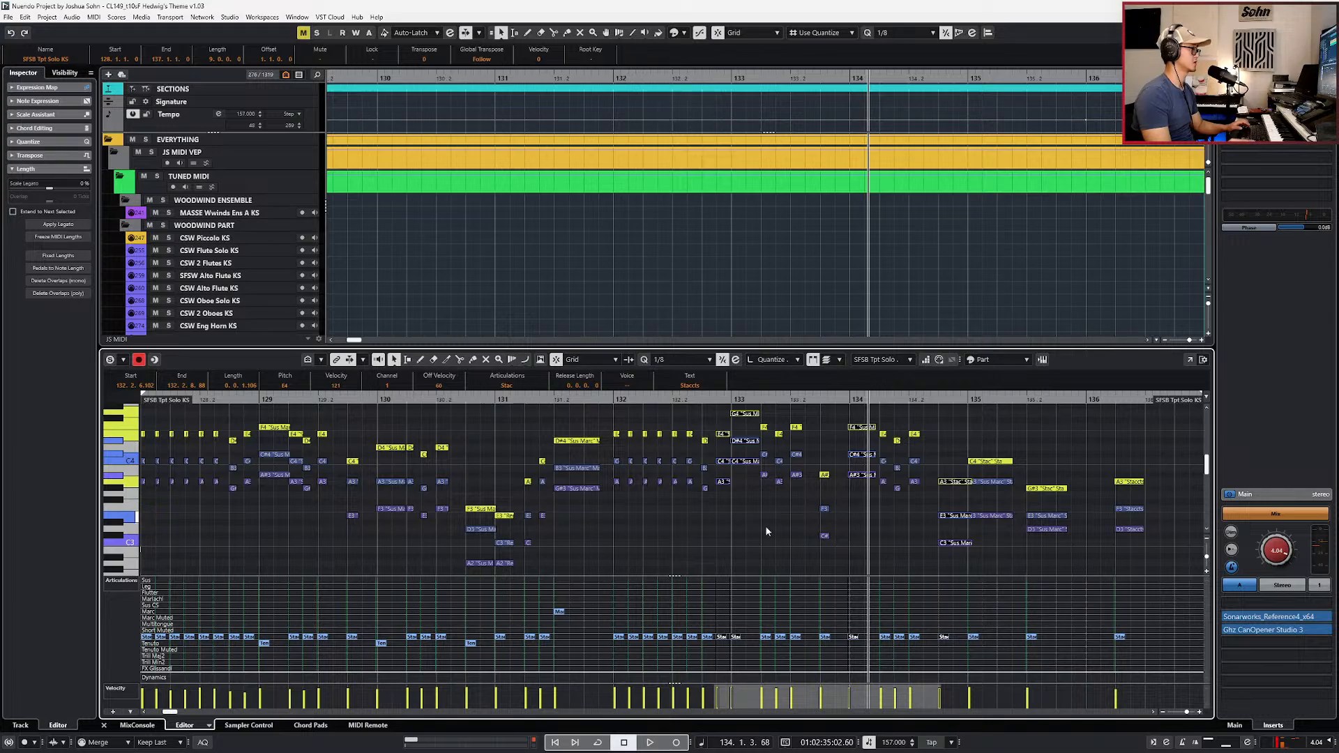
pyautogui.click(722, 643)
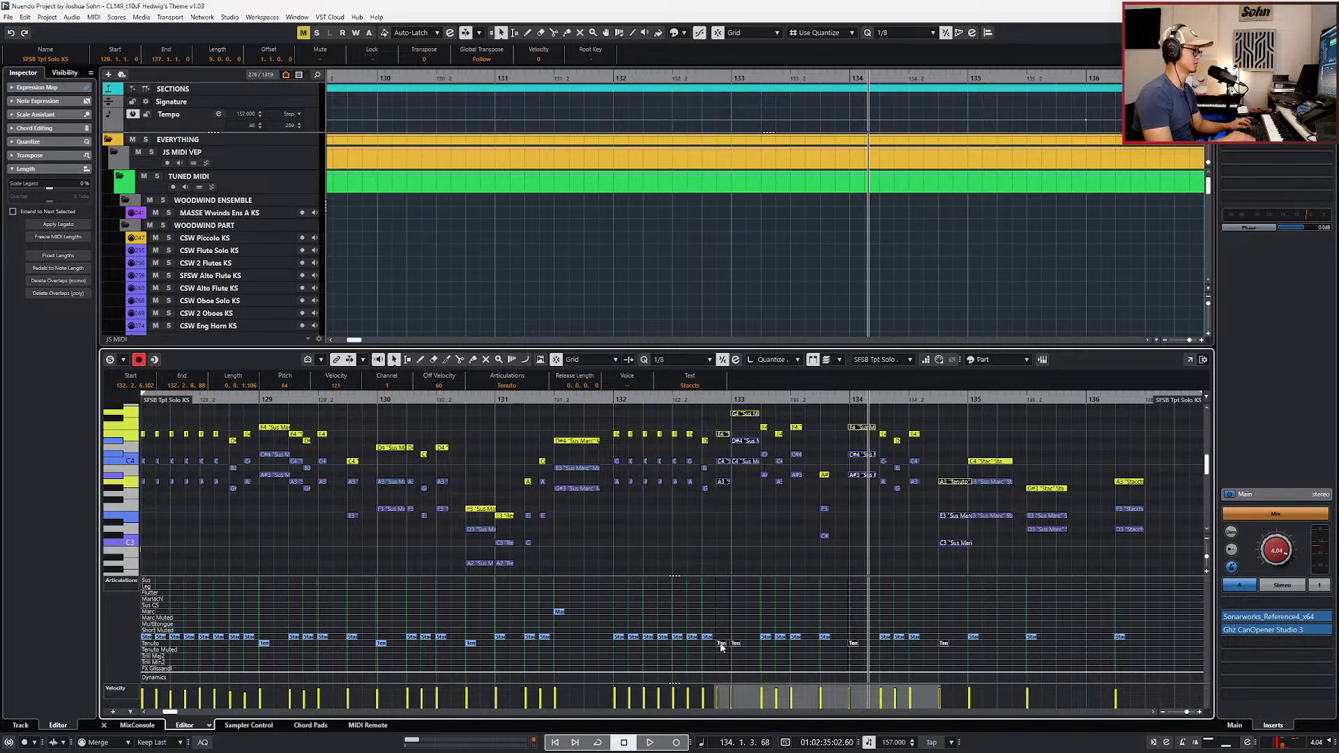
pyautogui.press('pagedown')
pyautogui.click(729, 634)
pyautogui.press('pagedown')
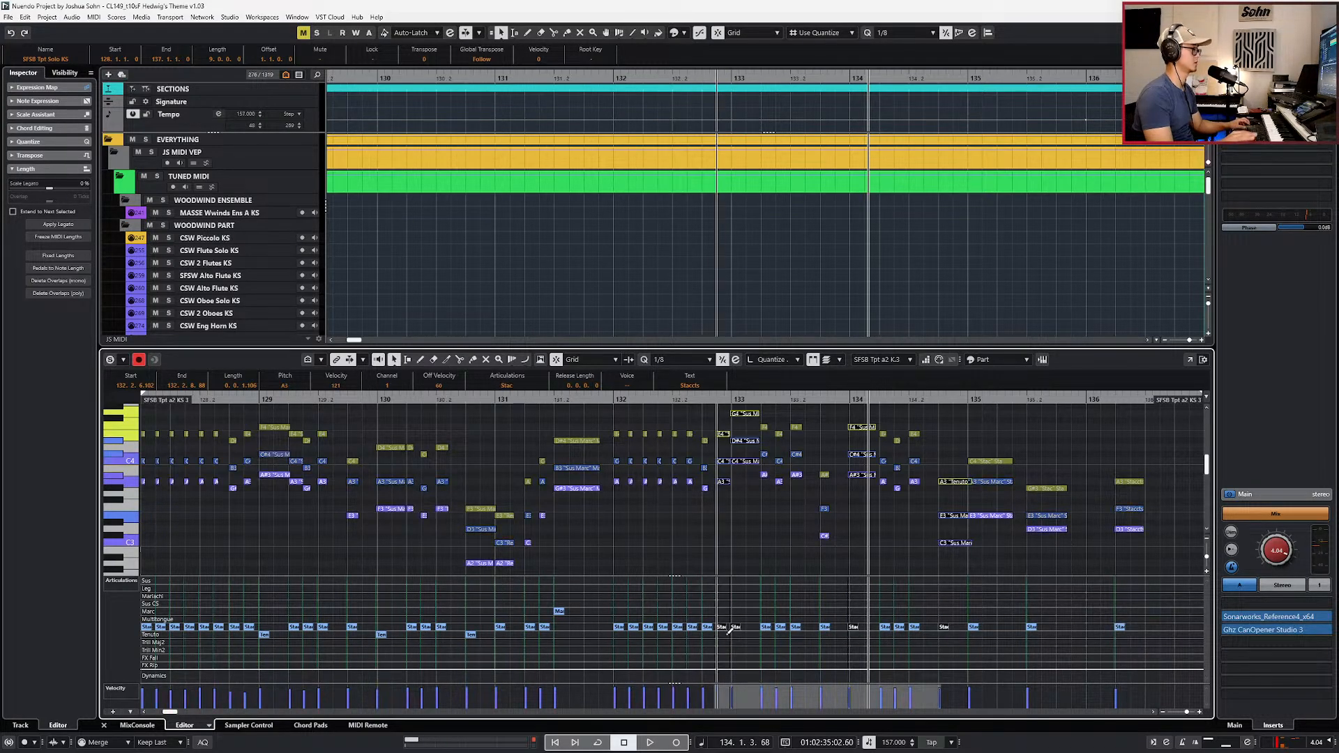
# Step: Assign Marc to the two long chords in bar 135 in all three trumpet parts, and play from bar 134
pyautogui.moveTo(986, 436); pyautogui.dragTo(1072, 551)
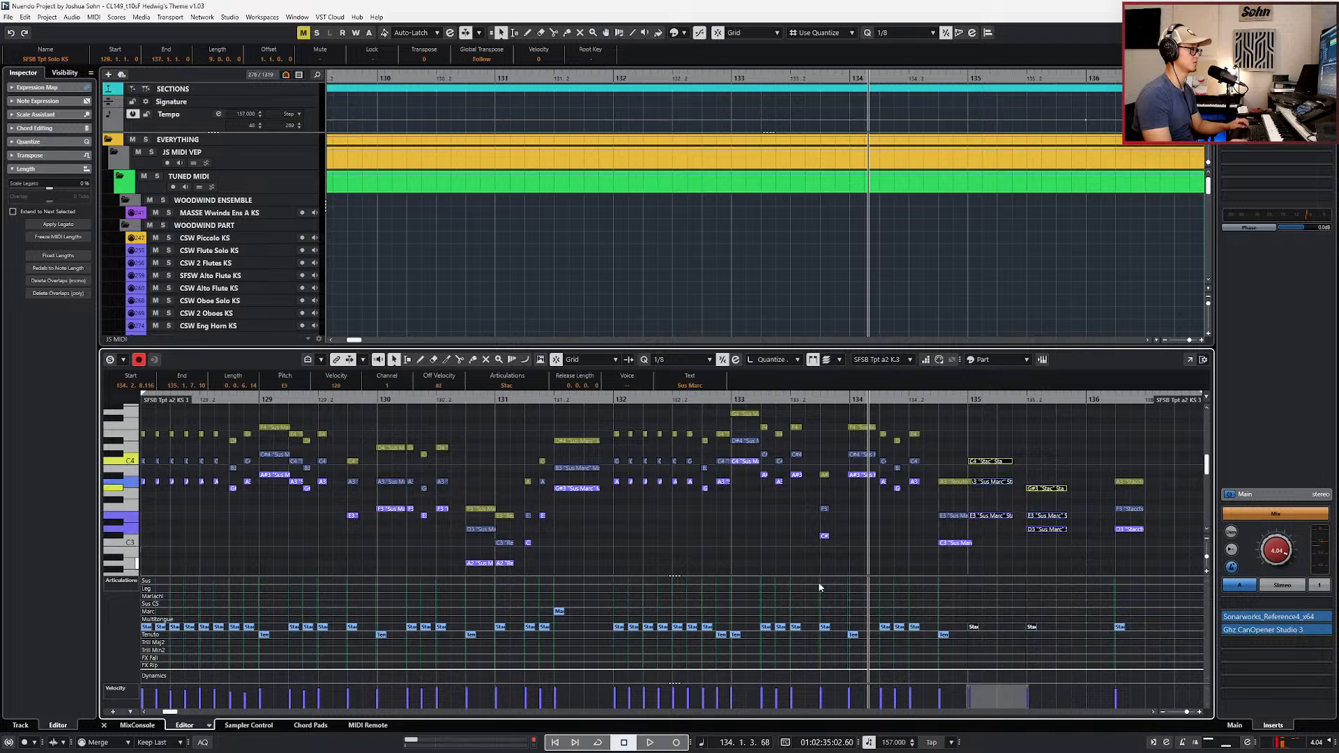
pyautogui.click(972, 604)
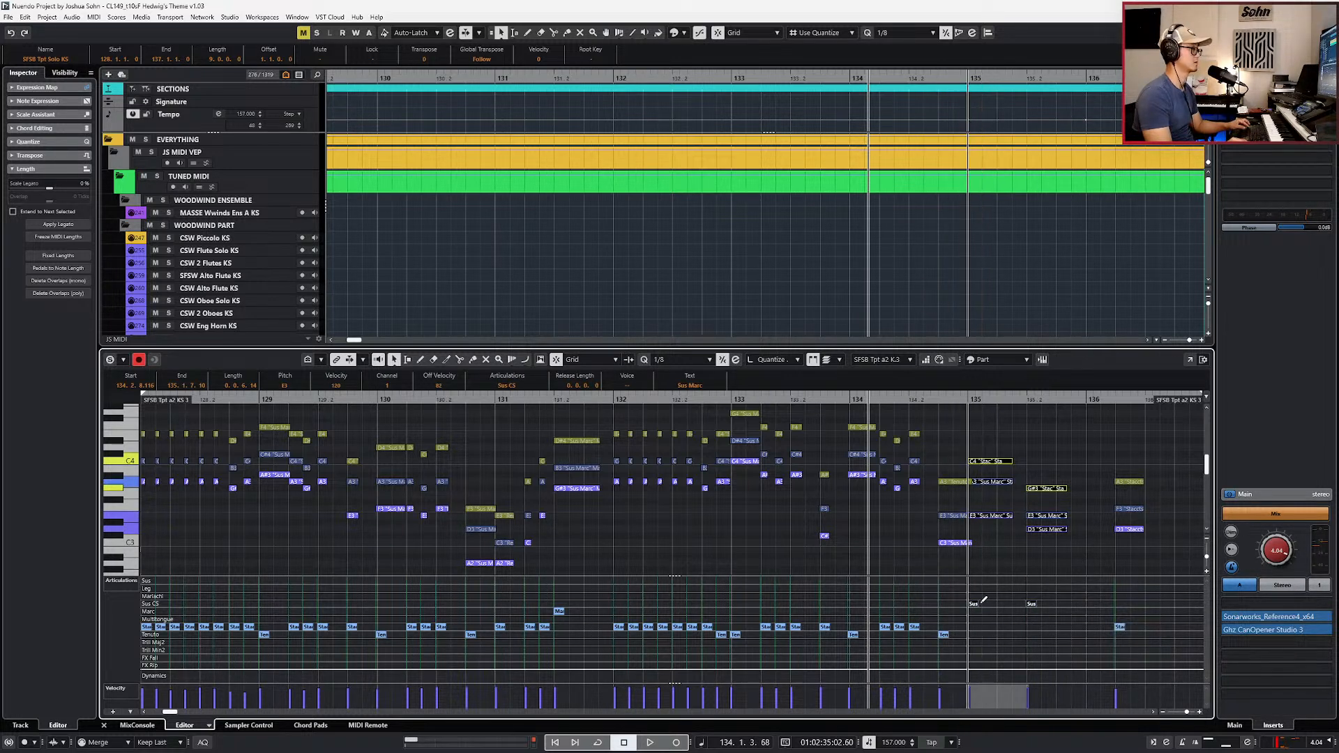
pyautogui.press('Tab')
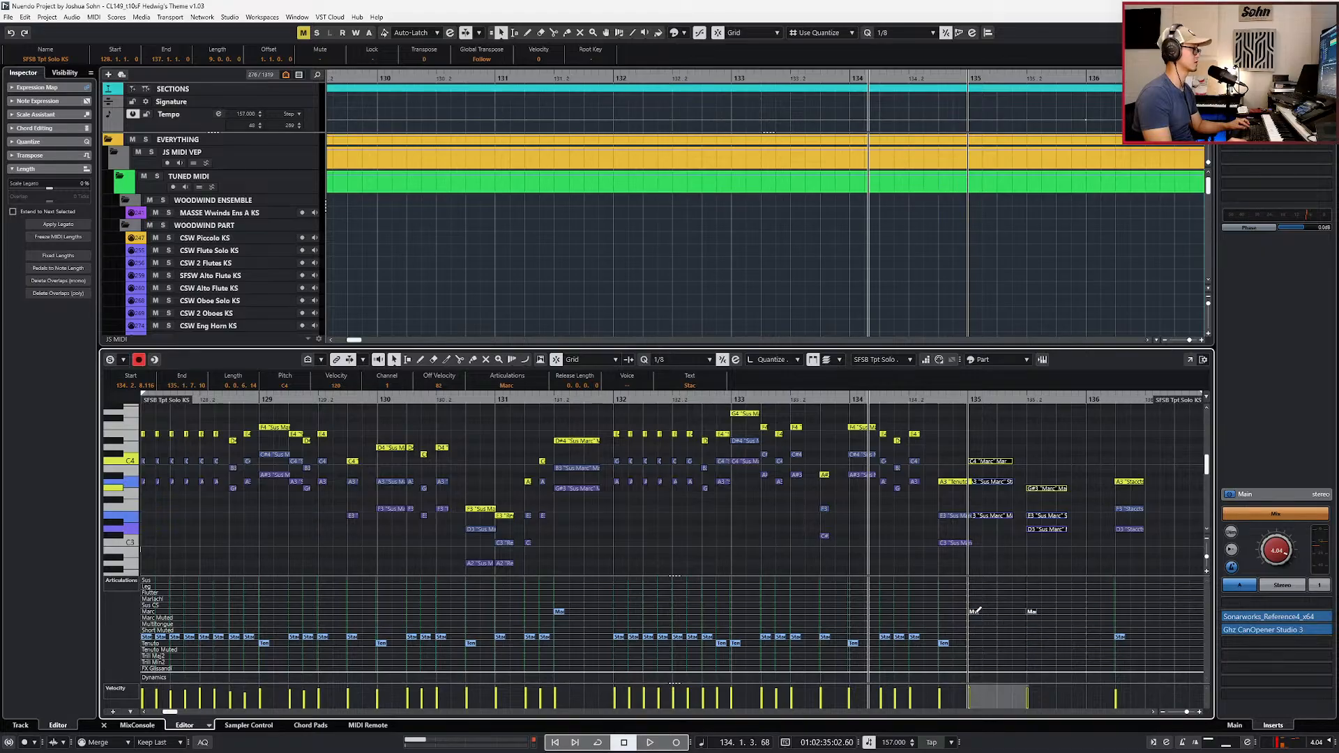
pyautogui.press('Tab')
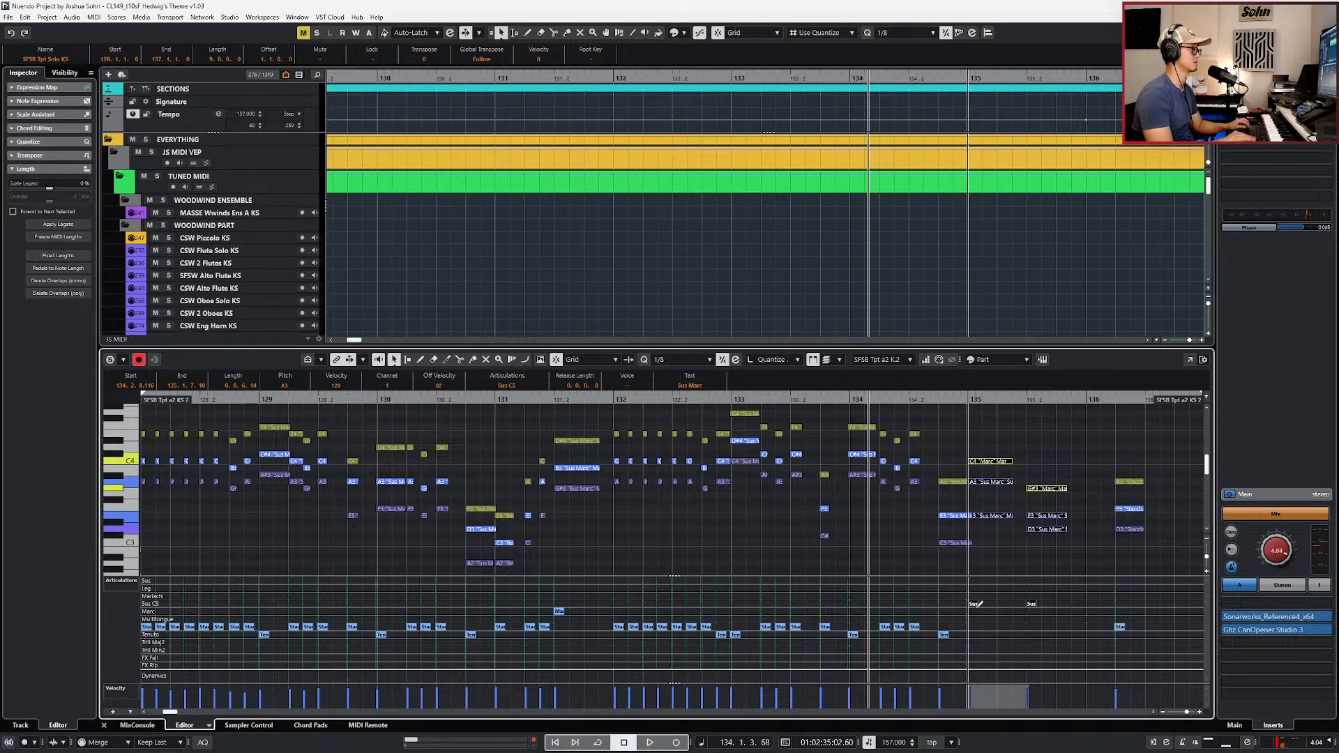
pyautogui.press('Tab')
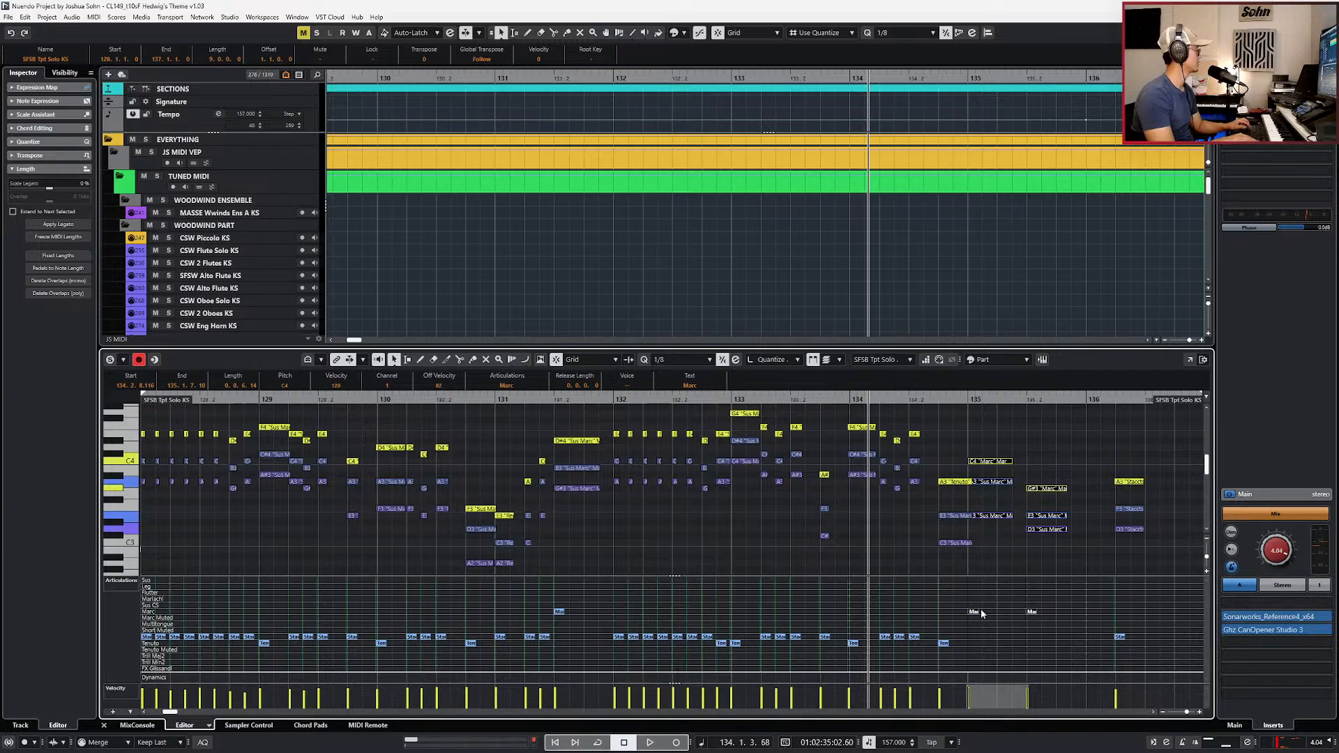
pyautogui.press('Tab')
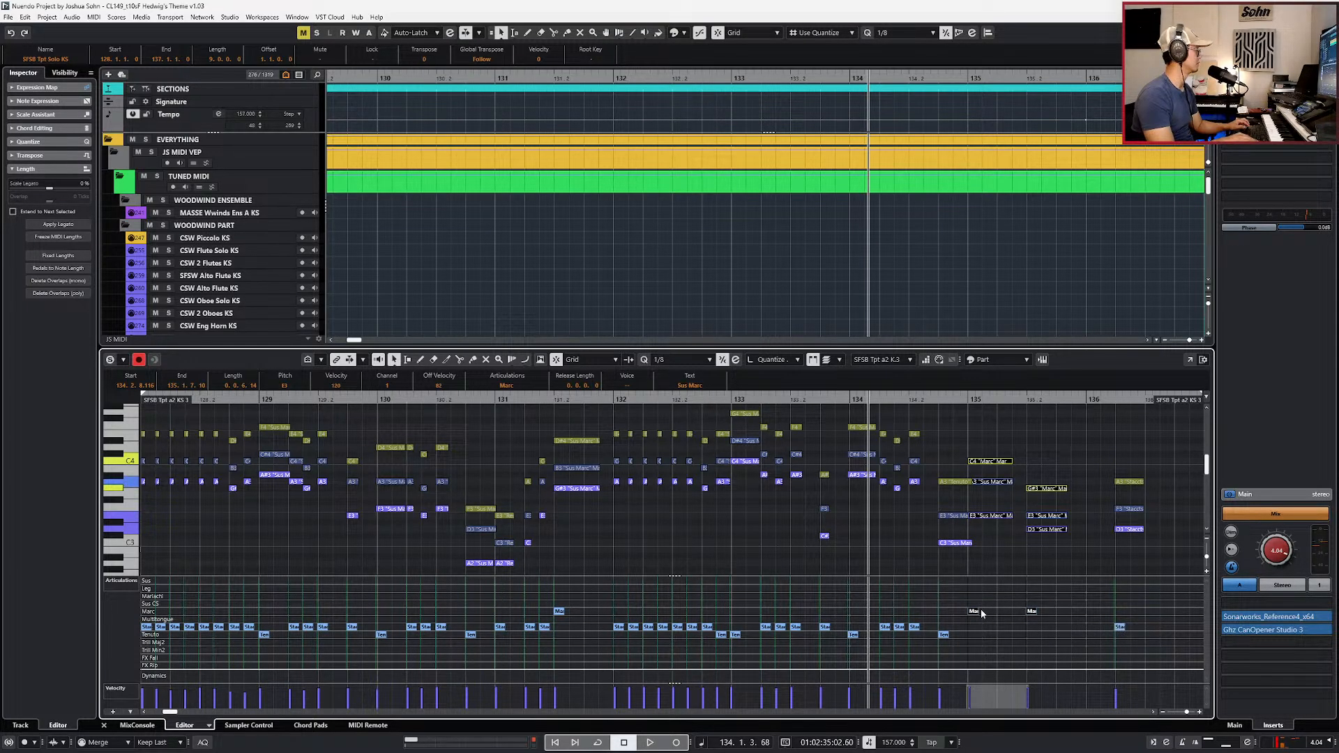
pyautogui.press('space')
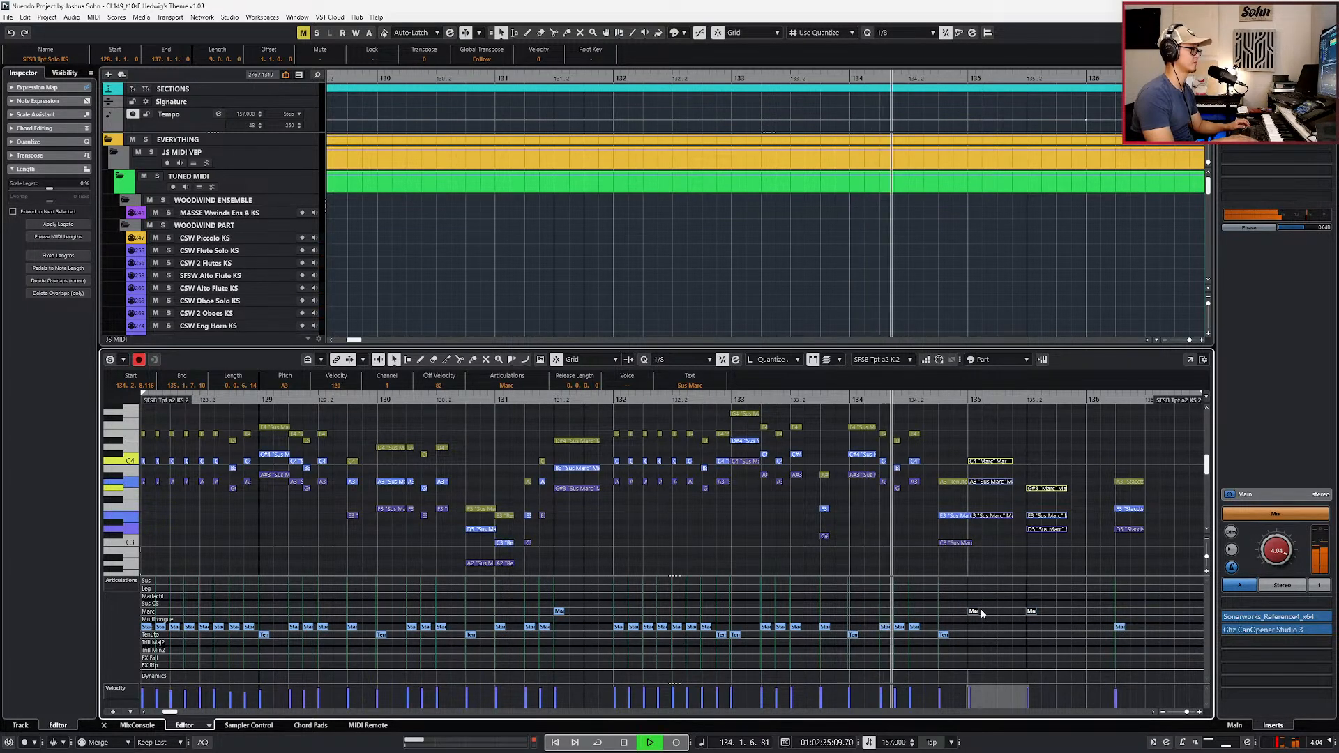
pyautogui.hotkey('shift', 'Tab')
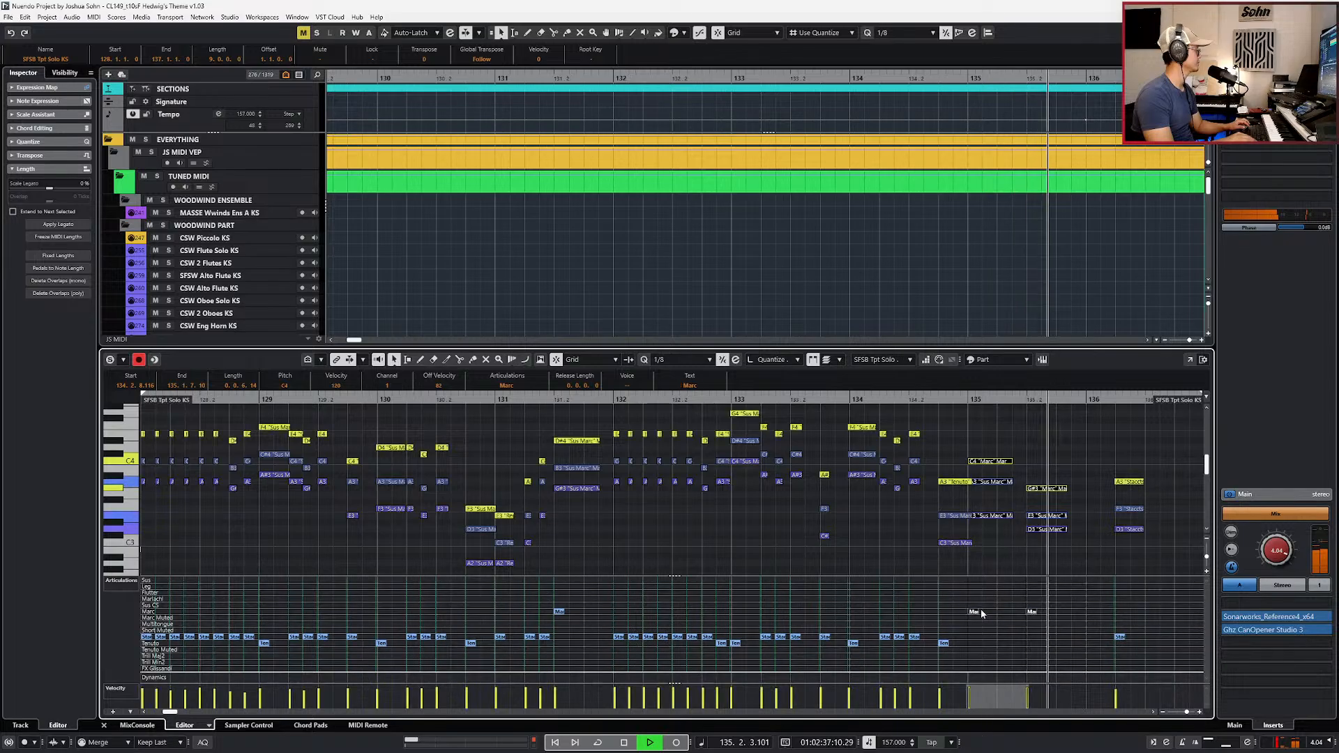
pyautogui.press('space')
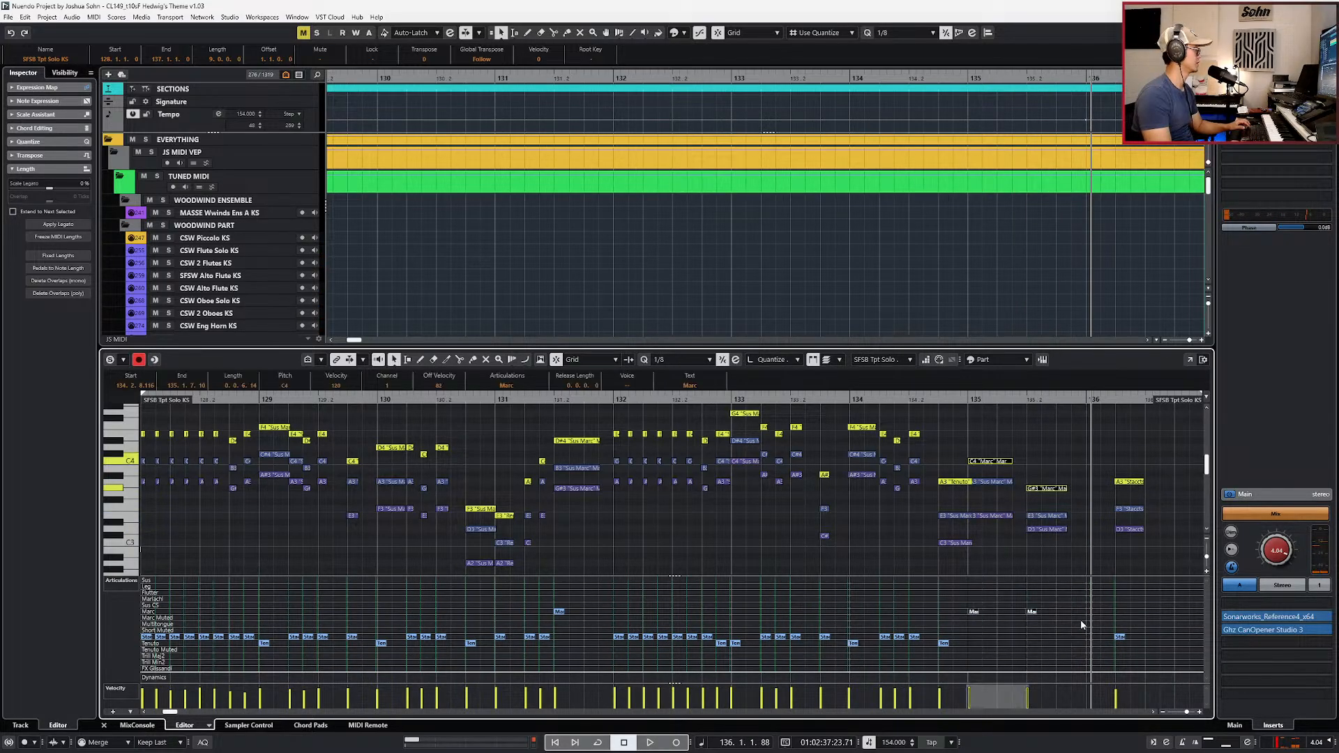
# Step: Solo the trumpet parts in the editor and move the playback position back to bar 129
pyautogui.click(526, 383)
pyautogui.click(835, 501)
pyautogui.scroll(-2, 969, 514)
pyautogui.press('KP_Subtract')
pyautogui.press('KP_Subtract')
pyautogui.press('KP_Subtract')
pyautogui.press('KP_Subtract')
pyautogui.press('KP_Subtract')
pyautogui.press('KP_Subtract')
pyautogui.press('KP_Subtract')
pyautogui.press('s')
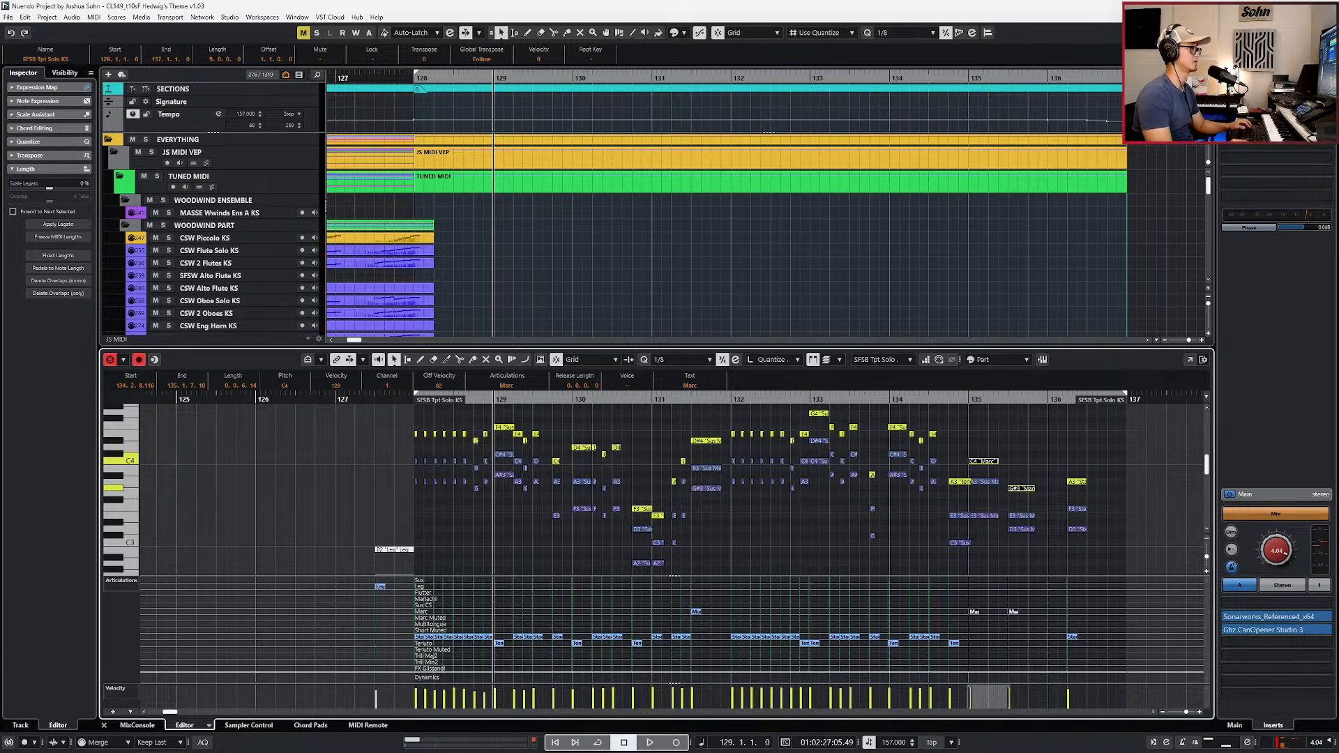
# Step: Play the chord in bar 136, delete it from all three trumpet parts, and move the playback position back to bar 134
pyautogui.moveTo(1101, 452); pyautogui.dragTo(1053, 547)
pyautogui.hotkey('alt', 'space')
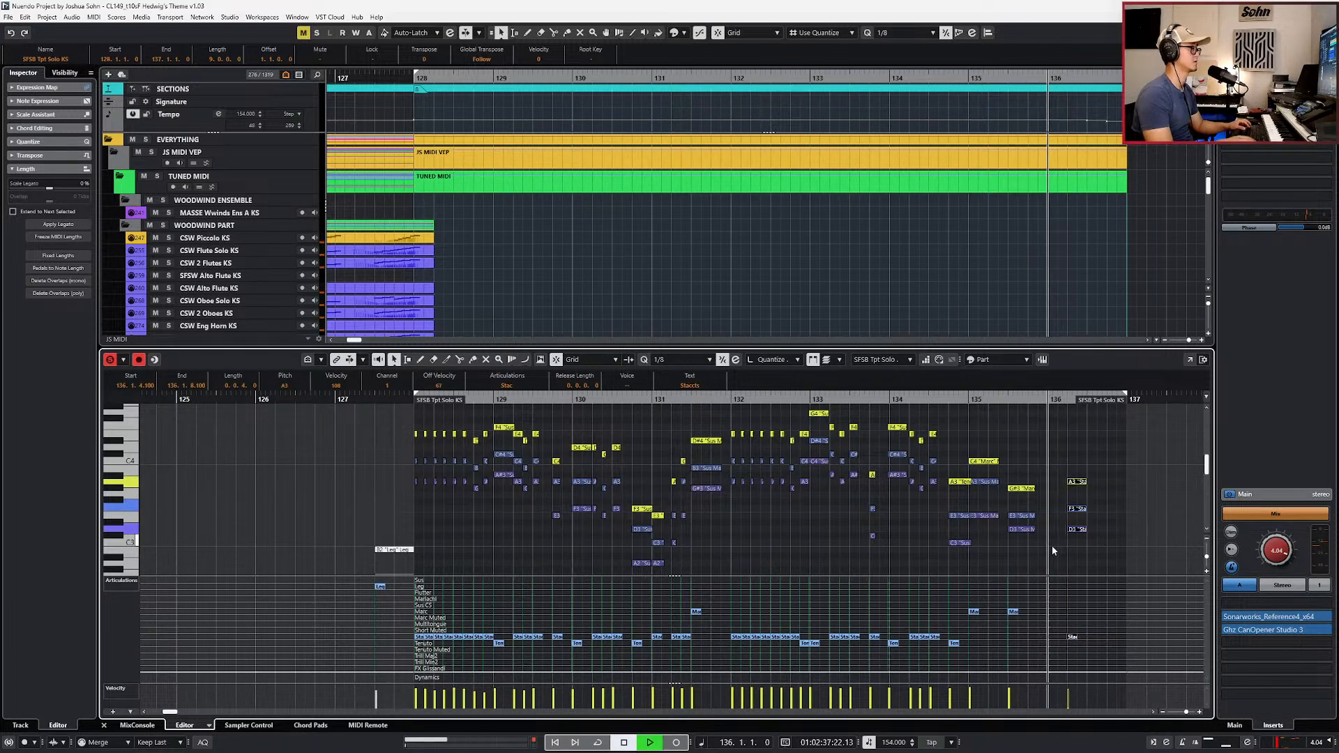
pyautogui.press('space')
pyautogui.press('KP_Subtract')
pyautogui.press('KP_Subtract')
pyautogui.press('KP_Subtract')
pyautogui.press('KP_Subtract')
pyautogui.press('KP_Subtract')
pyautogui.press('Delete')
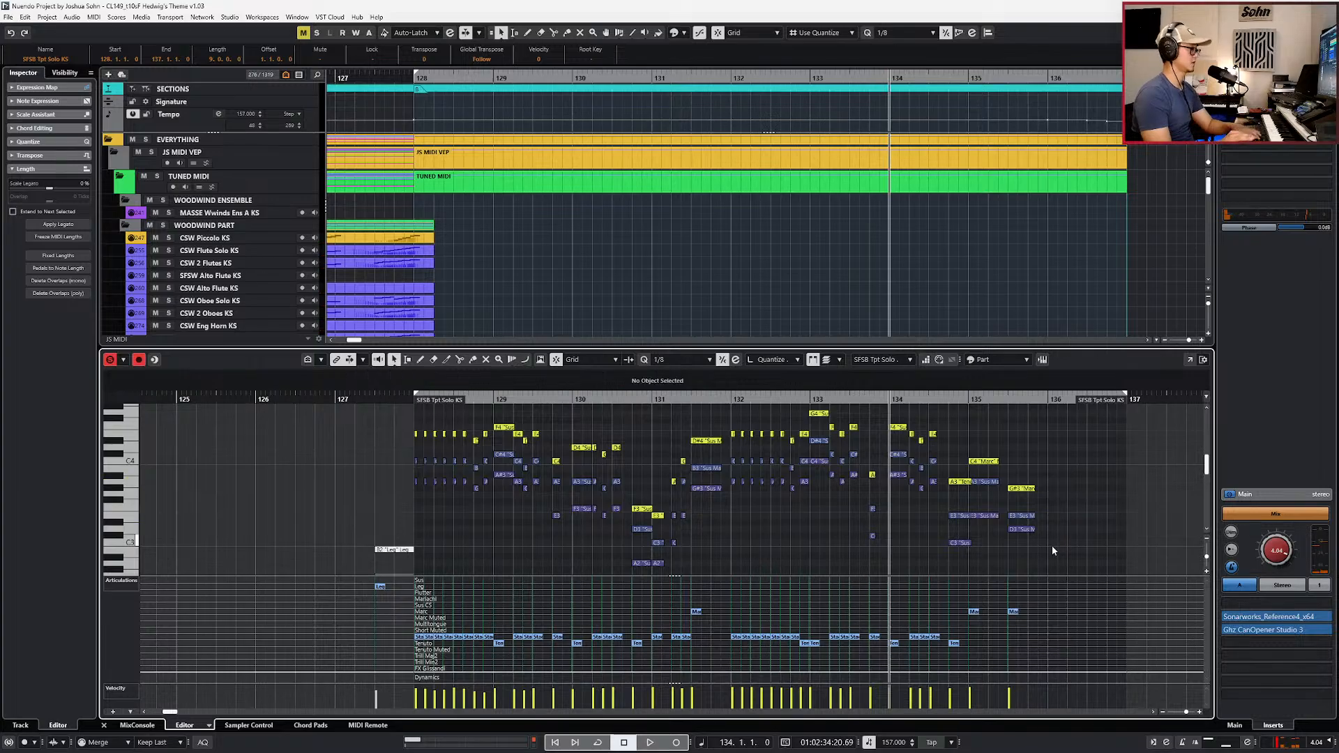
# Step: Turn off the editor solo, move the playback position back to bar 127, and return to the arrangement
pyautogui.press('KP_Subtract')
pyautogui.press('KP_Subtract')
pyautogui.press('KP_Subtract')
pyautogui.press('KP_Subtract')
pyautogui.press('s')
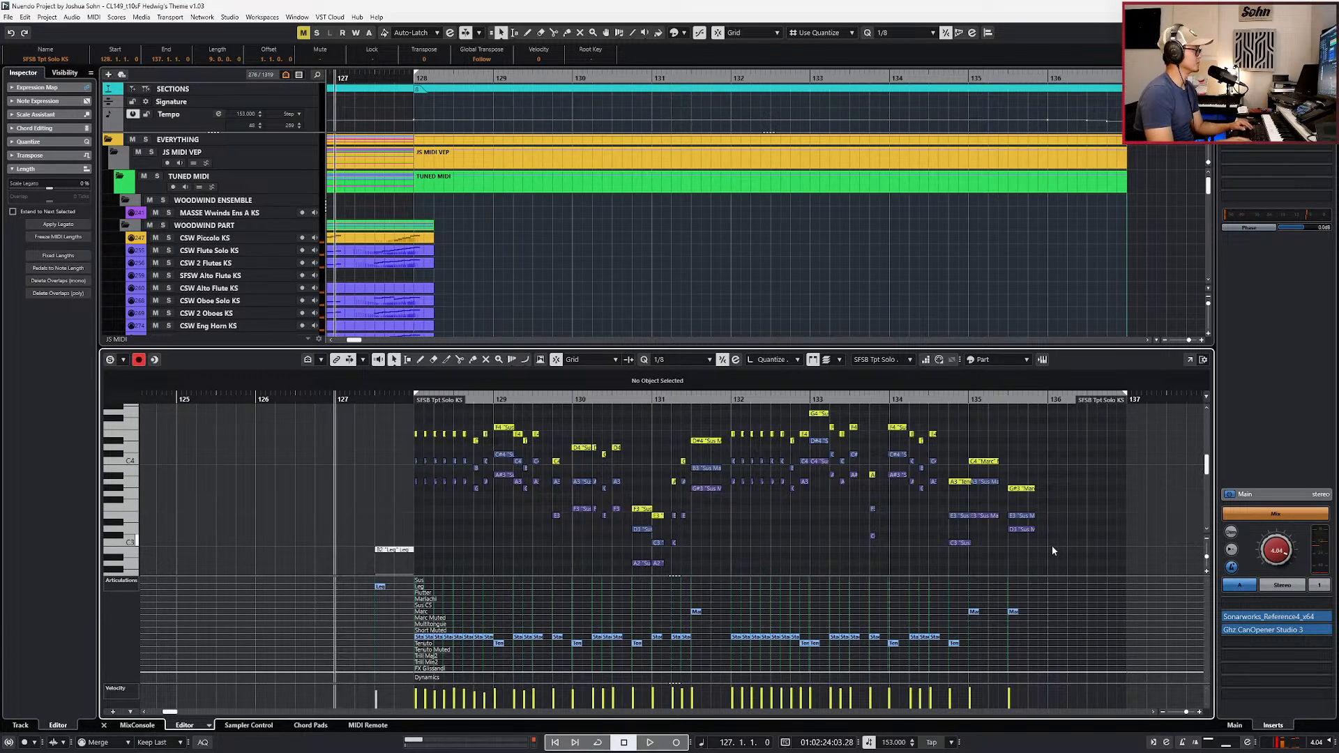
pyautogui.hotkey('ctrl', 'e')
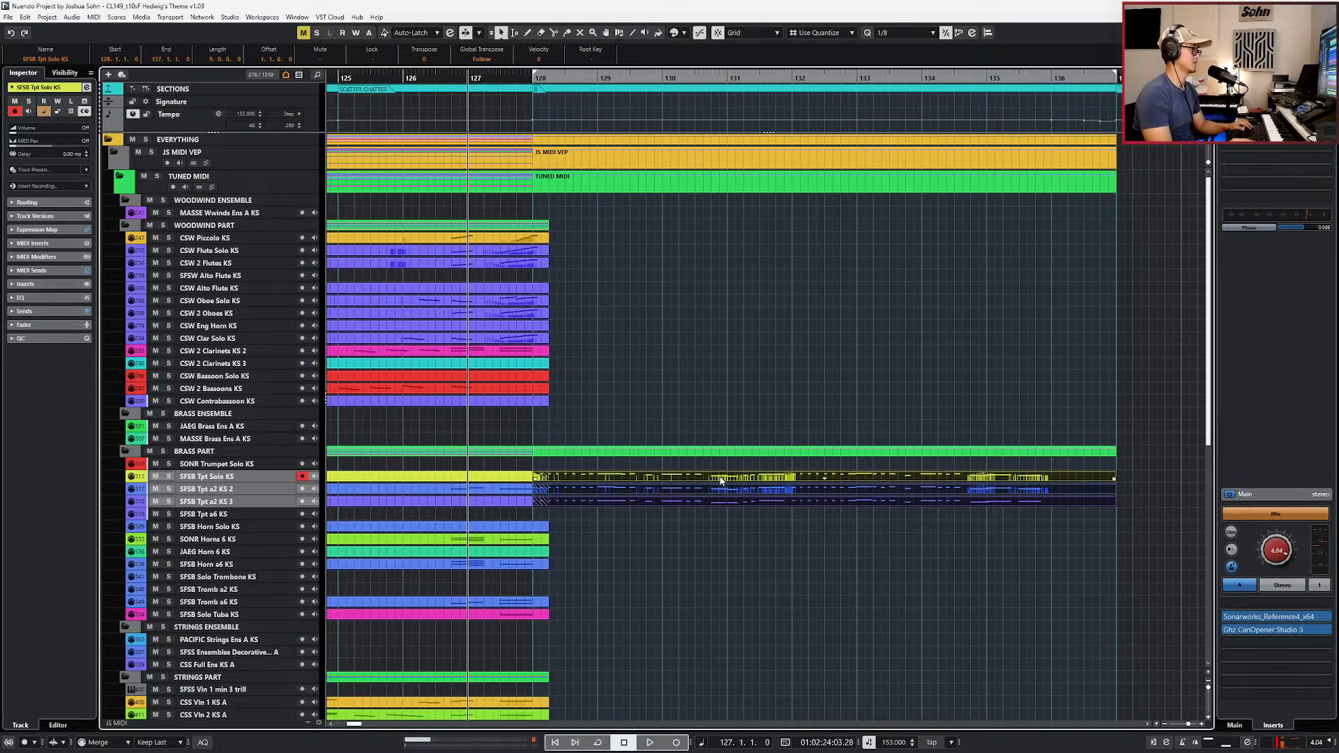
# Step: Clear the selection and play the full arrangement from bar 127 into bar 133
pyautogui.scroll(3, 514, 470)
pyautogui.moveTo(528, 466)
pyautogui.mouseDown()
pyautogui.moveTo(531, 502)
pyautogui.moveTo(565, 505)
pyautogui.mouseUp()
pyautogui.scroll(3, 533, 504)
pyautogui.click(606, 510)
pyautogui.scroll(-4, 606, 511)
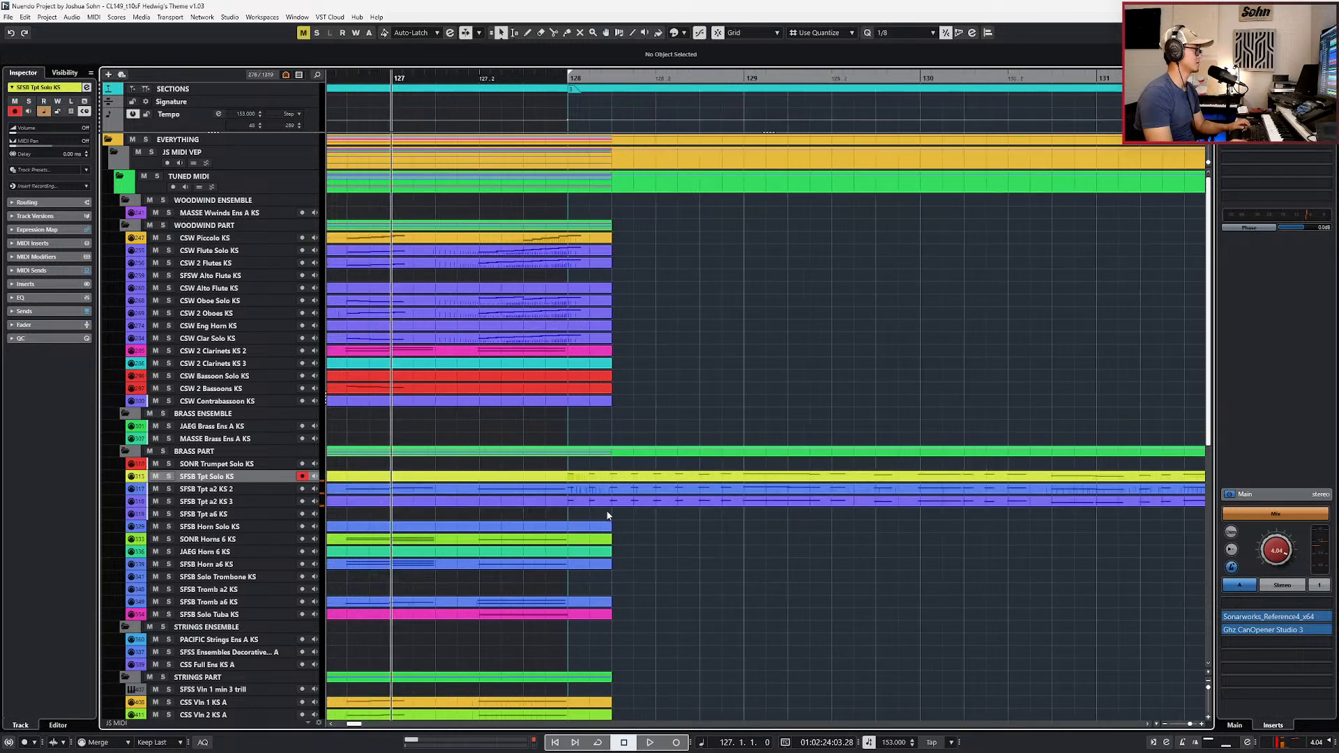
pyautogui.press('space')
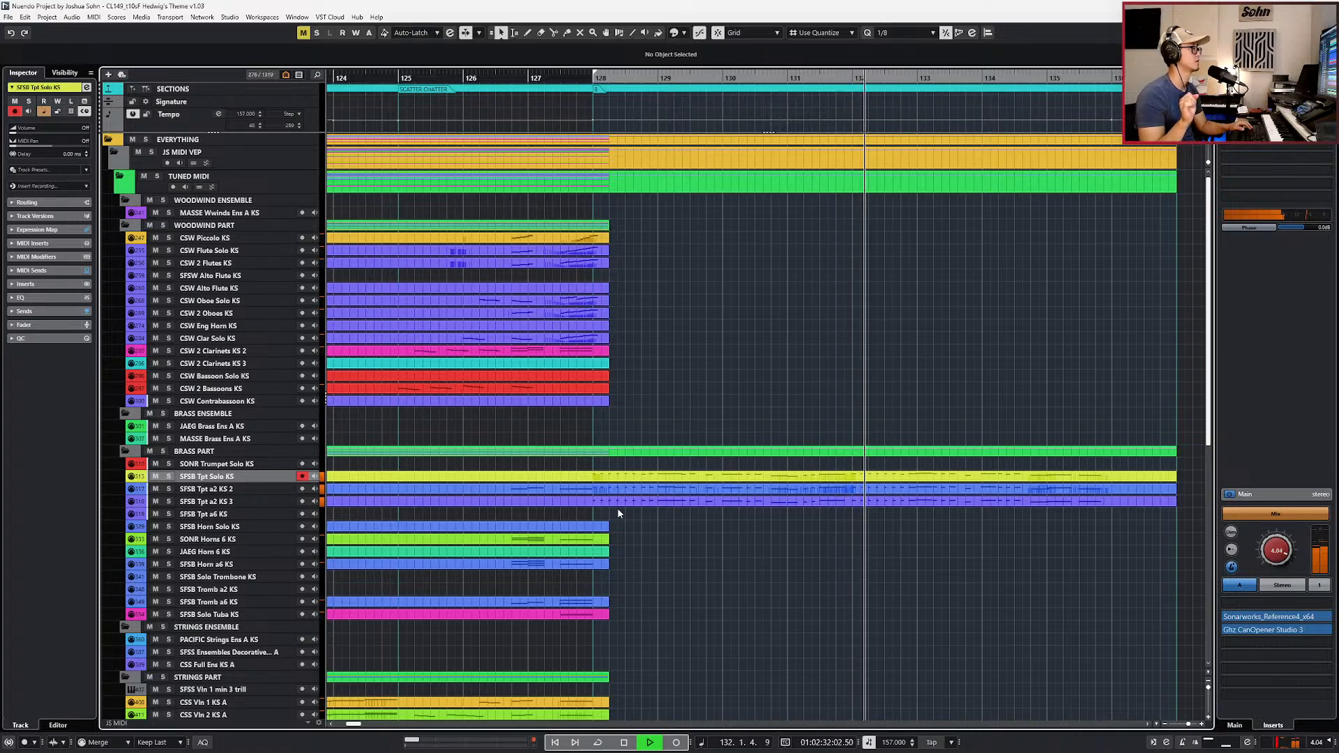
pyautogui.press('space')
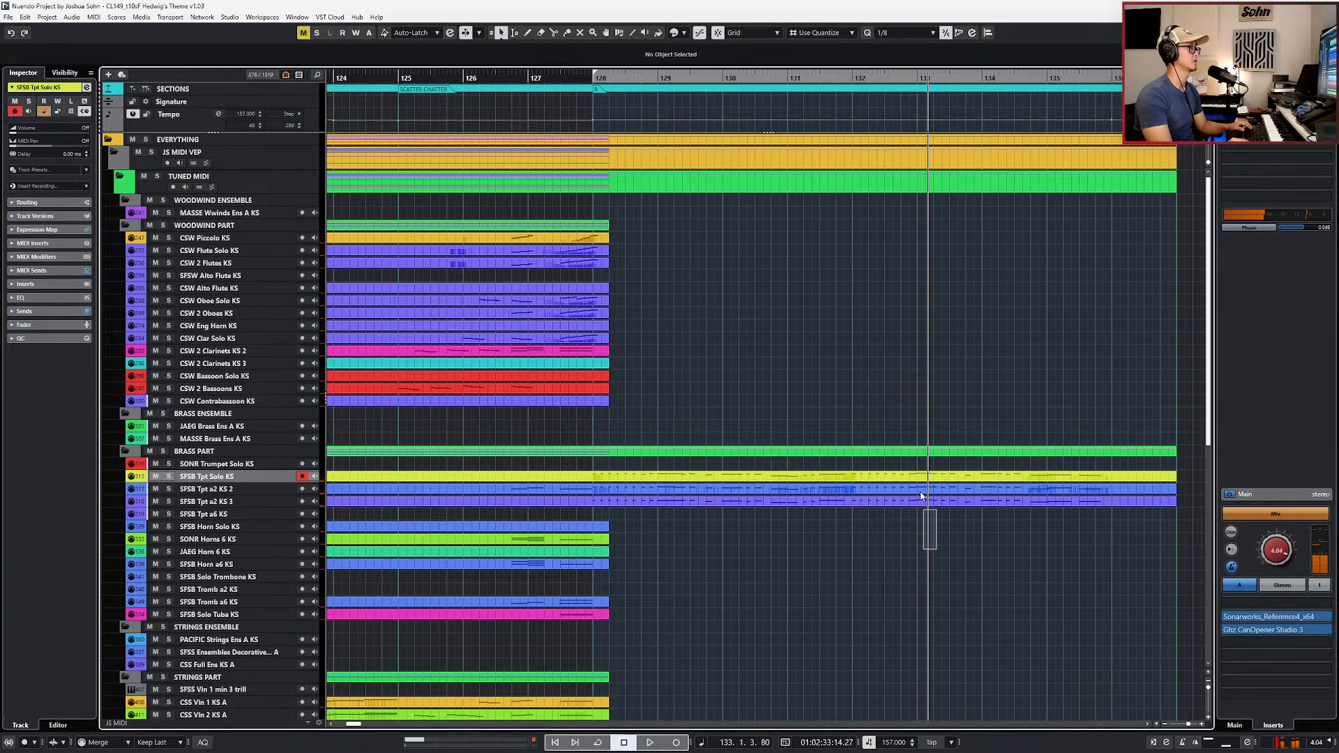
# Step: Open the three trumpet parts together in the editor at bars 128 to 136
pyautogui.moveTo(926, 512); pyautogui.dragTo(913, 474)
pyautogui.doubleClick(911, 480)
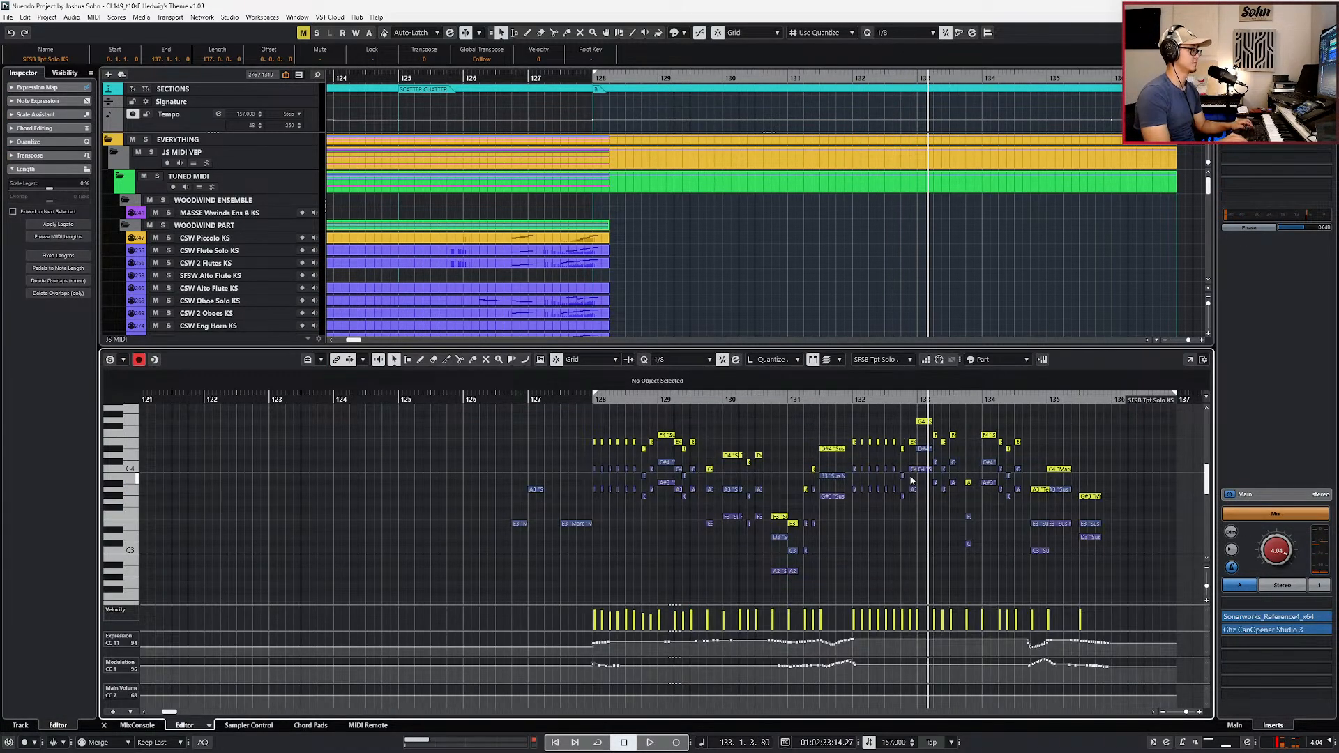
pyautogui.scroll(-1, 851, 663)
pyautogui.hscroll(2, 837, 661)
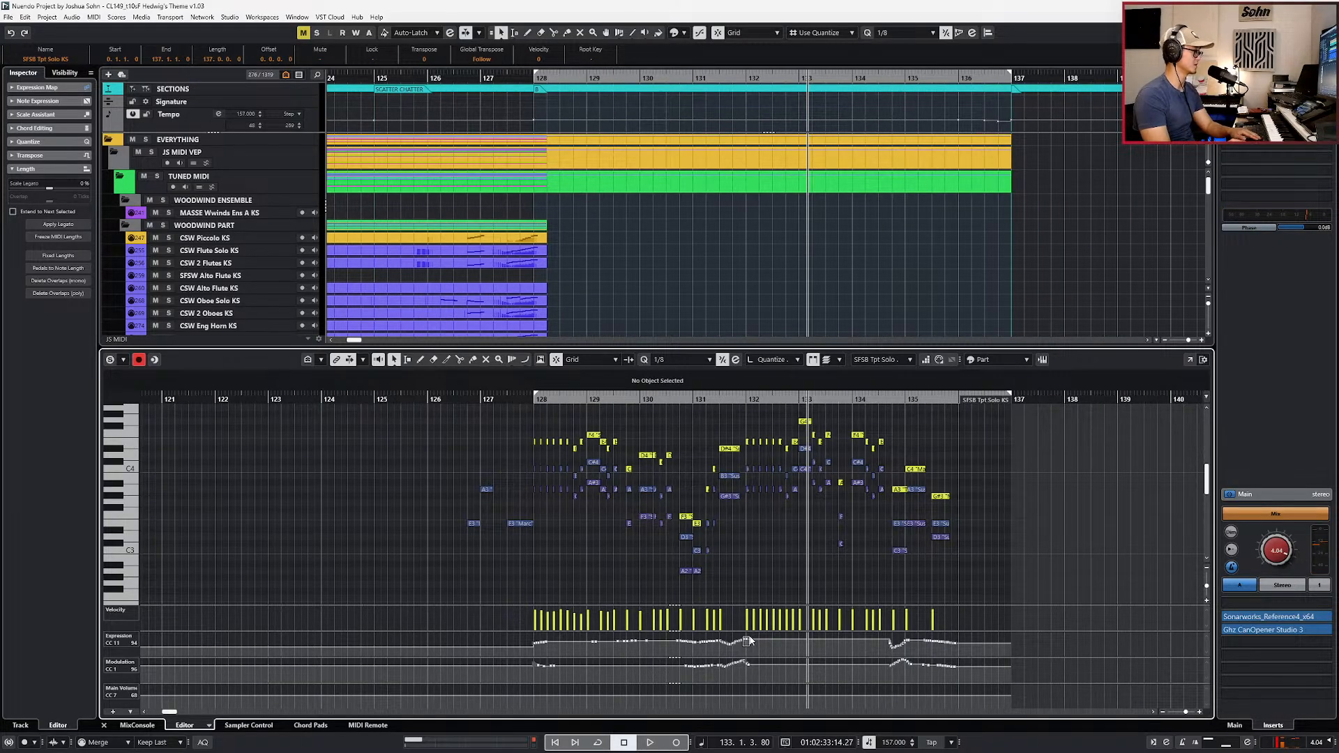
pyautogui.scroll(2, 756, 643)
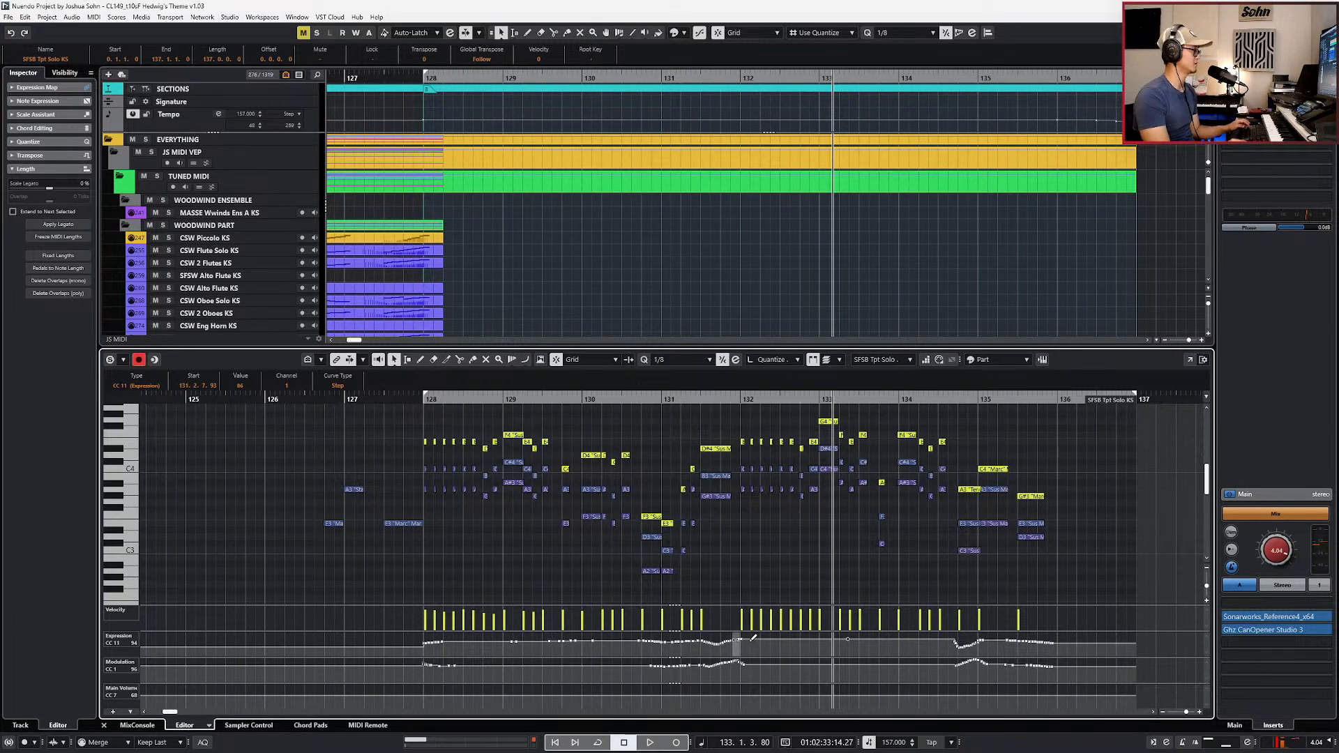
# Step: Lower the velocities of the repeated staccato trumpet chords in bar 132 and play them back
pyautogui.moveTo(785, 503); pyautogui.dragTo(805, 515)
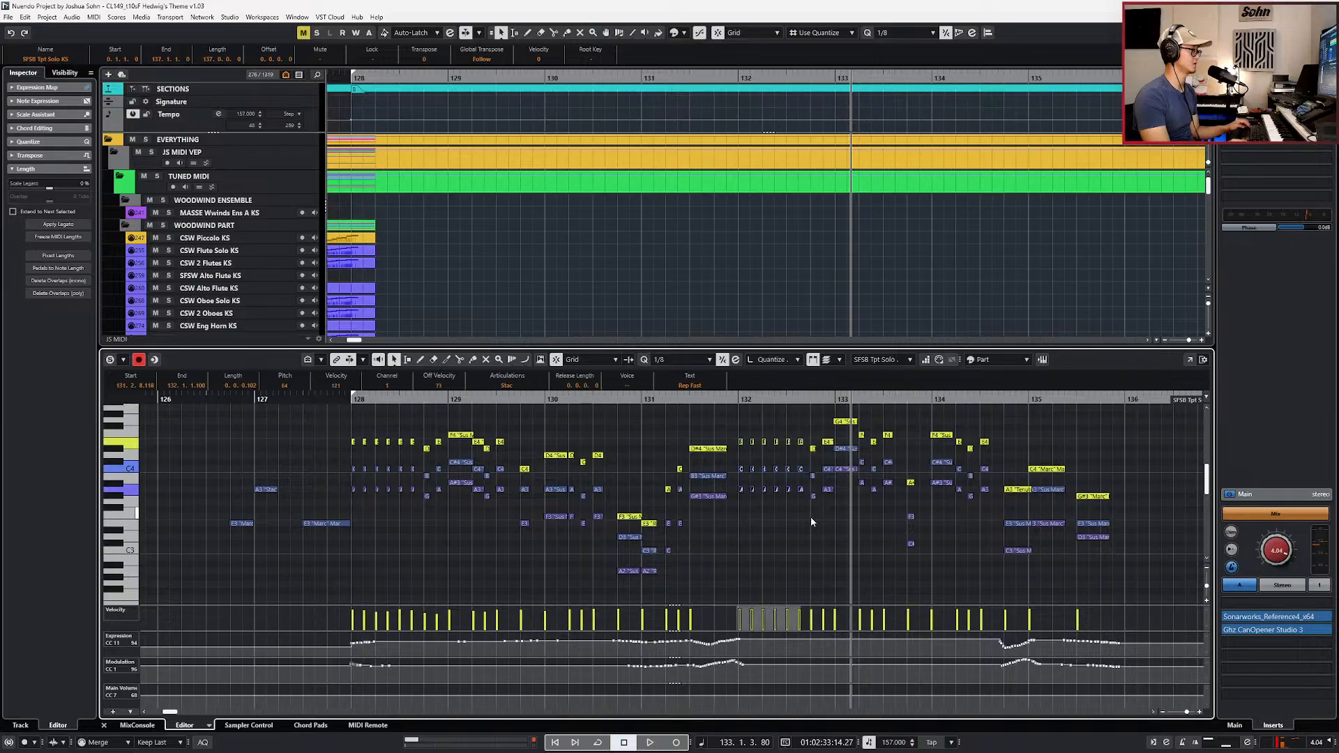
pyautogui.press('space')
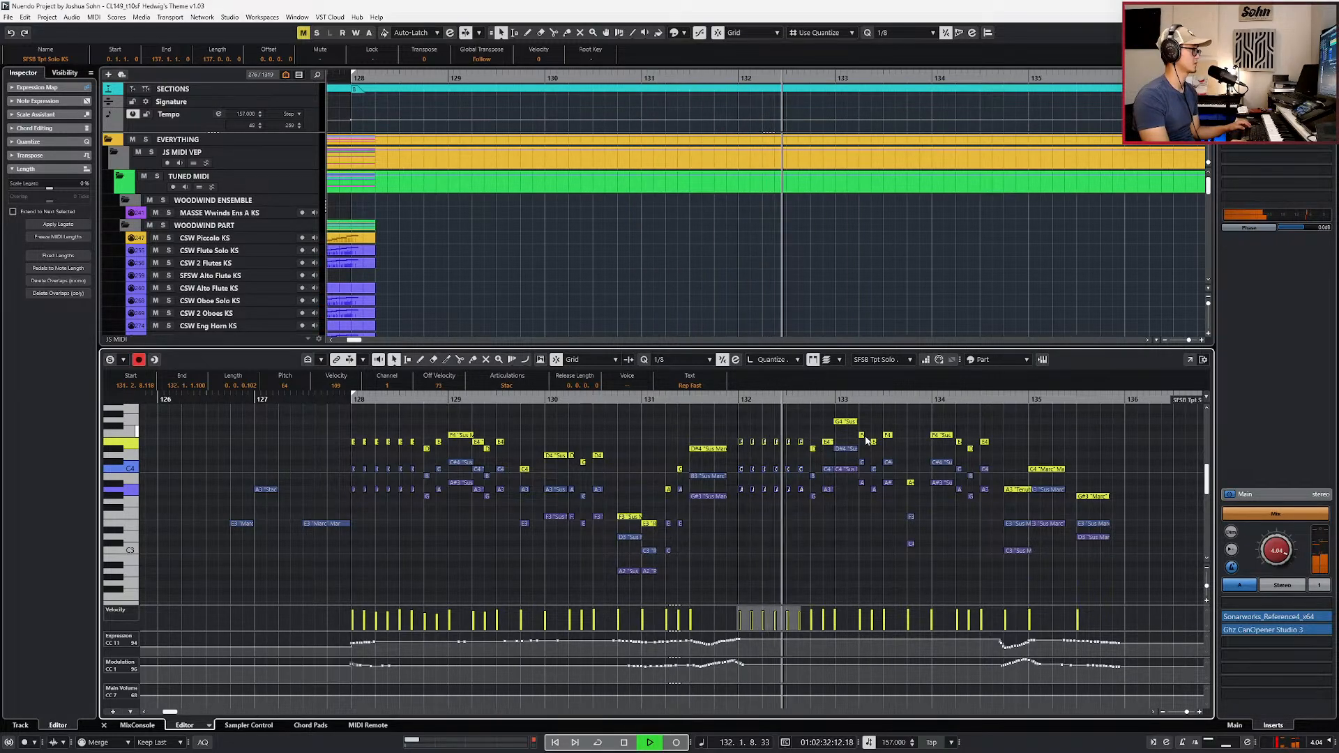
pyautogui.press('space')
pyautogui.click(787, 489)
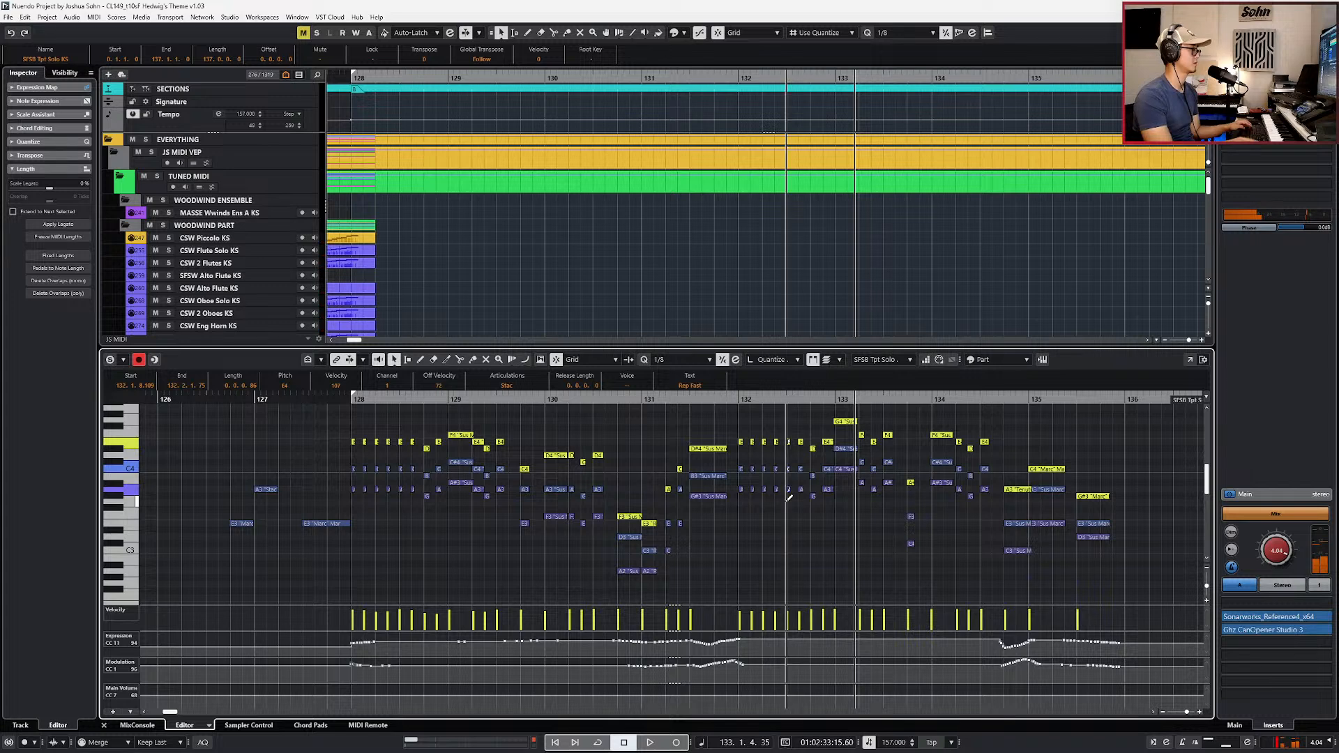
pyautogui.moveTo(813, 430); pyautogui.dragTo(816, 525)
pyautogui.press('space')
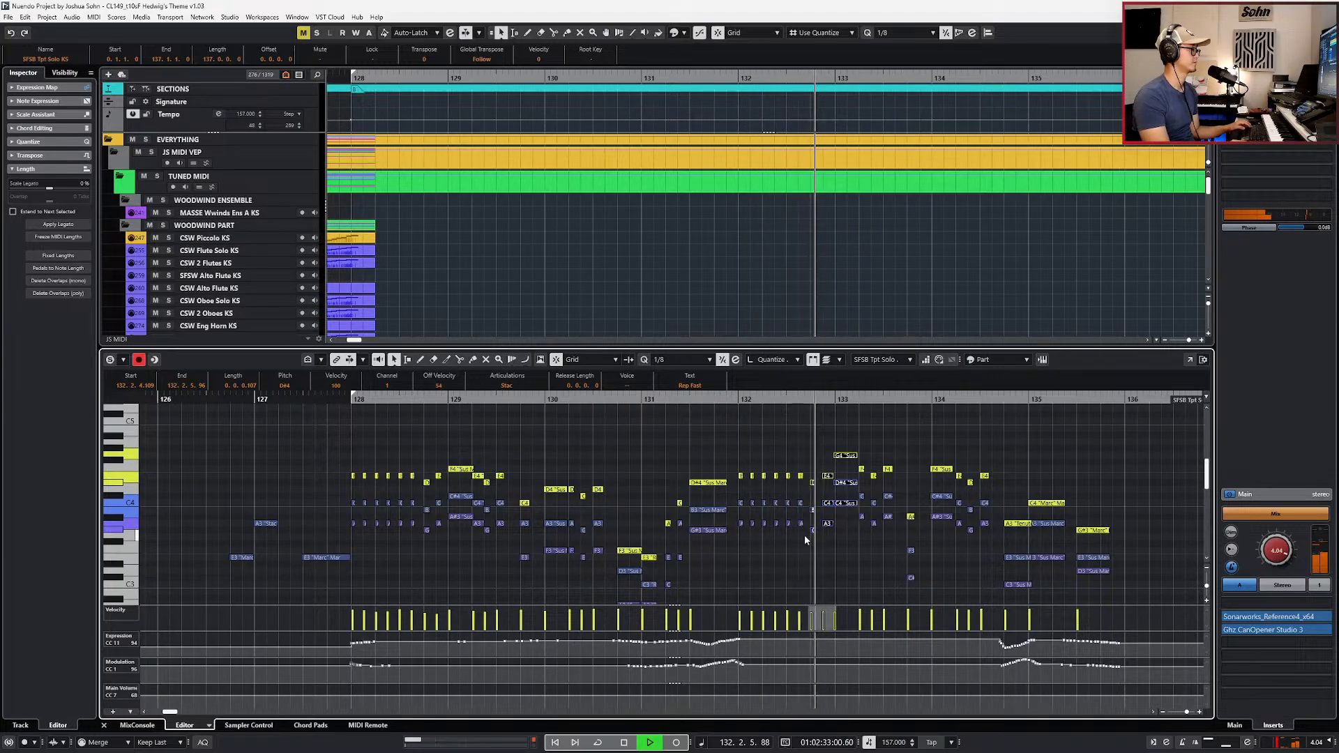
pyautogui.press('space')
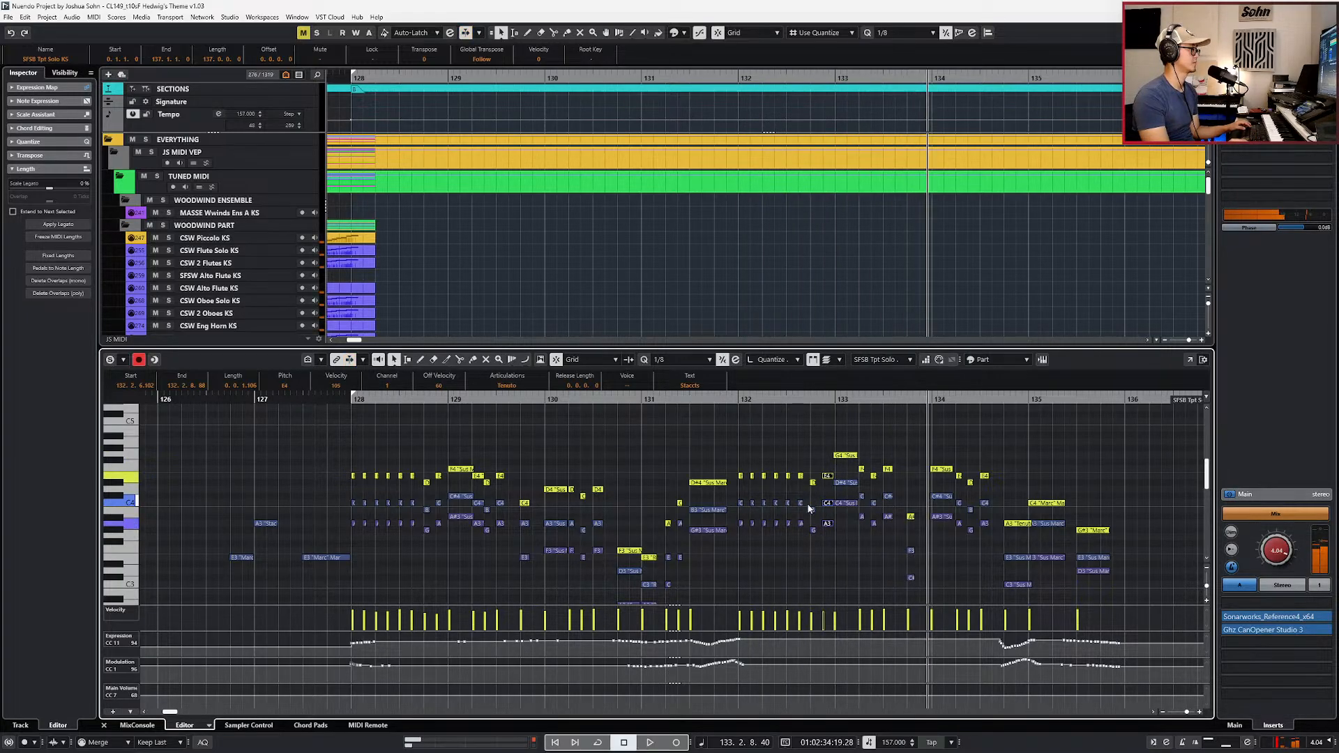
# Step: Assign Stac to the chord just before bar 133 in all three trumpet parts and play the passage
pyautogui.click(507, 385)
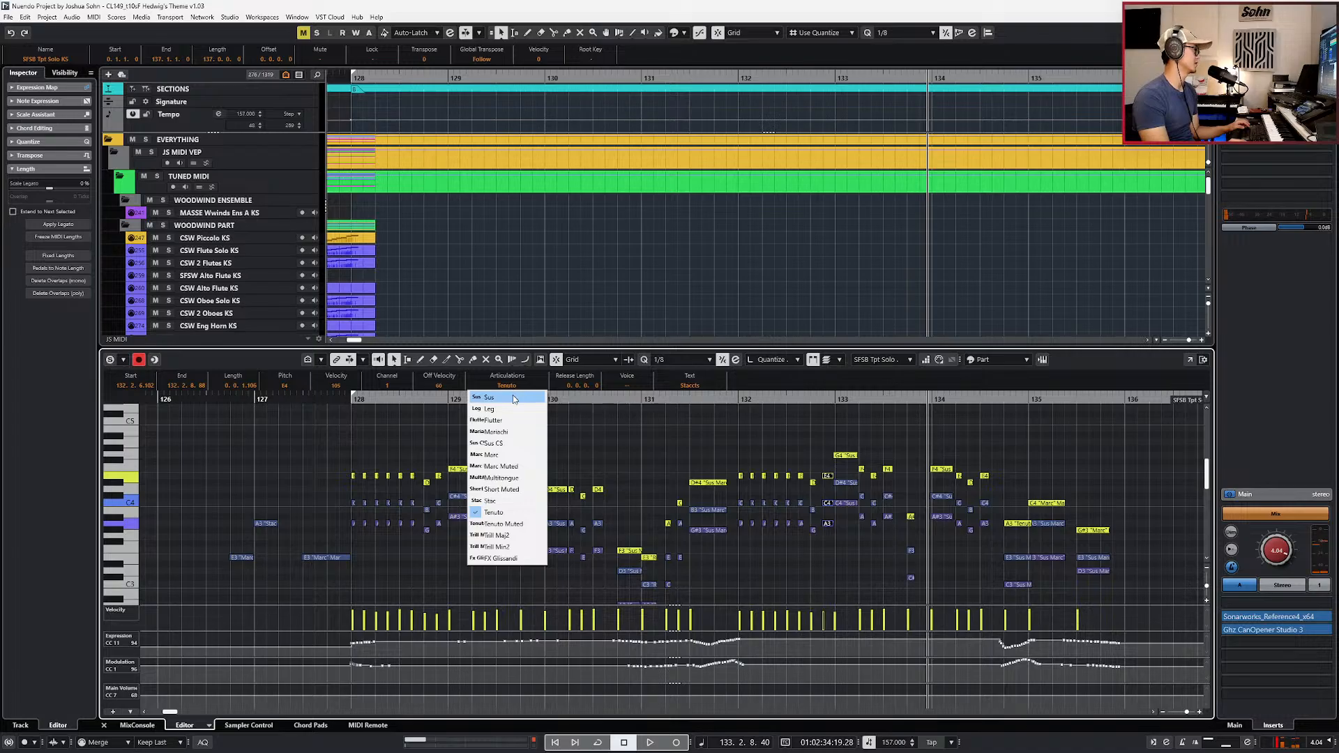
pyautogui.click(532, 500)
pyautogui.press('pagedown')
pyautogui.click(507, 385)
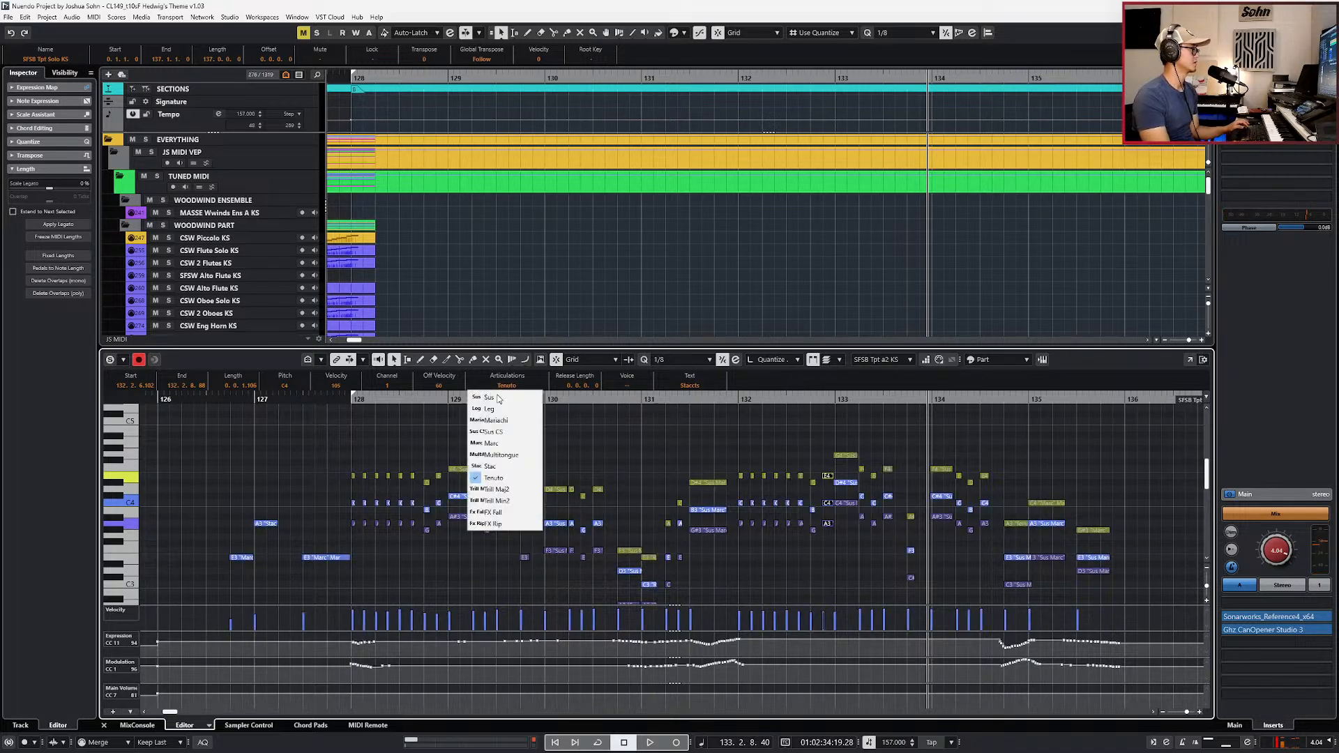
pyautogui.click(499, 467)
pyautogui.click(530, 383)
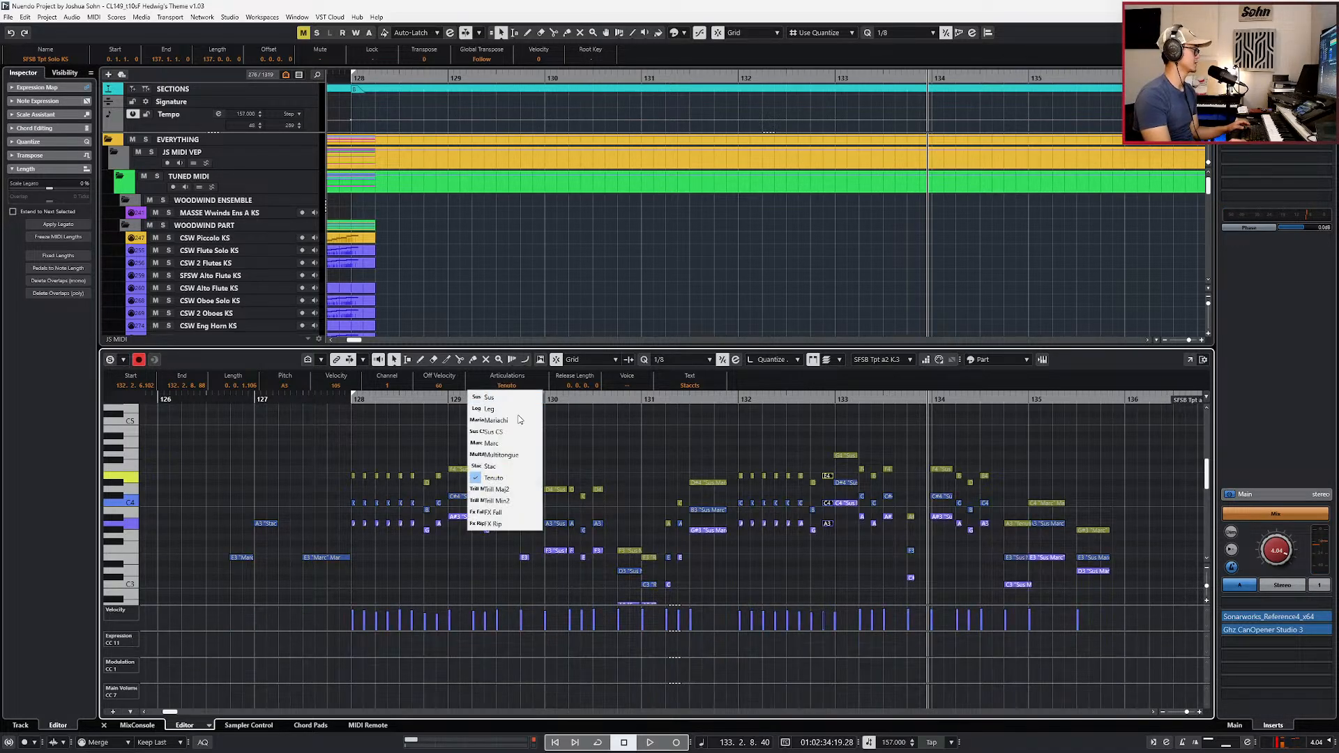
pyautogui.click(518, 467)
pyautogui.press('space')
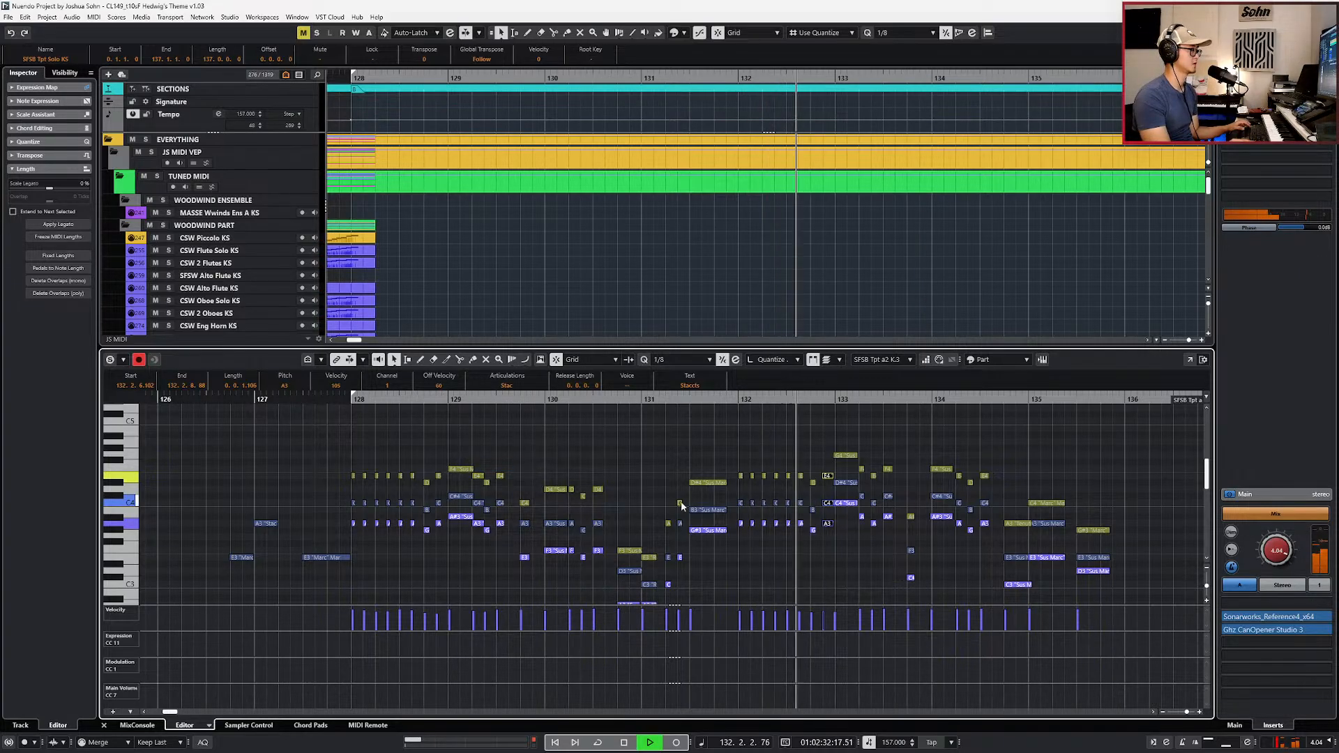
pyautogui.press('space')
# Step: Adjust the velocities of the short trumpet chords in bar 133 and the chord at bar 134, checking by playback
pyautogui.moveTo(861, 455); pyautogui.dragTo(908, 579)
pyautogui.press('space')
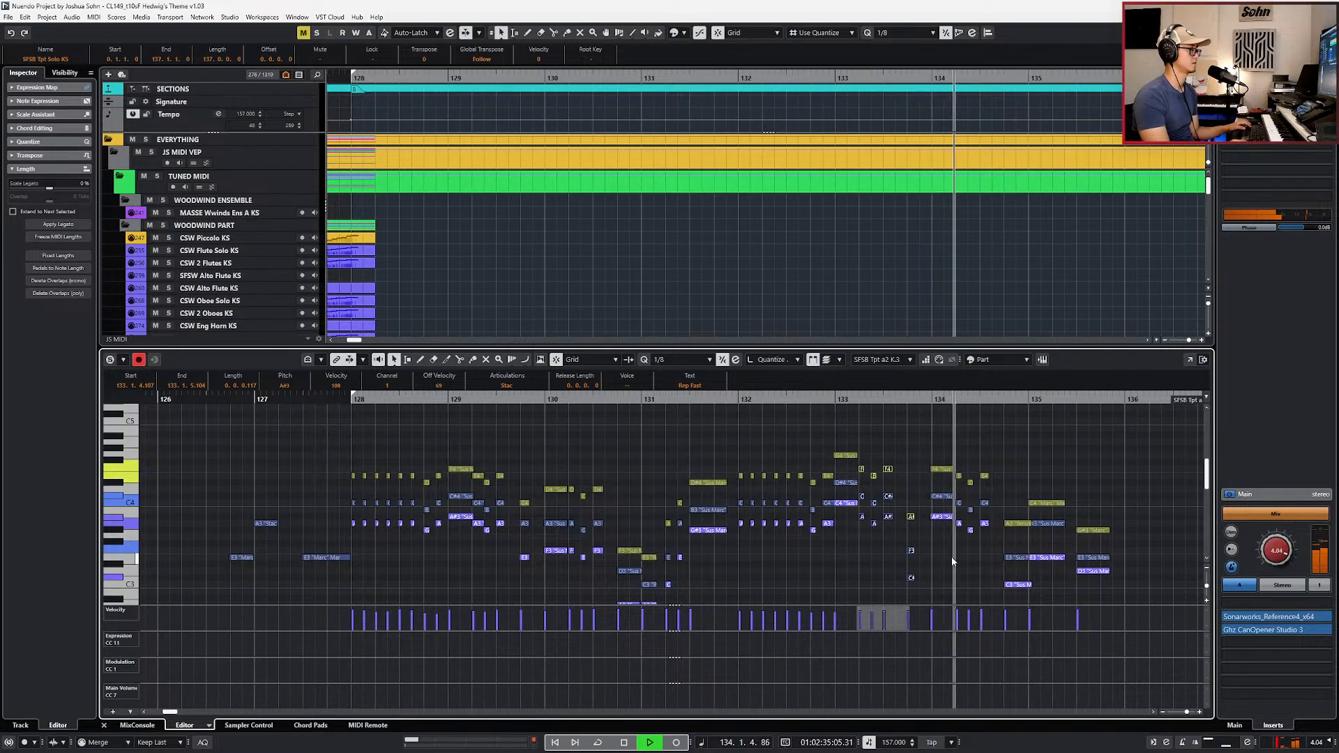
pyautogui.press('space')
pyautogui.moveTo(940, 444); pyautogui.dragTo(935, 555)
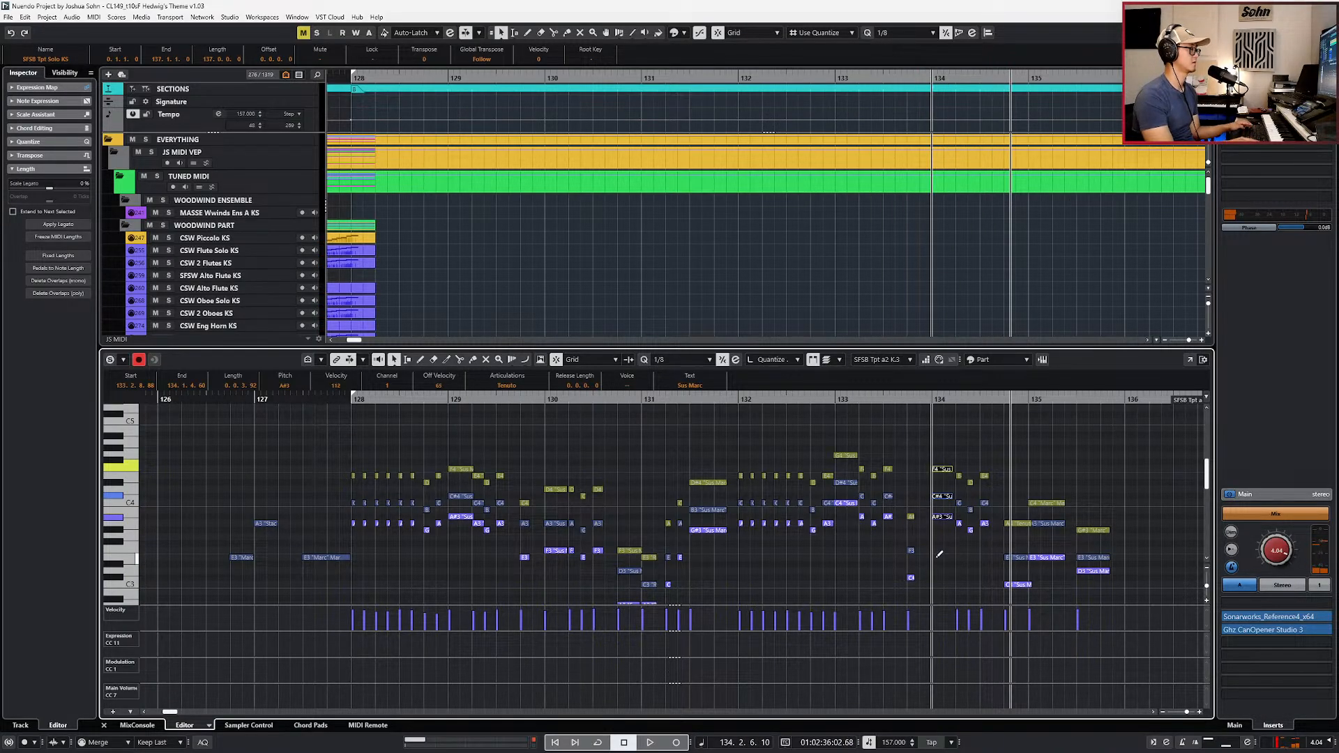
pyautogui.press('KP_1')
pyautogui.moveTo(919, 459); pyautogui.dragTo(888, 606)
pyautogui.press('space')
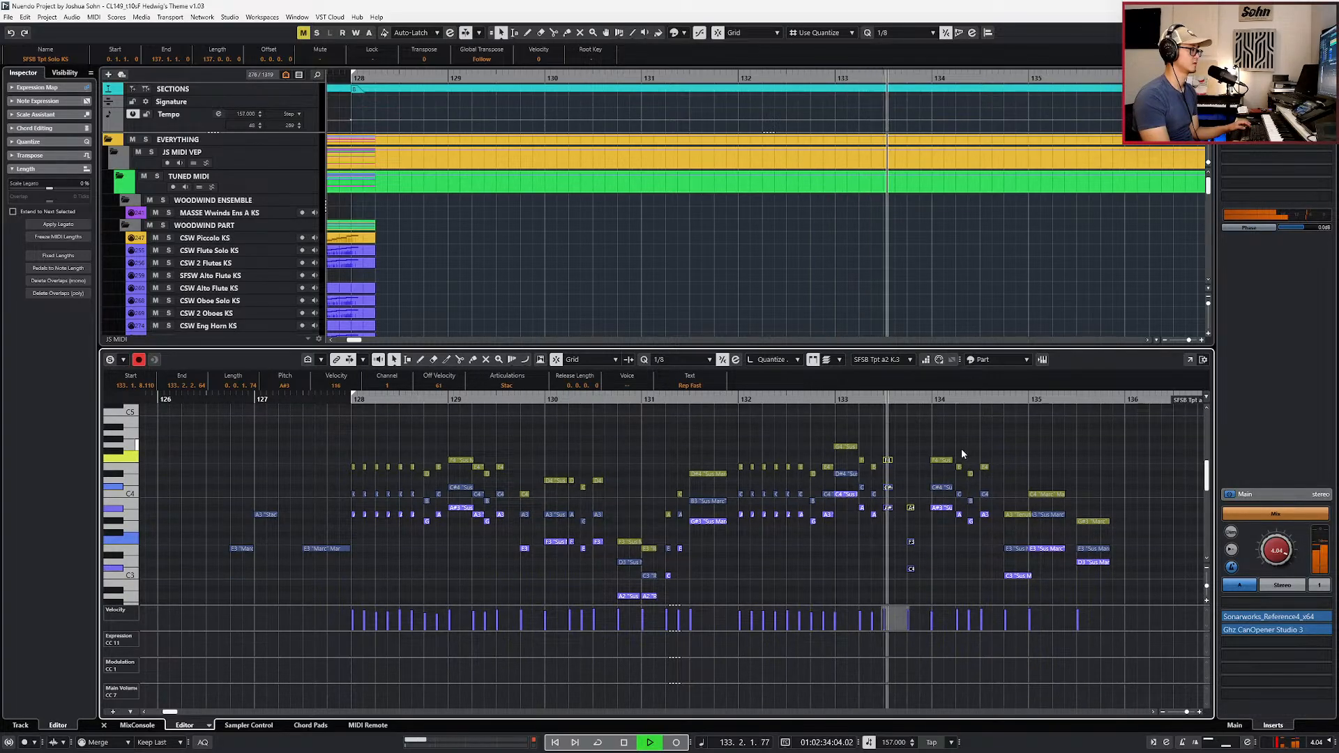
pyautogui.moveTo(954, 451); pyautogui.dragTo(936, 534)
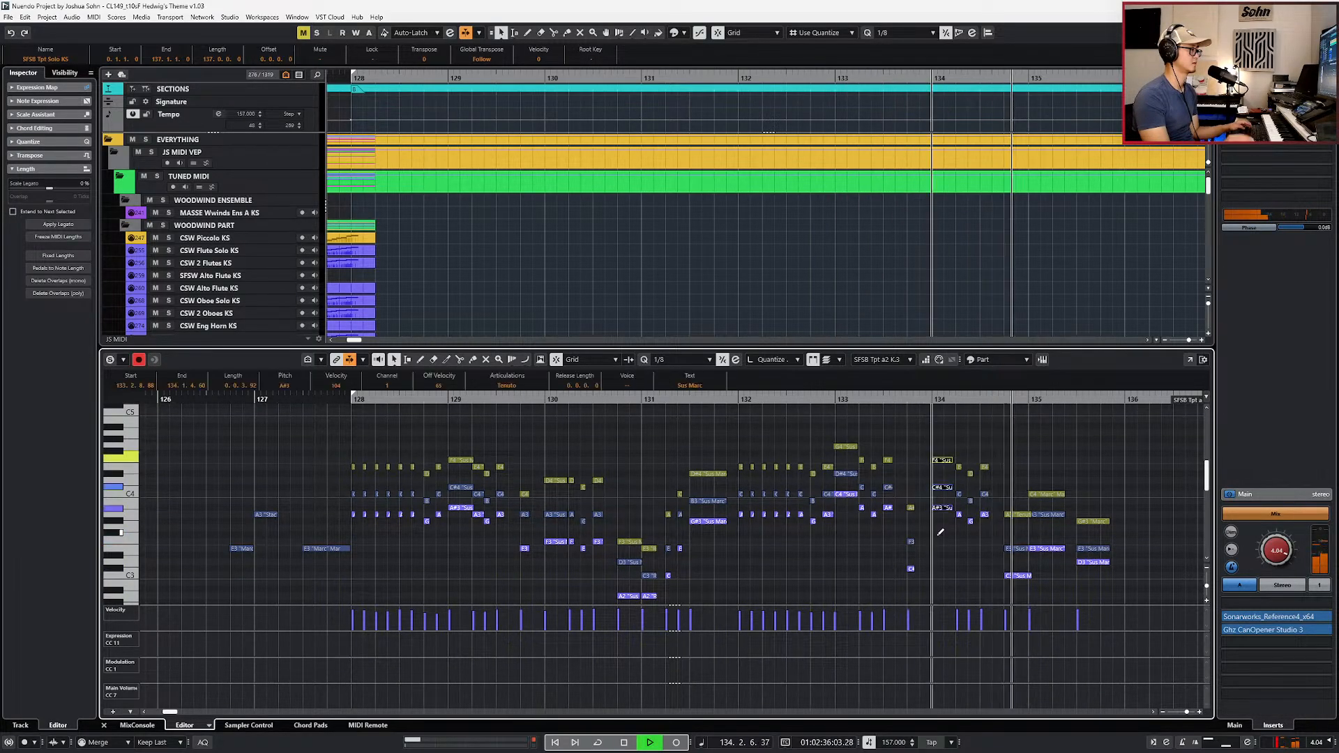
pyautogui.press('space')
# Step: Slightly shorten the trumpet chord just before bar 135 and adjust its velocity, checking by playback
pyautogui.moveTo(1005, 482); pyautogui.dragTo(1042, 609)
pyautogui.press('space')
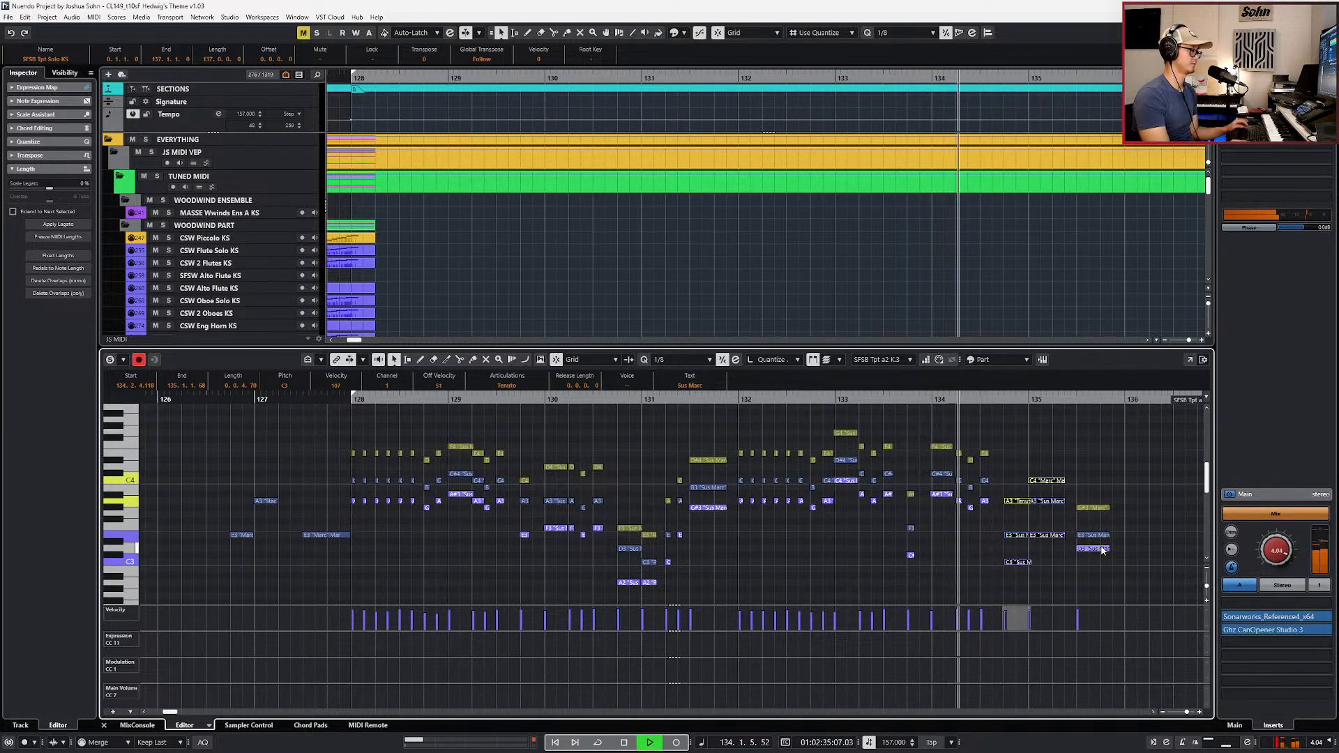
pyautogui.press('space')
pyautogui.moveTo(1018, 488); pyautogui.dragTo(1013, 571)
pyautogui.press('space')
pyautogui.hotkey('alt', 'shift', 'Left')
pyautogui.press('space')
pyautogui.press('space')
pyautogui.hotkey('alt', 'shift', 'Right')
pyautogui.press('space')
pyautogui.press('space')
pyautogui.hotkey('alt', 'q')
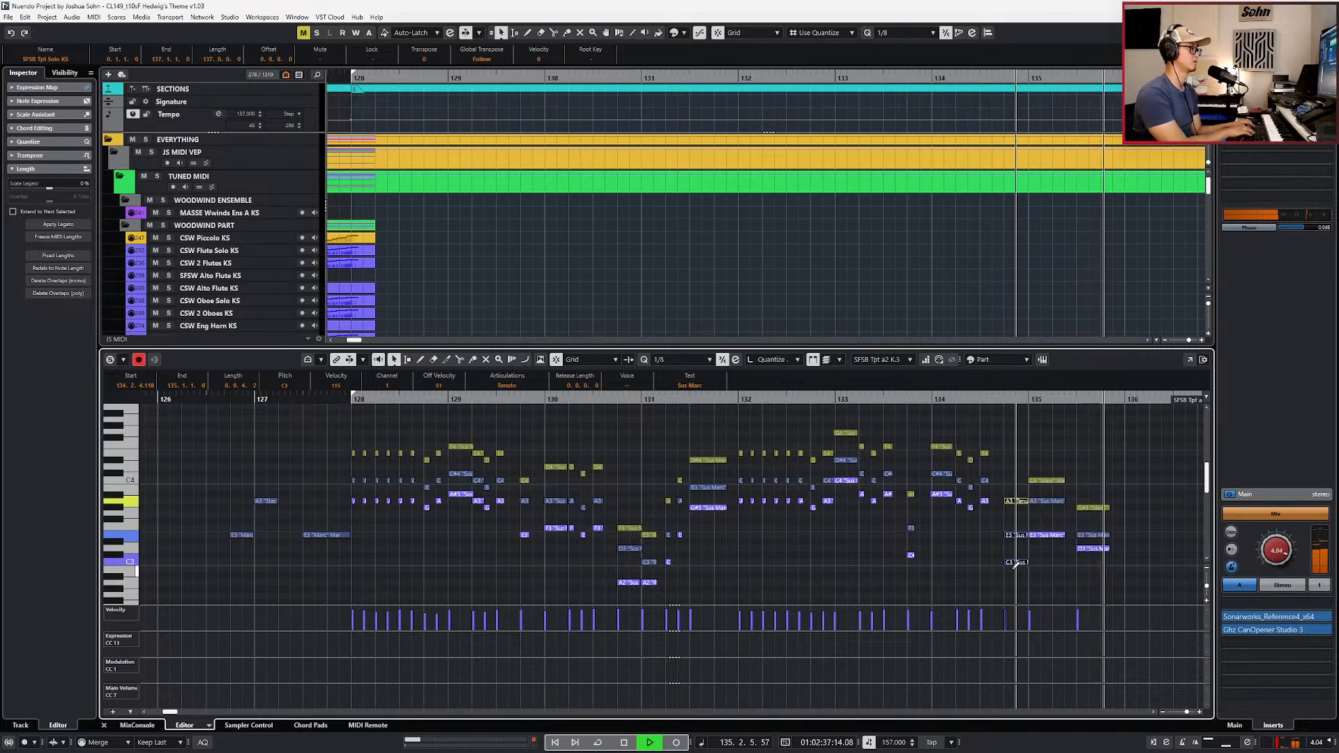
pyautogui.press('space')
# Step: Move the playback position back to bar 127 and return to the arrangement overview
pyautogui.scroll(-4, 1020, 559)
pyautogui.press('KP_Subtract')
pyautogui.press('Return')
pyautogui.scroll(-3, 1056, 555)
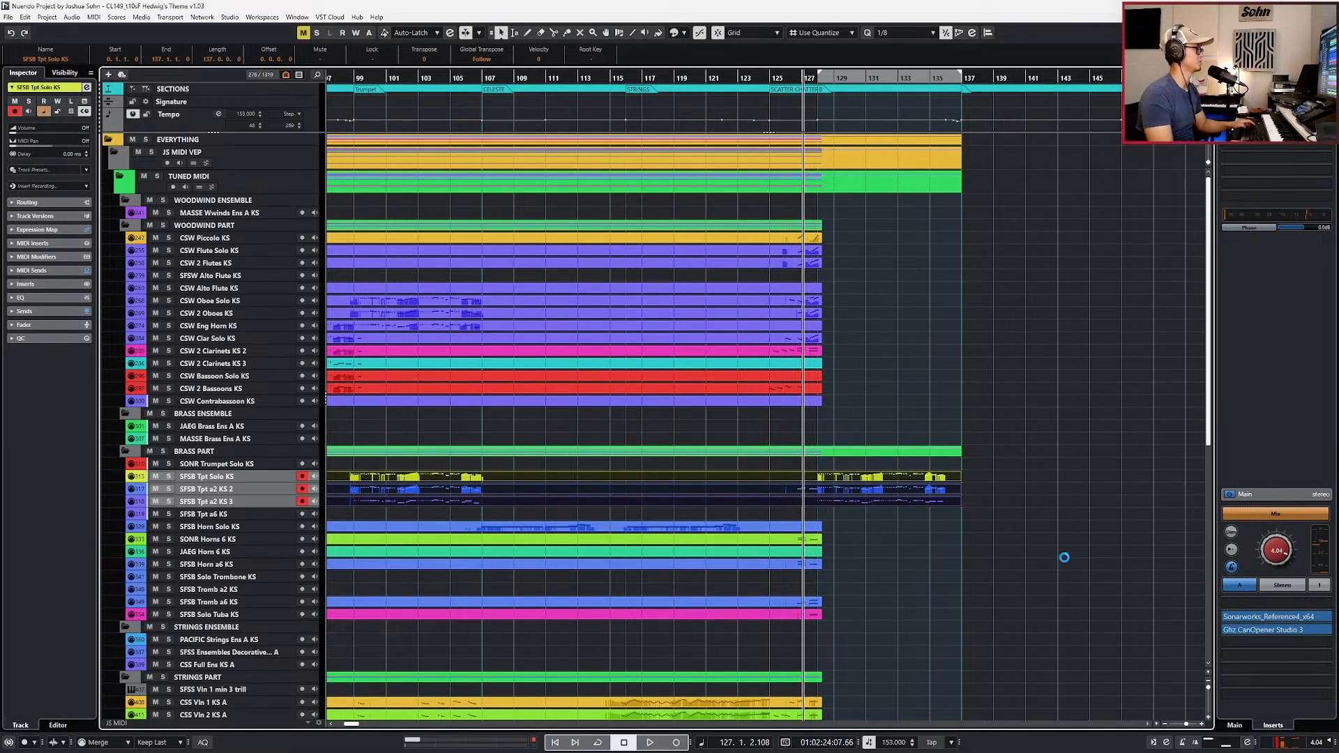
# Step: Switch to the score images and examine the trumpet staves from bar 128 through the page containing bar 139
pyautogui.hotkey('alt', 'Tab')
pyautogui.scroll(-4, 836, 313)
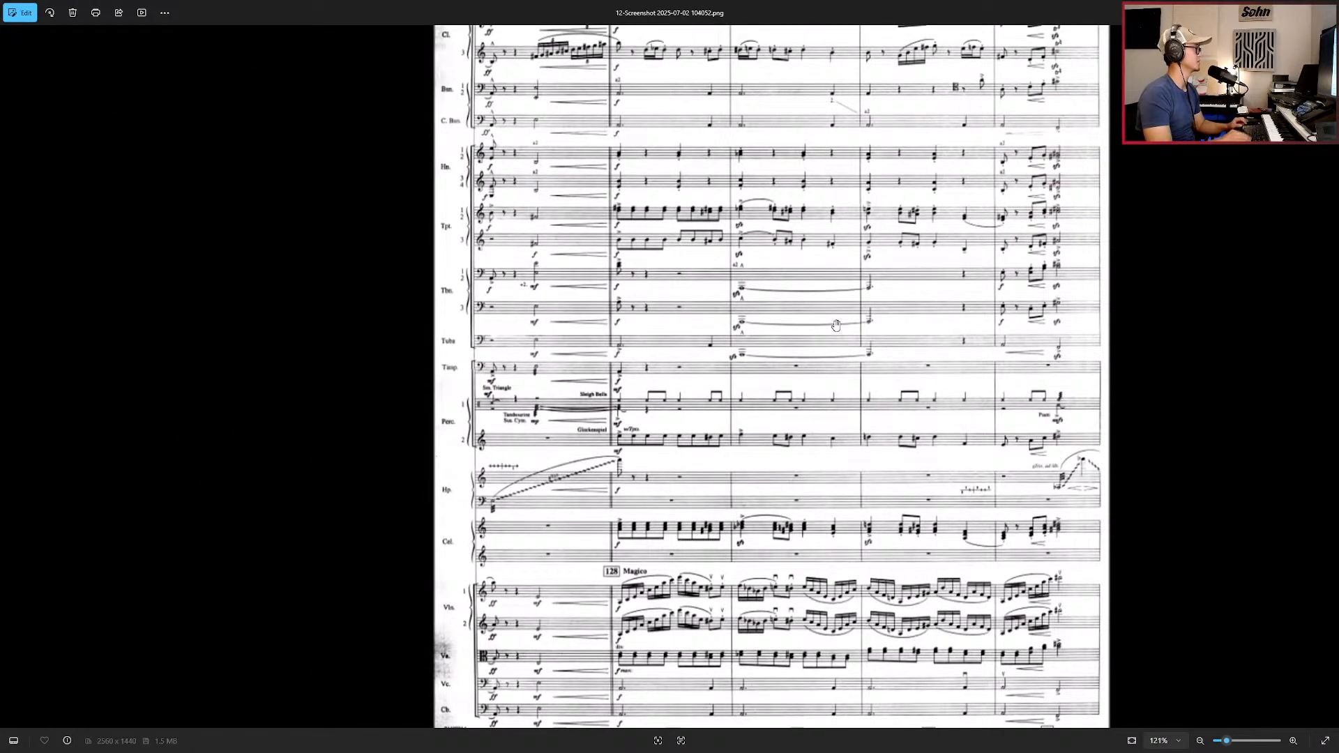
pyautogui.scroll(-1, 837, 325)
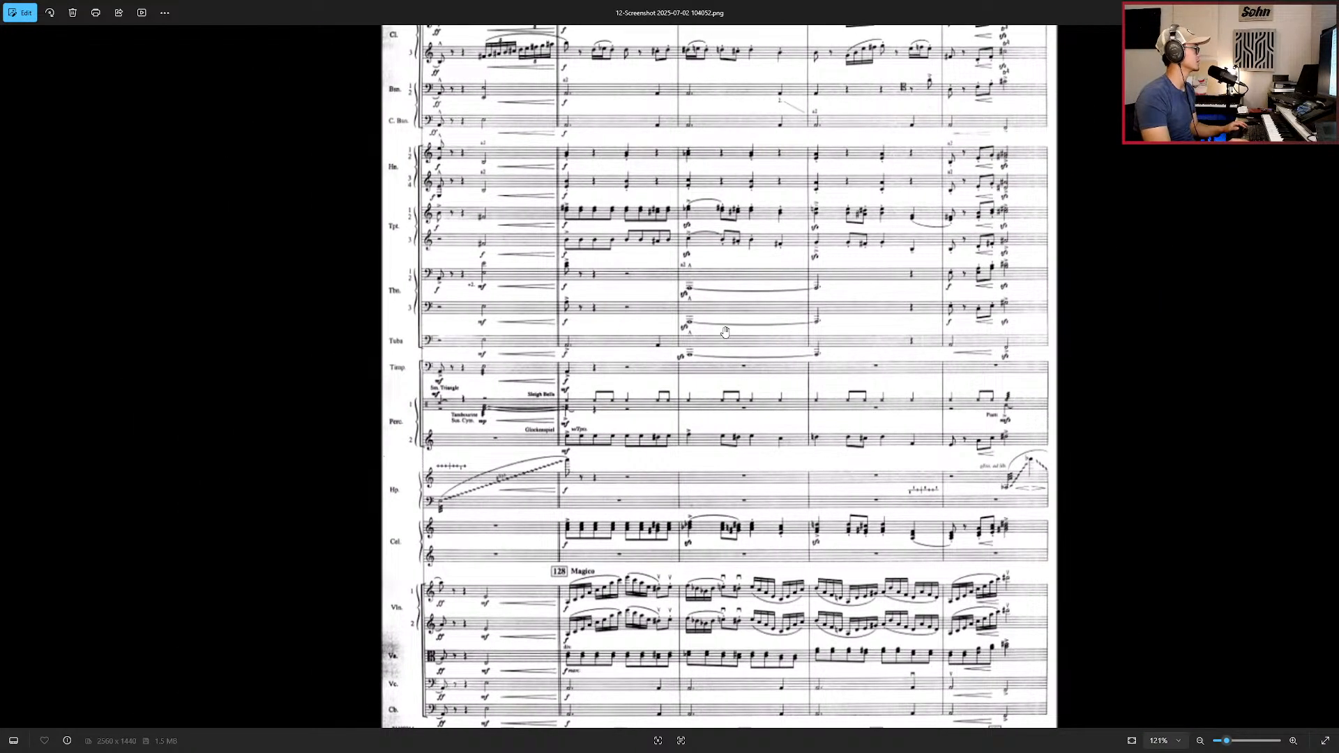
pyautogui.scroll(-1, 726, 332)
pyautogui.press('Left')
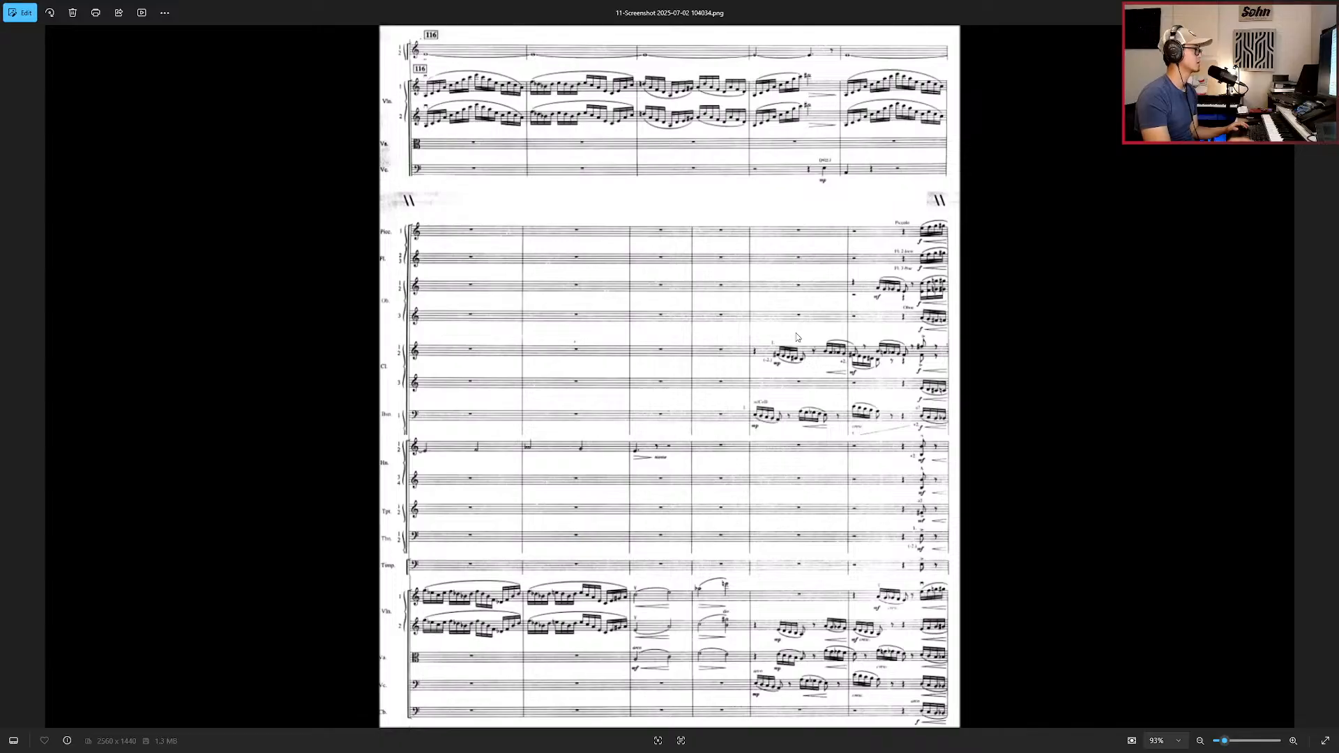
pyautogui.press('Right')
pyautogui.press('Right')
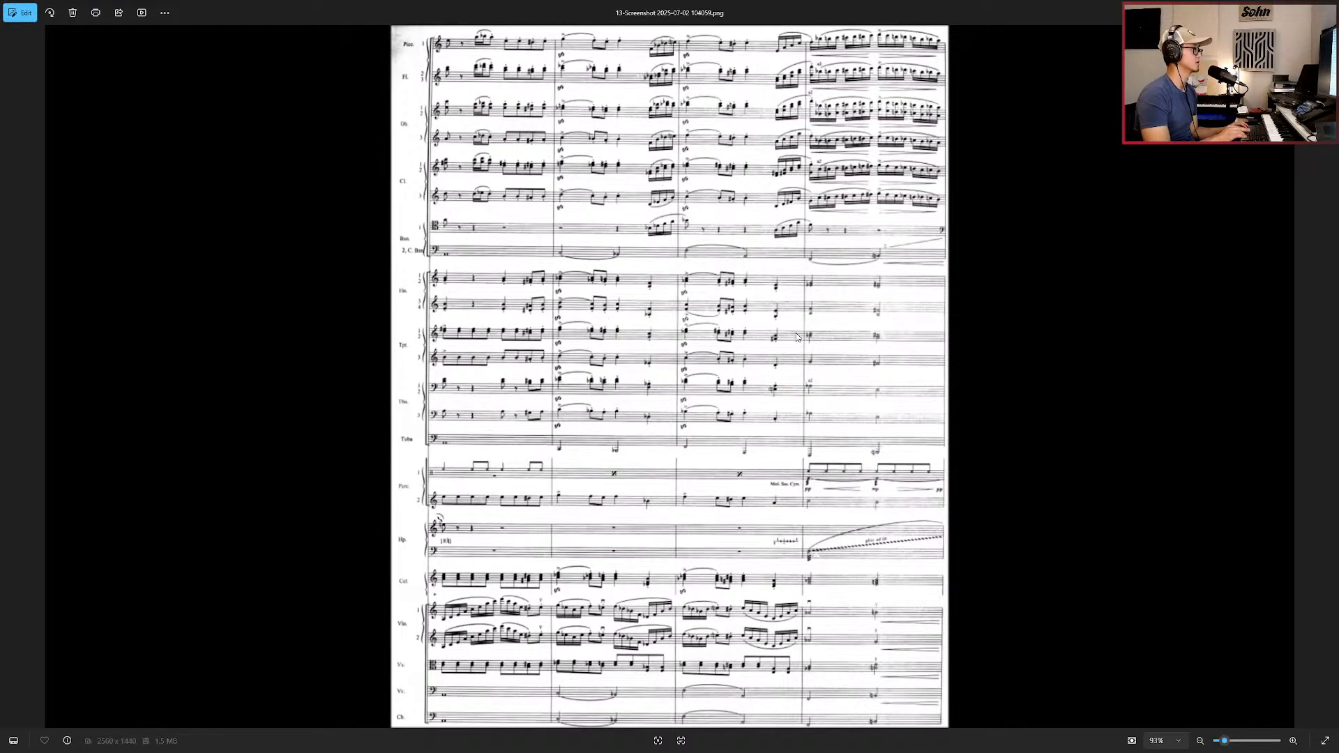
pyautogui.scroll(3, 841, 346)
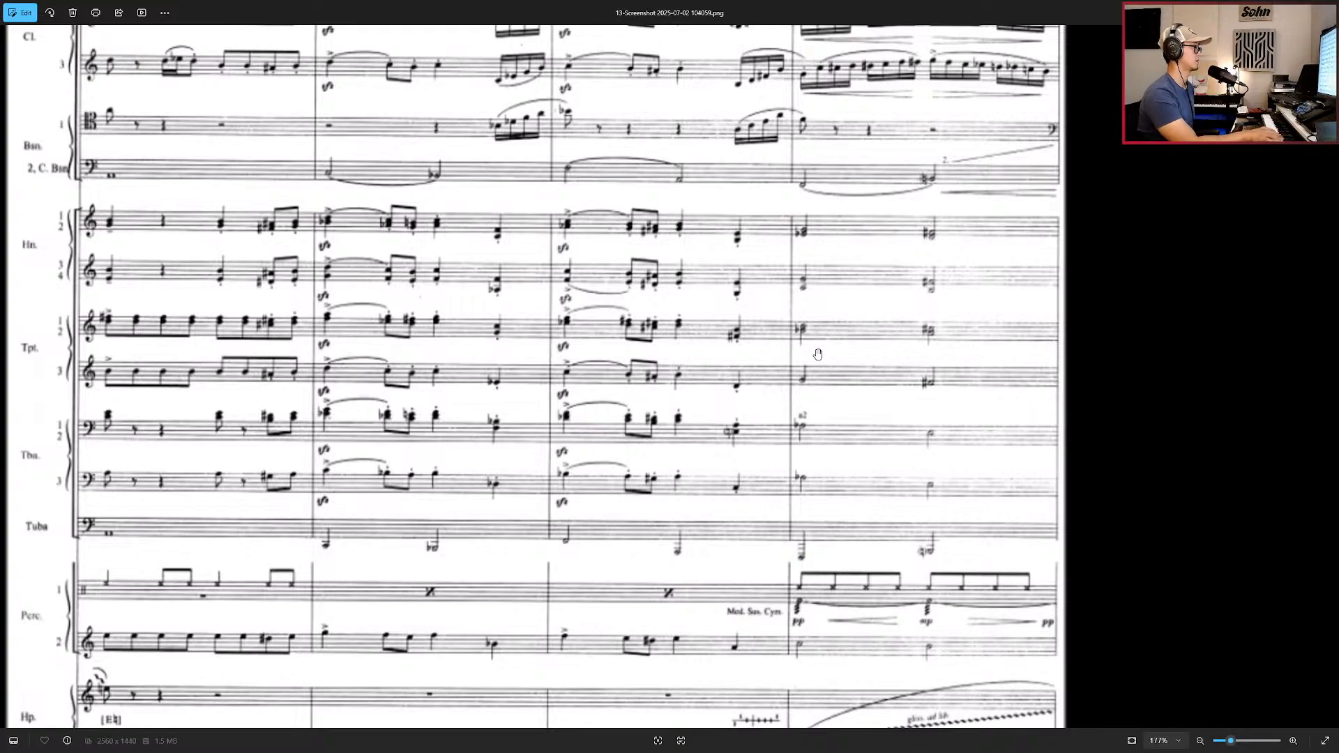
pyautogui.hscroll(1, 818, 355)
pyautogui.scroll(-5, 818, 355)
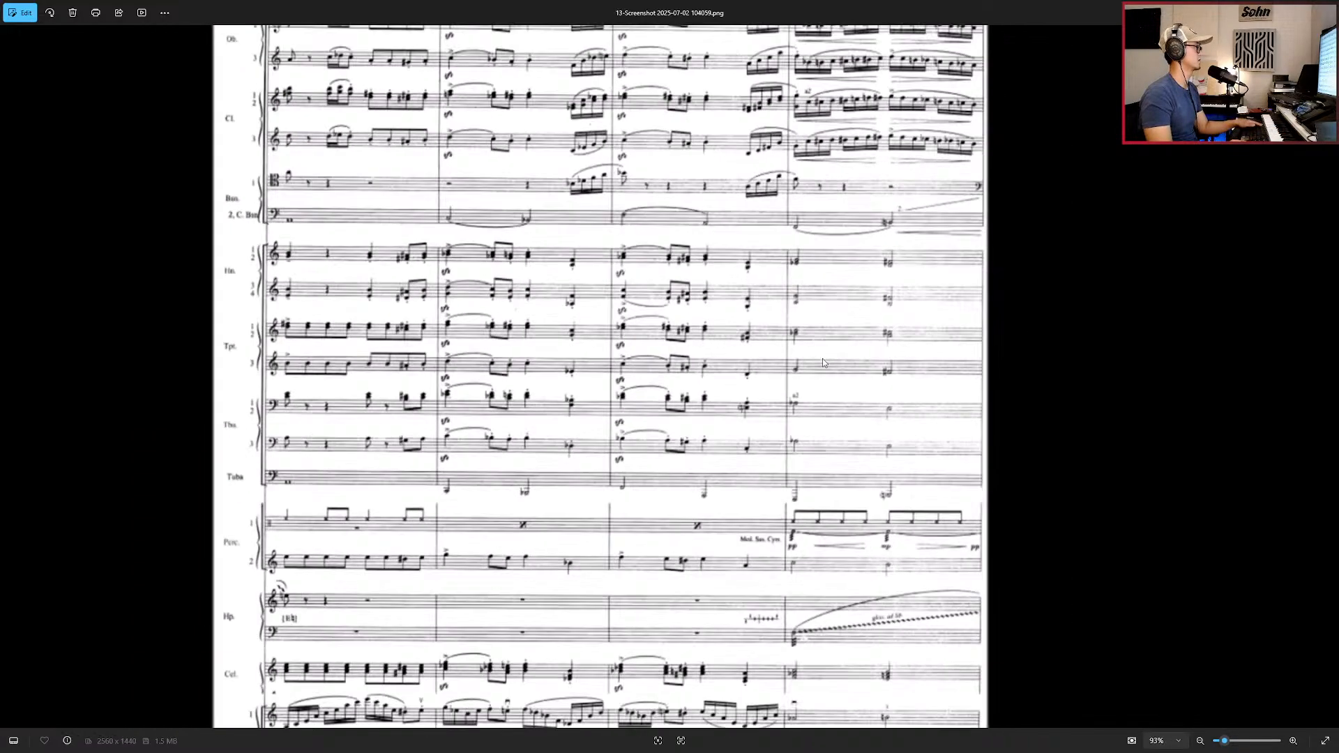
pyautogui.press('Right')
pyautogui.scroll(3, 577, 349)
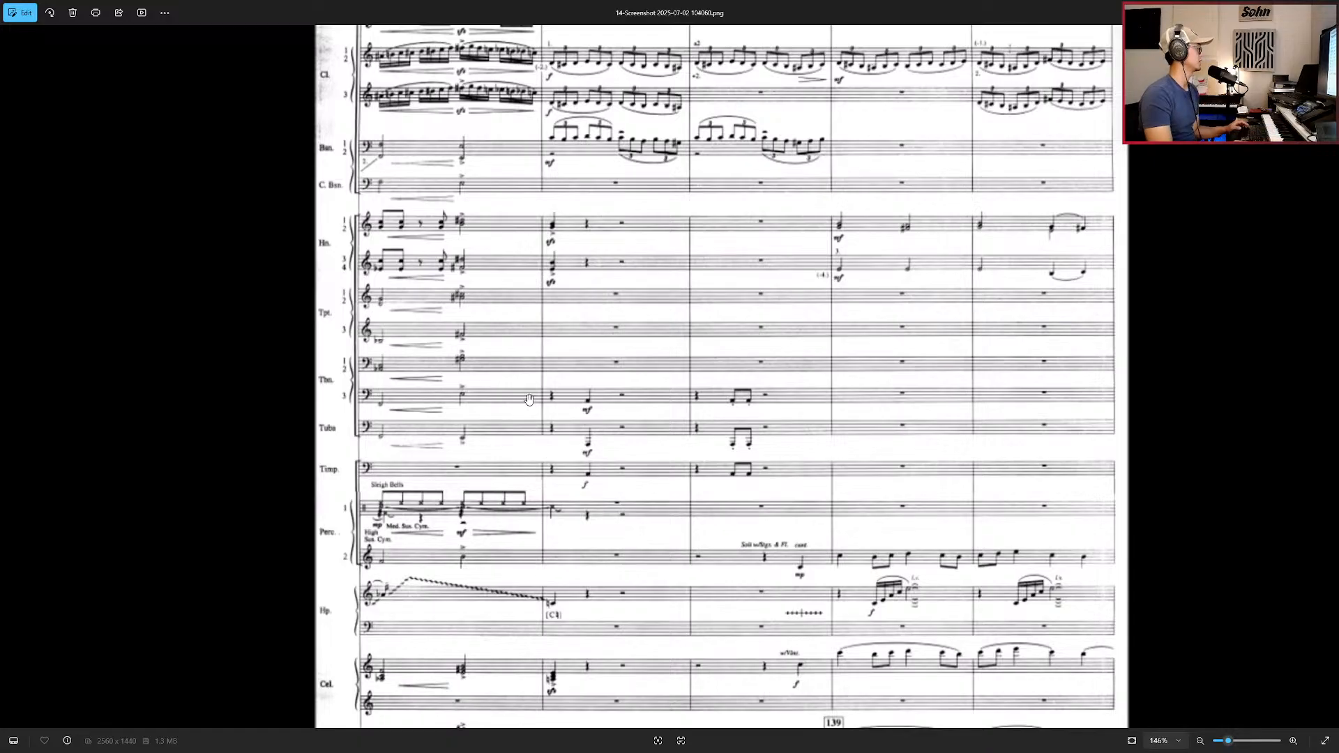
# Step: Switch back to Nuendo, open the trumpet parts in the editor, and play the end of the phrase into bar 134
pyautogui.hotkey('alt', 'Tab')
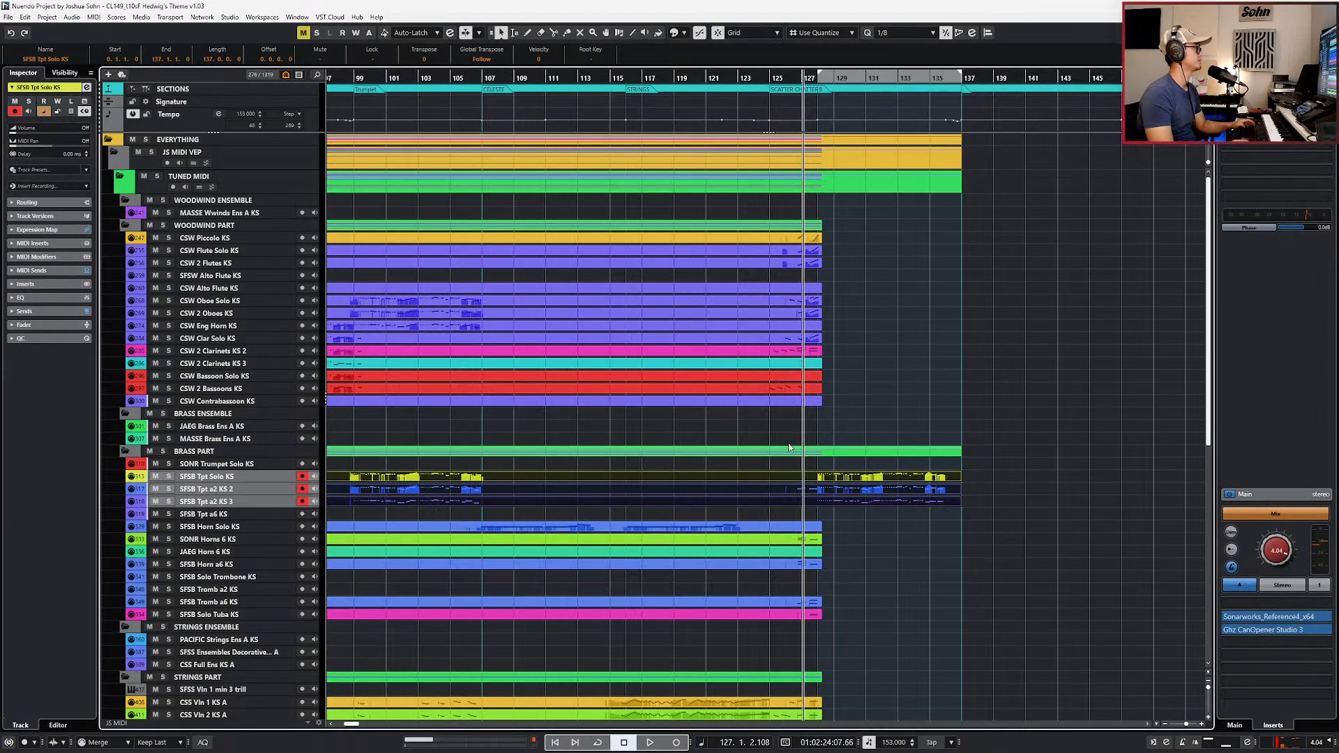
pyautogui.scroll(2, 948, 514)
pyautogui.press('Return')
pyautogui.press('space')
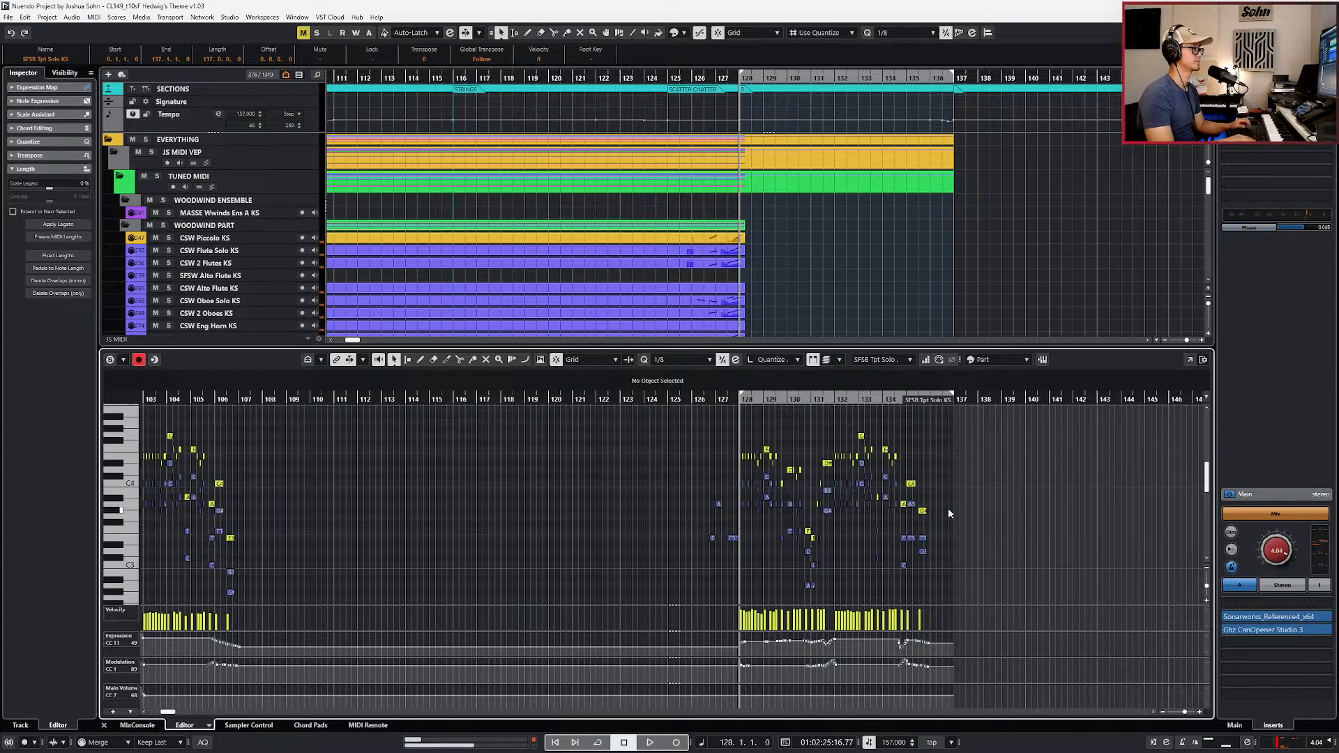
pyautogui.scroll(7, 956, 502)
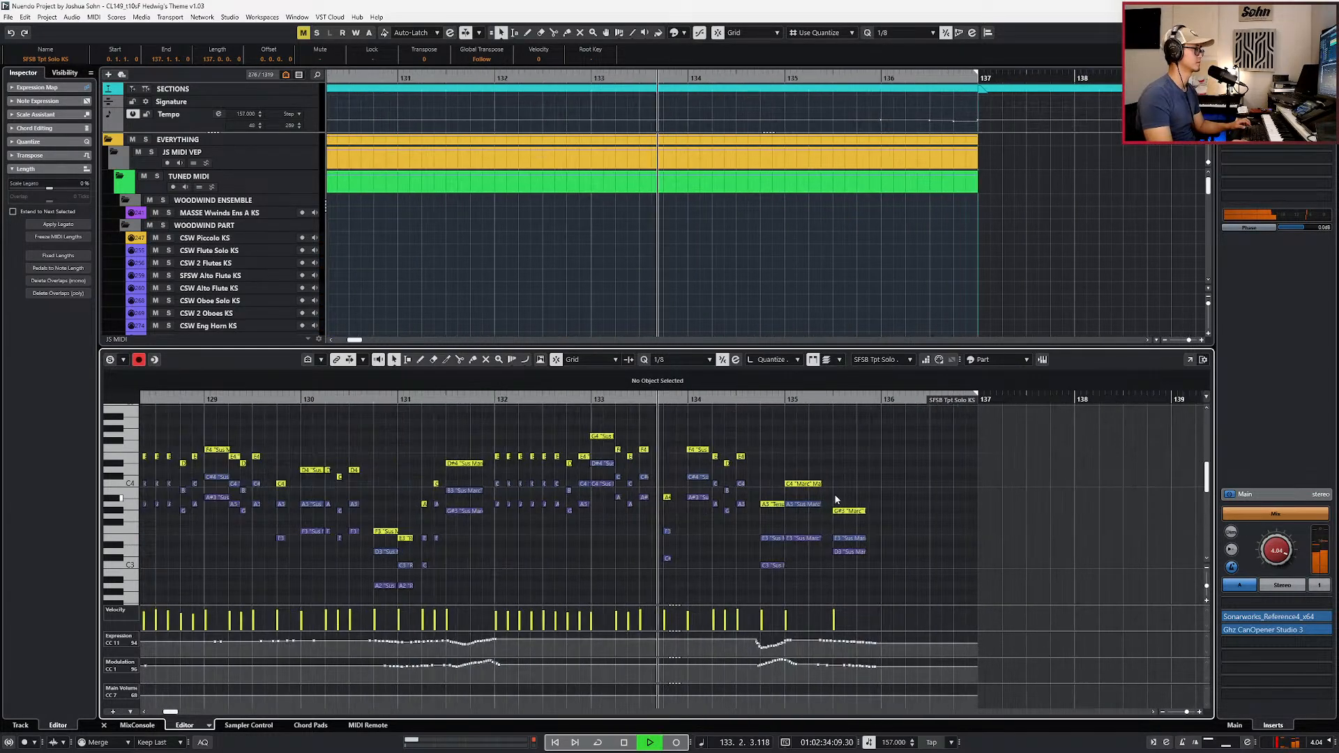
pyautogui.scroll(1, 834, 525)
pyautogui.press('space')
# Step: Adjust note pitches in the long trumpet chords in bar 135, lowering the second chord's top note to G3
pyautogui.moveTo(799, 460); pyautogui.dragTo(865, 550)
pyautogui.press('Down')
pyautogui.press('Up')
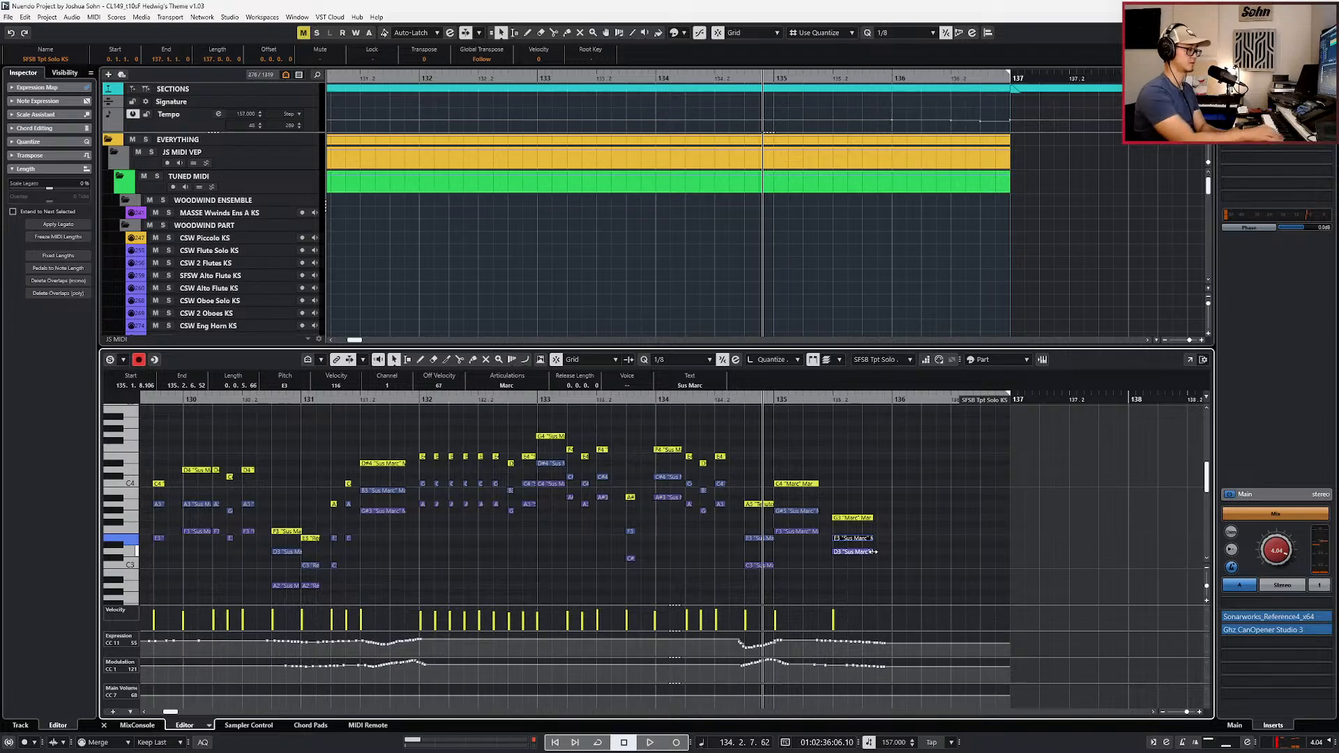
# Step: Set the second trumpet chord in bar 135 to B3, G3 and E3
pyautogui.moveTo(853, 497); pyautogui.dragTo(862, 550)
pyautogui.press('Up')
pyautogui.press('Up')
pyautogui.press('Up')
pyautogui.press('Up')
pyautogui.click(864, 503)
pyautogui.click(864, 514)
pyautogui.press('Down')
pyautogui.moveTo(883, 530); pyautogui.dragTo(868, 524)
pyautogui.press('Down')
pyautogui.press('Down')
# Step: Play back the trumpet chords in bar 135 to check their pitches
pyautogui.press('space')
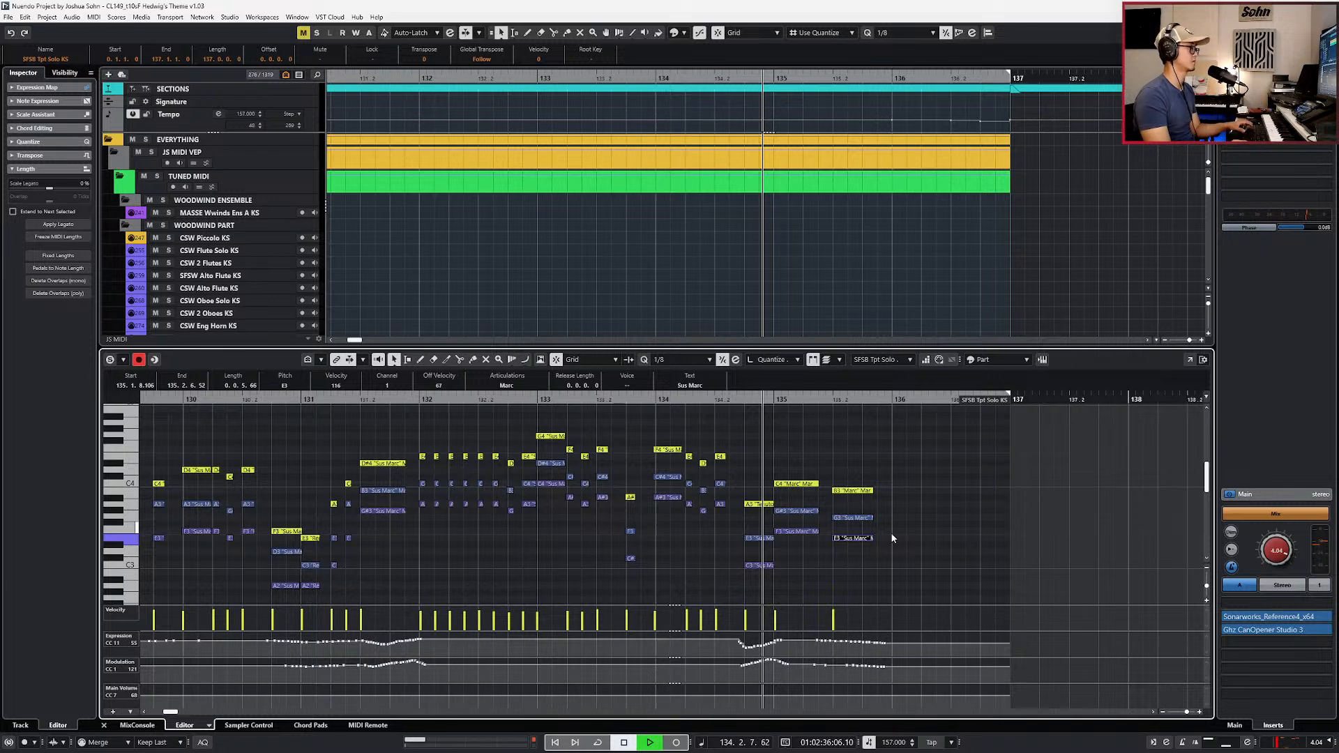
pyautogui.scroll(-2, 893, 538)
pyautogui.hscroll(3, 865, 542)
pyautogui.press('space')
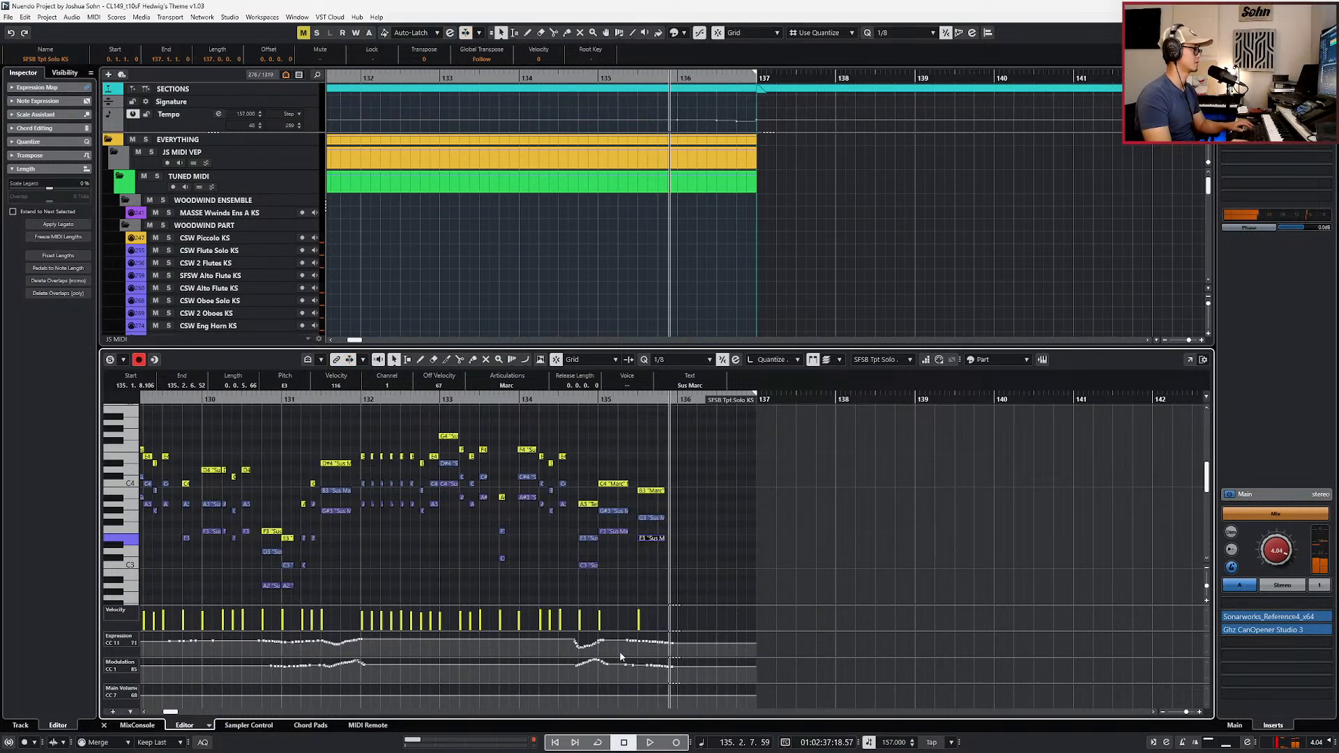
# Step: Delete the Expression (CC 11) points from bar 135 onward in the SFSB Tpt Solo and SFSB Tpt a2 KS 2 parts
pyautogui.moveTo(598, 636); pyautogui.dragTo(677, 664)
pyautogui.press('Delete')
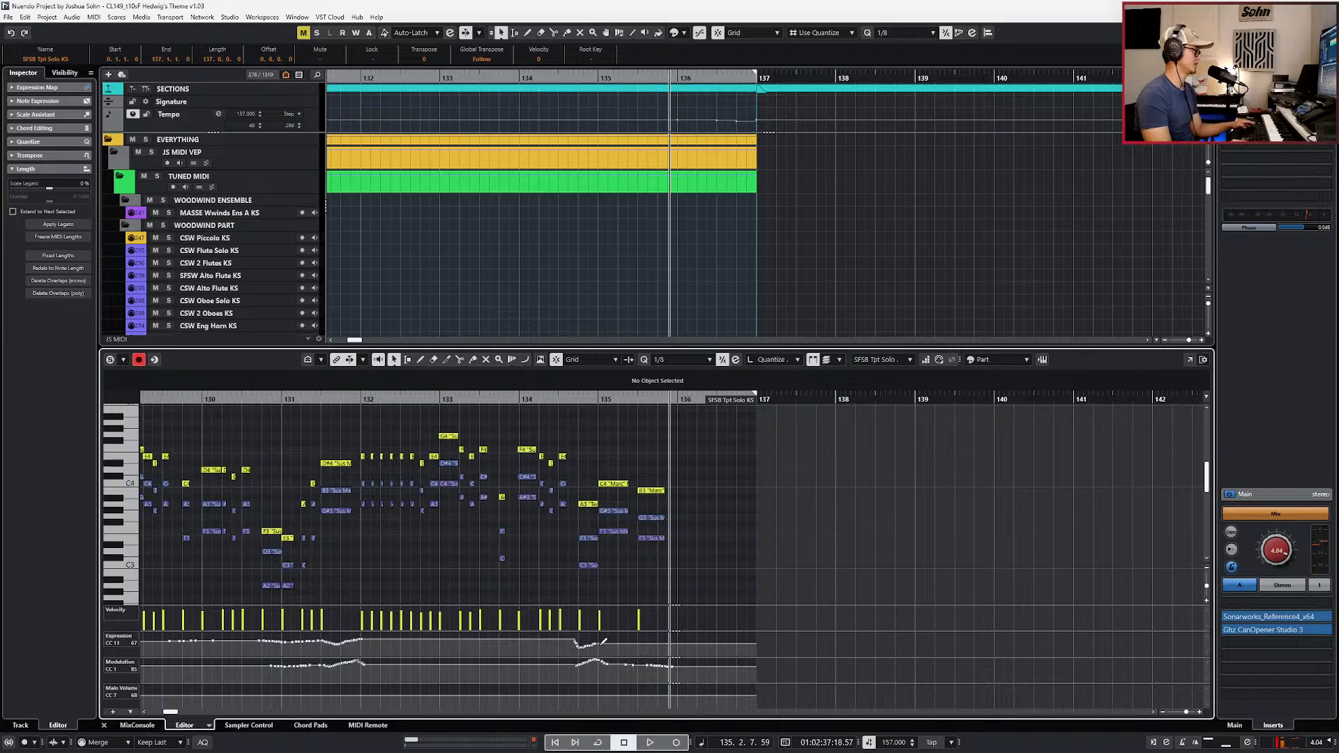
pyautogui.moveTo(598, 643); pyautogui.dragTo(683, 659)
pyautogui.press('Down')
pyautogui.press('Delete')
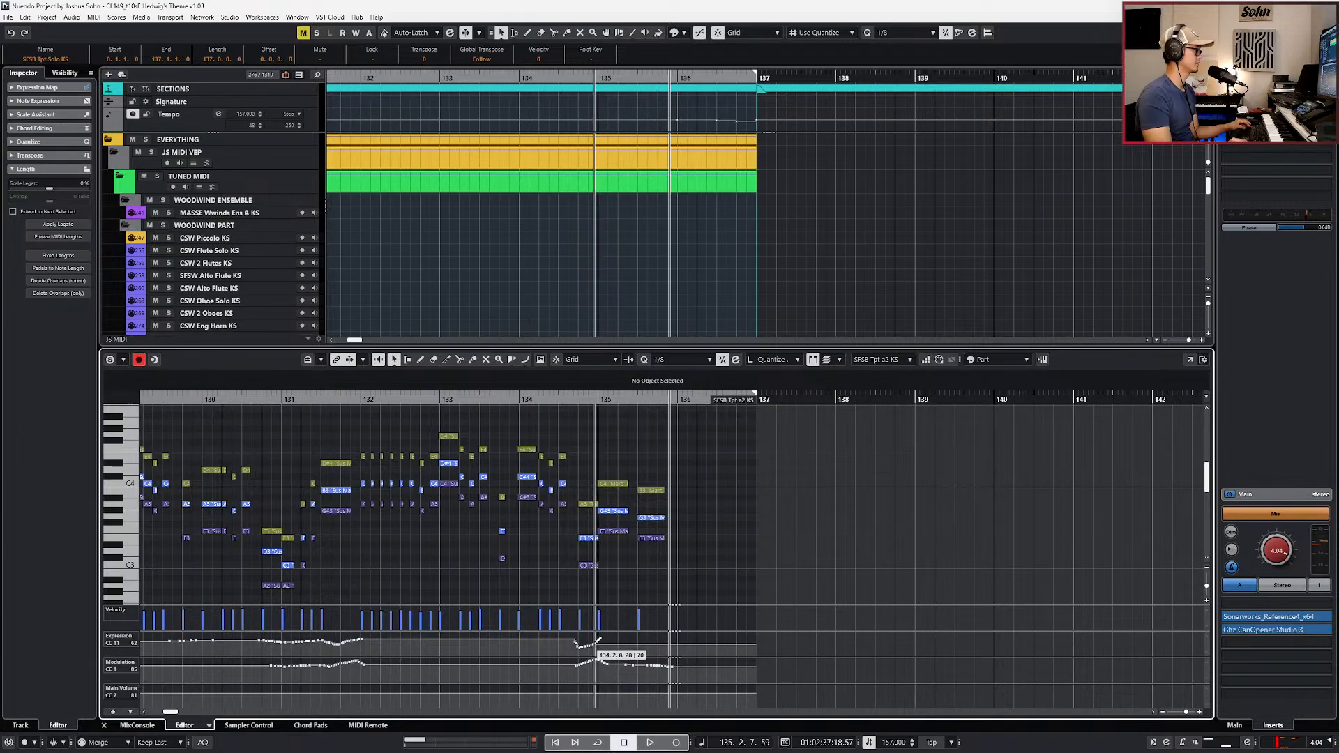
pyautogui.press('Down')
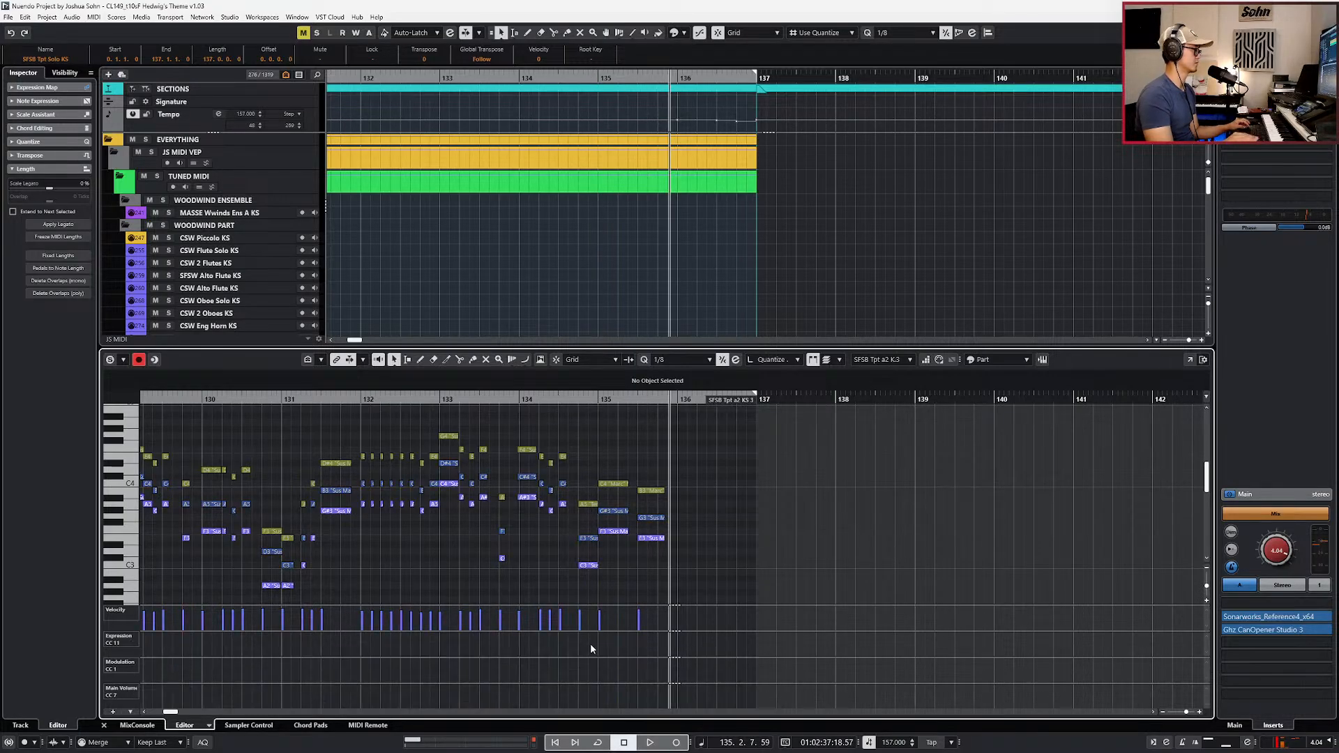
# Step: Reopen the three trumpet parts together and duplicate bar 135's two chords into bar 136
pyautogui.scroll(-3, 610, 620)
pyautogui.scroll(4, 606, 621)
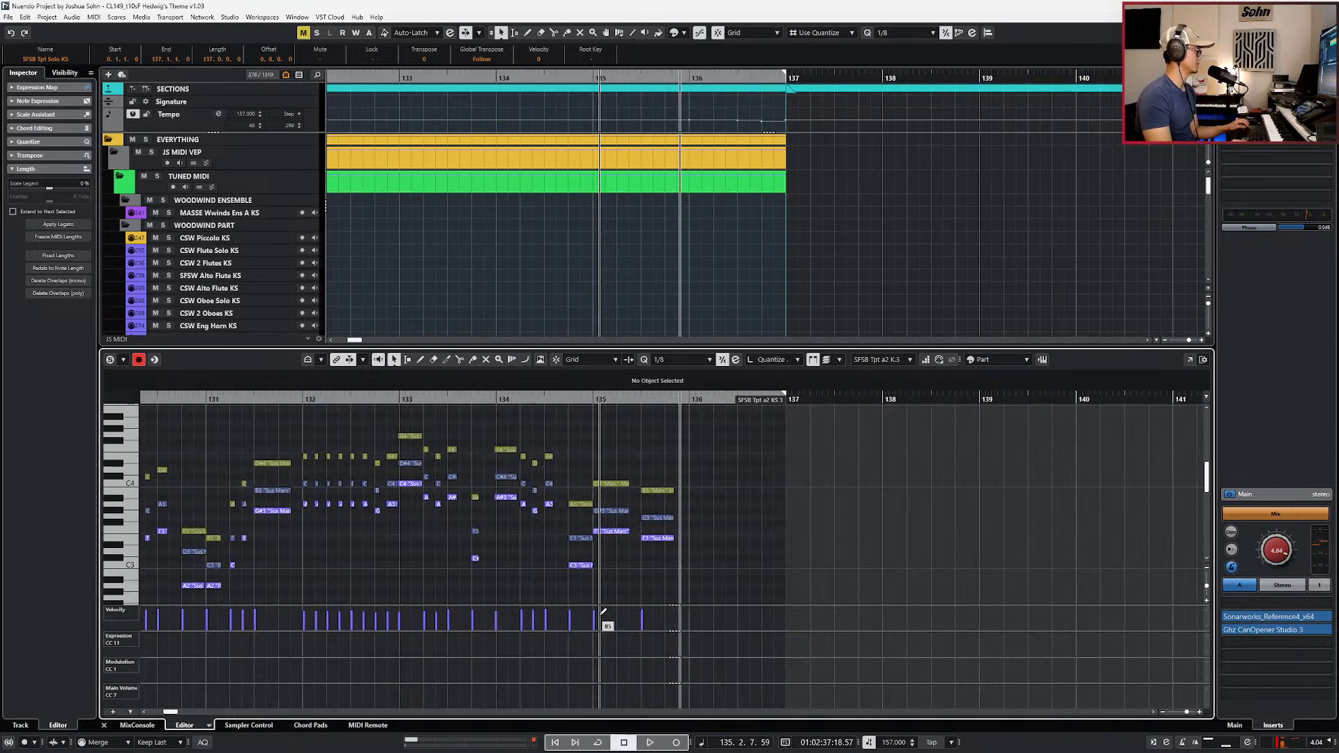
pyautogui.press('Return')
pyautogui.keyDown('alt'); pyautogui.keyDown('shift'); pyautogui.click(599, 616); pyautogui.keyUp('shift'); pyautogui.keyUp('alt')
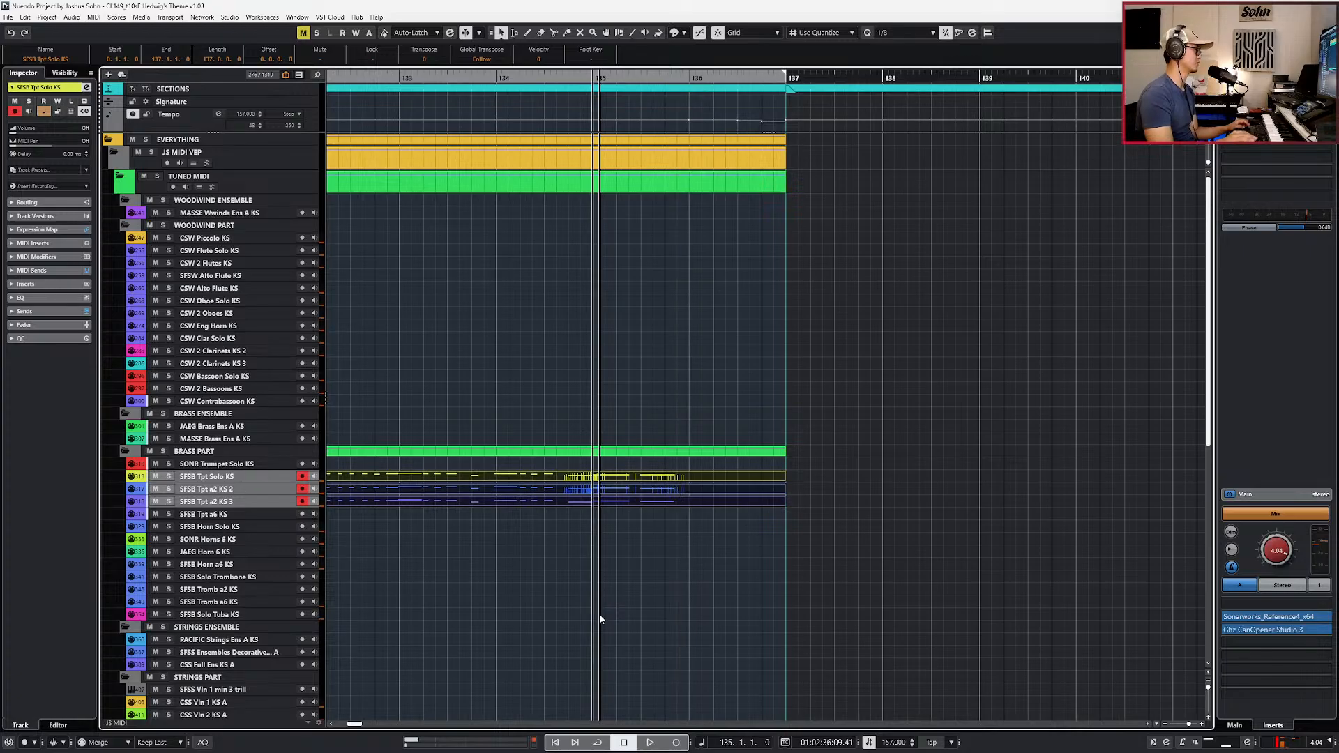
pyautogui.moveTo(699, 466); pyautogui.dragTo(688, 503)
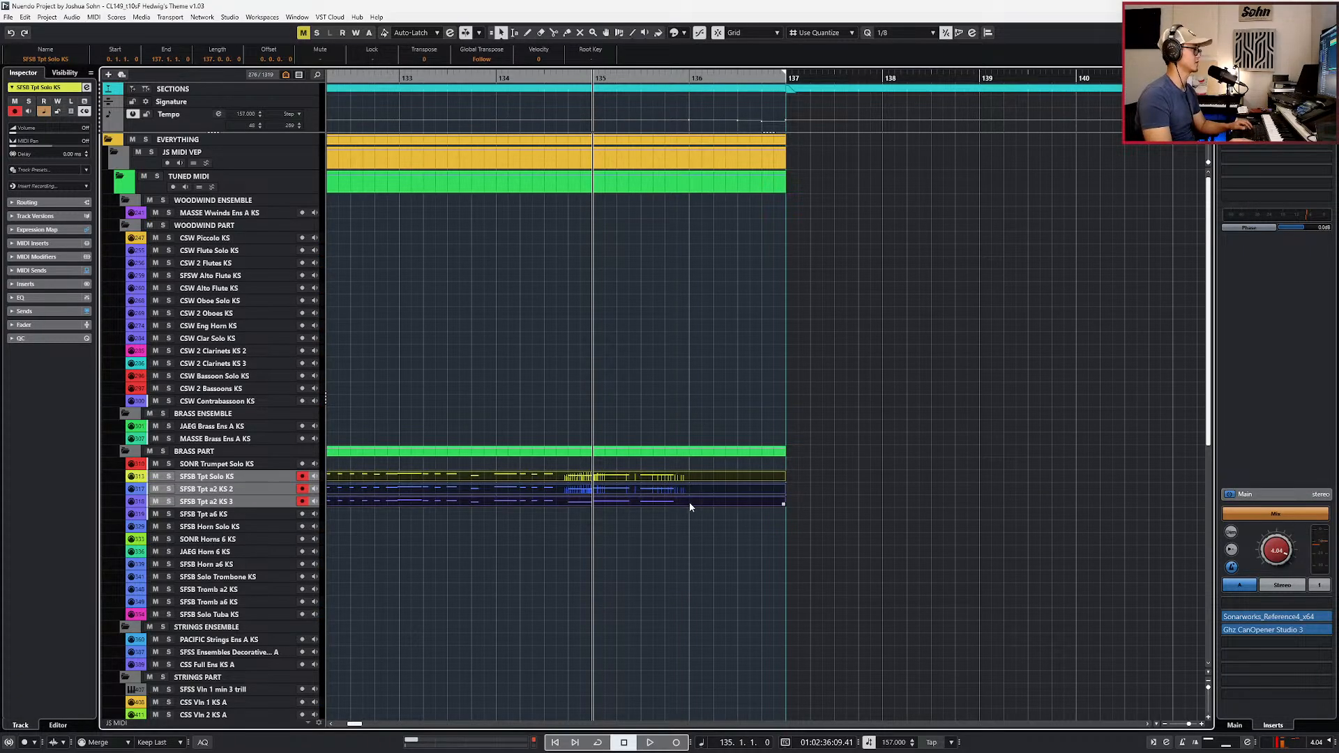
pyautogui.press('Return')
pyautogui.moveTo(640, 608); pyautogui.dragTo(547, 579)
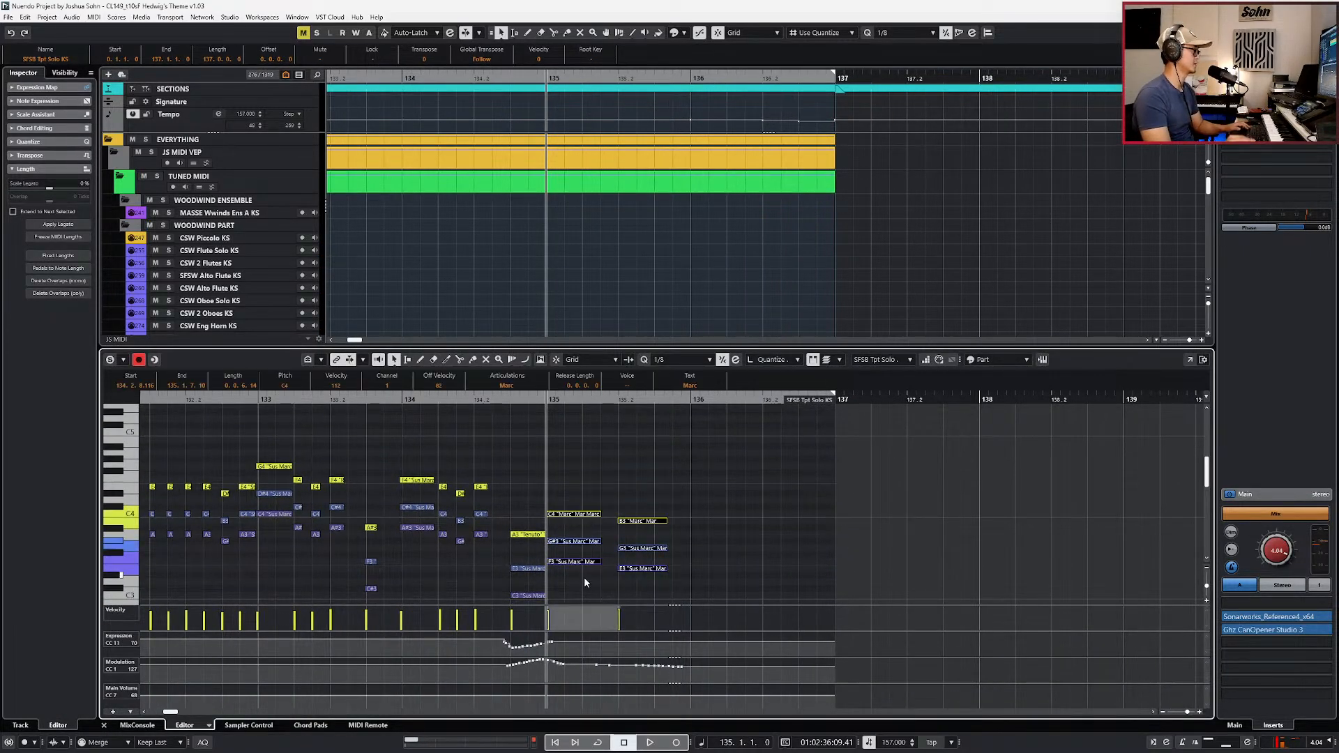
pyautogui.hotkey('ctrl', 'd')
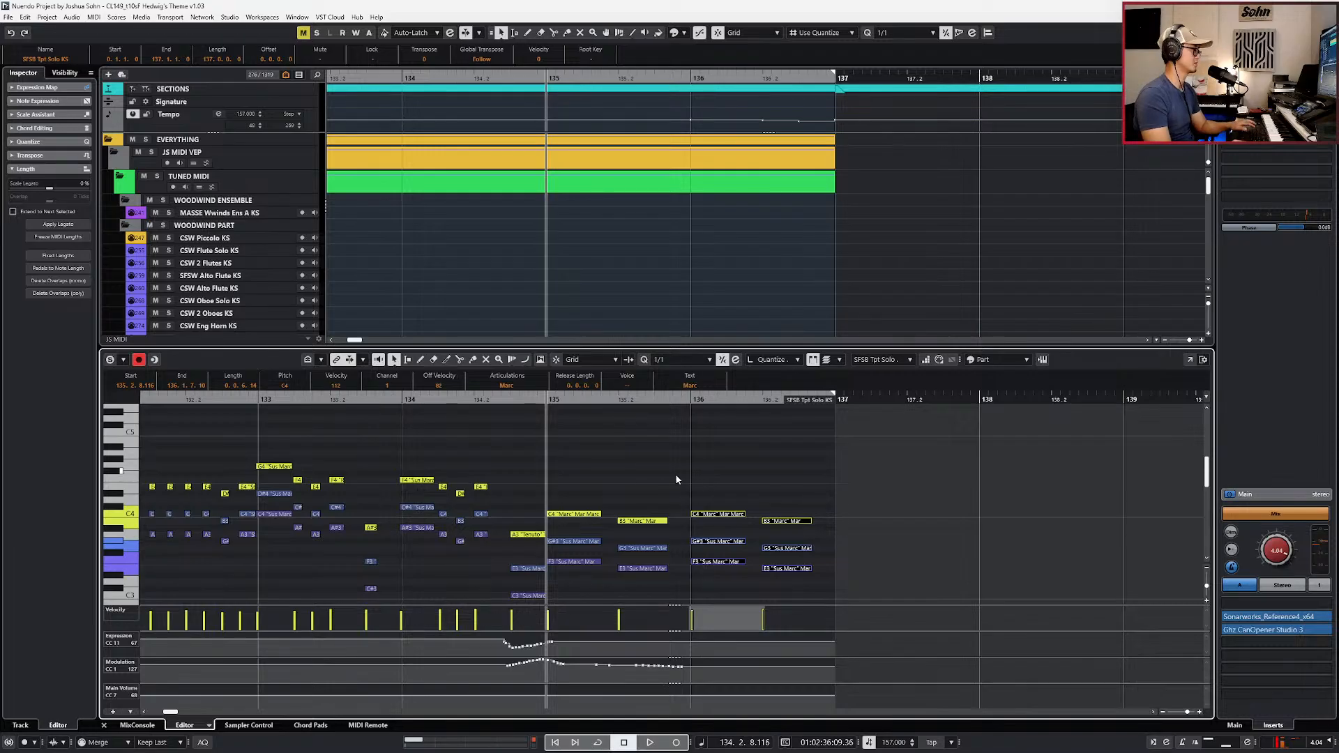
# Step: Lower the first trumpet chord in bar 136 to F3, C3 and G#2
pyautogui.moveTo(674, 473); pyautogui.dragTo(718, 575)
pyautogui.press('Down')
pyautogui.press('Down')
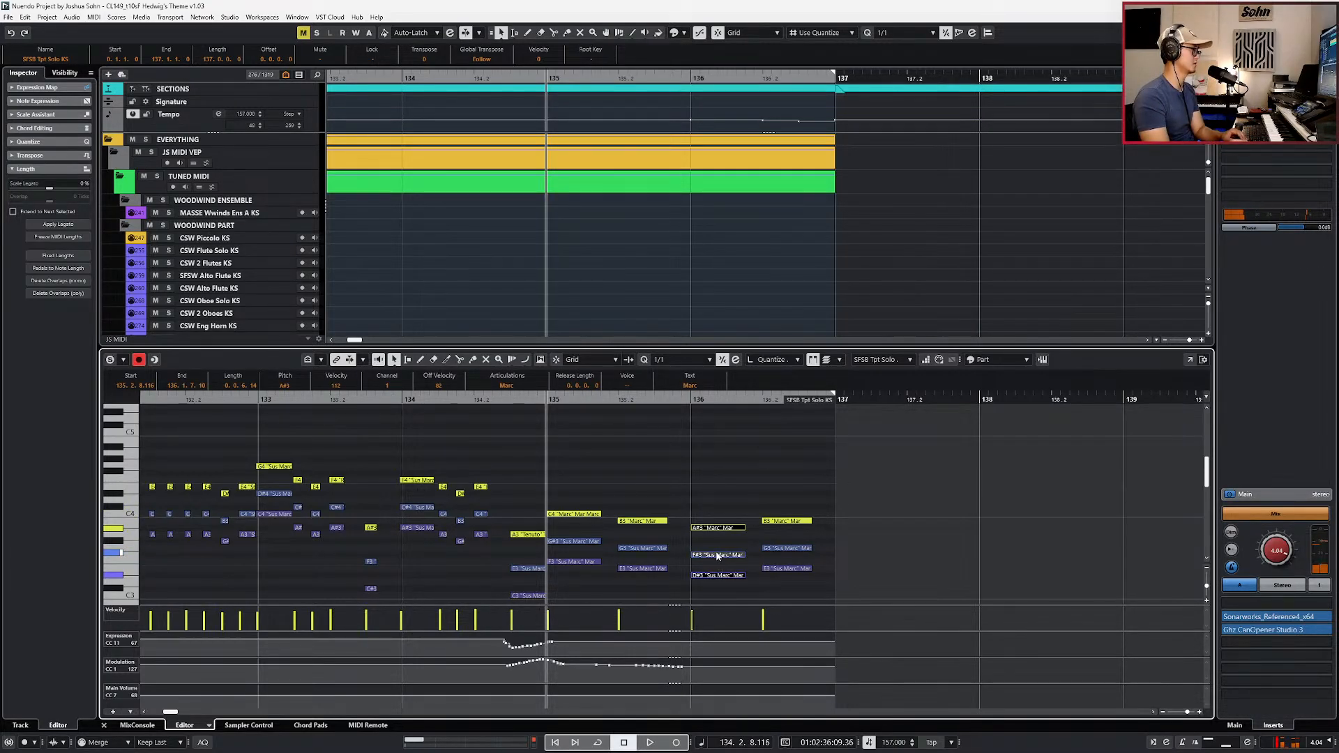
pyautogui.press('Down')
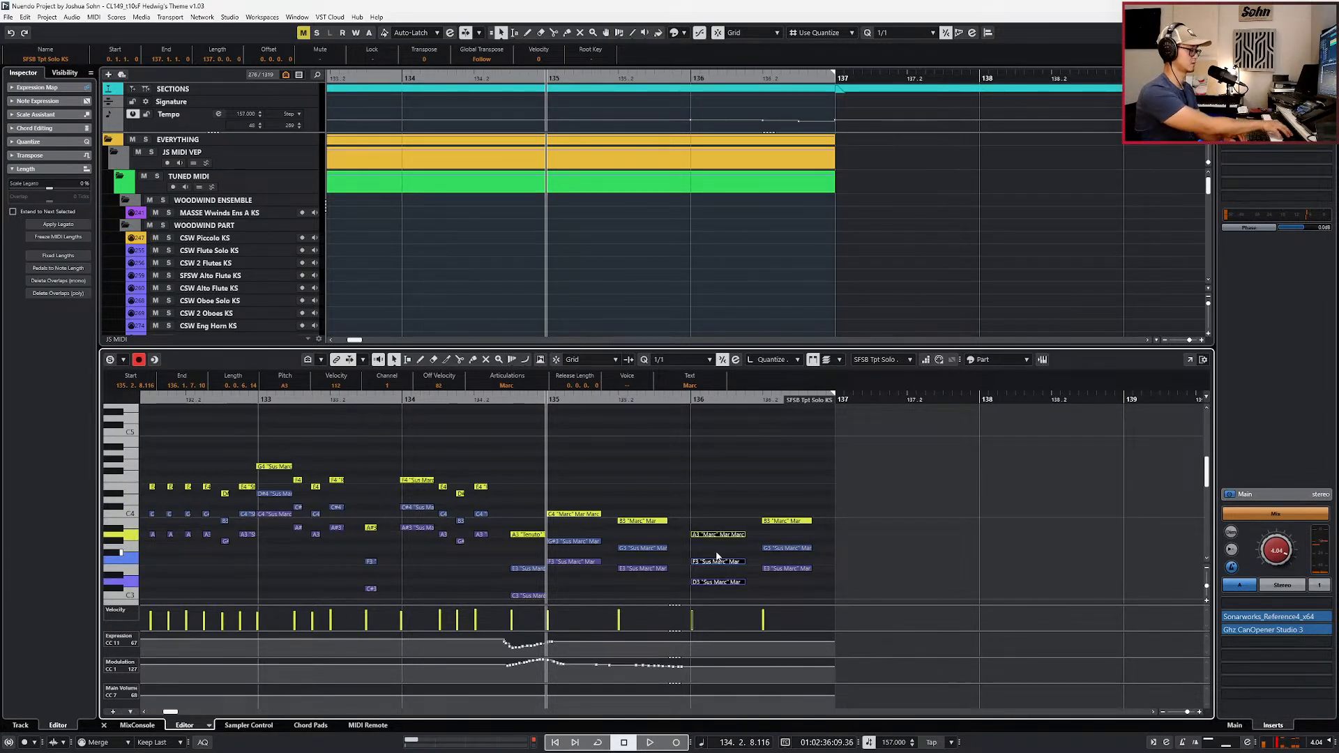
pyautogui.press('Down')
pyautogui.press('Down')
pyautogui.press('Down')
pyautogui.press('Down')
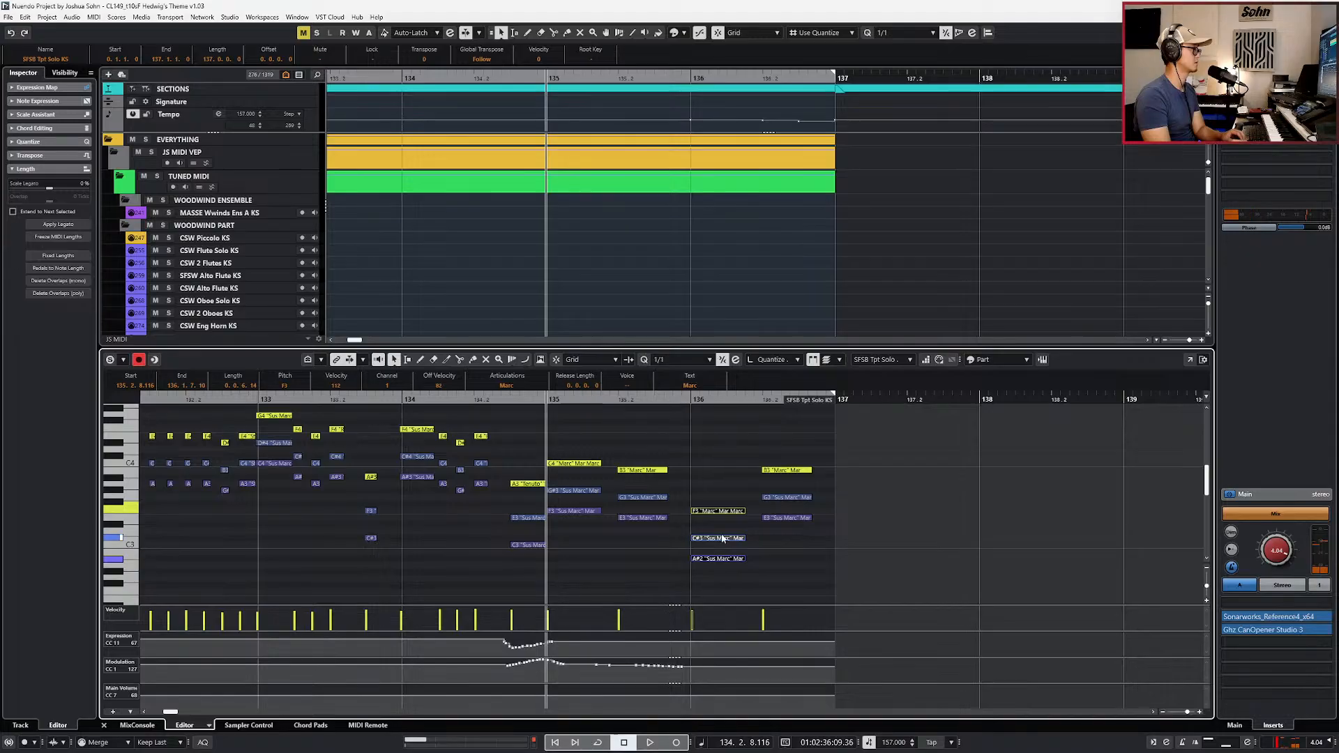
pyautogui.click(722, 538)
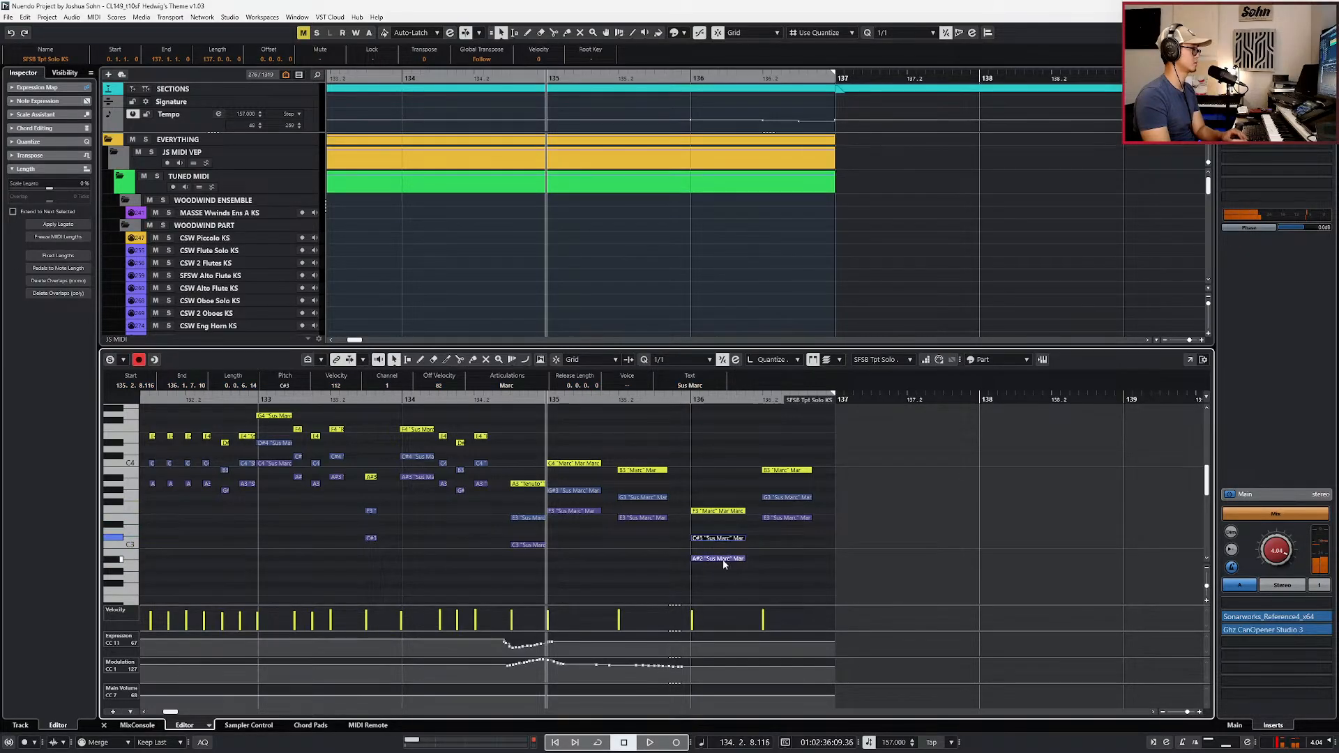
pyautogui.press('Down')
pyautogui.click(723, 559)
pyautogui.press('Down')
pyautogui.press('Down')
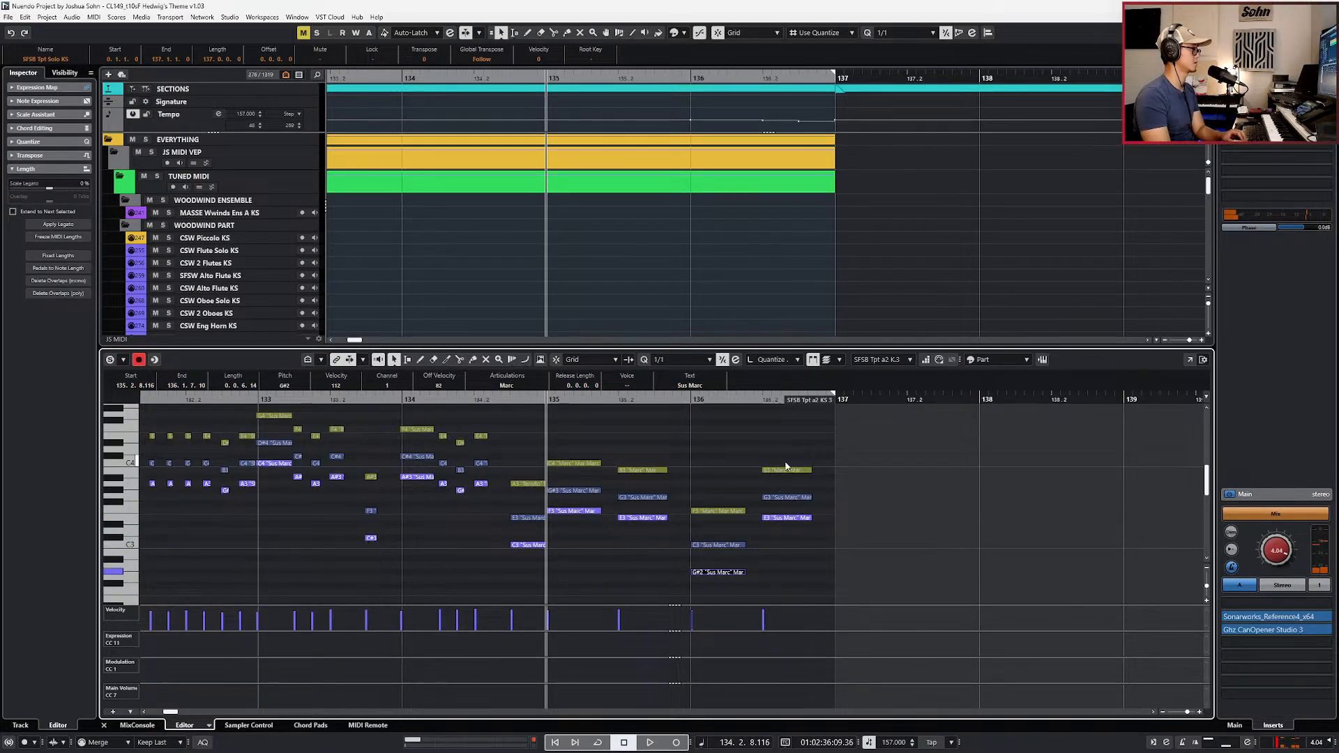
# Step: Check the score and raise the middle note of the second trumpet chord in bar 136 to G#3
pyautogui.hotkey('alt', 'Tab')
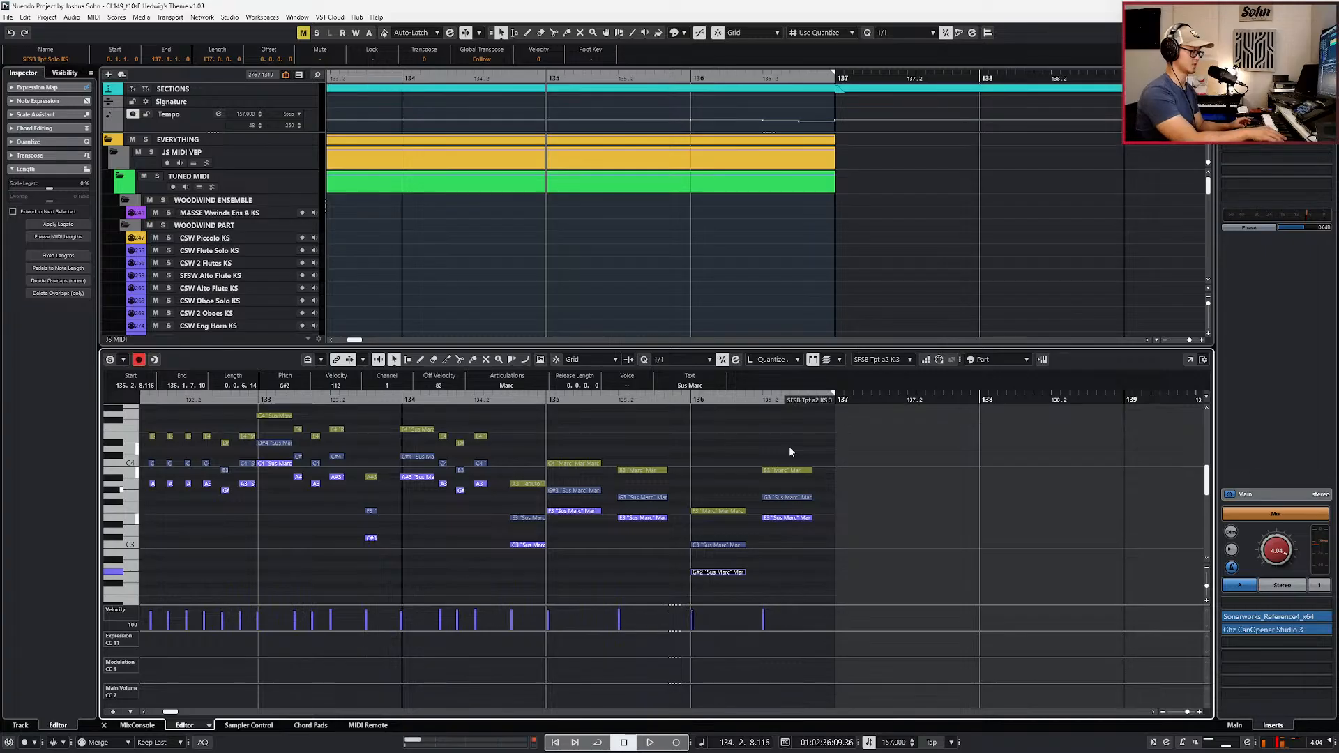
pyautogui.moveTo(820, 486); pyautogui.dragTo(796, 499)
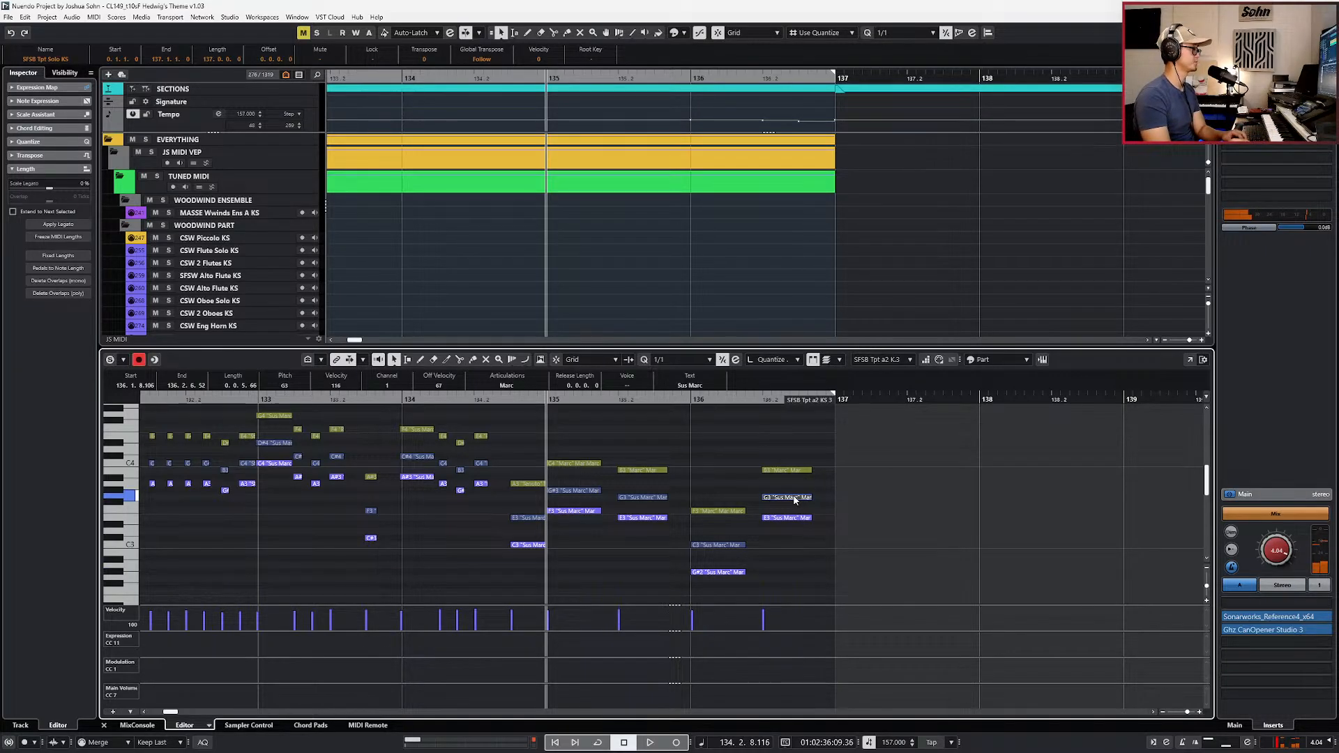
pyautogui.press('Up')
# Step: Play back the trumpet chords through the end of bar 136 and return to the arrangement at bar 127
pyautogui.press('KP_Subtract')
pyautogui.press('space')
pyautogui.moveTo(654, 442); pyautogui.dragTo(565, 541)
pyautogui.keyDown('alt'); pyautogui.keyDown('shift'); pyautogui.click(562, 549); pyautogui.keyUp('shift'); pyautogui.keyUp('alt')
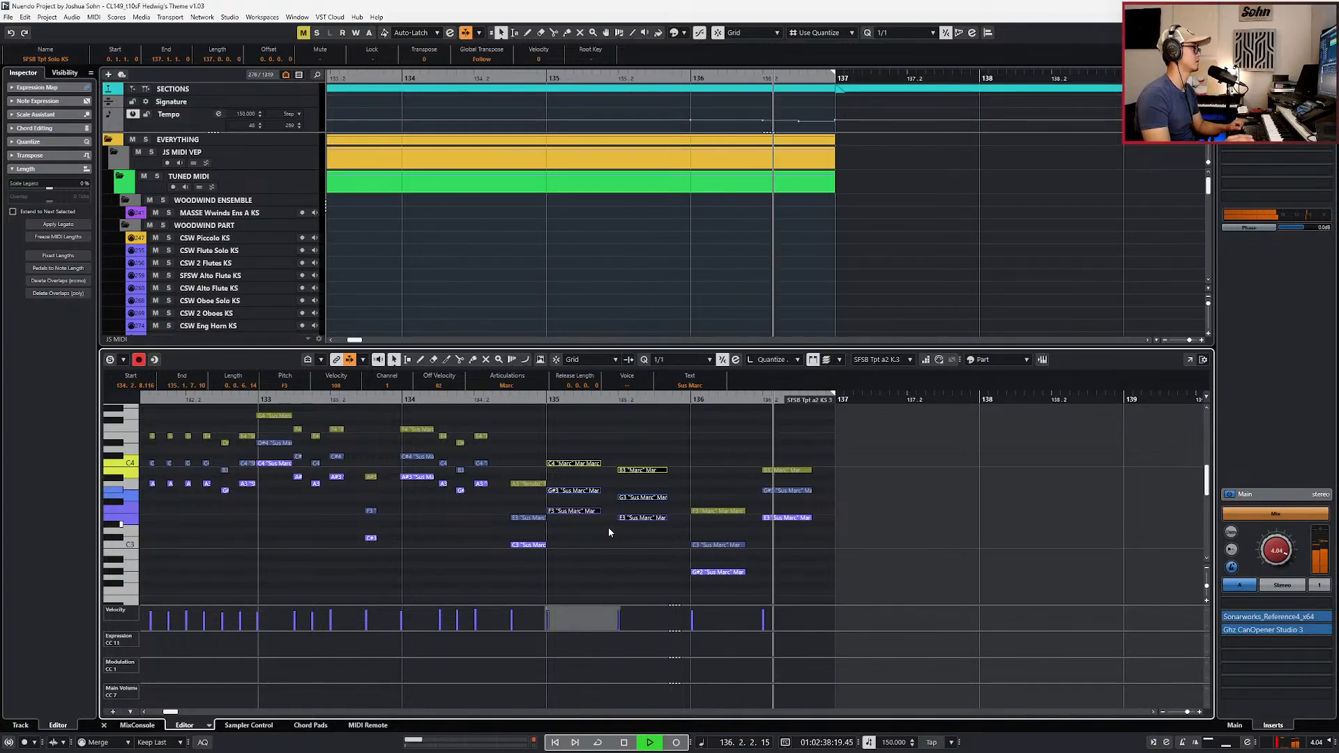
pyautogui.scroll(-4, 656, 513)
pyautogui.hotkey('ctrl', 'e')
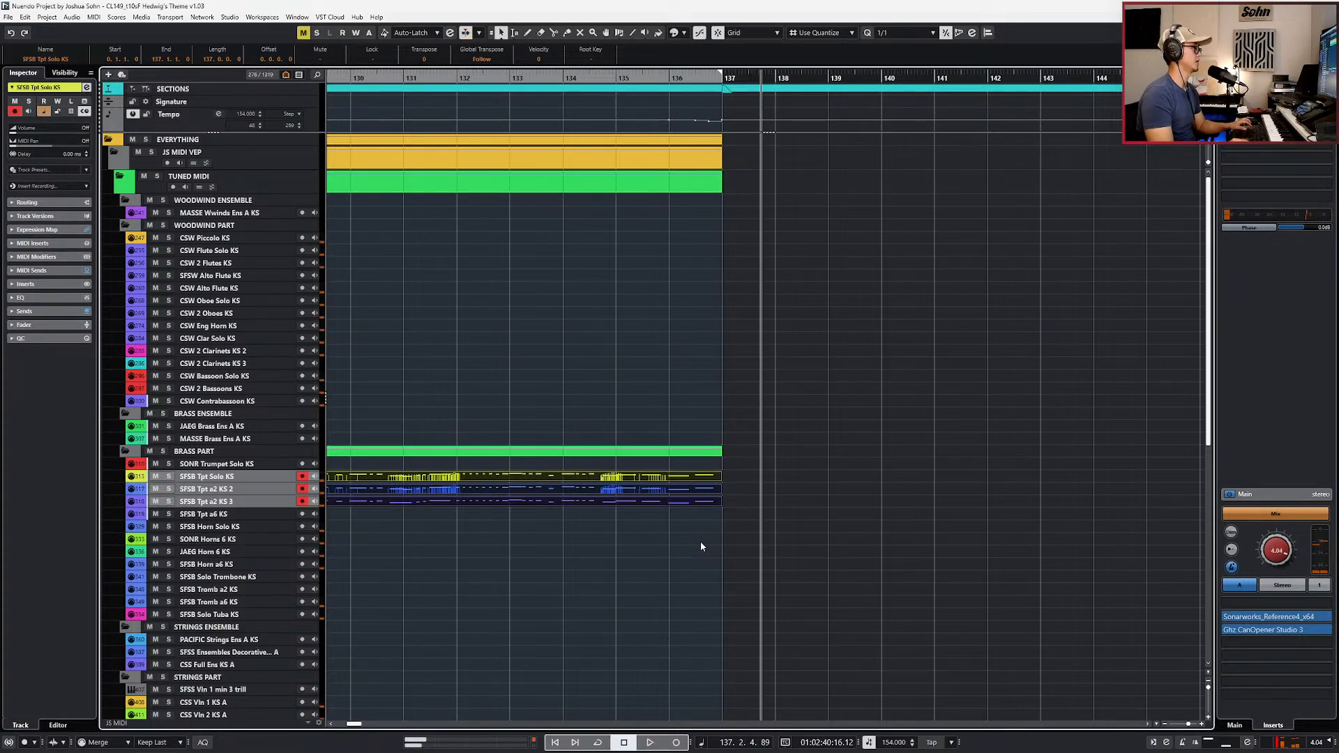
pyautogui.press('KP_Subtract')
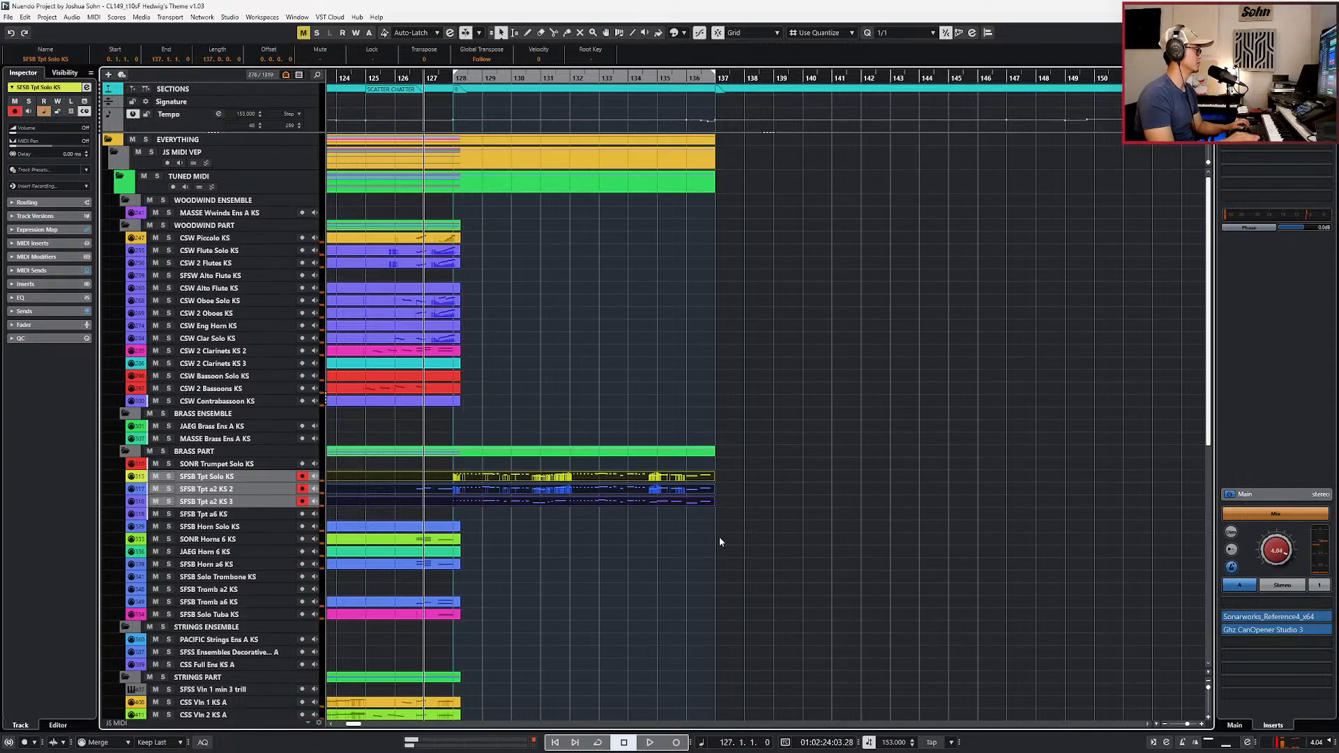
# Step: Copy all notes of the three trumpet parts from bar 128 onward to the CS Randy's Celeste track, starting at bar 128
pyautogui.scroll(2, 432, 517)
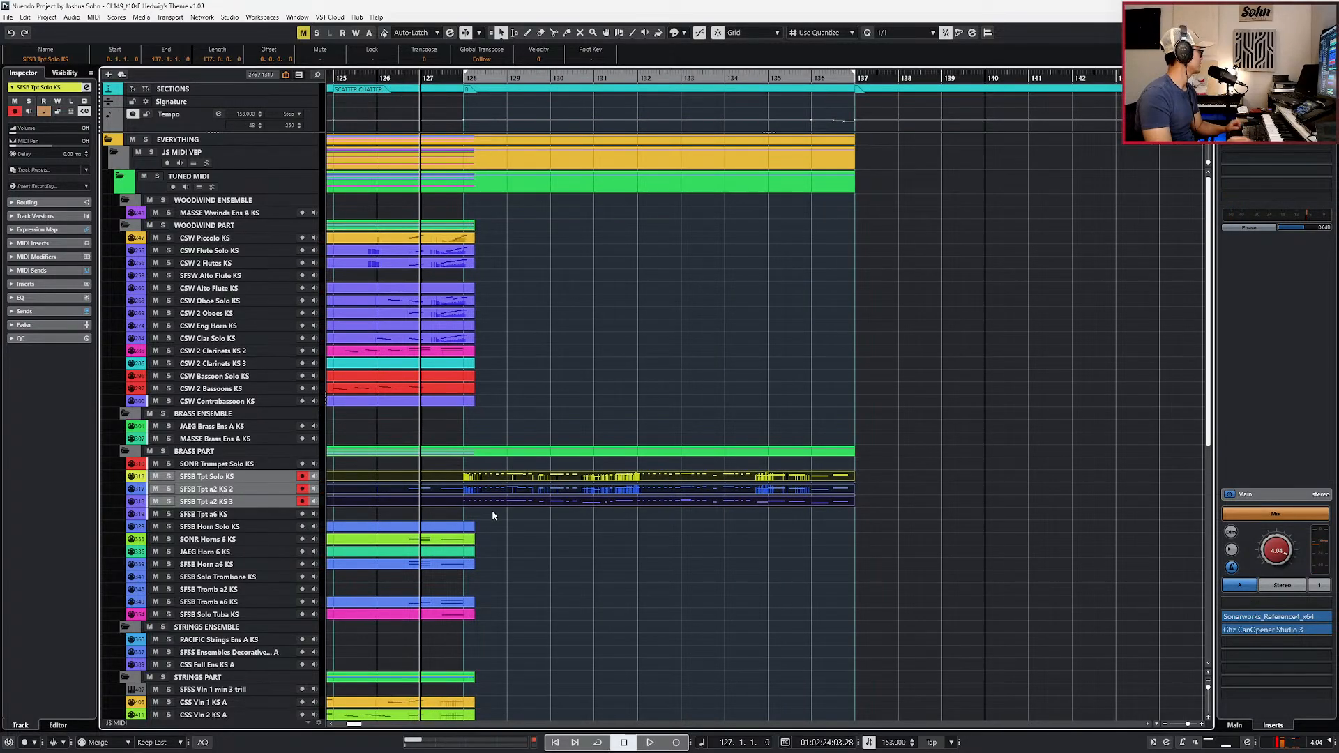
pyautogui.moveTo(528, 519); pyautogui.dragTo(542, 477)
pyautogui.press('Return')
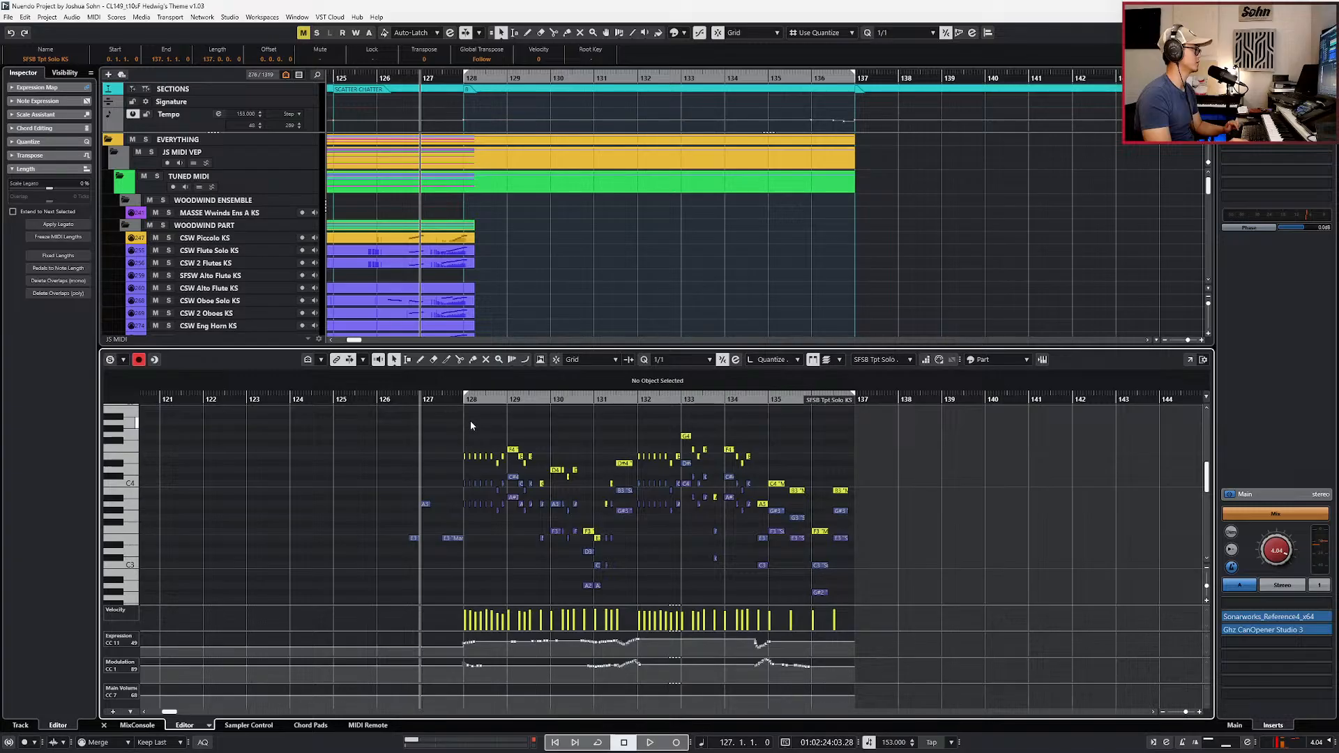
pyautogui.moveTo(463, 432); pyautogui.dragTo(1002, 606)
pyautogui.press('l')
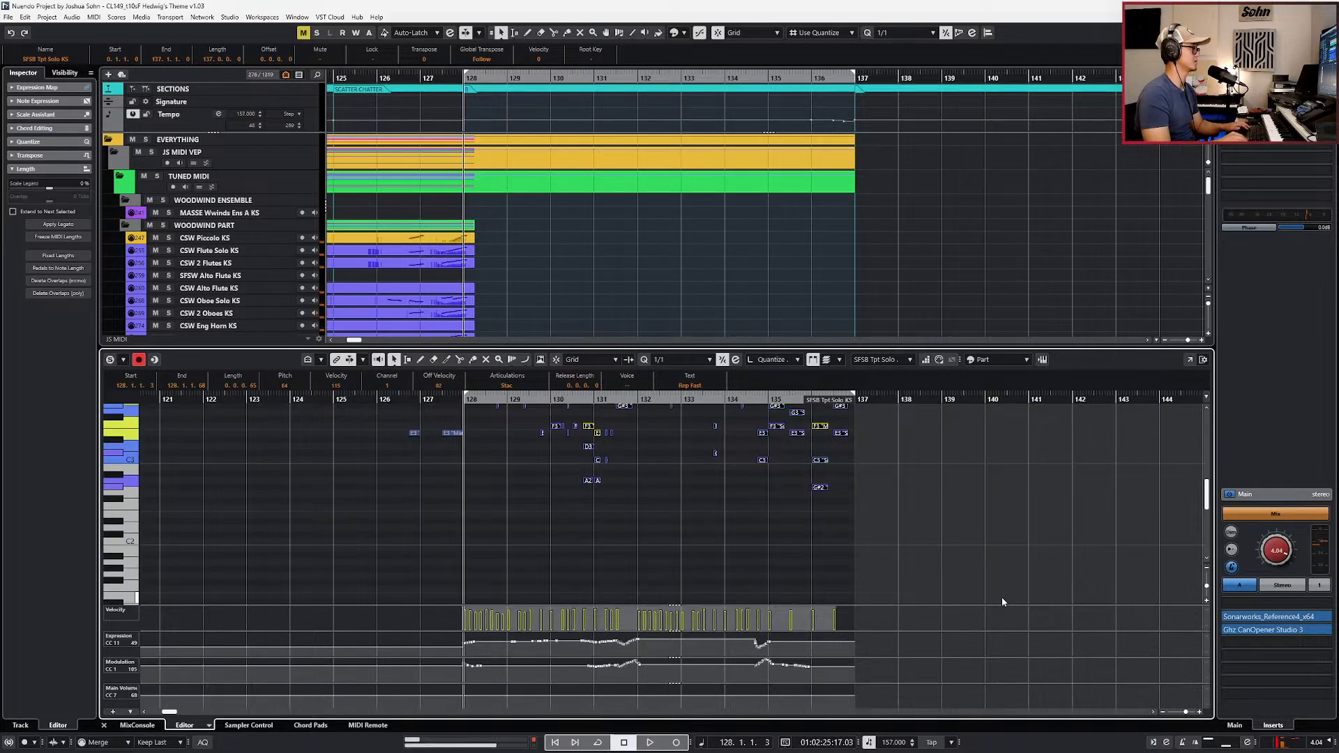
pyautogui.press('Return')
pyautogui.scroll(-6, 776, 558)
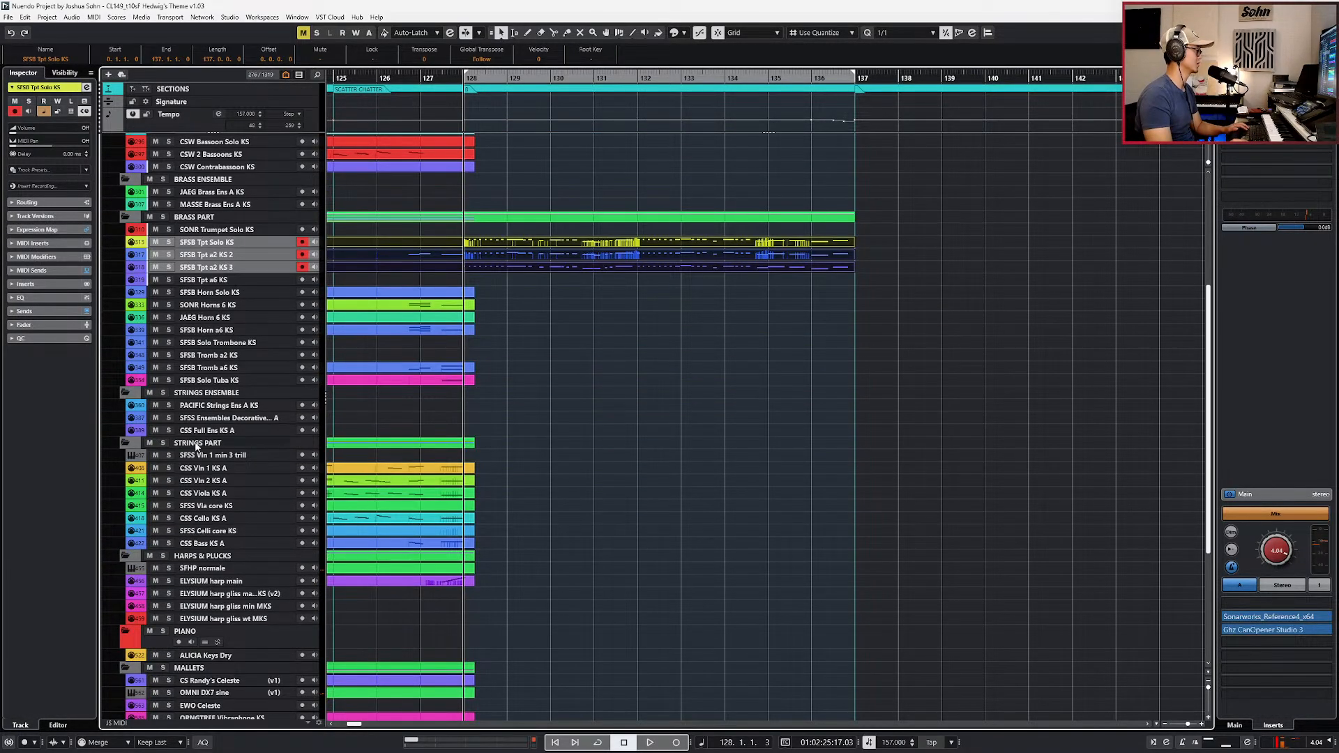
pyautogui.scroll(-6, 196, 445)
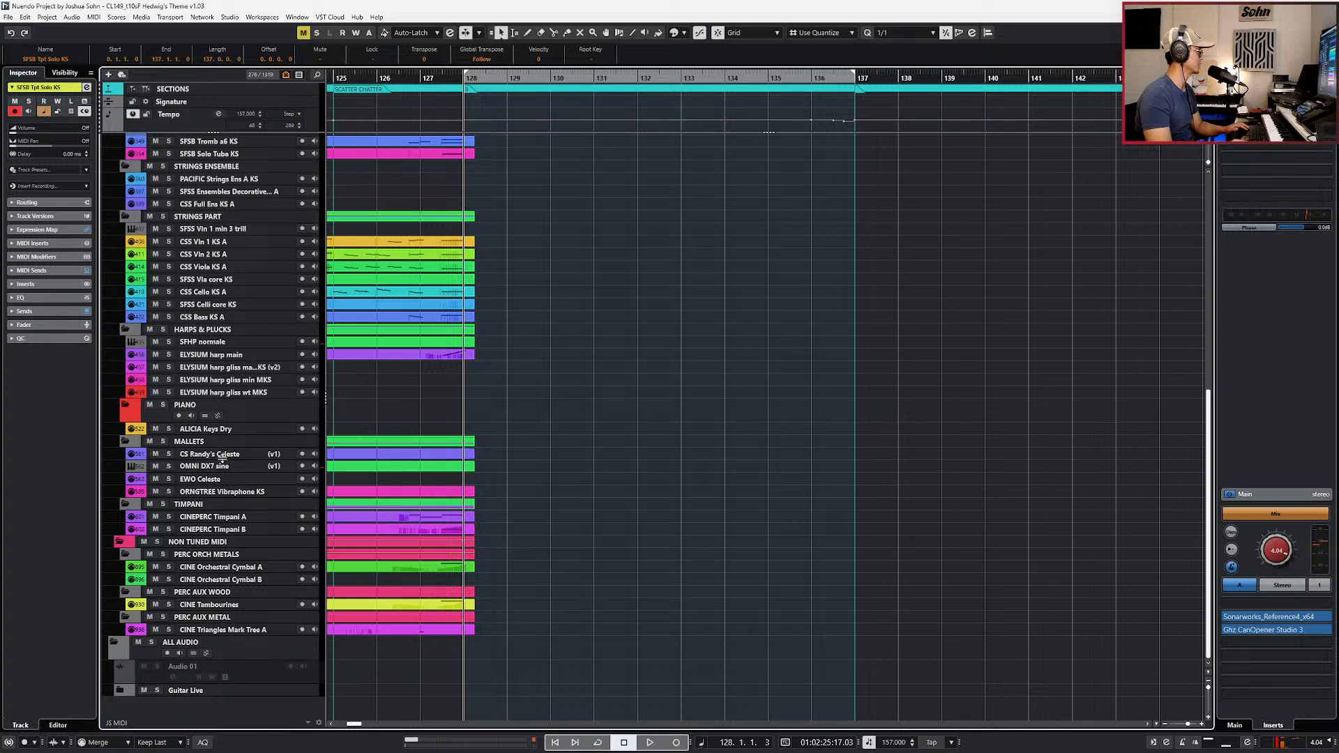
pyautogui.click(222, 455)
pyautogui.hotkey('ctrl', 'v')
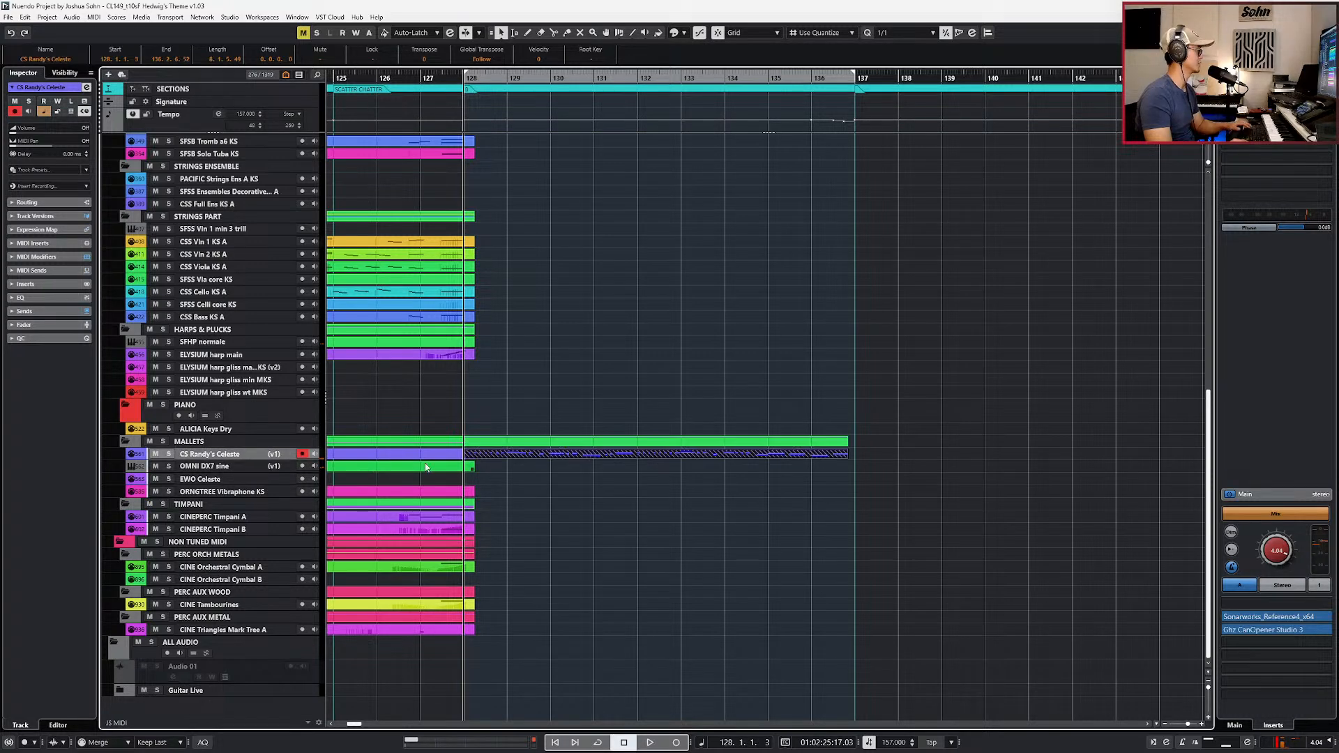
# Step: Merge the pasted parts into the existing celeste part and give all its notes from bar 128 a uniform velocity
pyautogui.doubleClick(441, 457)
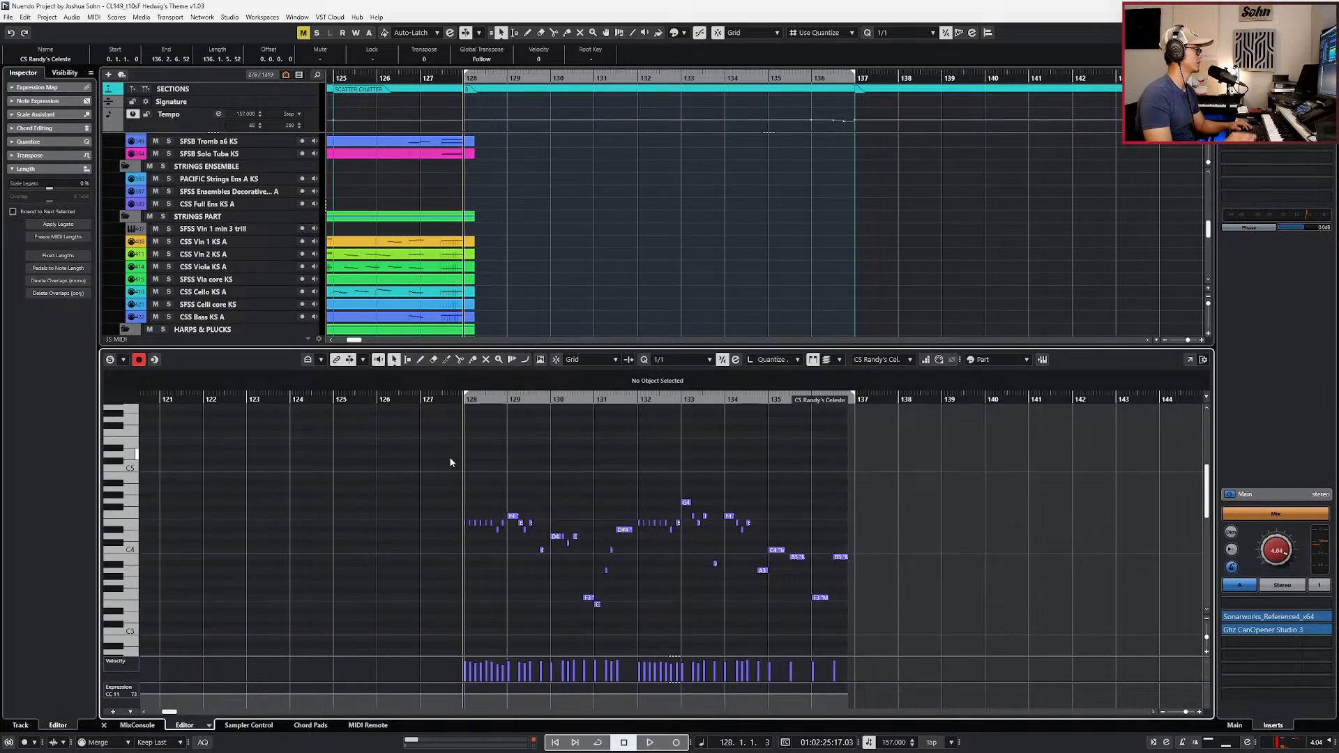
pyautogui.hotkey('ctrl', 'e')
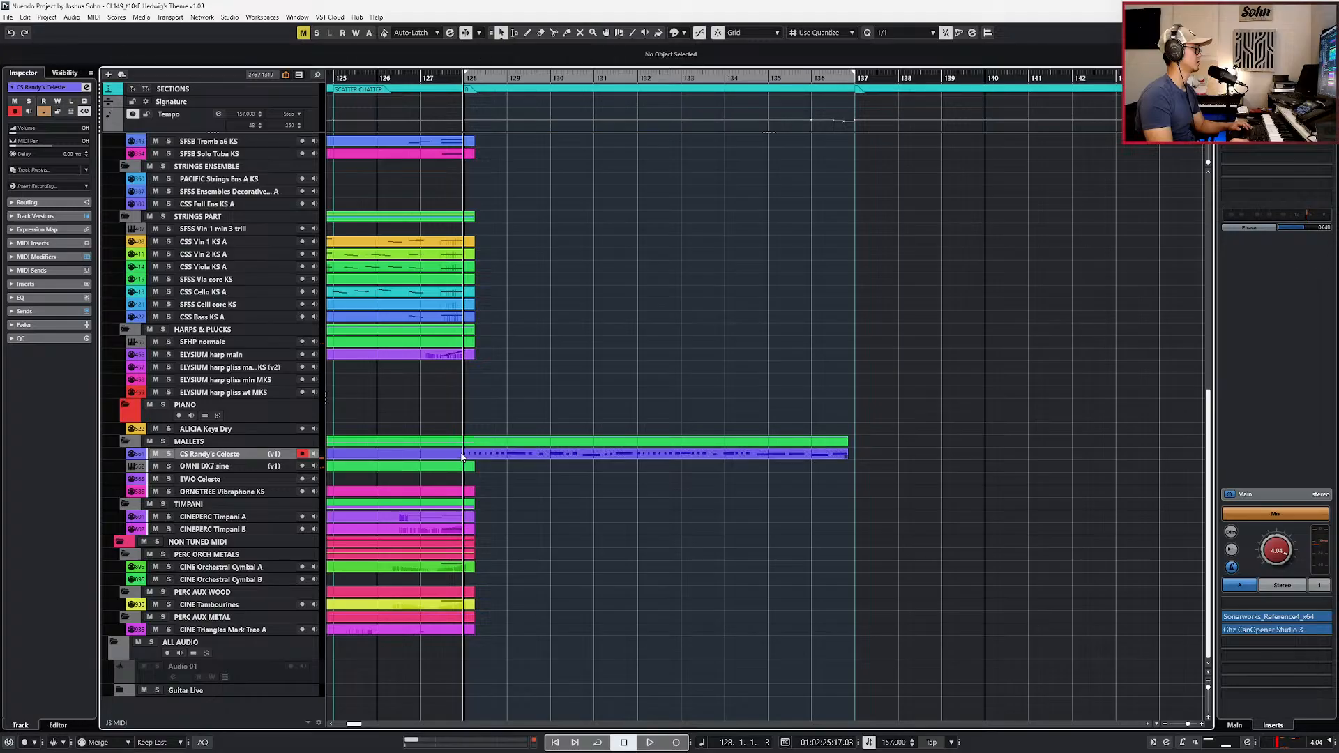
pyautogui.doubleClick(461, 457)
pyautogui.moveTo(447, 470); pyautogui.dragTo(870, 656)
pyautogui.scroll(2, 866, 626)
pyautogui.hotkey('shift', 'v')
pyautogui.press('Return')
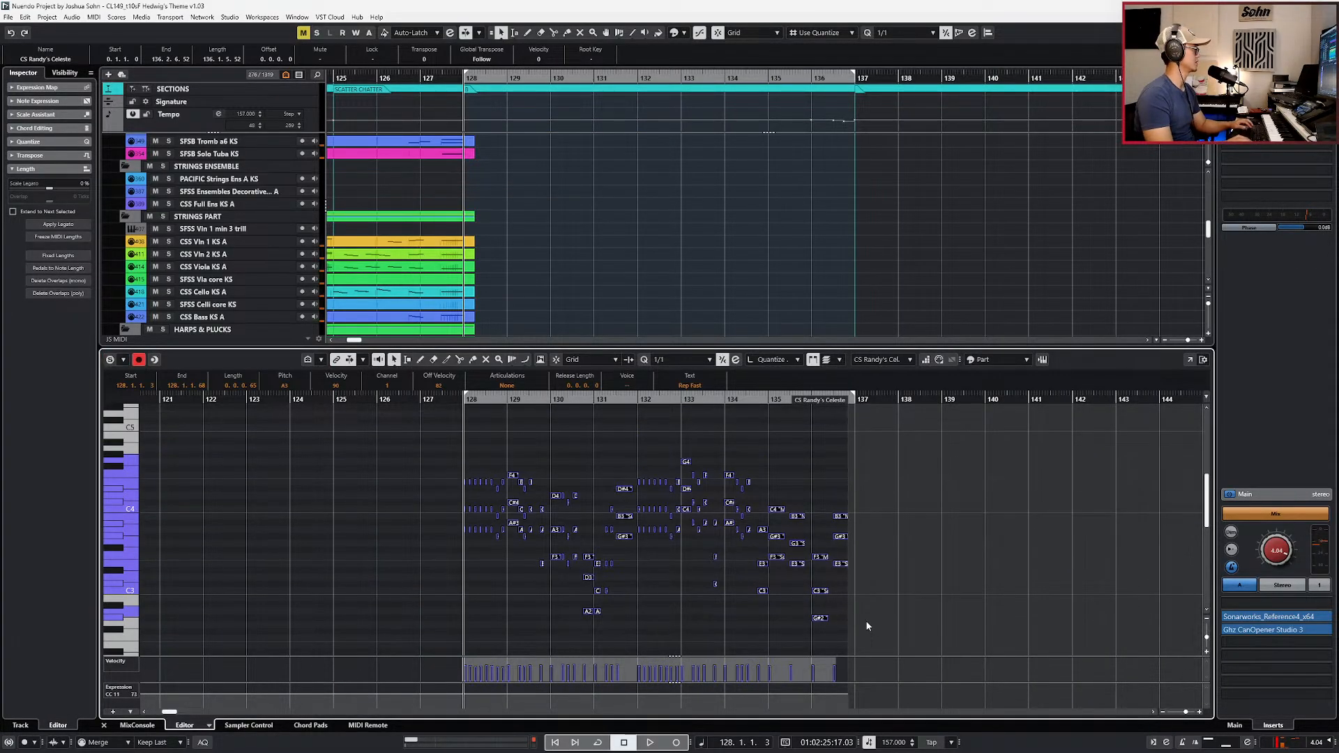
# Step: Play back the celeste line from bar 128 and return to the arrangement overview
pyautogui.press('space')
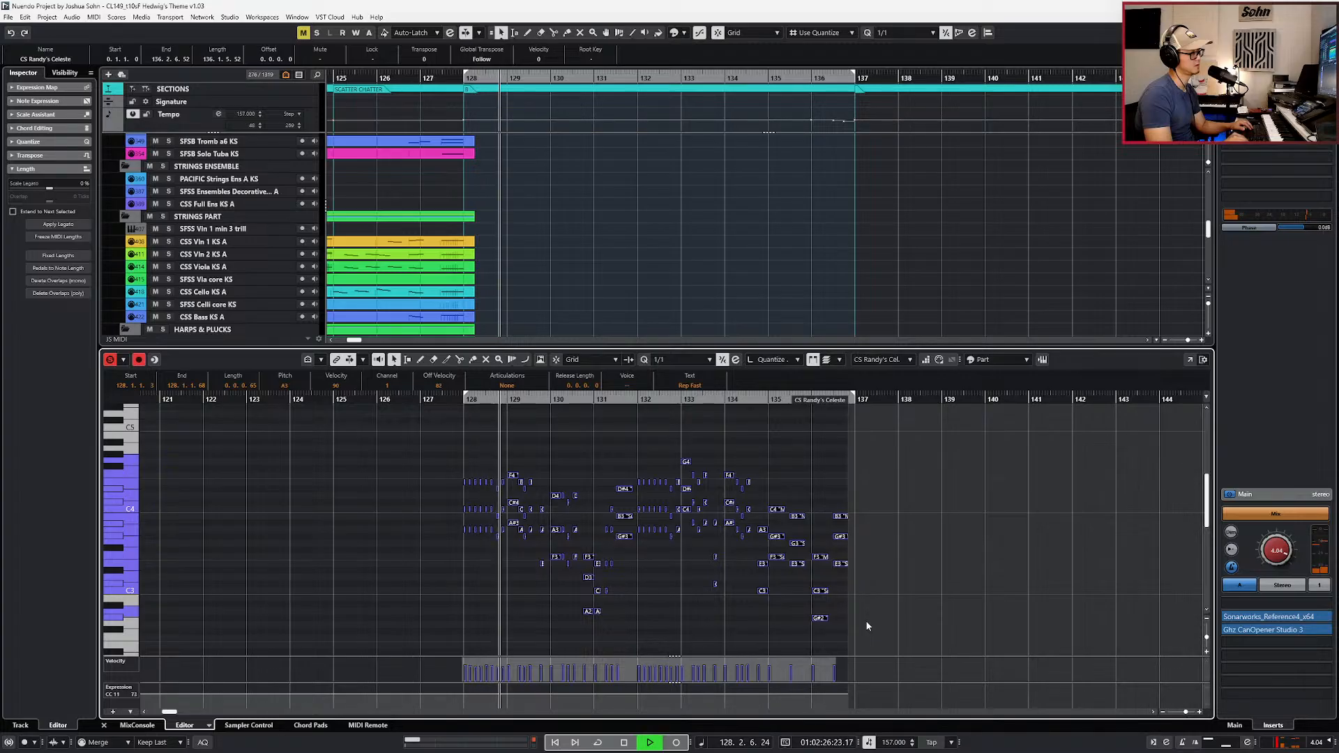
pyautogui.scroll(3, 622, 503)
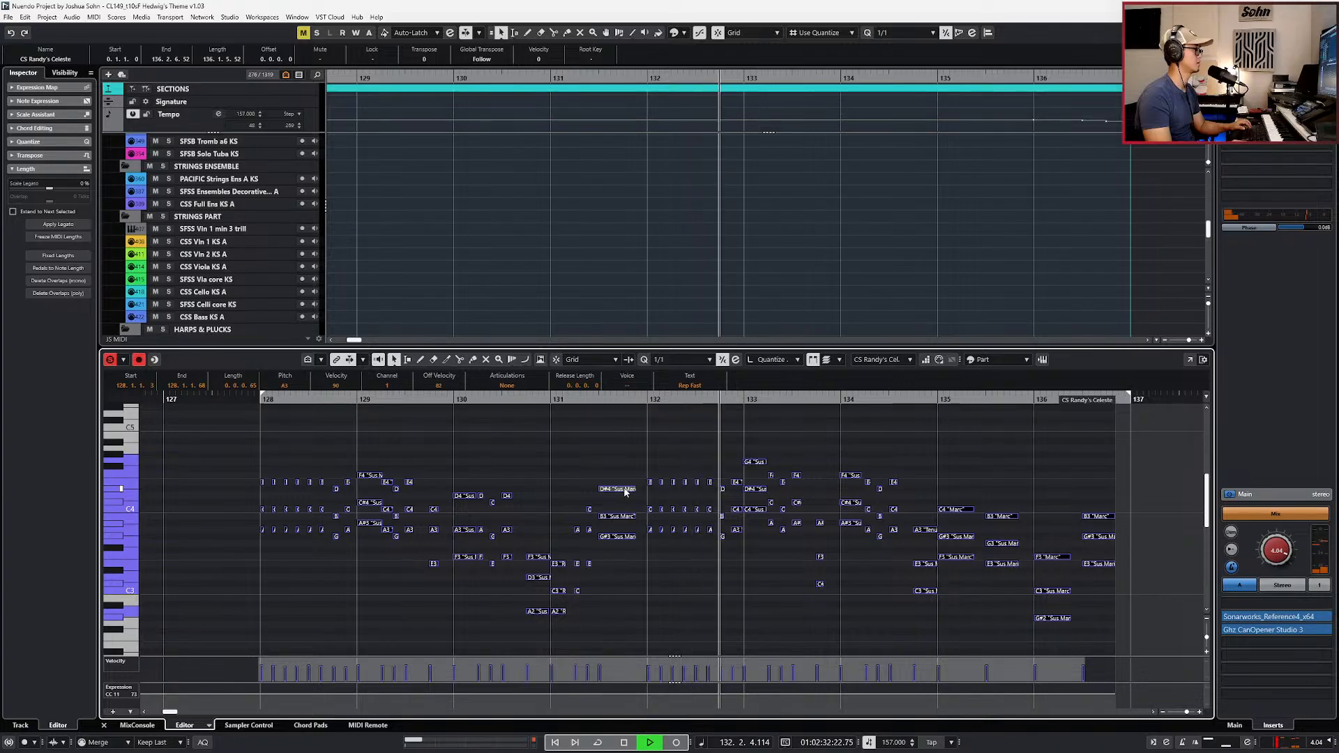
pyautogui.scroll(-3, 615, 505)
pyautogui.press('space')
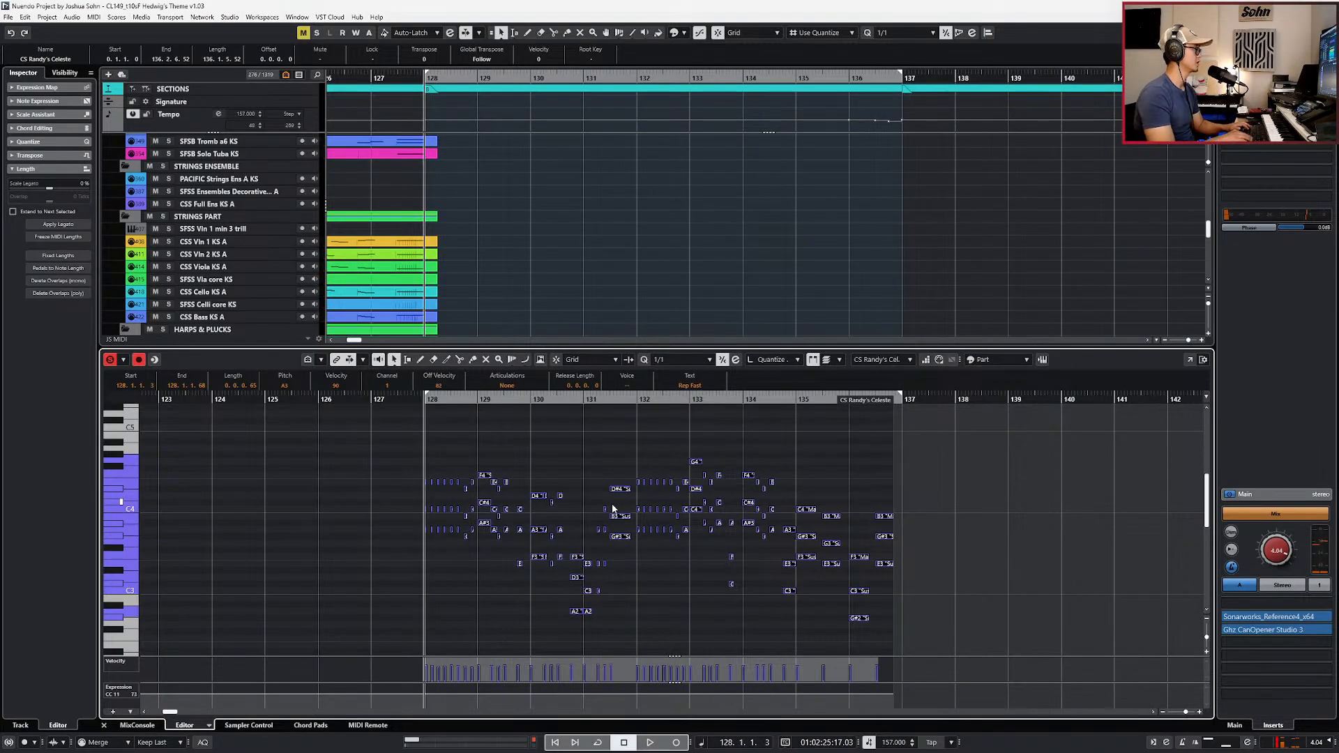
pyautogui.press('Return')
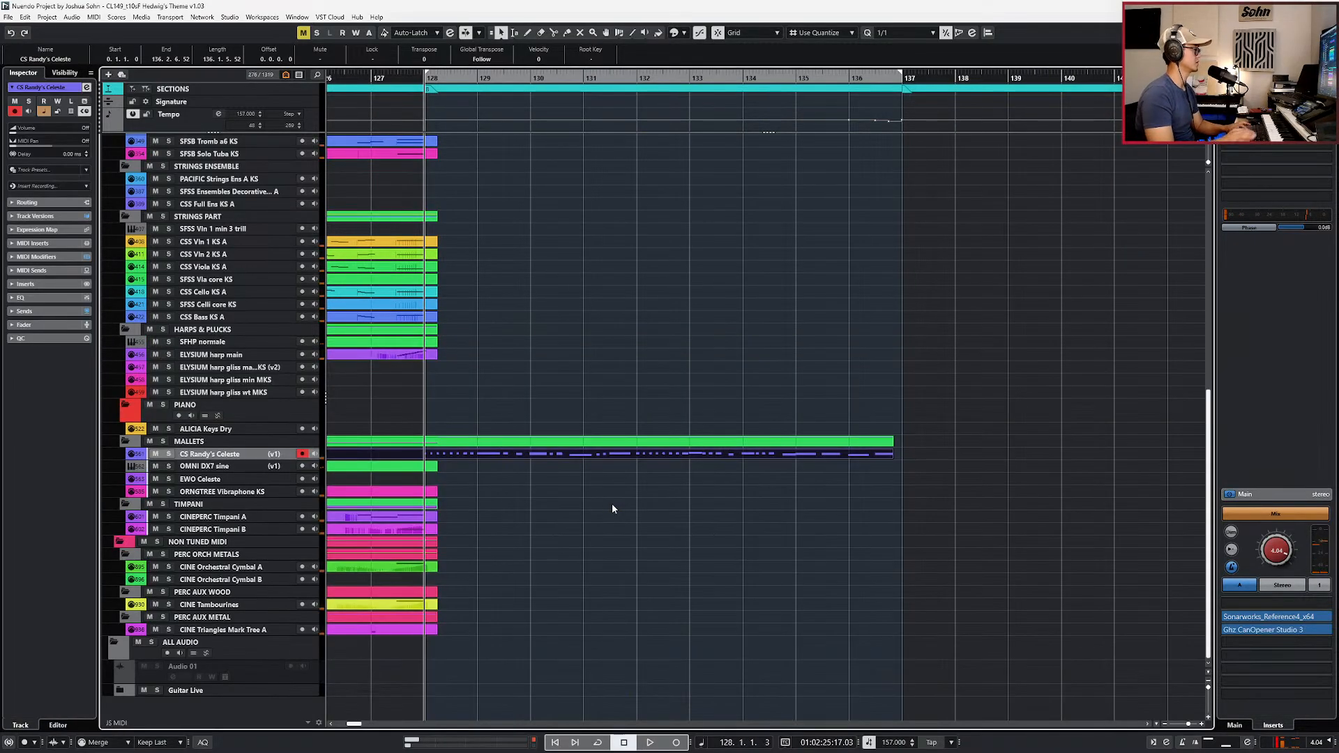
# Step: Reopen the celeste part, select its last three chords in bars 135 and 136, and play them back
pyautogui.doubleClick(483, 453)
pyautogui.scroll(2, 852, 606)
pyautogui.moveTo(804, 500); pyautogui.dragTo(897, 629)
pyautogui.moveTo(908, 510); pyautogui.dragTo(830, 631)
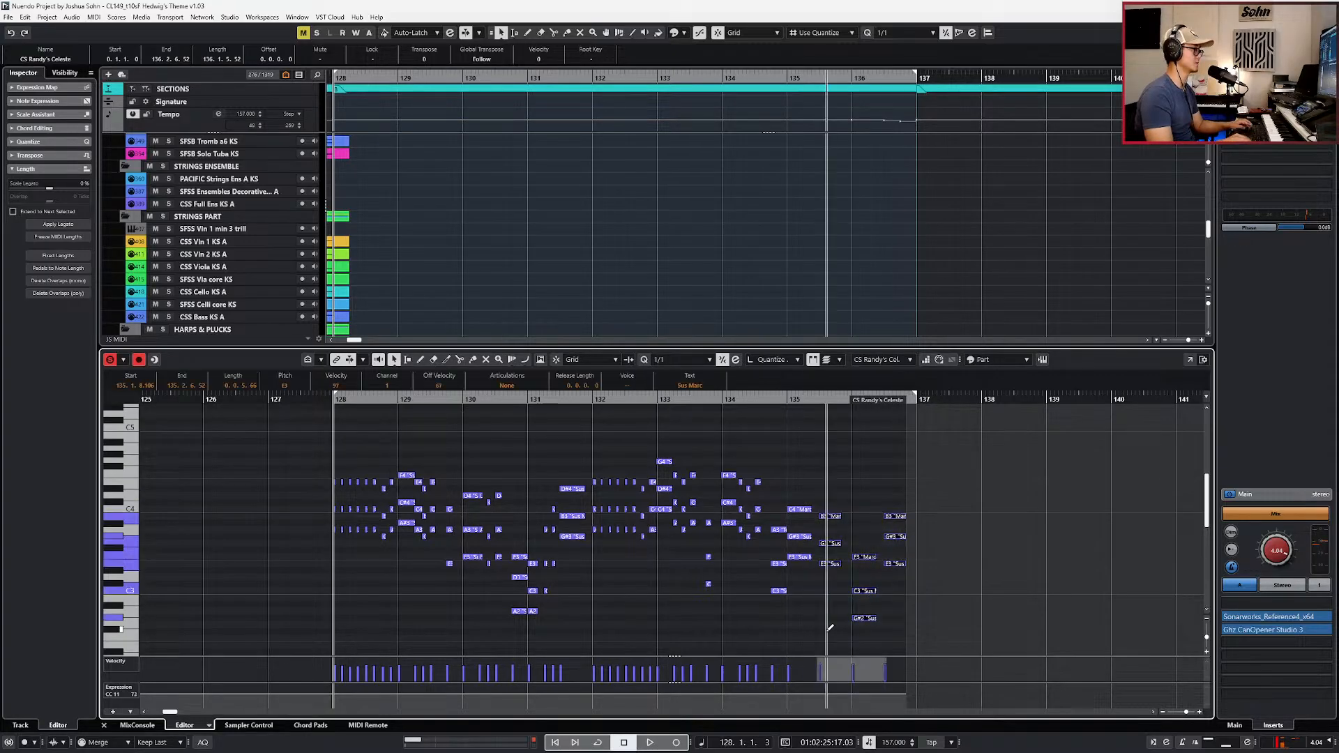
pyautogui.press('space')
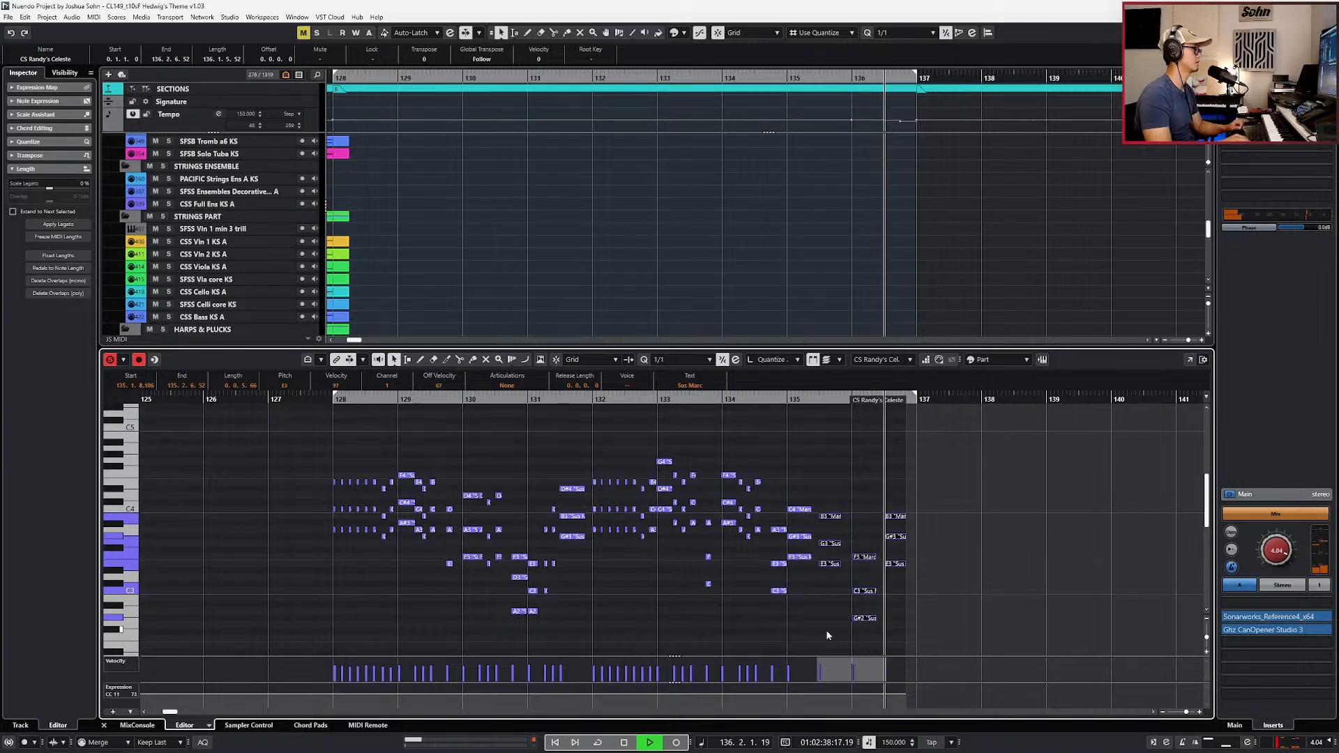
# Step: Stop playback, add celeste expression points at bars 135 and 136, the latter at 76, and return to the arrangement overview
pyautogui.press('space')
pyautogui.click(823, 632)
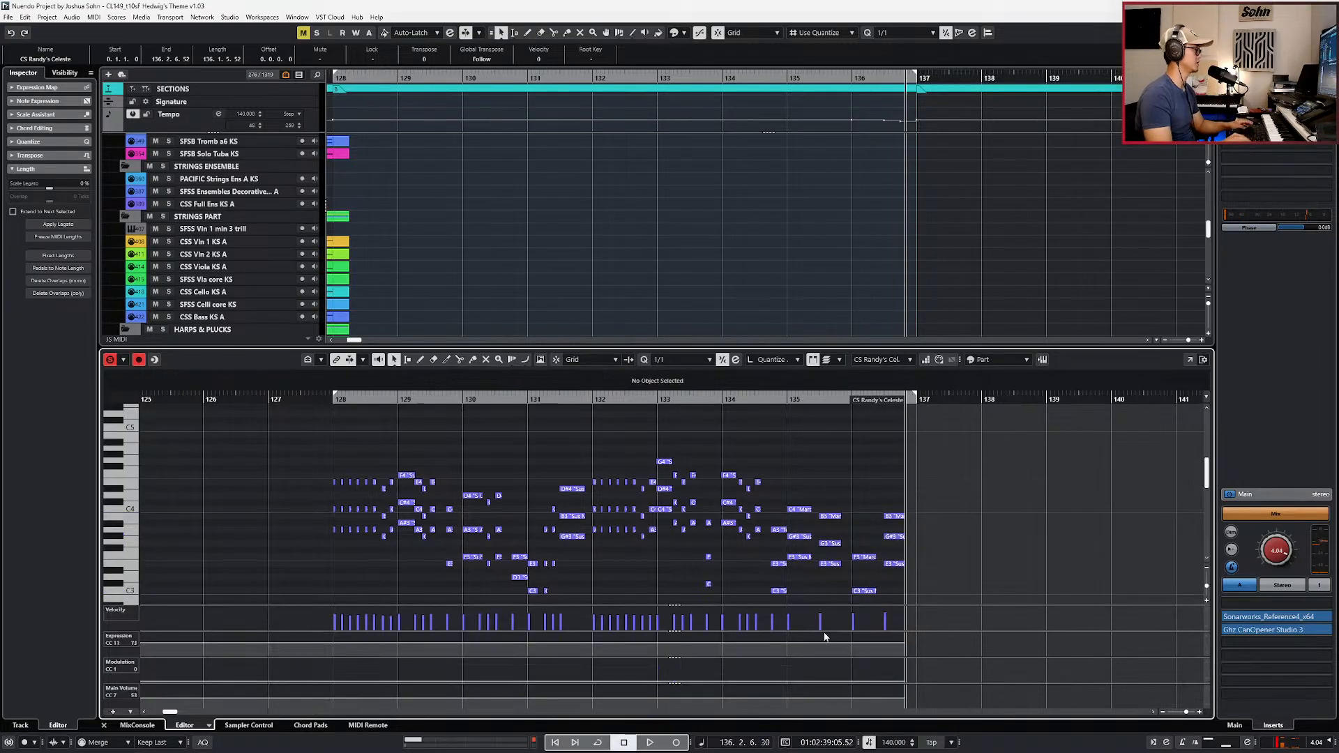
pyautogui.moveTo(791, 678); pyautogui.dragTo(786, 678)
pyautogui.click(852, 686)
pyautogui.click(853, 678)
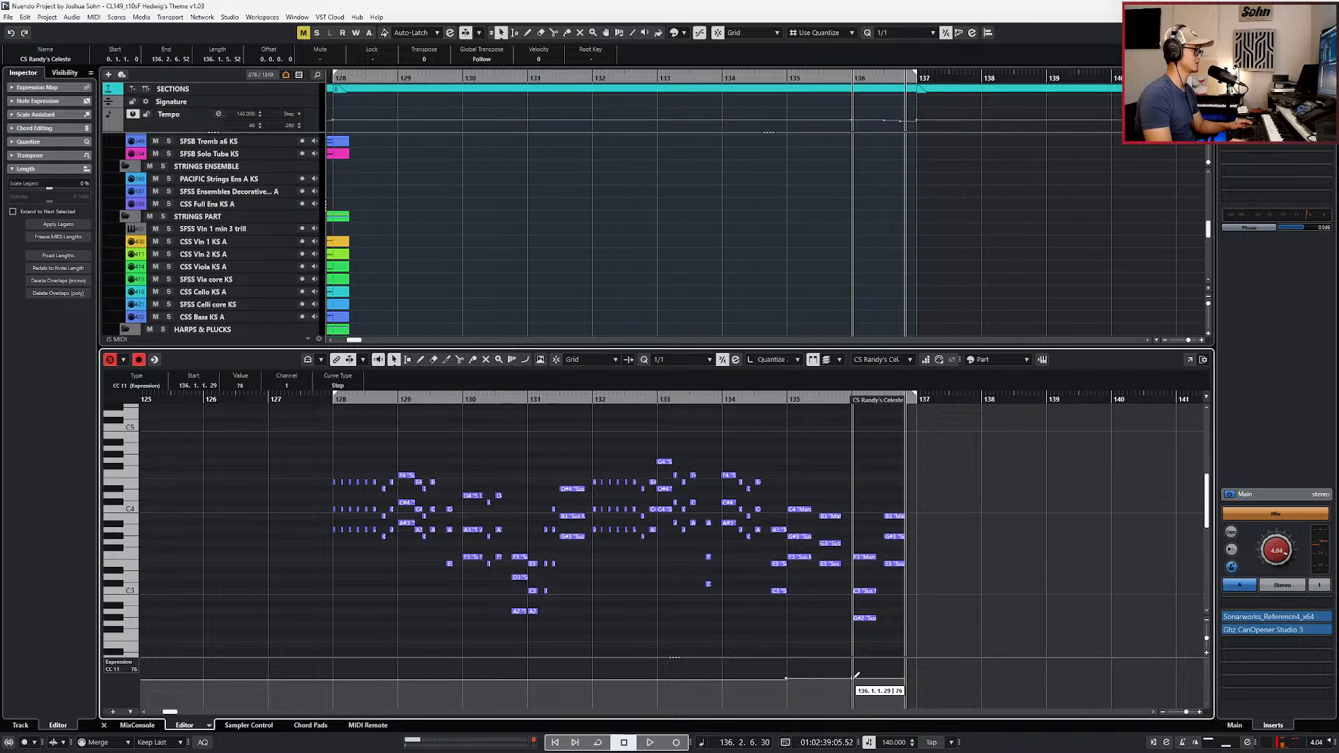
pyautogui.hotkey('ctrl', 'e')
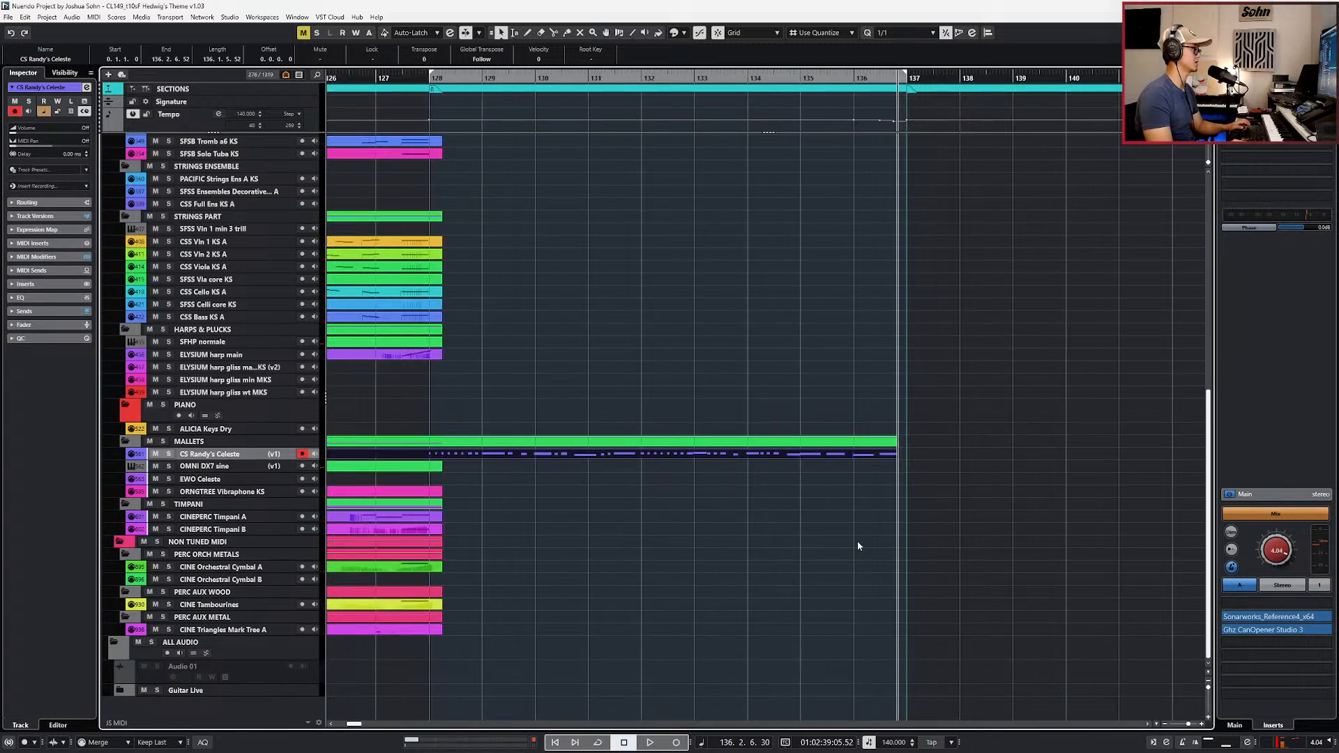
# Step: Split off the celeste section before bar 128, duplicate it onto the OMNI DX7 sine track, and merge the parts on both tracks
pyautogui.keyDown('alt'); pyautogui.click(381, 454); pyautogui.keyUp('alt')
pyautogui.moveTo(385, 456); pyautogui.dragTo(388, 467)
pyautogui.click(368, 468)
pyautogui.click(370, 456)
# Step: Open the OMNI DX7 sine part, play back its line from just before bar 128, and return to the arrangement overview
pyautogui.doubleClick(404, 468)
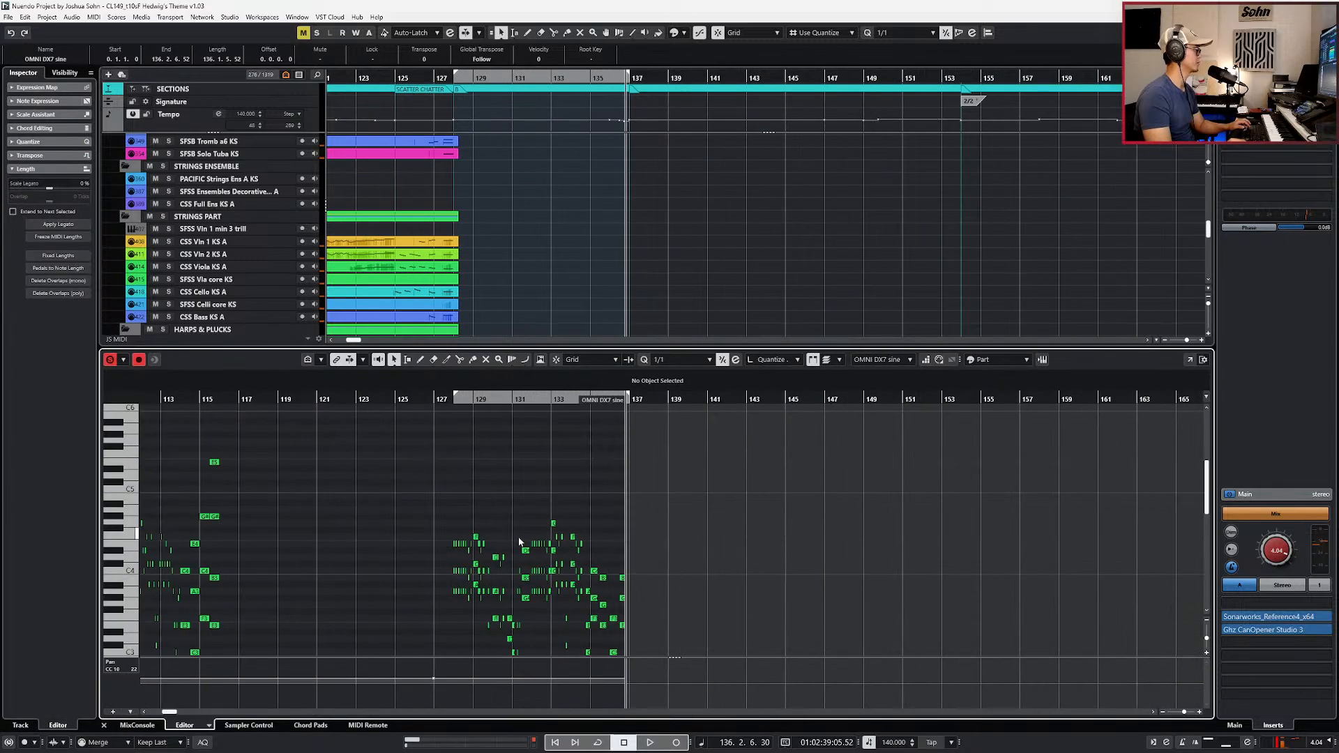
pyautogui.scroll(-3, 525, 552)
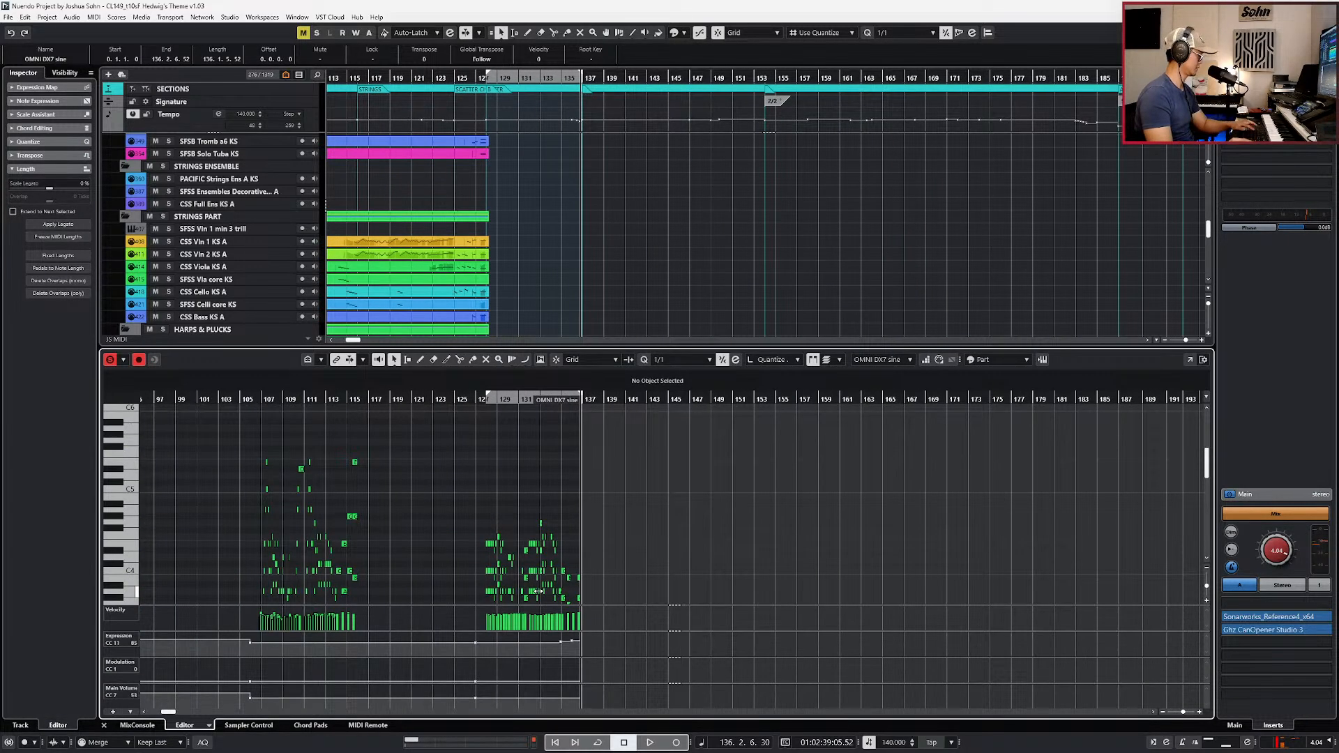
pyautogui.hotkey('alt', 'l')
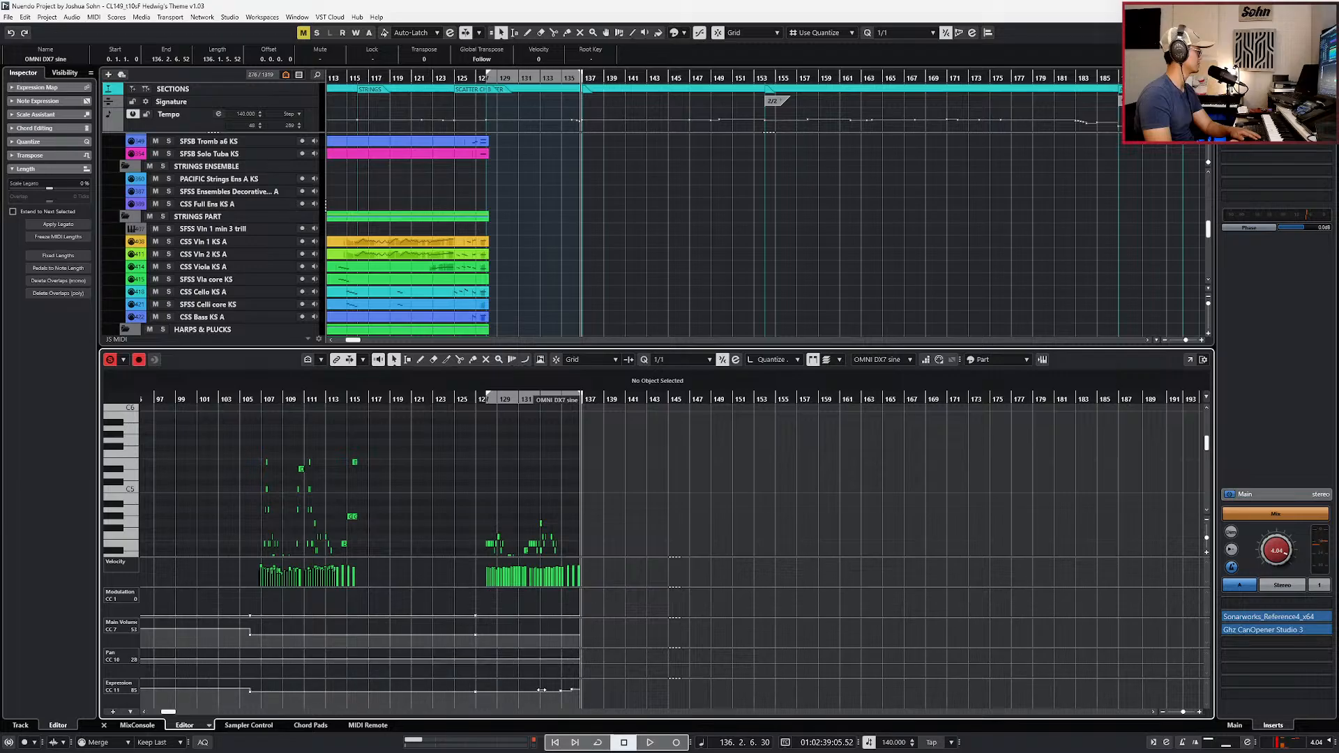
pyautogui.hotkey('alt', 'l')
pyautogui.press('KP_Subtract')
pyautogui.press('KP_Subtract')
pyautogui.press('KP_Subtract')
pyautogui.press('KP_Subtract')
pyautogui.press('KP_Subtract')
pyautogui.press('KP_Subtract')
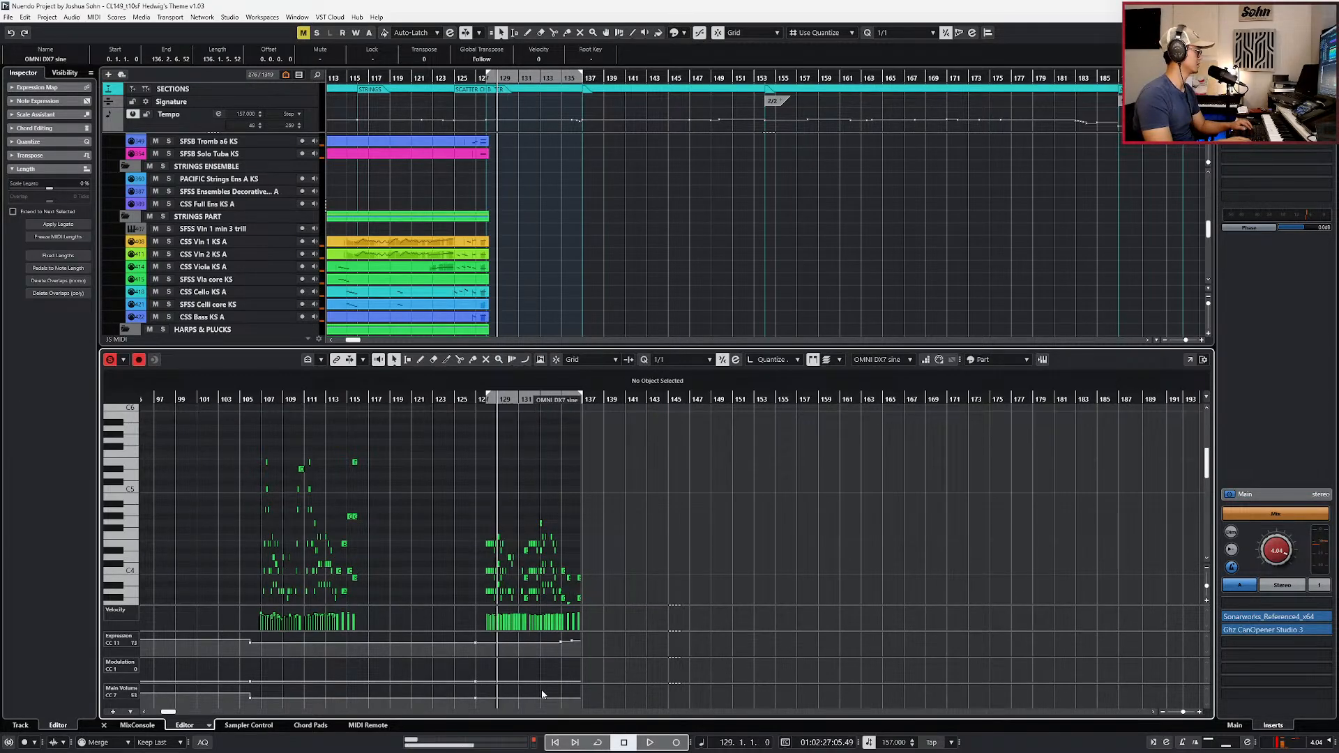
pyautogui.press('space')
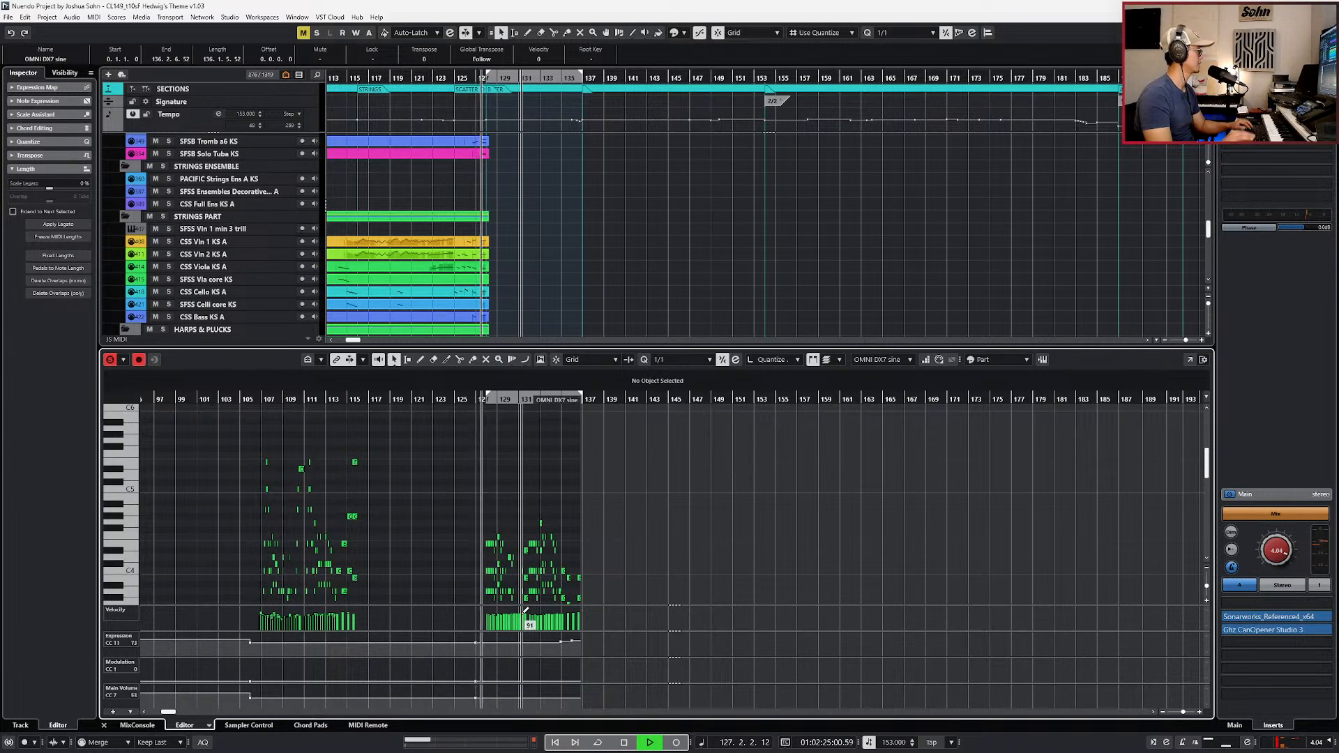
pyautogui.press('space')
pyautogui.press('Return')
# Step: Switch to the score images, check the percussion and celeste staves on pages 14 and 13, and return to the Nuendo project
pyautogui.scroll(-3, 593, 574)
pyautogui.hscroll(-3, 591, 556)
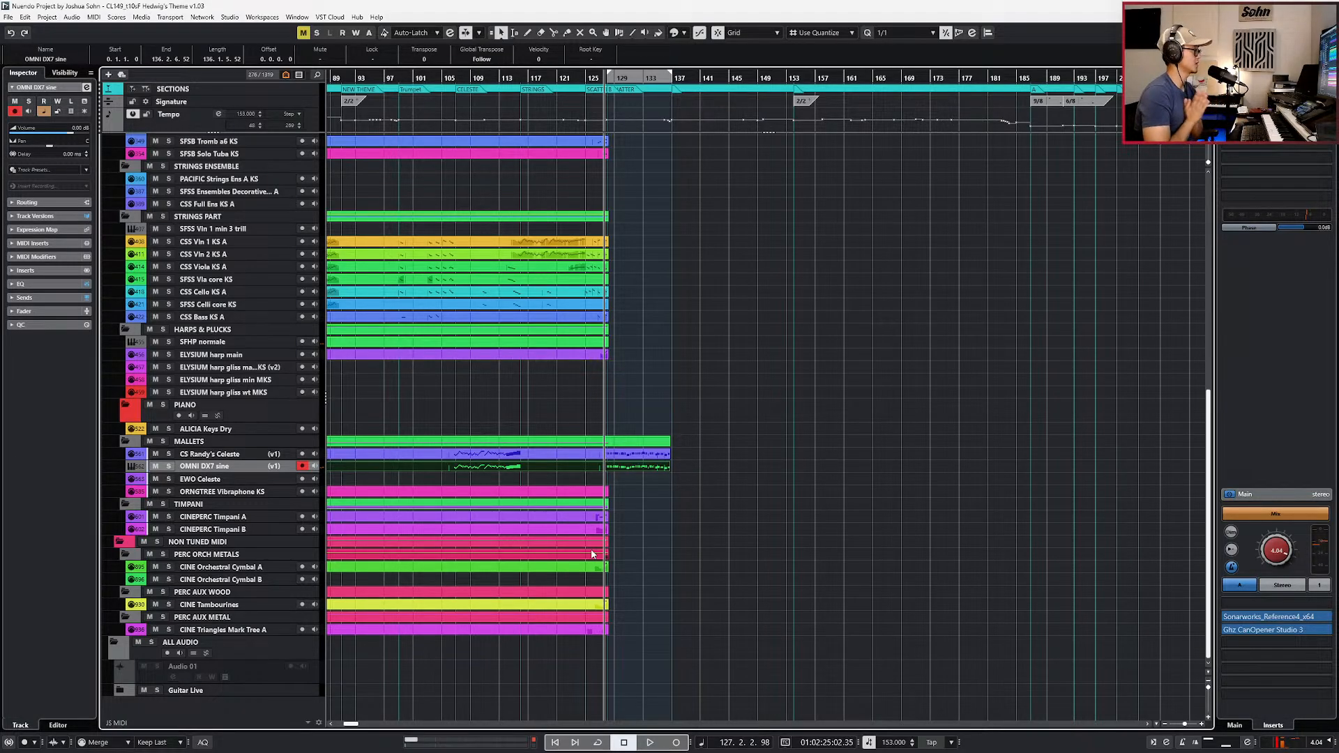
pyautogui.scroll(5, 558, 537)
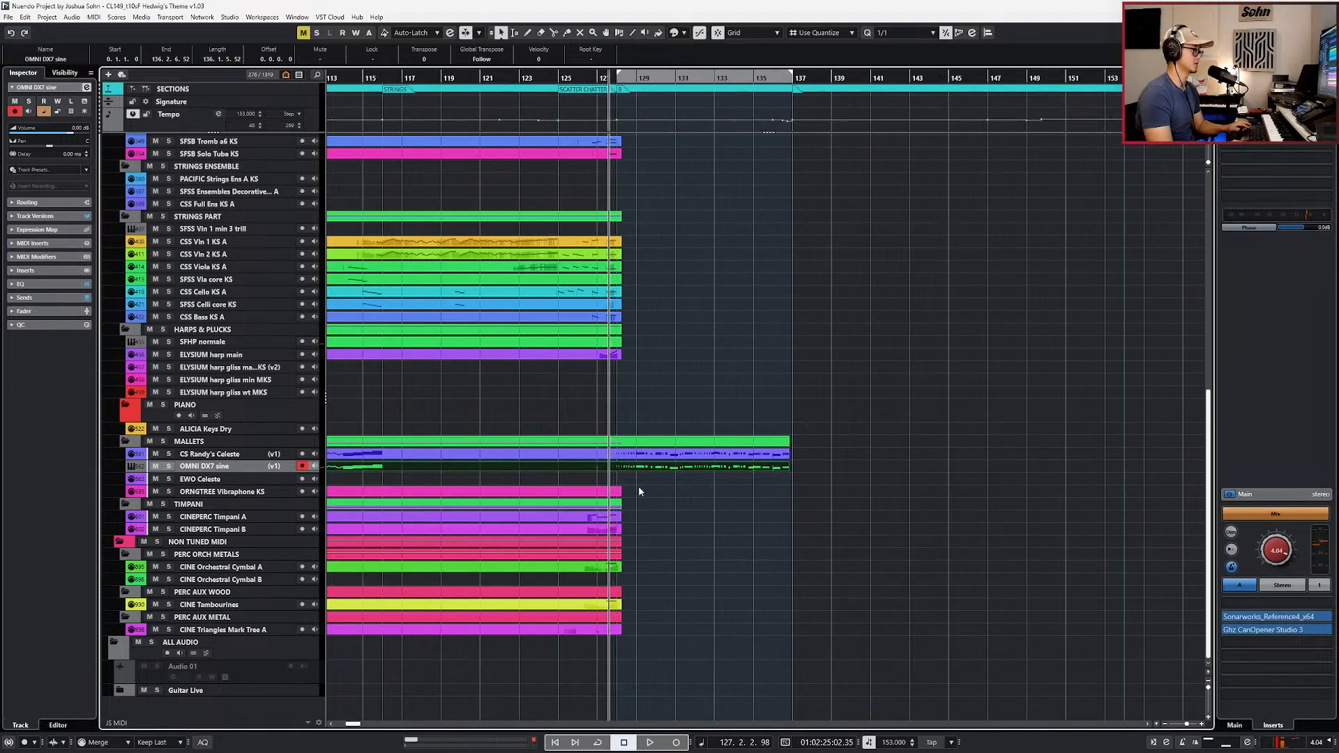
pyautogui.hotkey('alt', 'Tab')
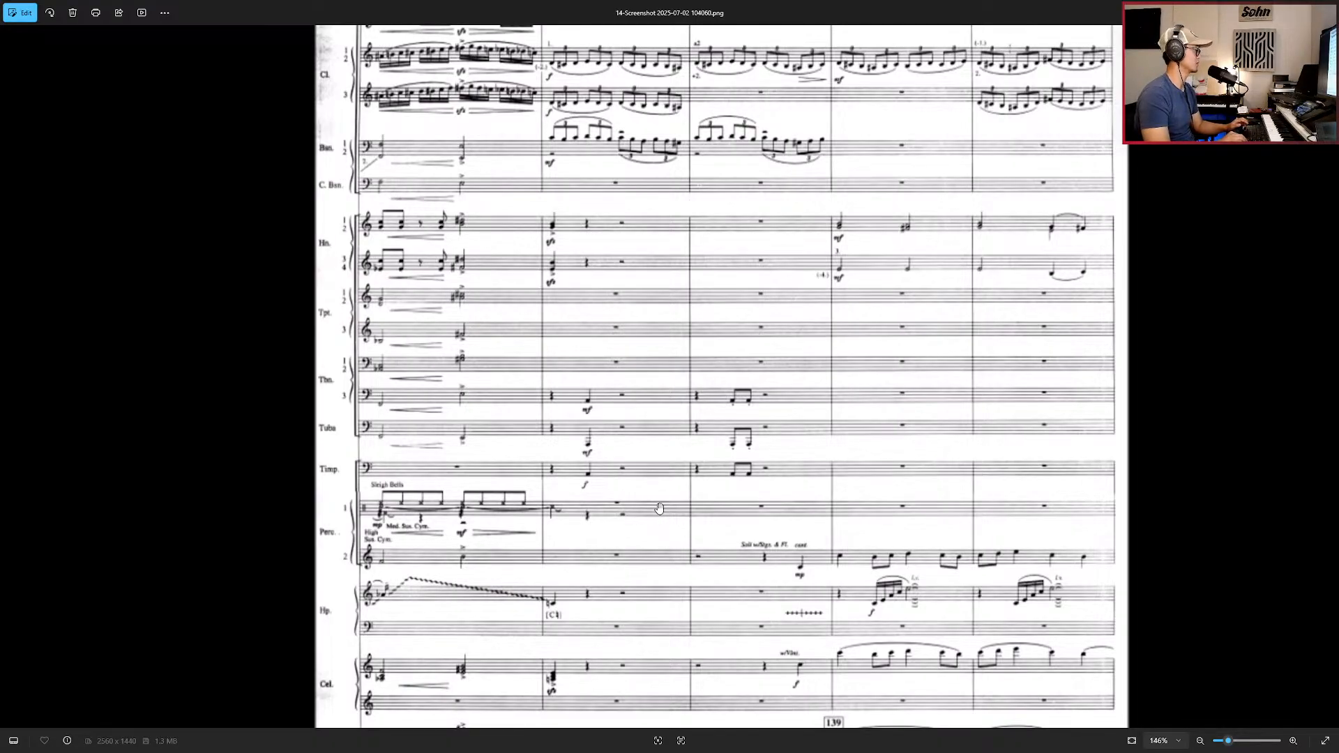
pyautogui.scroll(-3, 660, 508)
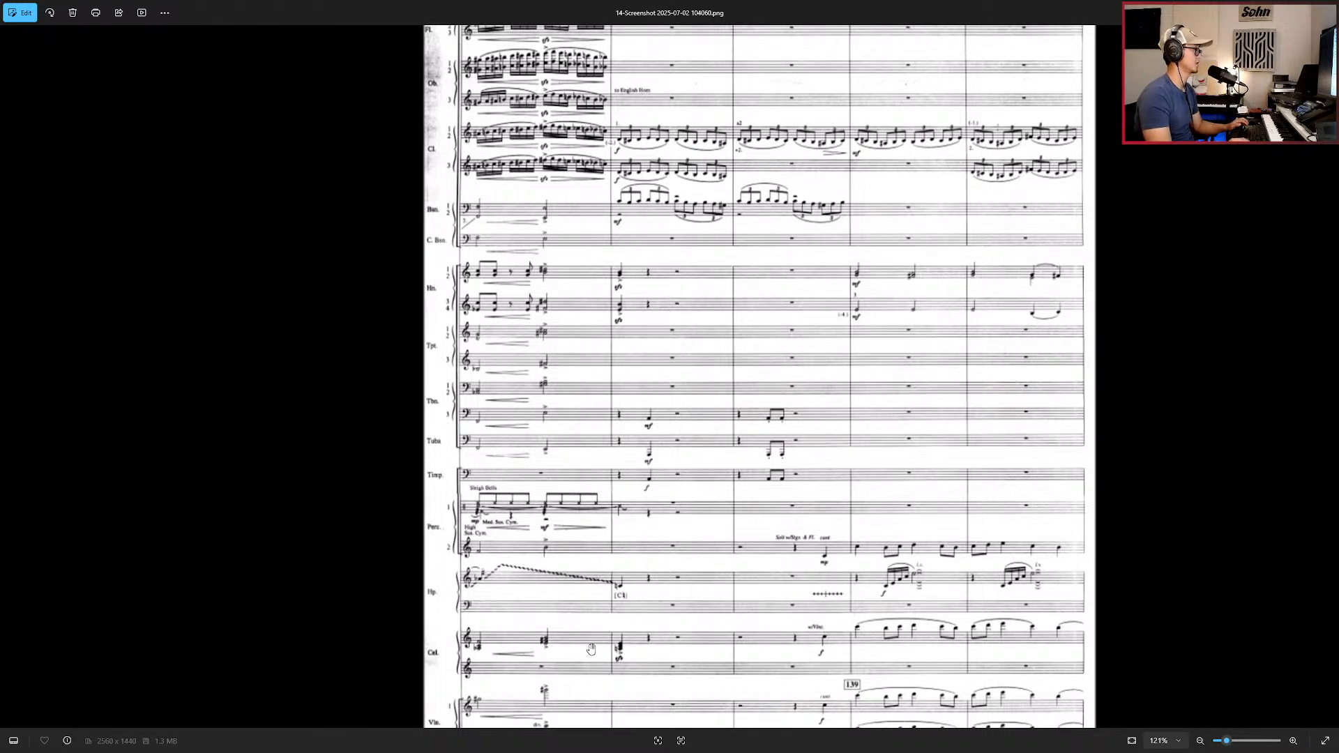
pyautogui.press('Left')
pyautogui.scroll(-1, 588, 656)
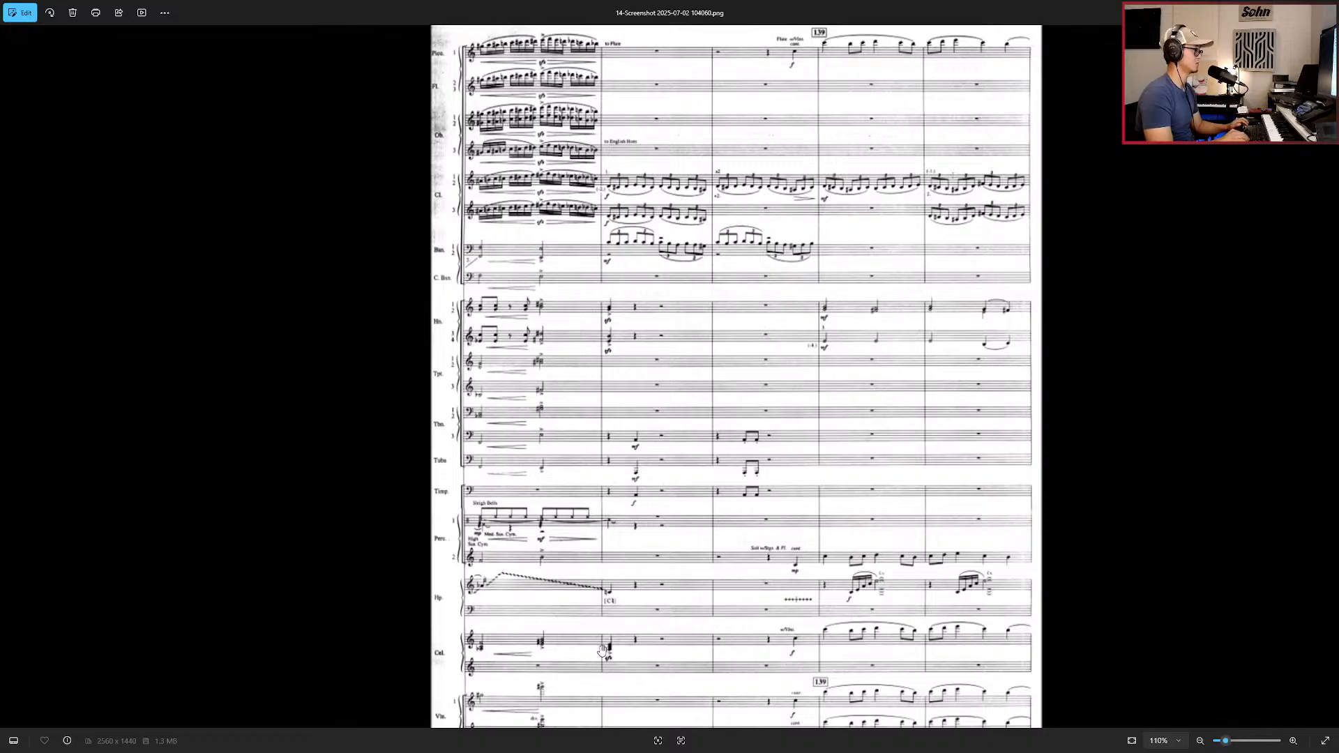
pyautogui.press('Left')
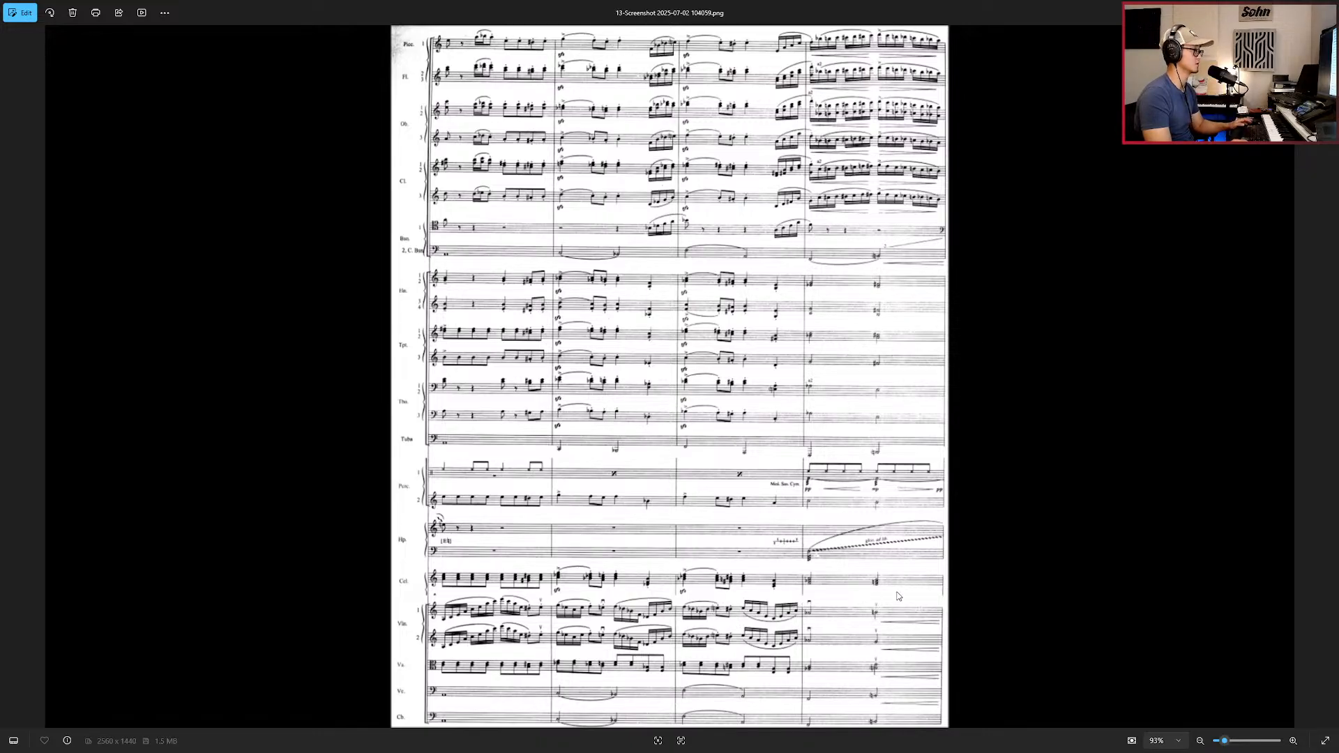
pyautogui.hotkey('alt', 'Tab')
# Step: Copy the top note of every celeste chord in bars 128 to 136, and set the playback position to bar 128
pyautogui.click(713, 485)
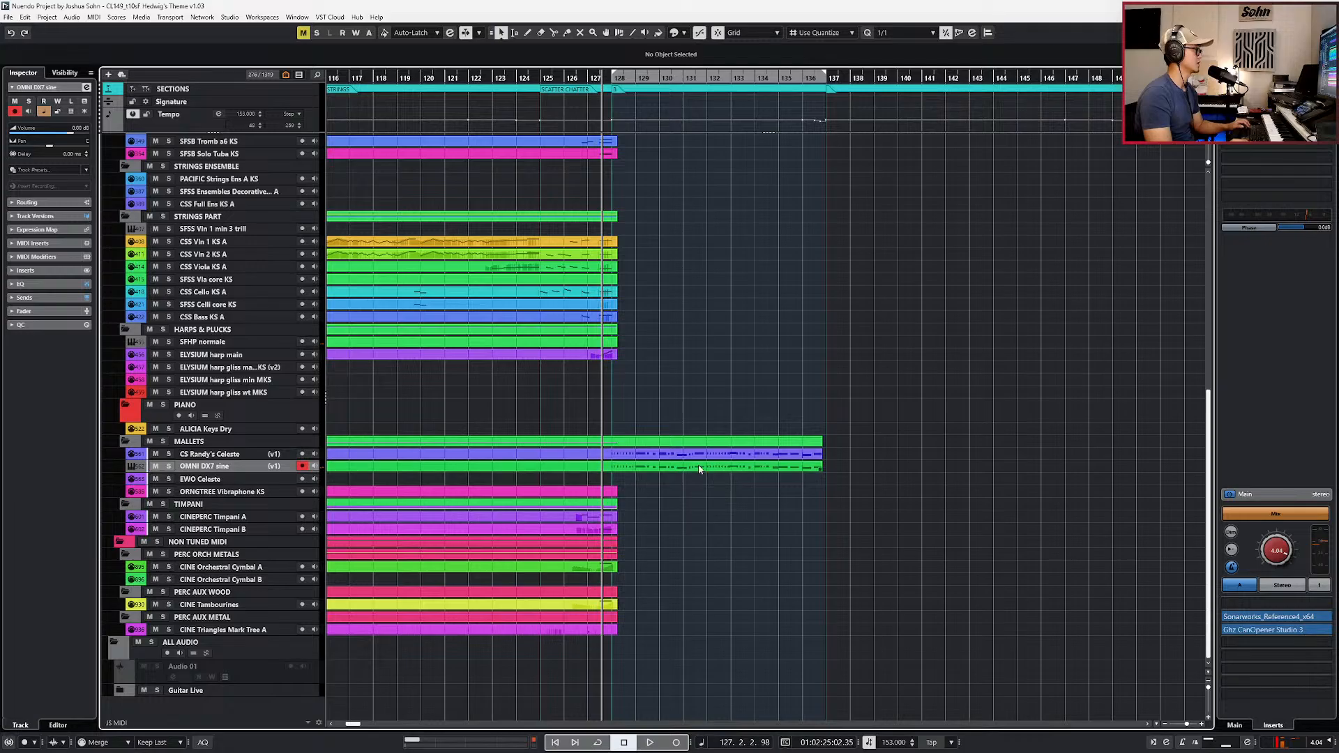
pyautogui.doubleClick(658, 454)
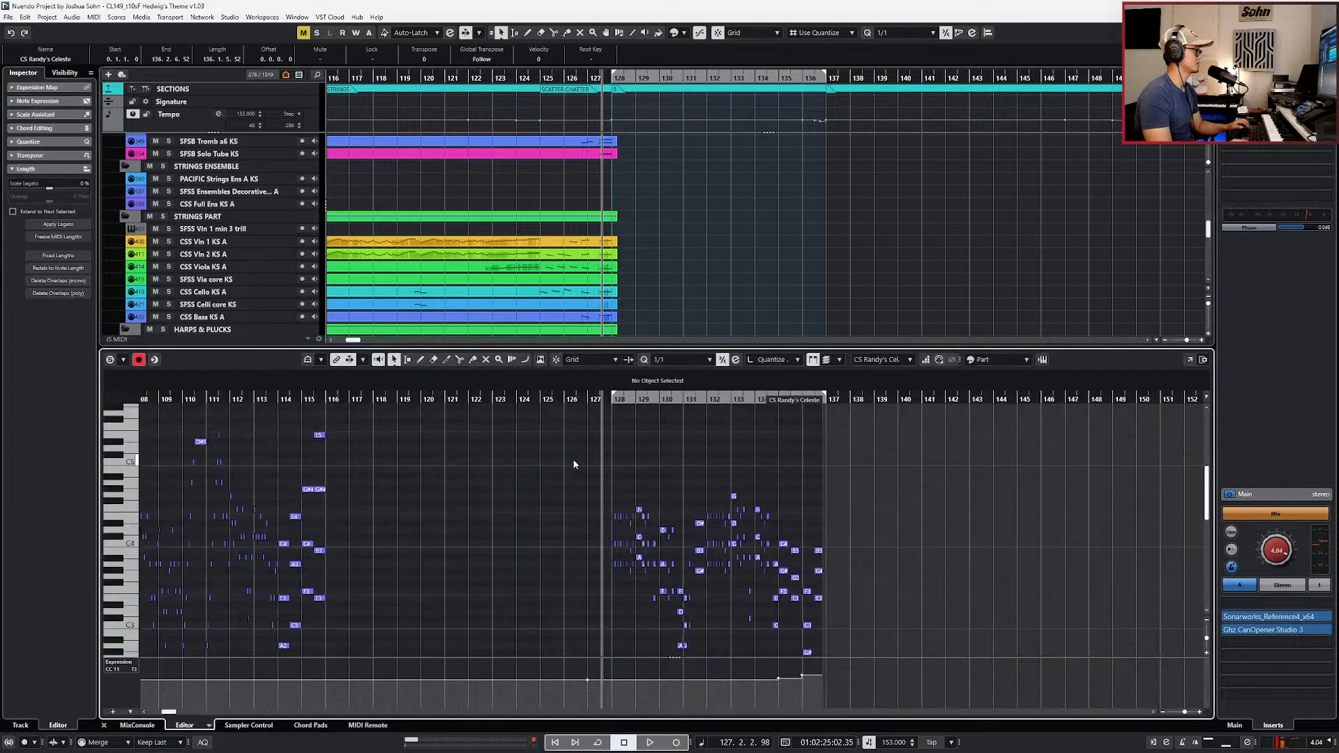
pyautogui.moveTo(572, 466); pyautogui.dragTo(695, 539)
pyautogui.scroll(3, 650, 518)
pyautogui.moveTo(704, 492); pyautogui.dragTo(652, 602)
pyautogui.scroll(3, 743, 530)
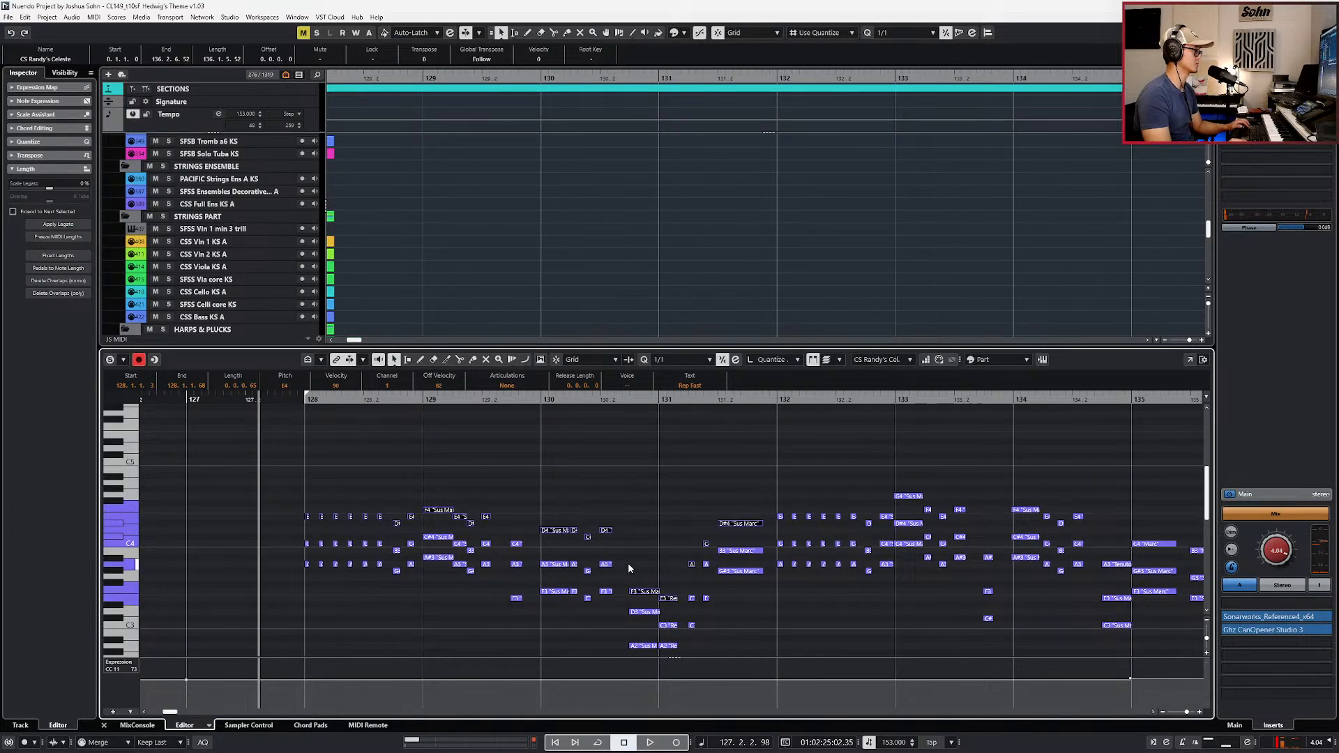
pyautogui.moveTo(825, 523); pyautogui.dragTo(952, 519)
pyautogui.hscroll(3, 927, 515)
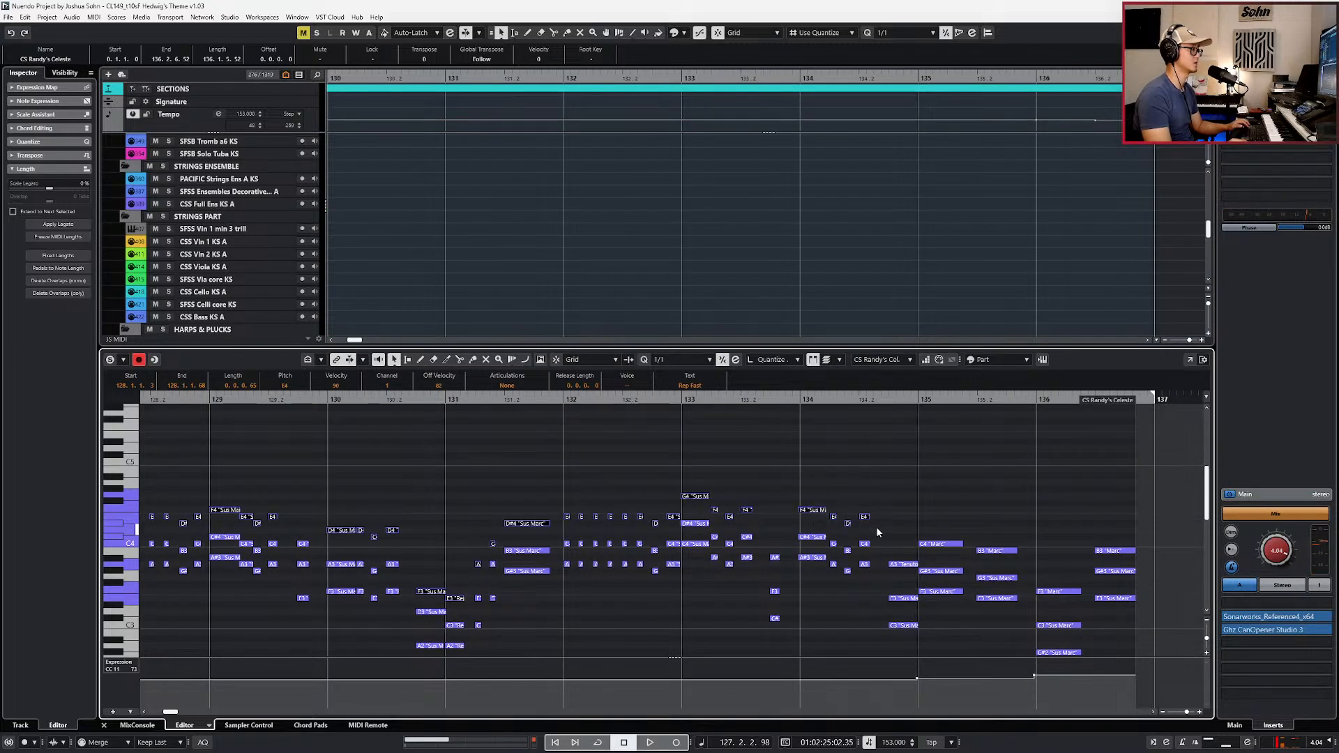
pyautogui.moveTo(897, 534); pyautogui.dragTo(999, 555)
pyautogui.moveTo(1073, 534); pyautogui.dragTo(1115, 562)
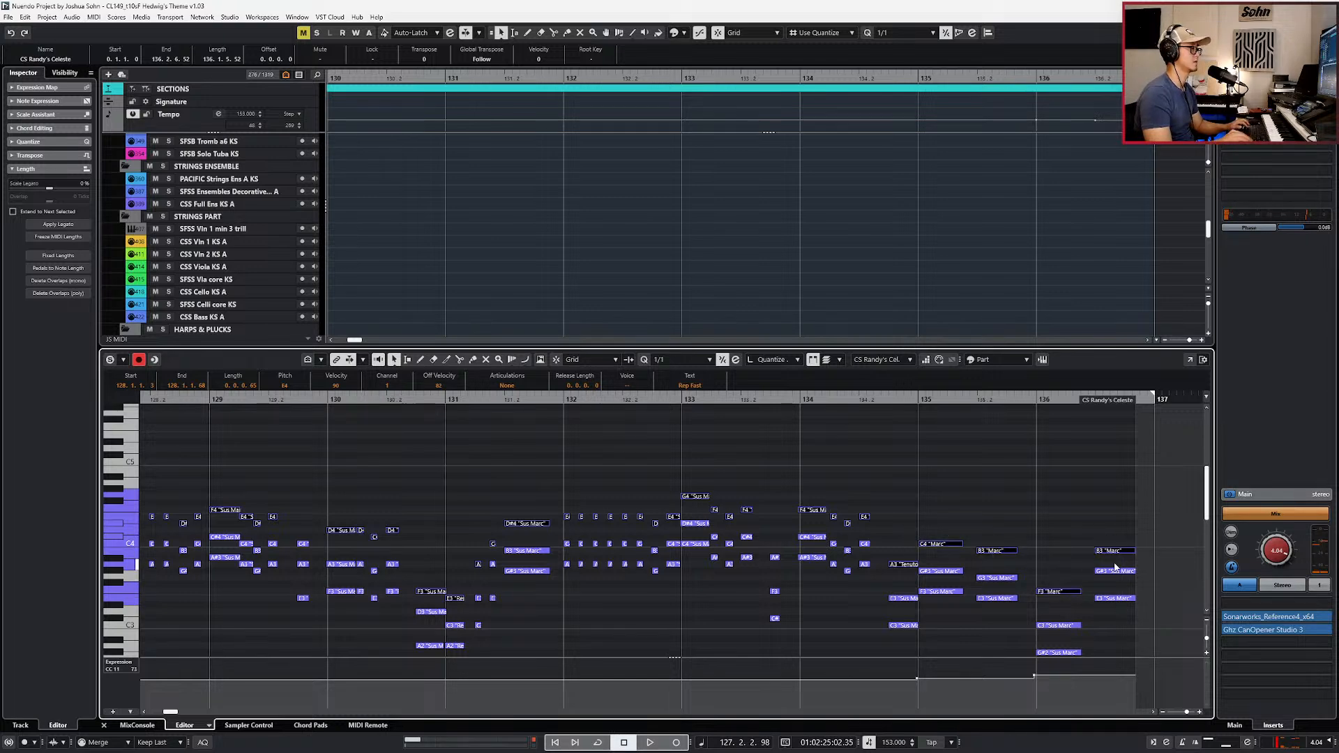
pyautogui.press('l')
pyautogui.press('Return')
# Step: Search the hidden tracks for "GLOCKE" and show the CINEPERC Glockenspiel track among the mallets
pyautogui.scroll(-2, 919, 547)
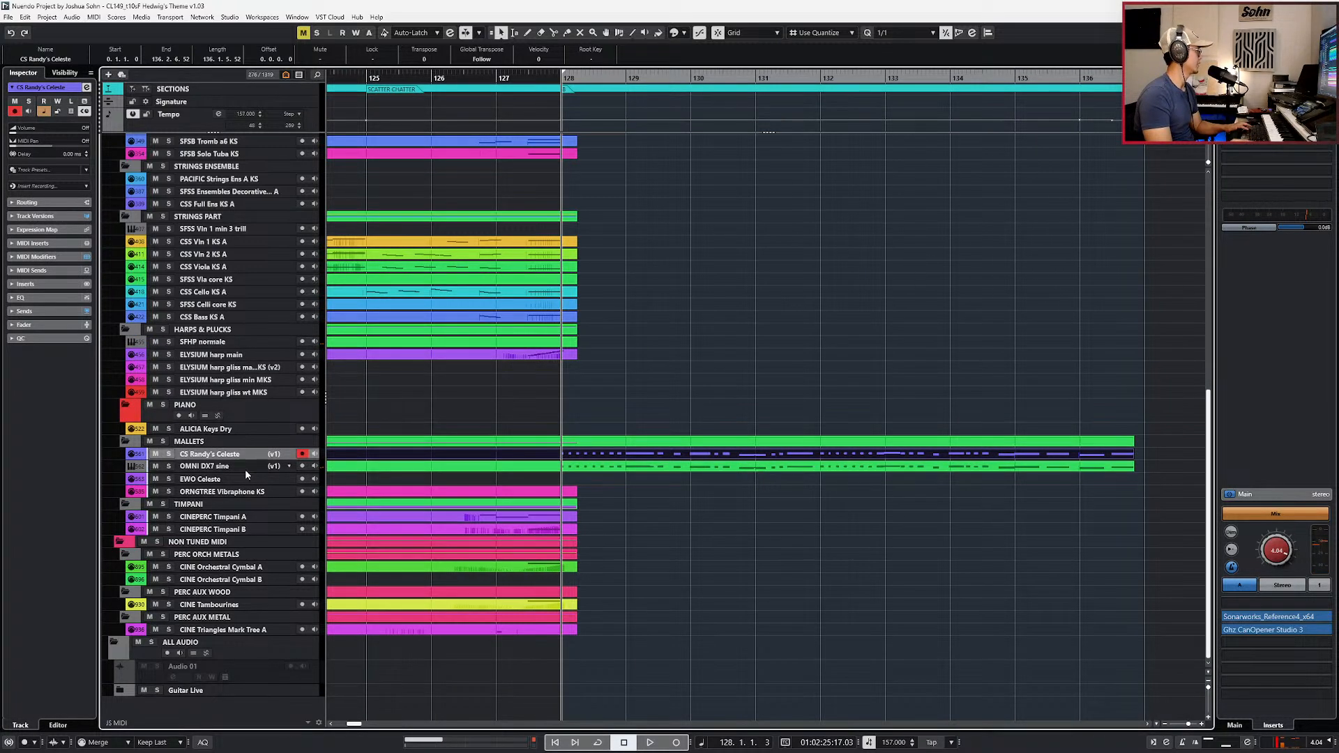
pyautogui.scroll(3, 258, 489)
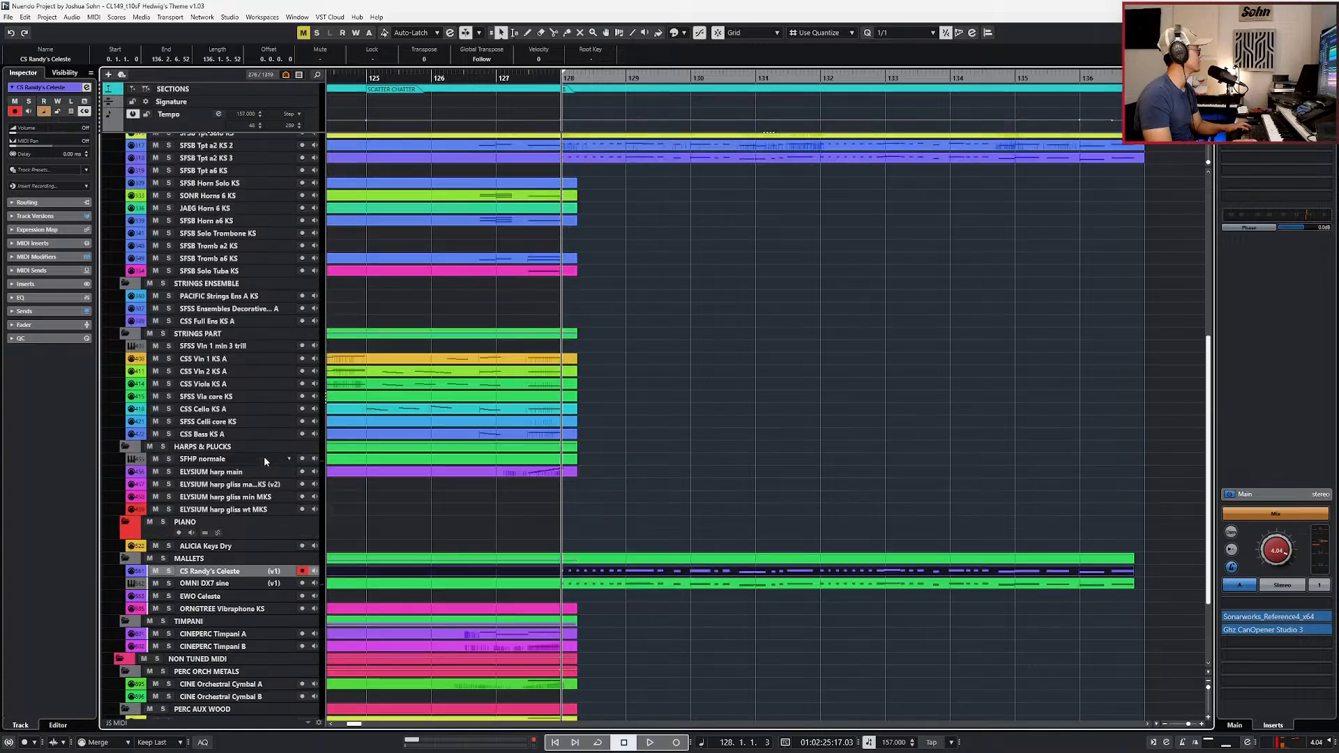
pyautogui.scroll(3, 239, 422)
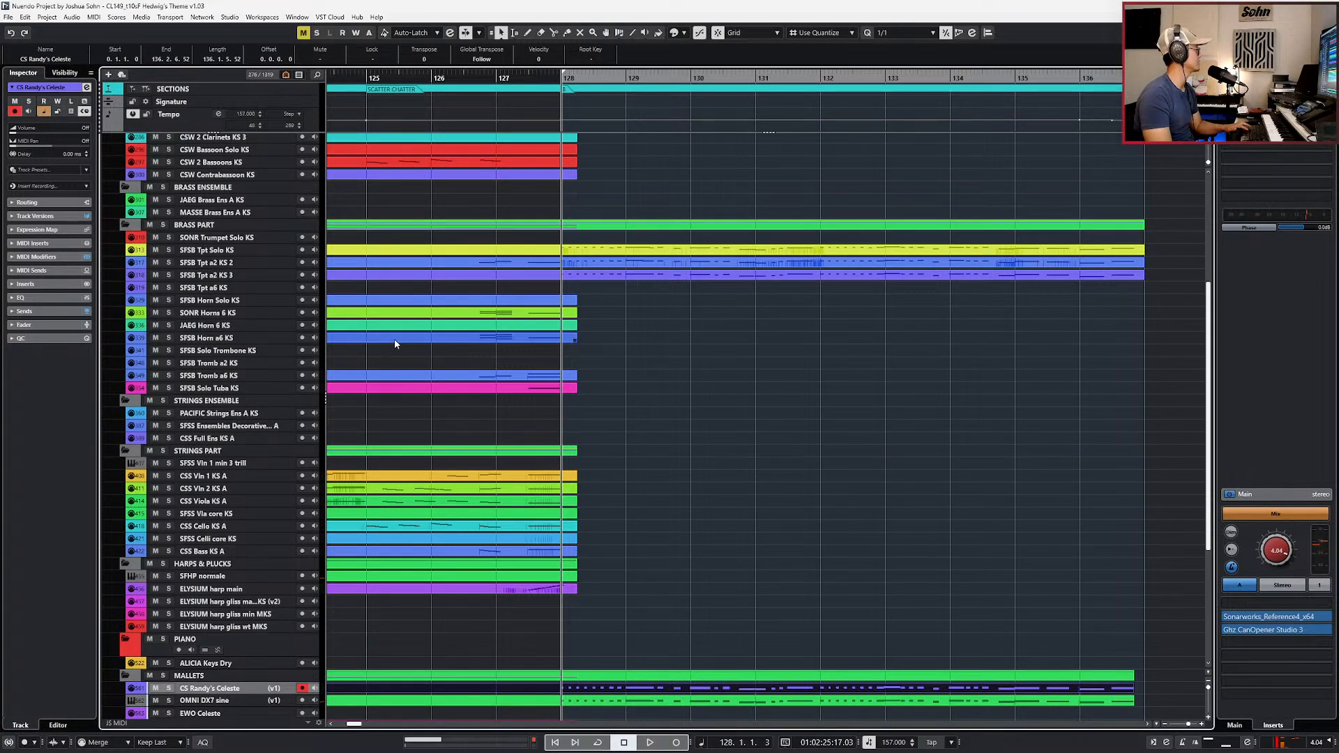
pyautogui.scroll(-6, 381, 394)
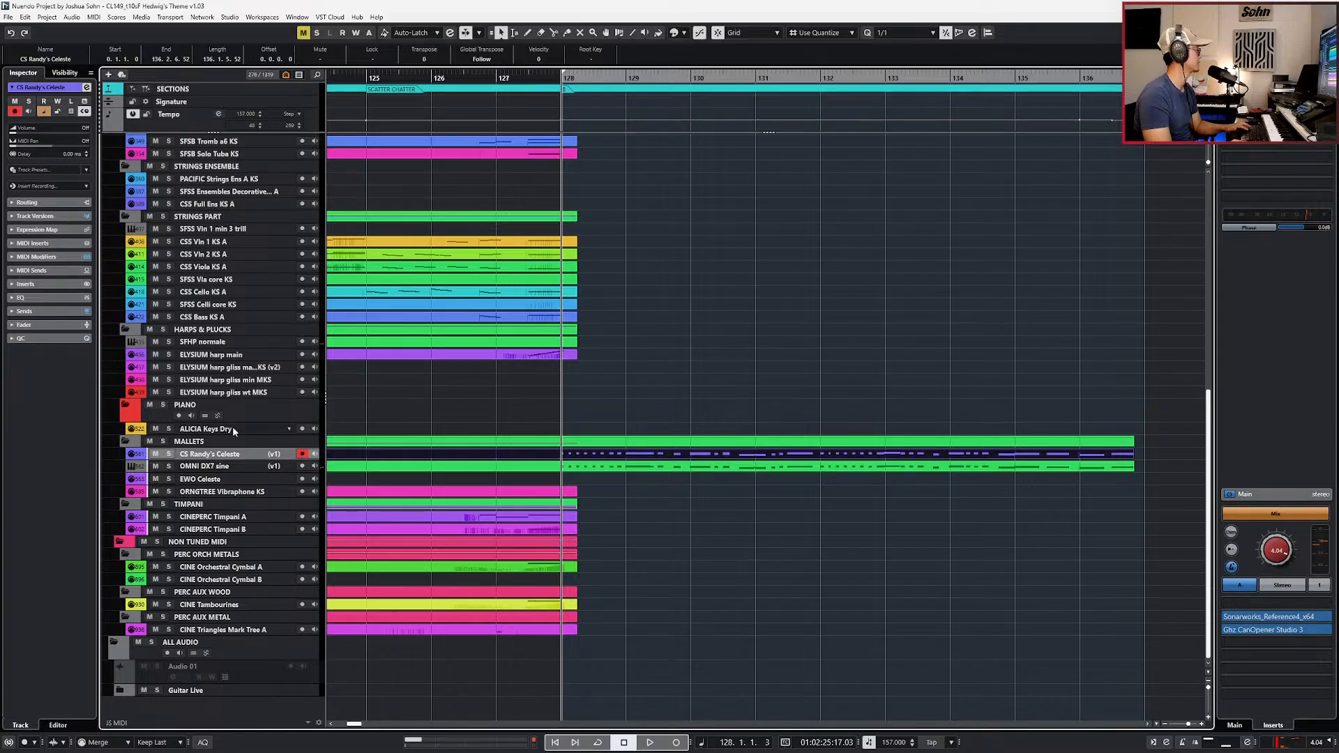
pyautogui.press('Down')
pyautogui.press('Down')
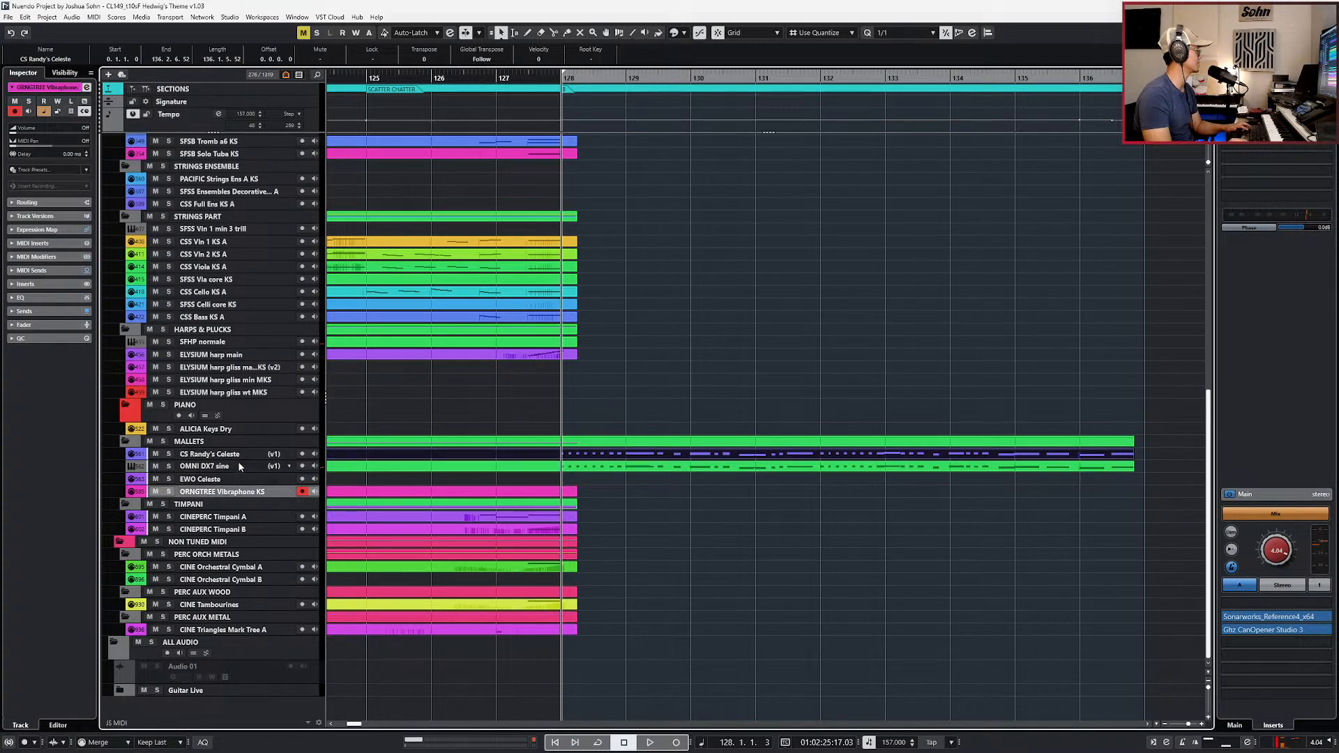
pyautogui.click(236, 455)
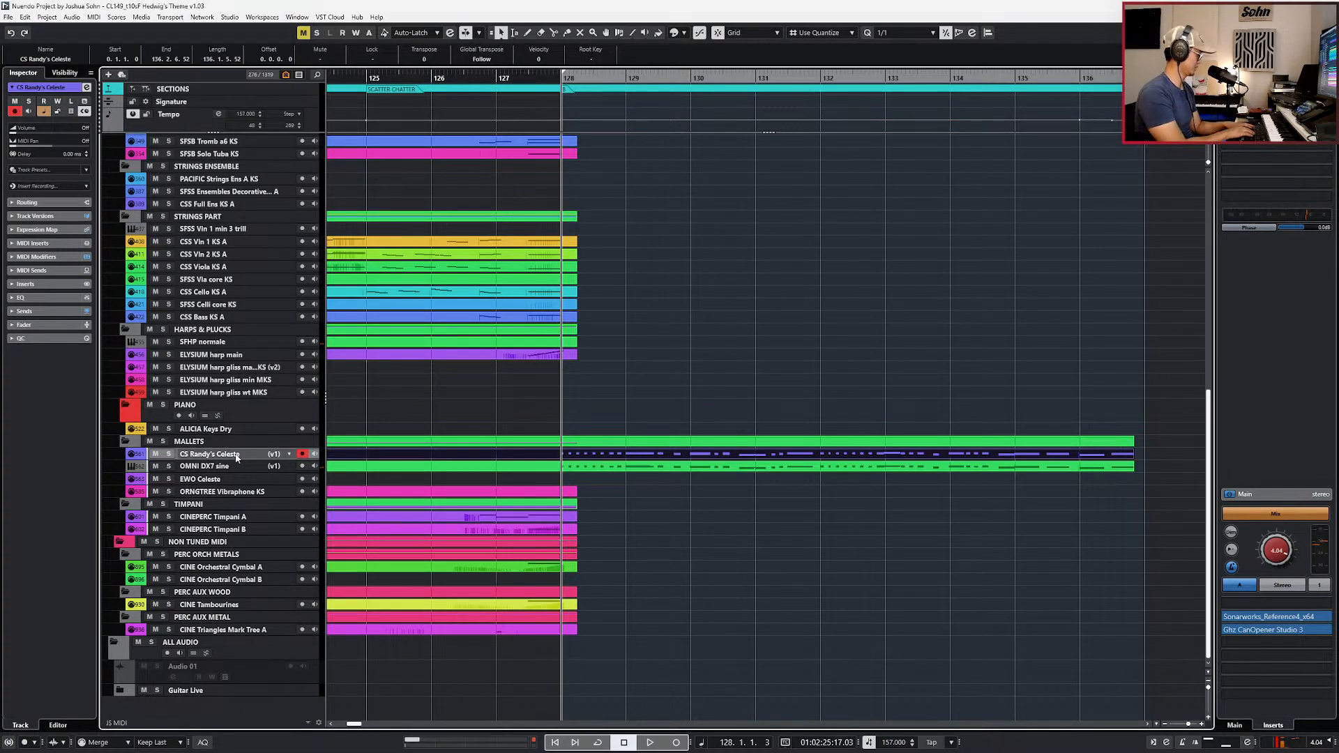
pyautogui.hotkey('ctrl', 'f')
pyautogui.write('GLOCKE')
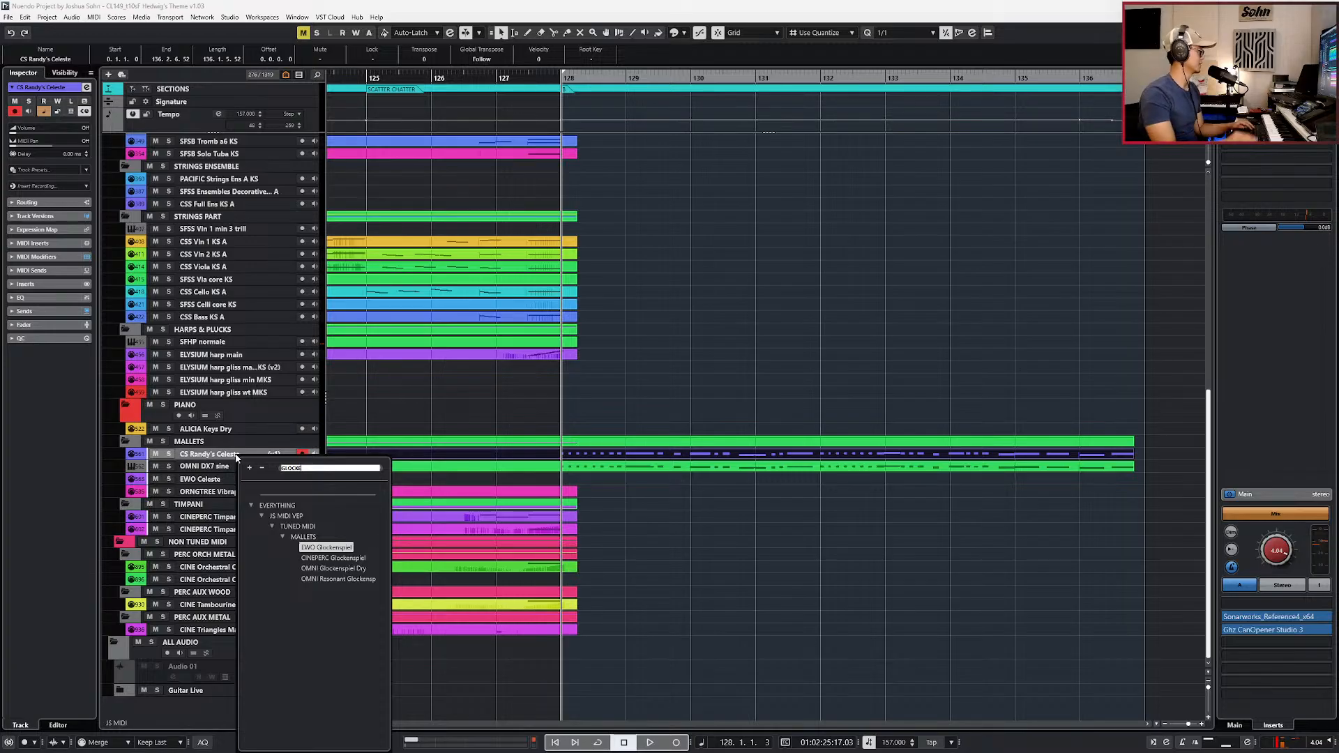
pyautogui.click(356, 557)
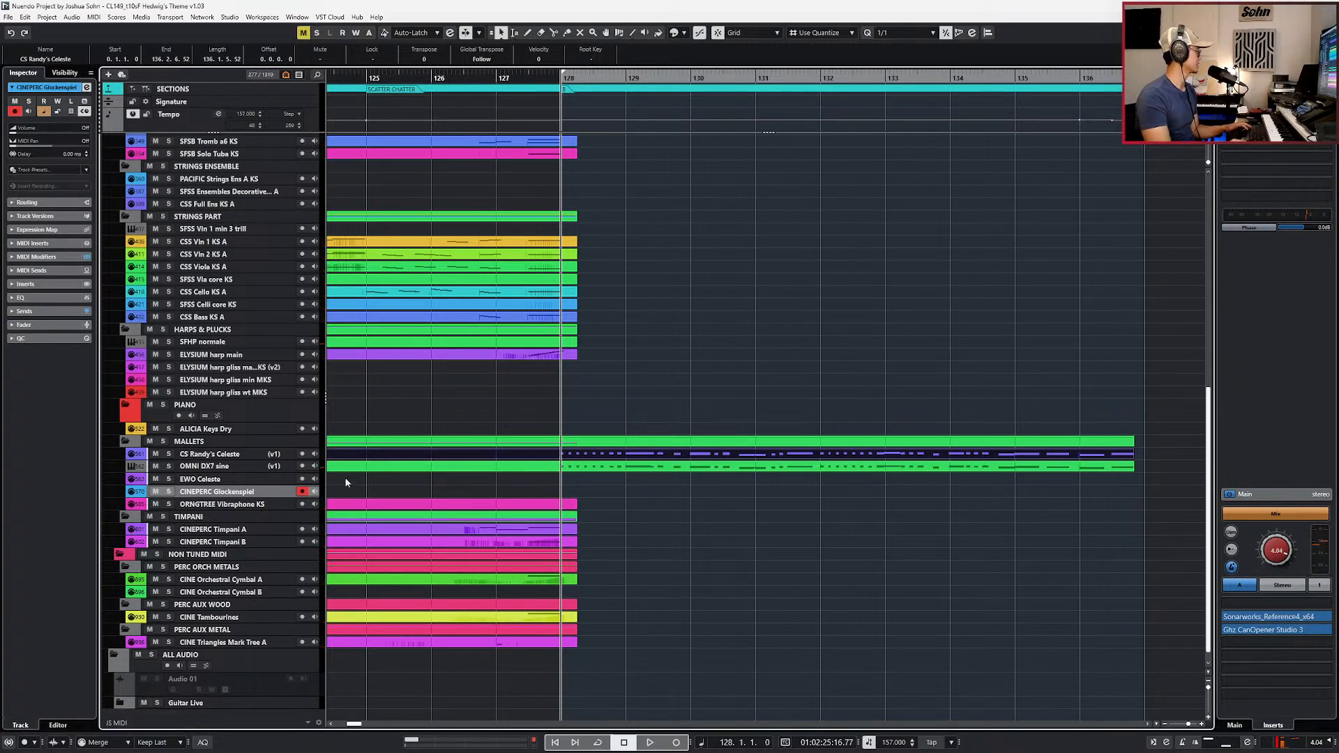
# Step: Paste the copied top notes on the CINEPERC Glockenspiel track at bar 128 and extend the part back over the earlier bars
pyautogui.hotkey('ctrl', 'v')
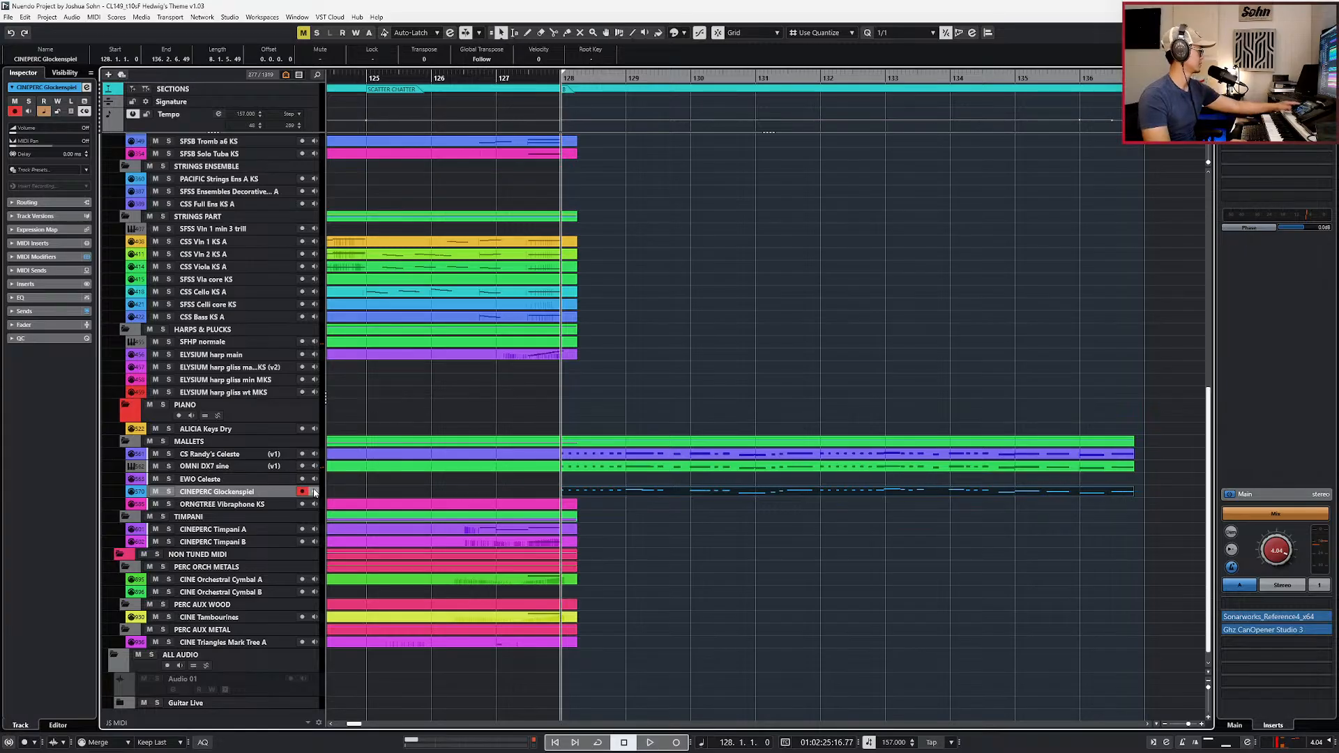
pyautogui.click(467, 466)
pyautogui.click(478, 493)
pyautogui.click(478, 493)
# Step: Solo the glockenspiel, play its line from bar 128, open its part for editing, and turn the solo off
pyautogui.press('s')
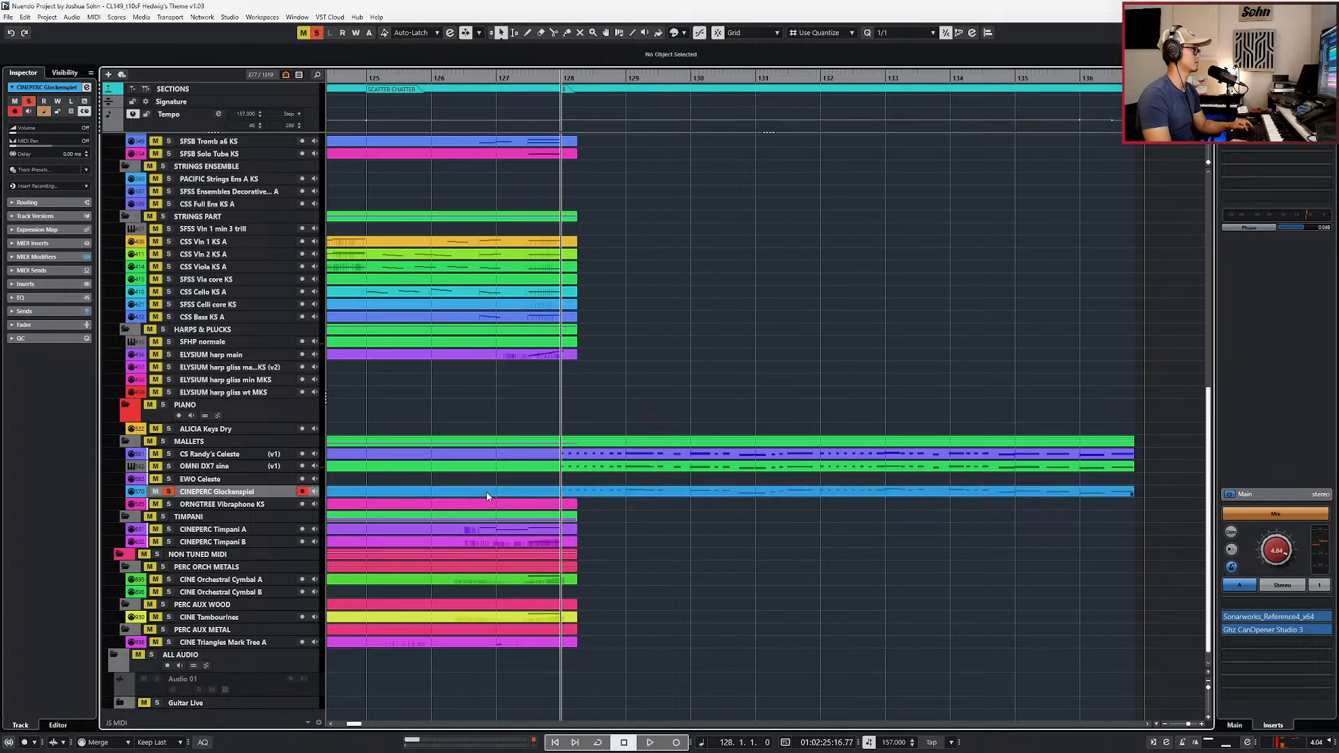
pyautogui.press('space')
pyautogui.scroll(-2, 641, 513)
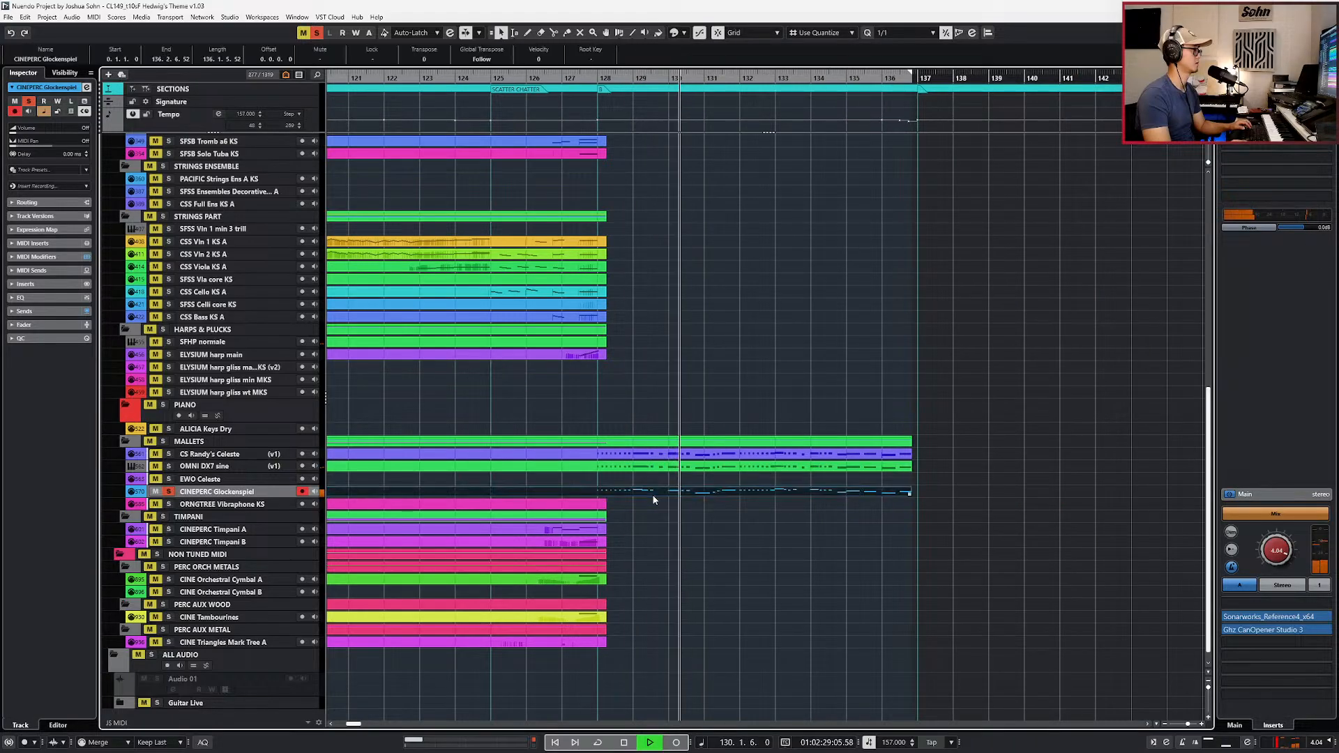
pyautogui.doubleClick(652, 492)
pyautogui.scroll(3, 650, 516)
pyautogui.press('s')
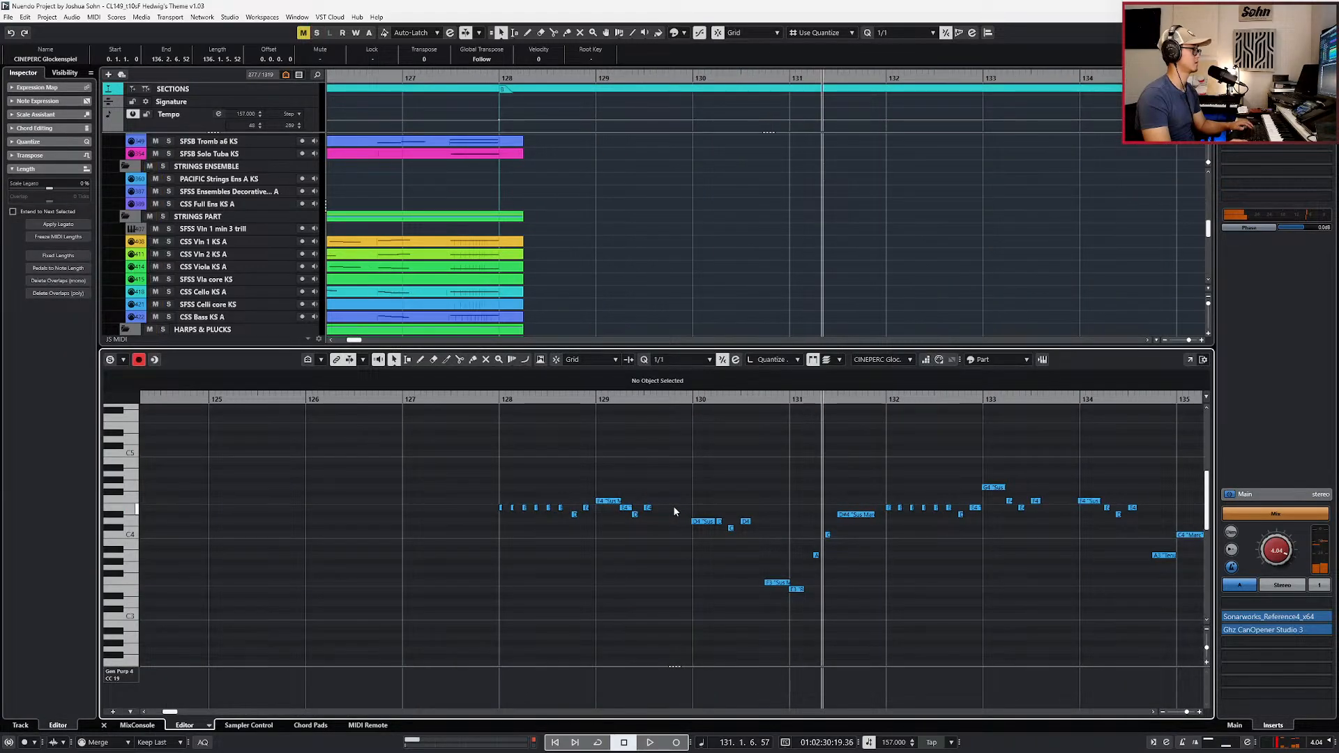
# Step: Set the quantize value to 1/8, fill the glockenspiel gaps before bars 130 and 131, and tune the note before bar 130 to C4
pyautogui.hotkey('alt', '4')
pyautogui.click(626, 508)
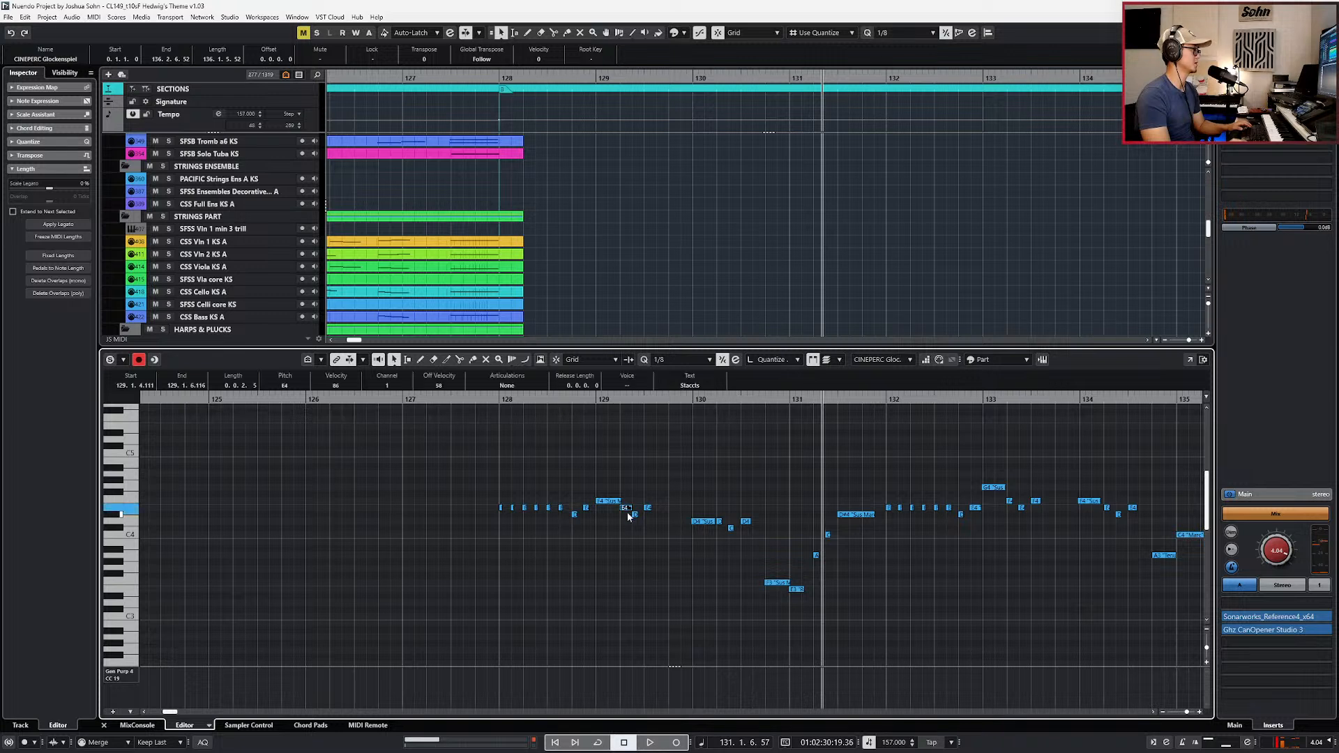
pyautogui.click(719, 524)
pyautogui.press('space')
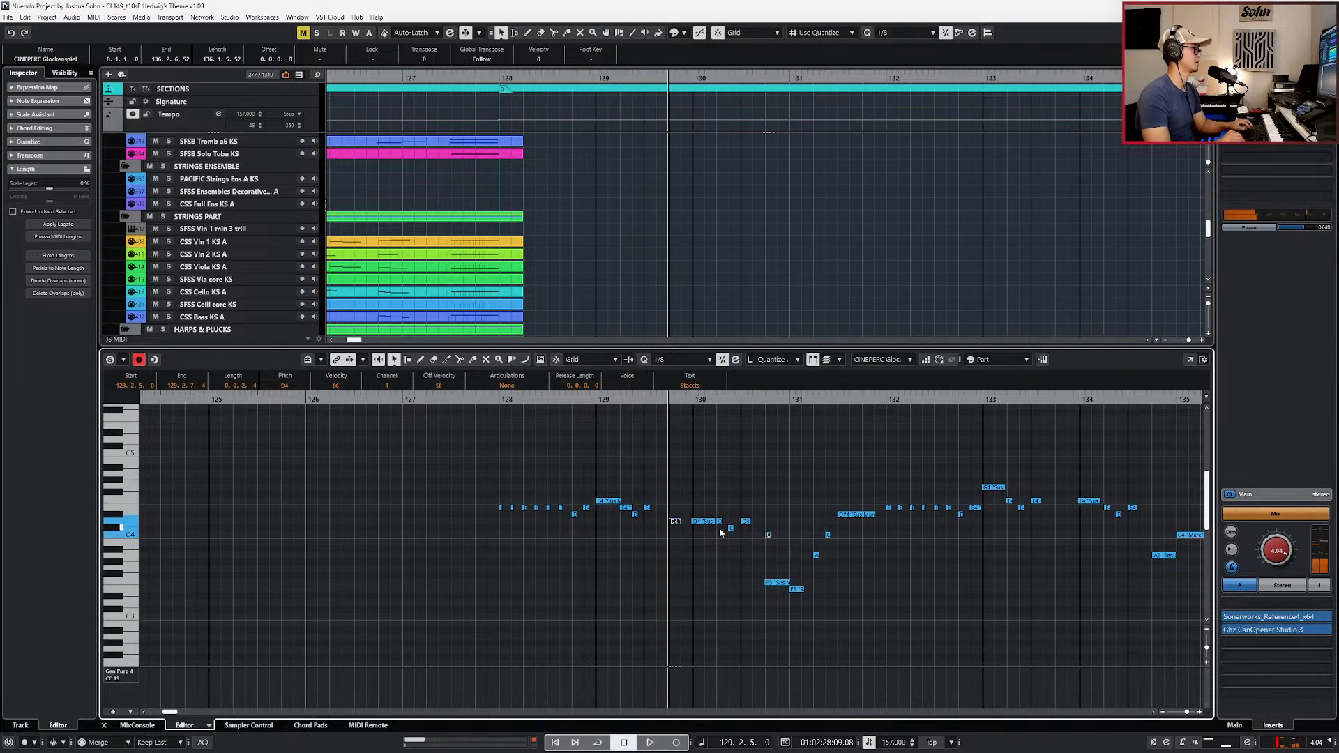
pyautogui.press('space')
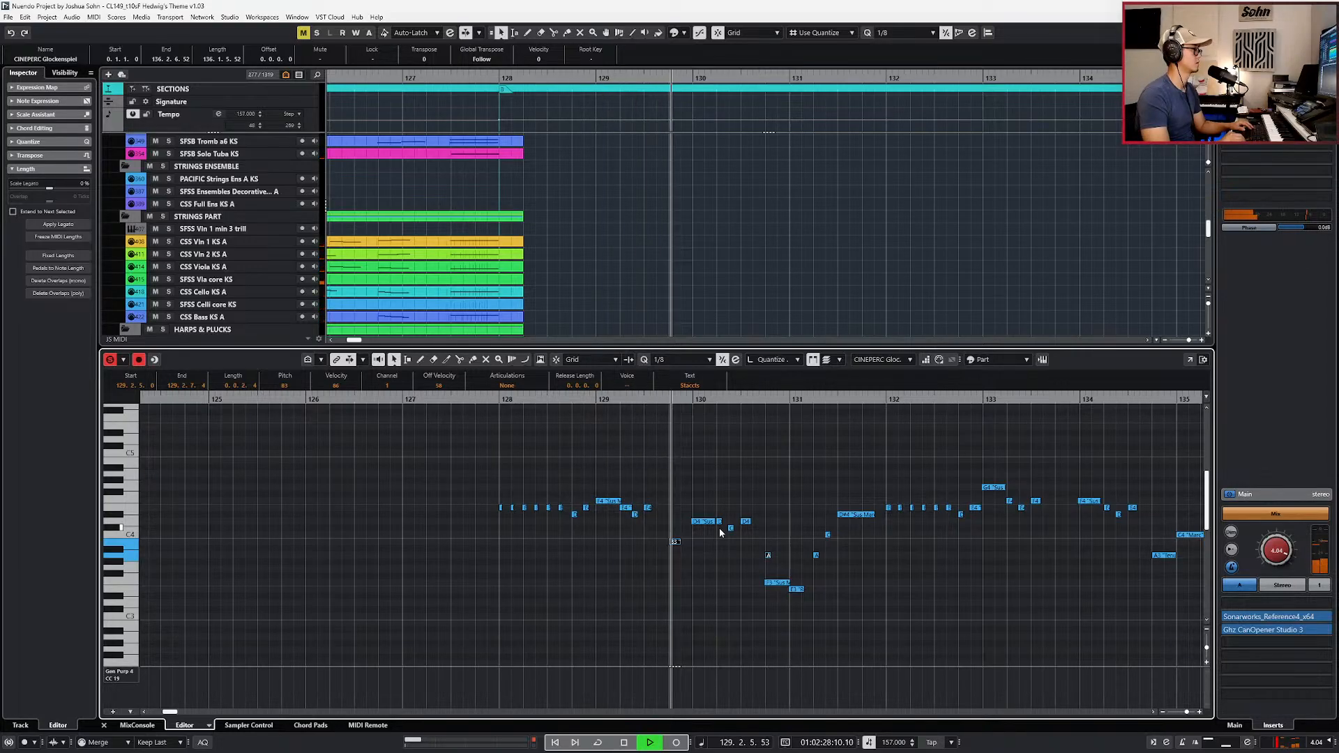
pyautogui.press('space')
pyautogui.press('Up')
pyautogui.press('space')
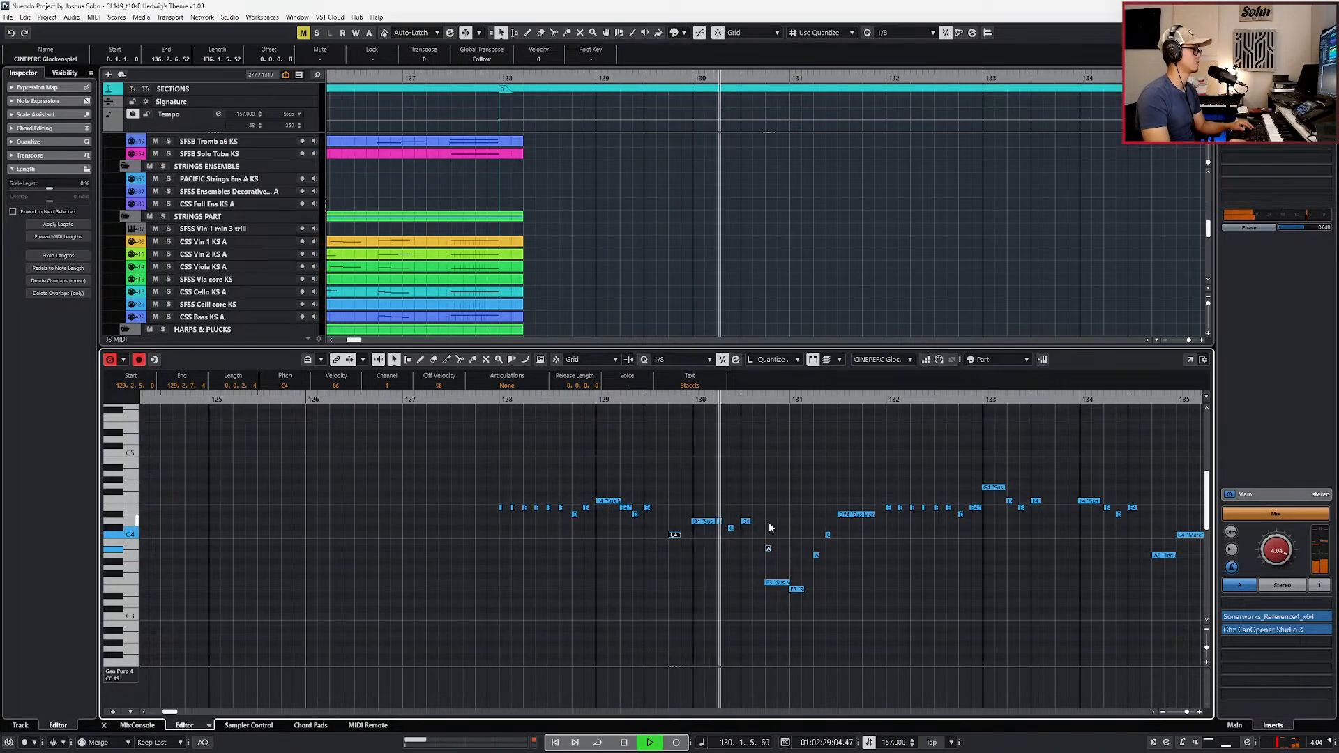
# Step: Lower the glockenspiel note just before bar 131 by semitones toward the line's low notes and play the passage
pyautogui.press('Down')
pyautogui.press('Down')
pyautogui.press('Down')
pyautogui.press('Down')
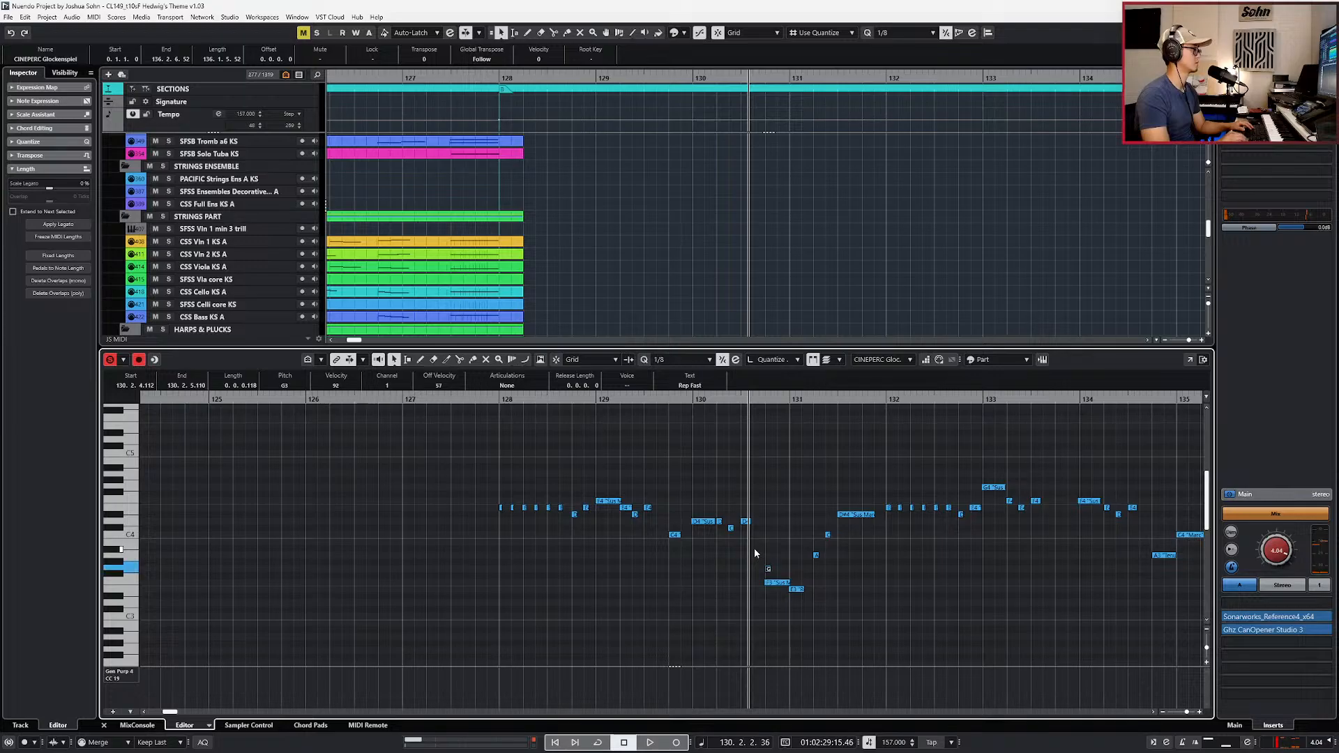
pyautogui.hotkey('ctrl', 'shift', 't')
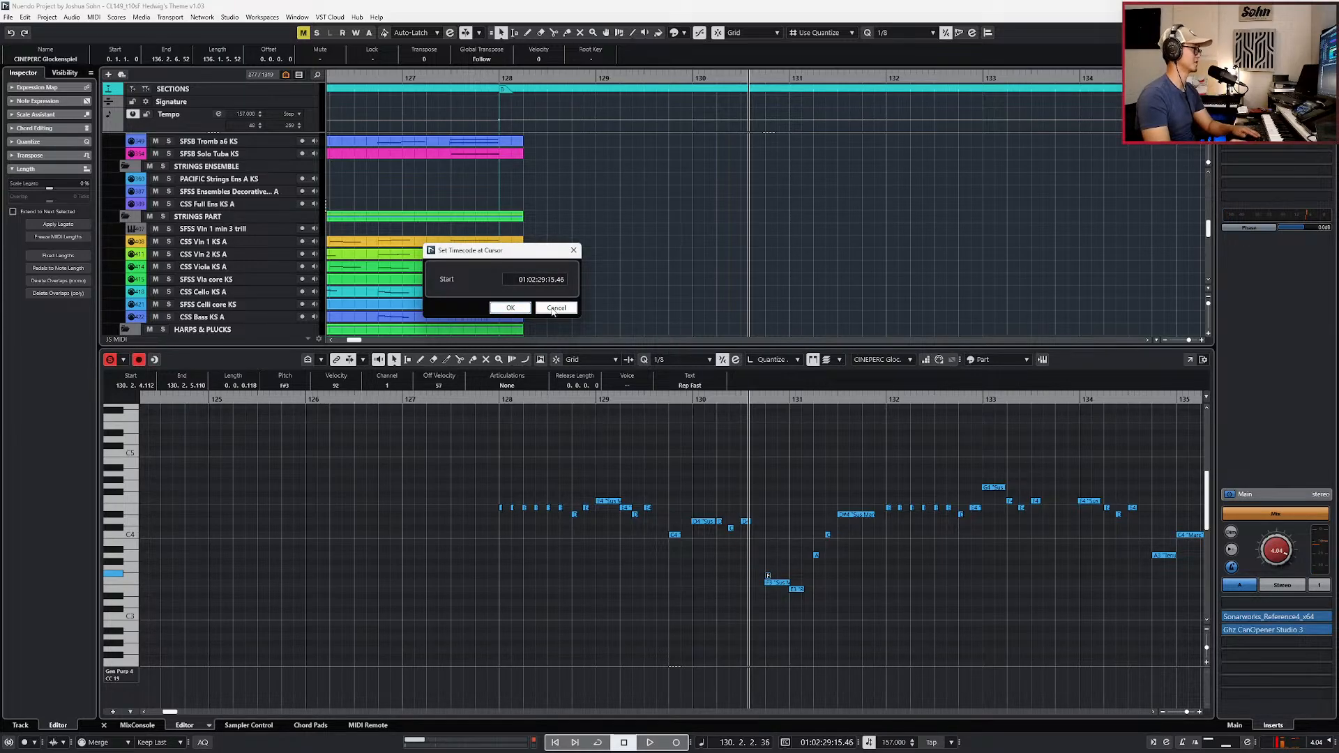
pyautogui.click(556, 308)
pyautogui.press('space')
pyautogui.scroll(-3, 712, 507)
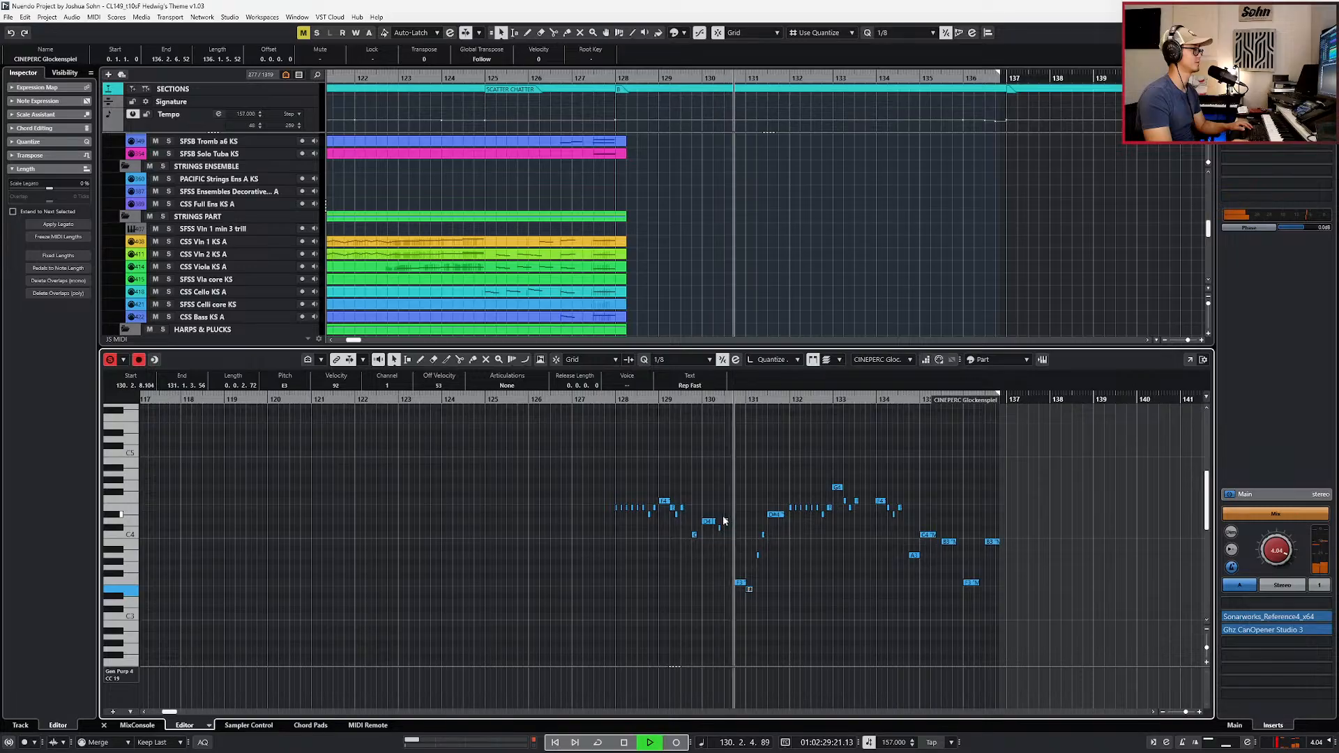
pyautogui.press('space')
# Step: Transpose all glockenspiel notes in bars 128 to 136 up one octave and play the line from bar 128
pyautogui.moveTo(614, 487); pyautogui.dragTo(1016, 628)
pyautogui.hotkey('shift', 'Up')
pyautogui.press('space')
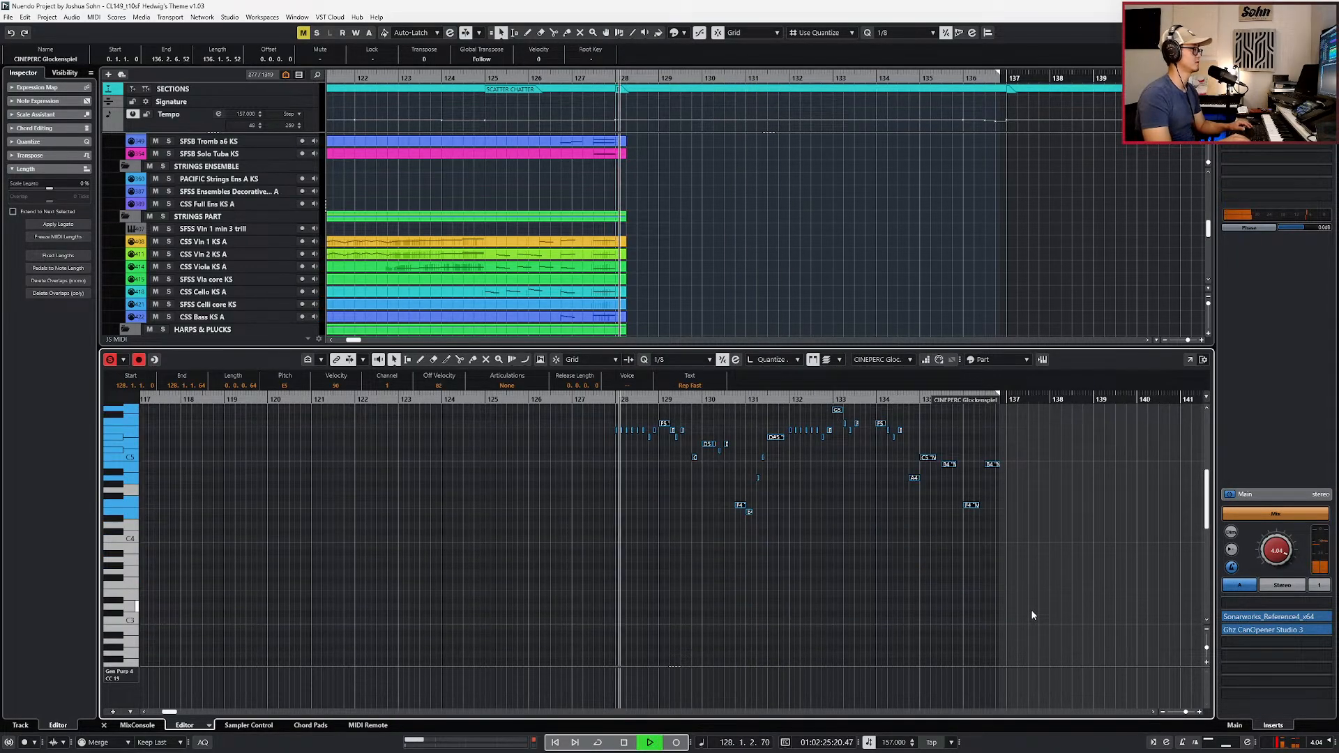
pyautogui.press('space')
# Step: Show the controller lanes and record expression, modulation and main volume for the glockenspiel from bar 127
pyautogui.hotkey('alt', 'l')
pyautogui.press('ctrl+KP_Subtract')
pyautogui.press('ctrl+KP_Subtract')
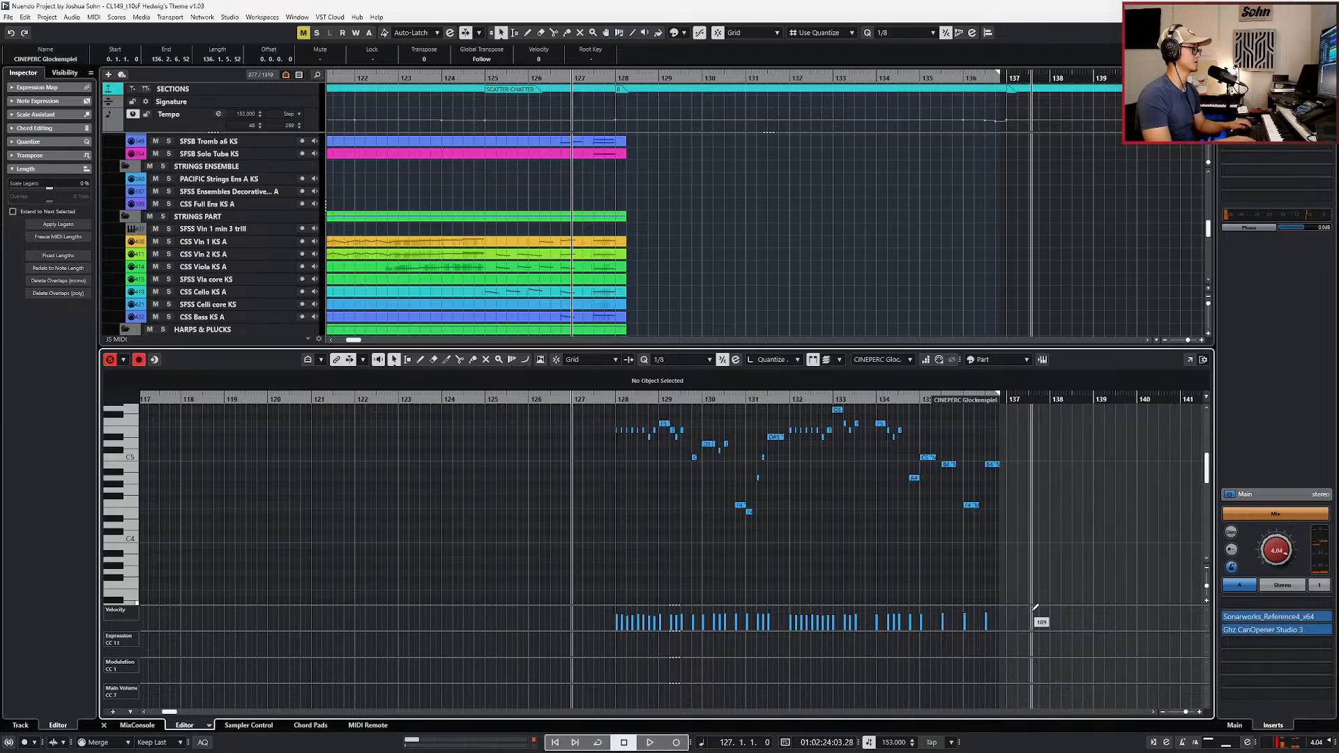
pyautogui.press('KP_Multiply')
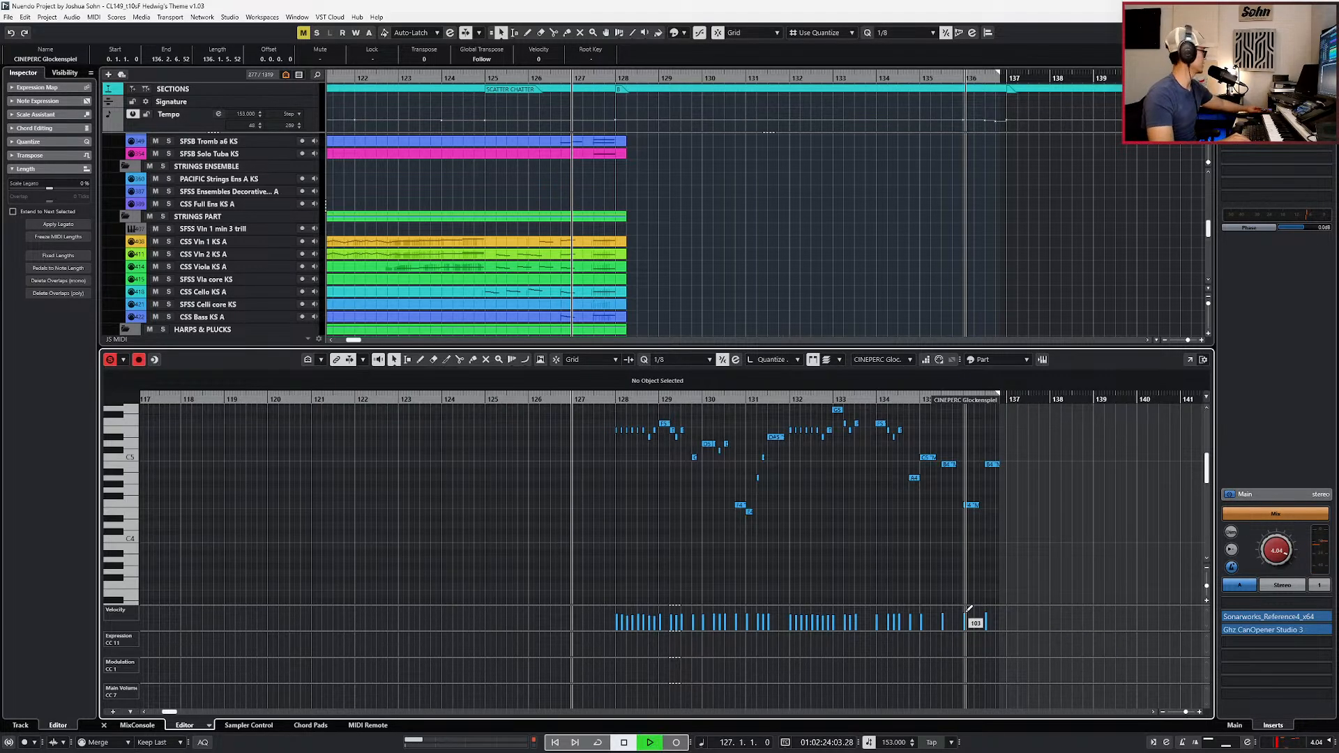
pyautogui.press('KP_Multiply')
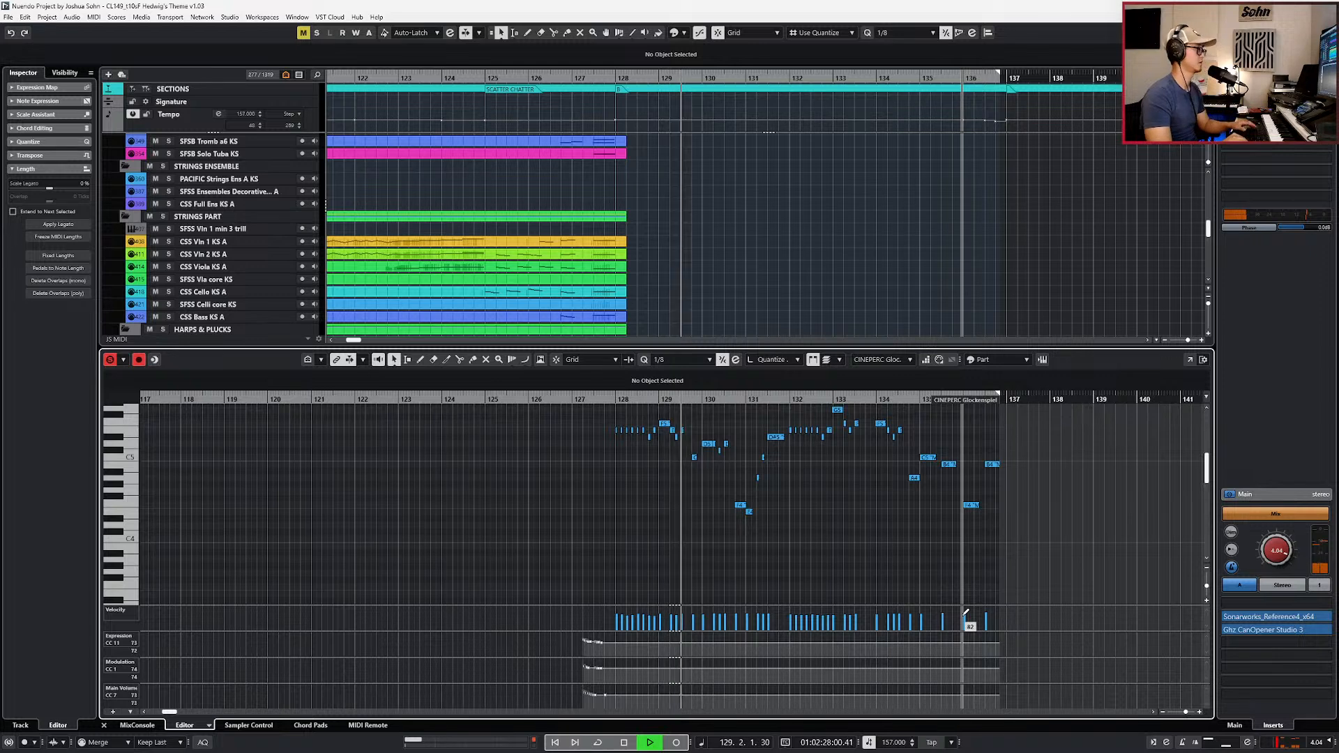
pyautogui.press('space')
# Step: Close the part editor, play the full arrangement from bar 127 through bar 136, and return the playback position to bar 127
pyautogui.press('Return')
pyautogui.press('ctrl+KP_Subtract')
pyautogui.press('ctrl+KP_Subtract')
pyautogui.press('ctrl+KP_Subtract')
pyautogui.press('ctrl+KP_Subtract')
pyautogui.press('space')
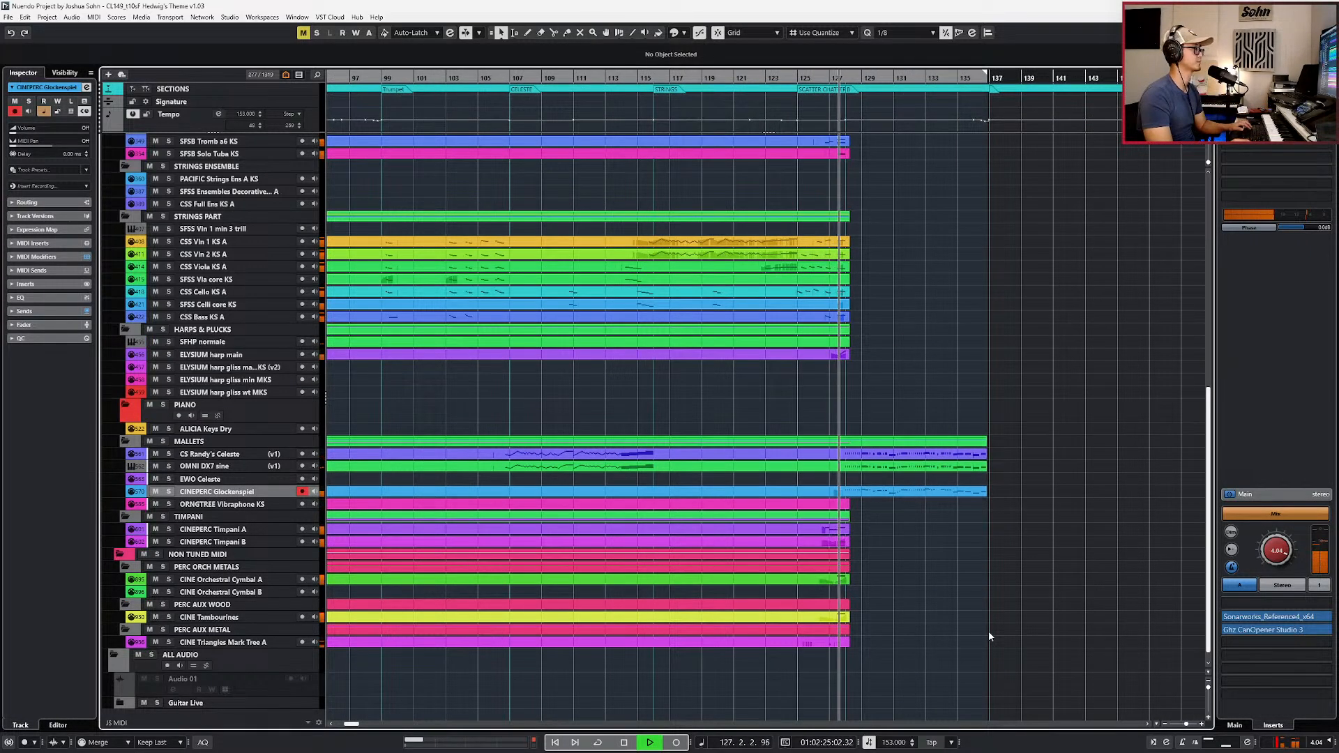
pyautogui.press('f')
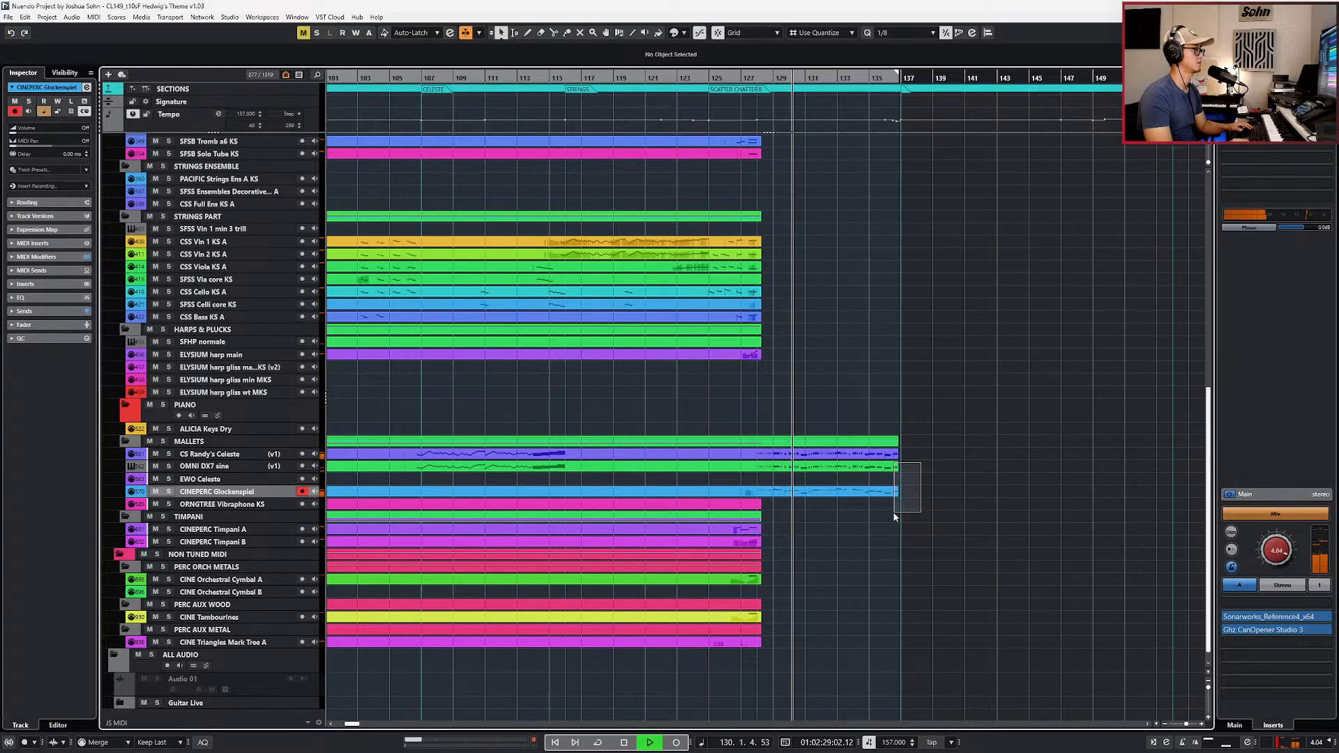
pyautogui.moveTo(901, 496); pyautogui.dragTo(896, 466)
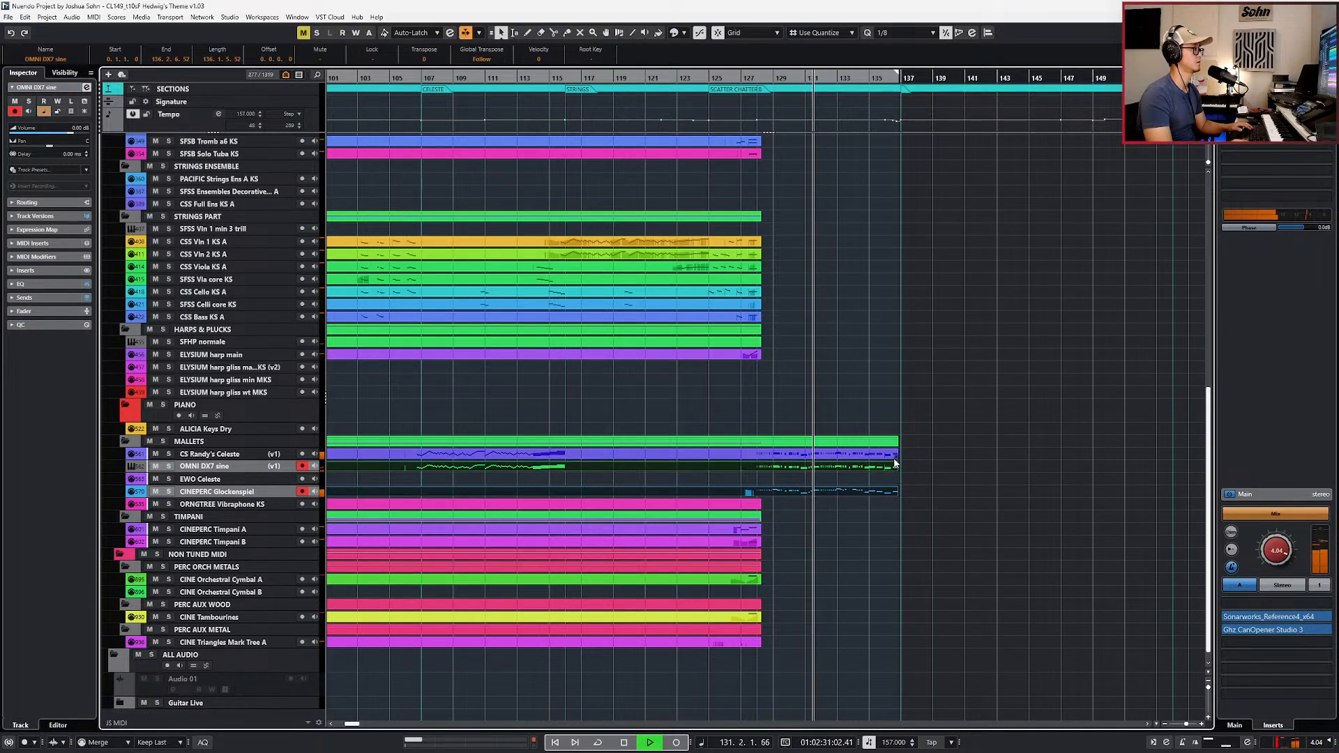
pyautogui.scroll(3, 910, 466)
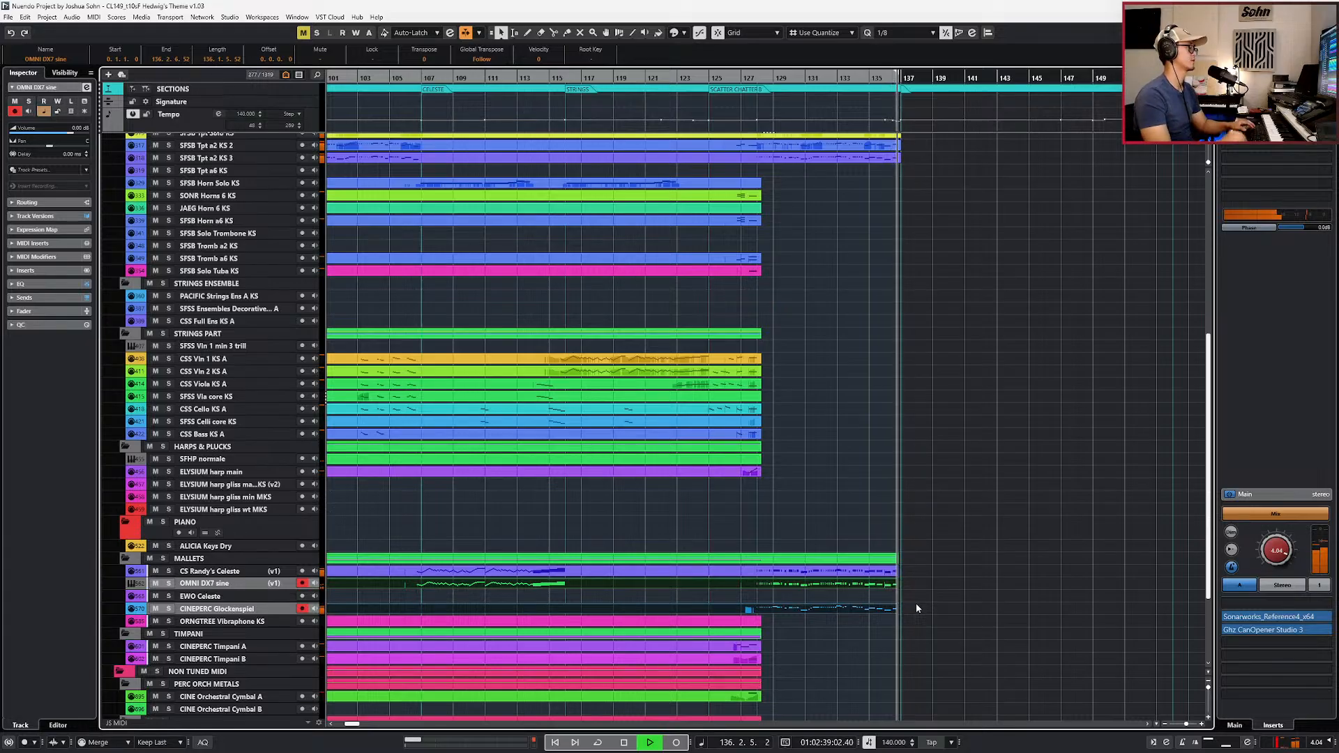
pyautogui.press('space')
pyautogui.press('KP_Subtract')
pyautogui.press('KP_Subtract')
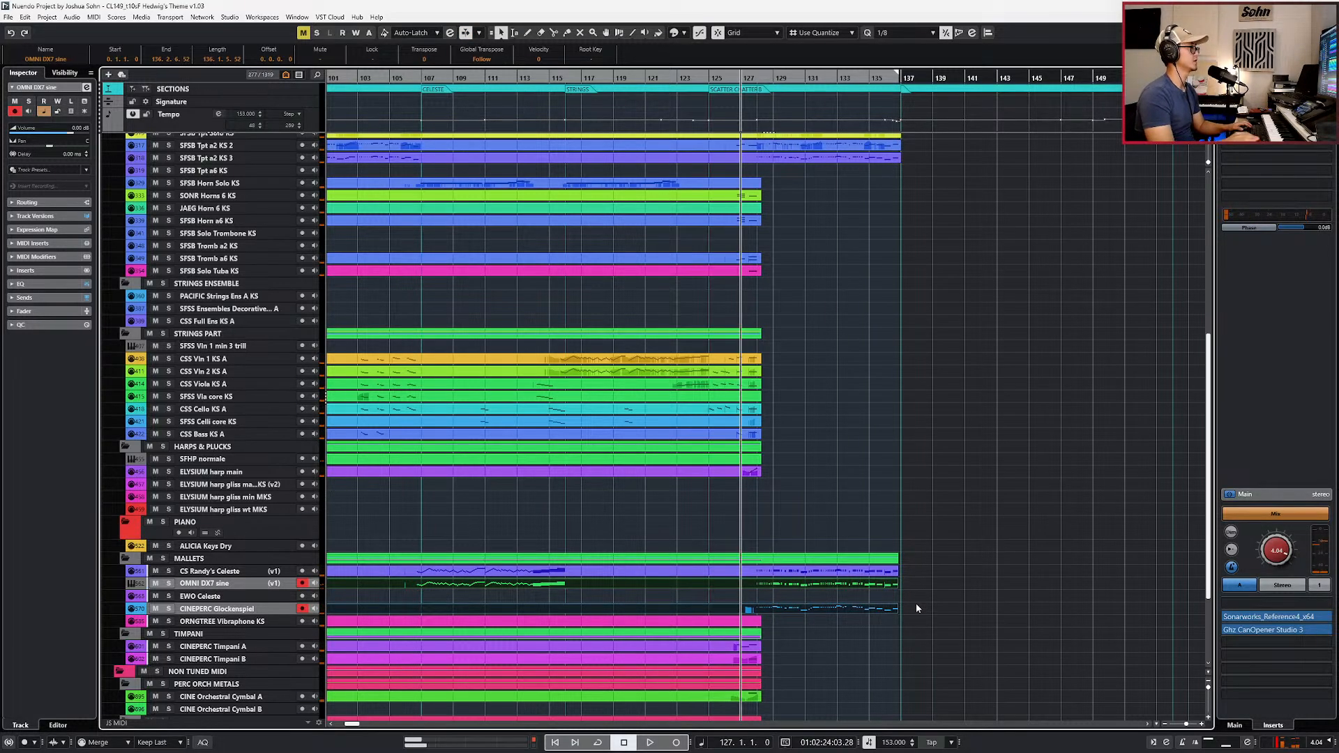
# Step: Open the SFSB Tpt Solo KS part for editing and set the playback position to bar 128
pyautogui.scroll(4, 882, 345)
pyautogui.scroll(1, 793, 418)
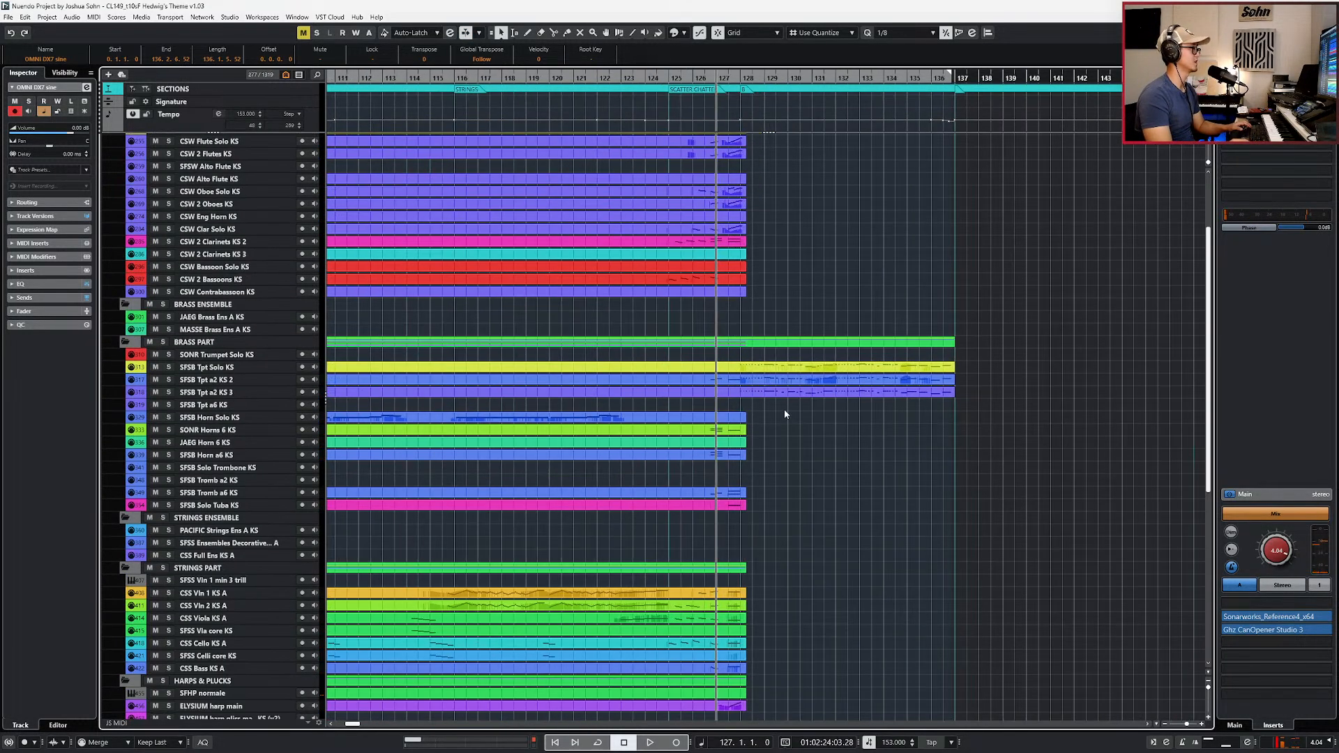
pyautogui.doubleClick(782, 367)
pyautogui.scroll(1, 799, 617)
pyautogui.scroll(-1, 745, 637)
pyautogui.press('KP_Add')
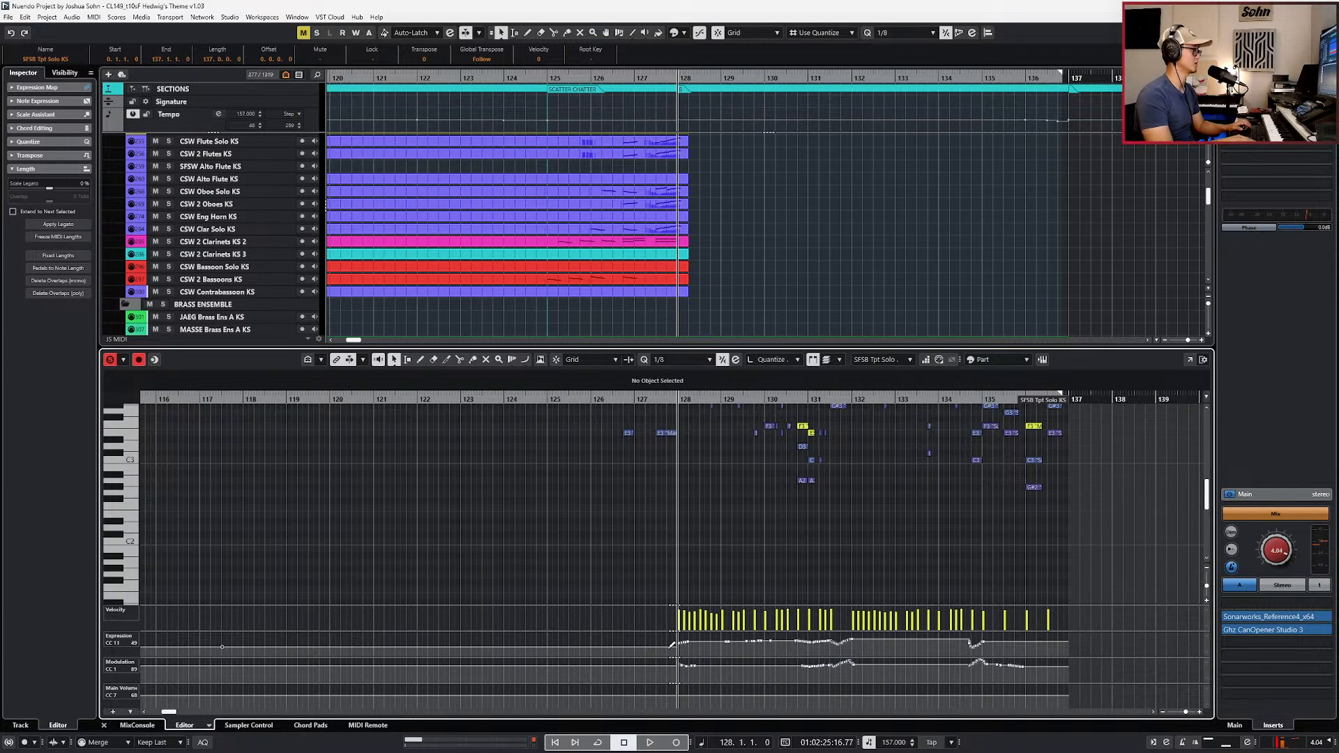
# Step: Set the left locator just before bar 128, look through the three trumpet parts, and close the note editor
pyautogui.press('KP_Subtract')
pyautogui.press('ctrl+KP_1')
pyautogui.scroll(3, 730, 513)
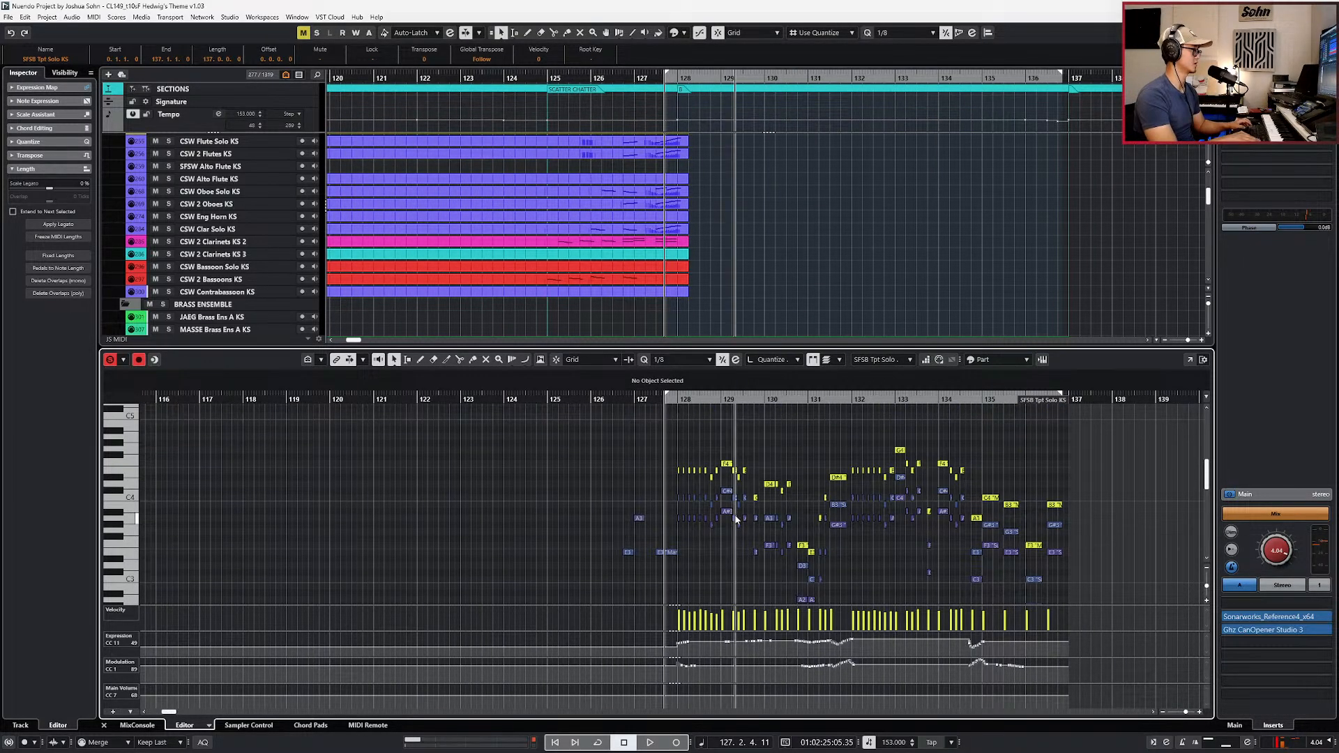
pyautogui.press('pagedown')
pyautogui.press('pagedown')
pyautogui.press('pagedown')
pyautogui.press('pagedown')
pyautogui.press('pagedown')
pyautogui.press('pagedown')
pyautogui.press('pagedown')
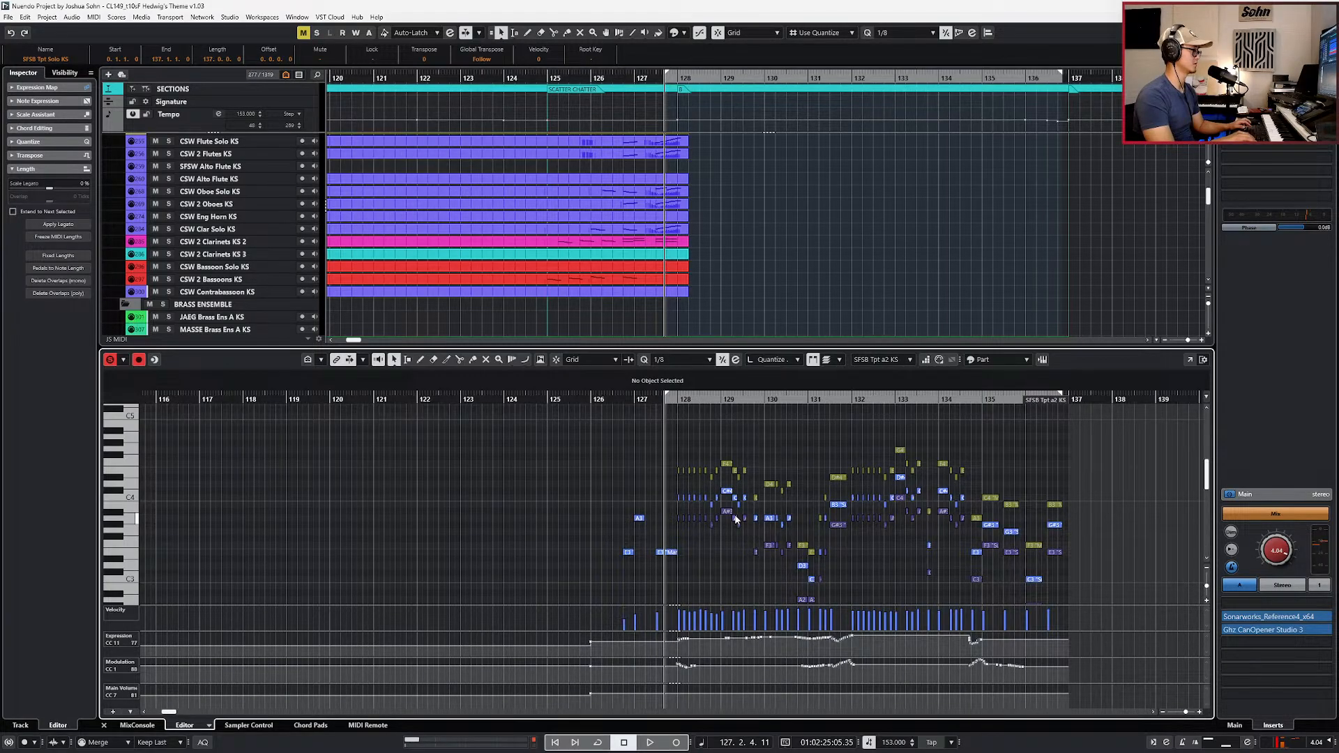
pyautogui.press('Return')
pyautogui.press('KP_Subtract')
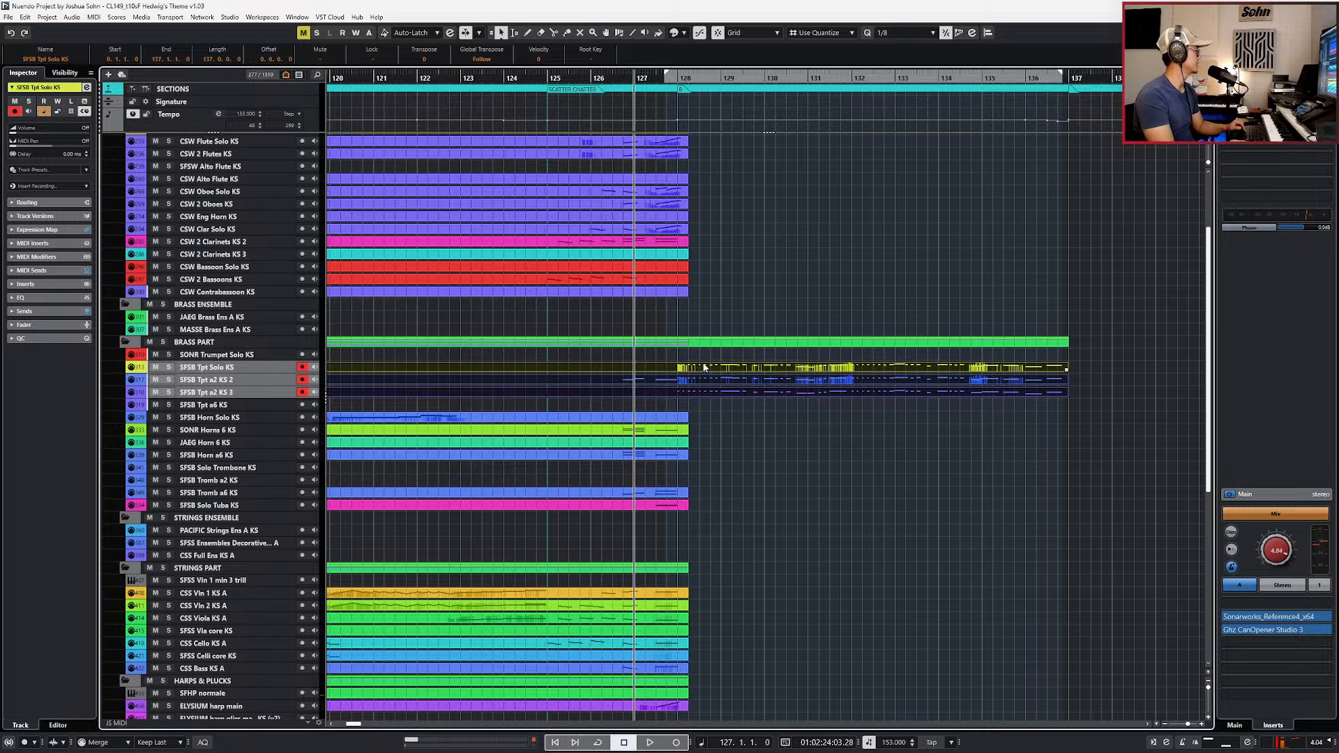
# Step: Switch to the score images and examine bars 136–137 on the next page, especially the percussion, harp and celesta staves
pyautogui.hotkey('alt', 'Tab')
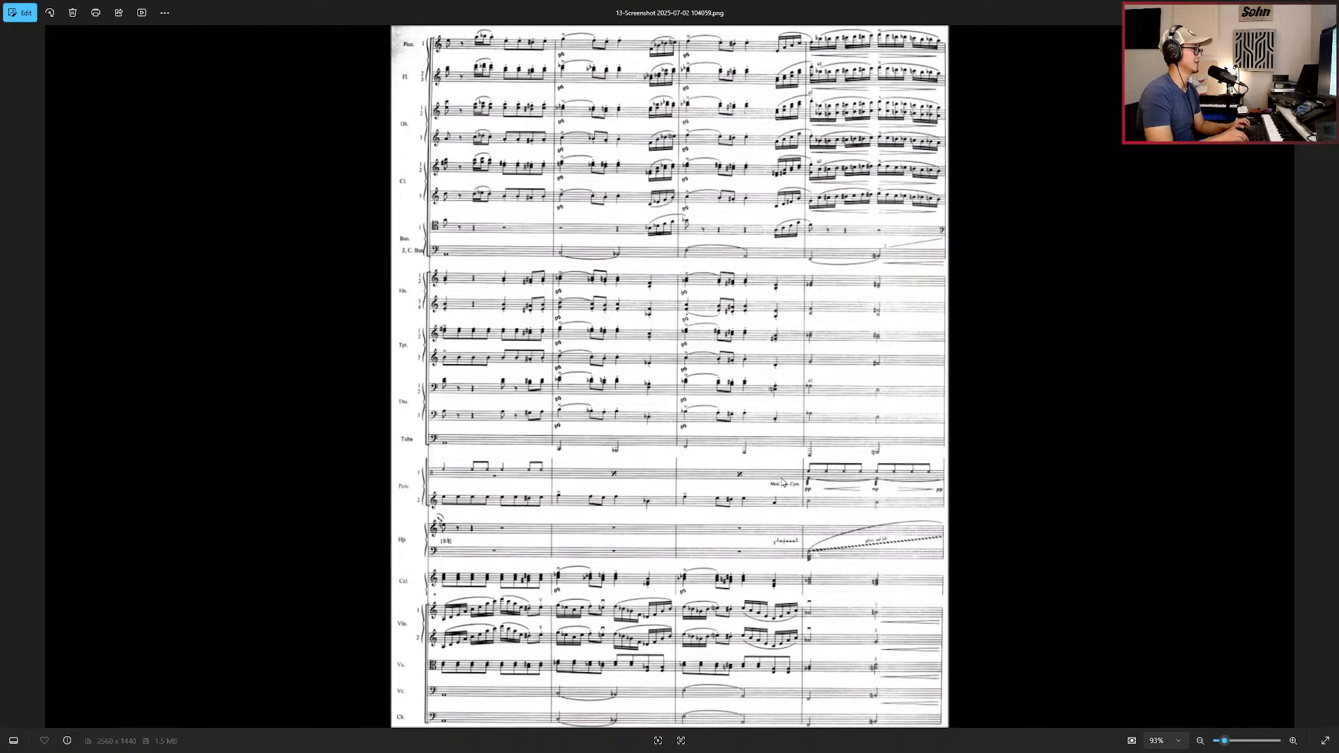
pyautogui.press('Right')
pyautogui.scroll(4, 543, 408)
pyautogui.scroll(2, 543, 408)
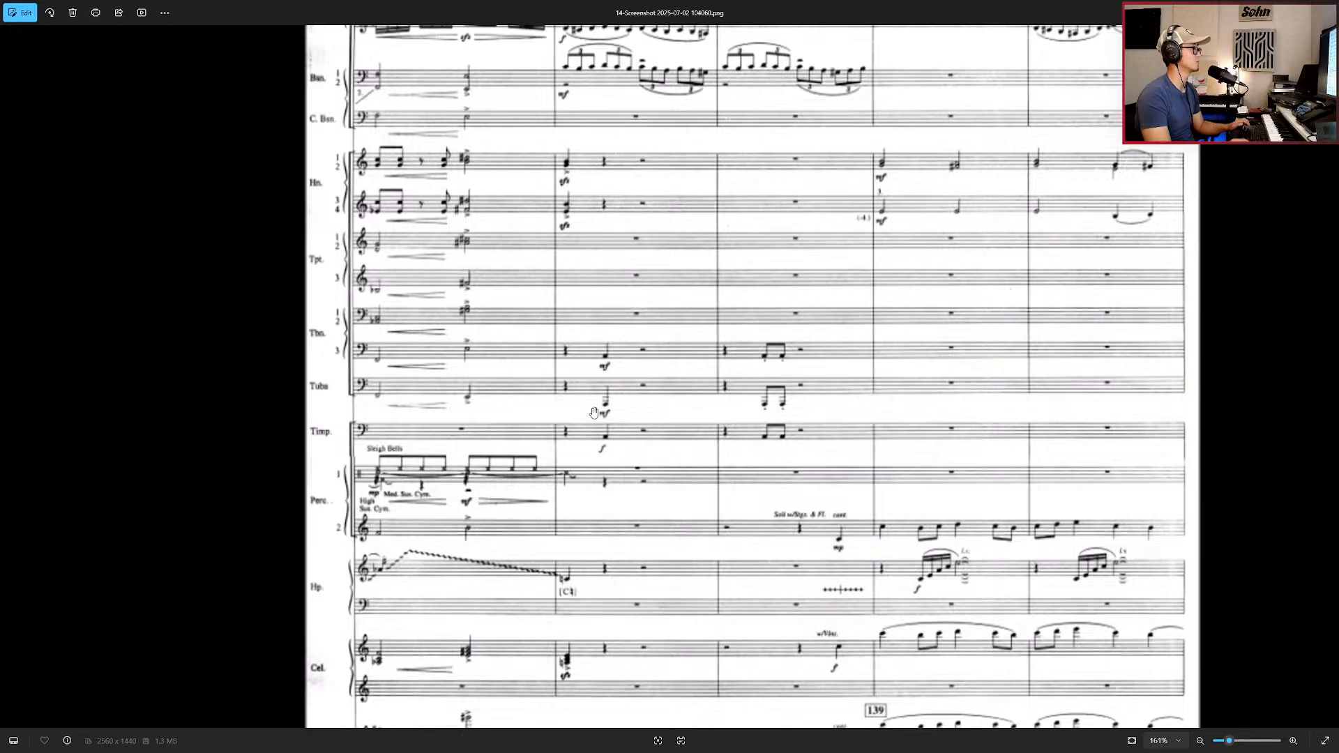
pyautogui.scroll(-3, 590, 411)
pyautogui.scroll(4, 579, 534)
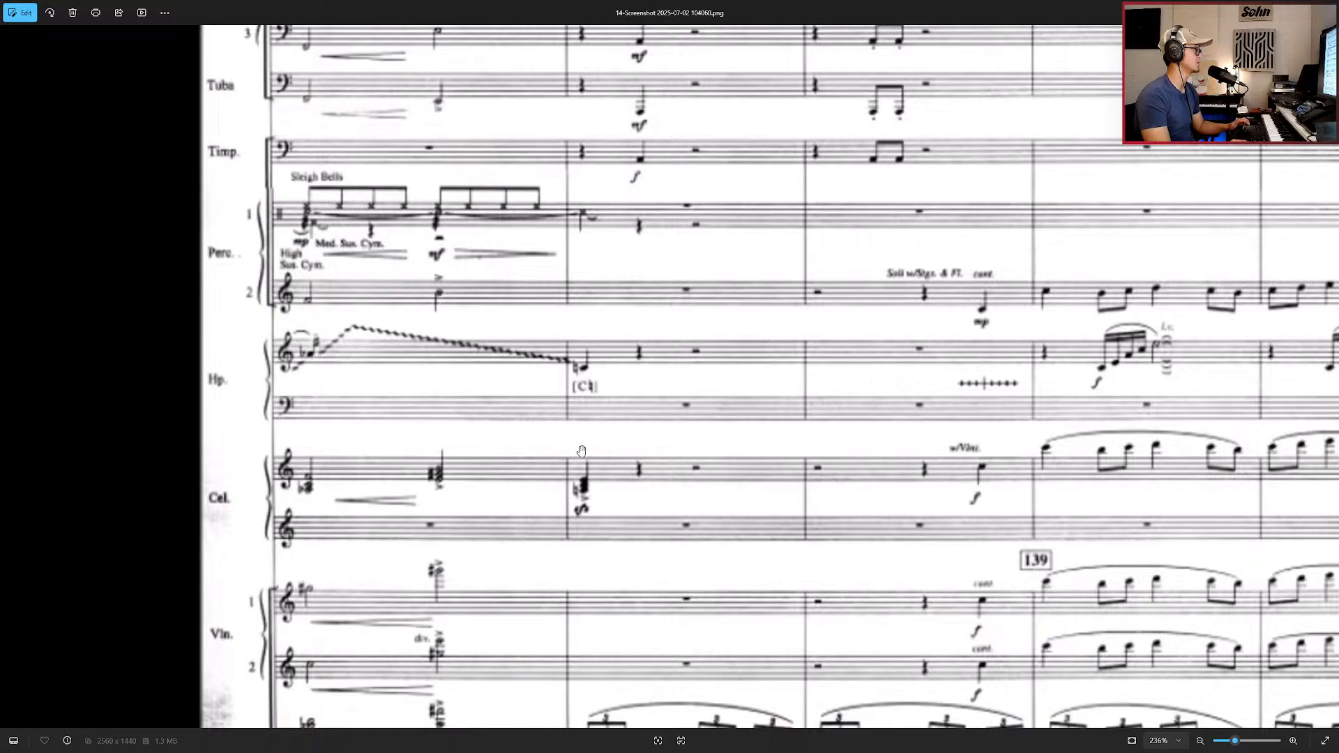
pyautogui.scroll(-5, 610, 493)
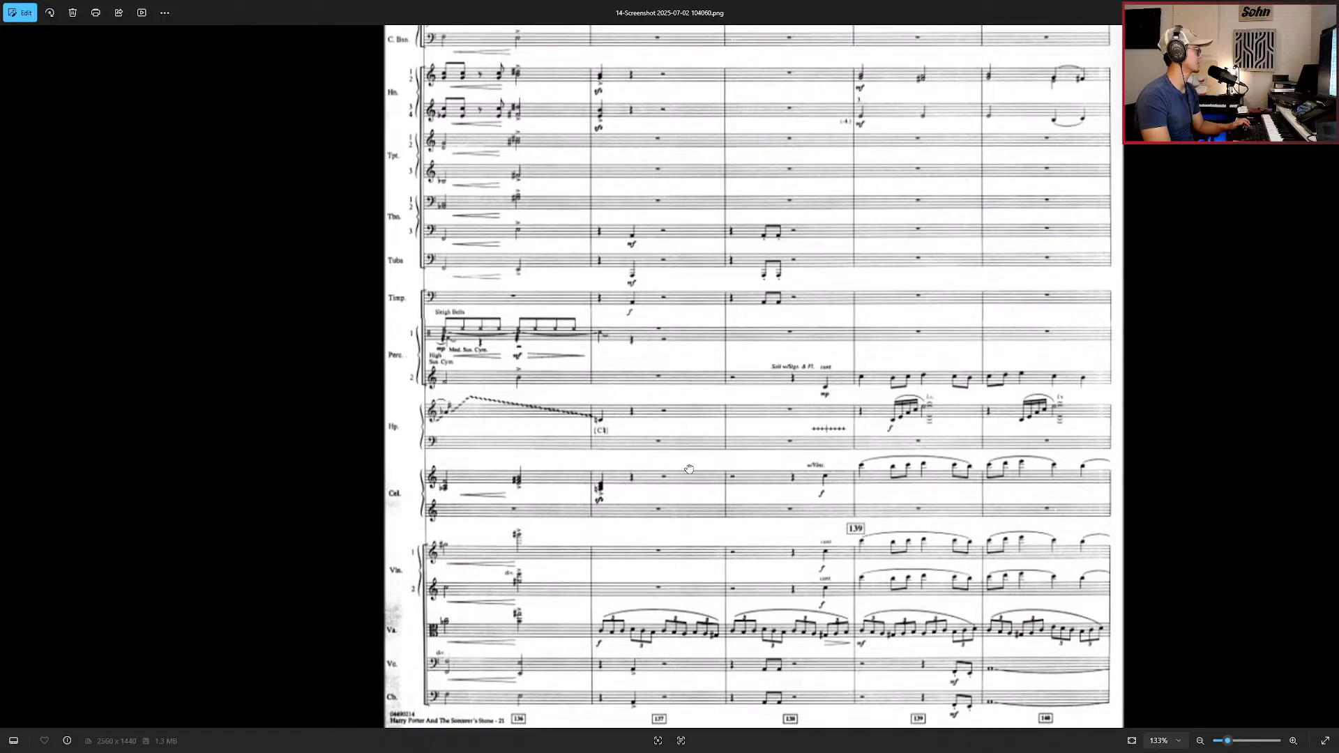
pyautogui.moveTo(699, 374); pyautogui.dragTo(661, 605)
pyautogui.moveTo(689, 501); pyautogui.dragTo(685, 572)
pyautogui.press('Escape')
# Step: Back in Nuendo, extend the CS Randy's Celeste and OMNI DX7 sine parts to bar 138 and open them for note editing
pyautogui.scroll(-3, 750, 587)
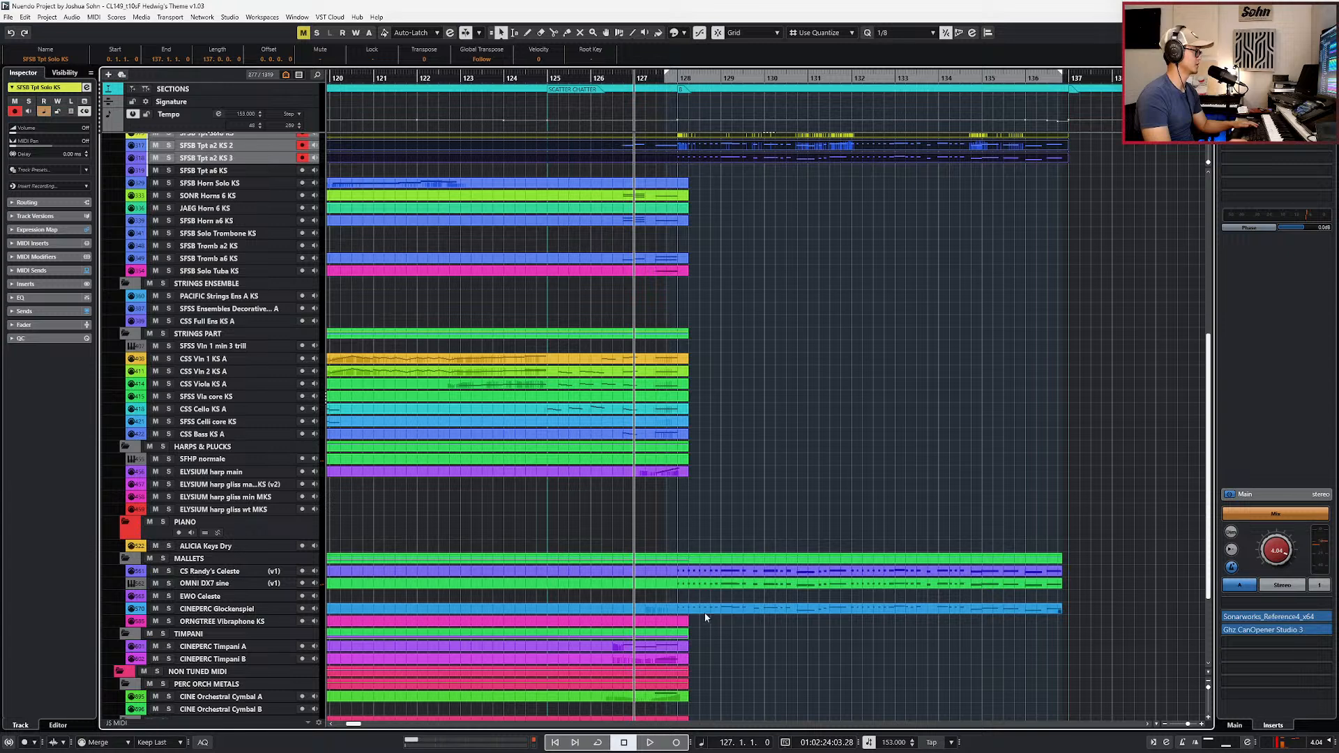
pyautogui.moveTo(1096, 572)
pyautogui.mouseDown()
pyautogui.moveTo(1055, 585)
pyautogui.moveTo(1110, 586)
pyautogui.mouseUp()
pyautogui.hotkey('alt', '1')
pyautogui.press('Return')
pyautogui.scroll(8, 1072, 574)
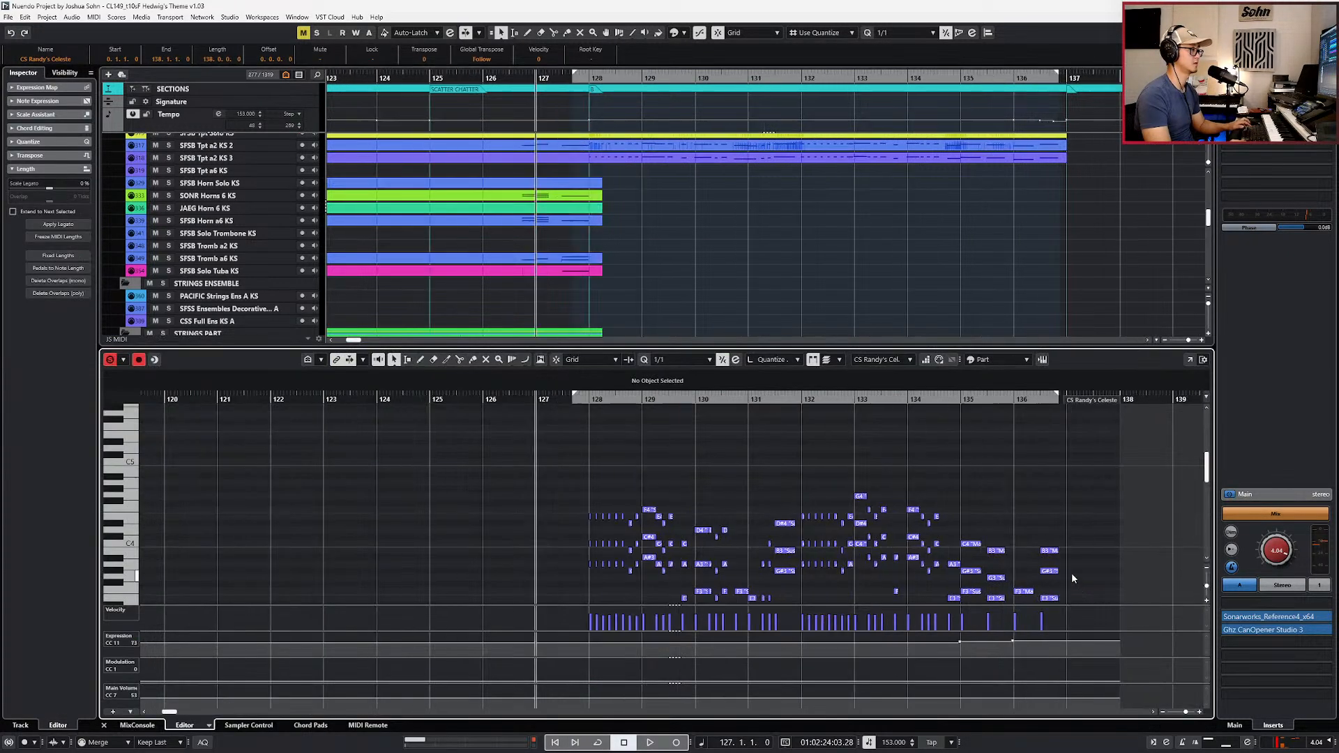
# Step: Copy the last chord of bar 136 to the start of bar 137 and transpose it down to A2, C#3 and E3
pyautogui.scroll(-1, 1053, 541)
pyautogui.moveTo(1023, 475); pyautogui.dragTo(986, 590)
pyautogui.hotkey('ctrl', 'c')
pyautogui.press('l')
pyautogui.press('ctrl+KP_Add')
pyautogui.hotkey('ctrl', 'v')
pyautogui.press('Down')
pyautogui.press('Down')
pyautogui.press('Down')
pyautogui.press('Down')
pyautogui.press('Down')
pyautogui.press('Down')
pyautogui.press('Down')
pyautogui.press('Down')
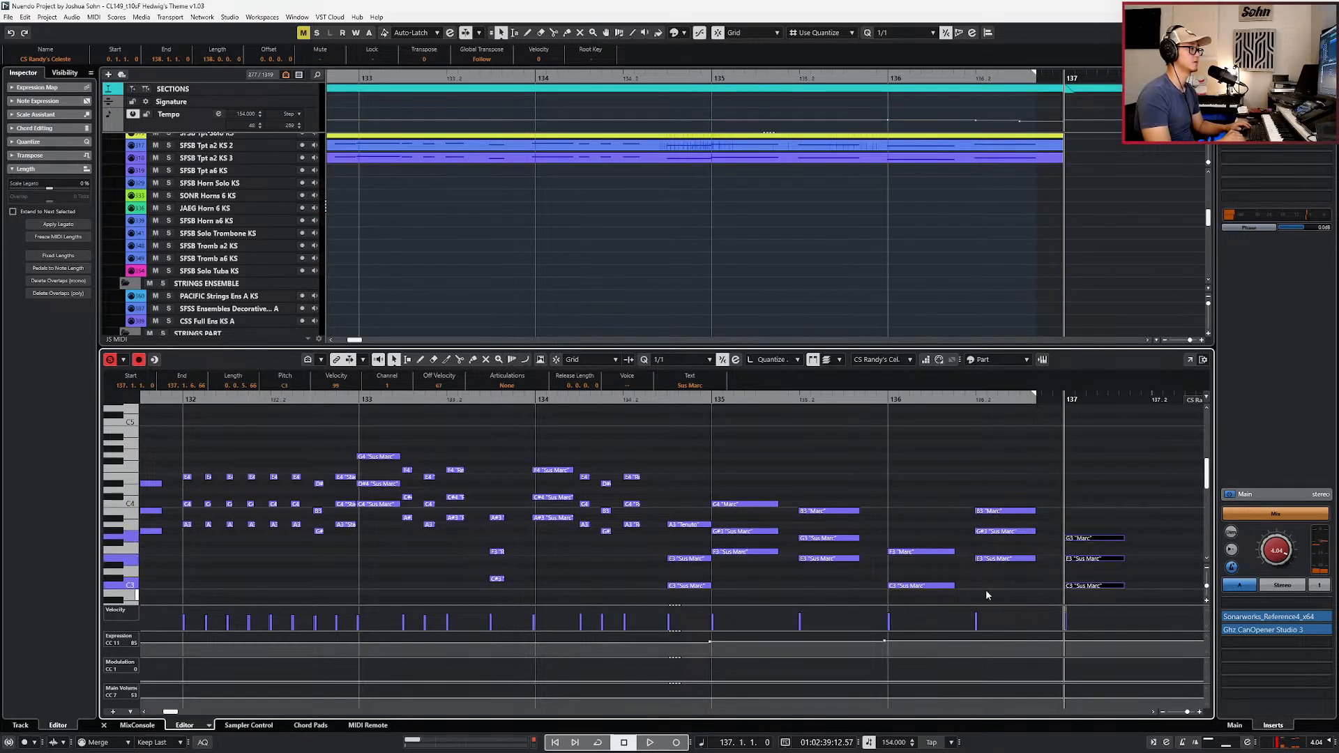
pyautogui.press('Up')
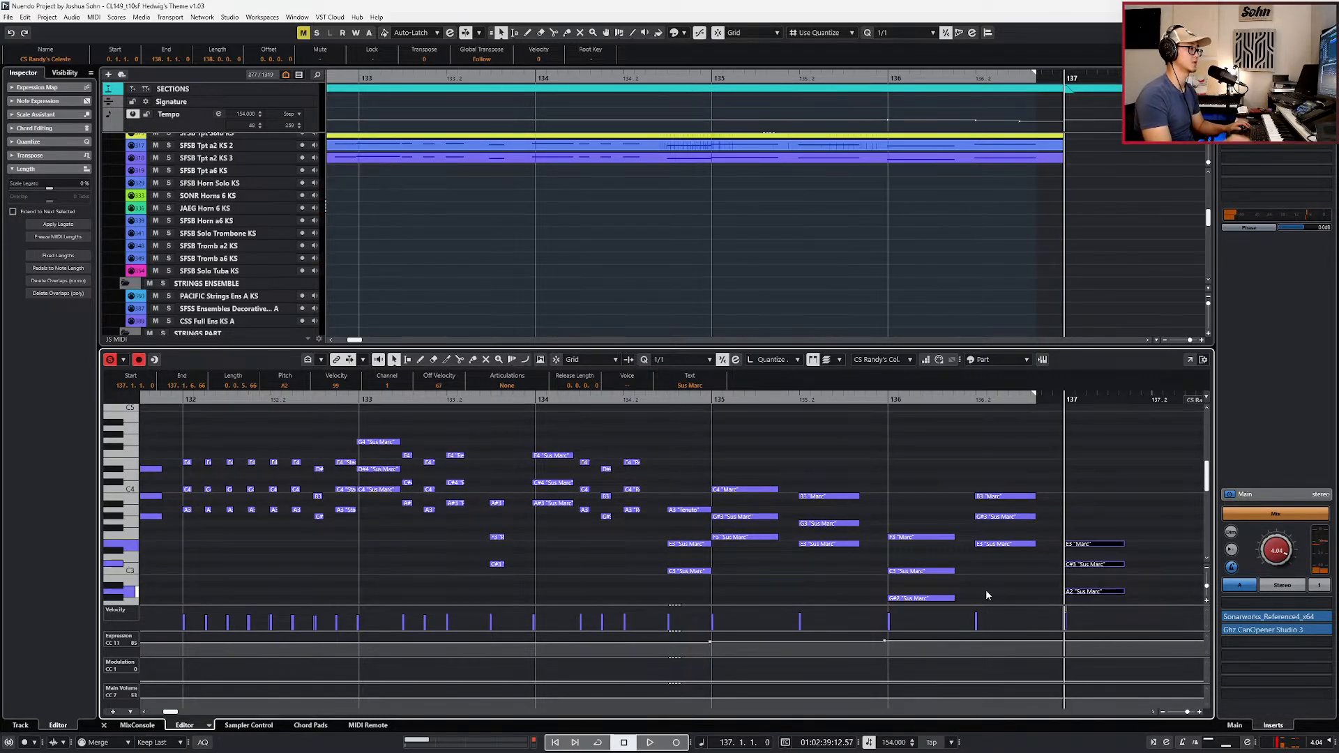
# Step: Lower the middle note of the bar 137 chord to C3 and audition the result
pyautogui.press('g')
pyautogui.click(1085, 551)
pyautogui.click(1086, 564)
pyautogui.press('Down')
pyautogui.press('g')
pyautogui.press('g')
pyautogui.press('g')
pyautogui.press('s')
pyautogui.press('h')
pyautogui.press('h')
pyautogui.press('s')
pyautogui.press('space')
pyautogui.press('space')
# Step: Raise the bar 137 chord's velocity to 111 and transpose it up one octave to A3, C4 and E4
pyautogui.moveTo(857, 504); pyautogui.dragTo(831, 594)
pyautogui.hotkey('alt', '4')
pyautogui.hotkey('alt', 'shift', 'Left')
pyautogui.press('l')
pyautogui.press('space')
pyautogui.press('l')
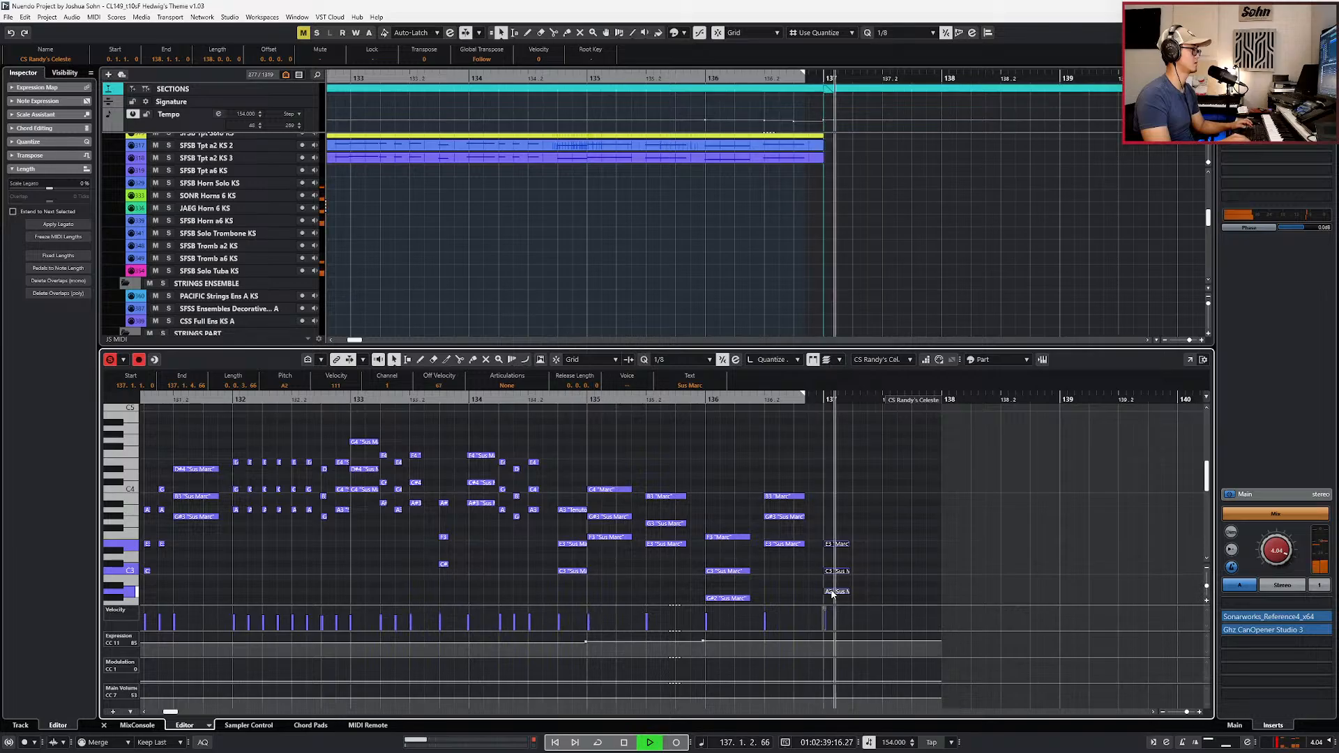
pyautogui.press('space')
pyautogui.hotkey('shift', 'Up')
pyautogui.press('l')
pyautogui.press('space')
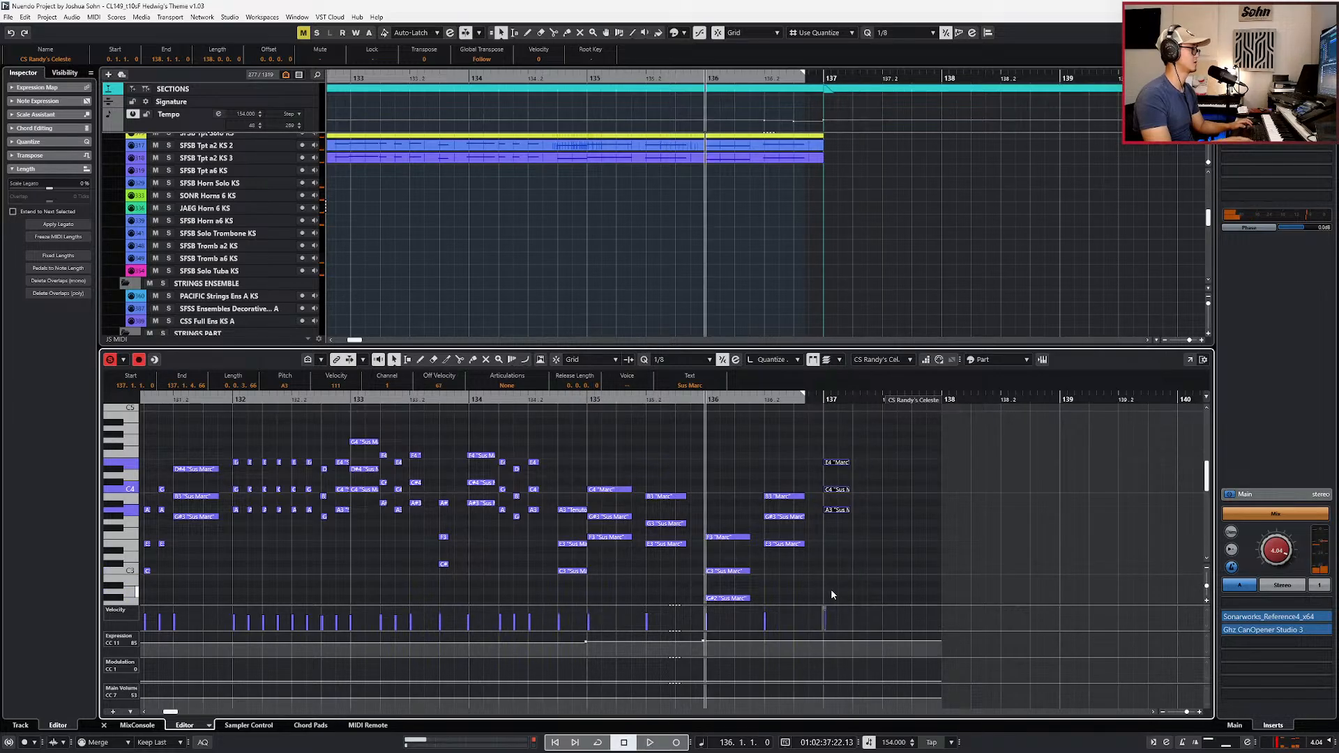
# Step: Check the bar 137 celesta chord against the score image and play back the end of the celeste part
pyautogui.hotkey('alt', 'Tab')
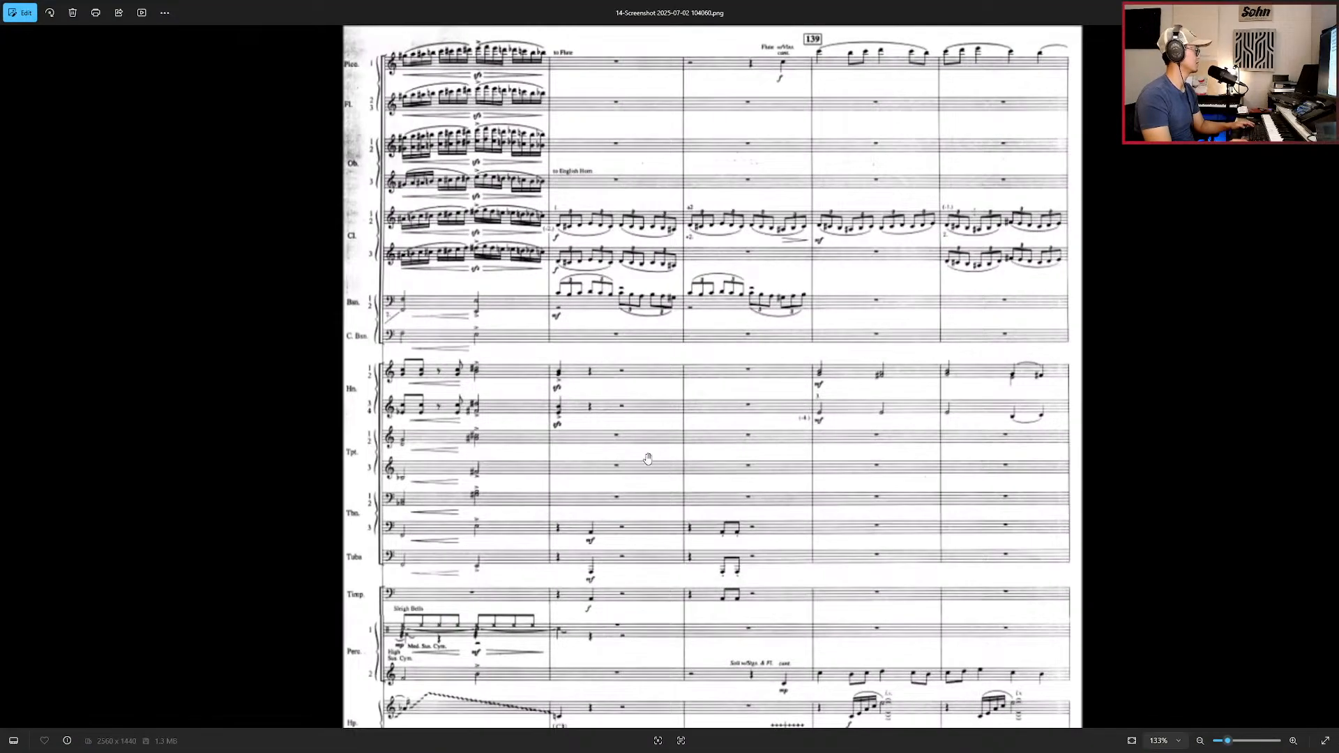
pyautogui.scroll(-2, 577, 565)
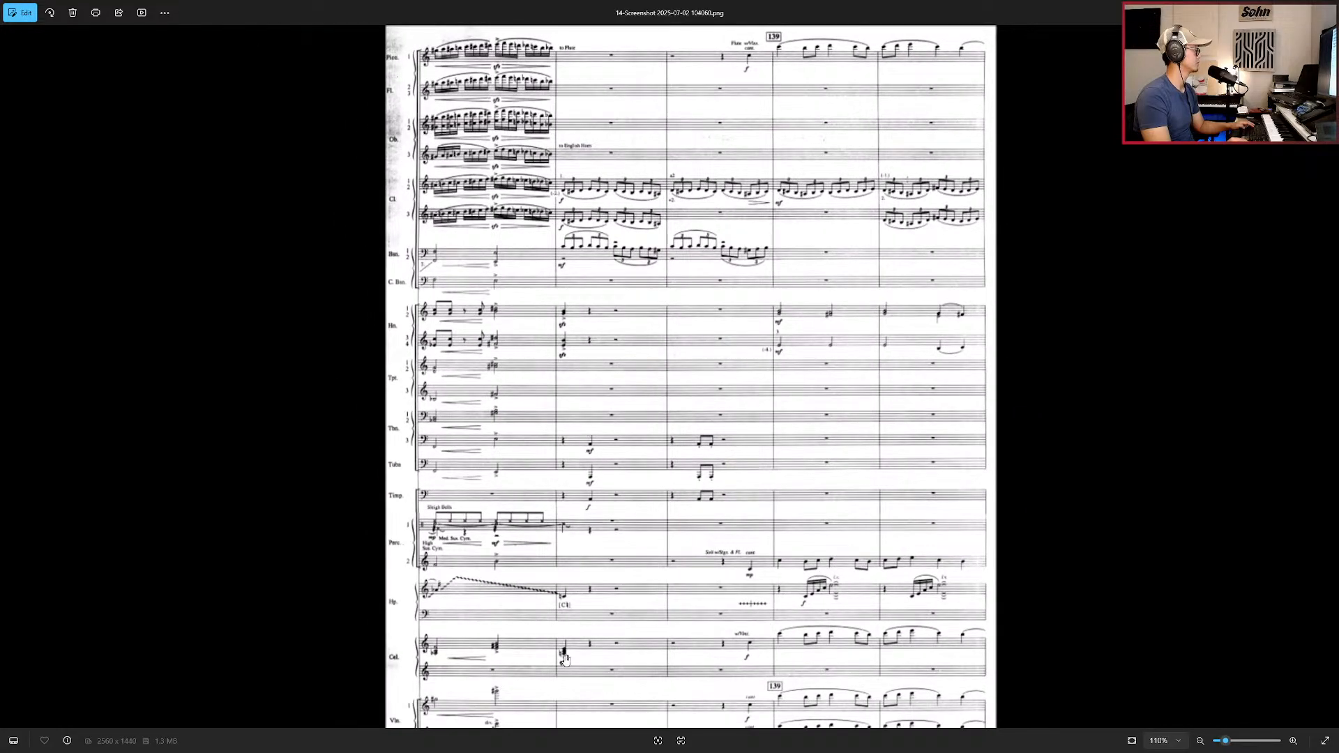
pyautogui.hotkey('alt', 'Tab')
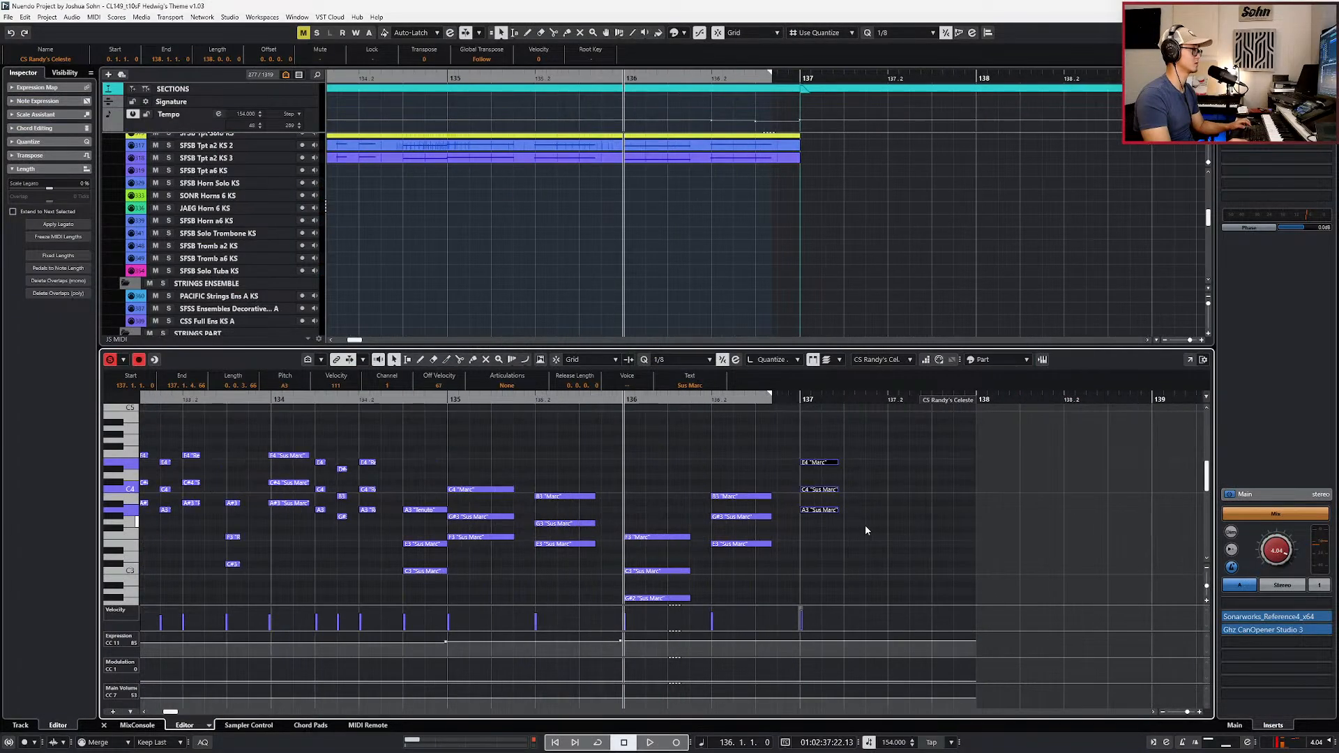
pyautogui.scroll(-2, 855, 510)
pyautogui.press('s')
pyautogui.press('KP_Subtract')
pyautogui.press('space')
pyautogui.press('space')
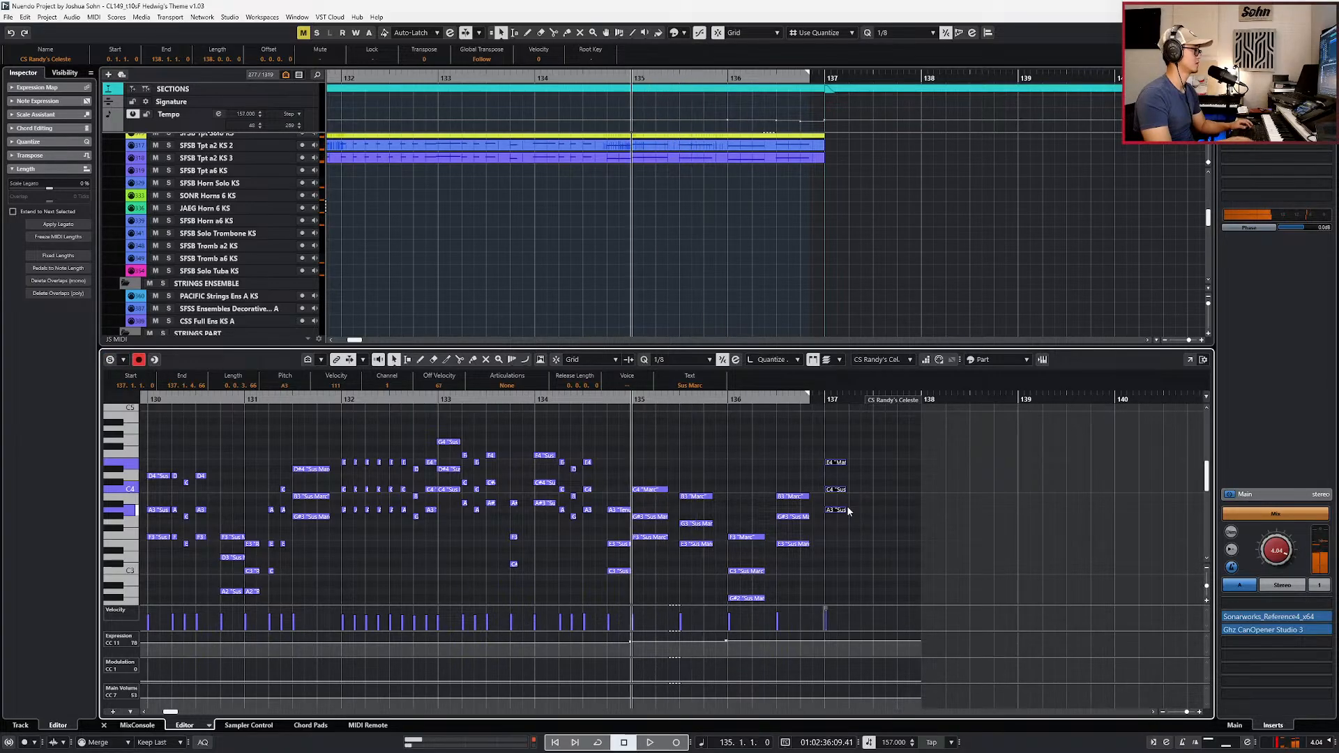
# Step: Examine the celesta staff across the previous and current score pages, covering the bars leading to 137, and return to Nuendo
pyautogui.hotkey('alt', 'Tab')
pyautogui.press('Left')
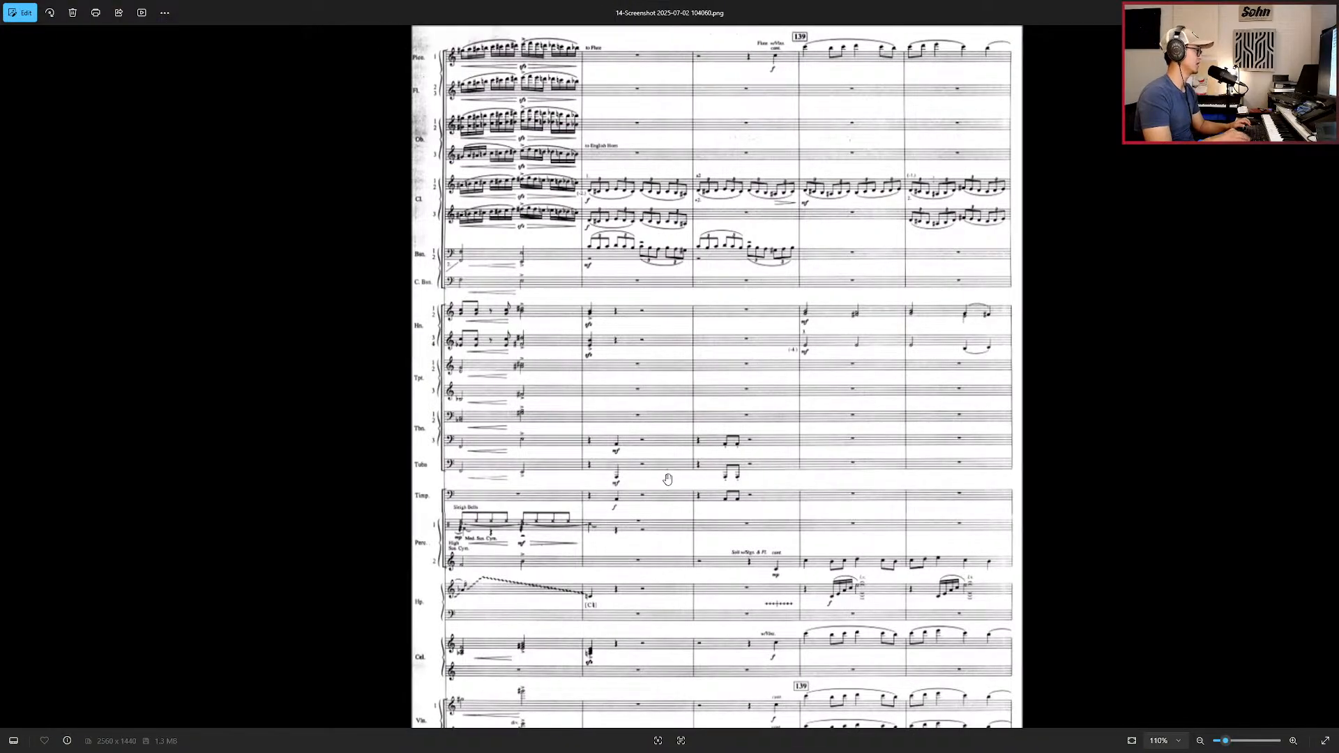
pyautogui.scroll(5, 767, 558)
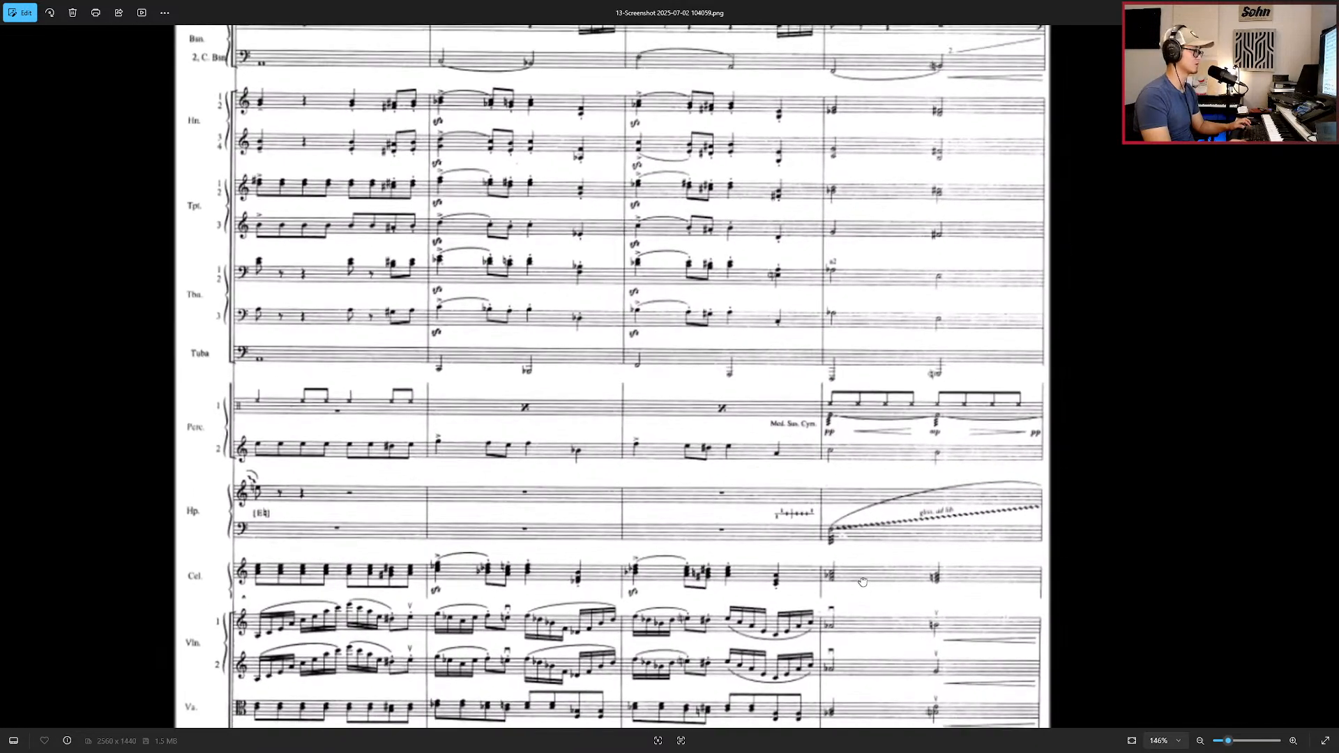
pyautogui.moveTo(862, 581); pyautogui.dragTo(856, 572)
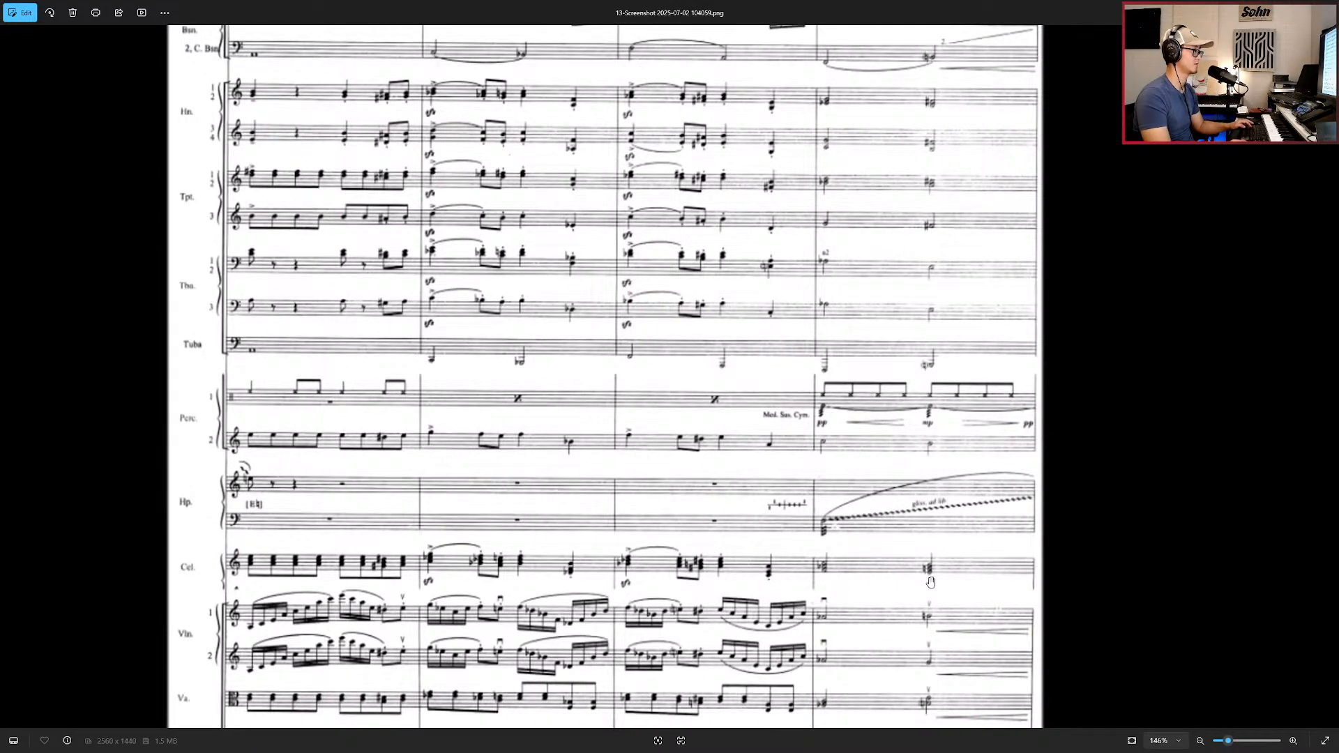
pyautogui.press('Right')
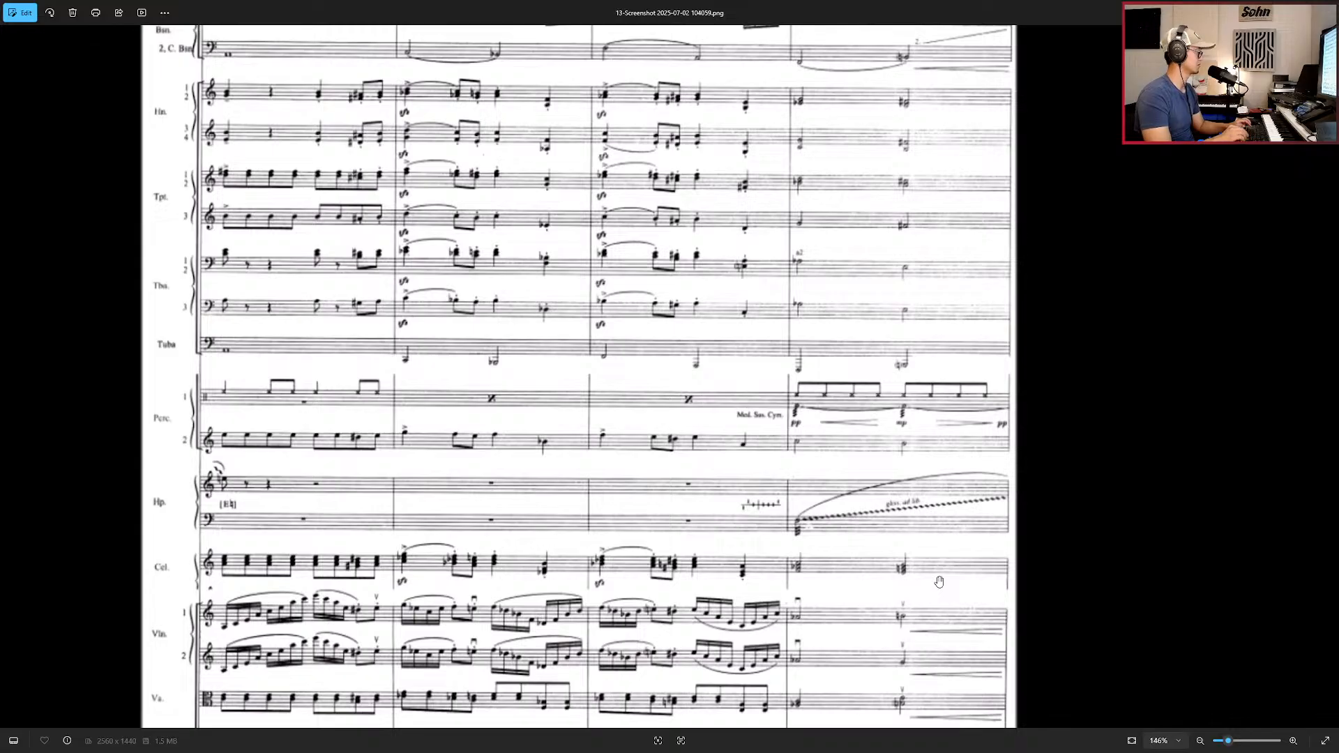
pyautogui.press('Right')
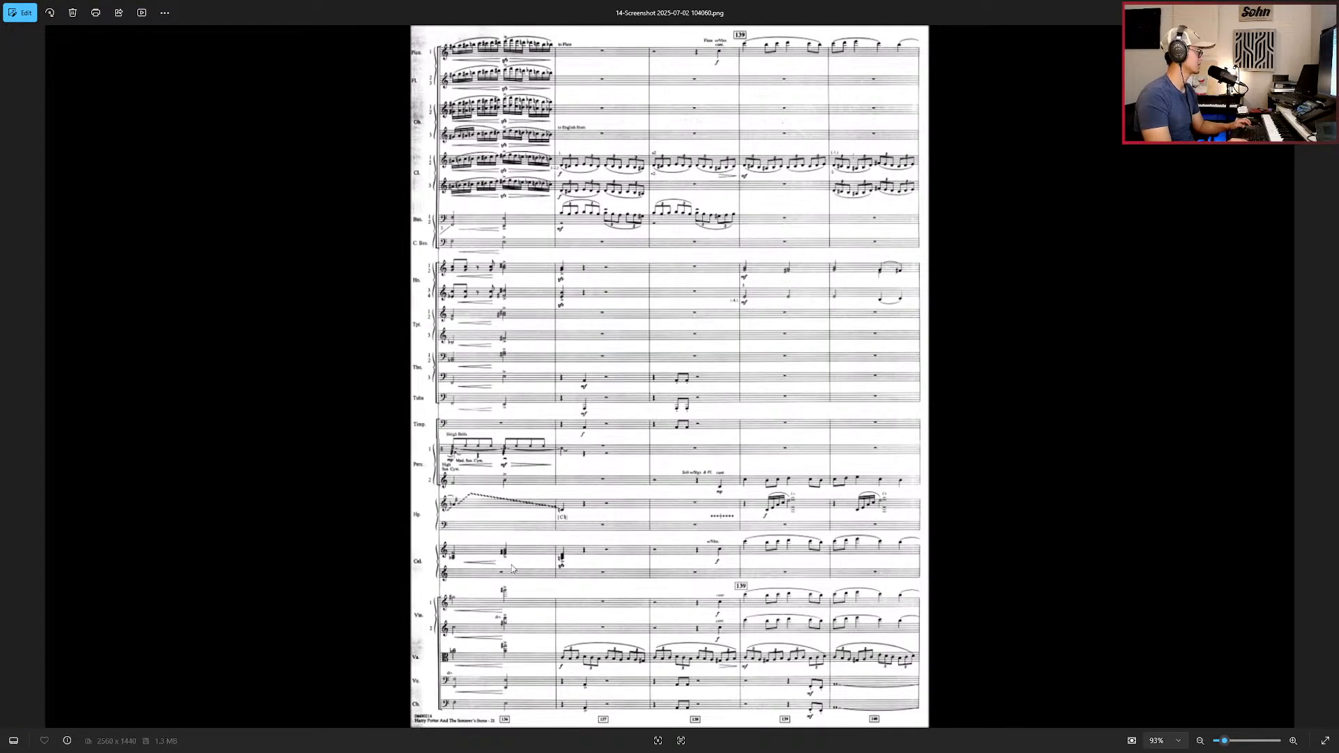
pyautogui.scroll(5, 478, 566)
pyautogui.hotkey('alt', 'Tab')
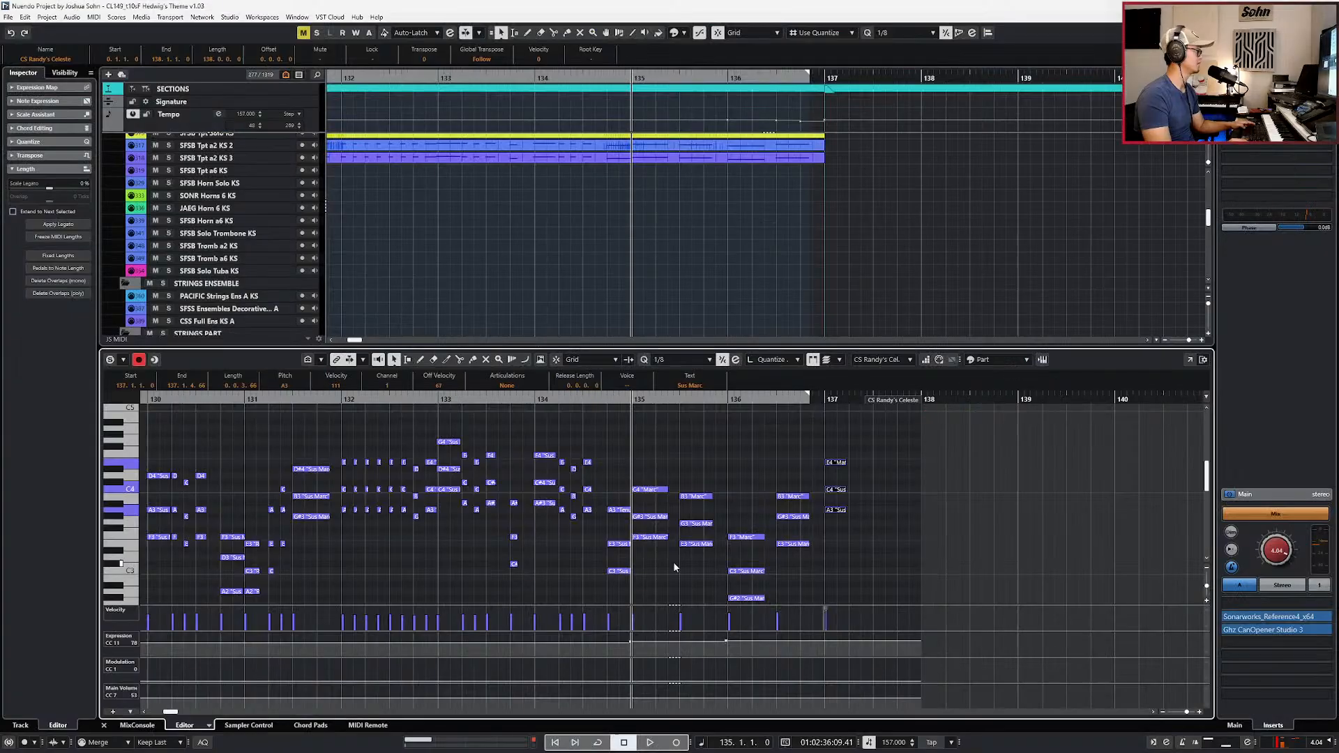
# Step: Inspect the low G#2 note in the celeste chord at bar 136 and close the note editor
pyautogui.scroll(-3, 766, 523)
pyautogui.click(752, 518)
pyautogui.scroll(-3, 758, 533)
pyautogui.scroll(2, 770, 529)
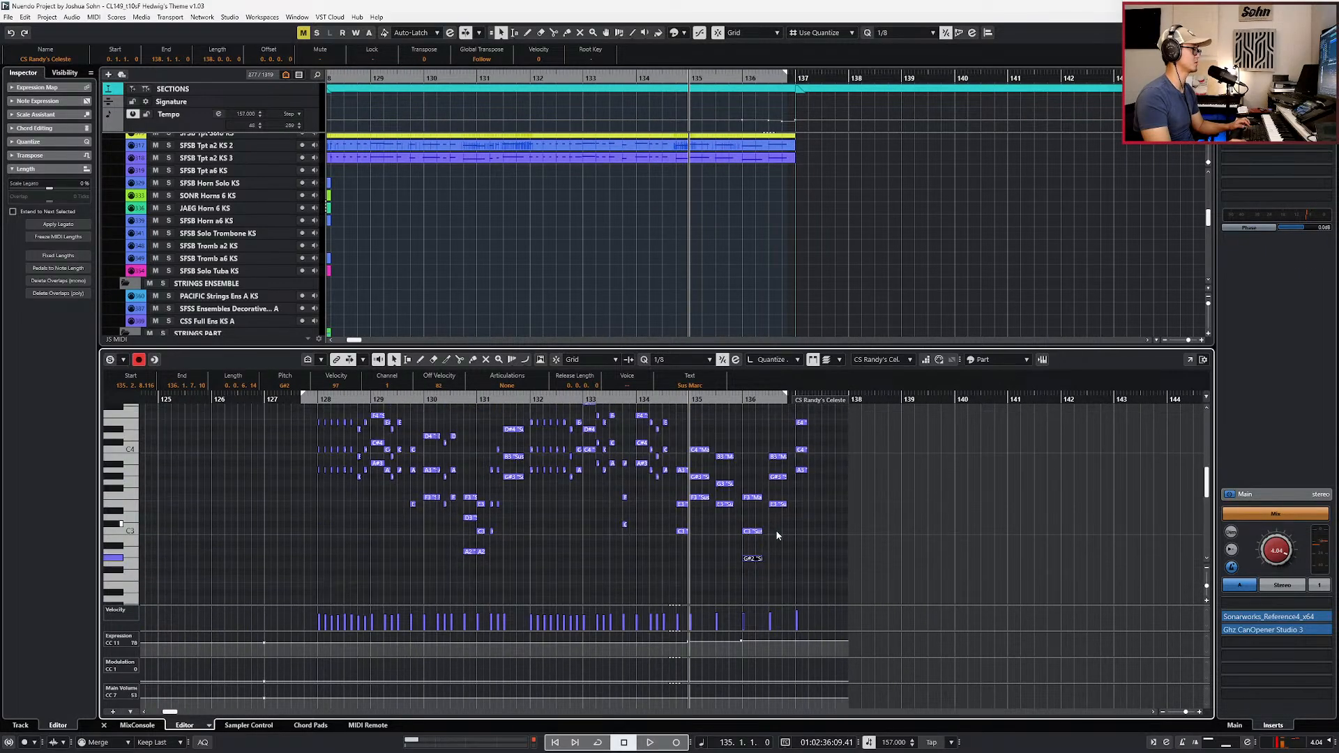
pyautogui.scroll(-2, 780, 530)
pyautogui.scroll(-2, 795, 548)
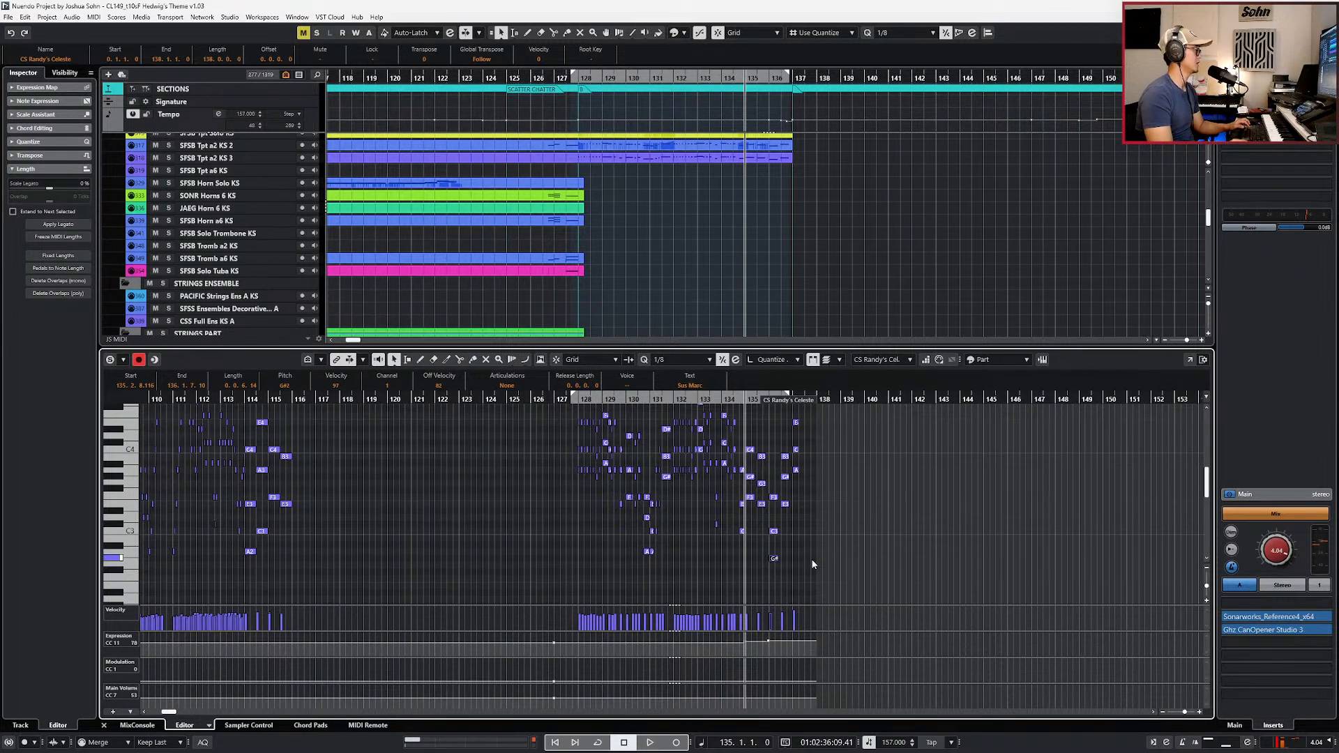
pyautogui.press('Return')
# Step: Move the playhead back to bar 126 in the arrangement
pyautogui.scroll(-2, 837, 557)
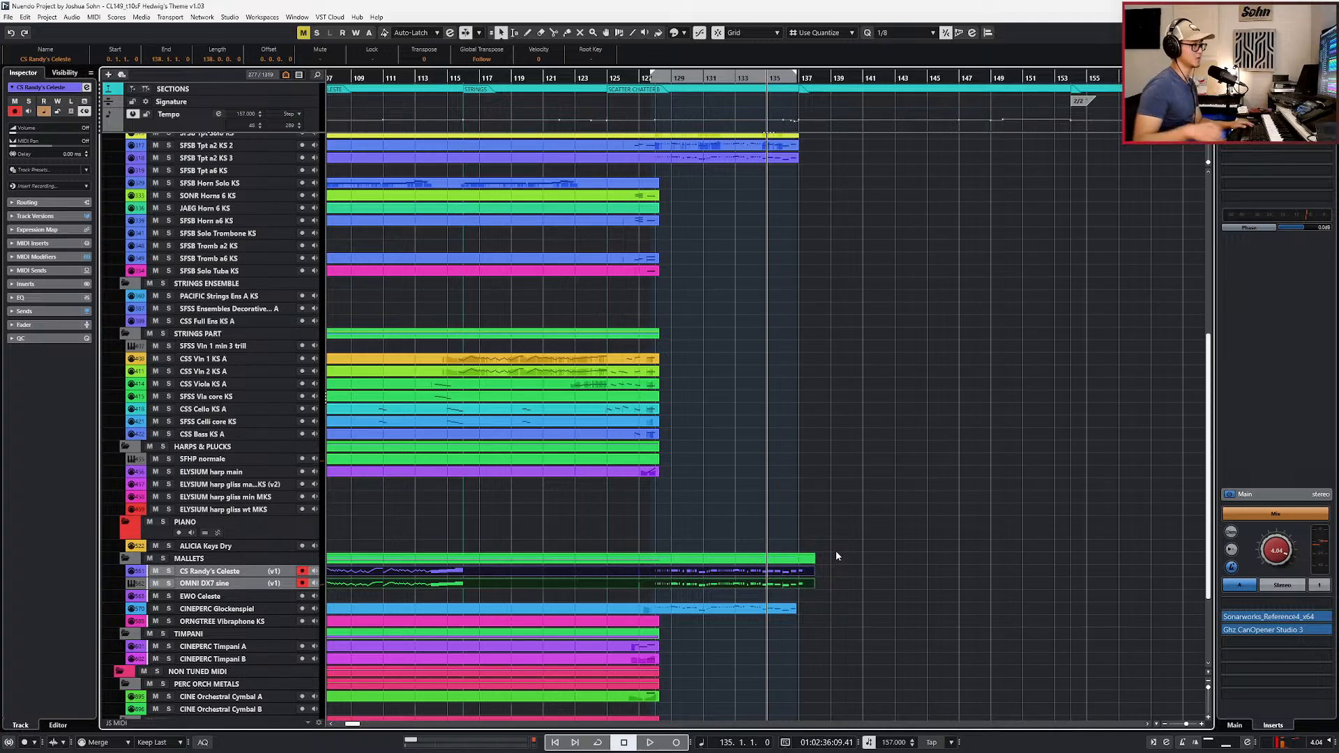
pyautogui.scroll(-3, 809, 577)
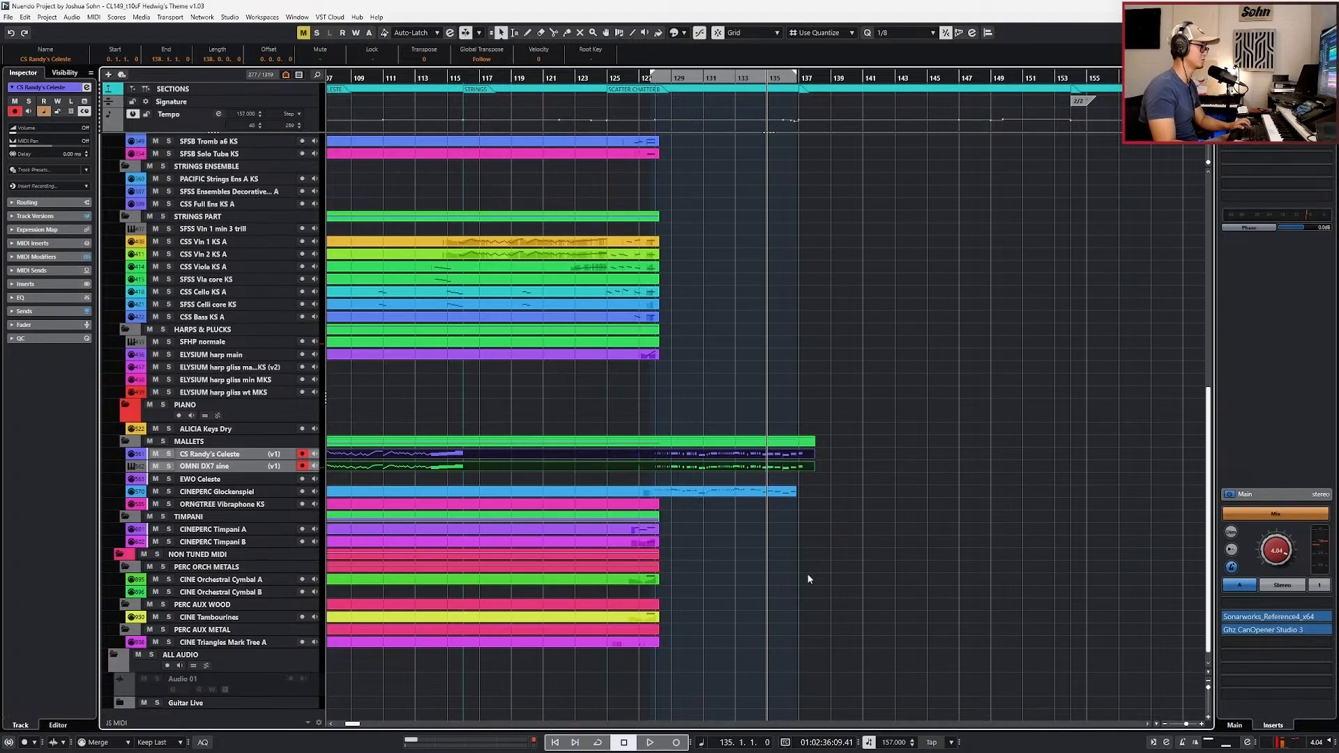
pyautogui.press('KP_Subtract')
pyautogui.press('KP_Subtract')
pyautogui.press('KP_Subtract')
pyautogui.press('KP_Subtract')
pyautogui.press('KP_Subtract')
pyautogui.press('KP_Subtract')
pyautogui.press('KP_Subtract')
pyautogui.press('KP_Subtract')
pyautogui.press('KP_Subtract')
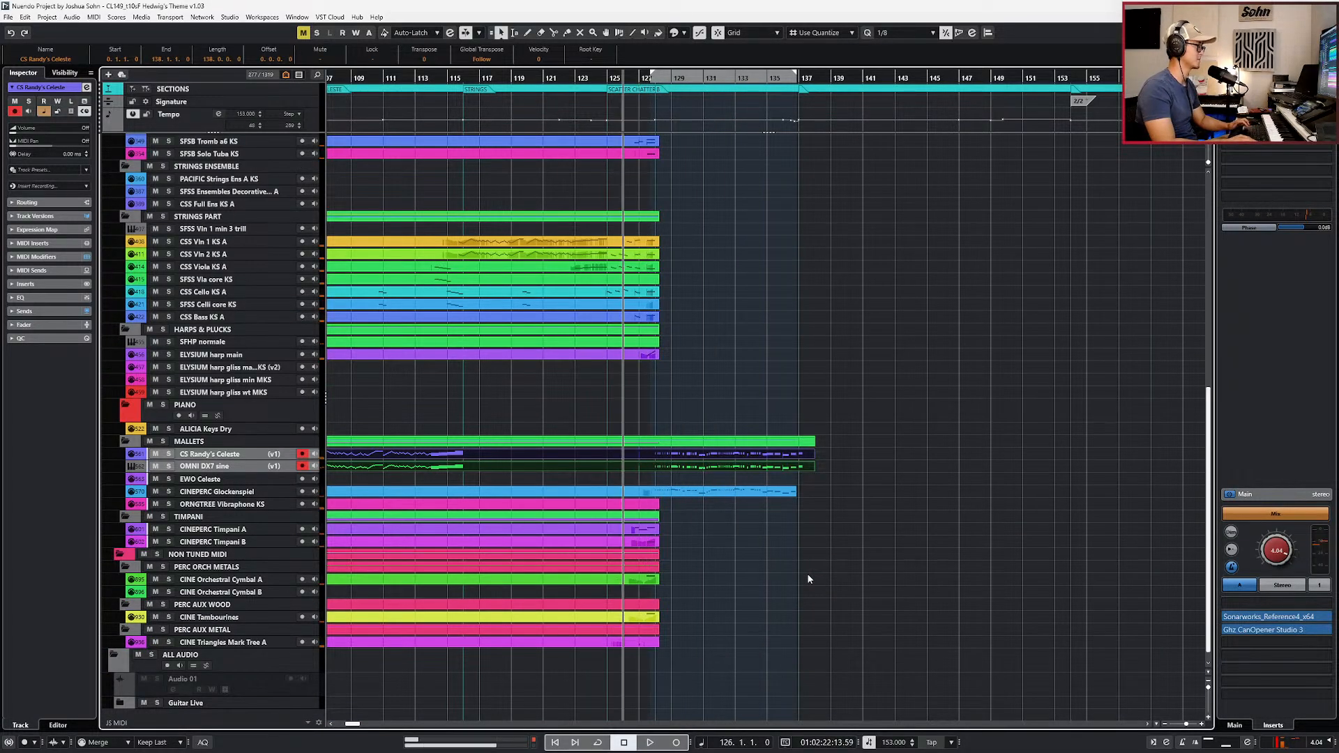
# Step: Go back to the score page with bars 127–131, examine its brass, percussion, harp, celesta and string staves, and return to Nuendo
pyautogui.hotkey('alt', 'Tab')
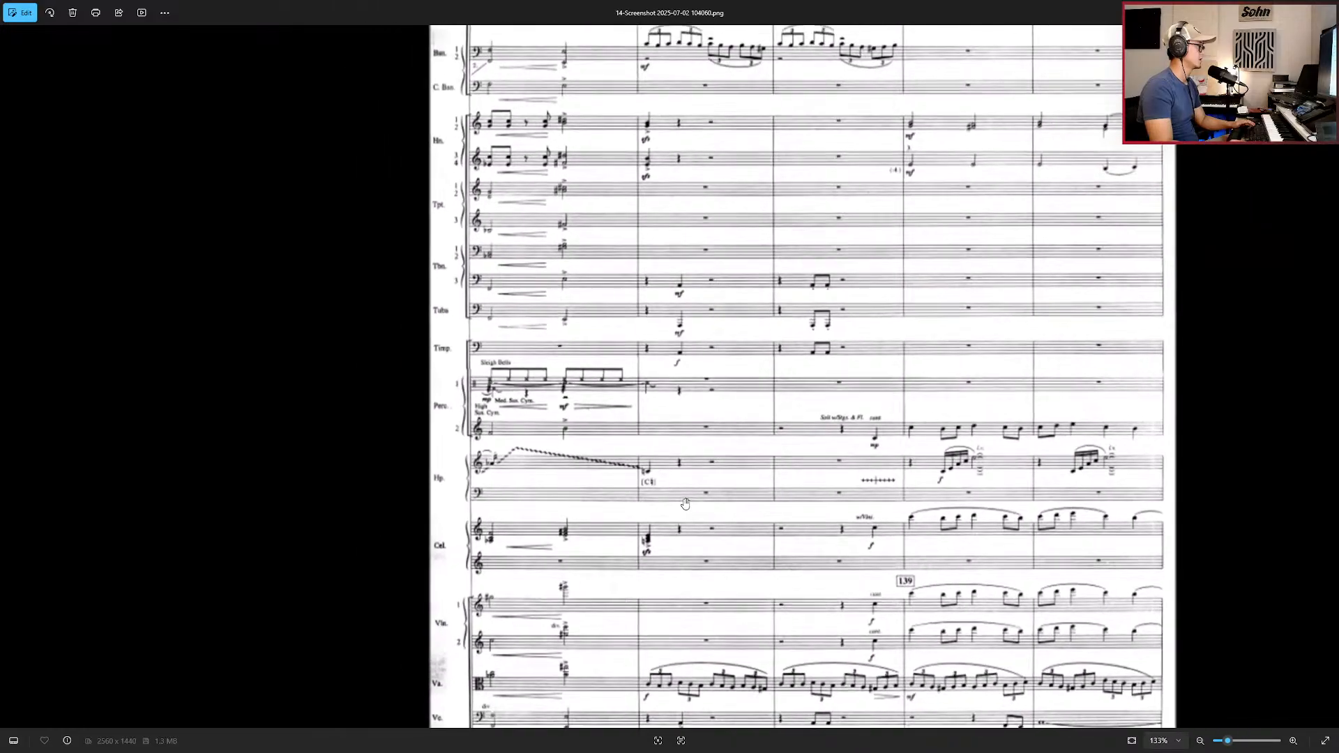
pyautogui.press('Left')
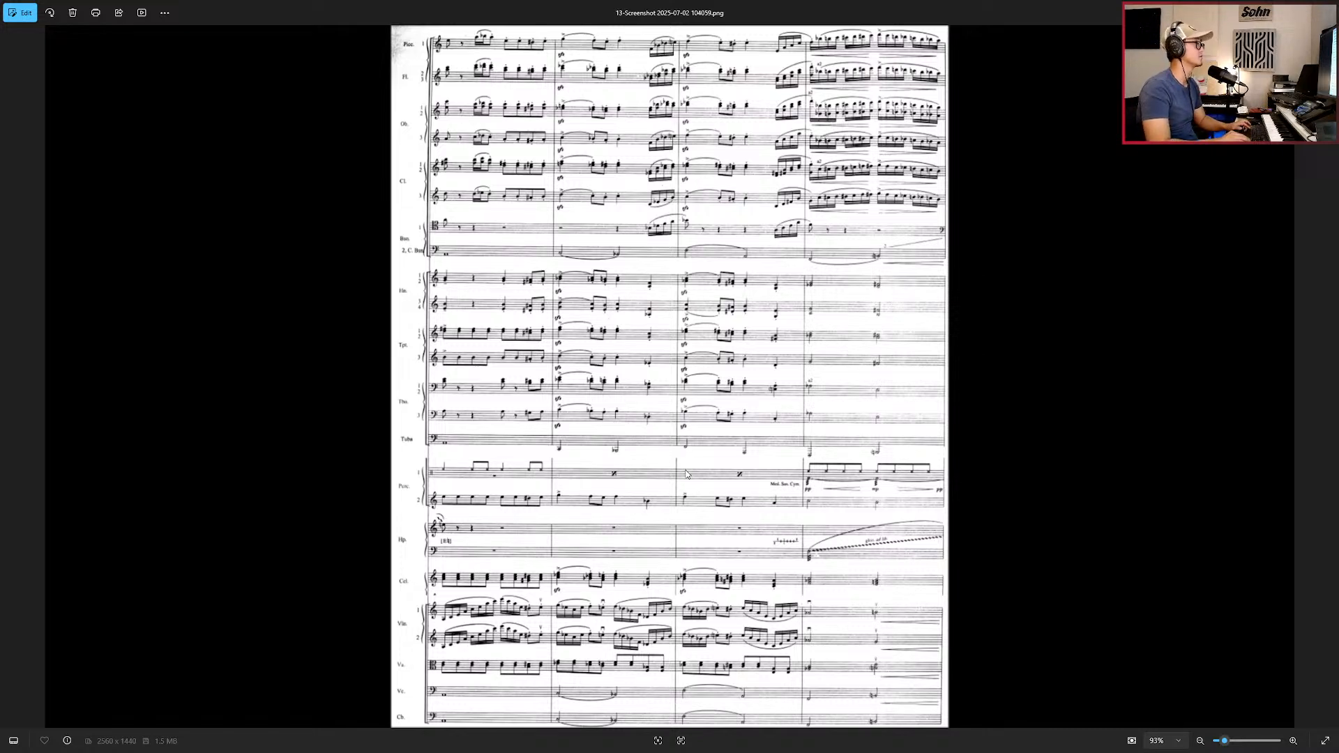
pyautogui.press('Left')
pyautogui.scroll(5, 578, 640)
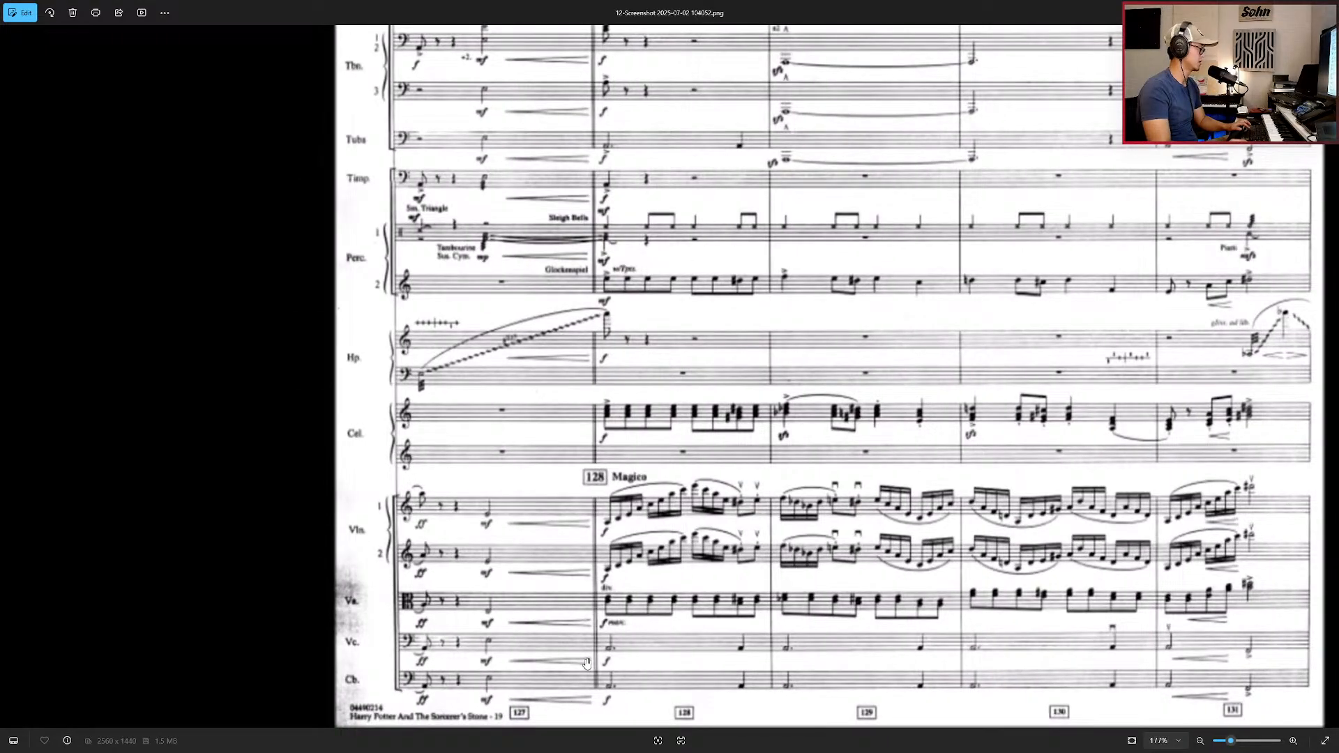
pyautogui.moveTo(623, 683); pyautogui.dragTo(598, 660)
pyautogui.moveTo(626, 453); pyautogui.dragTo(534, 606)
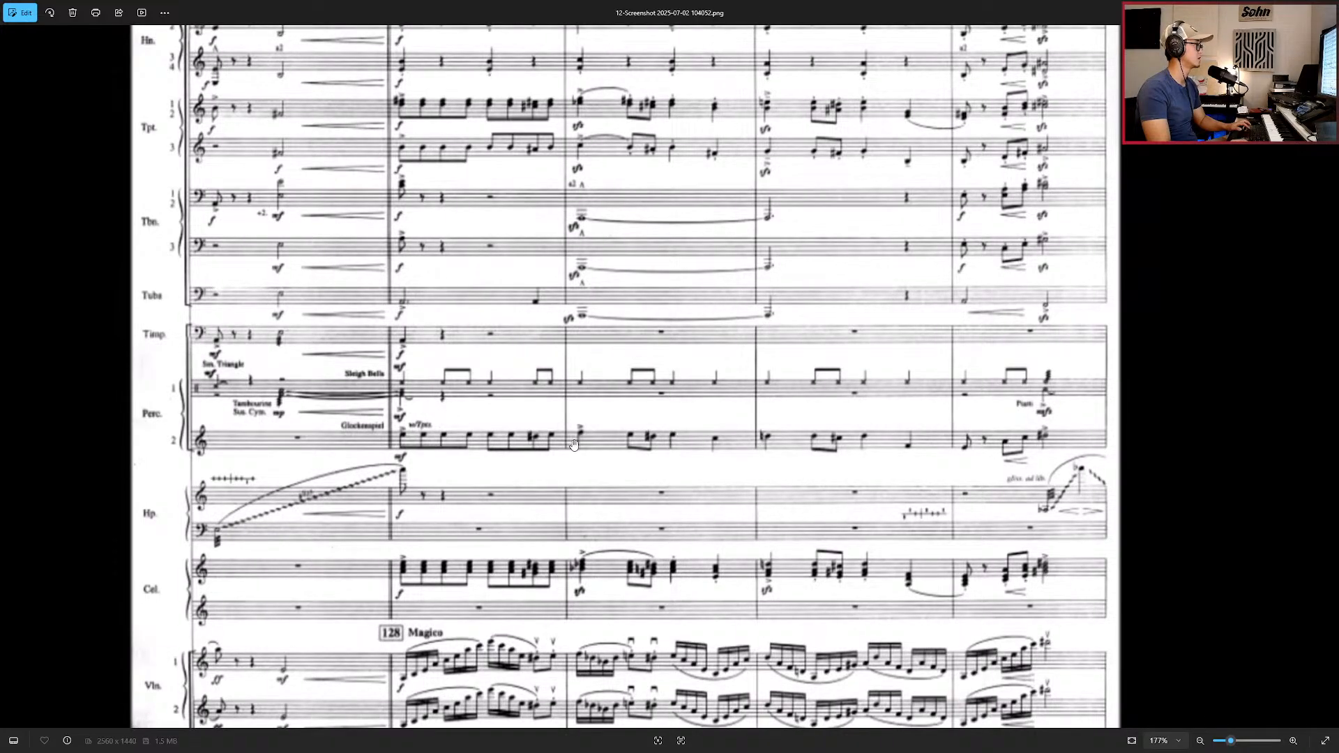
pyautogui.moveTo(571, 297); pyautogui.dragTo(550, 361)
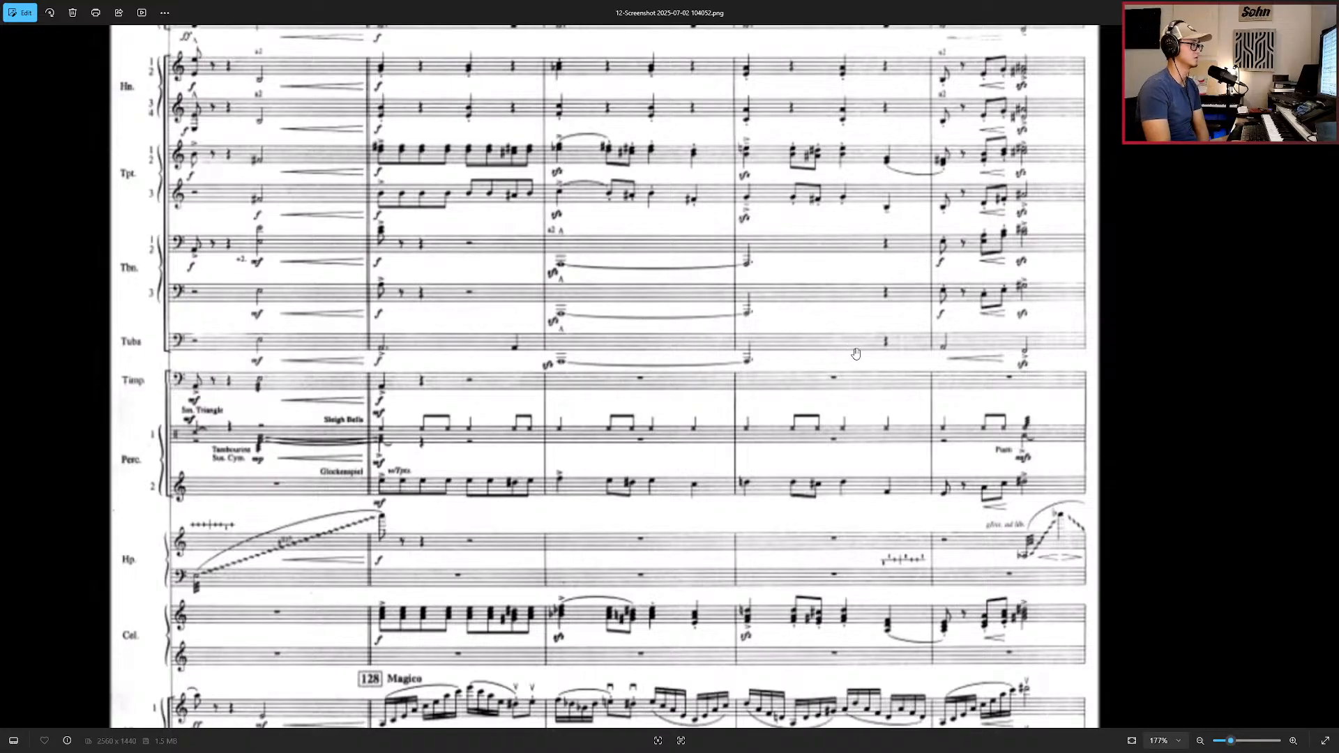
pyautogui.moveTo(882, 648); pyautogui.dragTo(733, 496)
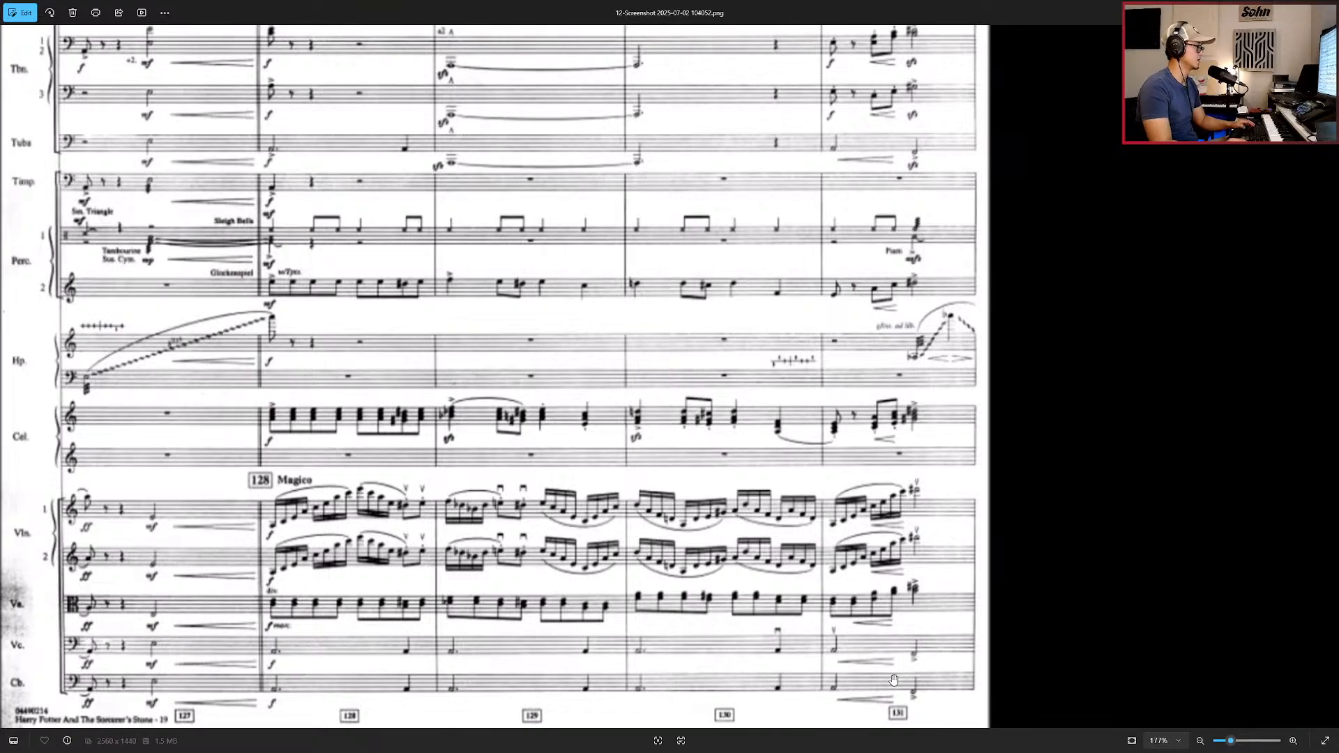
pyautogui.hotkey('alt', 'Tab')
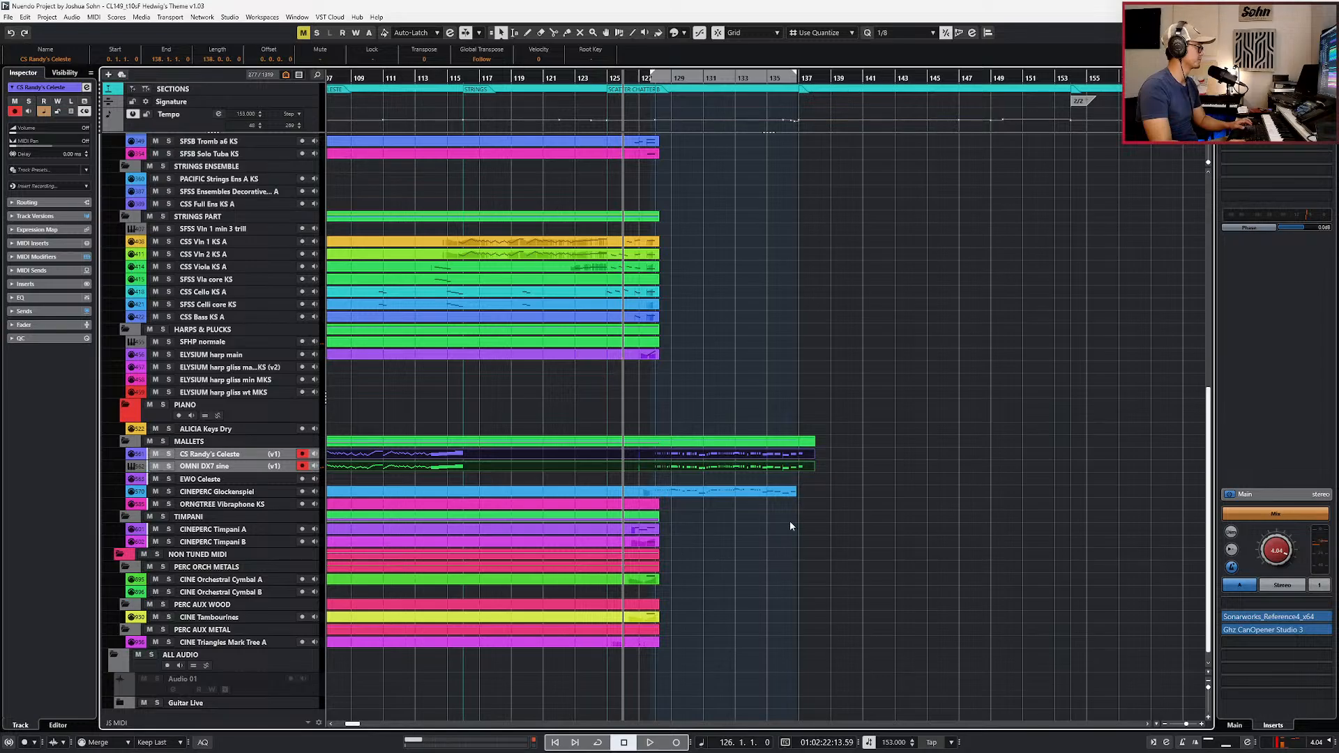
# Step: Extend the CSS Cello, SFSS Celli core and CSS Bass parts to bar 137 and open them for note editing
pyautogui.scroll(2, 805, 494)
pyautogui.scroll(3, 634, 349)
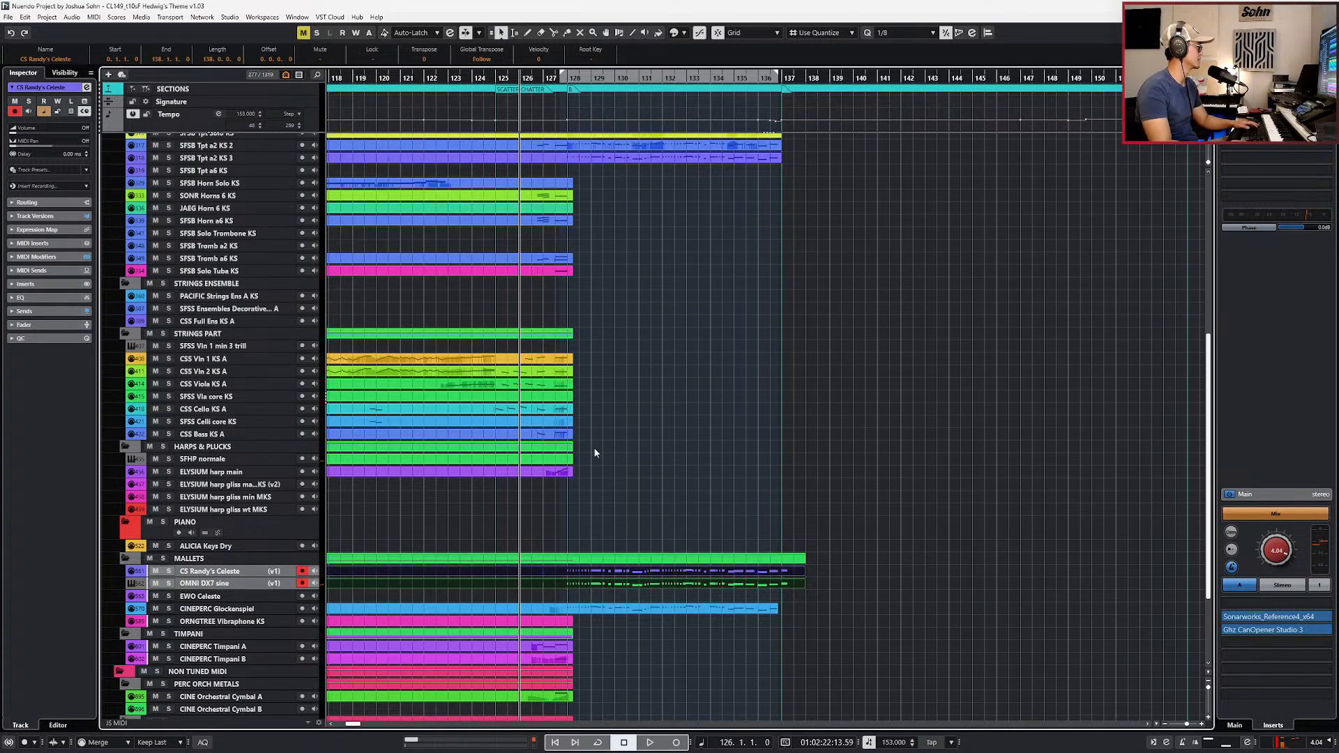
pyautogui.moveTo(585, 440); pyautogui.dragTo(780, 429)
pyautogui.hotkey('alt', '1')
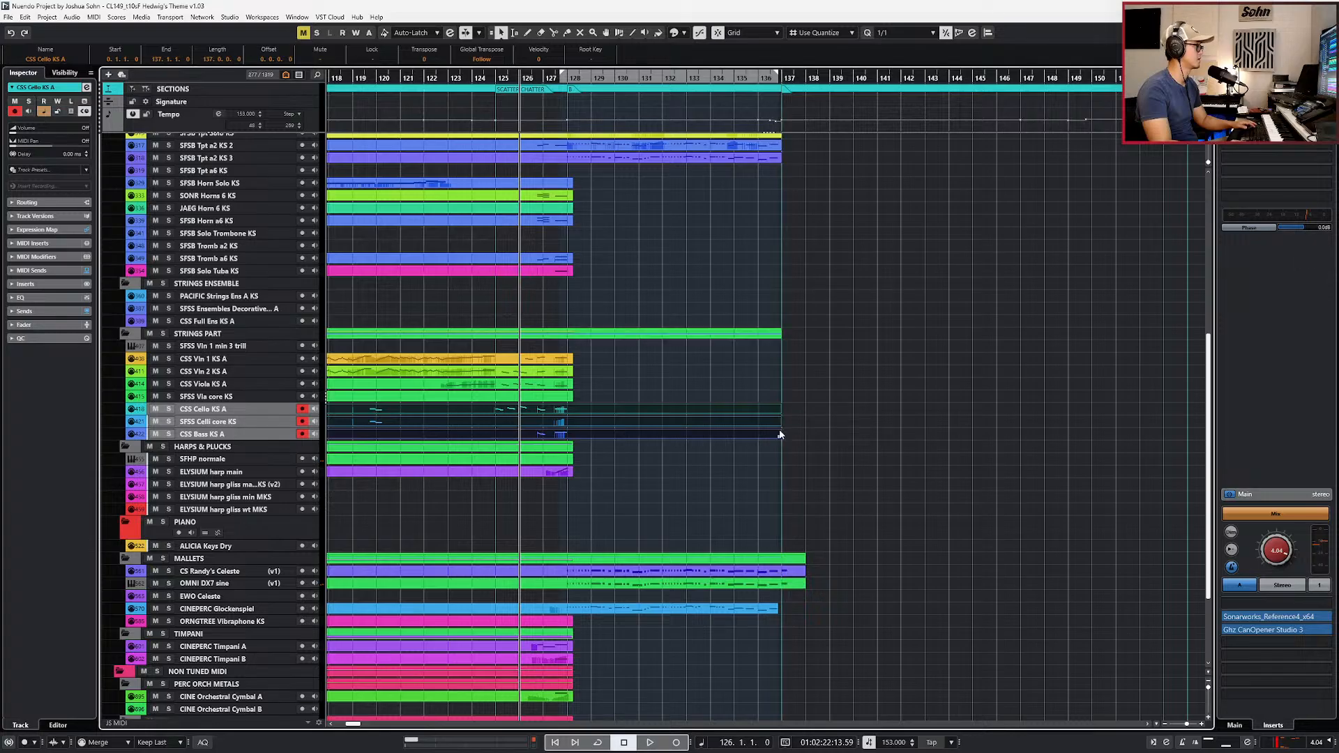
pyautogui.doubleClick(694, 436)
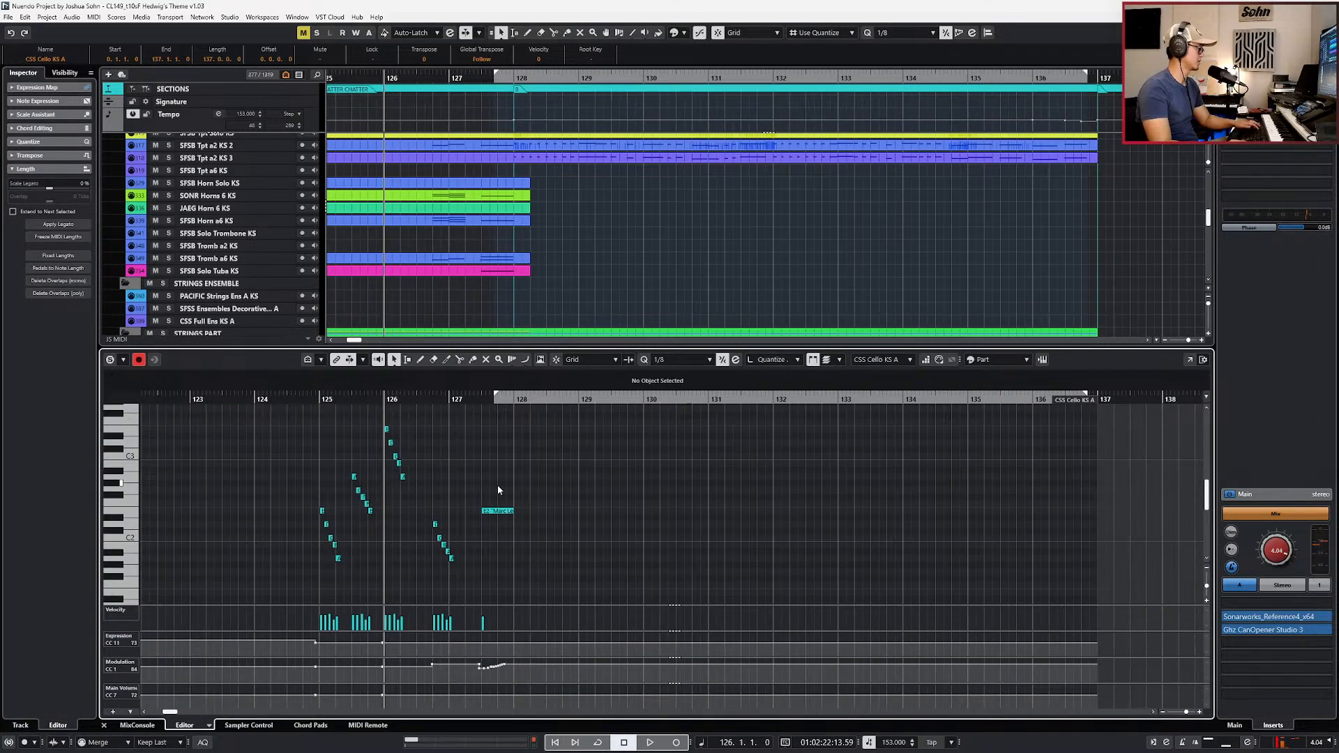
# Step: Paste the copied Marc Leg note at bar 128 of the CSS Cello part and transpose it to A2
pyautogui.press('KP_Add')
pyautogui.press('KP_Add')
pyautogui.hotkey('ctrl', 'v')
pyautogui.press('Down')
pyautogui.press('Down')
pyautogui.press('Up')
pyautogui.press('Up')
pyautogui.press('Up')
pyautogui.press('Up')
pyautogui.press('Up')
pyautogui.press('Up')
pyautogui.press('Up')
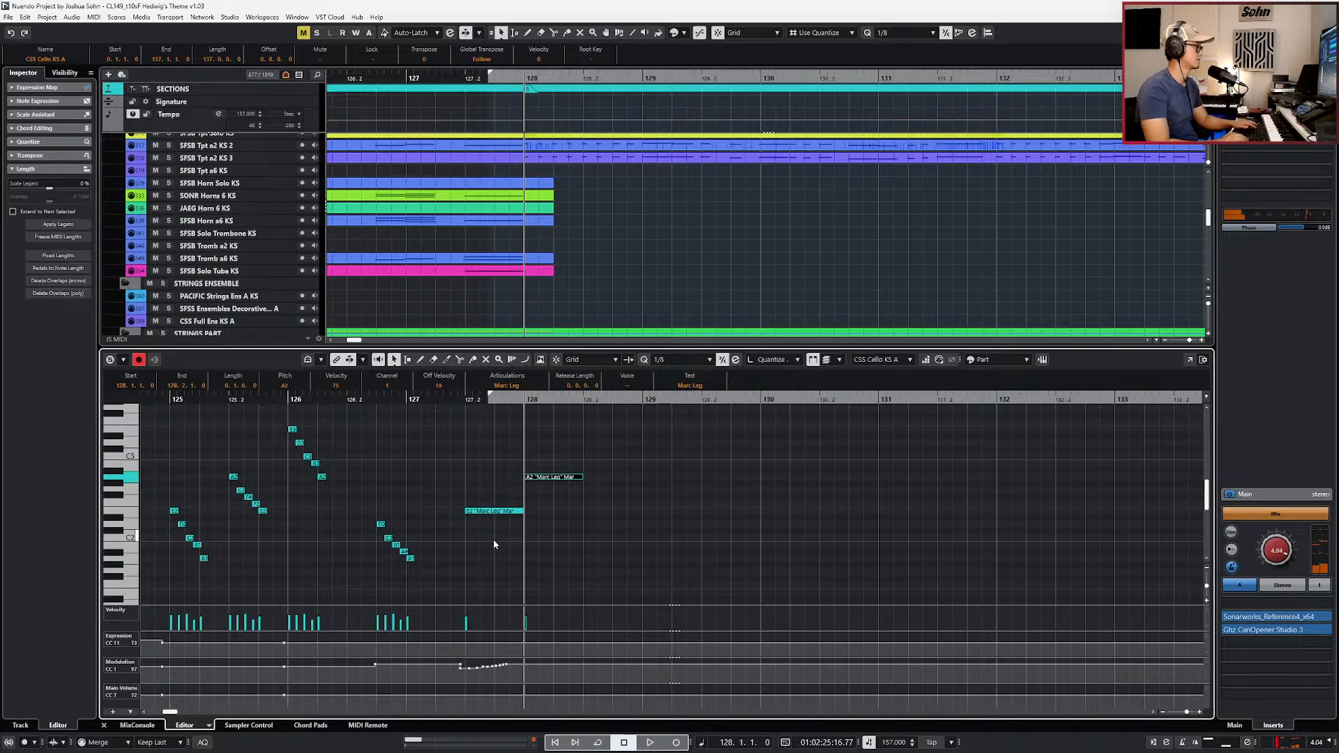
# Step: Lengthen the A2 note to three quarters of bar 128, duplicate it, and shorten the copy to end at bar 129
pyautogui.hotkey('alt', 'shift', 'Right')
pyautogui.hotkey('ctrl', 'd')
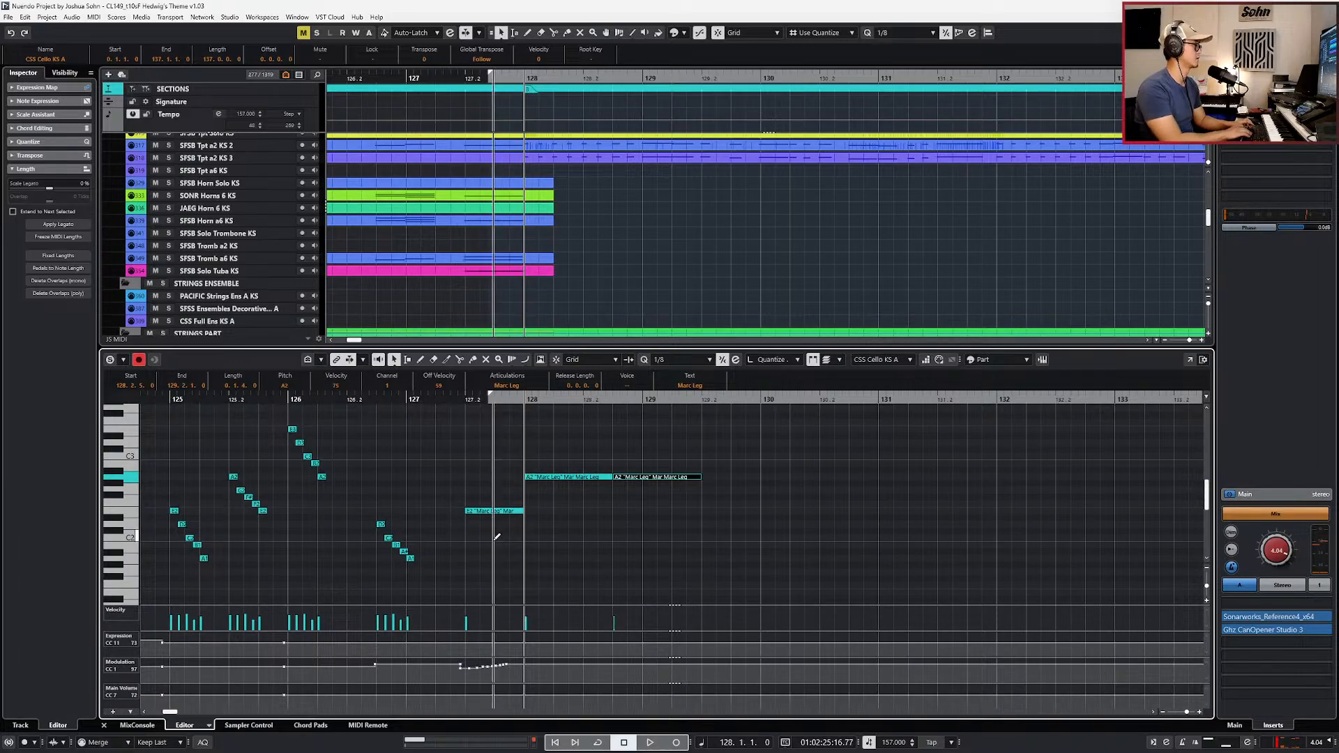
pyautogui.hotkey('alt', 'shift', 'Left')
pyautogui.hotkey('alt', 'shift', 'Left')
pyautogui.hotkey('alt', 'shift', 'Left')
pyautogui.hotkey('alt', 'shift', 'Left')
pyautogui.hotkey('alt', 'shift', 'Left')
pyautogui.hotkey('alt', 'shift', 'Right')
# Step: Repeat the long-short A2 pattern of bar 128 through bars 129, 130 and 131
pyautogui.scroll(-1, 583, 448)
pyautogui.moveTo(583, 449); pyautogui.dragTo(627, 498)
pyautogui.hotkey('ctrl', 'd')
pyautogui.hotkey('ctrl', 'd')
pyautogui.hotkey('ctrl', 'd')
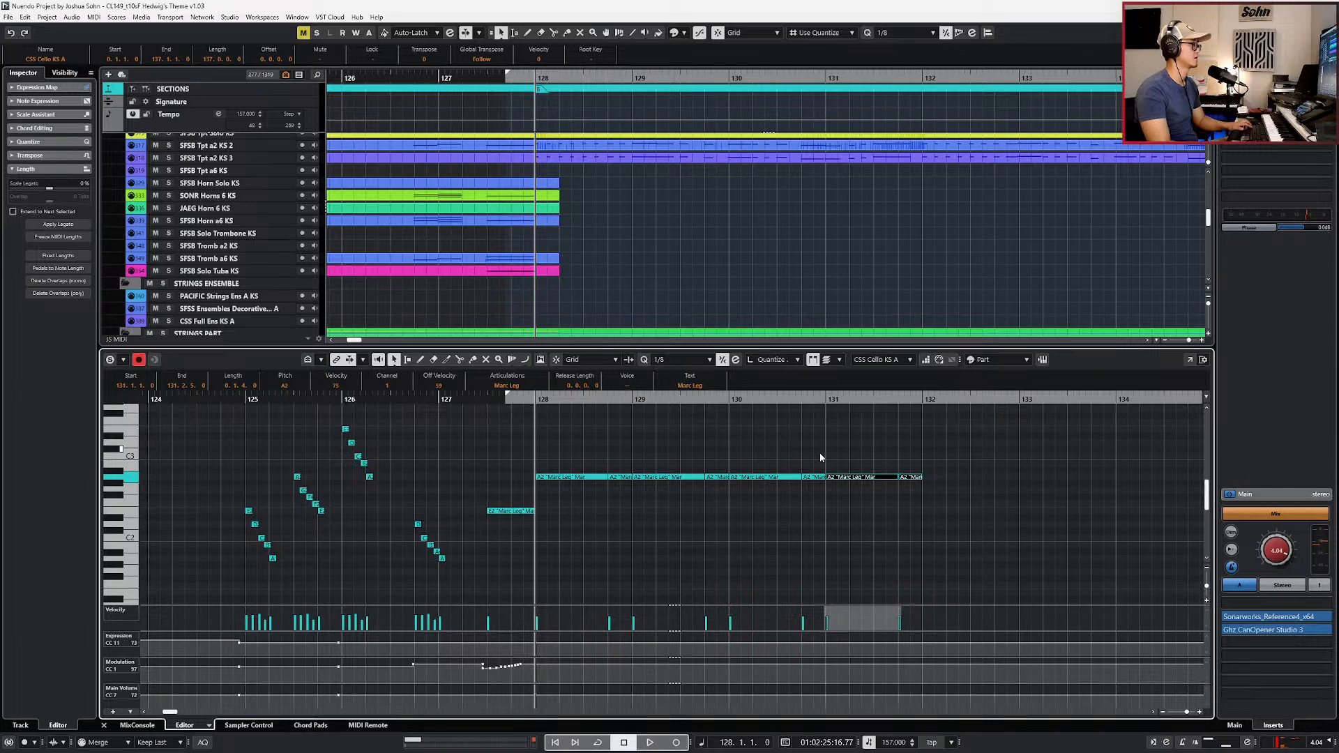
# Step: Reshape bar 131 of the cello part into a half-bar A2 followed by a half-bar D#2
pyautogui.hscroll(2, 899, 453)
pyautogui.keyDown('alt'); pyautogui.click(771, 478); pyautogui.keyUp('alt')
pyautogui.click(772, 487)
pyautogui.click(810, 476)
pyautogui.hotkey('alt', 'Left')
pyautogui.hotkey('alt', 'Left')
pyautogui.press('Down')
pyautogui.press('Down')
pyautogui.press('Down')
pyautogui.press('Down')
pyautogui.press('Down')
pyautogui.press('Down')
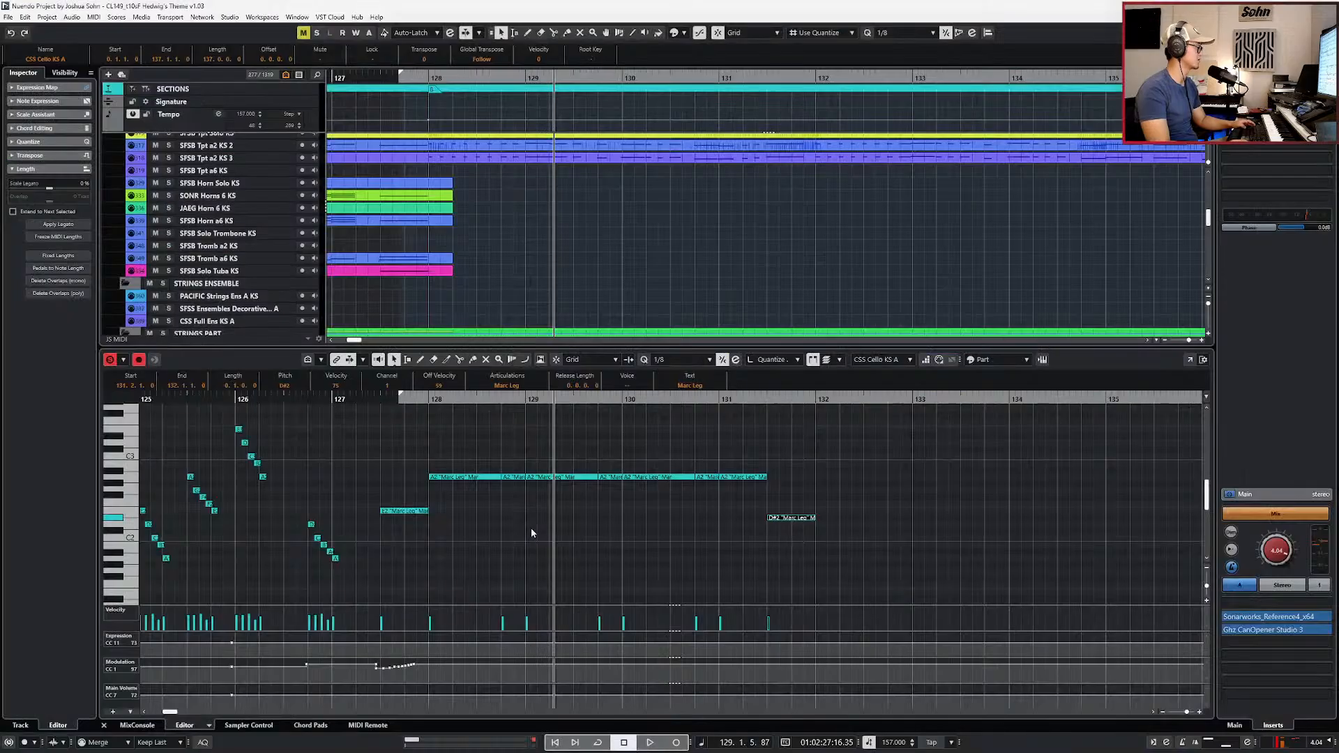
# Step: Shorten the repeated A2 notes in bars 128–131 slightly
pyautogui.moveTo(463, 452); pyautogui.dragTo(738, 516)
pyautogui.hotkey('alt', 'shift', 'Left')
pyautogui.hotkey('alt', 'shift', 'Left')
# Step: Compare the notes of bars 128–131 across the CSS Cello, SFSS Celli core and CSS Bass parts
pyautogui.press('KP_Subtract')
pyautogui.press('KP_Subtract')
pyautogui.press('KP_Subtract')
pyautogui.press('pagedown')
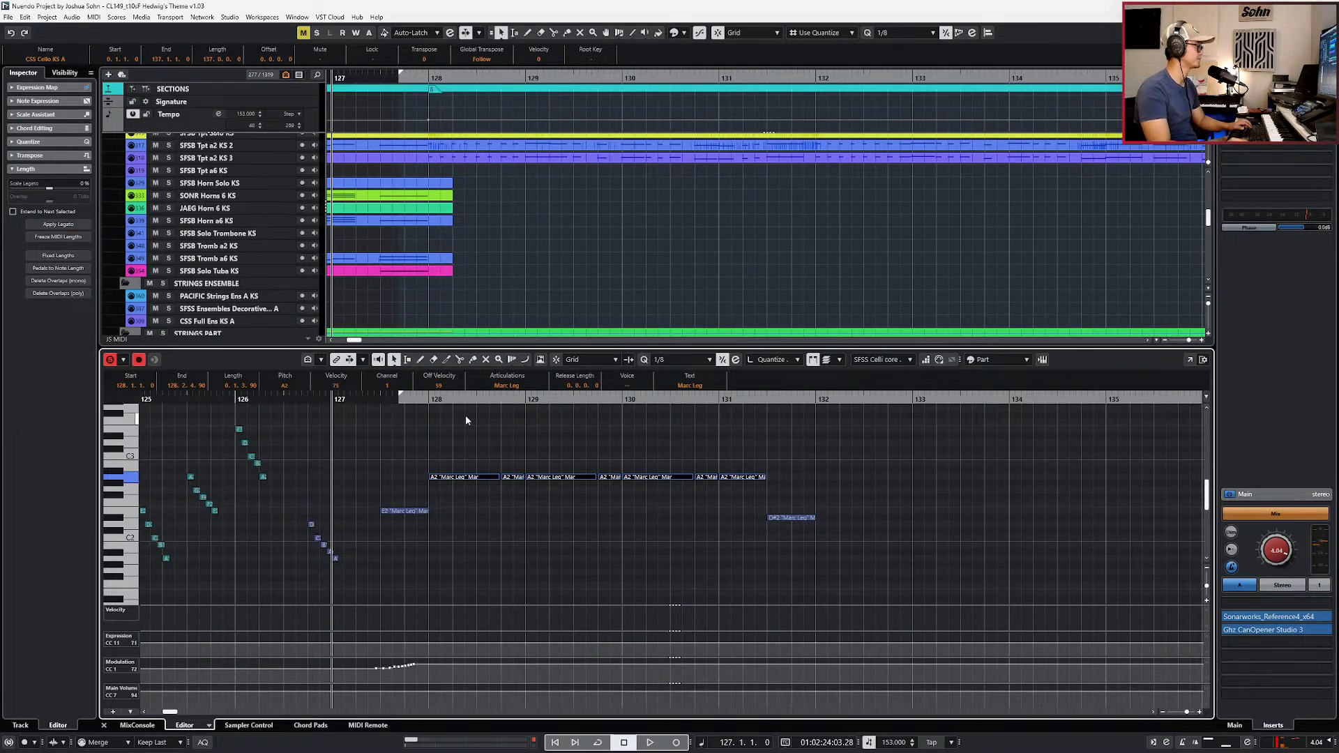
pyautogui.press('pagedown')
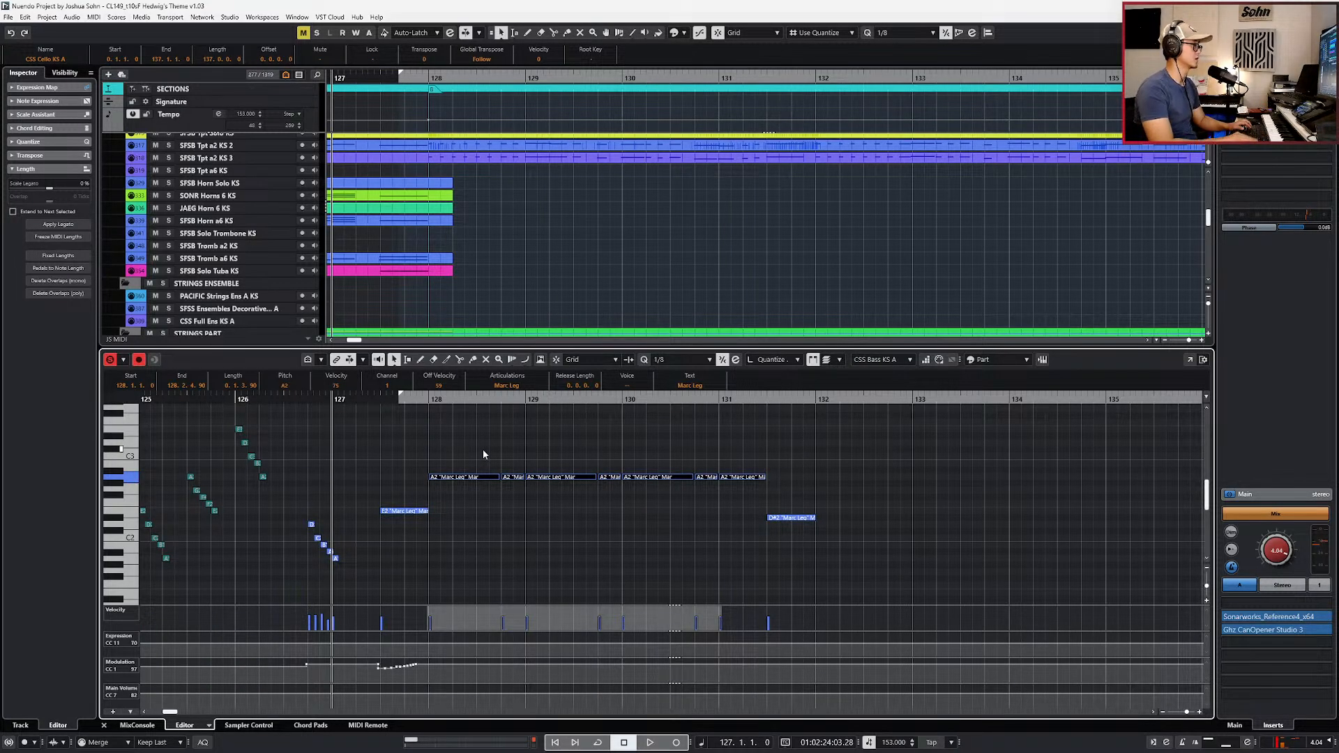
pyautogui.press('pageup')
pyautogui.moveTo(463, 451); pyautogui.dragTo(591, 485)
pyautogui.press('pagedown')
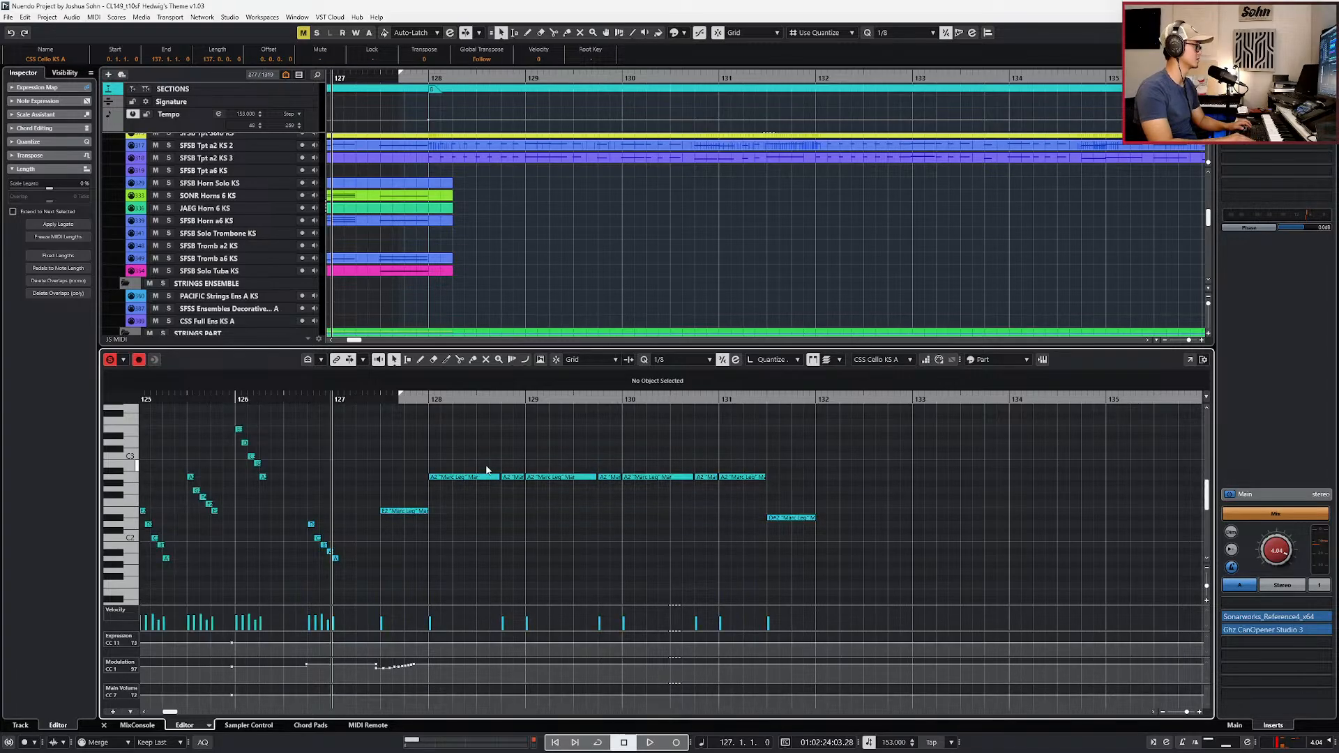
pyautogui.press('pagedown')
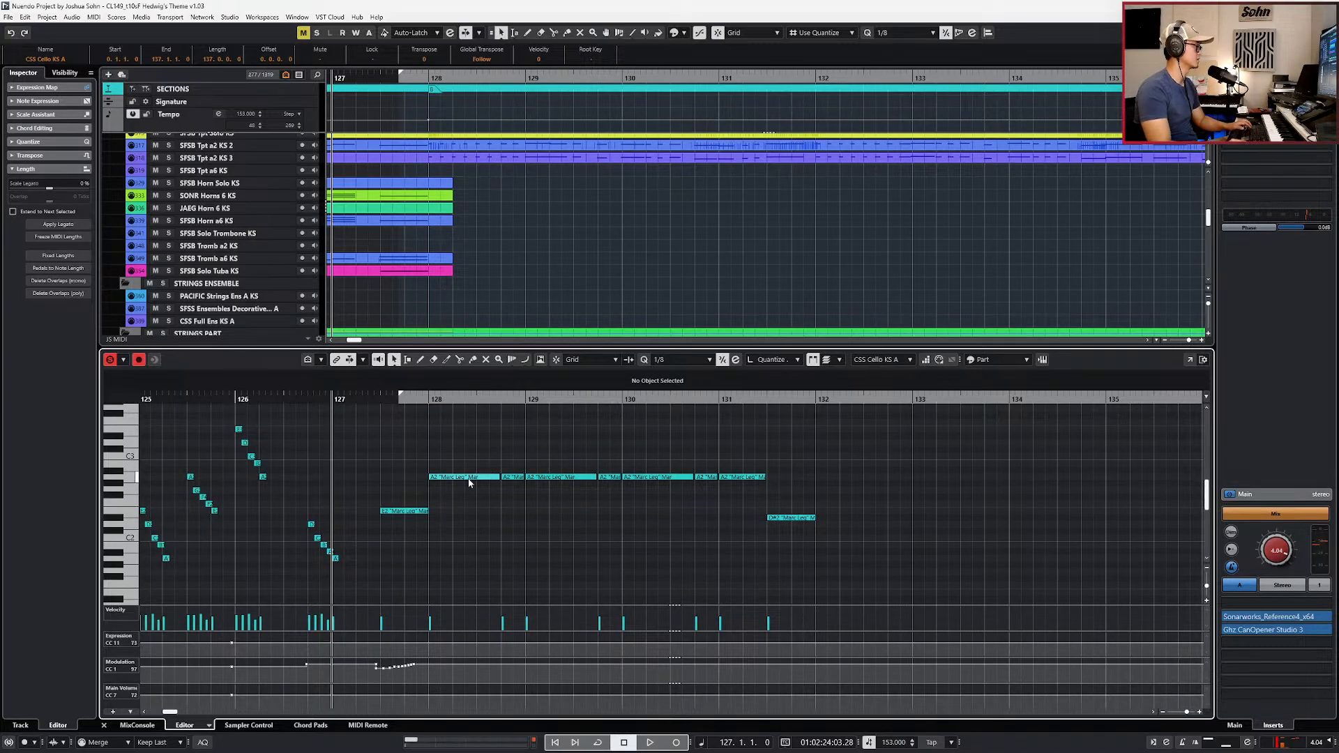
# Step: Copy all eight cello notes of bars 128–131 into the SFSS Celli core part at bar 128
pyautogui.click(469, 479)
pyautogui.hotkey('shift', 'Right')
pyautogui.hotkey('shift', 'Right')
pyautogui.hotkey('shift', 'Right')
pyautogui.hotkey('shift', 'Right')
pyautogui.hotkey('shift', 'Right')
pyautogui.hotkey('shift', 'Right')
pyautogui.hotkey('shift', 'Right')
pyautogui.press('l')
pyautogui.hotkey('ctrl', 'c')
pyautogui.press('pagedown')
pyautogui.hotkey('ctrl', 'v')
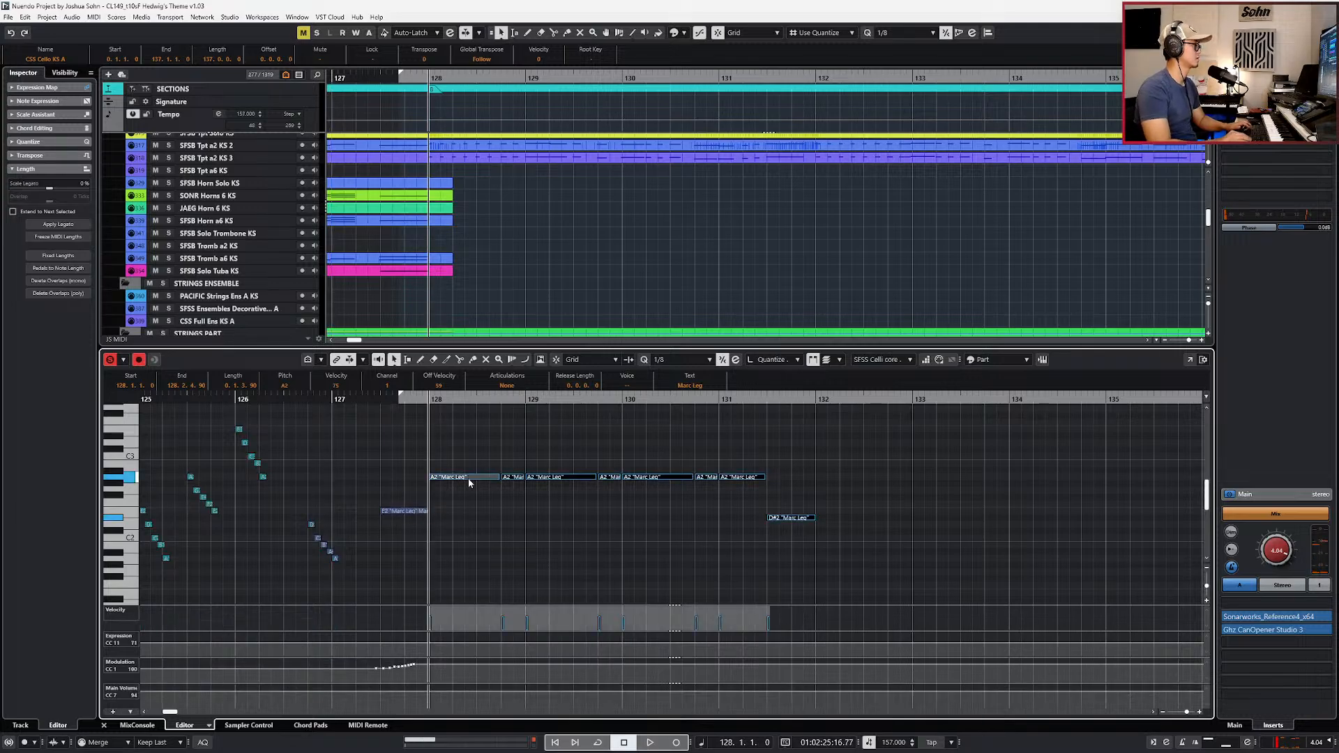
# Step: Set the pasted SFSS Celli core notes to the Marc articulation and the three short A2 notes to Tenuto
pyautogui.click(535, 381)
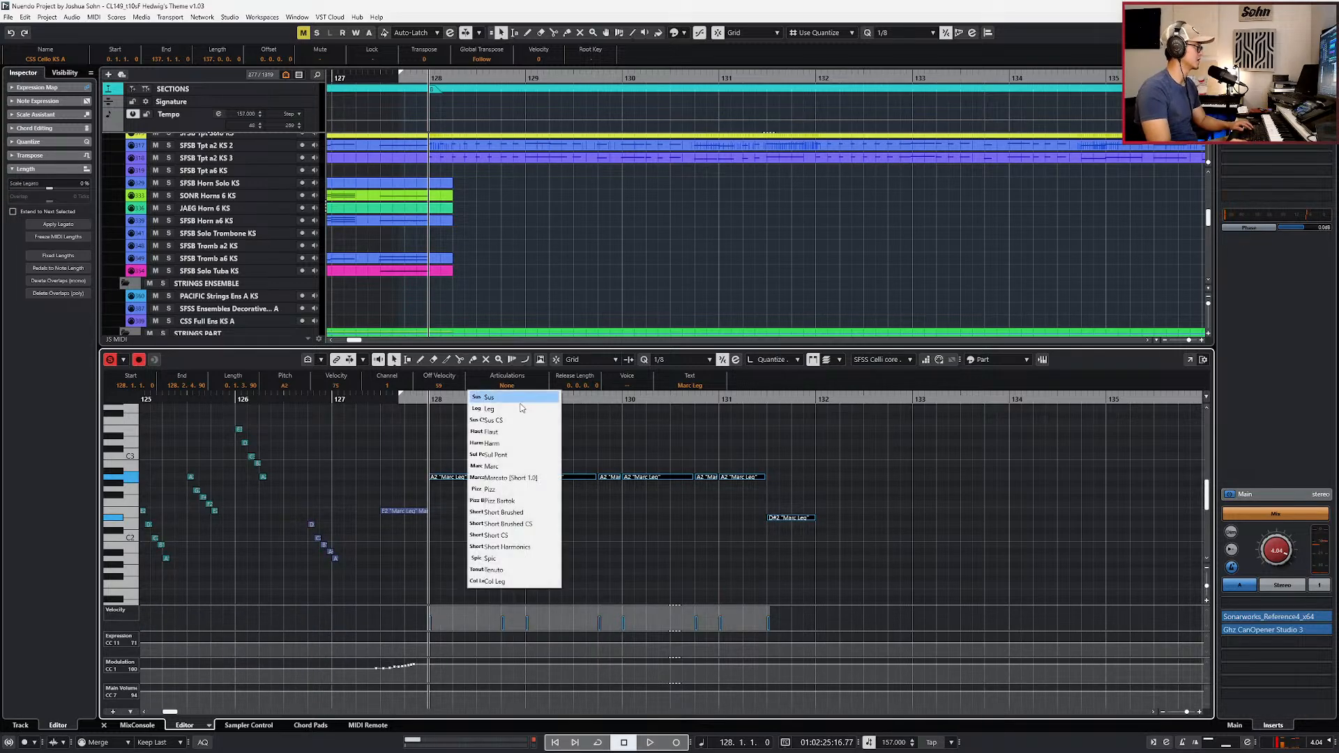
pyautogui.click(513, 466)
pyautogui.click(514, 477)
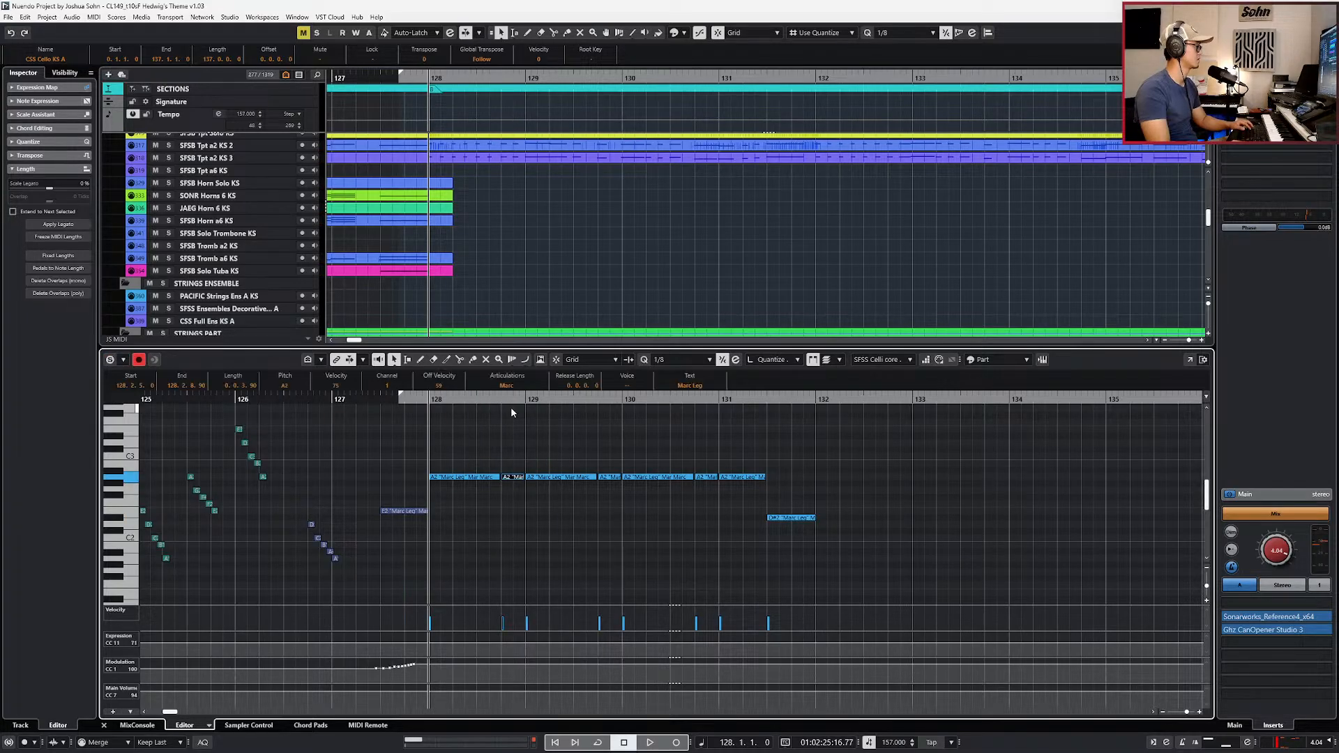
pyautogui.keyDown('shift'); pyautogui.click(610, 477); pyautogui.keyUp('shift')
pyautogui.keyDown('shift'); pyautogui.click(706, 477); pyautogui.keyUp('shift')
pyautogui.click(514, 383)
pyautogui.click(512, 571)
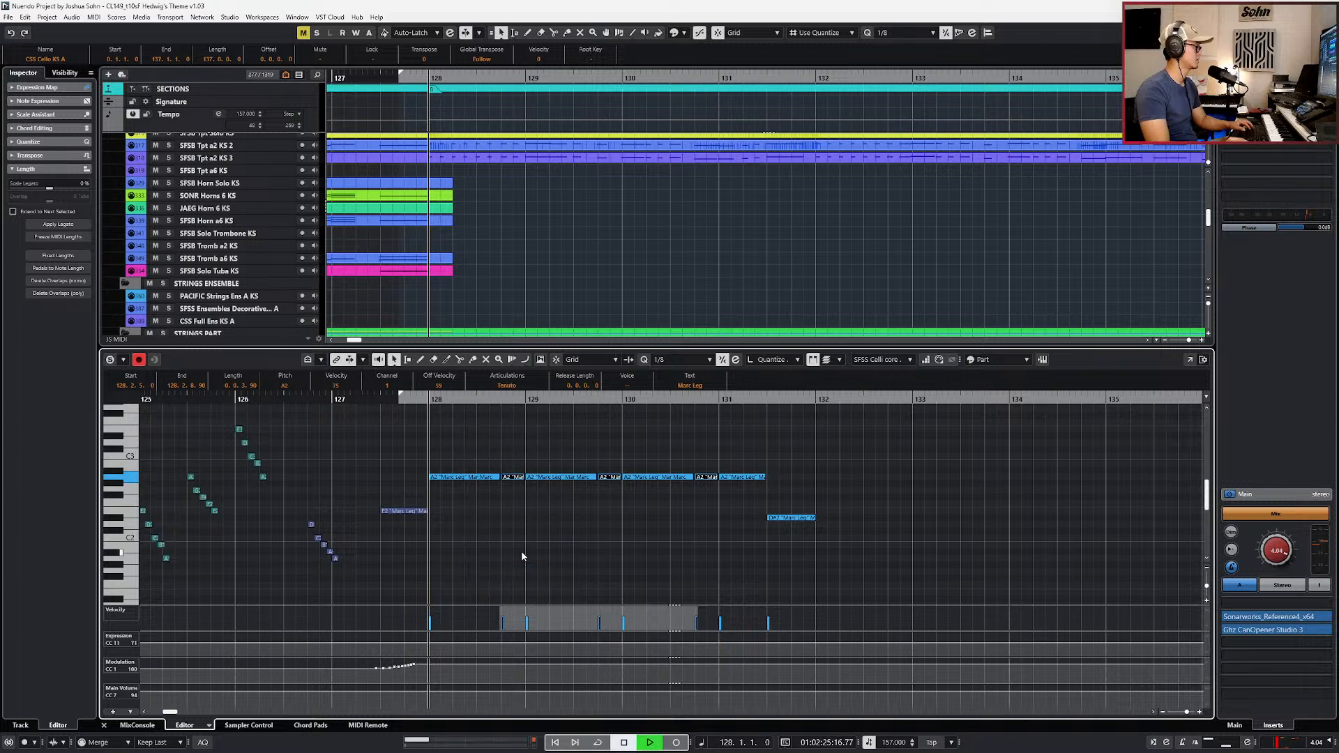
# Step: Solo the CSS Cello, SFSS Celli core and CSS Bass tracks and reopen their parts in the note editor
pyautogui.hotkey('ctrl', 'e')
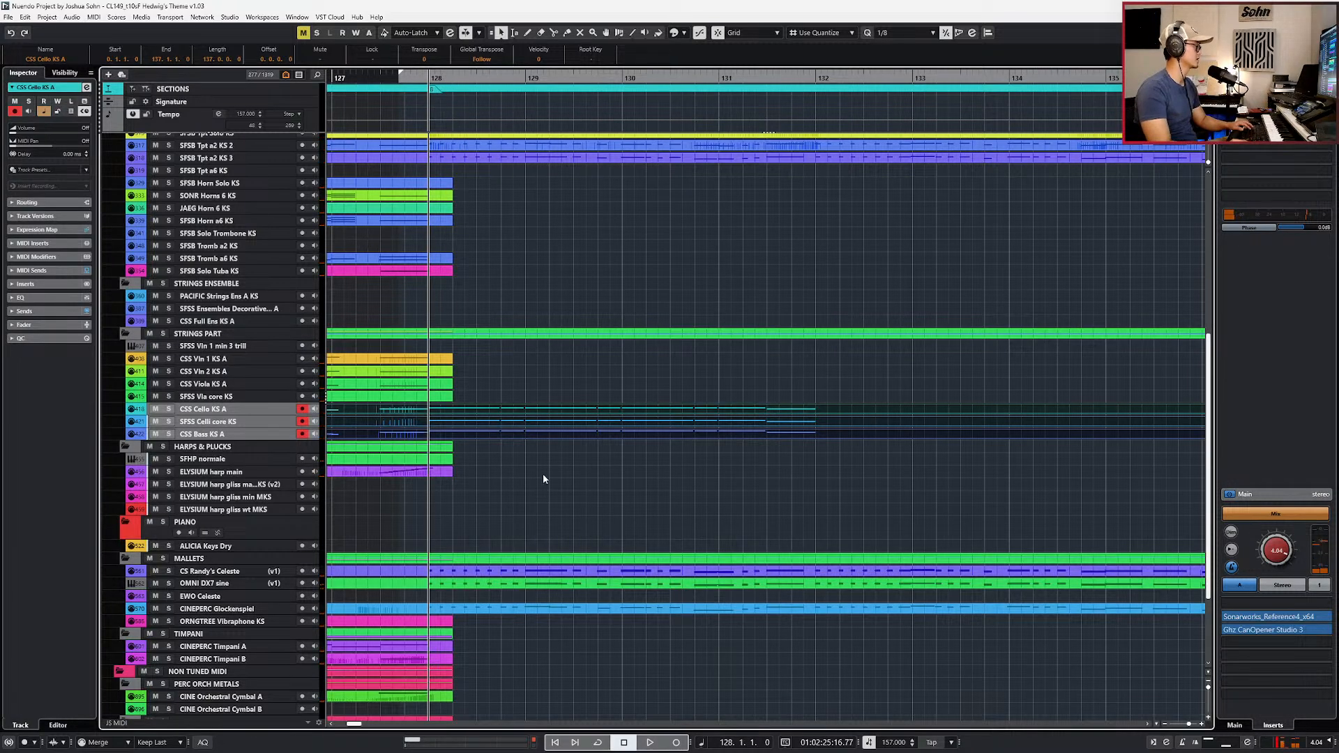
pyautogui.moveTo(543, 479); pyautogui.dragTo(567, 403)
pyautogui.press('s')
pyautogui.press('space')
pyautogui.scroll(-3, 569, 405)
pyautogui.press('Return')
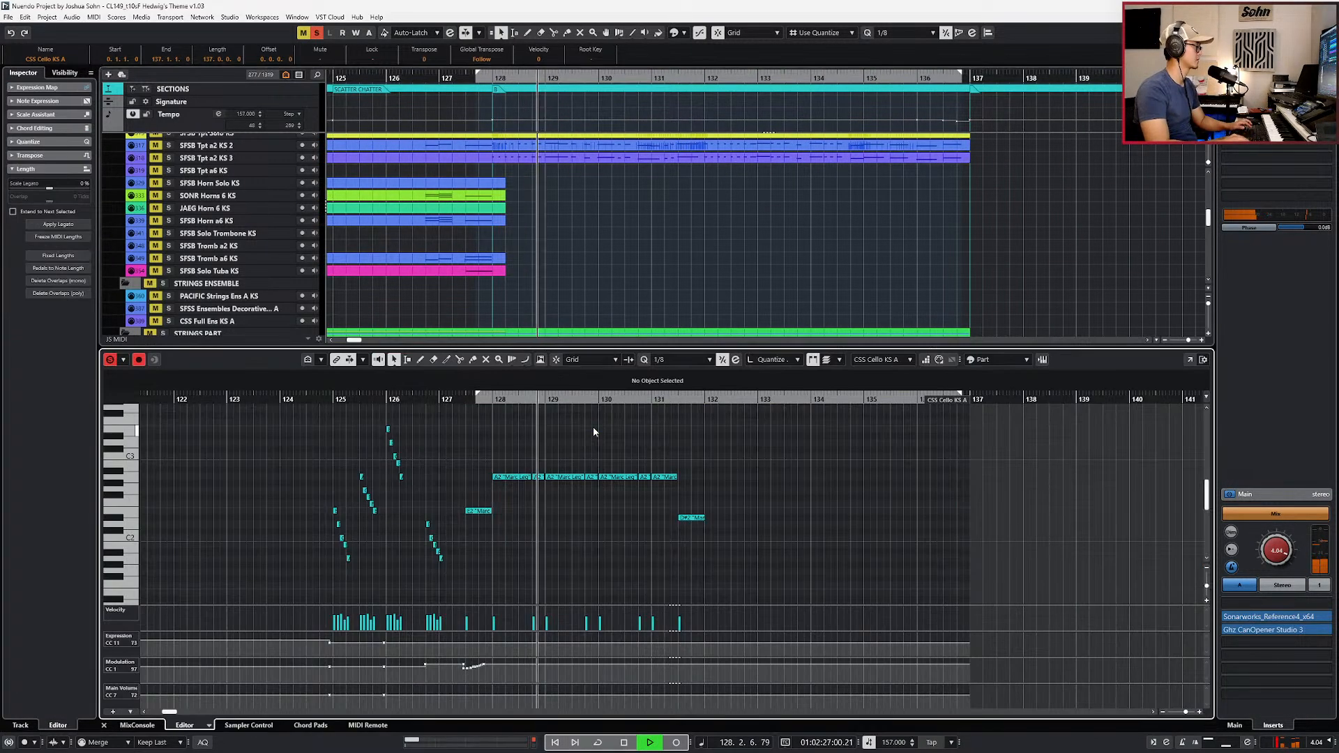
# Step: Play the soloed low strings from bar 127, checking the cello, celli core and bass parts in turn
pyautogui.press('space')
pyautogui.press('KP_Subtract')
pyautogui.press('KP_Subtract')
pyautogui.press('KP_Subtract')
pyautogui.press('space')
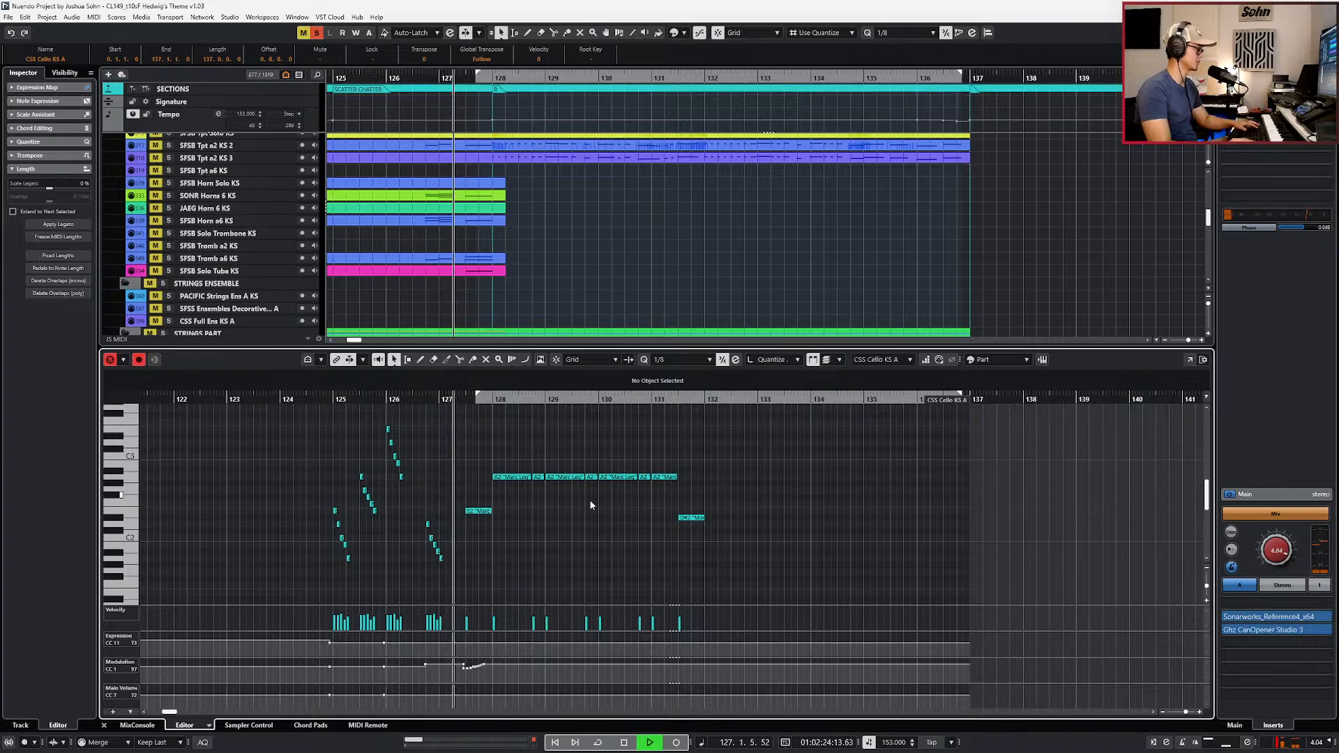
pyautogui.hotkey('alt', 'l')
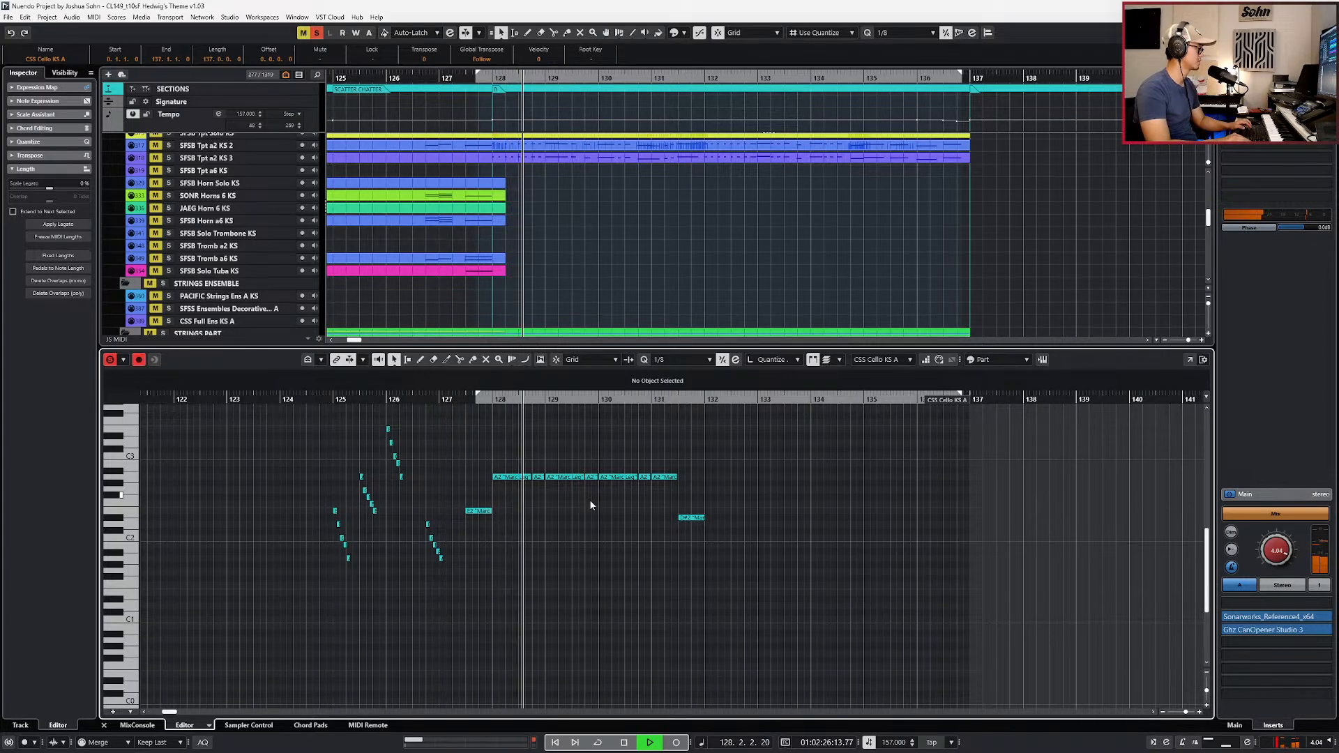
pyautogui.hotkey('alt', 'Down')
pyautogui.hotkey('alt', 'l')
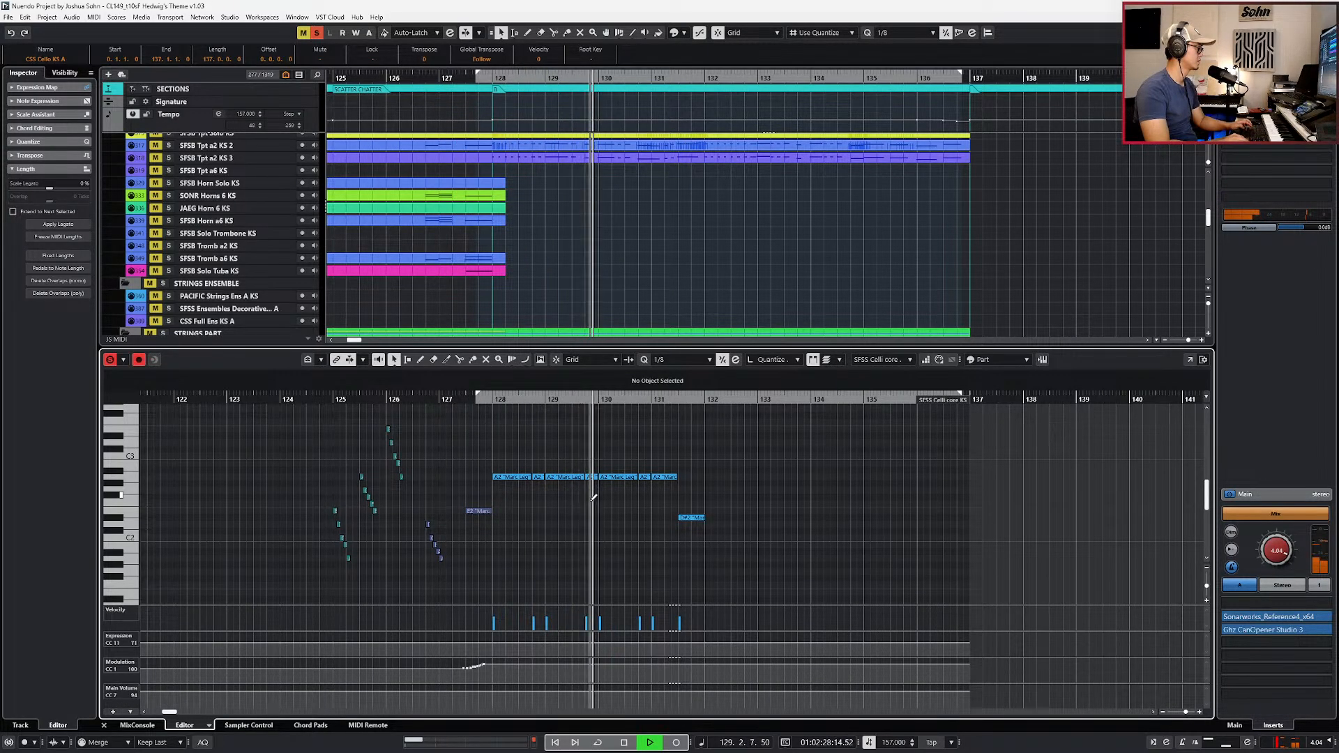
pyautogui.hotkey('alt', 'l')
pyautogui.press('space')
pyautogui.press('KP_Subtract')
pyautogui.press('KP_Subtract')
pyautogui.press('KP_Subtract')
pyautogui.press('KP_Subtract')
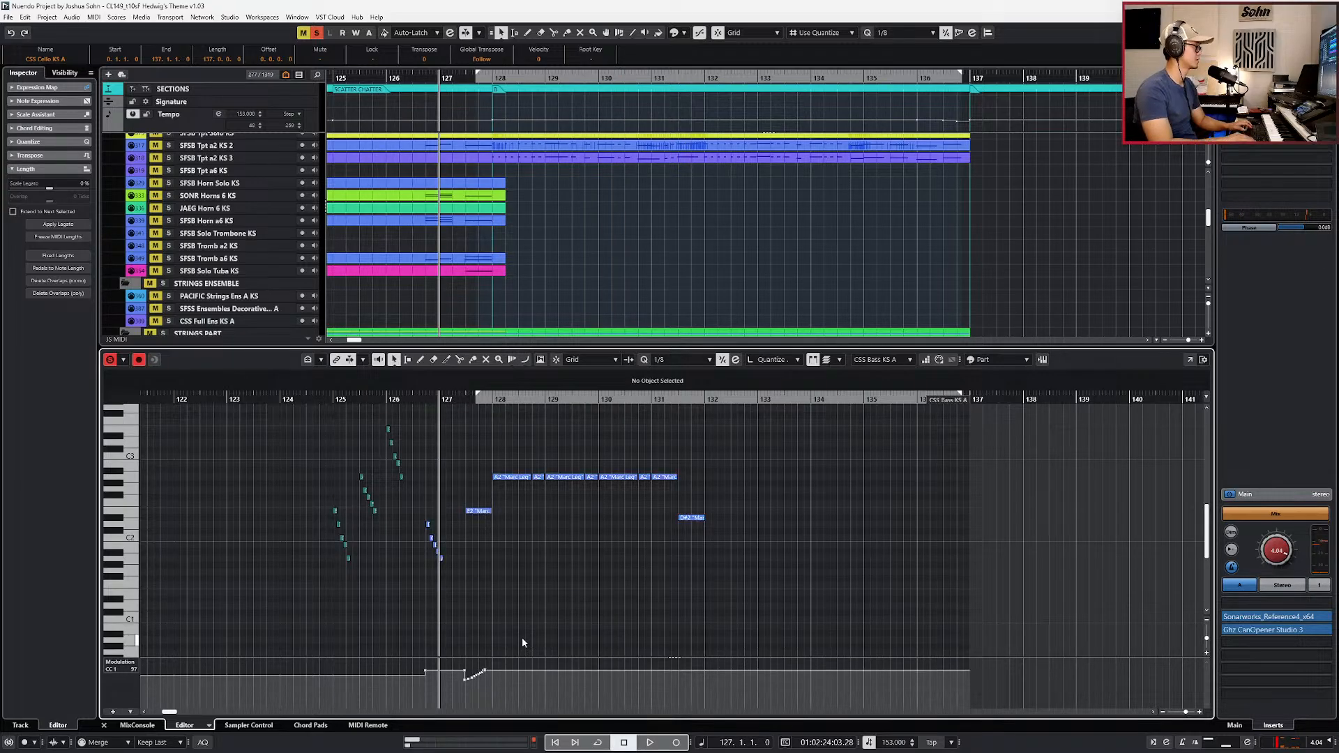
# Step: Lower the low strings' modulation curve at bar 128 and play the transition from bar 127
pyautogui.hotkey('alt', 'Down')
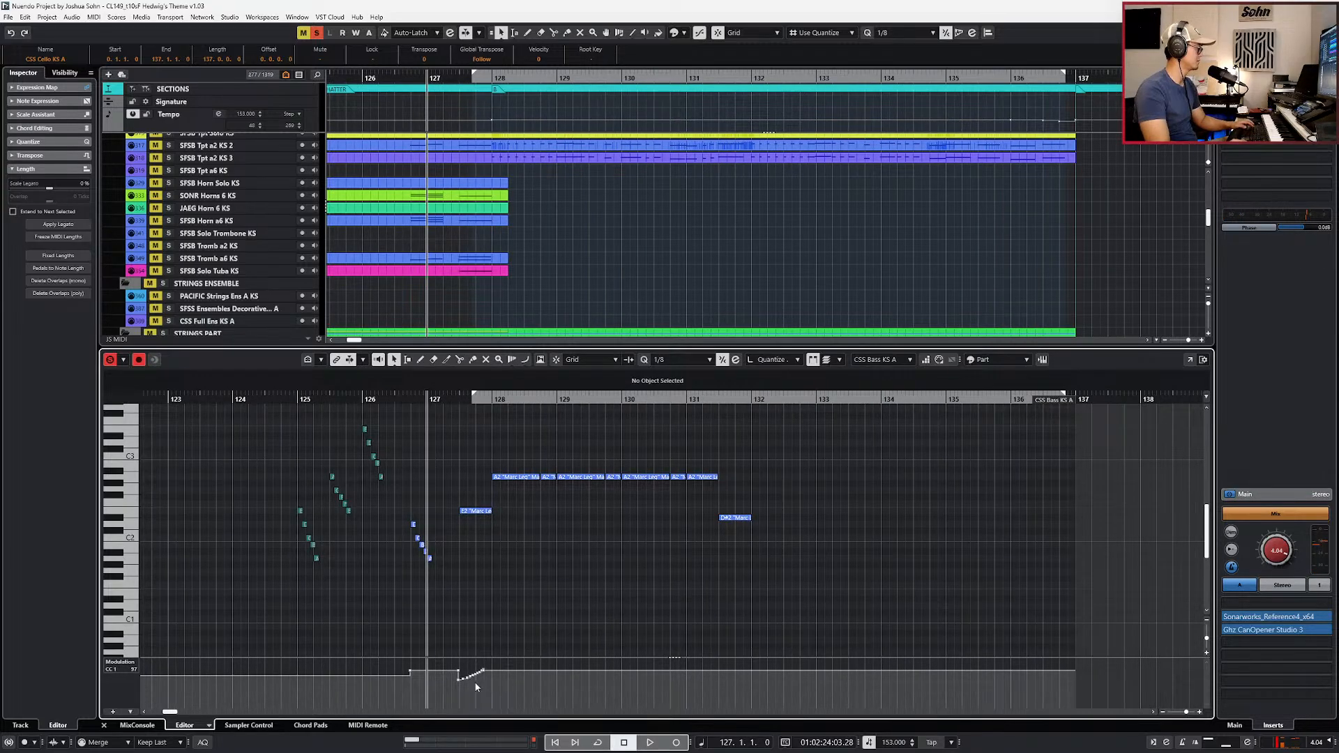
pyautogui.moveTo(485, 677); pyautogui.dragTo(495, 682)
pyautogui.hotkey('alt', 'Up')
pyautogui.hotkey('alt', 'Up')
pyautogui.press('space')
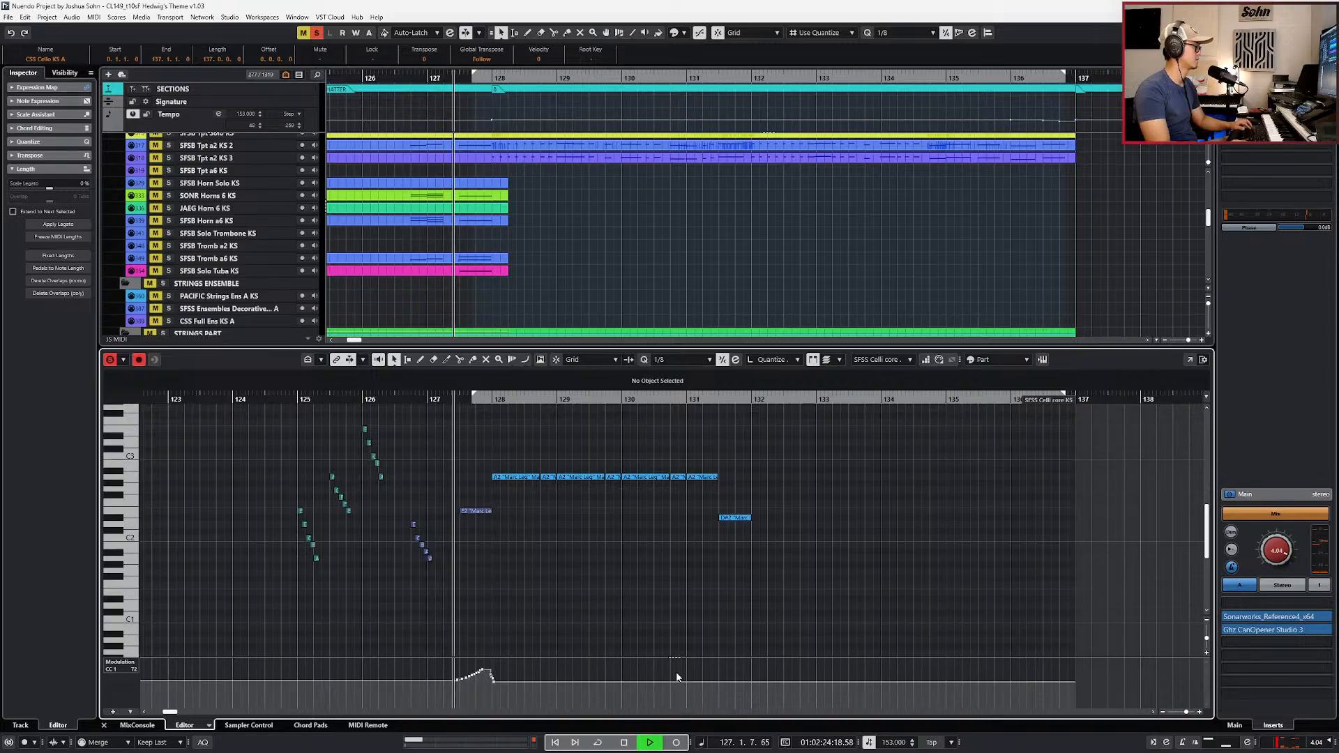
pyautogui.press('space')
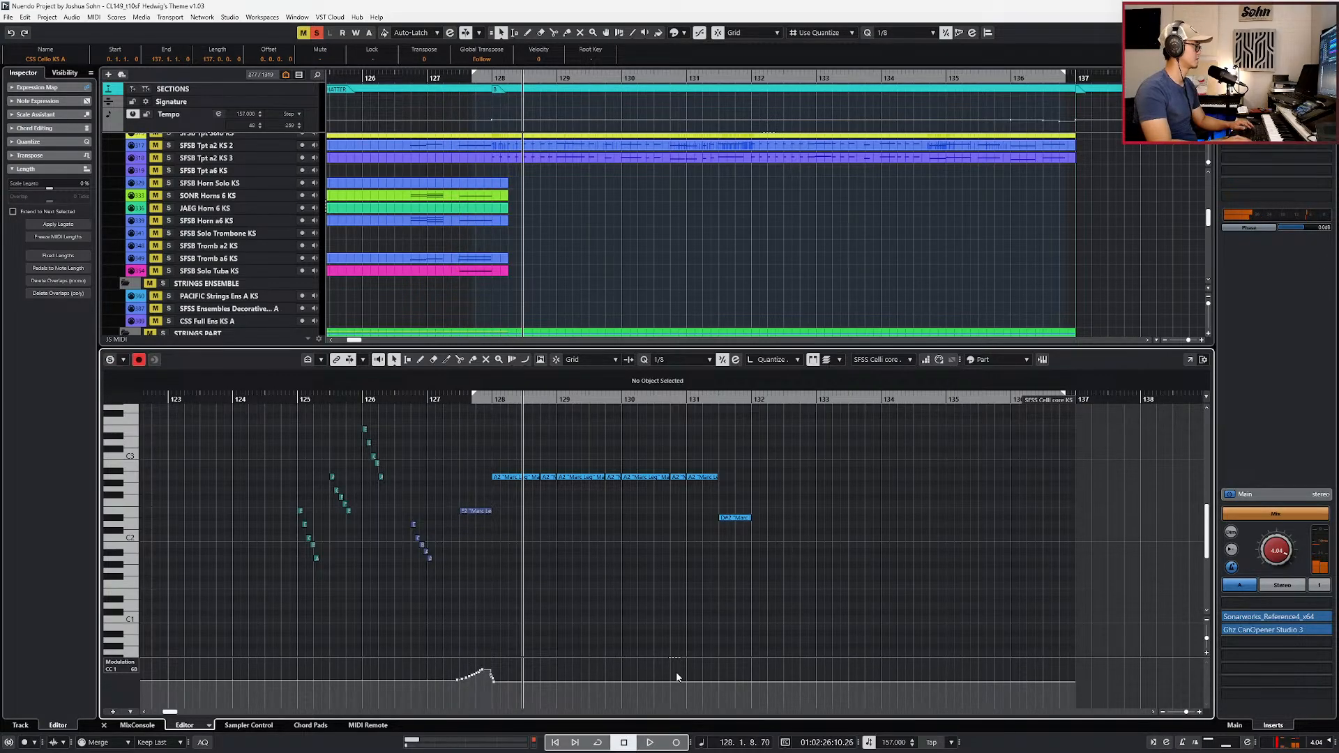
# Step: Lower the velocity of the SFSS Celli core notes in bars 128–131 and play them back
pyautogui.press('1')
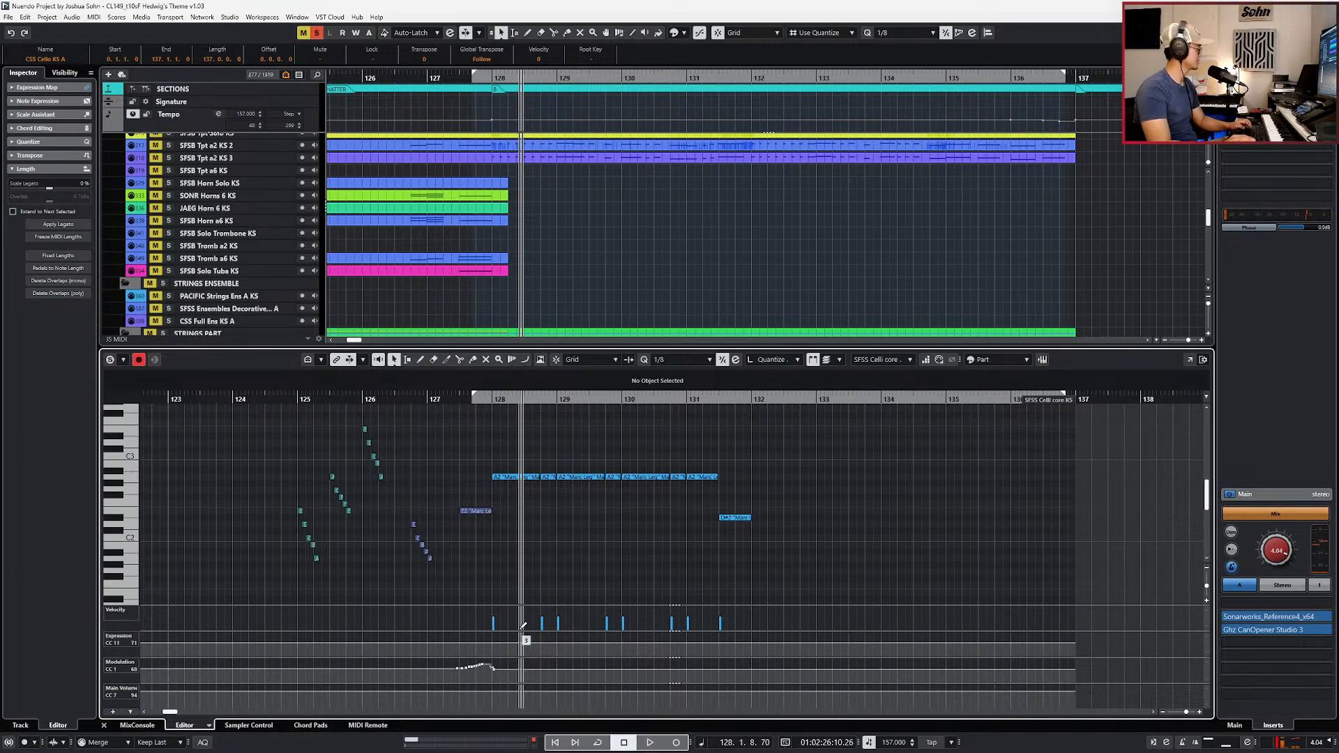
pyautogui.moveTo(488, 459); pyautogui.dragTo(755, 570)
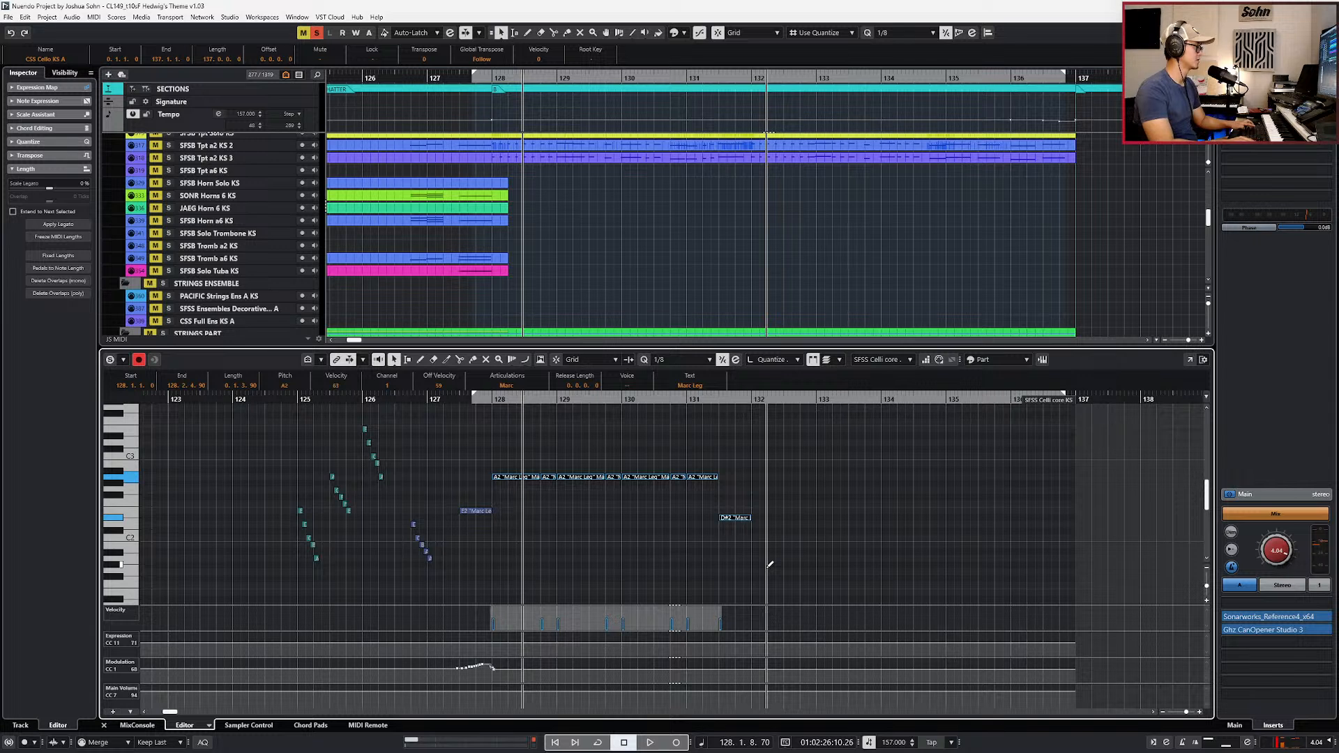
pyautogui.press('l')
pyautogui.press('space')
pyautogui.moveTo(628, 625); pyautogui.dragTo(627, 628)
pyautogui.press('space')
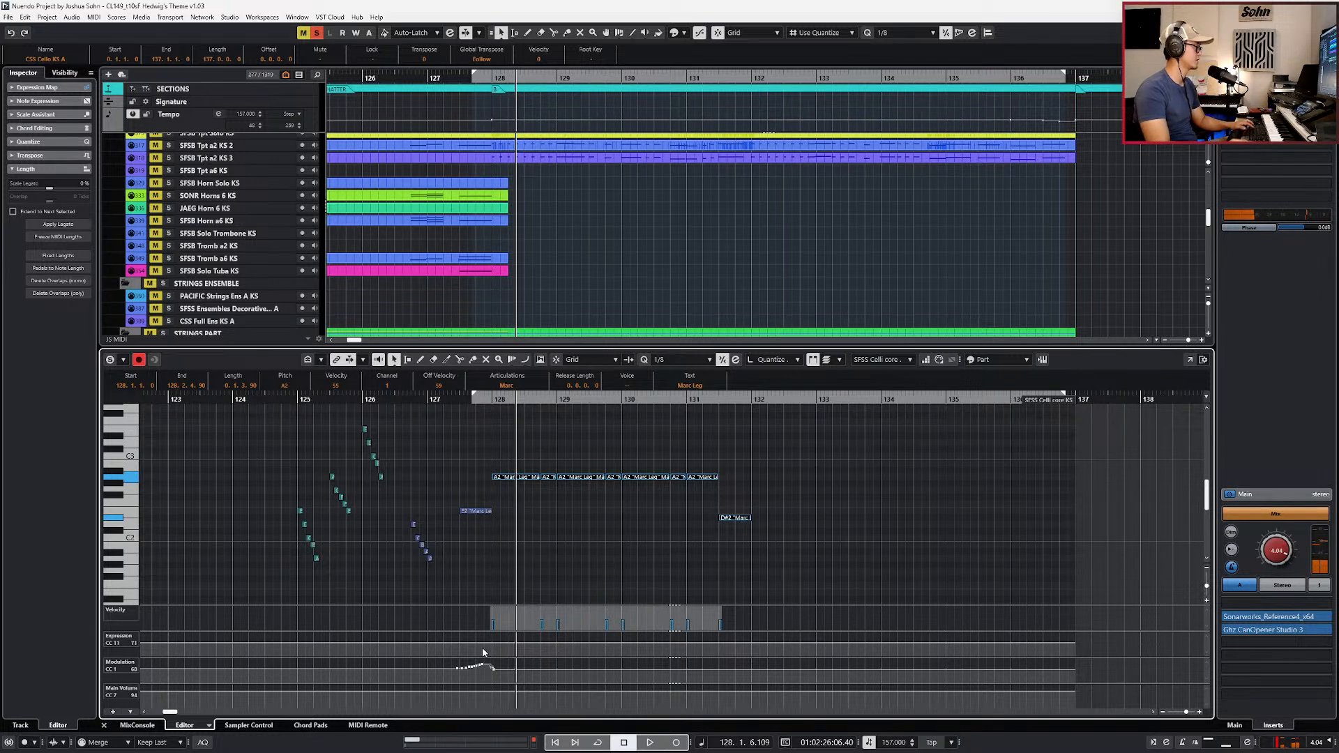
pyautogui.press('space')
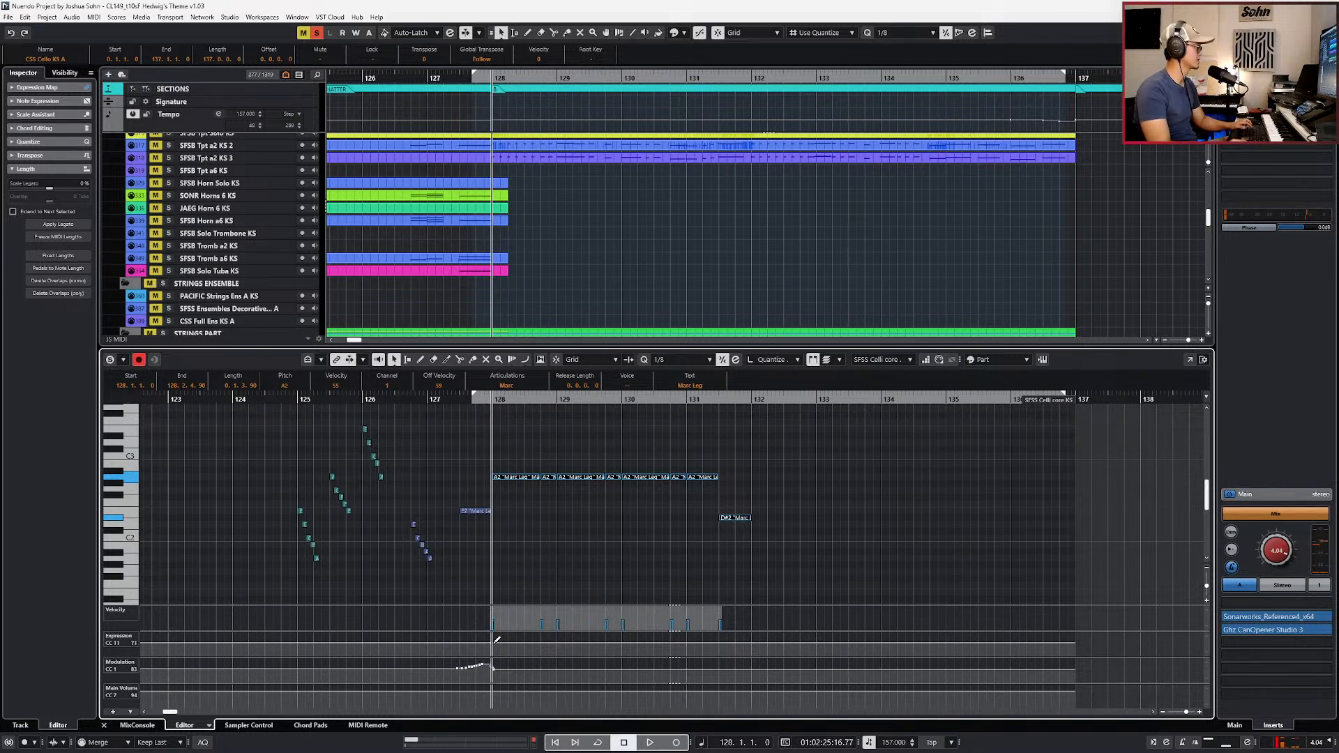
# Step: Lower the CSS Bass part's CC11 expression to 46 just before bar 128 and audition the change
pyautogui.click(489, 653)
pyautogui.press('l')
pyautogui.click(492, 653)
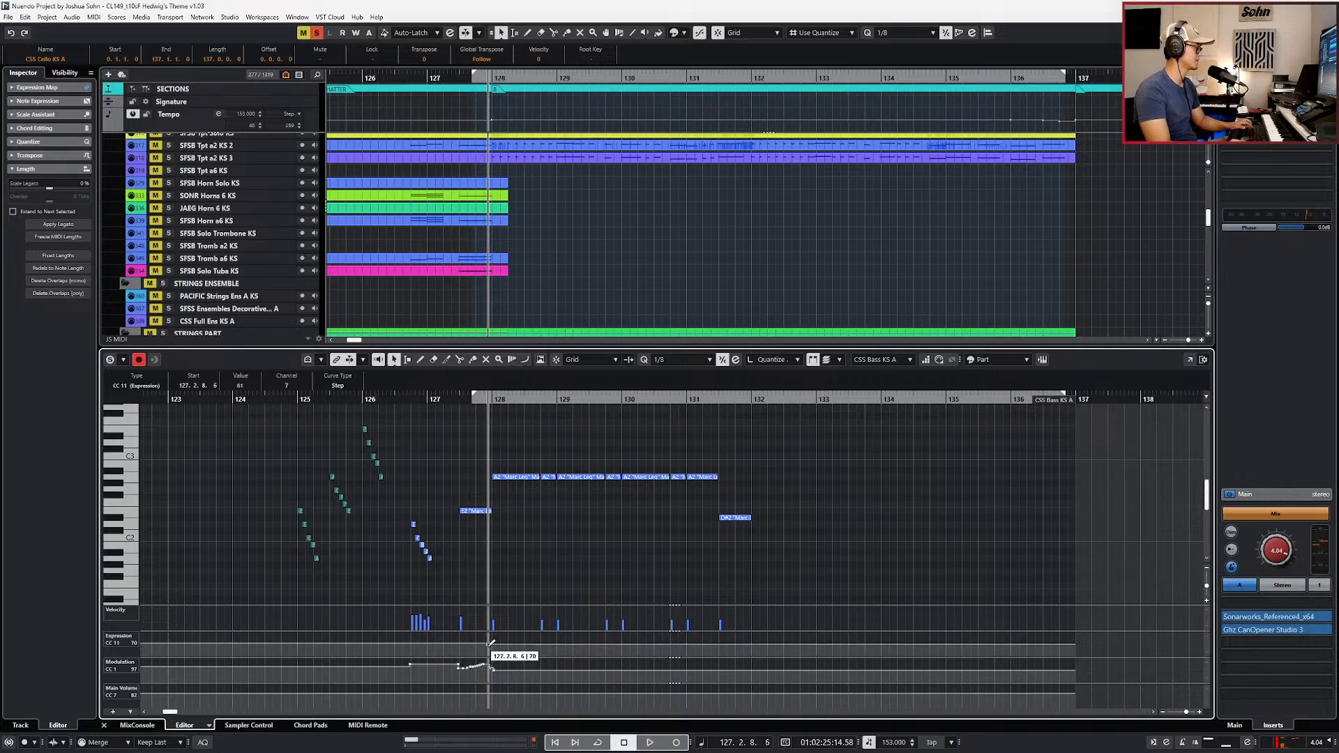
pyautogui.press('space')
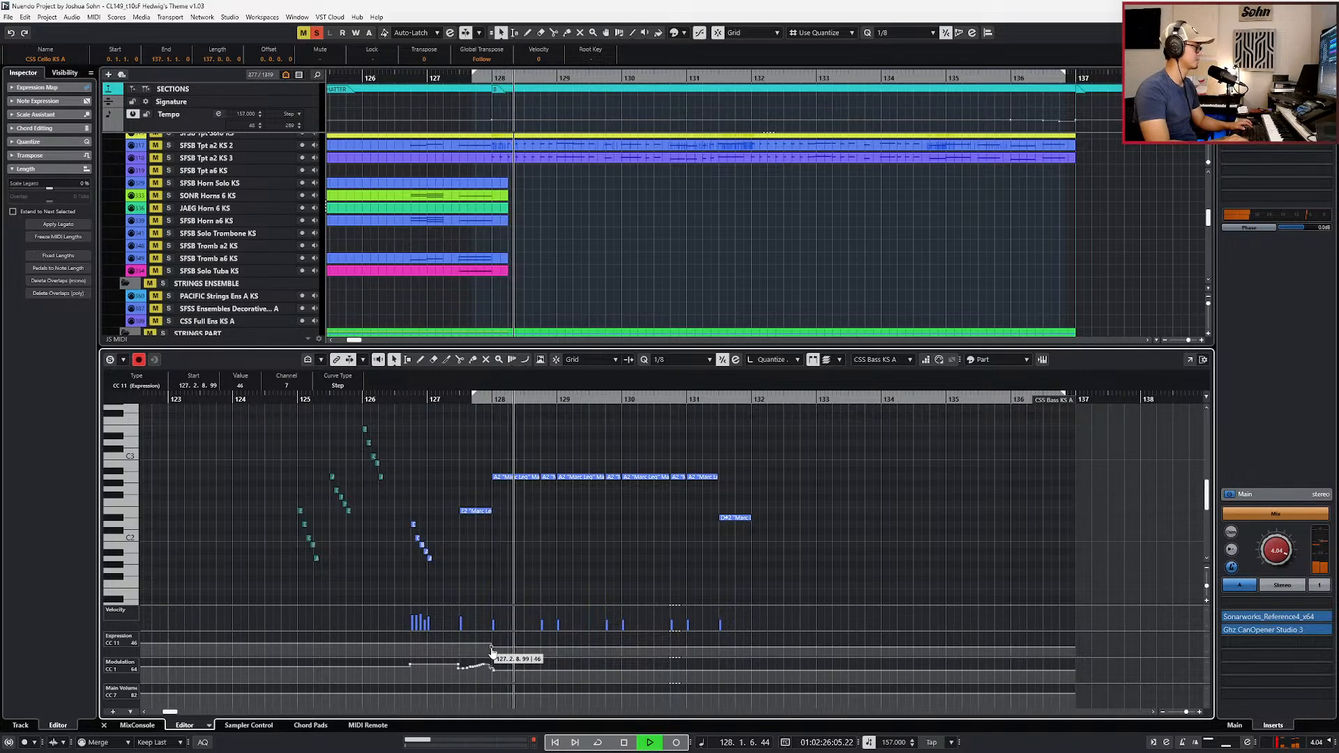
pyautogui.press('space')
# Step: Unsolo the tracks and lower the CSS Cello part's CC11 expression to 49 just before bar 128 while playing the full arrangement
pyautogui.press('b')
pyautogui.press('s')
pyautogui.press('s')
pyautogui.press('Up')
pyautogui.press('b')
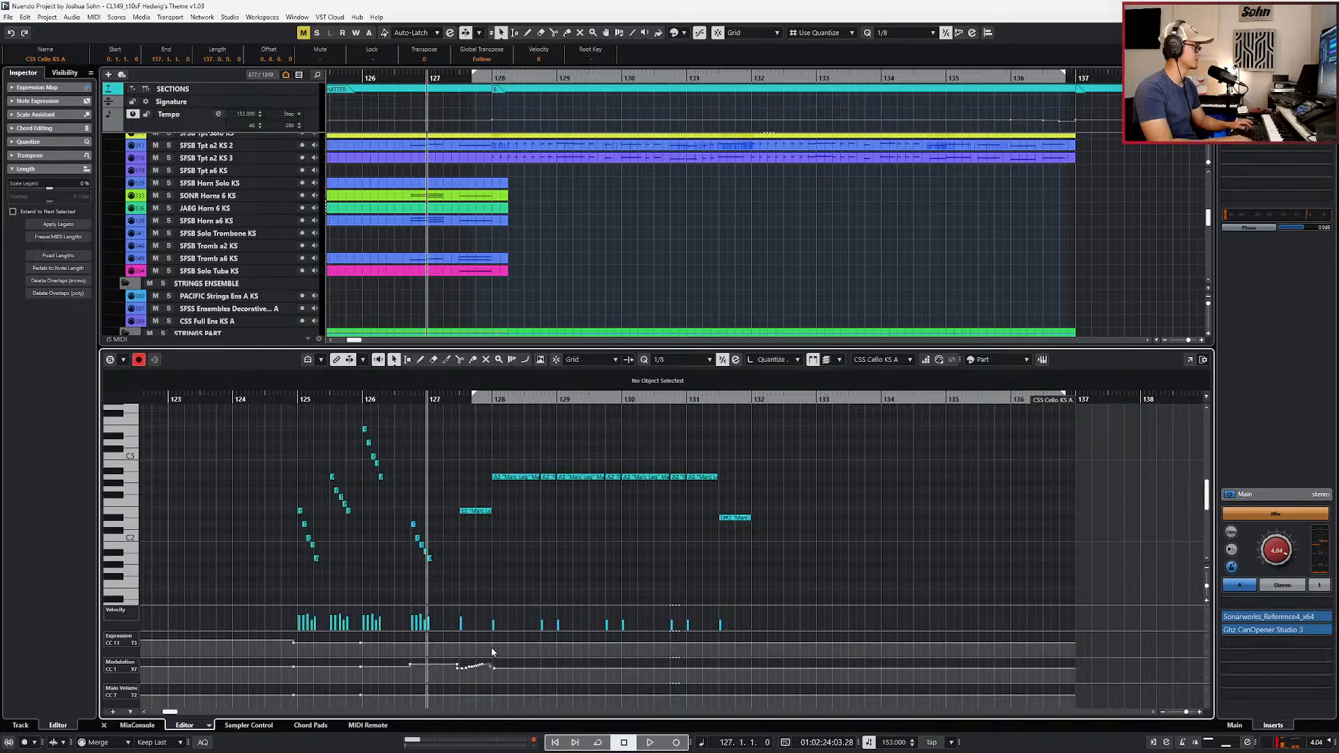
pyautogui.press('space')
pyautogui.click(492, 652)
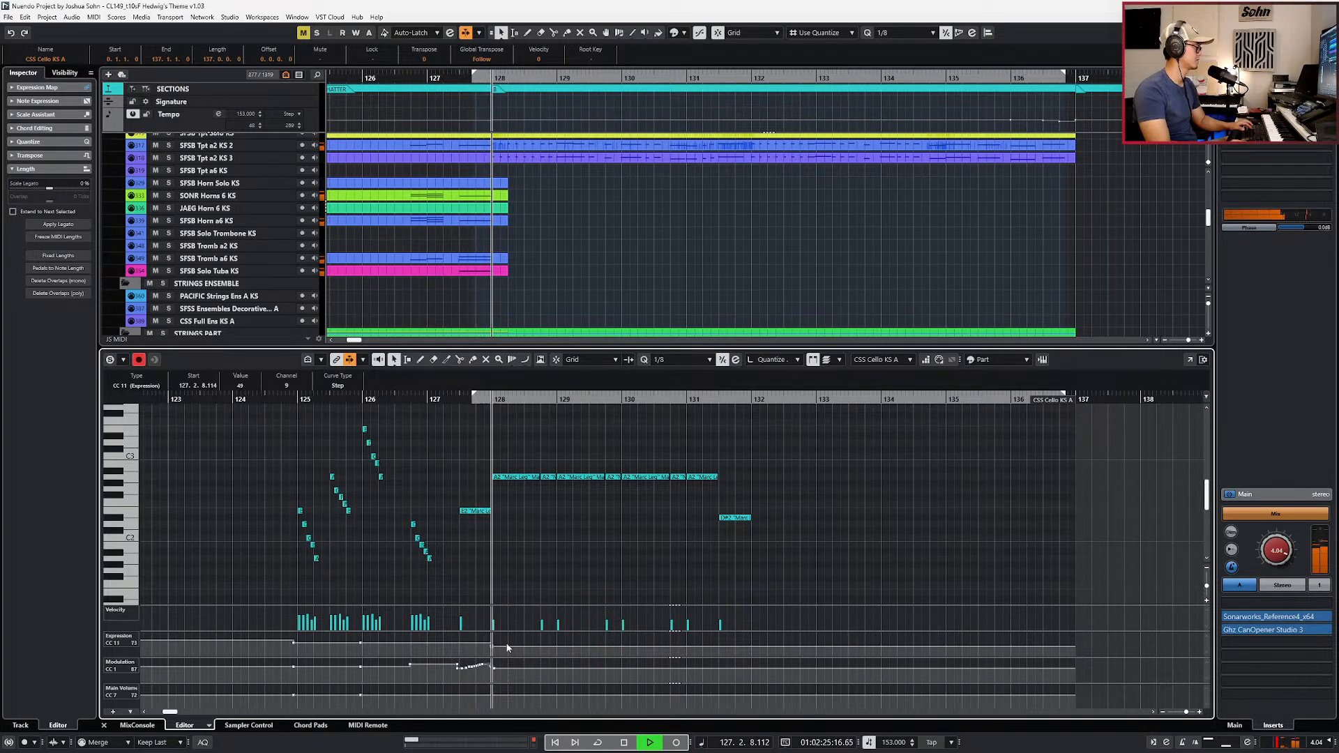
pyautogui.moveTo(492, 652); pyautogui.dragTo(491, 651)
pyautogui.press('space')
# Step: Set the three short A2 cello notes in bars 128–130 to the Sfz articulation
pyautogui.moveTo(549, 457); pyautogui.dragTo(552, 501)
pyautogui.moveTo(615, 466); pyautogui.dragTo(616, 494)
pyautogui.moveTo(682, 462); pyautogui.dragTo(682, 488)
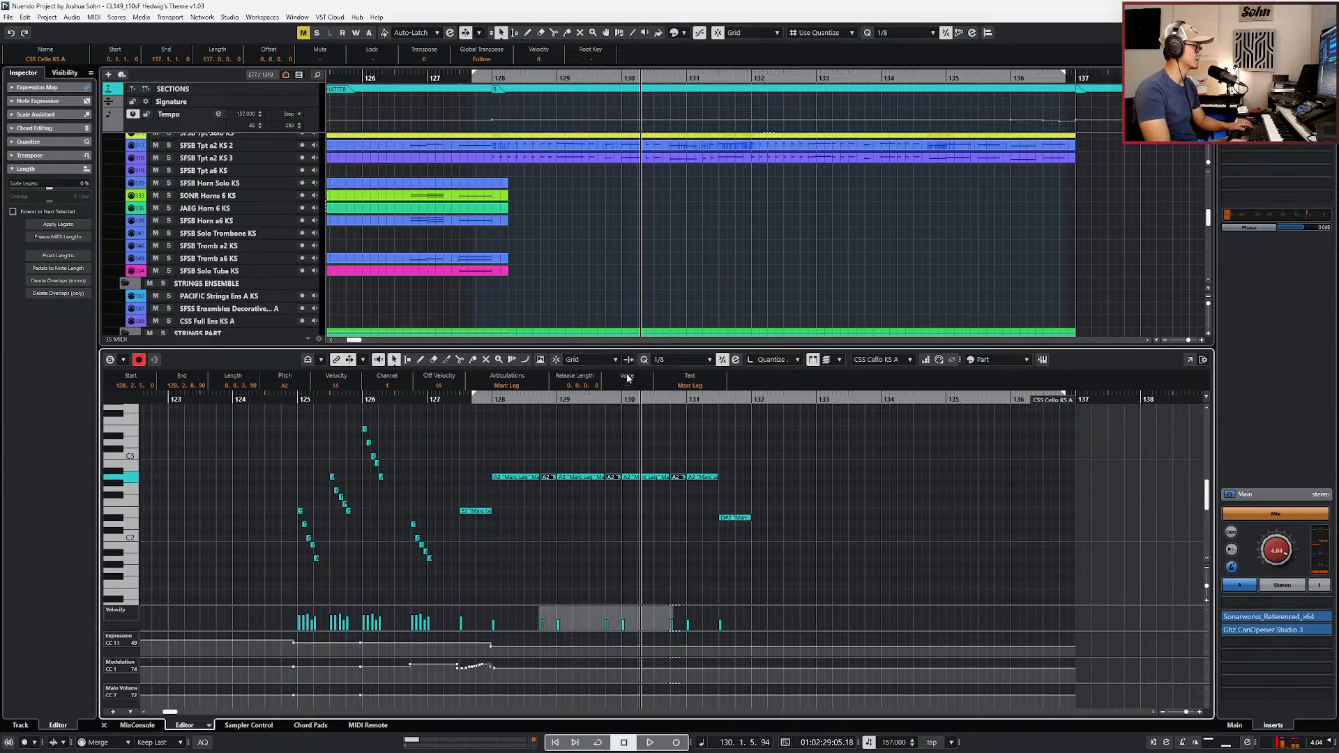
pyautogui.click(507, 385)
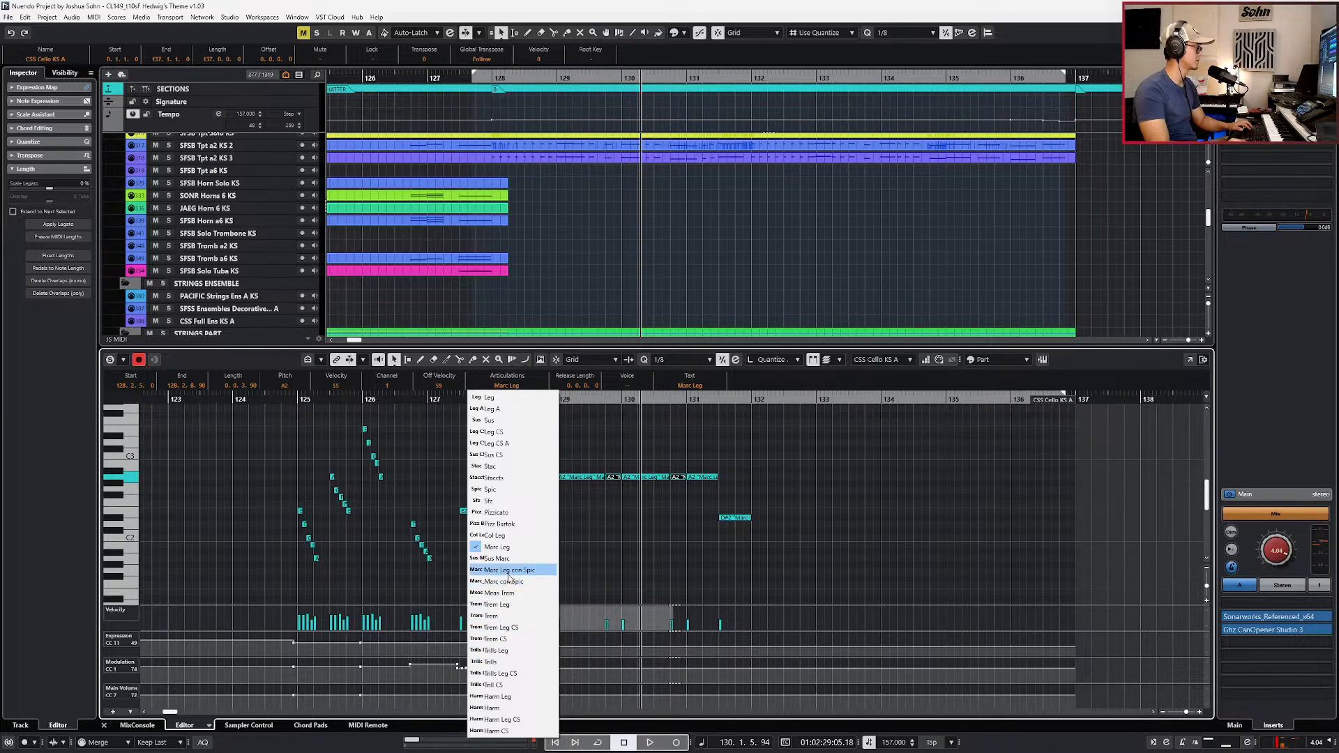
pyautogui.click(511, 502)
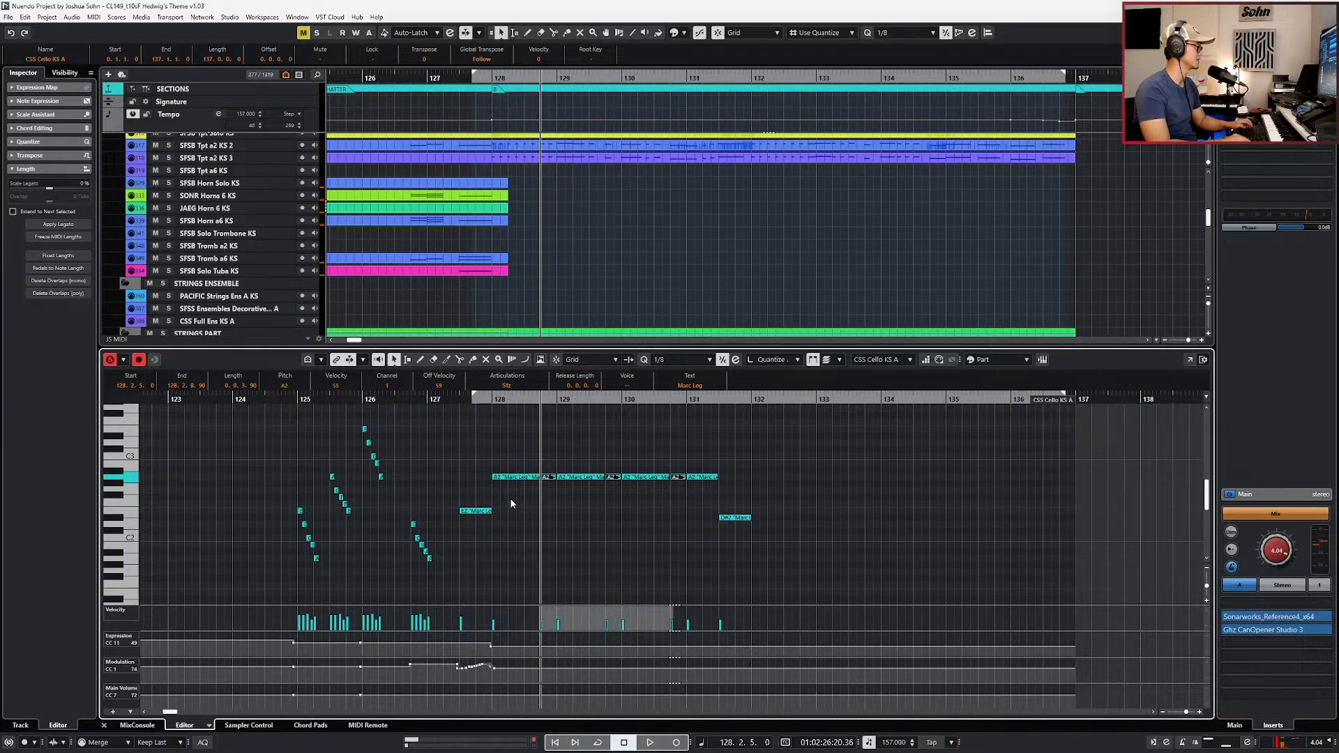
# Step: Set the three short A2 notes in bars 128–130 of the CSS Bass part to the Sfz articulation
pyautogui.press('pageup')
pyautogui.press('pageup')
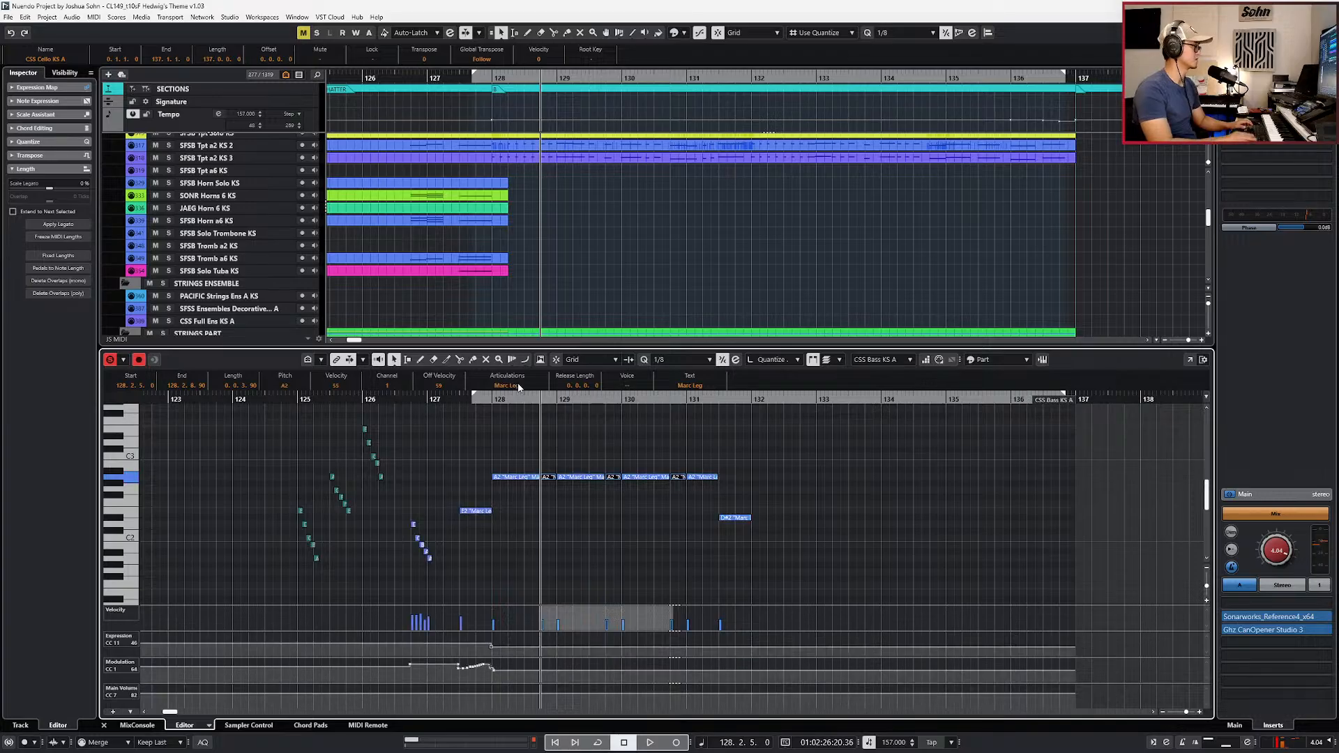
pyautogui.click(508, 386)
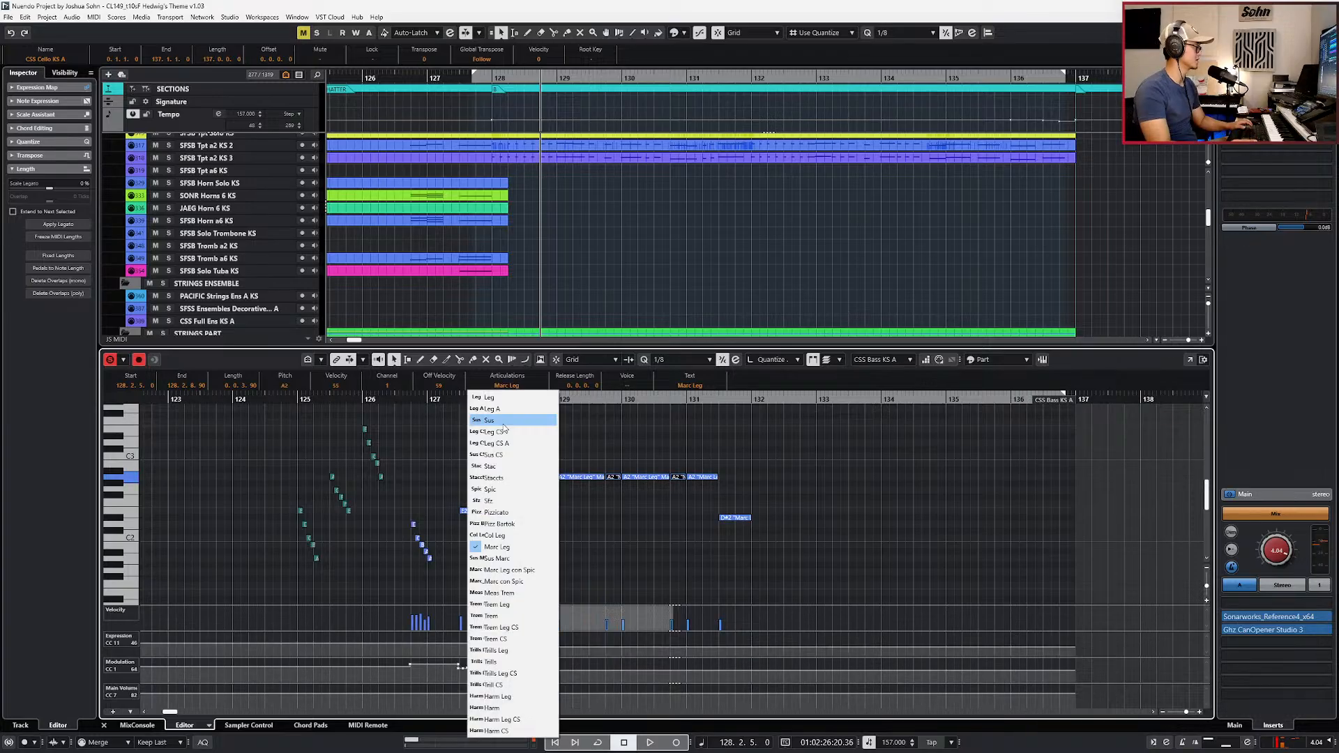
pyautogui.click(512, 501)
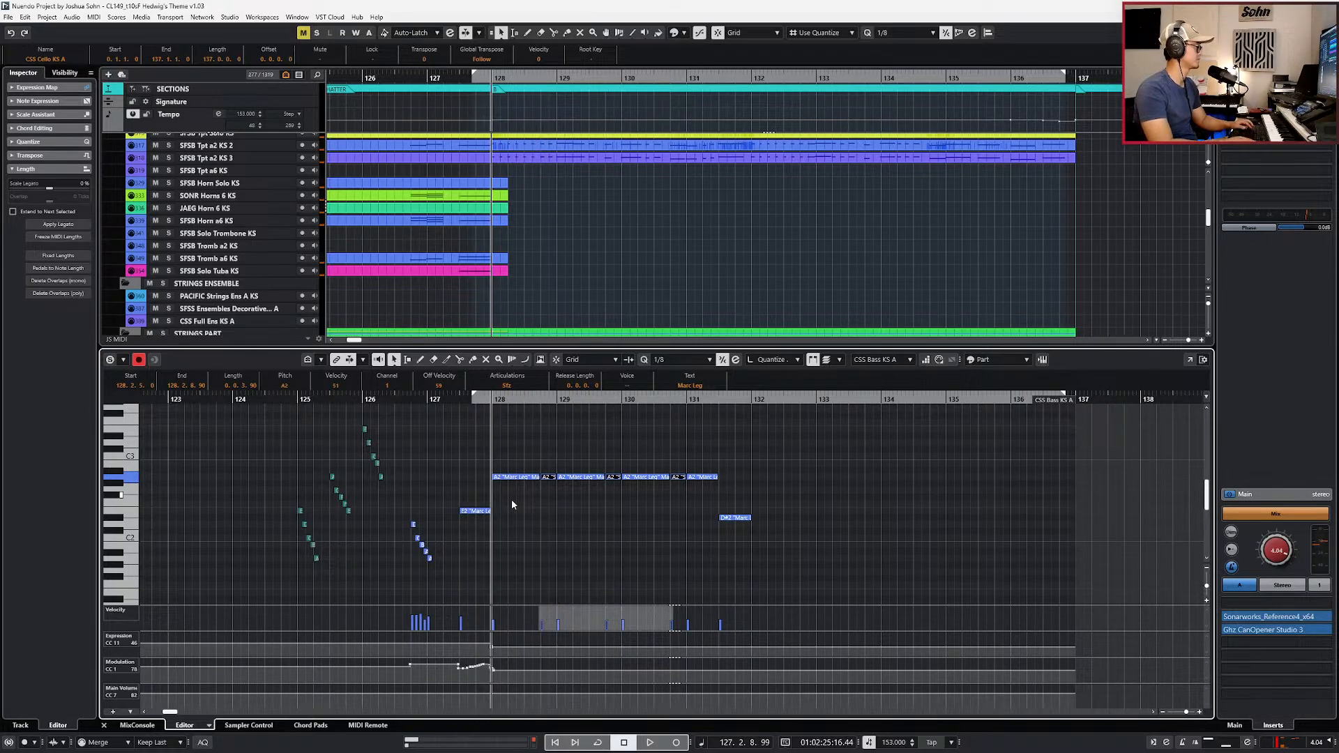
# Step: Raise the velocity of the short Sfz notes in bars 128–130 and nudge them slightly earlier while auditioning the passage
pyautogui.press('space')
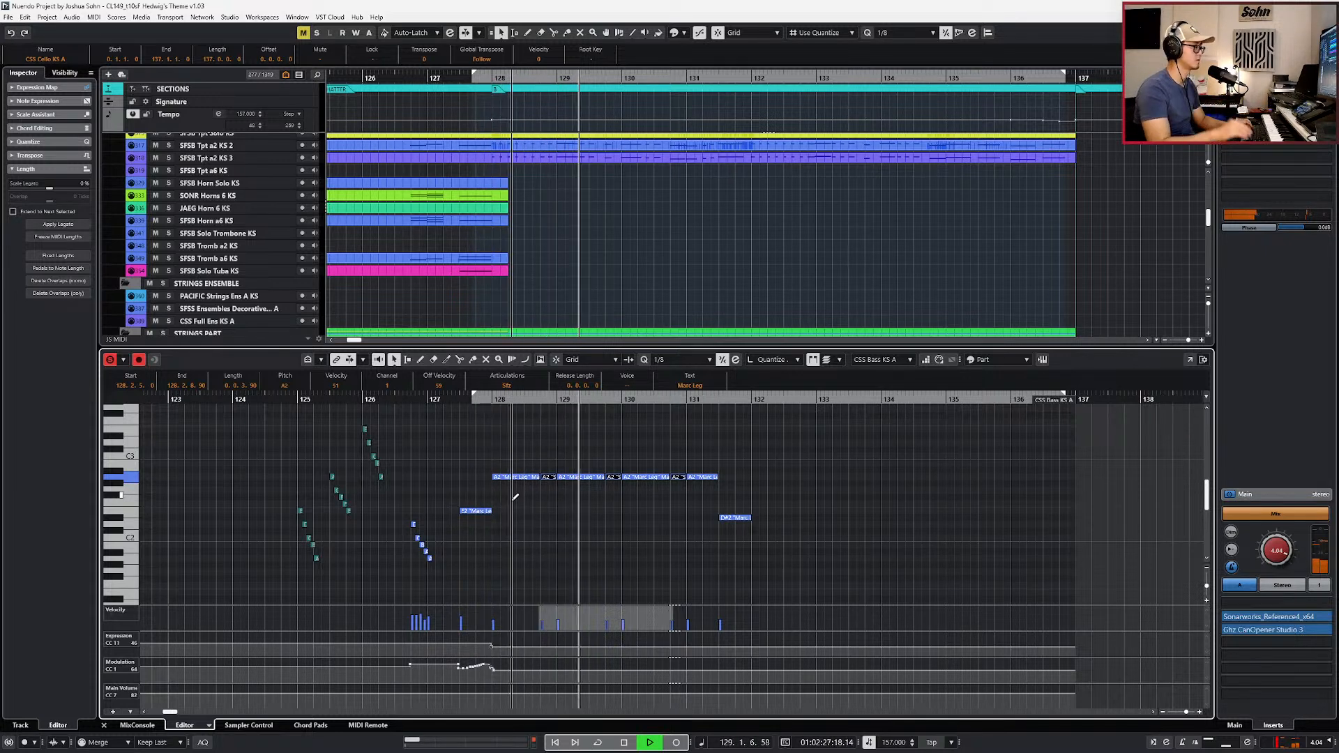
pyautogui.press('space')
pyautogui.press('space')
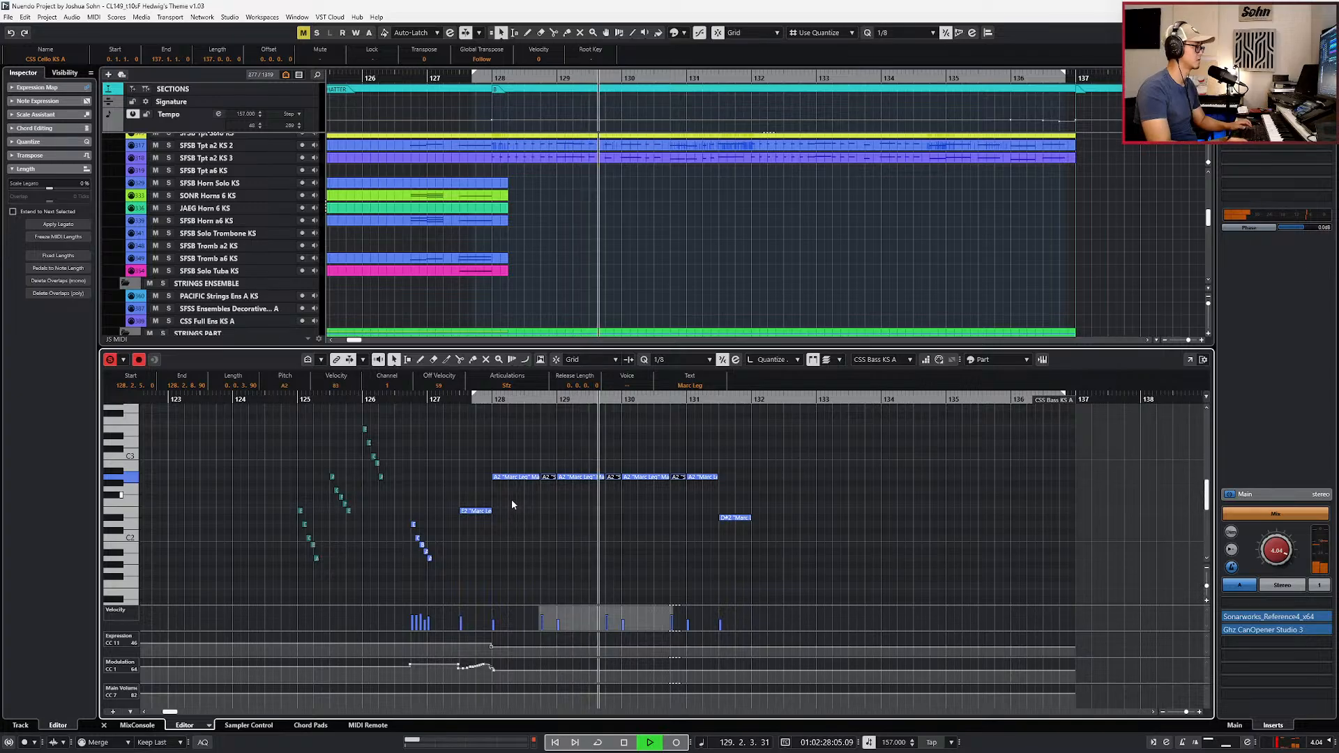
pyautogui.hotkey('alt', 'Left')
pyautogui.press('space')
pyautogui.press('space')
pyautogui.press('s')
pyautogui.press('KP_Subtract')
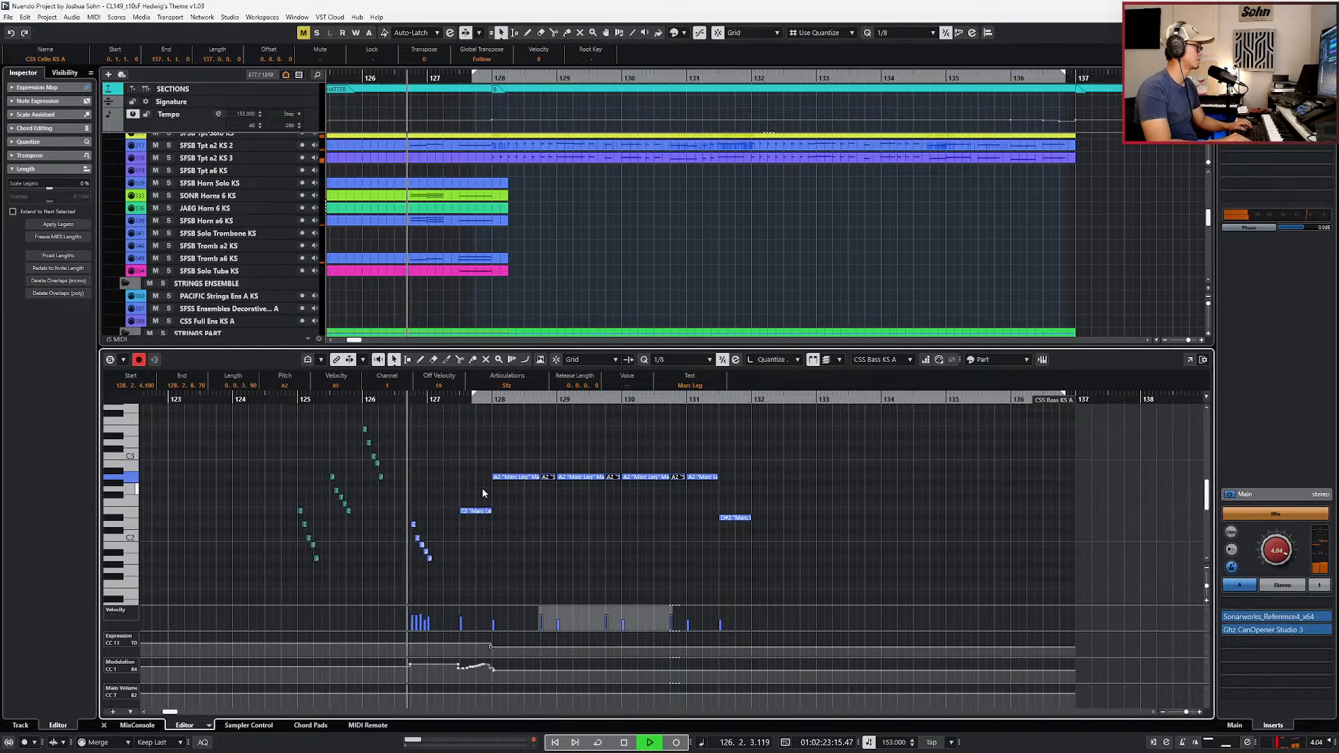
# Step: Nudge the CSS Cello part's long notes in bars 128–131 and its short Sfz notes slightly earlier, playing the passage back
pyautogui.press('pageup')
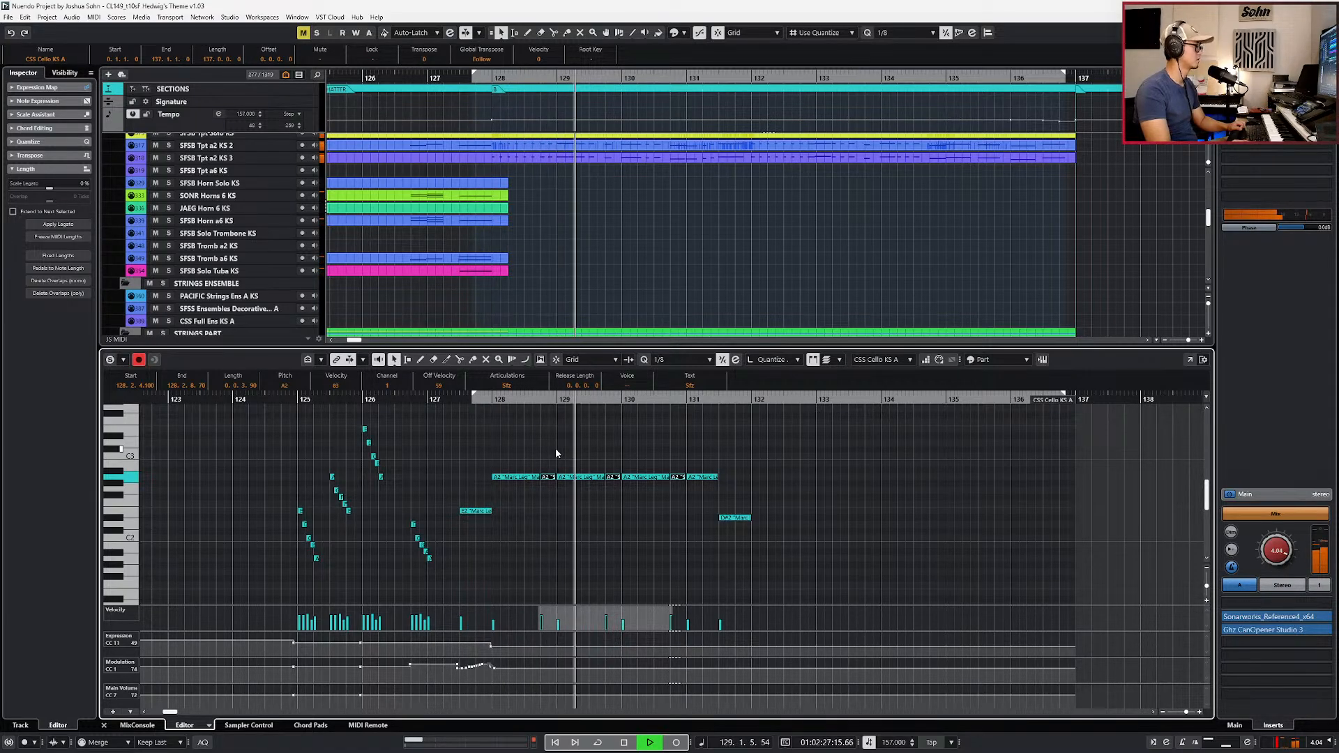
pyautogui.moveTo(534, 449); pyautogui.dragTo(694, 490)
pyautogui.press('space')
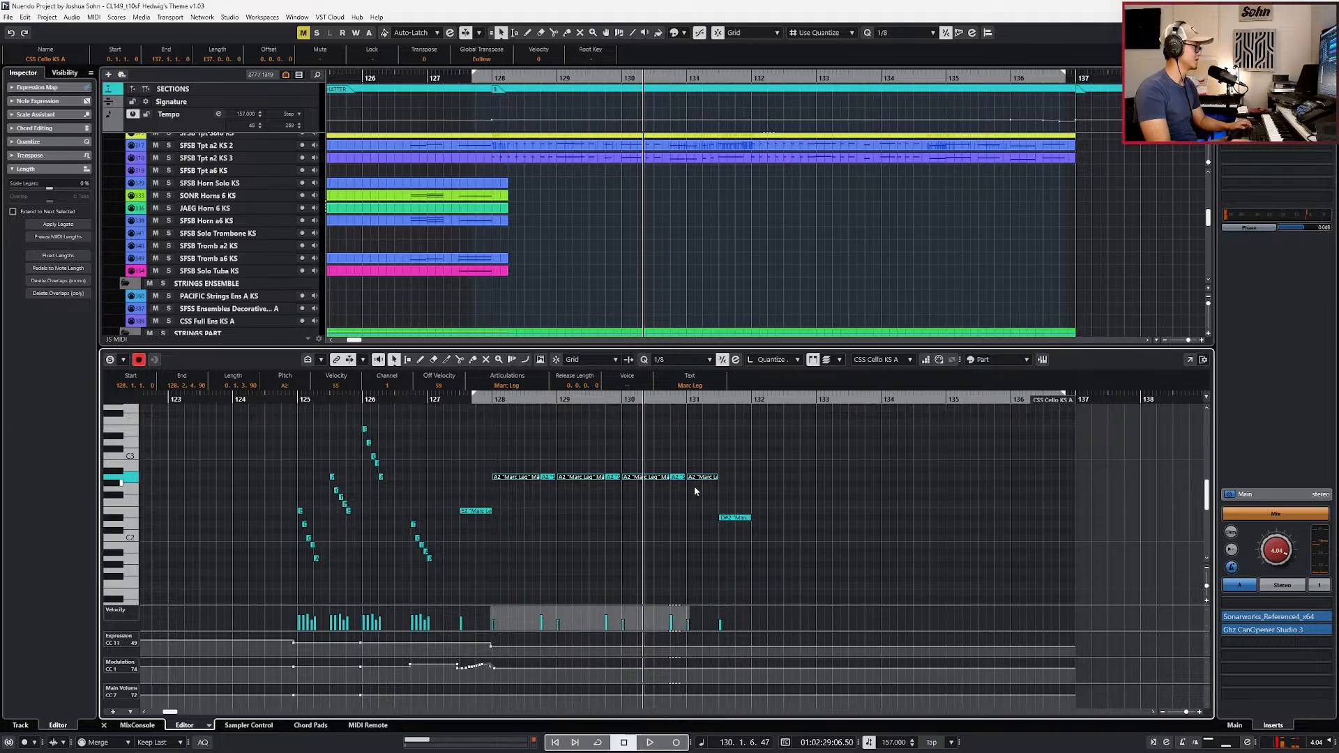
pyautogui.keyDown('shift'); pyautogui.click(729, 518); pyautogui.keyUp('shift')
pyautogui.press('space')
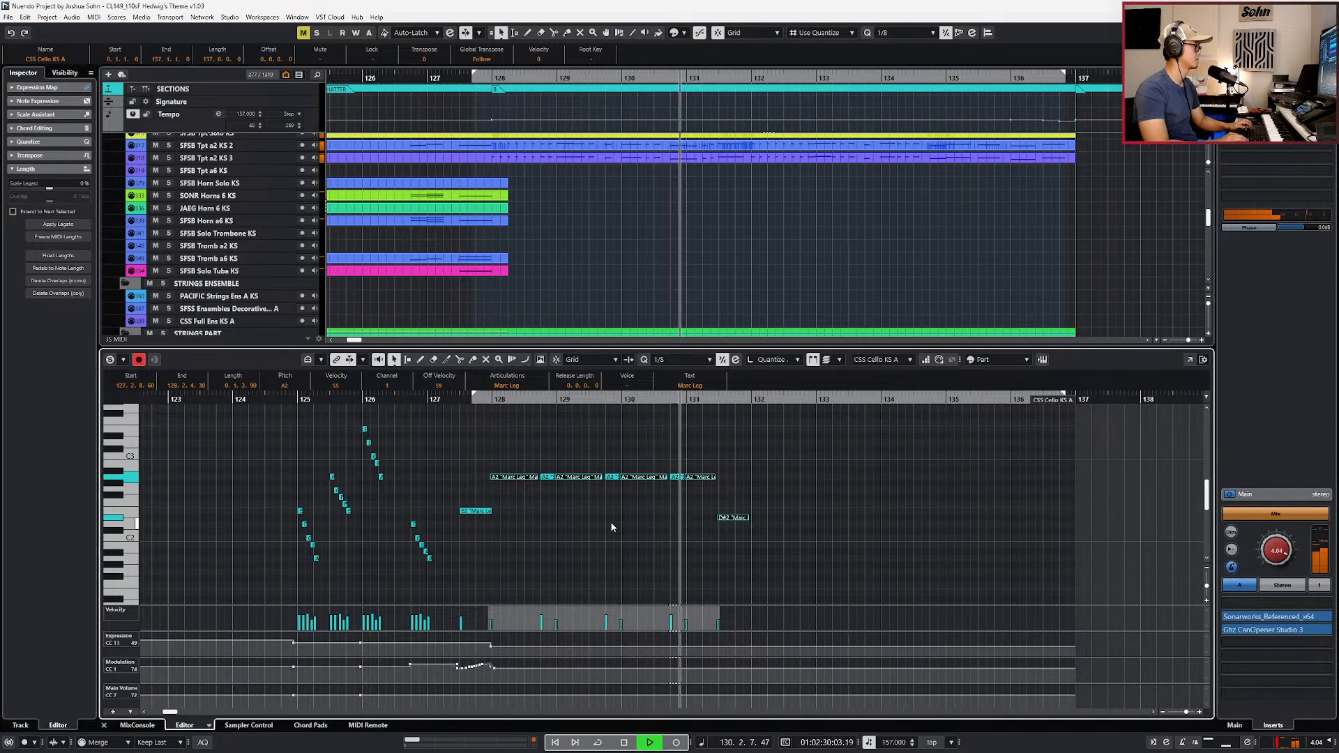
pyautogui.press('space')
pyautogui.moveTo(514, 452); pyautogui.dragTo(706, 515)
pyautogui.press('space')
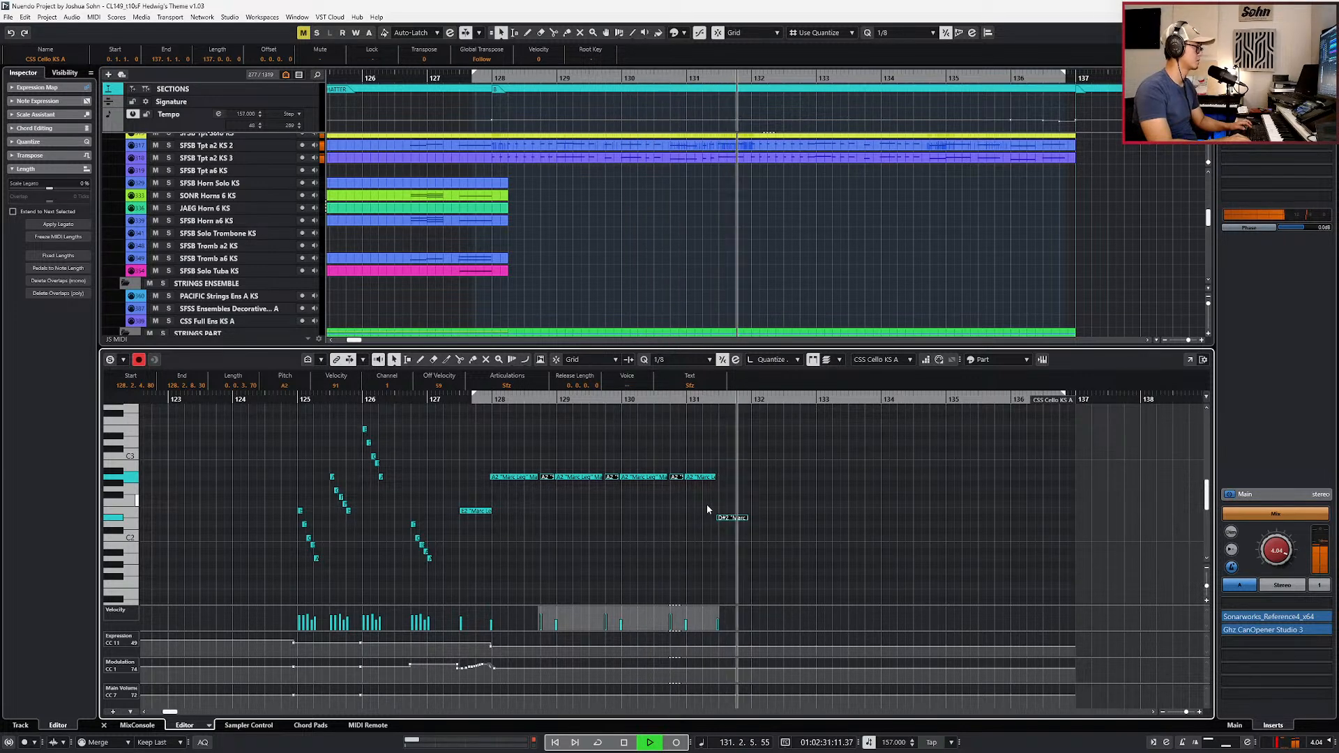
# Step: Check bar 131 in the score and transpose the last cello note of that bar to F2
pyautogui.hotkey('alt', 'Tab')
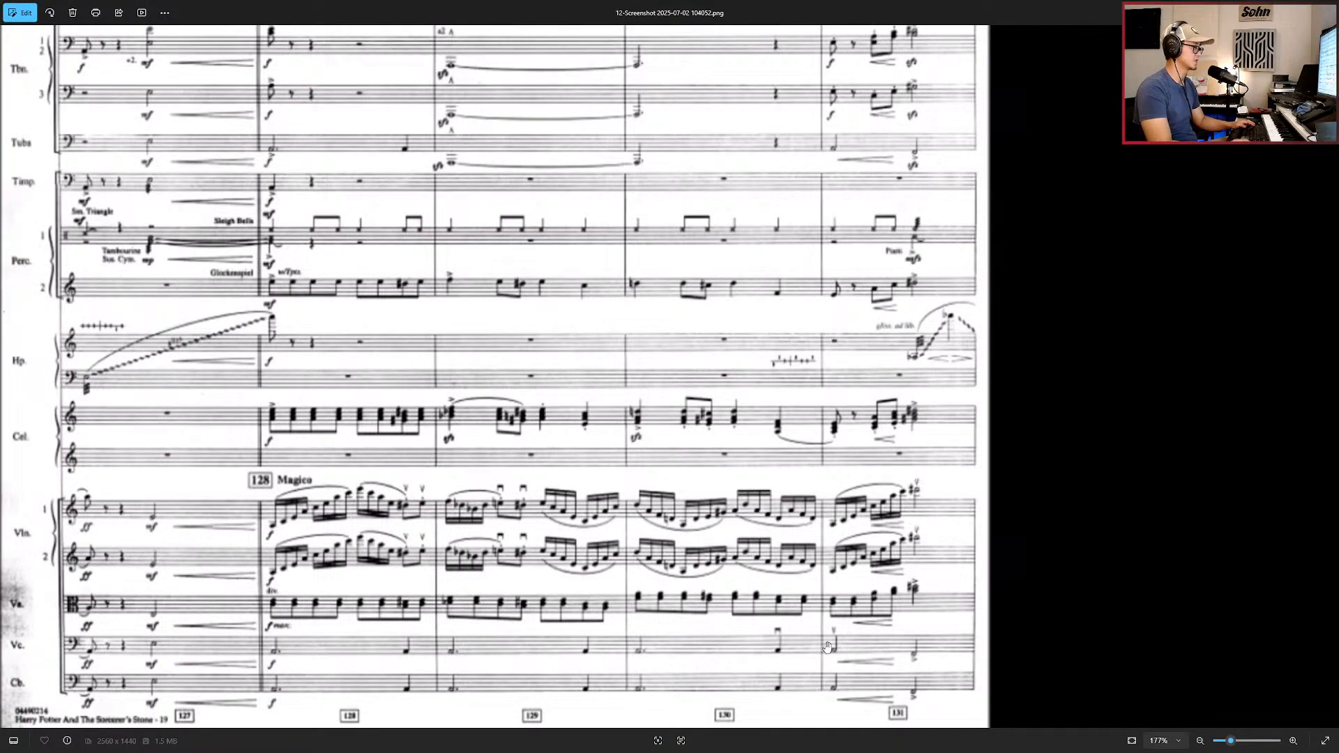
pyautogui.scroll(-2, 827, 647)
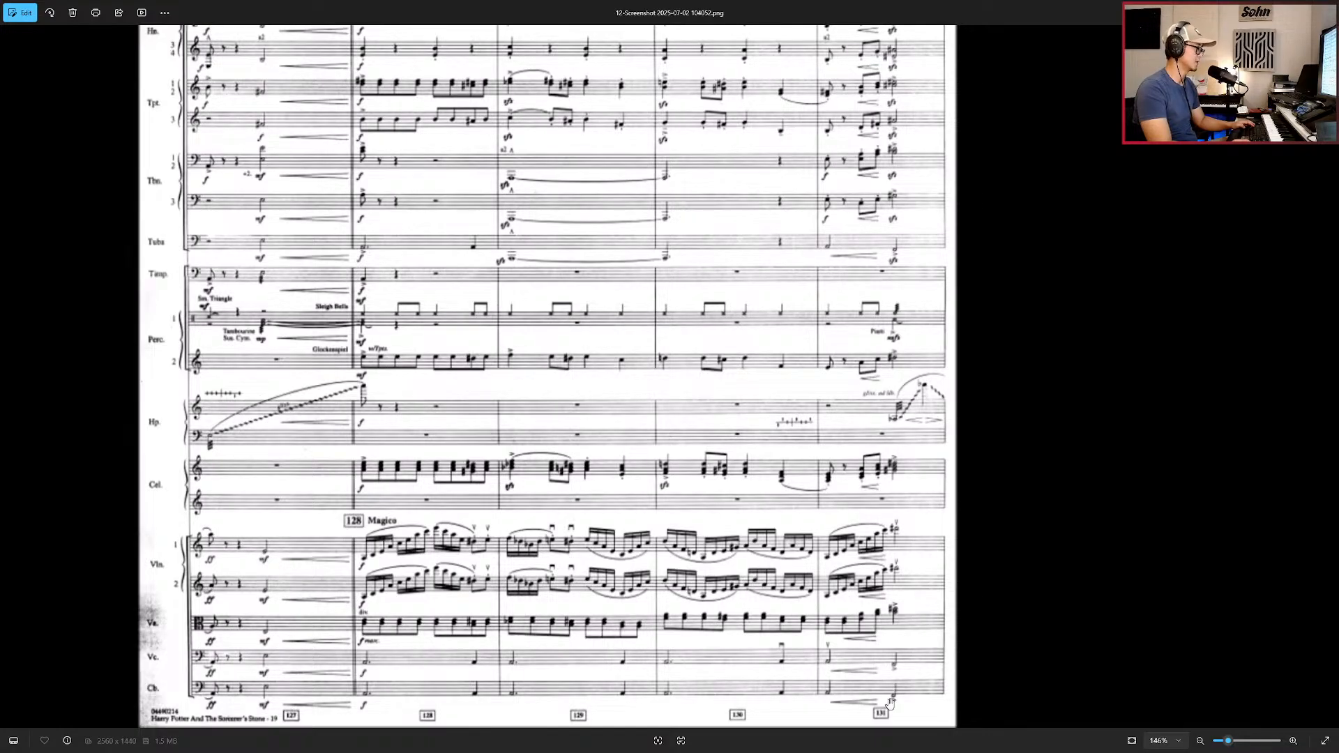
pyautogui.hotkey('alt', 'Tab')
pyautogui.moveTo(792, 495); pyautogui.dragTo(727, 534)
pyautogui.press('Up')
pyautogui.press('Up')
pyautogui.press('Up')
pyautogui.press('Up')
pyautogui.press('Down')
pyautogui.press('Down')
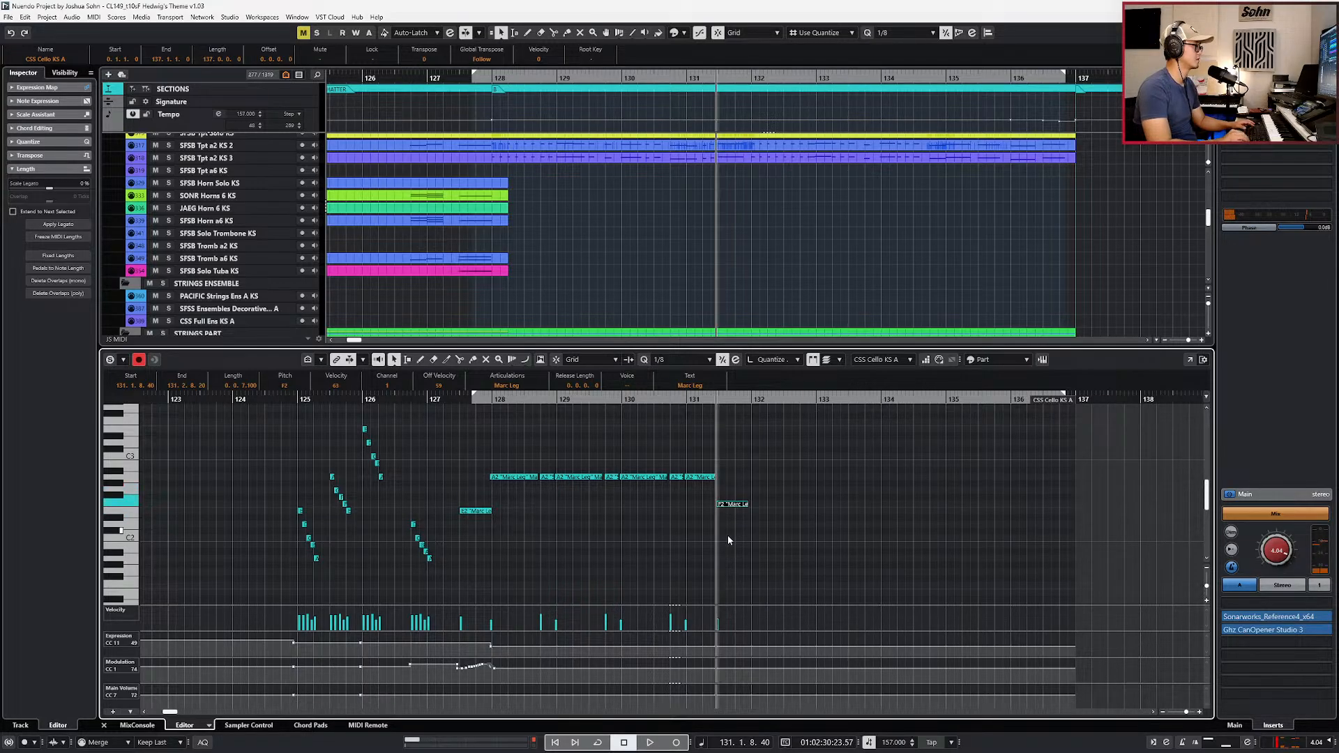
pyautogui.press('space')
# Step: Examine the cello and bass lines in the score from bar 131 through the following two pages
pyautogui.hotkey('alt', 'Tab')
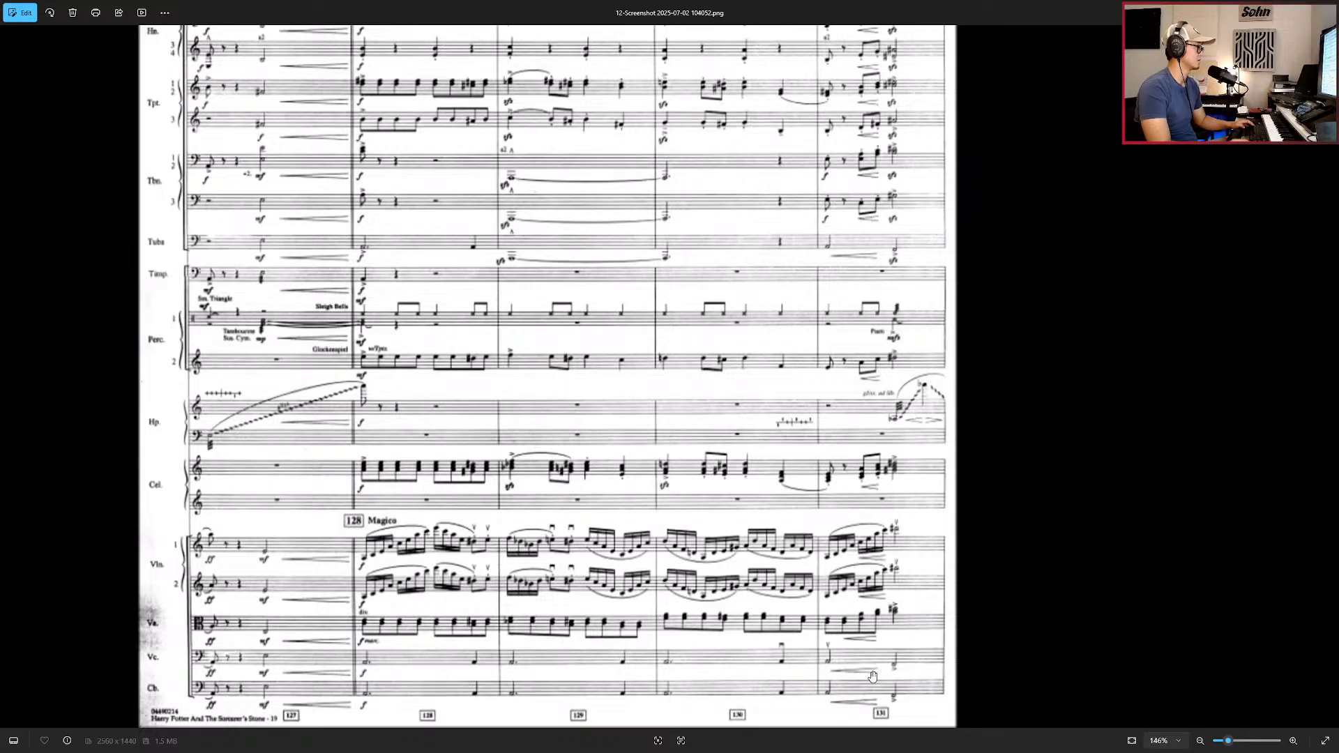
pyautogui.hotkey('alt', 'Tab')
pyautogui.scroll(-3, 812, 600)
pyautogui.press('KP_Subtract')
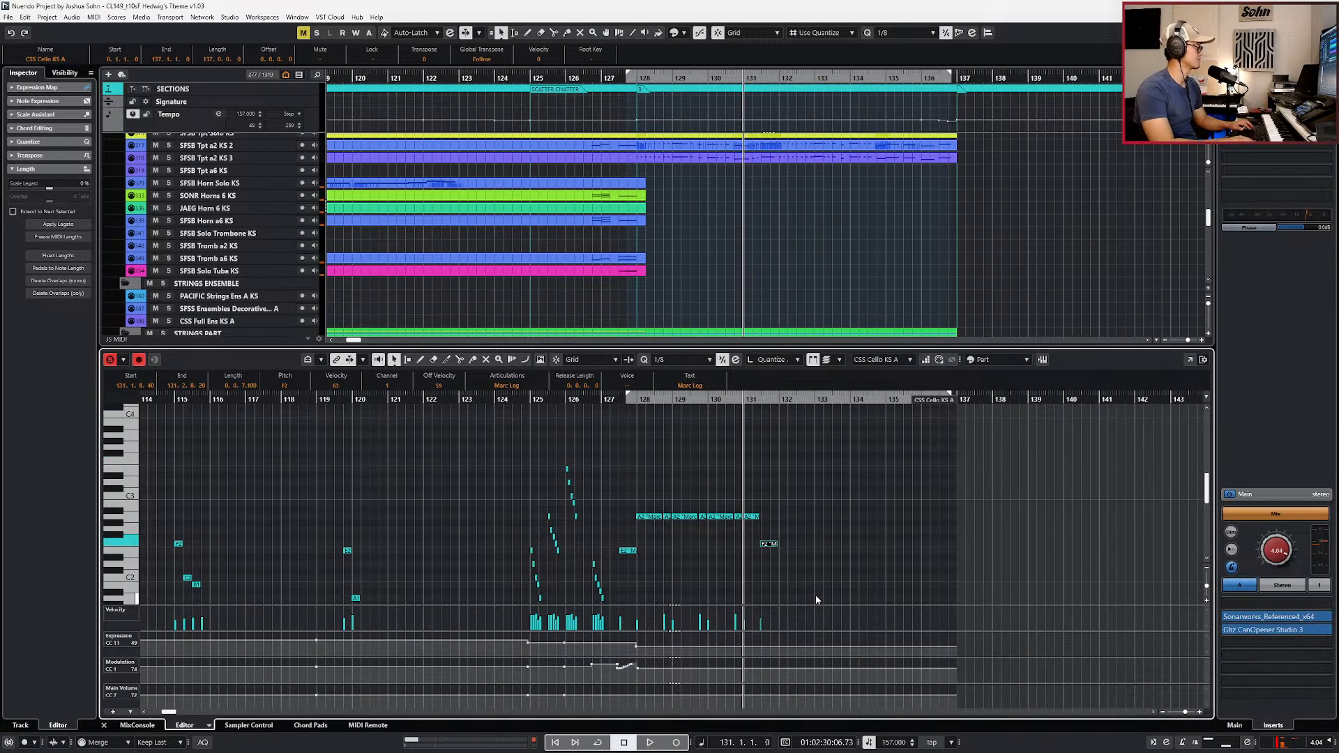
pyautogui.press('Return')
pyautogui.scroll(-3, 833, 595)
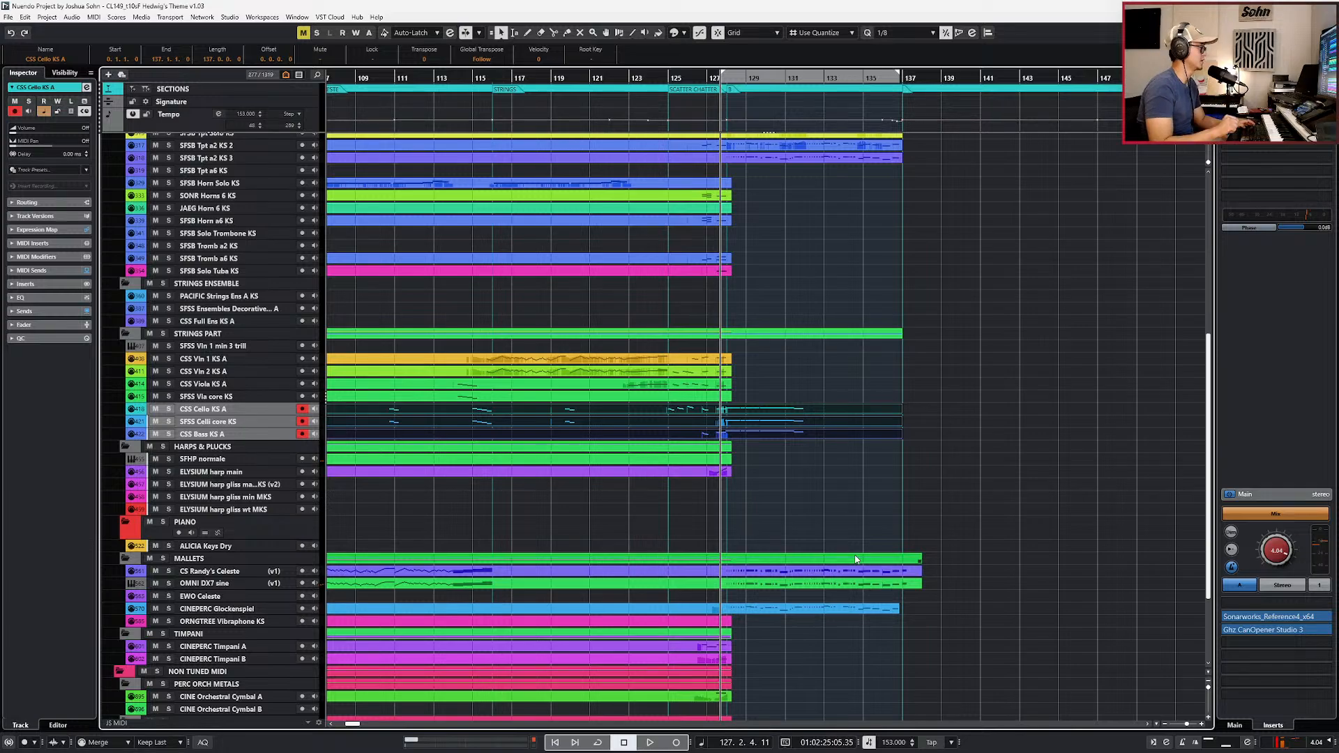
pyautogui.hotkey('alt', 'Tab')
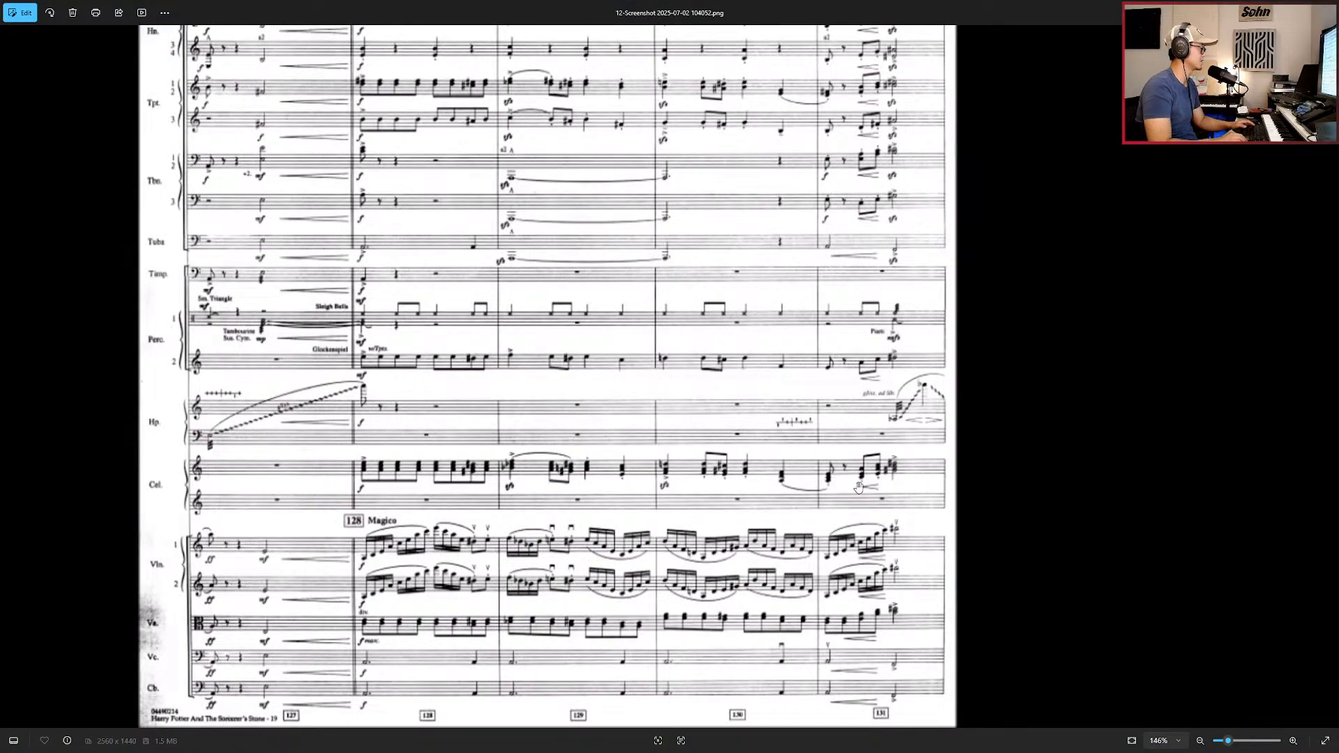
pyautogui.press('Right')
pyautogui.press('Right')
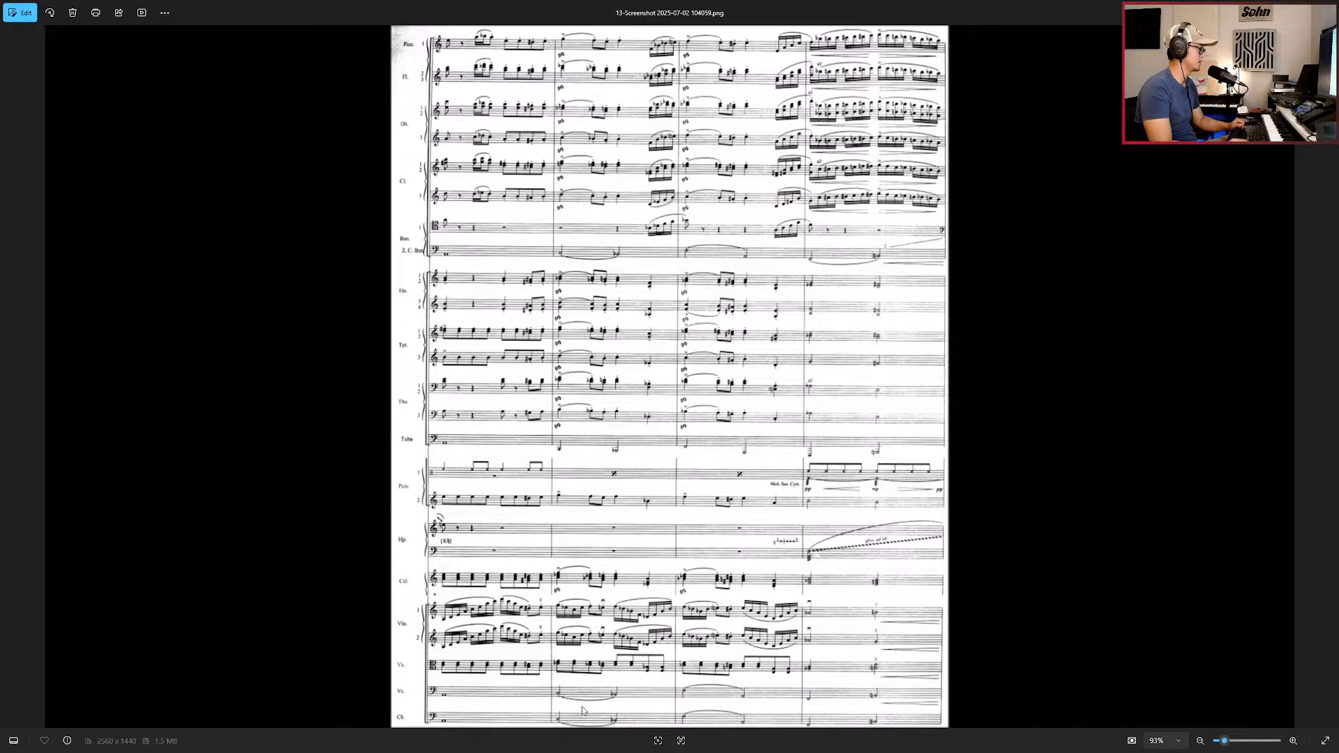
pyautogui.scroll(3, 616, 648)
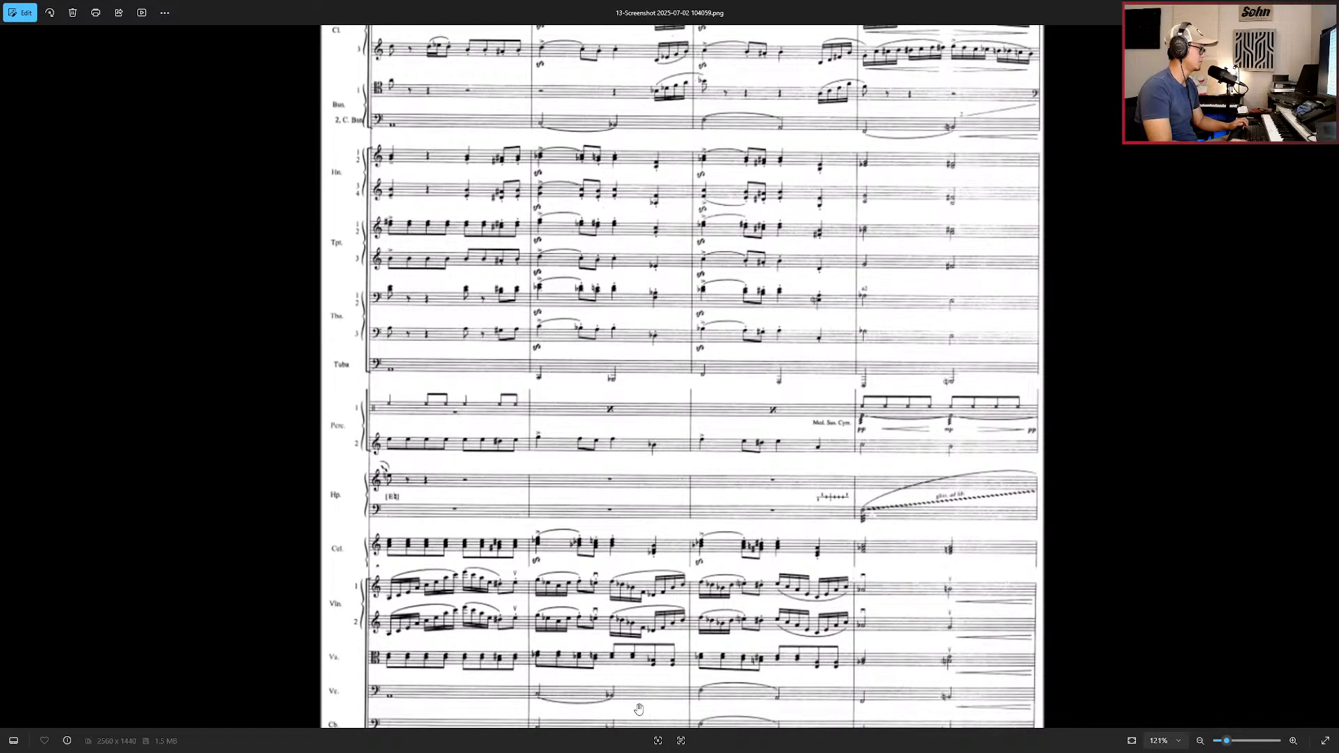
pyautogui.scroll(-3, 722, 700)
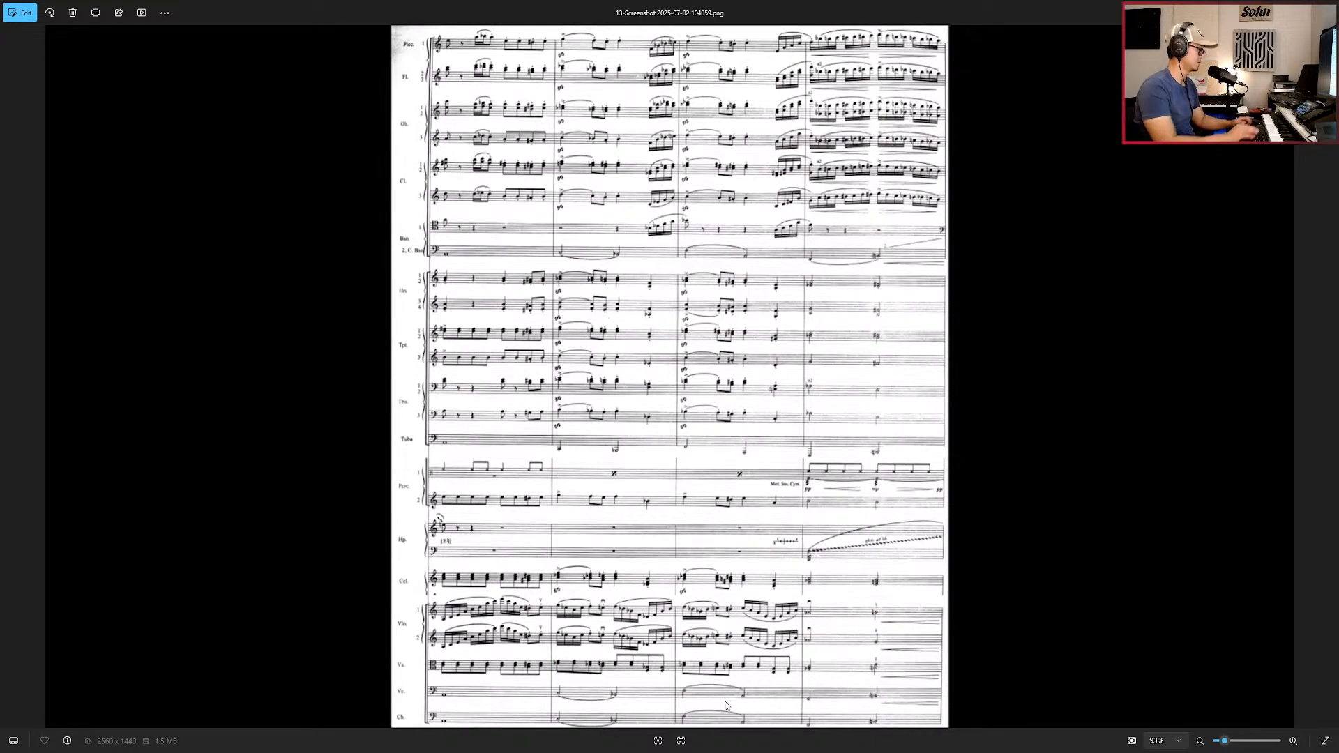
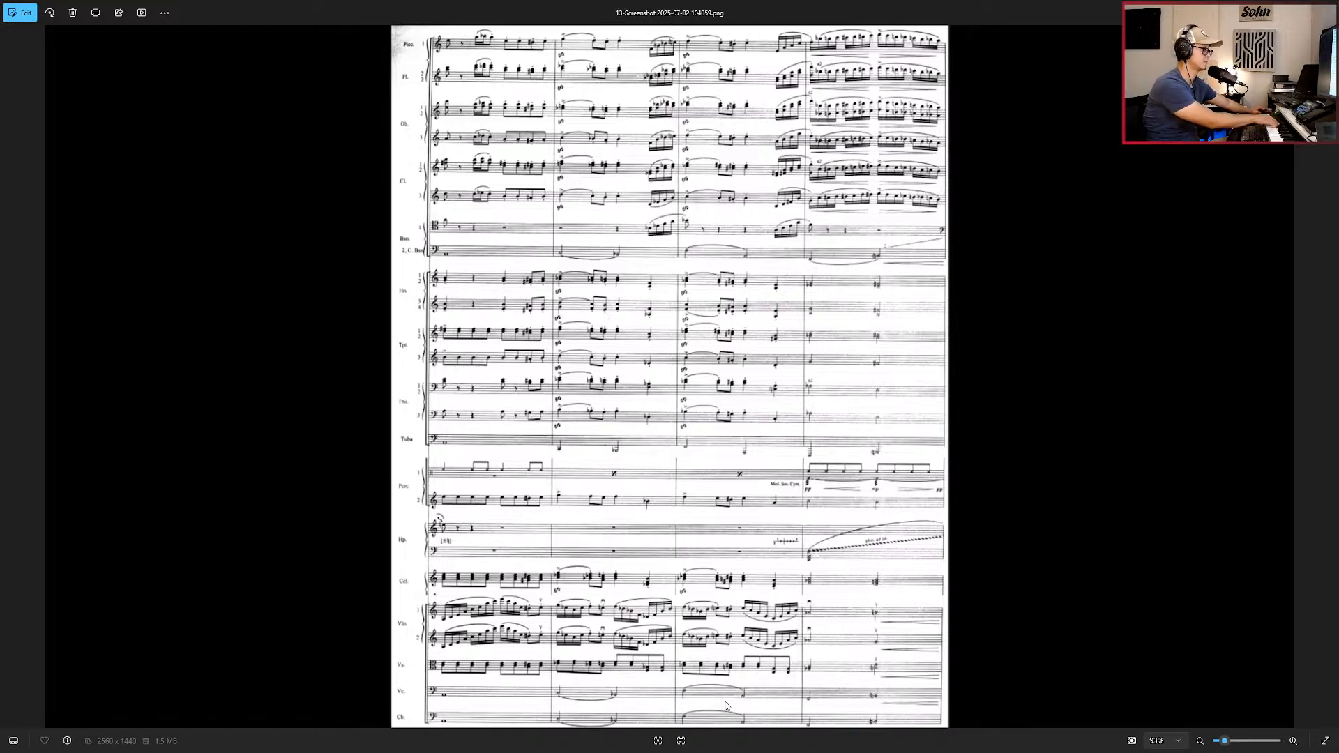
pyautogui.scroll(4, 935, 633)
pyautogui.scroll(-4, 926, 621)
pyautogui.scroll(3, 913, 598)
pyautogui.scroll(3, 910, 611)
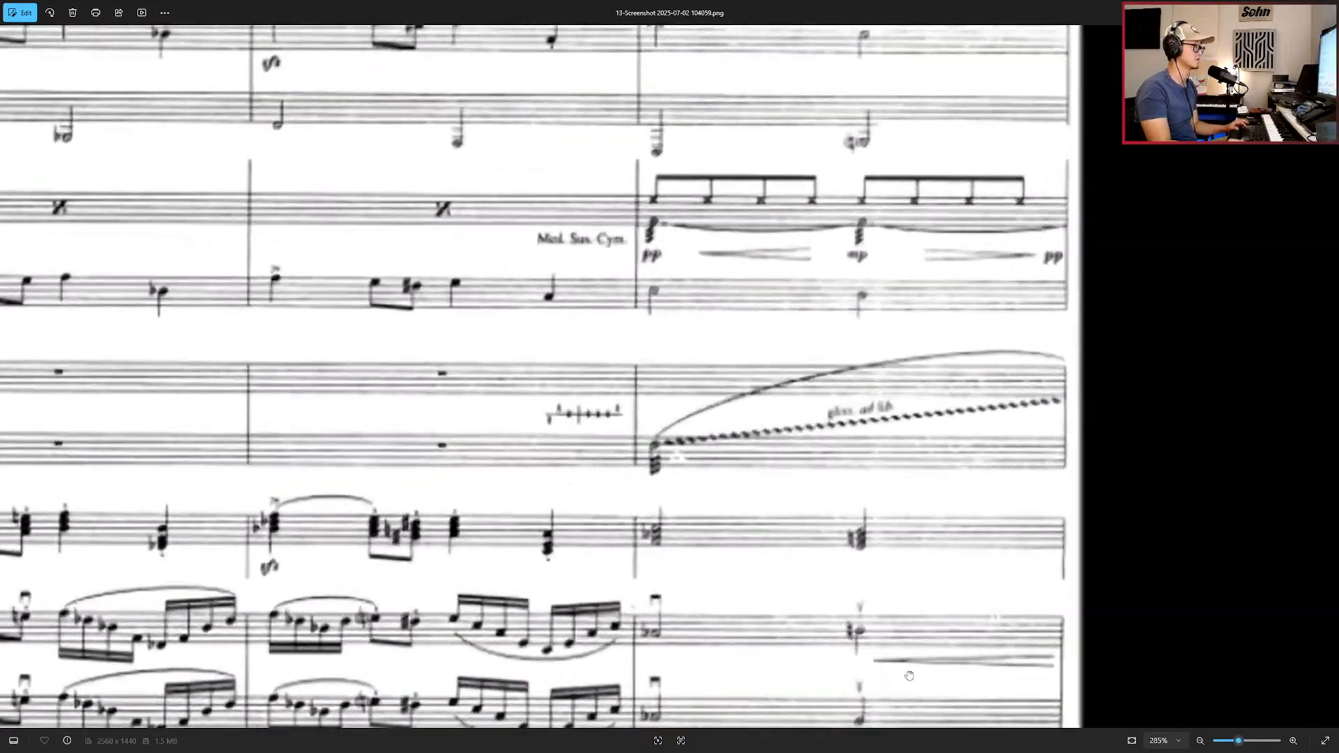
pyautogui.scroll(-4, 905, 611)
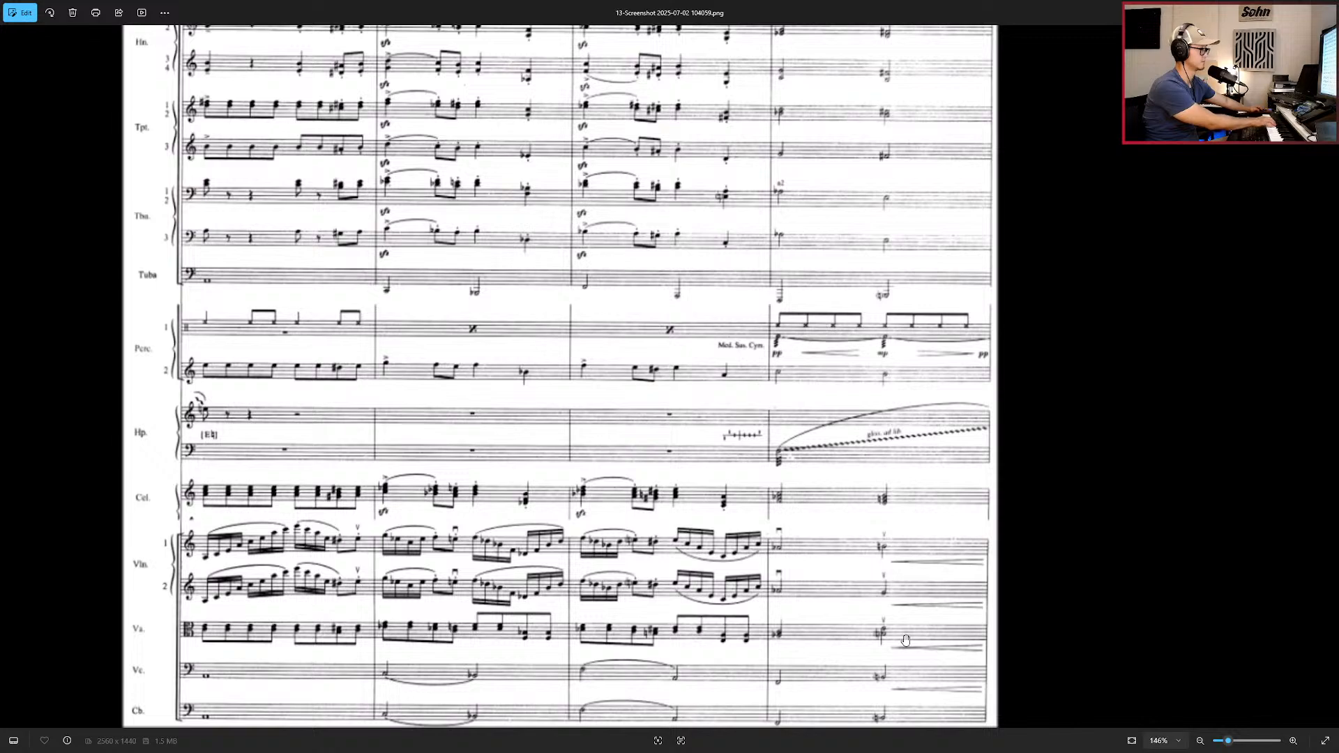
pyautogui.scroll(-4, 885, 643)
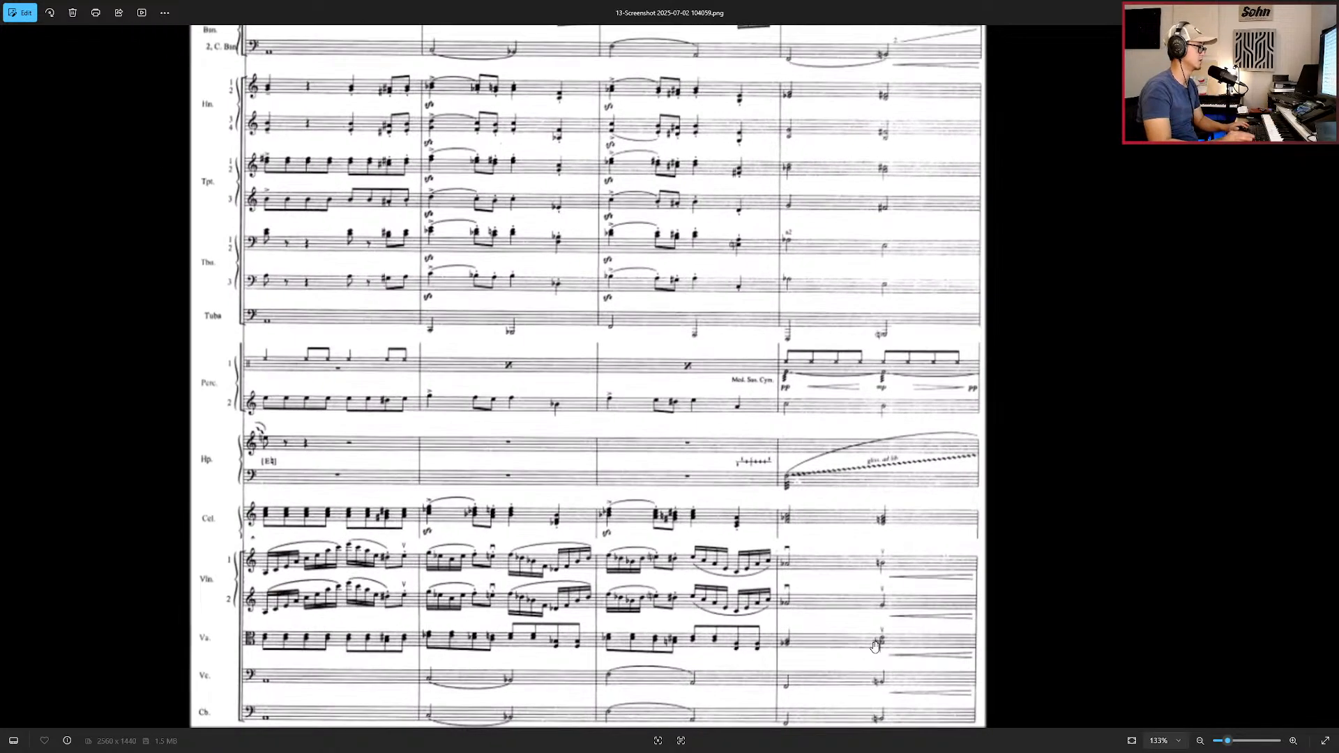
pyautogui.press('Right')
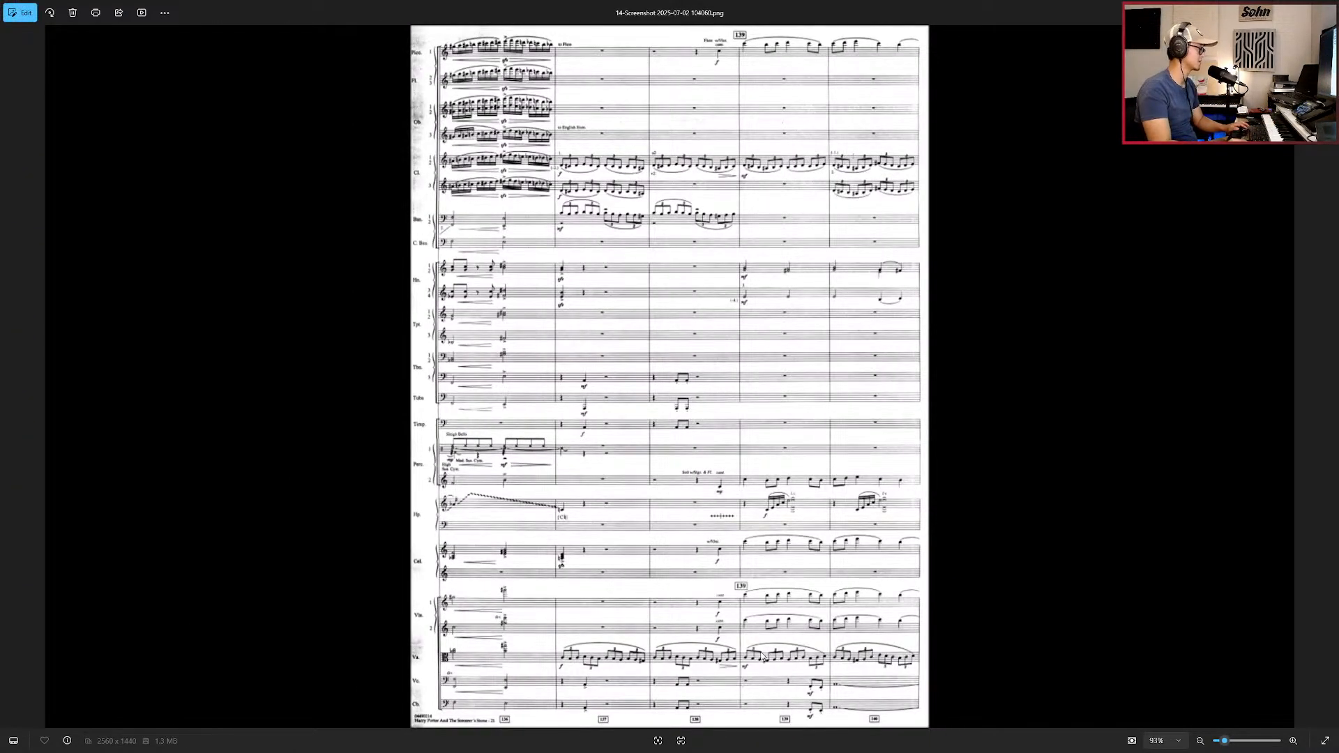
pyautogui.scroll(4, 656, 648)
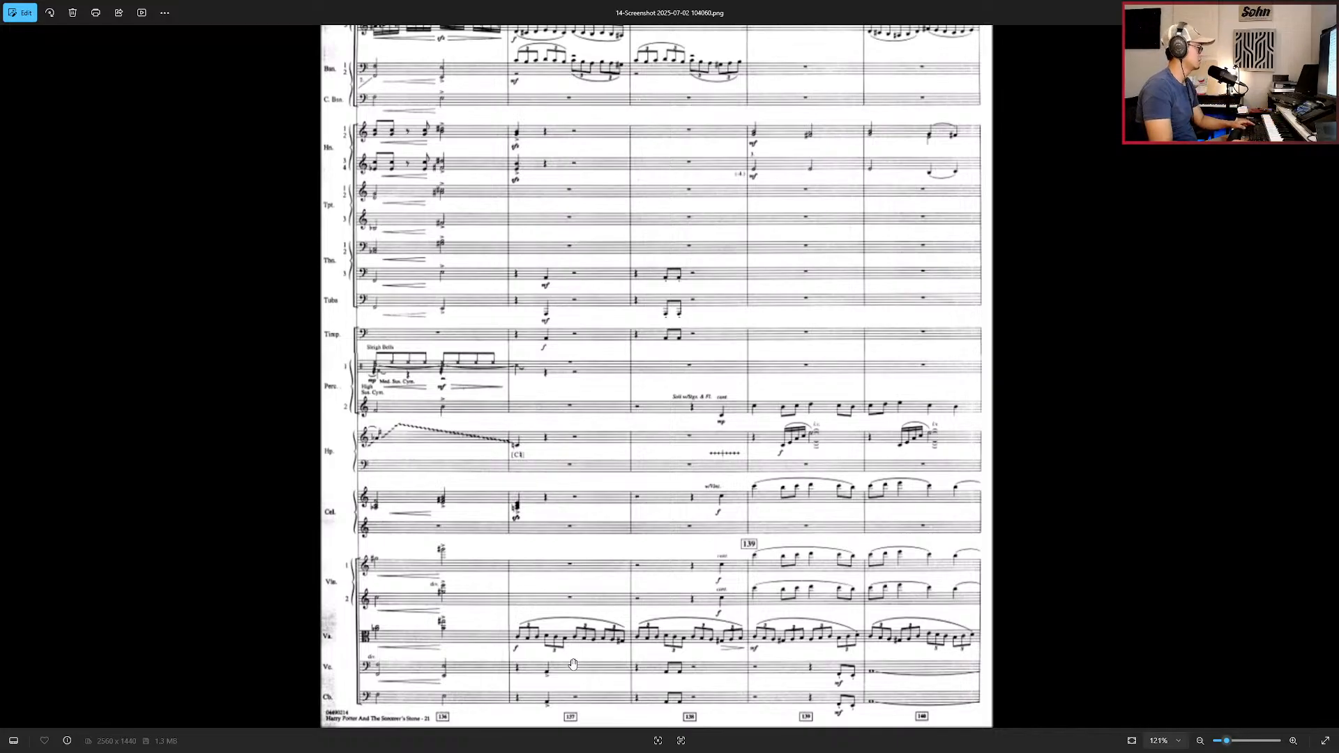
# Step: Reopen the CSS Cello part and copy a long A2 note to the start of bar 132, lengthened to fill the bar
pyautogui.hotkey('alt', 'Tab')
pyautogui.doubleClick(760, 434)
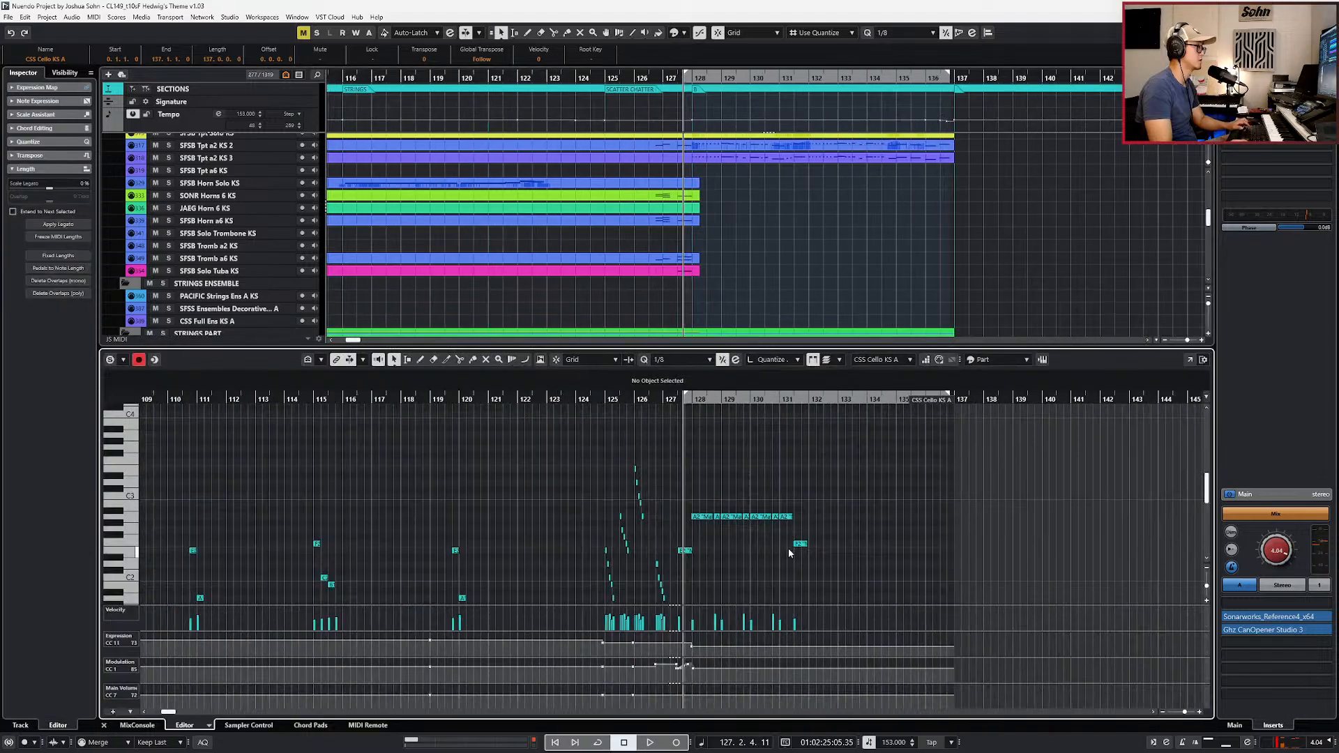
pyautogui.press('l')
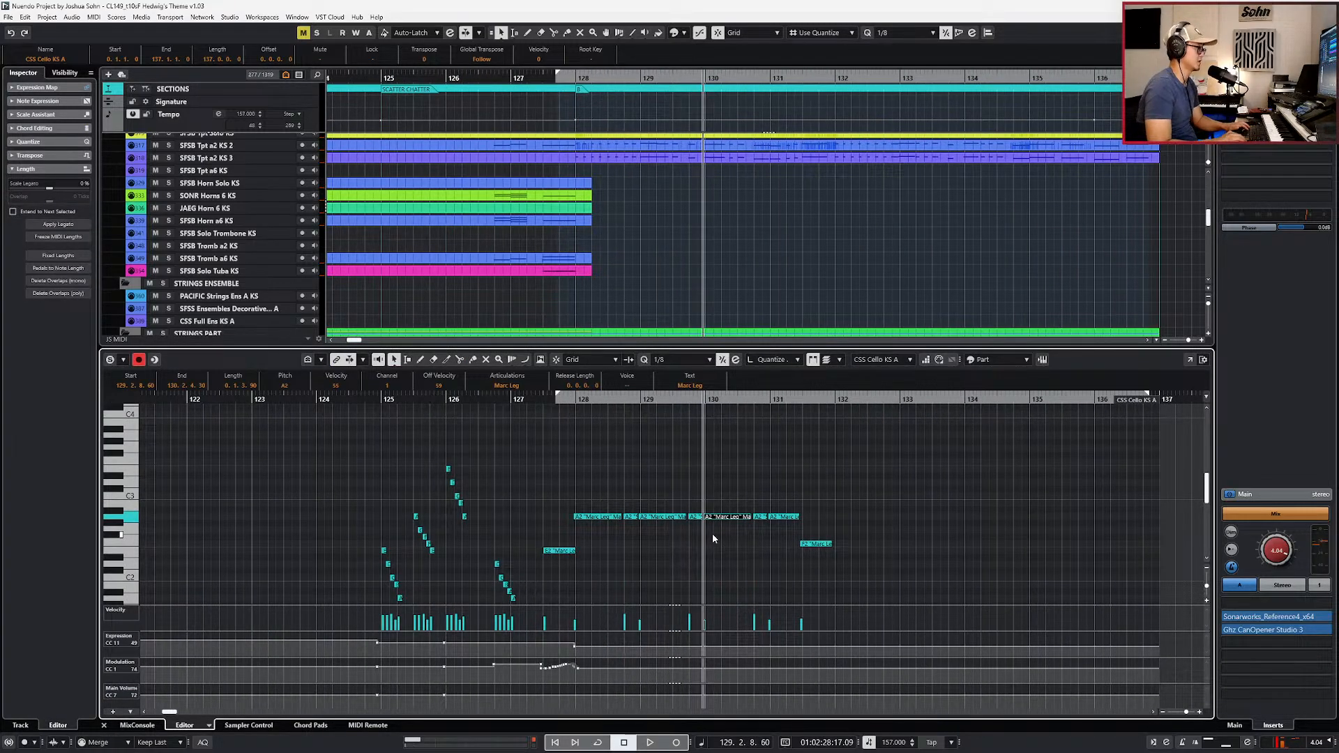
pyautogui.hotkey('alt', 'Right')
pyautogui.hotkey('alt', 'Right')
pyautogui.hotkey('alt', 'Right')
pyautogui.hotkey('alt', 'Right')
pyautogui.hotkey('alt', 'Right')
pyautogui.hotkey('alt', 'Right')
pyautogui.hotkey('alt', 'Right')
pyautogui.hotkey('alt', 'Right')
pyautogui.hotkey('alt', 'Right')
pyautogui.hotkey('alt', 'Right')
pyautogui.hotkey('alt', 'Right')
pyautogui.hotkey('alt', 'Right')
pyautogui.hotkey('alt', 'Right')
pyautogui.hotkey('alt', 'Right')
pyautogui.hotkey('alt', 'Right')
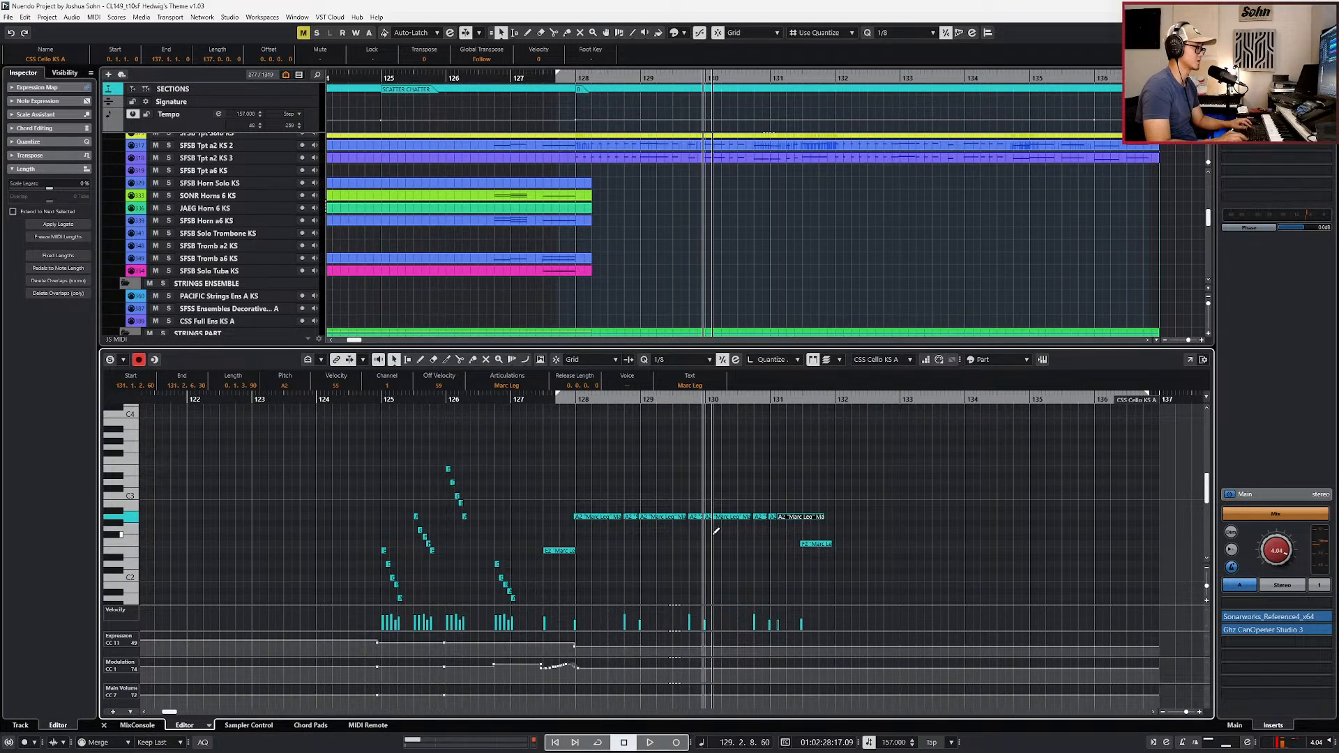
pyautogui.hotkey('alt', 'shift', 'Right')
pyautogui.hotkey('alt', 'shift', 'Right')
pyautogui.hotkey('alt', 'shift', 'Right')
pyautogui.hotkey('alt', 'shift', 'Right')
pyautogui.hscroll(5, 721, 536)
pyautogui.press('l')
pyautogui.hotkey('alt', 'shift', 'Left')
pyautogui.hotkey('alt', 'shift', 'Left')
pyautogui.hotkey('alt', 'shift', 'Left')
pyautogui.hotkey('alt', 'shift', 'Left')
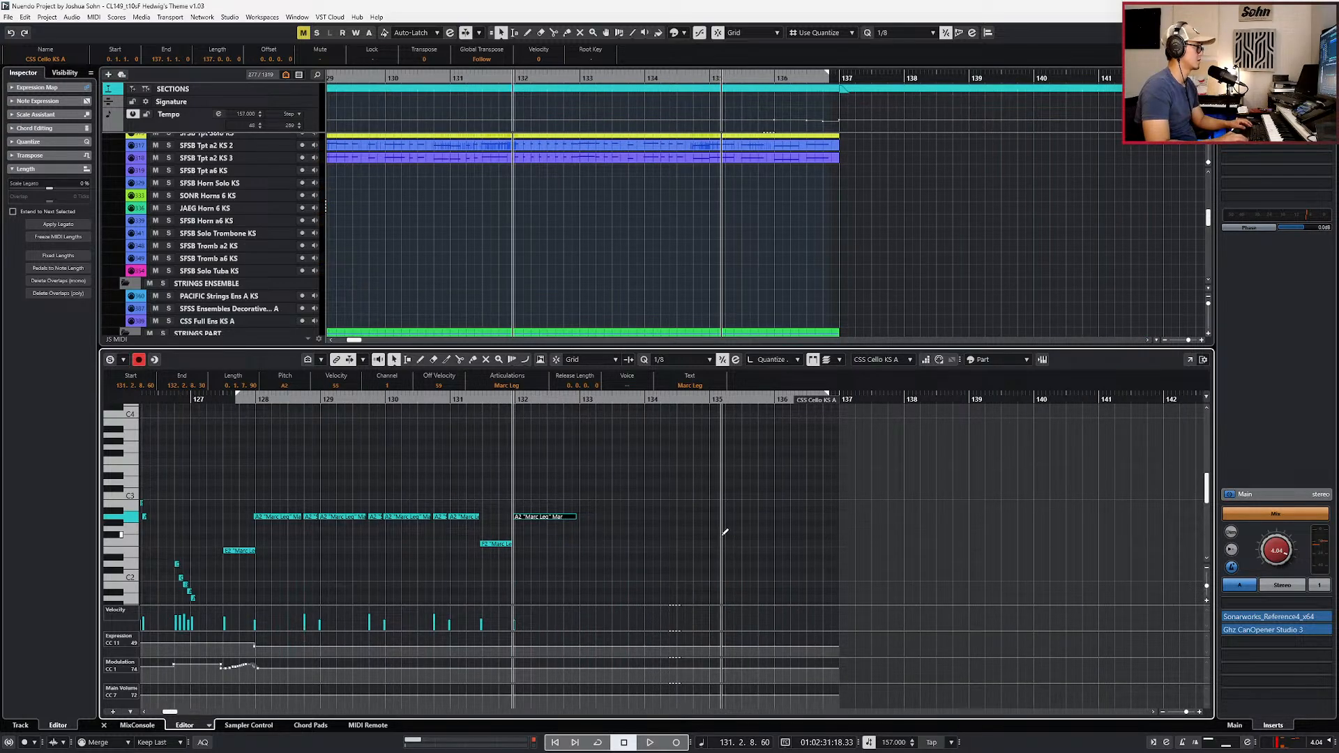
# Step: Duplicate the A2 note into bar 133 as a half-bar C3 and duplicate that as an A#2 filling the second half
pyautogui.hotkey('ctrl', 'd')
pyautogui.press('Up')
pyautogui.press('Up')
pyautogui.press('Up')
pyautogui.hotkey('alt', 'shift', 'Left')
pyautogui.hotkey('alt', 'shift', 'Left')
pyautogui.hotkey('ctrl', 'd')
pyautogui.press('Down')
pyautogui.press('Down')
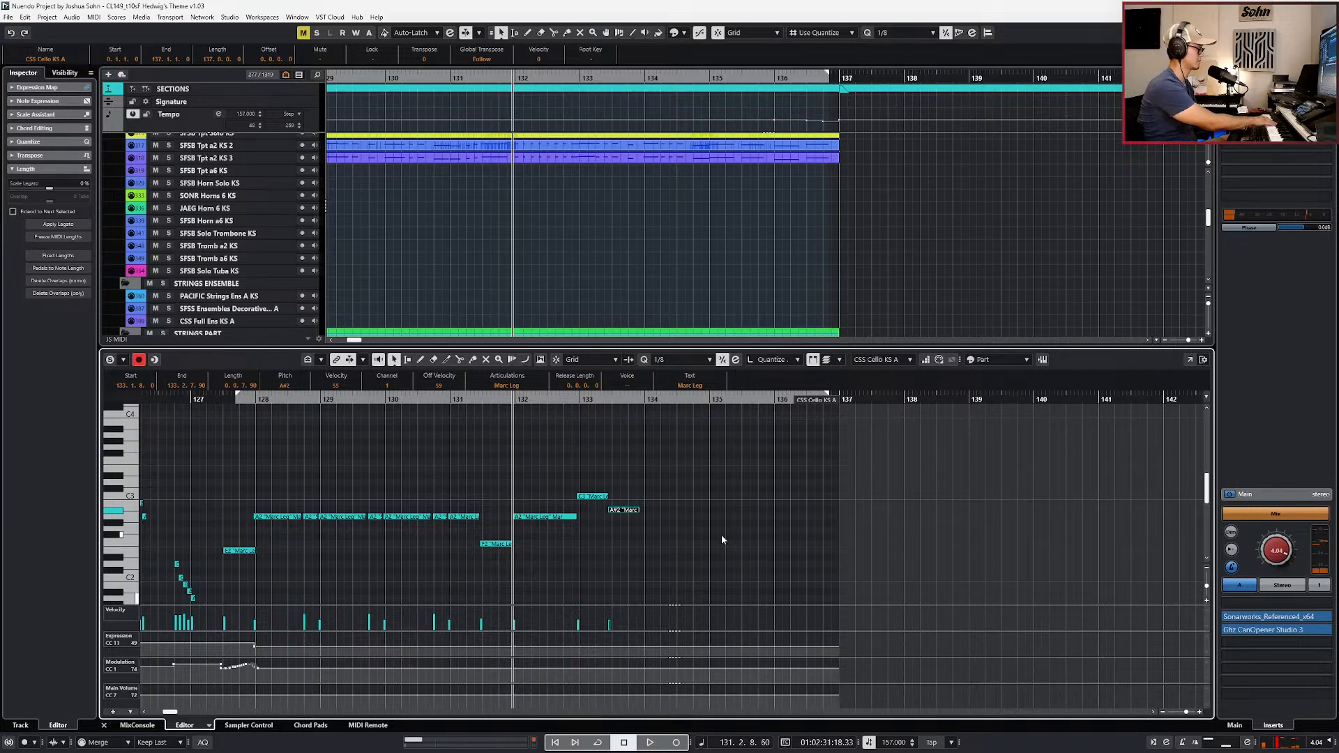
# Step: Check bars 133 and 134 in the score and duplicate the C3 and A#2 cello notes of bar 133 into bar 134
pyautogui.hotkey('alt', 'Tab')
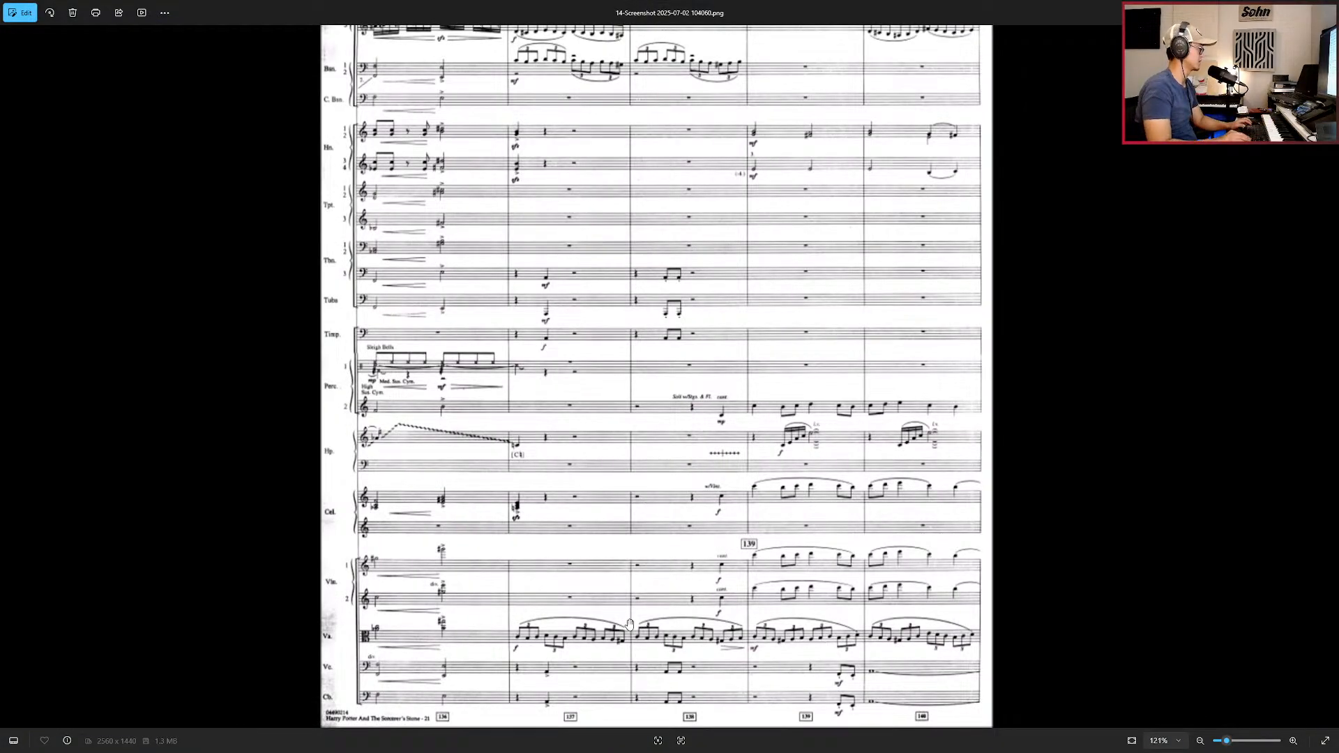
pyautogui.press('Left')
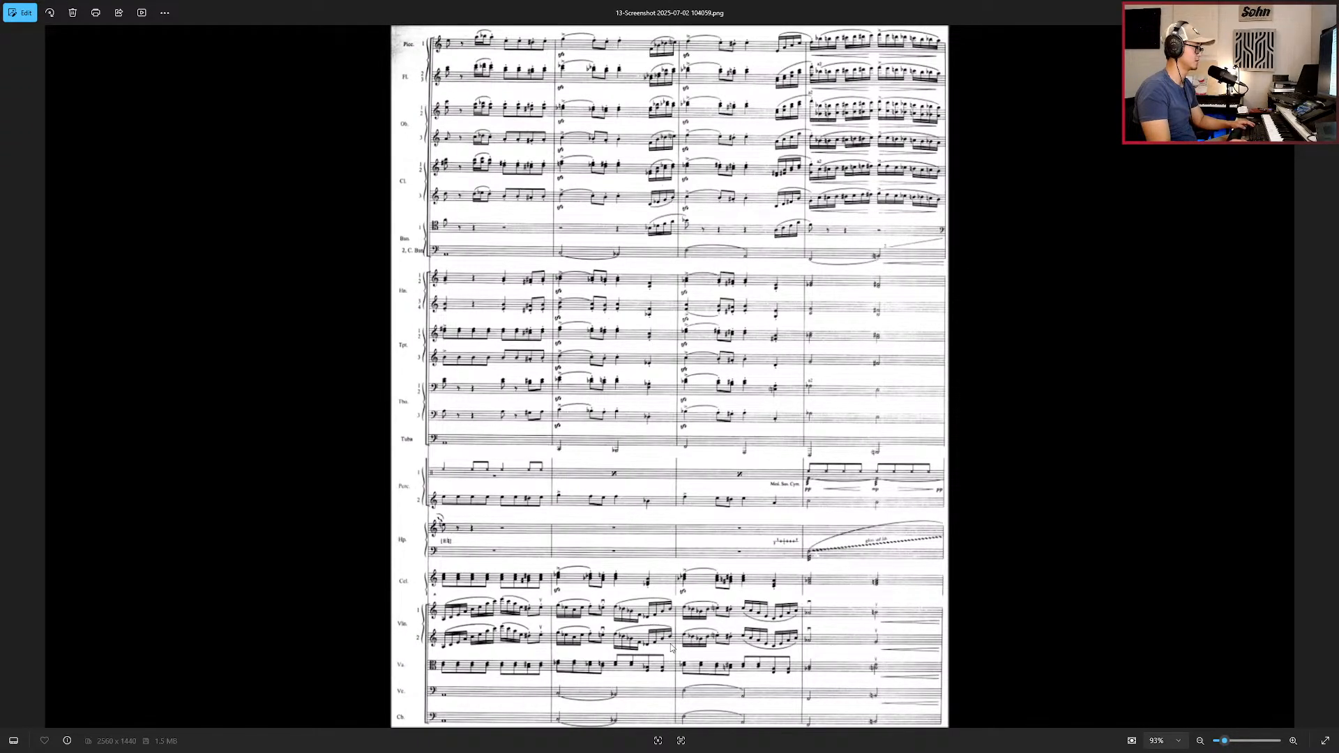
pyautogui.hotkey('alt', 'Tab')
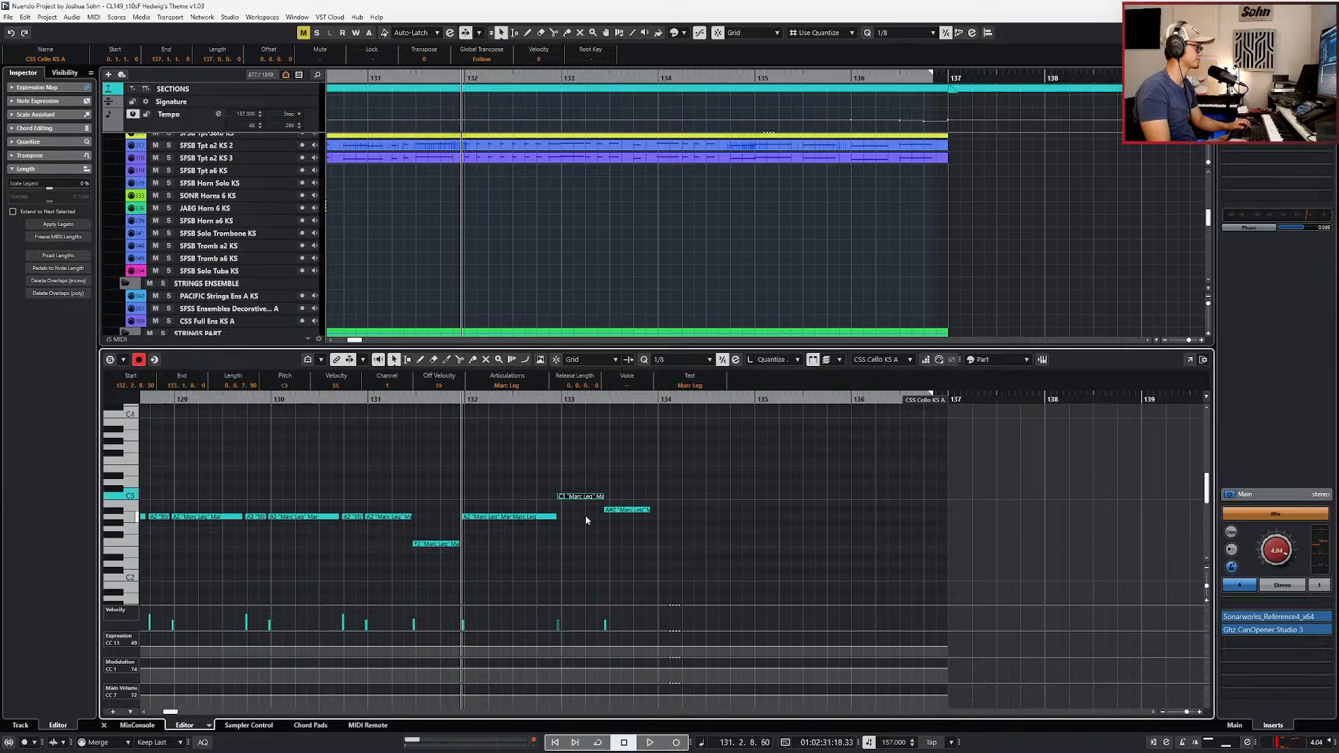
pyautogui.moveTo(611, 483); pyautogui.dragTo(572, 528)
pyautogui.hotkey('ctrl', 'd')
pyautogui.moveTo(682, 476); pyautogui.dragTo(697, 525)
pyautogui.press('Down')
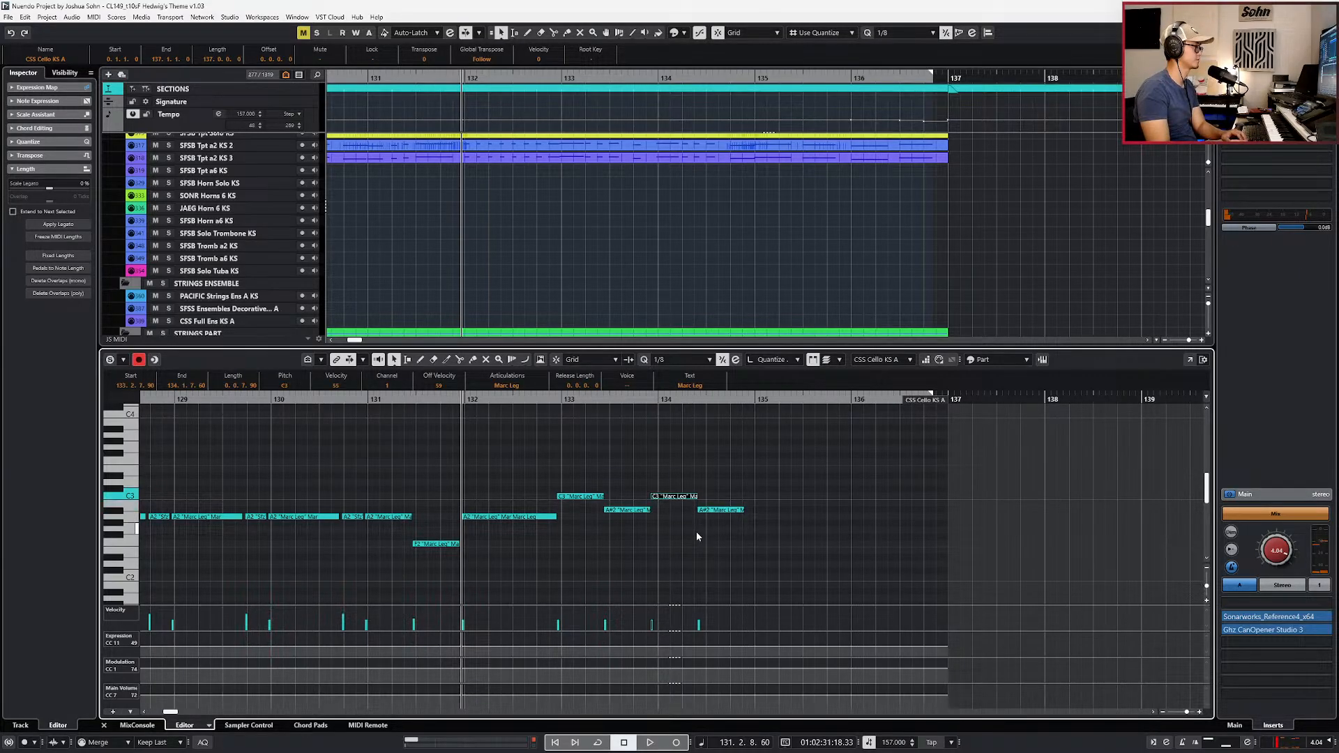
# Step: Transpose the two copied cello notes in bar 134, the first to F3 and the second to A2
pyautogui.press('Up')
pyautogui.press('Up')
pyautogui.press('Up')
pyautogui.press('Up')
pyautogui.press('Up')
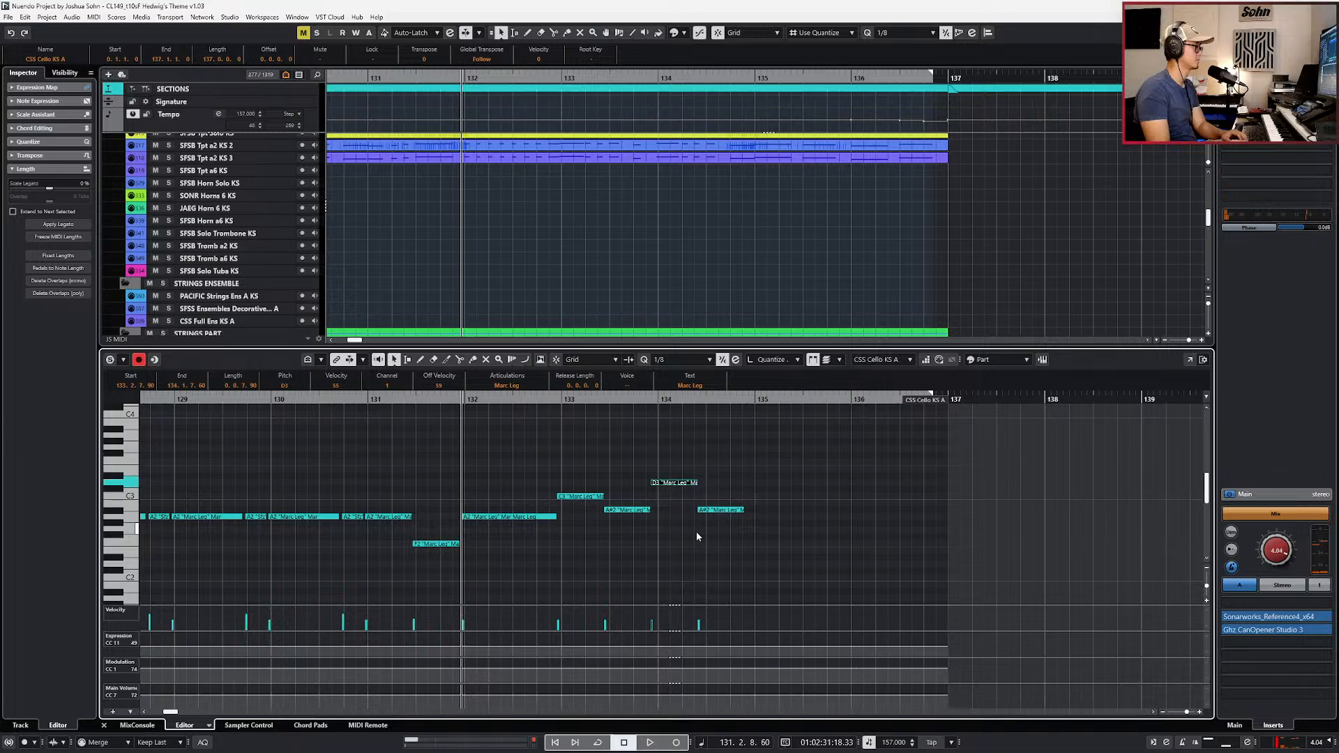
pyautogui.click(727, 510)
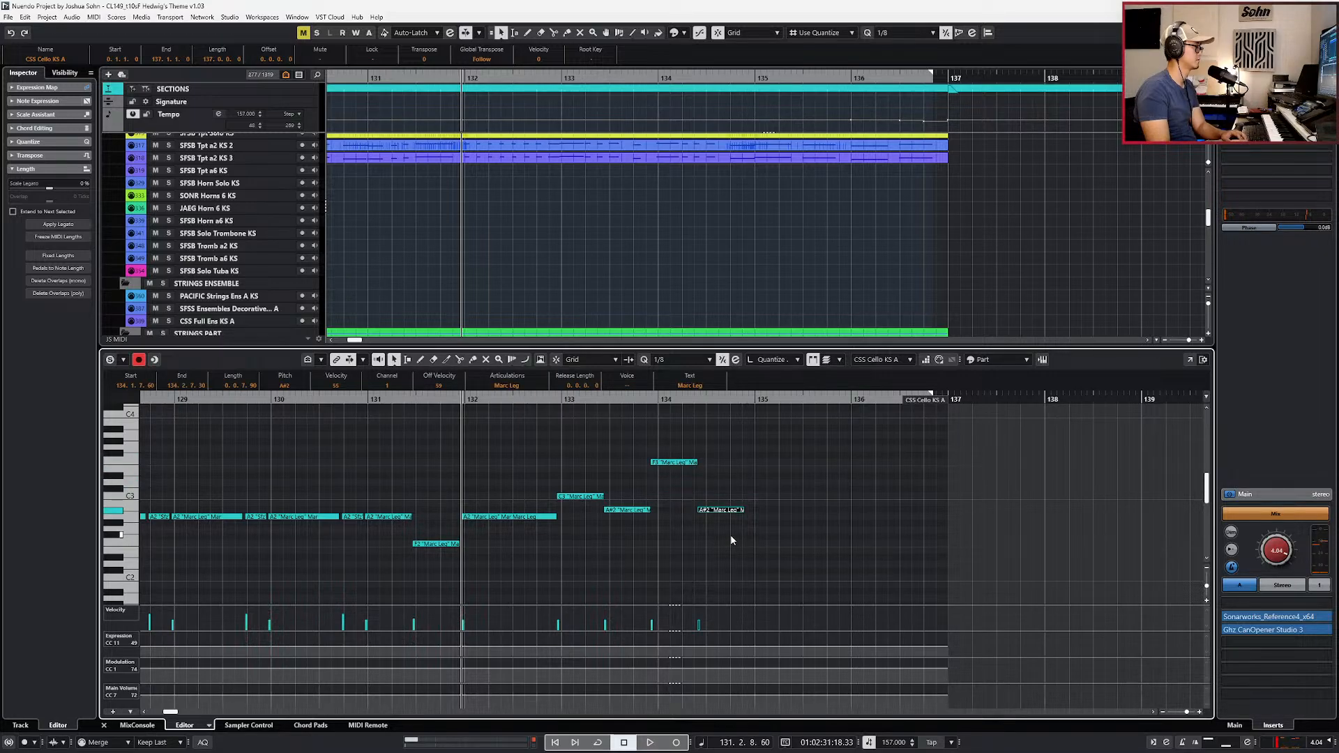
pyautogui.press('Down')
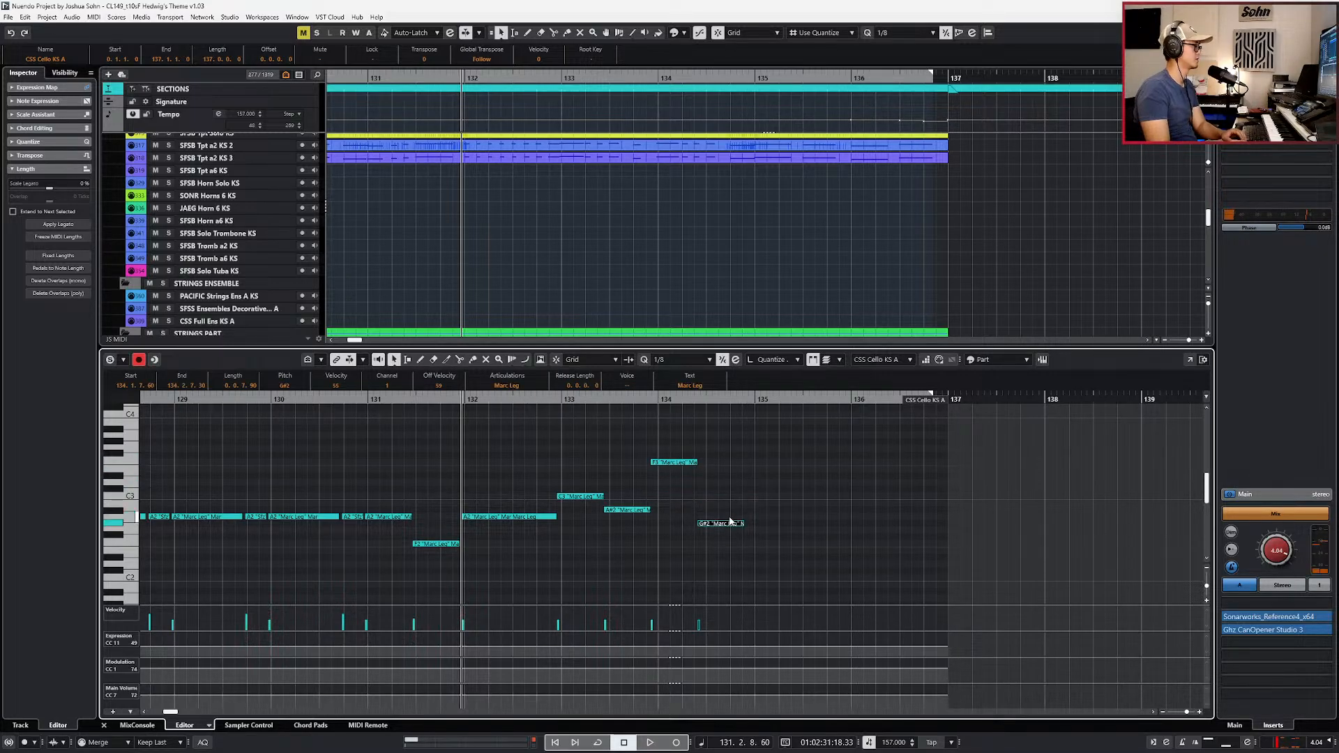
# Step: Duplicate the F3 and A2 pair of bar 134 into bar 135 and transpose the copies to F2 and B2
pyautogui.click(671, 462)
pyautogui.press('l')
pyautogui.keyDown('shift'); pyautogui.click(703, 517); pyautogui.keyUp('shift')
pyautogui.hotkey('ctrl', 'd')
pyautogui.click(771, 446)
pyautogui.moveTo(772, 447); pyautogui.dragTo(814, 533)
pyautogui.hotkey('shift', 'Down')
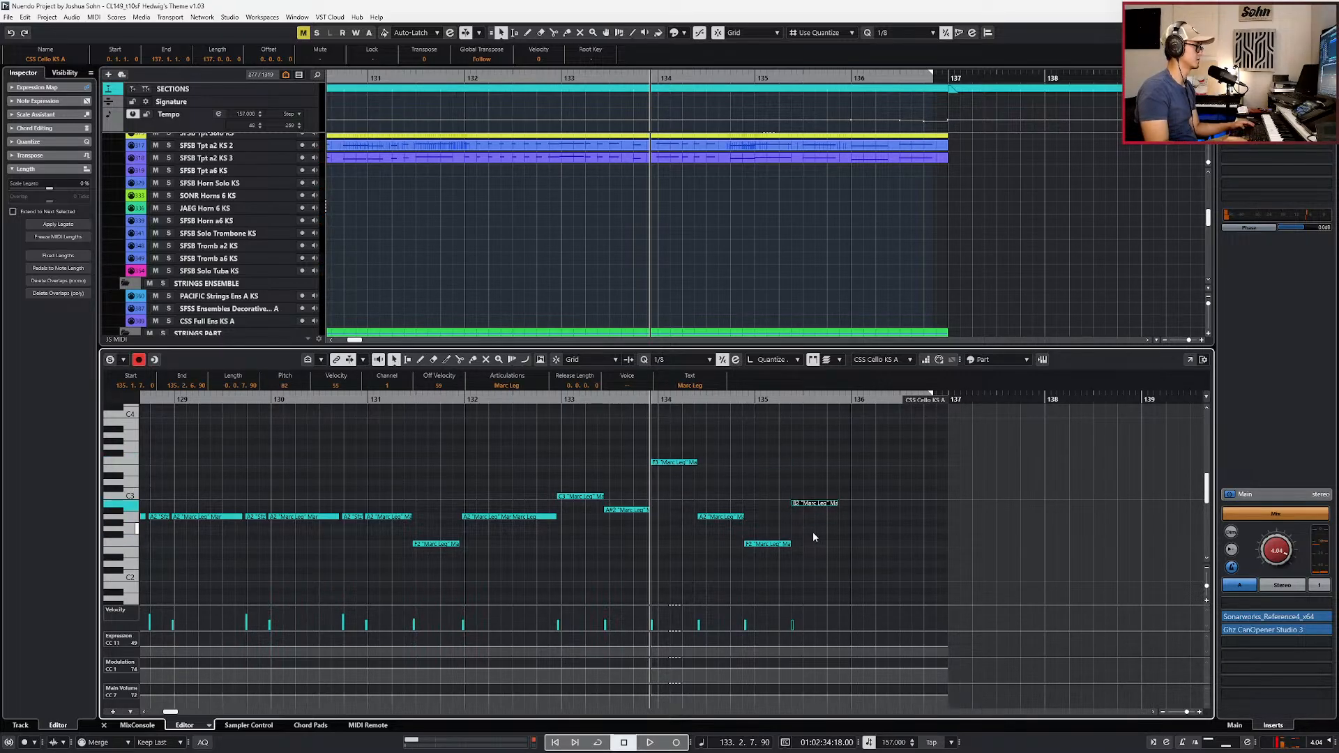
# Step: Check bar 136 on the next score page and duplicate the F2 and B2 cello notes of bar 135 into bar 136
pyautogui.hotkey('alt', 'Tab')
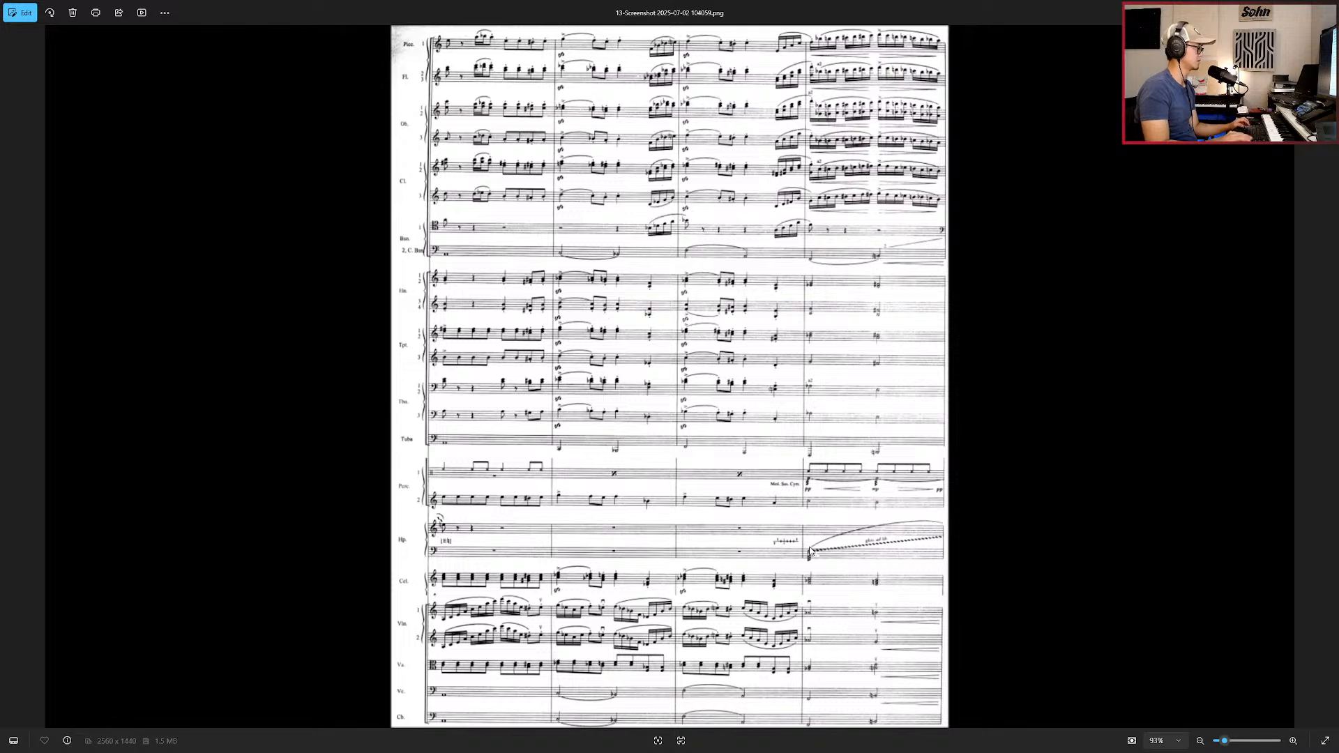
pyautogui.press('Right')
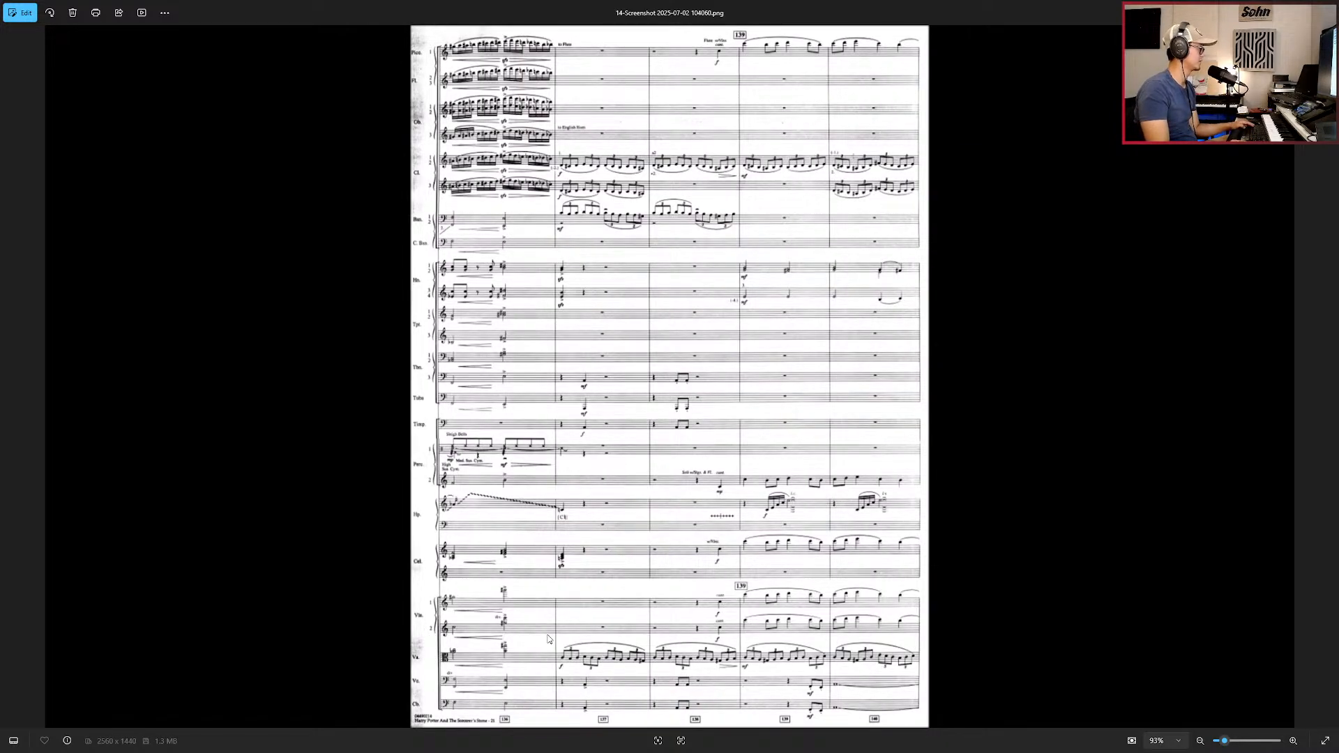
pyautogui.hotkey('alt', 'Tab')
pyautogui.scroll(3, 784, 512)
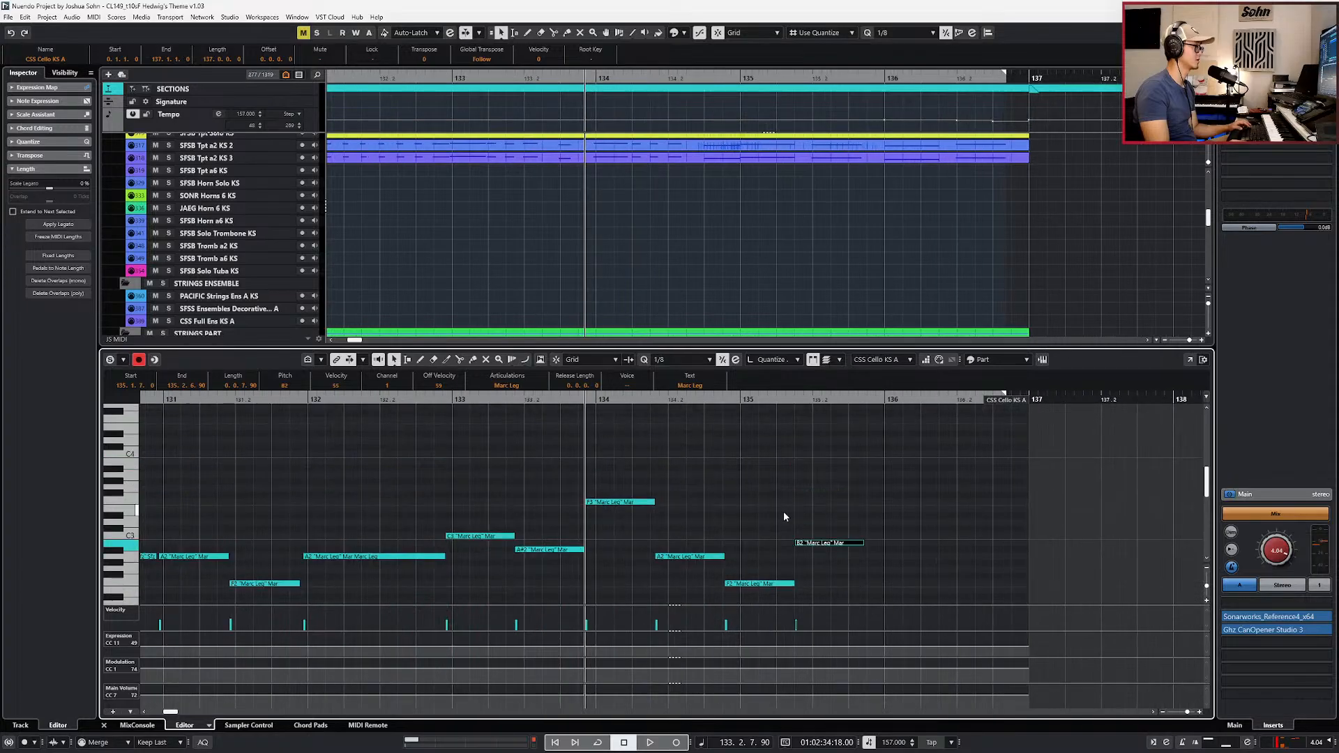
pyautogui.click(784, 512)
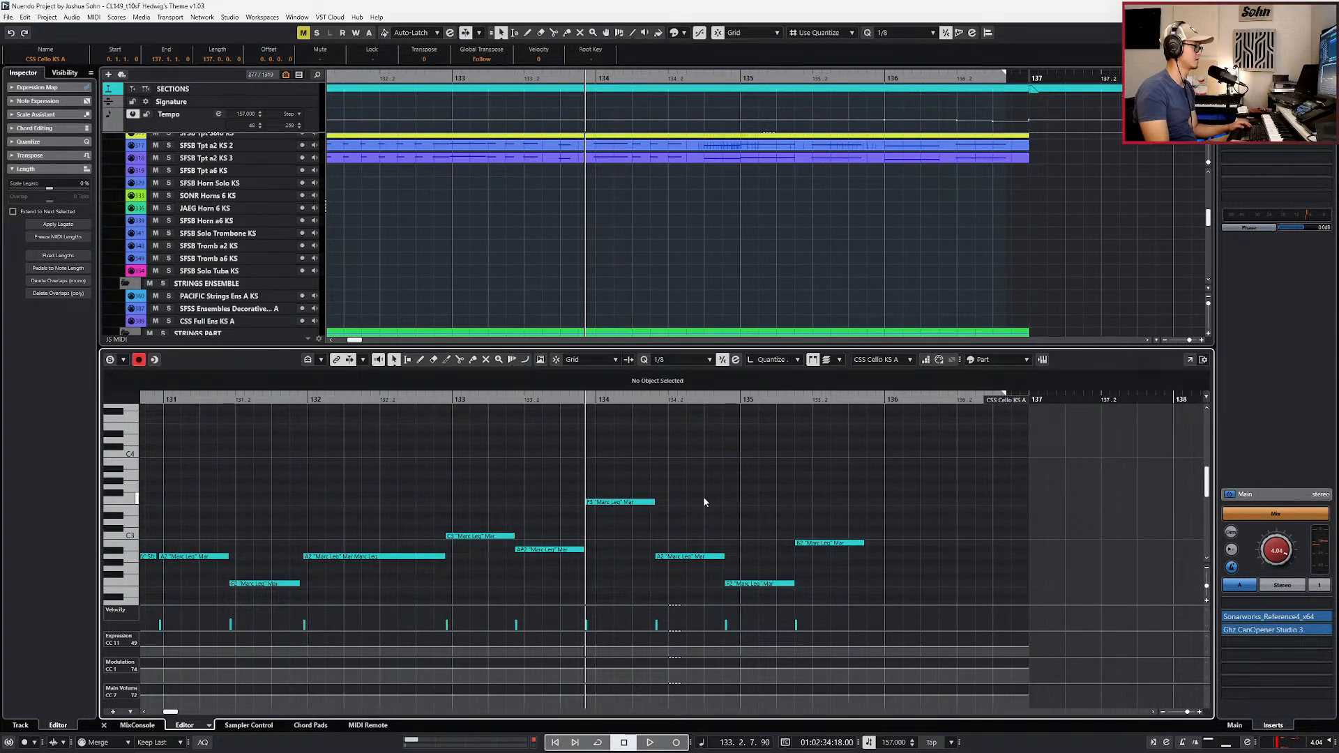
pyautogui.click(758, 584)
pyautogui.moveTo(920, 475); pyautogui.dragTo(823, 552)
pyautogui.hotkey('alt', 'd')
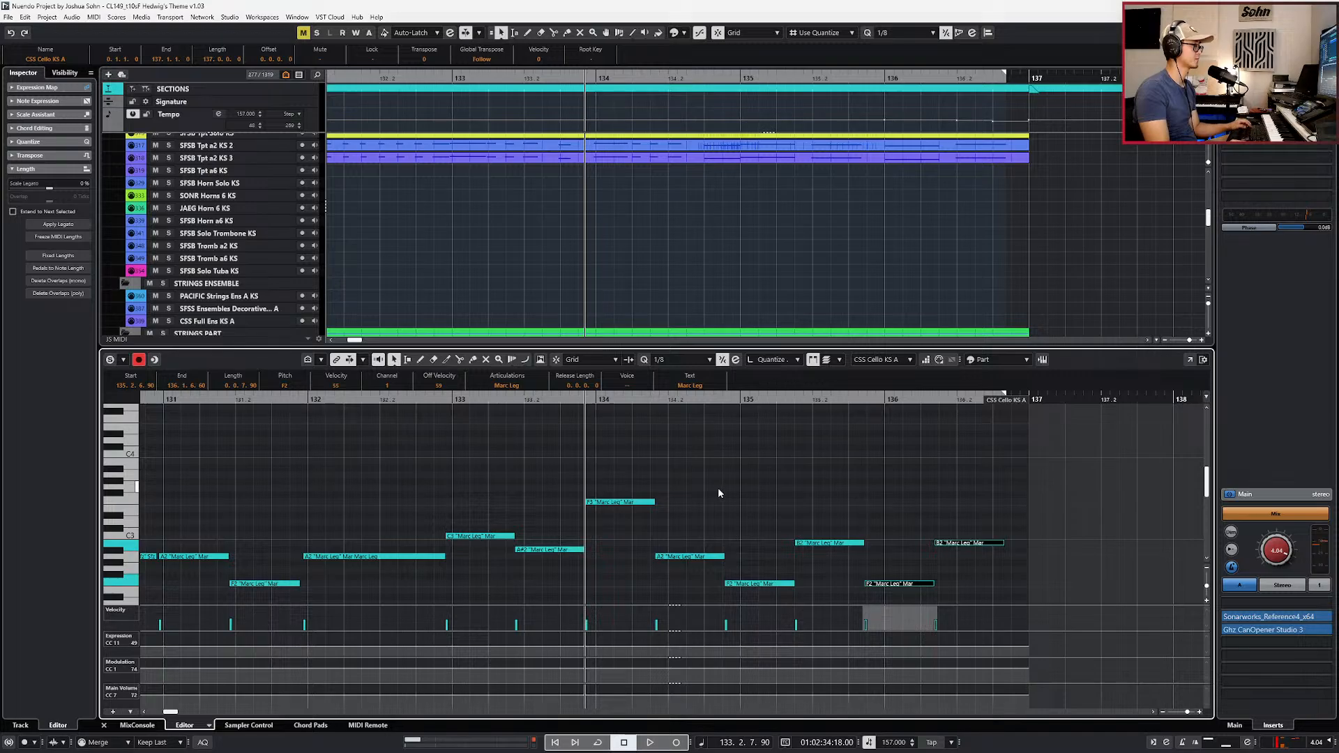
pyautogui.press('KP_0')
# Step: Nudge the cello notes from bar 134 onward later in stages so each bar's notes start close to their beats
pyautogui.moveTo(623, 480); pyautogui.dragTo(969, 605)
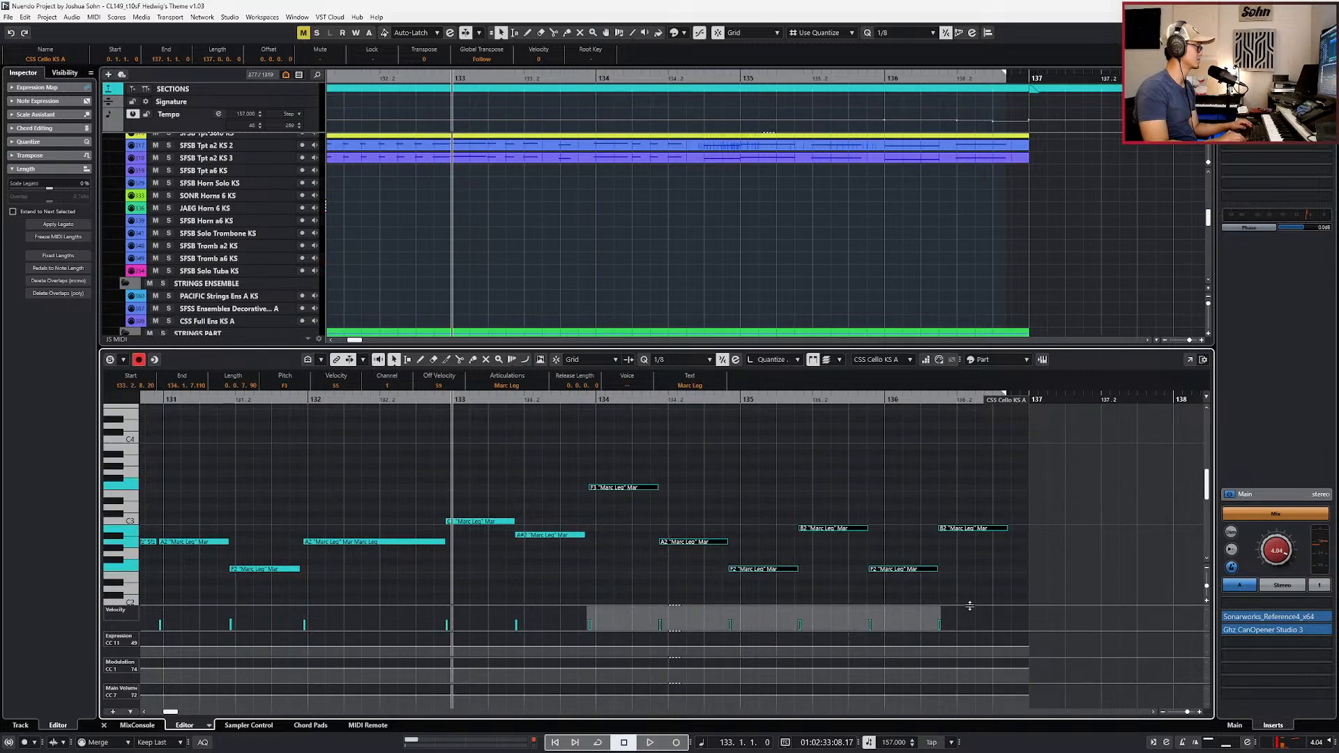
pyautogui.moveTo(762, 498); pyautogui.dragTo(998, 611)
pyautogui.hotkey('ctrl', 'Right')
pyautogui.hotkey('ctrl', 'Right')
pyautogui.hotkey('ctrl', 'Right')
pyautogui.hotkey('ctrl', 'Right')
pyautogui.hotkey('ctrl', 'Right')
pyautogui.hotkey('ctrl', 'Right')
pyautogui.moveTo(932, 496); pyautogui.dragTo(987, 584)
pyautogui.hotkey('ctrl', 'Right')
pyautogui.hotkey('ctrl', 'Right')
pyautogui.hotkey('ctrl', 'Right')
pyautogui.hotkey('ctrl', 'Right')
# Step: Transpose the last cello note of bar 136 down to E2
pyautogui.moveTo(947, 523); pyautogui.dragTo(913, 580)
pyautogui.hotkey('shift', 'Up')
pyautogui.moveTo(958, 478); pyautogui.dragTo(988, 536)
pyautogui.moveTo(929, 437); pyautogui.dragTo(978, 539)
pyautogui.hotkey('shift', 'Down')
pyautogui.hotkey('shift', 'Down')
pyautogui.press('Up')
pyautogui.press('Up')
pyautogui.press('Up')
pyautogui.press('Up')
pyautogui.press('Up')
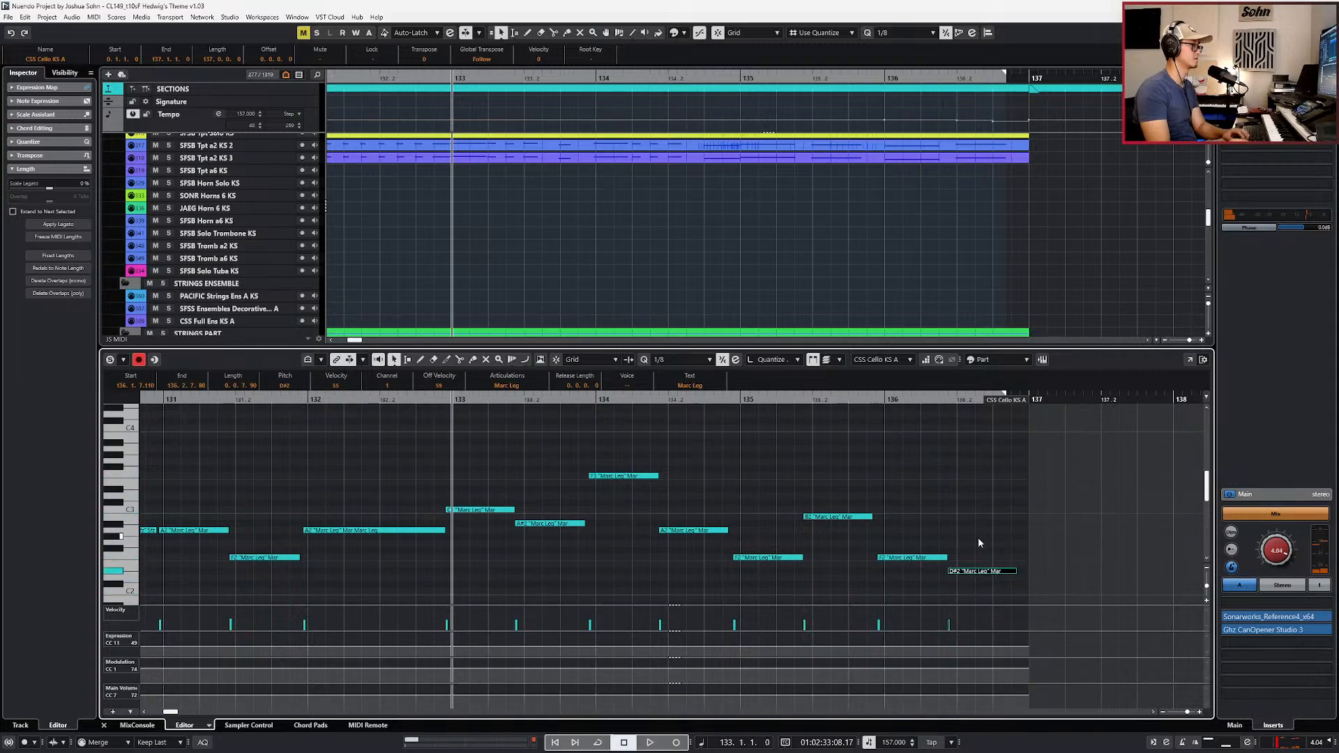
# Step: Play back the new cello line through bar 136
pyautogui.press('g')
pyautogui.press('g')
pyautogui.press('space')
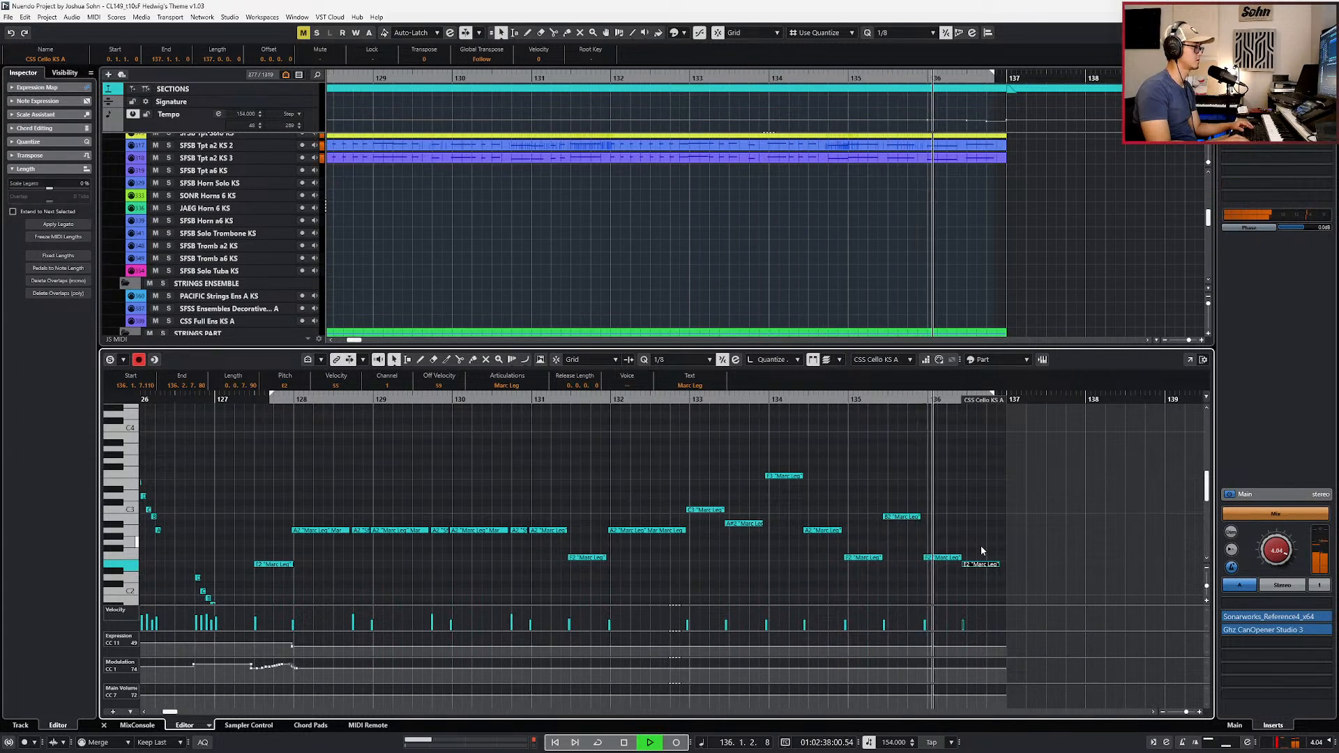
pyautogui.press('space')
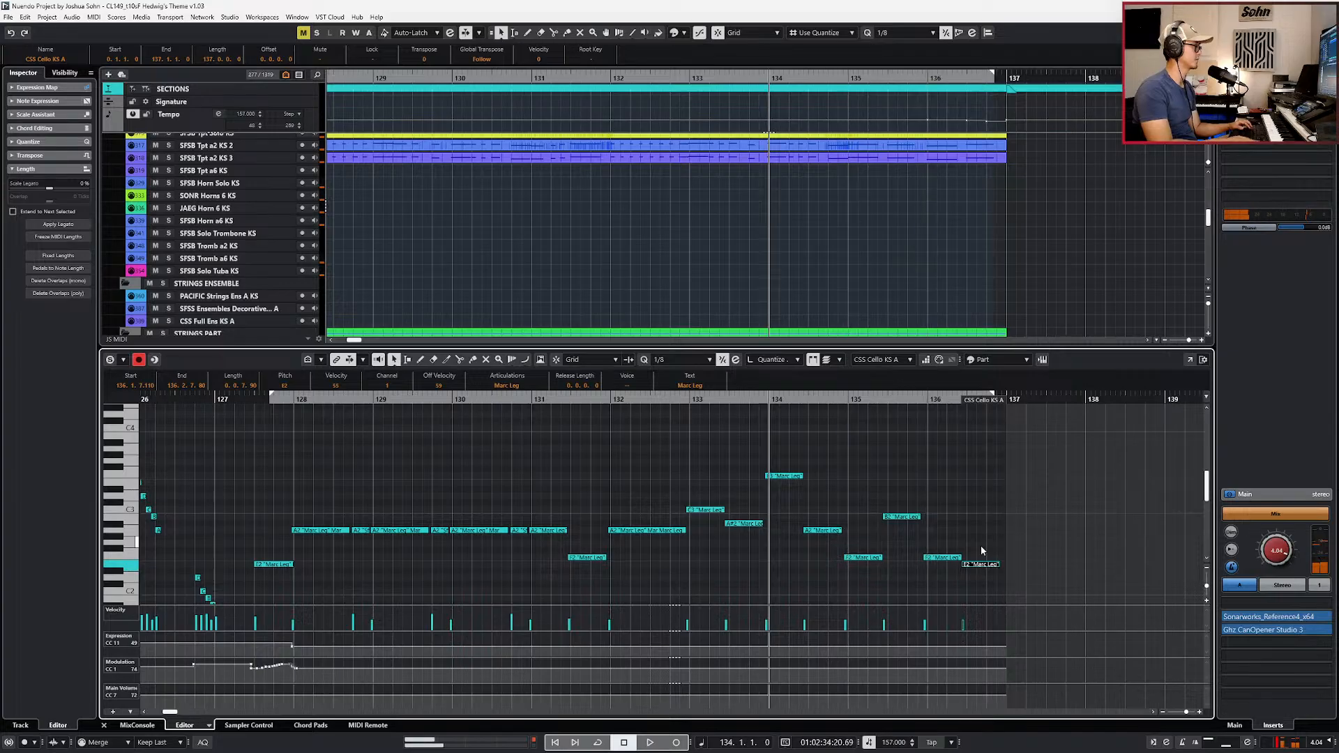
# Step: Record expression and modulation rides onto the CSS Cello, SFSS Celli core and CSS Bass tracks through the end of bar 136
pyautogui.press('ctrl+KP_Subtract')
pyautogui.press('Return')
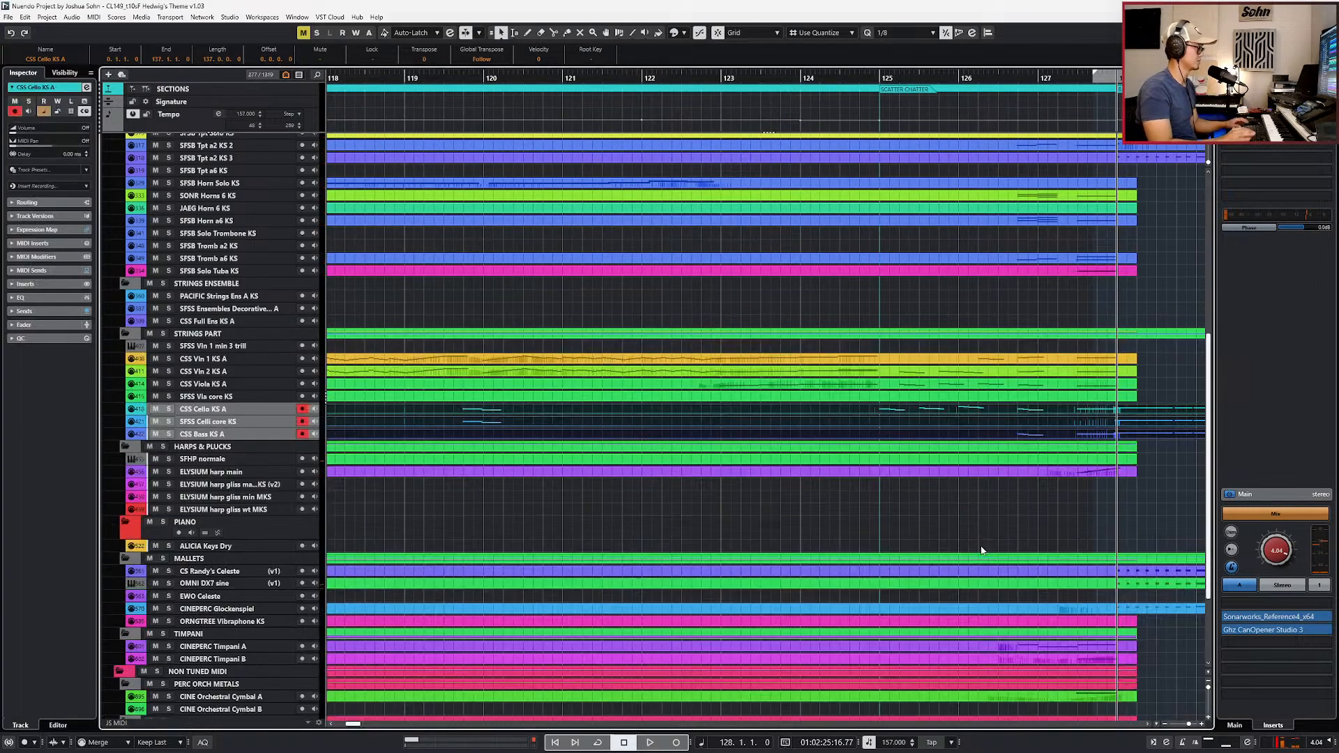
pyautogui.scroll(-4, 945, 529)
pyautogui.hscroll(2, 915, 522)
pyautogui.hscroll(2, 915, 526)
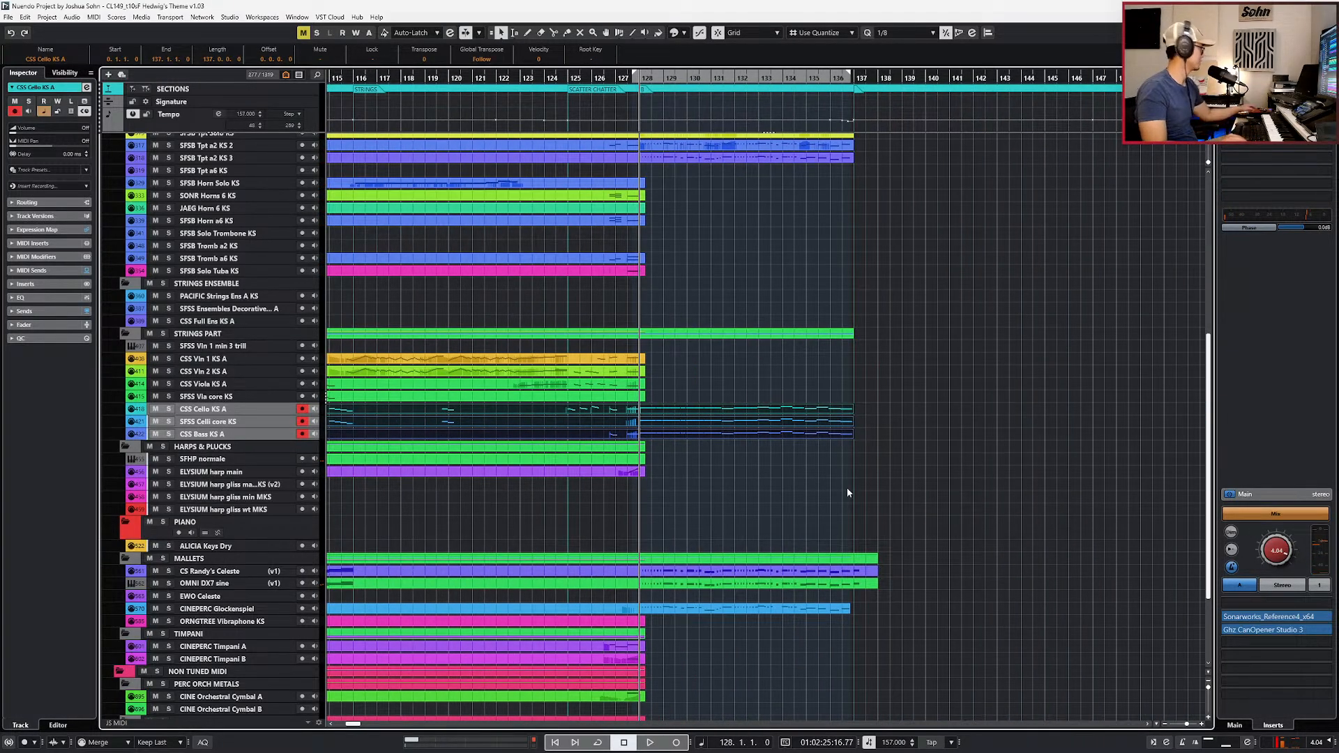
pyautogui.press('Return')
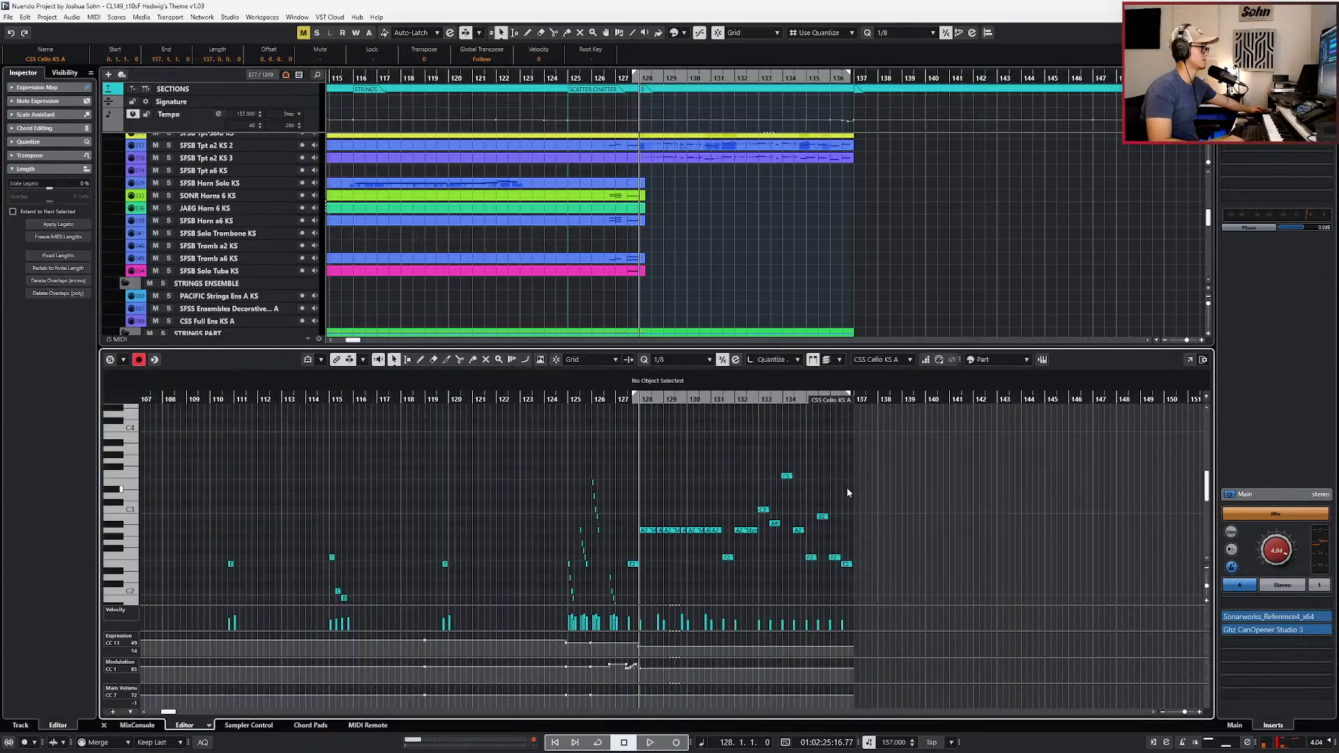
pyautogui.press('ctrl+KP_Add')
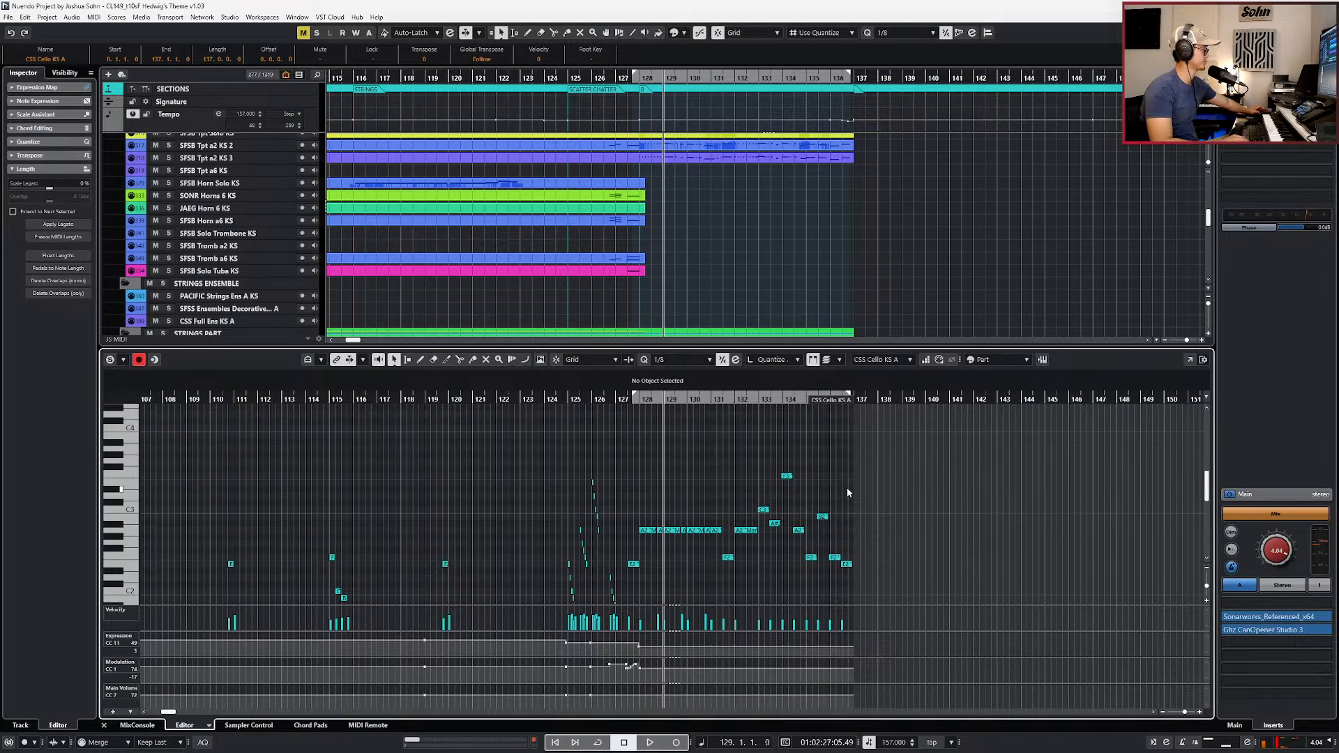
pyautogui.press('space')
pyautogui.press('Return')
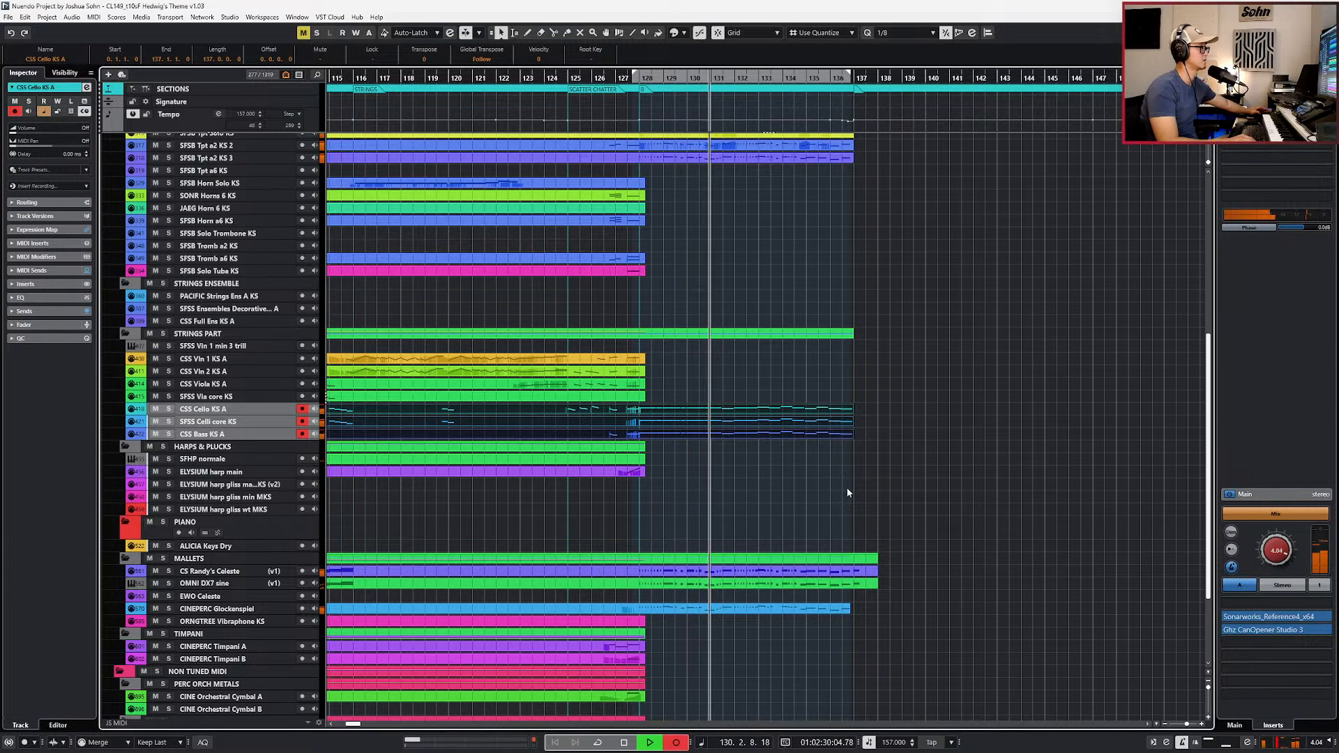
pyautogui.press('KP_Multiply')
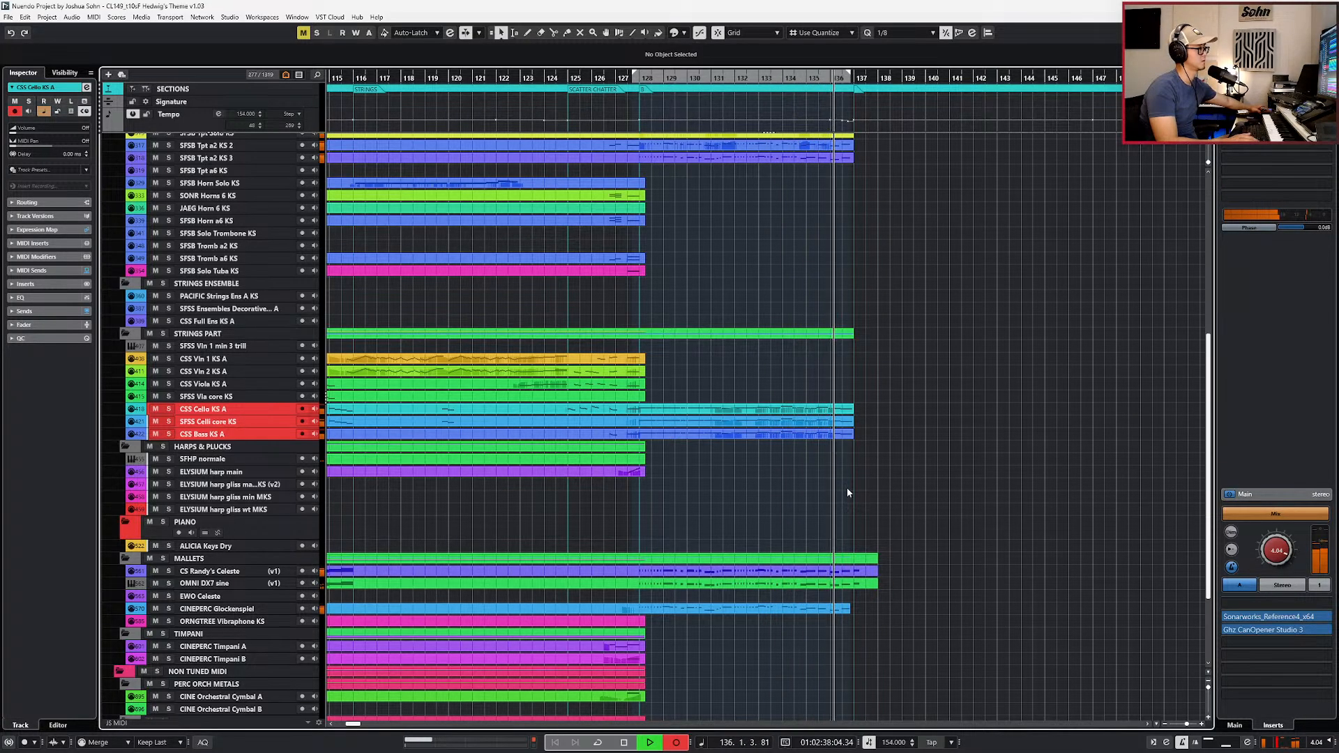
pyautogui.press('space')
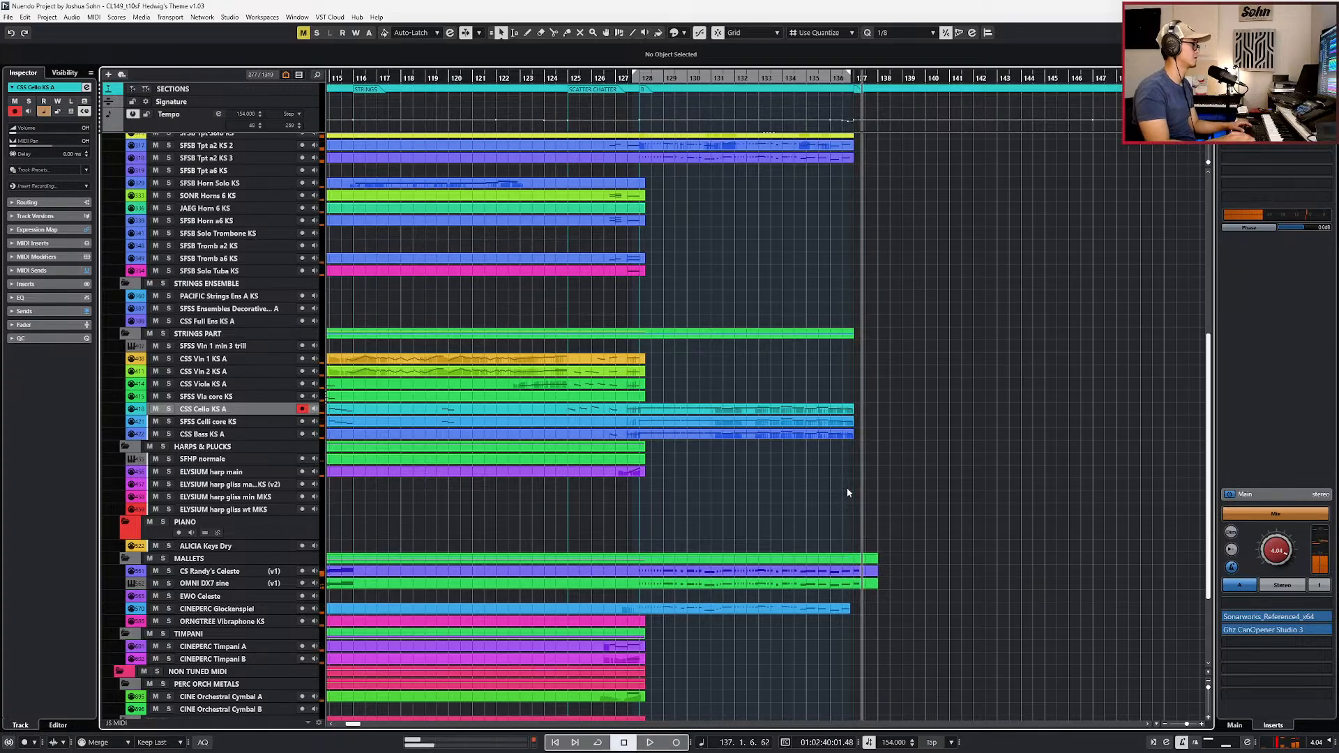
# Step: Check the score page with bar 136 again and return to the project with the playhead at bar 135
pyautogui.scroll(-2, 851, 483)
pyautogui.press('KP_Subtract')
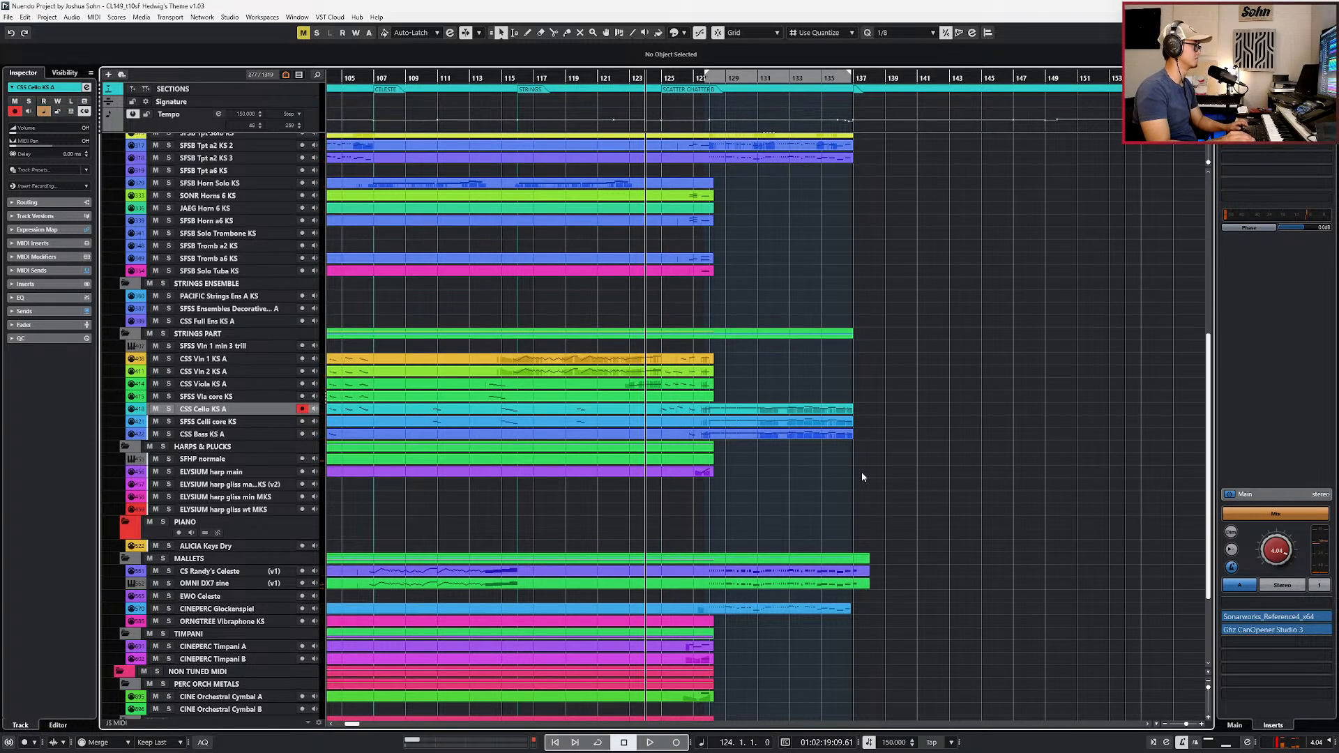
pyautogui.hotkey('alt', 'Tab')
pyautogui.hotkey('alt', 'Tab')
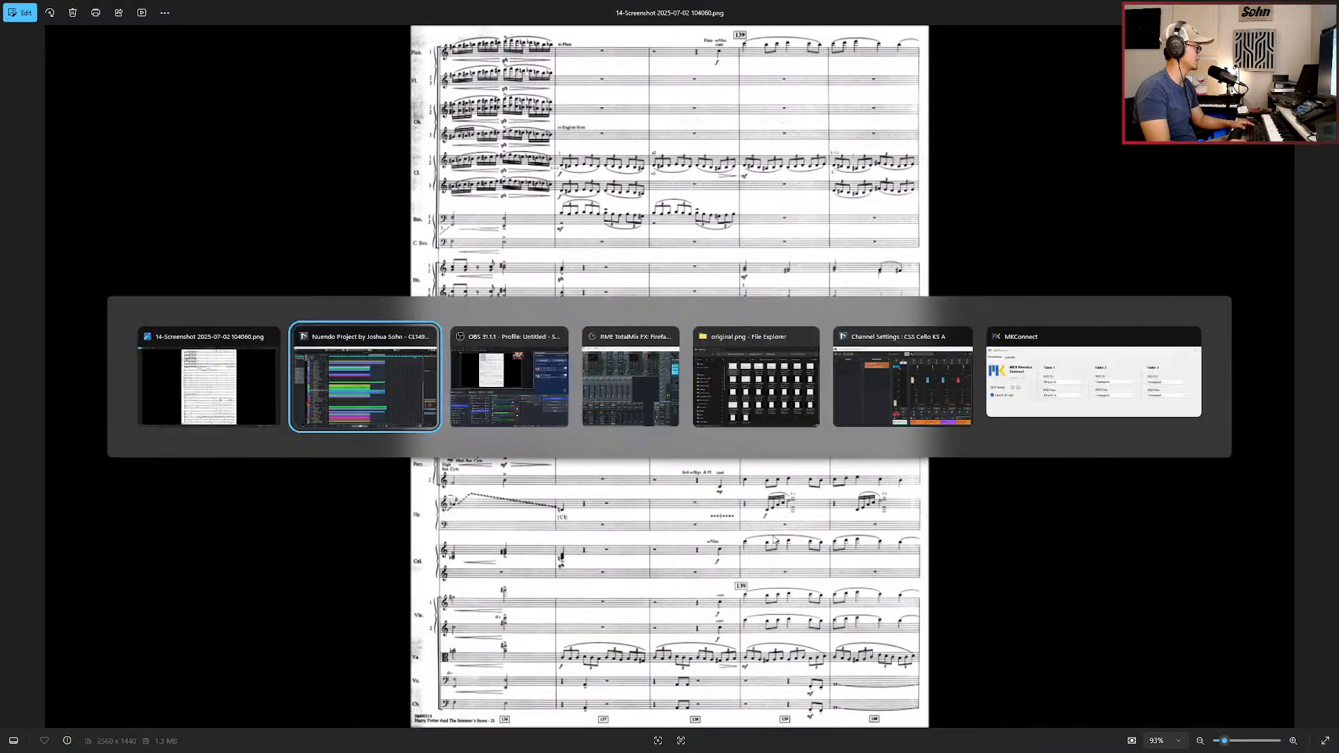
pyautogui.press('KP_Subtract')
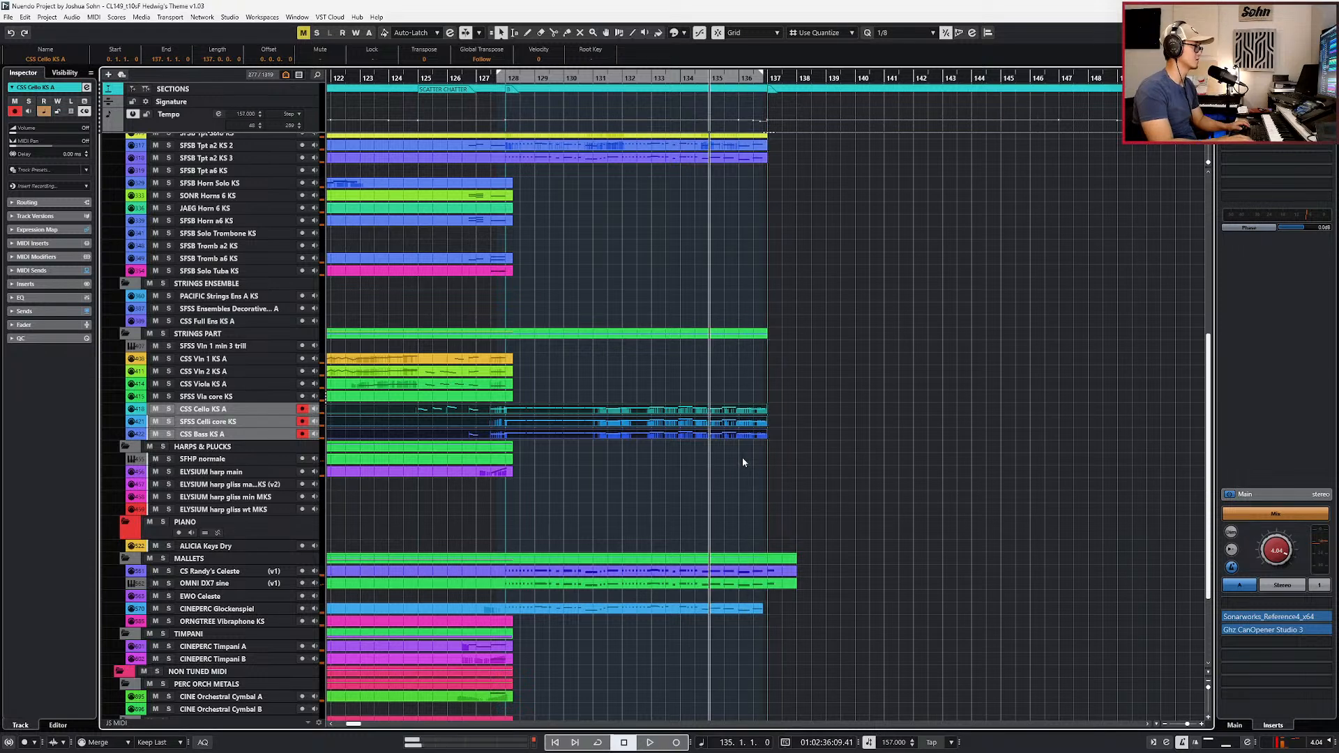
# Step: Open the CSS Cello part and shift the last expression and modulation points of bar 136 slightly earlier
pyautogui.press('Return')
pyautogui.scroll(5, 754, 467)
pyautogui.moveTo(760, 650); pyautogui.dragTo(799, 629)
pyautogui.moveTo(759, 681); pyautogui.dragTo(818, 624)
pyautogui.hotkey('ctrl', 'Left')
pyautogui.hotkey('ctrl', 'Left')
pyautogui.hotkey('ctrl', 'Left')
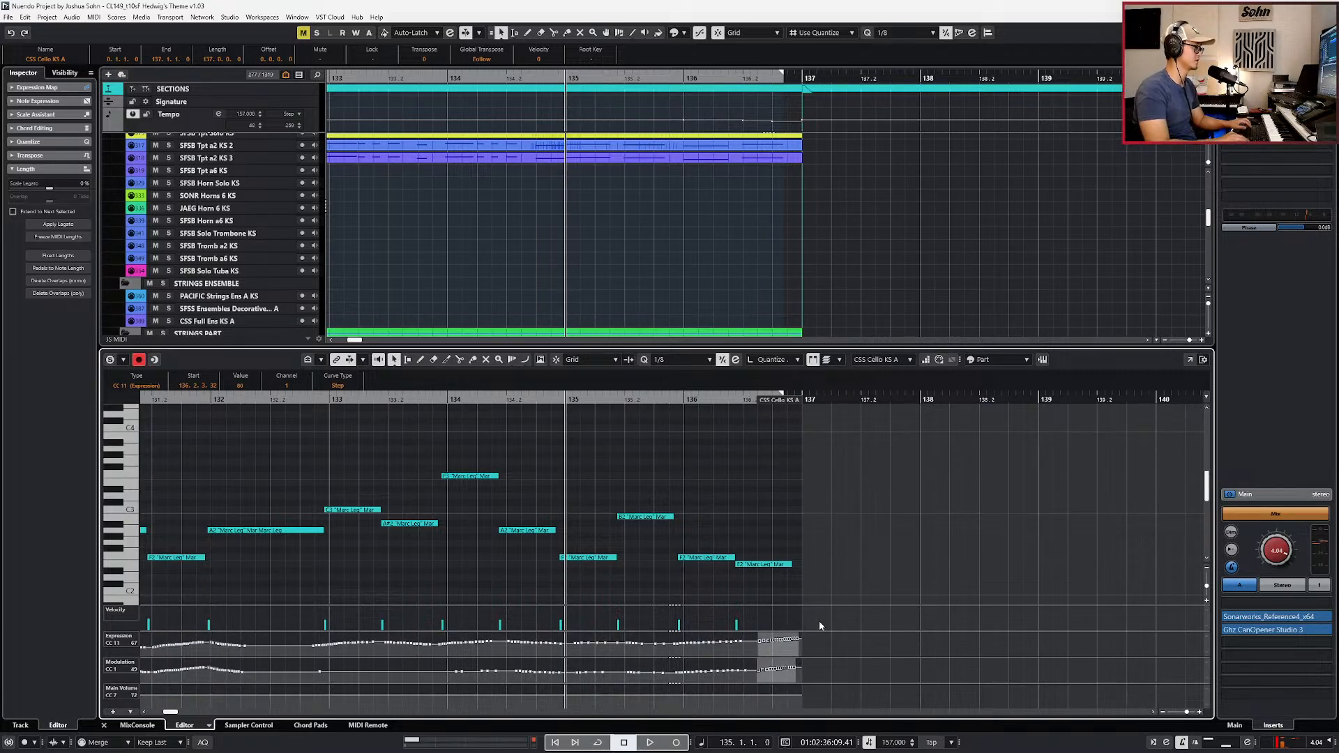
pyautogui.hotkey('ctrl', 'Left')
pyautogui.press('l')
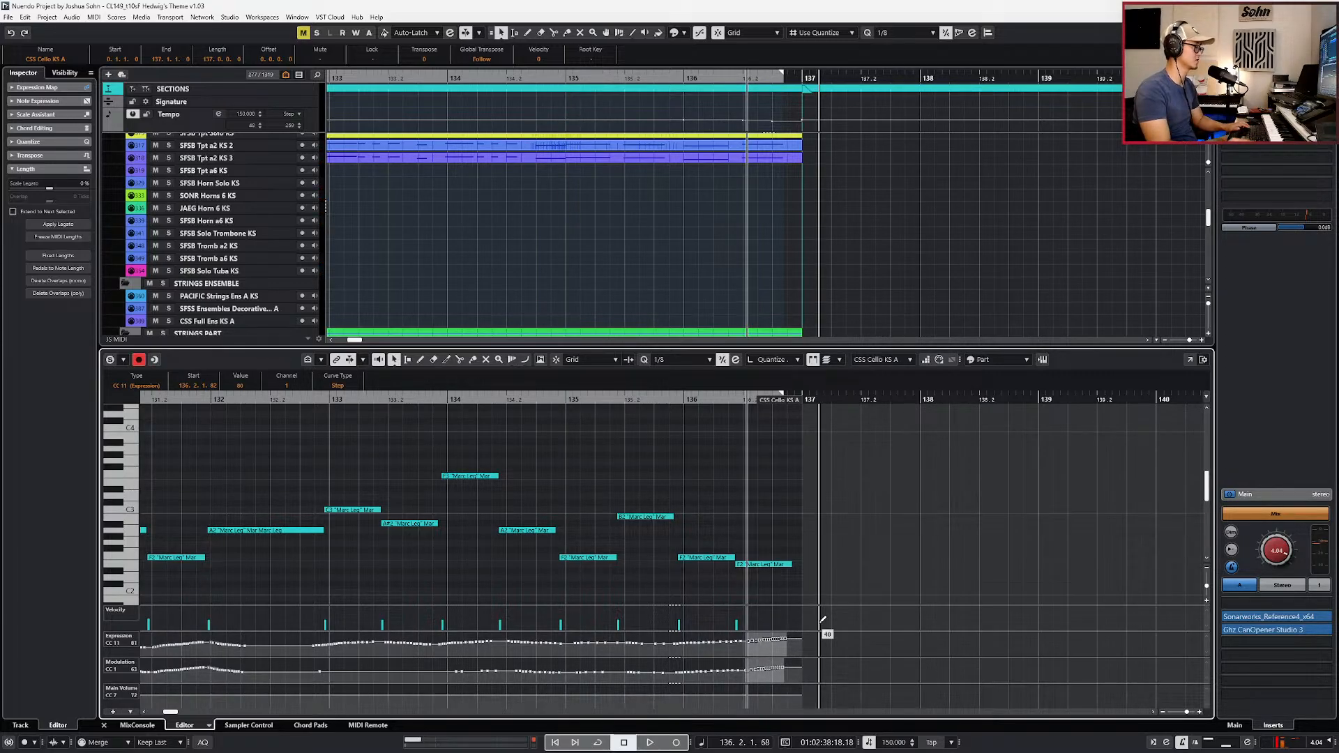
# Step: Switch to the SFSS Celli core part and delete the stray expression and modulation points after the swell in bar 136
pyautogui.hotkey('alt', 'Down')
pyautogui.hotkey('ctrl', 'v')
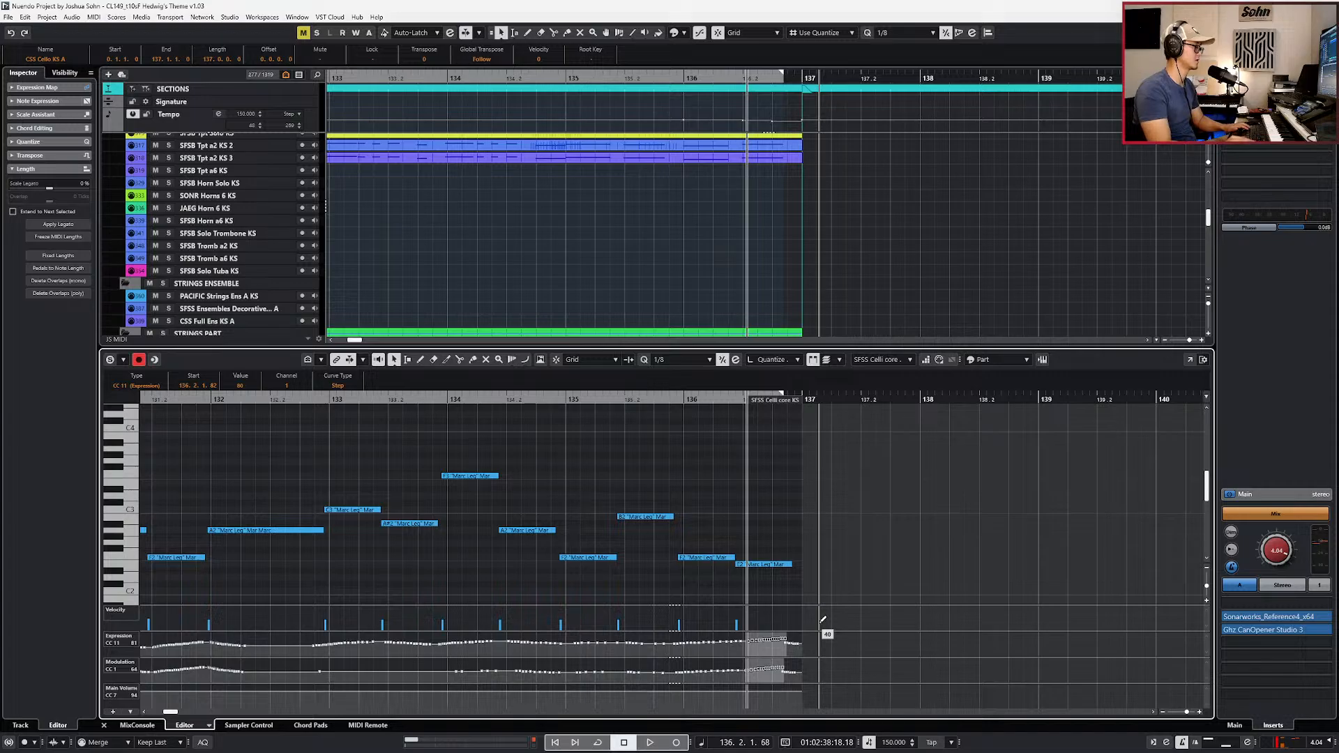
pyautogui.press('h')
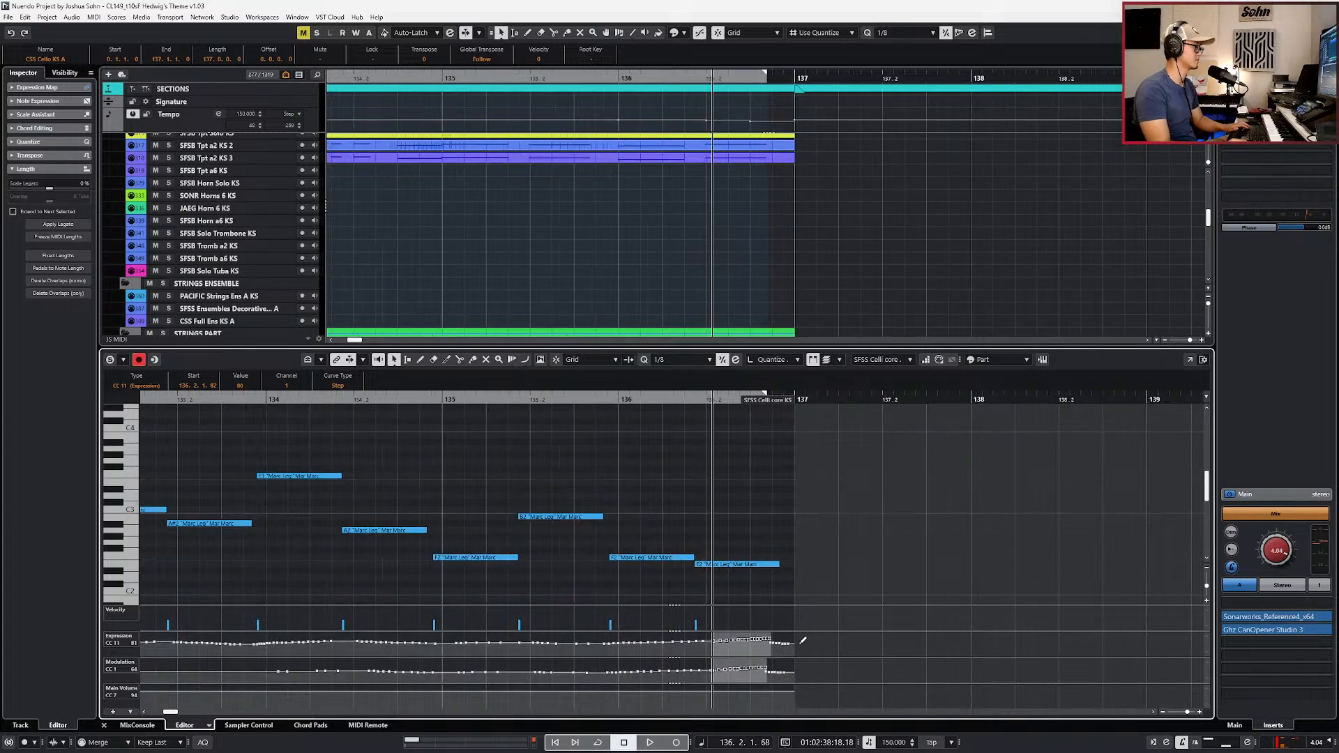
pyautogui.moveTo(794, 656); pyautogui.dragTo(768, 643)
pyautogui.press('Delete')
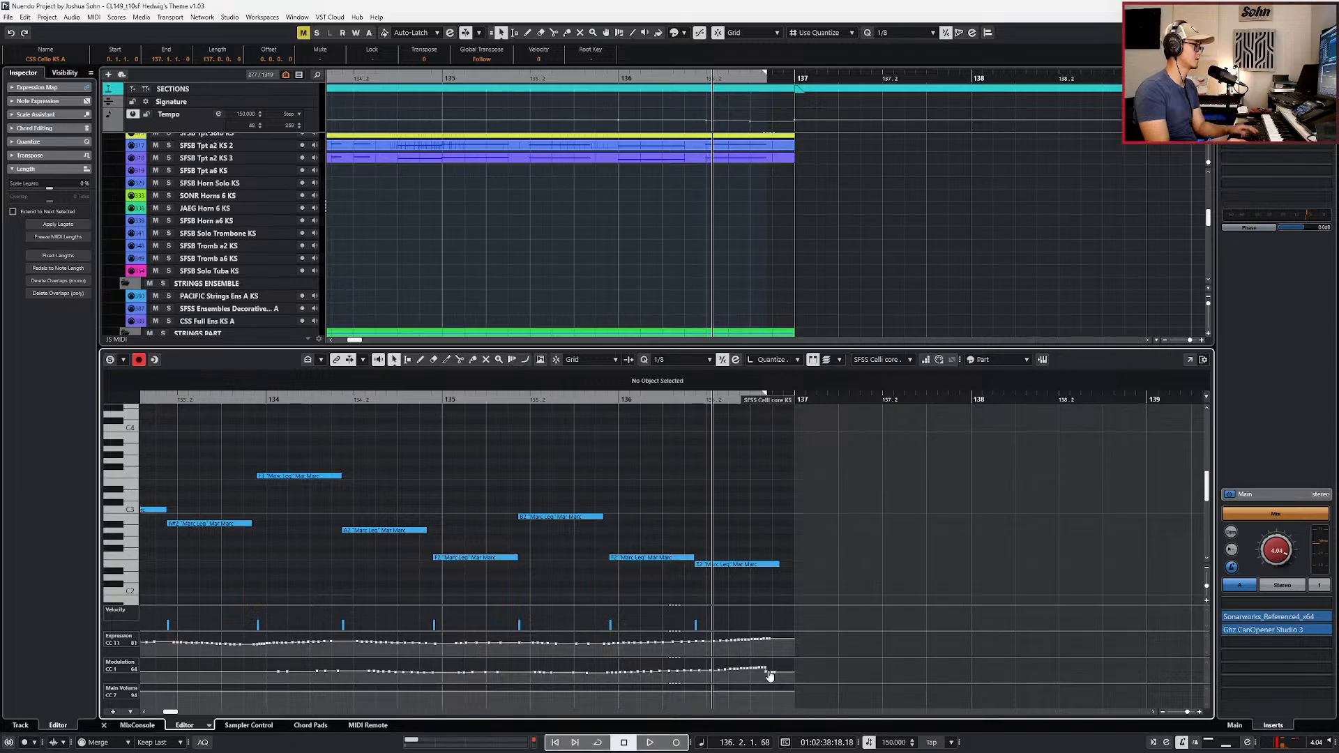
pyautogui.moveTo(770, 677); pyautogui.dragTo(783, 667)
pyautogui.press('Delete')
# Step: Switch to the CSS Bass part and delete the stray controller points at the end of bar 136
pyautogui.press('Down')
pyautogui.click(806, 654)
pyautogui.click(767, 671)
pyautogui.moveTo(763, 686); pyautogui.dragTo(787, 671)
pyautogui.press('Delete')
# Step: Play back the end of bar 136 and return to the project view with the playhead at bar 126
pyautogui.press('space')
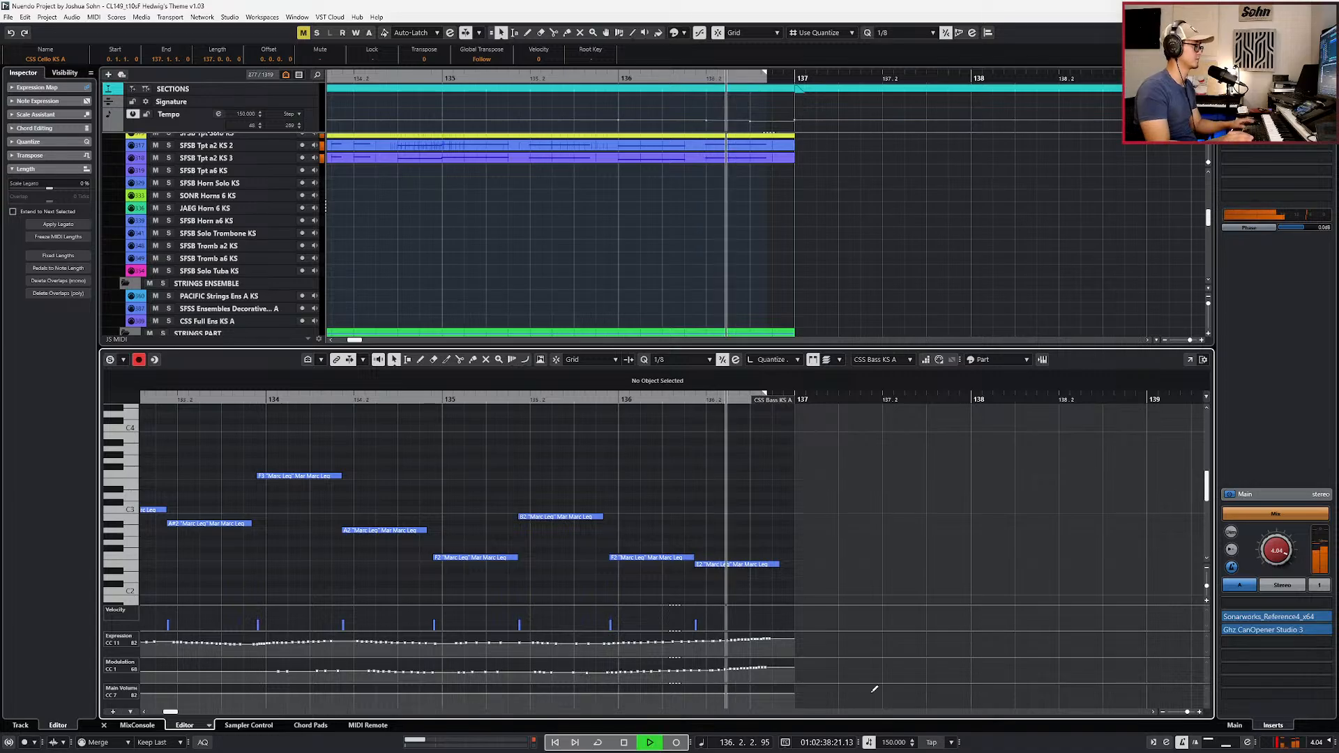
pyautogui.press('Return')
pyautogui.press('space')
pyautogui.scroll(-5, 881, 652)
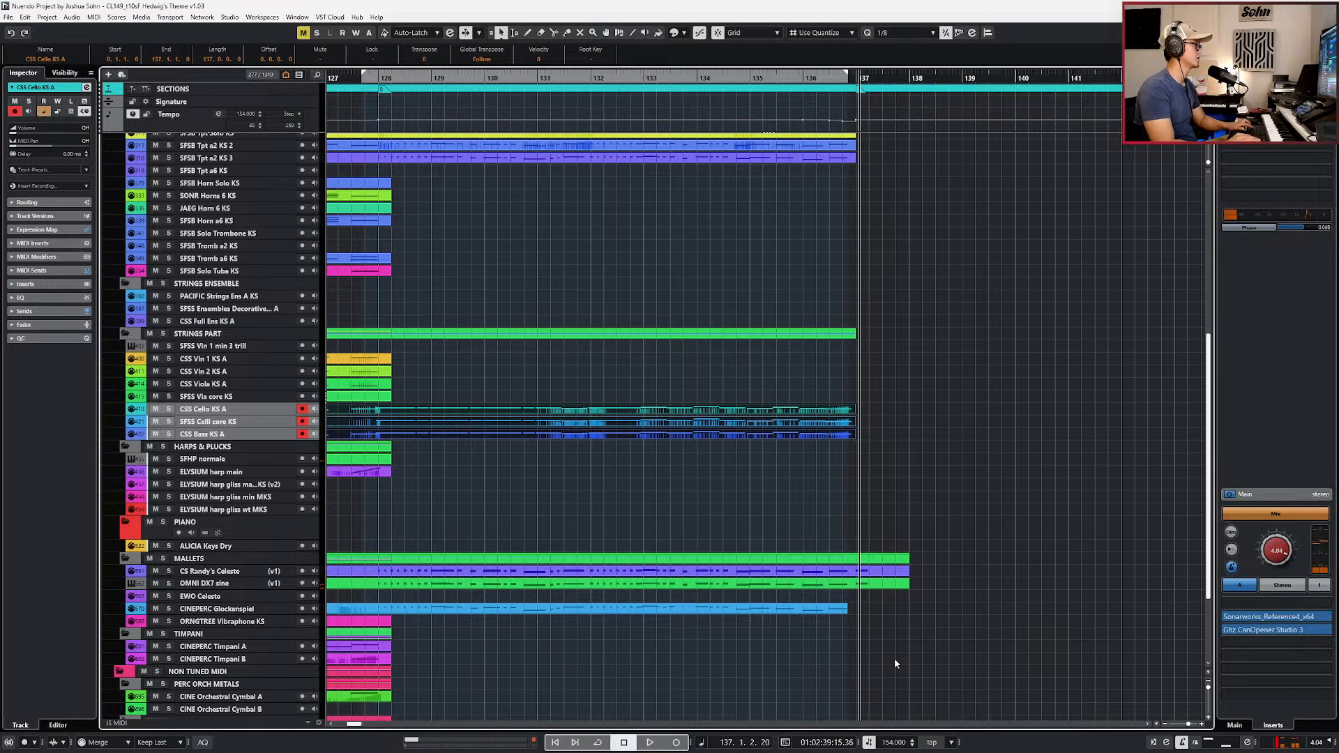
pyautogui.scroll(-2, 896, 662)
pyautogui.press('KP_Subtract')
pyautogui.press('KP_Subtract')
pyautogui.press('KP_Subtract')
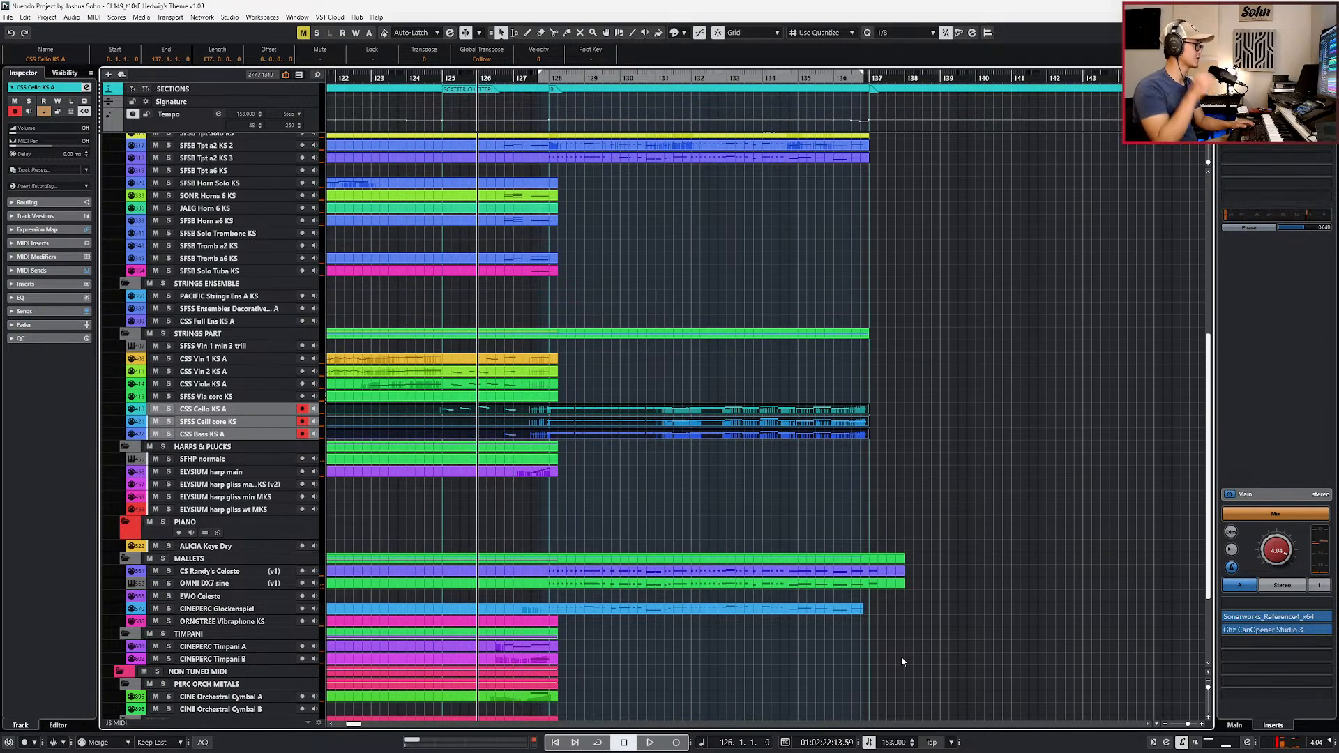
# Step: Switch to the score images and examine the low-brass writing across the pages covering bars 127 to 140, especially the tuba at bar 128
pyautogui.hotkey('alt', 'Tab')
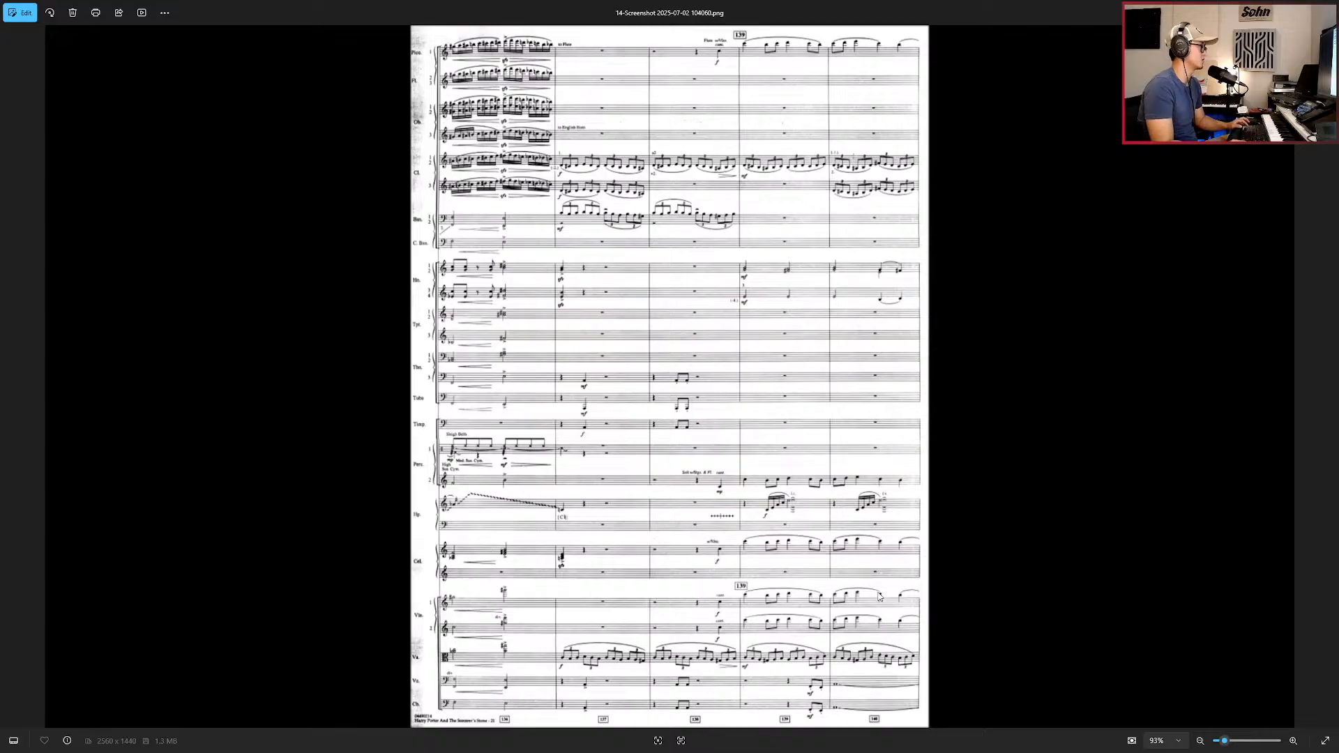
pyautogui.press('Left')
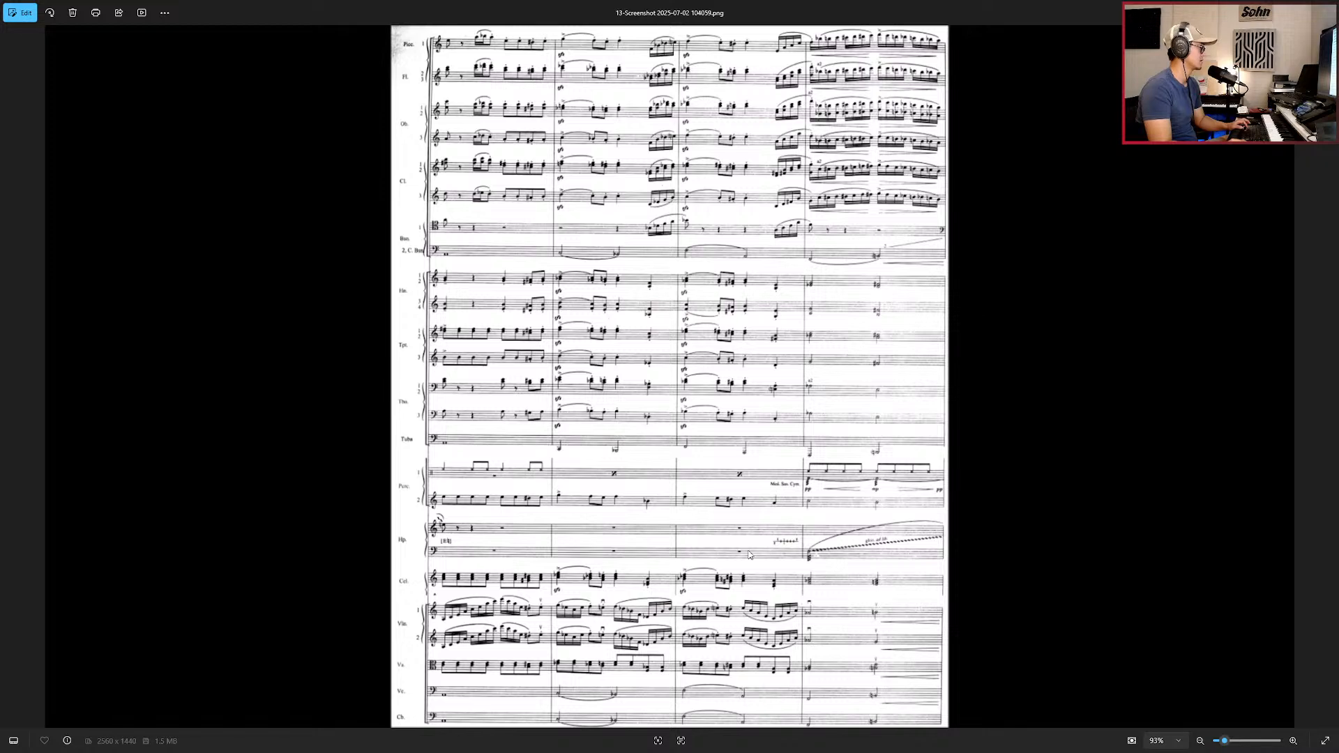
pyautogui.press('Left')
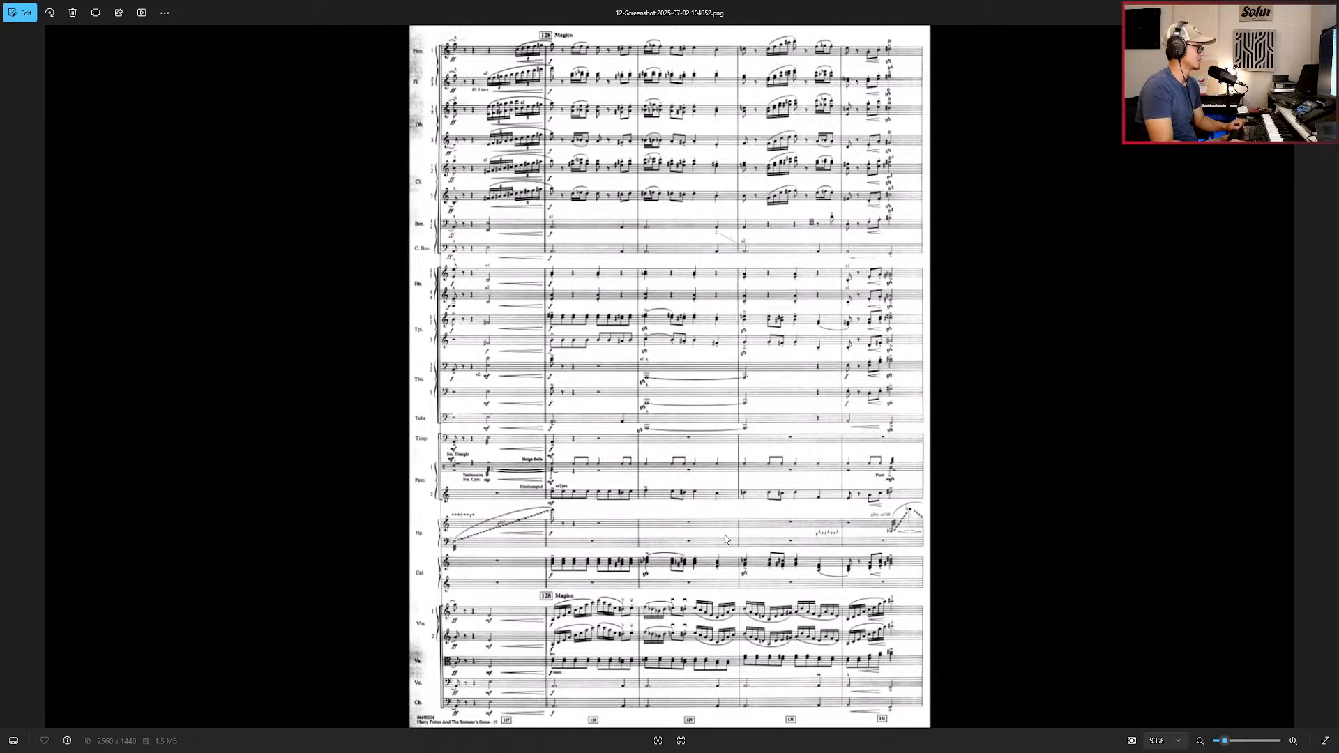
pyautogui.scroll(3, 565, 501)
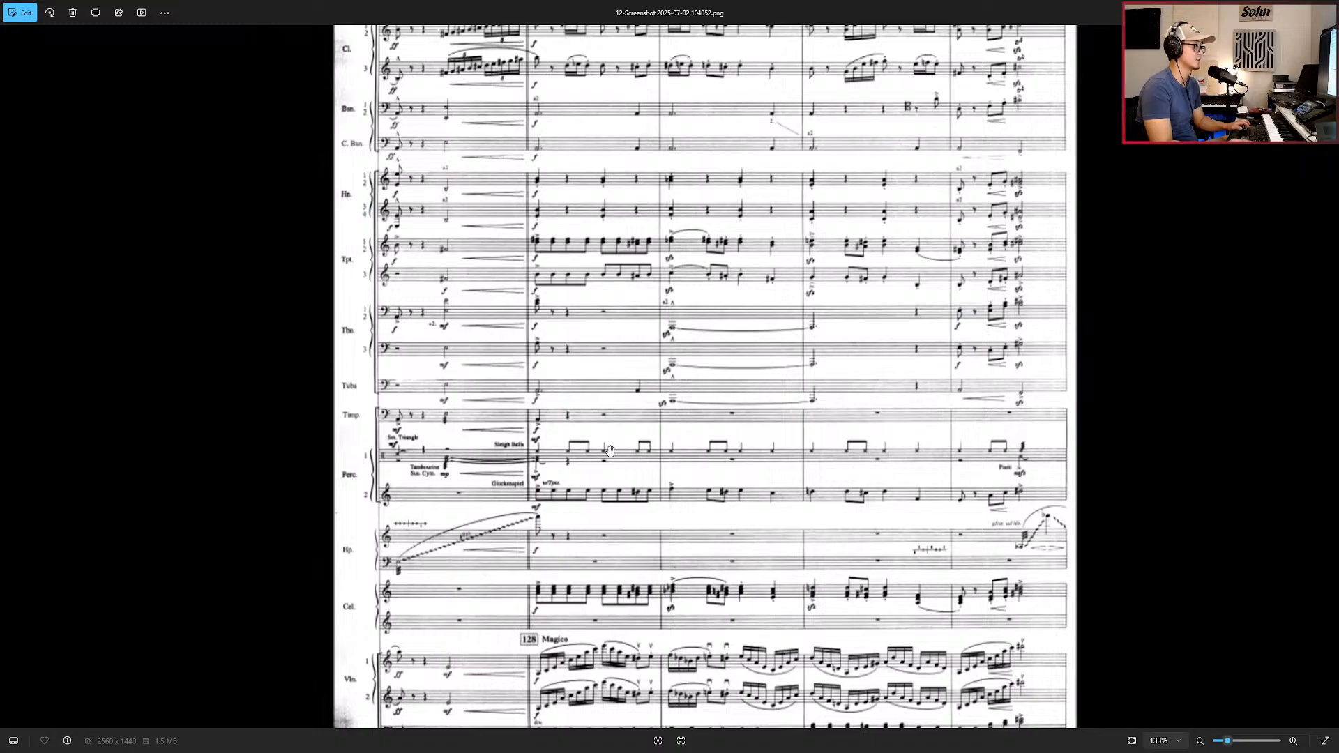
pyautogui.scroll(-3, 609, 450)
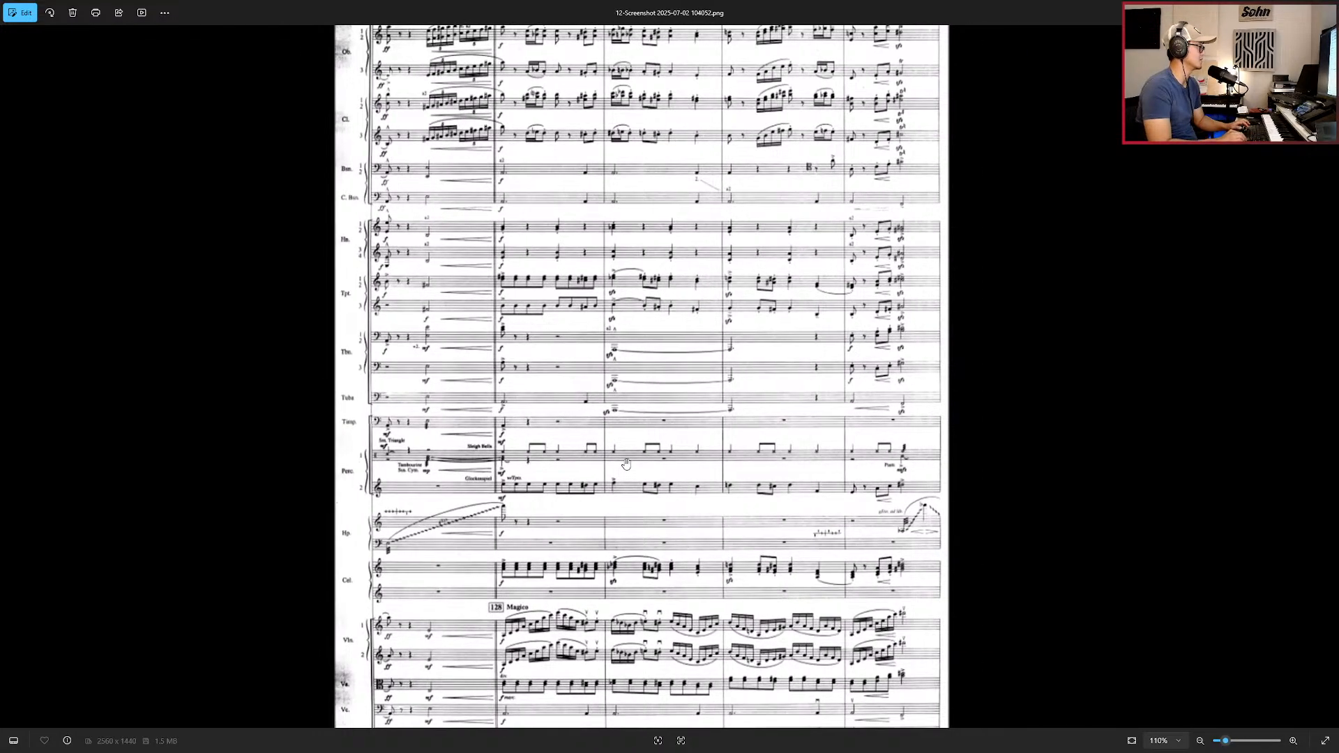
pyautogui.press('Right')
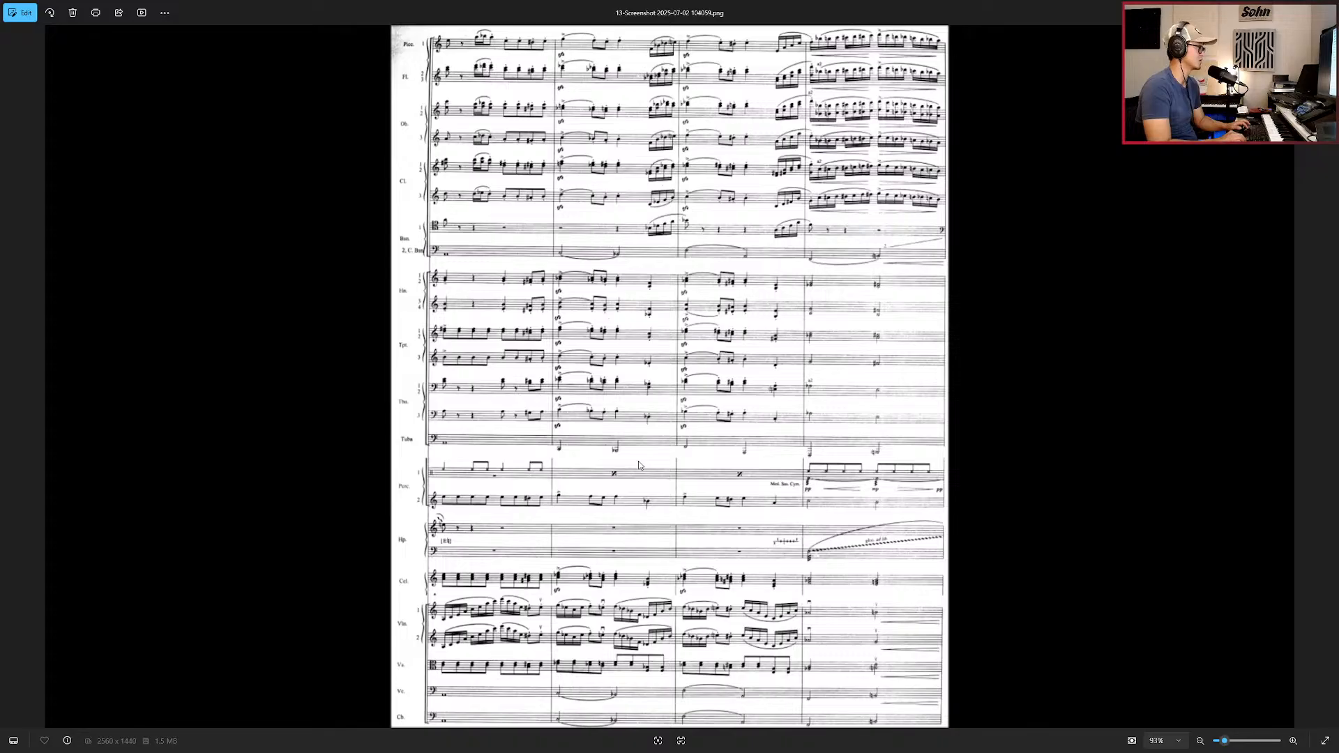
pyautogui.press('Left')
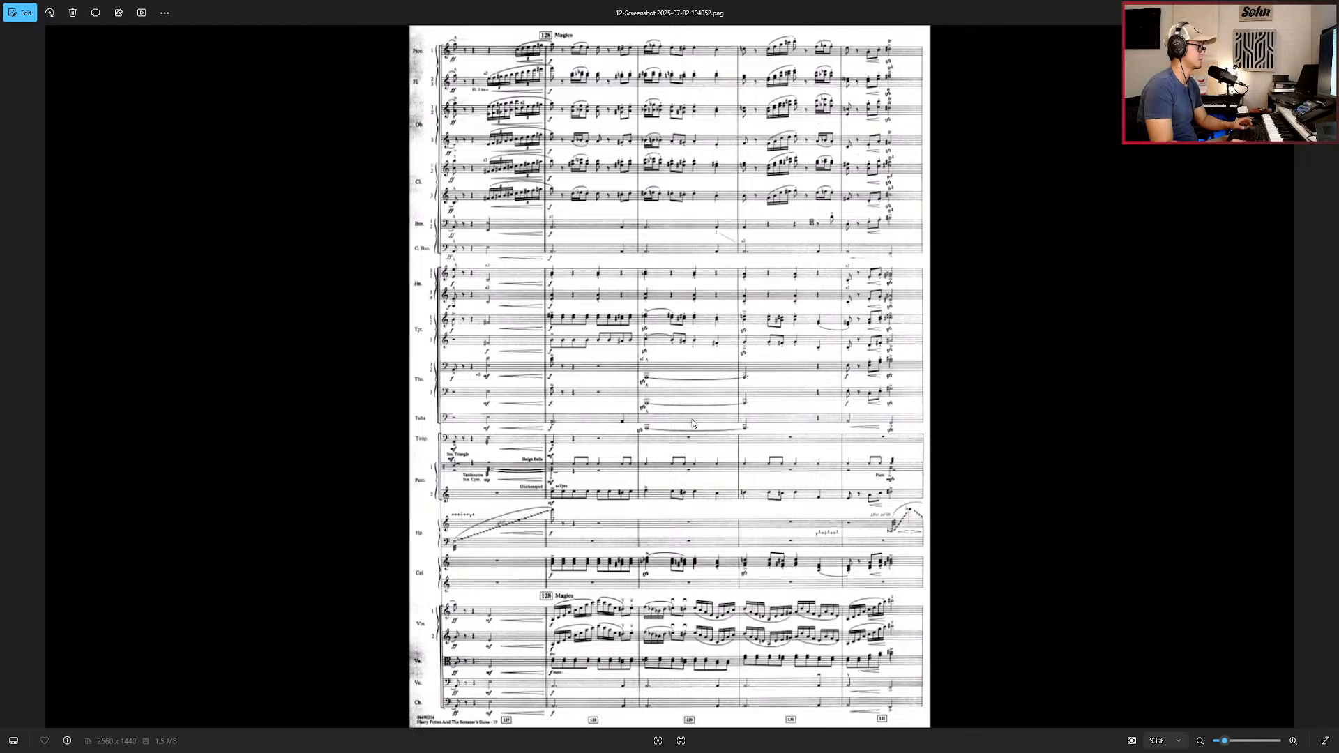
pyautogui.press('Right')
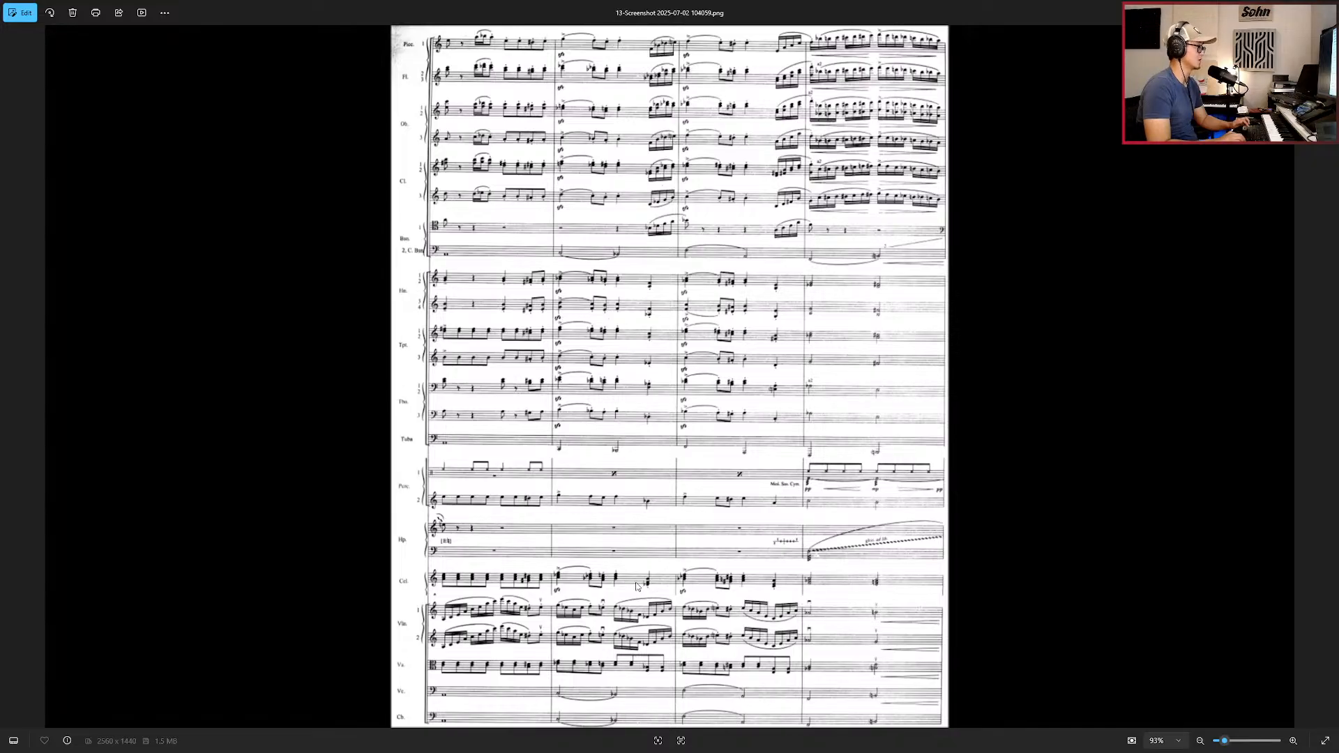
pyautogui.press('Right')
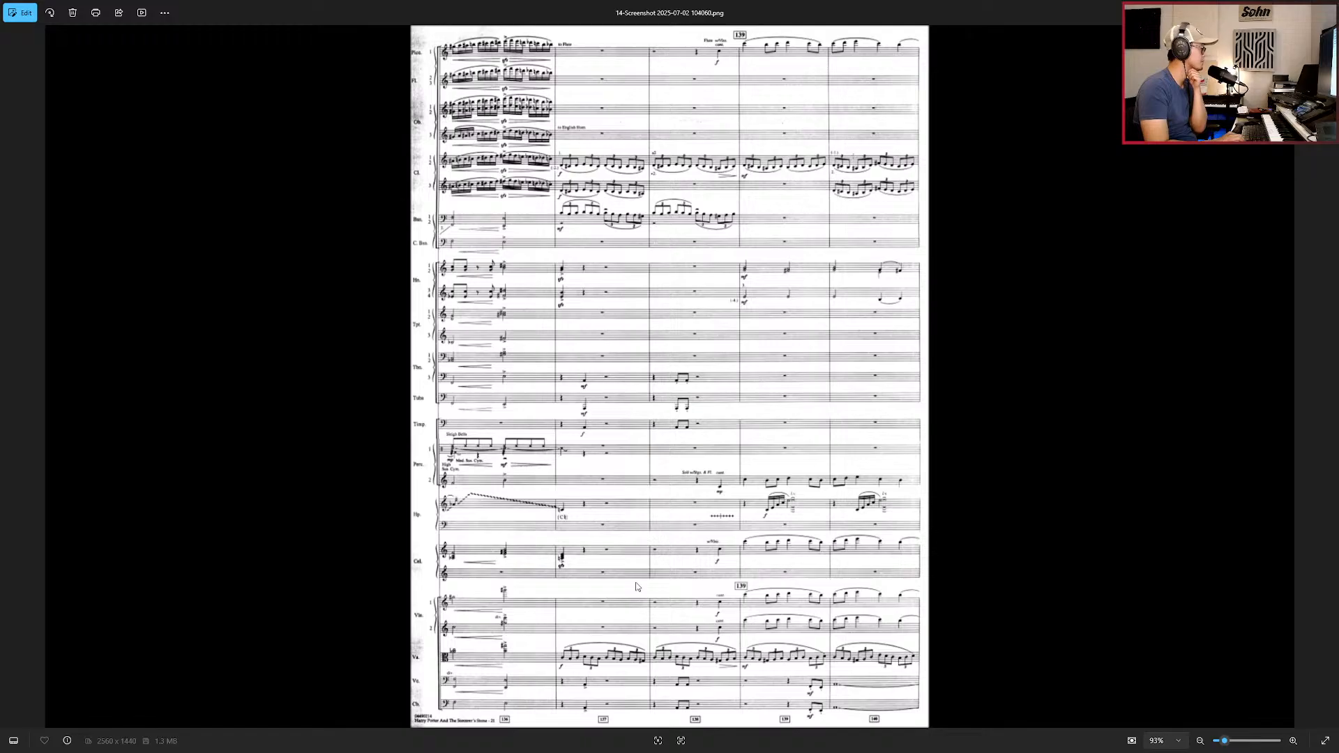
pyautogui.press('Left')
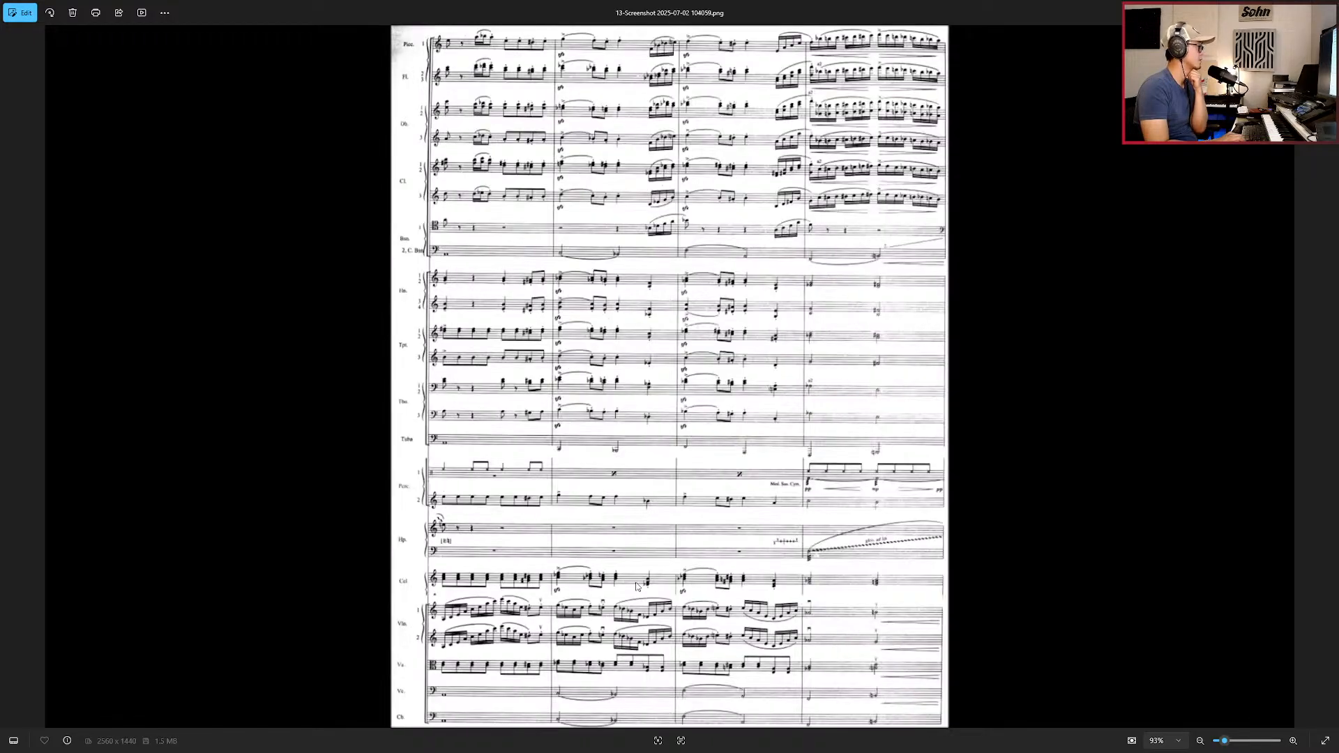
pyautogui.press('Left')
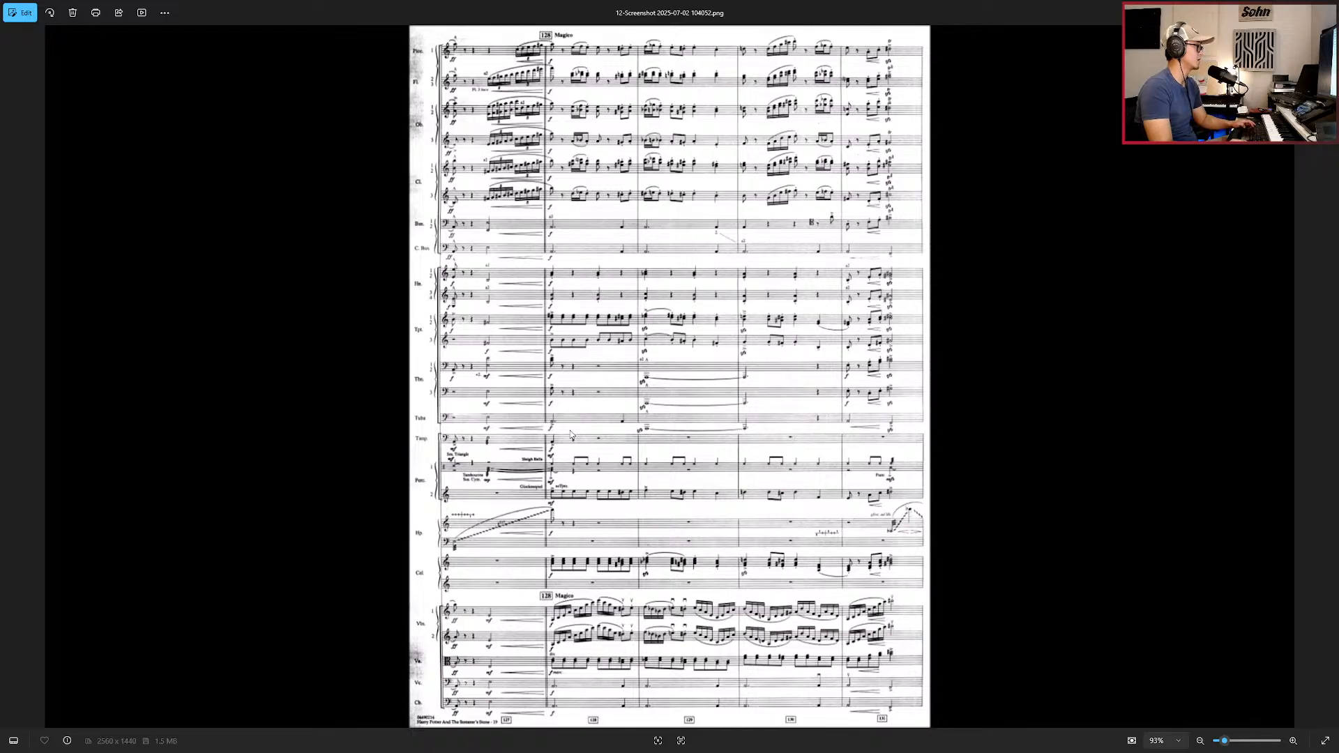
pyautogui.scroll(5, 630, 440)
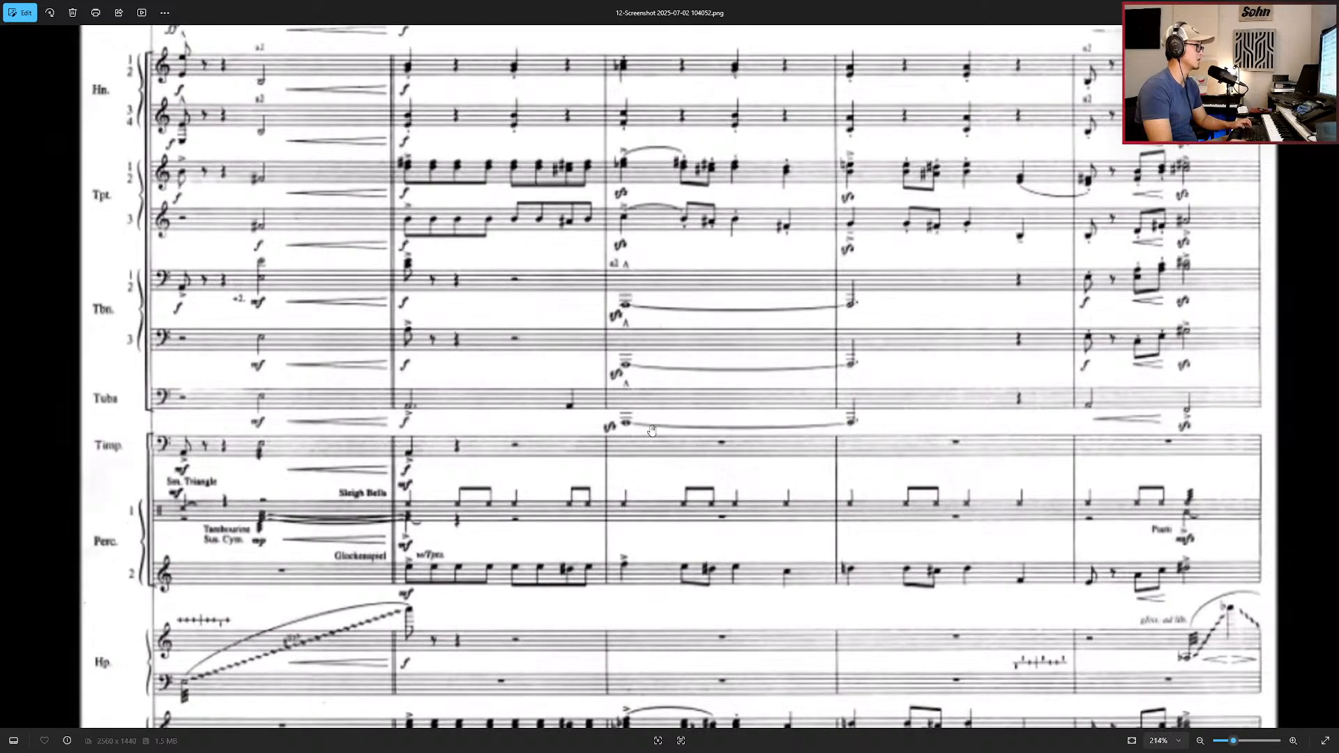
# Step: Return to Nuendo and copy the CSS Bass material from just before bar 128 through bar 136 onto the SFSB Solo Tuba track
pyautogui.hotkey('alt', 'Tab')
pyautogui.click(616, 487)
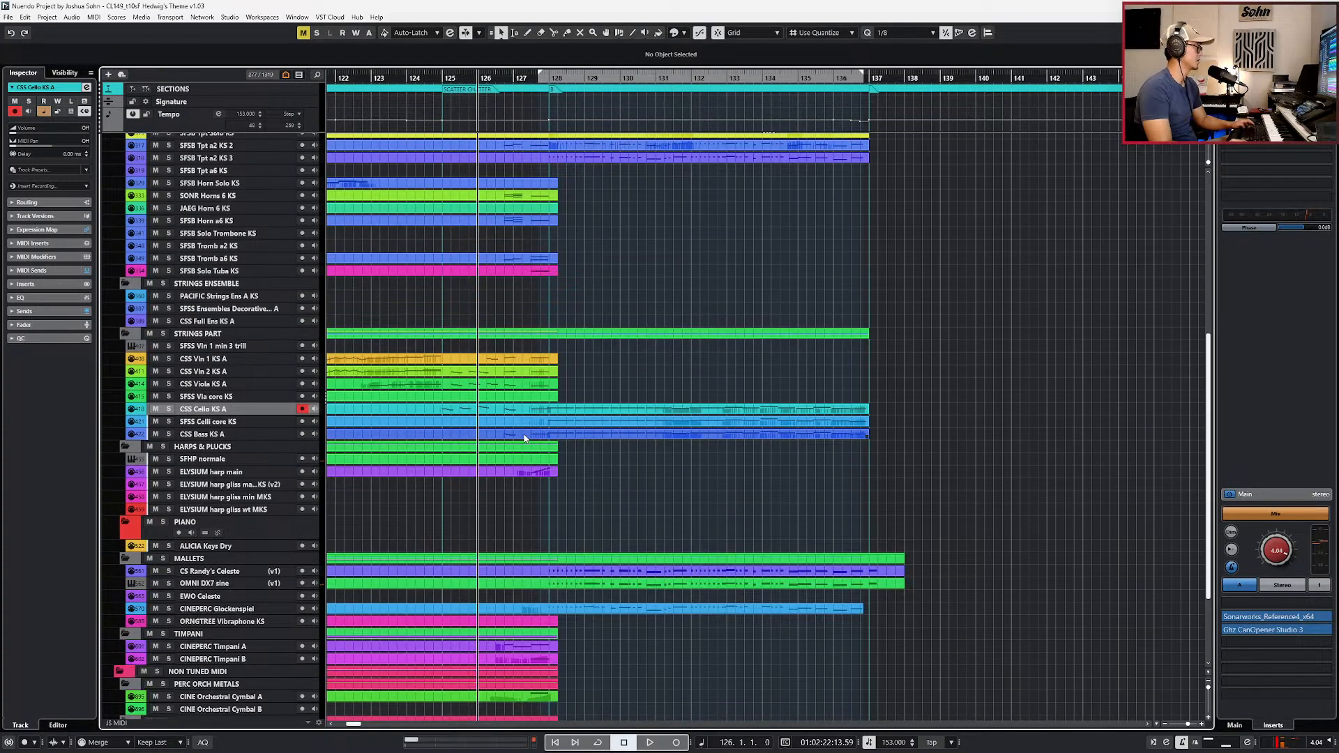
pyautogui.scroll(3, 538, 439)
pyautogui.scroll(3, 570, 440)
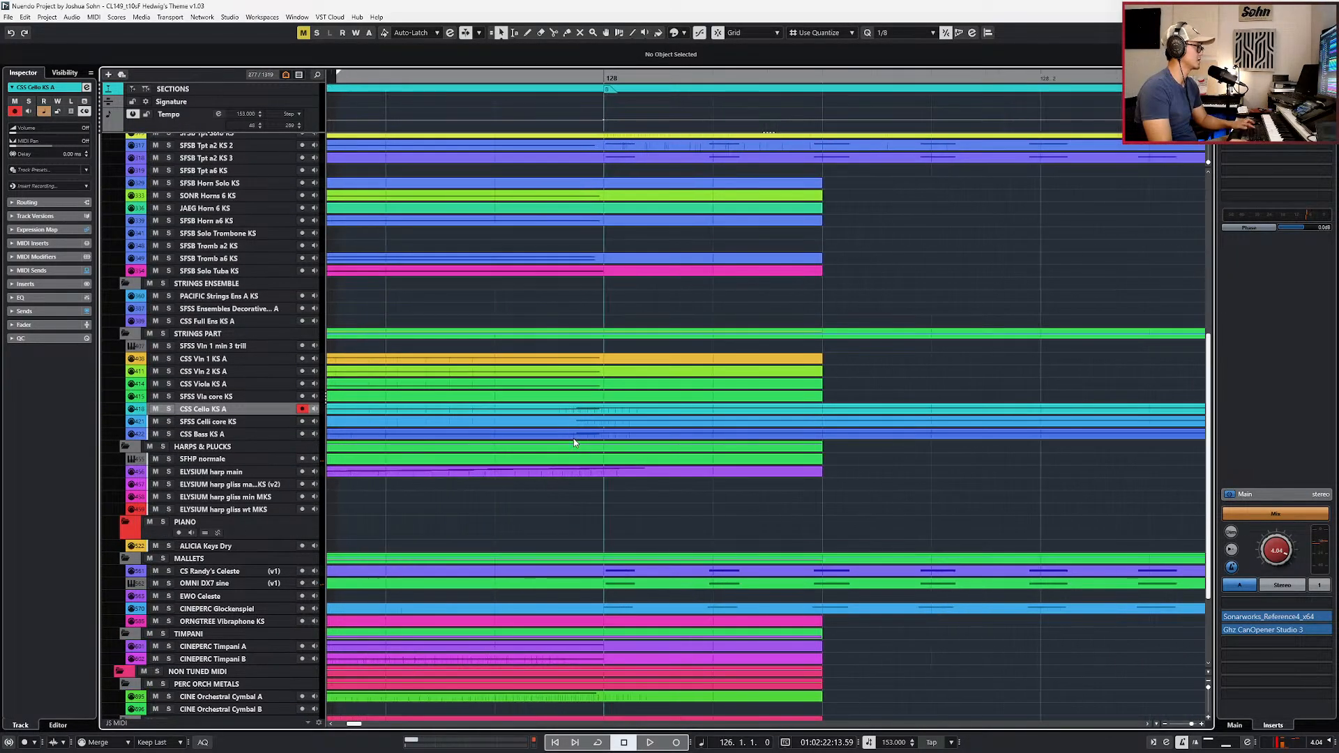
pyautogui.keyDown('alt'); pyautogui.click(570, 436); pyautogui.keyUp('alt')
pyautogui.click(587, 437)
pyautogui.press('l')
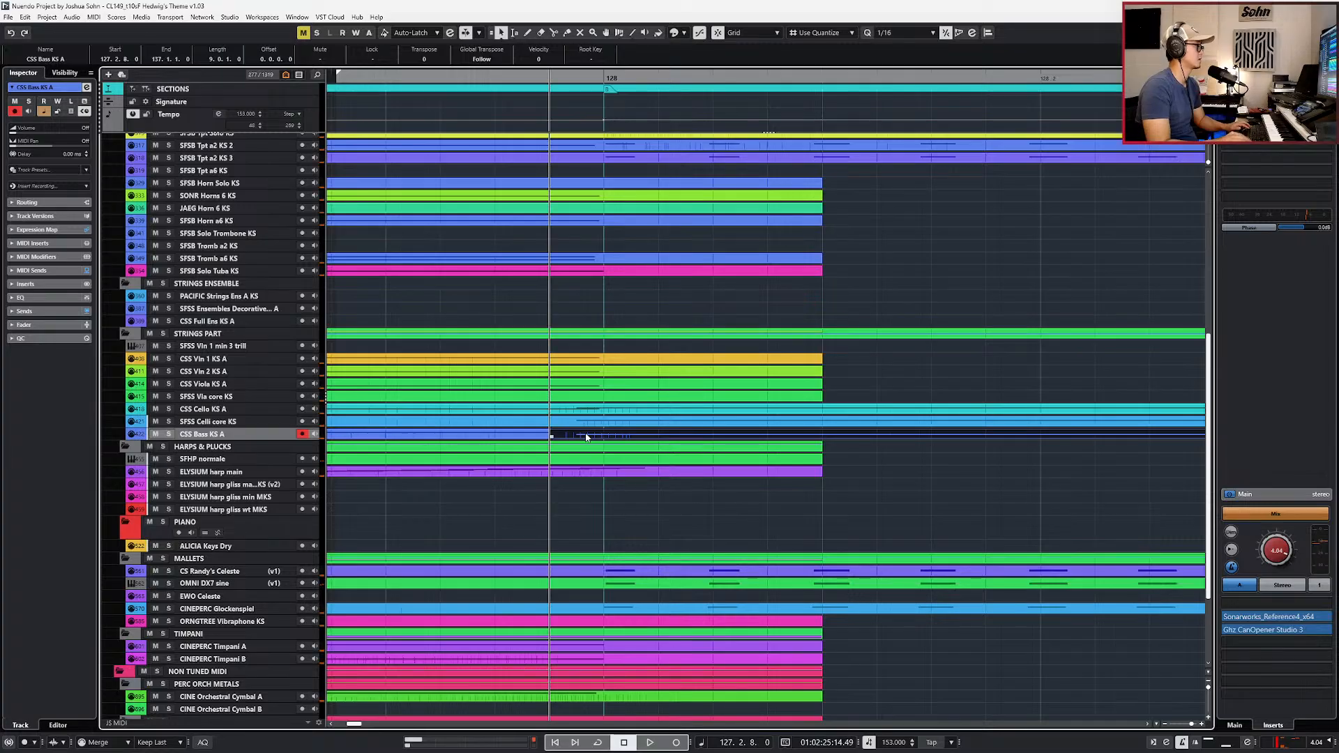
pyautogui.hotkey('ctrl', 'z')
pyautogui.scroll(-3, 616, 410)
pyautogui.scroll(3, 616, 408)
pyautogui.scroll(3, 616, 404)
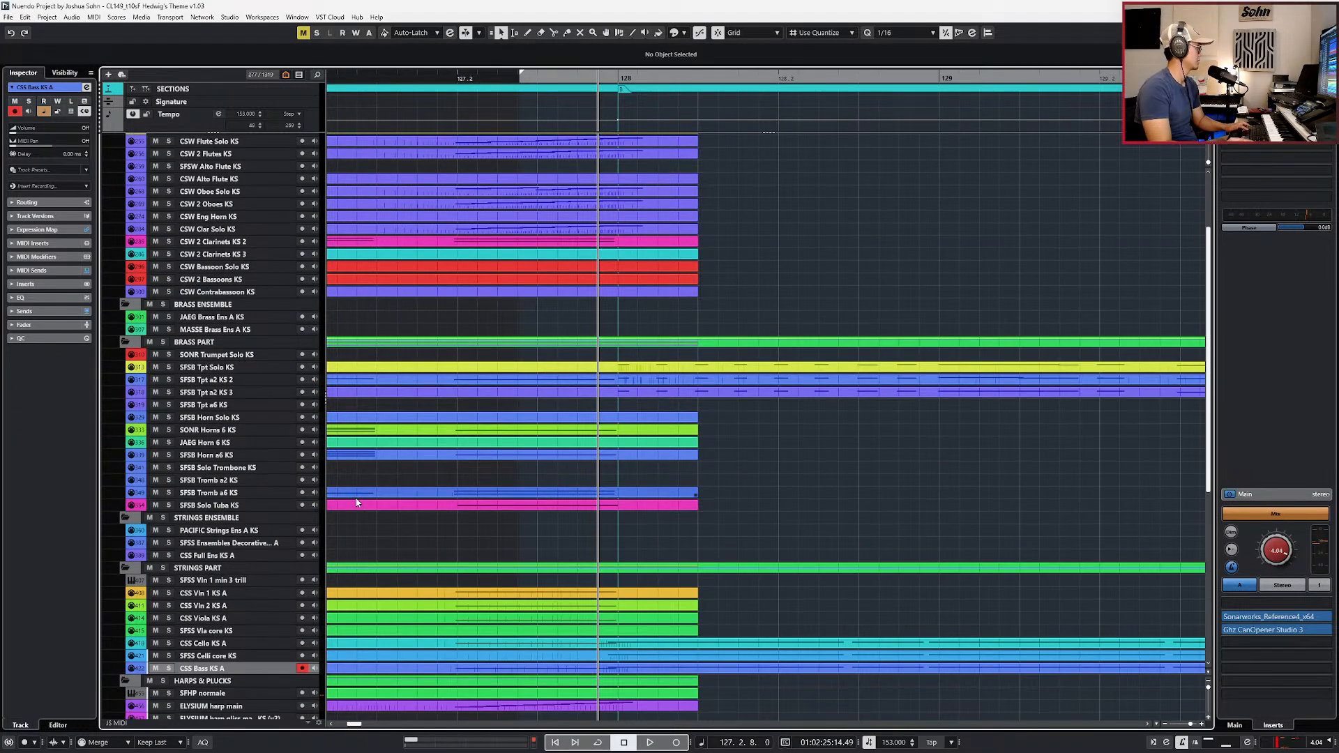
pyautogui.click(269, 504)
pyautogui.hotkey('ctrl', 'v')
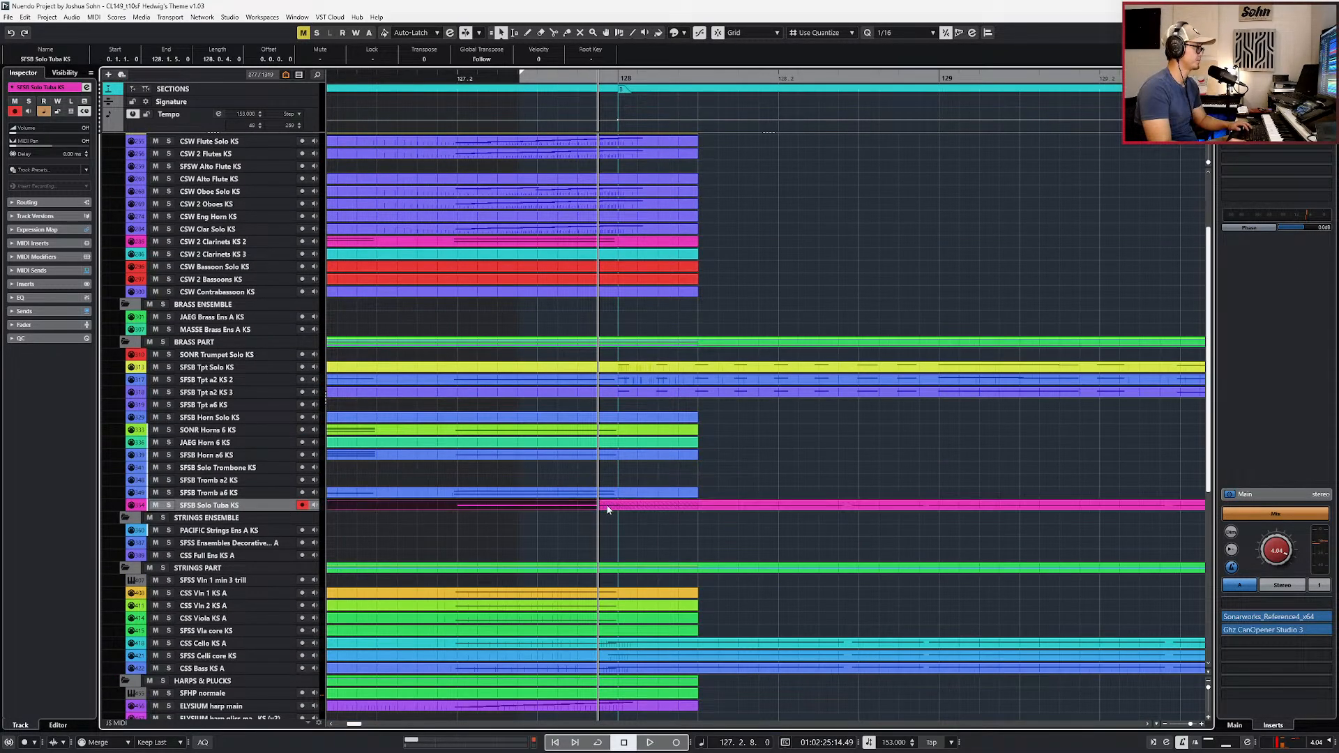
# Step: Open the Solo Tuba part and delete the expression and modulation points between the start of bar 128 and bar 131
pyautogui.doubleClick(601, 505)
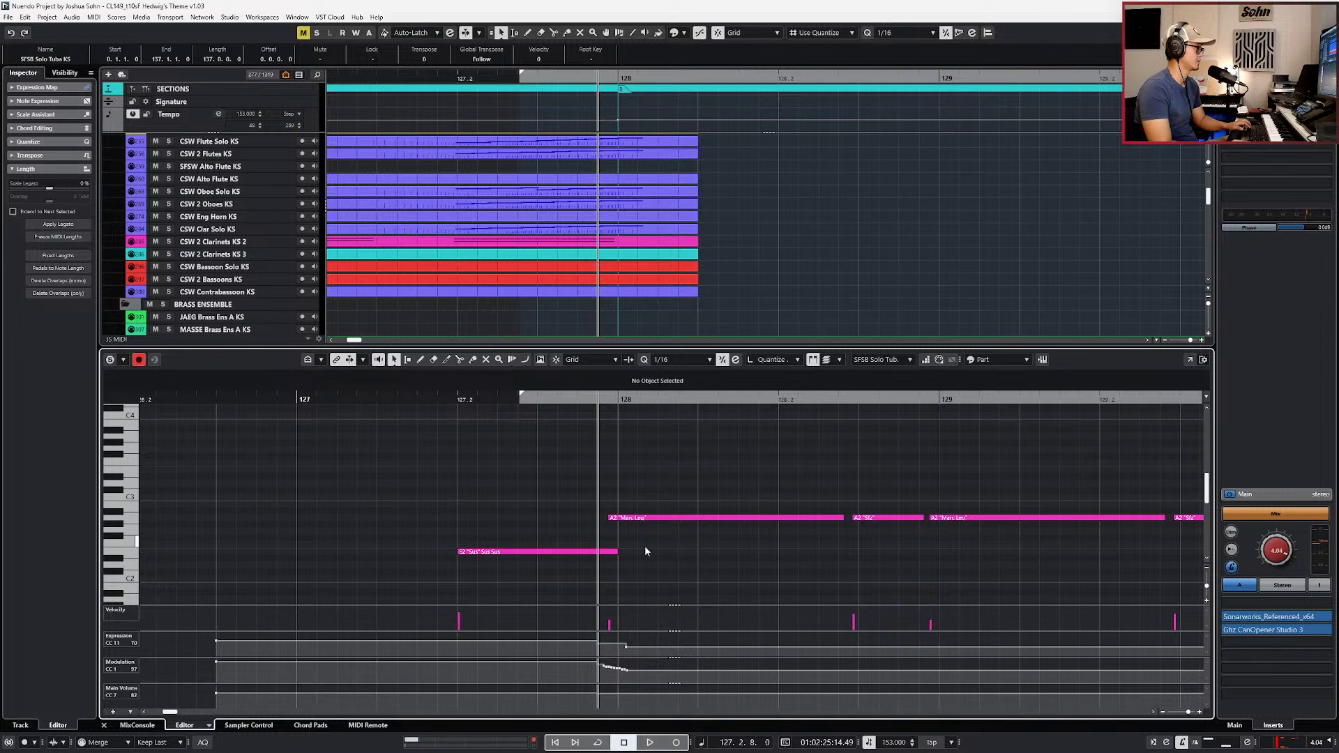
pyautogui.scroll(-5, 653, 643)
pyautogui.press('space')
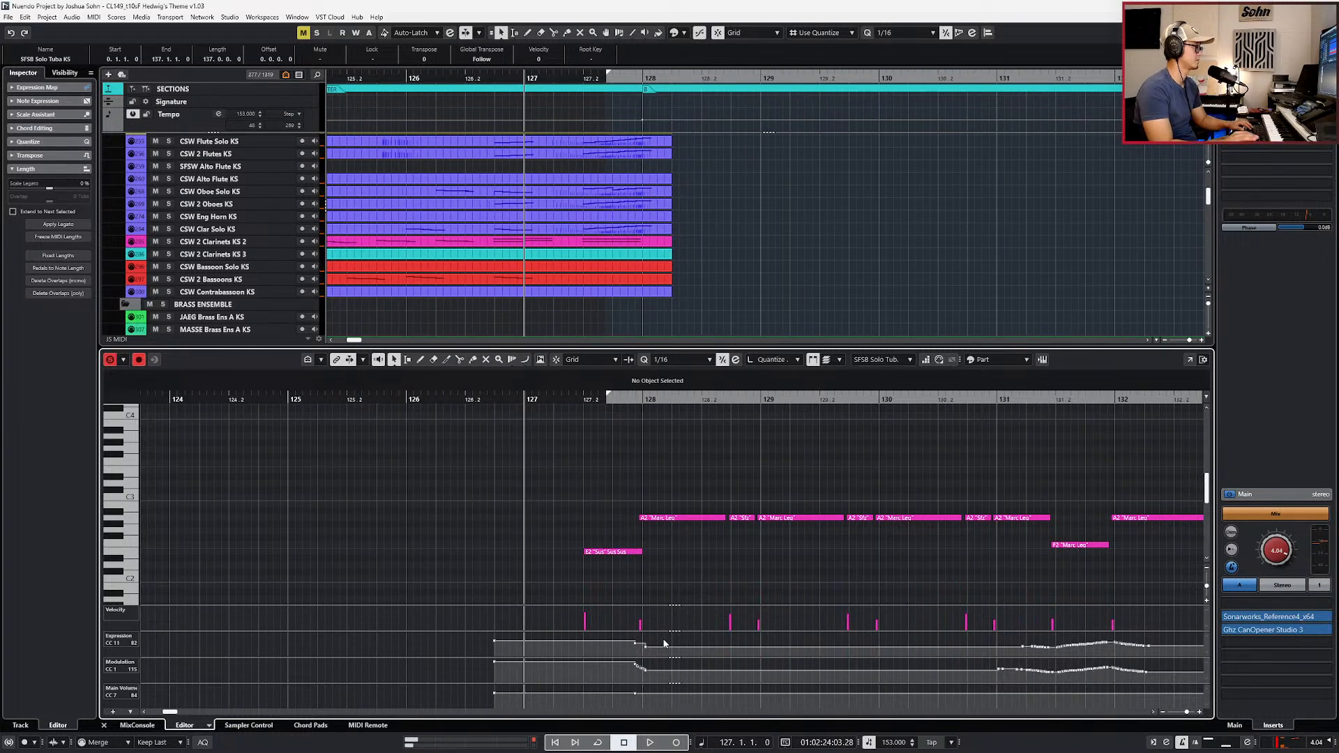
pyautogui.scroll(-3, 660, 628)
pyautogui.press('space')
pyautogui.scroll(2, 627, 628)
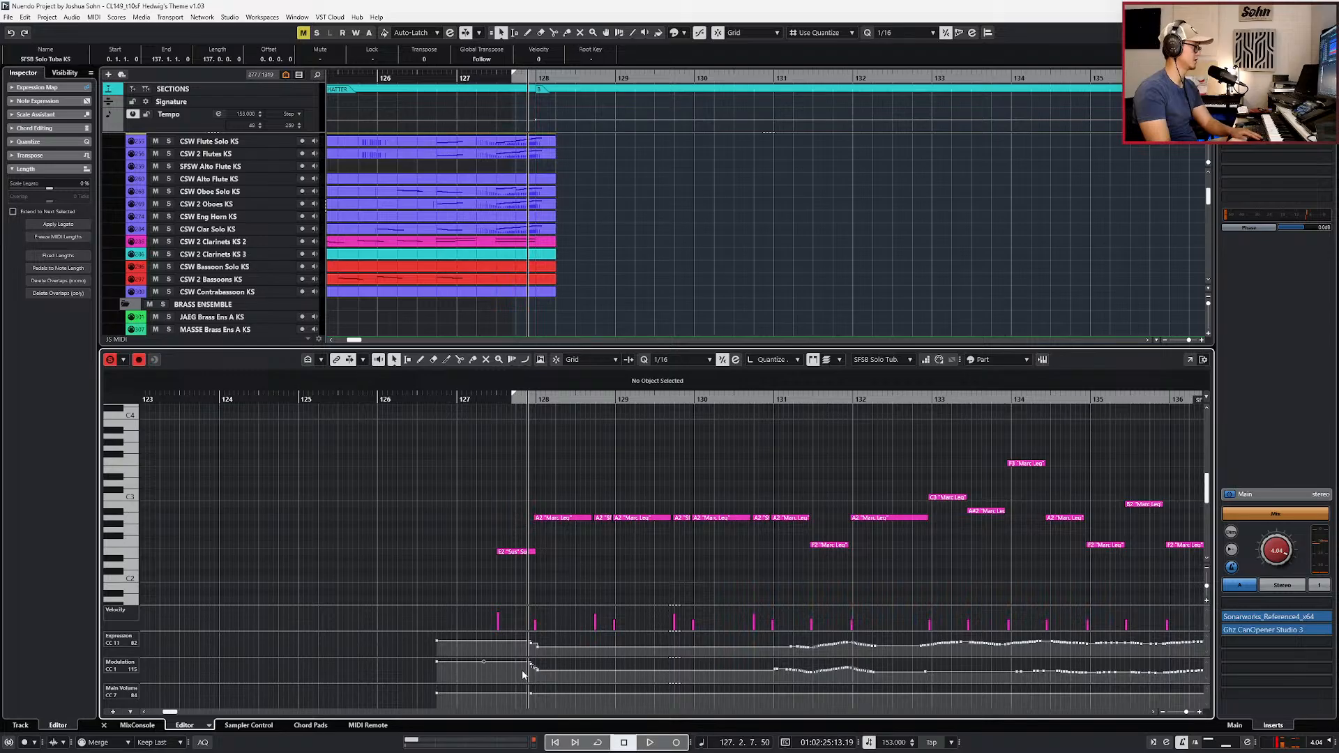
pyautogui.scroll(-3, 559, 668)
pyautogui.press('Delete')
pyautogui.moveTo(551, 648); pyautogui.dragTo(580, 657)
pyautogui.press('Delete')
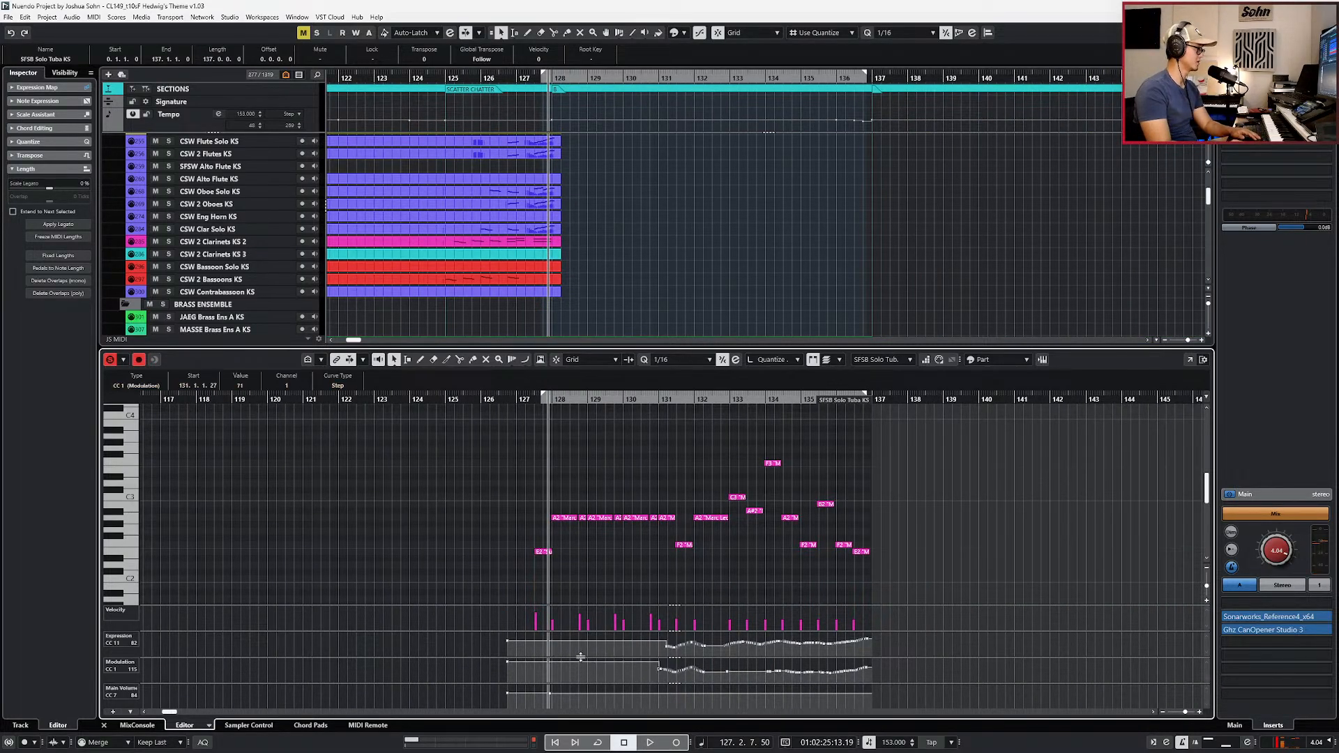
# Step: Move the start of the locator range to the middle of bar 128 and return the playhead there
pyautogui.click(641, 659)
pyautogui.hotkey('alt', 'Up')
pyautogui.hotkey('alt', 'Up')
pyautogui.hotkey('alt', 'Up')
pyautogui.hotkey('alt', 'Up')
pyautogui.hotkey('alt', 'Up')
pyautogui.hotkey('alt', 'Up')
pyautogui.hotkey('ctrl', 'z')
pyautogui.hotkey('shift', 'n')
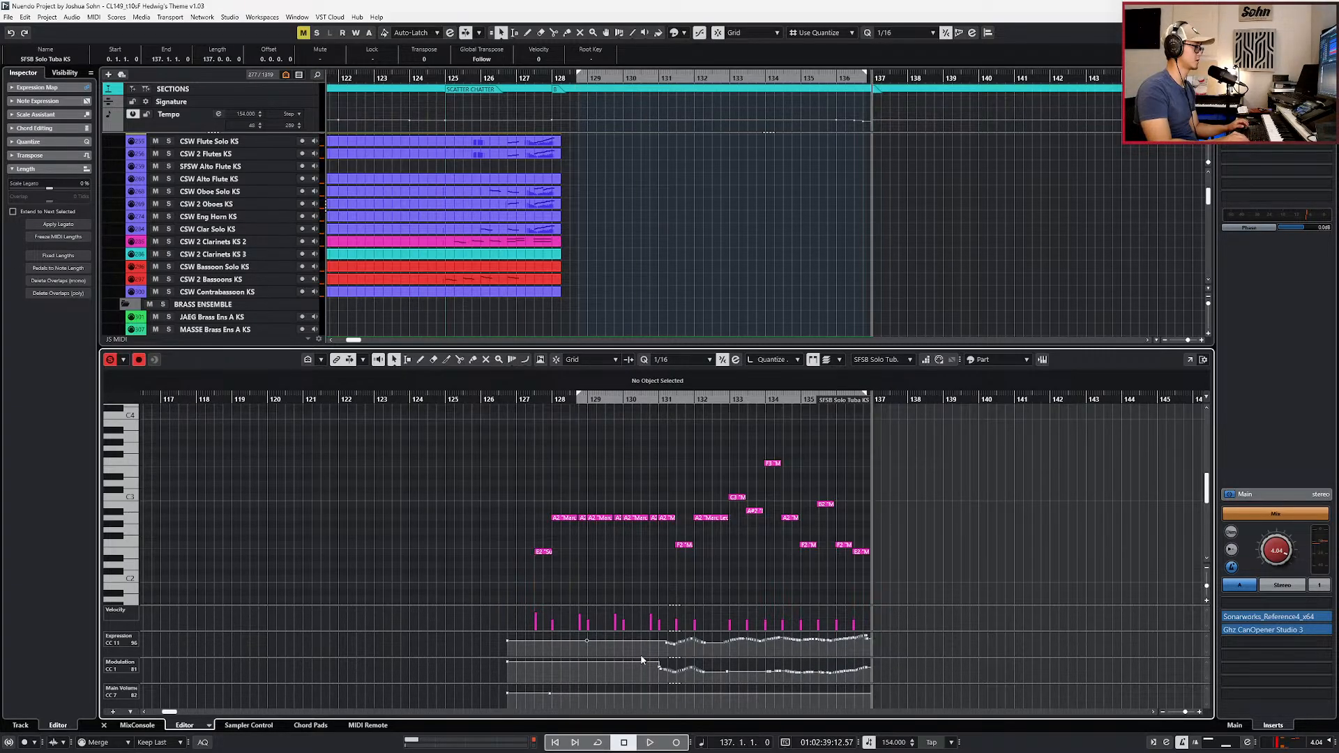
pyautogui.press('KP_1')
pyautogui.hotkey('alt', 'Up')
pyautogui.hotkey('alt', 'Up')
pyautogui.hotkey('alt', 'Up')
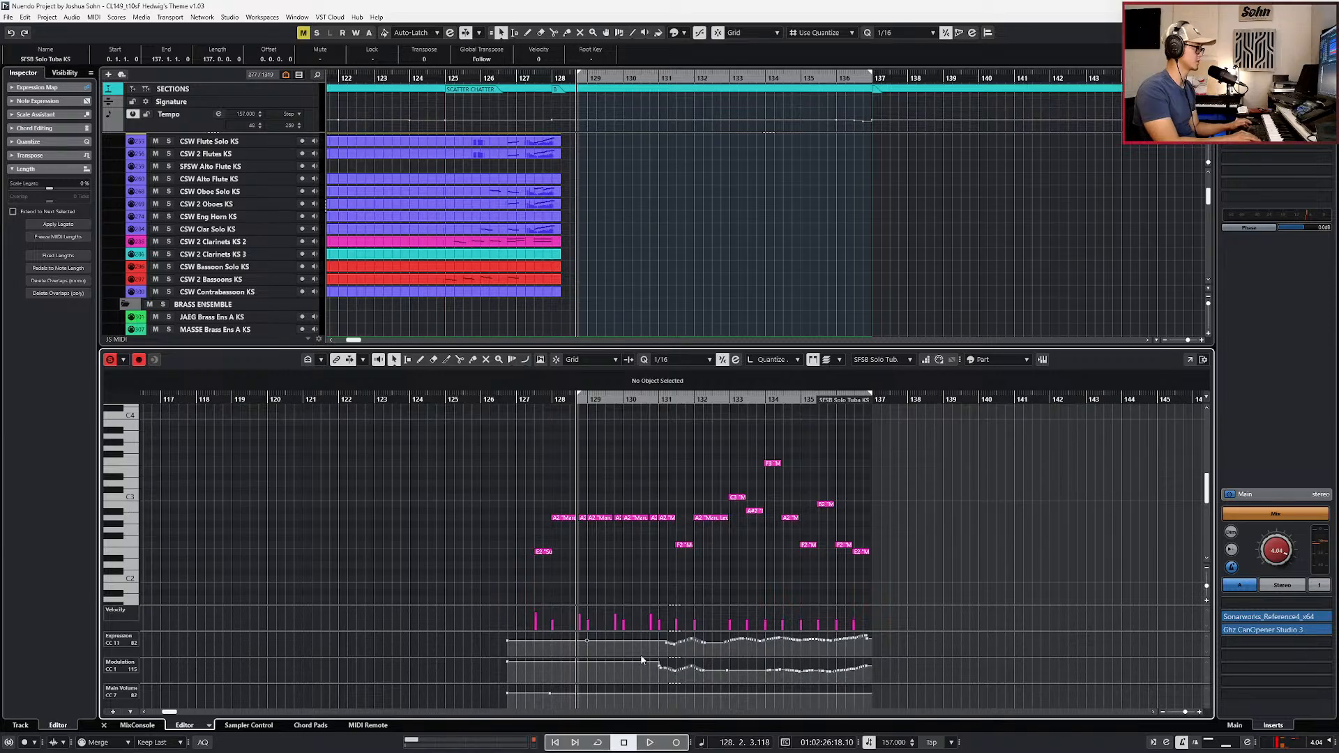
# Step: Raise the tuba's expression and modulation curves from bar 131 through bar 136 and play back from bar 128
pyautogui.hotkey('ctrl', 'Up')
pyautogui.hotkey('alt', 'Up')
pyautogui.hotkey('alt', 'Up')
pyautogui.hotkey('ctrl', 'Up')
pyautogui.hotkey('ctrl', 'Up')
pyautogui.hotkey('ctrl', 'Up')
pyautogui.press('ctrl+KP_Subtract')
pyautogui.press('ctrl+KP_Subtract')
pyautogui.moveTo(650, 670); pyautogui.dragTo(872, 650)
pyautogui.click(869, 634)
pyautogui.press('space')
pyautogui.click(836, 674)
pyautogui.press('space')
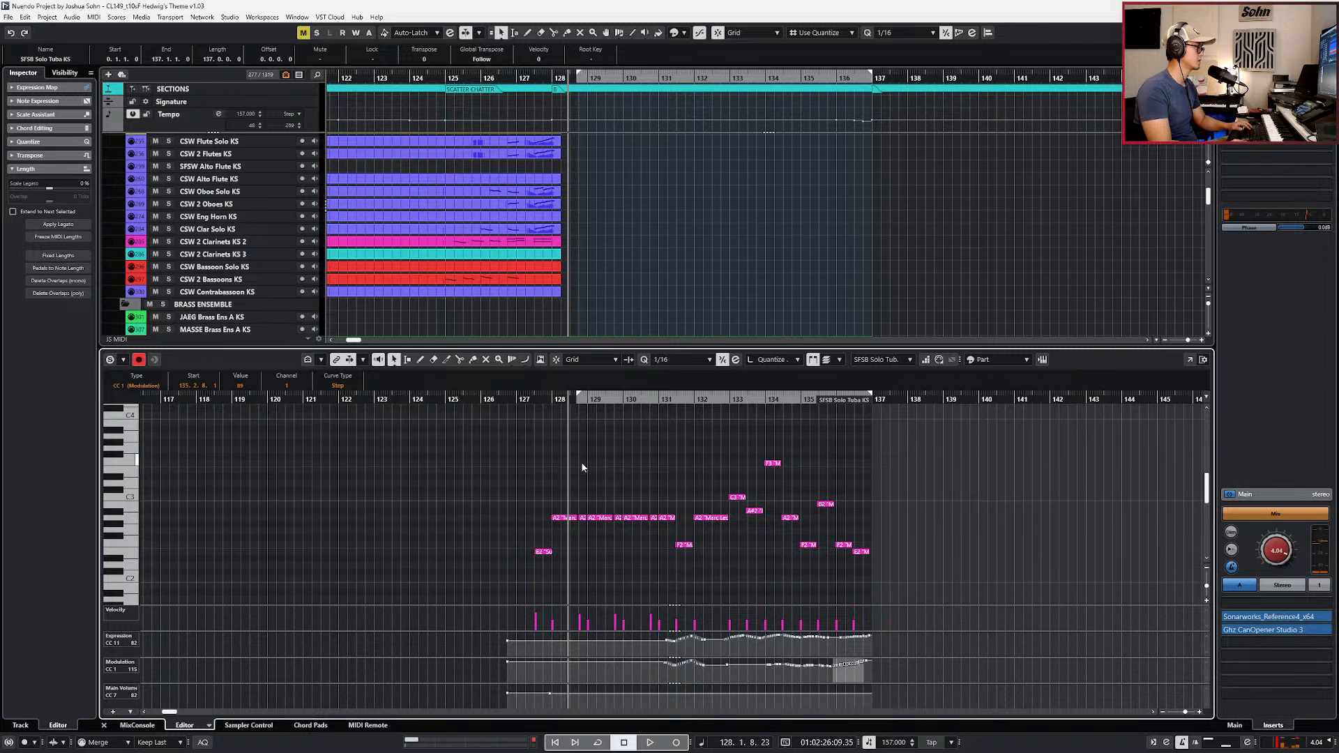
# Step: Check the score and merge the repeated A2 tuba notes across bars 129 and 130 into one held note
pyautogui.press('h')
pyautogui.moveTo(563, 478); pyautogui.dragTo(581, 523)
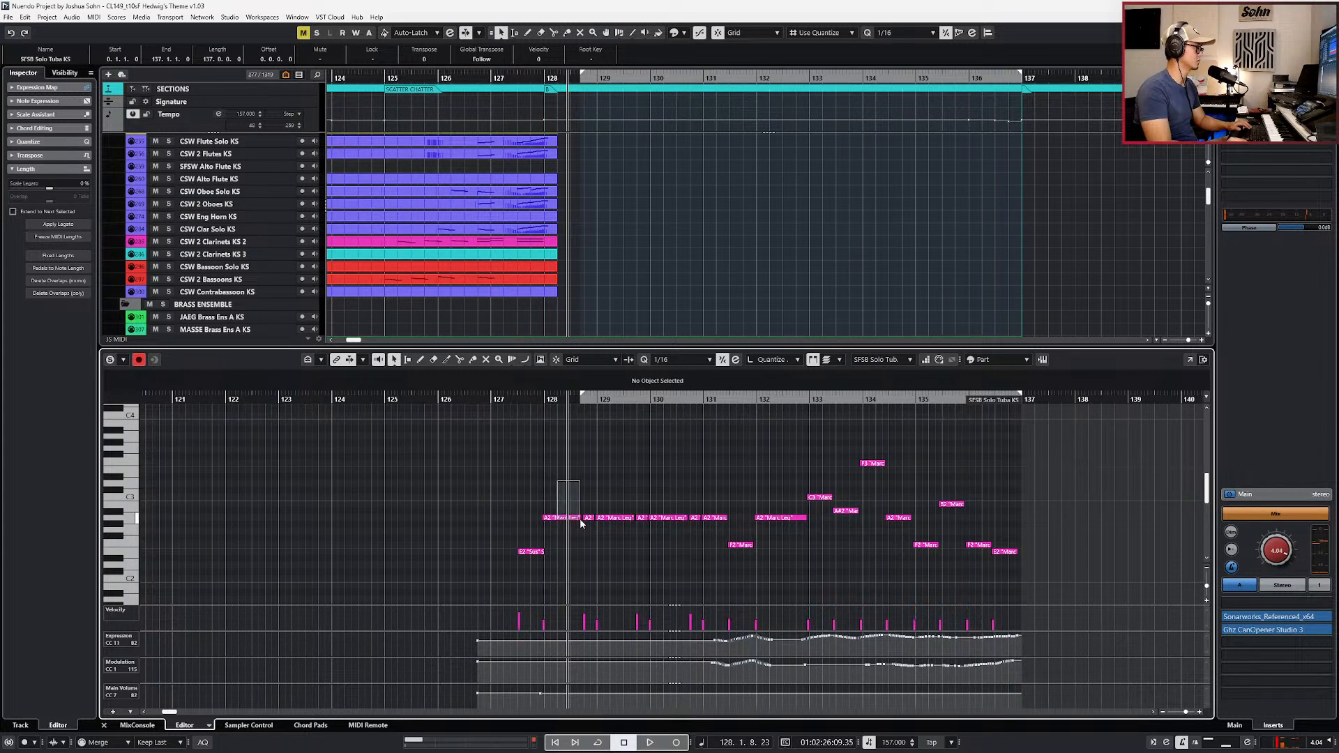
pyautogui.click(576, 517)
pyautogui.press('l')
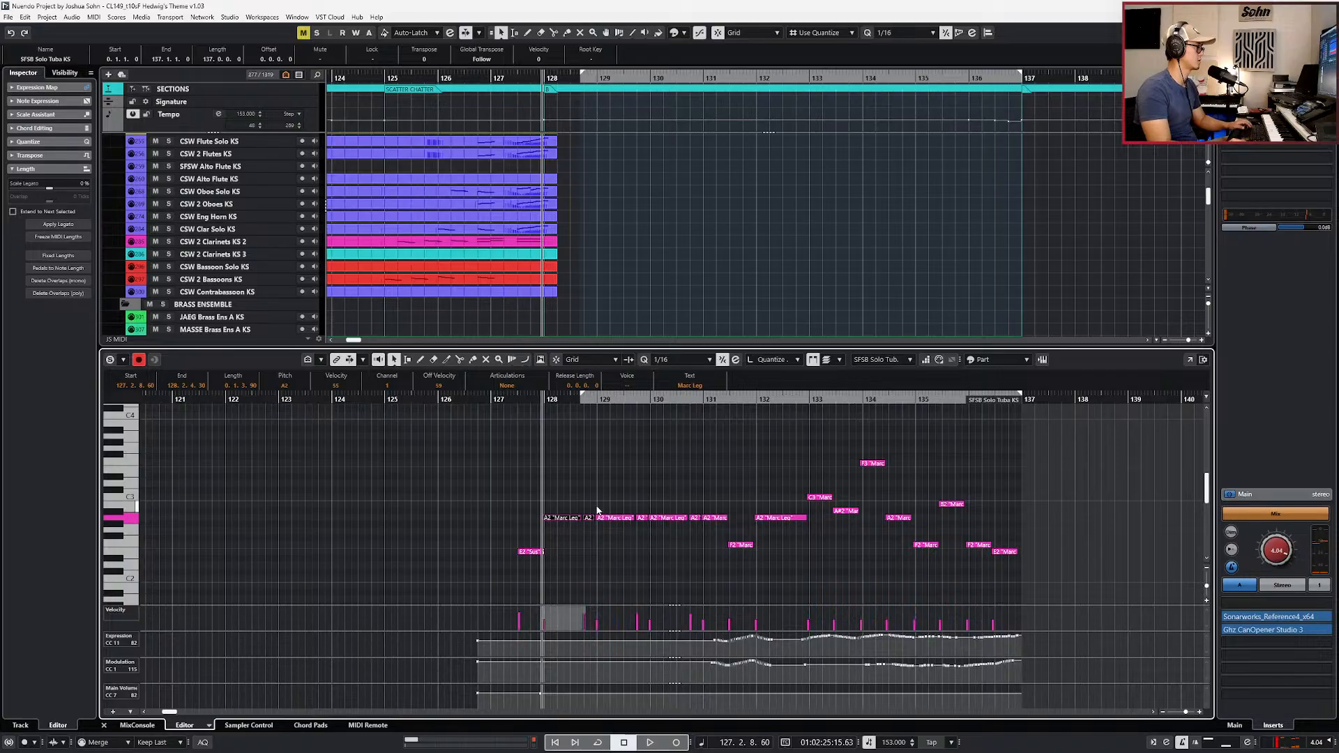
pyautogui.hotkey('alt', 'Tab')
pyautogui.hotkey('alt', 'Tab')
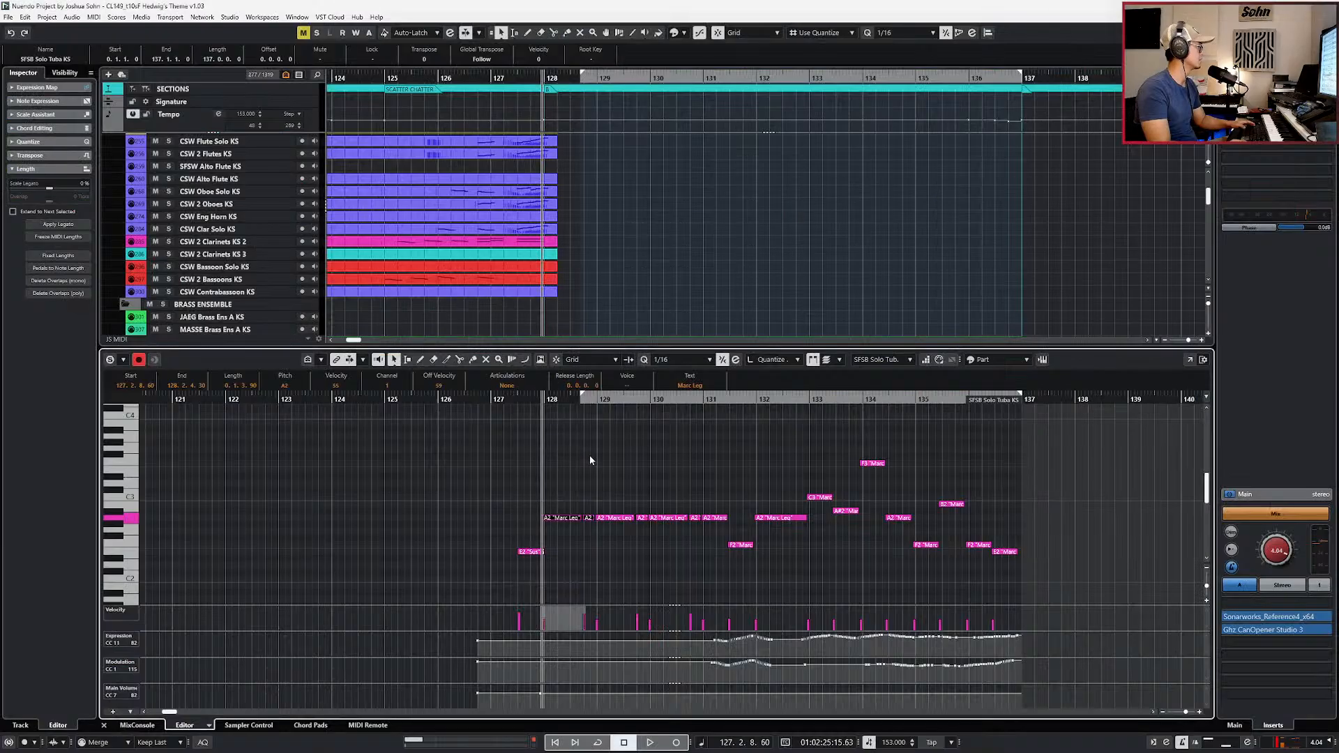
pyautogui.moveTo(624, 498); pyautogui.dragTo(673, 535)
pyautogui.press('g')
pyautogui.scroll(1, 645, 492)
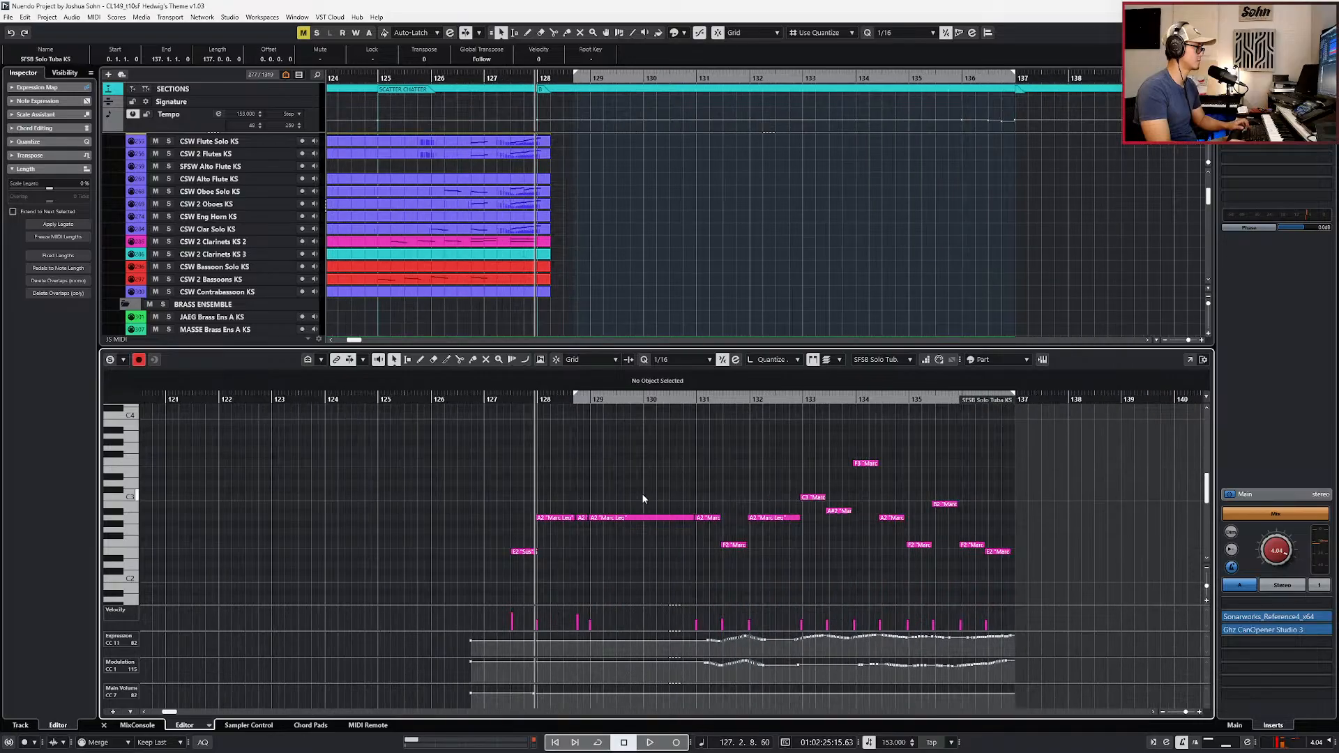
# Step: Transpose the held tuba note in bars 129 and 130 down two octaves to A0 and the bar 128 notes down one octave to A1
pyautogui.press('space')
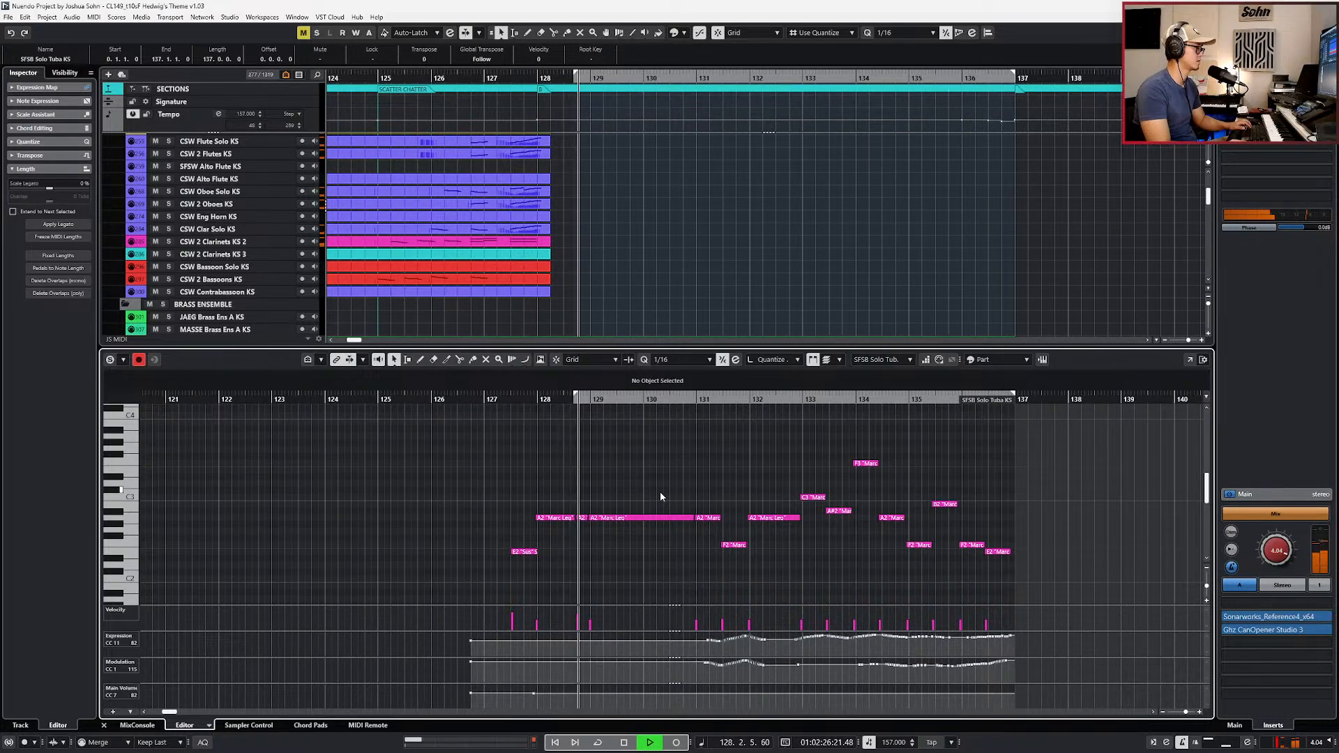
pyautogui.click(649, 517)
pyautogui.hotkey('shift', 'Down')
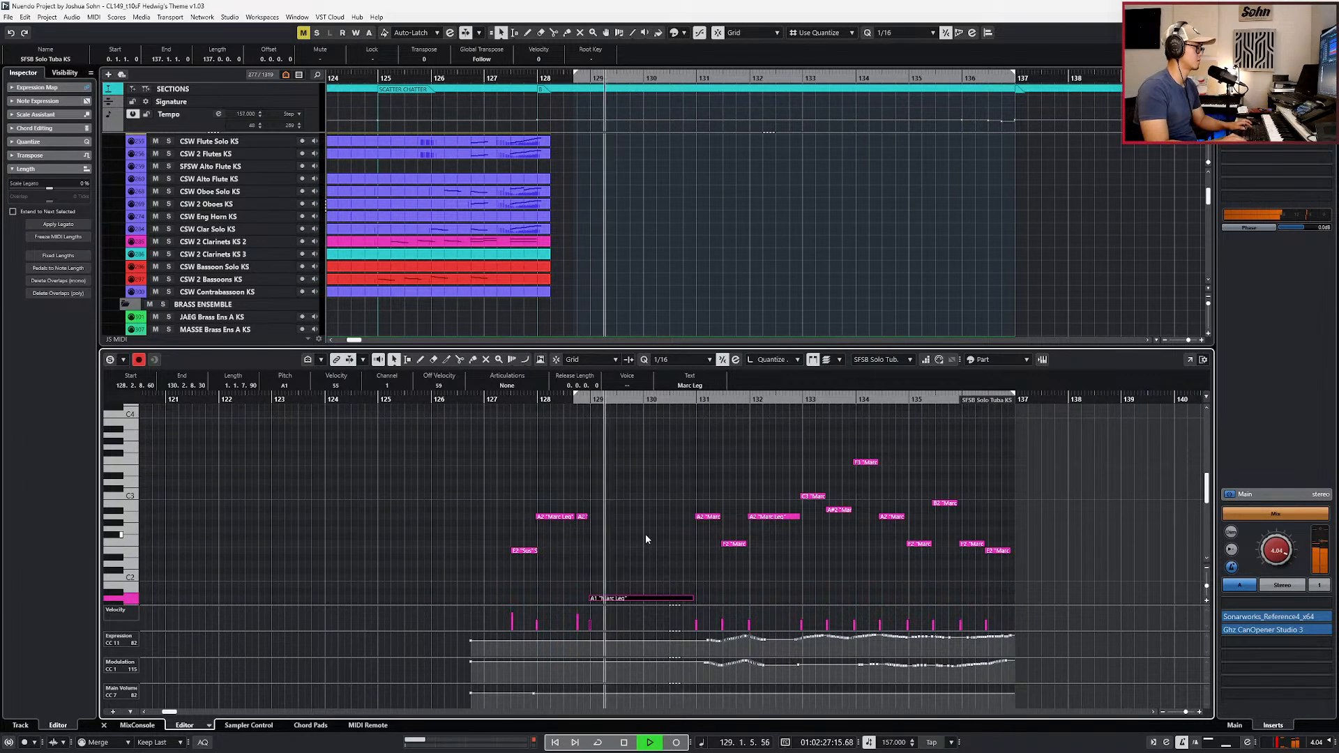
pyautogui.press('space')
pyautogui.moveTo(638, 494); pyautogui.dragTo(547, 611)
pyautogui.hotkey('shift', 'Down')
pyautogui.press('l')
pyautogui.click(547, 611)
pyautogui.hotkey('alt', 'l')
pyautogui.press('space')
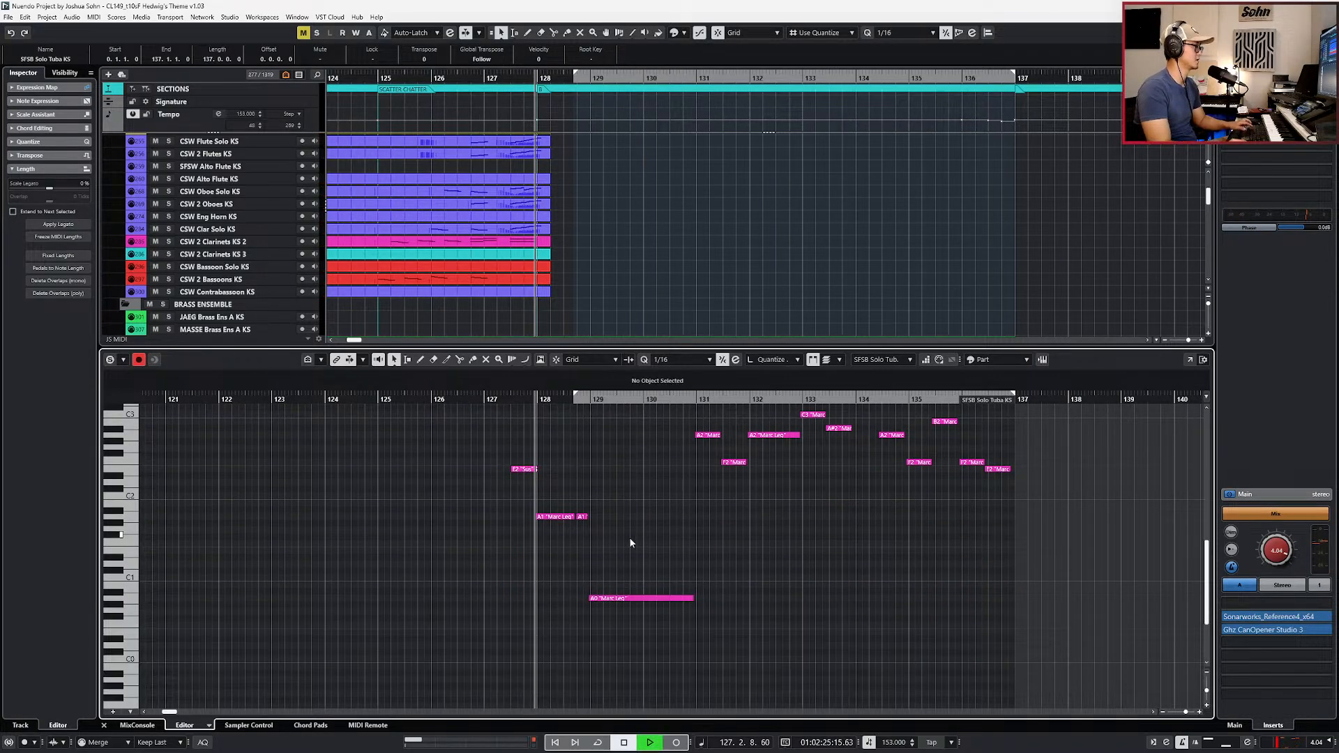
# Step: Transpose the remaining tuba notes from bar 131 through bar 136 down one octave
pyautogui.moveTo(697, 412); pyautogui.dragTo(1046, 525)
pyautogui.hotkey('shift', 'Down')
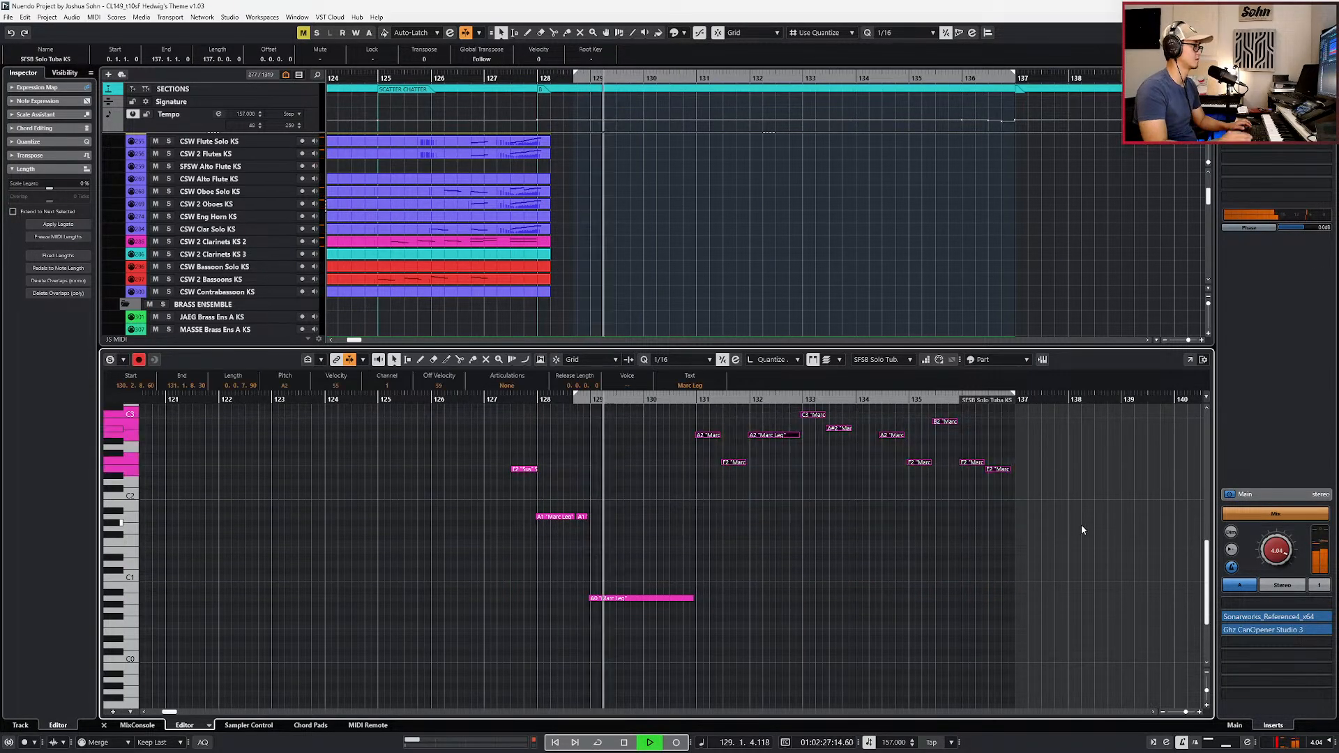
pyautogui.press('space')
pyautogui.click(876, 553)
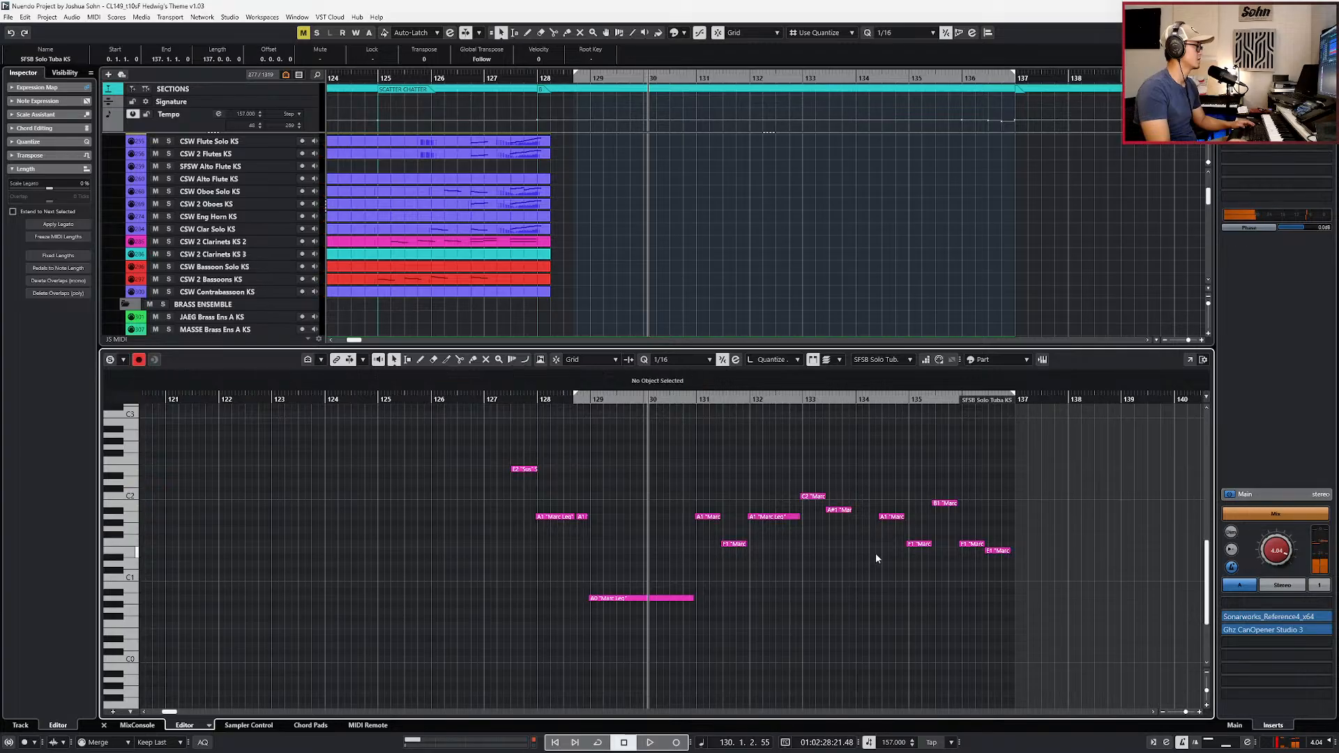
# Step: Check the tuba line in the score and shorten the held A0 note to end at 130.2.5.0
pyautogui.hotkey('alt', 'Tab')
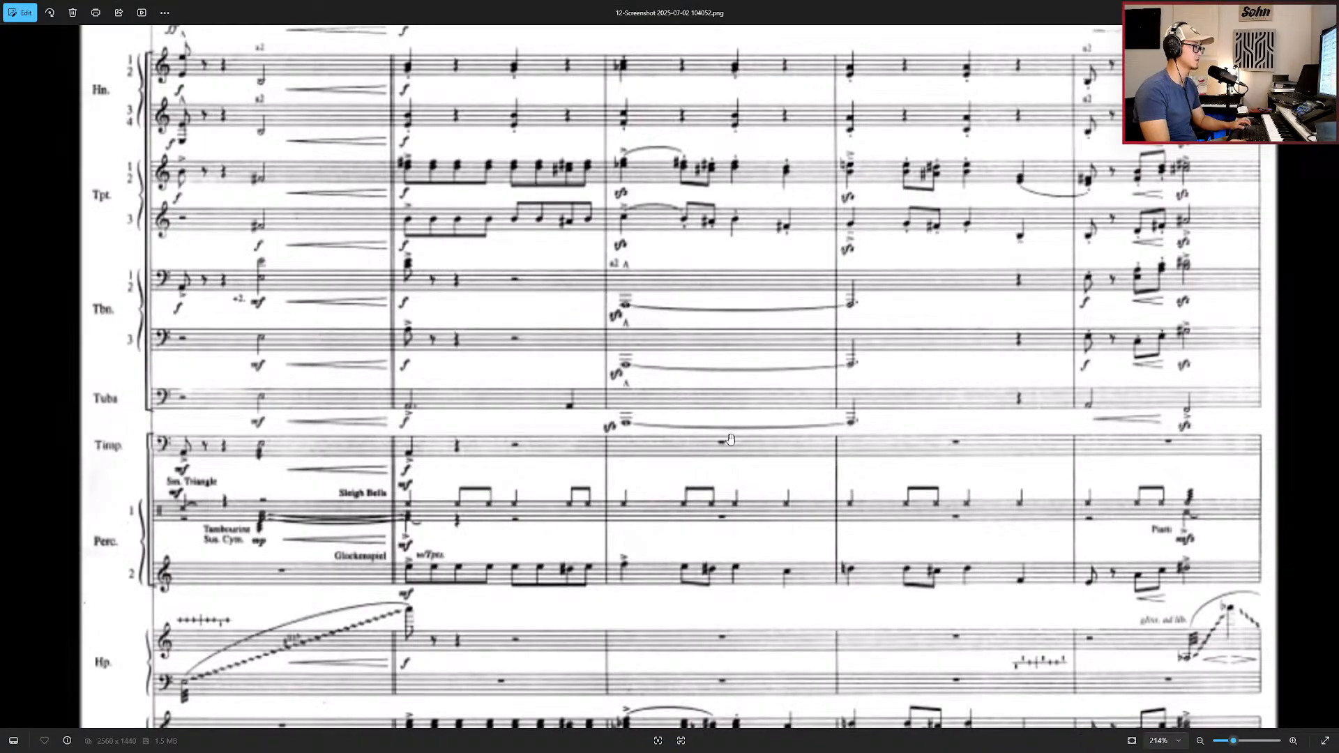
pyautogui.hotkey('alt', 'Tab')
pyautogui.click(680, 599)
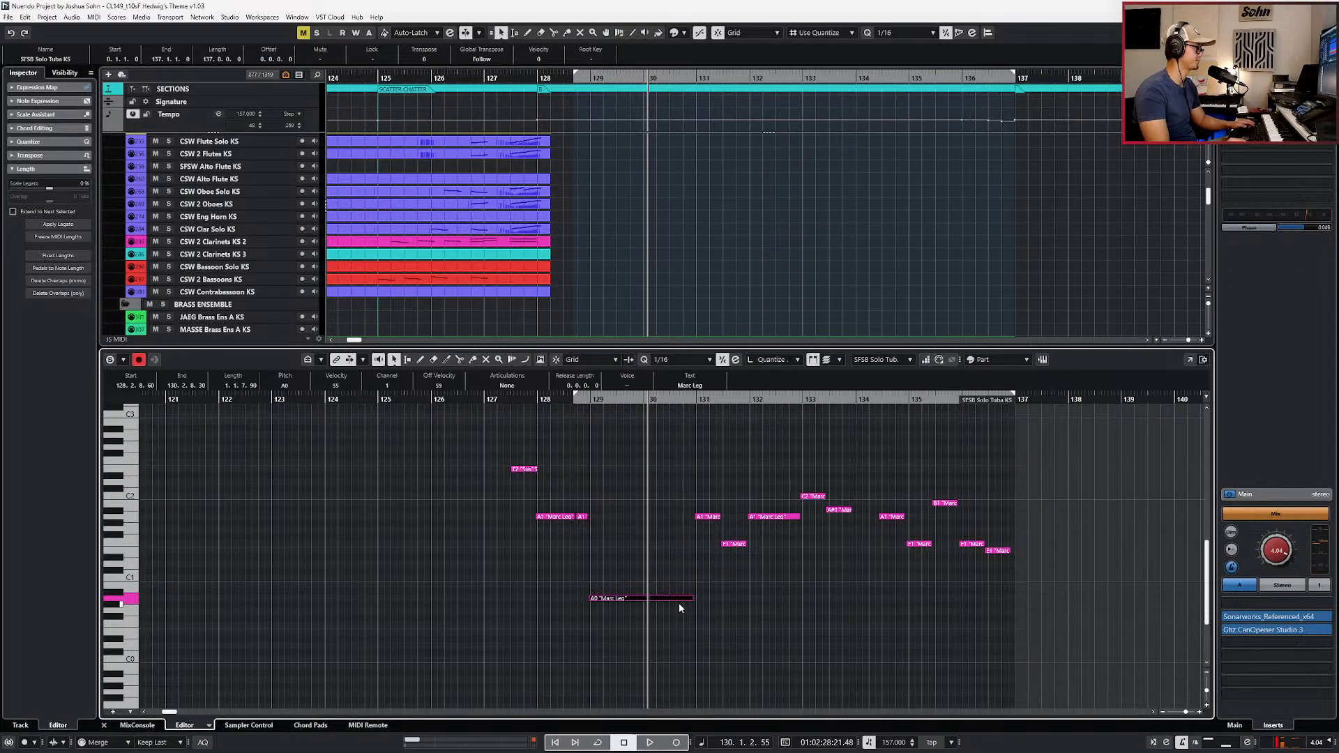
pyautogui.moveTo(683, 600); pyautogui.dragTo(680, 600)
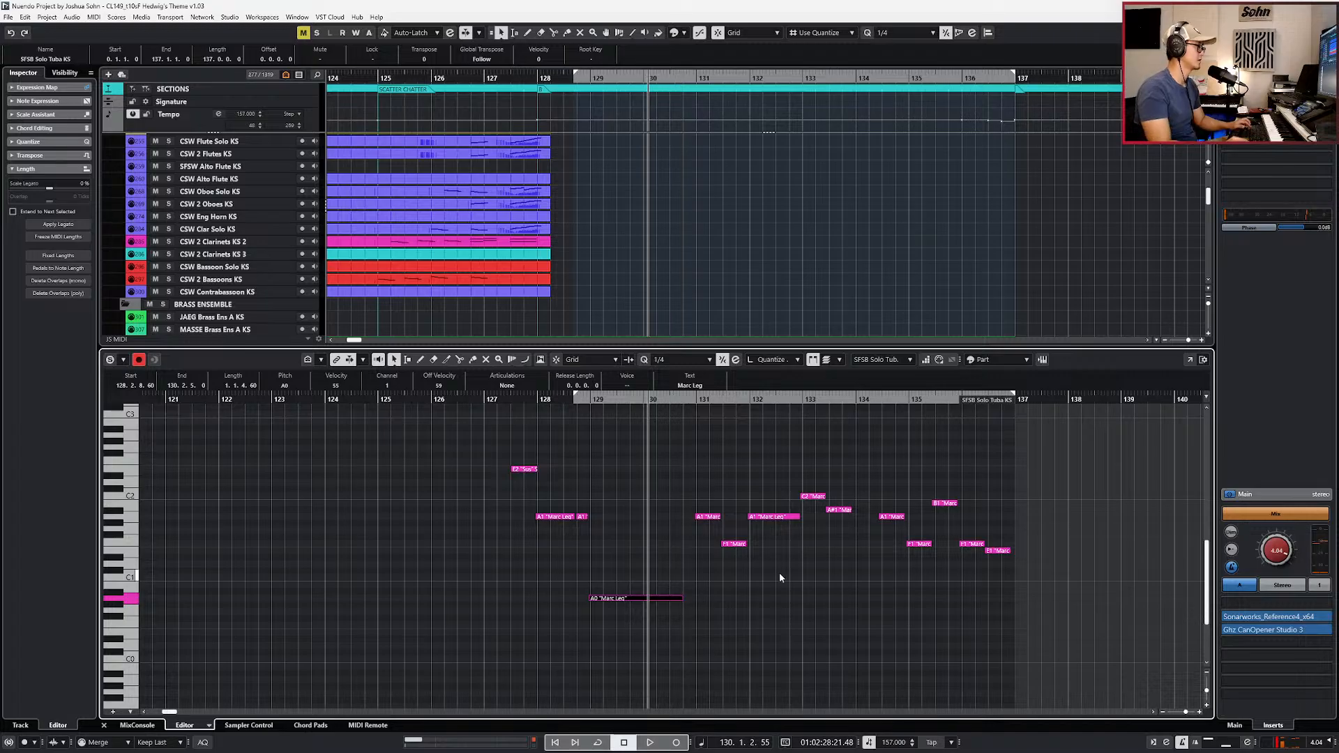
# Step: Assign the Leg articulation to all tuba notes from bar 128 through bar 136 and start playback from bar 127
pyautogui.hotkey('alt', 'l')
pyautogui.press('KP_Subtract')
pyautogui.press('KP_Subtract')
pyautogui.press('KP_Subtract')
pyautogui.press('KP_Subtract')
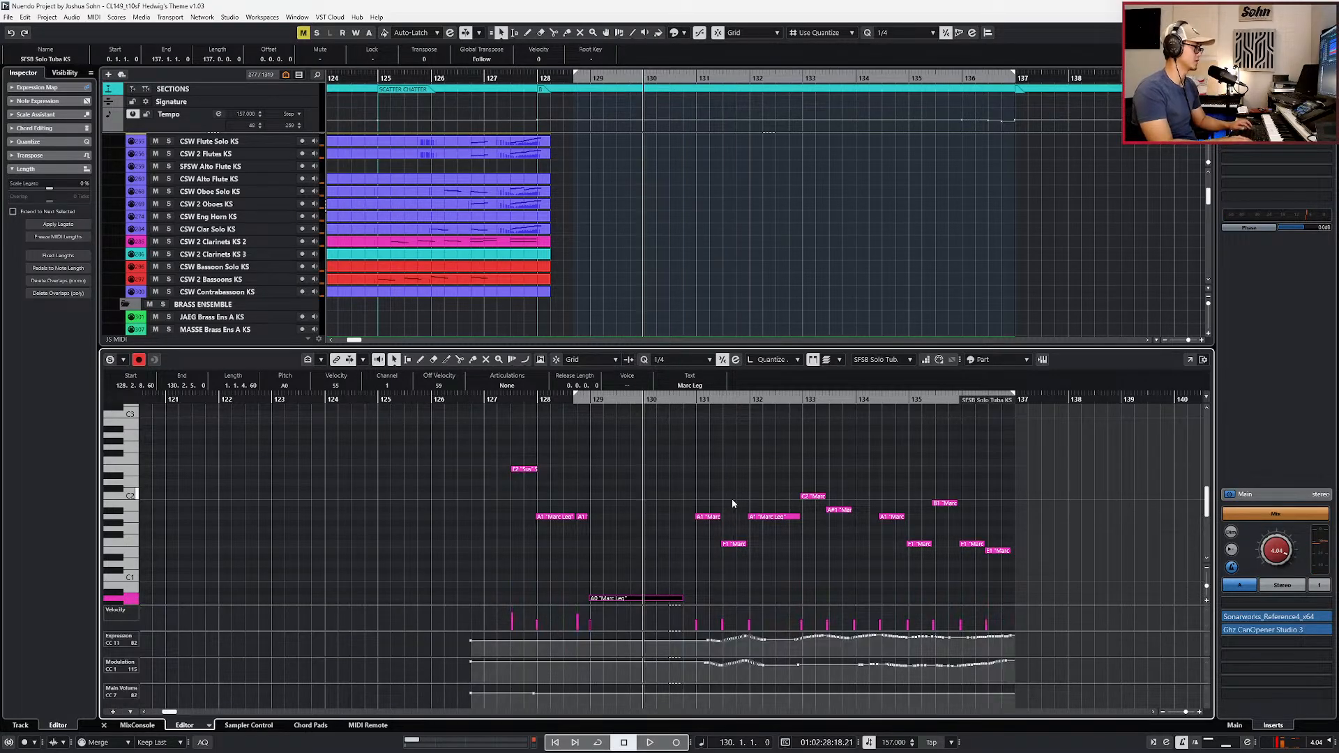
pyautogui.moveTo(561, 483); pyautogui.dragTo(1005, 594)
pyautogui.scroll(-2, 760, 474)
pyautogui.click(501, 385)
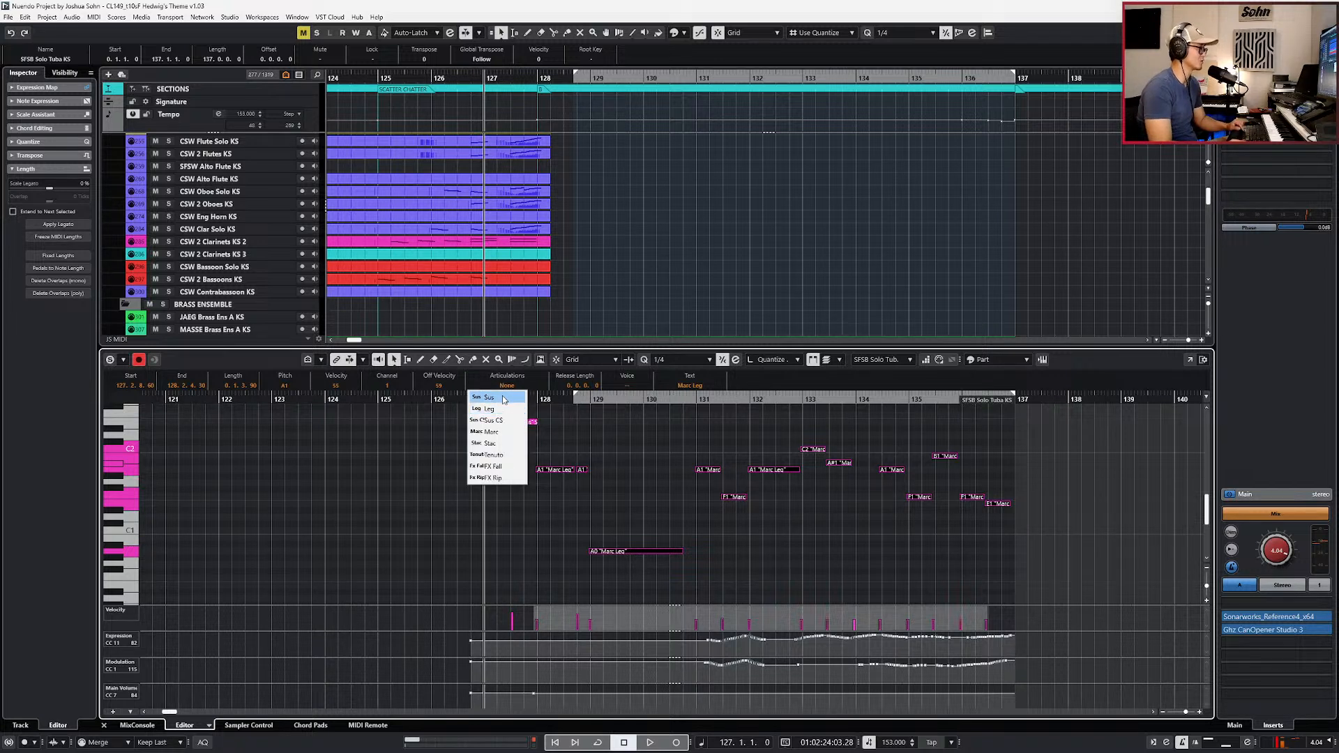
pyautogui.click(504, 410)
pyautogui.press('space')
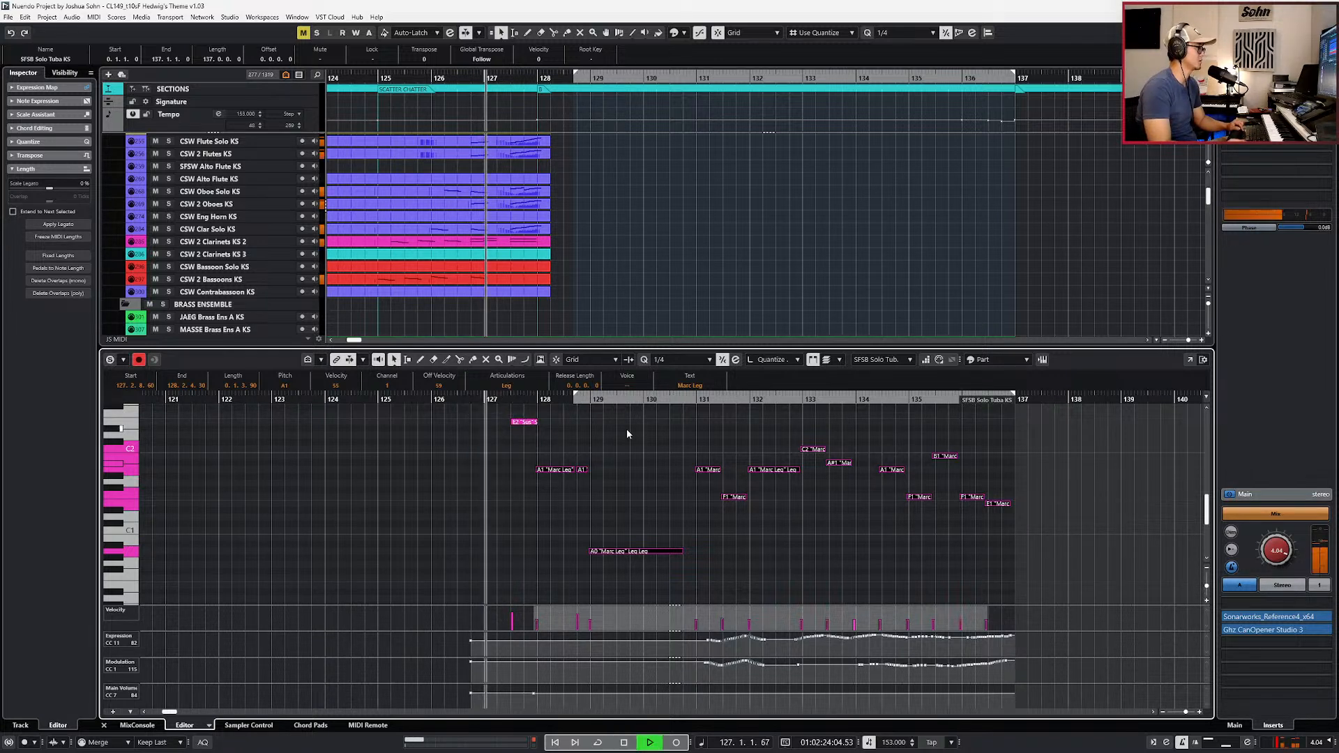
pyautogui.click(528, 383)
pyautogui.click(689, 479)
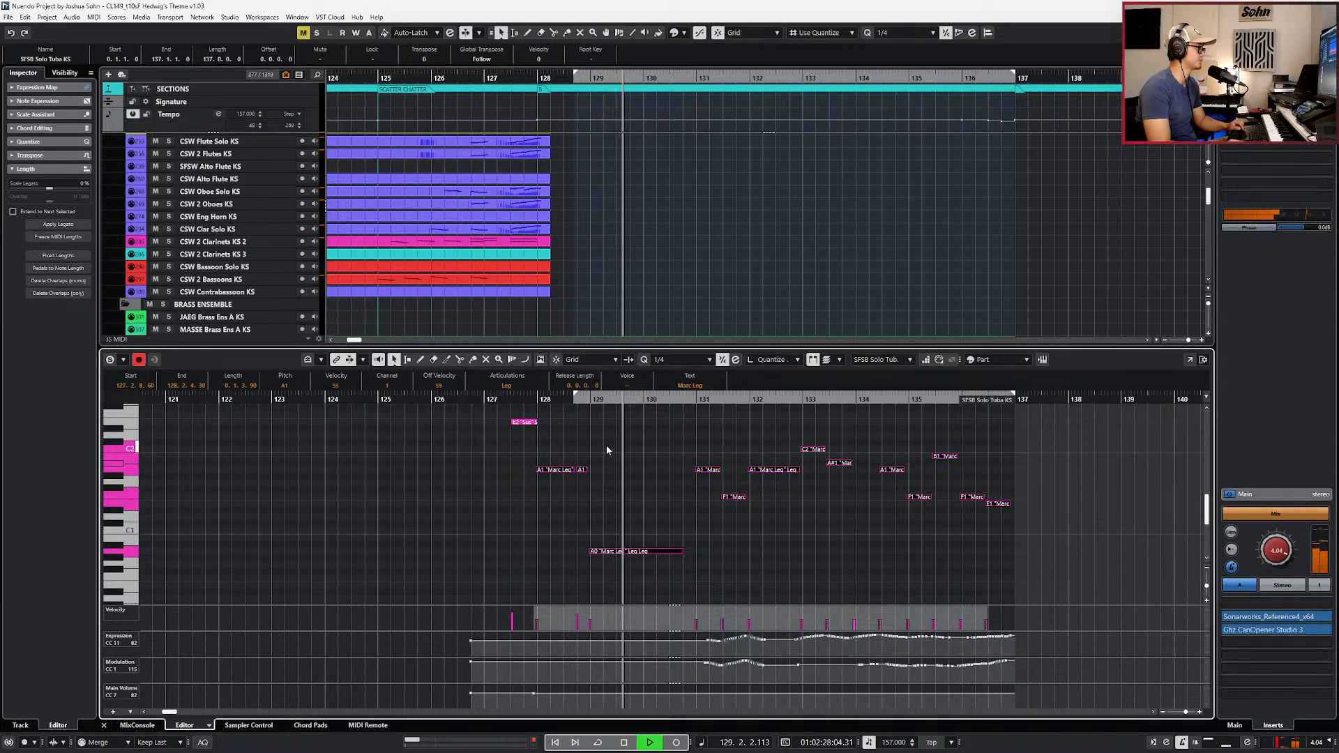
# Step: Set the short A1 tuba note just before bar 129 to the Tenuto articulation and play the passage back through bar 135
pyautogui.click(582, 471)
pyautogui.press('space')
pyautogui.click(520, 385)
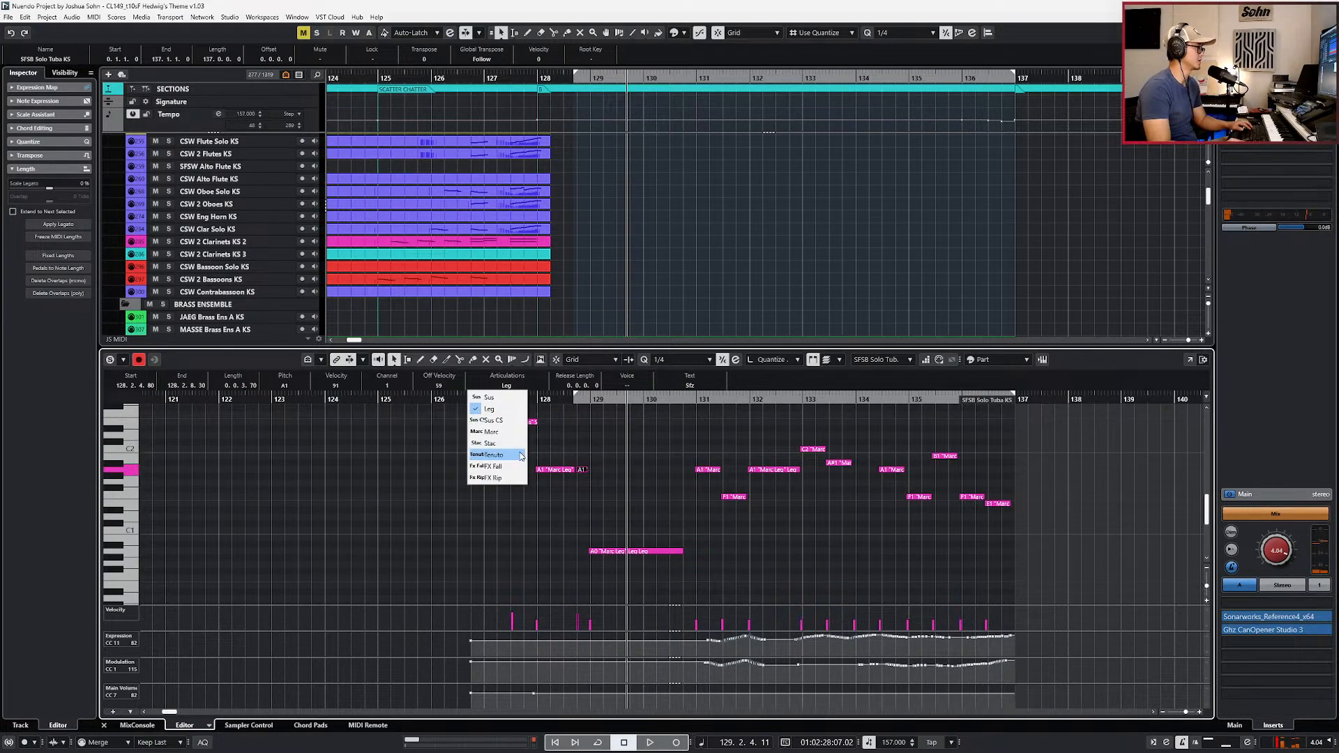
pyautogui.click(502, 457)
pyautogui.press('space')
pyautogui.press('space')
pyautogui.press('space')
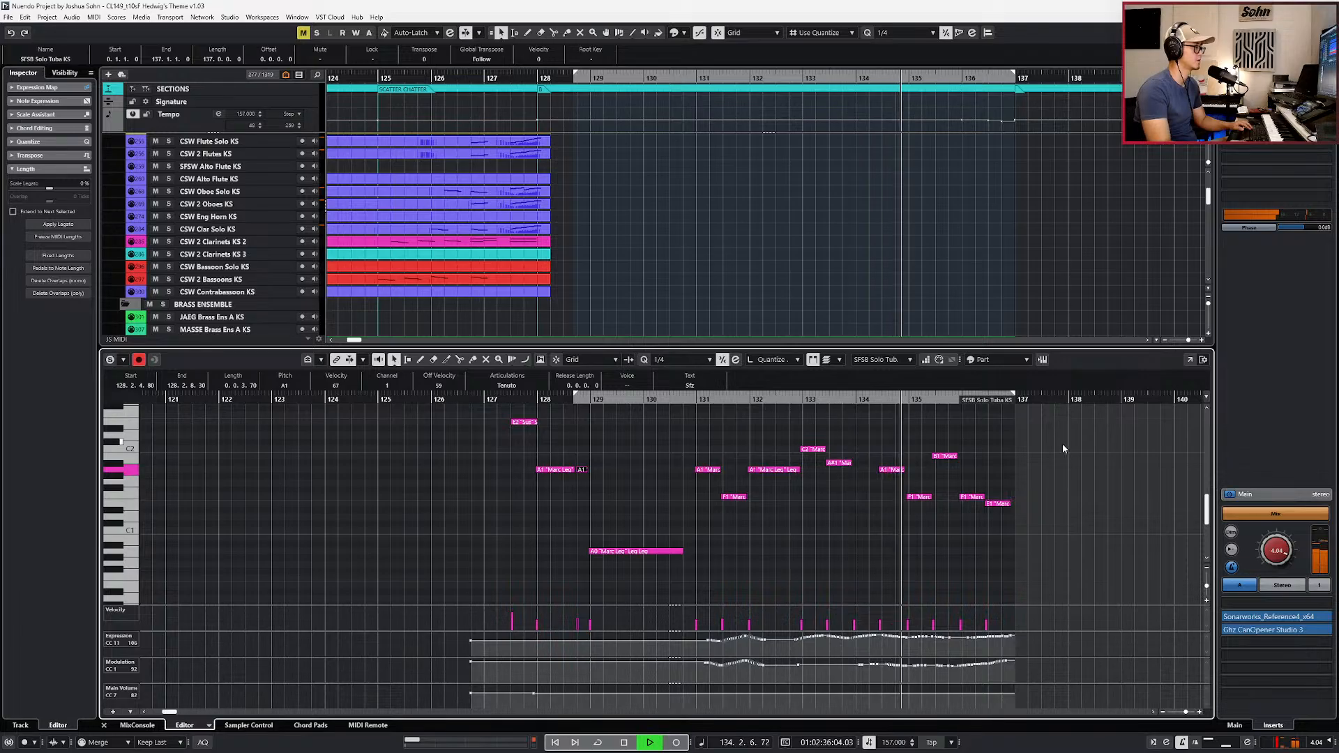
pyautogui.scroll(3, 948, 480)
pyautogui.press('space')
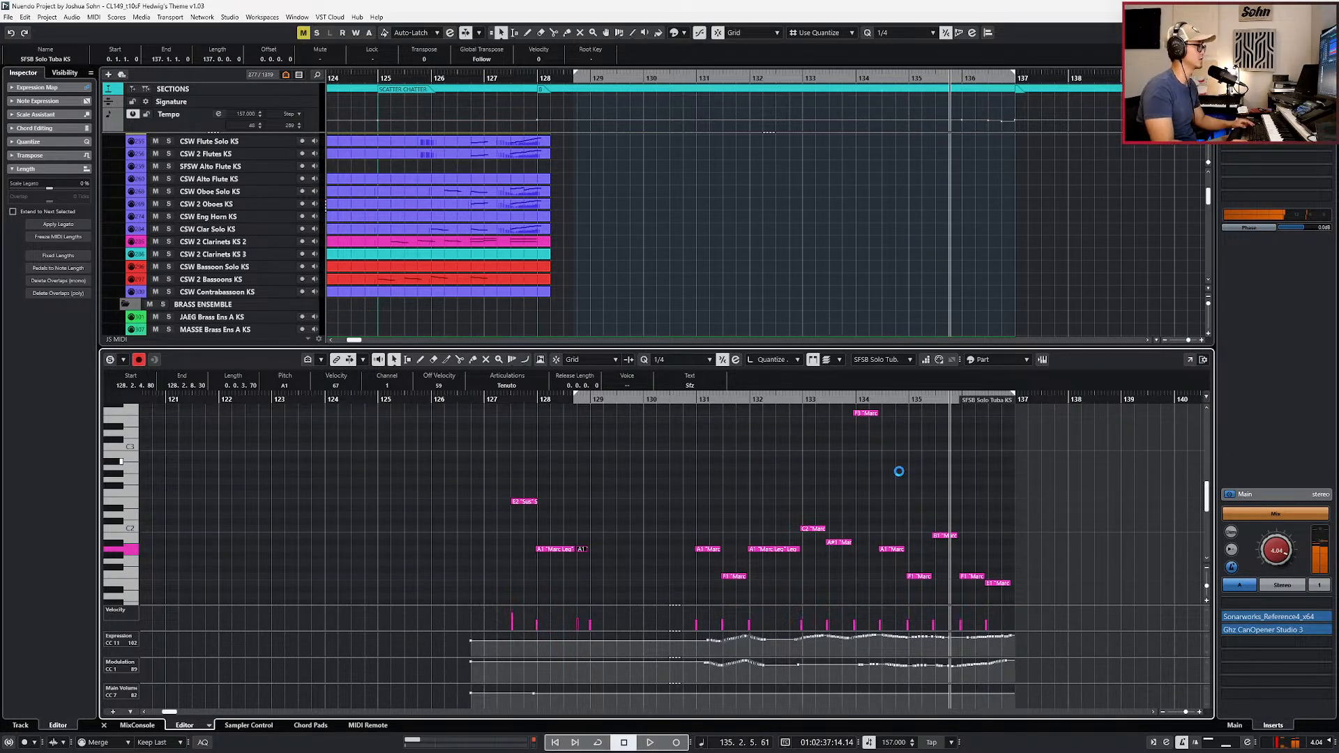
# Step: Transpose the high F3 tuba note at bar 134 down one octave to F2 and locate the playhead to it
pyautogui.click(852, 451)
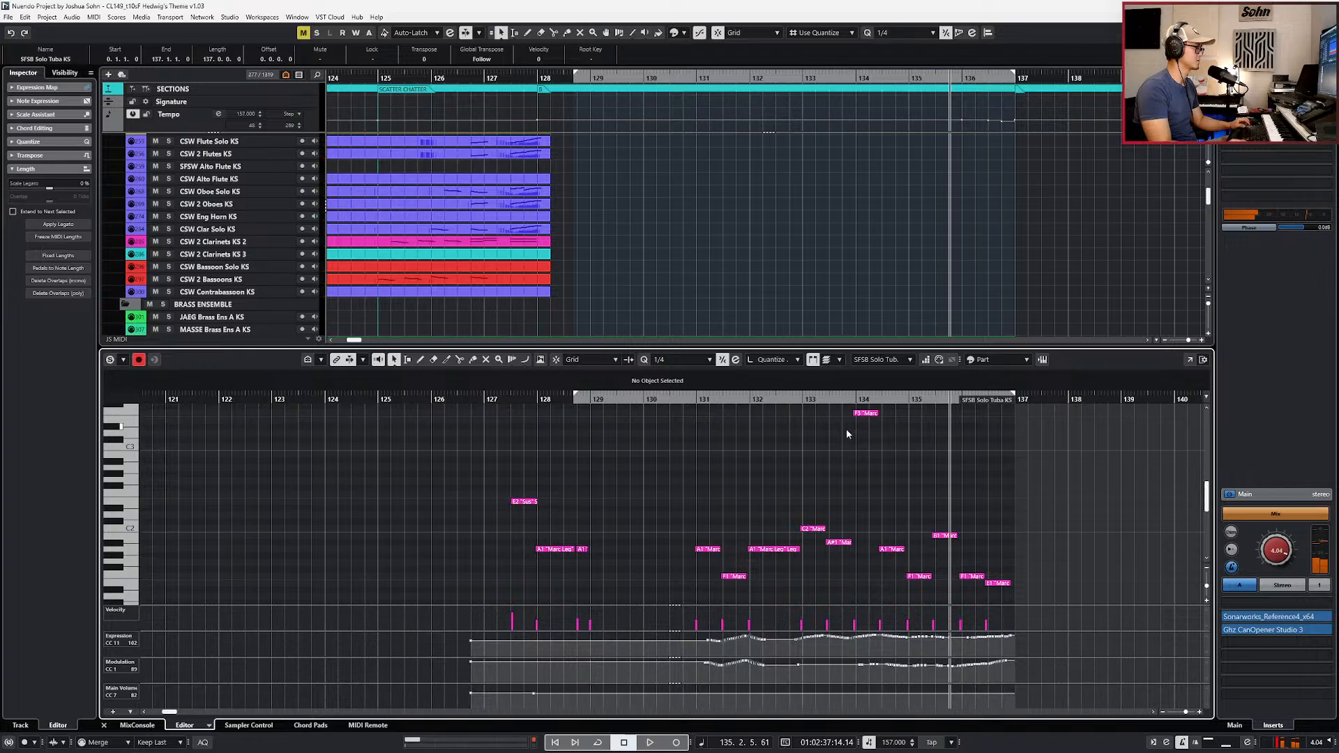
pyautogui.click(868, 412)
pyautogui.hotkey('shift', 'Down')
pyautogui.hotkey('shift', 'Down')
pyautogui.hotkey('shift', 'Up')
pyautogui.press('l')
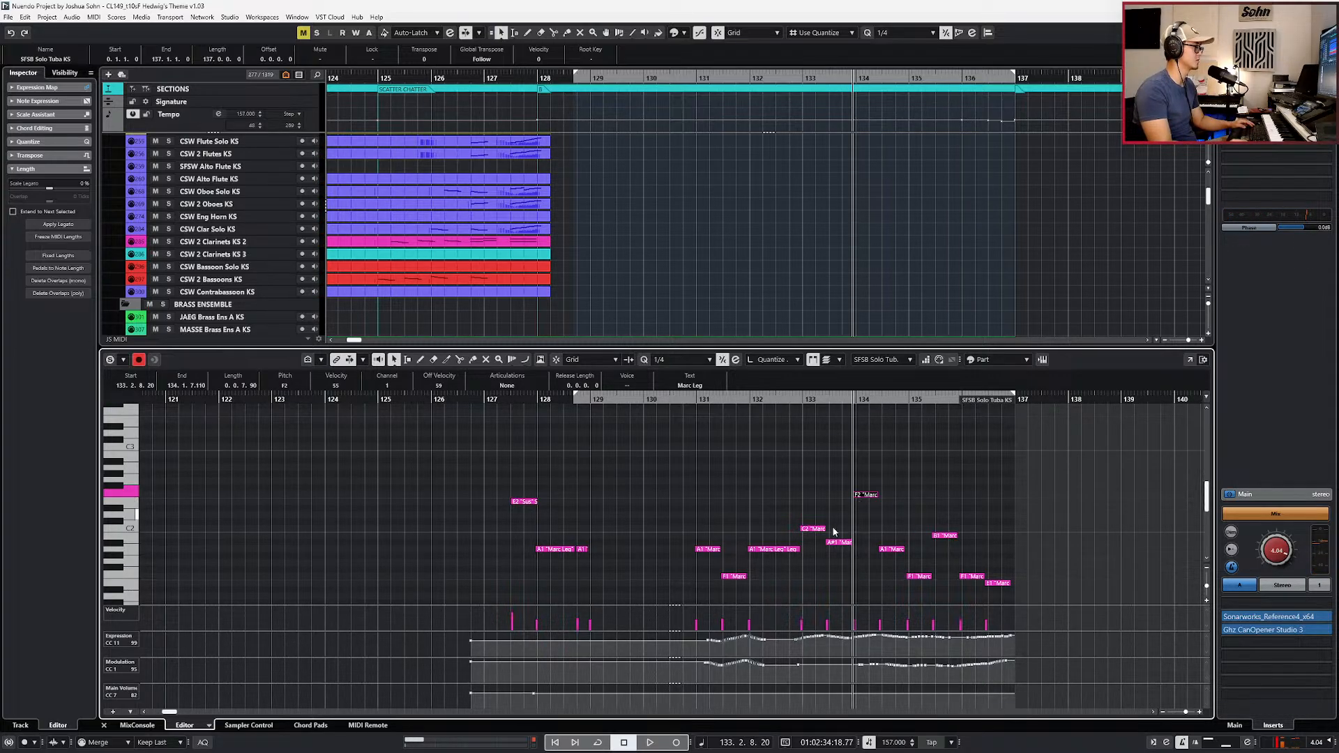
# Step: Check the tuba part in the score from bar 127 onward, including the following page
pyautogui.hotkey('alt', 'Tab')
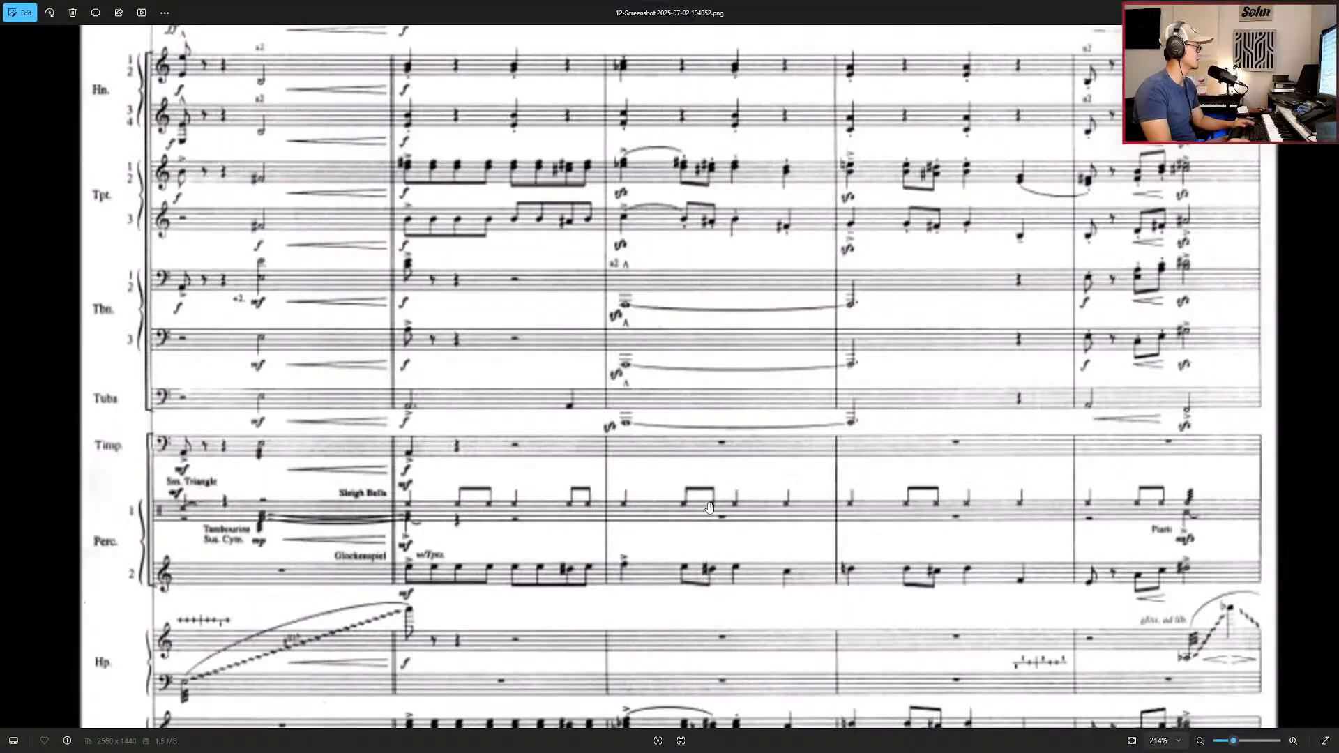
pyautogui.scroll(-5, 709, 507)
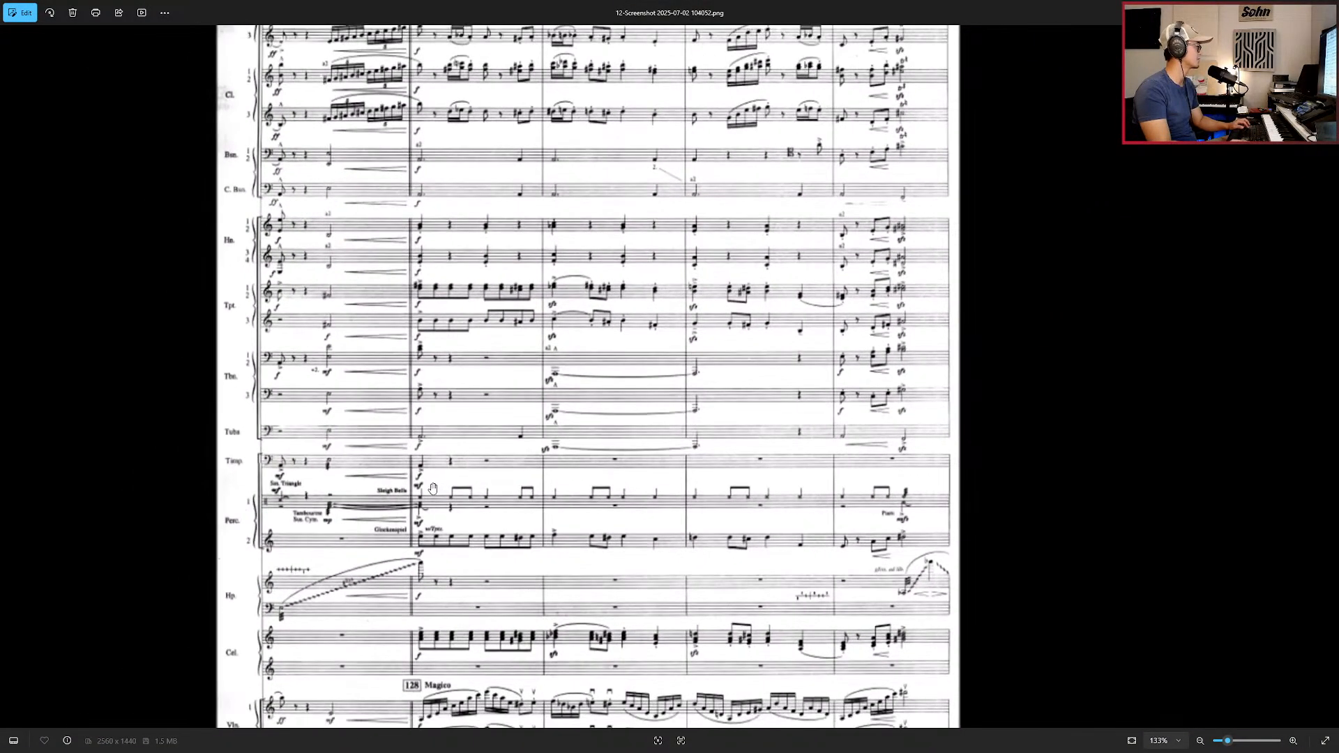
pyautogui.moveTo(401, 456); pyautogui.dragTo(441, 414)
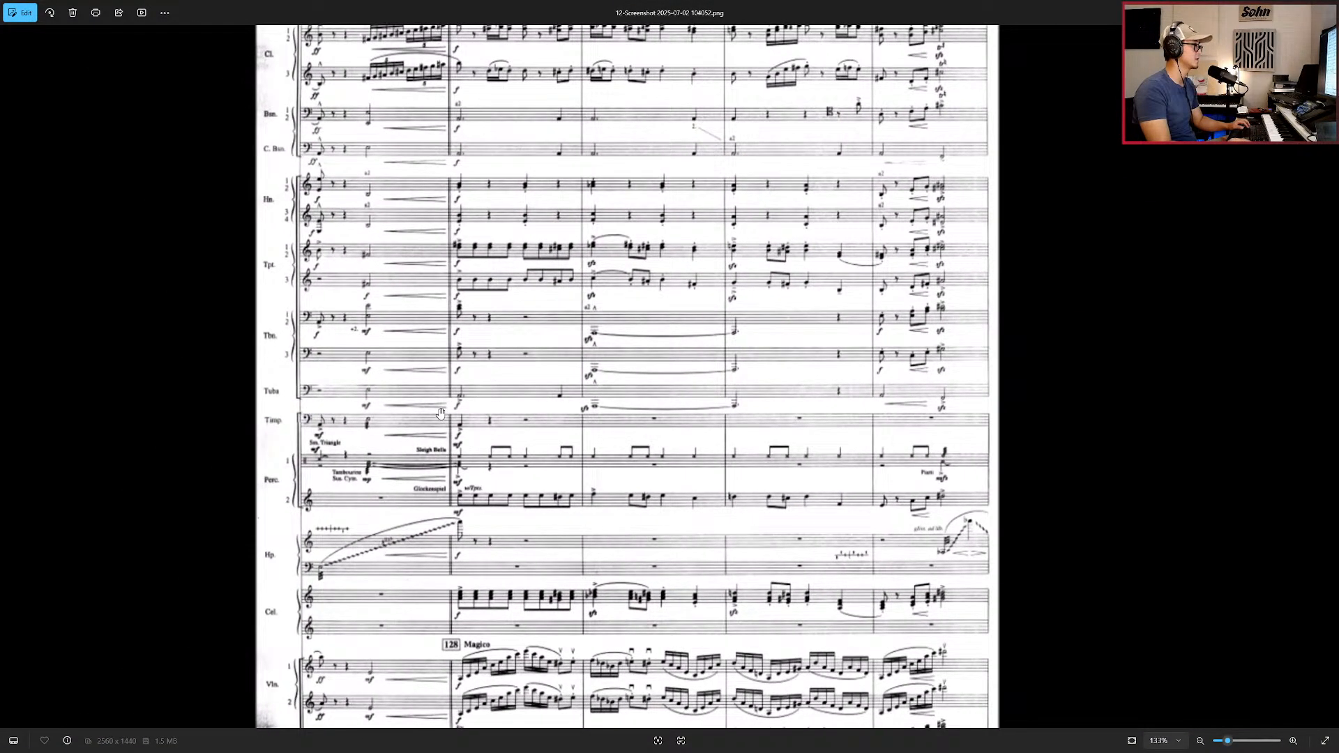
pyautogui.scroll(-2, 440, 414)
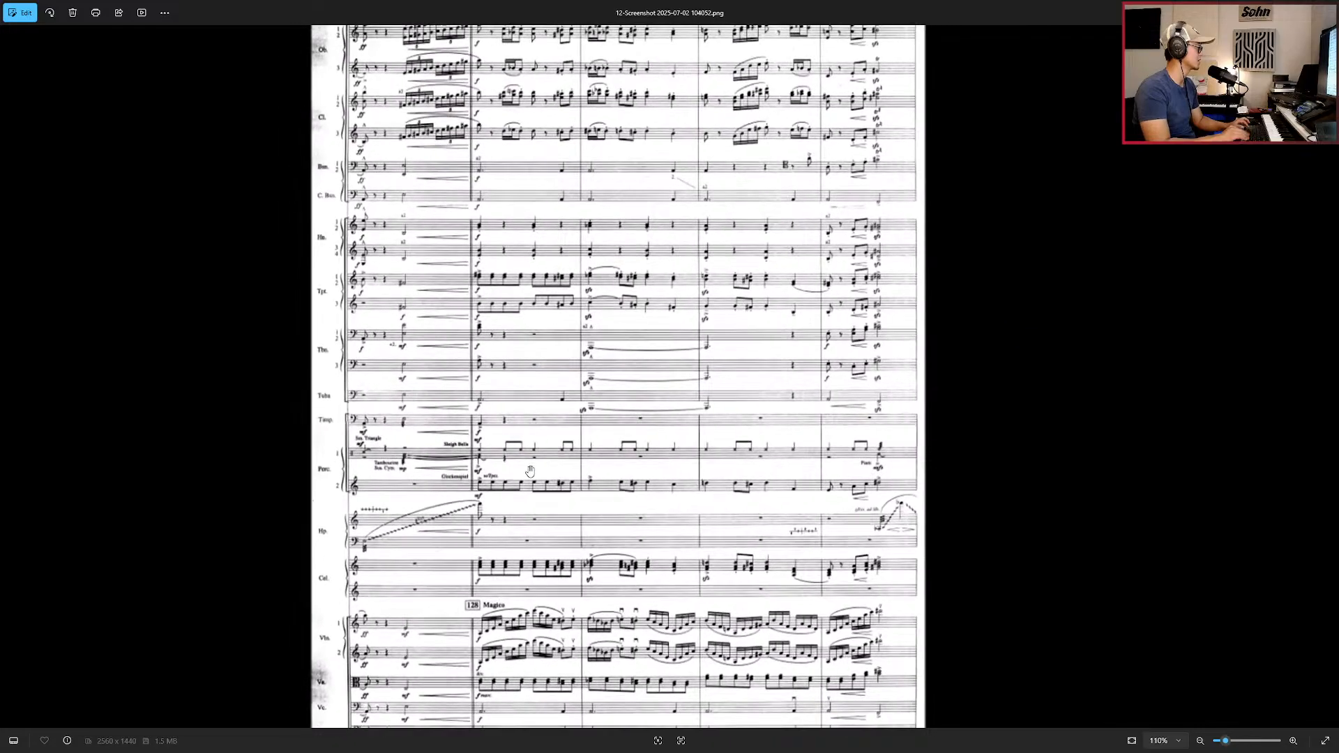
pyautogui.press('Left')
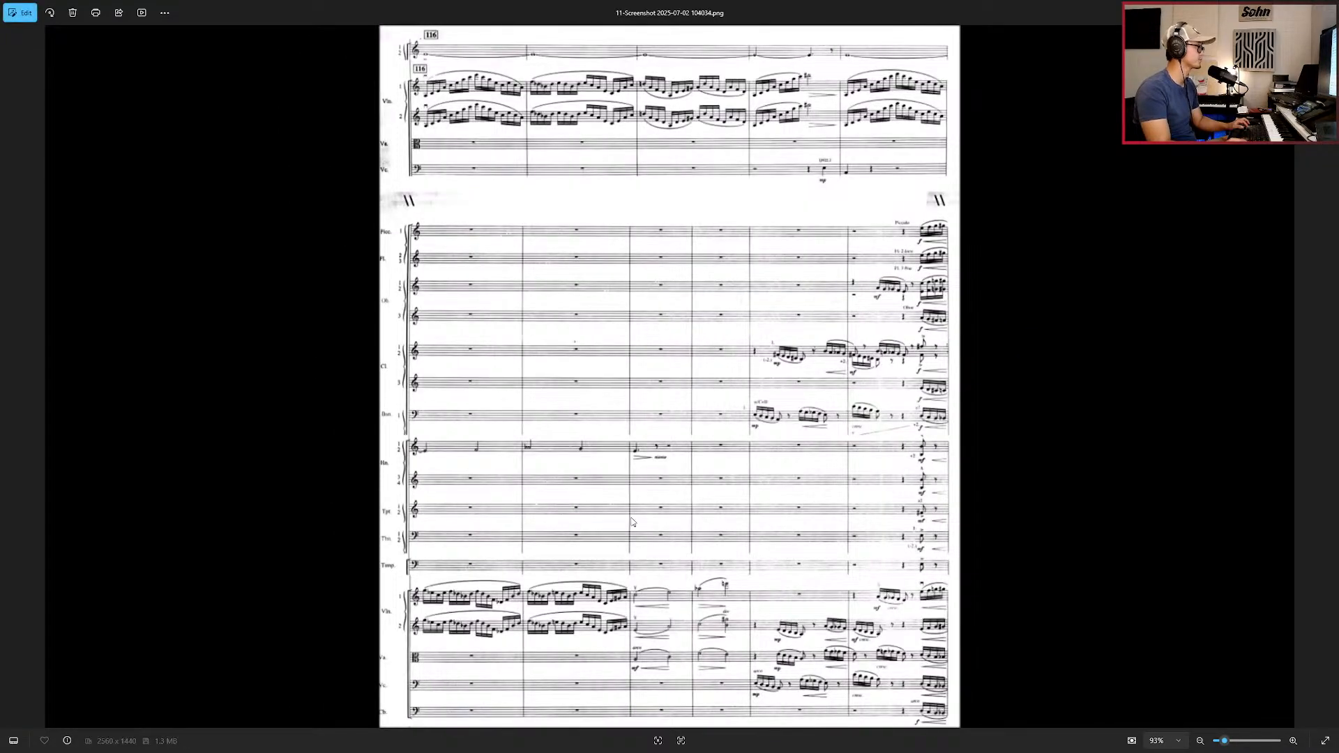
pyautogui.press('Right')
pyautogui.press('Right')
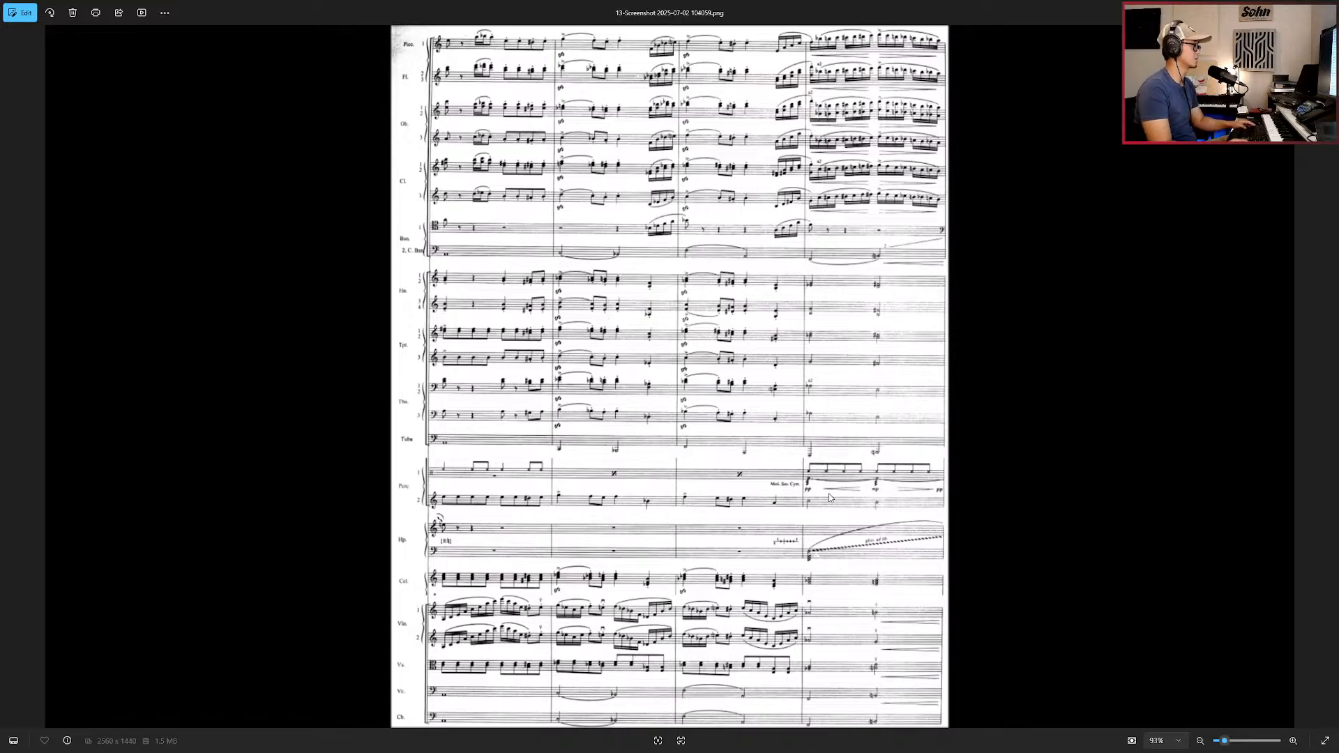
pyautogui.hotkey('alt', 'Tab')
# Step: Lower the F2 tuba note at bar 134 to F1, and the C2 and A#1 notes in bar 133 to C1 and A#0
pyautogui.scroll(-3, 698, 485)
pyautogui.scroll(2, 698, 485)
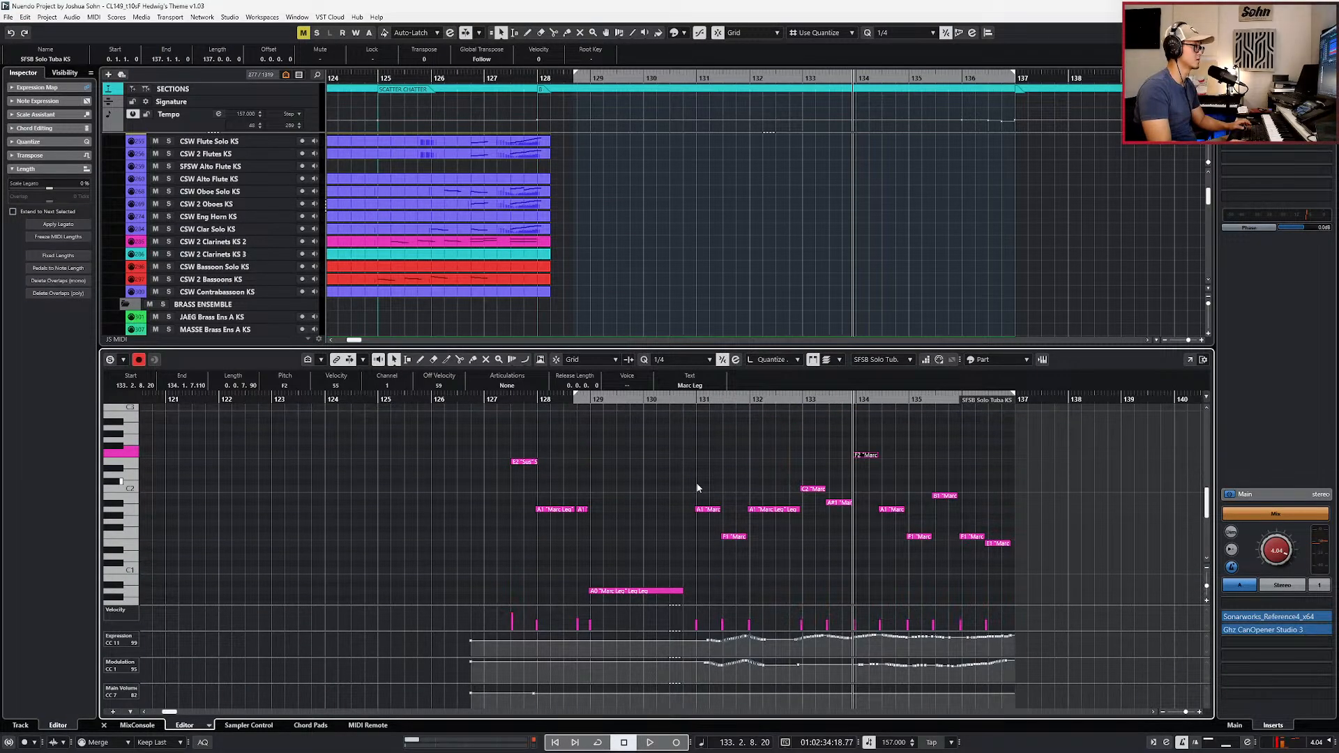
pyautogui.scroll(-2, 699, 487)
pyautogui.press('ctrl+KP_Subtract')
pyautogui.press('ctrl+KP_Subtract')
pyautogui.press('ctrl+KP_Subtract')
pyautogui.press('ctrl+KP_Subtract')
pyautogui.press('ctrl+KP_Subtract')
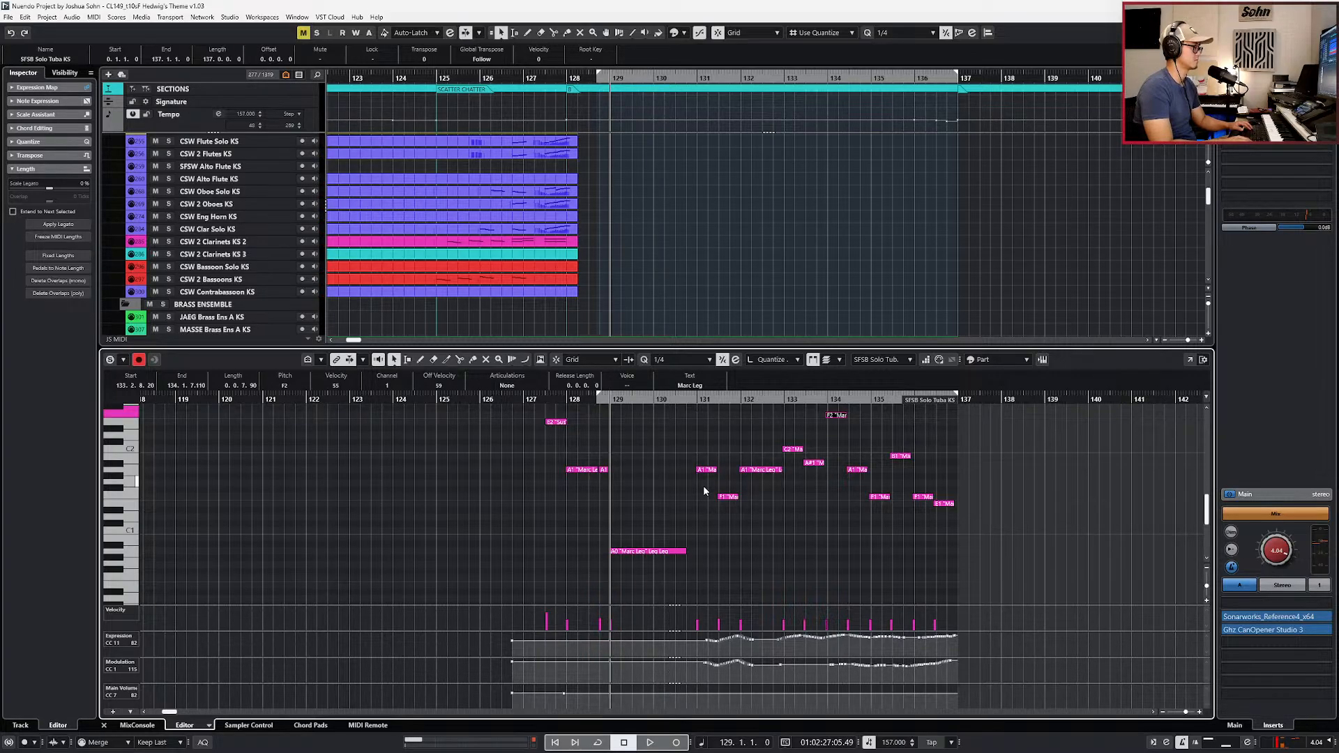
pyautogui.moveTo(696, 414); pyautogui.dragTo(984, 521)
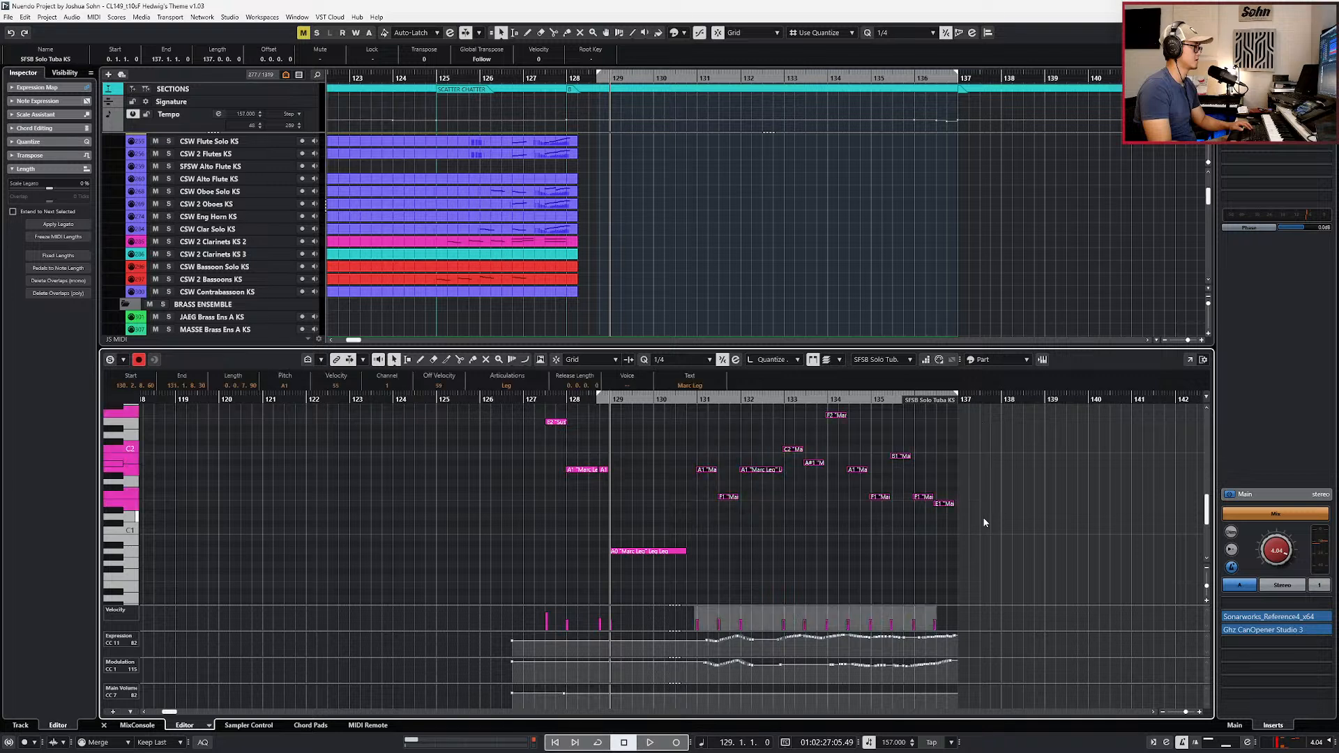
pyautogui.click(836, 416)
pyautogui.hotkey('shift', 'Down')
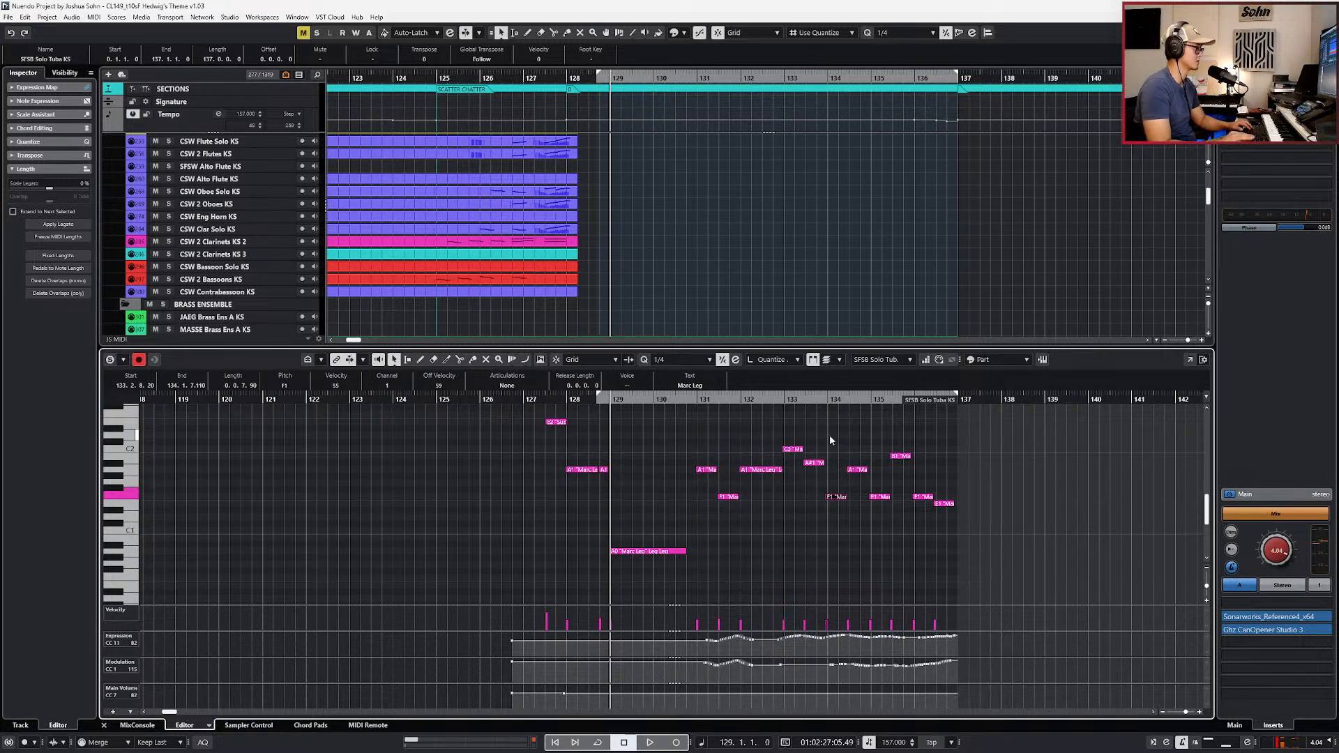
pyautogui.click(787, 450)
pyautogui.hotkey('shift', 'Down')
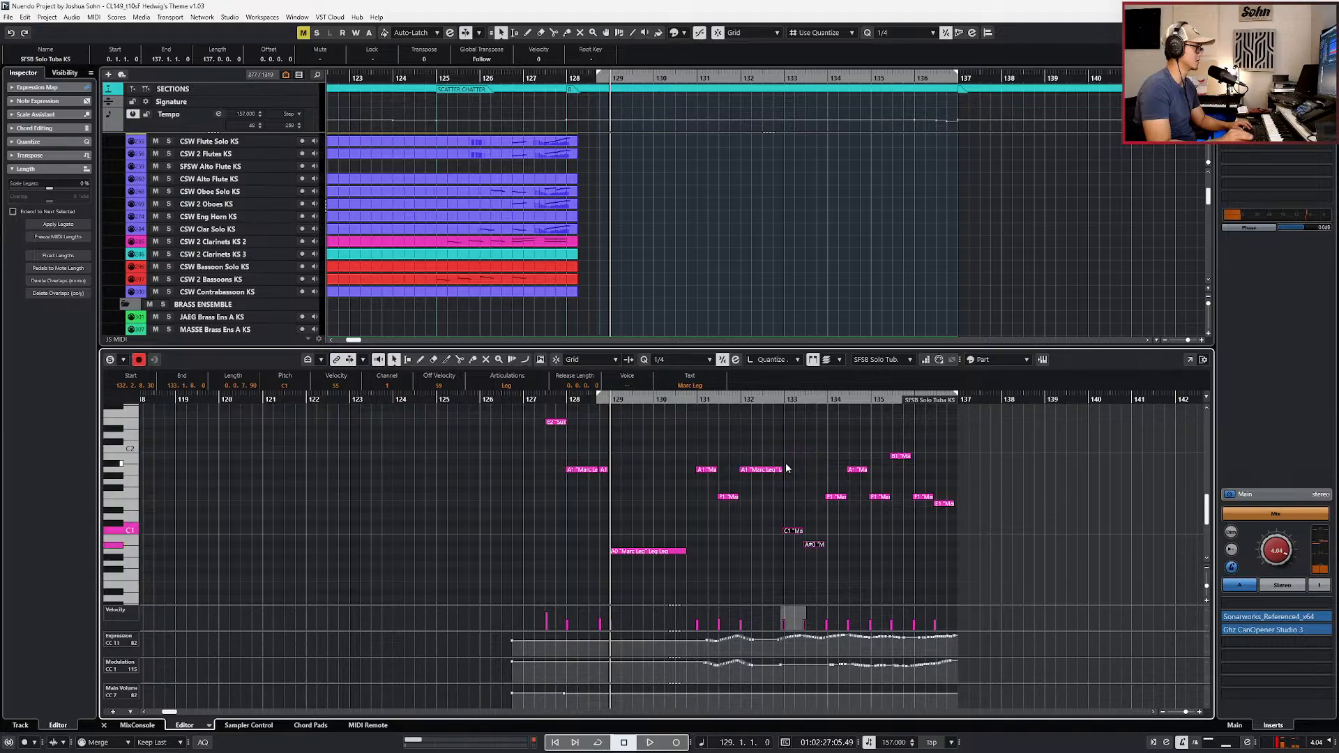
# Step: Compare the tuba part with both score pages and play back the transposed line from bar 129 through bar 136
pyautogui.hotkey('alt', 'Tab')
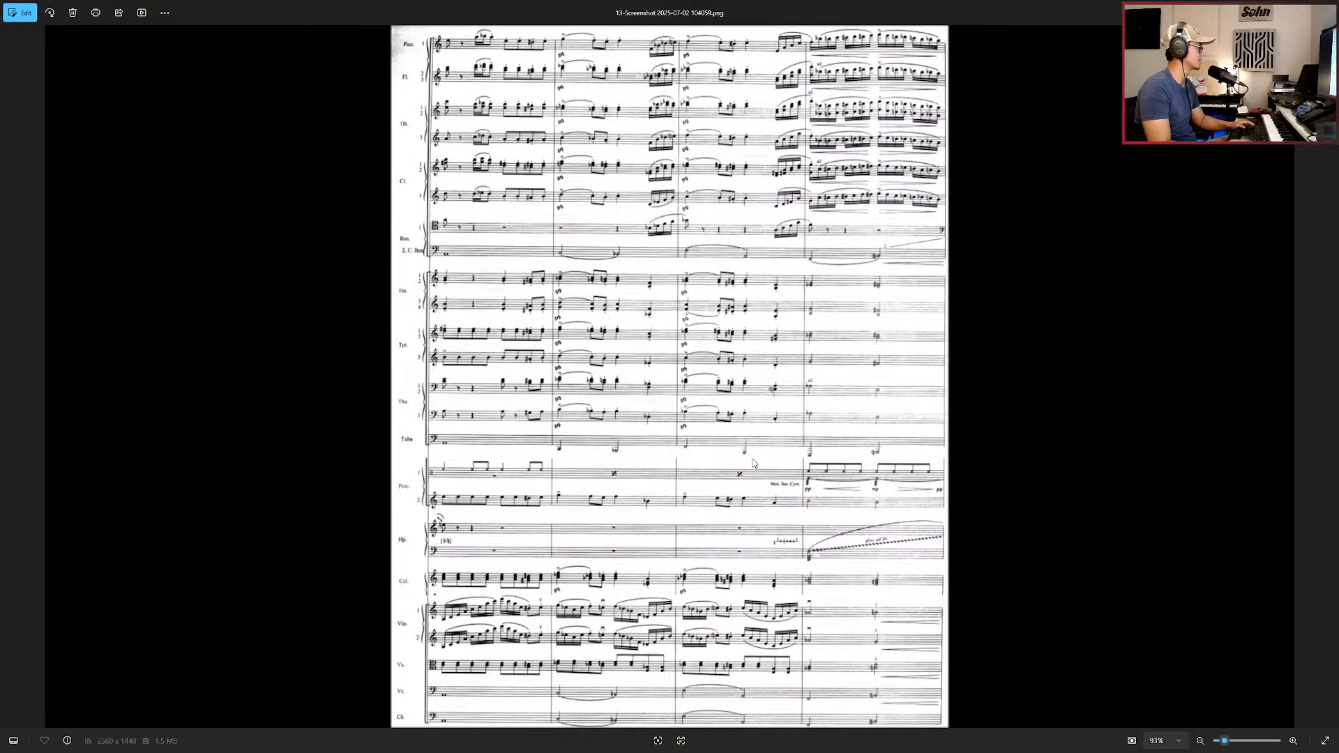
pyautogui.press('Left')
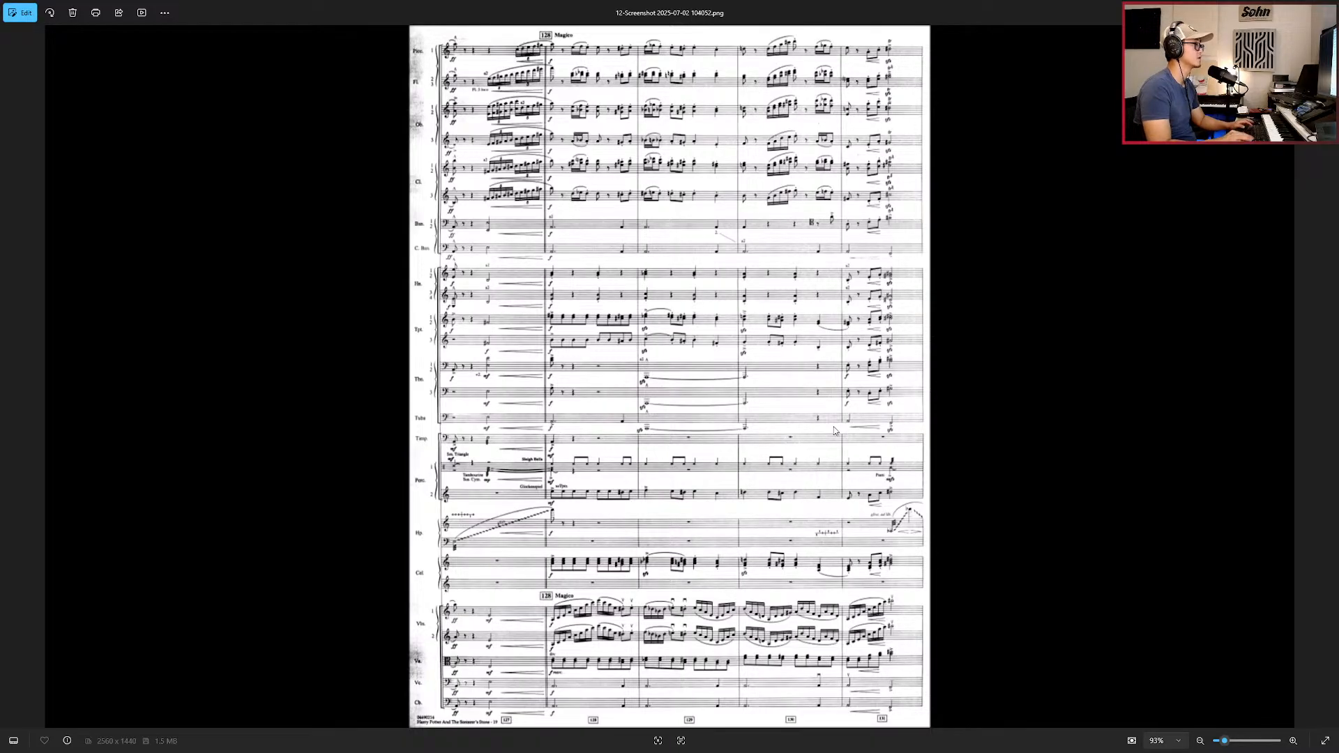
pyautogui.scroll(3, 834, 431)
pyautogui.scroll(-3, 864, 429)
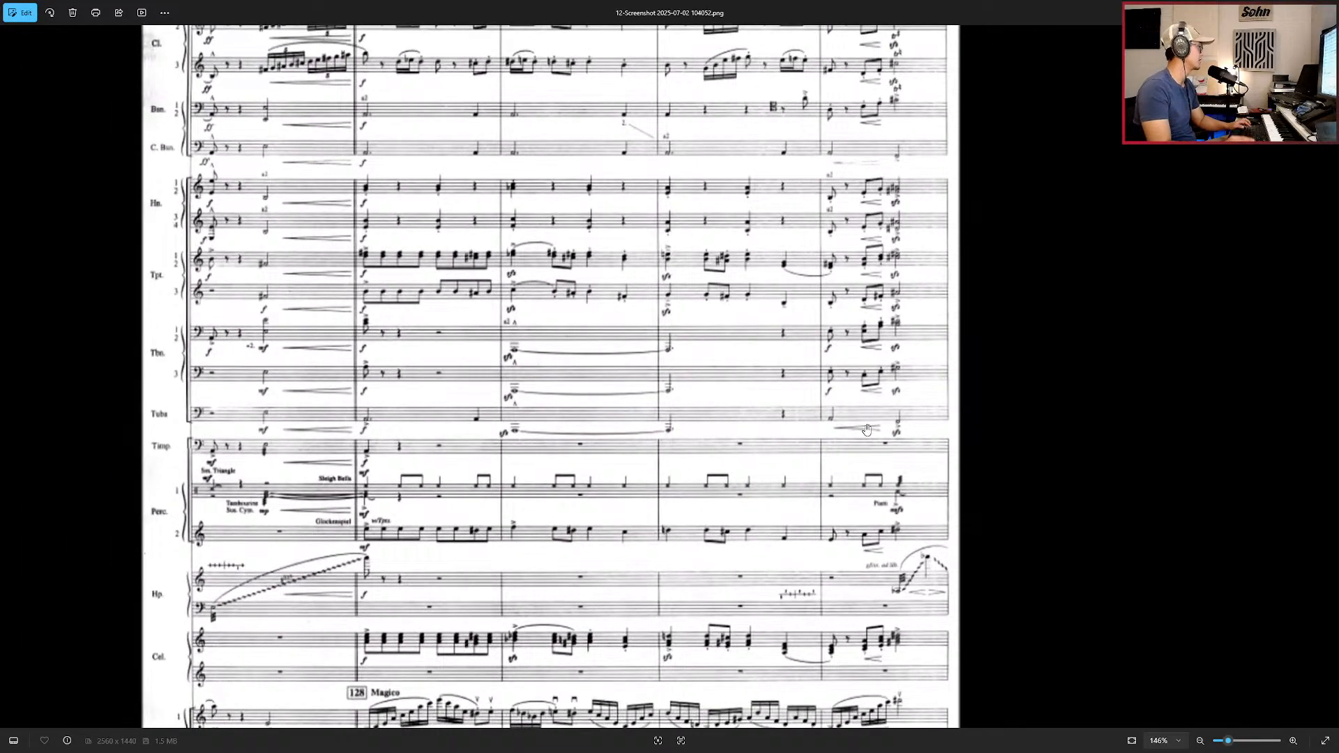
pyautogui.press('Right')
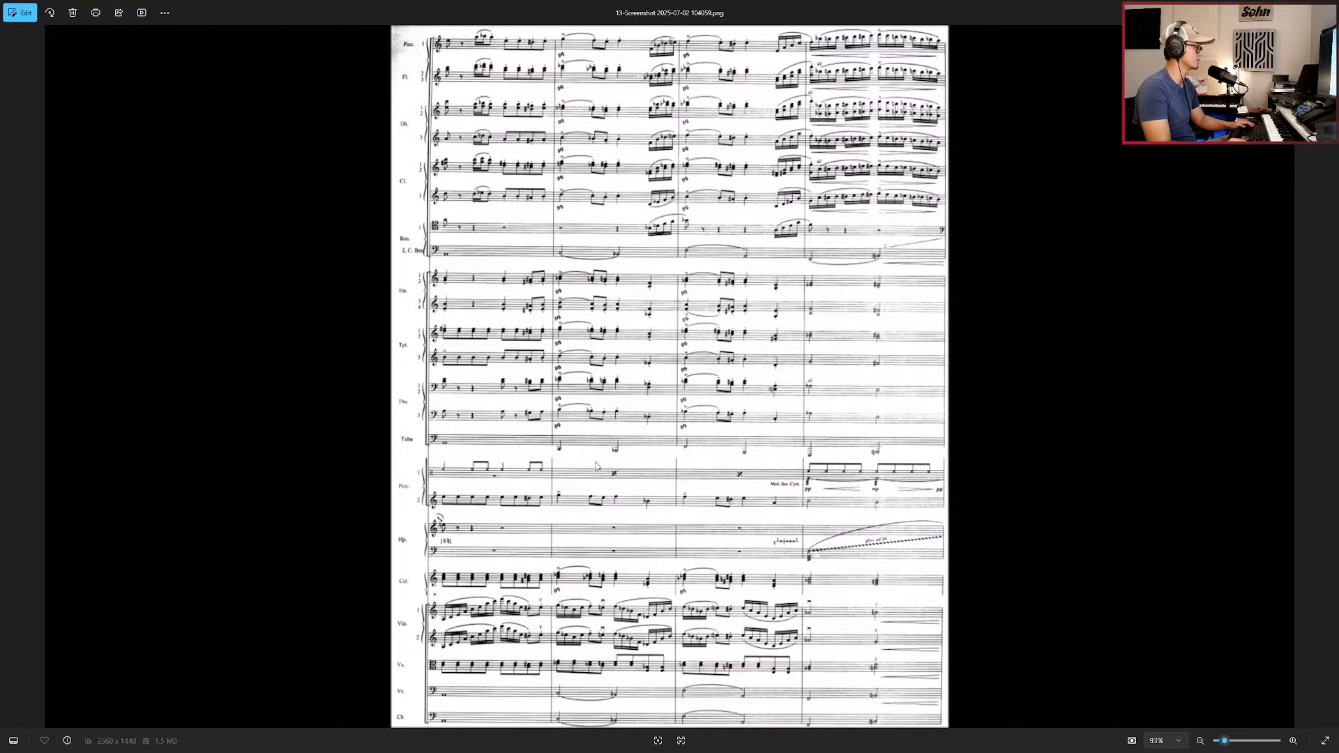
pyautogui.hotkey('alt', 'Tab')
pyautogui.press('space')
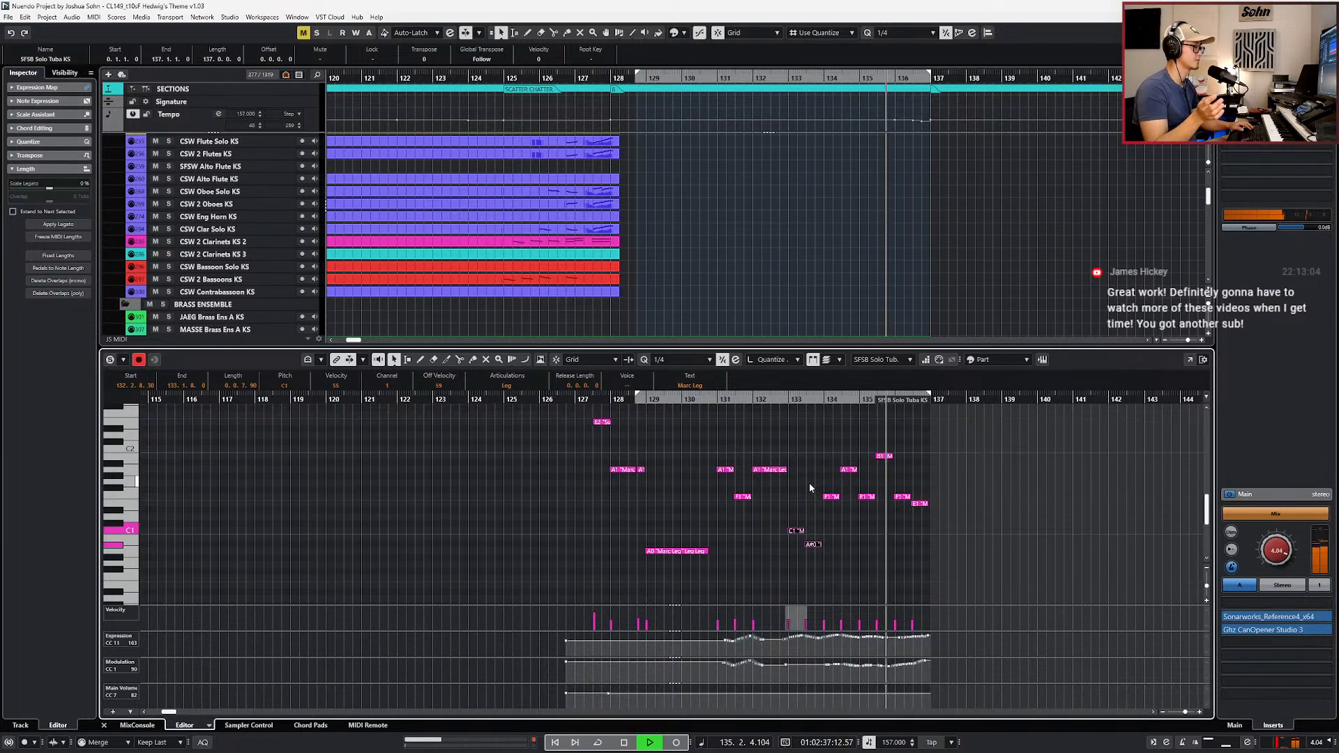
pyautogui.press('space')
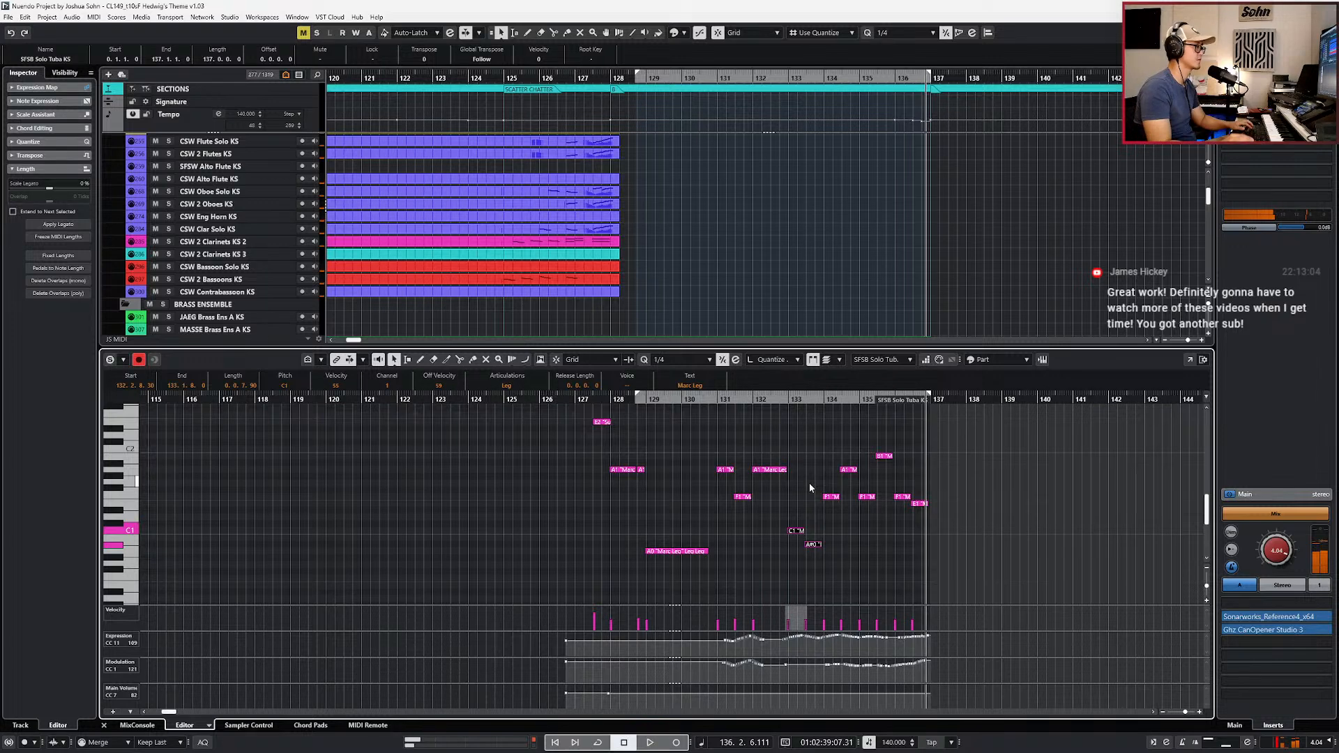
# Step: Try recording new expression and modulation curves over the tuba part from bar 127, and undo the take
pyautogui.press('KP_1')
pyautogui.press('KP_Subtract')
pyautogui.press('KP_Subtract')
pyautogui.press('KP_Subtract')
pyautogui.press('ctrl+KP_1')
pyautogui.scroll(-2, 637, 537)
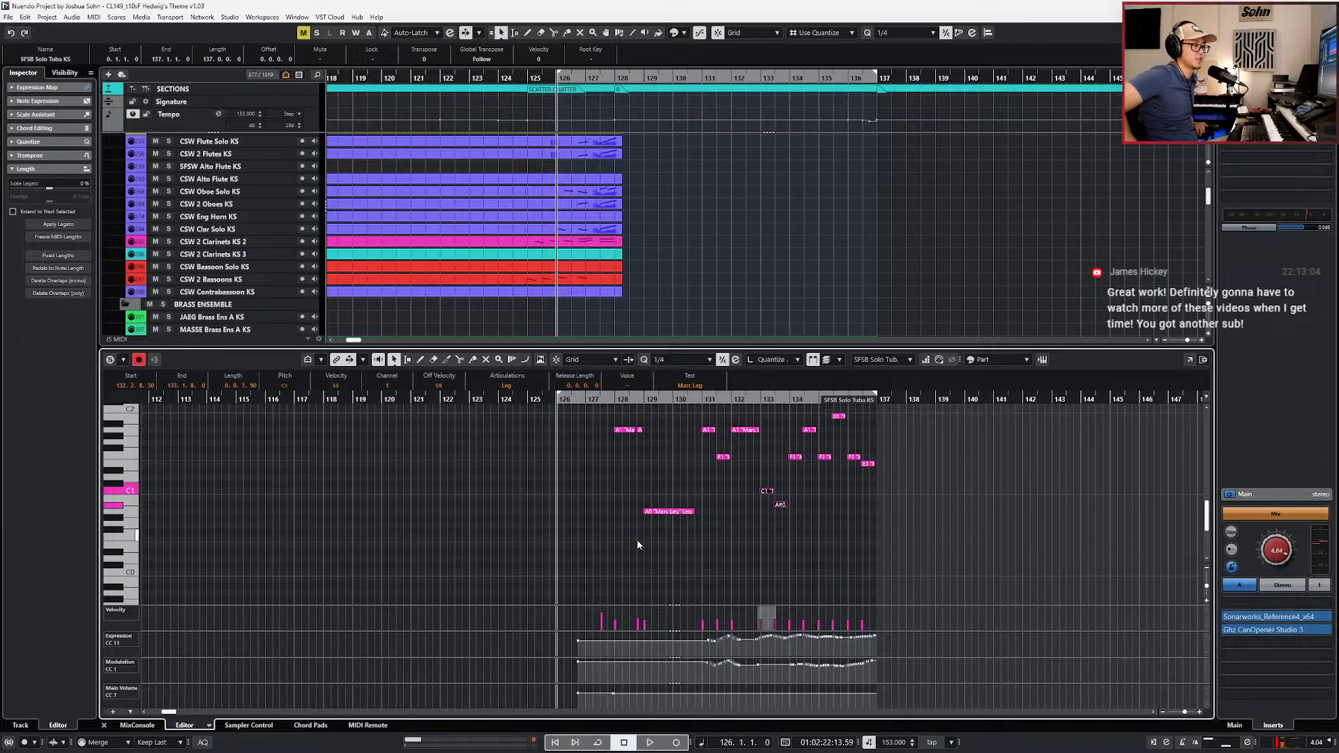
pyautogui.press('KP_Subtract')
pyautogui.press('KP_Add')
pyautogui.press('KP_Add')
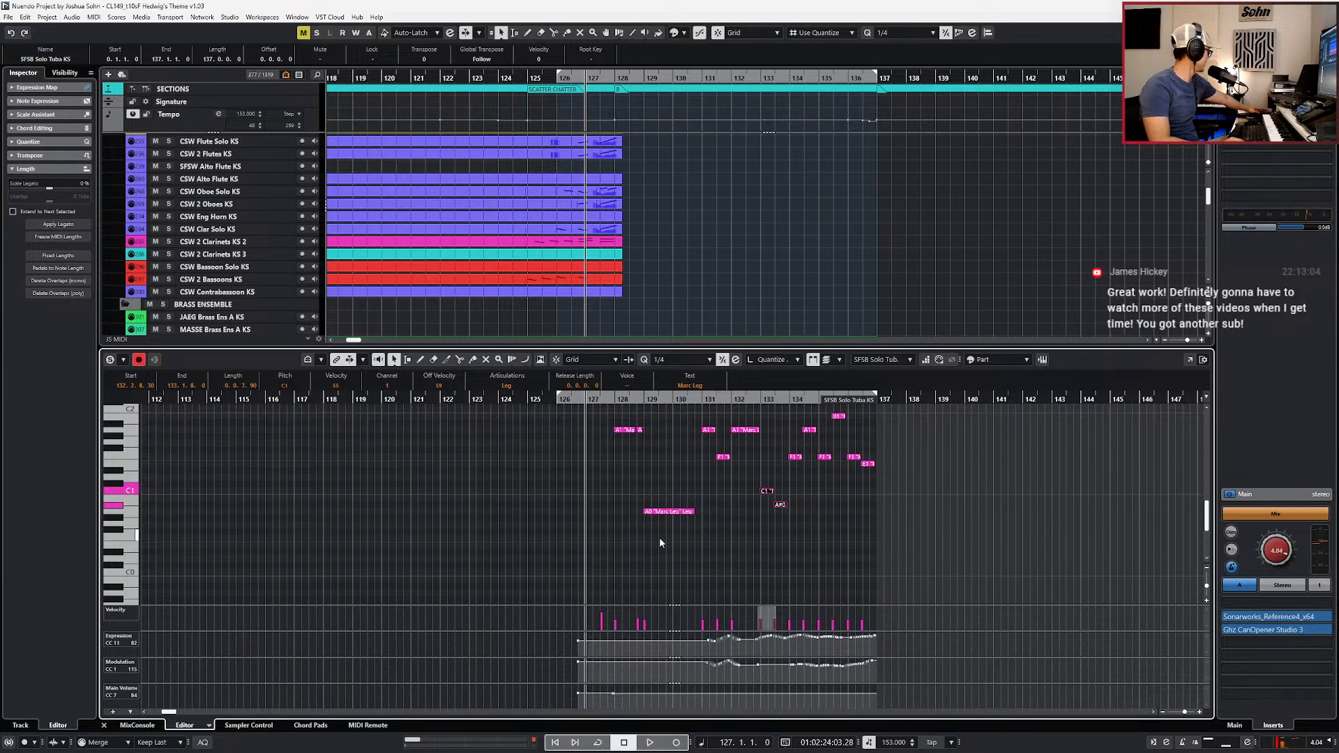
pyautogui.press('KP_Multiply')
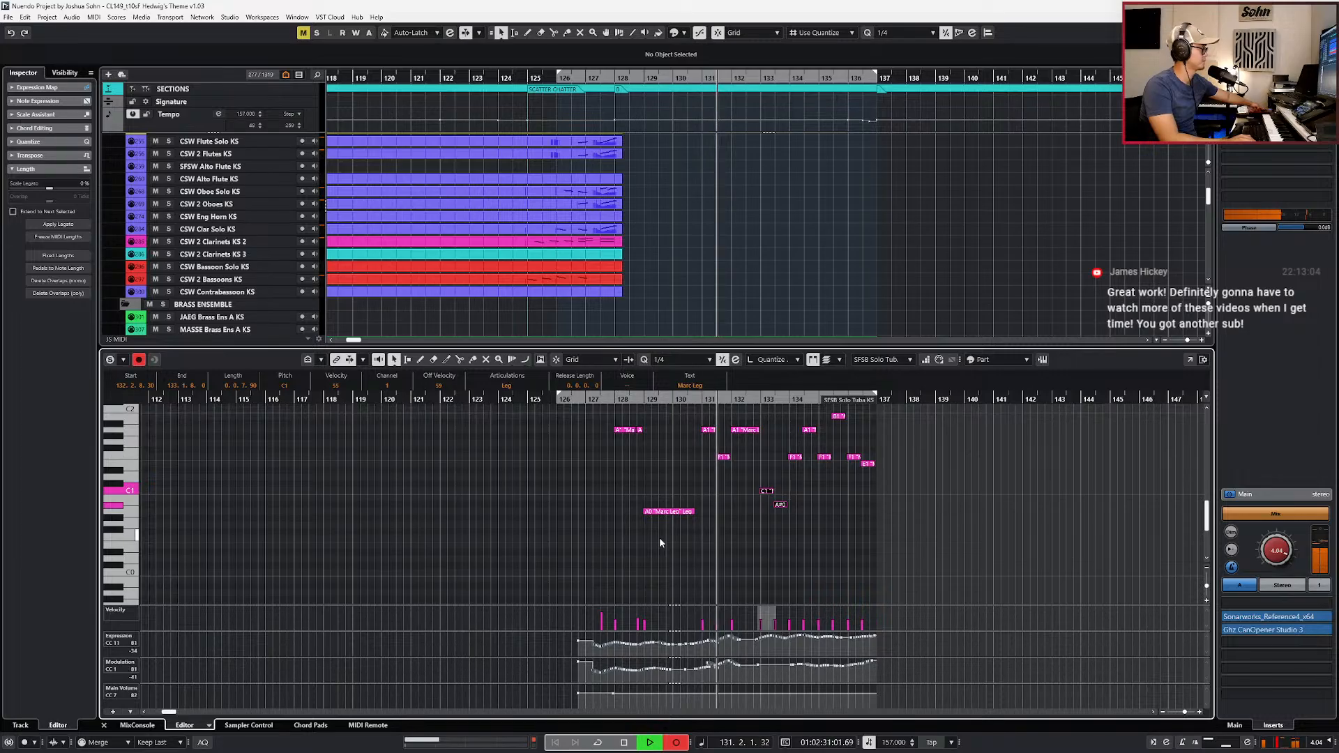
pyautogui.press('space')
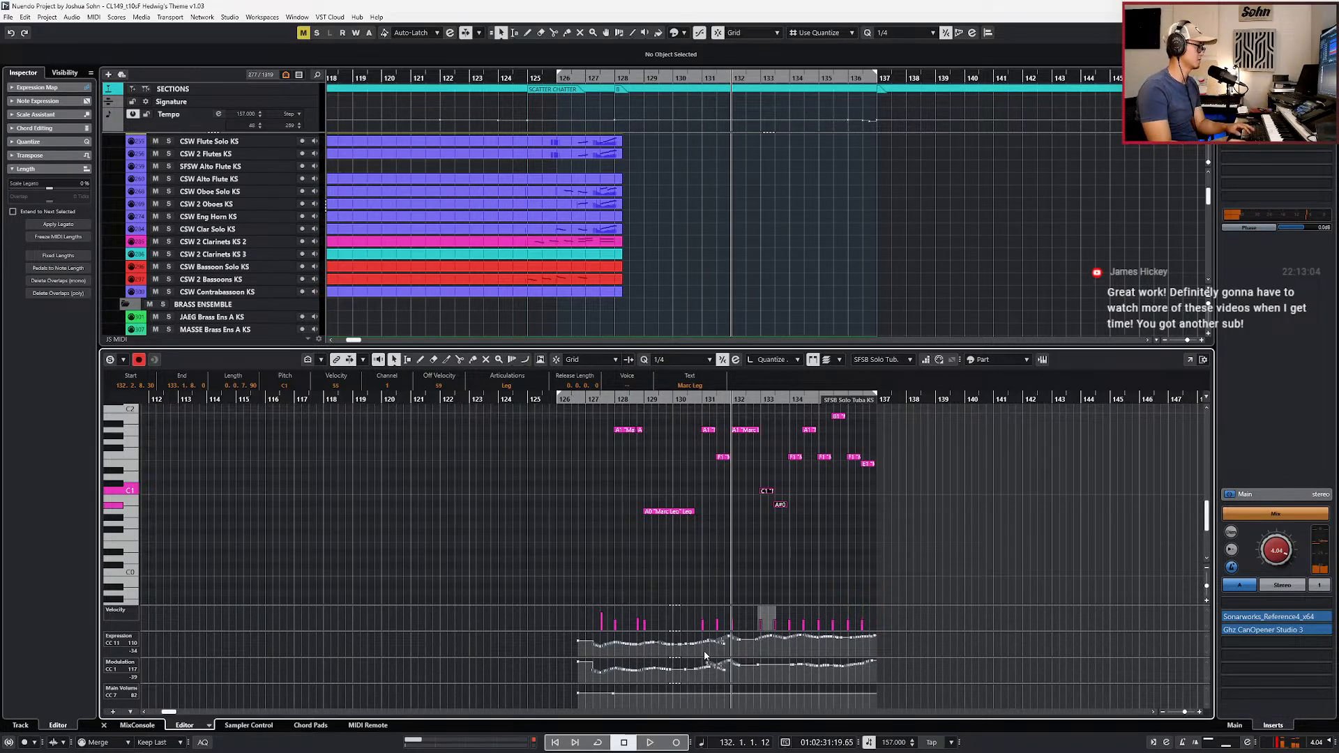
pyautogui.hotkey('ctrl', 'z')
pyautogui.press('KP_0')
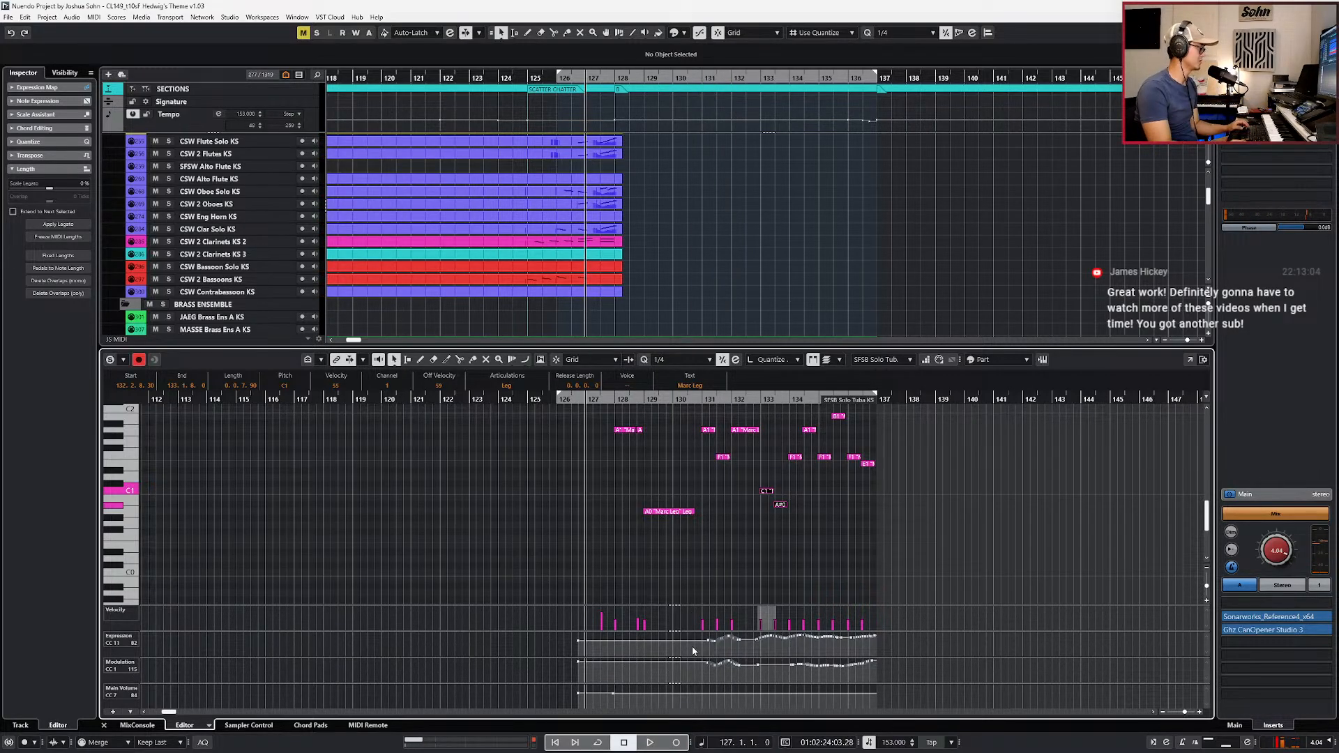
# Step: Change the MIDI record mode to Replace
pyautogui.click(108, 743)
pyautogui.click(118, 500)
pyautogui.click(436, 496)
pyautogui.scroll(-1, 443, 497)
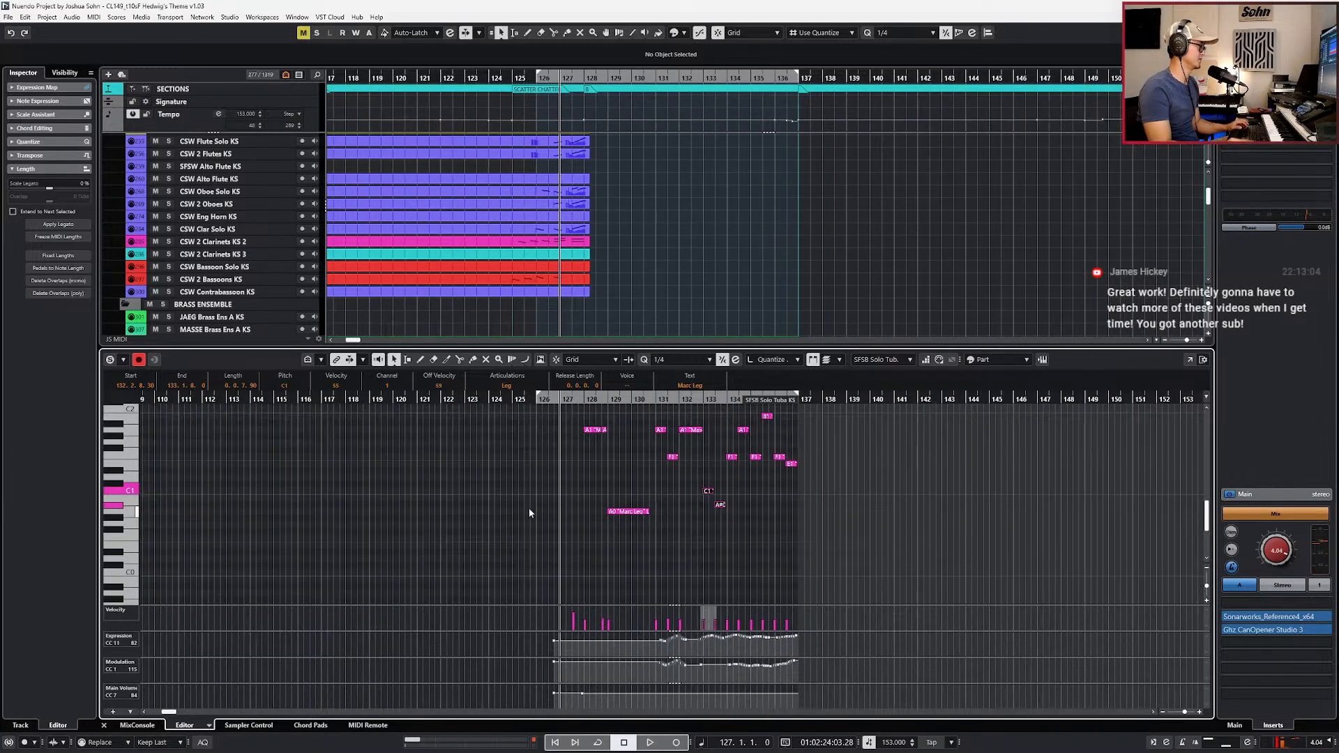
# Step: Record new expression and modulation curves over the tuba part from bar 127 to bar 137, and close the key editor
pyautogui.keyDown('alt'); pyautogui.keyDown('shift'); pyautogui.click(533, 509); pyautogui.keyUp('shift'); pyautogui.keyUp('alt')
pyautogui.press('KP_Multiply')
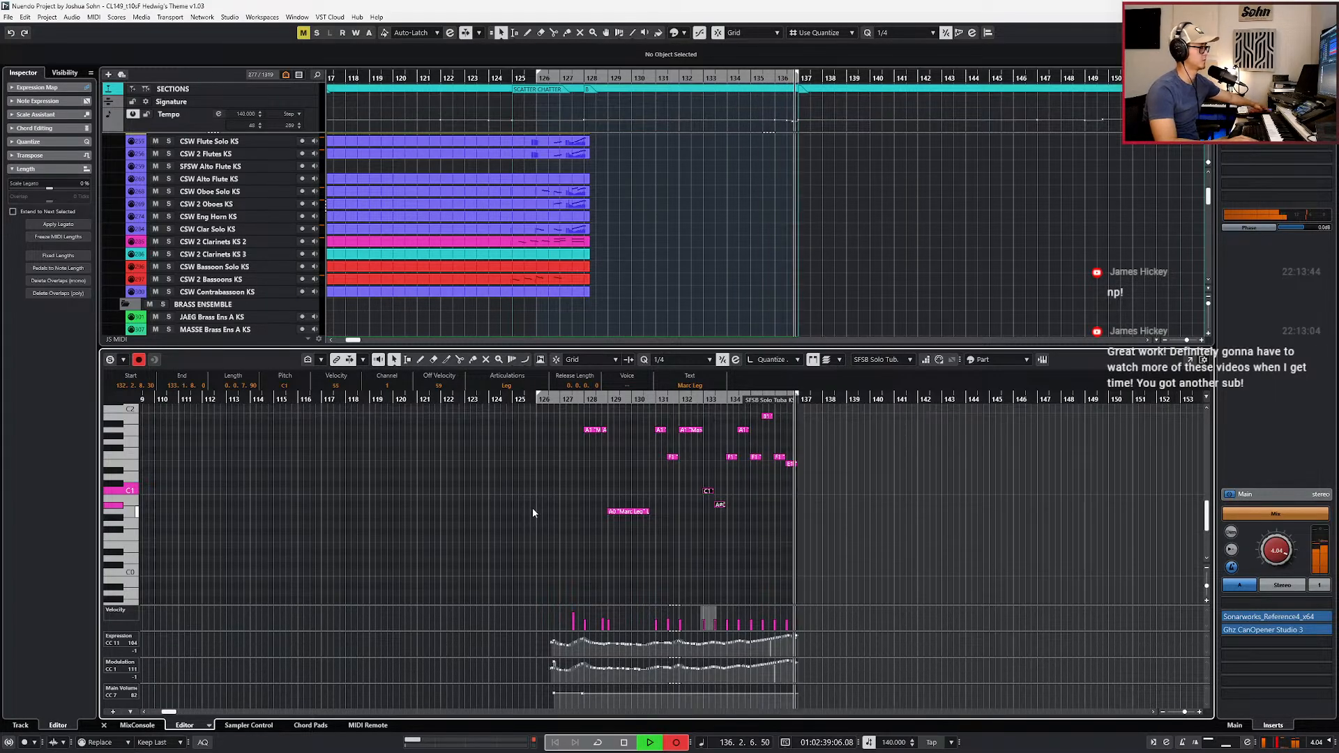
pyautogui.press('space')
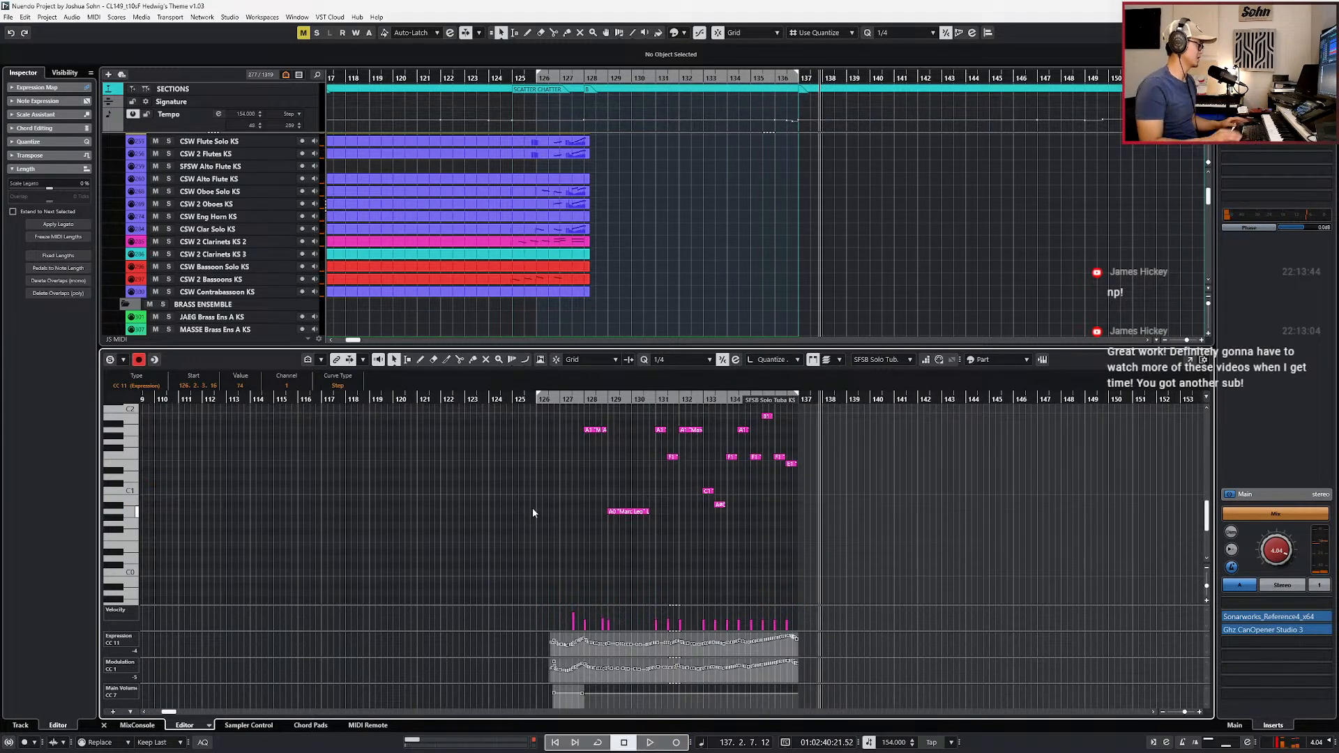
pyautogui.click(598, 702)
pyautogui.click(581, 694)
pyautogui.press('l')
pyautogui.press('KP_Subtract')
pyautogui.press('KP_Subtract')
pyautogui.press('Return')
pyautogui.scroll(-3, 622, 607)
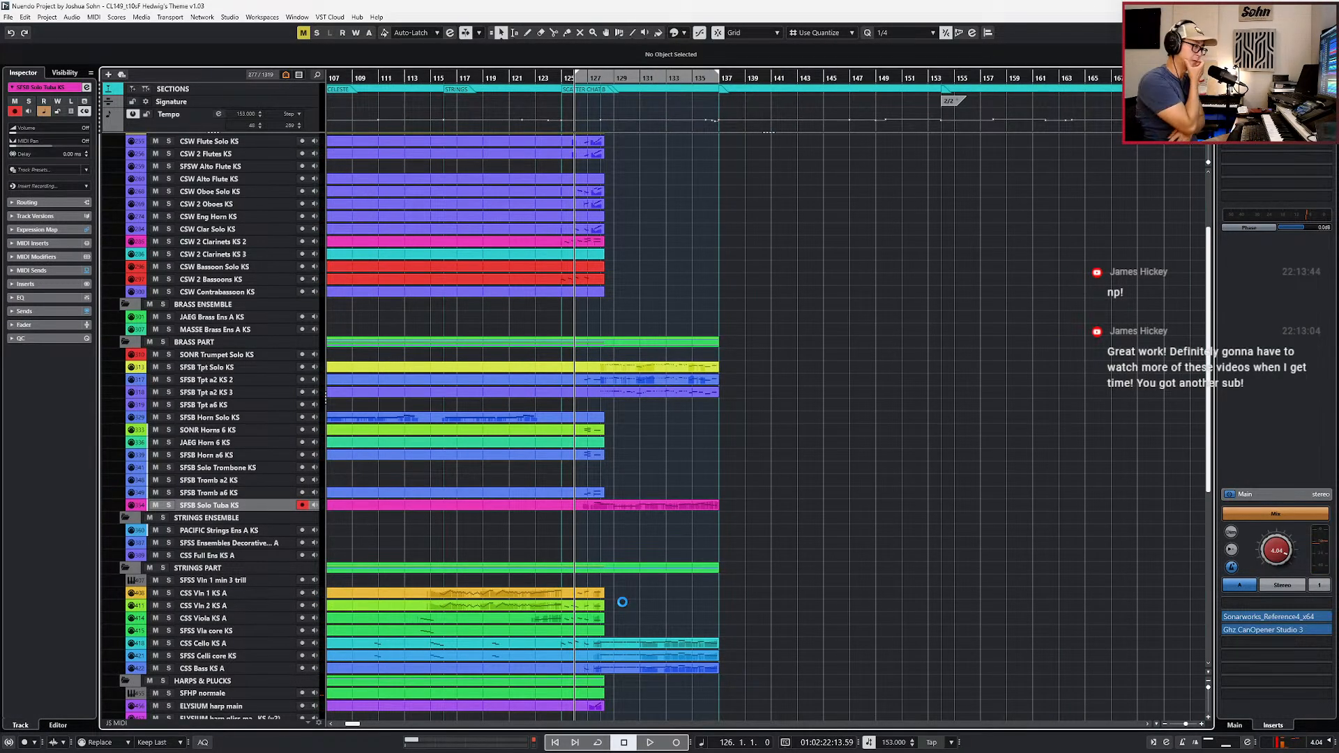
# Step: Examine the trombone and tuba staves on the score page around bar 128, including their long notes and dynamics
pyautogui.hotkey('alt', 'Tab')
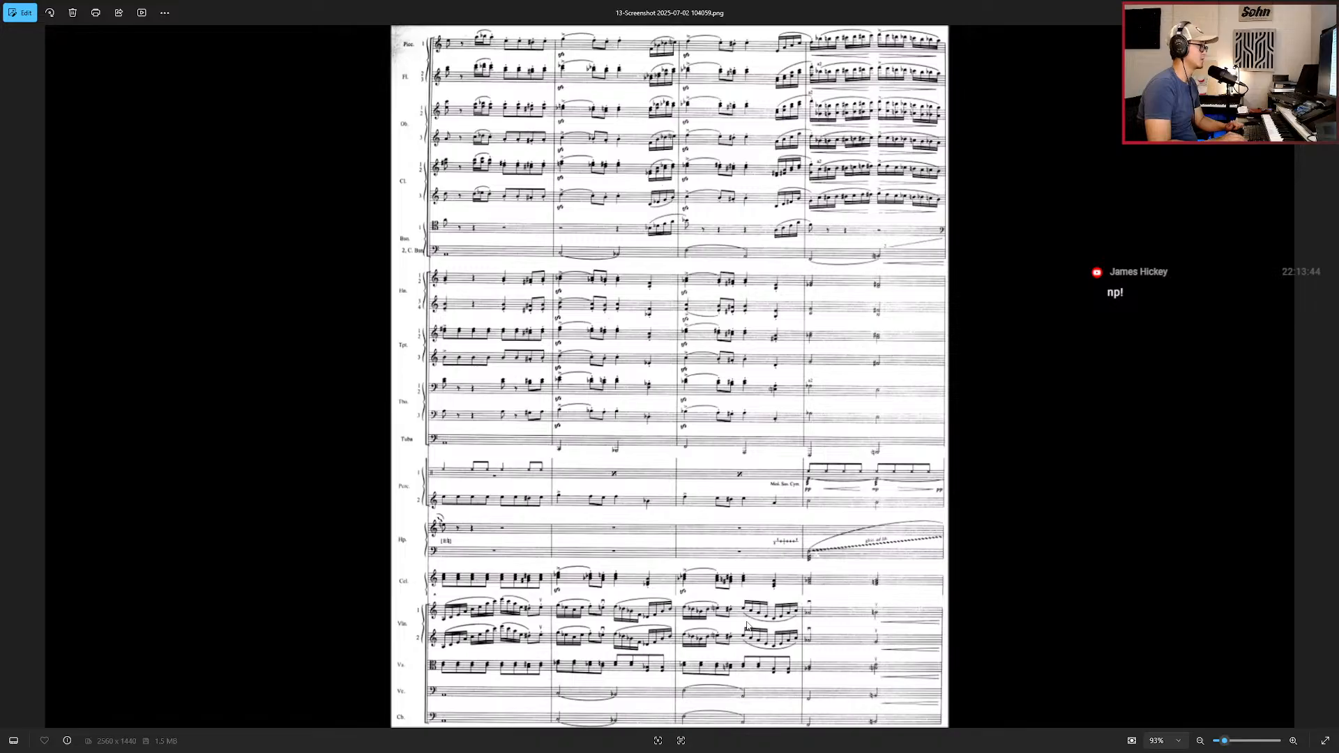
pyautogui.press('Left')
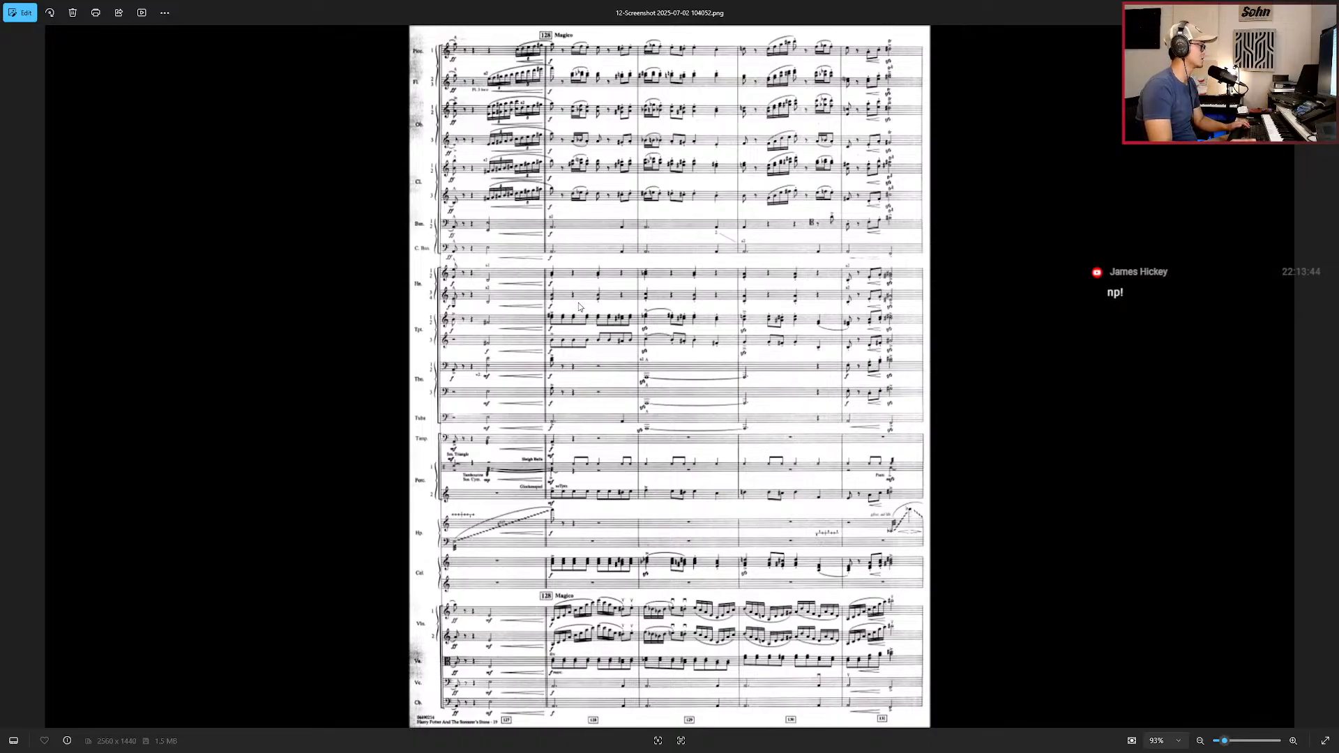
pyautogui.scroll(3, 579, 303)
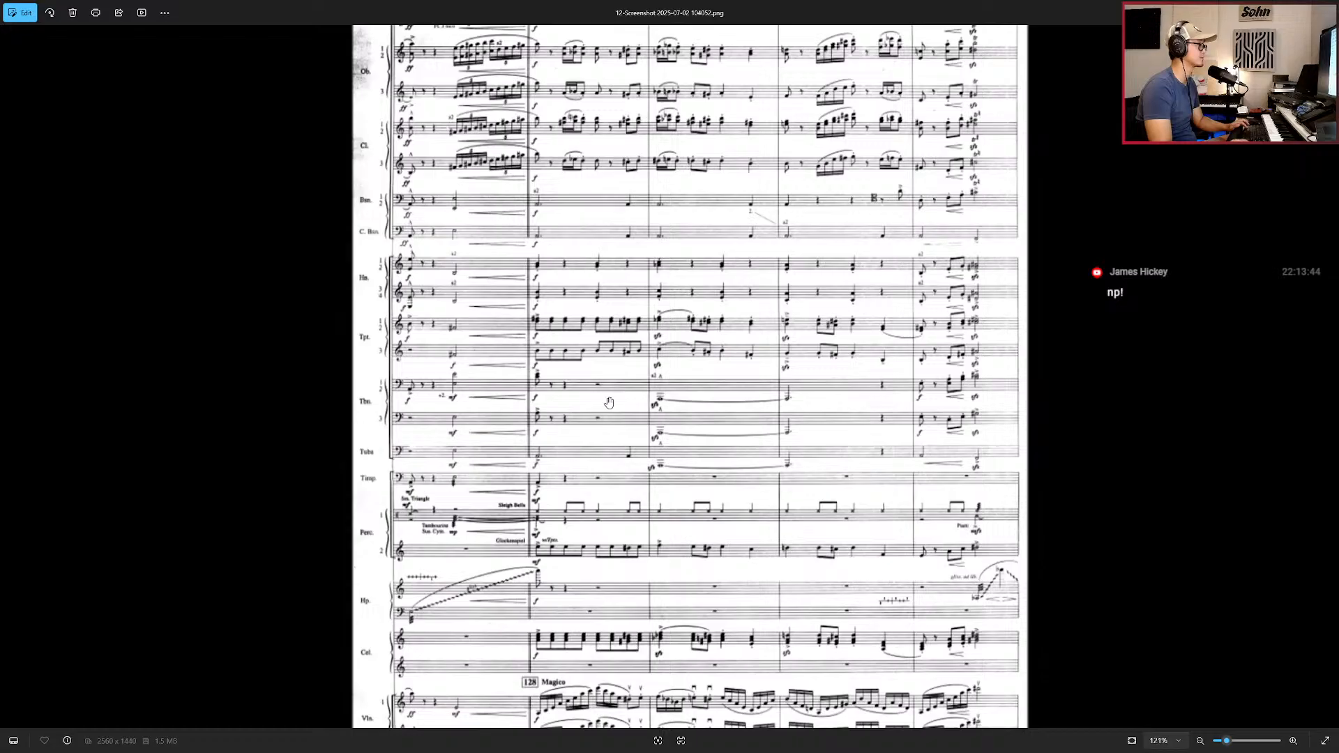
pyautogui.moveTo(609, 399); pyautogui.dragTo(588, 335)
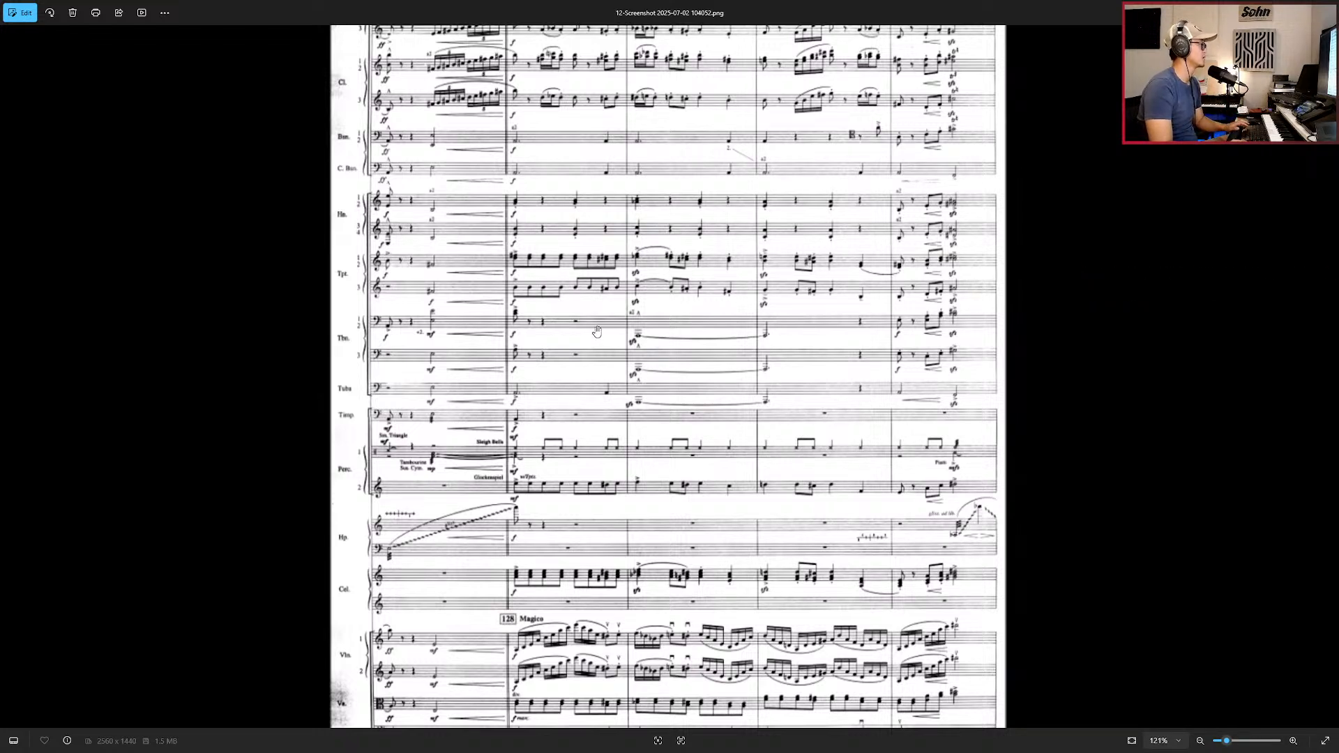
pyautogui.scroll(4, 594, 334)
pyautogui.moveTo(593, 343); pyautogui.dragTo(573, 371)
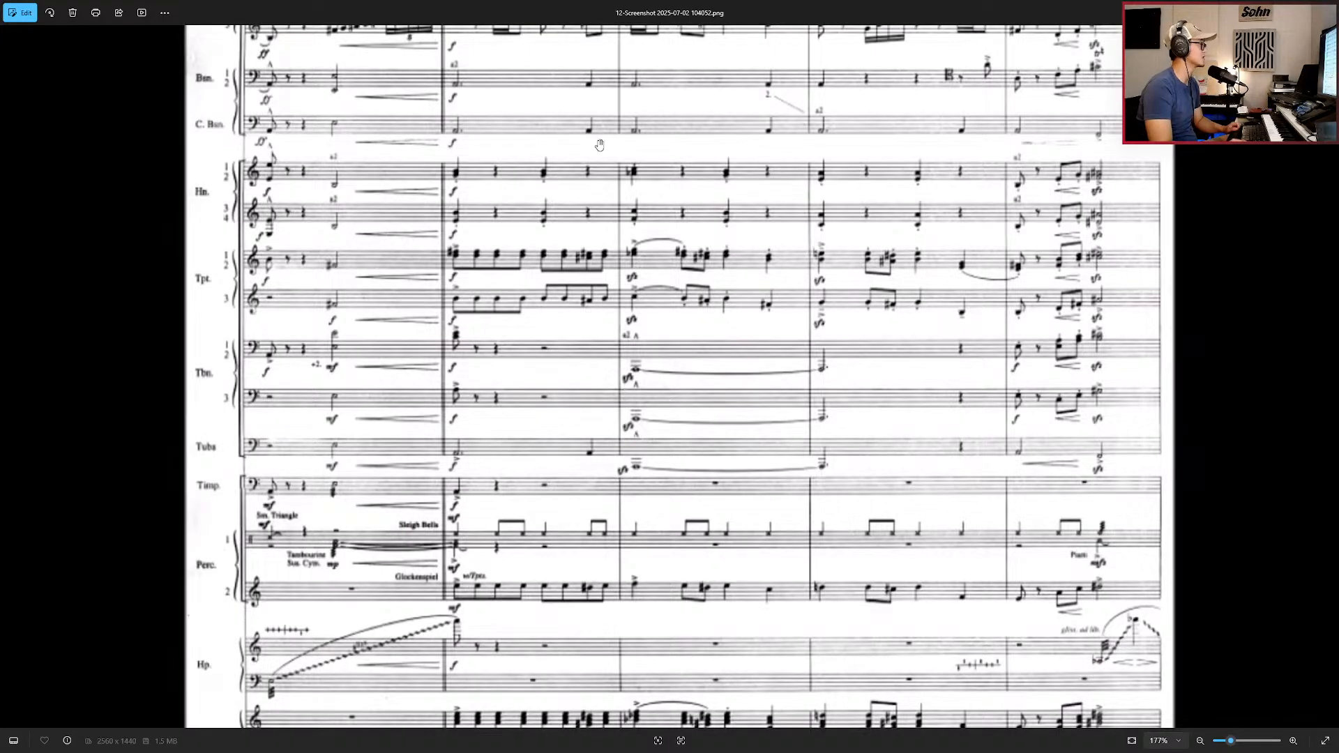
pyautogui.moveTo(812, 108); pyautogui.dragTo(681, 129)
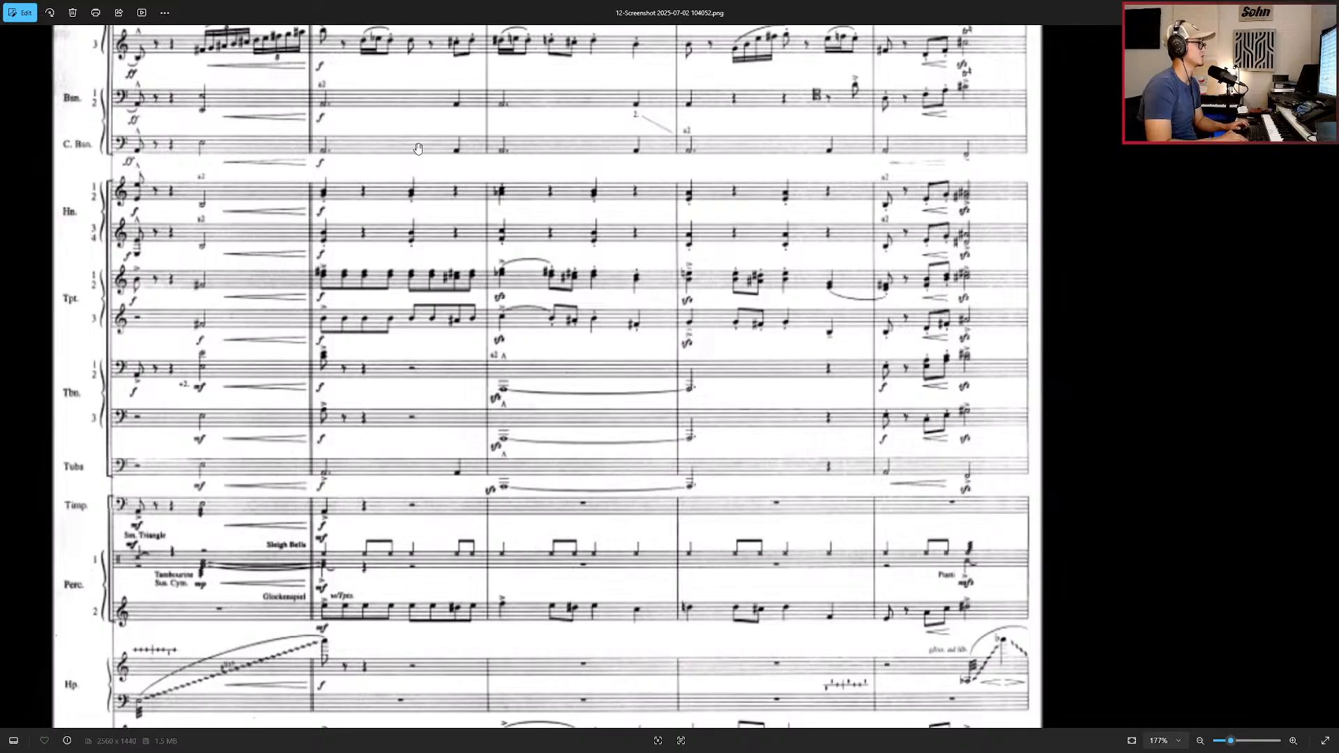
pyautogui.scroll(-2, 416, 149)
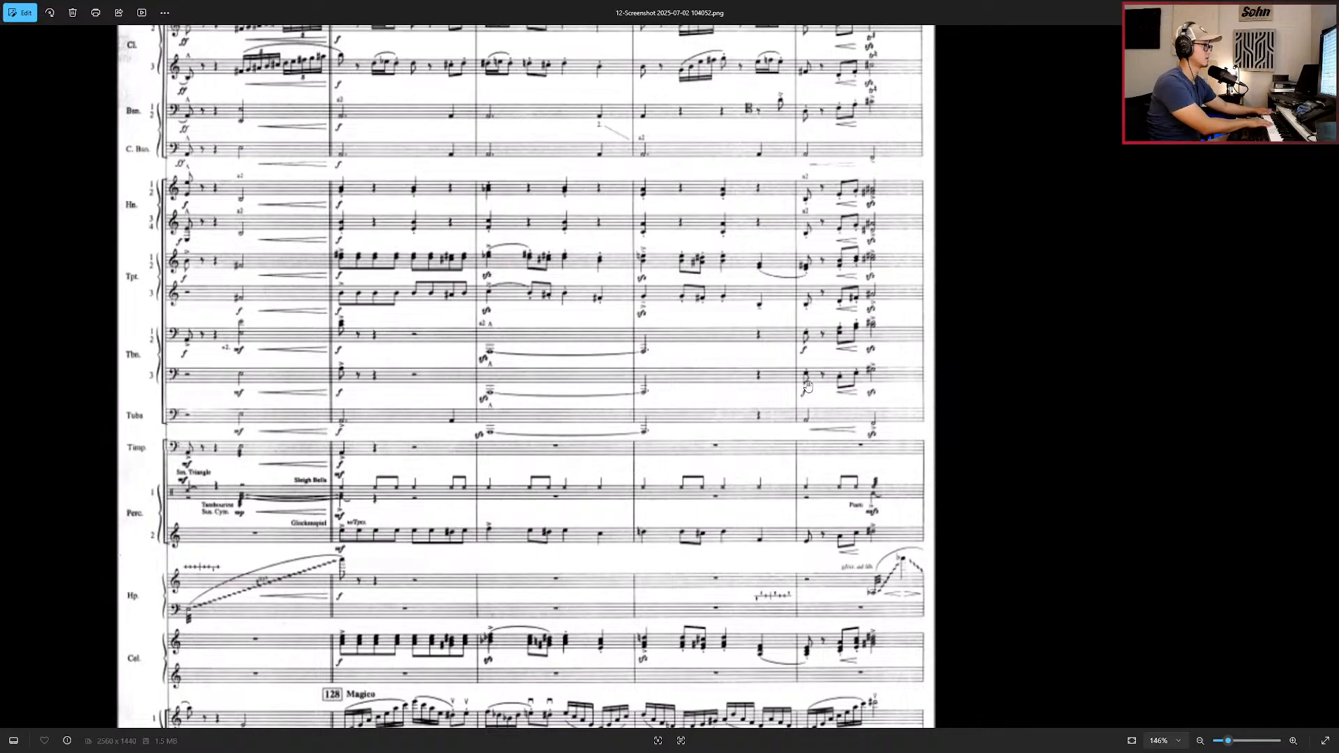
# Step: Extend the SFSB Tromb a6 part to bar 137, and create and open an SFSB Tromb a2 part from bar 126 to 137
pyautogui.hotkey('alt', 'Tab')
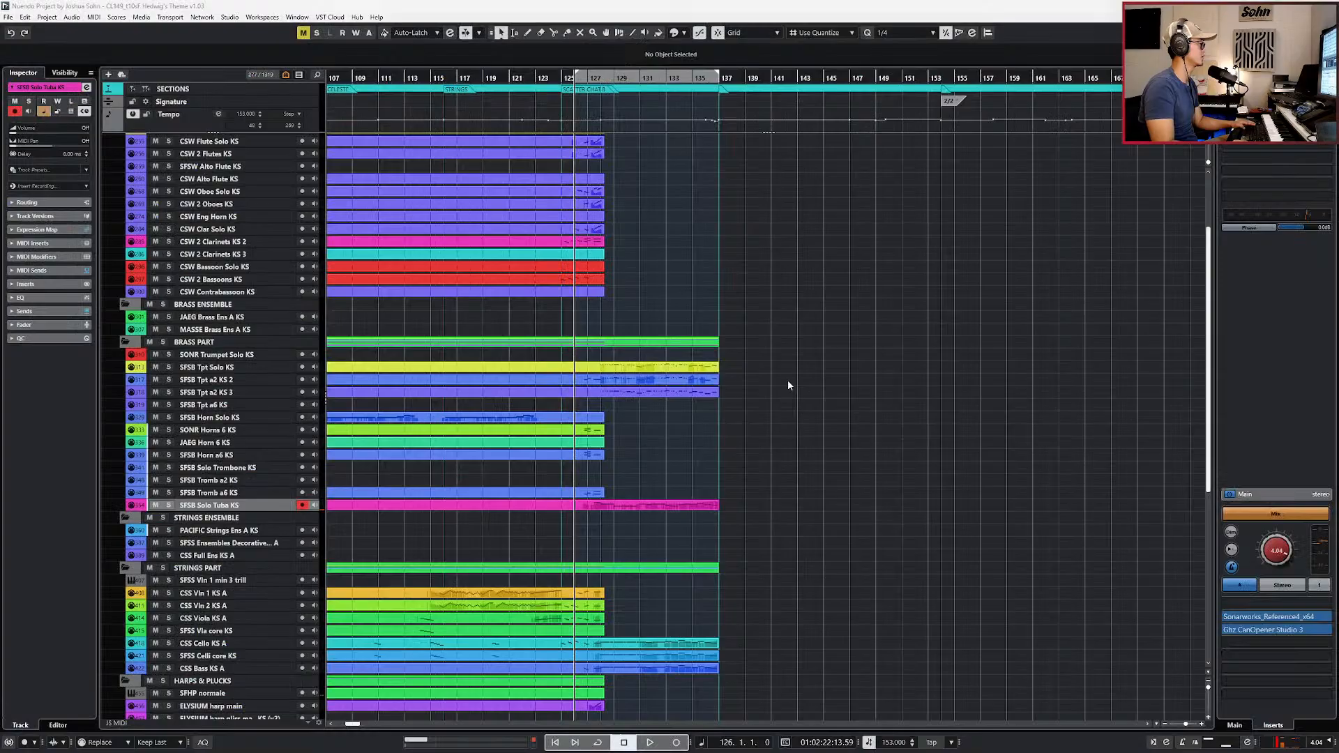
pyautogui.press('Up')
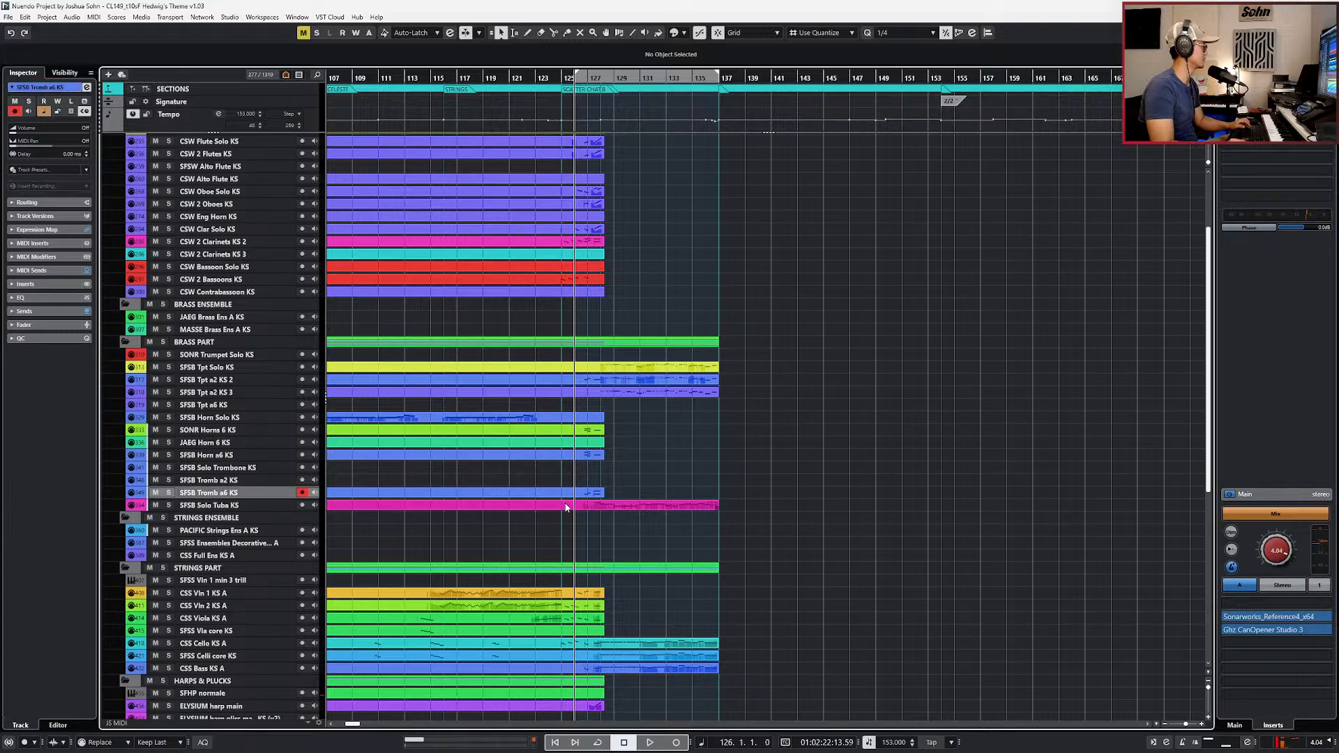
pyautogui.doubleClick(663, 497)
pyautogui.press('g')
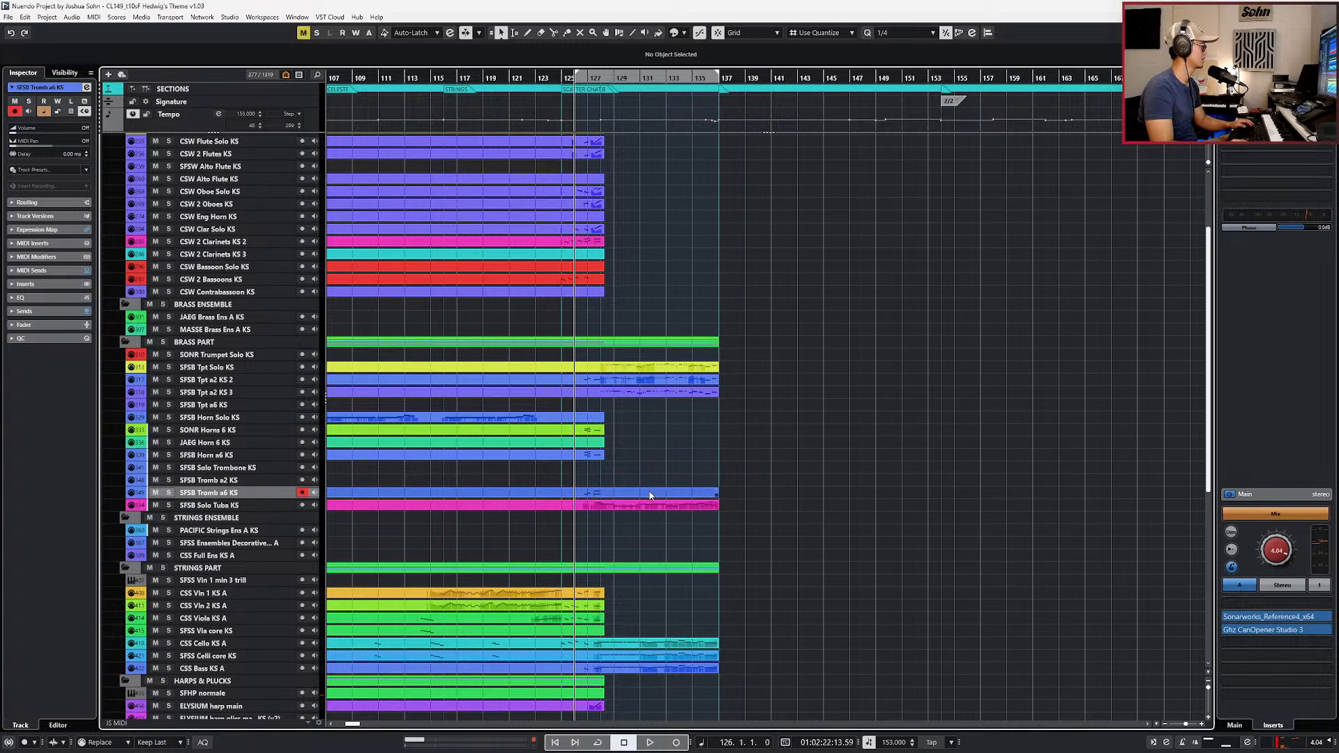
pyautogui.doubleClick(614, 482)
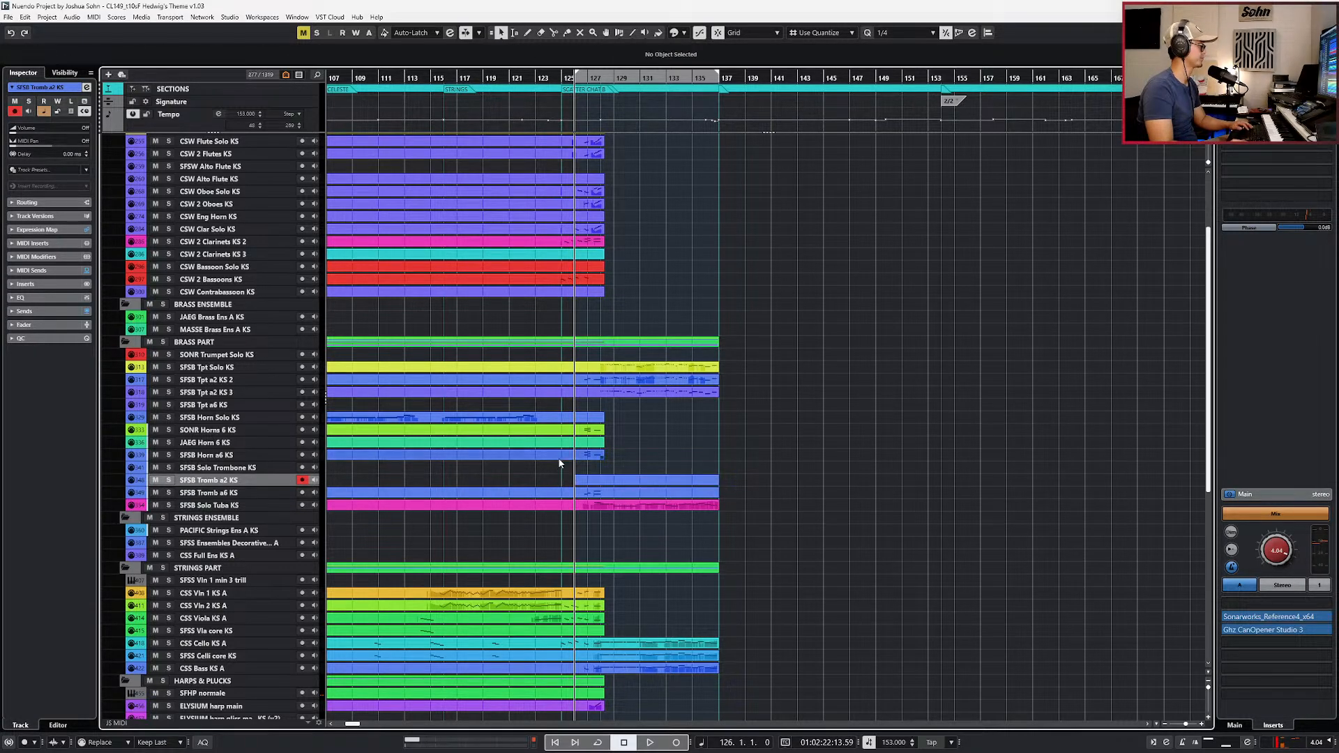
pyautogui.doubleClick(578, 481)
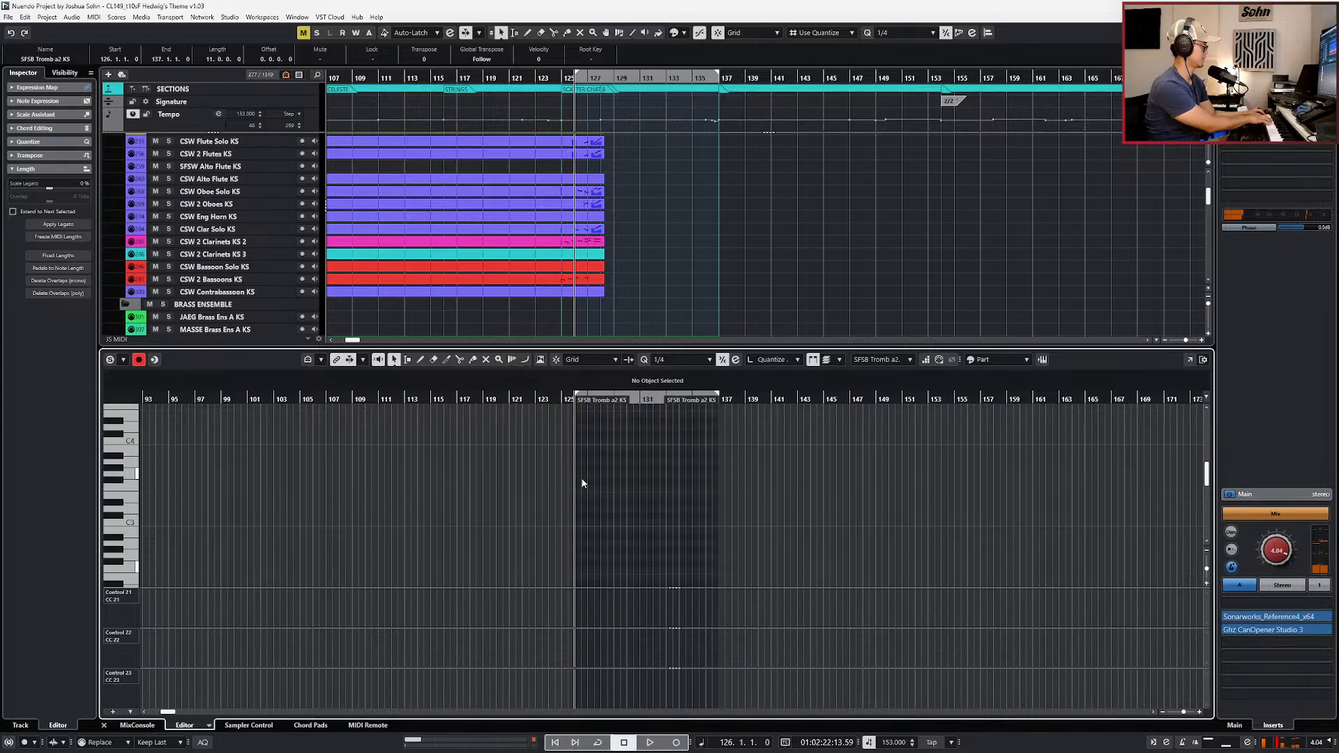
# Step: Check the trombone staves in the score and open the SFSB Tromb a2 and SFSB Solo Tuba parts together in the key editor
pyautogui.hotkey('alt', 'Tab')
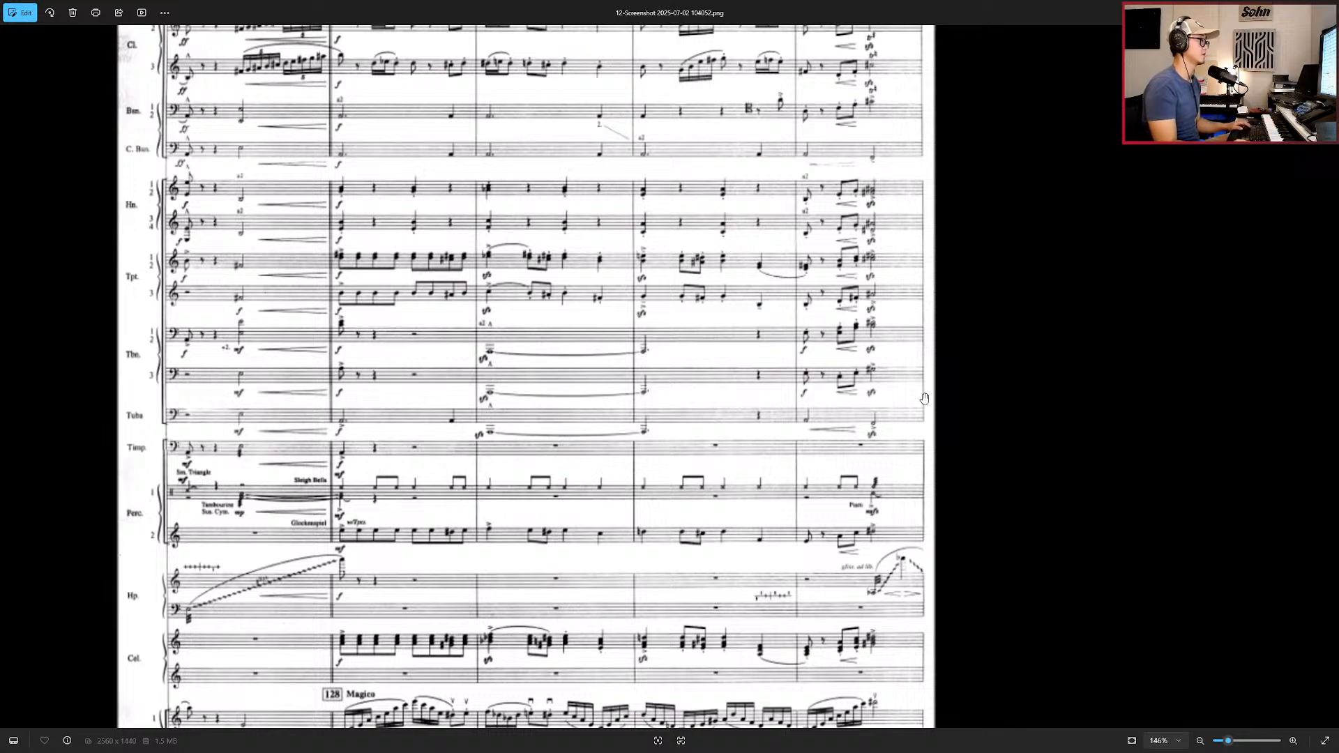
pyautogui.scroll(5, 919, 391)
pyautogui.scroll(-4, 827, 342)
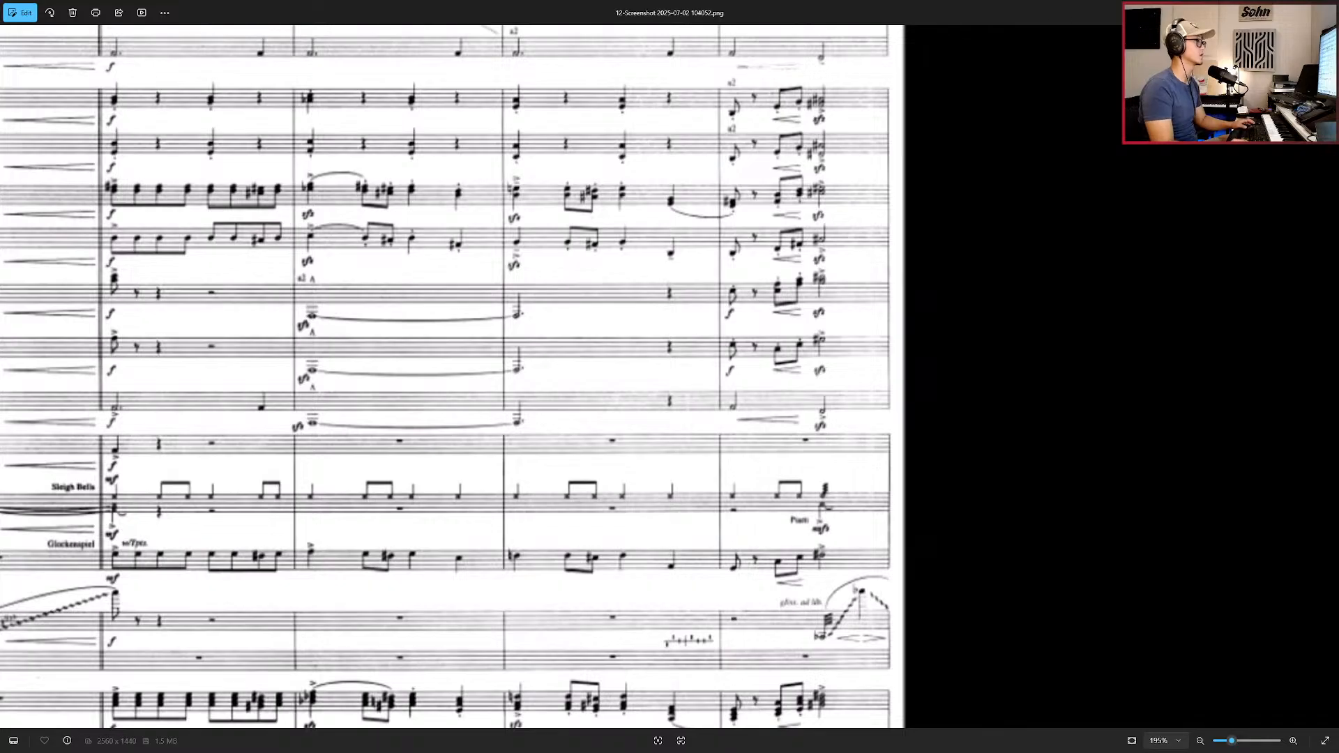
pyautogui.hotkey('alt', 'Tab')
pyautogui.scroll(4, 666, 494)
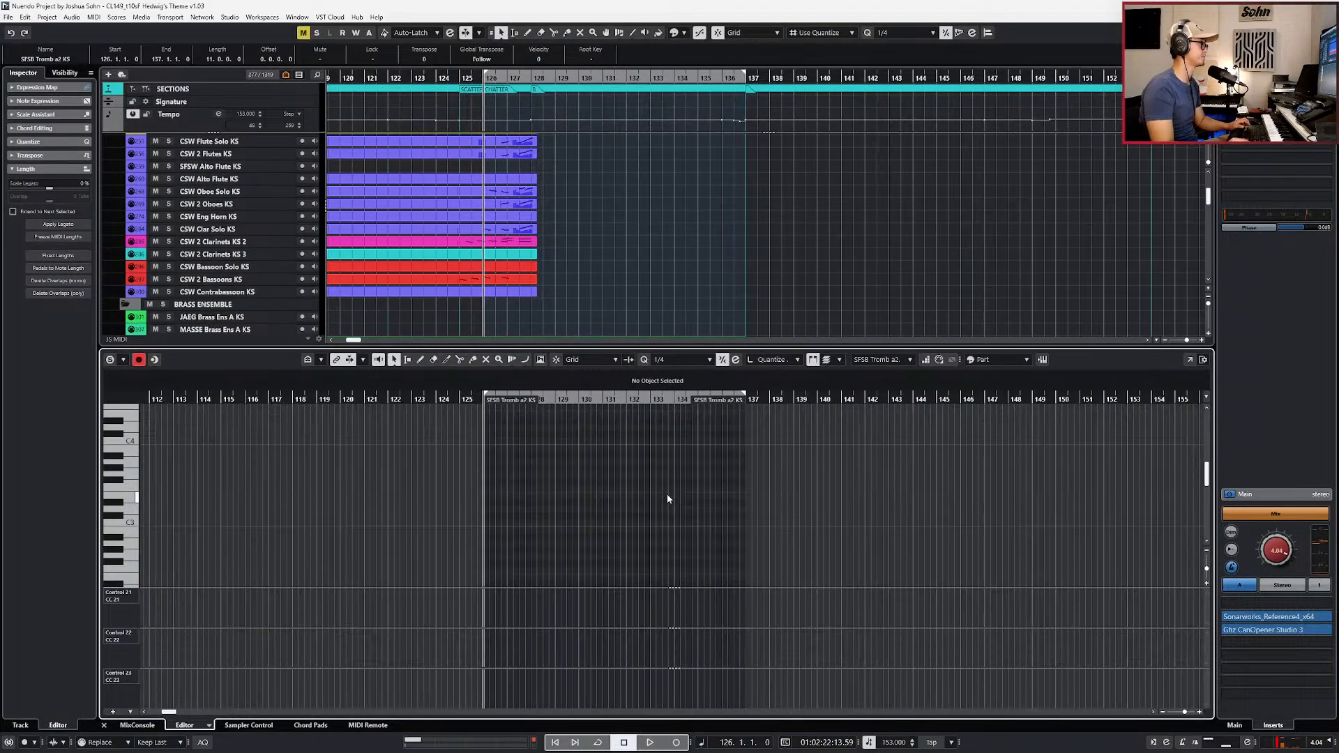
pyautogui.scroll(-4, 509, 279)
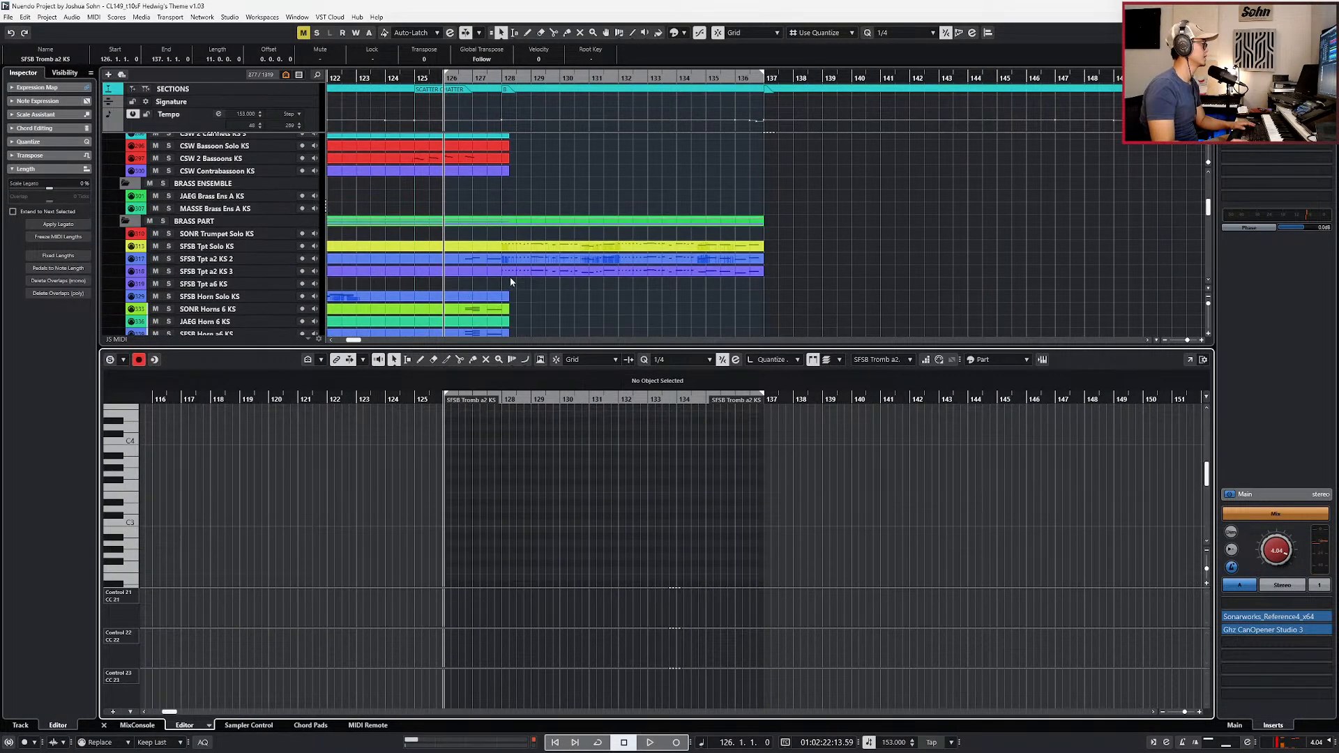
pyautogui.scroll(-2, 551, 303)
pyautogui.click(498, 254)
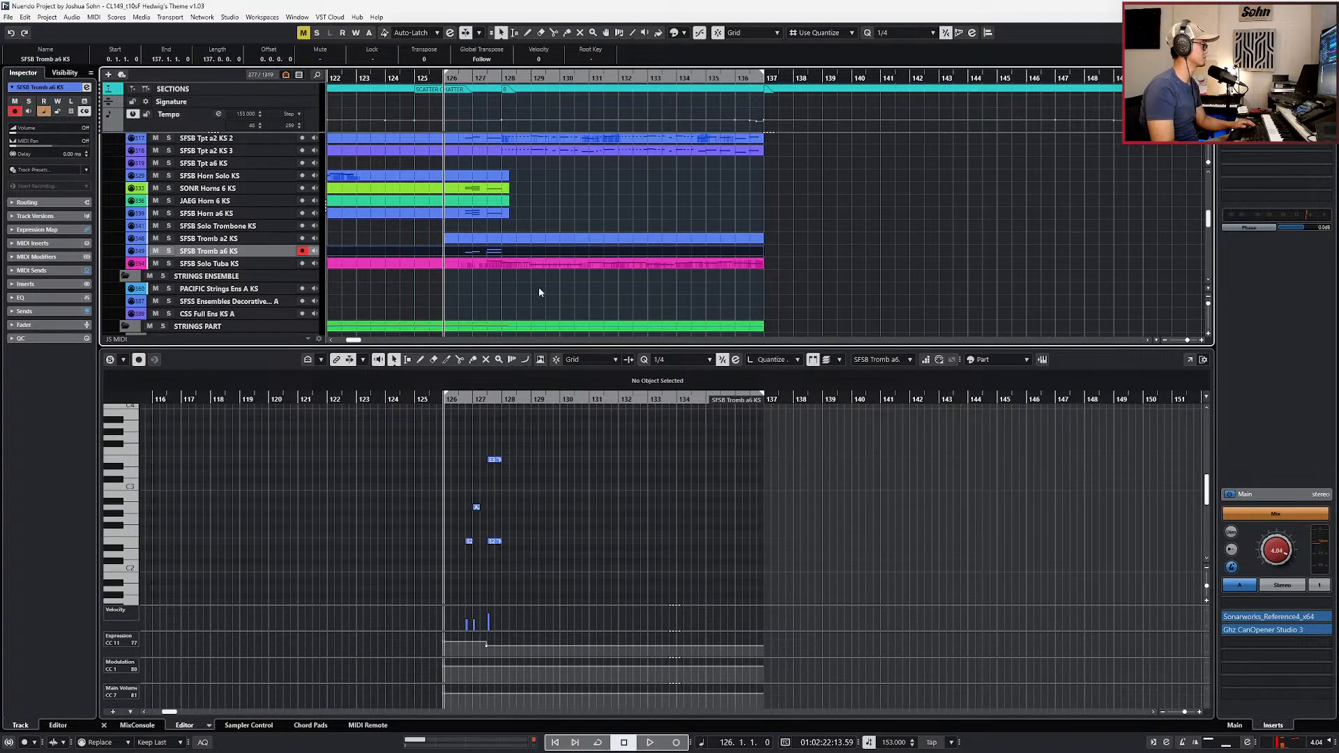
pyautogui.click(549, 240)
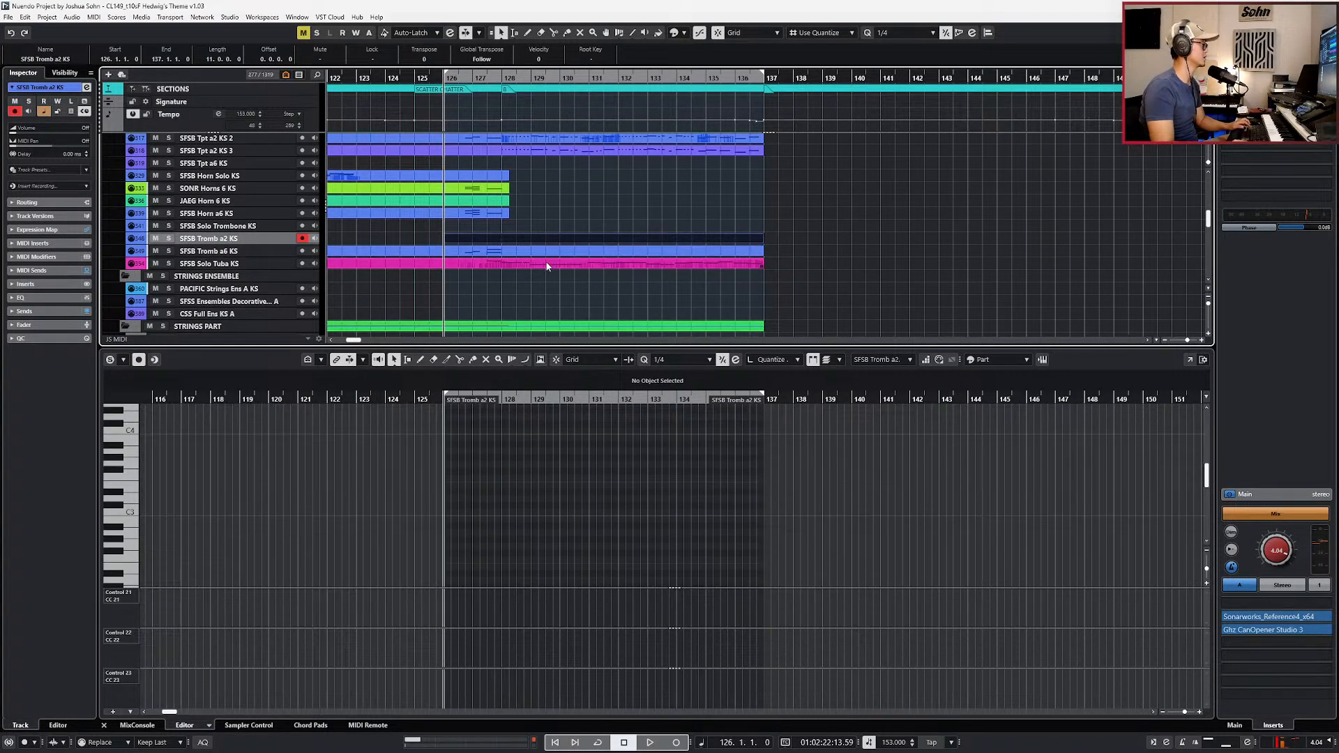
pyautogui.keyDown('shift'); pyautogui.click(548, 265); pyautogui.keyUp('shift')
pyautogui.scroll(-5, 576, 489)
pyautogui.scroll(2, 571, 490)
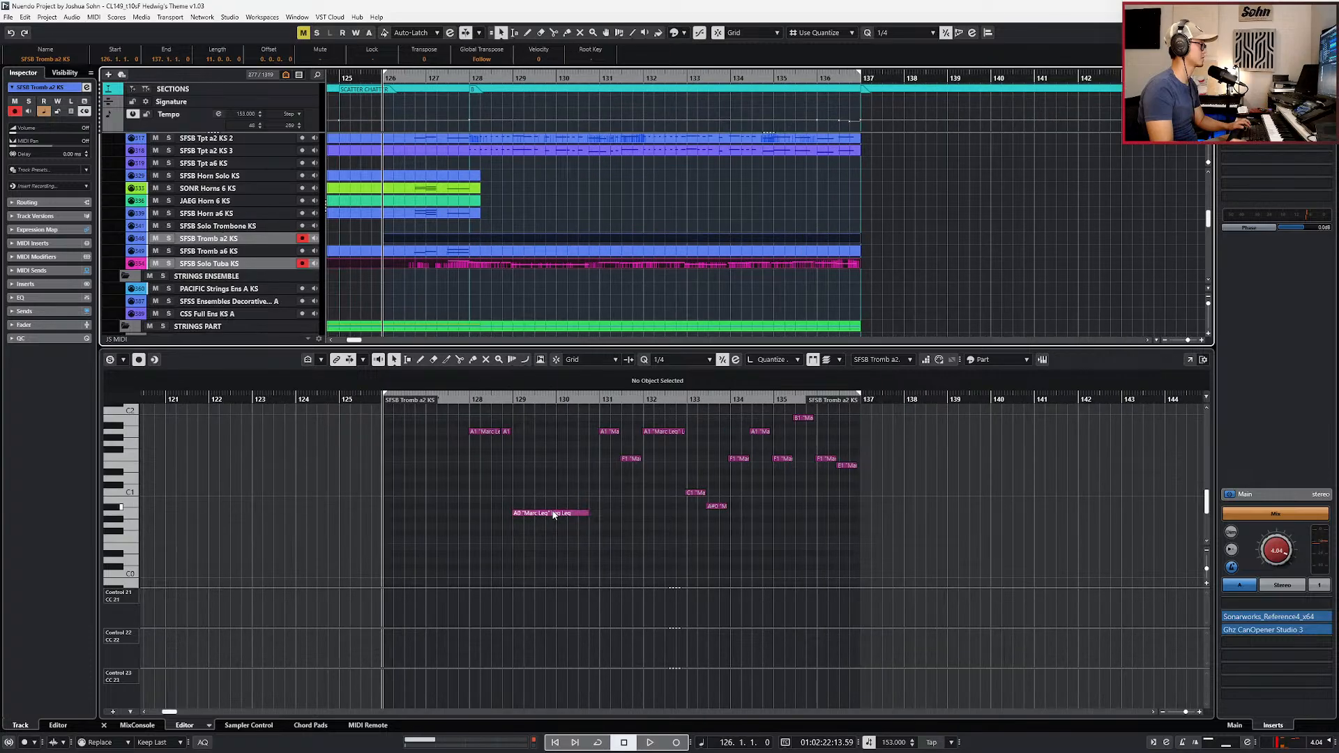
# Step: Copy the tuba's long A0 note at bar 129 into the SFSB Tromb a2 part and play it back
pyautogui.click(554, 514)
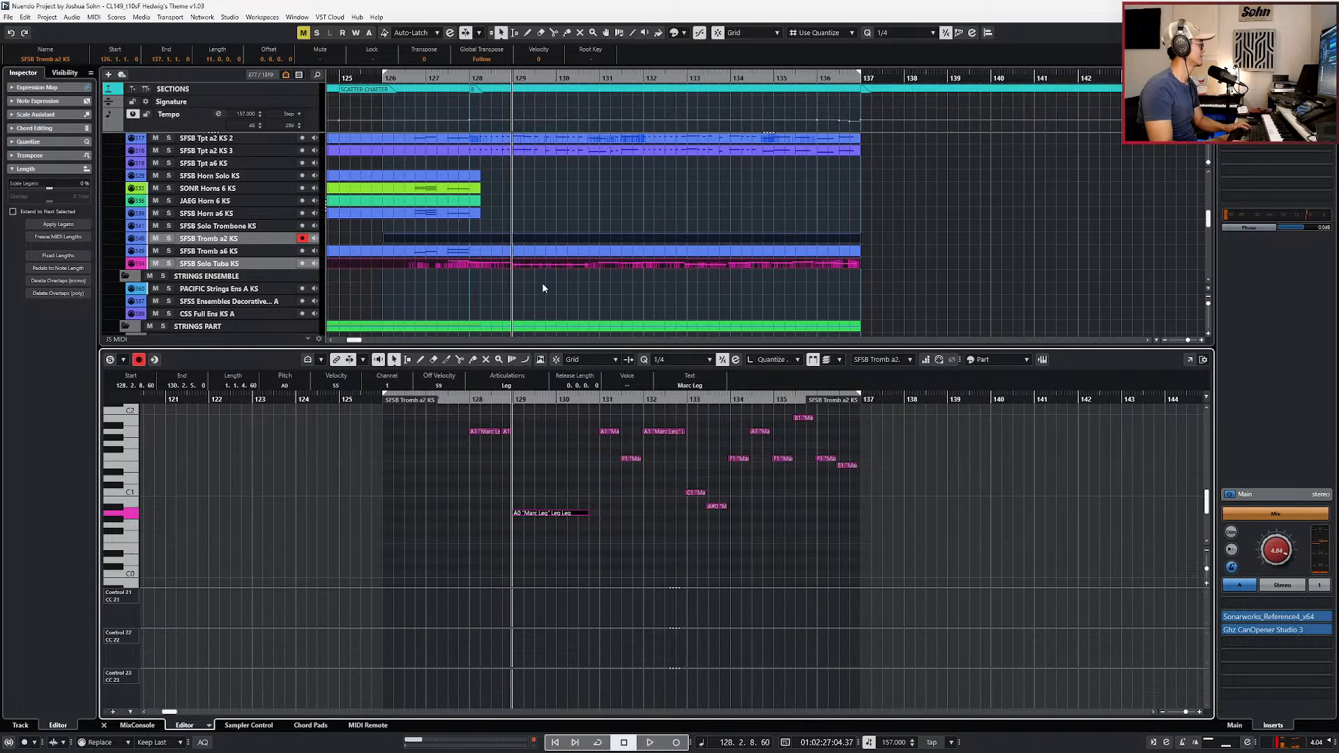
pyautogui.scroll(2, 549, 434)
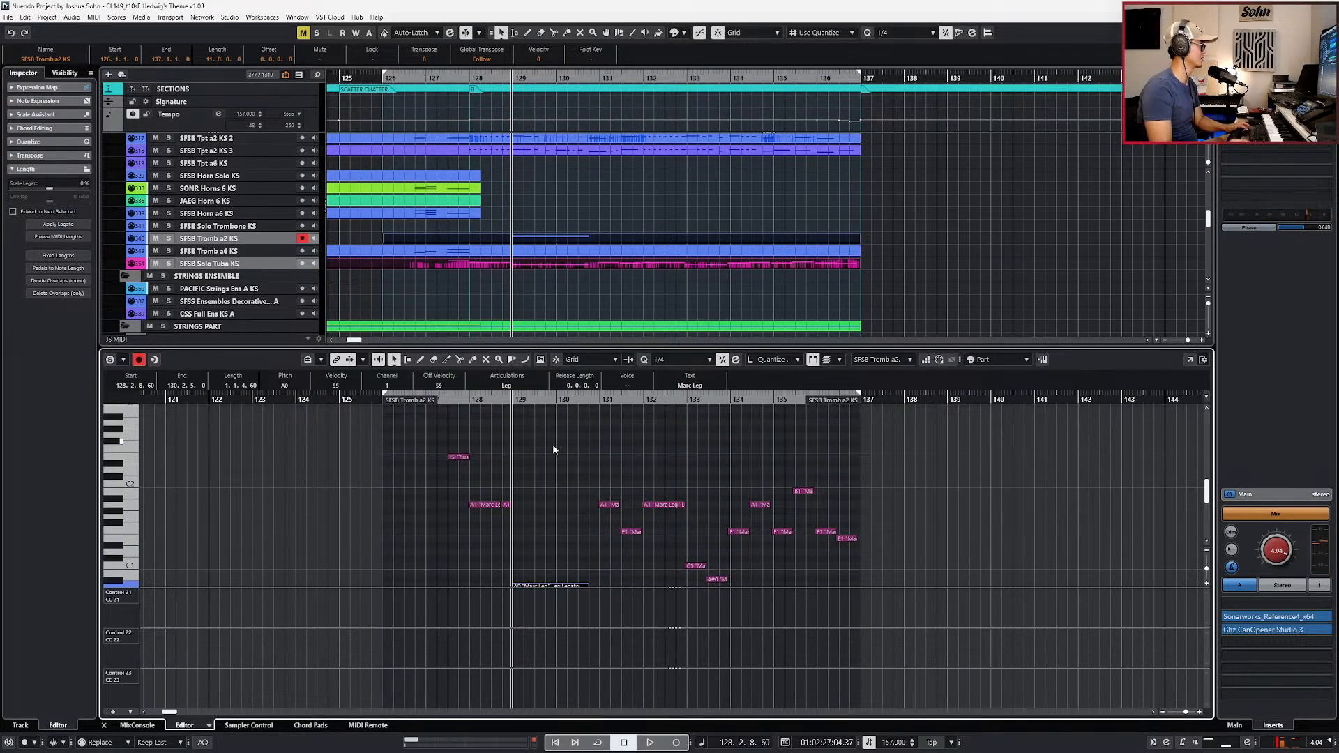
pyautogui.scroll(-1, 562, 442)
pyautogui.press('Tab')
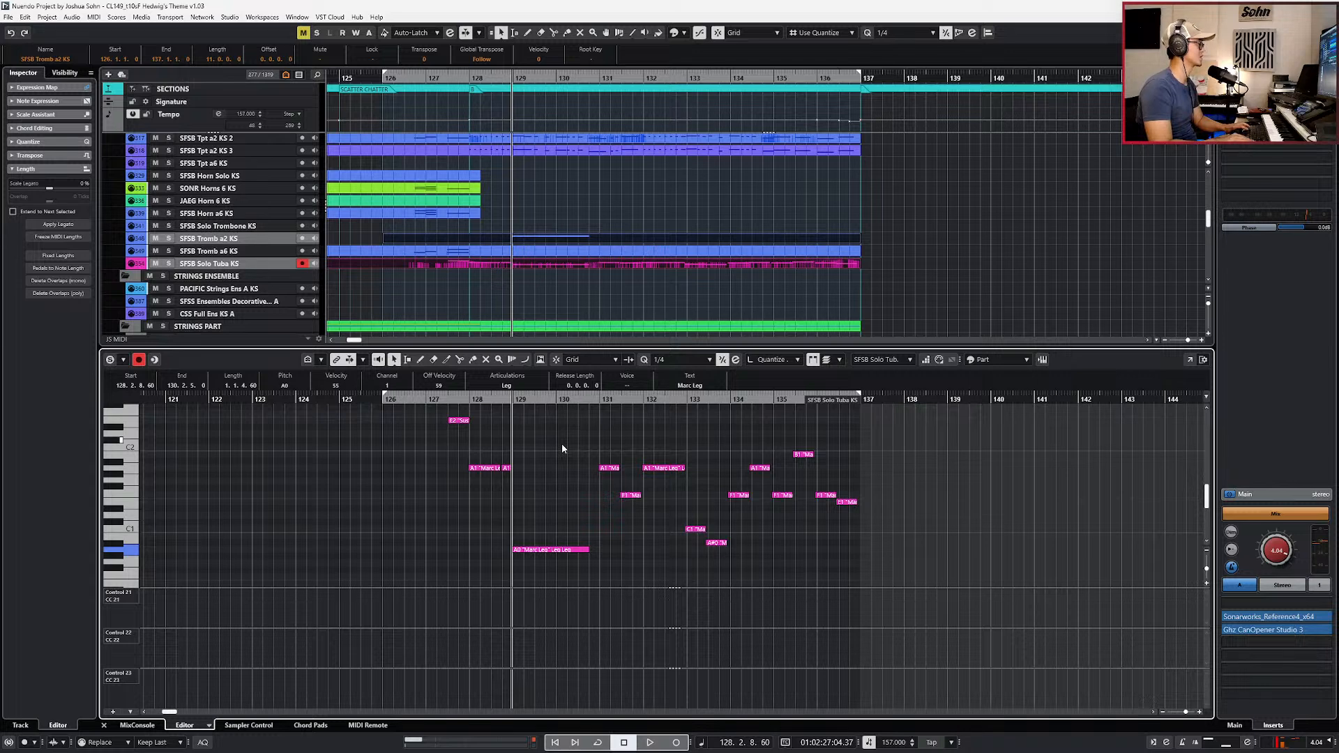
pyautogui.hotkey('shift', 'Tab')
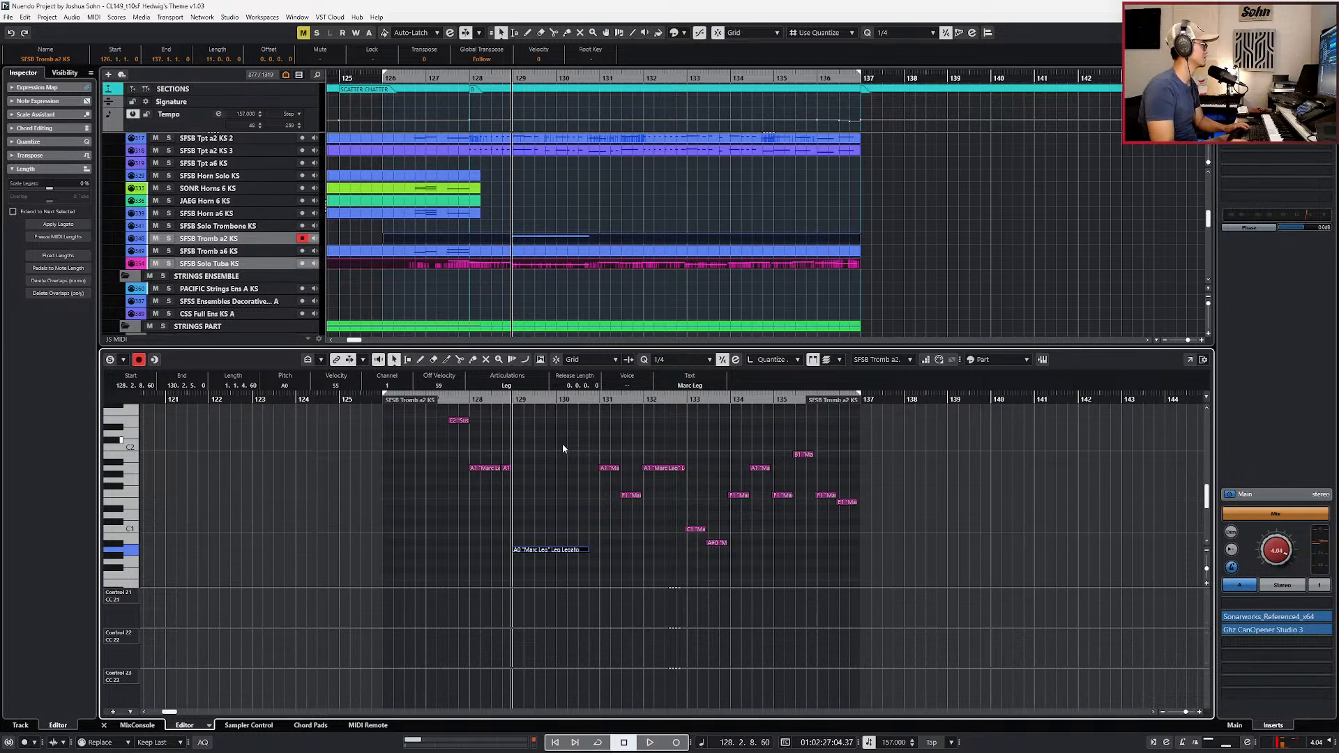
pyautogui.press('space')
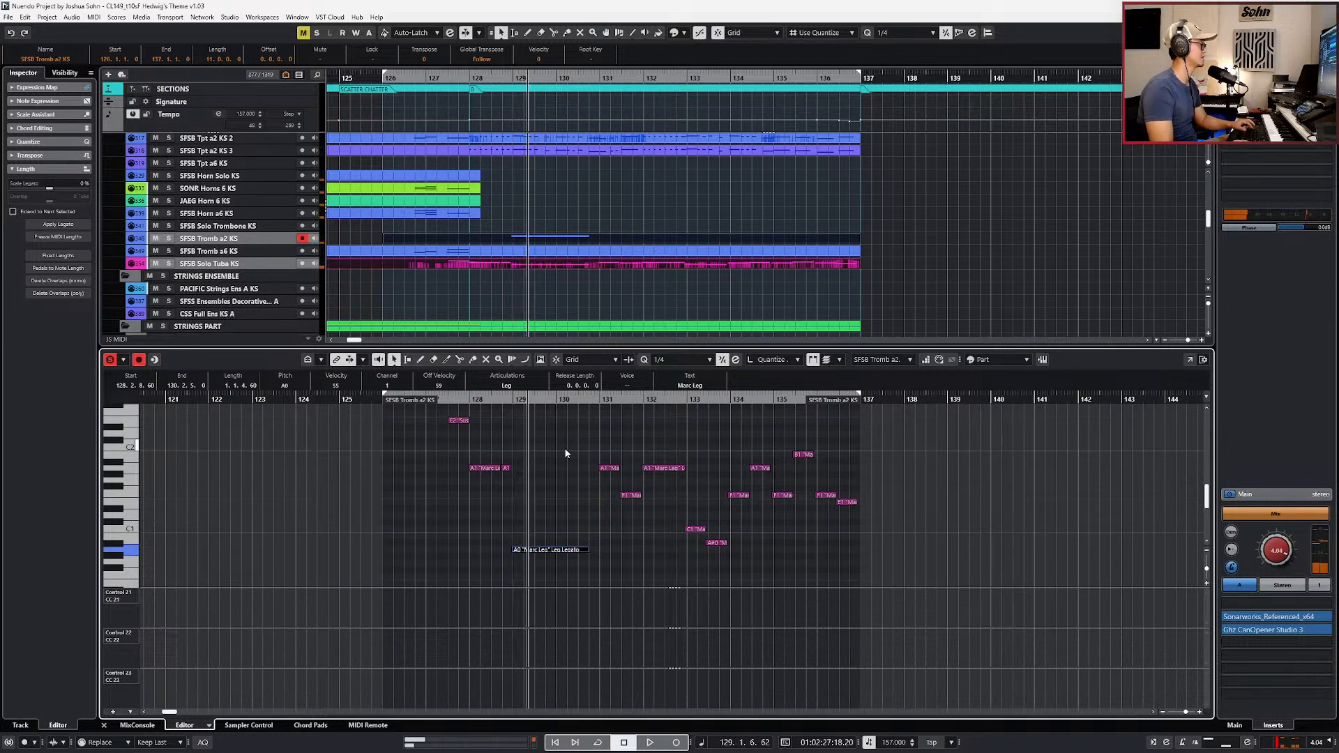
# Step: Open only the SFSB Tromb a2 part in the key editor and audition its copied A0 note at bar 129
pyautogui.click(591, 229)
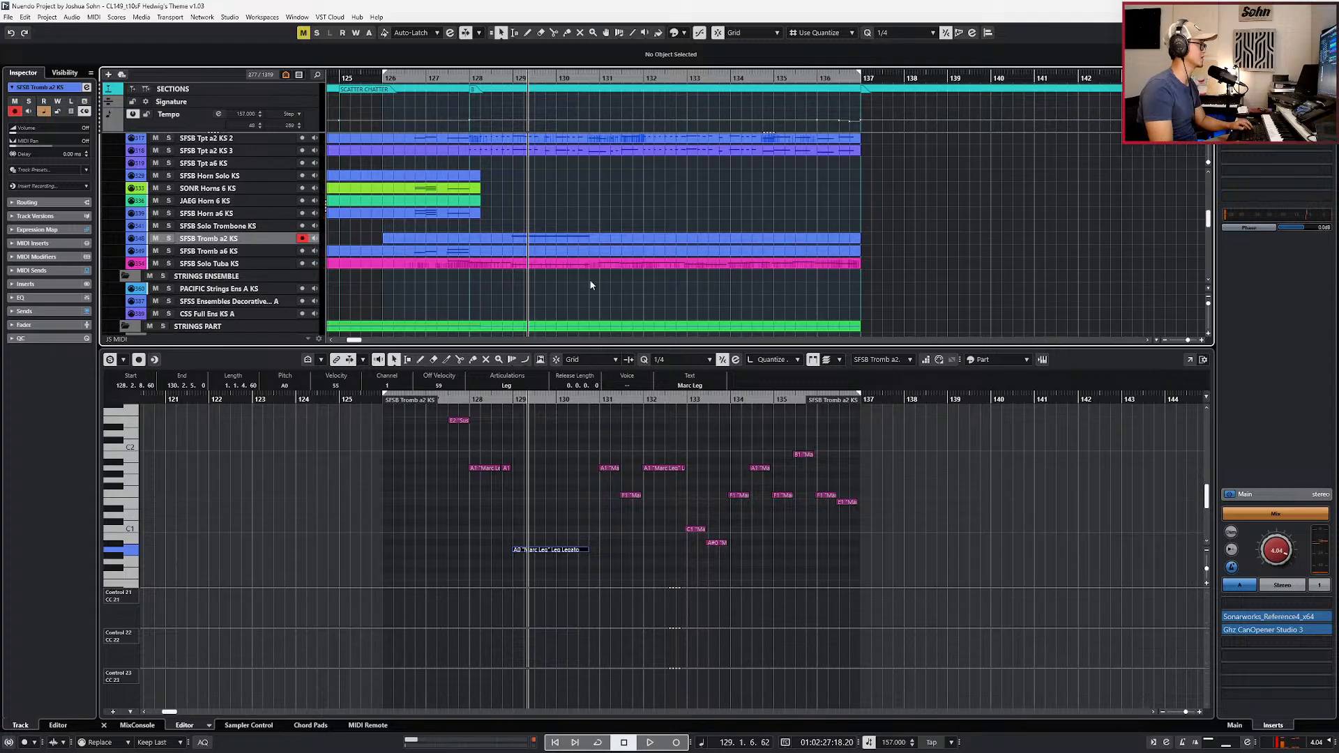
pyautogui.click(579, 237)
pyautogui.press('space')
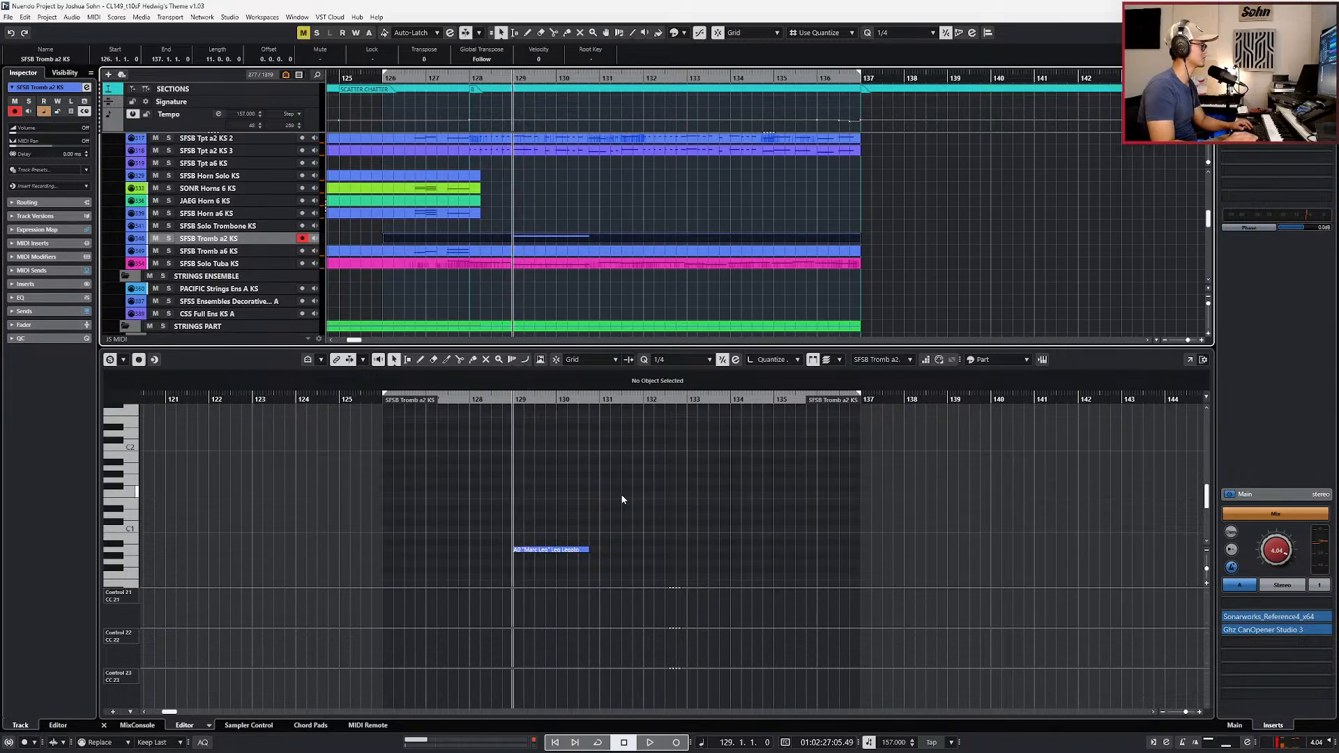
pyautogui.click(525, 517)
pyautogui.press('space')
pyautogui.press('space')
# Step: Record expression, modulation and main volume curves on the SFSB Tromb a2 part from bar 128 into bar 129
pyautogui.press('ctrl+KP_Subtract')
pyautogui.press('KP_Multiply')
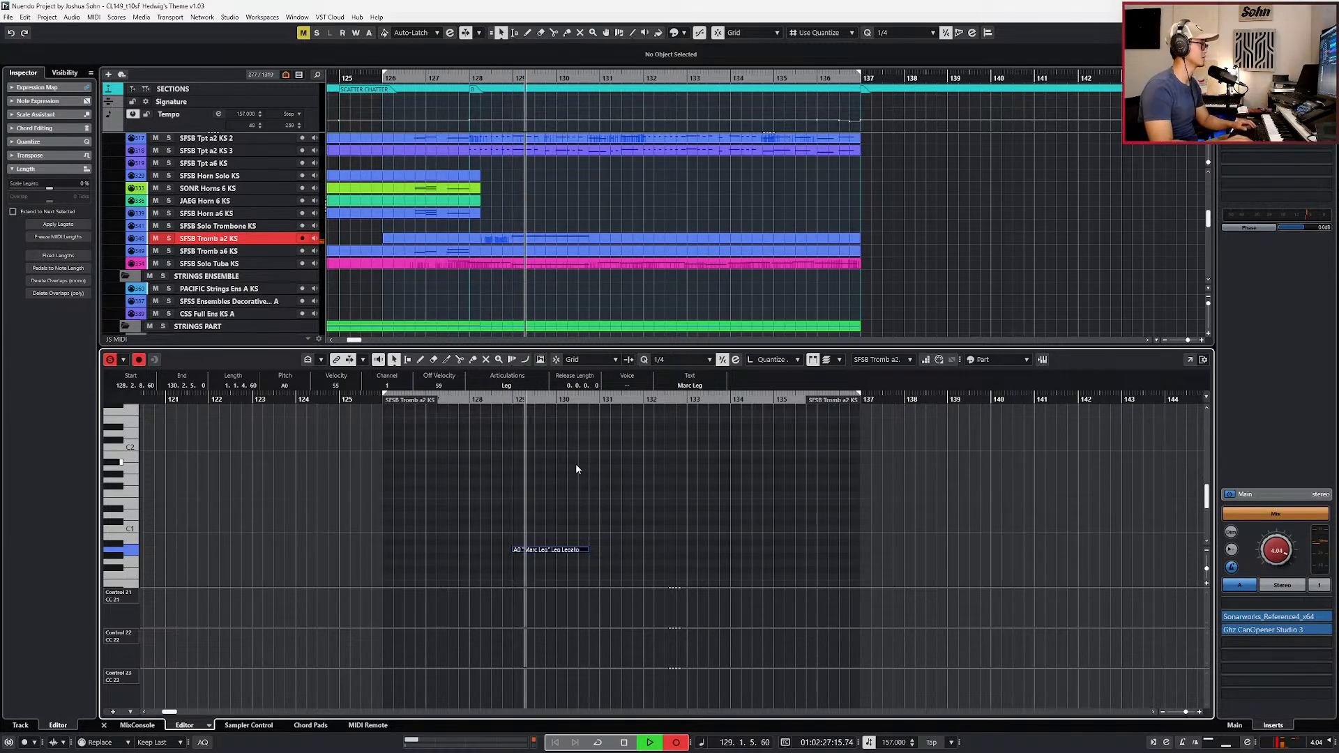
pyautogui.press('space')
# Step: Check the trombone pitch in the score, raise the Tromb a2 note at bar 129 an octave to A1, and play it back
pyautogui.scroll(-1, 576, 465)
pyautogui.hotkey('alt', 'l')
pyautogui.click(602, 516)
pyautogui.moveTo(587, 528); pyautogui.dragTo(567, 554)
pyautogui.hotkey('alt', 'Tab')
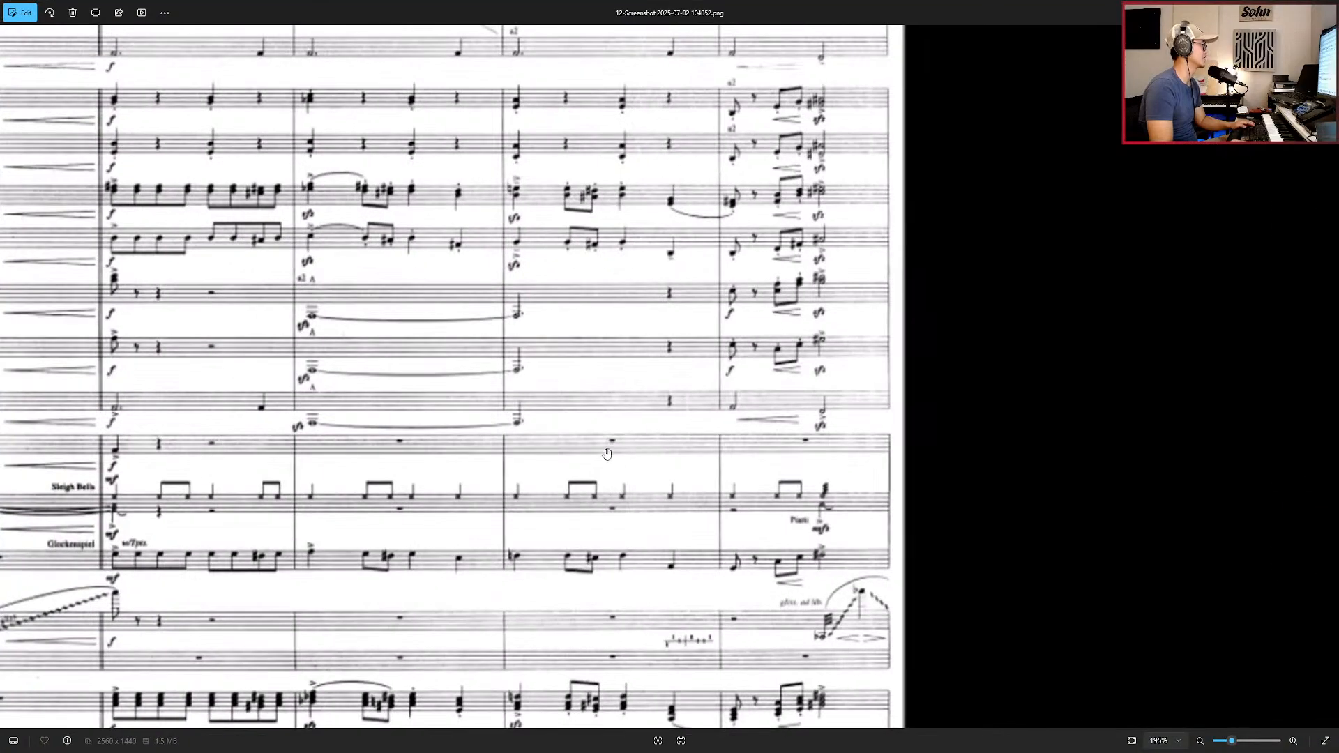
pyautogui.scroll(-3, 539, 410)
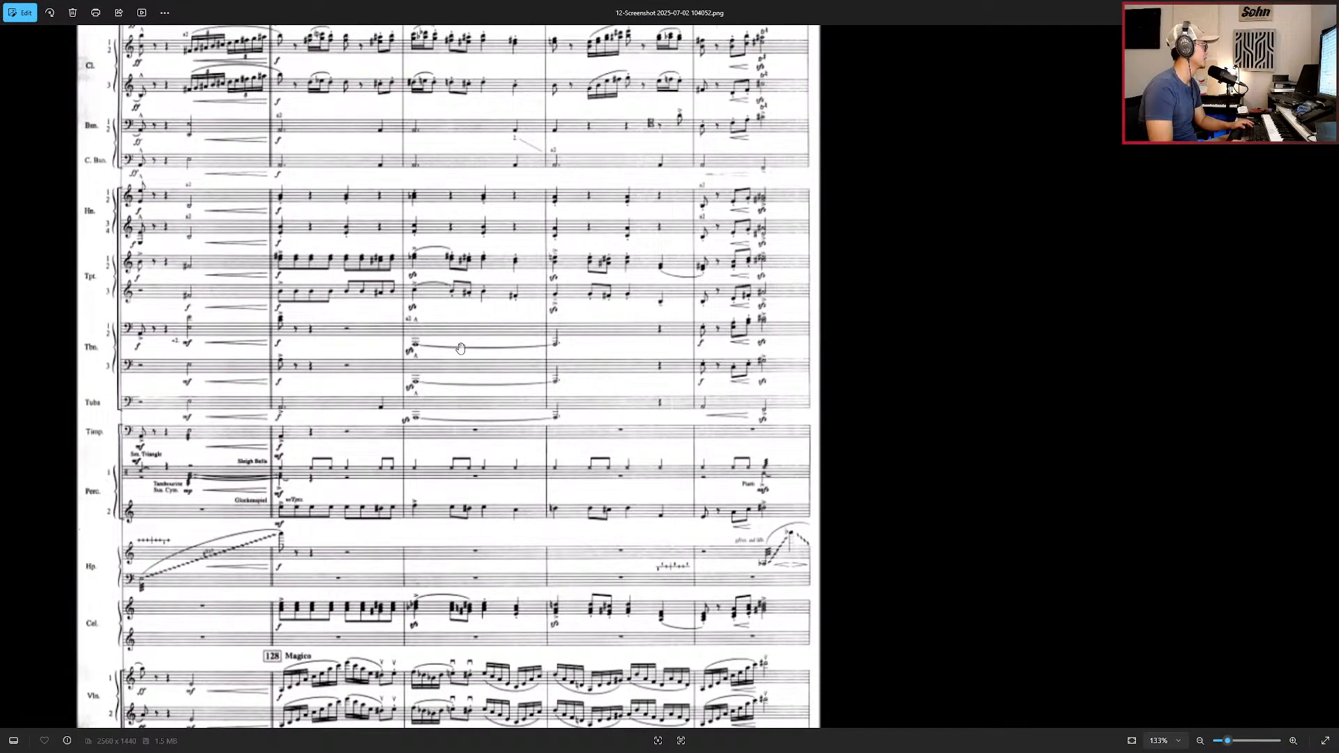
pyautogui.hotkey('alt', 'Tab')
pyautogui.moveTo(530, 503); pyautogui.dragTo(546, 583)
pyautogui.hotkey('shift', 'Up')
pyautogui.press('l')
pyautogui.press('space')
pyautogui.press('space')
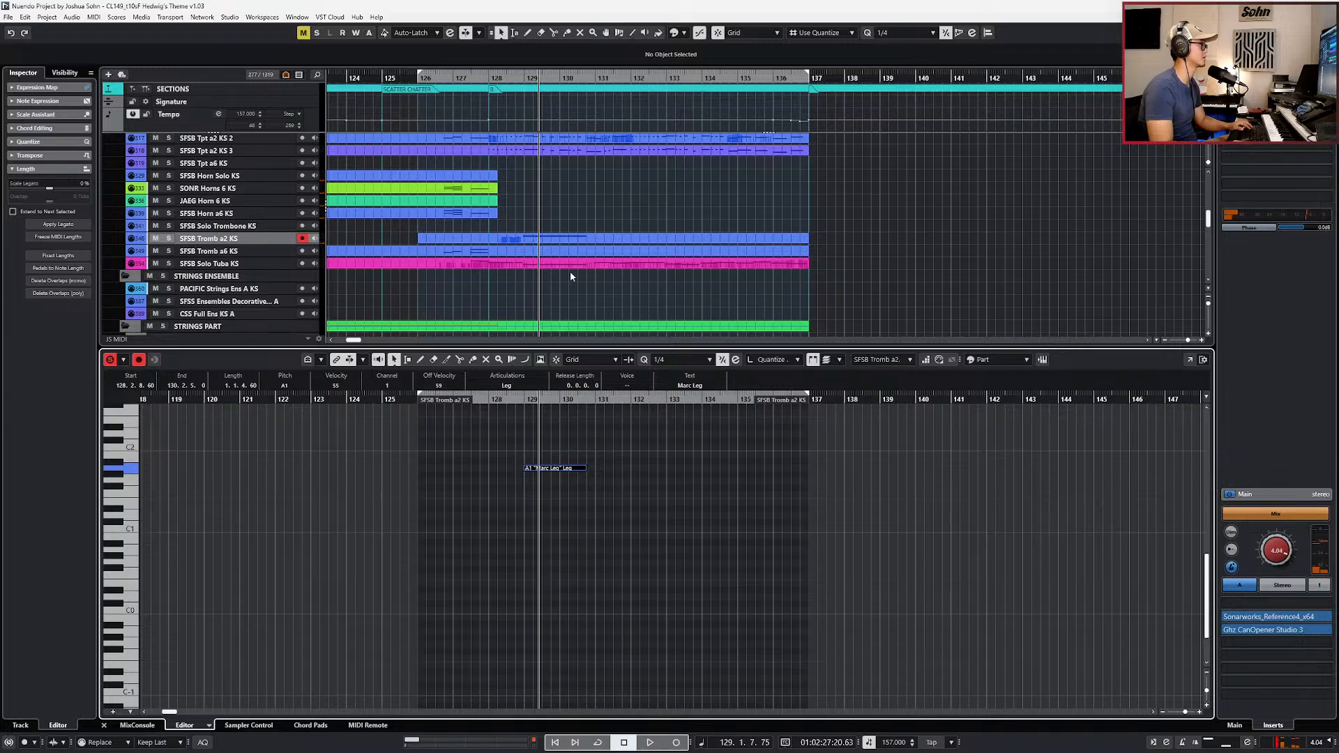
# Step: Open the Tromb a2, Tromb a6 and Solo Tuba parts together, and compare their playback around bar 129 soloed and with the full mix
pyautogui.click(590, 272)
pyautogui.moveTo(591, 272); pyautogui.dragTo(591, 276)
pyautogui.press('s')
pyautogui.press('space')
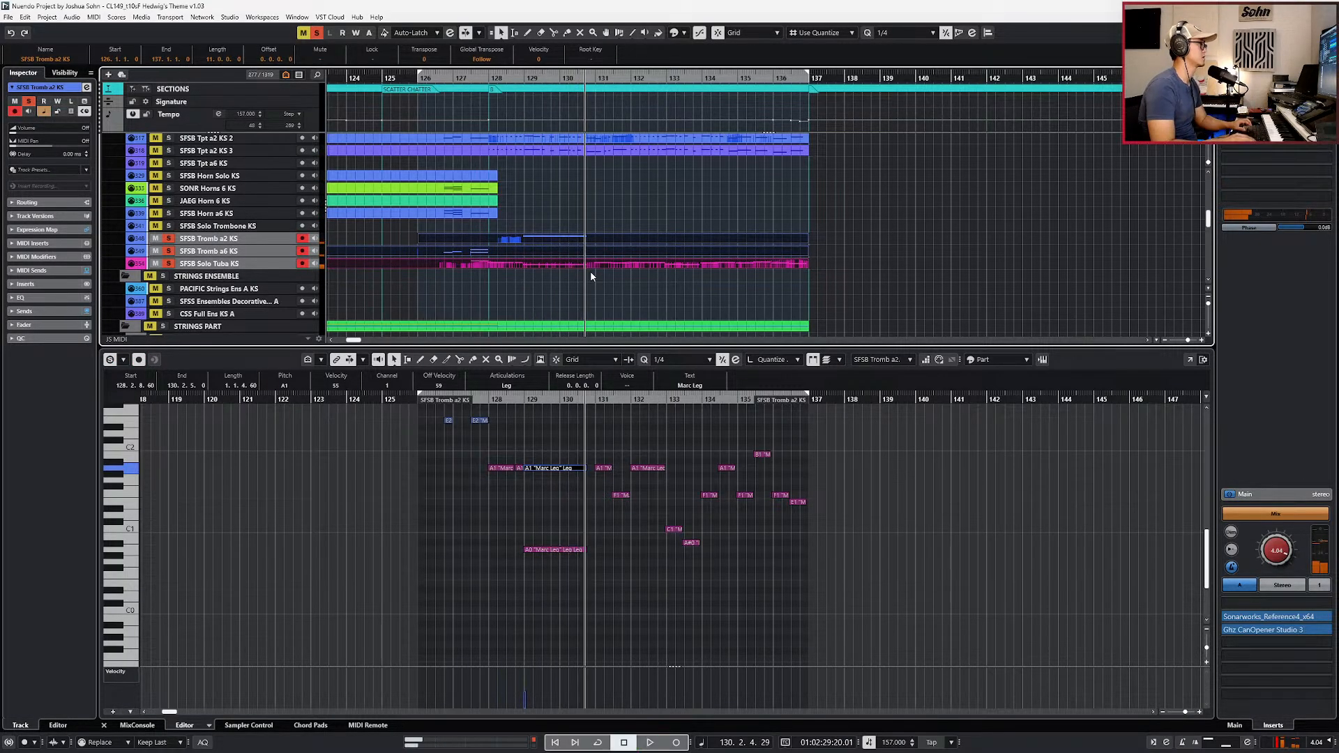
pyautogui.press('s')
pyautogui.press('space')
pyautogui.hotkey('ctrl', 'shift', 'a')
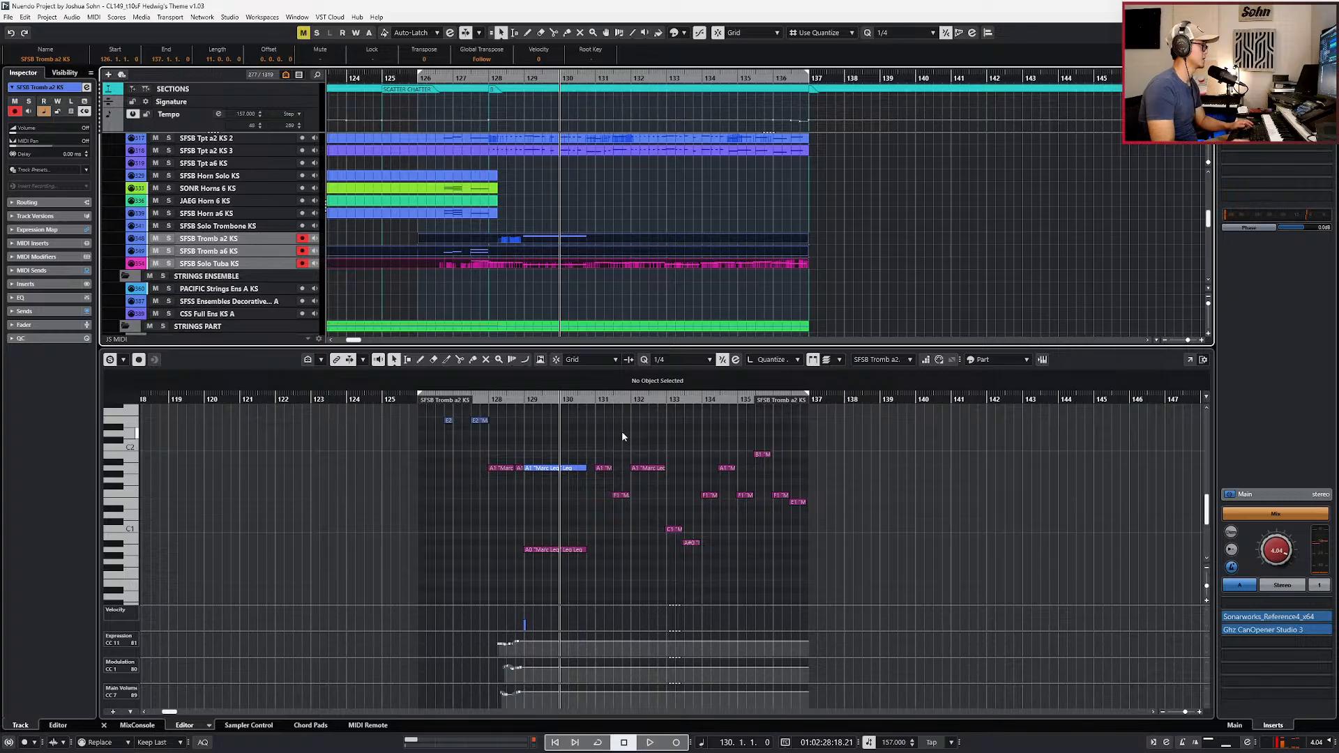
# Step: Move the playback position to bar 131 and check the trombone parts there in the score
pyautogui.moveTo(497, 634); pyautogui.dragTo(519, 639)
pyautogui.scroll(2, 517, 638)
pyautogui.press('s')
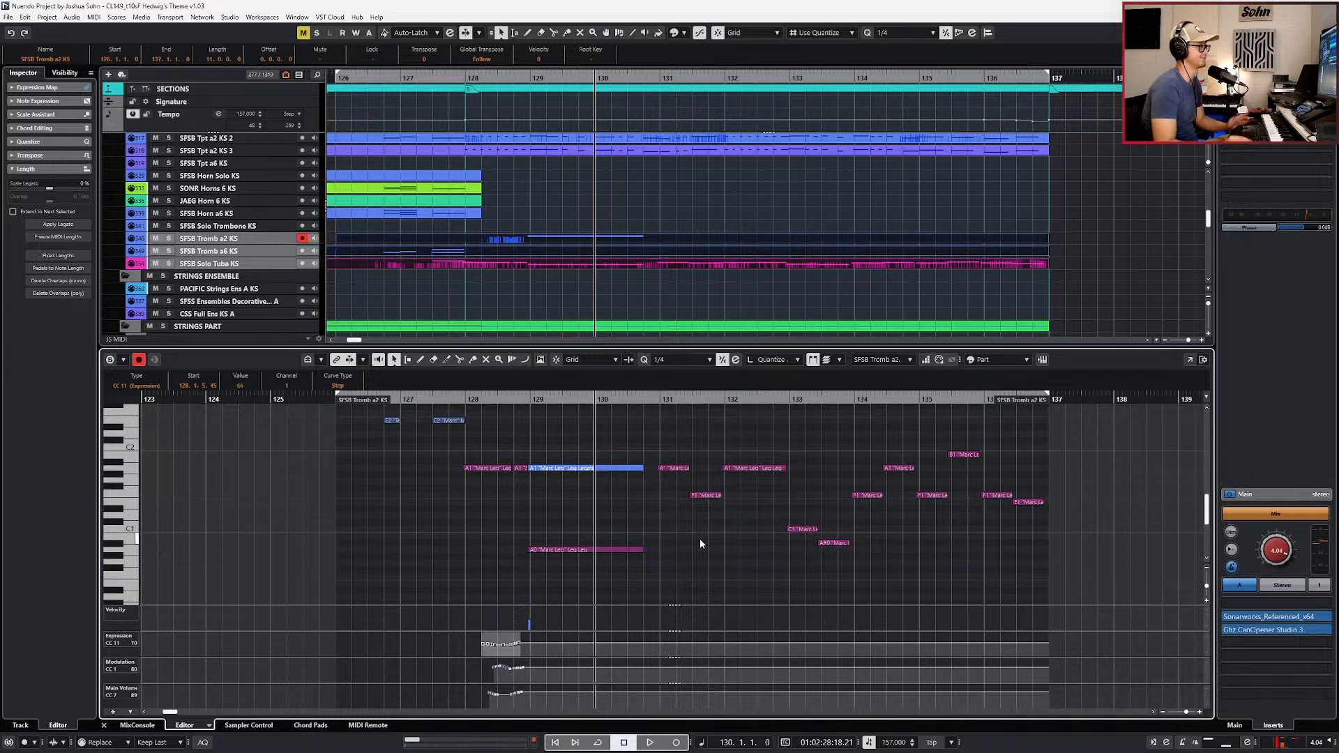
pyautogui.scroll(-2, 700, 544)
pyautogui.scroll(2, 687, 496)
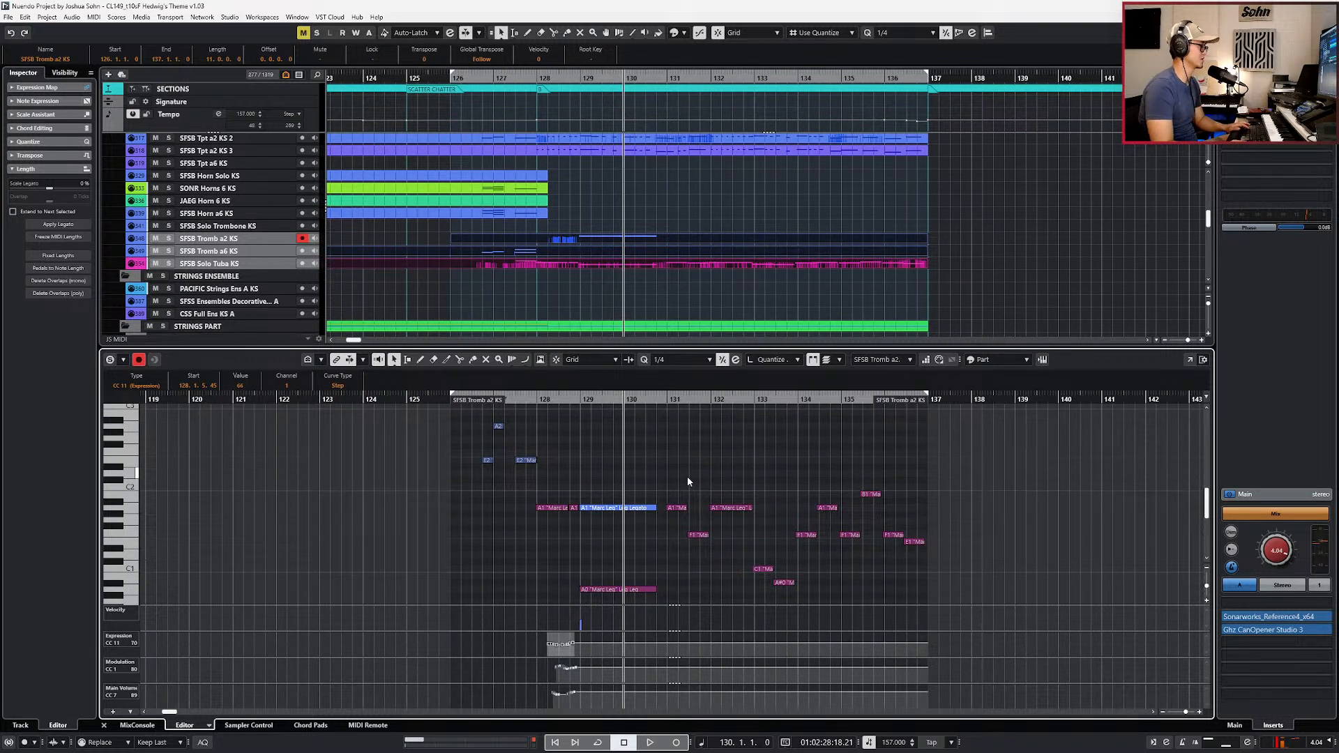
pyautogui.hscroll(3, 687, 476)
pyautogui.click(462, 509)
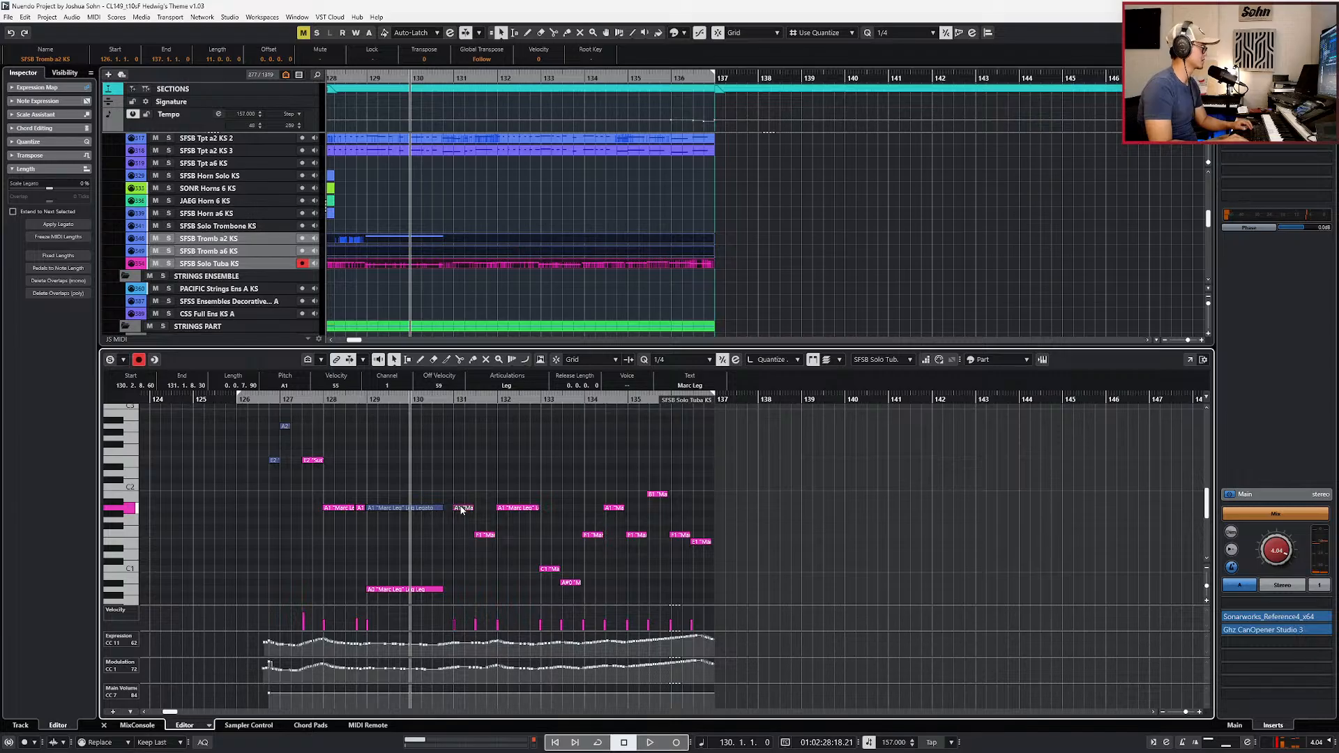
pyautogui.press('KP_Add')
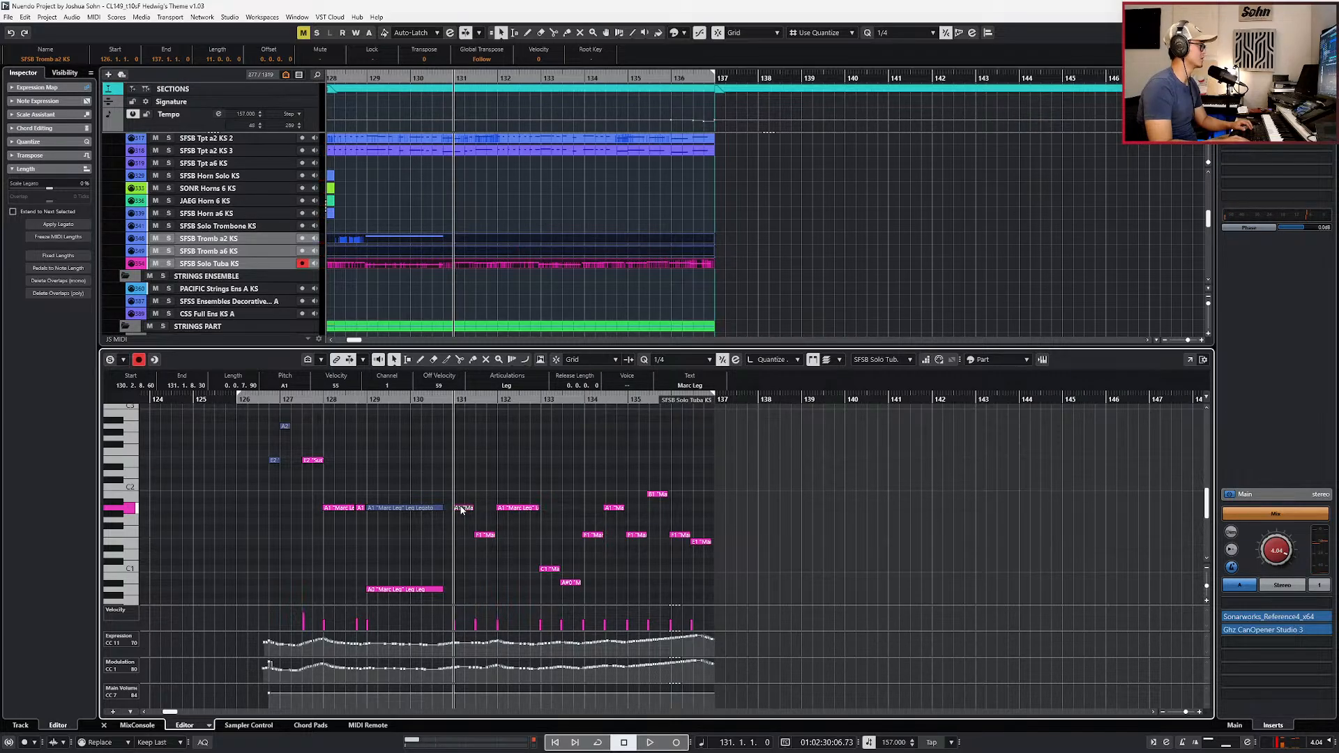
pyautogui.hotkey('alt', 'Tab')
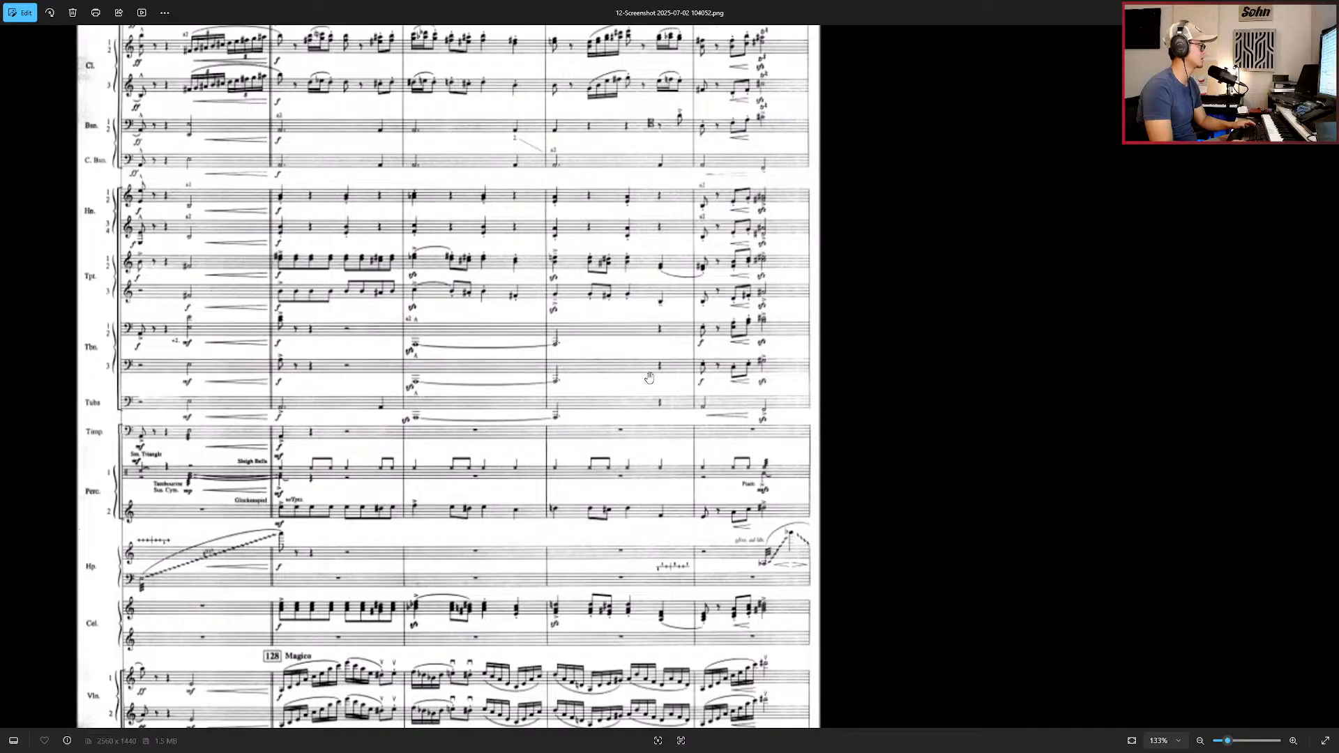
pyautogui.hotkey('alt', 'Tab')
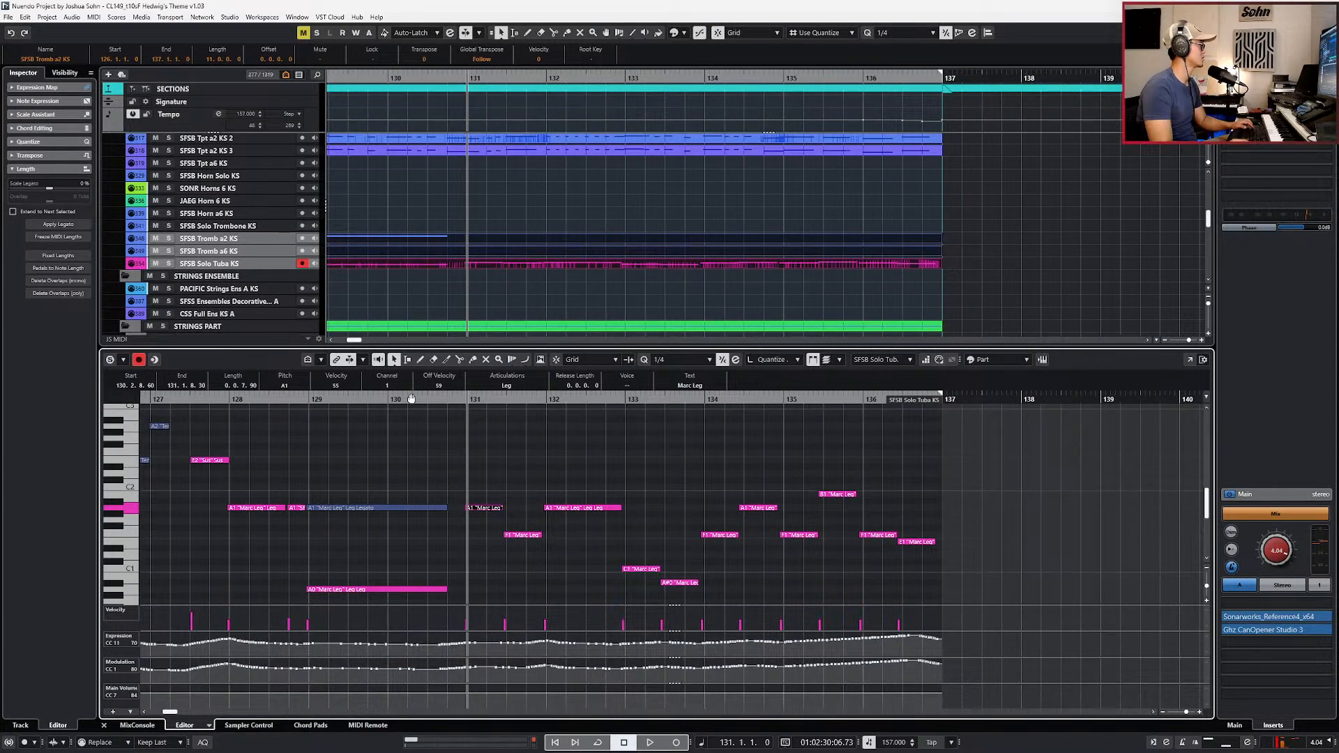
# Step: Open only the SFSB Tromb a2 part and rehearse from bar 130 at a fixed 90 BPM with the metronome on
pyautogui.click(454, 239)
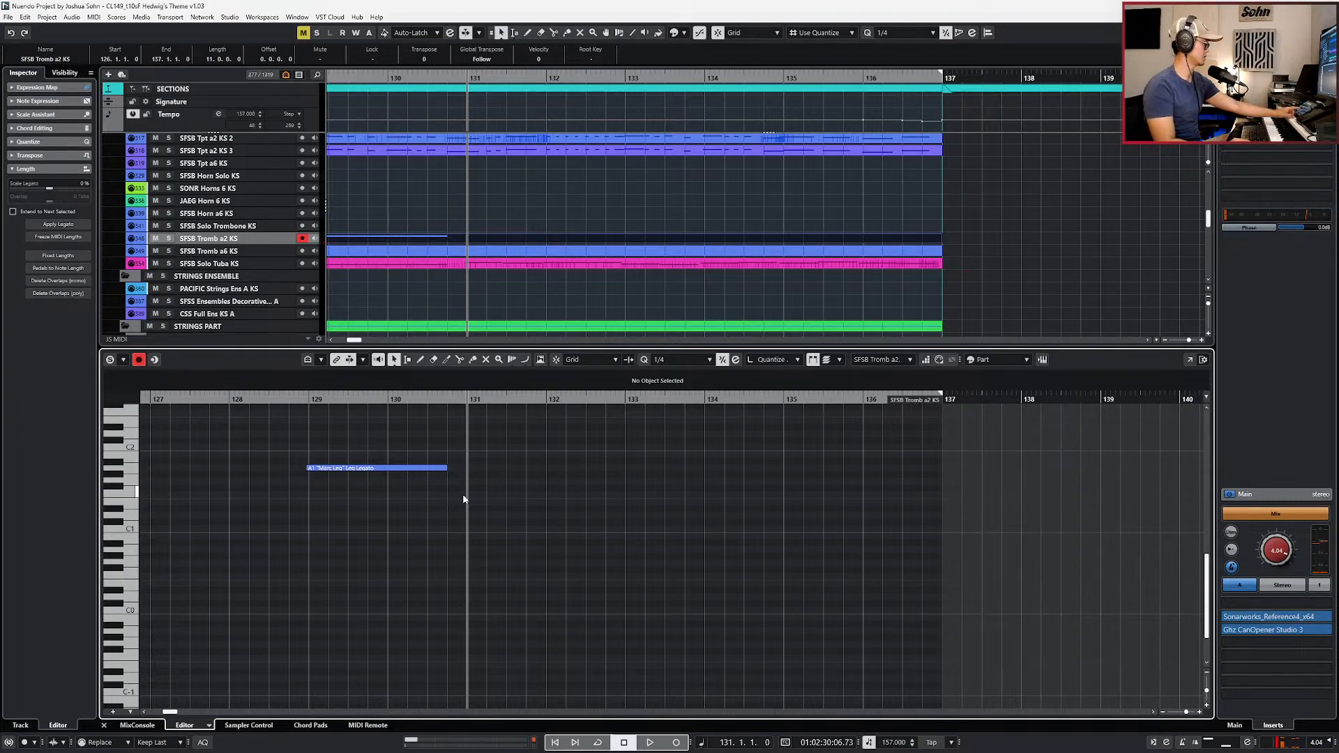
pyautogui.press('s')
pyautogui.press('ctrl+KP_Subtract')
pyautogui.press('space')
pyautogui.press('space')
pyautogui.press('c')
pyautogui.press('space')
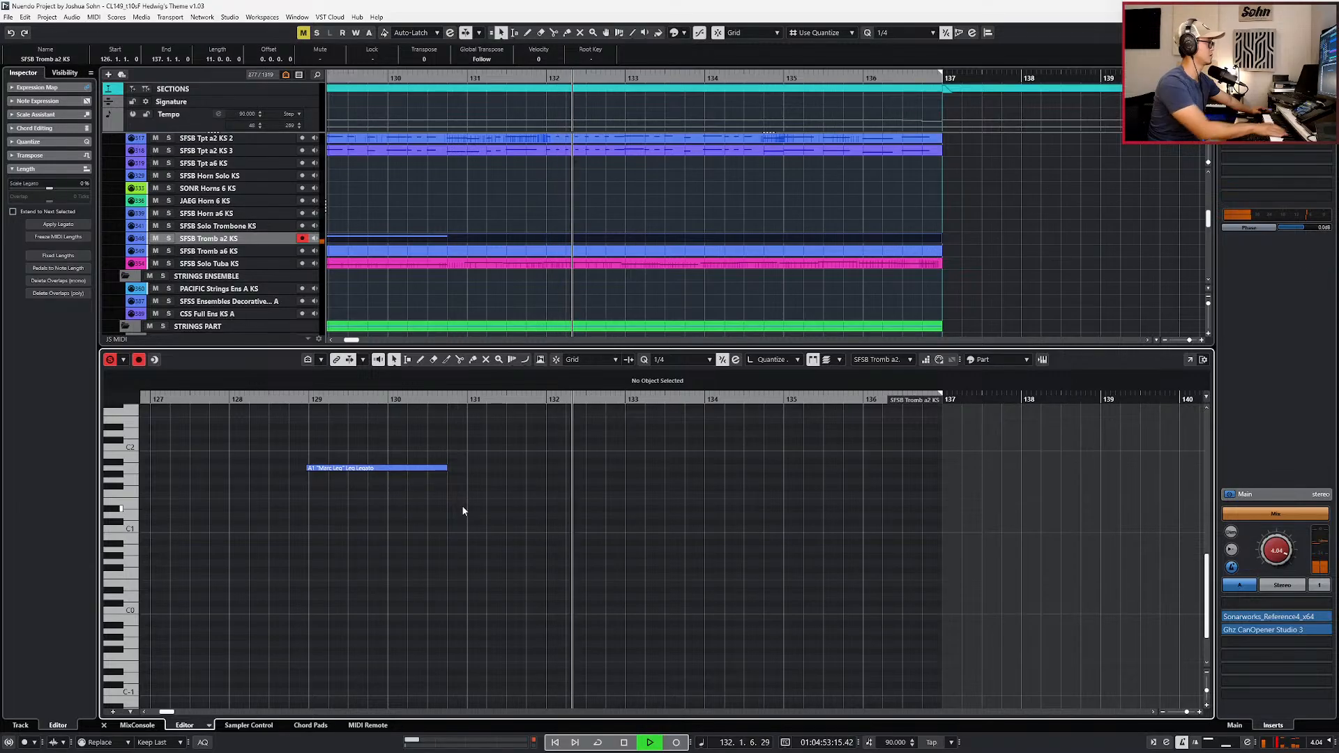
pyautogui.press('space')
pyautogui.press('KP_Subtract')
pyautogui.press('KP_Subtract')
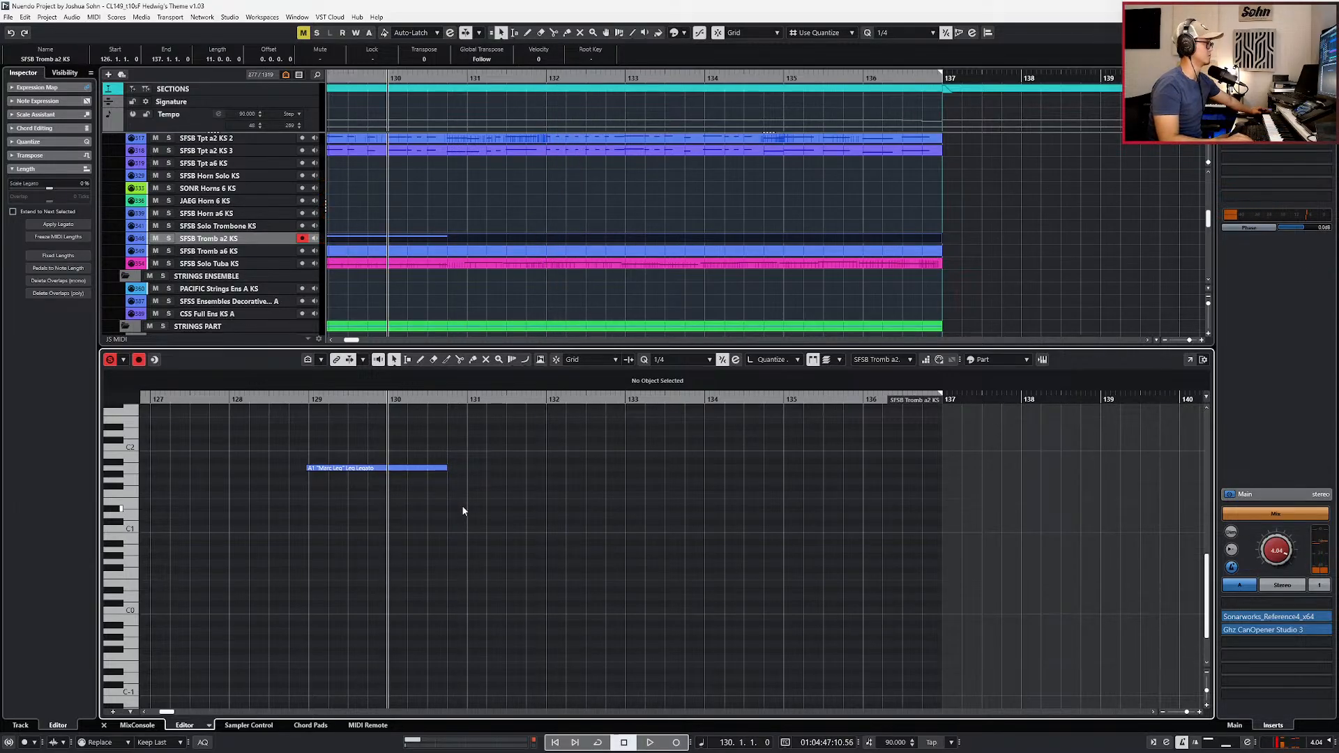
# Step: Perform the bar 131 trombone notes during playback and insert them into the Tromb a2 part with retrospective recording
pyautogui.press('space')
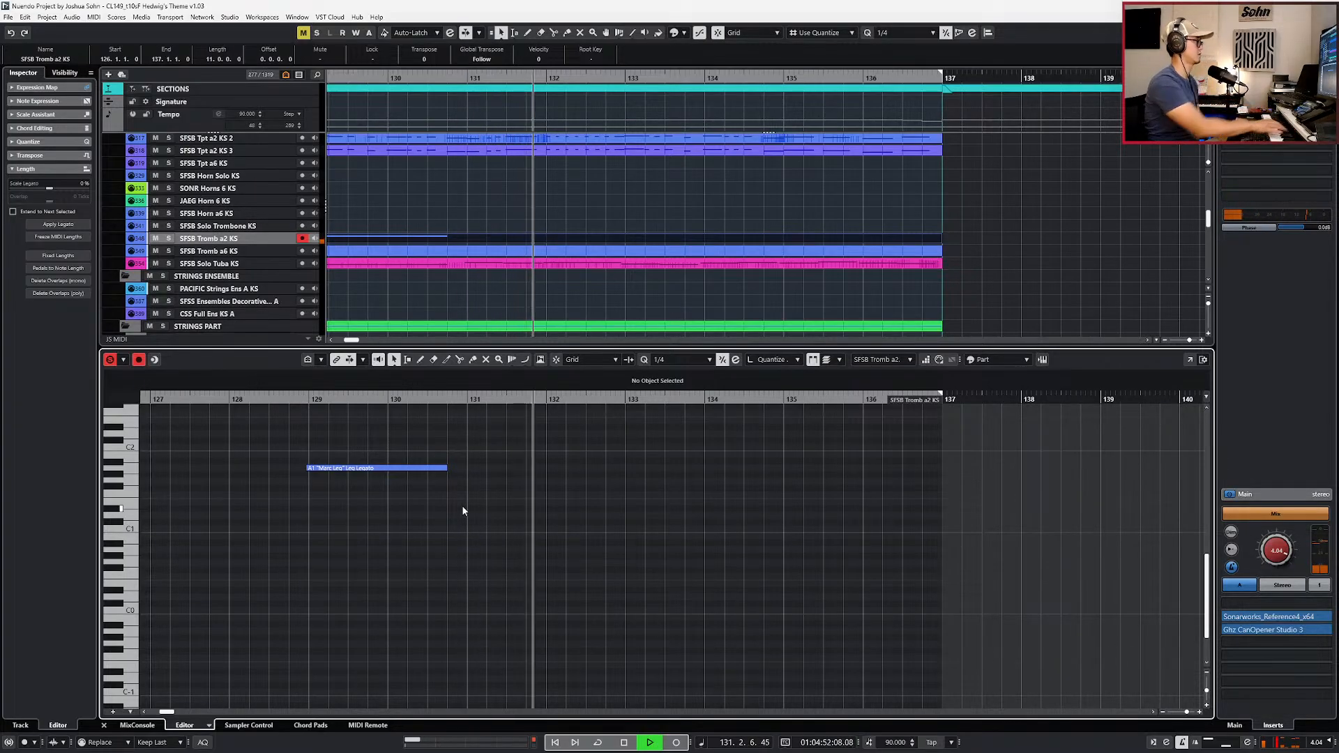
pyautogui.press('space')
pyautogui.press('shift+KP_Multiply')
pyautogui.scroll(5, 499, 480)
pyautogui.scroll(-1, 532, 519)
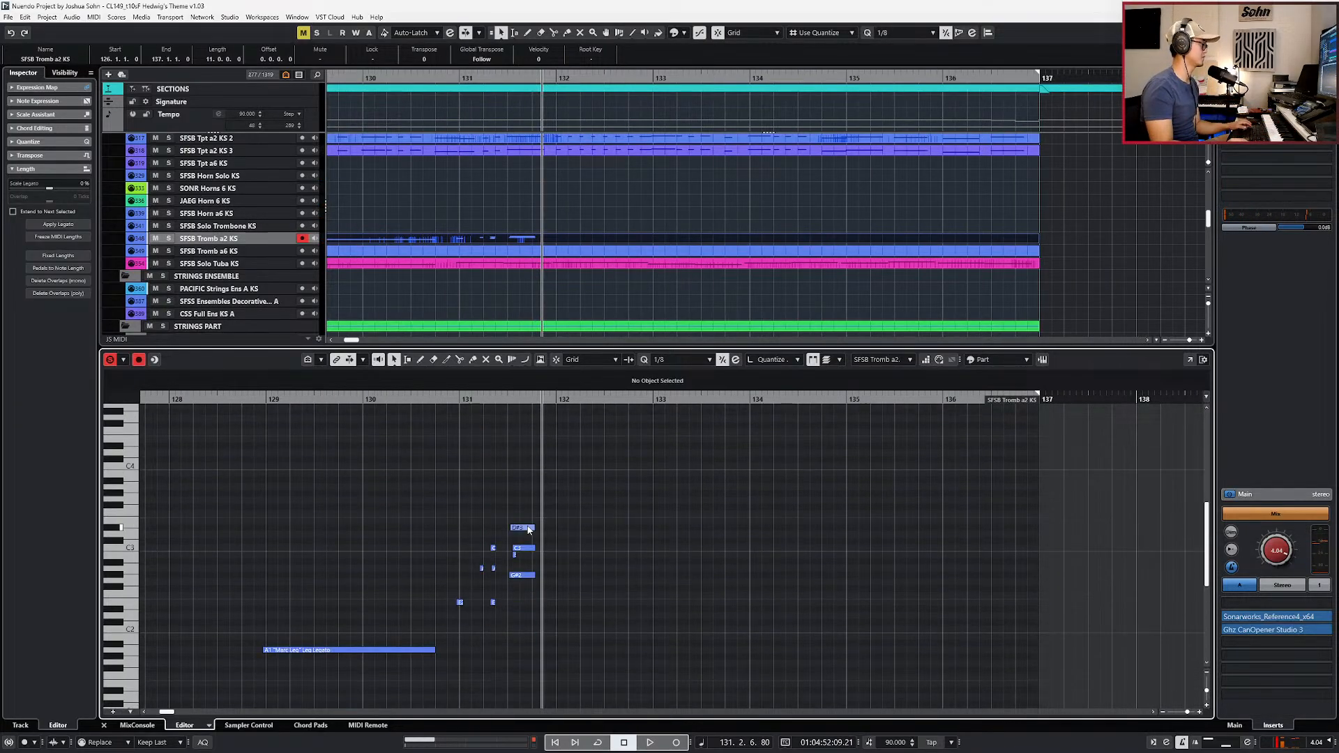
# Step: Quantize the captured bar 131 trombone notes to 1/8 and extend the closing chord to bar 132
pyautogui.scroll(3, 523, 534)
pyautogui.hotkey('alt', '4')
pyautogui.moveTo(548, 509); pyautogui.dragTo(390, 618)
pyautogui.press('q')
pyautogui.press('l')
pyautogui.press('q')
pyautogui.press('q')
pyautogui.press('q')
pyautogui.press('q')
pyautogui.hotkey('alt', 'l')
pyautogui.moveTo(502, 514); pyautogui.dragTo(512, 587)
pyautogui.hotkey('alt', 'shift', 'Right')
pyautogui.hotkey('alt', 'shift', 'Right')
# Step: Assign the Staccato articulation to the newly captured trombone notes in bar 131
pyautogui.hotkey('ctrl', 'a')
pyautogui.click(509, 386)
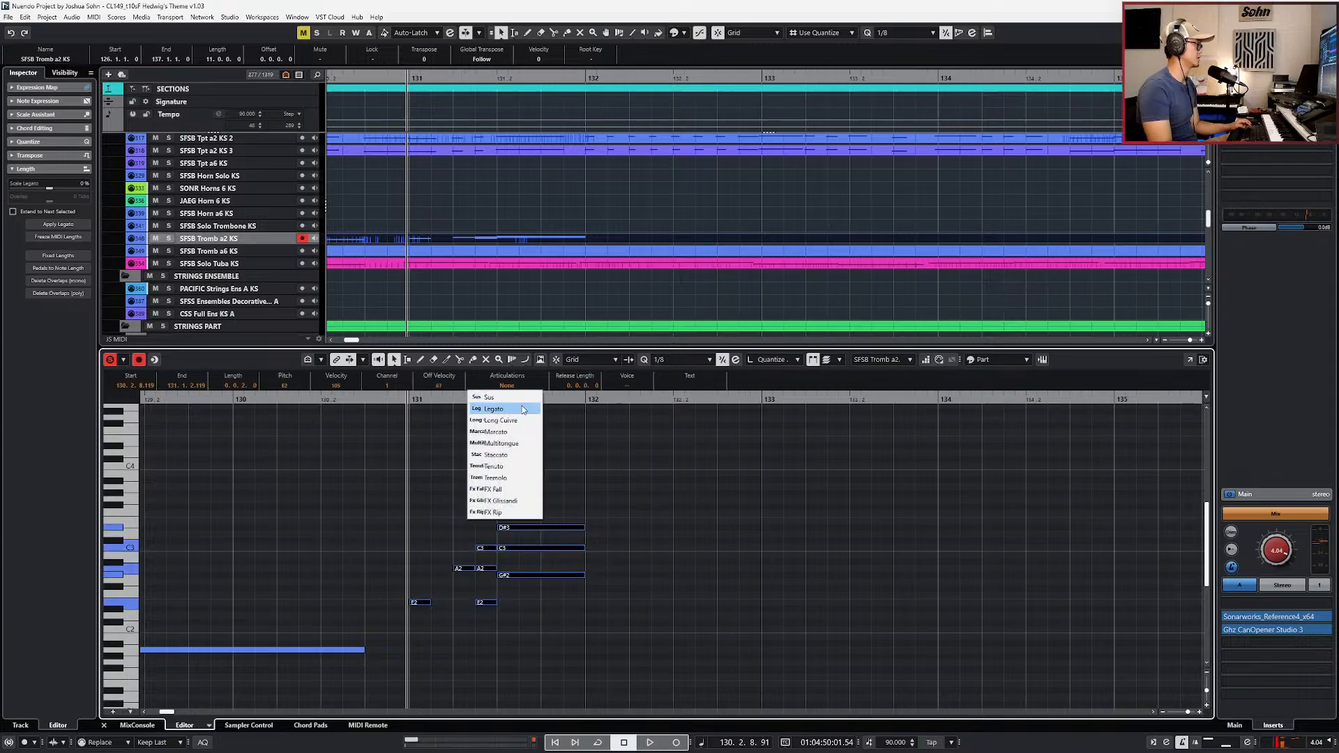
pyautogui.click(514, 460)
pyautogui.scroll(2, 462, 515)
pyautogui.scroll(-2, 461, 523)
# Step: Duplicate the first A2 note in bar 131 and lower the copy five semitones to E2
pyautogui.click(461, 539)
pyautogui.click(457, 509)
pyautogui.press('l')
pyautogui.hotkey('ctrl', 'c')
pyautogui.hotkey('ctrl', 'v')
pyautogui.press('Down')
pyautogui.press('Down')
pyautogui.press('Down')
pyautogui.press('Down')
pyautogui.press('Down')
# Step: Audition the bar 131 notes, switch playback back to the tempo track and return to the Tromb a2 part
pyautogui.press('space')
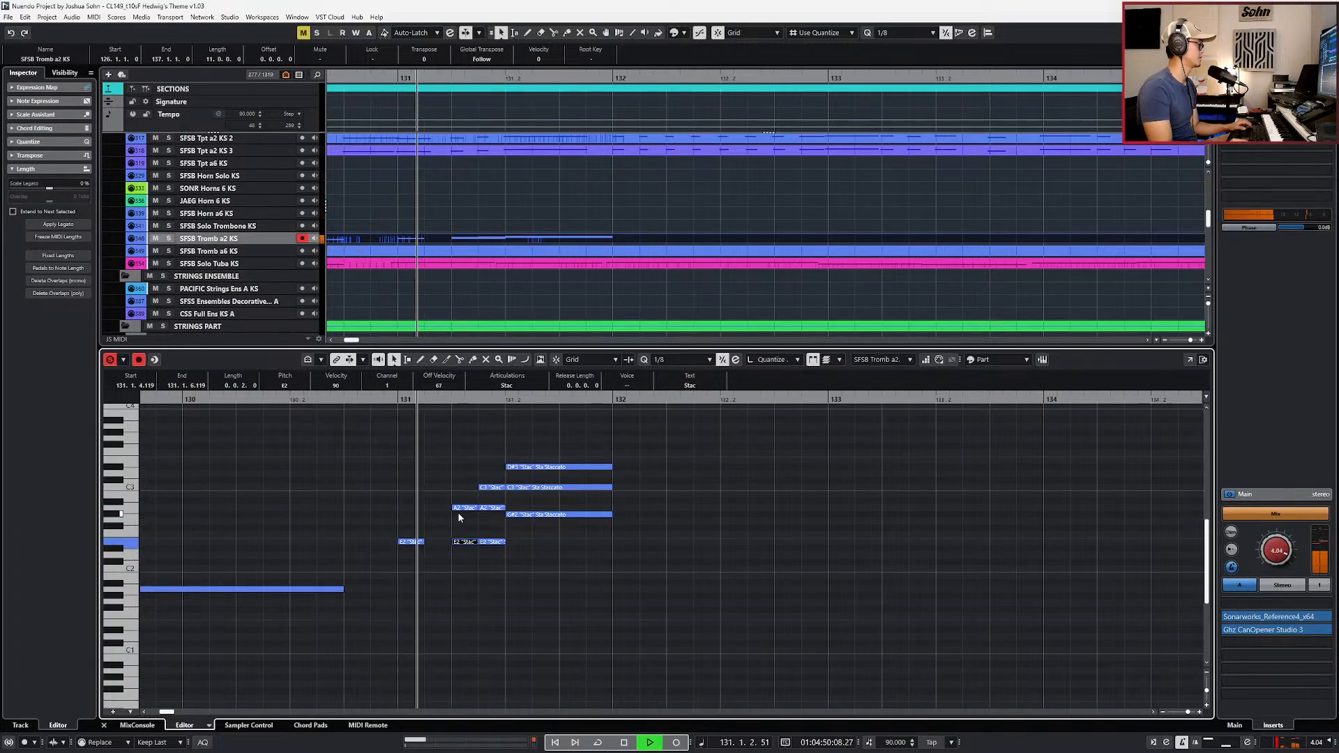
pyautogui.press('space')
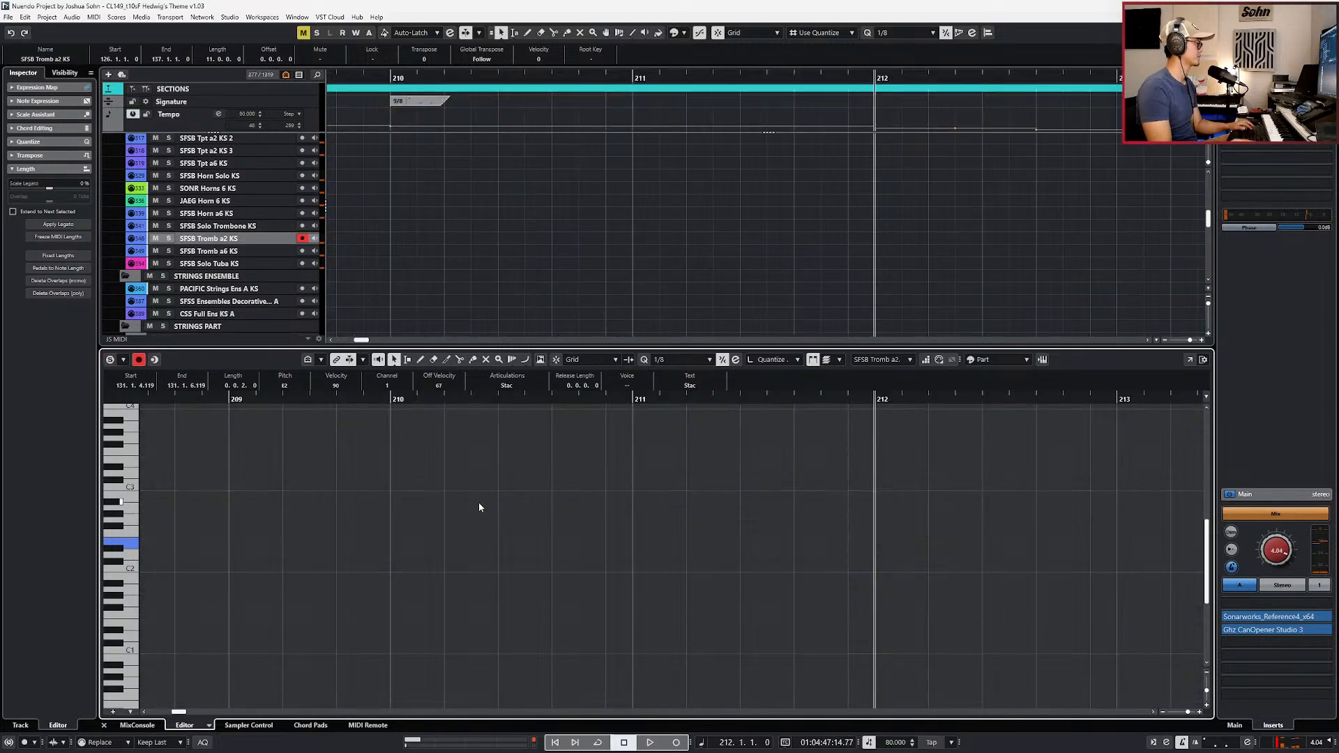
pyautogui.press('space')
pyautogui.scroll(-3, 480, 508)
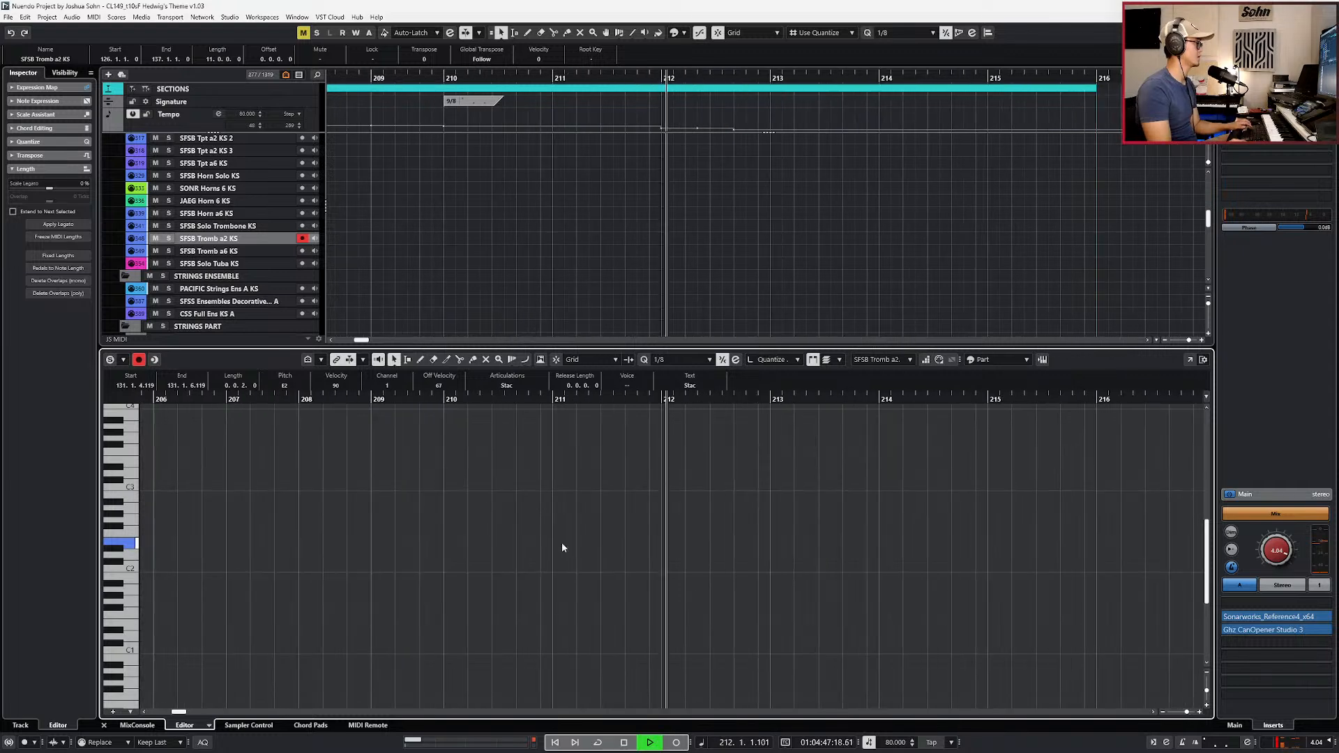
pyautogui.hscroll(5, 590, 530)
pyautogui.press('space')
pyautogui.scroll(-5, 596, 496)
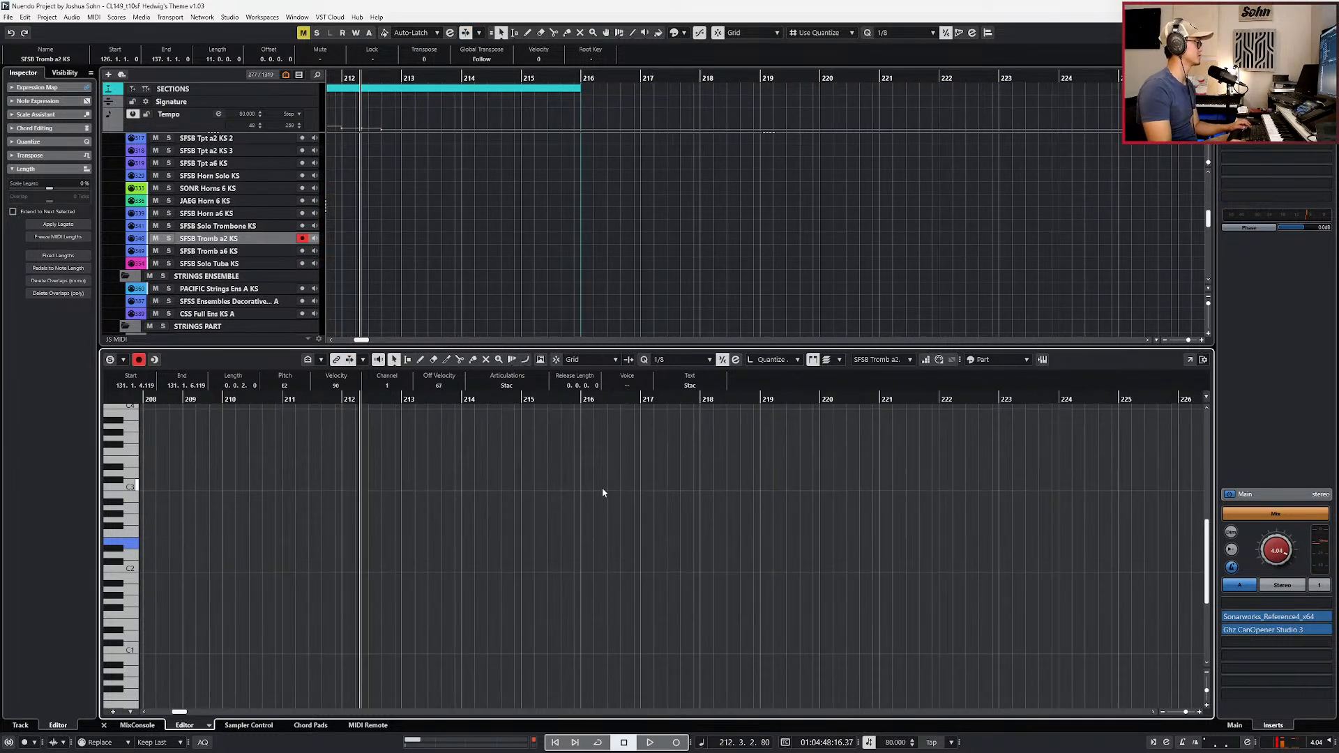
pyautogui.scroll(-5, 594, 317)
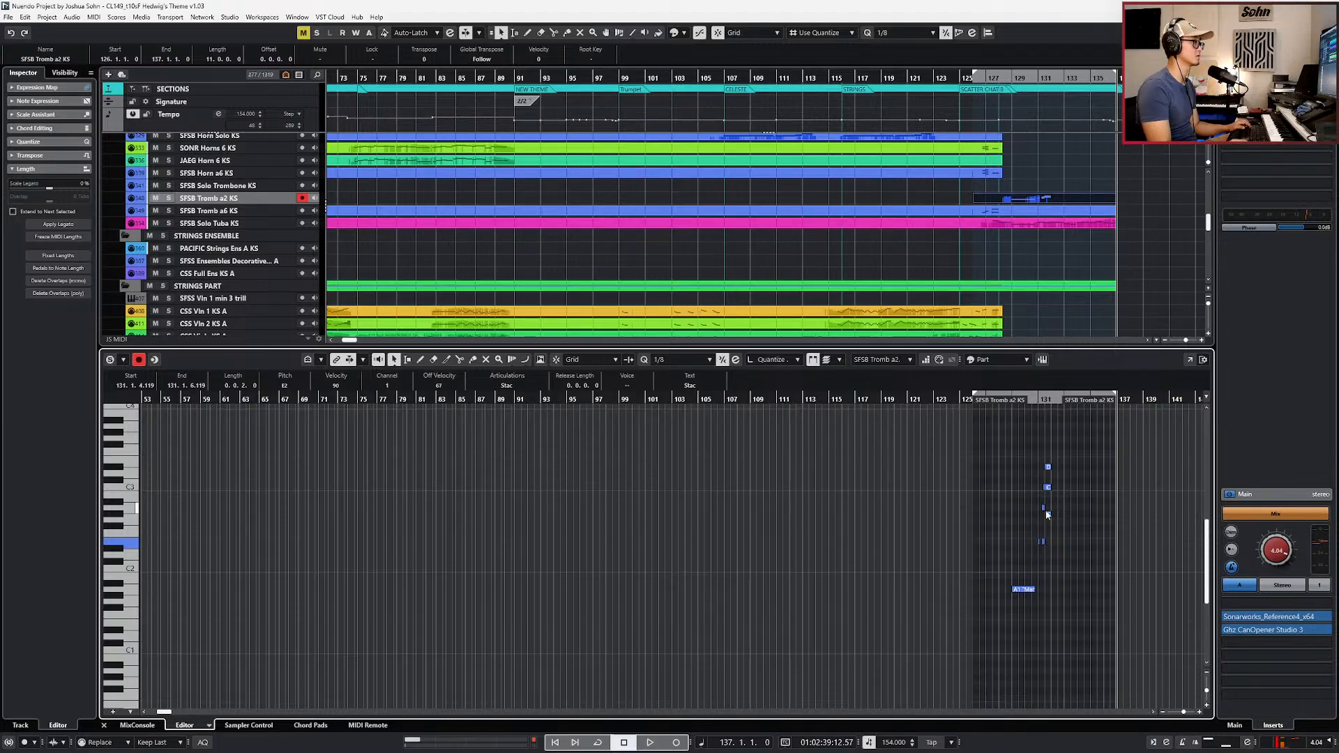
# Step: Lower the middle note of bar 131's closing chord to B2 and play the chord back
pyautogui.scroll(8, 1043, 503)
pyautogui.moveTo(981, 487); pyautogui.dragTo(981, 493)
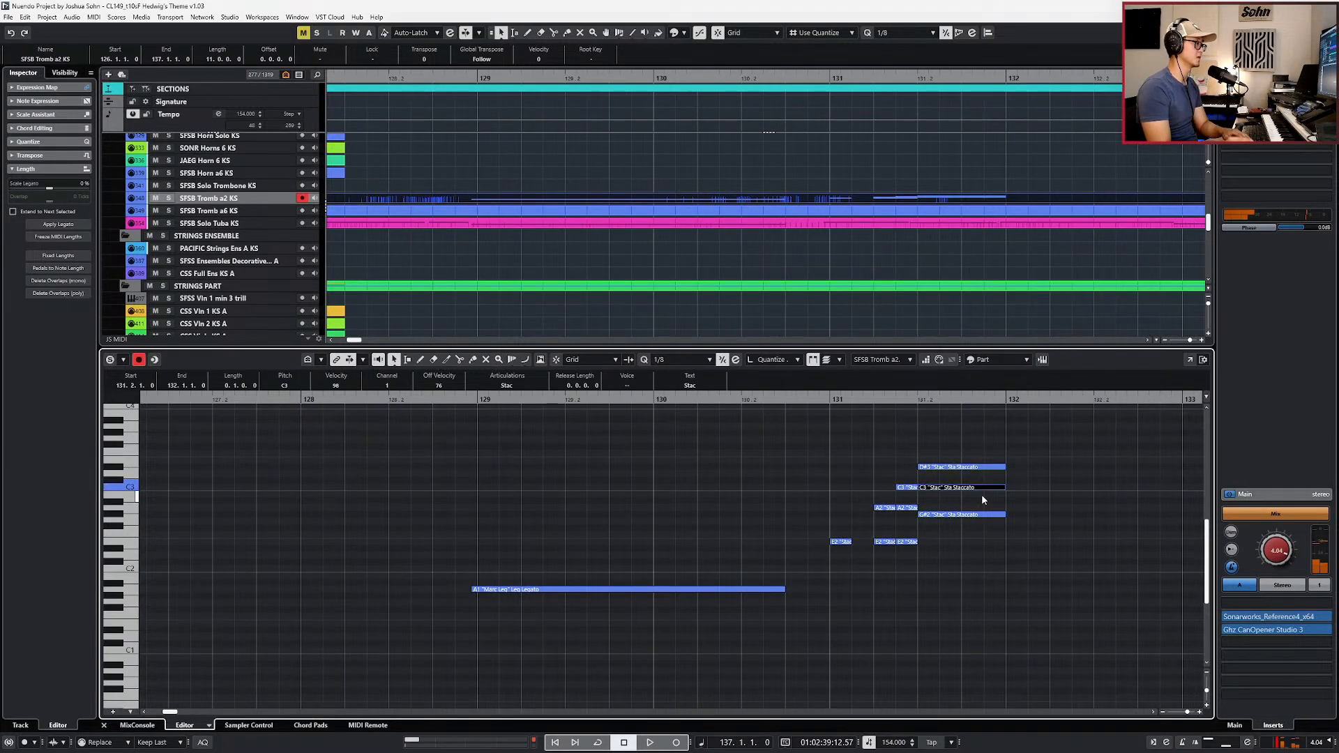
pyautogui.press('space')
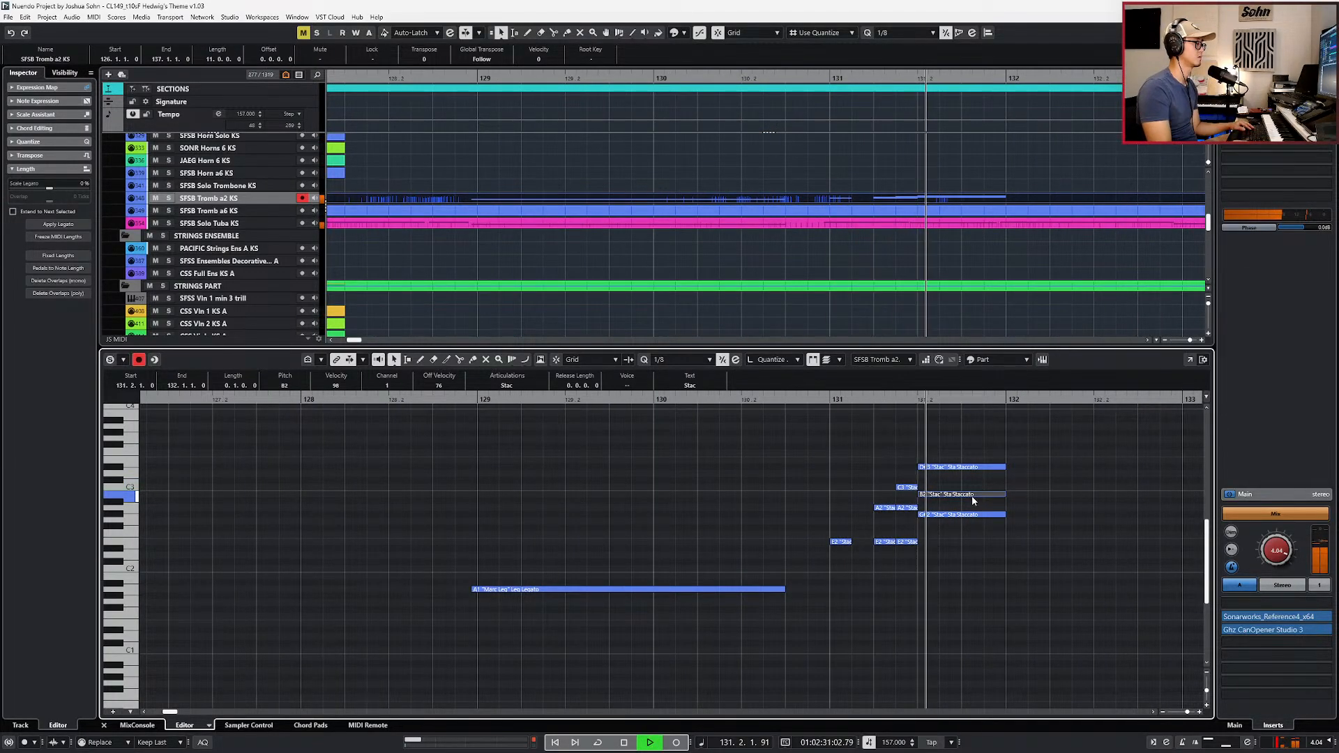
pyautogui.press('space')
pyautogui.press('space')
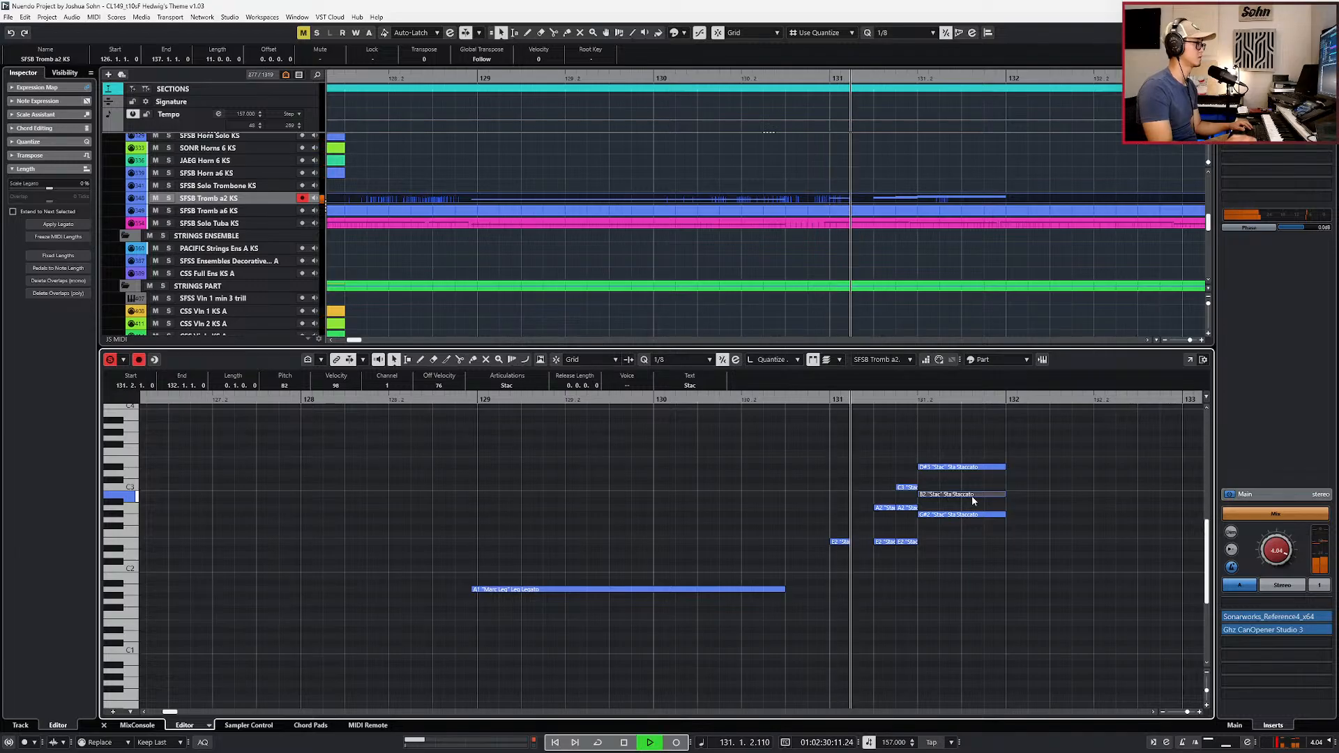
# Step: Set the three closing chord notes of bar 131 to the Marcato articulation and audition the passage
pyautogui.moveTo(965, 454); pyautogui.dragTo(938, 520)
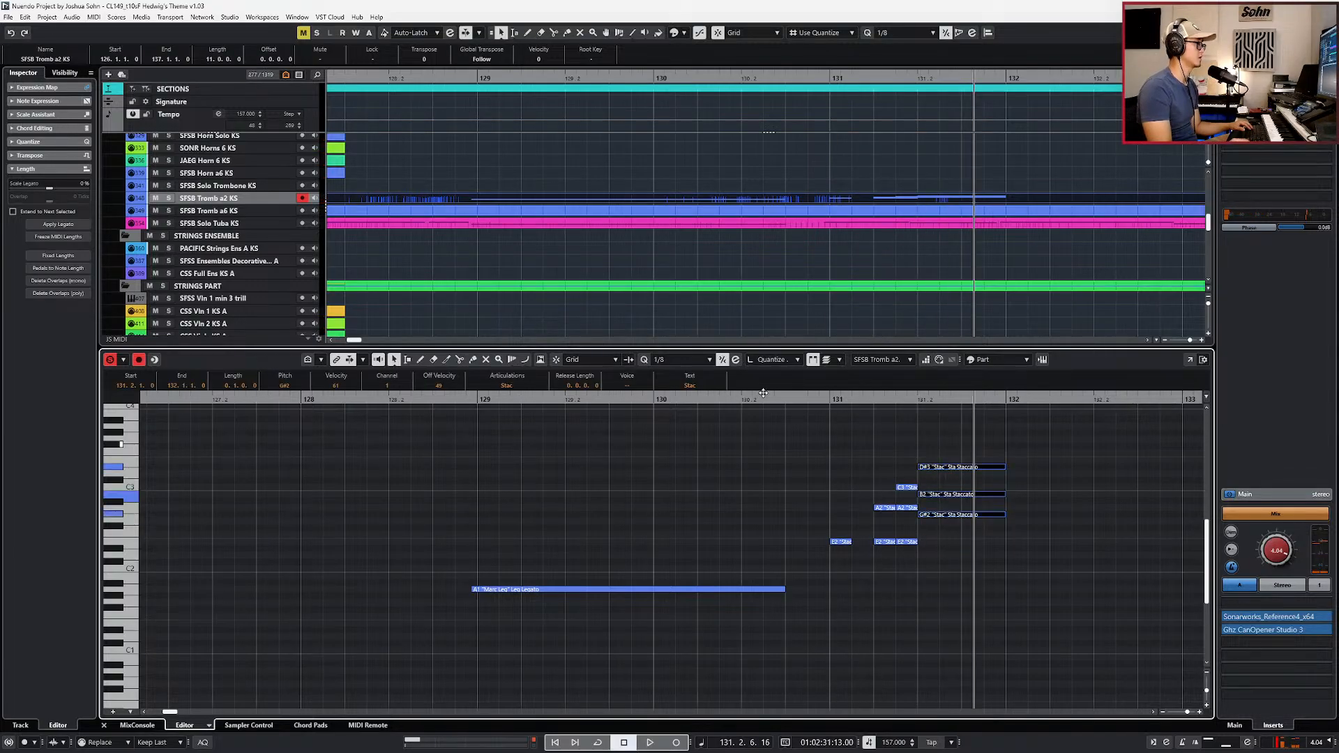
pyautogui.click(507, 387)
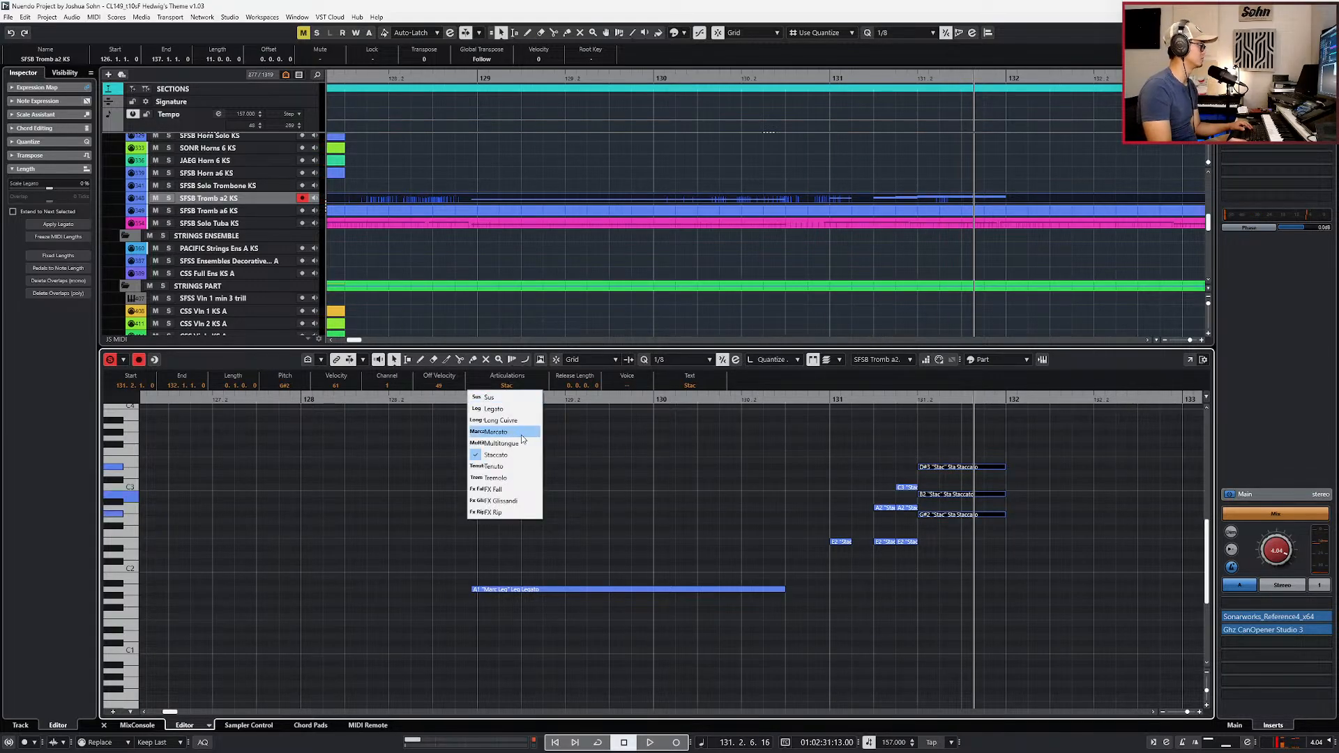
pyautogui.click(516, 431)
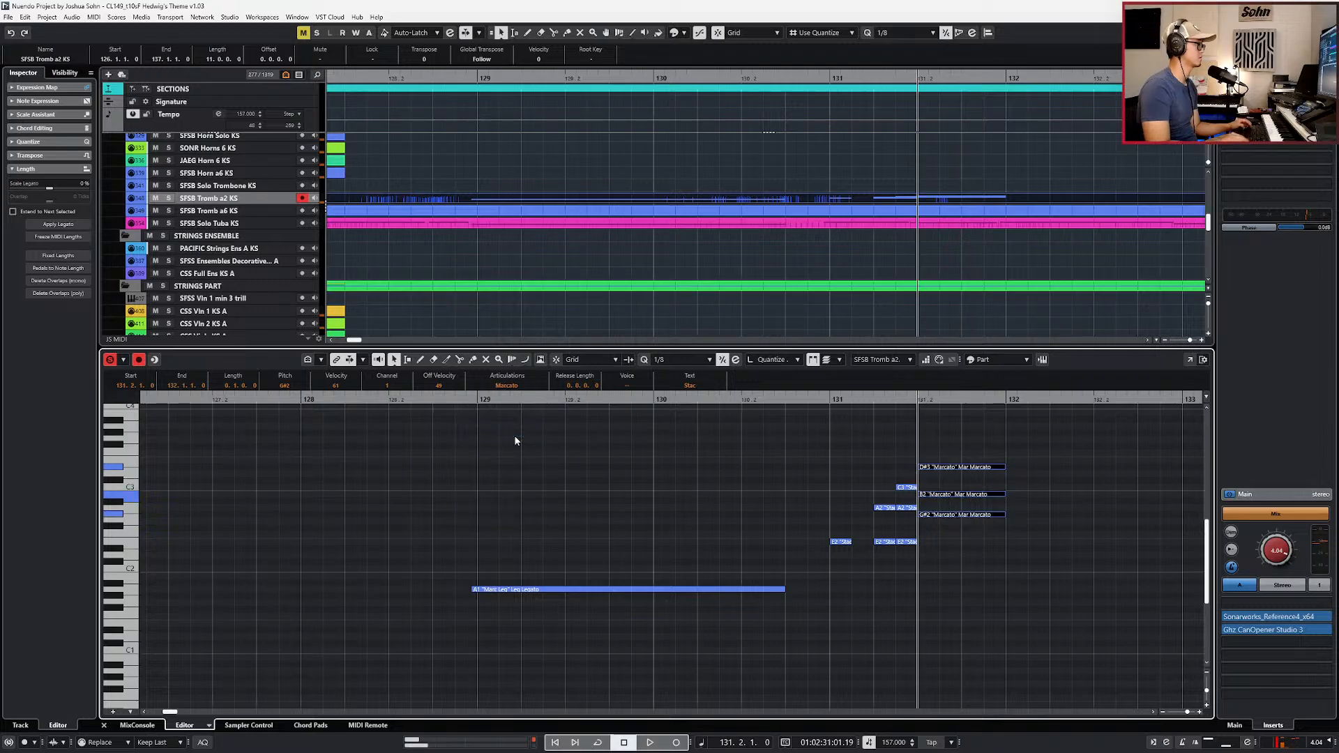
pyautogui.scroll(-2, 525, 460)
pyautogui.press('KP_Subtract')
pyautogui.press('space')
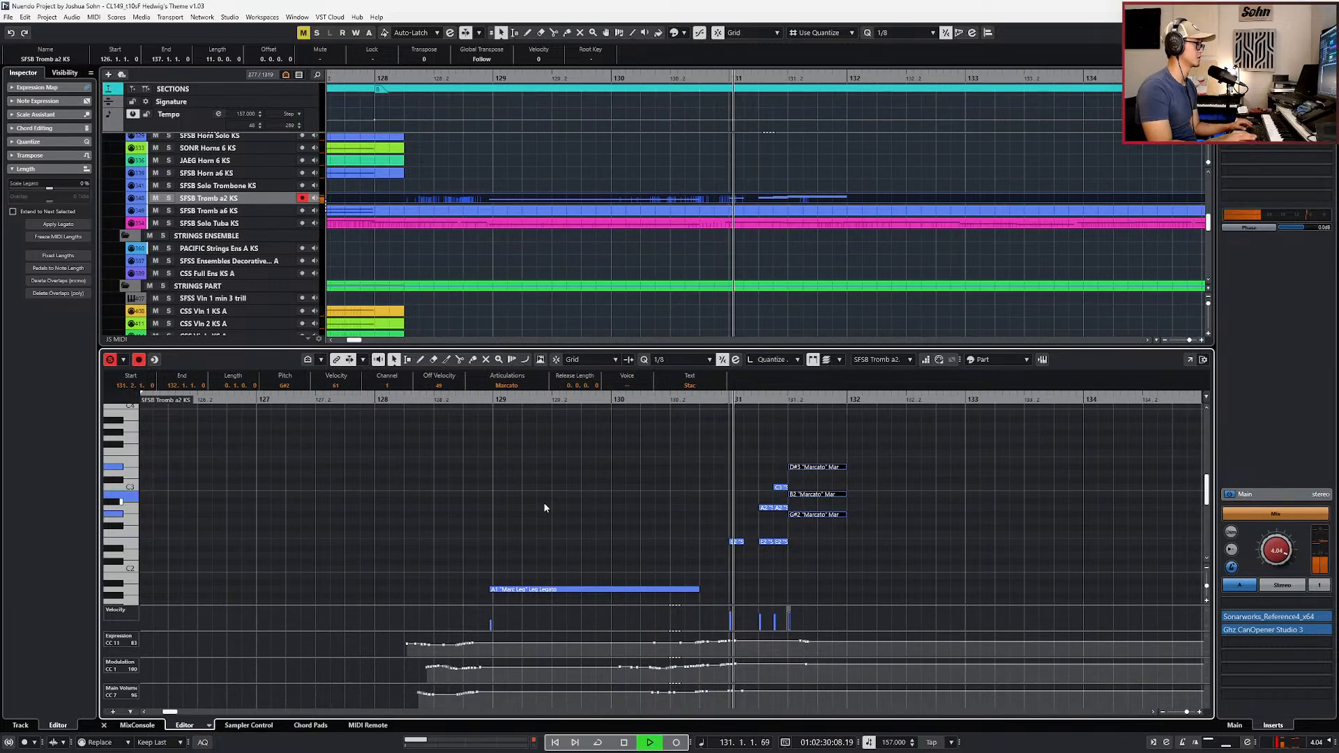
pyautogui.press('space')
pyautogui.press('space')
pyautogui.press('space')
# Step: Play the Tromb a2 part with the full mix from bar 129, nudge its A1 note slightly later and close the editor
pyautogui.press('KP_Subtract')
pyautogui.press('s')
pyautogui.scroll(-2, 629, 520)
pyautogui.click(629, 520)
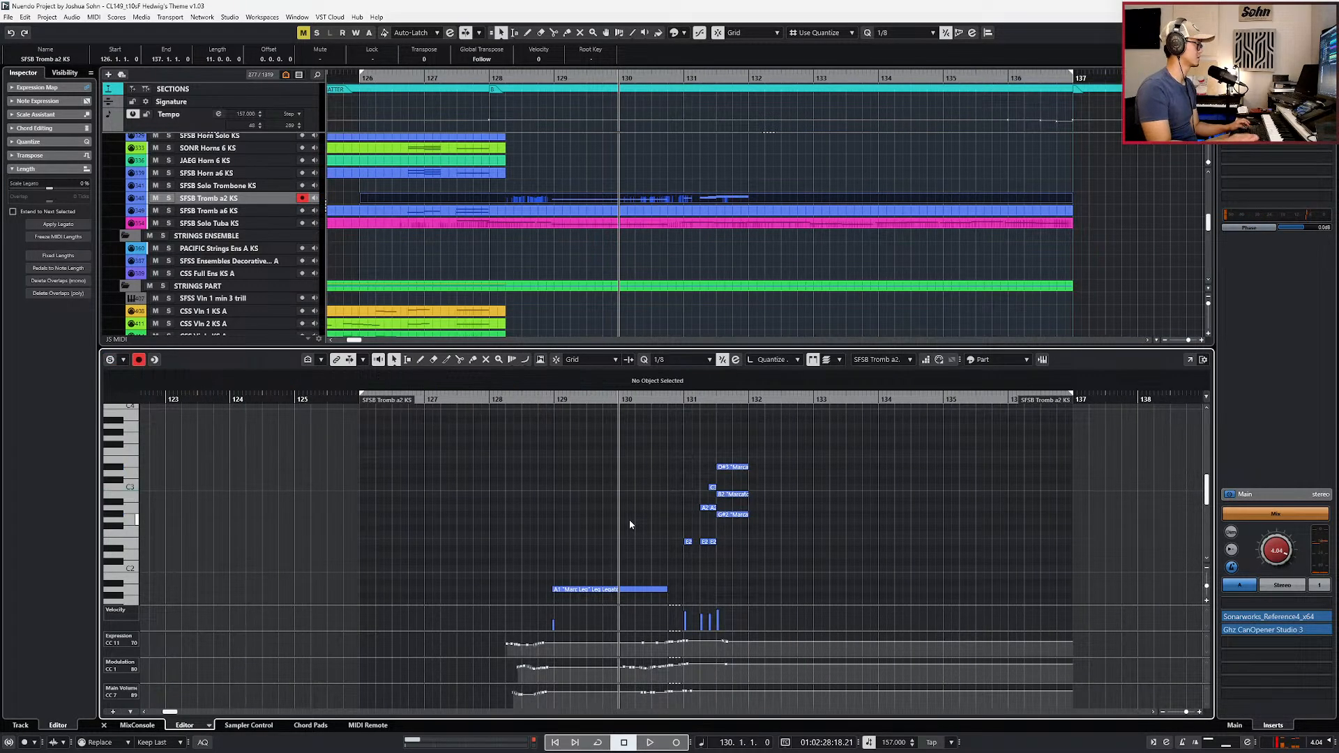
pyautogui.press('KP_Subtract')
pyautogui.press('space')
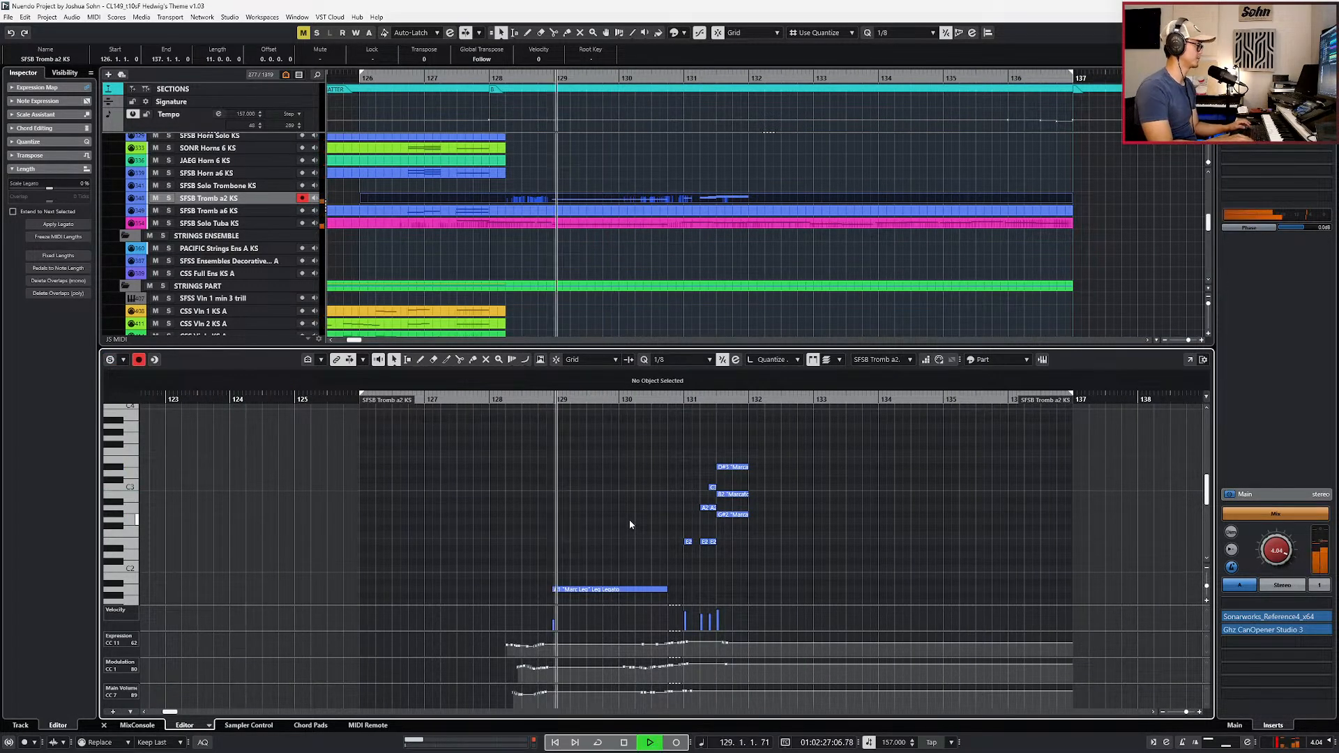
pyautogui.moveTo(597, 590); pyautogui.dragTo(599, 590)
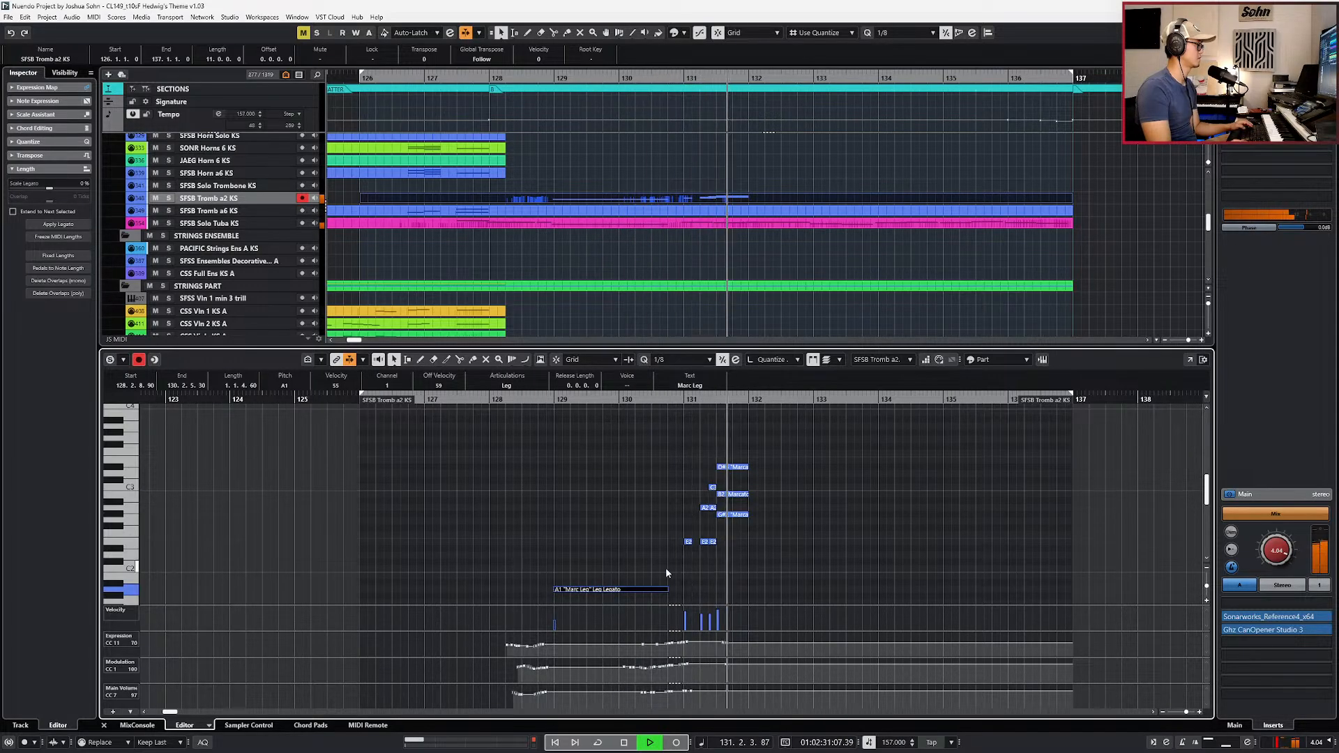
pyautogui.press('space')
pyautogui.scroll(-1, 700, 543)
pyautogui.press('Return')
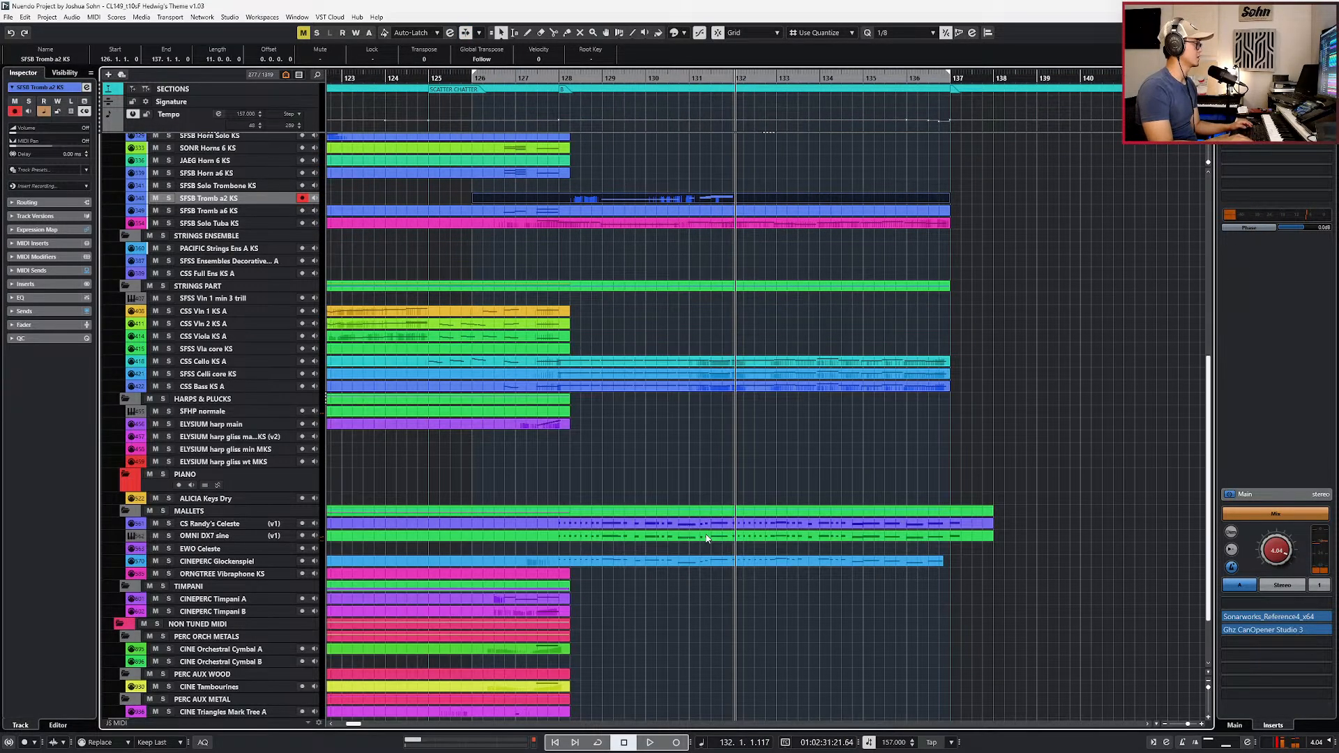
# Step: Open the next score page and study the trombone parts from bar 132 onward
pyautogui.hotkey('alt', 'Tab')
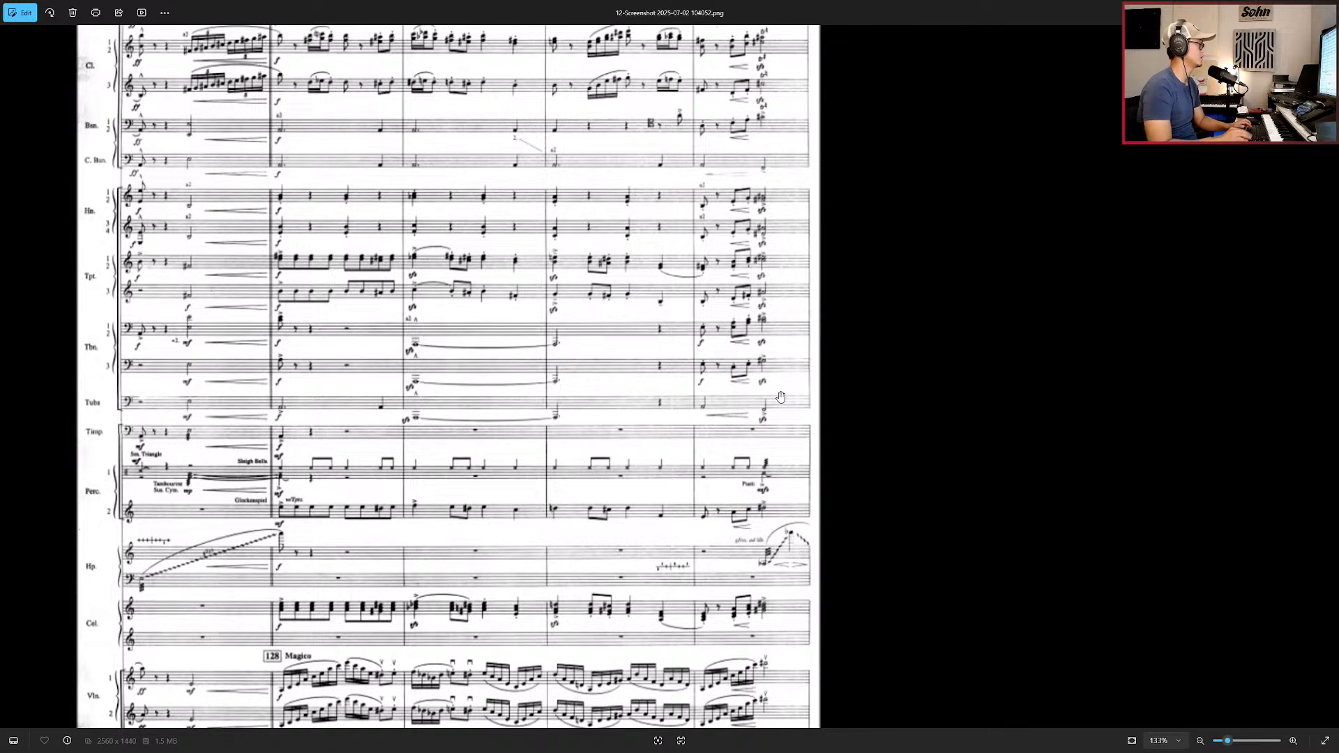
pyautogui.press('Right')
pyautogui.scroll(4, 439, 382)
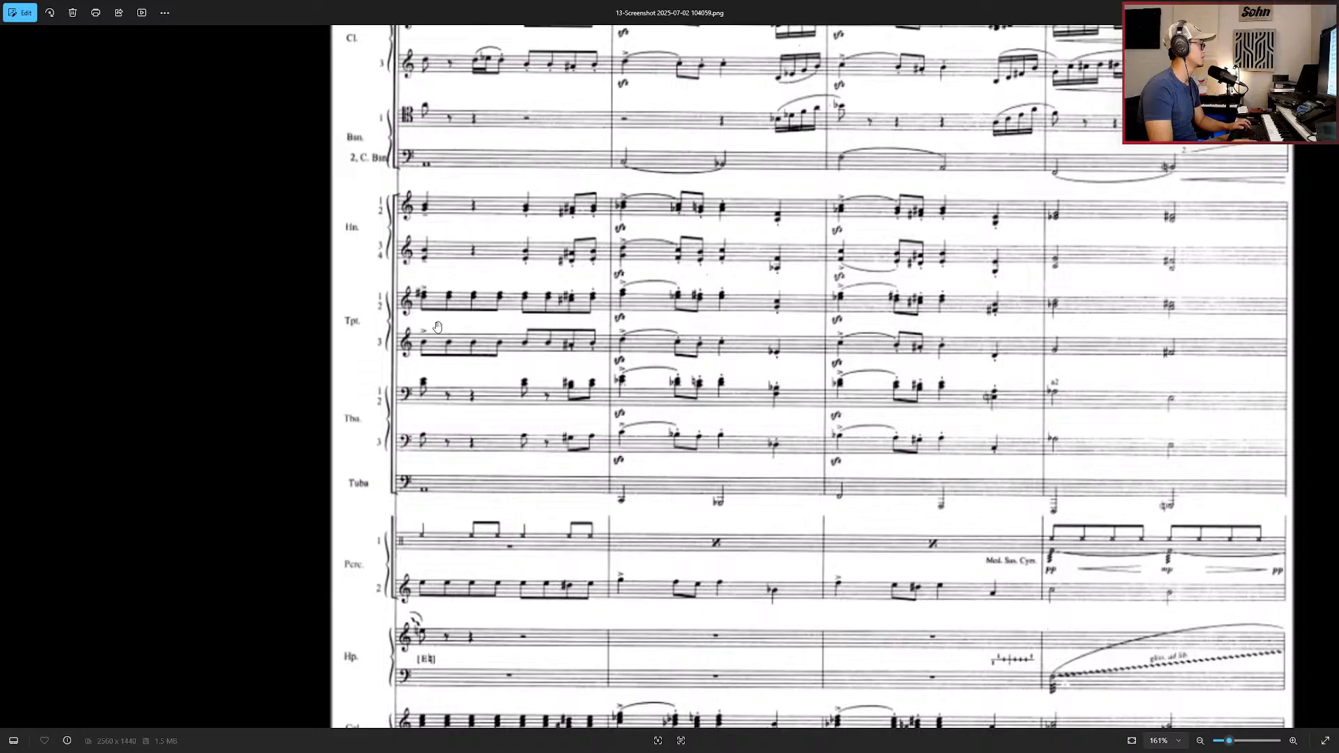
pyautogui.scroll(-3, 438, 327)
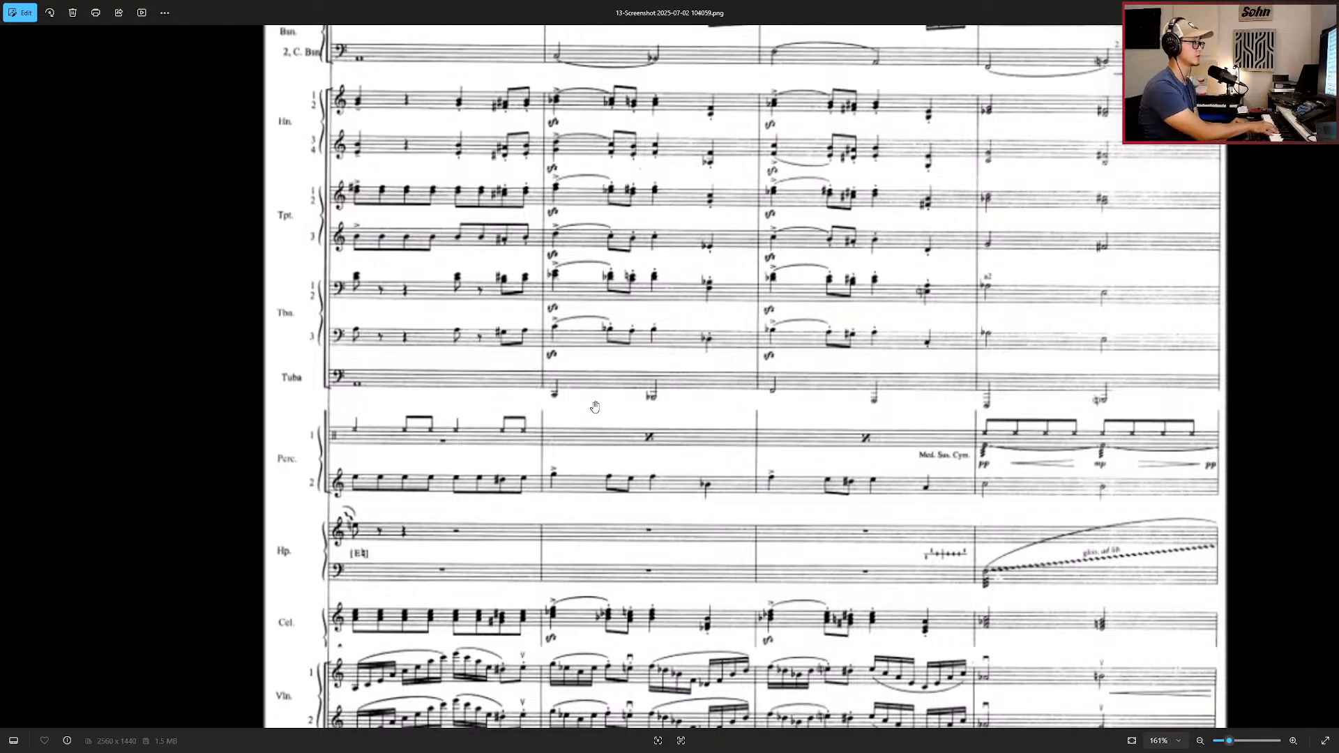
pyautogui.click(1278, 10)
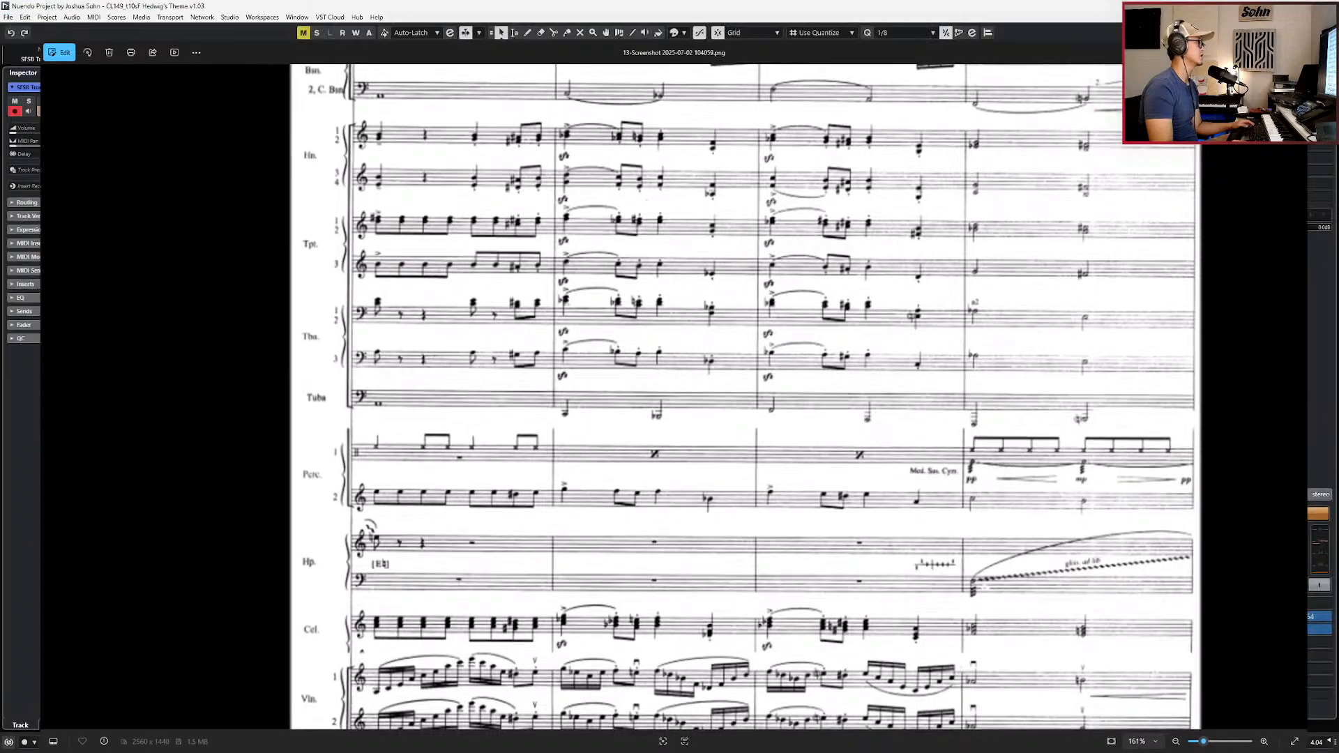
# Step: Reopen the SFSB Tromb a2 part, enable step input and place the step cursor at bar 132
pyautogui.scroll(2, 892, 318)
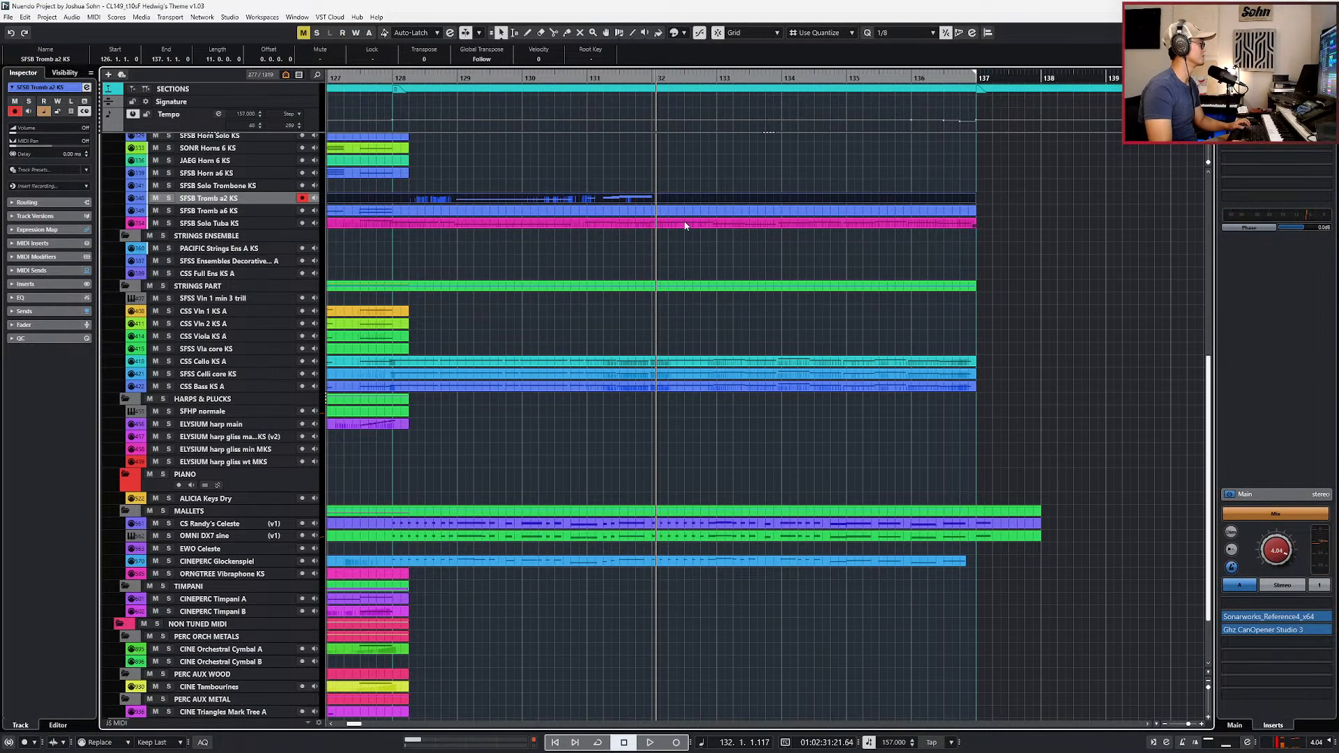
pyautogui.doubleClick(693, 201)
pyautogui.scroll(1, 689, 537)
pyautogui.press('KP_Subtract')
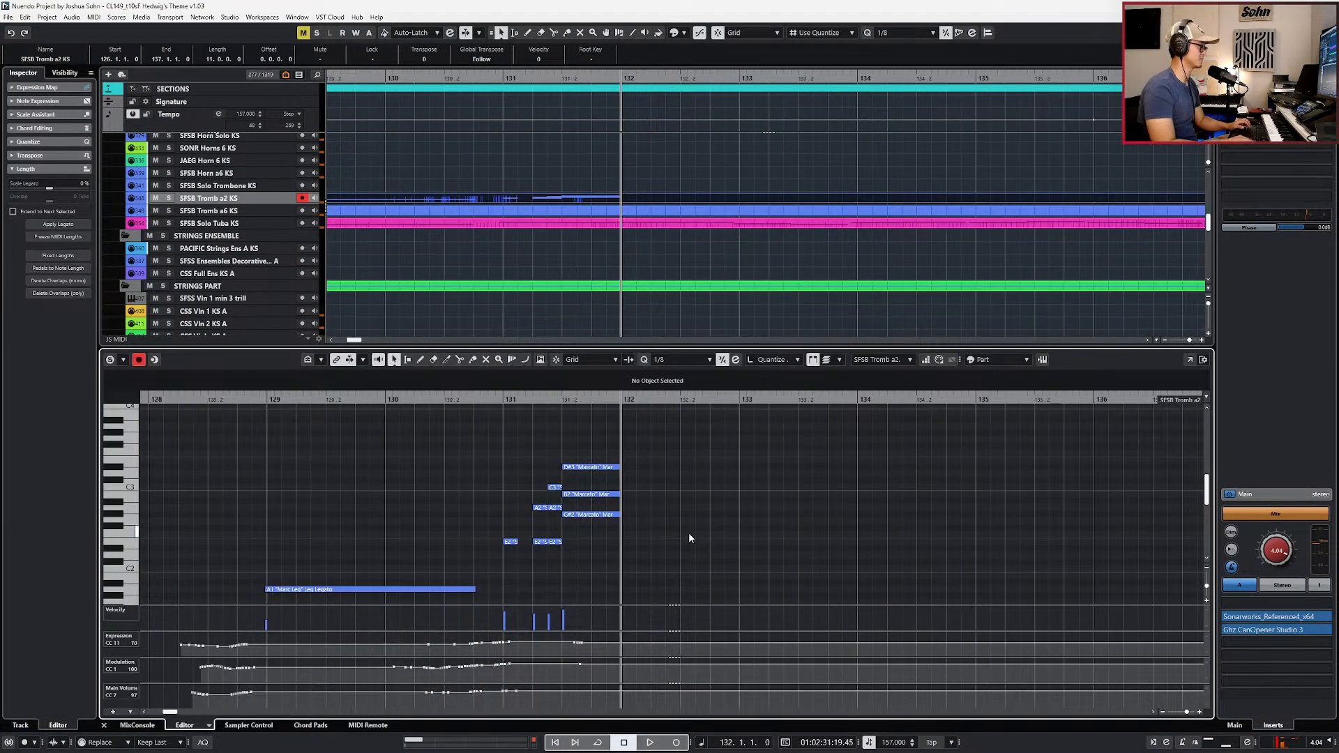
pyautogui.click(925, 360)
pyautogui.press('8')
pyautogui.click(627, 434)
pyautogui.click(619, 431)
pyautogui.press('j')
pyautogui.click(619, 434)
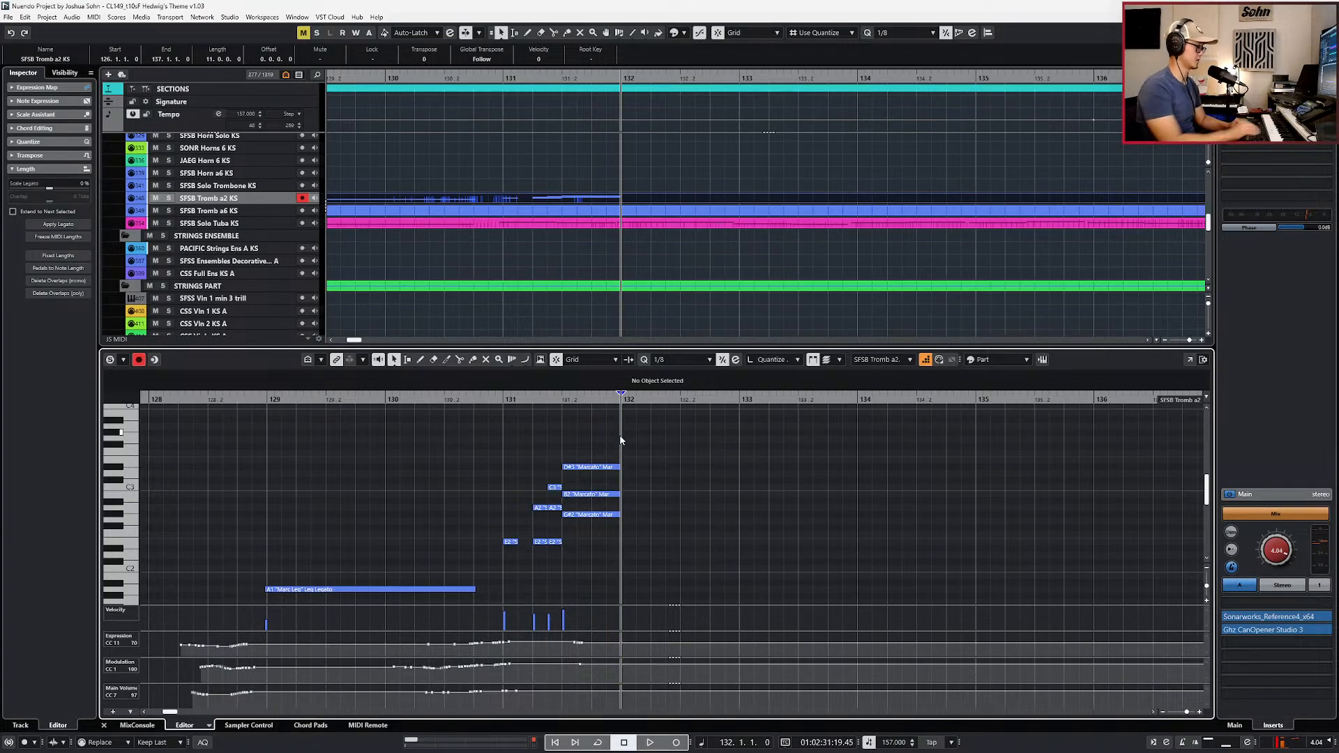
# Step: Step-enter the eighth-note trombone chords through bars 132 to 134, checking them against the score and shifting the final C3–A2–E2 chord one eighth later
pyautogui.click(680, 458)
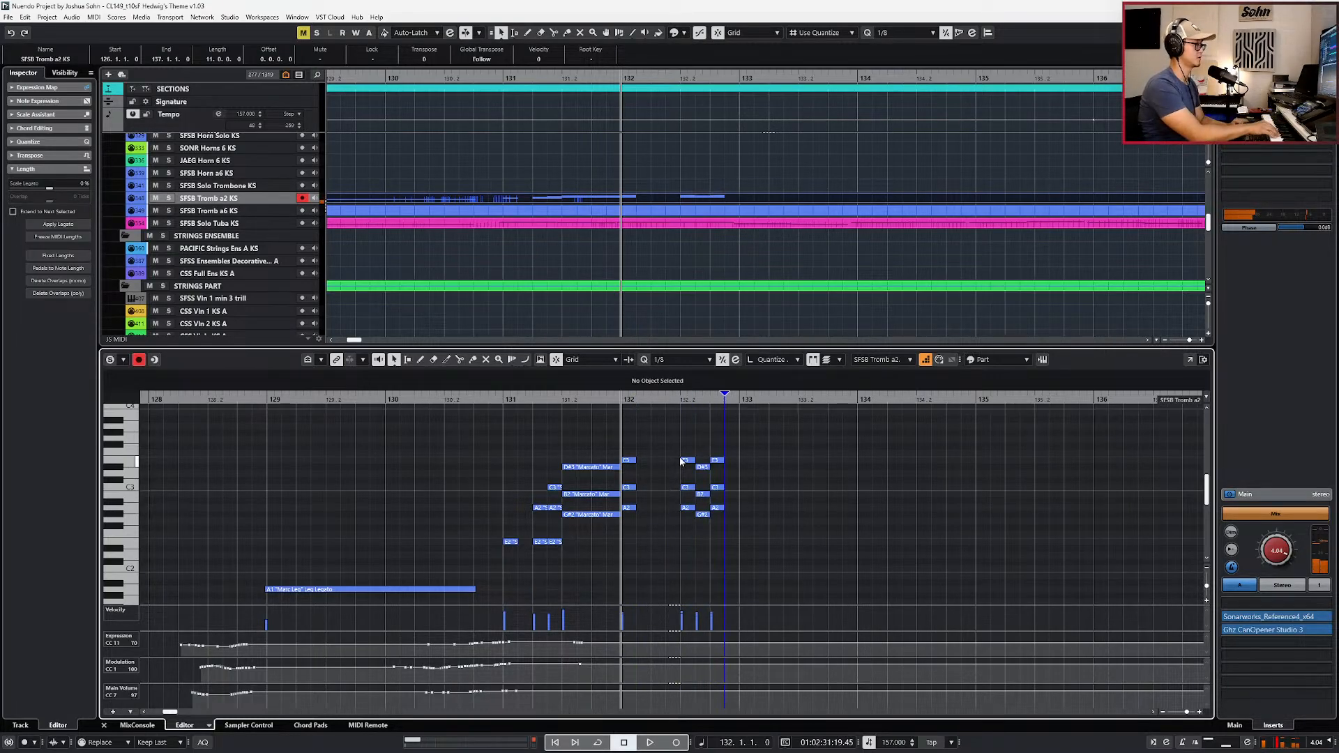
pyautogui.click(740, 457)
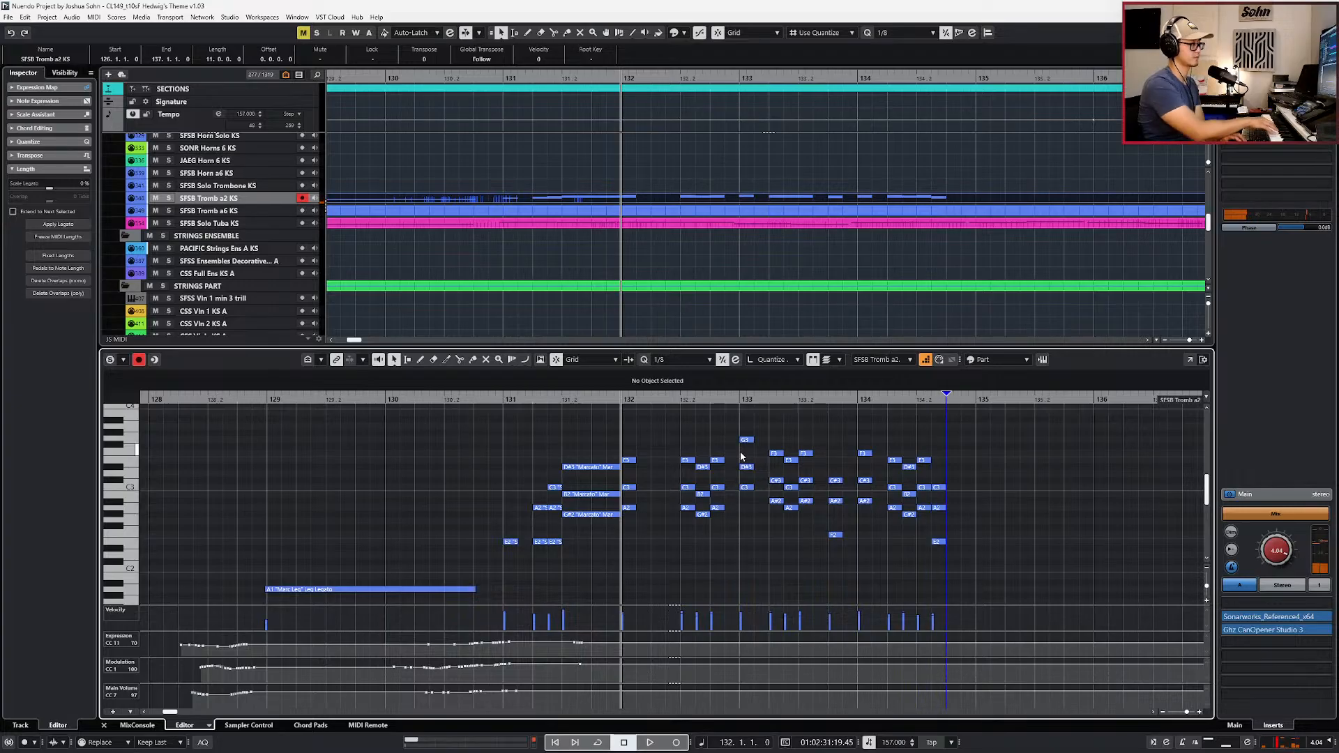
pyautogui.hotkey('alt', 'Tab')
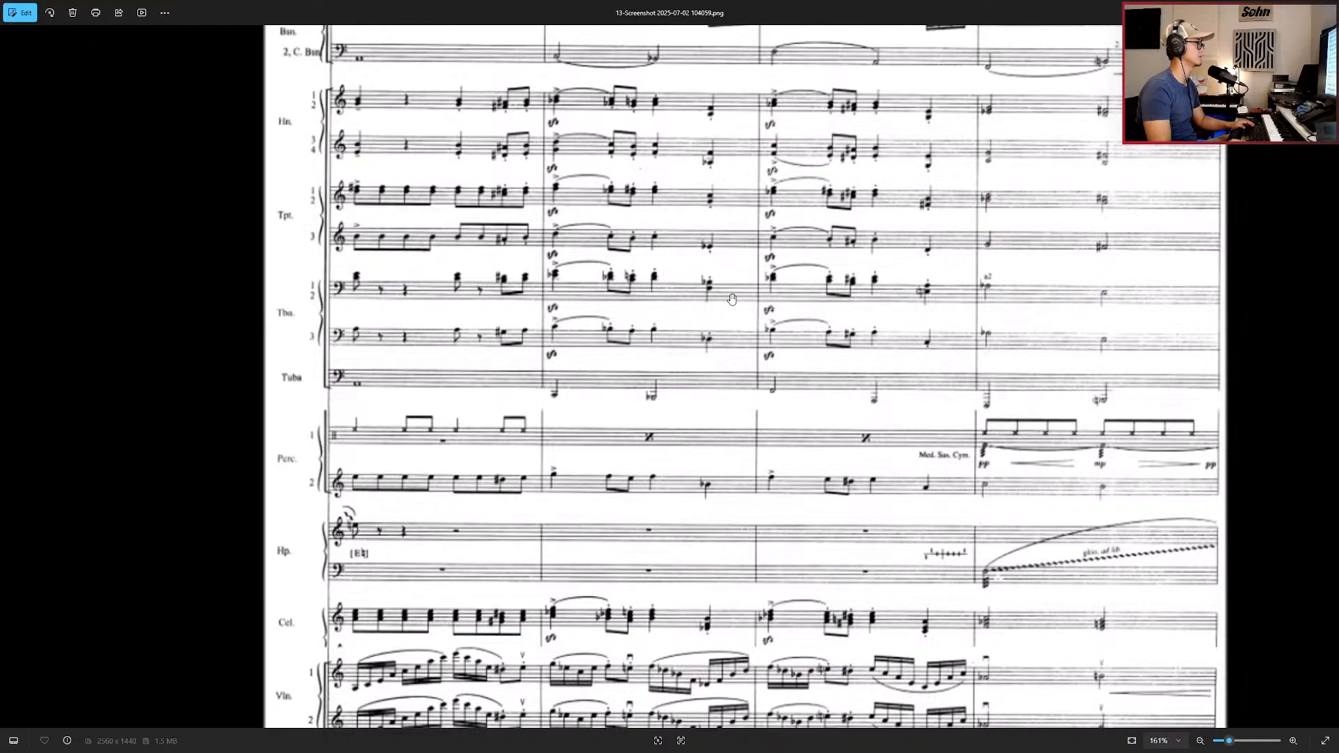
pyautogui.hotkey('alt', 'Tab')
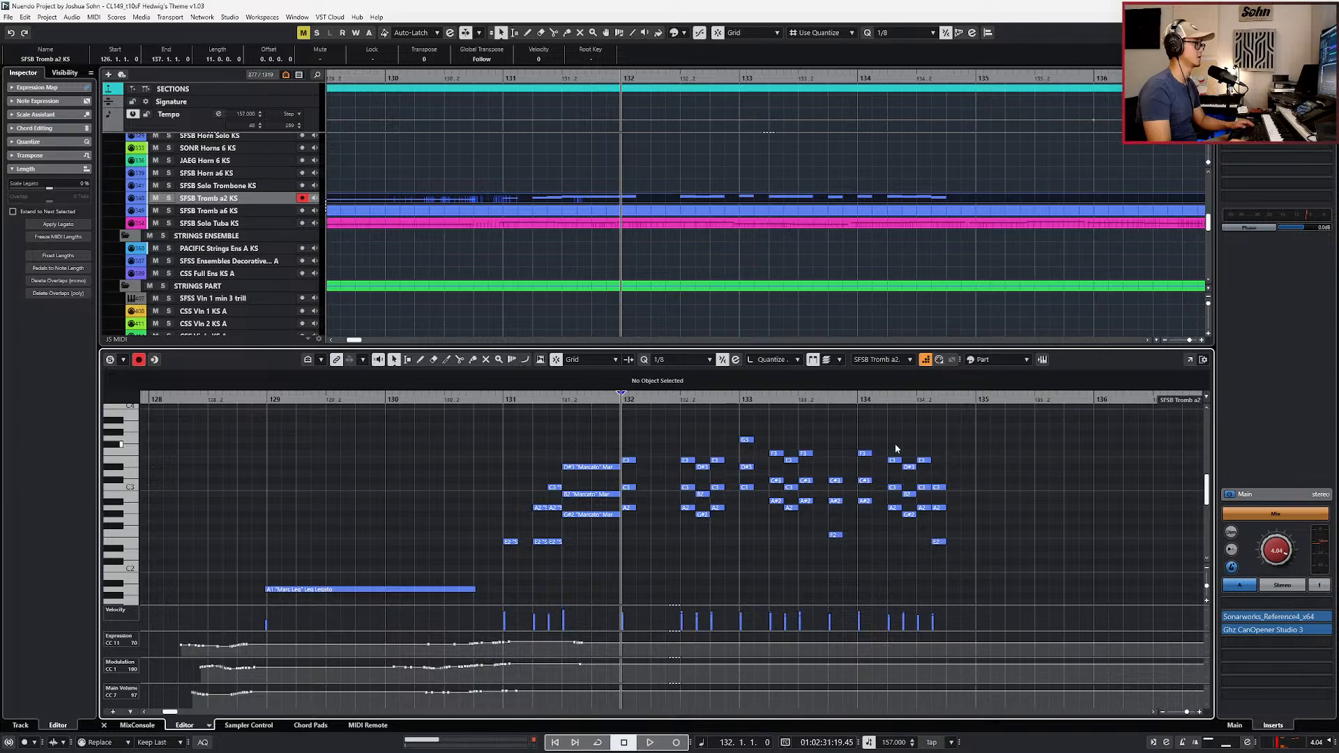
pyautogui.hotkey('ctrl', 'Right')
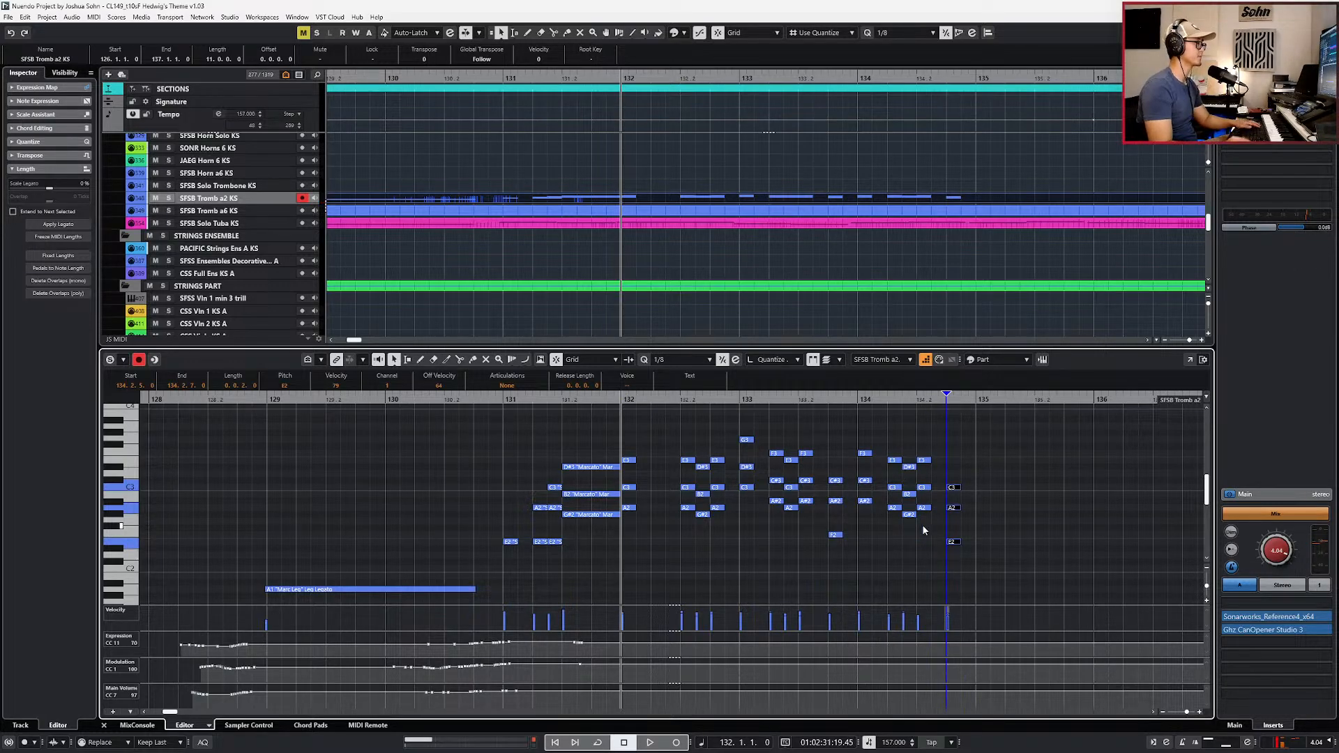
# Step: Switch to the score images and study the trombone parts for the following bars on the current and next pages
pyautogui.hotkey('alt', 'Tab')
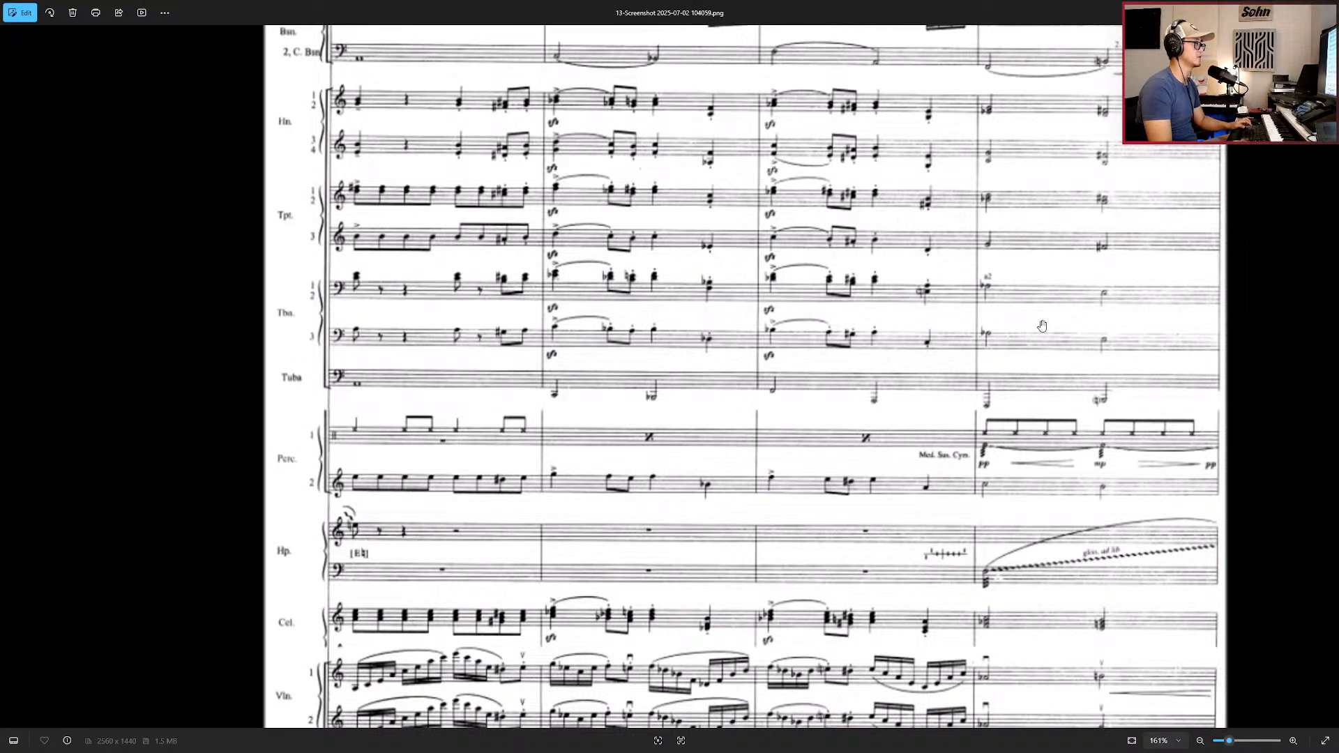
pyautogui.press('Right')
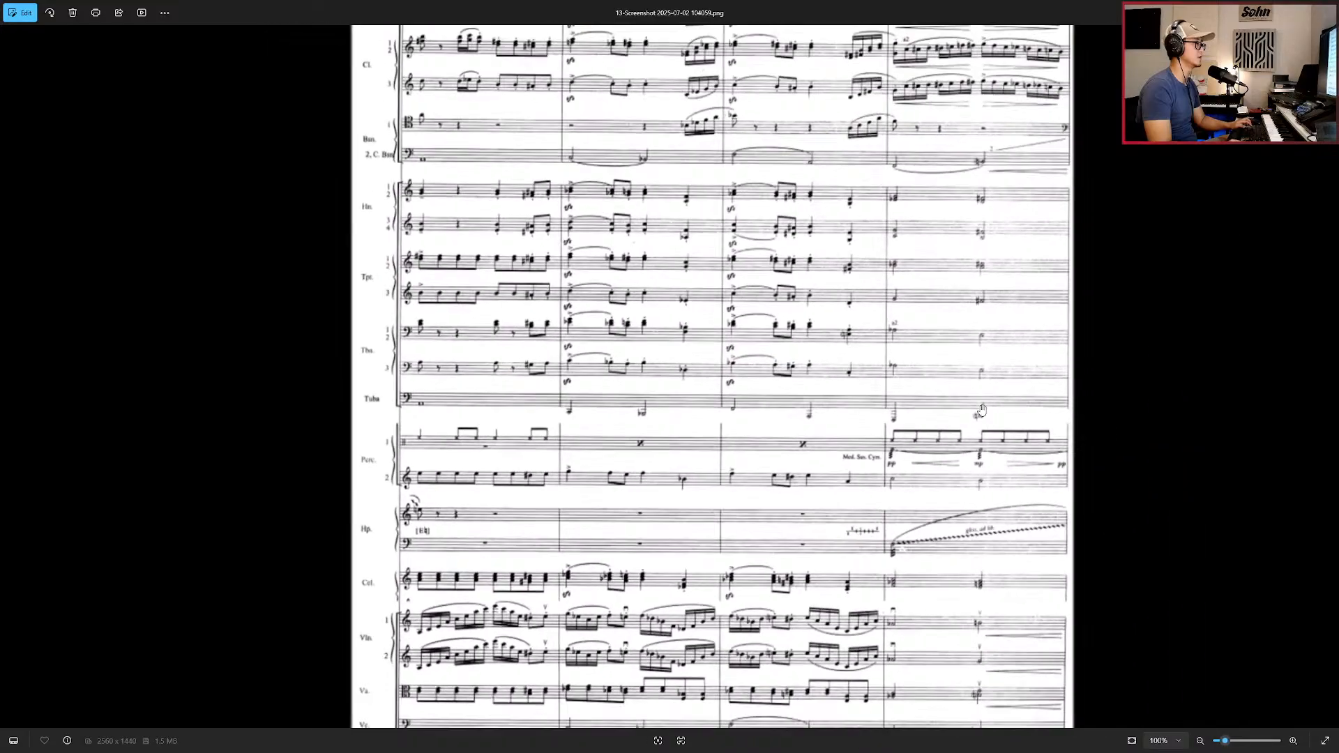
pyautogui.scroll(5, 397, 341)
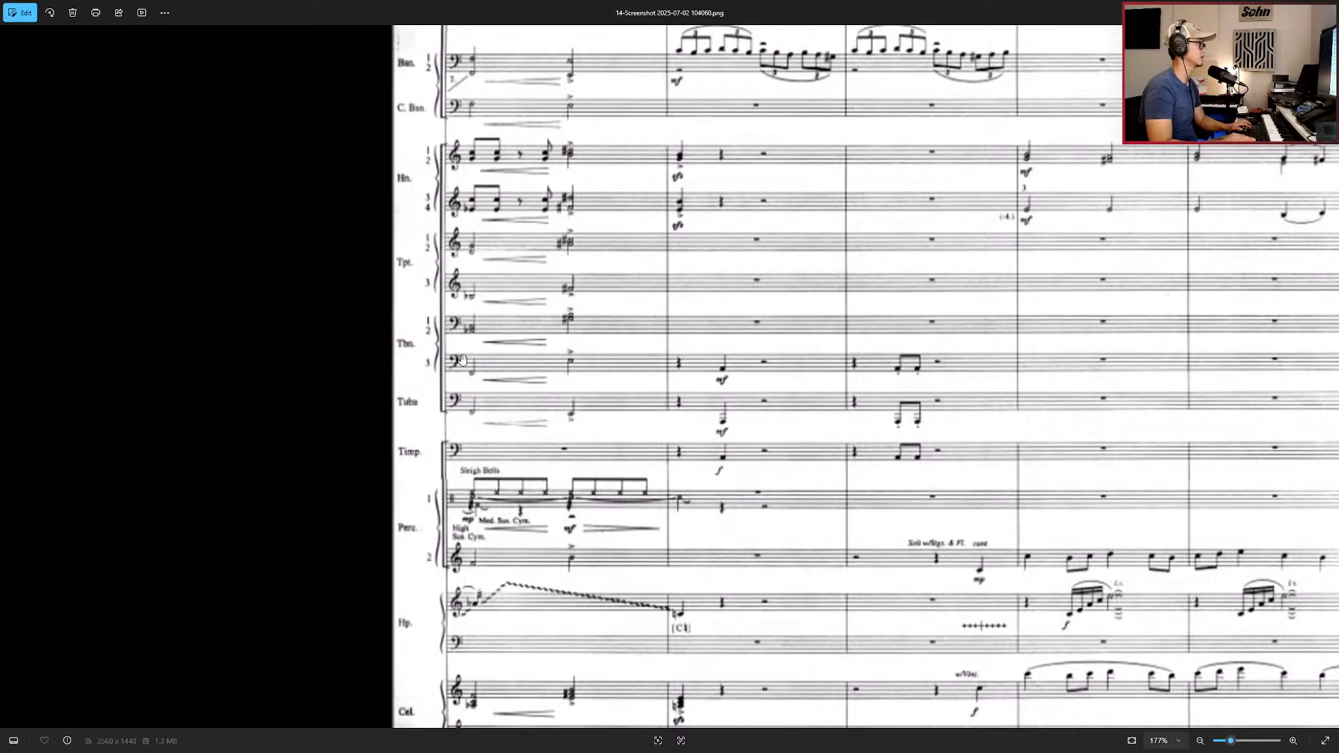
pyautogui.scroll(-5, 462, 359)
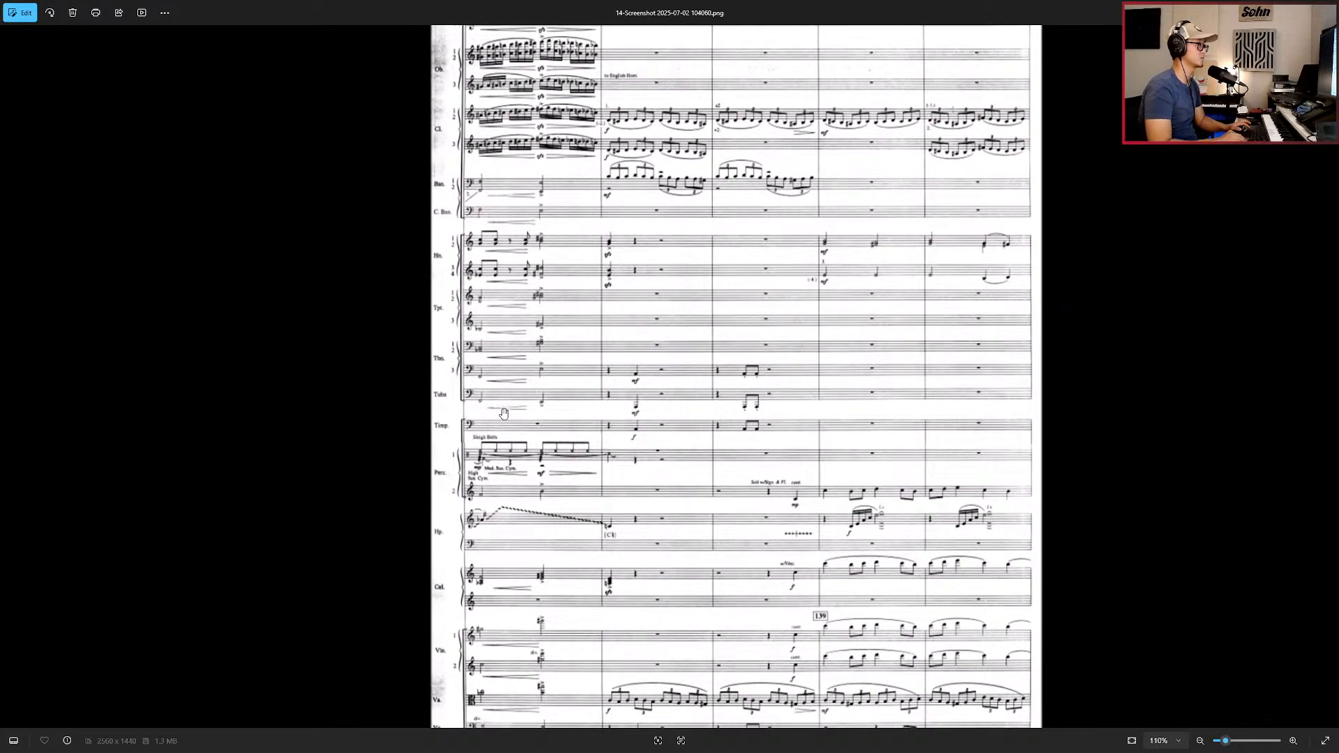
pyautogui.press('Left')
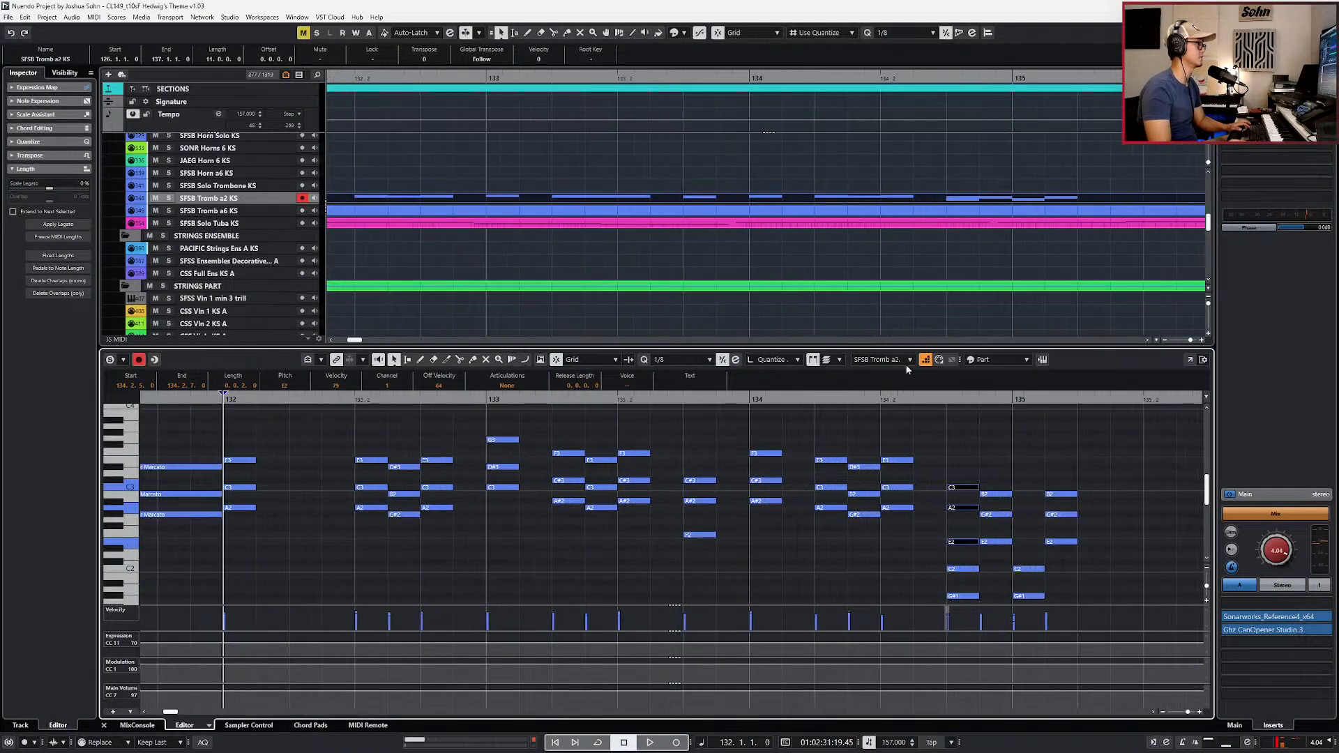
# Step: Select all step-entered chords from bar 132 onward, excluding the bar 131 Marcato chord, set them to the Stac articulation and audition them
pyautogui.scroll(-2, 852, 507)
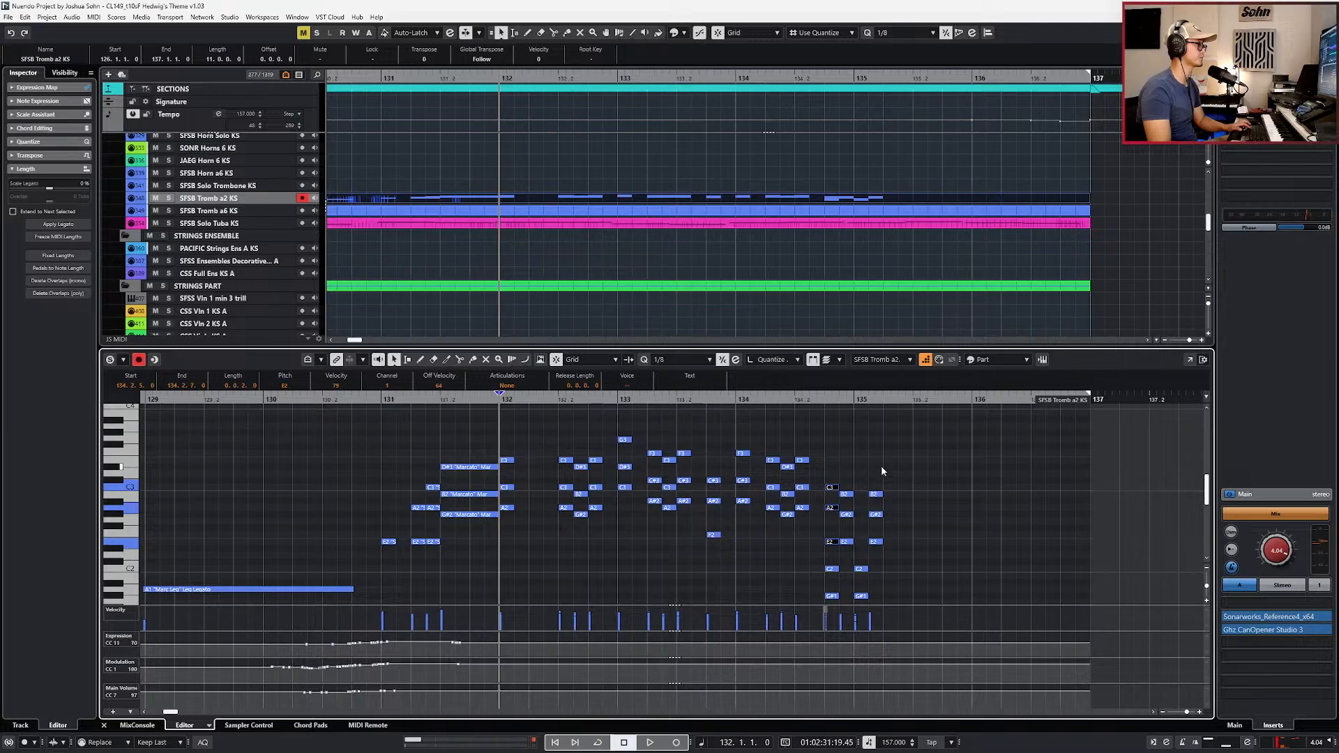
pyautogui.moveTo(881, 467); pyautogui.dragTo(876, 562)
pyautogui.moveTo(885, 436)
pyautogui.mouseDown()
pyautogui.moveTo(870, 458)
pyautogui.moveTo(538, 615)
pyautogui.moveTo(505, 590)
pyautogui.moveTo(443, 593)
pyautogui.mouseUp()
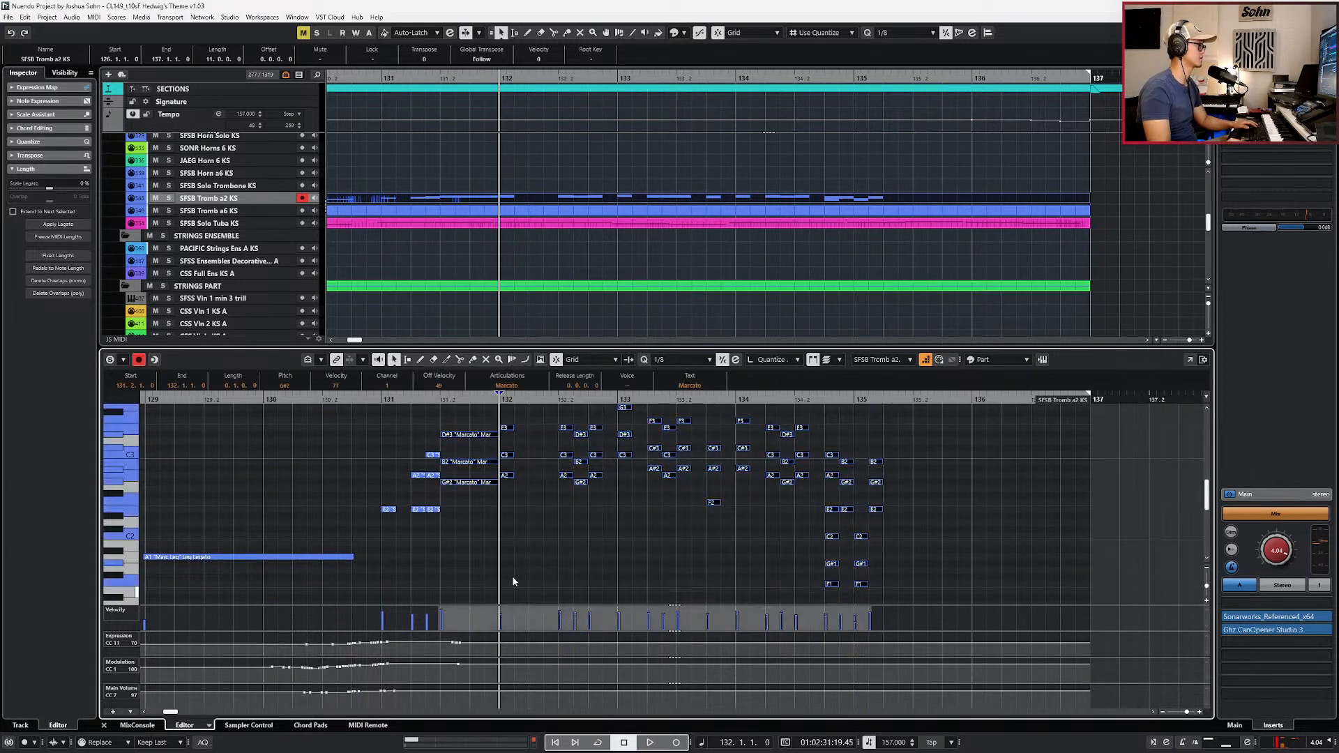
pyautogui.moveTo(482, 422); pyautogui.dragTo(483, 475)
pyautogui.keyDown('shift'); pyautogui.click(482, 437); pyautogui.keyUp('shift')
pyautogui.keyDown('shift'); pyautogui.click(482, 437); pyautogui.keyUp('shift')
pyautogui.click(507, 385)
pyautogui.click(508, 457)
pyautogui.press('space')
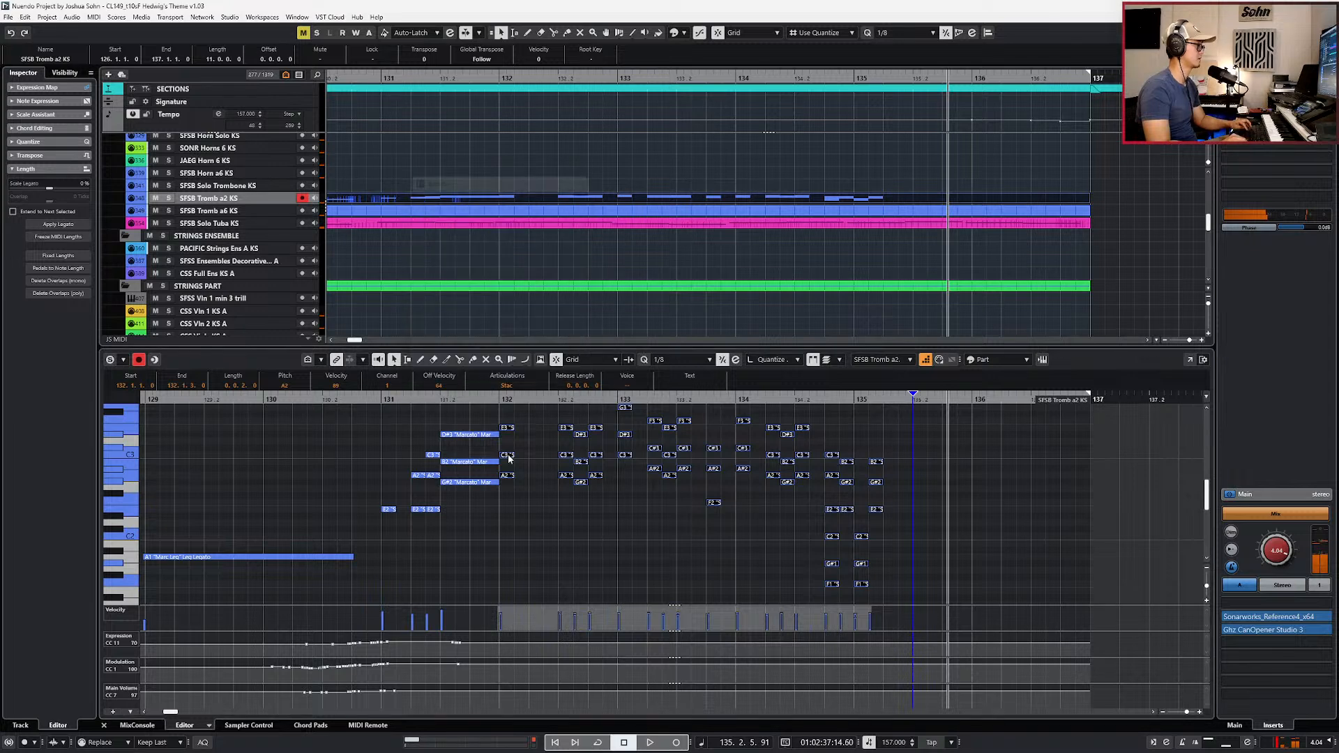
pyautogui.click(508, 456)
pyautogui.press('l')
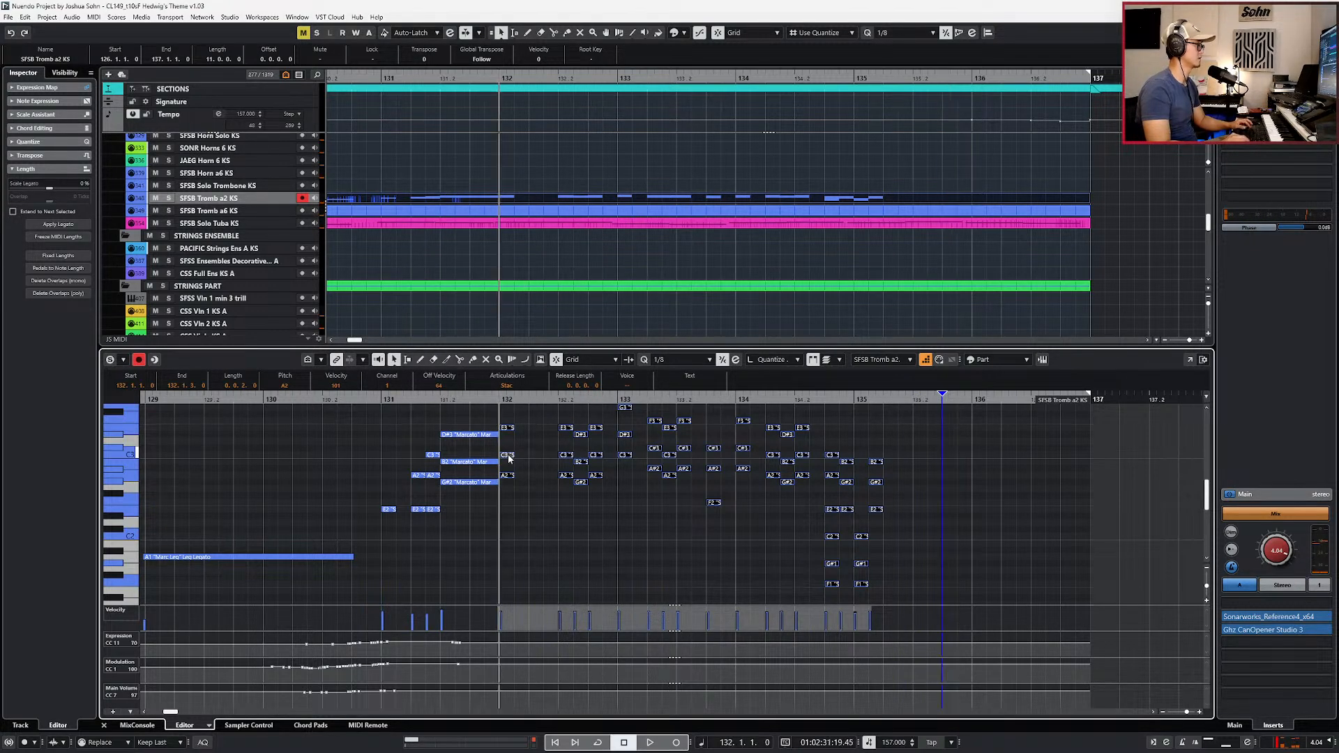
pyautogui.hscroll(1, 675, 467)
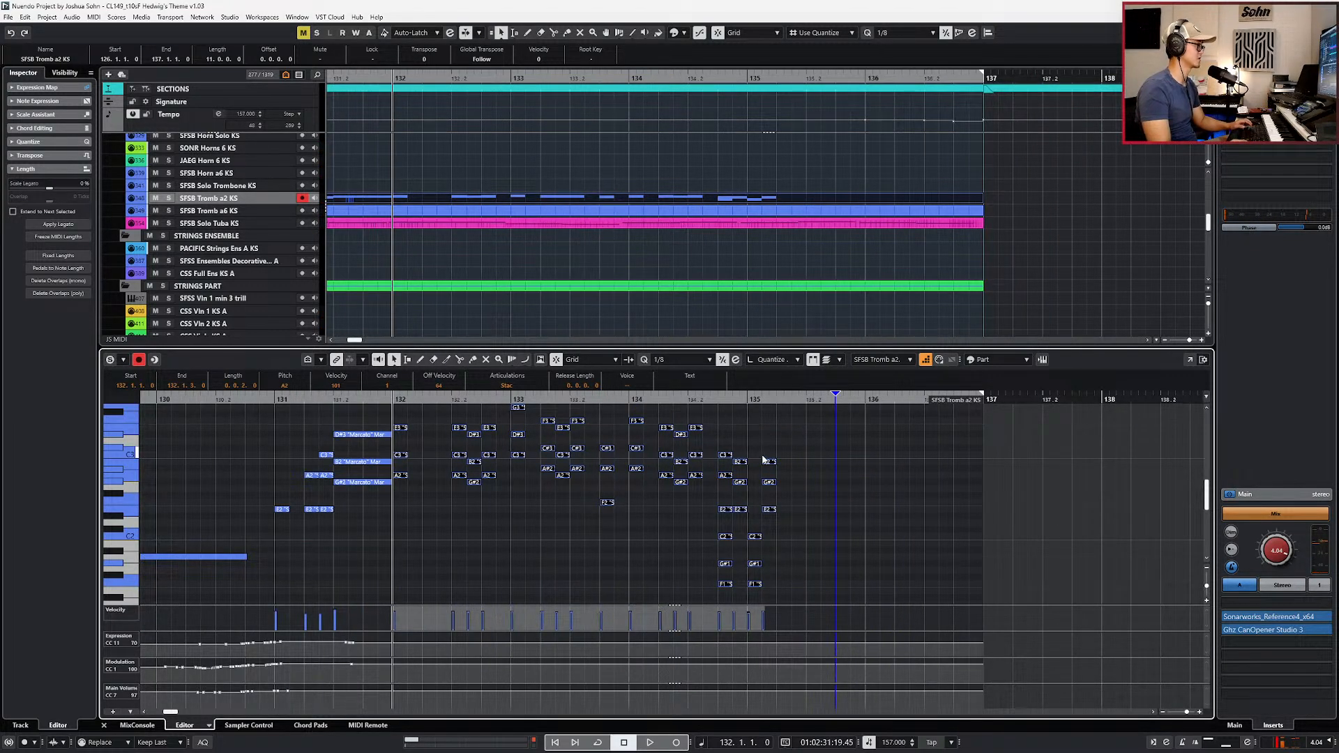
pyautogui.hscroll(-1, 783, 455)
pyautogui.press('KP_Add')
pyautogui.press('KP_Add')
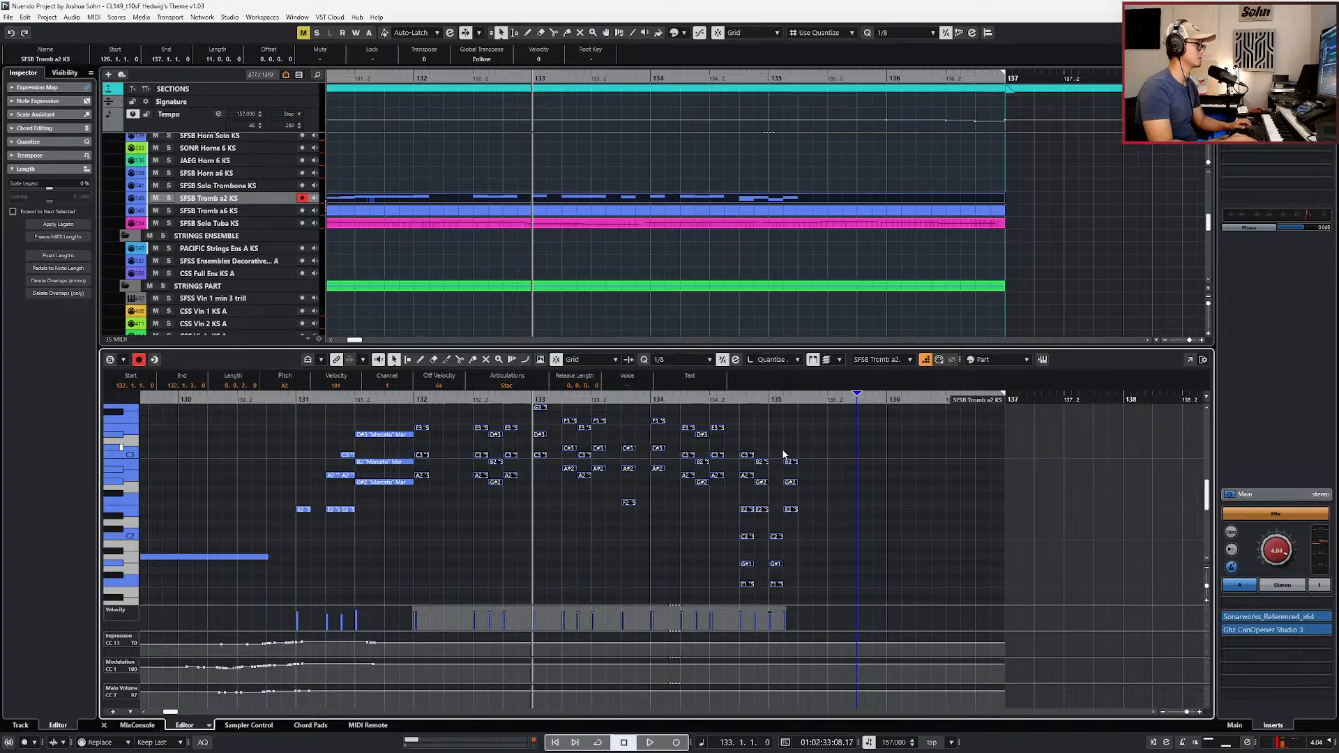
pyautogui.scroll(2, 775, 445)
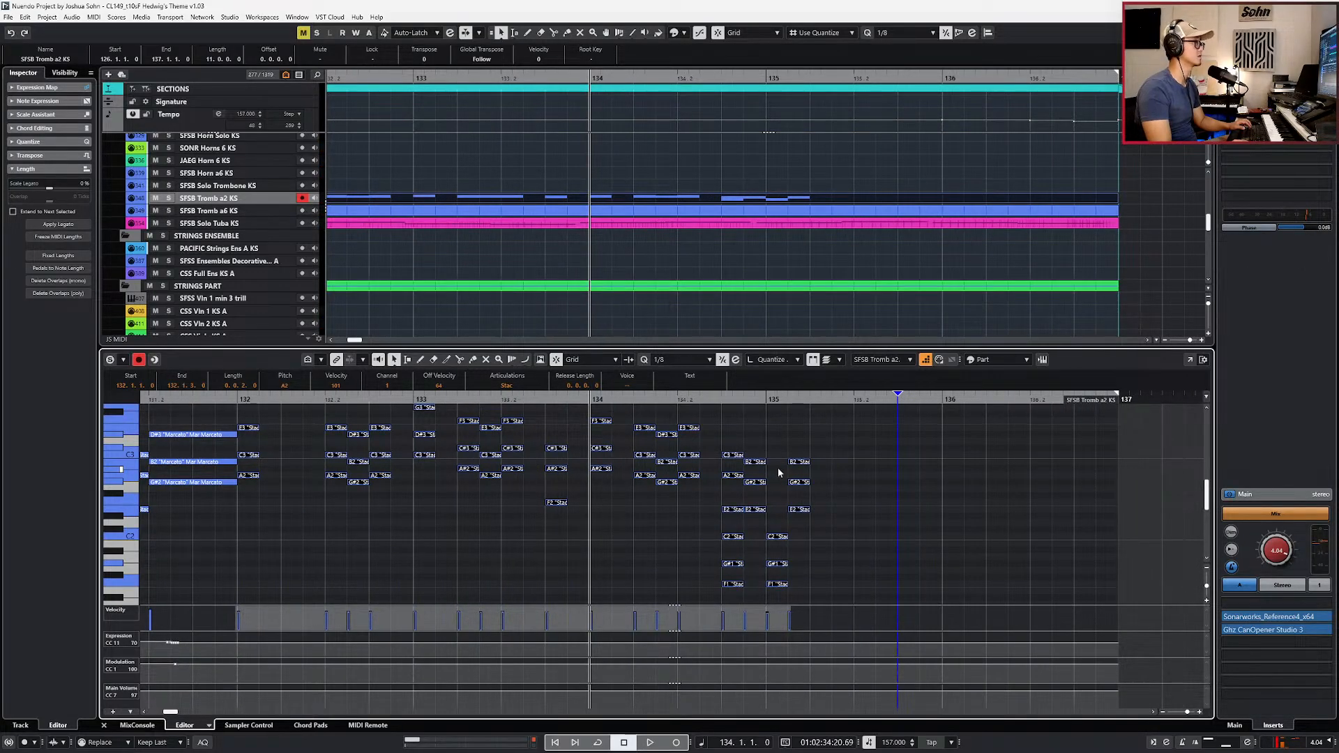
pyautogui.click(766, 533)
pyautogui.hotkey('ctrl', 'z')
pyautogui.hotkey('ctrl', 'z')
pyautogui.hotkey('ctrl', 'z')
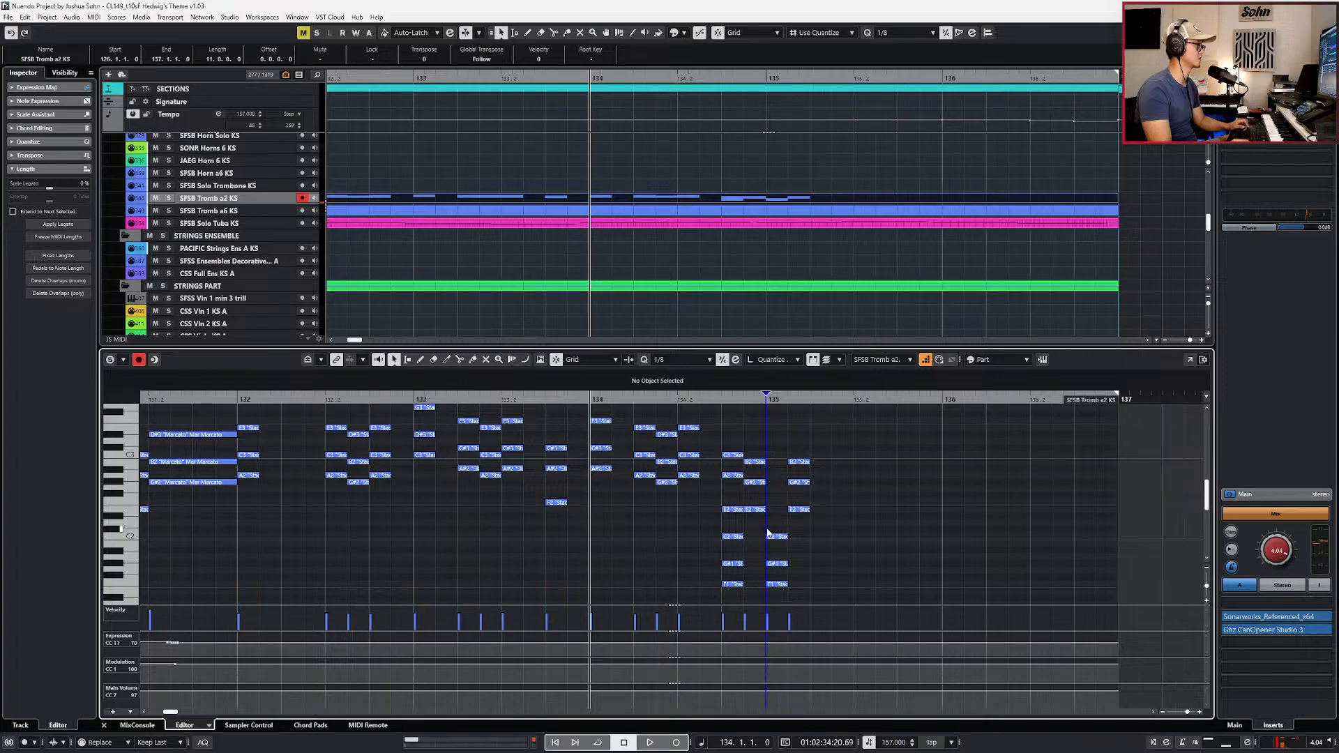
pyautogui.hotkey('ctrl', 'shift', 'z')
pyautogui.hotkey('ctrl', 'shift', 'z')
pyautogui.hotkey('ctrl', 'shift', 'z')
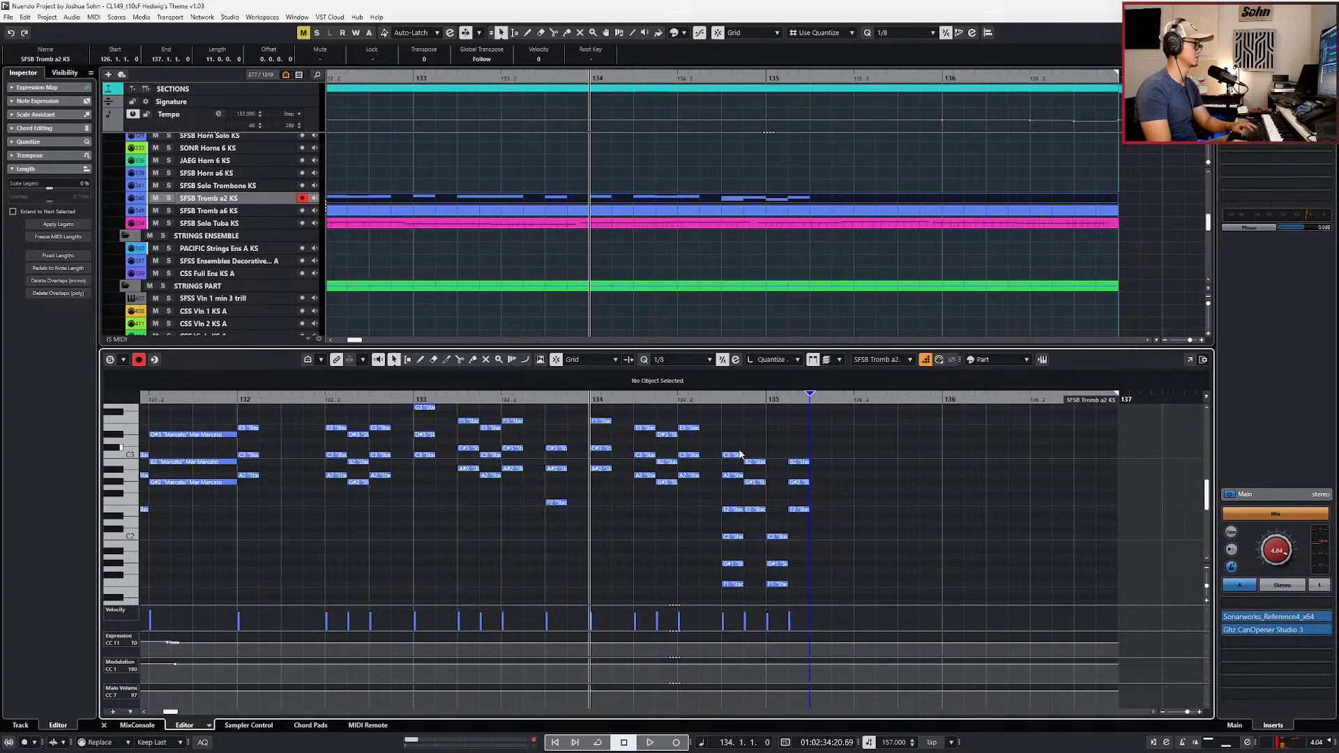
# Step: Delete the chords after the C3–A2–E2 chord in bar 134, along with the stray low notes stacked beneath it
pyautogui.click(753, 448)
pyautogui.moveTo(829, 592); pyautogui.dragTo(828, 591)
pyautogui.press('Delete')
pyautogui.moveTo(777, 532); pyautogui.dragTo(707, 592)
pyautogui.press('Delete')
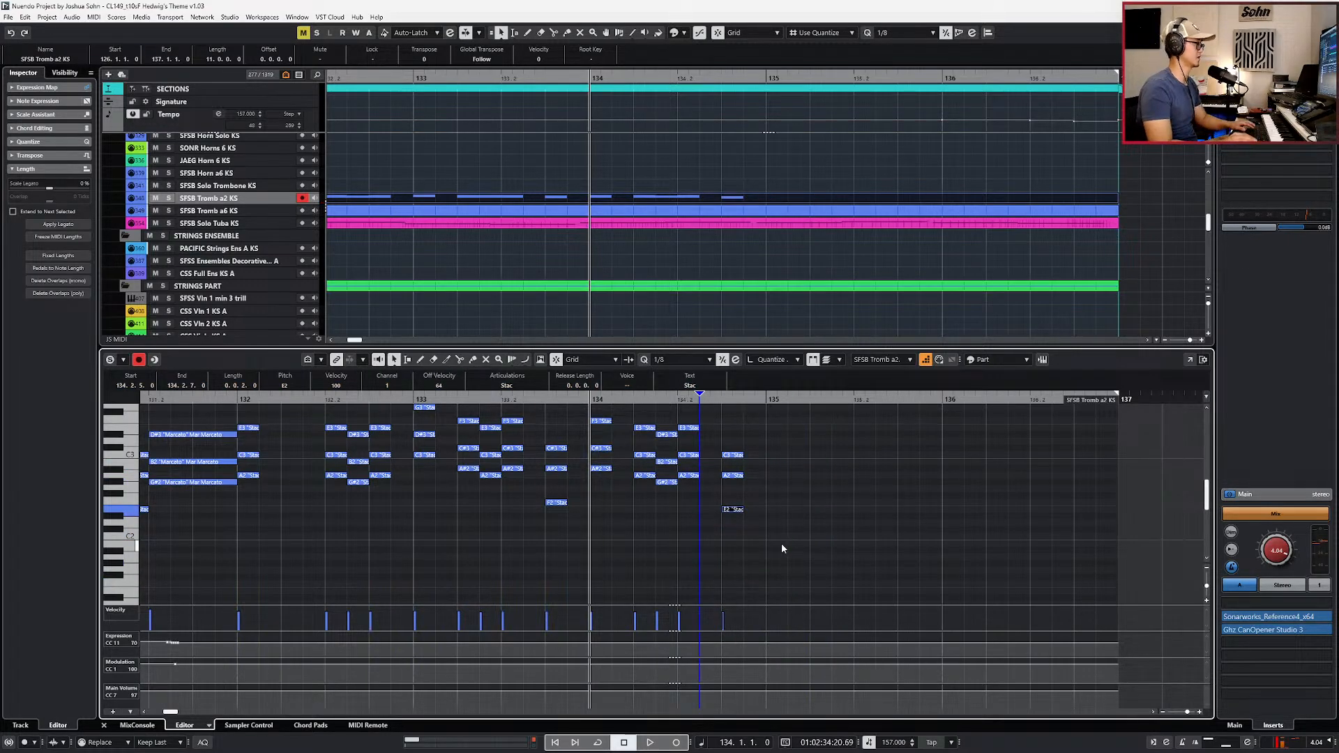
# Step: Set the step length to 1/2, place the step cursor at bar 135 and enter the half notes A2 and E2
pyautogui.press('KP_Add')
pyautogui.scroll(-1, 790, 504)
pyautogui.scroll(2, 802, 498)
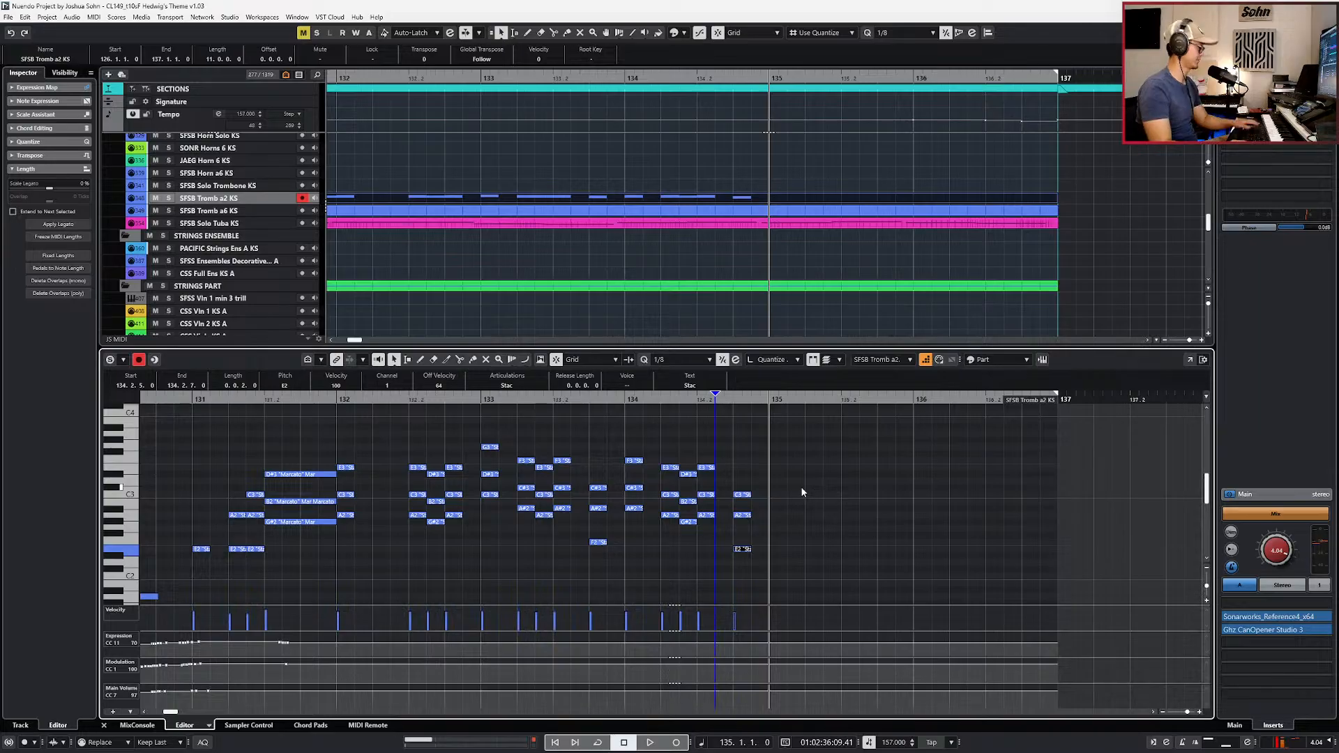
pyautogui.hotkey('alt', '2')
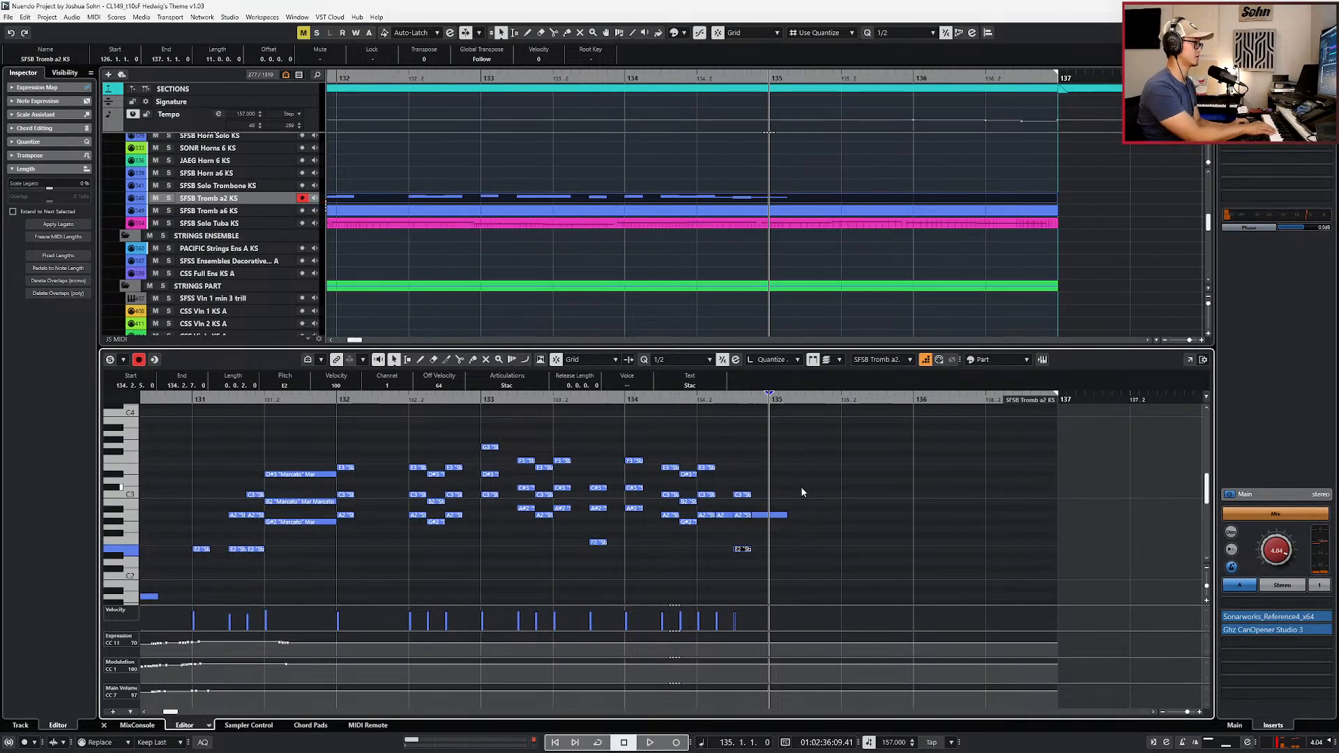
pyautogui.click(770, 510)
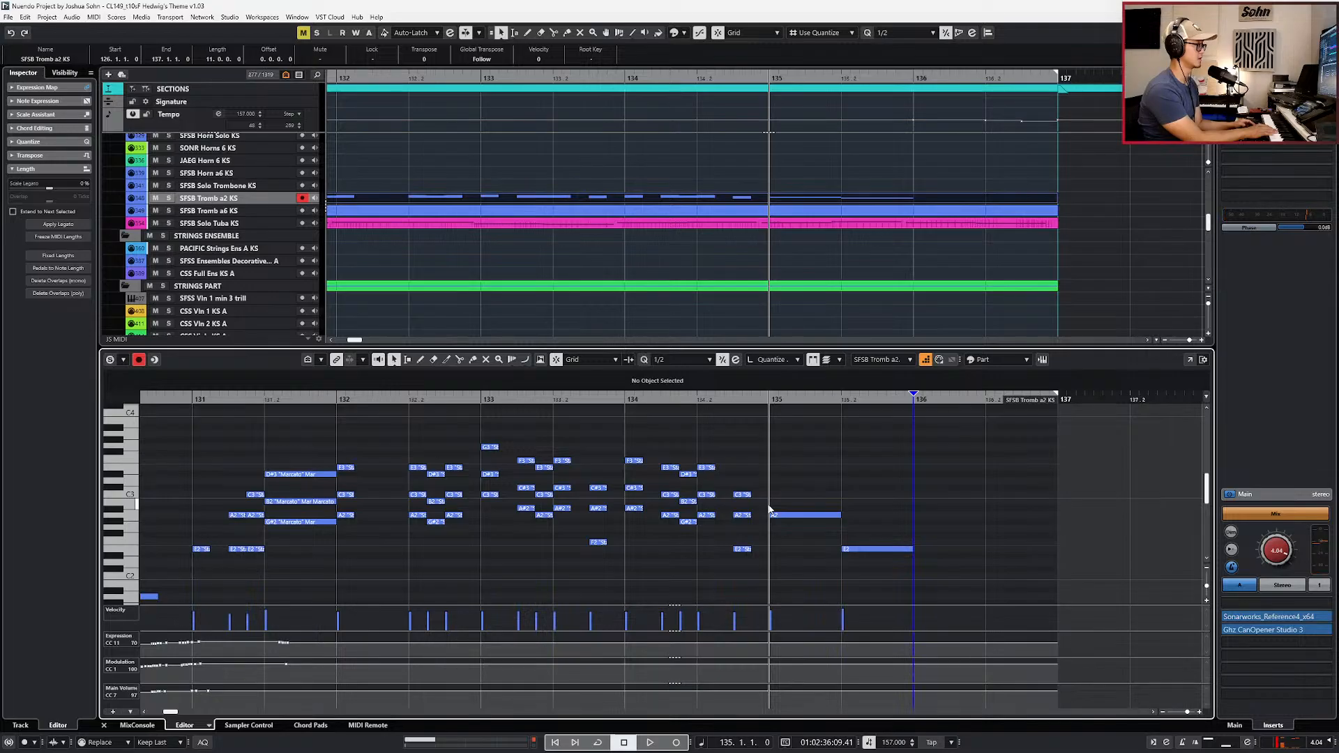
# Step: Check the score, undo the chord notes stacked into bar 135 and step-enter the half-note chords F1–G#1–C2 and E2–G#2–B2 in bar 136
pyautogui.hotkey('alt', 'Tab')
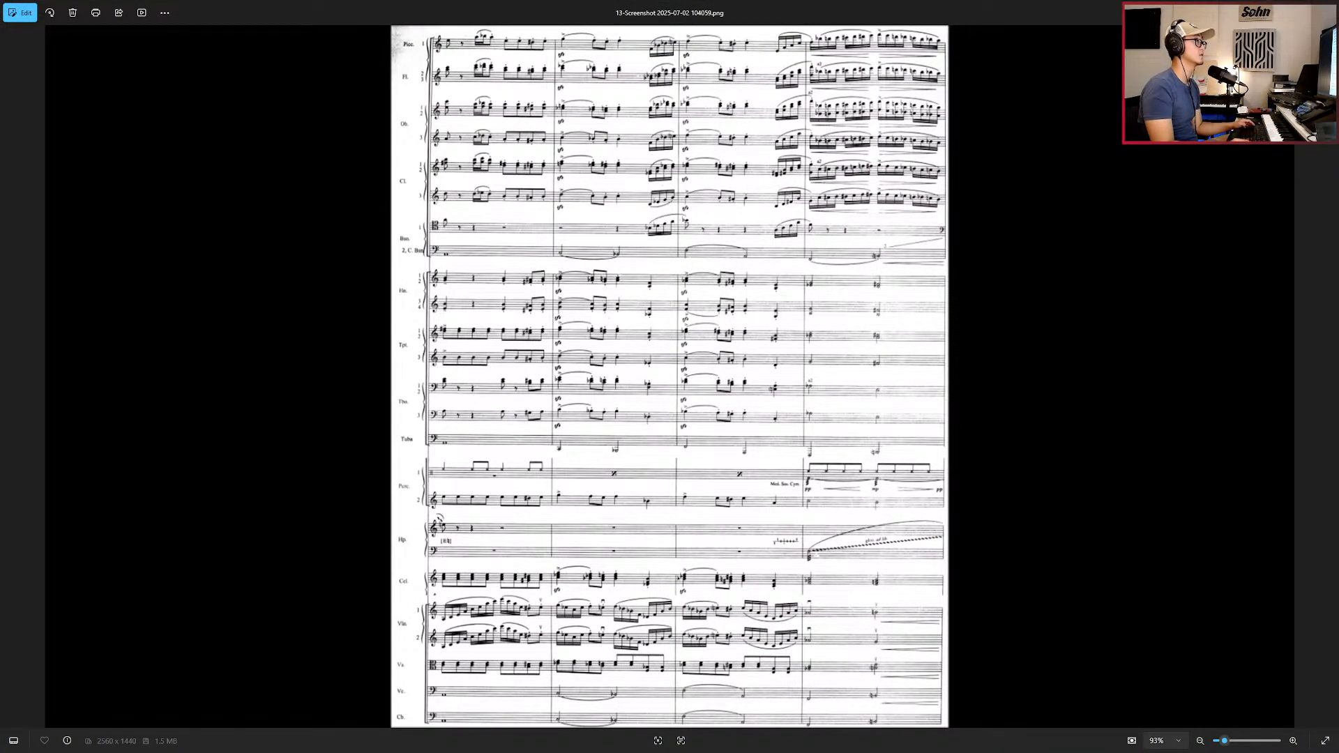
pyautogui.hotkey('alt', 'Tab')
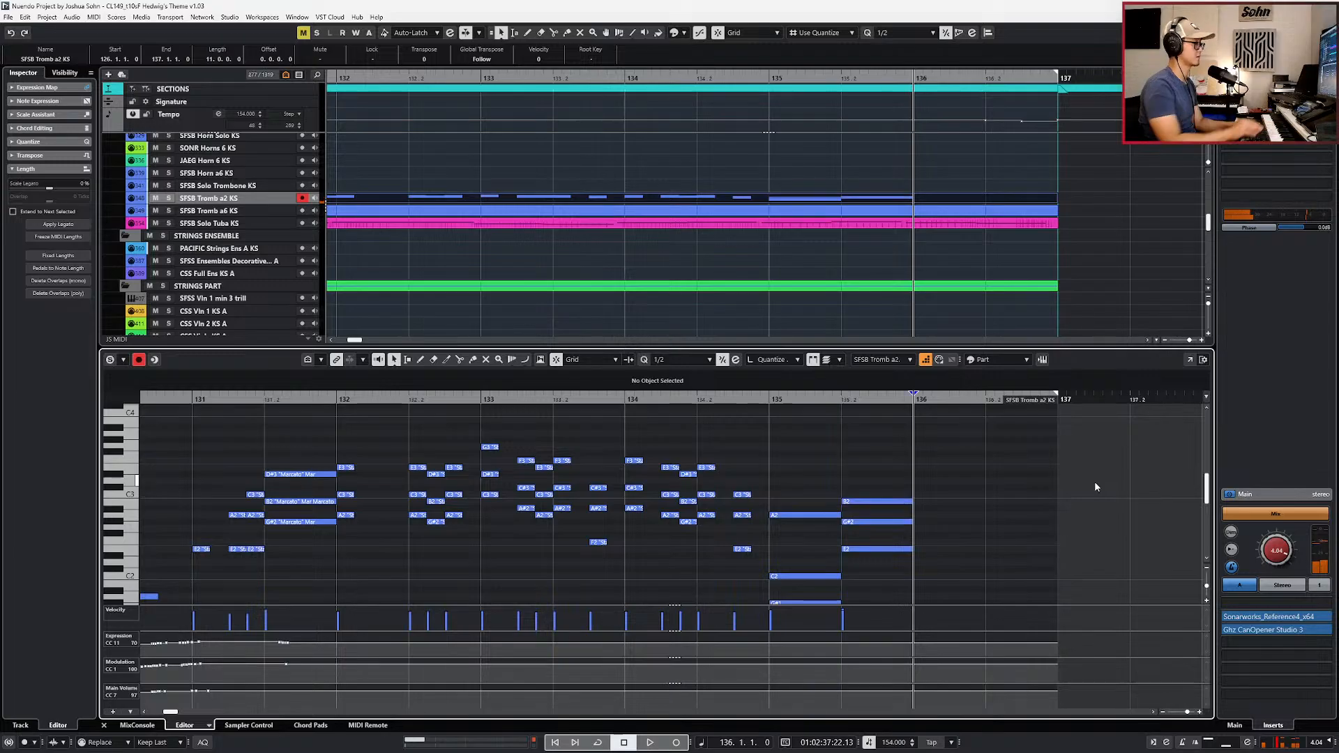
pyautogui.hotkey('alt', 'l')
pyautogui.scroll(-2, 1087, 496)
pyautogui.hotkey('ctrl', 'z')
pyautogui.hotkey('ctrl', 'z')
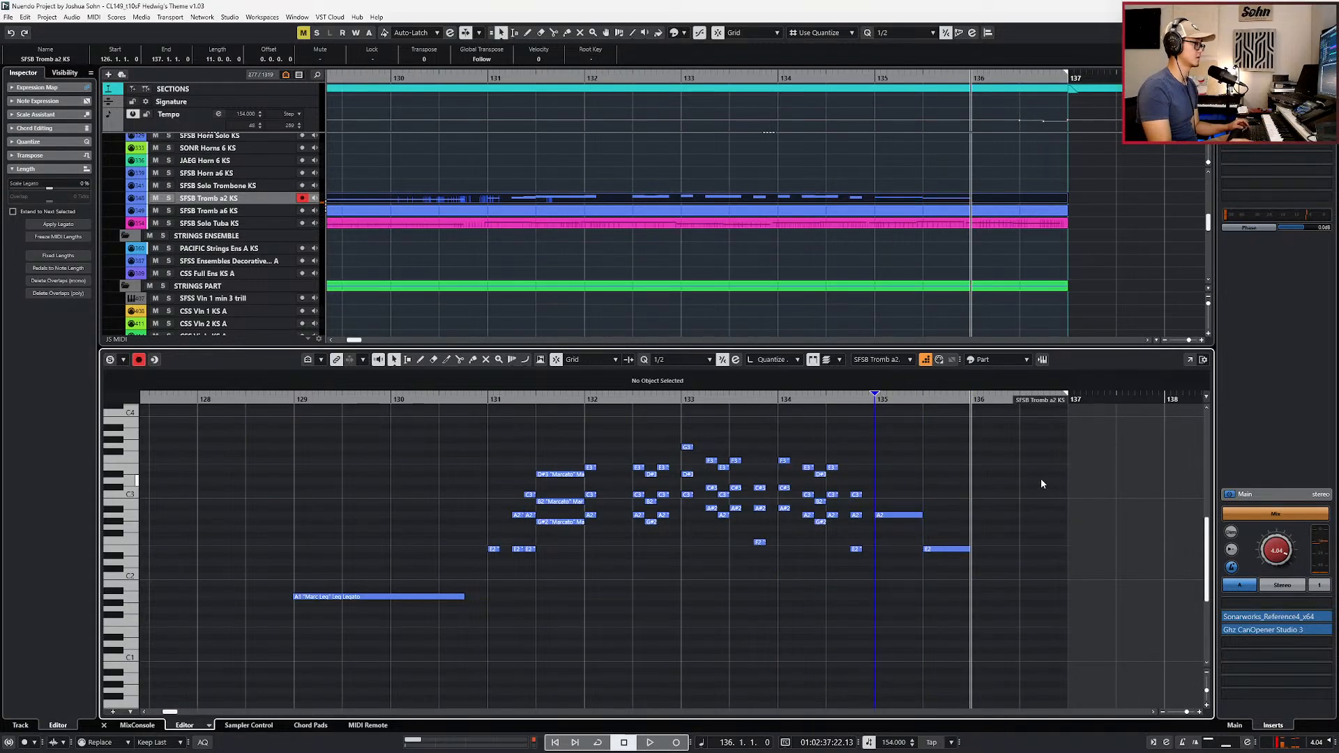
pyautogui.click(967, 492)
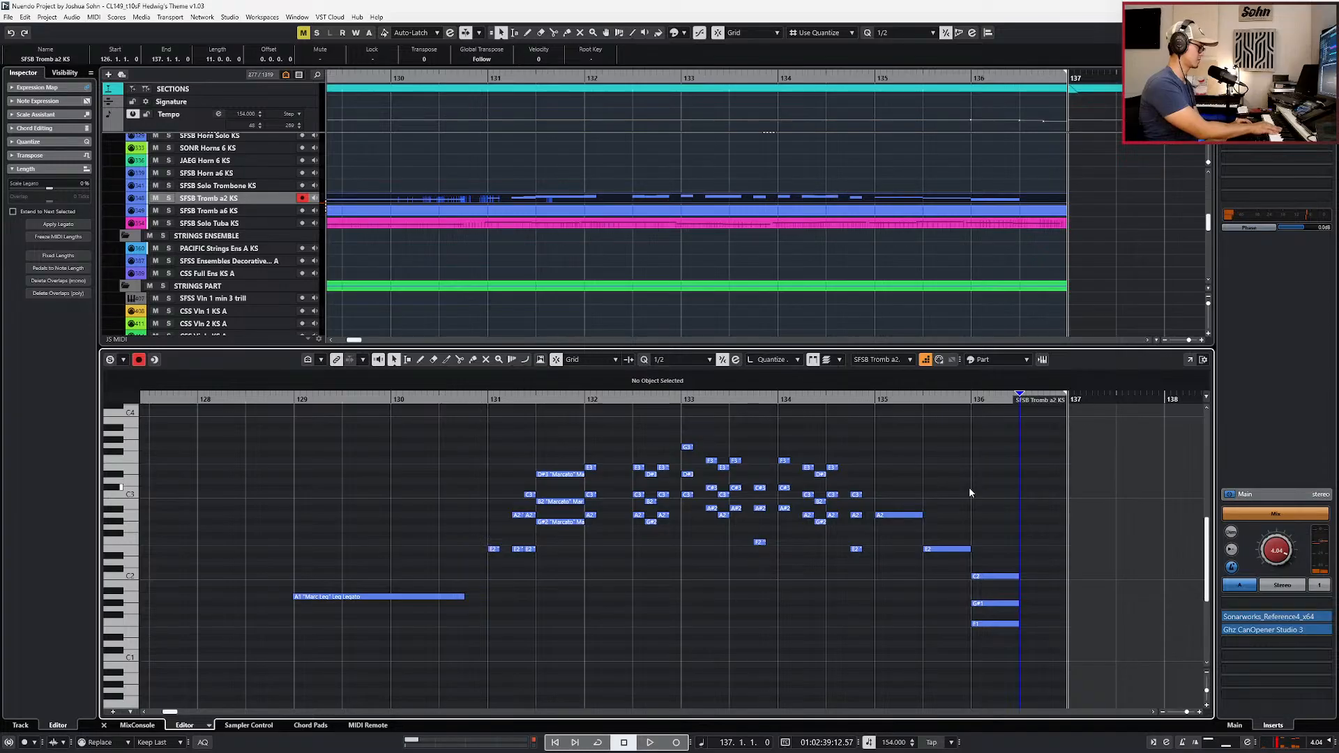
# Step: Set all half notes in bars 135 and 136 to the Marcato articulation and turn step input off
pyautogui.hotkey('alt', 'l')
pyautogui.click(867, 449)
pyautogui.click(923, 469)
pyautogui.moveTo(911, 470); pyautogui.dragTo(1042, 617)
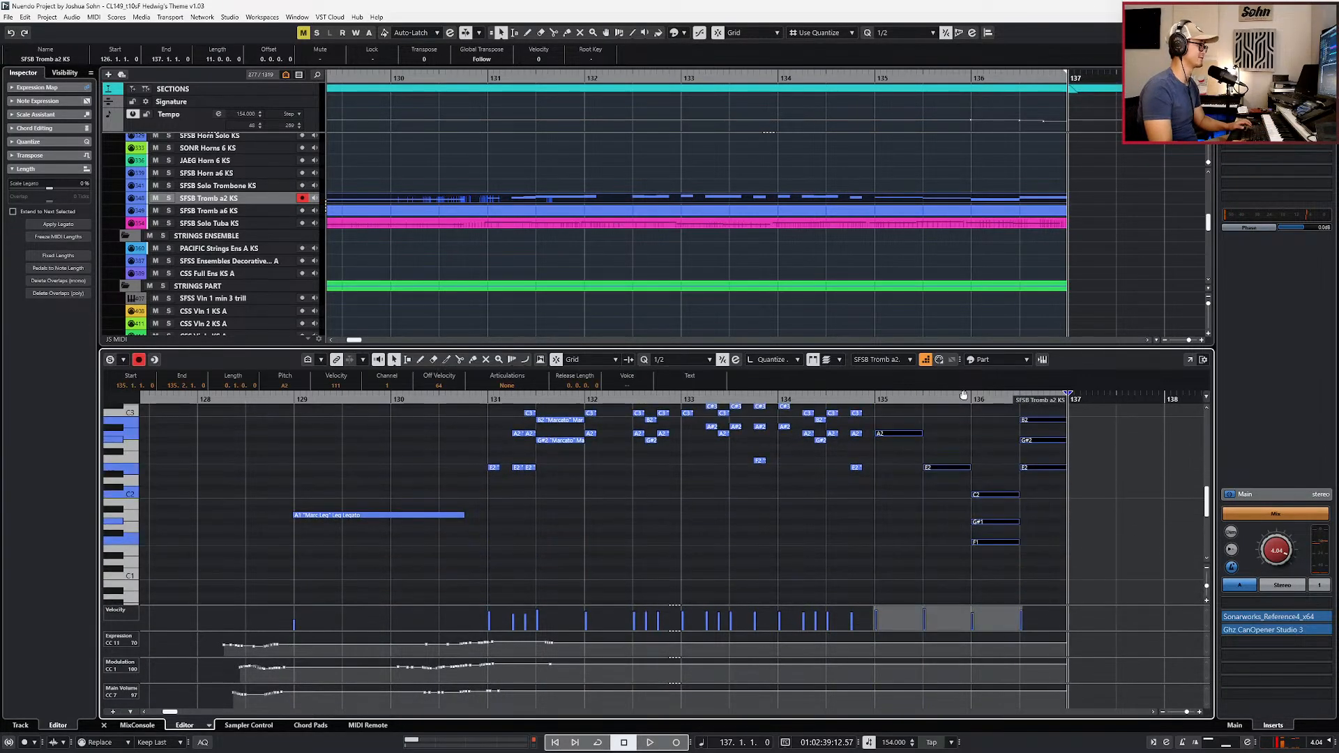
pyautogui.click(507, 386)
pyautogui.click(505, 443)
pyautogui.click(926, 360)
pyautogui.click(923, 503)
pyautogui.hotkey('alt', 'l')
# Step: Nudge the Marcato half notes of bars 135 and 136 slightly earlier and start playback from bar 129
pyautogui.scroll(-2, 922, 508)
pyautogui.scroll(3, 914, 511)
pyautogui.press('s')
pyautogui.press('s')
pyautogui.press('KP_Subtract')
pyautogui.press('KP_Subtract')
pyautogui.press('KP_Subtract')
pyautogui.press('KP_Subtract')
pyautogui.press('KP_Subtract')
pyautogui.press('KP_Subtract')
pyautogui.press('KP_Subtract')
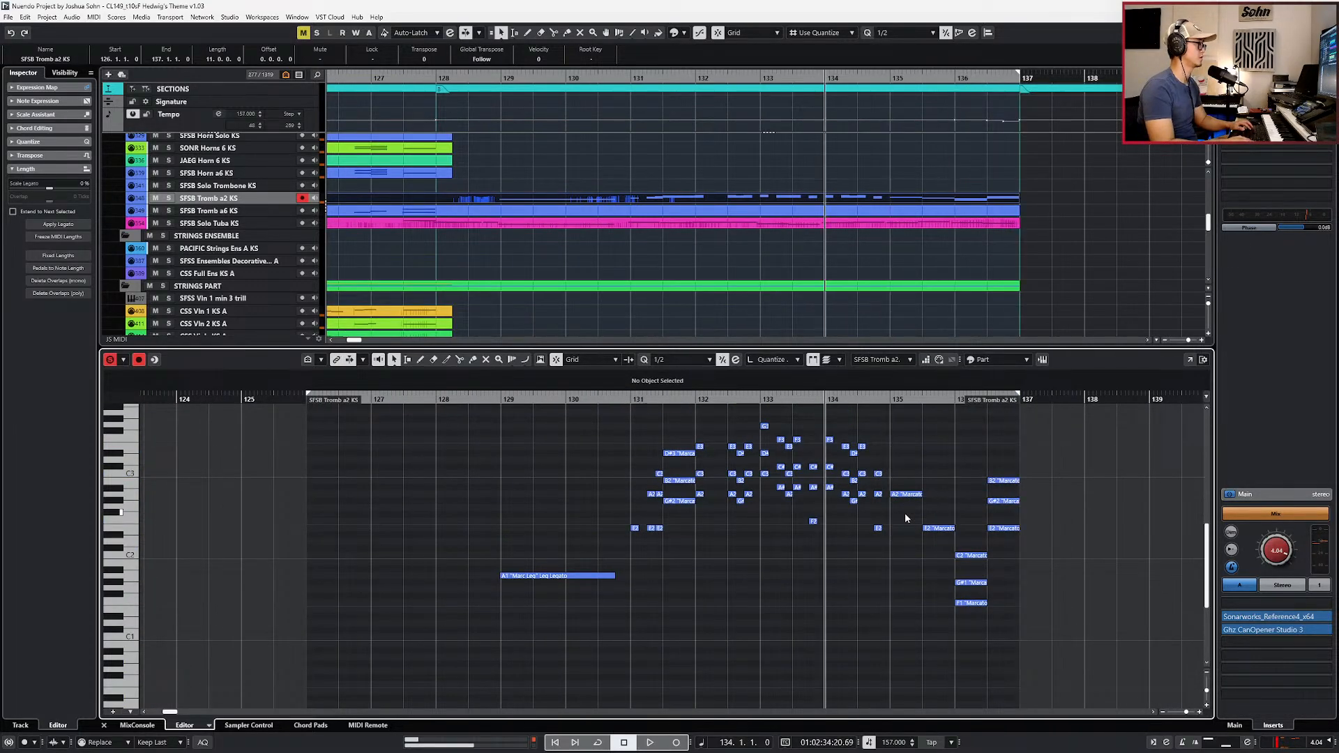
pyautogui.moveTo(913, 458); pyautogui.dragTo(1014, 608)
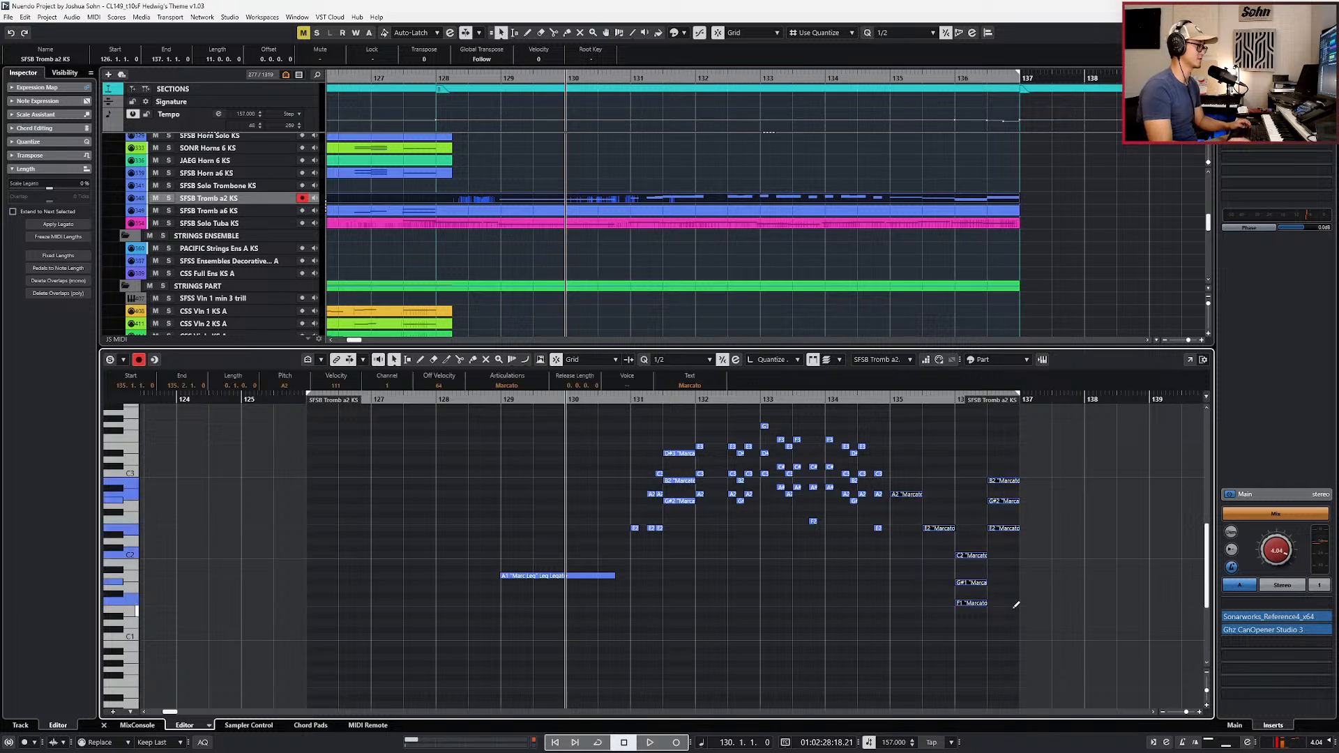
pyautogui.press('KP_Subtract')
pyautogui.hotkey('alt', 'l')
pyautogui.press('space')
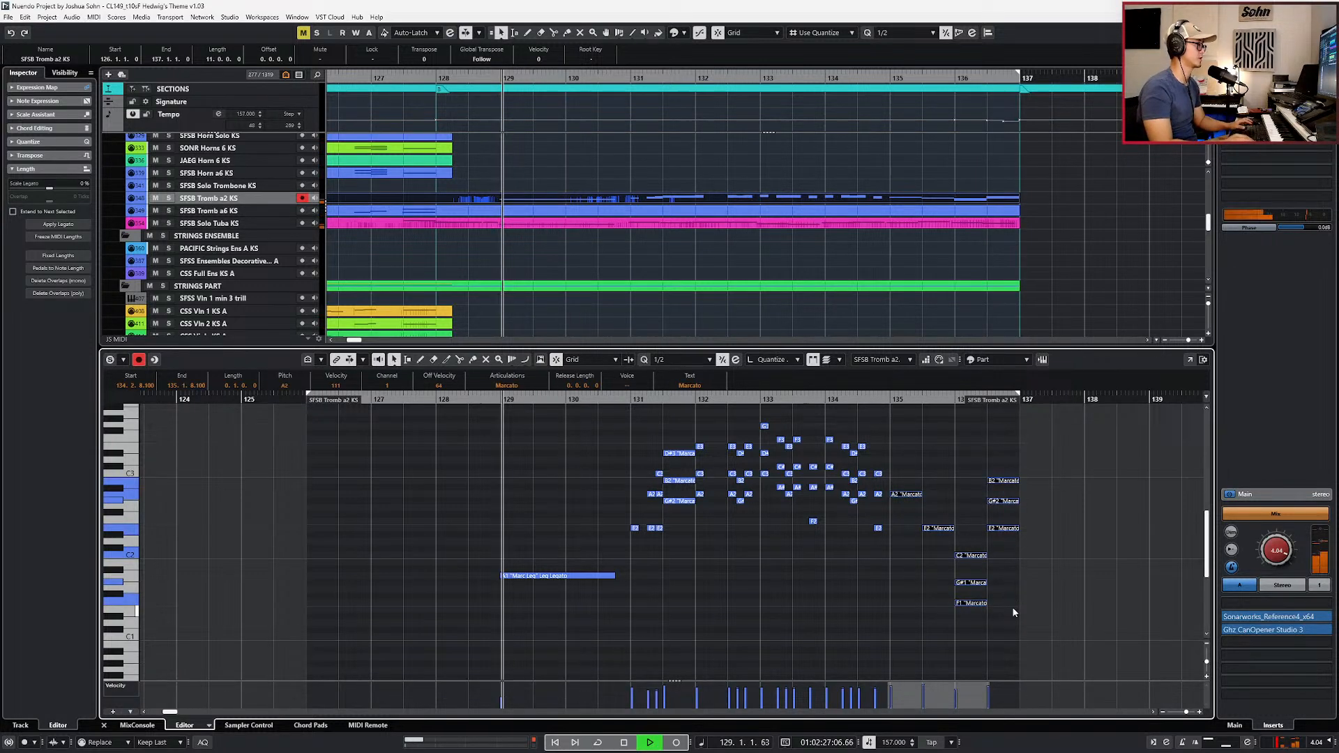
# Step: Show the controller lanes during playback and record new rising Expression and Modulation curves over bars 135 and 136
pyautogui.hotkey('alt', '2')
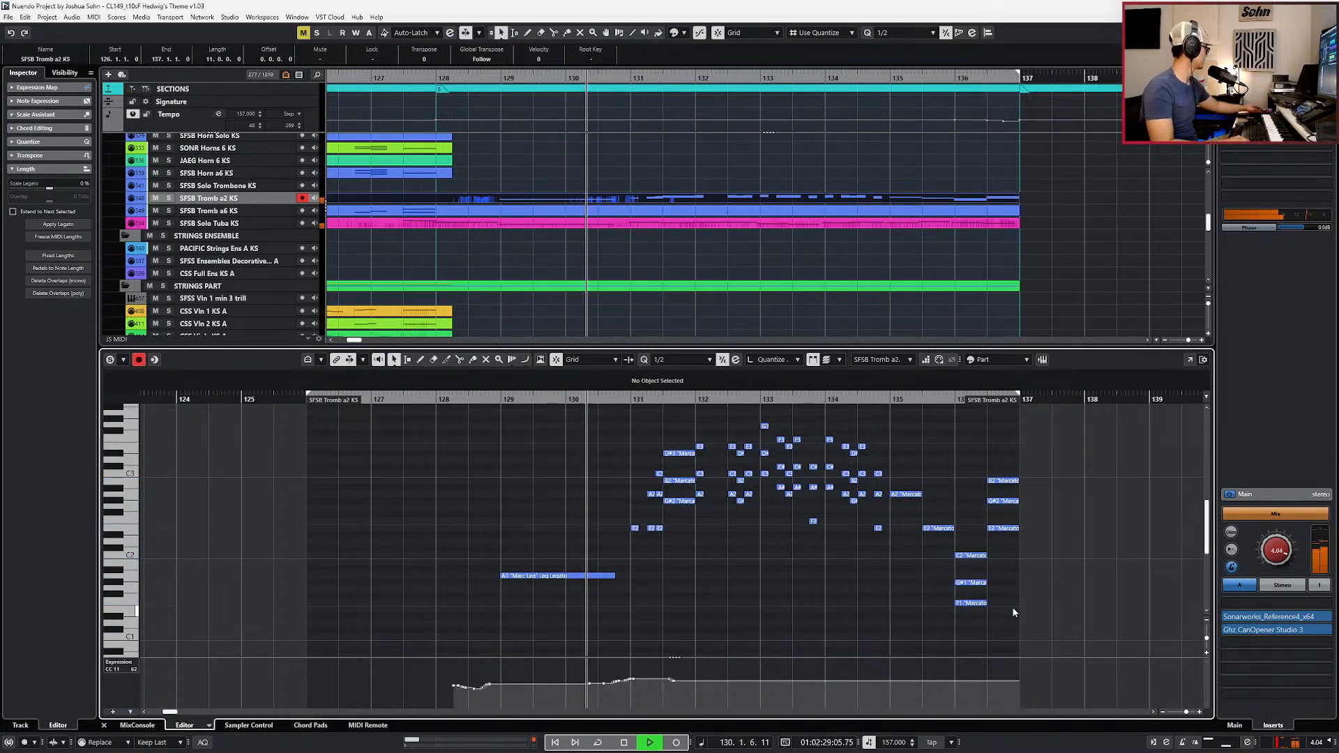
pyautogui.hotkey('alt', '3')
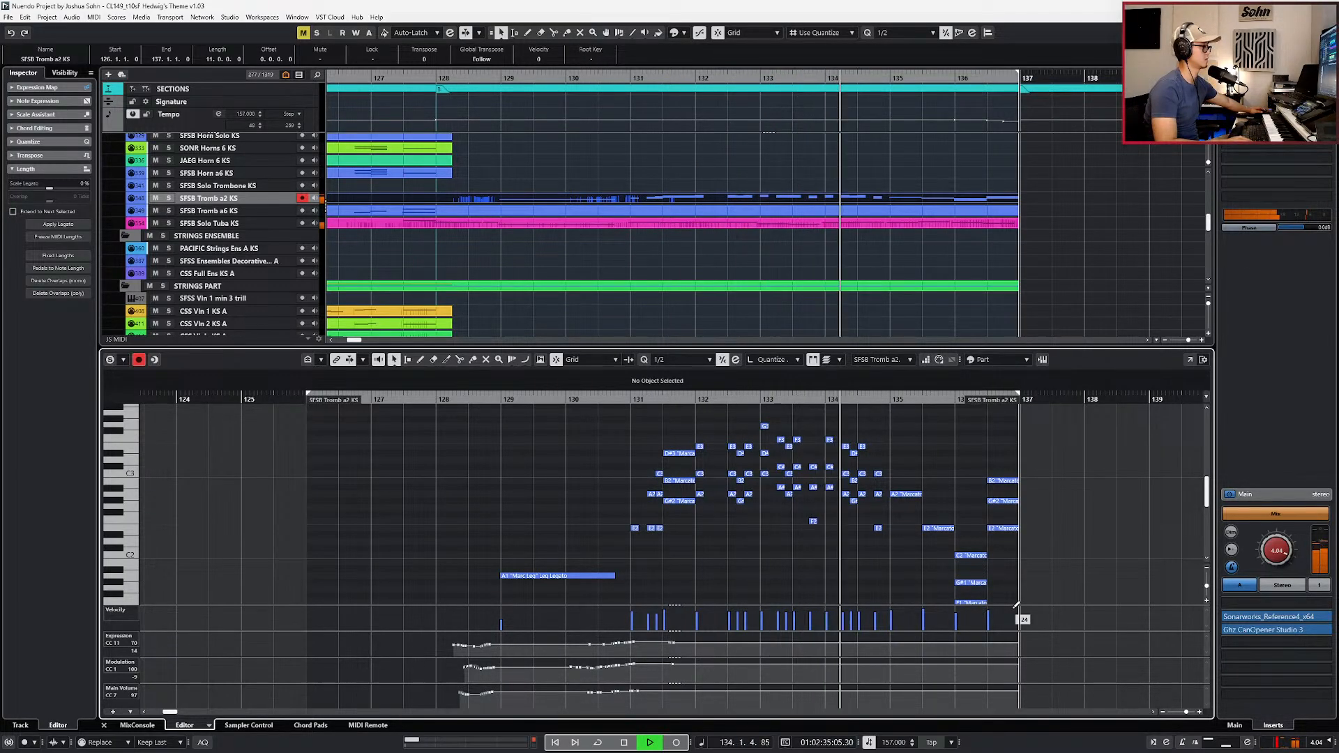
pyautogui.press('KP_Multiply')
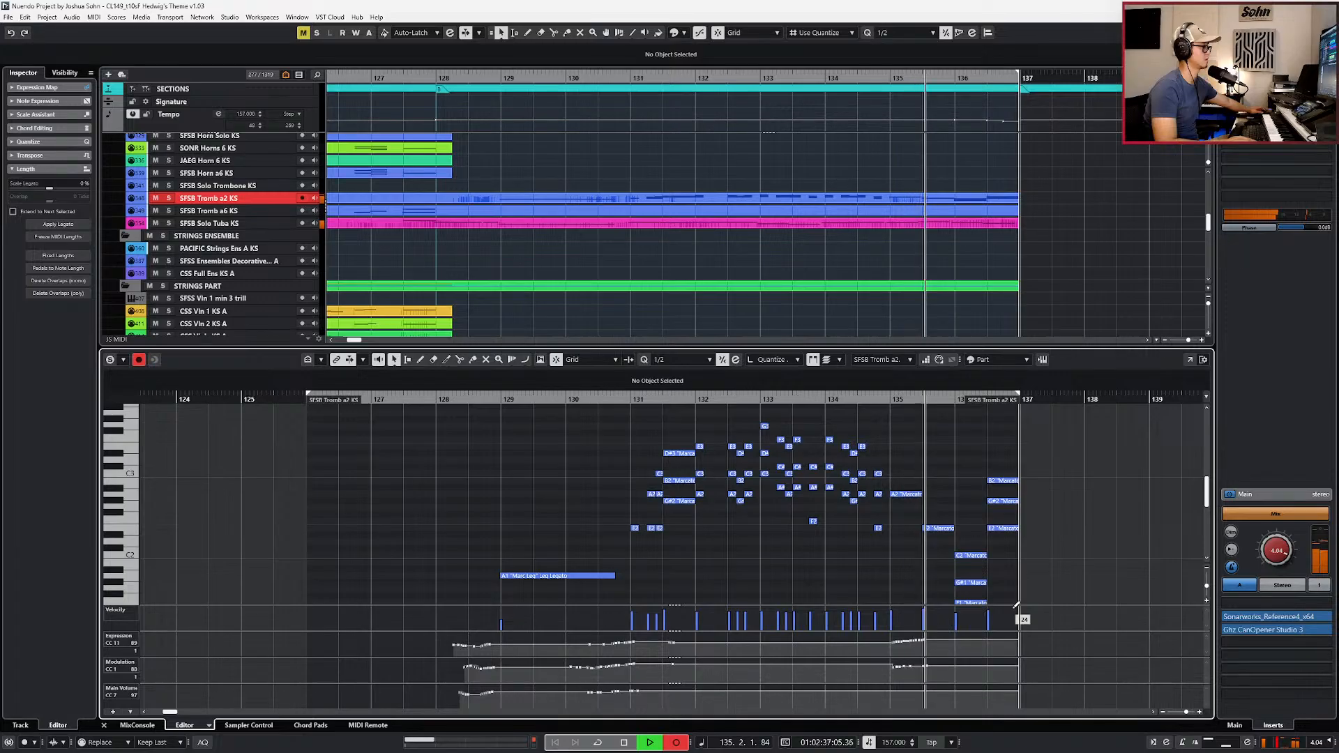
pyautogui.press('space')
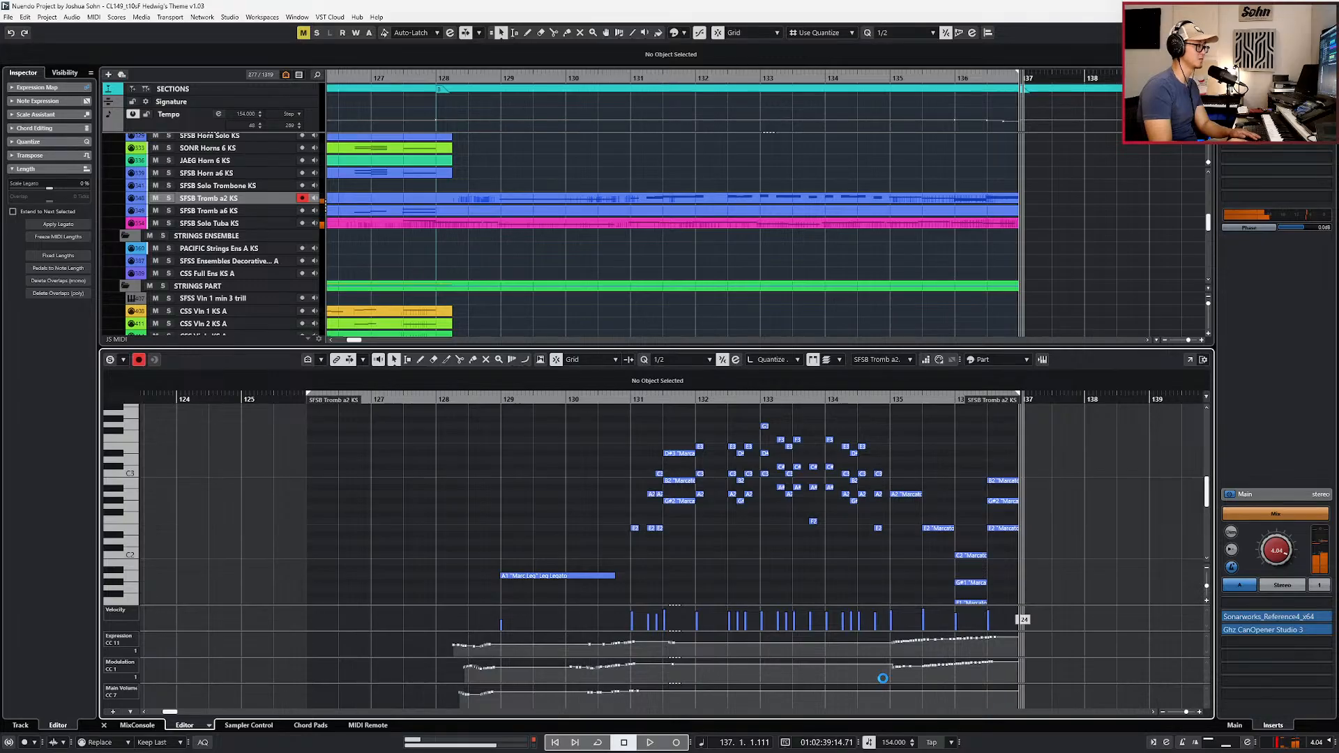
# Step: Delete the recorded Modulation points over bars 135 and 136
pyautogui.moveTo(883, 680); pyautogui.dragTo(1002, 633)
pyautogui.press('Delete')
pyautogui.press('KP_Subtract')
# Step: Hide the controller lanes, try moving the last three staccato chords of bar 132 a quarter note earlier and play them back
pyautogui.hotkey('alt', 'l')
pyautogui.scroll(2, 958, 607)
pyautogui.hotkey('alt', '3')
pyautogui.scroll(3, 434, 488)
pyautogui.moveTo(713, 439); pyautogui.dragTo(767, 524)
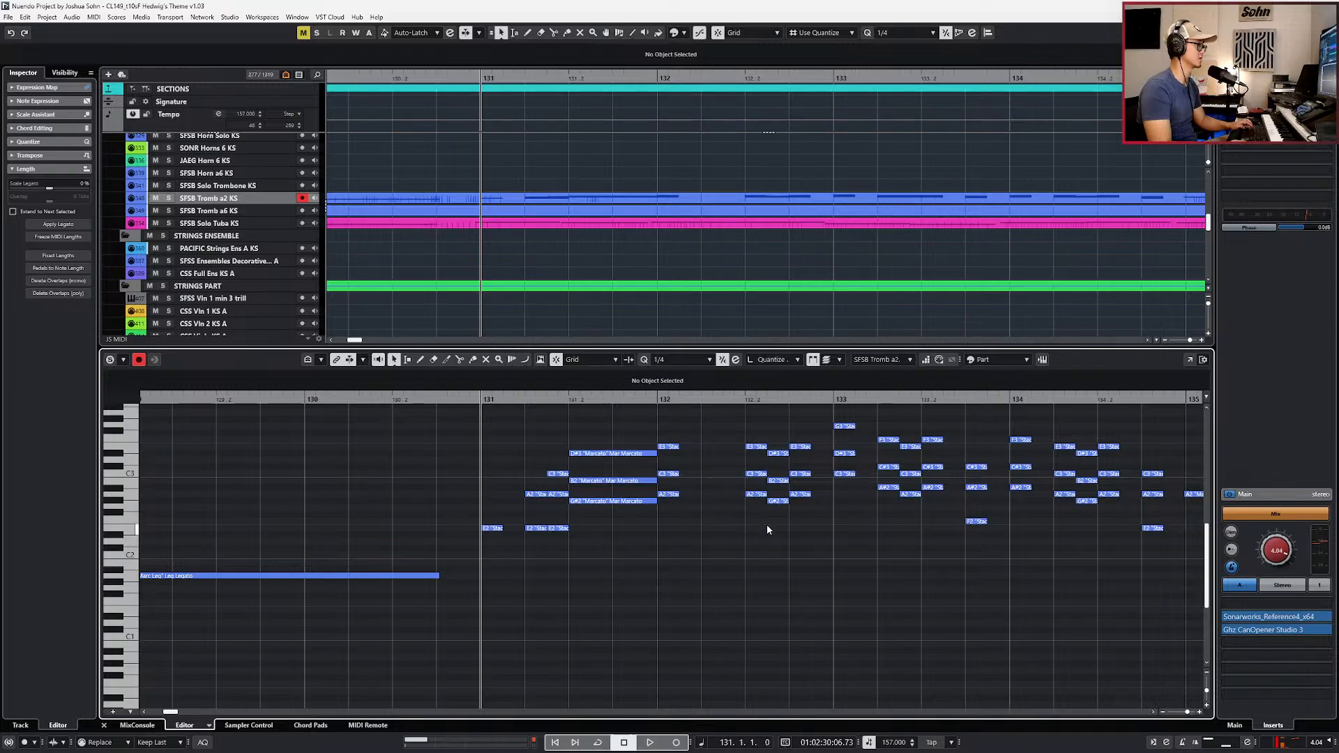
pyautogui.hotkey('alt', 'Left')
pyautogui.moveTo(777, 429); pyautogui.dragTo(808, 536)
pyautogui.hotkey('alt', 'Left')
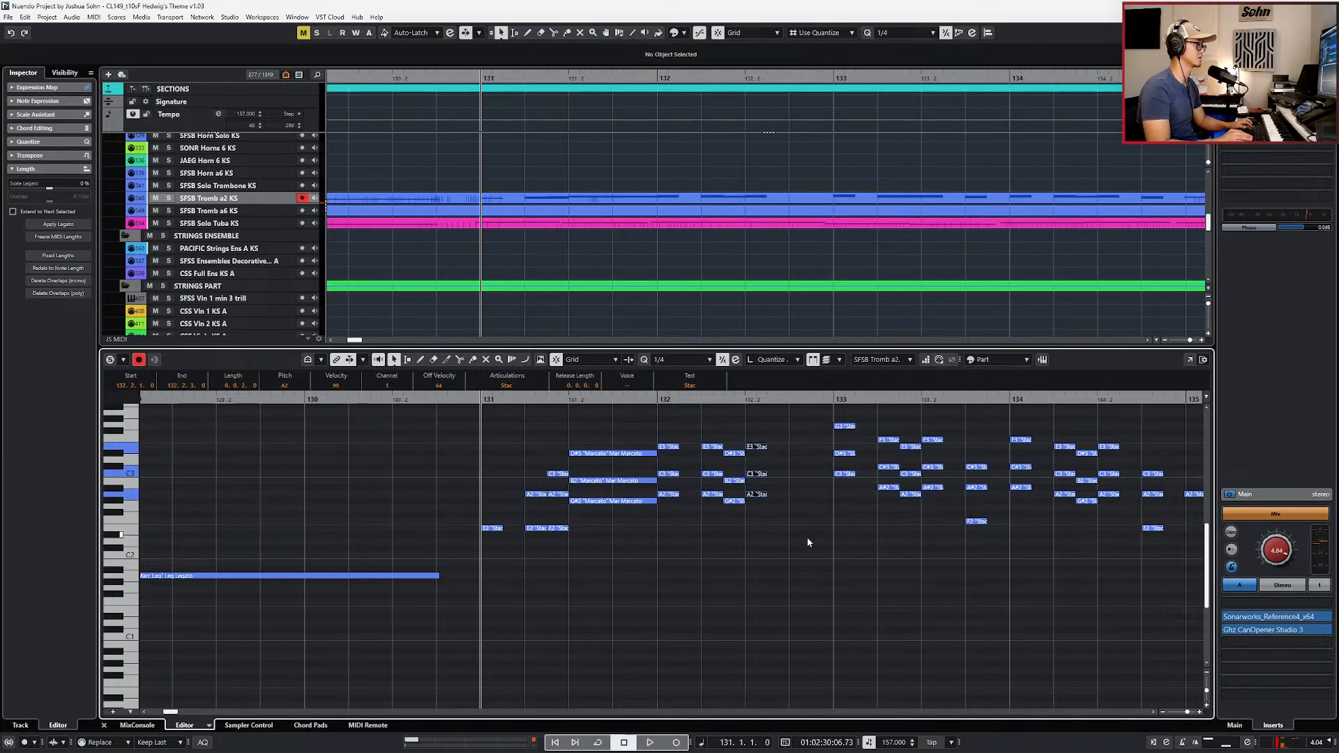
pyautogui.press('l')
pyautogui.press('space')
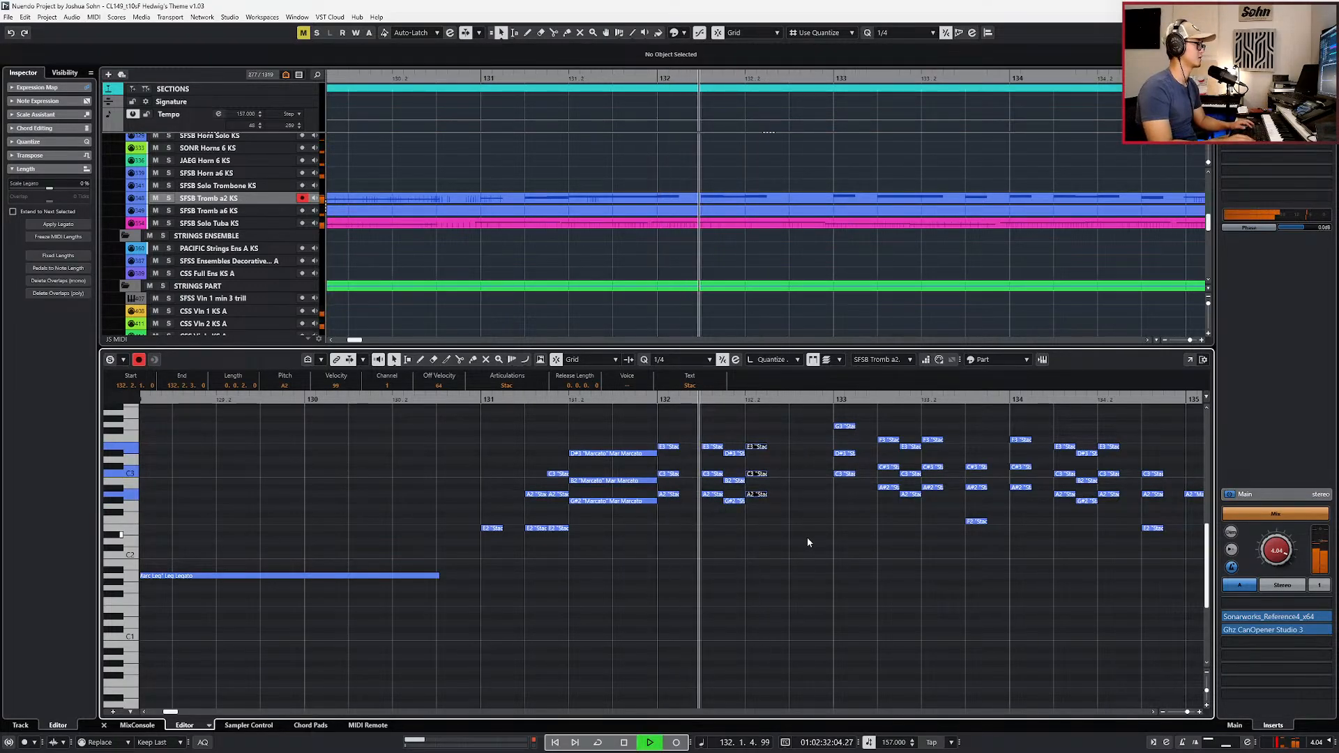
pyautogui.press('space')
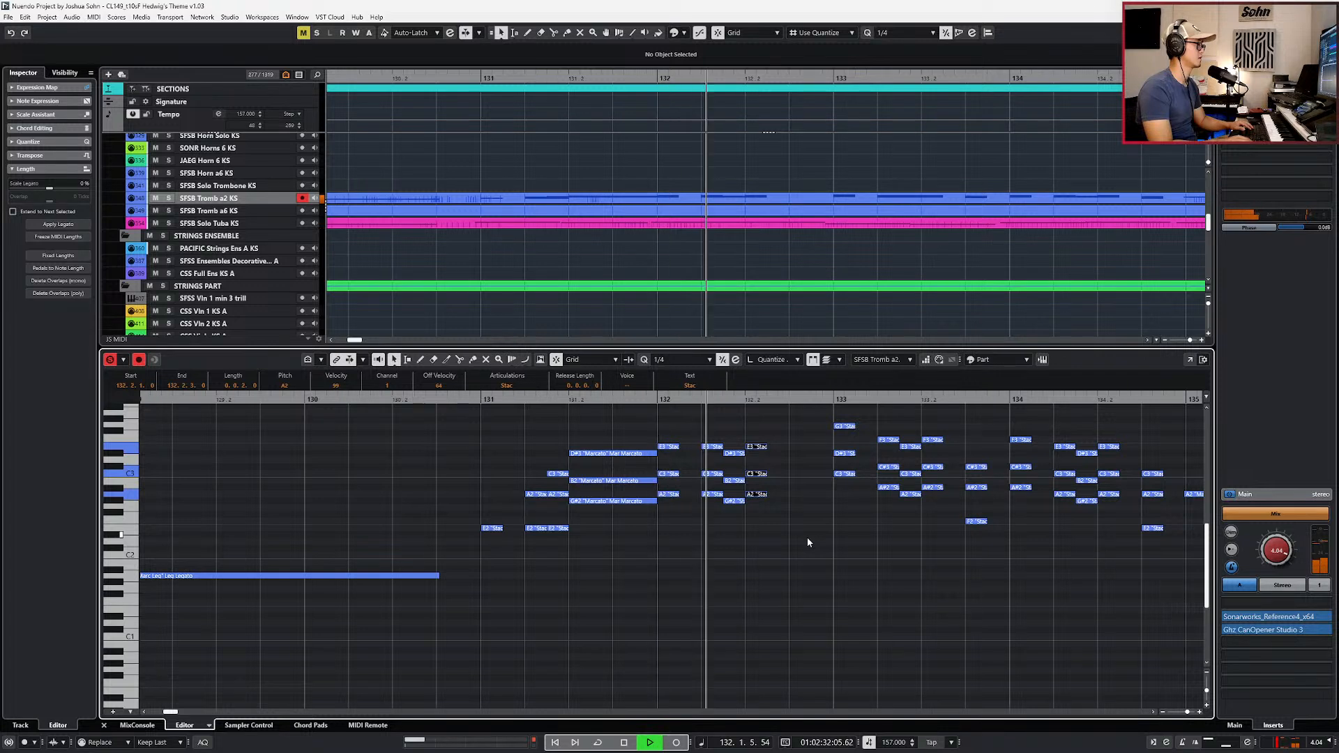
pyautogui.press('space')
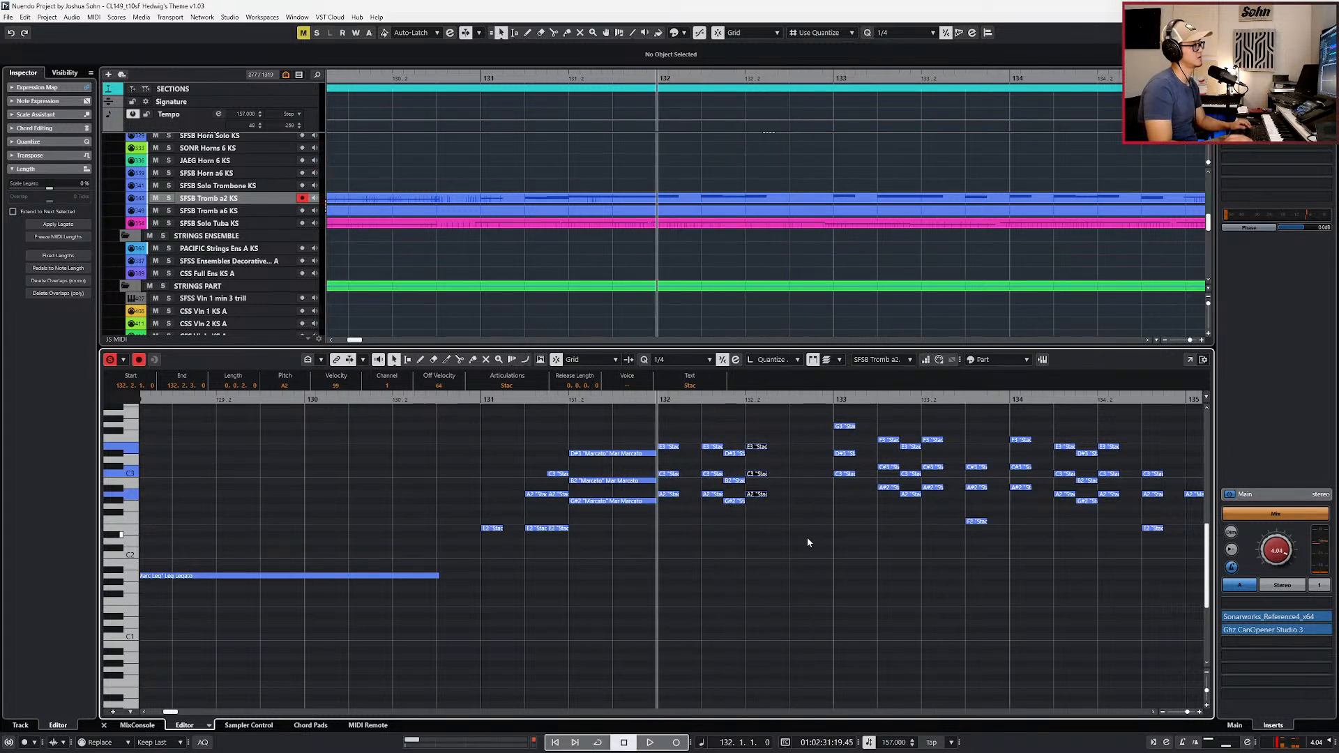
# Step: Move the three staccato chords in bar 132 a quarter note later again and play back the passage
pyautogui.moveTo(704, 424); pyautogui.dragTo(755, 517)
pyautogui.hotkey('alt', 'Right')
pyautogui.press('space')
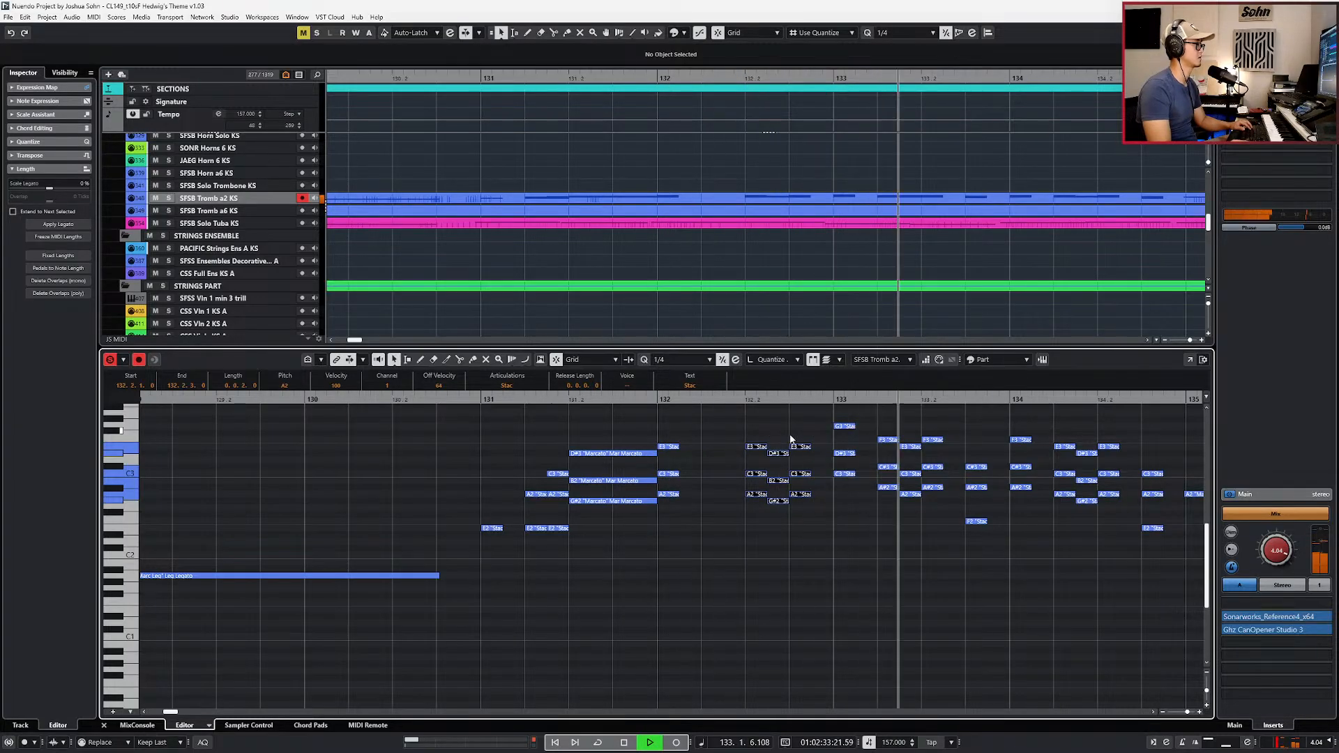
pyautogui.press('space')
pyautogui.press('space')
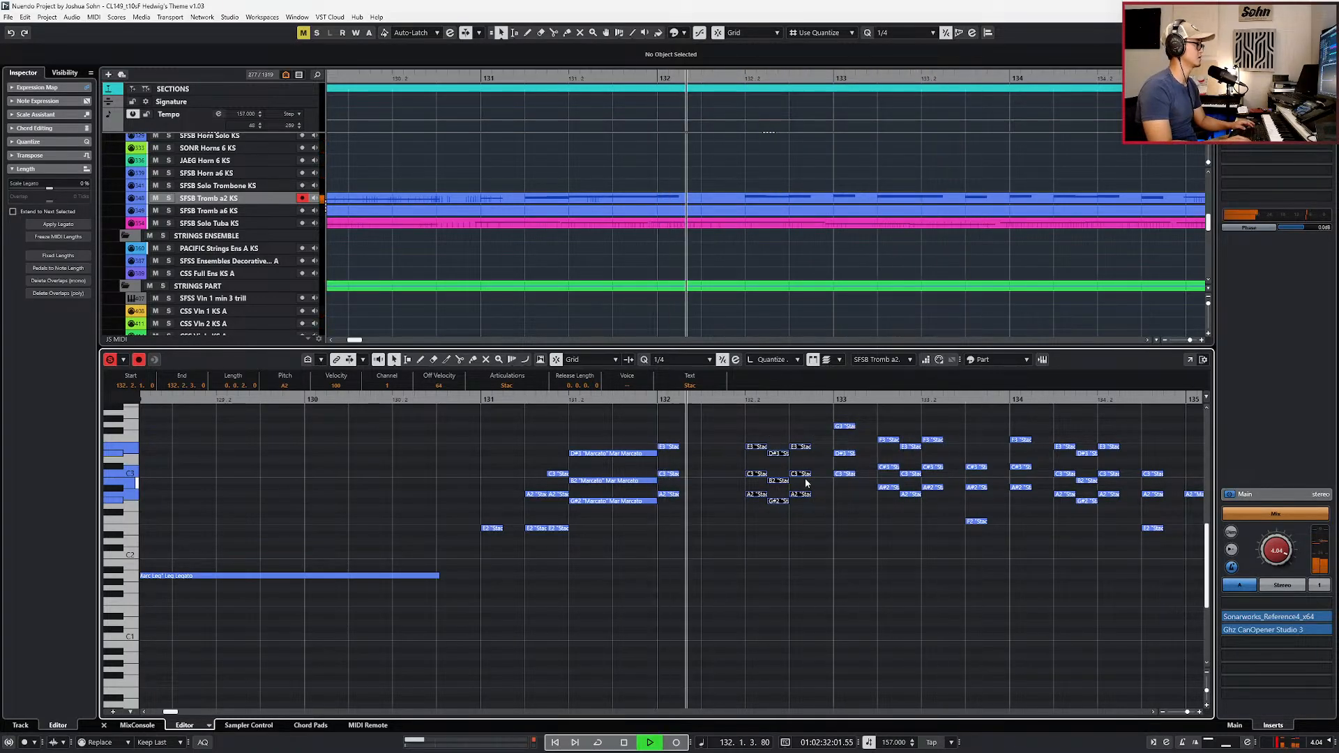
pyautogui.press('space')
# Step: Check the score, set the quantize value to 1/8, move the last two chords of bar 132 an eighth later and play back
pyautogui.hotkey('alt', 'Tab')
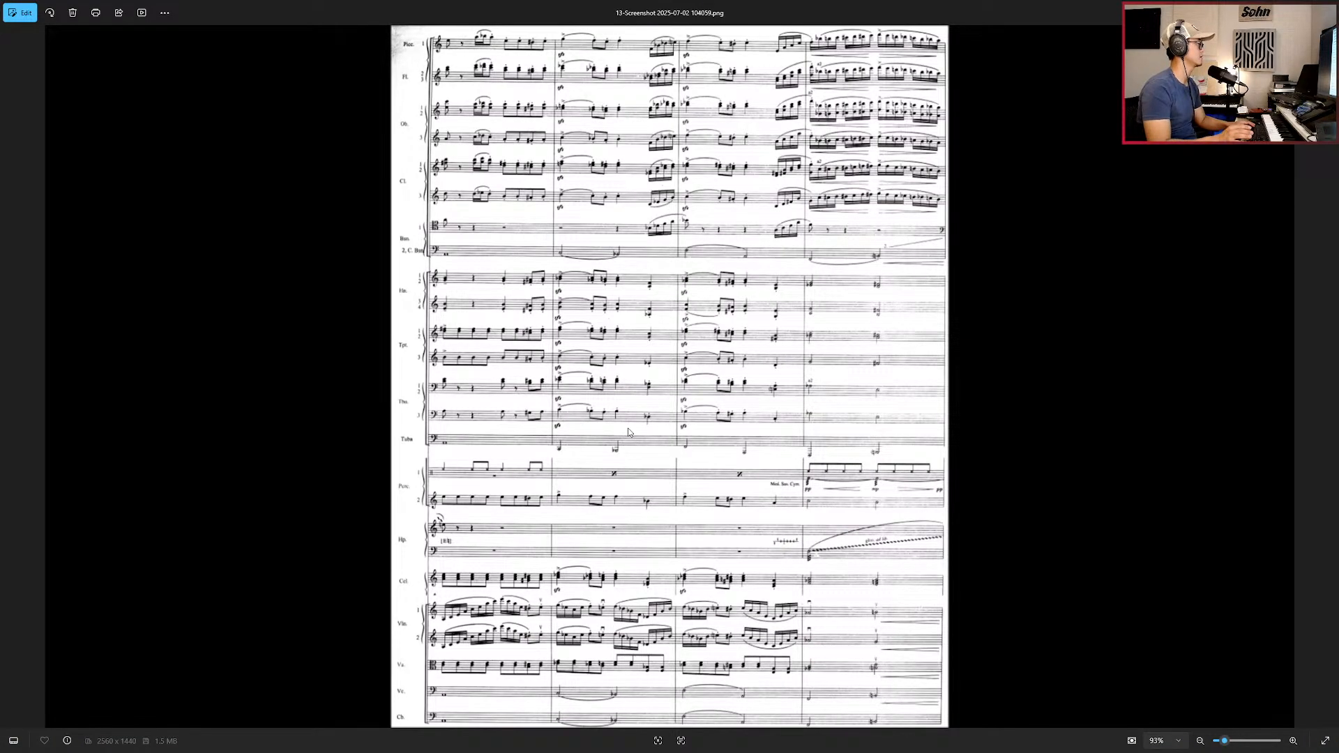
pyautogui.hotkey('alt', 'Tab')
pyautogui.hotkey('ctrl', 'Right')
pyautogui.press('space')
pyautogui.press('space')
pyautogui.hotkey('alt', '4')
pyautogui.hotkey('ctrl', 'Left')
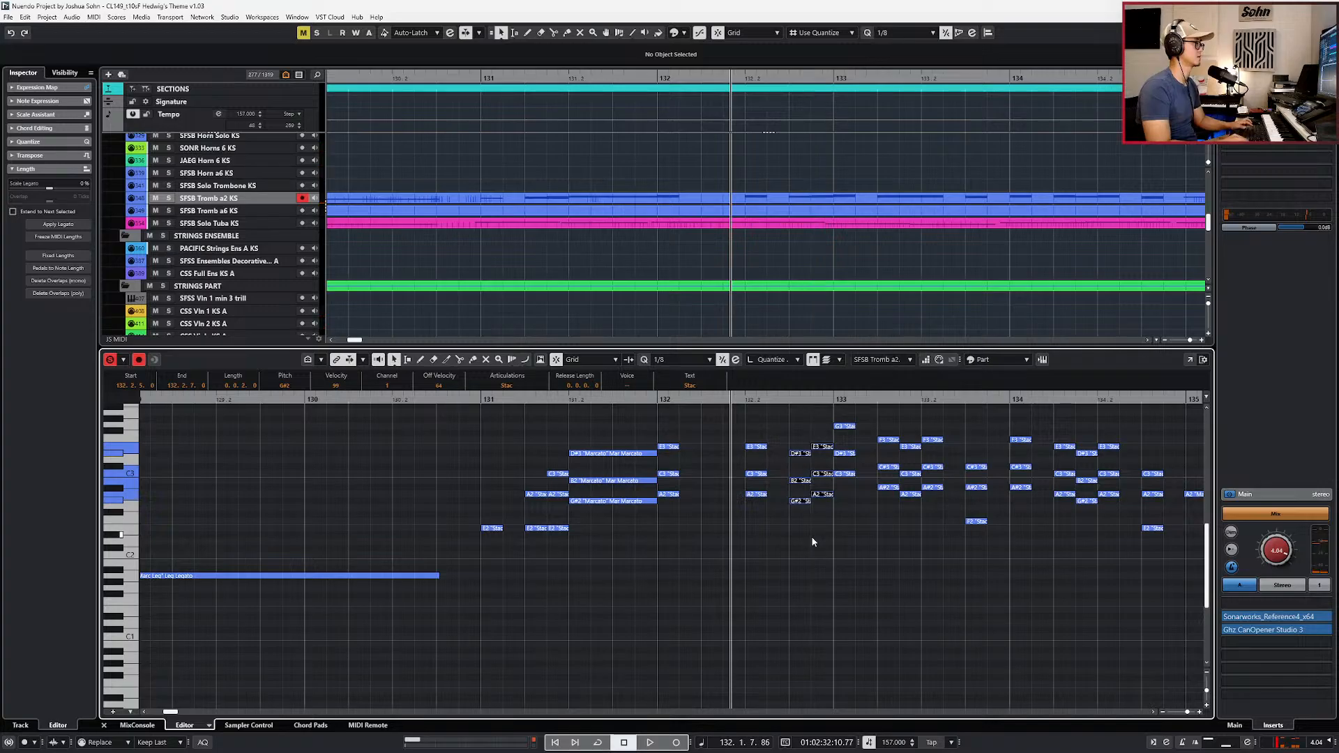
pyautogui.press('space')
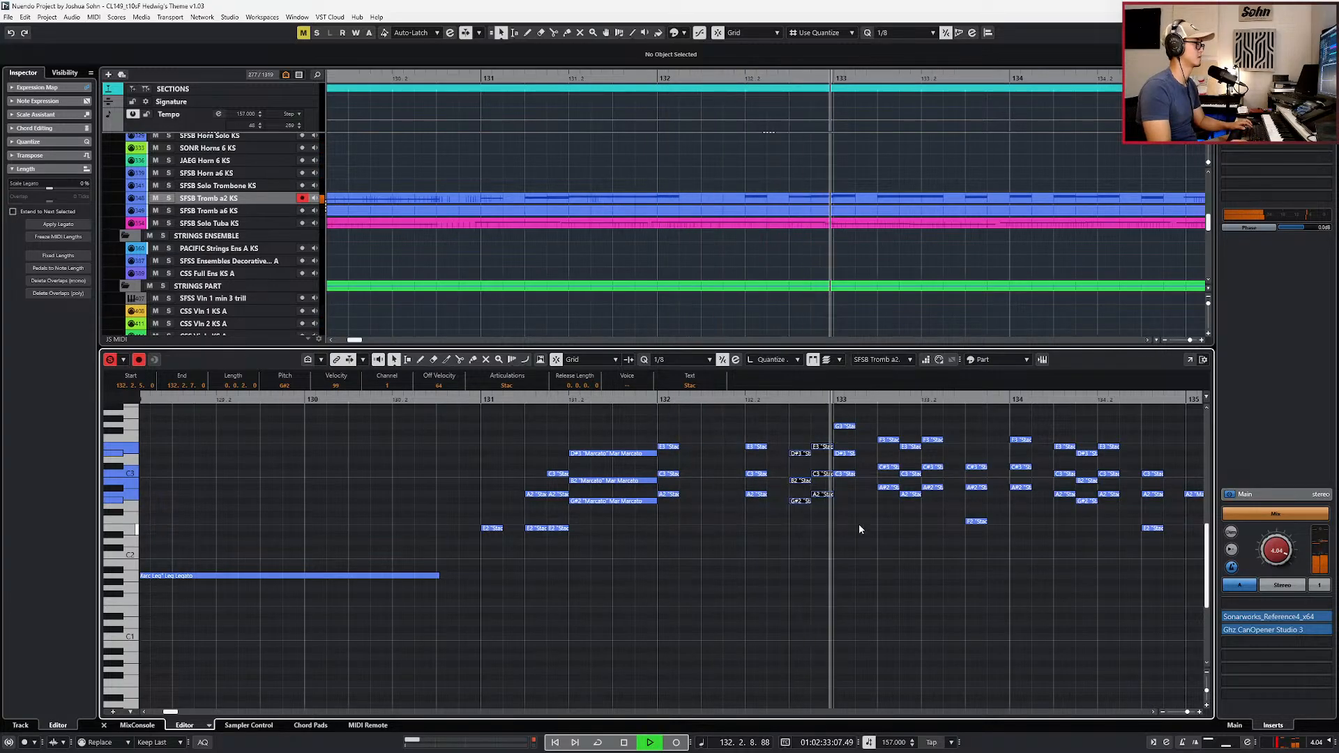
pyautogui.press('f')
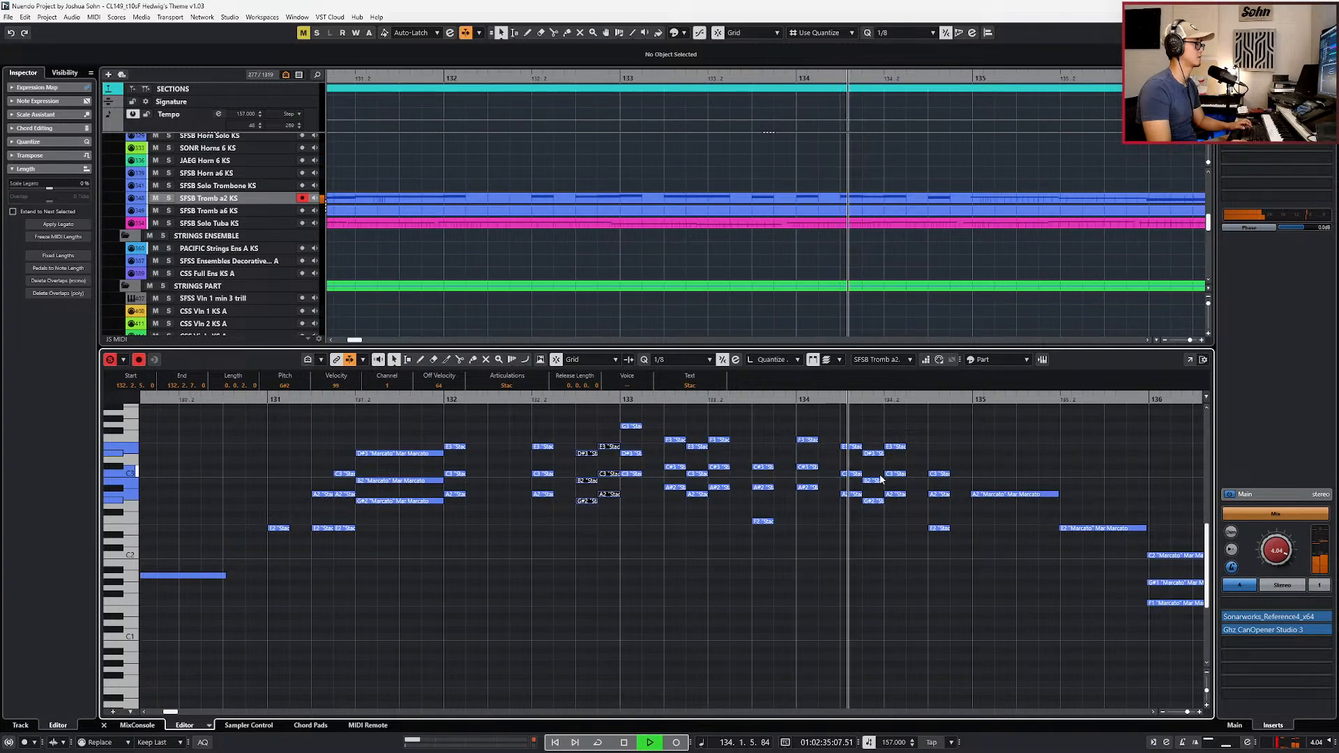
pyautogui.scroll(-4, 880, 479)
pyautogui.press('space')
# Step: Show the controller lanes and play back from the Marcato half notes A2 and E2 in bar 135
pyautogui.moveTo(904, 481); pyautogui.dragTo(956, 547)
pyautogui.hotkey('alt', 'l')
pyautogui.moveTo(960, 494); pyautogui.dragTo(926, 541)
pyautogui.press('l')
pyautogui.press('space')
pyautogui.press('space')
pyautogui.click(939, 495)
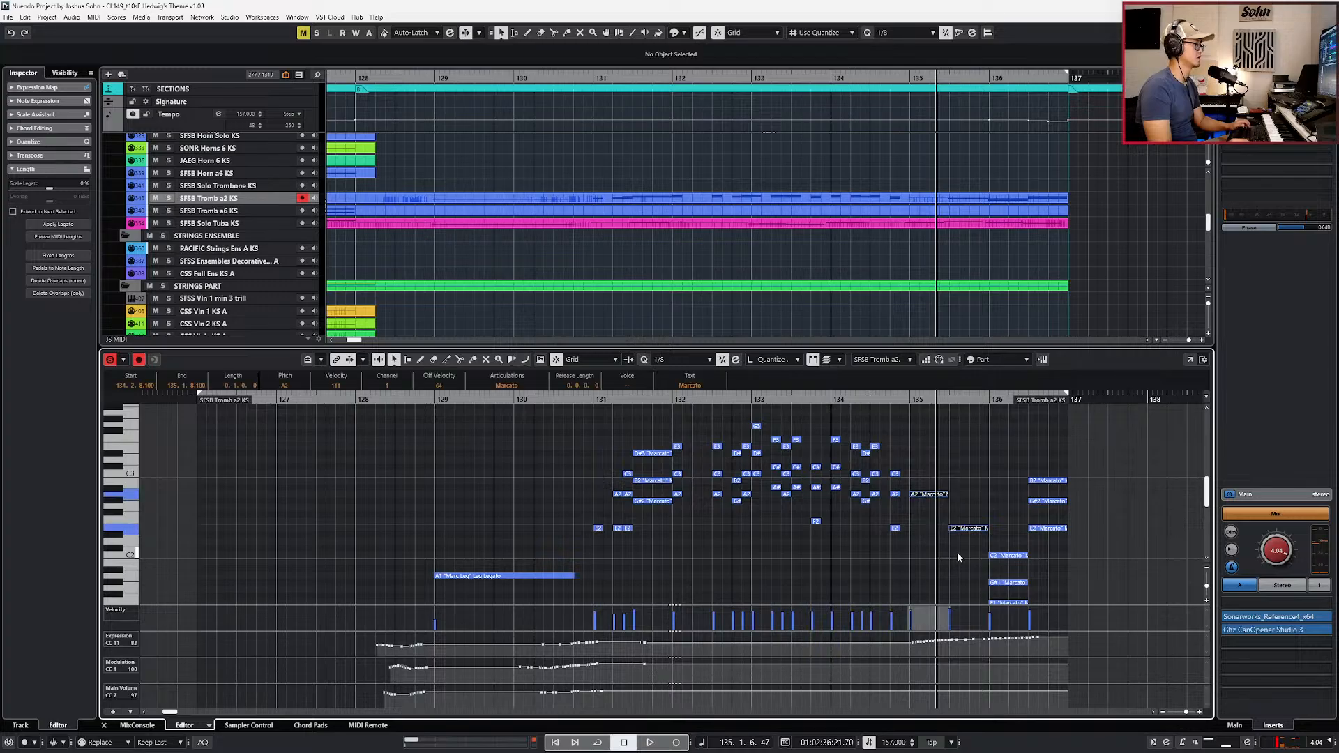
pyautogui.press('l')
pyautogui.press('space')
pyautogui.press('space')
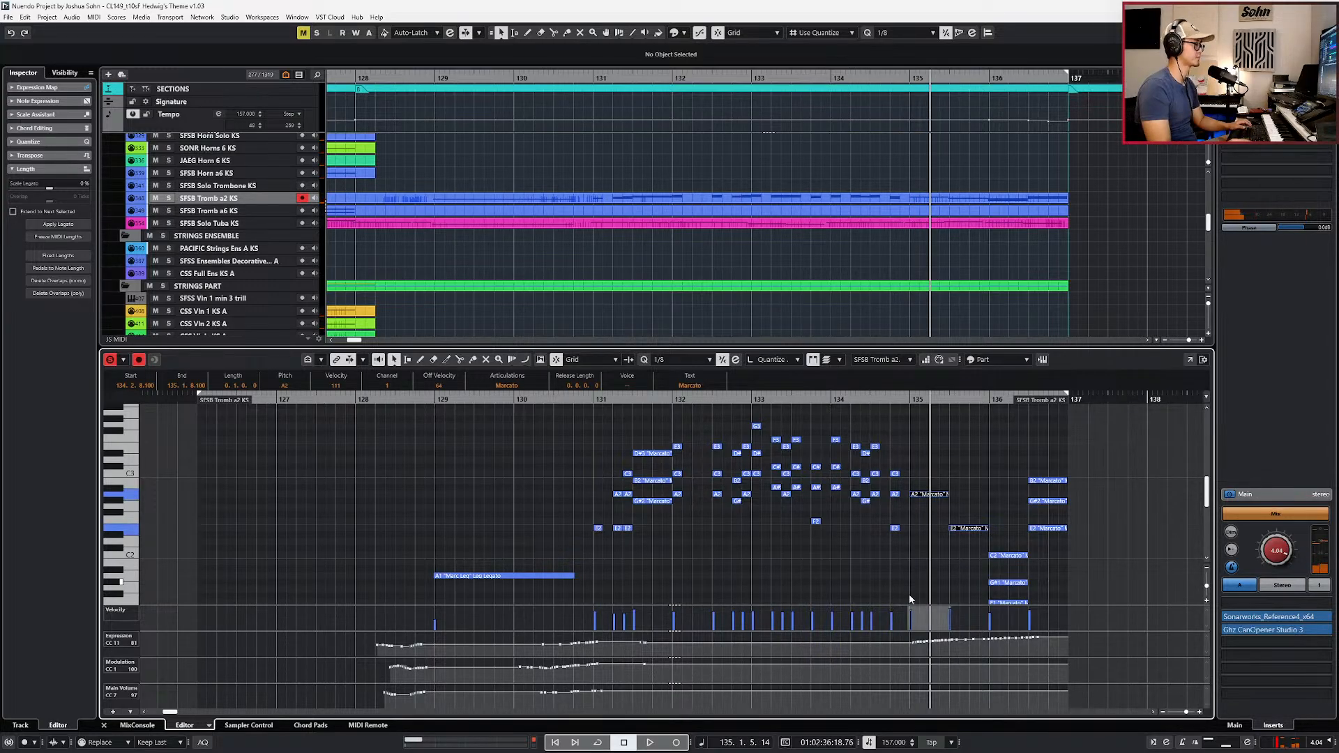
# Step: Set the Main Volume curve to 79 at the start of the bar 135 Marcato notes and play through bar 136
pyautogui.click(911, 696)
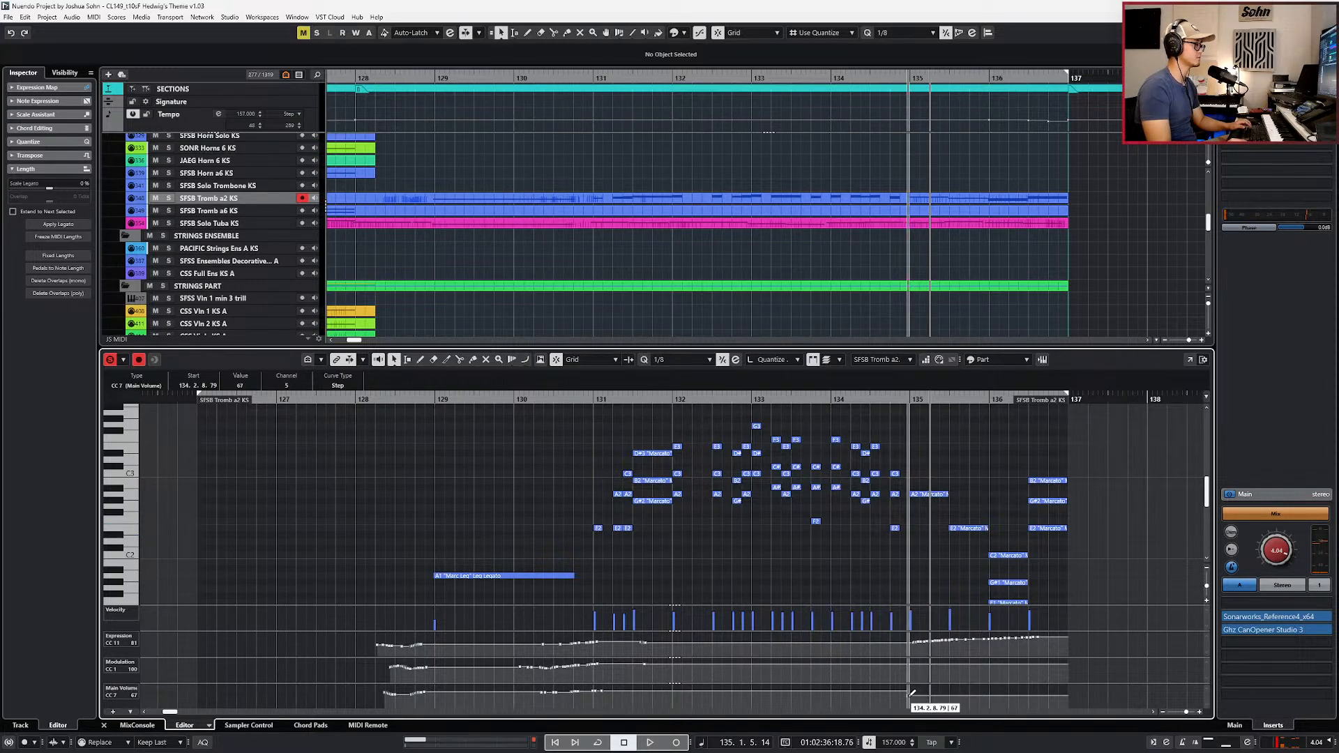
pyautogui.press('space')
pyautogui.press('space')
pyautogui.press('ctrl+KP_Subtract')
pyautogui.press('ctrl+KP_Subtract')
pyautogui.moveTo(912, 701); pyautogui.dragTo(911, 699)
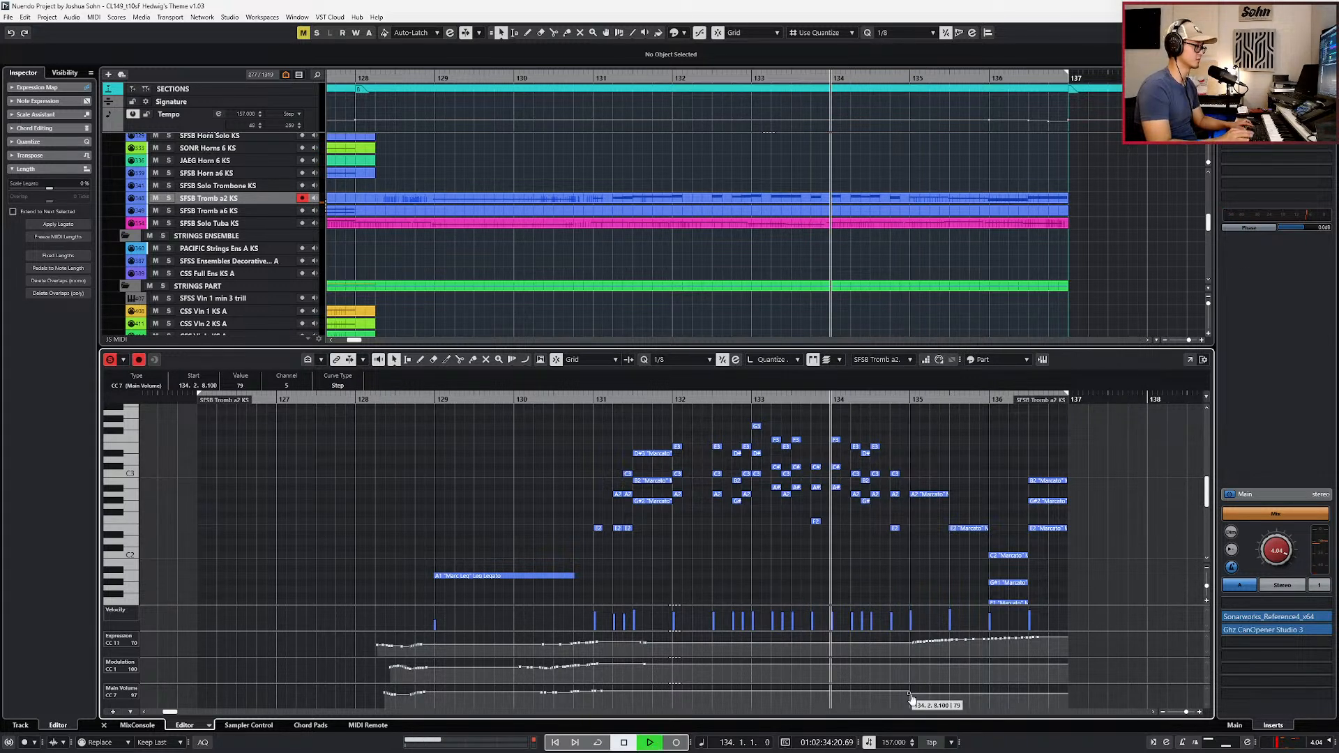
pyautogui.press('space')
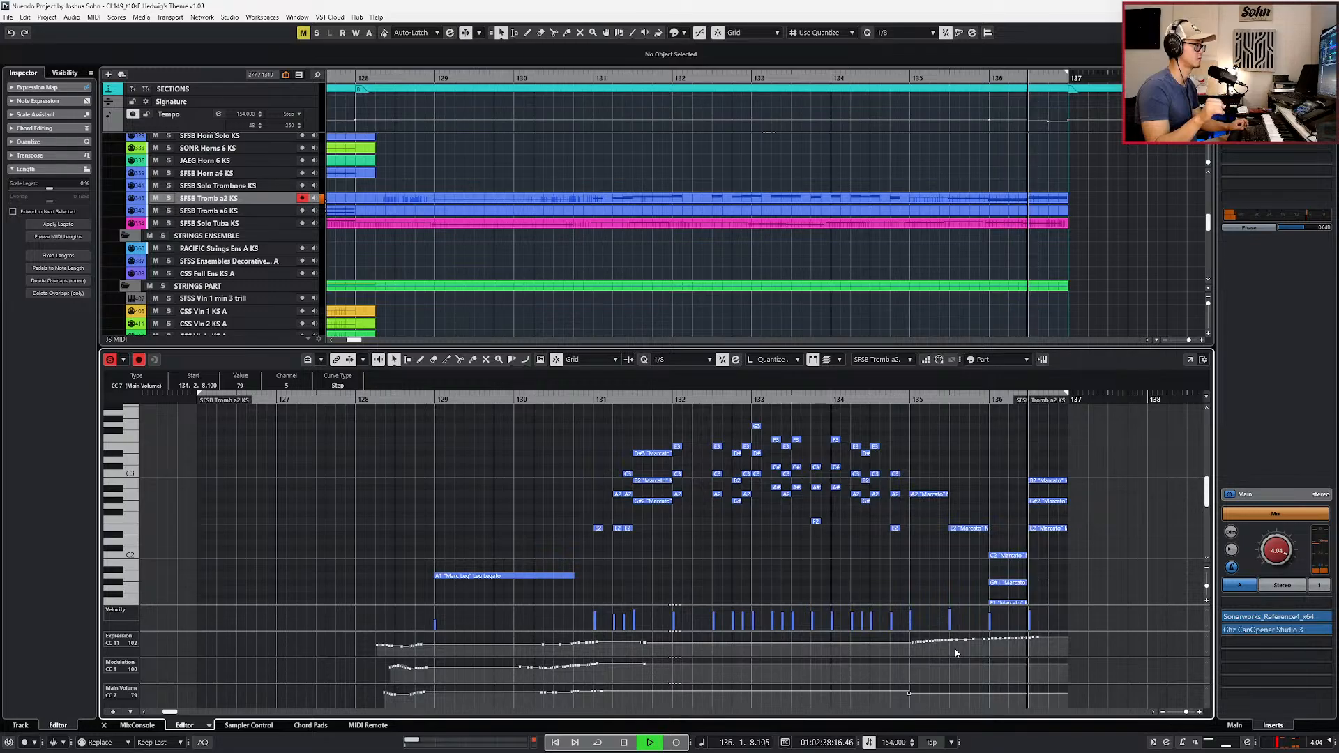
pyautogui.press('space')
# Step: Play back the Marcato half-note chords of bar 136 and close the trombone part's editor
pyautogui.moveTo(1005, 536); pyautogui.dragTo(1009, 632)
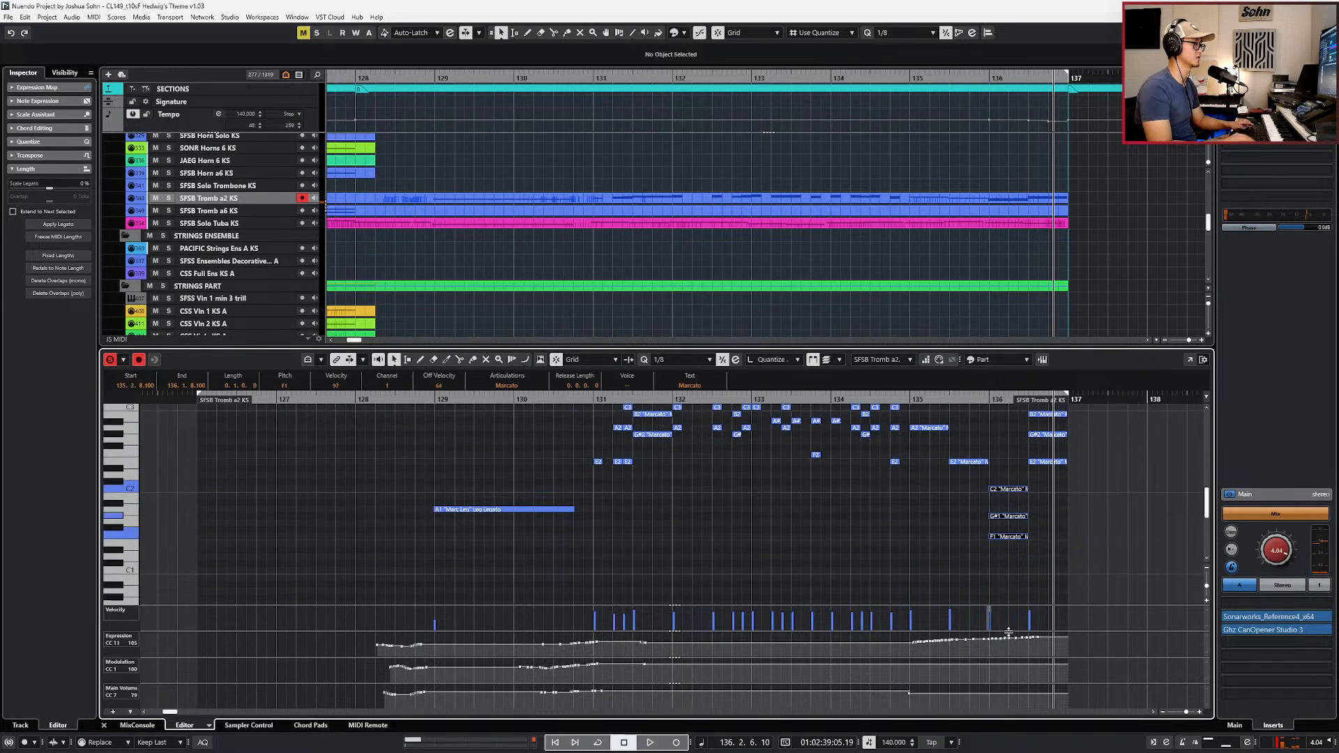
pyautogui.press('l')
pyautogui.press('space')
pyautogui.press('space')
pyautogui.moveTo(1049, 530); pyautogui.dragTo(1058, 411)
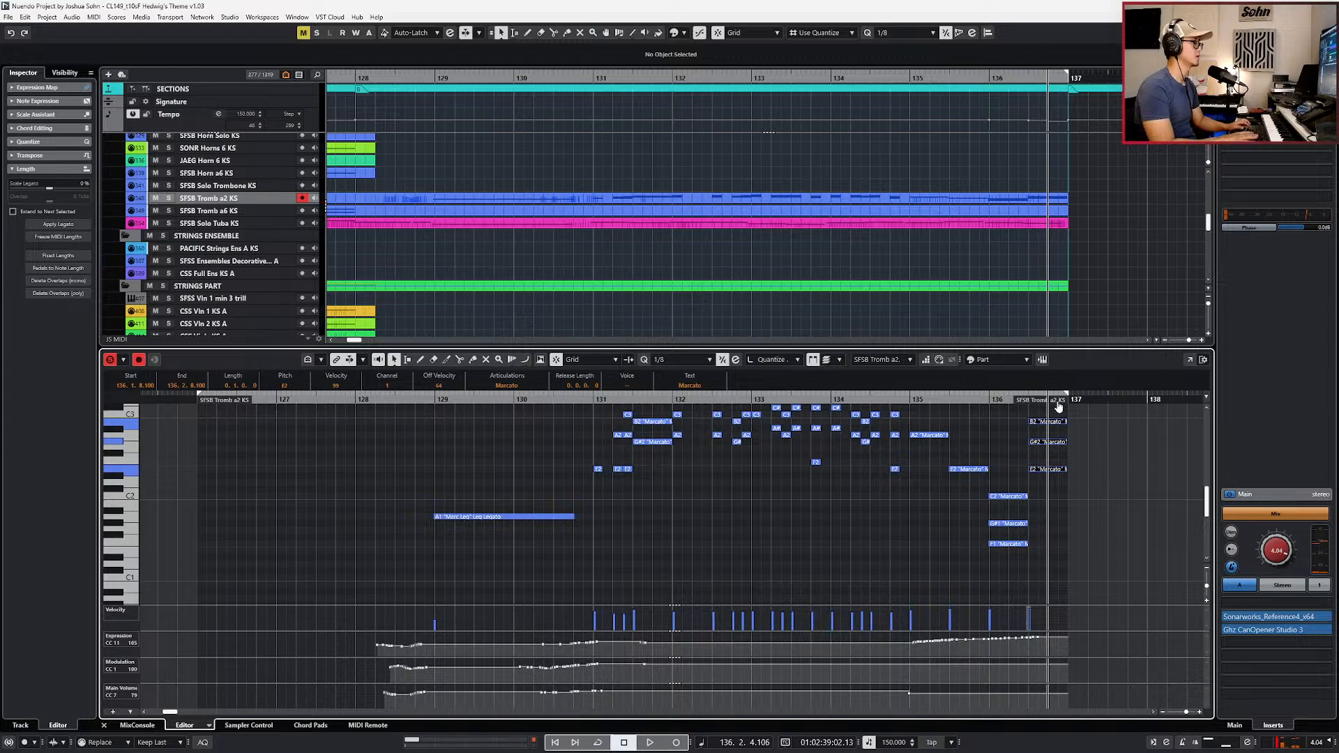
pyautogui.hotkey('ctrl', 'alt', 'e')
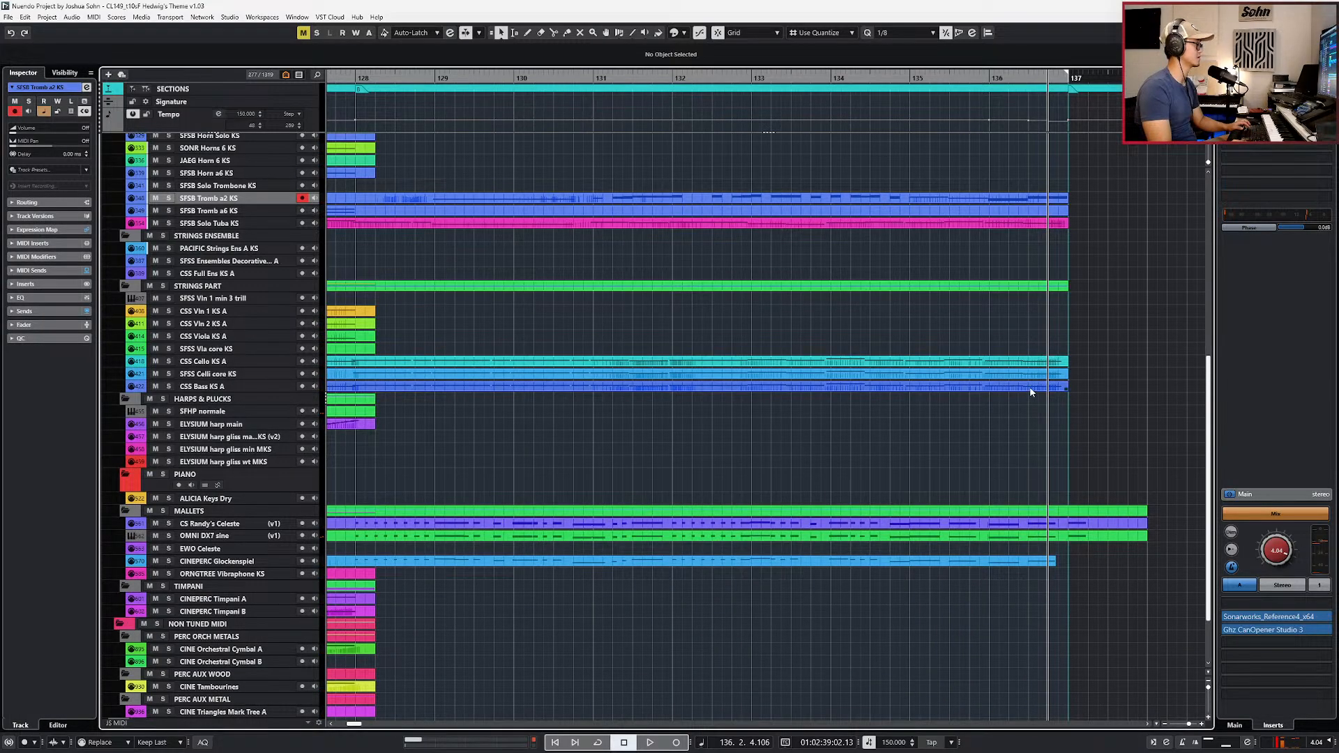
pyautogui.doubleClick(1039, 199)
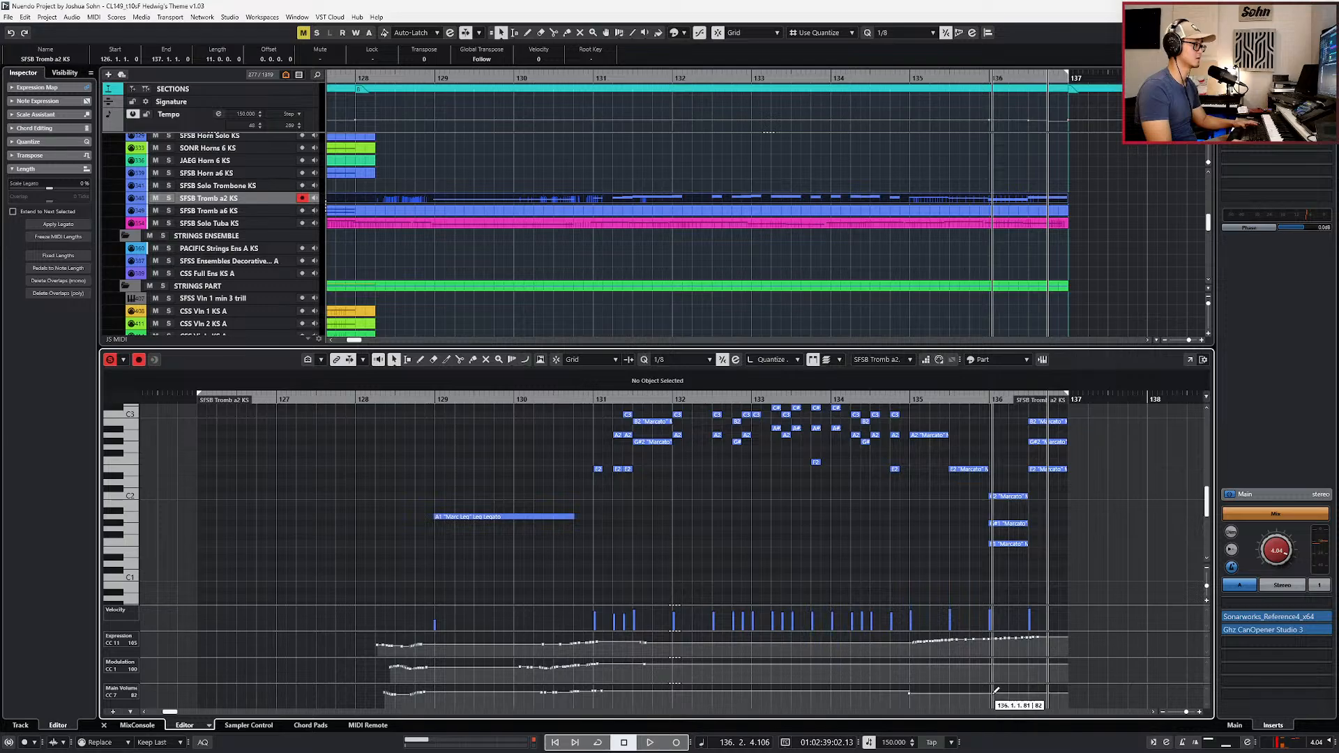
pyautogui.hotkey('ctrl', 'alt', 'e')
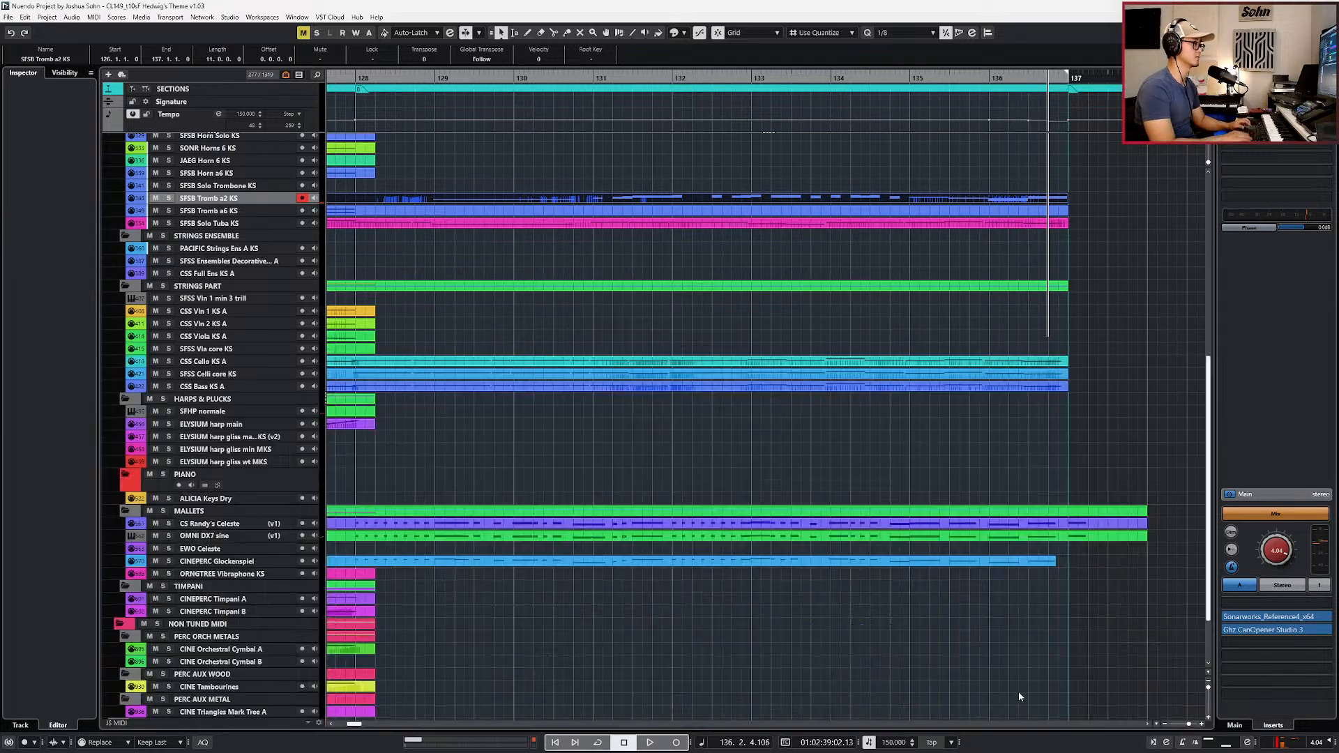
# Step: Examine the bassoon, horn and trombone staves for bars 127 to 131 on the previous score page
pyautogui.scroll(-2, 1020, 687)
pyautogui.press('KP_Subtract')
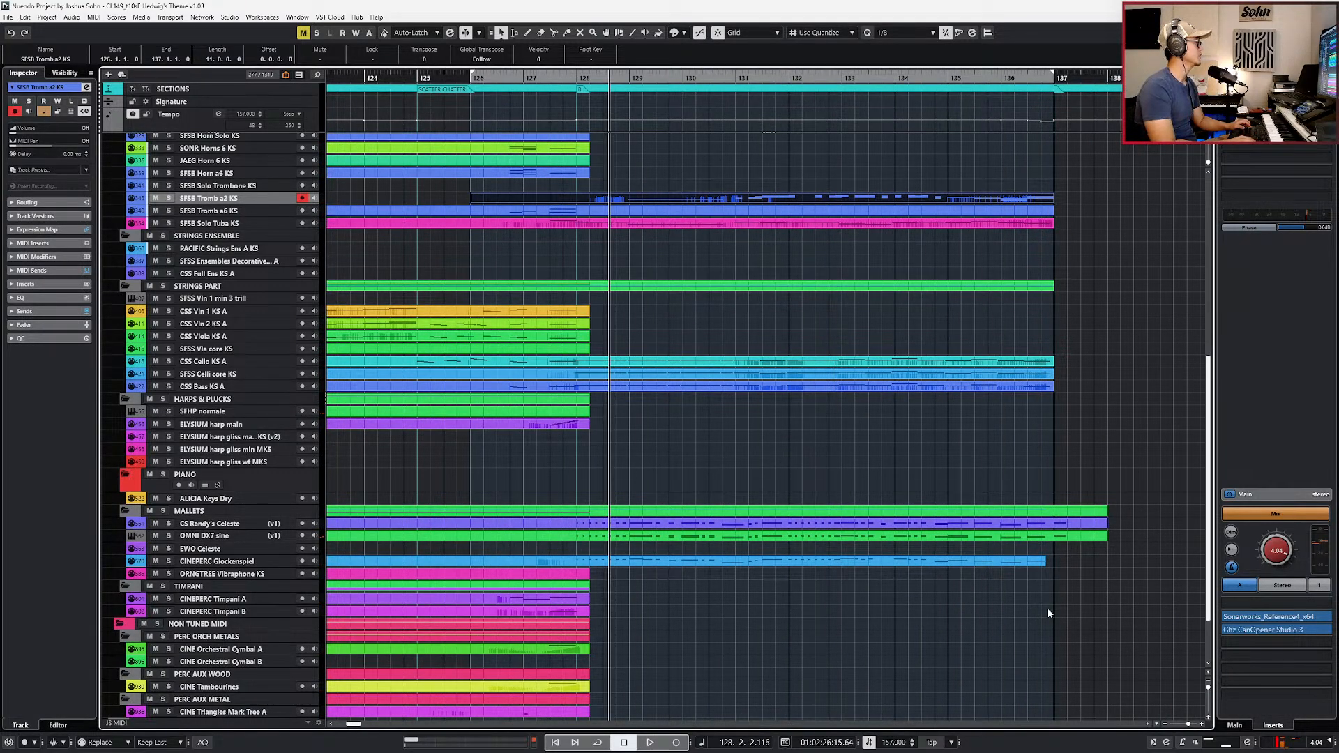
pyautogui.scroll(6, 981, 494)
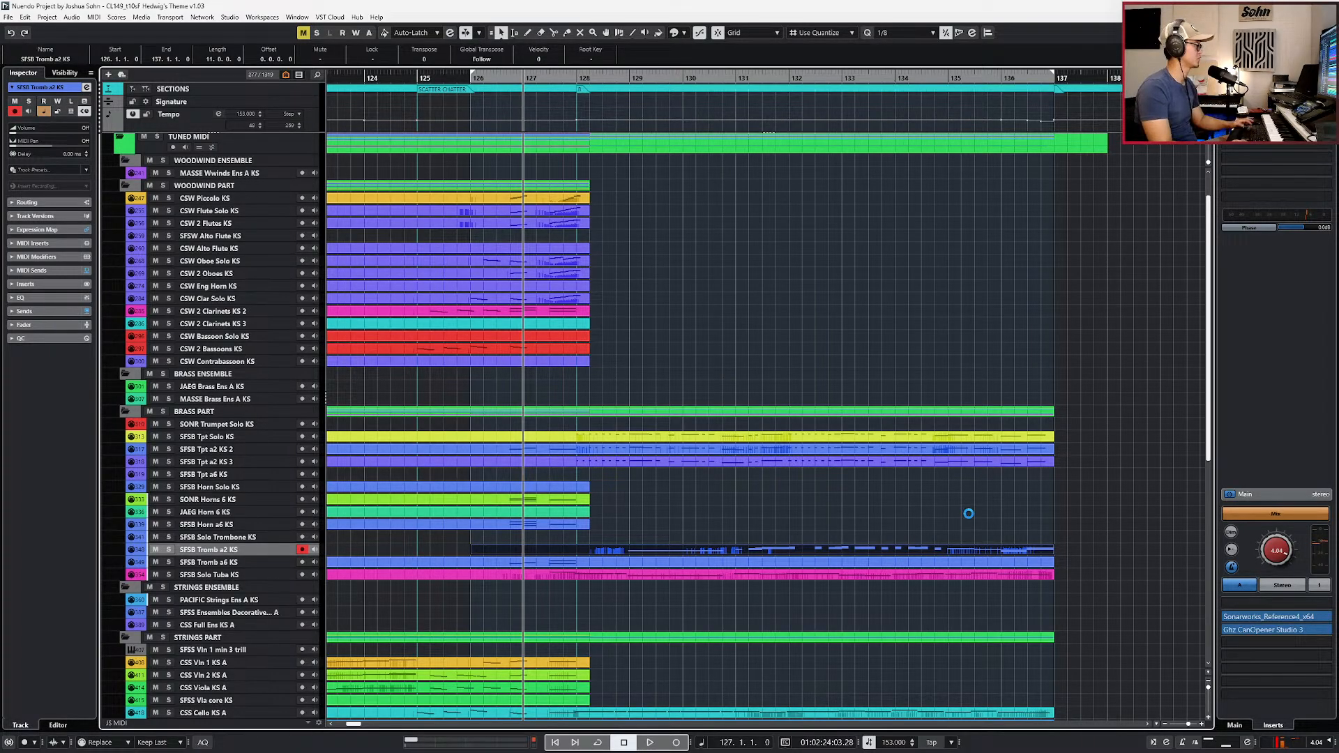
pyautogui.hotkey('alt', 'Tab')
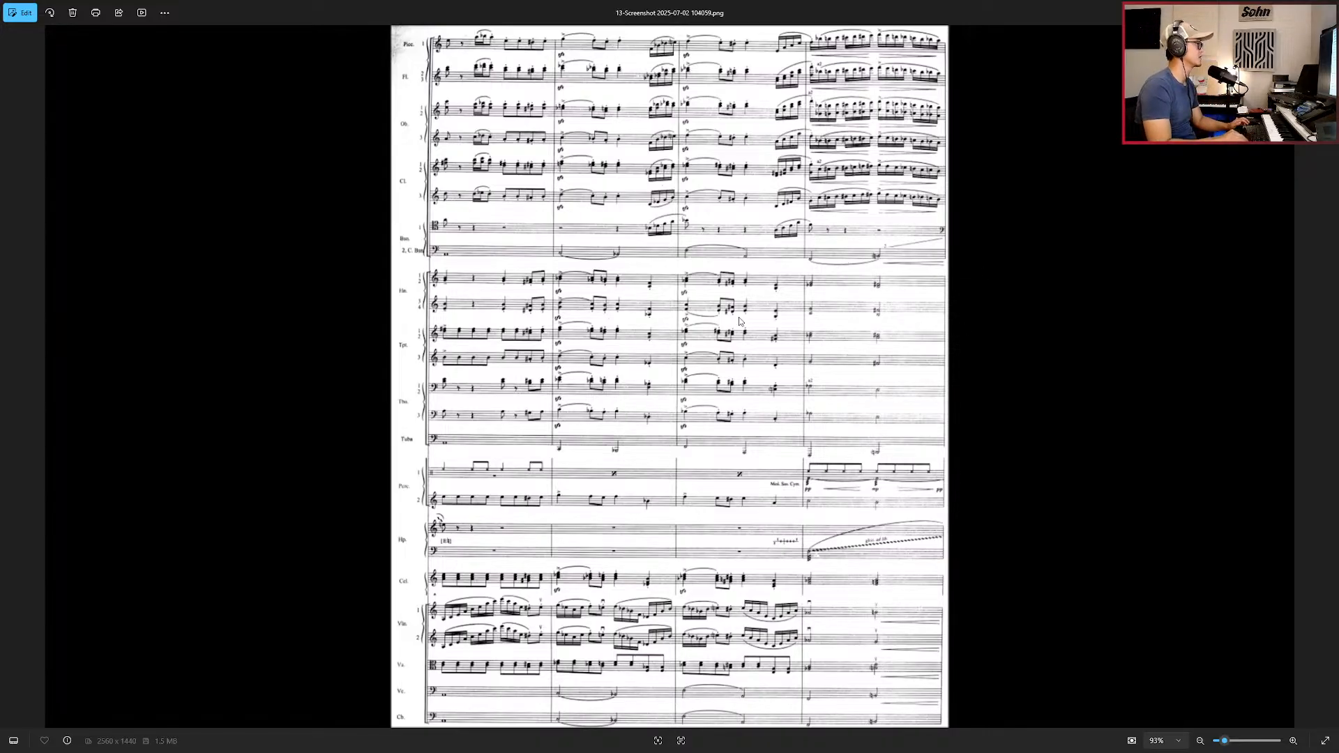
pyautogui.press('Left')
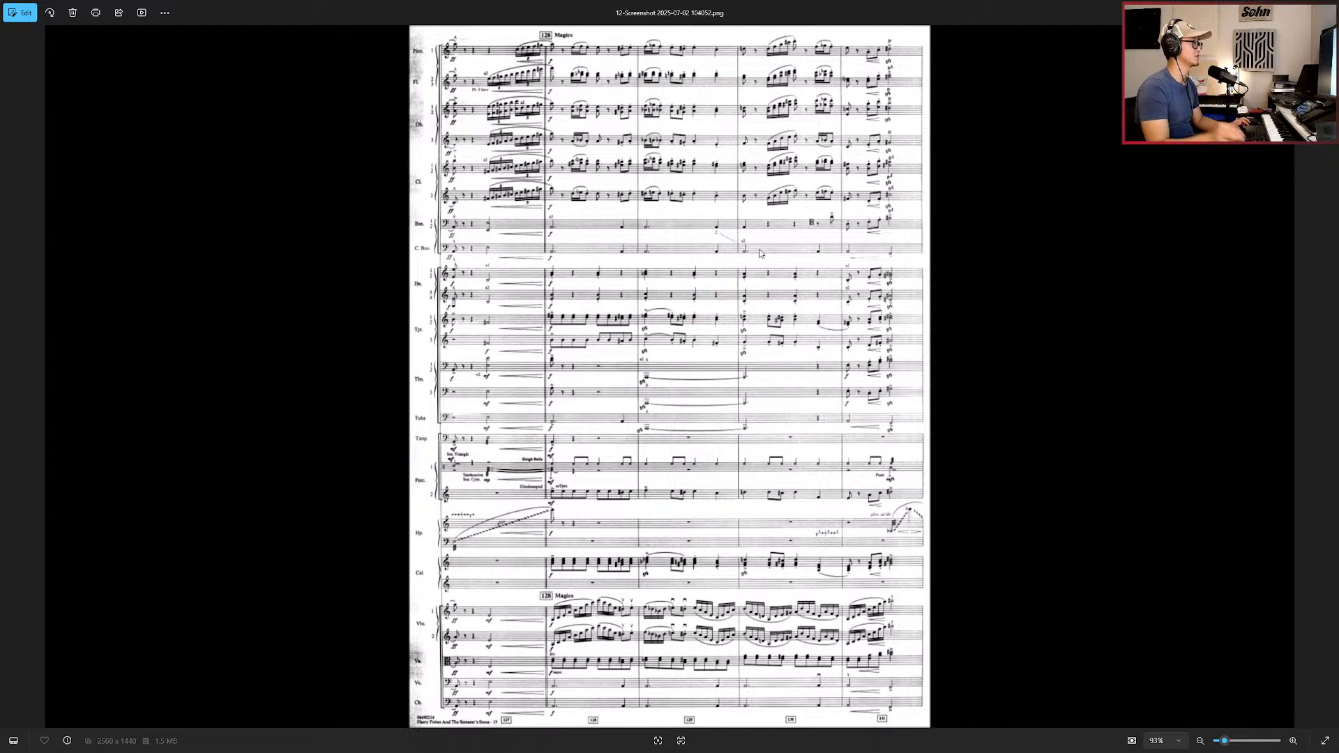
pyautogui.scroll(3, 760, 253)
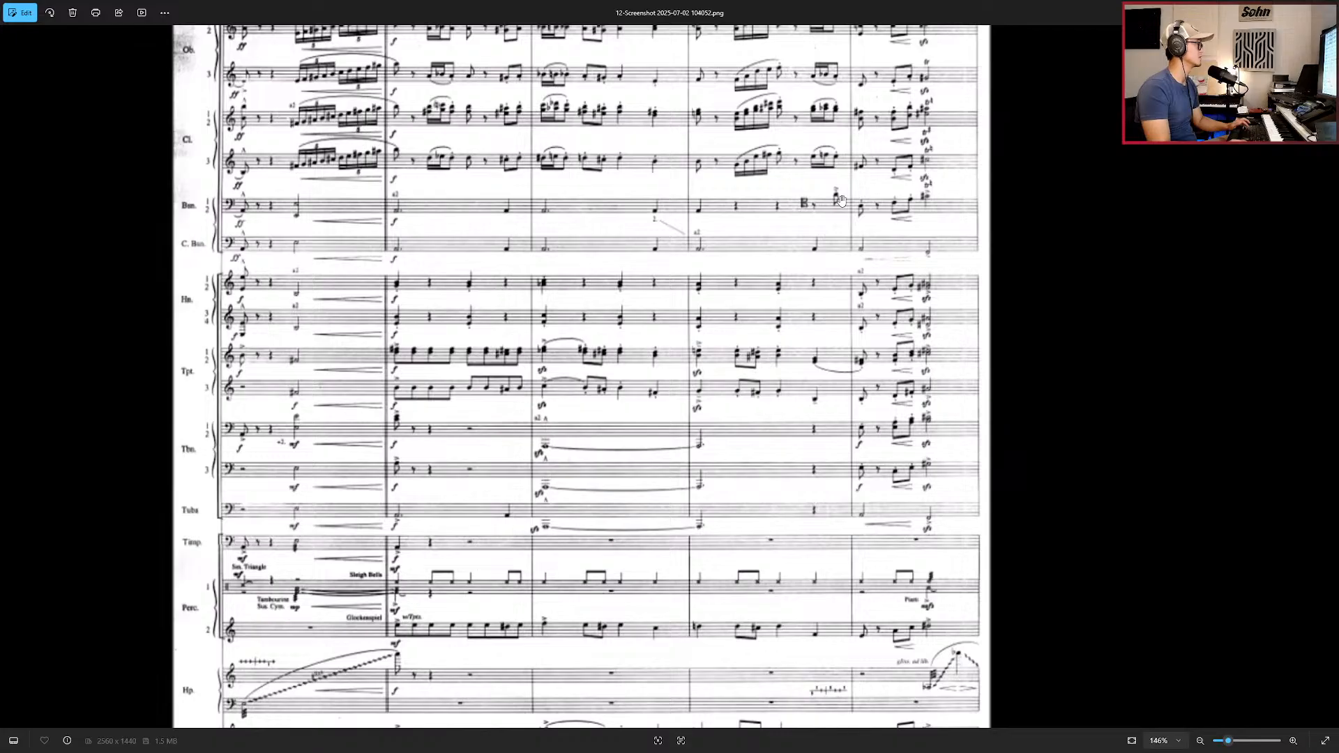
pyautogui.scroll(4, 834, 204)
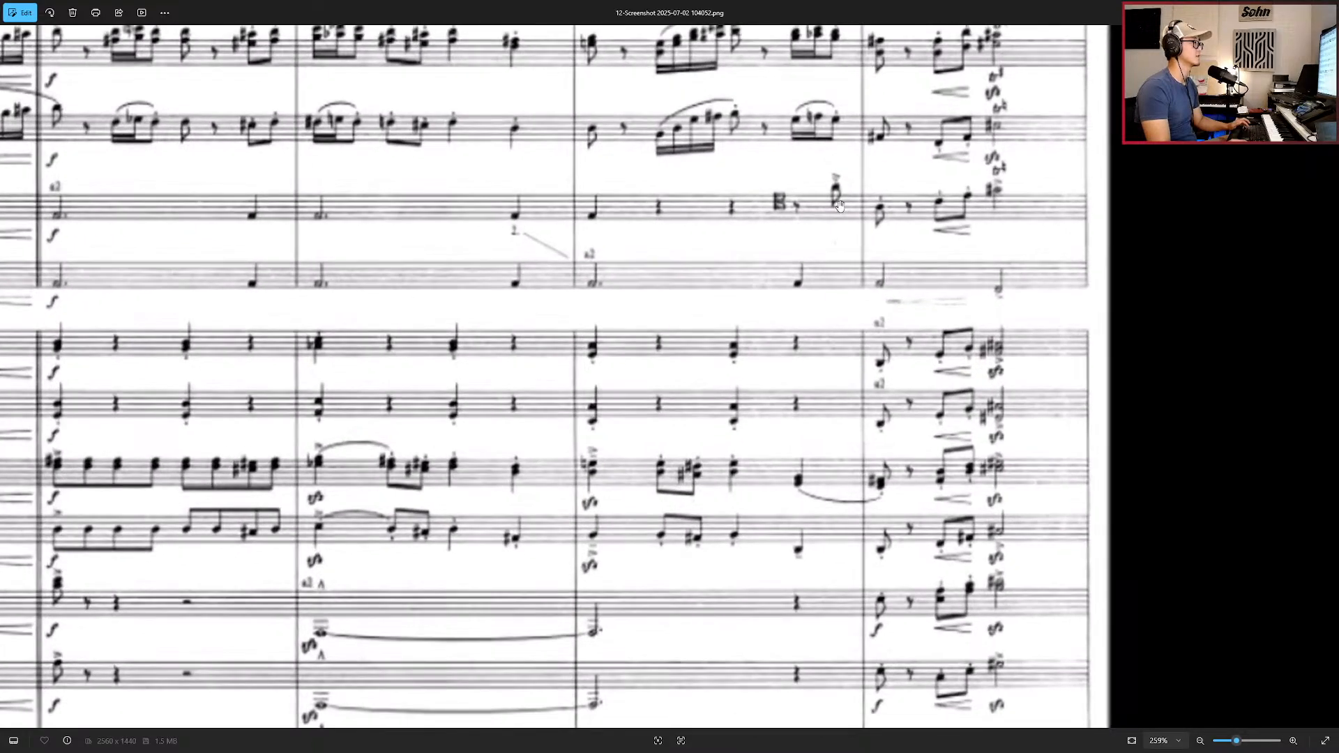
pyautogui.scroll(-2, 844, 196)
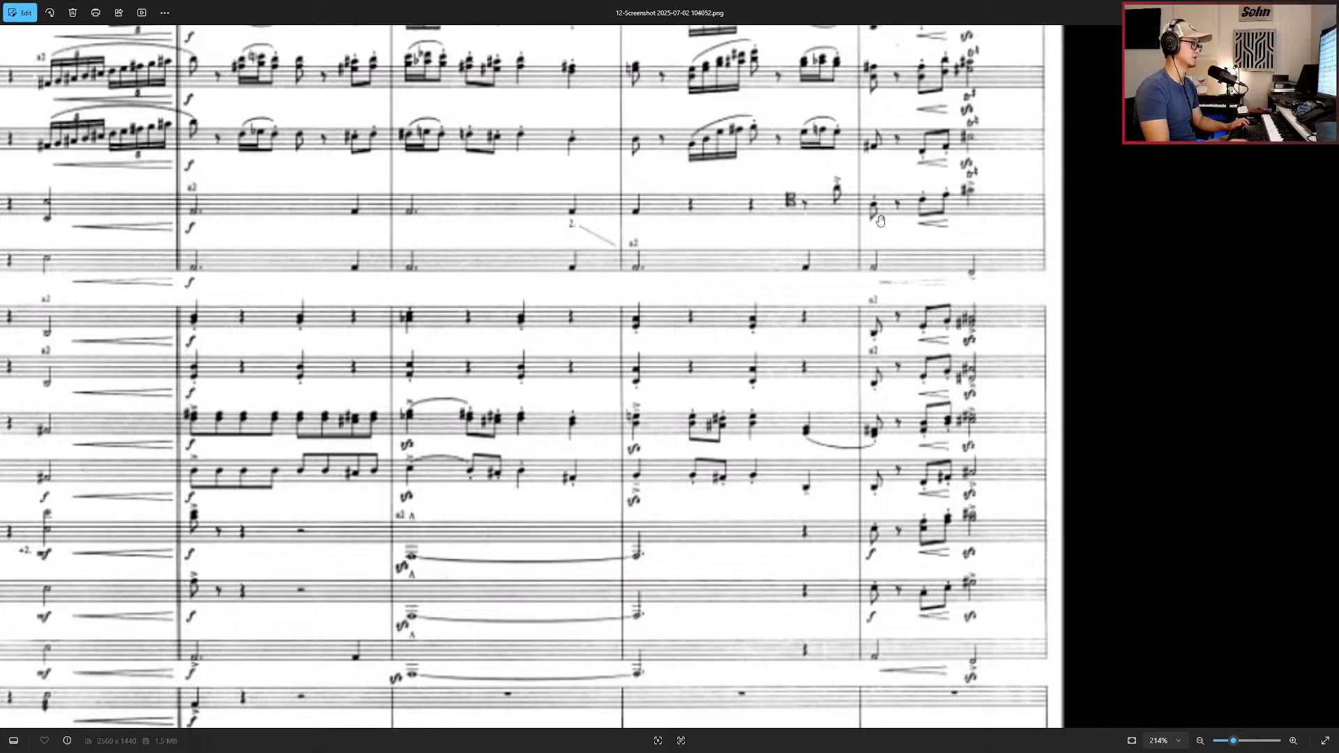
pyautogui.scroll(-2, 907, 421)
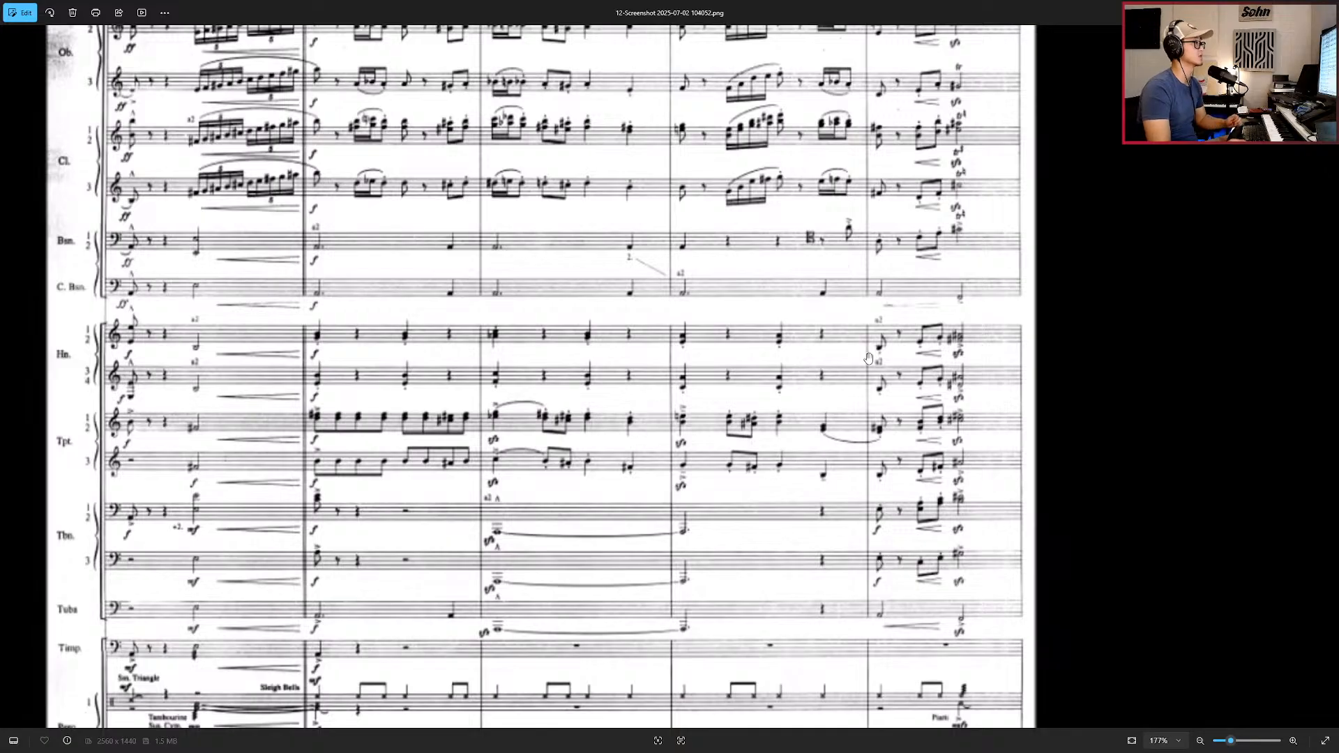
pyautogui.scroll(1, 911, 265)
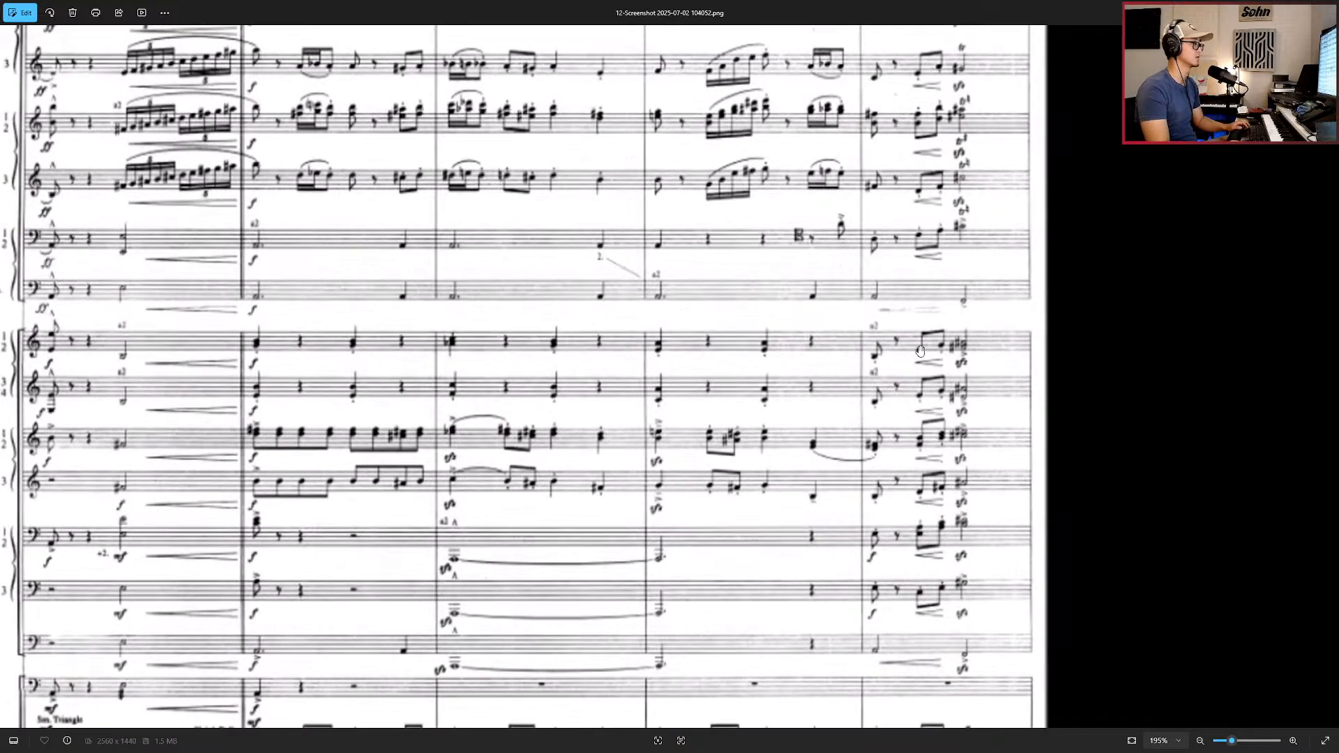
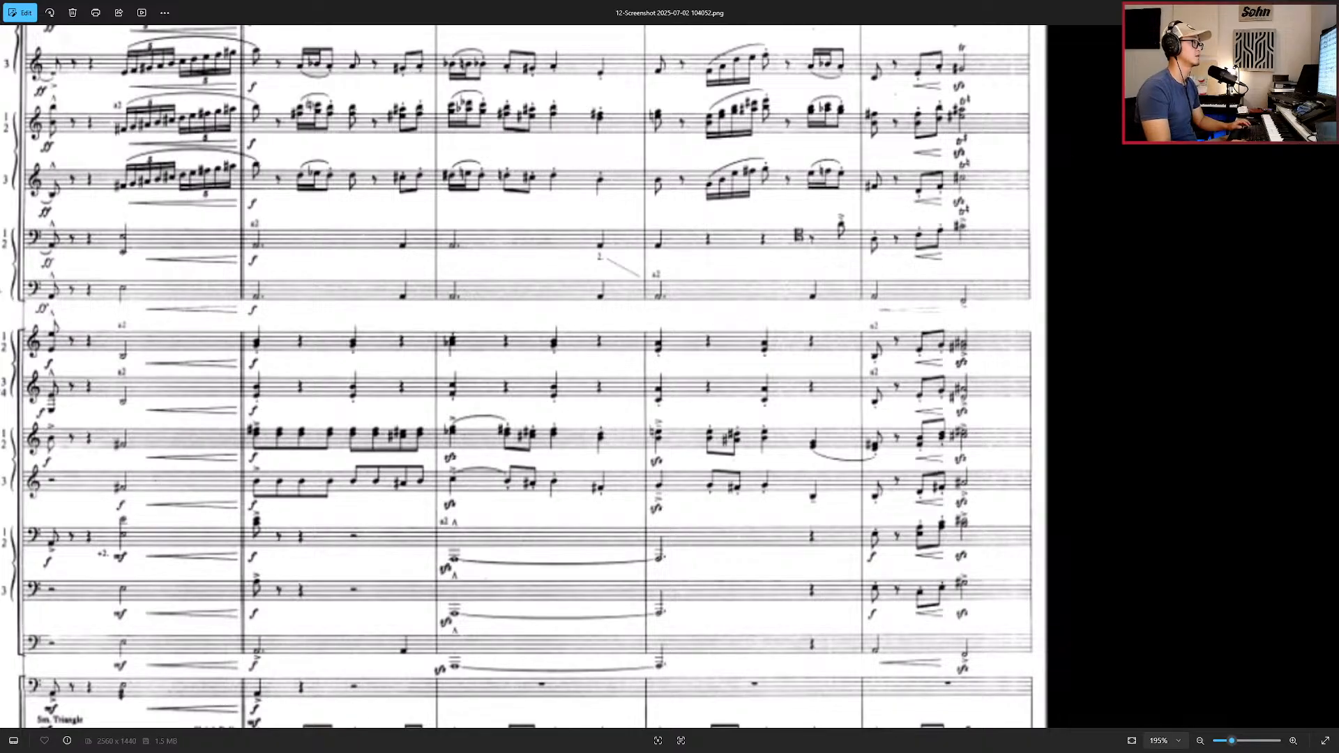
# Step: Split the SFSB Tromb a2 KS part at 130.2.5, copy its second portion and undo the split
pyautogui.hotkey('alt', 'Tab')
pyautogui.scroll(1, 586, 492)
pyautogui.scroll(-2, 591, 522)
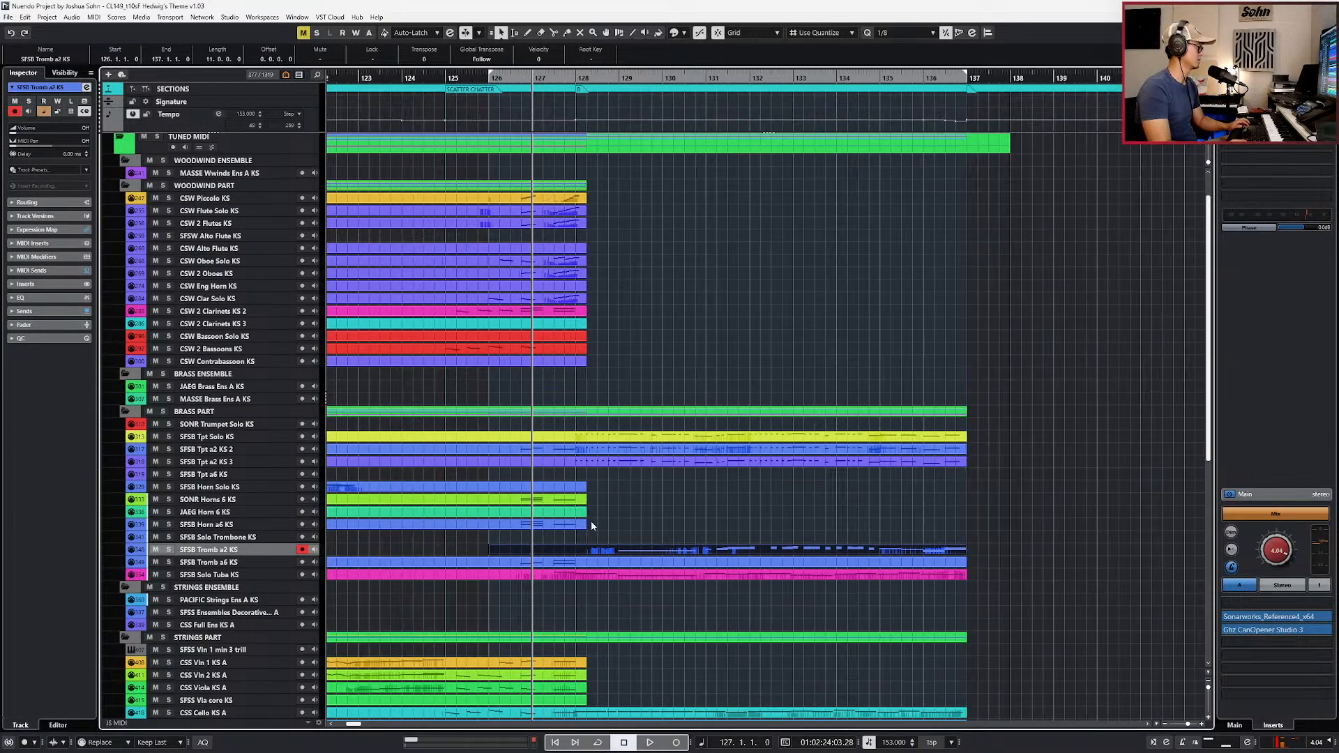
pyautogui.keyDown('alt'); pyautogui.click(696, 551); pyautogui.keyUp('alt')
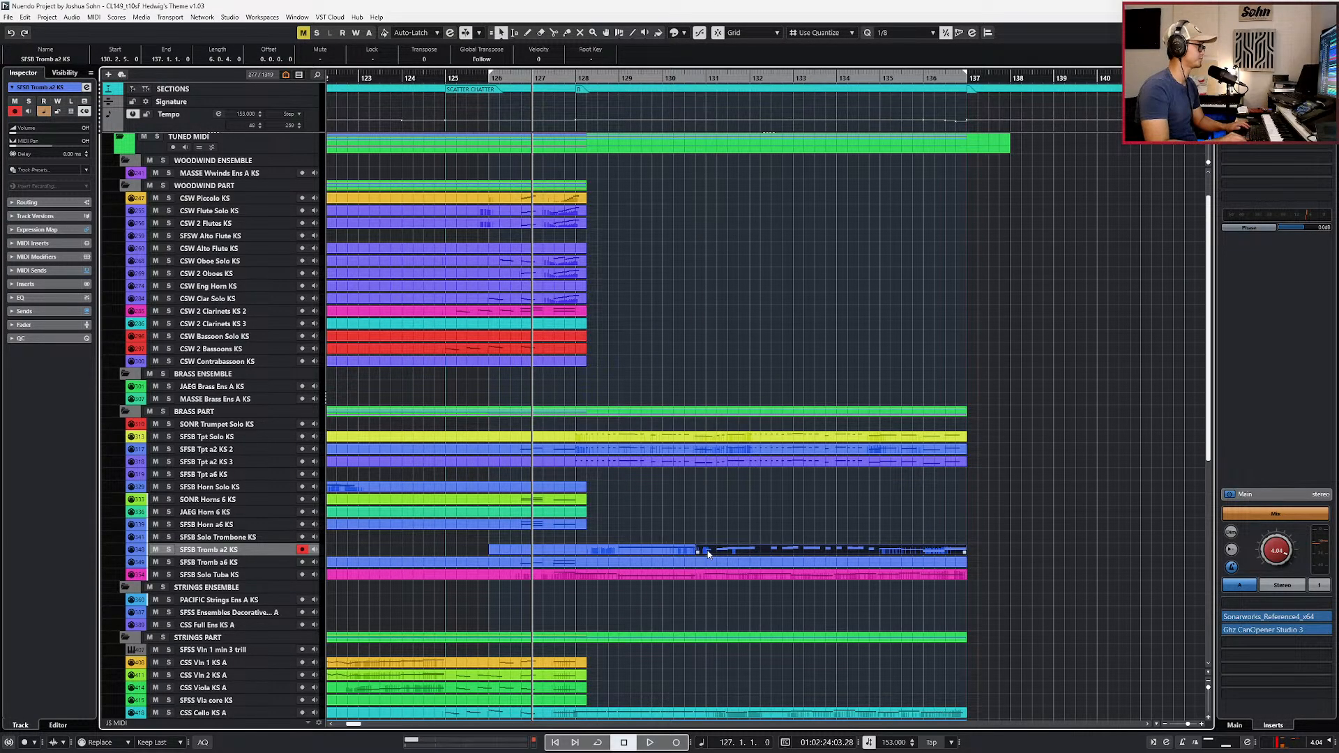
pyautogui.hotkey('ctrl', 'z')
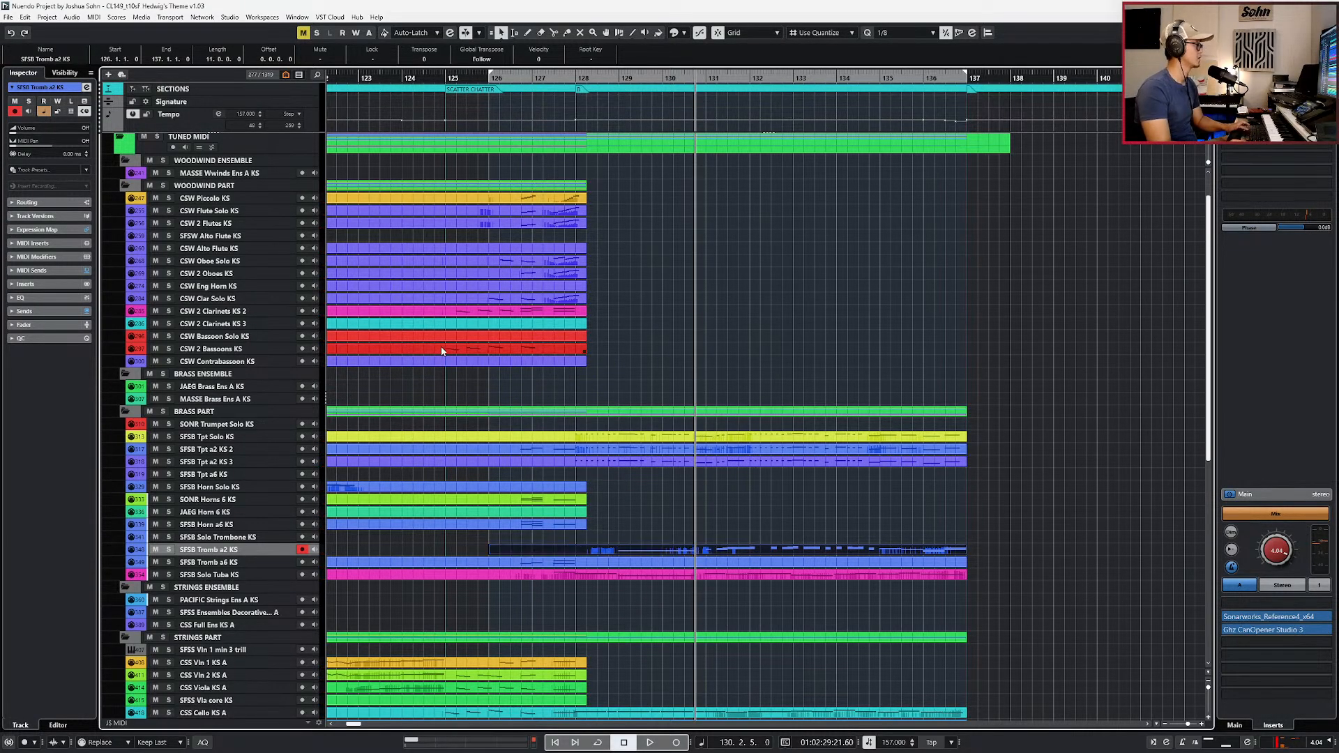
# Step: Paste the copied trombone portion onto the CSW 2 Bassoons KS track at 130.2.5 and glue it to the preceding part
pyautogui.click(258, 346)
pyautogui.hotkey('ctrl', 'v')
pyautogui.press('4')
pyautogui.click(547, 351)
pyautogui.press('1')
# Step: Open the glued CSW 2 Bassoons KS part for editing around bars 131 to 134 with its controller lanes hidden
pyautogui.doubleClick(625, 351)
pyautogui.hotkey('alt', 'l')
pyautogui.scroll(2, 780, 467)
pyautogui.scroll(2, 627, 488)
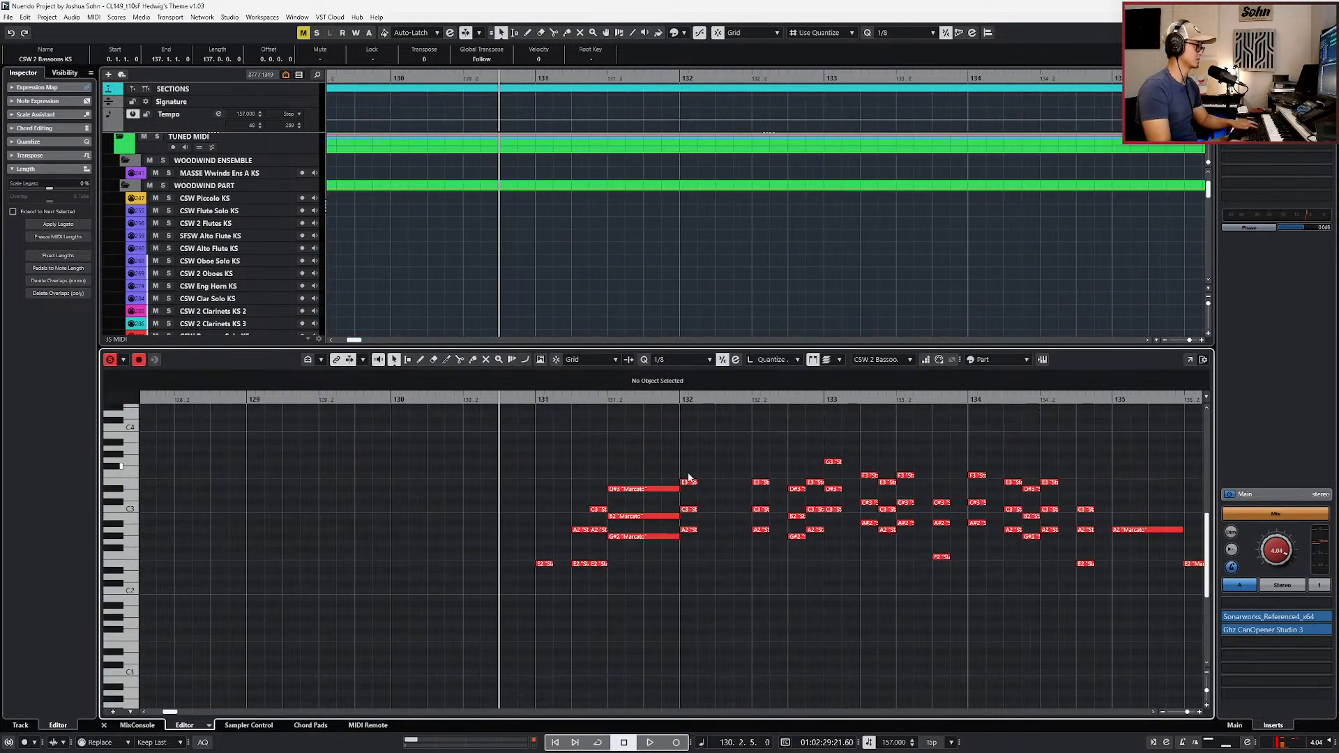
# Step: Add a staccato A2 pickup note to the bassoon part at 130.2.7, directly before the bar 131 note
pyautogui.click(541, 564)
pyautogui.scroll(-1, 537, 589)
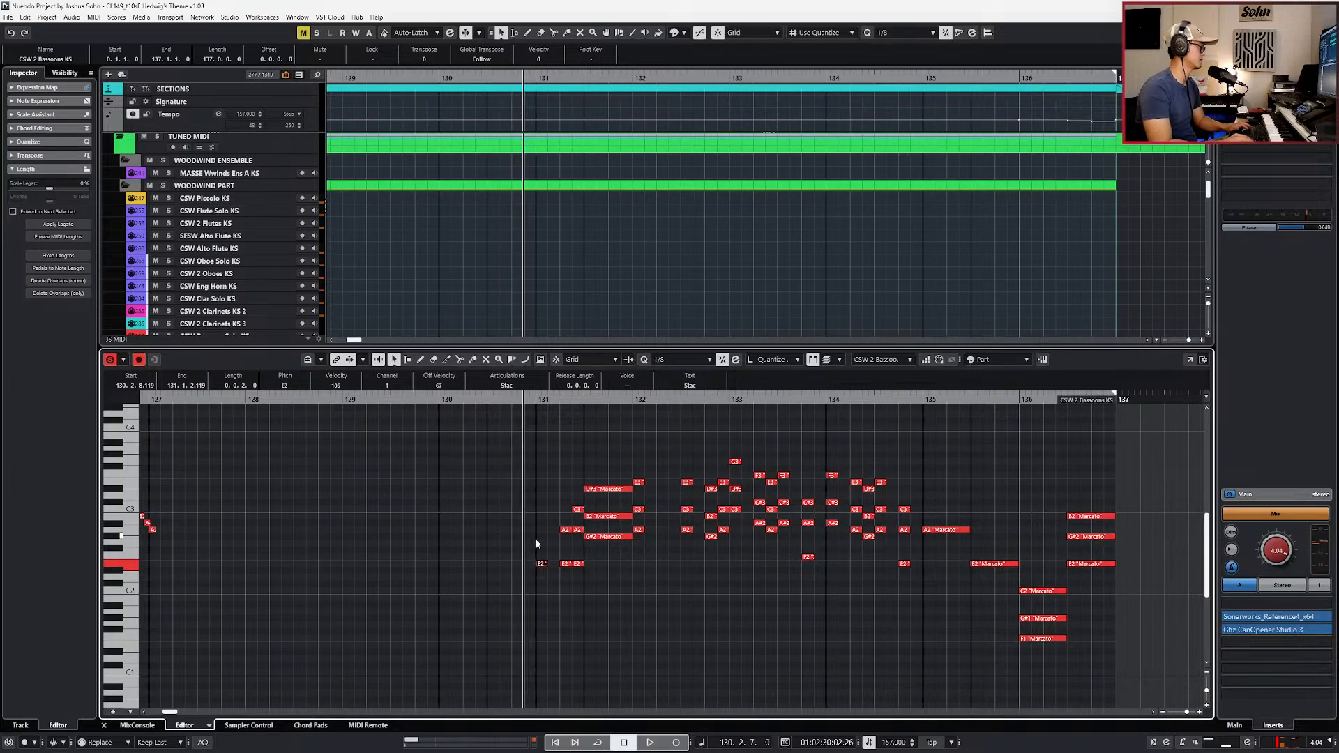
pyautogui.scroll(1, 551, 429)
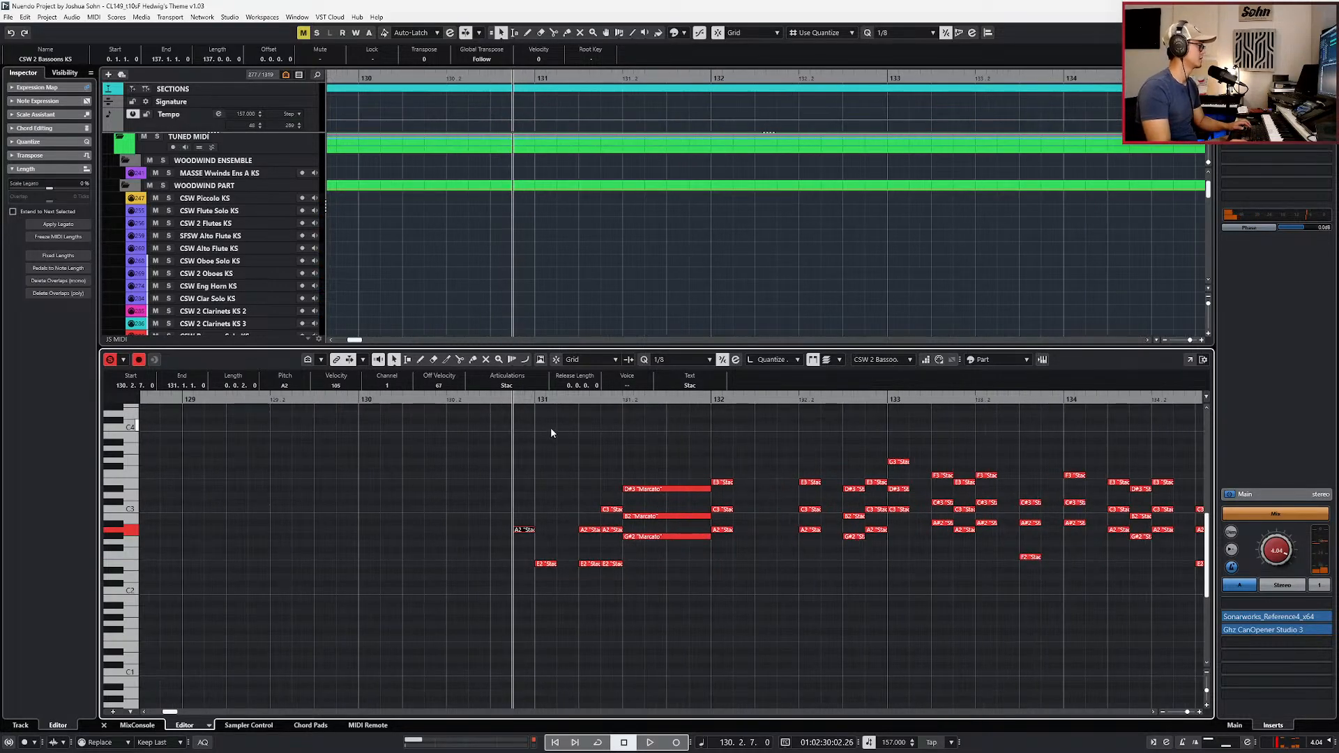
# Step: Lower the bassoons' E2 at the start of bar 131 to A1 and the lower note of the following chord to C2
pyautogui.click(546, 564)
pyautogui.press('Down')
pyautogui.press('Down')
pyautogui.press('Down')
pyautogui.press('Down')
pyautogui.press('Down')
pyautogui.press('Down')
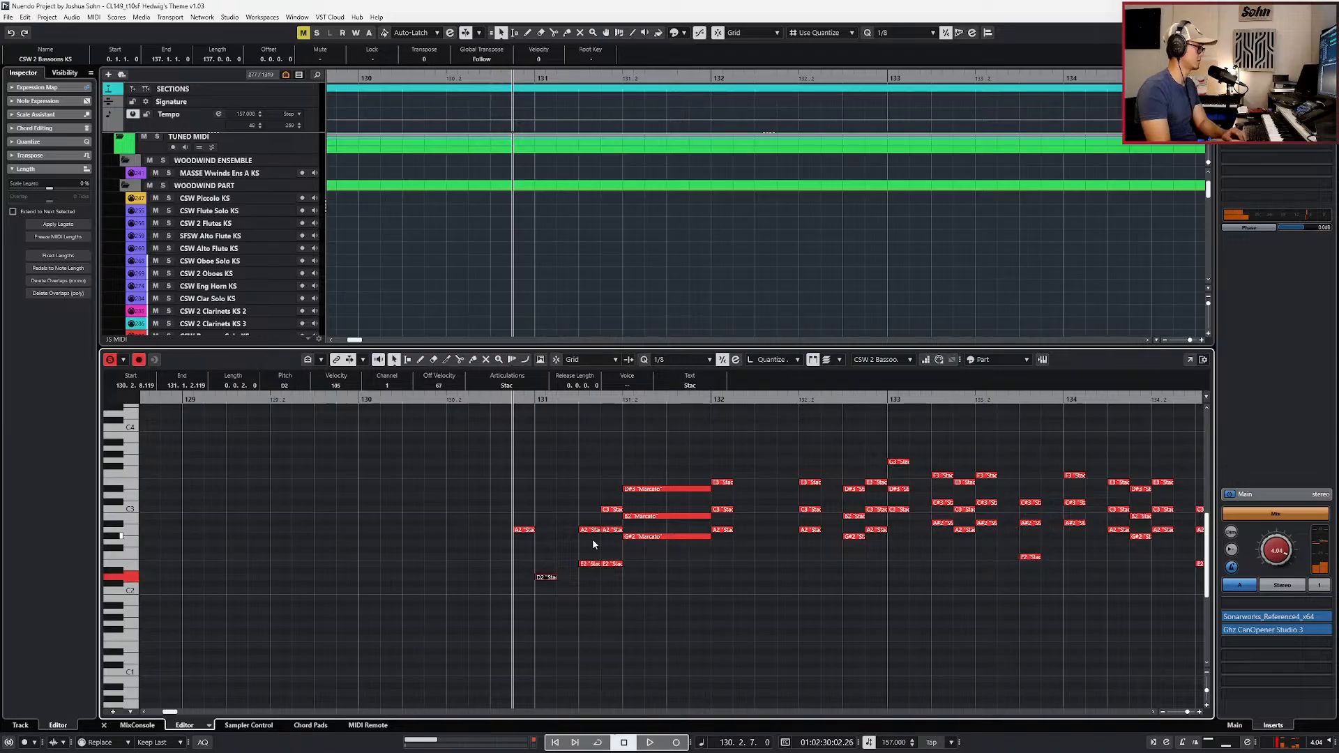
pyautogui.press('Down')
pyautogui.click(590, 564)
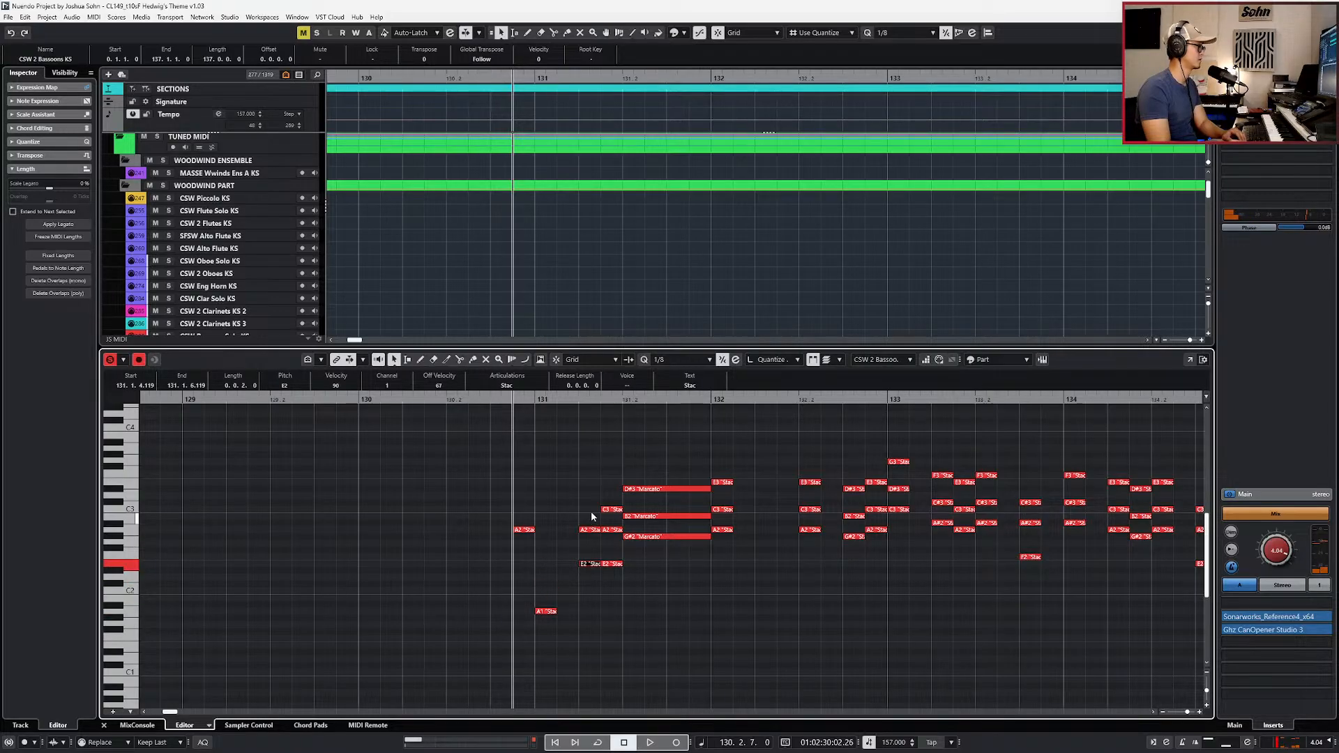
pyautogui.press('Down')
pyautogui.press('Down')
pyautogui.press('Down')
pyautogui.press('Down')
# Step: Delete the upper notes of the bassoon chords in bar 131, keeping only C2, E2 and the marcato G#2
pyautogui.moveTo(584, 509); pyautogui.dragTo(609, 561)
pyautogui.press('Delete')
pyautogui.moveTo(652, 471); pyautogui.dragTo(656, 517)
pyautogui.press('Delete')
# Step: Listen to the edited bassoon passage, then close its editor and play the full arrangement from bar 130
pyautogui.press('space')
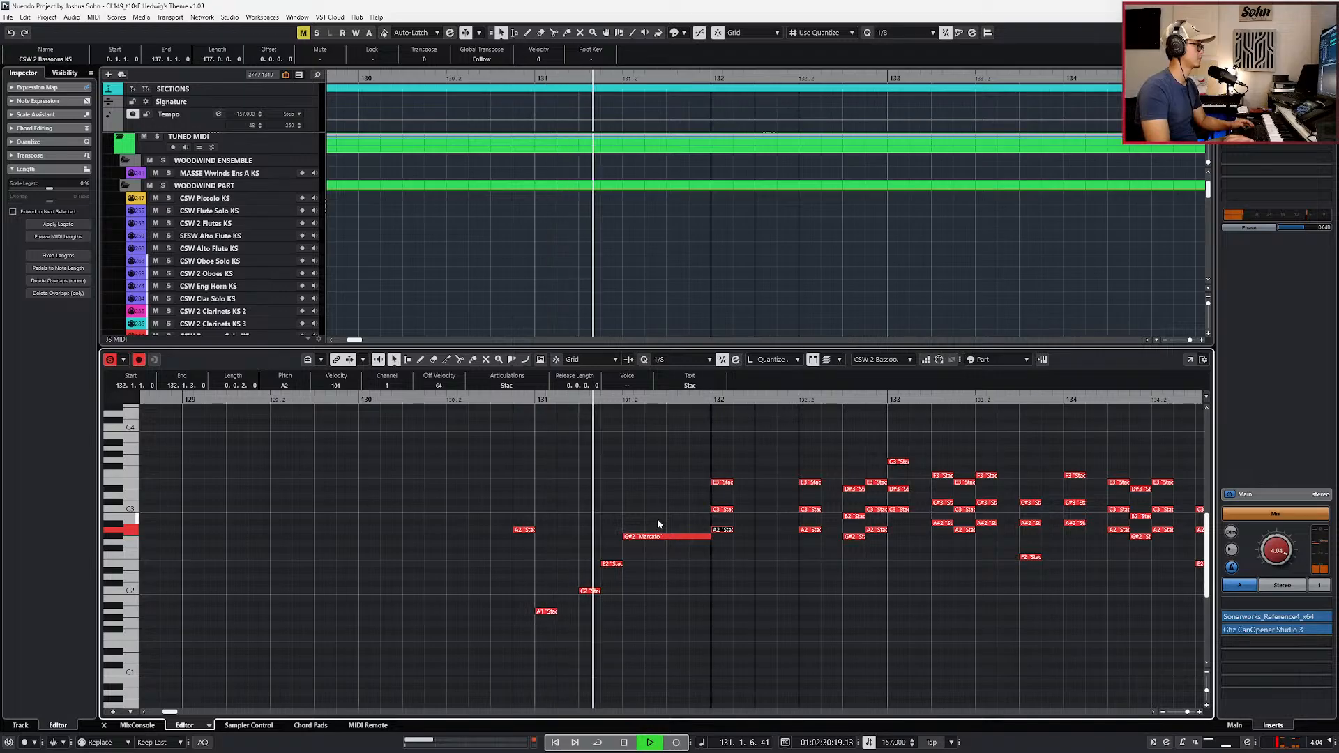
pyautogui.press('space')
pyautogui.press('ctrl+KP_Subtract')
pyautogui.press('Return')
pyautogui.press('space')
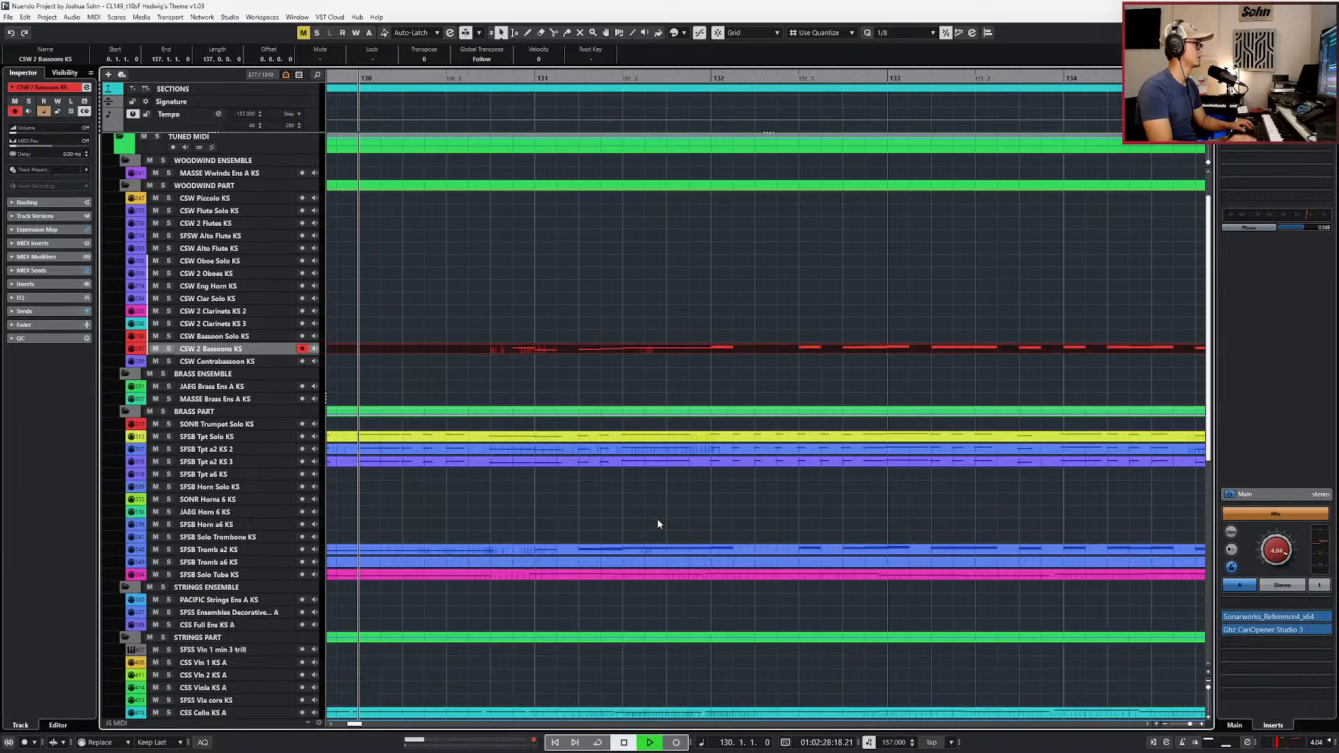
pyautogui.scroll(-2, 657, 523)
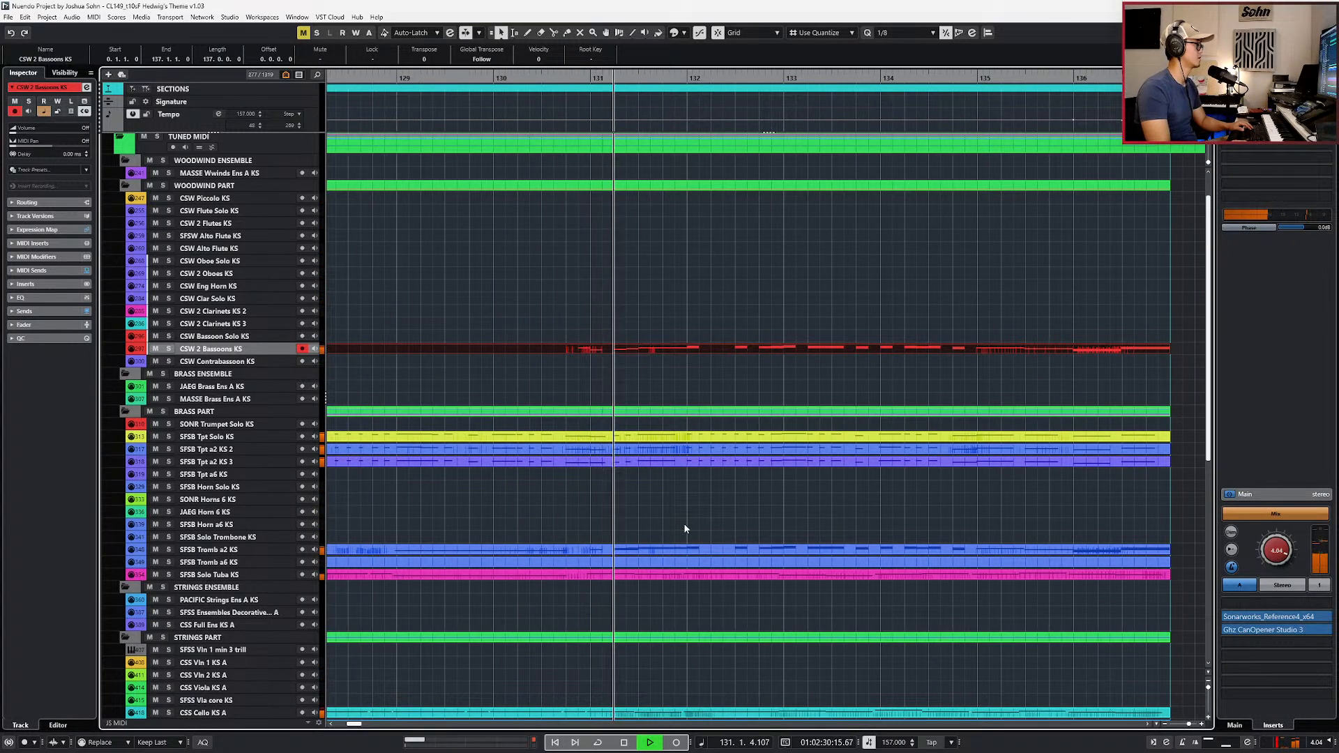
pyautogui.press('space')
# Step: Open the SFSB Tromb a2 KS and CSW 2 Bassoons KS parts together in the key editor with playback positioned at bar 130
pyautogui.click(681, 532)
pyautogui.click(683, 549)
pyautogui.keyDown('shift'); pyautogui.click(711, 348); pyautogui.keyUp('shift')
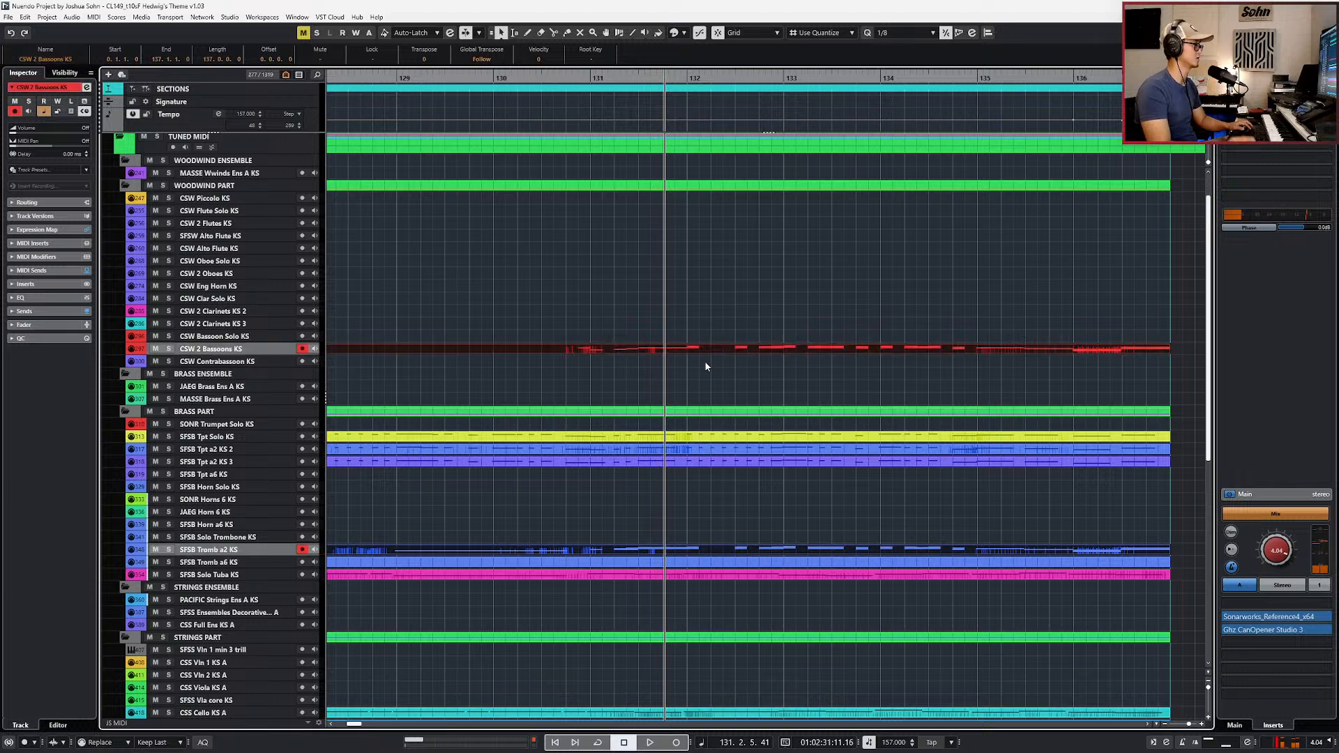
pyautogui.press('s')
pyautogui.press('ctrl+KP_Subtract')
pyautogui.press('ctrl+KP_Subtract')
pyautogui.press('Return')
# Step: Play the combined trombone and bassoon notes from bar 130 up to bar 132
pyautogui.press('space')
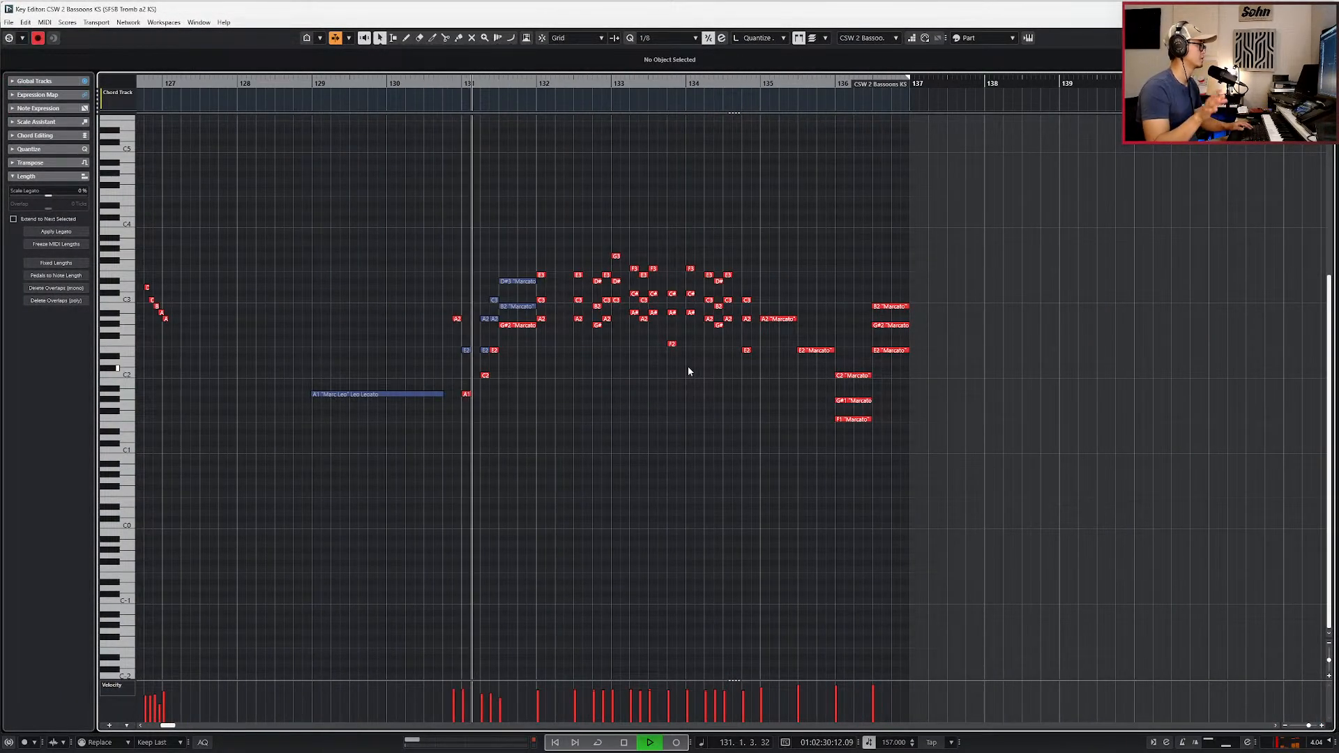
pyautogui.scroll(3, 451, 339)
pyautogui.press('space')
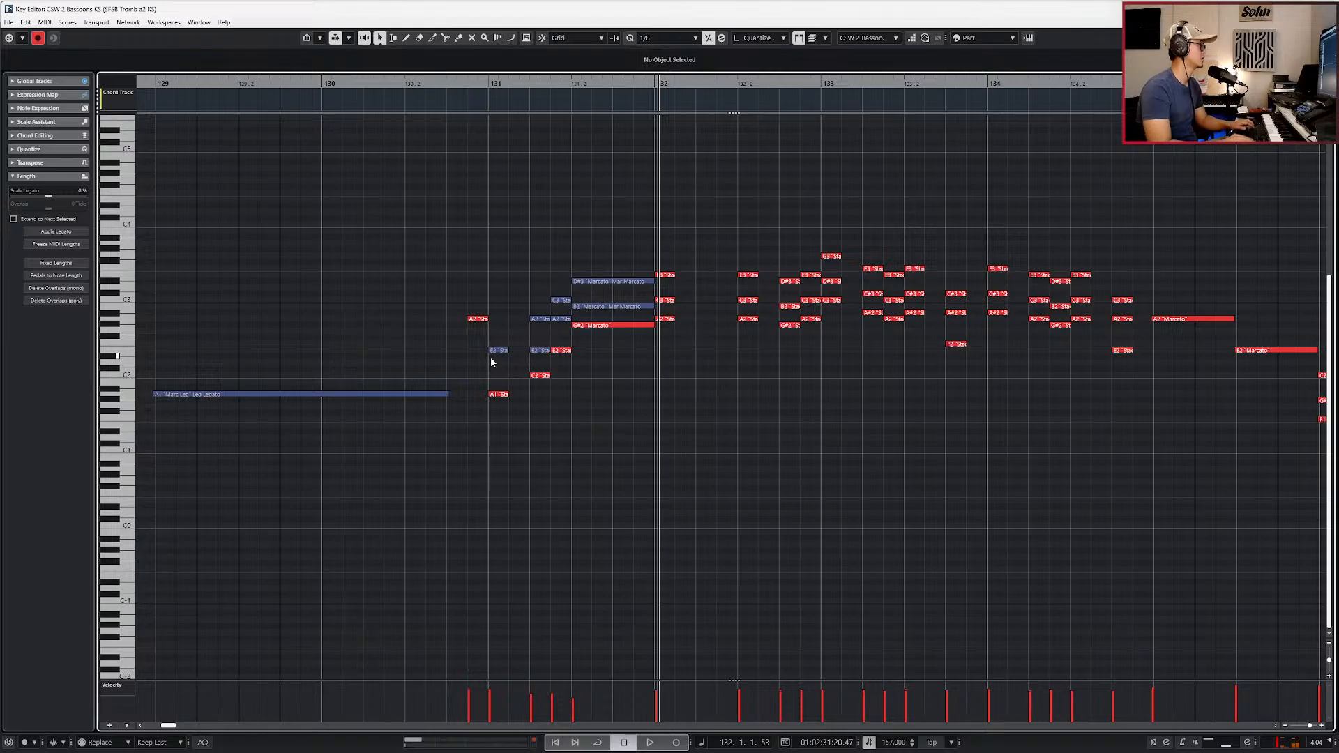
# Step: Lower the velocity of the bassoons' A2 pickup note at 130.2.7 to about 69 and play from that note
pyautogui.click(480, 320)
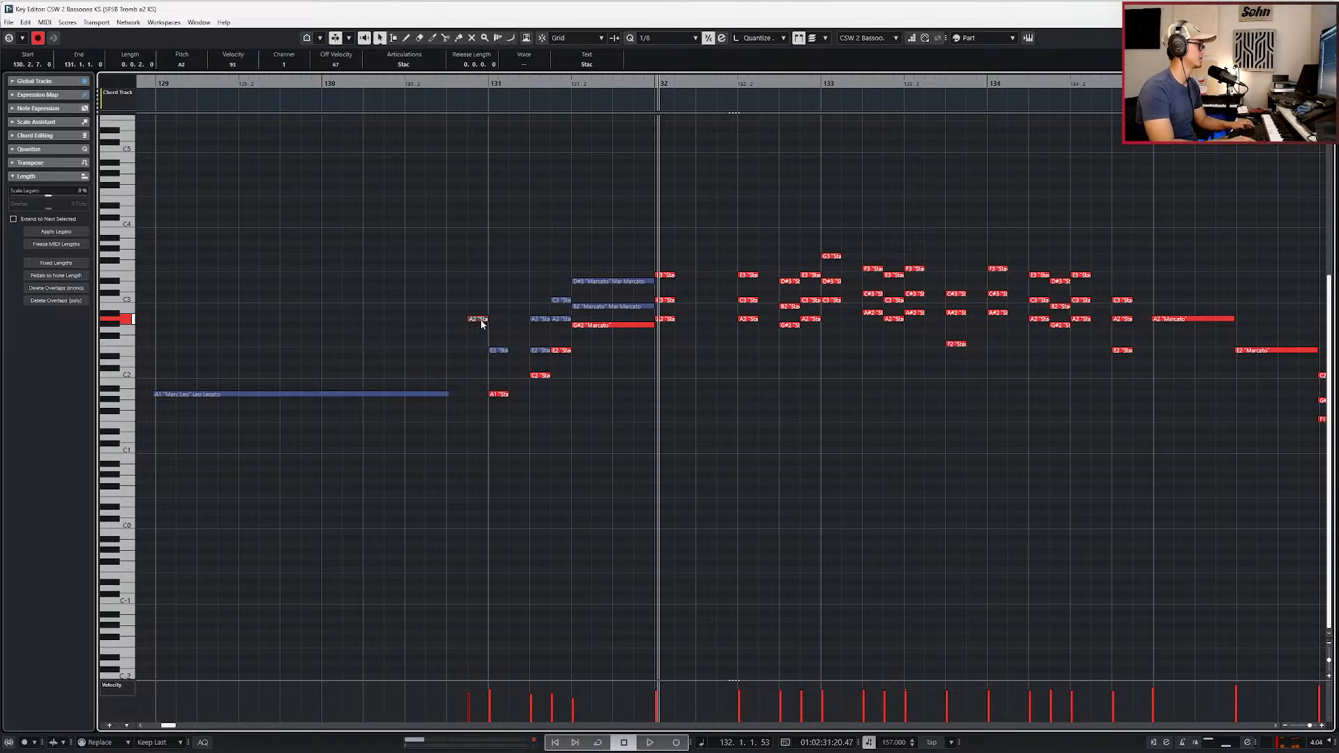
pyautogui.press('l')
pyautogui.press('space')
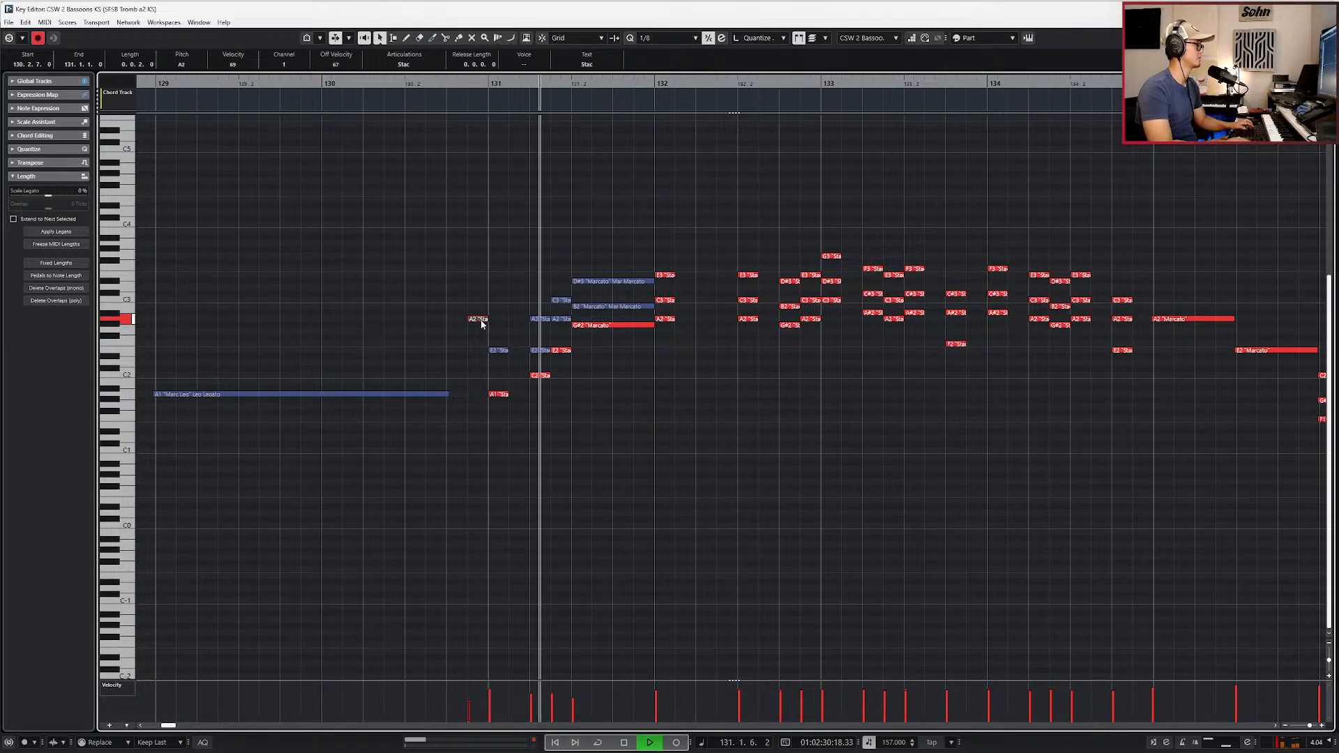
pyautogui.press('space')
# Step: Show the bassoon part's Velocity, Expression, Modulation and Main Volume lanes and select the Main Volume points around the start of bar 131
pyautogui.scroll(-2, 526, 372)
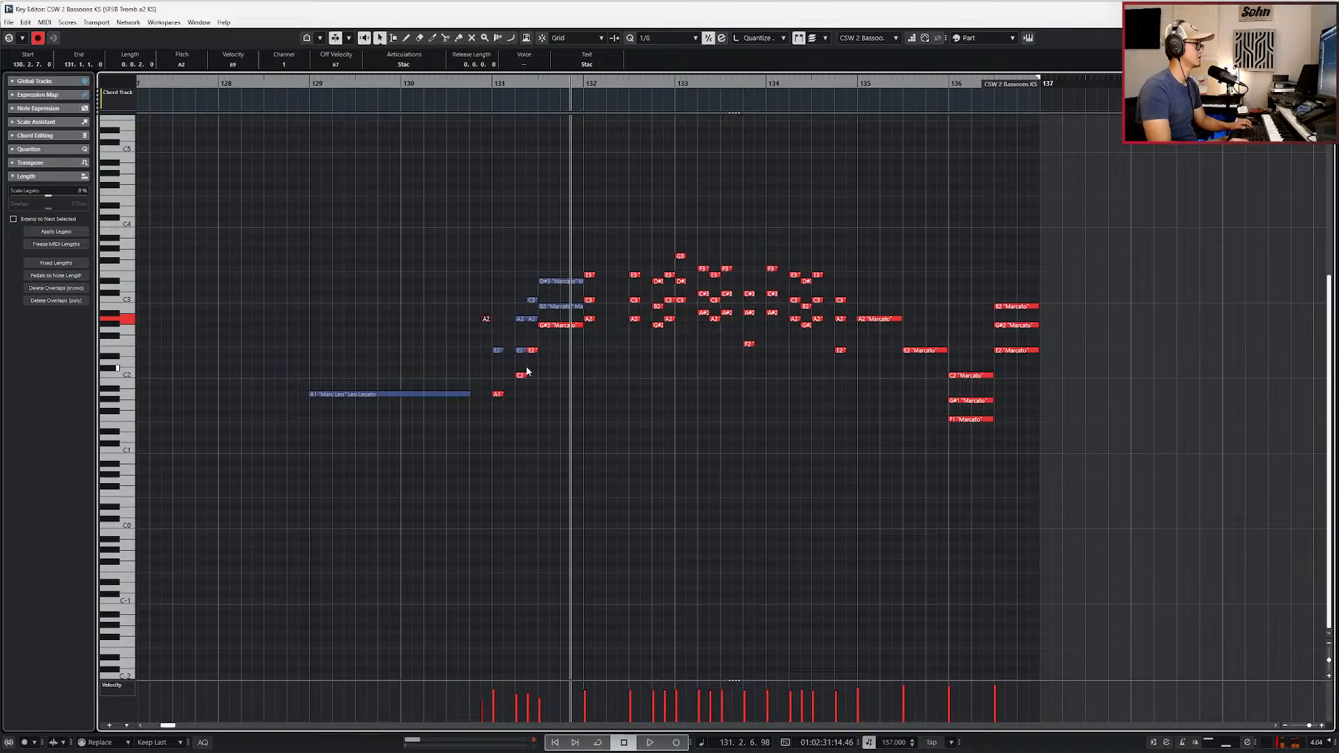
pyautogui.scroll(2, 526, 371)
pyautogui.click(526, 371)
pyautogui.click(546, 370)
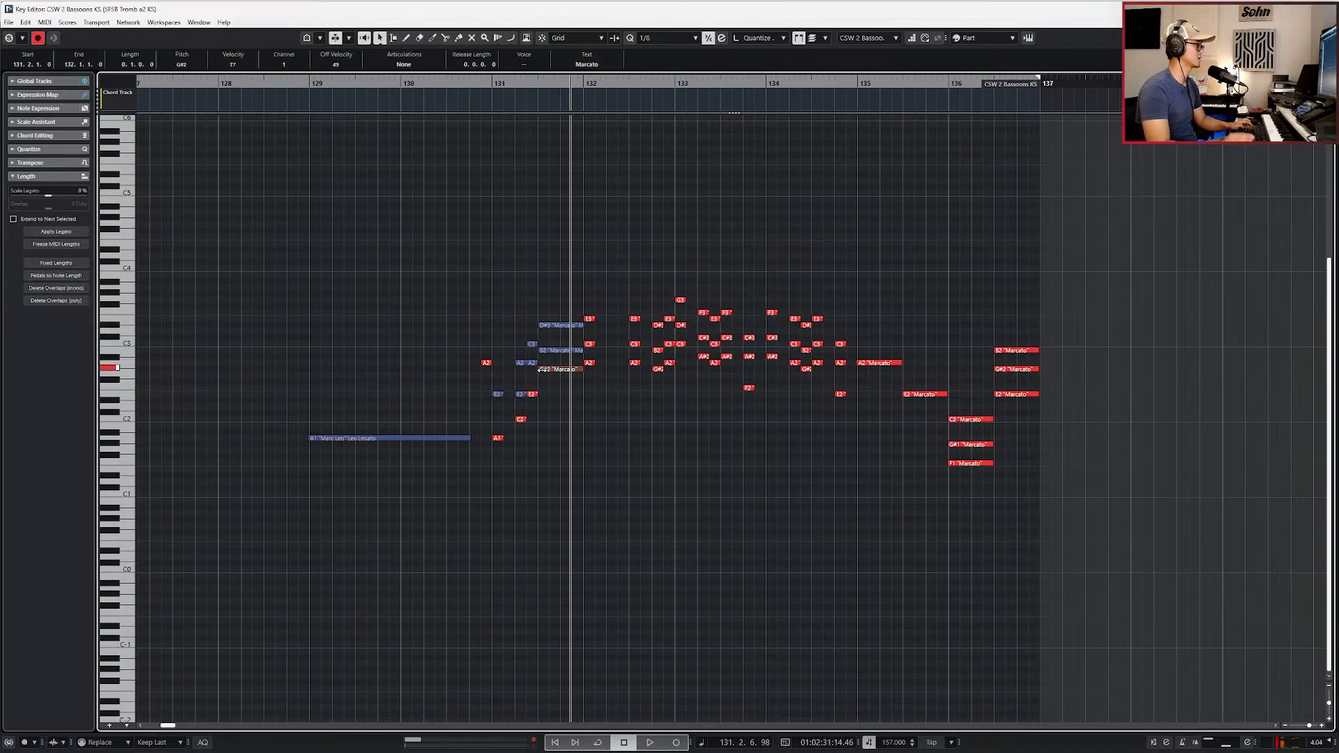
pyautogui.hotkey('alt', 'l')
pyautogui.press('ctrl+KP_Subtract')
pyautogui.press('ctrl+KP_Subtract')
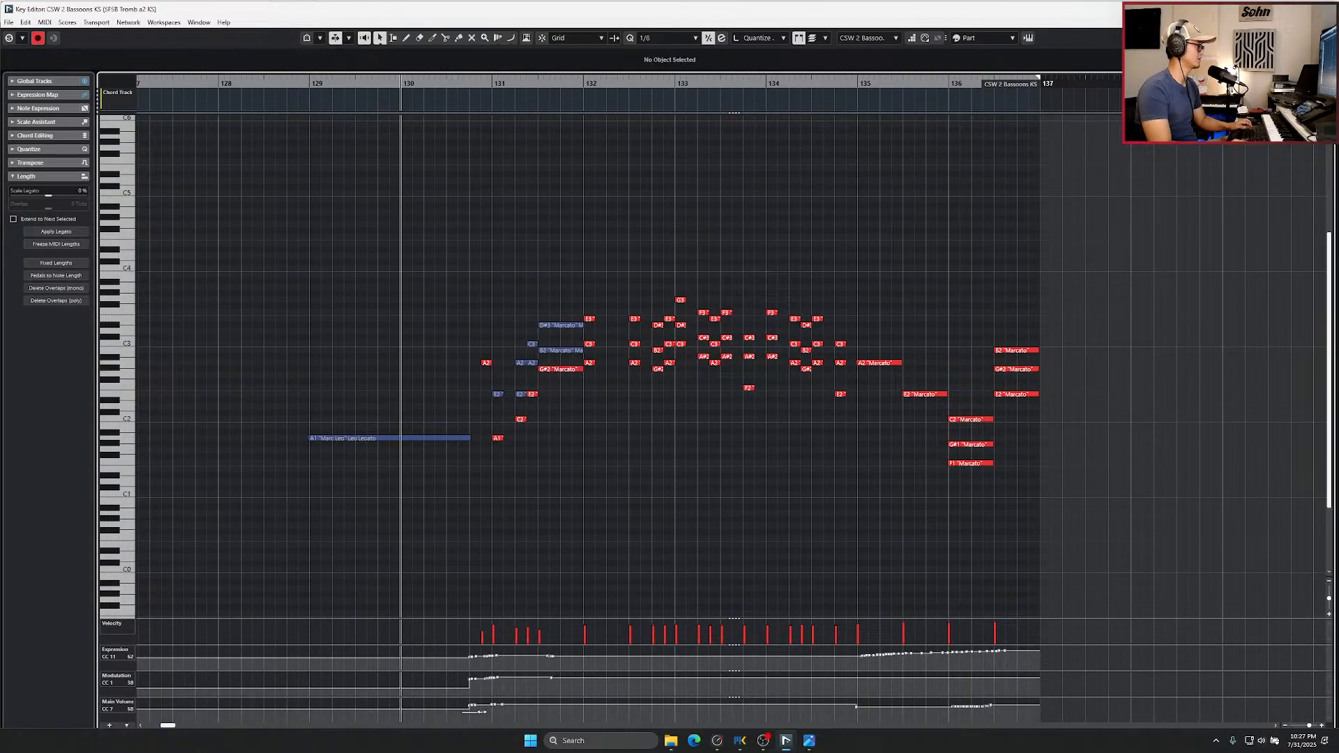
pyautogui.click(492, 705)
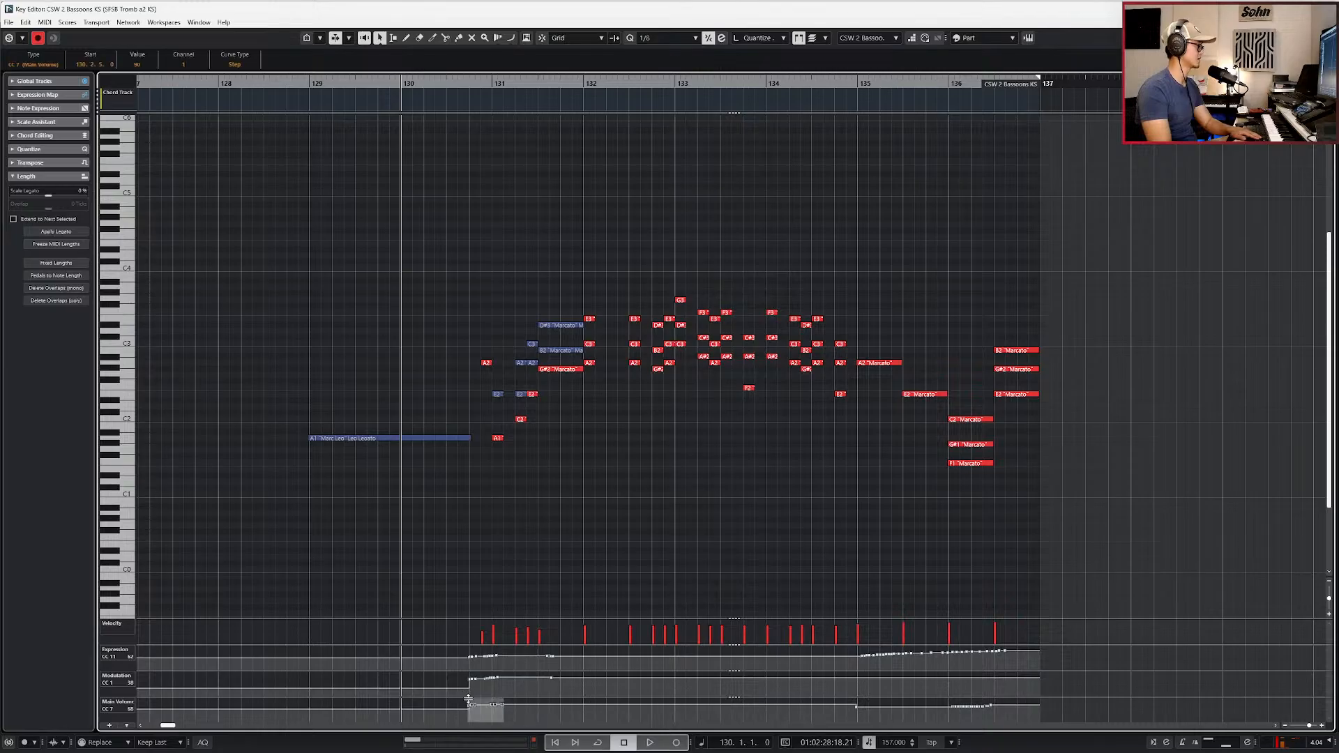
# Step: Play back the bassoon passage from bar 130 while reviewing the Main Volume points in bars 135 and 136, and close the editor
pyautogui.click(857, 708)
pyautogui.press('space')
pyautogui.moveTo(855, 714); pyautogui.dragTo(988, 690)
pyautogui.press('1')
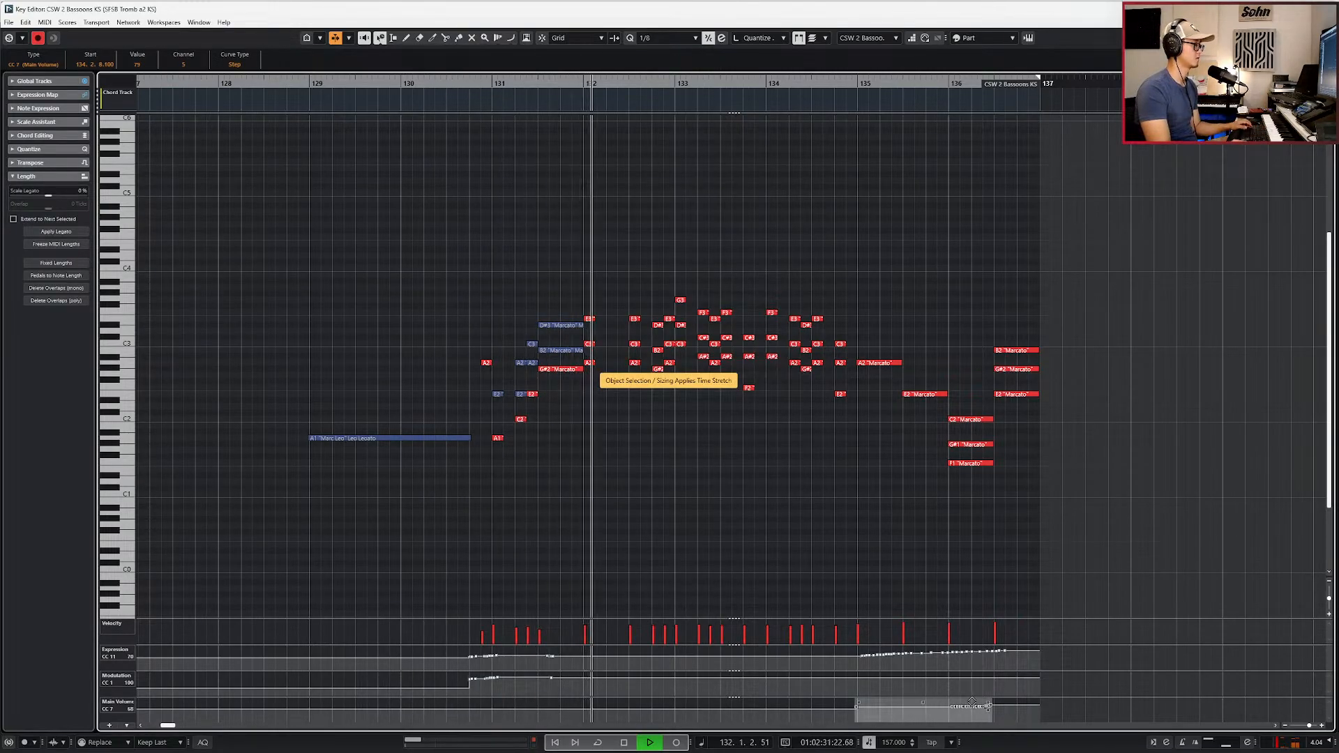
pyautogui.click(864, 574)
pyautogui.hscroll(1, 866, 558)
pyautogui.press('space')
pyautogui.press('Escape')
# Step: Switch to the scanned score and examine the bassoon staves on page images 13 and 14
pyautogui.hotkey('alt', 'Tab')
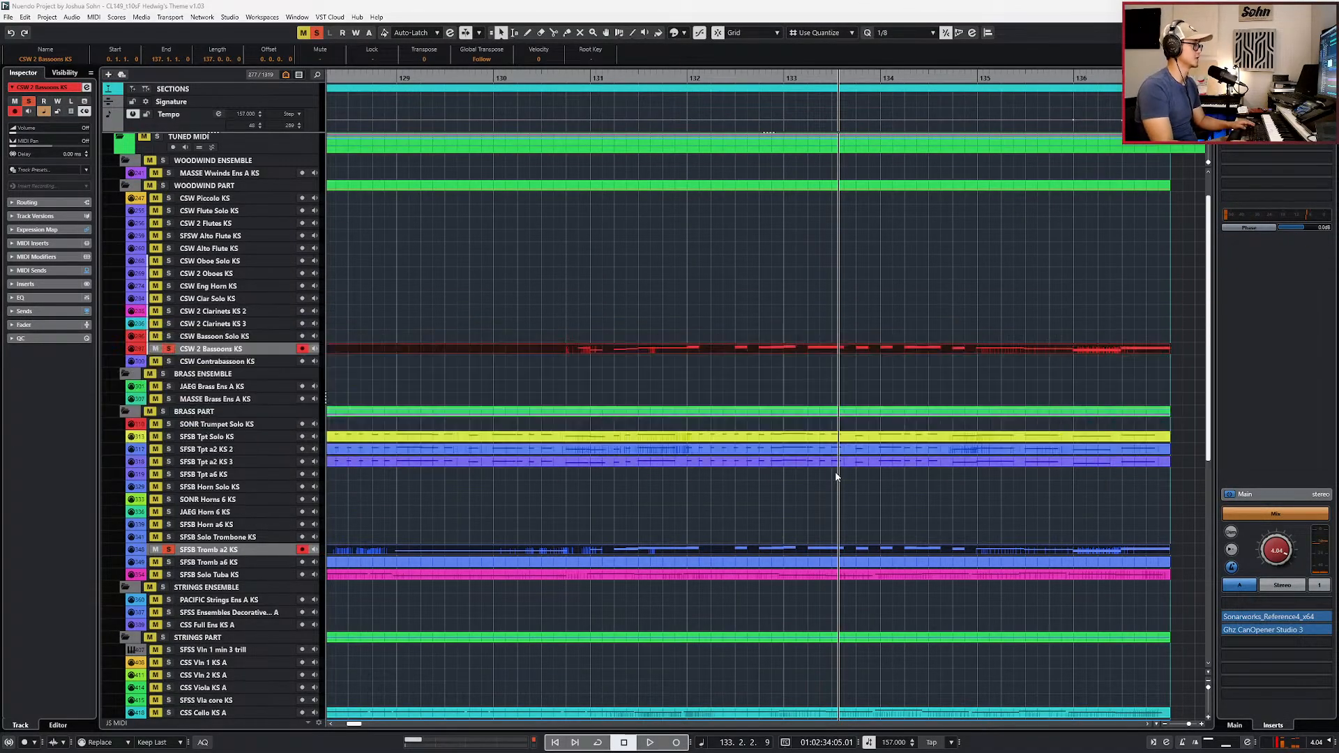
pyautogui.scroll(-4, 825, 430)
pyautogui.scroll(-4, 825, 430)
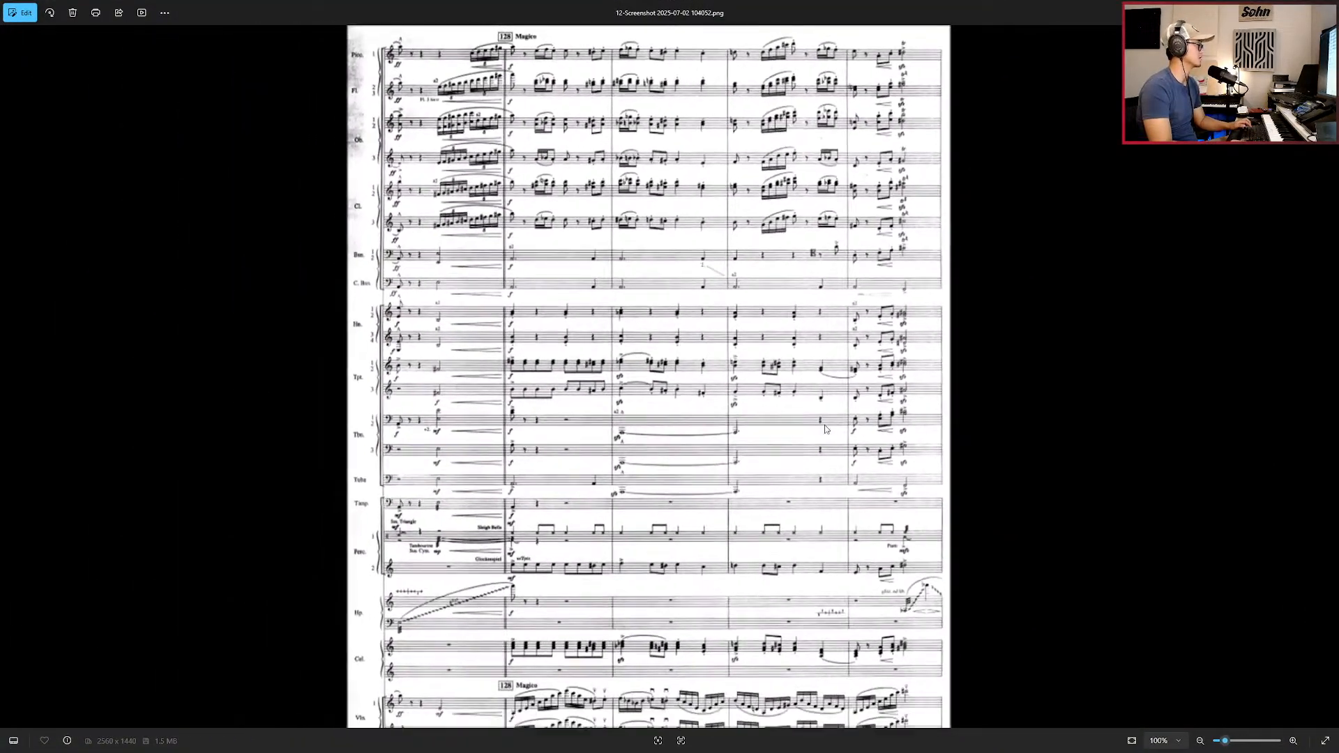
pyautogui.press('Right')
pyautogui.scroll(3, 722, 436)
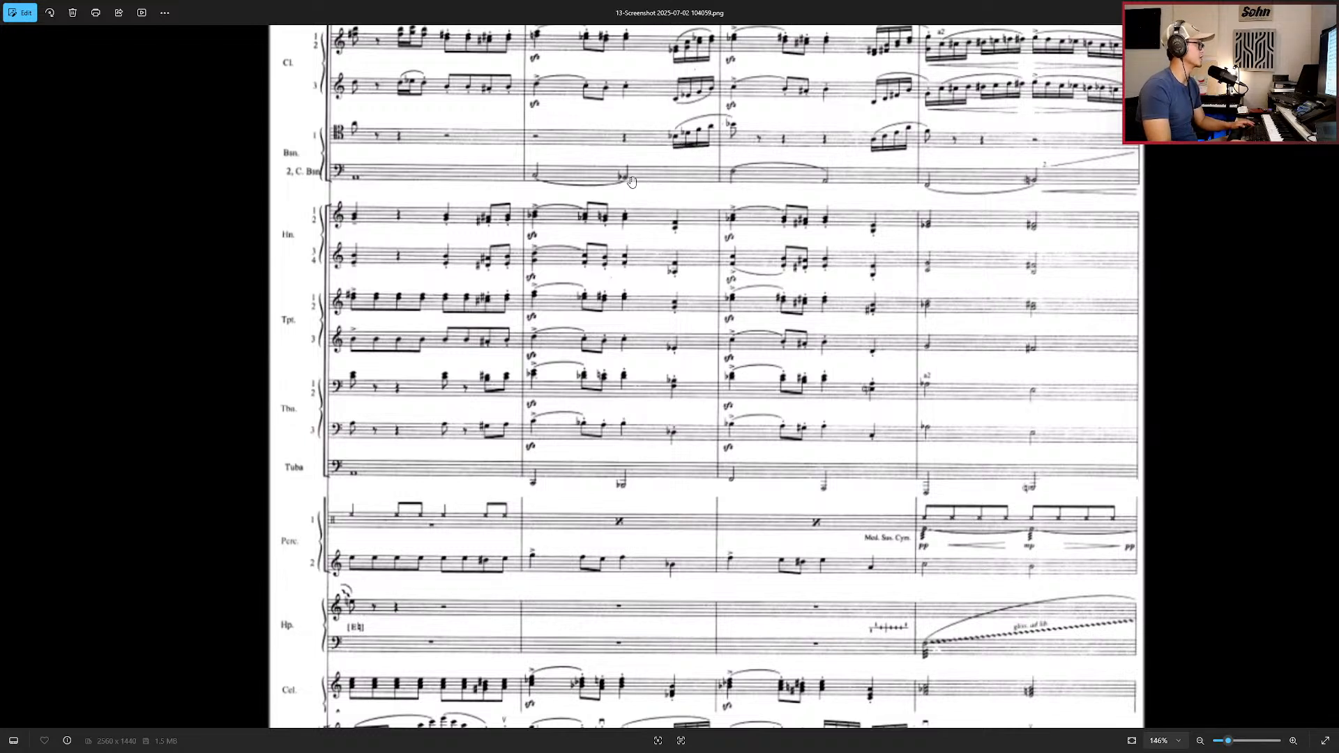
pyautogui.scroll(3, 703, 150)
pyautogui.moveTo(753, 200); pyautogui.dragTo(750, 400)
pyautogui.scroll(-2, 751, 400)
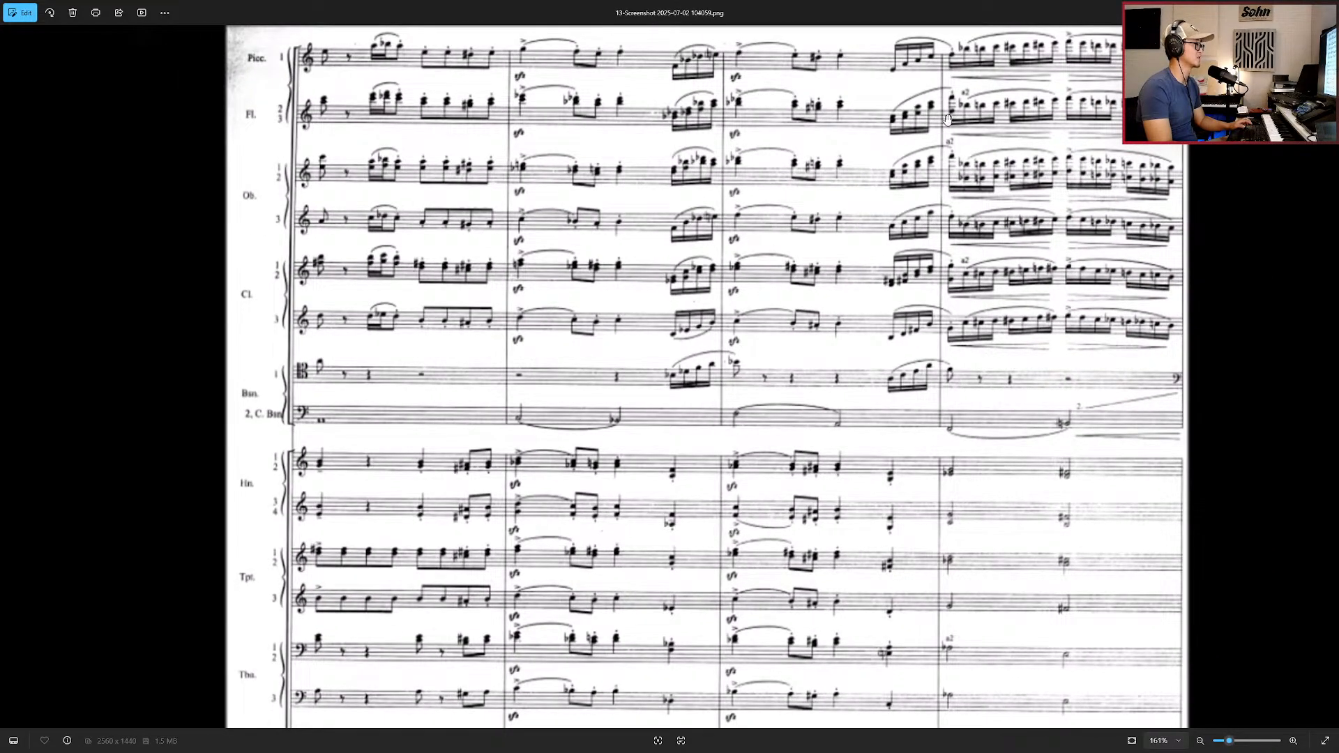
pyautogui.scroll(-3, 797, 403)
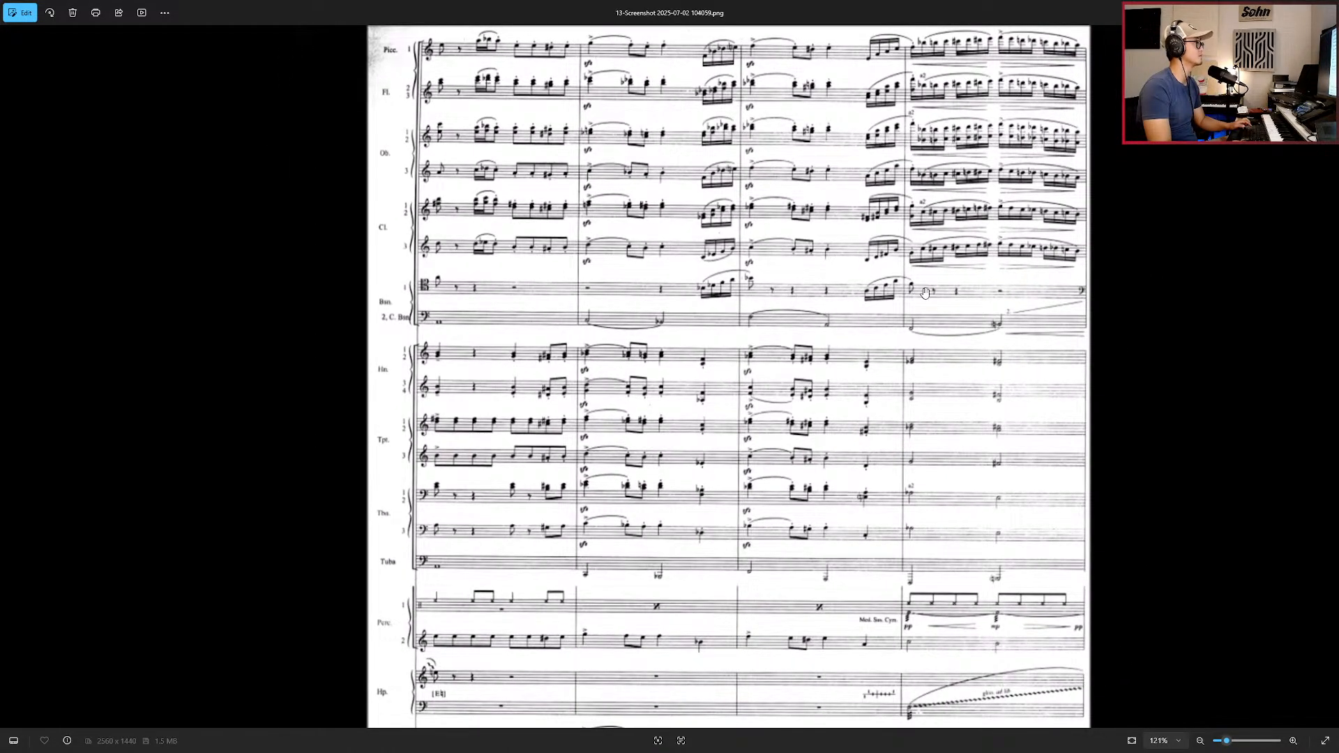
pyautogui.scroll(-1, 912, 340)
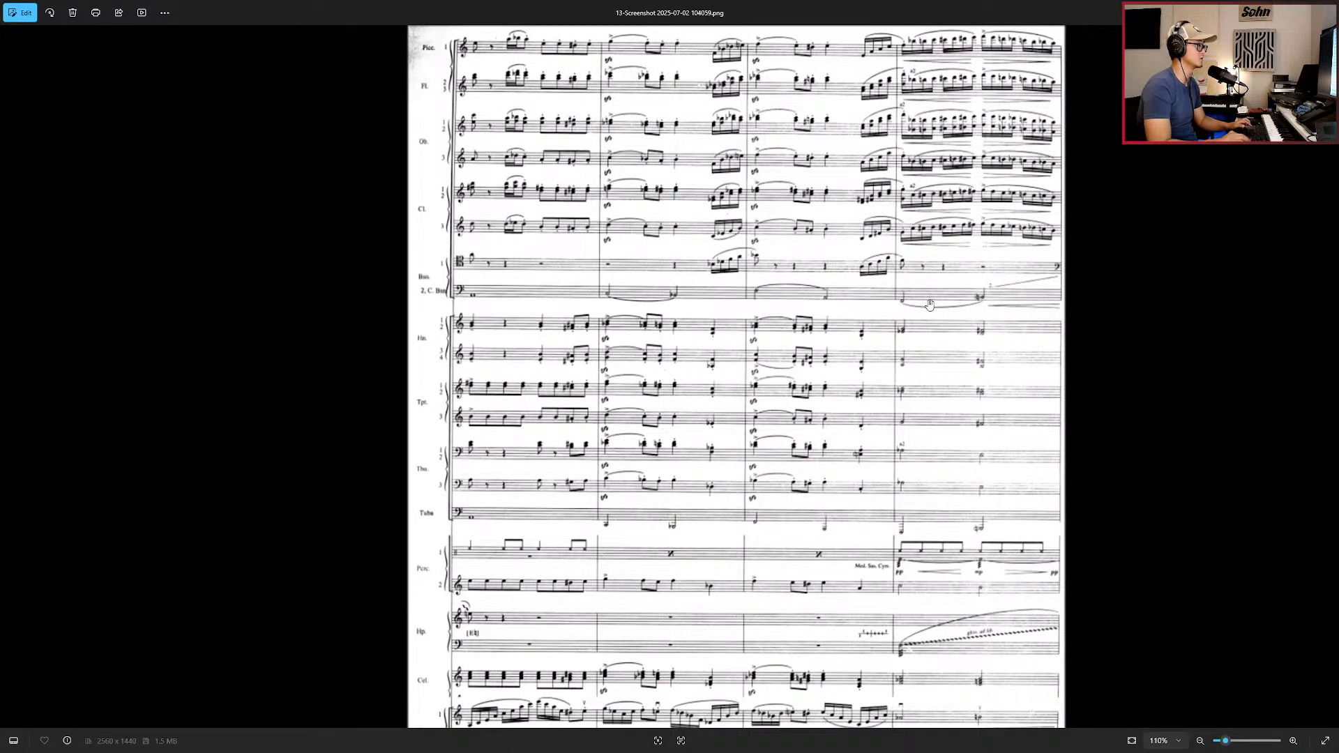
pyautogui.scroll(-2, 929, 314)
pyautogui.press('Right')
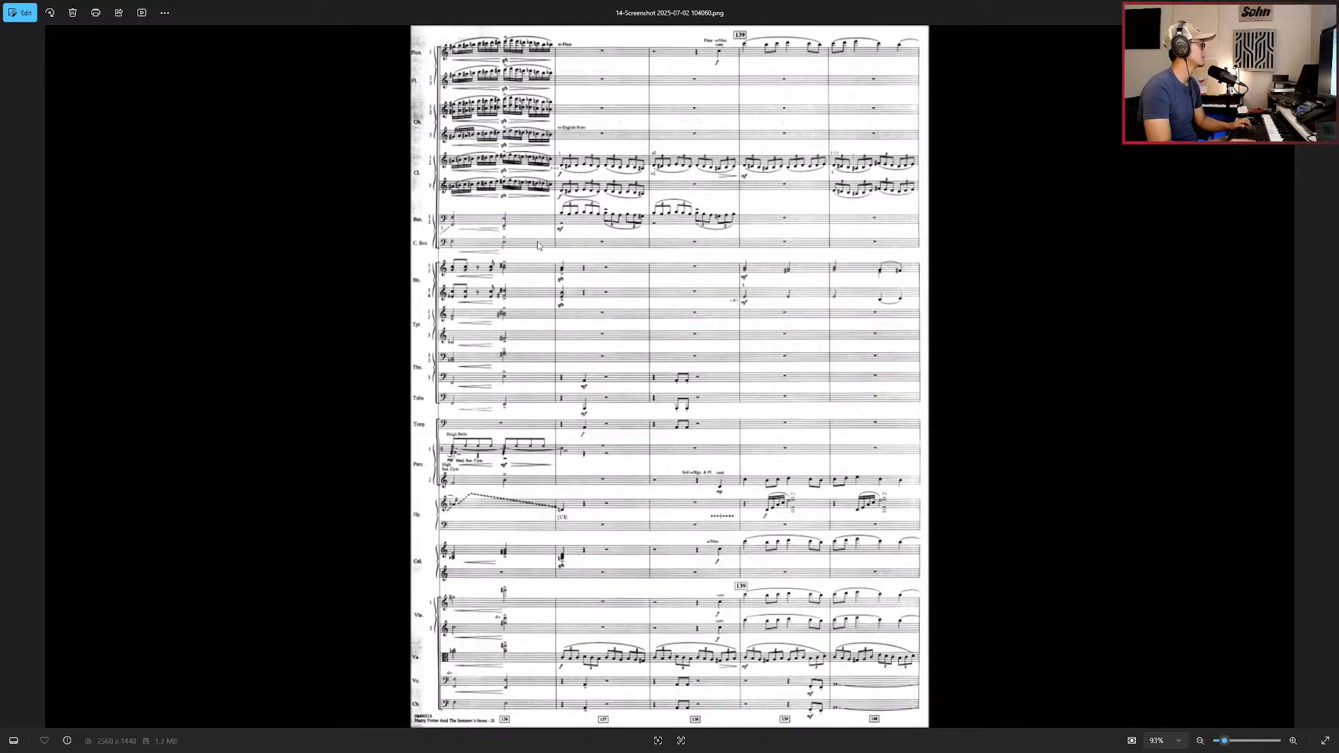
pyautogui.scroll(7, 440, 226)
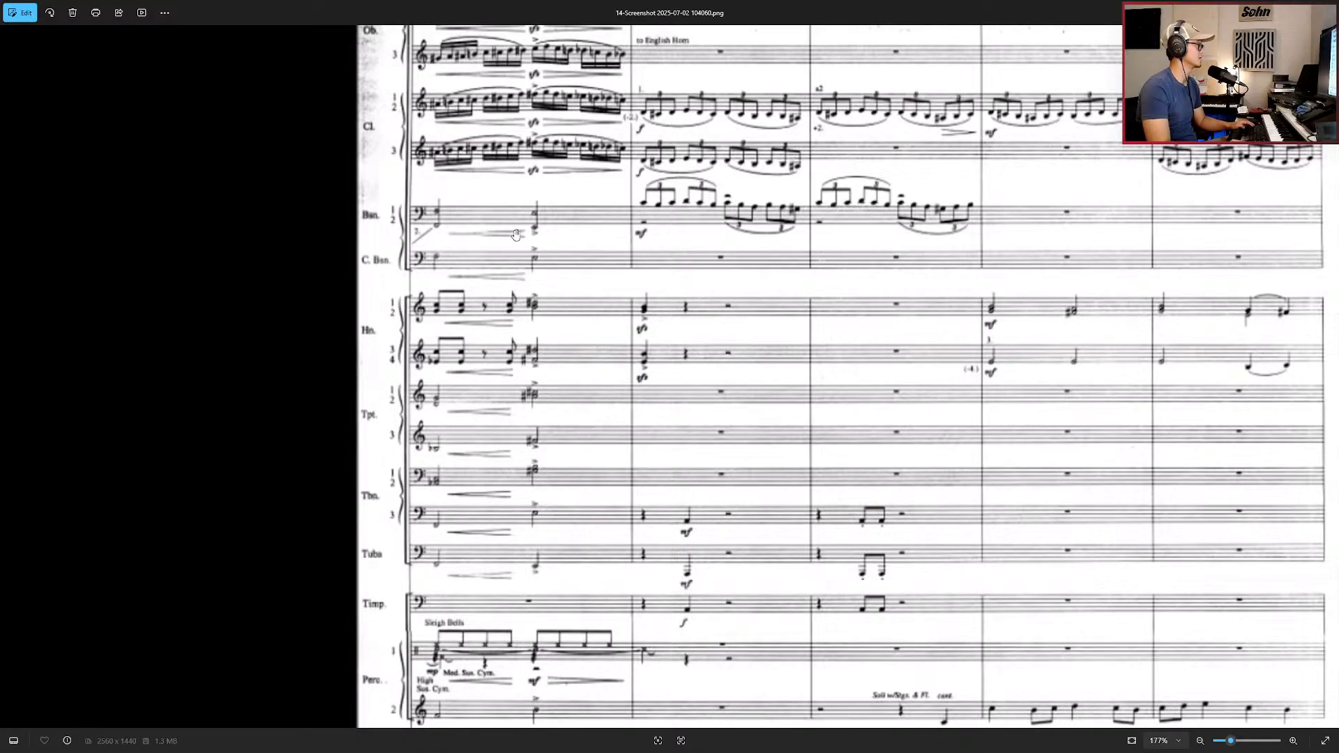
# Step: Switch back to Nuendo and open the CSW 2 Bassoons KS part for note editing around bars 131 to 136
pyautogui.hotkey('alt', 'Tab')
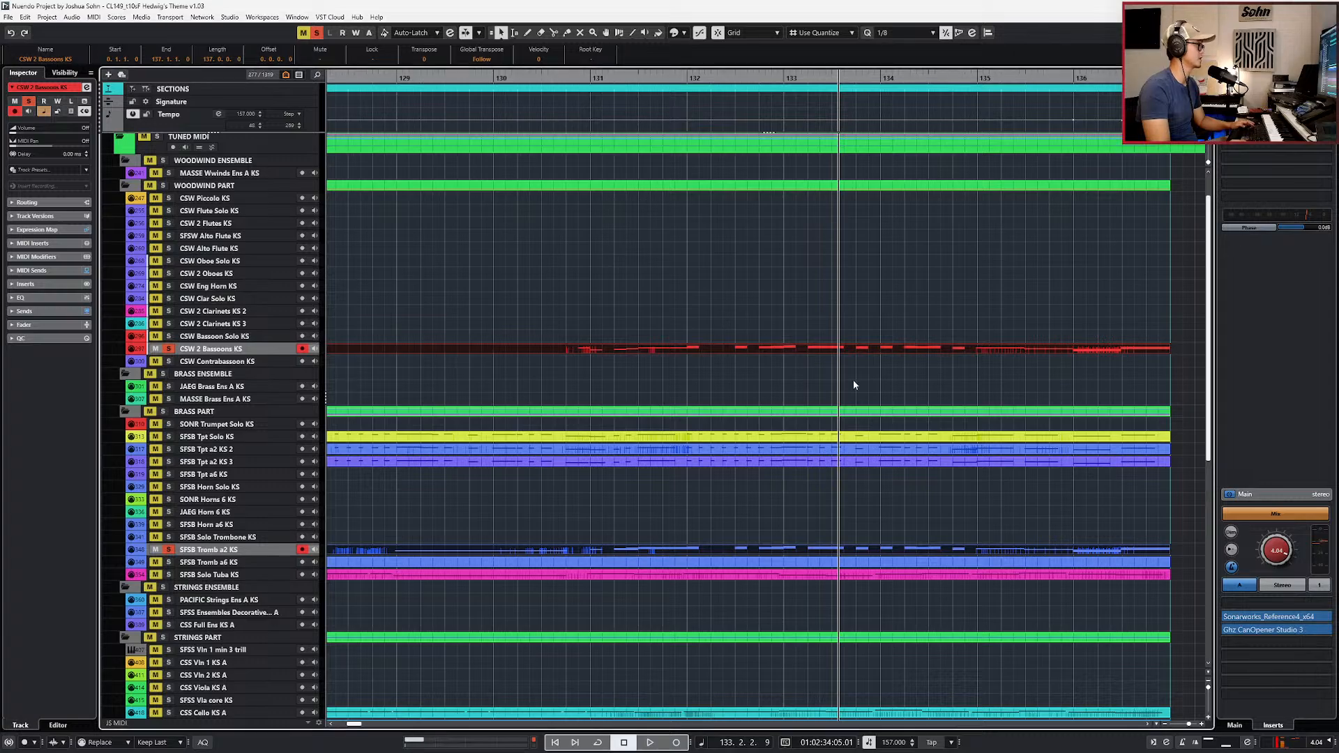
pyautogui.hscroll(3, 936, 374)
pyautogui.click(708, 341)
pyautogui.doubleClick(668, 348)
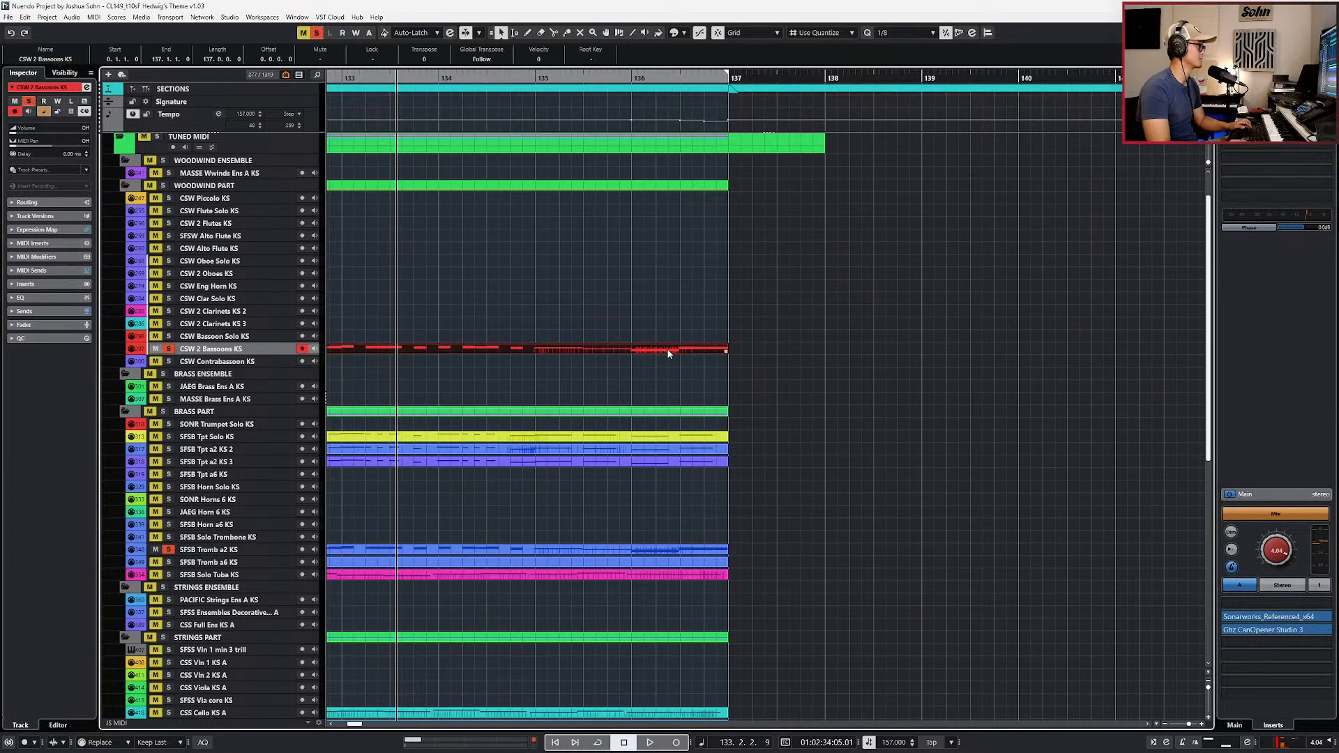
pyautogui.scroll(-5, 570, 460)
pyautogui.scroll(1, 560, 492)
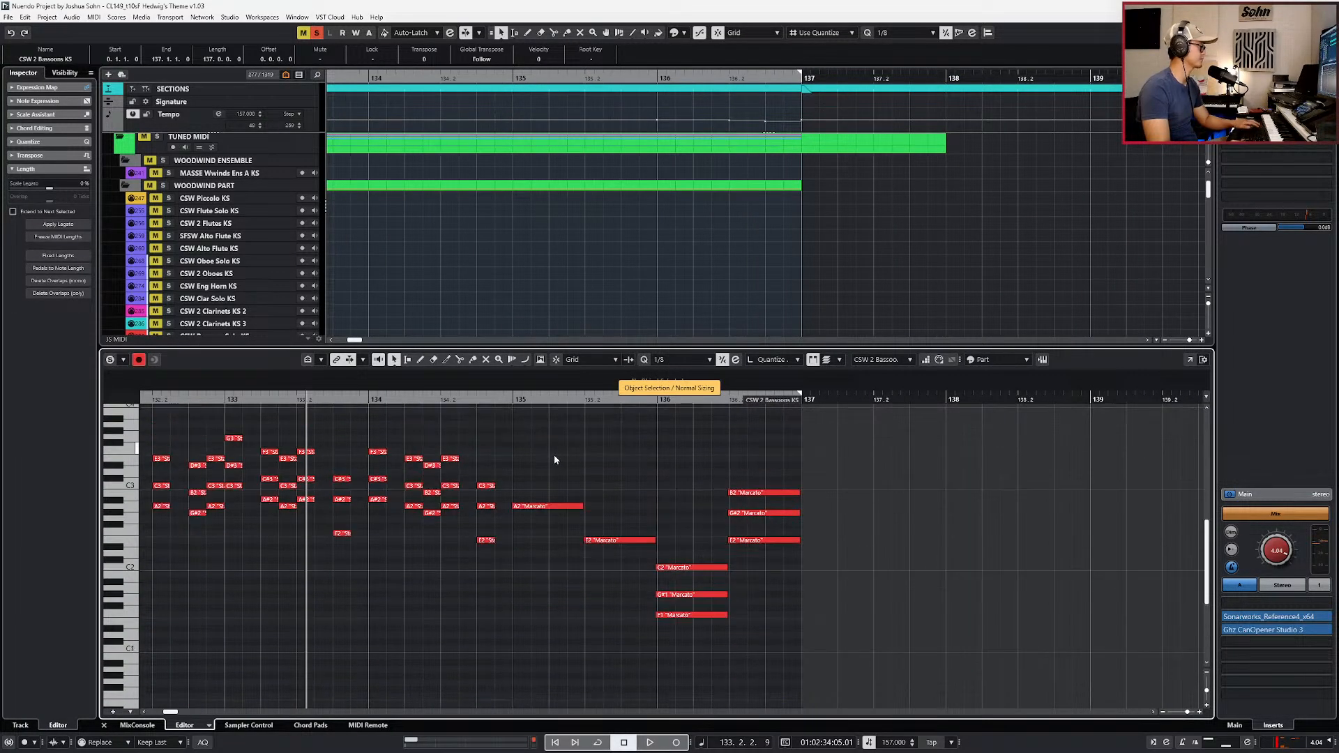
pyautogui.hscroll(-1, 587, 470)
pyautogui.hscroll(-1, 320, 464)
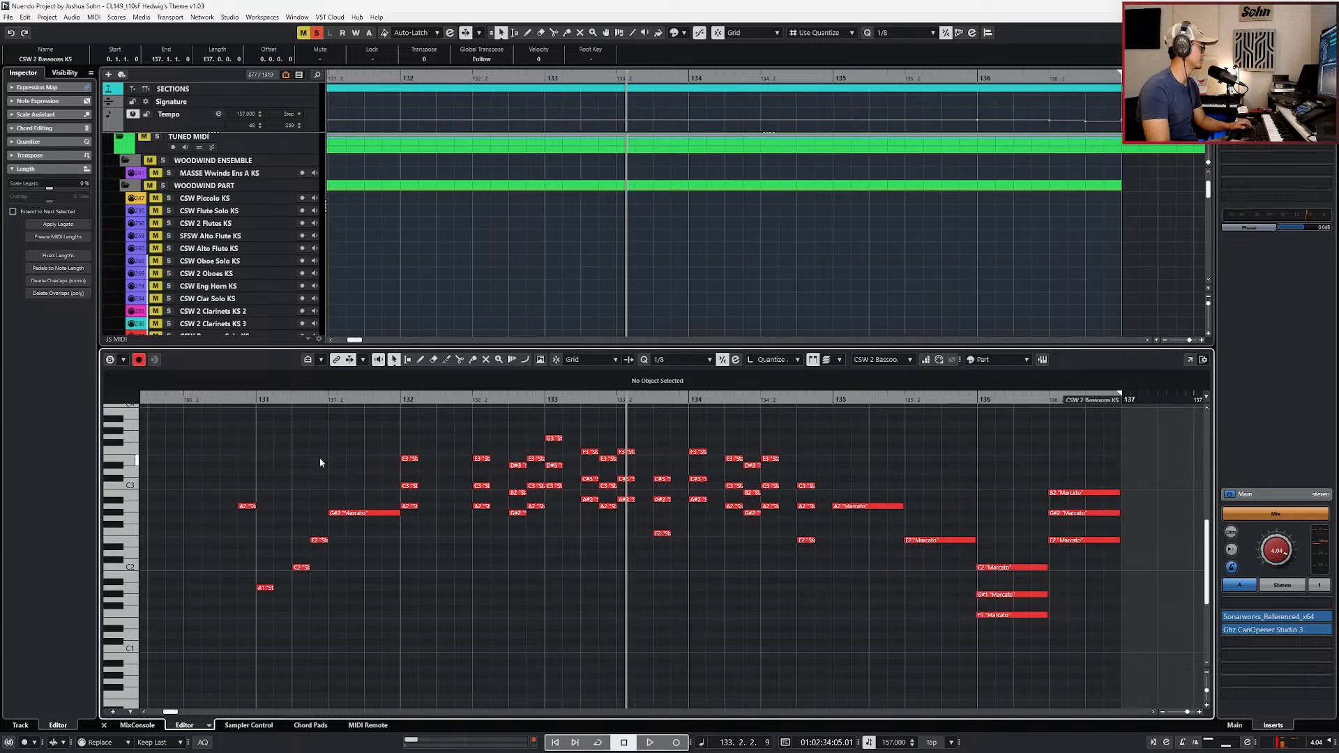
# Step: Delete the E3 and C3 at bar 132 and all following bassoon notes through bar 135, keeping the A2 at bar 132
pyautogui.moveTo(392, 464); pyautogui.dragTo(430, 487)
pyautogui.moveTo(440, 427); pyautogui.dragTo(814, 580)
pyautogui.press('Delete')
pyautogui.hotkey('alt', 'l')
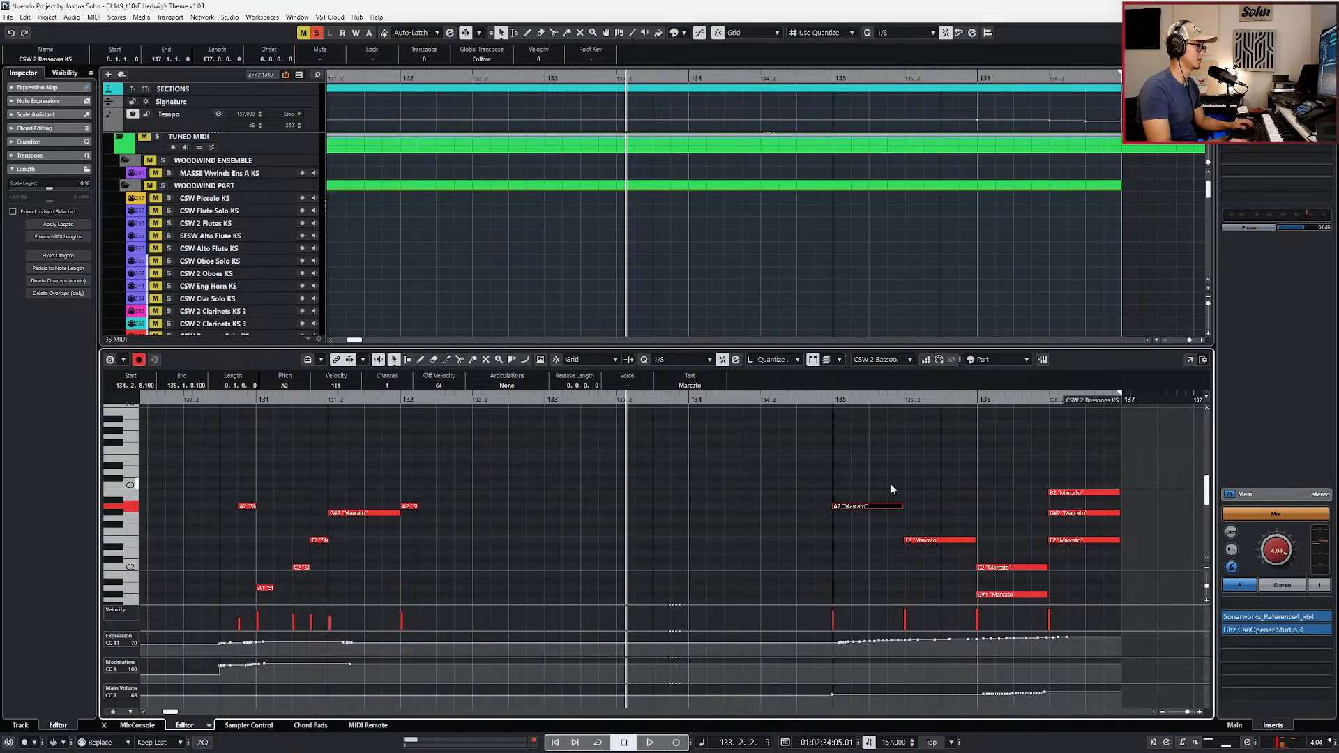
pyautogui.hotkey('shift', 'Right')
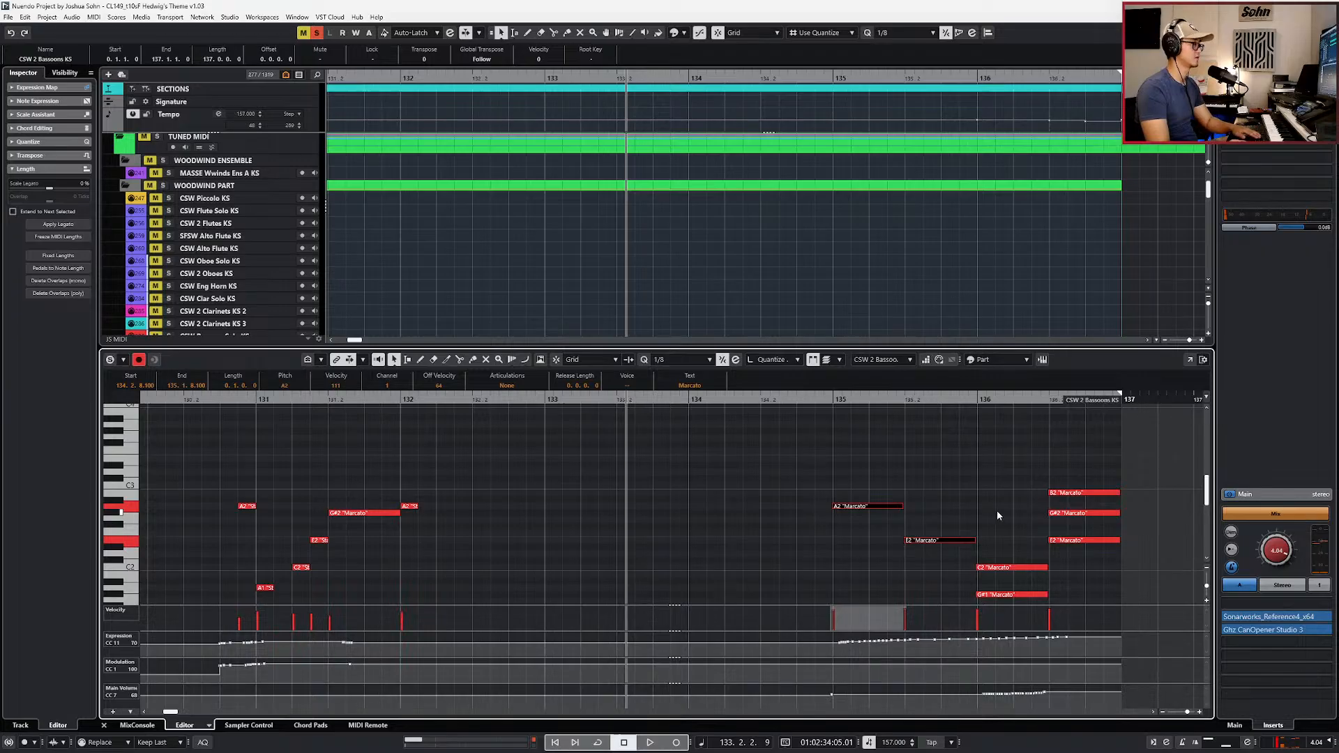
pyautogui.press('Delete')
# Step: Delete the upper notes of the two bassoon chords in bar 136, keeping only the F1 and E2
pyautogui.hscroll(3, 1010, 511)
pyautogui.hotkey('alt', 'l')
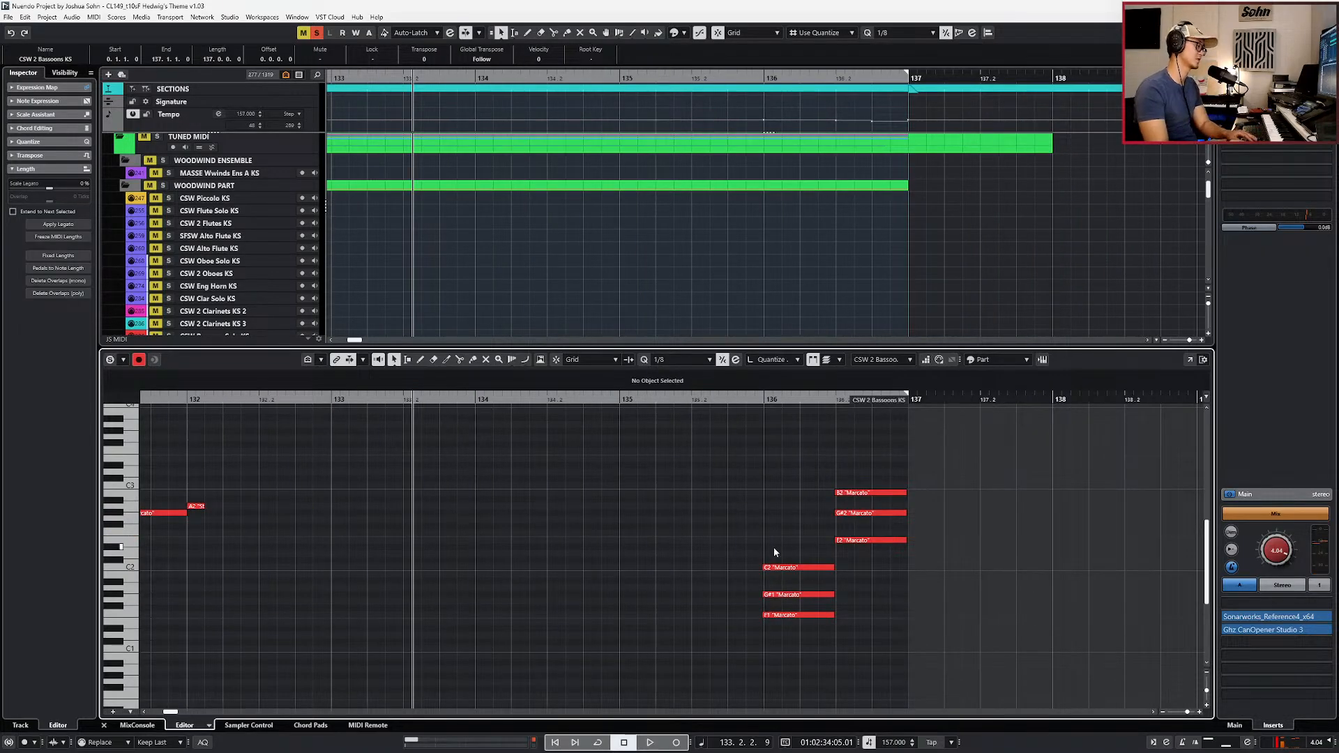
pyautogui.moveTo(783, 543); pyautogui.dragTo(781, 602)
pyautogui.press('Up')
pyautogui.moveTo(823, 474); pyautogui.dragTo(850, 517)
pyautogui.press('Delete')
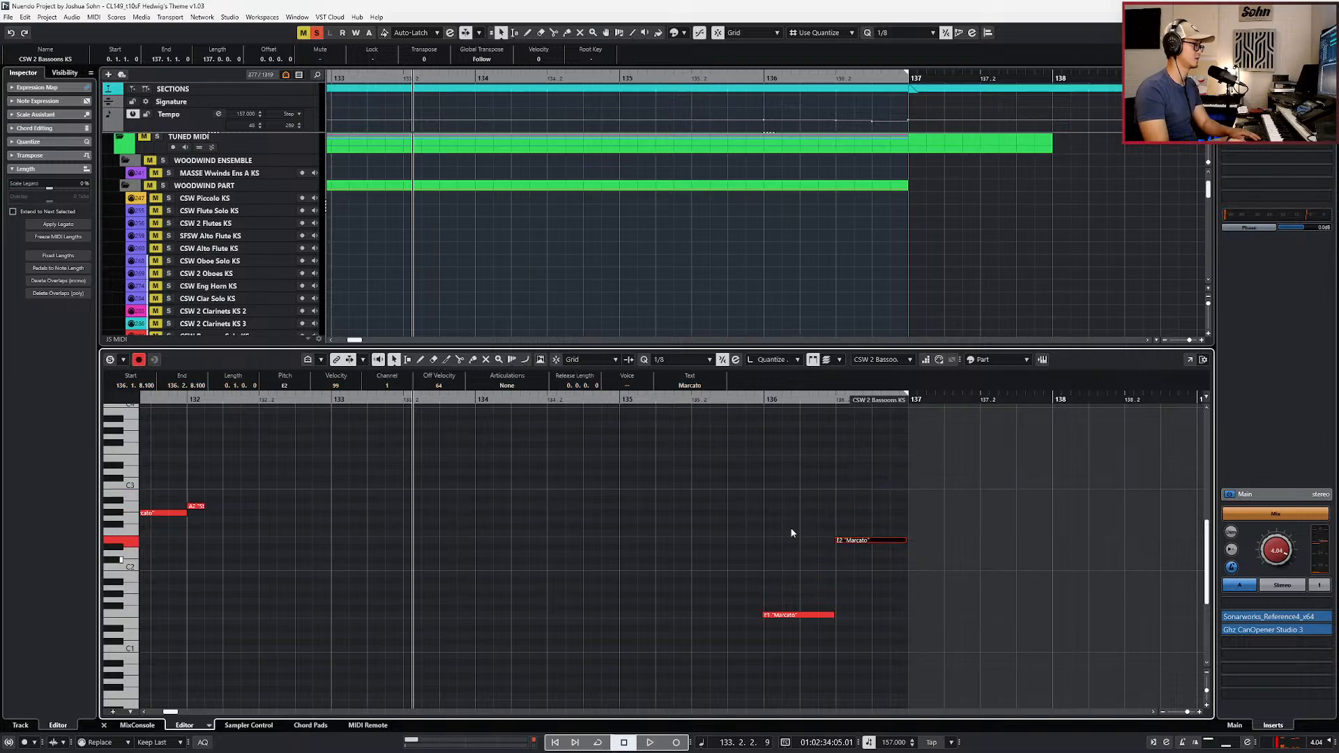
# Step: Double the two bassoon notes in bar 136 in octaves, adding F2 above F1 and E1 below E2
pyautogui.moveTo(781, 484); pyautogui.dragTo(850, 622)
pyautogui.press('l')
pyautogui.click(852, 634)
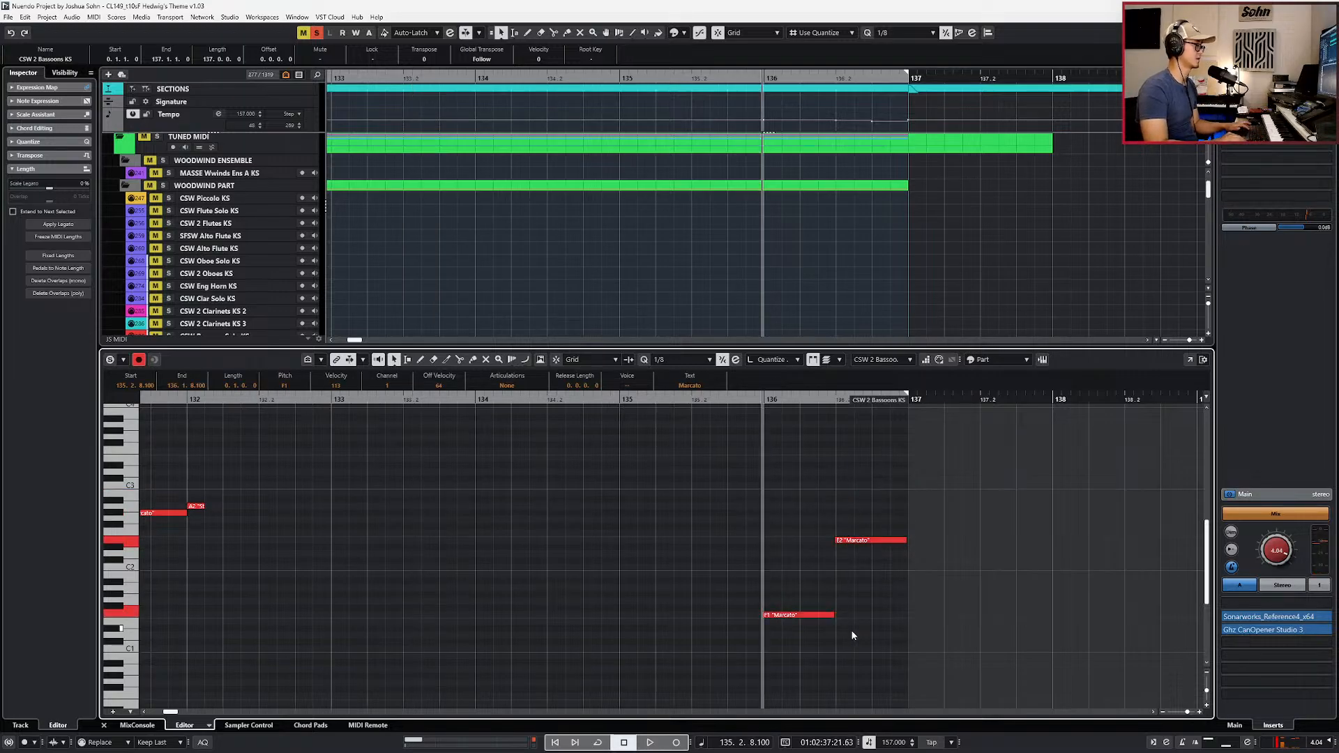
pyautogui.hotkey('shift', 'Up')
pyautogui.moveTo(892, 410); pyautogui.dragTo(859, 580)
pyautogui.hotkey('shift', 'Down')
pyautogui.hotkey('alt', 'l')
pyautogui.hotkey('alt', 'shift', 'Left')
# Step: Delete the bassoon's Main Volume points across bars 135 and 136 and audition the ending
pyautogui.scroll(-1, 872, 619)
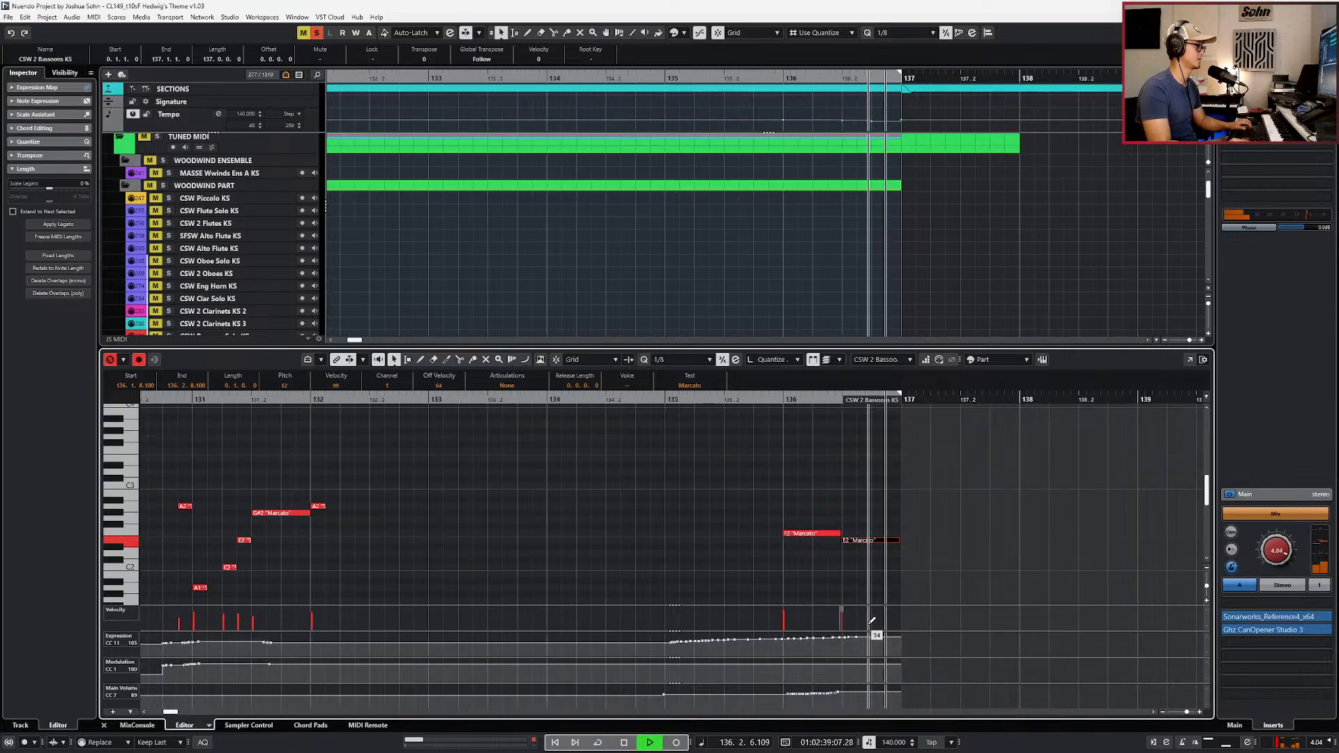
pyautogui.press('space')
pyautogui.moveTo(657, 704); pyautogui.dragTo(904, 644)
pyautogui.press('Delete')
pyautogui.press('space')
# Step: Set the articulation of the F2 and E2 in bar 136 to Marc and play them back
pyautogui.moveTo(844, 607); pyautogui.dragTo(782, 632)
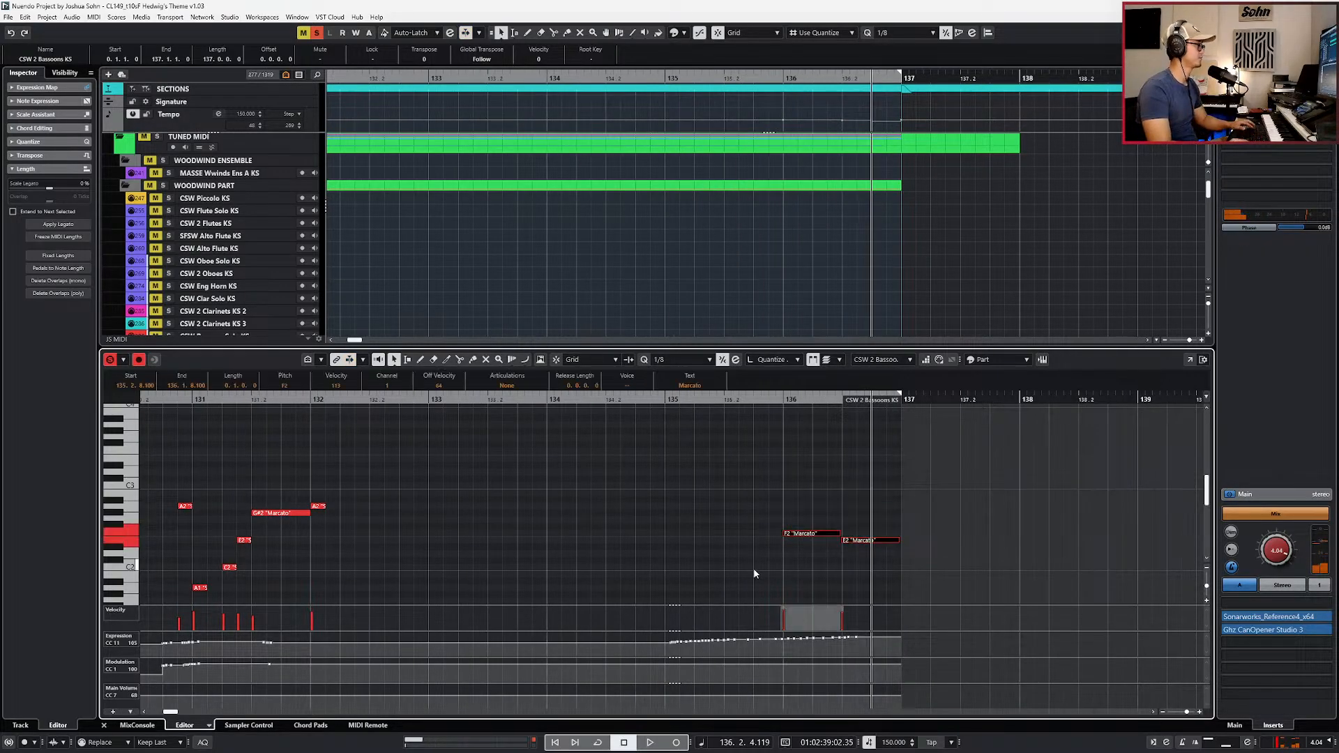
pyautogui.click(507, 385)
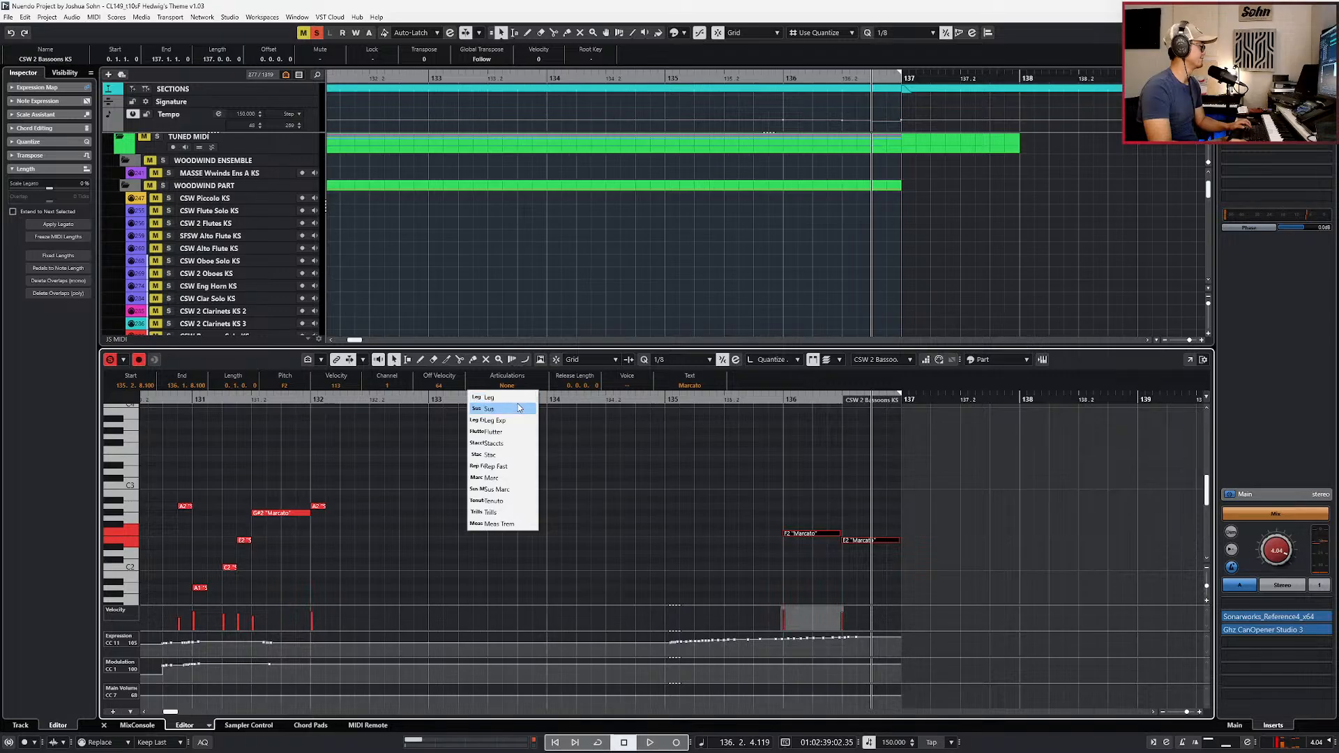
pyautogui.click(517, 480)
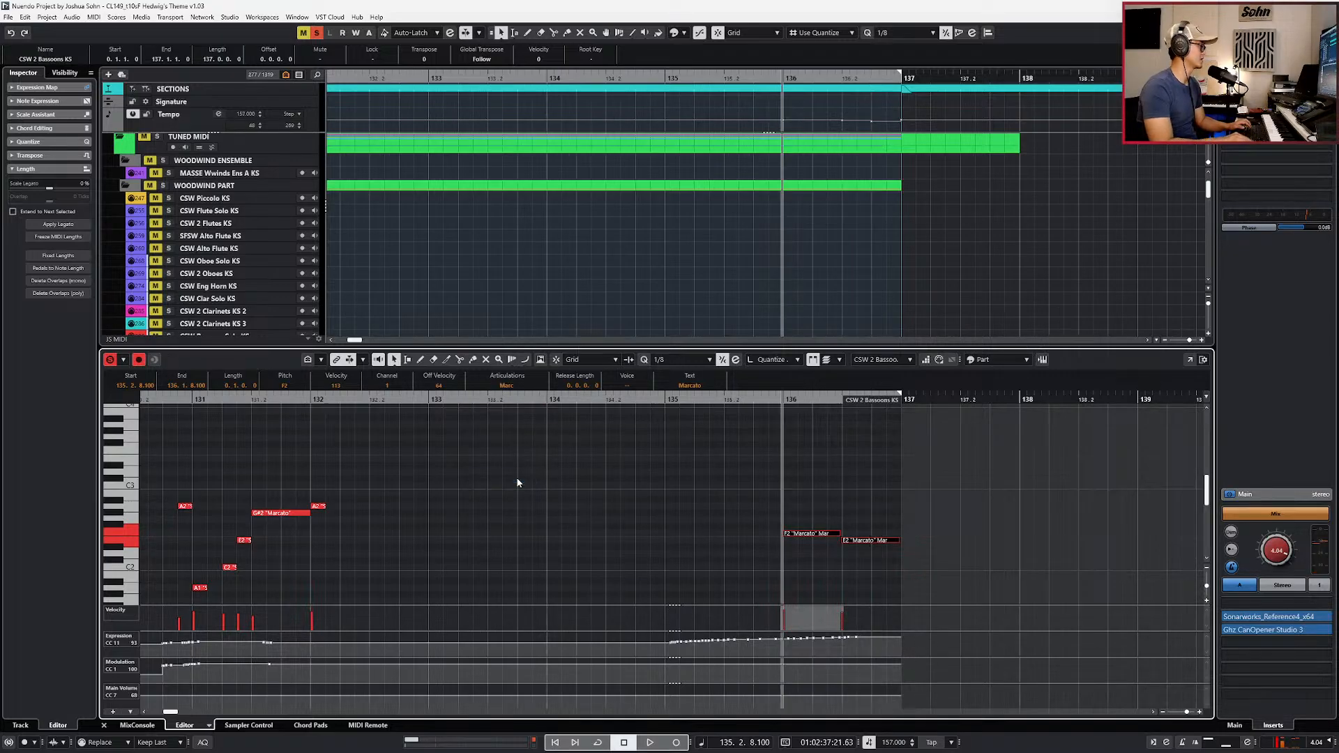
pyautogui.press('space')
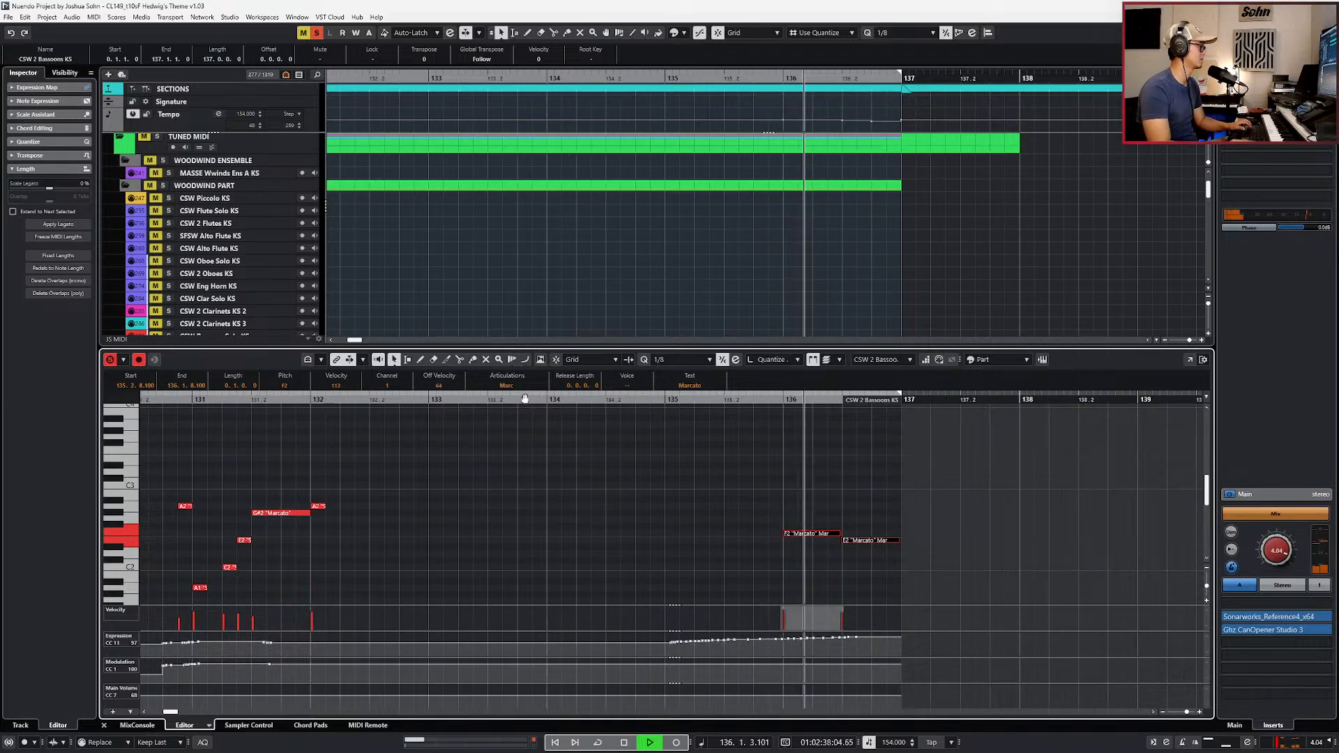
pyautogui.press('space')
pyautogui.click(507, 385)
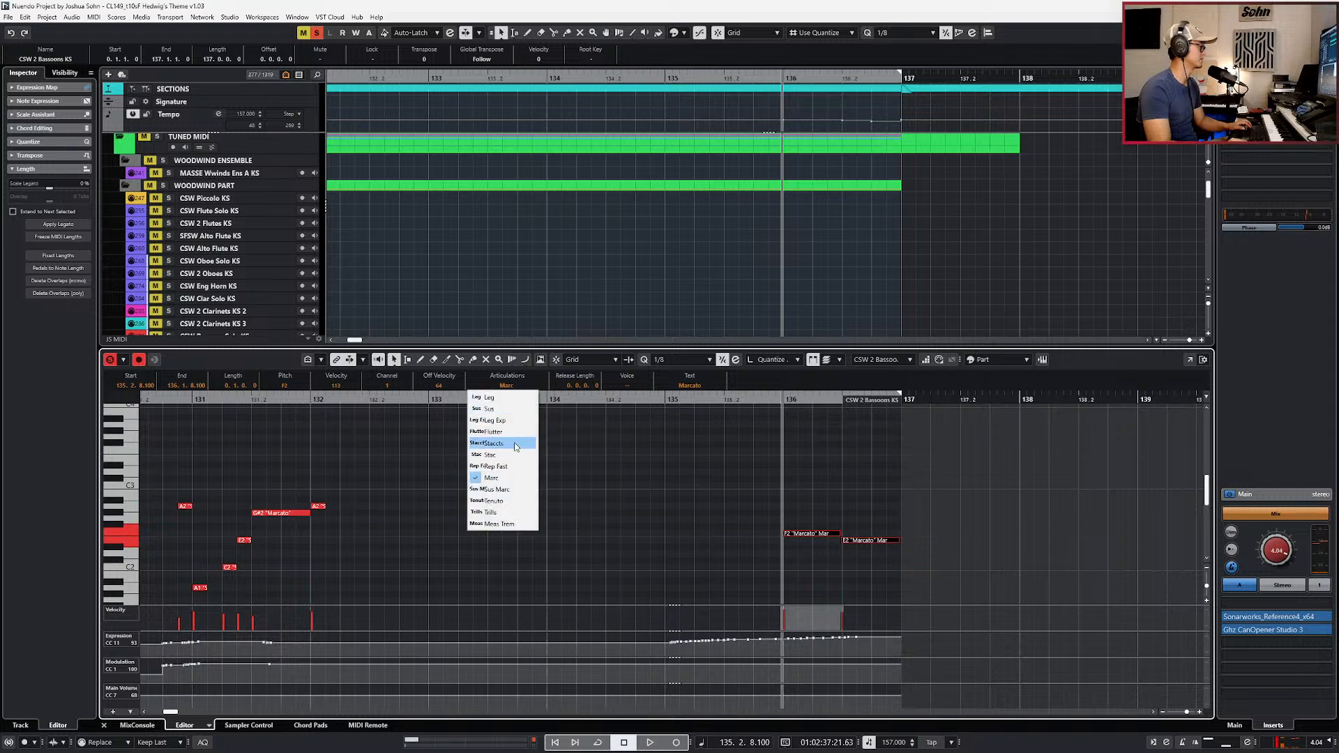
pyautogui.click(736, 491)
# Step: Set all four octave notes in bar 136 to the Sus Marc articulation and play them back
pyautogui.scroll(4, 735, 487)
pyautogui.scroll(-7, 739, 489)
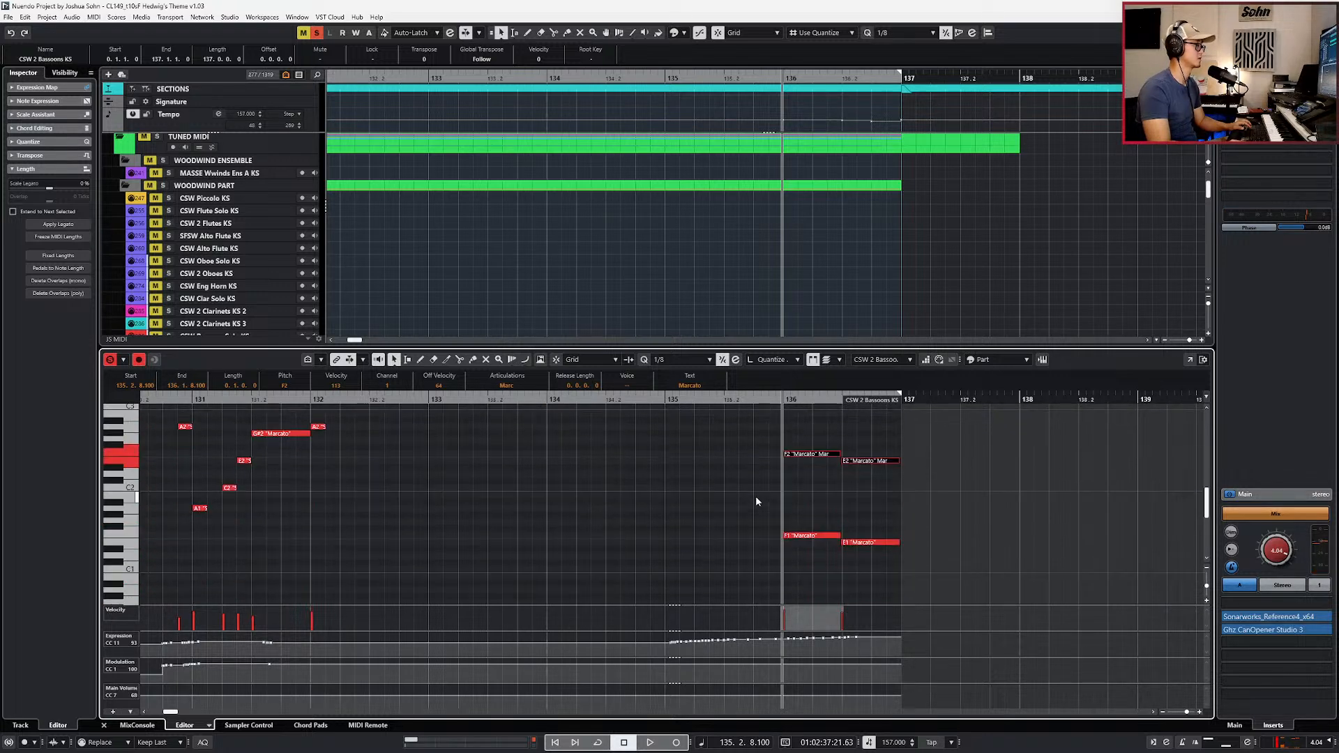
pyautogui.moveTo(752, 444); pyautogui.dragTo(946, 599)
pyautogui.click(507, 385)
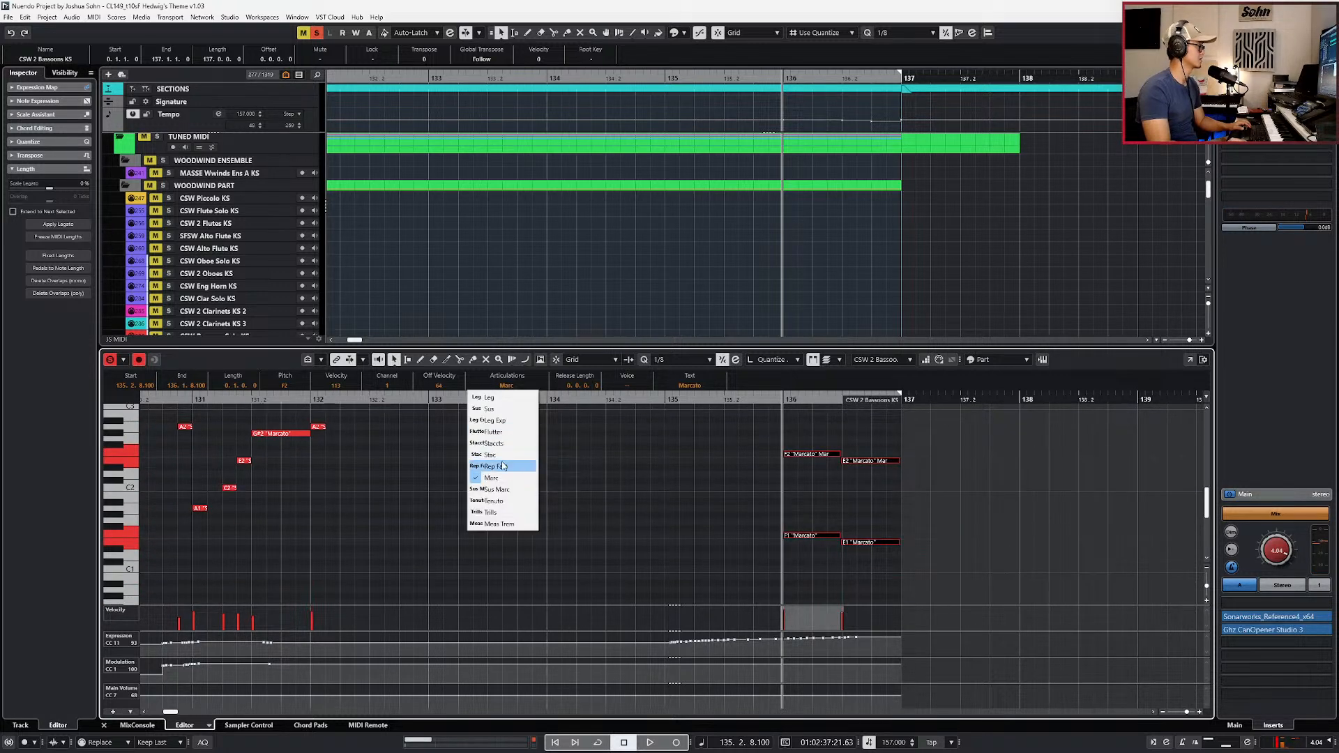
pyautogui.click(501, 487)
pyautogui.press('space')
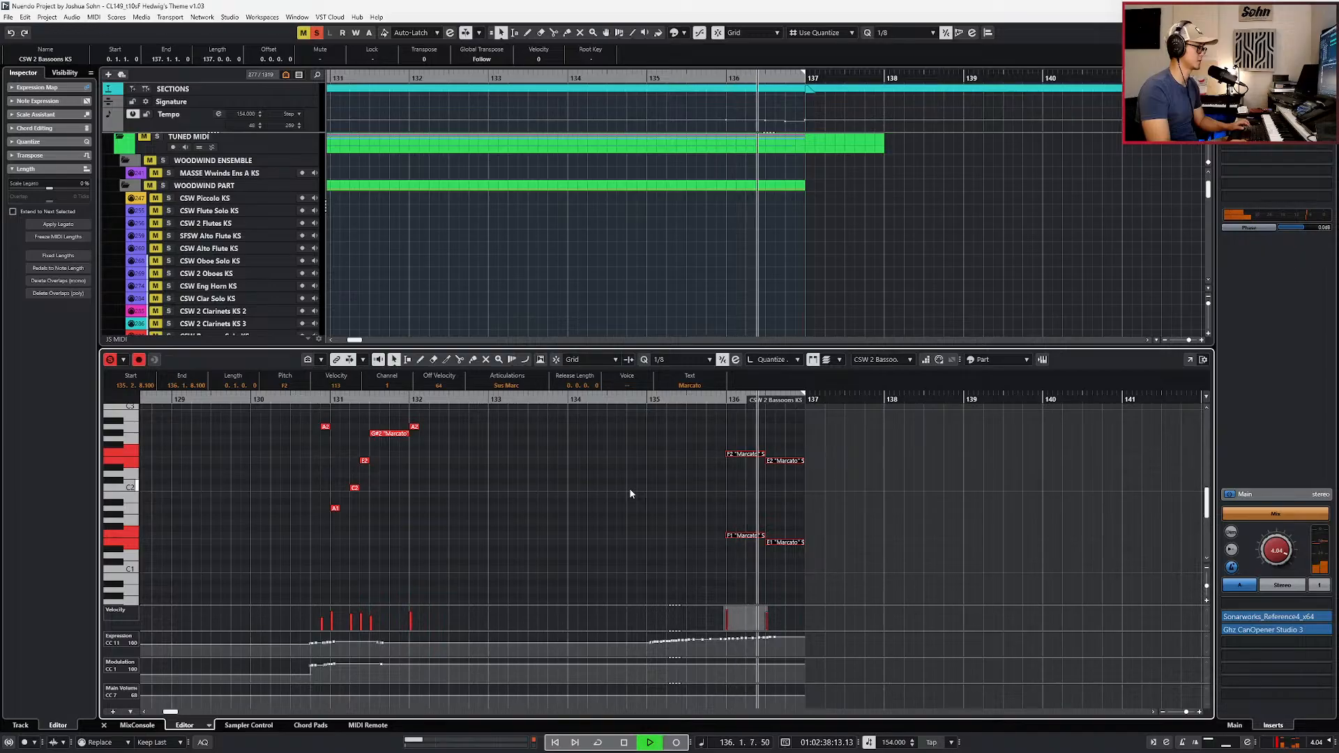
pyautogui.press('space')
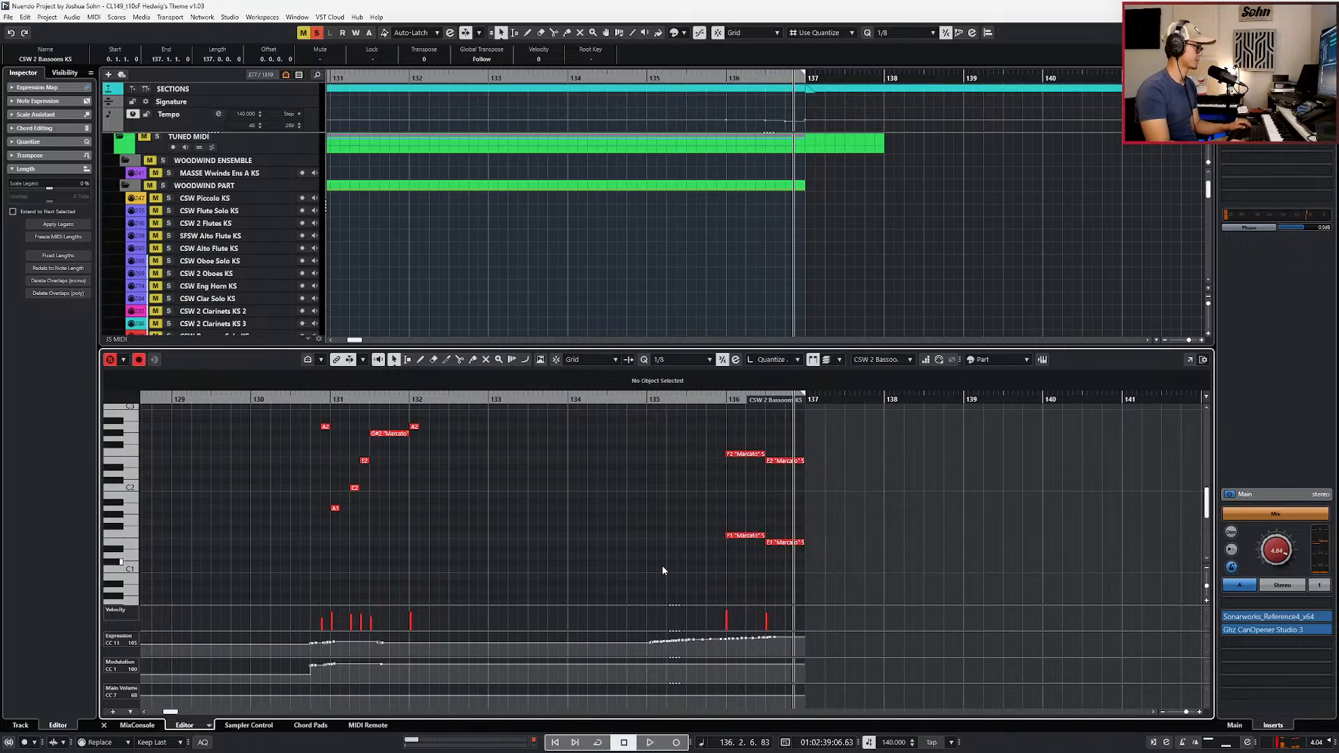
# Step: Reshape the bassoon's Expression ramp over bars 135 and 136 to rise later and end lower, and close the editor
pyautogui.moveTo(648, 654); pyautogui.dragTo(777, 635)
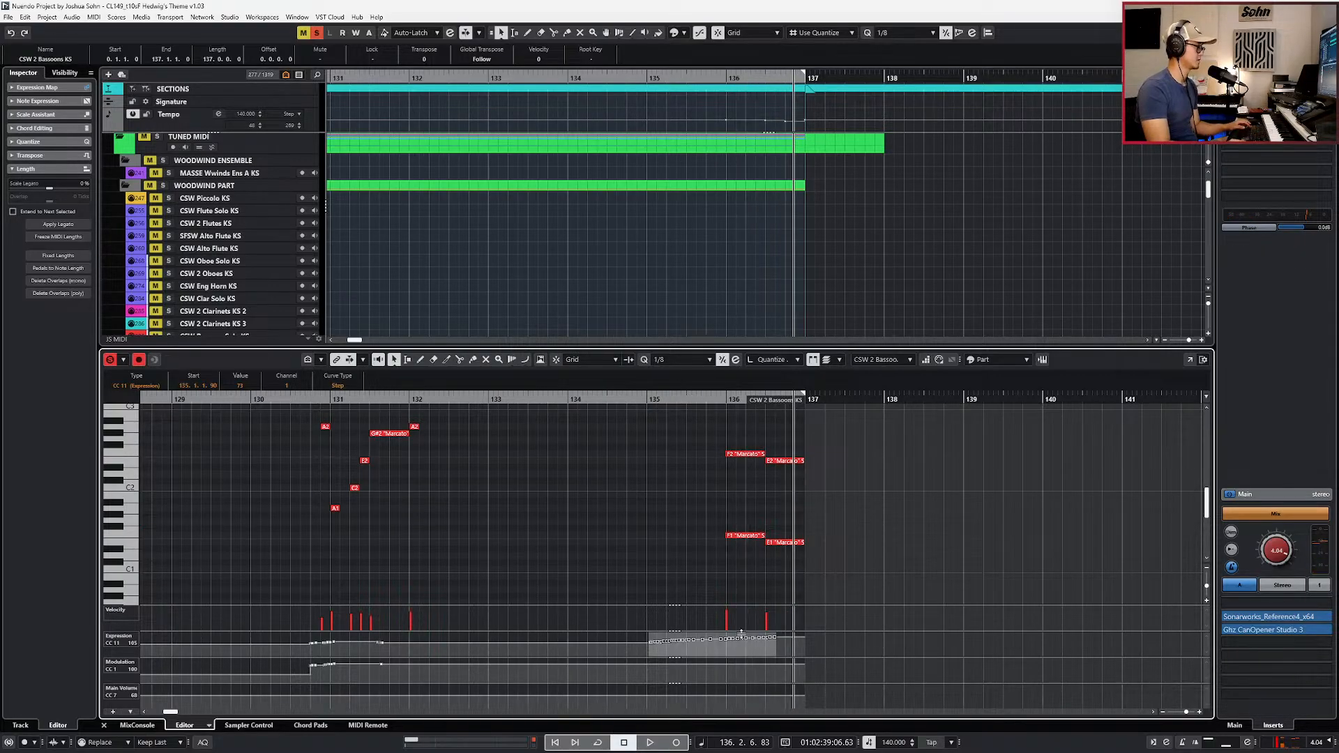
pyautogui.moveTo(659, 653); pyautogui.dragTo(786, 646)
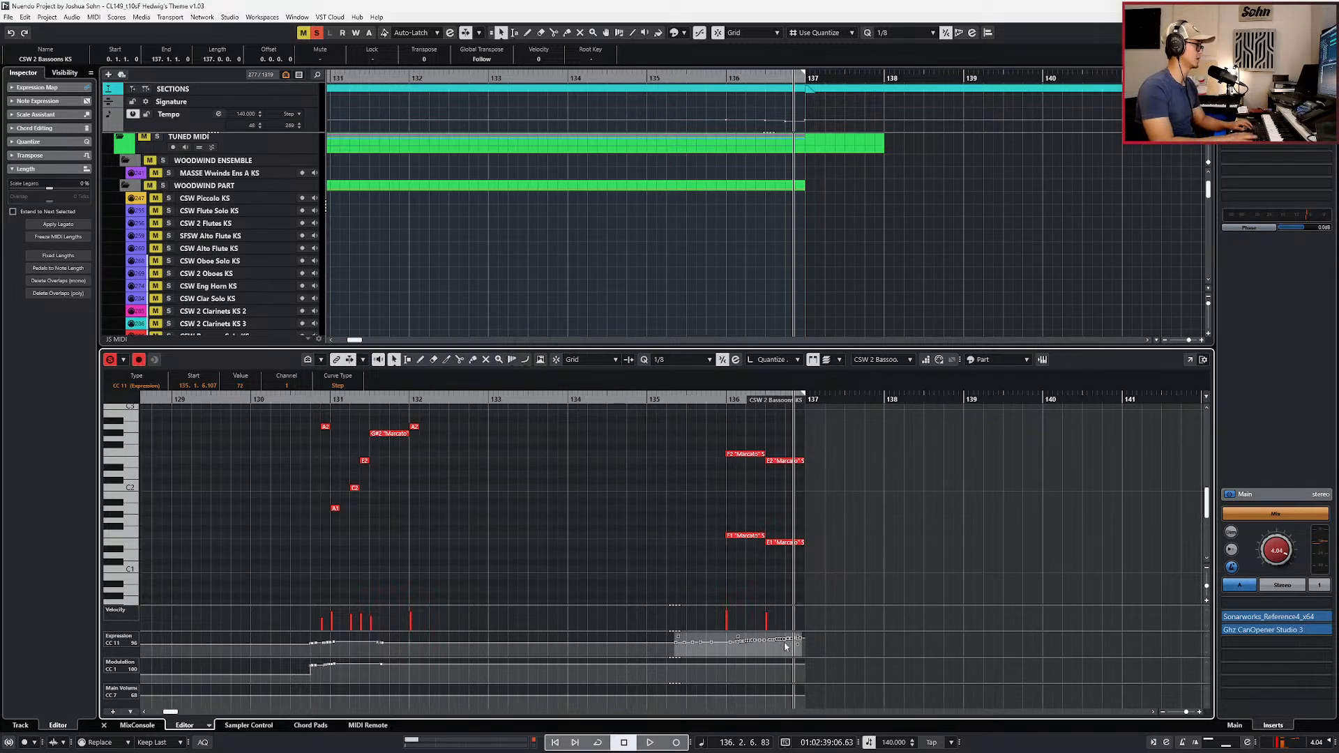
pyautogui.press('Return')
# Step: Move the playhead back to bar 130, turn off the solo and deselect the bassoon part
pyautogui.scroll(-2, 787, 634)
pyautogui.press('KP_Subtract')
pyautogui.press('KP_Subtract')
pyautogui.press('KP_Subtract')
pyautogui.press('s')
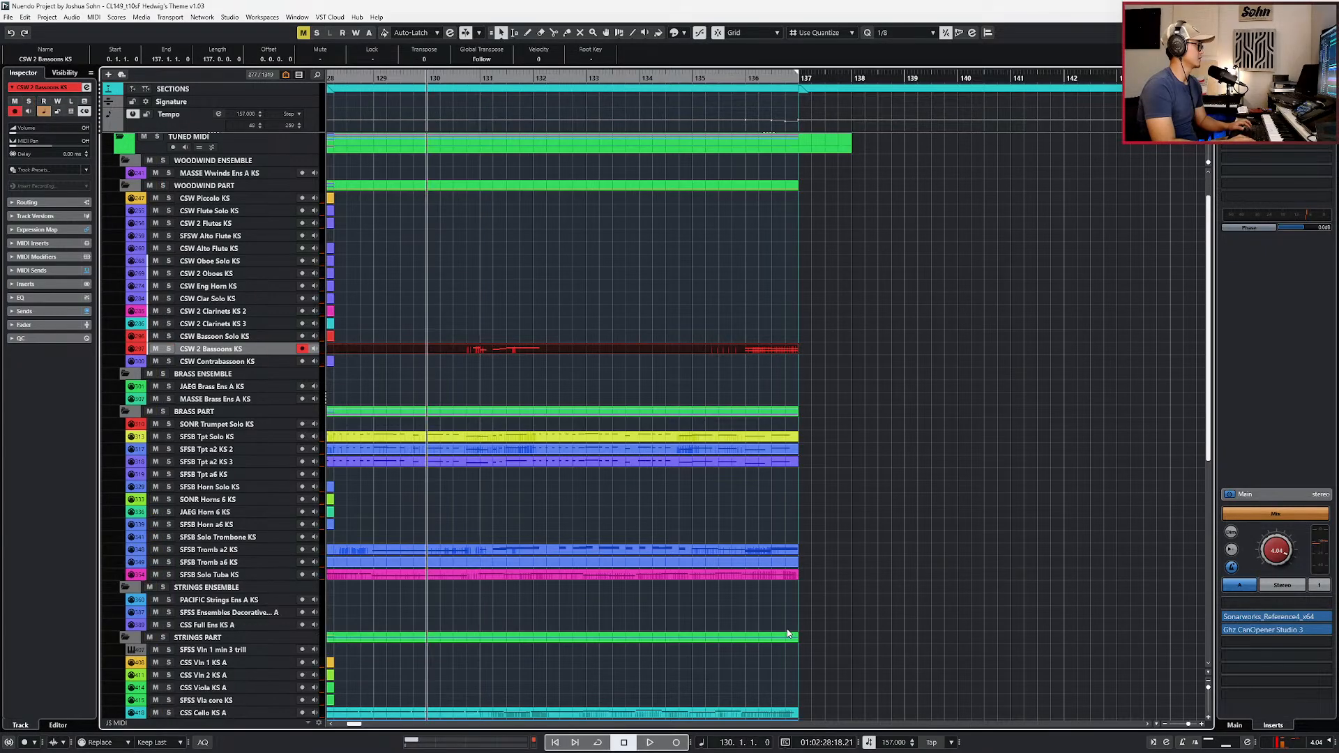
pyautogui.scroll(-2, 802, 613)
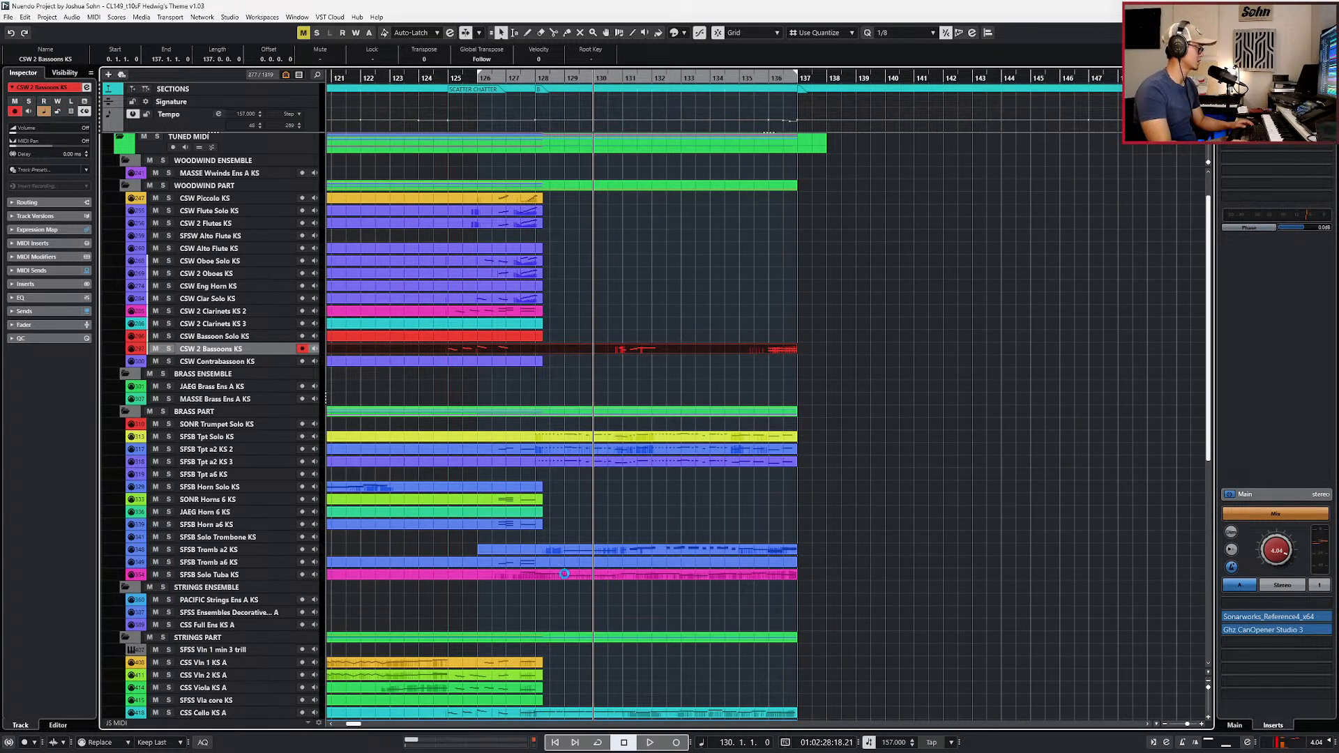
pyautogui.scroll(3, 538, 577)
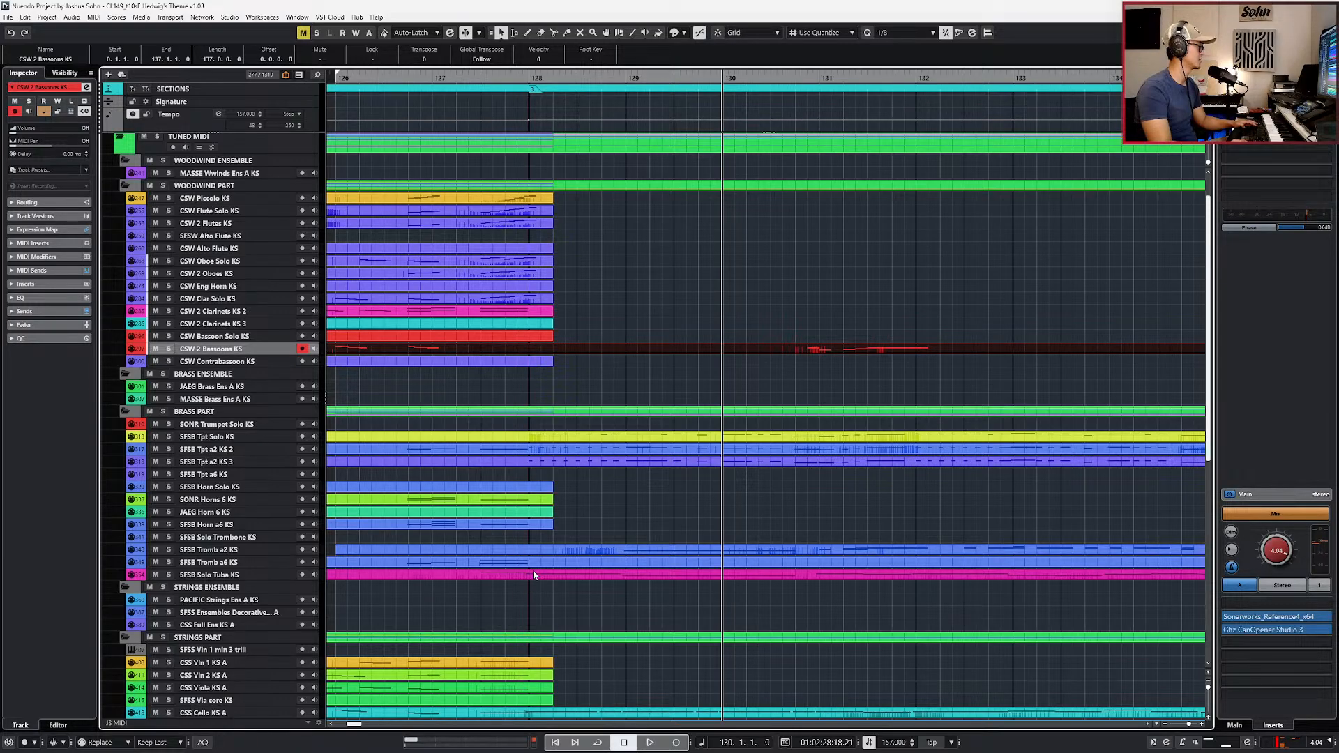
pyautogui.scroll(-6, 539, 579)
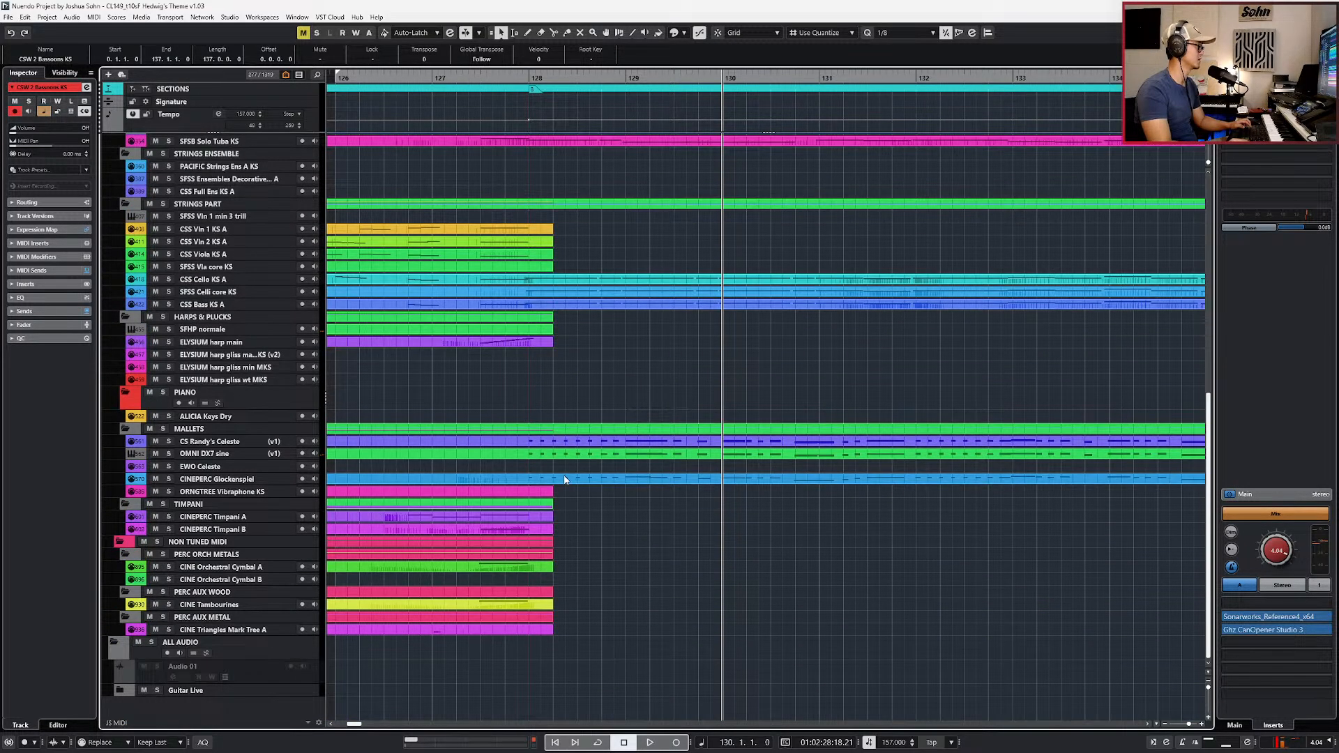
pyautogui.click(560, 469)
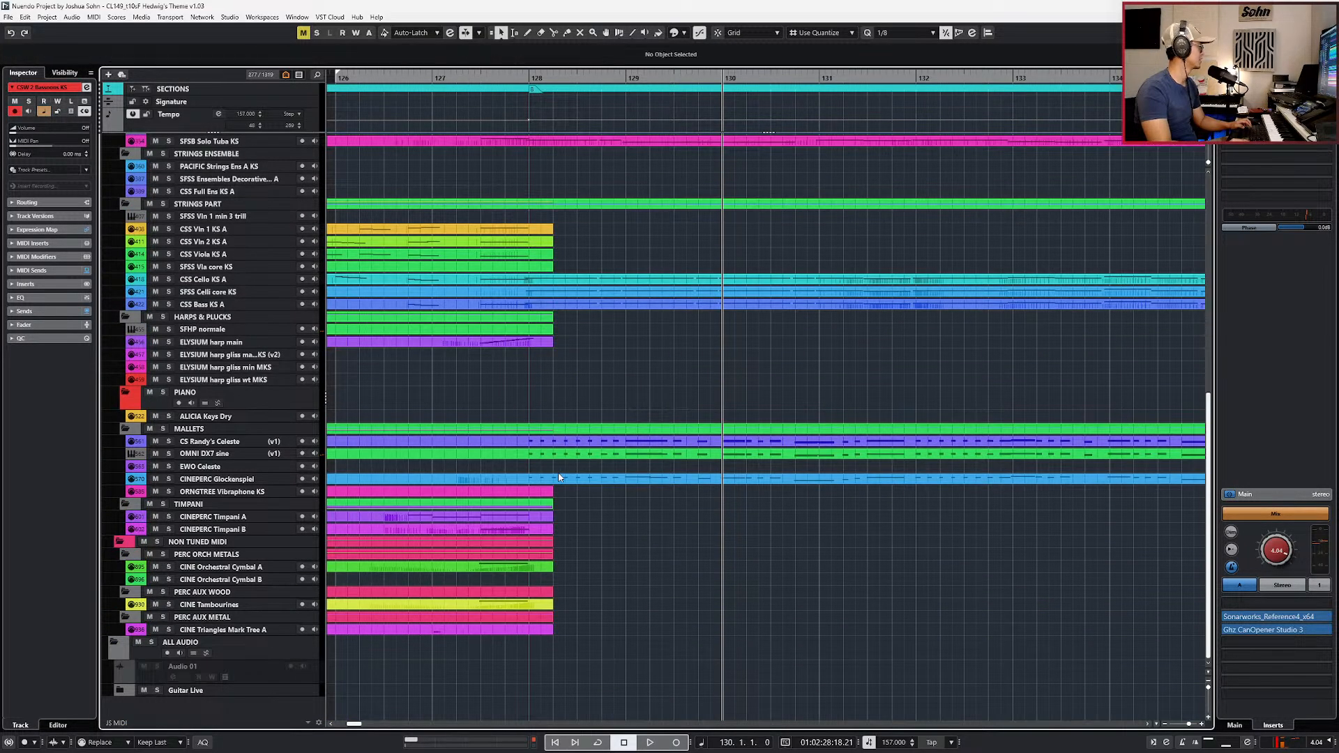
# Step: Copy the CSS Bass part from just before bar 128 to bar 137 into the CSW Contrabassoon track and open that part for editing
pyautogui.click(526, 308)
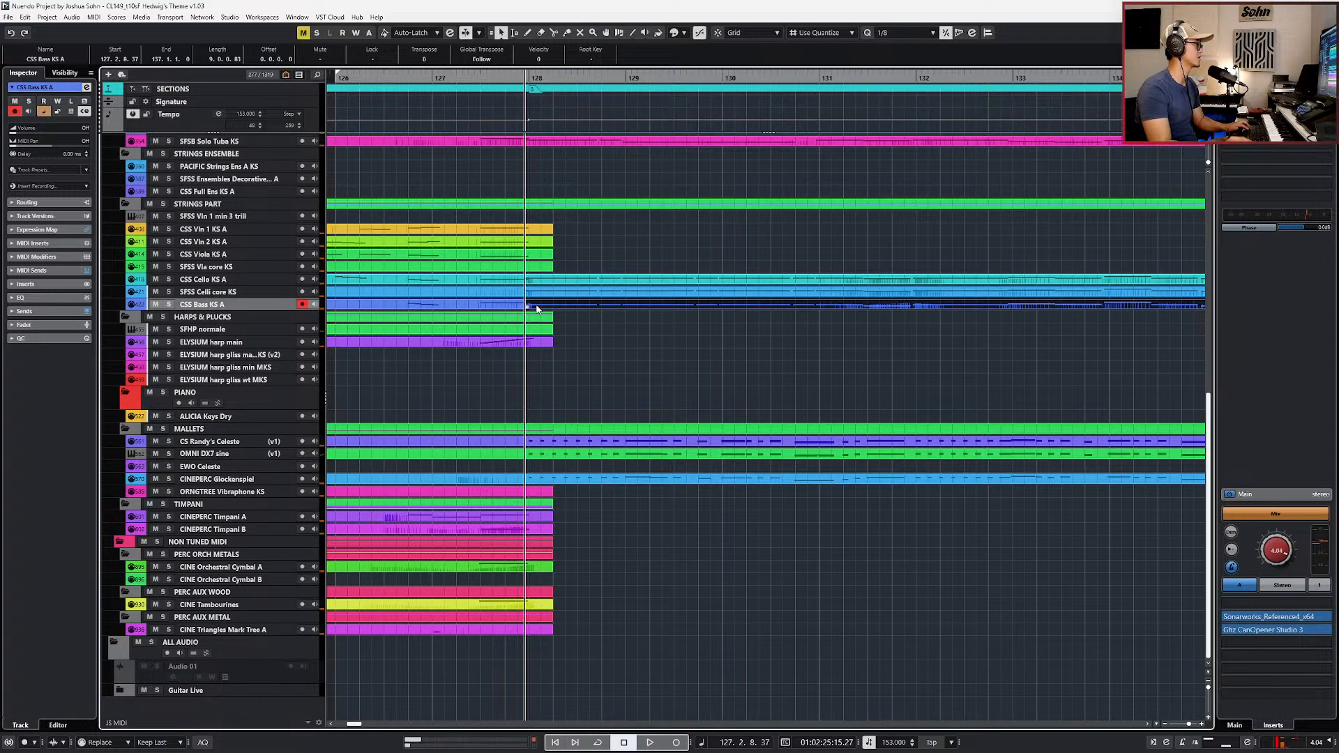
pyautogui.scroll(3, 537, 306)
pyautogui.scroll(3, 537, 307)
pyautogui.click(549, 398)
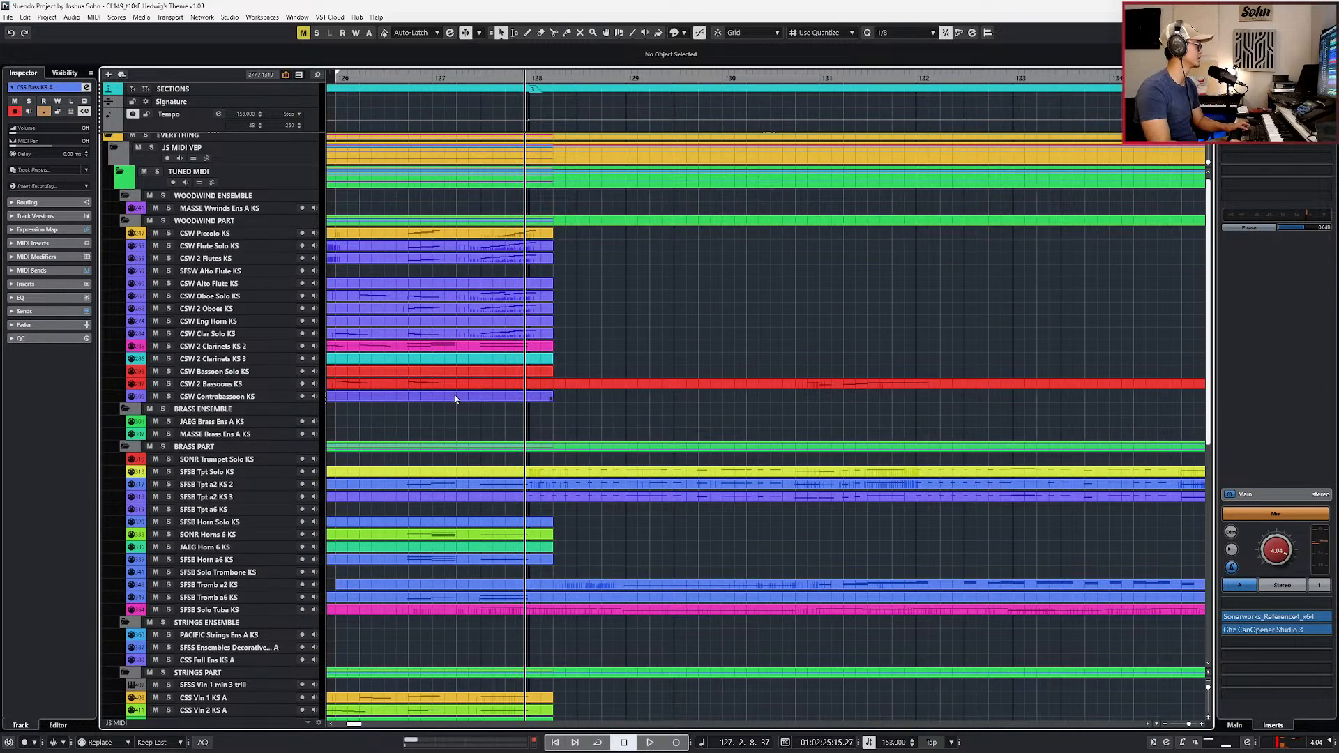
pyautogui.doubleClick(504, 393)
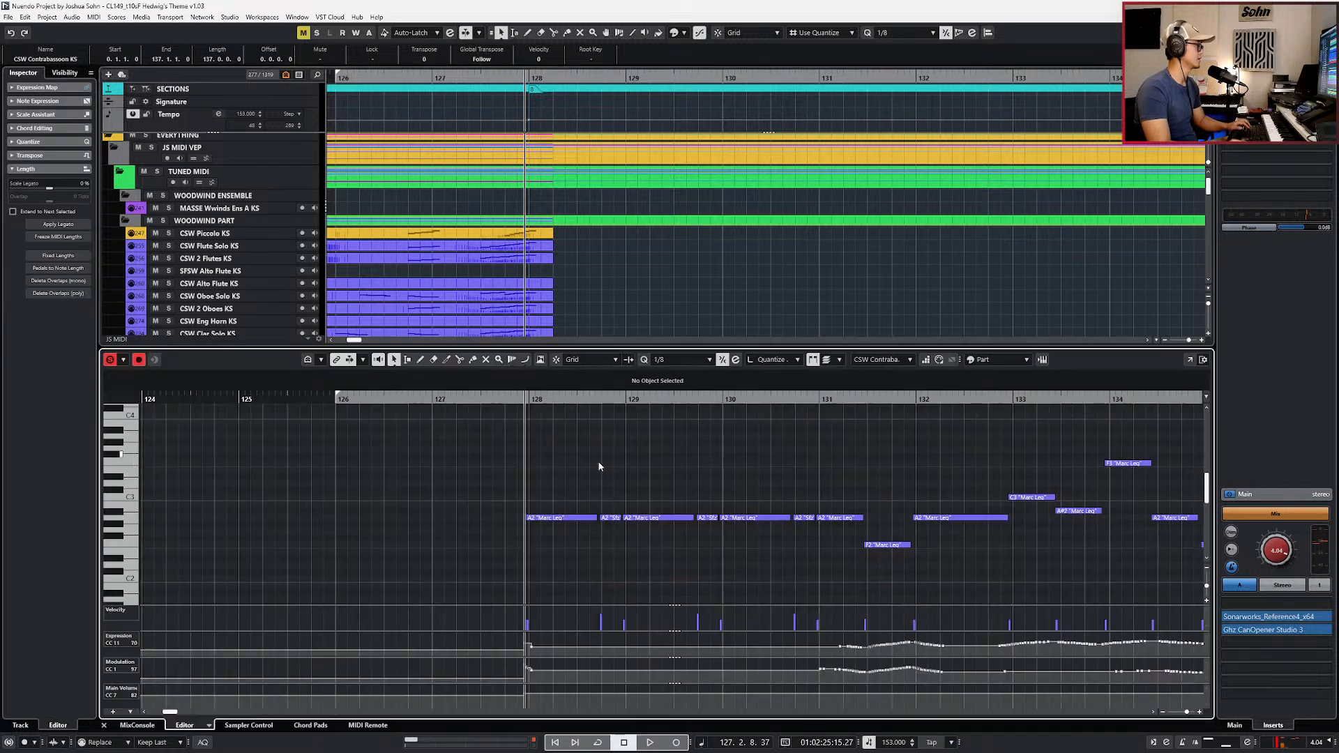
# Step: Show the articulation lane for the contrabassoon part and set all its notes from bar 128 to the Marc articulation
pyautogui.press('space')
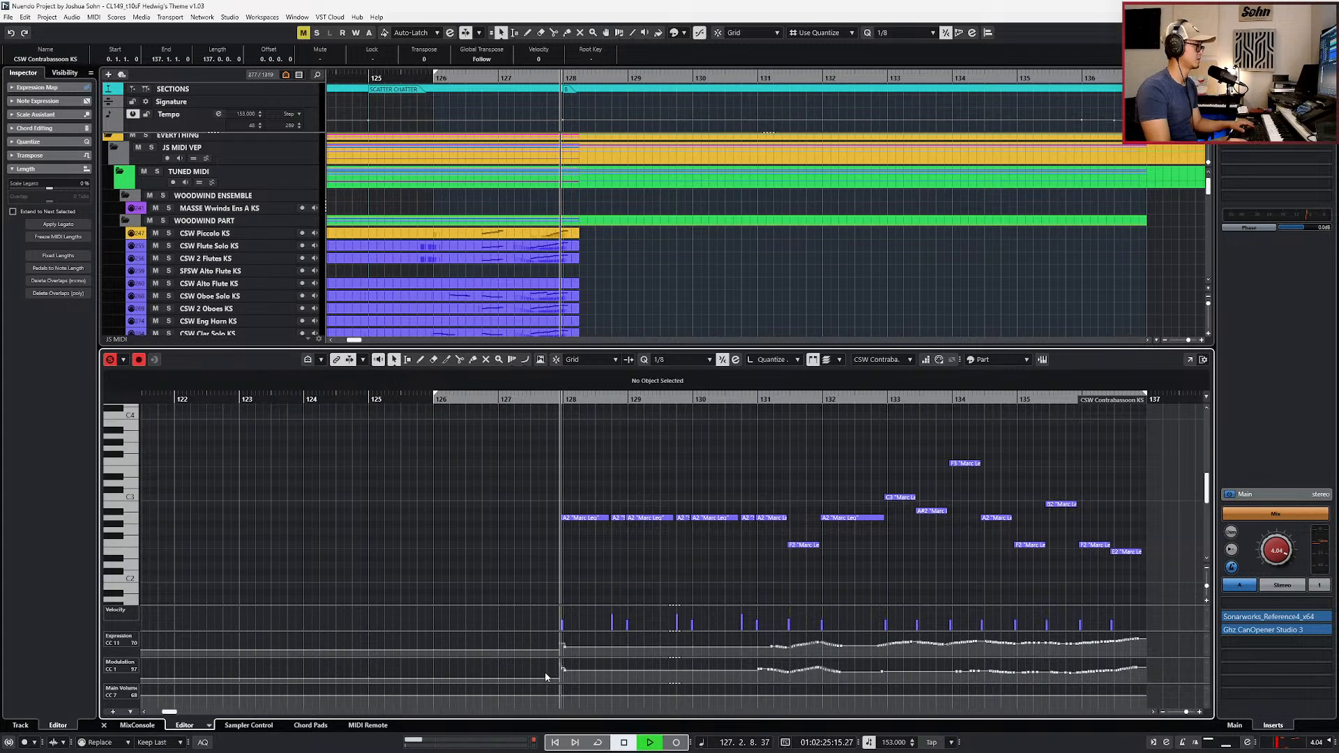
pyautogui.press('space')
pyautogui.press('Return')
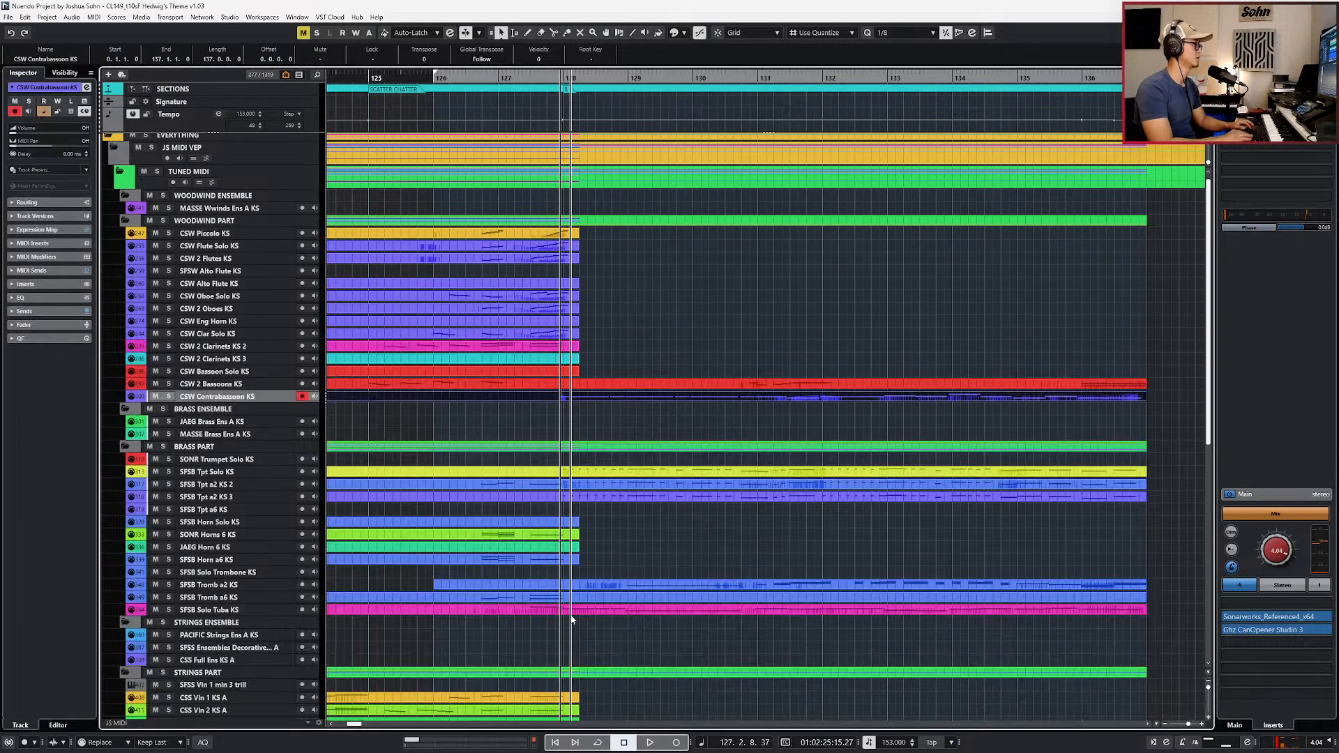
pyautogui.doubleClick(631, 397)
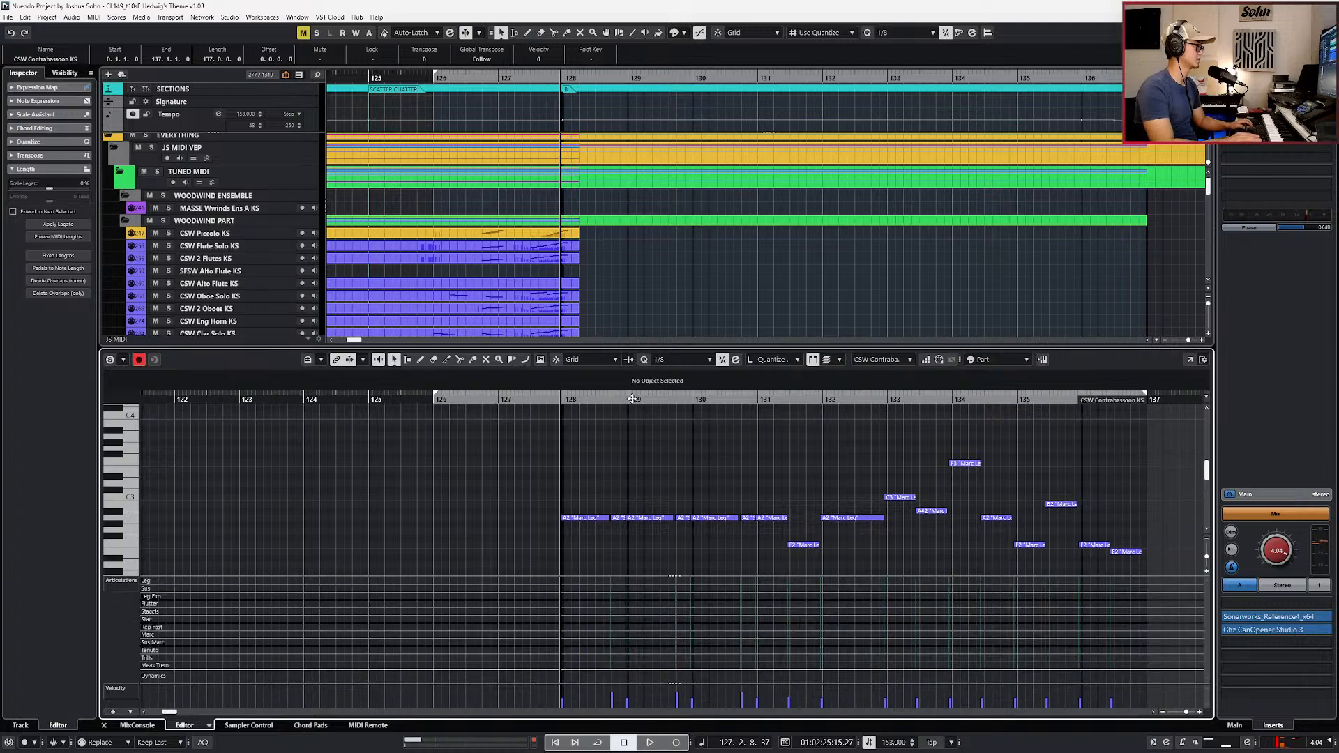
pyautogui.moveTo(584, 415); pyautogui.dragTo(1042, 530)
pyautogui.click(516, 387)
pyautogui.click(492, 478)
# Step: Set the three short A2 notes at the ends of bars 128, 129 and 130 in the contrabassoon part to the Tenuto articulation
pyautogui.click(633, 457)
pyautogui.click(634, 452)
pyautogui.keyDown('shift'); pyautogui.click(688, 450); pyautogui.keyUp('shift')
pyautogui.keyDown('shift'); pyautogui.click(738, 452); pyautogui.keyUp('shift')
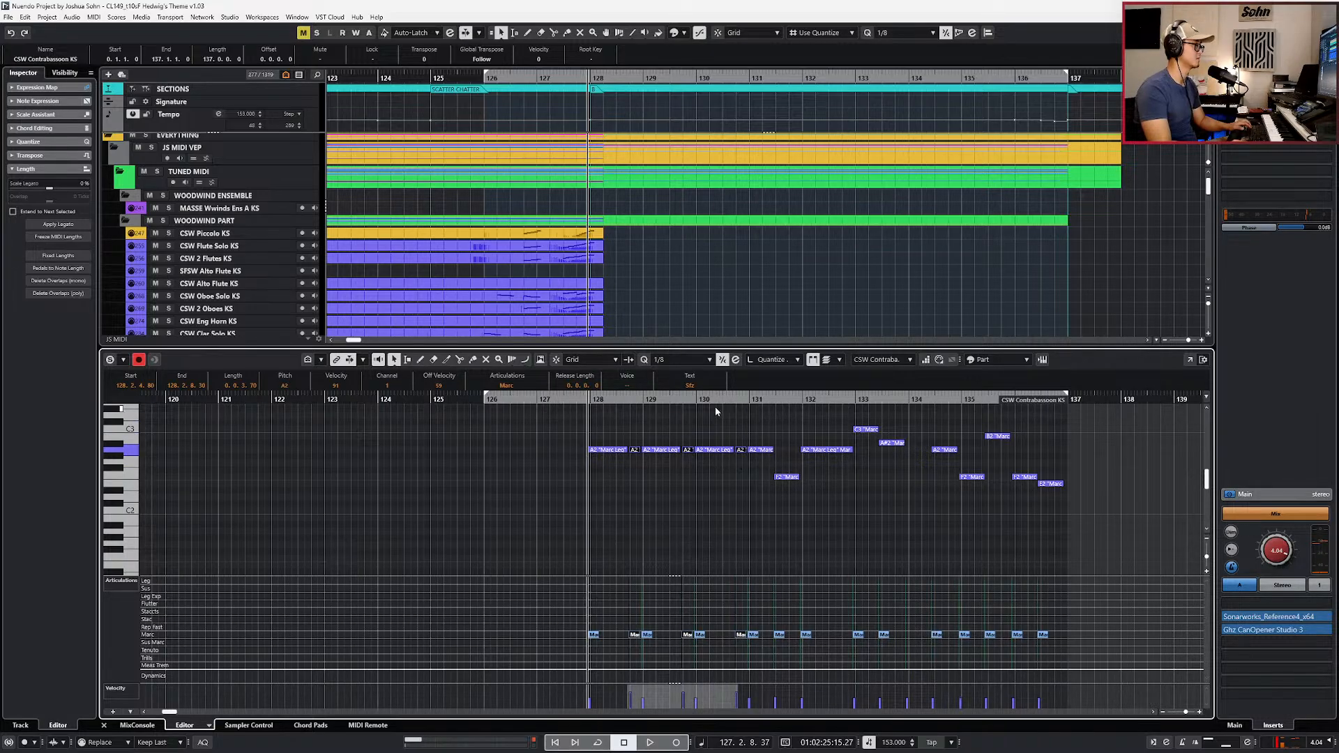
pyautogui.click(508, 386)
pyautogui.click(530, 500)
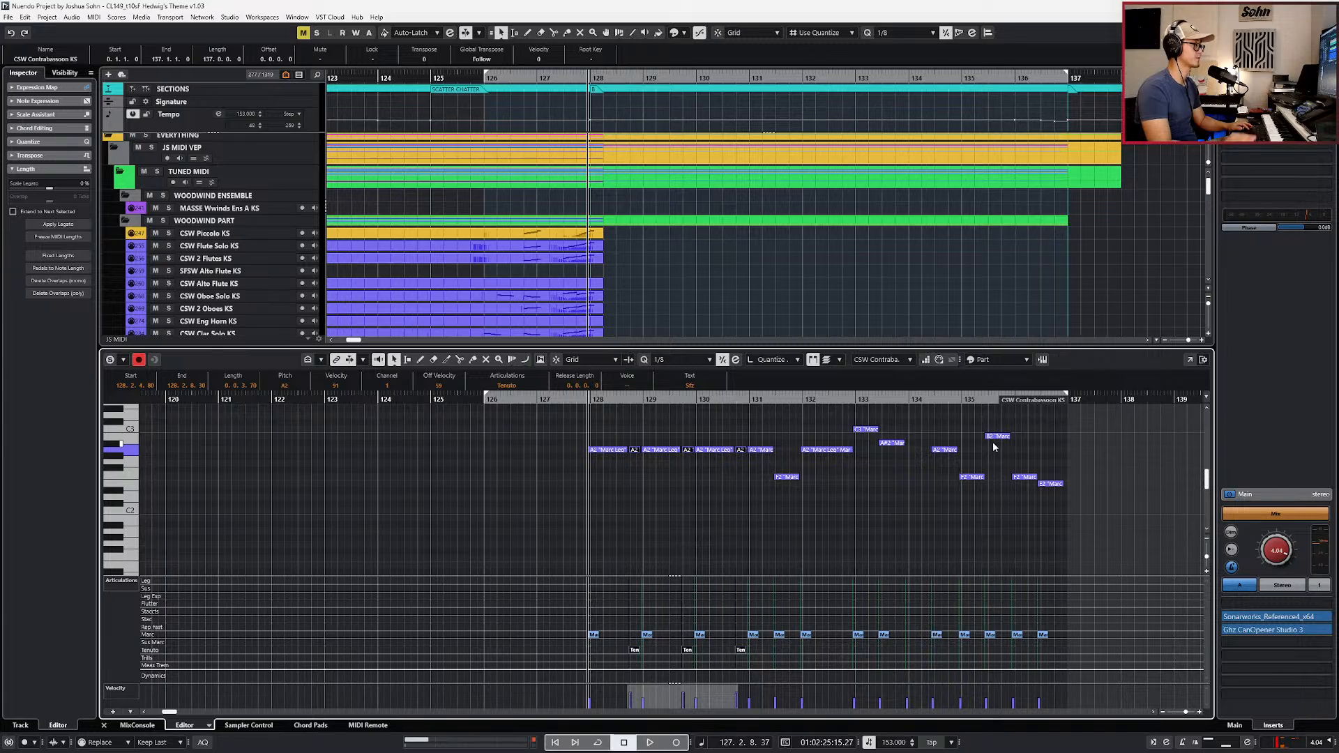
# Step: Close the editor, play back the arrangement through bar 136 and return the playhead to bar 127
pyautogui.hotkey('ctrl', 'e')
pyautogui.press('space')
pyautogui.press('g')
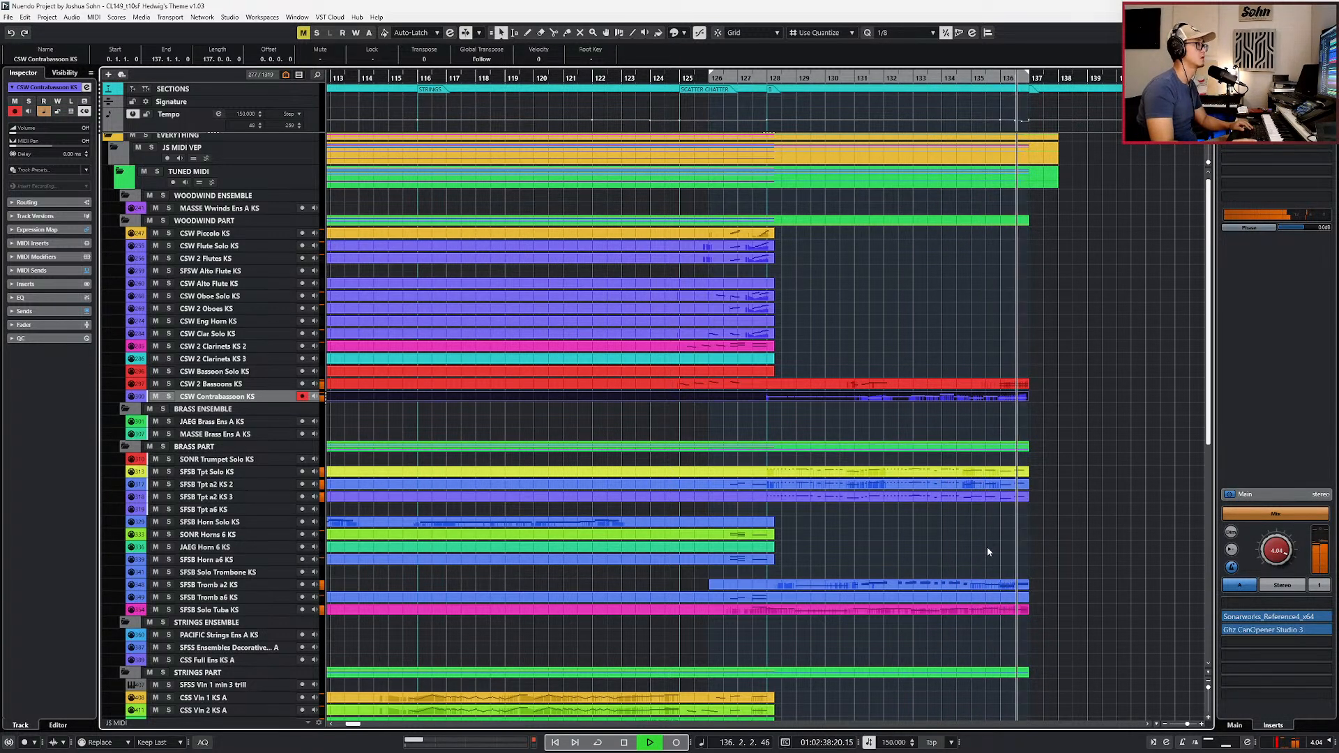
pyautogui.press('space')
pyautogui.scroll(-2, 1080, 451)
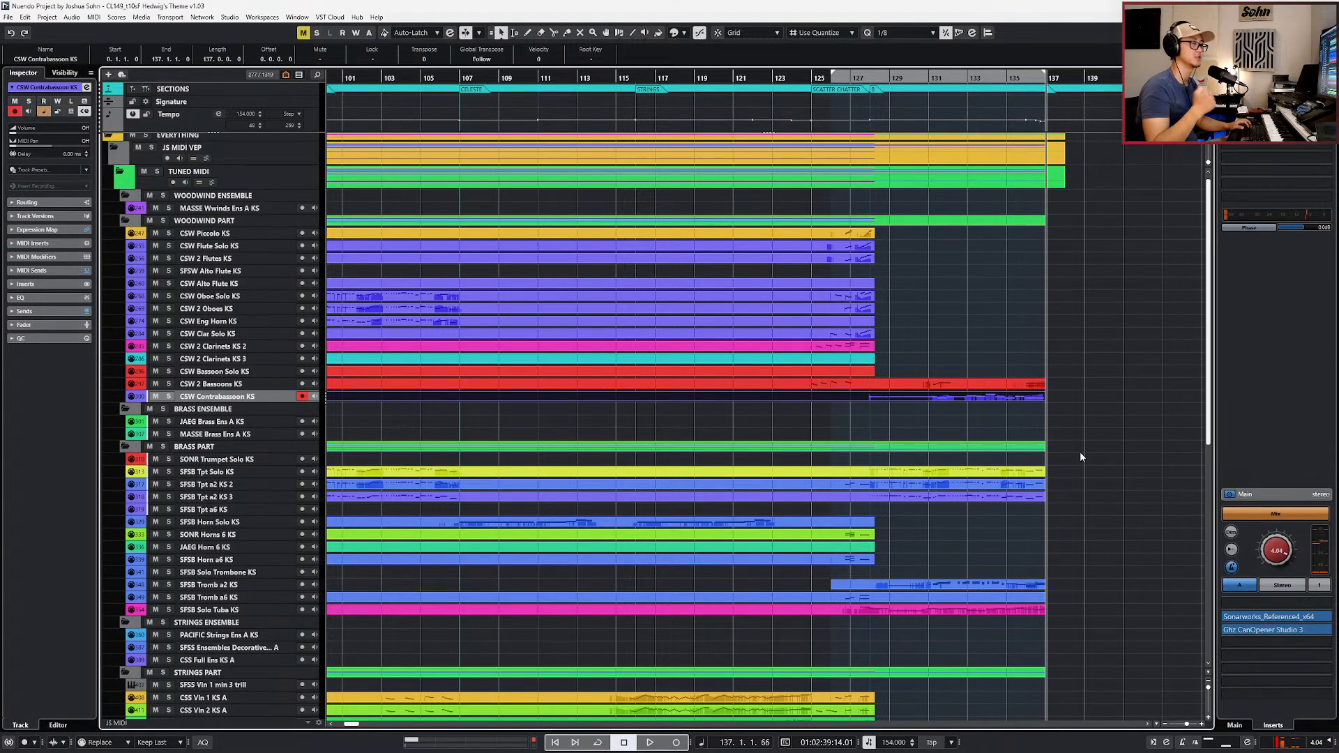
pyautogui.press('KP_Subtract')
pyautogui.scroll(-1, 1061, 434)
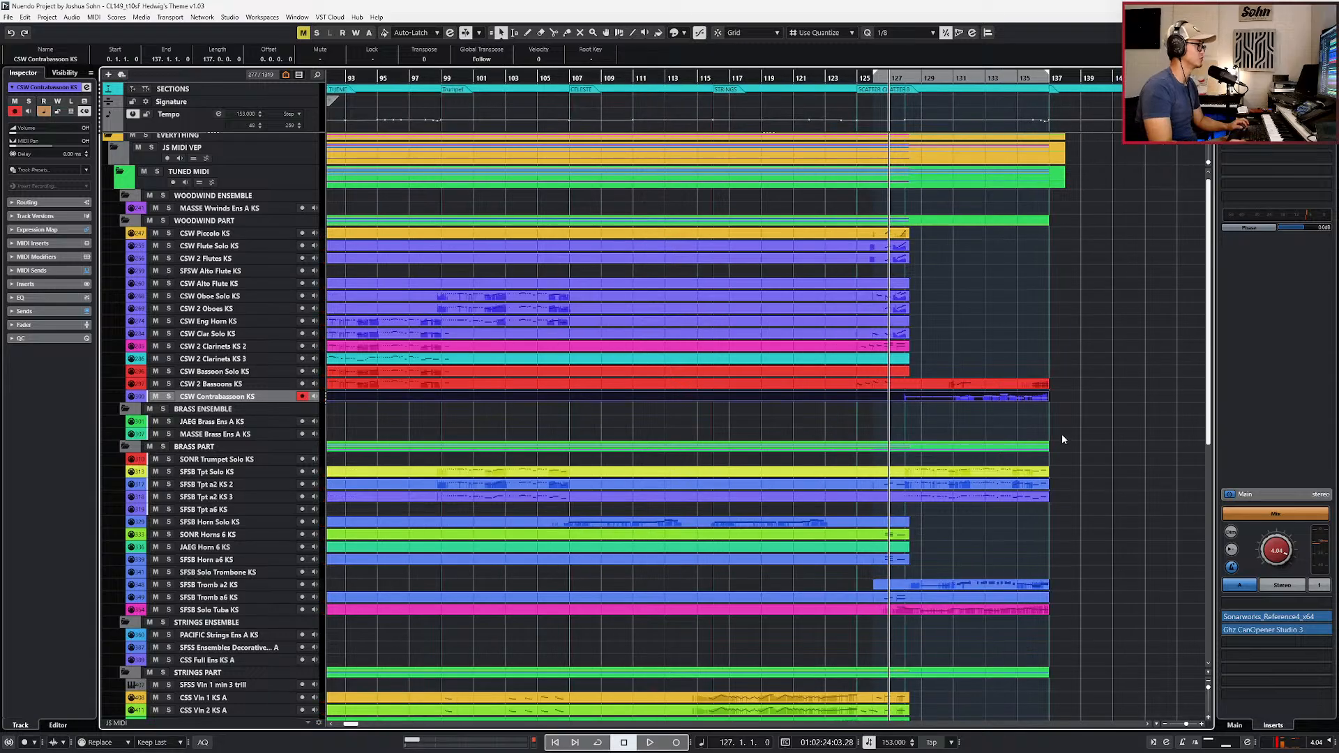
pyautogui.hscroll(3, 1061, 439)
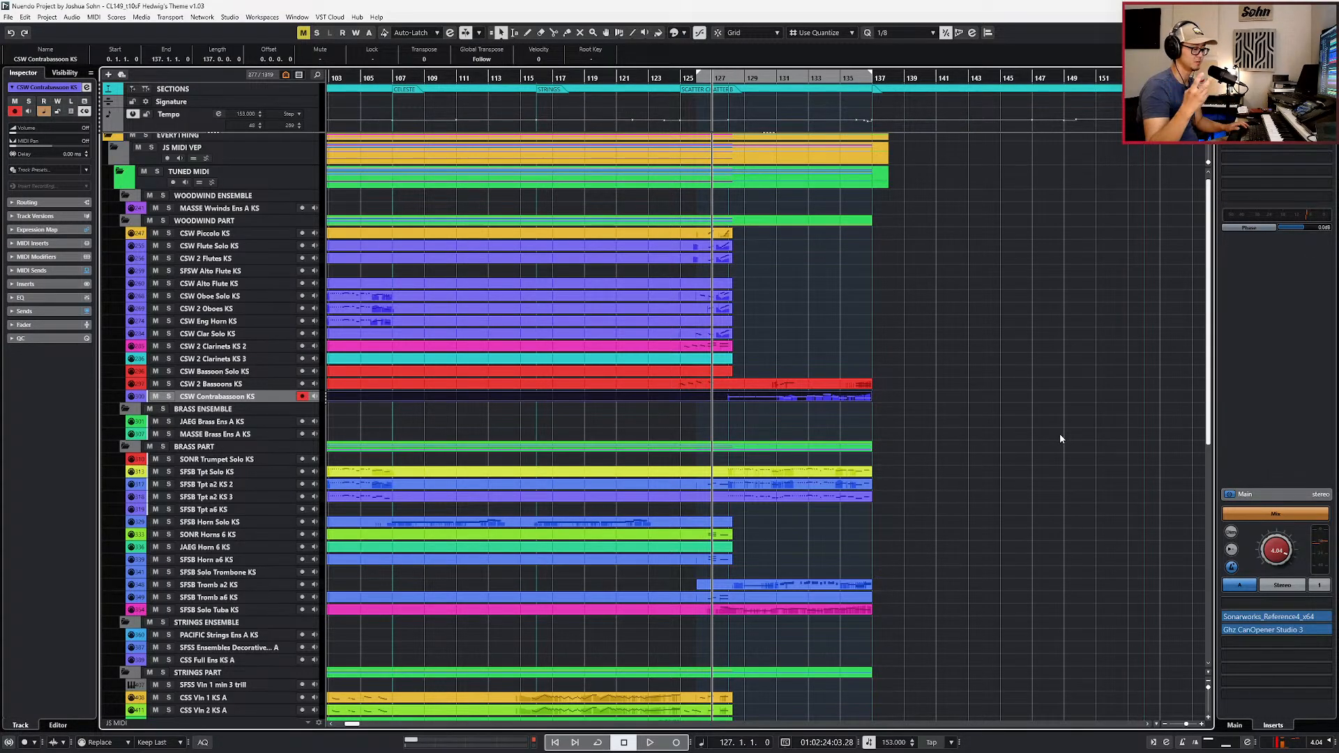
pyautogui.scroll(2, 927, 420)
pyautogui.scroll(1, 687, 417)
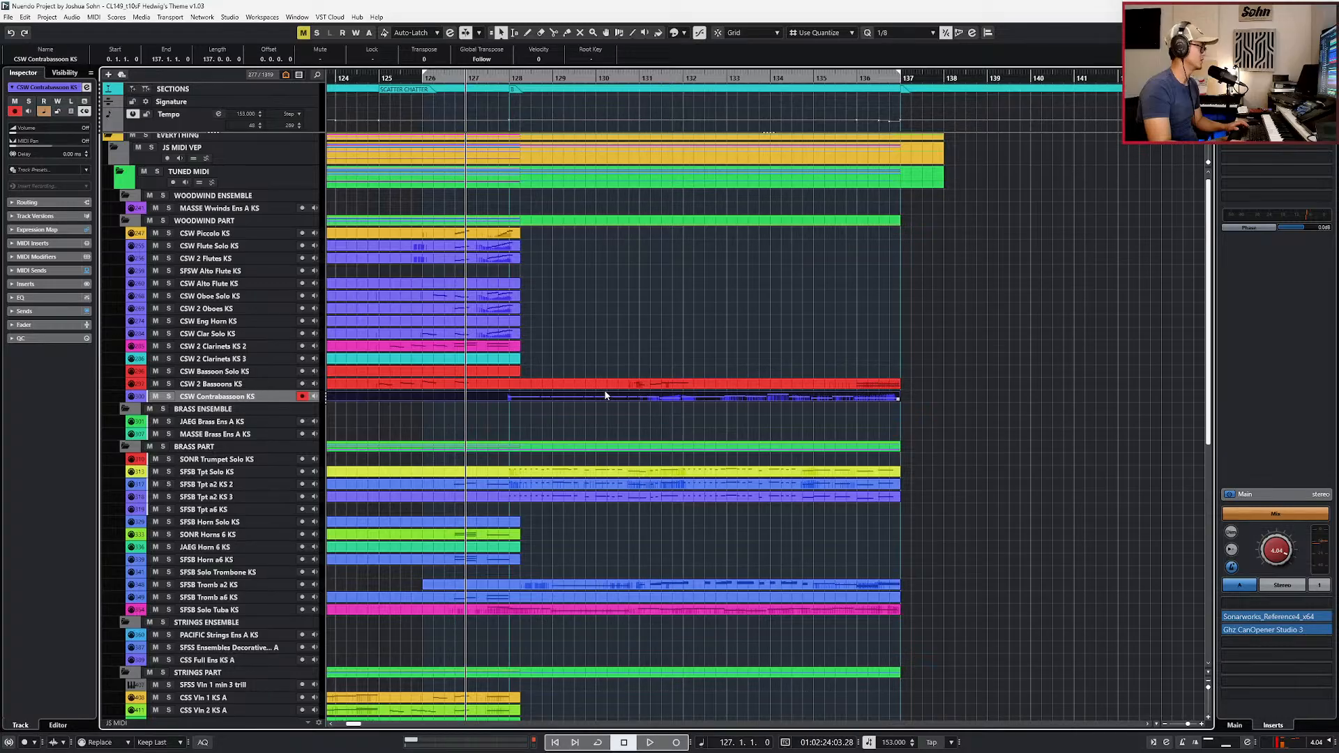
pyautogui.scroll(1, 547, 392)
# Step: Switch to the score images and examine the celesta, violin, viola and cello lines on page image 13, up to the bar before 136
pyautogui.hotkey('alt', 'Tab')
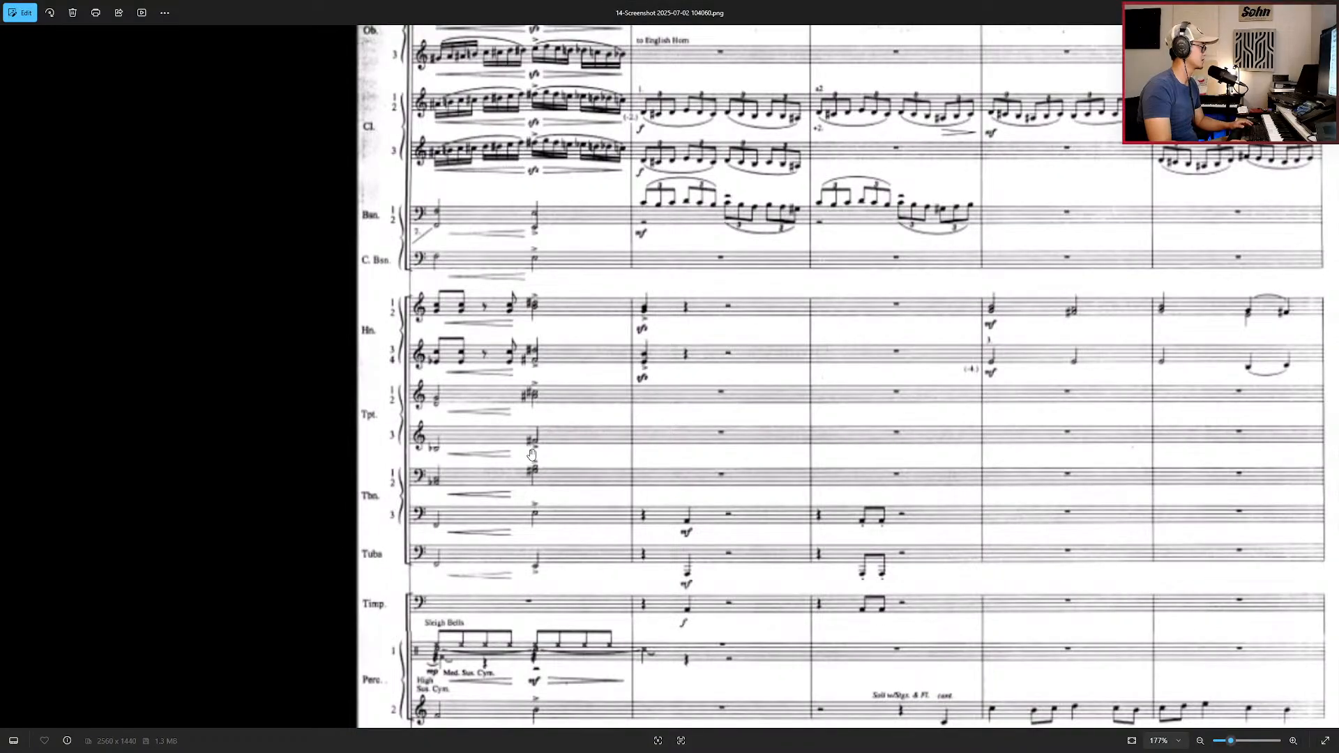
pyautogui.scroll(-5, 548, 475)
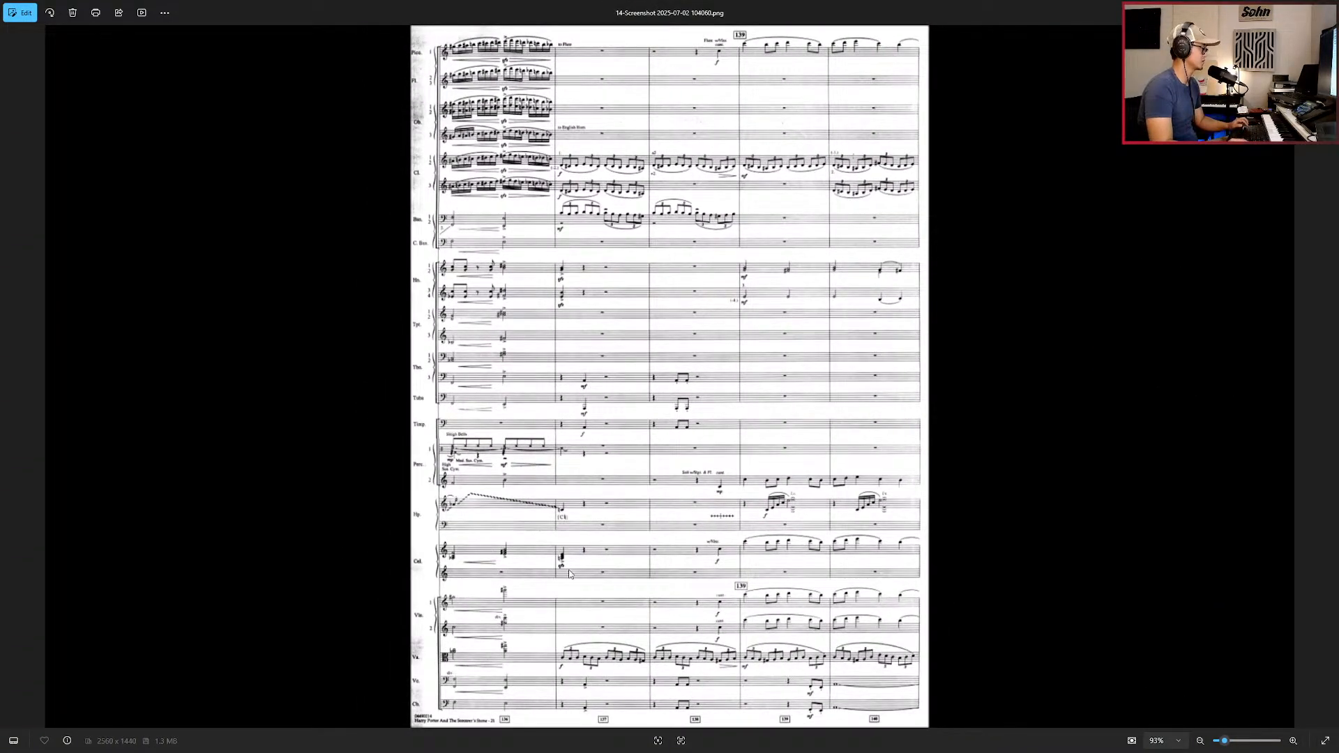
pyautogui.press('Left')
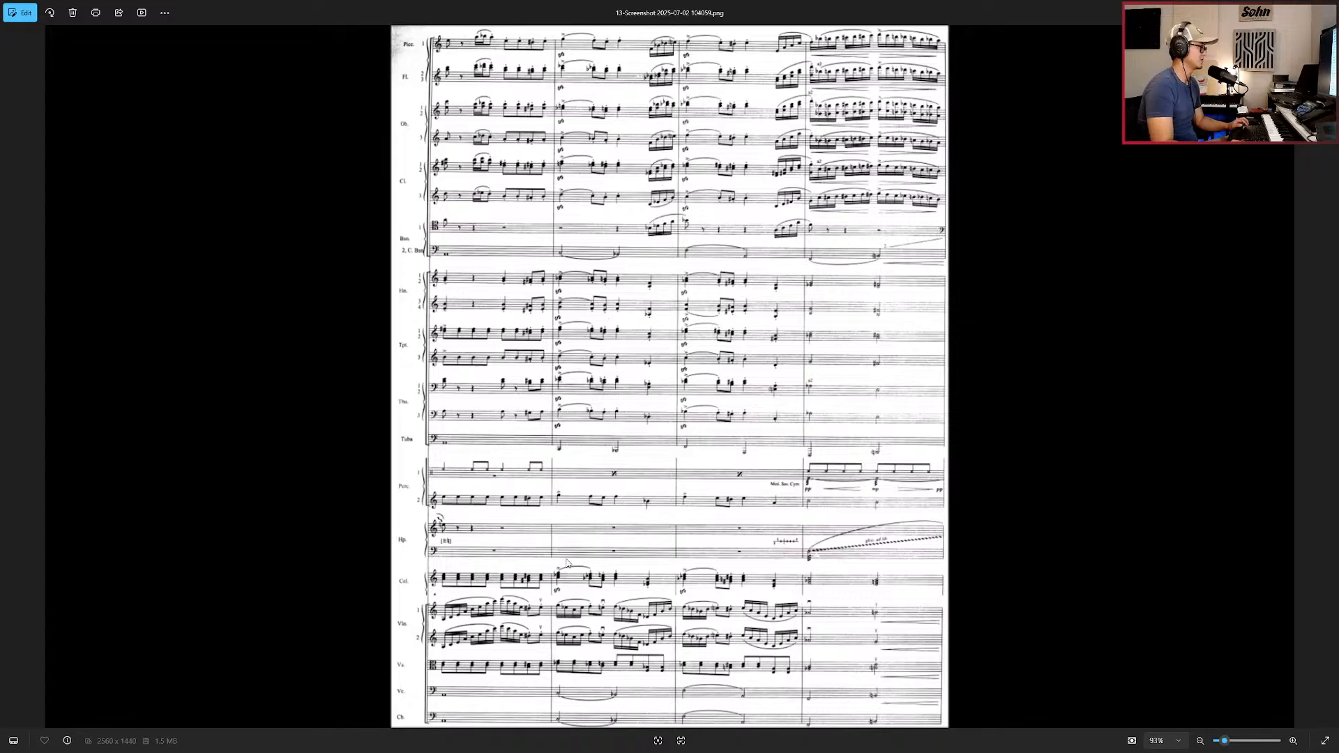
pyautogui.scroll(2, 567, 563)
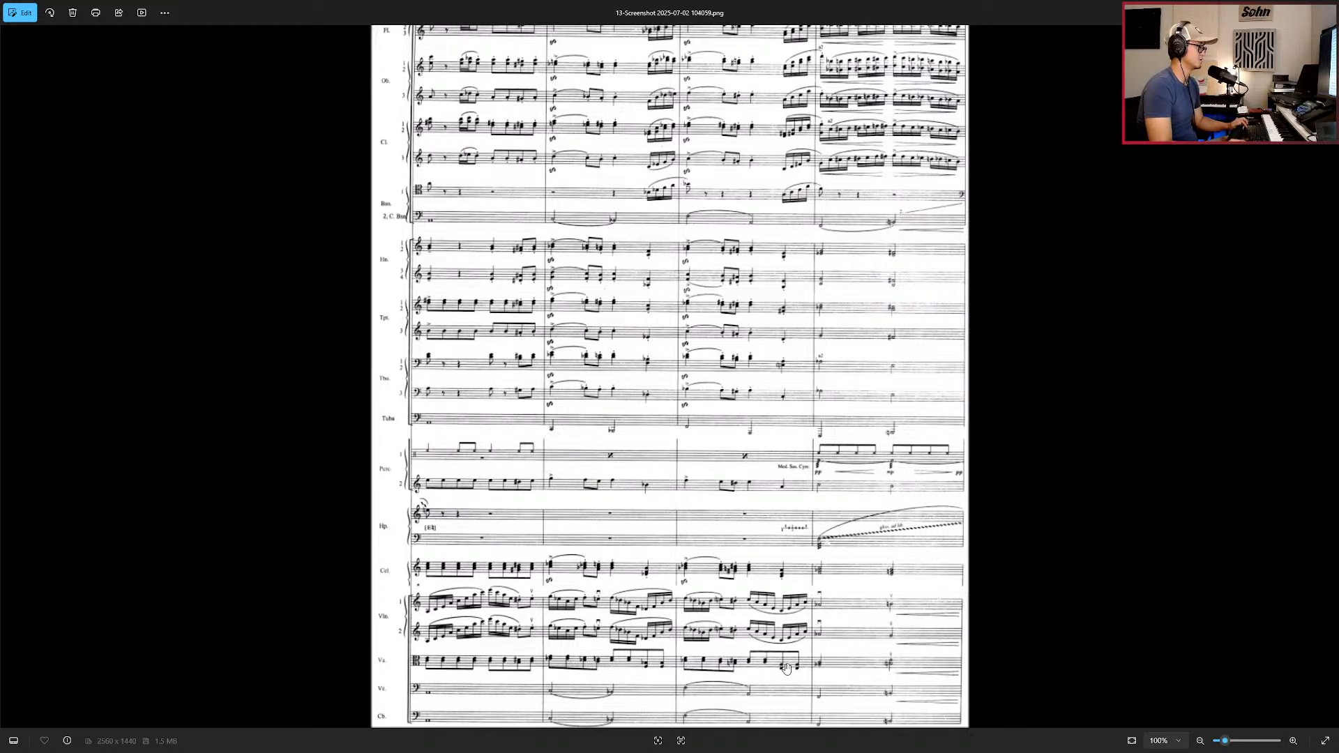
pyautogui.scroll(5, 783, 668)
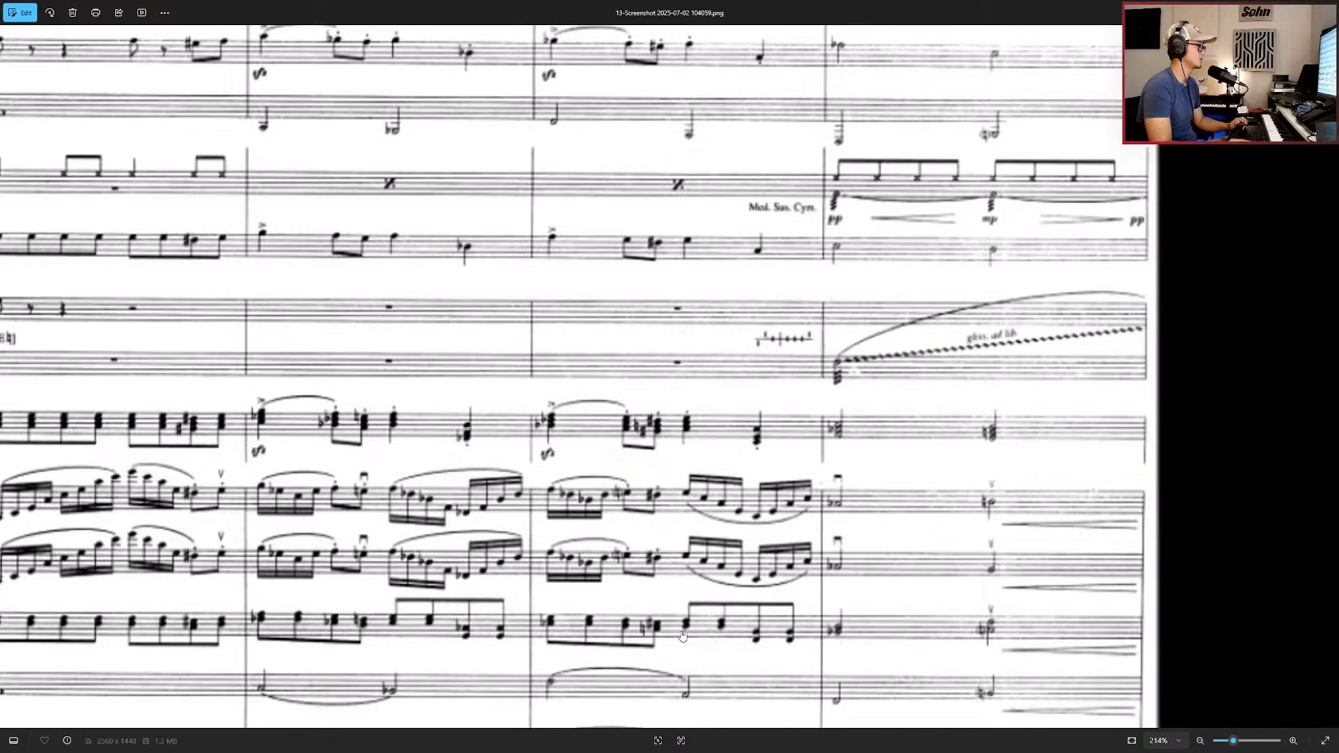
pyautogui.moveTo(709, 633); pyautogui.dragTo(762, 648)
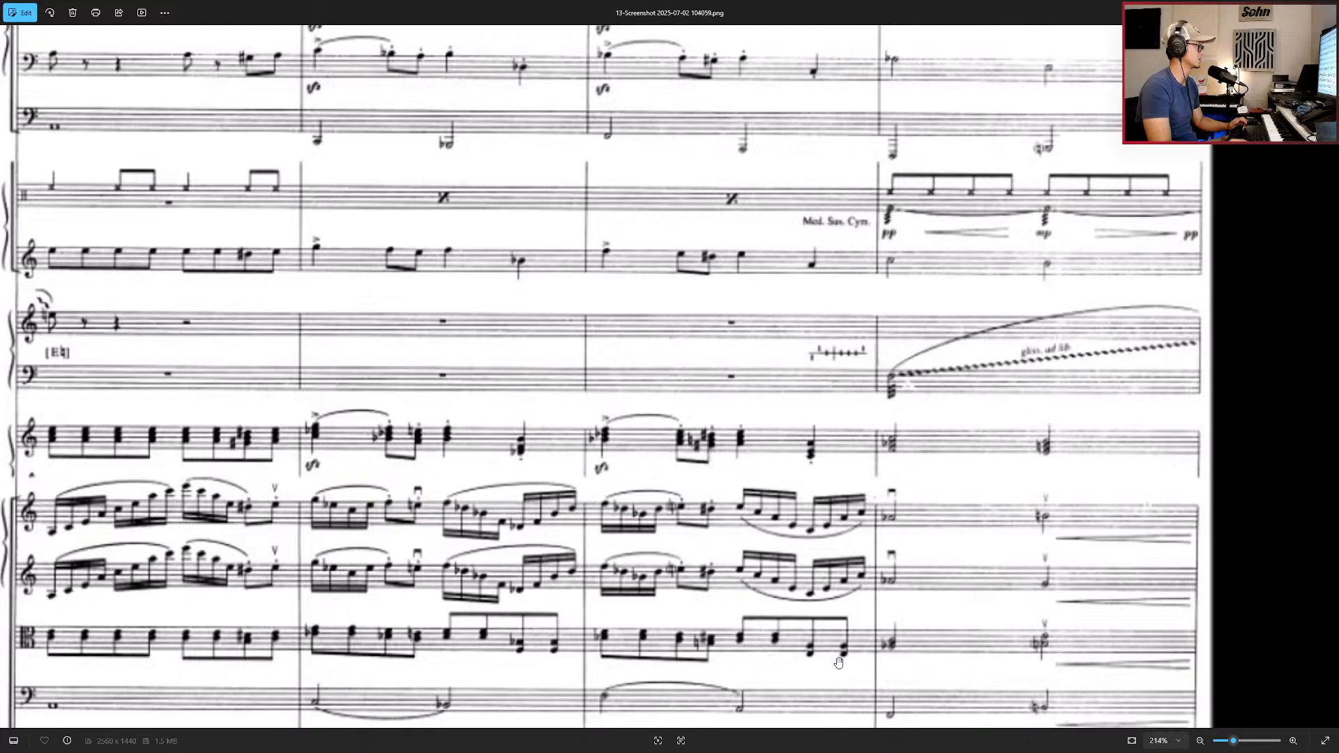
pyautogui.moveTo(882, 671); pyautogui.dragTo(855, 654)
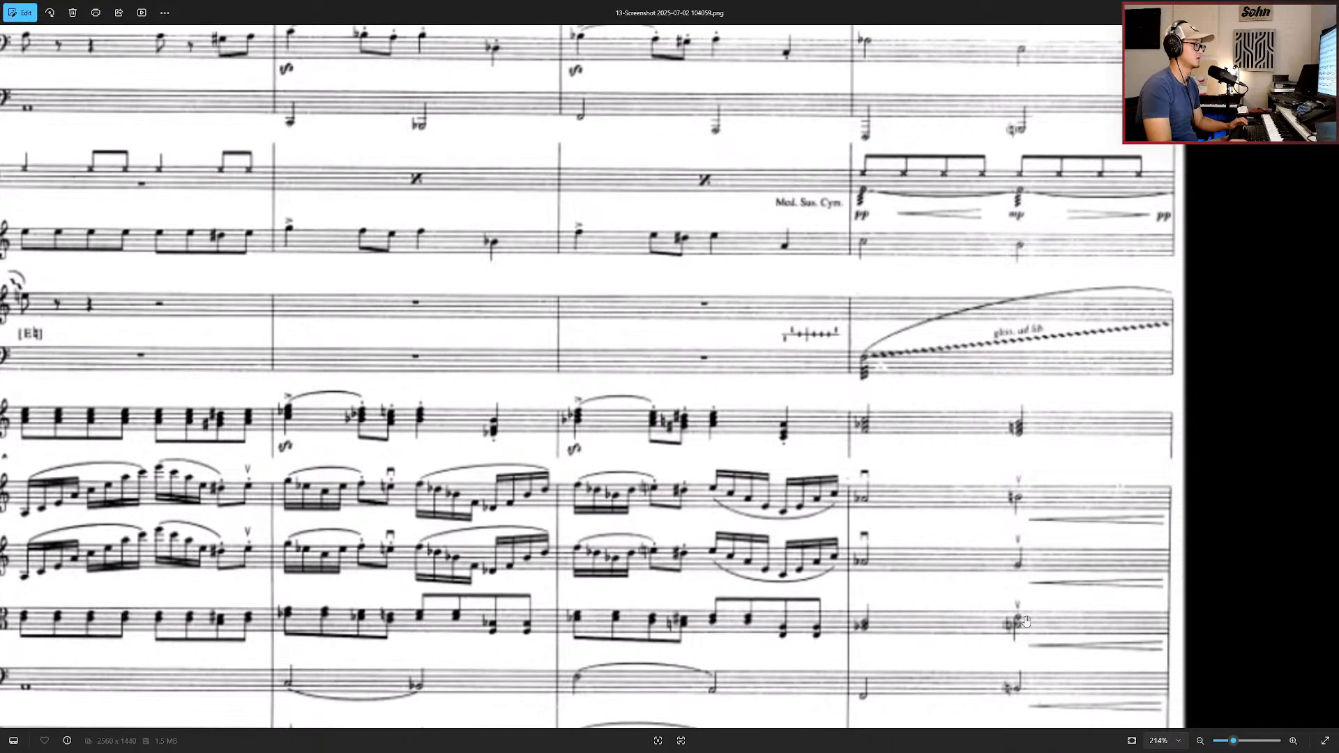
pyautogui.scroll(-3, 1026, 630)
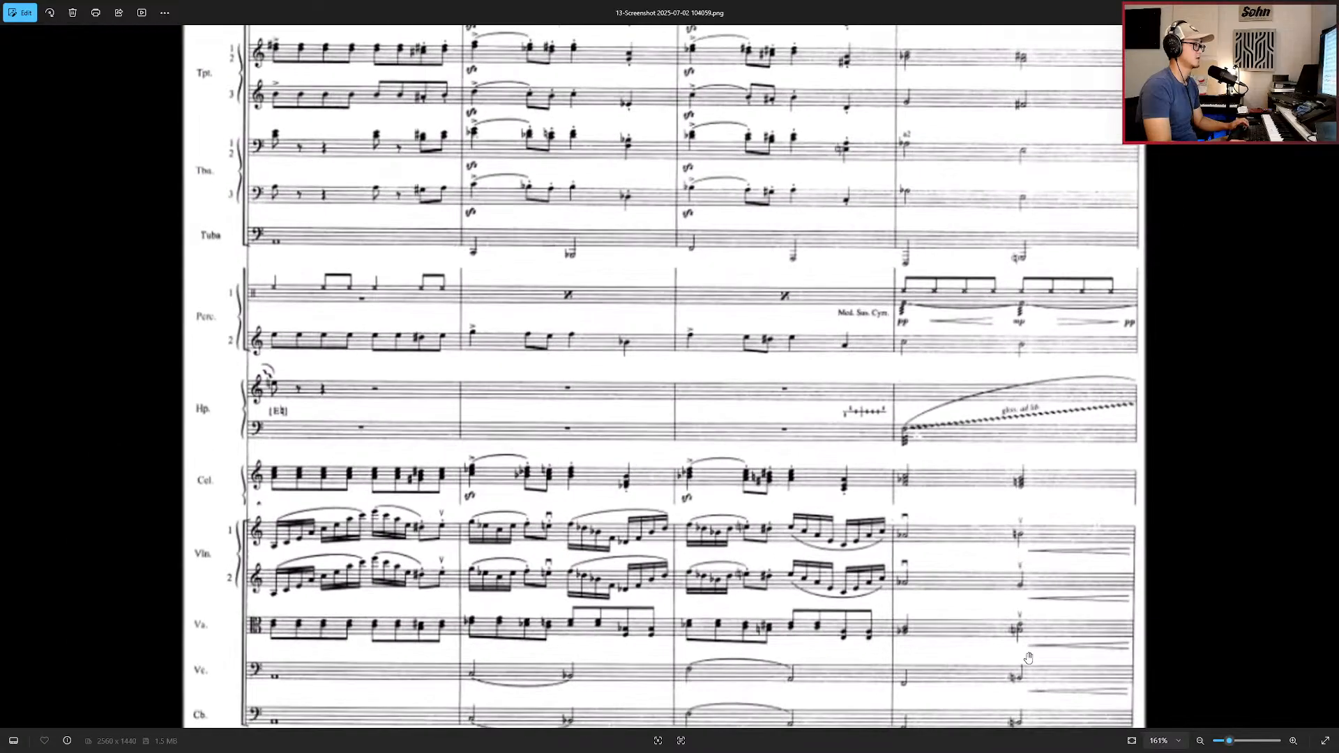
pyautogui.scroll(5, 1024, 593)
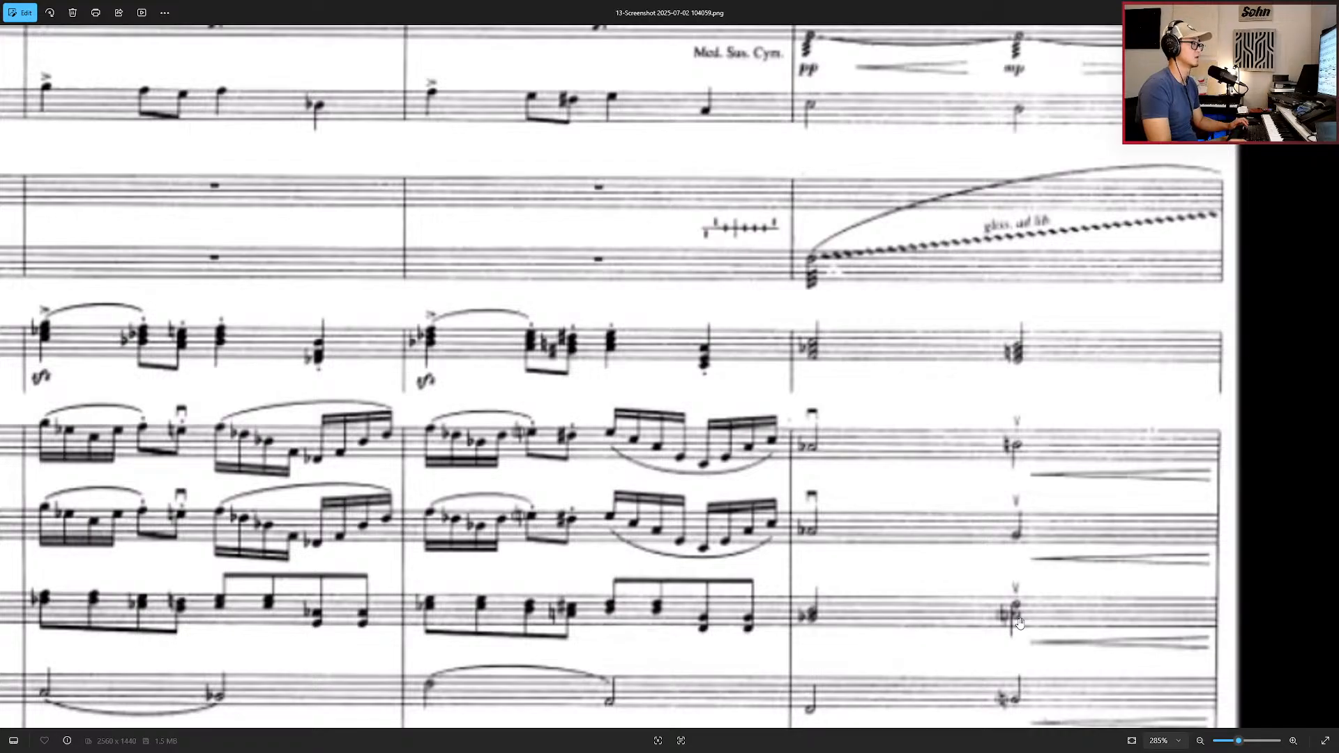
pyautogui.scroll(-2, 1019, 623)
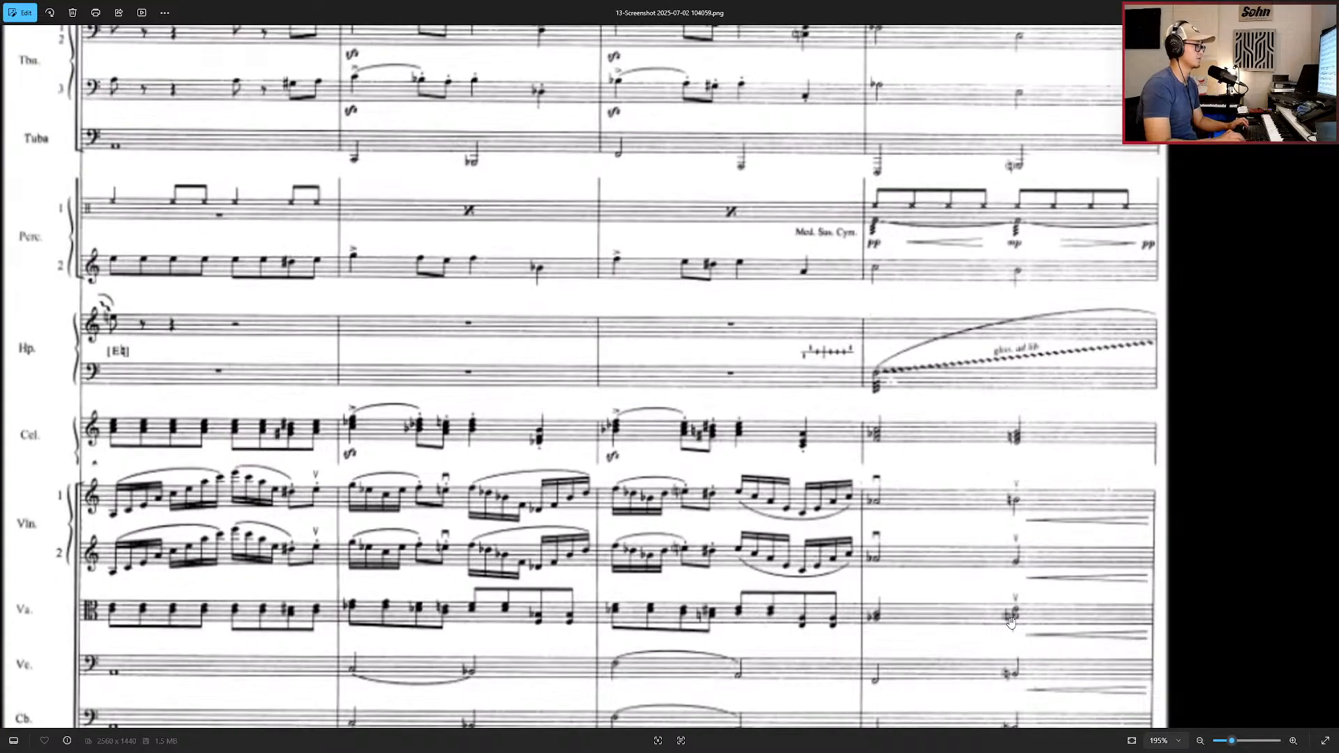
pyautogui.scroll(-3, 1011, 623)
pyautogui.rightClick(713, 658)
pyautogui.click(714, 658)
pyautogui.scroll(-2, 713, 658)
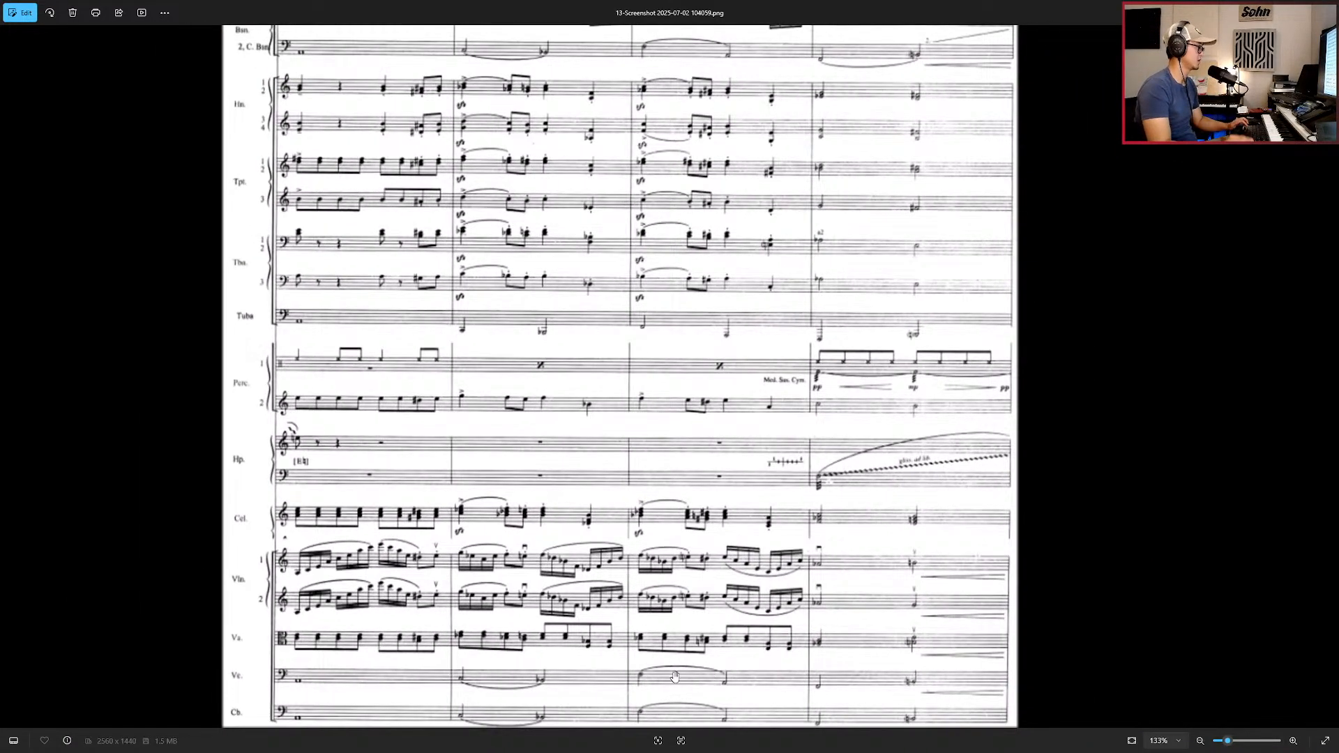
pyautogui.scroll(-3, 674, 677)
# Step: Examine the celesta and string parts of bar 136 on score page image 14, and switch back to Nuendo
pyautogui.press('Right')
pyautogui.scroll(5, 427, 642)
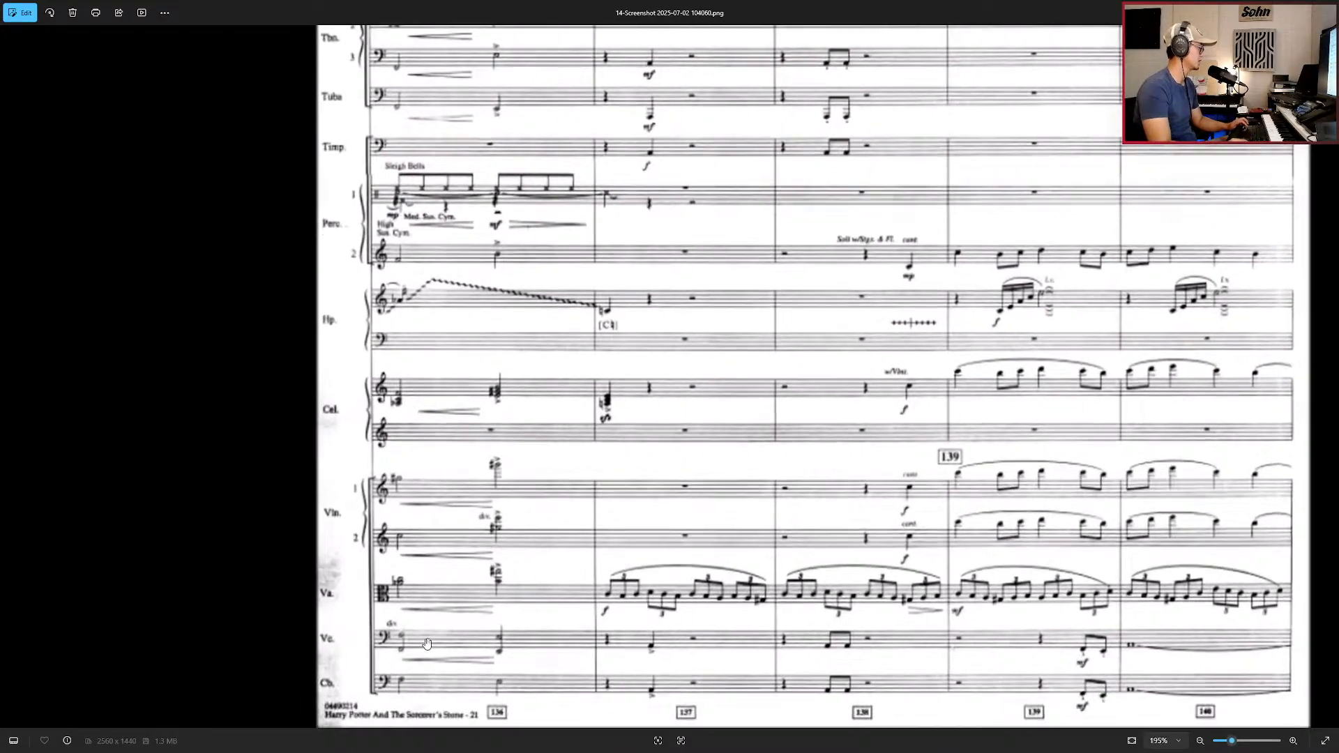
pyautogui.scroll(3, 427, 642)
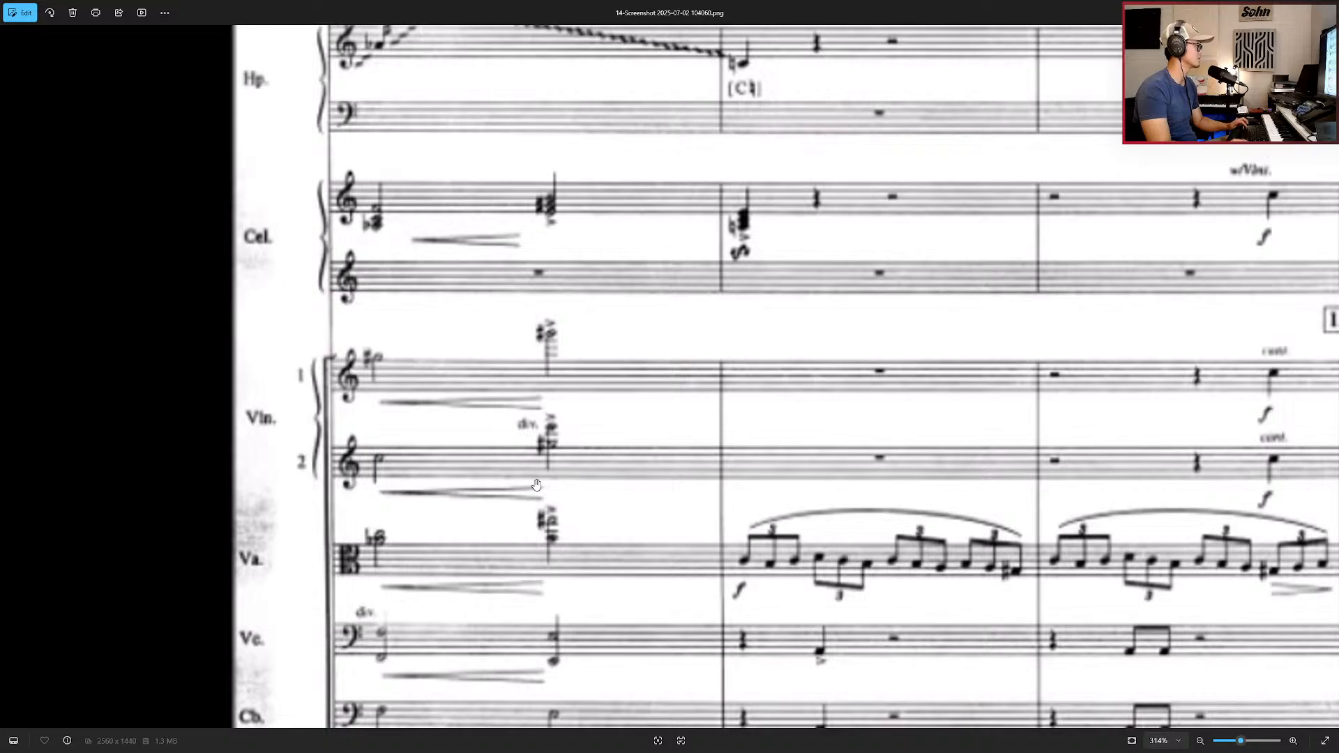
pyautogui.scroll(-5, 575, 497)
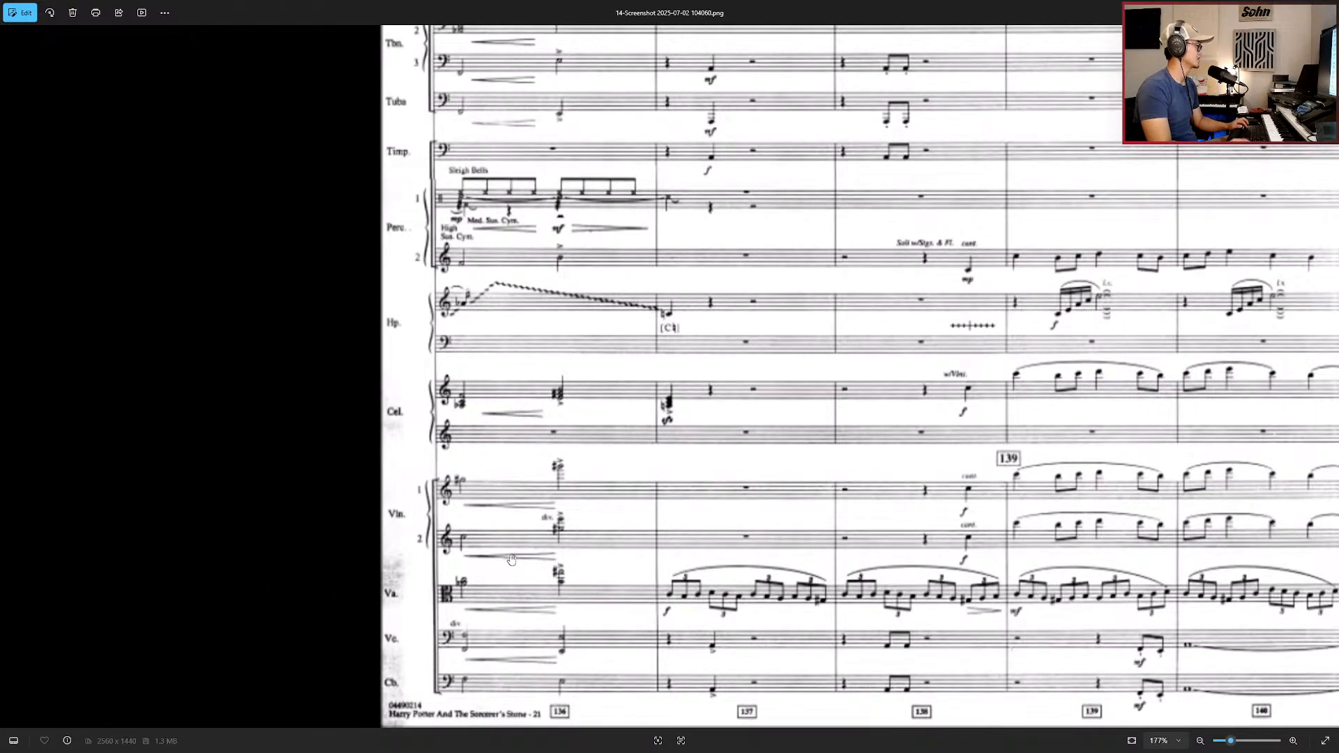
pyautogui.scroll(-2, 566, 592)
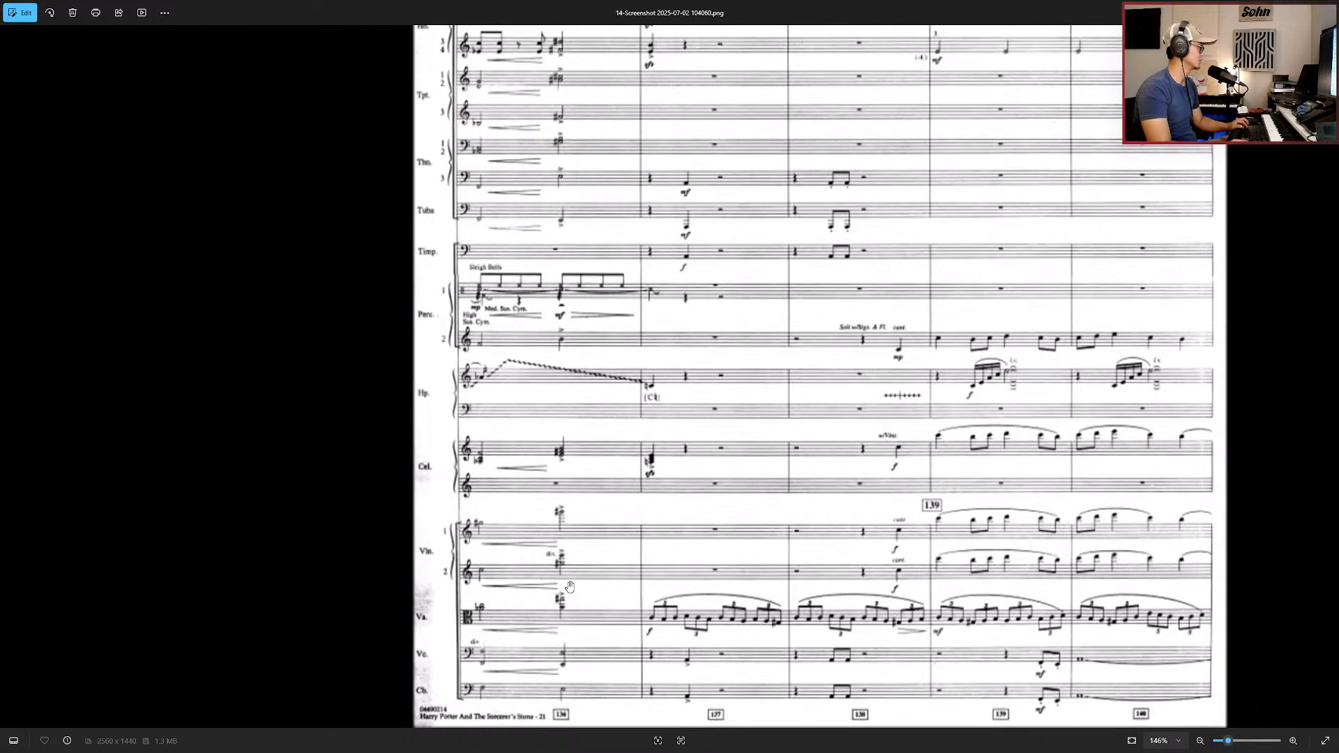
pyautogui.click(1279, 10)
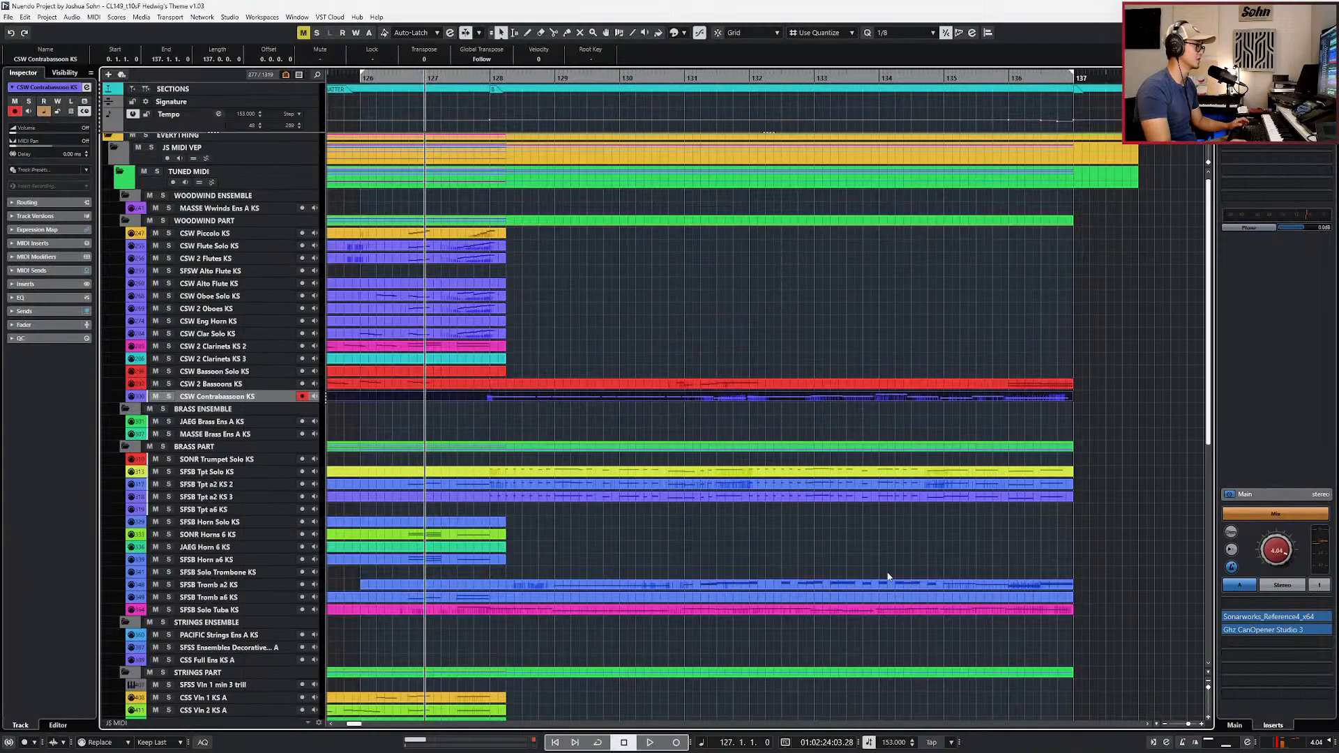
# Step: Copy the celesta part's notes from bar 128 to 137 and paste them into the CSS Viola KS A track at bar 128
pyautogui.scroll(-2, 432, 509)
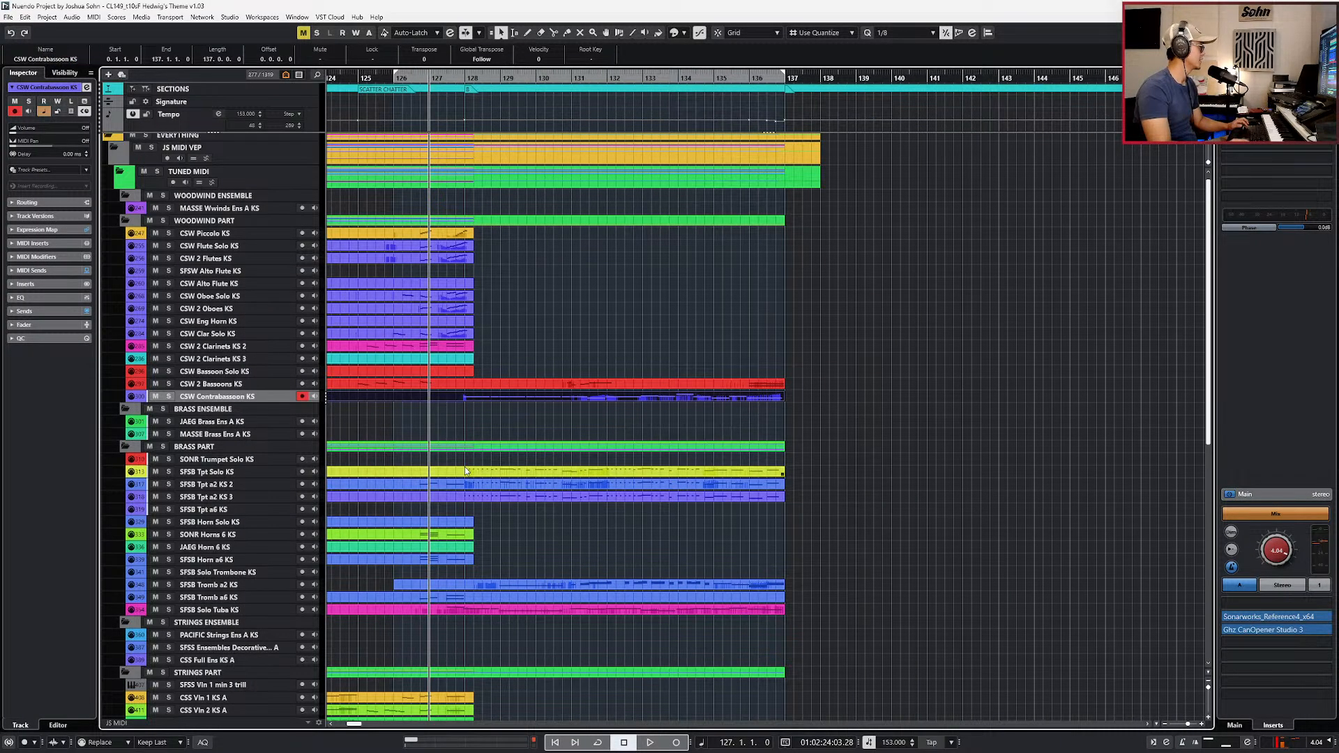
pyautogui.scroll(-6, 488, 575)
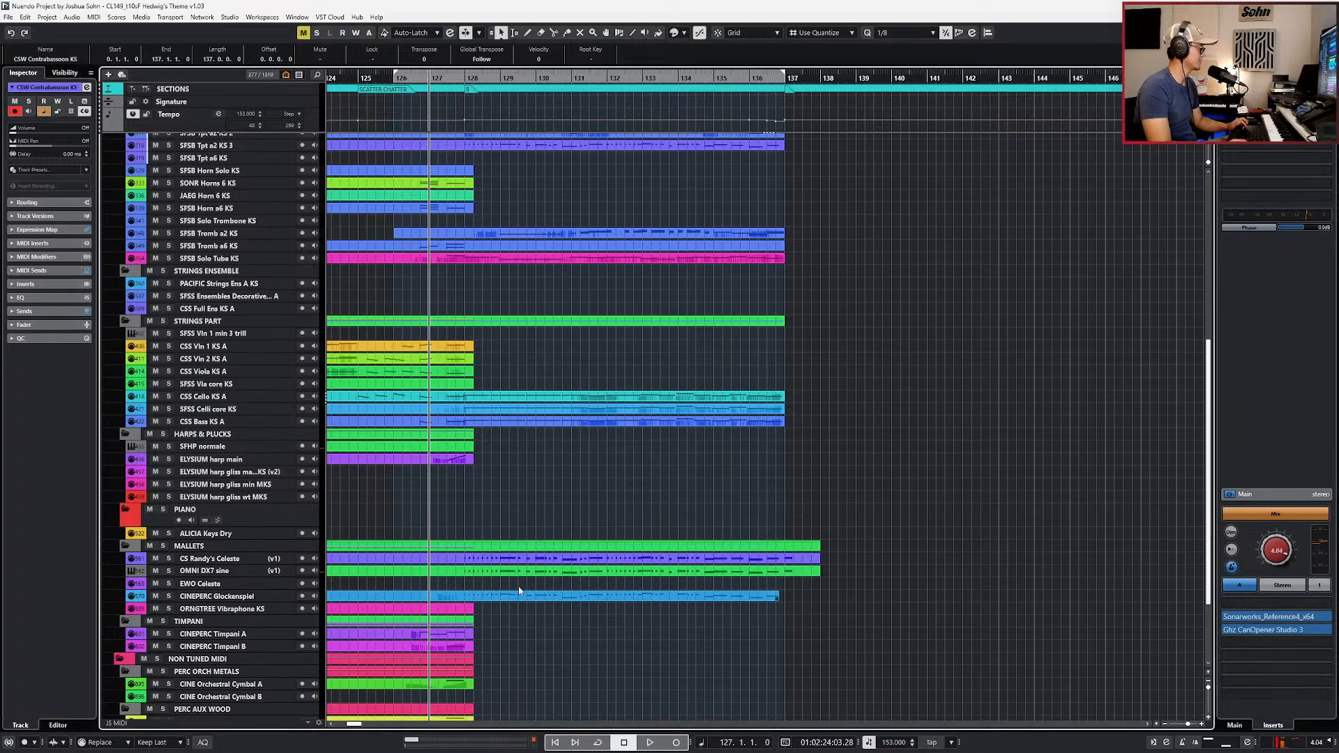
pyautogui.doubleClick(504, 560)
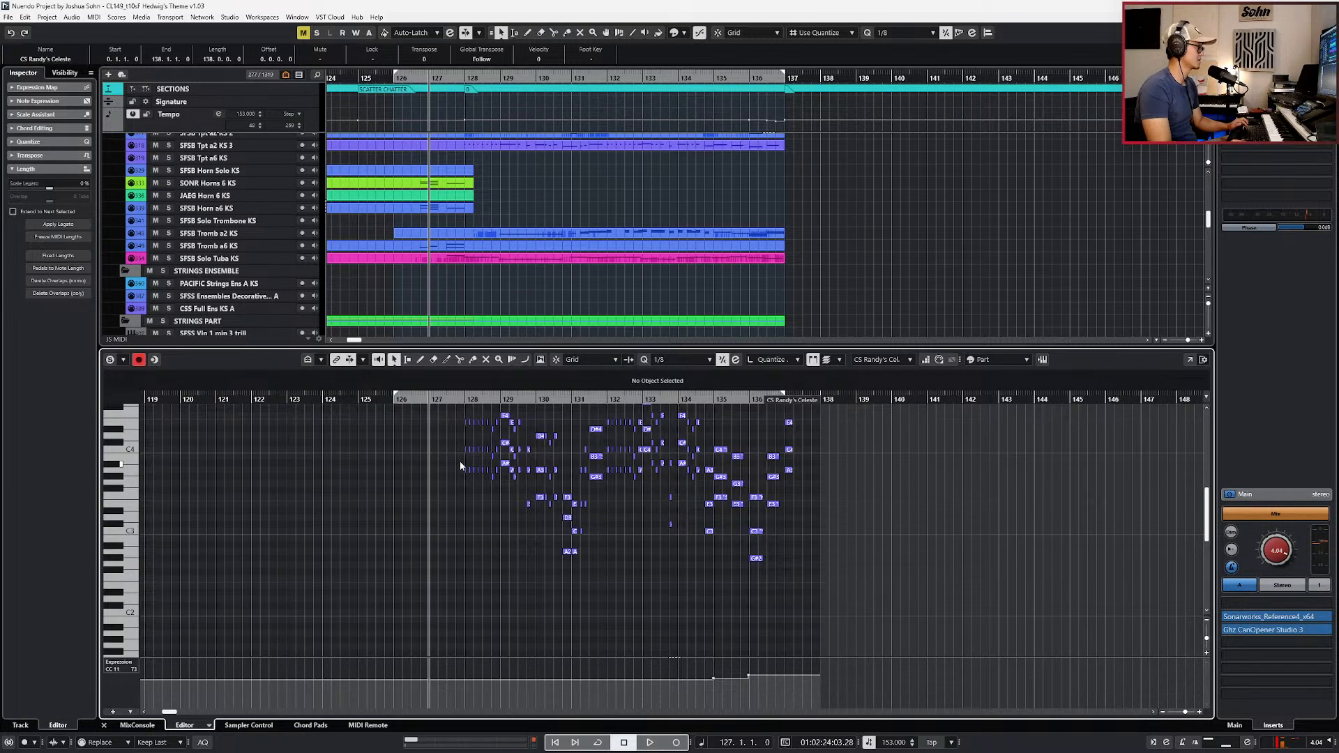
pyautogui.moveTo(420, 438); pyautogui.dragTo(893, 645)
pyautogui.press('l')
pyautogui.press('Return')
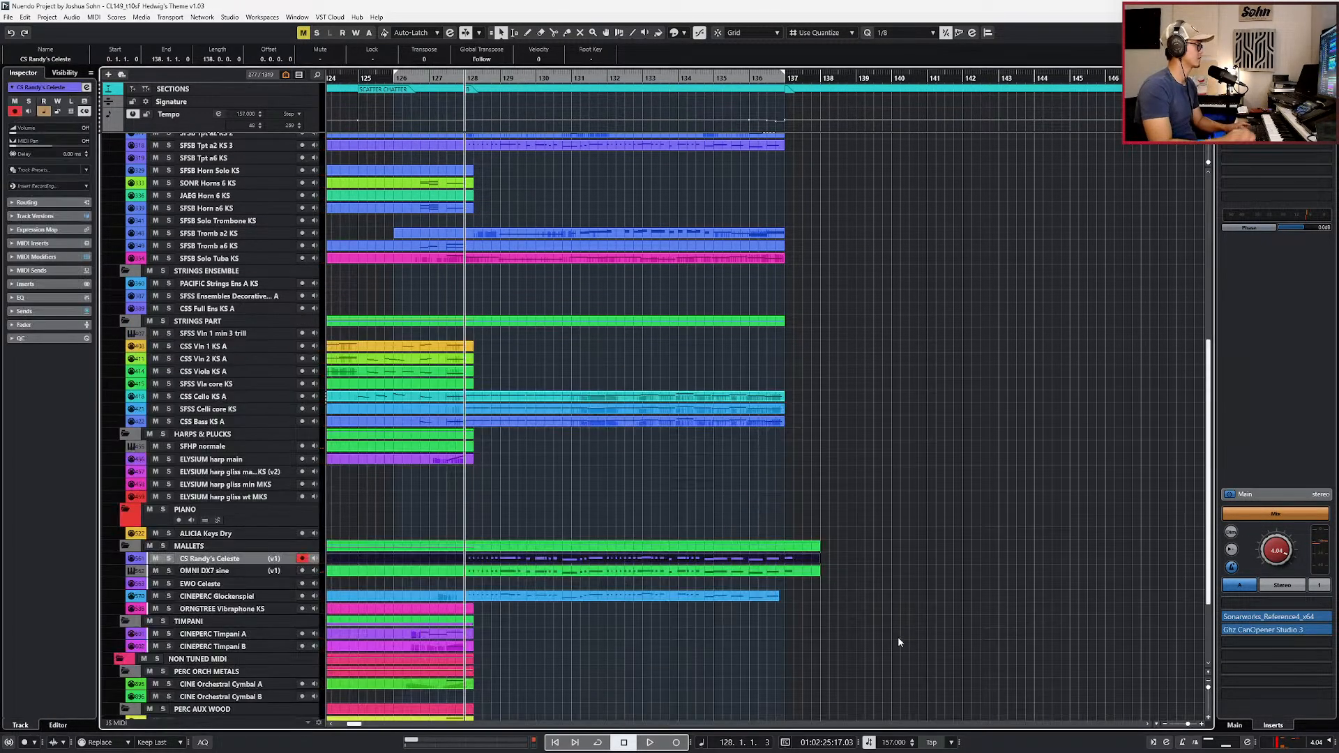
pyautogui.scroll(2, 488, 400)
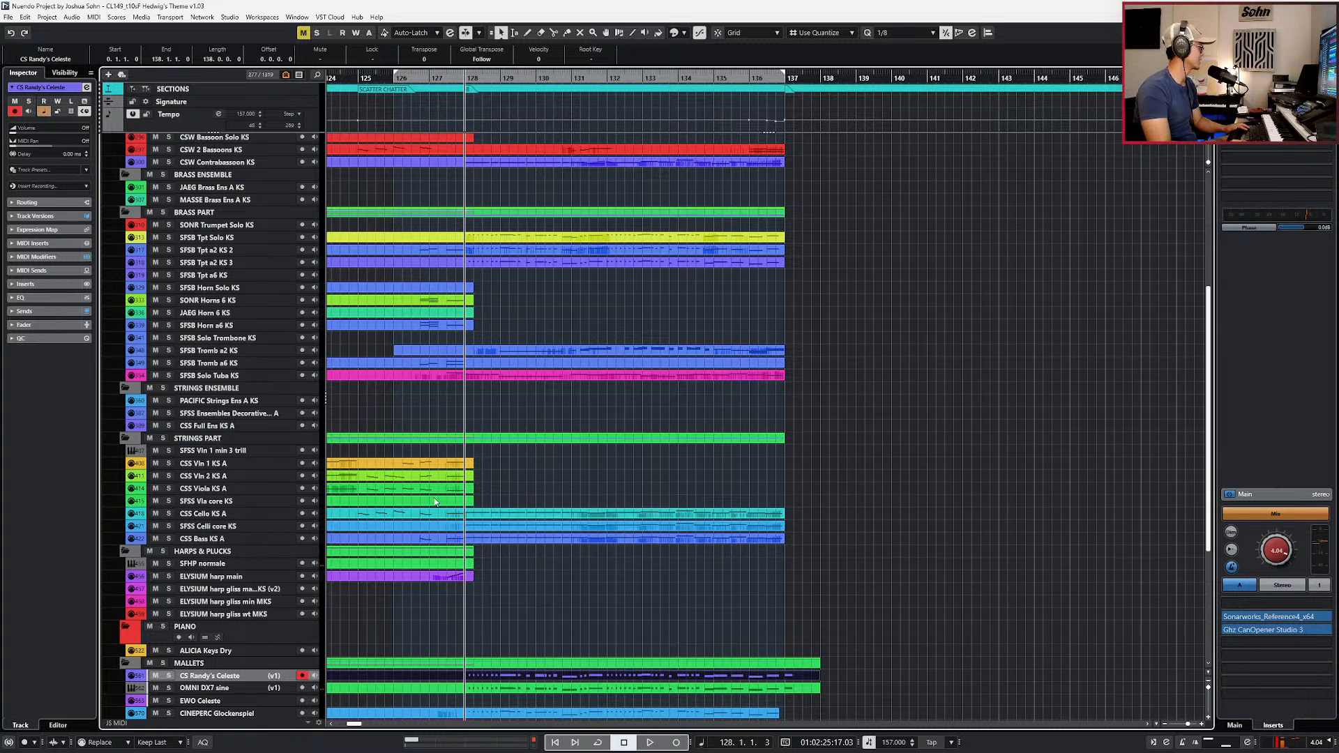
pyautogui.click(476, 491)
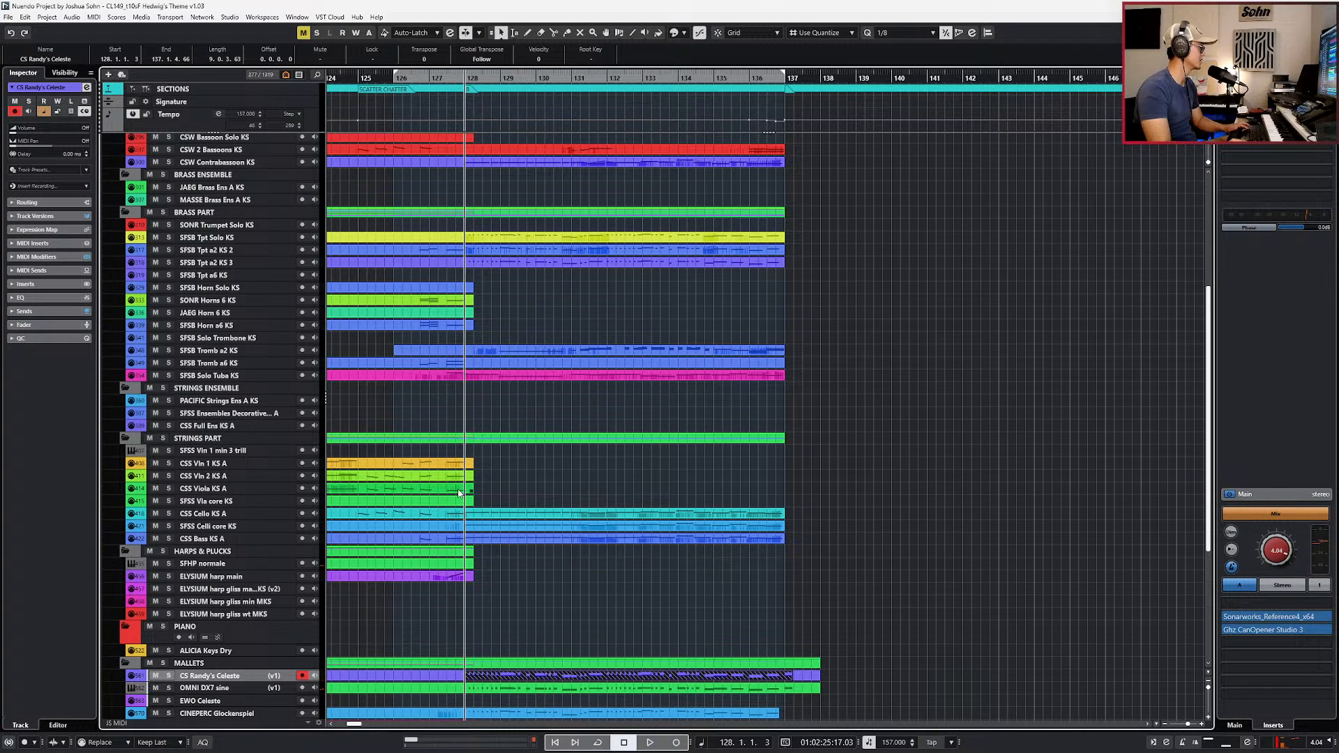
pyautogui.click(229, 487)
pyautogui.hotkey('ctrl', 'v')
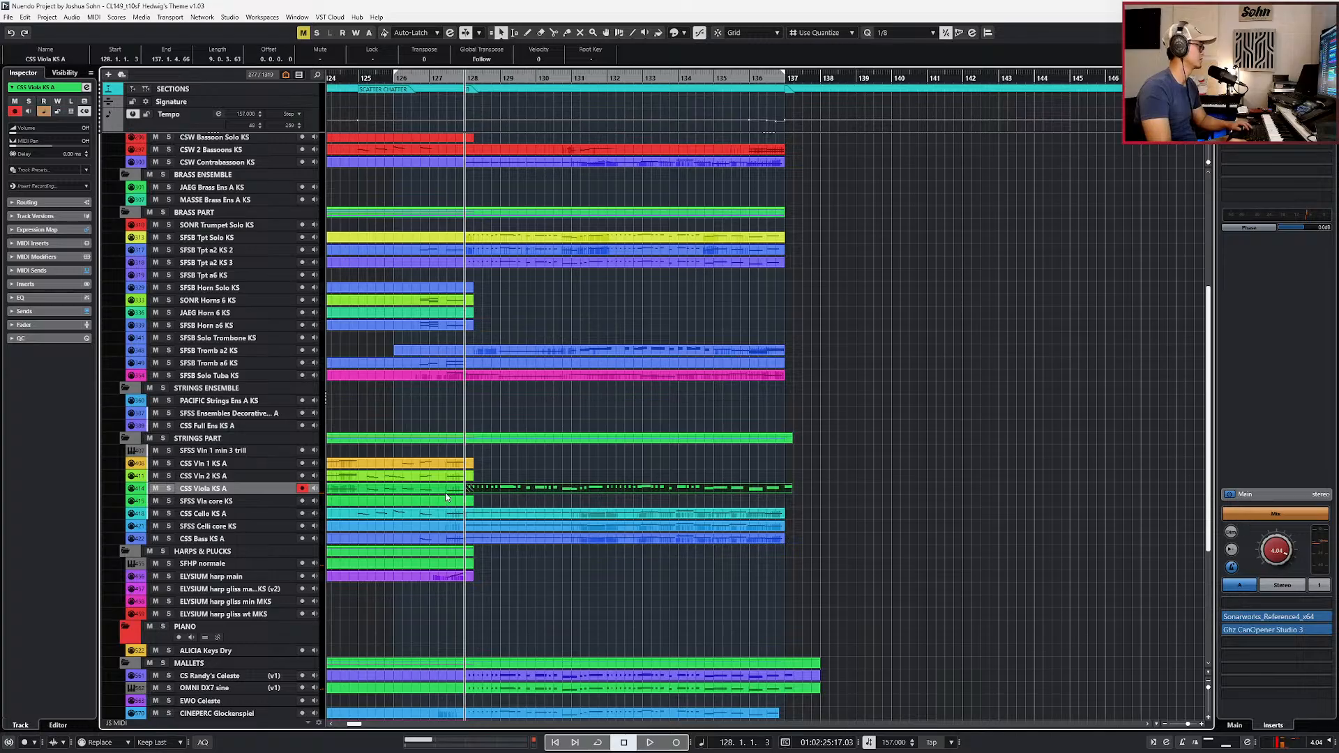
# Step: Open the pasted viola part and delete the lowest note of each chord in bars 128 to 131
pyautogui.doubleClick(464, 493)
pyautogui.moveTo(459, 417); pyautogui.dragTo(781, 517)
pyautogui.scroll(2, 774, 513)
pyautogui.scroll(3, 321, 492)
pyautogui.moveTo(326, 497); pyautogui.dragTo(584, 539)
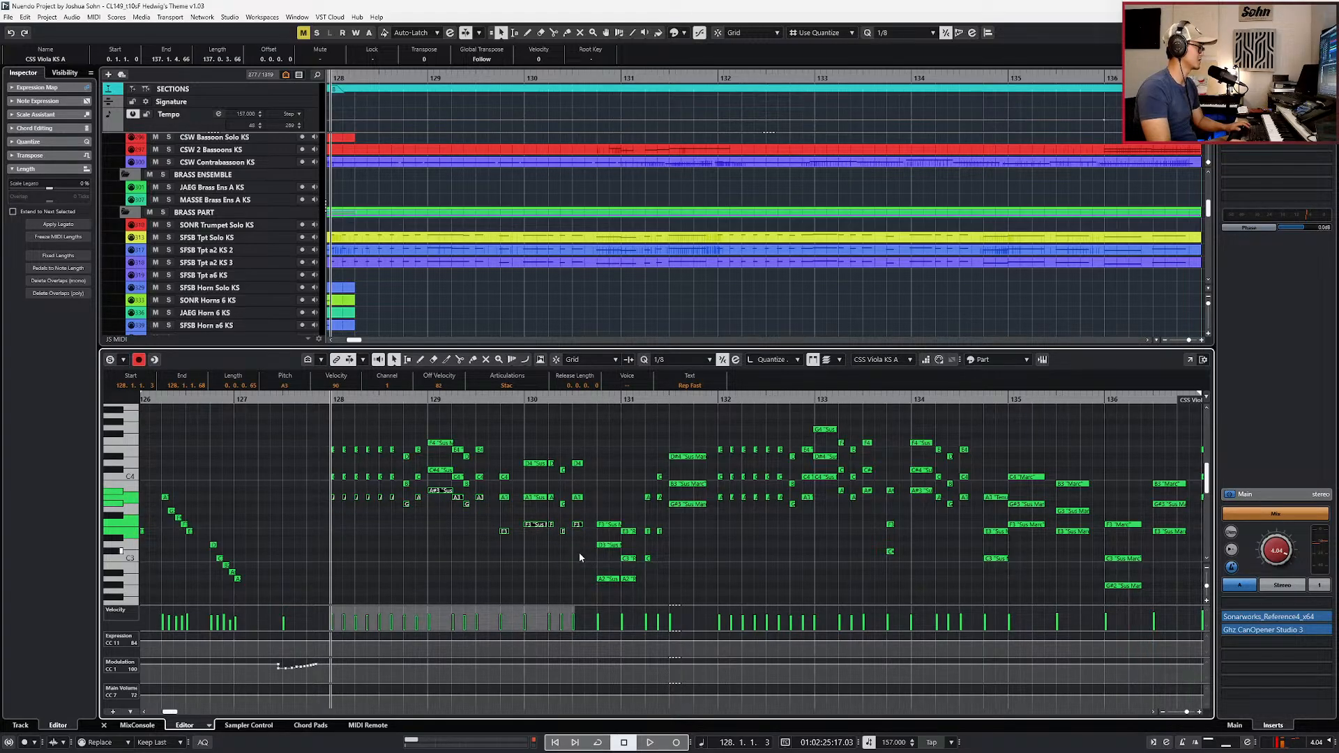
pyautogui.moveTo(639, 580); pyautogui.dragTo(638, 580)
pyautogui.moveTo(643, 524); pyautogui.dragTo(654, 561)
pyautogui.moveTo(664, 519); pyautogui.dragTo(657, 544)
pyautogui.keyDown('shift'); pyautogui.click(688, 504); pyautogui.keyUp('shift')
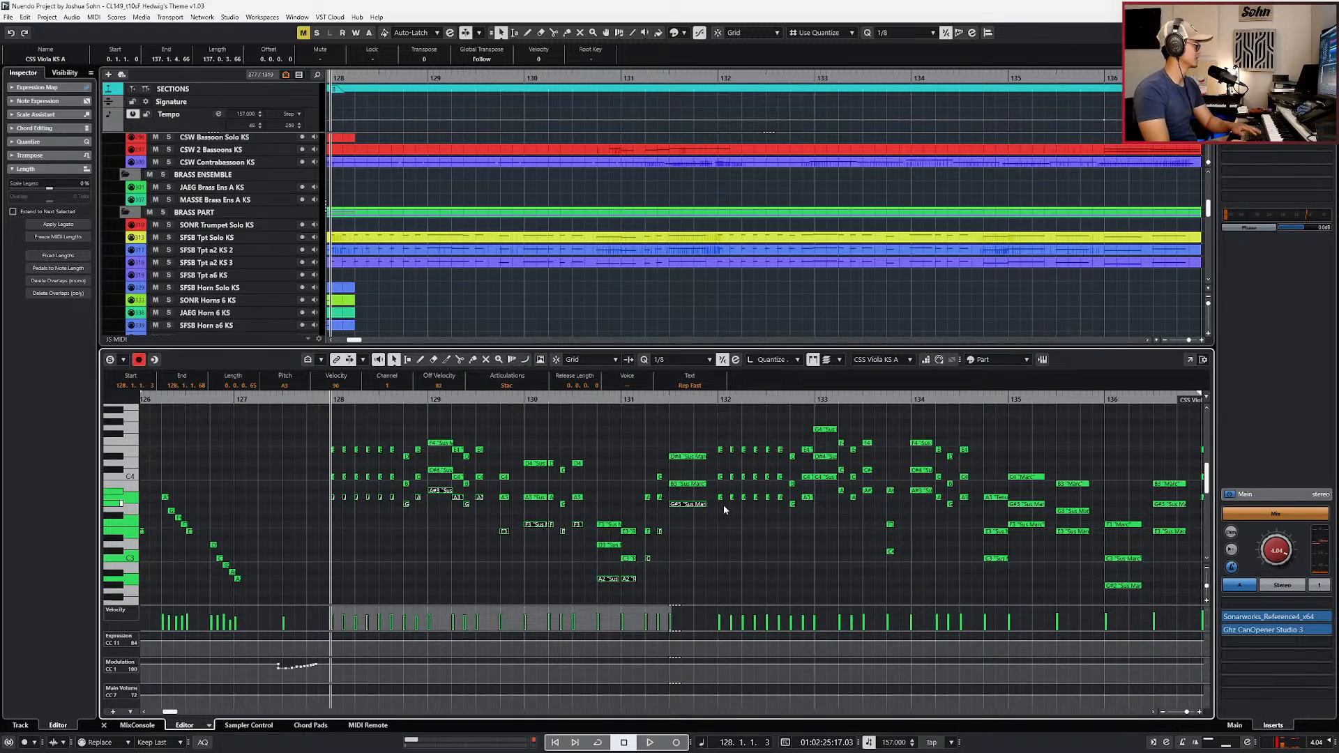
pyautogui.press('Delete')
# Step: Delete the lowest note of each viola chord in bars 132 to 134
pyautogui.moveTo(706, 497); pyautogui.dragTo(871, 491)
pyautogui.press('Delete')
pyautogui.press('Delete')
pyautogui.moveTo(882, 544); pyautogui.dragTo(896, 559)
pyautogui.press('Delete')
pyautogui.moveTo(926, 505)
pyautogui.mouseDown()
pyautogui.moveTo(969, 495)
pyautogui.moveTo(924, 491)
pyautogui.mouseUp()
pyautogui.press('Delete')
pyautogui.press('Delete')
pyautogui.moveTo(1036, 580); pyautogui.dragTo(1000, 557)
pyautogui.press('Delete')
pyautogui.moveTo(1050, 568); pyautogui.dragTo(1109, 568)
pyautogui.press('Delete')
pyautogui.press('Delete')
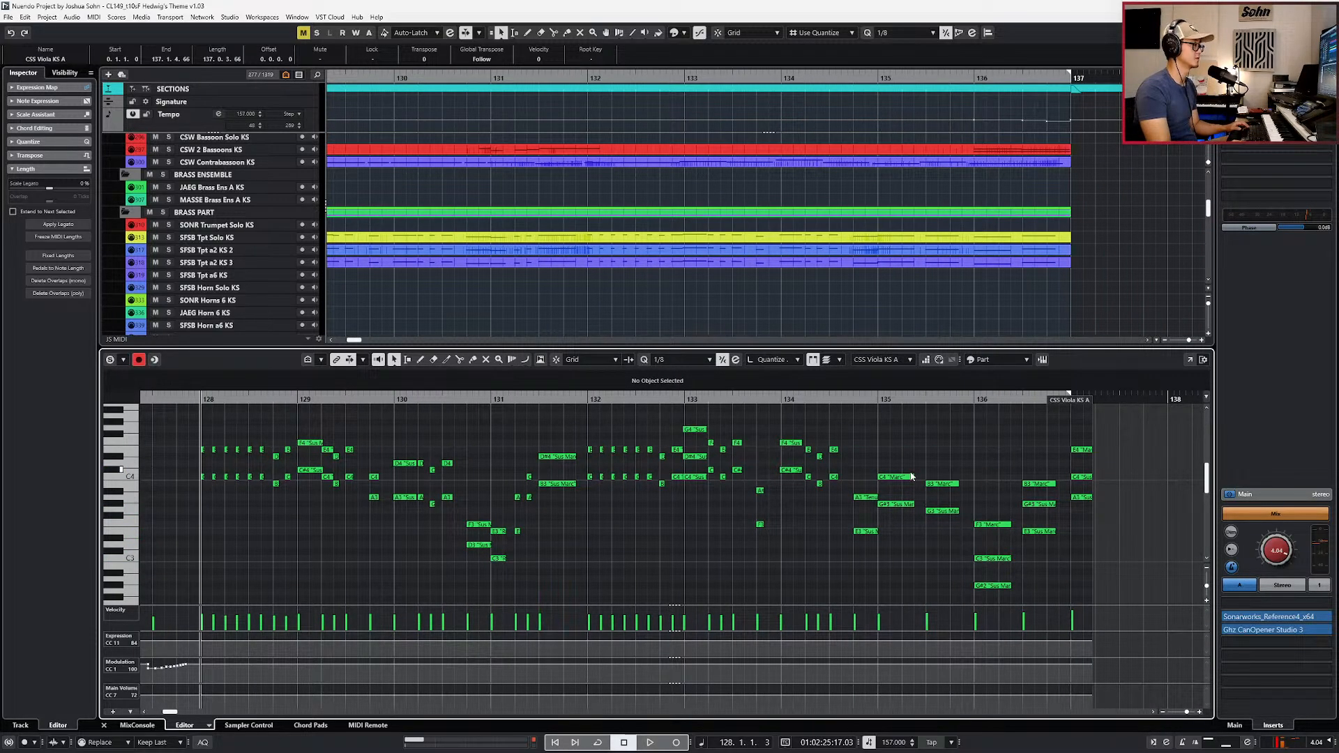
pyautogui.hotkey('ctrl', 'z')
pyautogui.hotkey('ctrl', 'z')
pyautogui.scroll(-1, 979, 522)
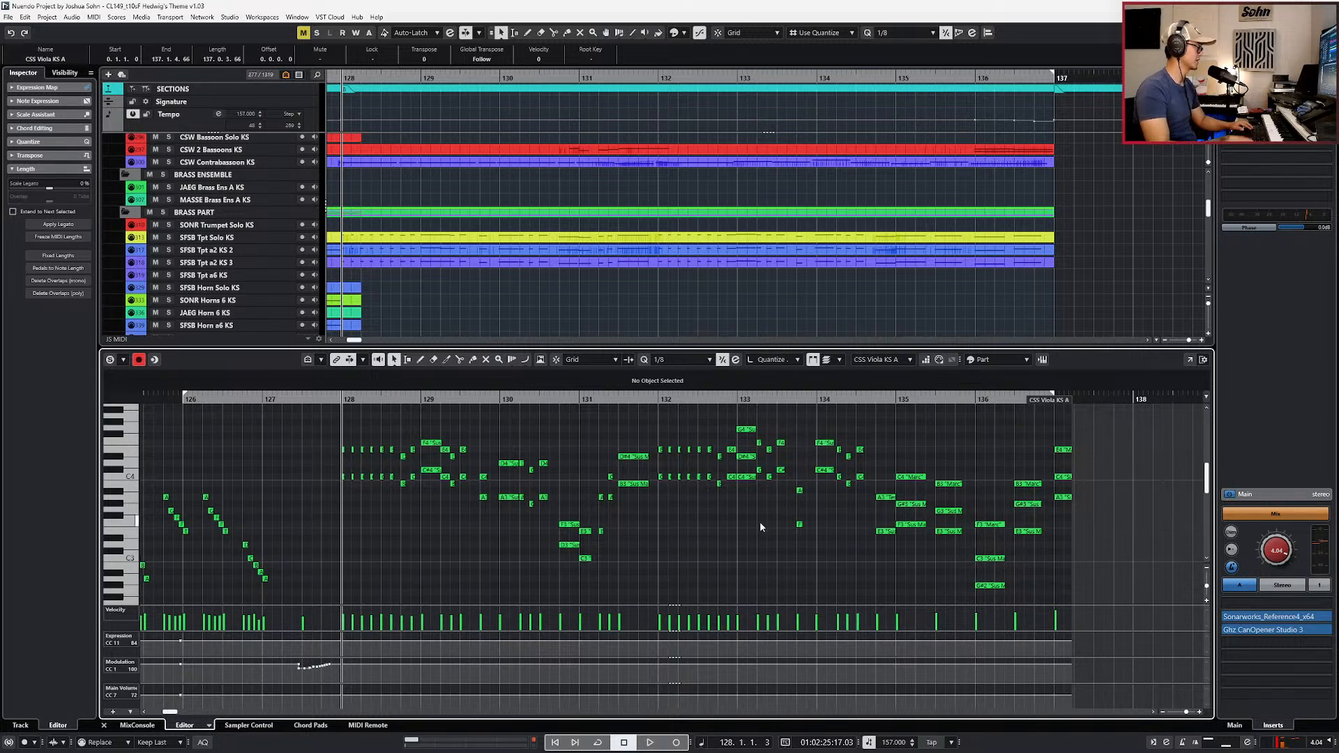
# Step: Solo the viola editor and set all viola notes from bar 128 to 134 to the Stac articulation
pyautogui.press('s')
pyautogui.scroll(-1, 444, 488)
pyautogui.moveTo(375, 424); pyautogui.dragTo(862, 591)
pyautogui.moveTo(730, 421); pyautogui.dragTo(376, 548)
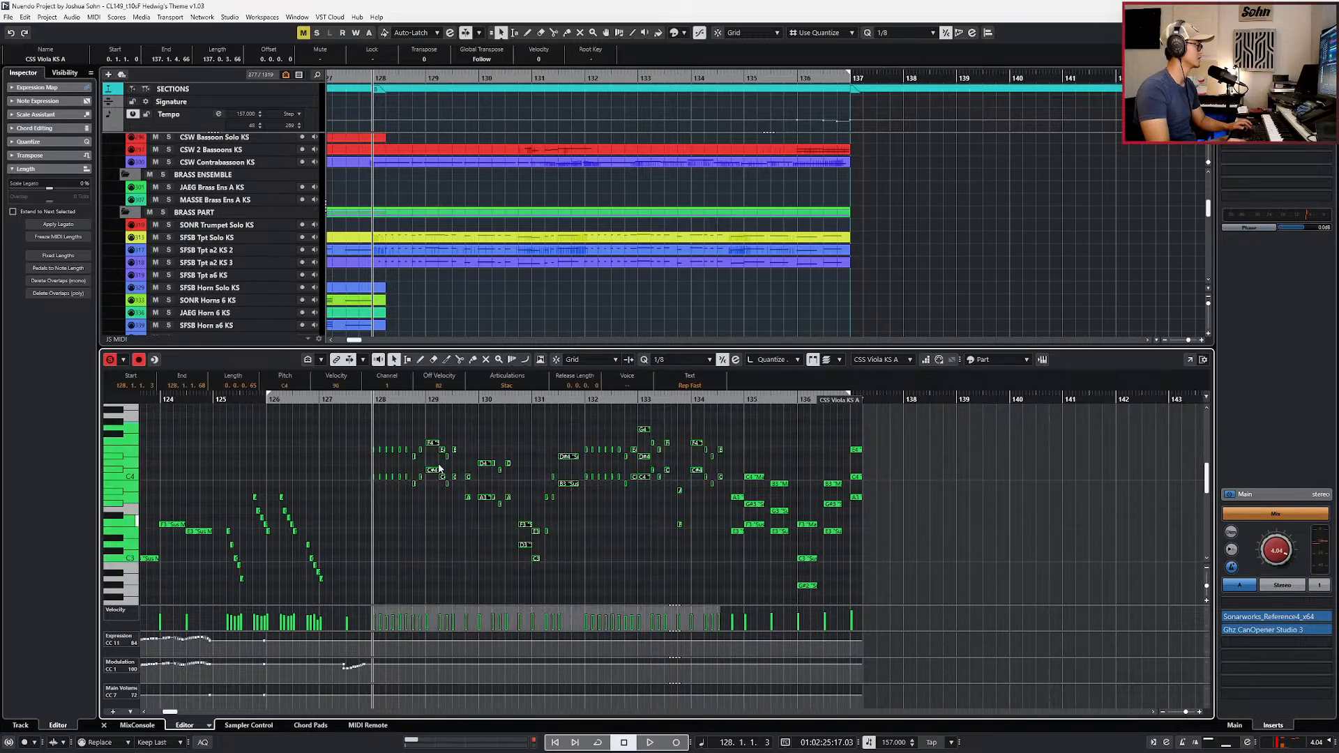
pyautogui.click(507, 385)
pyautogui.click(507, 385)
pyautogui.click(494, 454)
pyautogui.click(507, 385)
pyautogui.click(502, 472)
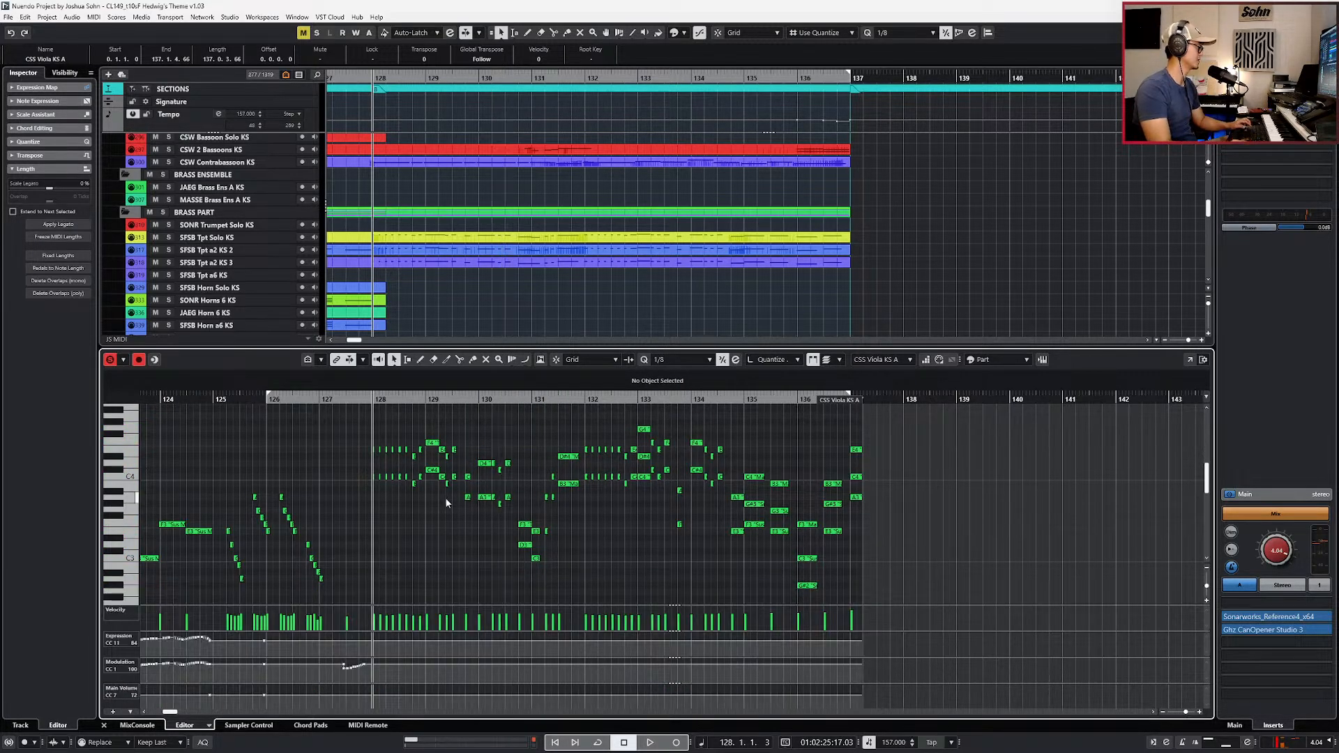
# Step: Shorten the long held viola chords between bars 129 and the start of 133 to short staccato lengths
pyautogui.scroll(3, 446, 503)
pyautogui.scroll(2, 421, 510)
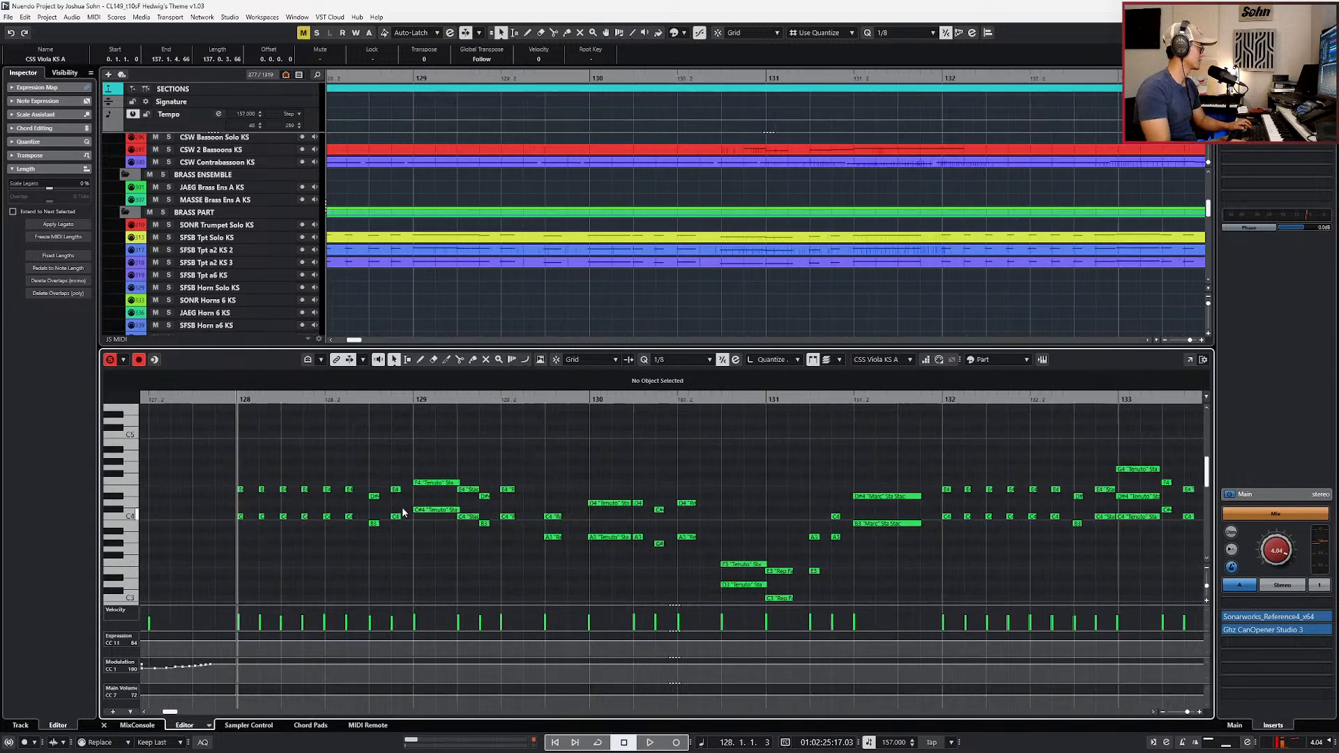
pyautogui.scroll(-3, 437, 501)
pyautogui.click(437, 480)
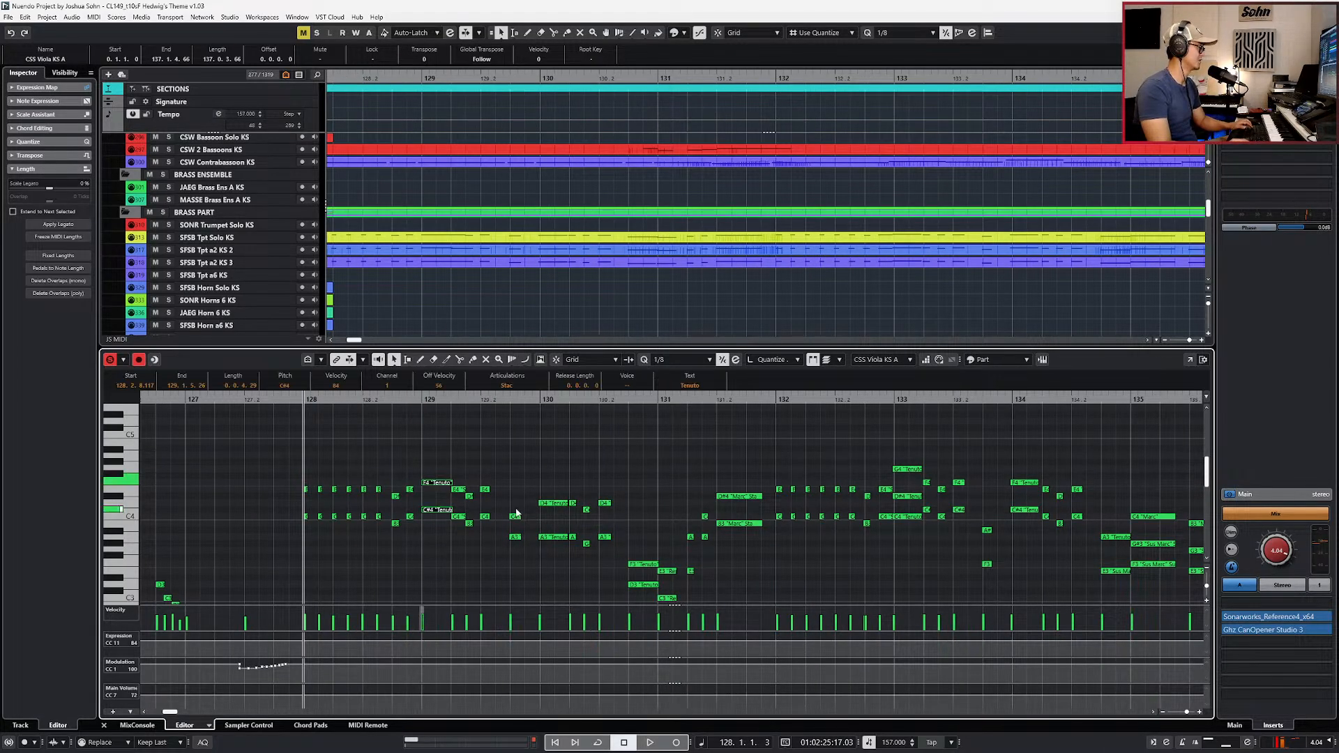
pyautogui.moveTo(541, 478)
pyautogui.mouseDown()
pyautogui.moveTo(563, 536)
pyautogui.moveTo(645, 551)
pyautogui.mouseUp()
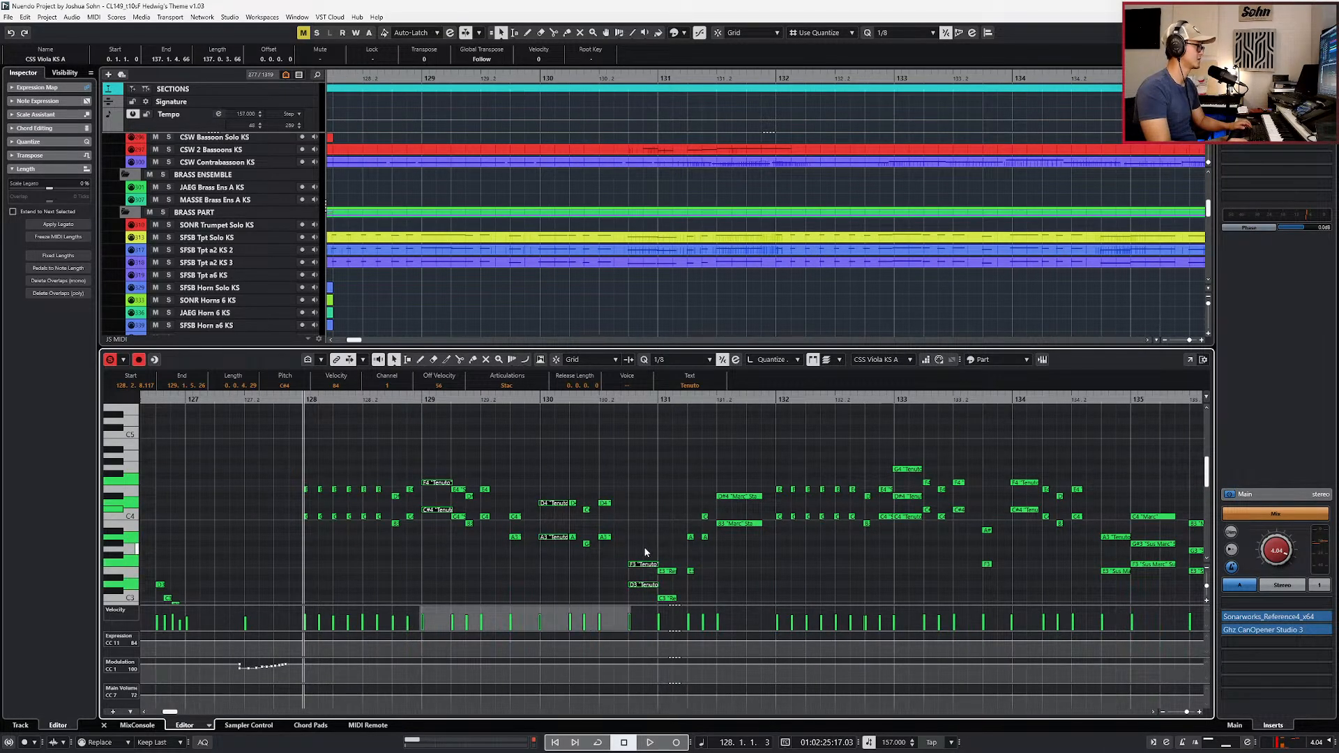
pyautogui.moveTo(716, 488); pyautogui.dragTo(740, 543)
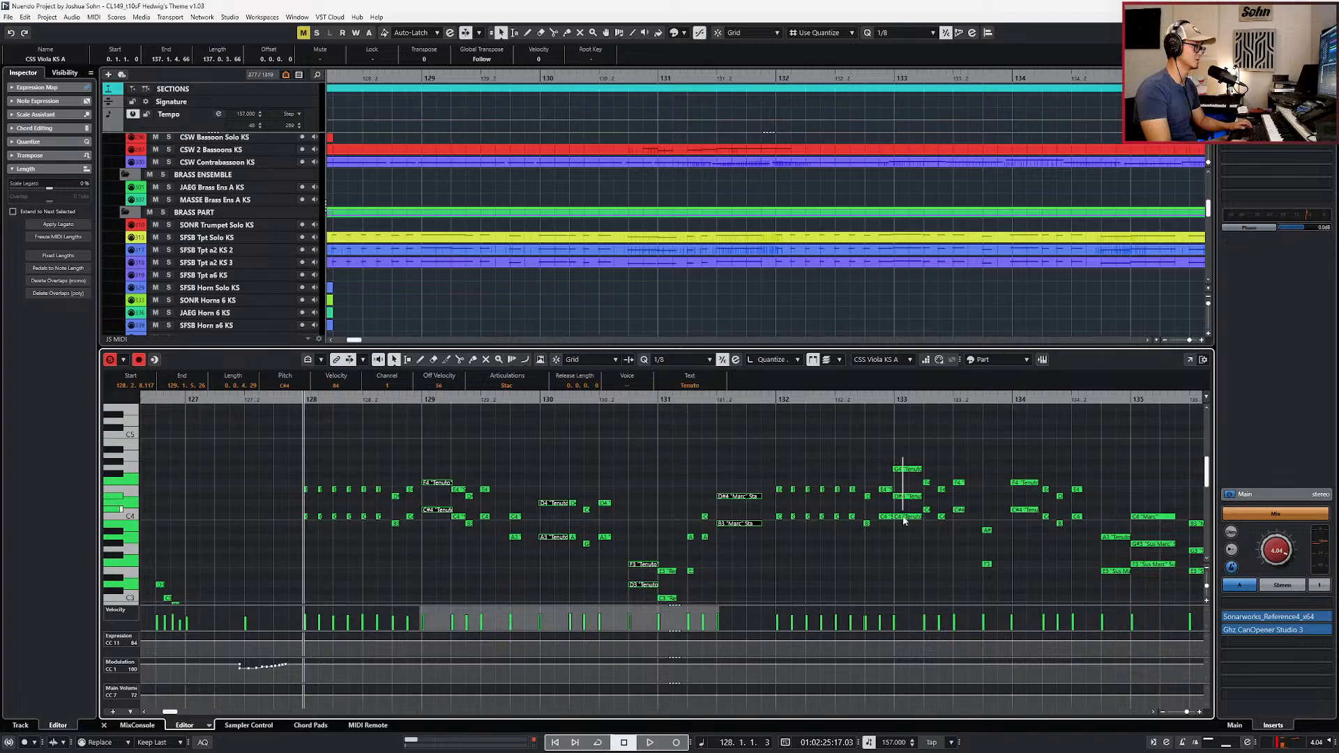
pyautogui.moveTo(902, 504); pyautogui.dragTo(902, 509)
pyautogui.scroll(-3, 832, 469)
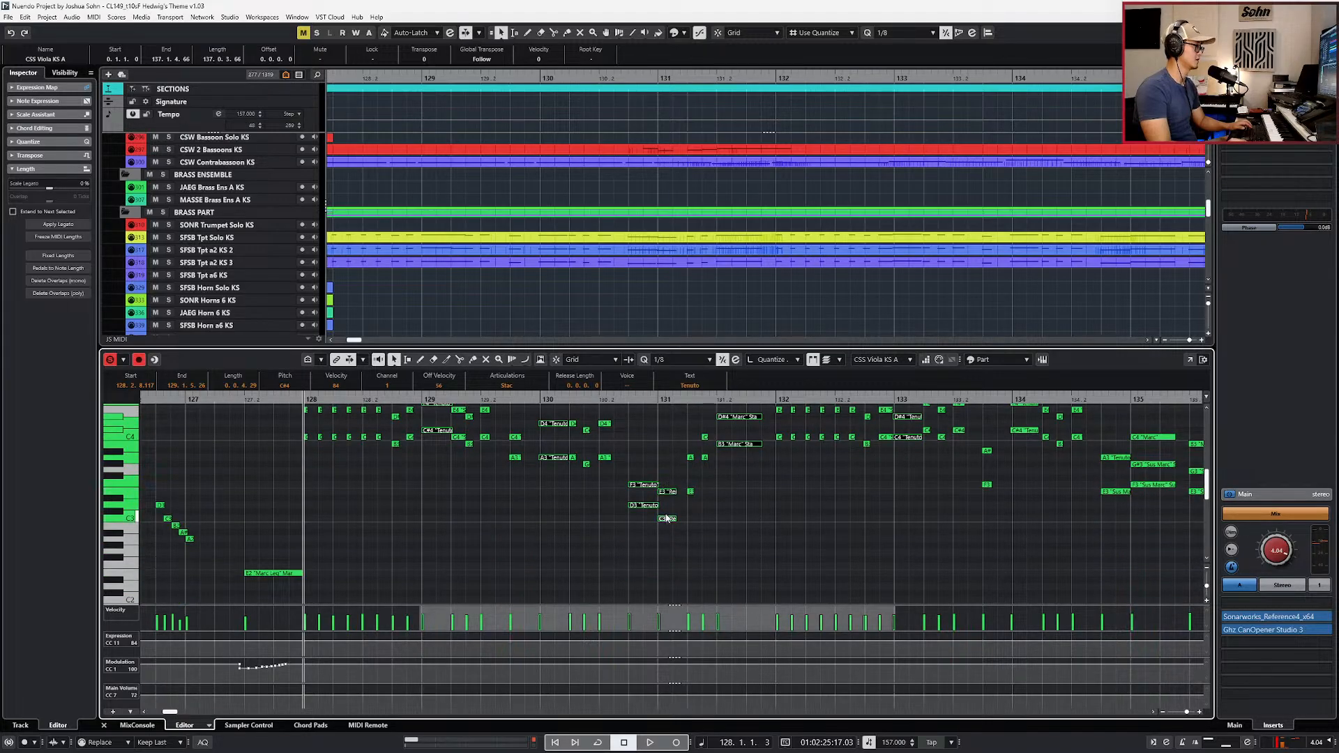
pyautogui.scroll(1, 666, 519)
pyautogui.hotkey('alt', 'f')
pyautogui.press('l')
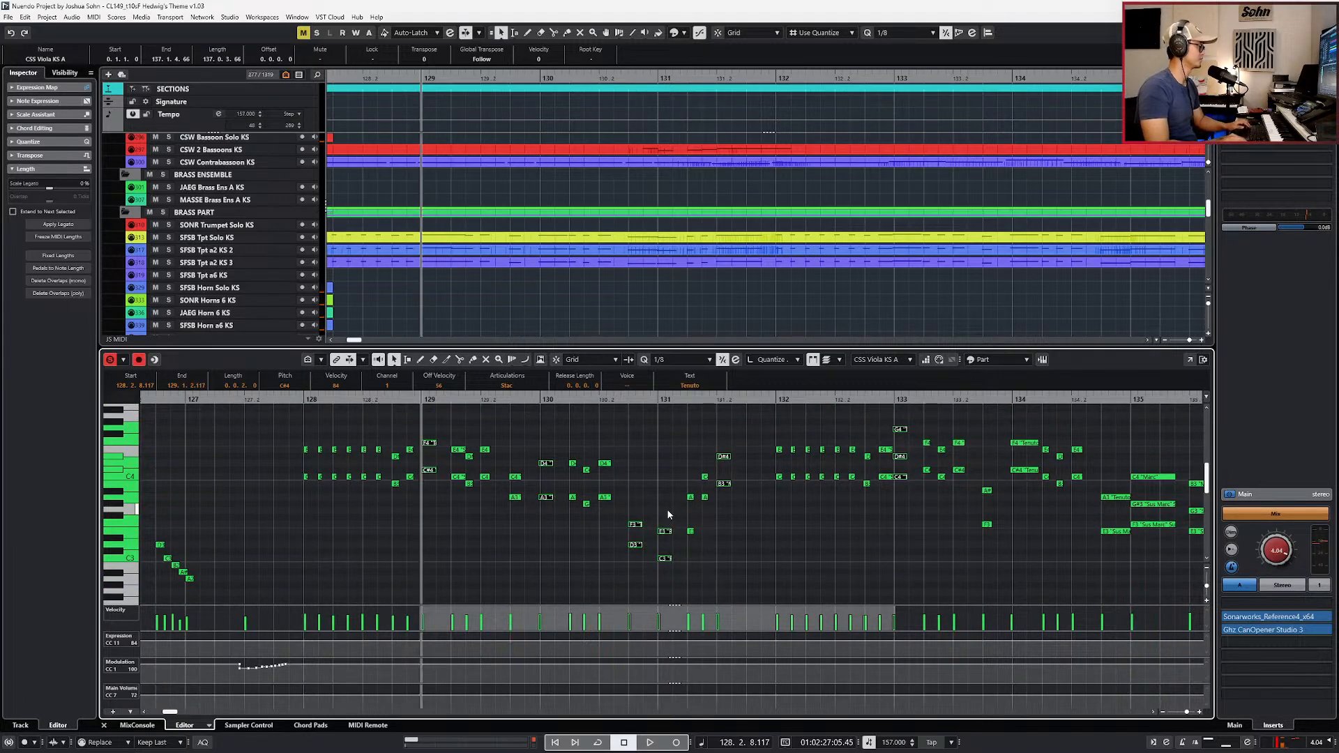
pyautogui.hotkey('alt', 'shift', 'Left')
# Step: Duplicate the shortened viola chords and shift the copies directly behind the originals to form repeated notes
pyautogui.hotkey('ctrl', 'c')
pyautogui.hotkey('ctrl', 'v')
pyautogui.hotkey('ctrl', 'Right')
pyautogui.hotkey('ctrl', 'Right')
pyautogui.hscroll(3, 682, 512)
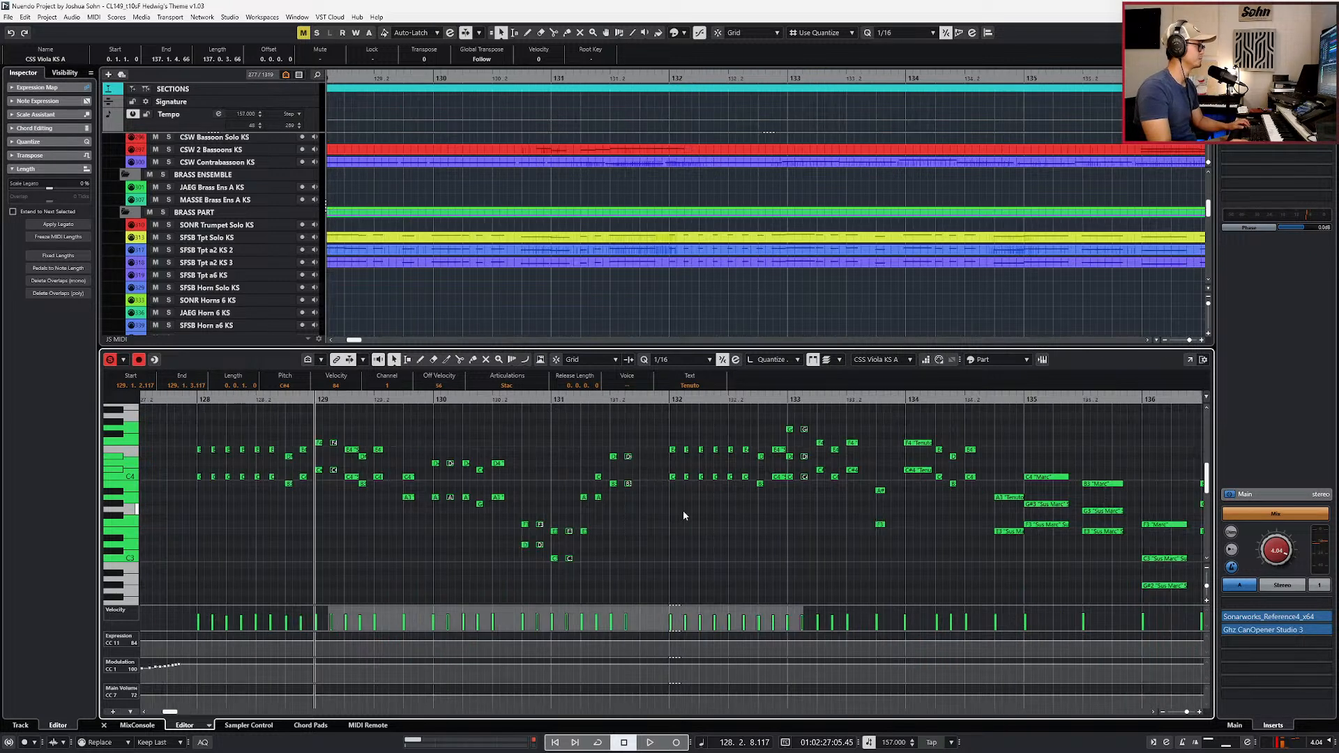
# Step: Shorten the E4 and C4 chord just before bar 133, and turn the long chord opening bar 134 into two short repeated chords
pyautogui.hscroll(3, 683, 515)
pyautogui.click(661, 485)
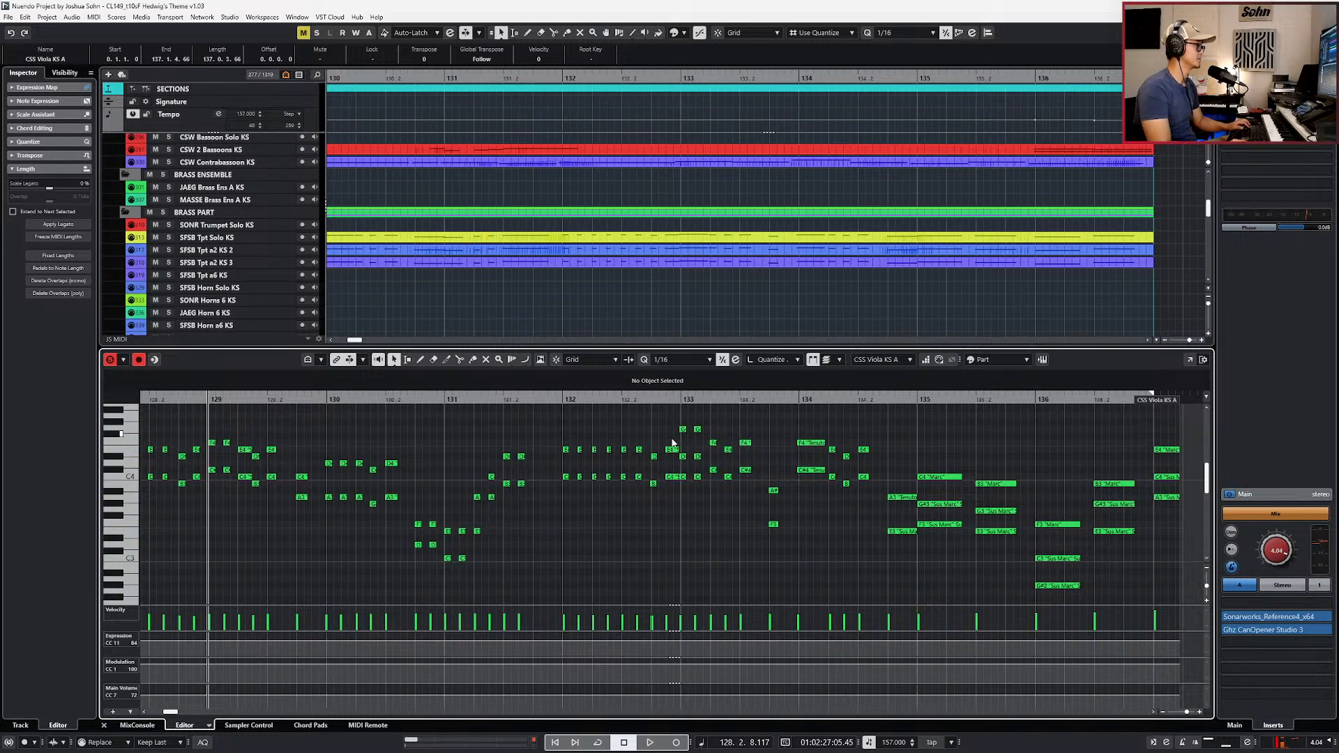
pyautogui.click(666, 475)
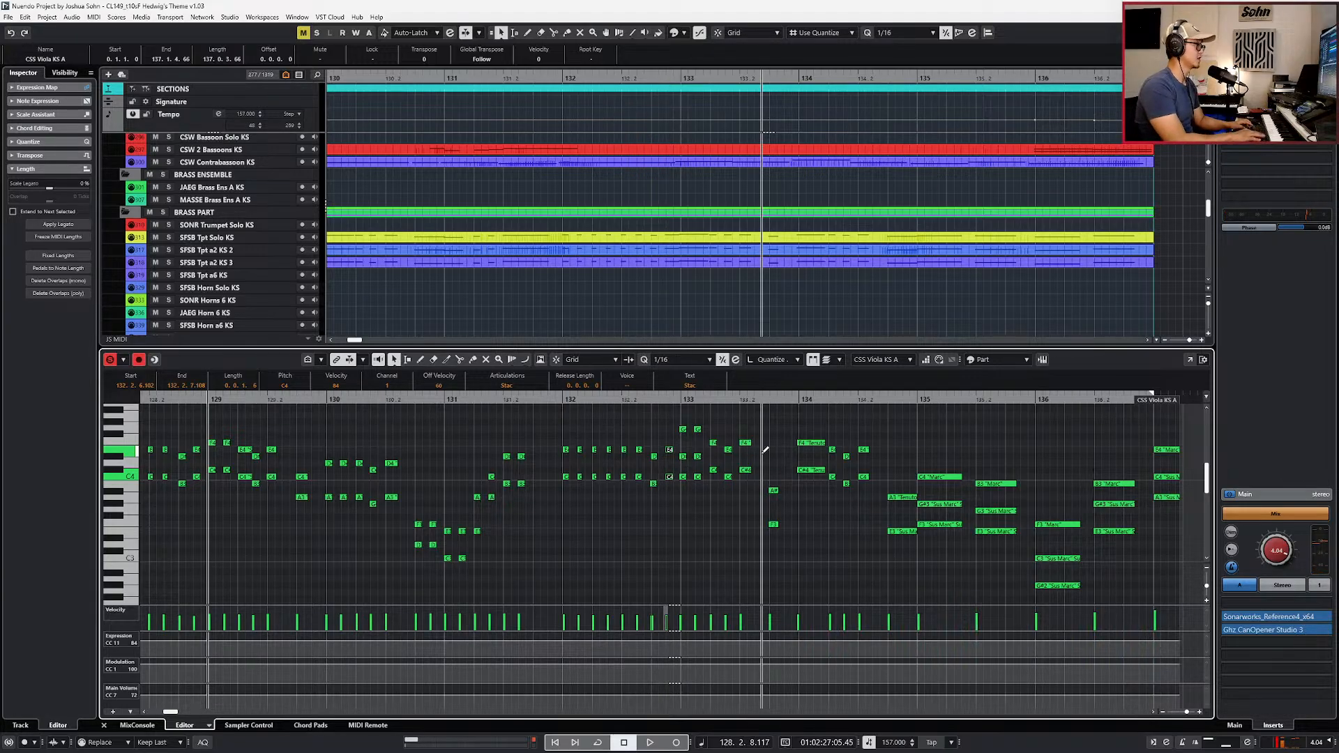
pyautogui.moveTo(794, 435); pyautogui.dragTo(807, 492)
pyautogui.hotkey('alt', 'shift', 'Left')
pyautogui.hotkey('alt', 'shift', 'Left')
pyautogui.press('l')
pyautogui.hotkey('alt', 'd')
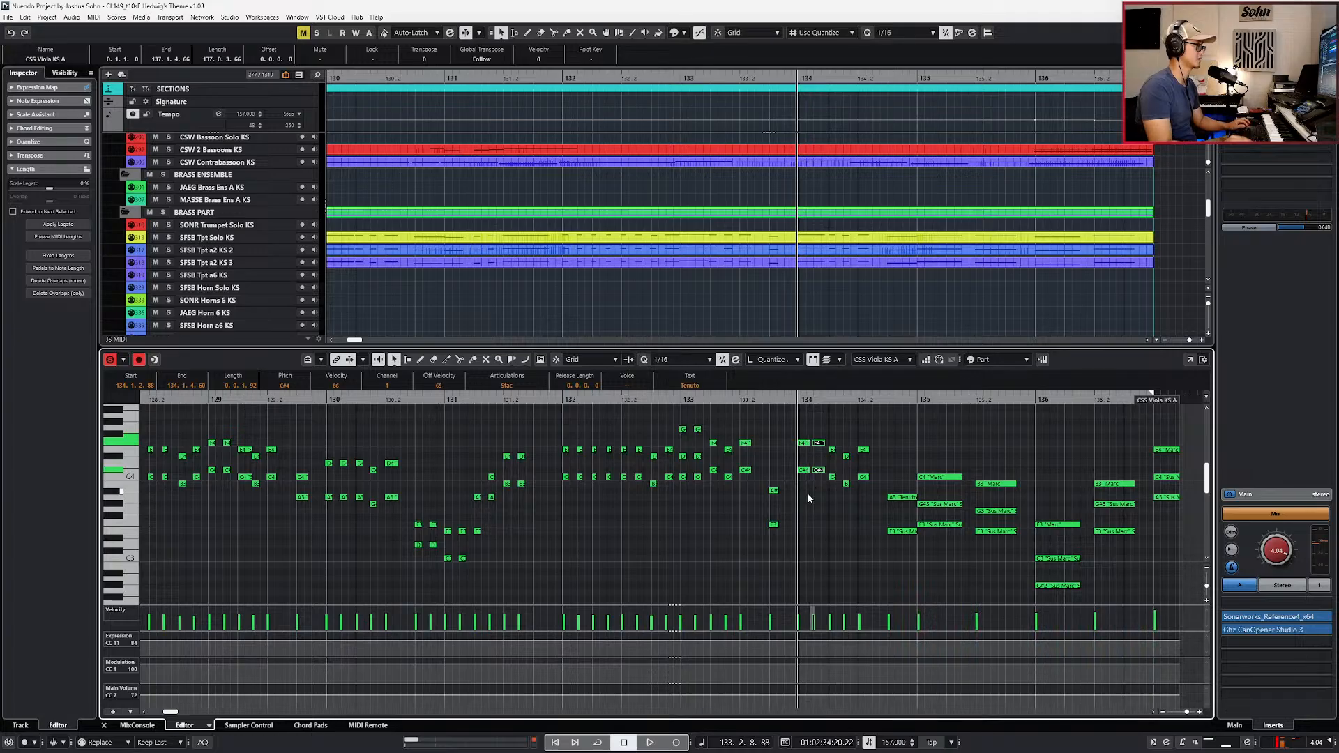
# Step: Duplicate the E4 and C4 chord in the second half of bar 134 directly behind itself
pyautogui.moveTo(884, 435); pyautogui.dragTo(863, 505)
pyautogui.press('l')
pyautogui.hotkey('ctrl', 'd')
pyautogui.hotkey('alt', 'Right')
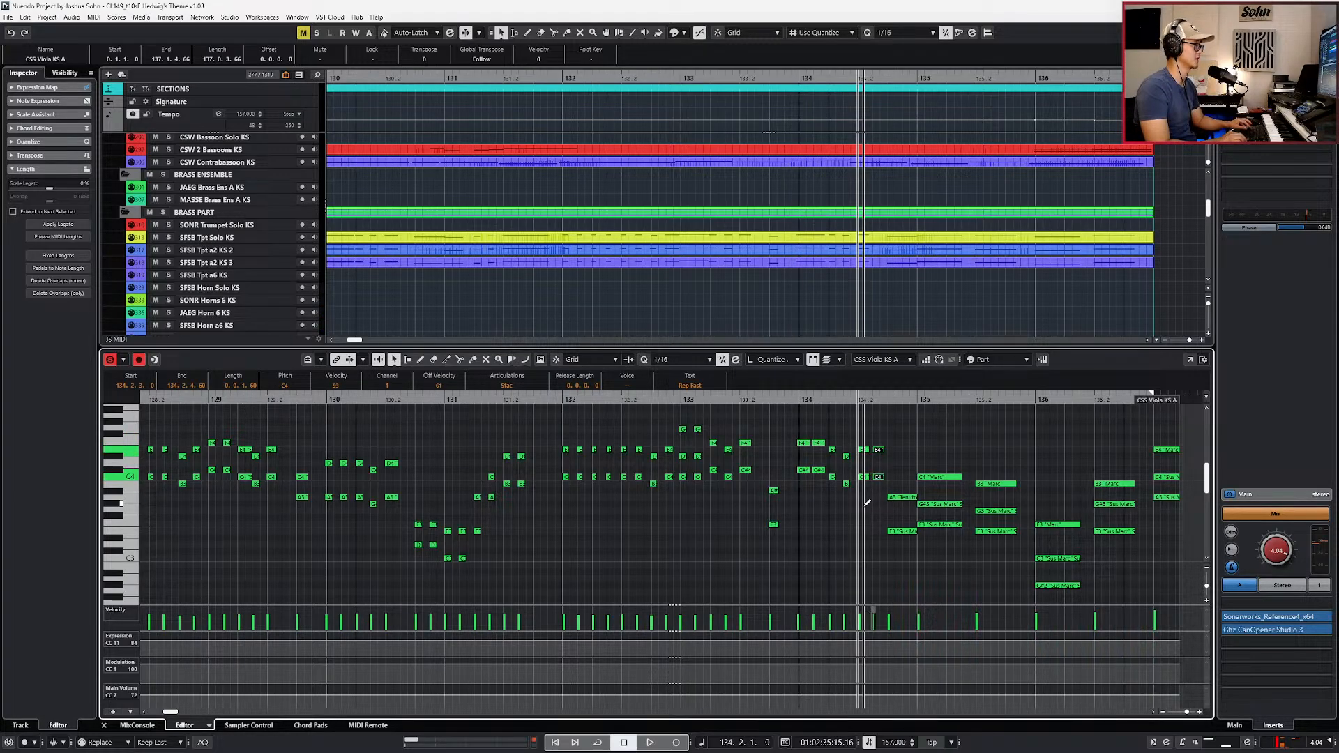
# Step: Duplicate the last two viola chords of bar 133 so that each one is repeated
pyautogui.press('g')
pyautogui.click(801, 438)
pyautogui.moveTo(803, 438); pyautogui.dragTo(781, 551)
pyautogui.press('l')
pyautogui.hotkey('ctrl', 'c')
pyautogui.hotkey('ctrl', 'v')
pyautogui.hotkey('ctrl', 'Right')
pyautogui.hotkey('ctrl', 'Right')
# Step: Return the playhead to bar 128 and play back the edited viola part in solo
pyautogui.press('s')
pyautogui.press('KP_Subtract')
pyautogui.press('KP_Subtract')
pyautogui.press('KP_Subtract')
pyautogui.press('KP_Subtract')
pyautogui.press('KP_Subtract')
pyautogui.press('KP_Subtract')
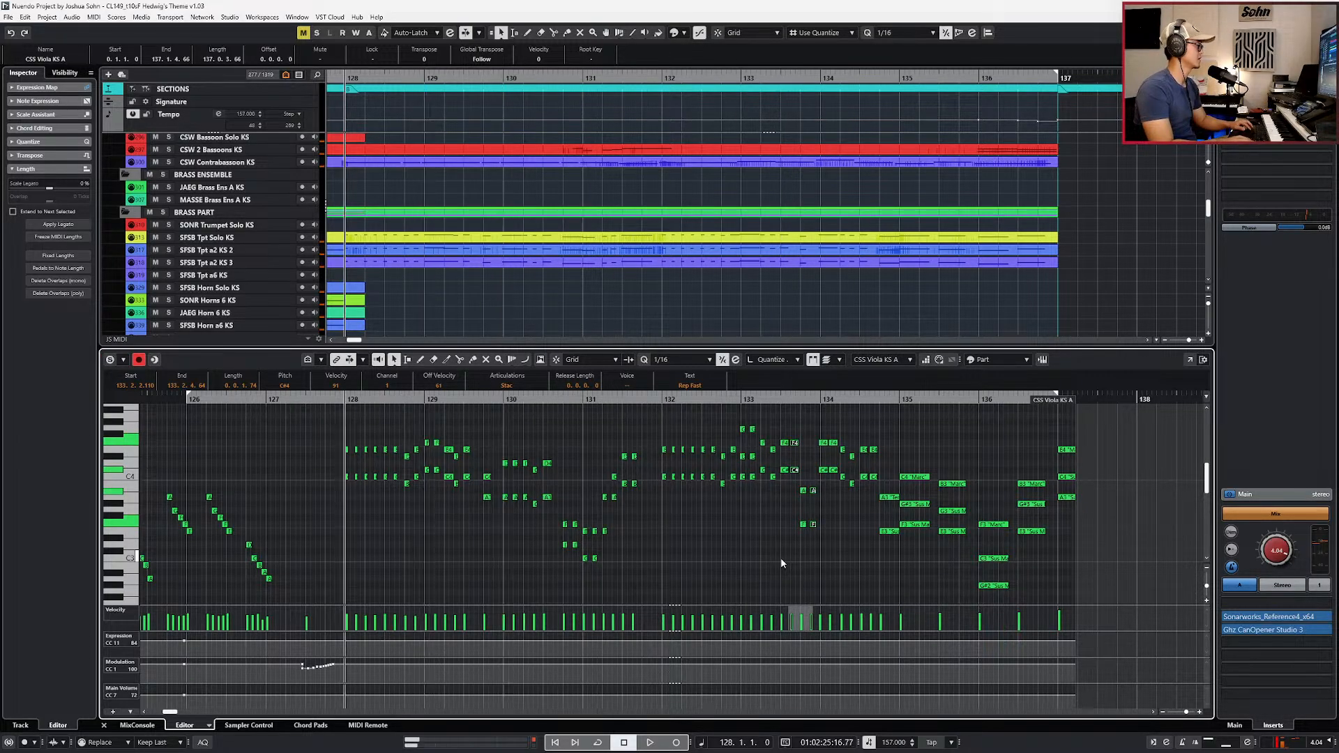
pyautogui.press('space')
pyautogui.press('space')
pyautogui.press('s')
pyautogui.press('space')
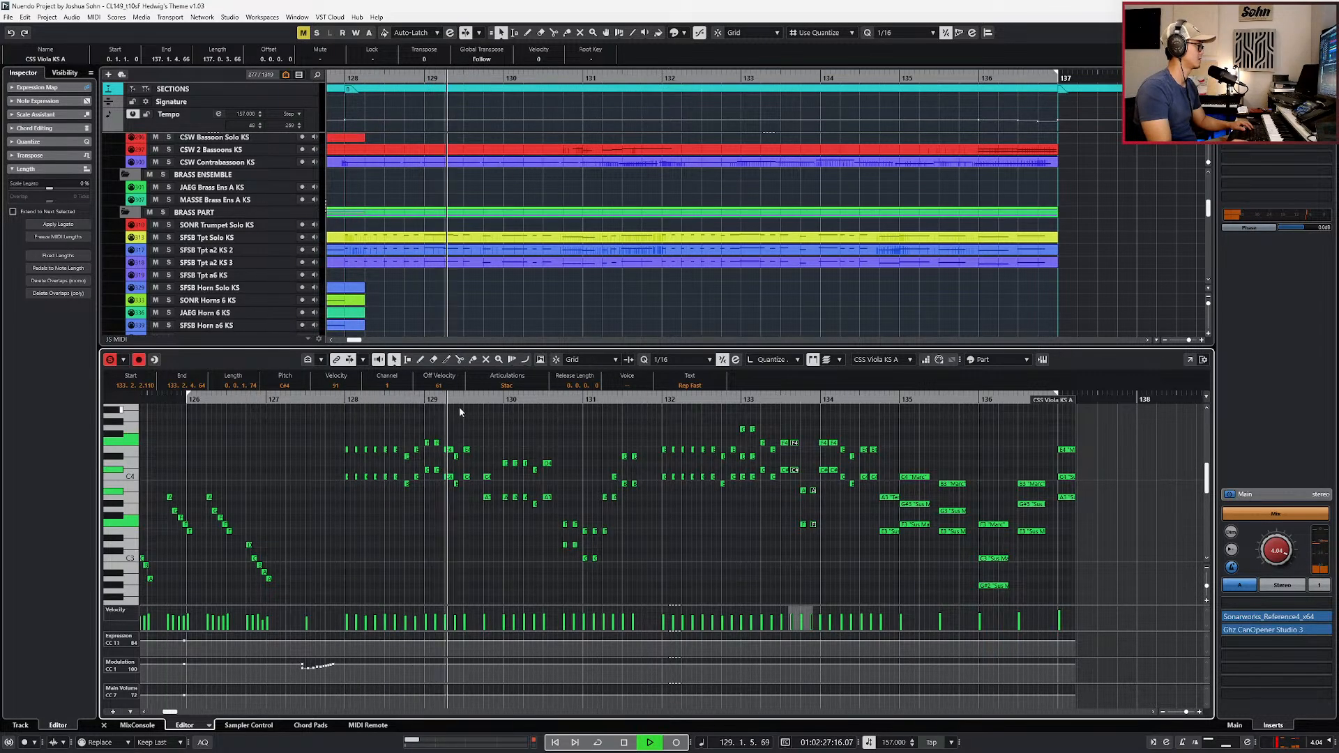
# Step: Stop playback and set all viola notes from bar 128 to 134 to the Staccs articulation
pyautogui.moveTo(347, 419); pyautogui.dragTo(878, 593)
pyautogui.press('space')
pyautogui.click(507, 385)
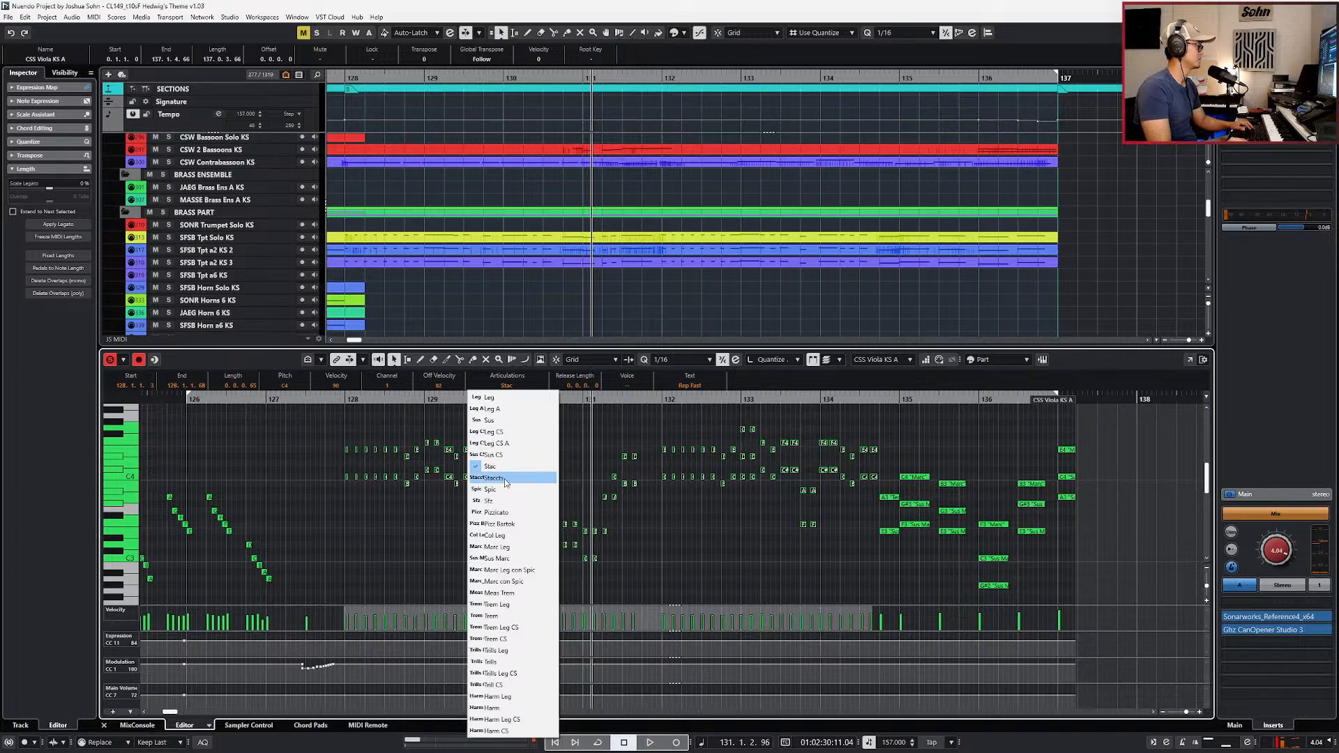
pyautogui.click(512, 422)
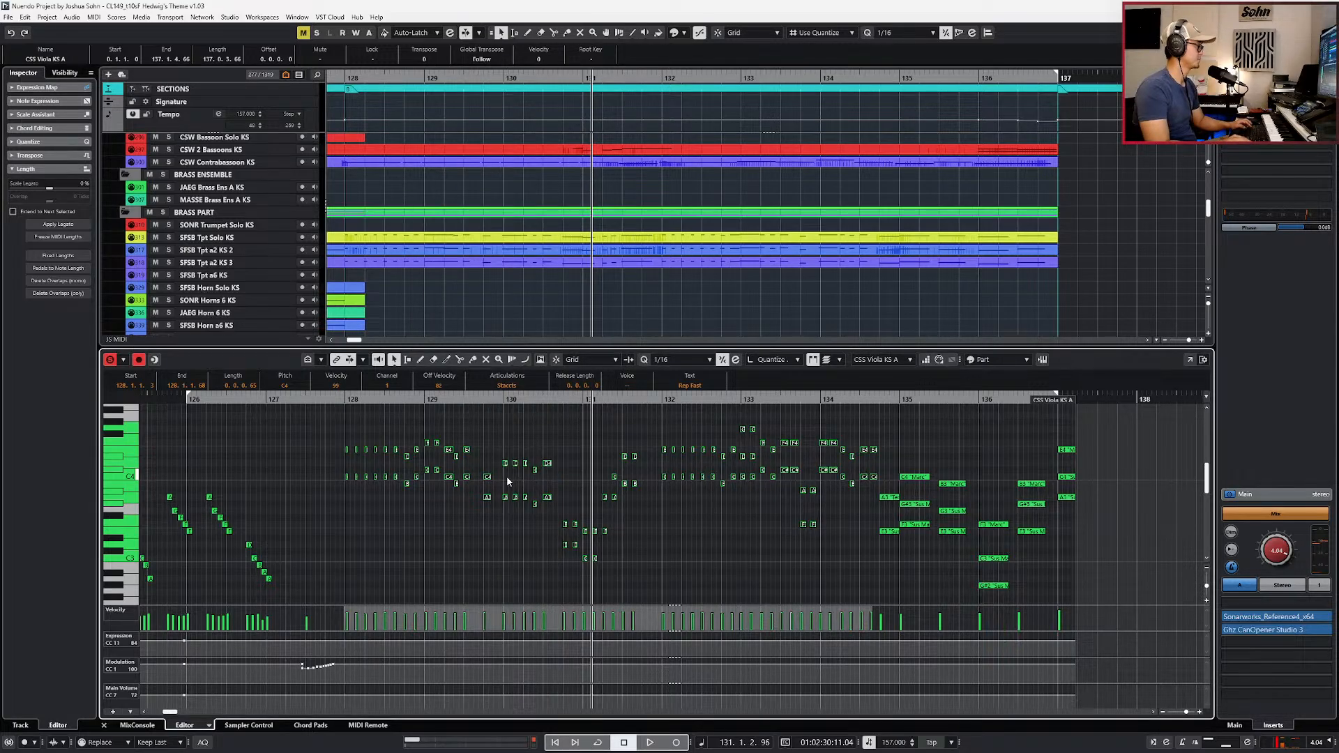
# Step: Switch to the score images, examine the viola line on page images 13 and 12, and switch back to Nuendo
pyautogui.hotkey('alt', 'Tab')
pyautogui.scroll(-3, 738, 589)
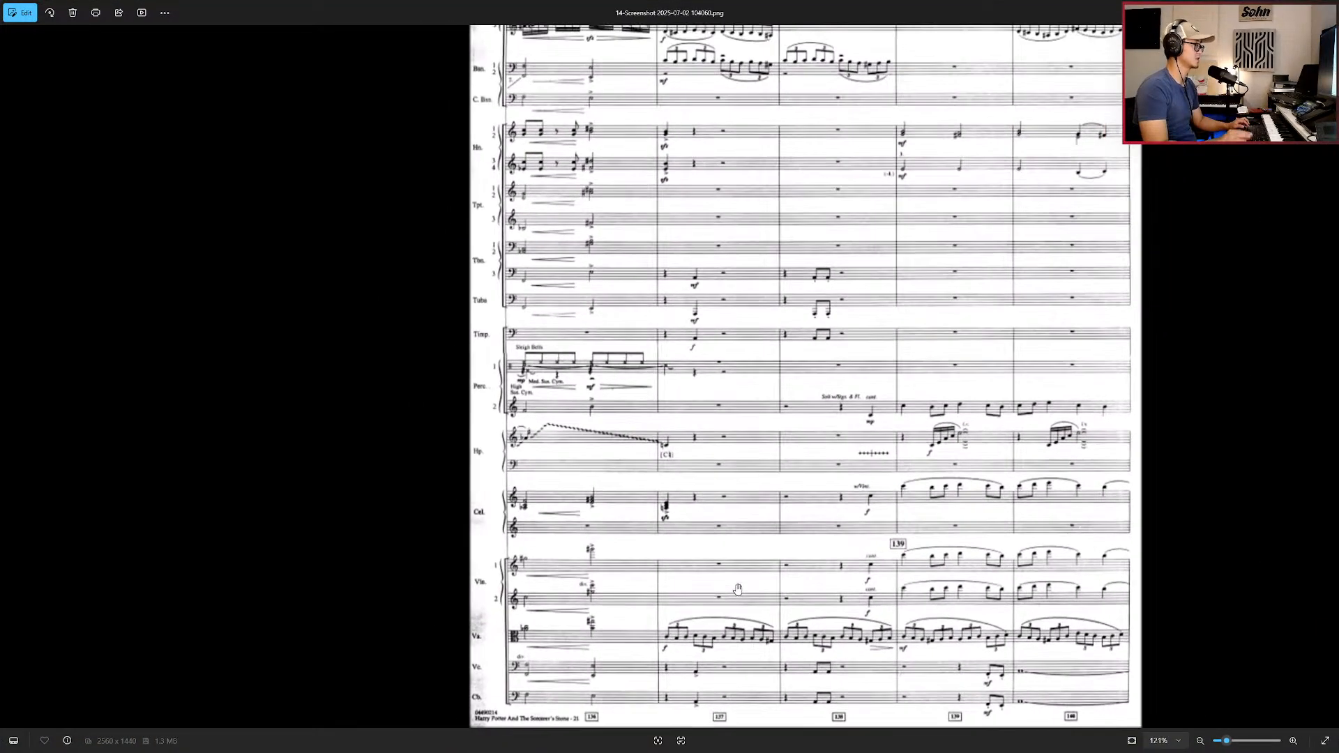
pyautogui.press('Left')
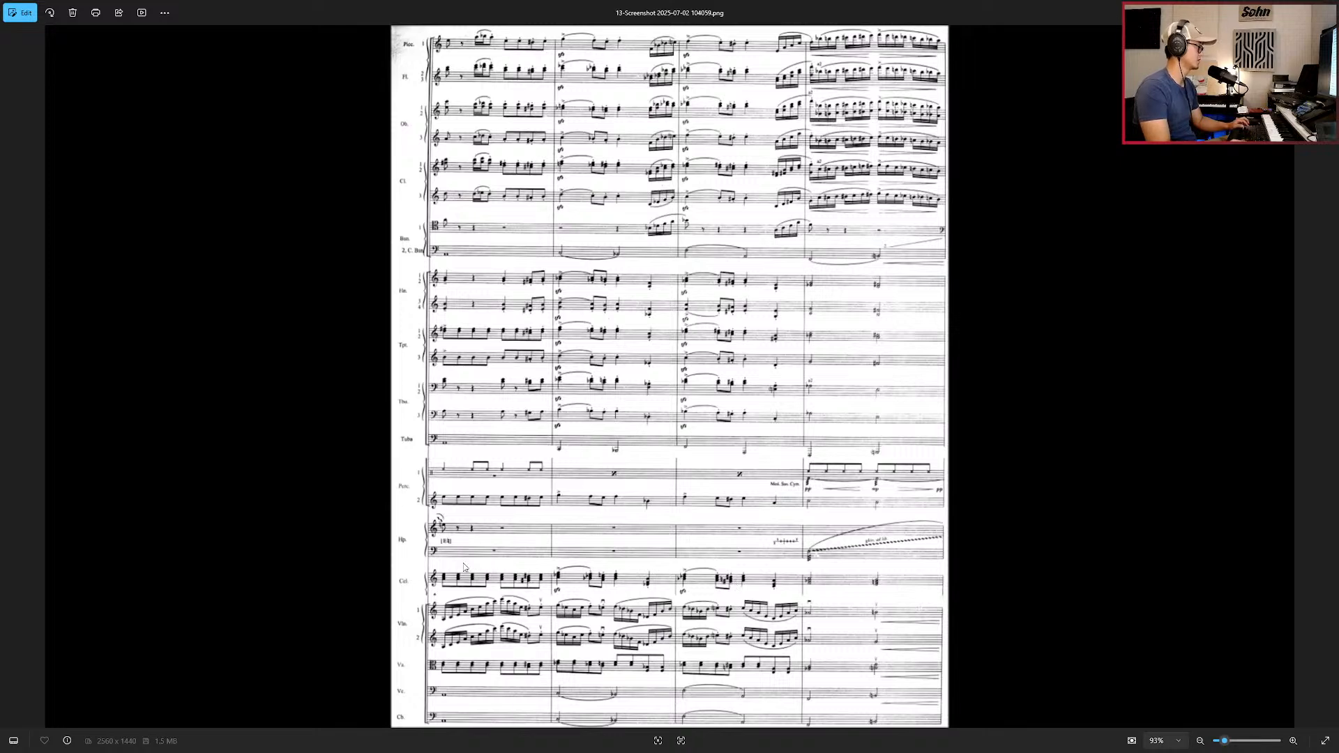
pyautogui.press('Left')
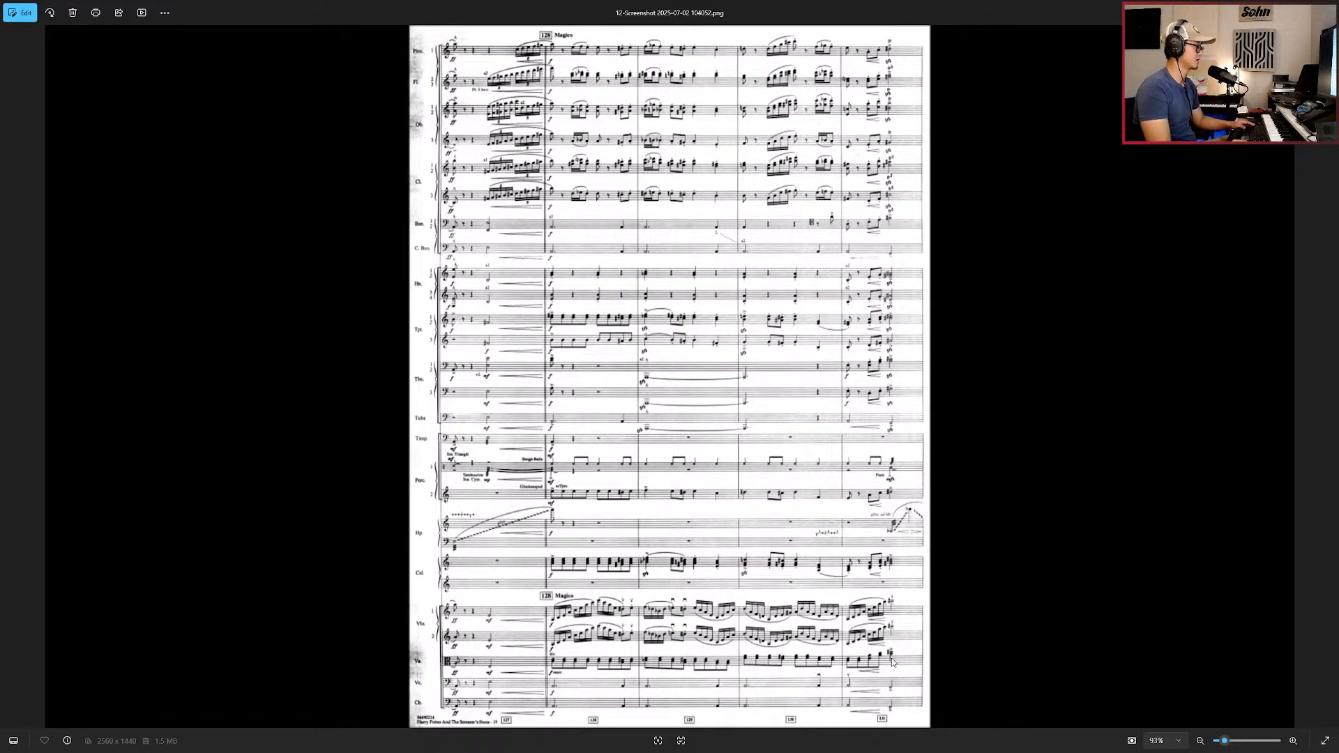
pyautogui.hotkey('alt', 'Tab')
# Step: Return the playhead to bar 128, clear the note selection and hide the controller lanes in the viola editor
pyautogui.press('h')
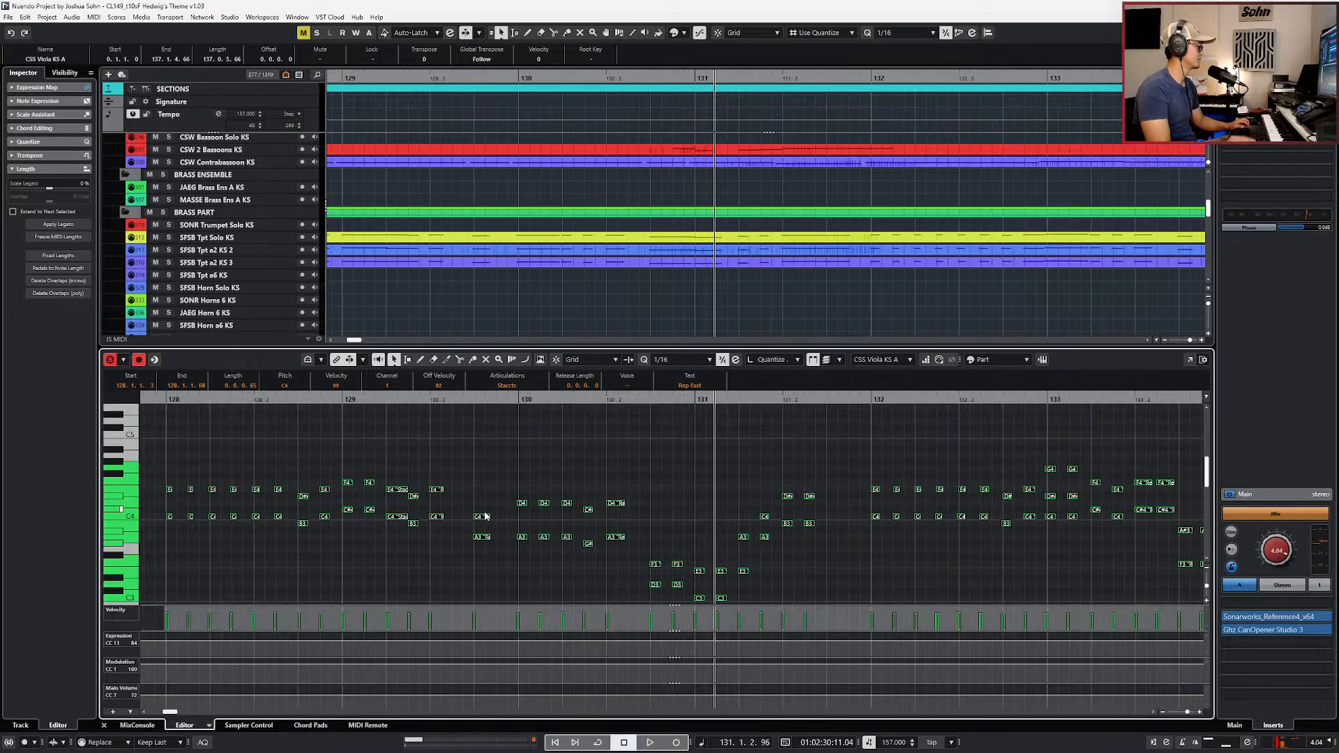
pyautogui.press('space')
pyautogui.scroll(-2, 484, 512)
pyautogui.scroll(-1, 595, 513)
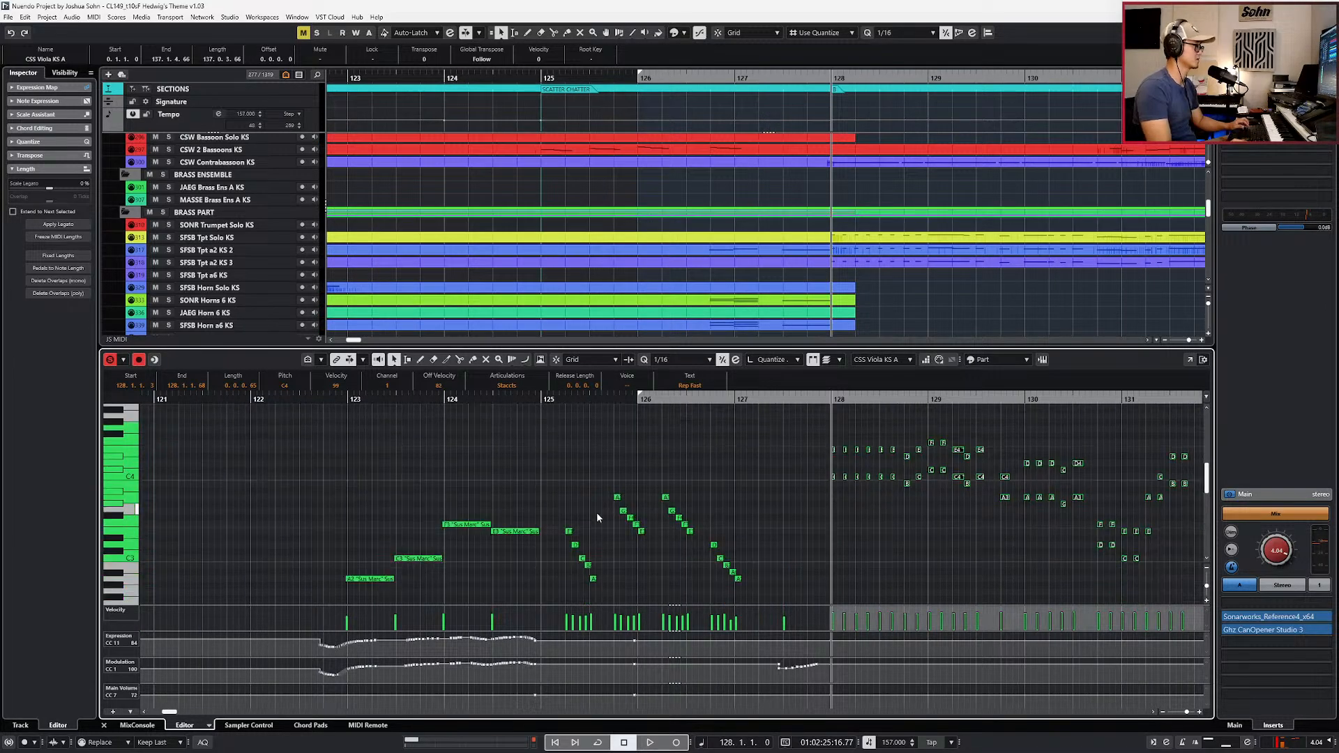
pyautogui.hscroll(1, 597, 512)
pyautogui.hotkey('alt', 'l')
pyautogui.click(600, 507)
pyautogui.hscroll(1, 597, 507)
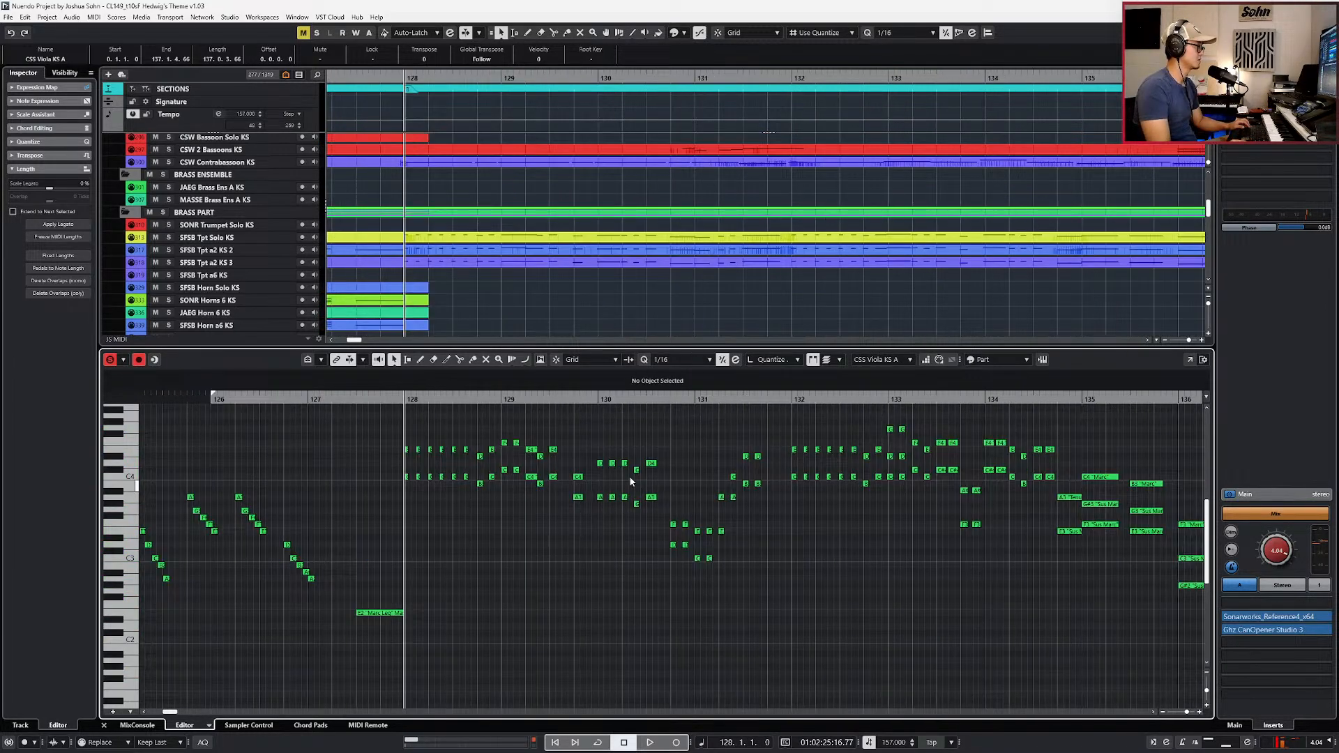
# Step: Duplicate the single viola chords in the second half of bar 129 so that each one repeats right after the original
pyautogui.scroll(1, 629, 479)
pyautogui.scroll(1, 528, 444)
pyautogui.moveTo(547, 438); pyautogui.dragTo(530, 488)
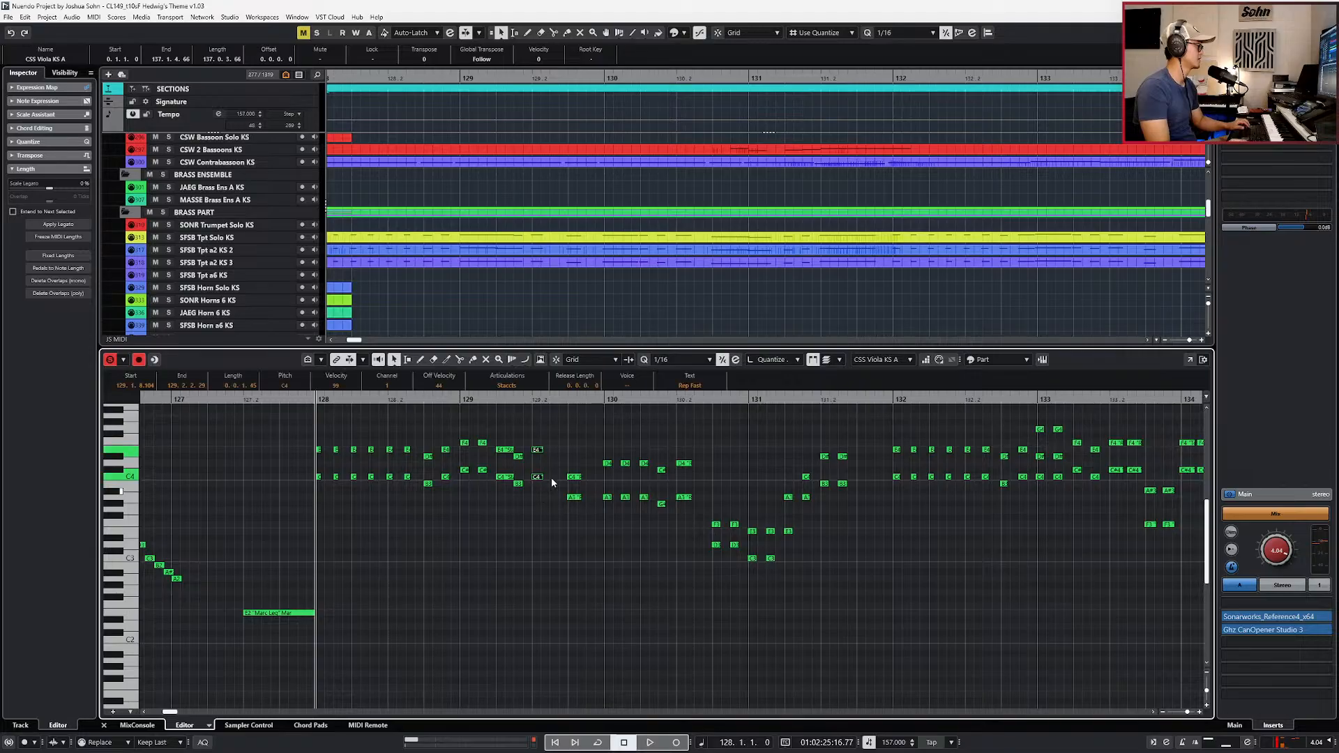
pyautogui.press('l')
pyautogui.hotkey('ctrl', 'v')
pyautogui.hotkey('alt', 'Right')
pyautogui.hotkey('alt', 'Right')
# Step: Play back the viola in solo from bar 129 through bar 130
pyautogui.press('KP_Subtract')
pyautogui.press('KP_Subtract')
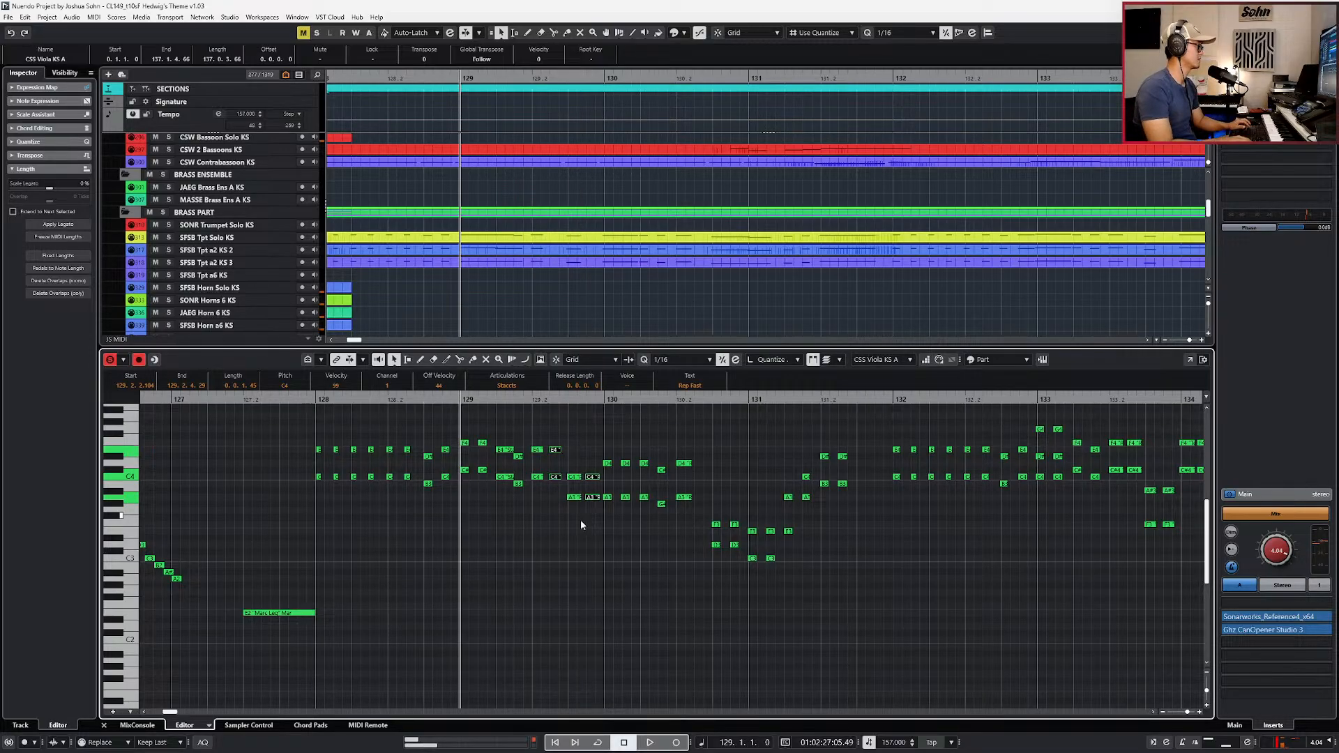
pyautogui.scroll(-2, 588, 542)
pyautogui.moveTo(679, 431); pyautogui.dragTo(882, 533)
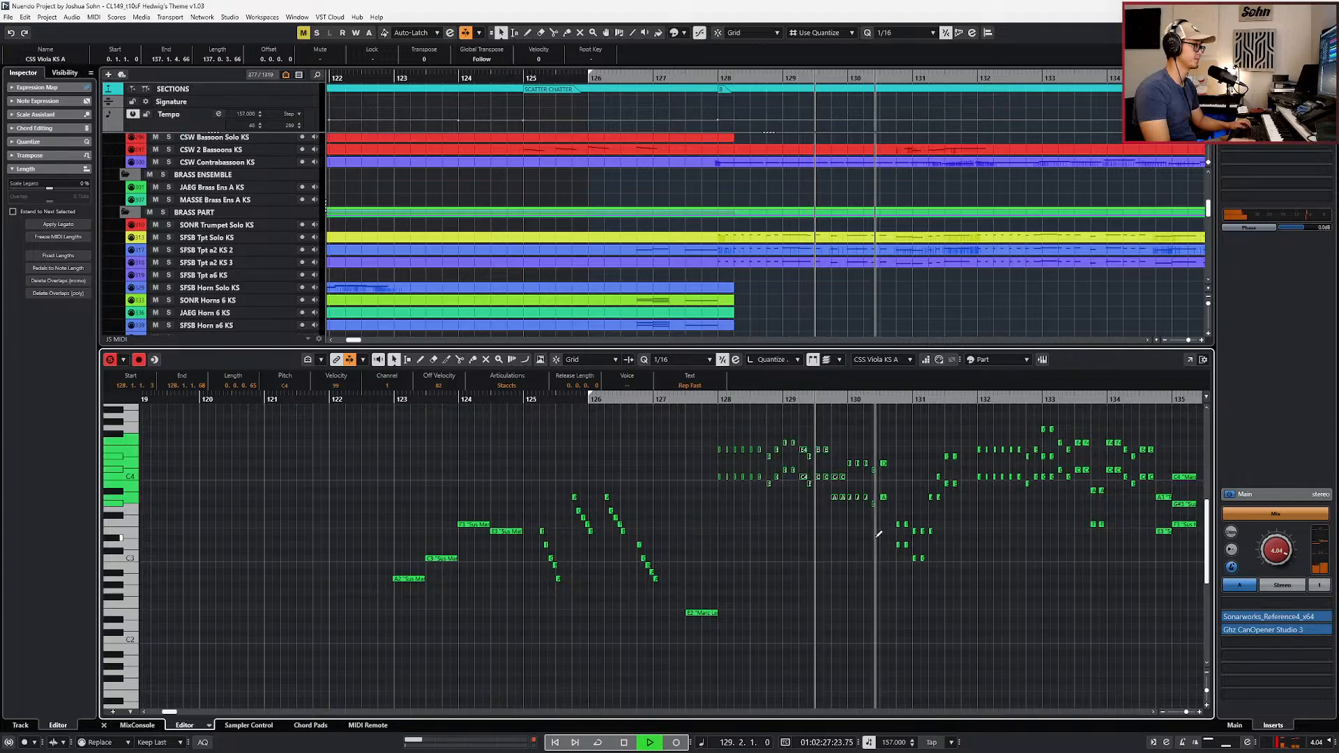
pyautogui.scroll(1, 877, 536)
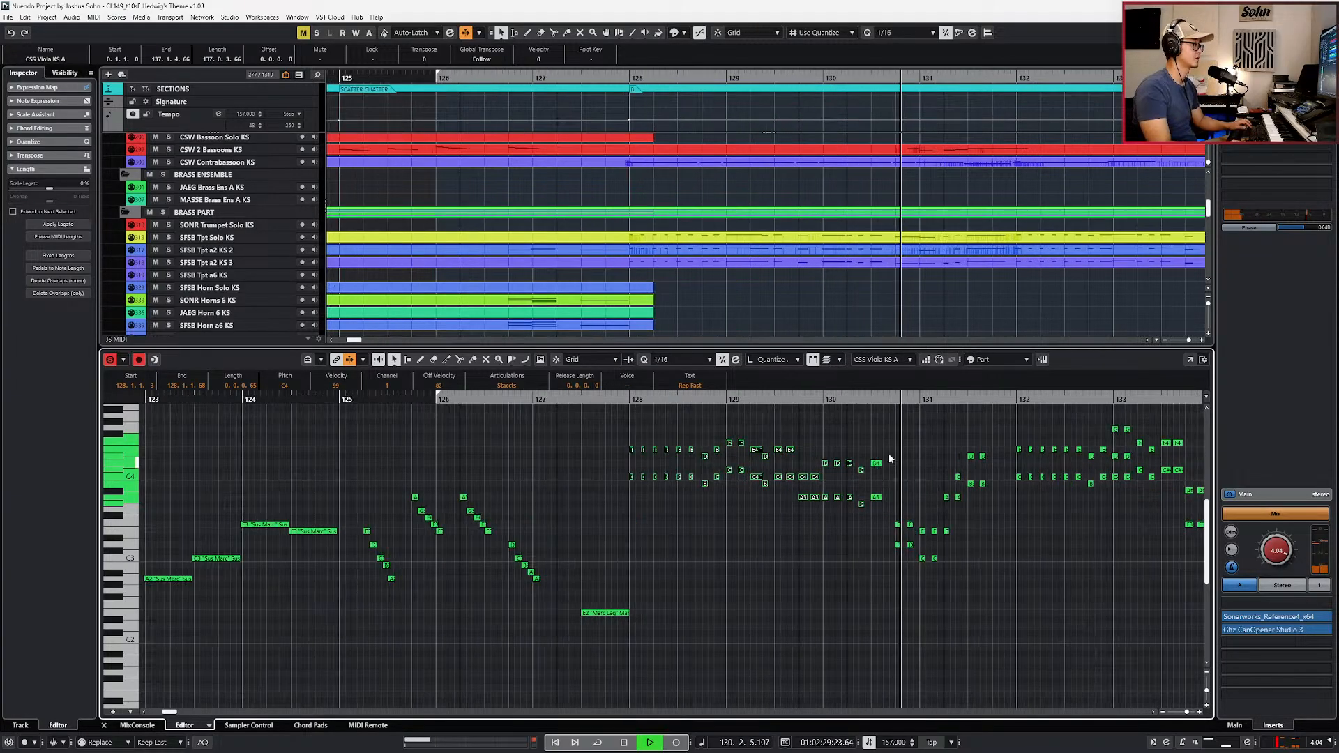
pyautogui.press('space')
# Step: Duplicate the long viola chord midway through bar 130 right after itself and play on into bar 131
pyautogui.moveTo(888, 454); pyautogui.dragTo(874, 502)
pyautogui.press('l')
pyautogui.hotkey('alt', 'd')
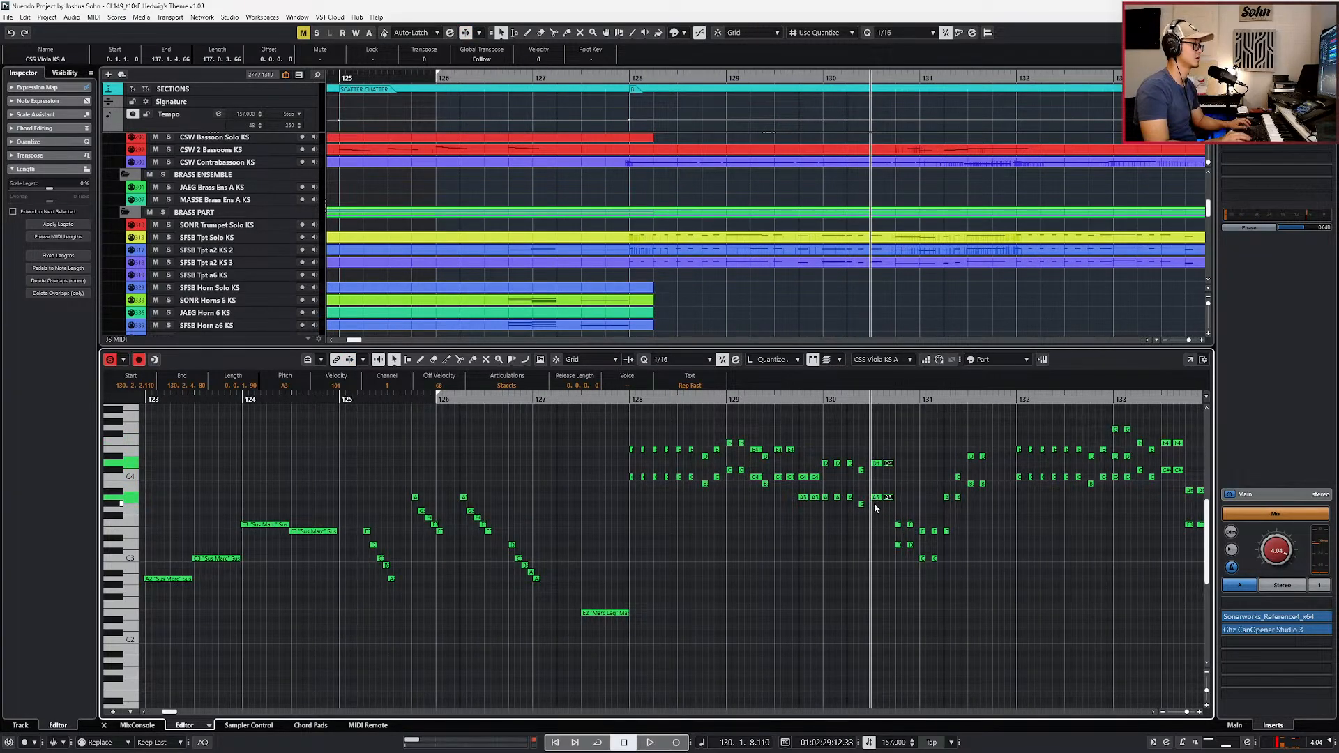
pyautogui.scroll(1, 986, 450)
pyautogui.press('space')
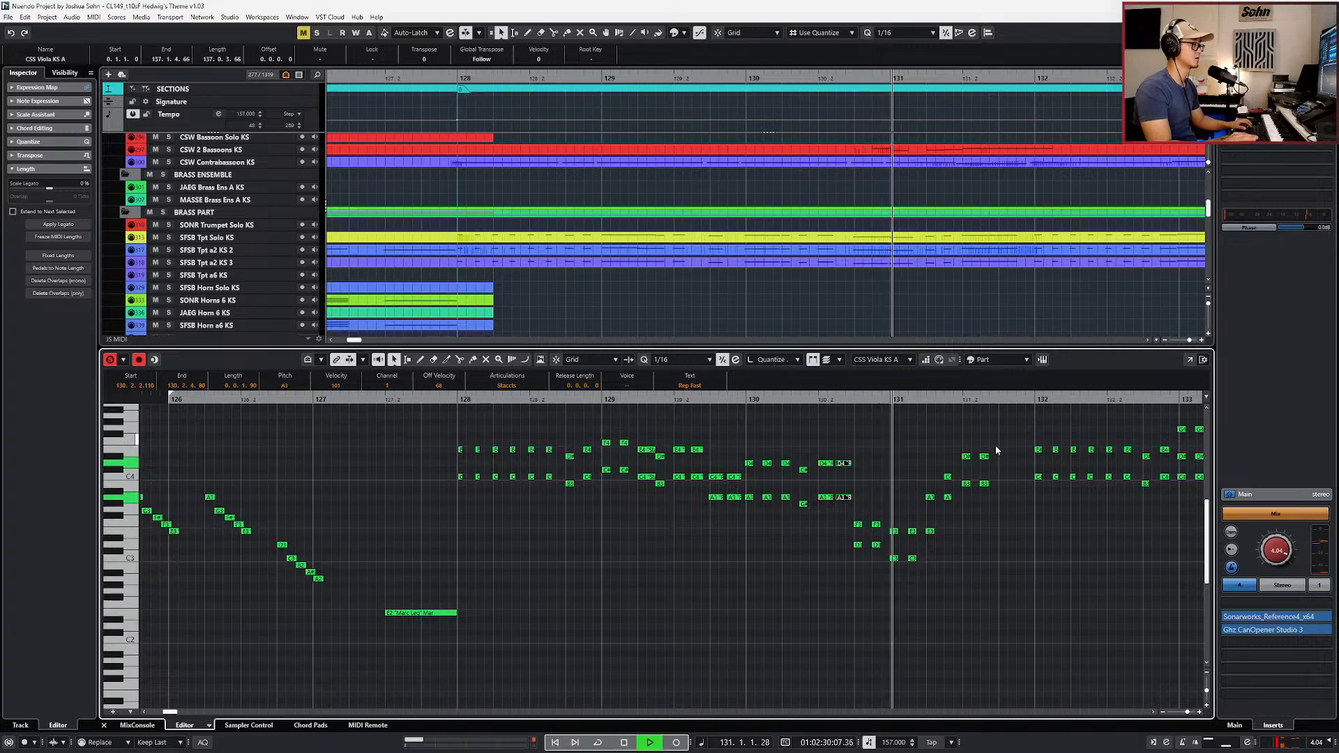
pyautogui.press('space')
# Step: Replace the repeated D#4 and B3 chord in the second half of bar 131 with one longer chord using the Sus Marc articulation
pyautogui.moveTo(989, 443); pyautogui.dragTo(958, 491)
pyautogui.press('Delete')
pyautogui.hotkey('alt', 'shift', 'Right')
pyautogui.hotkey('alt', 'shift', 'Right')
pyautogui.hotkey('alt', 'shift', 'Right')
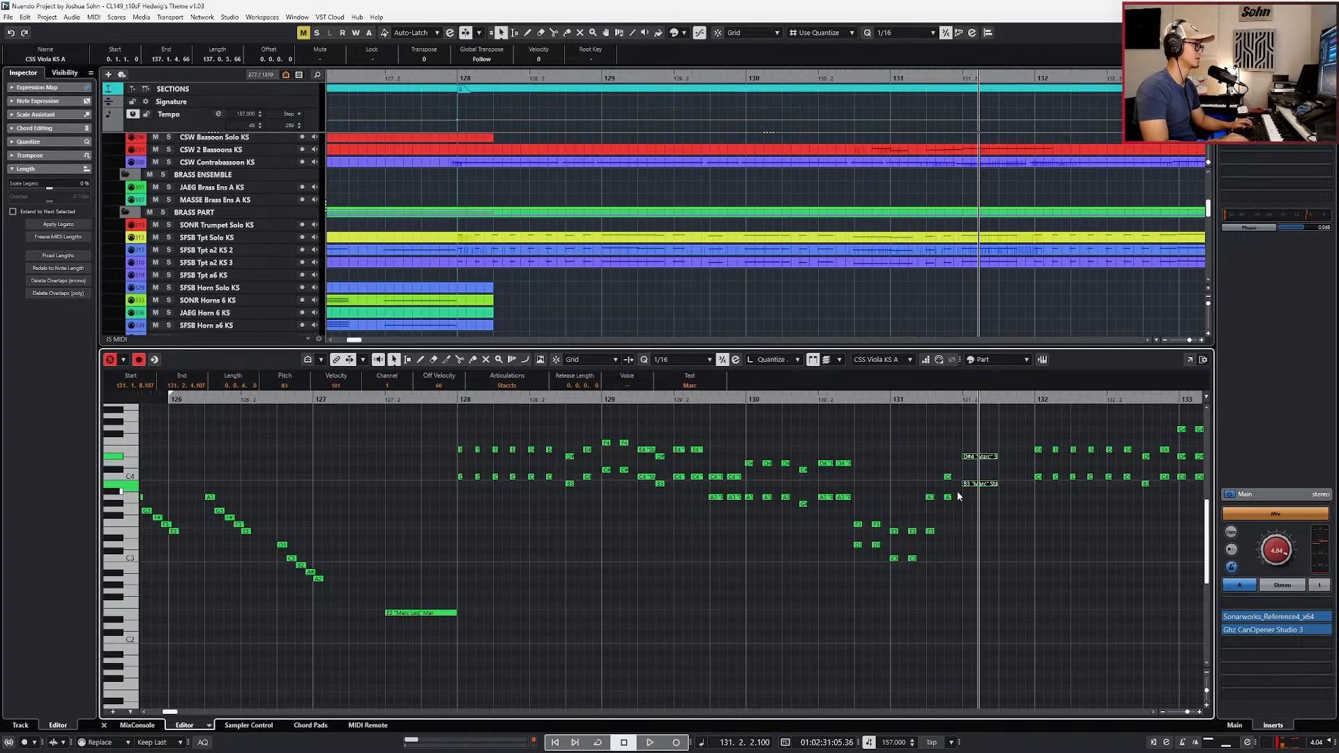
pyautogui.click(498, 385)
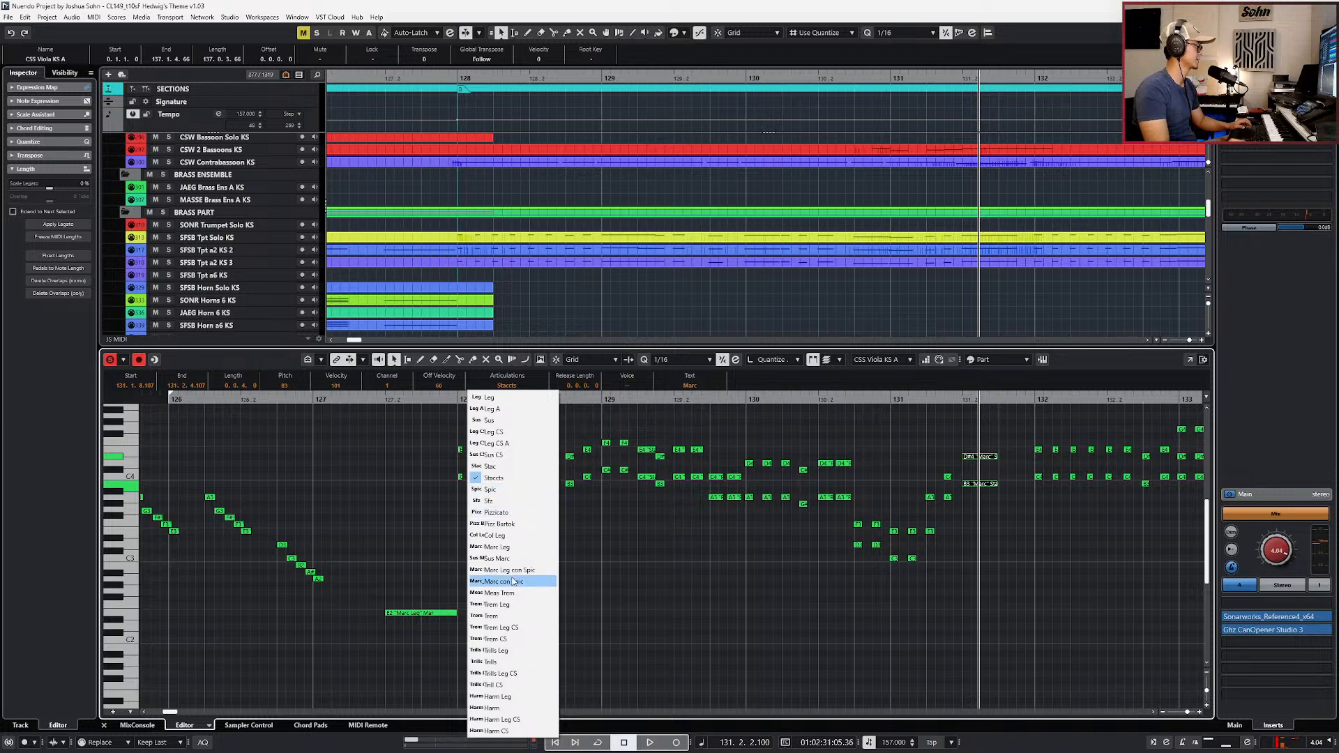
pyautogui.click(523, 556)
# Step: Align the short viola notes from bar 128 to 134 to the grid with a uniform length of 0. 0. 1. 0
pyautogui.press('g')
pyautogui.press('g')
pyautogui.moveTo(521, 415); pyautogui.dragTo(959, 567)
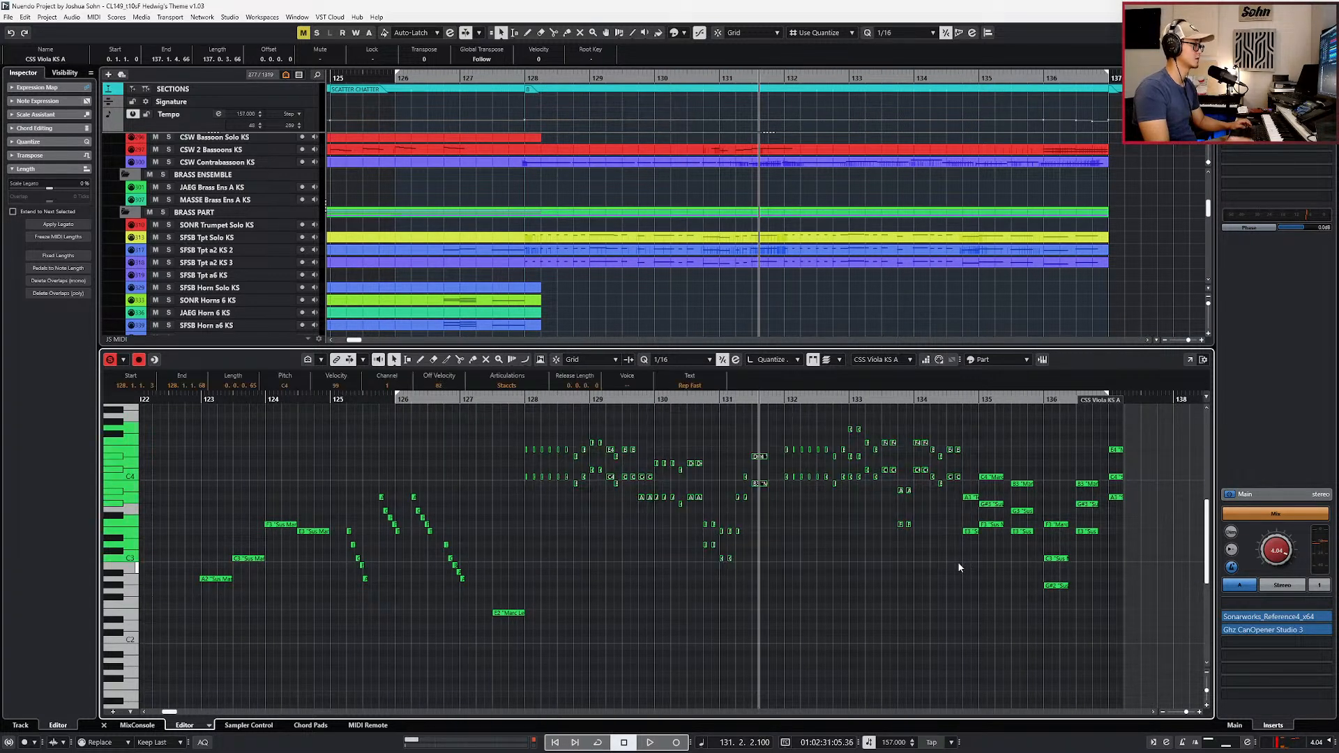
pyautogui.hotkey('shift', 'f')
pyautogui.hotkey('ctrl', 'z')
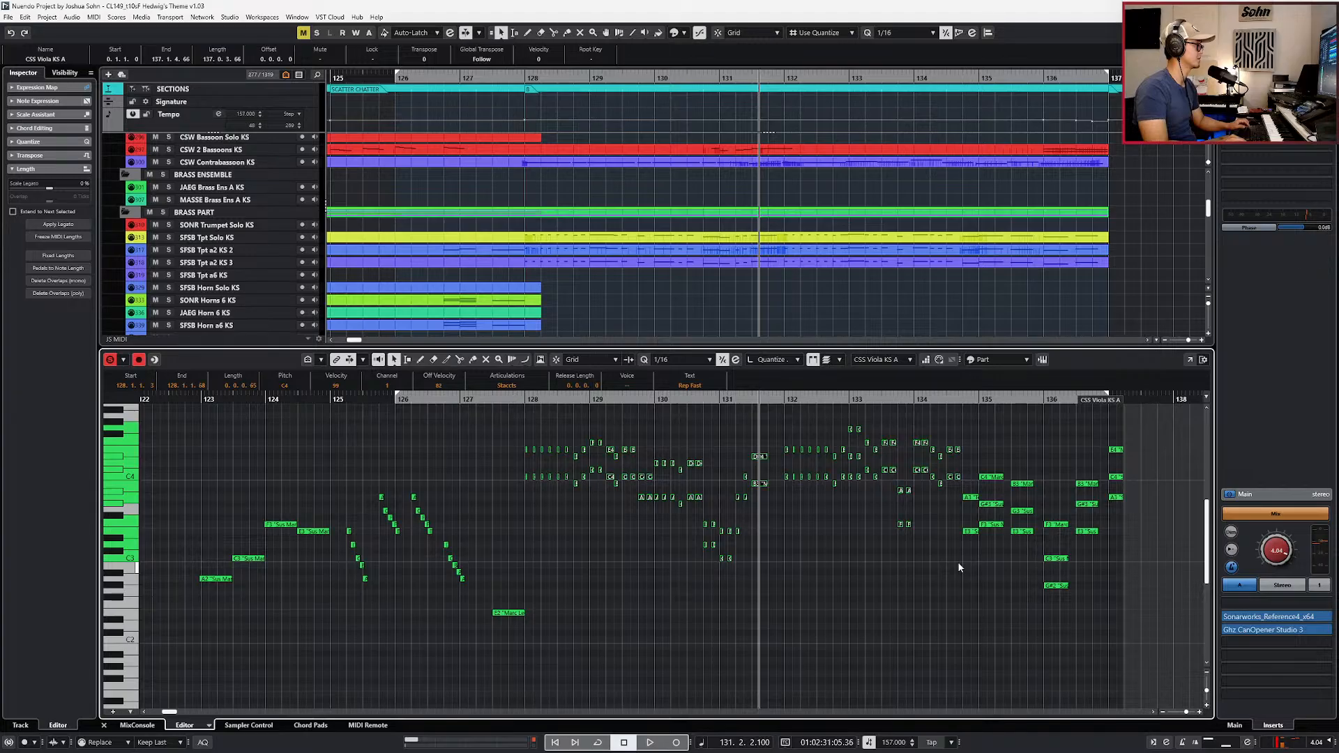
pyautogui.hotkey('shift', 'f')
# Step: Play back the viola part in solo from bar 128 to the held chord in bar 131, with the velocity lane shown
pyautogui.press('l')
pyautogui.press('space')
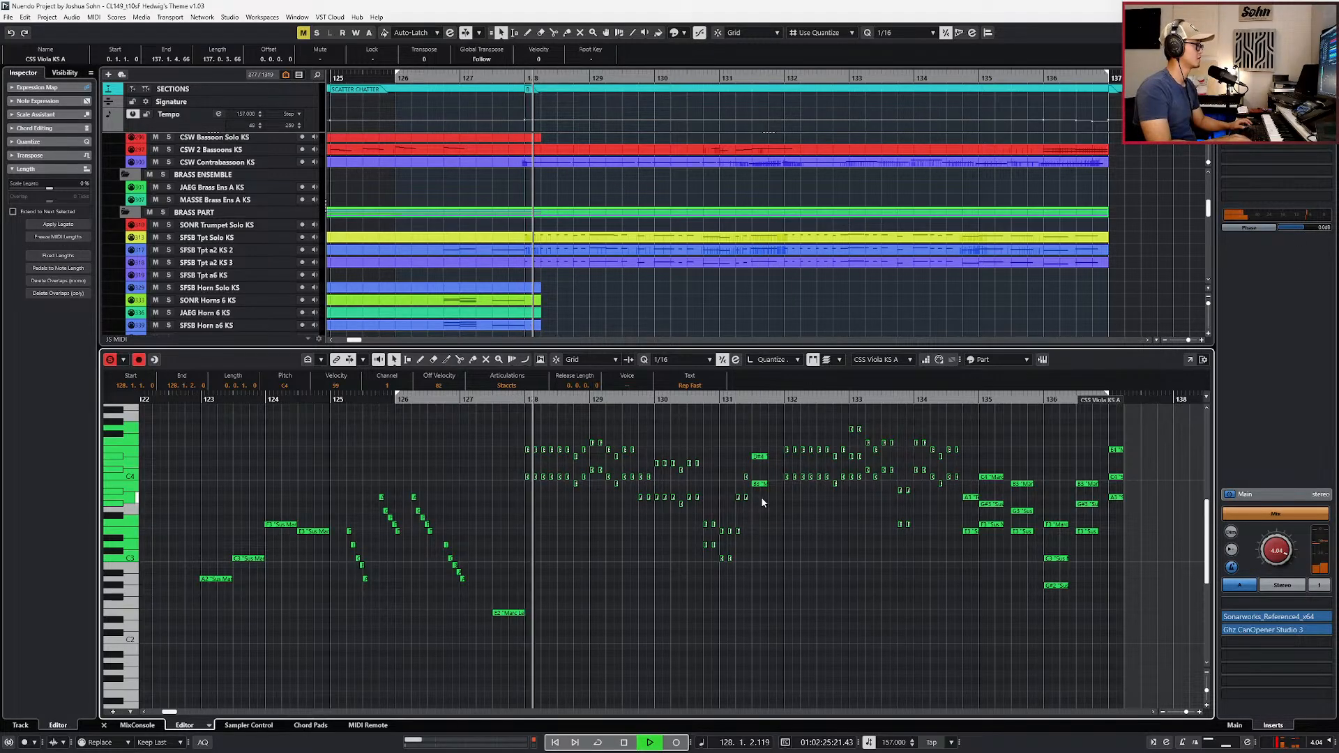
pyautogui.hotkey('alt', 'l')
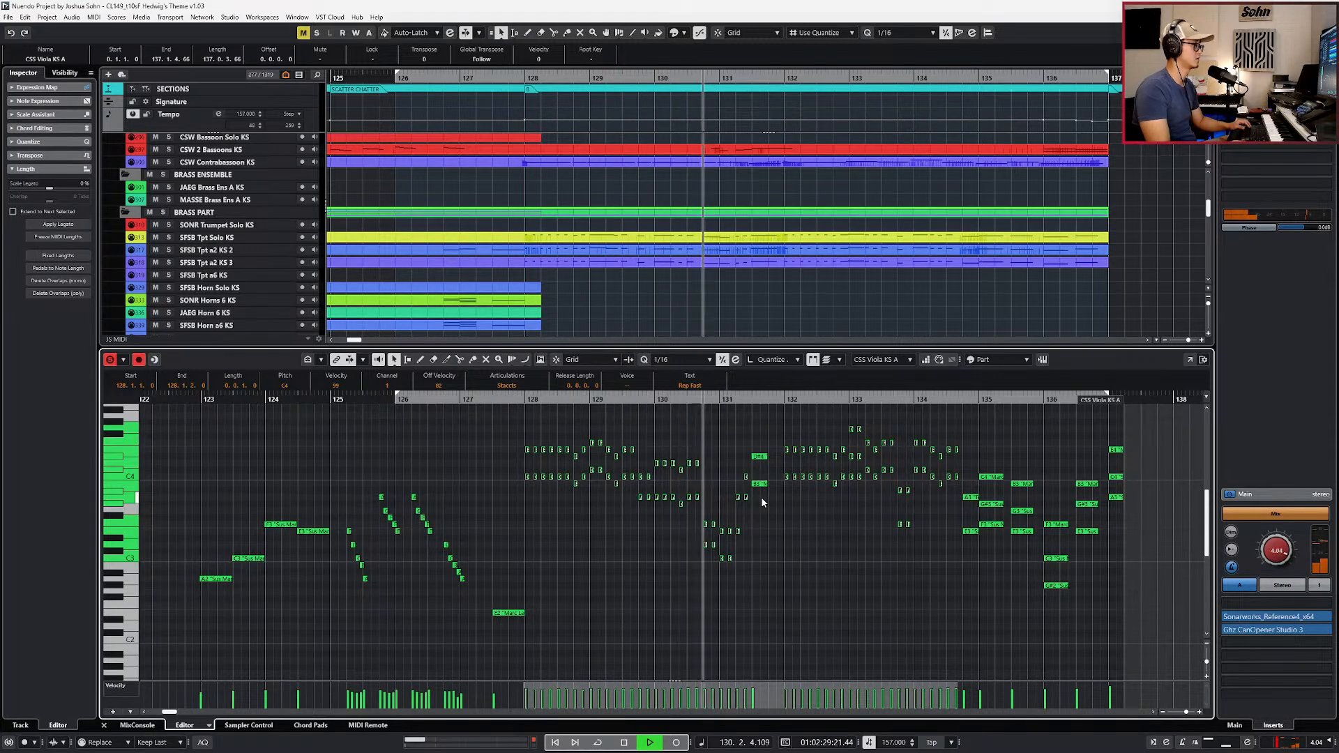
pyautogui.press('space')
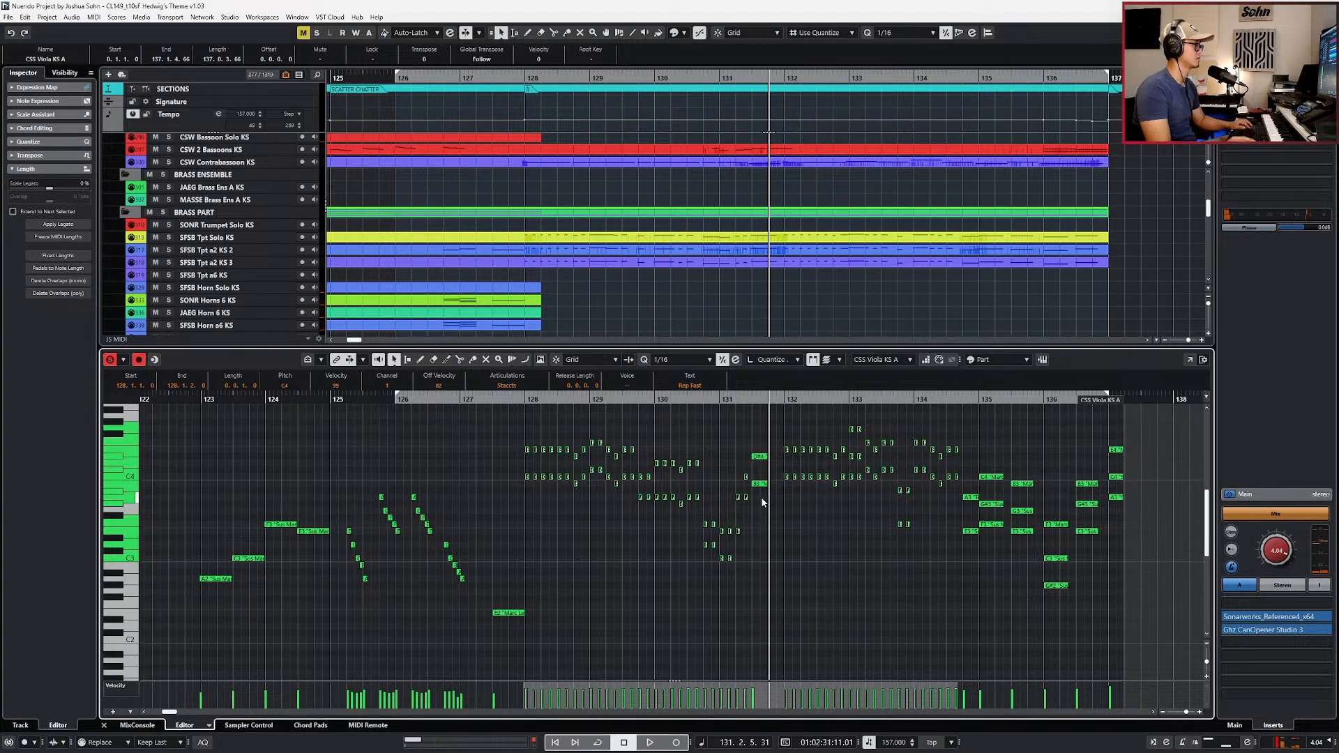
# Step: Clear the note selection and show the Velocity, Expression, Modulation and Main Volume lanes under the viola notes
pyautogui.click(763, 472)
pyautogui.moveTo(762, 472); pyautogui.dragTo(766, 491)
pyautogui.click(629, 453)
pyautogui.hotkey('ctrl', '2')
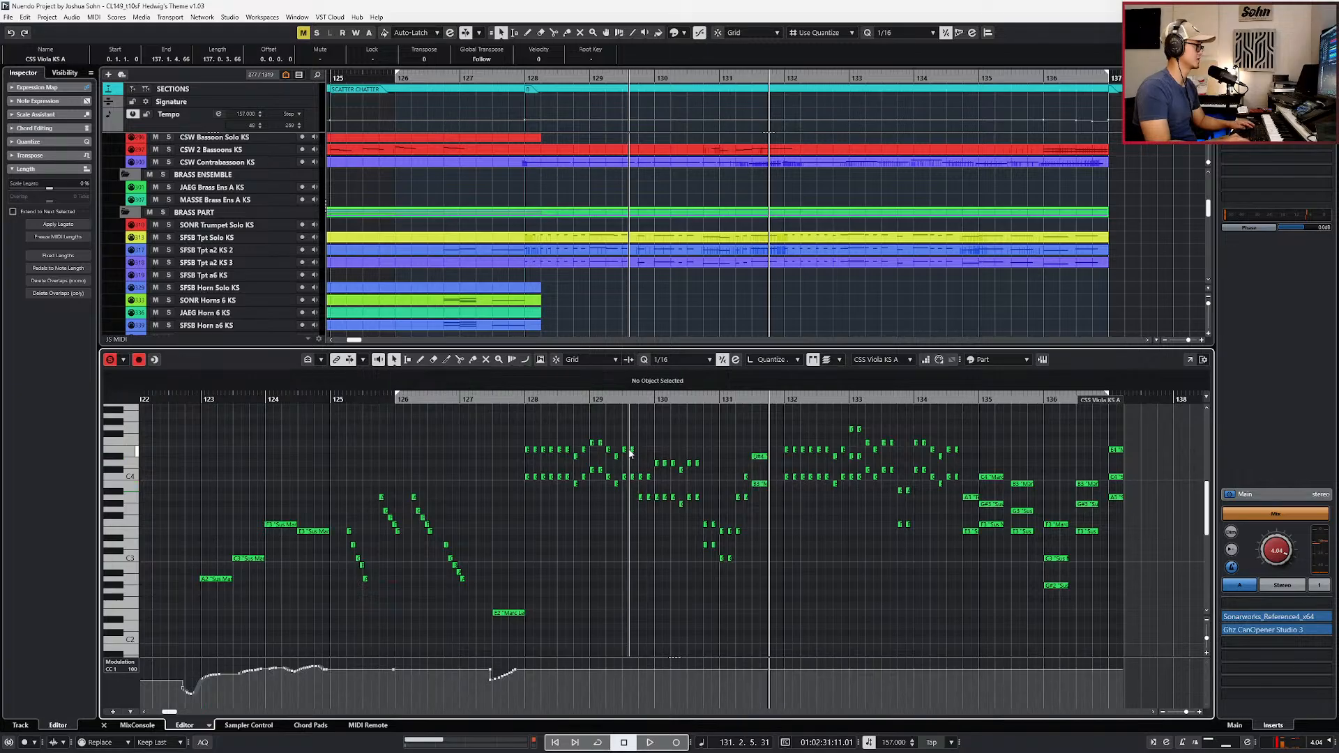
pyautogui.hotkey('ctrl', '1')
# Step: Play back bar 131 of the viola with the solo off, and again with the viola soloed
pyautogui.press('s')
pyautogui.press('KP_Subtract')
pyautogui.press('space')
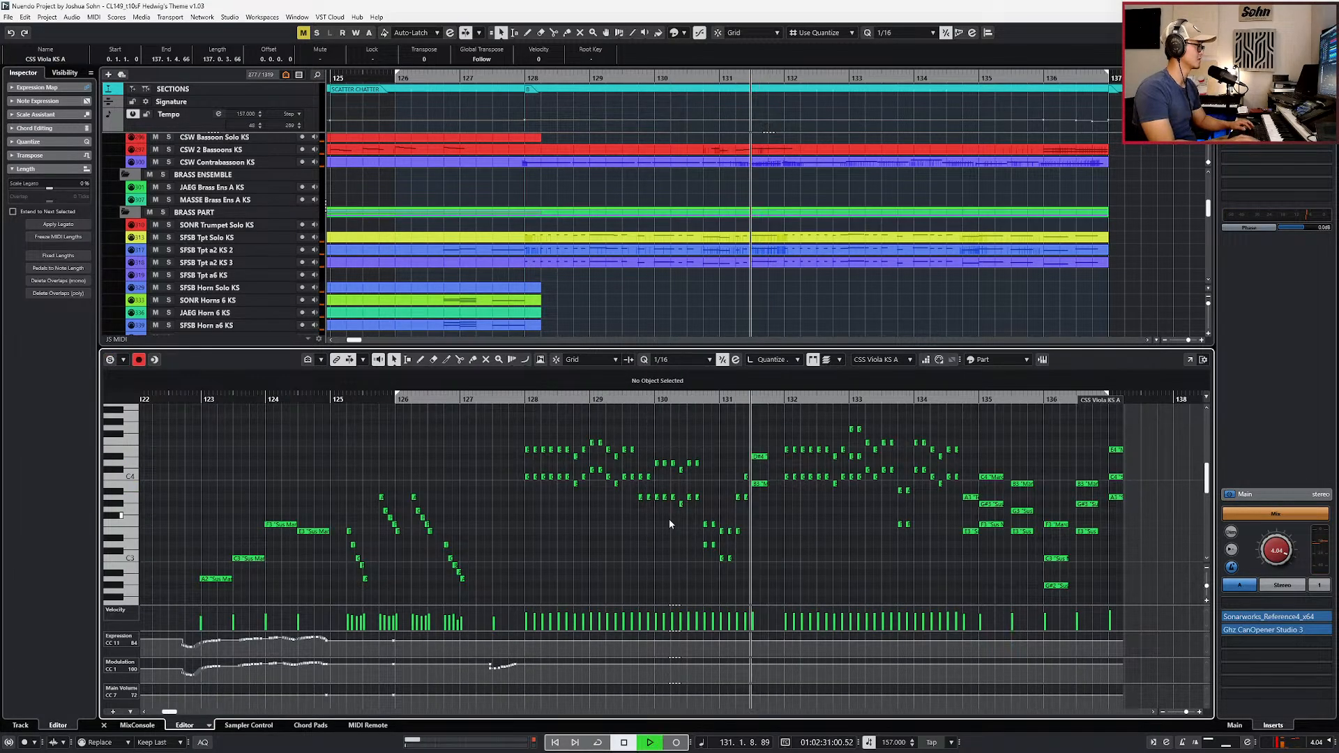
pyautogui.press('space')
pyautogui.press('KP_Subtract')
pyautogui.press('KP_Subtract')
pyautogui.press('s')
pyautogui.press('space')
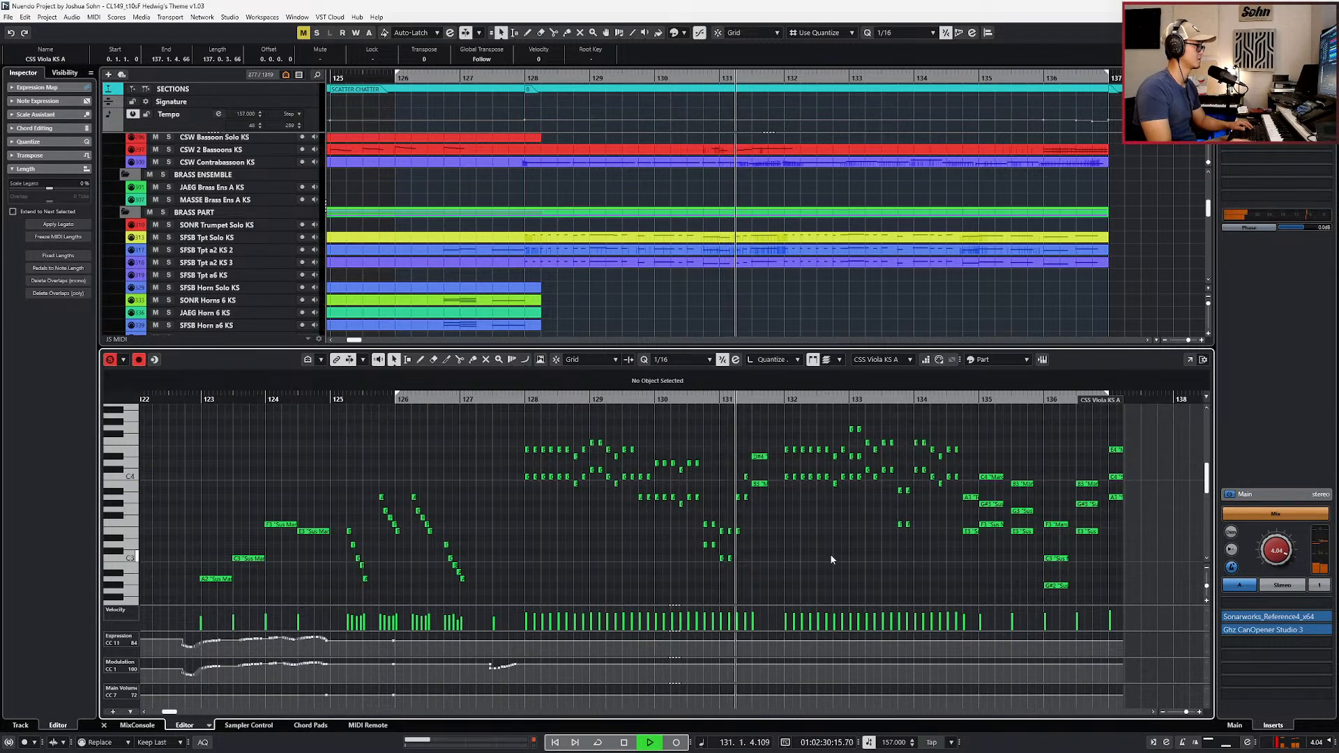
pyautogui.press('space')
# Step: Turn the solo off, play from bar 127 and record an Expression (CC 11) curve for the viola over bars 128 to 134
pyautogui.press('g')
pyautogui.press('KP_Subtract')
pyautogui.press('KP_Subtract')
pyautogui.press('KP_Subtract')
pyautogui.press('KP_Subtract')
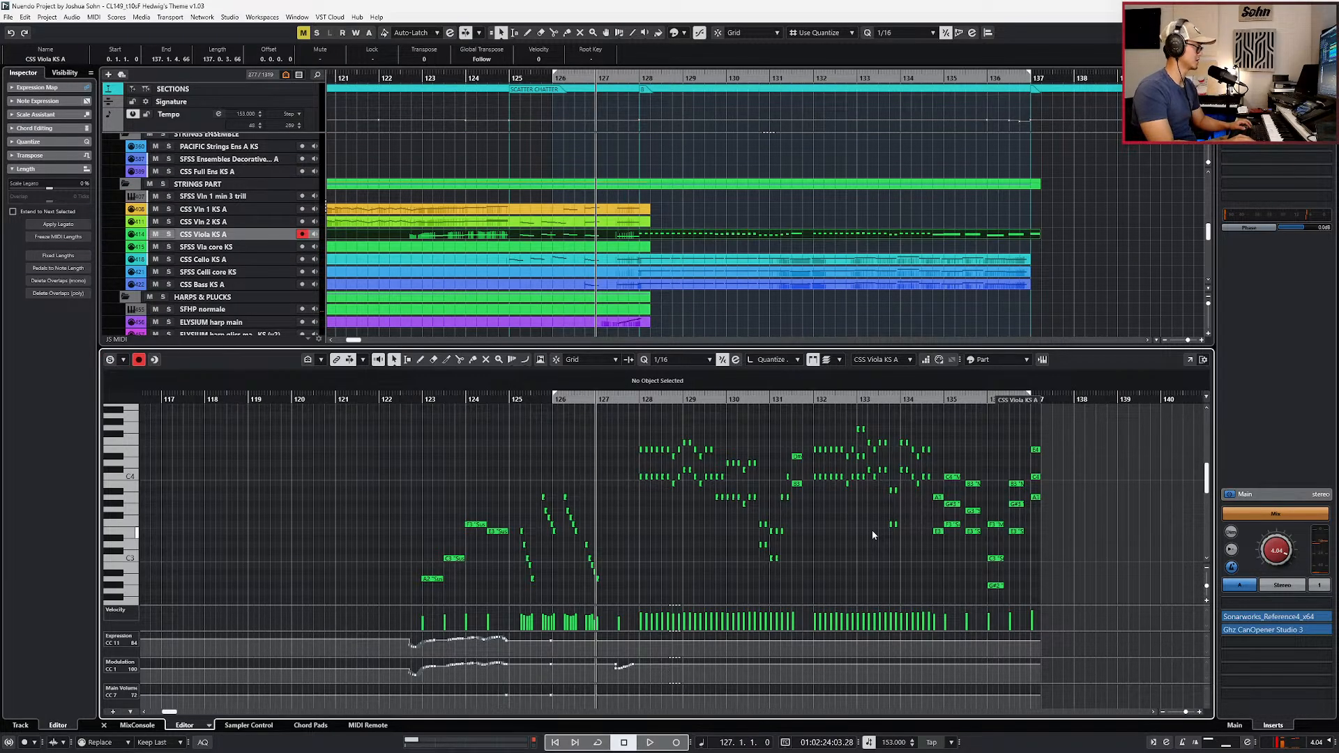
pyautogui.press('space')
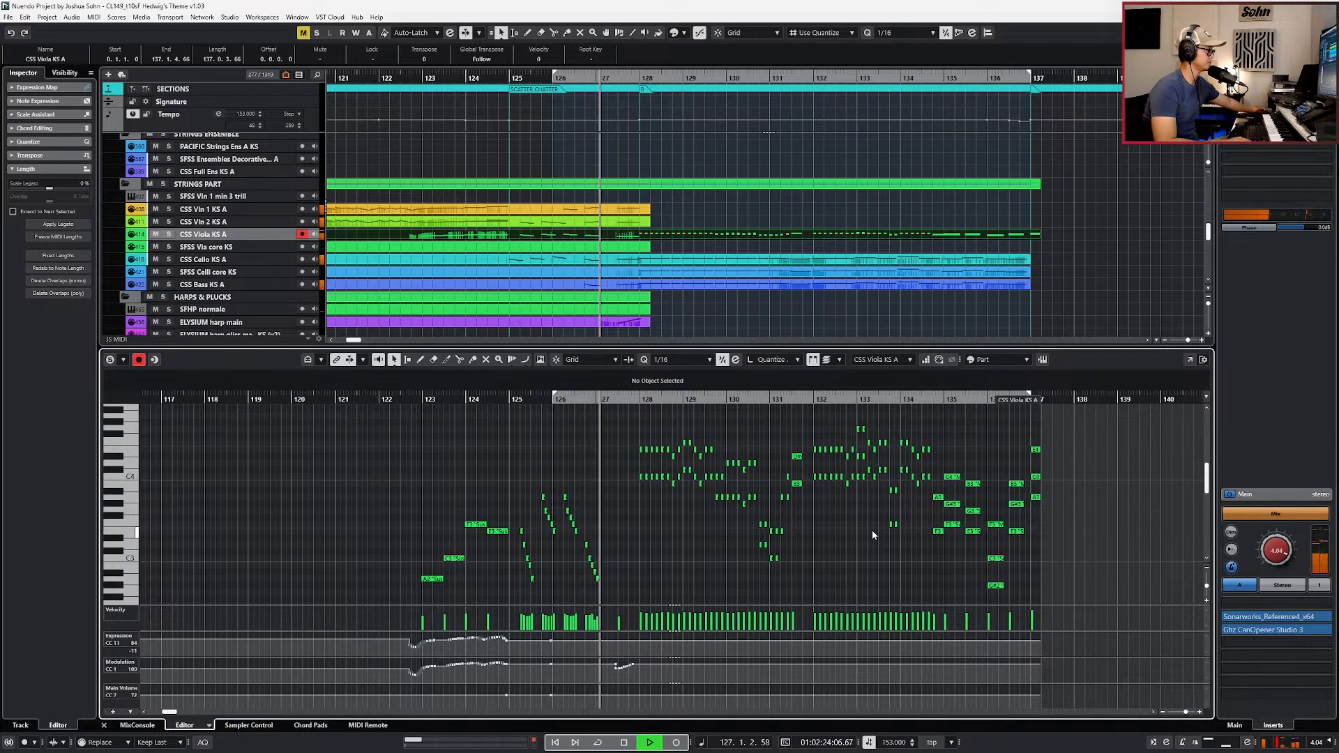
pyautogui.press('KP_Multiply')
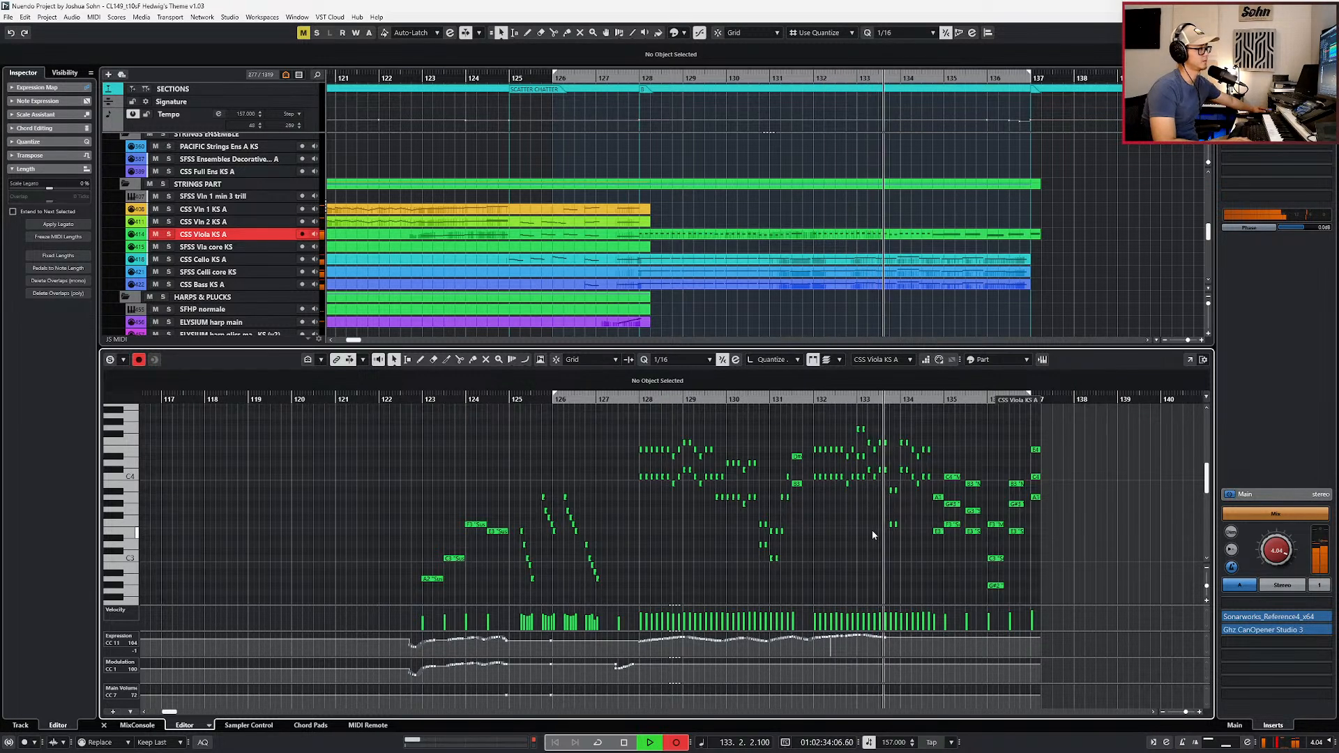
pyautogui.press('space')
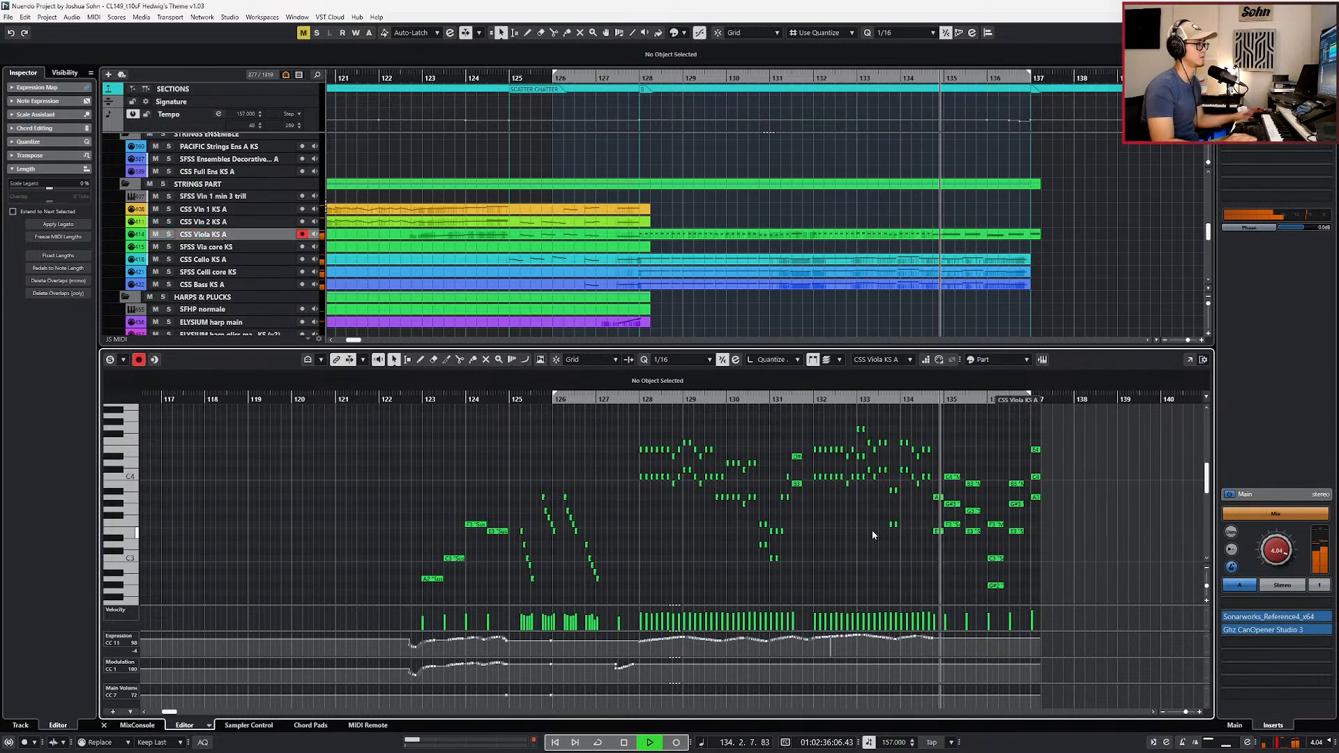
# Step: Select the last chord of bar 134, examine the viola line around bar 135 on score page image 13, and return to Nuendo
pyautogui.scroll(3, 933, 498)
pyautogui.moveTo(941, 490); pyautogui.dragTo(940, 539)
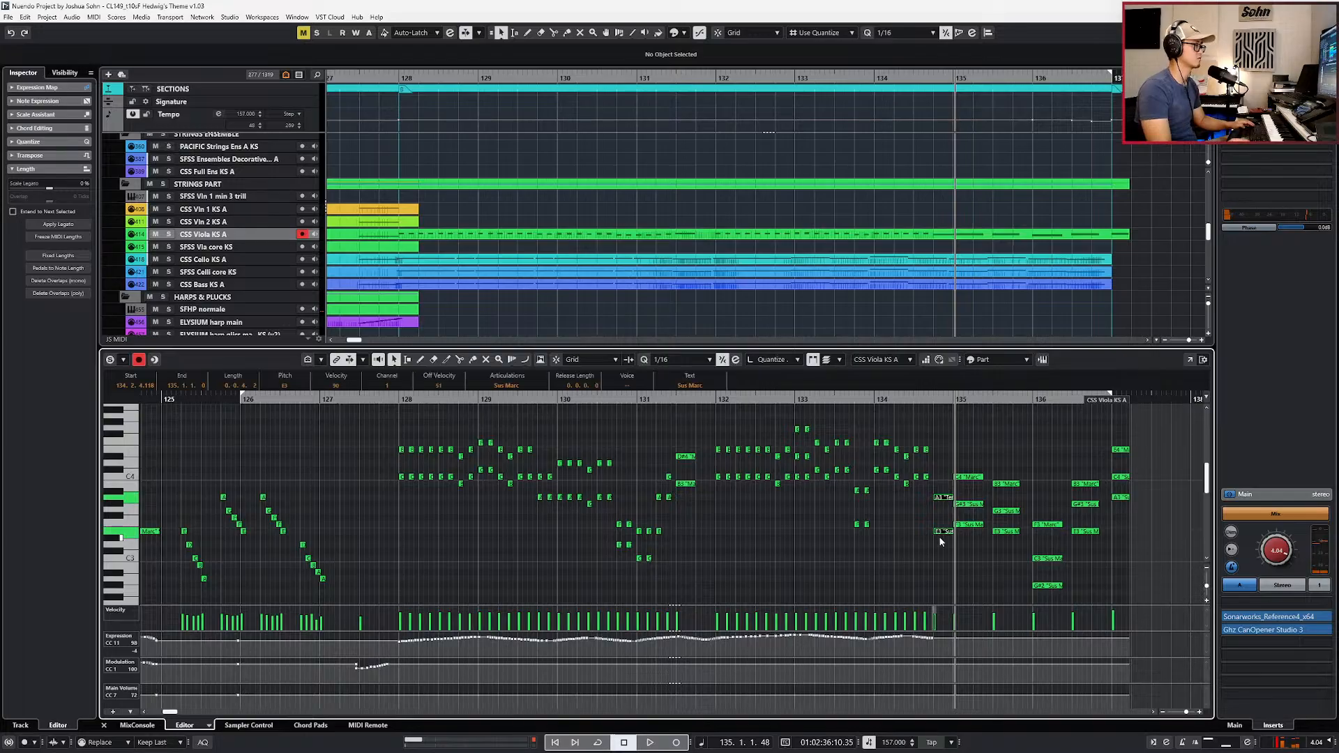
pyautogui.hotkey('alt', 'Tab')
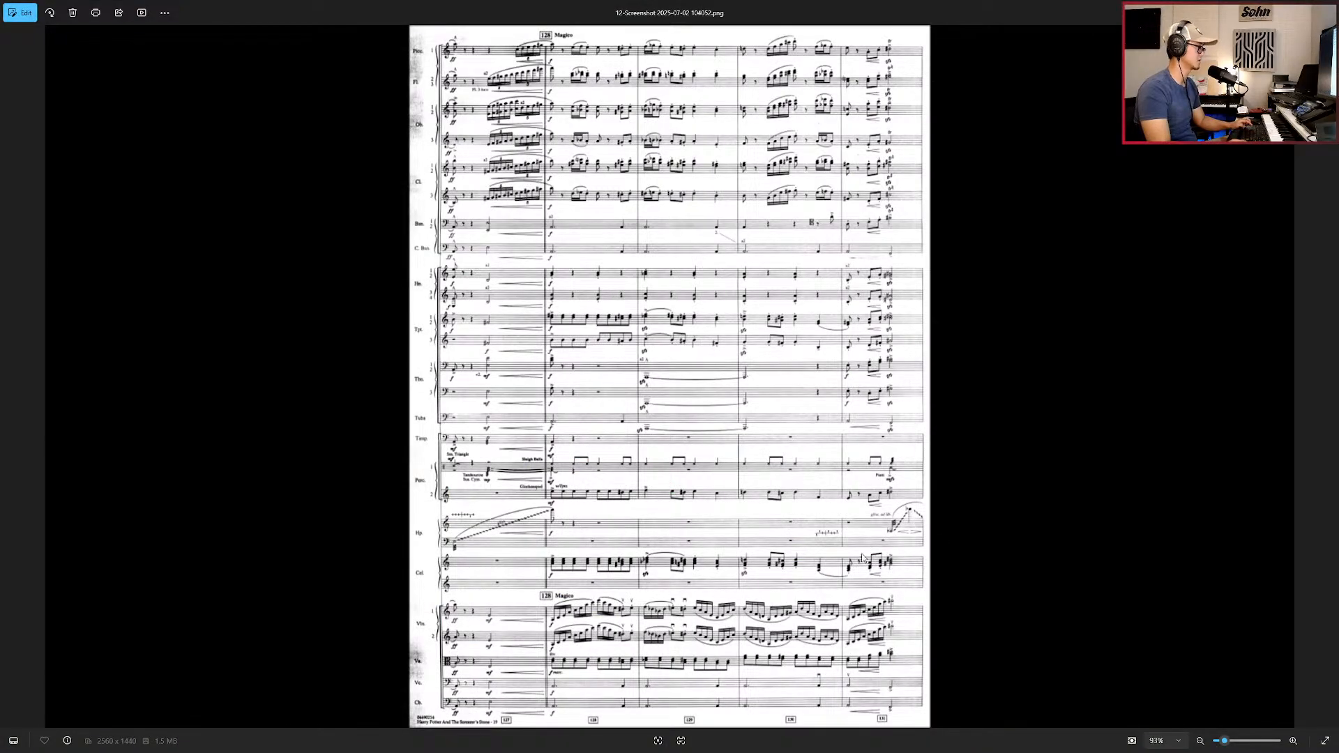
pyautogui.press('Right')
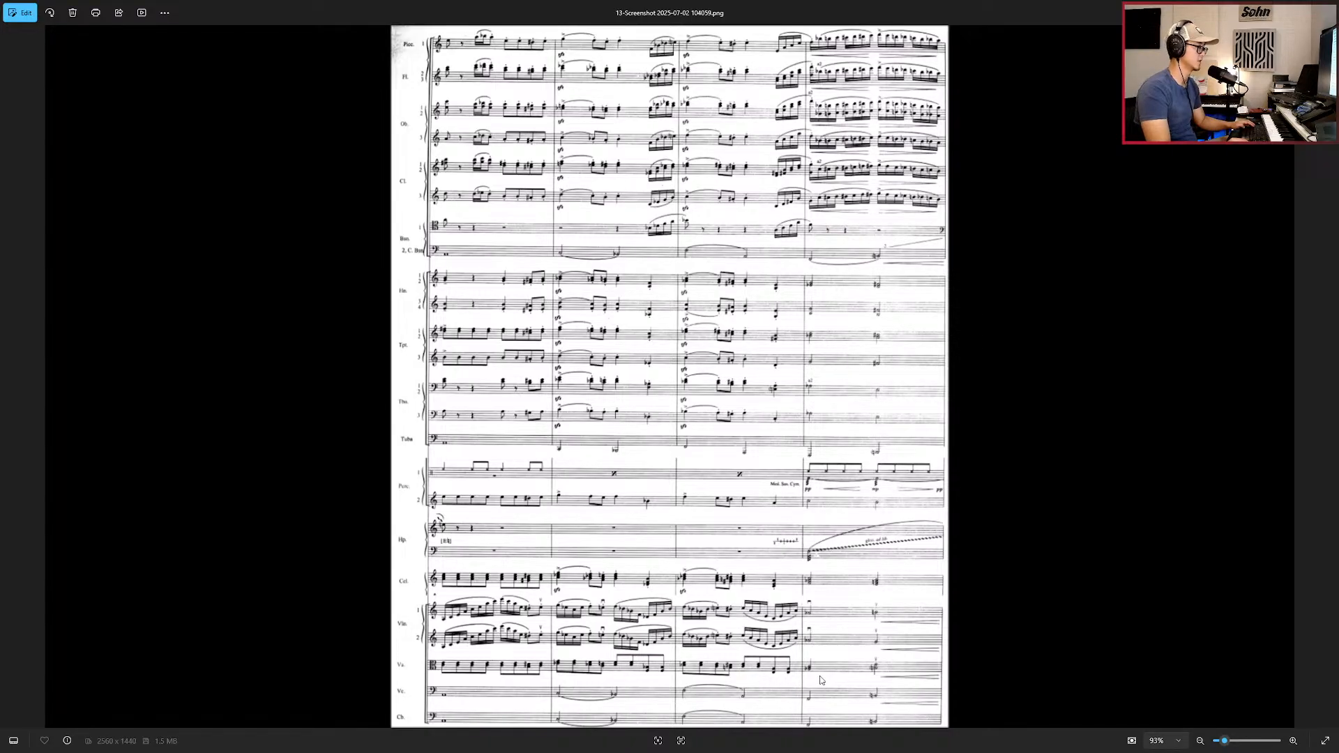
pyautogui.scroll(5, 822, 680)
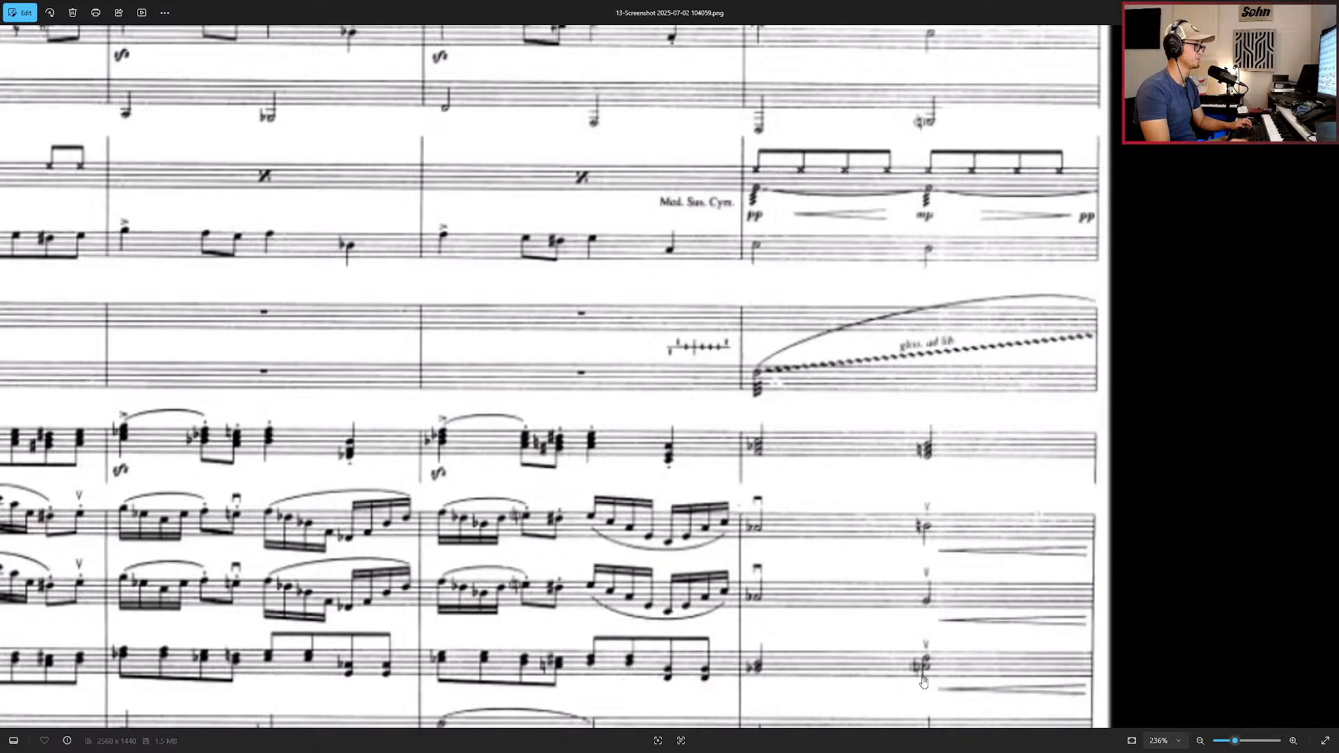
pyautogui.hotkey('alt', 'Tab')
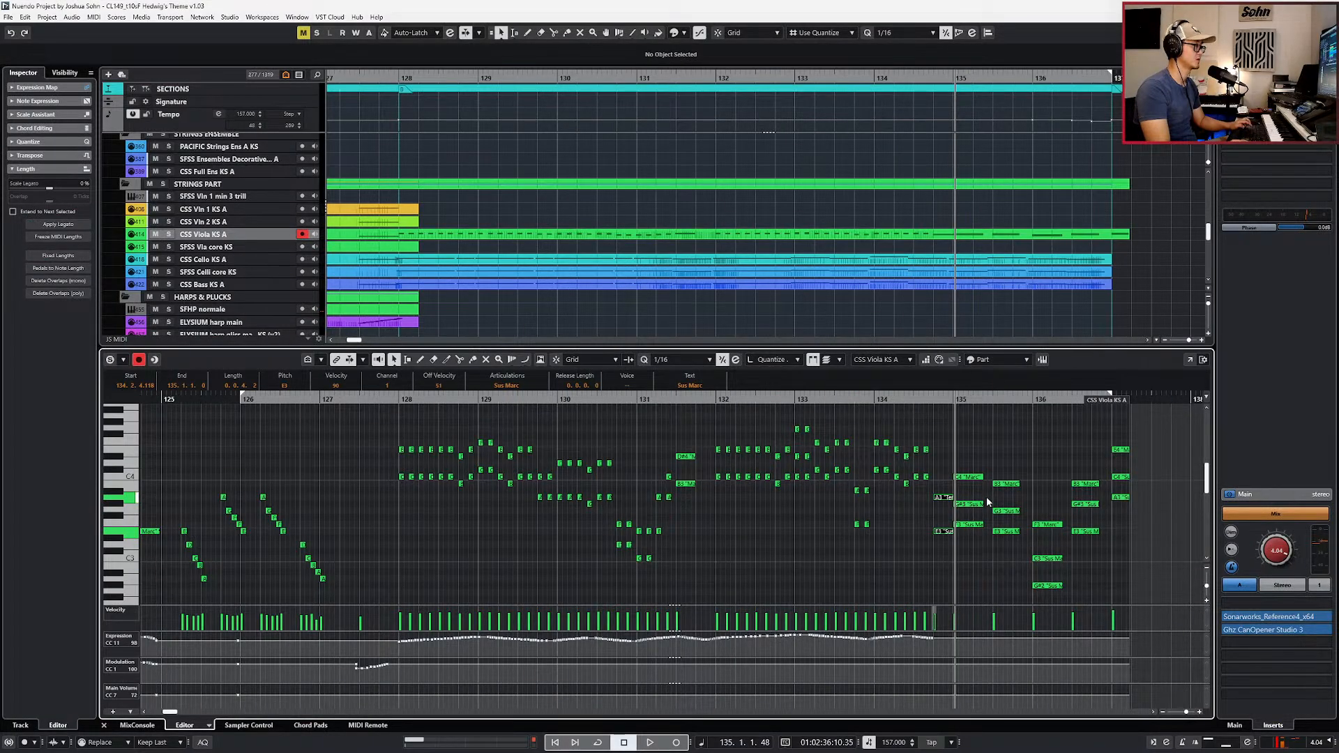
# Step: Delete the F3 from the first viola chord of bar 135
pyautogui.scroll(2, 986, 499)
pyautogui.click(986, 516)
pyautogui.click(977, 524)
pyautogui.press('Delete')
# Step: Raise the E3 of the second viola chord in bar 135 by an octave and delete the chord's middle note
pyautogui.moveTo(1011, 464); pyautogui.dragTo(1016, 494)
pyautogui.moveTo(1016, 520)
pyautogui.mouseDown()
pyautogui.moveTo(1017, 537)
pyautogui.moveTo(1019, 507)
pyautogui.mouseUp()
pyautogui.hotkey('shift', 'Up')
pyautogui.press('Delete')
# Step: Switch to score page image 14, examine the viola line in its opening bars, and switch back to Nuendo
pyautogui.hscroll(1, 1018, 527)
pyautogui.scroll(-1, 980, 523)
pyautogui.hotkey('alt', 'Tab')
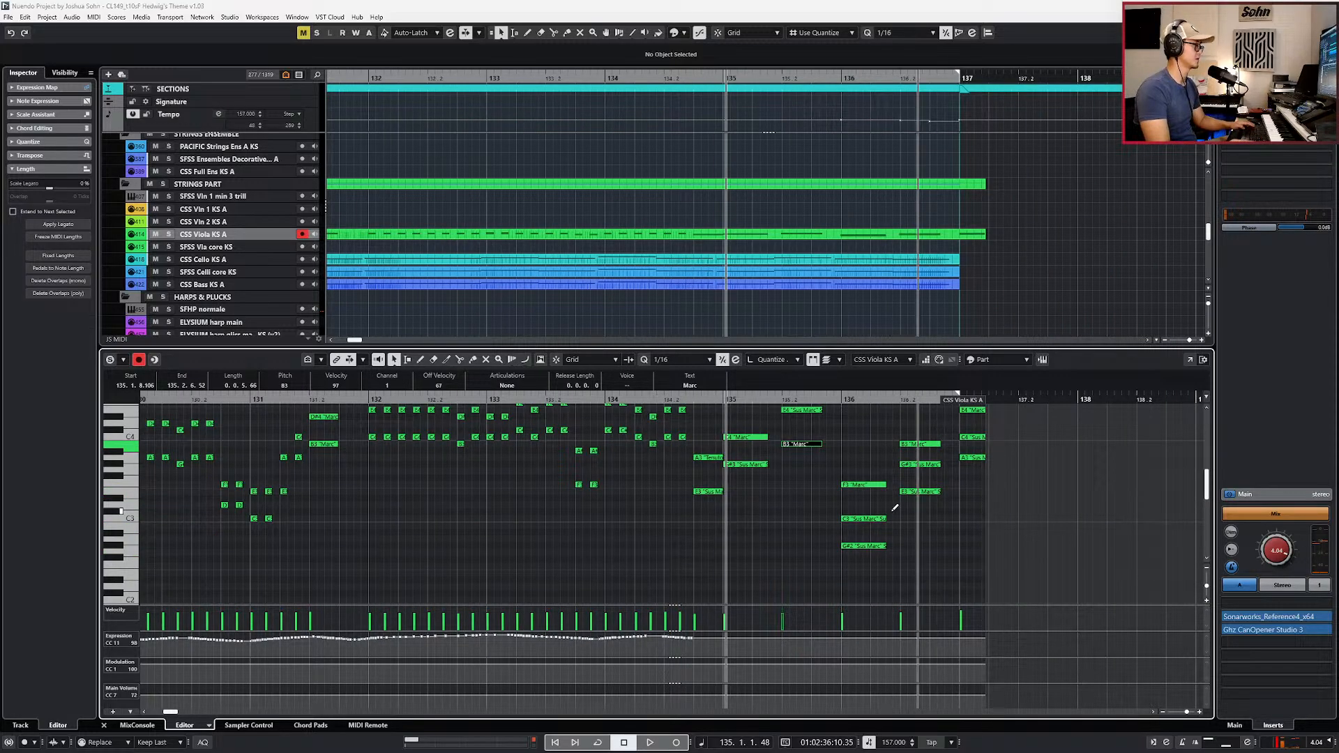
pyautogui.scroll(-5, 813, 558)
pyautogui.press('Right')
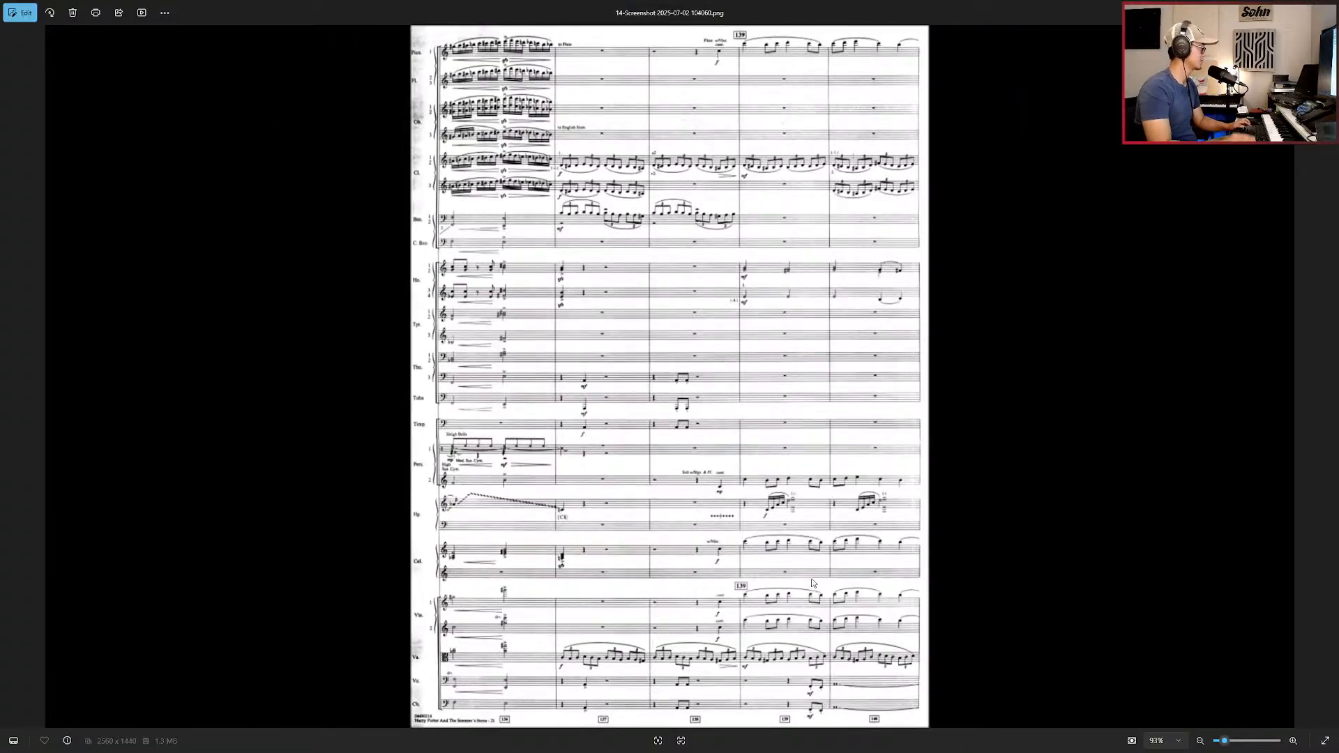
pyautogui.scroll(4, 579, 578)
pyautogui.scroll(-2, 371, 649)
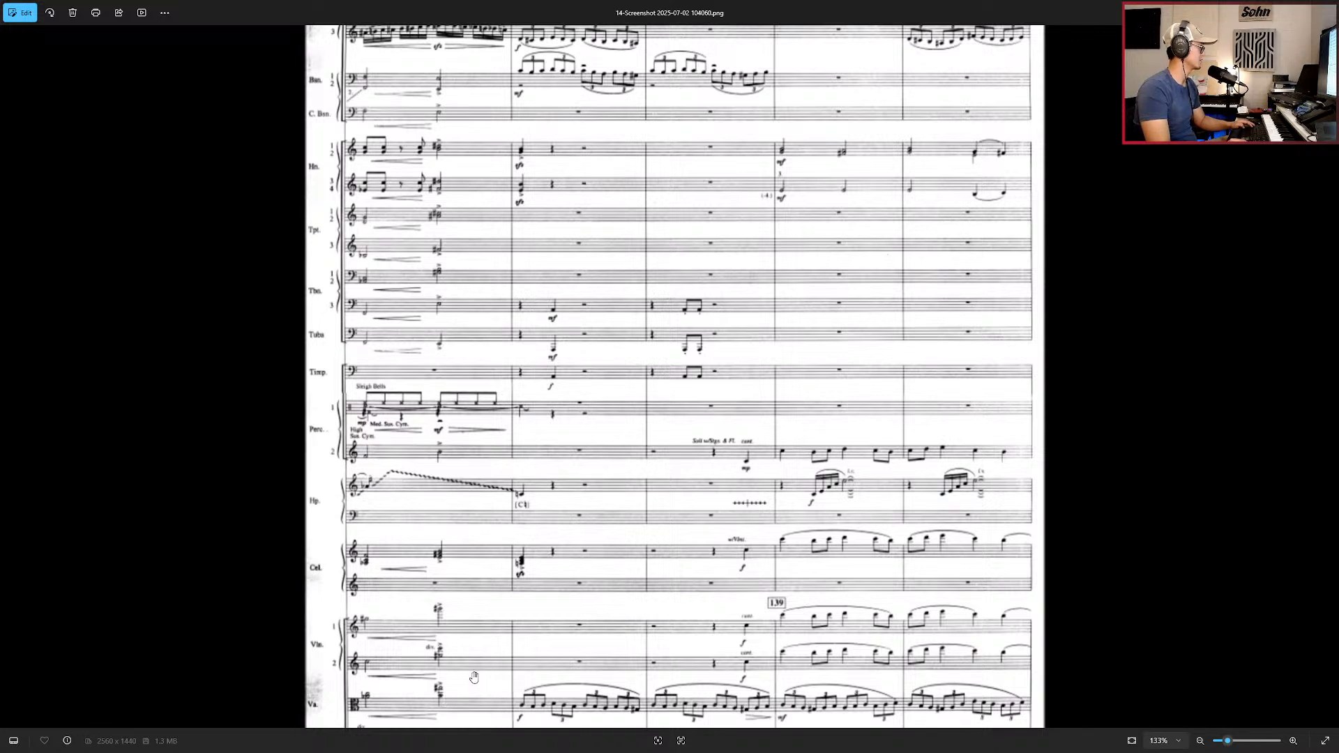
pyautogui.hotkey('alt', 'Tab')
# Step: Raise the A3 of the viola chord at bar 137 by an octave and delete its C4
pyautogui.scroll(2, 1039, 488)
pyautogui.moveTo(1006, 528); pyautogui.dragTo(940, 551)
pyautogui.hotkey('shift', 'Up')
pyautogui.click(982, 516)
pyautogui.press('Delete')
pyautogui.scroll(-2, 968, 530)
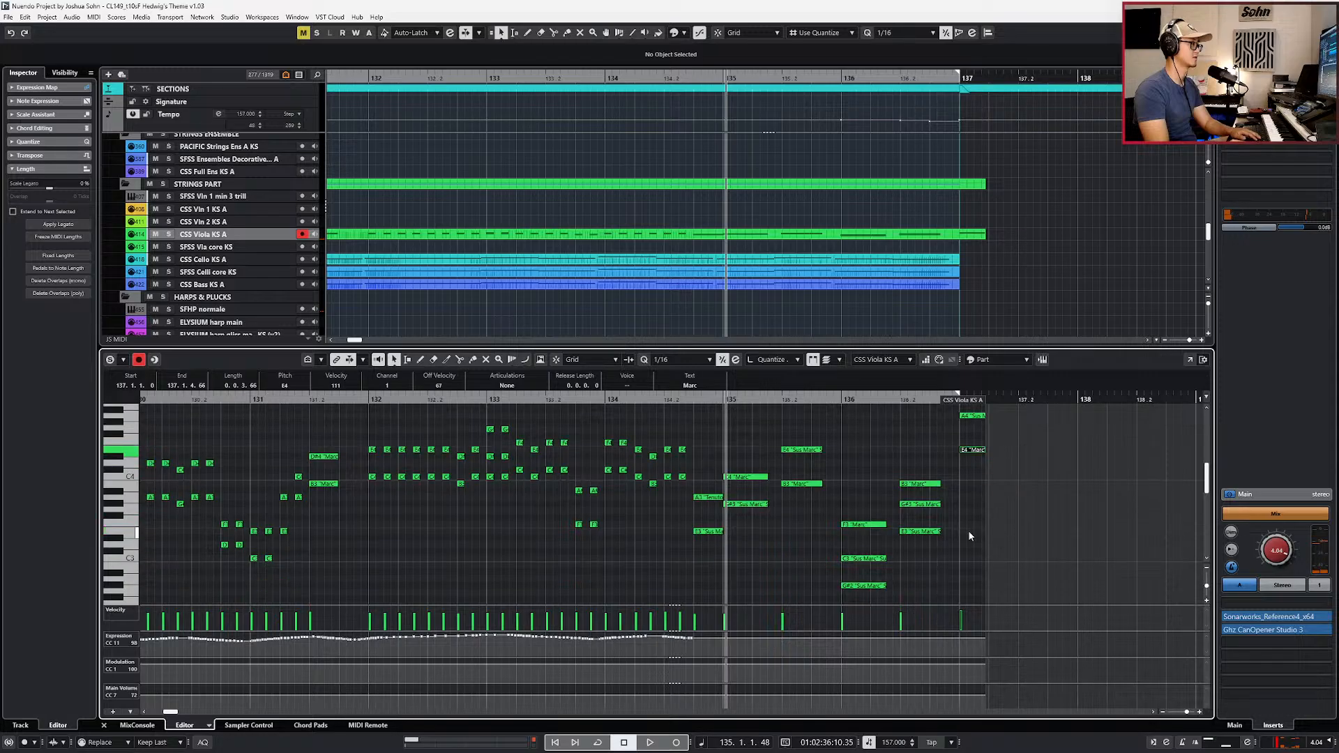
# Step: Try deleting the B3 from the second viola chord of bar 136, and undo the deletion
pyautogui.moveTo(949, 458); pyautogui.dragTo(930, 501)
pyautogui.click(933, 429)
pyautogui.click(933, 443)
pyautogui.press('Delete')
pyautogui.scroll(2, 933, 464)
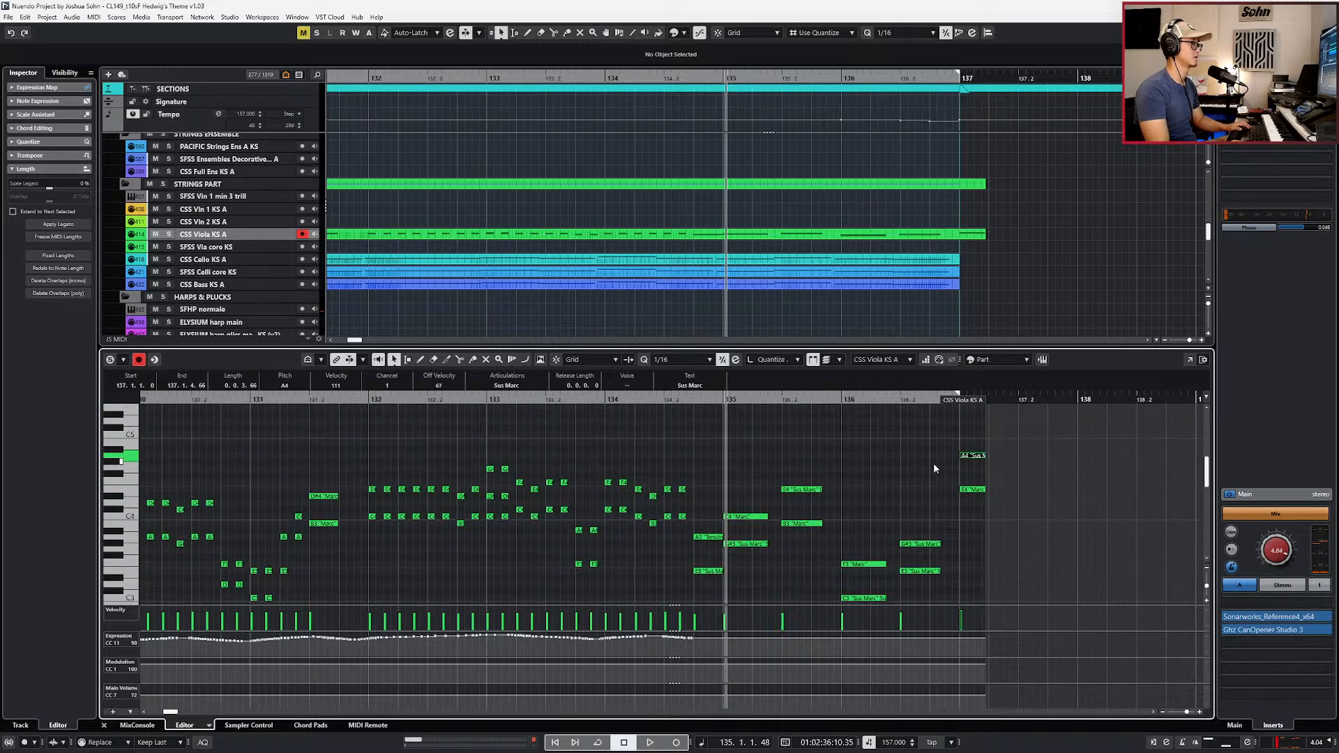
pyautogui.scroll(-1, 933, 465)
pyautogui.scroll(-2, 933, 462)
pyautogui.hotkey('ctrl', 'z')
# Step: Raise the E3 of the second viola chord in bar 136 by an octave and delete the F3 from the bar's first chord
pyautogui.click(883, 524)
pyautogui.hotkey('shift', 'Up')
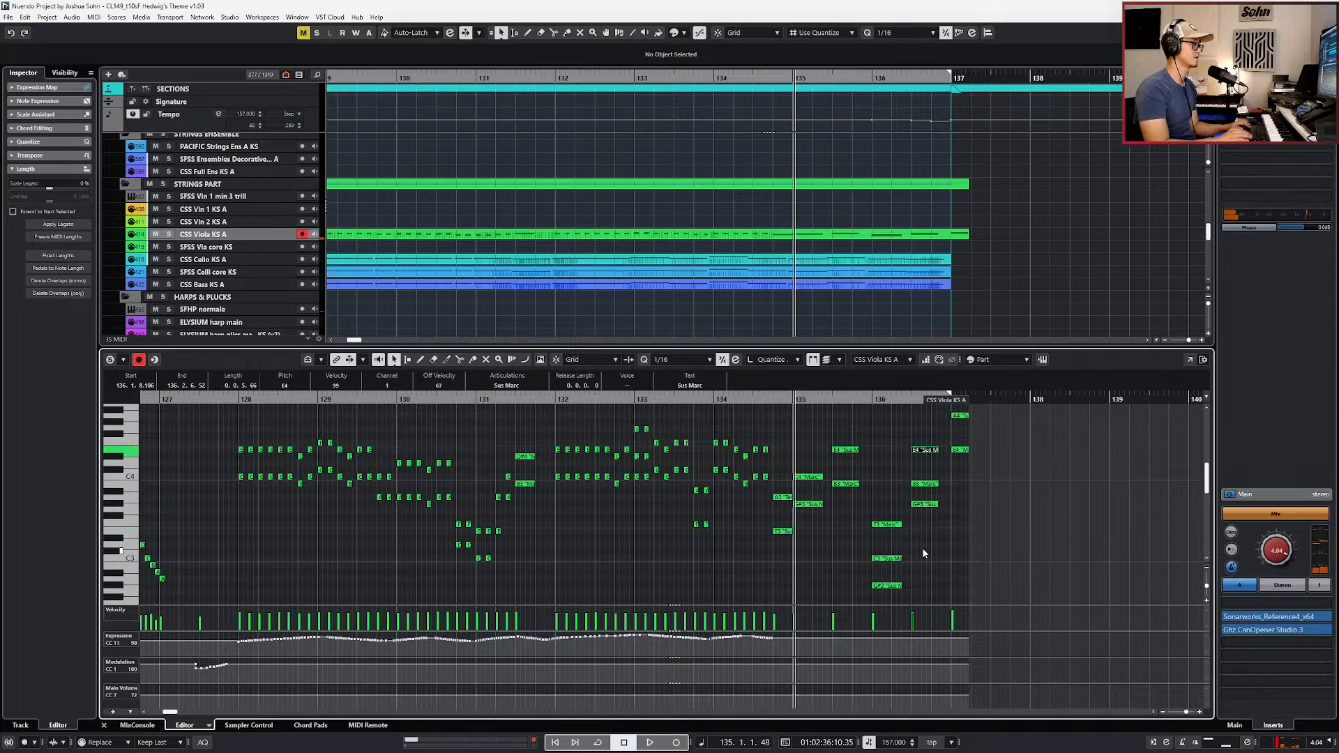
pyautogui.scroll(3, 922, 547)
pyautogui.scroll(-4, 905, 496)
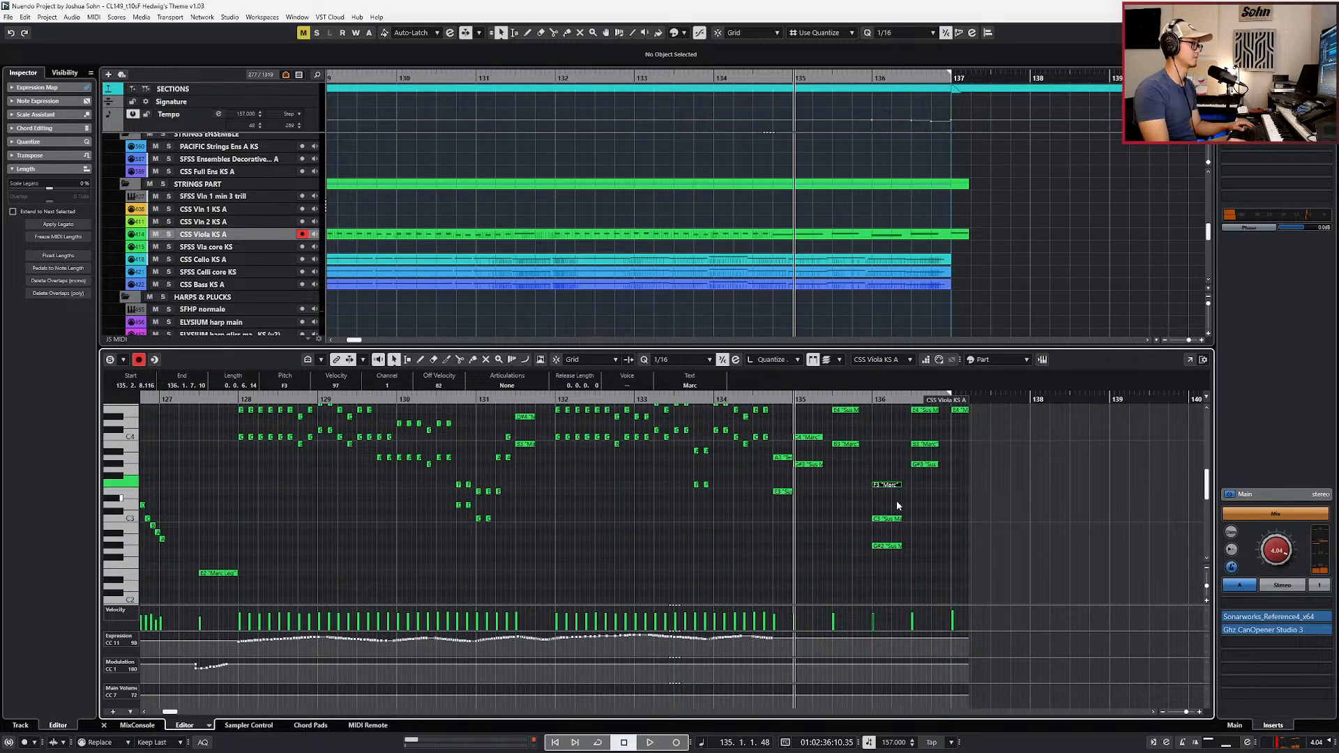
# Step: Check the viola chords of bar 136 against score page image 14 and return to Nuendo
pyautogui.hotkey('alt', 'Tab')
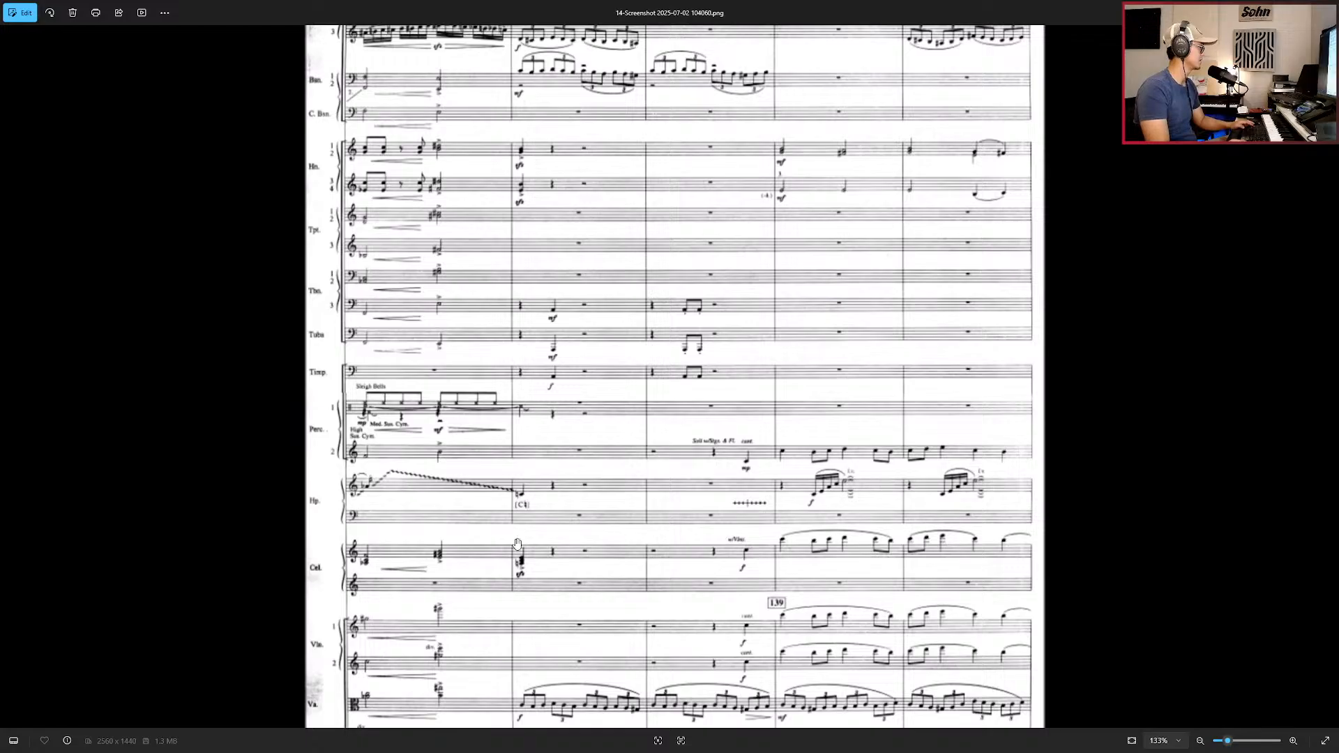
pyautogui.scroll(-2, 517, 622)
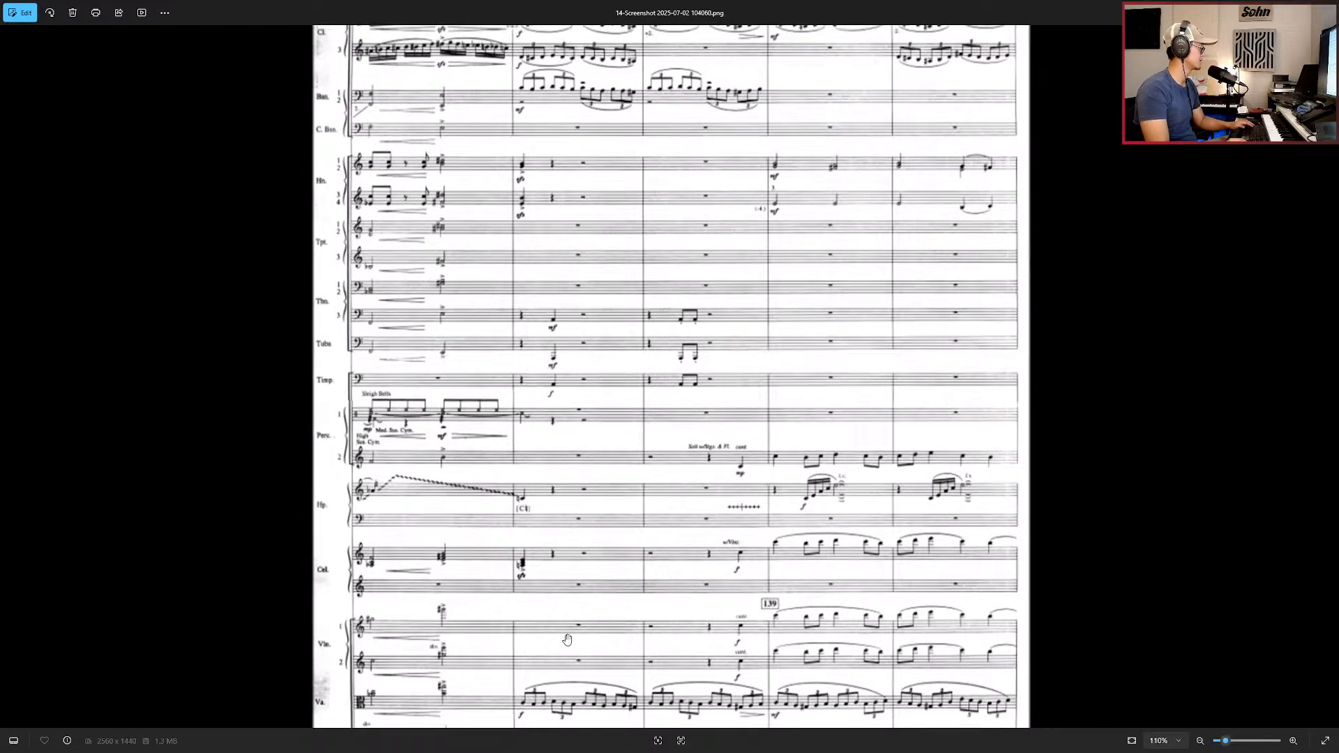
pyautogui.hotkey('alt', 'Tab')
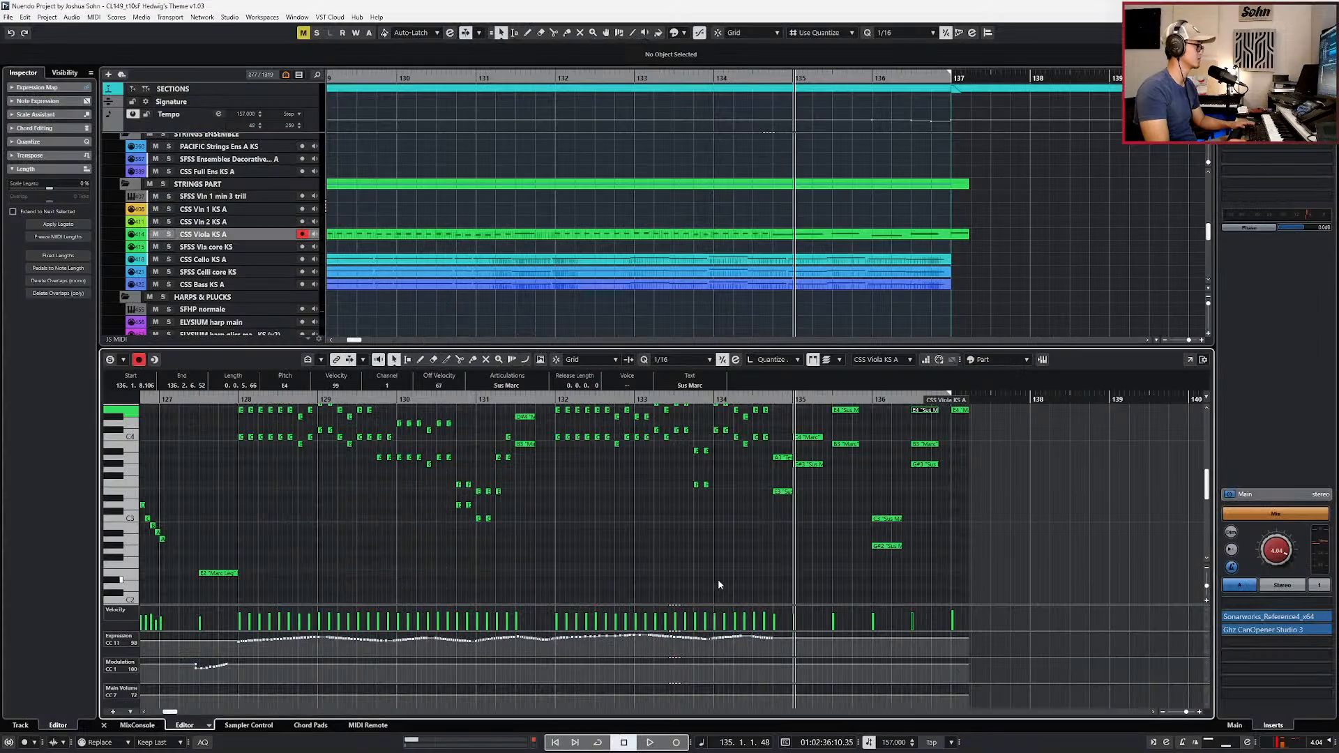
# Step: Shorten the viola's A3–E3 chord at the end of bar 134 and duplicate it directly behind itself
pyautogui.scroll(2, 1031, 451)
pyautogui.press('space')
pyautogui.scroll(-2, 352, 474)
pyautogui.moveTo(229, 459); pyautogui.dragTo(779, 591)
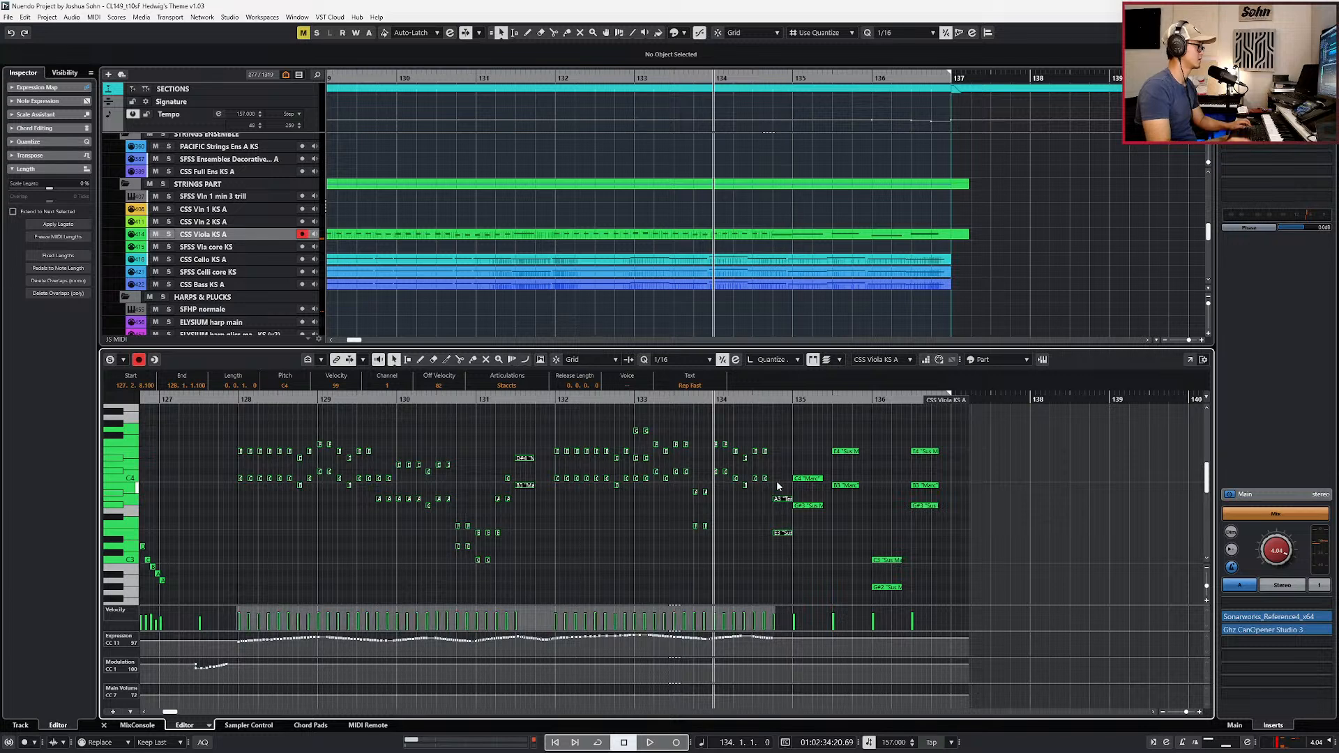
pyautogui.moveTo(784, 477); pyautogui.dragTo(784, 561)
pyautogui.hotkey('alt', 'shift', 'Left')
pyautogui.hotkey('alt', 'shift', 'Left')
pyautogui.hotkey('alt', 'shift', 'Left')
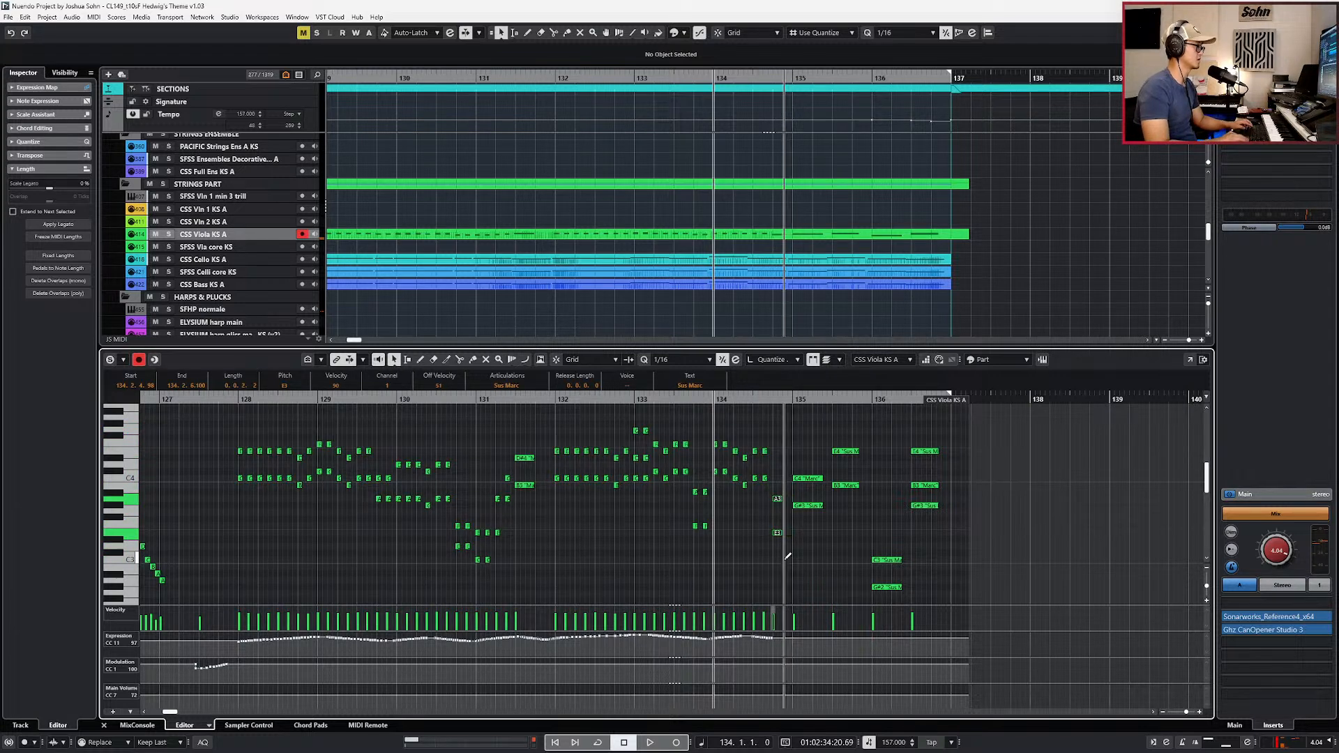
pyautogui.press('l')
pyautogui.hotkey('ctrl', 'd')
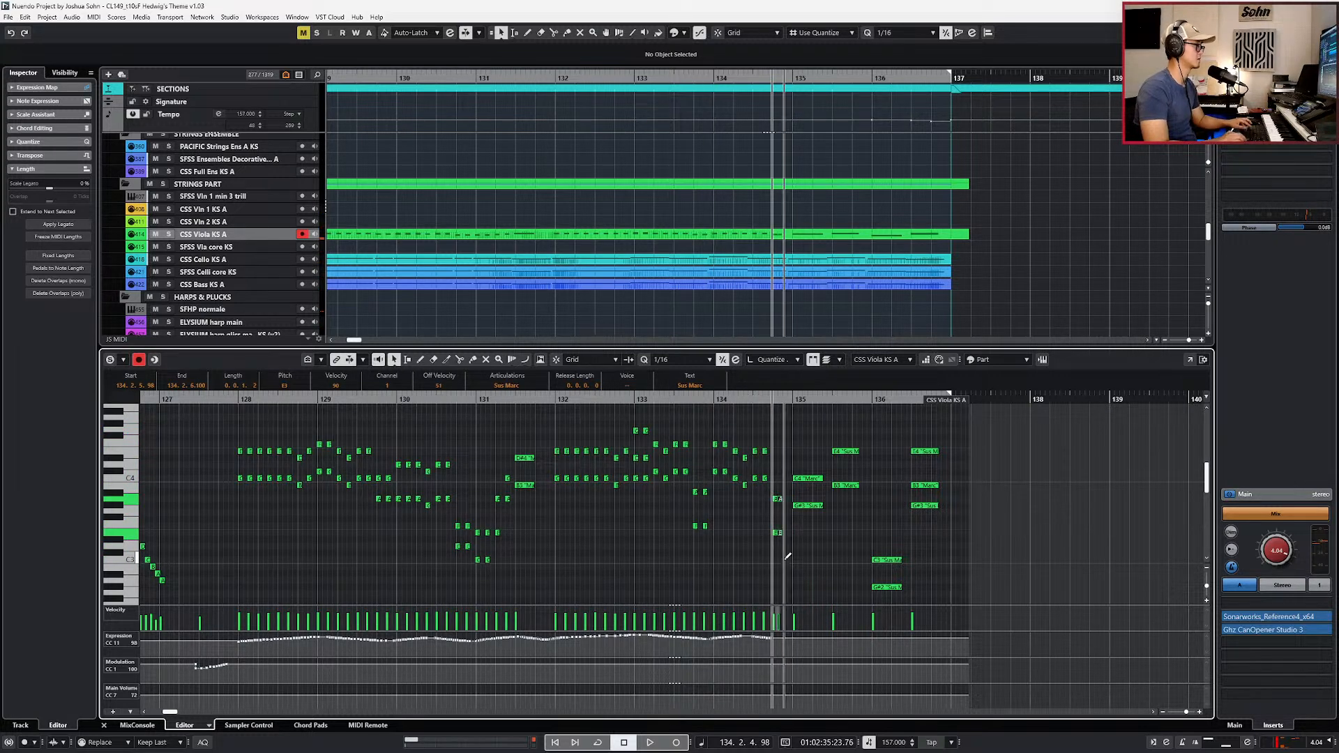
# Step: Select the viola's D#4–B3 chord at the end of bar 131 and play back the passage from a few bars earlier
pyautogui.moveTo(493, 453); pyautogui.dragTo(523, 492)
pyautogui.press('l')
pyautogui.press('ctrl+KP_Subtract')
pyautogui.press('ctrl+KP_Subtract')
pyautogui.press('ctrl+KP_Subtract')
pyautogui.press('ctrl+KP_Subtract')
pyautogui.press('space')
pyautogui.press('g')
pyautogui.press('g')
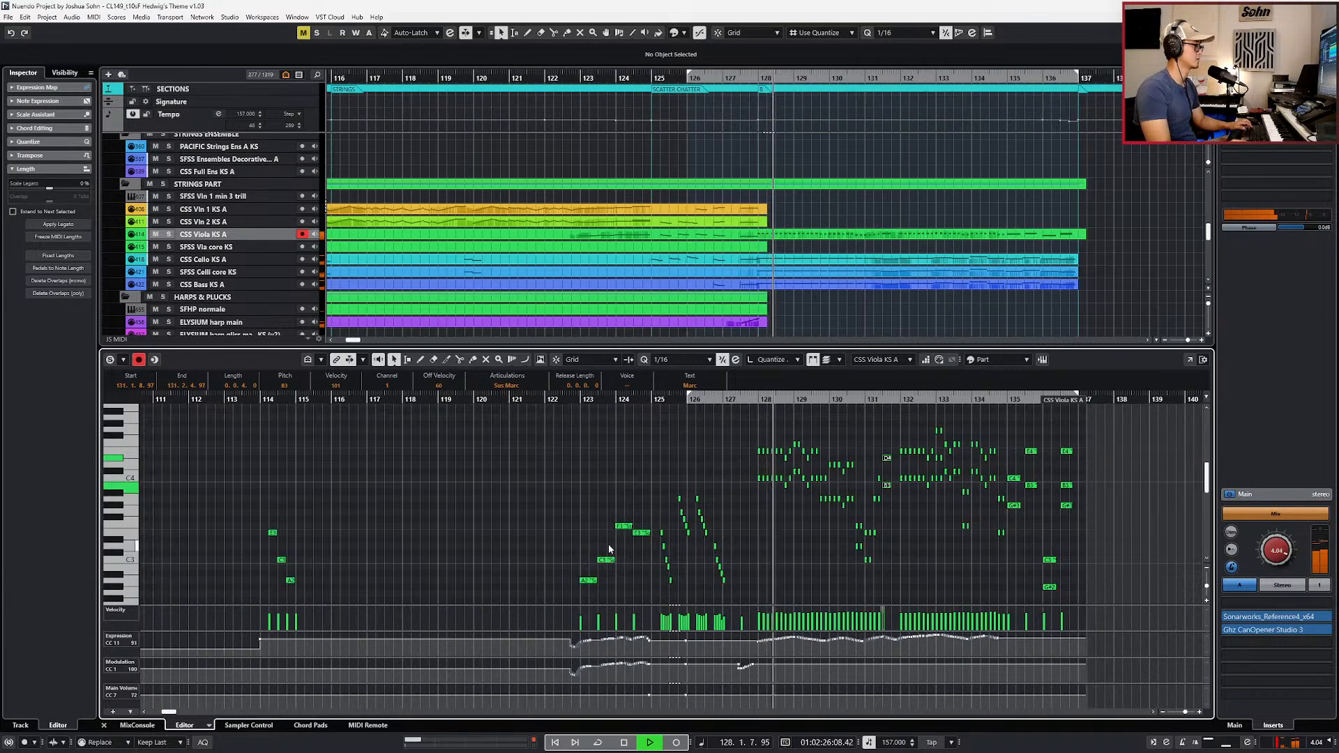
pyautogui.press('space')
pyautogui.press('space')
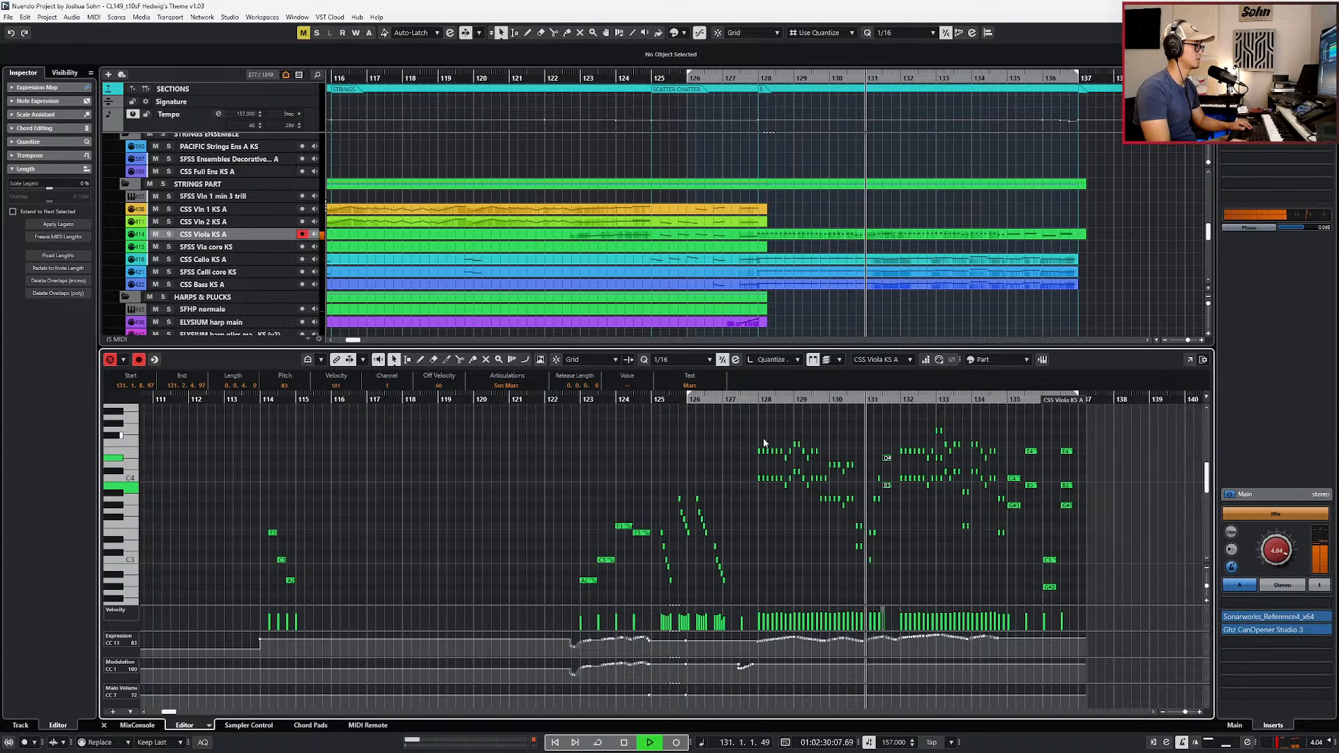
# Step: Select the viola's repeated notes in bars 128 to 134 and listen to them again from bar 128
pyautogui.moveTo(764, 420); pyautogui.dragTo(1004, 572)
pyautogui.scroll(2, 979, 534)
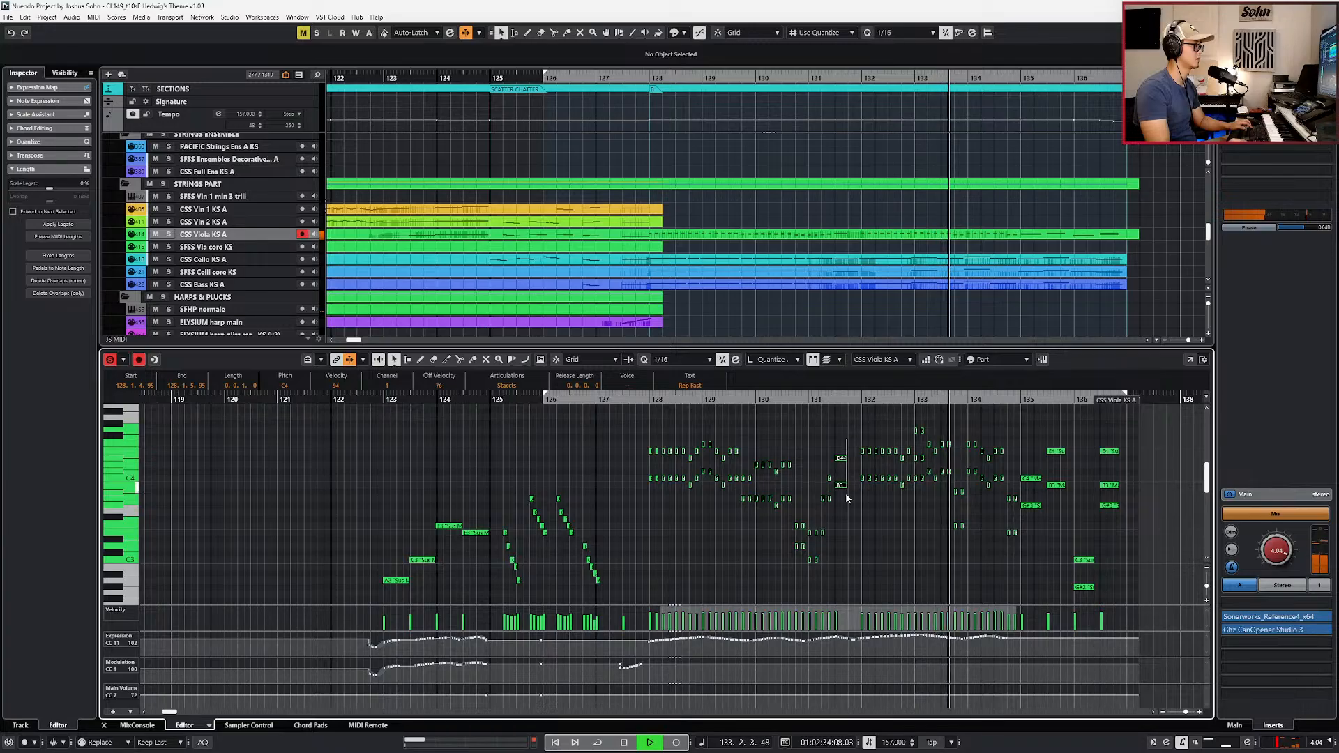
pyautogui.scroll(1, 832, 503)
pyautogui.scroll(2, 832, 500)
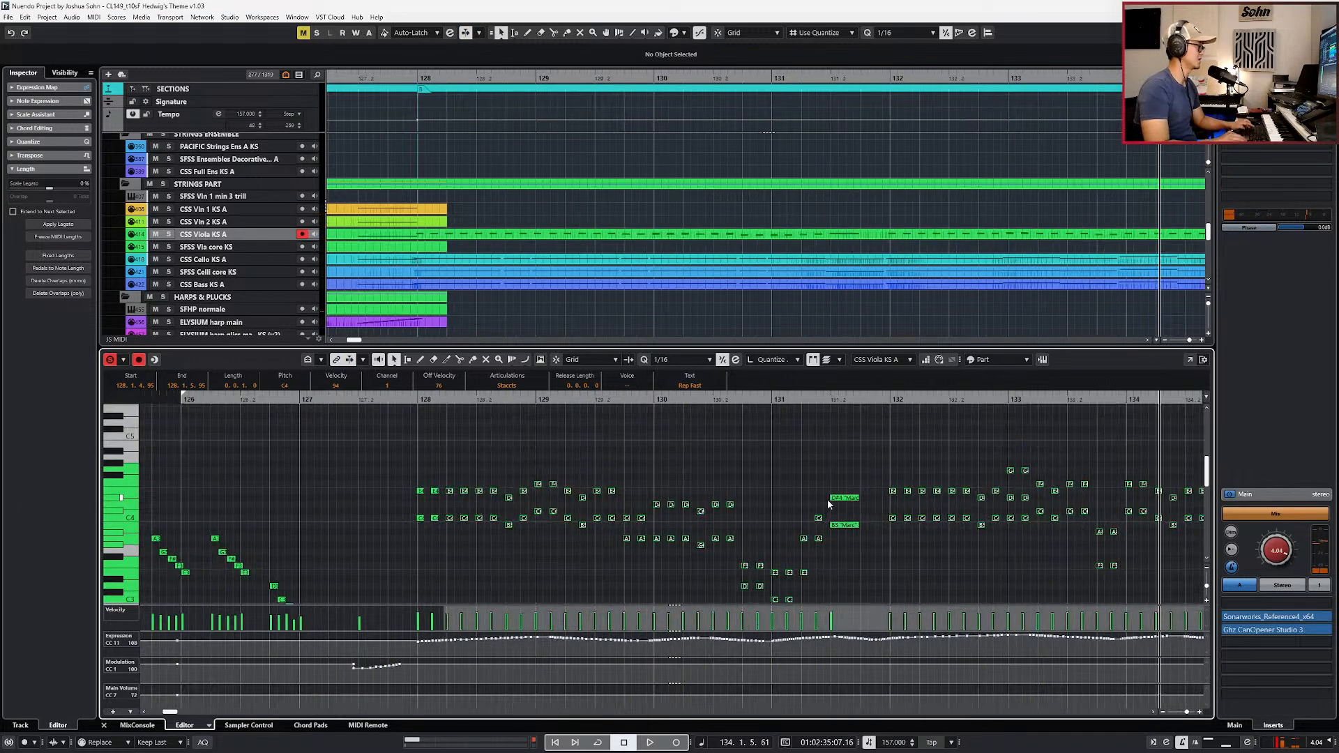
pyautogui.press('space')
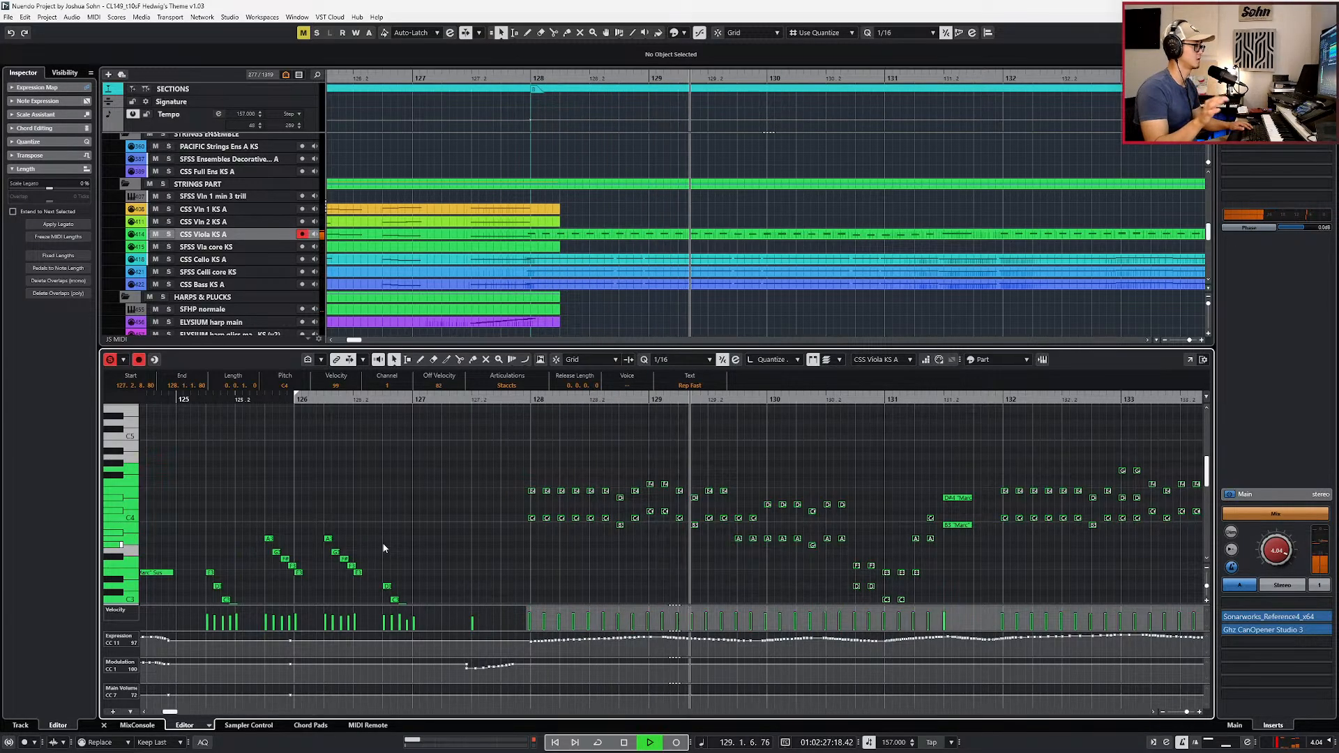
pyautogui.press('space')
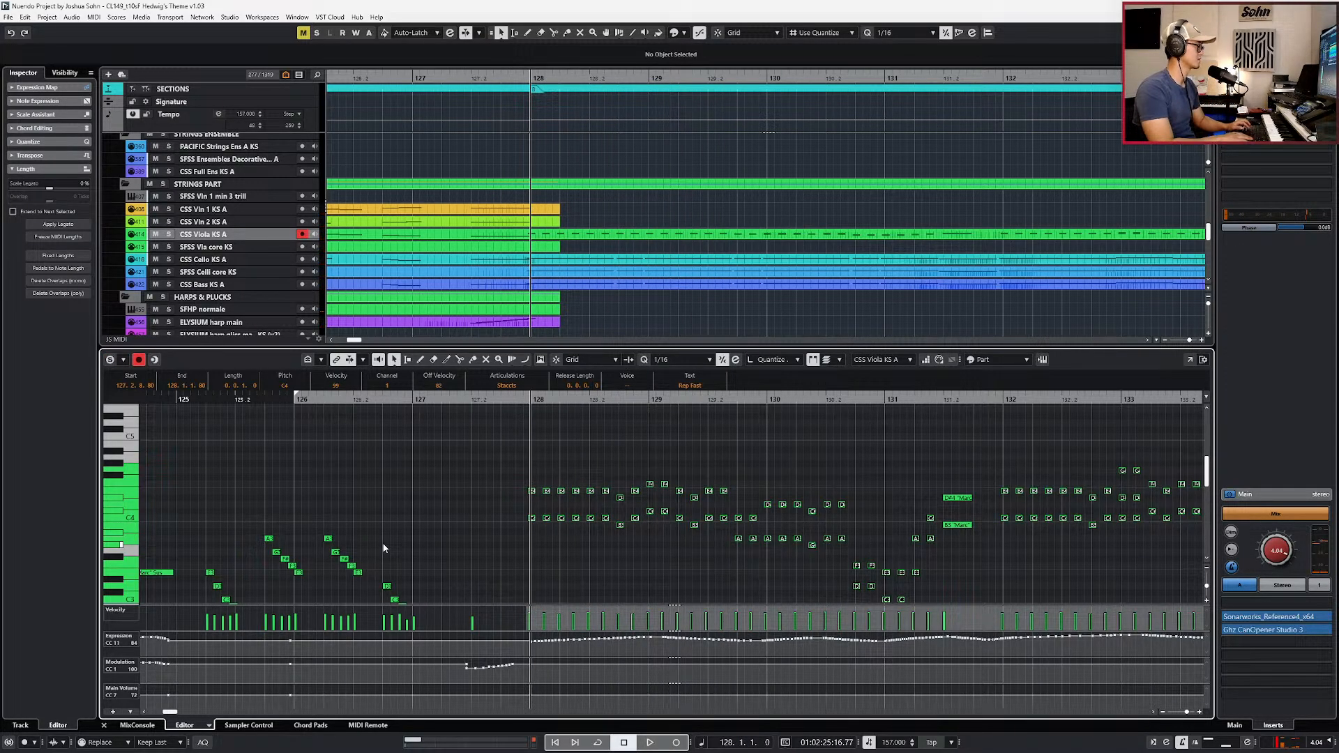
# Step: Close the viola editor, switch to the score images and go back from page image 14 to page image 12
pyautogui.hotkey('ctrl', 'e')
pyautogui.scroll(-3, 413, 557)
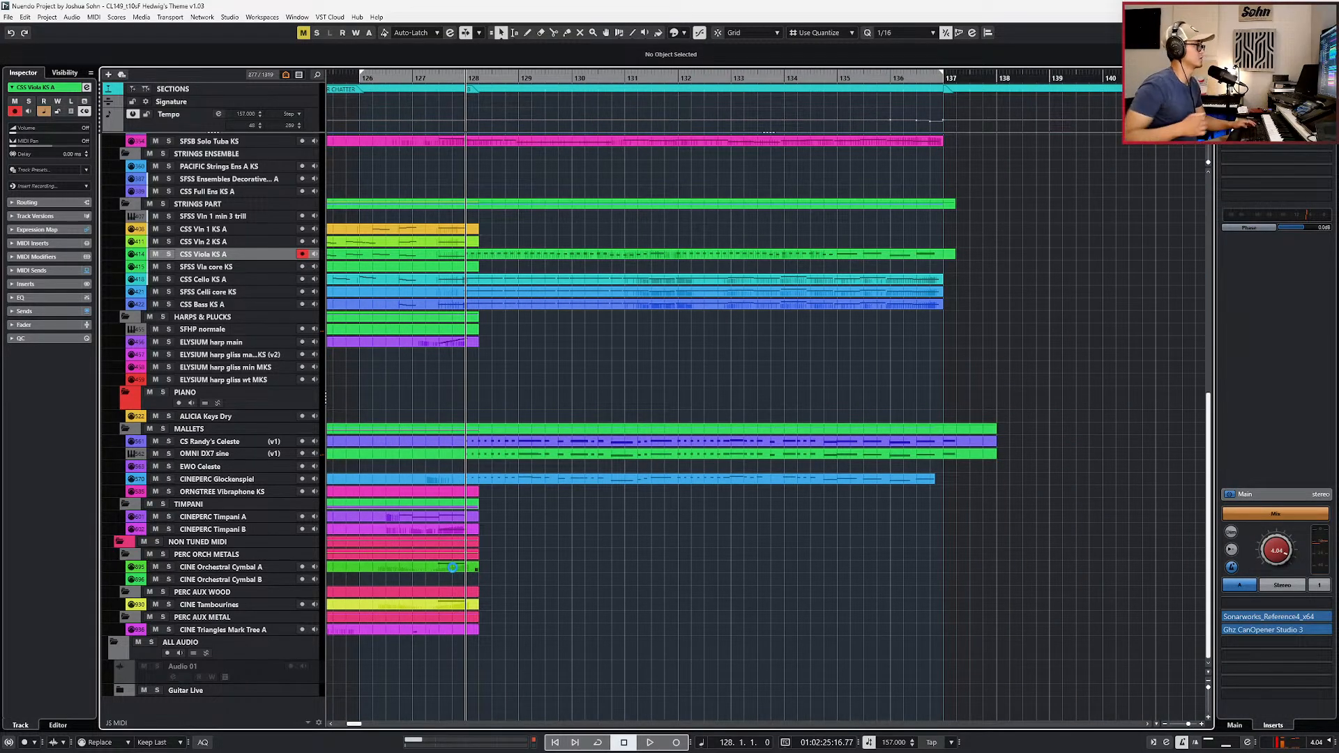
pyautogui.hotkey('alt', 'Tab')
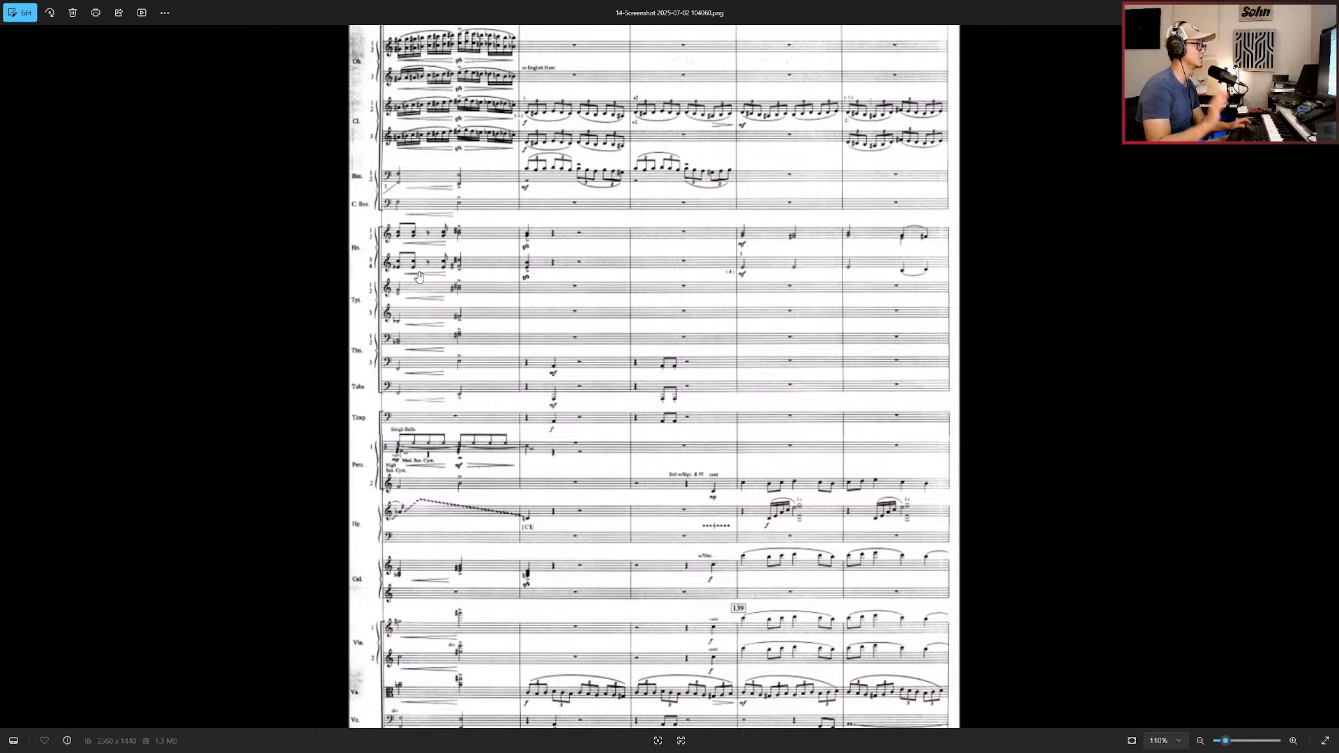
pyautogui.scroll(1, 433, 280)
pyautogui.scroll(3, 432, 280)
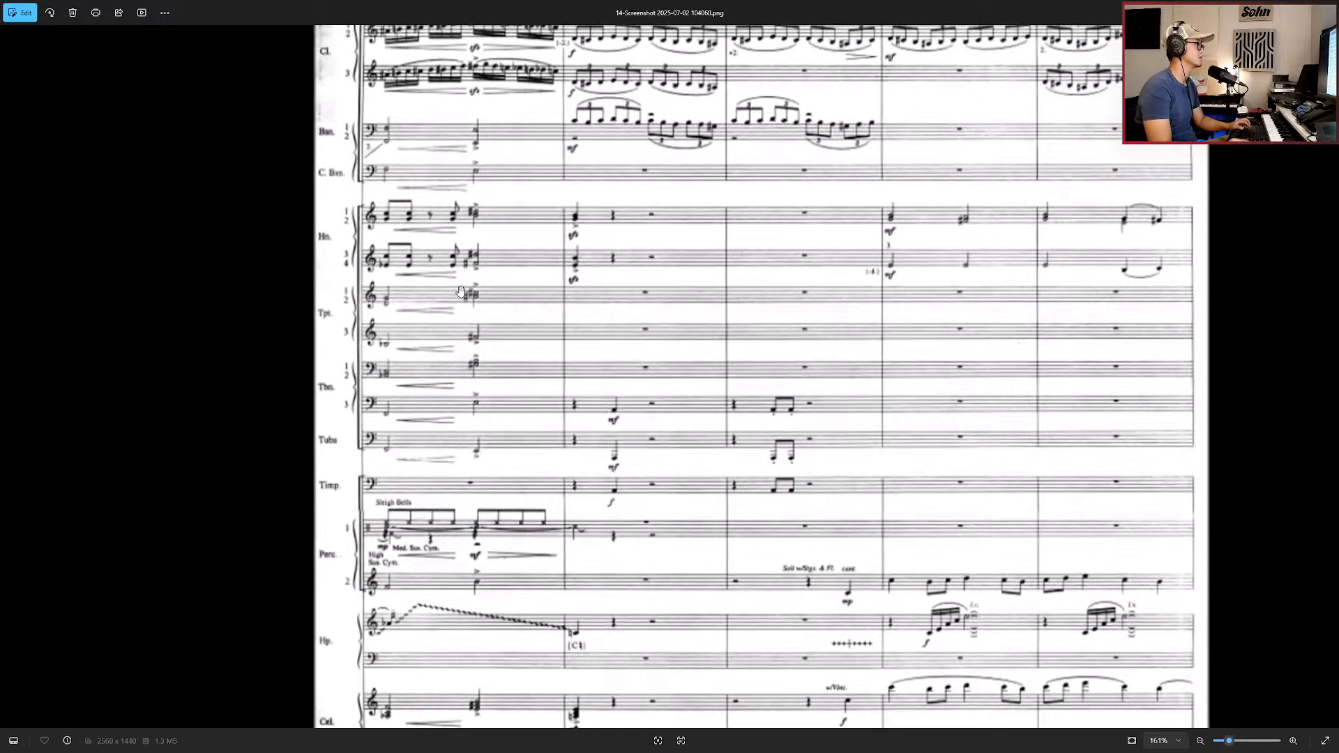
pyautogui.scroll(-4, 574, 302)
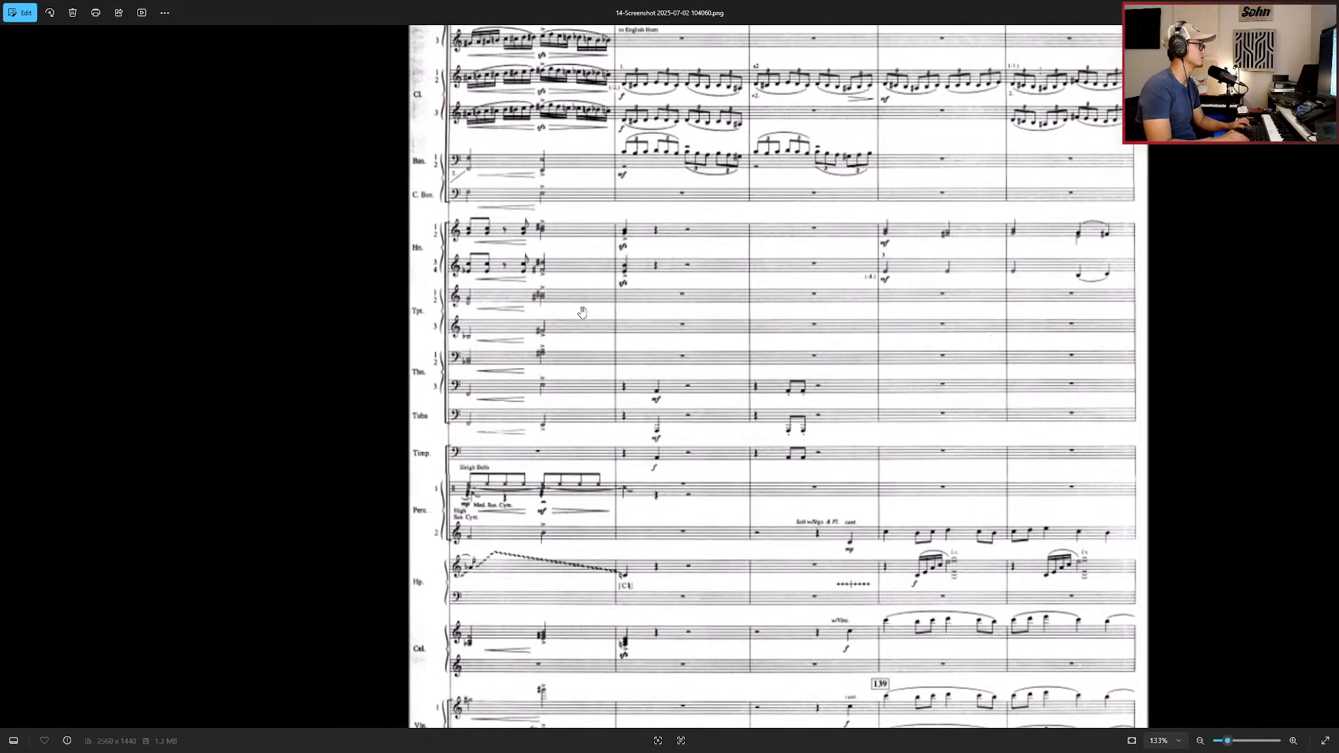
pyautogui.press('Left')
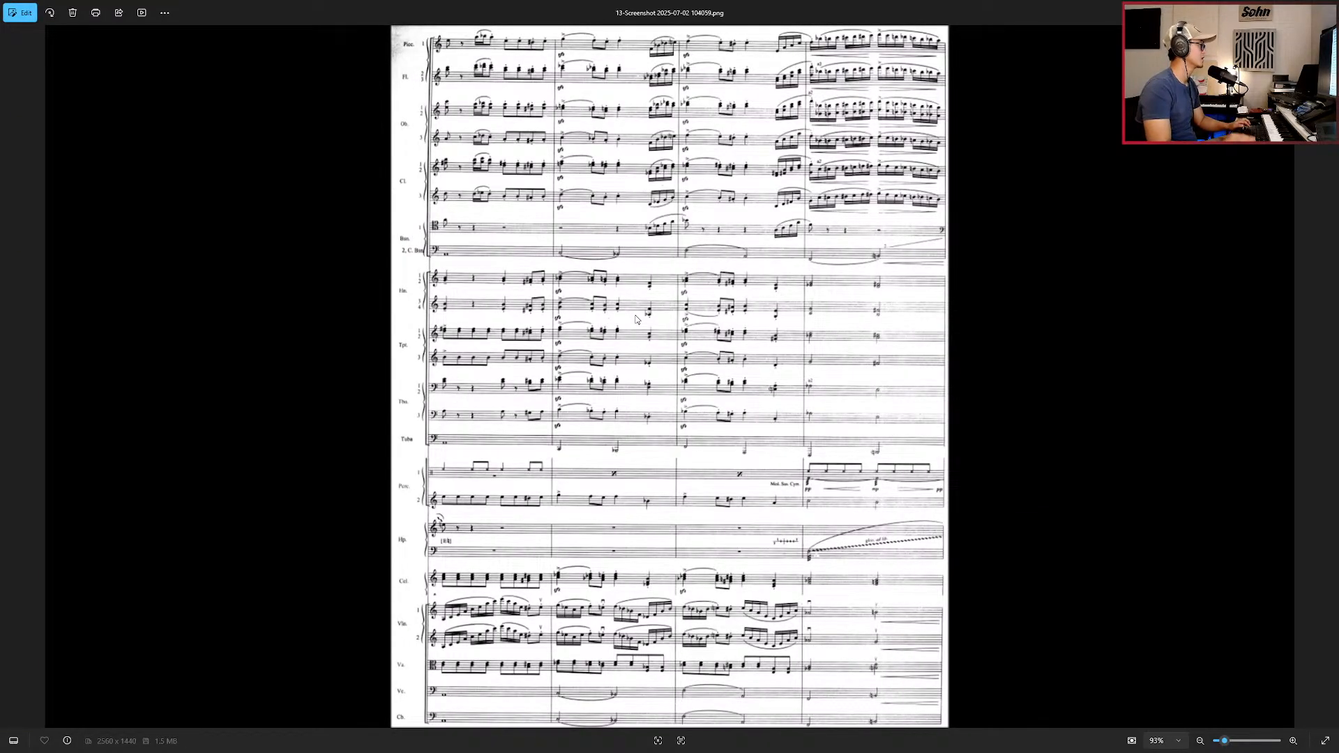
pyautogui.press('Left')
pyautogui.scroll(5, 558, 276)
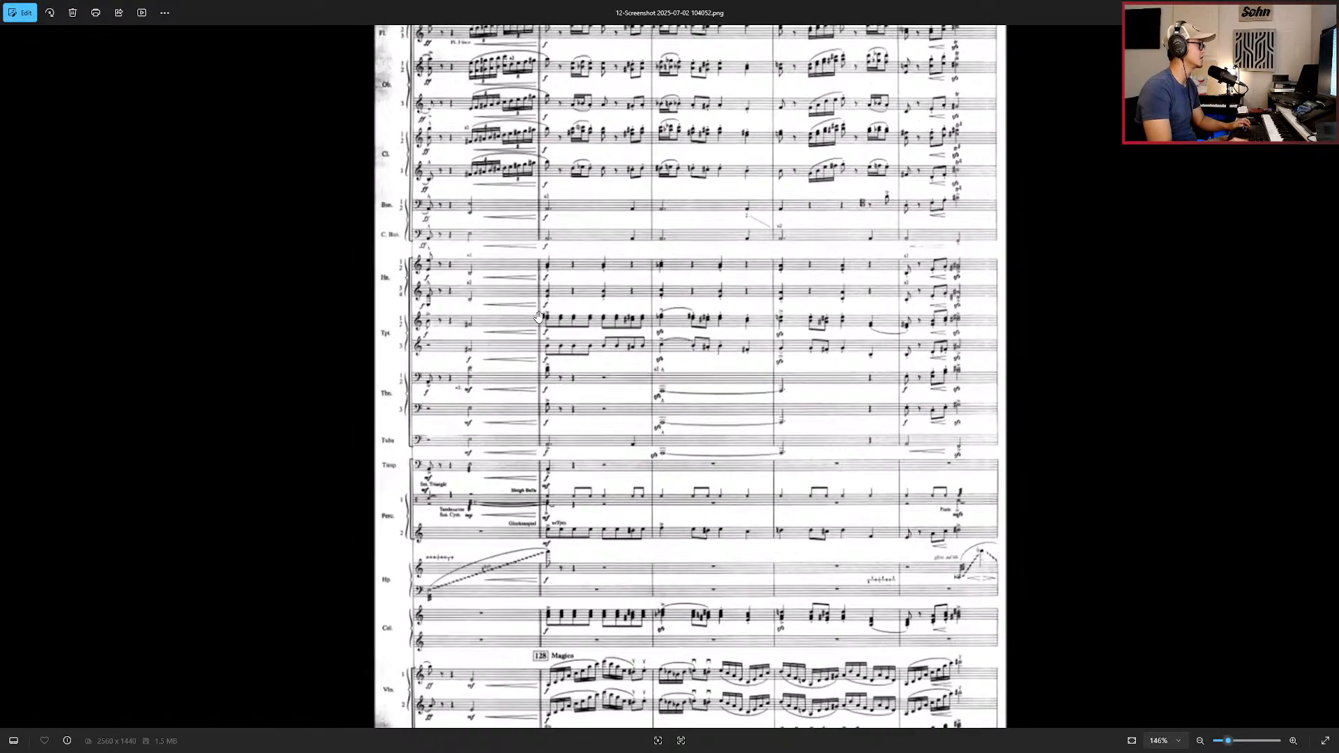
# Step: Examine the horn and other brass staves from bar 128 on score page image 12, and return to Nuendo
pyautogui.scroll(1, 558, 277)
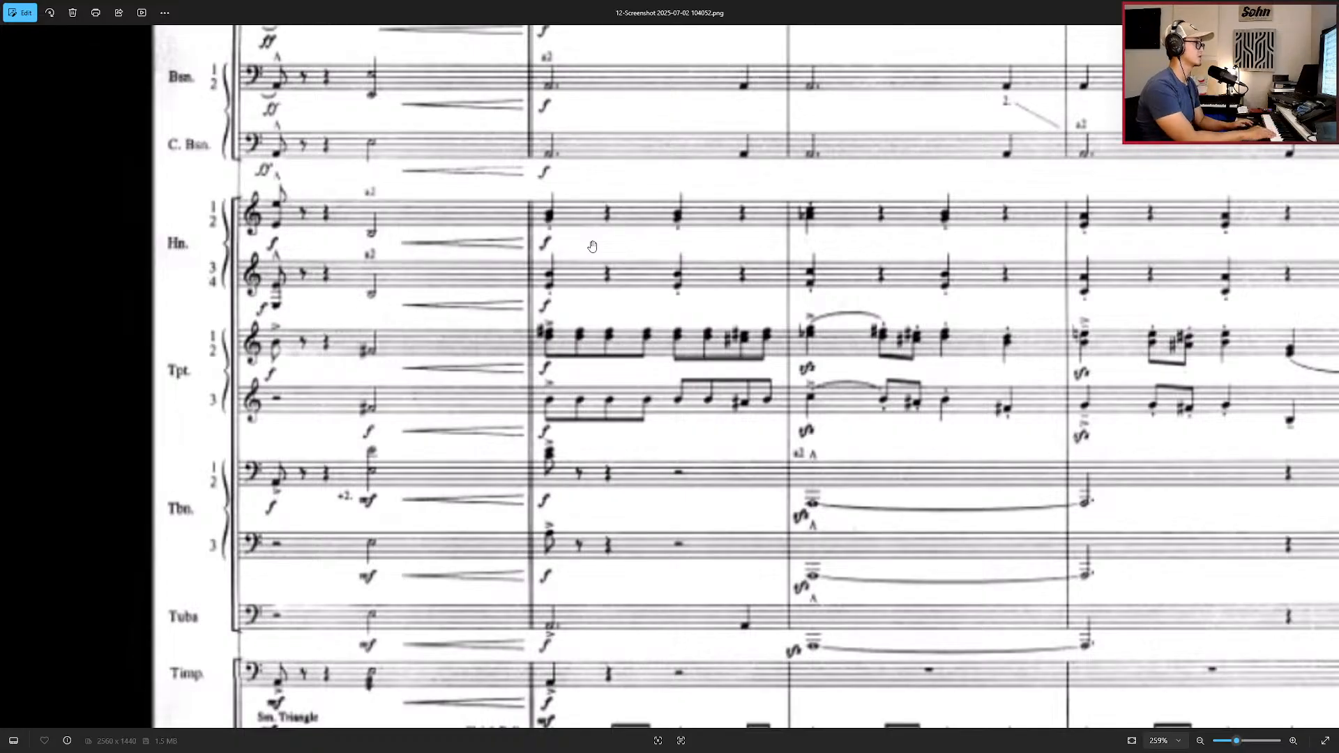
pyautogui.scroll(-4, 643, 258)
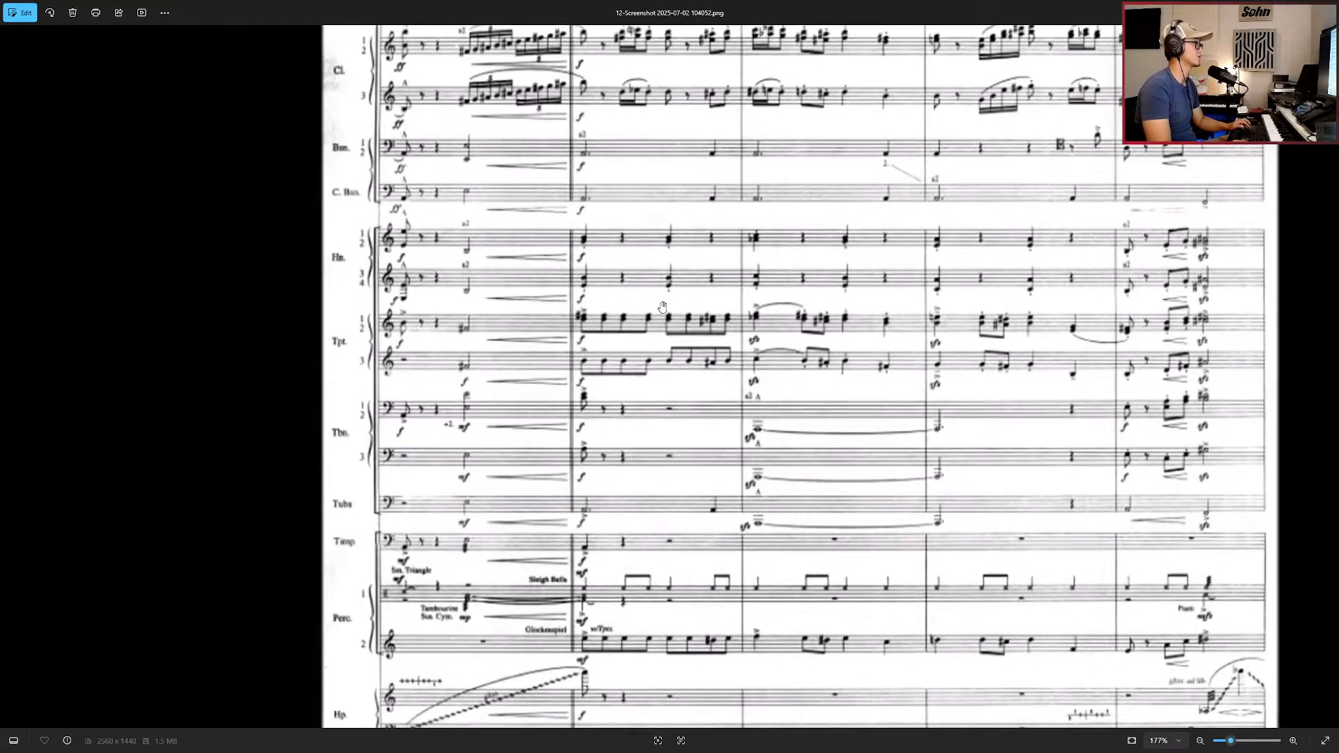
pyautogui.moveTo(692, 281); pyautogui.dragTo(605, 229)
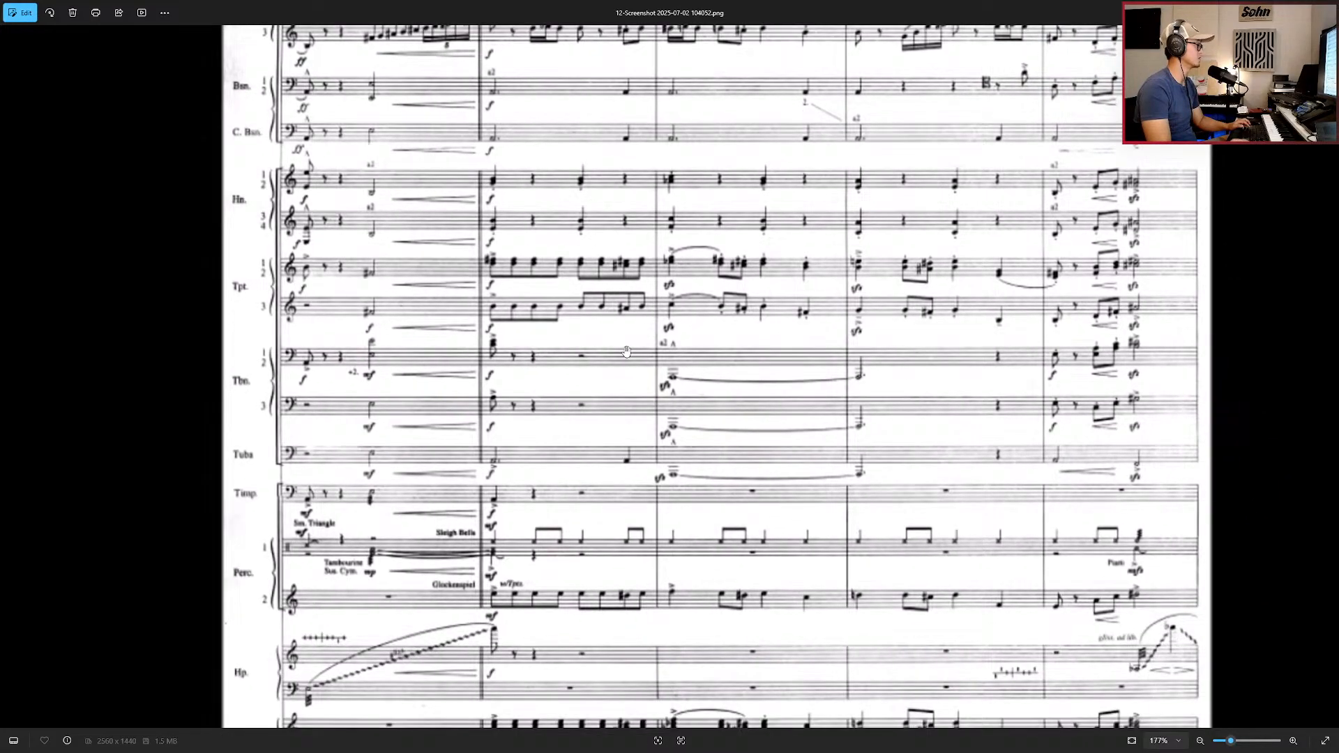
pyautogui.moveTo(626, 351); pyautogui.dragTo(570, 370)
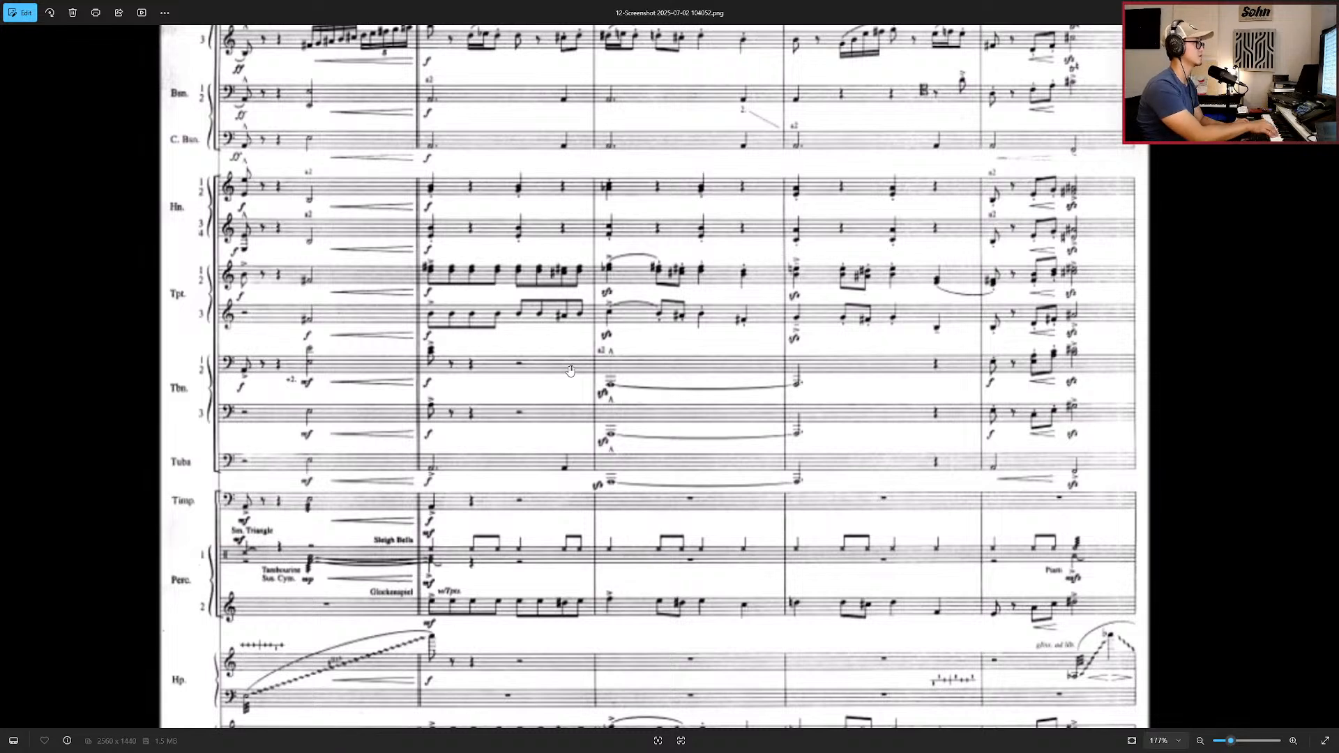
pyautogui.scroll(5, 732, 283)
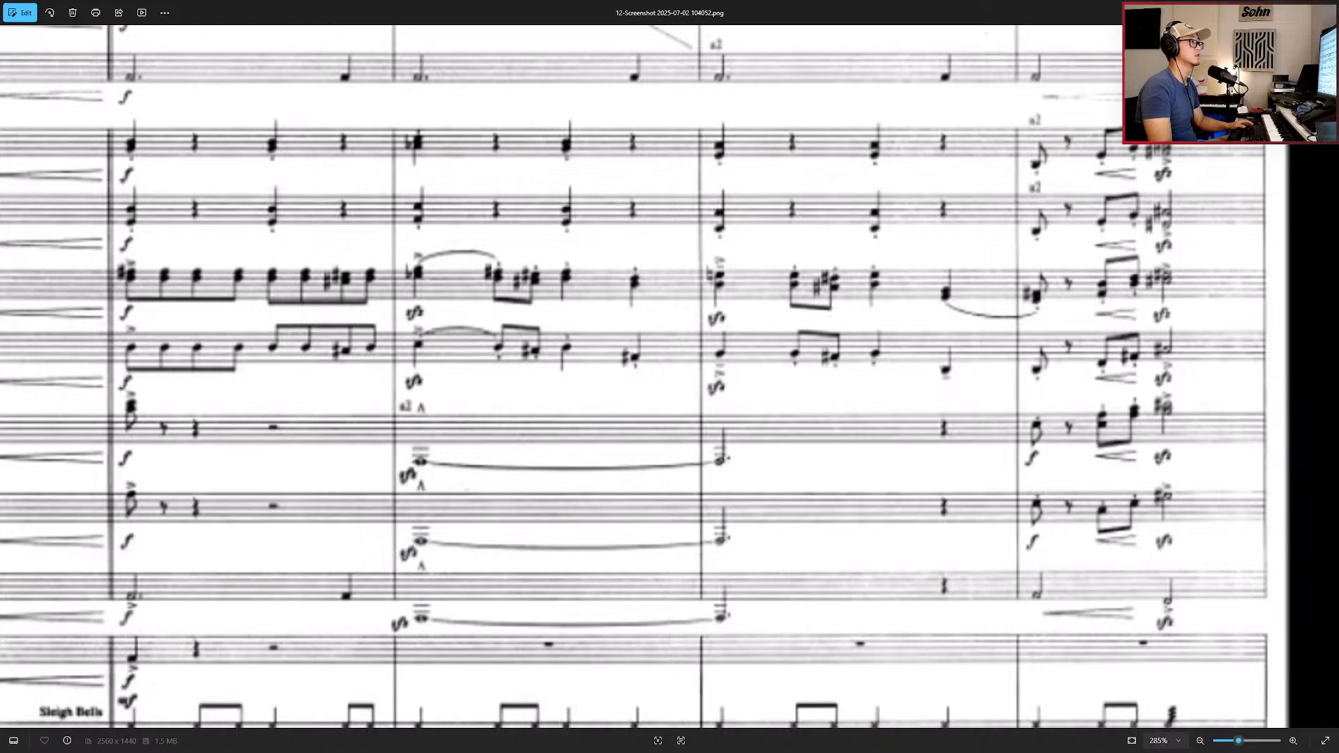
pyautogui.hotkey('alt', 'Tab')
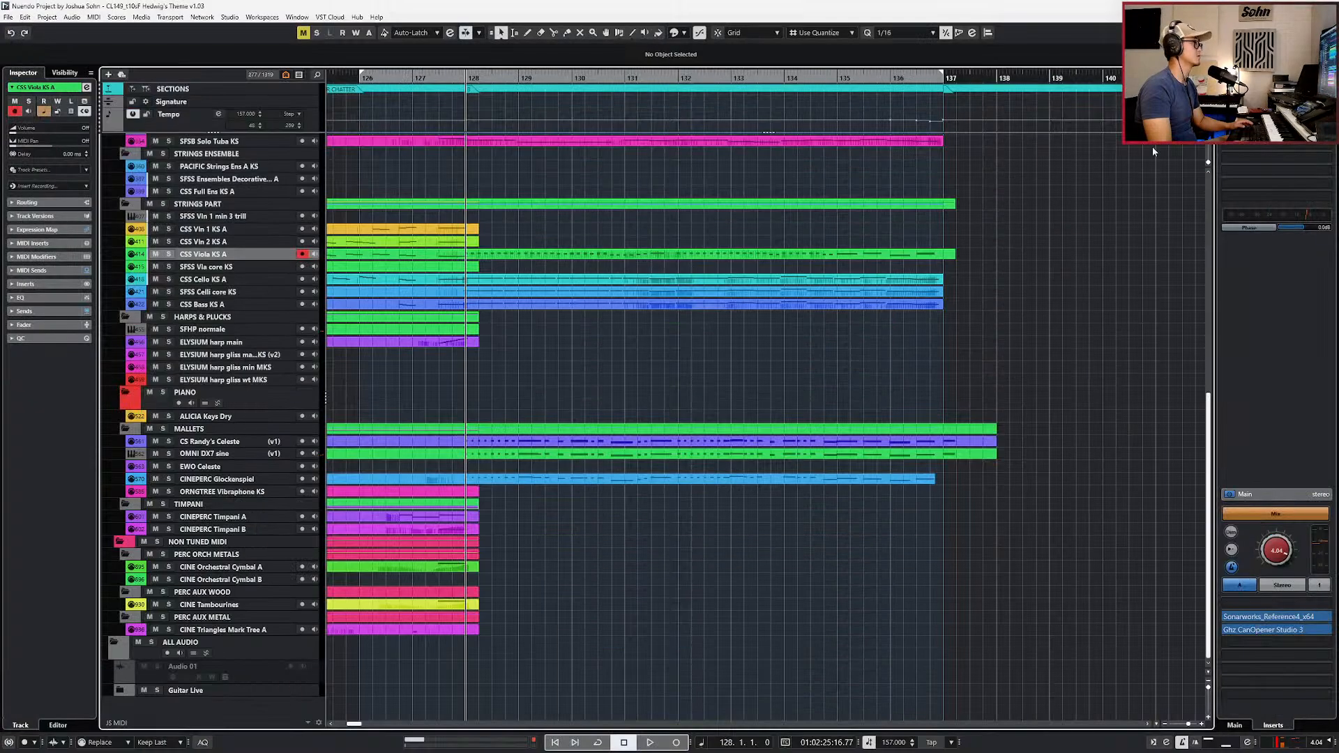
# Step: Extend the SFSB Horn Solo KS and SONR Horns 6 KS parts to bar 137
pyautogui.scroll(3, 620, 382)
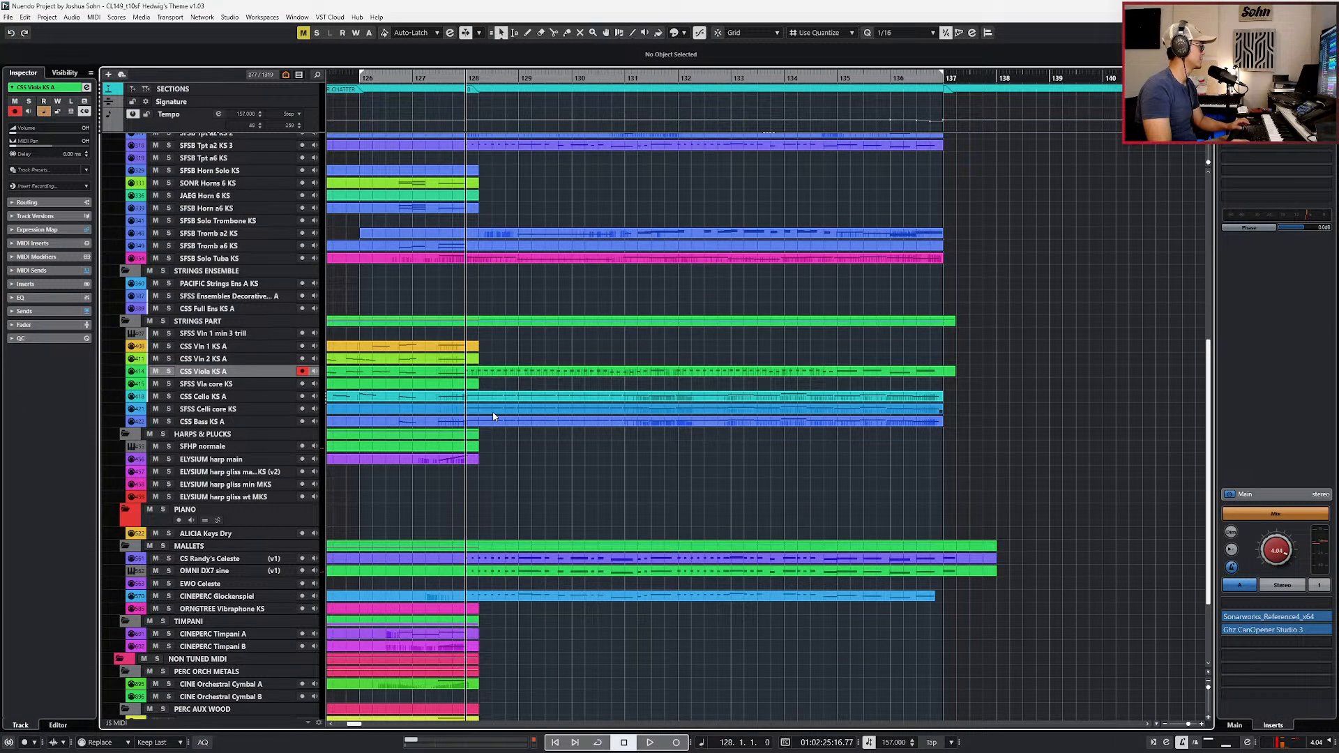
pyautogui.scroll(-1, 493, 417)
pyautogui.scroll(-1, 493, 416)
pyautogui.scroll(2, 423, 433)
pyautogui.scroll(3, 423, 433)
pyautogui.moveTo(483, 409); pyautogui.dragTo(795, 407)
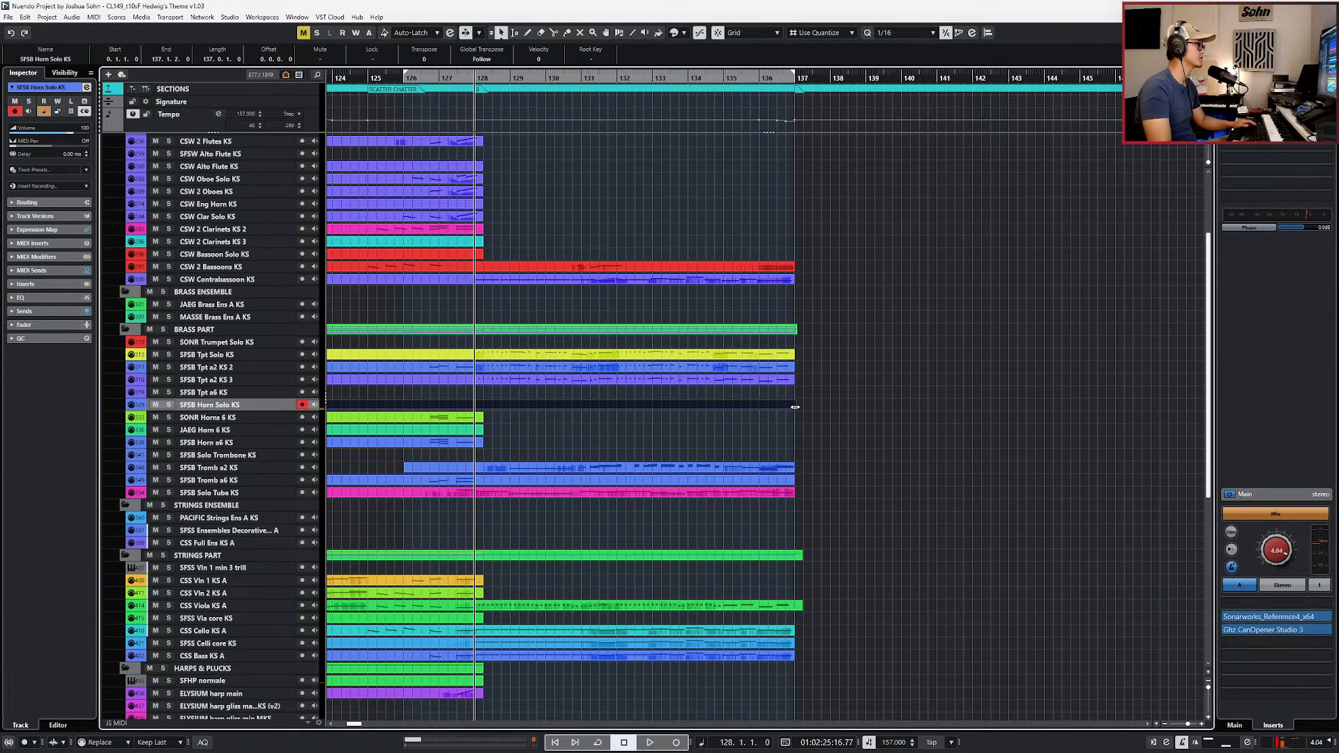
pyautogui.click(479, 429)
pyautogui.moveTo(483, 420); pyautogui.dragTo(796, 419)
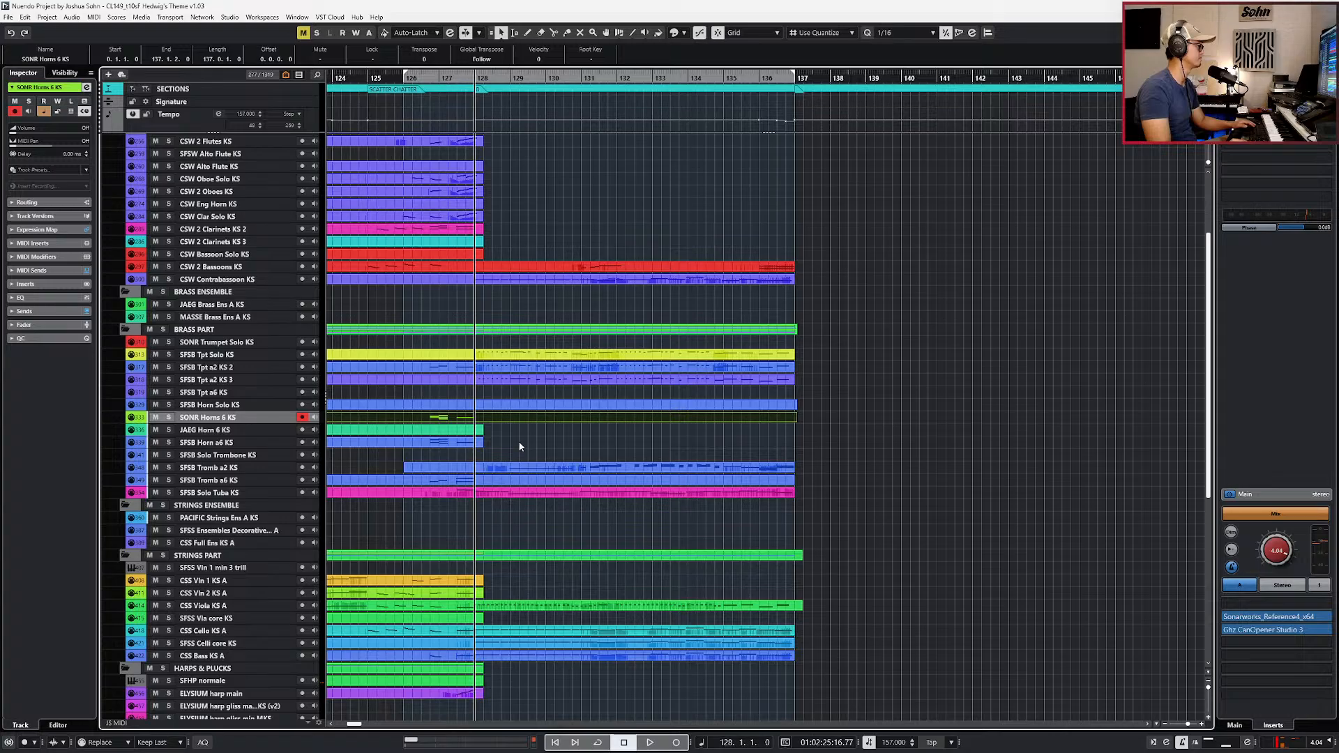
# Step: Open the SONR Horns 6 KS part for editing and set the articulation of the E2 note in bar 127 to Stac
pyautogui.doubleClick(516, 416)
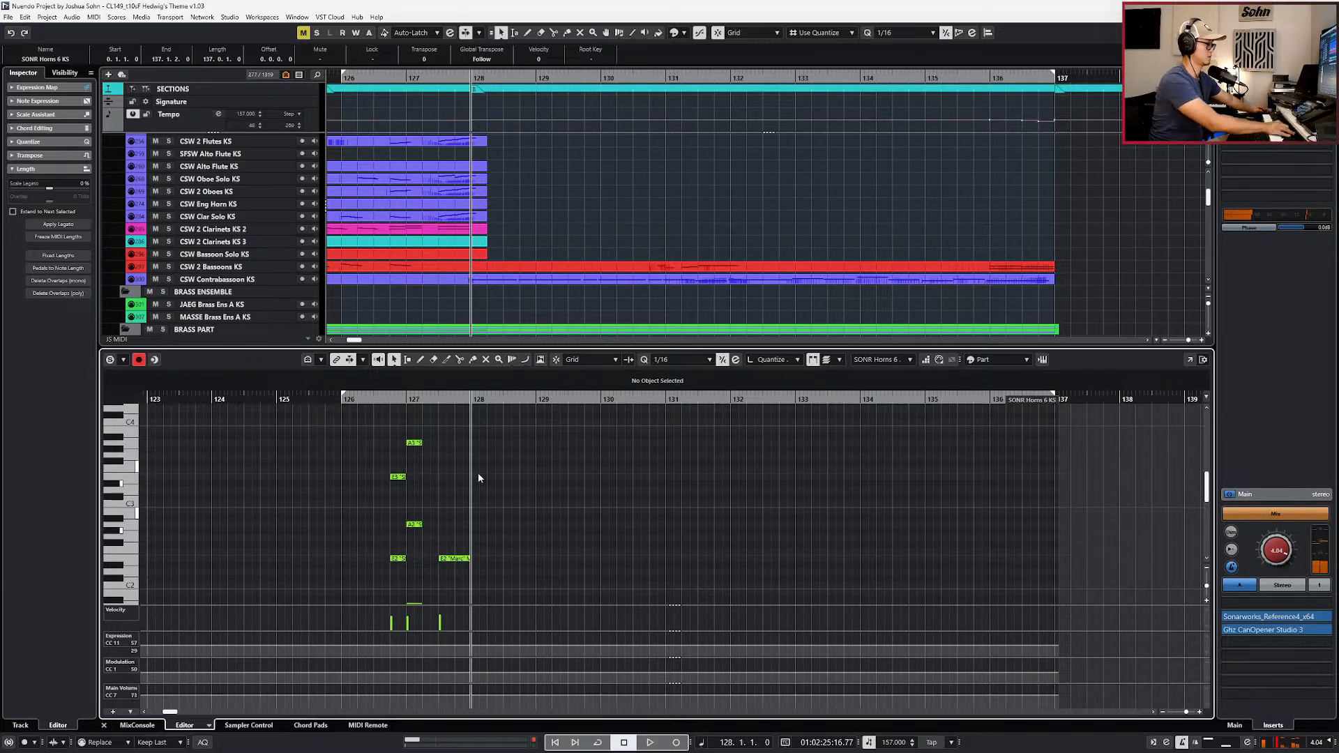
pyautogui.press('space')
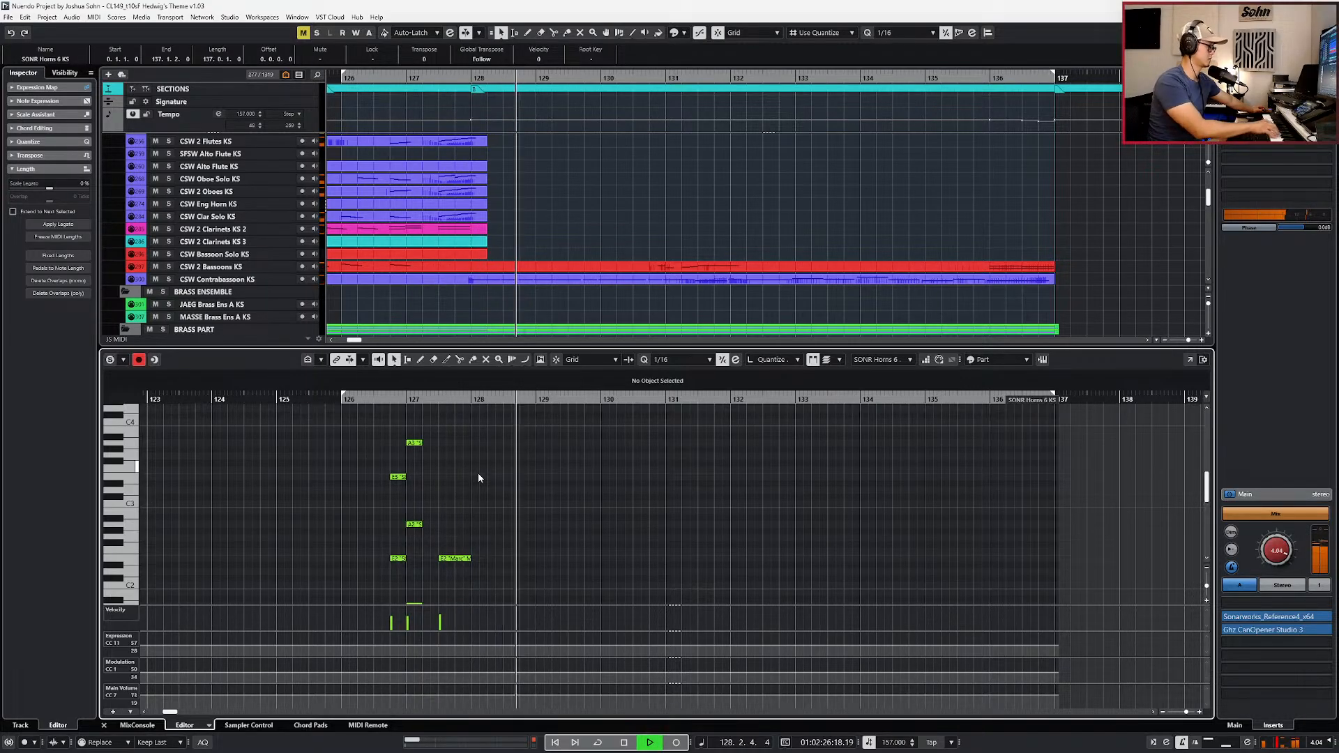
pyautogui.press('space')
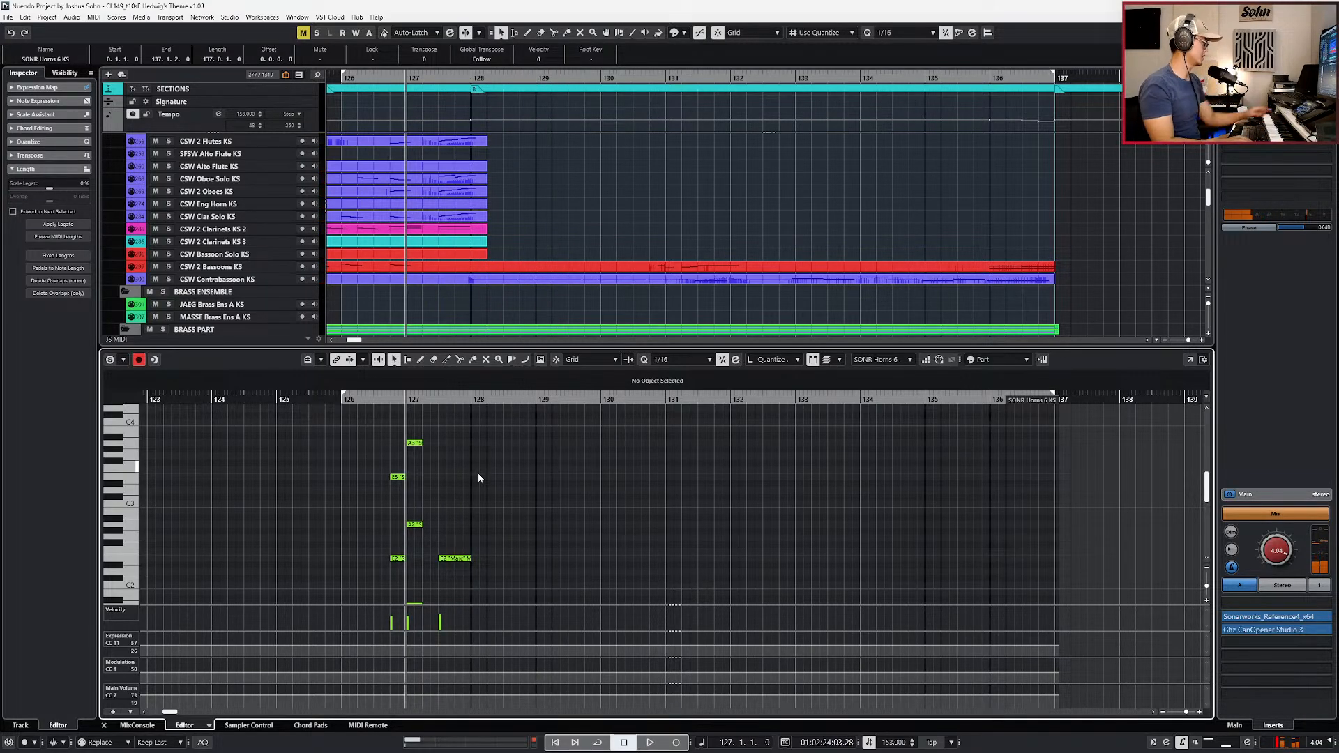
pyautogui.scroll(1, 478, 473)
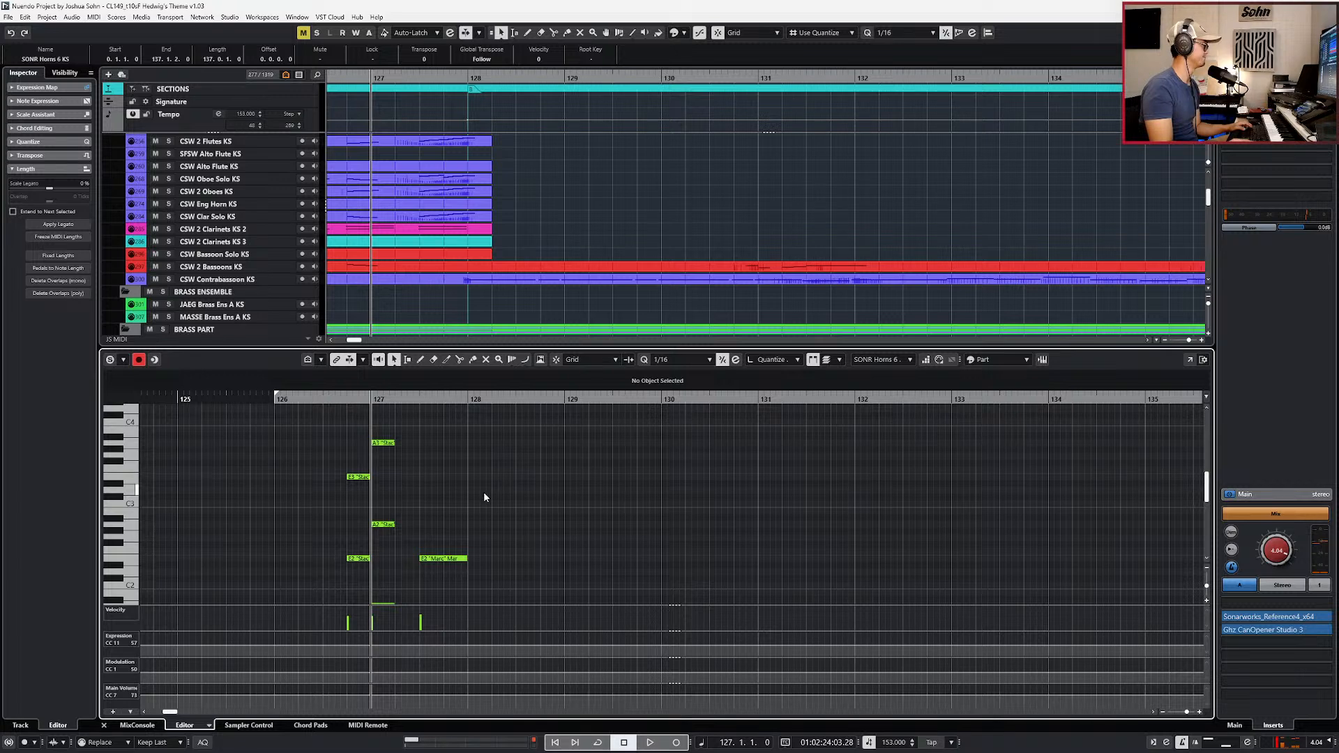
pyautogui.click(447, 559)
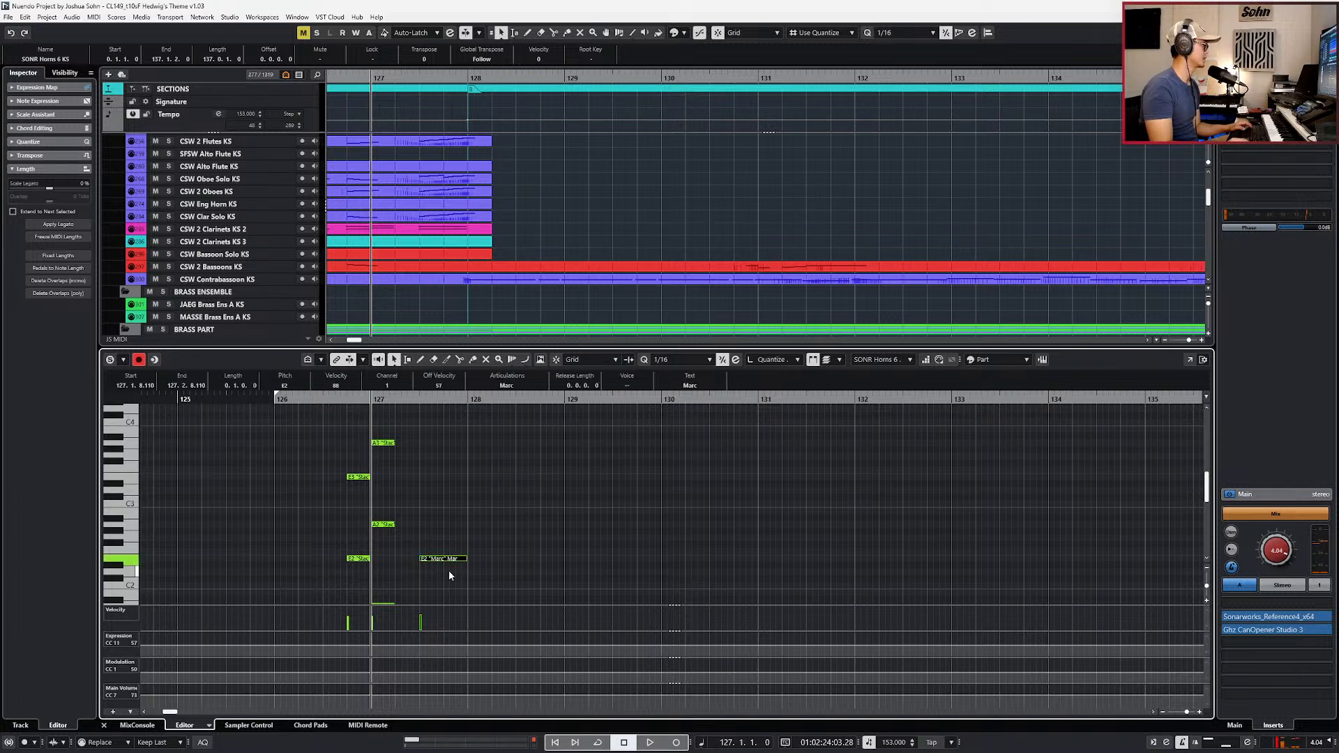
pyautogui.click(506, 386)
pyautogui.click(490, 419)
pyautogui.click(512, 469)
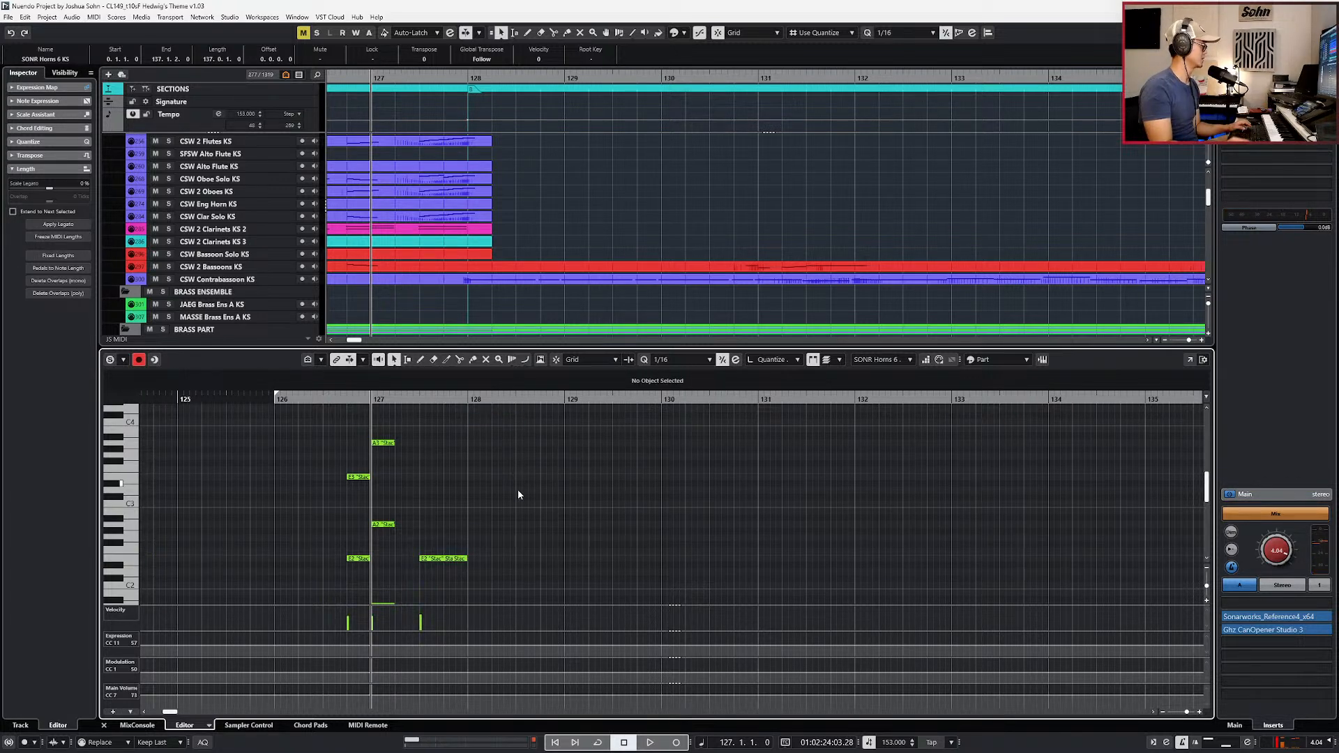
pyautogui.scroll(-1, 517, 488)
pyautogui.press('space')
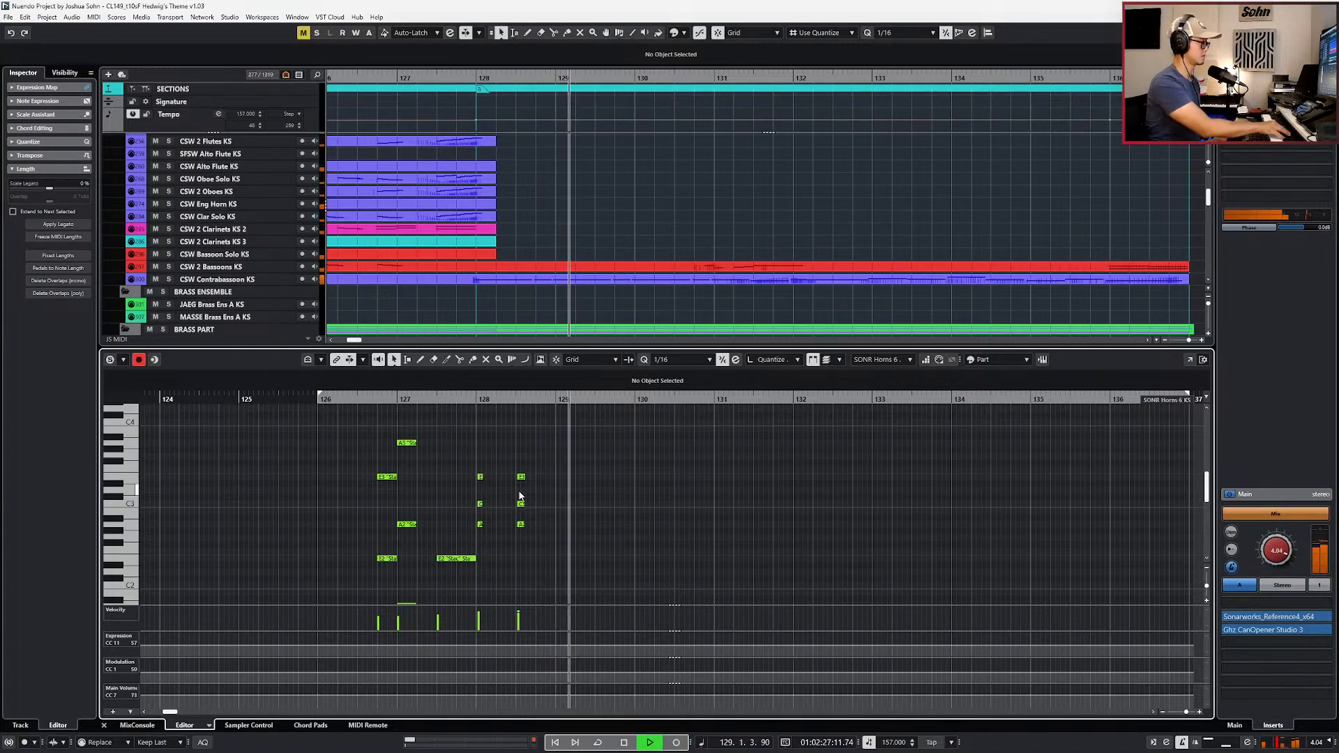
pyautogui.press('space')
pyautogui.hotkey('ctrl', 'z')
# Step: Record the horn chords of bars 128 to 131, set the quantize value to 1/8 and assign the chords the Stac articulation
pyautogui.press('KP_Multiply')
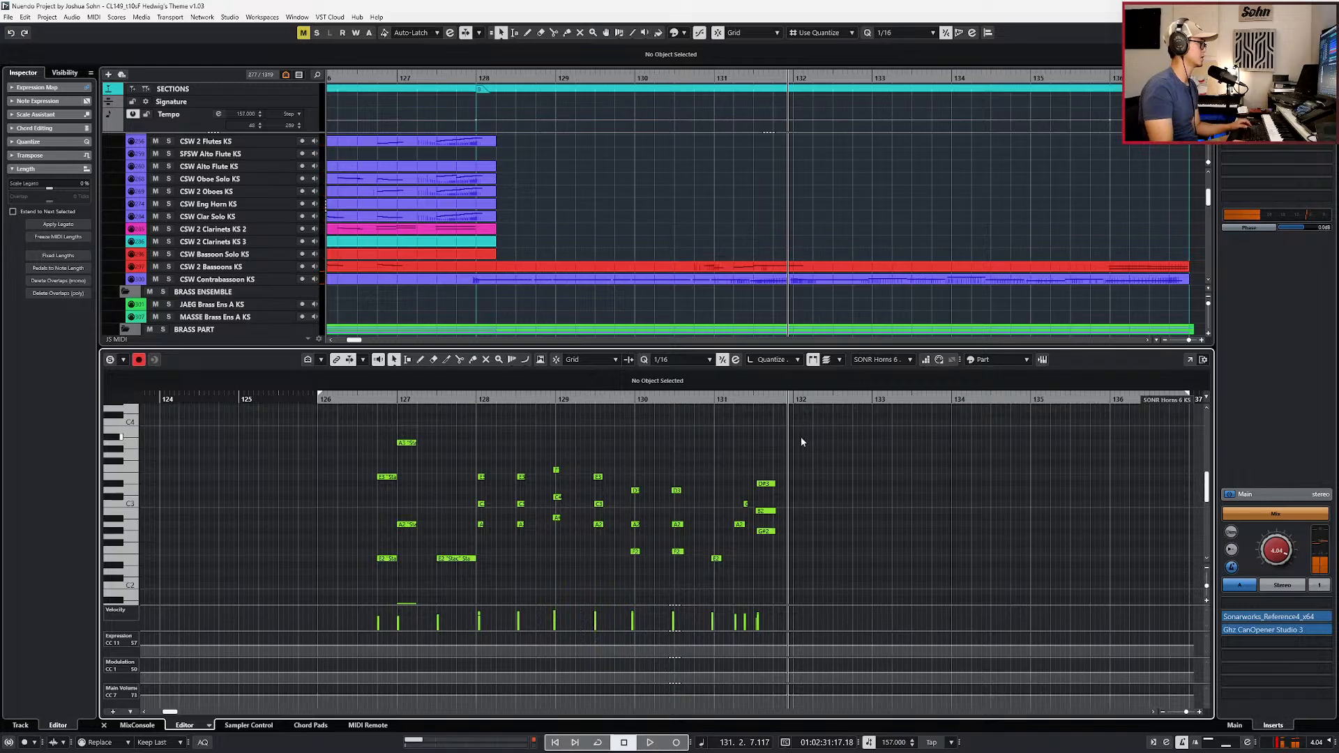
pyautogui.moveTo(721, 501); pyautogui.dragTo(479, 562)
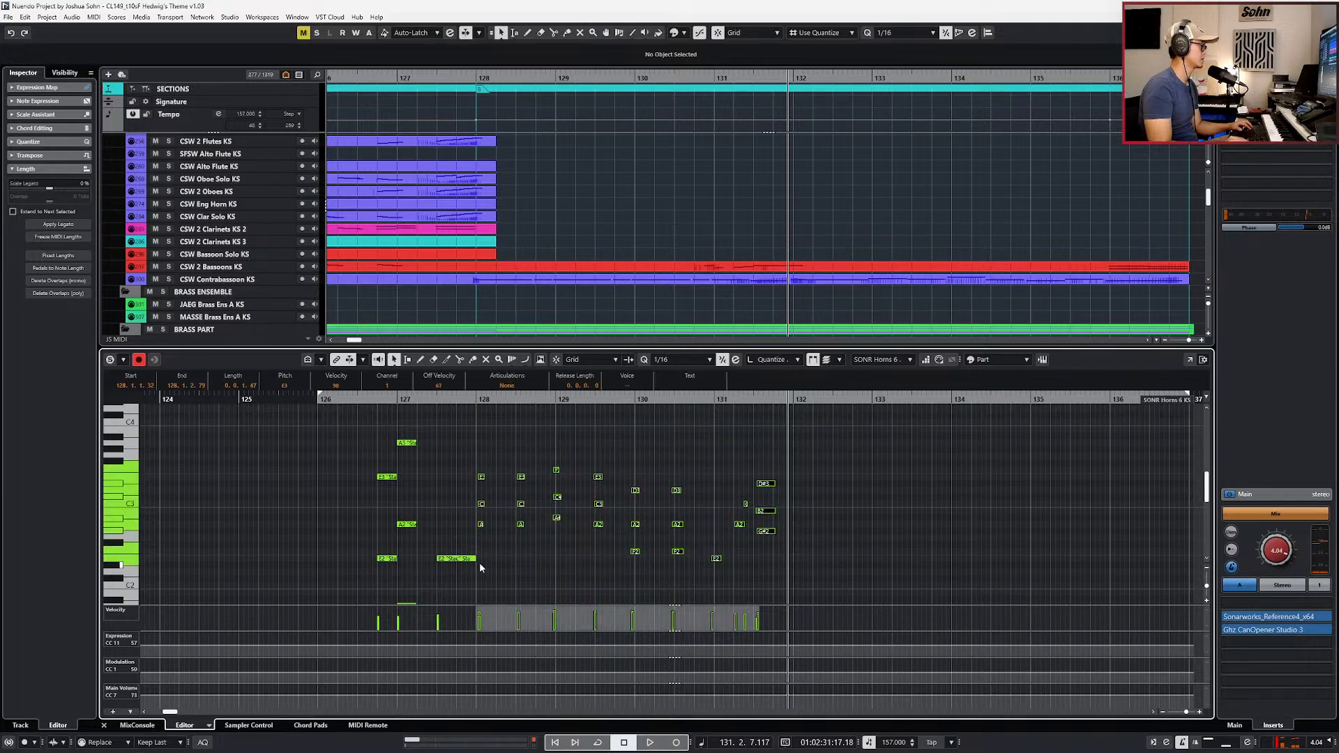
pyautogui.press('l')
pyautogui.press('space')
pyautogui.hotkey('alt', '4')
pyautogui.click(507, 386)
pyautogui.click(492, 404)
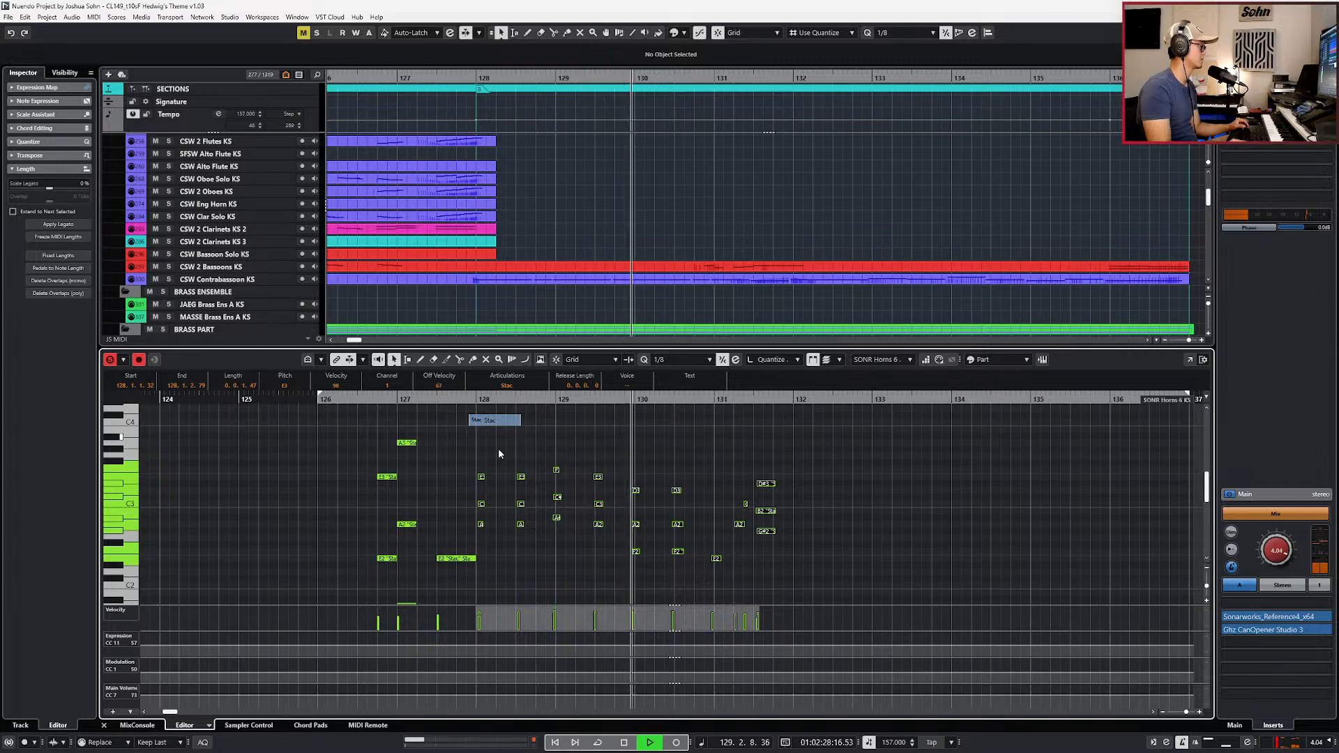
# Step: Set the articulation of the E2 note in bar 127 to Marc
pyautogui.click(455, 558)
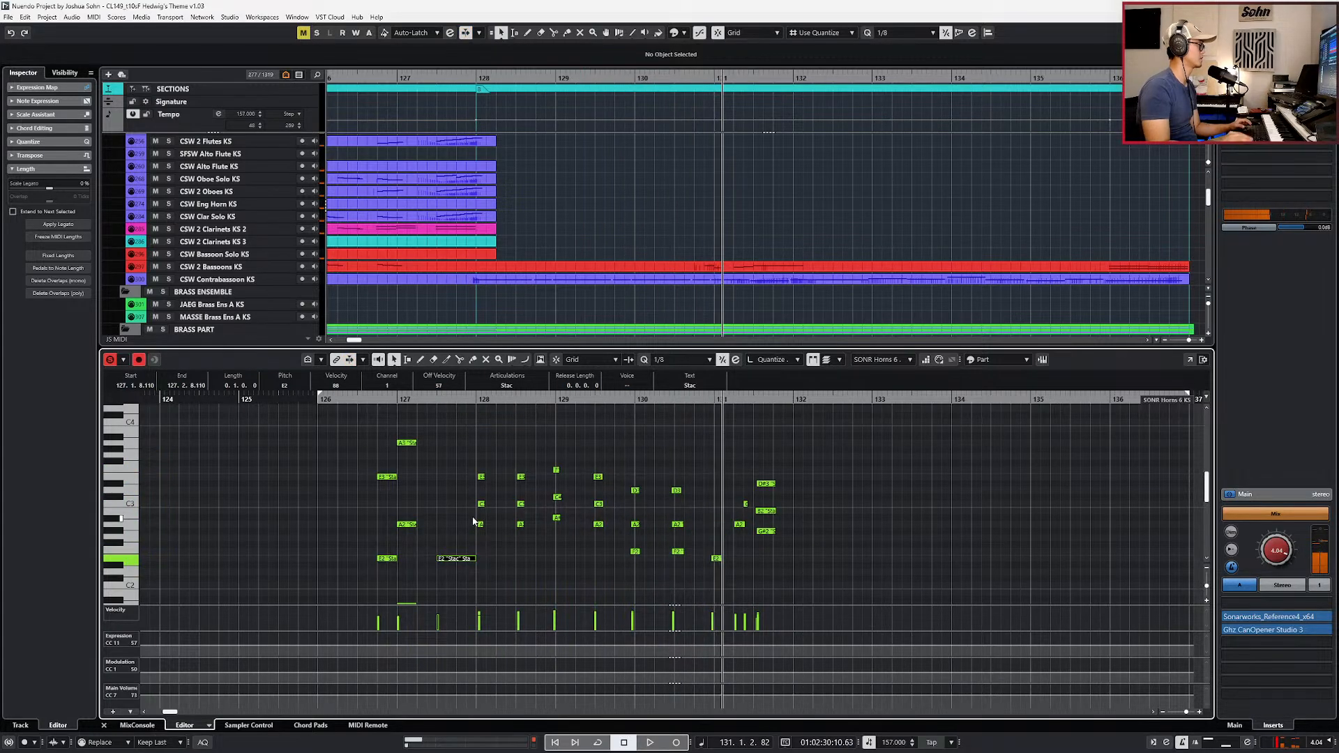
pyautogui.click(508, 385)
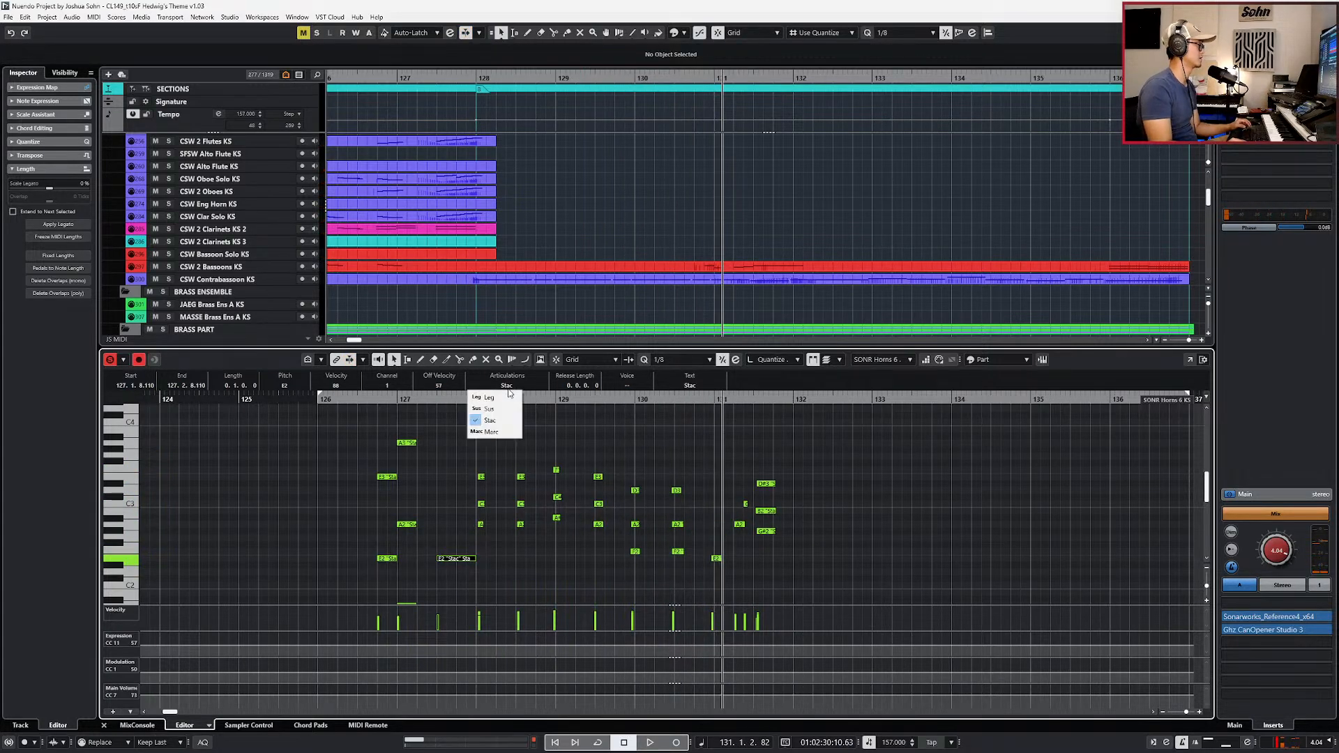
pyautogui.click(492, 431)
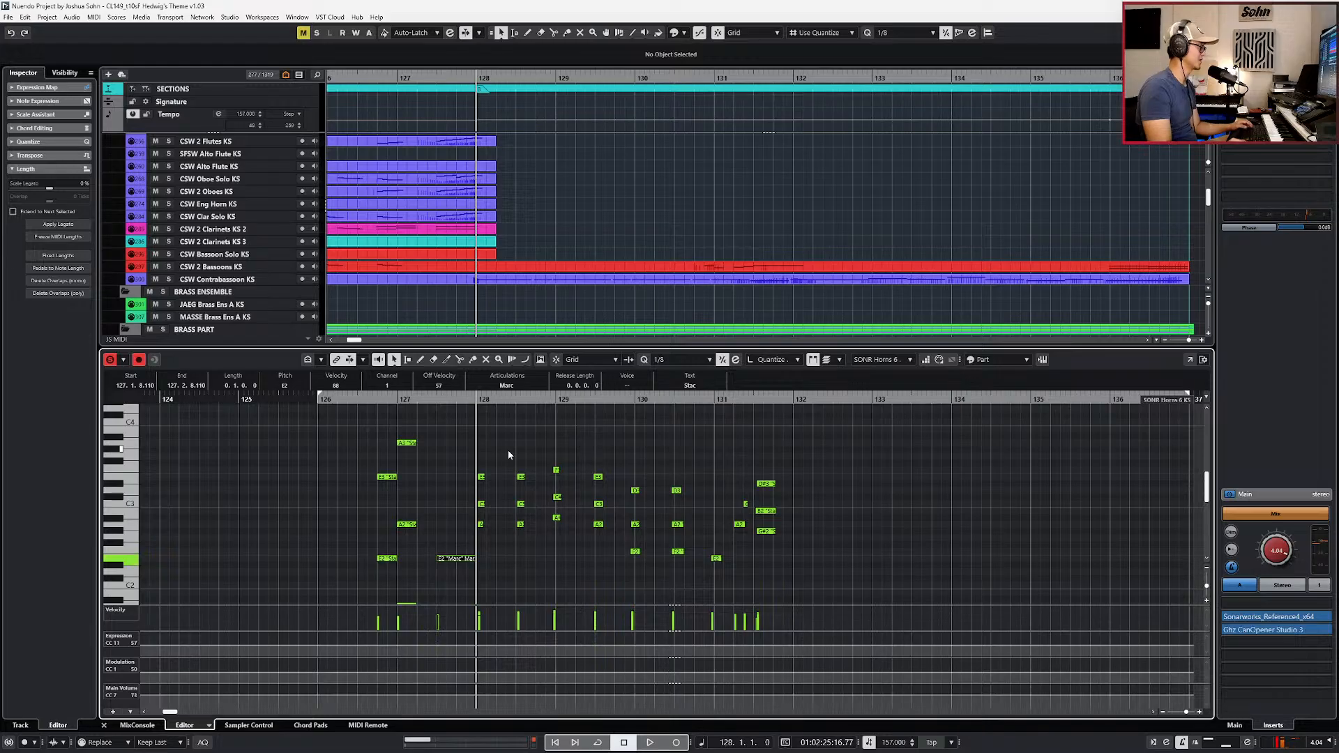
# Step: Quantize the horn chords of bars 128 to 131 and play them back
pyautogui.moveTo(482, 452); pyautogui.dragTo(812, 586)
pyautogui.press('q')
pyautogui.press('q')
pyautogui.press('space')
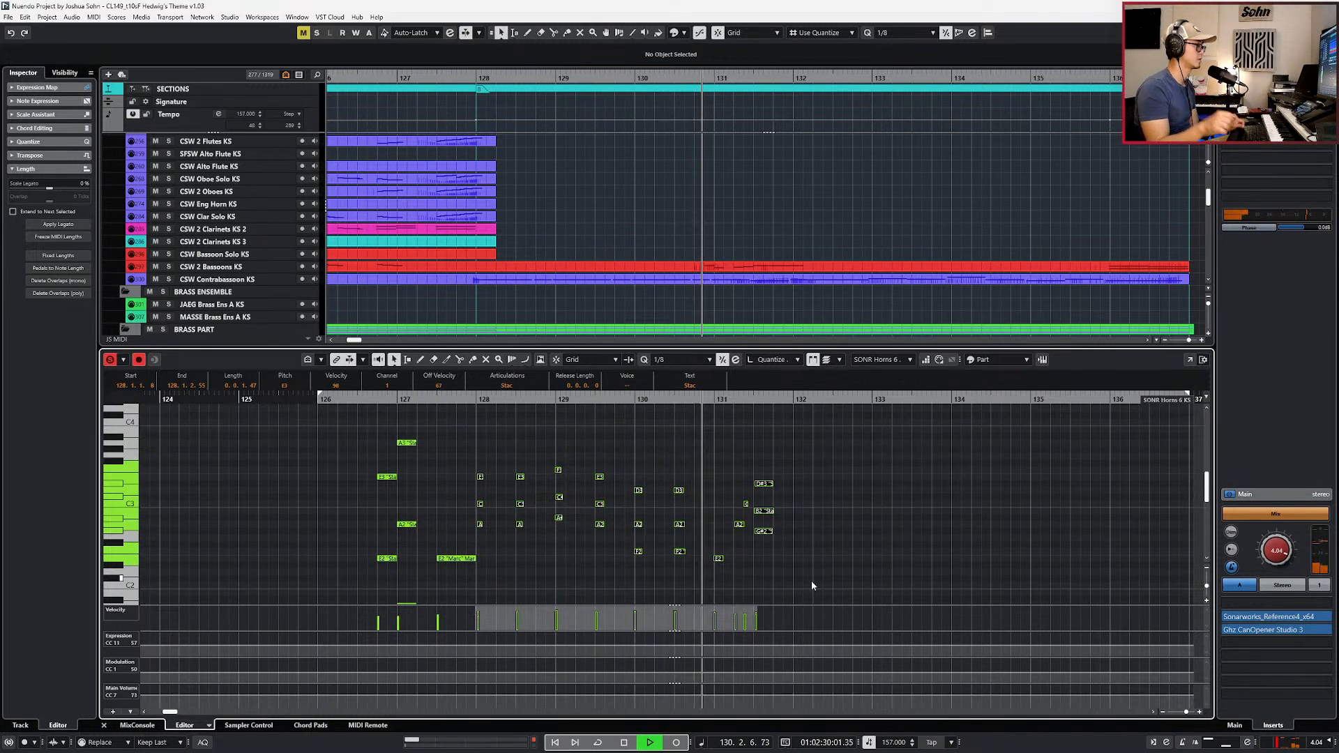
pyautogui.press('space')
# Step: Lower the velocity of the single E2, A2 and C3 notes in bar 131 to 111
pyautogui.click(721, 533)
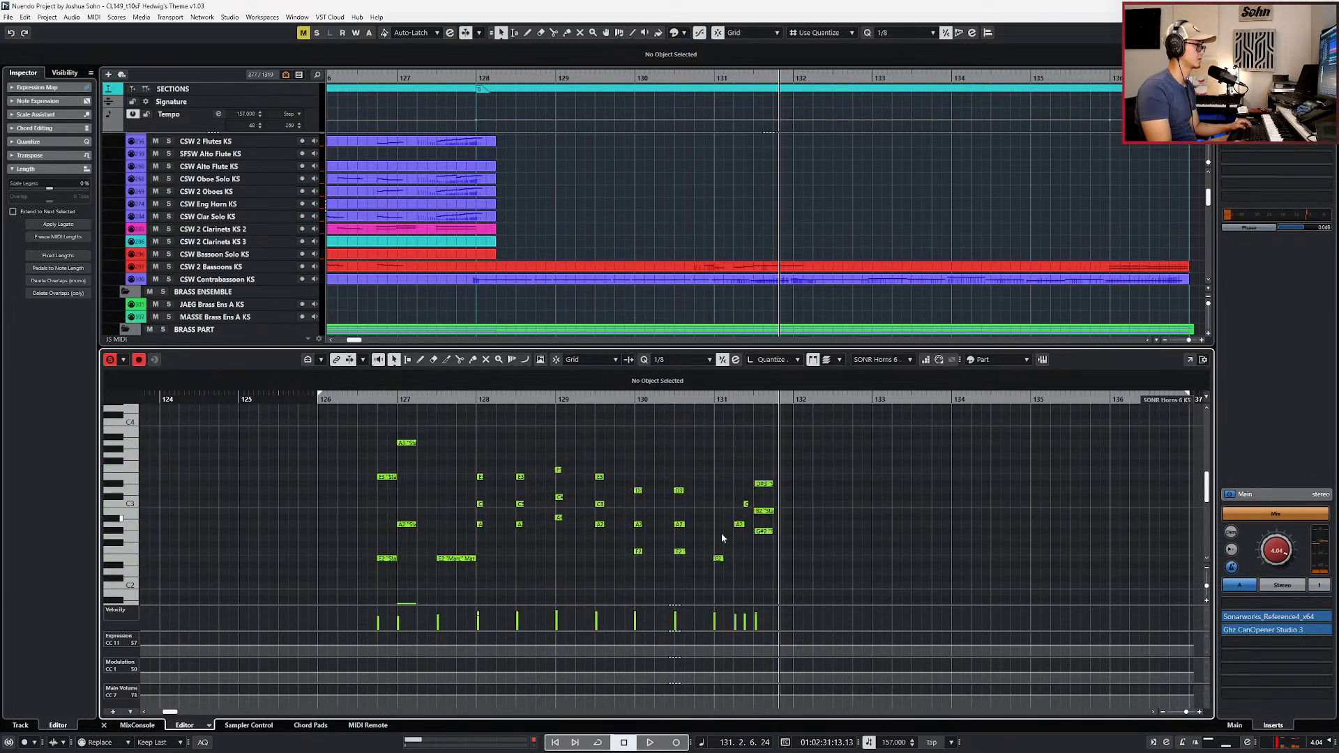
pyautogui.moveTo(743, 592); pyautogui.dragTo(745, 590)
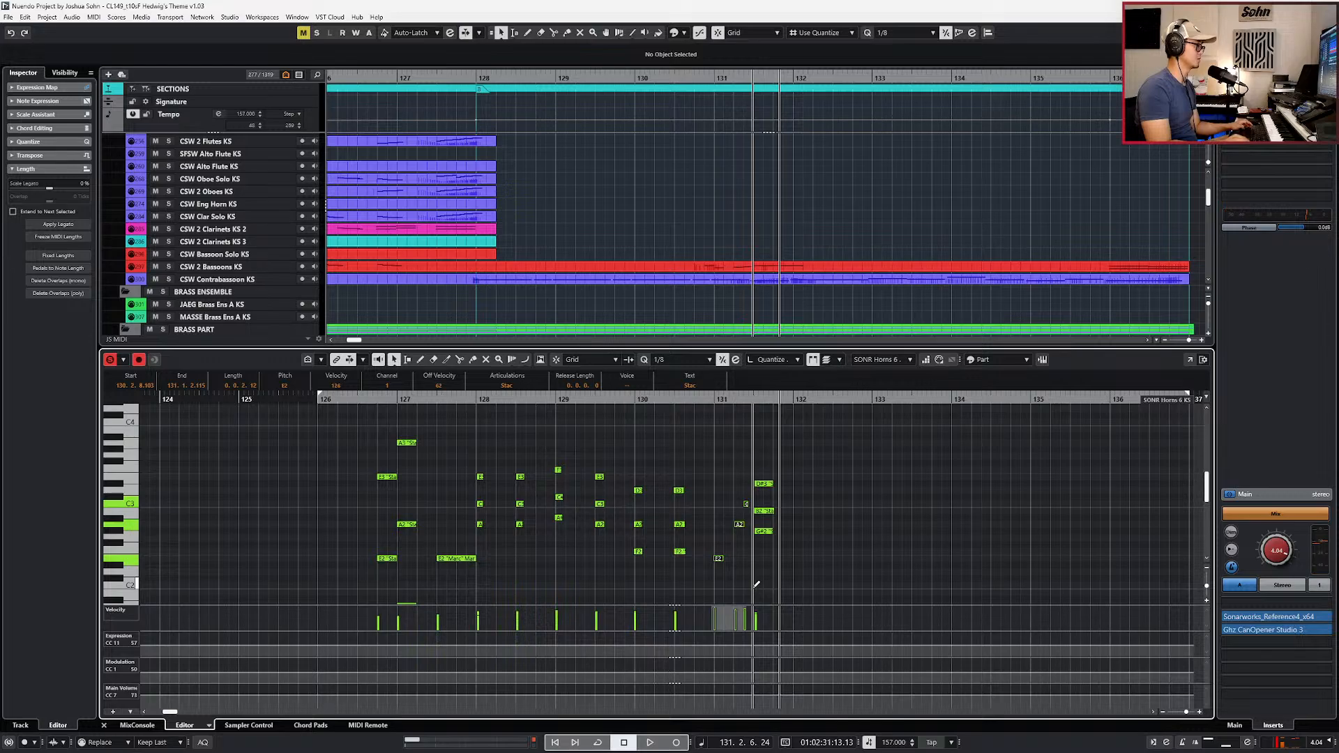
pyautogui.press('space')
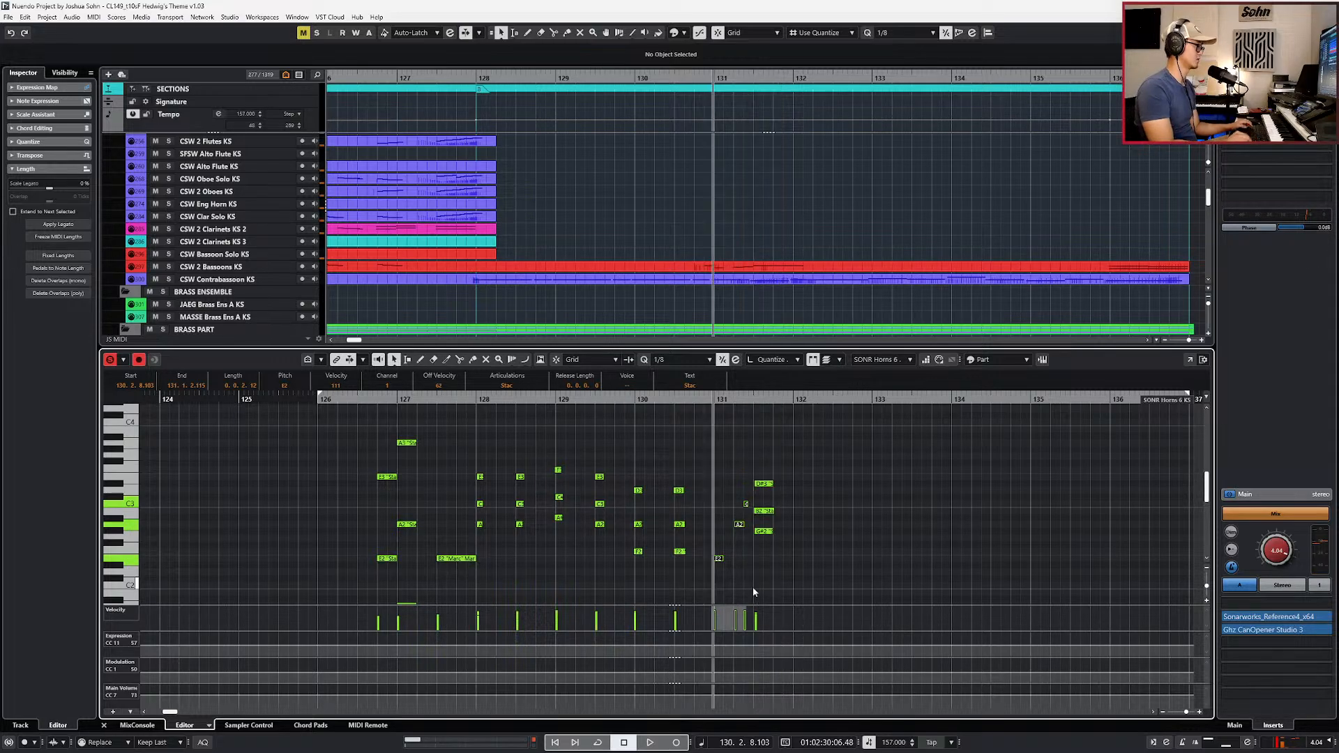
pyautogui.press('l')
# Step: Lengthen the short C3 note in bar 131 until it reaches the following chord and play the passage back
pyautogui.click(741, 496)
pyautogui.click(745, 503)
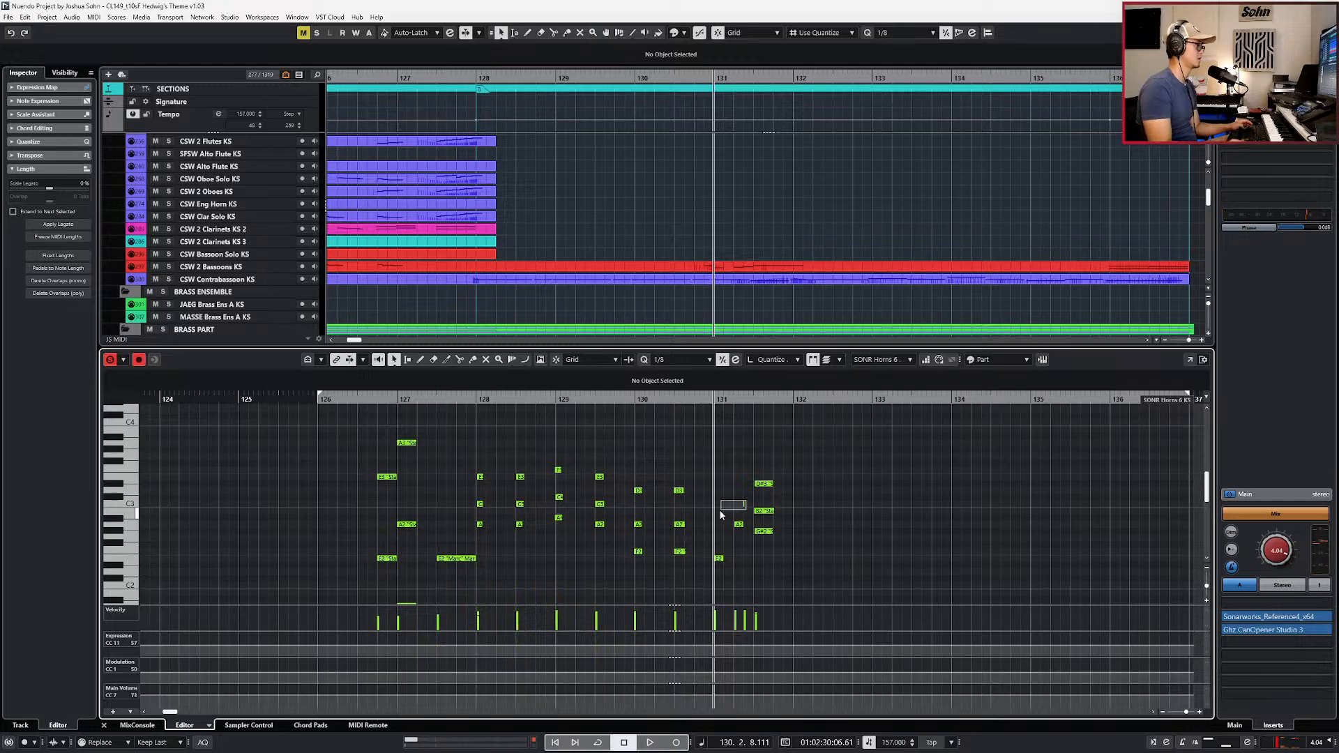
pyautogui.press('space')
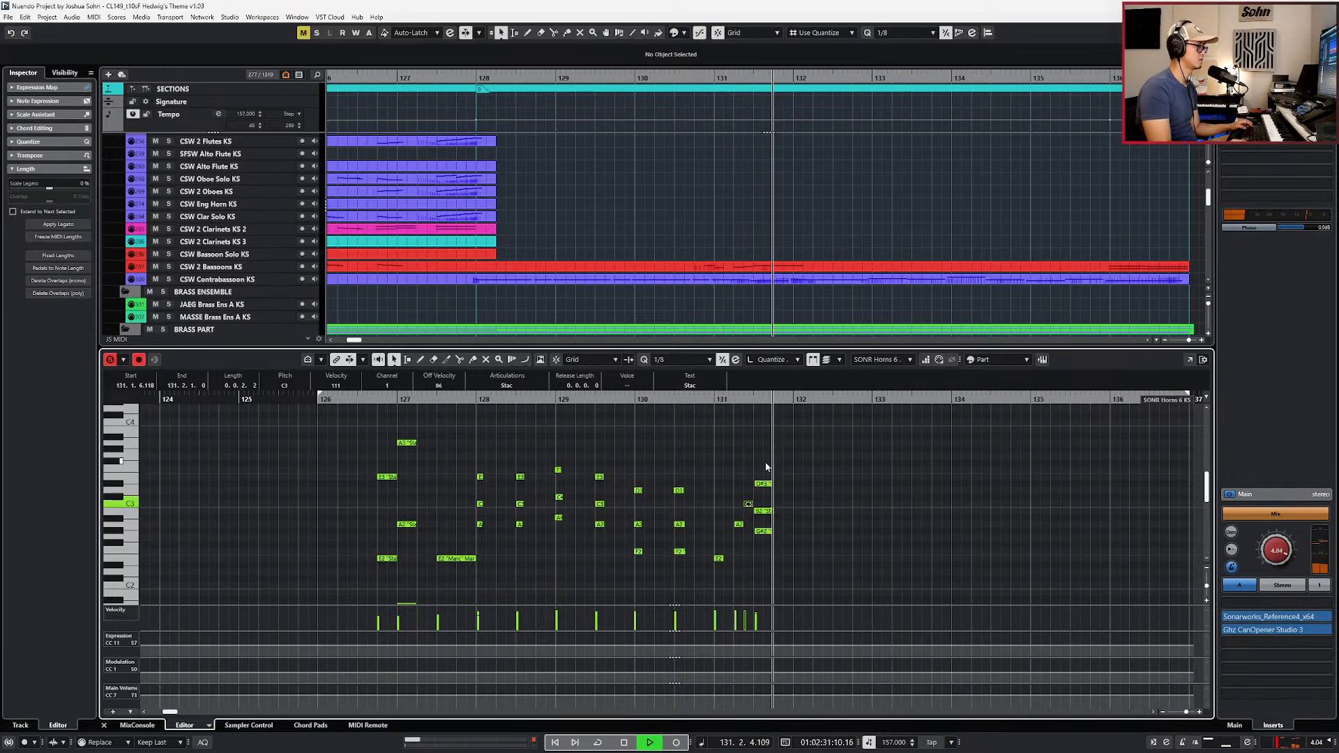
pyautogui.press('space')
pyautogui.moveTo(728, 570); pyautogui.dragTo(700, 530)
pyautogui.scroll(-2, 664, 429)
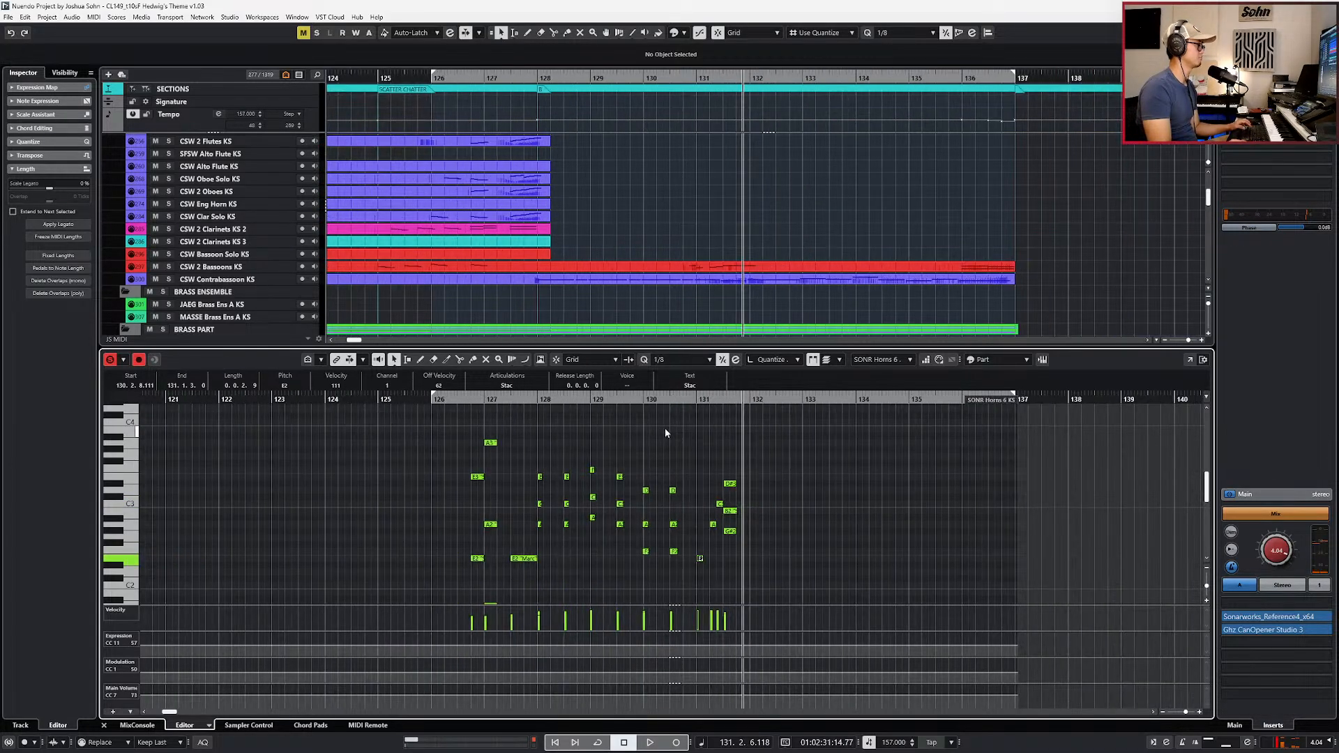
# Step: Extend the last horn chord in bar 131 to the start of bar 132
pyautogui.scroll(2, 703, 442)
pyautogui.moveTo(731, 453); pyautogui.dragTo(739, 571)
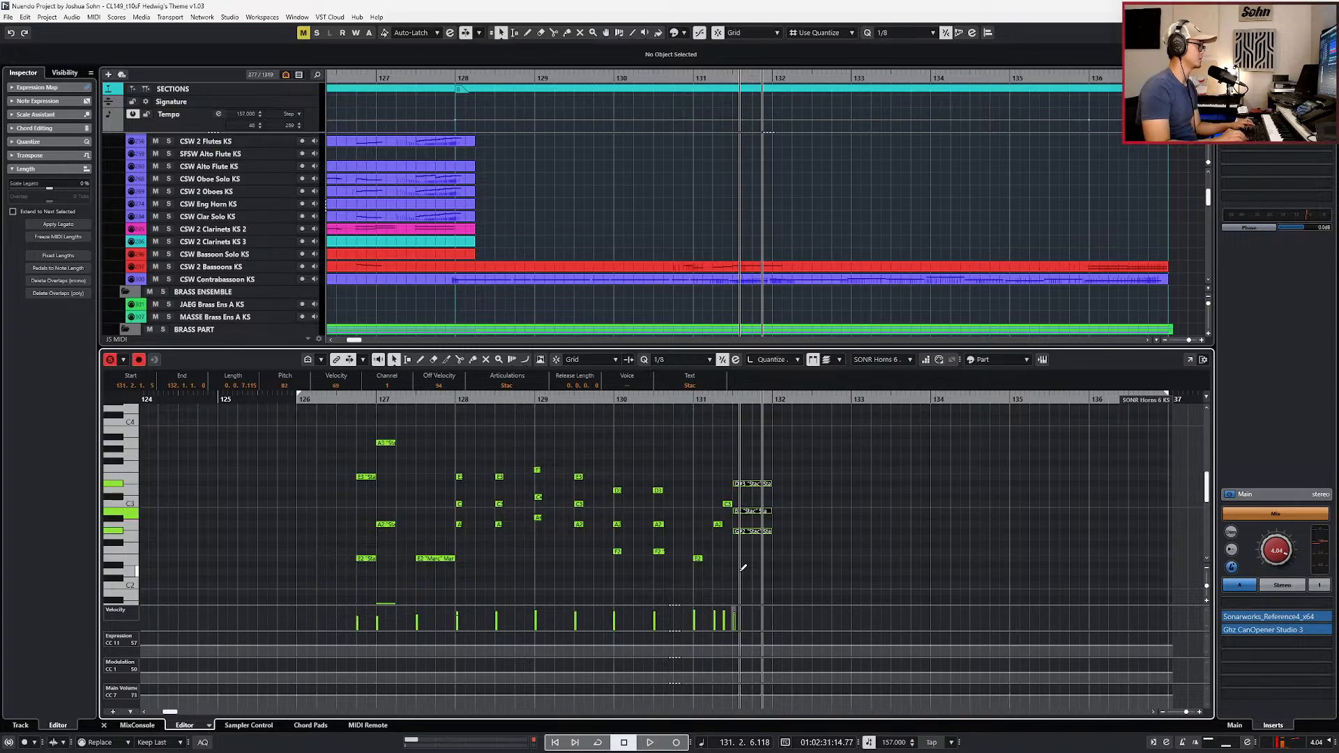
pyautogui.press('ctrl+KP_Subtract')
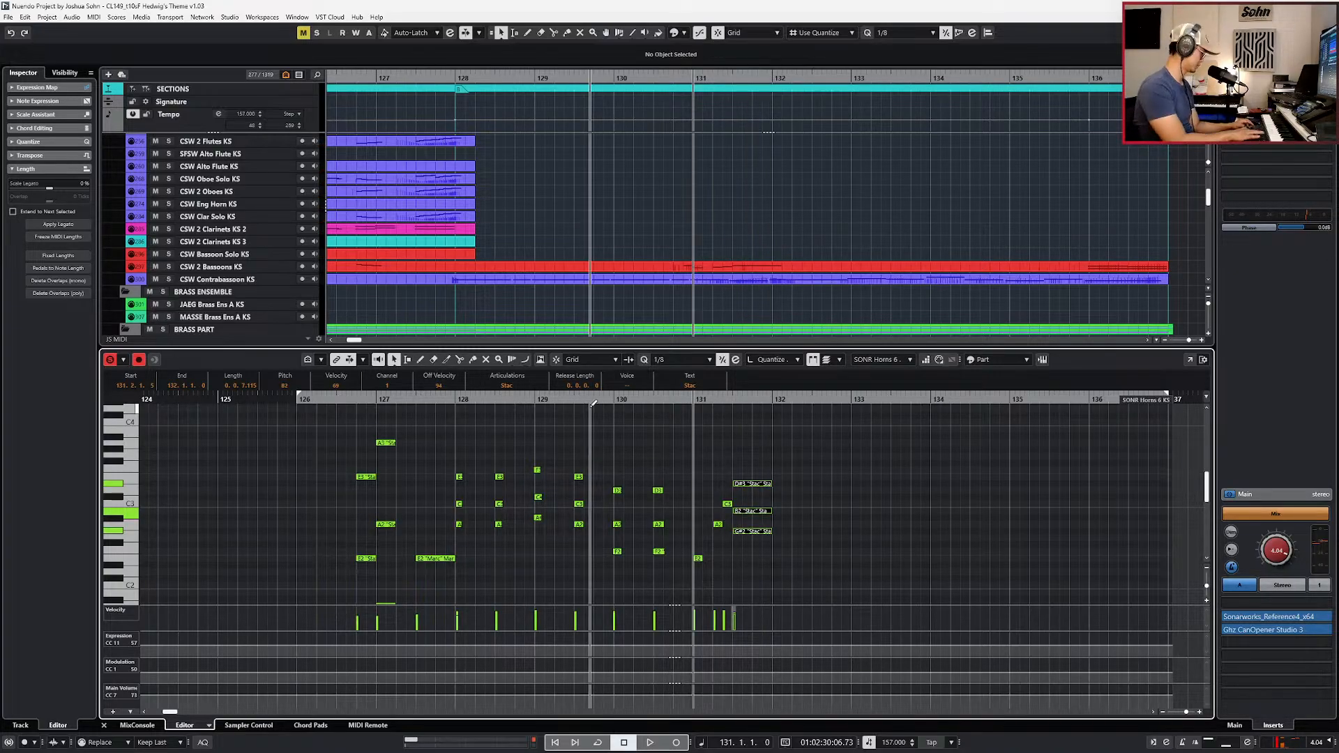
# Step: Try the Marc articulation on the last horn chord in bar 131 and play it back
pyautogui.click(507, 385)
pyautogui.click(518, 425)
pyautogui.click(506, 386)
pyautogui.click(507, 432)
pyautogui.press('space')
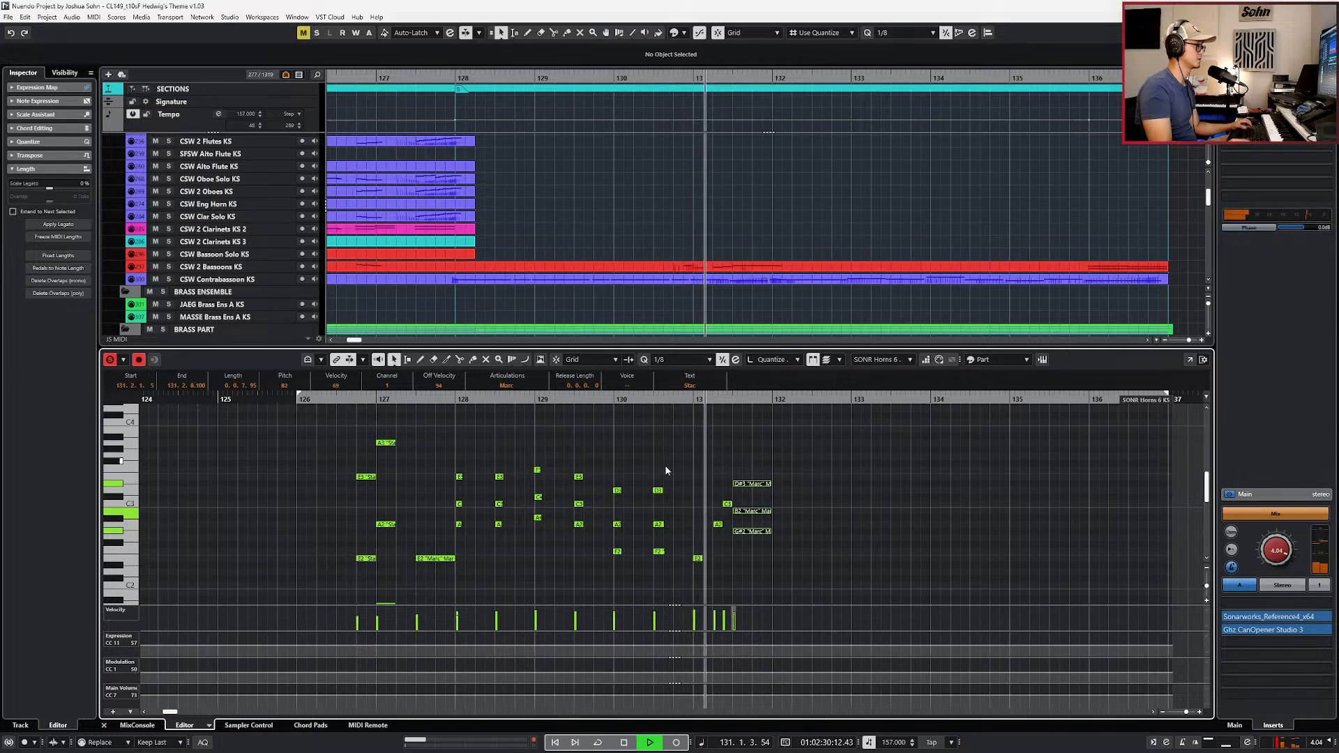
pyautogui.press('space')
pyautogui.press('l')
pyautogui.press('space')
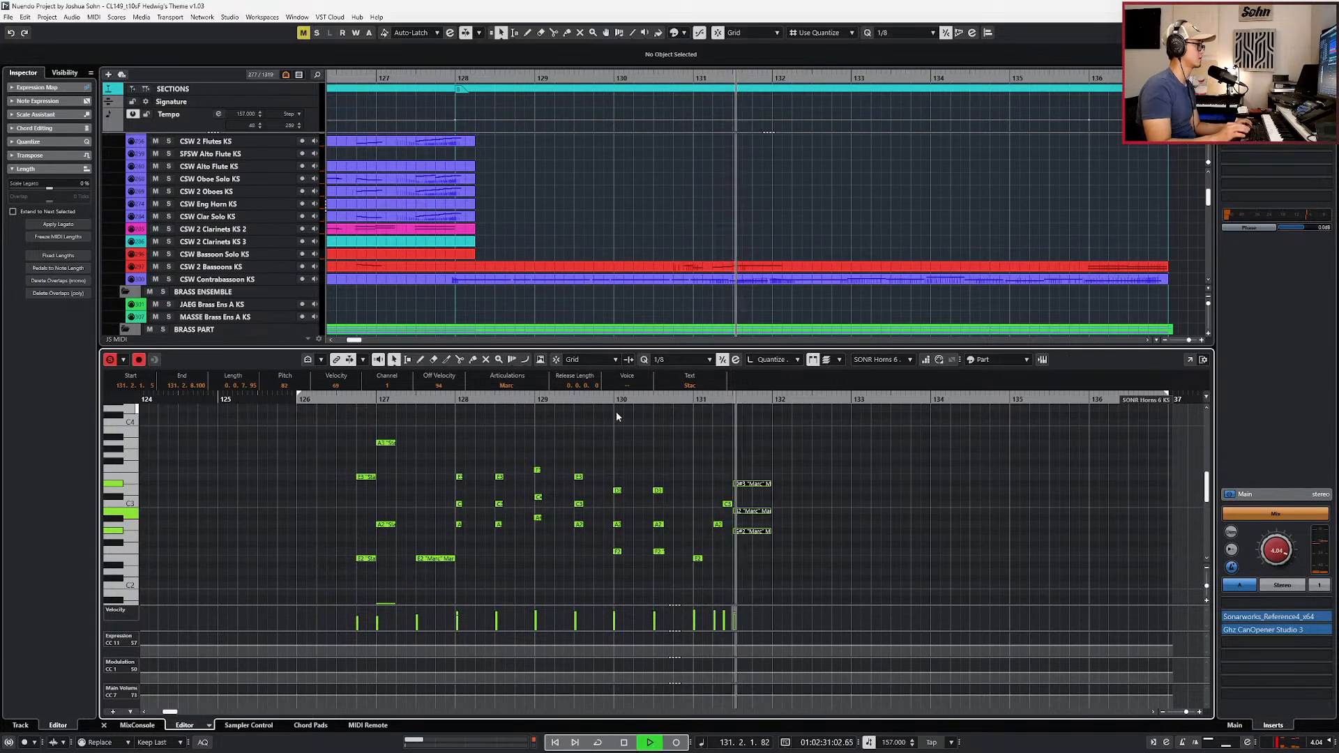
# Step: Set the articulation of the last horn chord in bar 131 to Sus and play it back
pyautogui.click(507, 386)
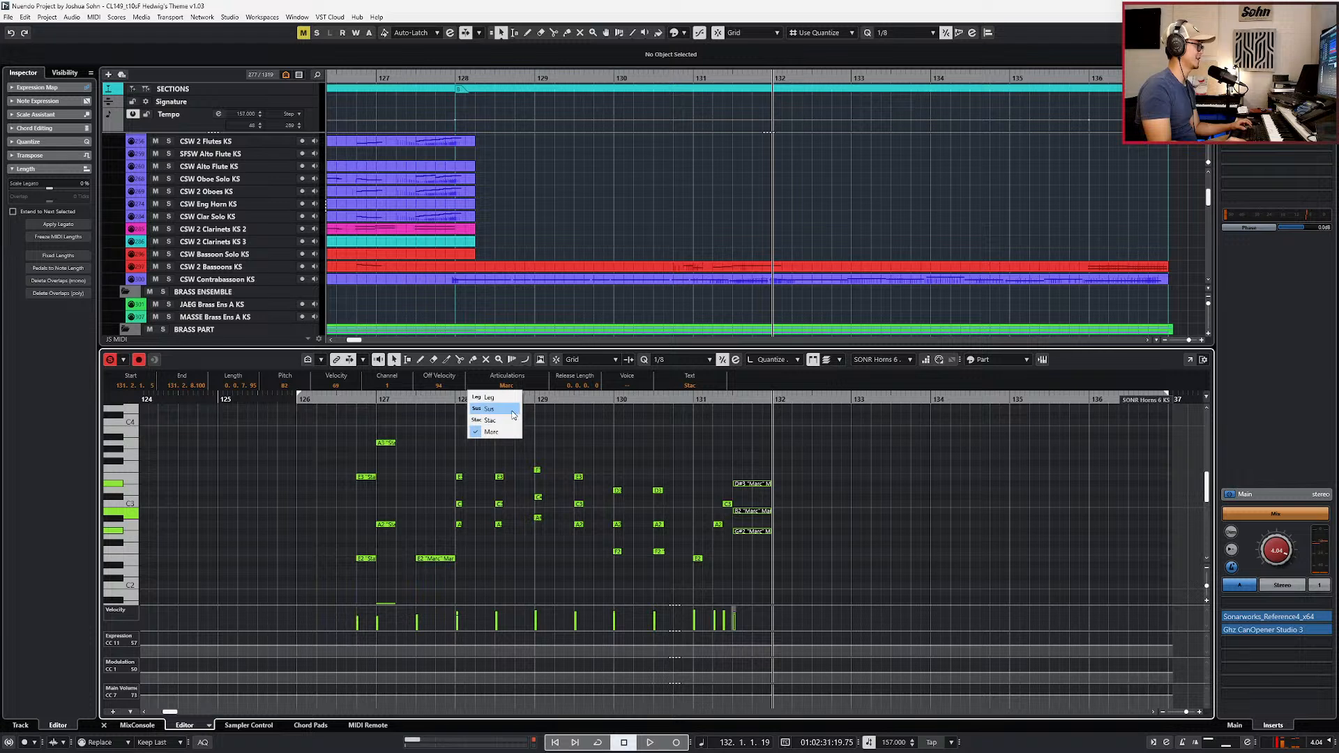
pyautogui.click(511, 415)
pyautogui.press('l')
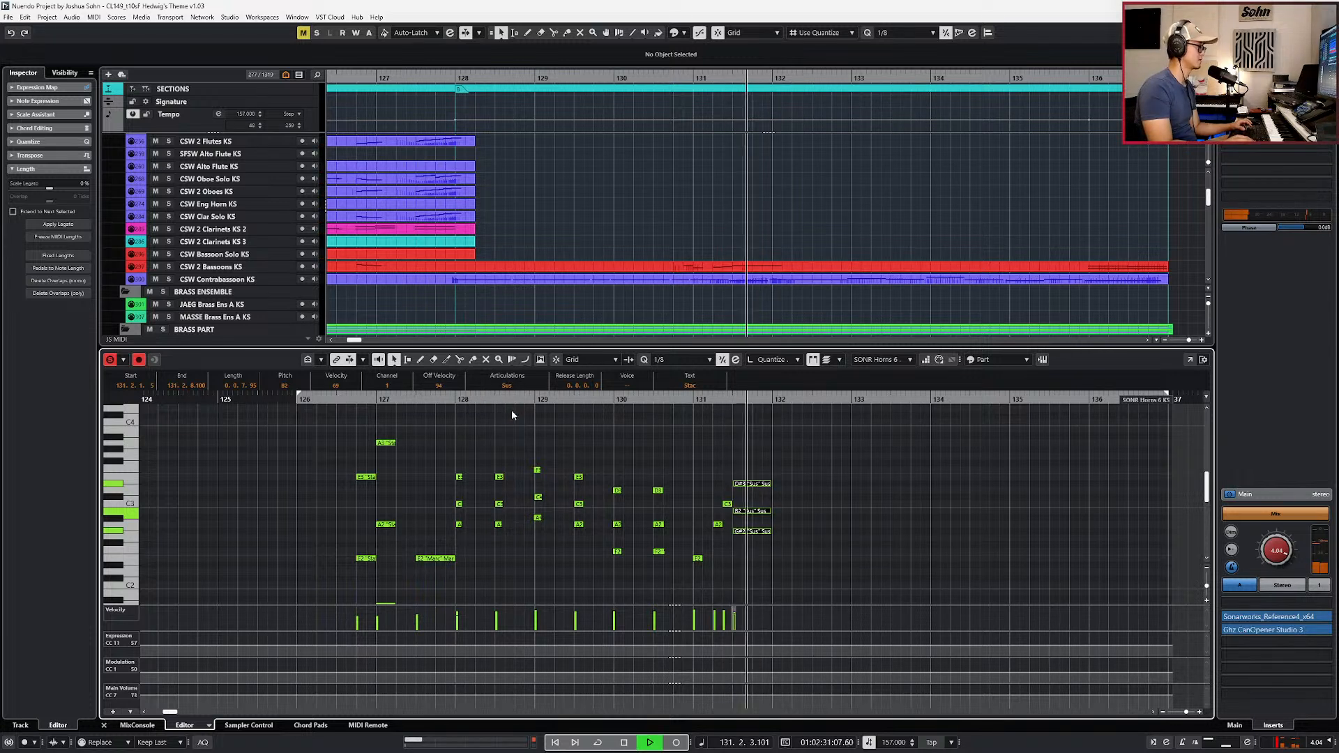
pyautogui.press('space')
# Step: Add CC1 modulation points of about 103 at the last chord in bar 131 and 106 at the start of bar 128
pyautogui.click(733, 668)
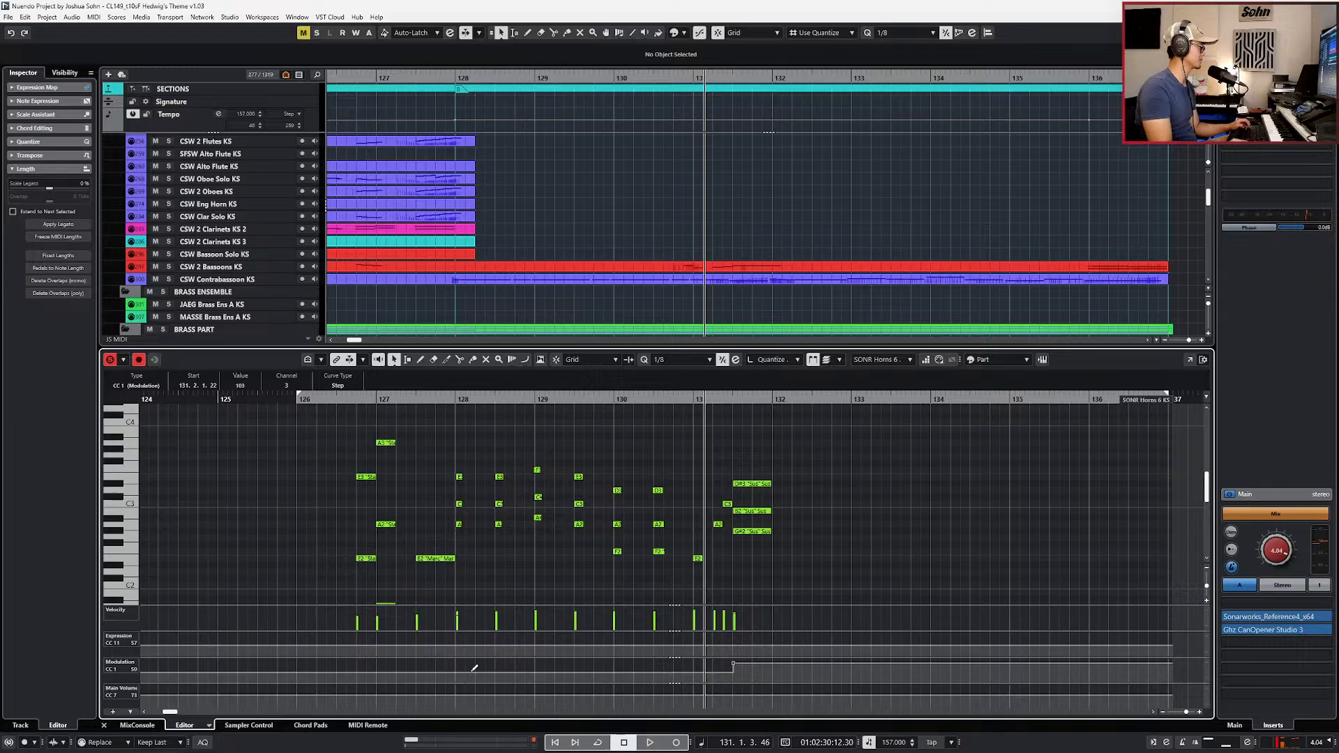
pyautogui.click(455, 657)
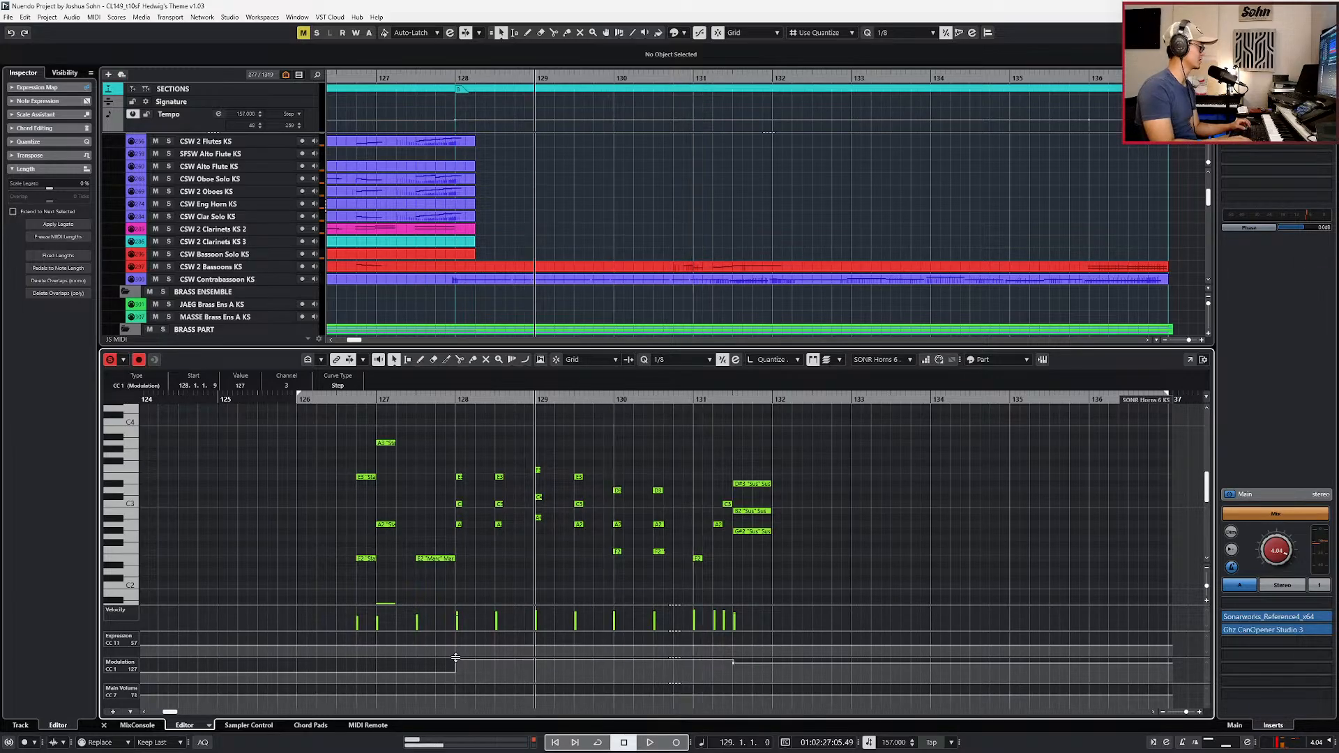
pyautogui.press('space')
pyautogui.moveTo(458, 661); pyautogui.dragTo(457, 671)
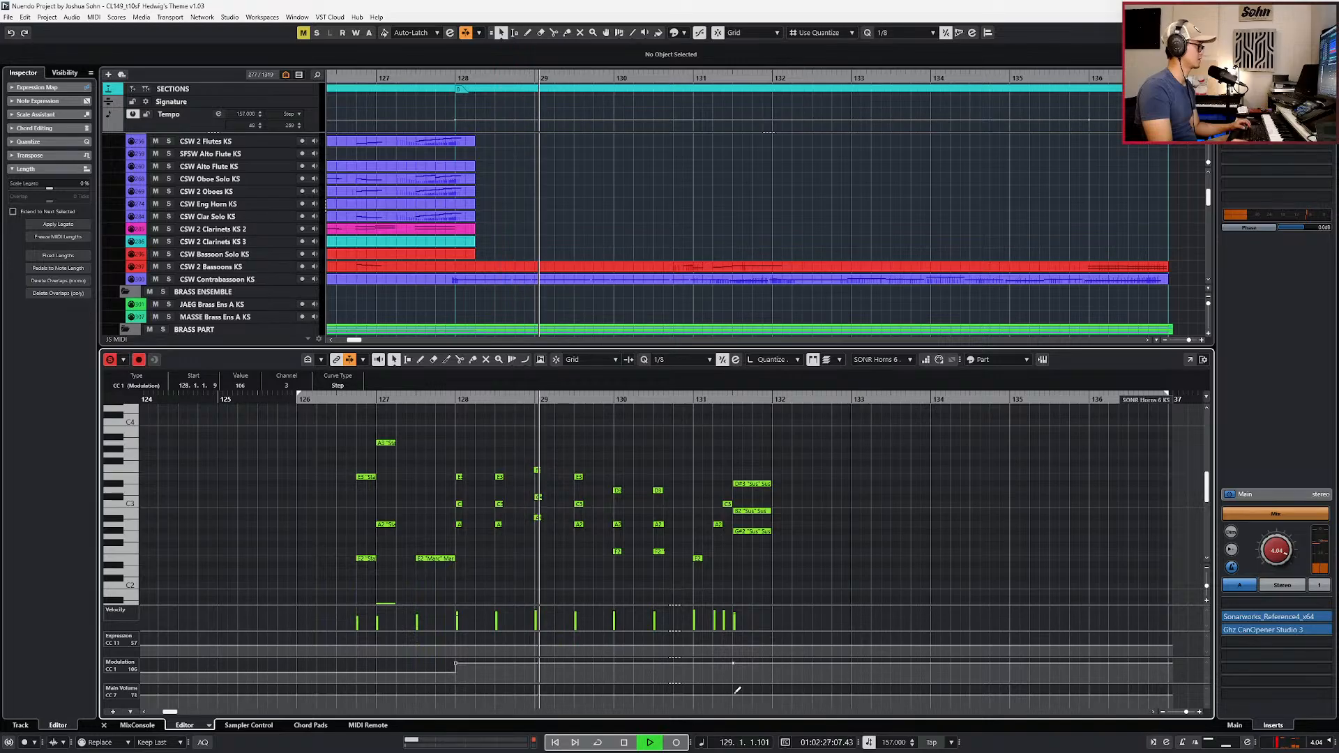
pyautogui.click(734, 664)
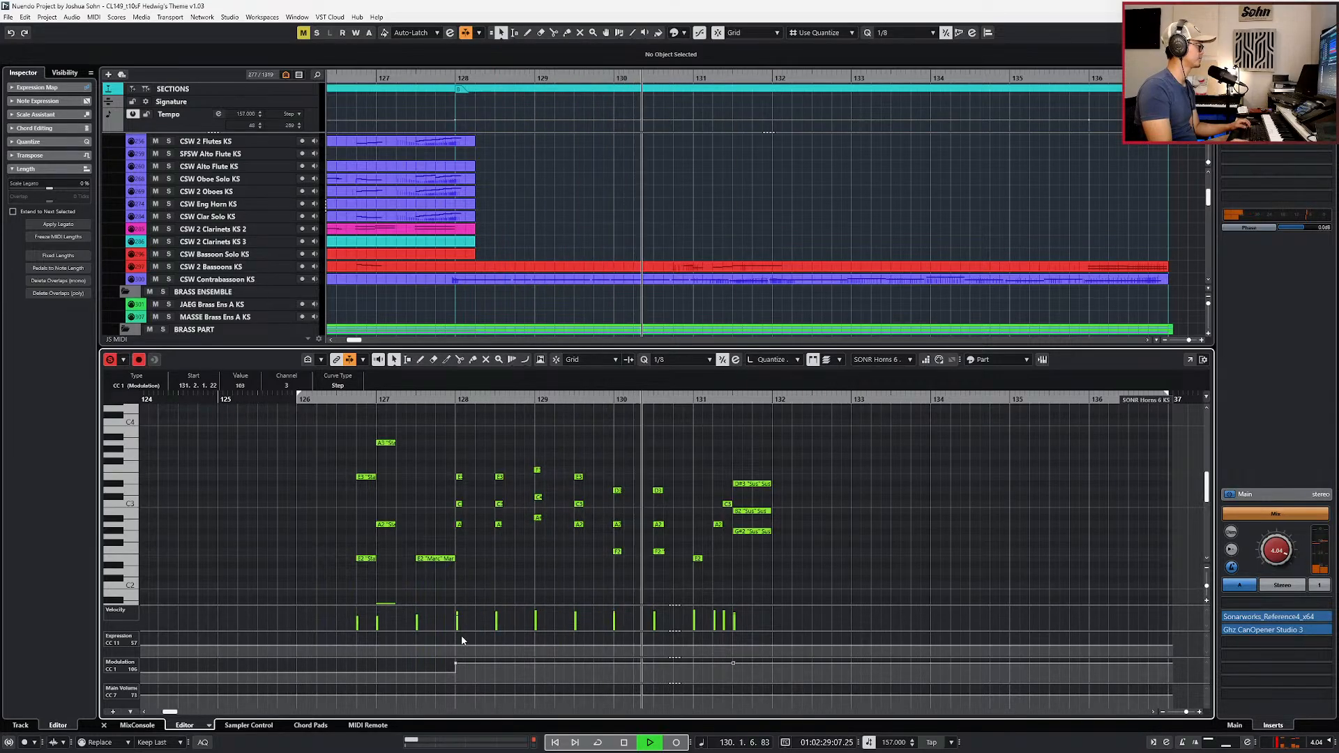
# Step: Move the modulation point at the start of bar 128 back to about the middle of bar 126
pyautogui.moveTo(455, 664); pyautogui.dragTo(334, 654)
pyautogui.hotkey('ctrl', 'z')
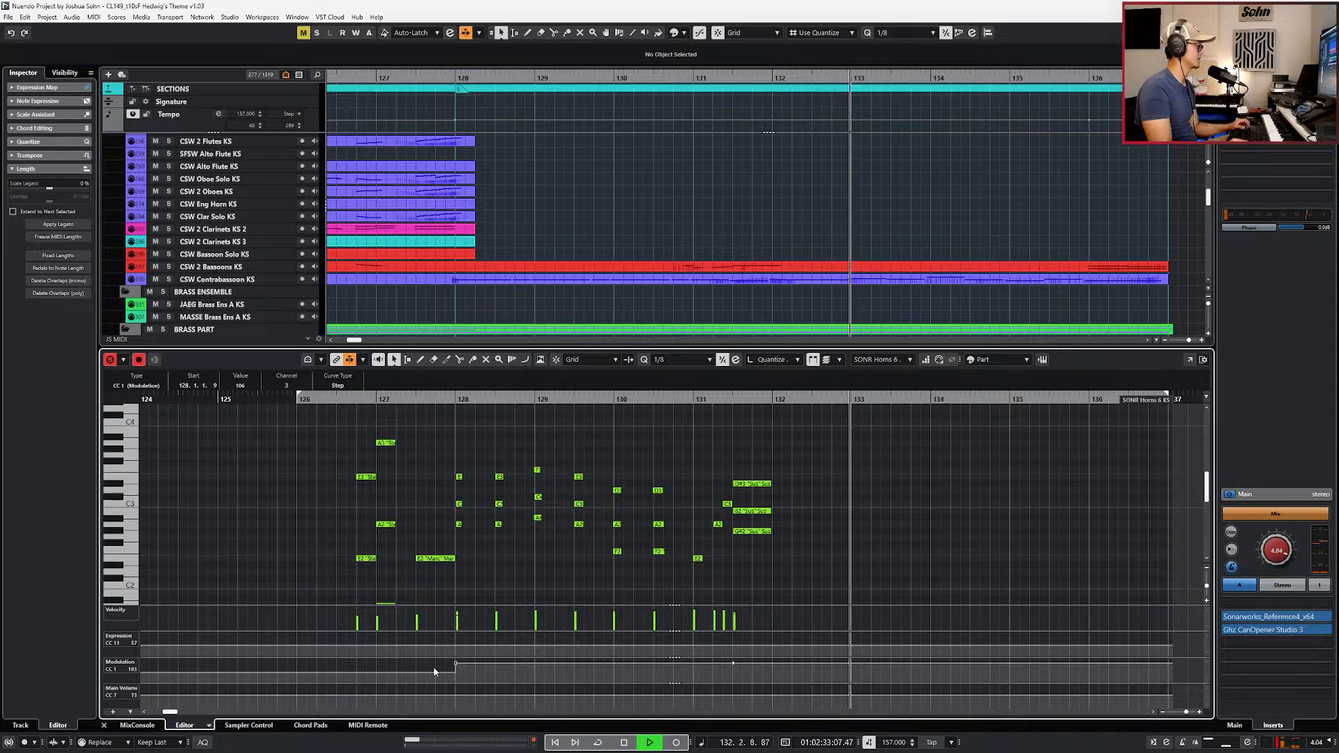
pyautogui.press('space')
pyautogui.moveTo(455, 664); pyautogui.dragTo(341, 664)
# Step: Try the Marc articulation again on the last chord in bar 131, play it back and undo the change
pyautogui.moveTo(794, 481); pyautogui.dragTo(748, 544)
pyautogui.click(527, 386)
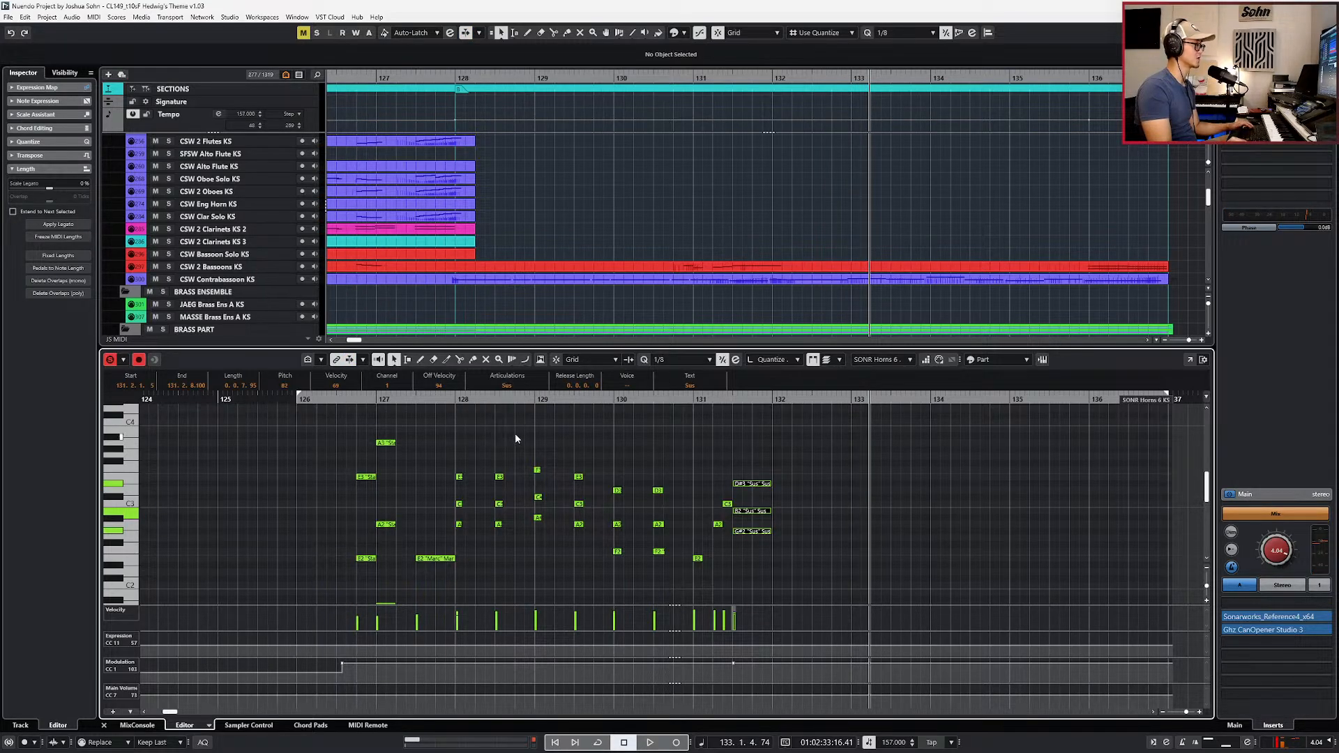
pyautogui.click(510, 387)
pyautogui.click(516, 431)
pyautogui.press('space')
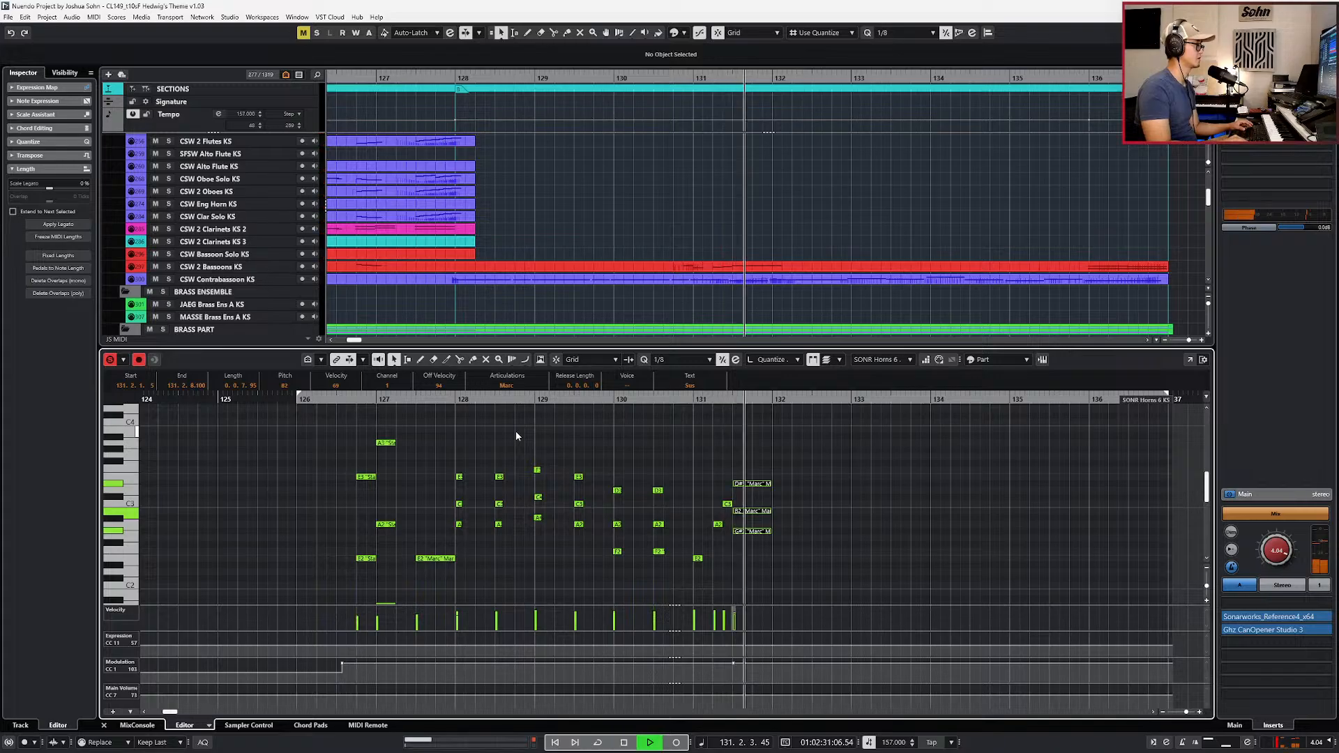
pyautogui.press('space')
pyautogui.press('KP_Subtract')
pyautogui.hotkey('ctrl', 'z')
pyautogui.press('KP_Subtract')
pyautogui.press('KP_Subtract')
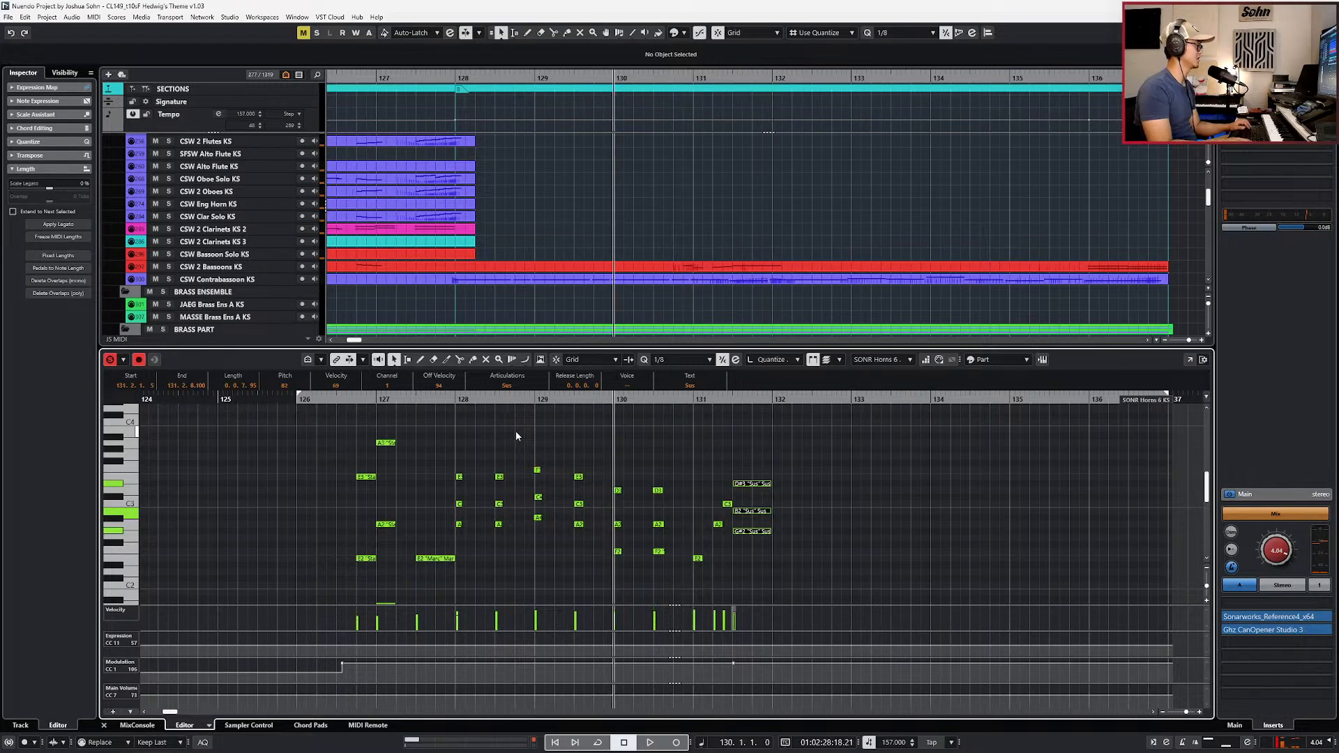
# Step: Raise the modulation point at the last chord in bar 131 to 115 and draw a rising expression ramp under the chord
pyautogui.moveTo(734, 671); pyautogui.dragTo(730, 668)
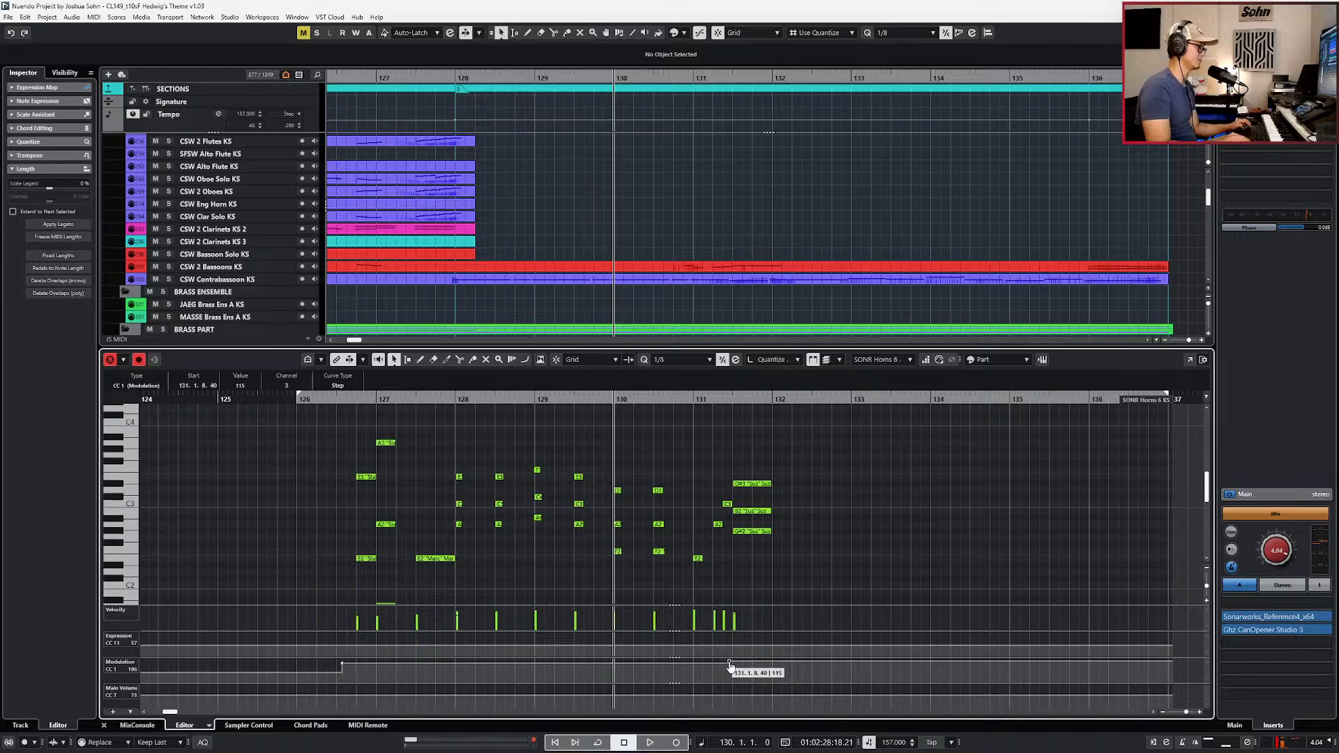
pyautogui.moveTo(725, 646); pyautogui.dragTo(763, 637)
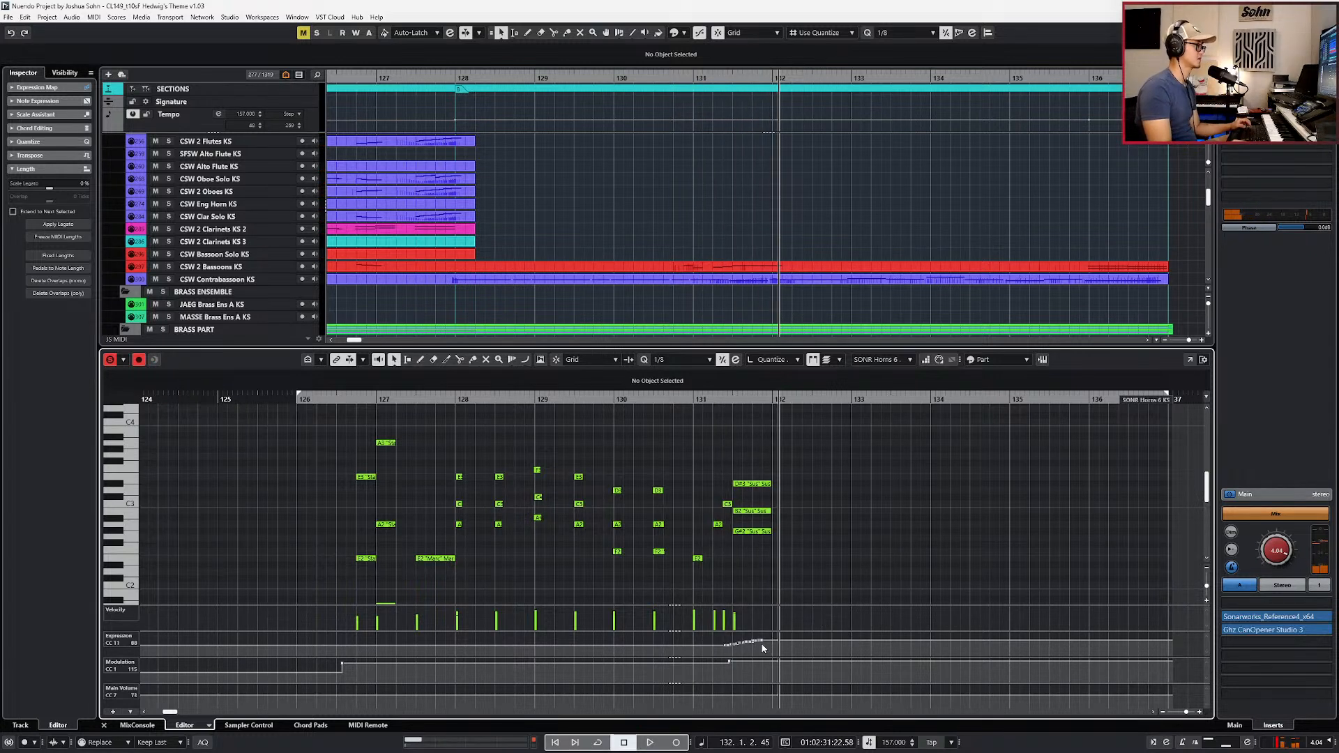
# Step: Shorten the last chord in bar 131 to a length of 0.0.6.95, using a quantize value of 1/16 for fine adjustment, and play it back
pyautogui.moveTo(764, 474); pyautogui.dragTo(749, 555)
pyautogui.hotkey('alt', 'shift', 'Left')
pyautogui.press('l')
pyautogui.press('space')
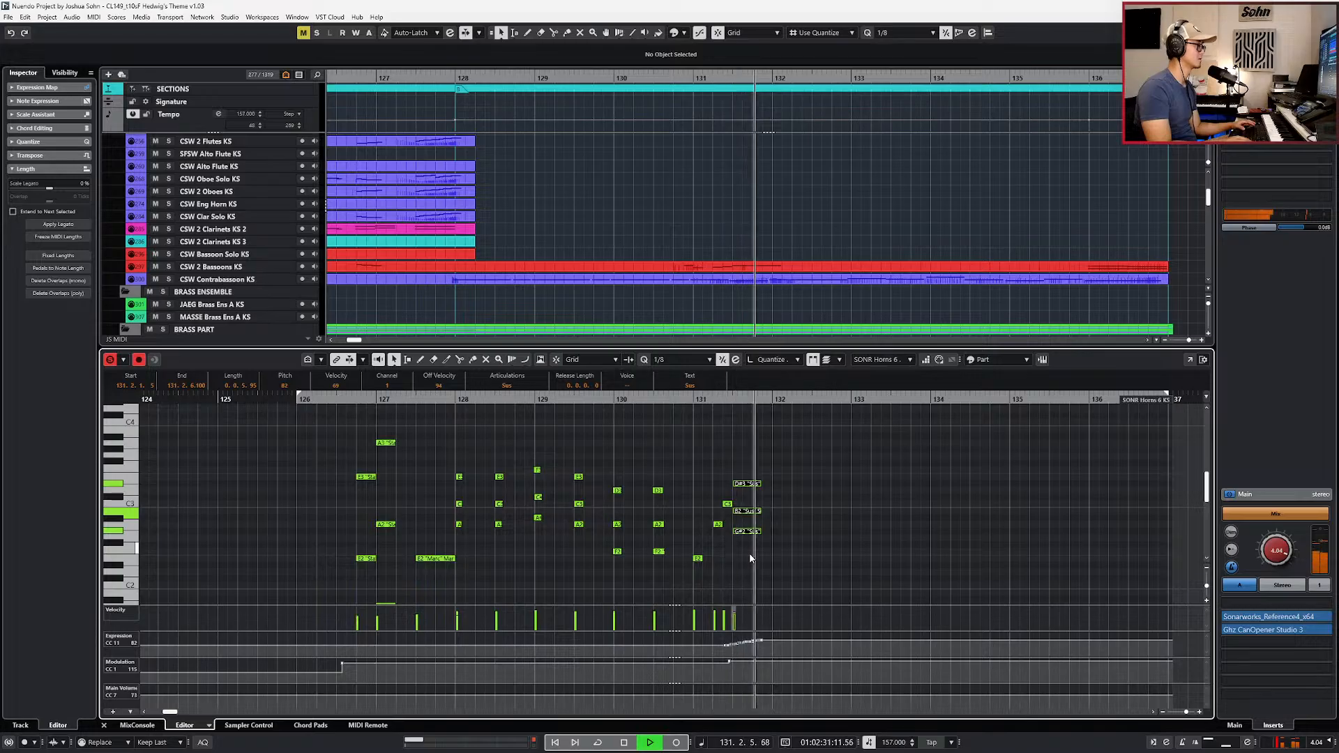
pyautogui.hotkey('alt', '5')
pyautogui.hotkey('alt', 'shift', 'Right')
pyautogui.press('l')
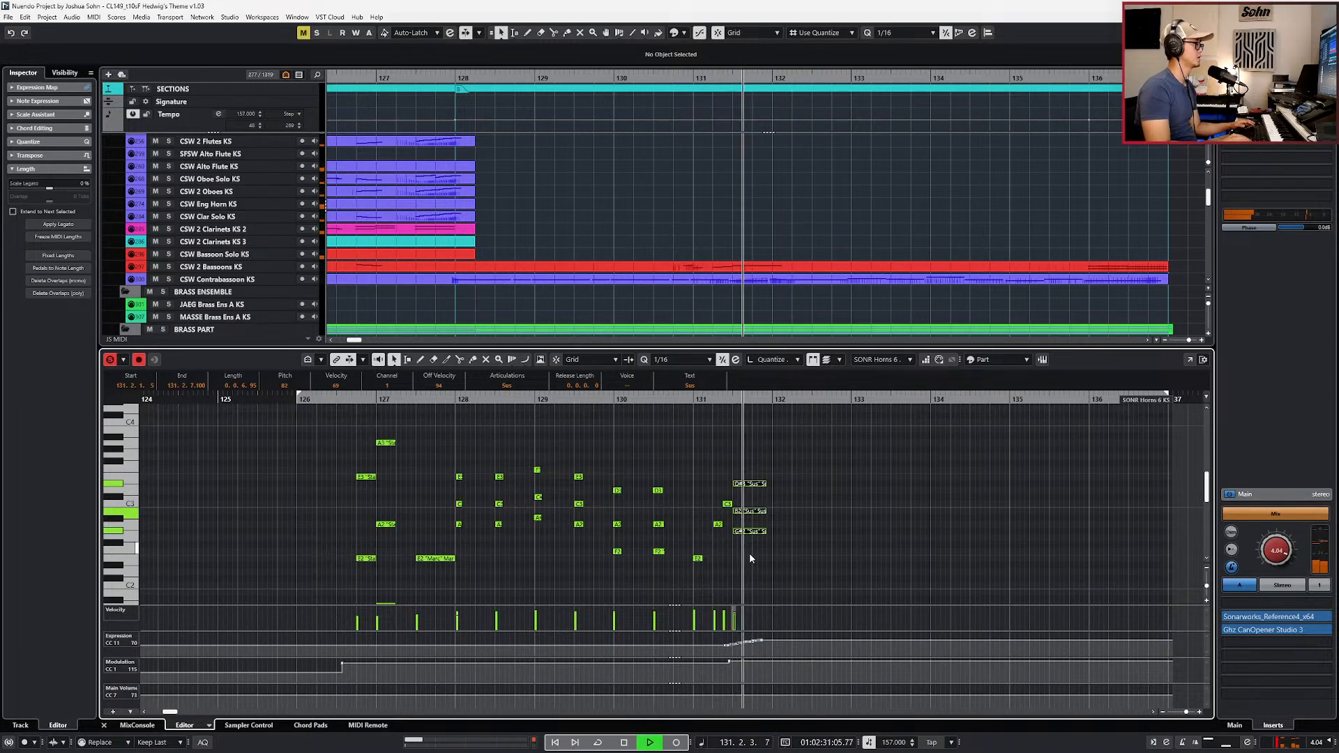
pyautogui.press('space')
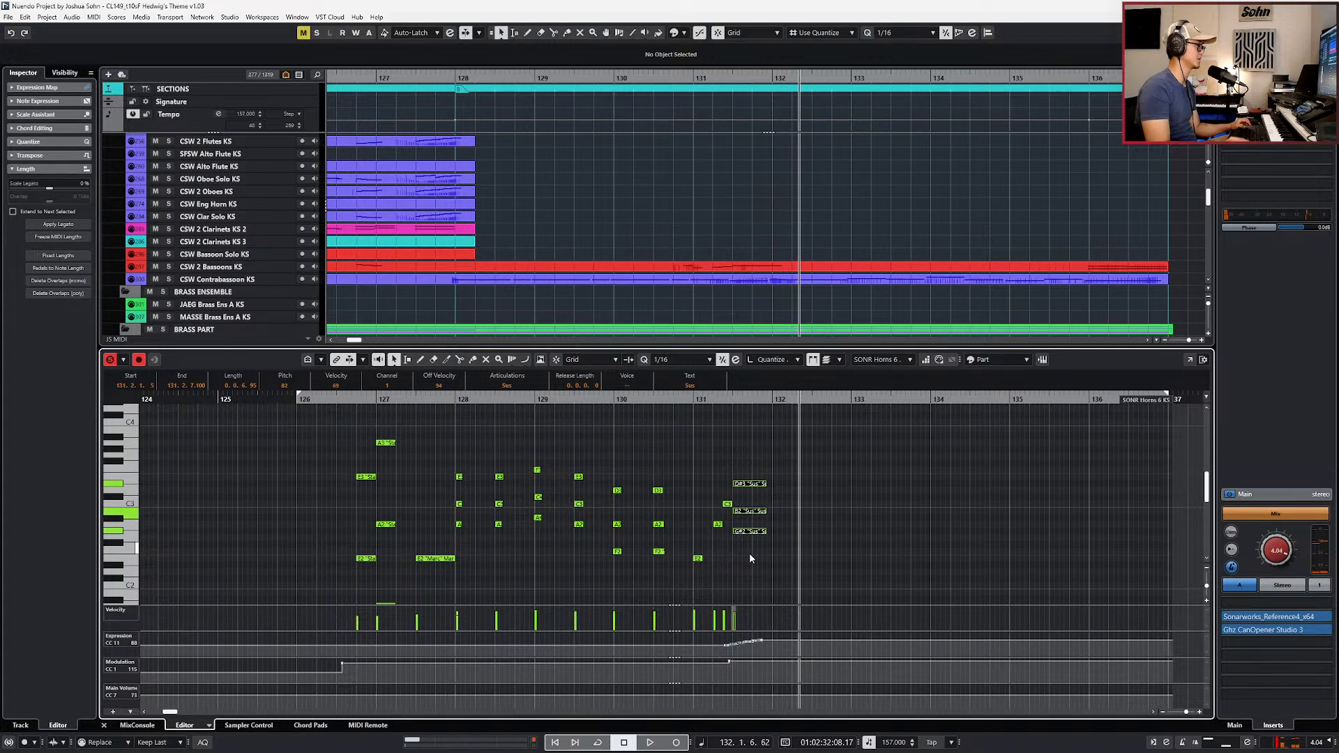
# Step: Copy the horn notes of bars 128 to 131 and return to the full track arrangement with the cursor at bar 128
pyautogui.press('g')
pyautogui.moveTo(821, 467); pyautogui.dragTo(551, 543)
pyautogui.moveTo(733, 548); pyautogui.dragTo(613, 572)
pyautogui.press('l')
pyautogui.press('Return')
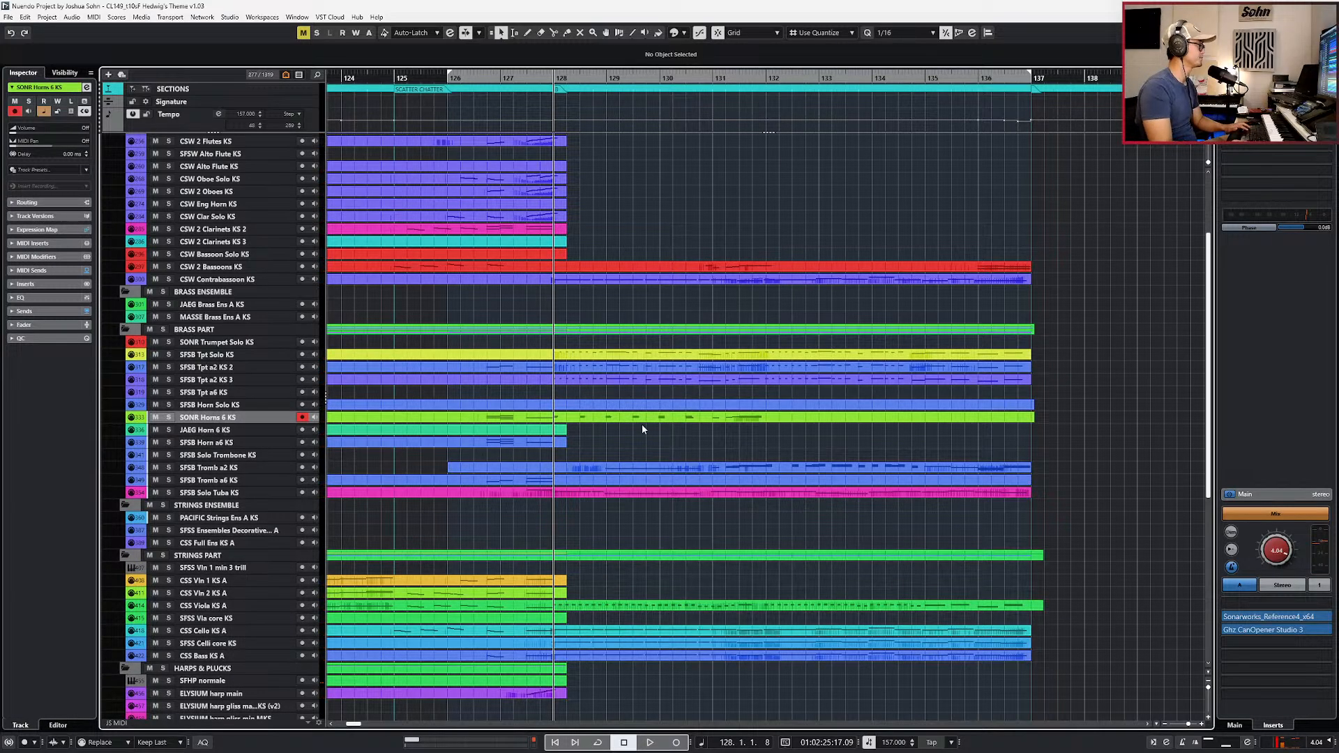
# Step: Extend the SFSB Horn a6 KS part to bar 137, paste the horn notes into it at bar 128 and play them back
pyautogui.click(566, 444)
pyautogui.press('Return')
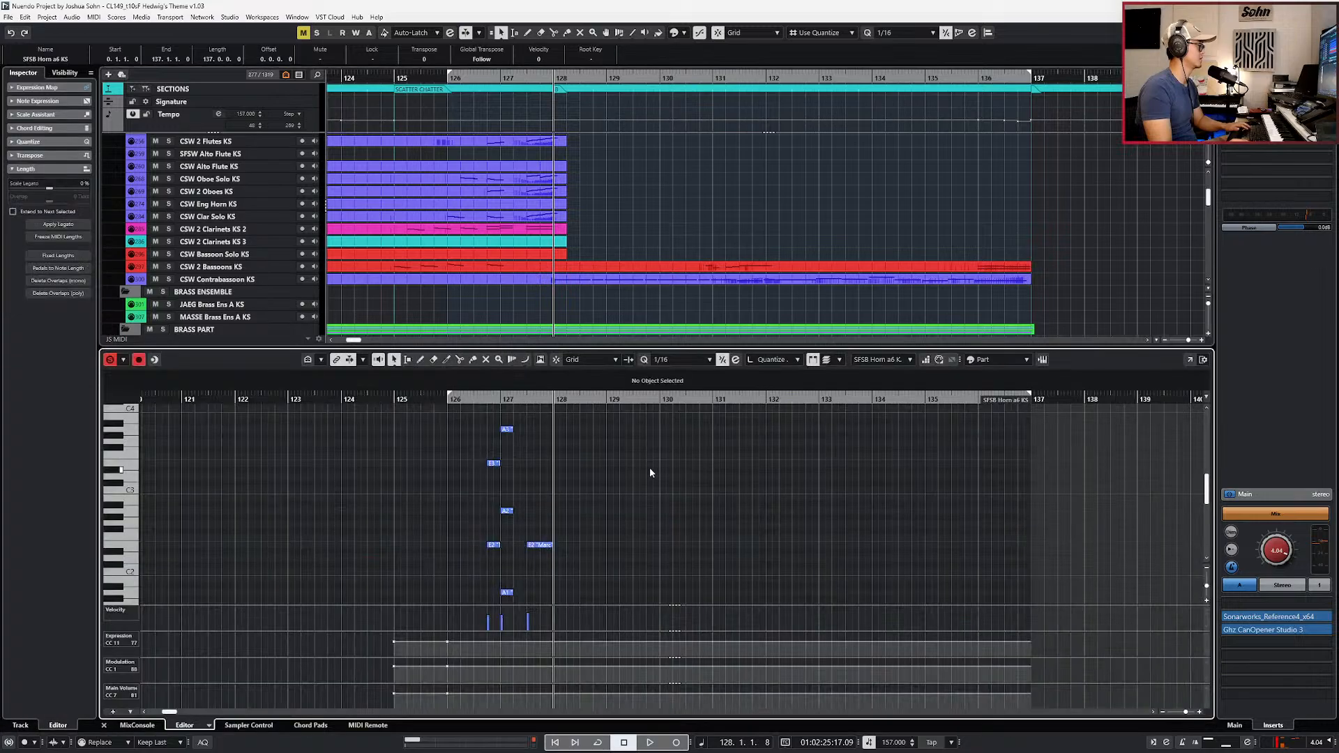
pyautogui.press('space')
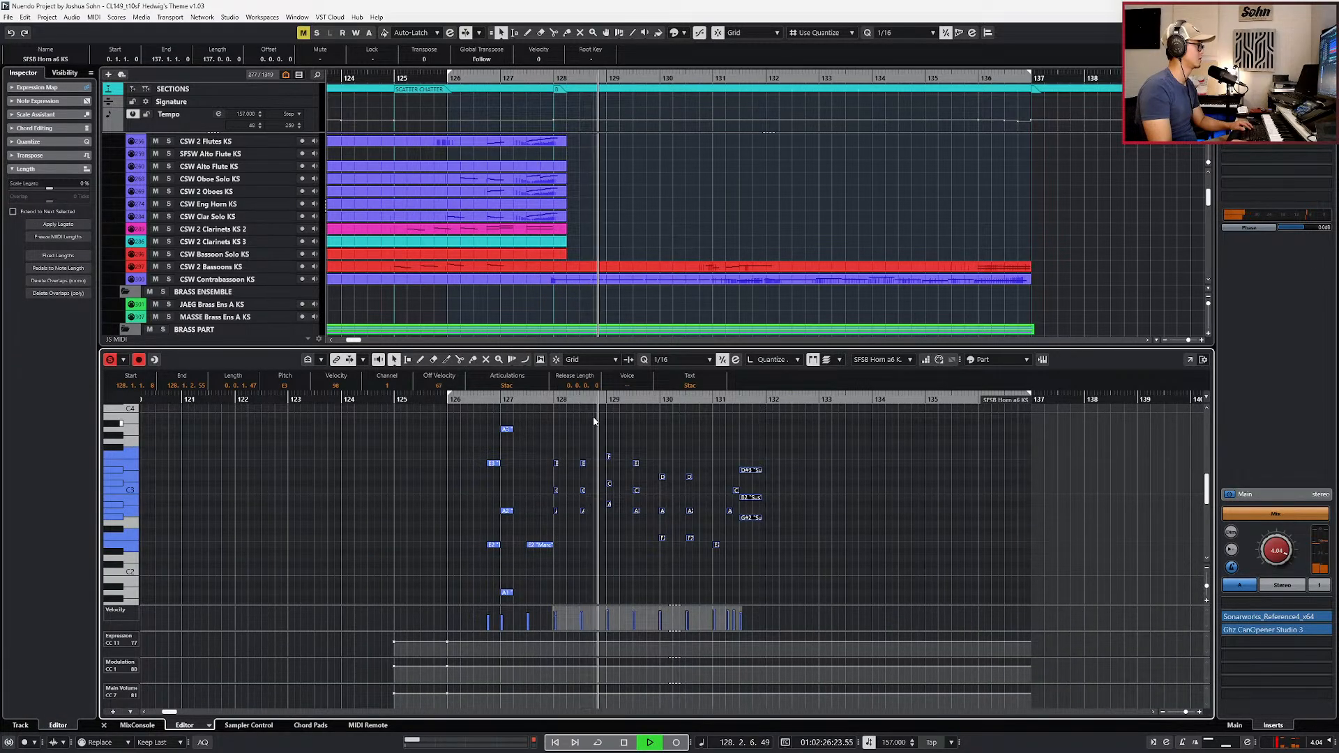
pyautogui.press('space')
# Step: Copy the top horn line of bars 128 to 131, including the rising single notes, and place the cursor at bar 128
pyautogui.moveTo(551, 444); pyautogui.dragTo(663, 486)
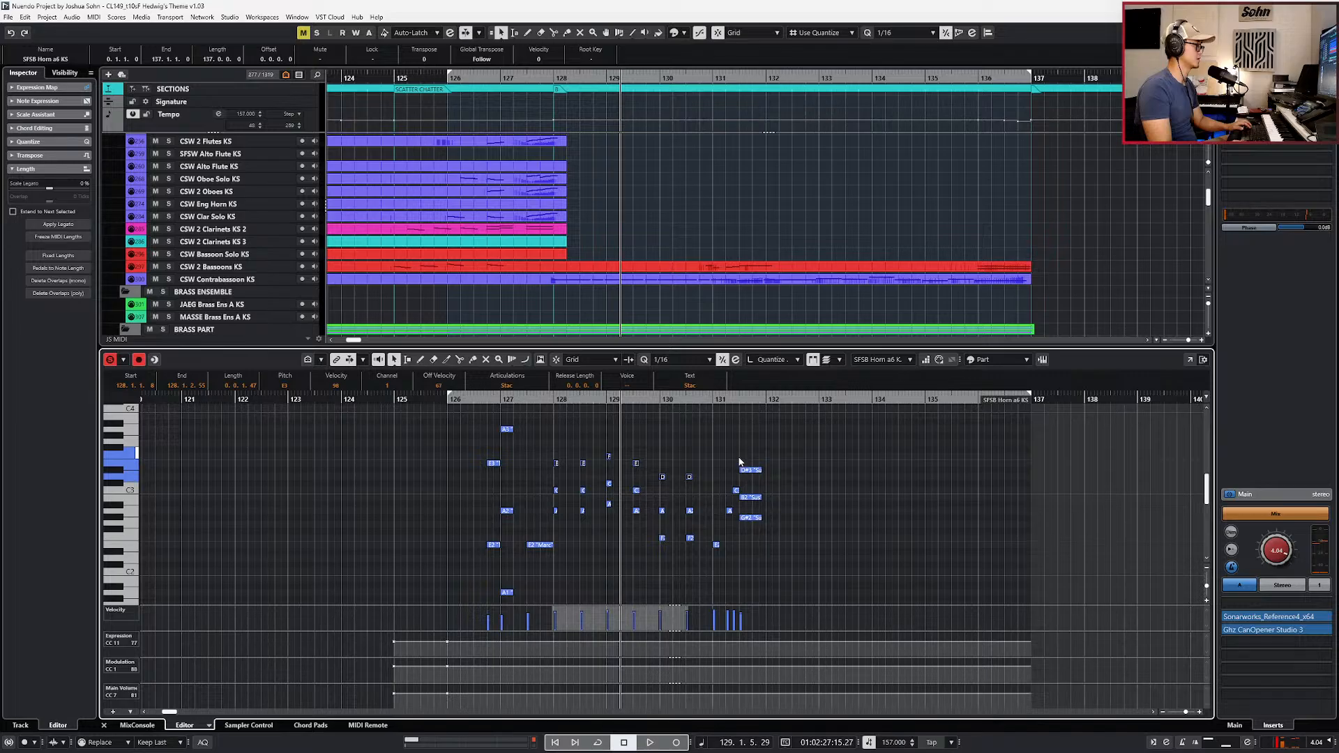
pyautogui.moveTo(740, 462); pyautogui.dragTo(731, 499)
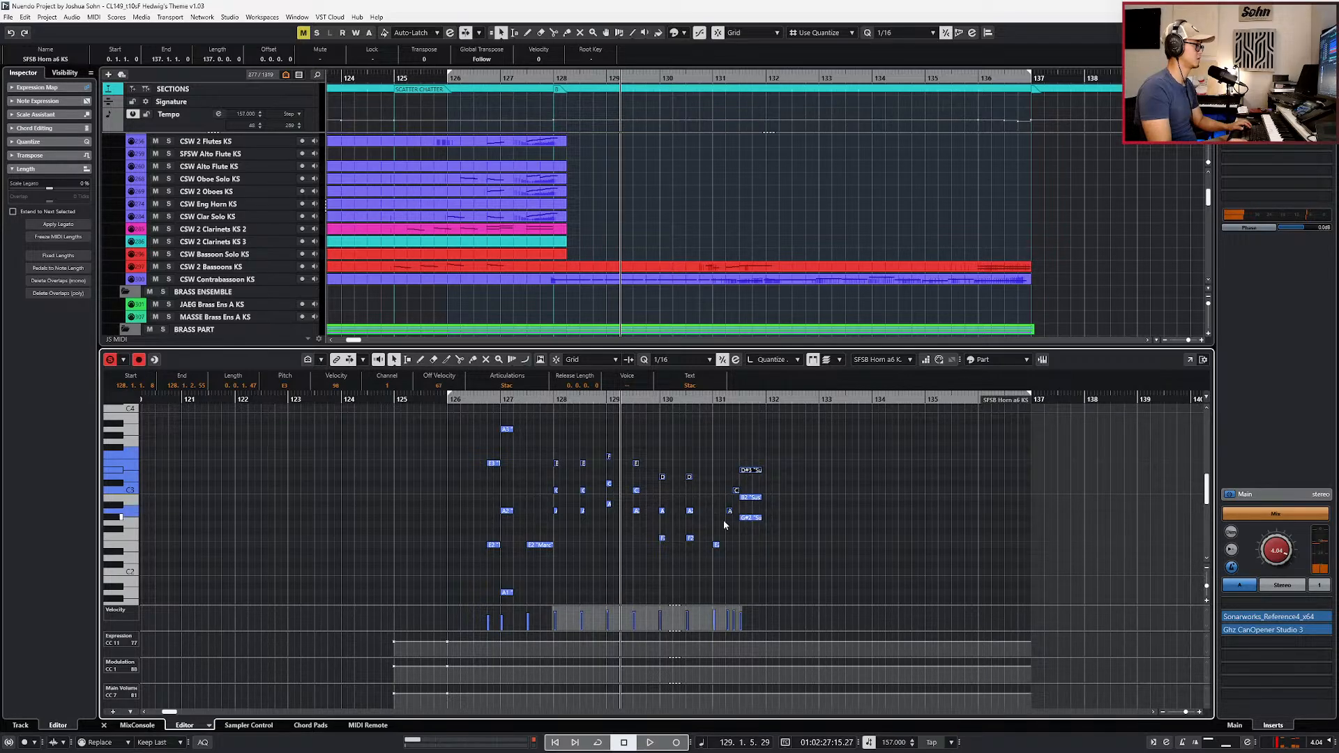
pyautogui.press('l')
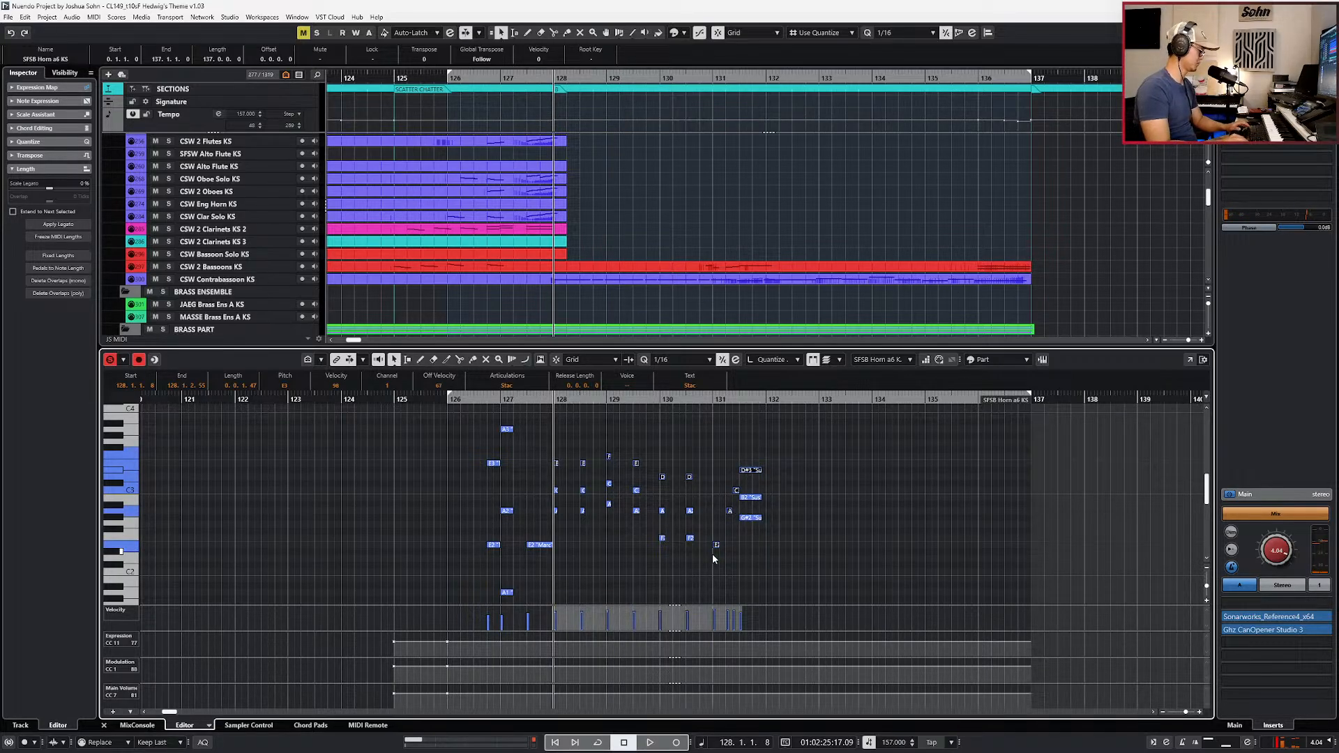
# Step: Mute the top chord notes of bars 128 to 130 in SFSB Horn a6 KS and paste the copied line into SFSB Horn Solo KS at bar 128
pyautogui.moveTo(560, 442); pyautogui.dragTo(701, 481)
pyautogui.keyDown('shift'); pyautogui.click(556, 463); pyautogui.keyUp('shift')
pyautogui.hotkey('ctrl', 'e')
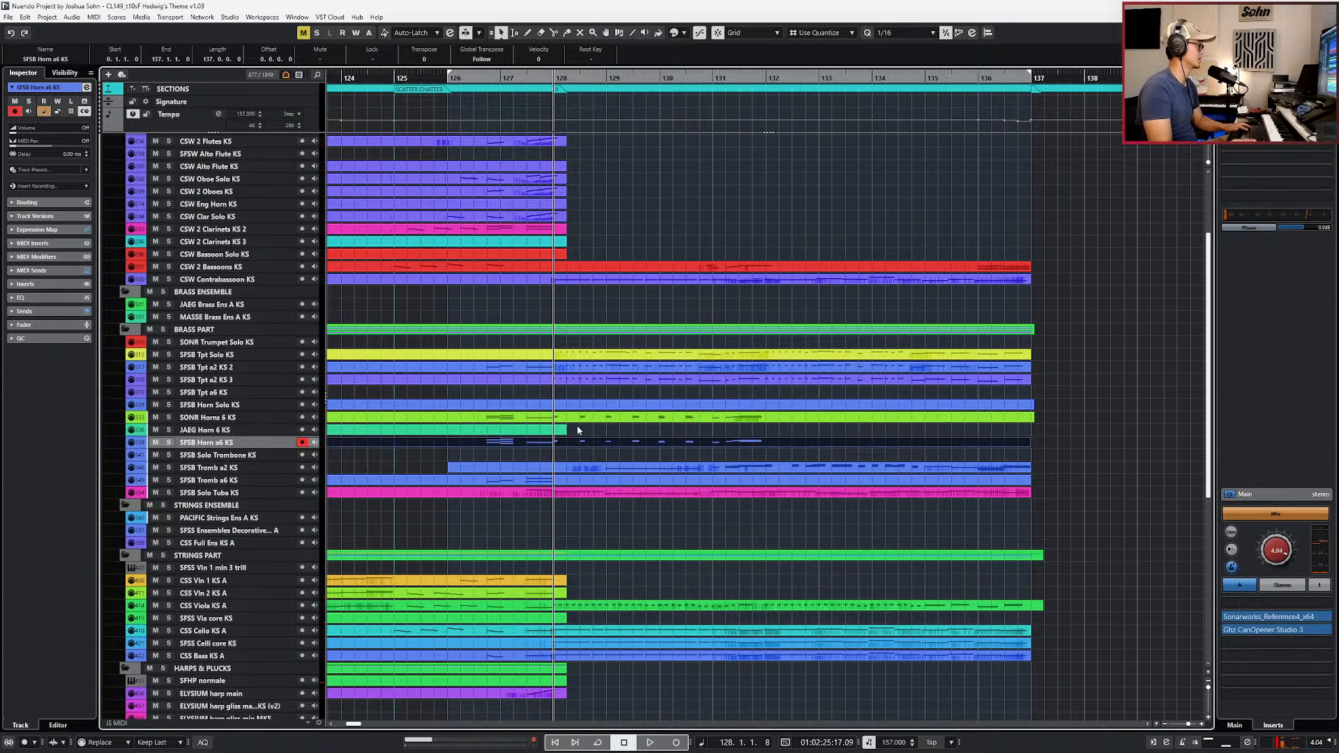
pyautogui.doubleClick(577, 406)
pyautogui.click(619, 475)
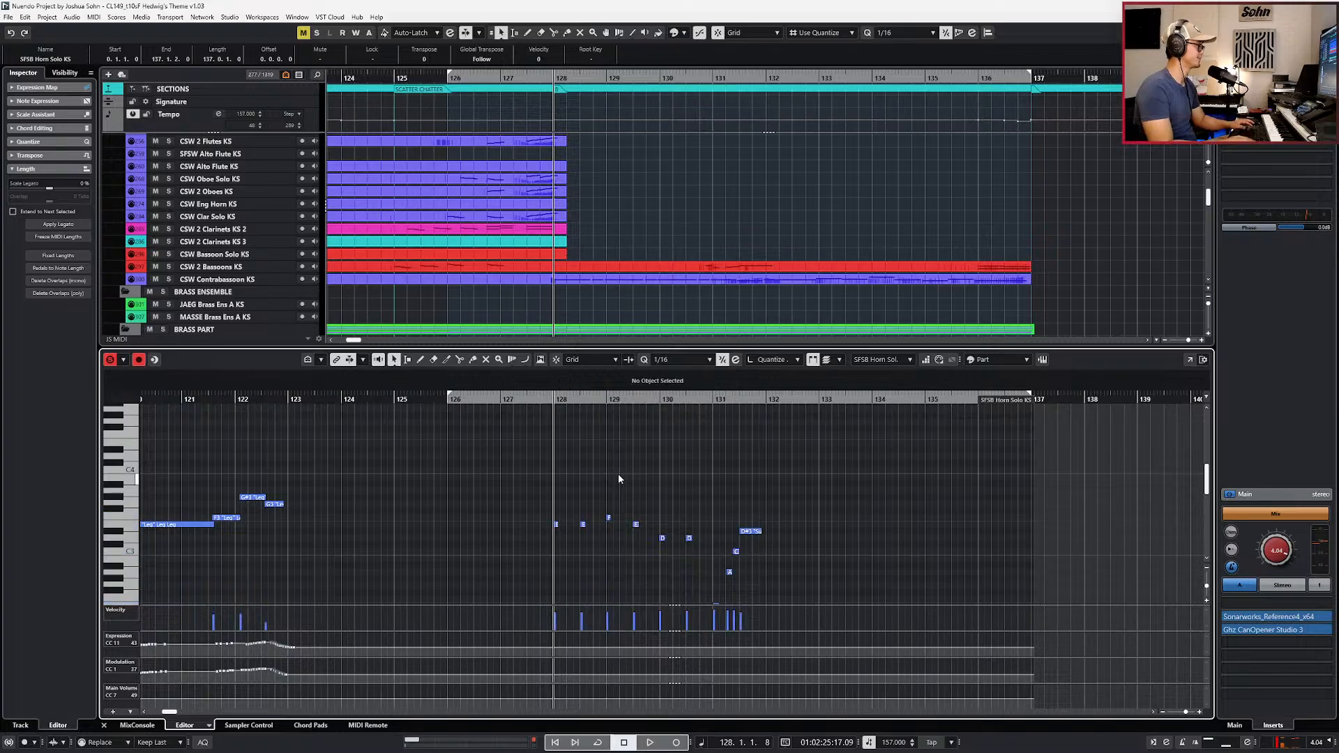
# Step: Add controller points just before bar 128 in the horn solo part: Expression 103, Modulation 91 and Main Volume 73, and audition them
pyautogui.click(539, 639)
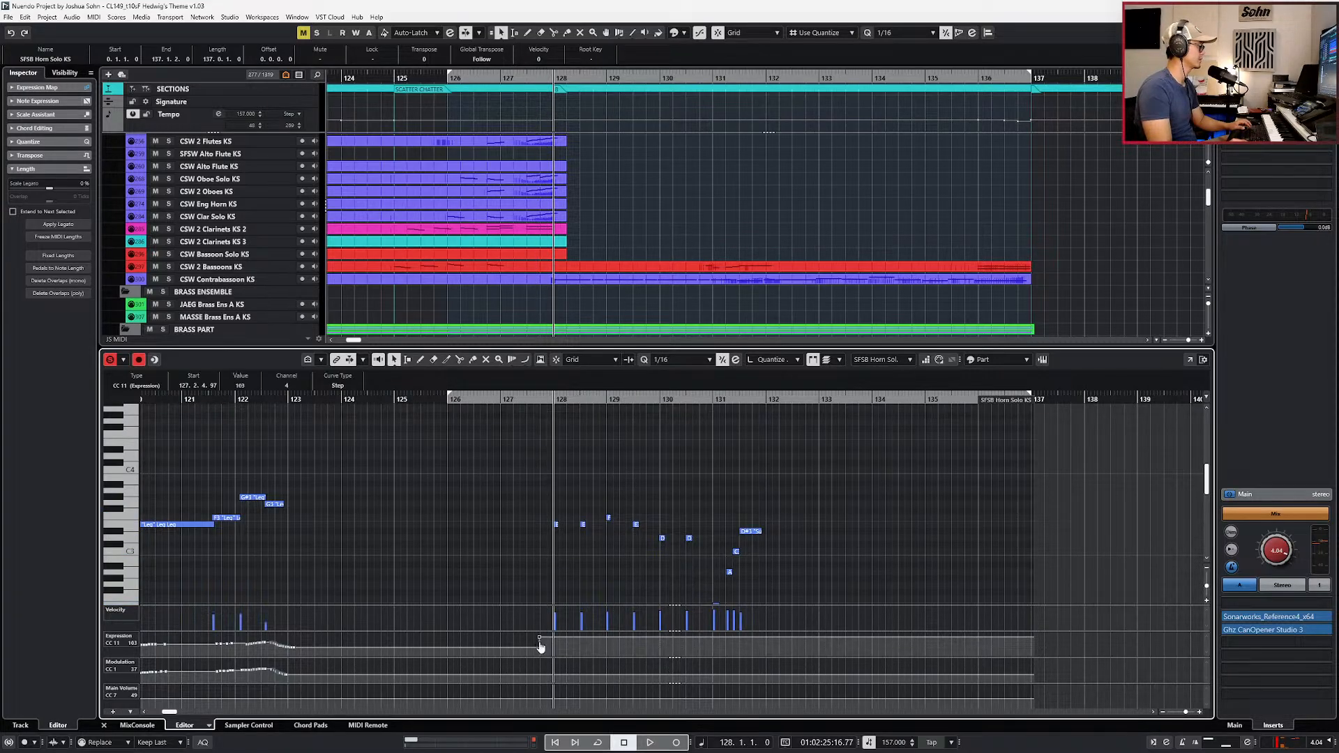
pyautogui.click(539, 666)
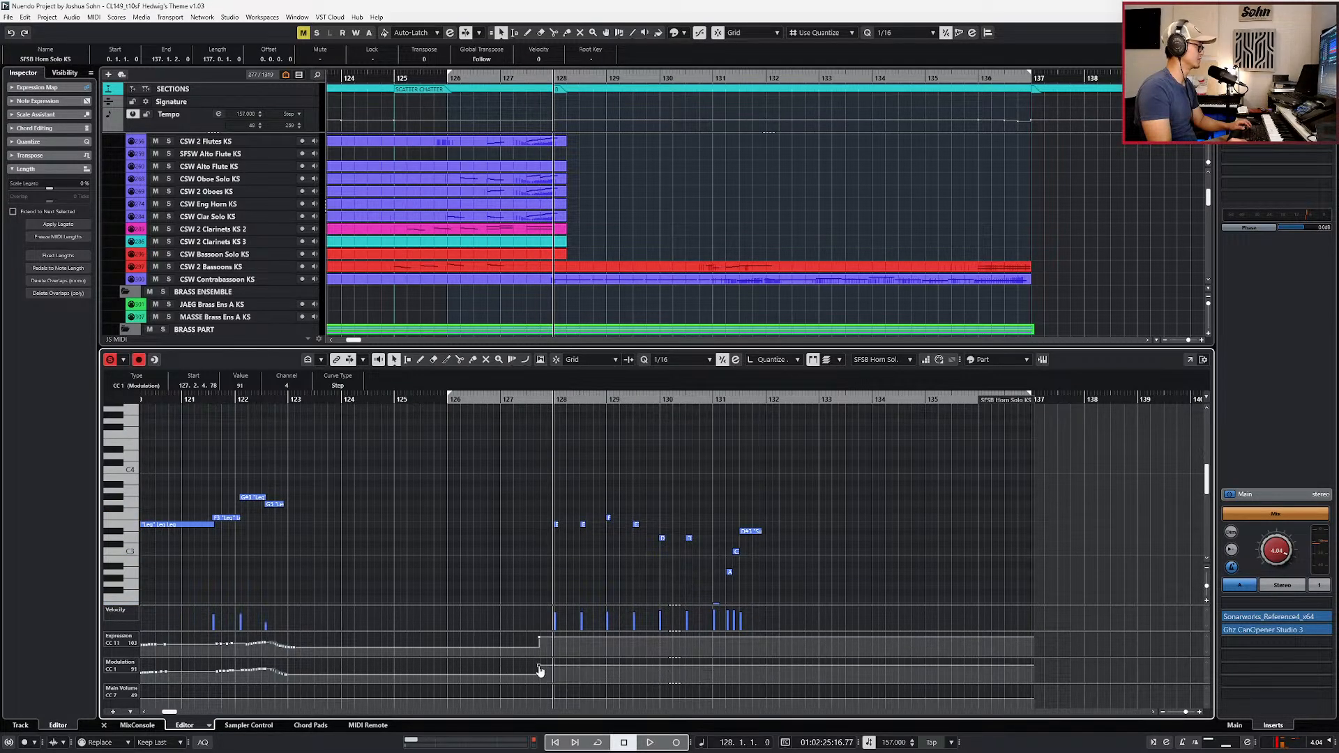
pyautogui.click(538, 696)
pyautogui.press('space')
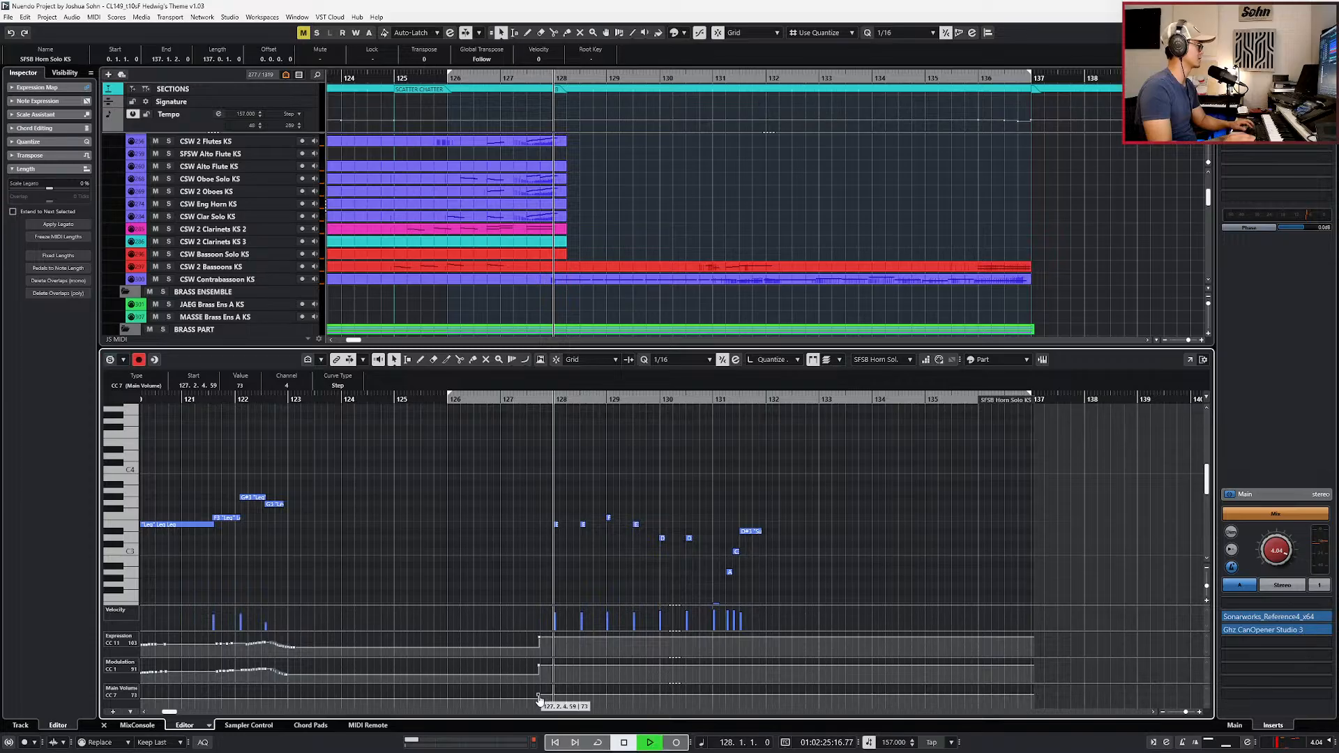
pyautogui.press('space')
# Step: Solo the SFSB Horn Solo, SONR Horns 6 and SFSB Horn a6 tracks, play them together and release the solo
pyautogui.press('Return')
pyautogui.moveTo(615, 452); pyautogui.dragTo(622, 405)
pyautogui.press('s')
pyautogui.press('space')
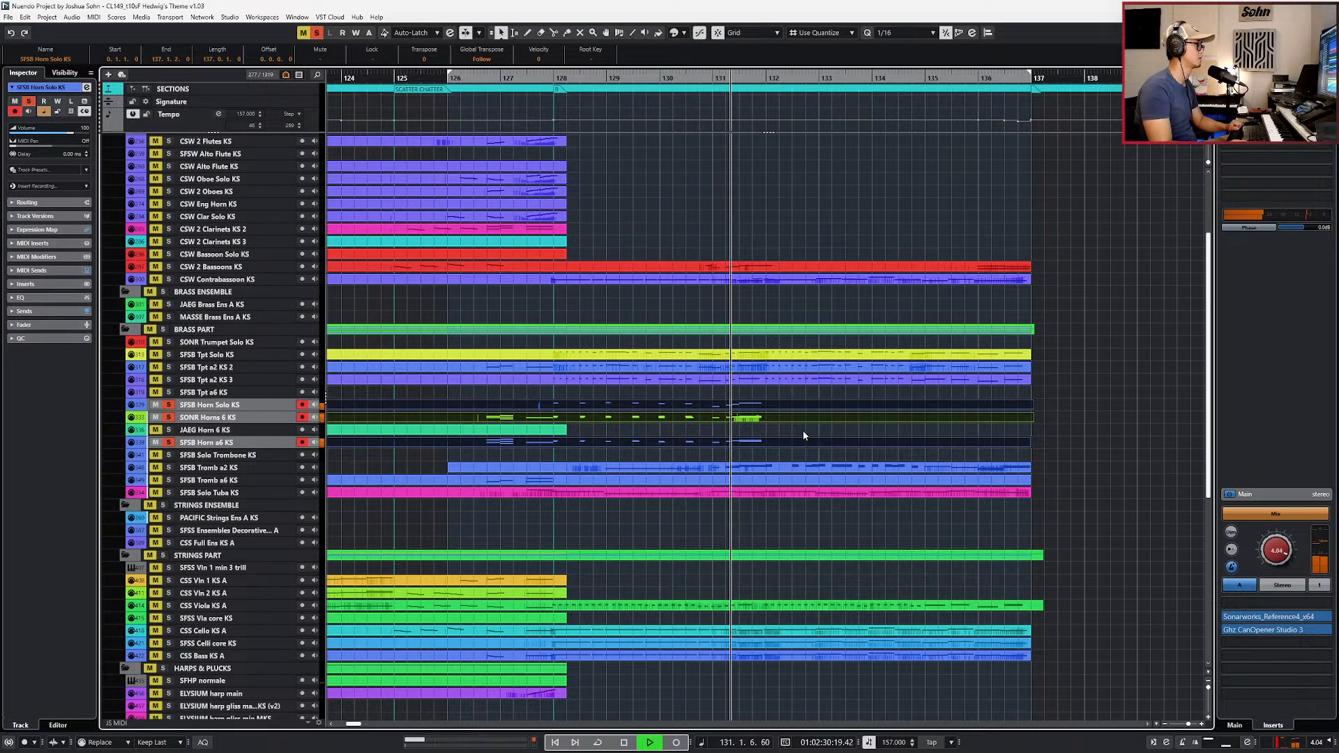
pyautogui.press('space')
pyautogui.press('s')
# Step: Select the rising notes of bar 131 in the SFSB Horn a6 and SFSB Horn Solo parts and play the passage from bar 130
pyautogui.press('KP_Subtract')
pyautogui.press('KP_Subtract')
pyautogui.click(768, 445)
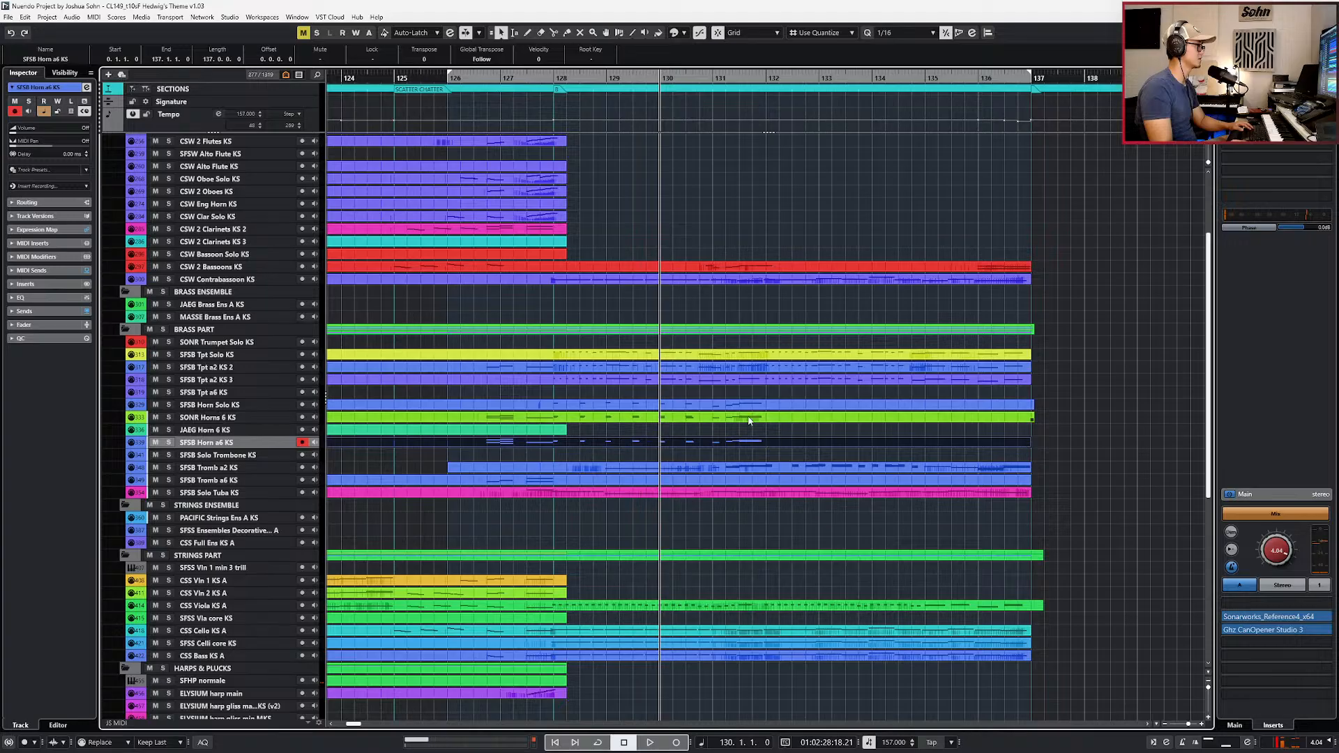
pyautogui.doubleClick(745, 438)
pyautogui.press('h')
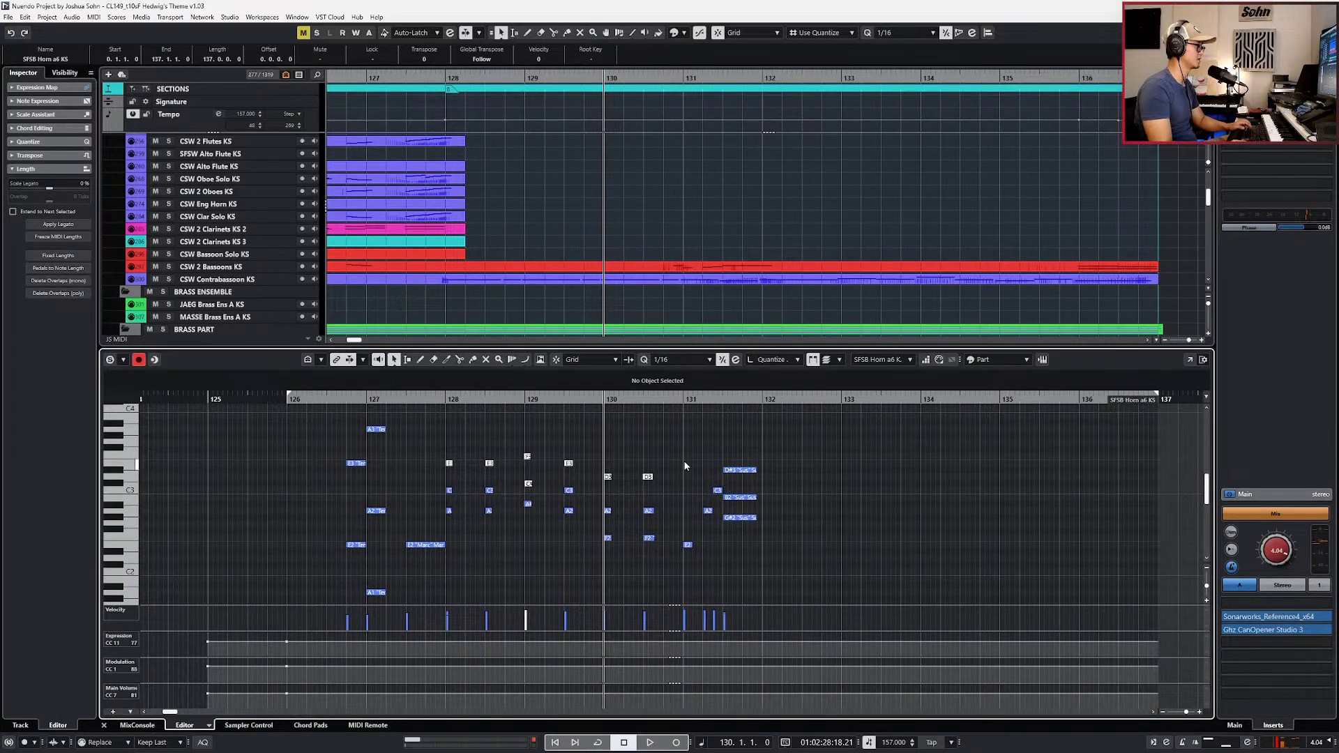
pyautogui.moveTo(718, 548); pyautogui.dragTo(717, 550)
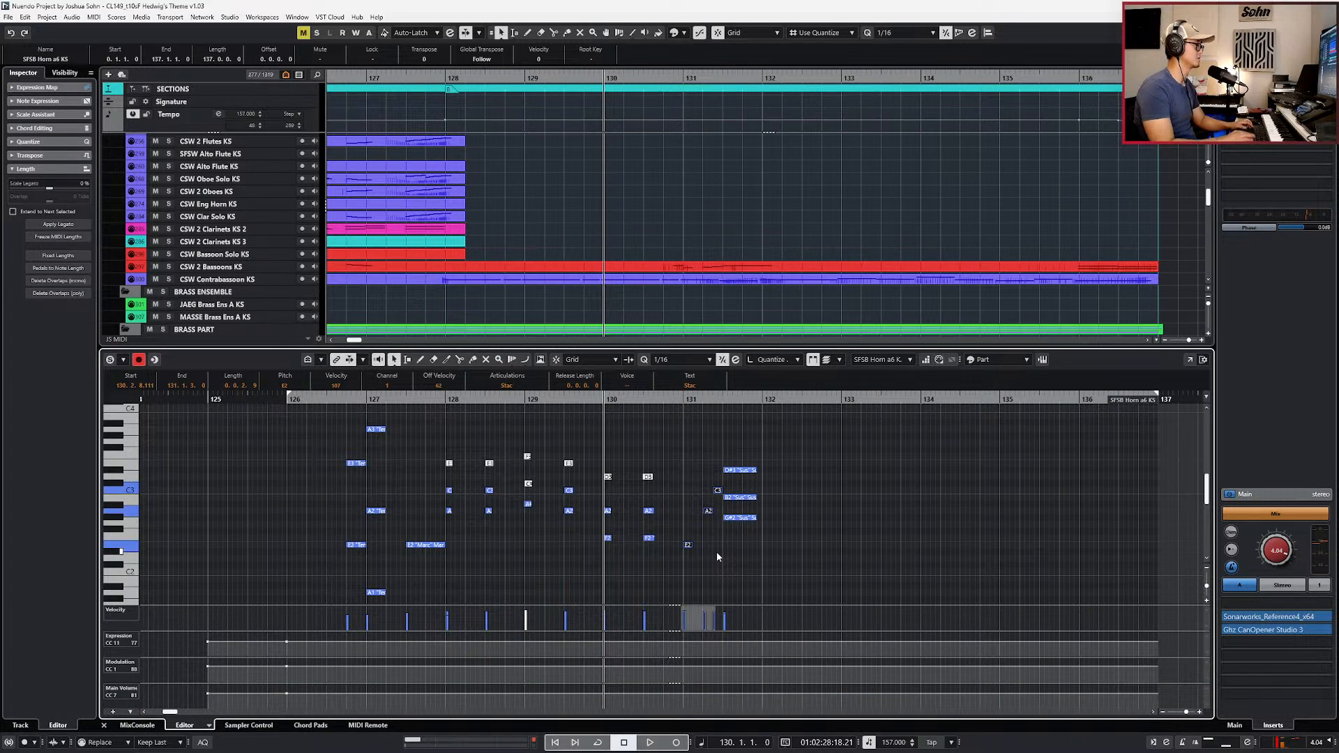
pyautogui.hotkey('ctrl', 'e')
pyautogui.doubleClick(759, 406)
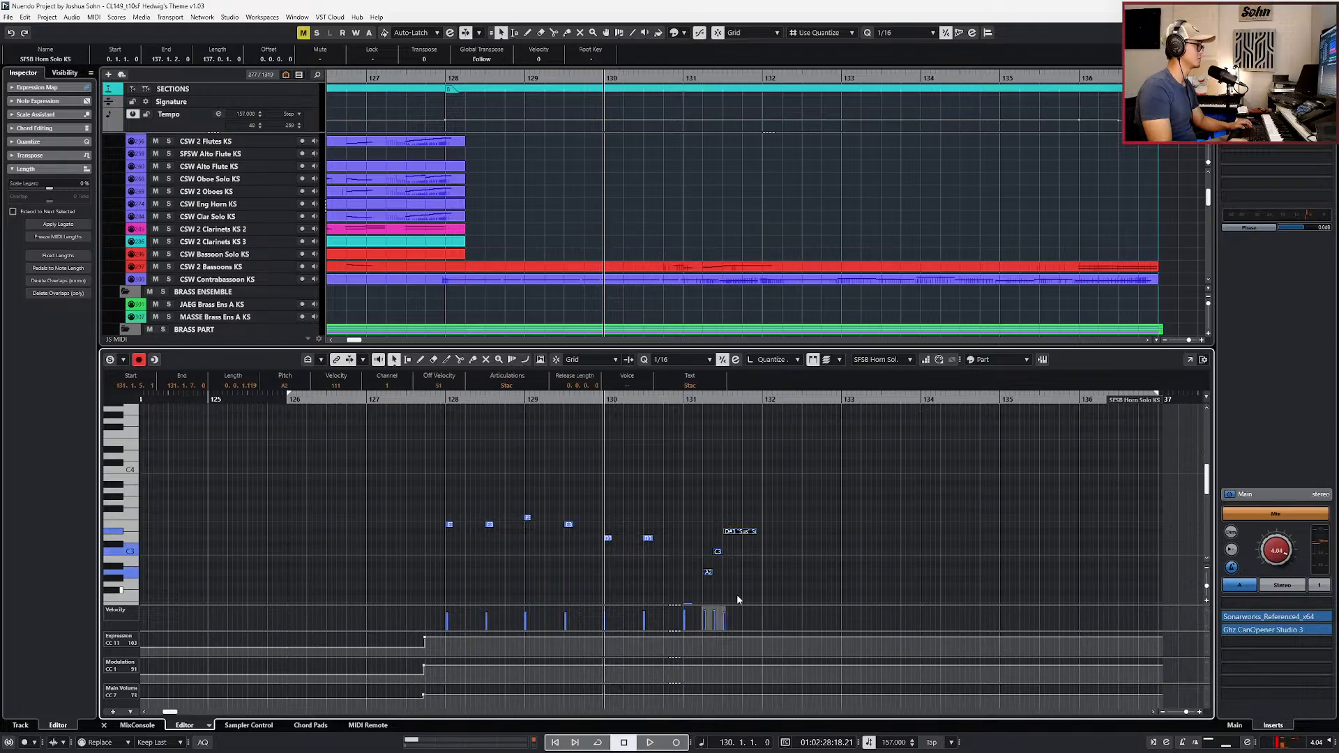
pyautogui.keyDown('shift'); pyautogui.click(687, 604); pyautogui.keyUp('shift')
pyautogui.press('space')
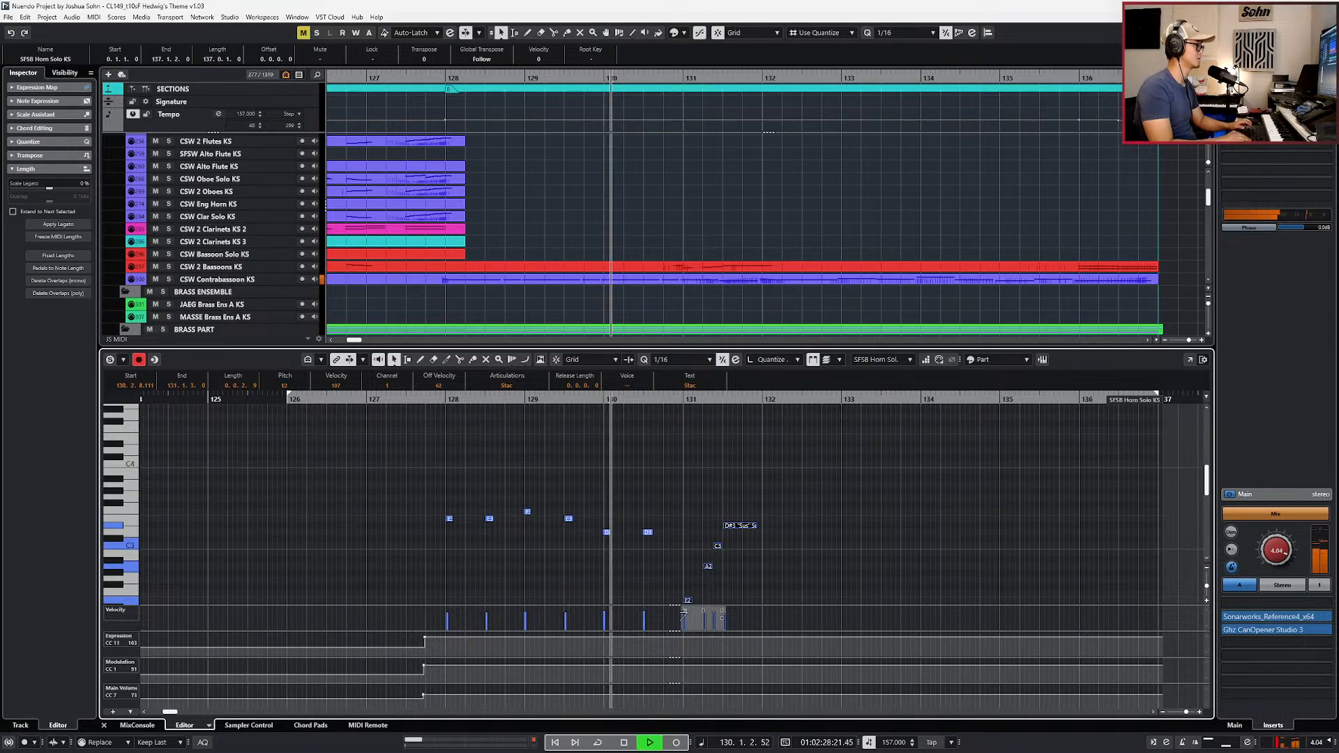
pyautogui.hotkey('ctrl', 'e')
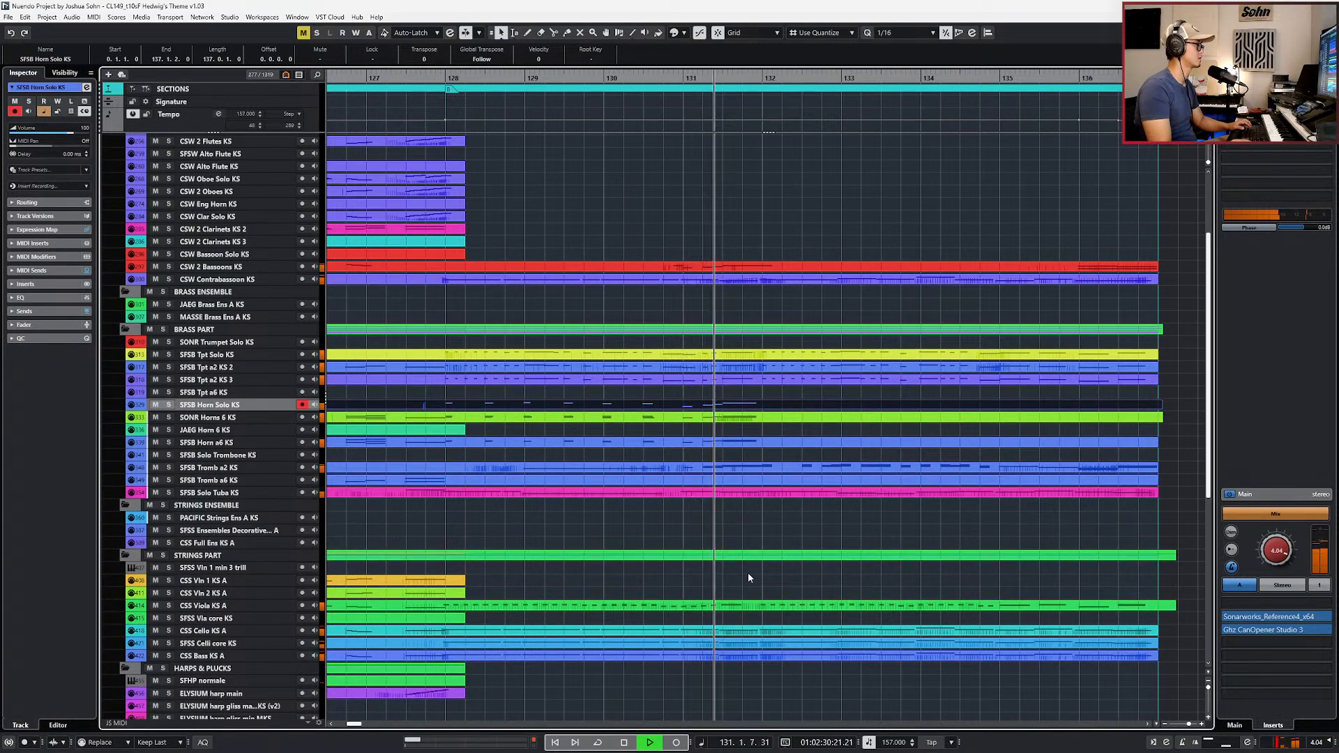
# Step: Stop playback and open the SFSB Horn Solo, SONR Horns 6 and SFSB Horn a6 parts together in the key editor
pyautogui.press('space')
pyautogui.click(712, 431)
pyautogui.moveTo(715, 409); pyautogui.dragTo(713, 452)
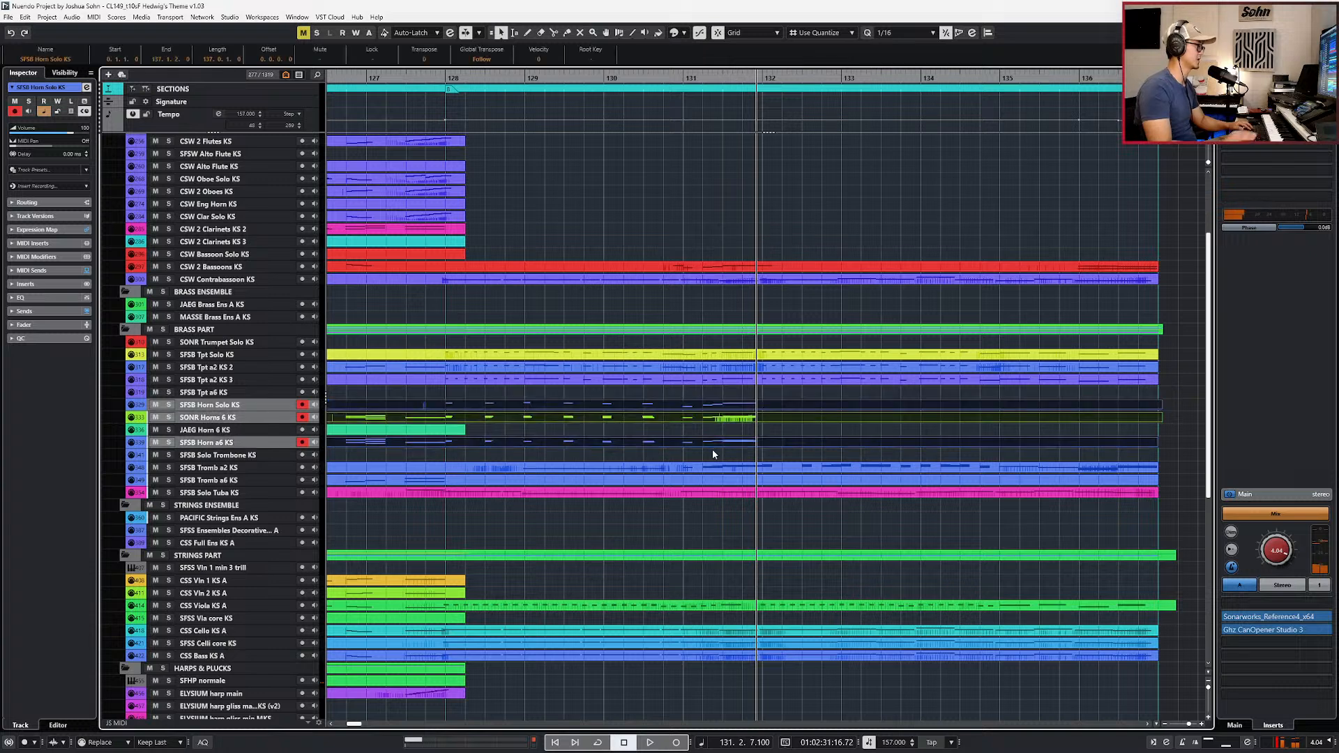
pyautogui.press('Return')
pyautogui.press('ctrl+KP_Subtract')
pyautogui.scroll(1, 668, 586)
pyautogui.press('ctrl+KP_Subtract')
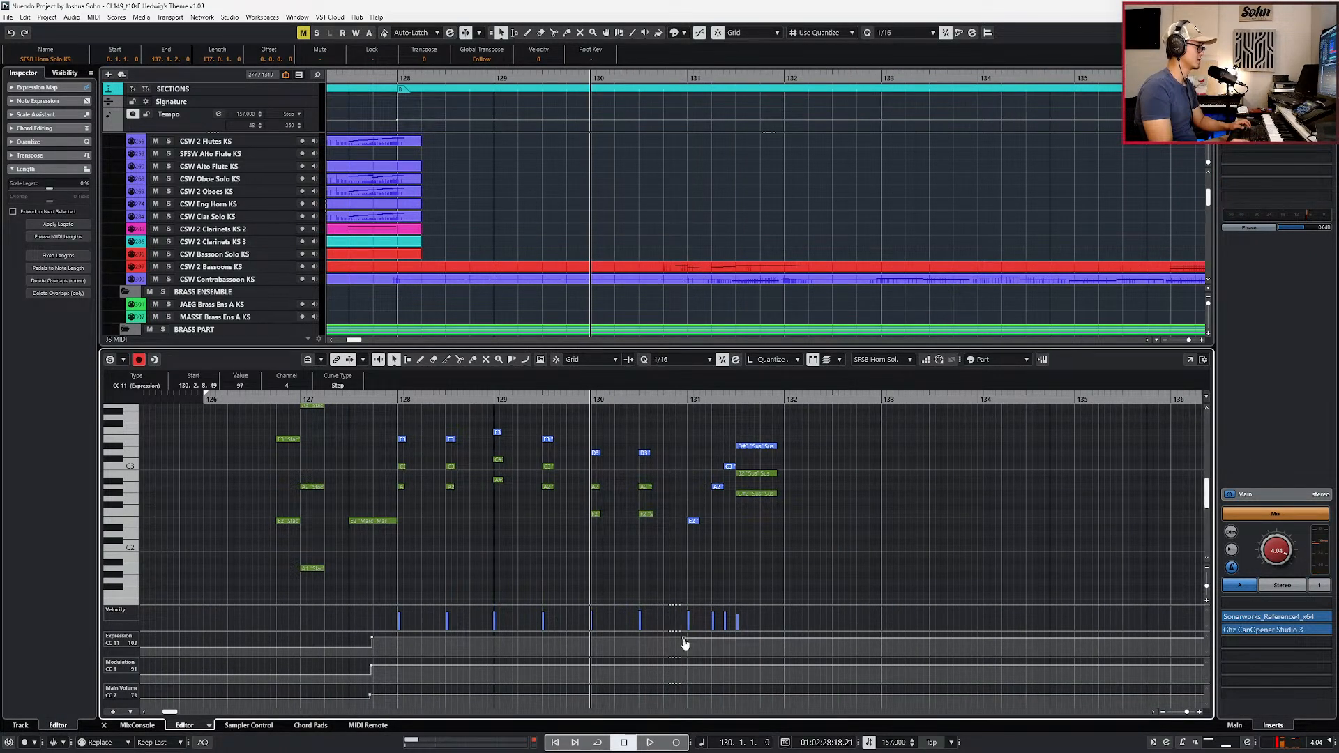
# Step: Lower the horn solo's expression level before bar 128 to 97, undo the extra point at bar 131 and return to the arrangement
pyautogui.click(373, 637)
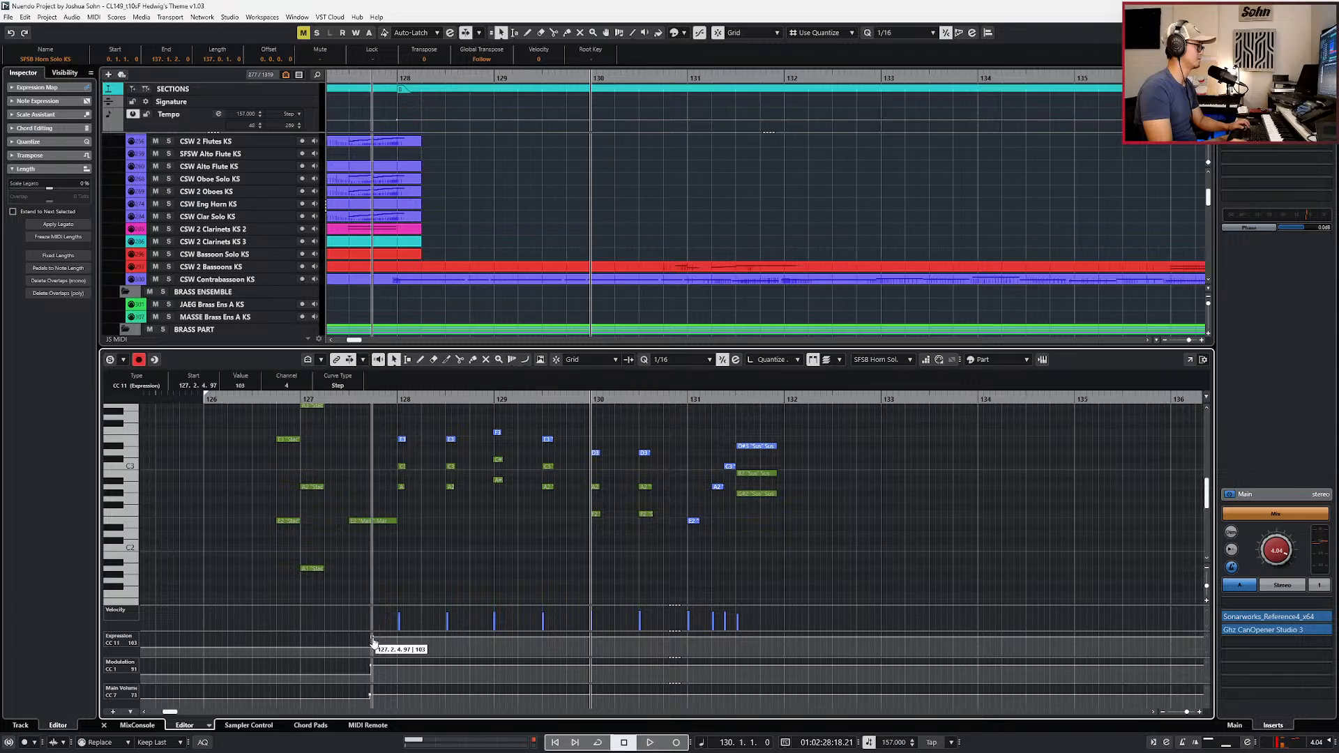
pyautogui.click(693, 521)
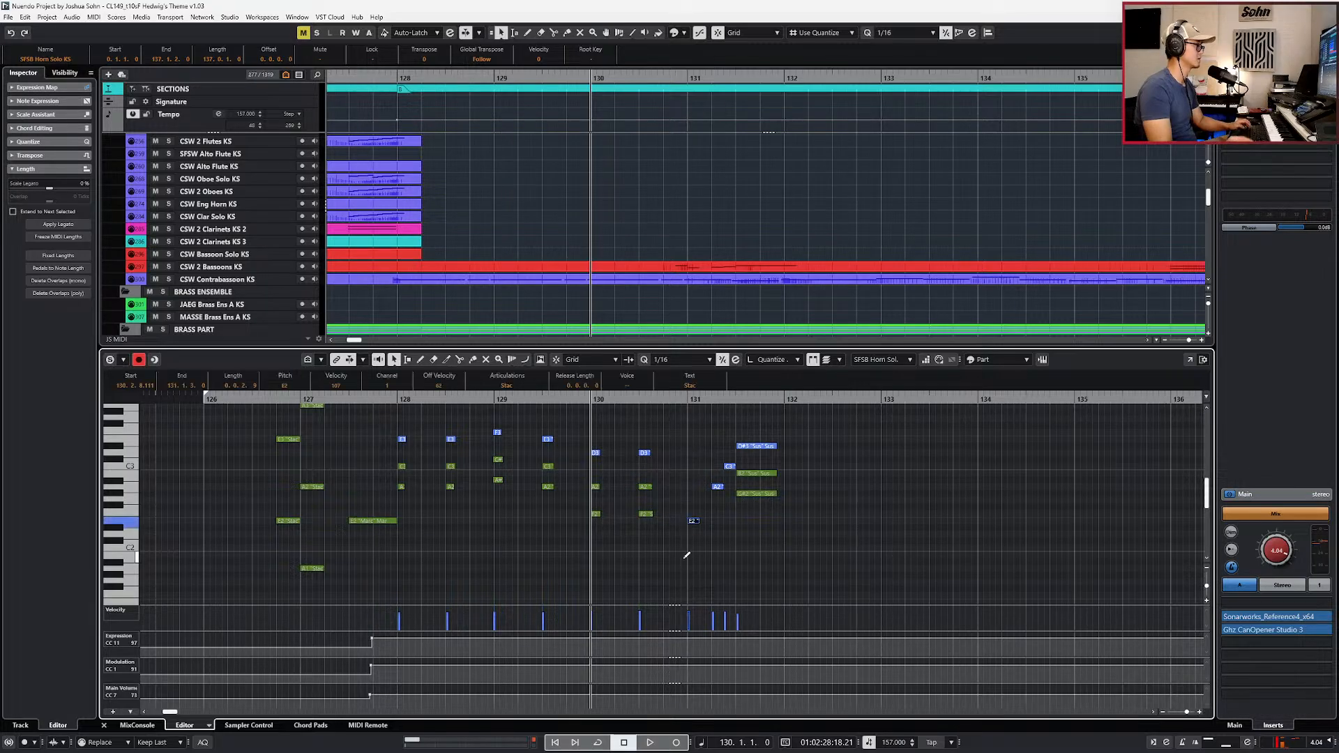
pyautogui.press('KP_Subtract')
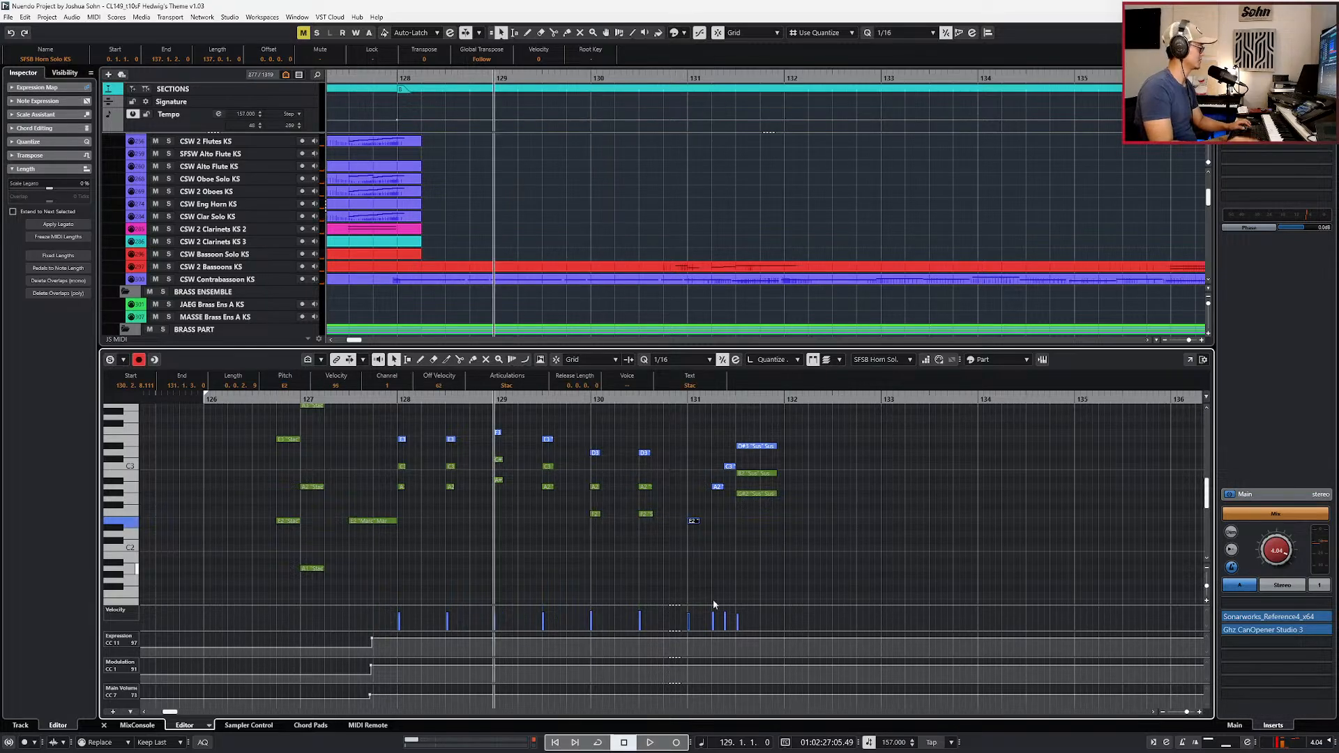
pyautogui.click(686, 640)
pyautogui.hotkey('ctrl', 'z')
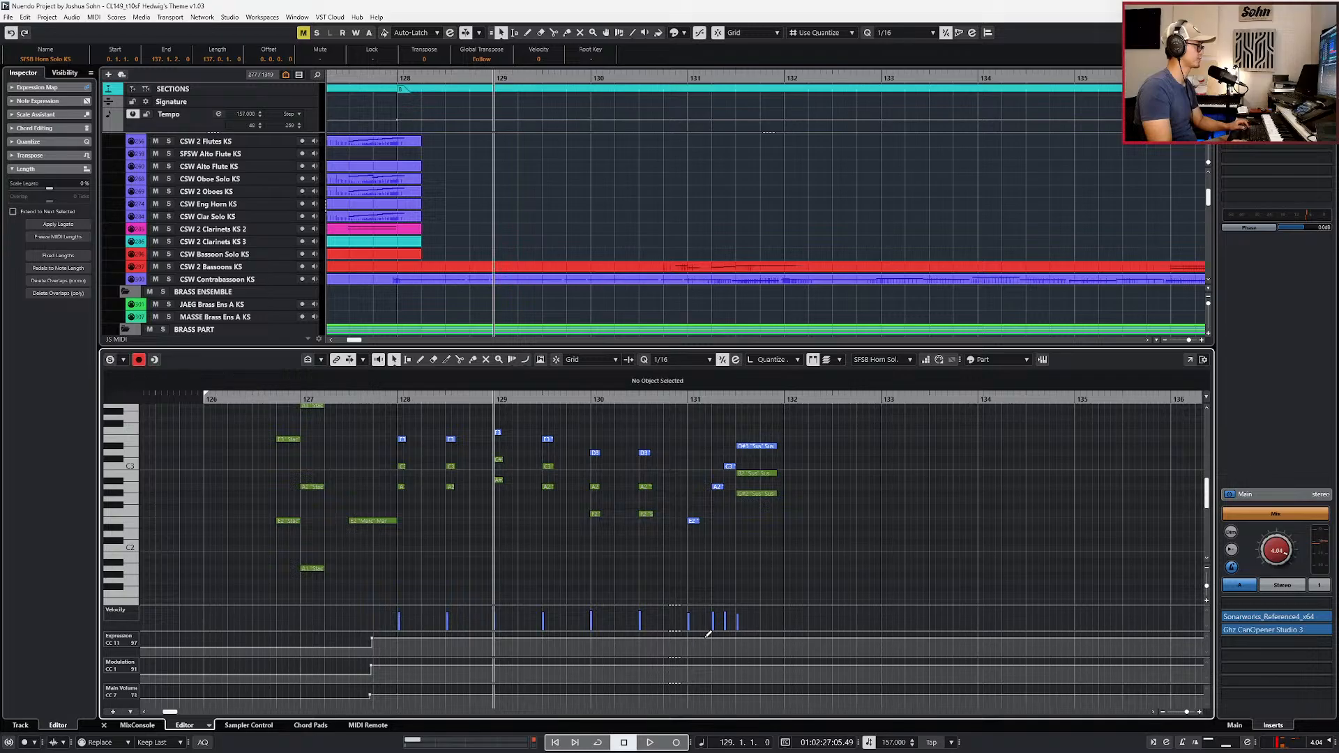
pyautogui.press('Down')
pyautogui.press('KP_Subtract')
pyautogui.press('KP_Subtract')
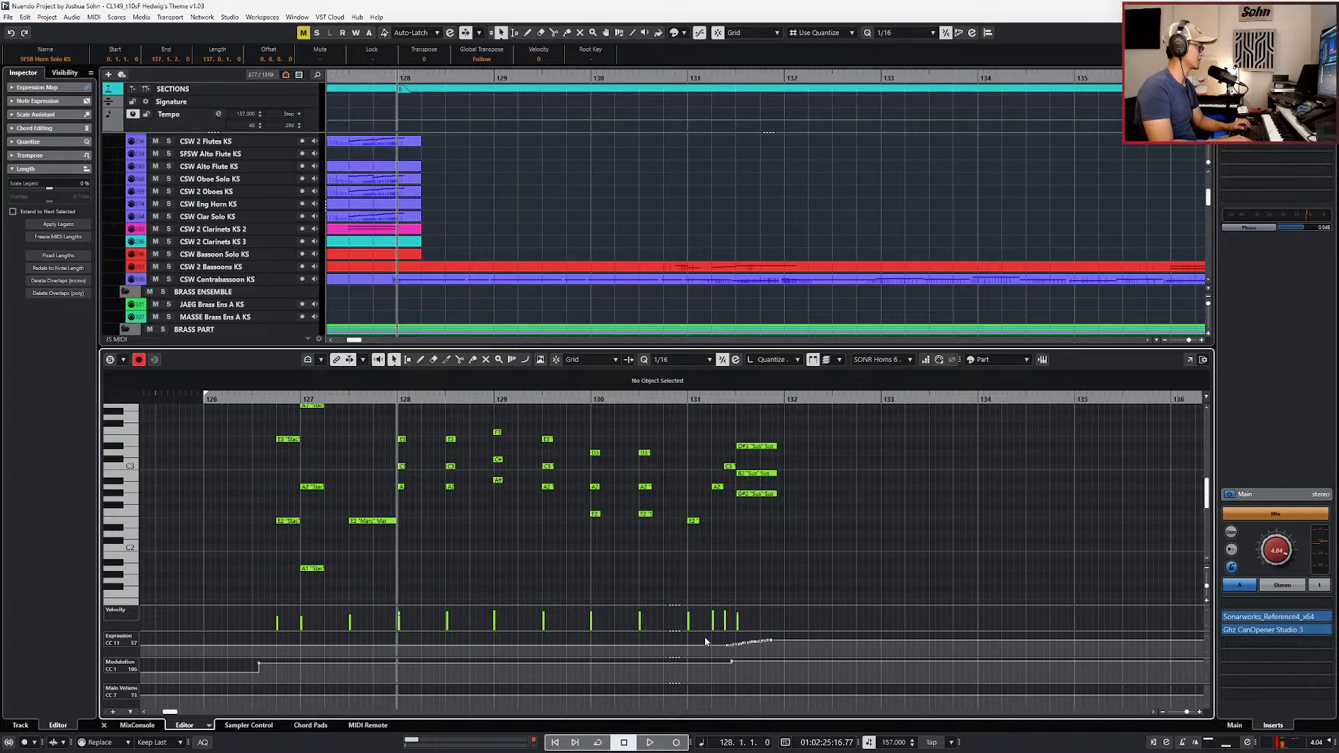
pyautogui.press('Return')
# Step: Switch to the score images in the photo viewer and examine the Horn 1–4 staves on the 13-Screenshot page
pyautogui.scroll(-3, 808, 641)
pyautogui.scroll(-4, 899, 646)
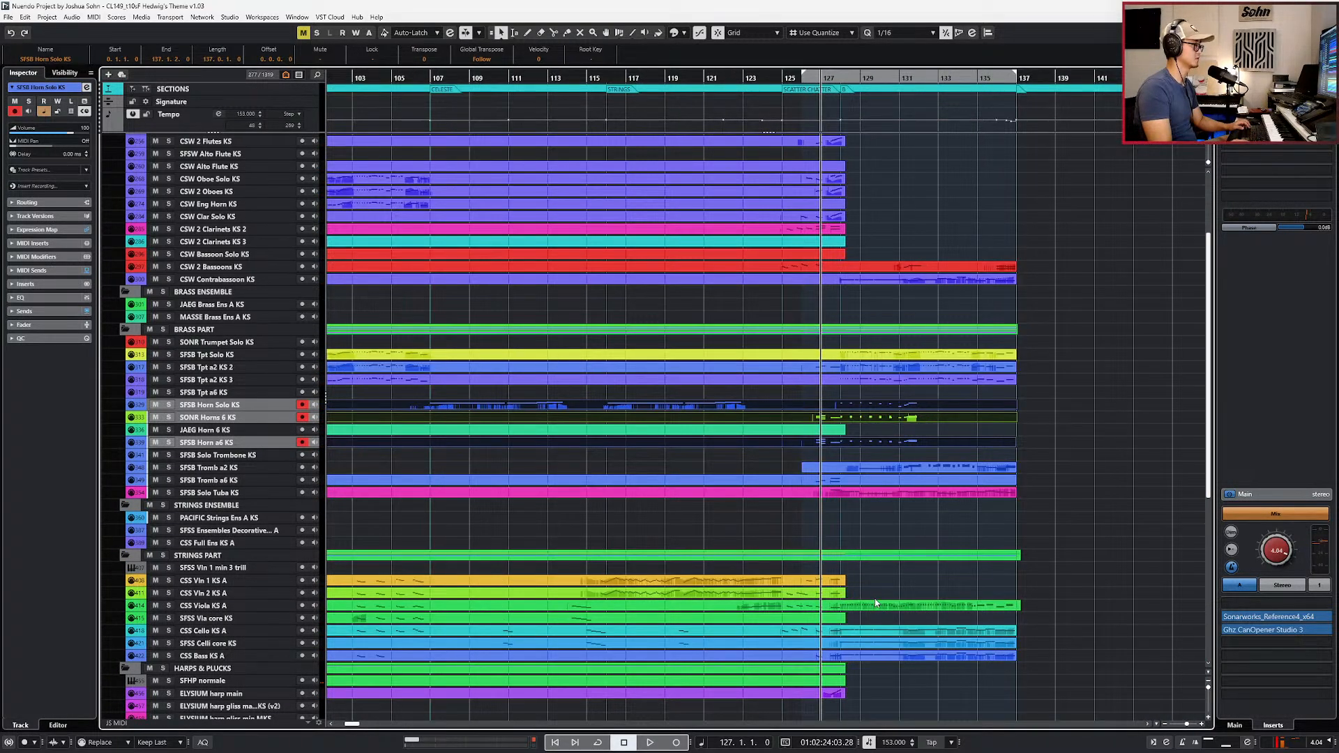
pyautogui.hotkey('alt', 'Tab')
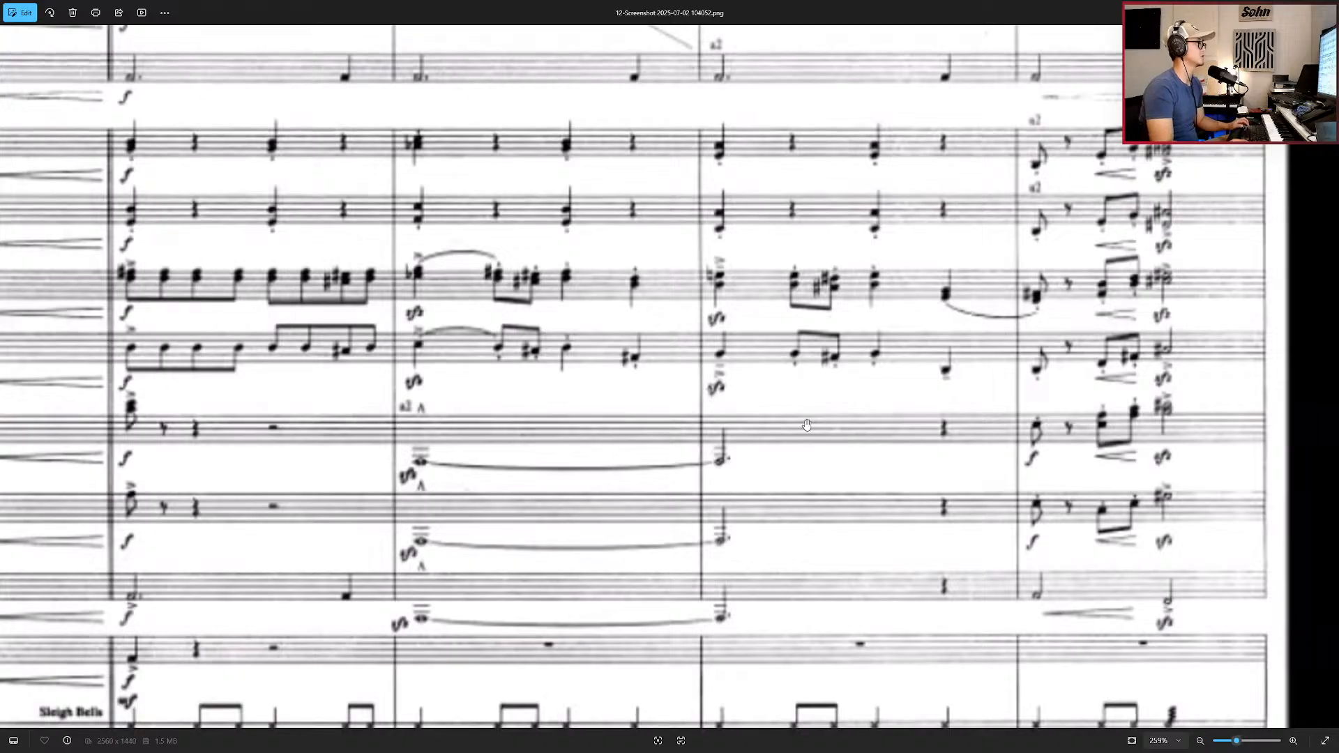
pyautogui.scroll(-4, 812, 440)
pyautogui.press('Right')
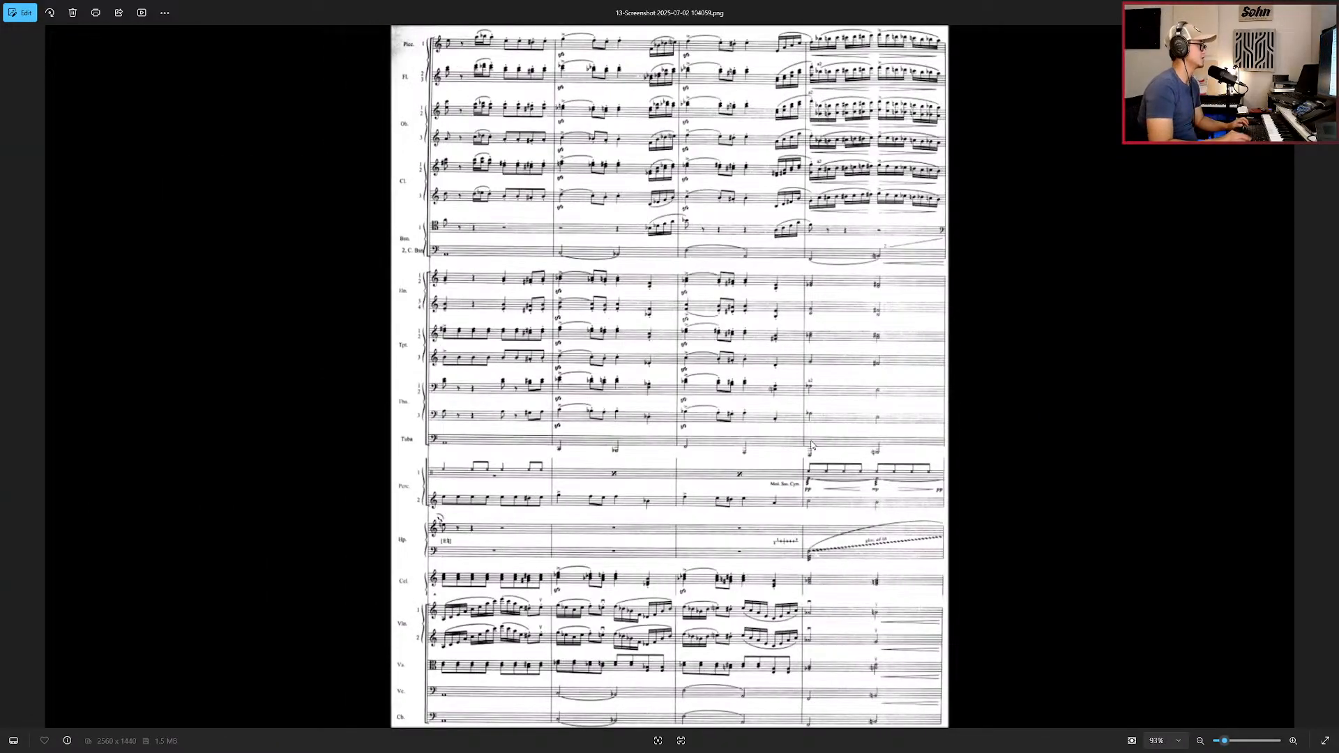
pyautogui.scroll(5, 557, 381)
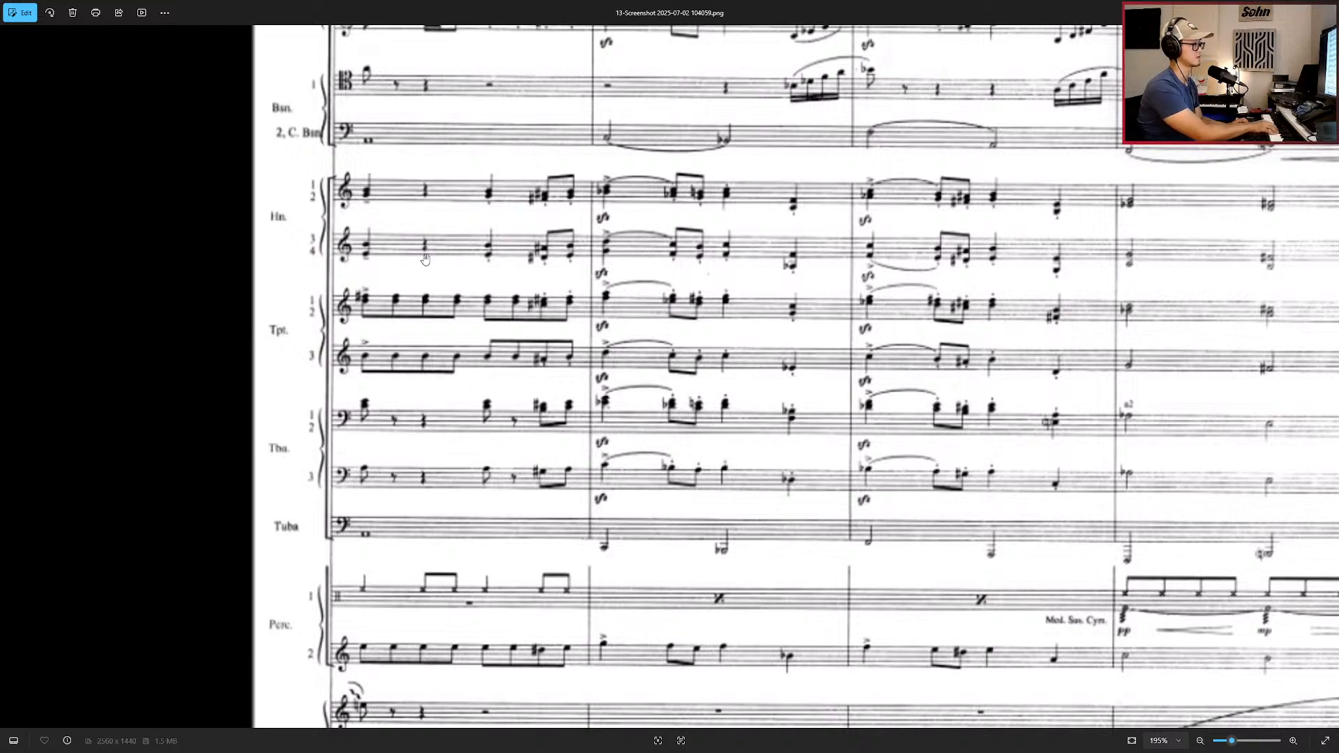
pyautogui.scroll(2, 861, 257)
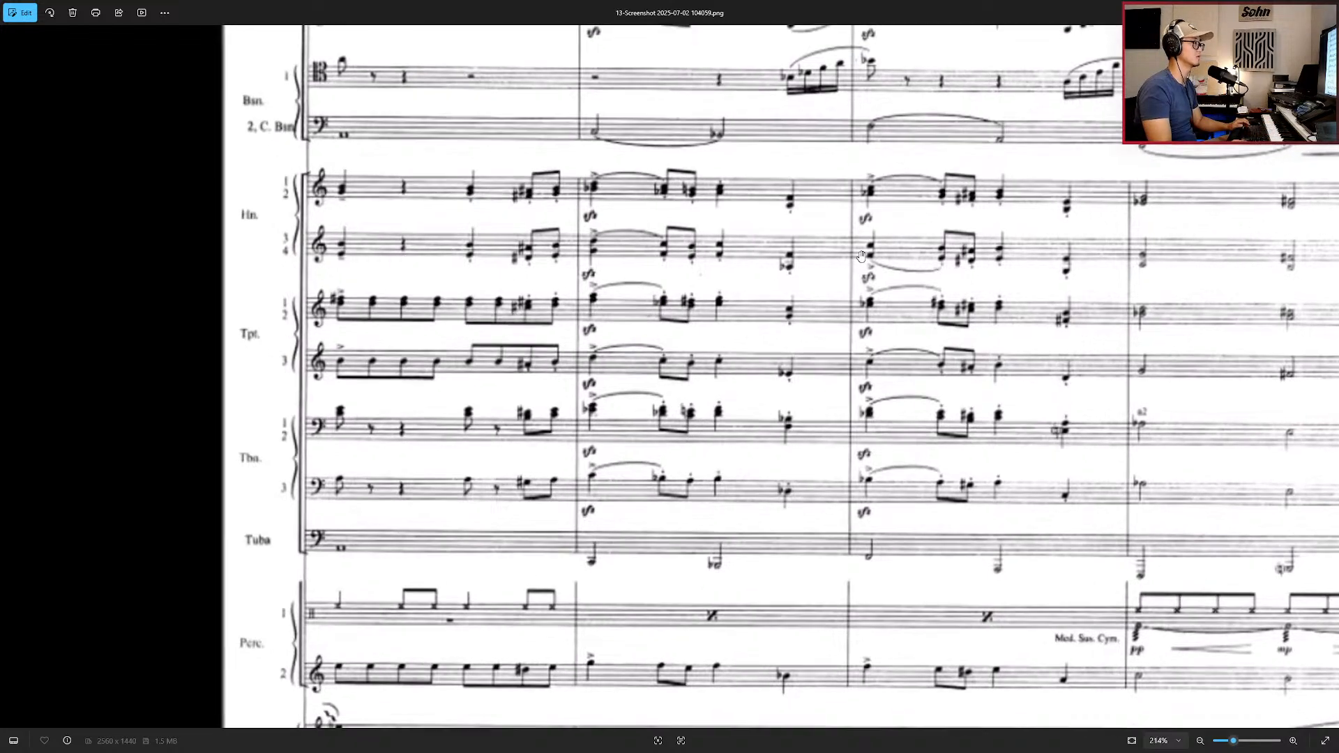
pyautogui.moveTo(897, 265); pyautogui.dragTo(602, 258)
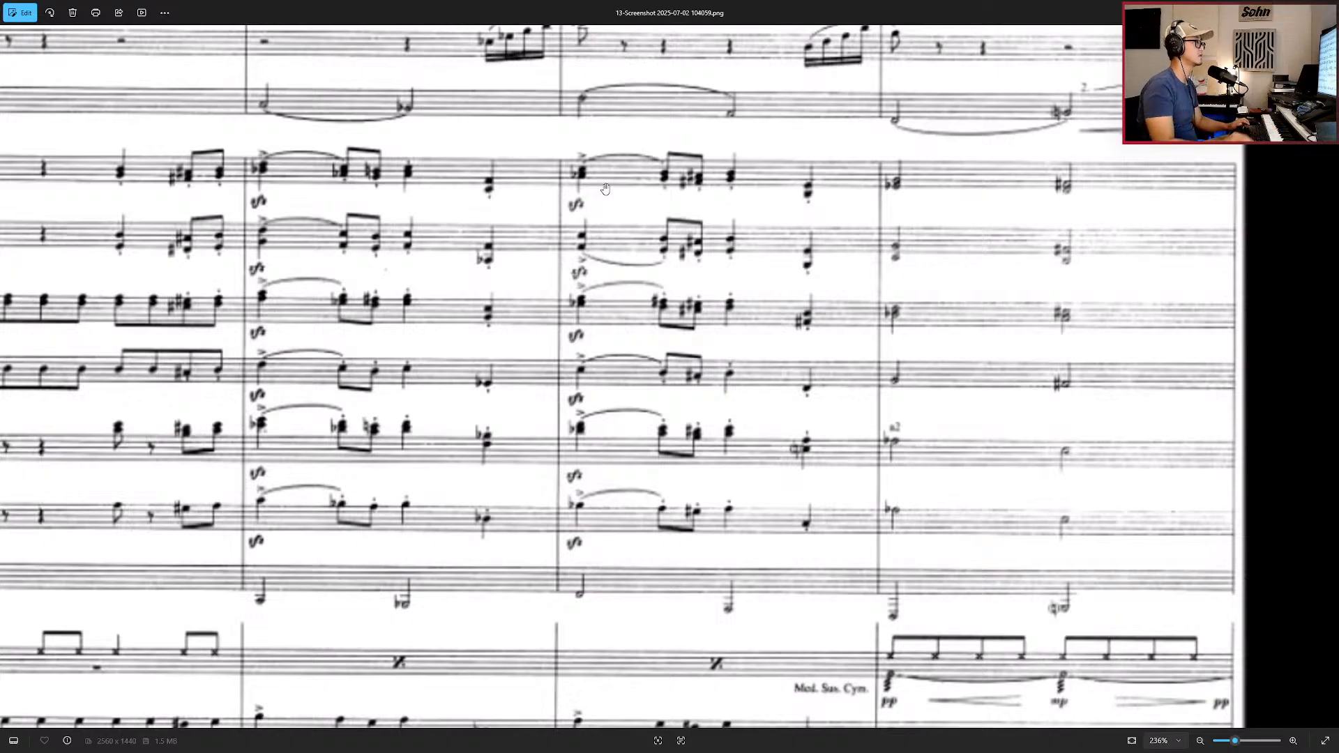
pyautogui.moveTo(920, 392); pyautogui.dragTo(879, 358)
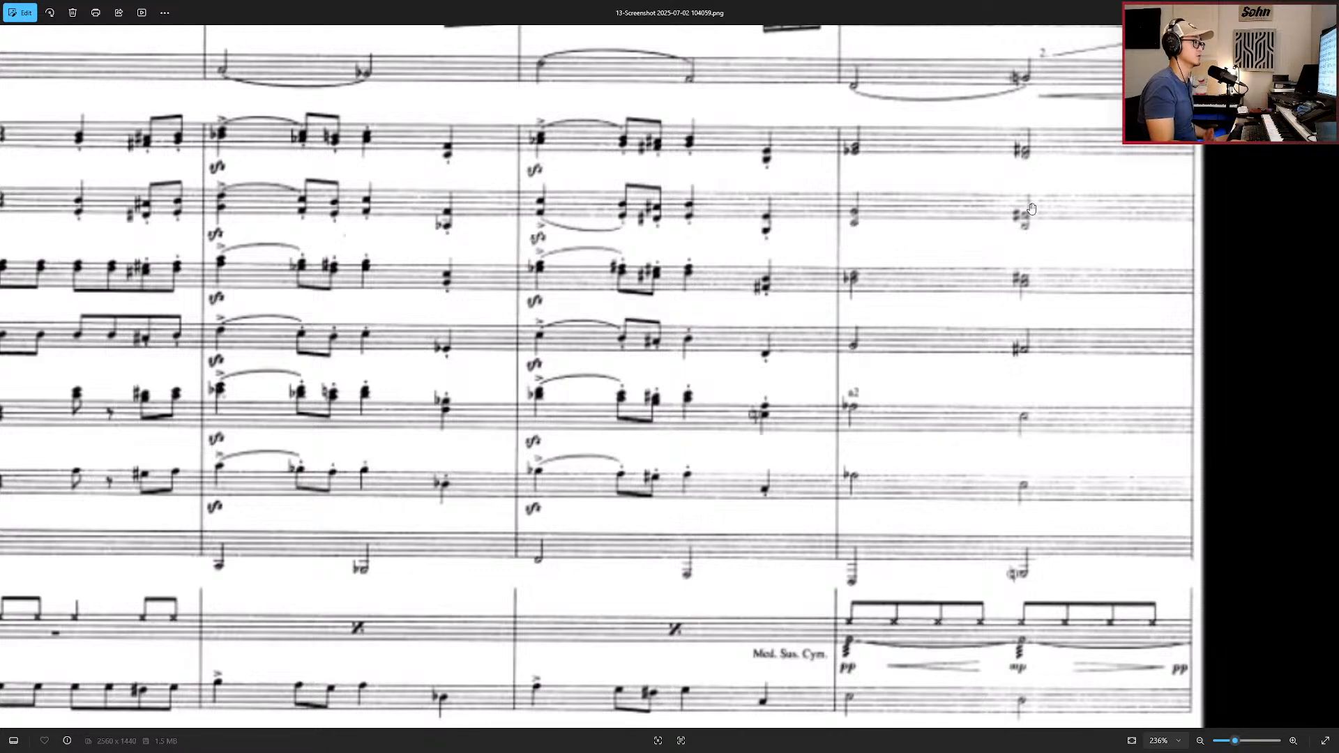
# Step: Reread the horn chords in the page's last bar and examine the horn staves on the following 14-Screenshot page
pyautogui.scroll(-5, 939, 371)
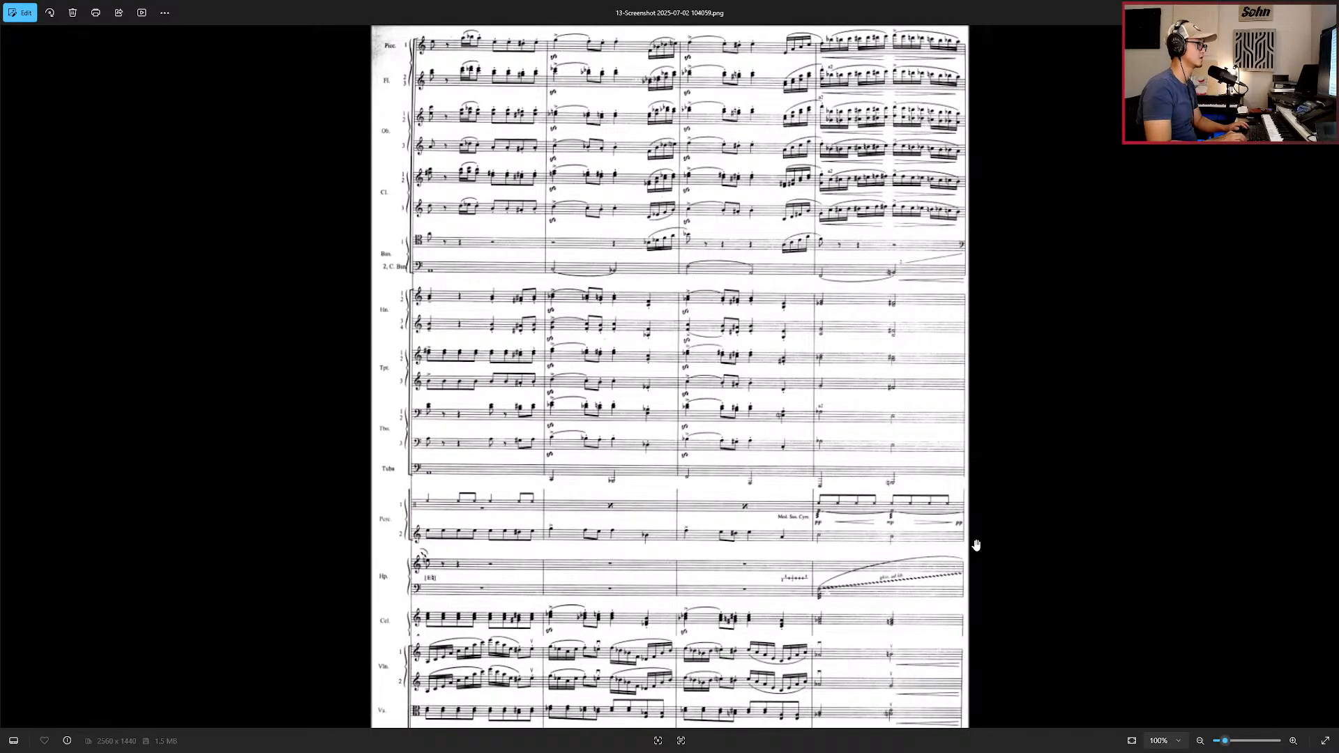
pyautogui.scroll(3, 977, 544)
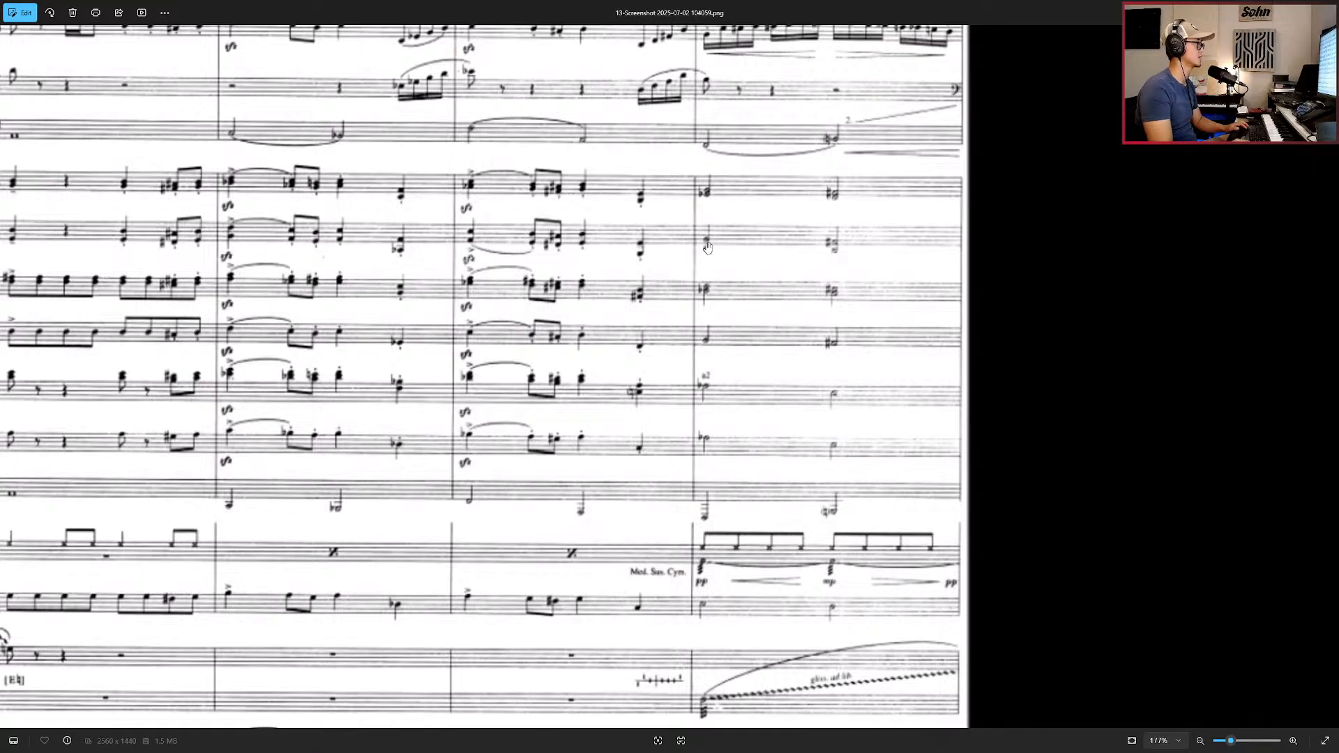
pyautogui.scroll(-3, 779, 382)
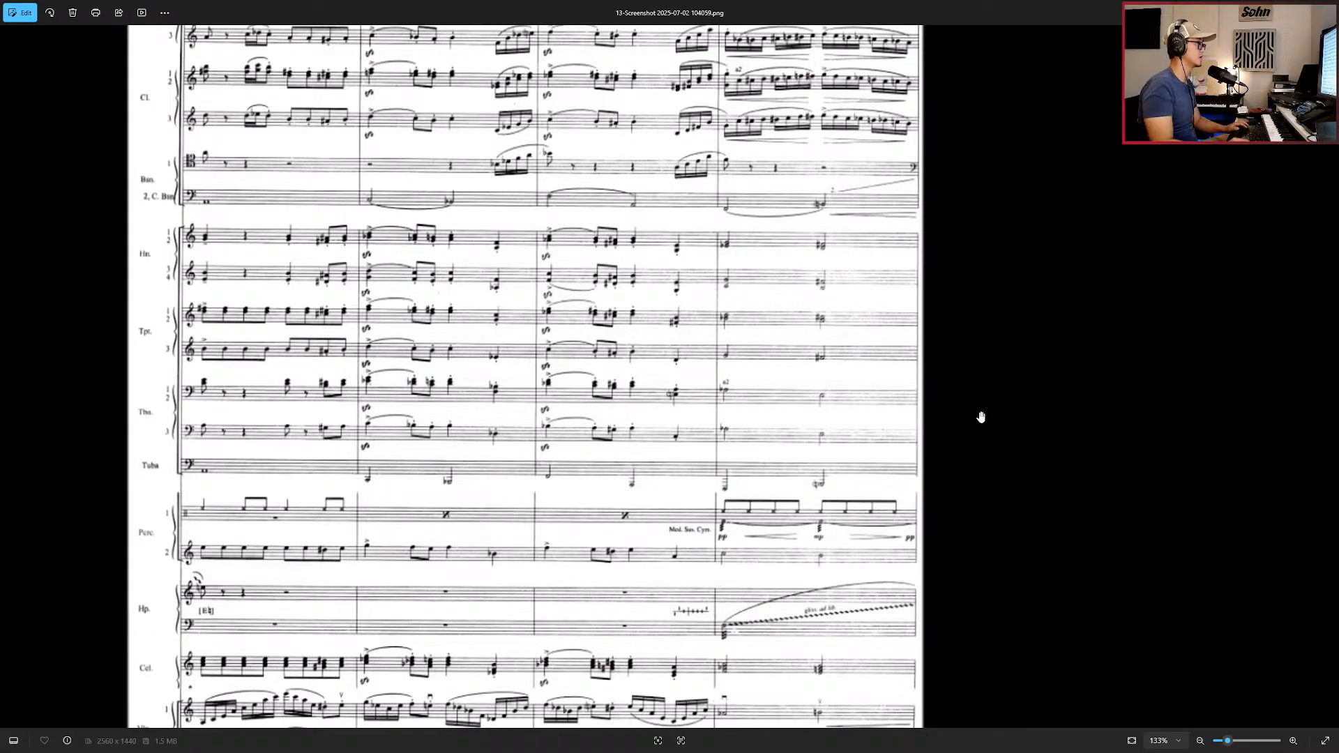
pyautogui.scroll(-2, 961, 421)
pyautogui.scroll(-1, 832, 413)
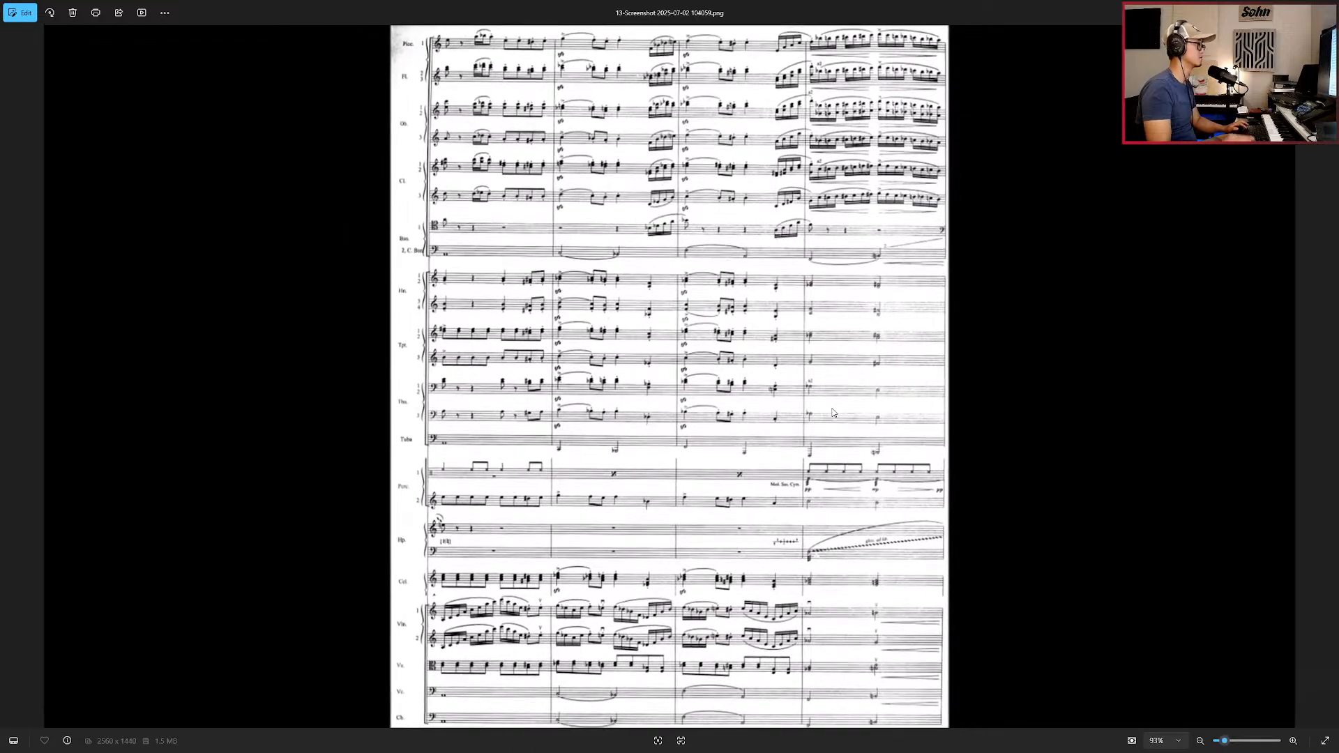
pyautogui.press('Right')
pyautogui.scroll(3, 532, 397)
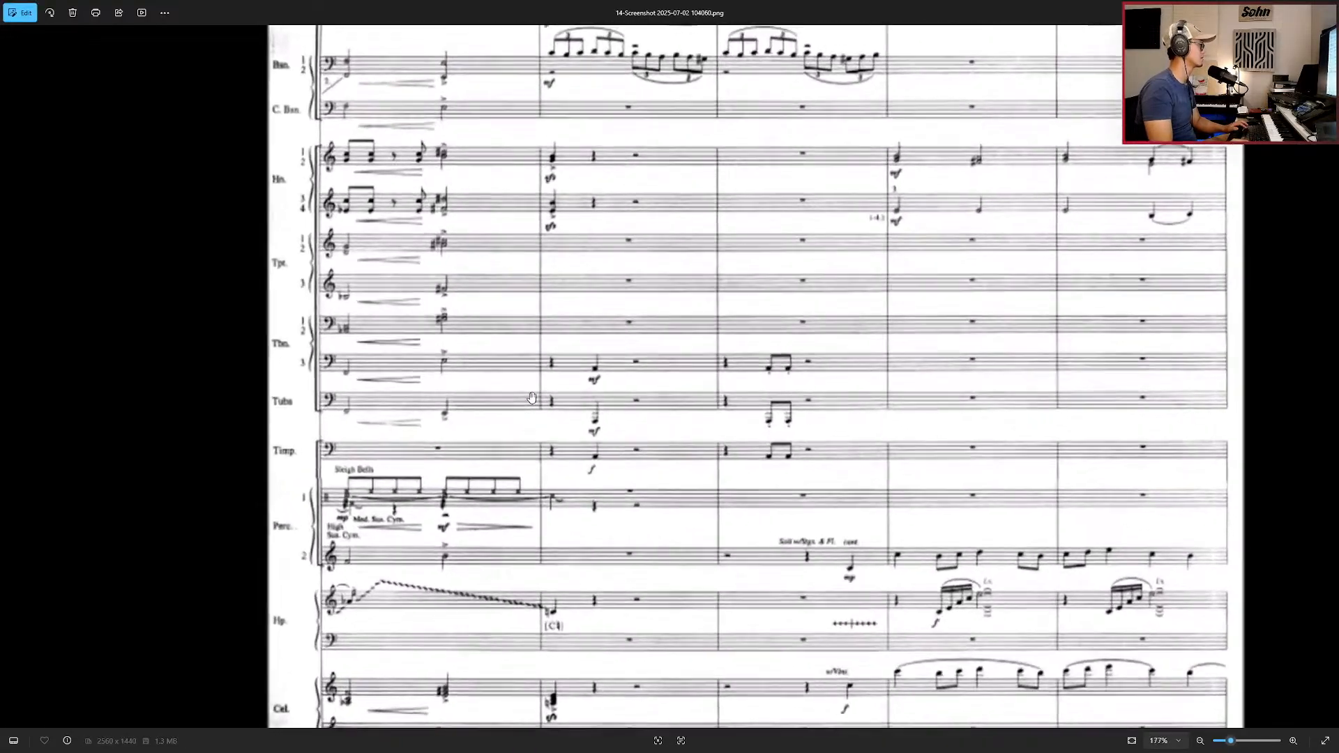
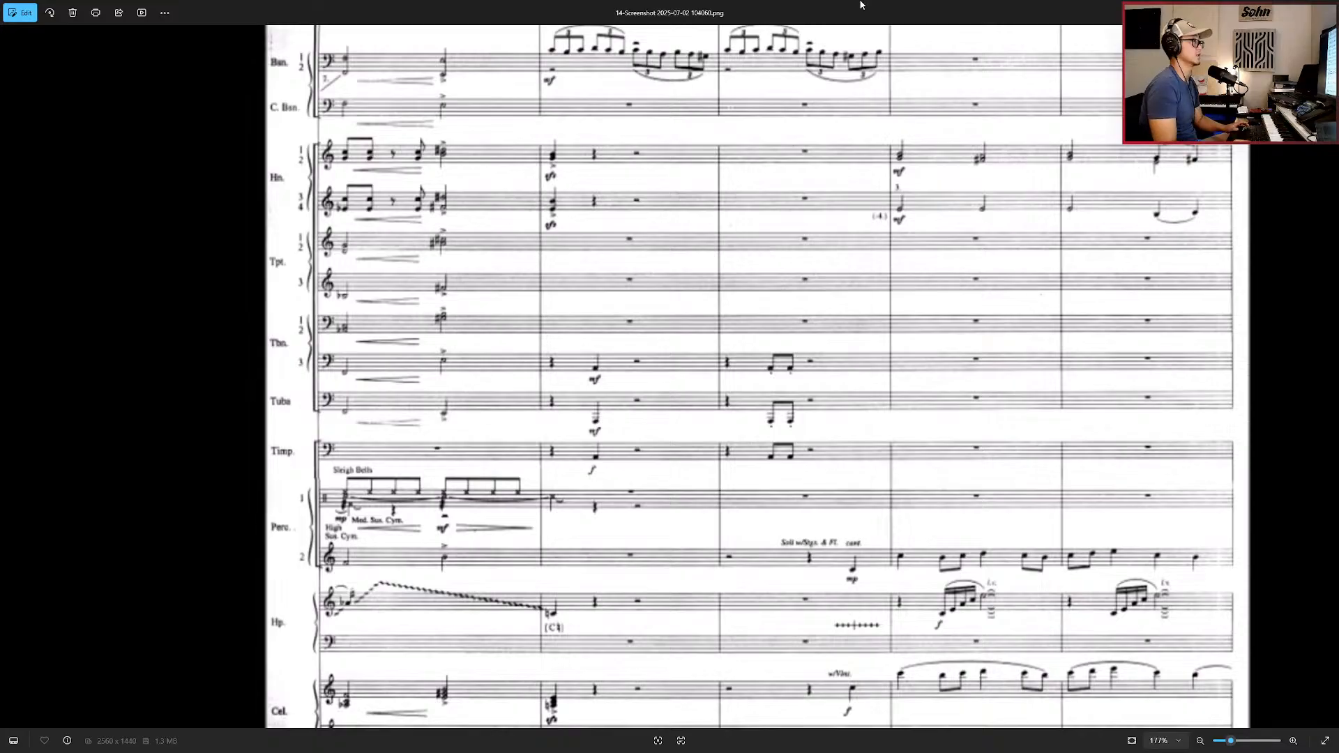
# Step: Go back to the 13-Screenshot page of the score and examine the two Horn 1–4 chords in its last bar
pyautogui.press('Left')
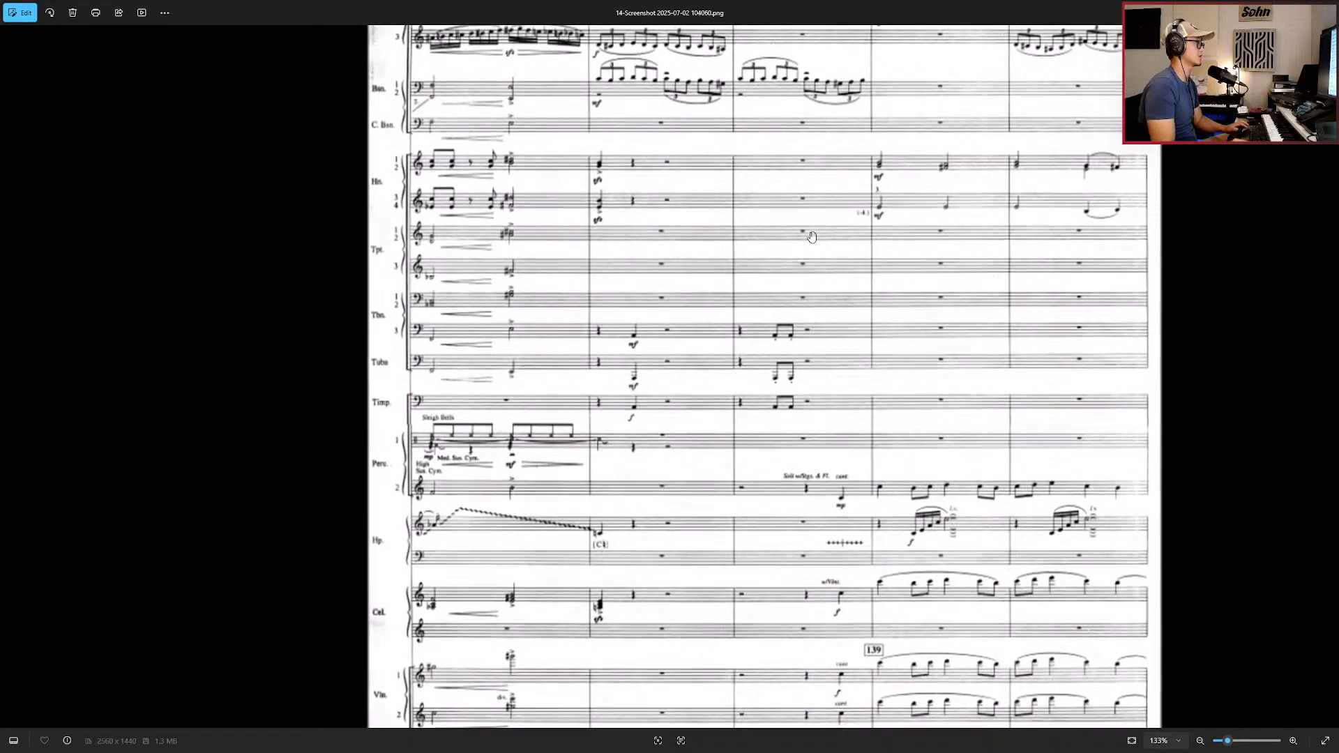
pyautogui.scroll(5, 916, 257)
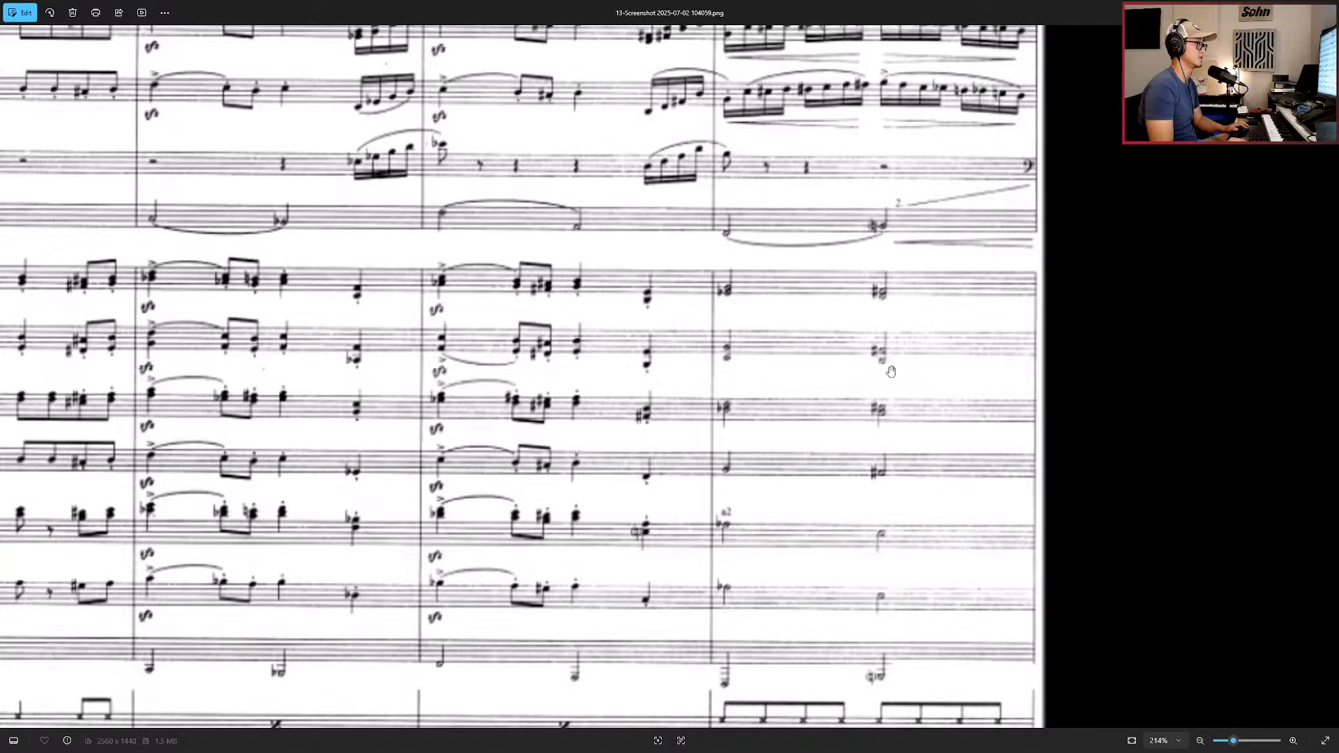
pyautogui.scroll(-3, 891, 371)
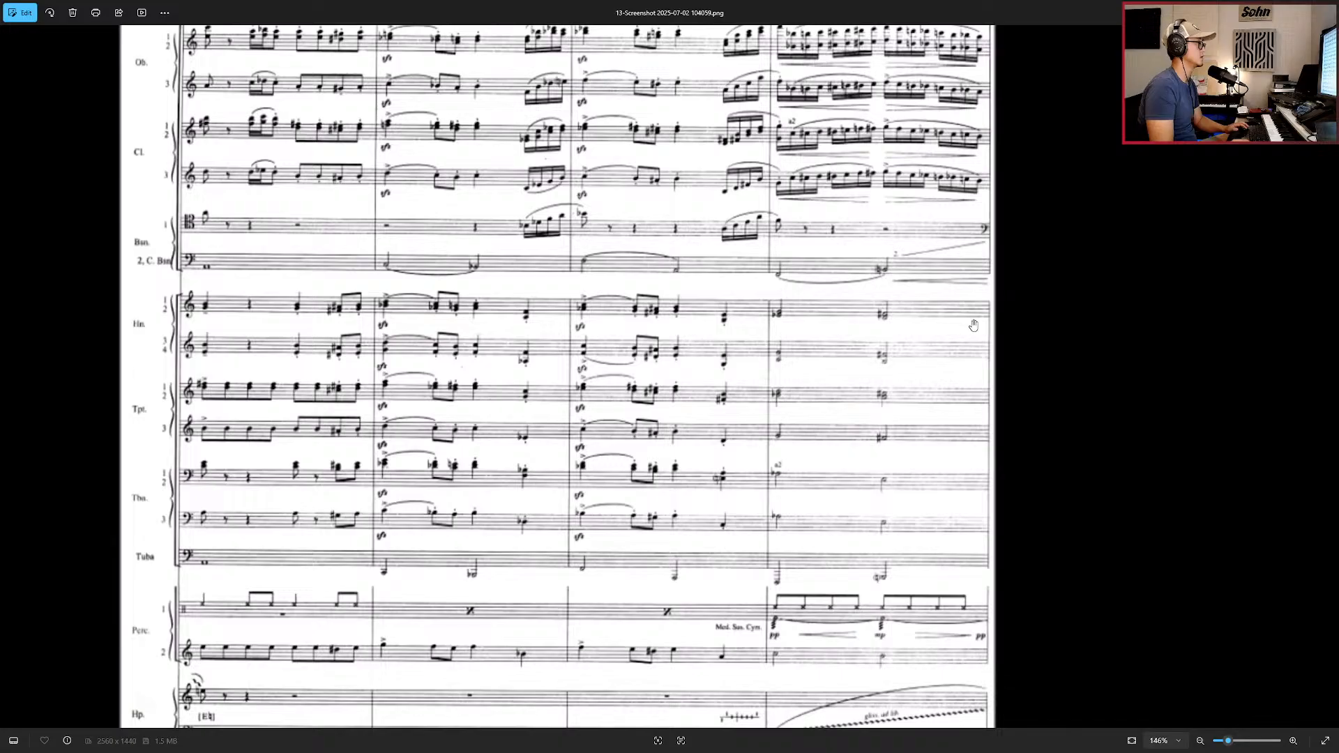
pyautogui.scroll(4, 955, 319)
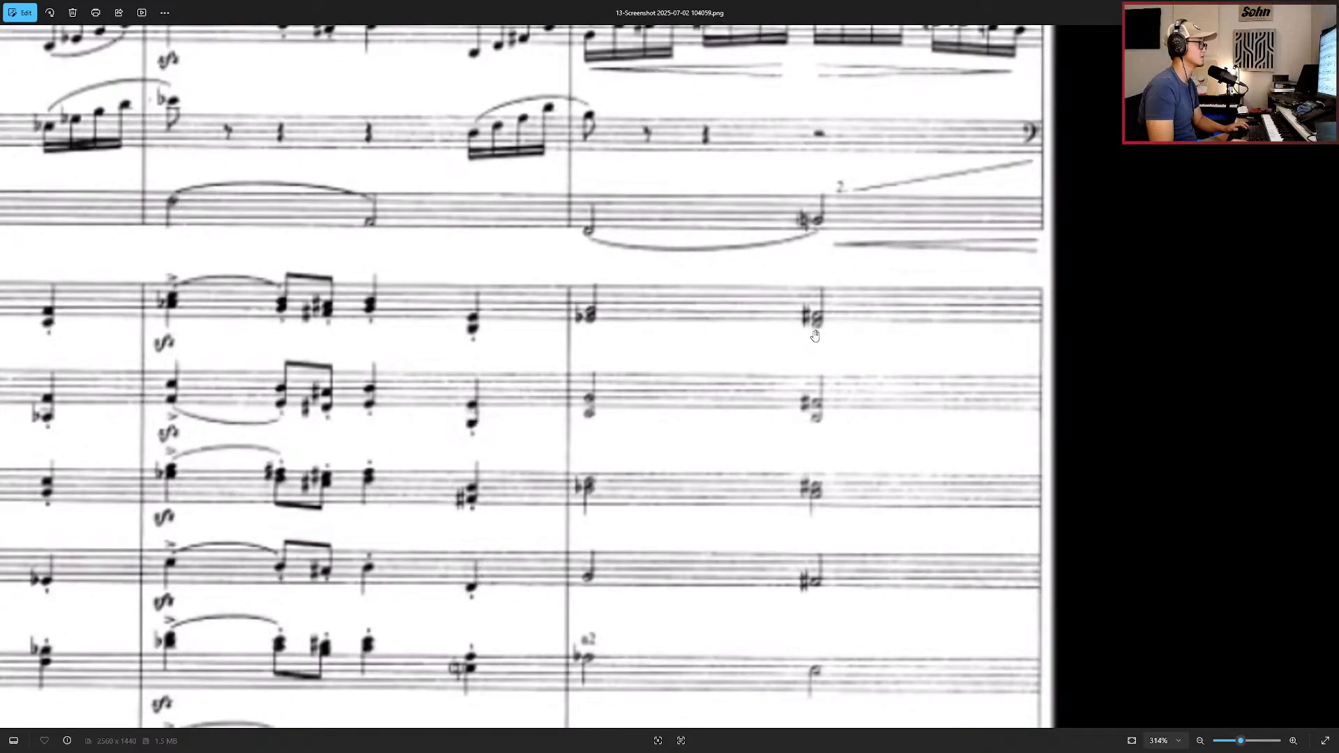
pyautogui.scroll(-3, 820, 369)
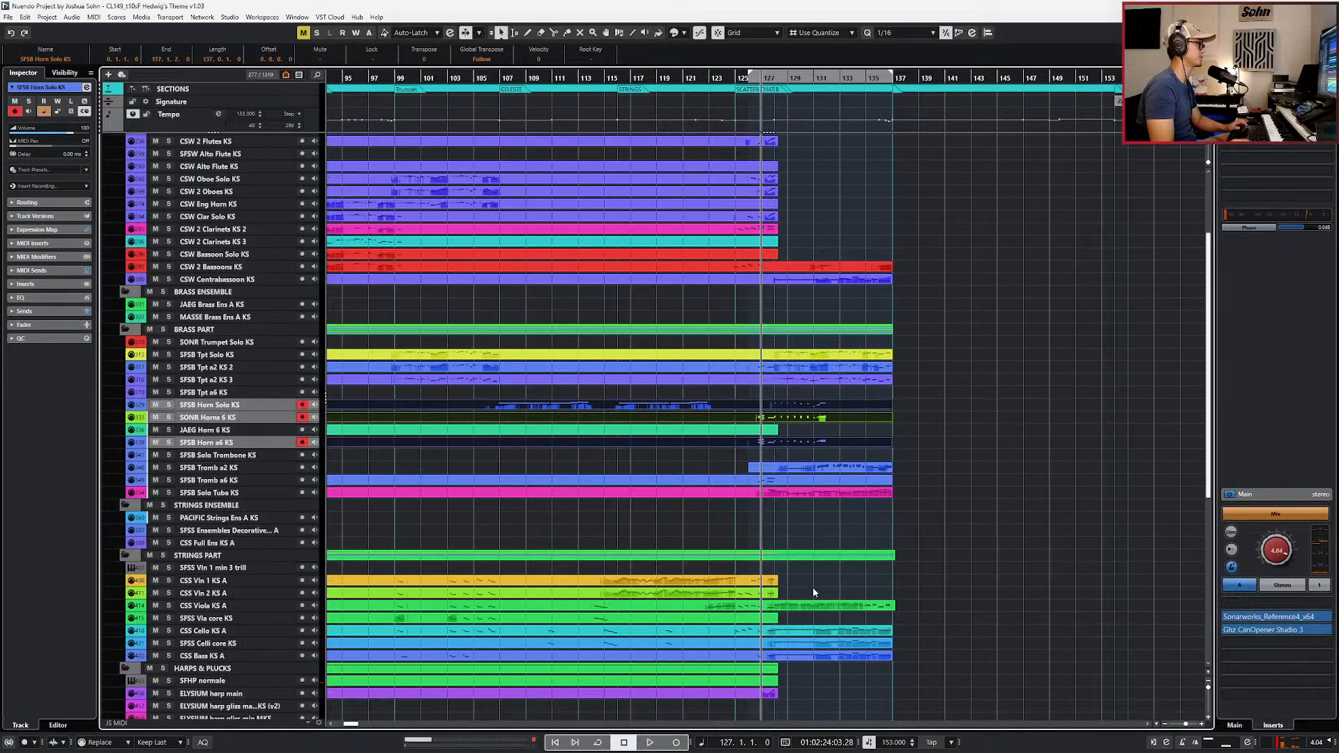
# Step: With the playhead at bar 132, open the SFSB Tromb a2 part in the key editor and copy its notes up to bar 137
pyautogui.hscroll(2, 836, 440)
pyautogui.press('KP_Add')
pyautogui.press('KP_Add')
pyautogui.press('KP_Add')
pyautogui.press('KP_Add')
pyautogui.press('KP_Add')
pyautogui.press('KP_Add')
pyautogui.press('KP_Subtract')
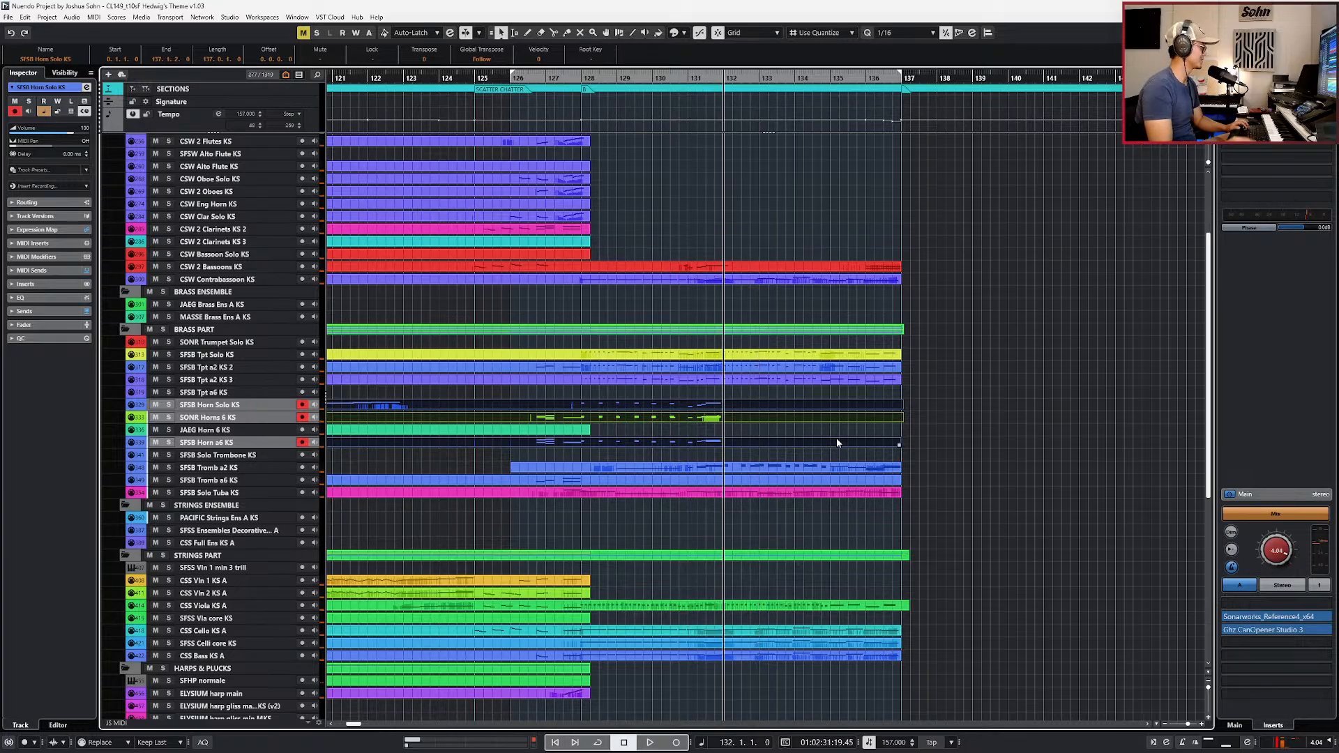
pyautogui.scroll(-3, 730, 447)
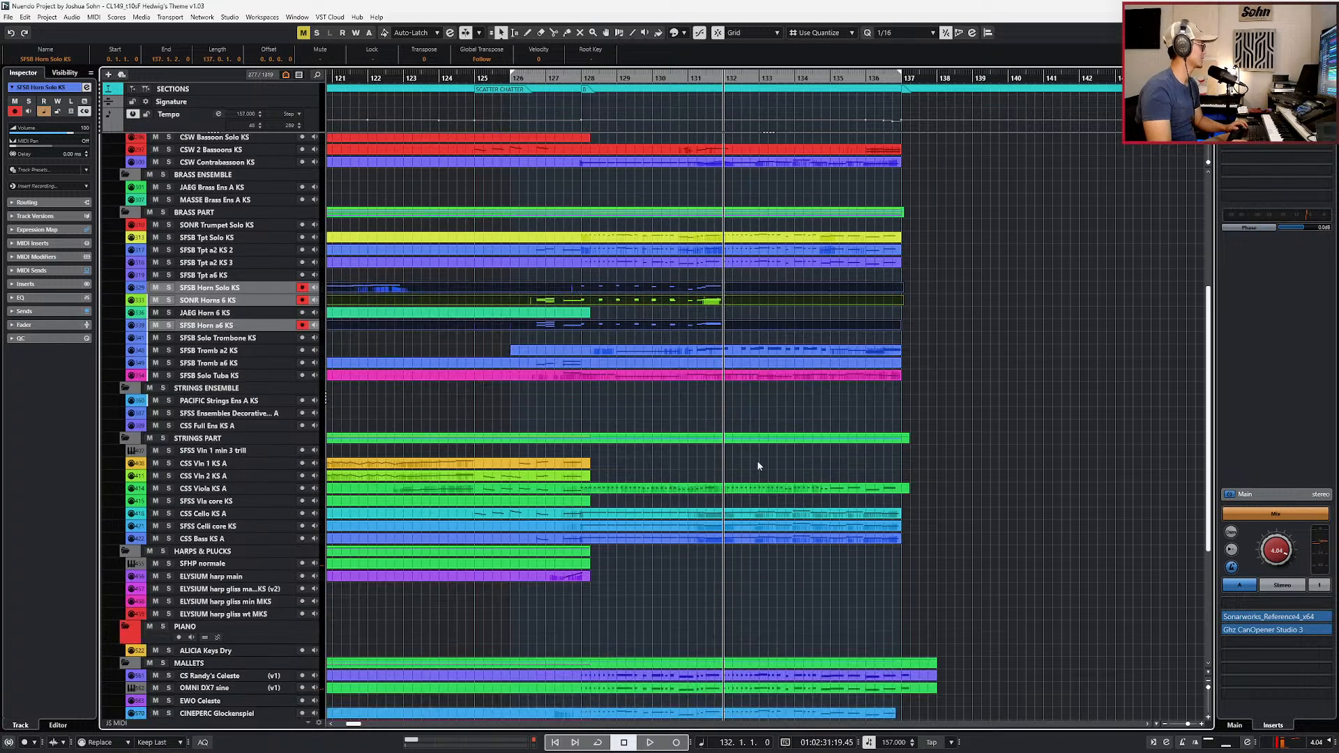
pyautogui.doubleClick(726, 352)
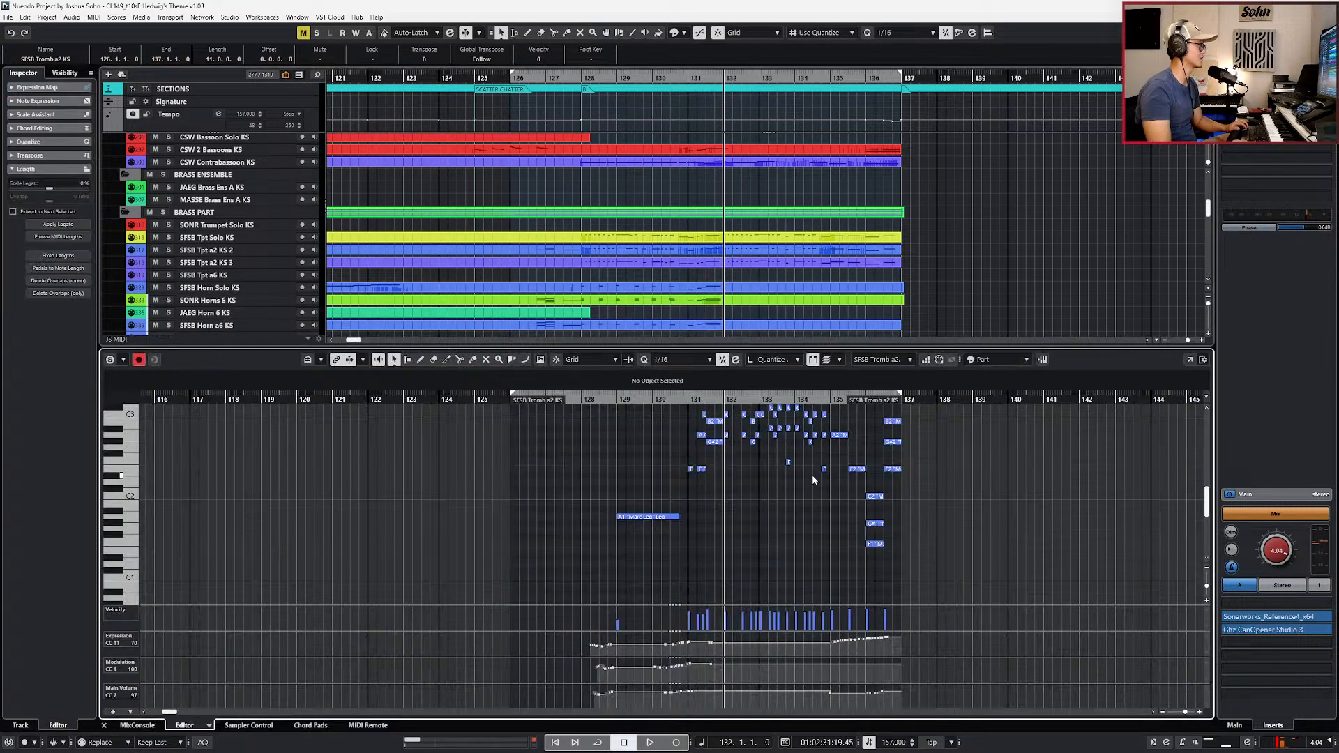
pyautogui.moveTo(682, 442); pyautogui.dragTo(943, 601)
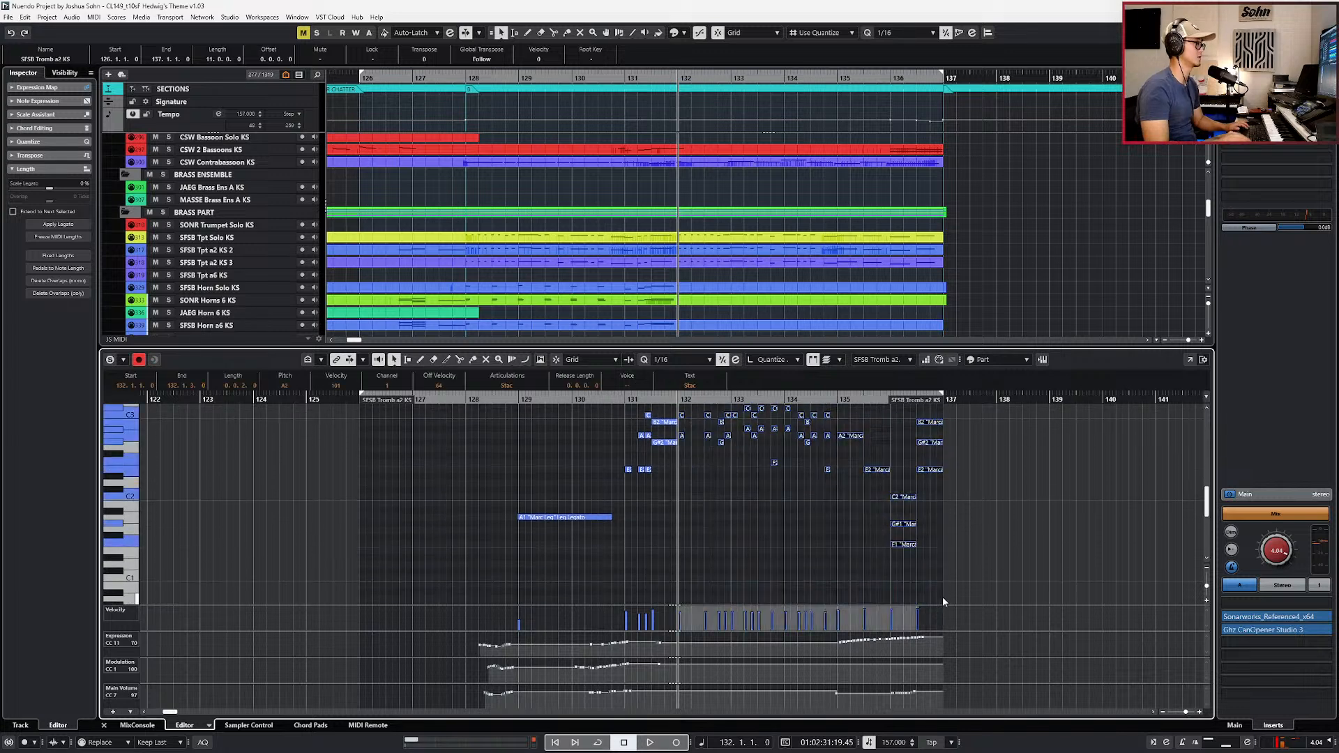
# Step: Paste the copied trombone notes into the SONR Horns 6 track at bar 132
pyautogui.click(713, 275)
pyautogui.click(710, 300)
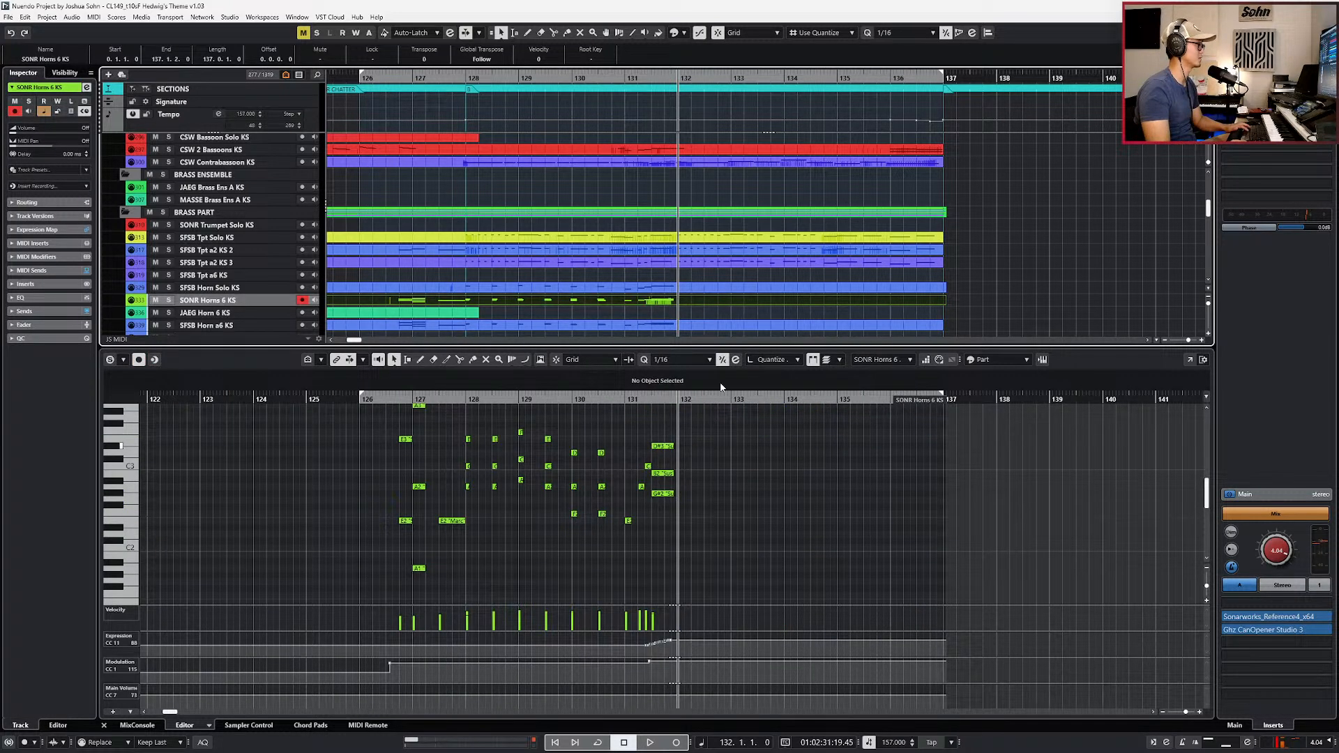
pyautogui.hotkey('ctrl', 'v')
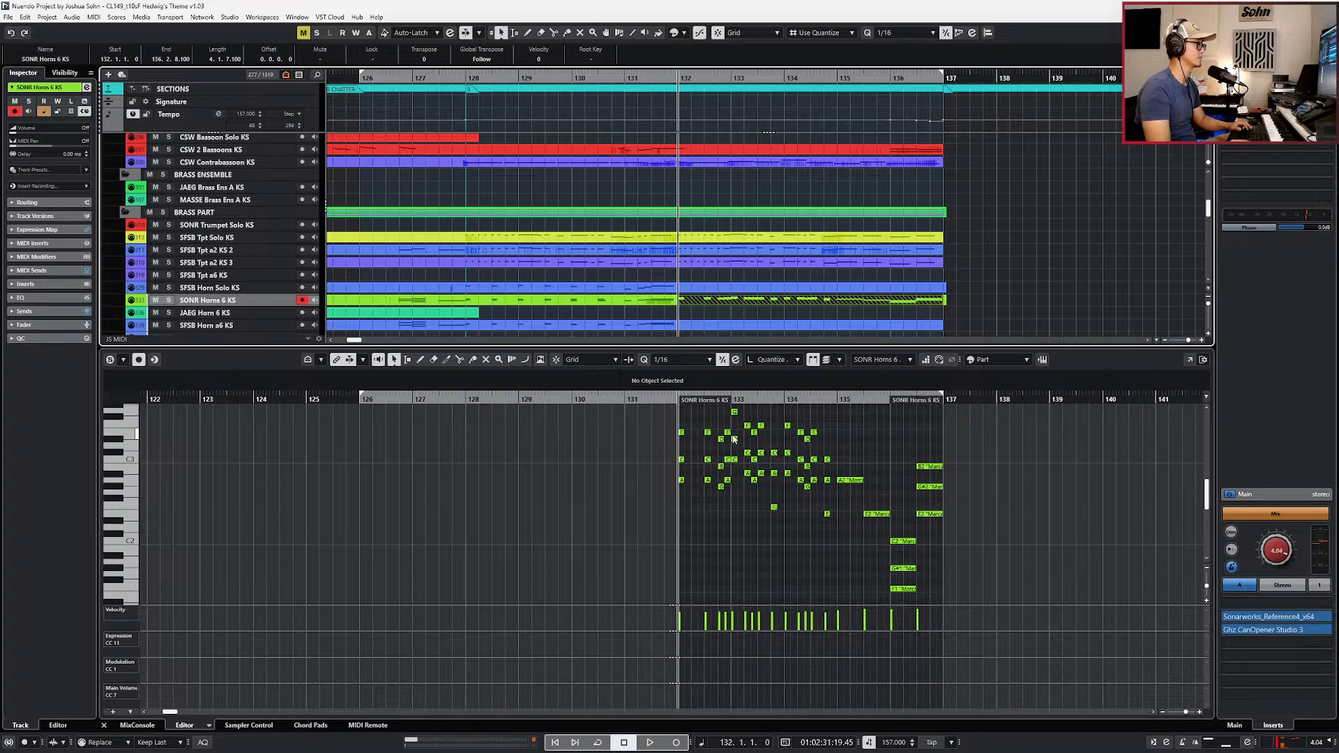
# Step: Duplicate the two single notes A2 and E2 in bar 135 of the horn part three semitones higher
pyautogui.click(848, 480)
pyautogui.press('l')
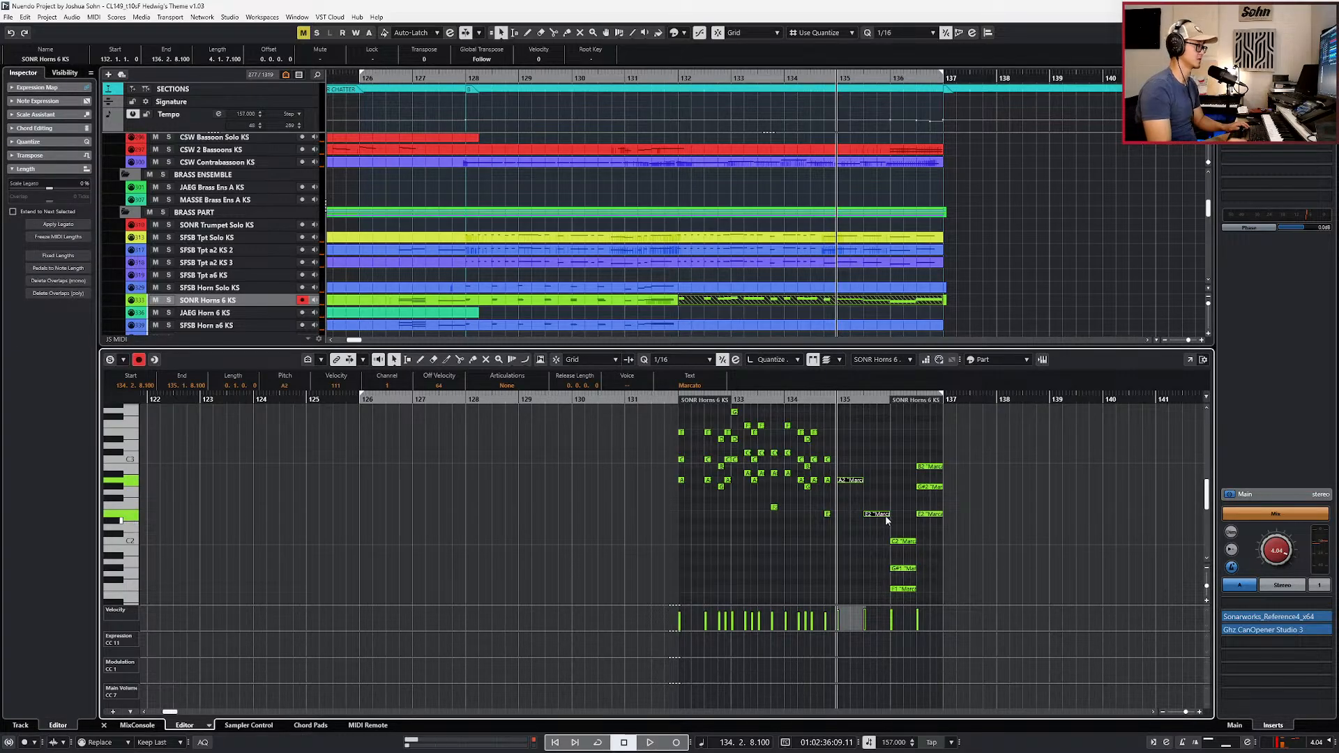
pyautogui.press('h')
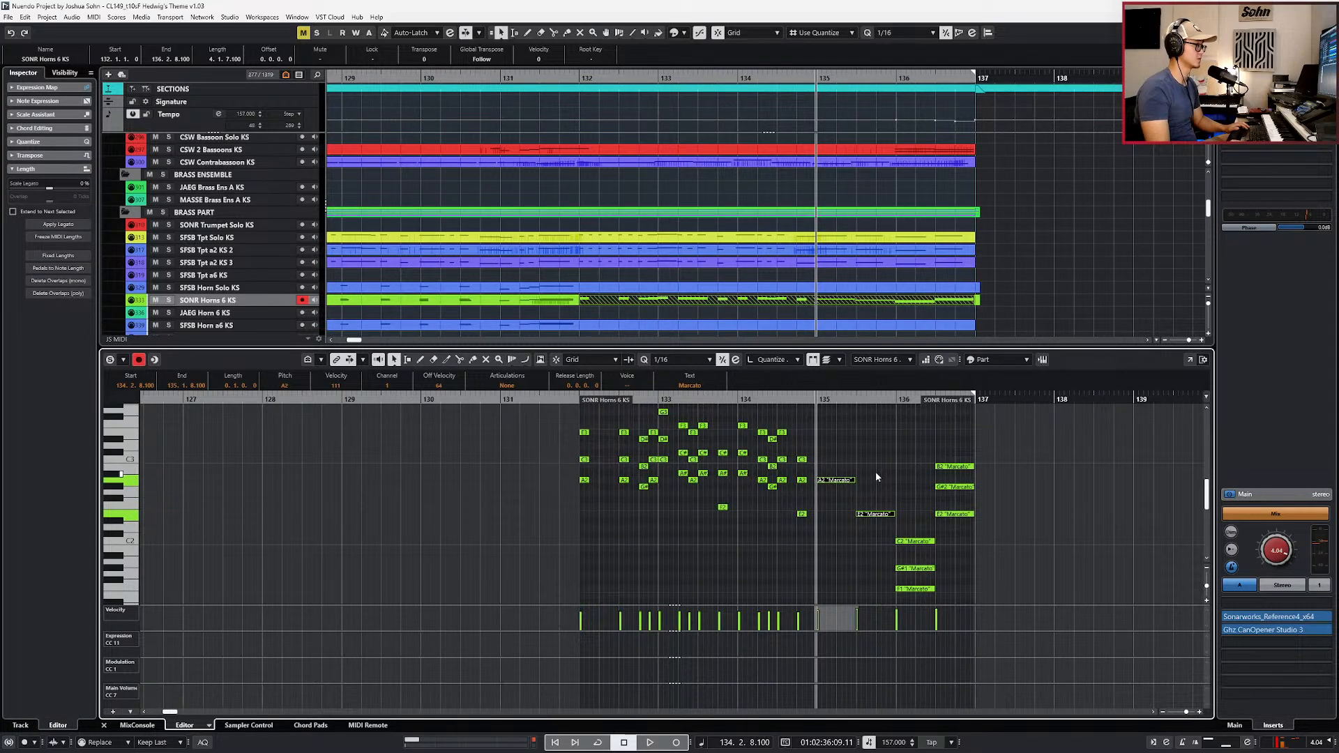
pyautogui.hotkey('ctrl', 'v')
pyautogui.press('Up')
pyautogui.press('Up')
pyautogui.press('Up')
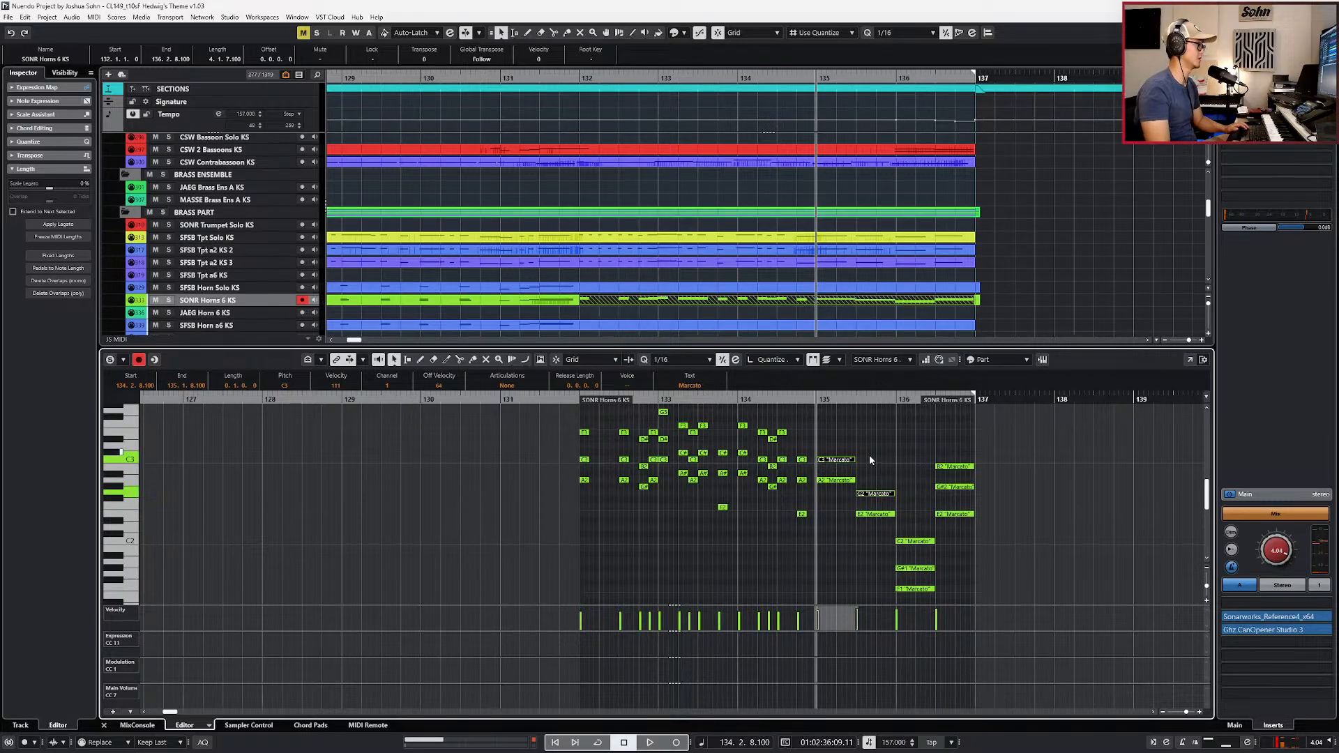
# Step: Add another copy of the two duplicated bar 135 notes five semitones higher, completing three-note stacks
pyautogui.hotkey('ctrl', 'c')
pyautogui.hotkey('ctrl', 'v')
pyautogui.press('Up')
pyautogui.press('Up')
pyautogui.press('Up')
pyautogui.press('Up')
pyautogui.press('Up')
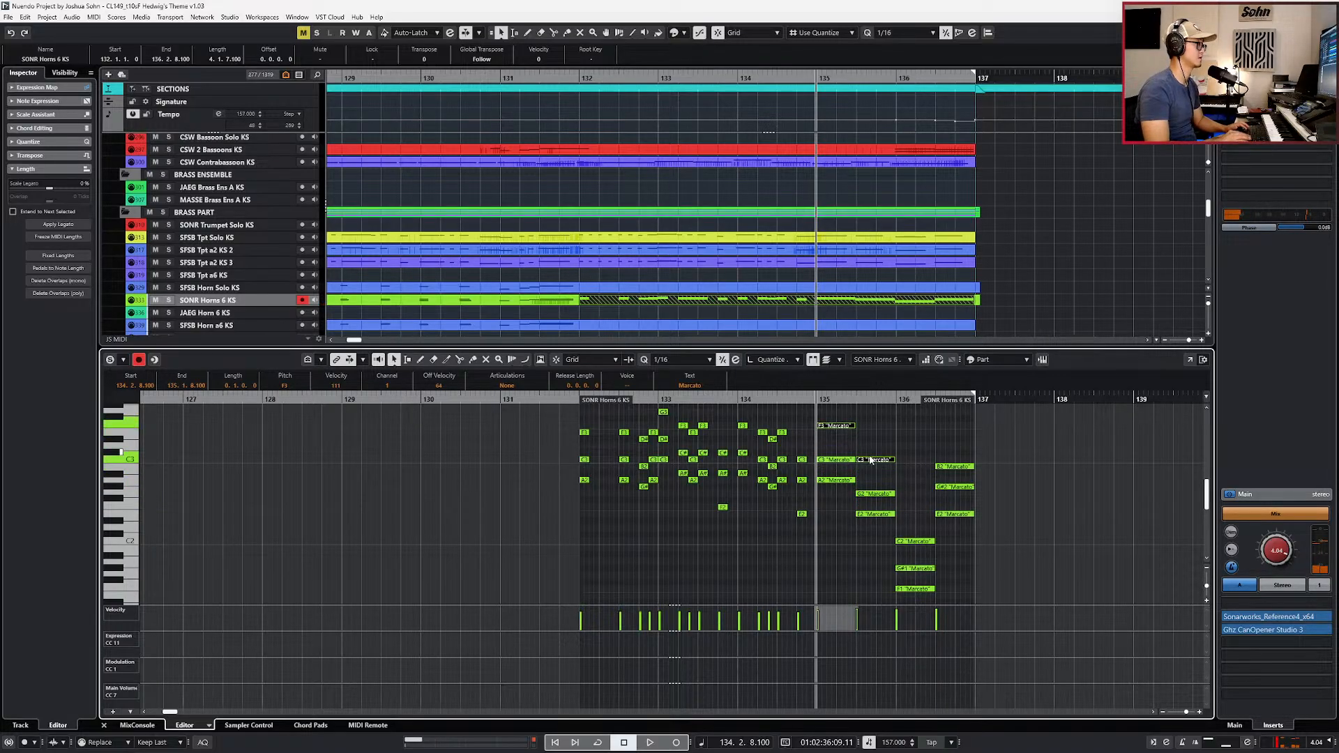
# Step: Revoice the bar 135 horn stacks: F3 down an octave, A2 to G#2, and the second stack's C3 to B2
pyautogui.click(839, 470)
pyautogui.click(837, 480)
pyautogui.click(842, 426)
pyautogui.hotkey('shift', 'Down')
pyautogui.click(836, 480)
pyautogui.press('Down')
pyautogui.click(876, 460)
pyautogui.press('Down')
# Step: Raise the first chord of bar 136 an octave and voice the final chord as B2, E3 and G#3
pyautogui.moveTo(882, 450); pyautogui.dragTo(924, 593)
pyautogui.hotkey('shift', 'Up')
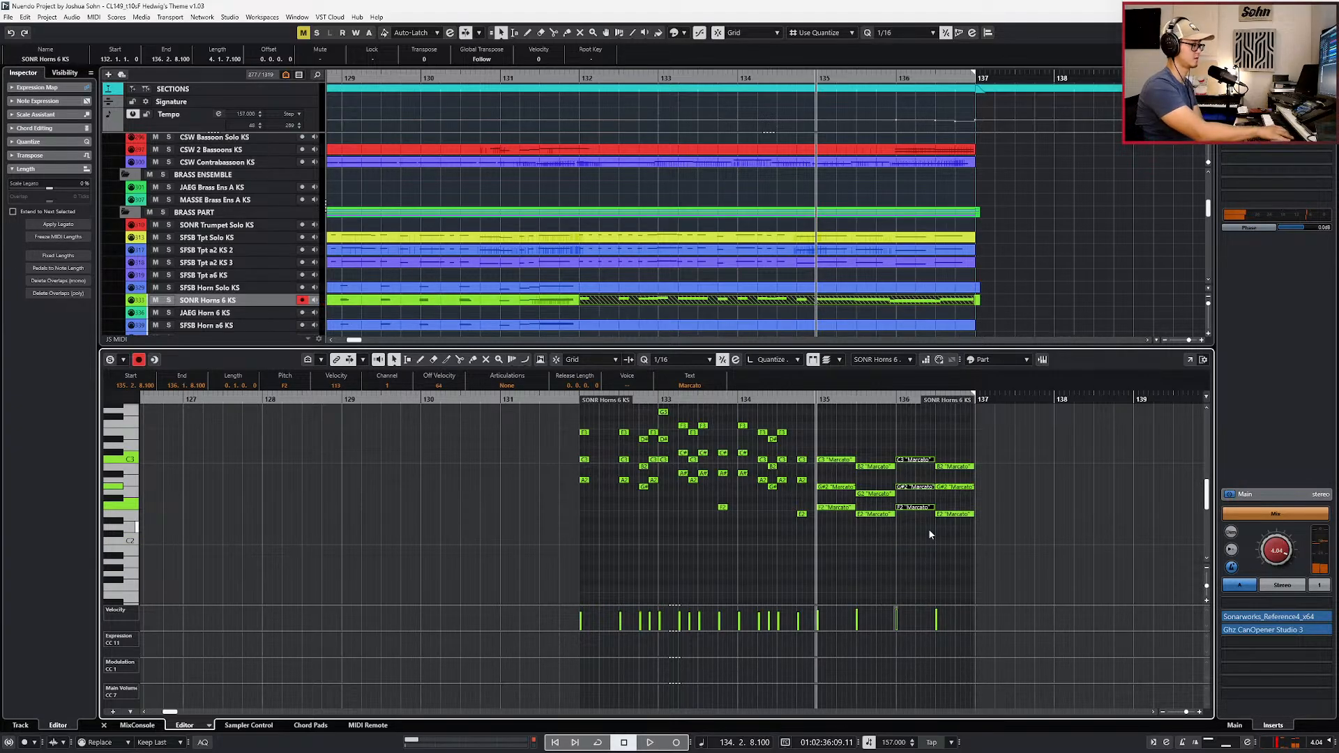
pyautogui.moveTo(977, 505); pyautogui.dragTo(971, 466)
pyautogui.hotkey('shift', 'Up')
pyautogui.hotkey('shift', 'Up')
pyautogui.hotkey('ctrl', 'z')
pyautogui.moveTo(968, 528); pyautogui.dragTo(967, 507)
pyautogui.hotkey('shift', 'Up')
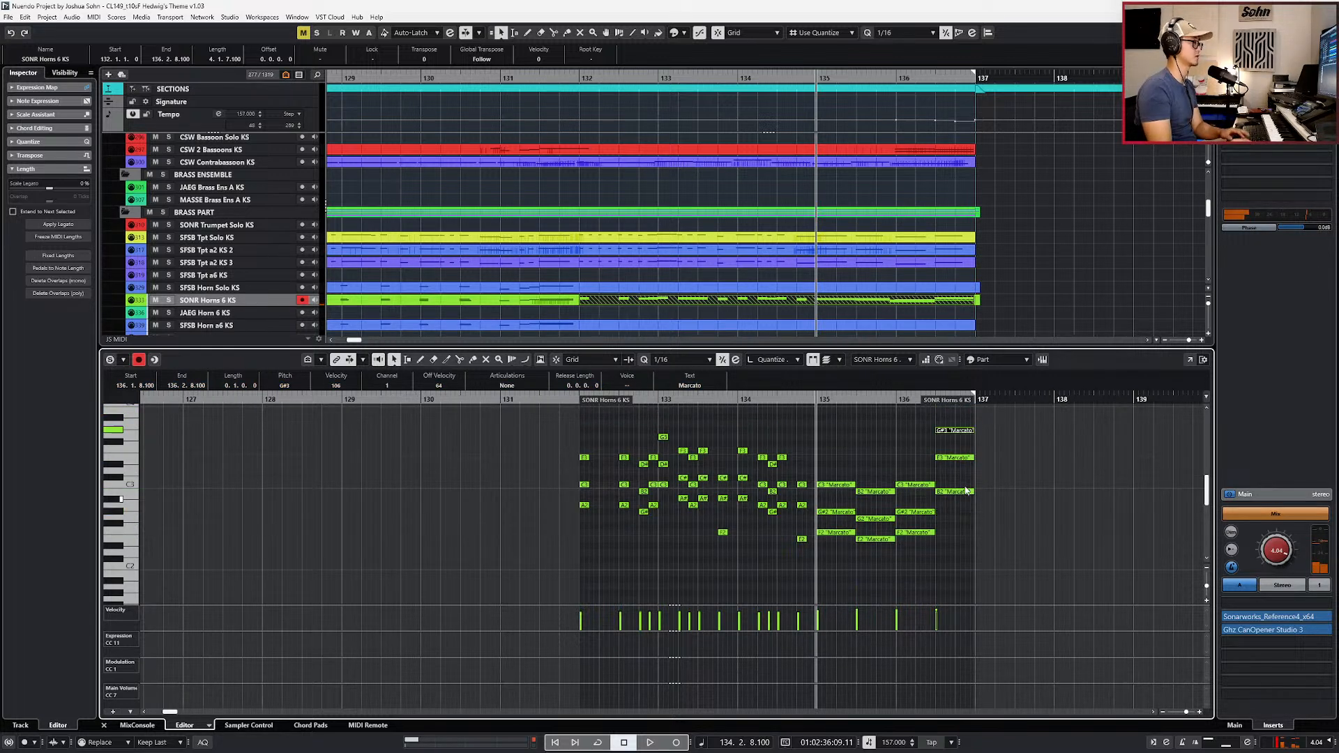
# Step: Return to the arrangement, glue the two SONR Horns 6 parts into one and play the soloed track from bar 131
pyautogui.press('ctrl+KP_Subtract')
pyautogui.press('ctrl+KP_Subtract')
pyautogui.press('ctrl+KP_Subtract')
pyautogui.press('ctrl+KP_Subtract')
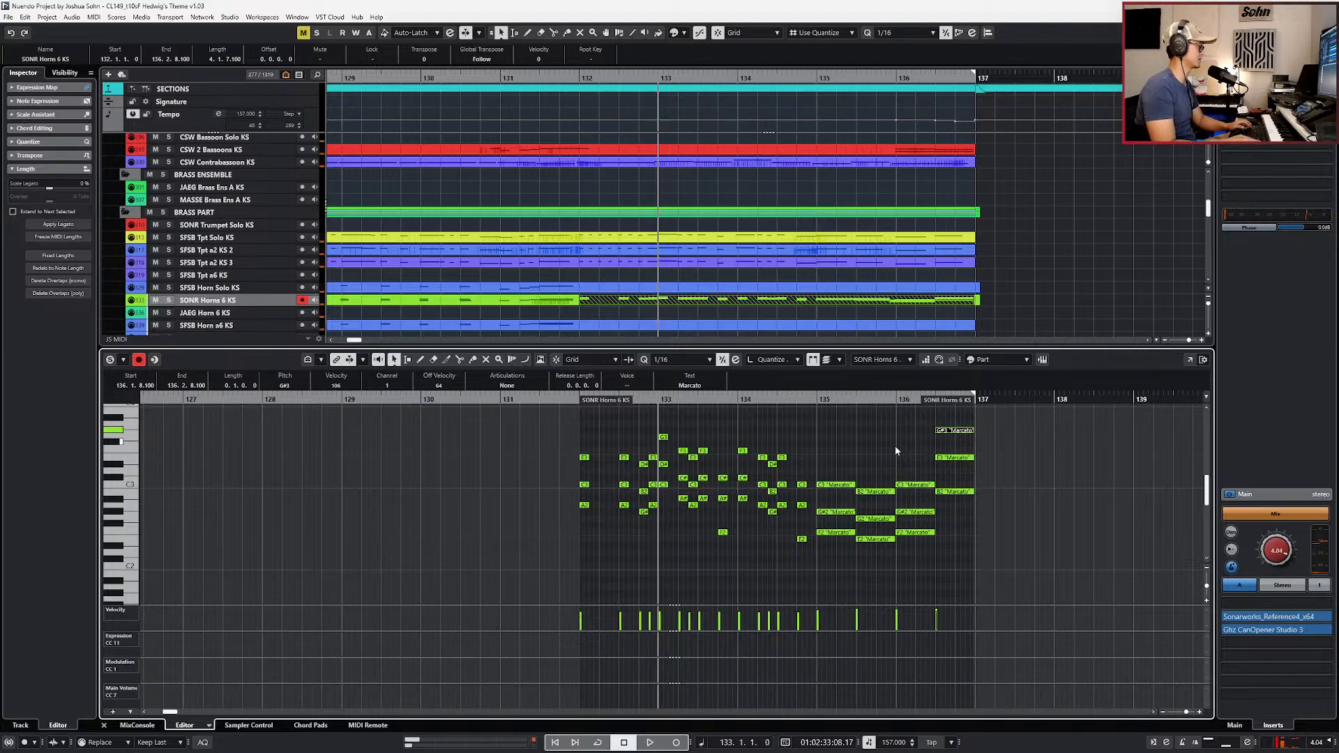
pyautogui.hotkey('ctrl', 'e')
pyautogui.click(534, 302)
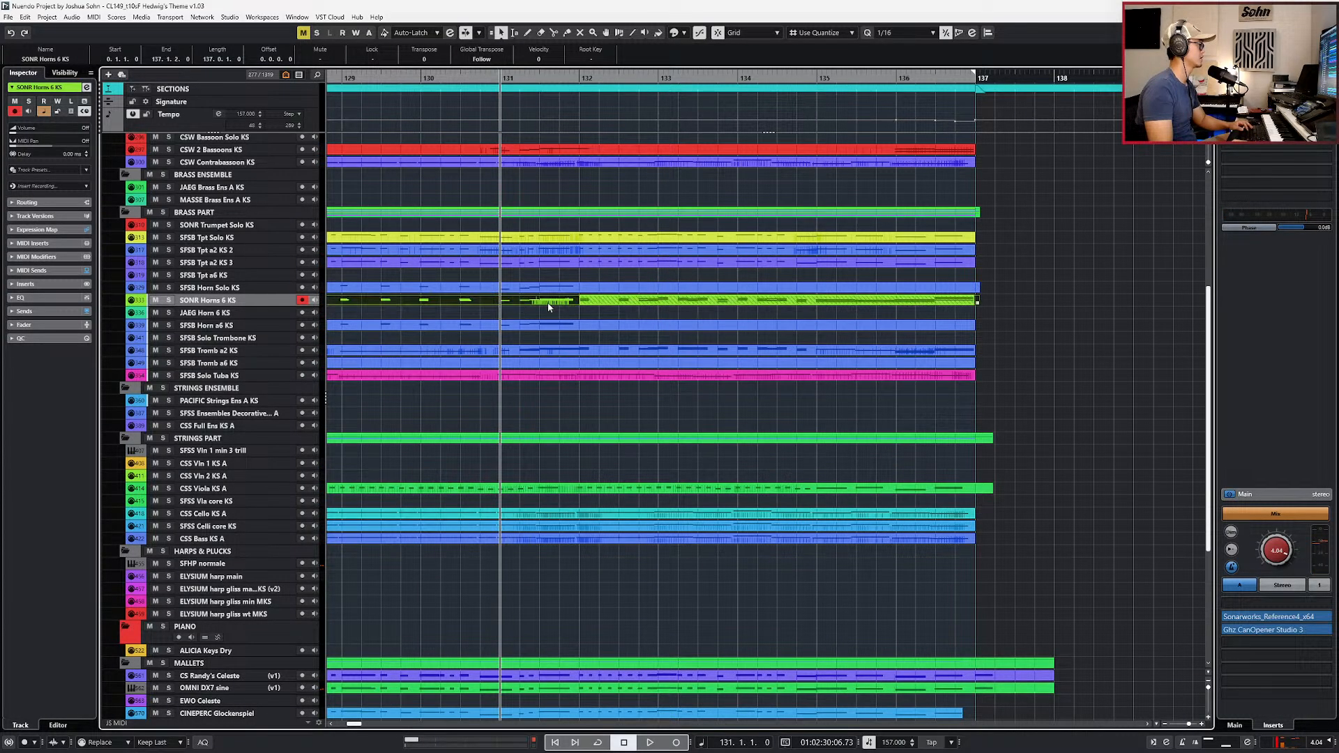
pyautogui.click(549, 305)
pyautogui.press('s')
pyautogui.press('space')
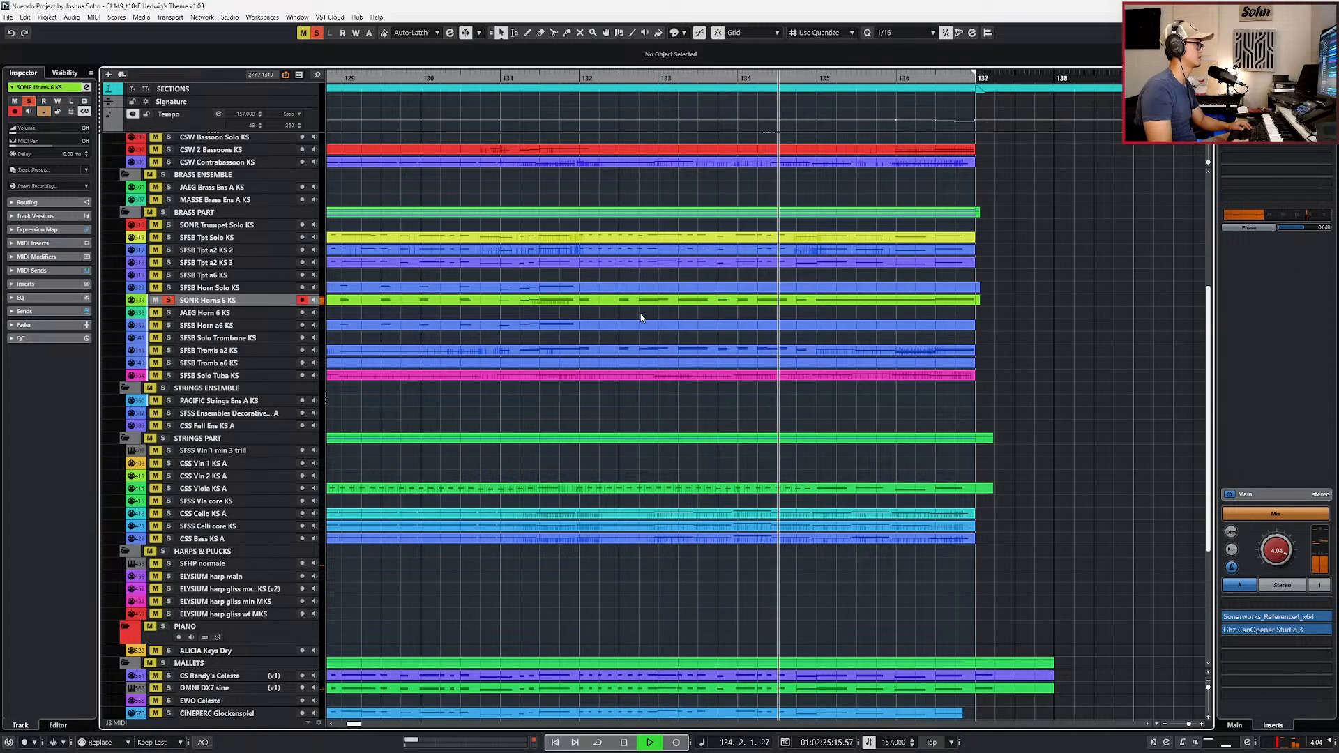
# Step: Reopen the SONR Horns 6 part, assign the Marc articulation to the chords in bars 135 and 136 and play them back
pyautogui.doubleClick(750, 301)
pyautogui.press('space')
pyautogui.moveTo(839, 441); pyautogui.dragTo(987, 596)
pyautogui.click(500, 385)
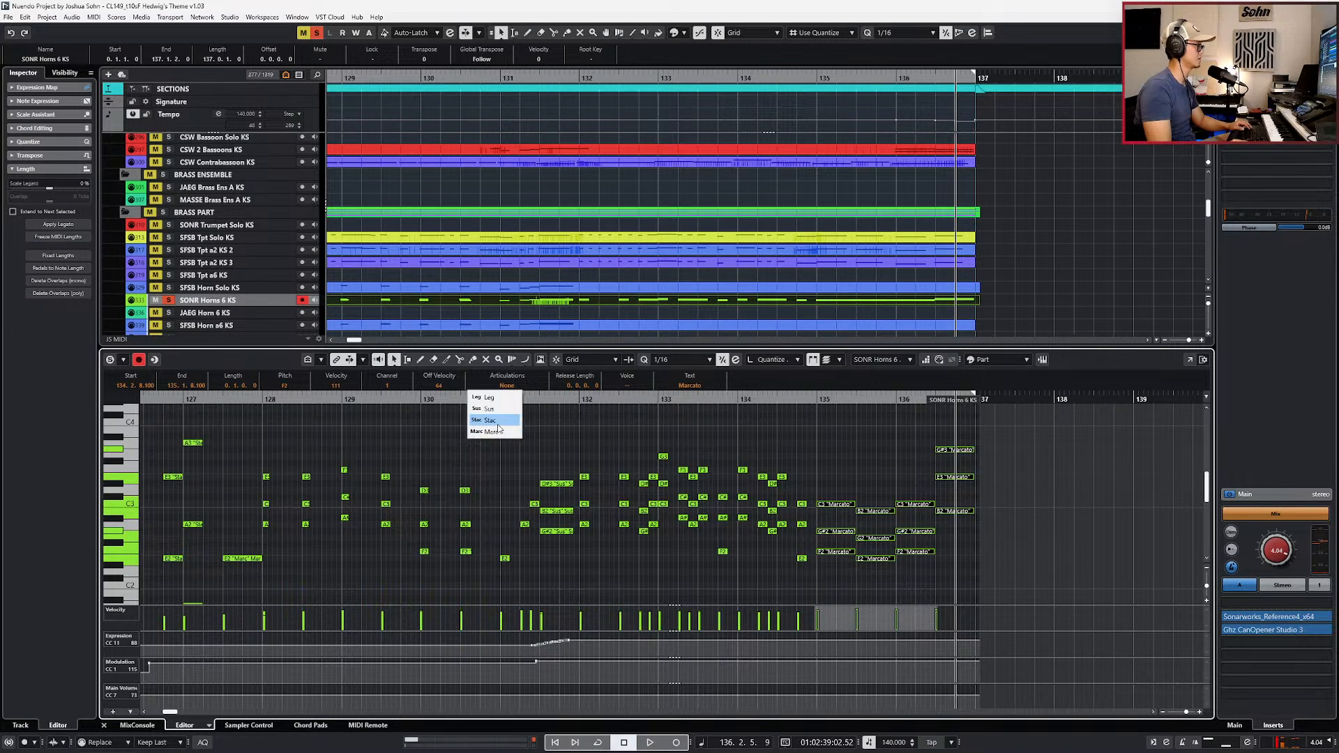
pyautogui.click(498, 408)
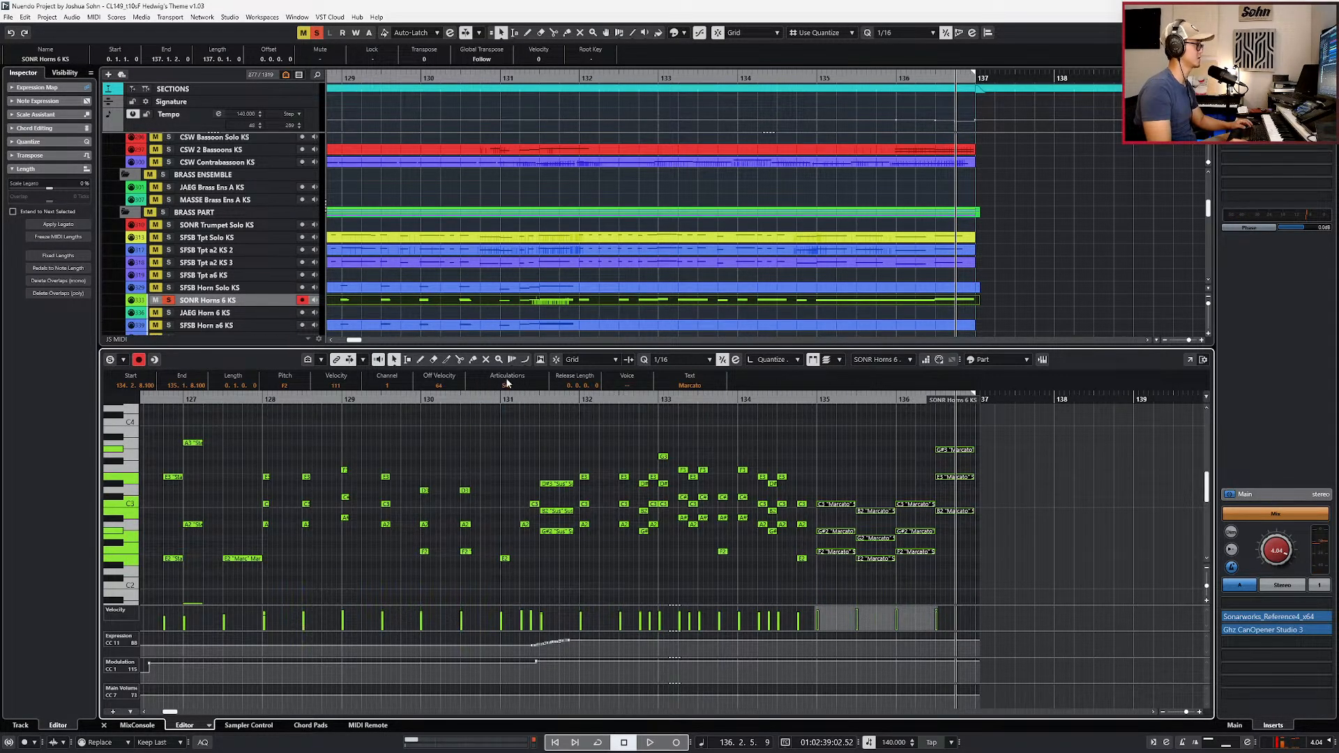
pyautogui.click(511, 389)
pyautogui.click(498, 430)
pyautogui.press('space')
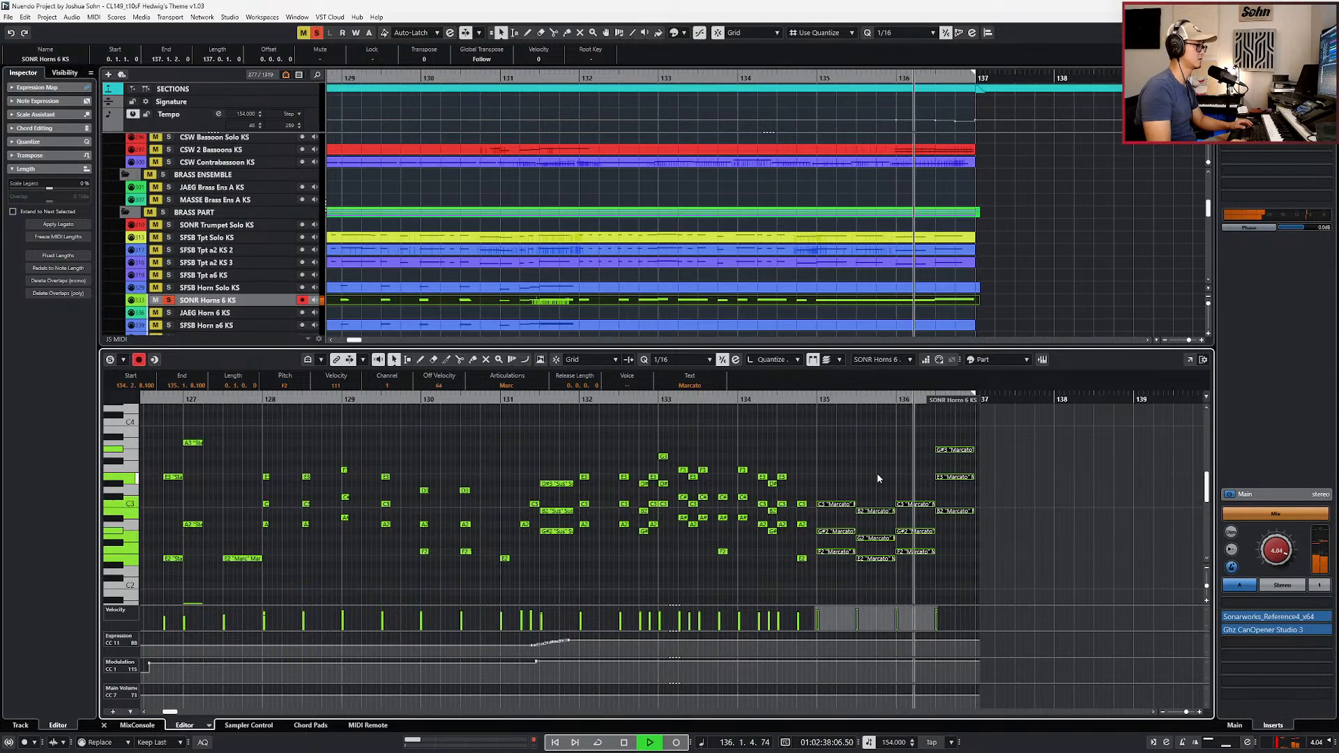
pyautogui.press('space')
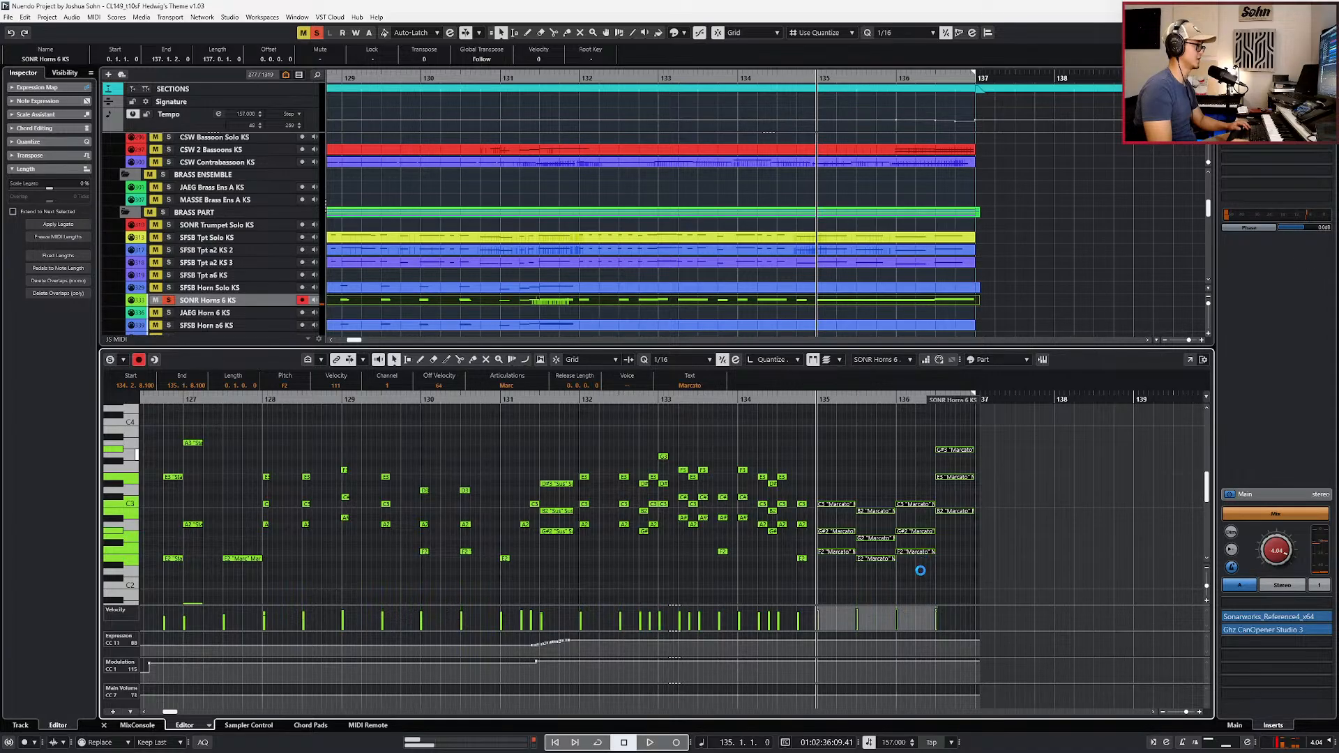
# Step: Move the F2 in bar 136's first horn chord up an octave to F3 and audition the passage from bar 135
pyautogui.click(920, 572)
pyautogui.click(918, 552)
pyautogui.hotkey('shift', 'Up')
pyautogui.press('KP_Add')
pyautogui.press('space')
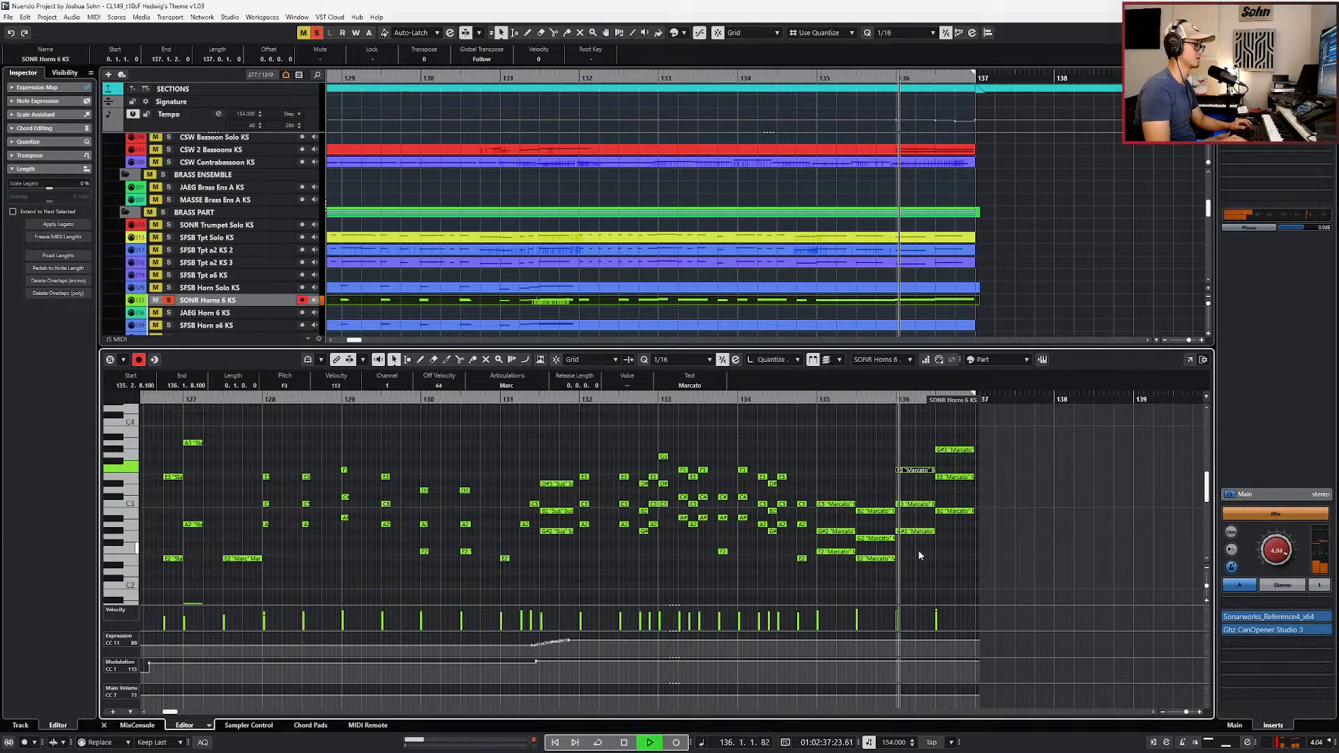
pyautogui.press('space')
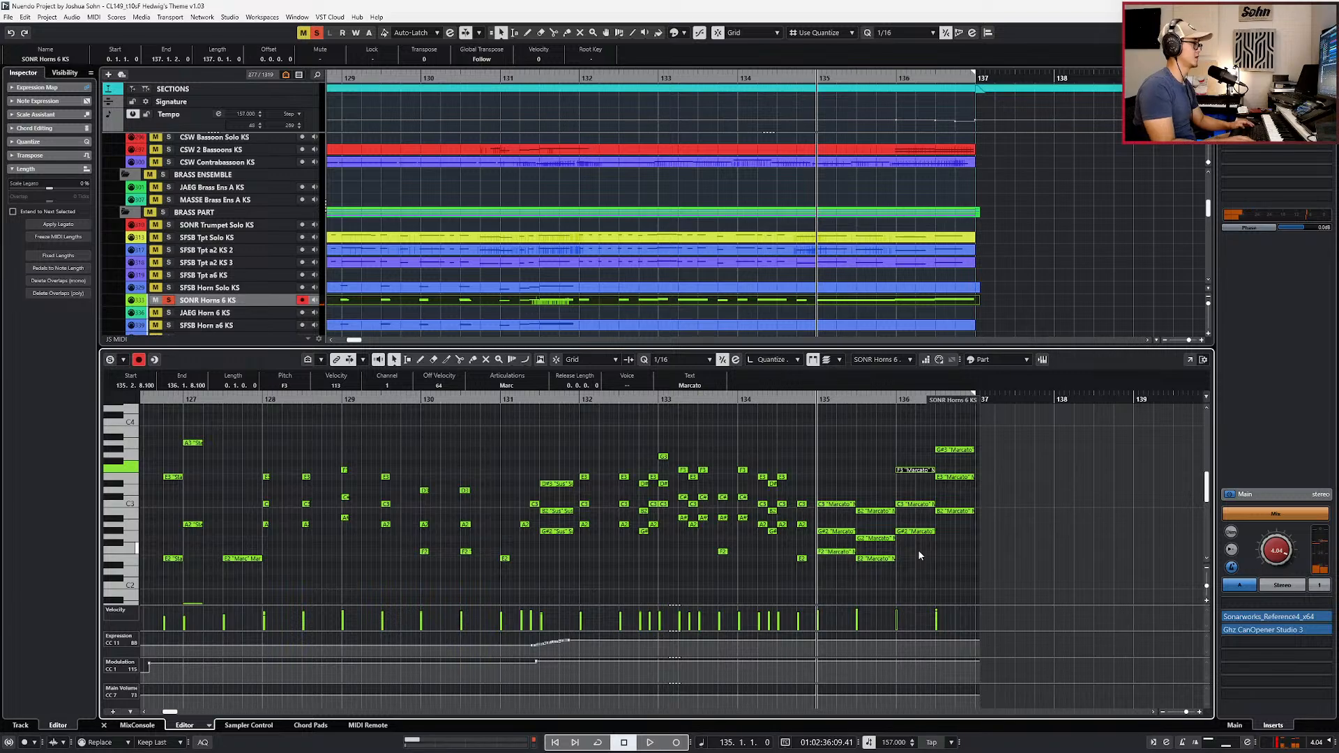
# Step: Check the horn rhythm on the 14-Screenshot page and shorten the first horn chord of bar 136 to a length of 0.0.2.0
pyautogui.hotkey('alt', 'Tab')
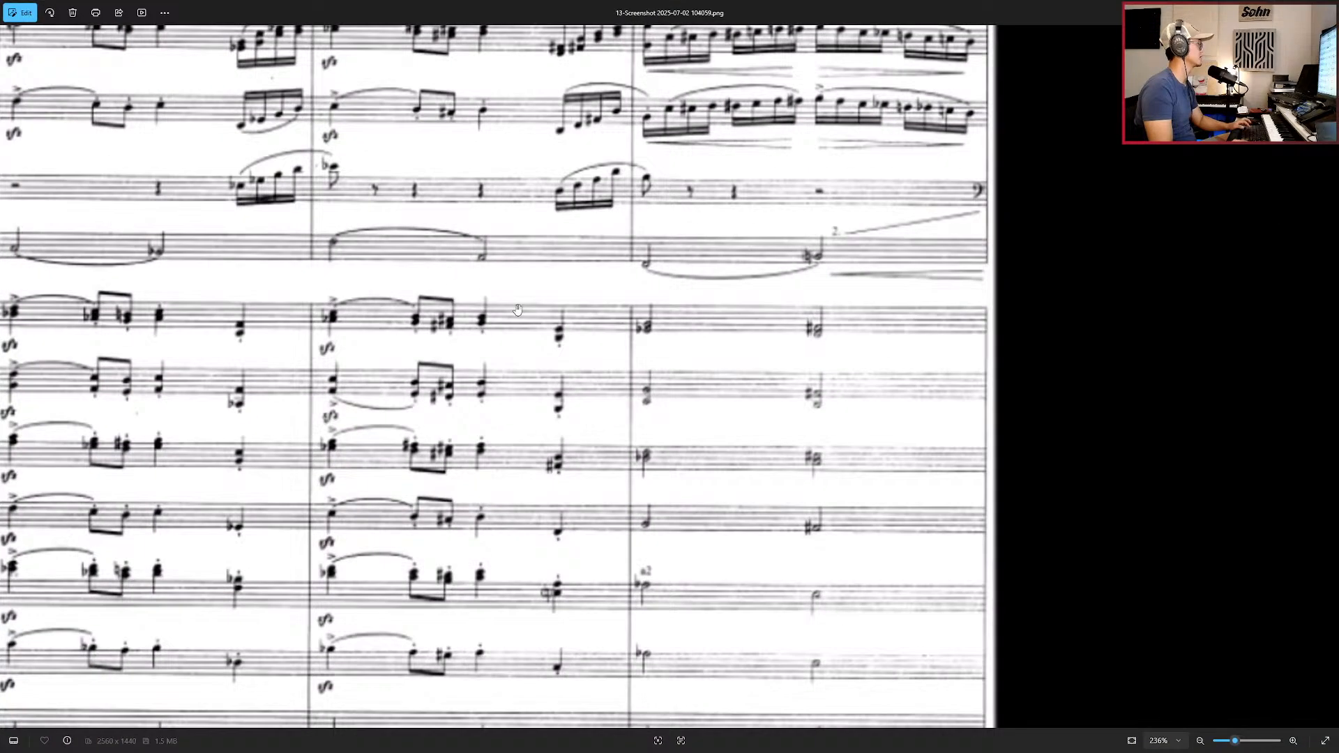
pyautogui.scroll(-5, 517, 310)
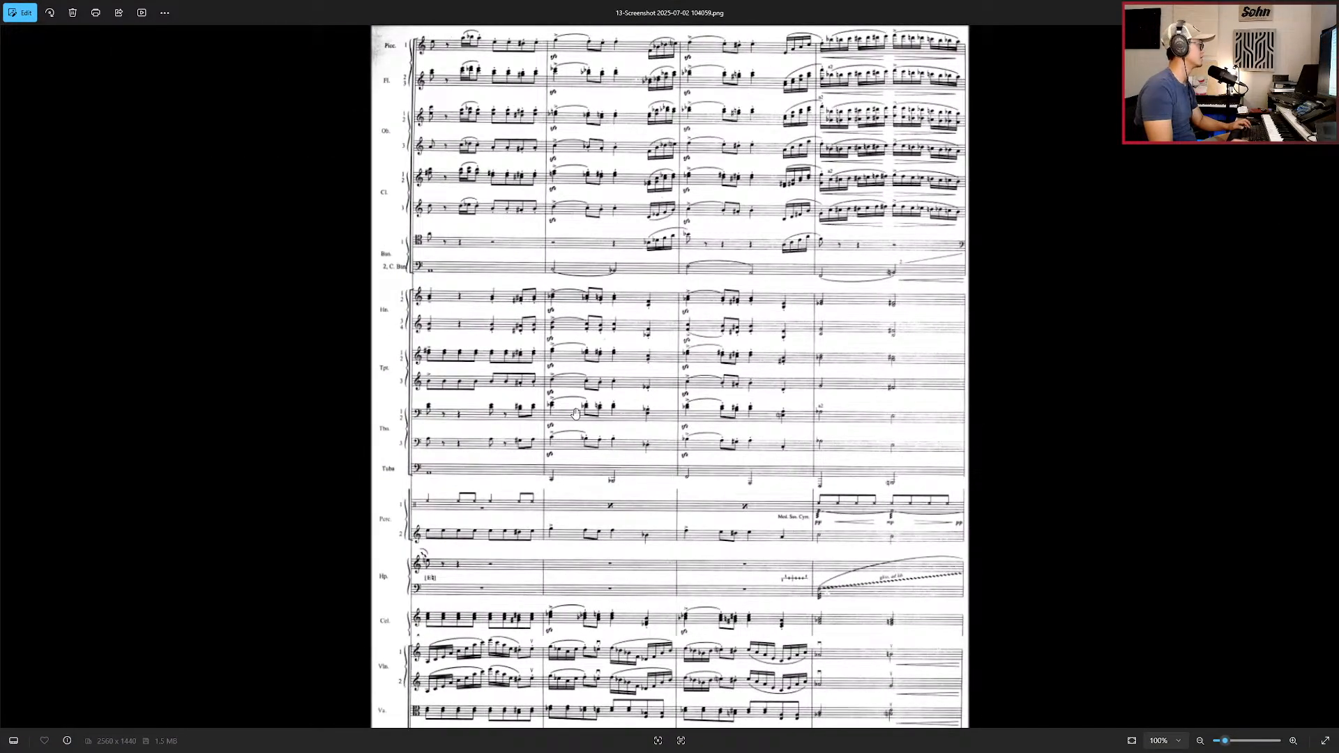
pyautogui.press('Right')
pyautogui.scroll(3, 443, 264)
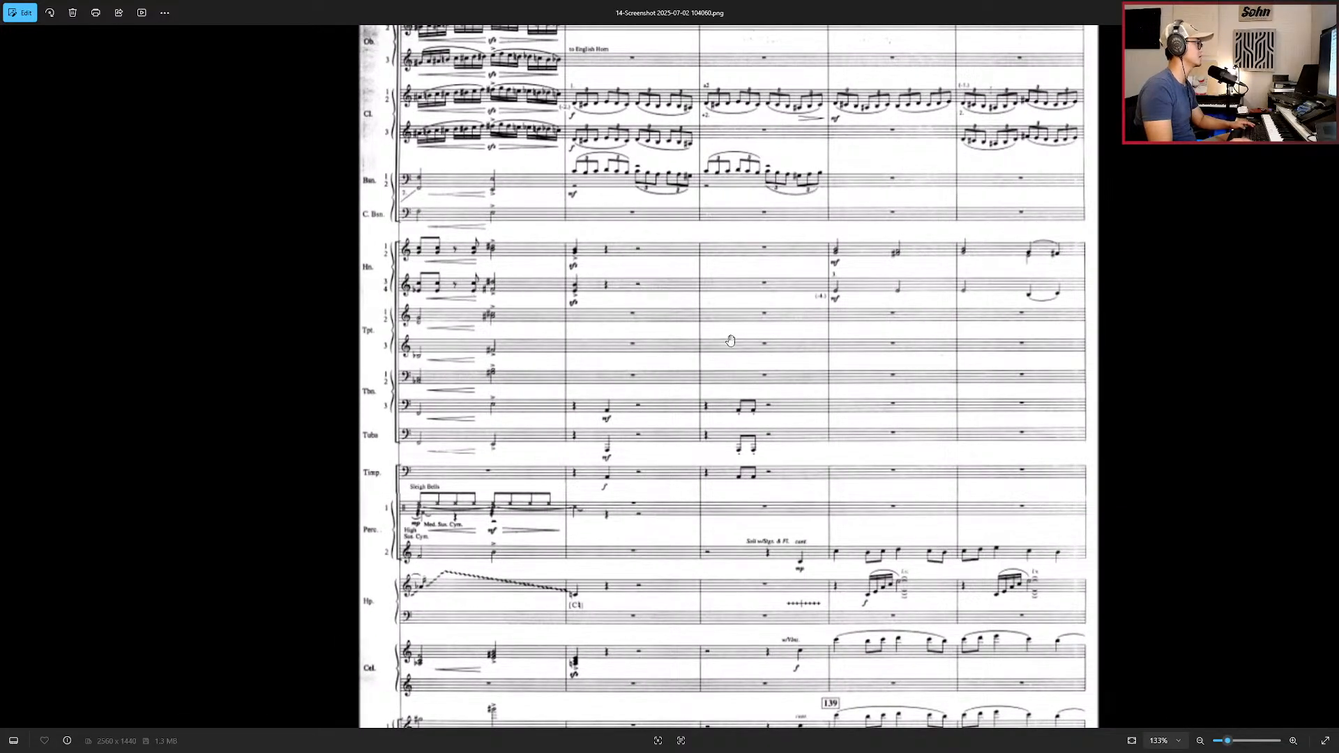
pyautogui.hotkey('alt', 'Tab')
pyautogui.scroll(4, 902, 475)
pyautogui.moveTo(910, 442); pyautogui.dragTo(905, 562)
pyautogui.hotkey('alt', 'shift', 'Left')
pyautogui.hotkey('alt', 'shift', 'Left')
pyautogui.hotkey('alt', 'shift', 'Left')
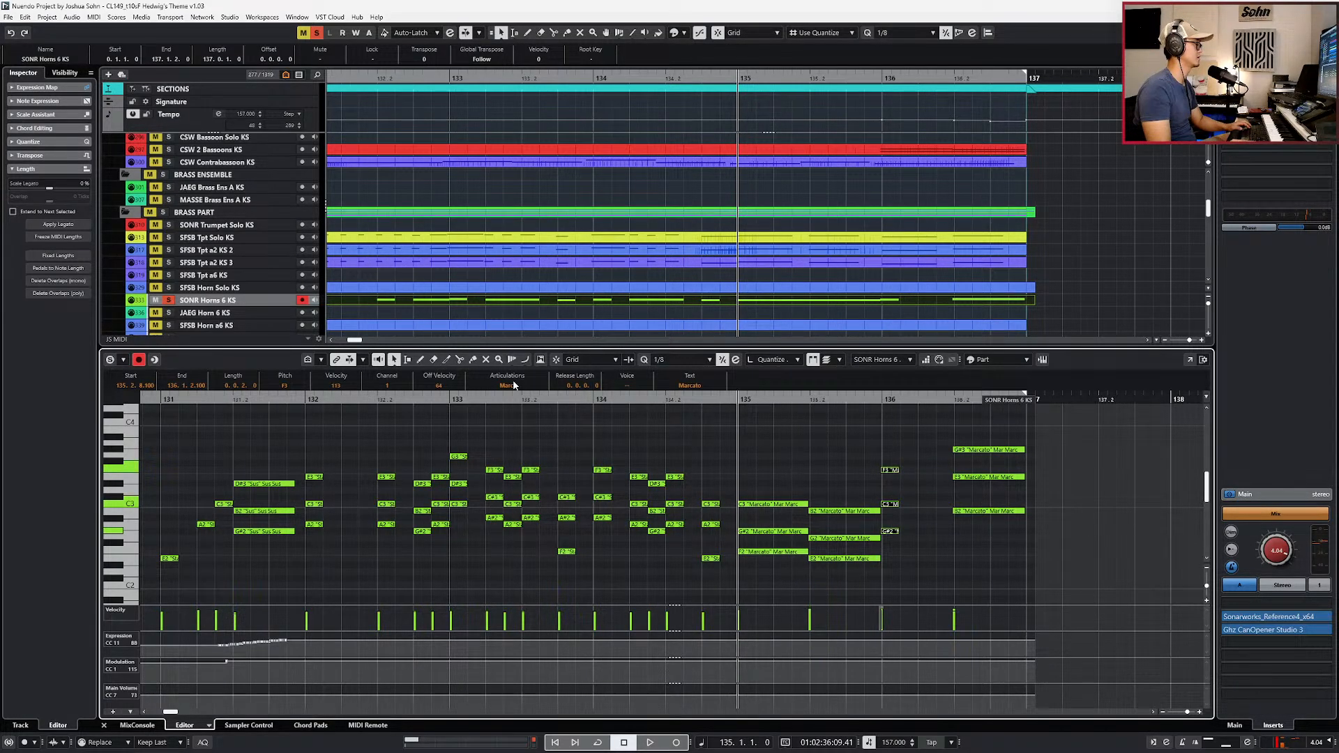
# Step: Repeat the short bar 136 chord twice with the Stac articulation, the last copy just before the final chord, and play it back
pyautogui.press('l')
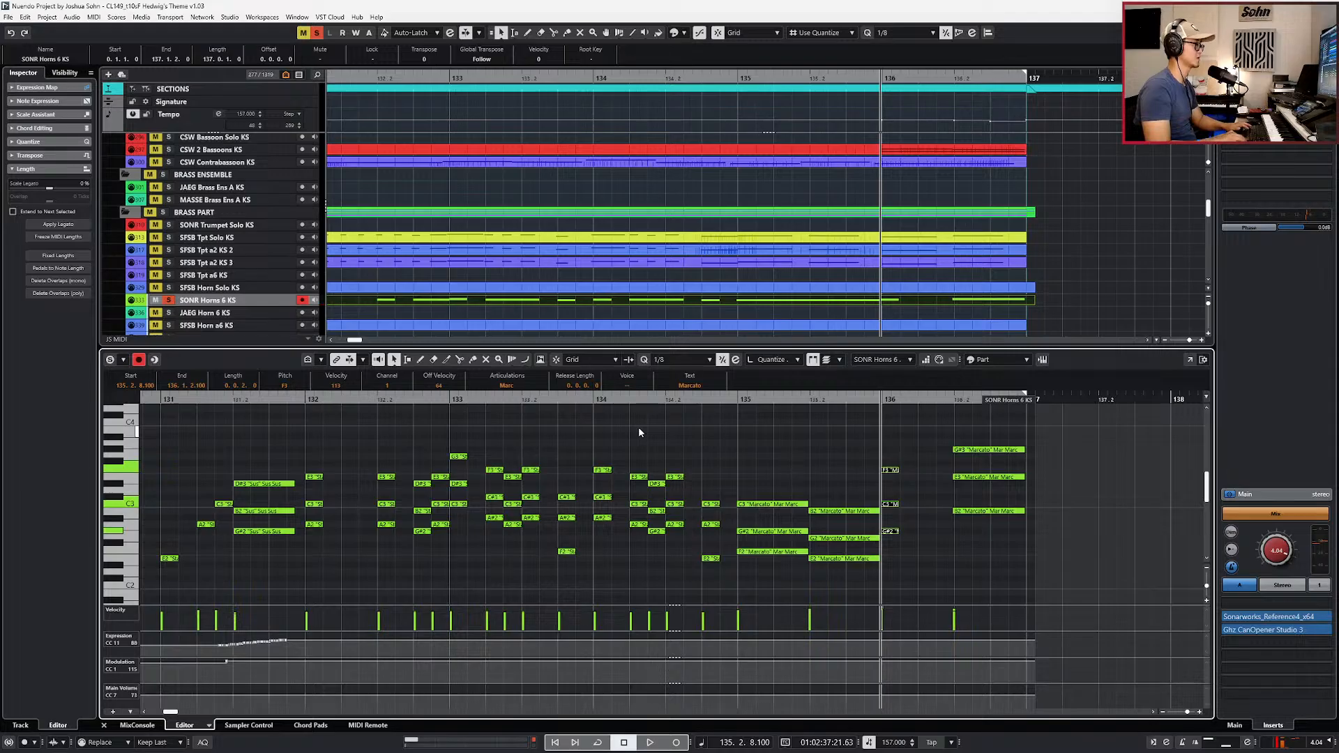
pyautogui.hotkey('alt', 'd')
pyautogui.click(506, 385)
pyautogui.click(491, 419)
pyautogui.press('l')
pyautogui.hotkey('alt', 'd')
pyautogui.hotkey('ctrl', 'Right')
pyautogui.press('space')
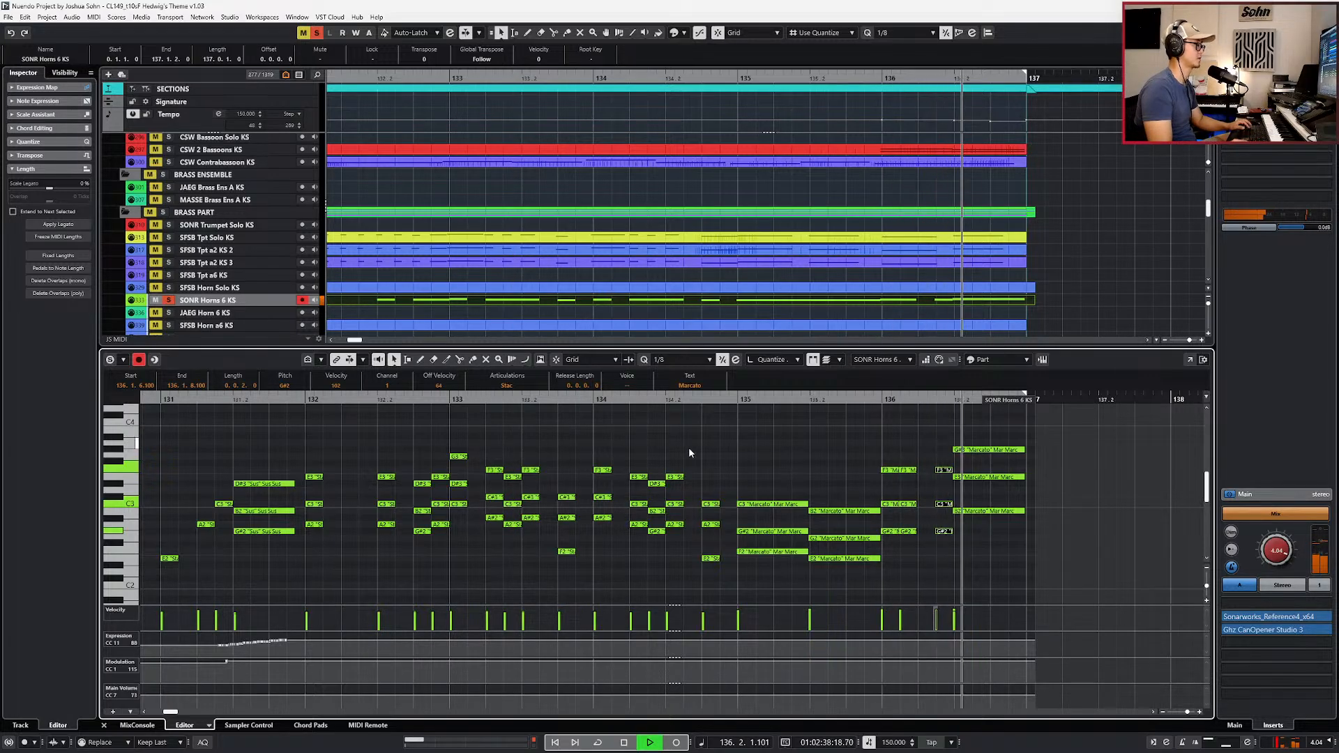
pyautogui.press('space')
pyautogui.press('KP_Subtract')
# Step: Compare the articulations of the first two short SONR Horns 6 chords in bar 136 while playing the passage
pyautogui.scroll(3, 908, 495)
pyautogui.moveTo(904, 464); pyautogui.dragTo(903, 468)
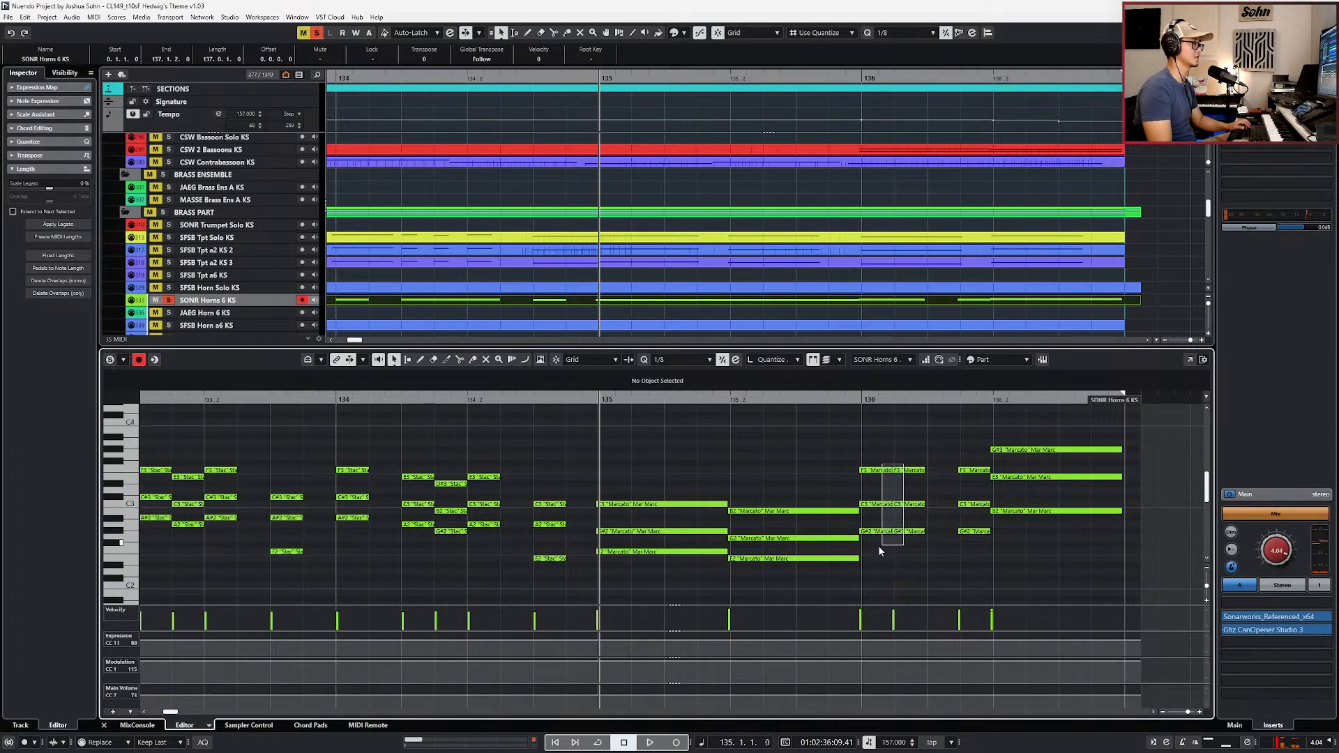
pyautogui.moveTo(884, 543); pyautogui.dragTo(884, 544)
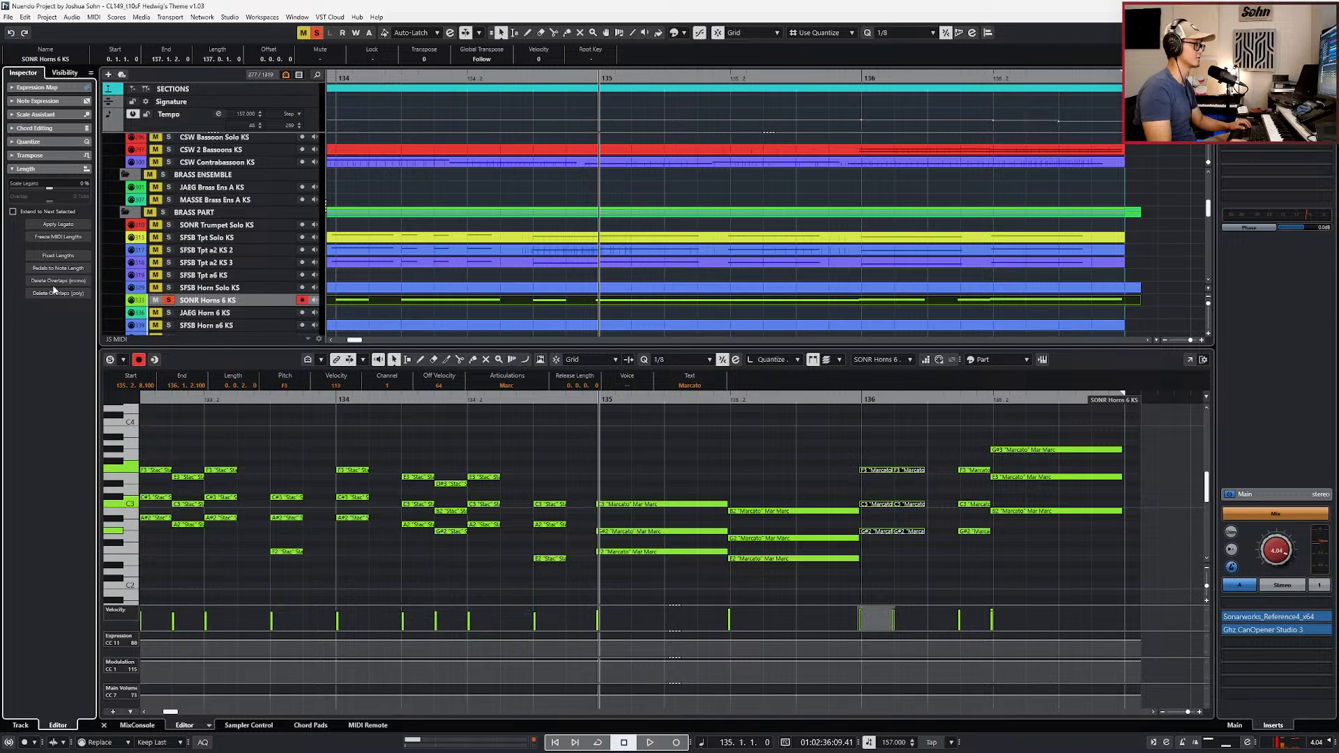
pyautogui.moveTo(915, 459); pyautogui.dragTo(921, 570)
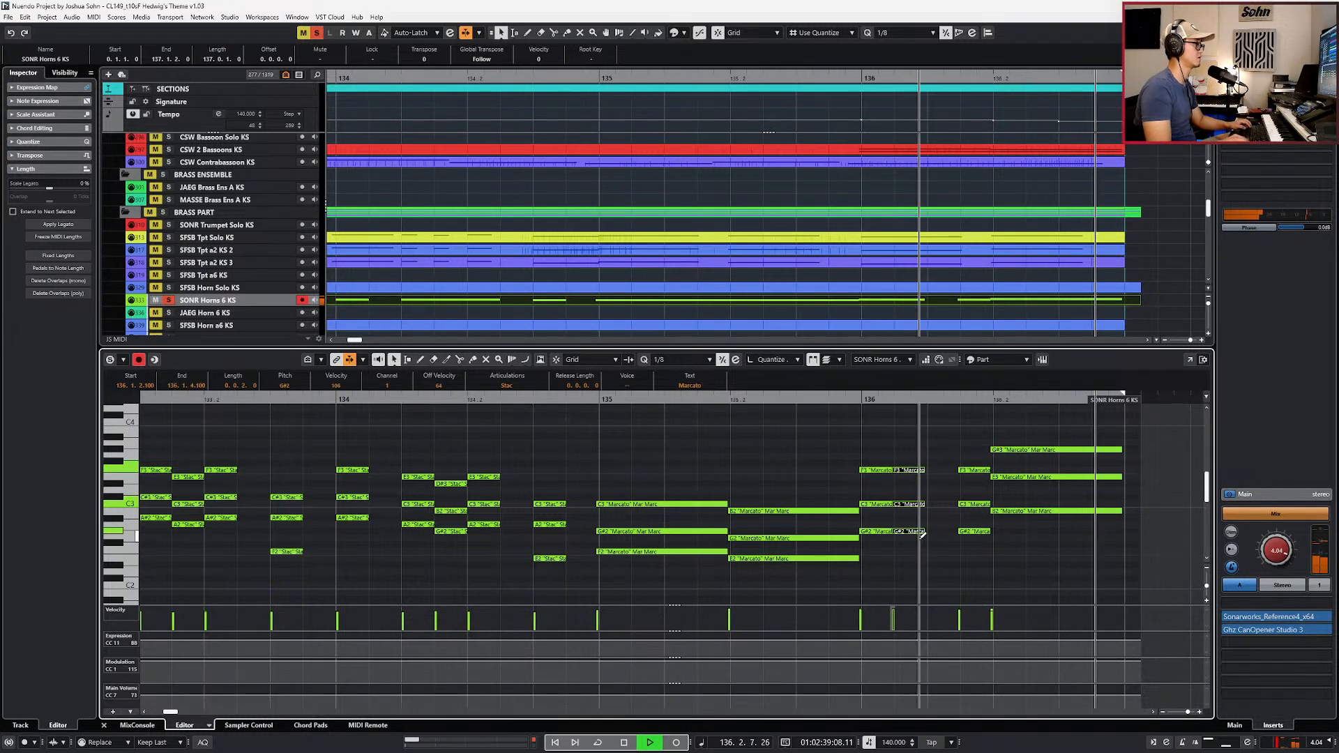
pyautogui.press('space')
pyautogui.press('q')
pyautogui.press('space')
pyautogui.moveTo(874, 441); pyautogui.dragTo(872, 559)
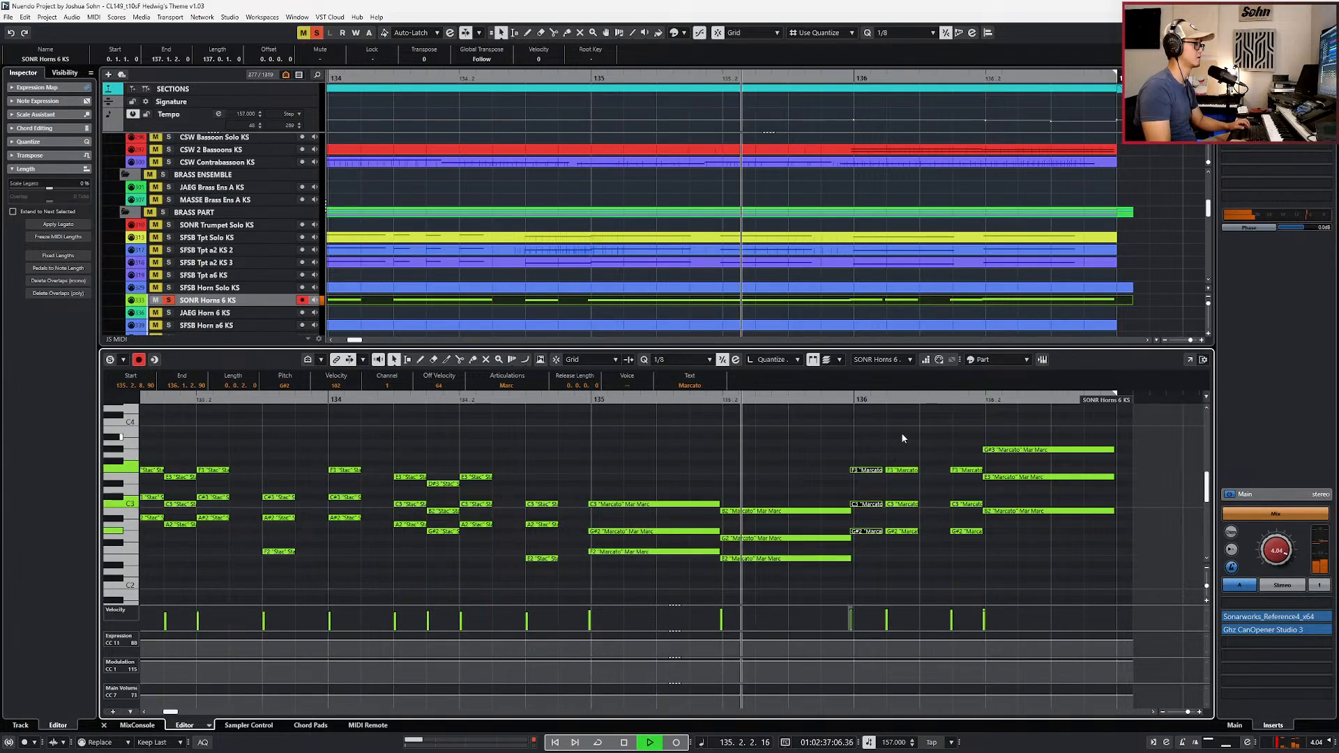
pyautogui.moveTo(913, 448); pyautogui.dragTo(912, 534)
pyautogui.press('space')
pyautogui.press('space')
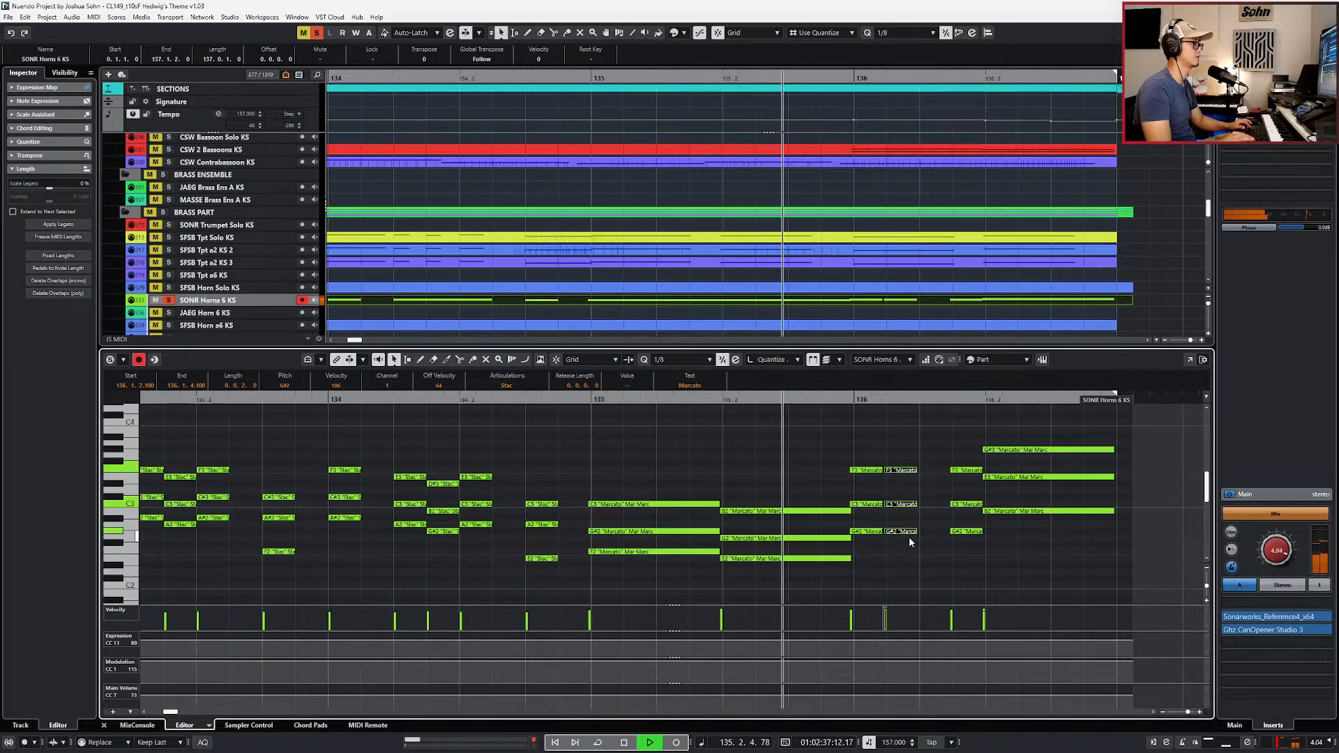
pyautogui.press('space')
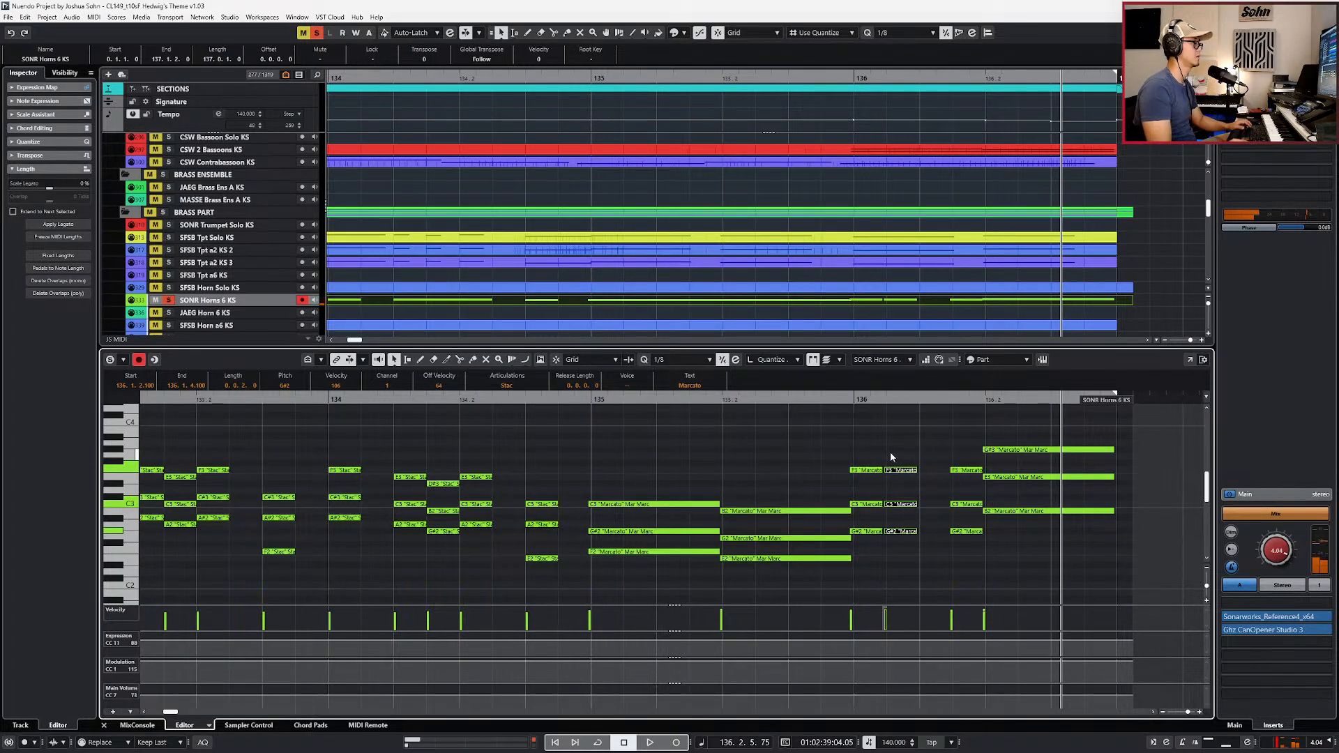
# Step: Swap the first two short chords of bar 136 so the Stac chord comes before the Marc chord, and play them back
pyautogui.hotkey('ctrl', 'Left')
pyautogui.click(901, 474)
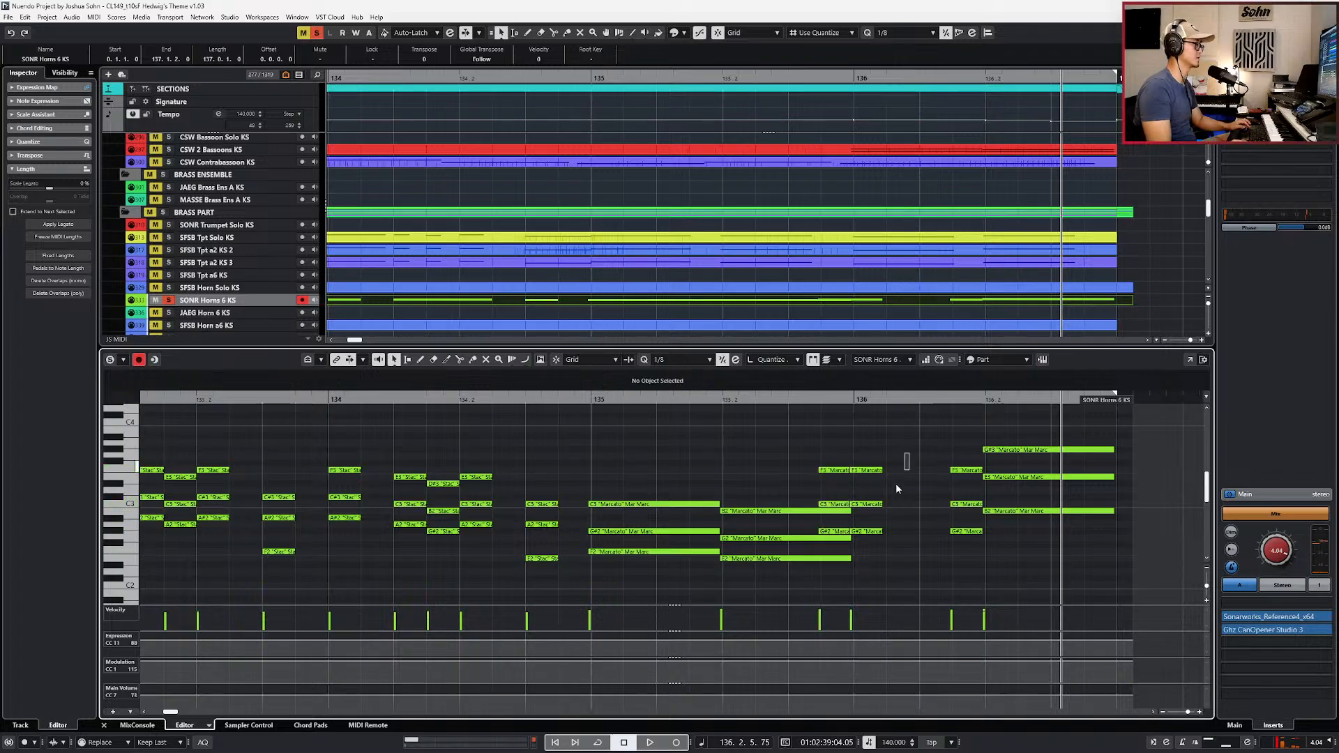
pyautogui.moveTo(863, 537); pyautogui.dragTo(863, 538)
pyautogui.hotkey('ctrl', 'Right')
pyautogui.moveTo(859, 454); pyautogui.dragTo(825, 488)
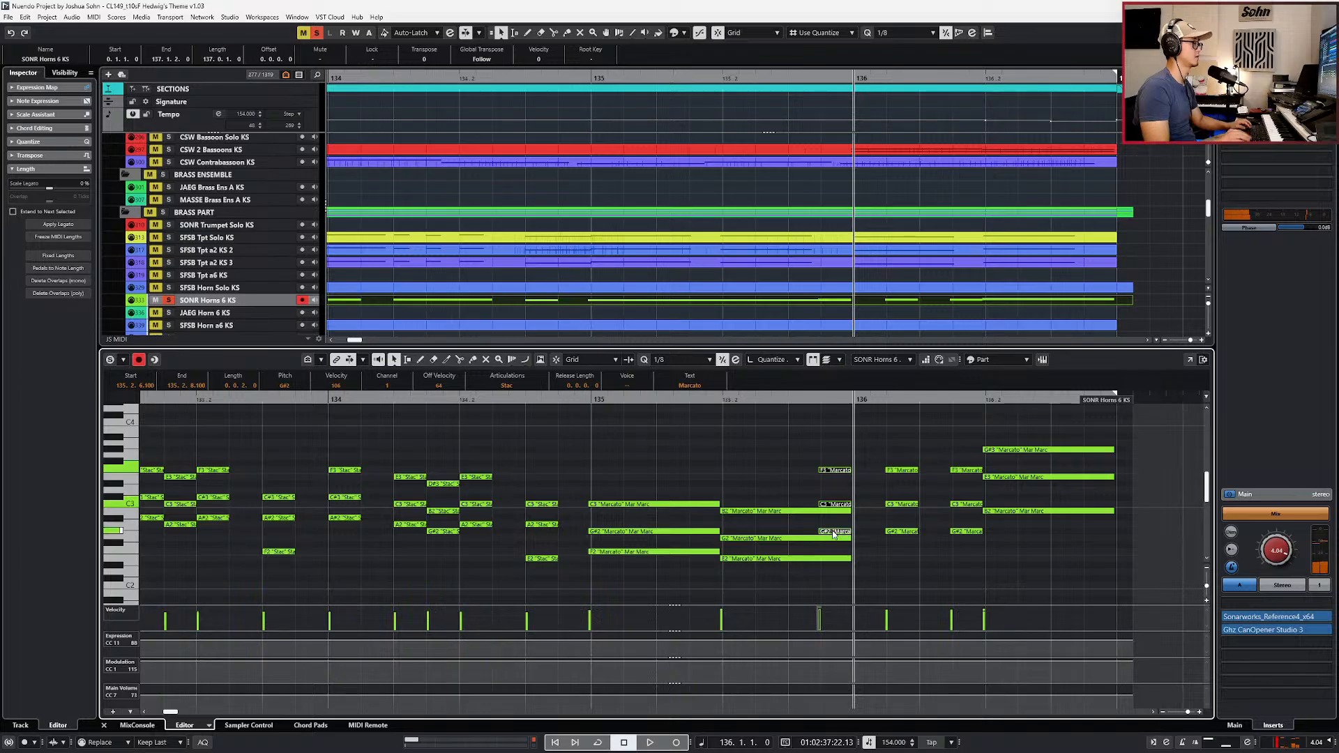
pyautogui.hotkey('ctrl', 'Right')
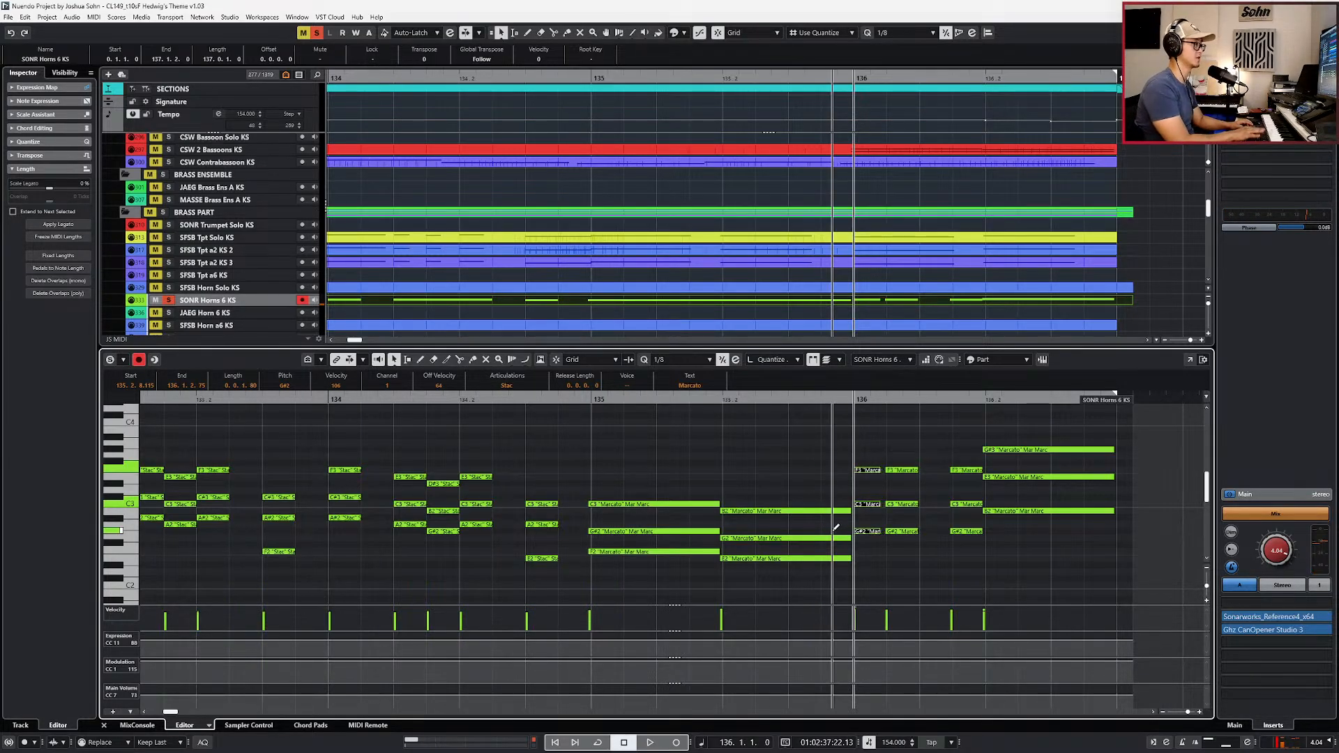
pyautogui.press('space')
pyautogui.press('space')
# Step: Turn off solo on SONR Horns 6 and play the full arrangement from bar 131, selecting the second chord of bar 136
pyautogui.scroll(-3, 889, 507)
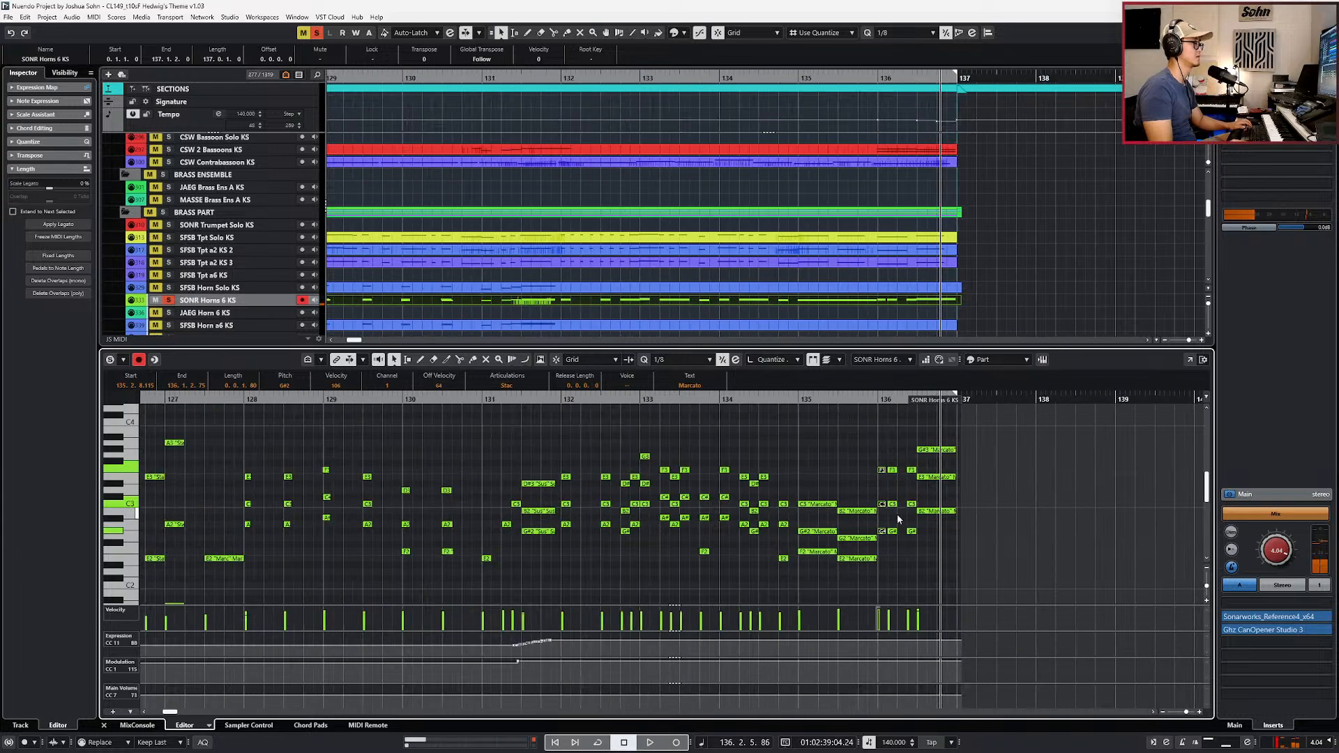
pyautogui.press('s')
pyautogui.press('KP_Subtract')
pyautogui.press('KP_Subtract')
pyautogui.press('KP_Subtract')
pyautogui.press('KP_Subtract')
pyautogui.press('KP_Subtract')
pyautogui.press('KP_Subtract')
pyautogui.press('space')
pyautogui.moveTo(889, 441); pyautogui.dragTo(903, 550)
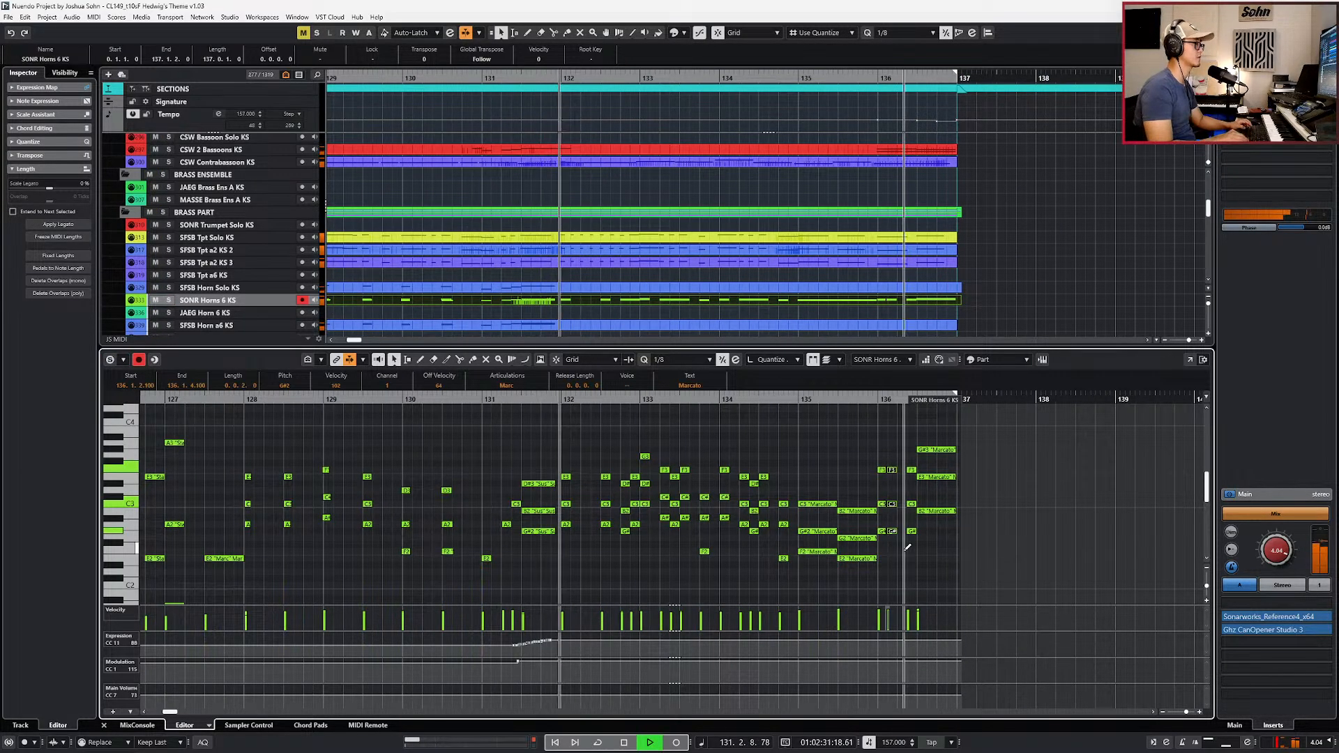
# Step: Delete the Expression ramp and Modulation change around bar 131 in the SONR Horns 6 part, then stop playback
pyautogui.scroll(-1, 961, 585)
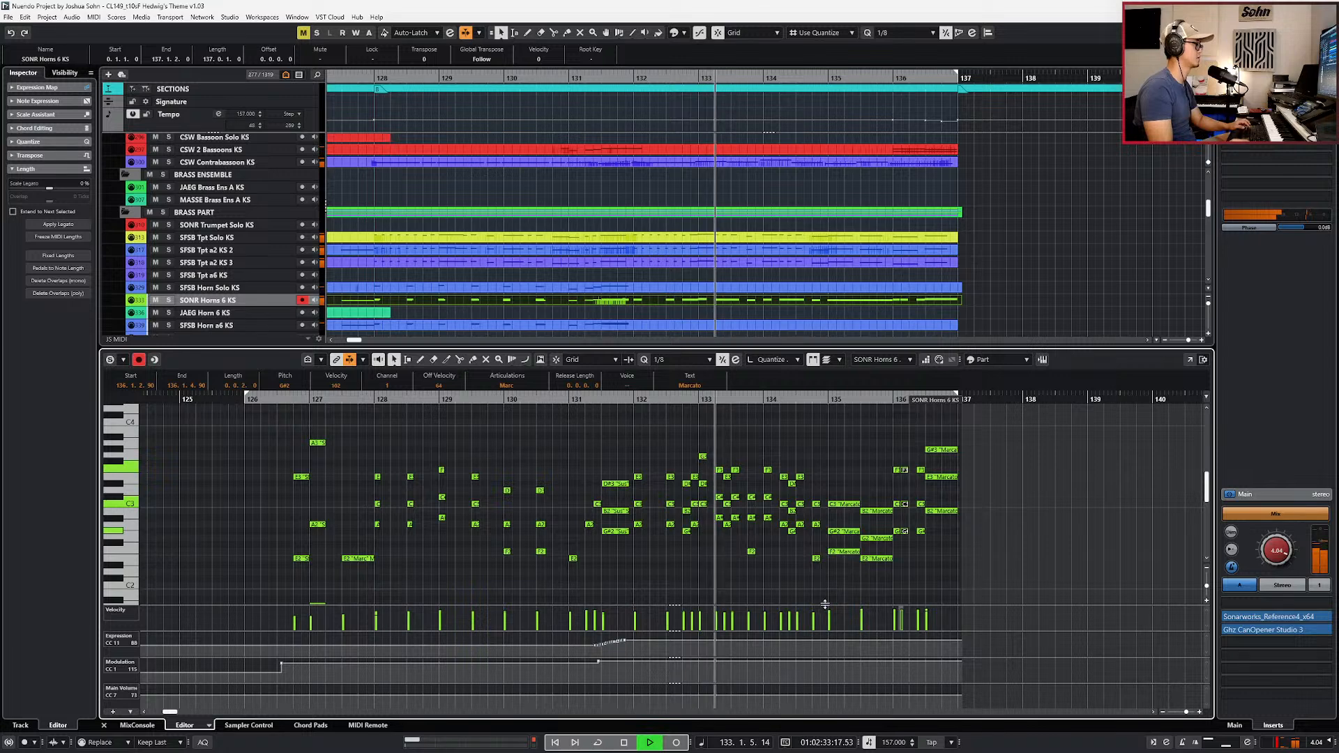
pyautogui.moveTo(601, 636)
pyautogui.mouseDown()
pyautogui.moveTo(650, 654)
pyautogui.moveTo(588, 665)
pyautogui.moveTo(611, 656)
pyautogui.mouseUp()
pyautogui.press('Delete')
pyautogui.press('Delete')
pyautogui.press('Delete')
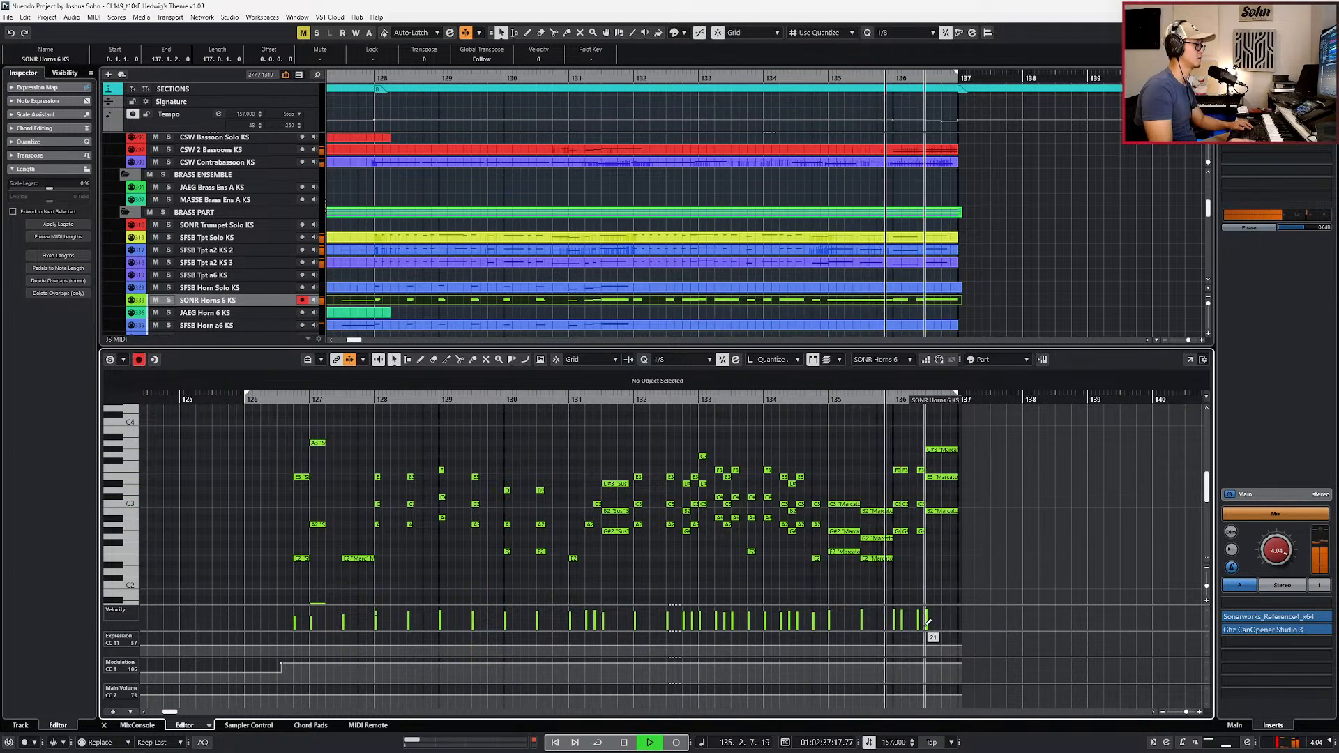
pyautogui.press('space')
pyautogui.scroll(-2, 892, 572)
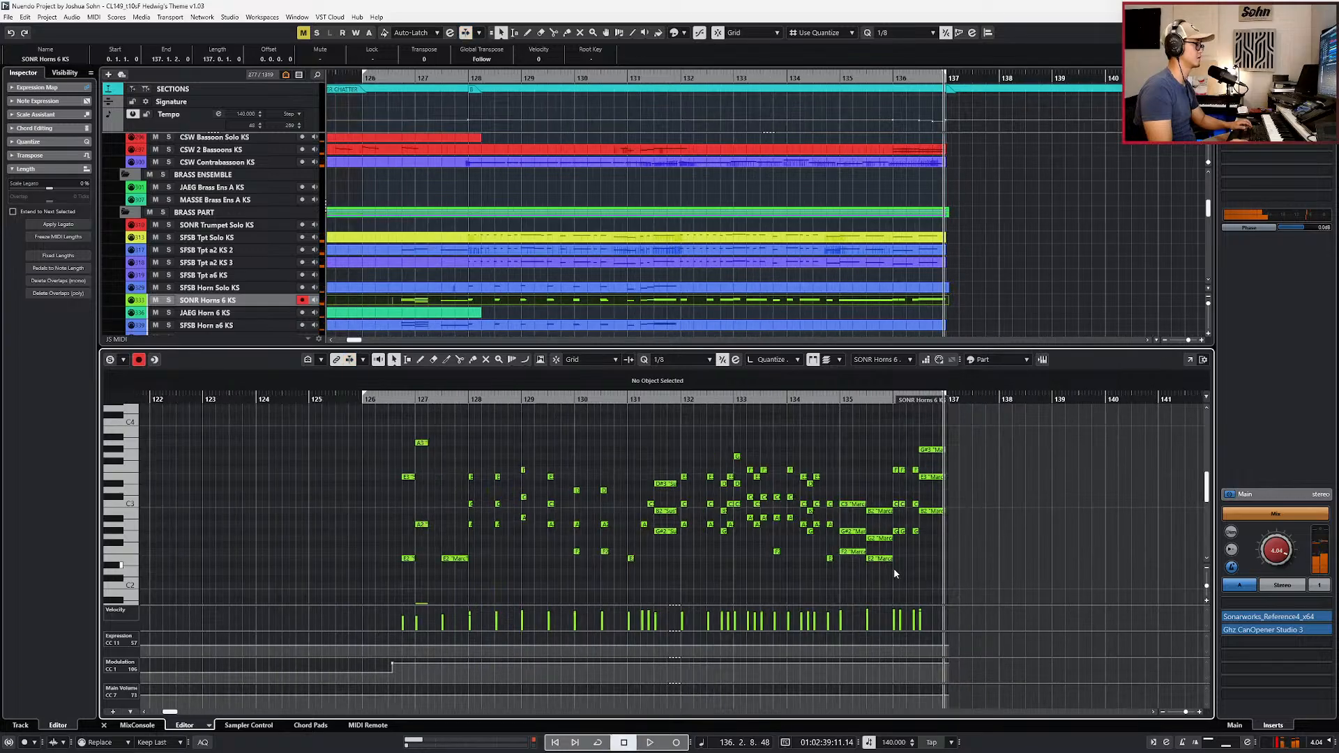
# Step: Draw a rising Expression ramp across bar 135 into bar 136 in the SONR Horns 6 part
pyautogui.scroll(2, 875, 599)
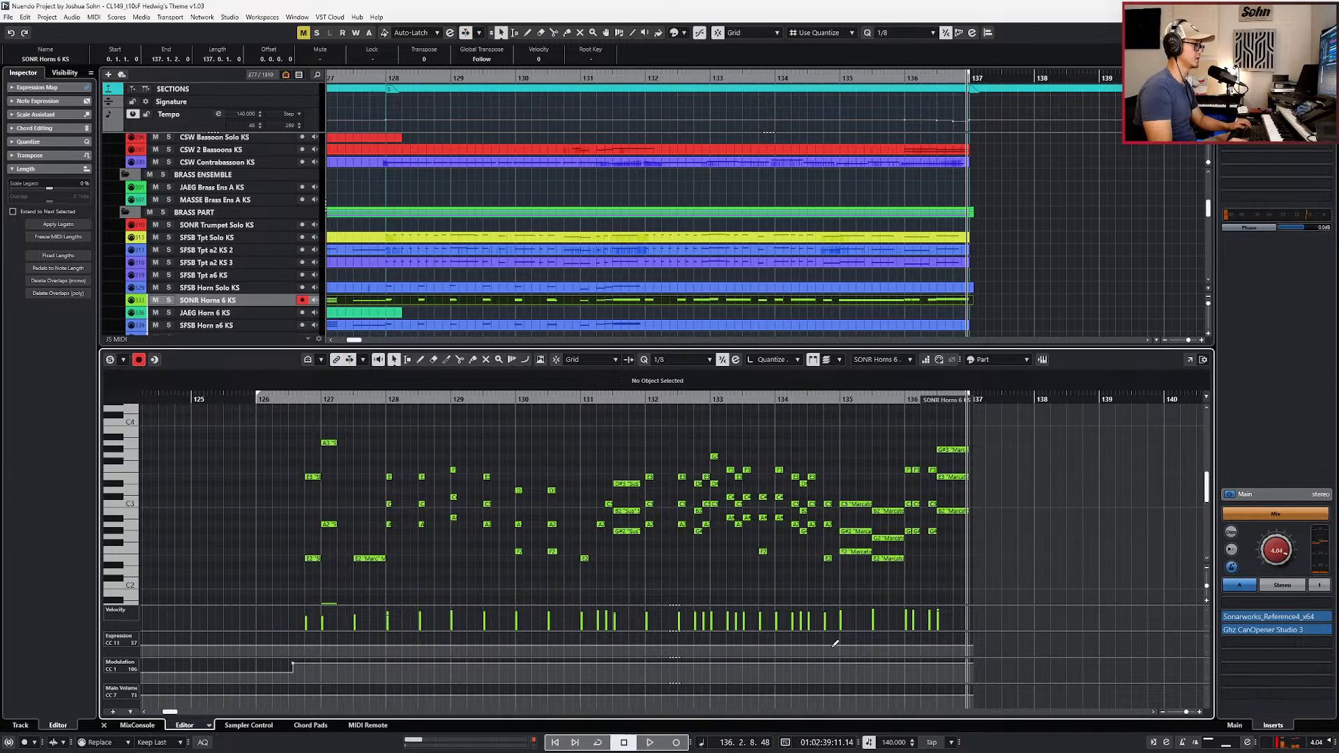
pyautogui.click(861, 642)
pyautogui.moveTo(831, 643)
pyautogui.mouseDown()
pyautogui.moveTo(908, 638)
pyautogui.moveTo(887, 642)
pyautogui.mouseUp()
pyautogui.press('KP_Subtract')
pyautogui.press('KP_Subtract')
pyautogui.press('KP_Subtract')
pyautogui.press('KP_Subtract')
pyautogui.press('KP_Subtract')
pyautogui.press('KP_Subtract')
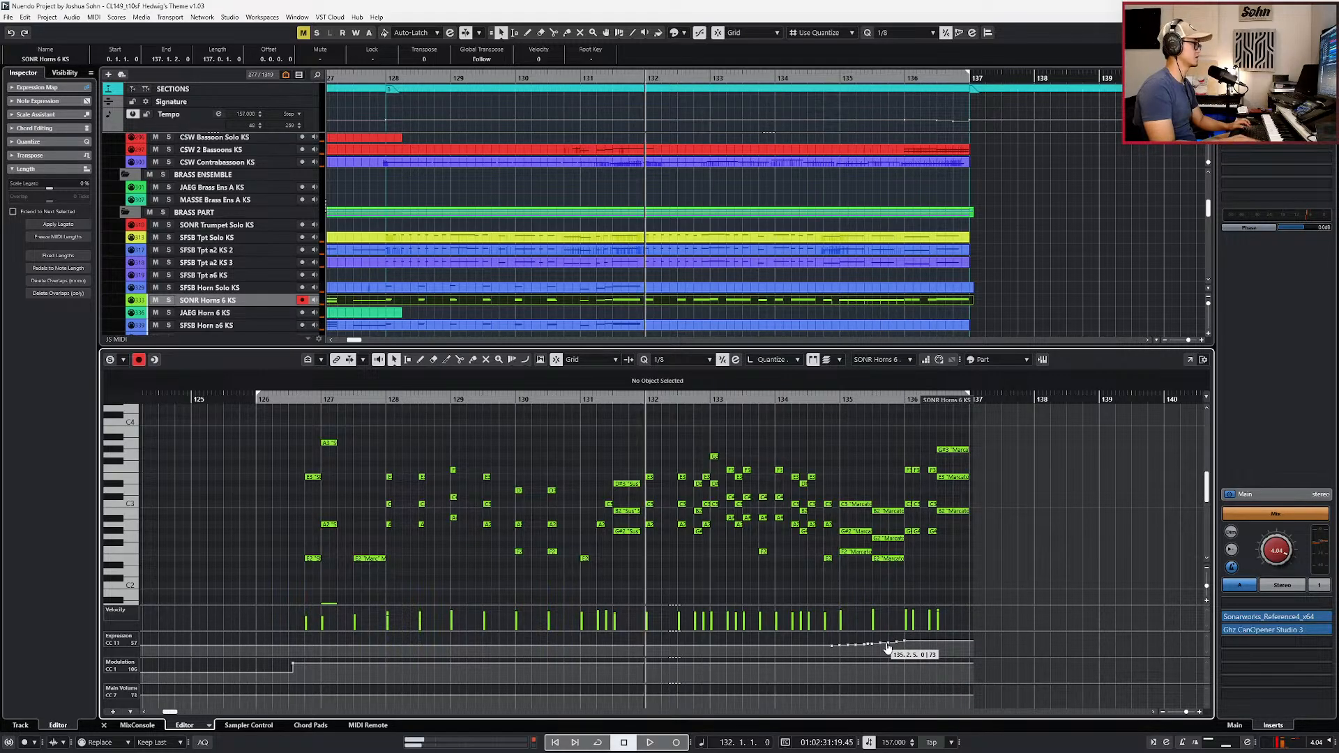
# Step: Copy the SONR Horns 6 notes from bar 132 to the end into the SFSB Horn a6 KS part at bar 132
pyautogui.press('Return')
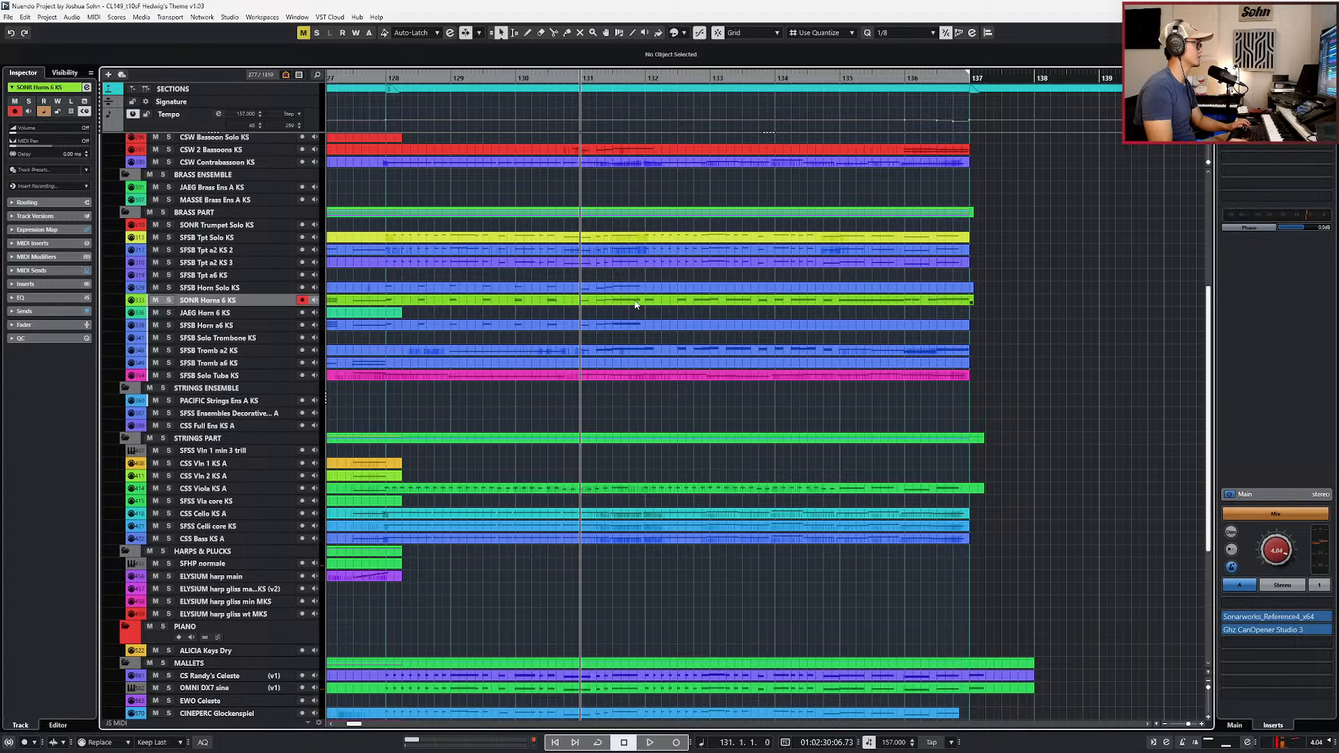
pyautogui.press('Return')
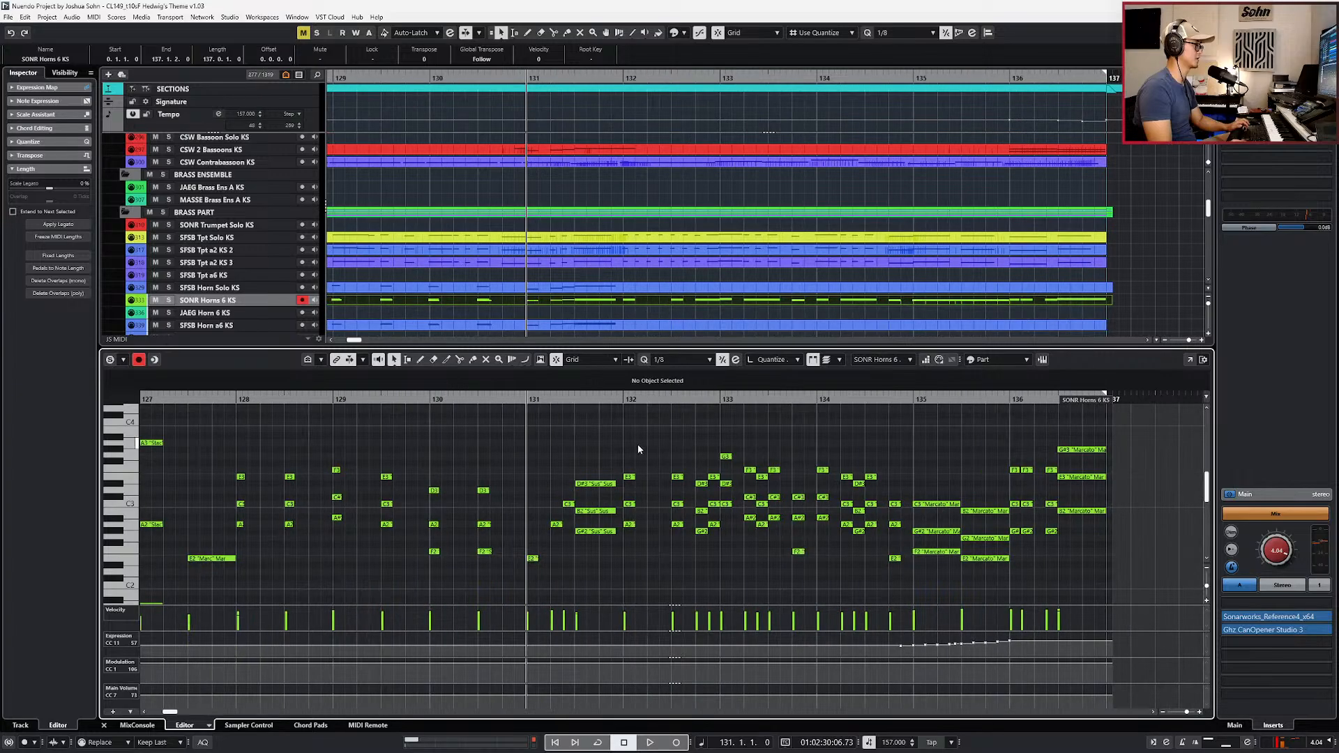
pyautogui.moveTo(629, 441); pyautogui.dragTo(1116, 605)
pyautogui.scroll(5, 1109, 544)
pyautogui.press('KP_Add')
pyautogui.press('Return')
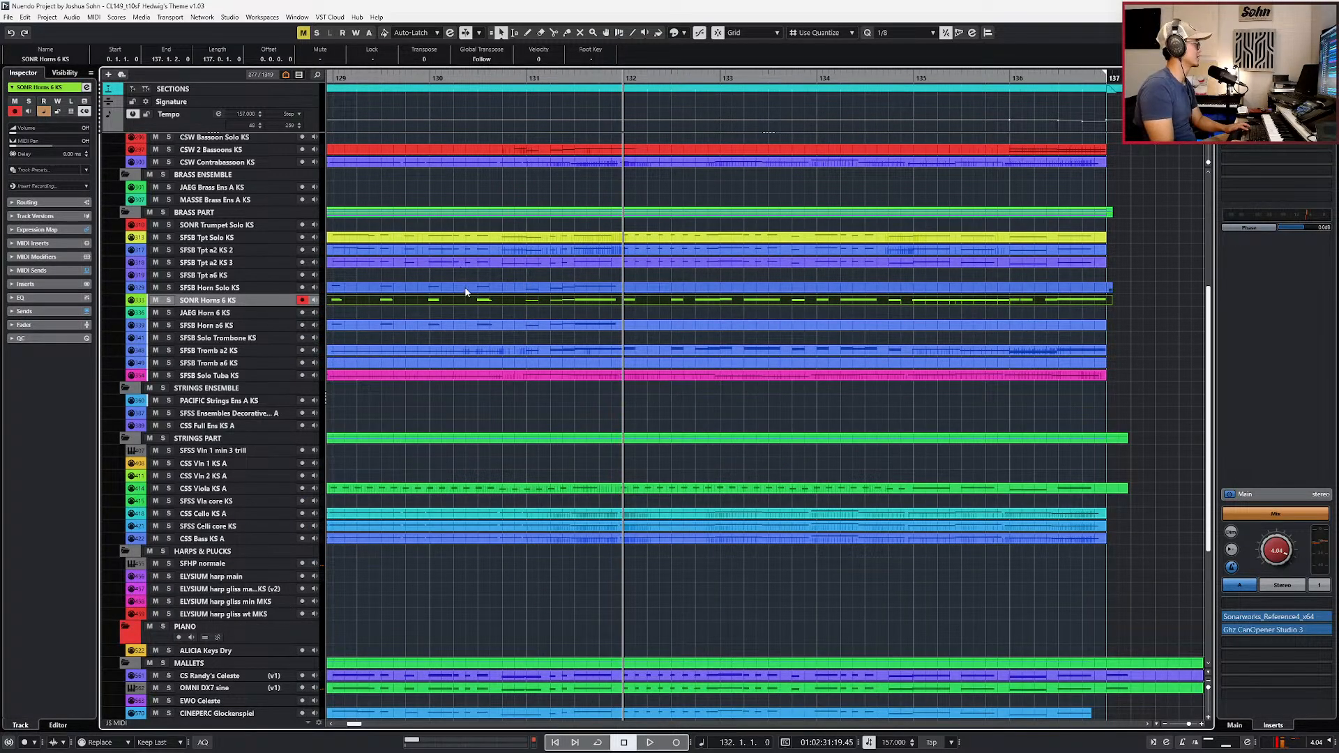
pyautogui.click(534, 329)
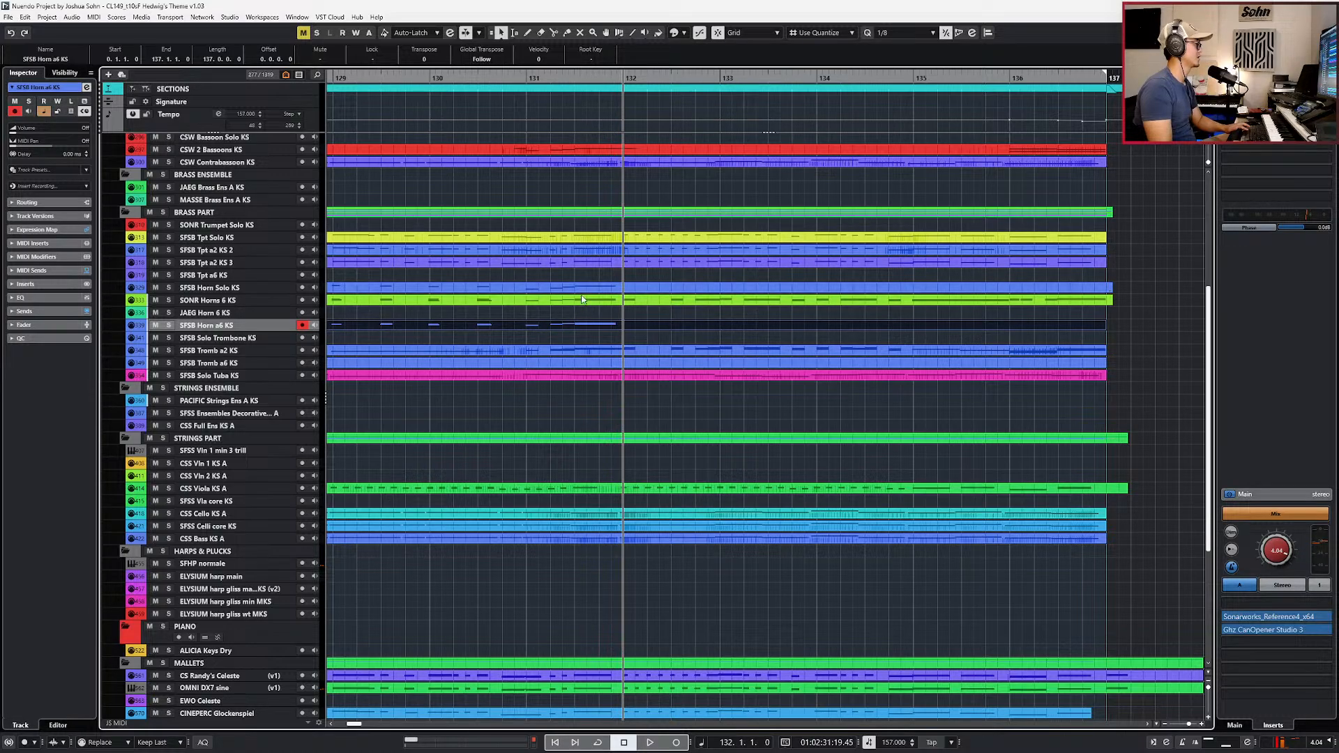
pyautogui.doubleClick(575, 325)
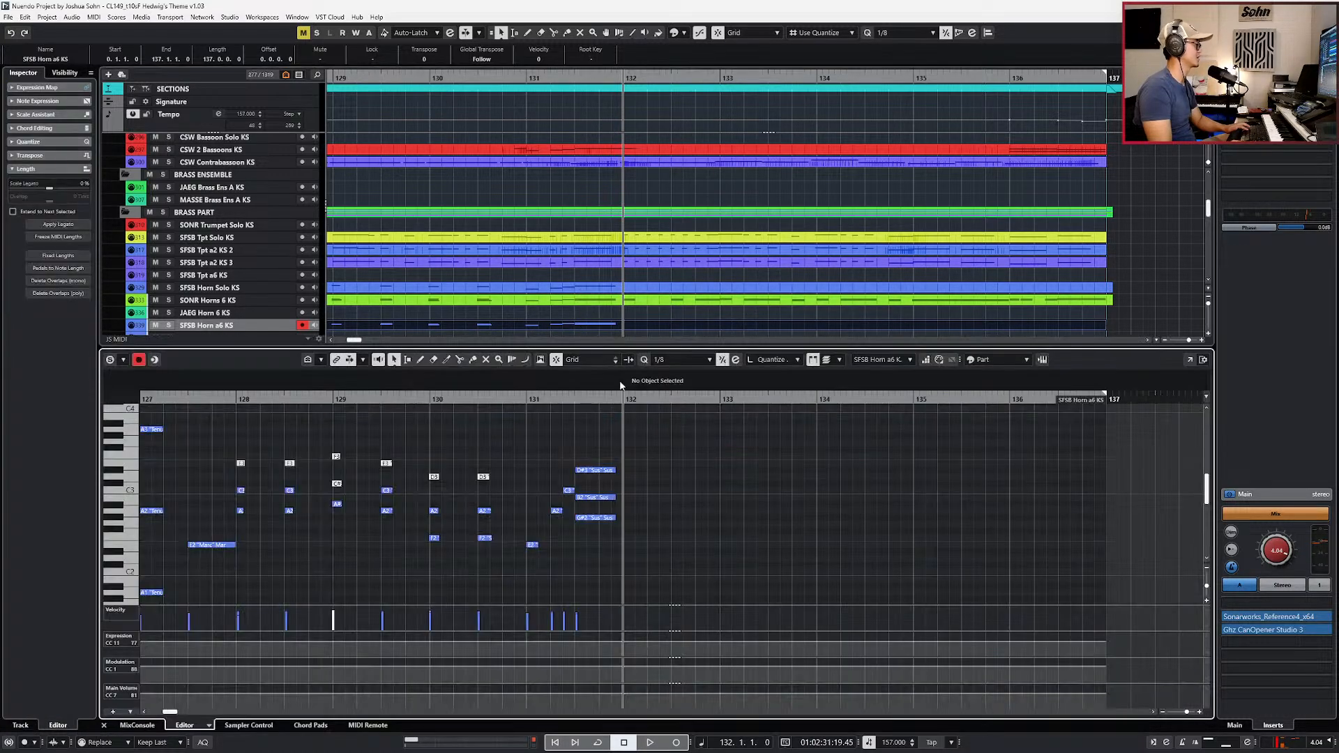
# Step: Select the top voice of the SFSB Horn a6 chords from bar 132 to the end and mute those notes
pyautogui.moveTo(608, 443); pyautogui.dragTo(799, 469)
pyautogui.moveTo(884, 477); pyautogui.dragTo(907, 478)
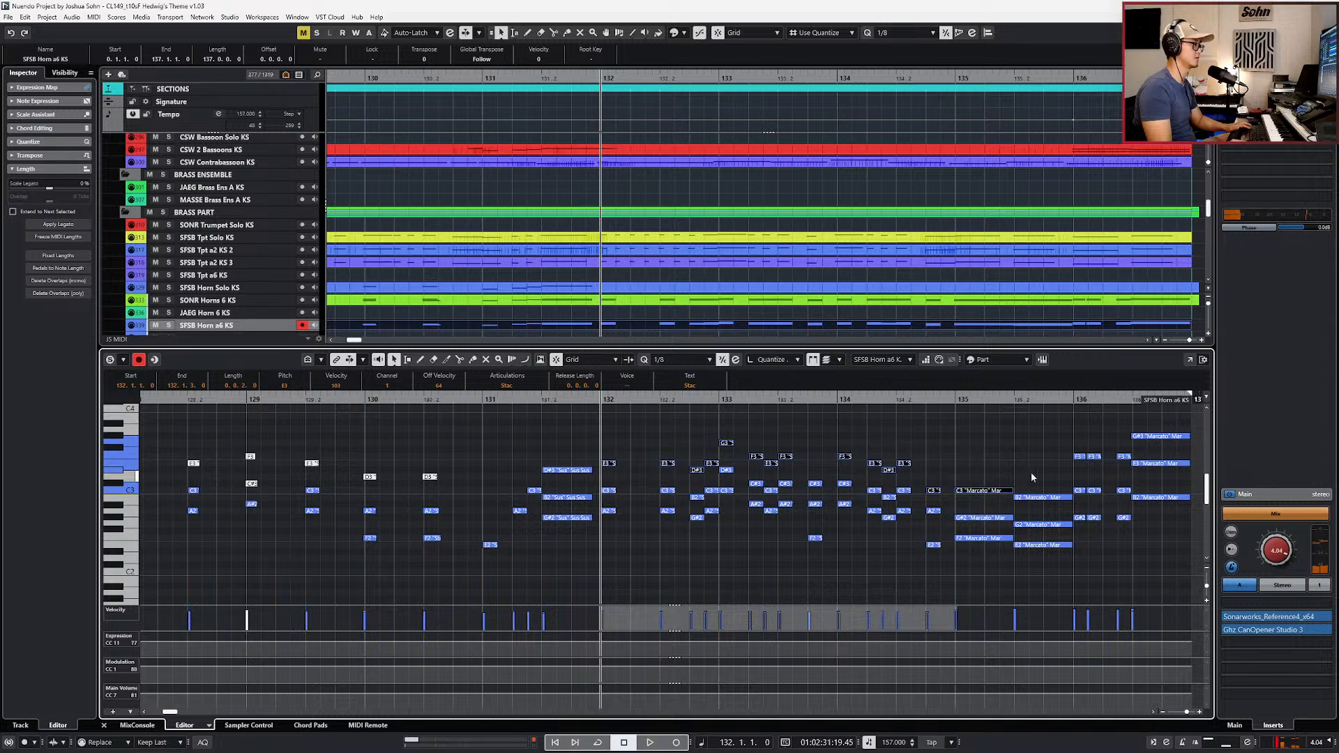
pyautogui.keyDown('shift'); pyautogui.click(1036, 497); pyautogui.keyUp('shift')
pyautogui.moveTo(1130, 466); pyautogui.dragTo(1126, 448)
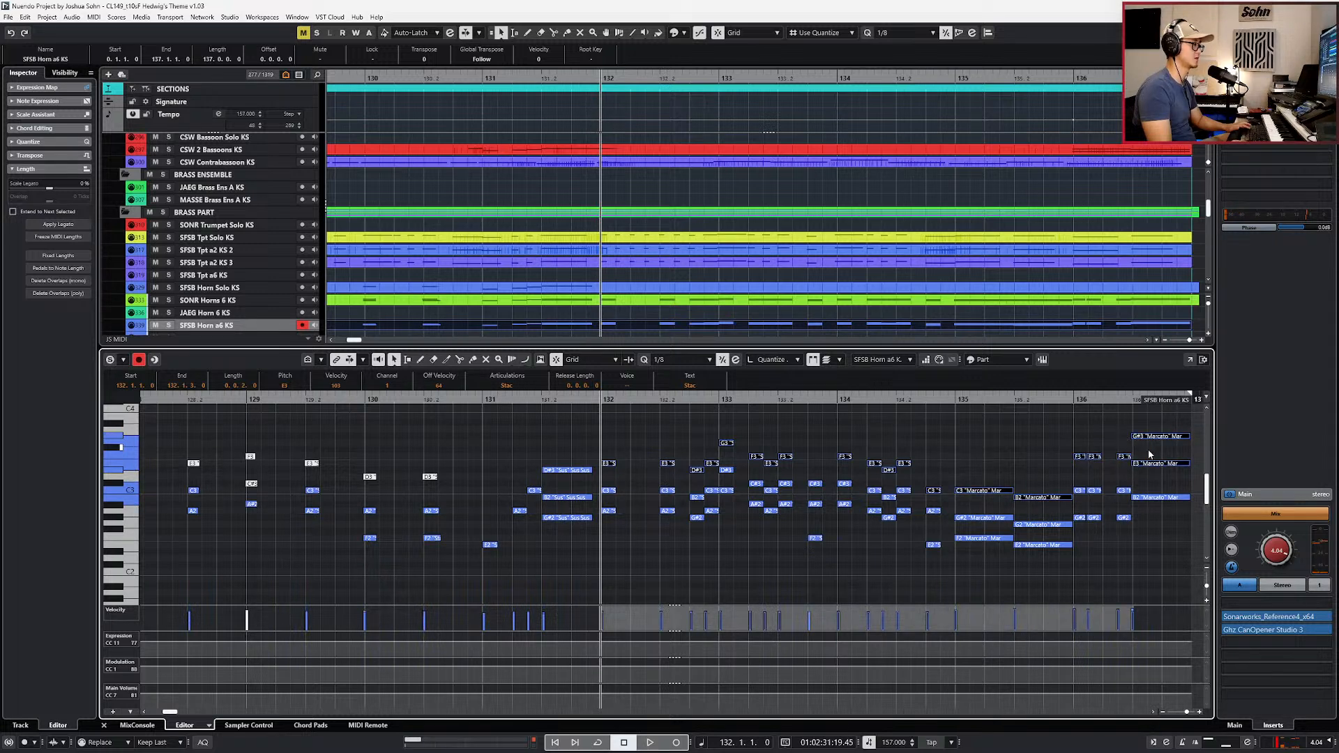
pyautogui.hotkey('shift', 'm')
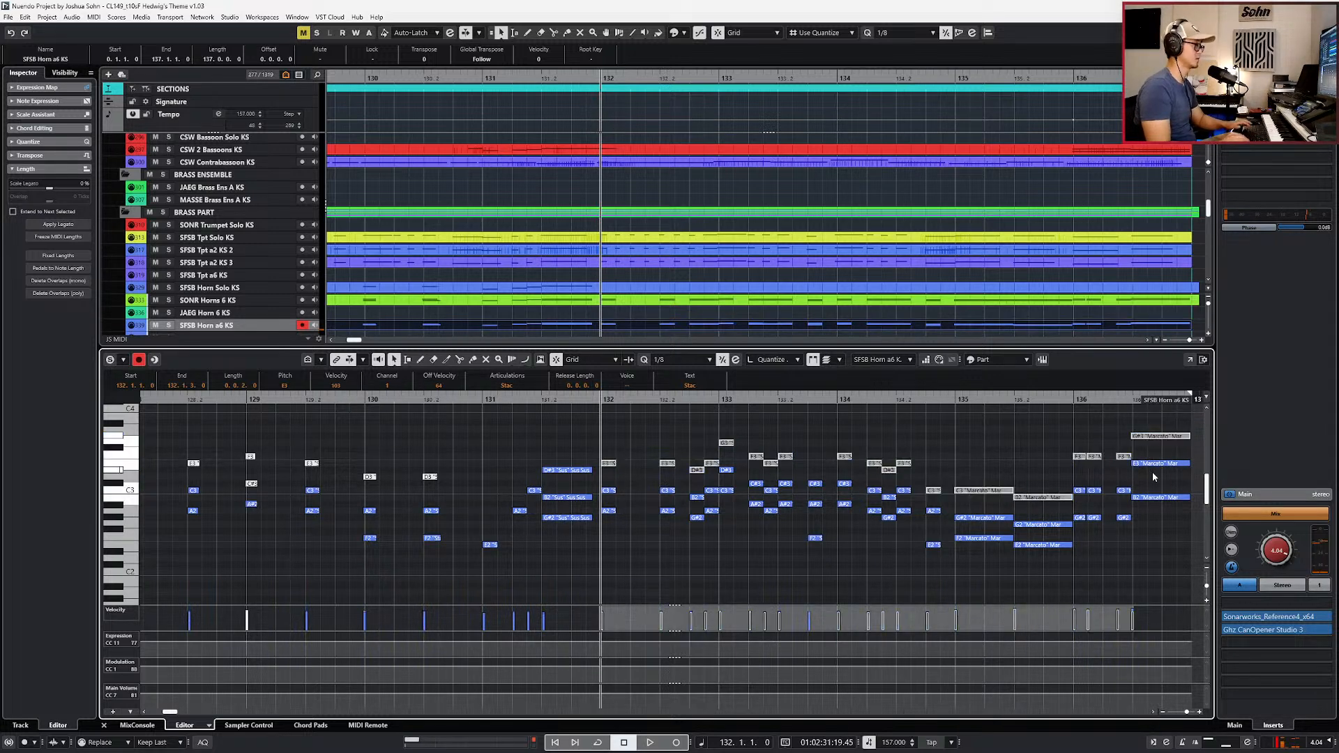
# Step: Copy the muted top-voice notes into the SFSB Horn Solo KS part at bar 132 and unmute them there
pyautogui.click(612, 289)
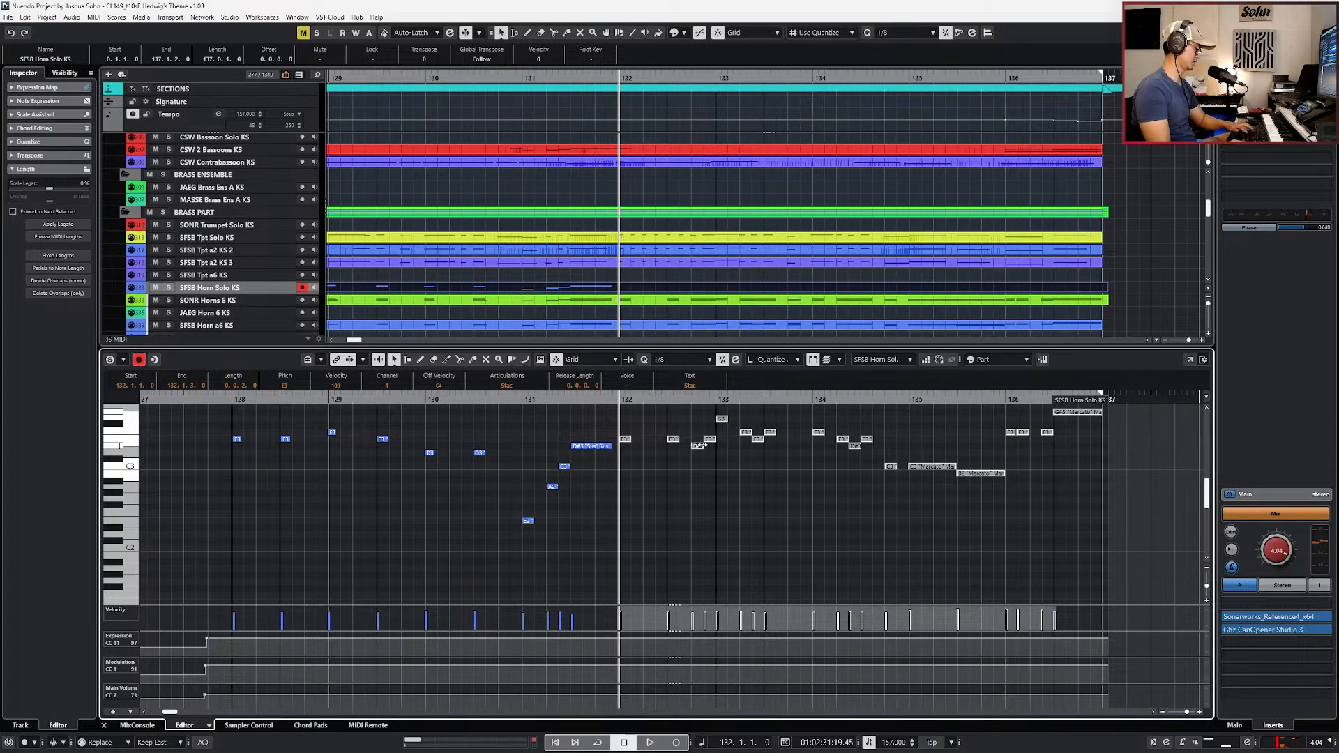
pyautogui.hotkey('shift', 'u')
pyautogui.scroll(-2, 707, 478)
pyautogui.press('KP_Subtract')
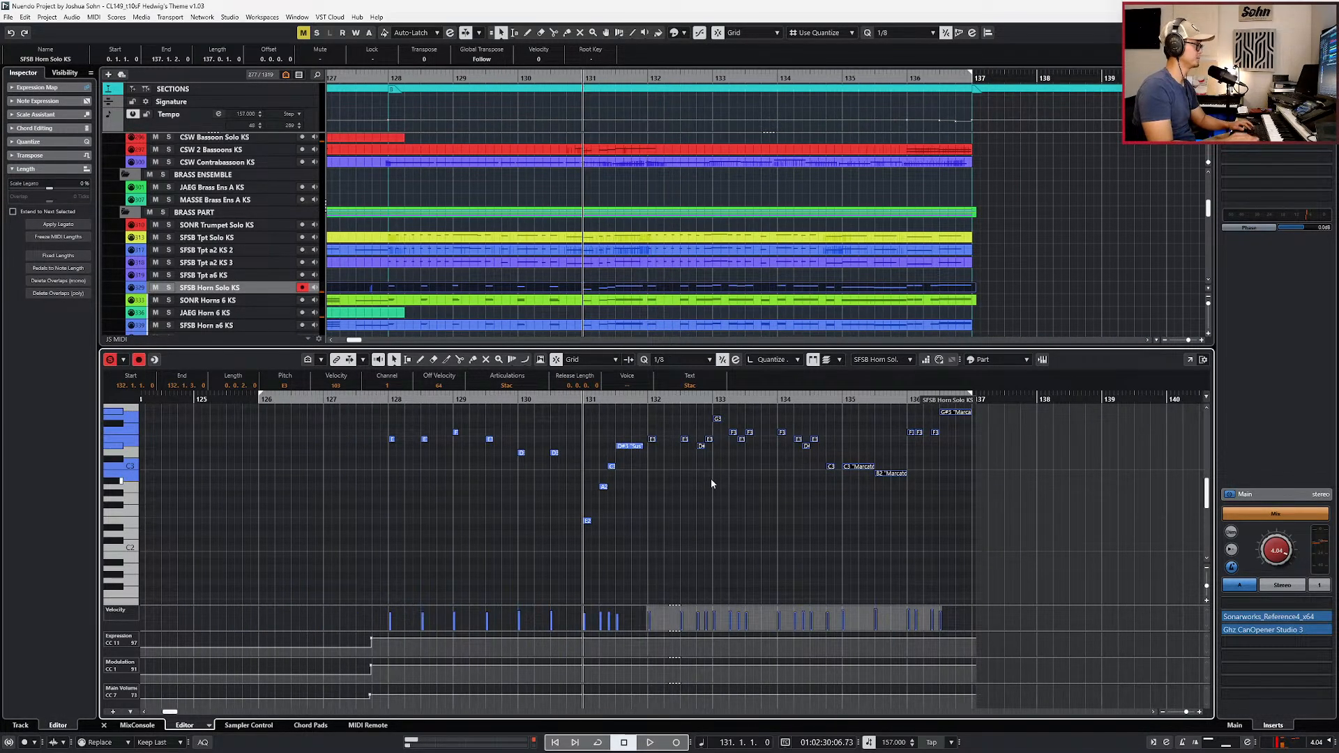
# Step: Draw a rising Expression ramp from bar 135 up to 115 in bar 136 of the SFSB Horn Solo part
pyautogui.click(947, 577)
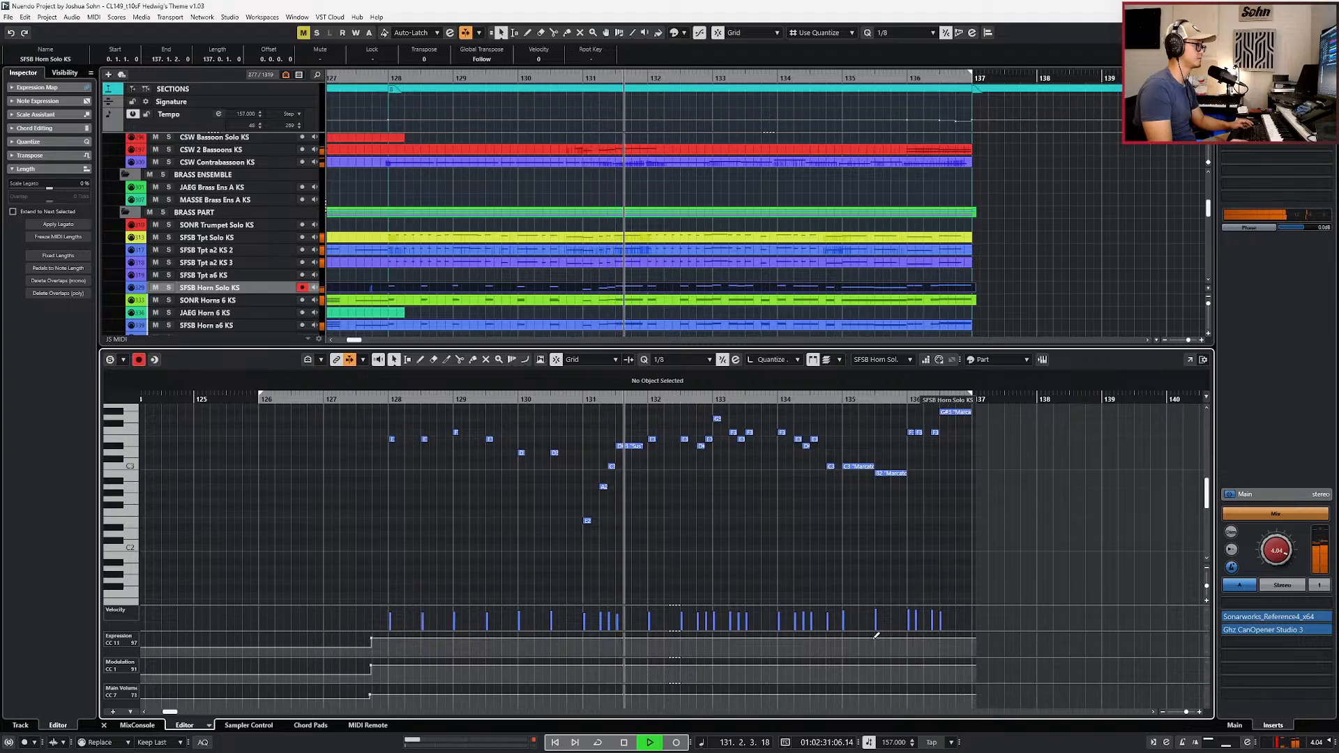
pyautogui.moveTo(848, 638); pyautogui.dragTo(934, 635)
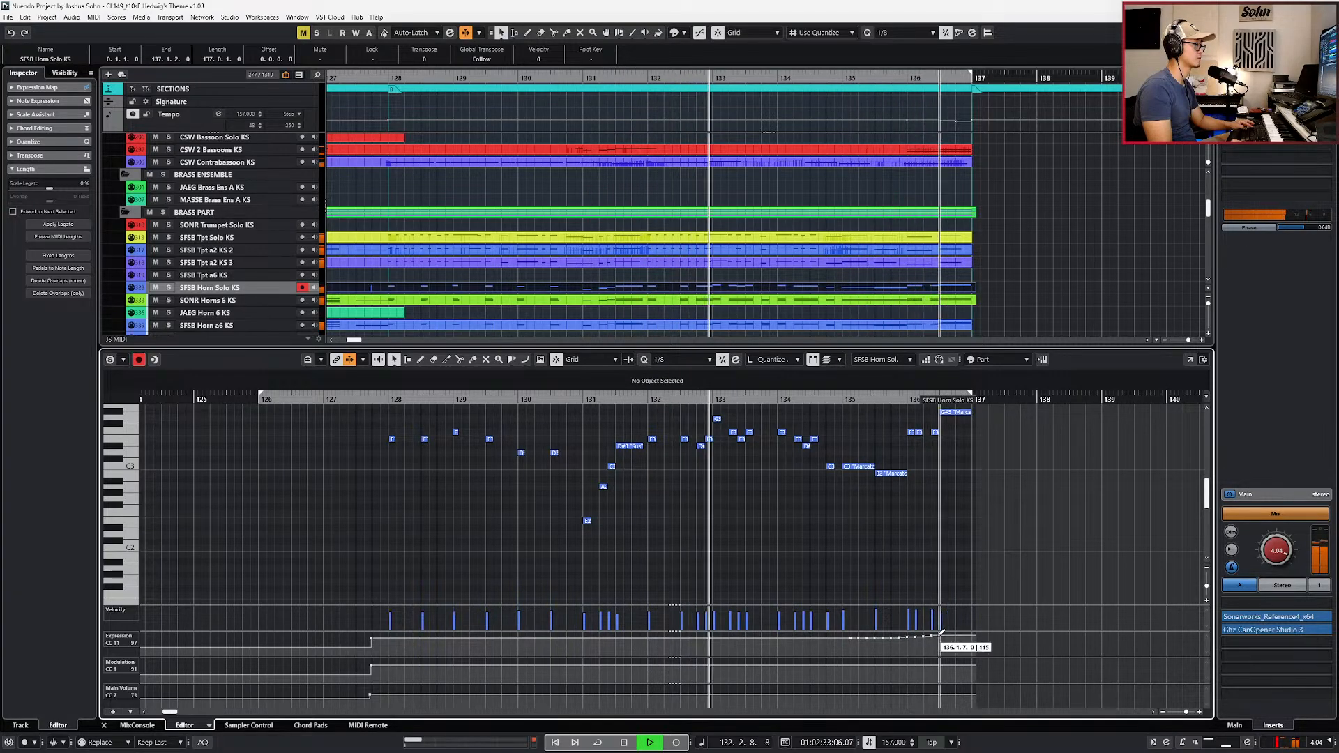
pyautogui.scroll(2, 993, 518)
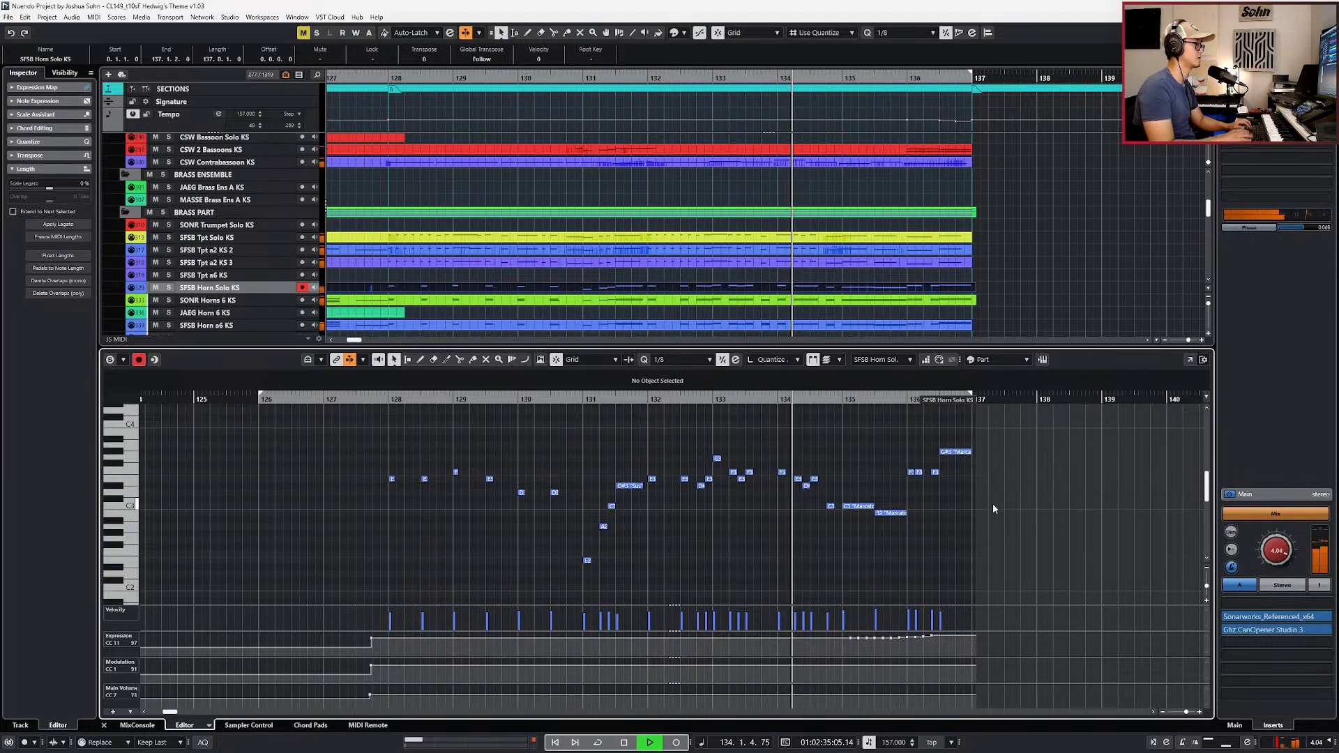
# Step: Open the SFSB Horn Solo KS and SFSB Horn a6 KS parts together in the editor
pyautogui.hotkey('ctrl', 'e')
pyautogui.click(921, 350)
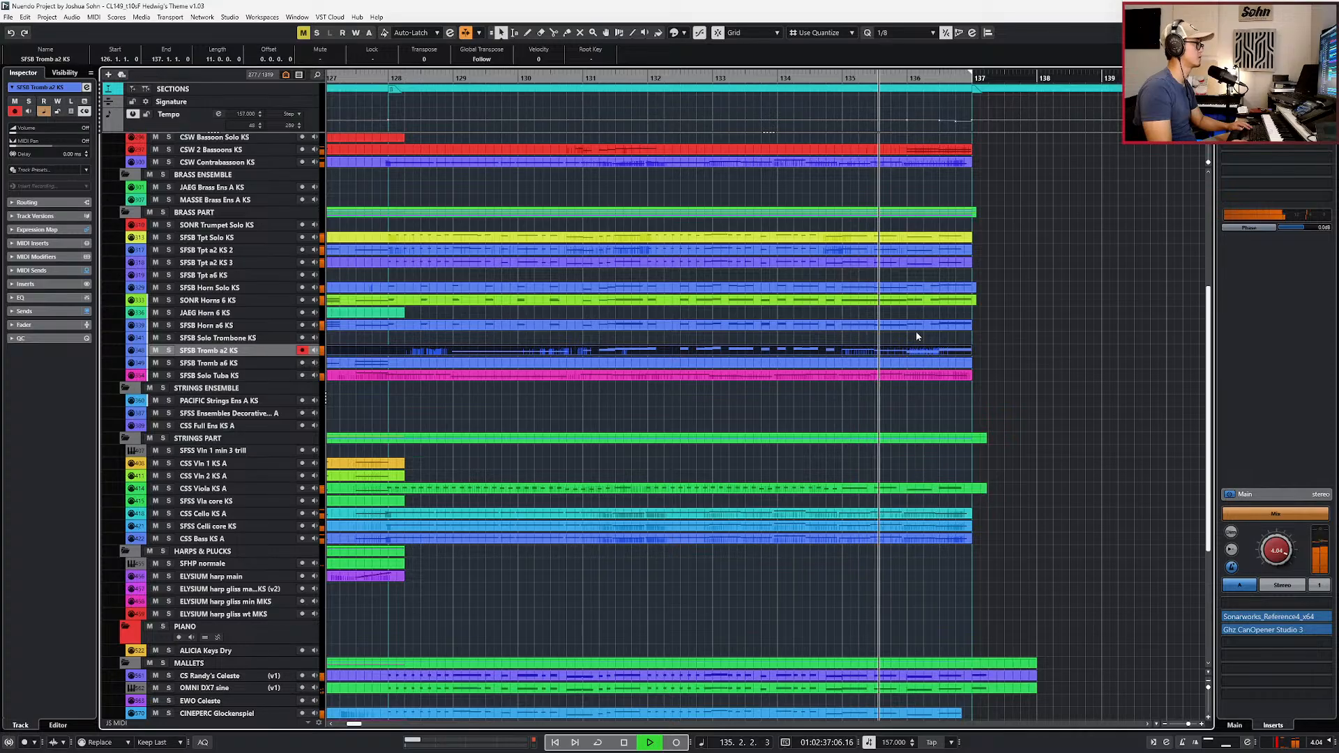
pyautogui.keyDown('shift'); pyautogui.click(966, 288); pyautogui.keyUp('shift')
pyautogui.keyDown('shift'); pyautogui.click(960, 325); pyautogui.keyUp('shift')
pyautogui.keyDown('shift'); pyautogui.click(963, 351); pyautogui.keyUp('shift')
pyautogui.press('Return')
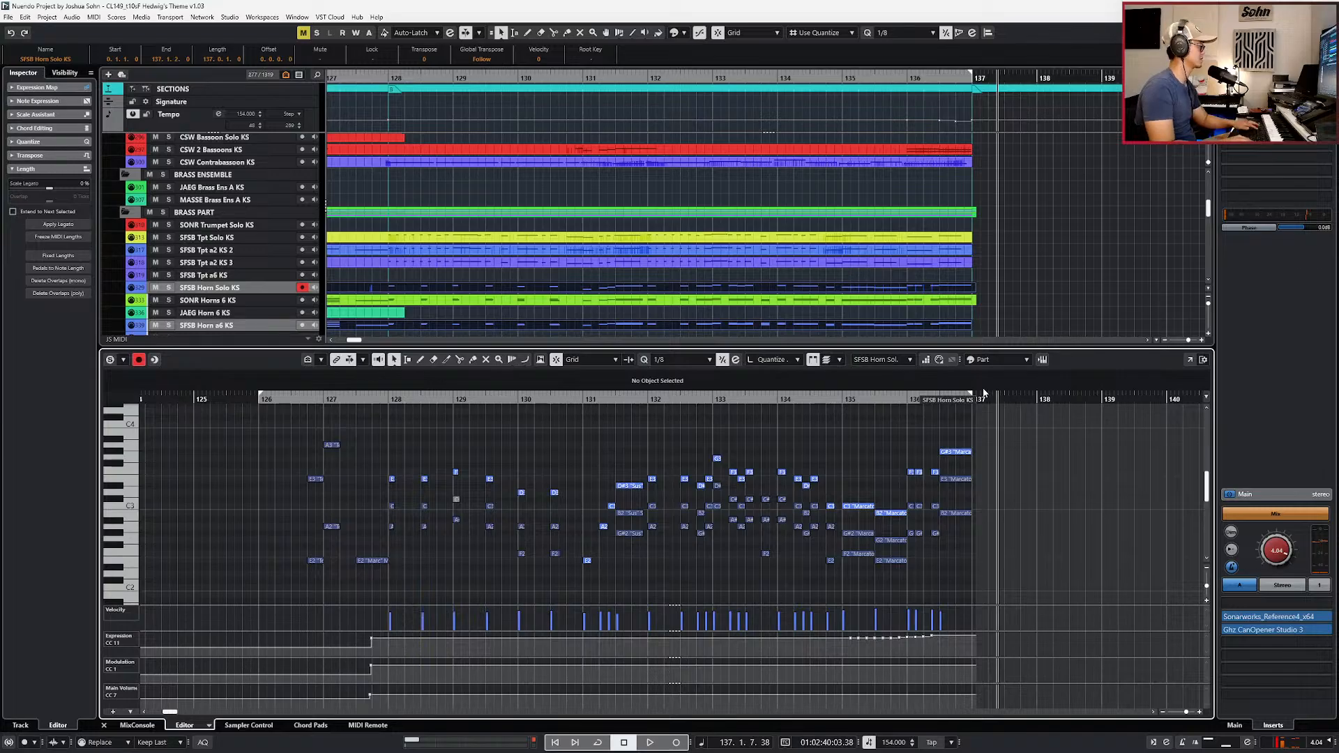
# Step: Play both horn parts from bar 131 and display the articulation lane
pyautogui.press('KP_Subtract')
pyautogui.hotkey('alt', 'l')
pyautogui.press('space')
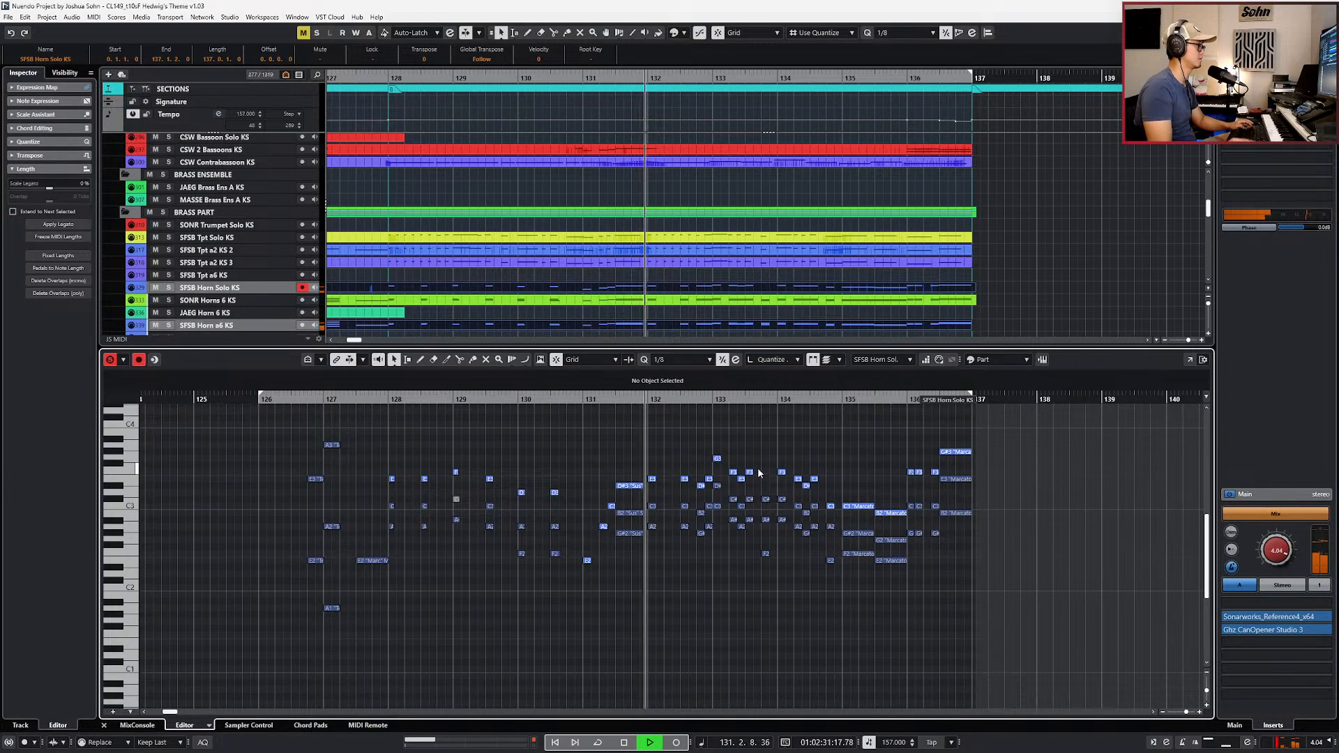
pyautogui.hotkey('alt', 'l')
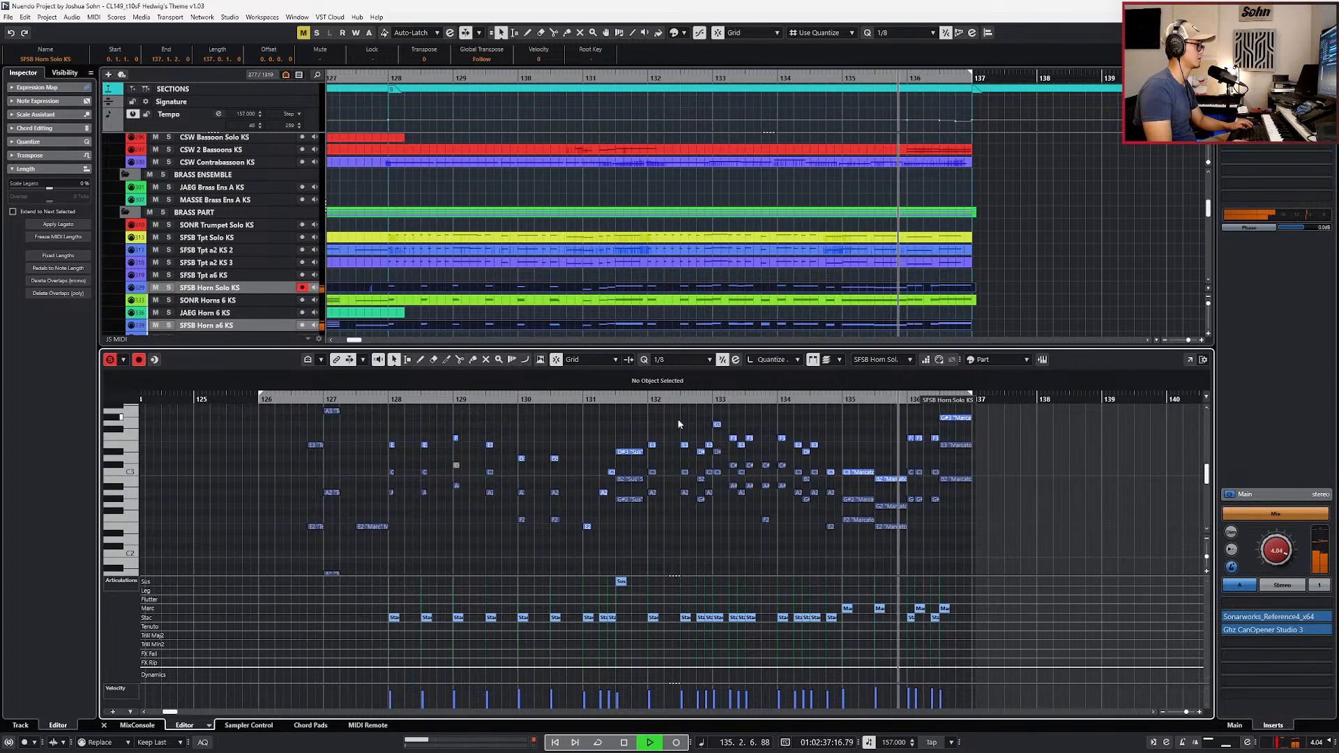
pyautogui.press('space')
# Step: Set the first chord of bar 136 to Tenuto in both the SFSB Horn Solo and SFSB Horn a6 parts and play it back
pyautogui.scroll(3, 904, 463)
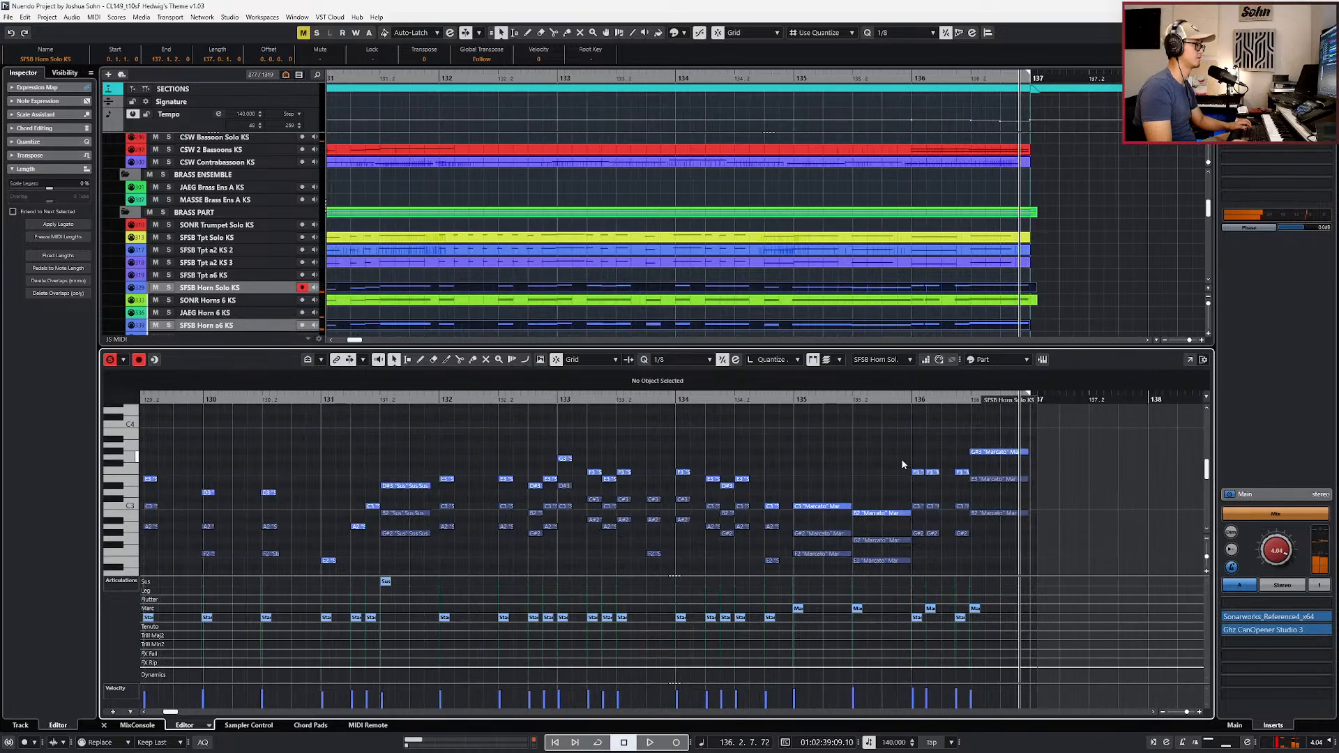
pyautogui.moveTo(921, 458); pyautogui.dragTo(920, 556)
pyautogui.press('l')
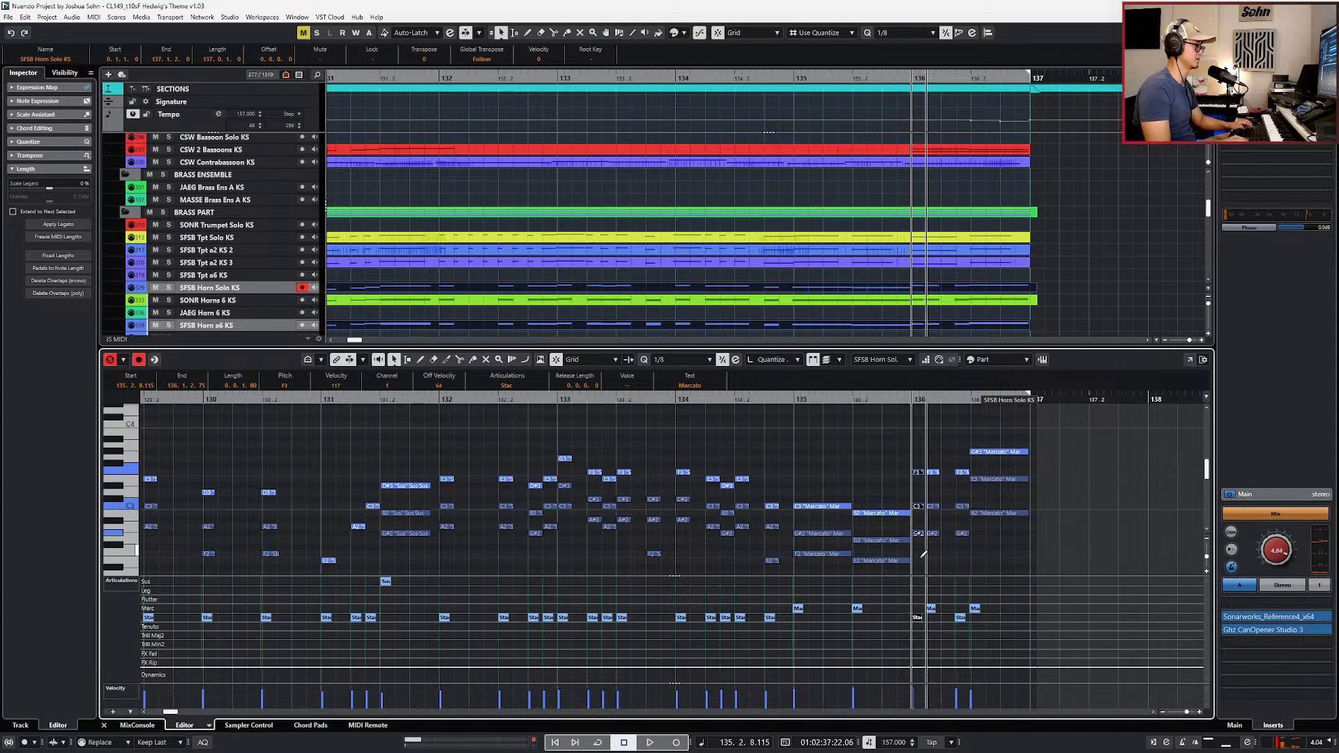
pyautogui.click(507, 385)
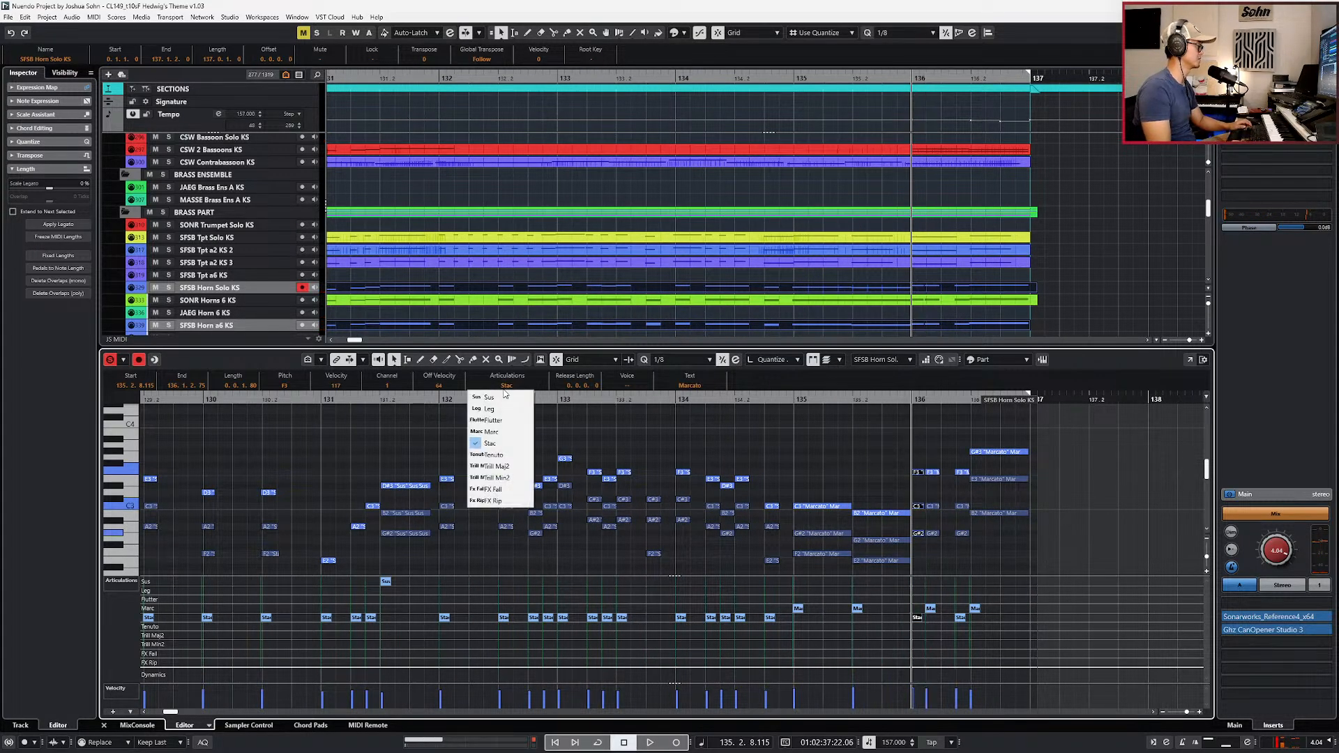
pyautogui.click(503, 456)
pyautogui.press('Tab')
pyautogui.click(504, 386)
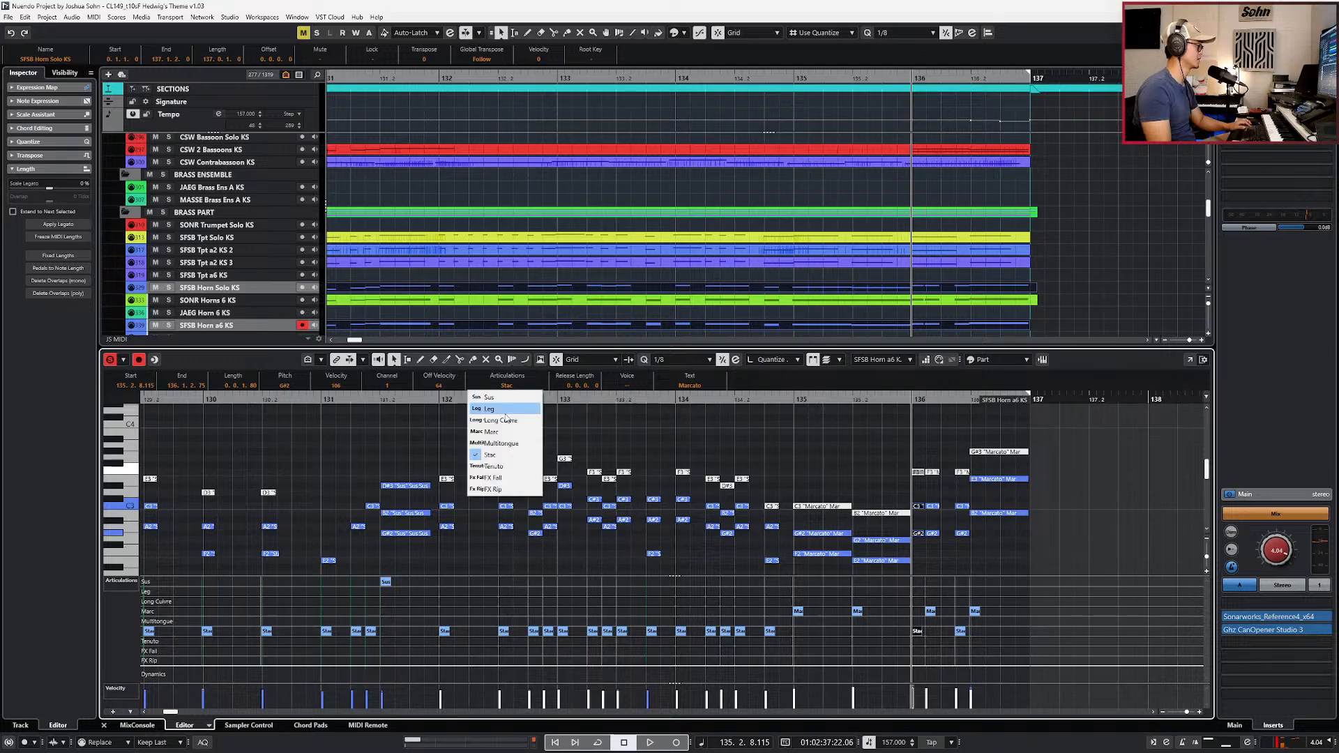
pyautogui.click(506, 467)
pyautogui.press('space')
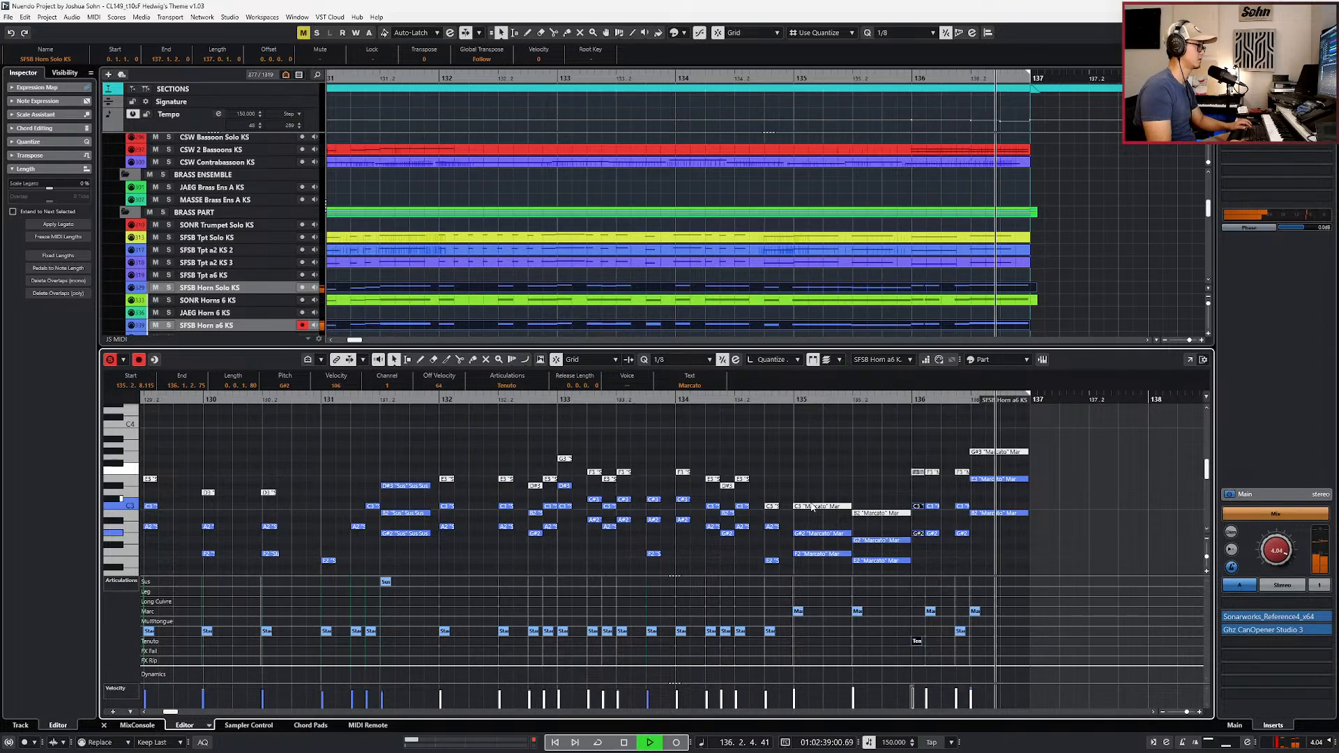
pyautogui.press('space')
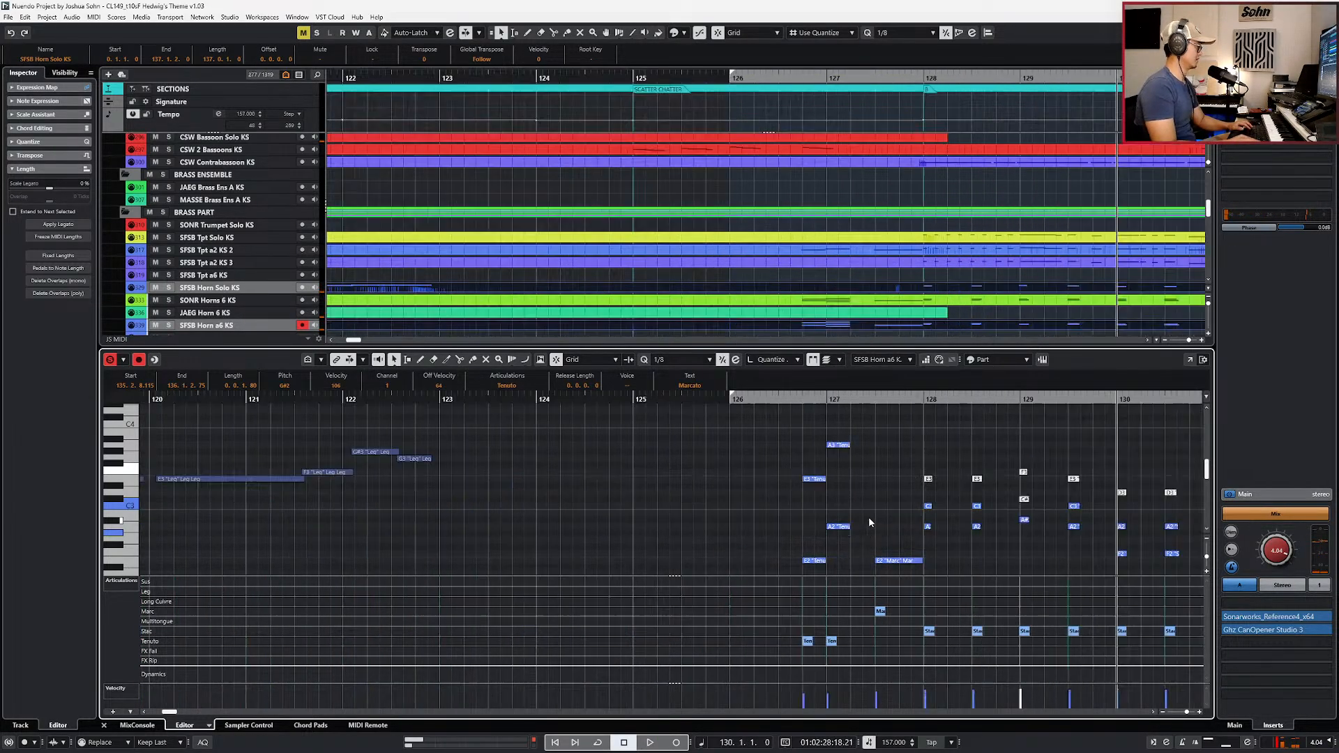
# Step: Leave the horn editor, switch to the score image and examine bars 136 to 140 from the brass down to the strings
pyautogui.press('Return')
pyautogui.scroll(-6, 900, 521)
pyautogui.press('KP_Subtract')
pyautogui.press('KP_Subtract')
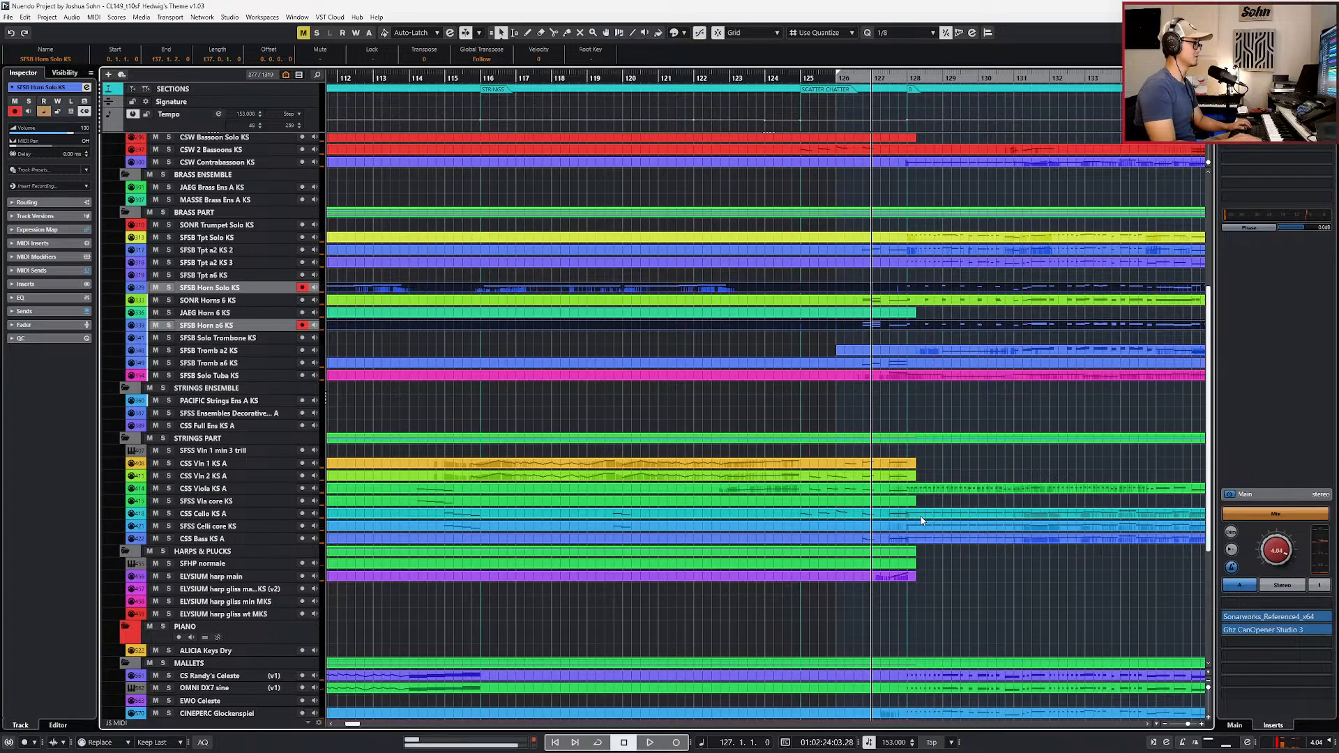
pyautogui.scroll(-1, 937, 500)
pyautogui.hscroll(3, 936, 500)
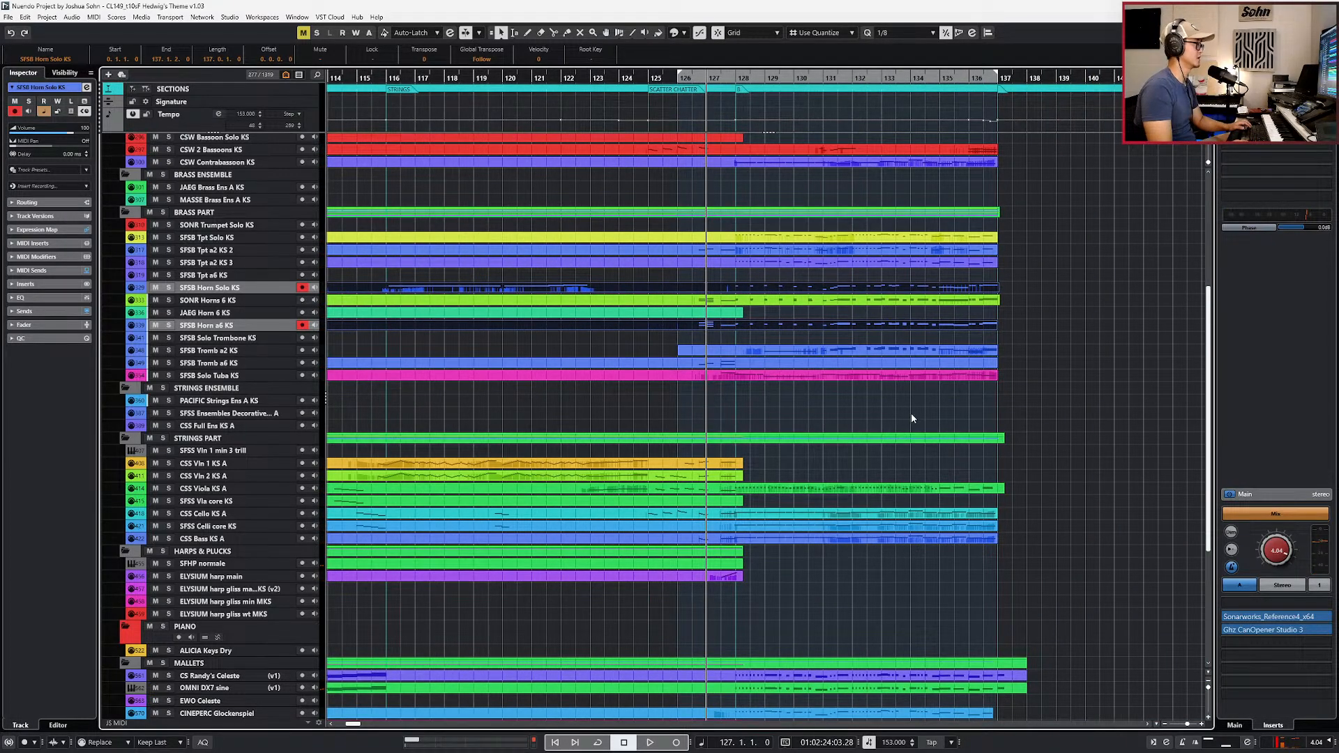
pyautogui.hotkey('alt', 'Tab')
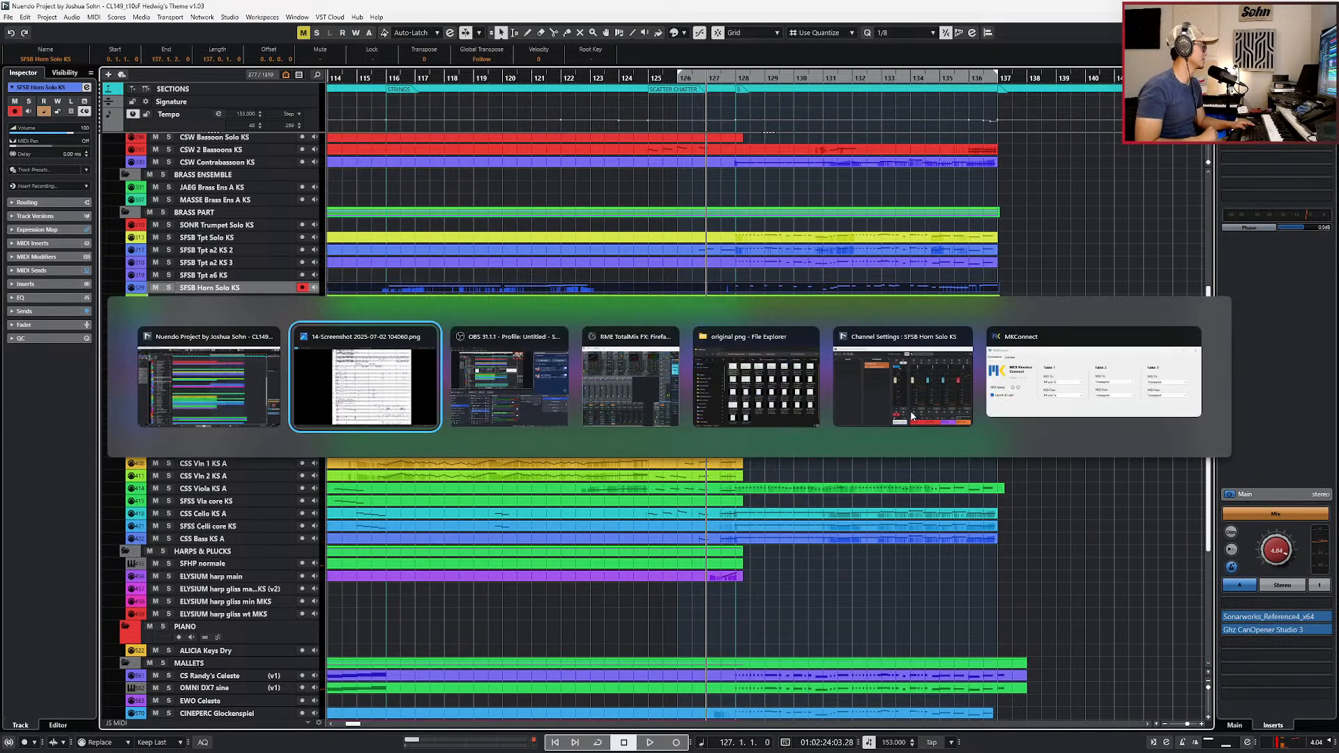
pyautogui.scroll(3, 774, 435)
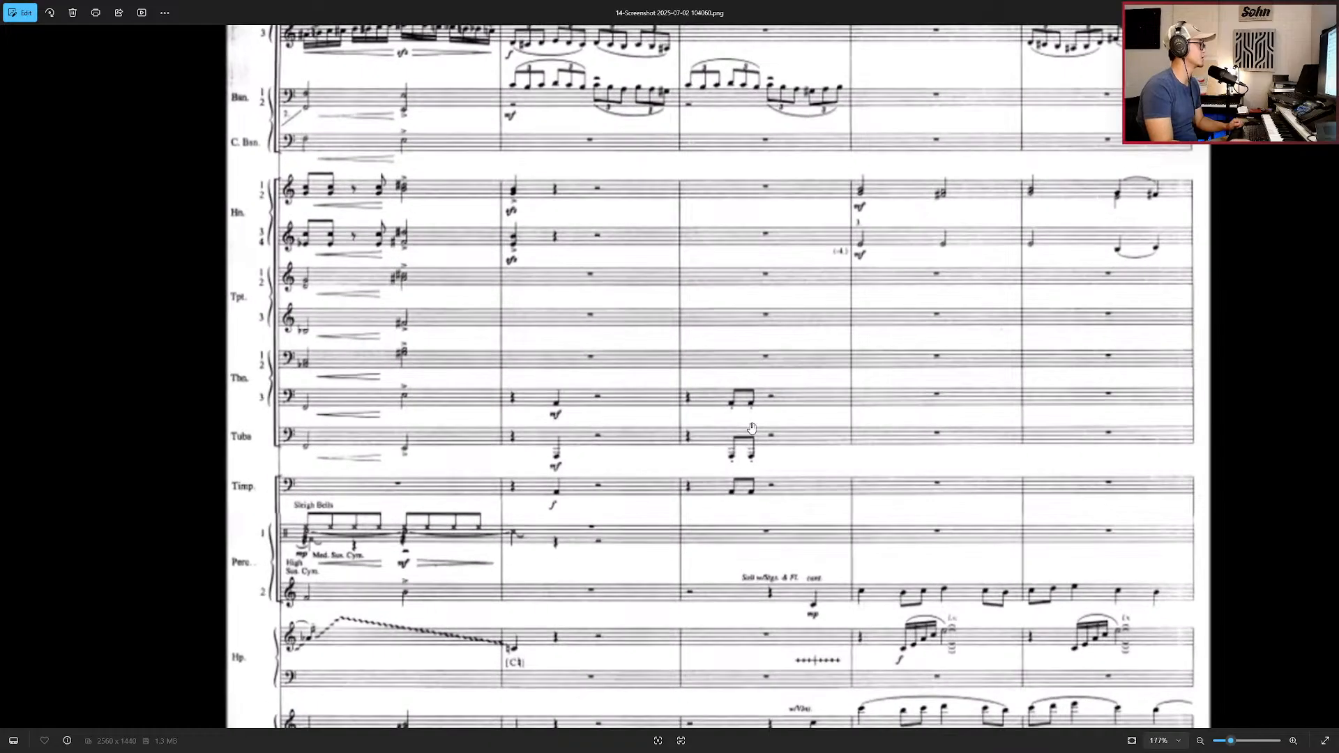
pyautogui.moveTo(541, 239); pyautogui.dragTo(565, 377)
pyautogui.moveTo(530, 212); pyautogui.dragTo(586, 369)
pyautogui.moveTo(608, 449); pyautogui.dragTo(636, 247)
pyautogui.moveTo(580, 557); pyautogui.dragTo(616, 237)
pyautogui.moveTo(555, 580); pyautogui.dragTo(570, 505)
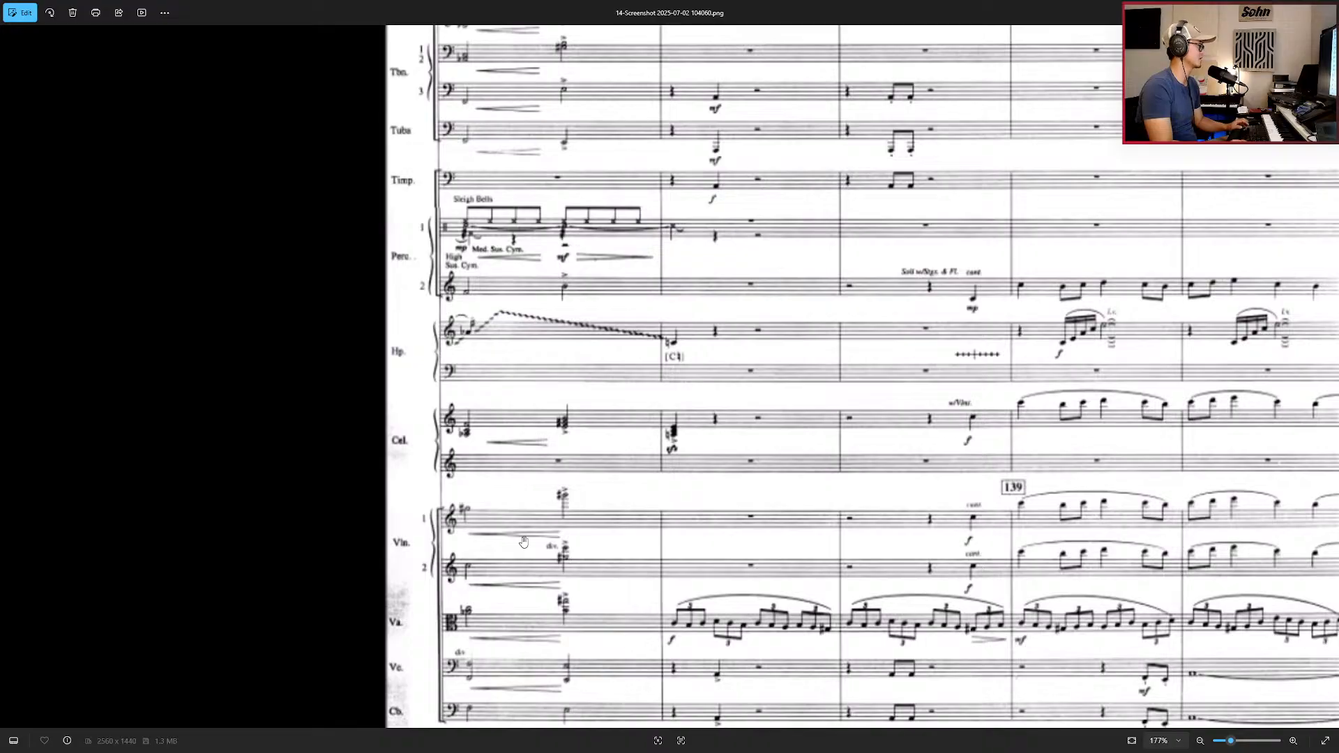
pyautogui.scroll(-3, 573, 545)
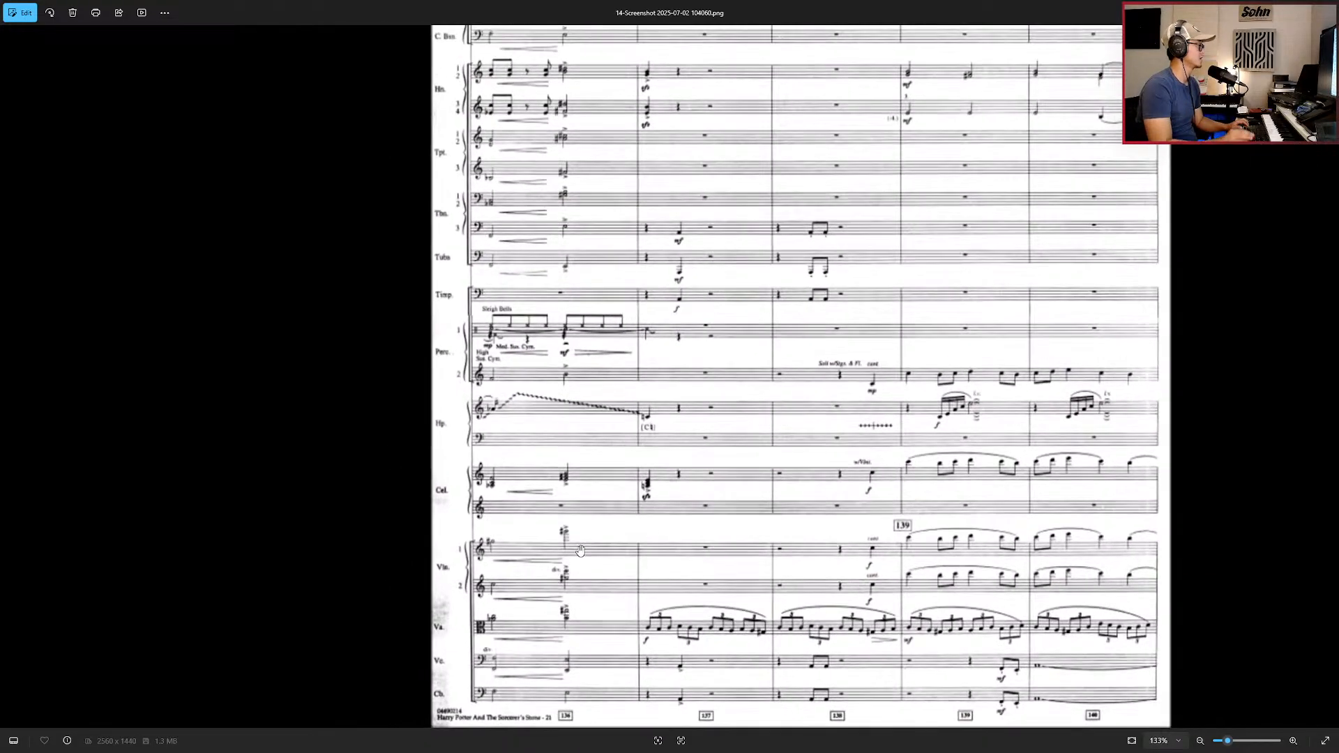
pyautogui.scroll(-2, 583, 547)
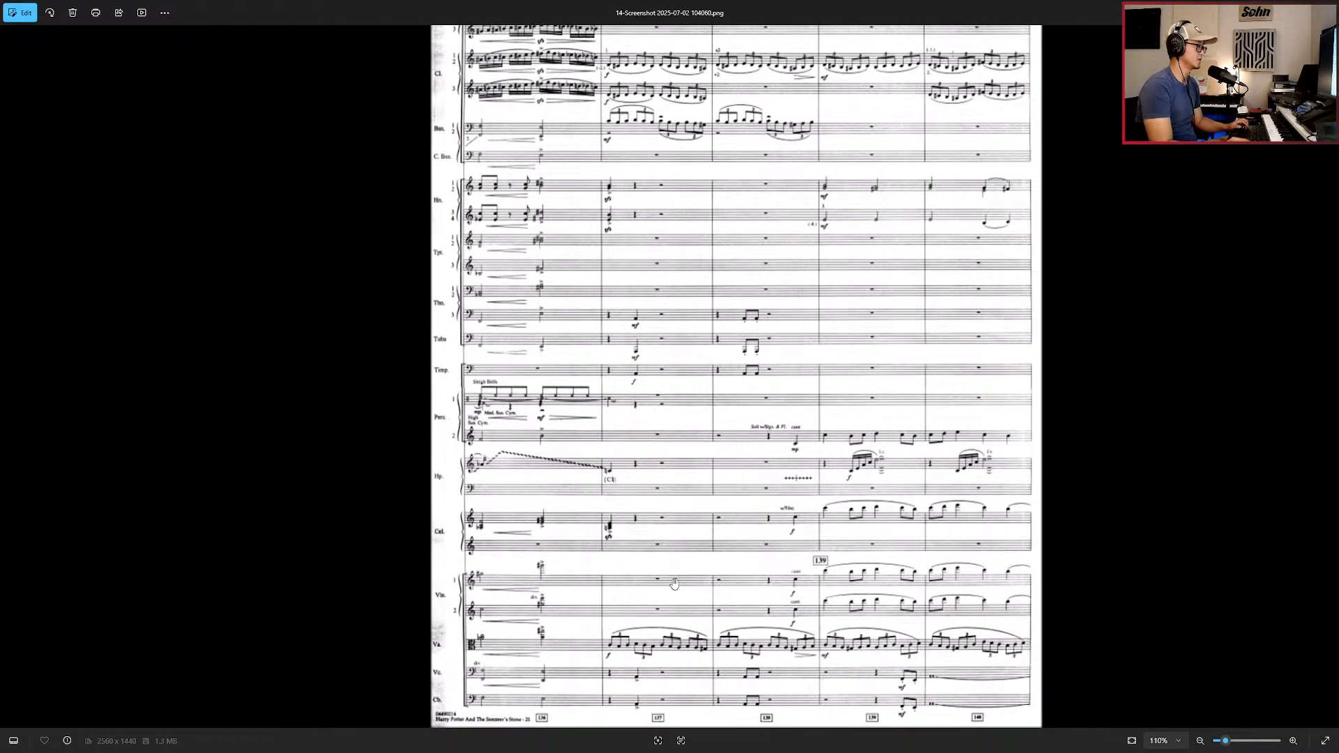
pyautogui.scroll(-1, 675, 583)
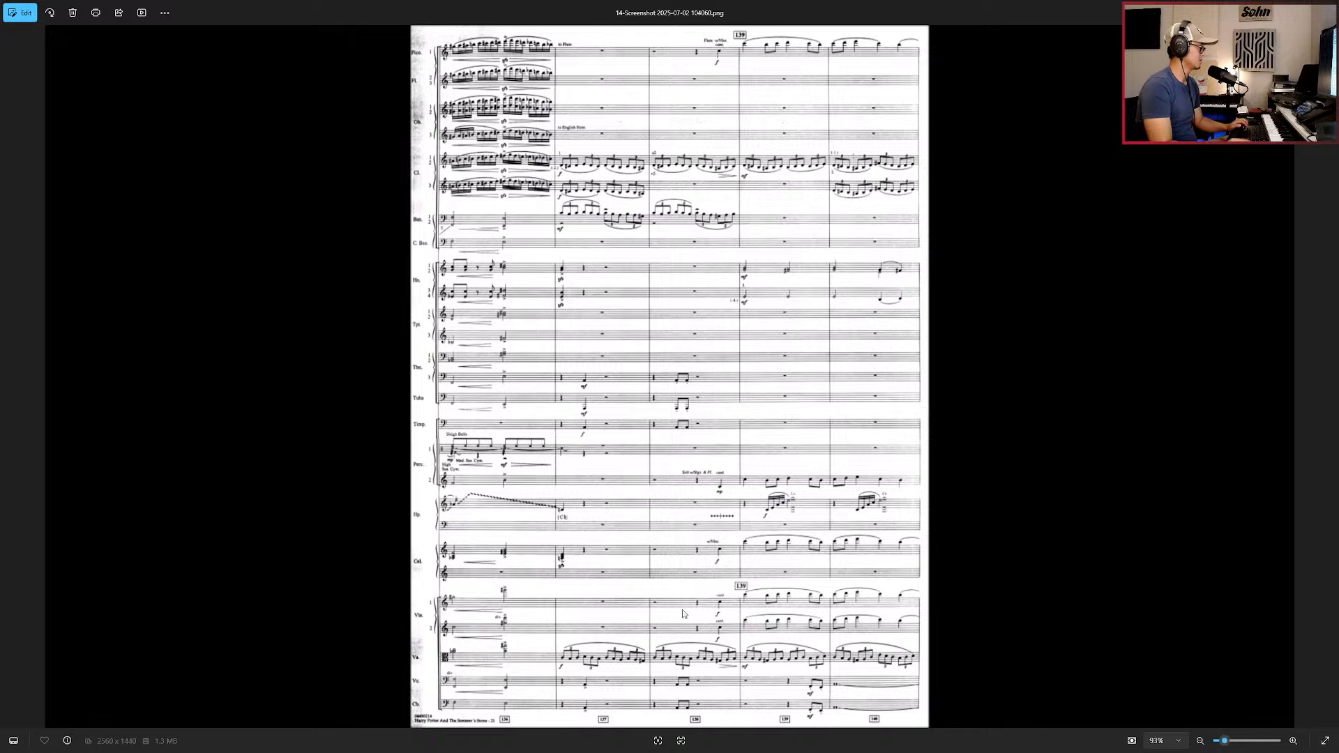
# Step: Compare the violin staves in bar 135 on the preceding score page with bar 136 on the following page
pyautogui.press('Left')
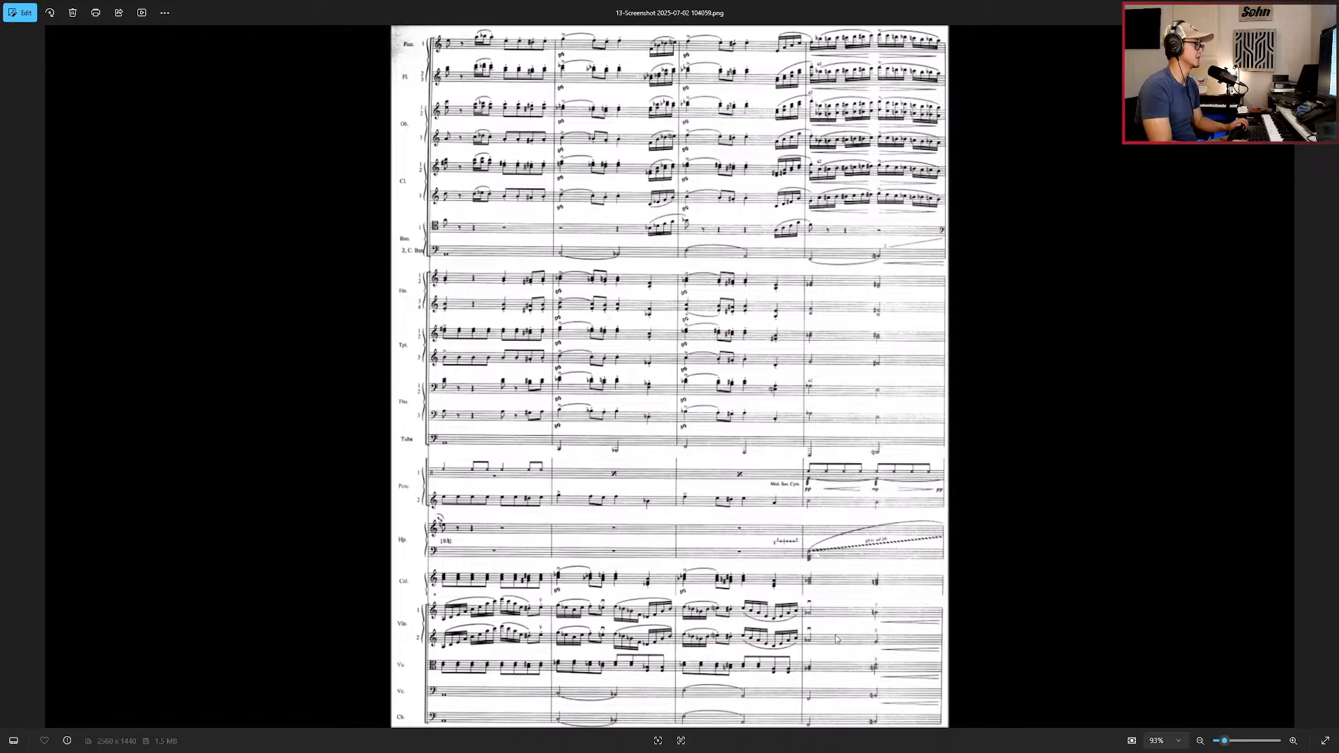
pyautogui.scroll(4, 835, 639)
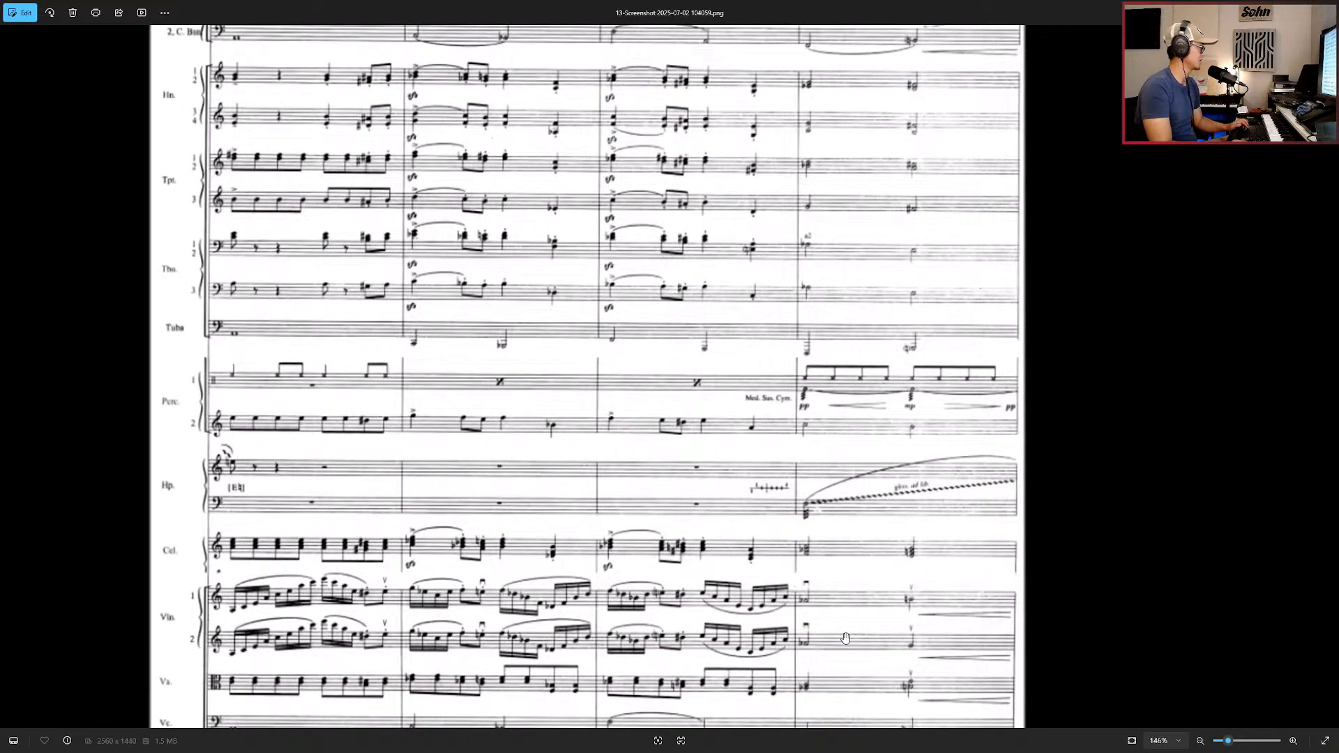
pyautogui.scroll(4, 833, 623)
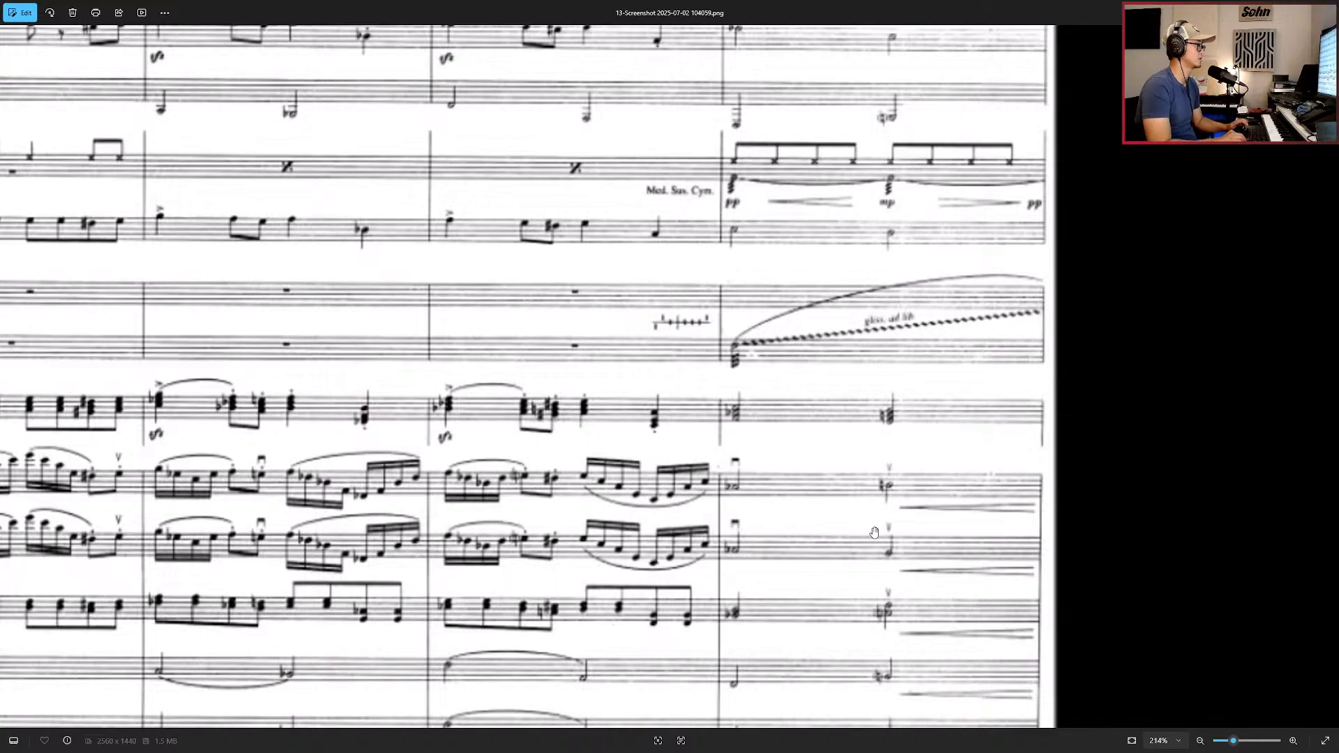
pyautogui.scroll(-5, 873, 532)
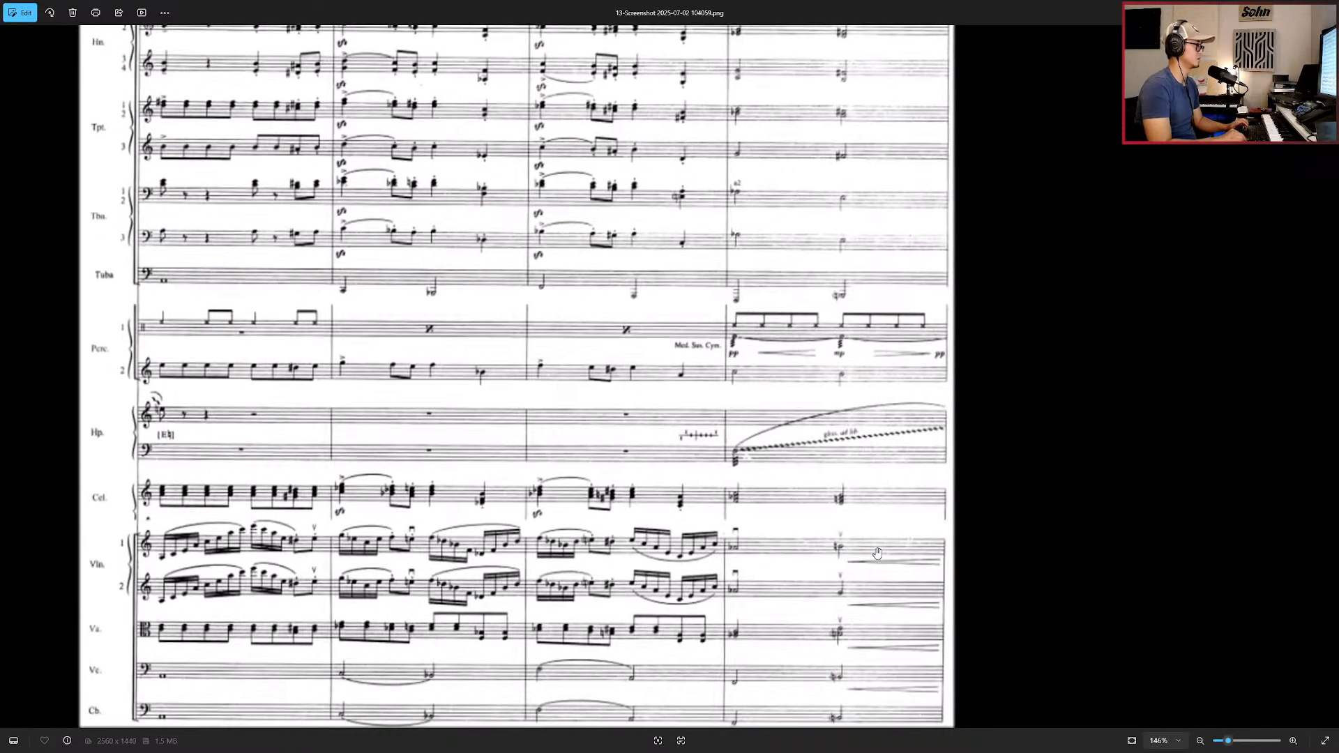
pyautogui.press('Right')
pyautogui.scroll(-2, 879, 593)
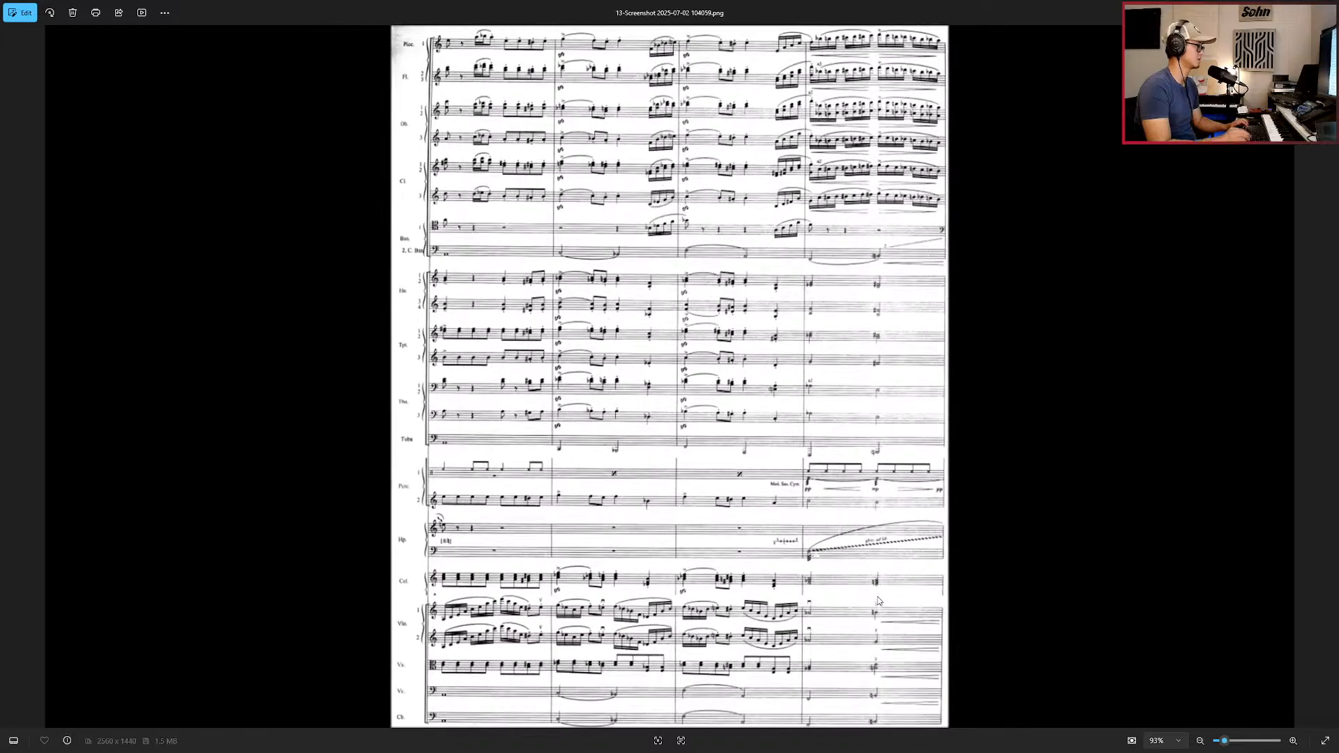
pyautogui.scroll(7, 448, 551)
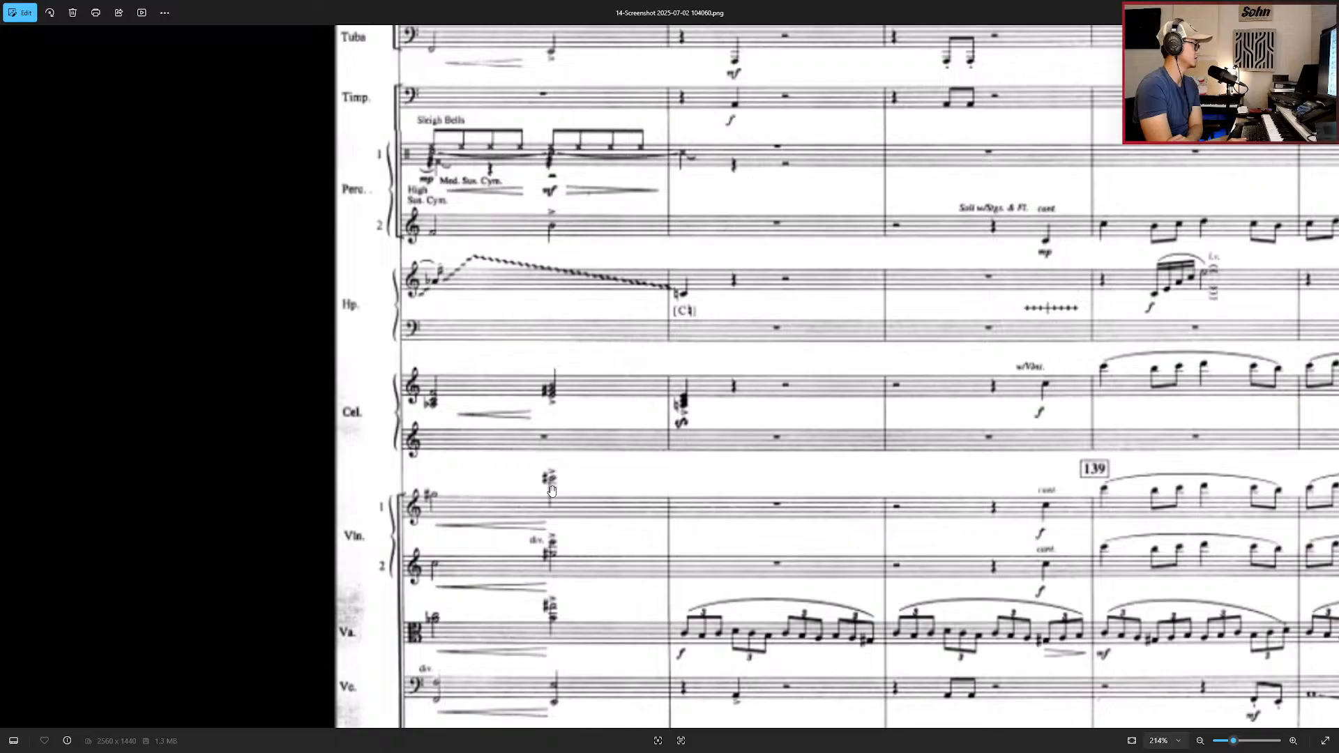
pyautogui.scroll(5, 556, 509)
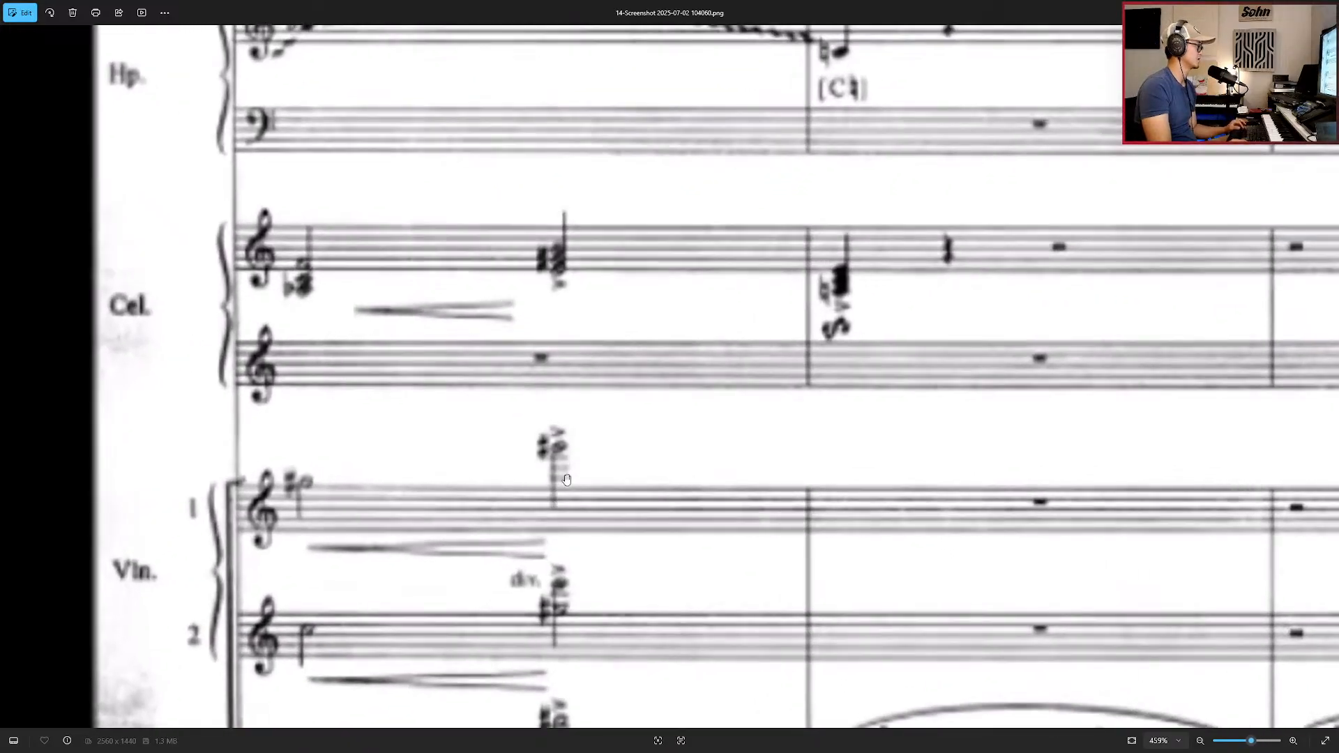
pyautogui.scroll(-4, 565, 480)
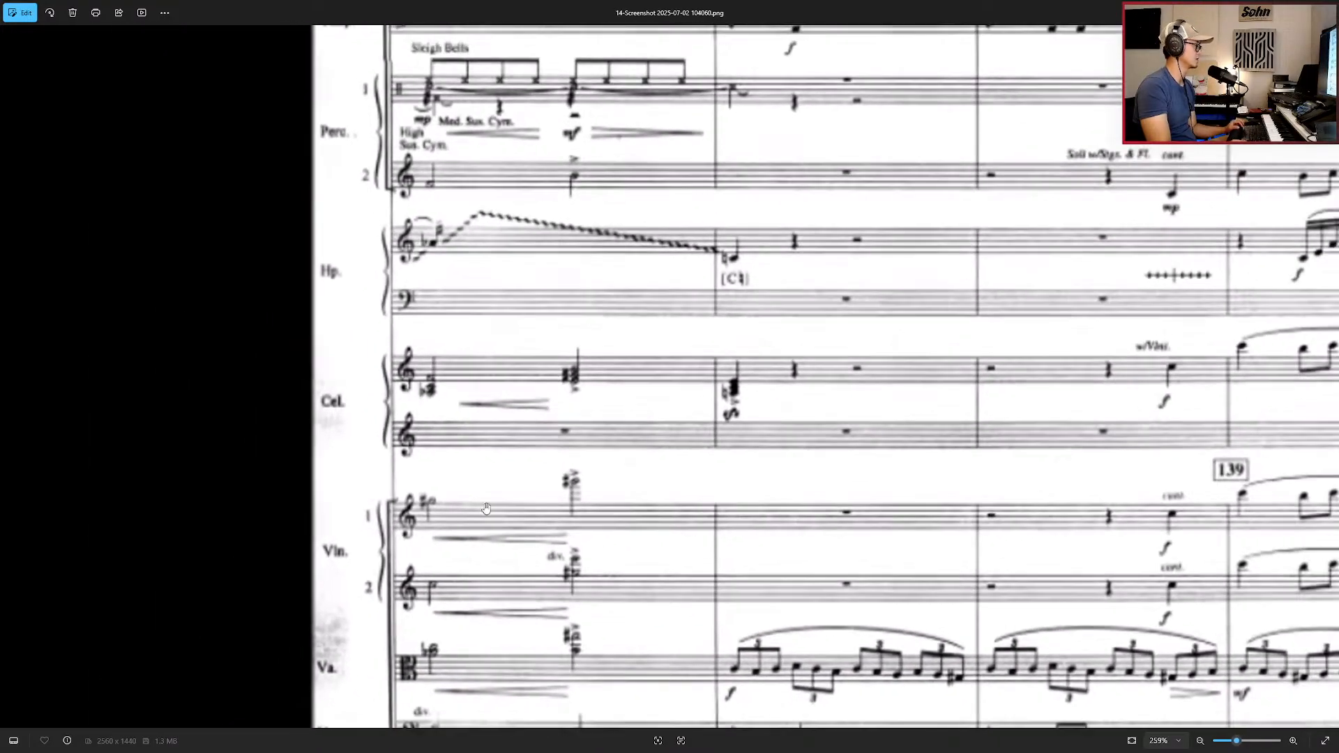
pyautogui.scroll(-2, 589, 565)
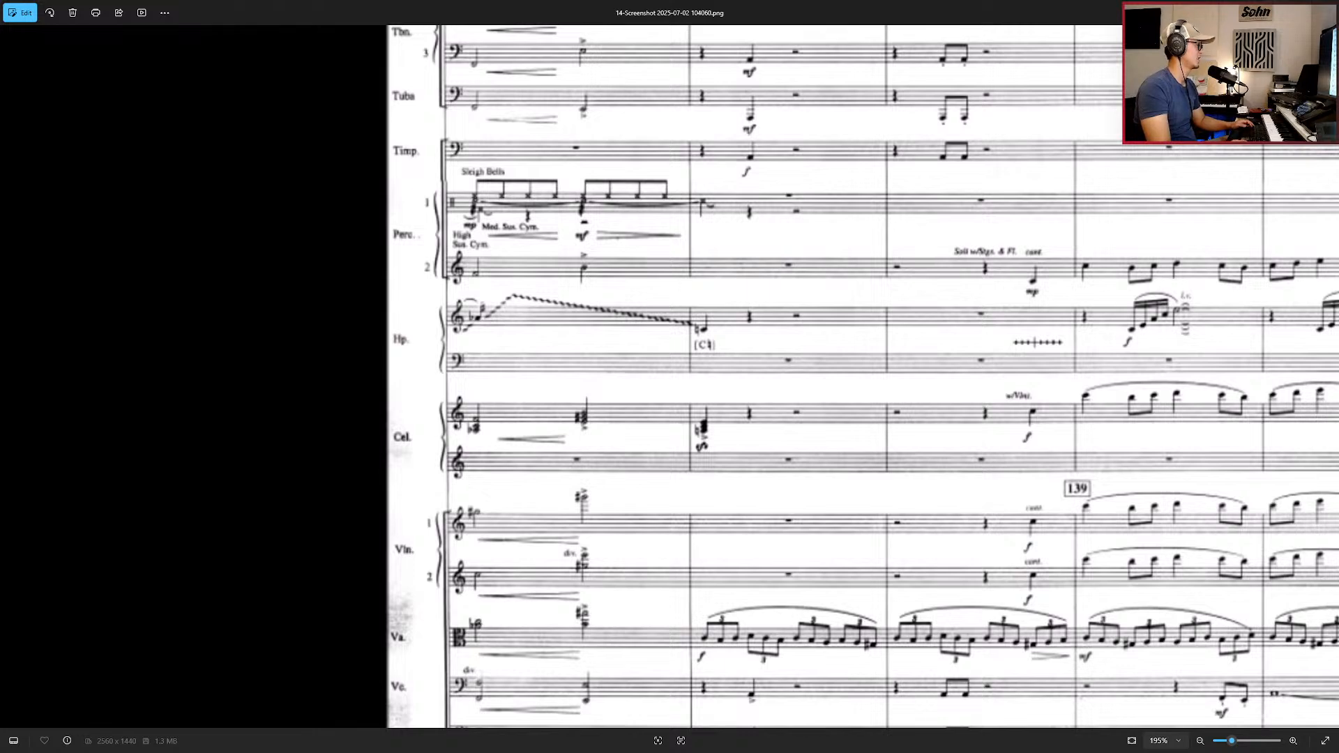
# Step: Switch back to Nuendo and extend the CSS Vln 1 and CSS Vln 2 parts to bar 137
pyautogui.hotkey('alt', 'Tab')
pyautogui.scroll(3, 767, 576)
pyautogui.scroll(5, 738, 564)
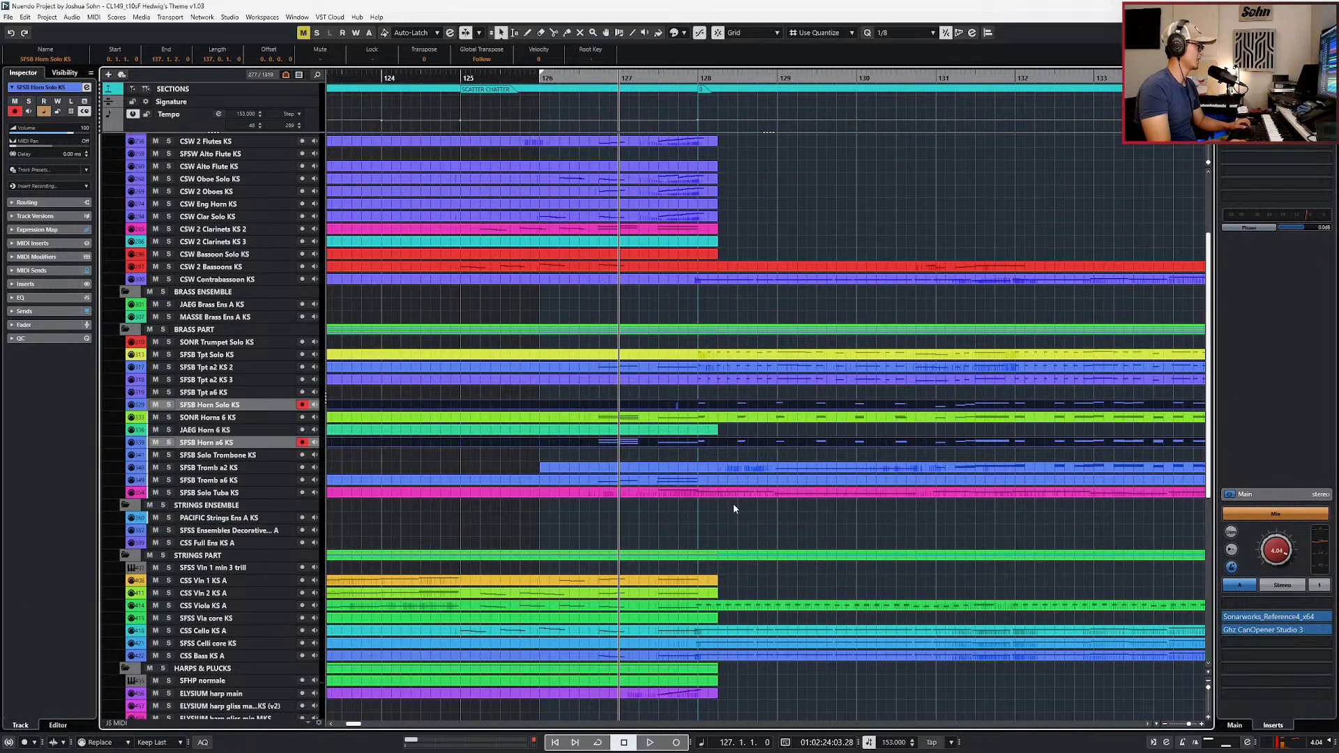
pyautogui.moveTo(729, 568); pyautogui.dragTo(1088, 576)
pyautogui.press('n')
pyautogui.press('ctrl+KP_Subtract')
pyautogui.press('ctrl+KP_Subtract')
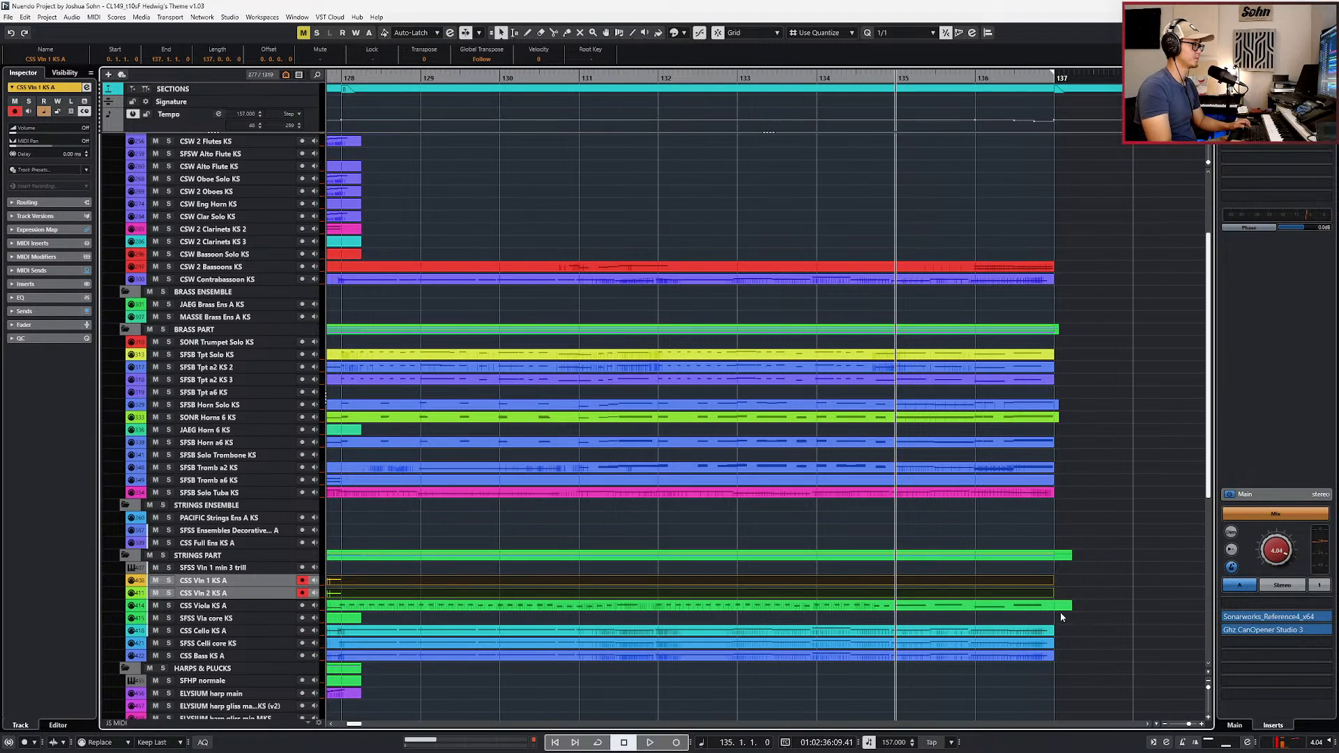
# Step: Copy the chords of bars 135 and 136 from CS Randy's Celeste into the CSS Vln 1 part at bar 135
pyautogui.scroll(-3, 1006, 583)
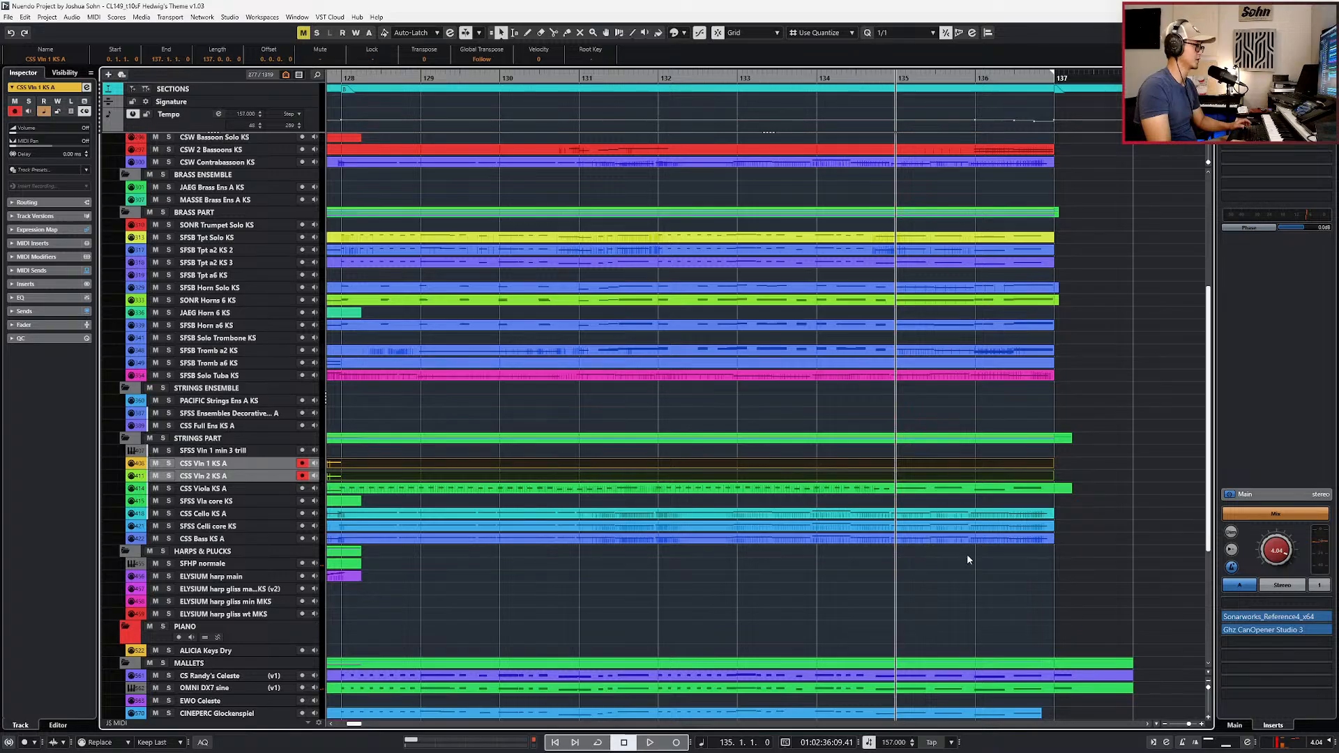
pyautogui.doubleClick(945, 675)
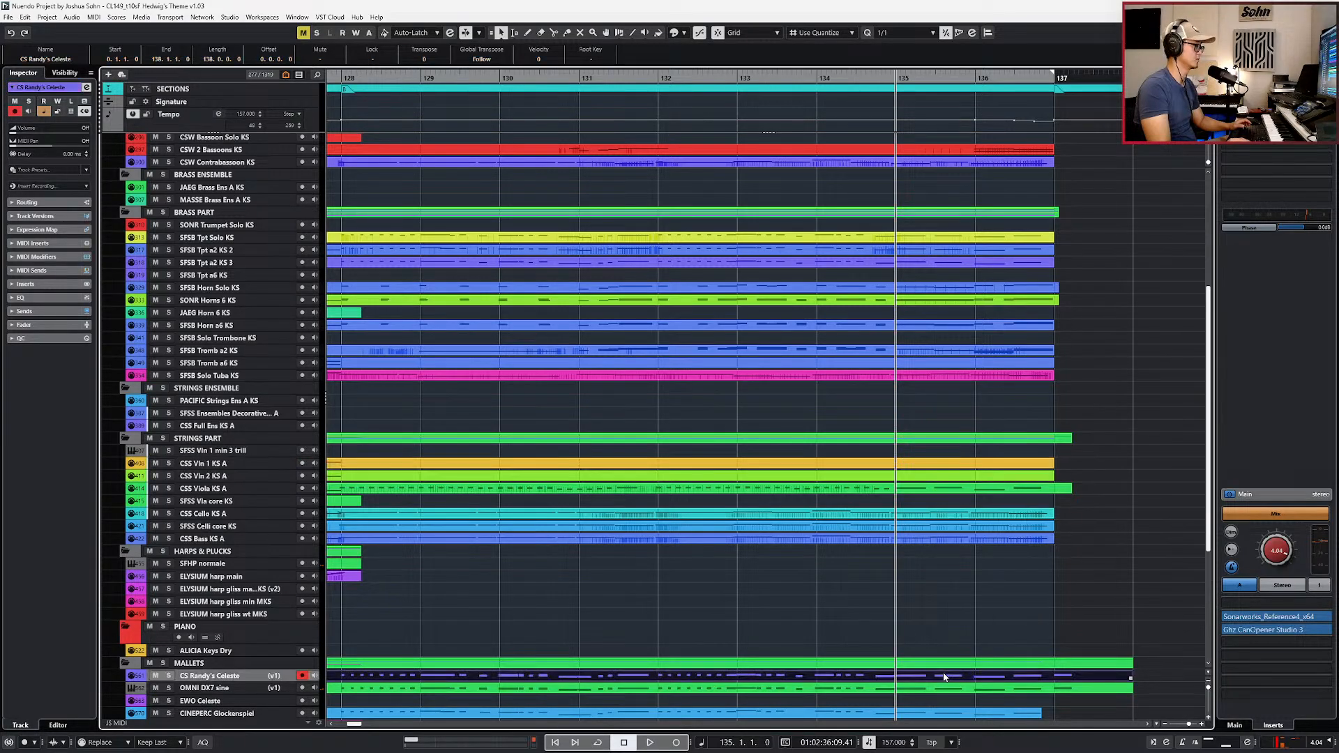
pyautogui.moveTo(906, 469); pyautogui.dragTo(1086, 541)
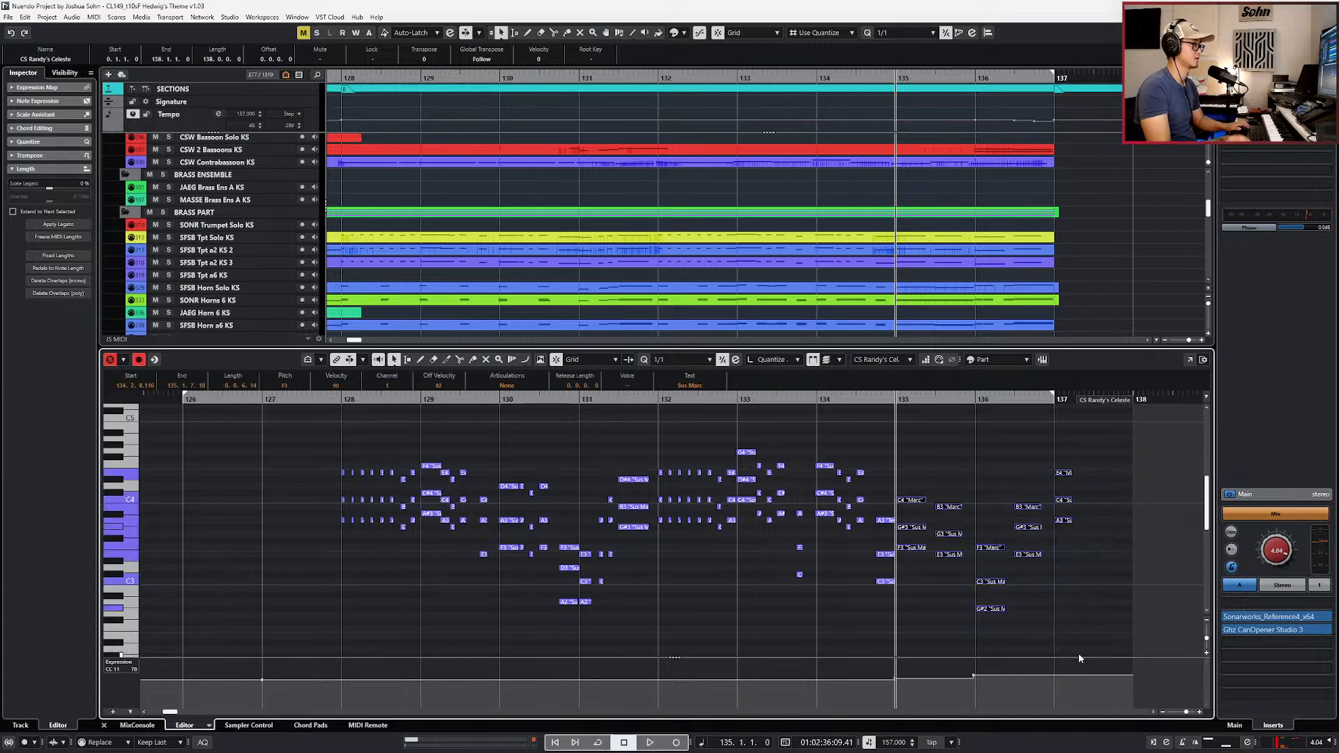
pyautogui.press('Return')
pyautogui.doubleClick(952, 466)
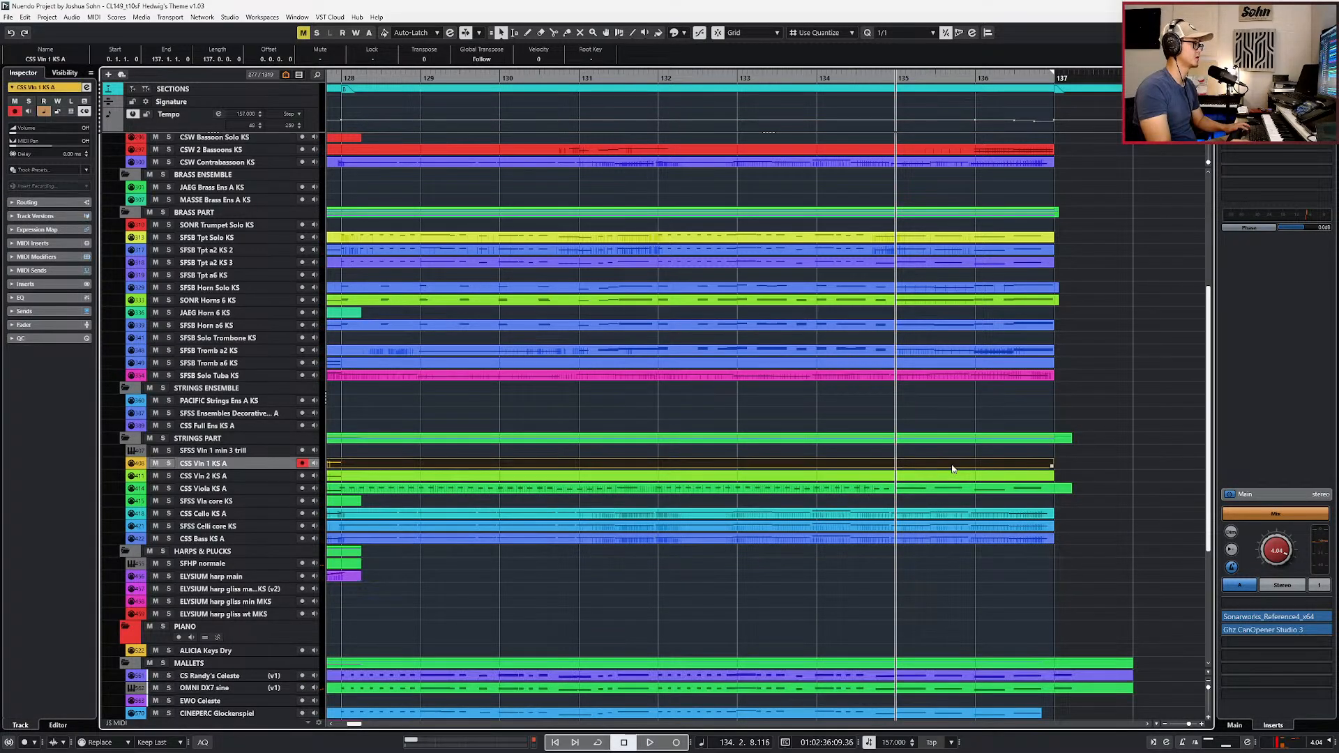
pyautogui.hotkey('ctrl', 'v')
pyautogui.scroll(2, 1039, 504)
pyautogui.click(1086, 447)
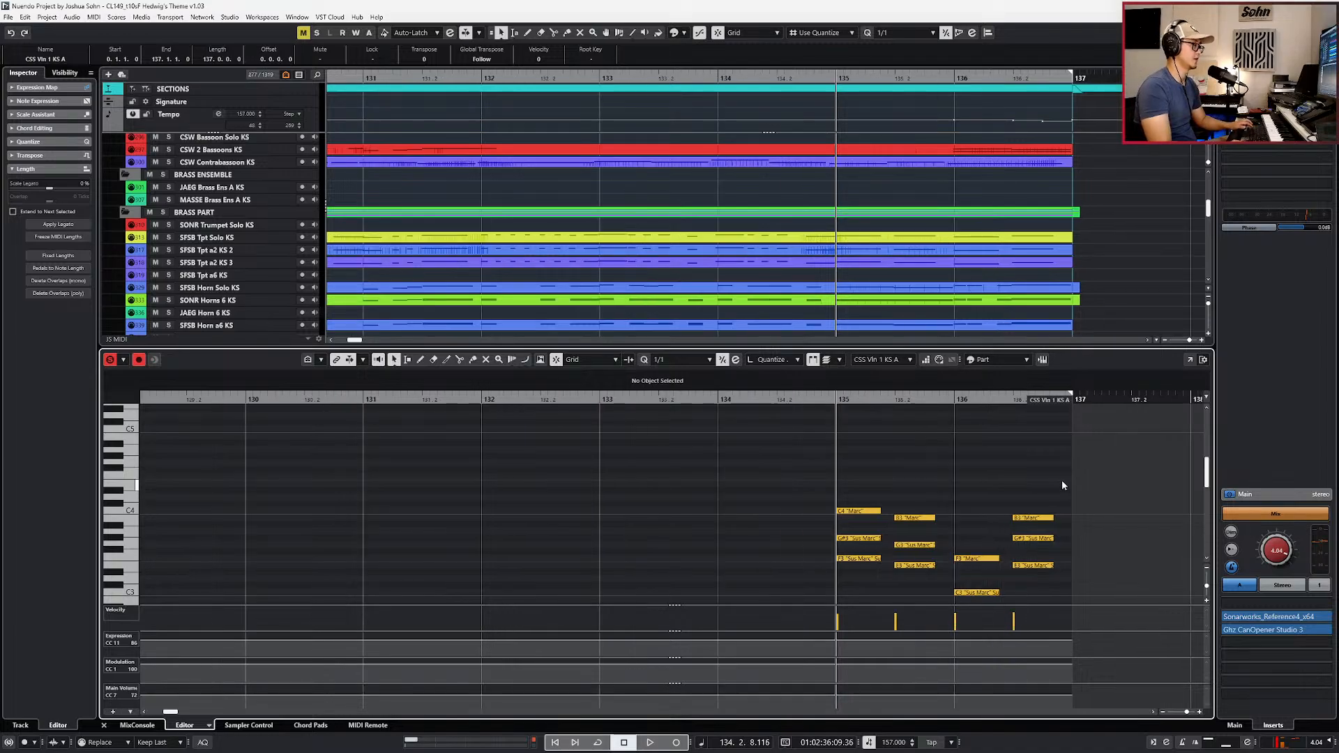
# Step: Transpose the G#3 in the second chord of bar 136 up two octaves to G#5 in the CSS Vln 1 part
pyautogui.scroll(2, 1062, 479)
pyautogui.scroll(-1, 1033, 480)
pyautogui.click(999, 525)
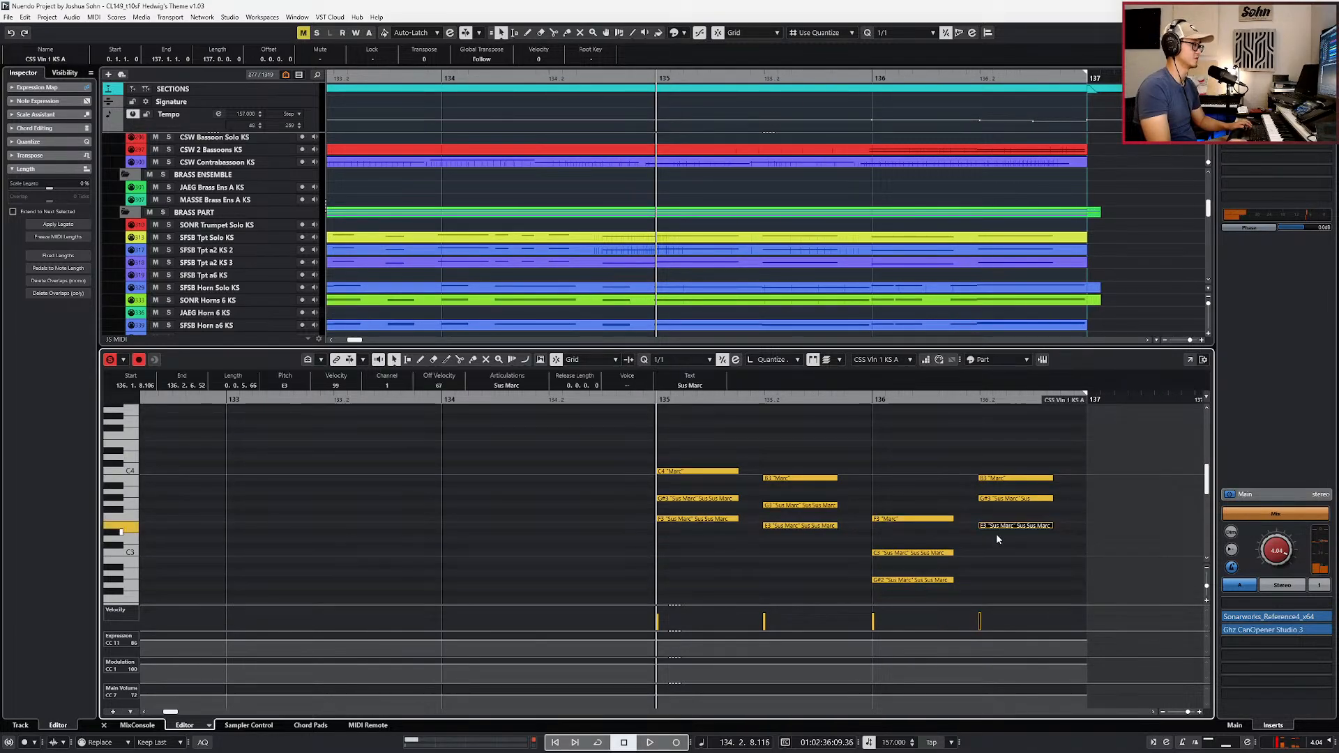
pyautogui.click(995, 498)
pyautogui.hotkey('shift', 'Up')
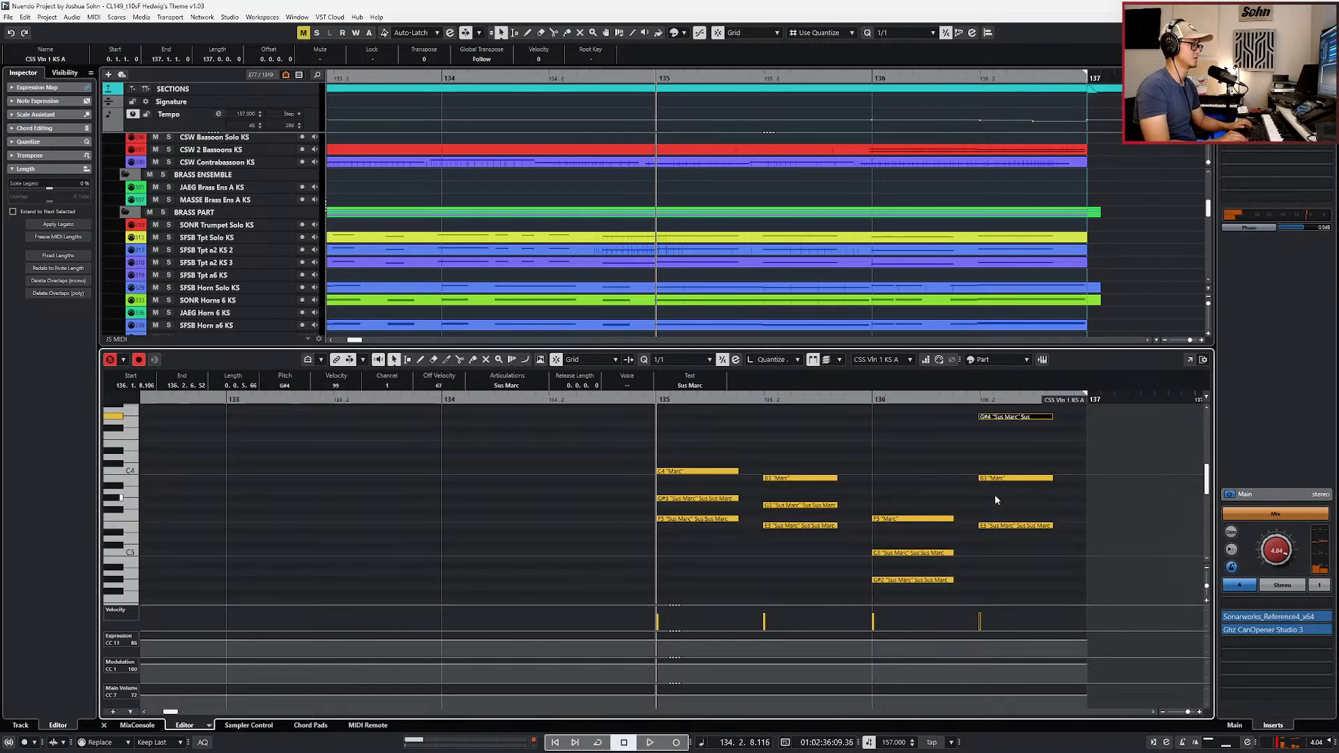
pyautogui.hotkey('shift', 'Up')
pyautogui.press('l')
# Step: Raise the lowest note of the first chord in bar 136 by two octaves to G#4
pyautogui.scroll(-2, 947, 524)
pyautogui.click(938, 537)
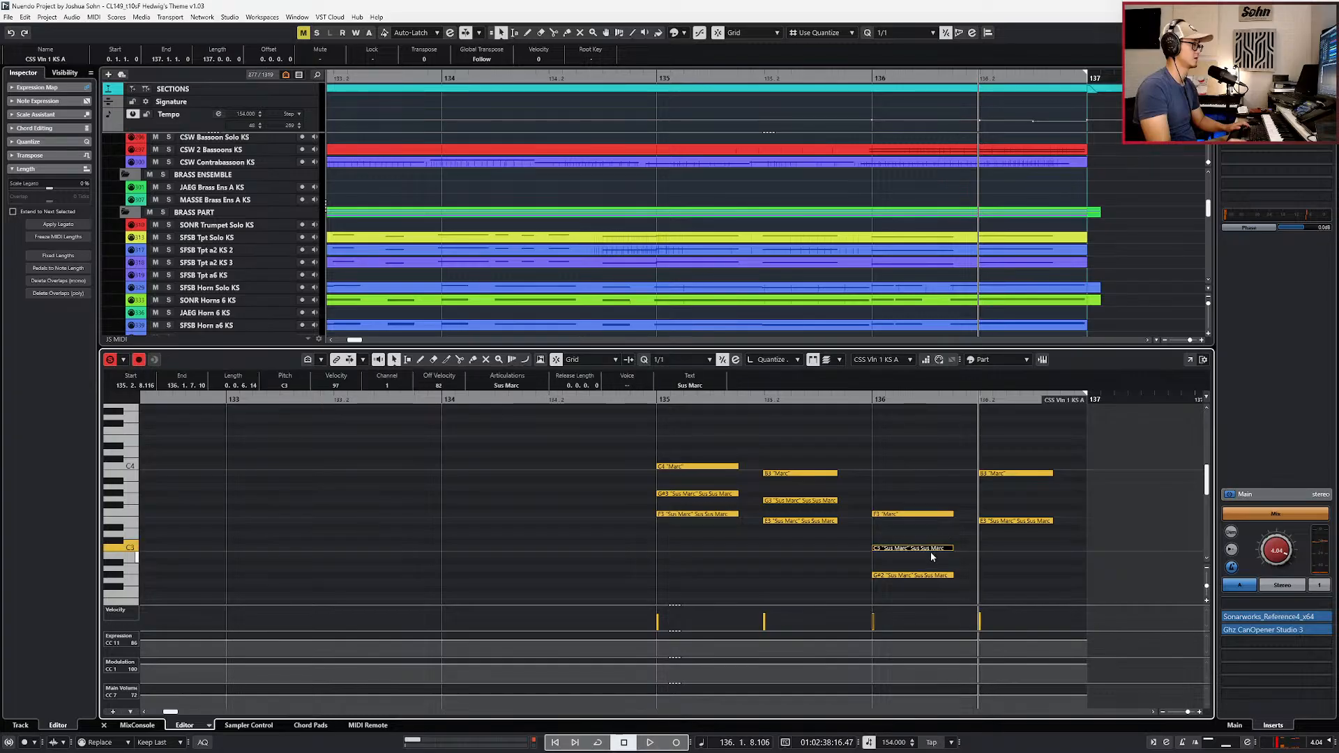
pyautogui.click(938, 576)
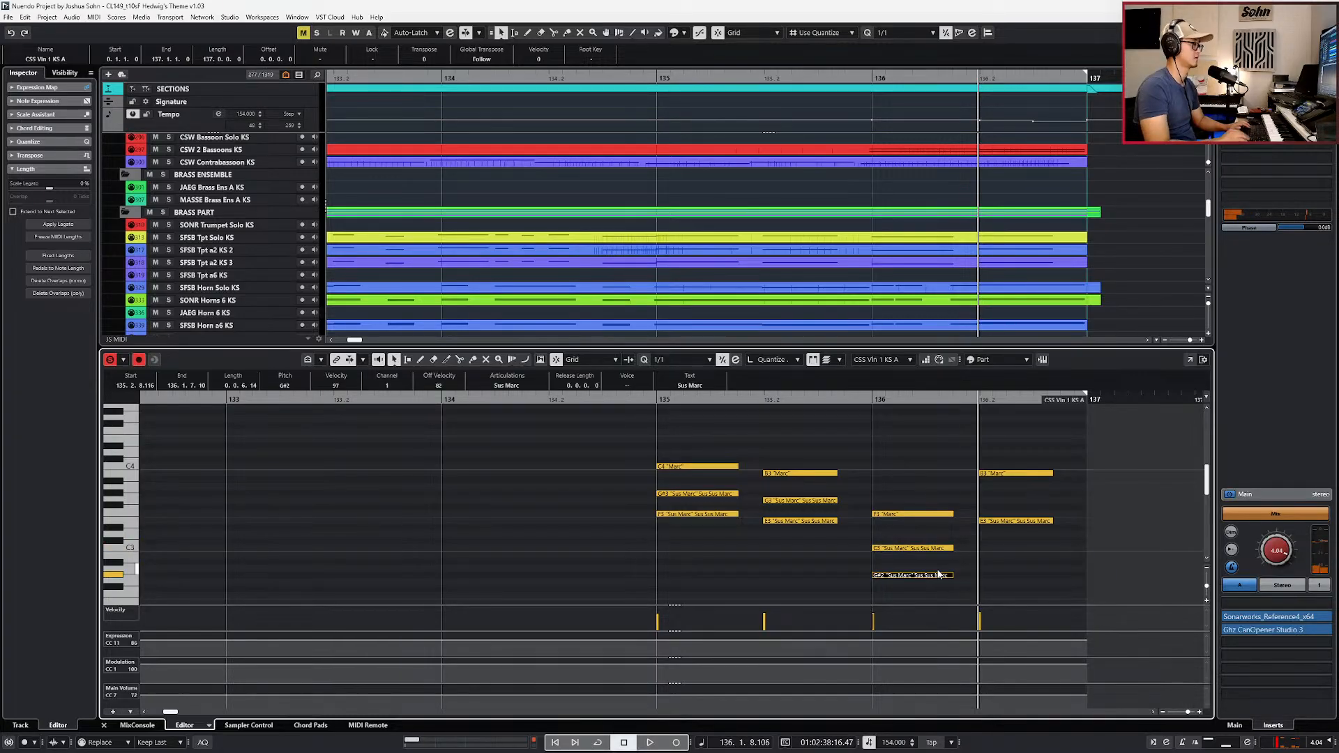
pyautogui.hotkey('shift', 'Up')
pyautogui.hotkey('shift', 'Up')
pyautogui.hotkey('shift', 'Up')
pyautogui.hotkey('shift', 'Down')
pyautogui.scroll(-1, 959, 561)
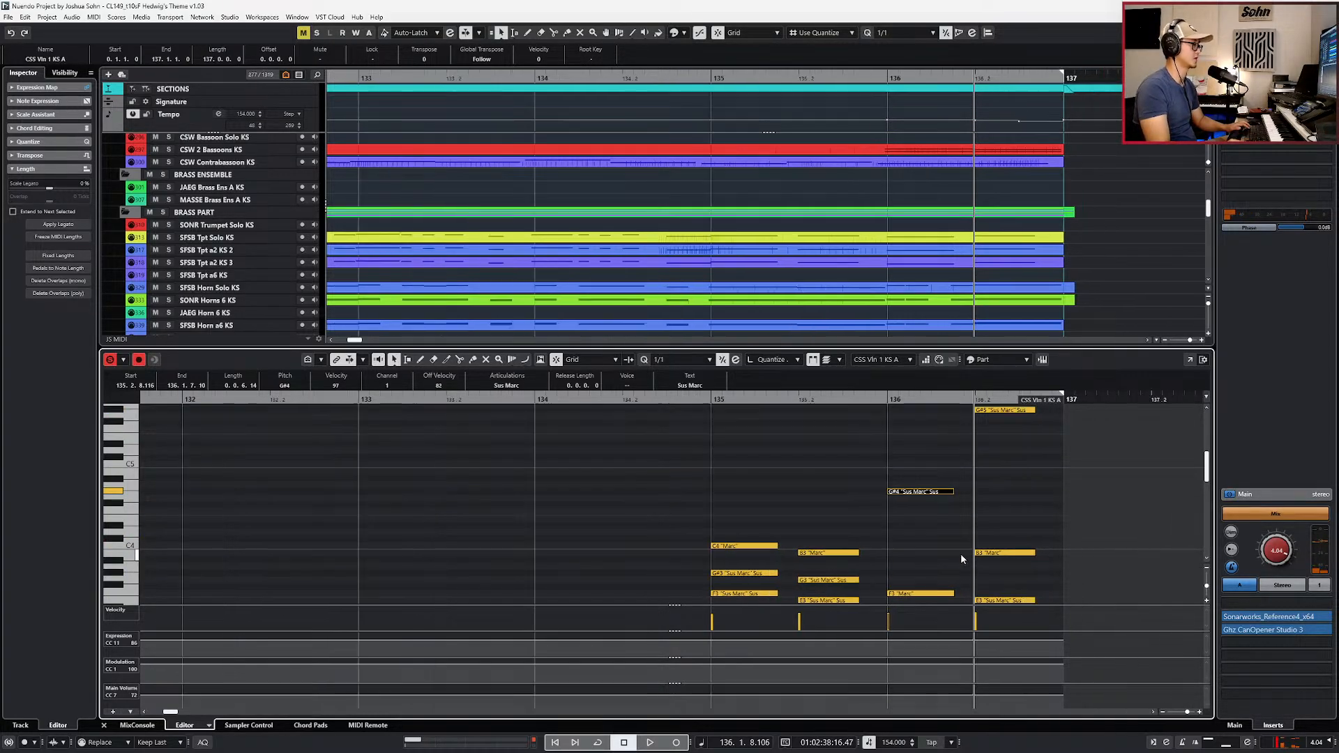
# Step: Mute the C4 and F3 of the first chord in bar 135 of the CSS Vln 1 part
pyautogui.press('ctrl+KP_Subtract')
pyautogui.press('ctrl+KP_Subtract')
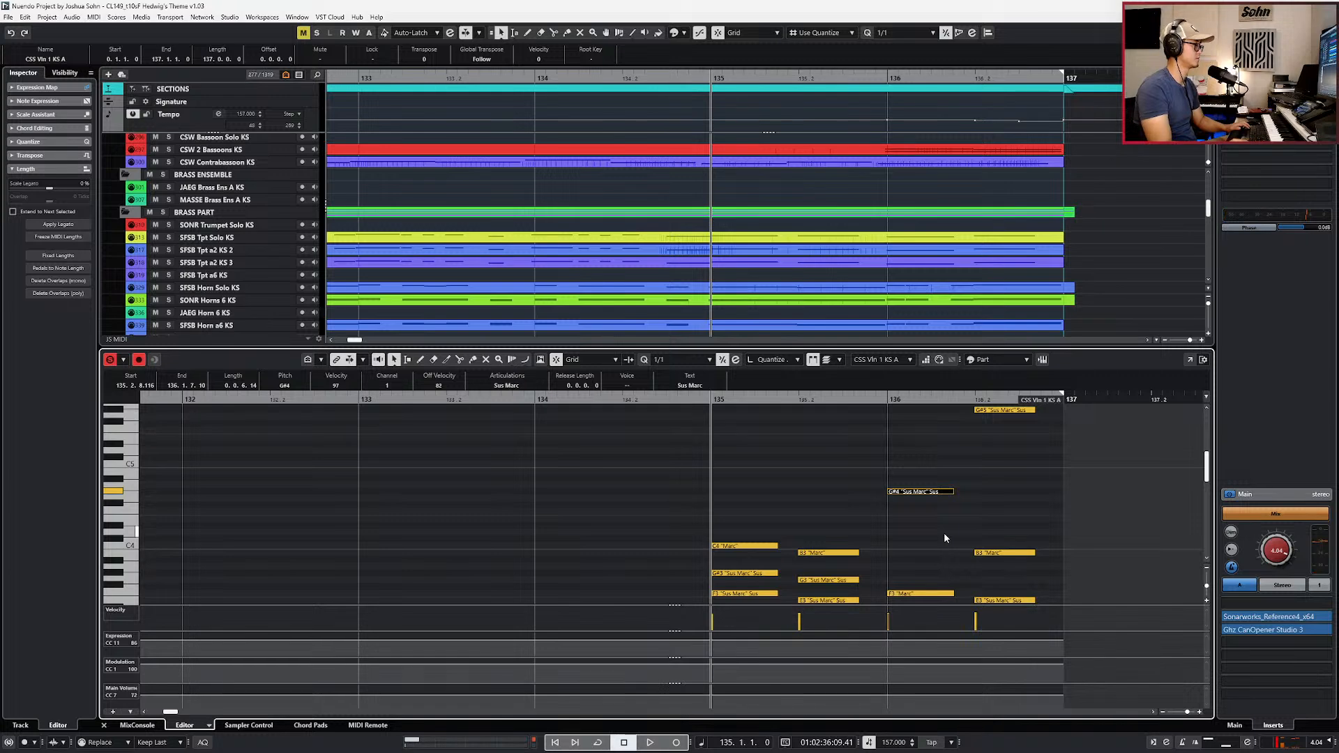
pyautogui.moveTo(724, 421); pyautogui.dragTo(1018, 612)
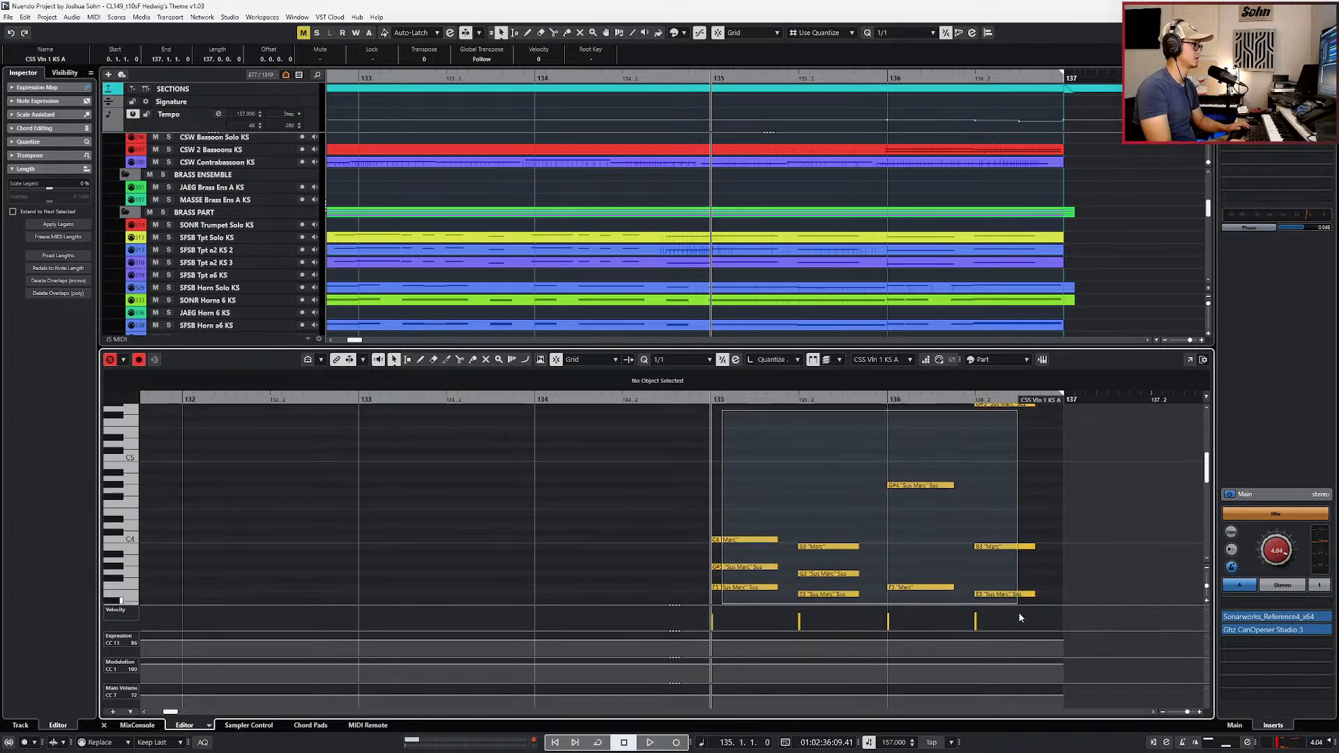
pyautogui.scroll(1, 1022, 445)
pyautogui.scroll(-2, 806, 450)
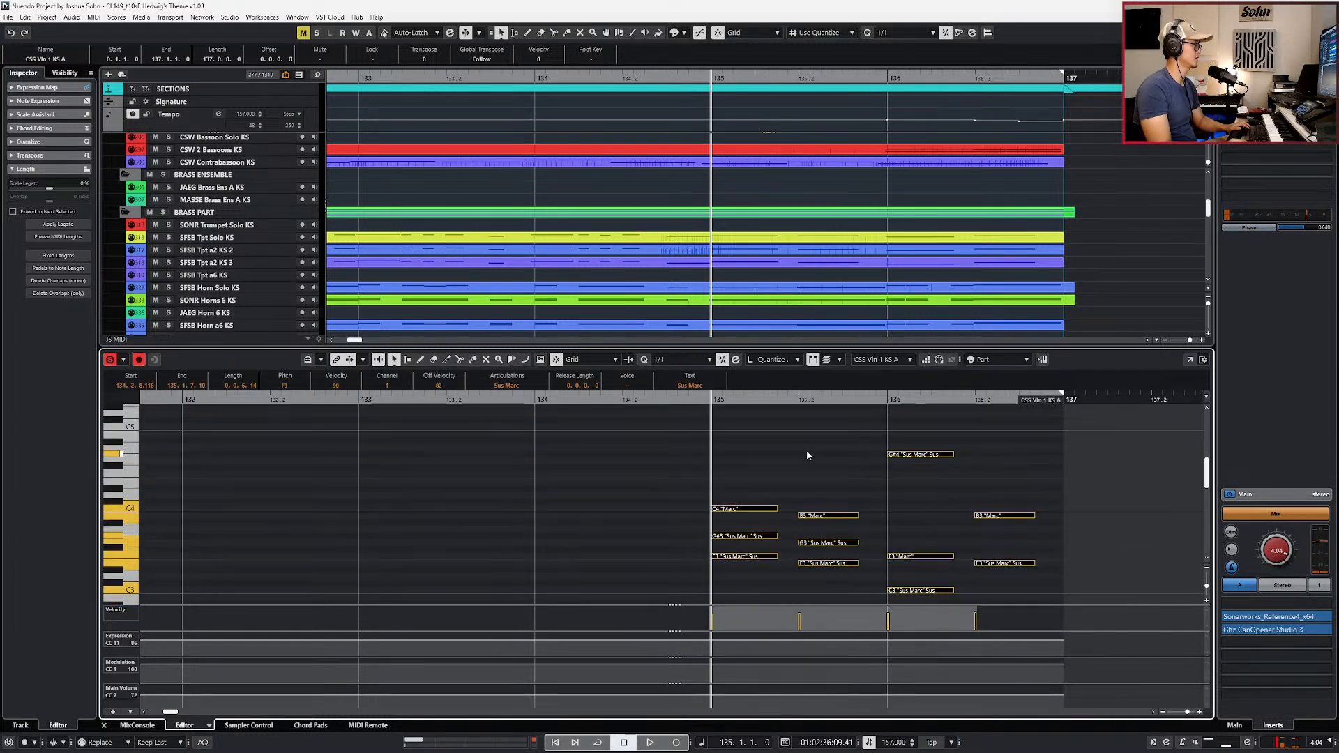
pyautogui.click(818, 503)
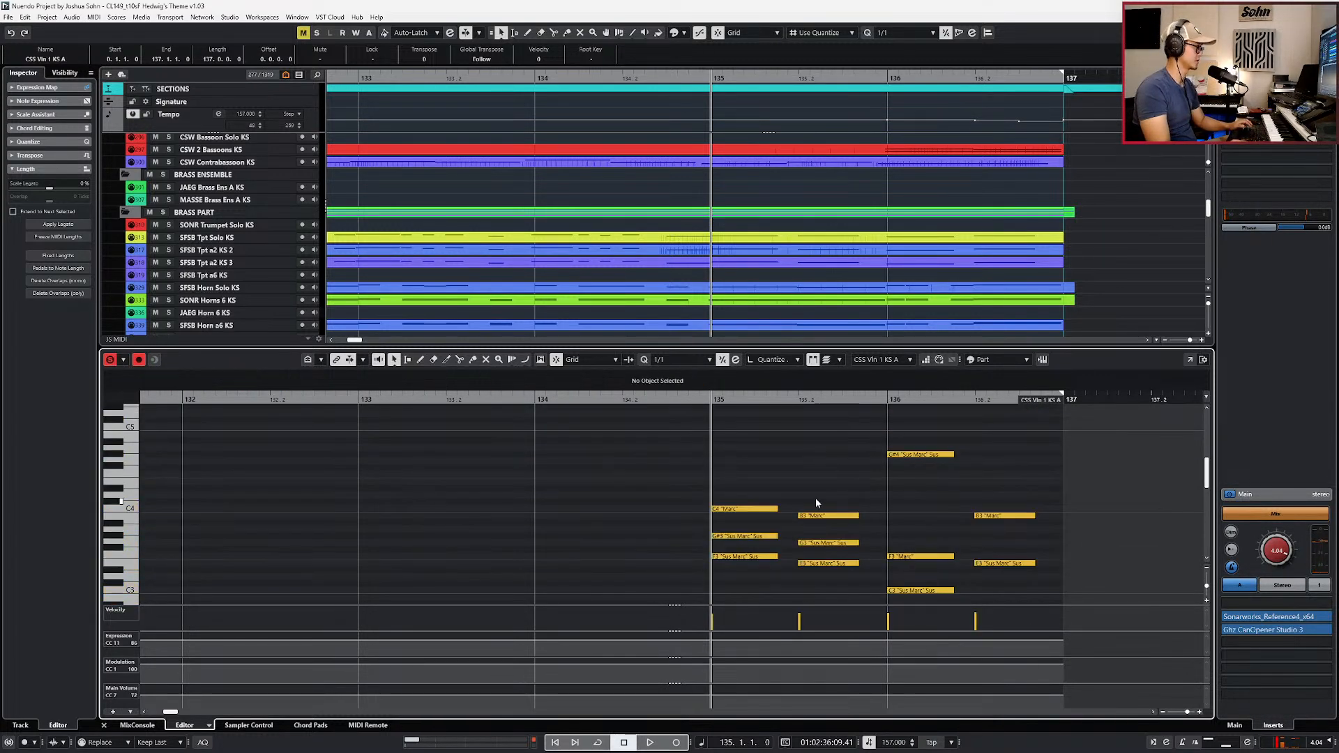
pyautogui.click(751, 537)
pyautogui.click(748, 509)
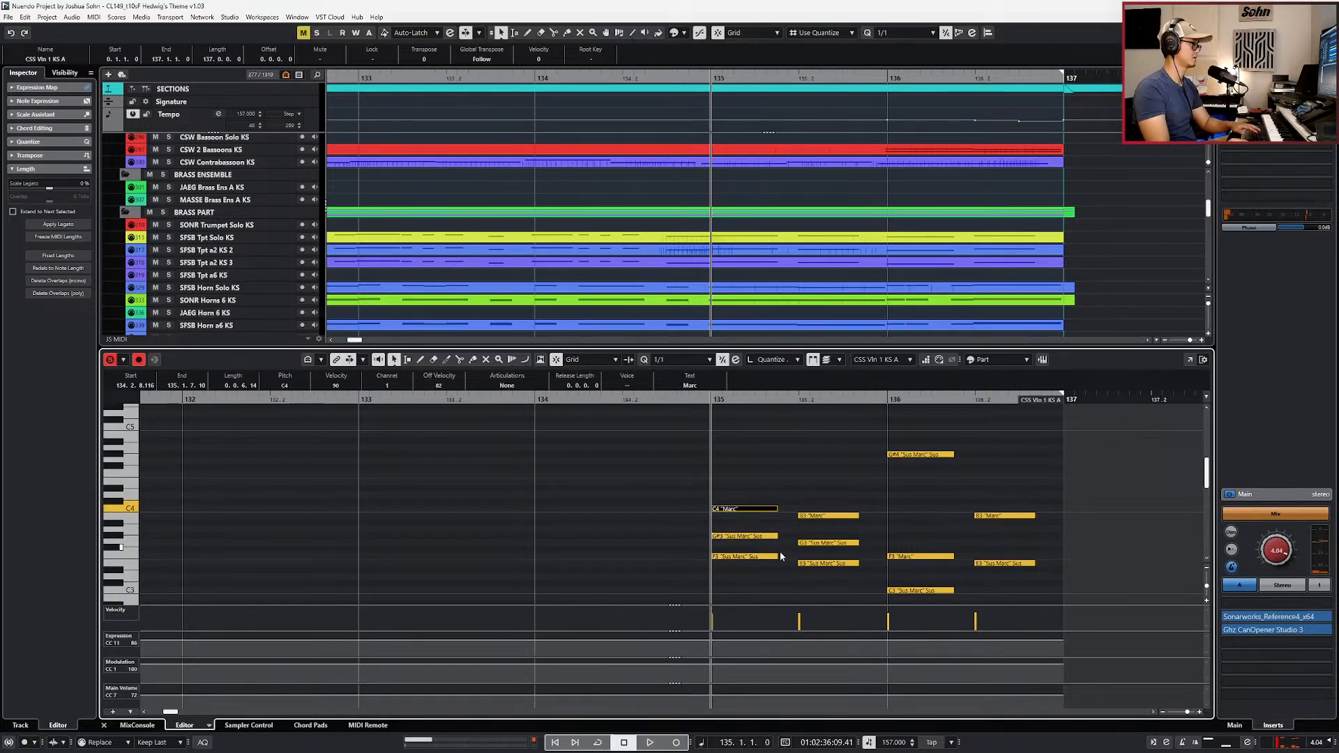
pyautogui.keyDown('shift'); pyautogui.click(762, 557); pyautogui.keyUp('shift')
pyautogui.hotkey('shift', 'm')
# Step: Mute the E3 and G3 of the second chord in bar 135 of the CSS Vln 1 part
pyautogui.click(809, 516)
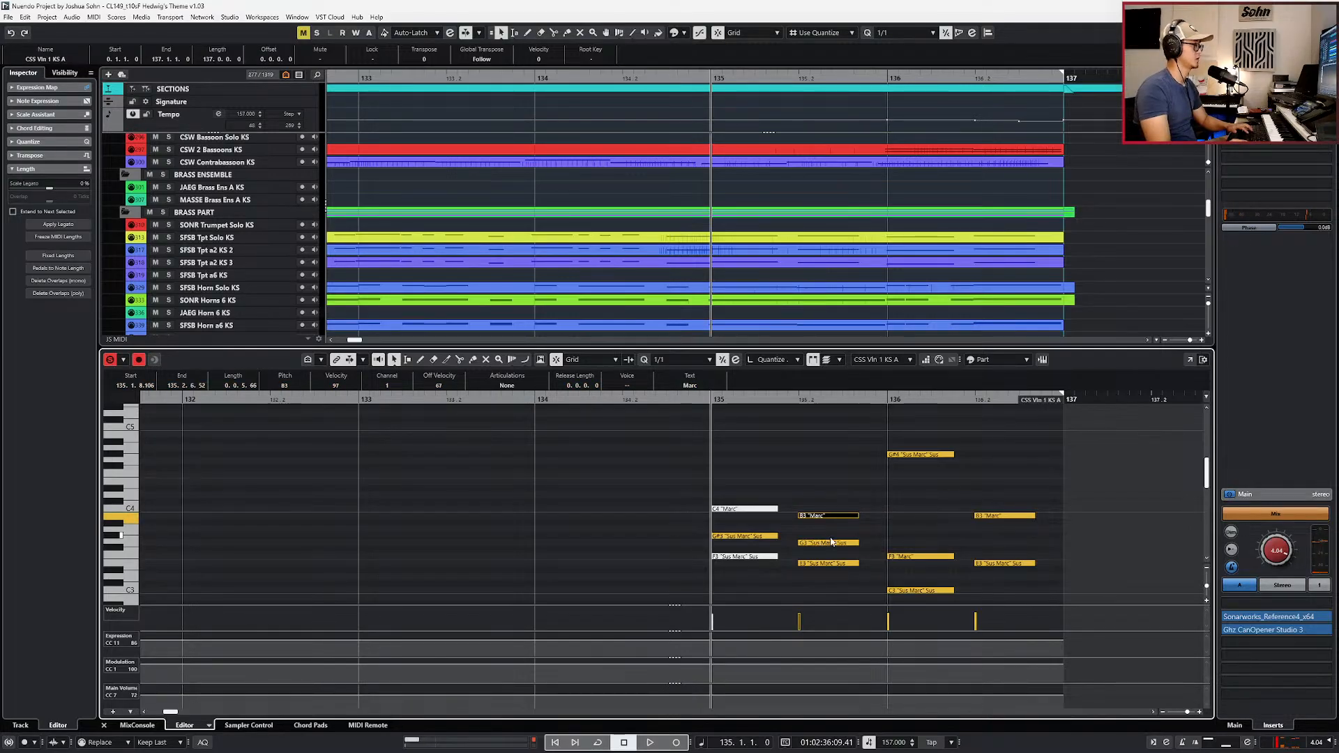
pyautogui.click(823, 564)
pyautogui.hotkey('shift', 'm')
pyautogui.click(826, 544)
pyautogui.hotkey('shift', 'm')
# Step: Mute the C3, F3, B3 and E3 notes in bar 136 of the CSS Vln 1 part and close the editor
pyautogui.scroll(-2, 865, 538)
pyautogui.moveTo(896, 528); pyautogui.dragTo(924, 562)
pyautogui.moveTo(945, 469); pyautogui.dragTo(949, 558)
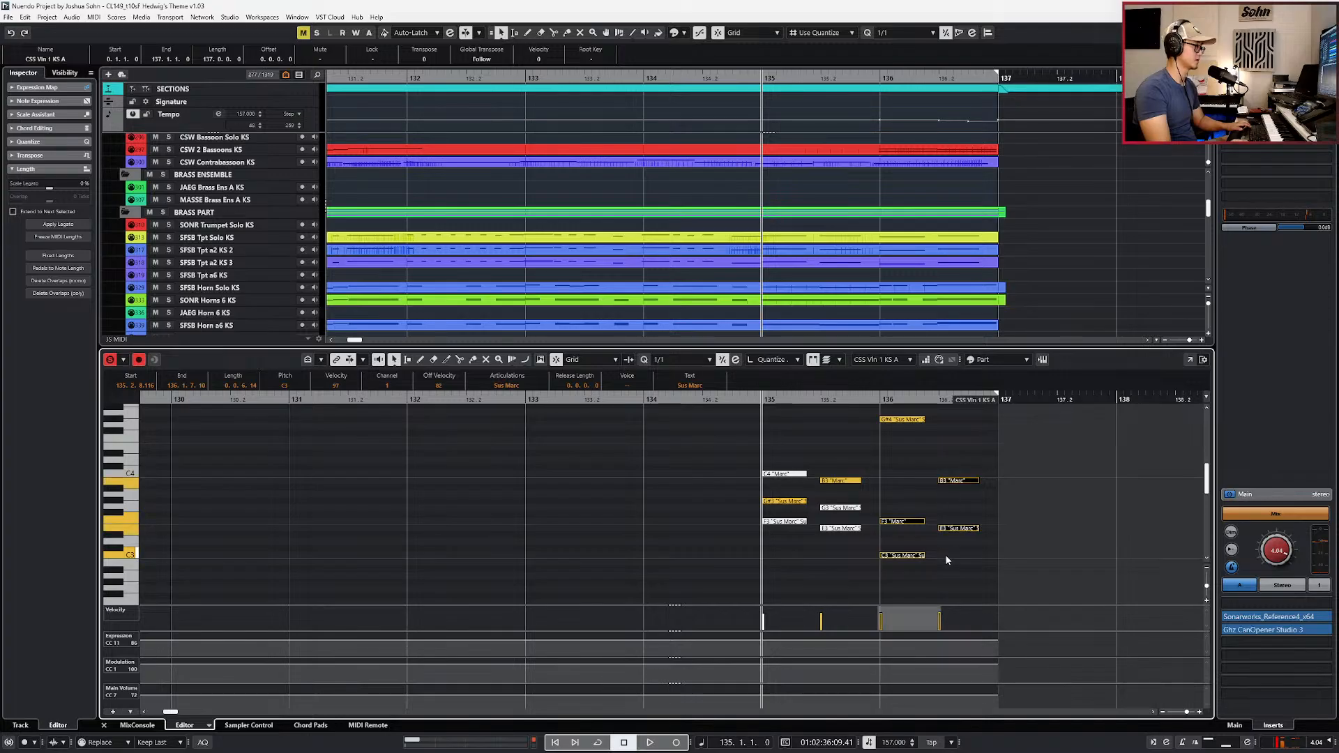
pyautogui.hotkey('shift', 'm')
pyautogui.press('Return')
pyautogui.click(874, 505)
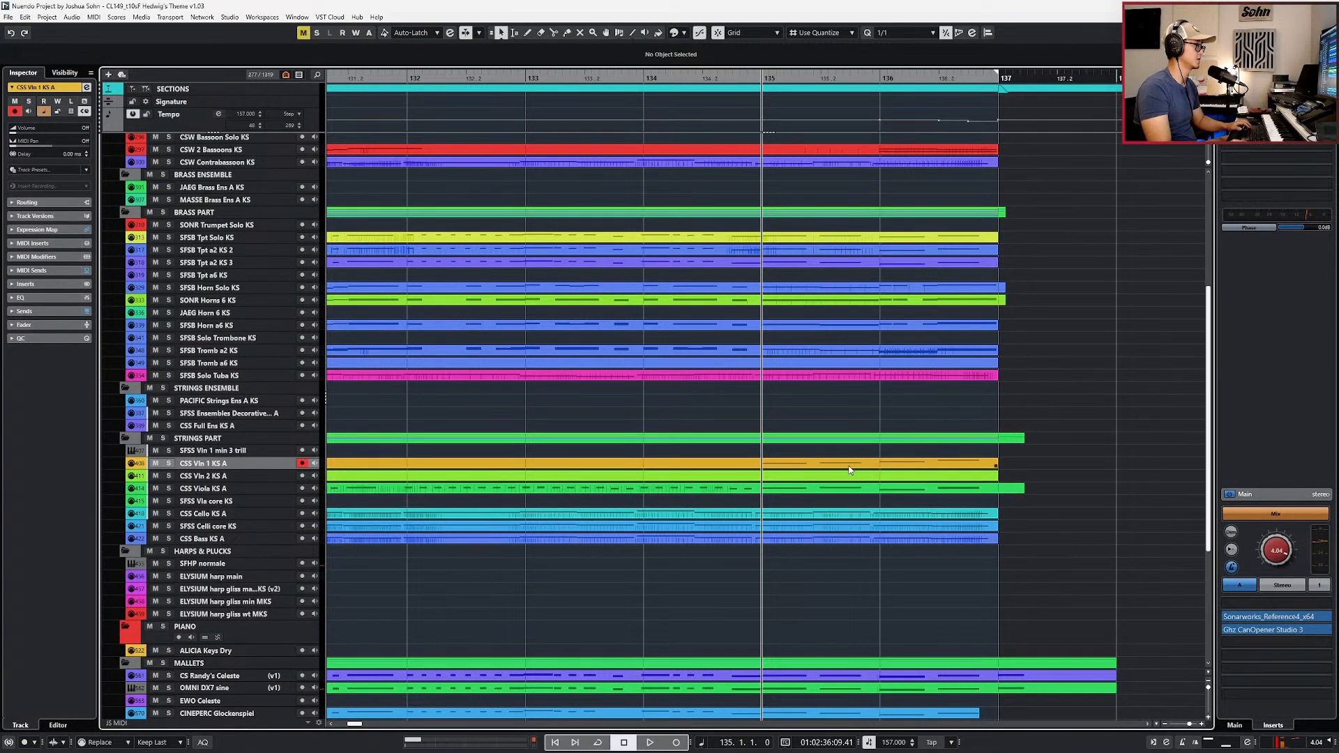
# Step: Split the CSS Vln 1 part shortly before bar 135, at 134.2.3, using a 1/8 grid
pyautogui.keyDown('alt'); pyautogui.click(765, 464); pyautogui.keyUp('alt')
pyautogui.hotkey('ctrl', 'z')
pyautogui.hotkey('alt', '4')
pyautogui.keyDown('alt'); pyautogui.click(718, 463); pyautogui.keyUp('alt')
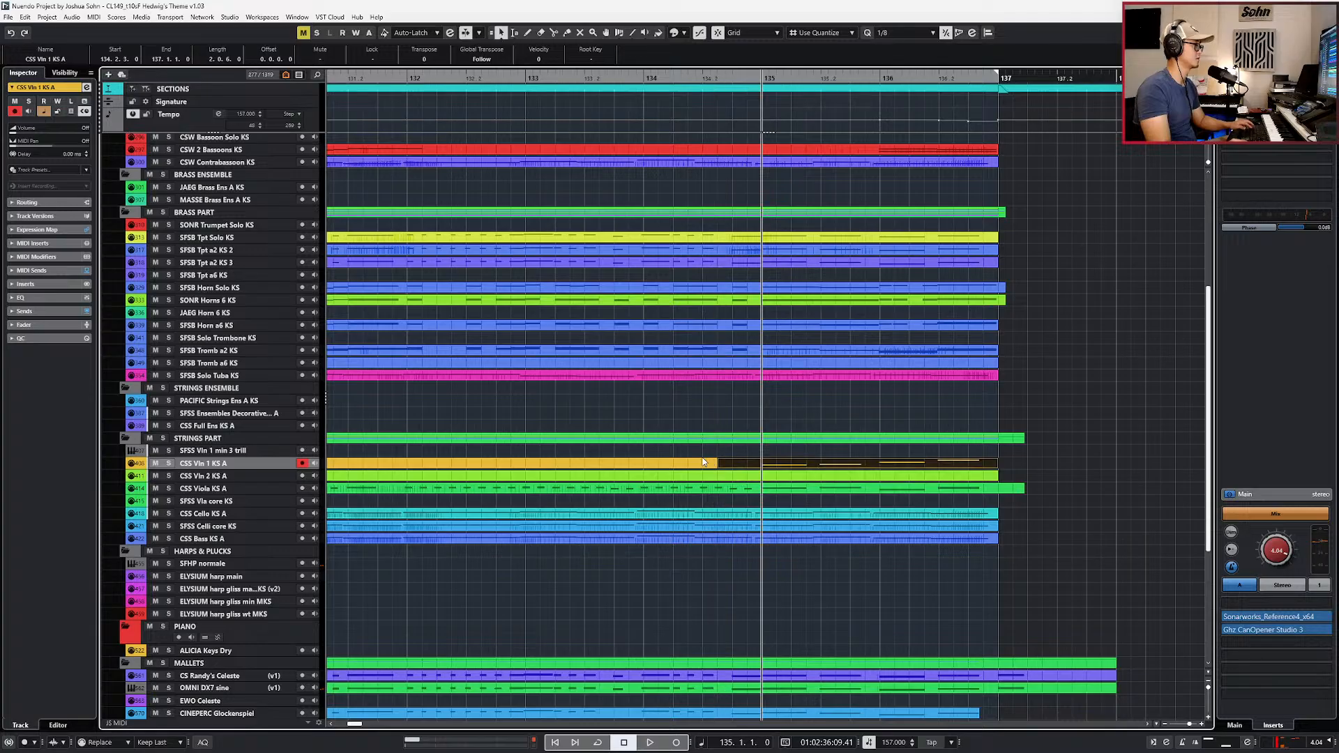
# Step: Copy the split-off CSS Vln 1 section onto the CSS Vln 2 track and glue the sections on both tracks
pyautogui.press('Down')
pyautogui.hotkey('alt', 'v')
pyautogui.press('4')
pyautogui.click(712, 475)
pyautogui.click(711, 464)
pyautogui.press('1')
# Step: In the CSS Vln 2 part, mute the B3 and unmute the G3 in the second chord of bar 135
pyautogui.click(765, 476)
pyautogui.press('Return')
pyautogui.scroll(-3, 795, 512)
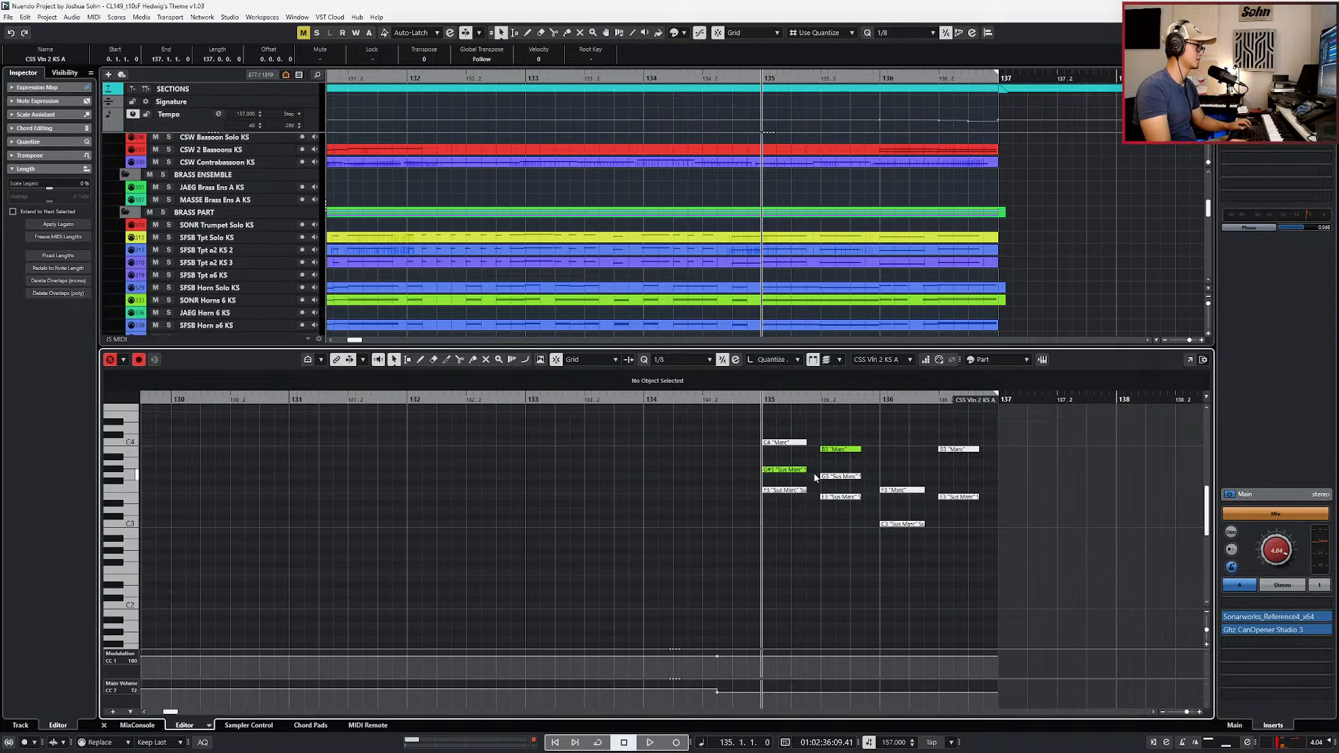
pyautogui.click(838, 497)
pyautogui.scroll(4, 874, 496)
# Step: Transpose the G#4 in the first chord of bar 136 down to C4 in the CSS Vln 2 part
pyautogui.click(890, 534)
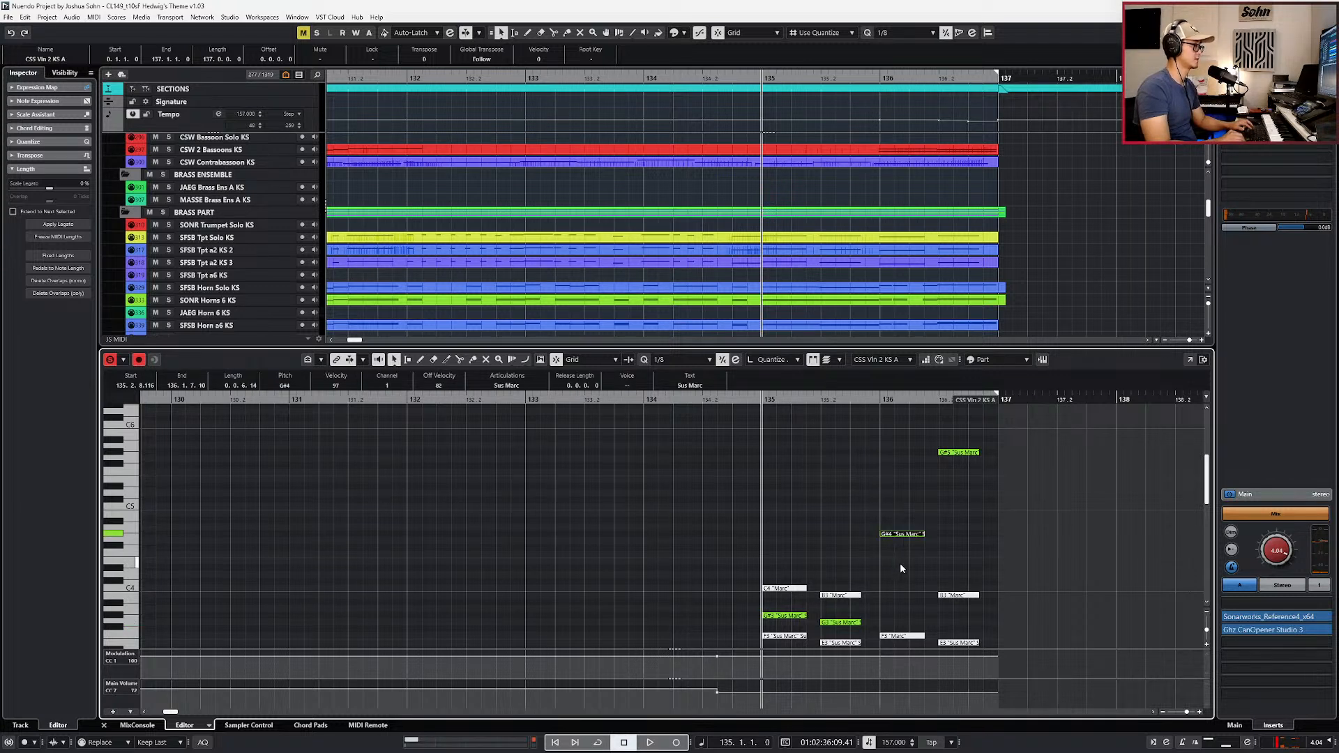
pyautogui.press('Down')
pyautogui.press('Down')
pyautogui.press('Down')
pyautogui.press('Down')
pyautogui.press('Down')
pyautogui.press('Down')
pyautogui.press('Down')
pyautogui.press('Down')
# Step: In the second chord of bar 136, lower the G#5 to G#4 and raise the E3 to E4, leaving the E4 unmuted
pyautogui.scroll(-3, 906, 558)
pyautogui.scroll(3, 940, 544)
pyautogui.click(957, 500)
pyautogui.hotkey('shift', 'Down')
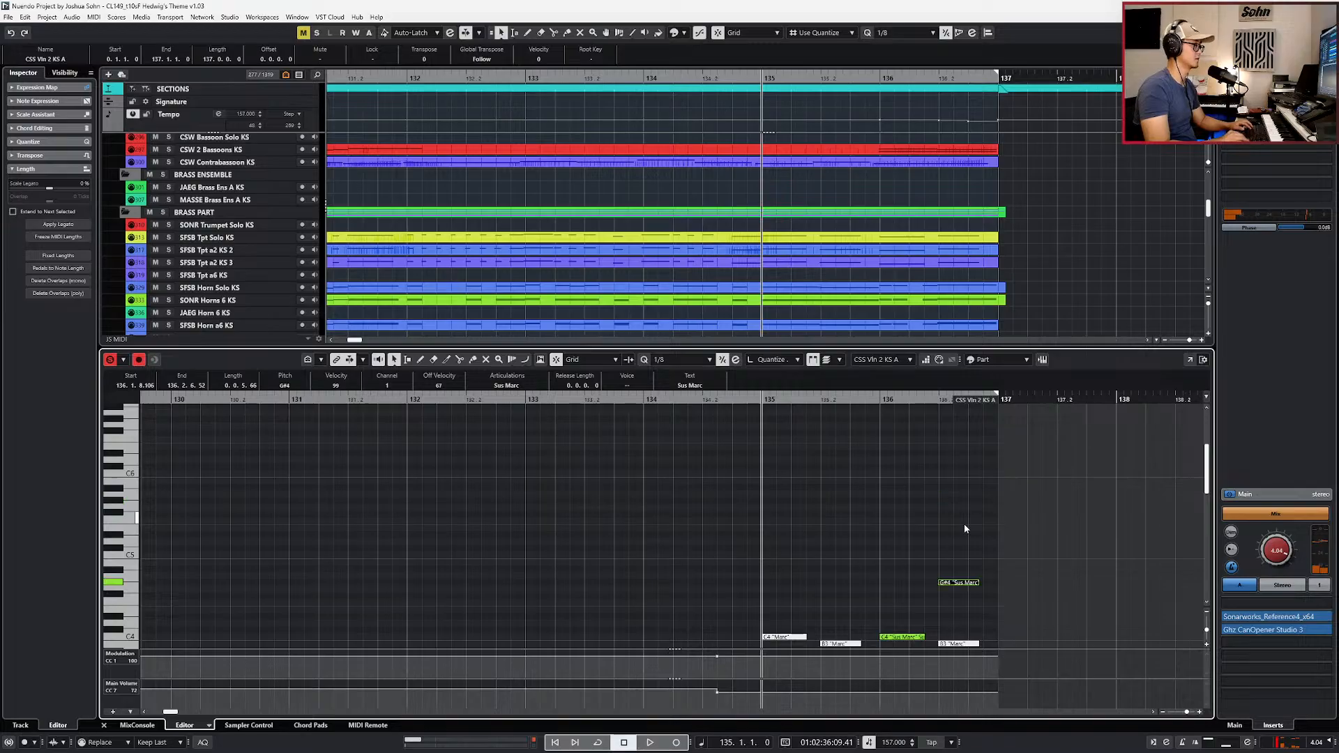
pyautogui.scroll(-1, 995, 515)
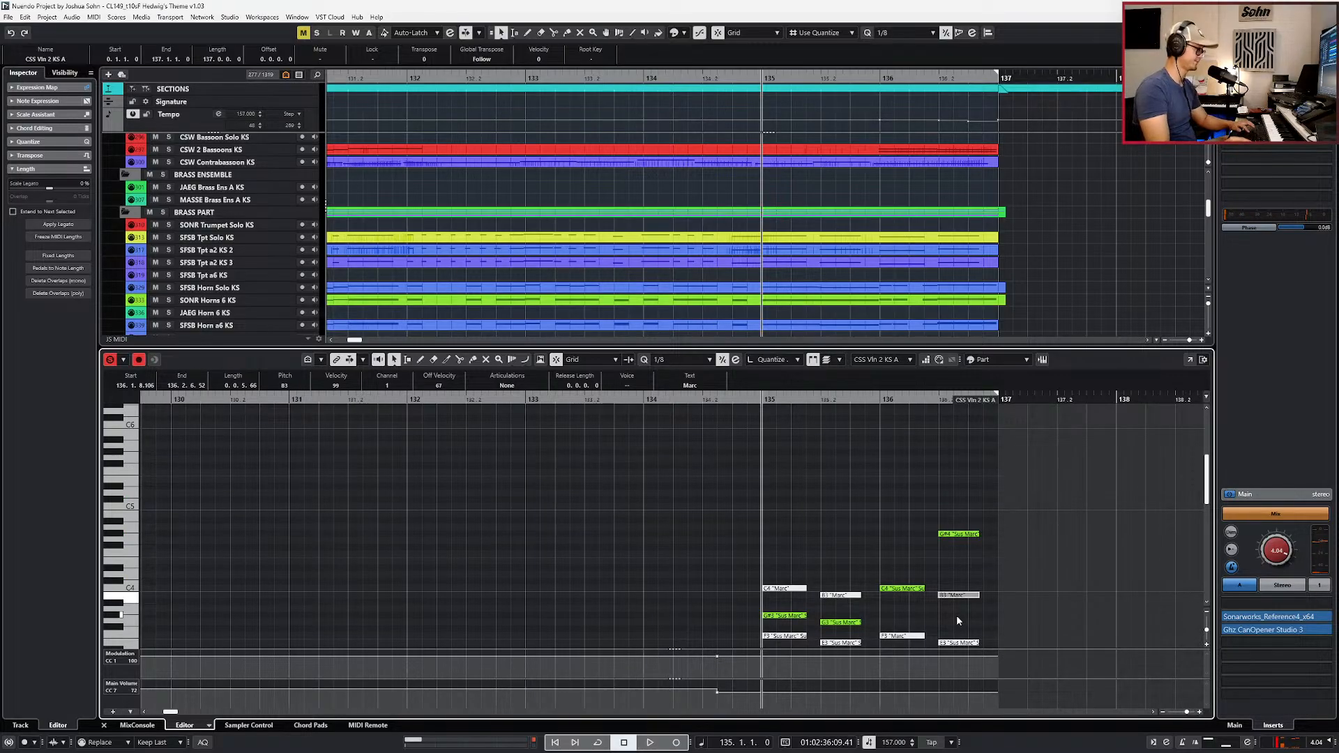
pyautogui.scroll(-2, 956, 615)
pyautogui.click(958, 593)
pyautogui.hotkey('shift', 'Up')
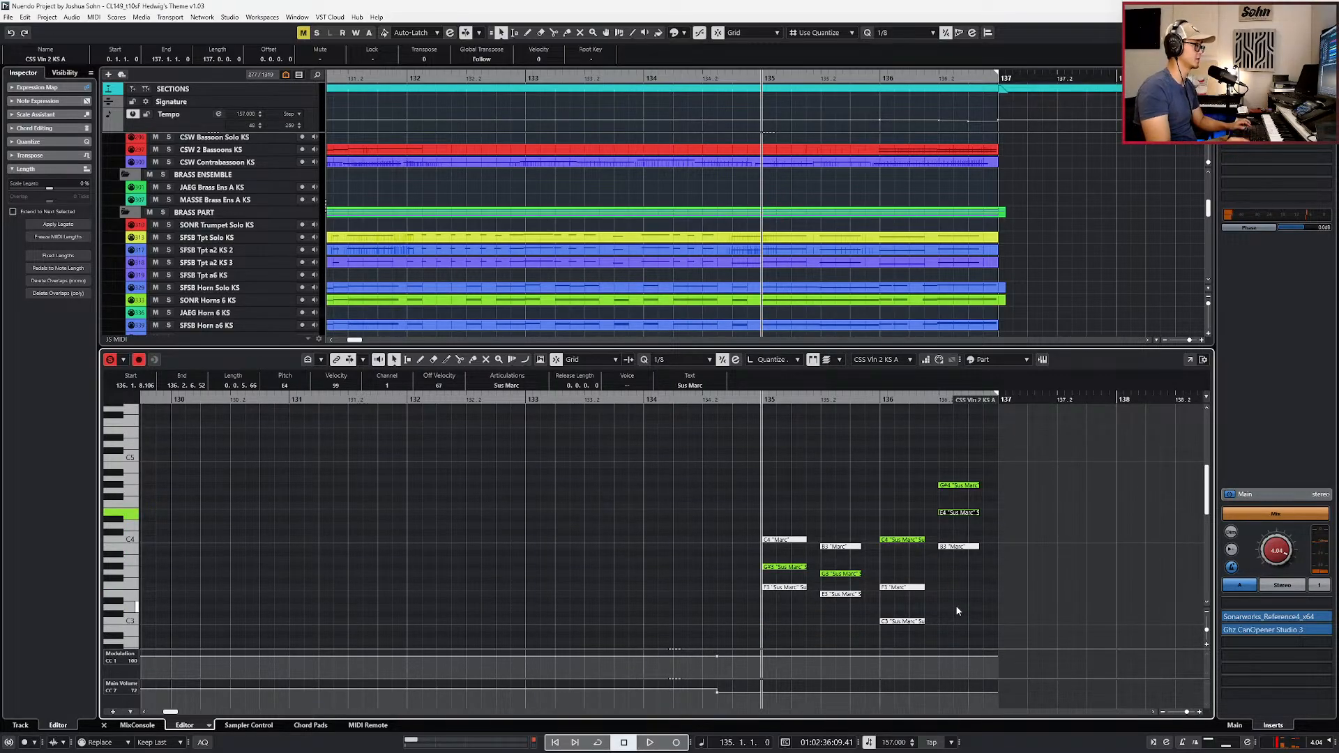
pyautogui.press('Return')
# Step: Solo the CSS Vln 1, Vln 2 and Viola parts and audition them from bar 135
pyautogui.scroll(-1, 984, 593)
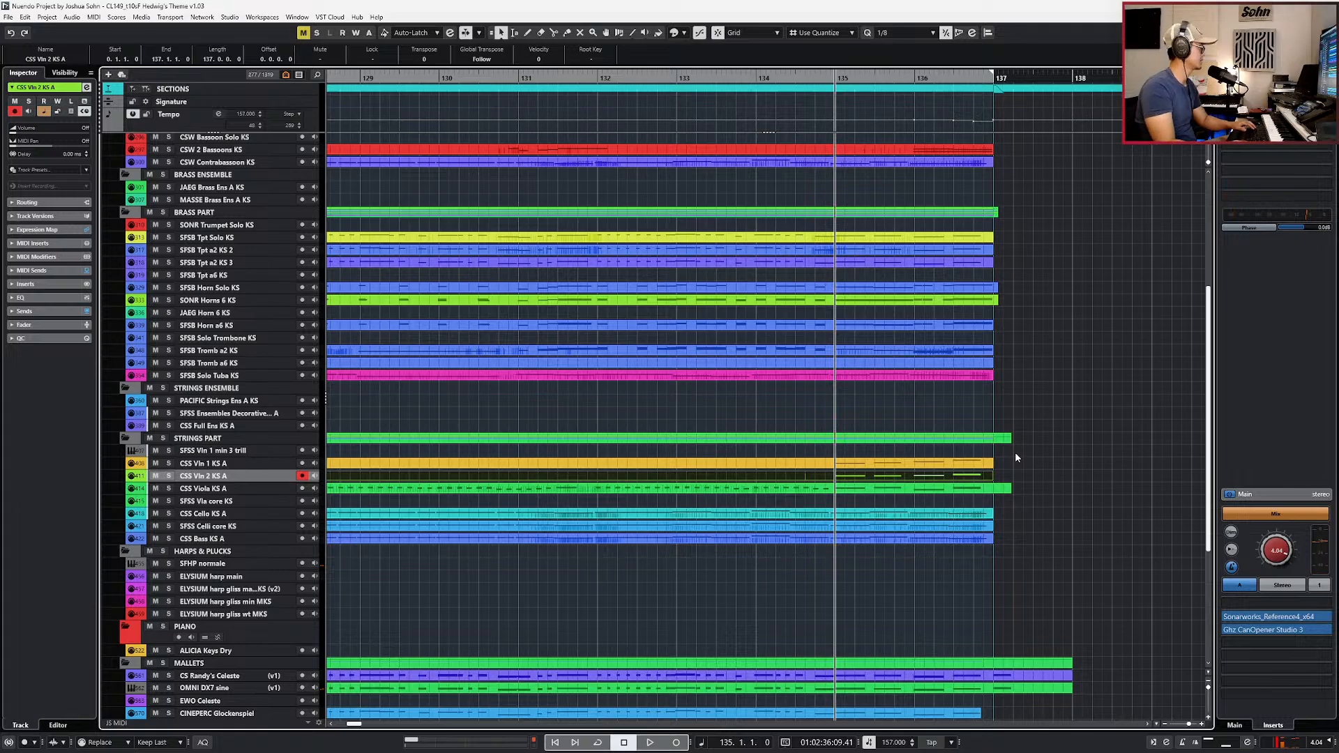
pyautogui.scroll(-1, 1016, 460)
pyautogui.press('space')
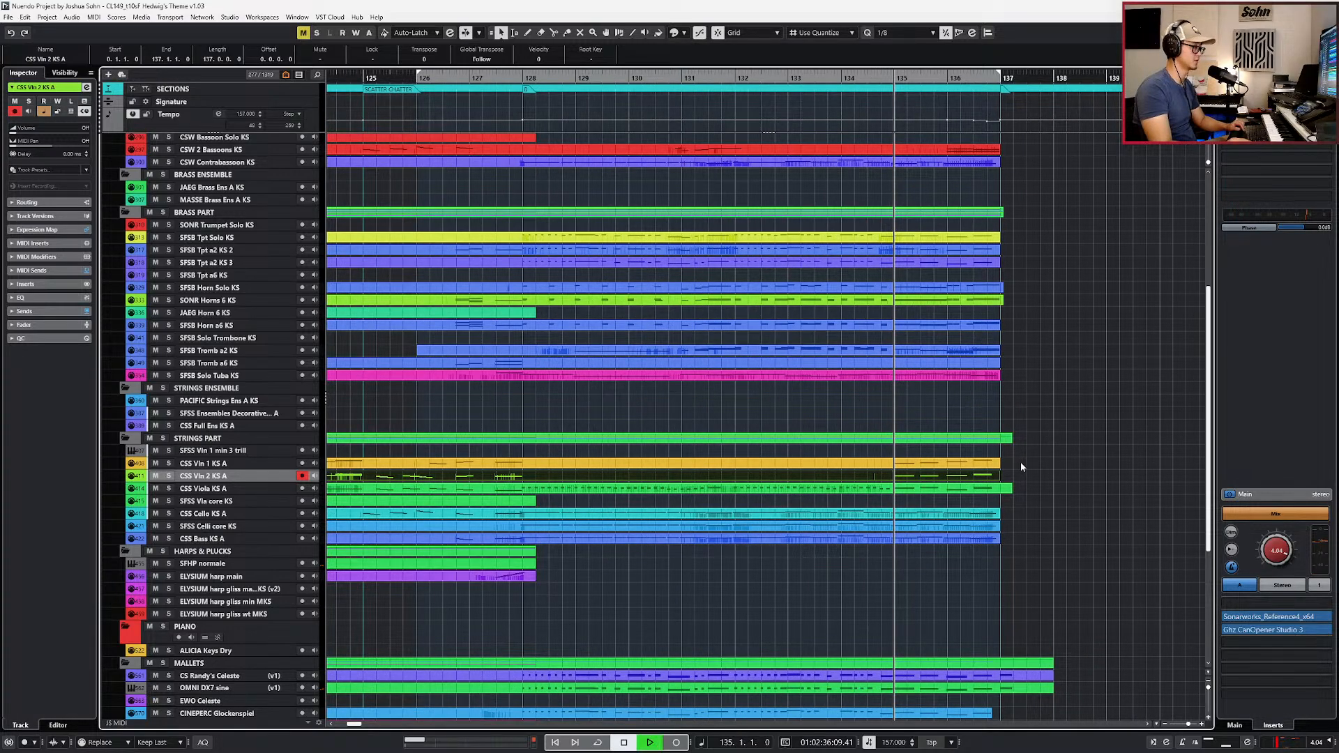
pyautogui.moveTo(1019, 462); pyautogui.dragTo(957, 496)
pyautogui.press('s')
pyautogui.press('space')
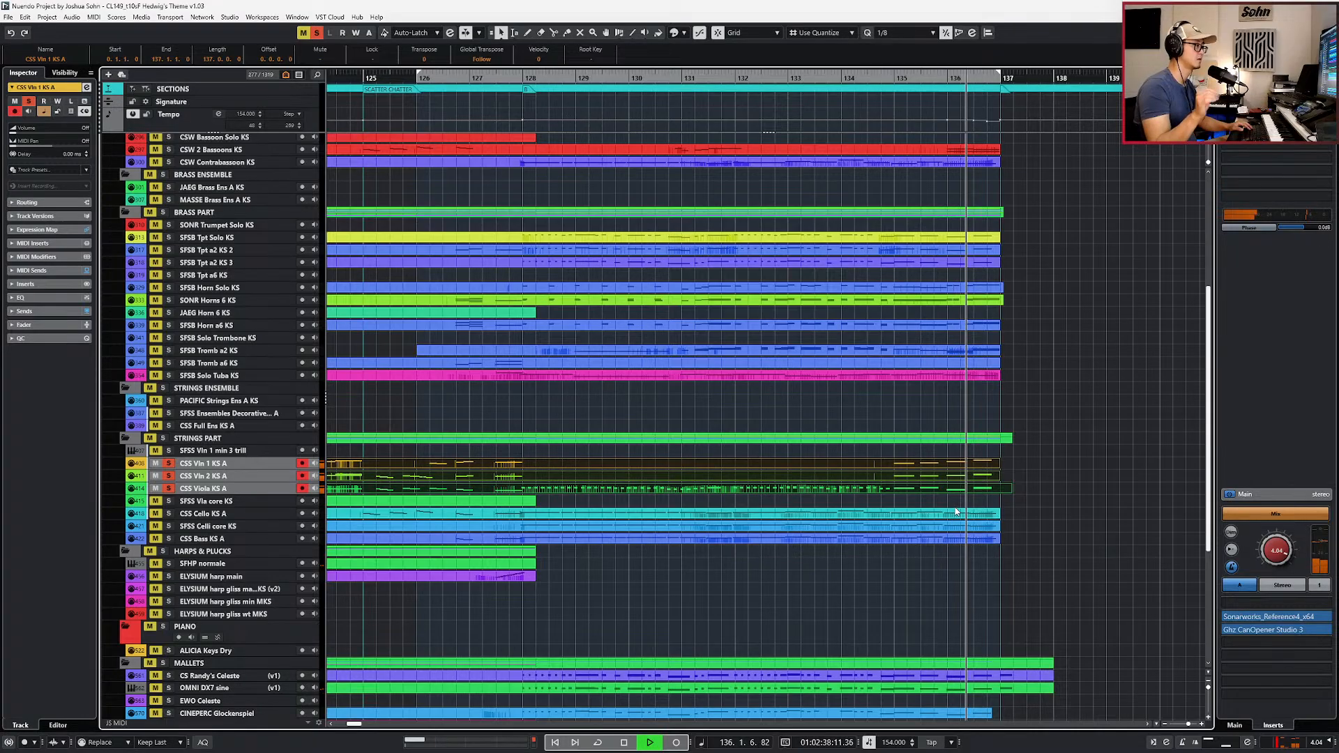
pyautogui.press('space')
pyautogui.press('s')
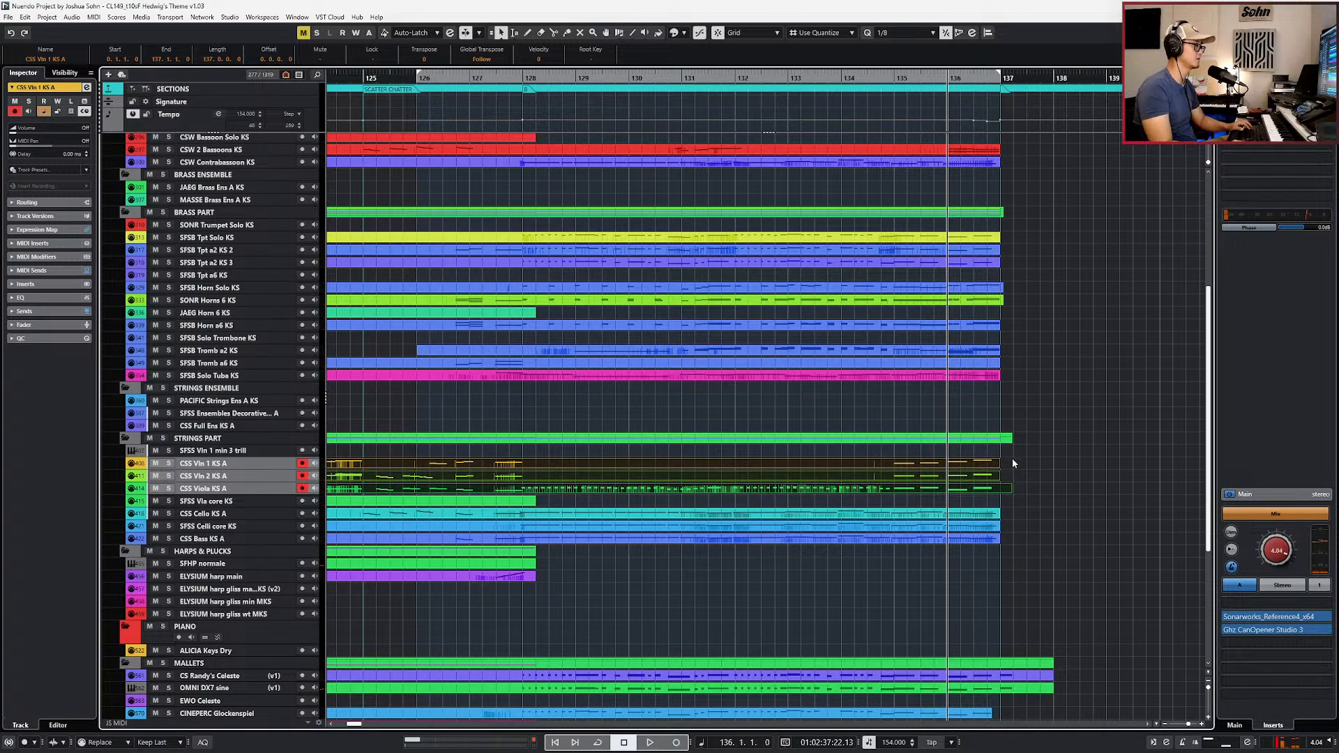
# Step: Examine the CSS Vln 1, Vln 2 and Viola parts together in the editor
pyautogui.keyDown('ctrl'); pyautogui.click(986, 491); pyautogui.keyUp('ctrl')
pyautogui.press('Return')
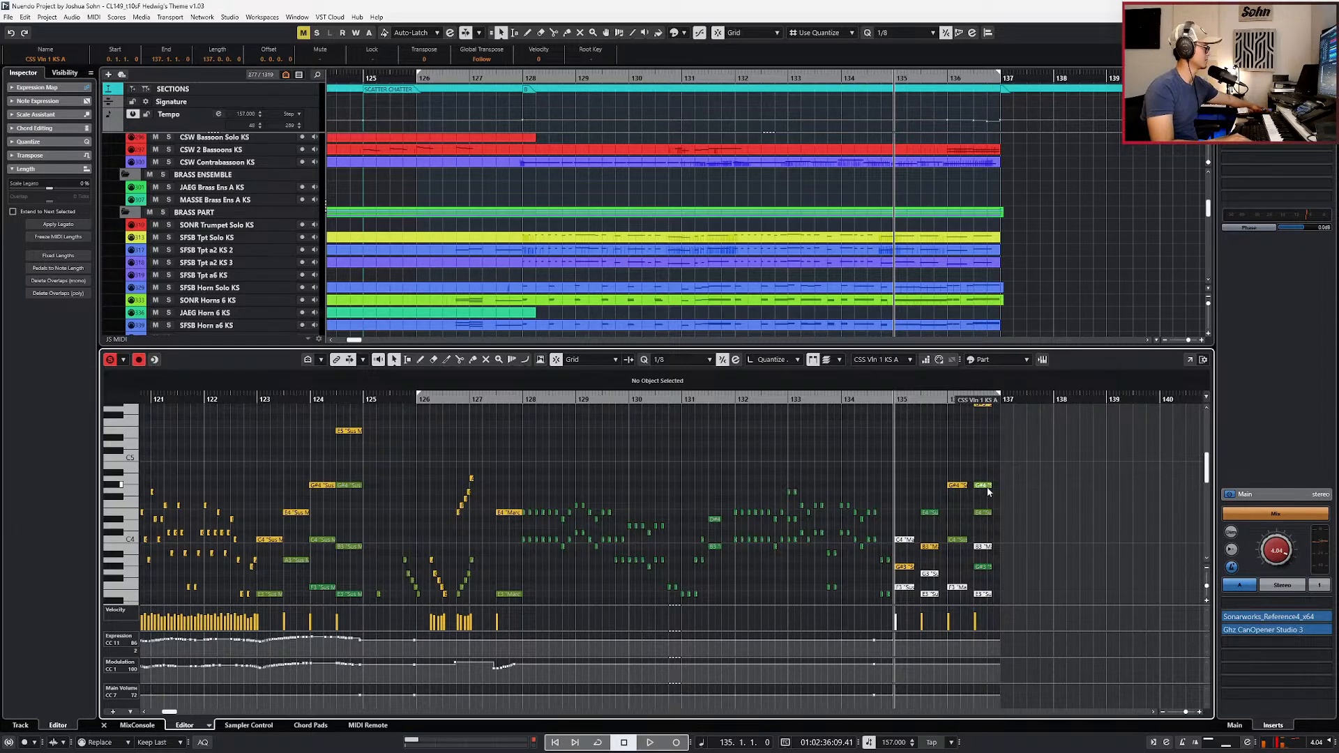
pyautogui.press('Down')
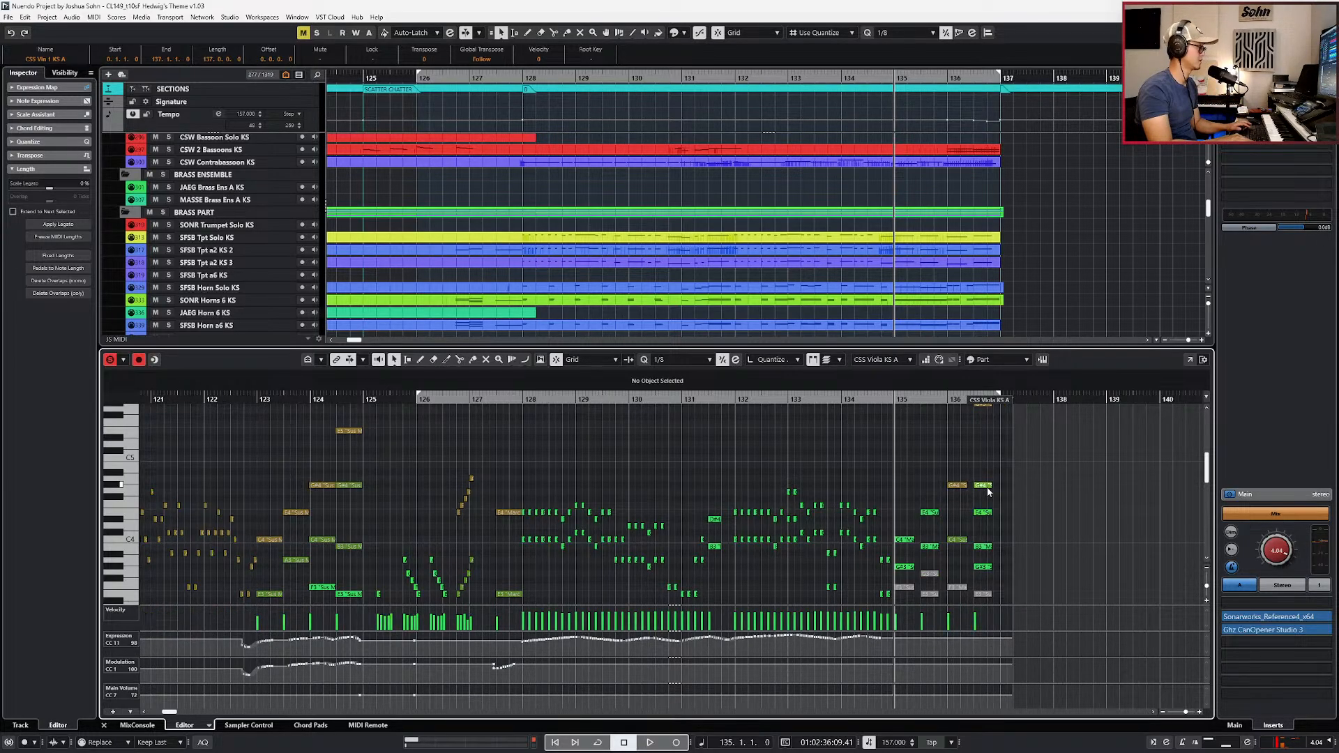
pyautogui.press('Return')
# Step: Set the MIDI record mode to Merge and record a controller pass over the closing bars on CSS Vln 1, Vln 2 and Viola
pyautogui.press('space')
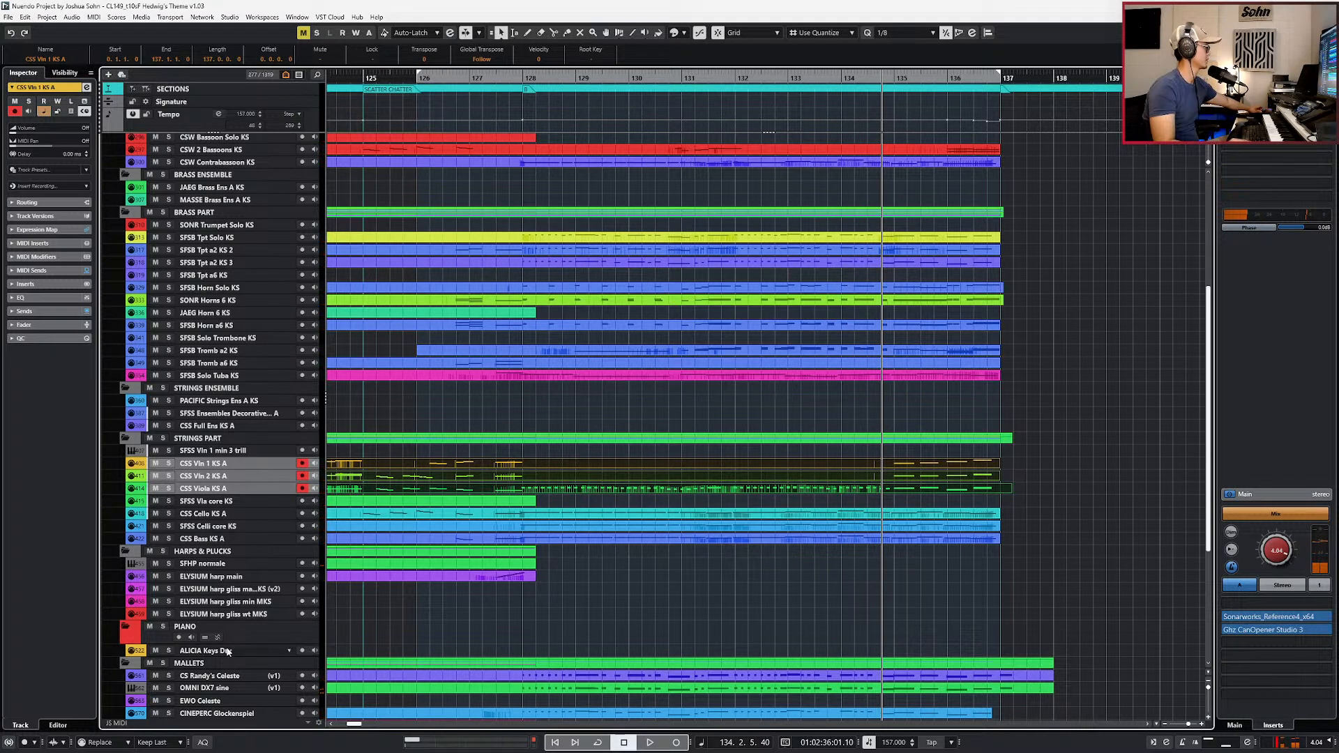
pyautogui.click(104, 743)
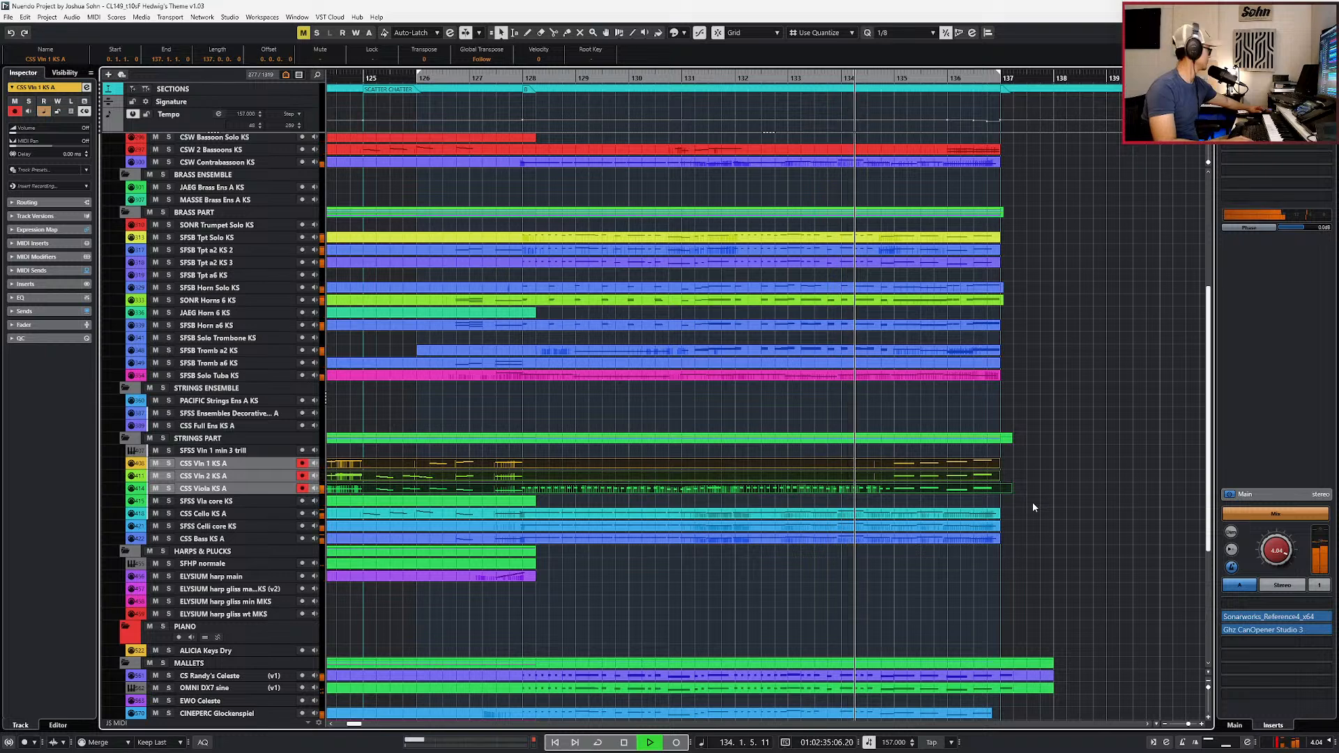
pyautogui.press('KP_Multiply')
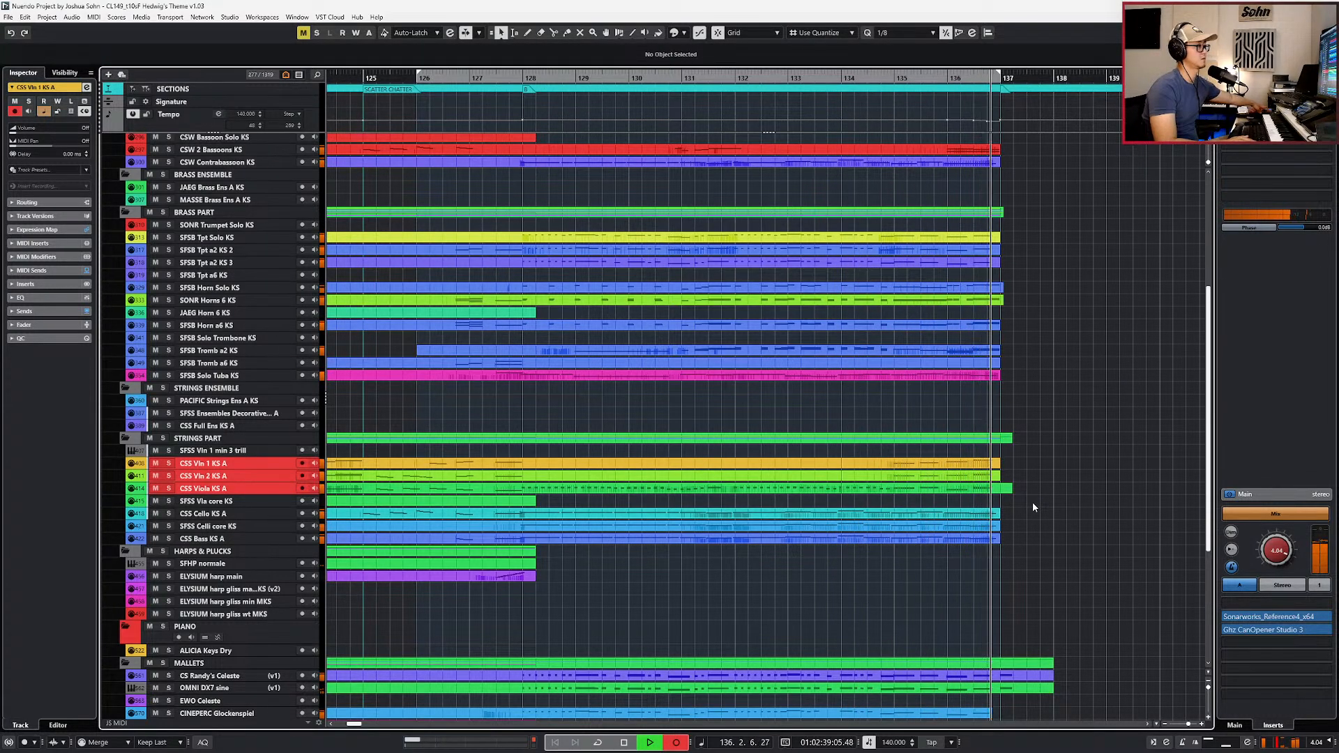
pyautogui.press('space')
pyautogui.press('g')
# Step: Trim the CSS Viola part to end at bar 137 and switch to the score screenshot in the image viewer
pyautogui.hotkey('alt', '1')
pyautogui.moveTo(1010, 491); pyautogui.dragTo(1009, 491)
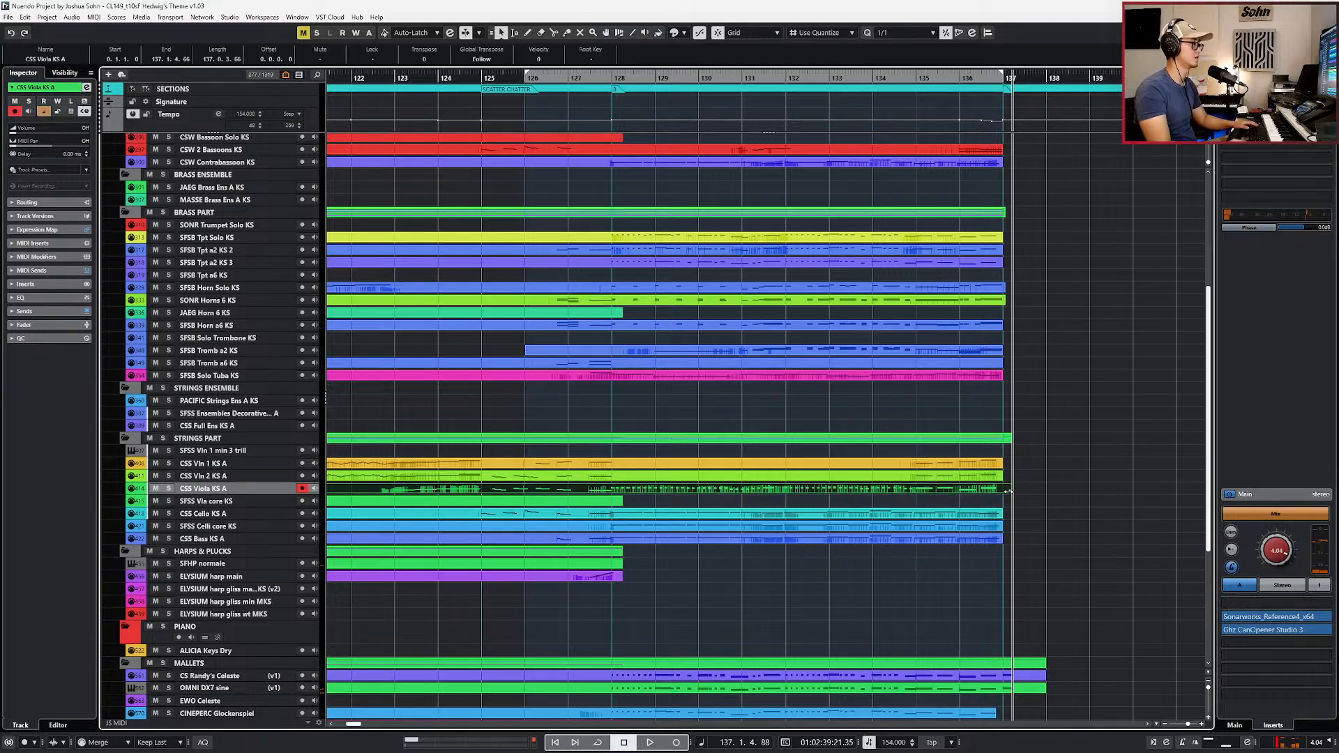
pyautogui.press('KP_Subtract')
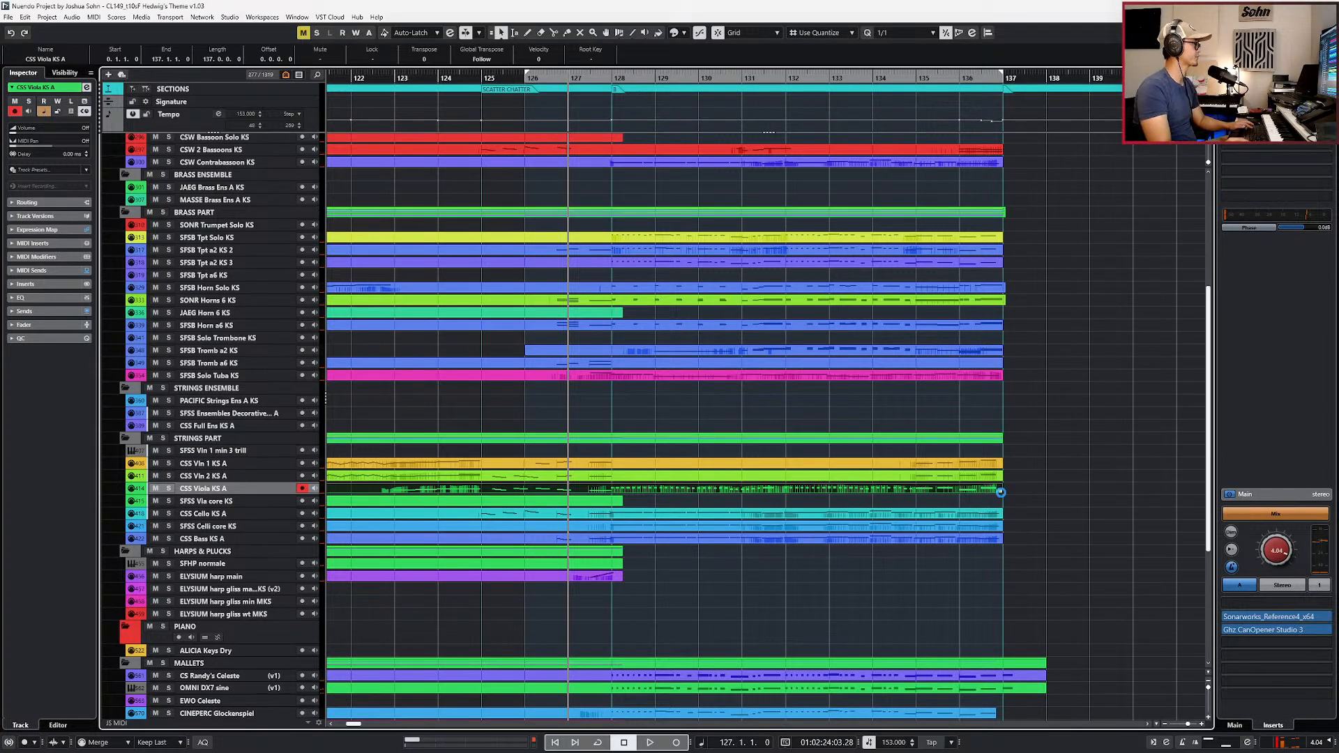
pyautogui.hotkey('alt', 'Tab')
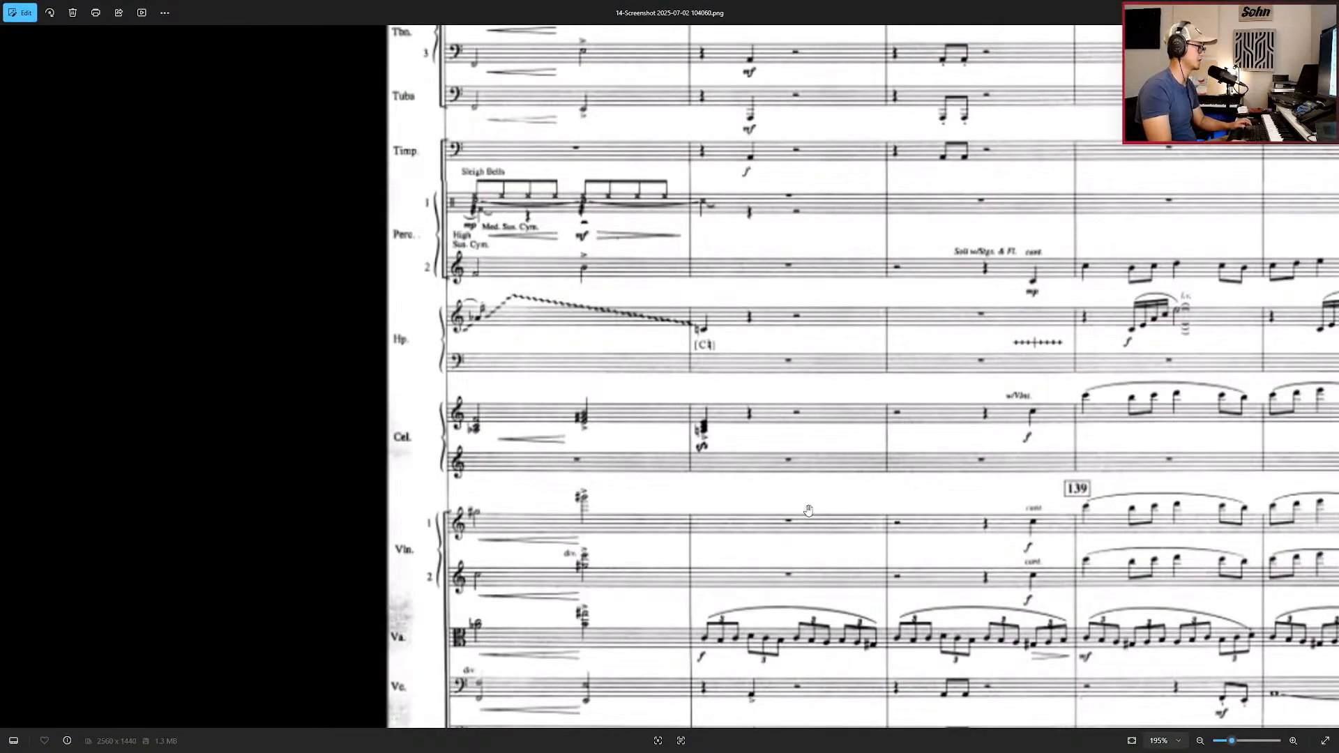
# Step: Look through the neighbouring score pages and examine the violin lines around rehearsal mark 128, Magico
pyautogui.scroll(-2, 791, 534)
pyautogui.scroll(-2, 792, 533)
pyautogui.press('Left')
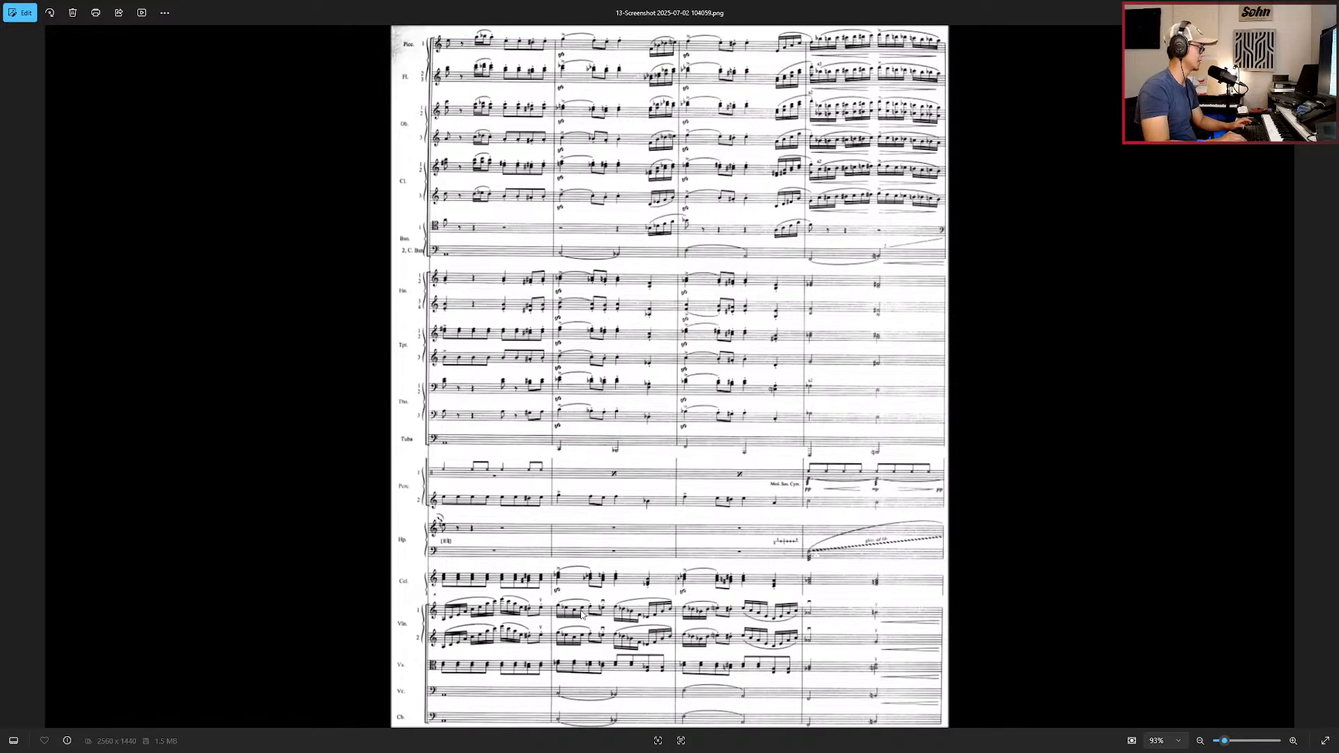
pyautogui.press('Left')
pyautogui.scroll(5, 582, 614)
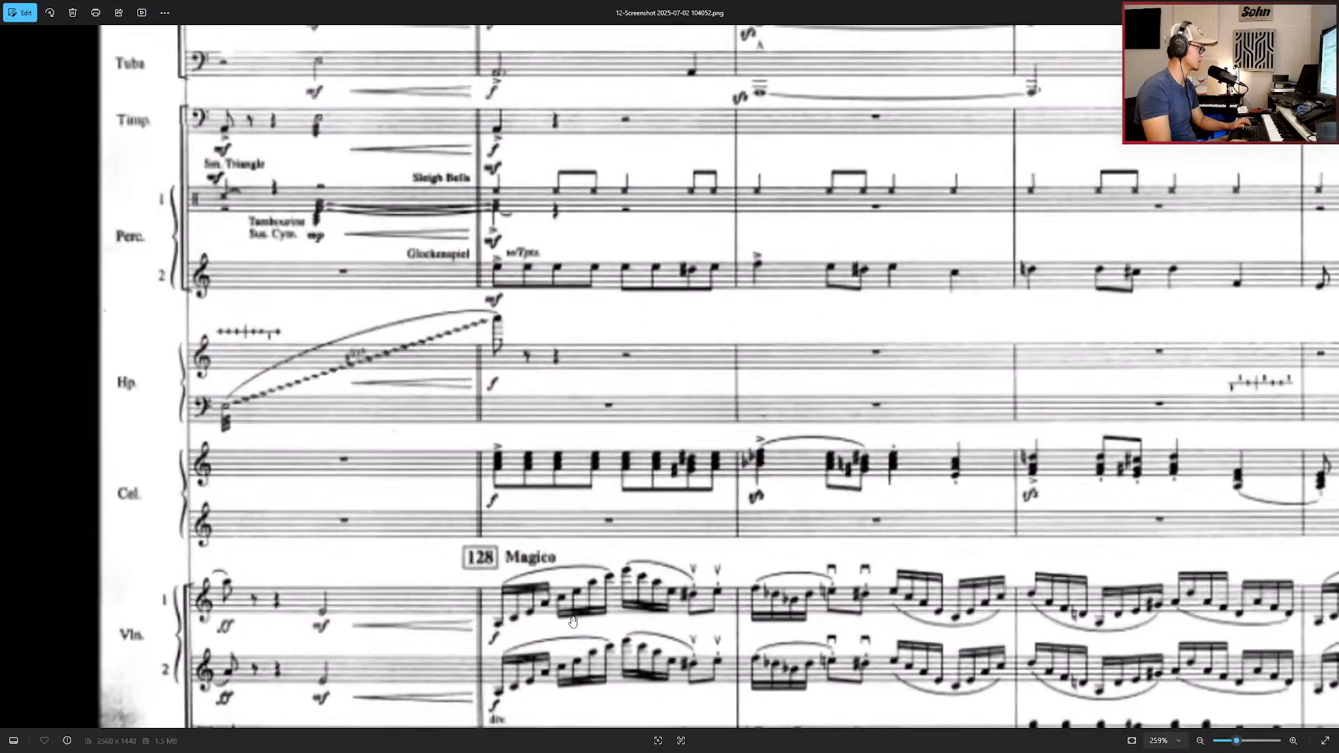
pyautogui.scroll(-2, 573, 620)
pyautogui.hotkey('alt', 'Tab')
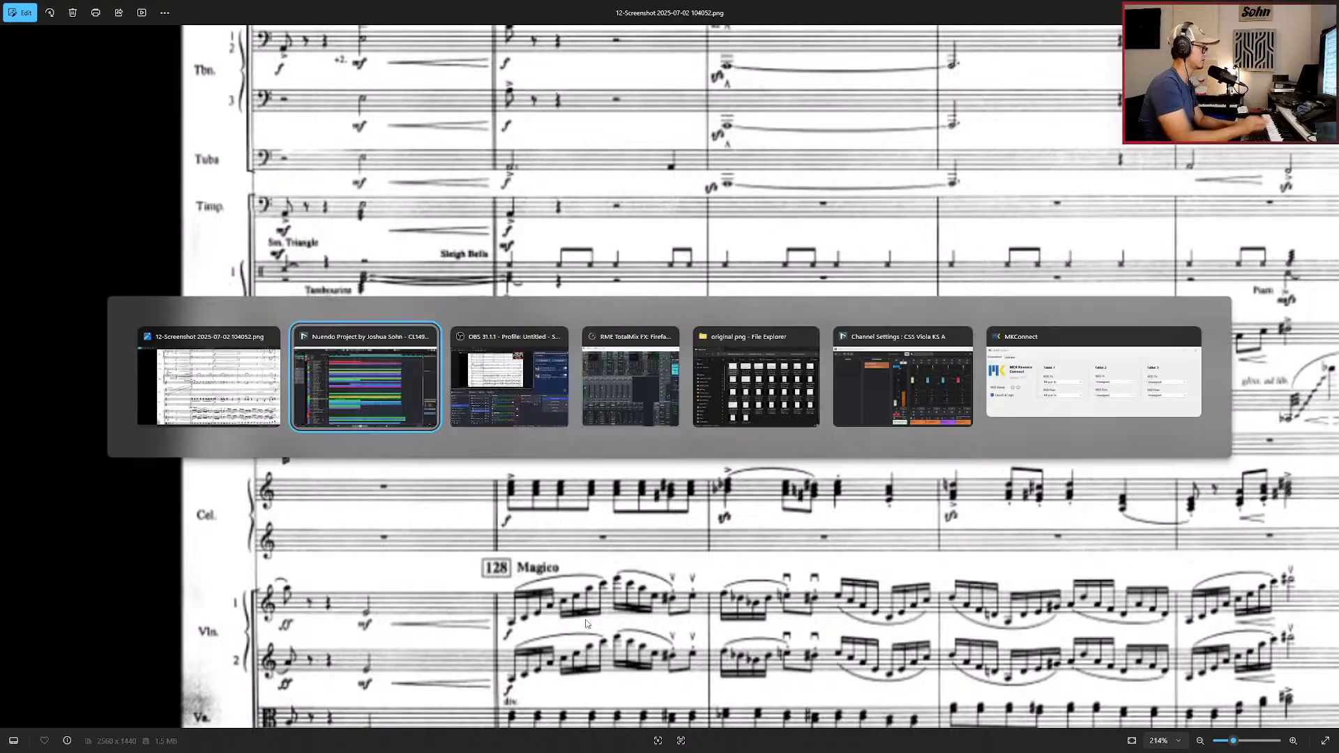
pyautogui.hotkey('alt', 'Tab')
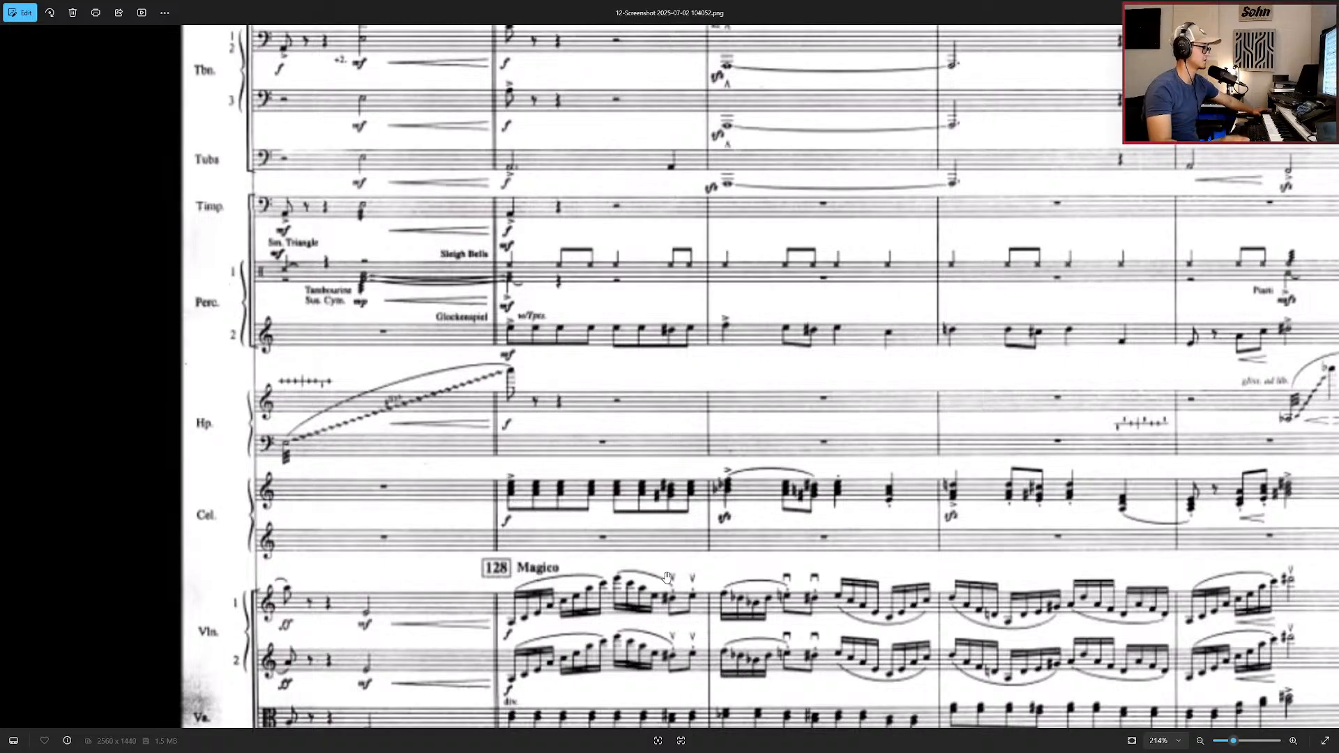
# Step: Study the violin runs in measures 128 to 131 and their continuation on the following score page
pyautogui.scroll(-5, 687, 649)
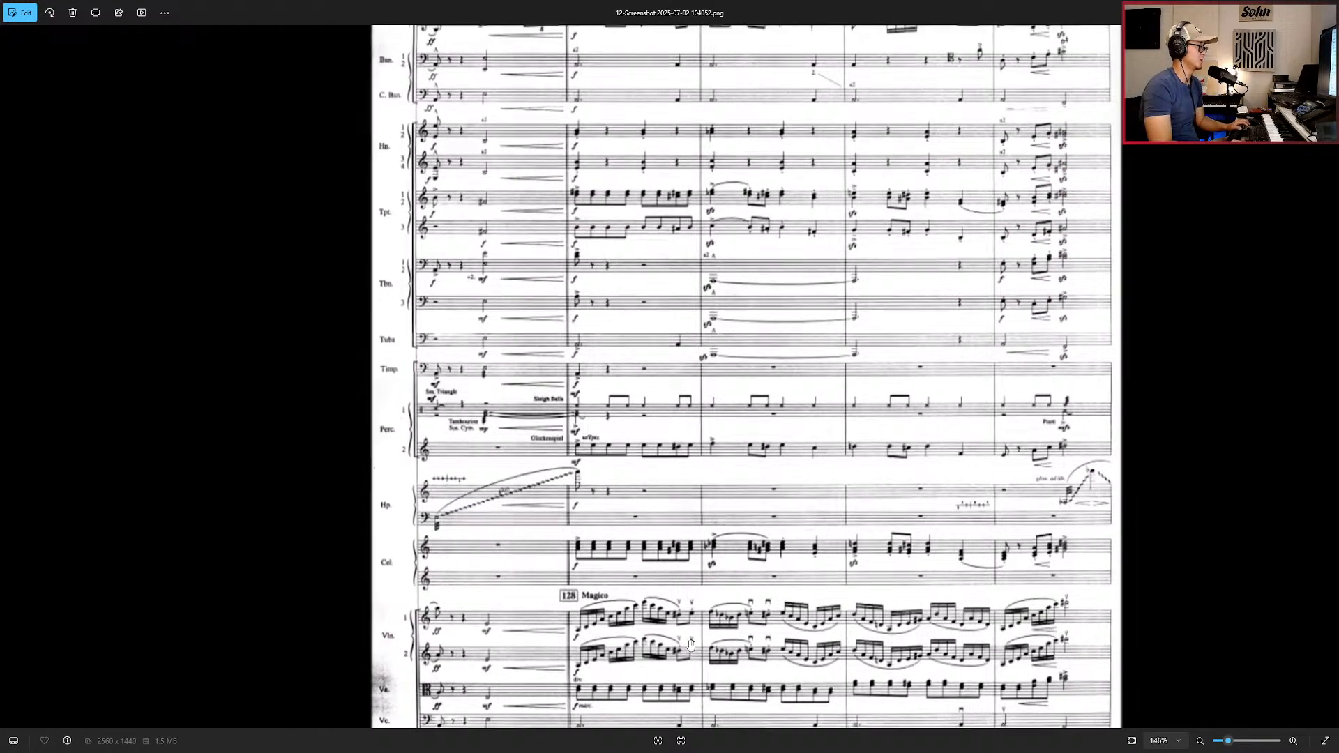
pyautogui.scroll(5, 697, 643)
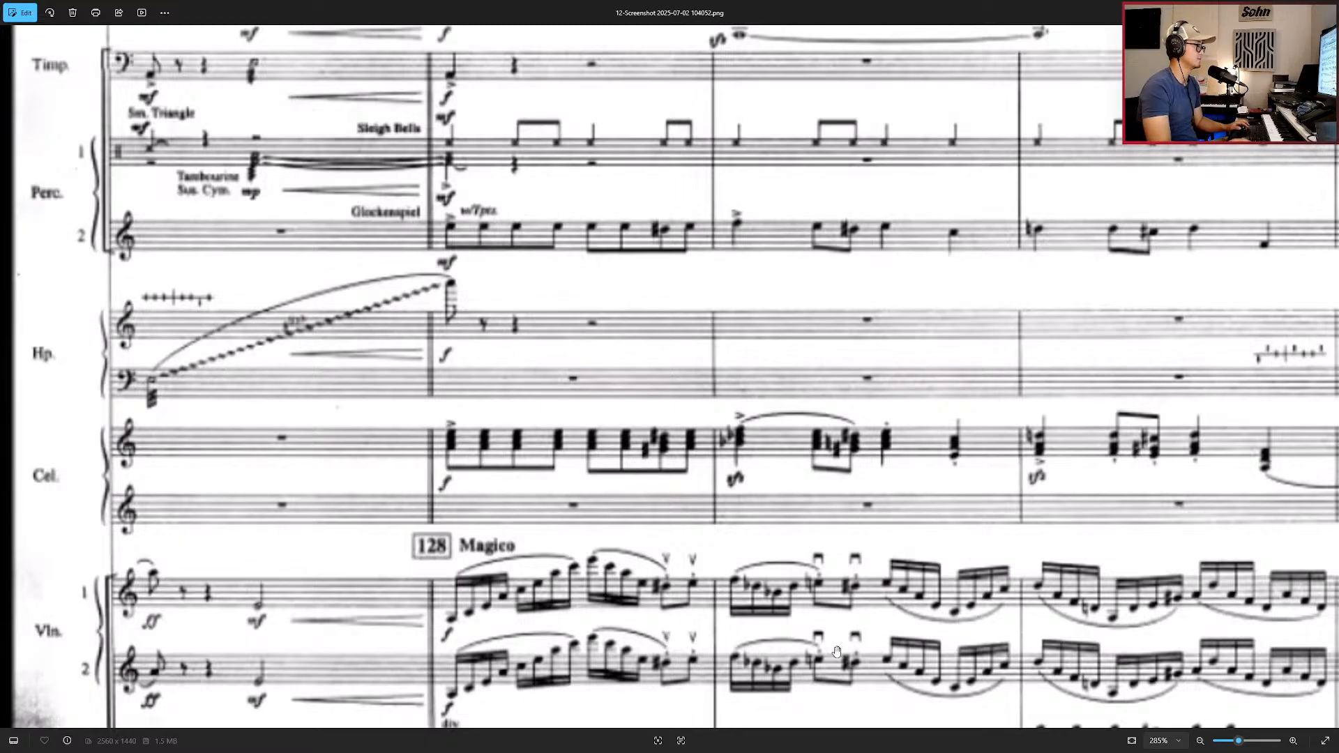
pyautogui.scroll(-3, 843, 624)
pyautogui.scroll(3, 814, 621)
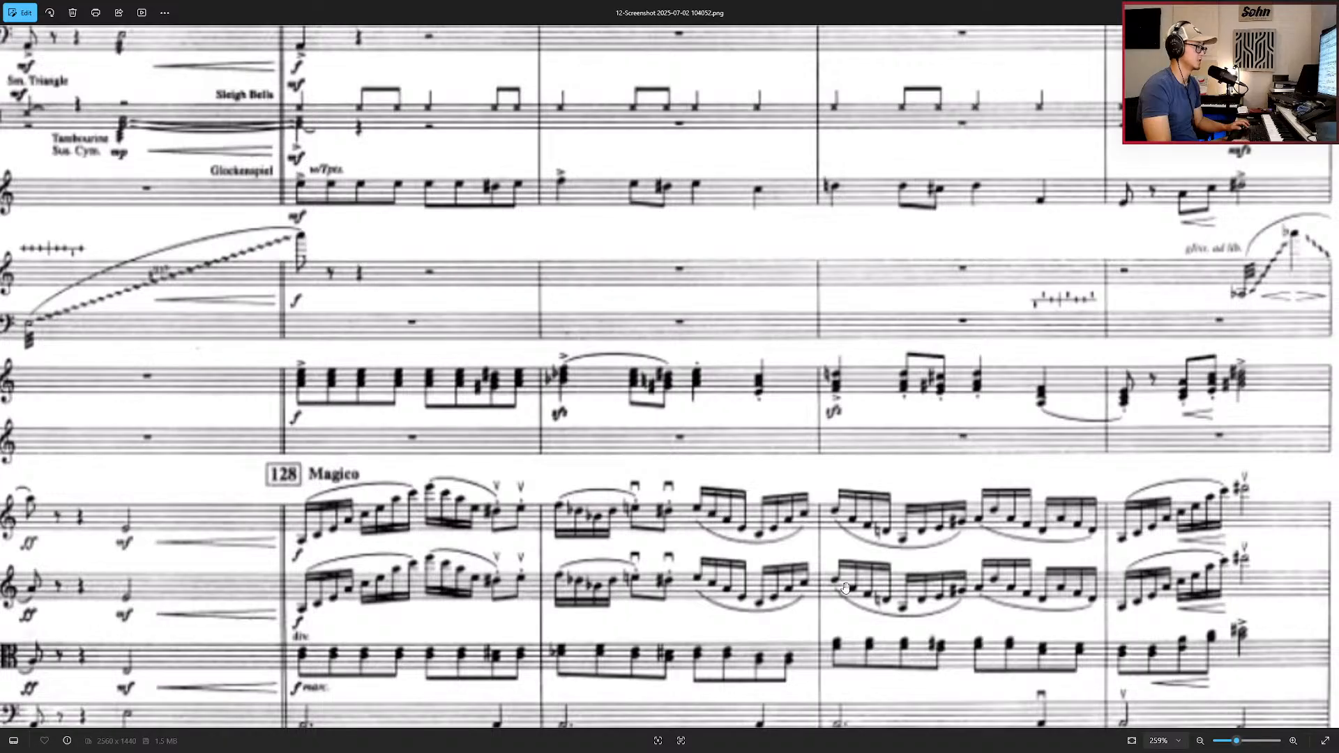
pyautogui.hscroll(3, 920, 565)
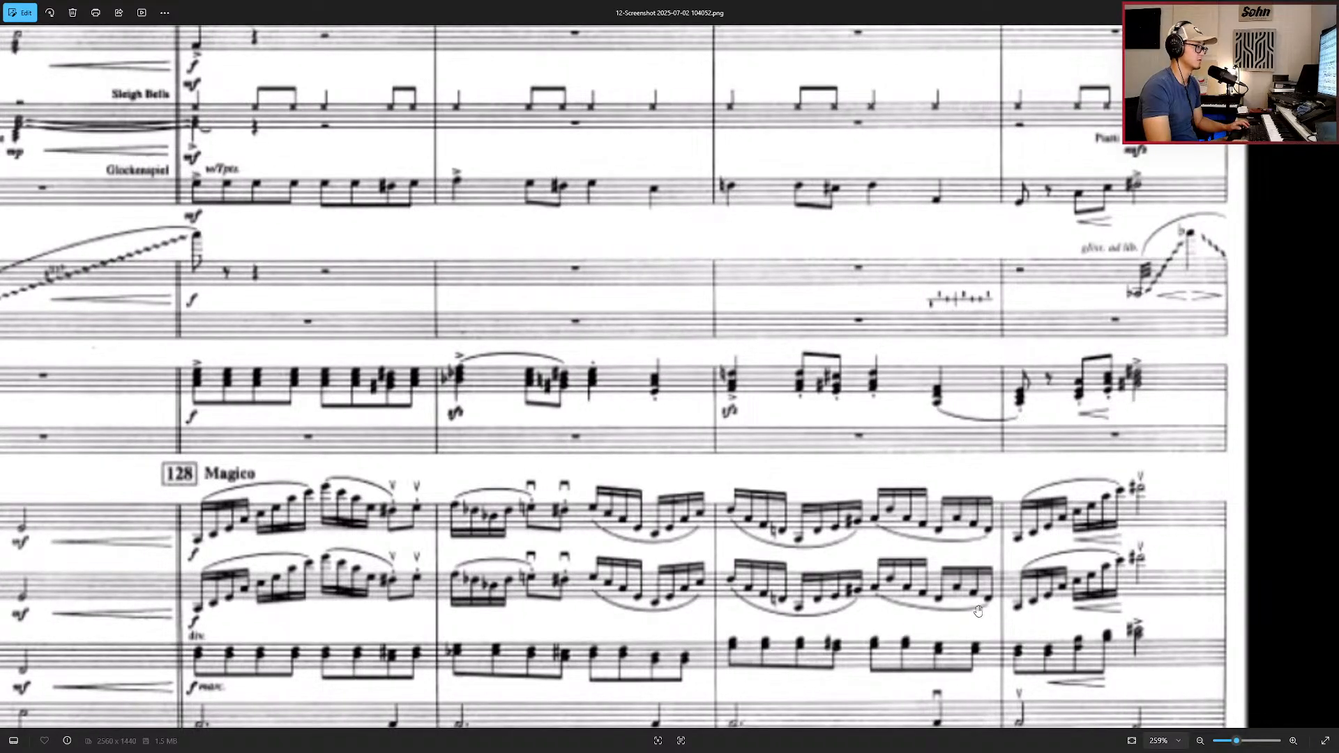
pyautogui.scroll(-1, 767, 595)
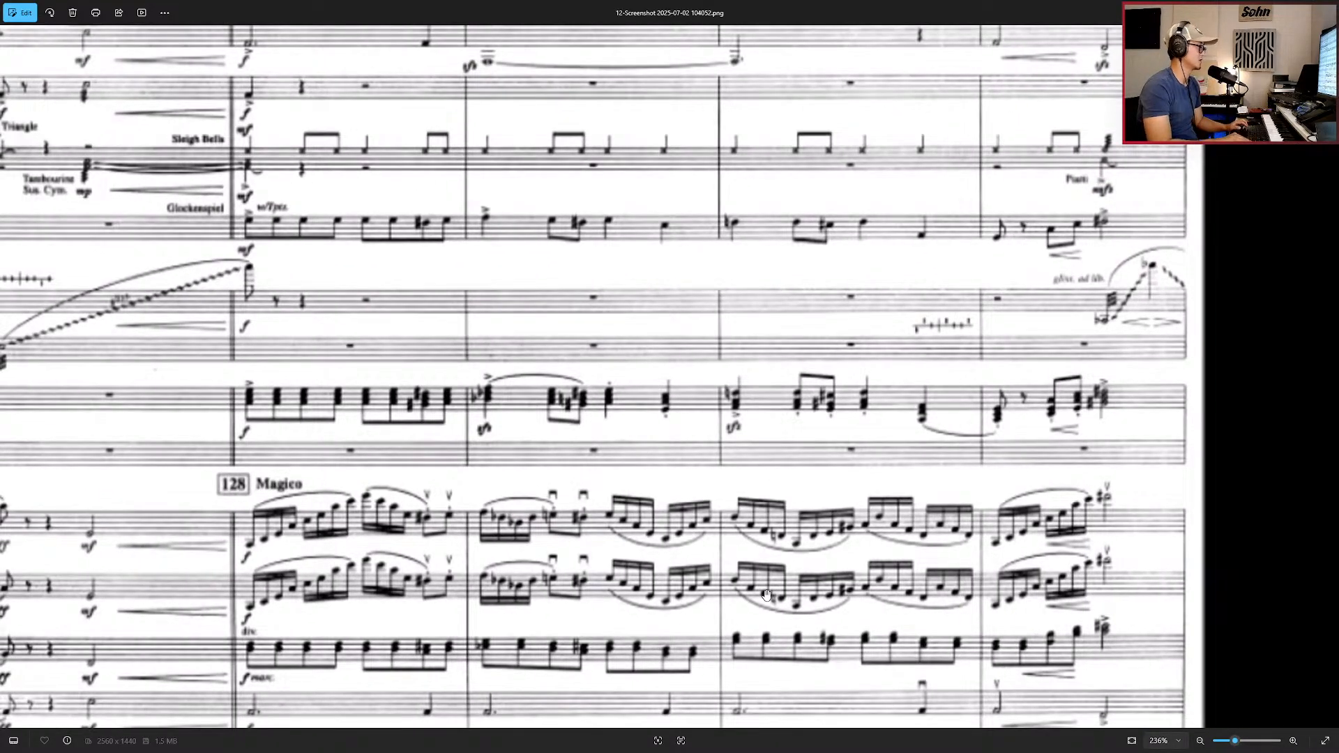
pyautogui.scroll(-2, 766, 595)
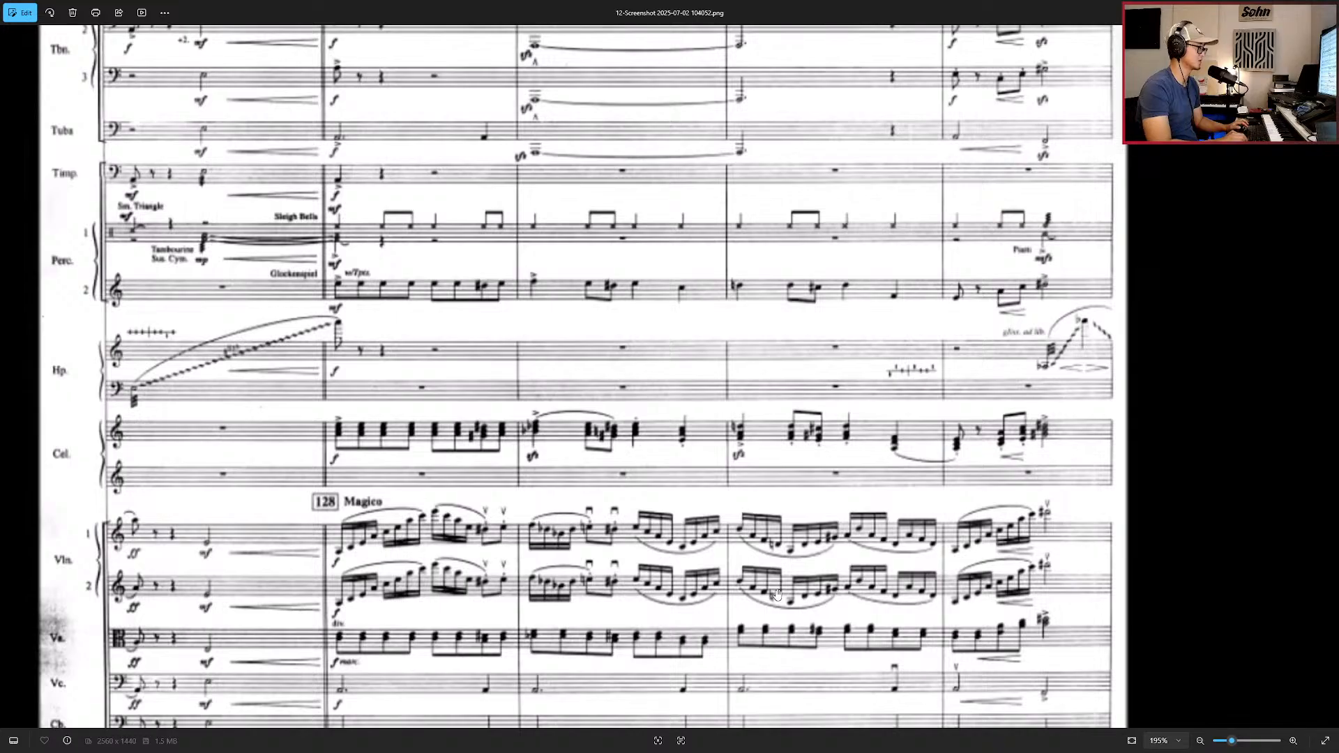
pyautogui.scroll(-6, 776, 593)
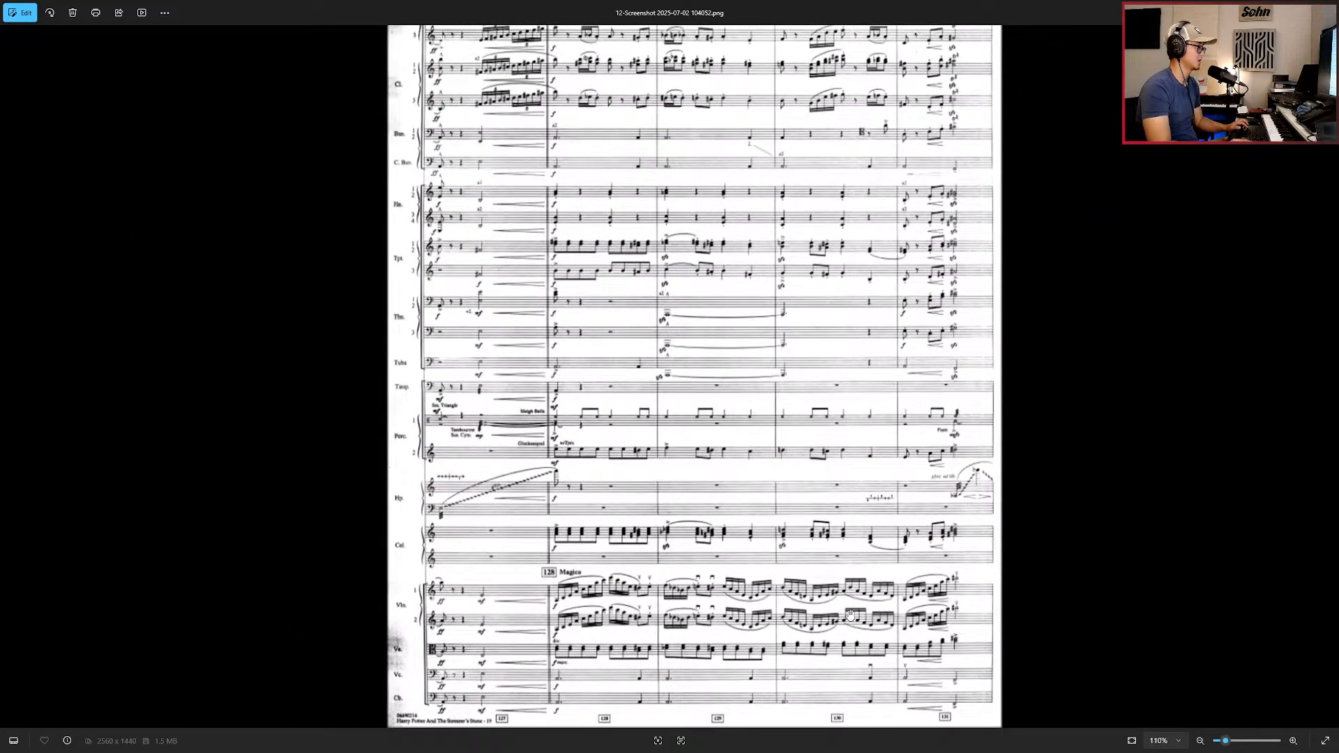
pyautogui.scroll(-1, 855, 611)
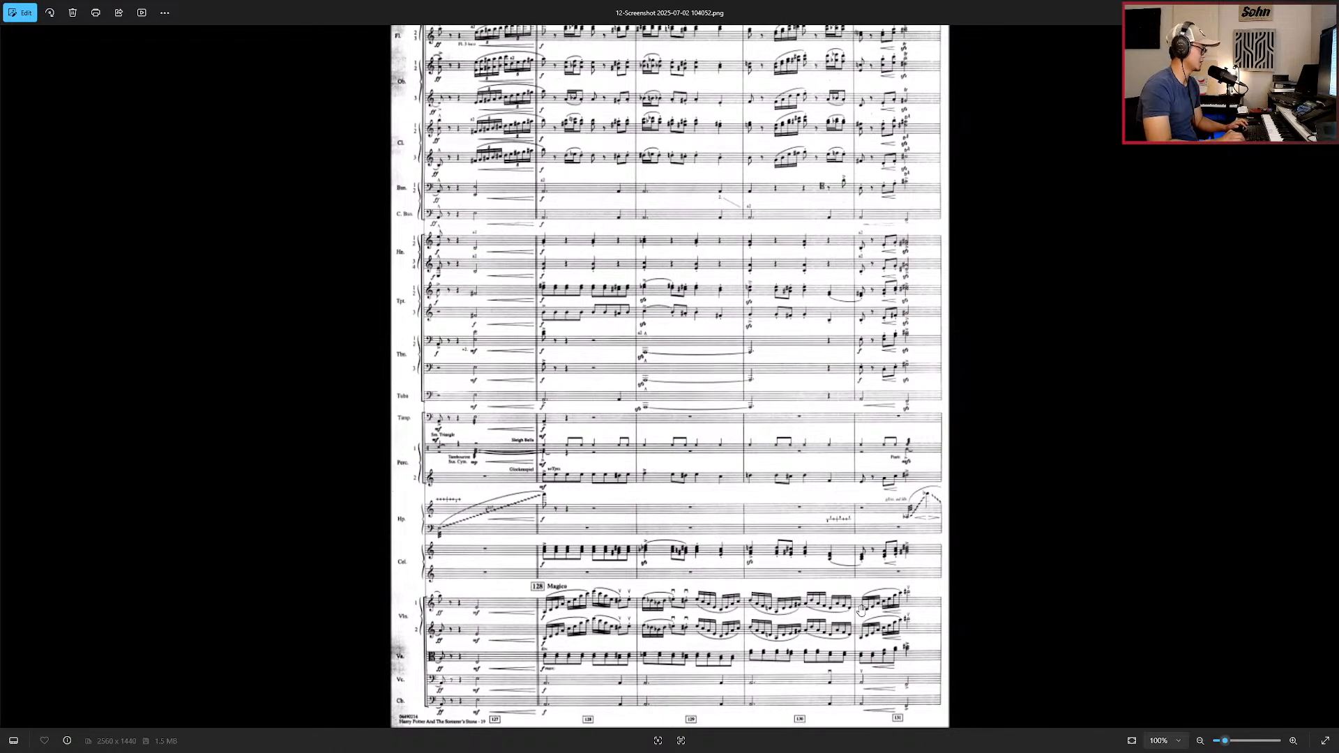
pyautogui.press('Right')
pyautogui.scroll(3, 478, 612)
pyautogui.scroll(3, 478, 612)
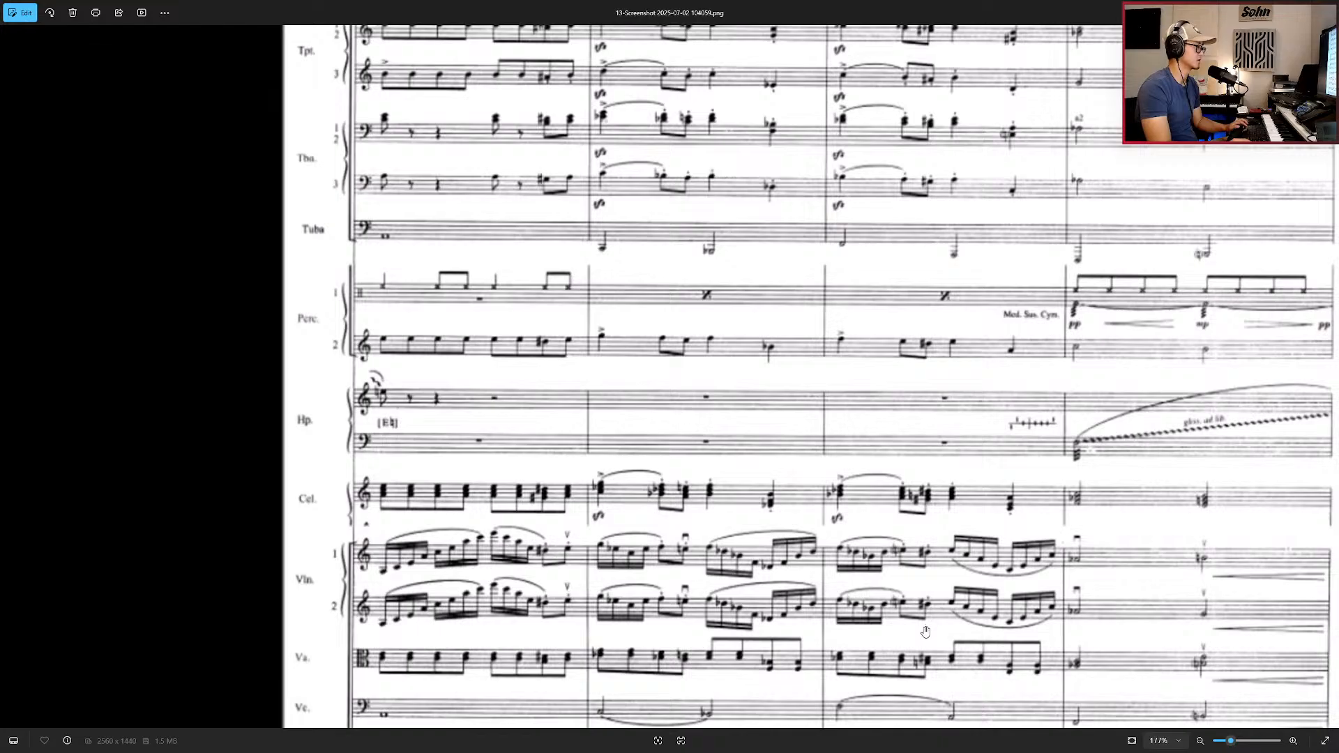
pyautogui.scroll(-4, 926, 631)
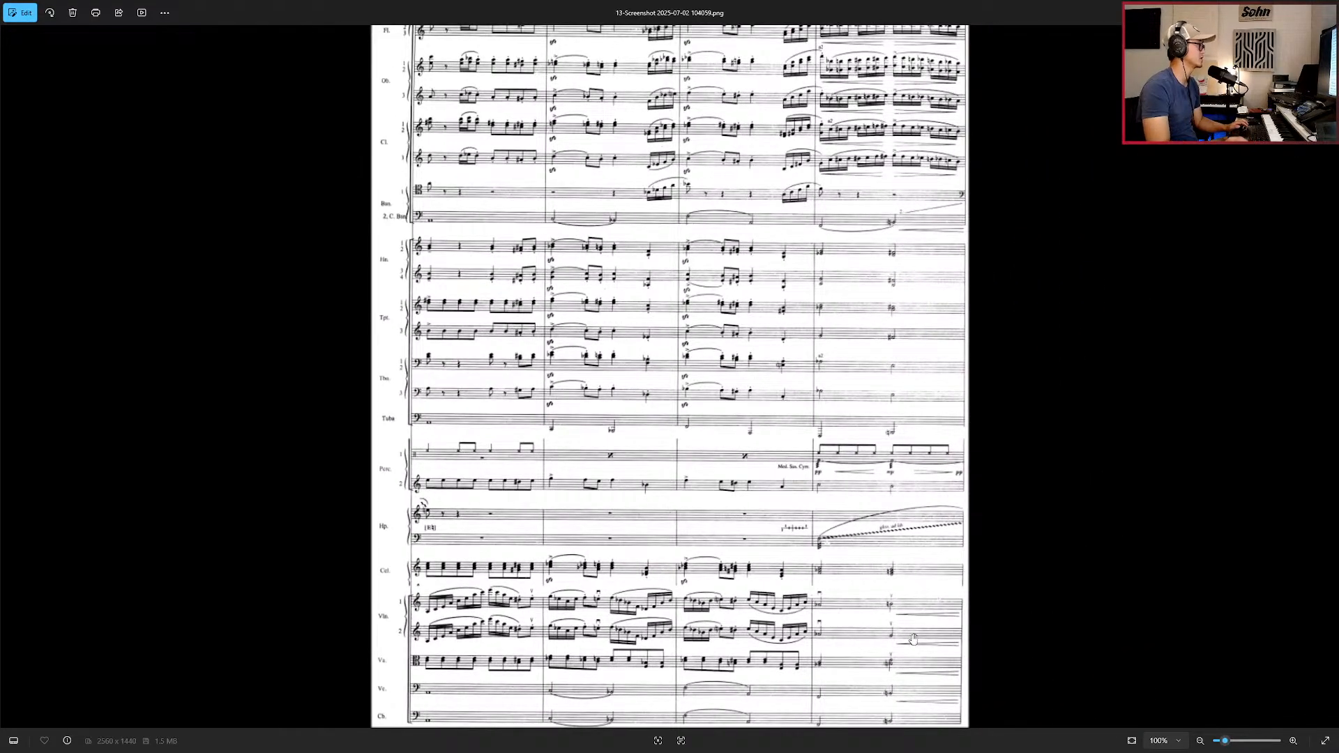
# Step: Arrange the score image above a half-height Nuendo project window and bring the STRINGS PART tracks into view
pyautogui.doubleClick(897, 4)
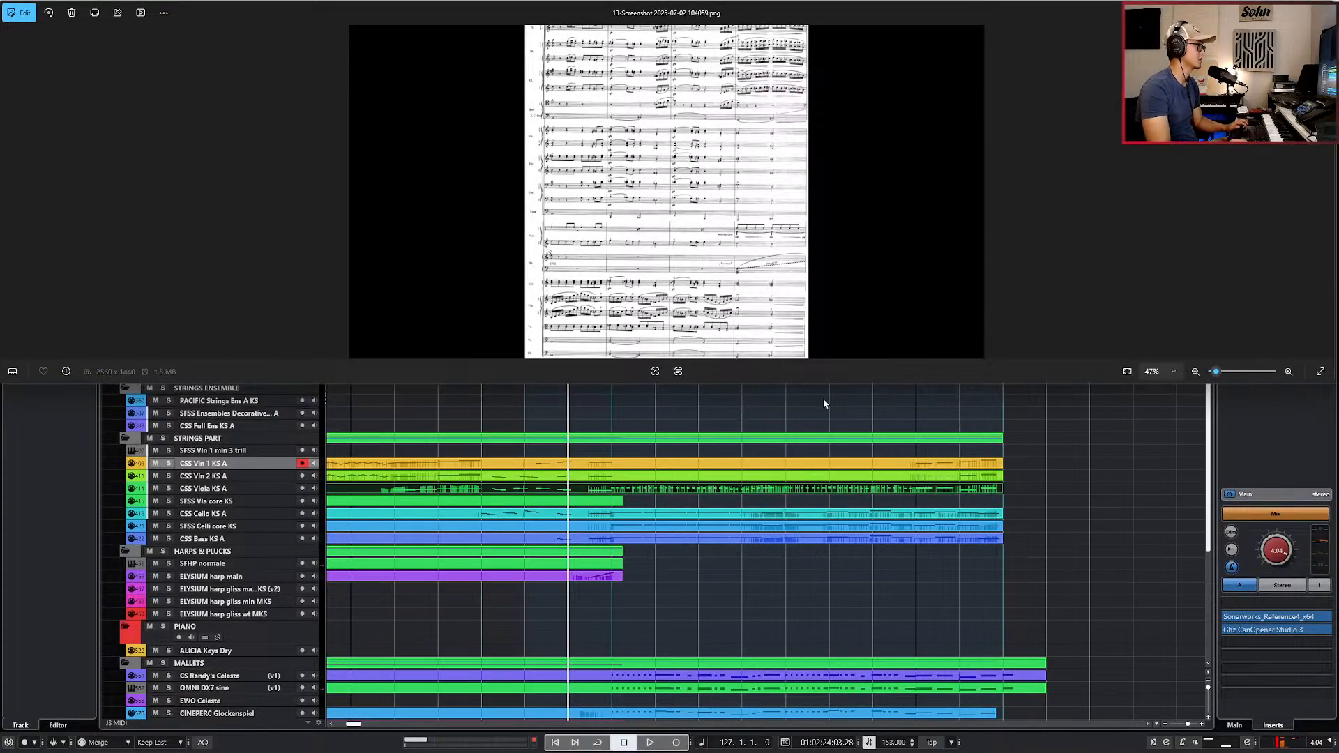
pyautogui.click(823, 400)
pyautogui.scroll(2, 788, 426)
pyautogui.doubleClick(735, 5)
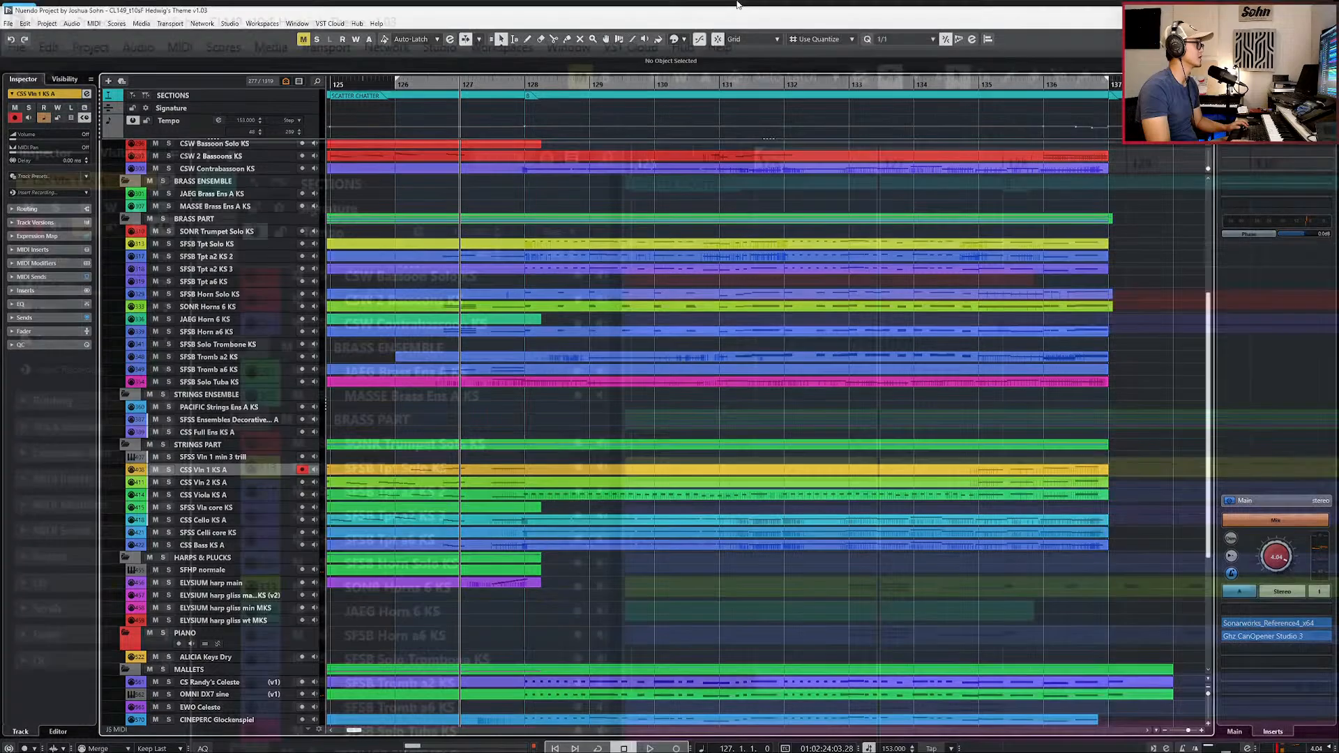
pyautogui.scroll(-3, 562, 545)
pyautogui.scroll(-2, 567, 581)
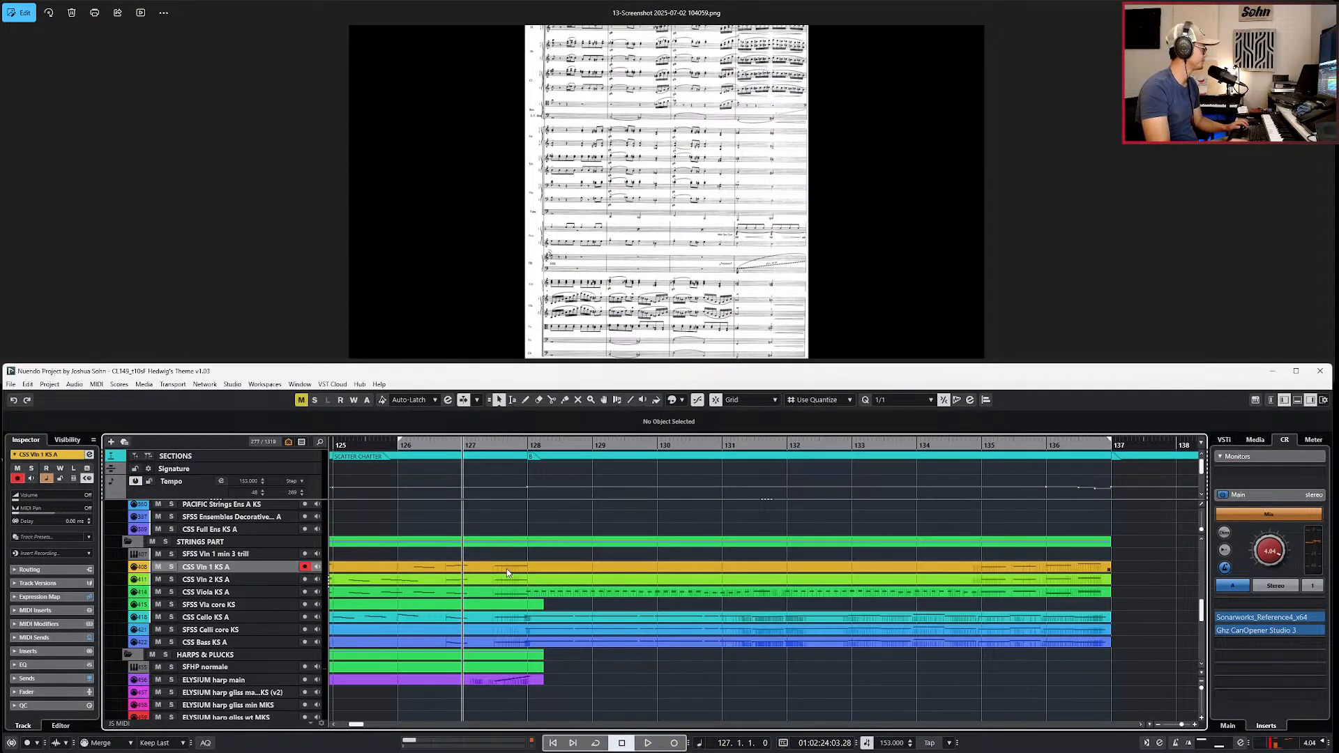
# Step: Open the CSS Vln 1 KS A part in the key editor with controller lanes hidden and step input enabled
pyautogui.doubleClick(567, 568)
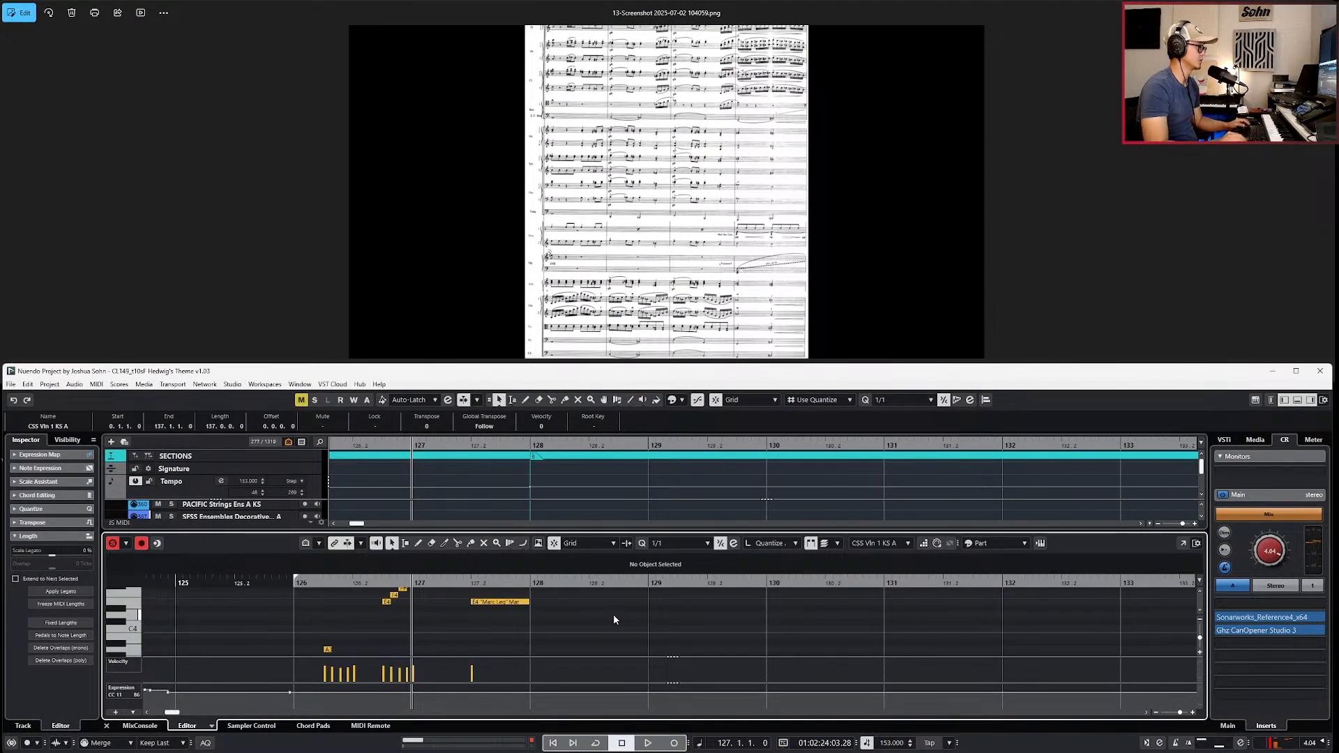
pyautogui.hotkey('alt', 'l')
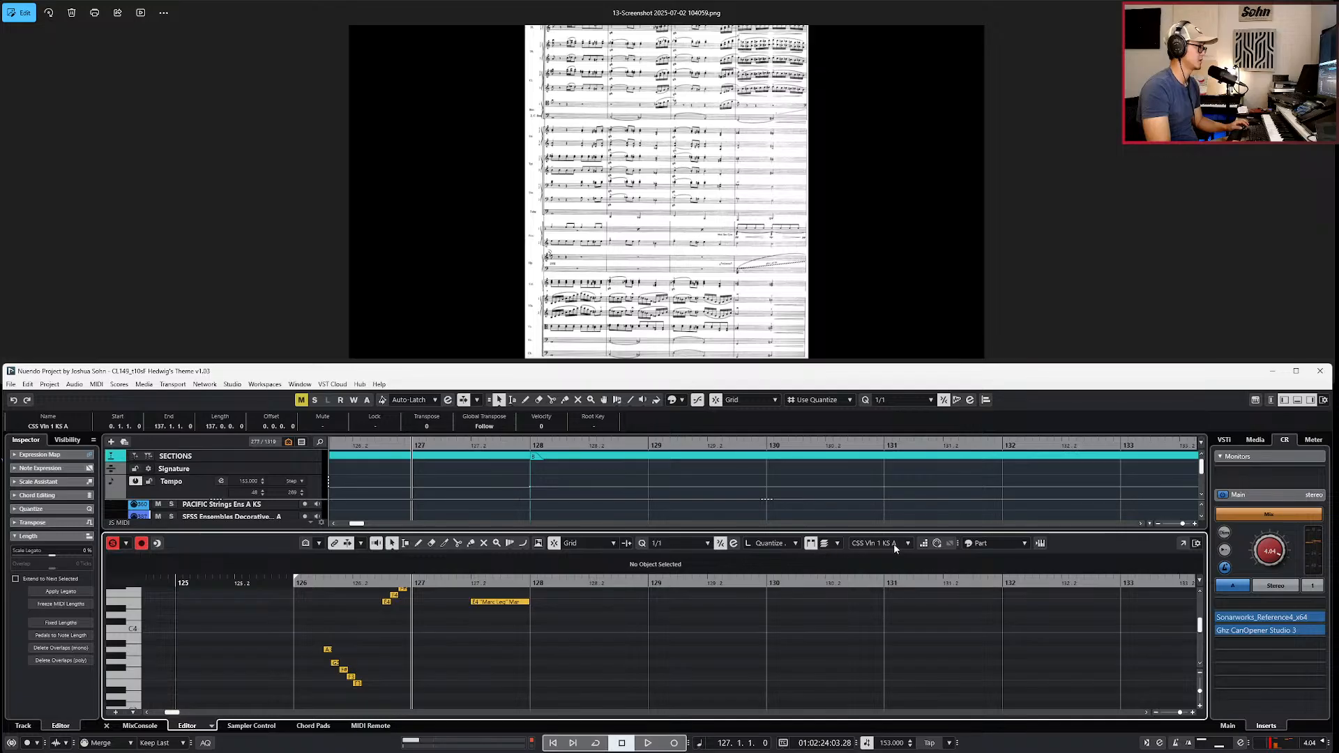
pyautogui.click(921, 543)
# Step: Return to the previous score page and enlarge the violin staves starting at rehearsal mark 128
pyautogui.scroll(3, 627, 305)
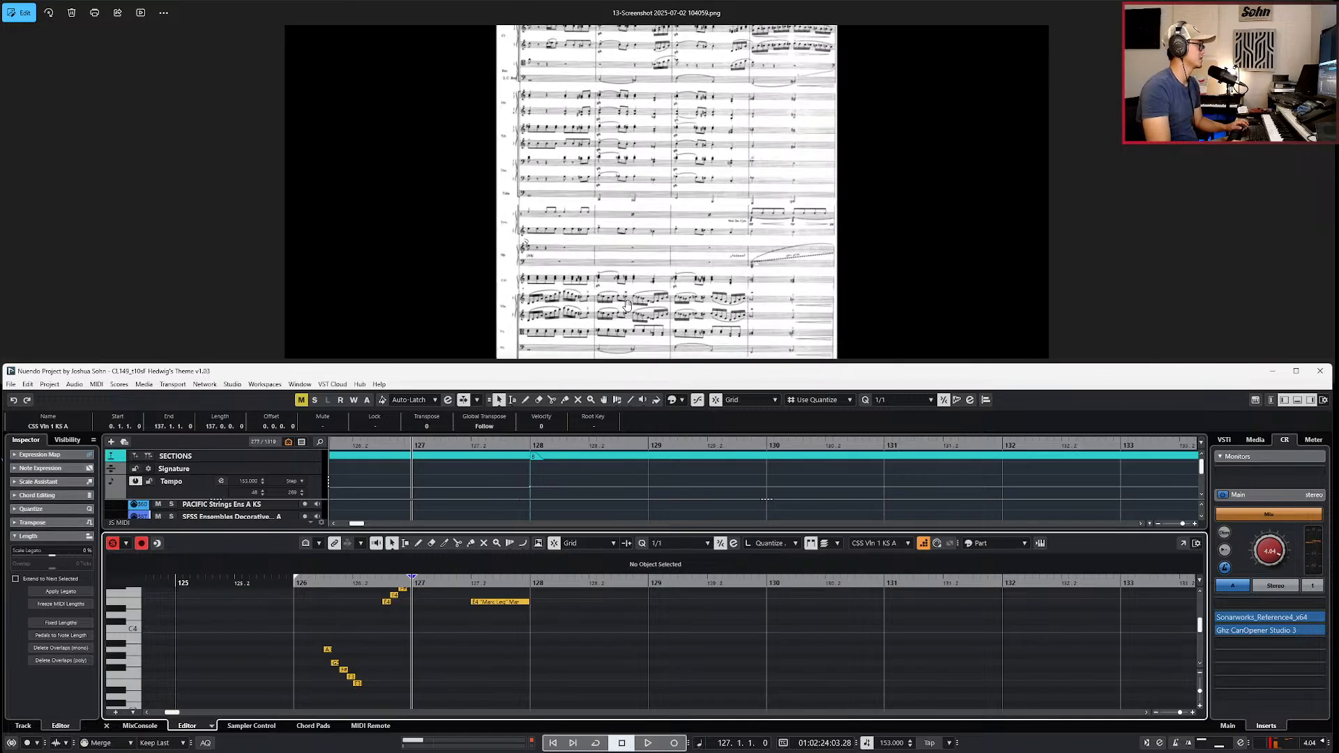
pyautogui.click(627, 305)
pyautogui.scroll(-3, 627, 305)
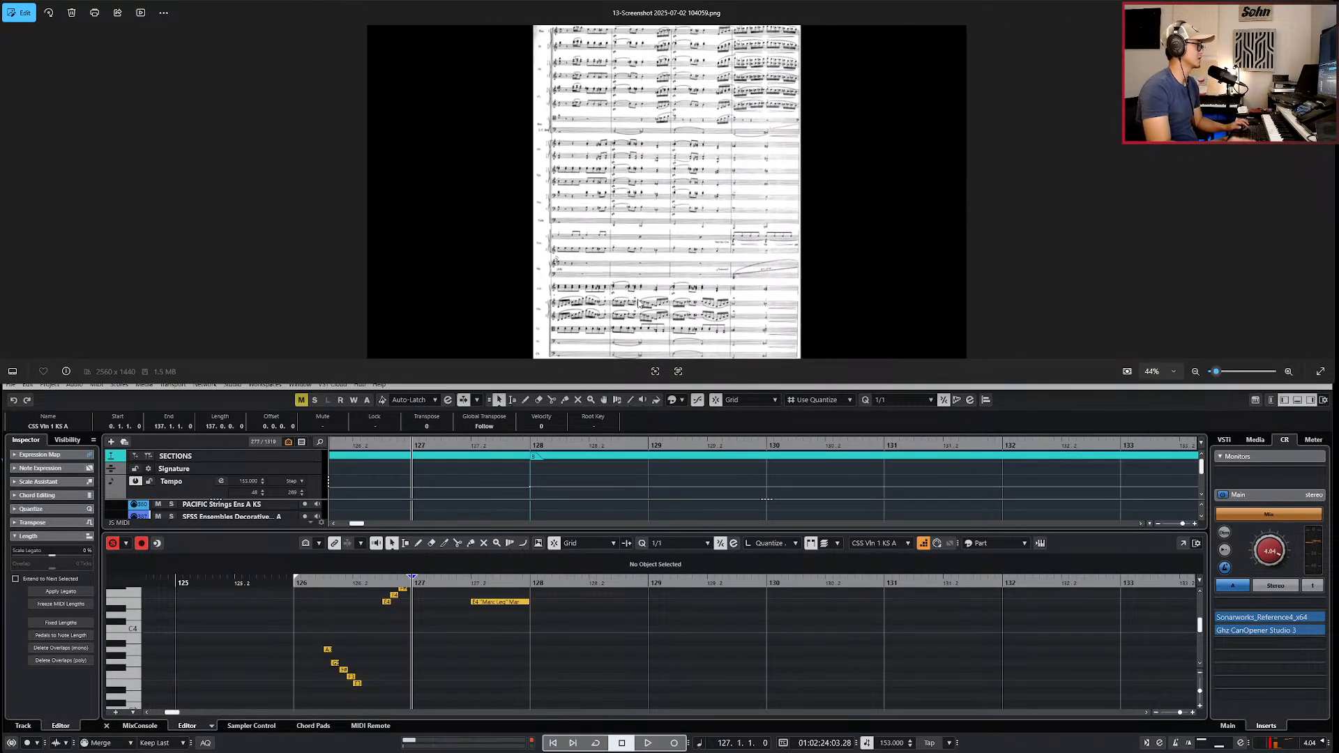
pyautogui.press('Left')
pyautogui.scroll(5, 638, 305)
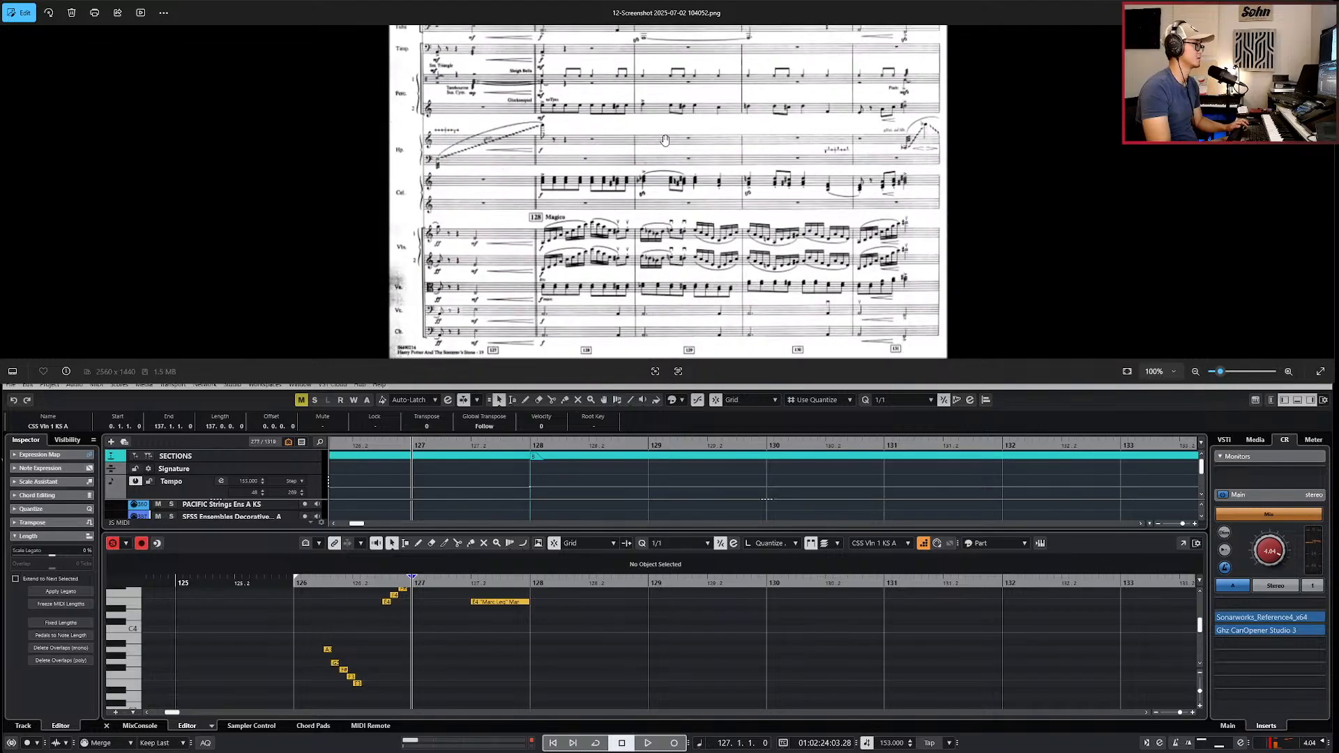
pyautogui.scroll(2, 675, 177)
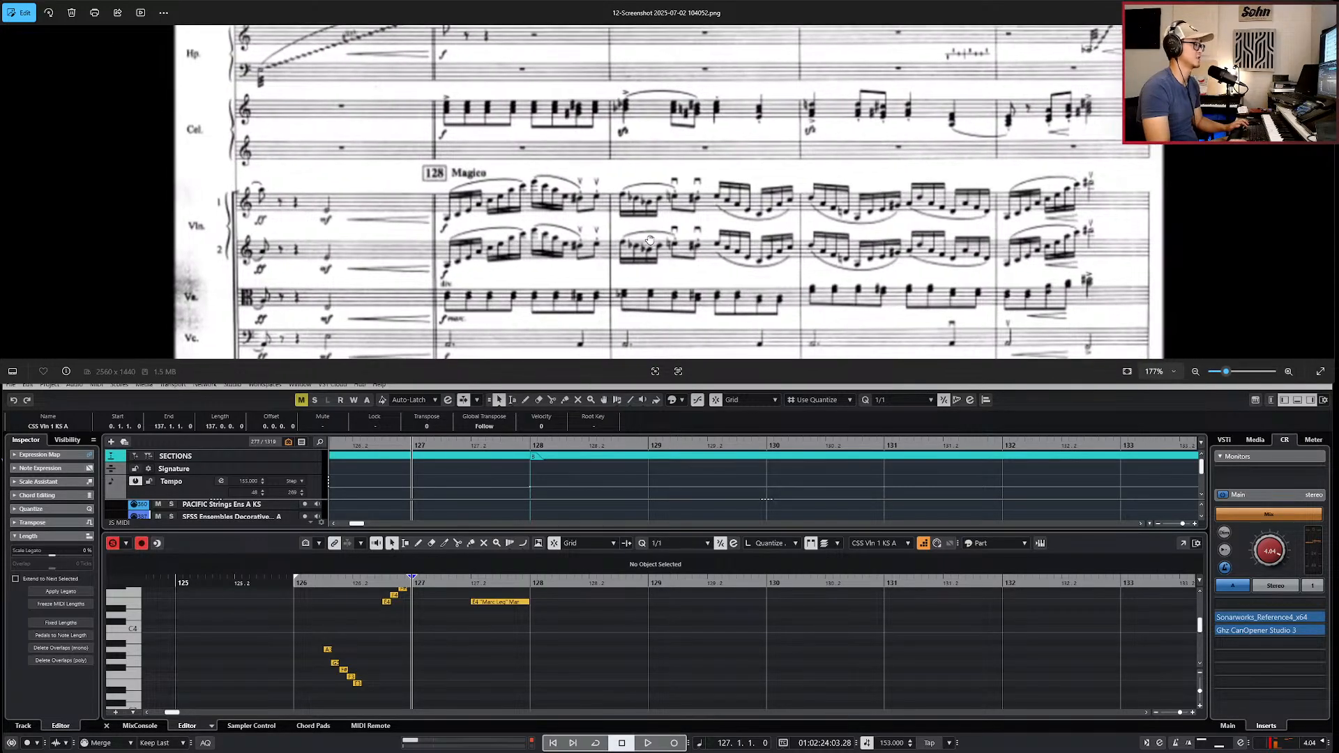
# Step: Set the step-input position to measure 128 with a 1/16 value and enter the violin 1 runs into measure 130
pyautogui.click(447, 658)
pyautogui.scroll(2, 447, 658)
pyautogui.press('KP_Add')
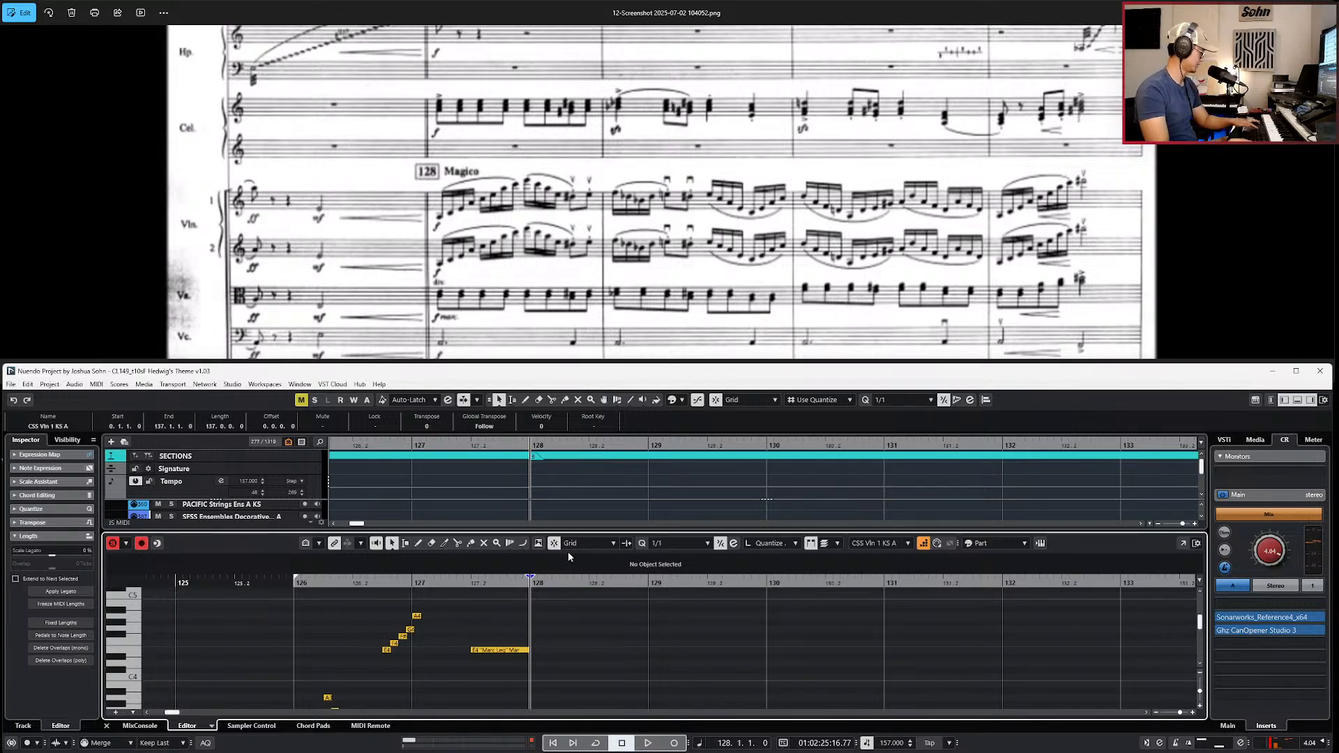
pyautogui.hotkey('alt', '5')
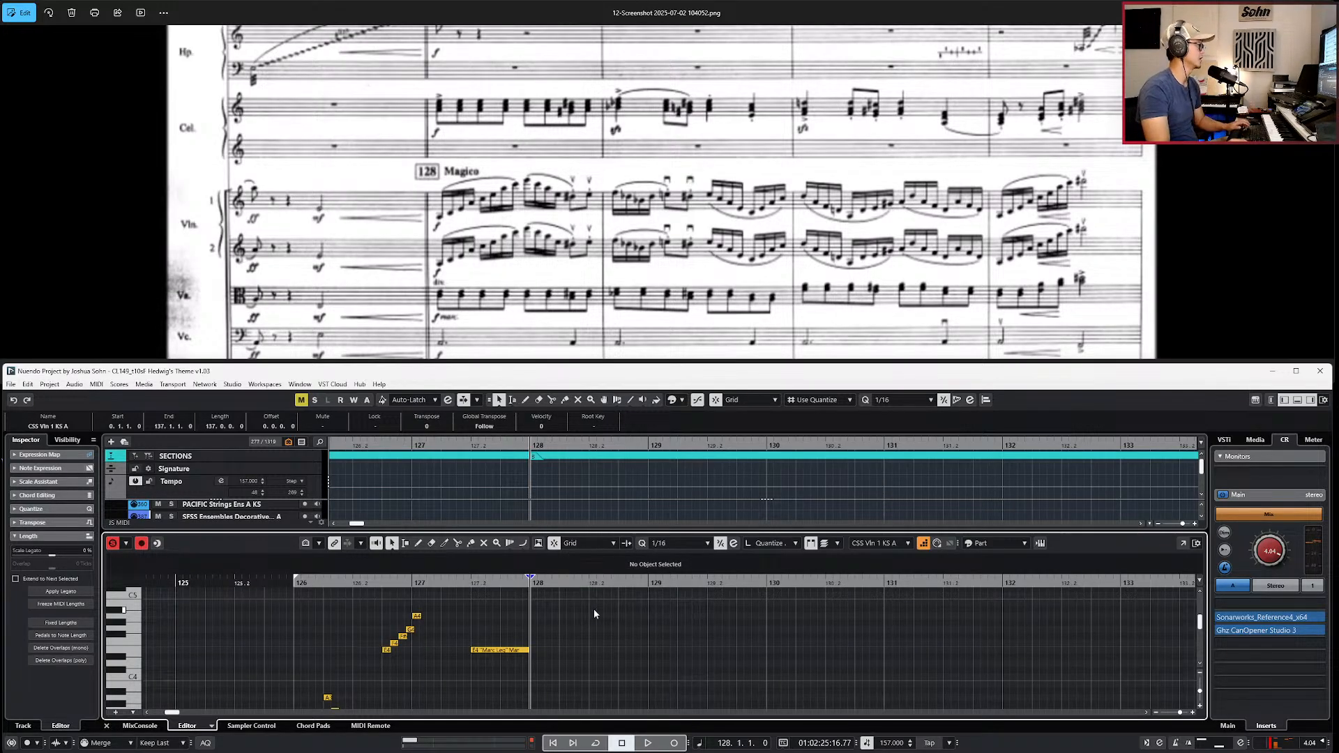
pyautogui.scroll(1, 594, 608)
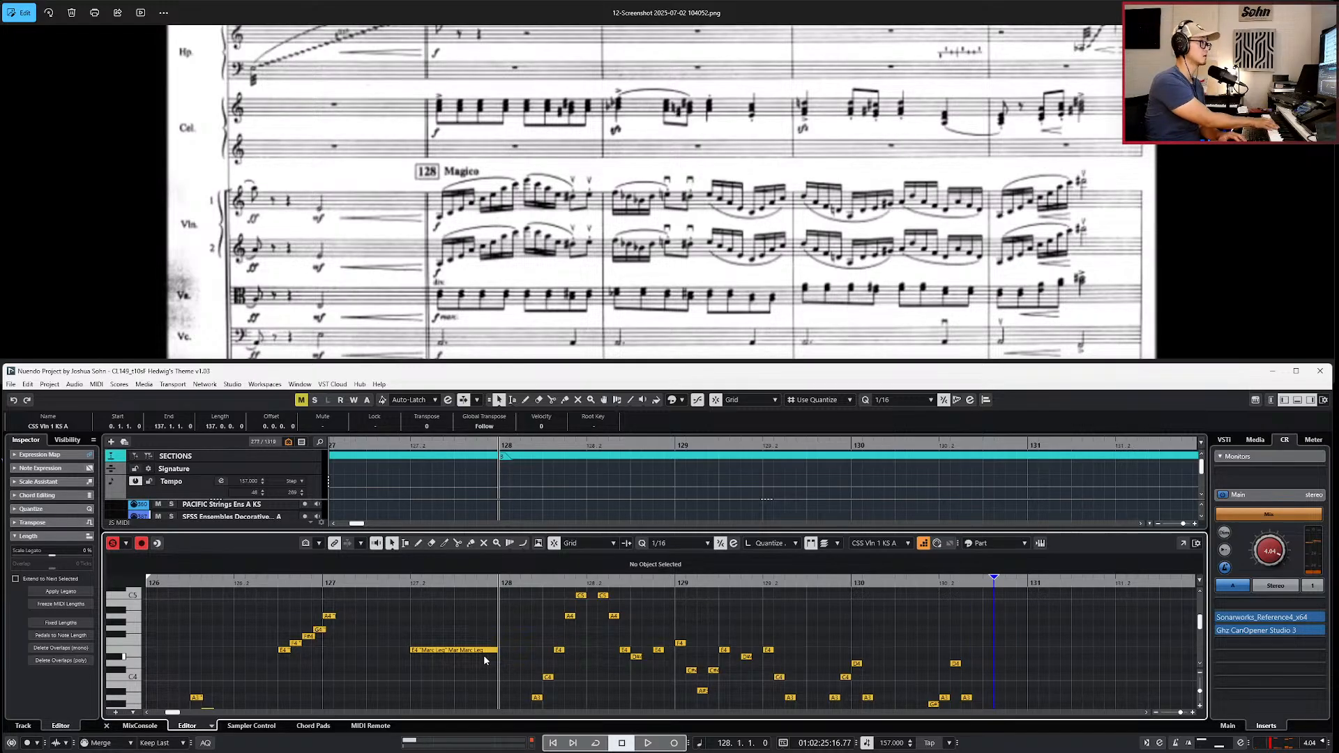
# Step: Check the entered violin notes against the score and step-enter the rest of the run into measure 131
pyautogui.scroll(-3, 857, 639)
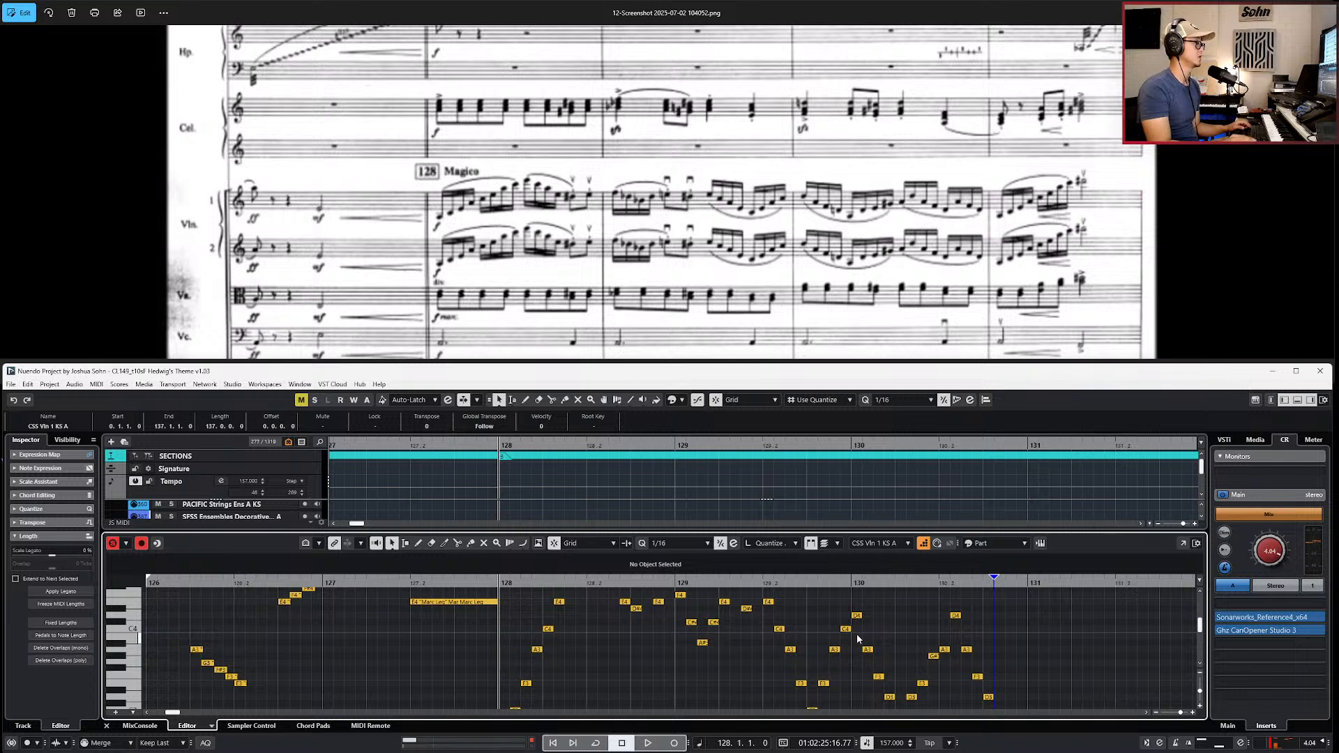
pyautogui.scroll(-2, 858, 639)
pyautogui.scroll(-2, 894, 672)
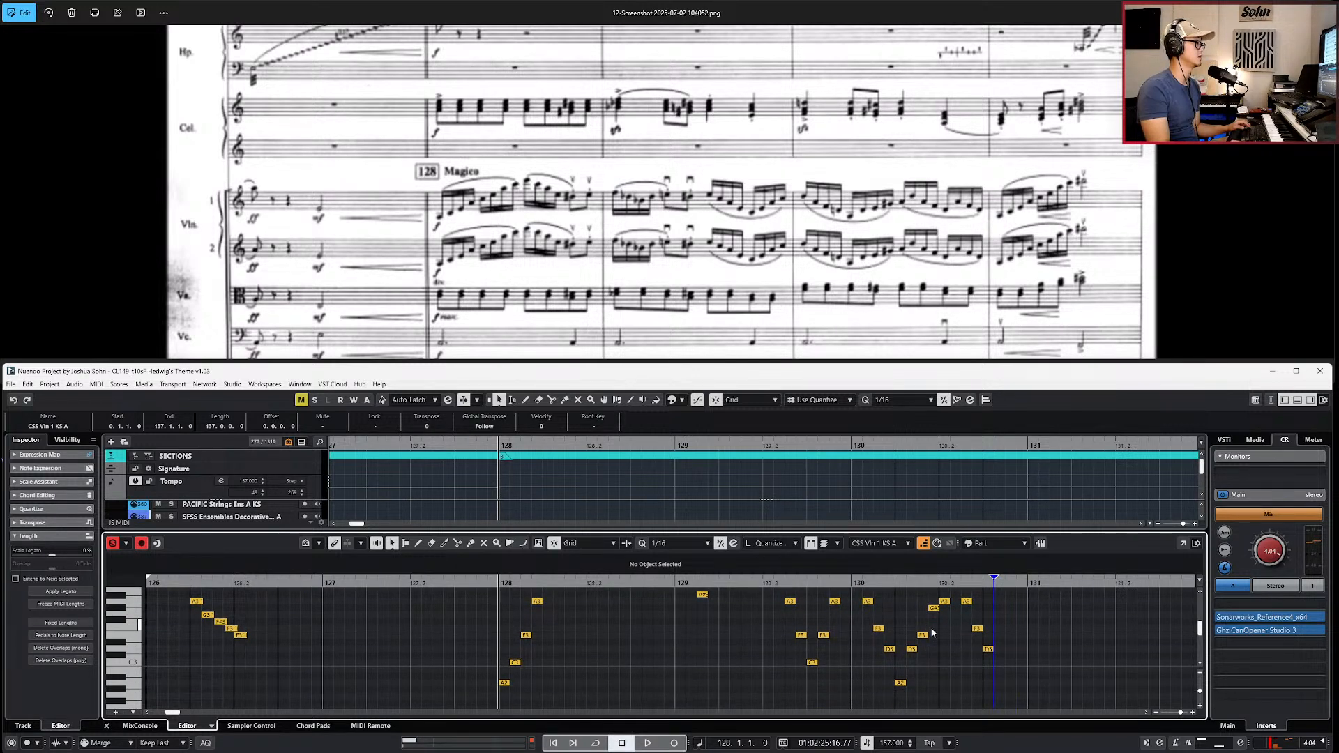
pyautogui.scroll(2, 935, 631)
pyautogui.scroll(2, 953, 629)
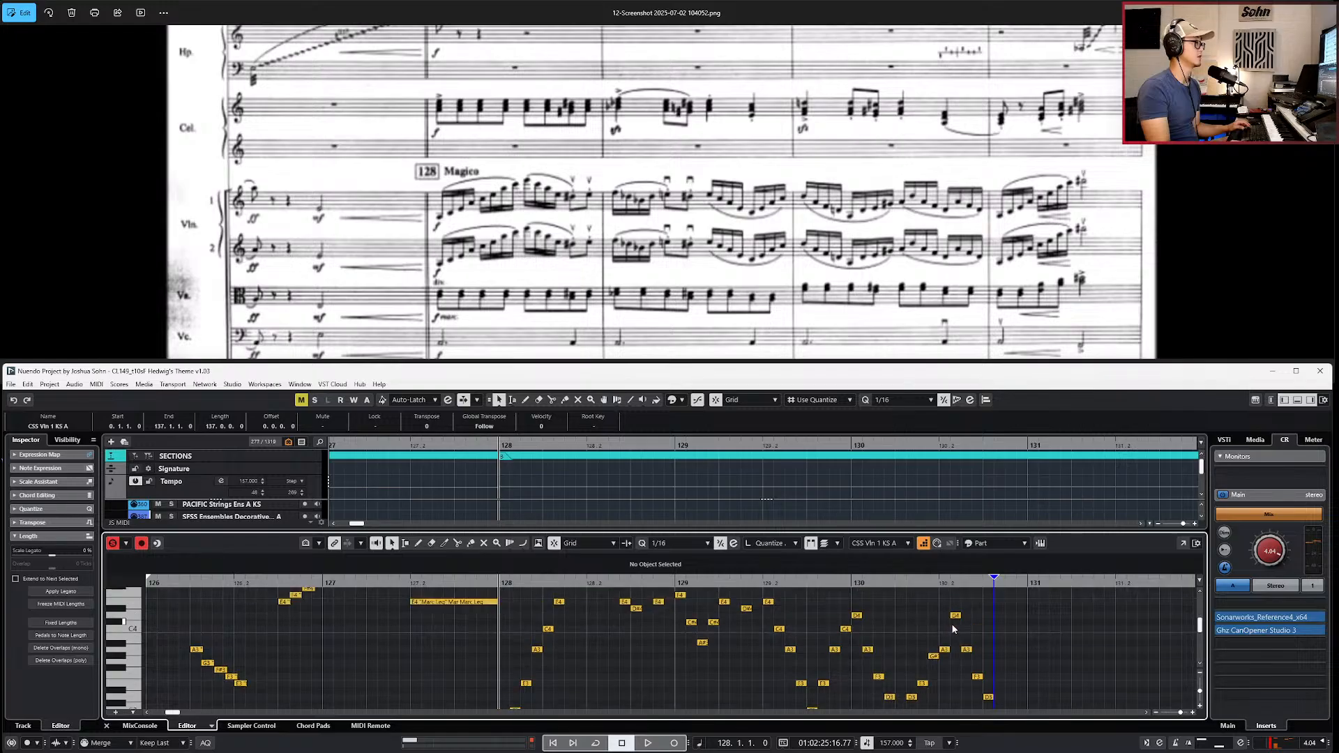
pyautogui.scroll(-2, 966, 661)
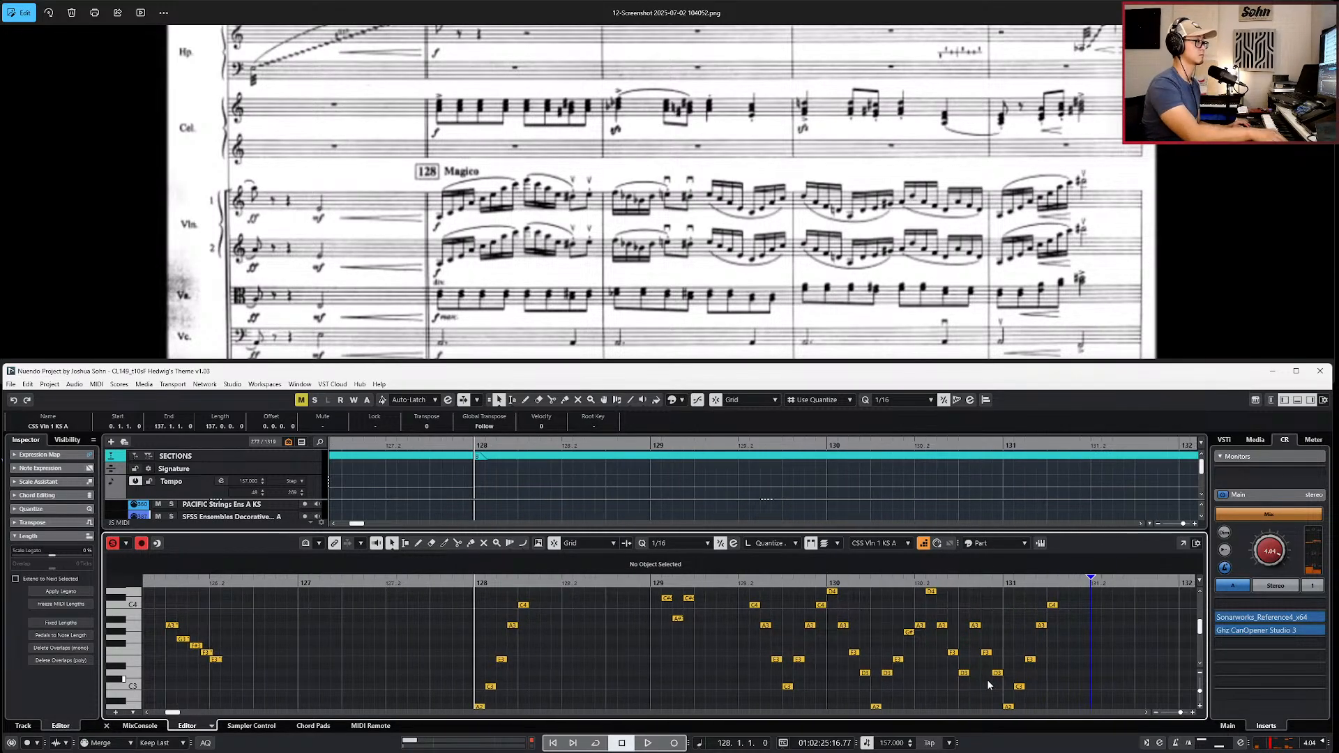
# Step: Lengthen the closing D#5 note in measure 131 to 0.0.5.0
pyautogui.scroll(3, 1099, 667)
pyautogui.click(1100, 661)
pyautogui.click(1088, 647)
pyautogui.hotkey('alt', 'shift', 'Right')
pyautogui.hotkey('alt', 'shift', 'Right')
pyautogui.hotkey('alt', 'shift', 'Right')
pyautogui.hotkey('alt', 'shift', 'Right')
# Step: Place the step-input position at the start of measure 132, keeping 1/16 quantize, and play briefly from there
pyautogui.press('g')
pyautogui.hscroll(2, 1120, 622)
pyautogui.click(948, 584)
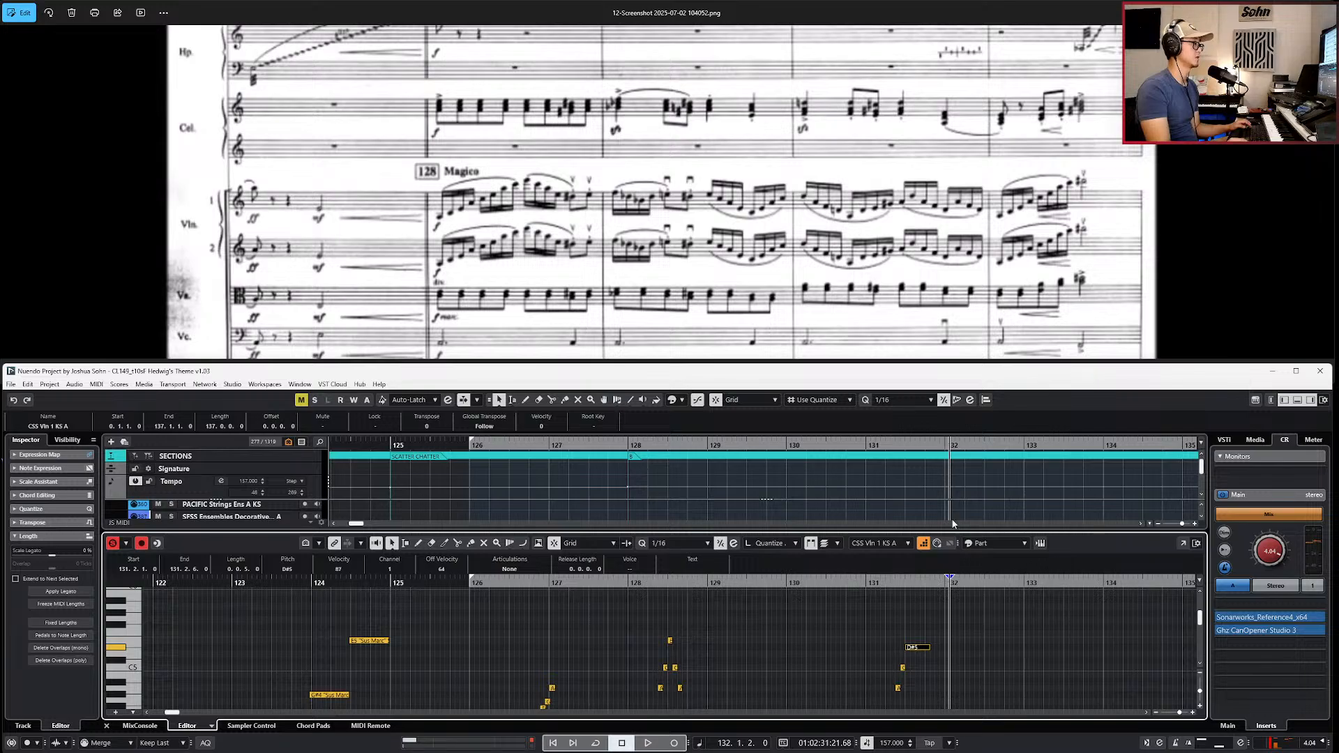
pyautogui.press('j')
pyautogui.hotkey('alt', '2')
pyautogui.hotkey('alt', '4')
pyautogui.hotkey('alt', '5')
pyautogui.press('Left')
pyautogui.press('Left')
pyautogui.press('j')
pyautogui.press('space')
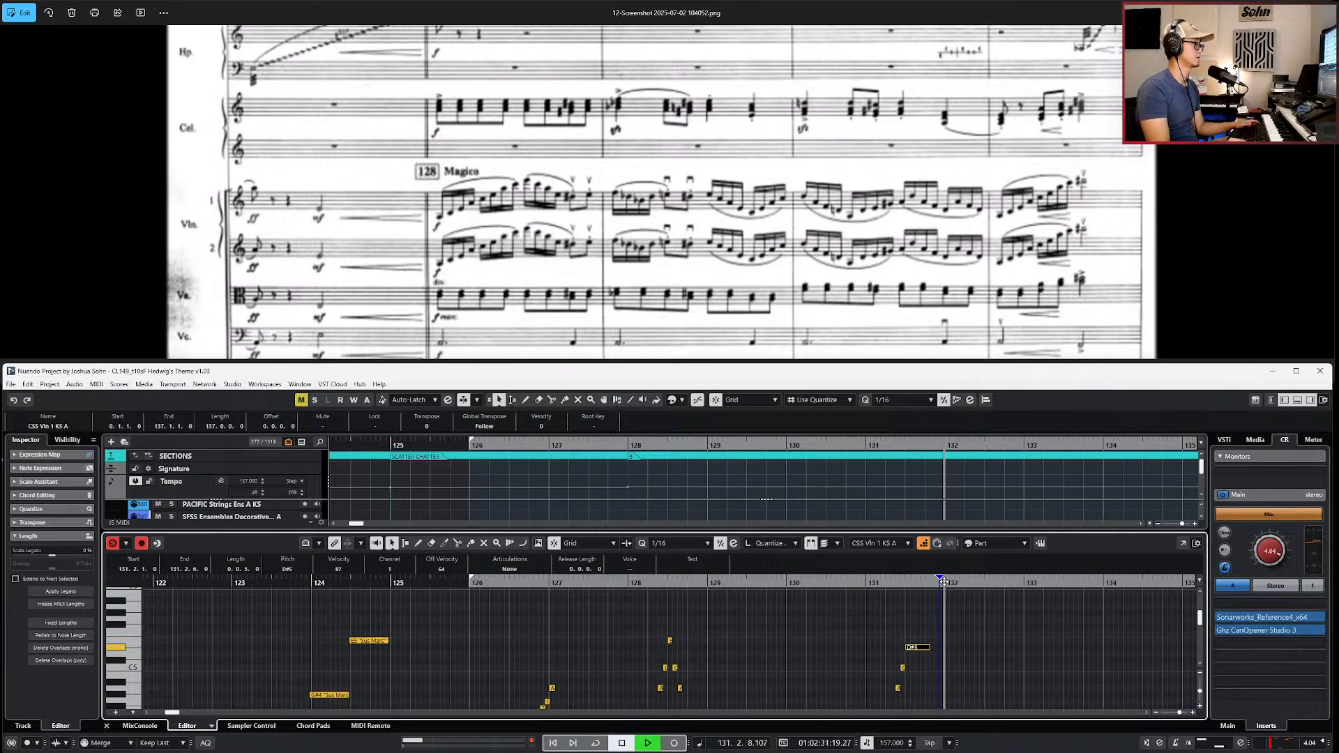
pyautogui.press('space')
# Step: Open the next score page, 13-Screenshot 2025-07-02 104059.png, and read its violin staves closely
pyautogui.click(998, 304)
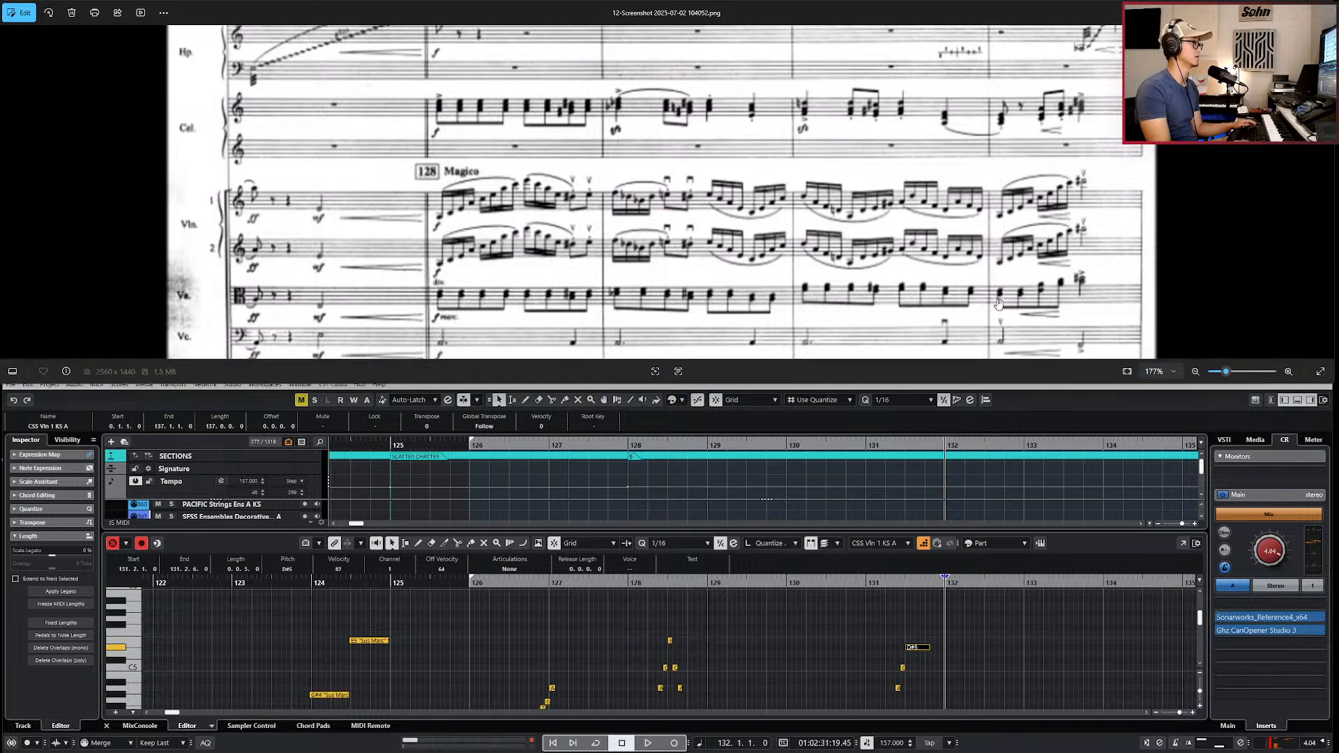
pyautogui.scroll(-2, 999, 304)
pyautogui.press('Right')
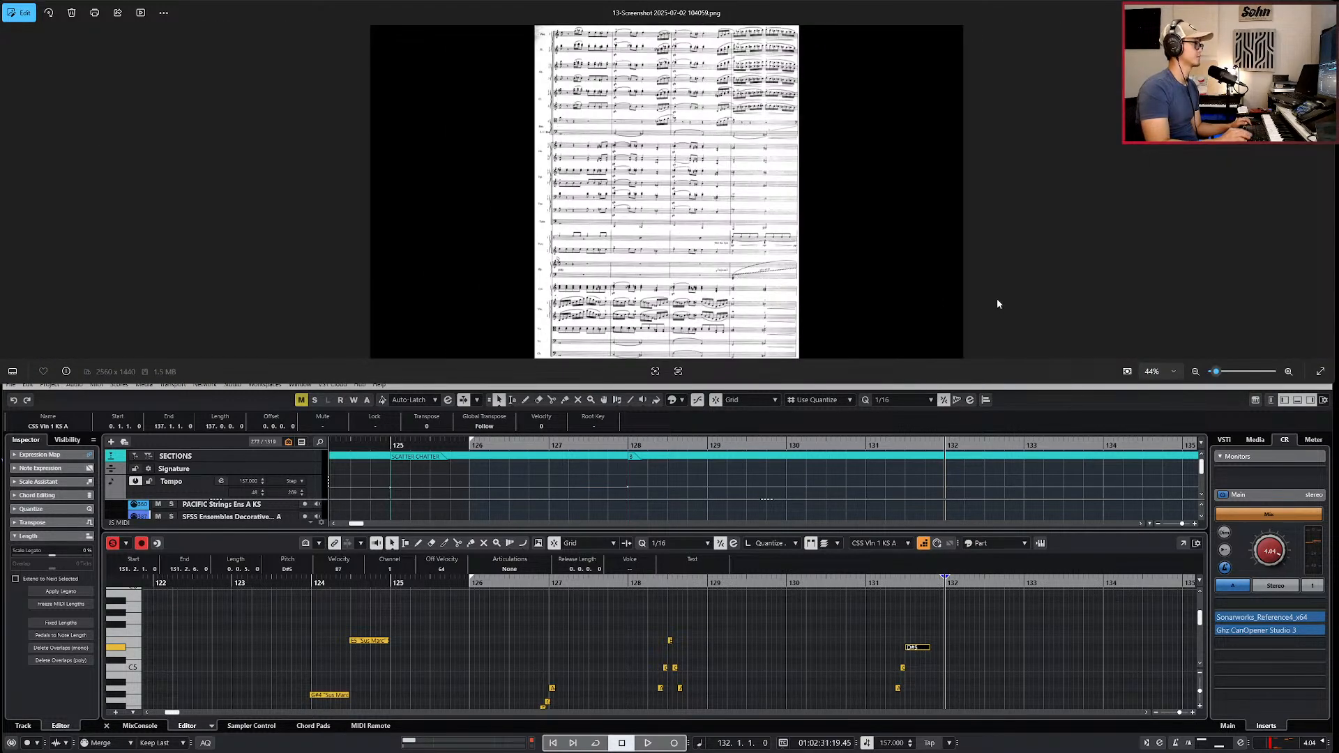
pyautogui.scroll(3, 587, 265)
pyautogui.scroll(-3, 587, 265)
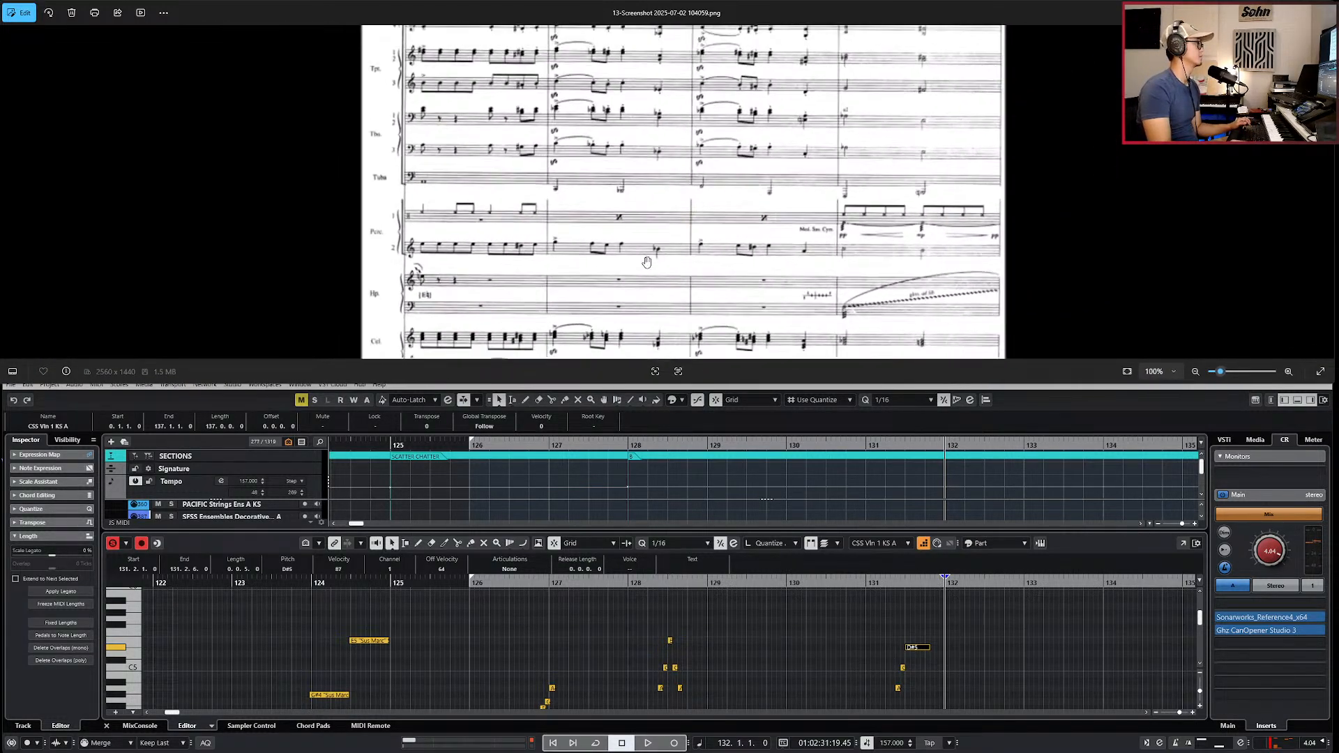
pyautogui.scroll(3, 476, 305)
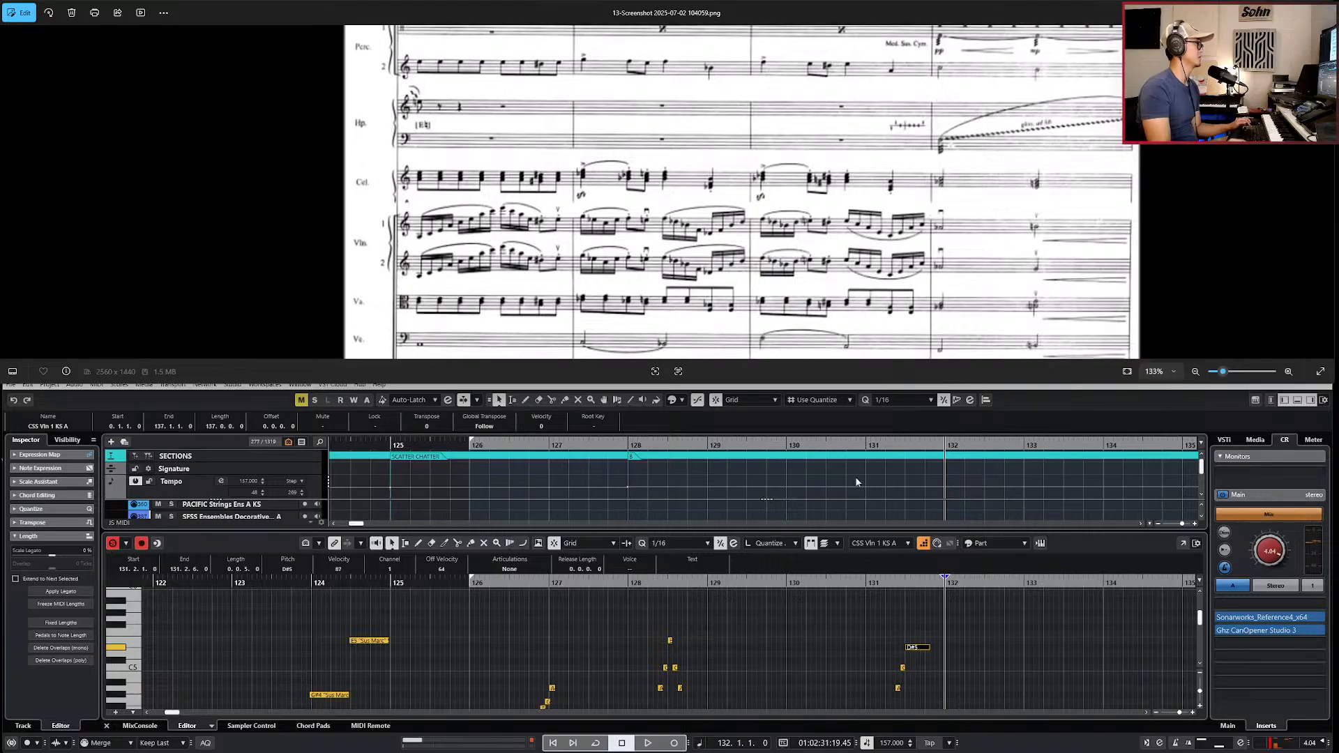
# Step: Step-enter the violin 1 sixteenth-note runs from measure 132 into the start of measure 134
pyautogui.scroll(3, 940, 648)
pyautogui.click(940, 648)
pyautogui.hscroll(4, 933, 646)
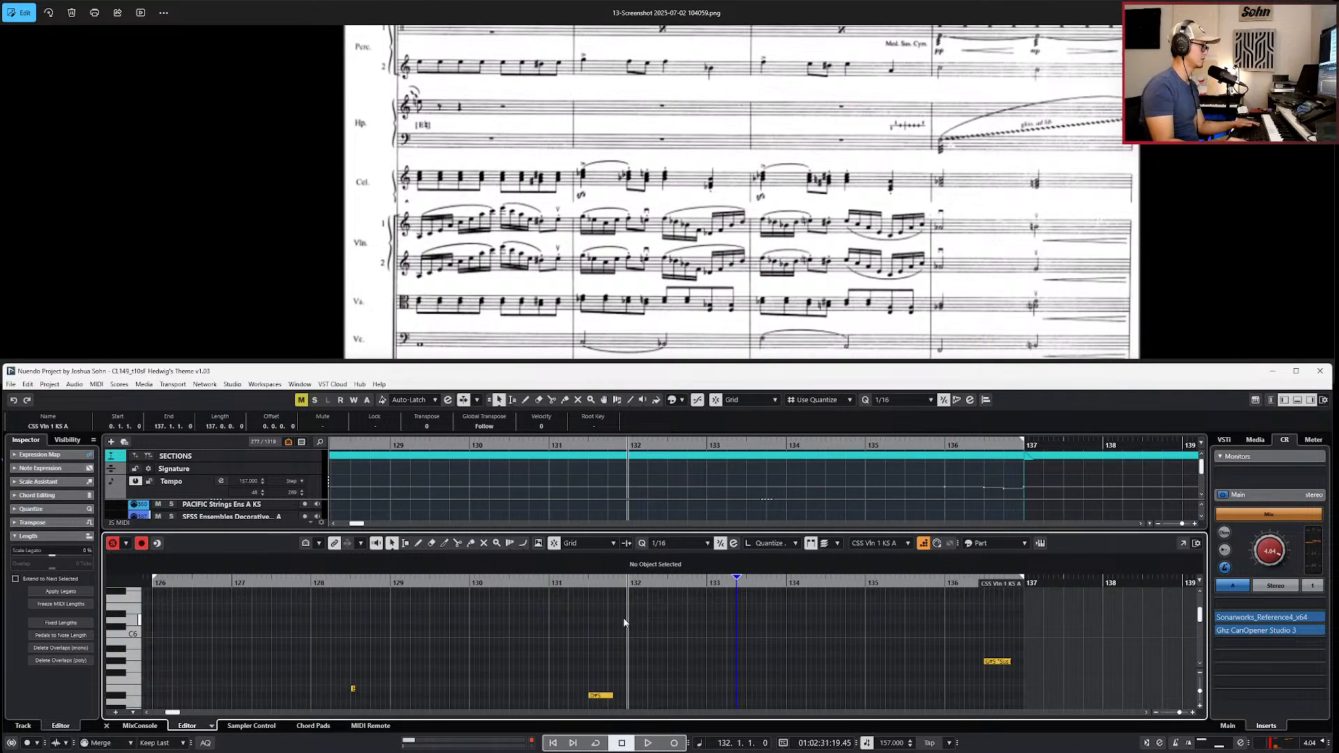
pyautogui.press('space')
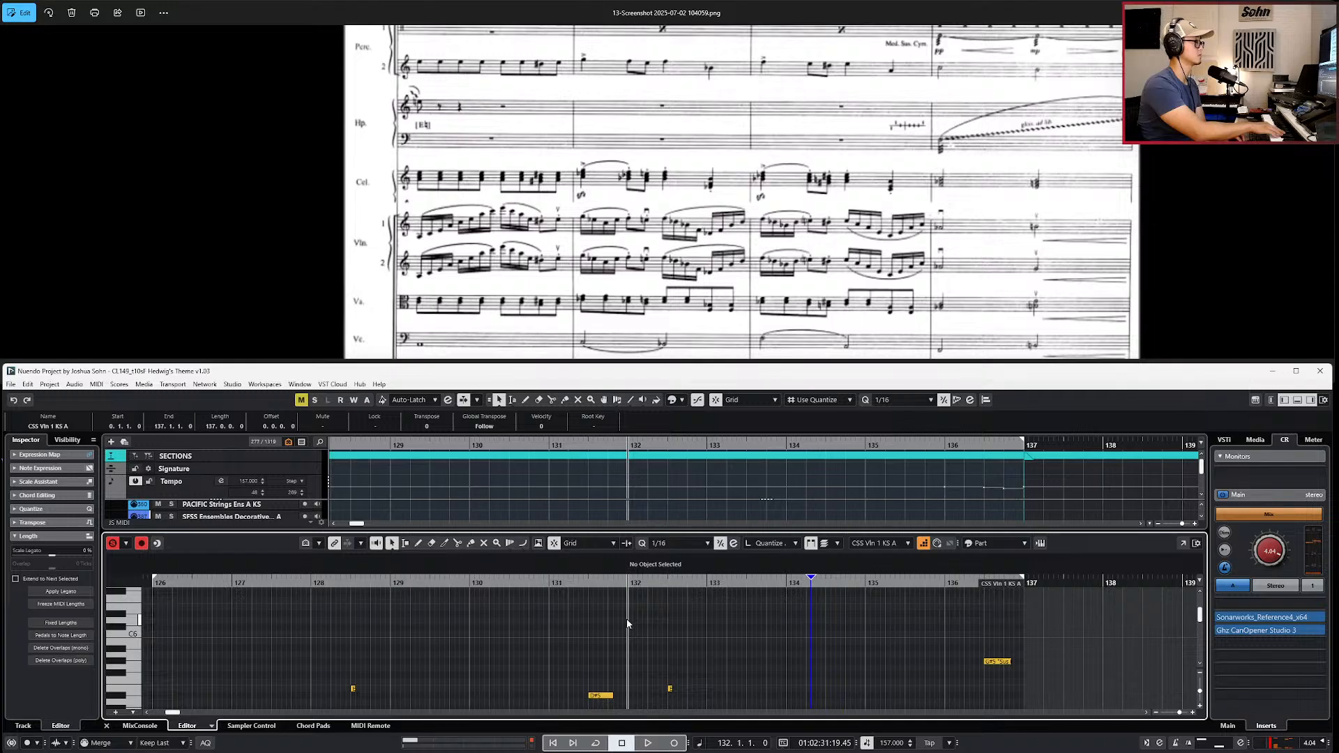
# Step: Check the entered notes around measure 134 and step-enter the remaining violin 1 notes up to measure 135
pyautogui.scroll(-3, 821, 637)
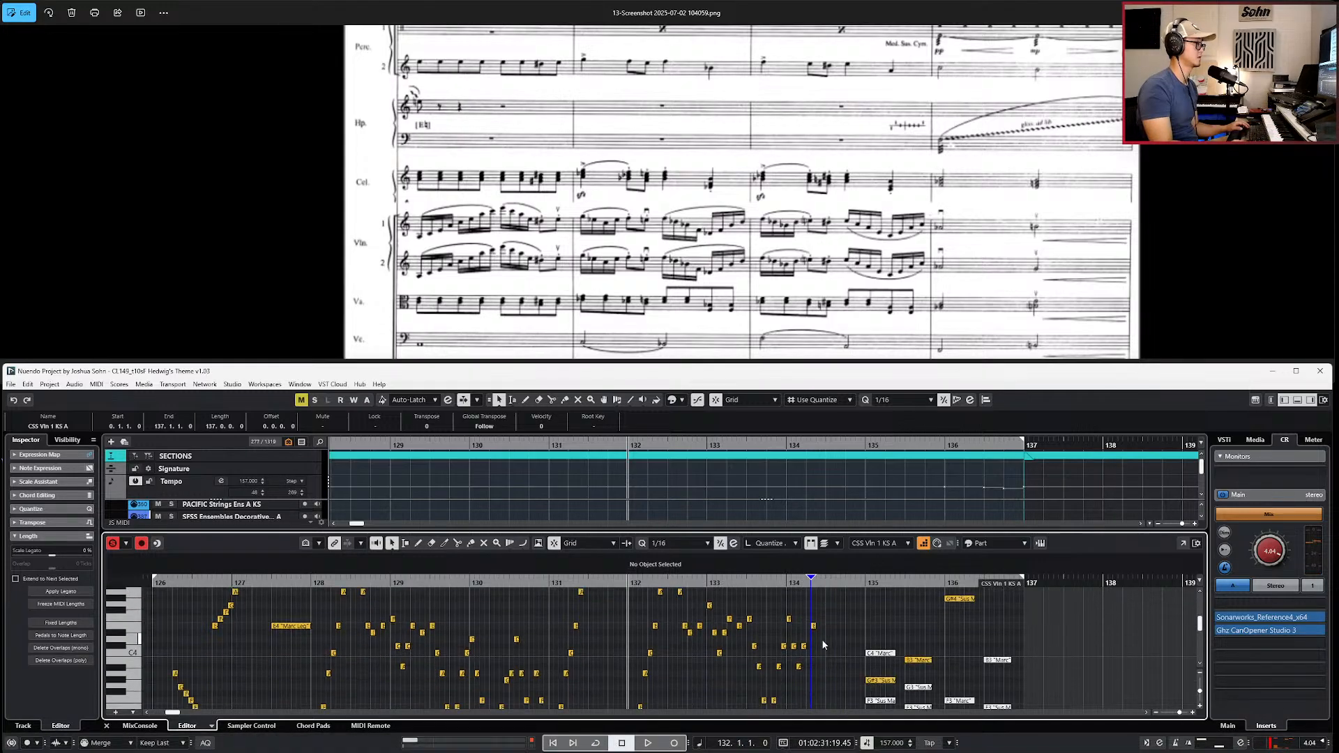
pyautogui.scroll(2, 822, 636)
pyautogui.scroll(3, 820, 633)
pyautogui.moveTo(819, 630); pyautogui.dragTo(798, 663)
pyautogui.hotkey('ctrl', 'Left')
pyautogui.click(809, 661)
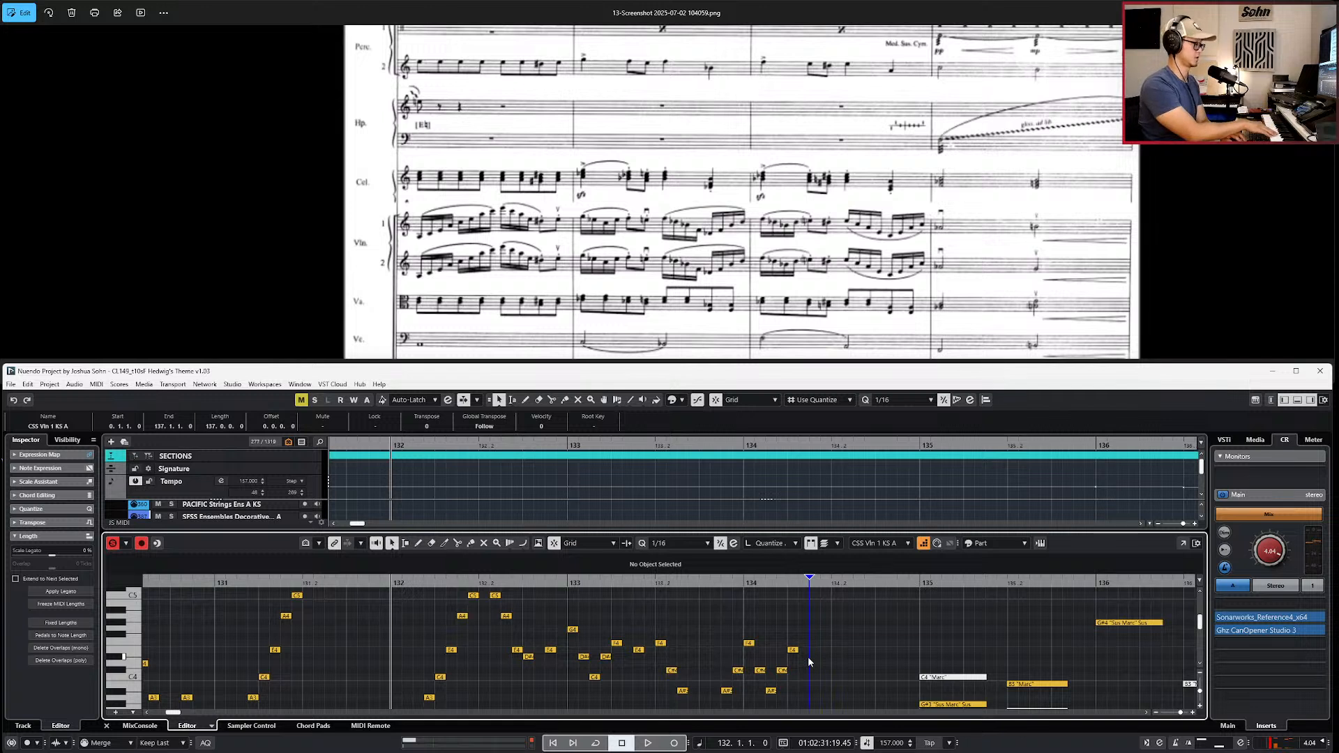
pyautogui.press('Right')
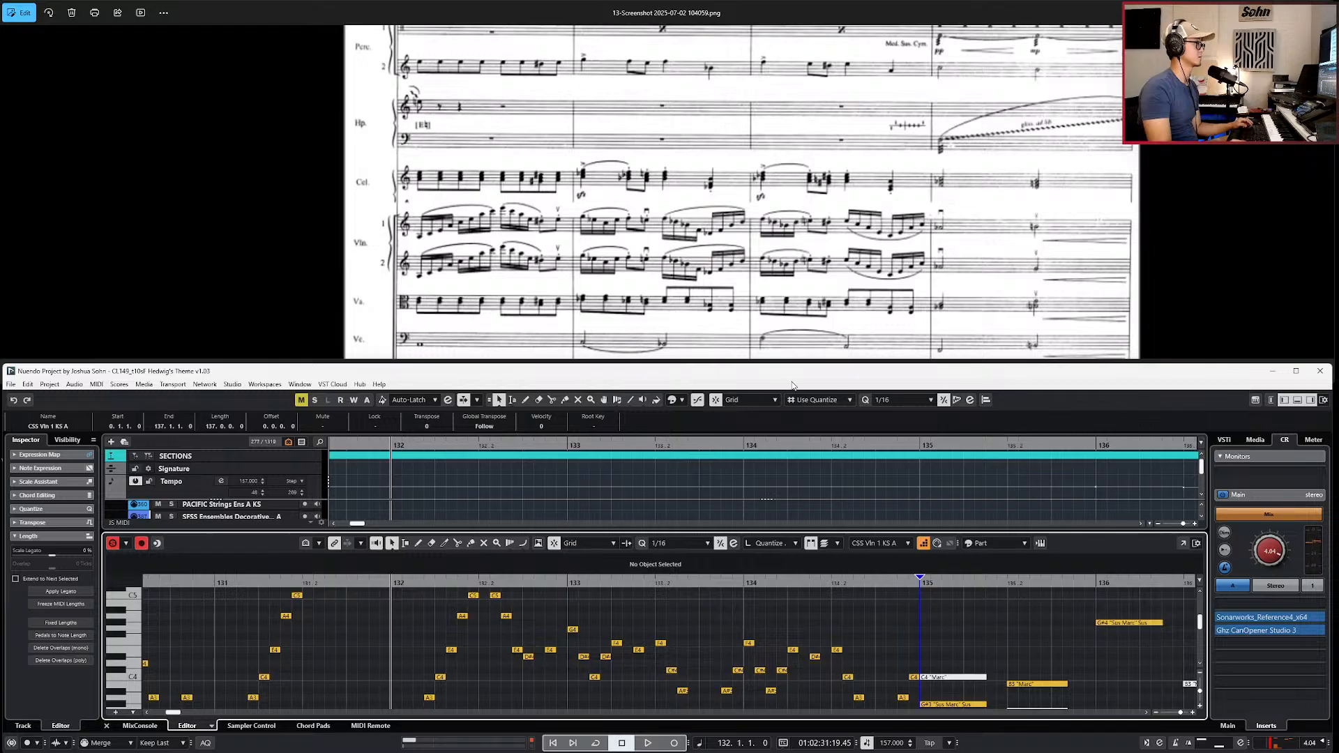
# Step: Maximize the Nuendo window and clear the muted chord notes from measure 135 onward in the violin part
pyautogui.doubleClick(753, 370)
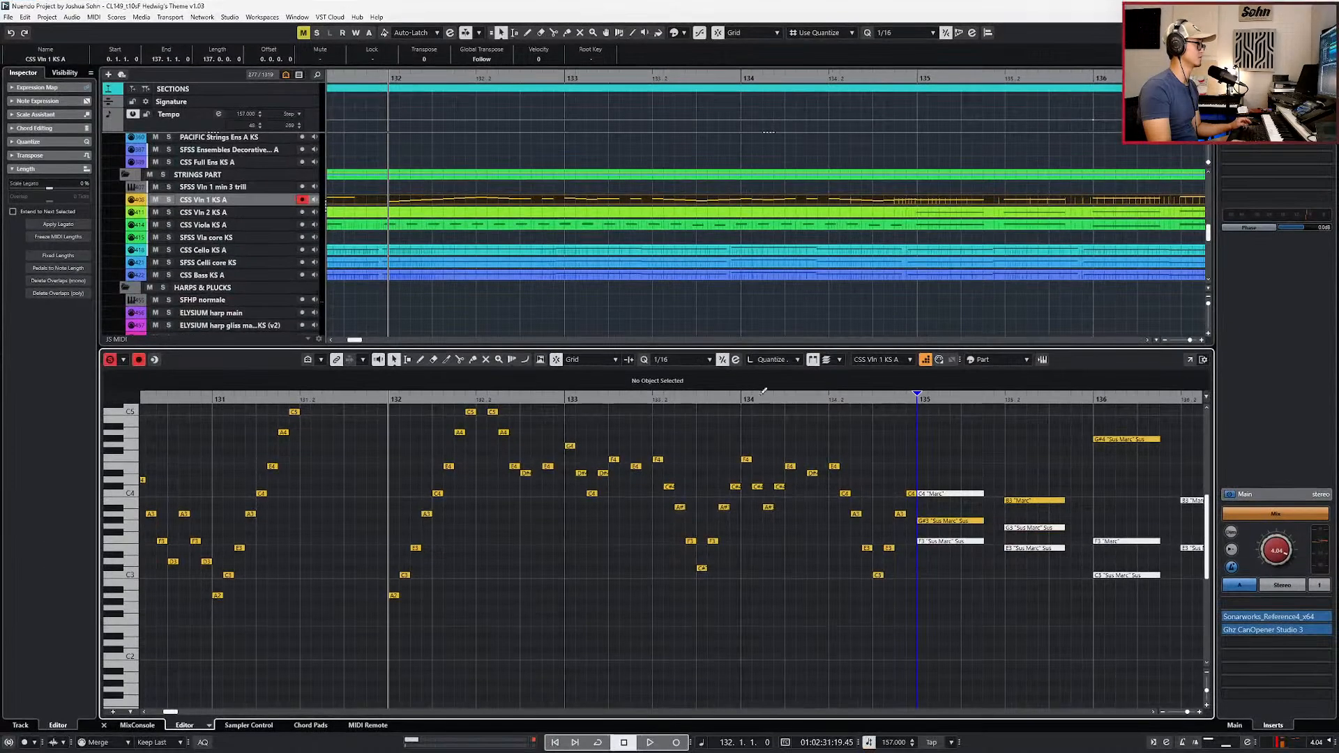
pyautogui.scroll(-5, 781, 492)
pyautogui.click(783, 477)
pyautogui.hotkey('ctrl', 'z')
pyautogui.scroll(3, 774, 452)
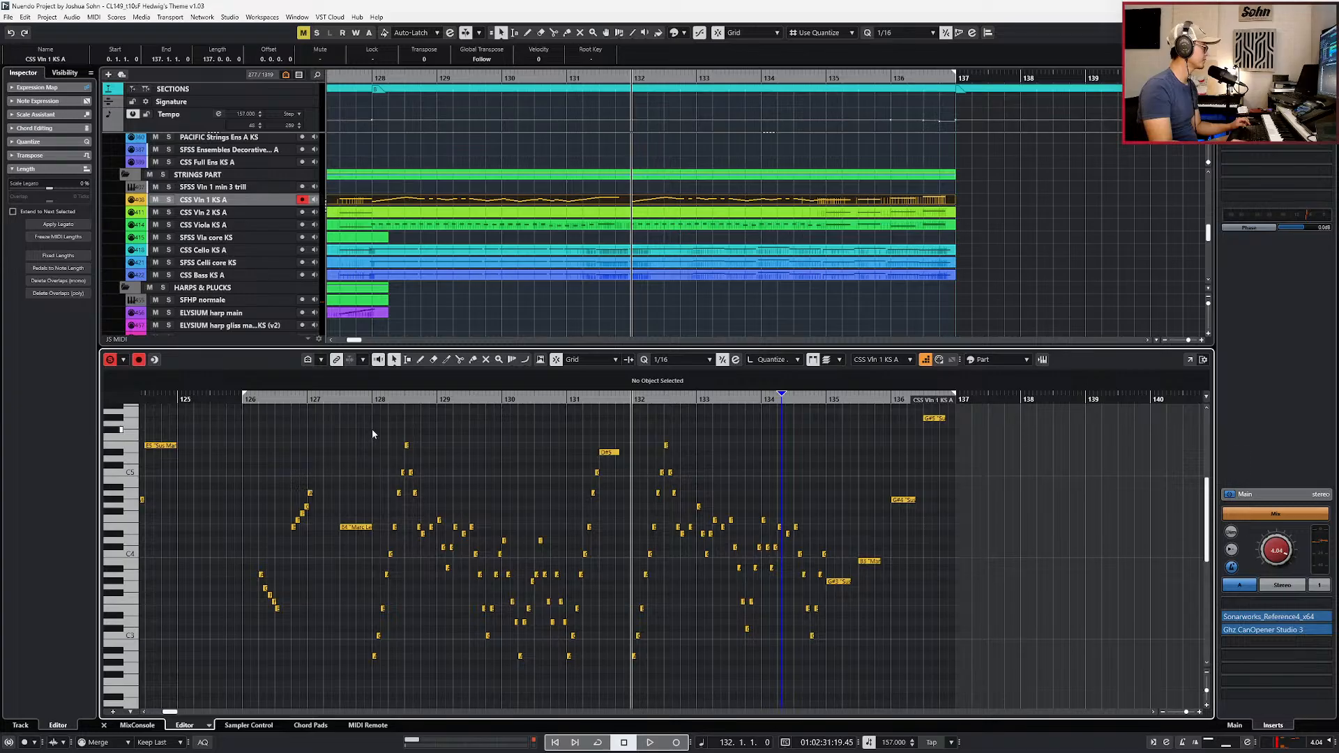
# Step: Lengthen the slurred sixteenth notes of the run in measure 128 so they overlap for legato
pyautogui.moveTo(376, 425); pyautogui.dragTo(457, 675)
pyautogui.press('h')
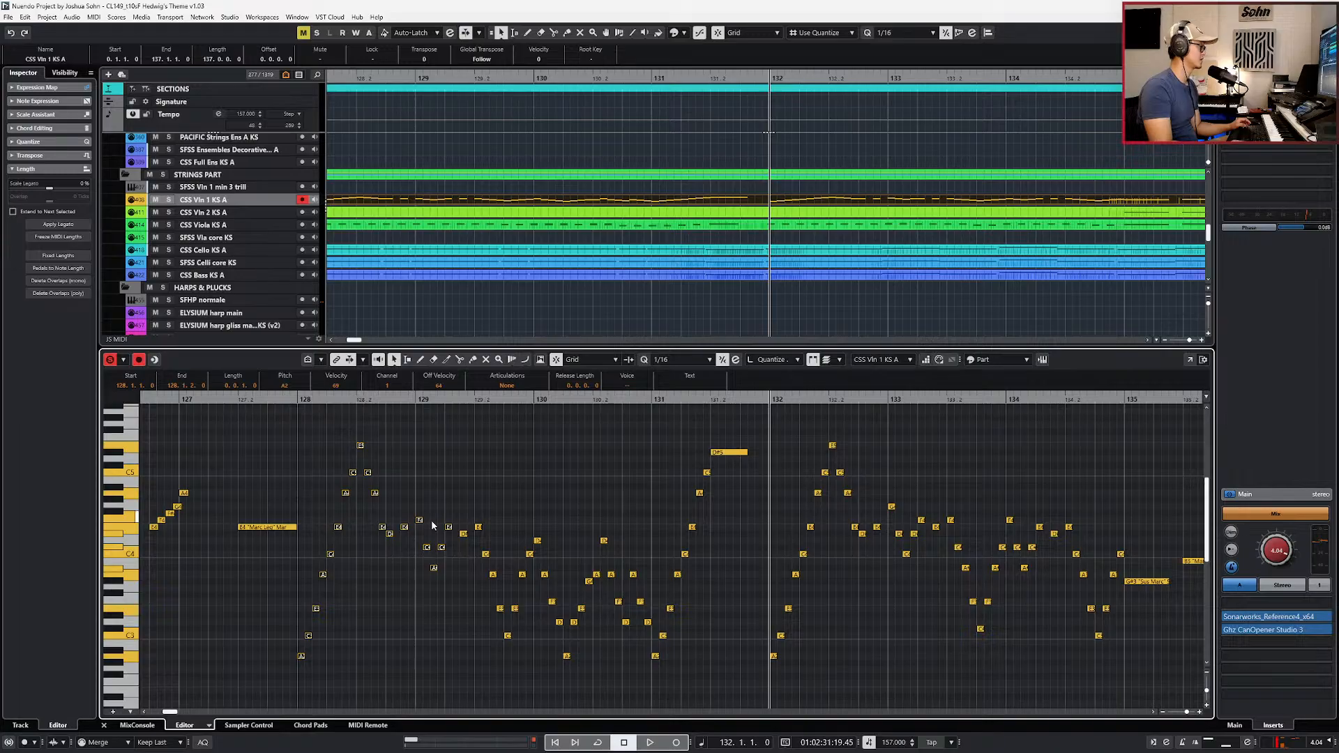
pyautogui.click(407, 466)
pyautogui.moveTo(312, 447); pyautogui.dragTo(345, 646)
pyautogui.click(300, 588)
pyautogui.moveTo(323, 469); pyautogui.dragTo(363, 578)
pyautogui.scroll(2, 379, 492)
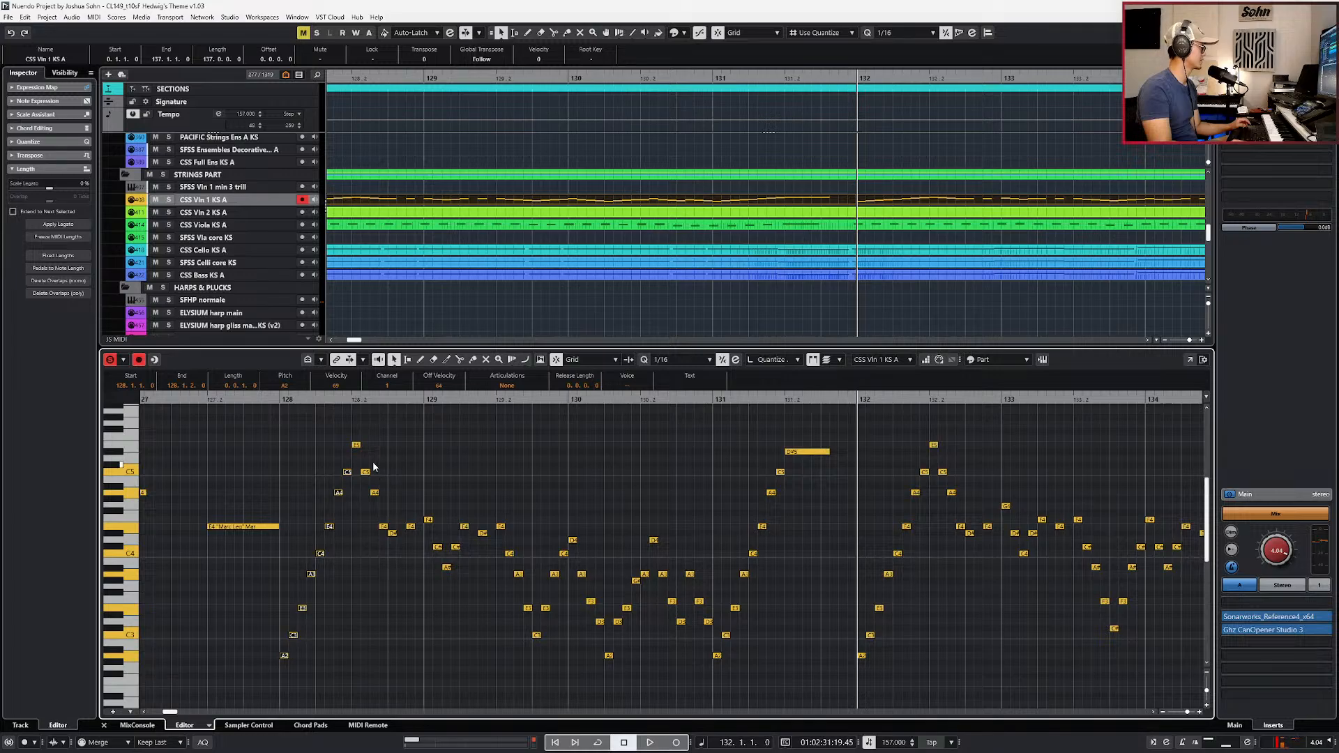
pyautogui.moveTo(383, 547); pyautogui.dragTo(383, 551)
# Step: Lengthen the F4–C#4–A#3 group at the start of measure 129 and its closing slurred group so the notes overlap
pyautogui.moveTo(428, 498); pyautogui.dragTo(460, 614)
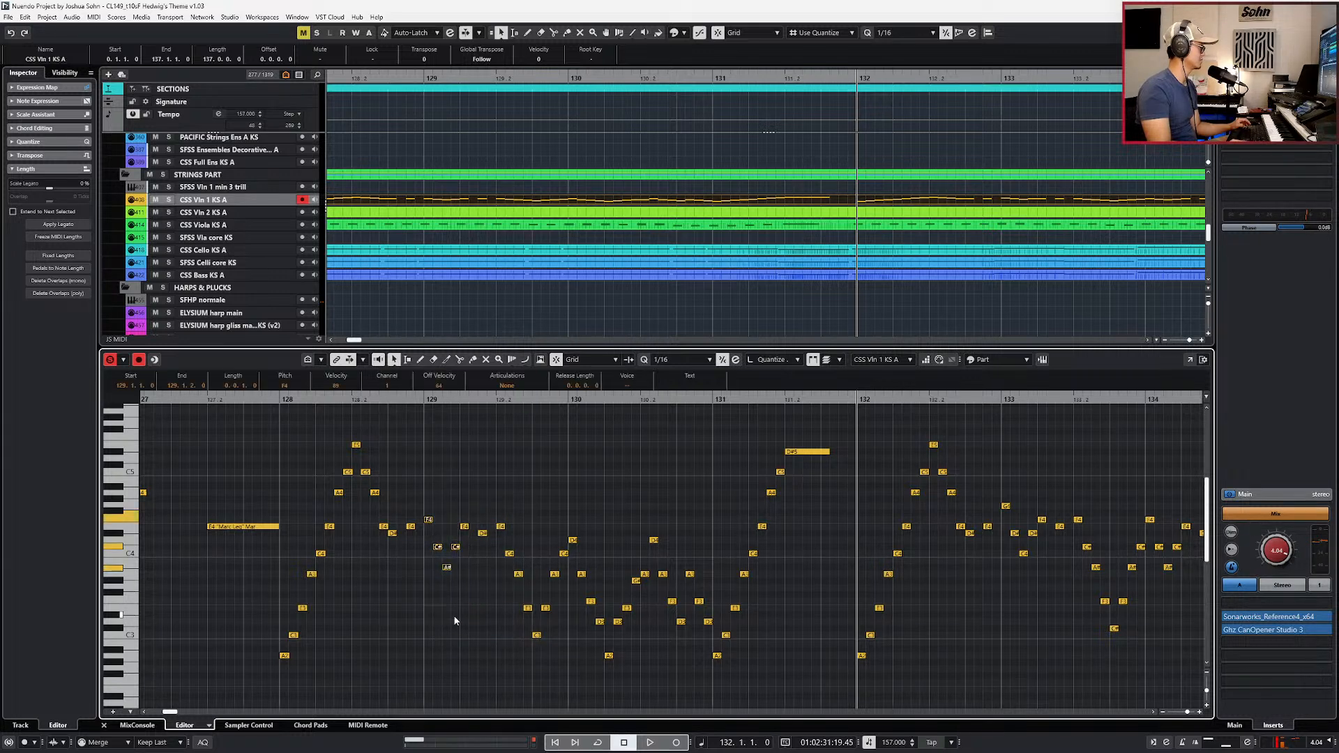
pyautogui.scroll(2, 470, 605)
pyautogui.scroll(-2, 471, 603)
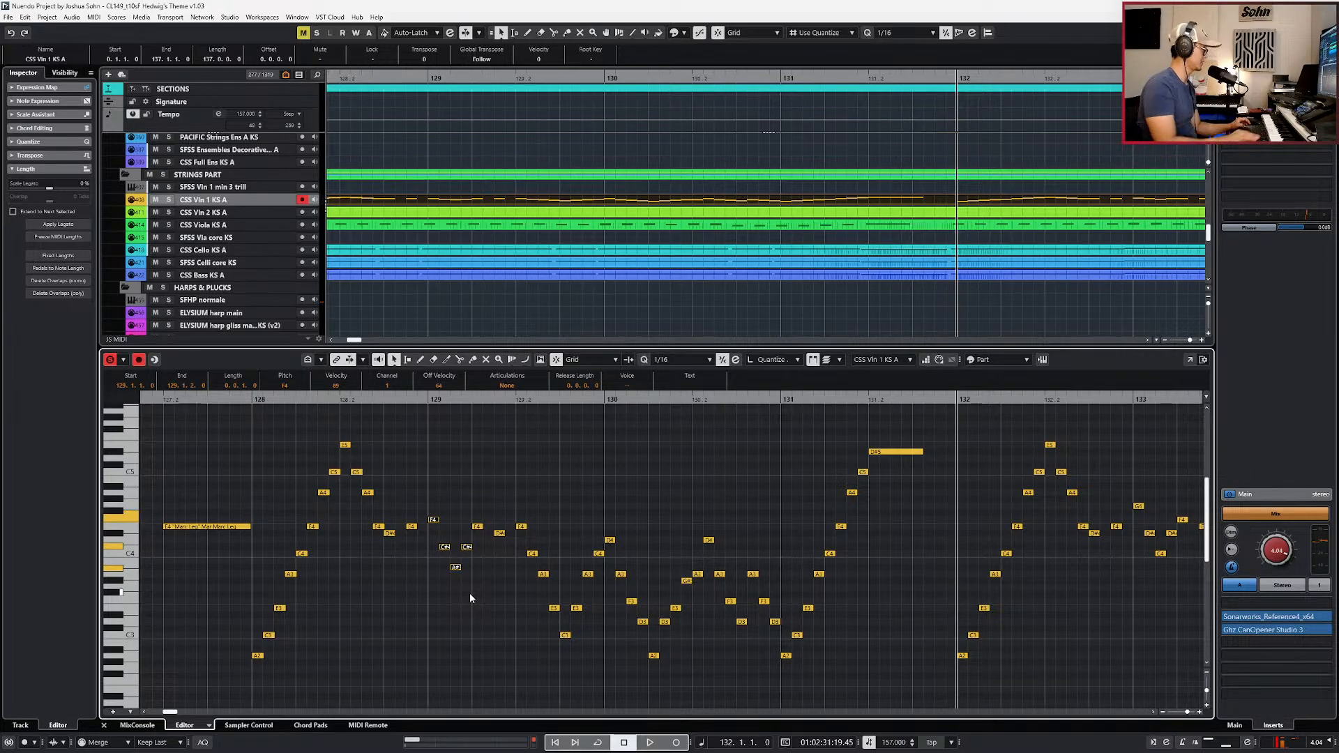
pyautogui.hotkey('alt', 'shift', 'Right')
pyautogui.moveTo(521, 479); pyautogui.dragTo(589, 658)
pyautogui.hotkey('alt', 'shift', 'Right')
# Step: Lengthen the slurred note groups in measure 130 and the rising run in measure 131 to 0.0.1.20 for legato overlap
pyautogui.moveTo(607, 526); pyautogui.dragTo(681, 681)
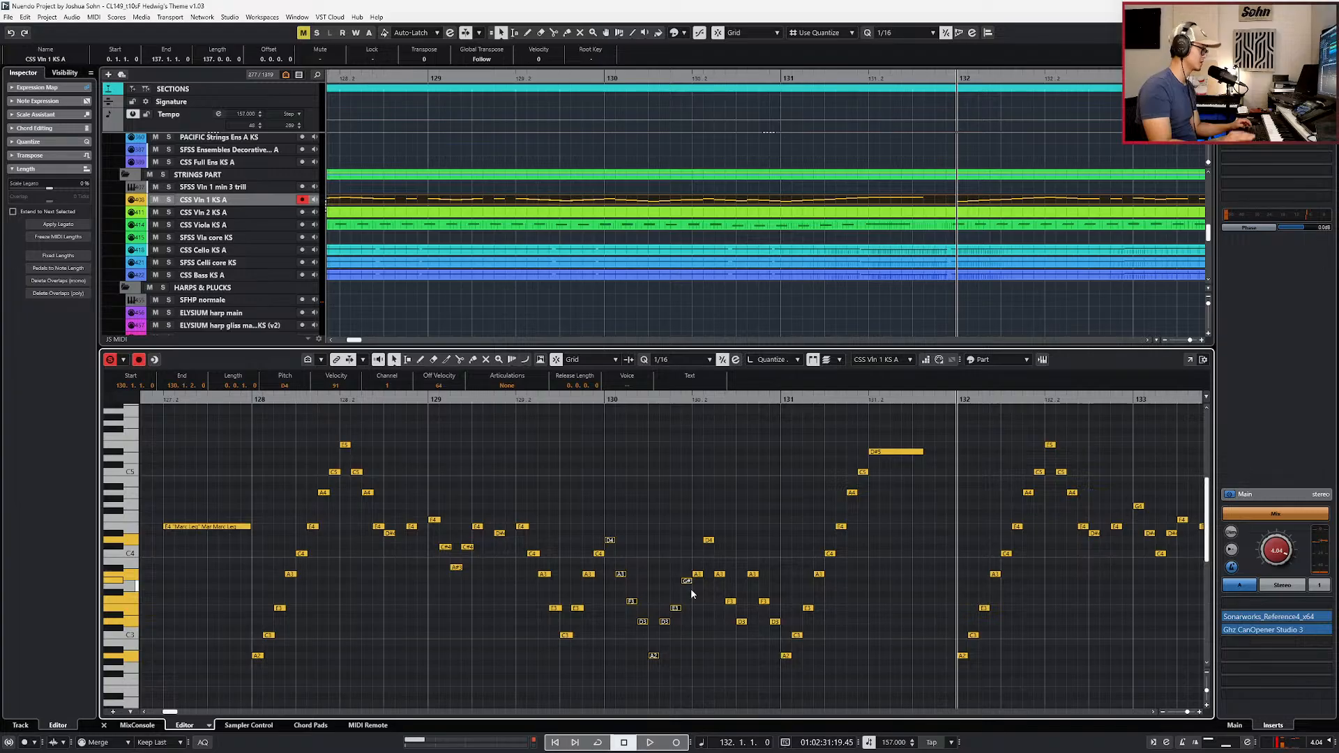
pyautogui.click(708, 540)
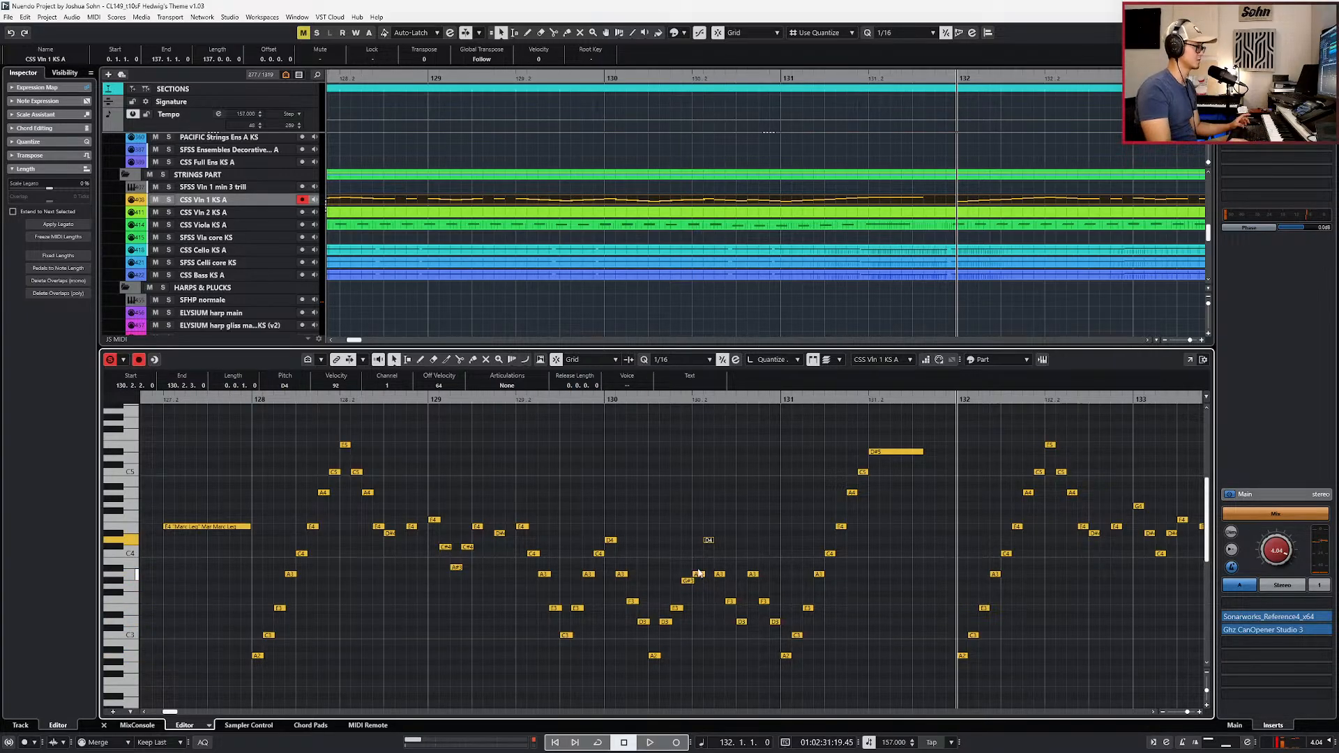
pyautogui.moveTo(710, 523); pyautogui.dragTo(774, 663)
pyautogui.hotkey('alt', 'shift', 'Right')
pyautogui.press('l')
pyautogui.moveTo(792, 679); pyautogui.dragTo(865, 479)
# Step: Play back the edited violin passage from measure 127 into measure 130
pyautogui.press('ctrl+KP_Subtract')
pyautogui.press('ctrl+KP_Subtract')
pyautogui.press('ctrl+KP_Subtract')
pyautogui.press('ctrl+KP_Subtract')
pyautogui.scroll(-4, 865, 476)
pyautogui.hscroll(4, 893, 497)
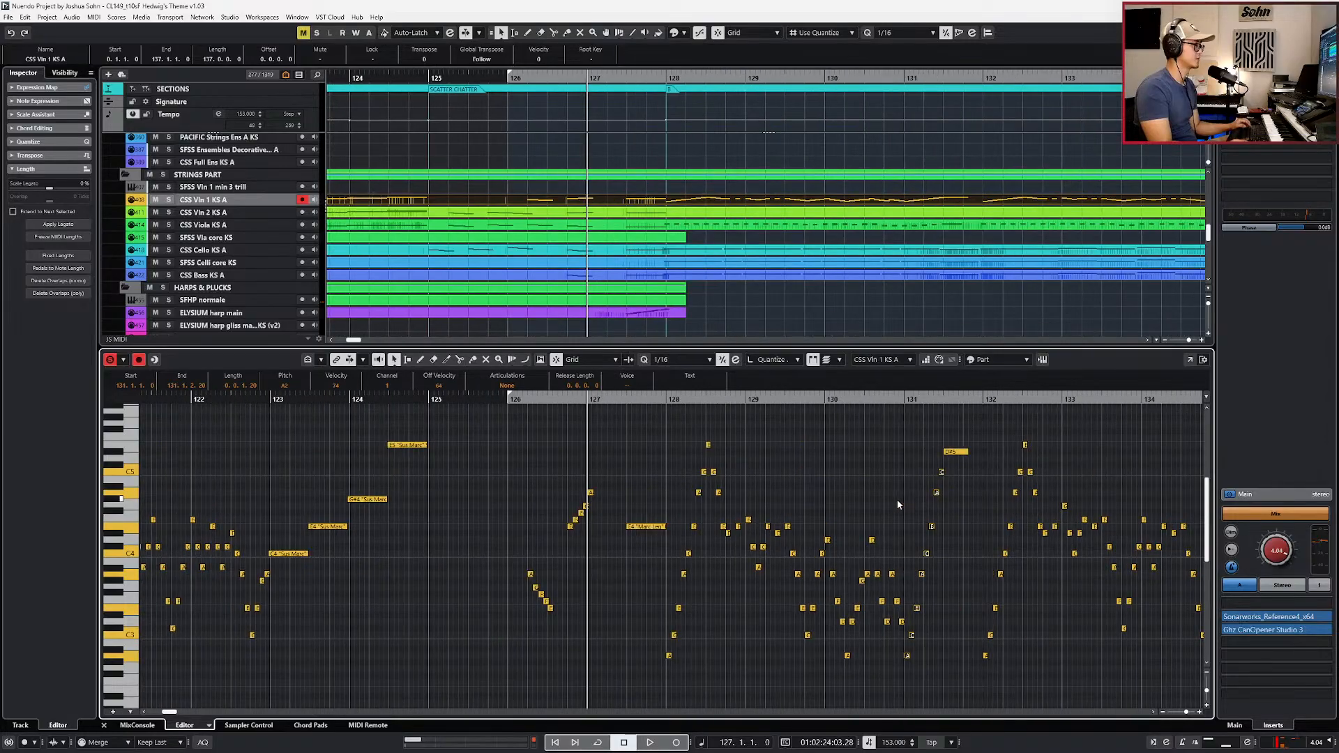
pyautogui.press('space')
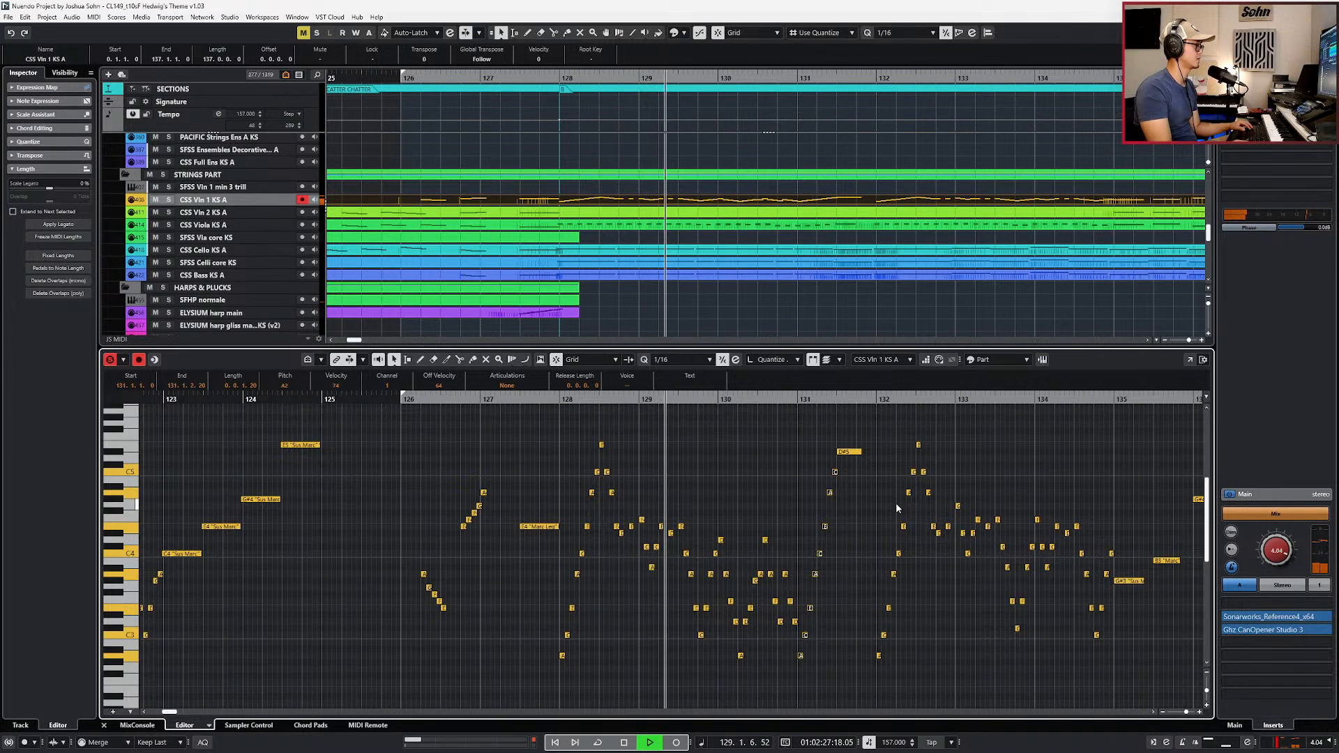
pyautogui.press('space')
# Step: Select the detached notes in the second halves of measures 128 and 129 and assign them the staccatissimo articulation
pyautogui.scroll(3, 674, 521)
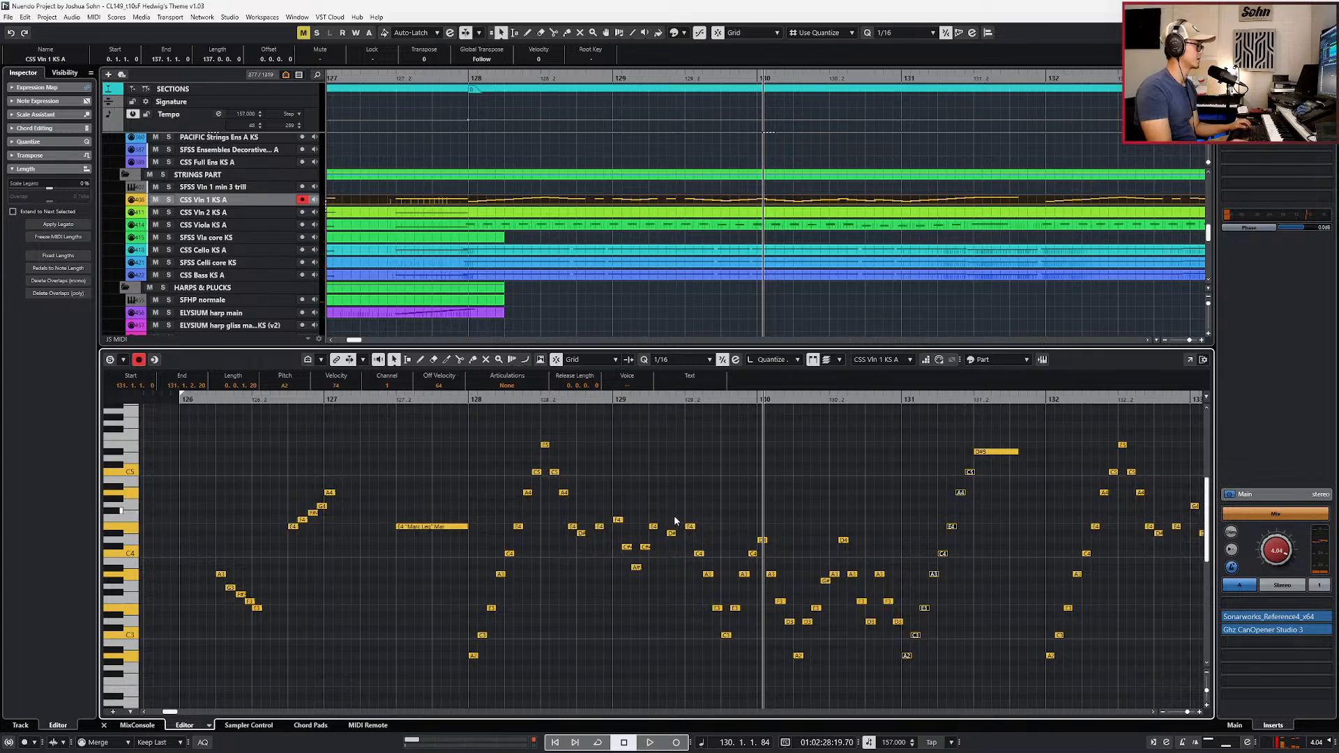
pyautogui.moveTo(680, 539); pyautogui.dragTo(647, 519)
pyautogui.keyDown('shift'); pyautogui.click(599, 526); pyautogui.keyUp('shift')
pyautogui.click(528, 382)
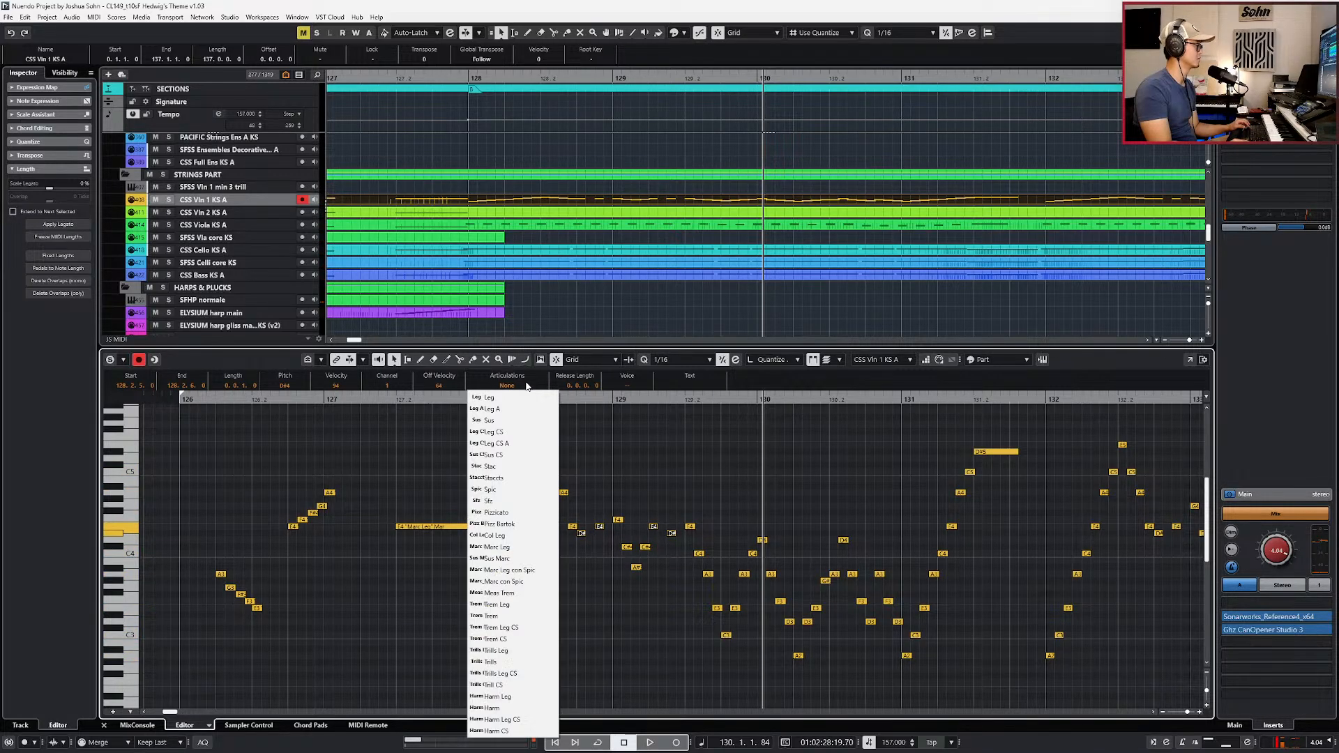
pyautogui.click(506, 478)
# Step: Assign the Marc Leg articulation to the violin passage from measure 128 through the long D#5 in measure 131
pyautogui.moveTo(473, 428); pyautogui.dragTo(975, 689)
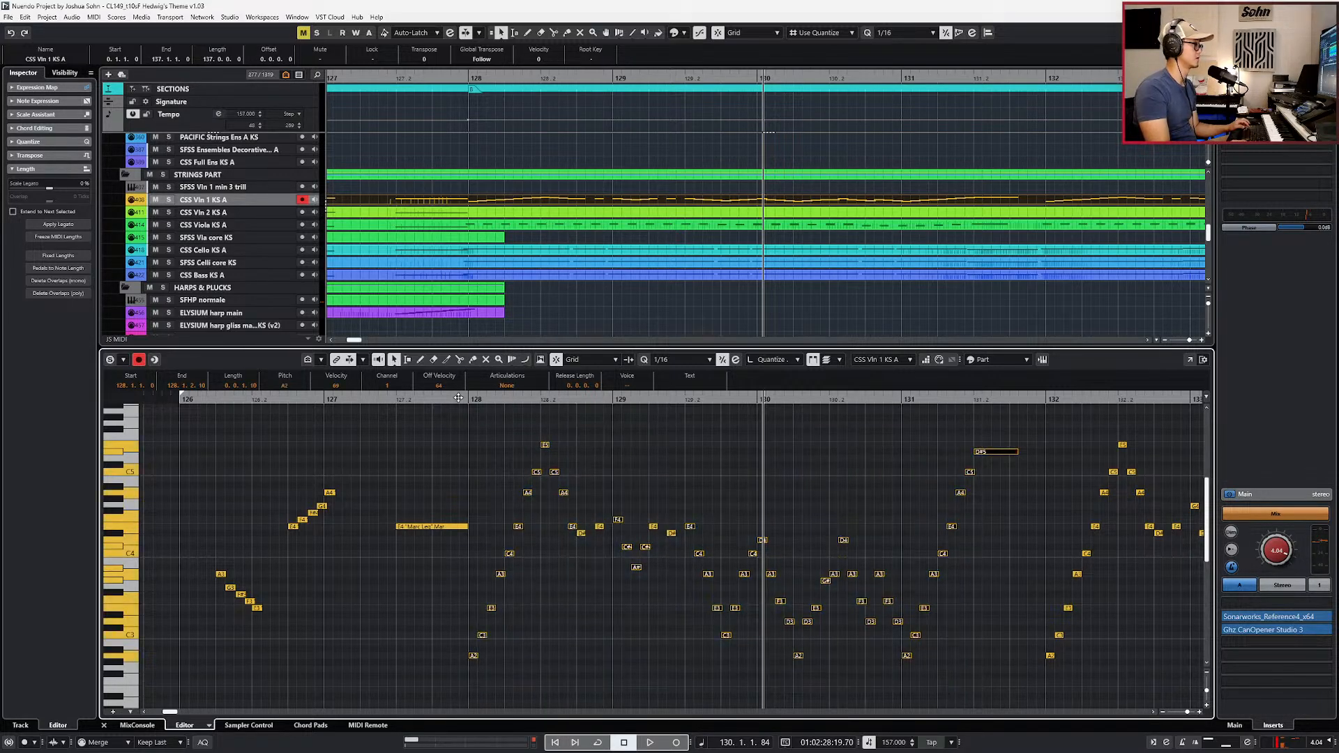
pyautogui.click(511, 385)
pyautogui.click(509, 544)
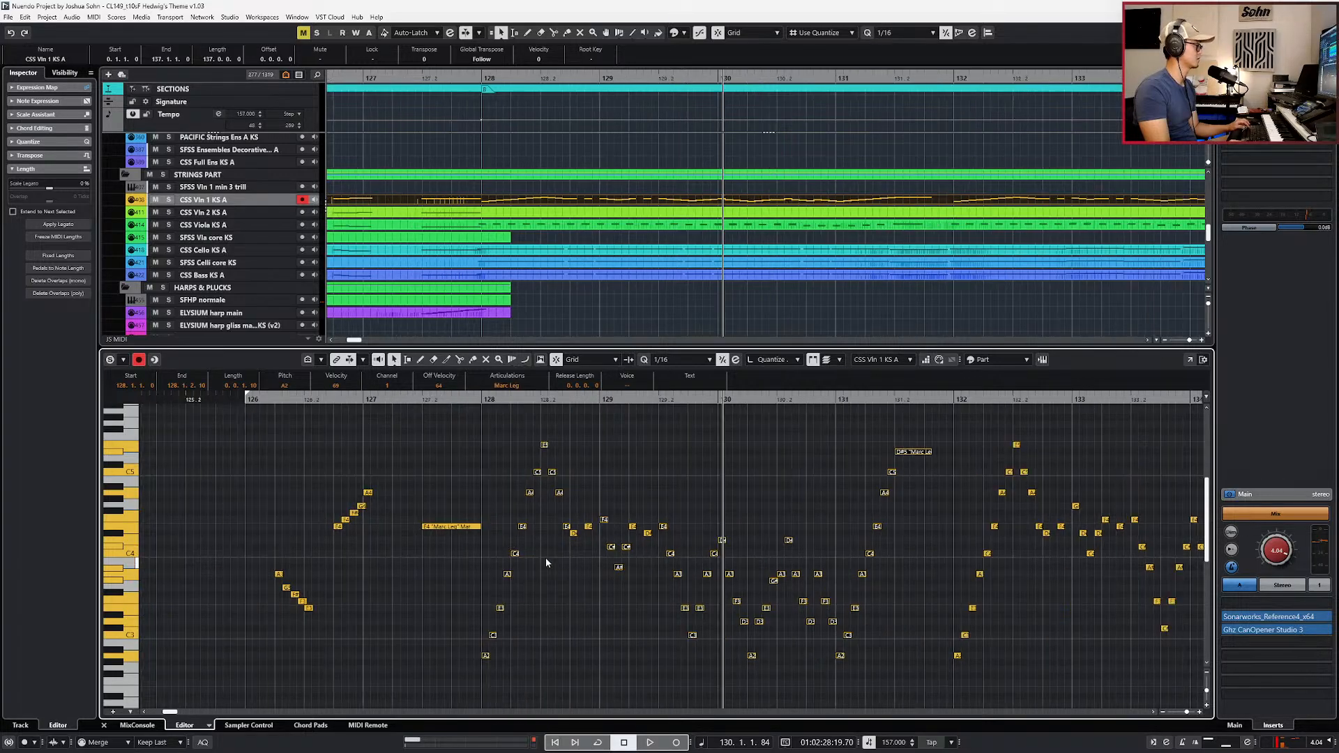
# Step: Lengthen the slurred notes in measure 132 and the opening group of measure 133 to 0.0.1.20 for legato overlap
pyautogui.hscroll(5, 551, 550)
pyautogui.moveTo(521, 435); pyautogui.dragTo(585, 668)
pyautogui.hotkey('alt', 'l')
pyautogui.moveTo(592, 427); pyautogui.dragTo(614, 539)
pyautogui.moveTo(649, 490); pyautogui.dragTo(674, 583)
pyautogui.hotkey('alt', 'shift', 'Right')
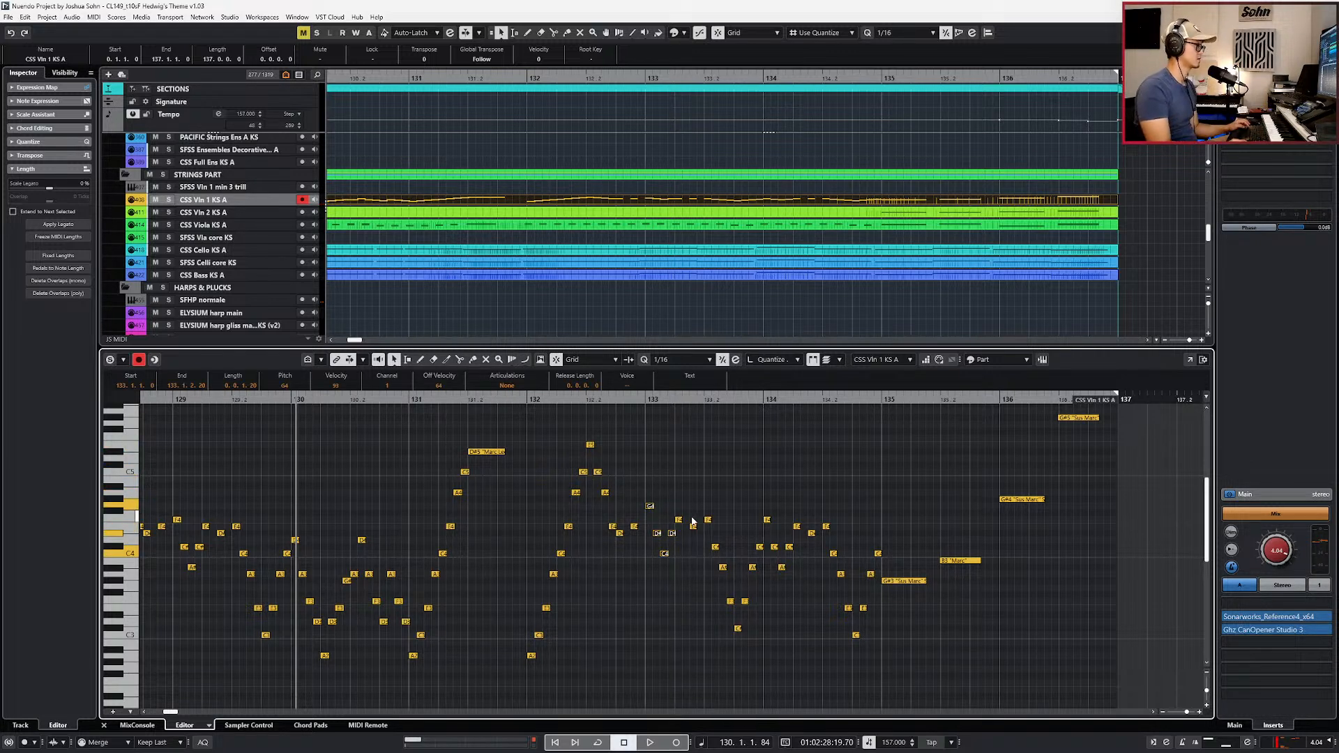
# Step: Lengthen the slurred groups from the second half of measure 133 to the end of measure 134 to 0.0.1.20
pyautogui.moveTo(710, 510); pyautogui.dragTo(758, 646)
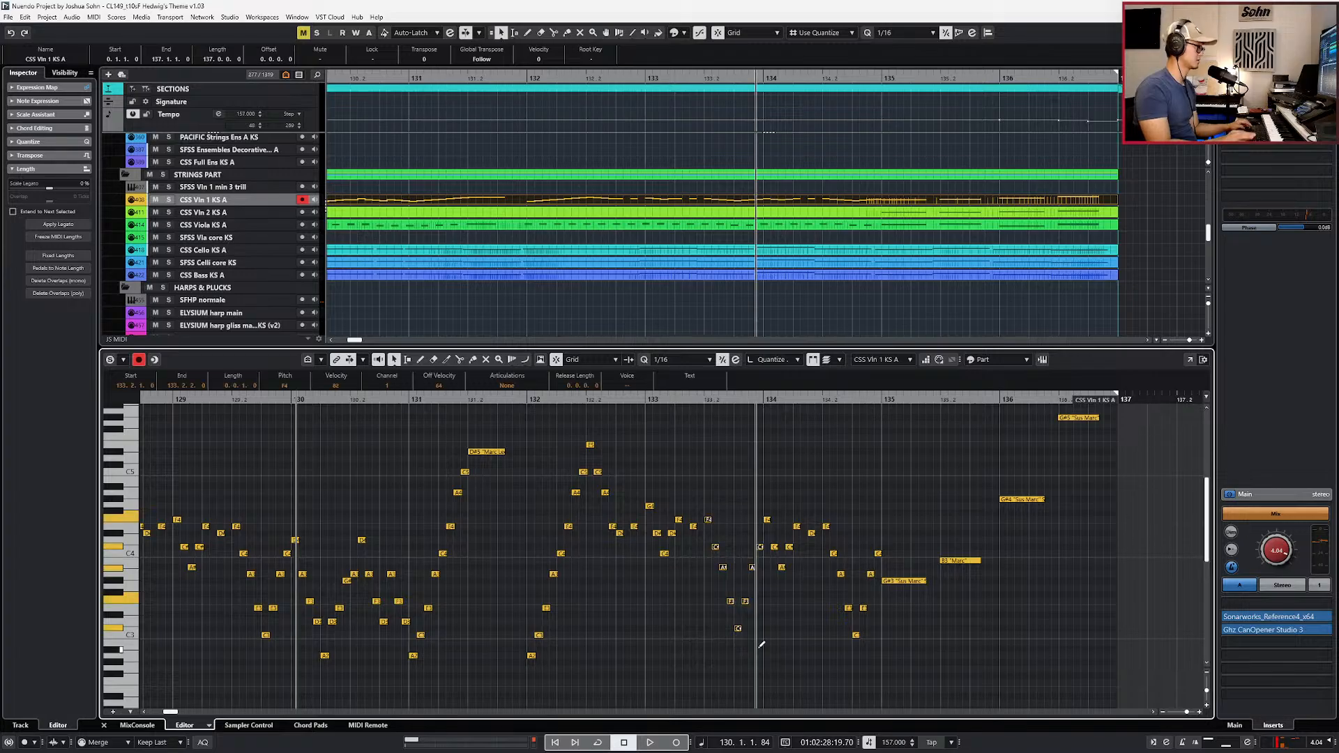
pyautogui.hotkey('alt', 'shift', 'Right')
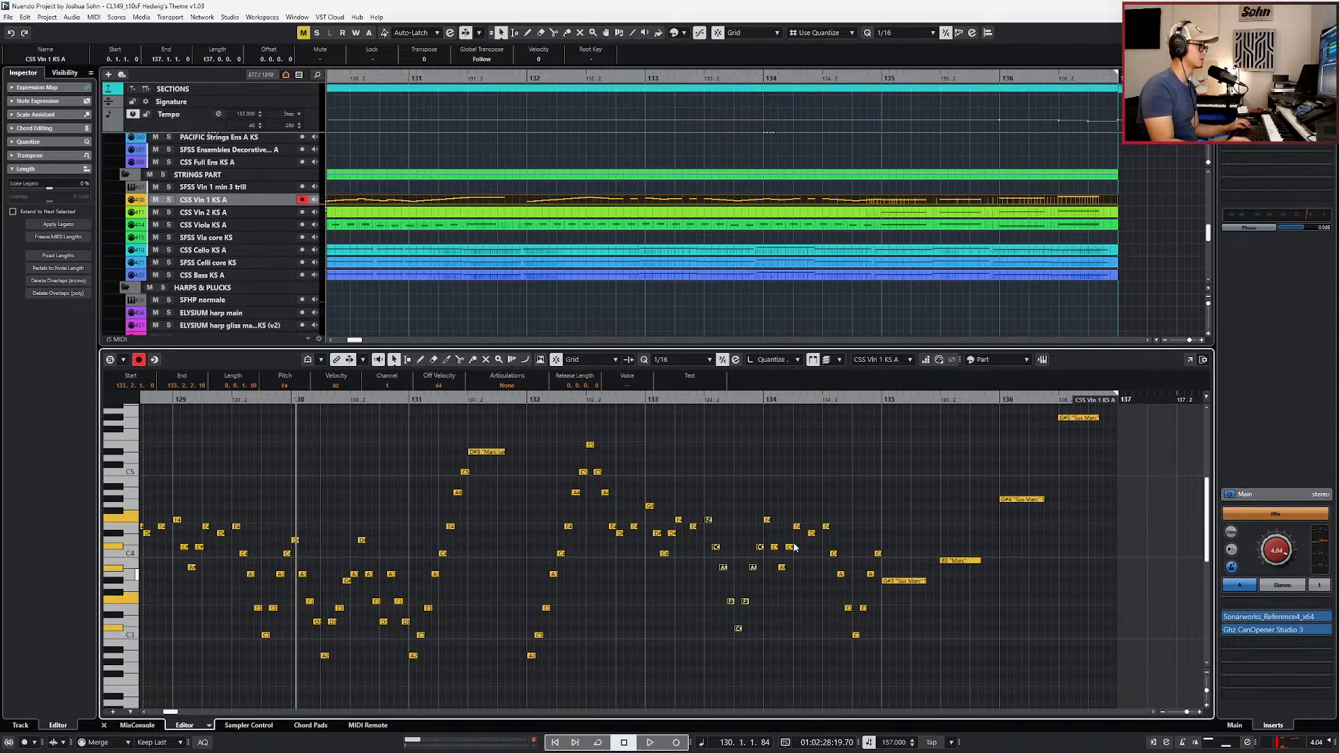
pyautogui.moveTo(765, 509); pyautogui.dragTo(788, 574)
pyautogui.keyDown('shift'); pyautogui.click(760, 548); pyautogui.keyUp('shift')
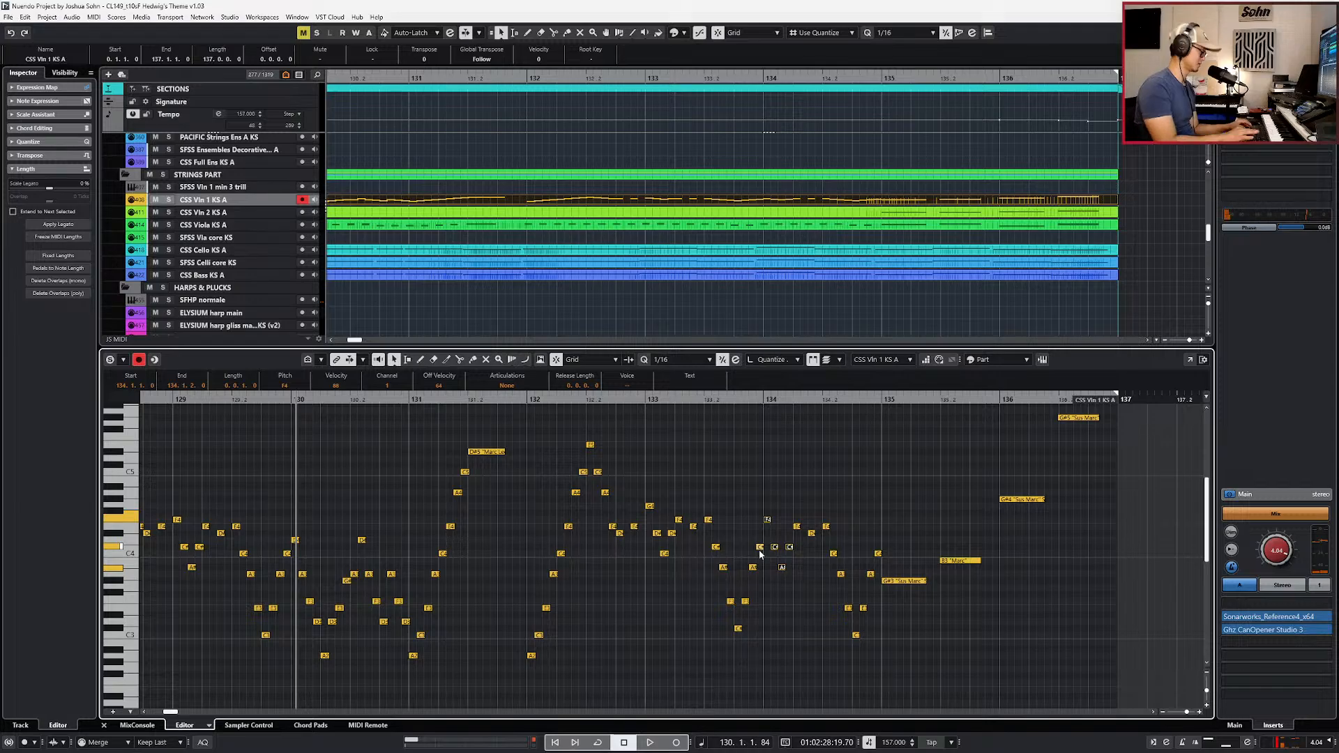
pyautogui.moveTo(828, 516); pyautogui.dragTo(852, 638)
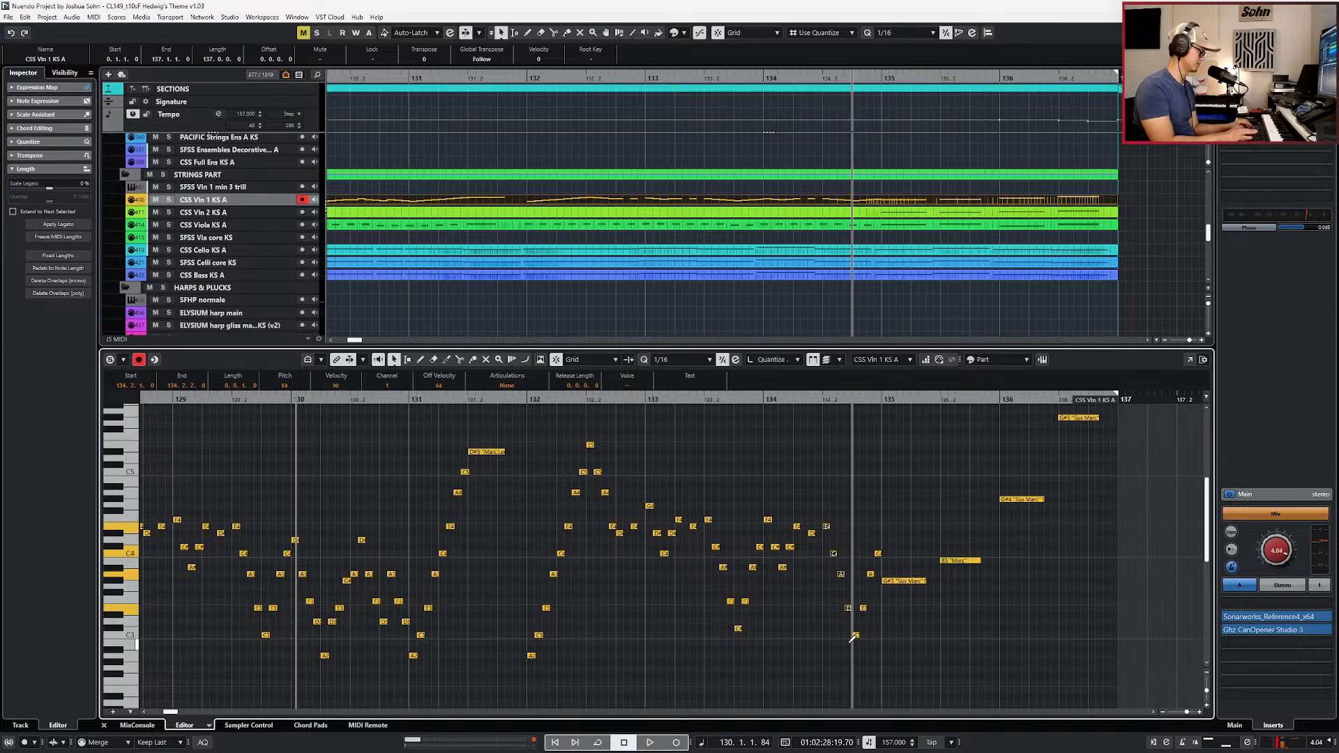
pyautogui.click(865, 608)
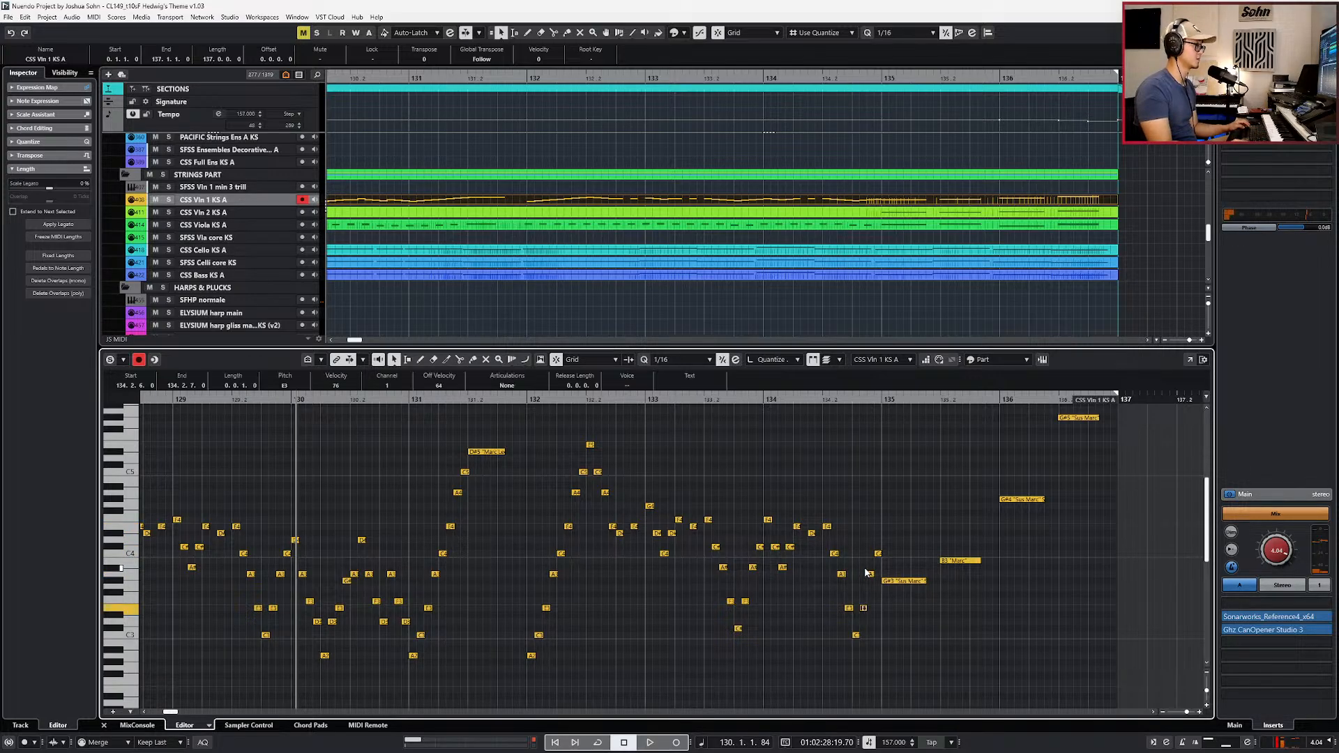
pyautogui.keyDown('shift'); pyautogui.click(869, 577); pyautogui.keyUp('shift')
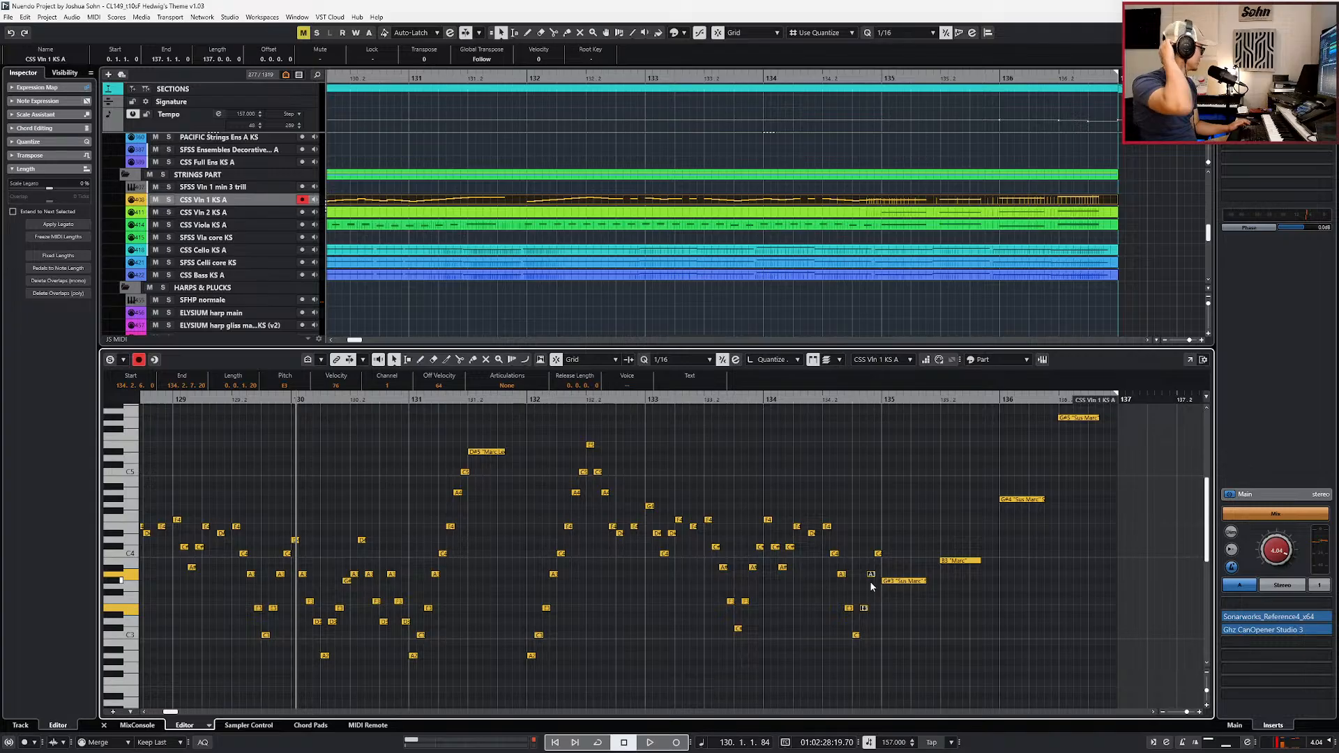
pyautogui.scroll(-2, 871, 582)
pyautogui.scroll(2, 848, 548)
pyautogui.press('KP_Add')
pyautogui.press('KP_Subtract')
pyautogui.press('KP_Subtract')
pyautogui.press('g')
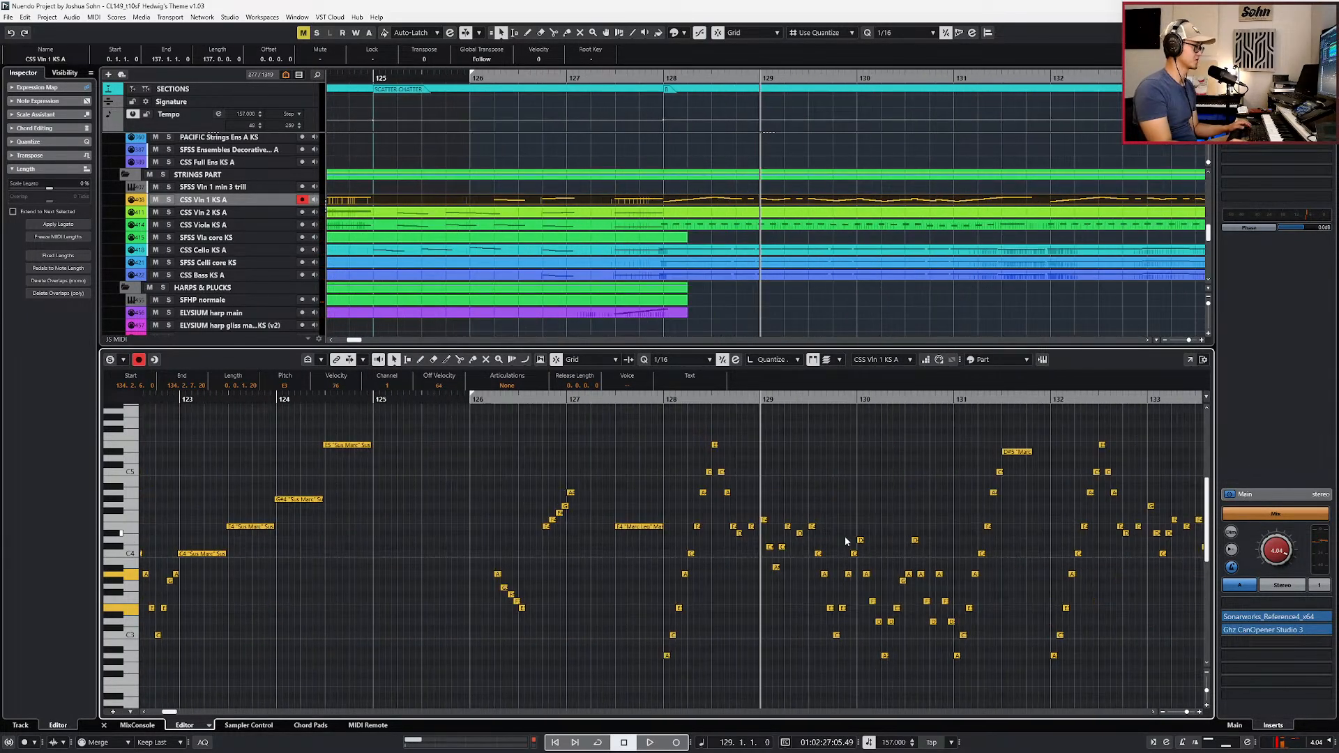
# Step: Assign the staccatissimo articulation to the detached notes in the second halves of measures 132 and 134
pyautogui.hscroll(4, 844, 539)
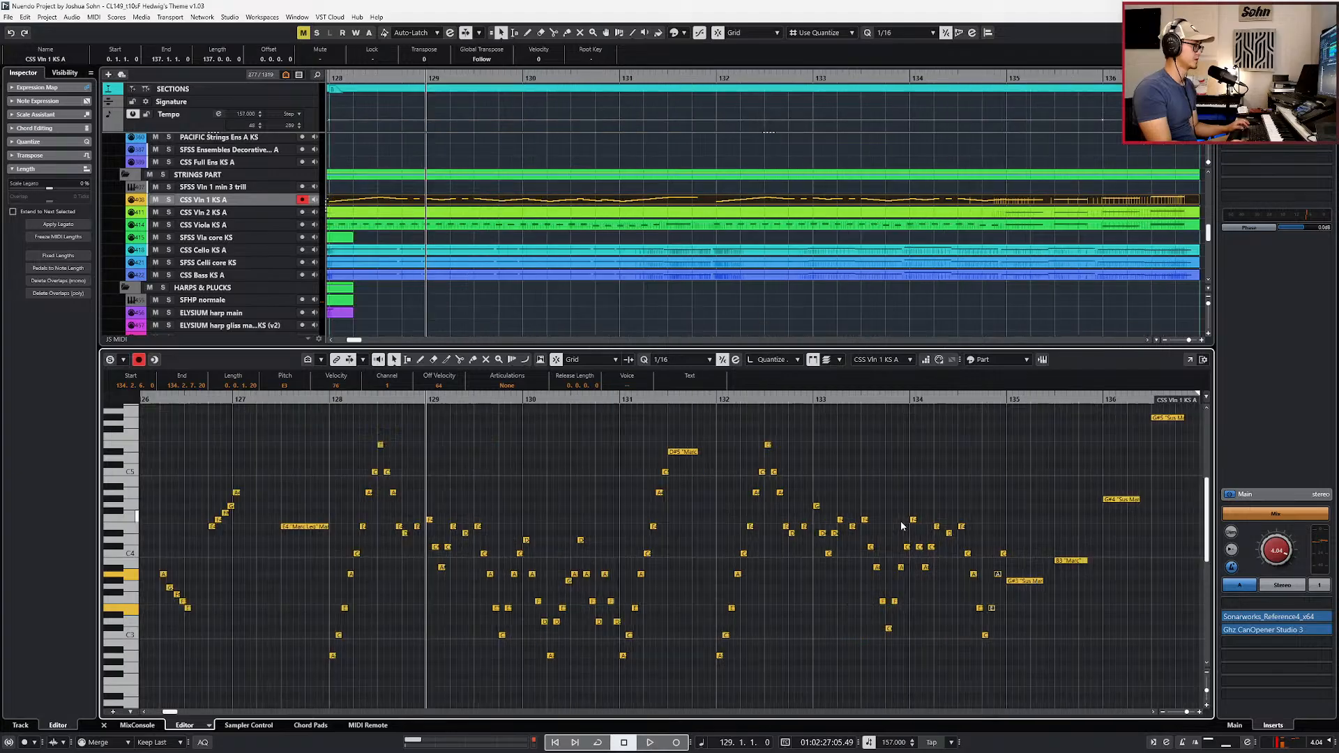
pyautogui.scroll(2, 973, 530)
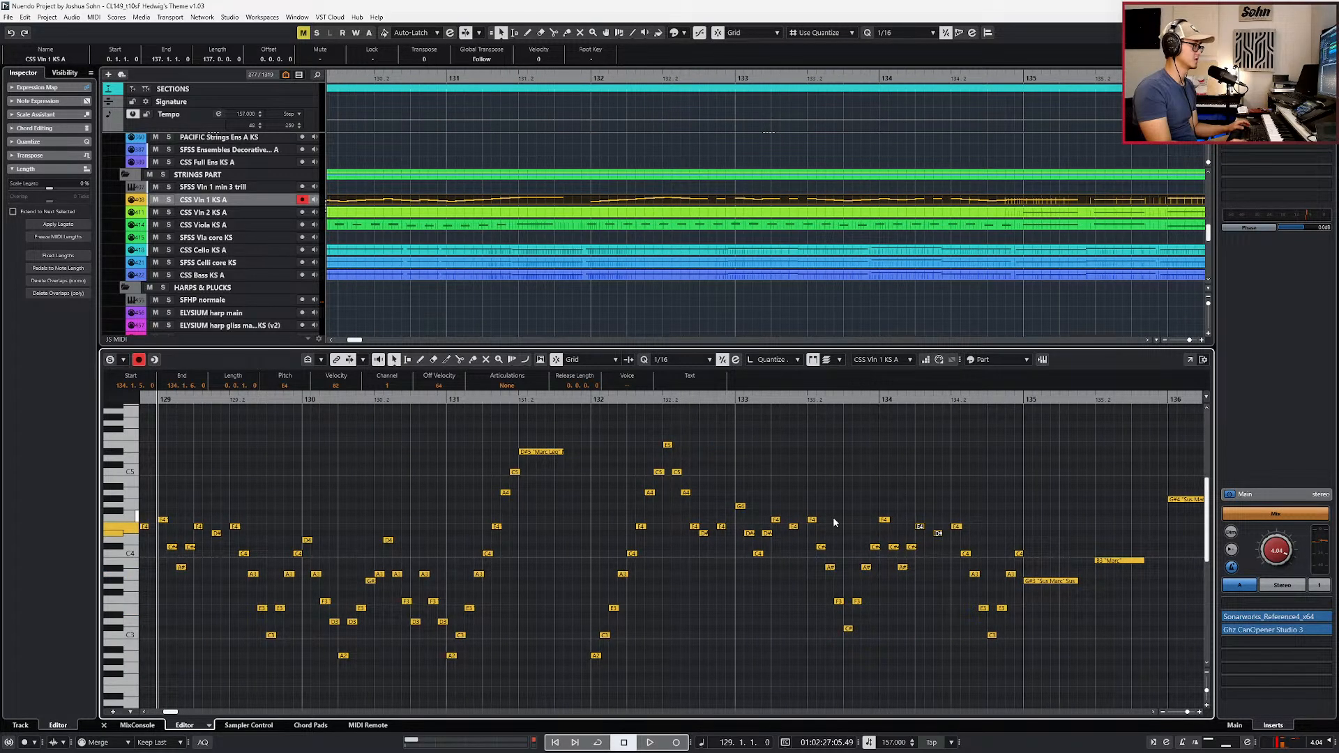
pyautogui.moveTo(722, 519); pyautogui.dragTo(705, 542)
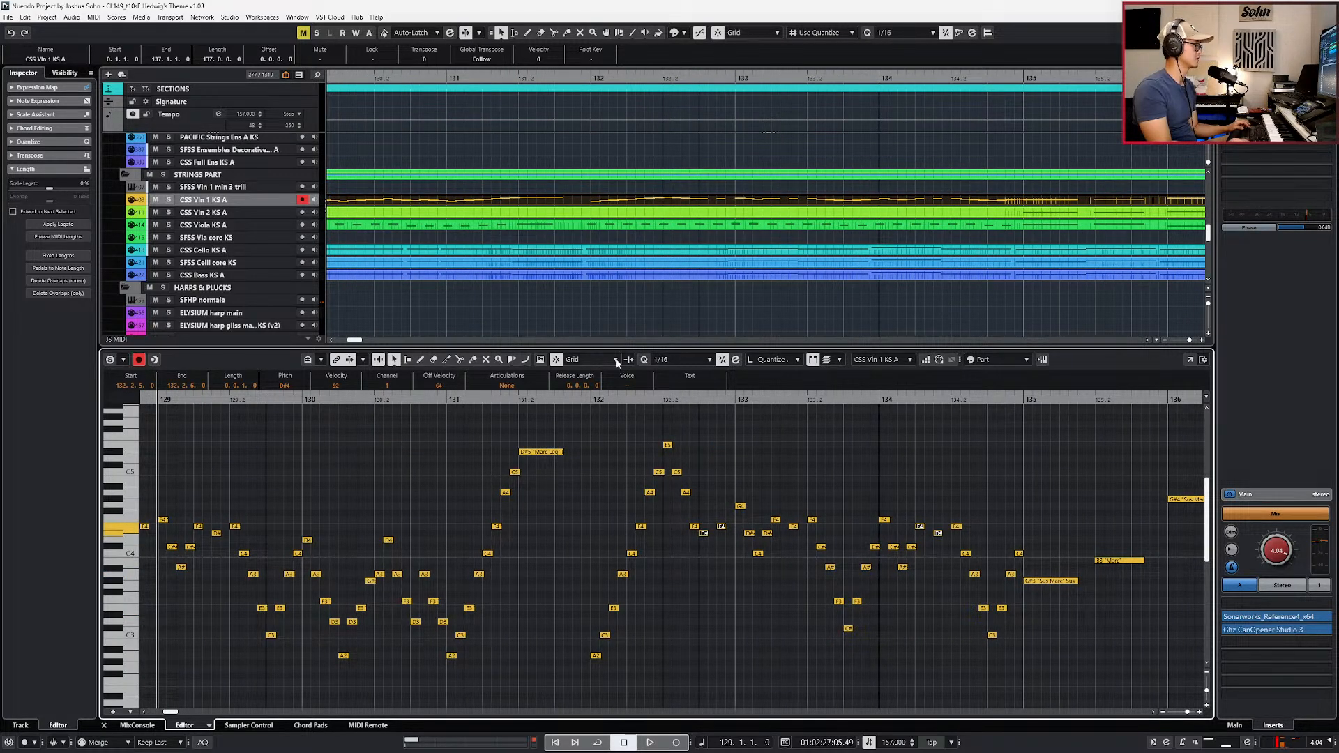
pyautogui.click(524, 390)
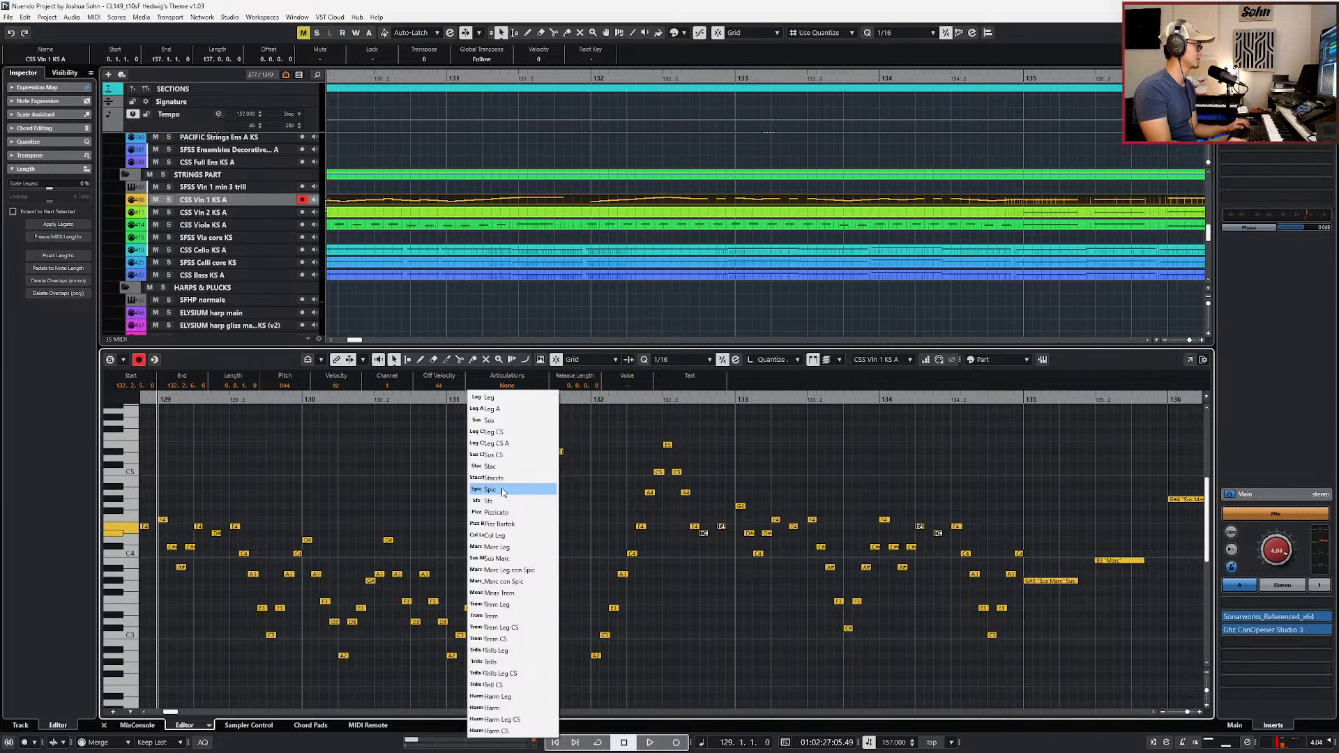
pyautogui.click(528, 486)
# Step: Solo the violin 1 track and play back the passage from measure 128 to check its articulations
pyautogui.scroll(-3, 558, 502)
pyautogui.press('KP_Subtract')
pyautogui.press('space')
pyautogui.scroll(-3, 614, 548)
pyautogui.press('space')
pyautogui.press('s')
pyautogui.press('KP_Subtract')
pyautogui.press('space')
pyautogui.hotkey('alt', 'l')
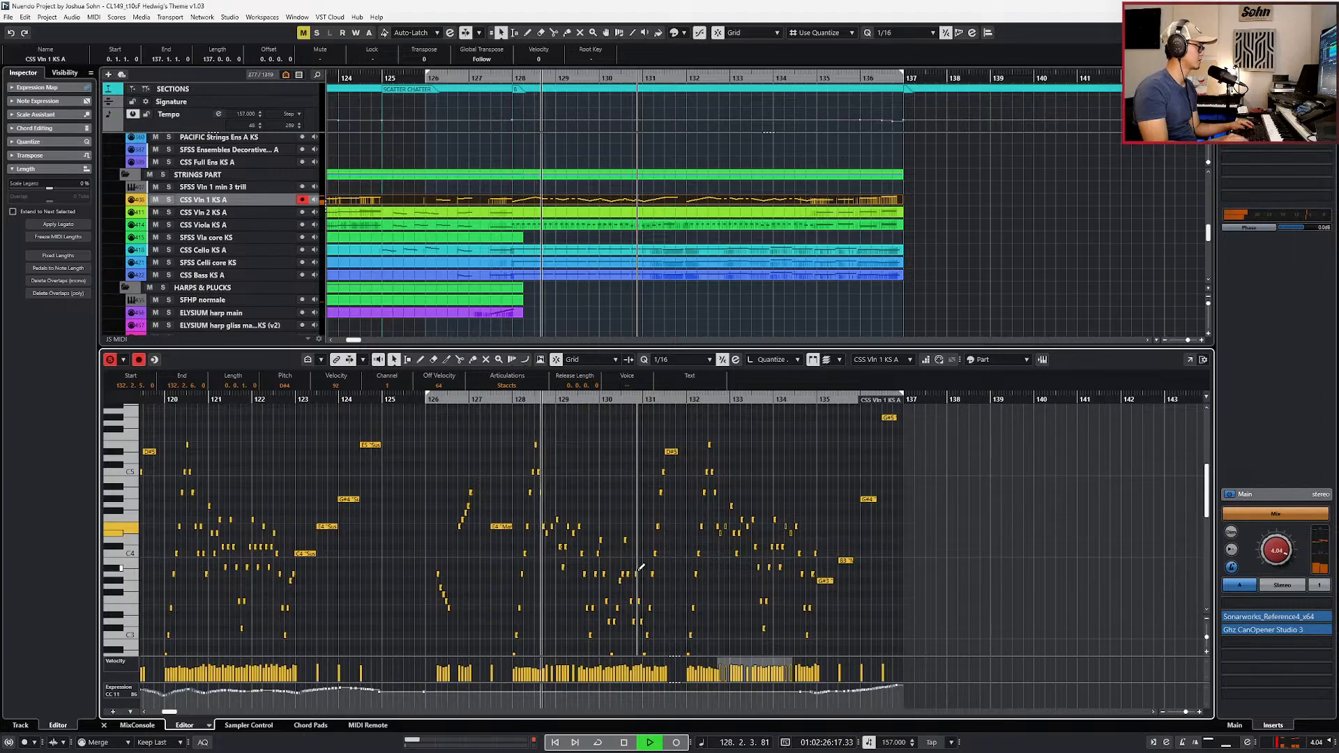
pyautogui.scroll(1, 684, 553)
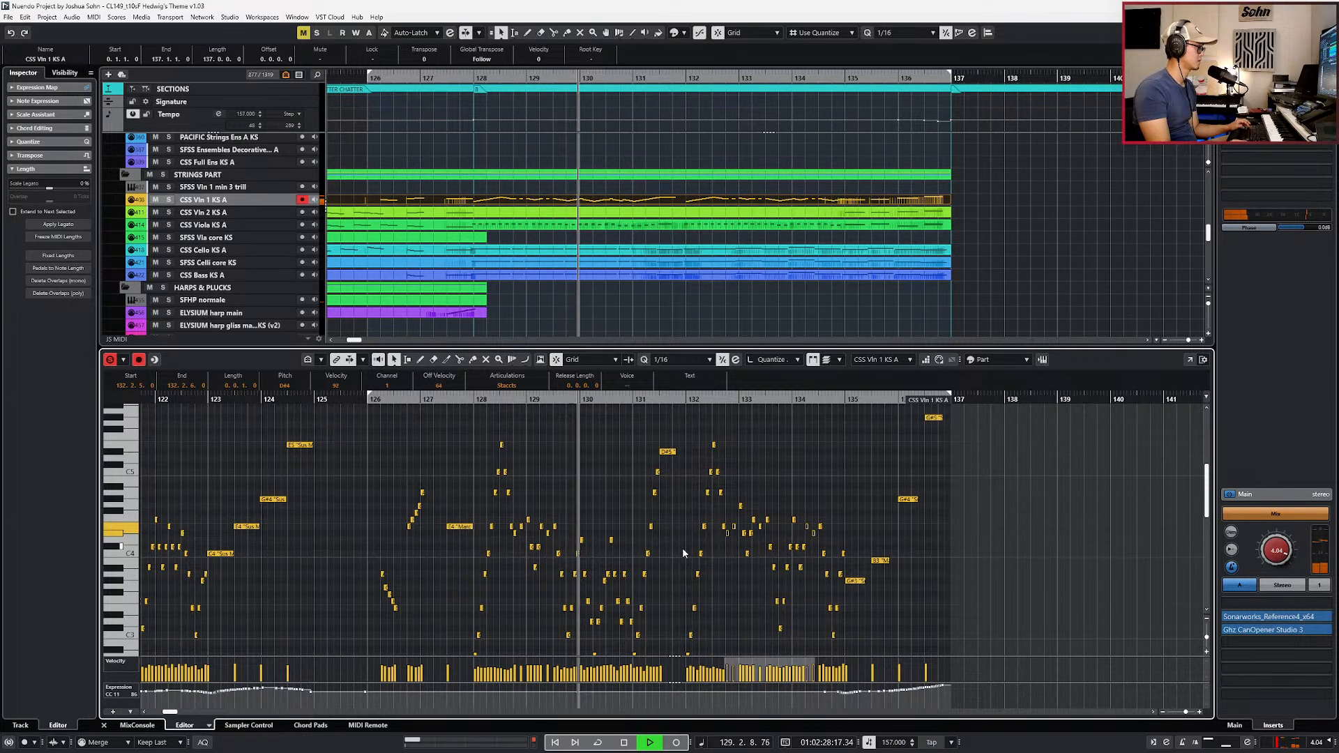
pyautogui.scroll(3, 684, 553)
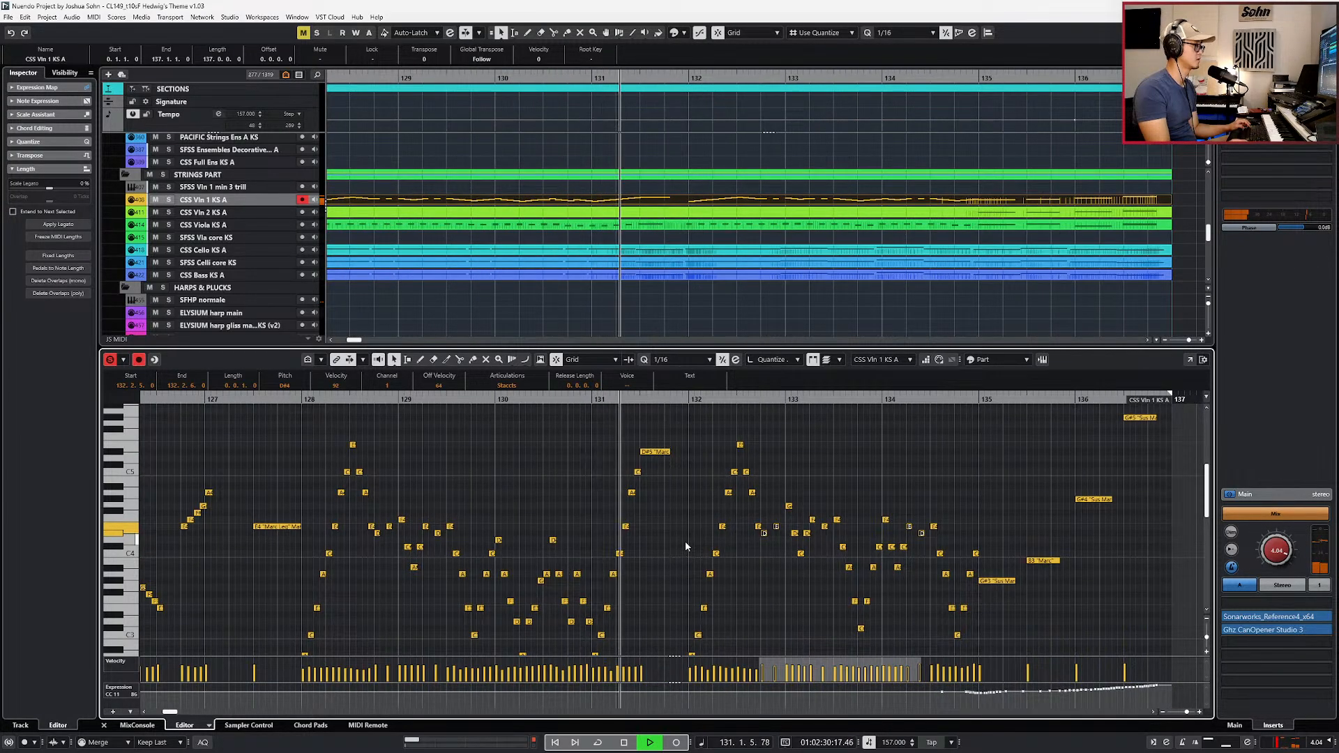
pyautogui.press('space')
# Step: Show the articulation lane and assign Marc Leg to the remaining notes of measures 132 to 134, leaving out the staccatissimo notes
pyautogui.press('a')
pyautogui.click(726, 554)
pyautogui.scroll(-1, 733, 494)
pyautogui.scroll(1, 727, 492)
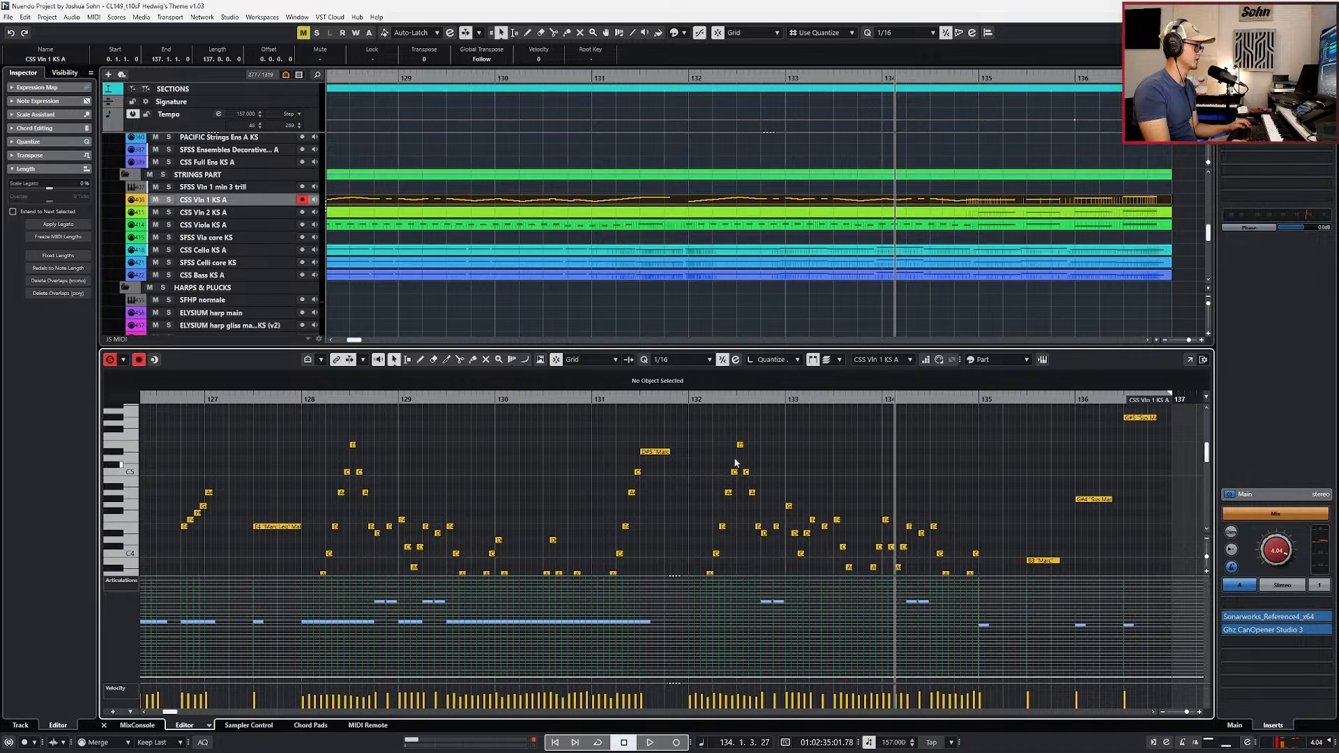
pyautogui.moveTo(691, 428); pyautogui.dragTo(968, 538)
pyautogui.scroll(1, 934, 535)
pyautogui.moveTo(744, 623); pyautogui.dragTo(930, 576)
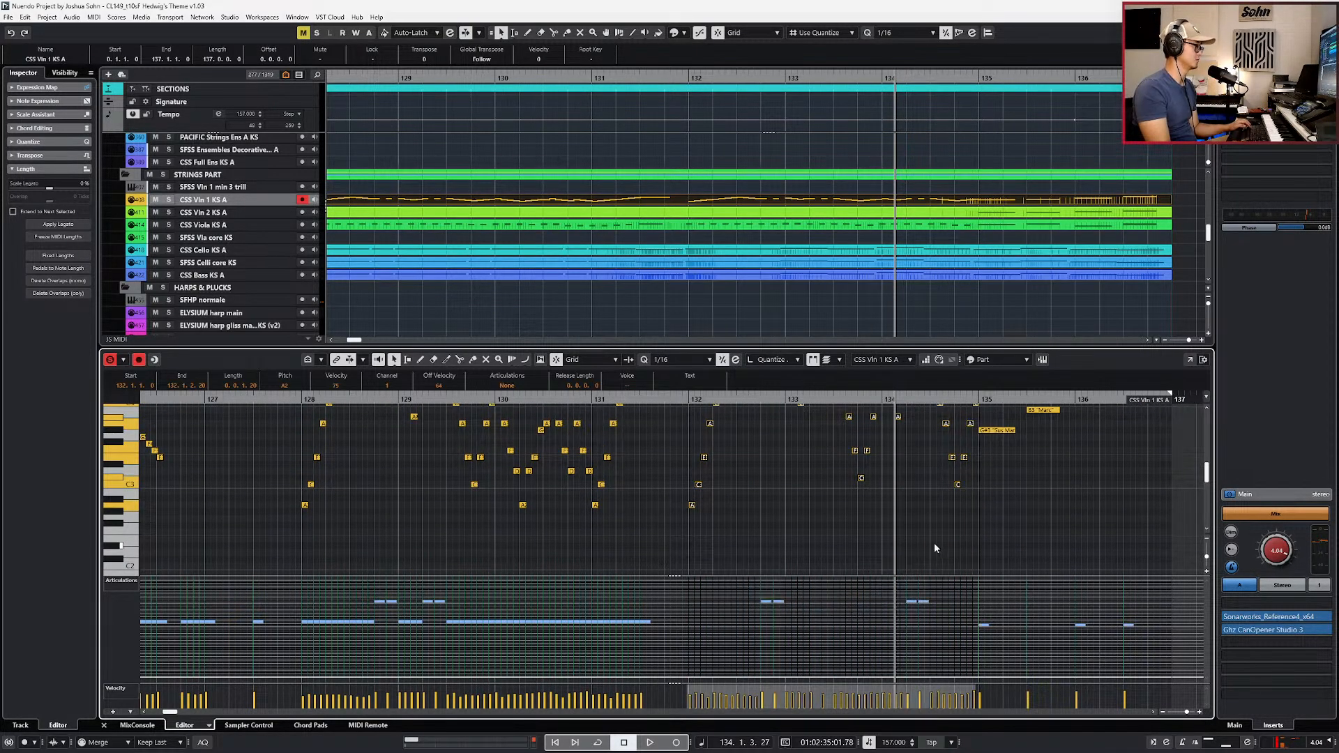
pyautogui.click(506, 383)
pyautogui.click(516, 548)
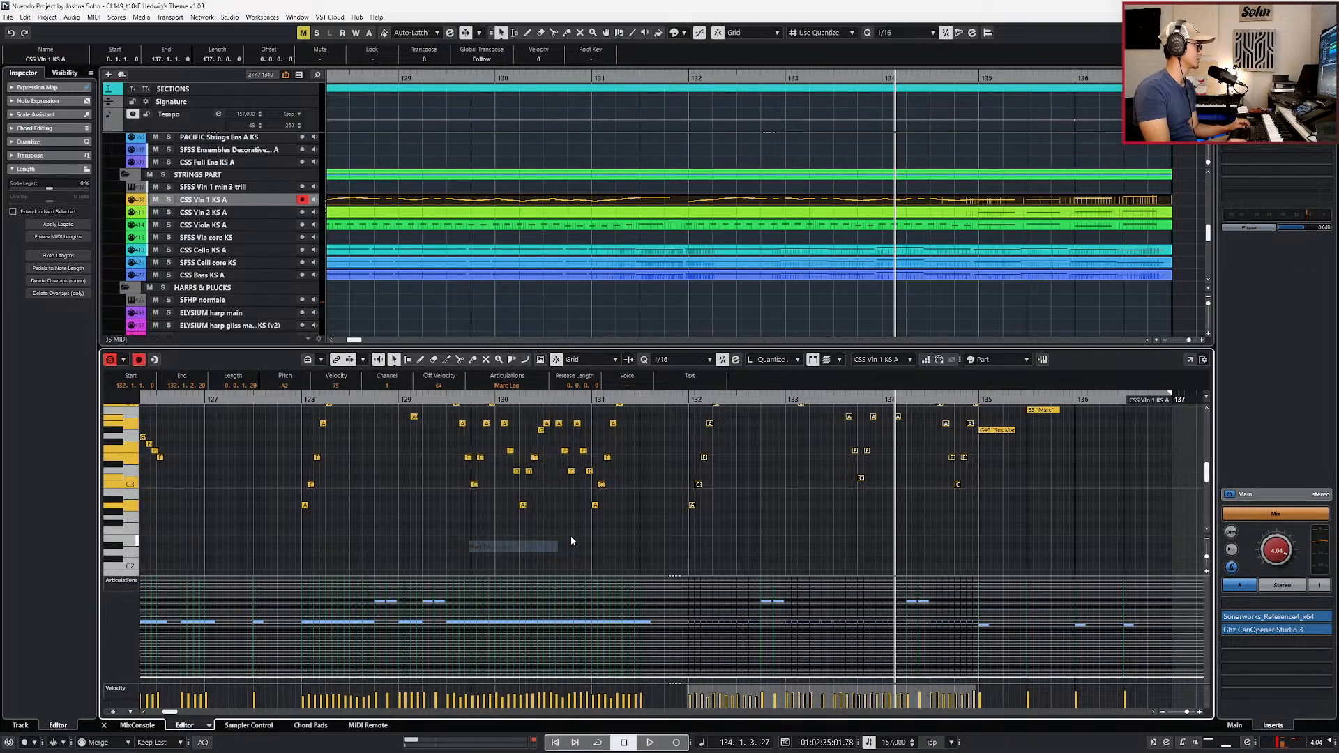
pyautogui.scroll(-1, 589, 523)
# Step: Play back the violin 1 passage from measure 132 into measure 136 to check the articulations
pyautogui.press('l')
pyautogui.press('space')
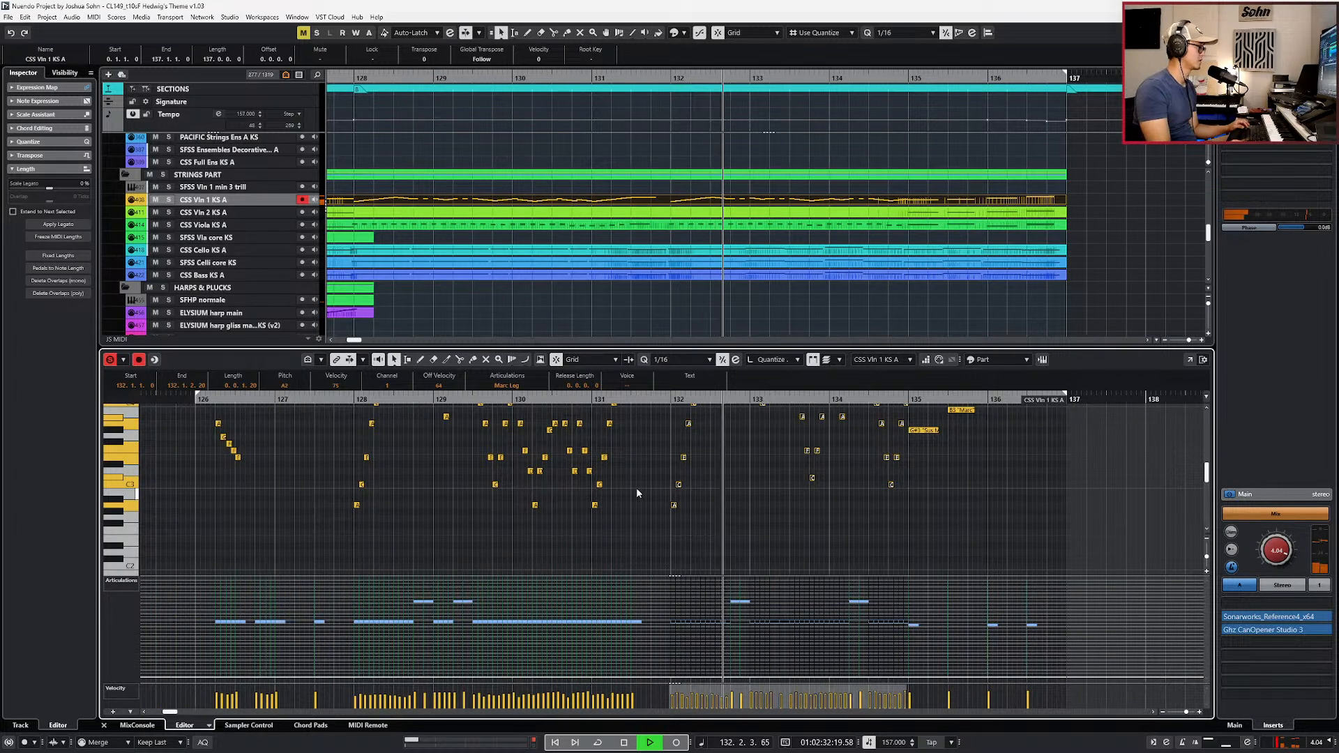
pyautogui.scroll(4, 632, 513)
pyautogui.scroll(-1, 646, 507)
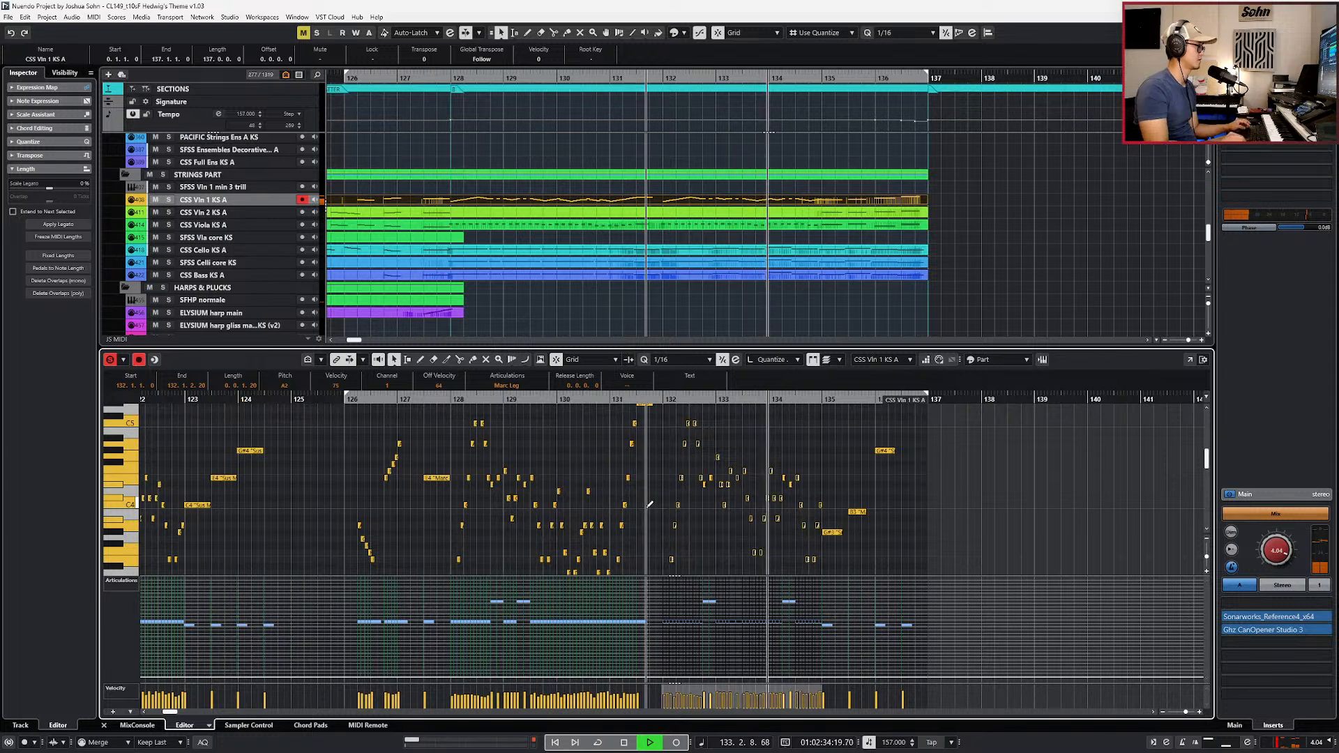
pyautogui.hotkey('alt', 'l')
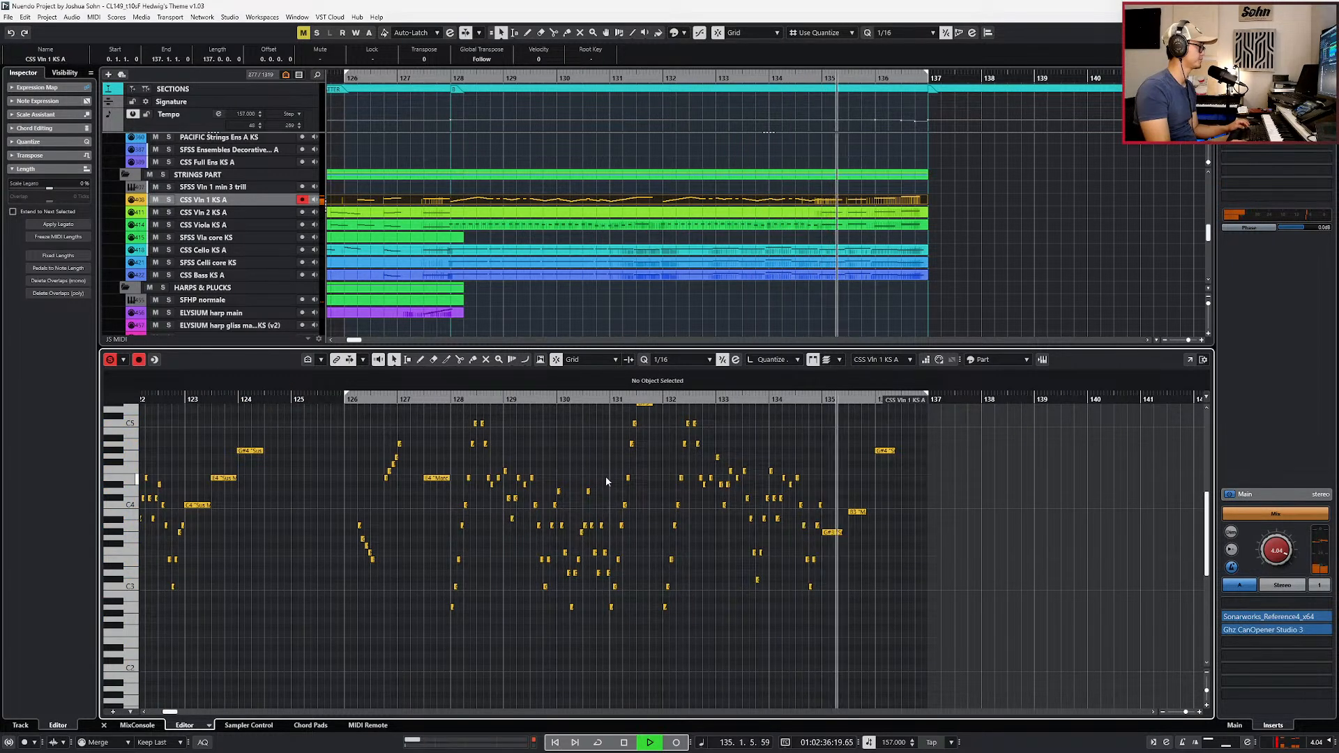
pyautogui.scroll(6, 605, 475)
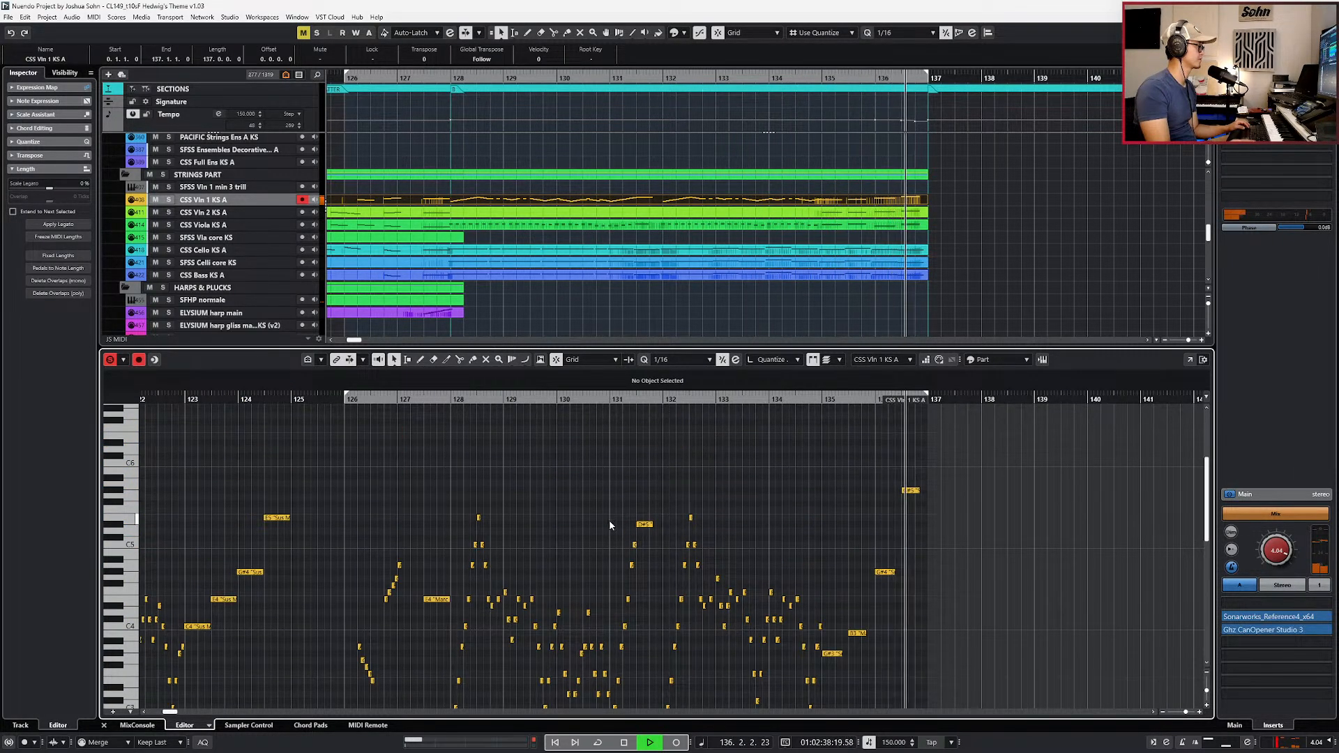
pyautogui.press('space')
# Step: Copy all violin 1 notes of measures 128 to 134 into the CSS Vln 2 KS A part at measure 128
pyautogui.press('s')
pyautogui.hotkey('alt', 'l')
pyautogui.press('ctrl+KP_Subtract')
pyautogui.press('ctrl+KP_Subtract')
pyautogui.press('ctrl+KP_Subtract')
pyautogui.press('ctrl+KP_Subtract')
pyautogui.press('ctrl+KP_Subtract')
pyautogui.press('ctrl+KP_Subtract')
pyautogui.press('ctrl+KP_Subtract')
pyautogui.press('ctrl+KP_Subtract')
pyautogui.press('ctrl+KP_Subtract')
pyautogui.press('ctrl+KP_Subtract')
pyautogui.scroll(-2, 637, 510)
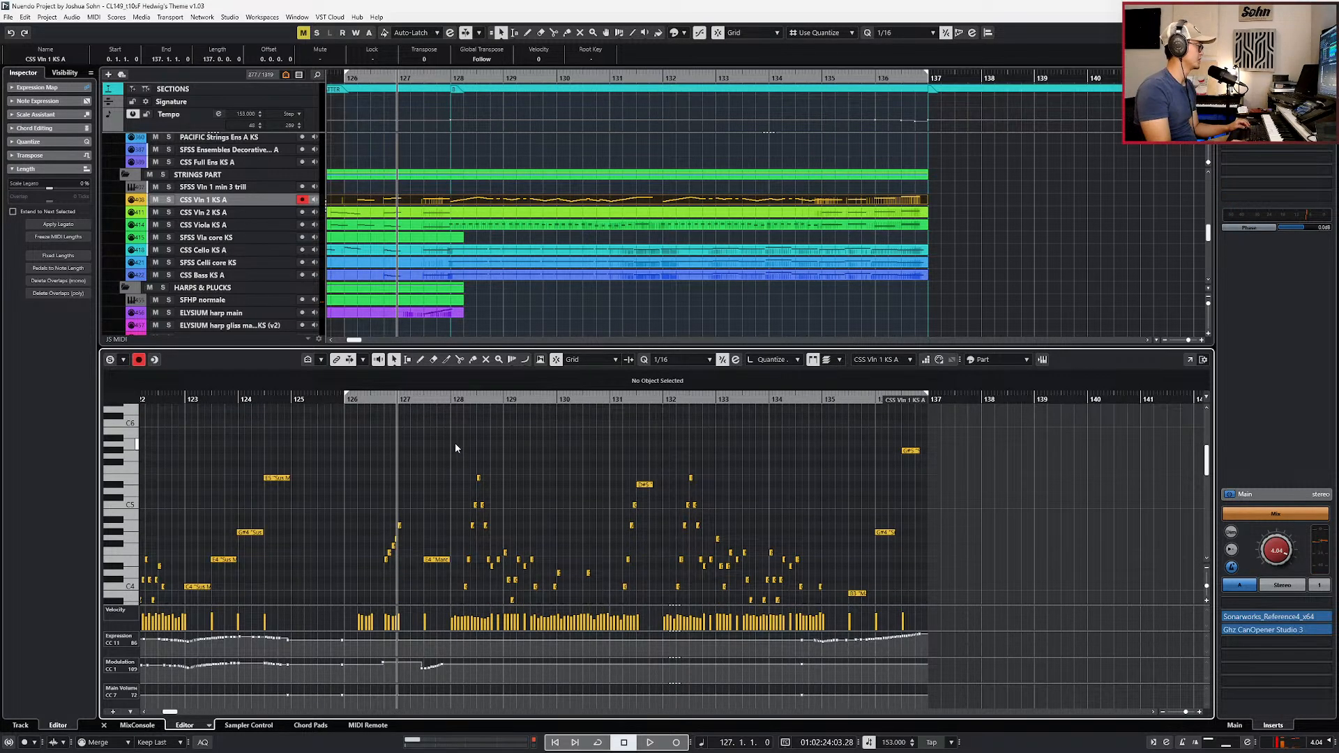
pyautogui.moveTo(457, 450); pyautogui.dragTo(822, 545)
pyautogui.scroll(3, 823, 541)
pyautogui.press('ctrl+KP_Add')
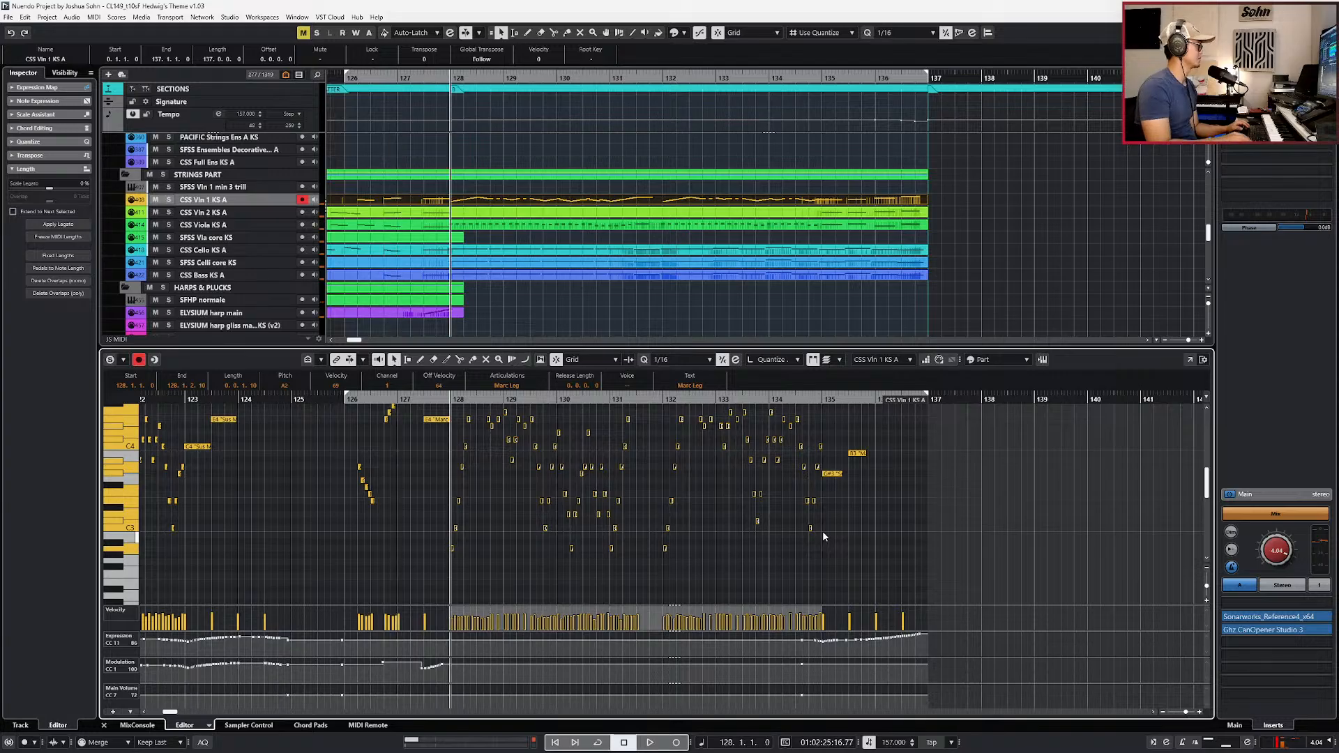
pyautogui.hotkey('ctrl', 'e')
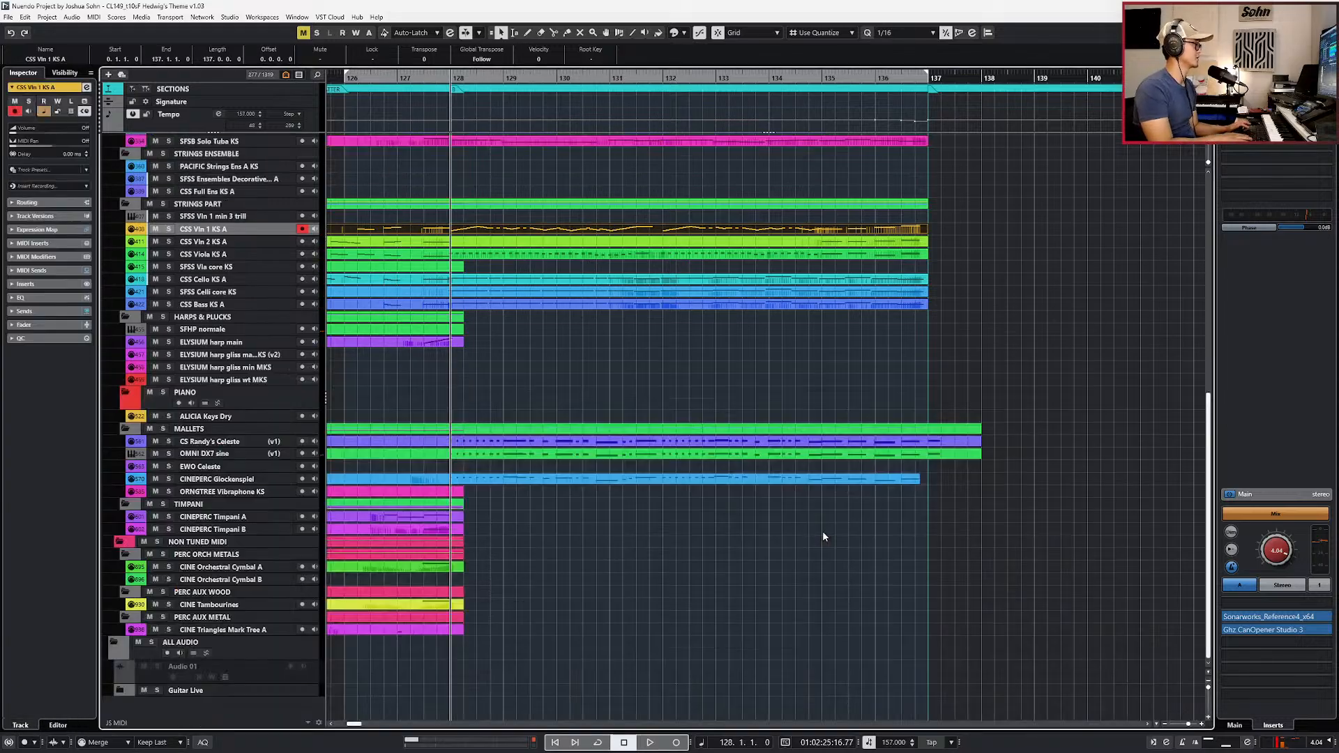
pyautogui.click(539, 248)
pyautogui.hotkey('ctrl', 'e')
pyautogui.hotkey('ctrl', 'e')
# Step: Record an expression (CC 11) curve on CSS Vln 1 KS A and CSS Vln 2 KS A together from measure 128 through 134
pyautogui.press('ctrl+KP_Subtract')
pyautogui.keyDown('shift'); pyautogui.click(525, 230); pyautogui.keyUp('shift')
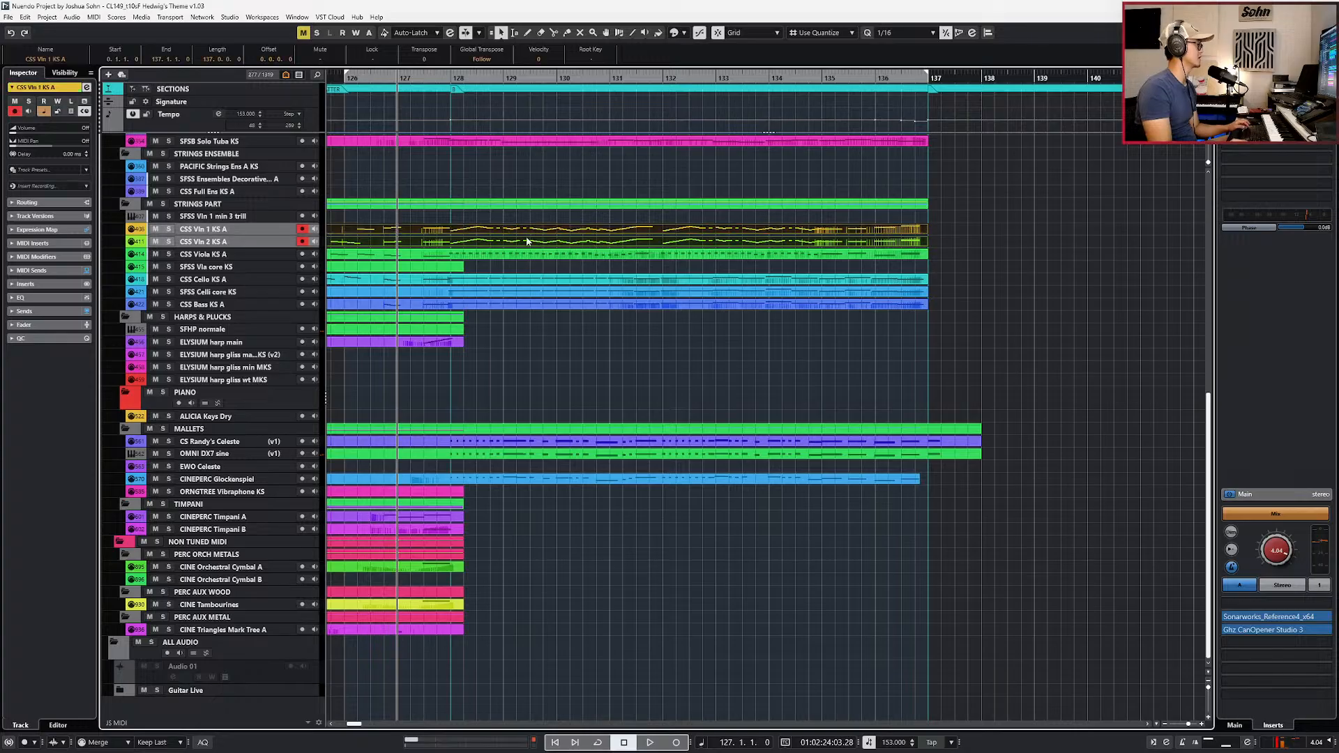
pyautogui.scroll(-1, 522, 246)
pyautogui.press('space')
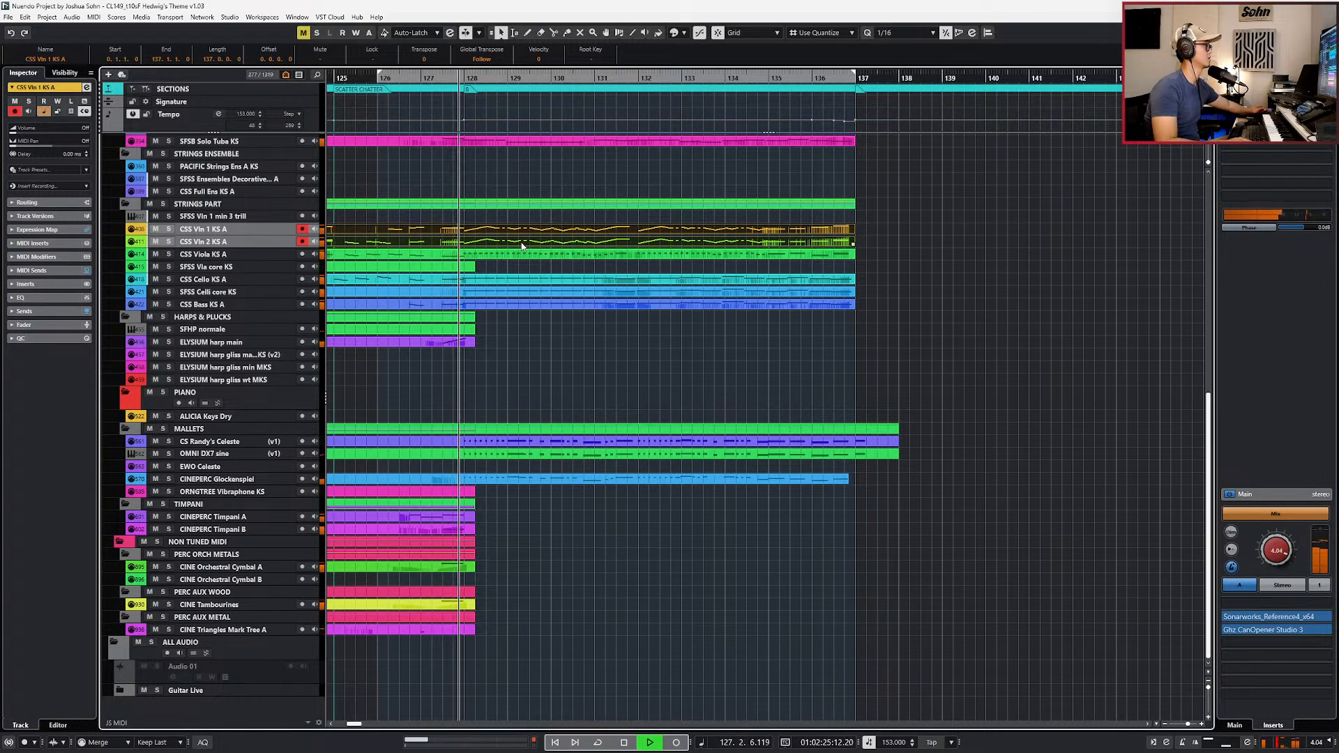
pyautogui.press('KP_Multiply')
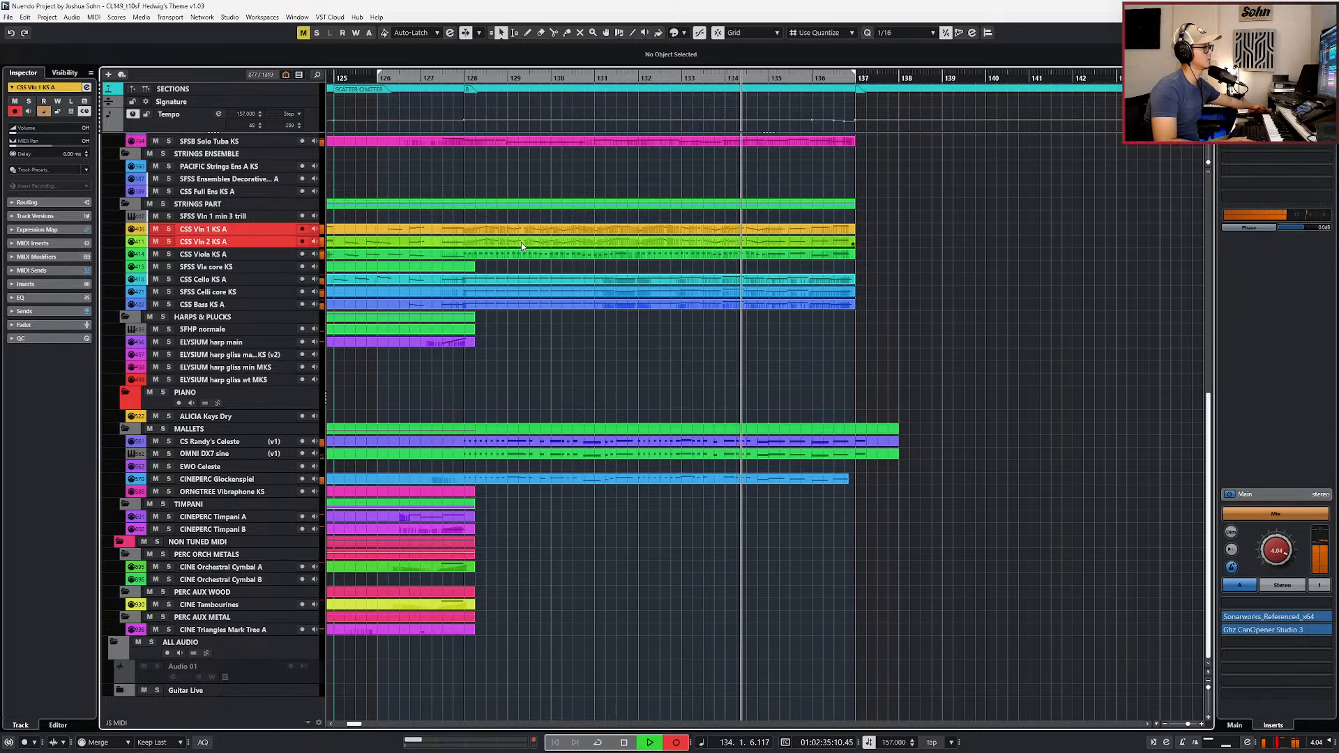
pyautogui.press('space')
# Step: Record a modulation (CC 1) curve on both violin parts from measure 128 through 134, starting playback one measure earlier
pyautogui.click(584, 243)
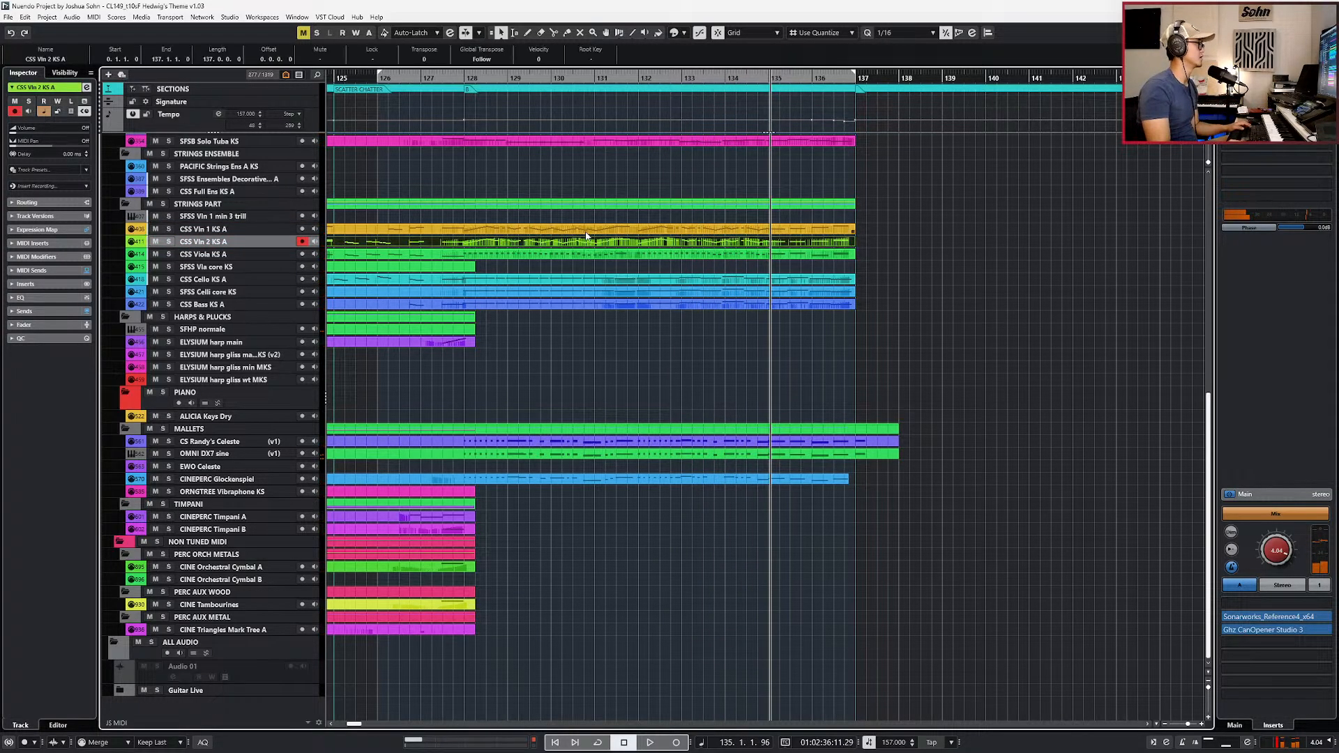
pyautogui.keyDown('shift'); pyautogui.click(586, 232); pyautogui.keyUp('shift')
pyautogui.press('Return')
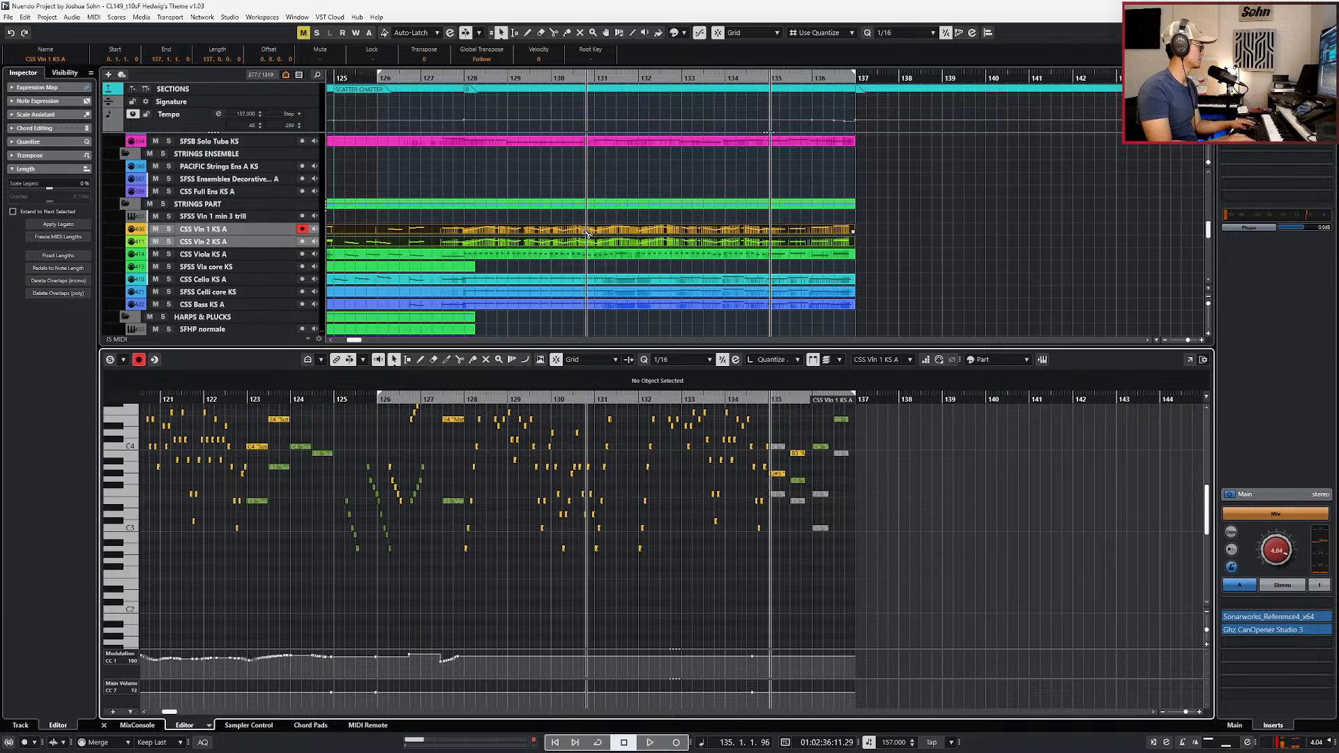
pyautogui.press('KP_Subtract')
pyautogui.press('KP_Subtract')
pyautogui.press('KP_Subtract')
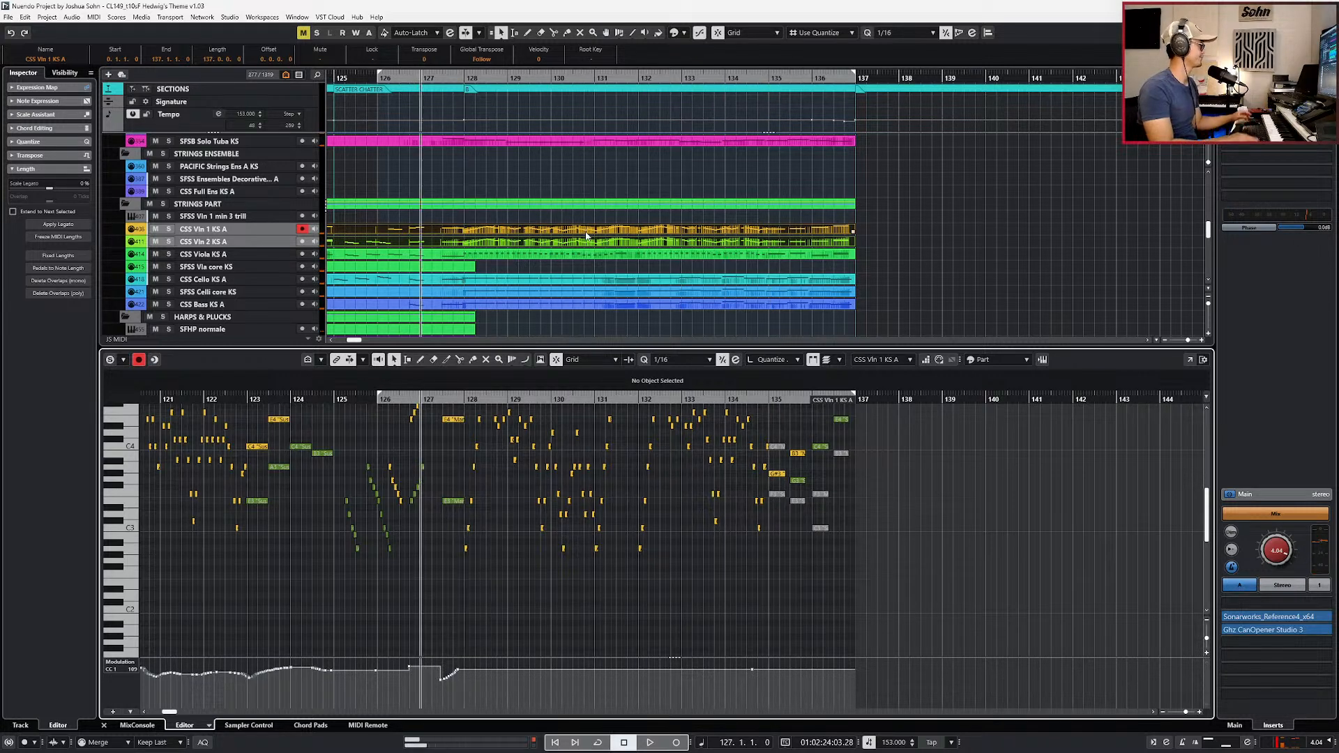
pyautogui.hotkey('ctrl', 'e')
pyautogui.press('space')
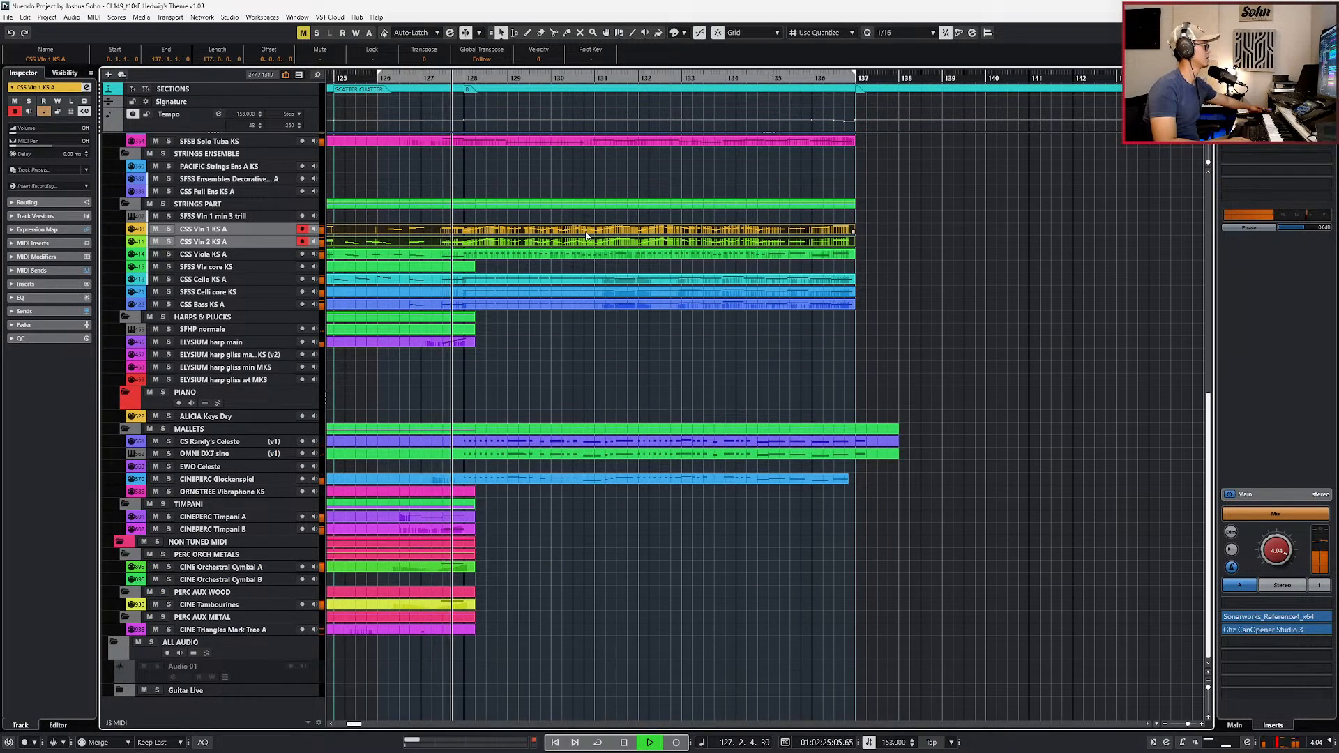
pyautogui.press('KP_Multiply')
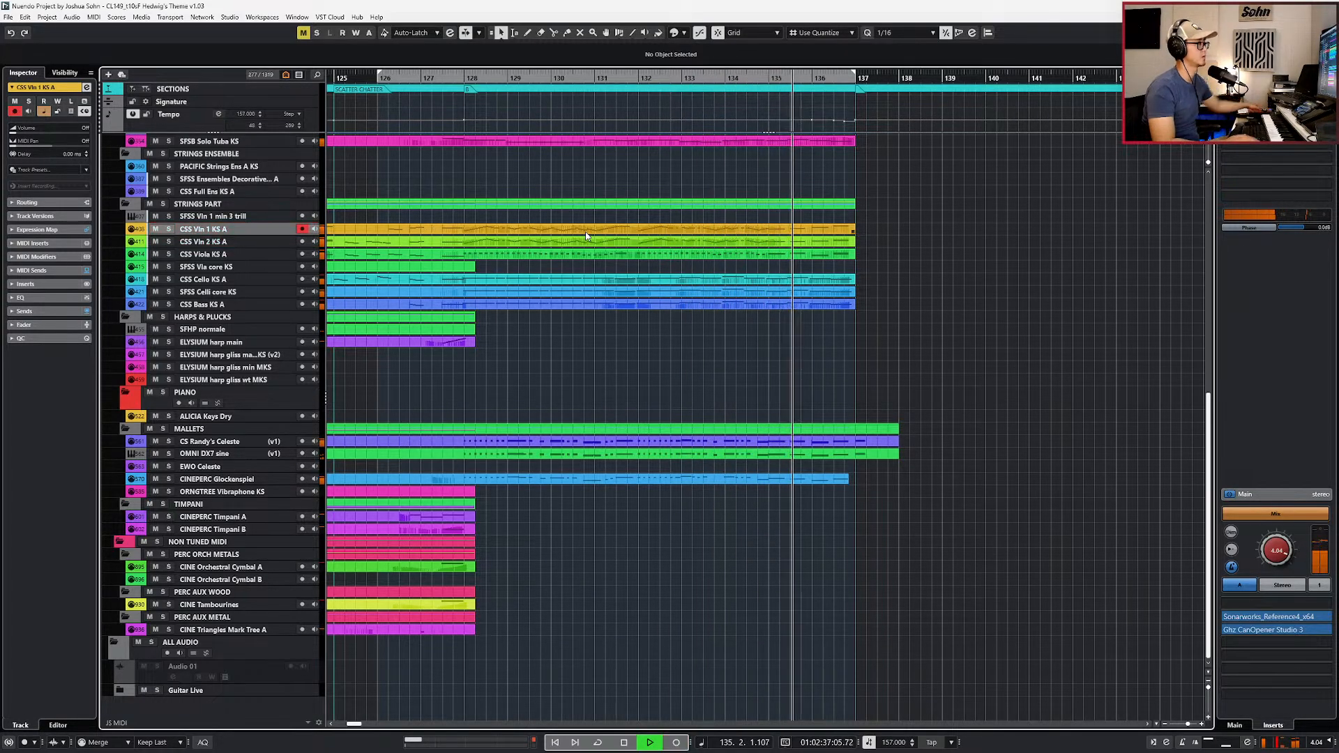
pyautogui.press('space')
# Step: Open both violin parts in the key editor and delete the muted notes in measures 135 and 136 of violin 2
pyautogui.doubleClick(837, 246)
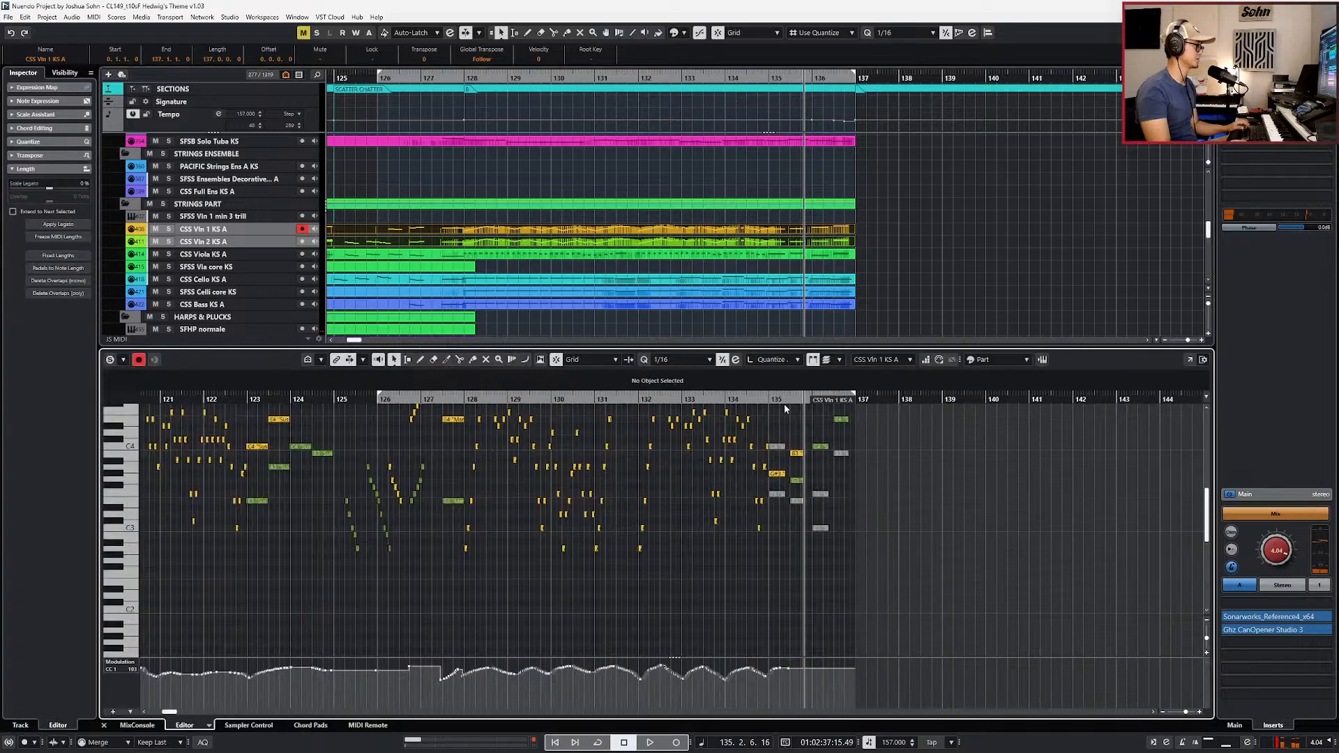
pyautogui.press('Down')
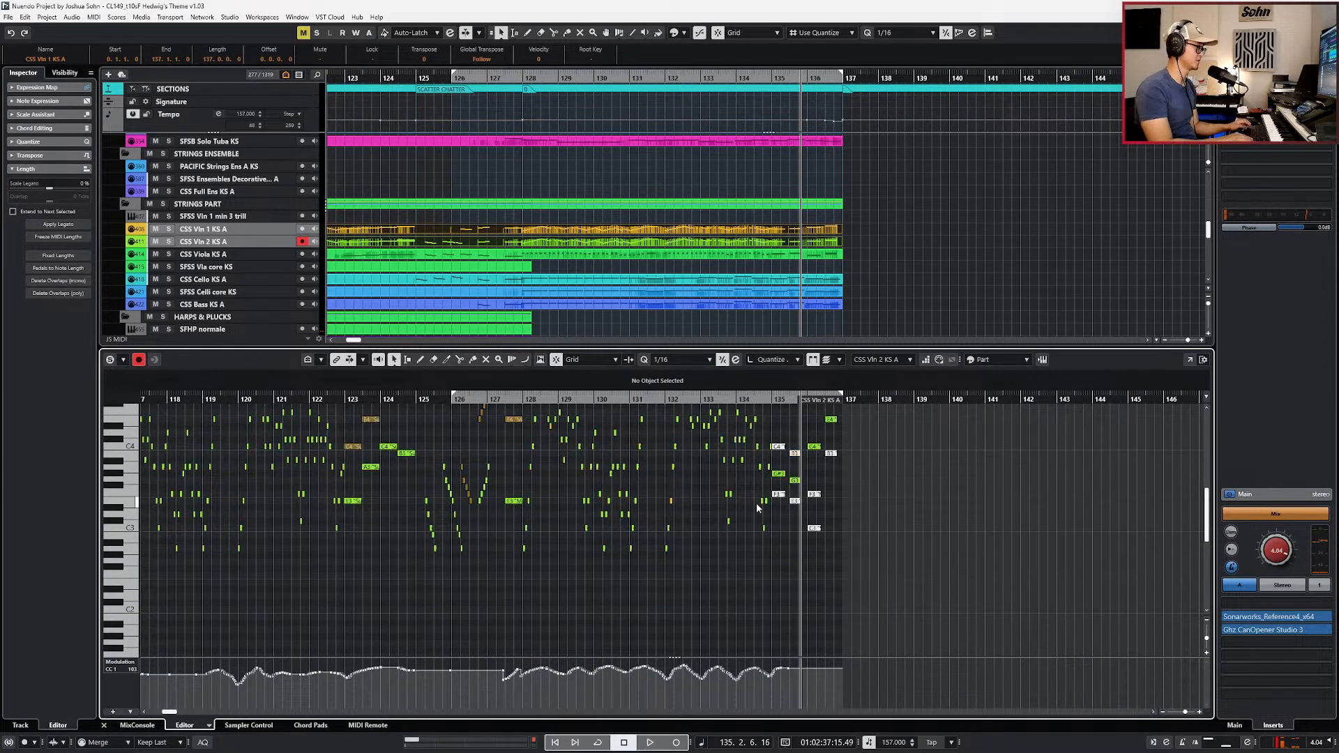
pyautogui.press('Delete')
# Step: Delete the violin 2 modulation points between the long D#5 in measure 131 and the start of measure 132
pyautogui.scroll(1, 757, 509)
pyautogui.press('ctrl+KP_Subtract')
pyautogui.press('ctrl+KP_Subtract')
pyautogui.press('ctrl+KP_Subtract')
pyautogui.press('ctrl+KP_Subtract')
pyautogui.press('ctrl+KP_Subtract')
pyautogui.scroll(6, 659, 589)
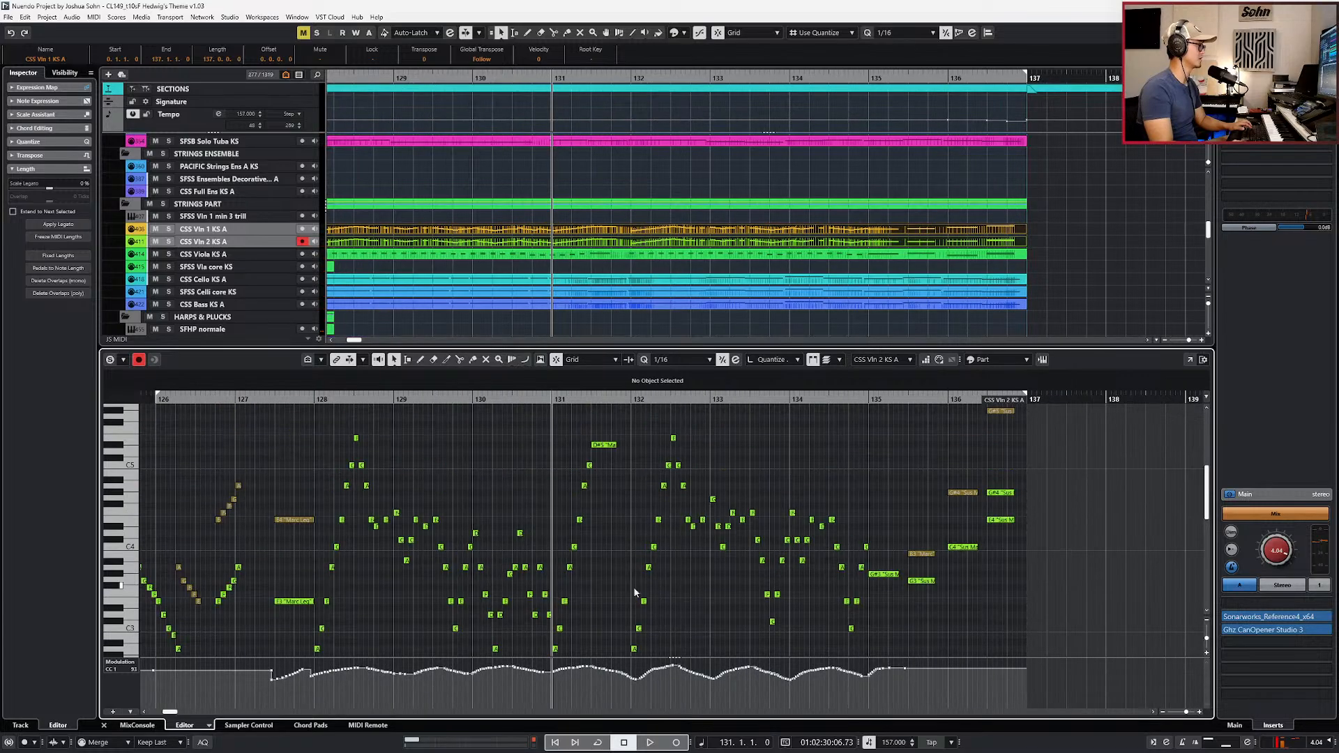
pyautogui.moveTo(604, 671); pyautogui.dragTo(630, 670)
pyautogui.press('Delete')
pyautogui.press('Delete')
# Step: Delete the violin 1 modulation and expression points between the long D#5 in measure 131 and the start of measure 132
pyautogui.press('Up')
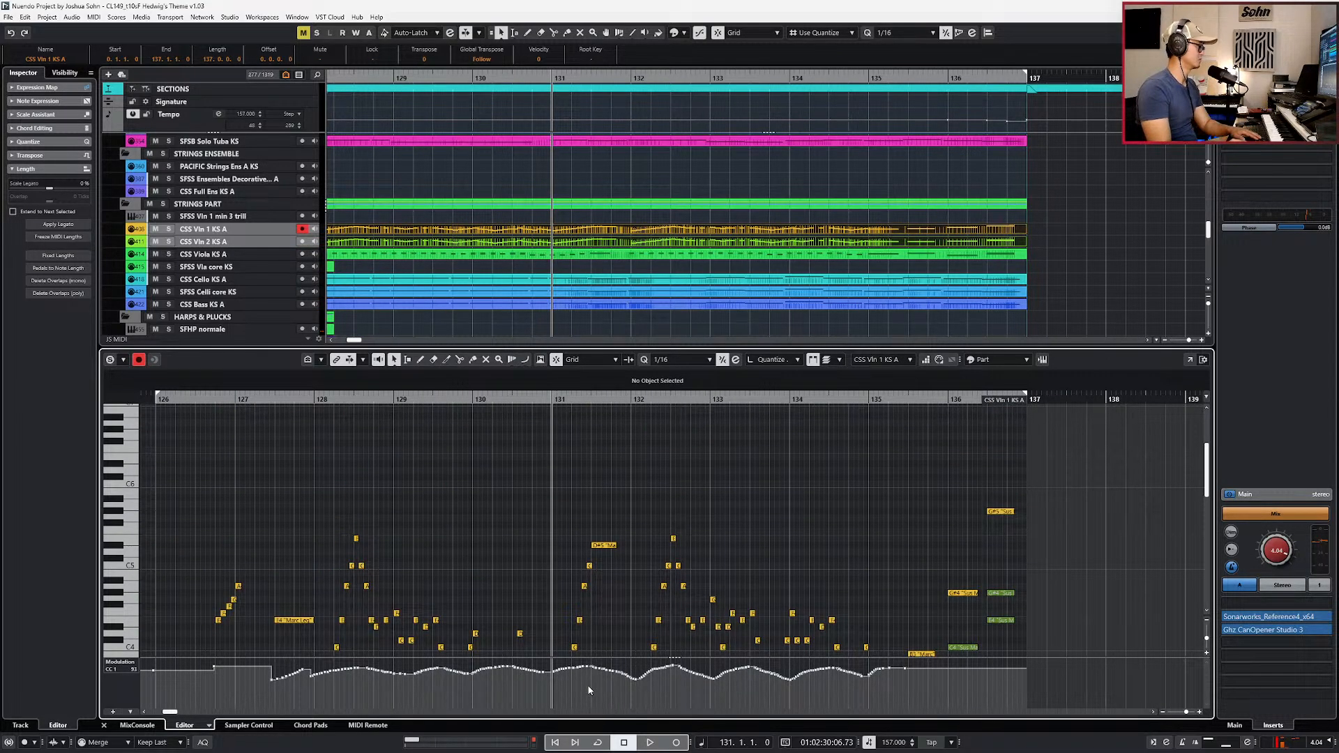
pyautogui.moveTo(633, 654); pyautogui.dragTo(625, 660)
pyautogui.press('Delete')
pyautogui.press('pagedown')
pyautogui.press('Delete')
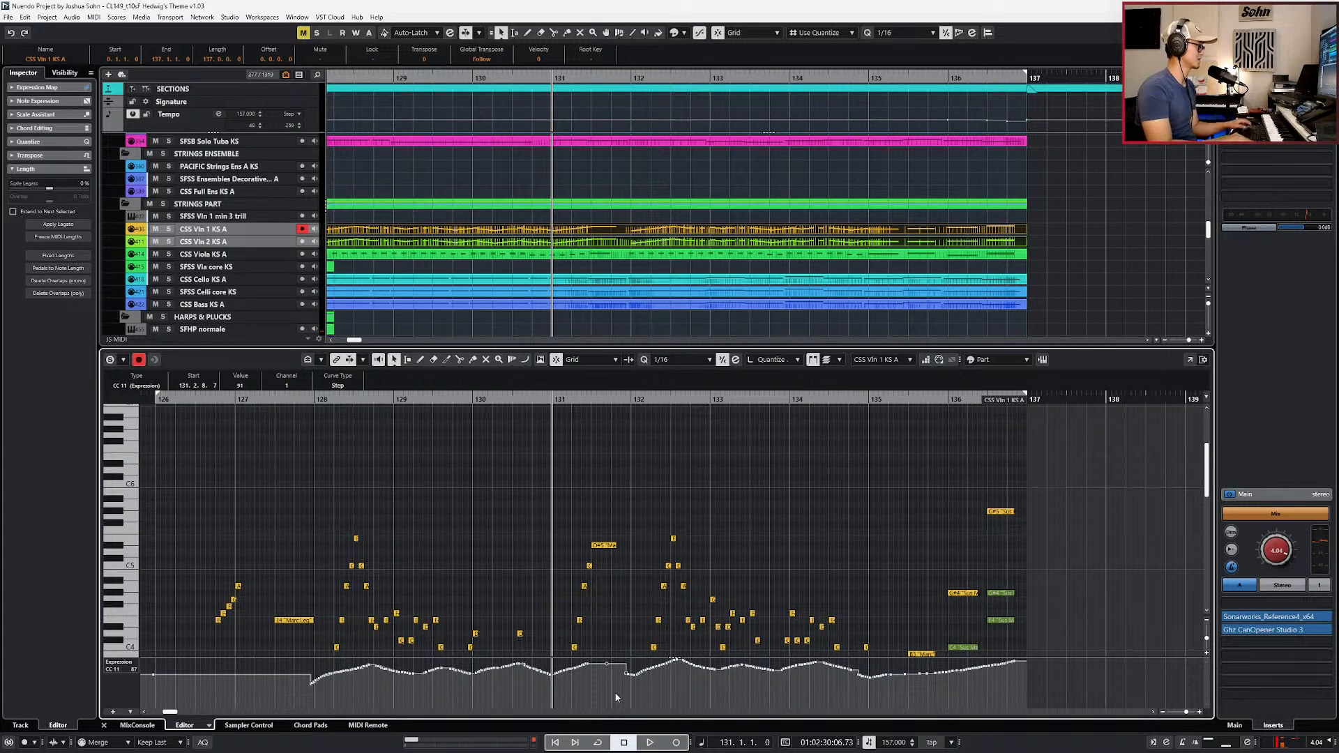
# Step: Extend the level expression up to the start of measure 132 in violin 1 and remove the matching dip in violin 2
pyautogui.press('Down')
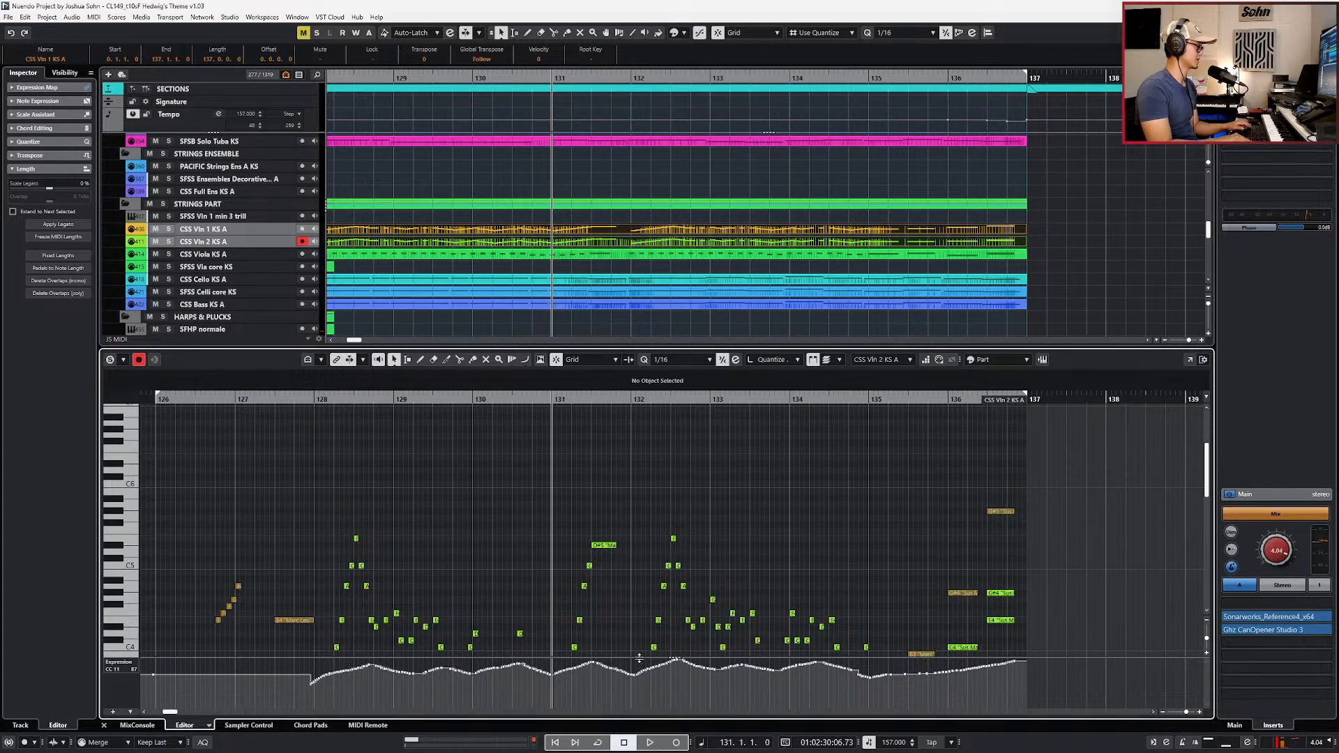
pyautogui.scroll(-3, 654, 559)
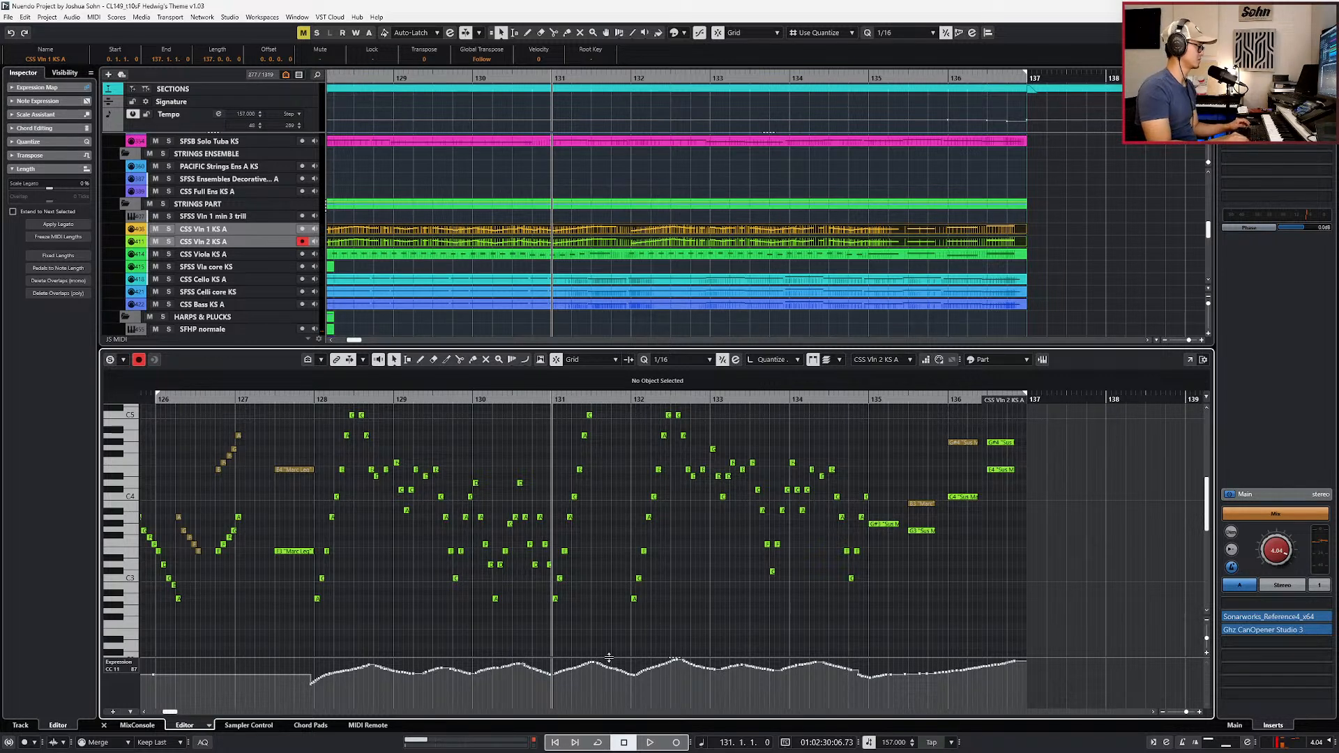
pyautogui.press('Up')
pyautogui.moveTo(591, 688); pyautogui.dragTo(629, 649)
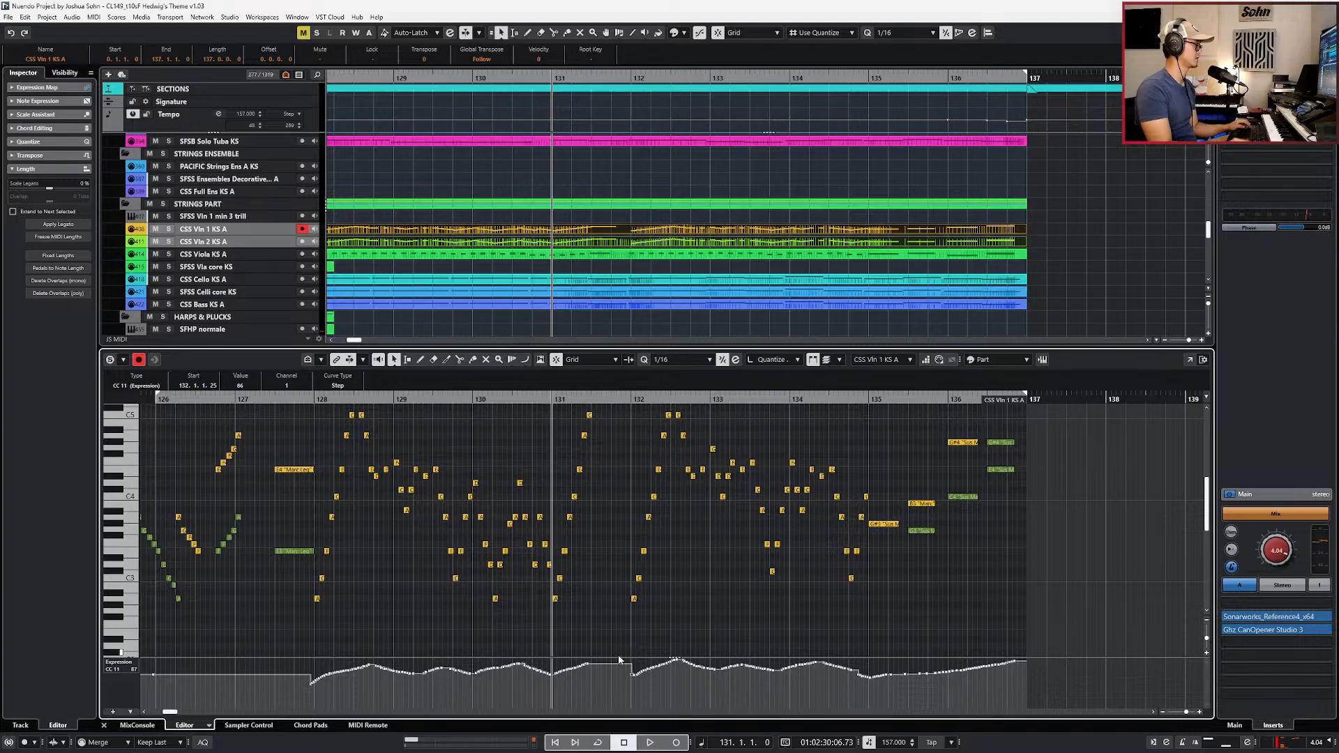
pyautogui.moveTo(631, 664)
pyautogui.mouseDown()
pyautogui.moveTo(661, 670)
pyautogui.moveTo(630, 664)
pyautogui.moveTo(648, 668)
pyautogui.mouseUp()
pyautogui.press('Down')
pyautogui.press('Delete')
# Step: Play back the edited violin 1 and violin 2 parts through measure 132, checking their curves, and close the key editor
pyautogui.press('ctrl+KP_Subtract')
pyautogui.press('ctrl+KP_Subtract')
pyautogui.press('ctrl+KP_Subtract')
pyautogui.press('space')
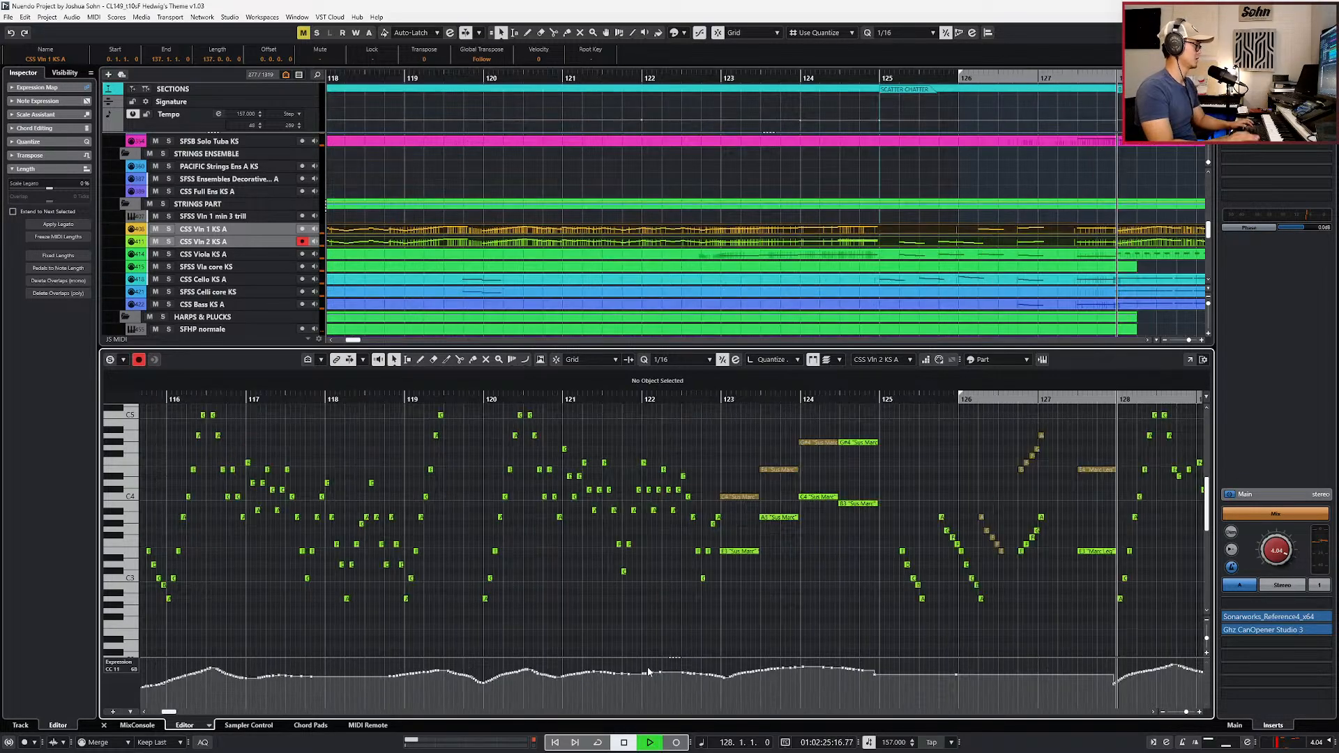
pyautogui.scroll(-1, 662, 661)
pyautogui.press('1')
pyautogui.press('Up')
pyautogui.press('Down')
pyautogui.press('Up')
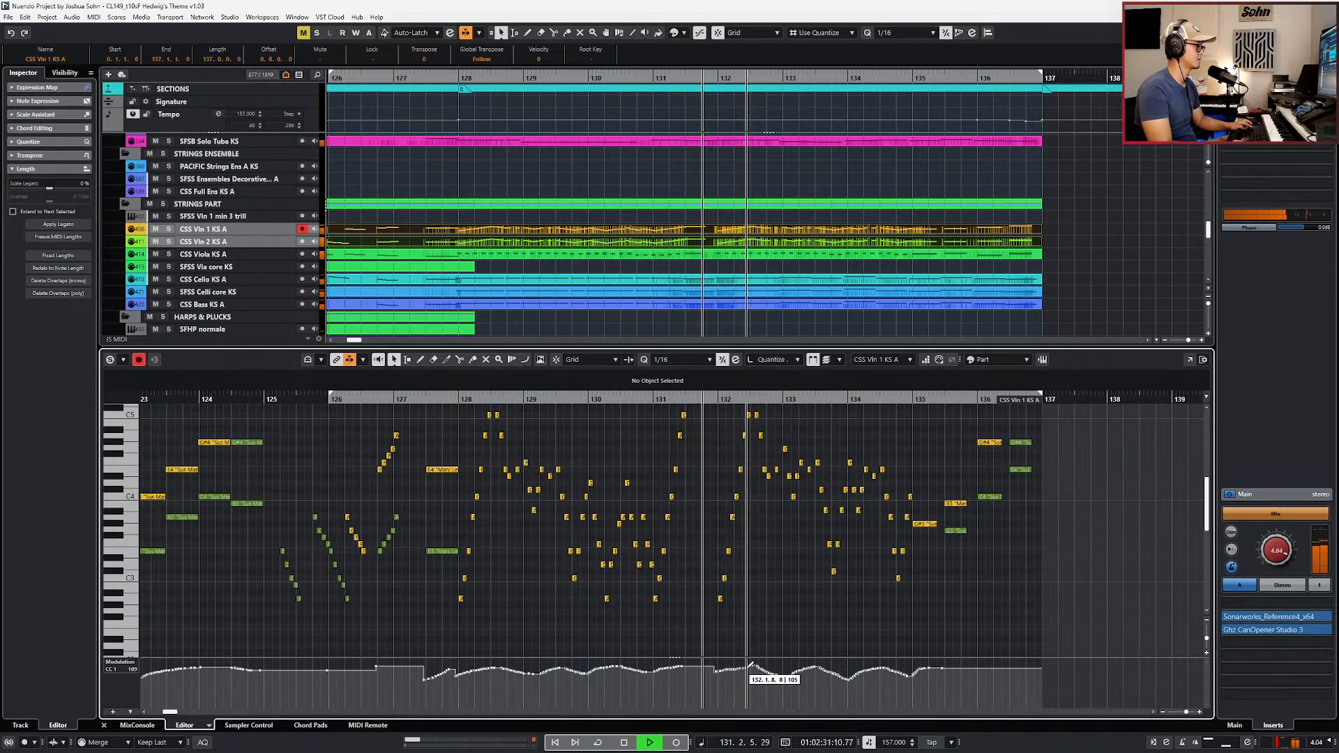
pyautogui.press('Return')
pyautogui.scroll(-2, 782, 623)
pyautogui.scroll(5, 797, 571)
pyautogui.press('space')
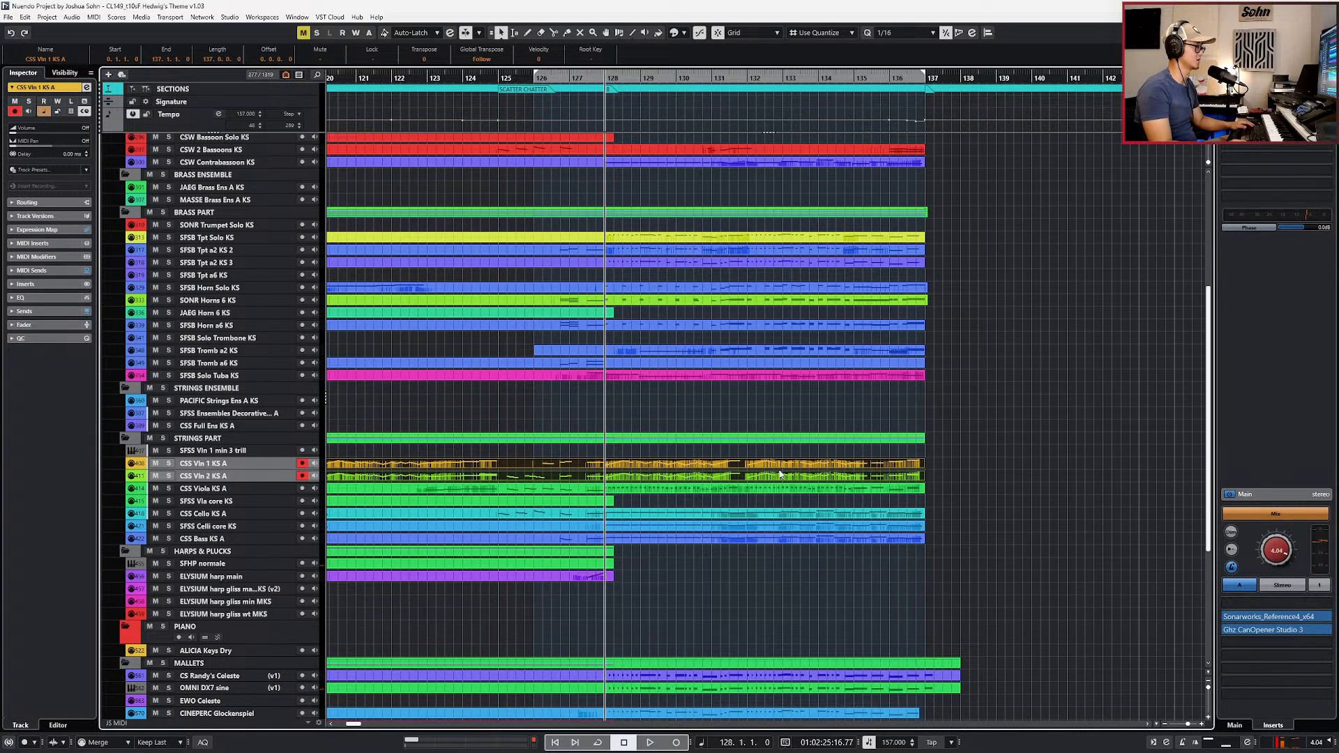
# Step: Switch to the score images and bring up the page 12-Screenshot 2025-07-02 104052.png containing measure 128
pyautogui.hotkey('alt', 'Tab')
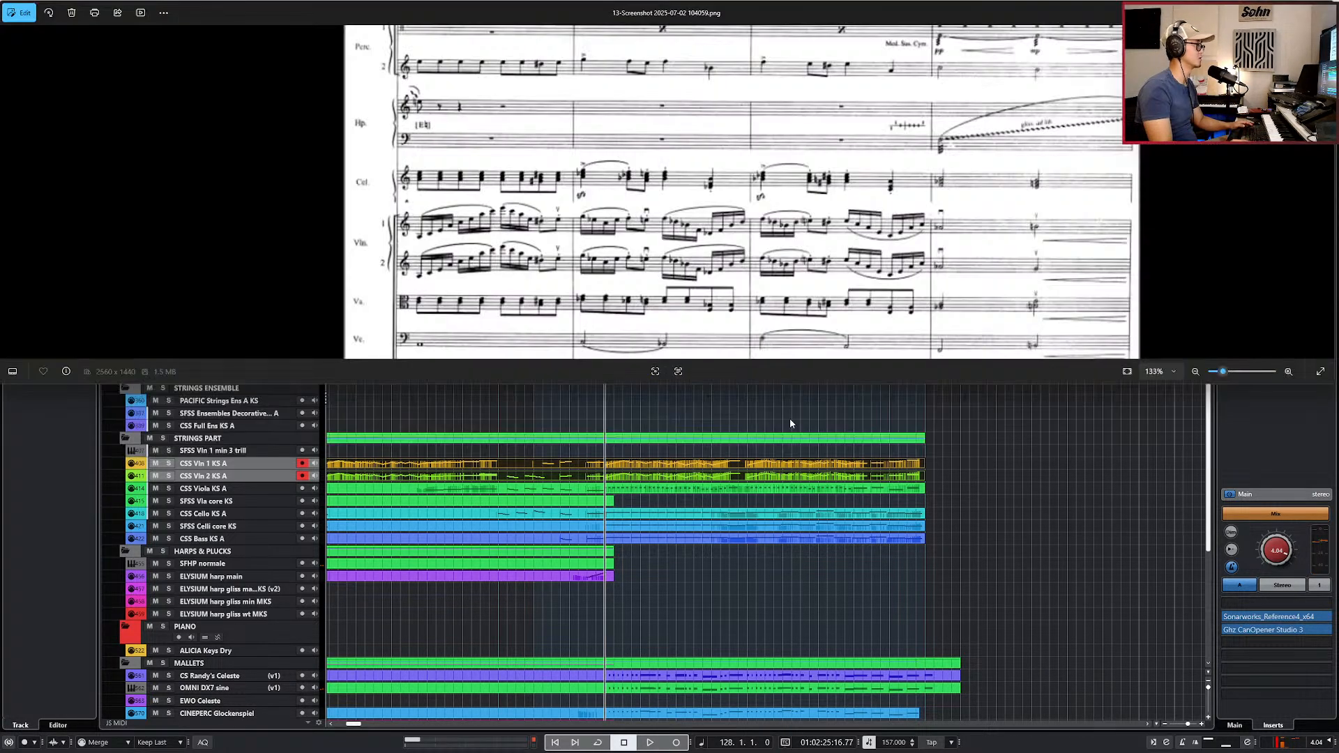
pyautogui.doubleClick(748, 18)
pyautogui.scroll(-4, 635, 570)
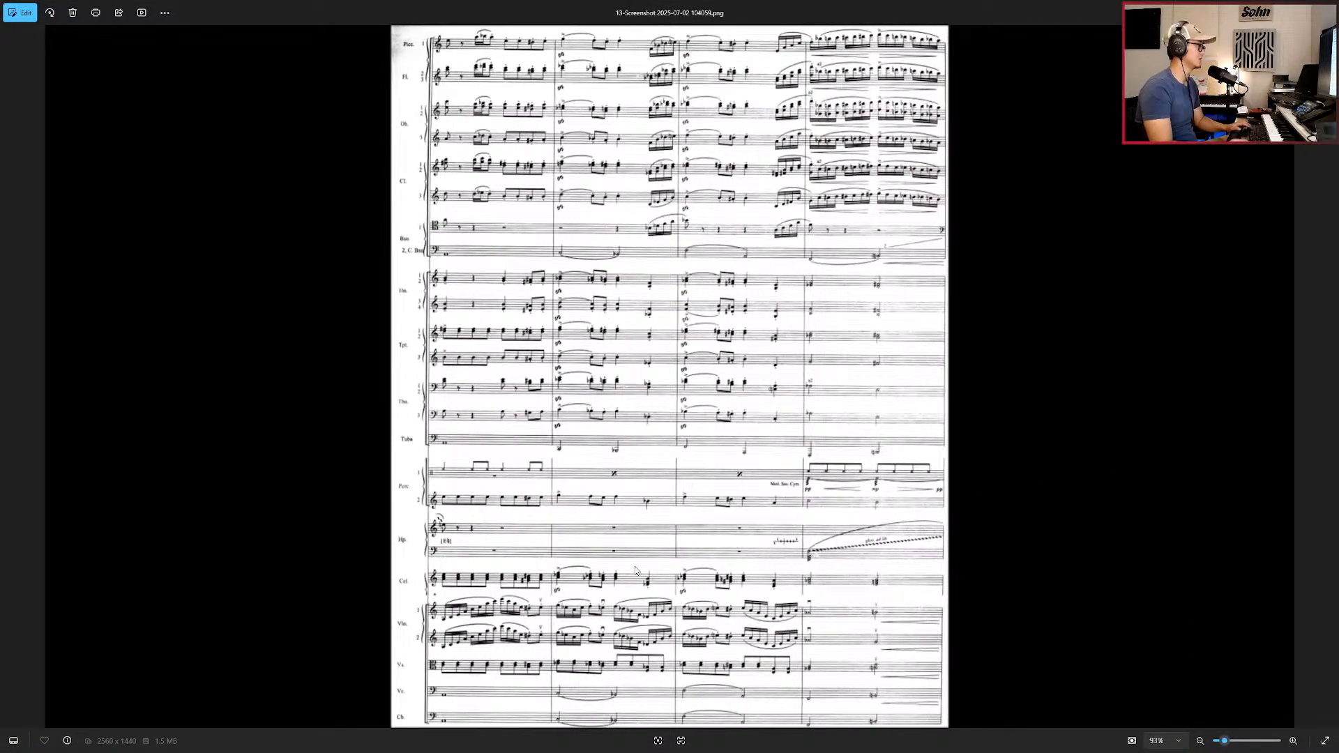
pyautogui.scroll(2, 634, 569)
pyautogui.moveTo(635, 411); pyautogui.dragTo(605, 506)
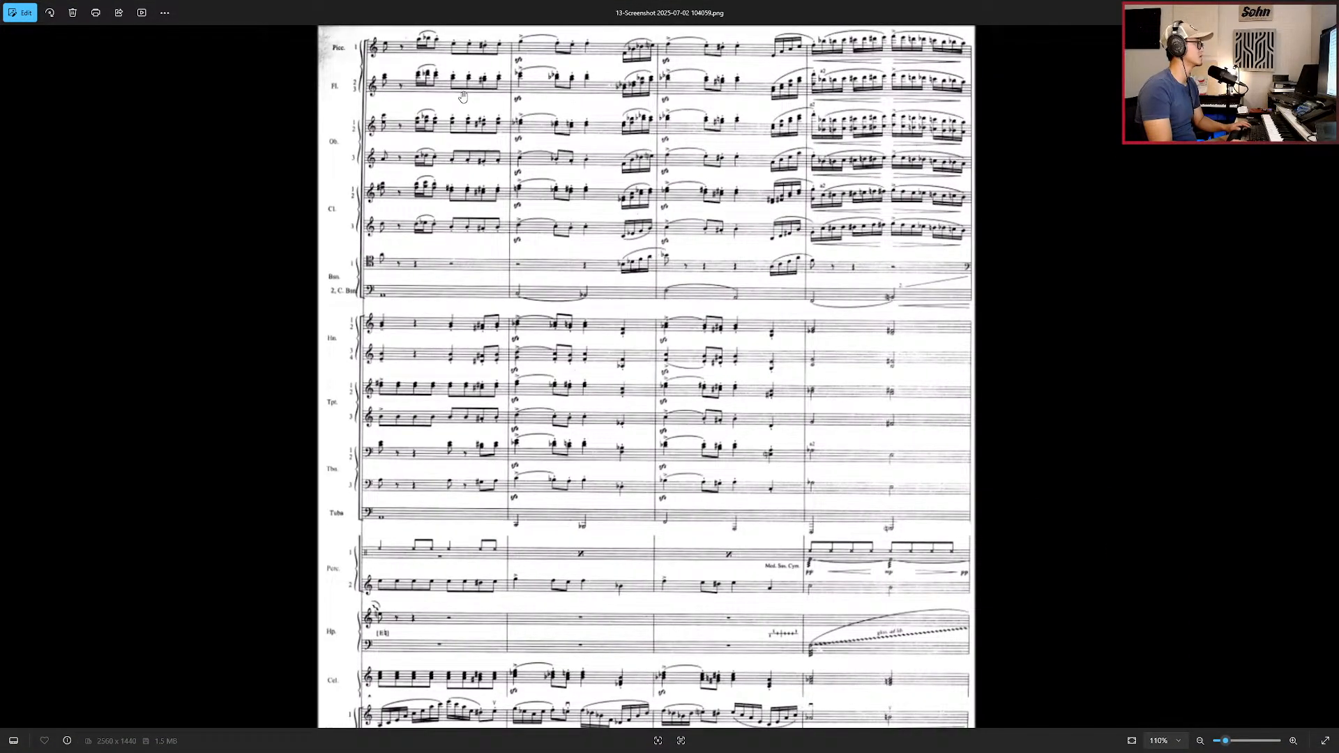
pyautogui.scroll(-1, 708, 429)
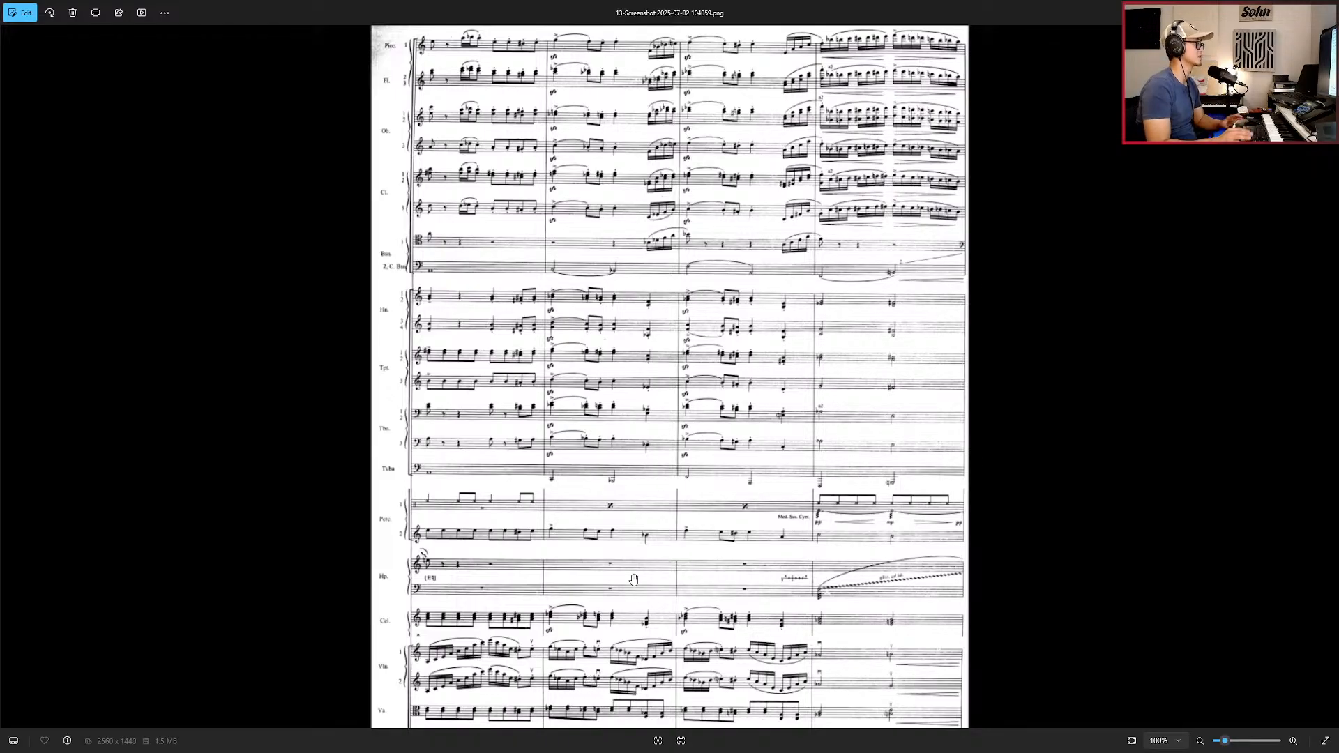
pyautogui.press('Left')
pyautogui.press('Right')
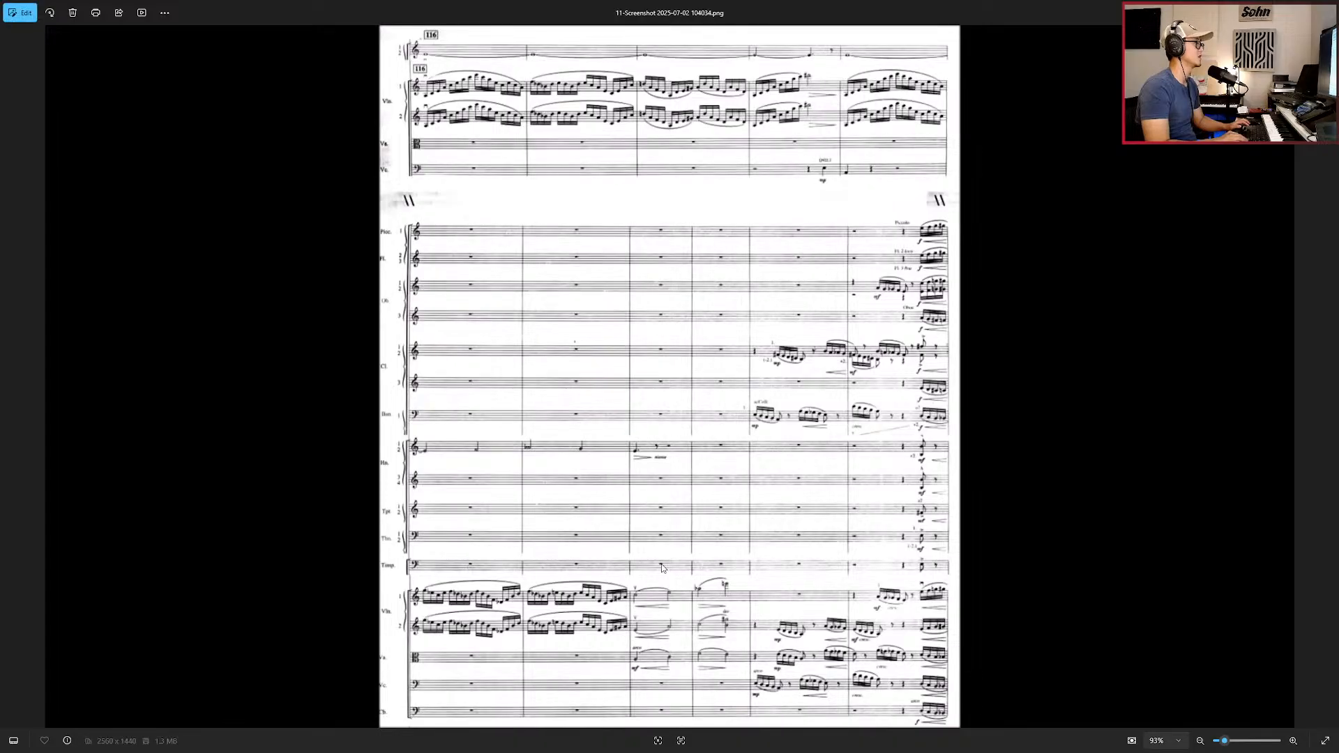
pyautogui.press('Left')
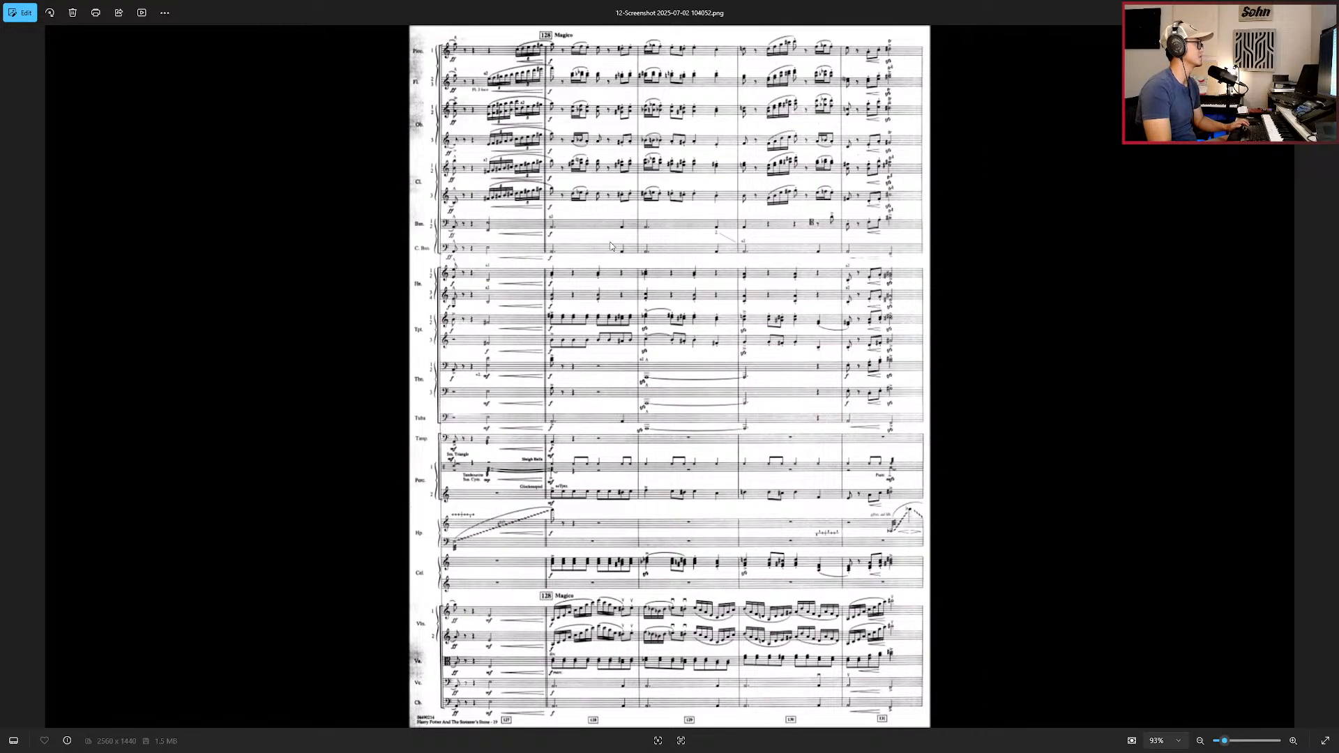
# Step: Examine the woodwind staves from measure 128 onward in the score and return to Nuendo
pyautogui.scroll(5, 639, 300)
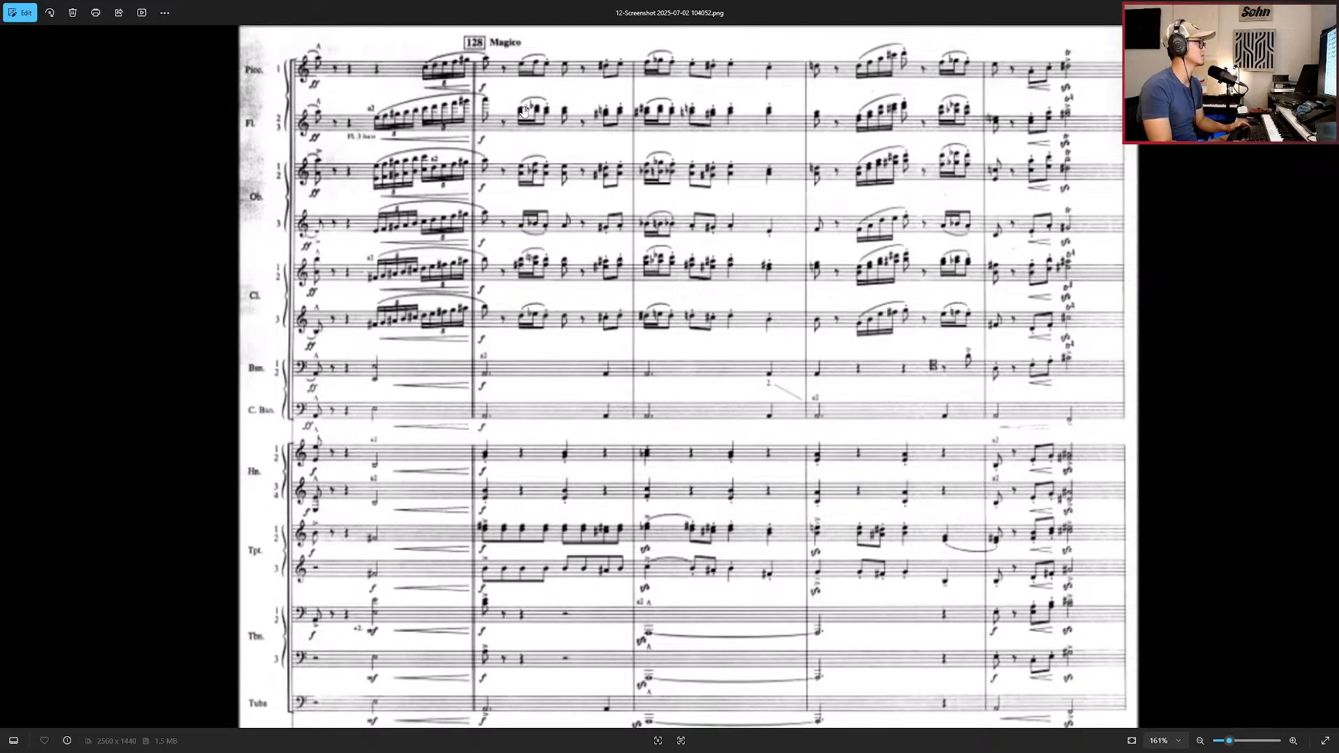
pyautogui.scroll(5, 526, 126)
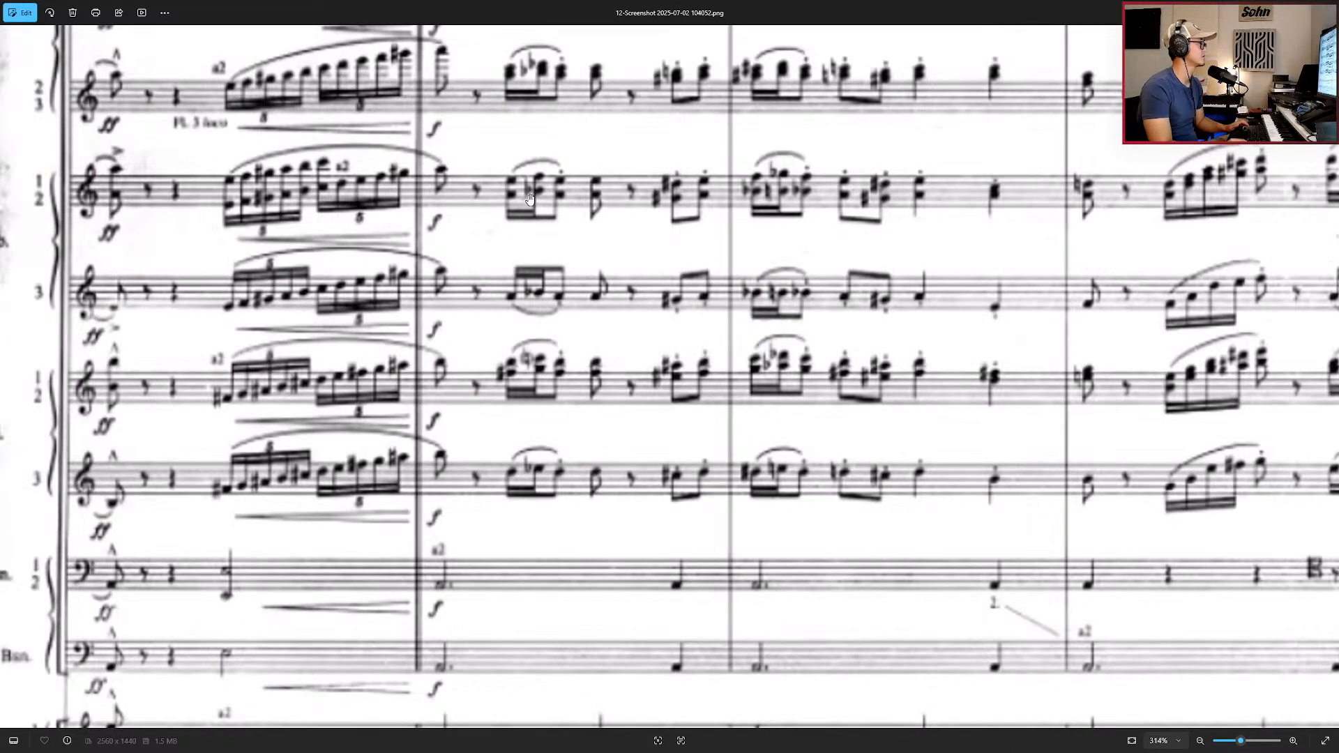
pyautogui.scroll(-3, 544, 196)
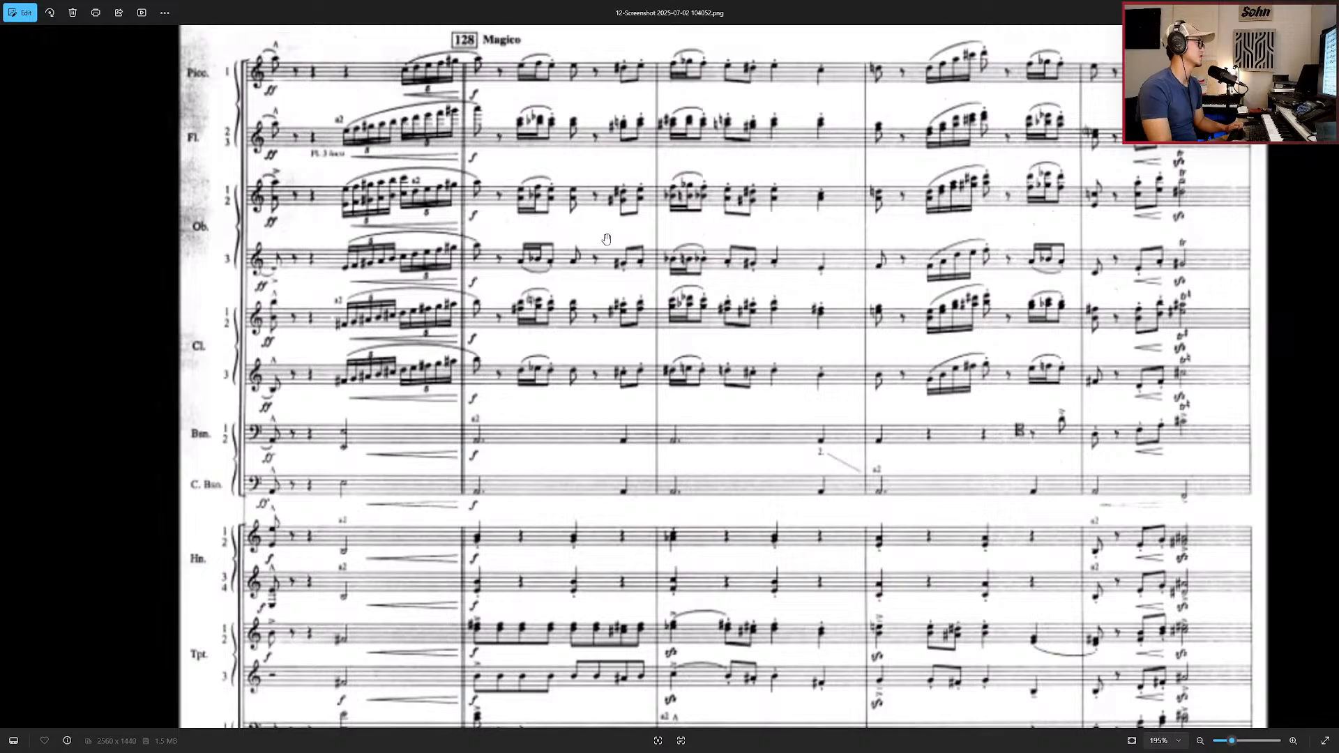
pyautogui.moveTo(570, 218); pyautogui.dragTo(546, 282)
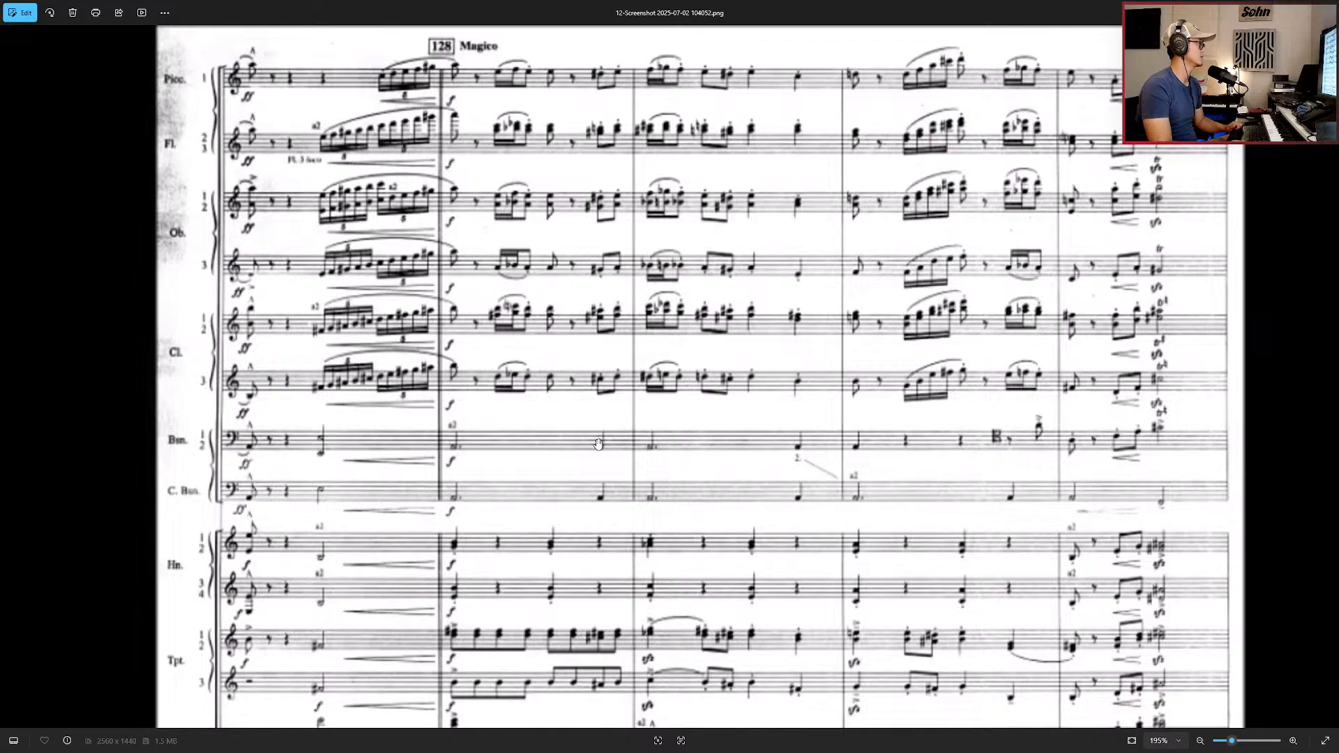
pyautogui.scroll(-1, 601, 444)
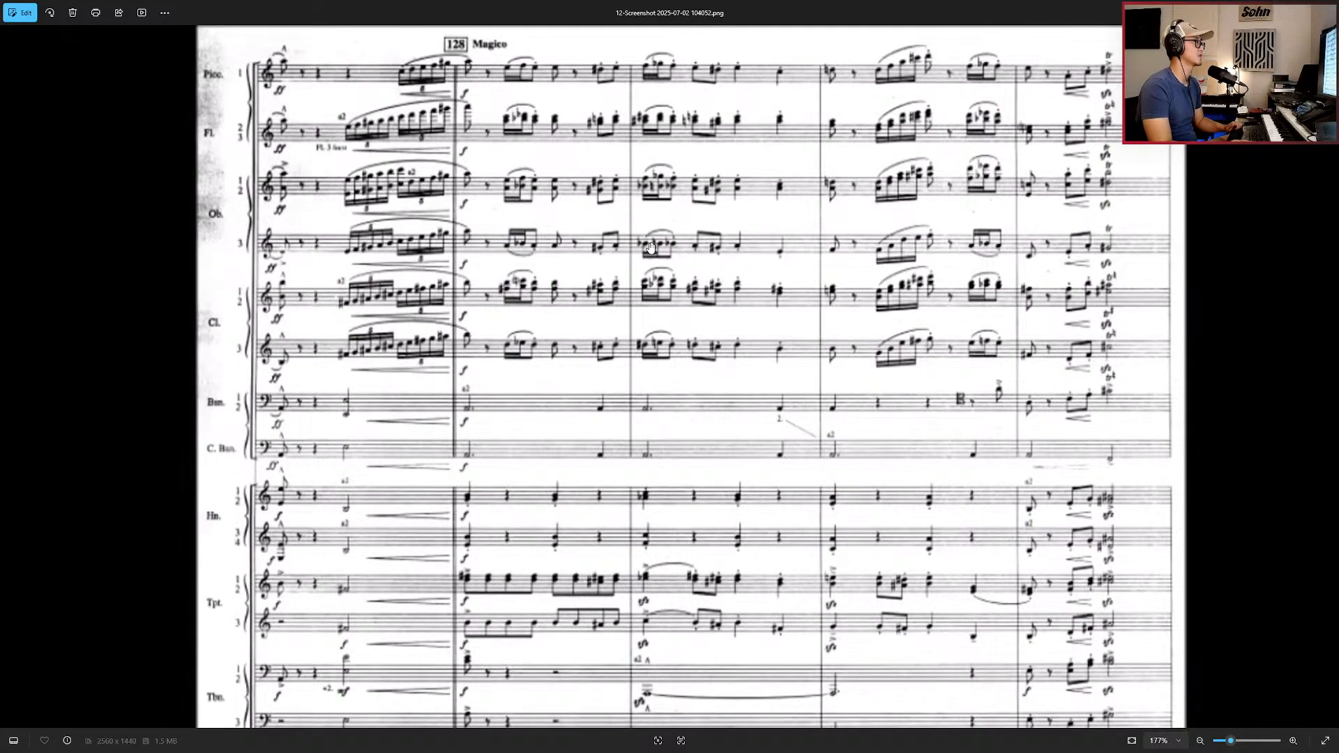
pyautogui.moveTo(564, 407); pyautogui.dragTo(531, 373)
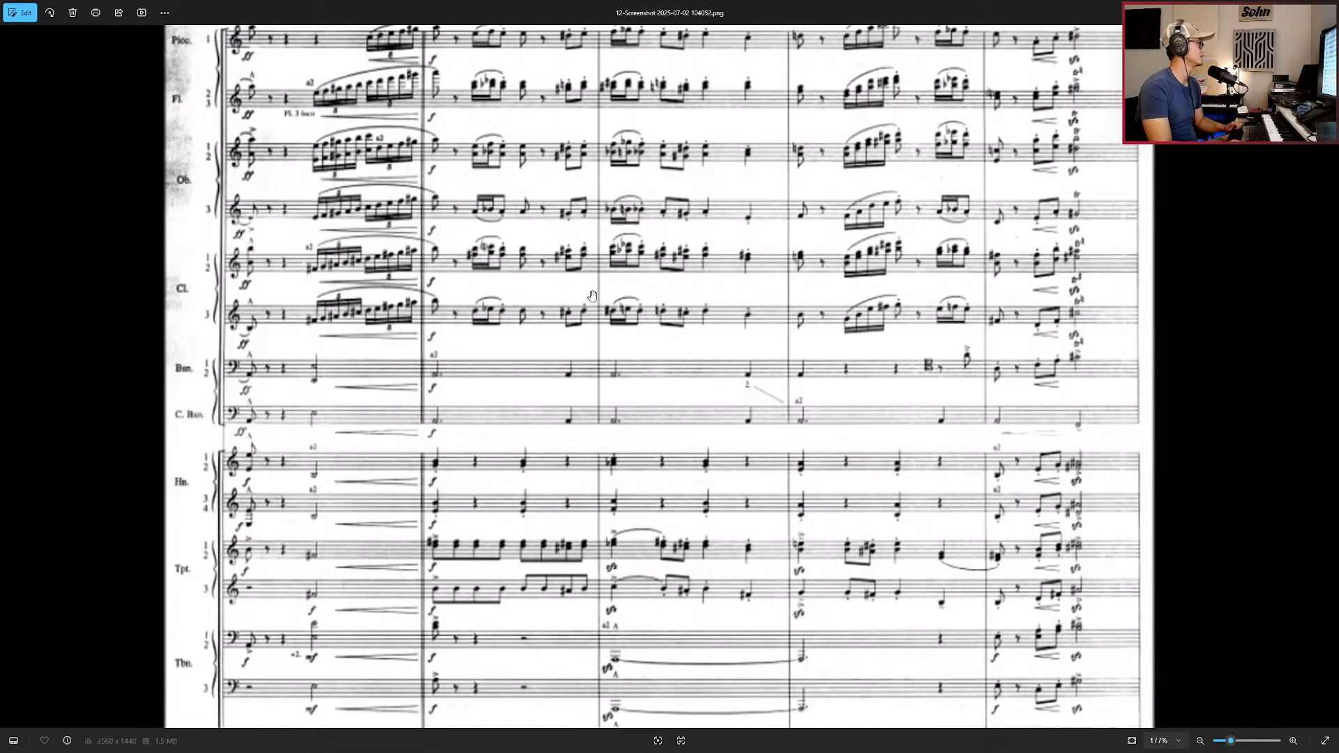
pyautogui.moveTo(486, 168); pyautogui.dragTo(451, 178)
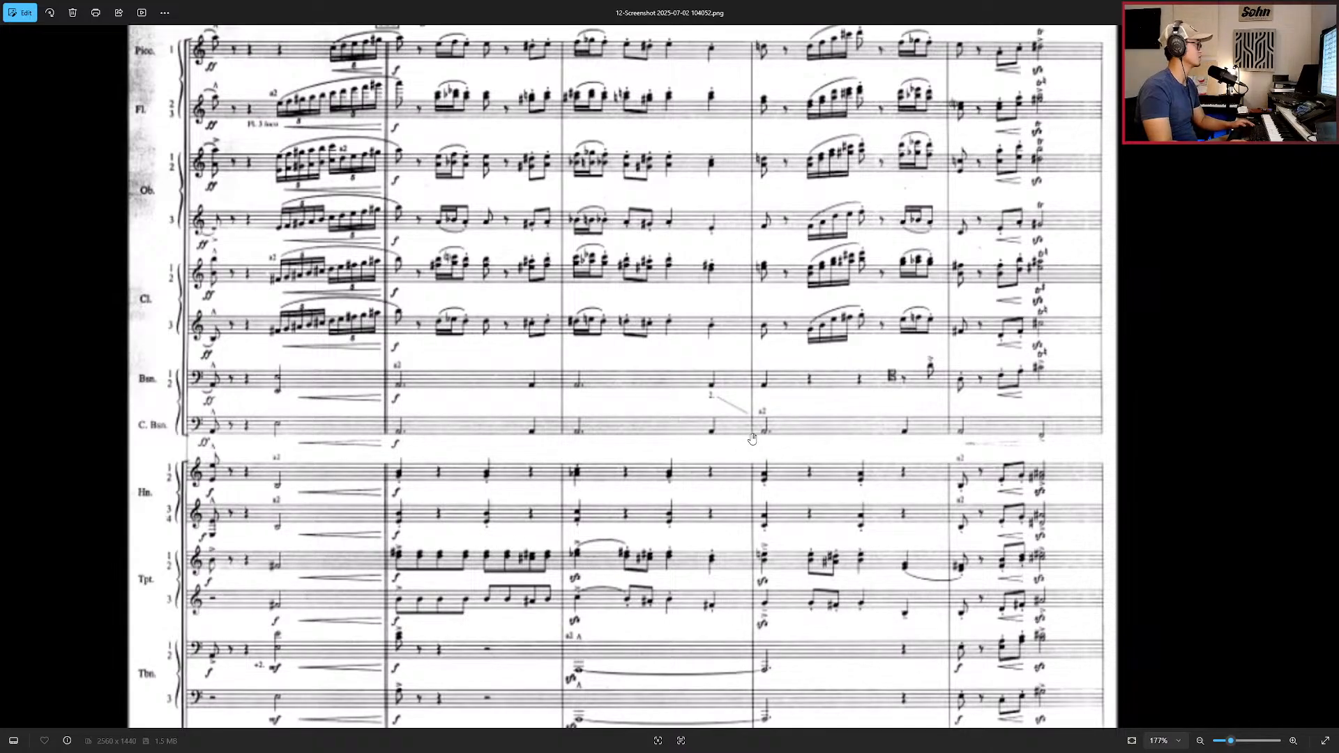
pyautogui.hotkey('alt', 'Tab')
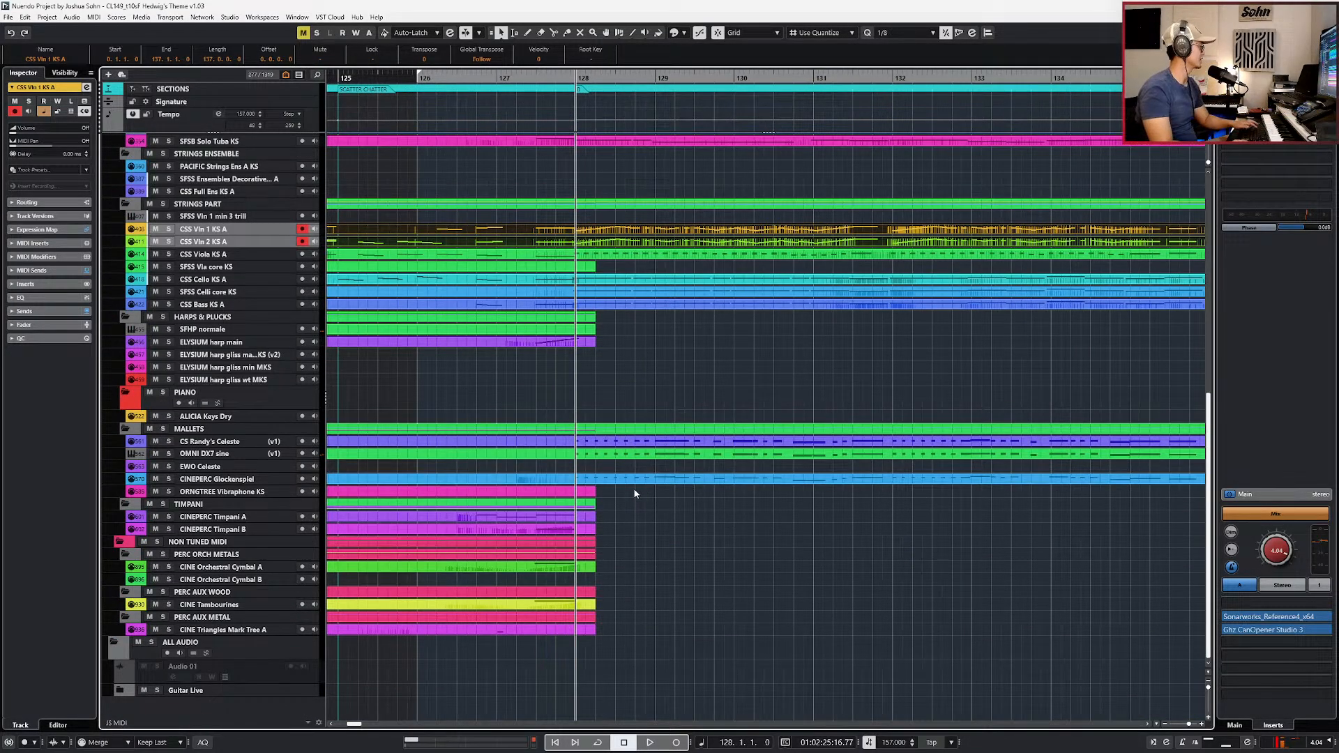
# Step: Copy all SFSB Tpt Solo KS notes from measure 128 to 136 and close the key editor
pyautogui.scroll(8, 630, 478)
pyautogui.scroll(1, 622, 438)
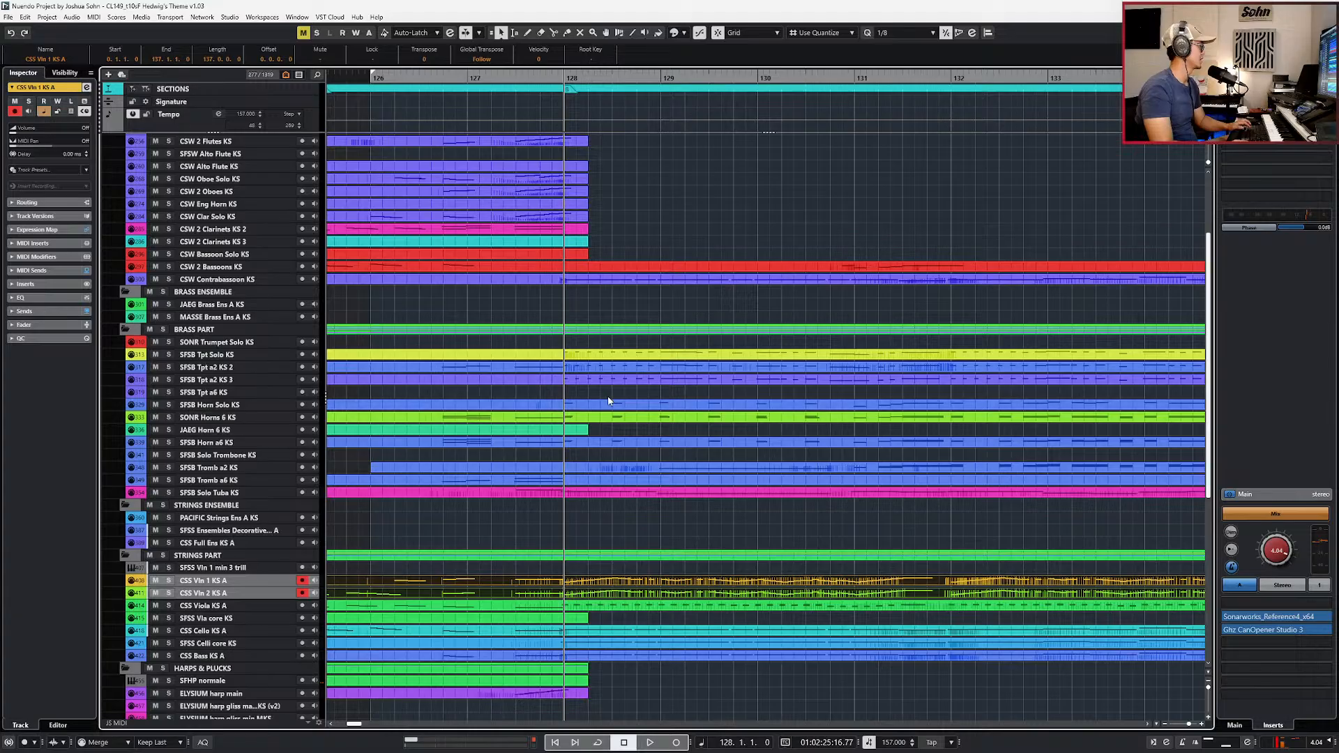
pyautogui.scroll(-2, 608, 394)
pyautogui.click(587, 335)
pyautogui.click(598, 354)
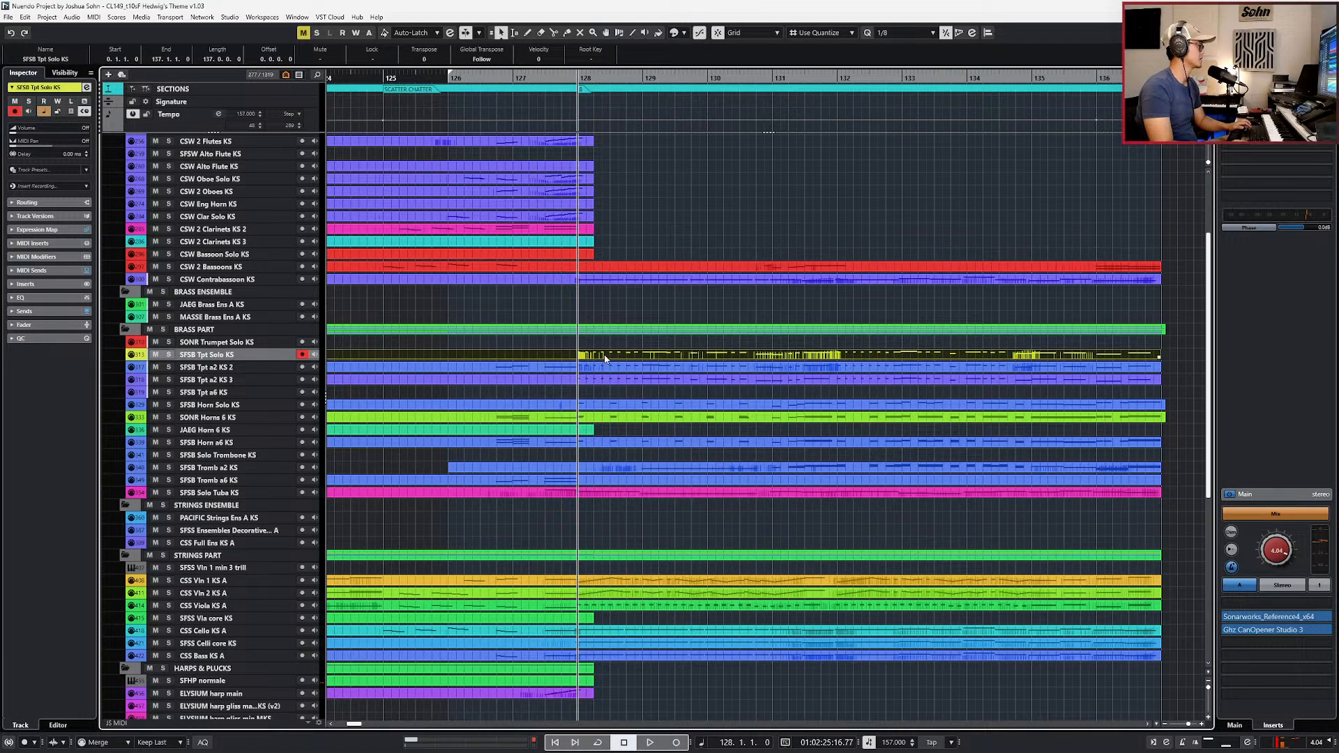
pyautogui.doubleClick(605, 359)
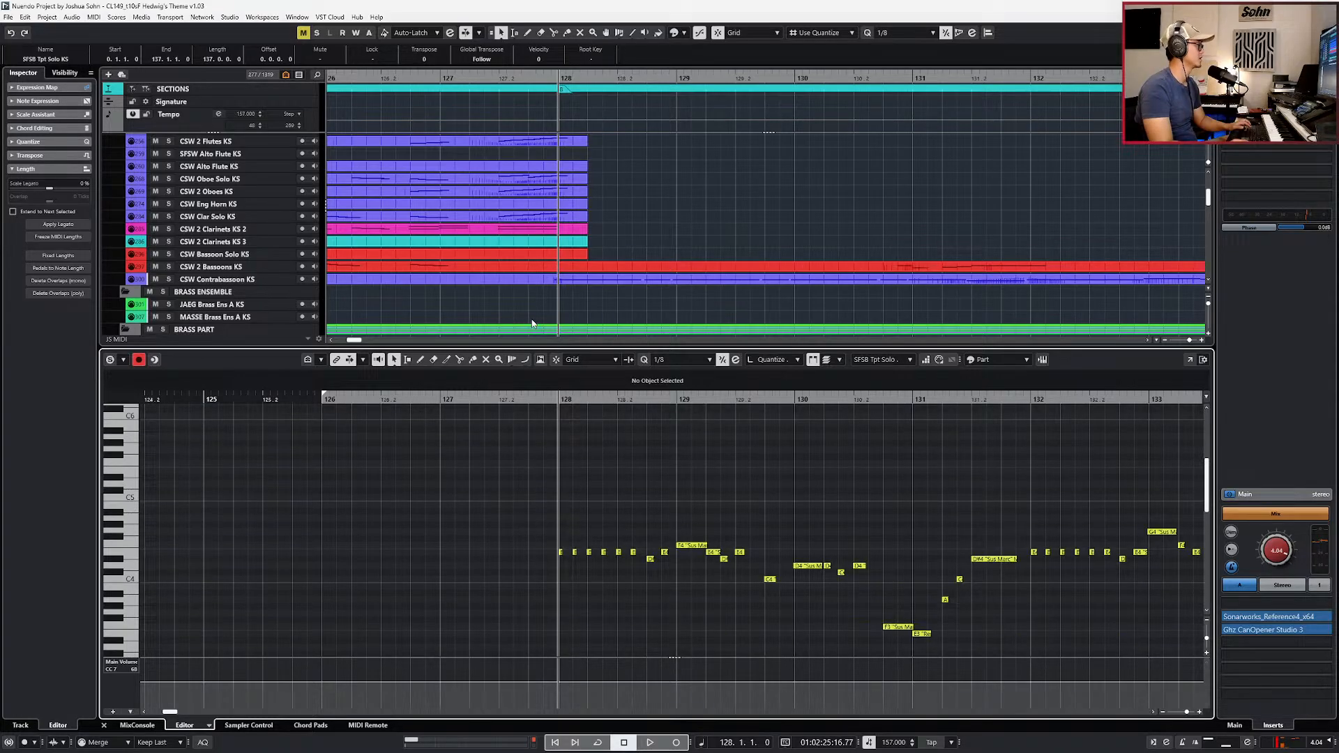
pyautogui.scroll(-4, 541, 293)
pyautogui.moveTo(515, 514); pyautogui.dragTo(1083, 572)
pyautogui.hscroll(2, 945, 502)
pyautogui.moveTo(844, 451); pyautogui.dragTo(556, 588)
pyautogui.scroll(-2, 550, 571)
pyautogui.press('l')
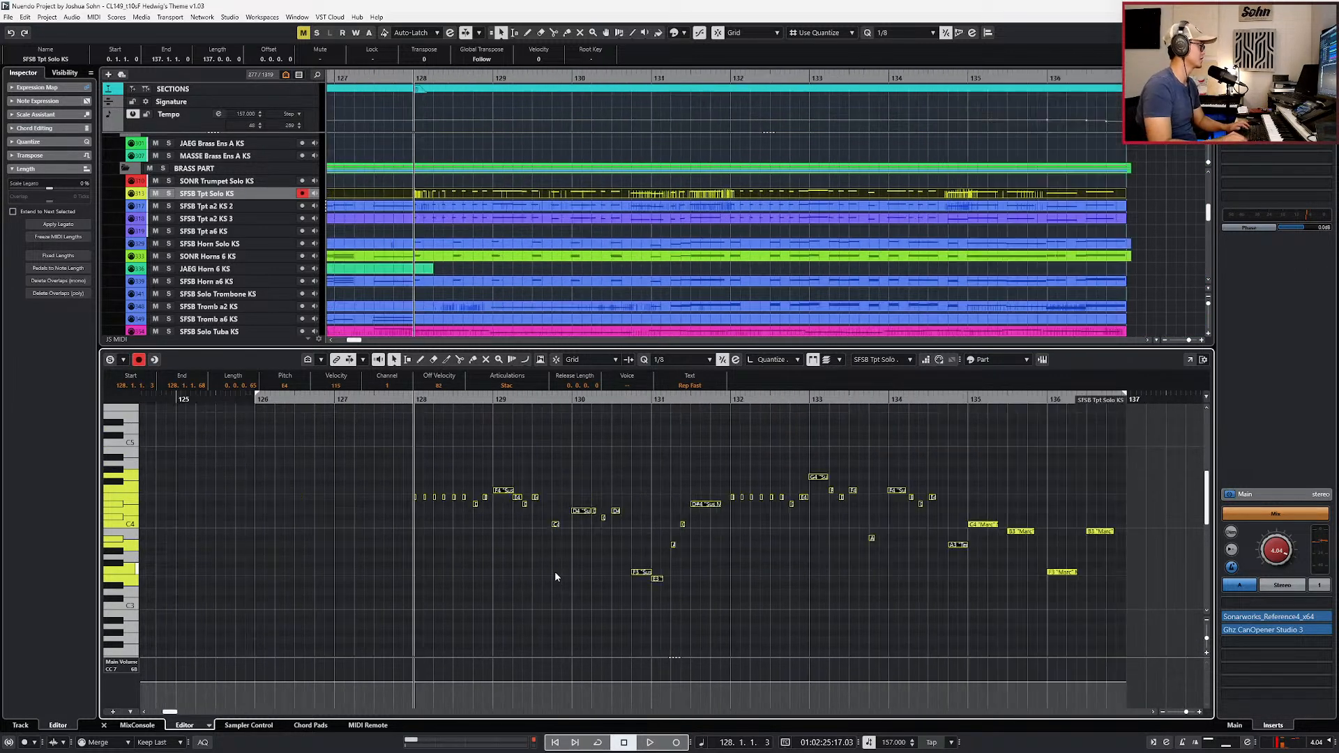
pyautogui.scroll(5, 450, 278)
pyautogui.scroll(1, 449, 272)
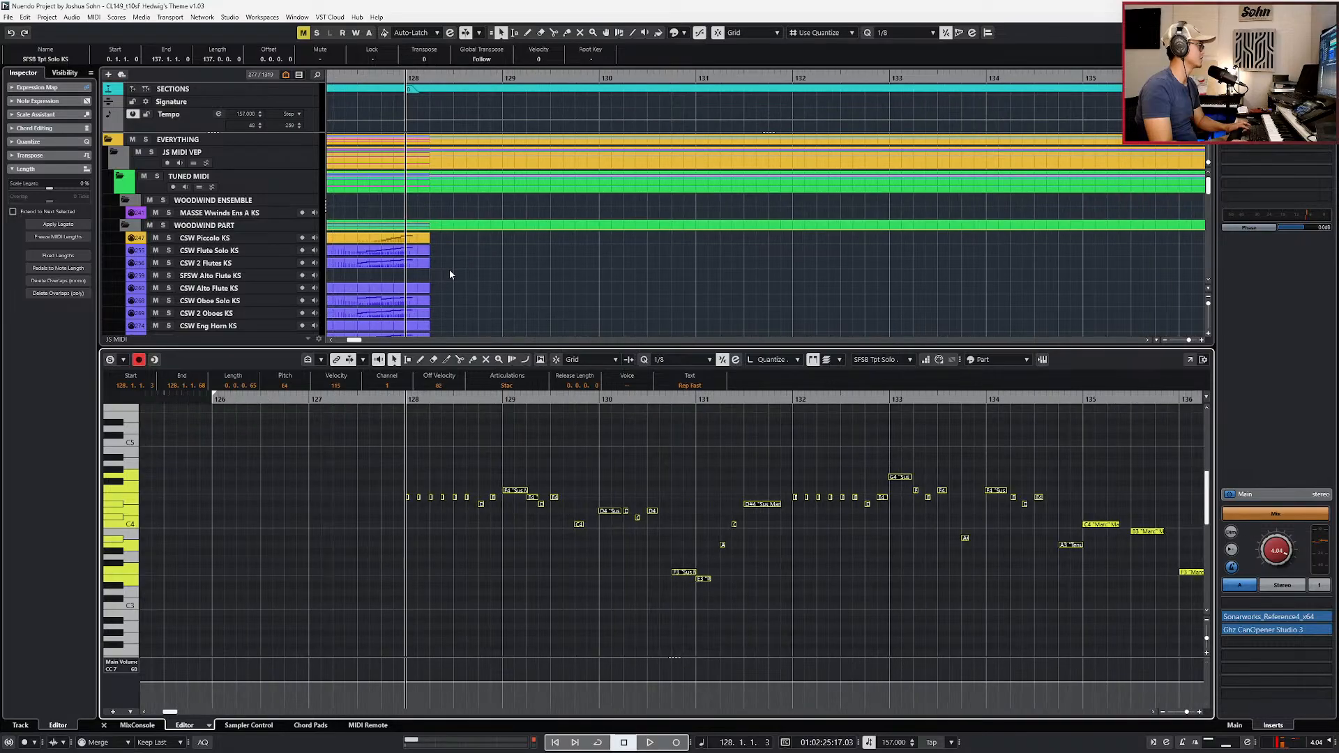
pyautogui.scroll(1, 449, 275)
pyautogui.press('Return')
pyautogui.scroll(2, 416, 236)
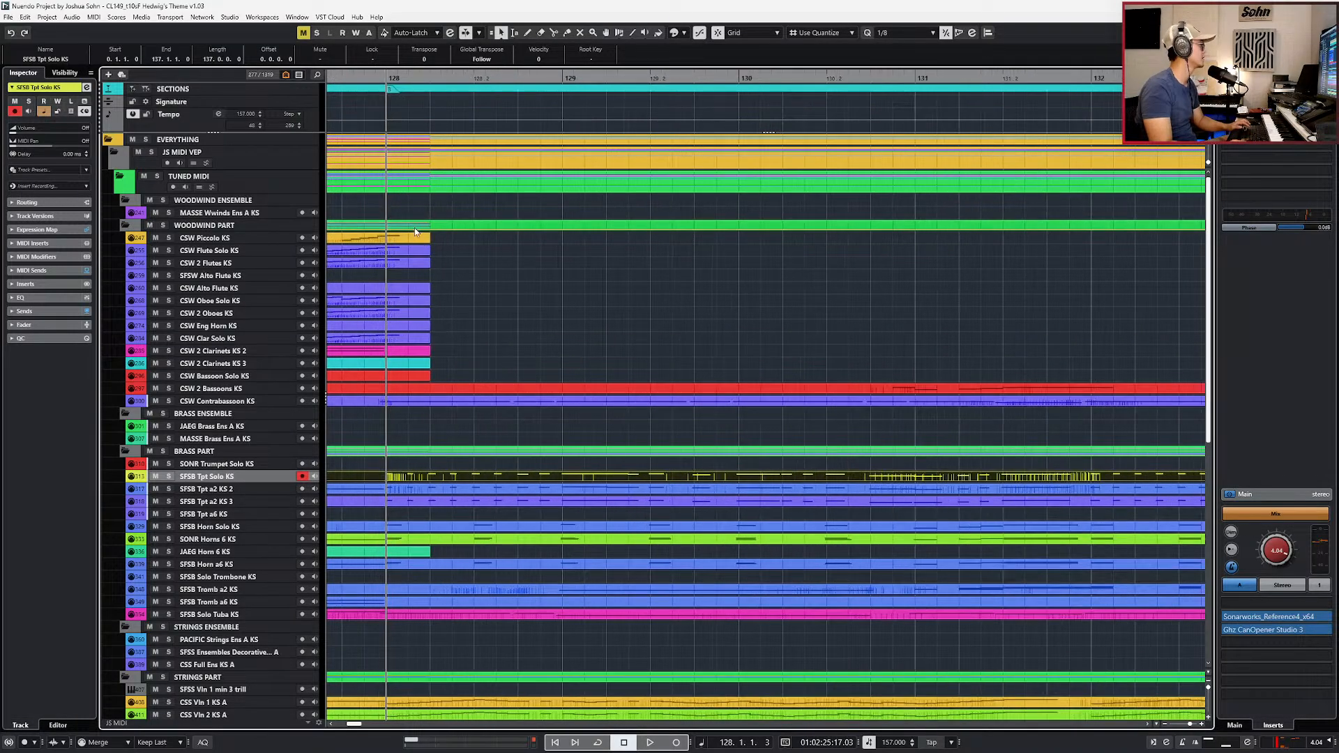
# Step: Create a MASSE Wwinds Ens A KS part from measure 126 to 137, paste the trumpet notes at measure 128, and open it for editing
pyautogui.click(260, 214)
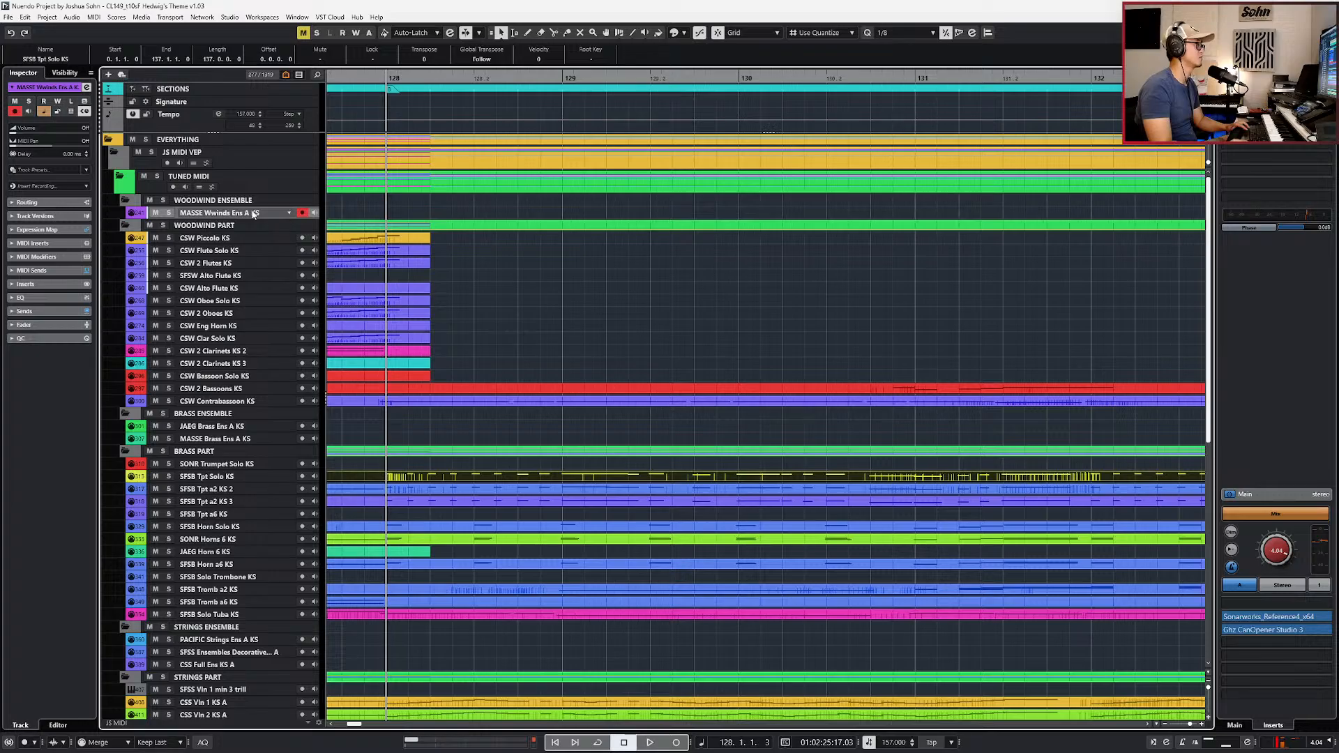
pyautogui.scroll(-2, 384, 215)
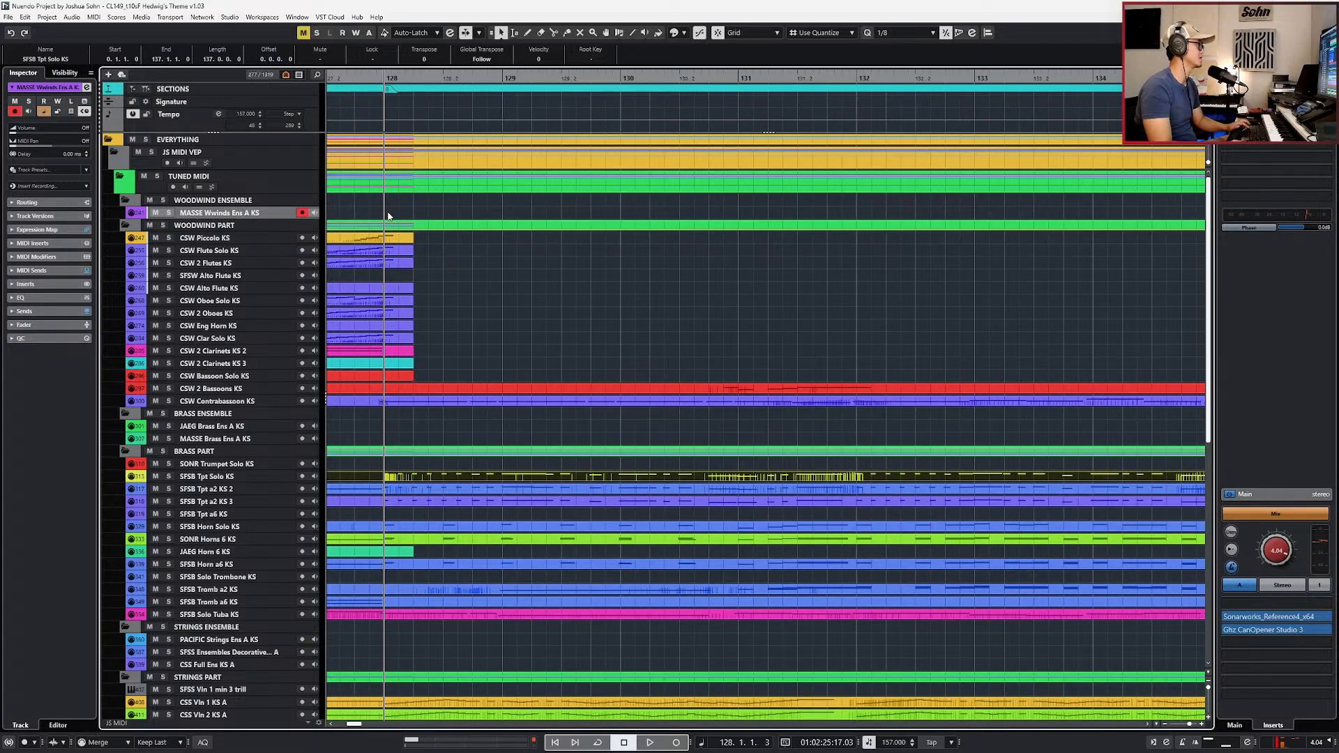
pyautogui.hscroll(-2, 390, 217)
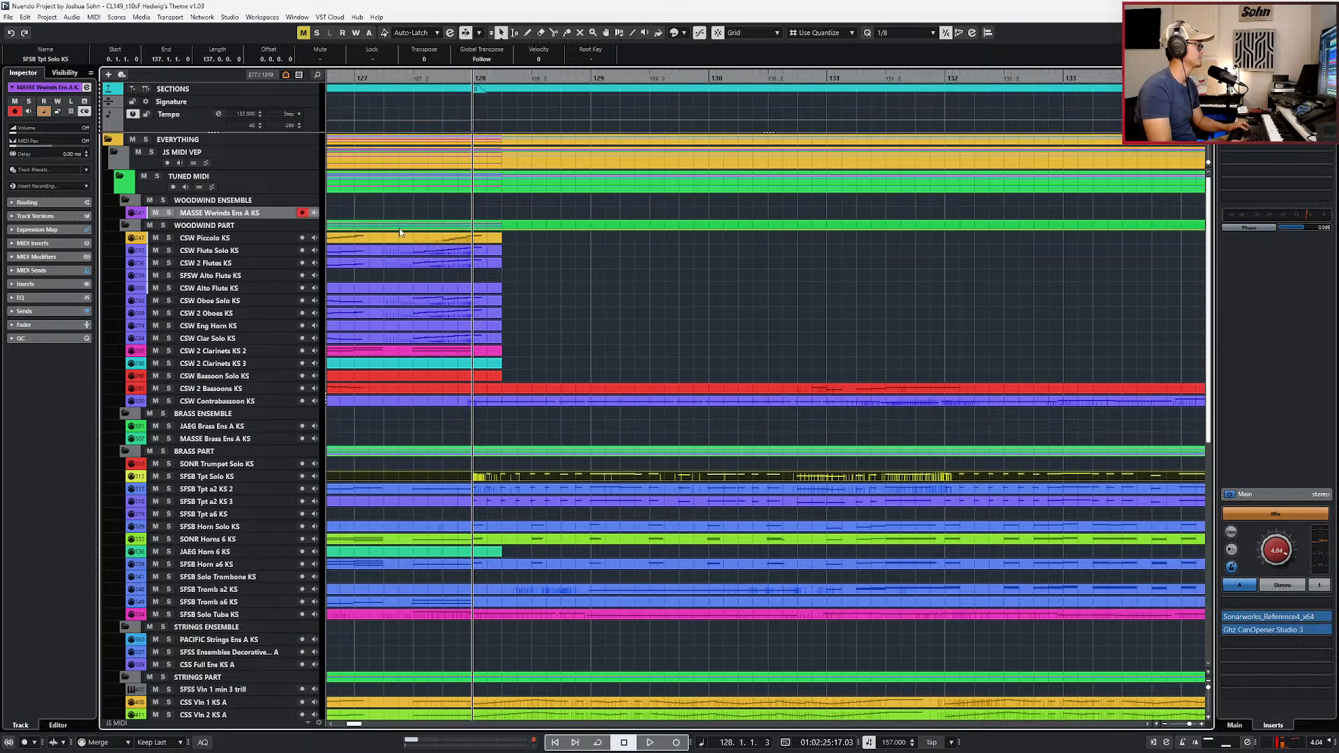
pyautogui.doubleClick(454, 216)
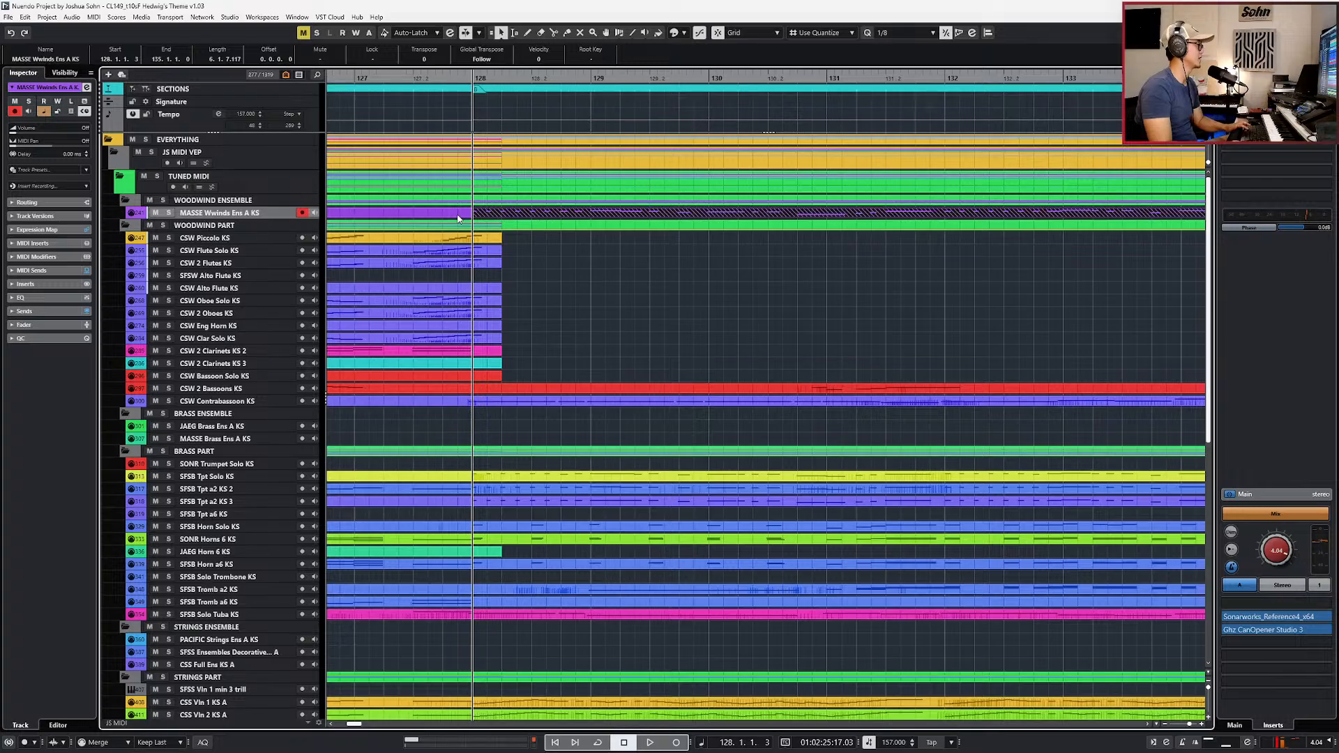
pyautogui.doubleClick(464, 216)
pyautogui.press('s')
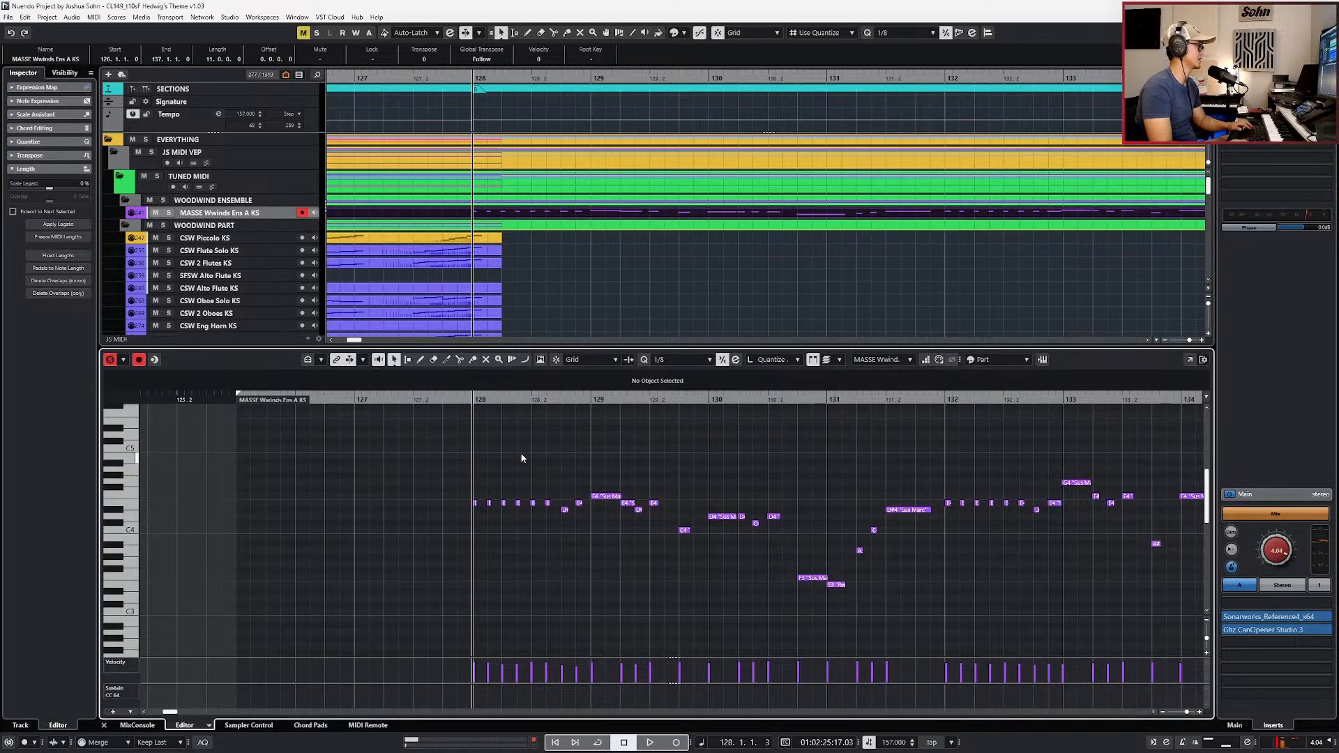
# Step: Check the woodwind rhythm of measure 128 in the score and delete the opening E4 notes that do not match it from the woodwind ensemble part
pyautogui.scroll(2, 523, 457)
pyautogui.scroll(-6, 525, 462)
pyautogui.scroll(2, 530, 477)
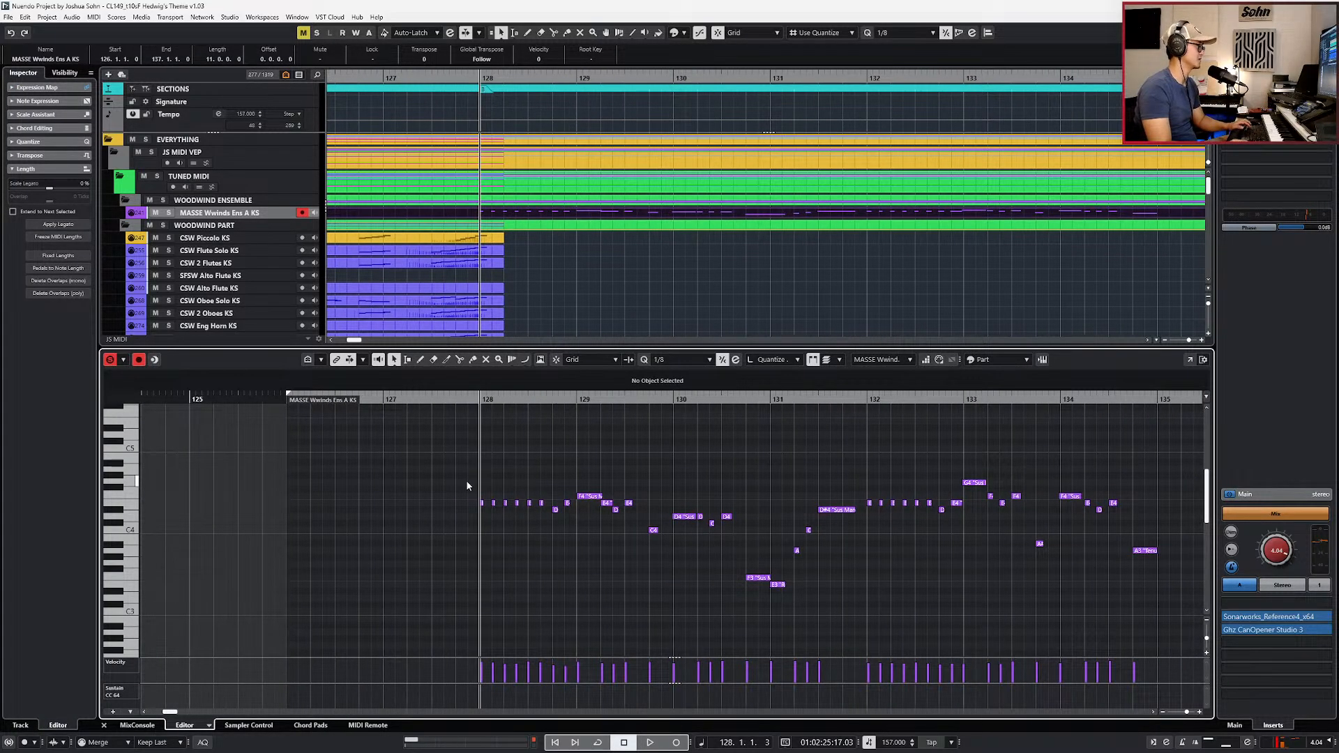
pyautogui.scroll(2, 486, 486)
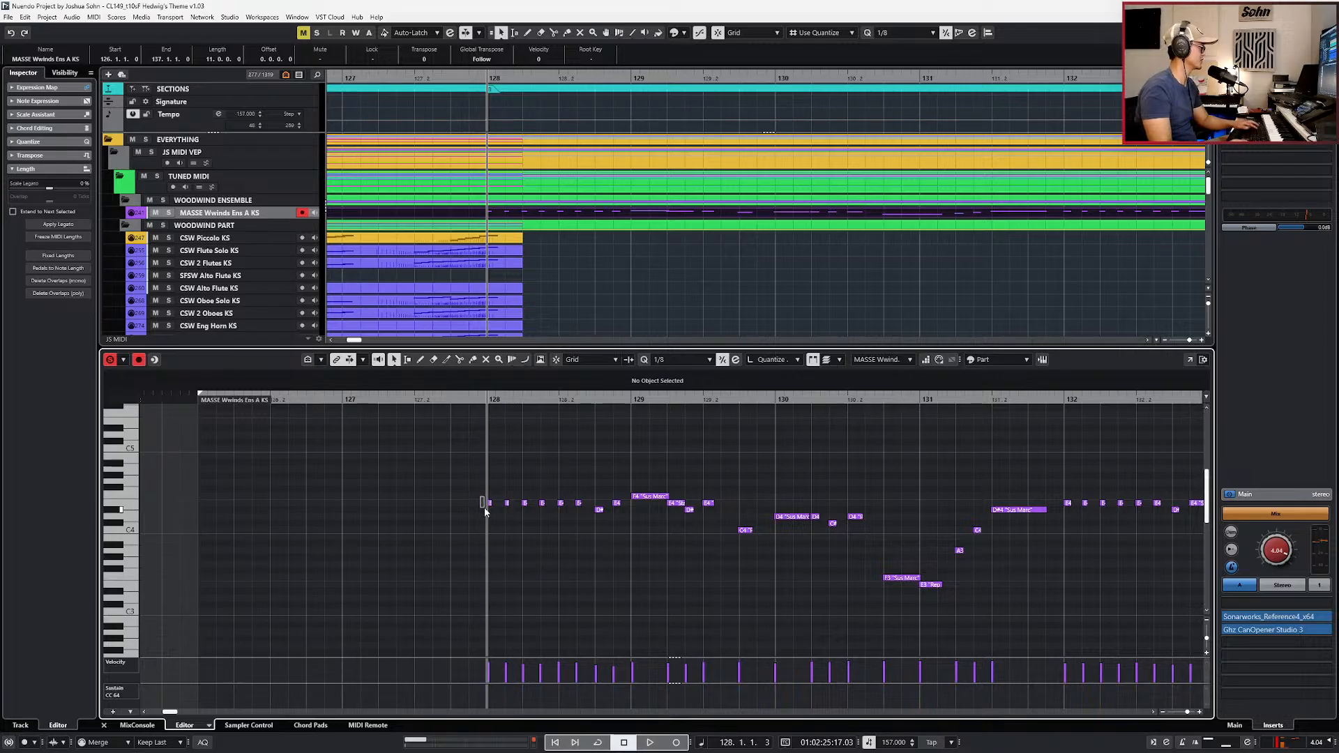
pyautogui.hotkey('alt', 'Tab')
pyautogui.scroll(3, 469, 369)
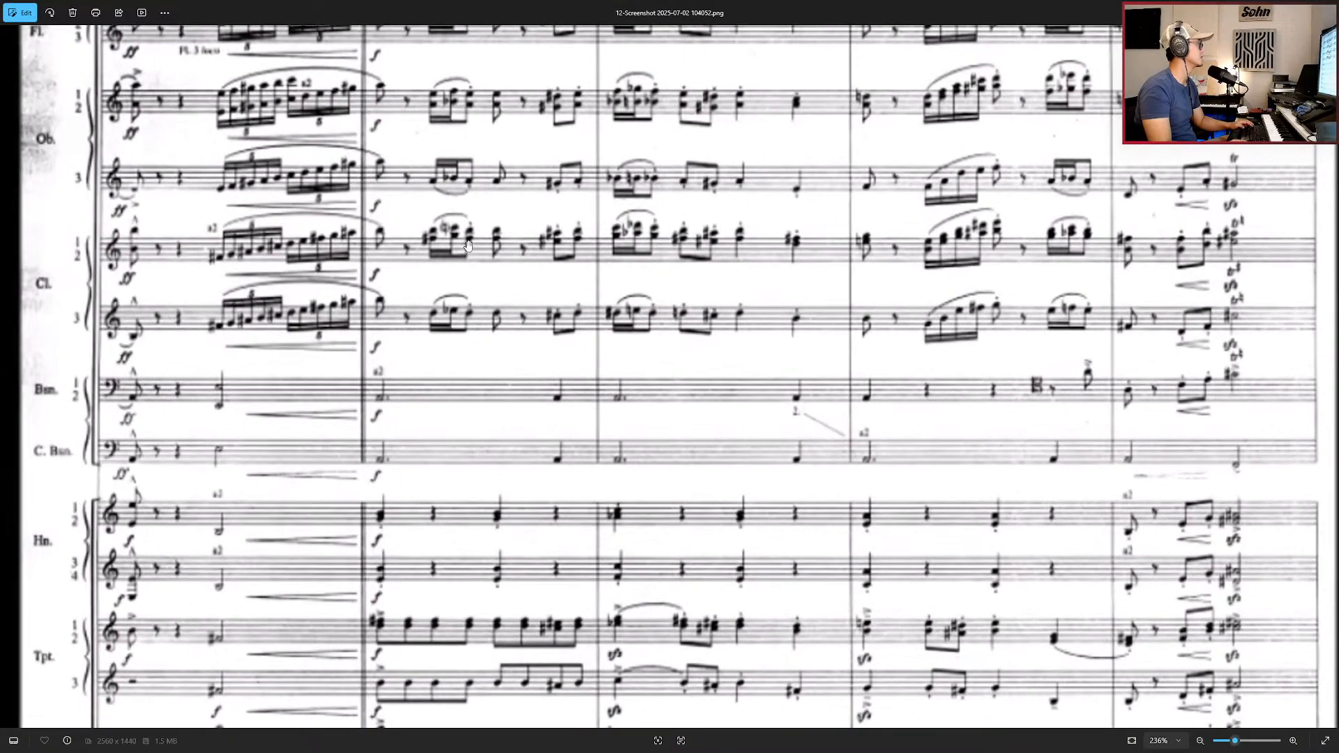
pyautogui.moveTo(477, 125); pyautogui.dragTo(464, 258)
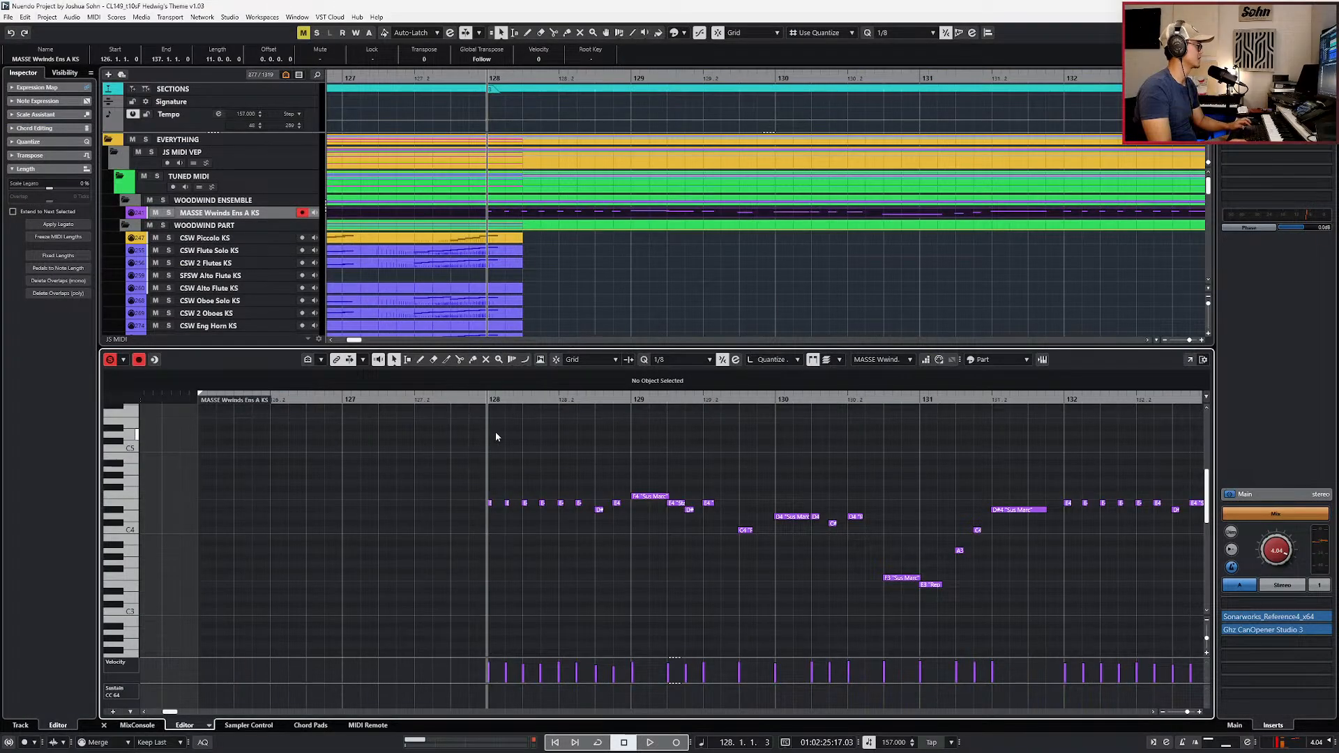
pyautogui.click(491, 503)
pyautogui.press('h')
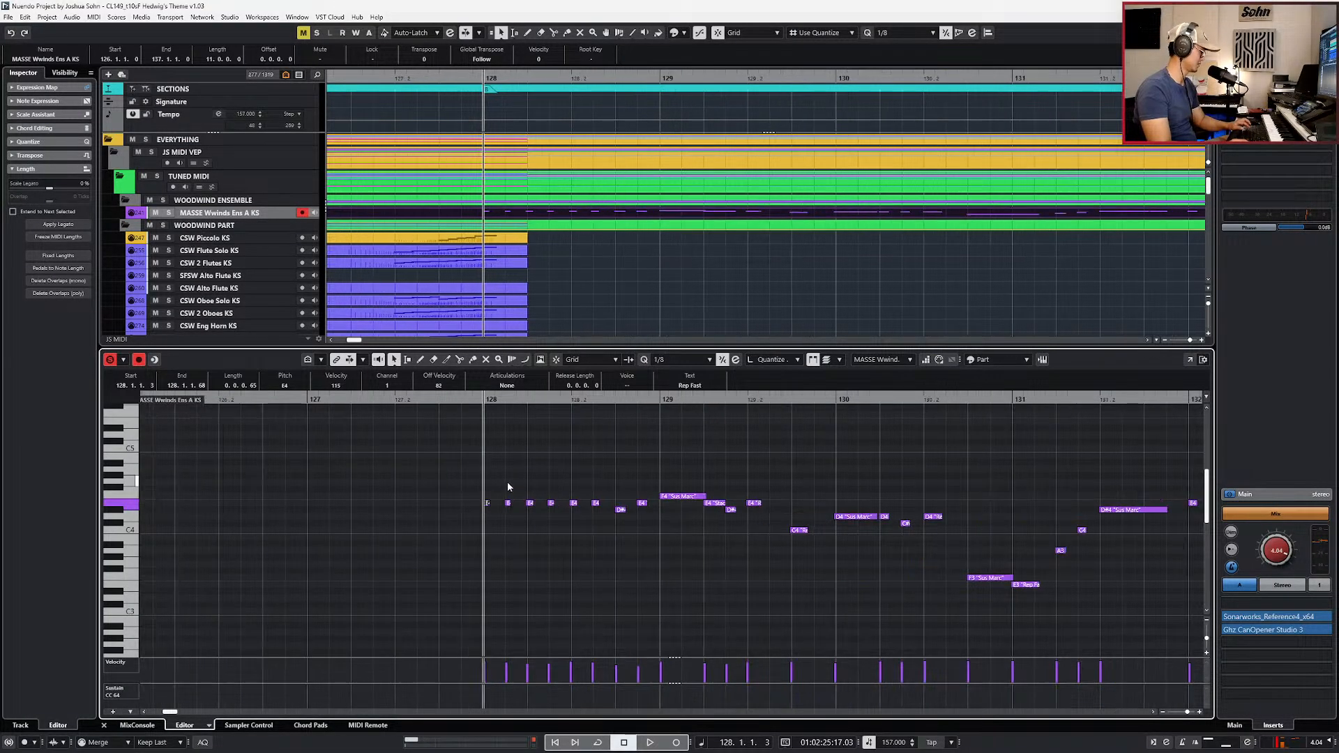
pyautogui.press('Delete')
pyautogui.press('Delete')
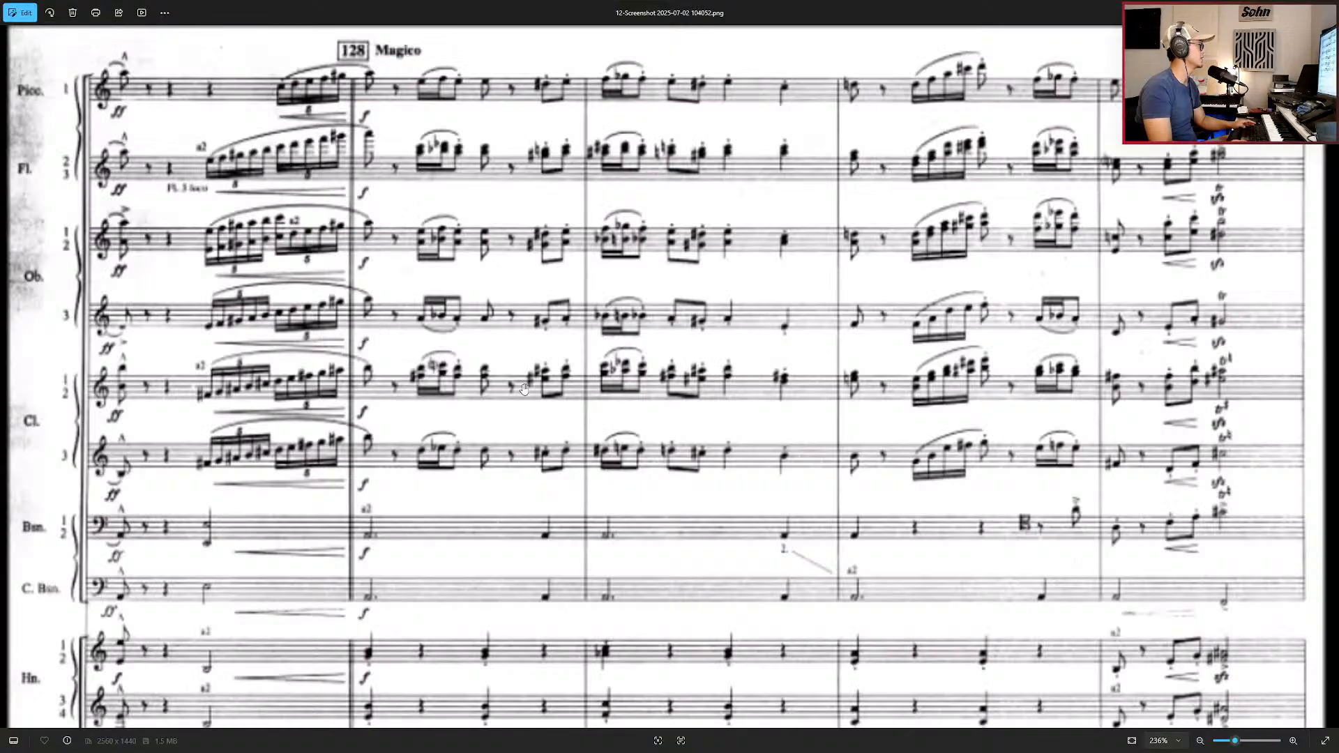
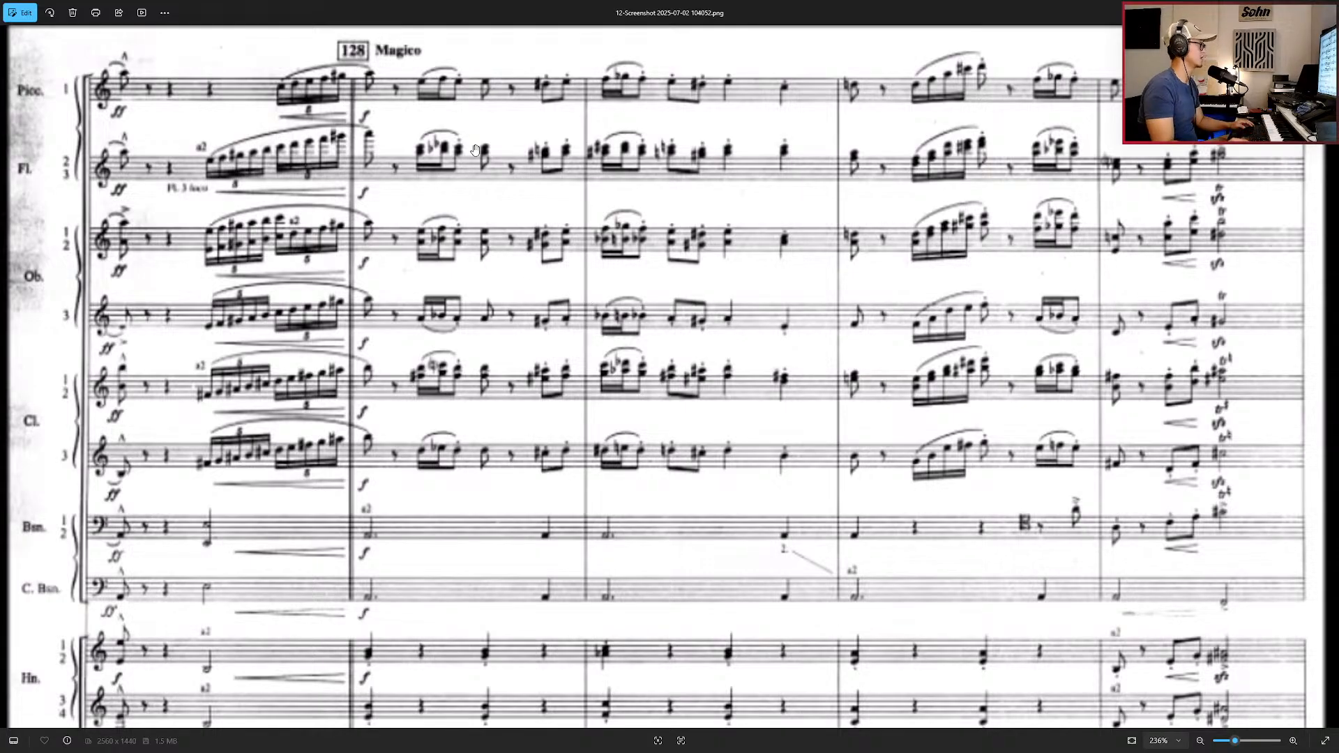
# Step: Arrange the score image above the Nuendo project window so both are visible together while editing
pyautogui.doubleClick(577, 10)
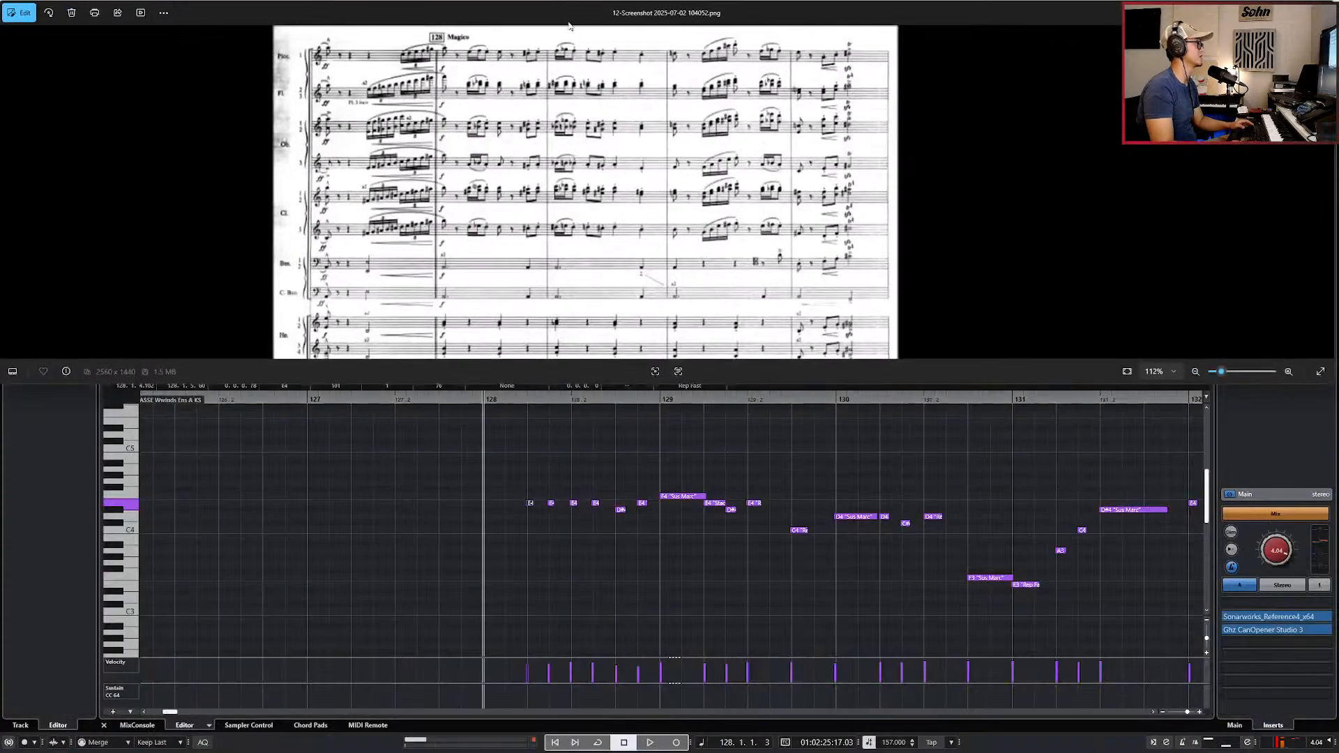
pyautogui.scroll(-2, 628, 476)
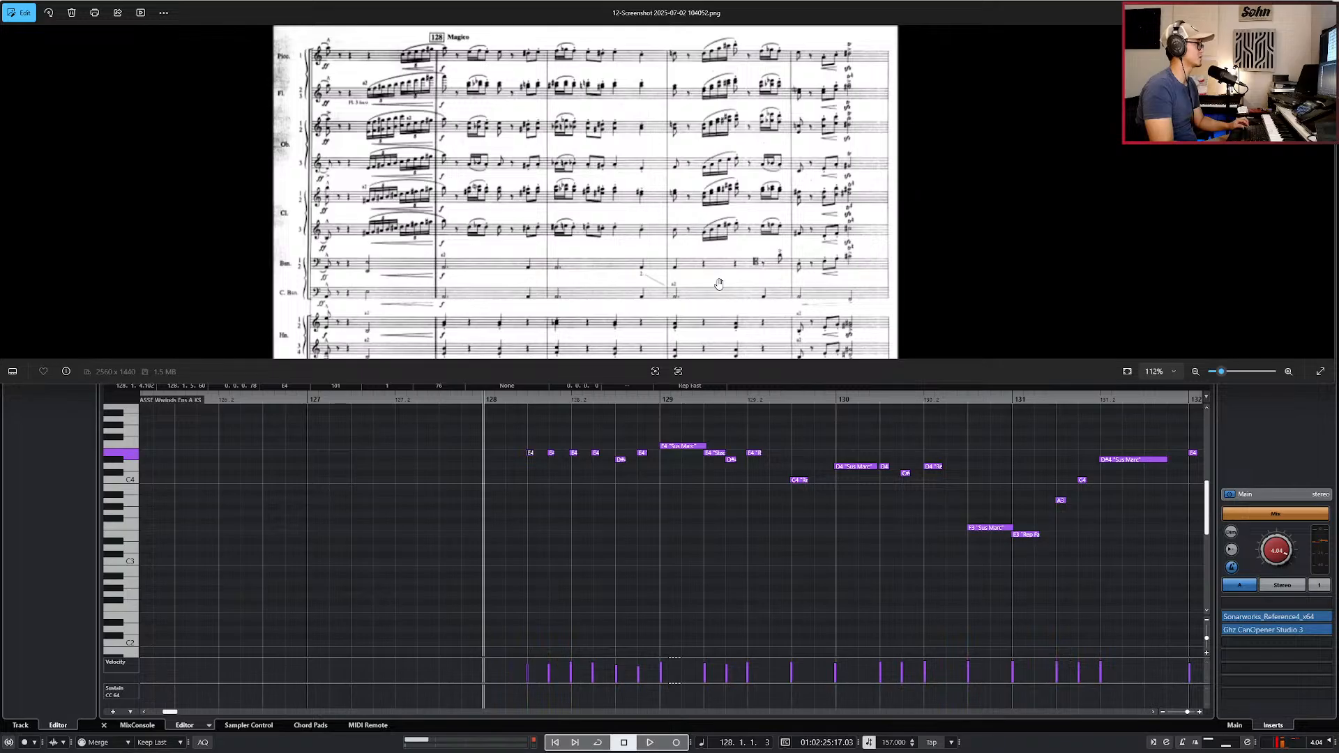
pyautogui.click(1273, 10)
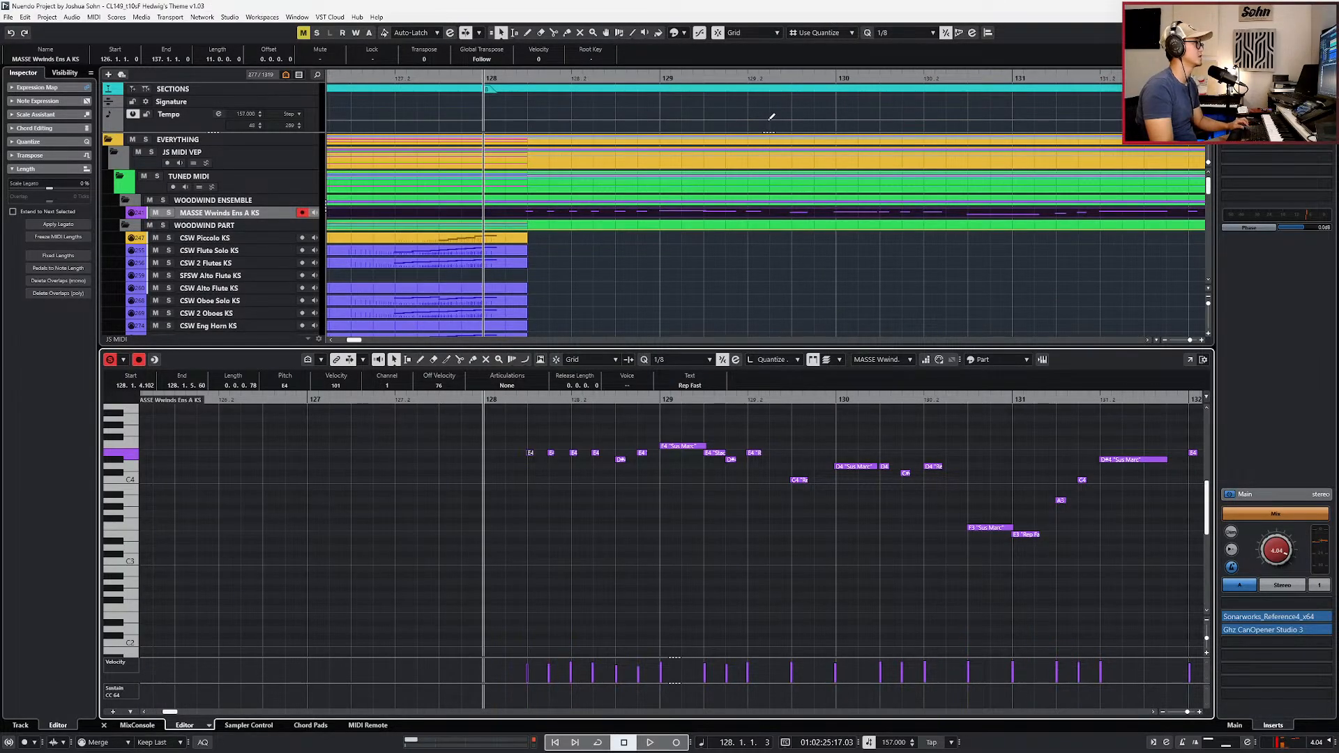
pyautogui.doubleClick(760, 7)
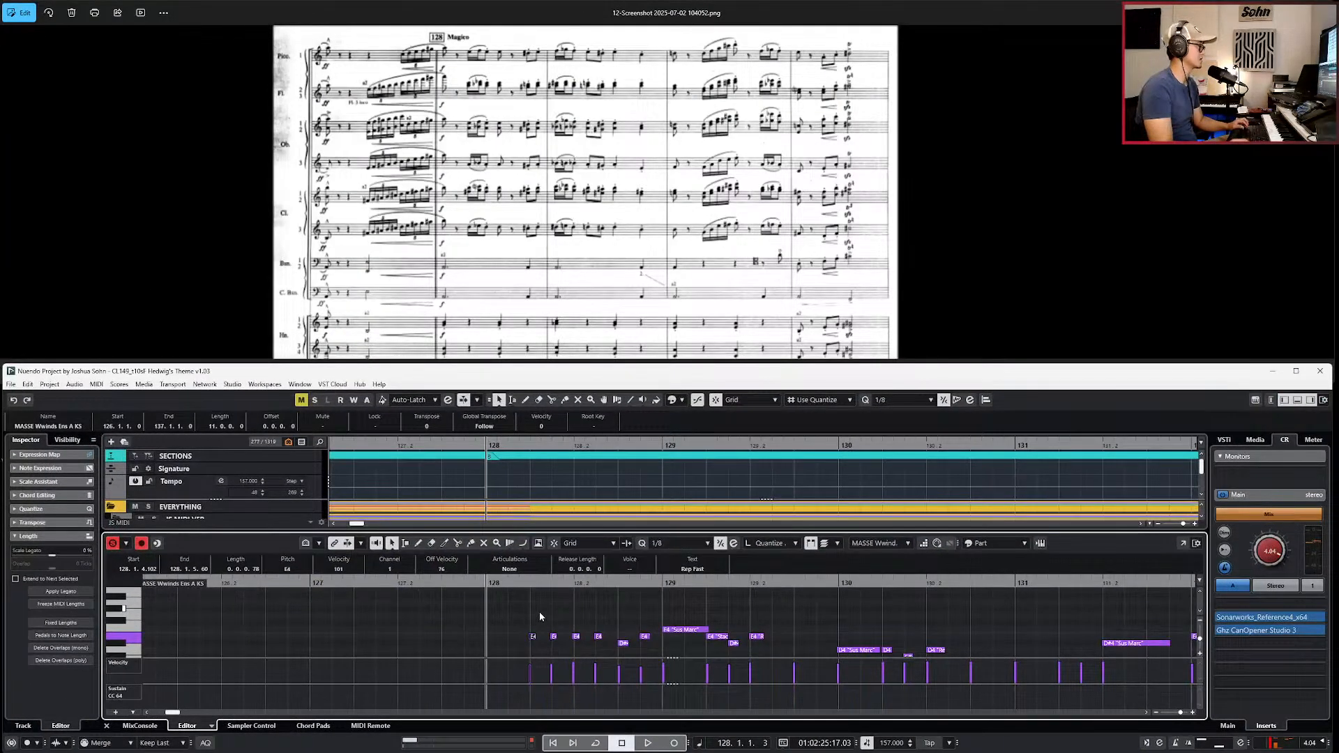
# Step: Raise the second remaining note of measure 128 from E4 to F4 and enlarge the woodwind staves in the score
pyautogui.click(540, 613)
pyautogui.hotkey('alt', 'l')
pyautogui.scroll(1, 541, 614)
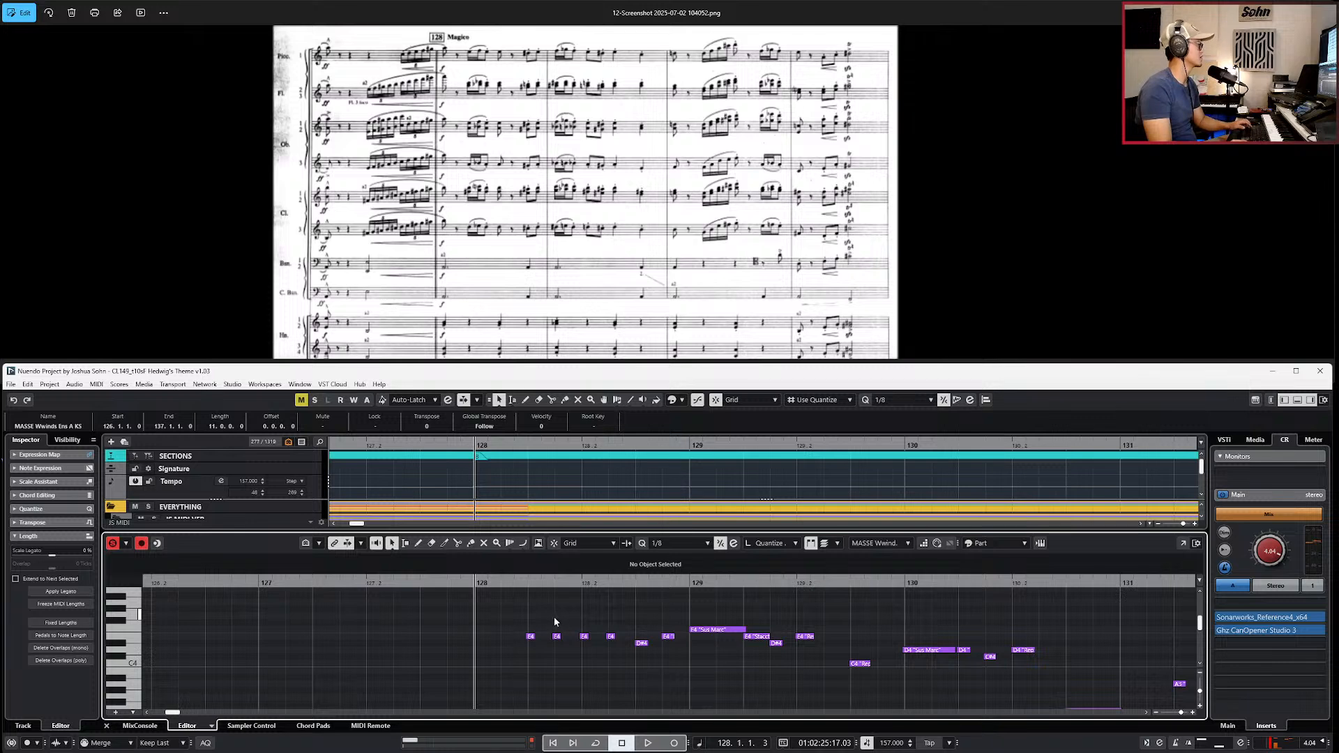
pyautogui.click(556, 636)
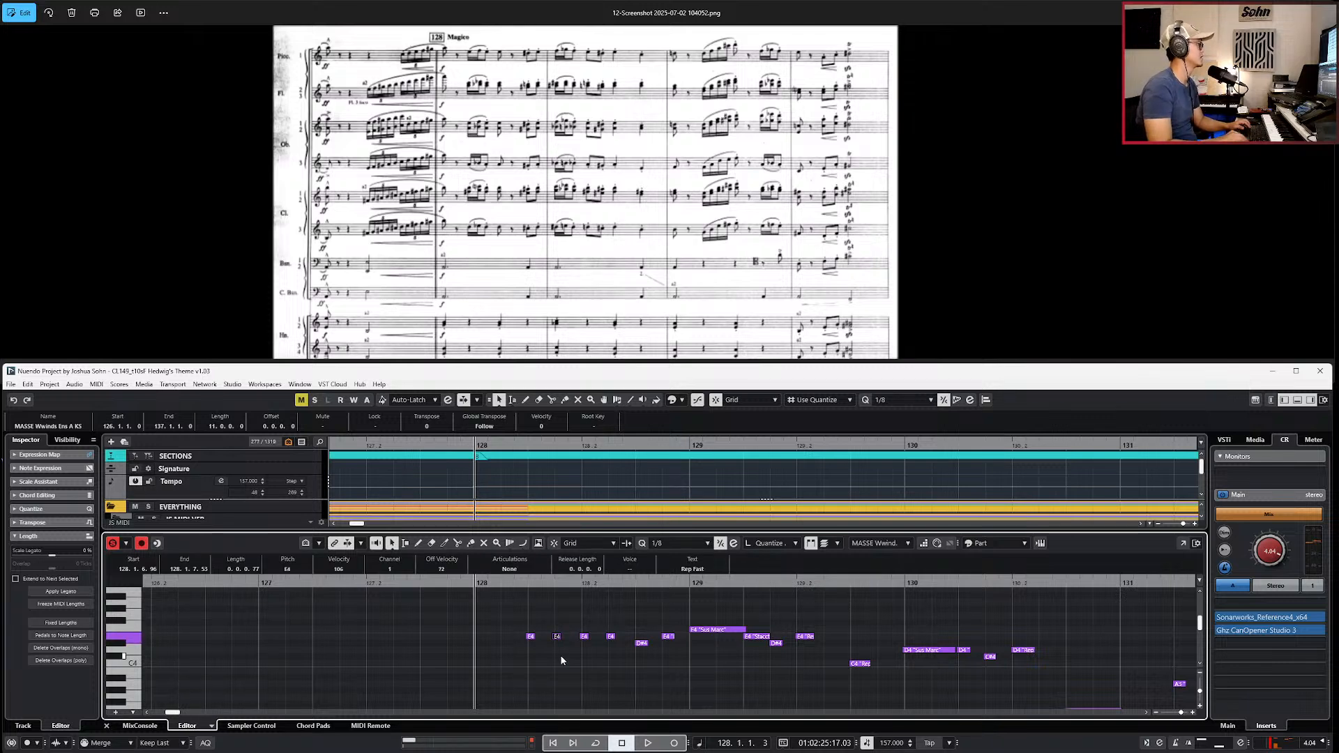
pyautogui.press('Up')
pyautogui.scroll(5, 544, 317)
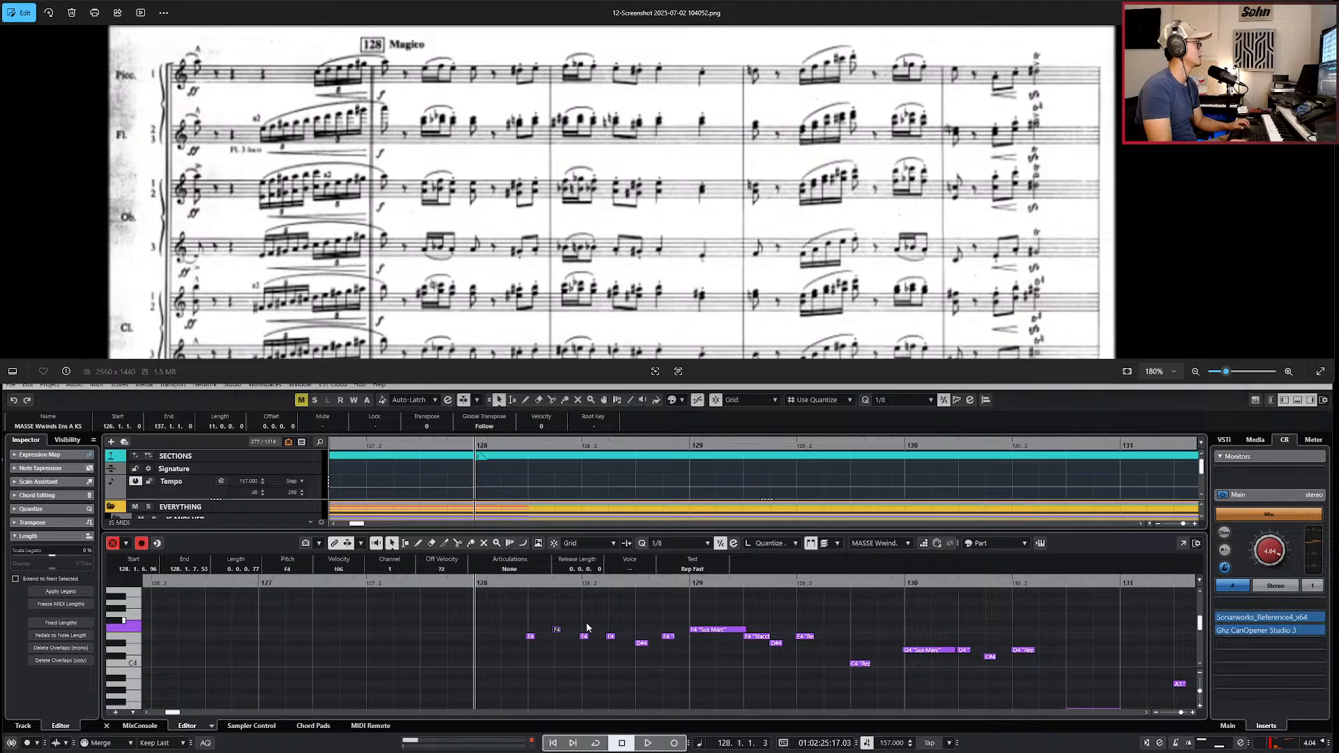
# Step: Lengthen the opening E4 and F4 notes of measure 128 so each one connects to the note that follows
pyautogui.click(584, 636)
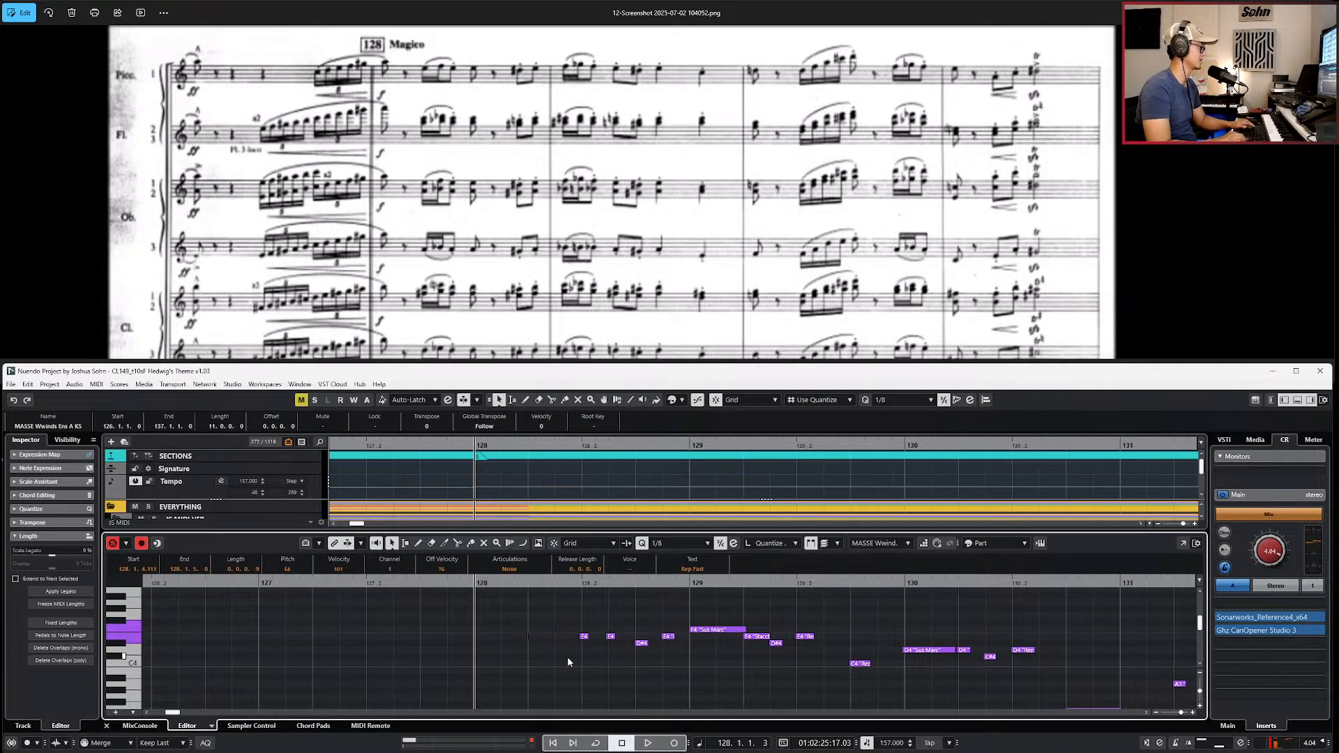
pyautogui.press('q')
pyautogui.press('s')
pyautogui.click(506, 569)
pyautogui.click(597, 607)
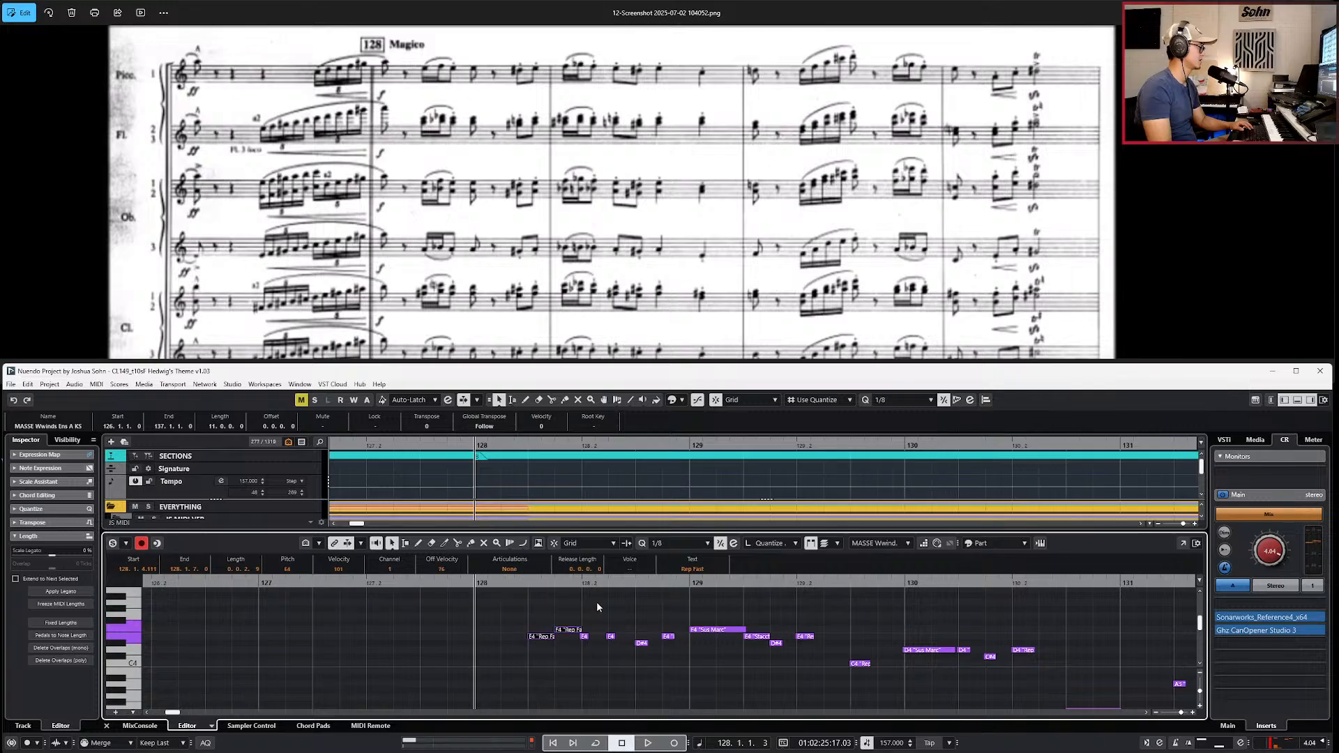
# Step: Split the woodwind ensemble part at measure 128, delete the empty front piece, move the rest to CSW Flute Solo KS and open it
pyautogui.hotkey('ctrl', 'e')
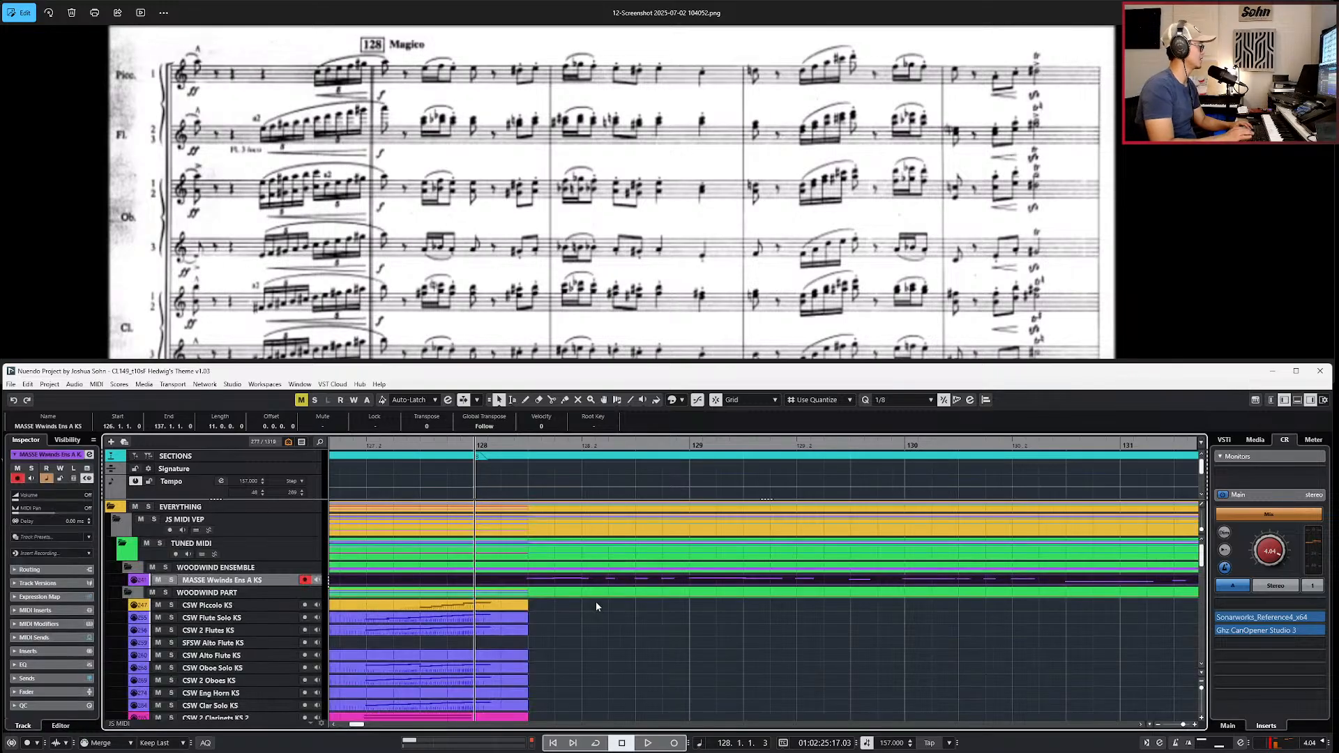
pyautogui.keyDown('alt'); pyautogui.click(486, 576); pyautogui.keyUp('alt')
pyautogui.click(471, 579)
pyautogui.press('Delete')
pyautogui.moveTo(527, 580); pyautogui.dragTo(541, 618)
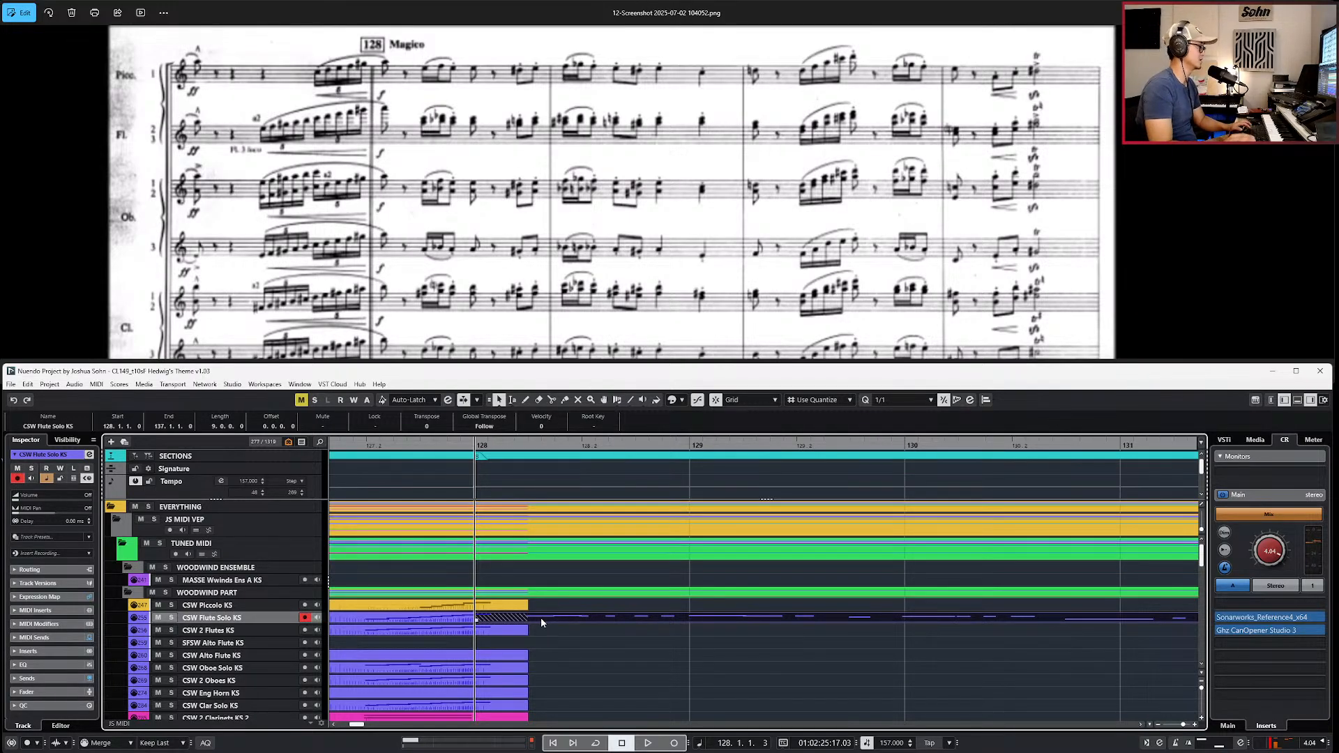
pyautogui.doubleClick(541, 617)
# Step: Select all notes in the CSW Flute Solo KS part and set their articulation to Marc
pyautogui.click(562, 615)
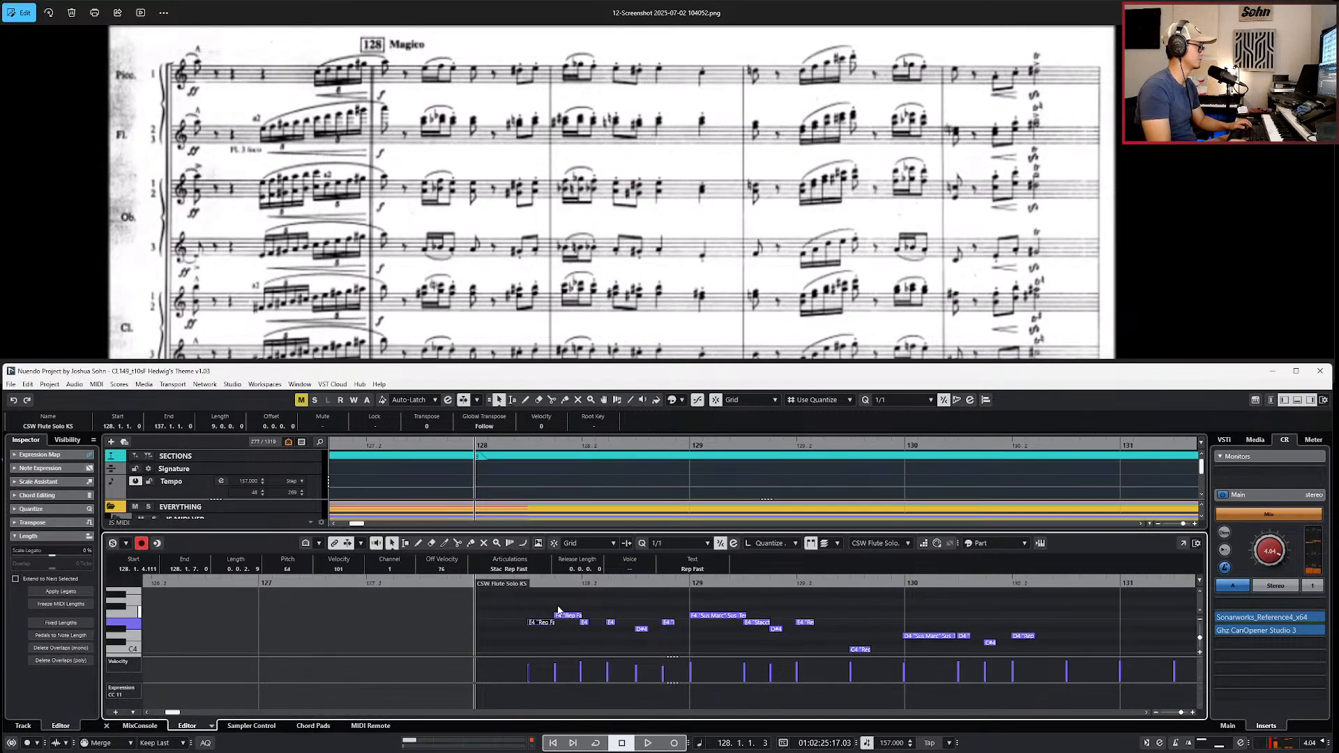
pyautogui.keyDown('shift'); pyautogui.click(563, 617); pyautogui.keyUp('shift')
pyautogui.hotkey('ctrl', 'a')
pyautogui.click(482, 569)
pyautogui.click(492, 638)
pyautogui.click(503, 569)
pyautogui.click(508, 638)
pyautogui.click(511, 570)
pyautogui.click(509, 638)
pyautogui.click(511, 571)
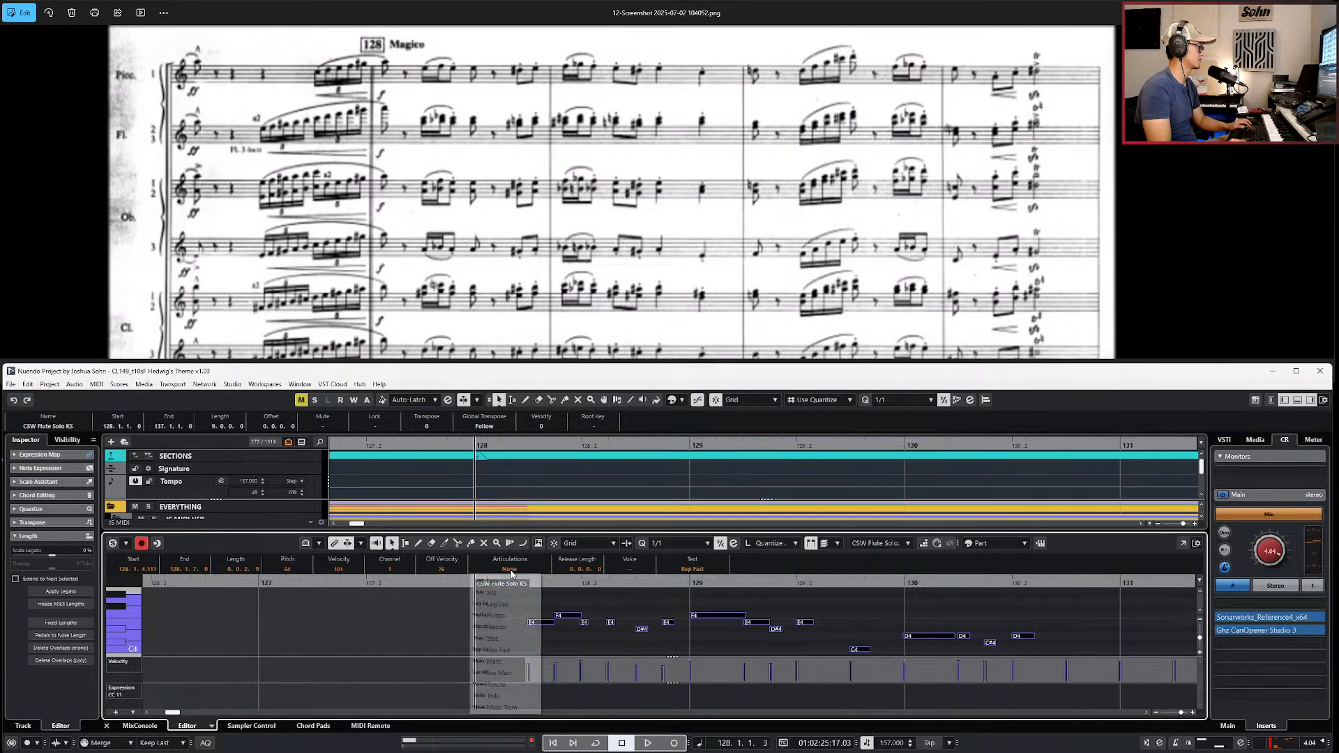
pyautogui.click(495, 661)
pyautogui.hotkey('alt', '4')
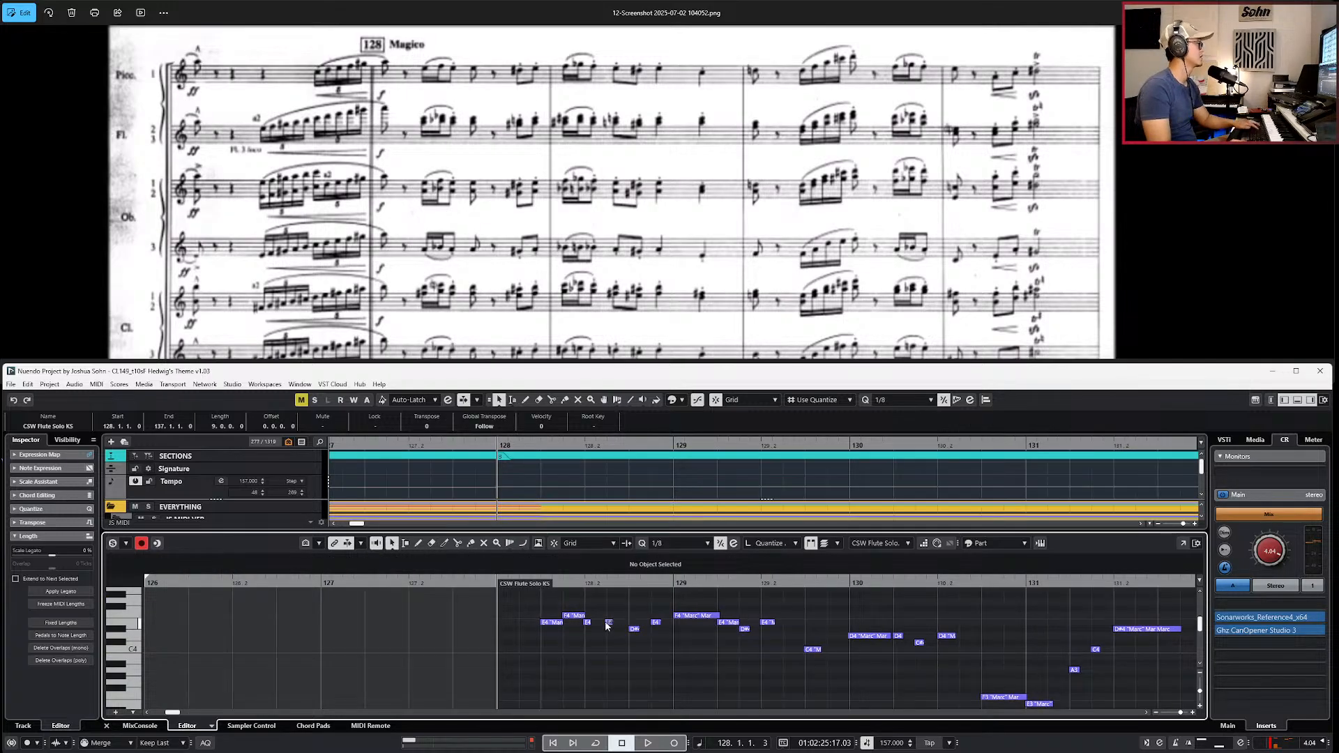
# Step: Play back the flute part through its entry at measure 128 to check the rhythm
pyautogui.click(587, 623)
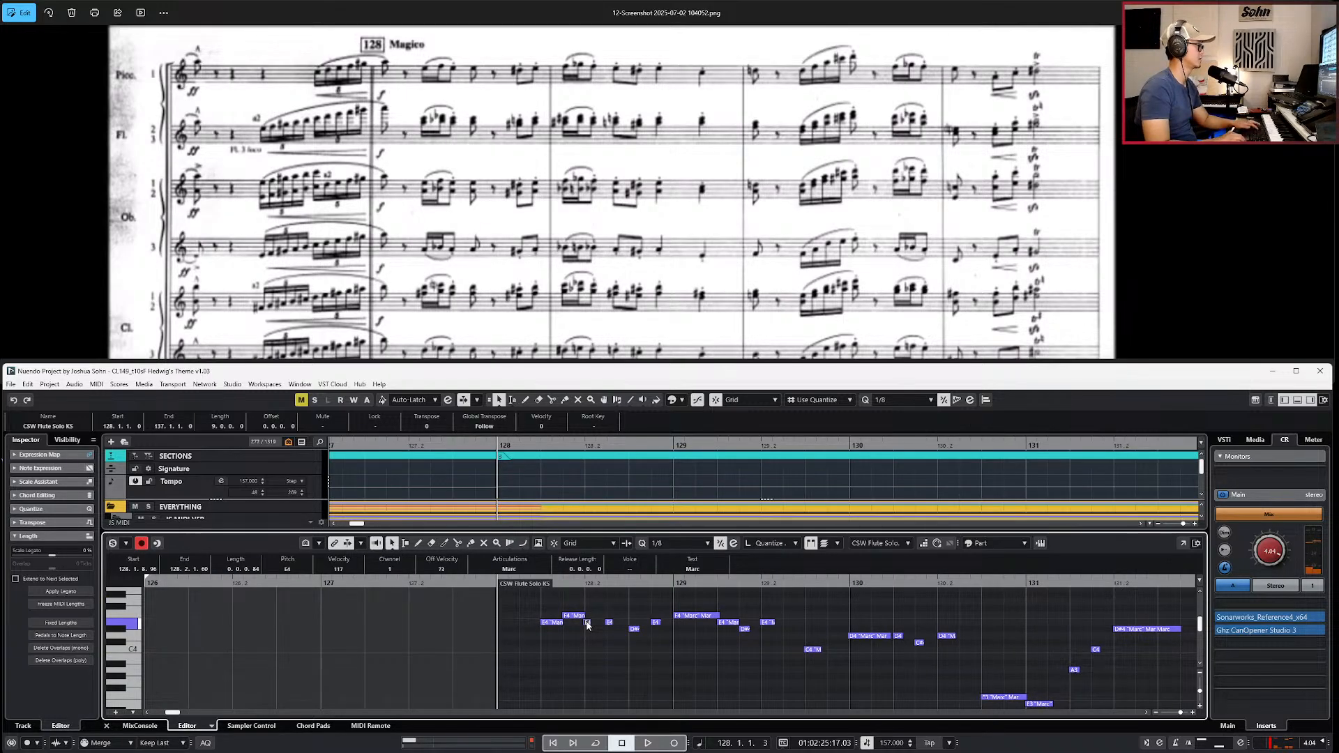
pyautogui.press('space')
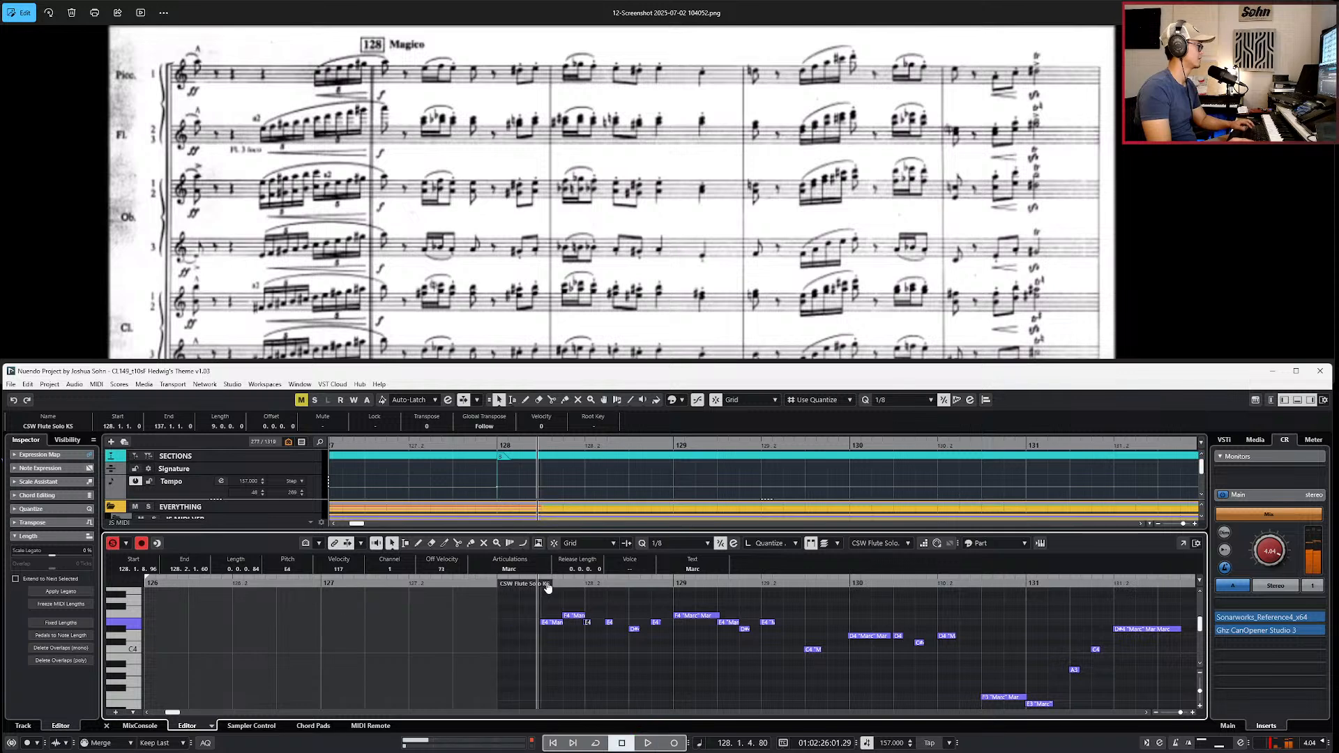
pyautogui.hotkey('alt', 'l')
pyautogui.press('space')
pyautogui.press('KP_Subtract')
pyautogui.hotkey('alt', 'l')
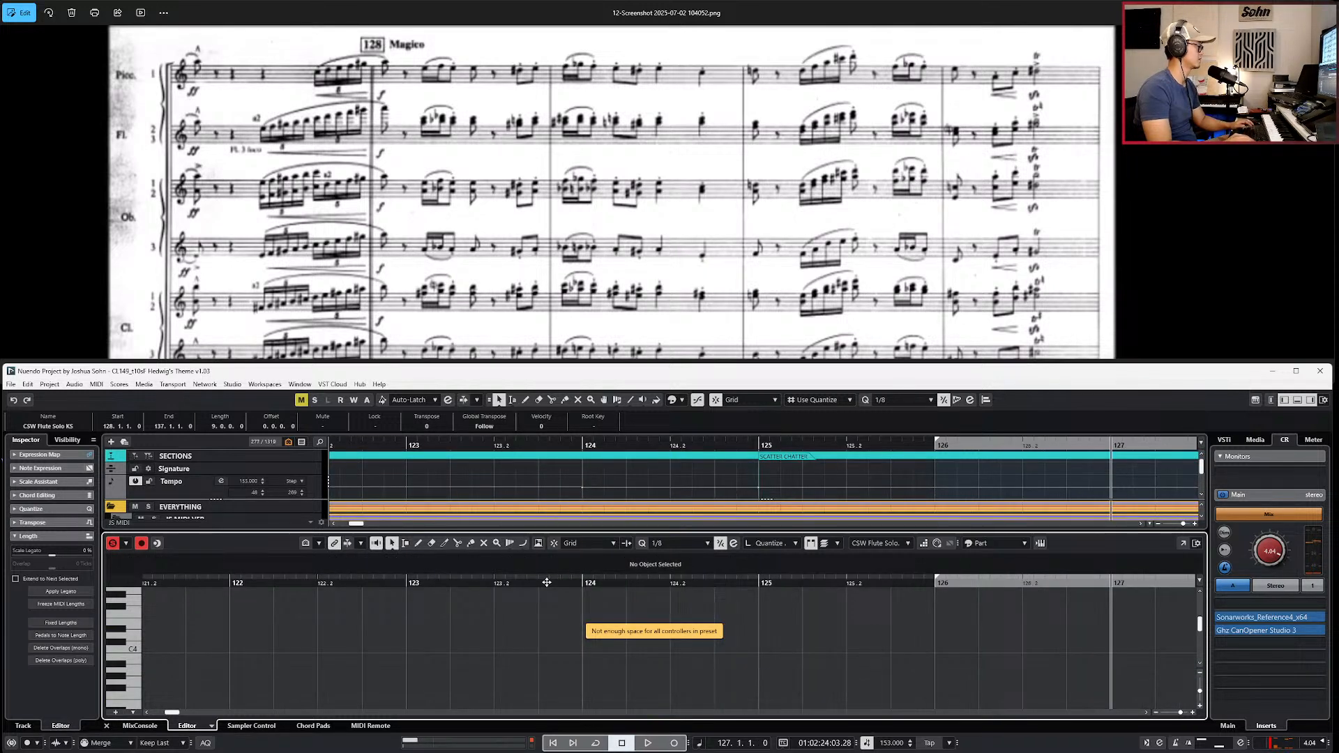
pyautogui.press('space')
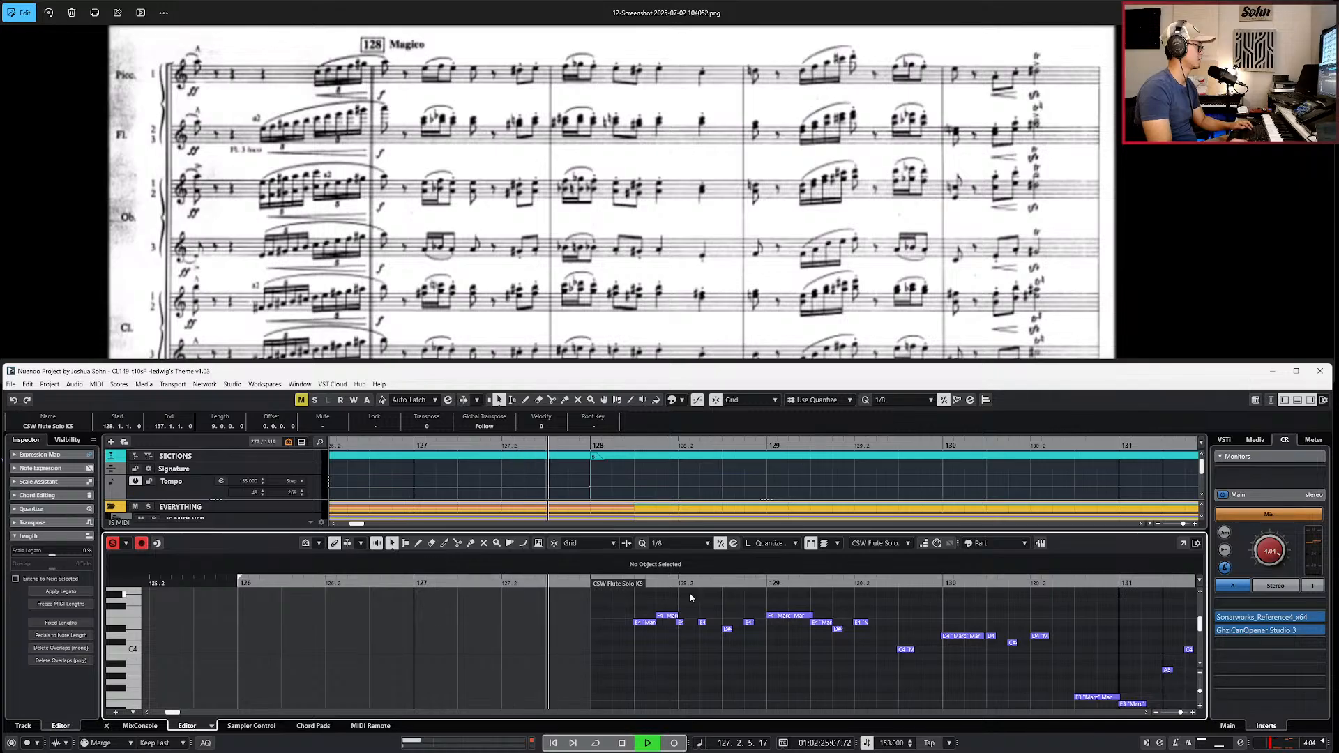
pyautogui.press('space')
# Step: Set the grid to 1/16, shorten the opening E4 and F4 to sixteenths and place F4 directly after E4
pyautogui.hotkey('alt', '5')
pyautogui.press('Right')
pyautogui.hotkey('alt', 'shift', 'Left')
pyautogui.press('Right')
pyautogui.hotkey('alt', 'Left')
pyautogui.hotkey('alt', 'shift', 'Left')
pyautogui.press('Right')
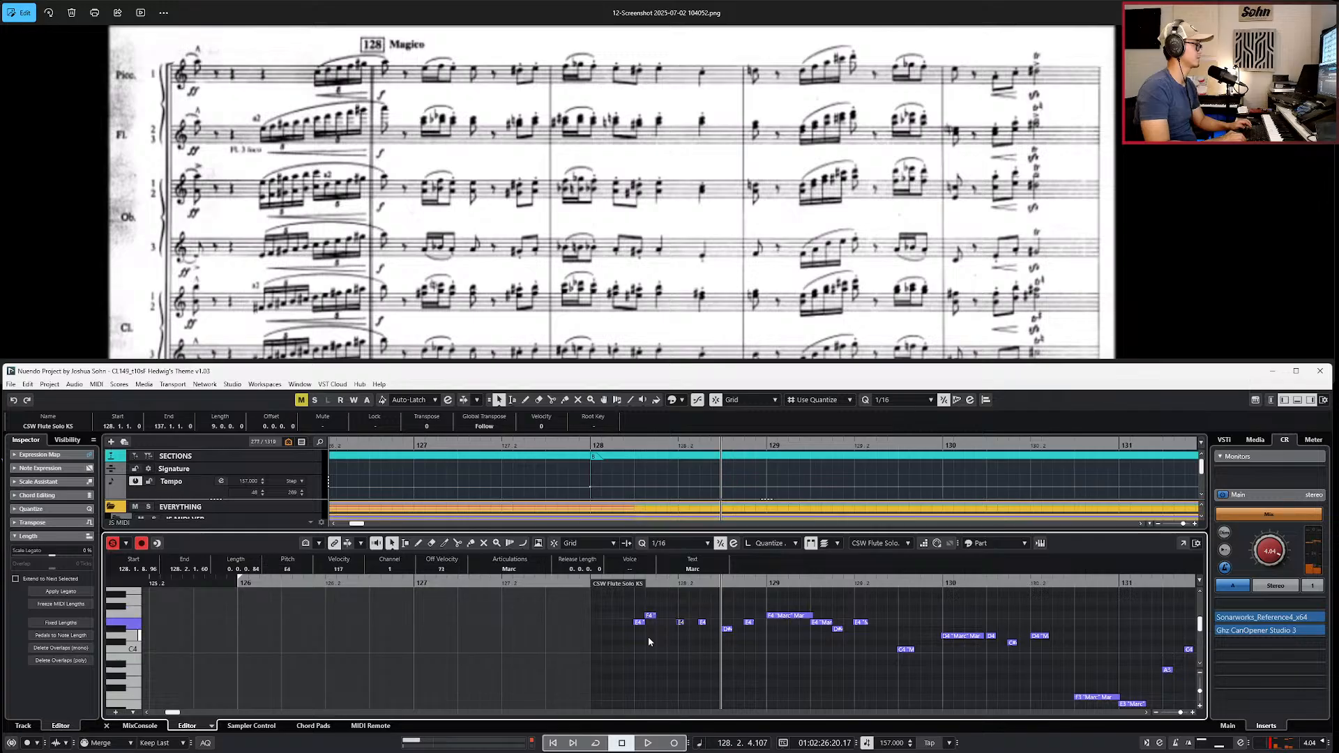
# Step: Copy the E4 that follows the F4, paste it directly after the F4 at 128.1.7 and play back measure 128
pyautogui.hotkey('ctrl', 'c')
pyautogui.press('l')
pyautogui.press('ctrl+KP_Subtract')
pyautogui.press('ctrl+KP_Subtract')
pyautogui.hotkey('ctrl', 'v')
pyautogui.hotkey('shift', 'b')
pyautogui.press('space')
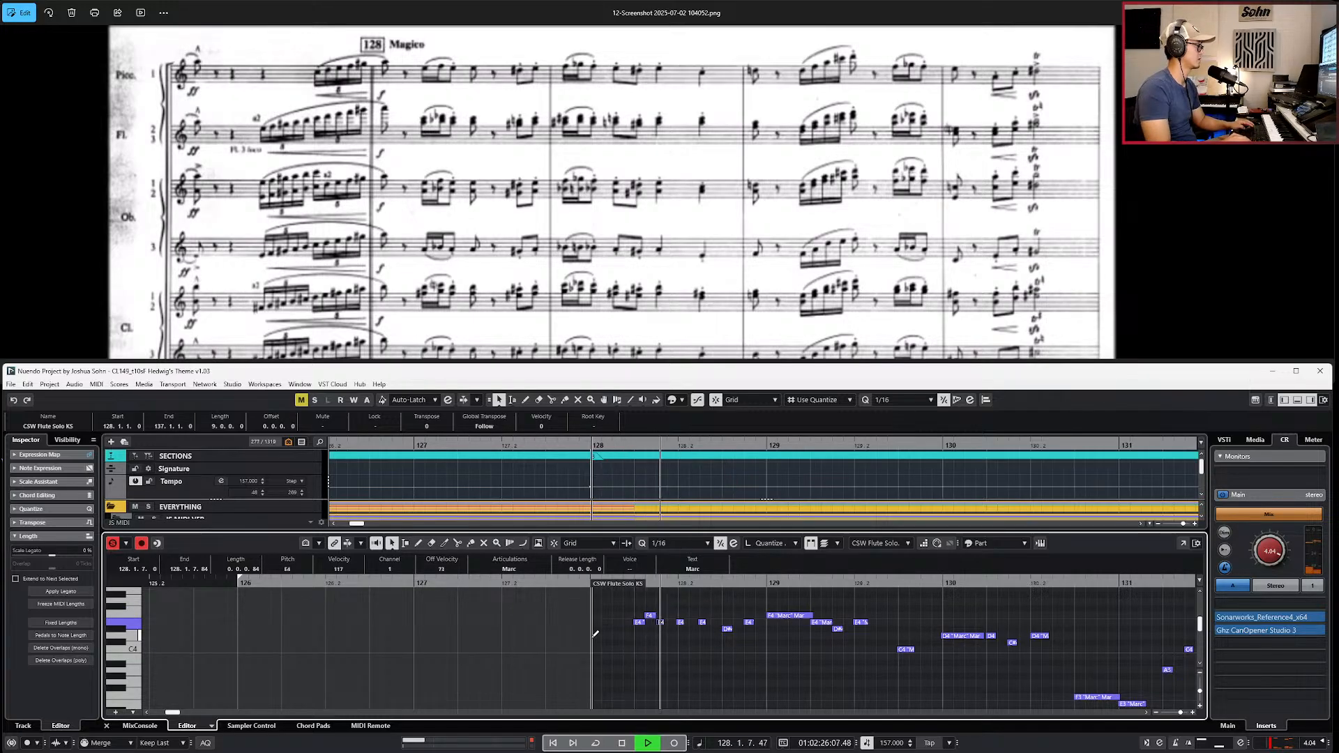
pyautogui.press('space')
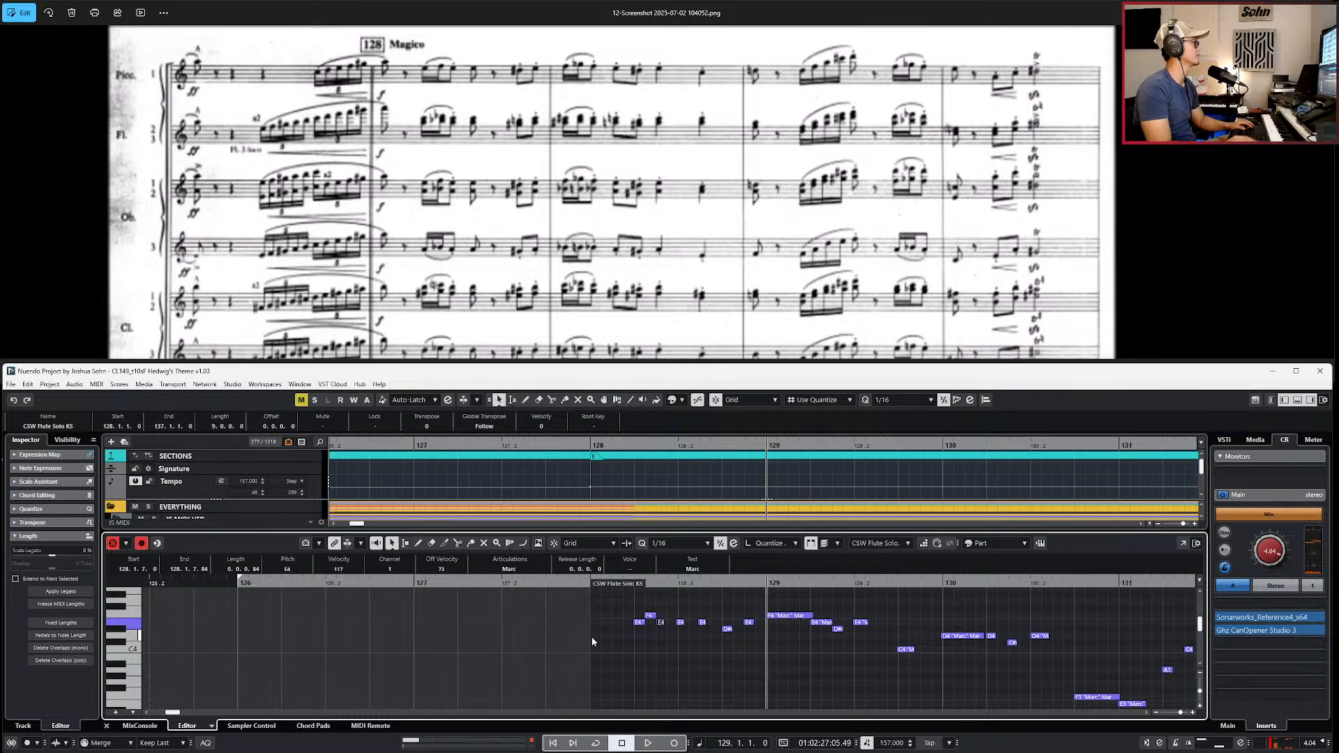
# Step: Delete the extra E4 before the D#4 in measure 128 and play back the passage
pyautogui.press('g')
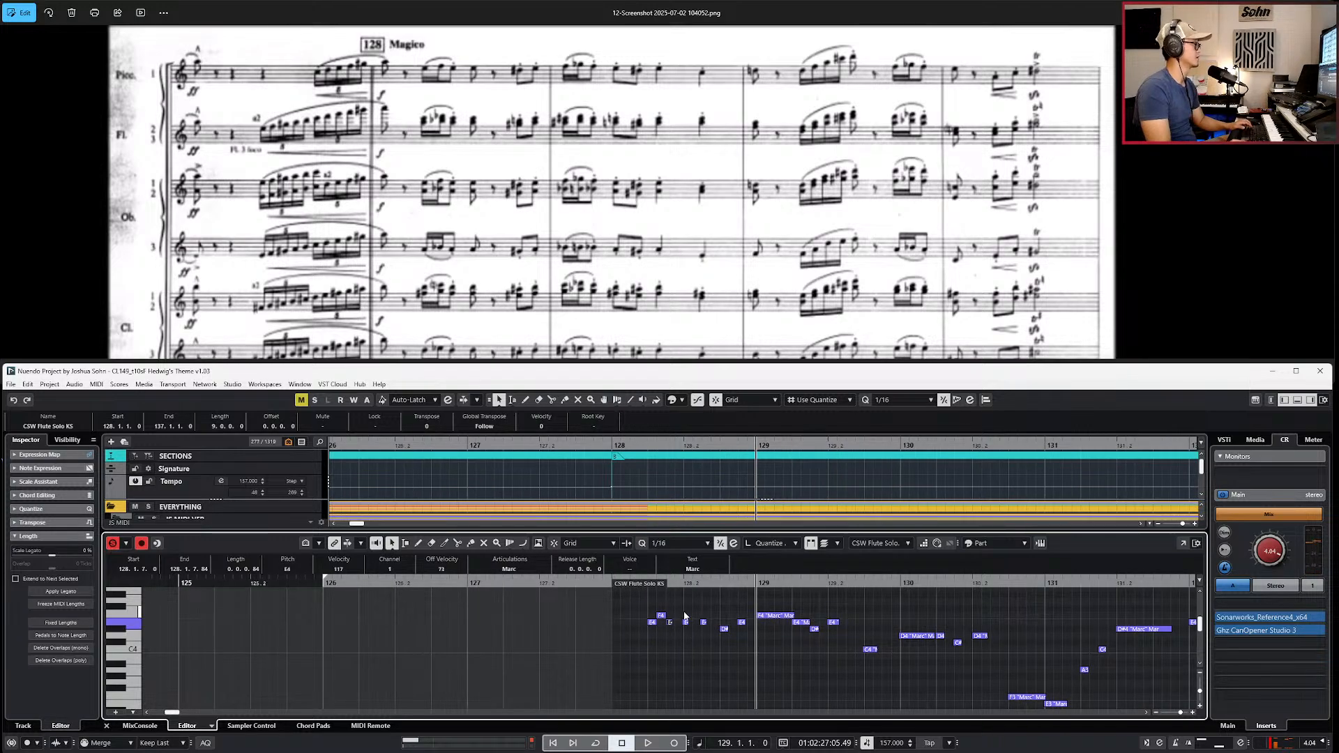
pyautogui.moveTo(698, 600); pyautogui.dragTo(710, 631)
pyautogui.press('Delete')
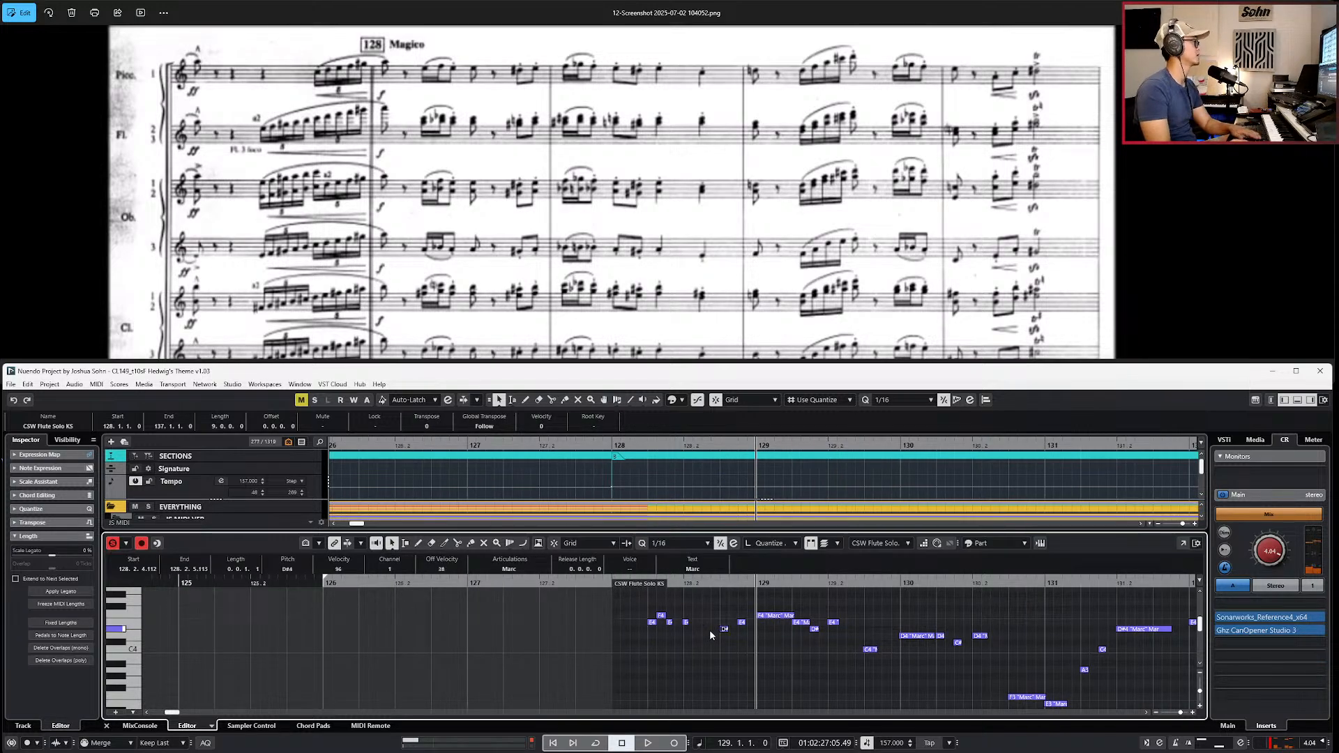
pyautogui.press('space')
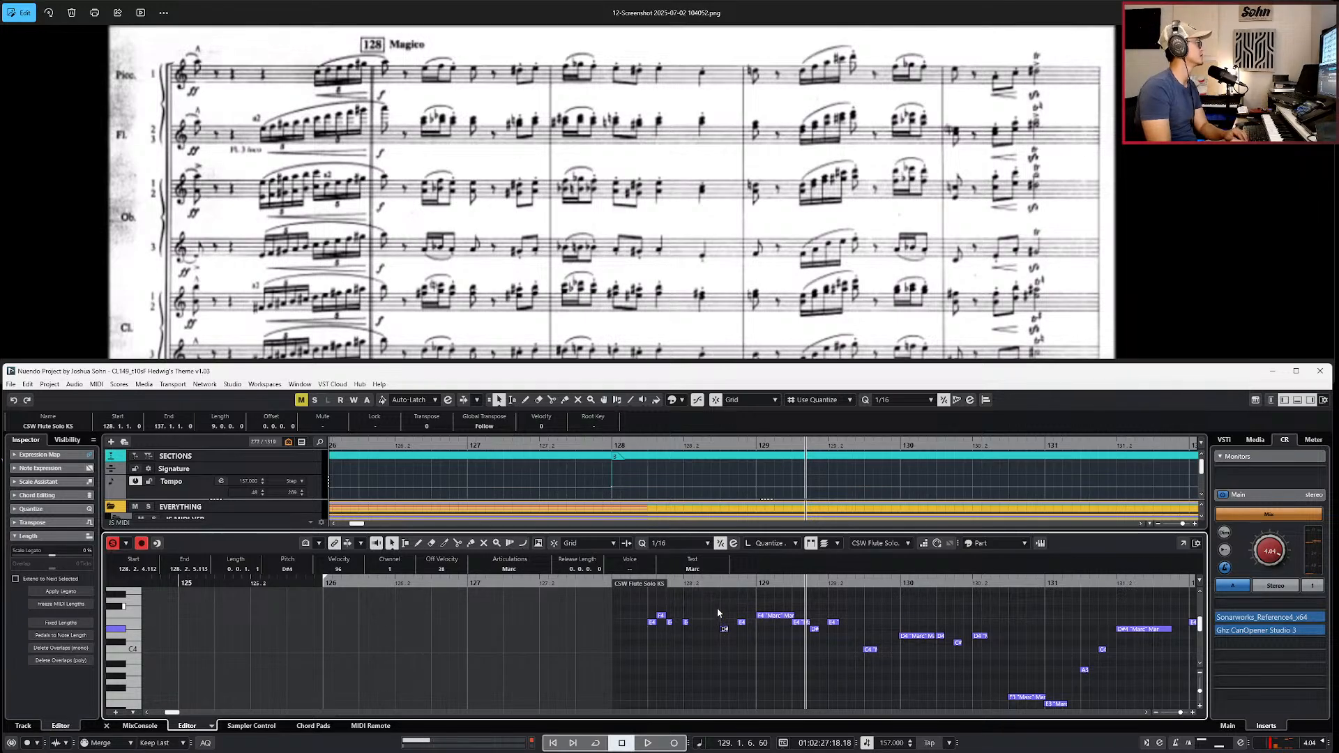
pyautogui.click(719, 604)
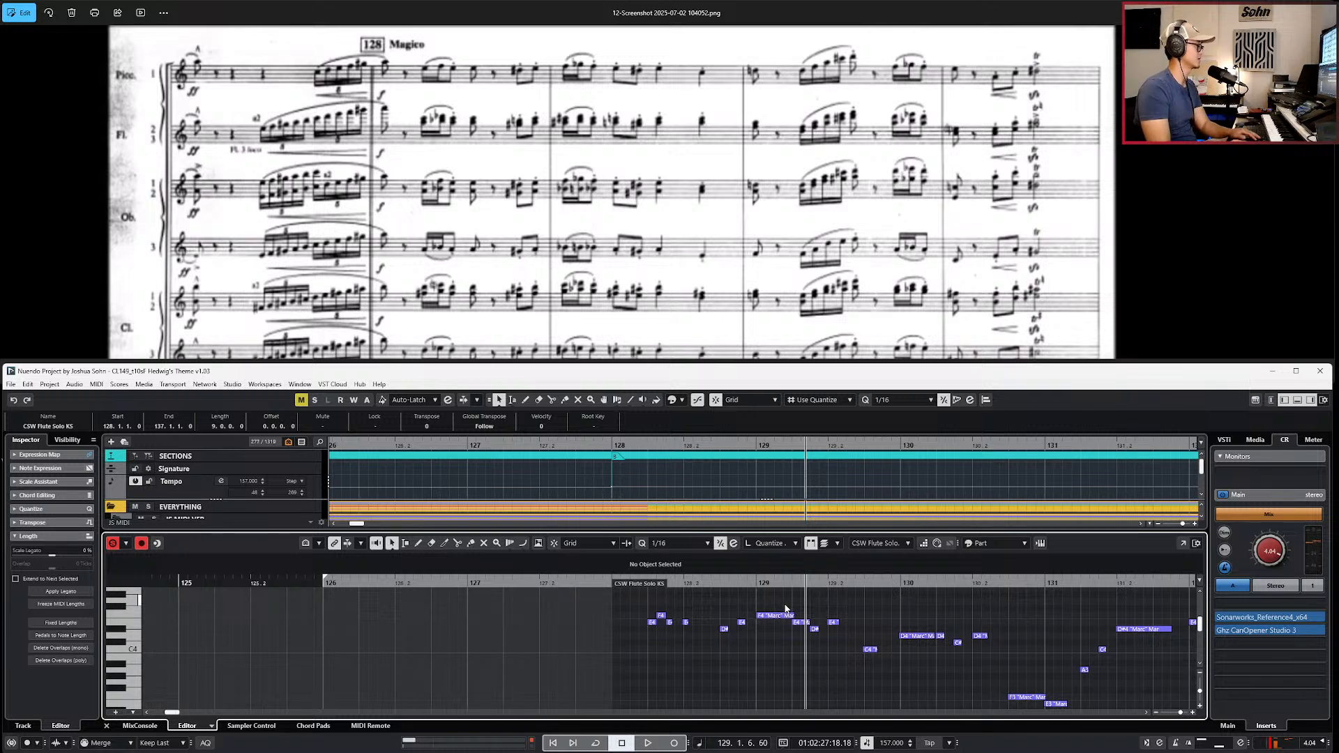
# Step: Replace the long F4 at the start of measure 129 with a copy of the E4–F4–E4 figure from measure 128
pyautogui.click(785, 614)
pyautogui.press('Delete')
pyautogui.moveTo(639, 609); pyautogui.dragTo(677, 630)
pyautogui.hotkey('ctrl', 'c')
pyautogui.press('KP_Subtract')
pyautogui.press('KP_Subtract')
pyautogui.press('KP_Subtract')
pyautogui.press('KP_Subtract')
pyautogui.press('KP_Subtract')
pyautogui.press('KP_Subtract')
pyautogui.hotkey('ctrl', 'v')
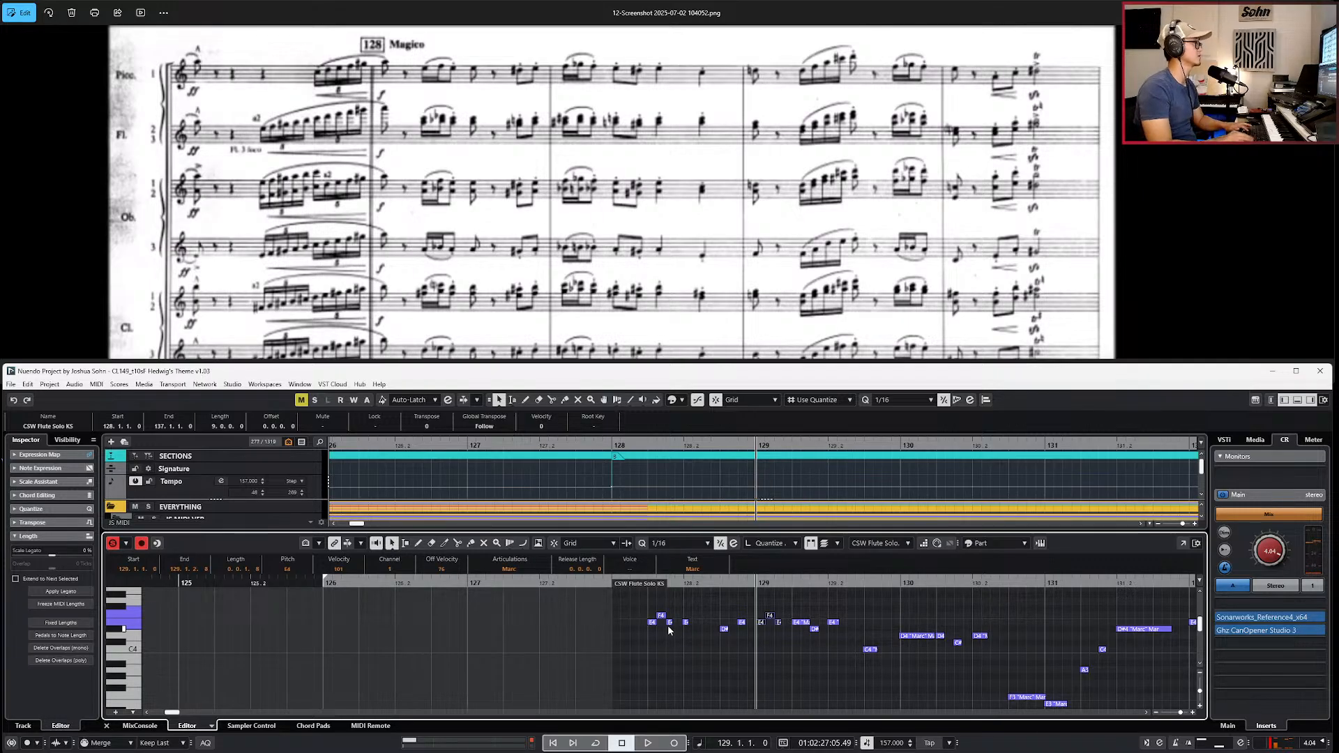
# Step: Transpose the pasted three-note figure in measure 129 up a semitone to F4, F#4, F4
pyautogui.press('h')
pyautogui.press('h')
pyautogui.press('Up')
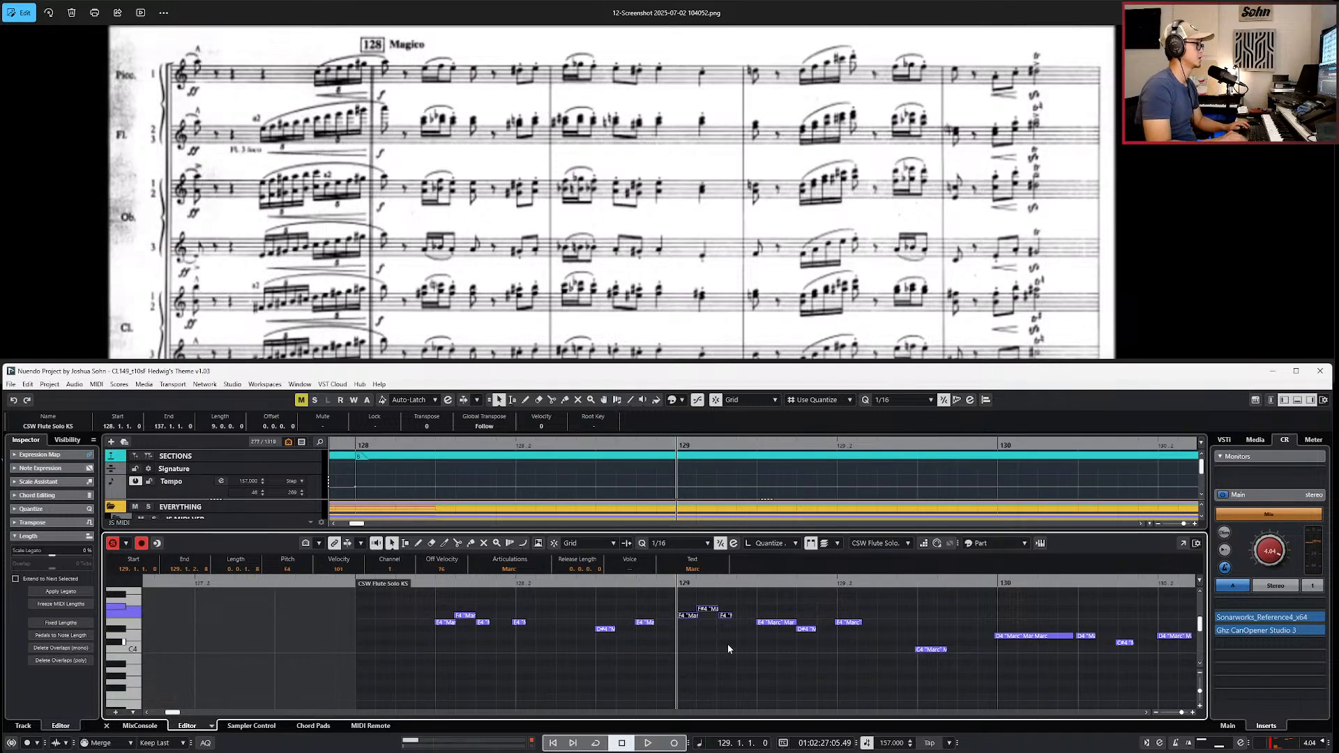
# Step: Set the E4 and D#4 notes after the opening figure of measure 129 to sixteenth-note length
pyautogui.press('g')
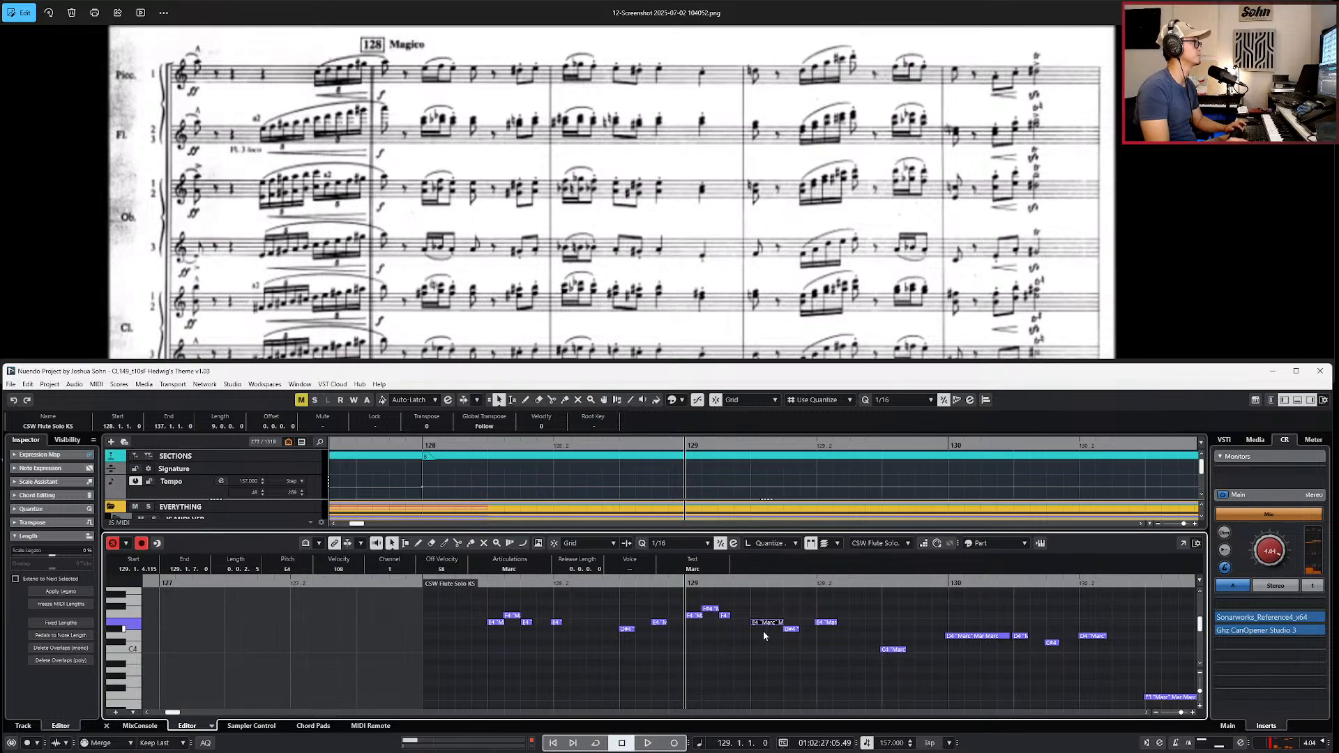
pyautogui.click(791, 630)
pyautogui.press('Left')
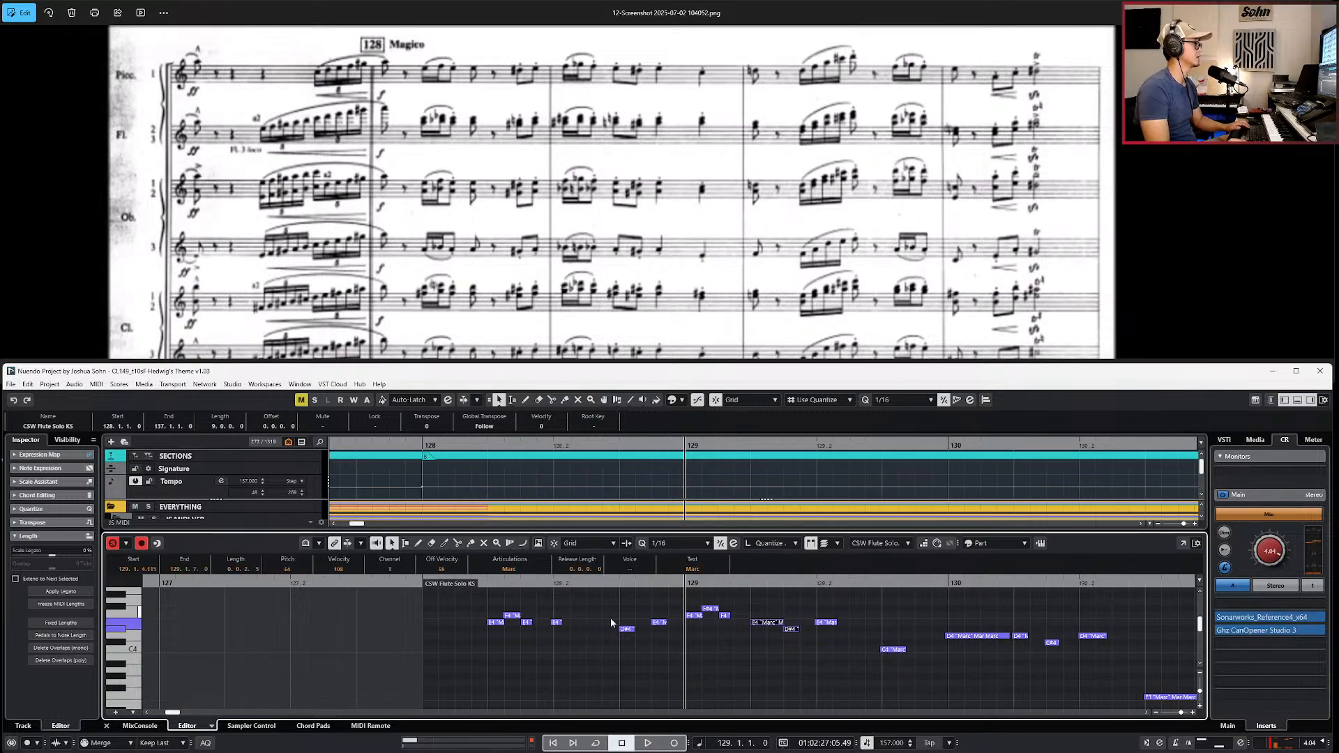
pyautogui.hotkey('alt', 'l')
pyautogui.hotkey('alt', 'l')
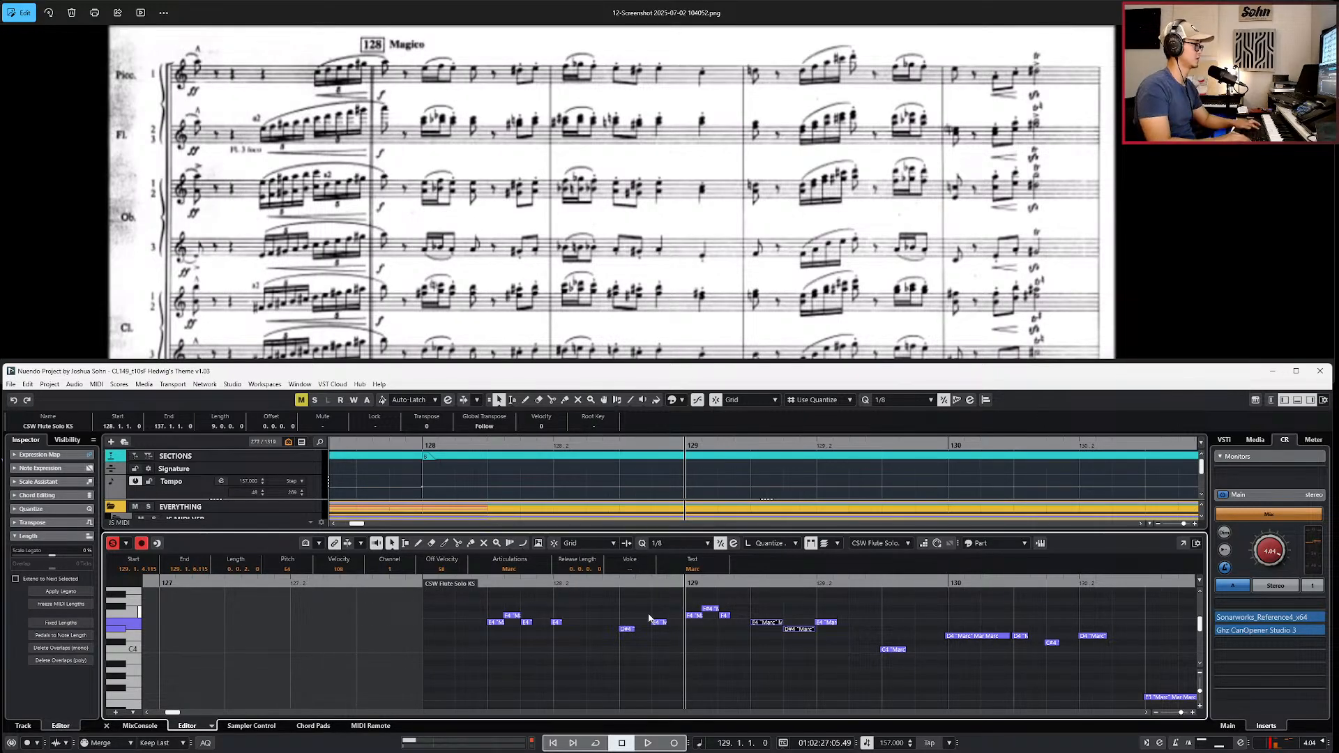
pyautogui.hotkey('alt', '5')
pyautogui.hotkey('alt', 'l')
# Step: Set the D#4 and E4 pairs in measures 128 and 129 to the staccatissimo articulation after trying Stac, and play them back
pyautogui.moveTo(609, 605); pyautogui.dragTo(646, 654)
pyautogui.moveTo(654, 607); pyautogui.dragTo(665, 624)
pyautogui.click(517, 567)
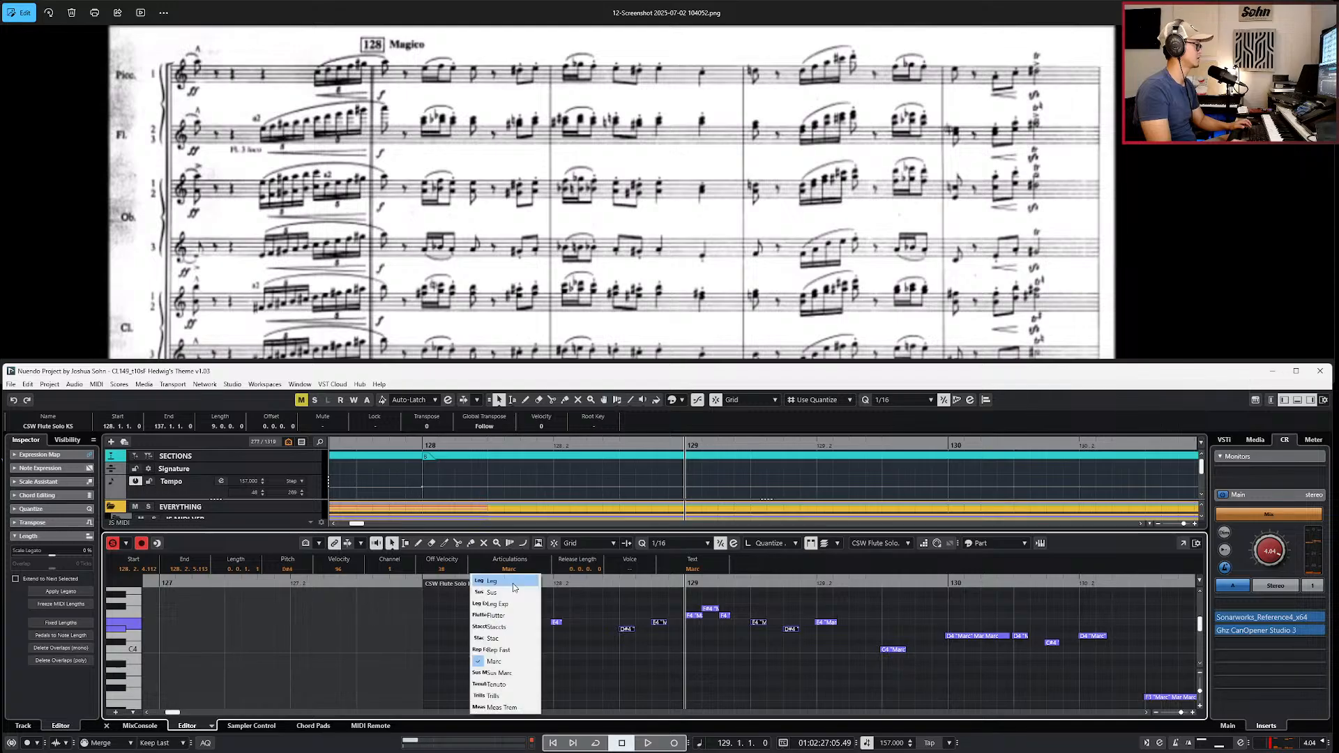
pyautogui.click(516, 636)
pyautogui.press('space')
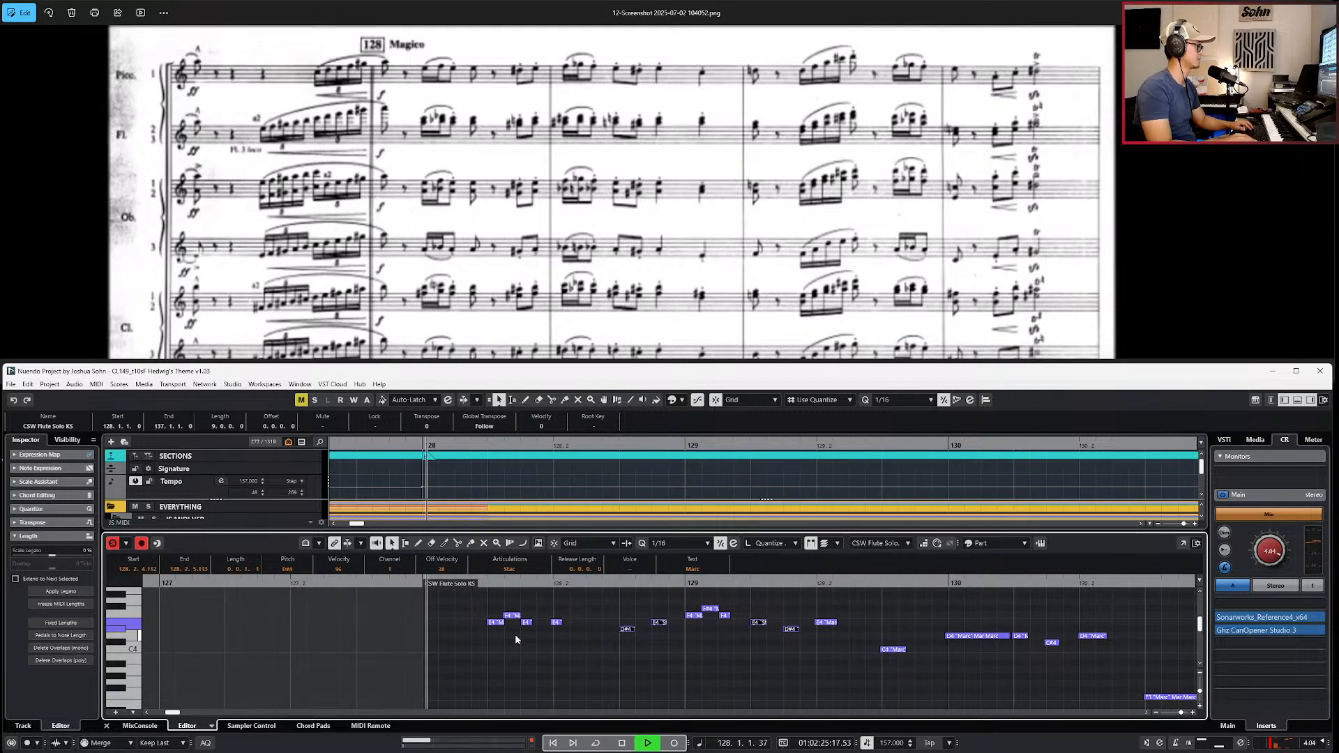
pyautogui.click(516, 571)
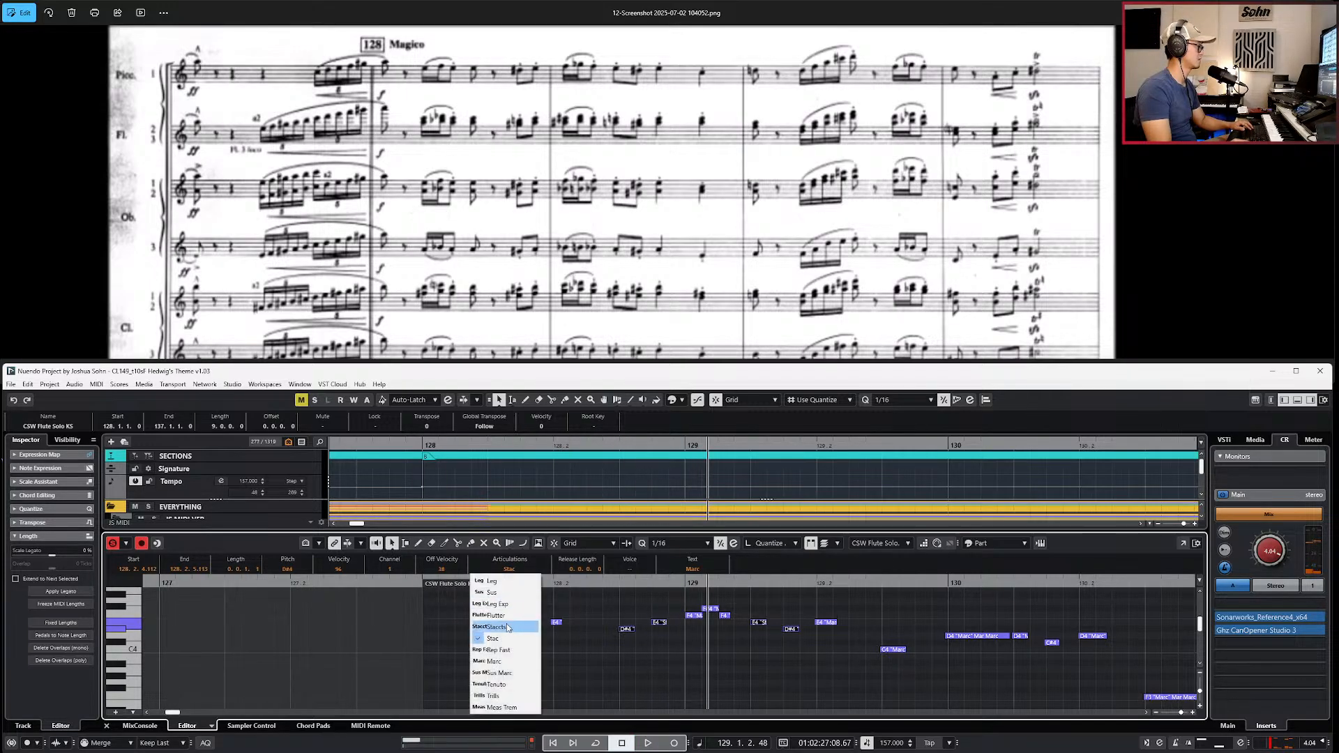
pyautogui.click(507, 634)
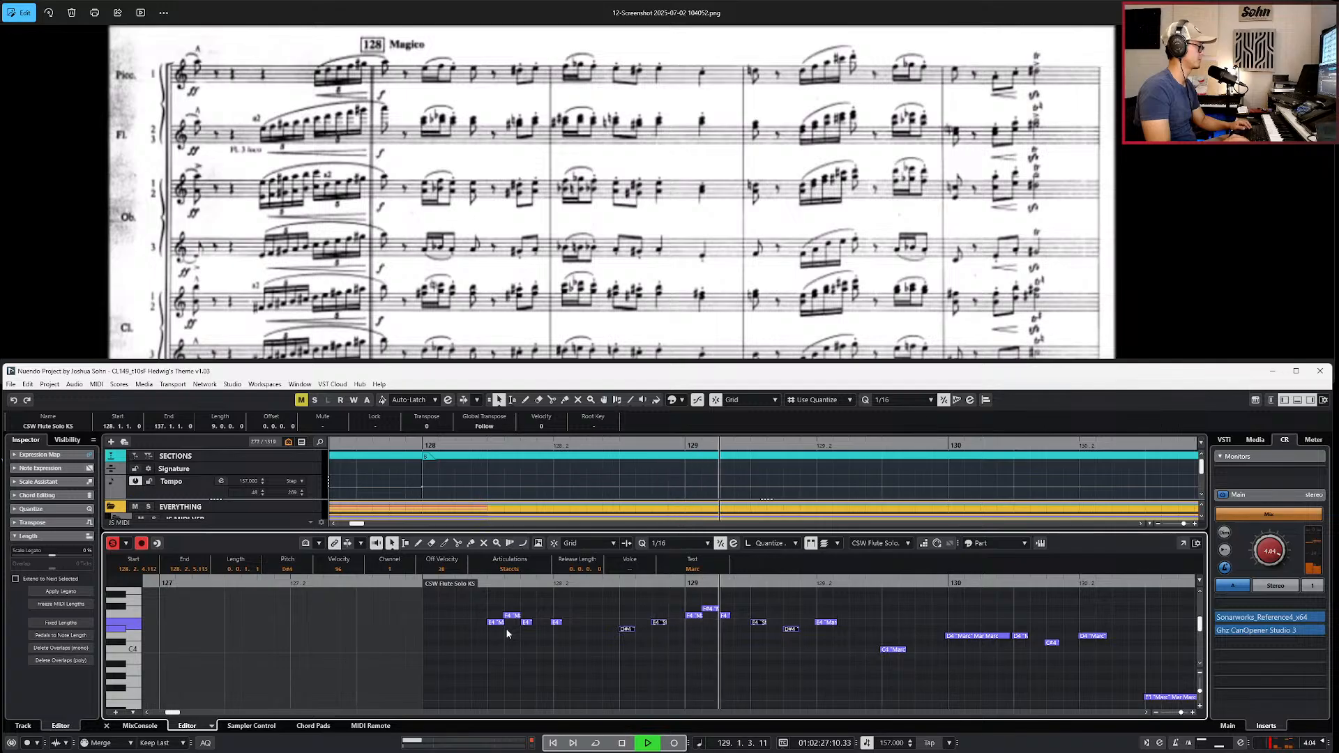
pyautogui.press('space')
# Step: Set the E4 in the second half of measure 129 to Staccts and the following C4 to Stac, and play the passage back
pyautogui.scroll(-1, 720, 637)
pyautogui.press('KP_Subtract')
pyautogui.moveTo(809, 613); pyautogui.dragTo(876, 659)
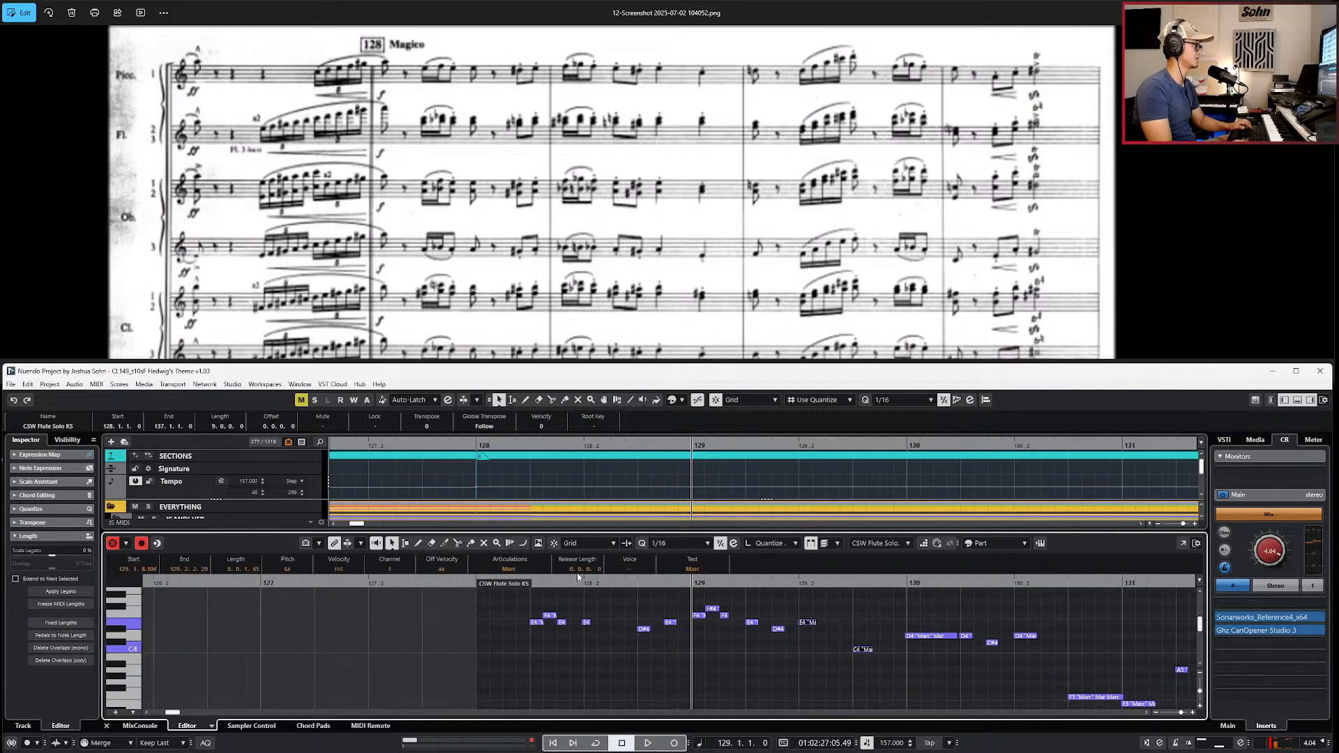
pyautogui.click(503, 570)
pyautogui.click(499, 629)
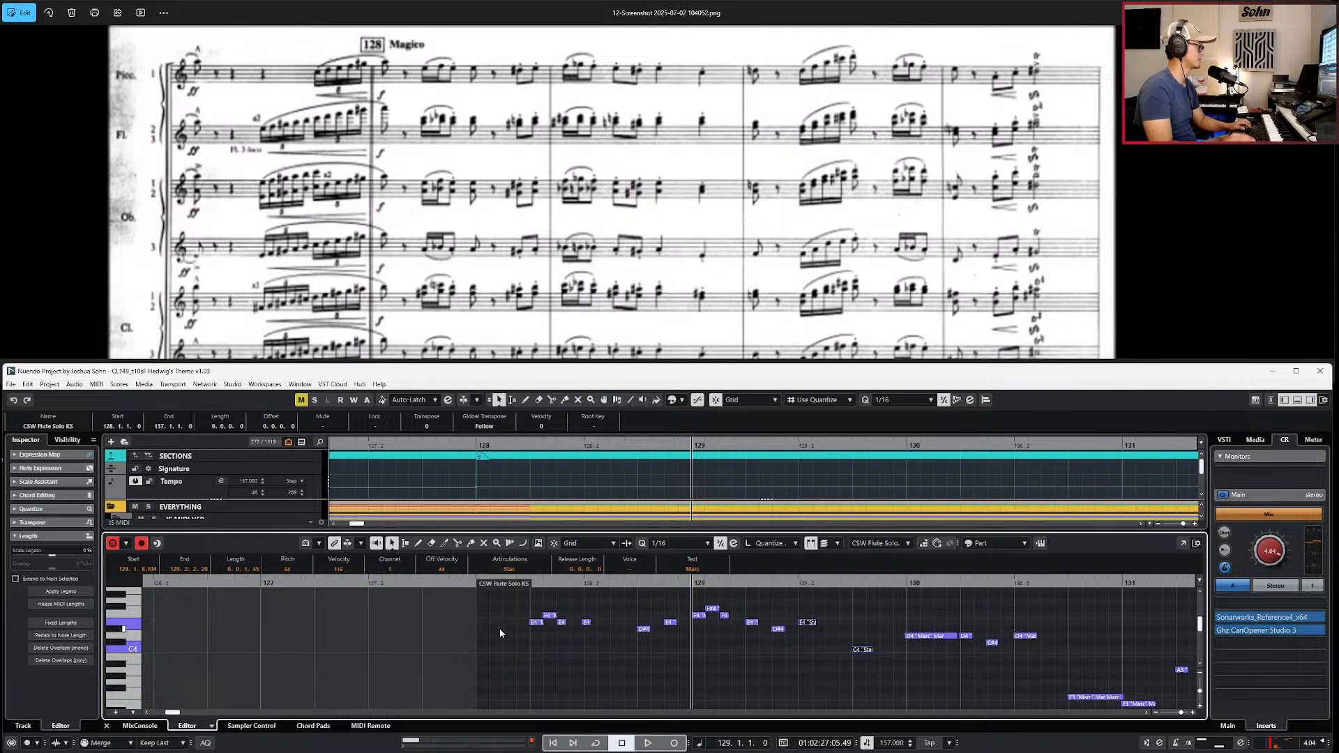
pyautogui.click(511, 572)
pyautogui.click(510, 632)
pyautogui.click(859, 649)
pyautogui.click(522, 571)
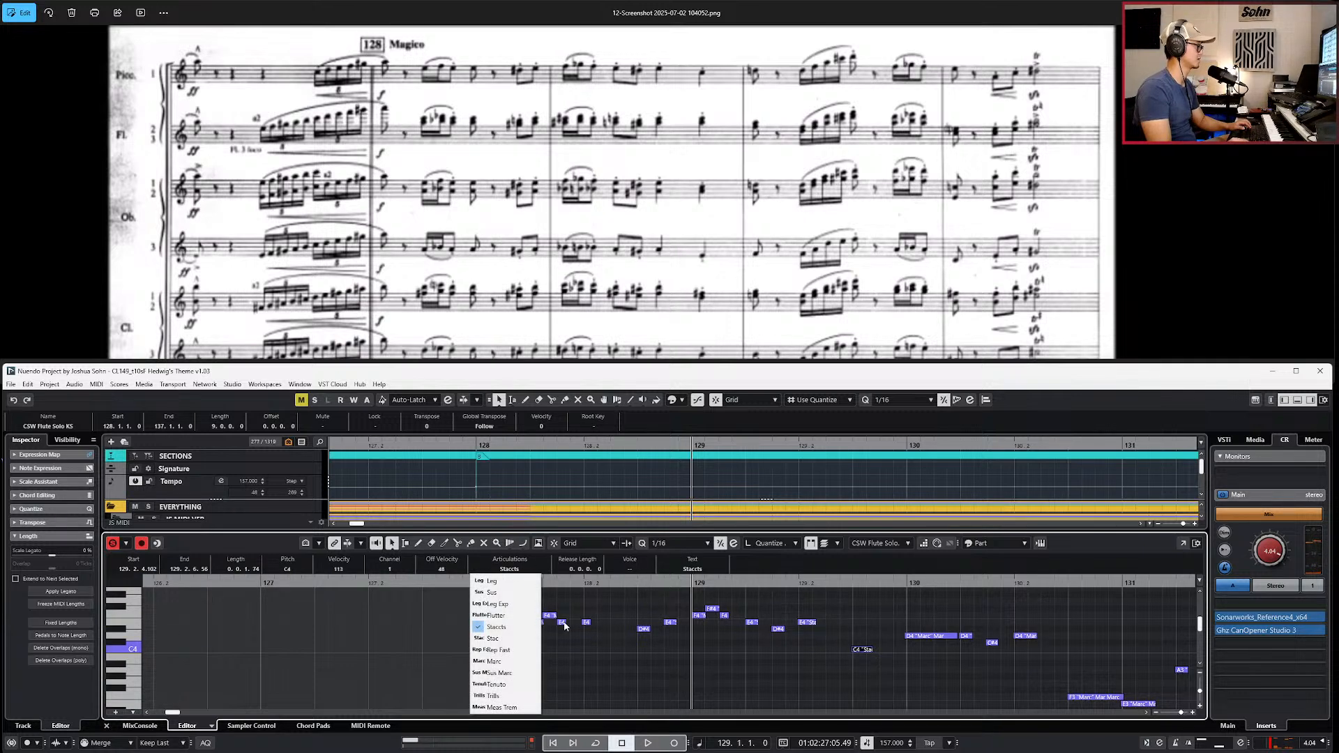
pyautogui.click(497, 627)
pyautogui.click(509, 569)
pyautogui.click(508, 637)
pyautogui.press('space')
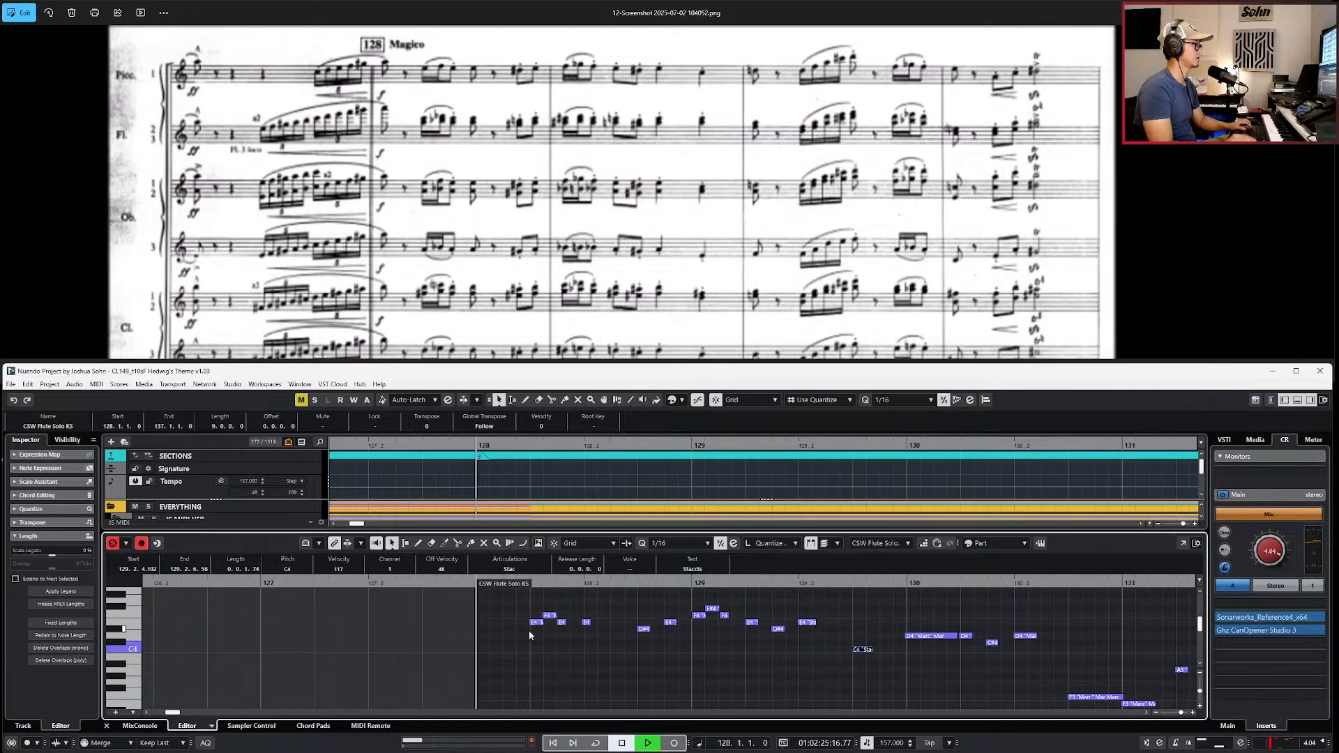
pyautogui.scroll(-2, 529, 636)
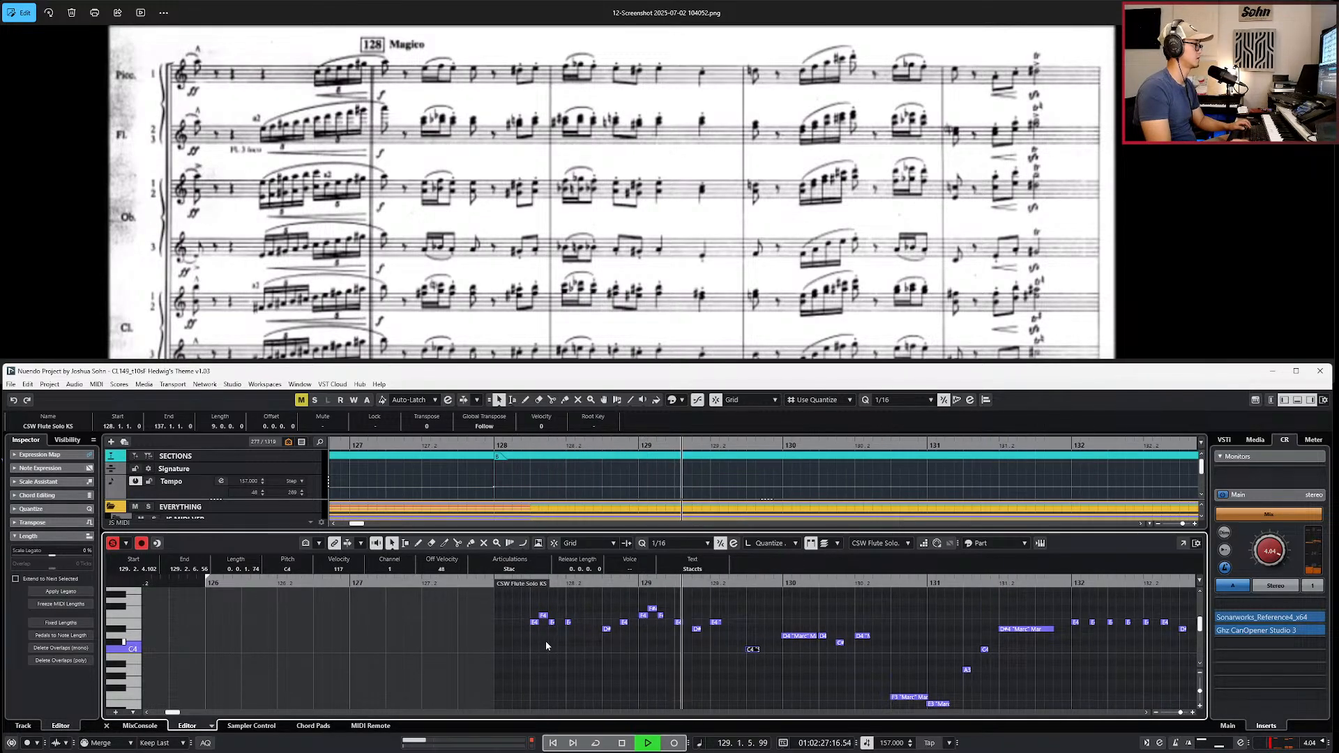
pyautogui.press('space')
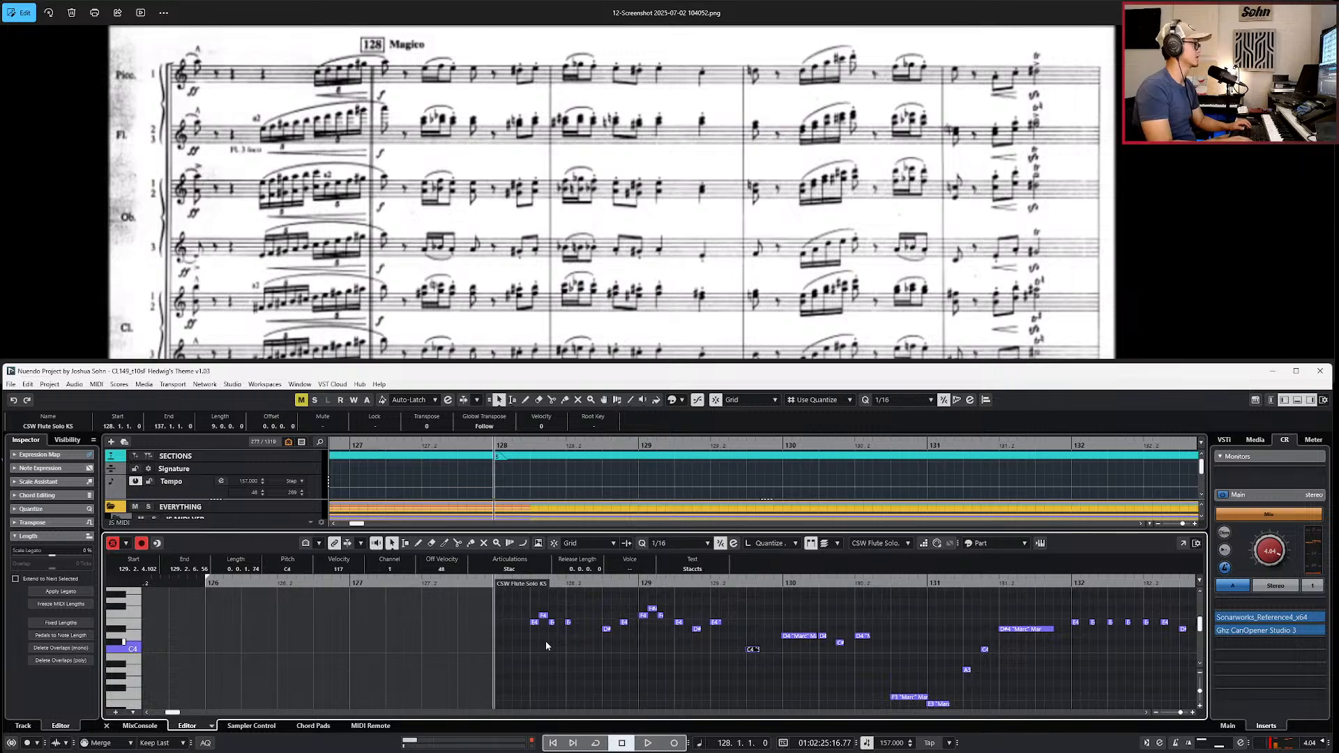
# Step: Delete the long D4 at the start of measure 130
pyautogui.scroll(-1, 545, 642)
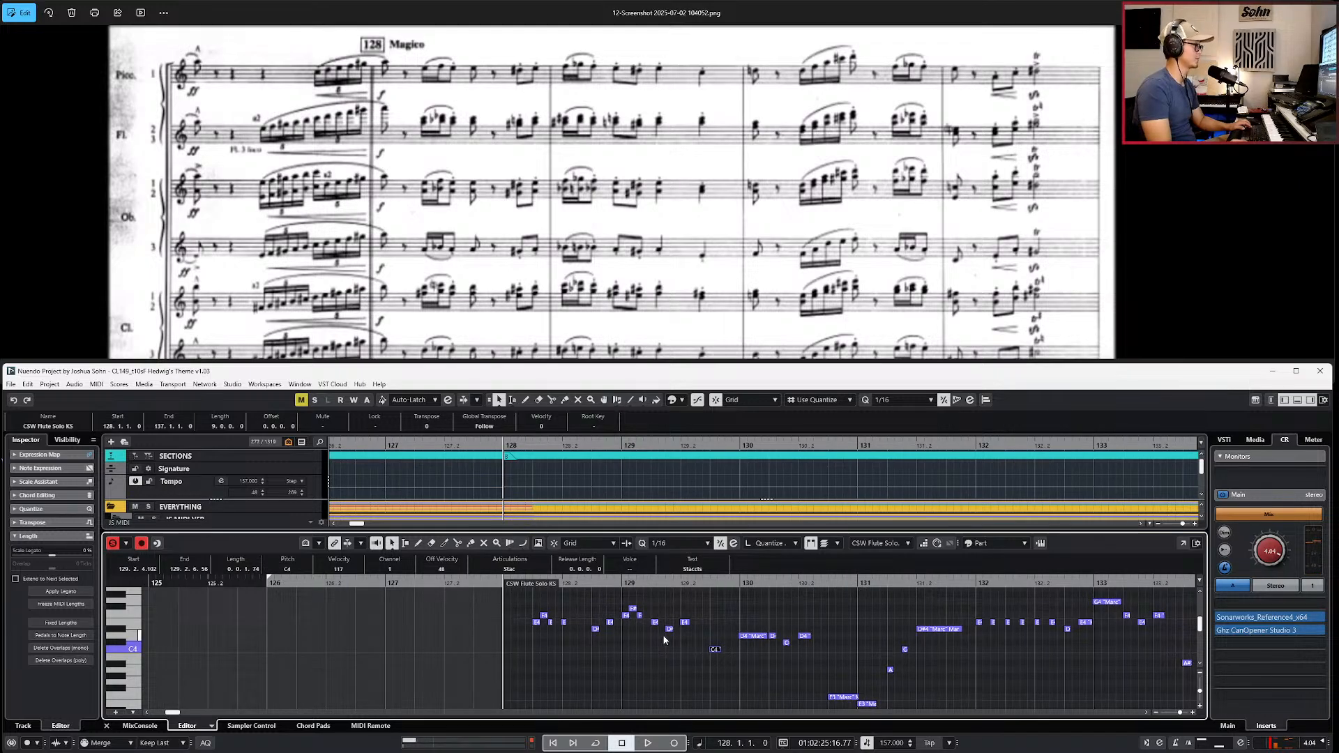
pyautogui.hscroll(2, 680, 622)
pyautogui.click(580, 616)
pyautogui.click(538, 637)
pyautogui.press('l')
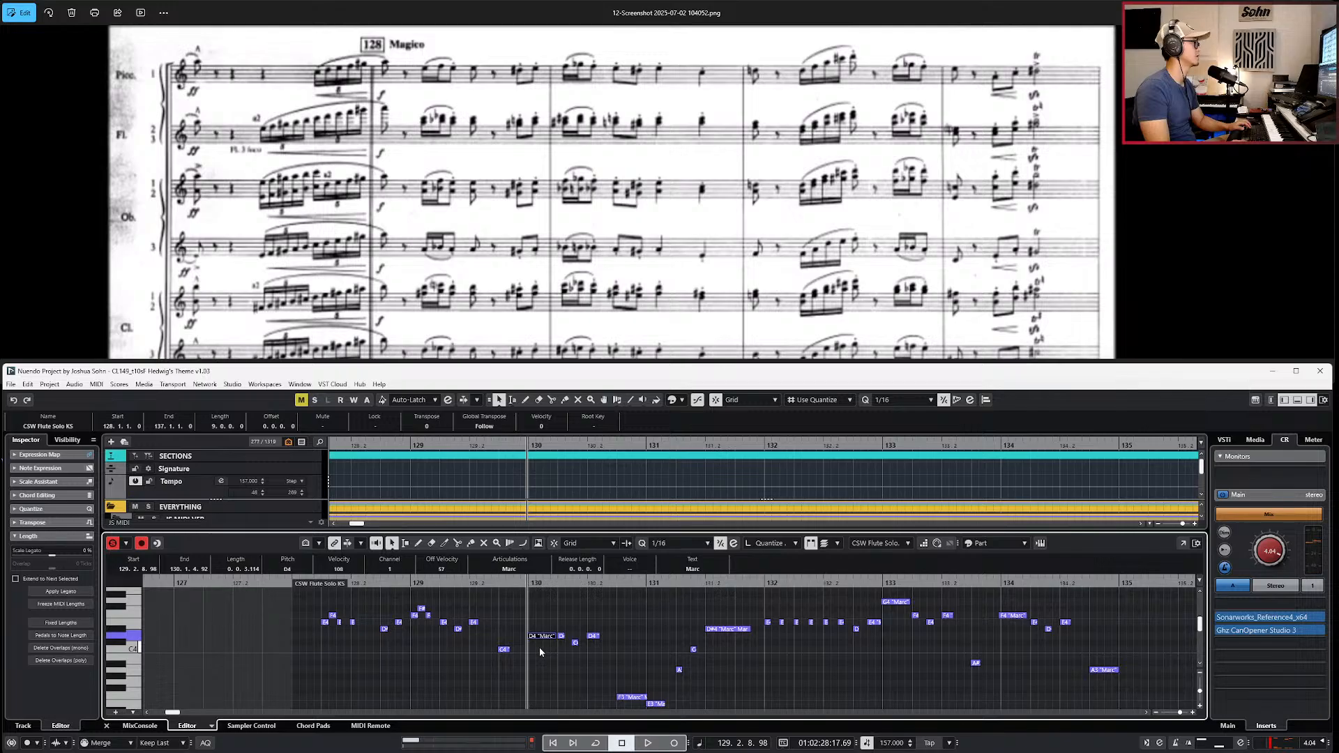
pyautogui.press('Delete')
# Step: Try a copy of the E4–F4–E4 figure from measure 128 at the start of measure 130
pyautogui.moveTo(341, 609); pyautogui.dragTo(322, 631)
pyautogui.hotkey('ctrl', 'c')
pyautogui.hotkey('ctrl', 'v')
pyautogui.press('h')
pyautogui.press('h')
pyautogui.scroll(2, 572, 617)
pyautogui.moveTo(562, 609); pyautogui.dragTo(532, 630)
pyautogui.scroll(-3, 528, 628)
pyautogui.keyDown('shift'); pyautogui.click(236, 617); pyautogui.keyUp('shift')
pyautogui.keyDown('shift'); pyautogui.click(225, 622); pyautogui.keyUp('shift')
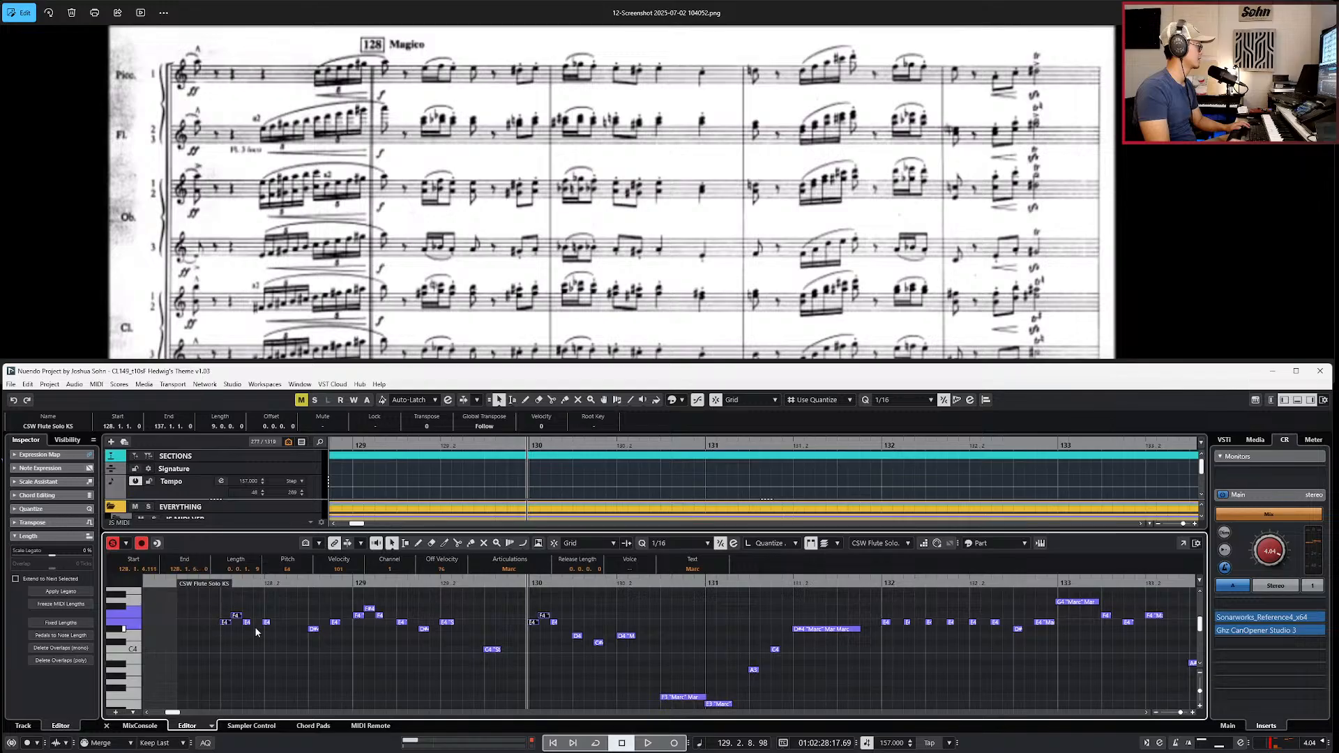
# Step: Audition the pasted figure in measure 130, raise it a semitone to F4, F#4, F4, replay it, and delete it
pyautogui.press('space')
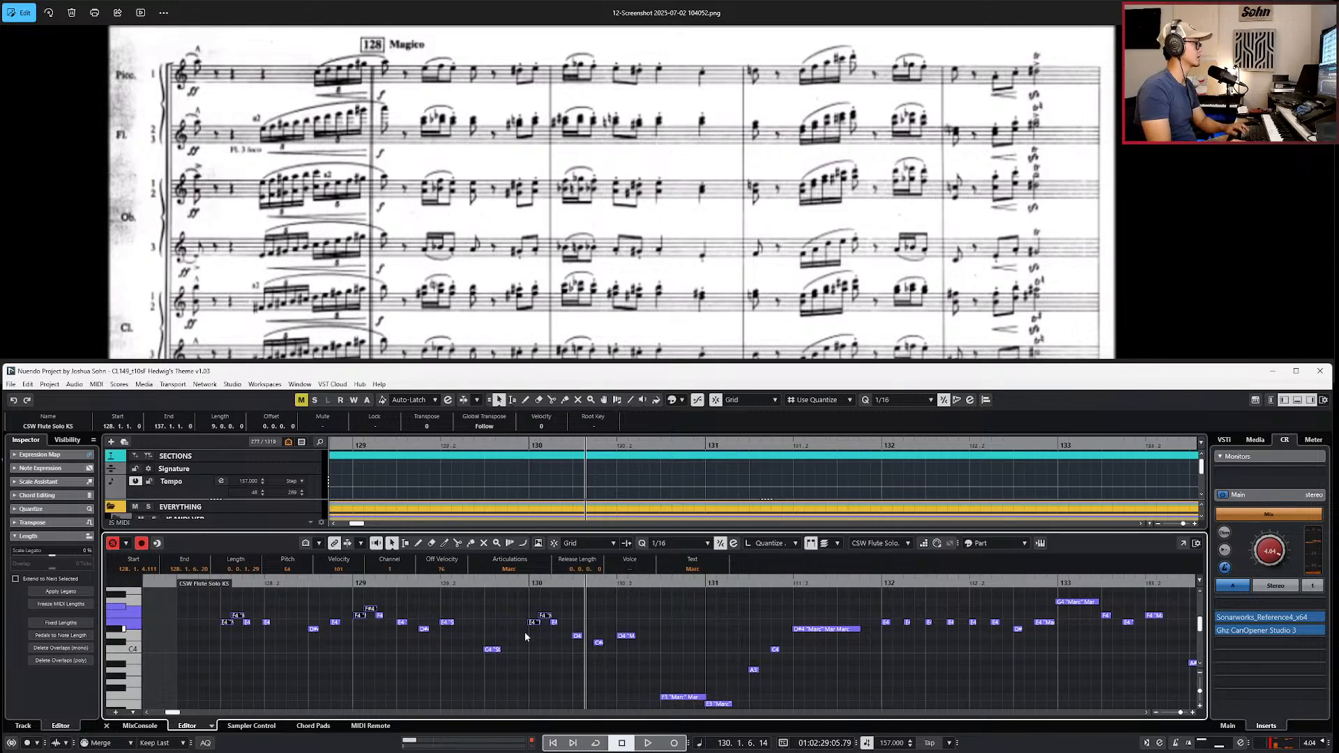
pyautogui.press('Up')
pyautogui.press('space')
pyautogui.press('space')
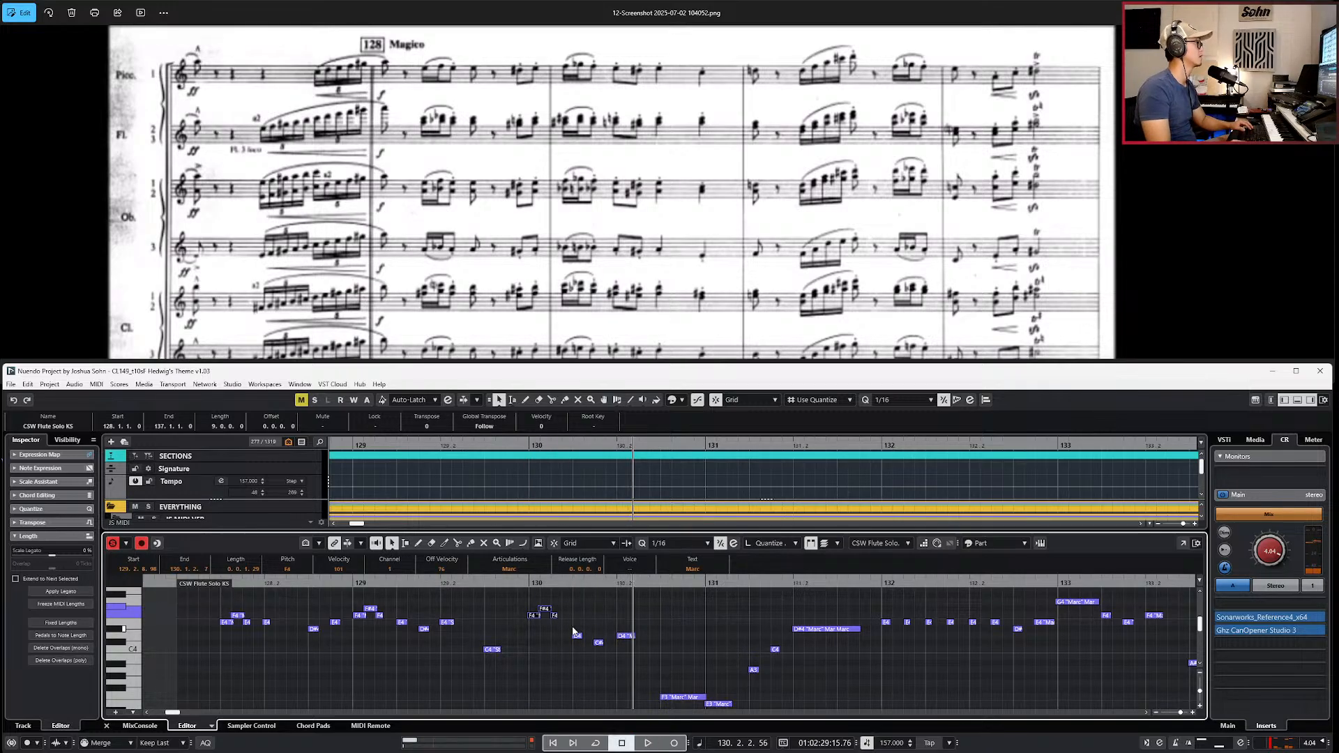
pyautogui.press('space')
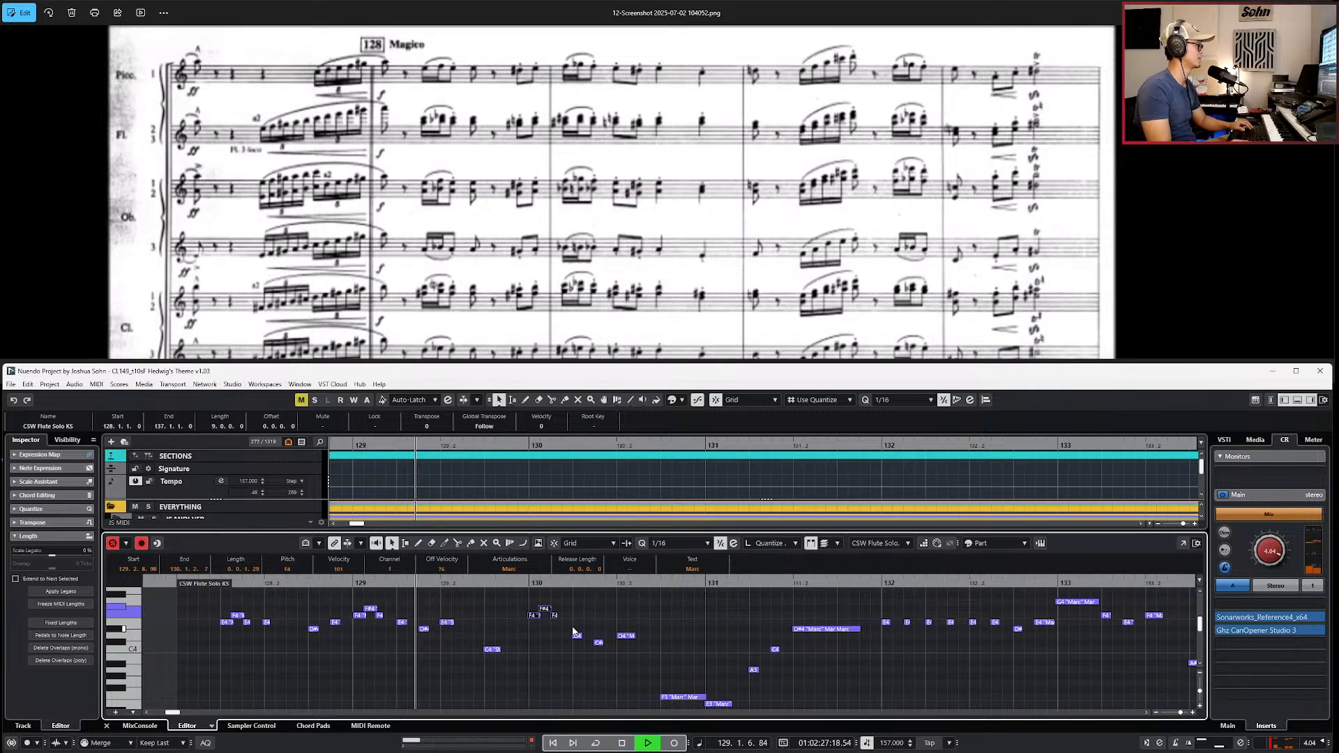
pyautogui.press('space')
pyautogui.press('g')
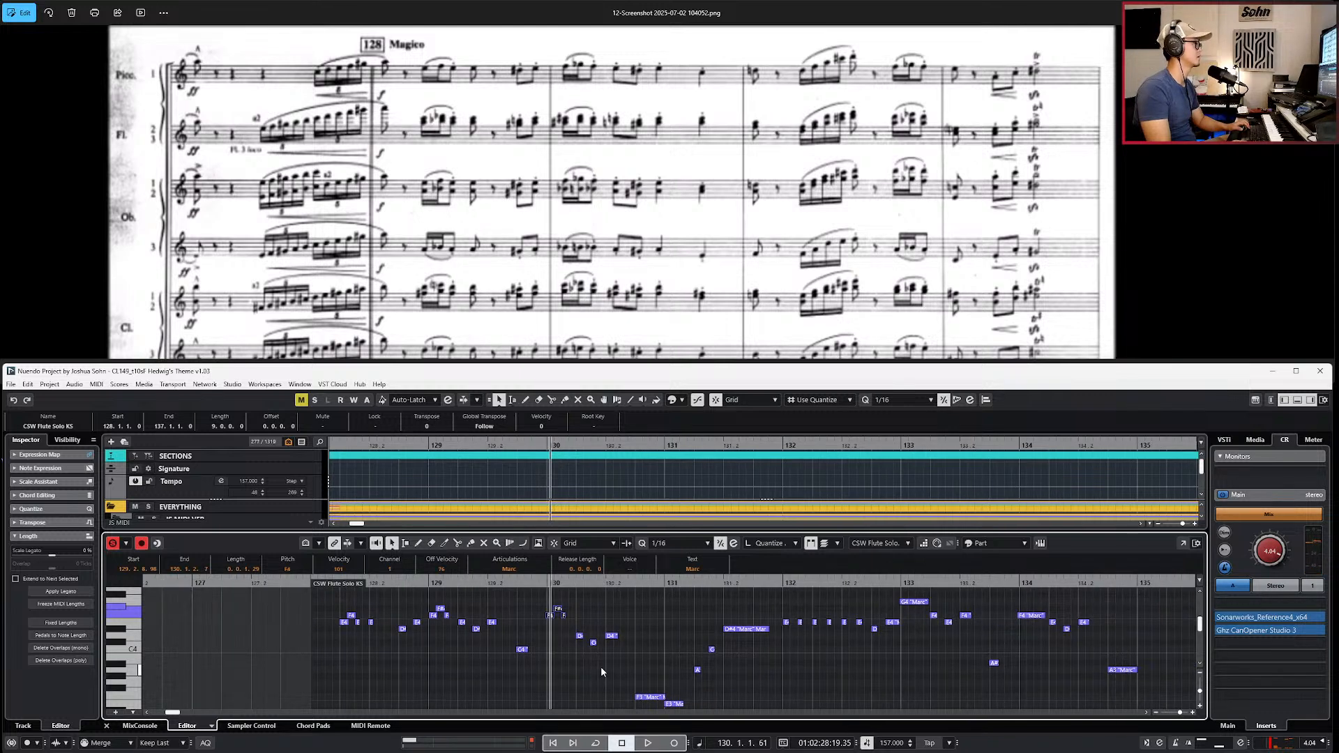
pyautogui.press('Delete')
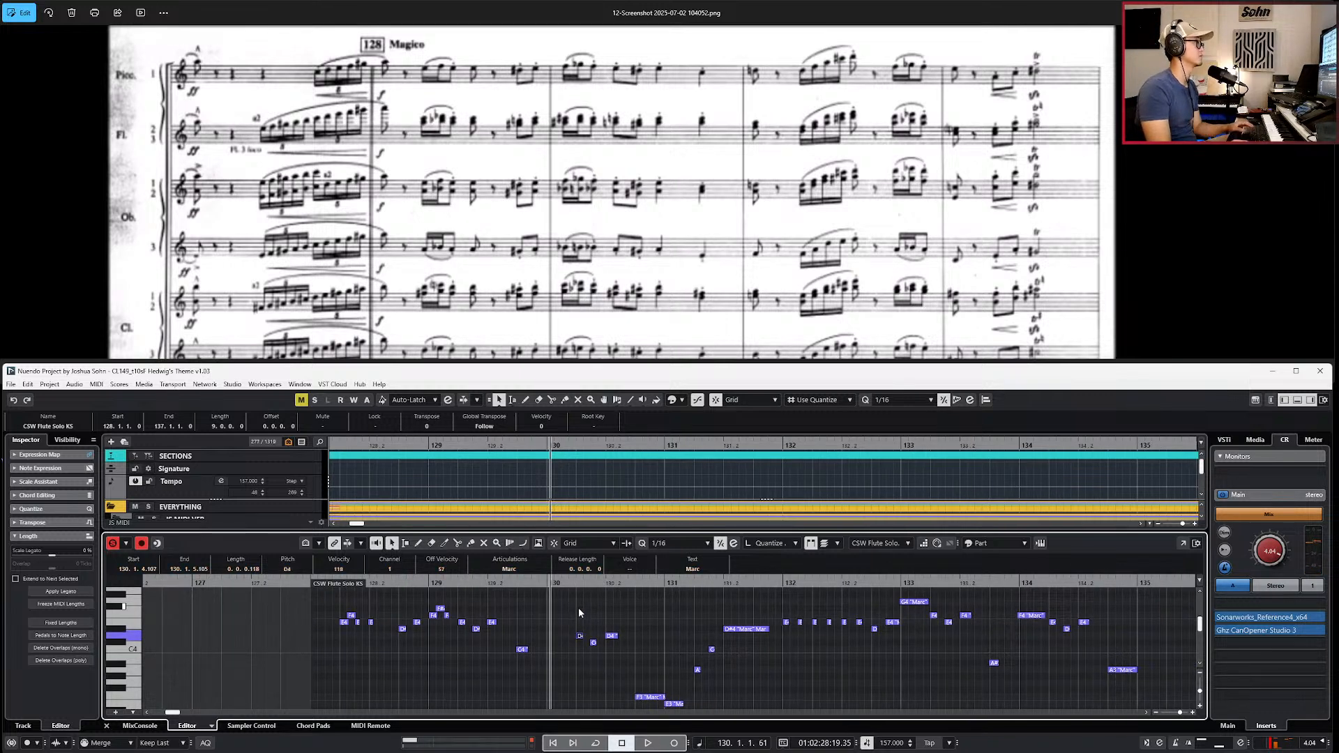
# Step: Place a copy of the short D4 on the downbeat of measure 130, set it to Stac, and play it back
pyautogui.press('h')
pyautogui.hotkey('ctrl', 'v')
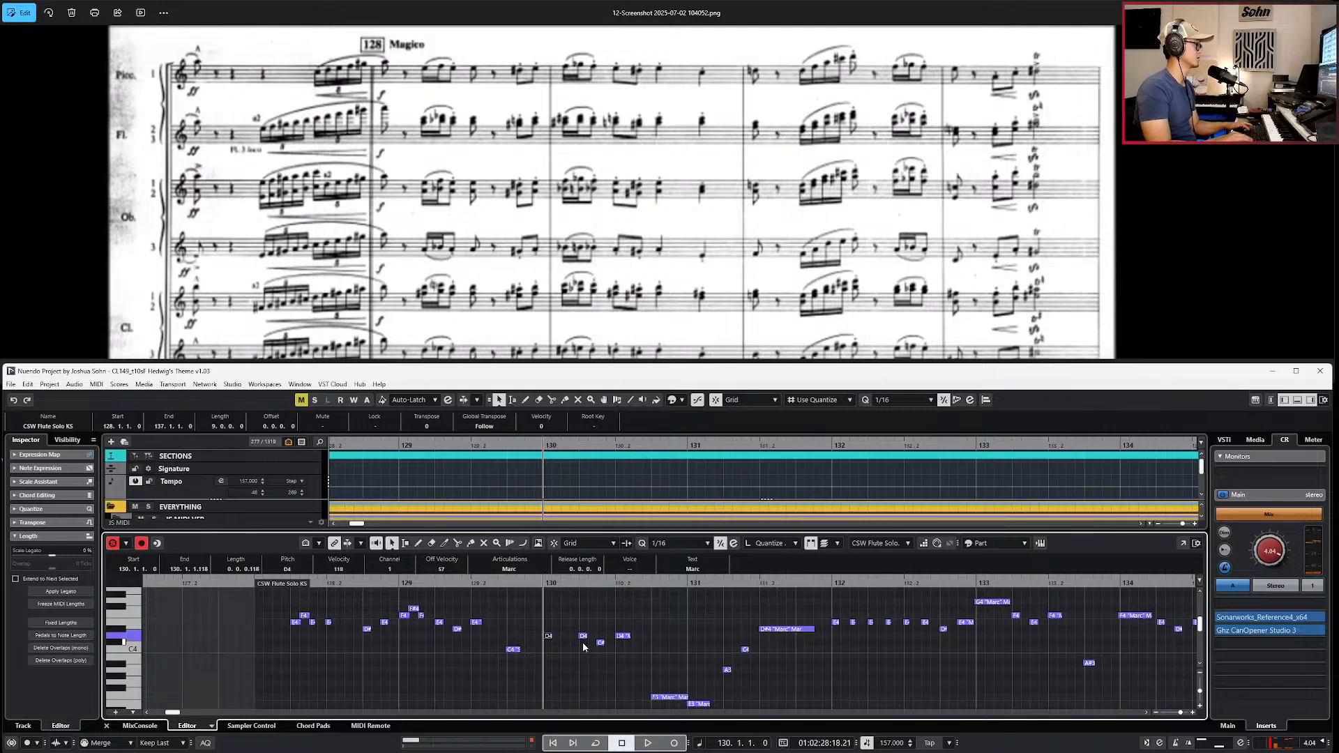
pyautogui.click(486, 571)
pyautogui.click(520, 636)
pyautogui.press('g')
pyautogui.press('space')
pyautogui.press('space')
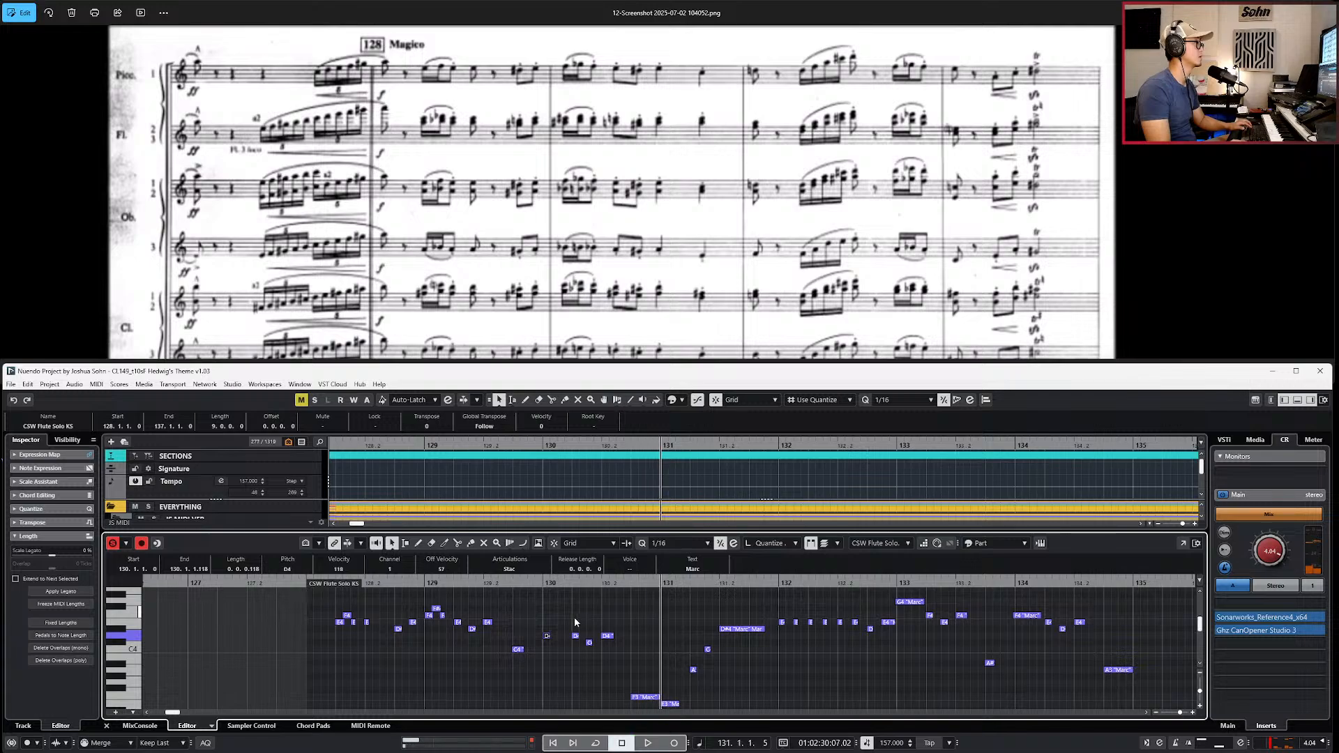
# Step: Duplicate the second short D4 of measure 130 onto the next sixteenth and raise the copy to F4
pyautogui.scroll(2, 576, 622)
pyautogui.moveTo(566, 620); pyautogui.dragTo(580, 643)
pyautogui.click(532, 572)
pyautogui.click(548, 587)
pyautogui.press('l')
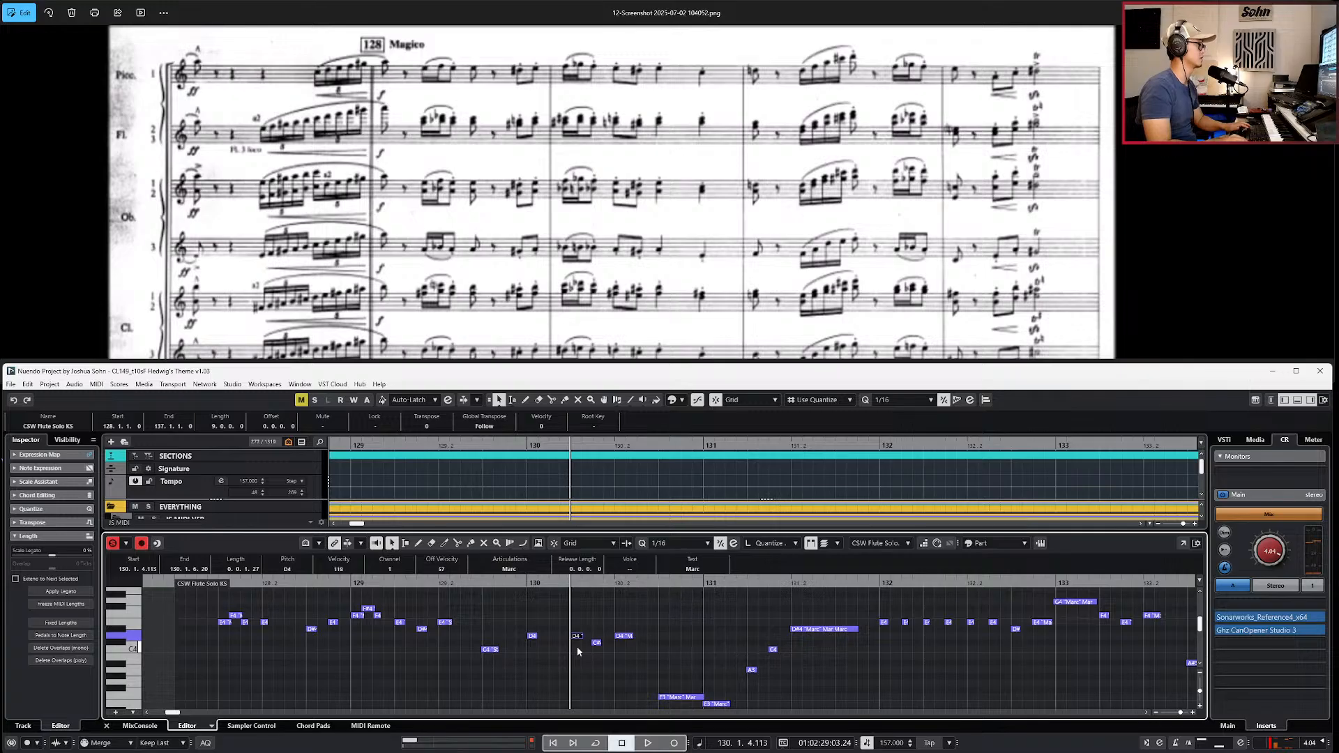
pyautogui.hotkey('ctrl', 'd')
pyautogui.press('Up')
pyautogui.press('Up')
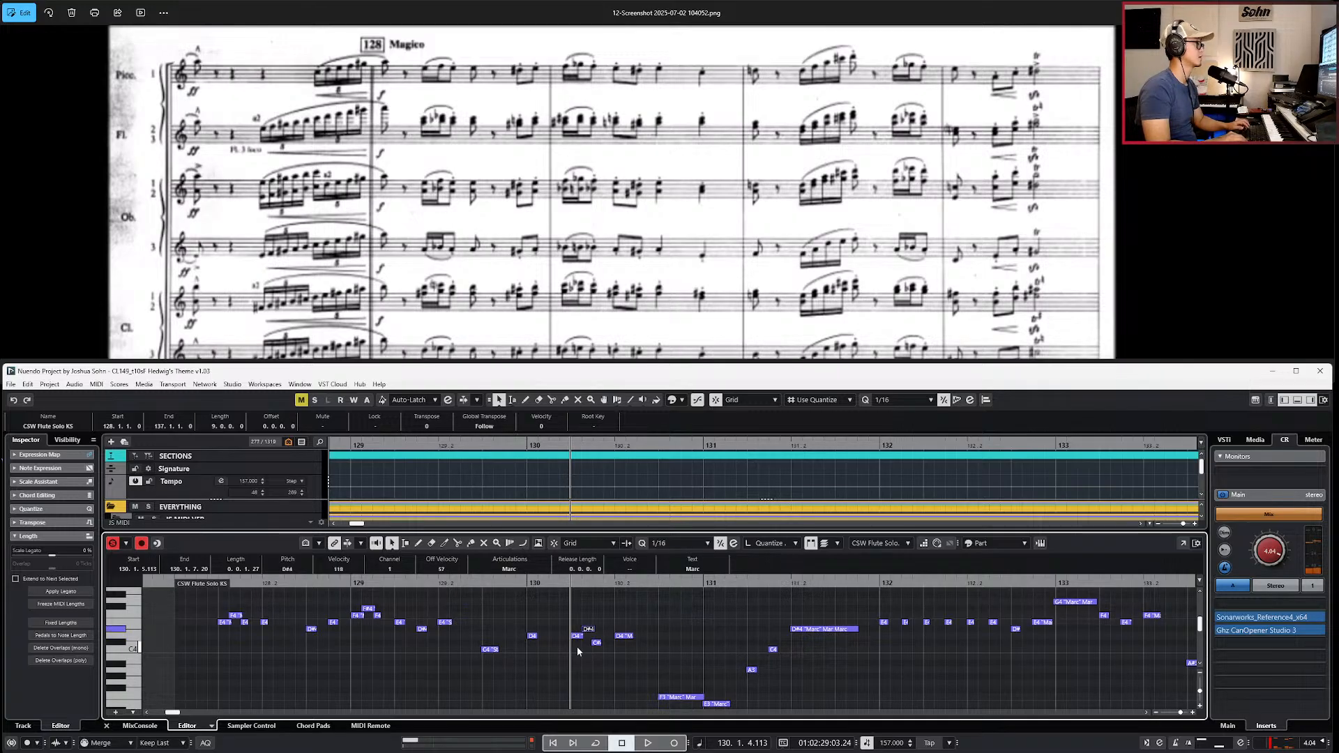
pyautogui.press('l')
pyautogui.press('Up')
# Step: Continue the rising run in measure 130 with copies of the F4 on the next two sixteenths, raising the first to A4
pyautogui.hotkey('ctrl', 'd')
pyautogui.press('Up')
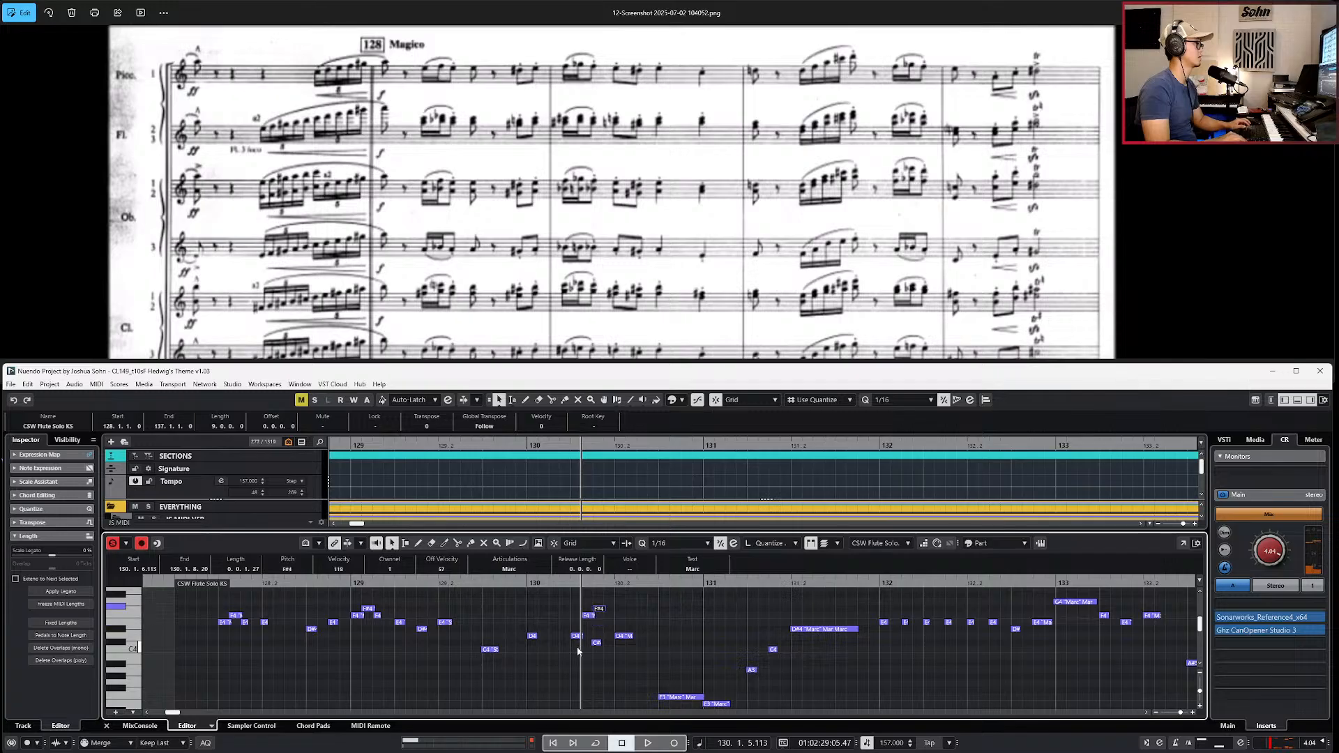
pyautogui.press('Up')
pyautogui.press('Up')
pyautogui.press('l')
pyautogui.press('Down')
pyautogui.hotkey('ctrl', 'c')
pyautogui.hotkey('ctrl', 'v')
pyautogui.hotkey('alt', 'Right')
pyautogui.press('Up')
pyautogui.press('Up')
pyautogui.press('Up')
pyautogui.press('Left')
pyautogui.press('Up')
pyautogui.press('Up')
pyautogui.press('Left')
pyautogui.press('Left')
# Step: Raise the fourth note of the run in measure 130 to C#5 and the closing D4 an octave to D5
pyautogui.press('Right')
pyautogui.press('Up')
pyautogui.press('Up')
pyautogui.press('Up')
pyautogui.press('Up')
pyautogui.press('Up')
pyautogui.press('Up')
pyautogui.press('Up')
pyautogui.press('Up')
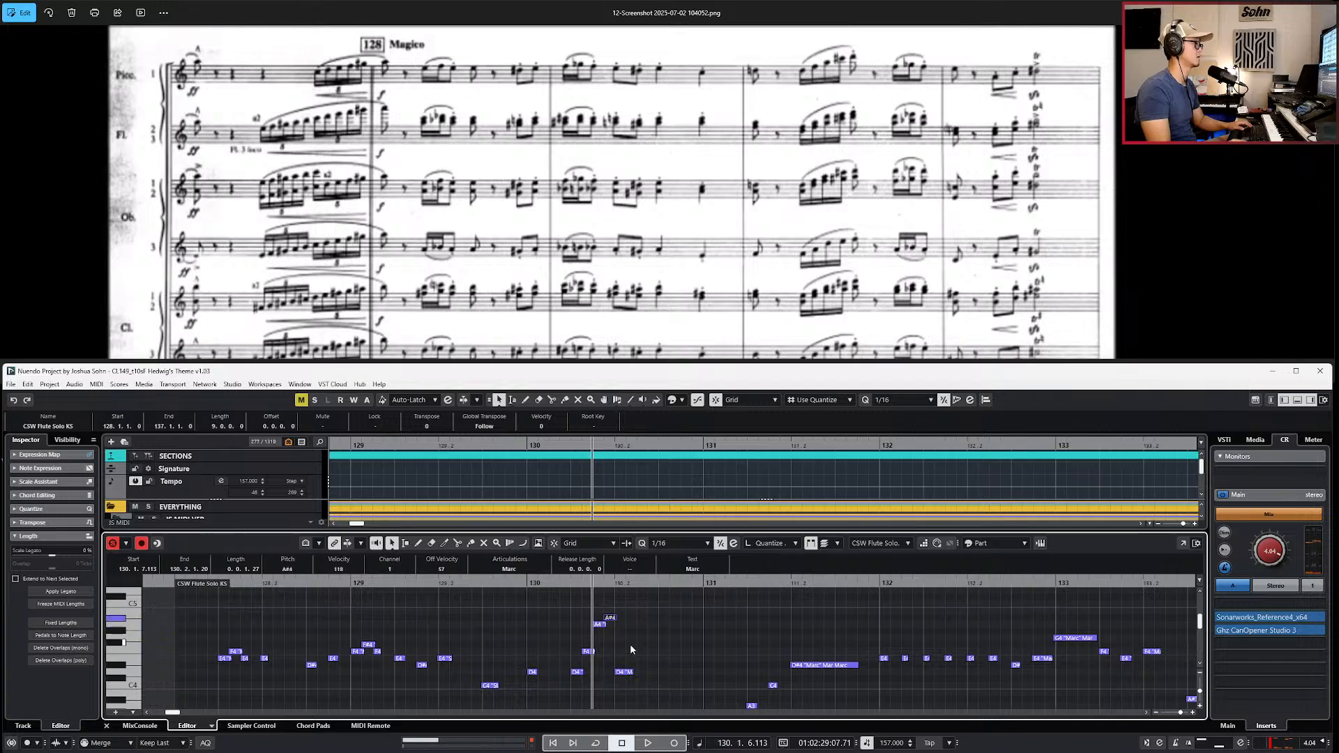
pyautogui.press('Right')
pyautogui.hotkey('shift', 'Up')
pyautogui.press('Left')
pyautogui.press('Up')
pyautogui.press('Up')
pyautogui.press('Up')
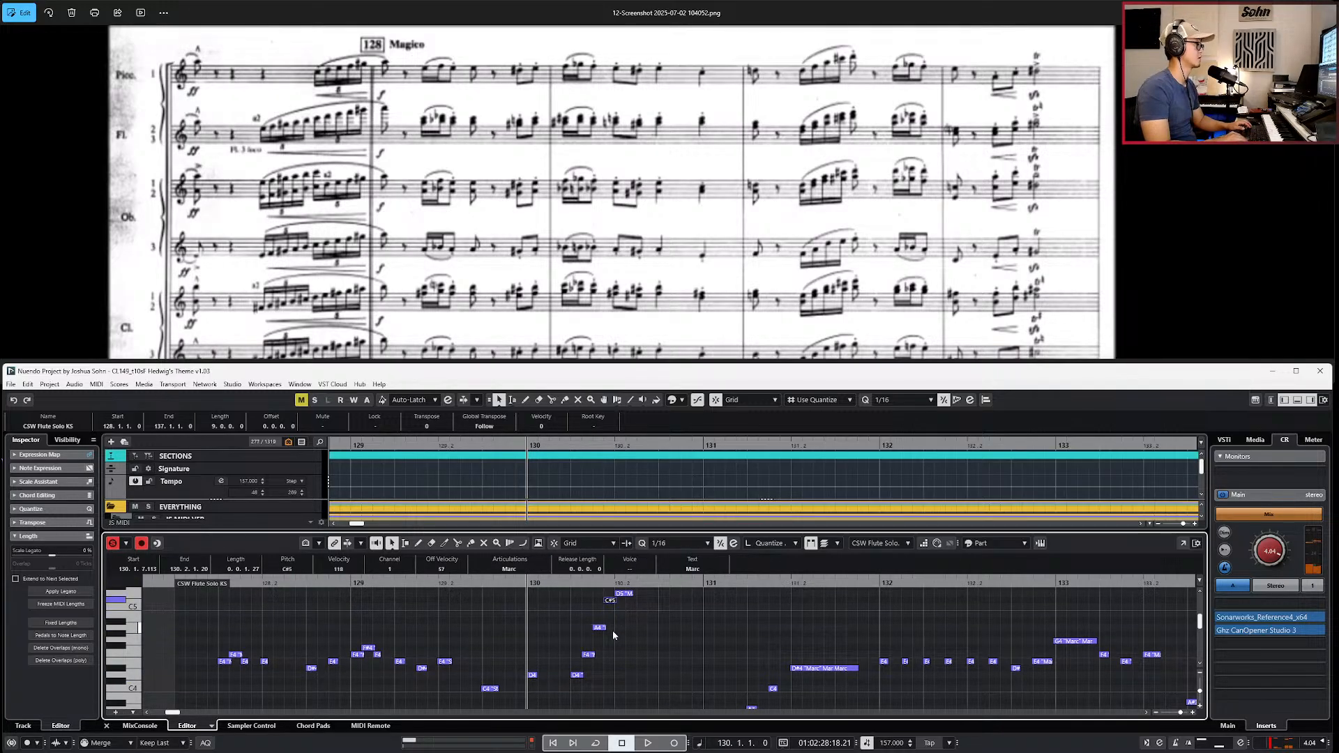
# Step: Play back the rising run from the start of measure 130 and compare it with the score
pyautogui.press('space')
pyautogui.press('space')
pyautogui.scroll(-2, 615, 621)
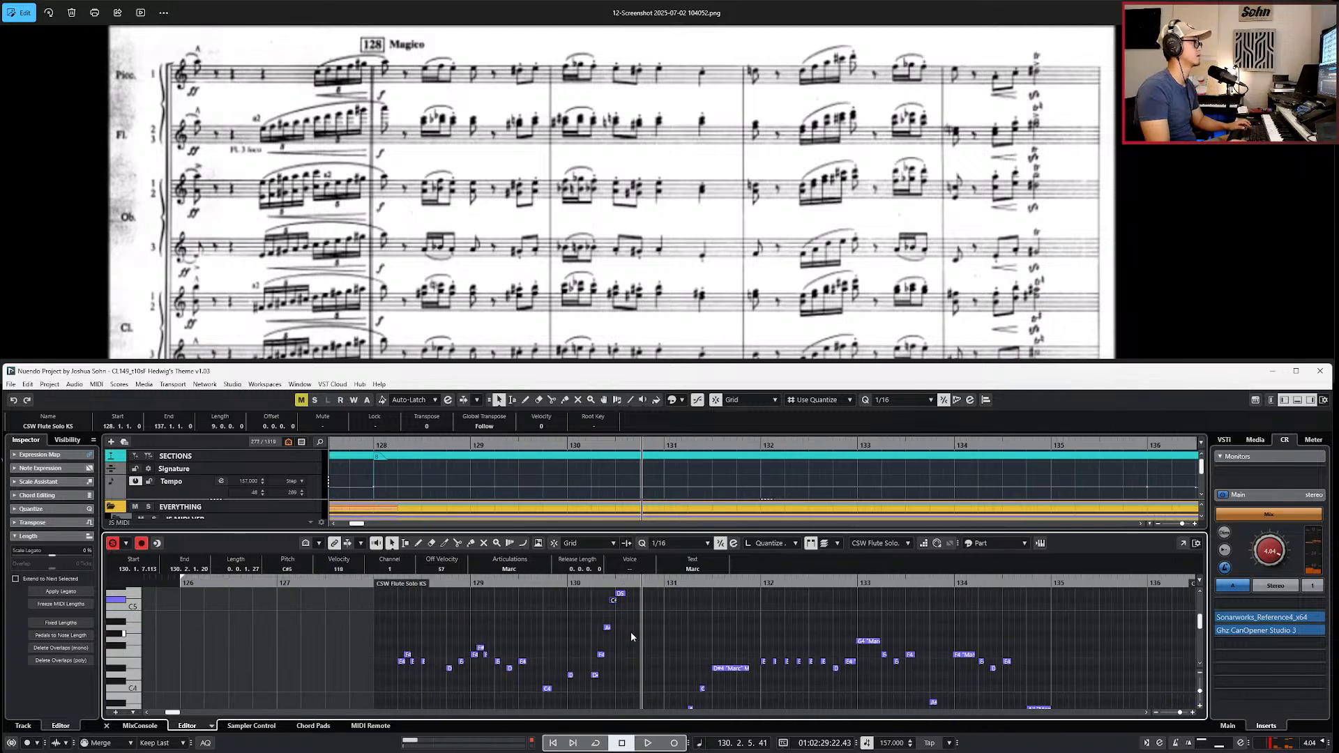
pyautogui.scroll(-1, 630, 632)
pyautogui.scroll(2, 643, 646)
pyautogui.press('KP_Subtract')
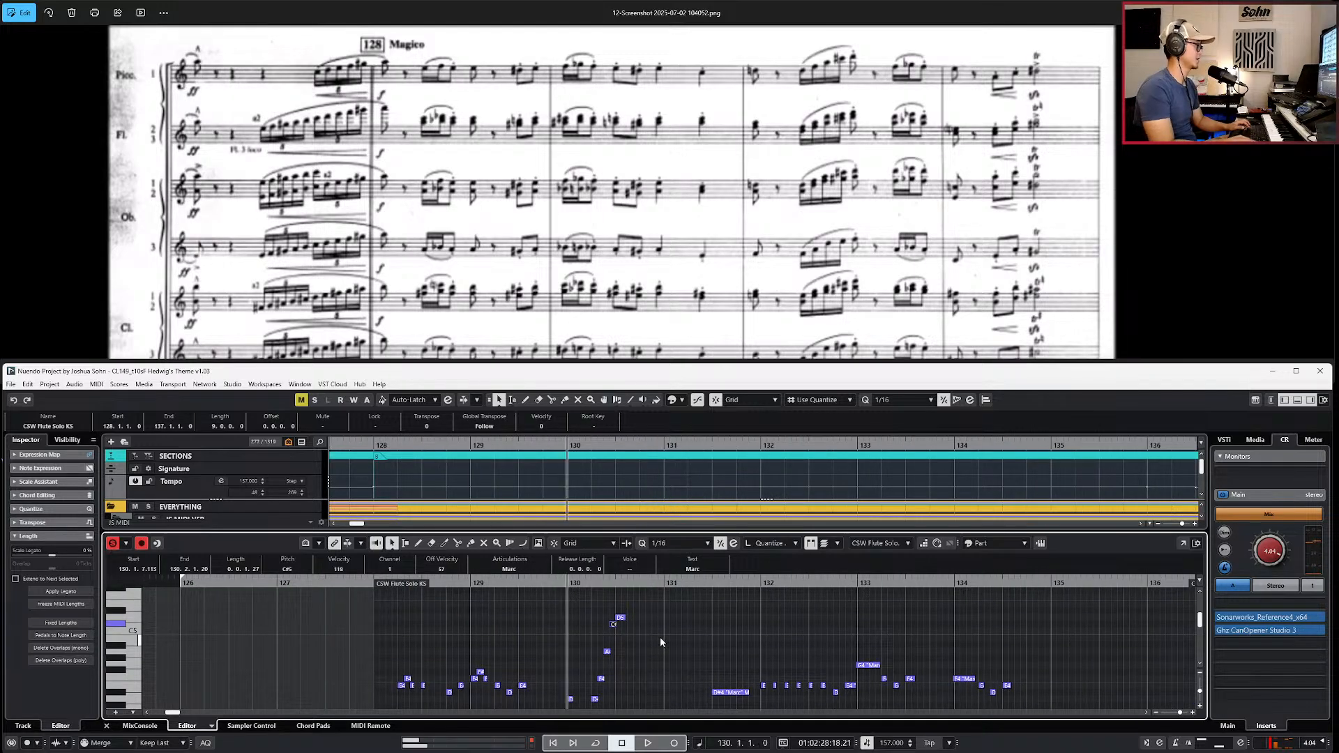
pyautogui.press('space')
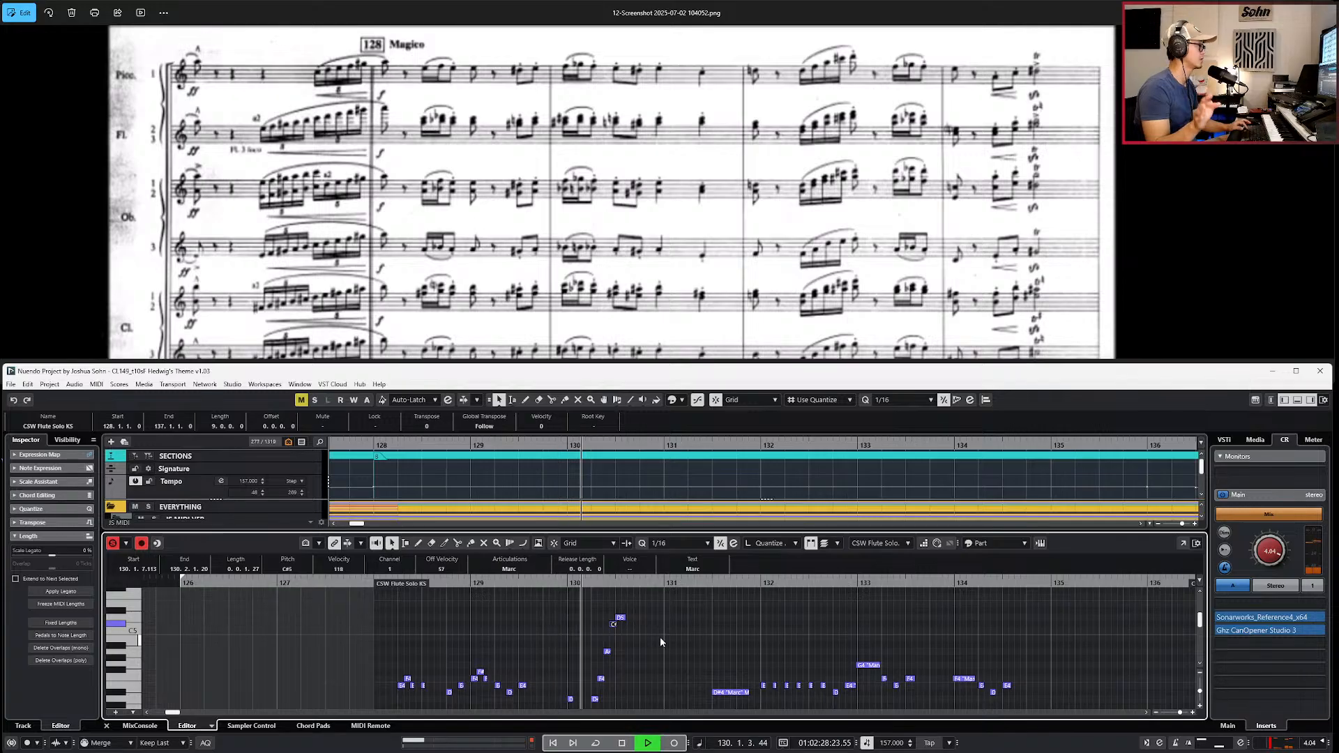
pyautogui.scroll(-1, 664, 685)
pyautogui.press('space')
pyautogui.scroll(-1, 665, 691)
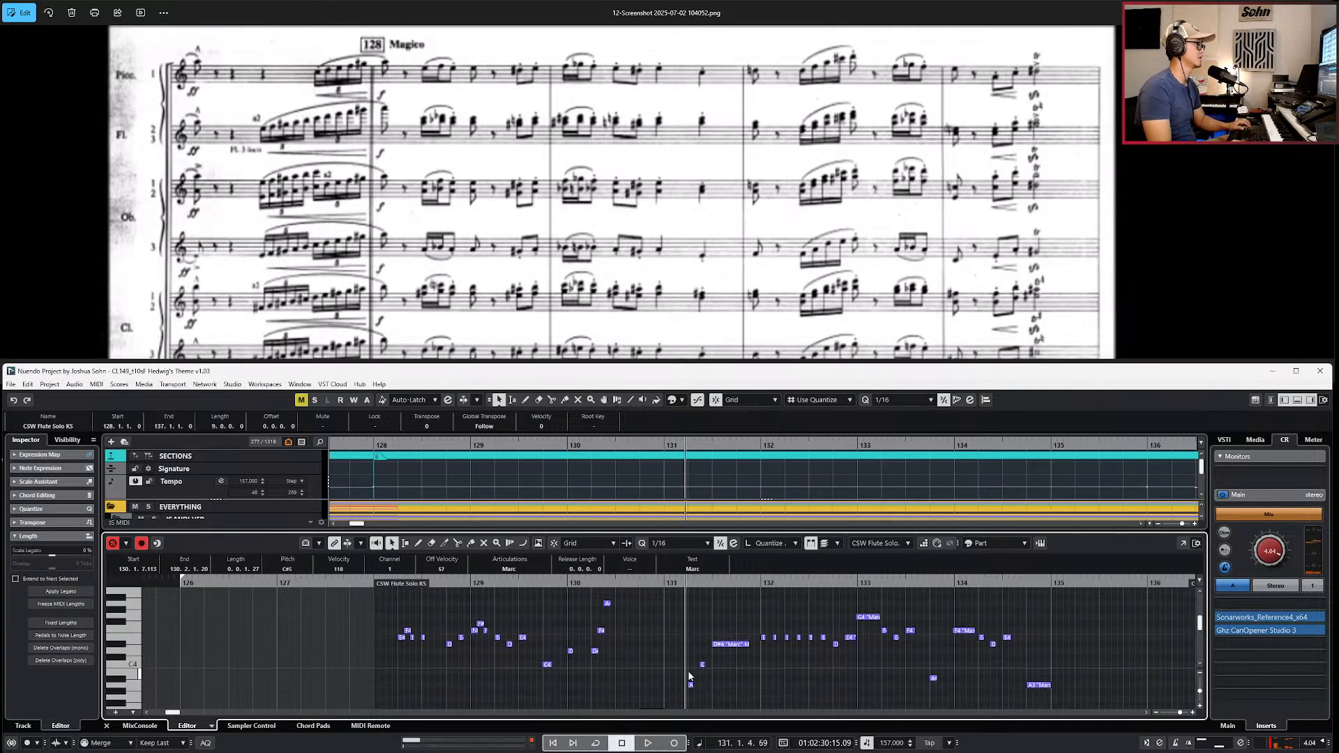
# Step: With the quantize value at 1/8, paste a copy of measure 129's F4–F#4–F4 figure at 130.2.5 and play it back
pyautogui.press('h')
pyautogui.scroll(2, 649, 645)
pyautogui.hotkey('alt', '4')
pyautogui.hotkey('alt', 'l')
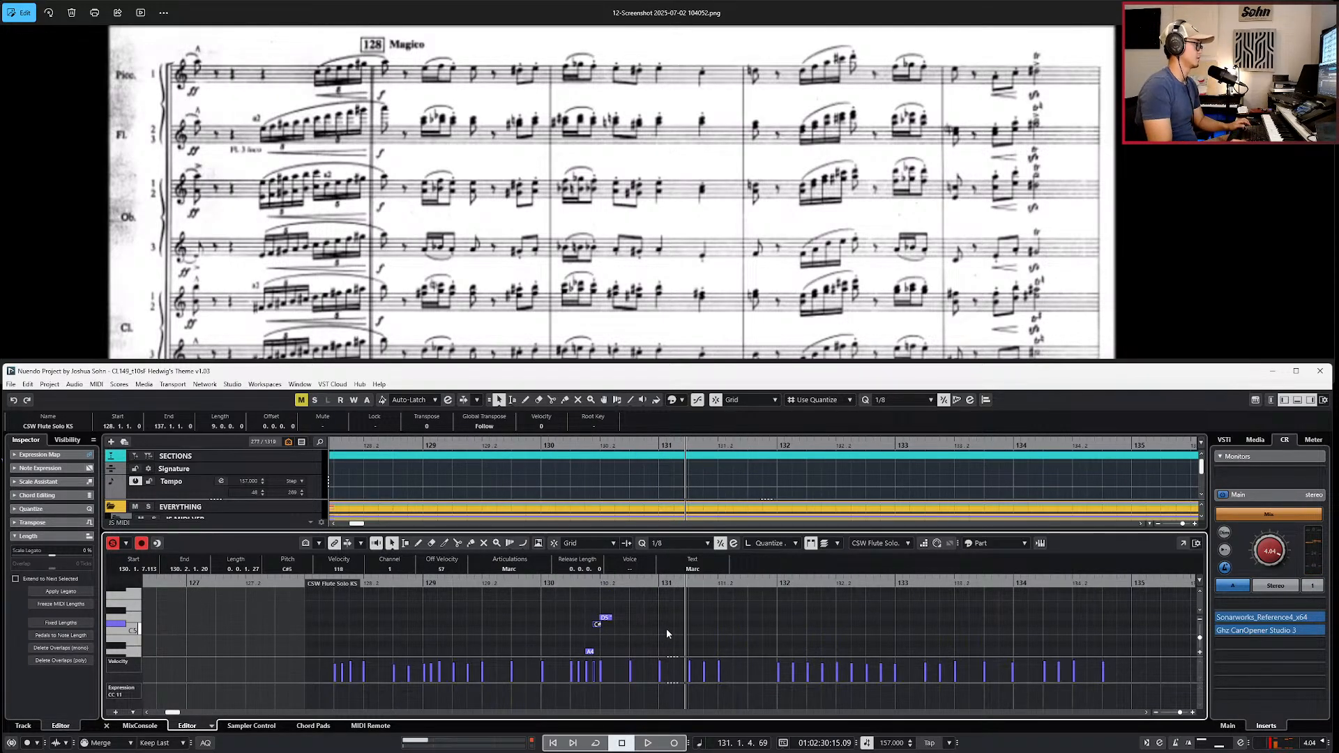
pyautogui.hotkey('alt', 'l')
pyautogui.click(668, 631)
pyautogui.scroll(-2, 680, 628)
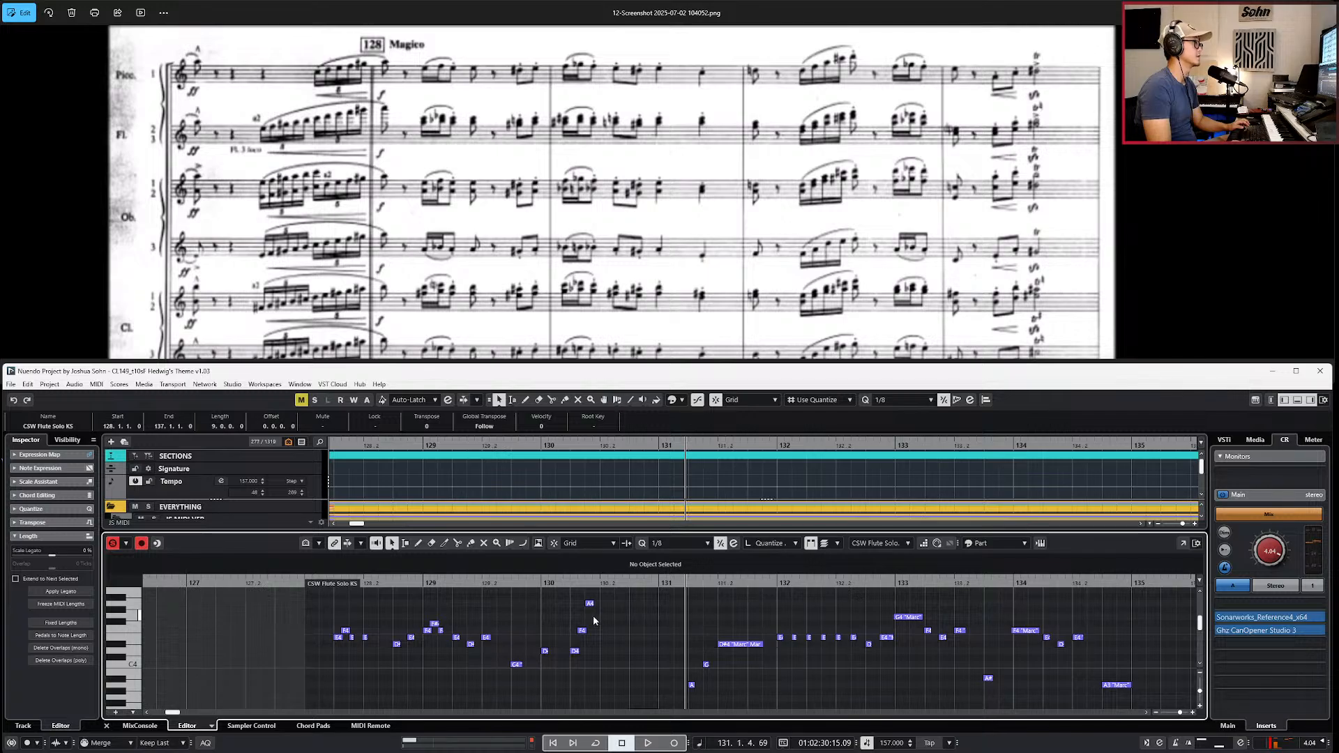
pyautogui.click(427, 630)
pyautogui.press('ctrl+KP_Subtract')
pyautogui.press('ctrl+KP_Subtract')
pyautogui.press('ctrl+KP_Subtract')
pyautogui.hotkey('ctrl', 'v')
pyautogui.press('KP_Subtract')
pyautogui.press('space')
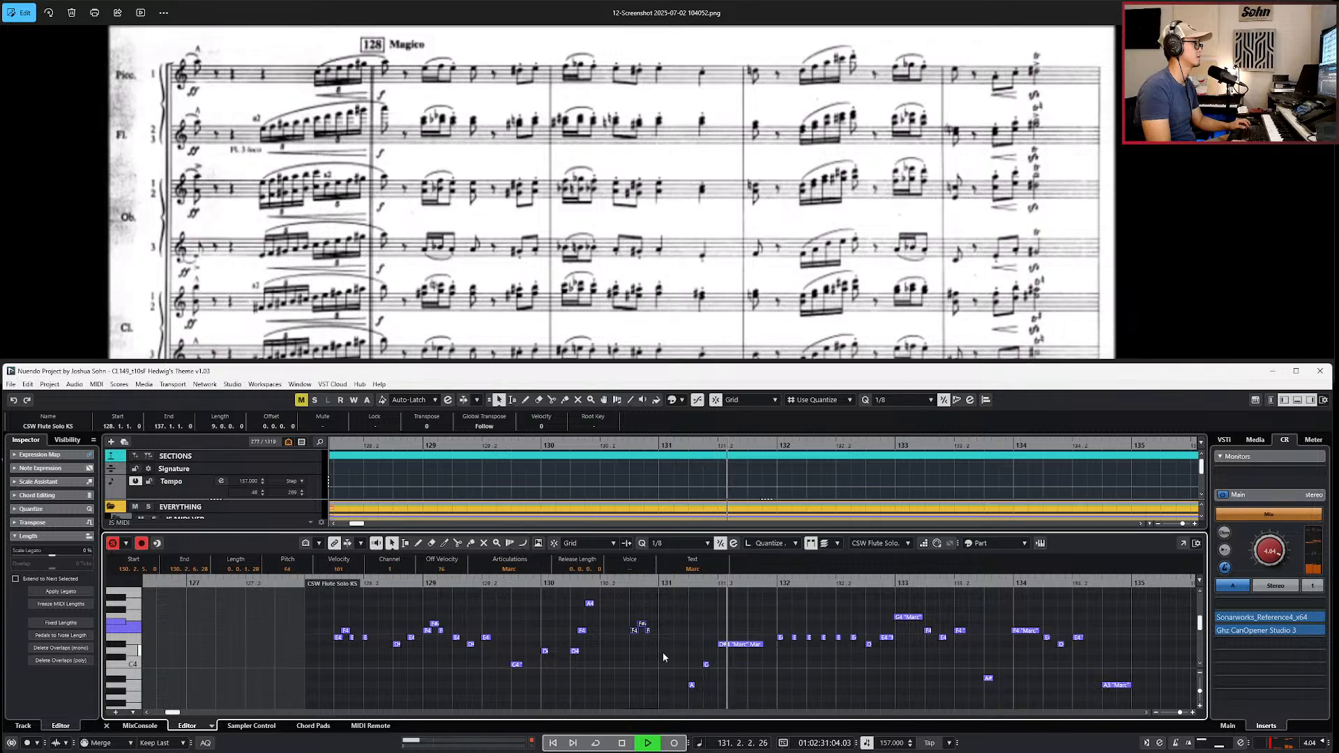
# Step: Delete the long F3 late in measure 130 and raise the E3 at the start of measure 131 an octave to E4
pyautogui.press('space')
pyautogui.scroll(1, 678, 652)
pyautogui.scroll(-1, 680, 650)
pyautogui.moveTo(690, 656); pyautogui.dragTo(698, 693)
pyautogui.scroll(-1, 698, 692)
pyautogui.scroll(-1, 697, 692)
pyautogui.moveTo(650, 623); pyautogui.dragTo(642, 647)
pyautogui.press('Delete')
pyautogui.moveTo(671, 630); pyautogui.dragTo(702, 678)
pyautogui.hotkey('shift', 'Up')
pyautogui.scroll(2, 666, 661)
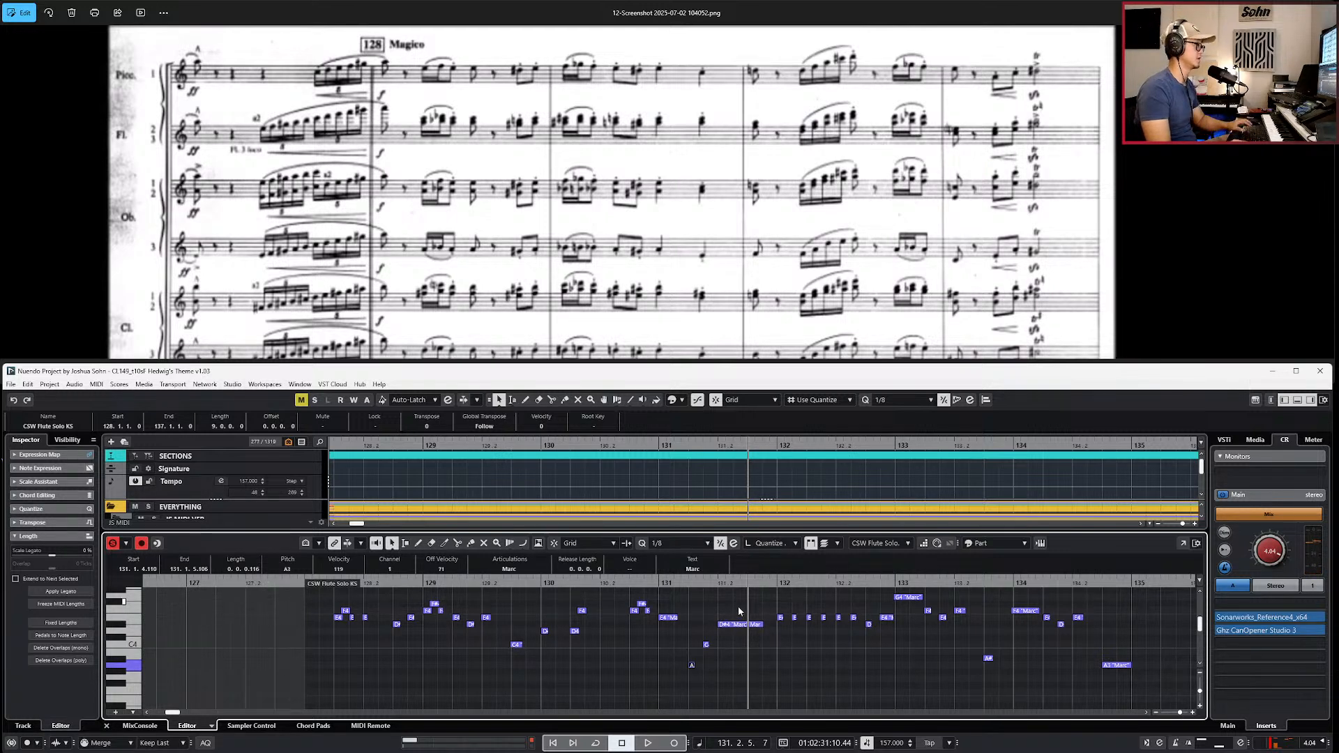
# Step: Bring up the next score page, 13-Screenshot, and examine its woodwind staves against the flute notes in the following measures
pyautogui.scroll(-1, 740, 611)
pyautogui.click(847, 254)
pyautogui.scroll(-3, 847, 255)
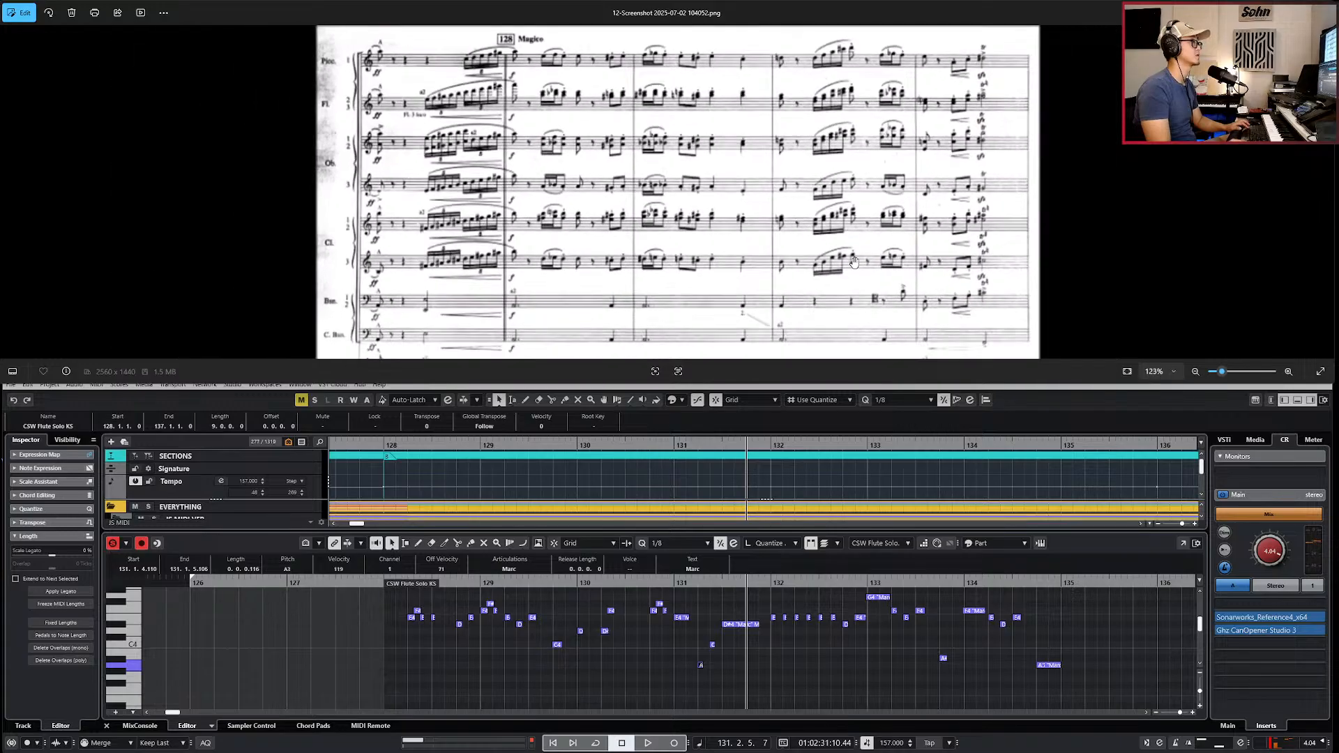
pyautogui.scroll(-2, 854, 263)
pyautogui.press('Right')
pyautogui.scroll(2, 643, 151)
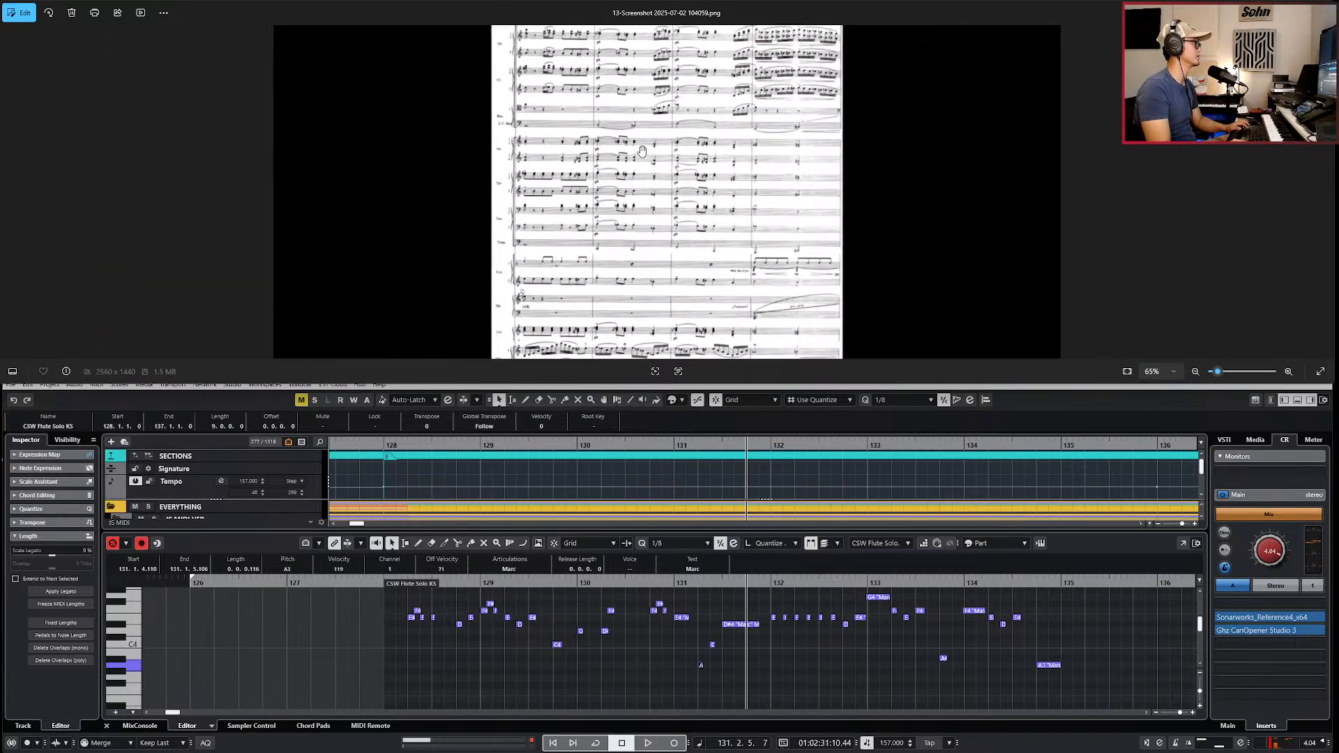
pyautogui.scroll(4, 642, 152)
pyautogui.scroll(1, 624, 251)
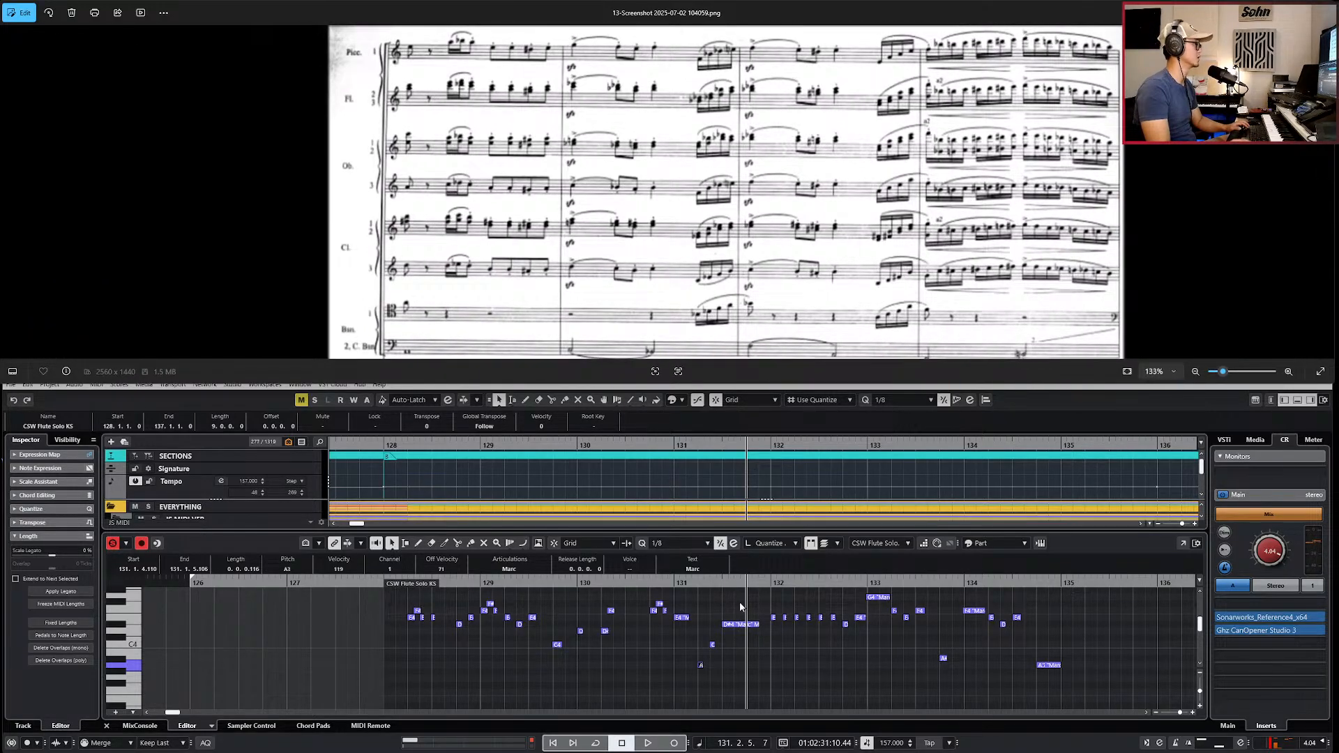
pyautogui.click(784, 690)
pyautogui.hscroll(3, 783, 684)
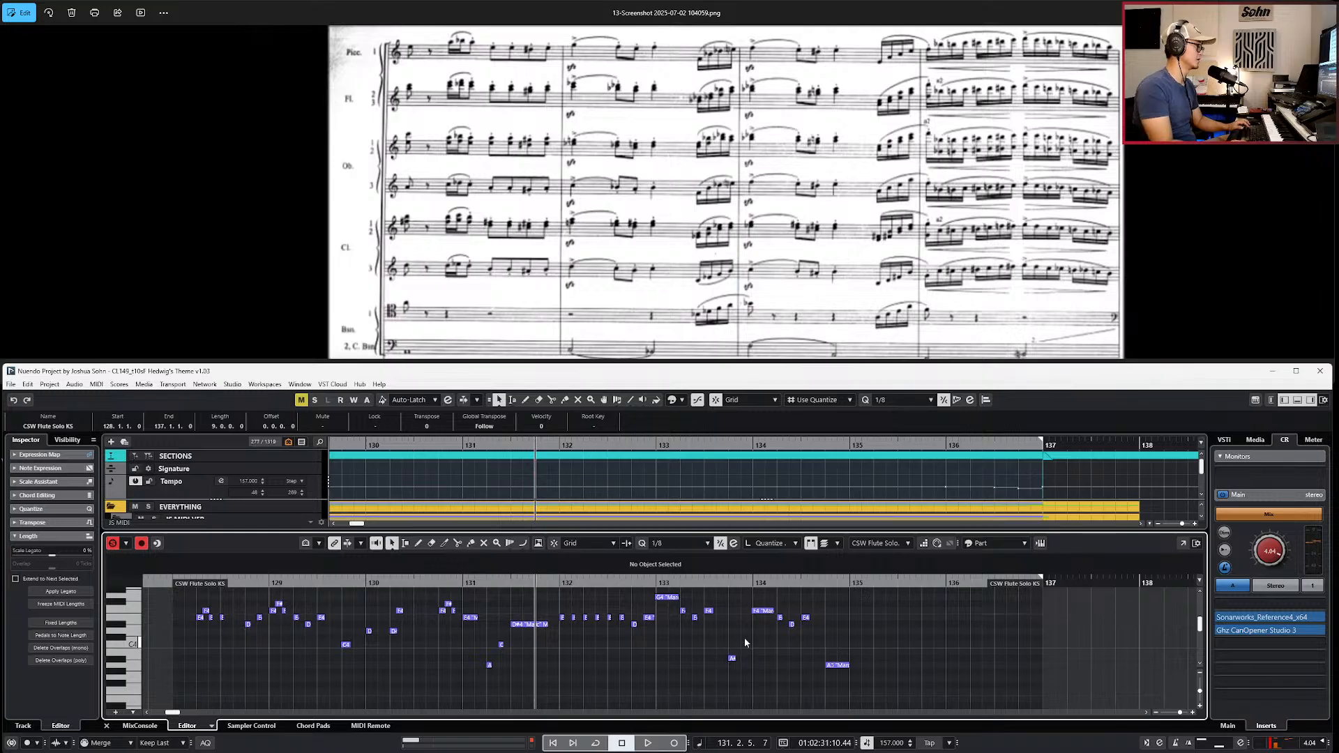
pyautogui.scroll(1, 643, 612)
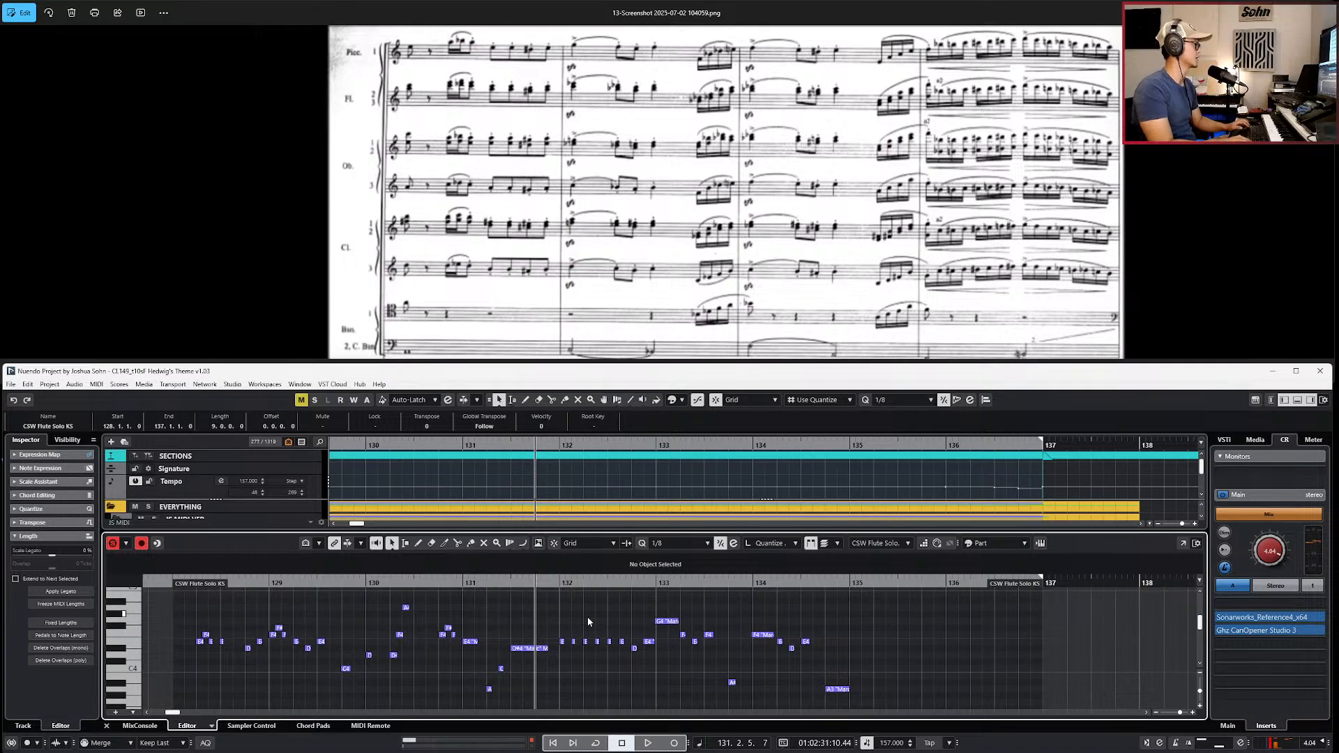
pyautogui.hscroll(-2, 440, 608)
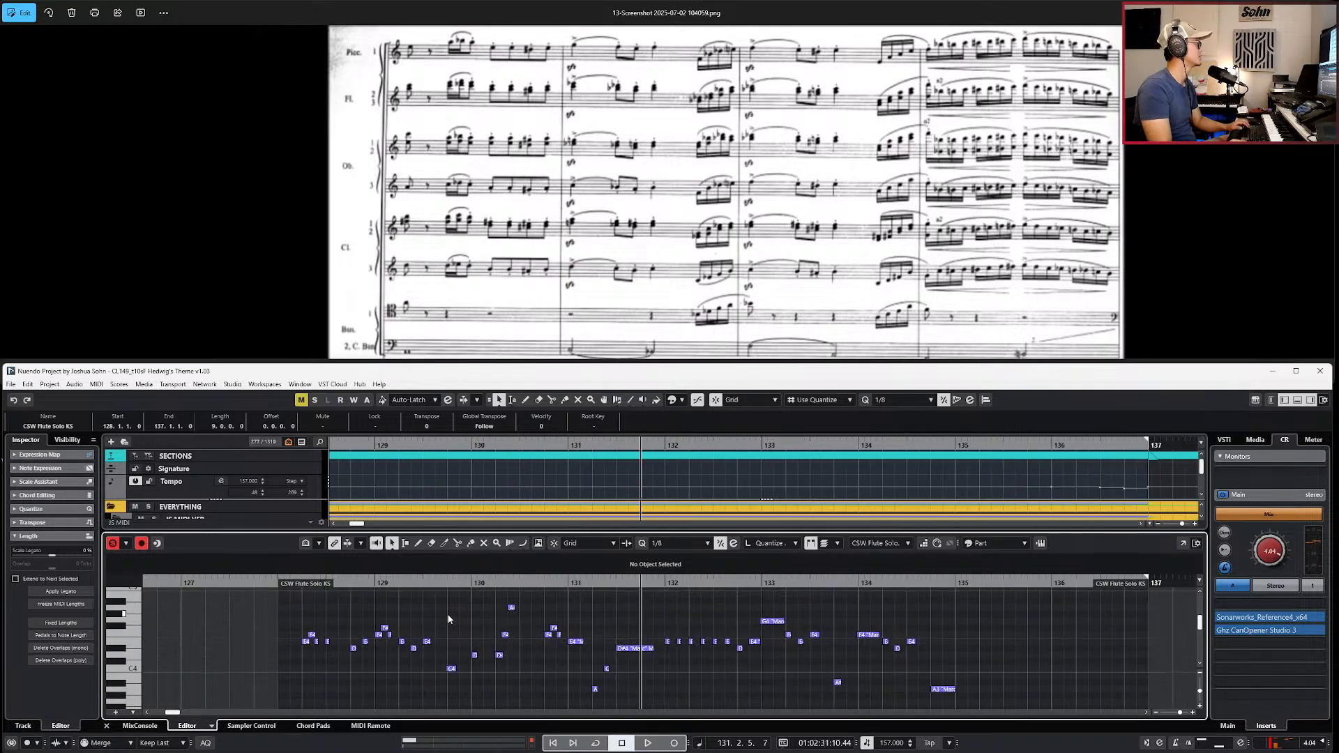
# Step: Replace the repeated E4s at 132.1.4 with a copy of measure 128's three-note figure, transposed up to A4–A#4–A4
pyautogui.click(679, 641)
pyautogui.click(689, 642)
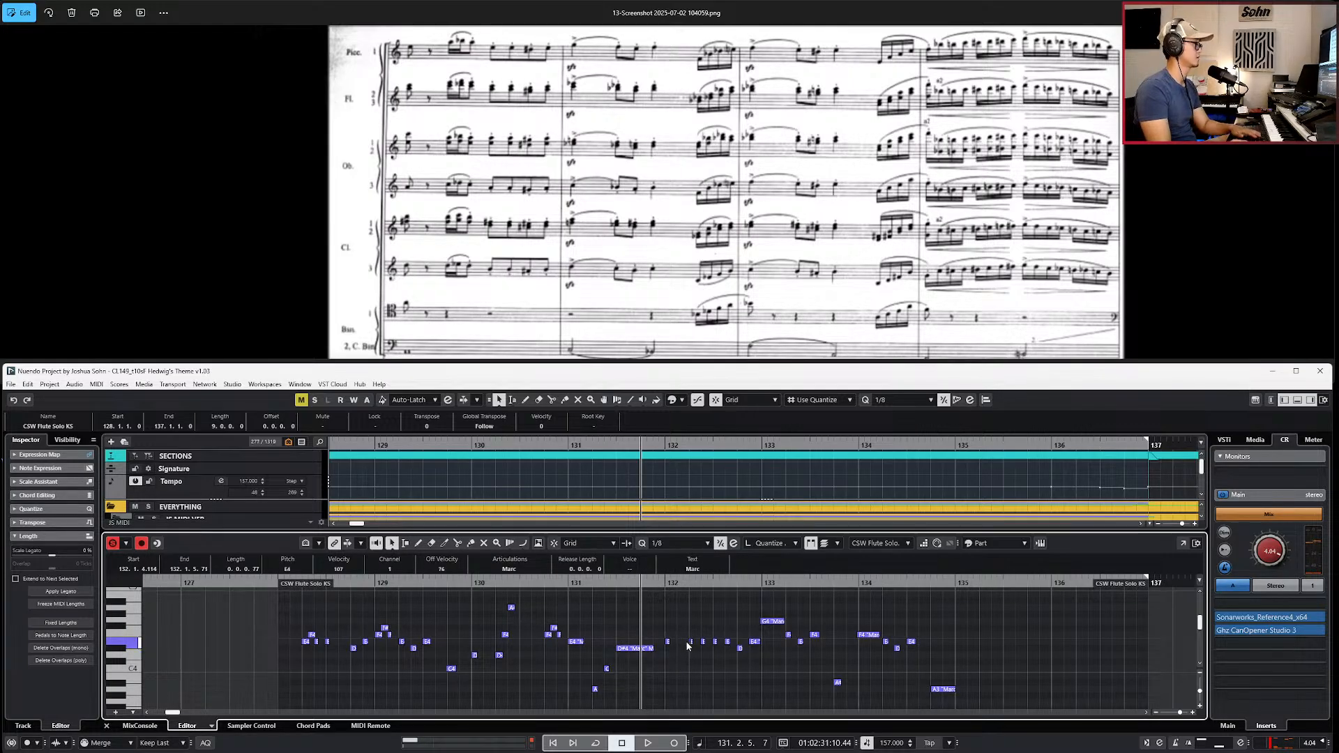
pyautogui.press('l')
pyautogui.moveTo(301, 614); pyautogui.dragTo(329, 660)
pyautogui.moveTo(685, 633); pyautogui.dragTo(713, 653)
pyautogui.press('Delete')
pyautogui.hotkey('ctrl', 'v')
pyautogui.press('Up')
pyautogui.press('Up')
pyautogui.press('Up')
pyautogui.press('Up')
pyautogui.press('Up')
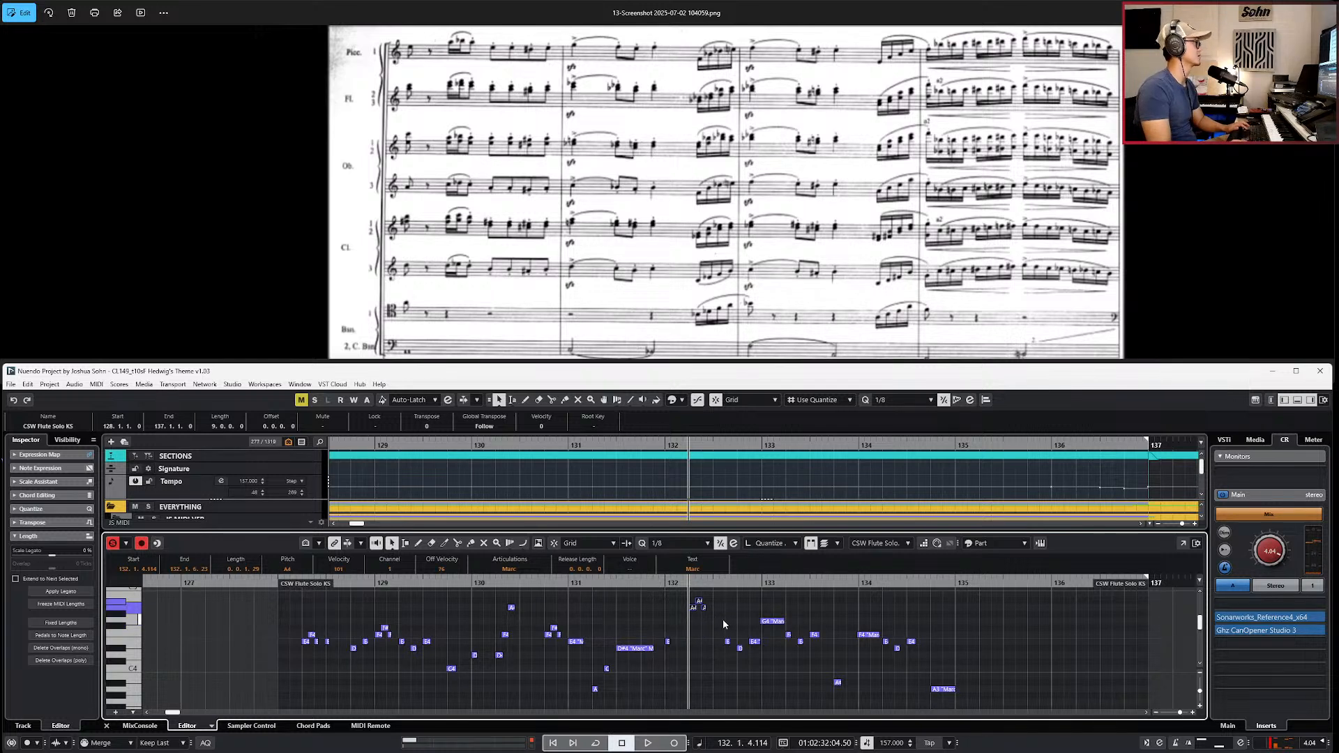
# Step: Paste a copy of the E4 at 132.2.1 and set the closing notes of measure 132 to the Staccis articulation
pyautogui.click(729, 642)
pyautogui.hotkey('ctrl', 'c')
pyautogui.press('l')
pyautogui.hotkey('ctrl', '-')
pyautogui.hotkey('ctrl', 'v')
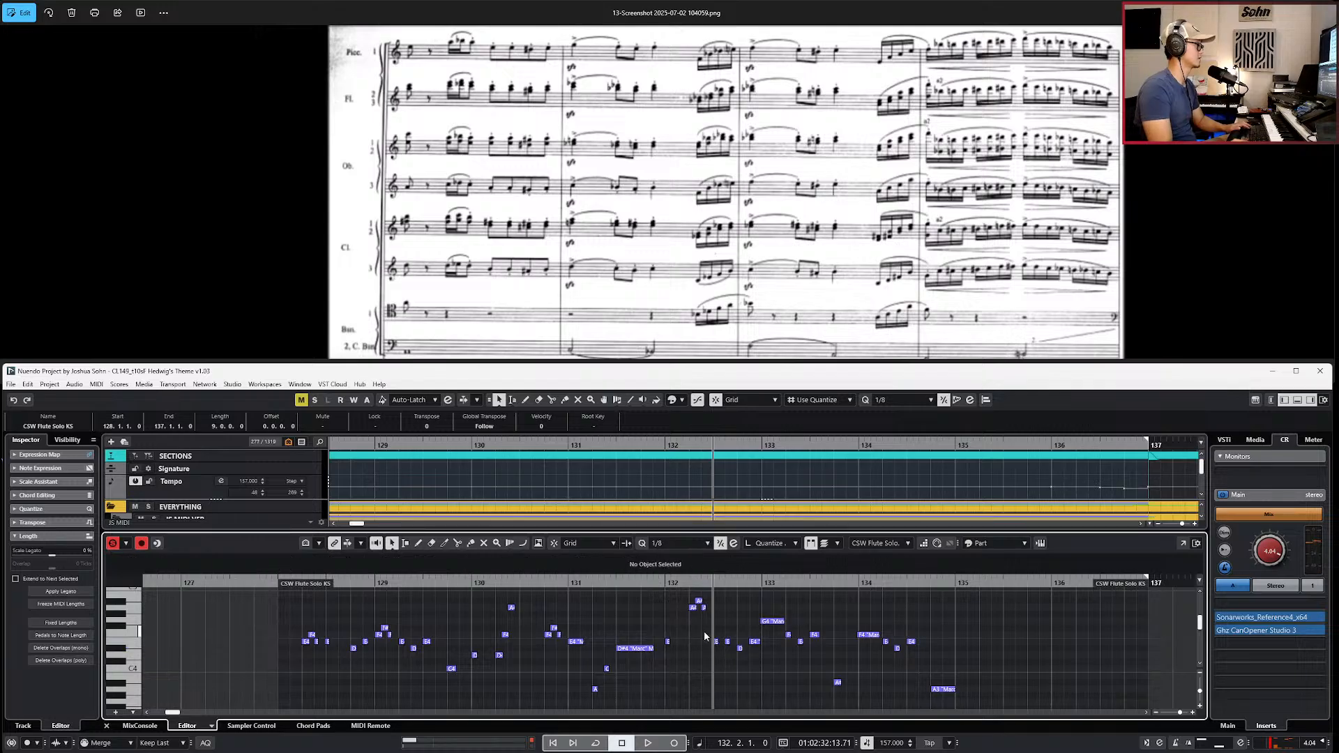
pyautogui.click(516, 569)
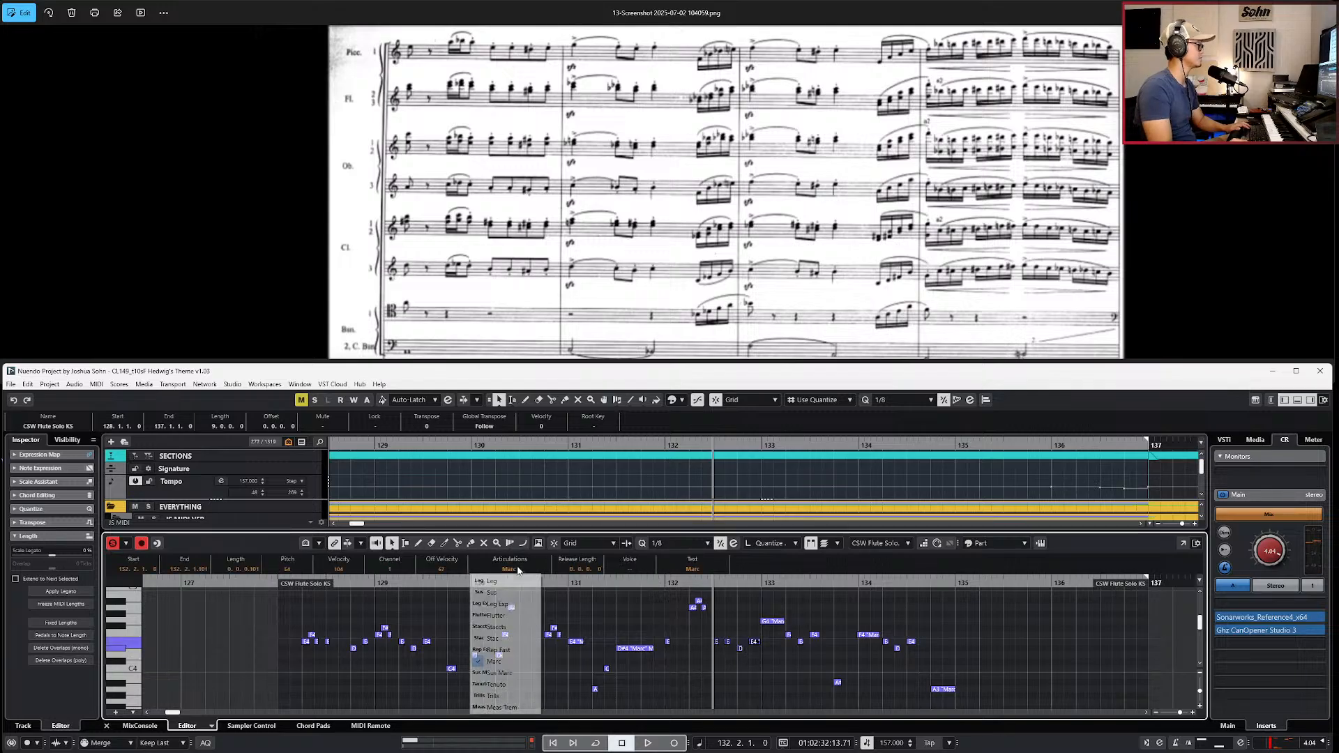
pyautogui.click(495, 626)
pyautogui.hscroll(1, 676, 636)
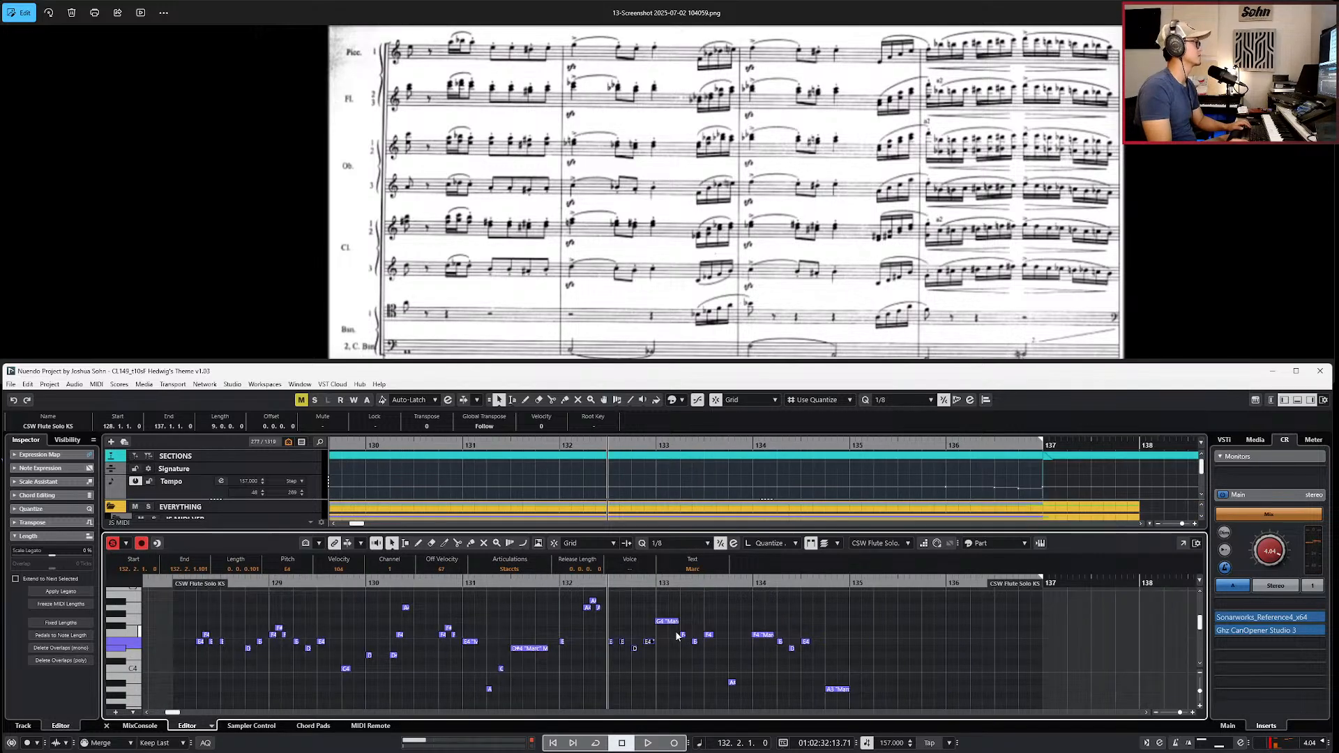
# Step: Play back the flute line from the second half of measure 132 through measure 133
pyautogui.click(668, 621)
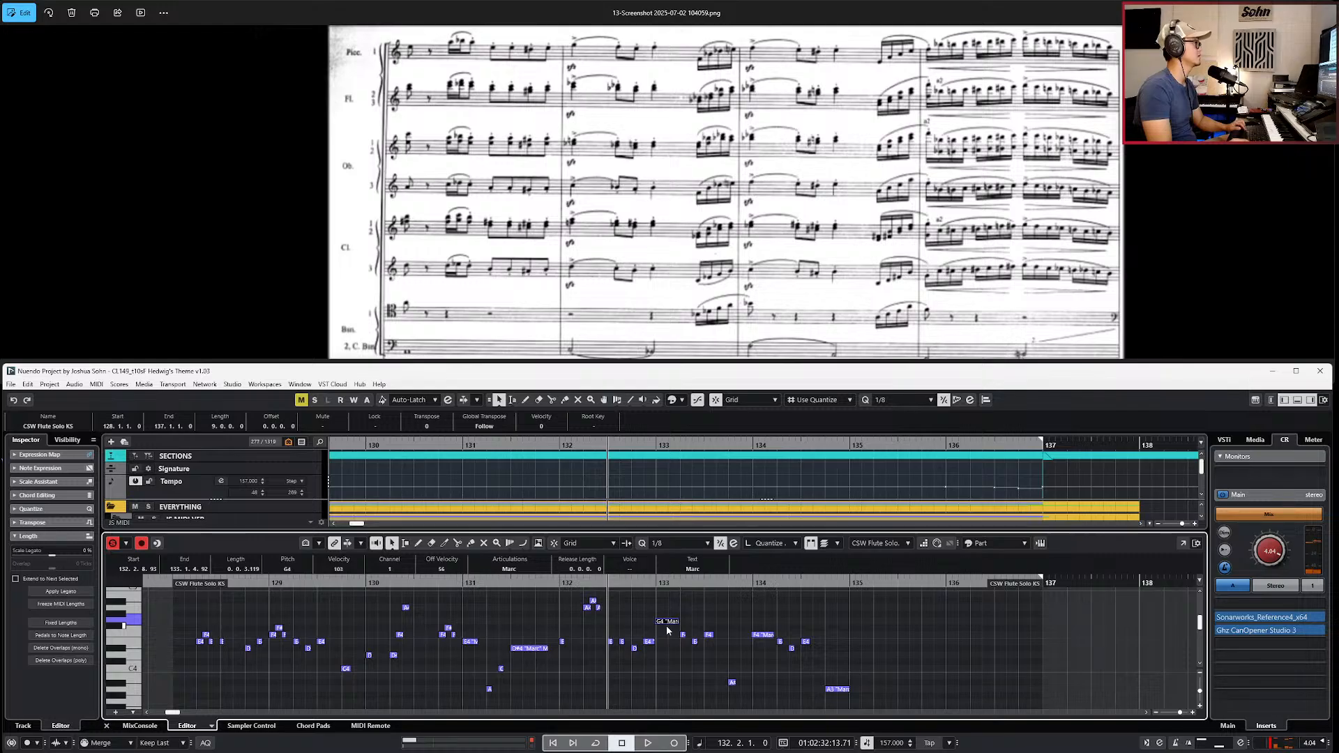
pyautogui.hscroll(1, 672, 632)
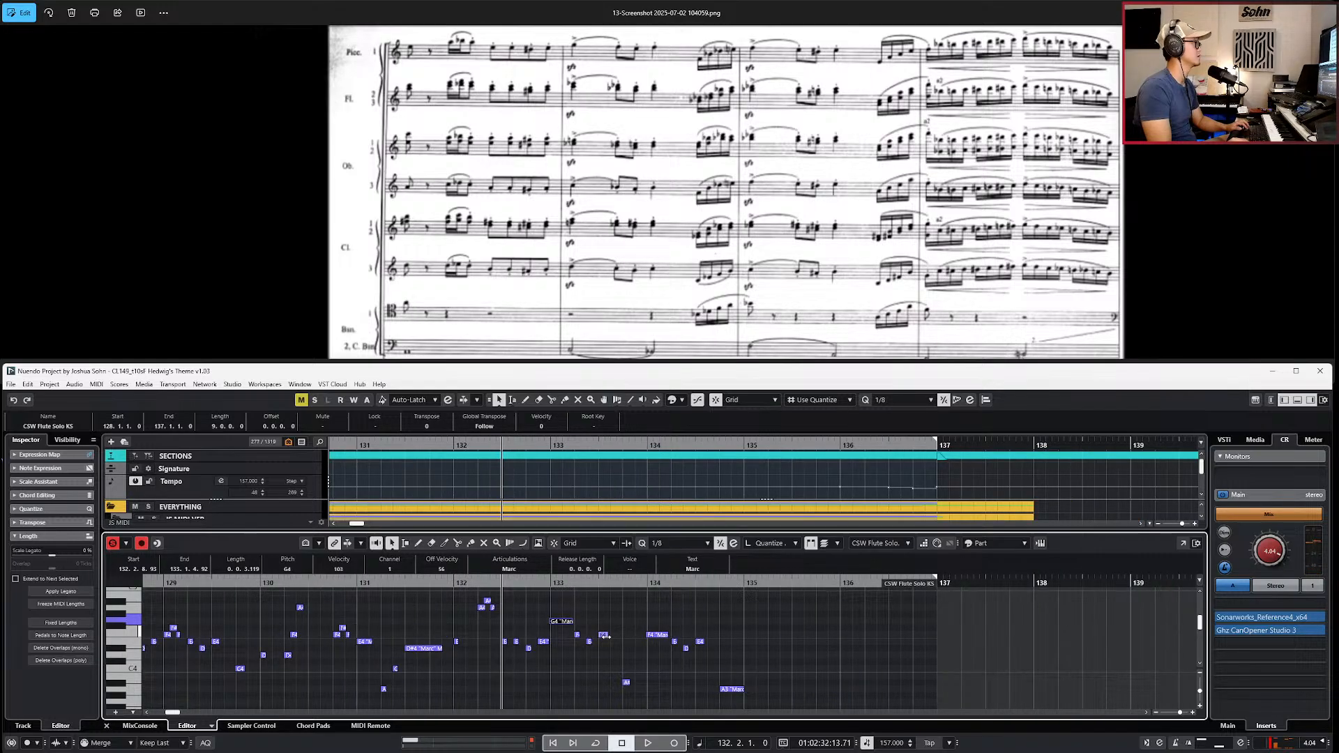
pyautogui.press('space')
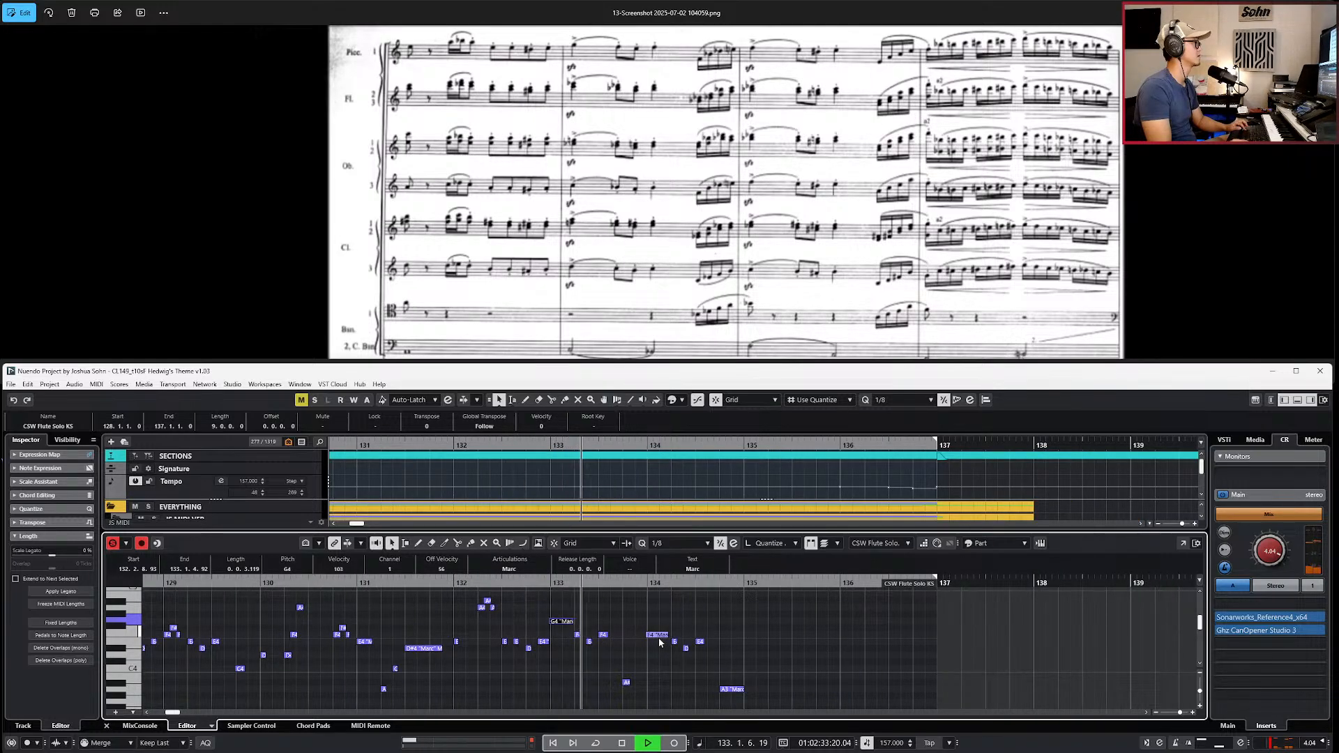
pyautogui.press('space')
# Step: Delete the low note late in measure 133 and paste a copy of measure 130's rising run at 133.2.5
pyautogui.scroll(1, 637, 654)
pyautogui.click(625, 683)
pyautogui.scroll(1, 319, 614)
pyautogui.moveTo(209, 598); pyautogui.dragTo(240, 687)
pyautogui.press('ctrl+KP_Subtract')
pyautogui.press('ctrl+KP_Subtract')
pyautogui.press('ctrl+KP_Subtract')
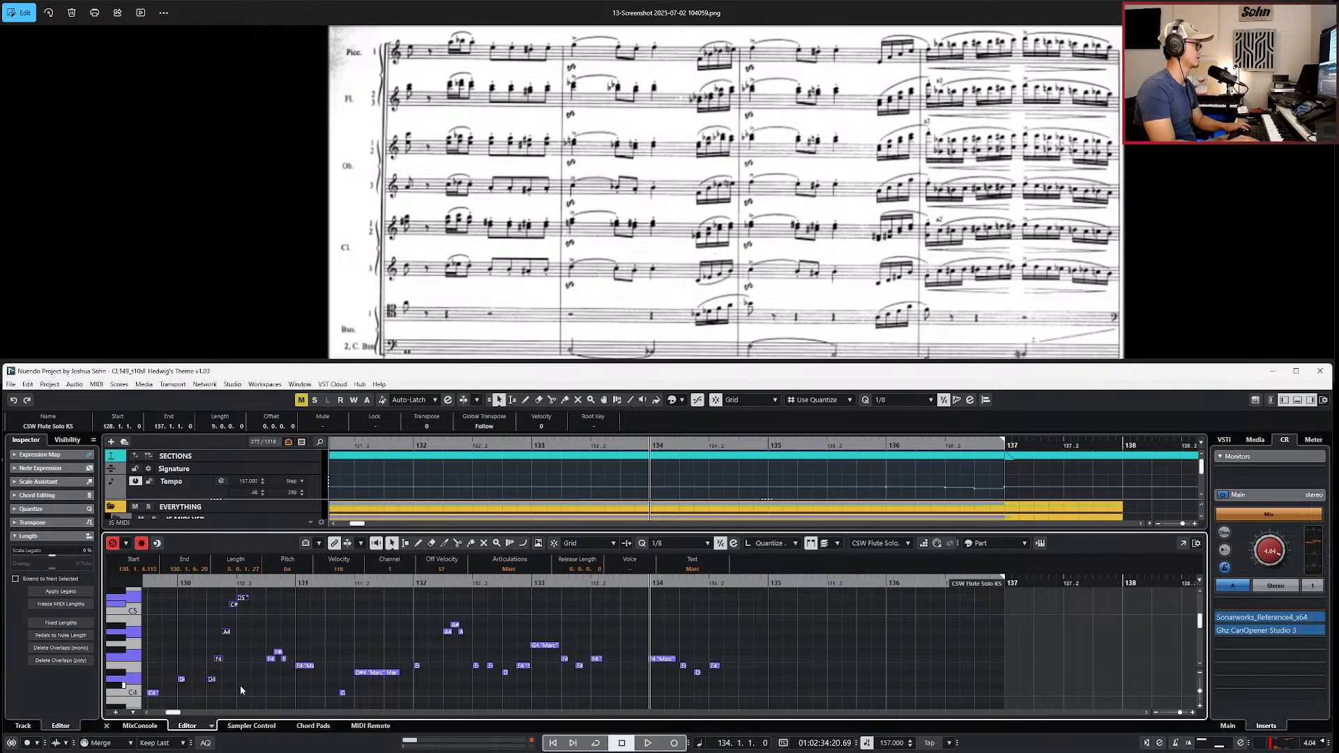
pyautogui.hotkey('ctrl', 'v')
pyautogui.scroll(1, 340, 658)
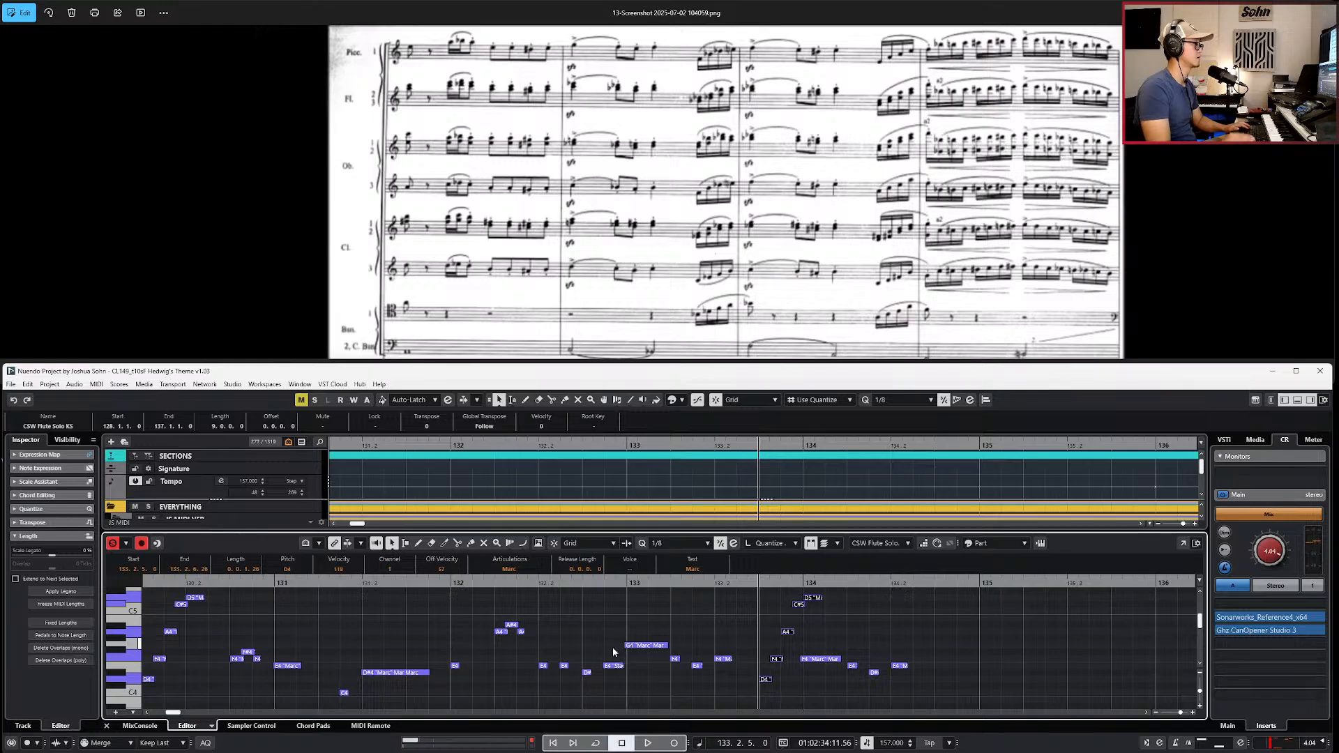
# Step: Transpose the pasted run at 133.2.5 down an octave and up seven semitones so it starts on A3
pyautogui.hotkey('shift', 'Down')
pyautogui.press('Up')
pyautogui.press('Up')
pyautogui.press('Up')
pyautogui.press('Up')
pyautogui.press('Up')
pyautogui.press('Up')
pyautogui.press('Up')
pyautogui.scroll(1, 796, 656)
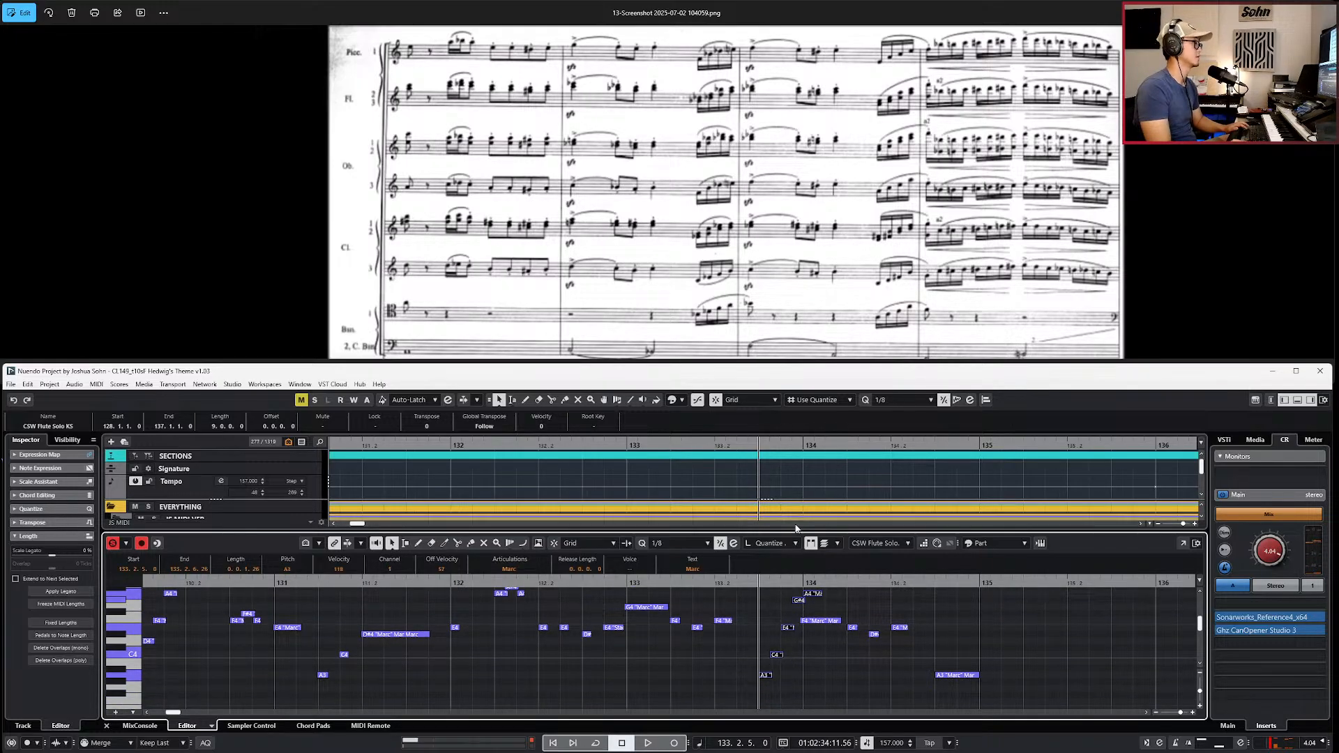
# Step: Lower the run's first note to F3 and its second note to A#3
pyautogui.click(777, 659)
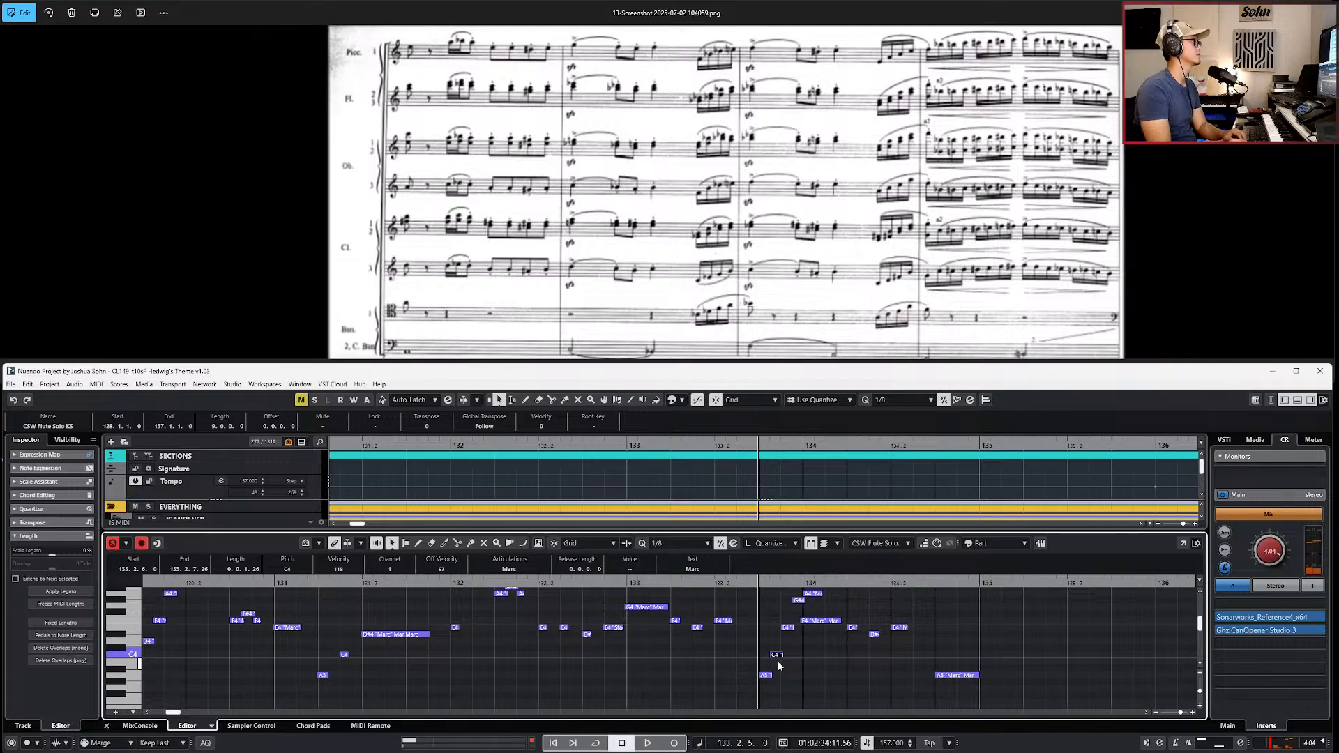
pyautogui.moveTo(765, 657); pyautogui.dragTo(785, 680)
pyautogui.press('Down')
pyautogui.press('Down')
pyautogui.press('Down')
pyautogui.press('Down')
pyautogui.click(776, 683)
pyautogui.press('Up')
pyautogui.press('Up')
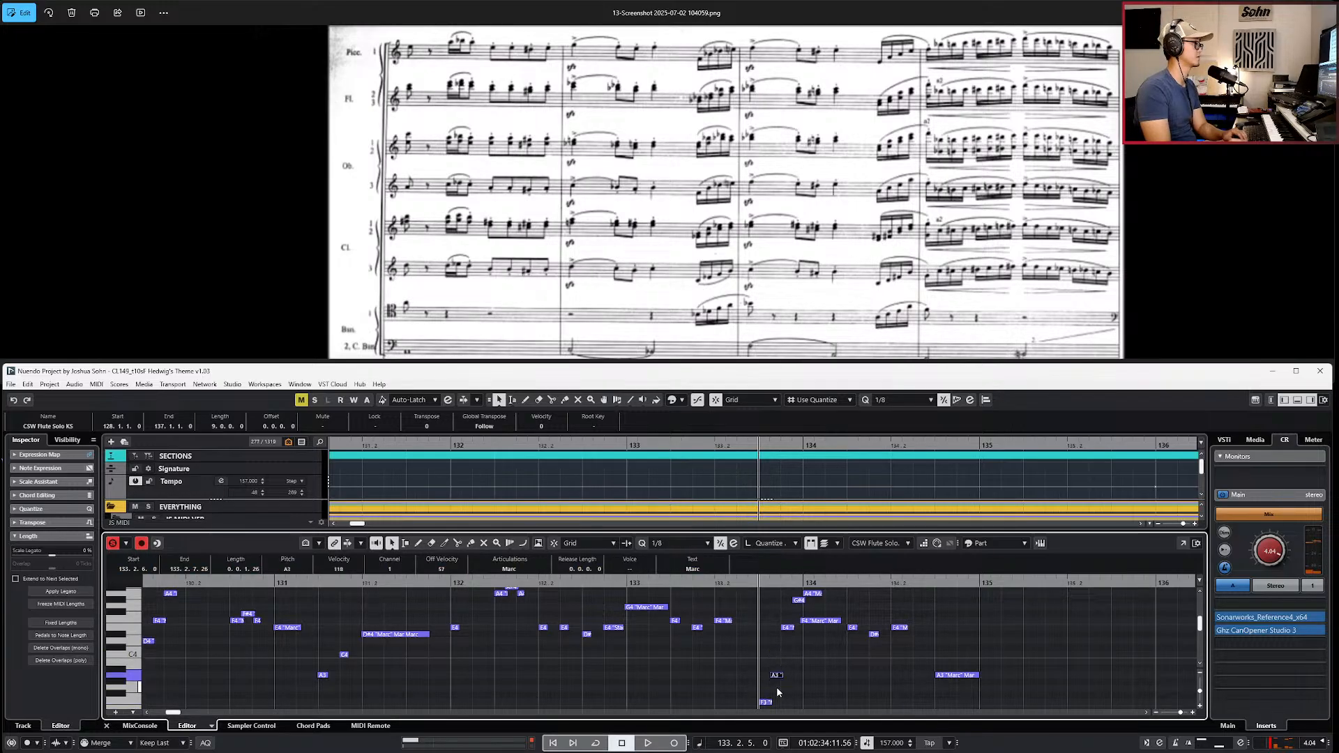
# Step: Lower the run's third note to C#4 and its fourth to E4, and delete the final A4 of the pasted run
pyautogui.moveTo(788, 630); pyautogui.dragTo(789, 649)
pyautogui.click(797, 603)
pyautogui.press('Down')
pyautogui.press('Down')
pyautogui.press('Down')
pyautogui.press('Down')
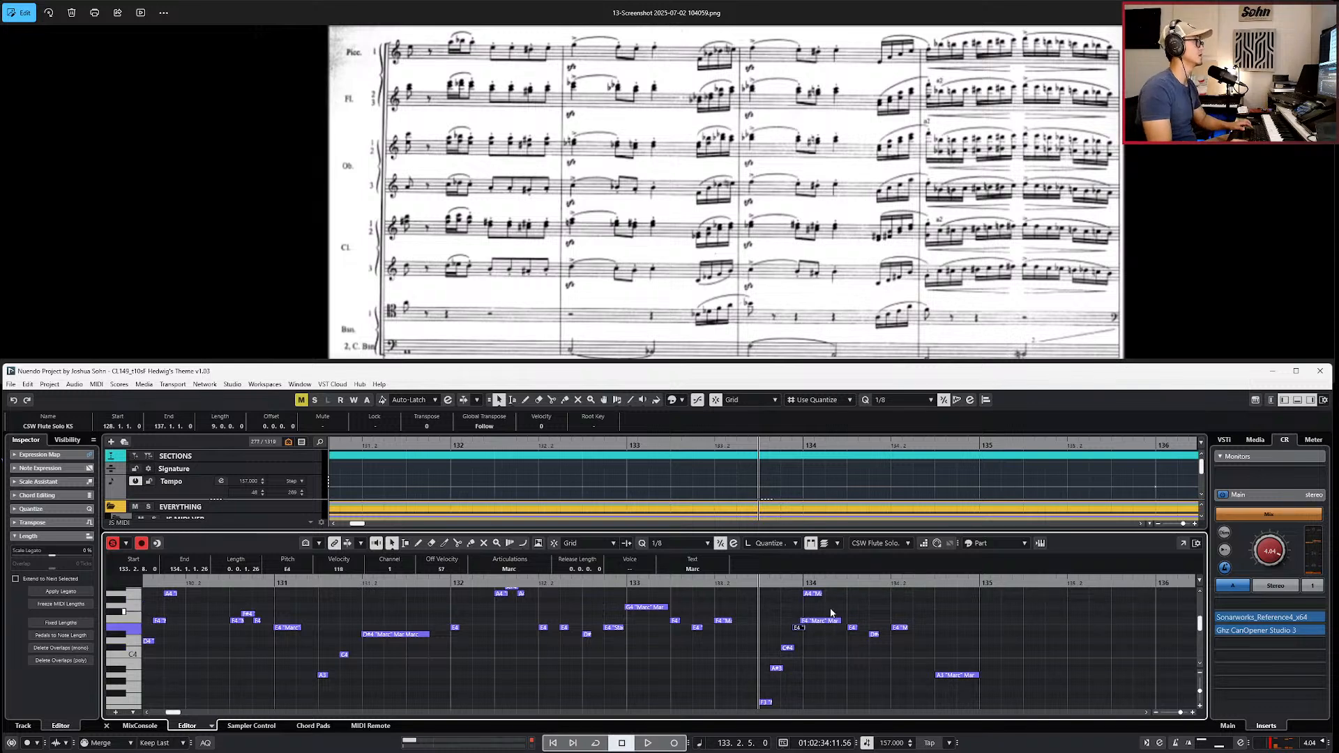
pyautogui.scroll(-3, 838, 599)
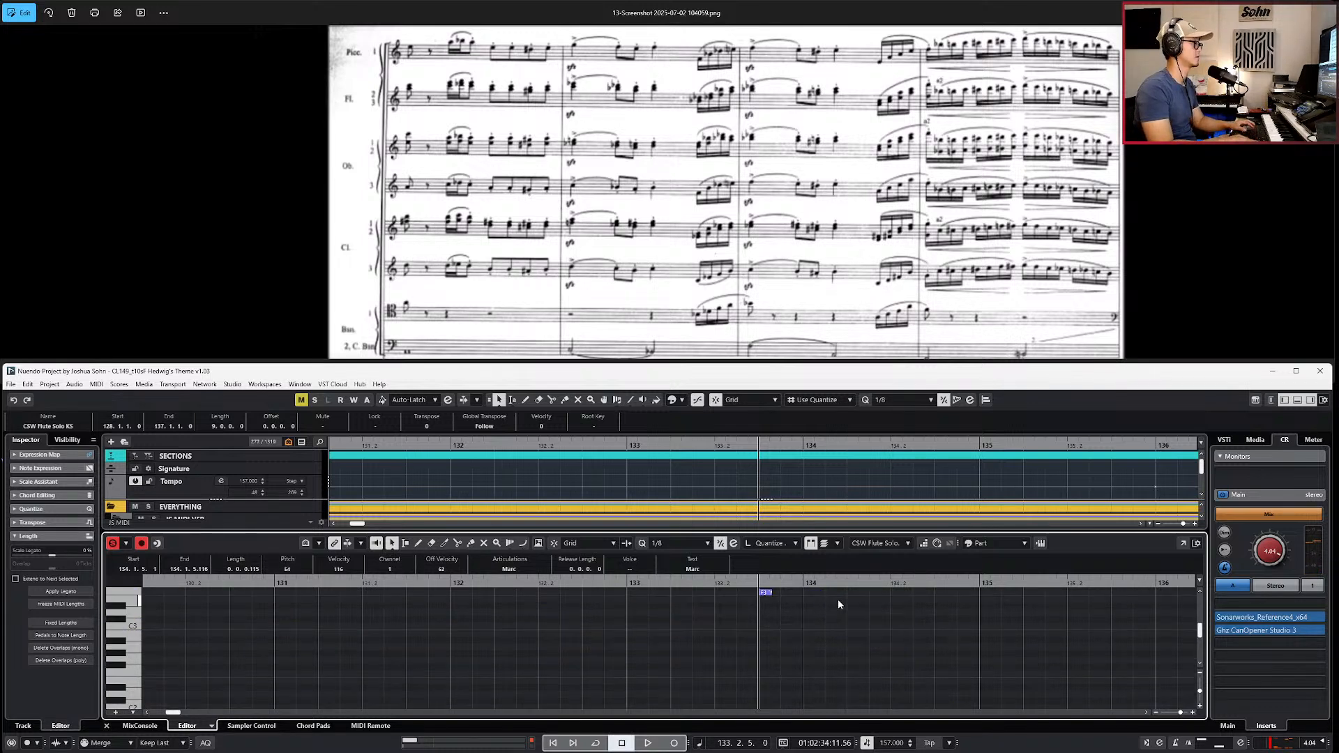
# Step: Play back the reworked run from the start of measure 133 into measure 134
pyautogui.press('space')
pyautogui.scroll(3, 847, 604)
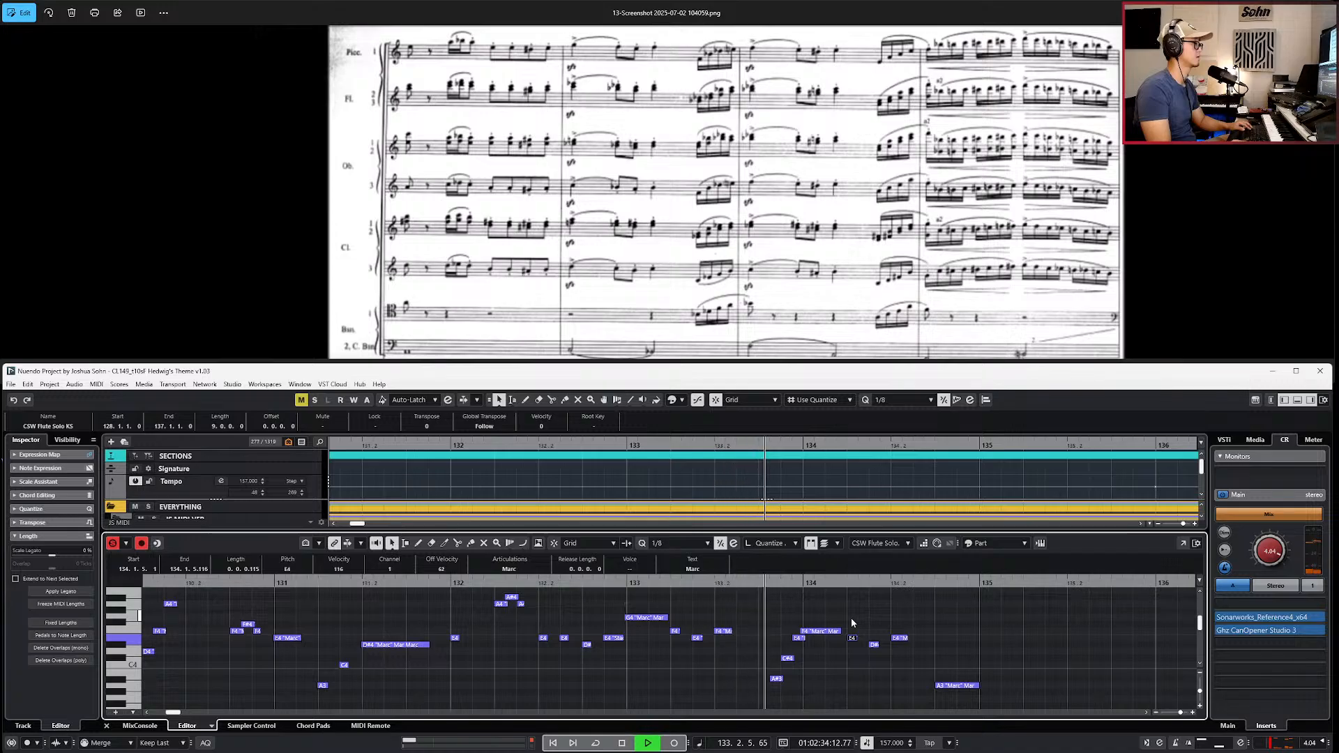
pyautogui.hscroll(2, 851, 618)
pyautogui.press('space')
pyautogui.press('KP_Subtract')
pyautogui.press('KP_Subtract')
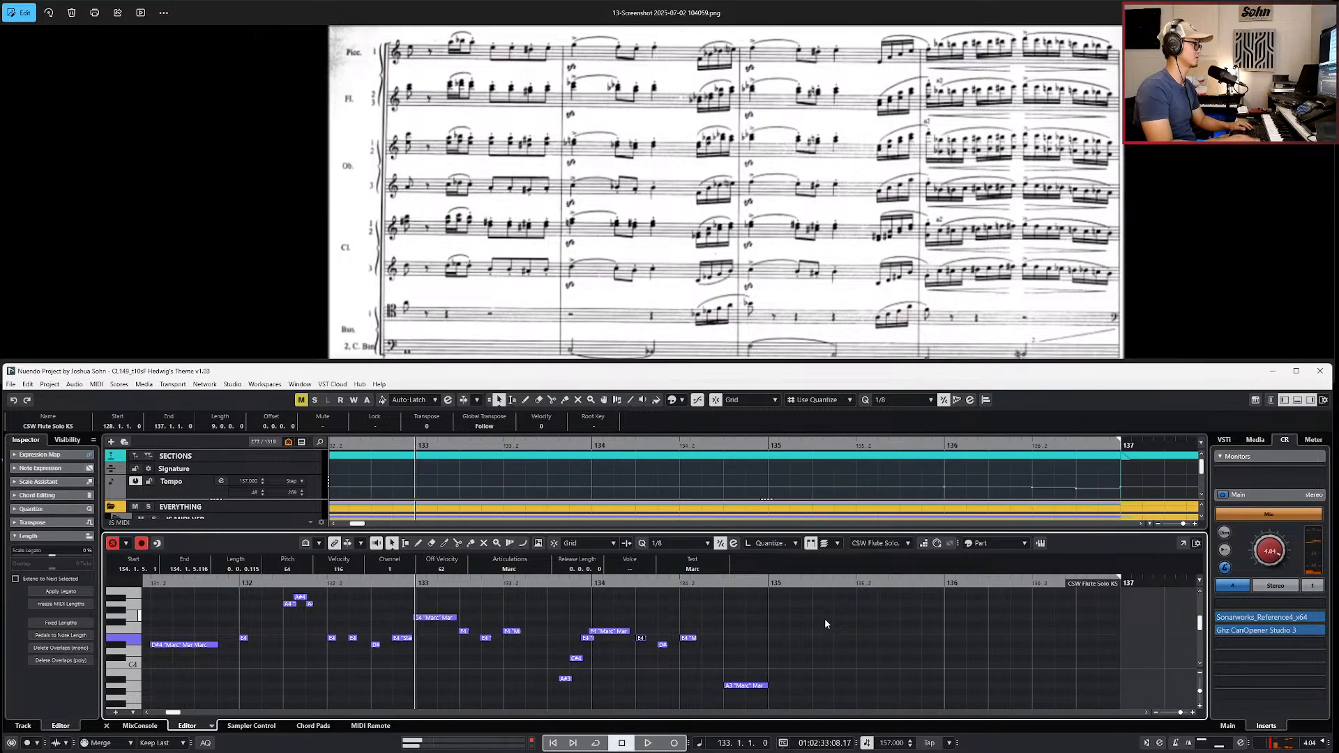
pyautogui.press('space')
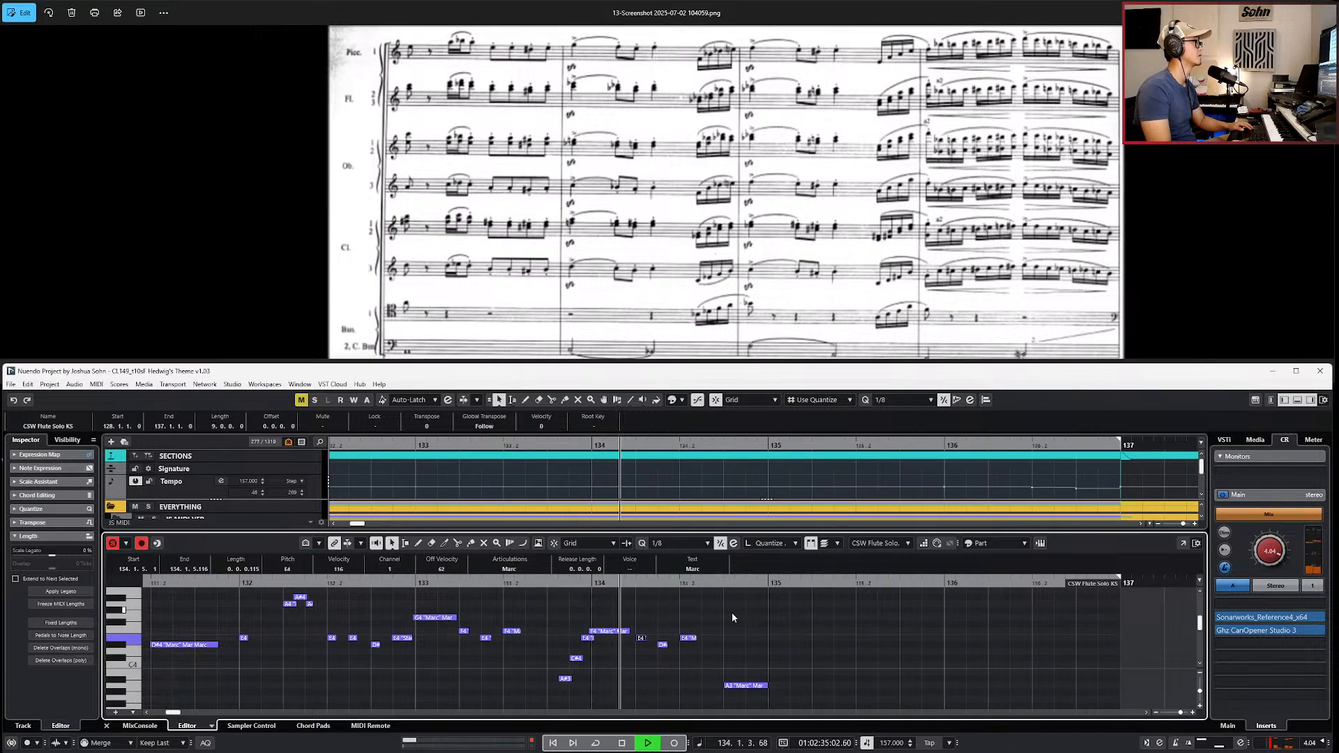
pyautogui.press('space')
# Step: Set the short E4, D#4 and E4 notes in measure 134 to the Staccis articulation and delete the long A3 before measure 135
pyautogui.click(643, 630)
pyautogui.click(642, 637)
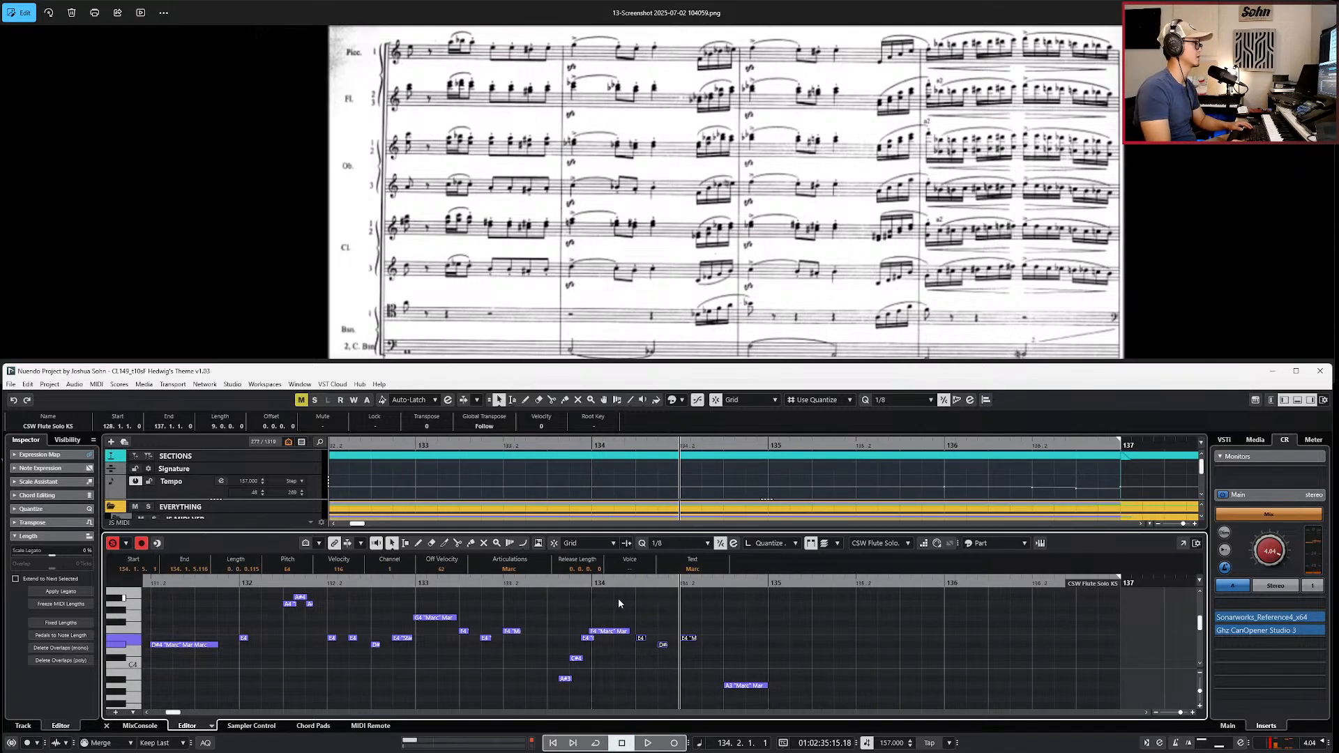
pyautogui.click(509, 568)
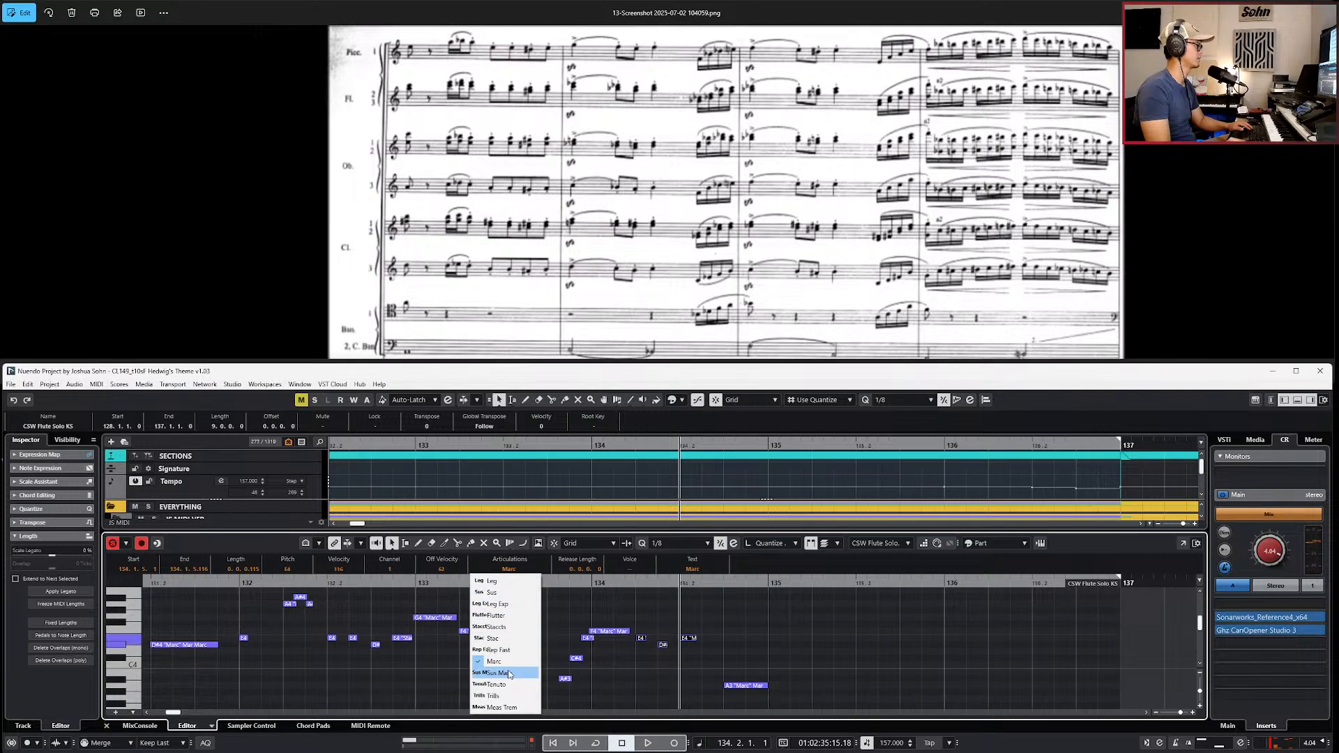
pyautogui.click(500, 627)
pyautogui.press('space')
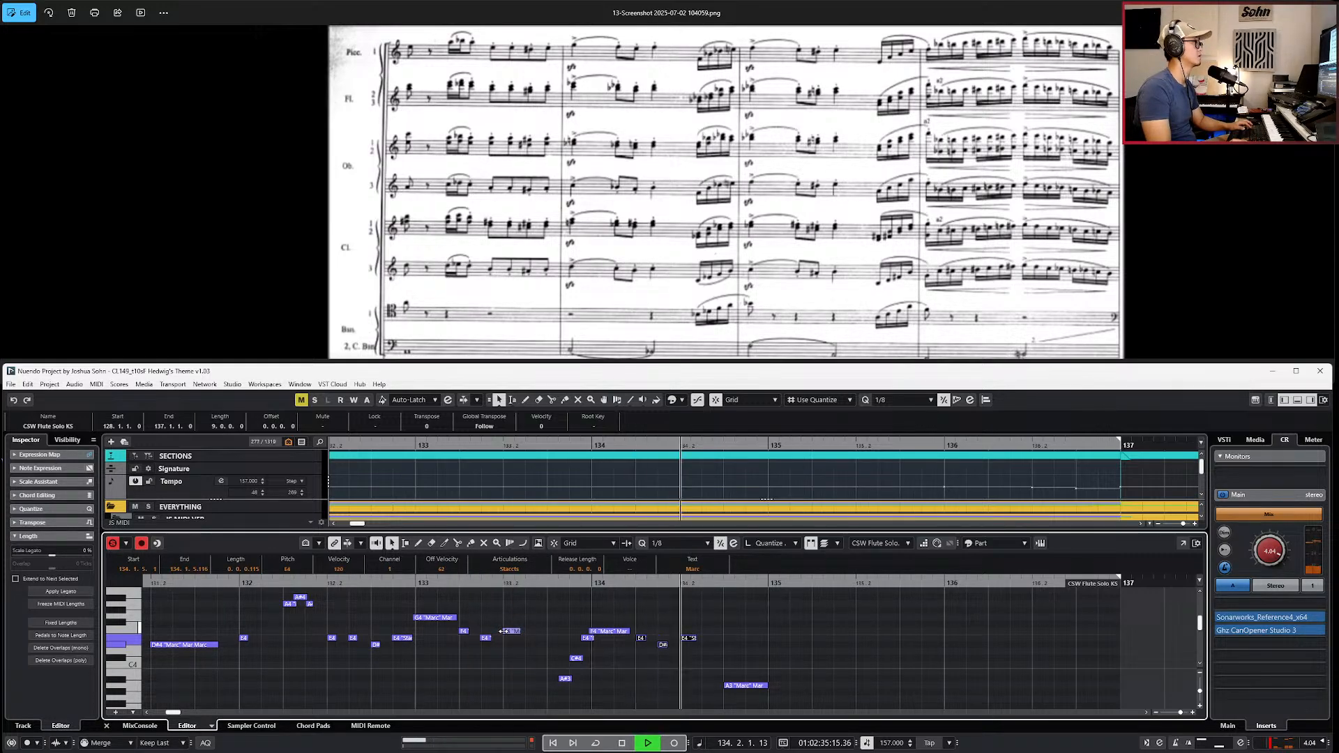
pyautogui.press('space')
pyautogui.click(741, 686)
pyautogui.press('Delete')
pyautogui.moveTo(548, 618); pyautogui.dragTo(593, 678)
pyautogui.press('ctrl+KP_Subtract')
pyautogui.press('ctrl+KP_Subtract')
pyautogui.press('ctrl+KP_Subtract')
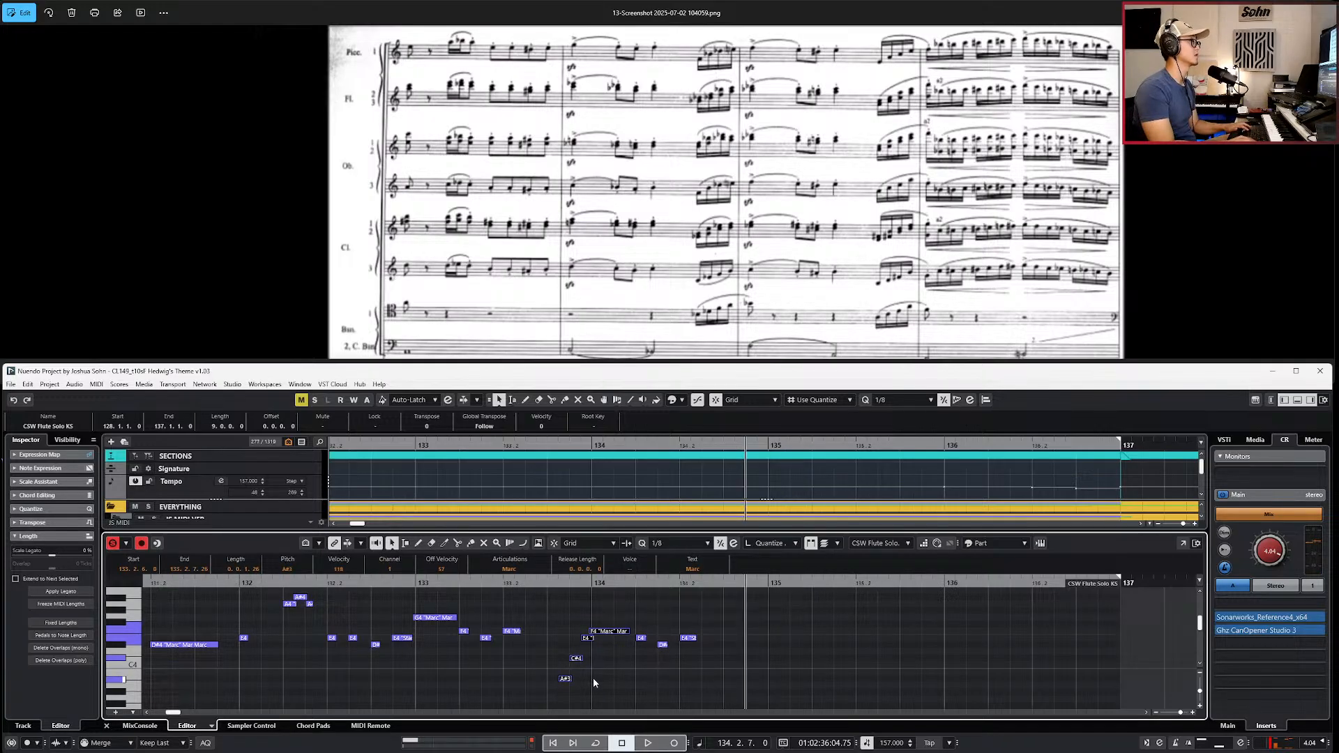
pyautogui.press('ctrl+KP_Subtract')
pyautogui.hotkey('ctrl', 'v')
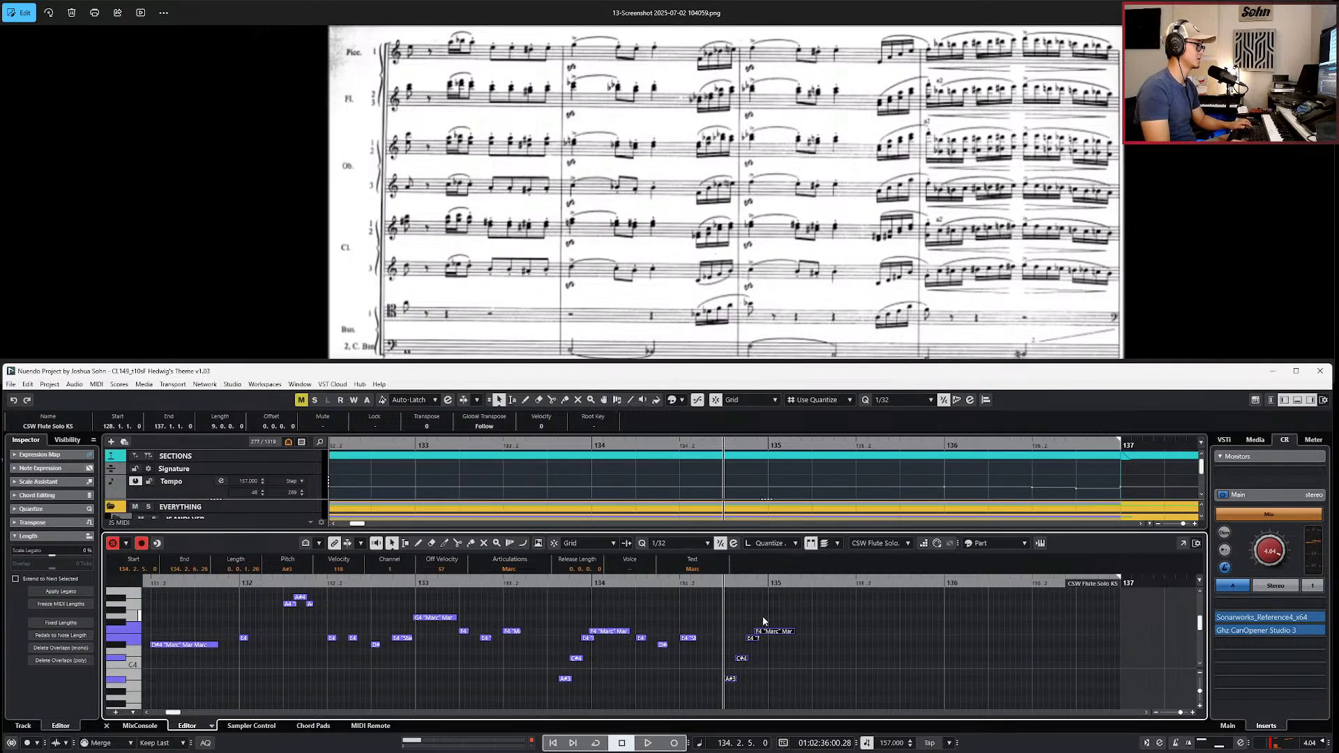
pyautogui.hotkey('alt', '4')
pyautogui.scroll(1, 762, 620)
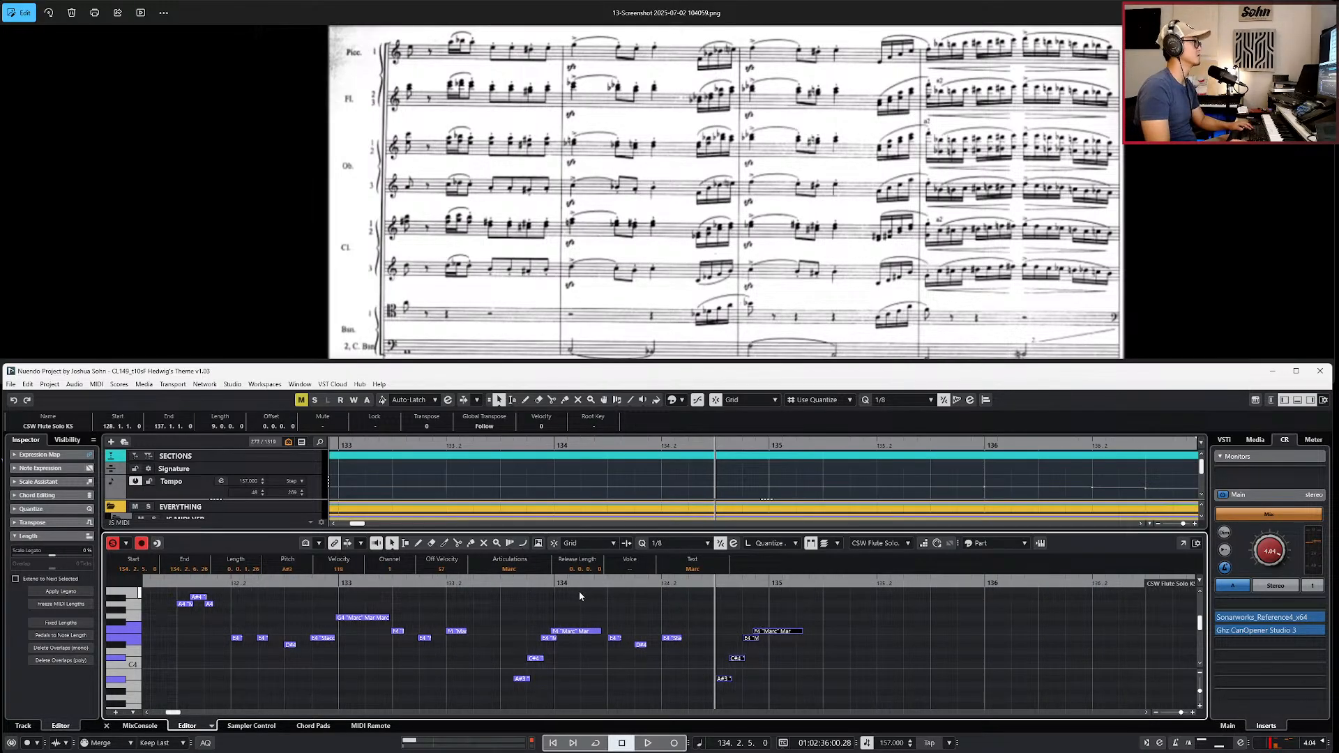
pyautogui.click(577, 631)
pyautogui.press('l')
pyautogui.press('KP_Subtract')
pyautogui.scroll(-1, 587, 662)
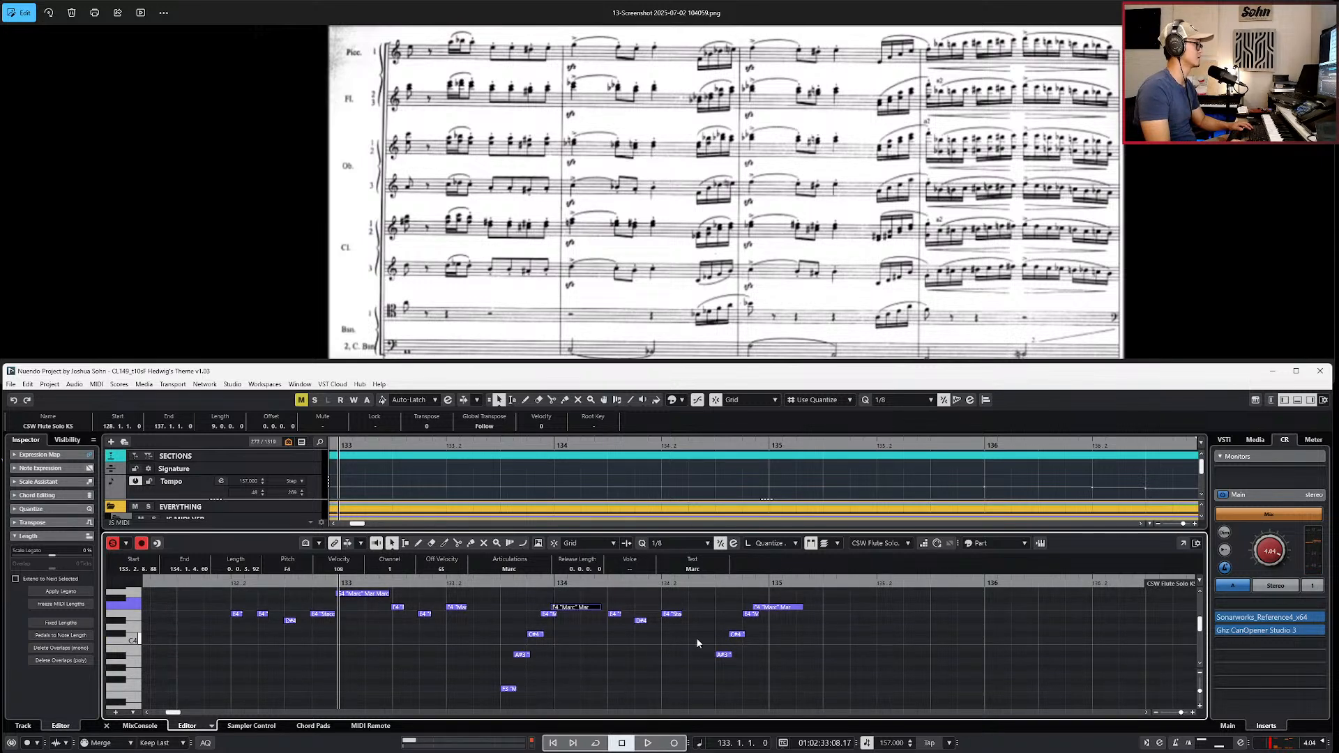
pyautogui.moveTo(708, 601); pyautogui.dragTo(781, 661)
pyautogui.press('Delete')
# Step: Copy the complete rising run from F3 to F4 leading into measure 134 and paste it at 134.2.5
pyautogui.moveTo(505, 609); pyautogui.dragTo(578, 687)
pyautogui.press('space')
pyautogui.press('KP_Add')
pyautogui.press('KP_Add')
pyautogui.press('KP_Add')
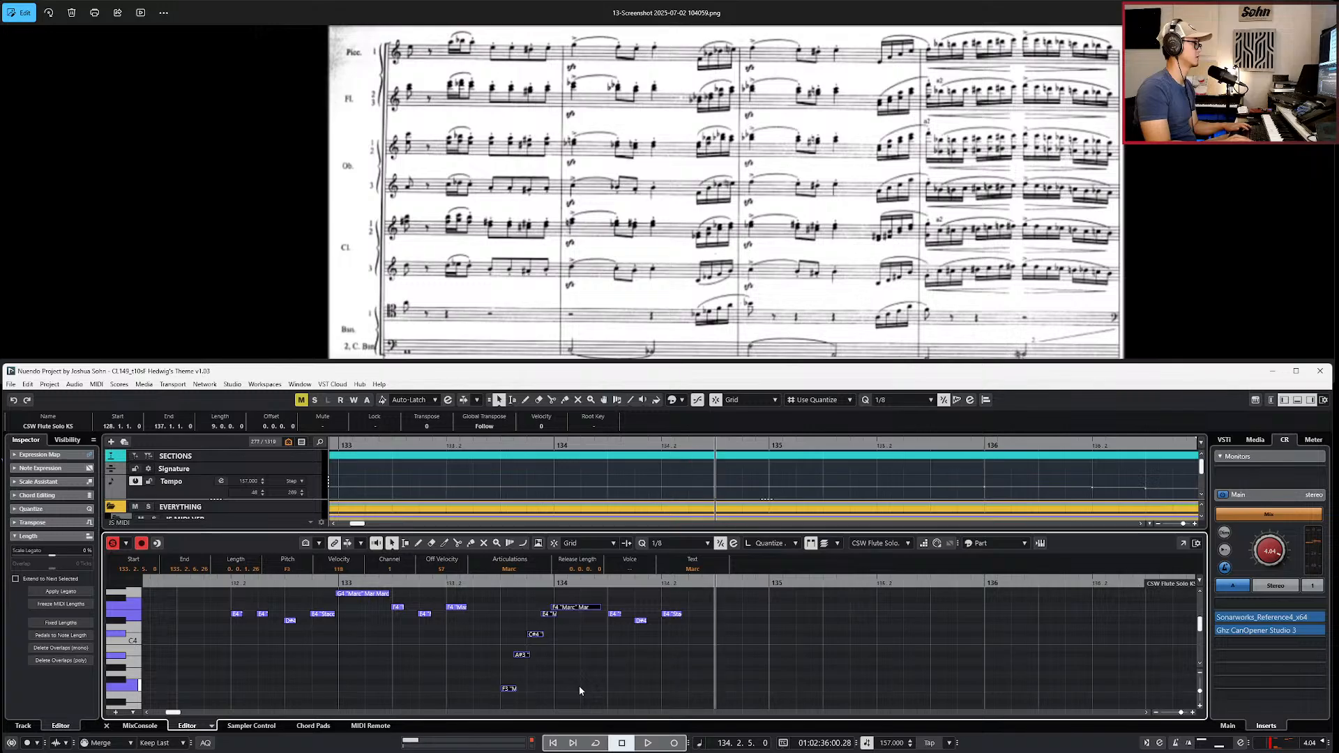
pyautogui.press('KP_Subtract')
pyautogui.hotkey('ctrl', 'v')
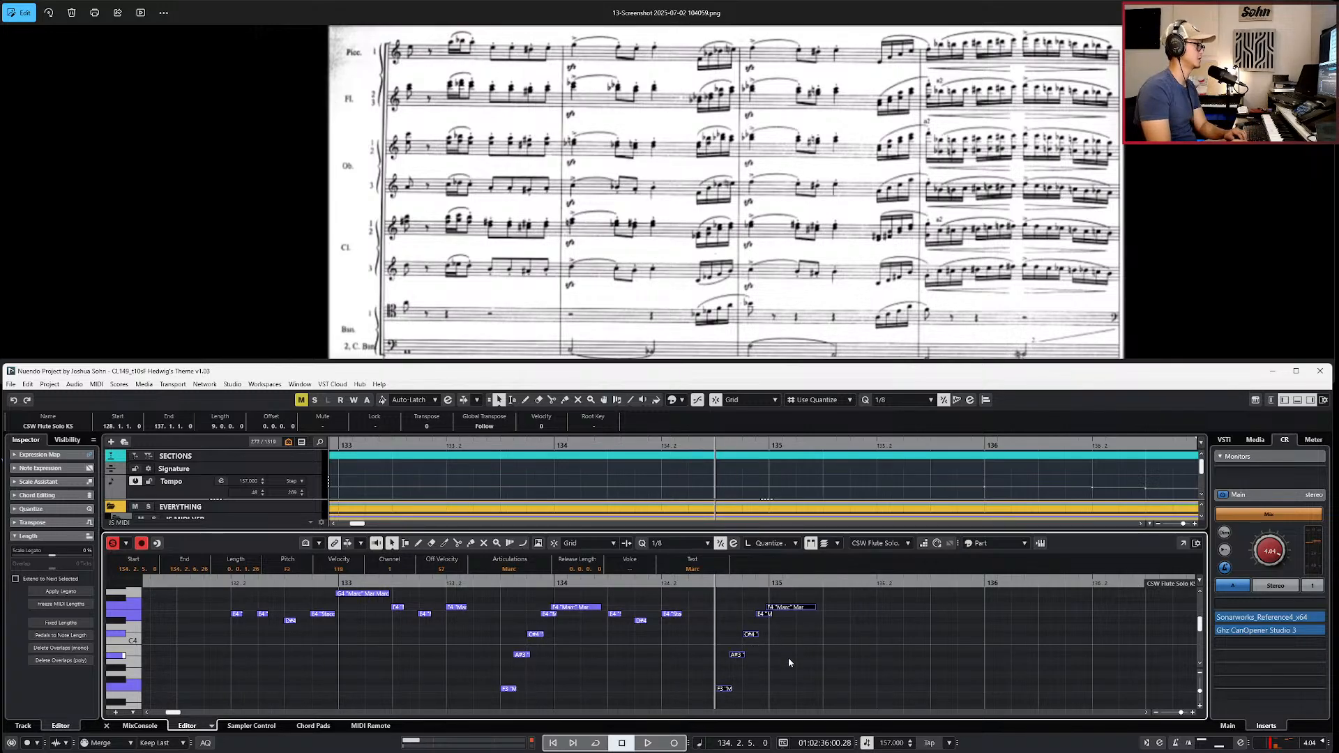
# Step: Adjust the pasted run at 134.2.5 to E3, A3, C4, E4 and F4, and play it back
pyautogui.press('Down')
pyautogui.press('Down')
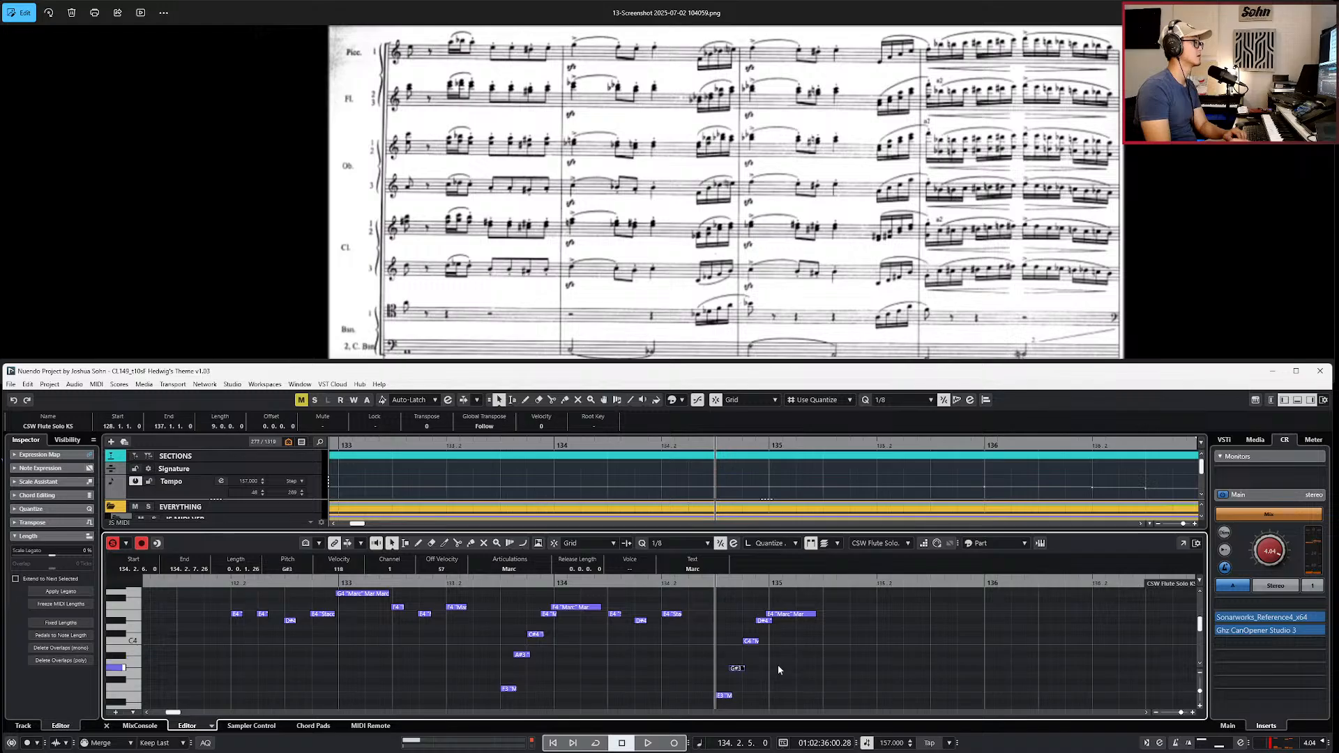
pyautogui.press('Up')
pyautogui.moveTo(755, 626)
pyautogui.mouseDown()
pyautogui.moveTo(755, 644)
pyautogui.moveTo(761, 624)
pyautogui.mouseUp()
pyautogui.press('Up')
pyautogui.press('Up')
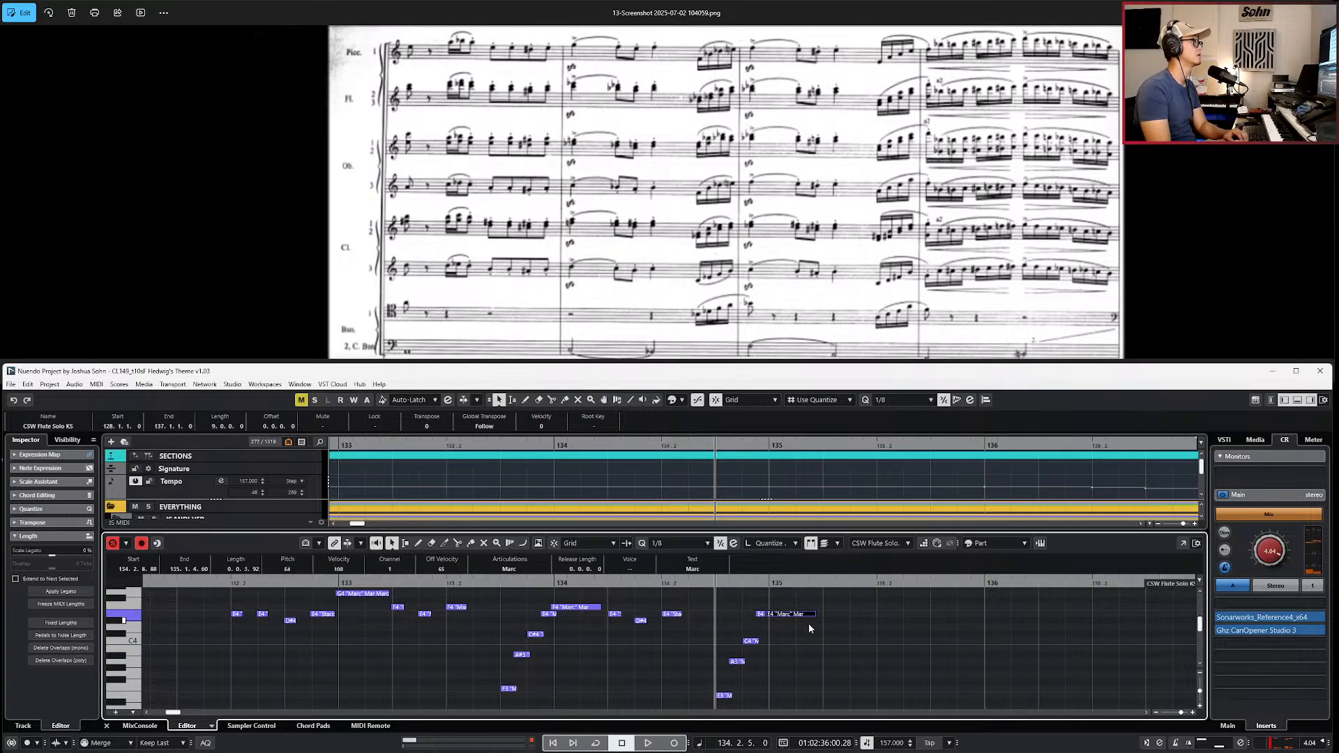
pyautogui.press('space')
pyautogui.press('space')
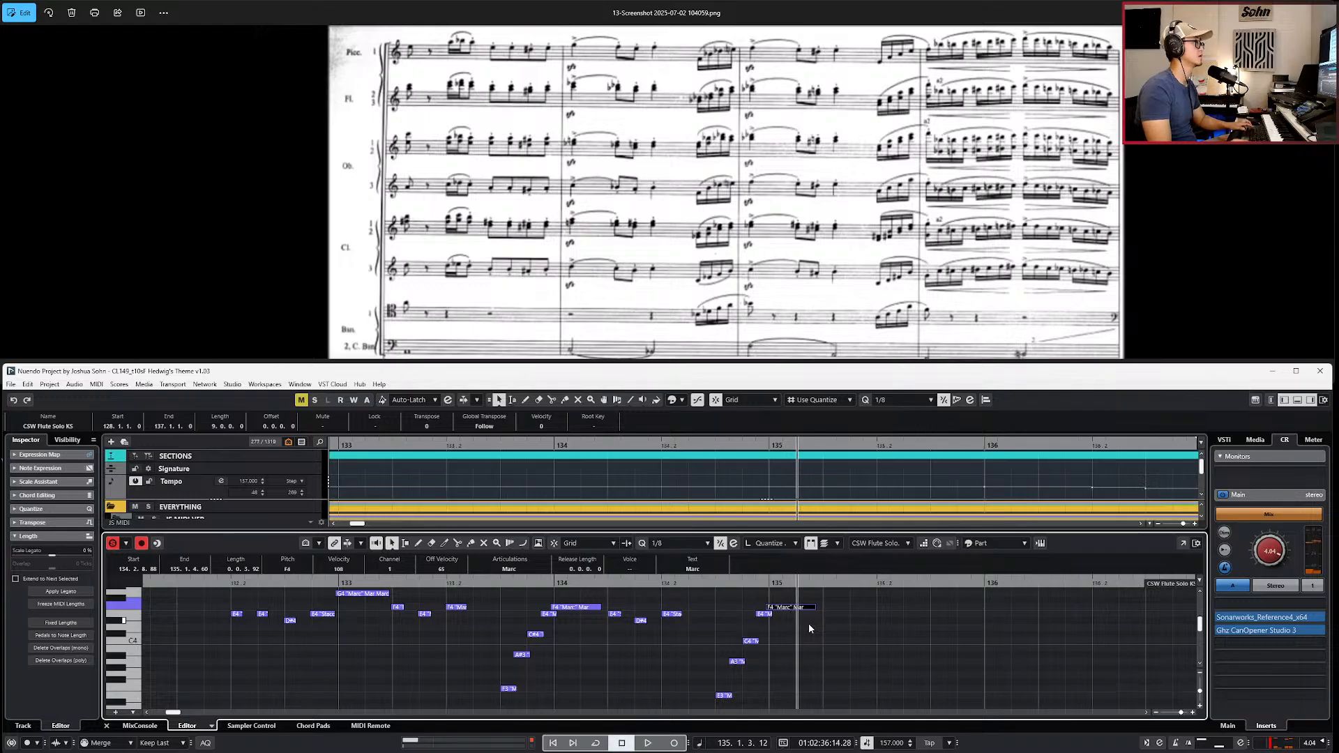
# Step: With the quantize value at 1/16, shorten the long F4 at the start of measure 135 to a sixteenth note
pyautogui.press('g')
pyautogui.press('g')
pyautogui.hotkey('alt', 'l')
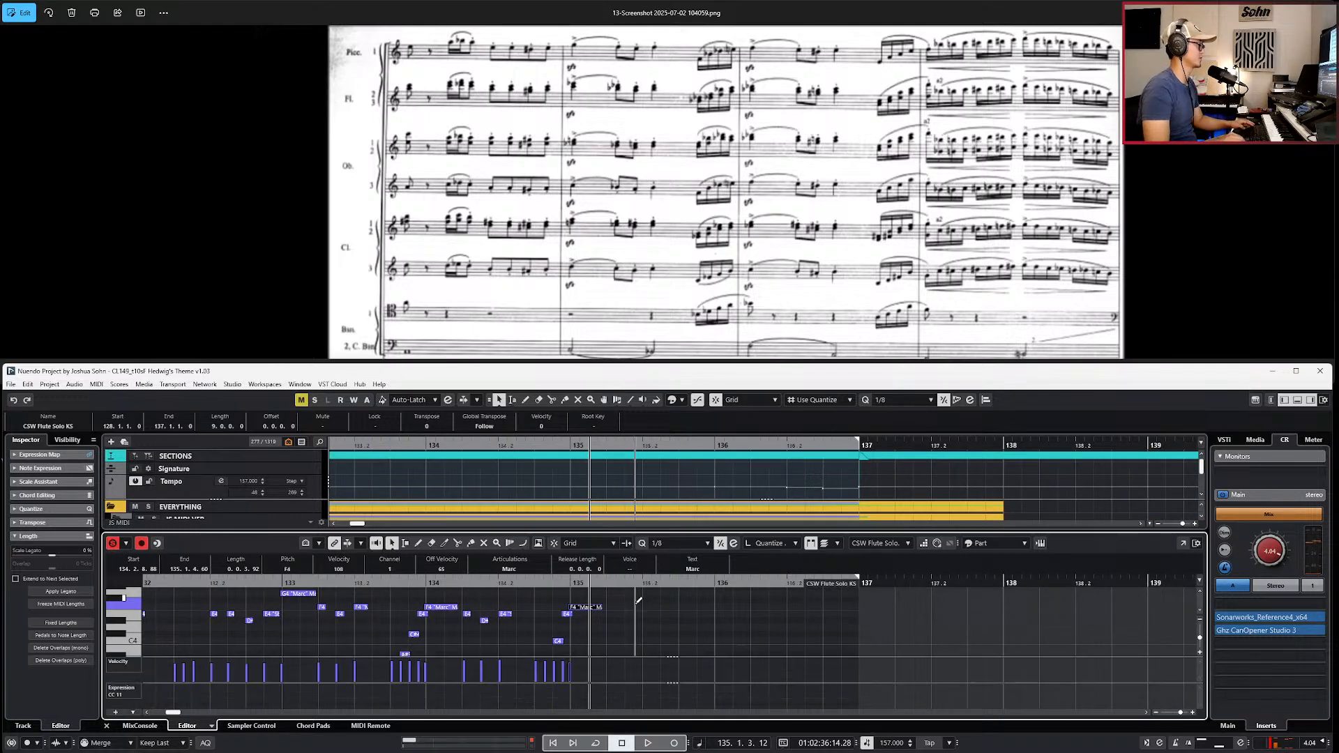
pyautogui.scroll(1, 630, 604)
pyautogui.click(630, 603)
pyautogui.hotkey('alt', 'l')
pyautogui.moveTo(614, 618); pyautogui.dragTo(593, 642)
pyautogui.hotkey('alt', '5')
pyautogui.hotkey('alt', 'shift', 'Left')
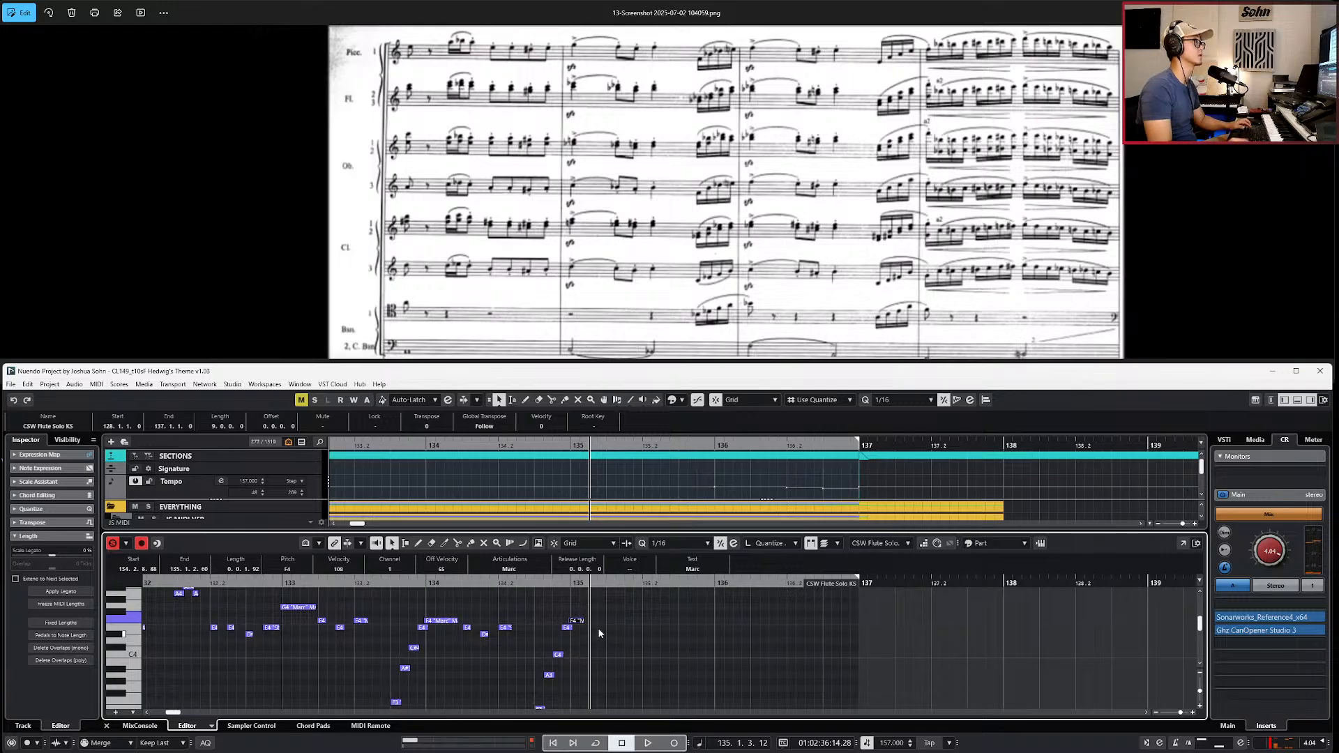
pyautogui.press('h')
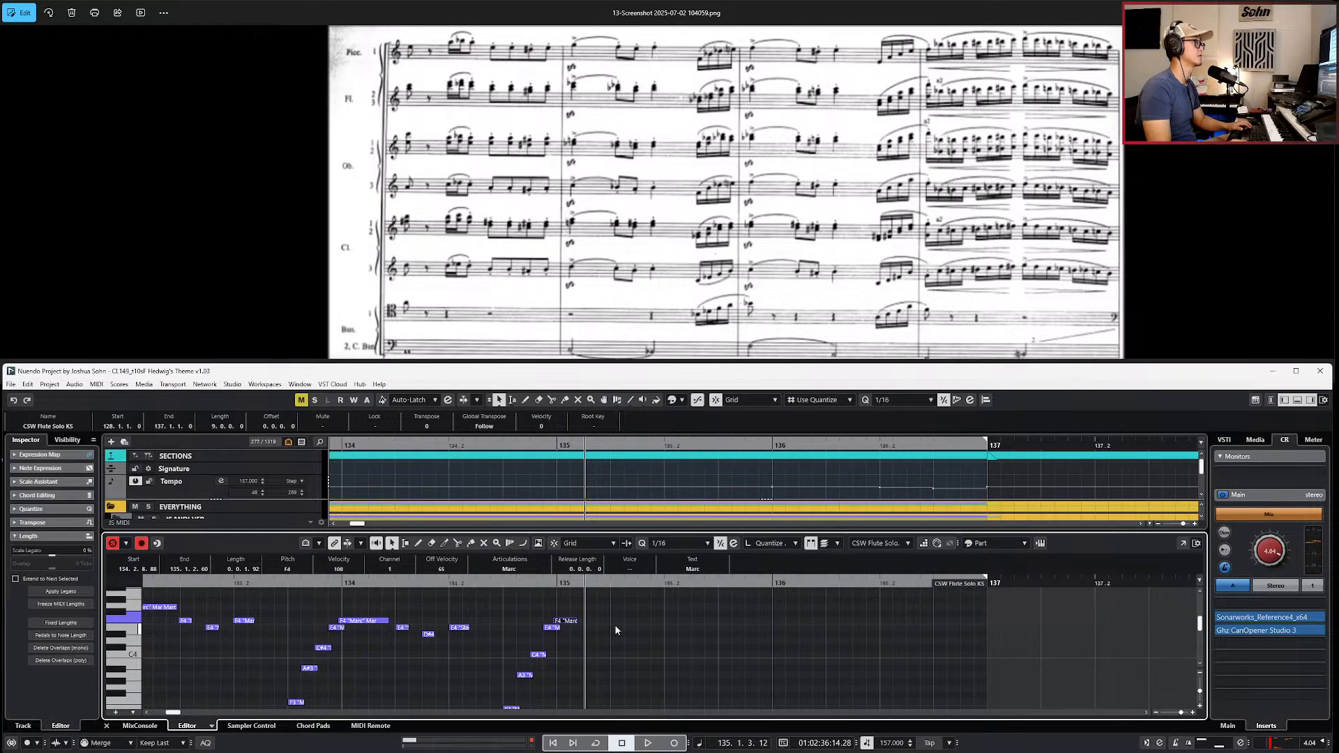
pyautogui.press('l')
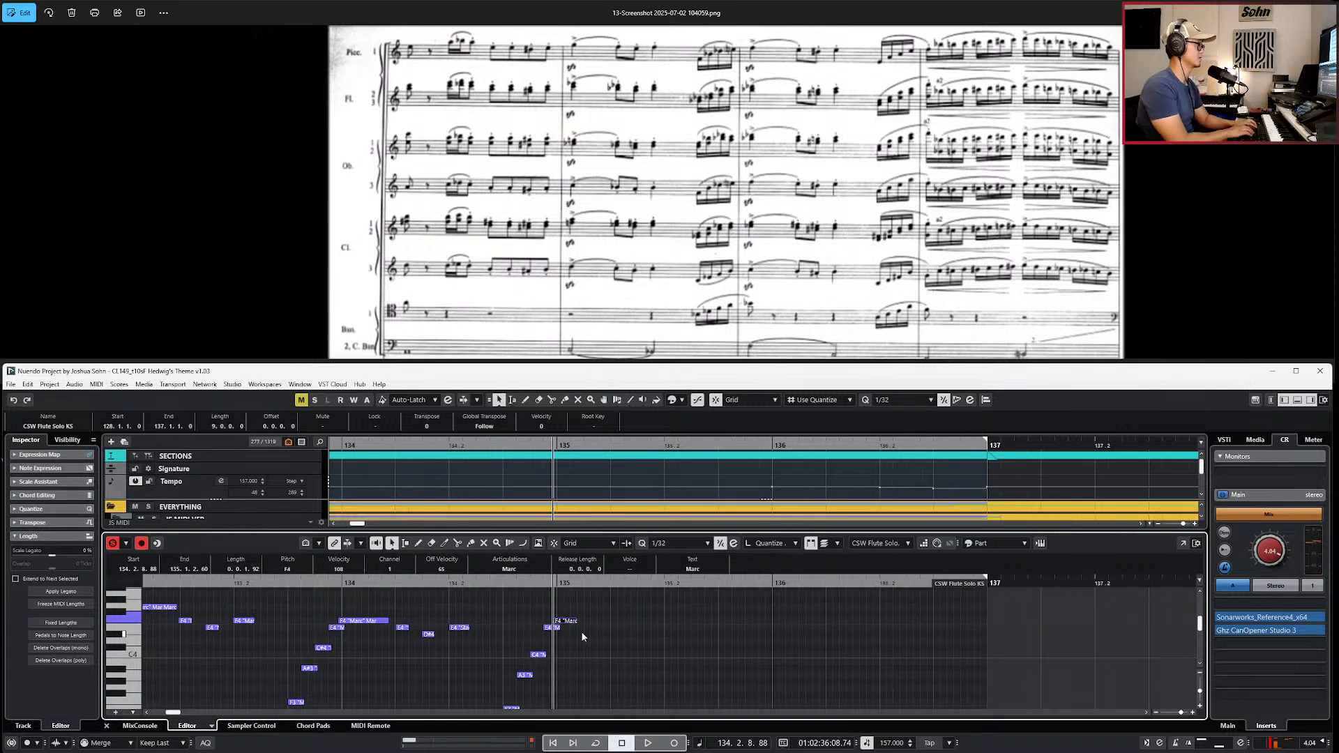
pyautogui.press('j')
pyautogui.hotkey('alt', 'shift', 'Left')
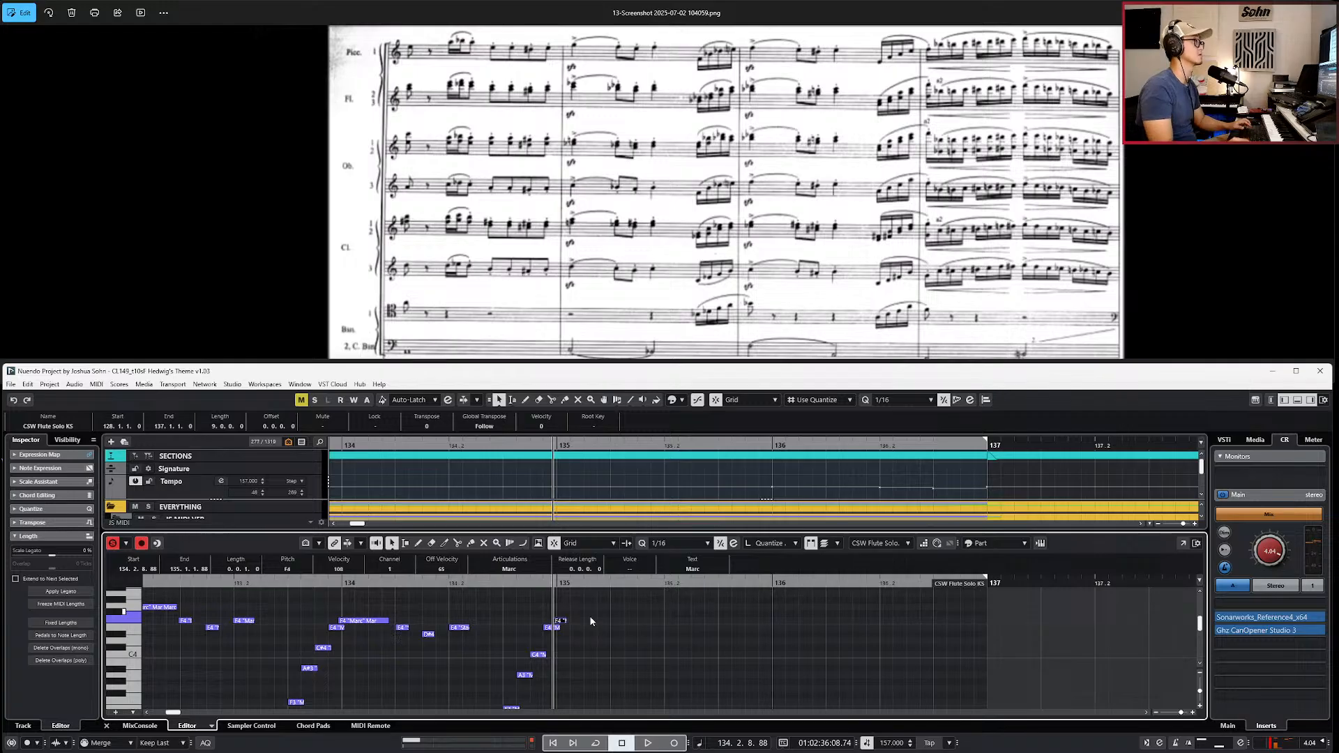
# Step: Step-enter the sixteenth-note run in measure 135, rising from A#4 to F5 and descending to A4, following the flute line in the score
pyautogui.hotkey('ctrl', 'Right')
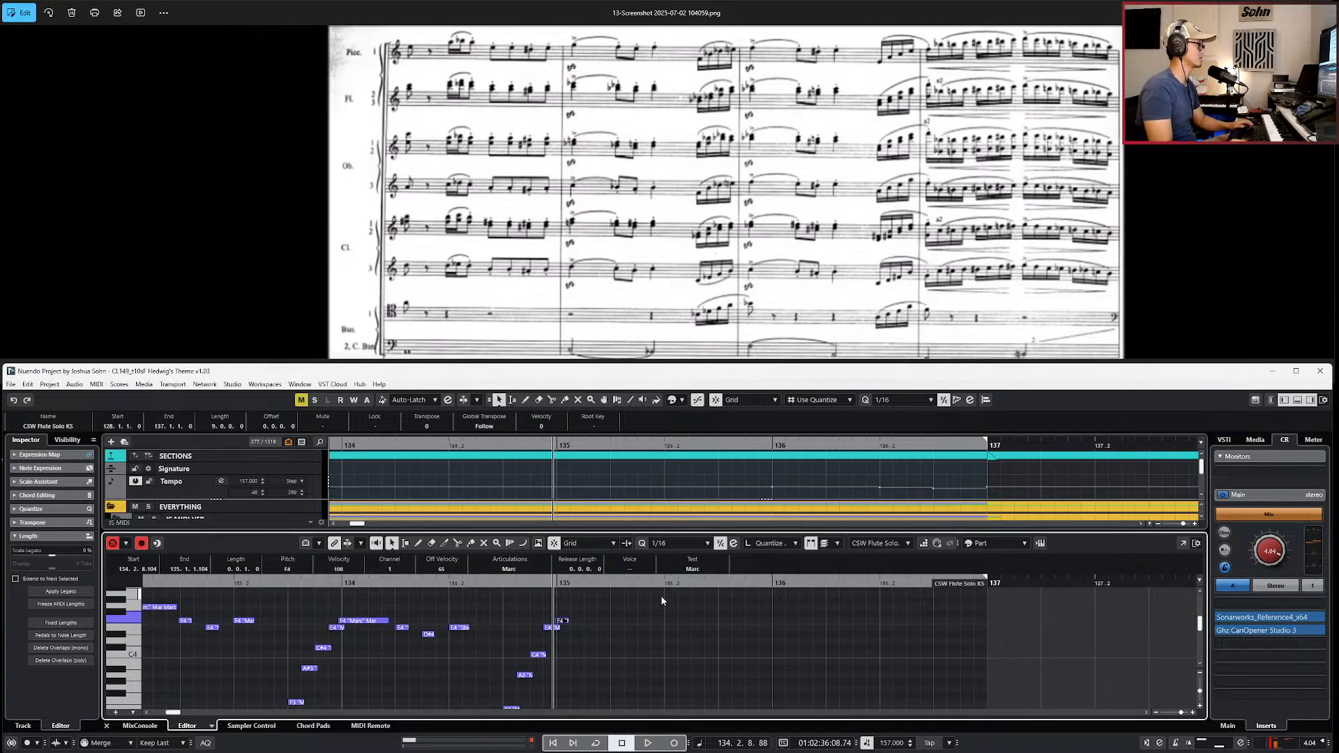
pyautogui.press('l')
pyautogui.click(927, 544)
pyautogui.click(598, 613)
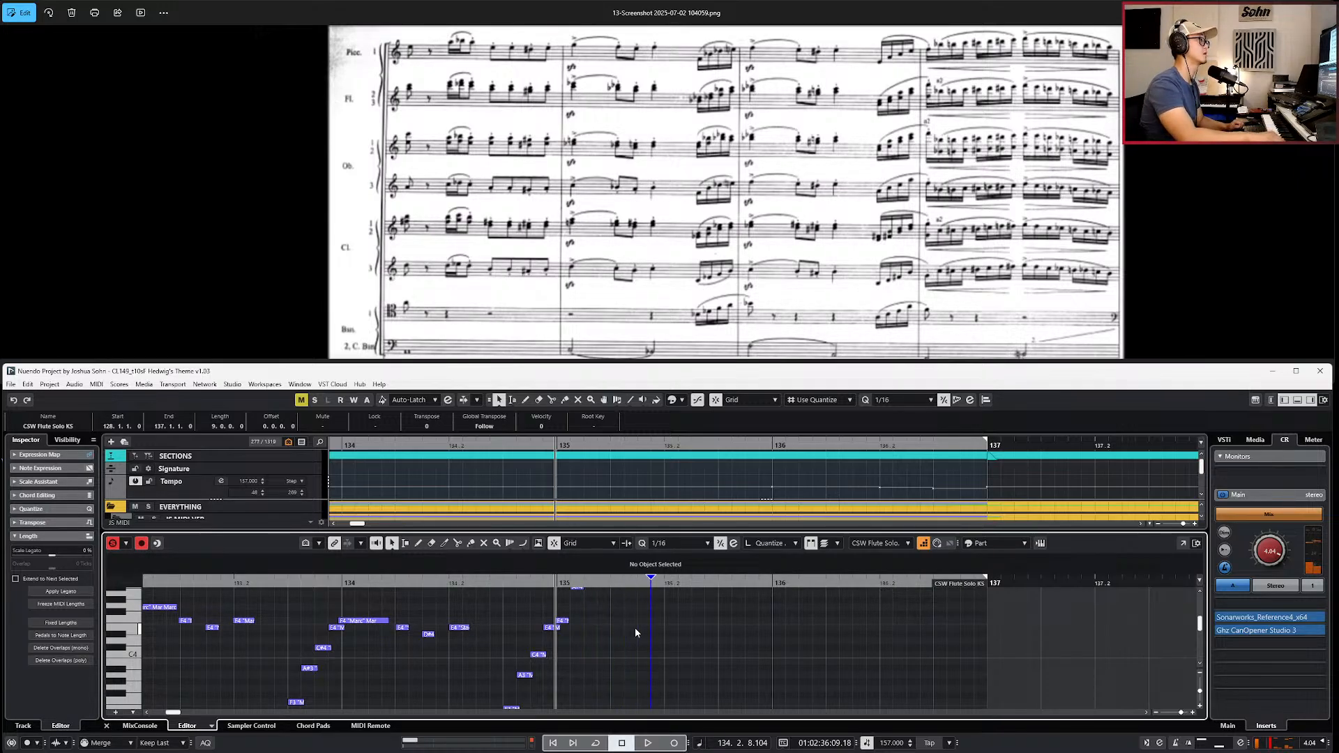
pyautogui.scroll(-1, 1061, 238)
pyautogui.moveTo(1062, 238); pyautogui.dragTo(1003, 230)
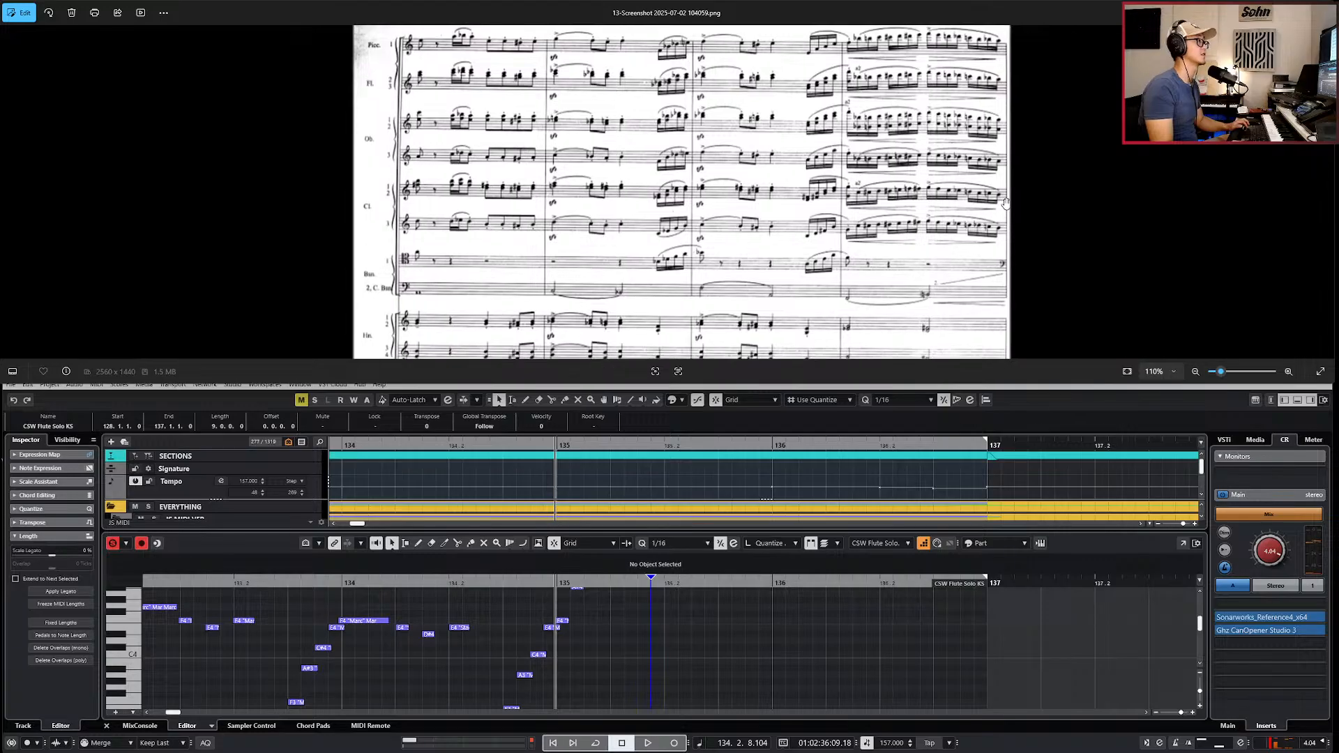
pyautogui.scroll(1, 1030, 158)
pyautogui.moveTo(1030, 159); pyautogui.dragTo(1002, 268)
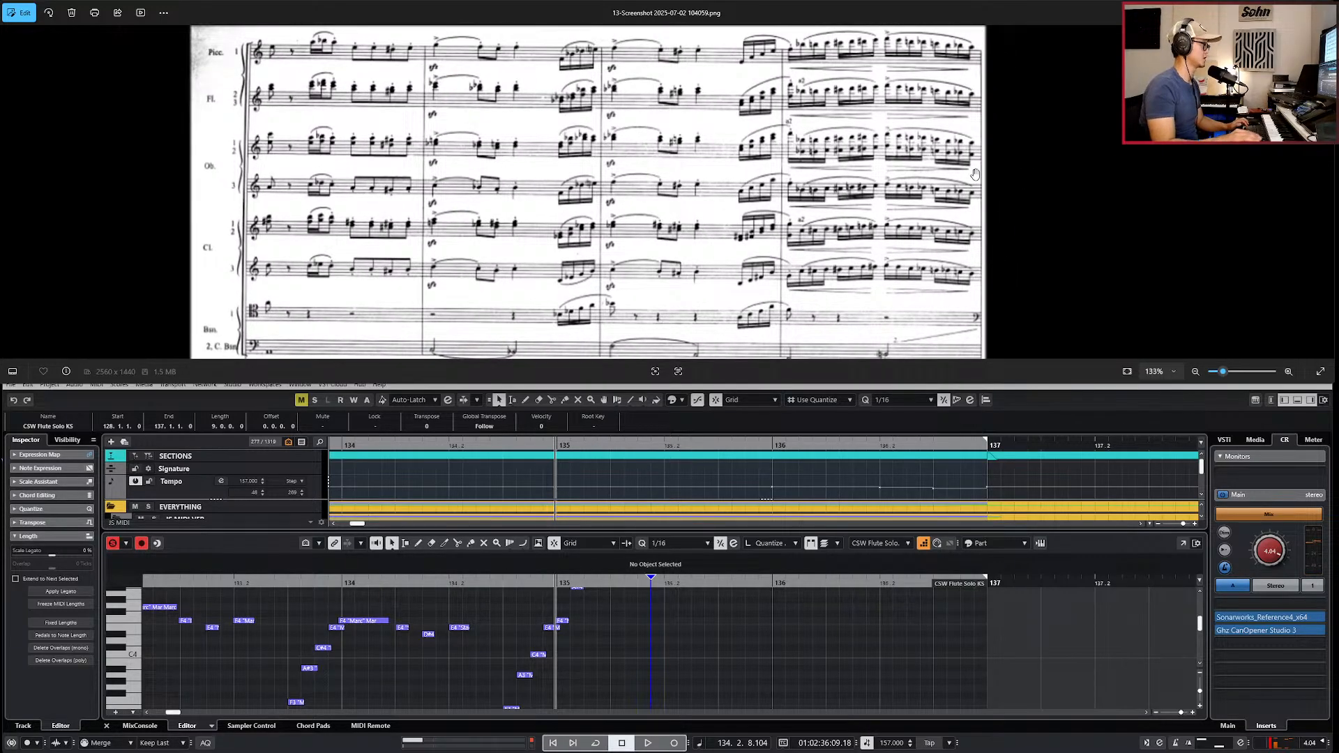
pyautogui.scroll(2, 826, 680)
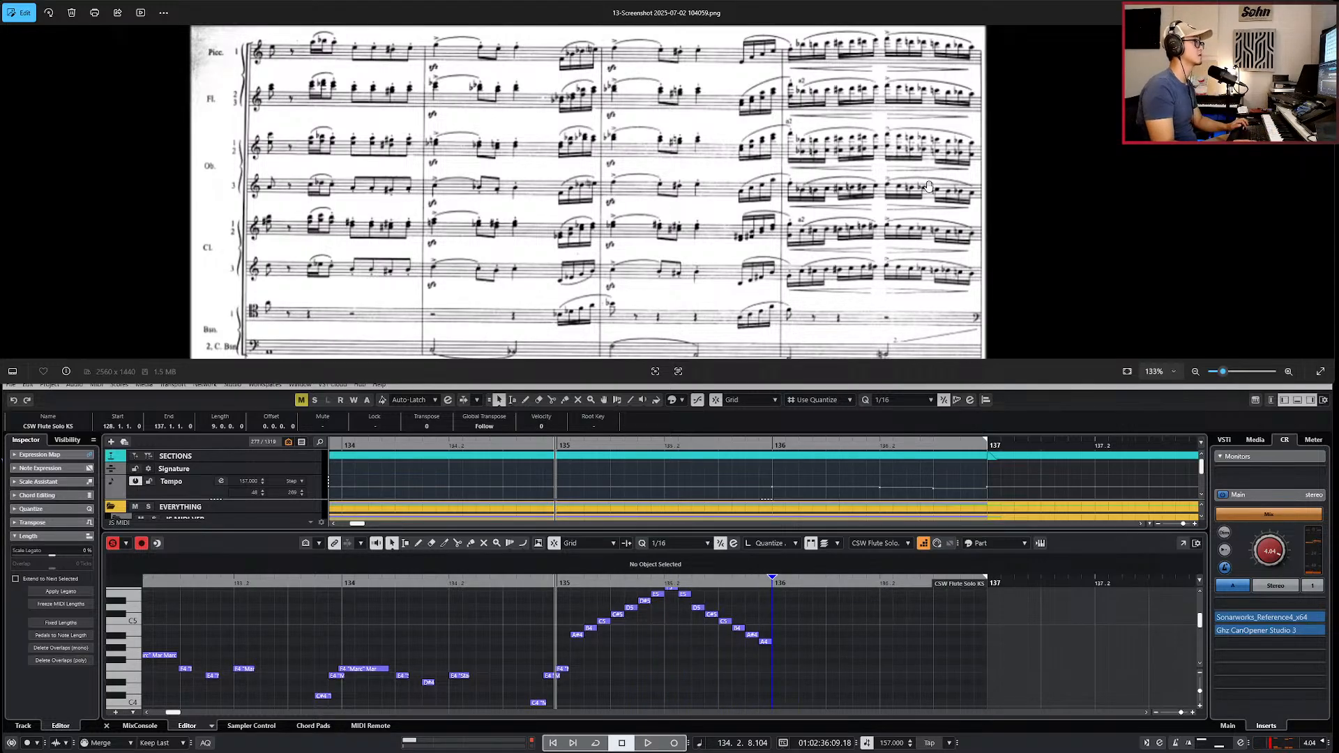
# Step: Using the next score page, step-enter measure 136's run from G#4 up to F5 and down to A#4, then finish step input
pyautogui.scroll(-6, 929, 186)
pyautogui.press('Right')
pyautogui.scroll(10, 628, 160)
pyautogui.moveTo(540, 192); pyautogui.dragTo(526, 370)
pyautogui.moveTo(633, 88); pyautogui.dragTo(521, 233)
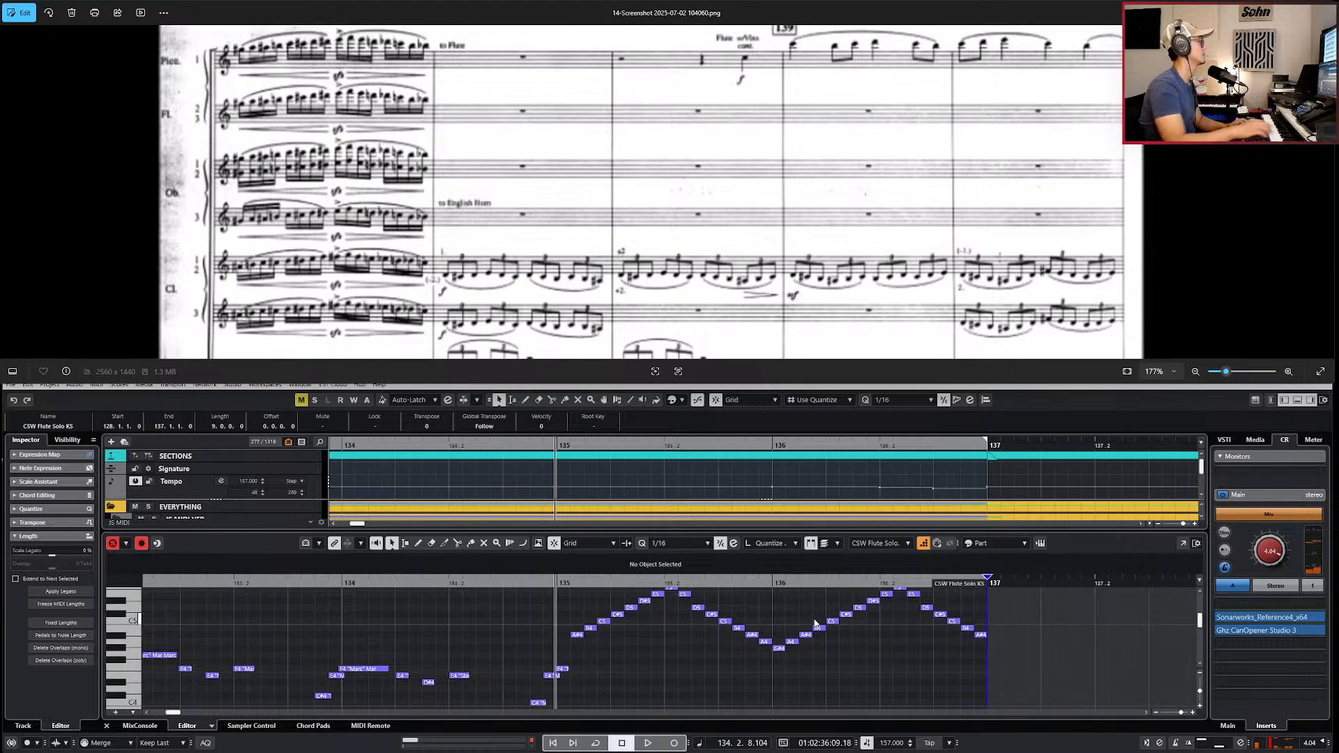
pyautogui.click(946, 682)
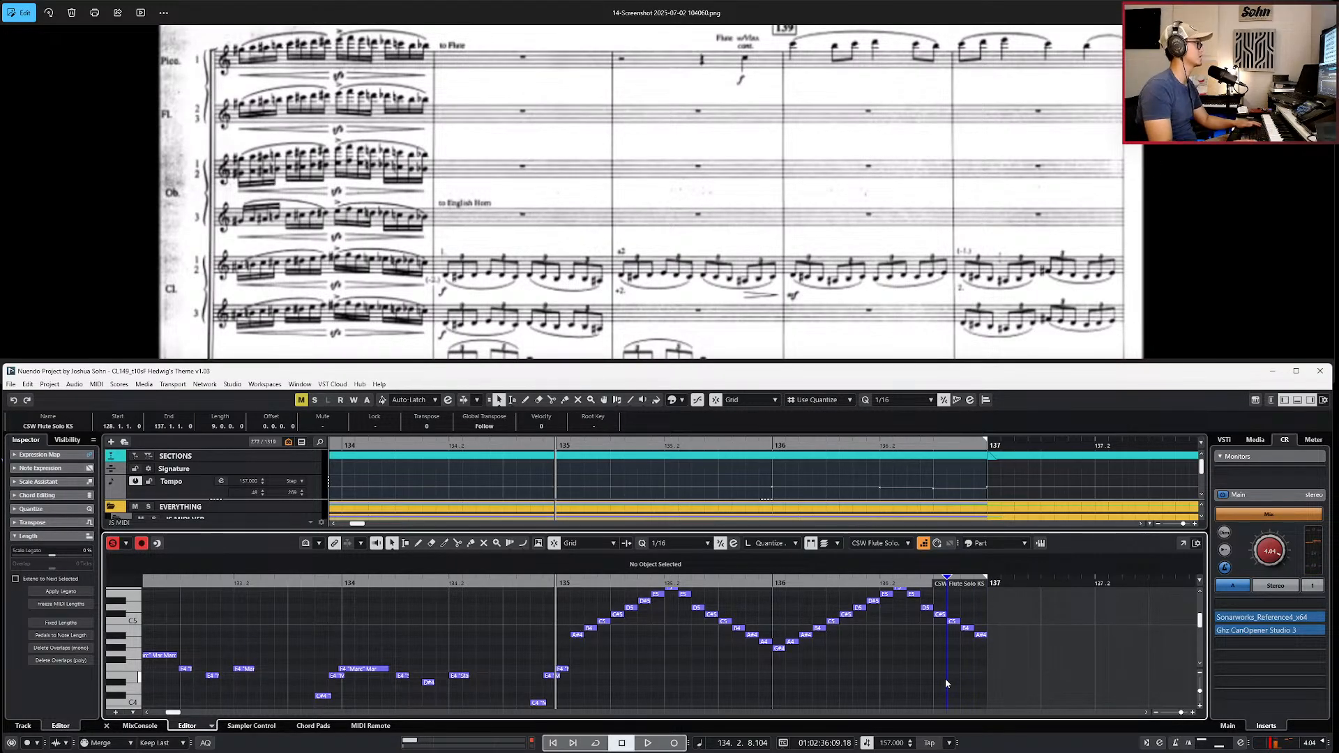
pyautogui.click(934, 545)
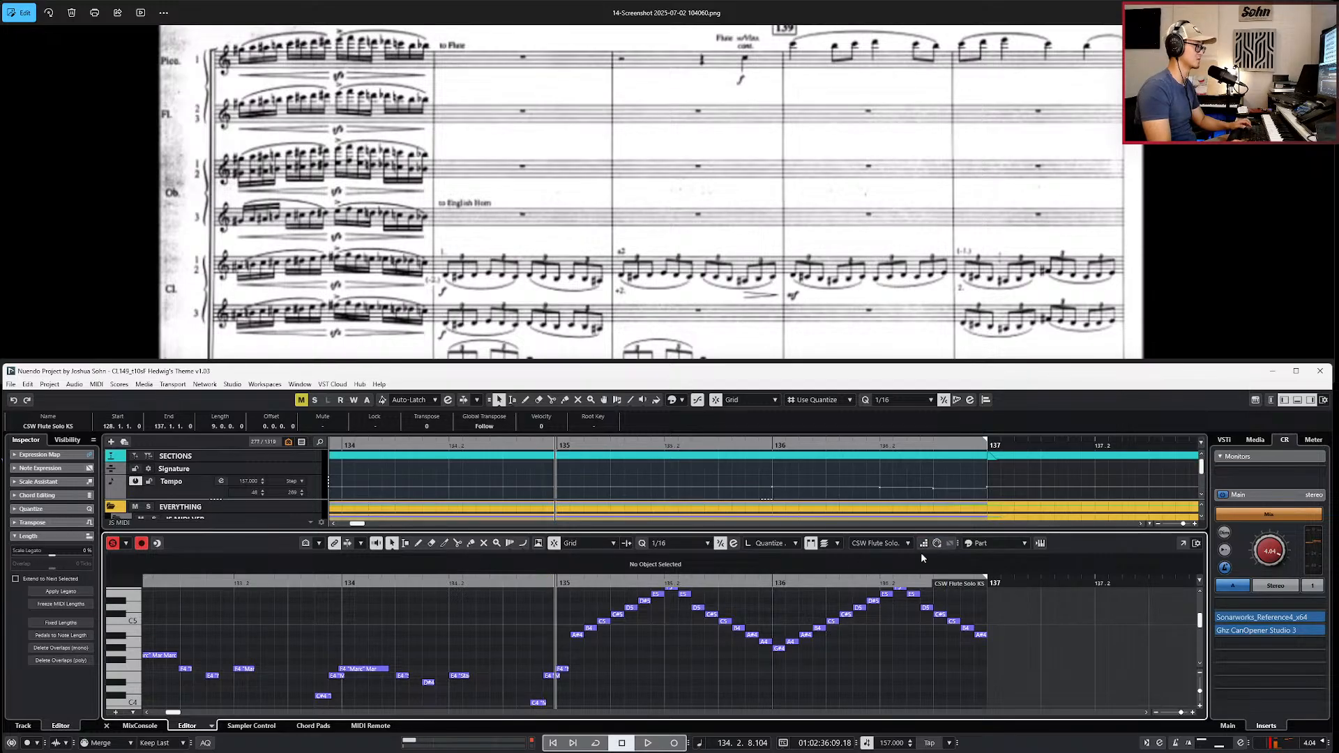
pyautogui.hotkey('ctrl', 'e')
pyautogui.scroll(-5, 911, 628)
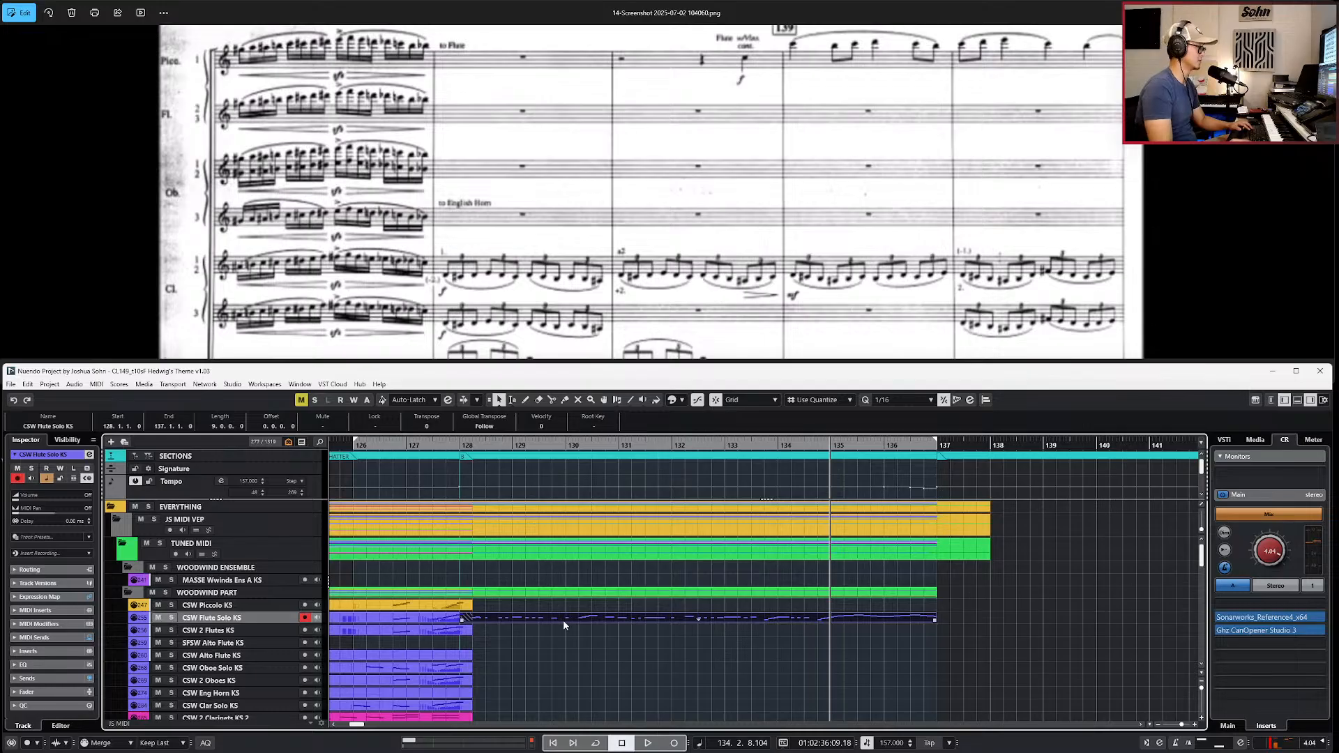
# Step: Try copying the CSW Flute Solo part of measures 128 to 136 onto the CSW Piccolo track
pyautogui.moveTo(549, 619); pyautogui.dragTo(547, 608)
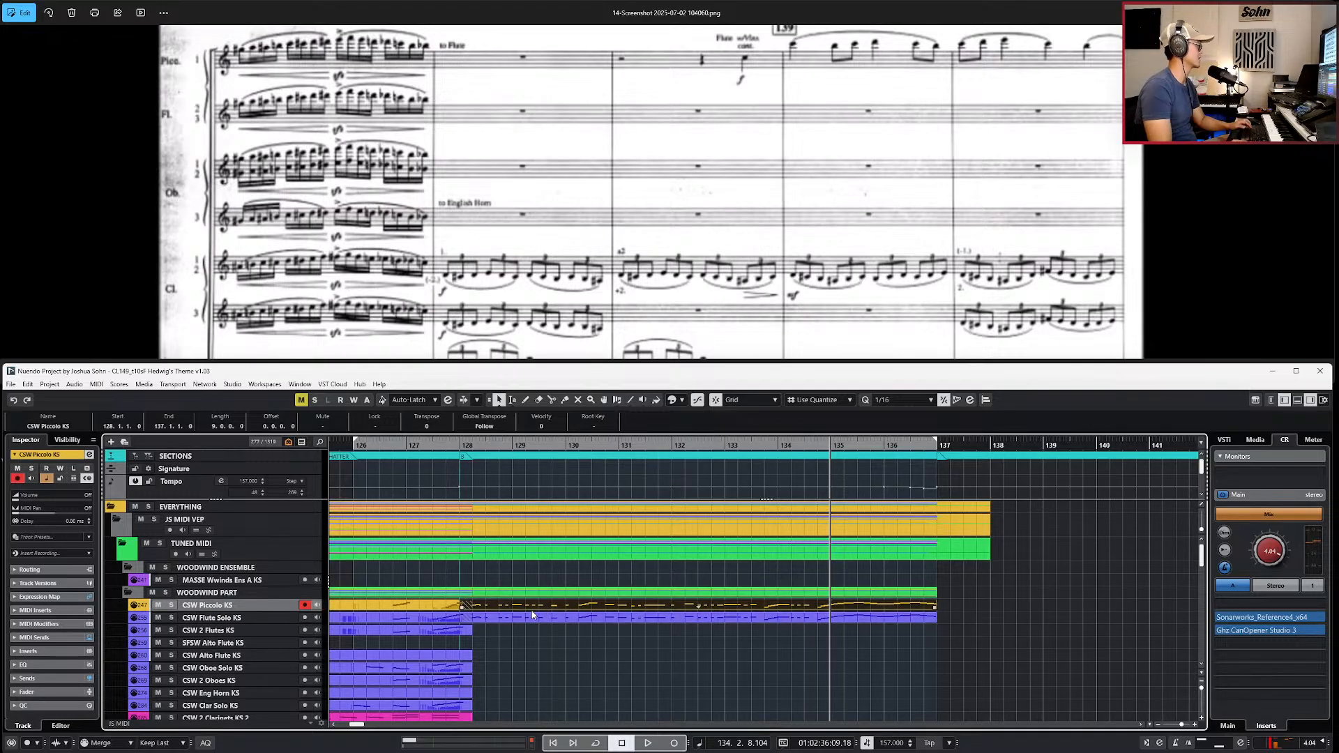
pyautogui.hscroll(-3, 564, 619)
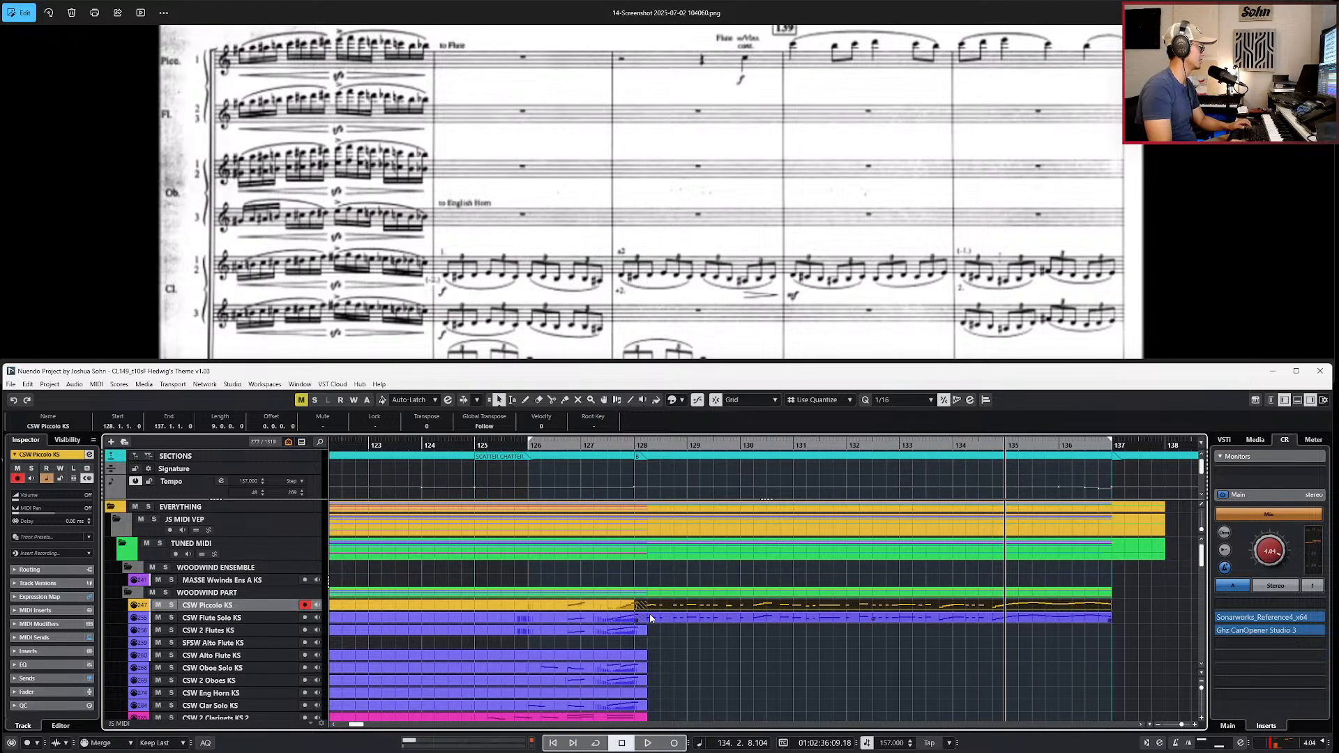
pyautogui.click(876, 616)
pyautogui.press('l')
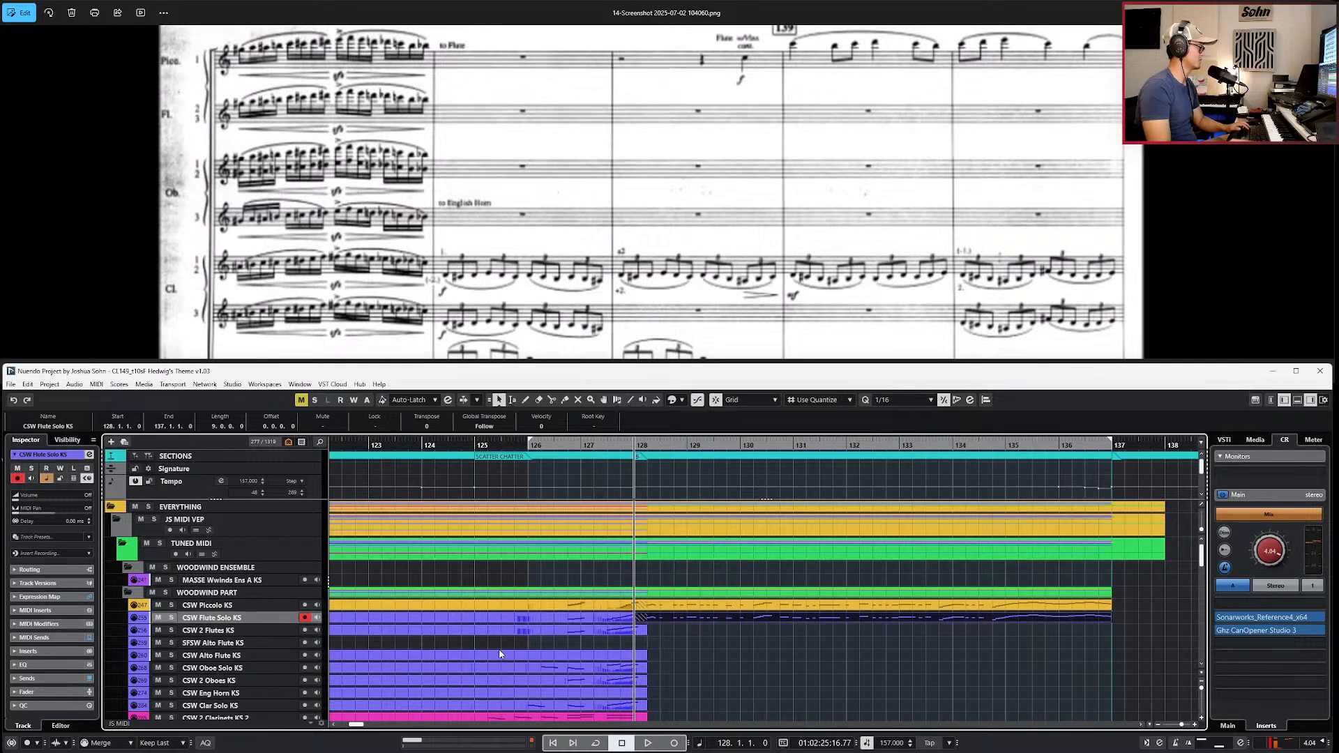
pyautogui.click(664, 609)
pyautogui.click(664, 617)
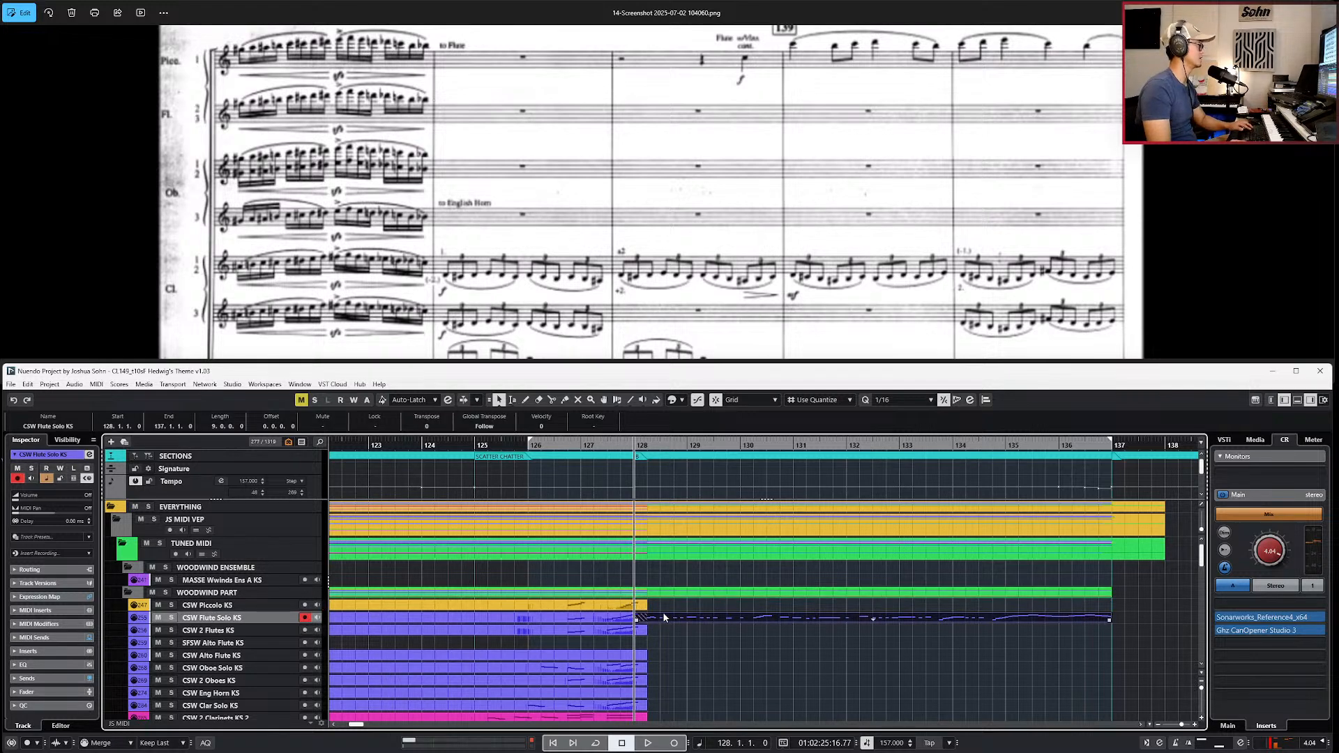
# Step: Open the CSW Flute Solo part in a separate Key Editor and play the lead-in from measure 127
pyautogui.press('Return')
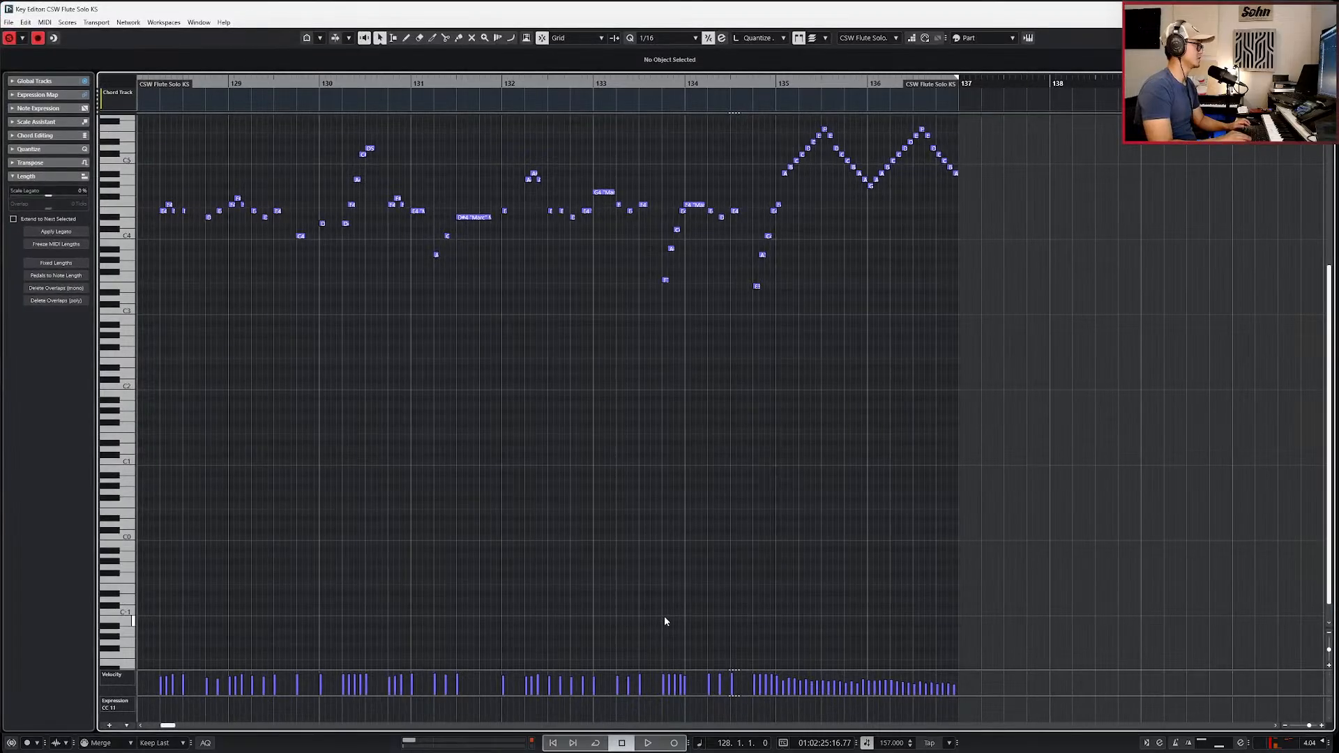
pyautogui.press('space')
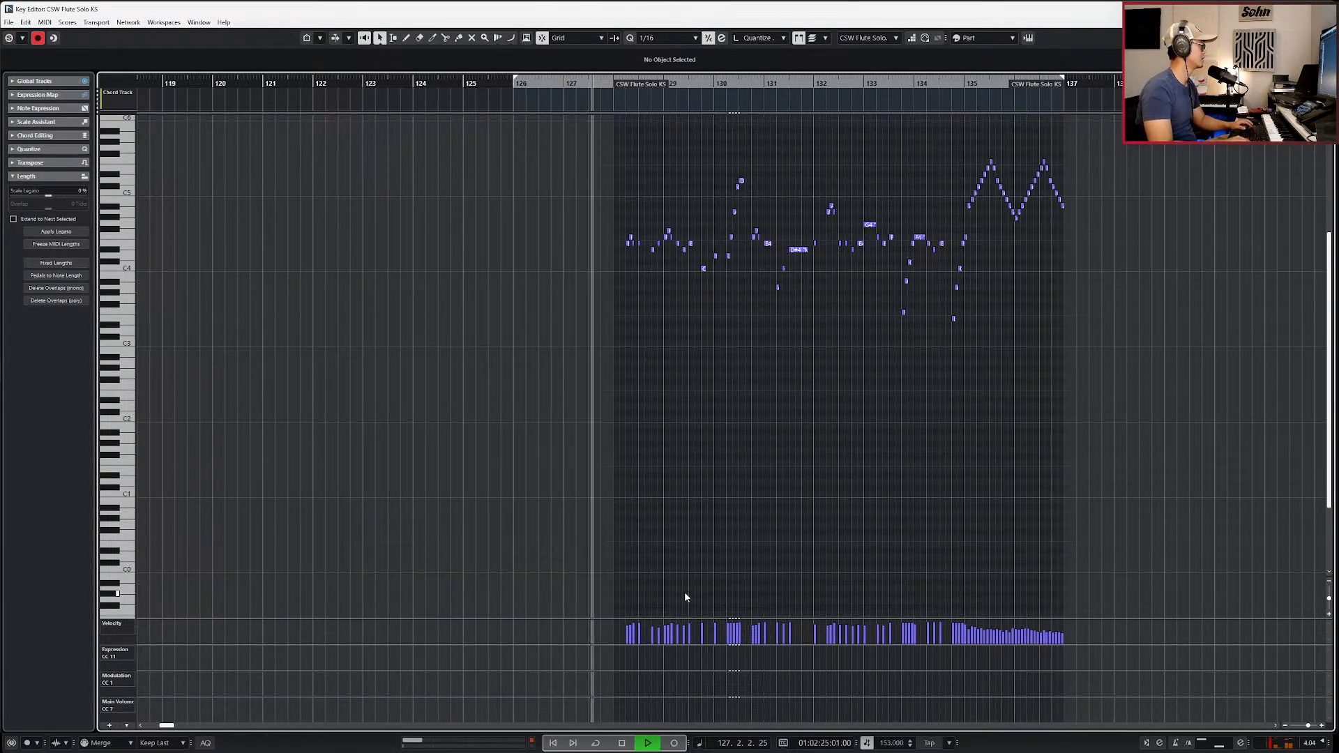
pyautogui.press('KP_Subtract')
pyautogui.press('KP_Subtract')
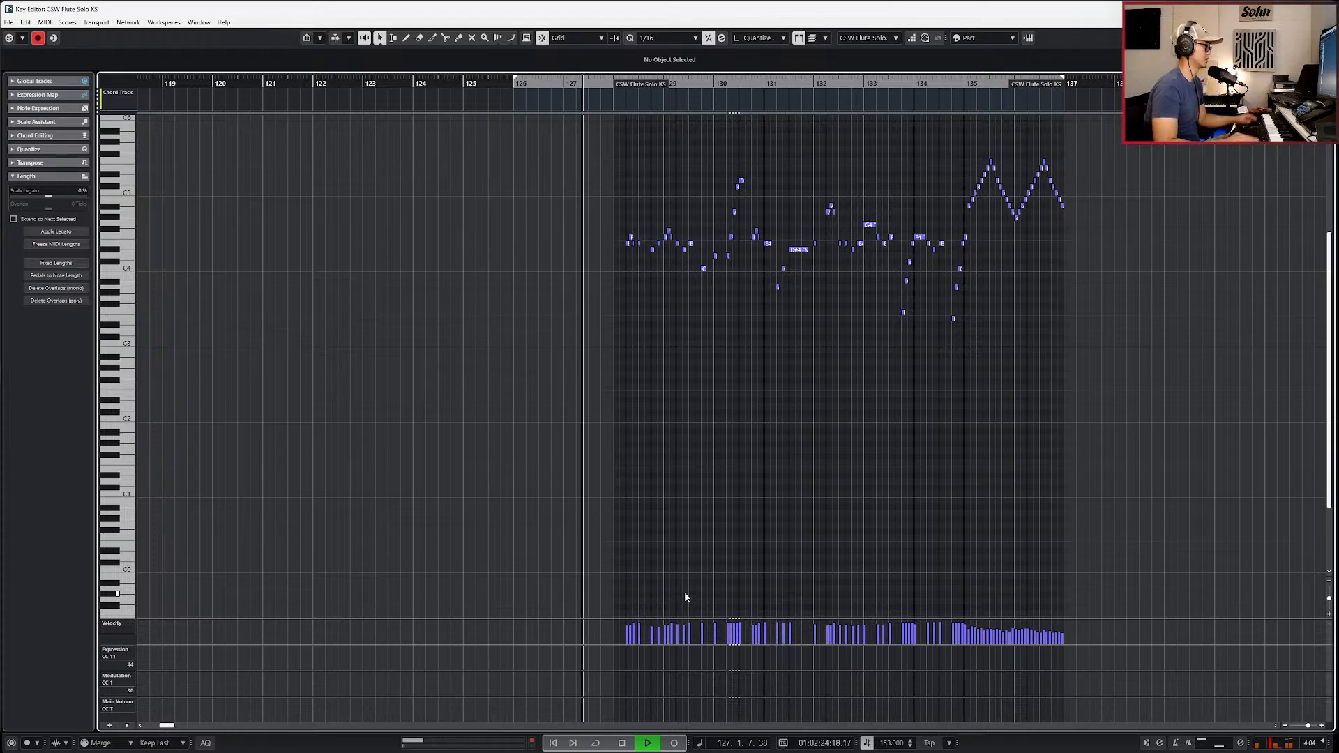
pyautogui.press('space')
pyautogui.press('Return')
# Step: Enlarge the project window and open the CSW Flute Solo part starting at measure 128 in the lower editor
pyautogui.scroll(-10, 611, 474)
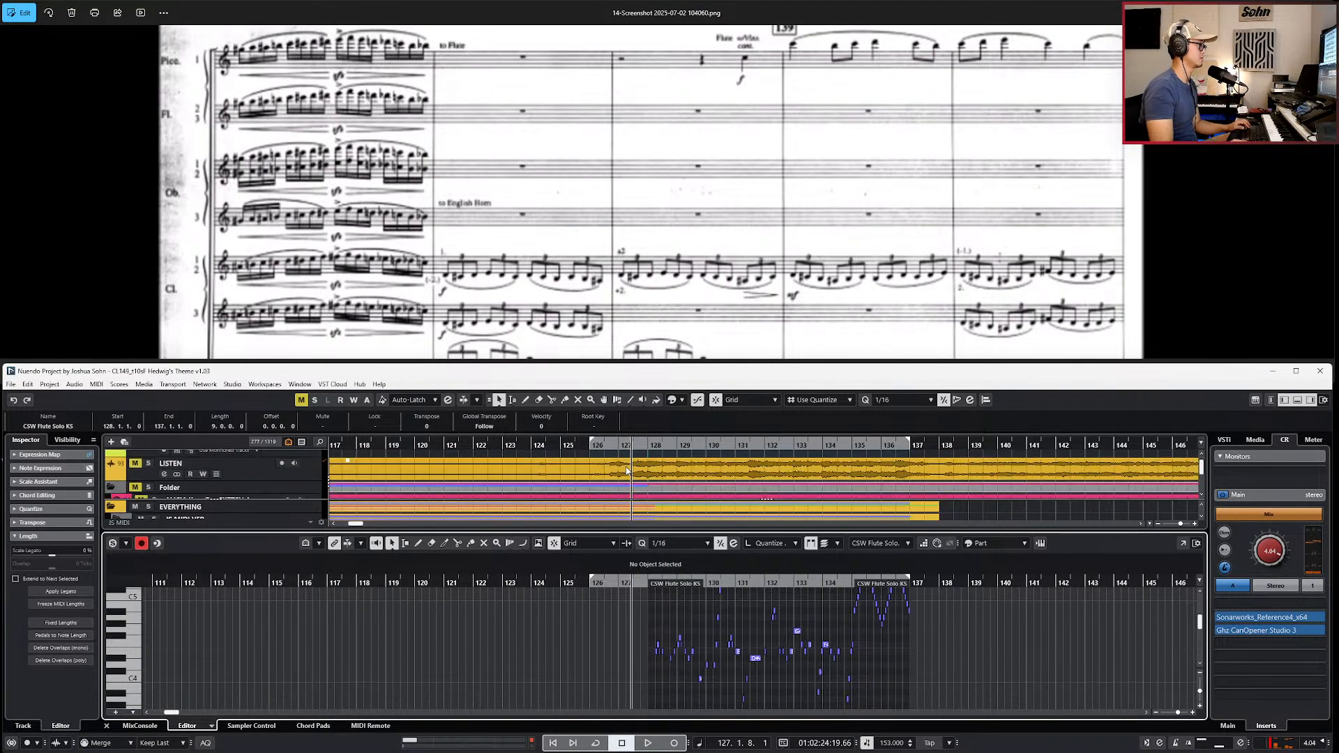
pyautogui.scroll(-15, 621, 482)
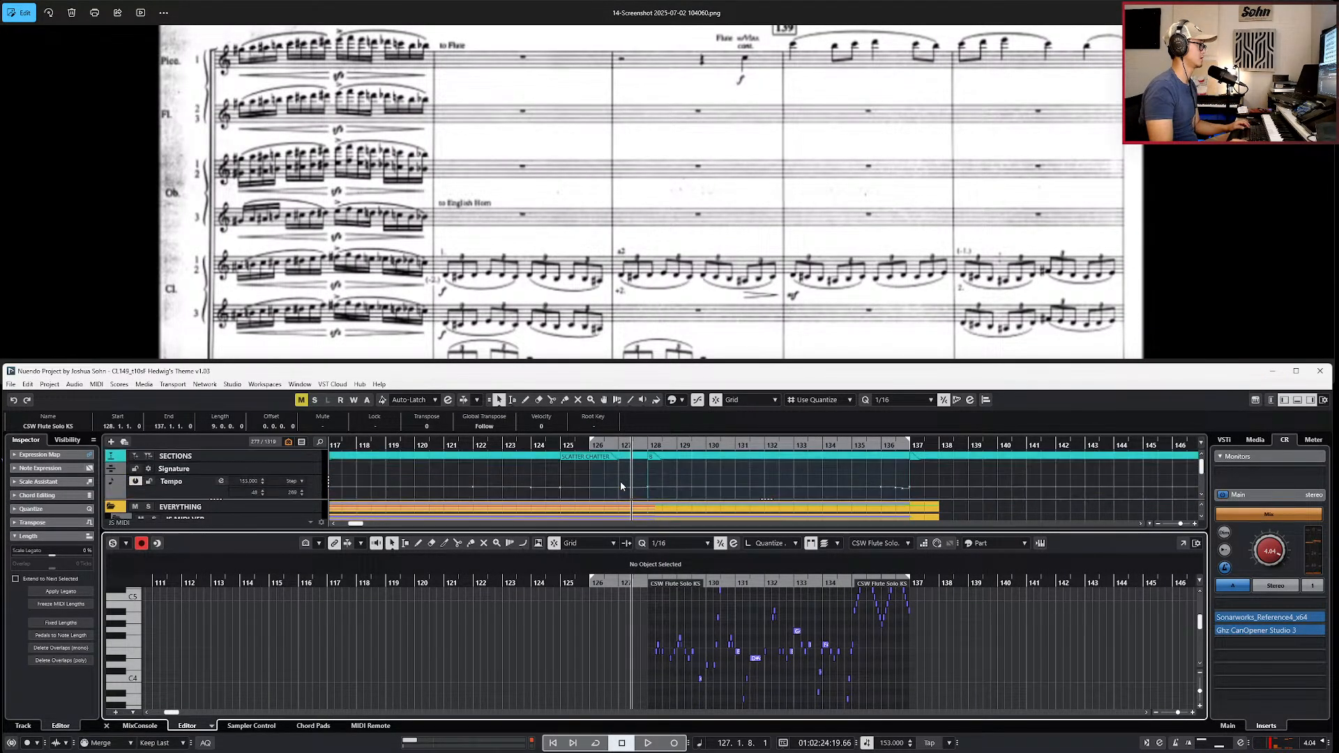
pyautogui.scroll(5, 621, 487)
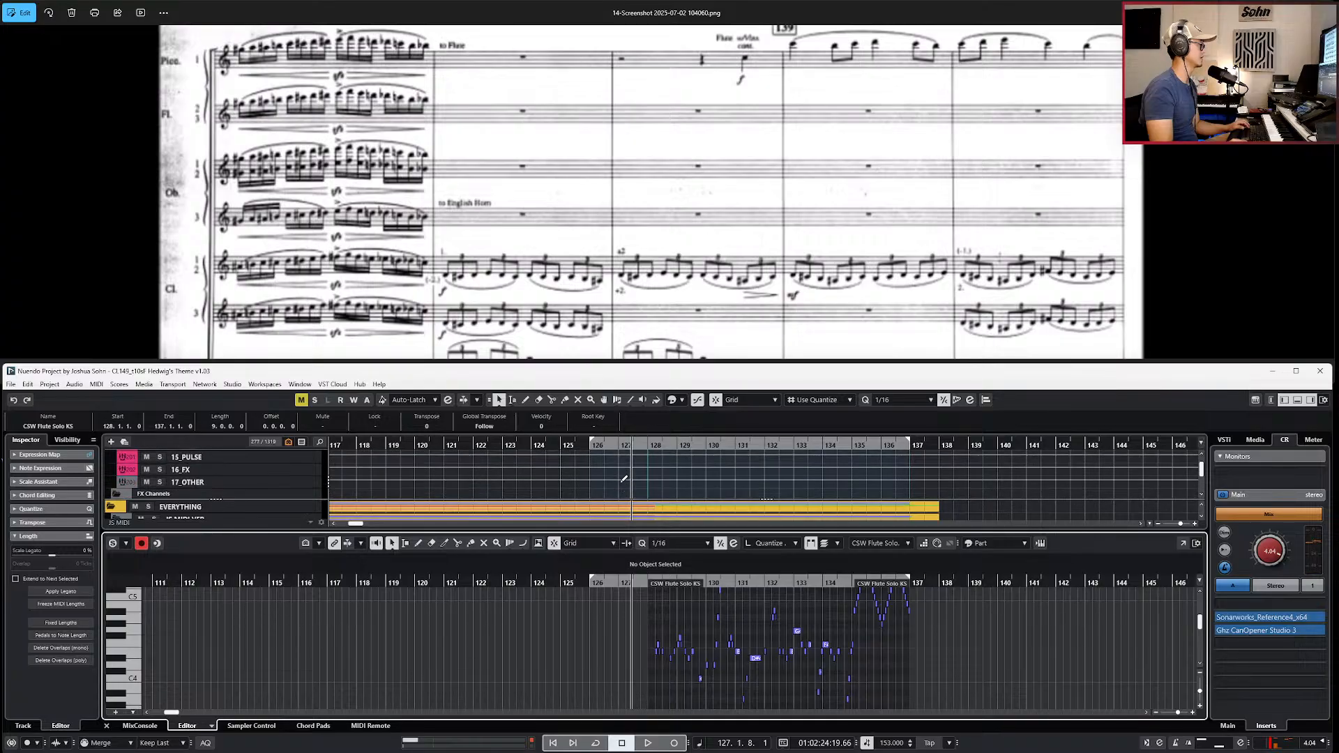
pyautogui.doubleClick(623, 379)
pyautogui.click(632, 254)
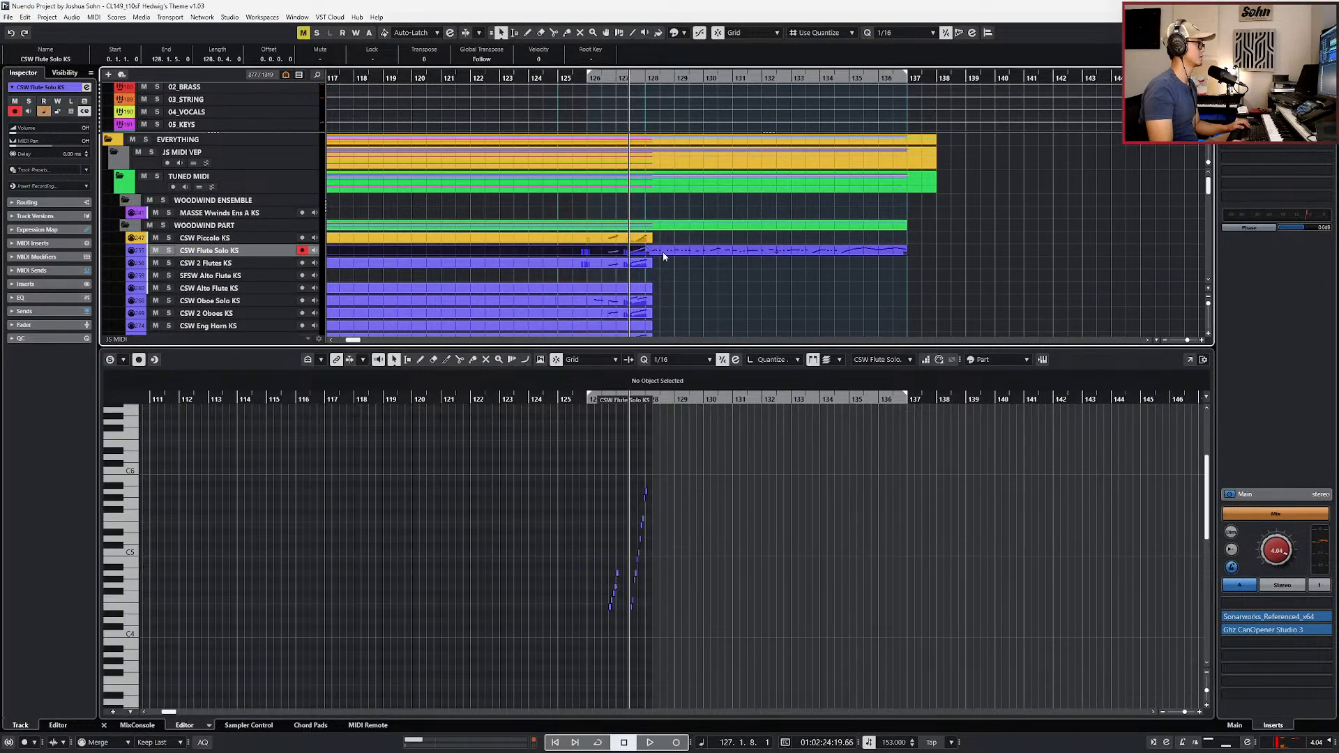
pyautogui.scroll(-3, 562, 549)
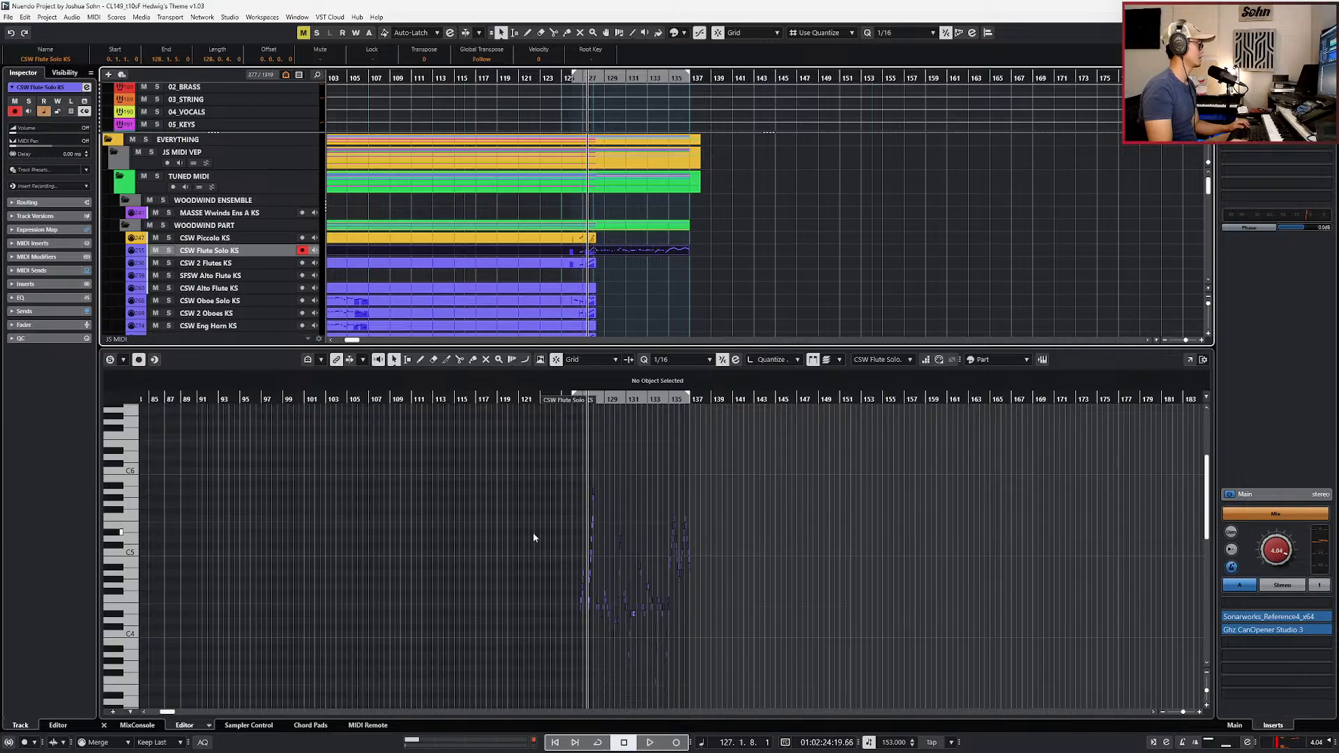
pyautogui.hscroll(-3, 535, 533)
pyautogui.hscroll(2, 558, 534)
pyautogui.hotkey('alt', 'l')
pyautogui.scroll(5, 727, 586)
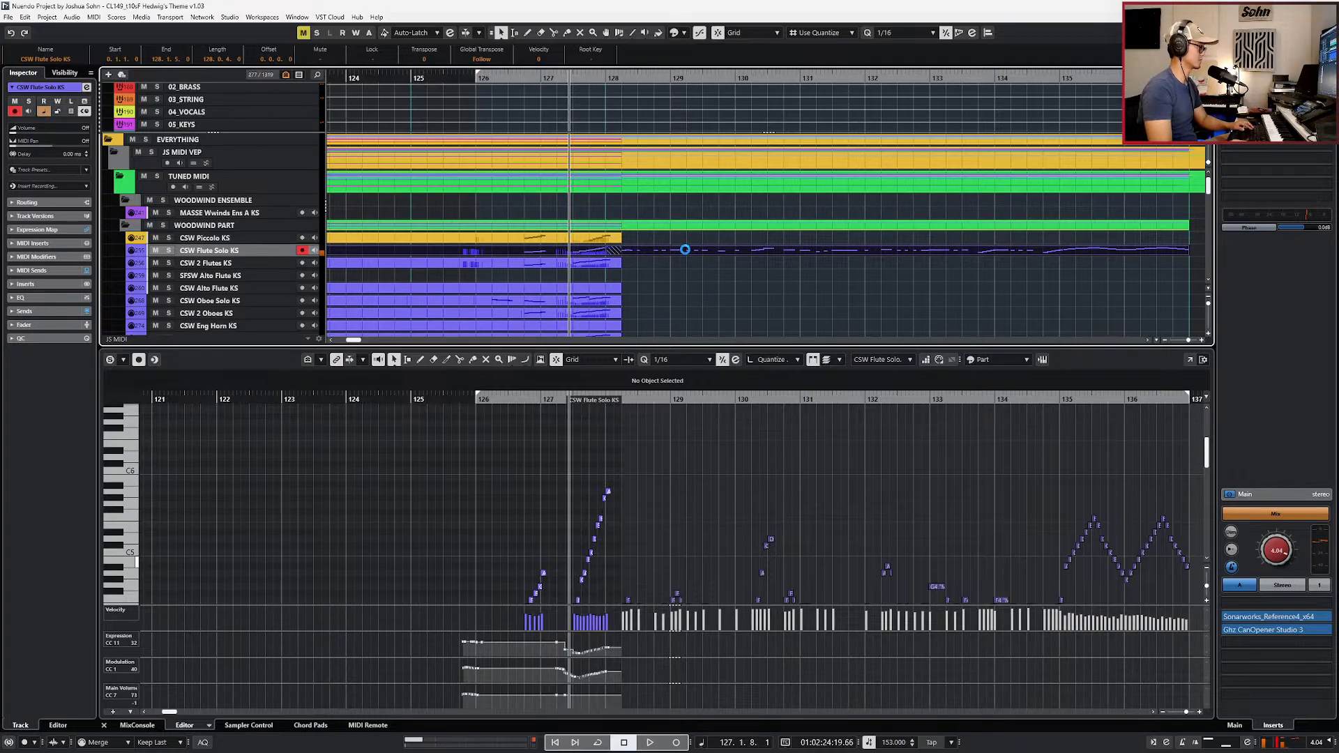
pyautogui.doubleClick(685, 250)
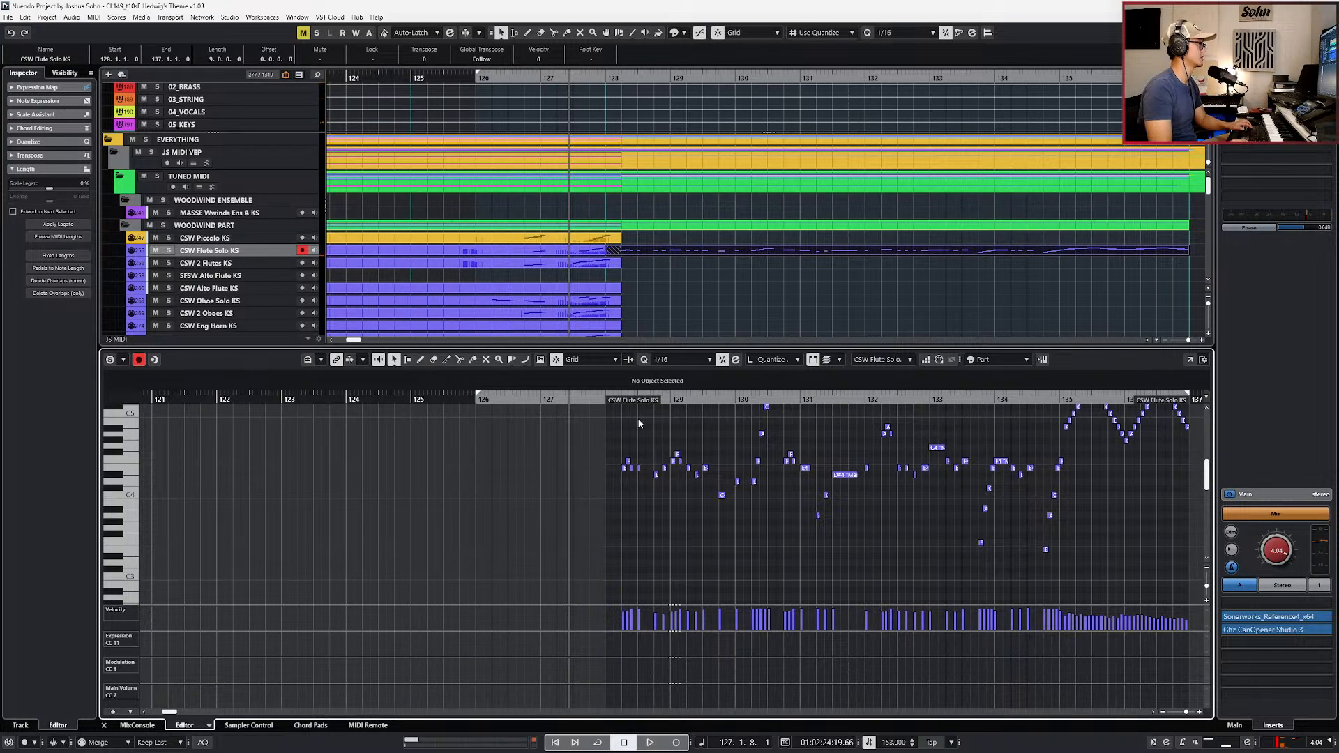
# Step: Try recording Expression and Modulation over the CSW Flute Solo part from measure 128, and undo the take
pyautogui.hscroll(2, 562, 512)
pyautogui.press('KP_Multiply')
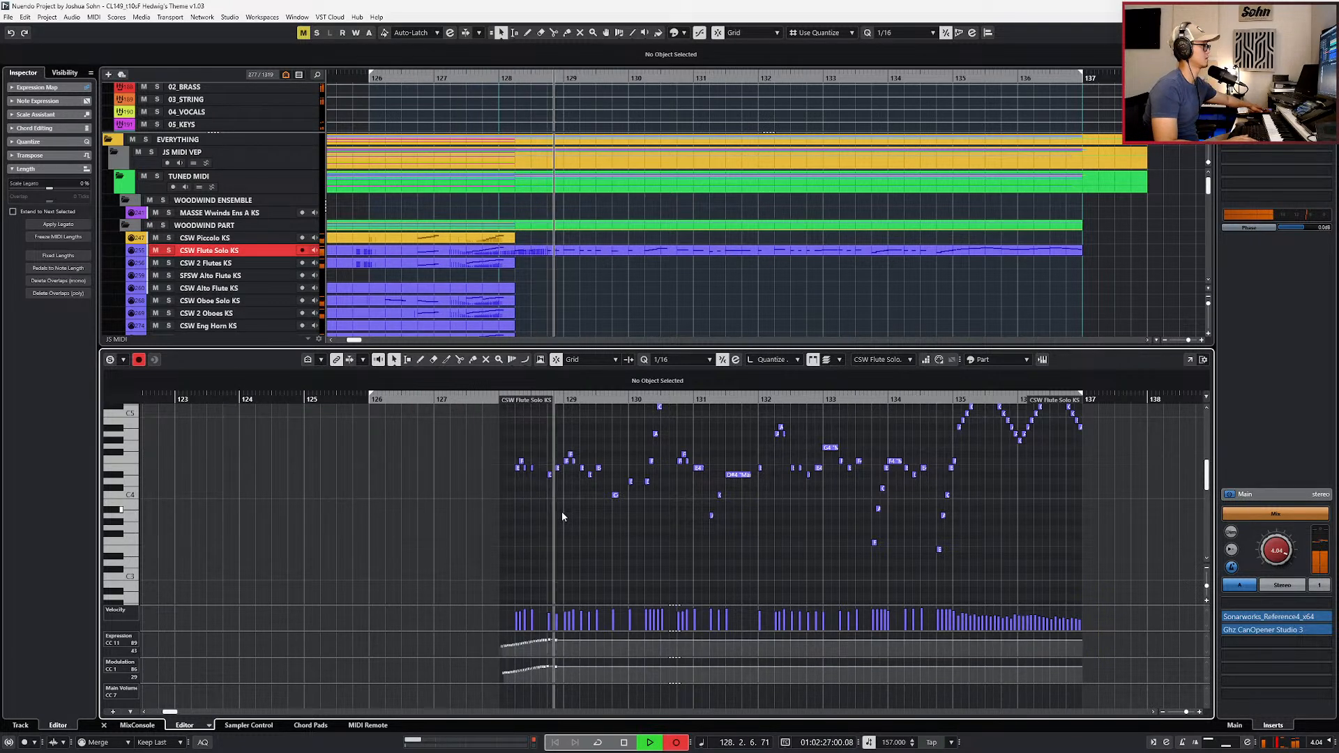
pyautogui.scroll(5, 776, 488)
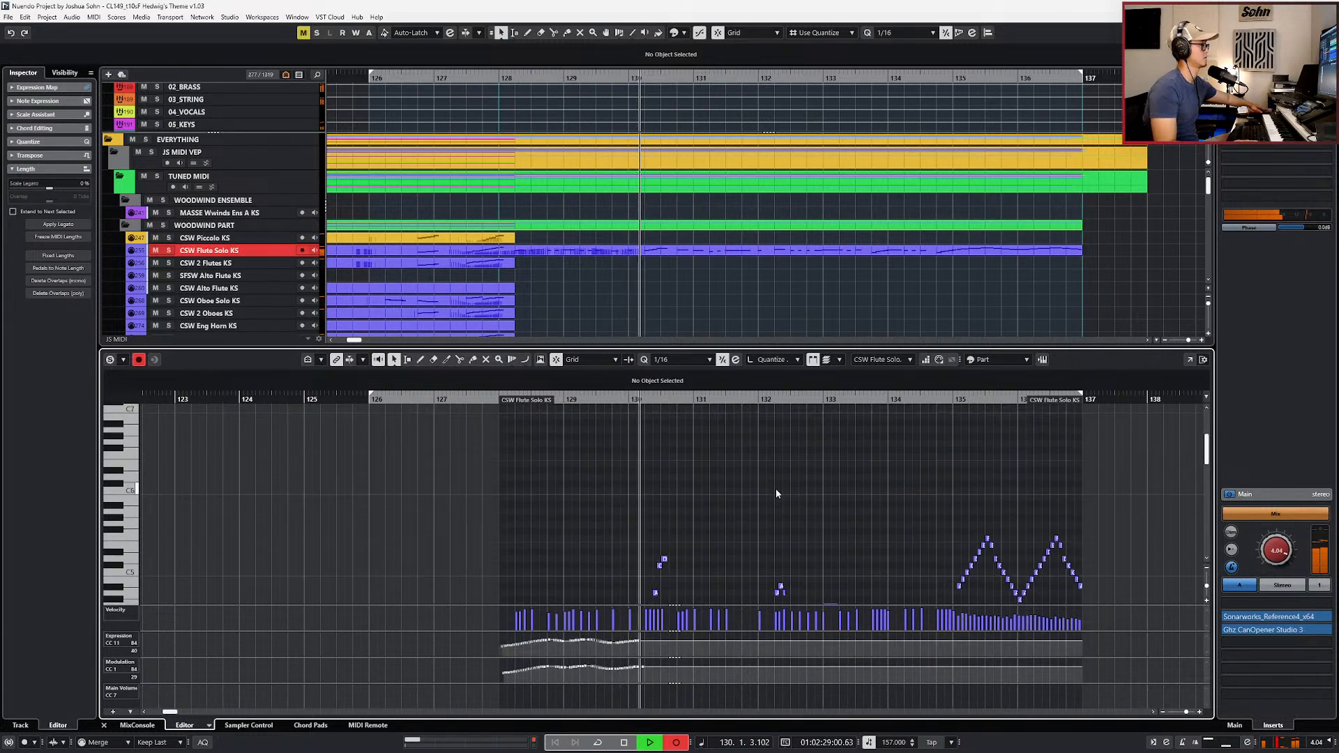
pyautogui.scroll(-3, 777, 494)
pyautogui.scroll(-2, 779, 511)
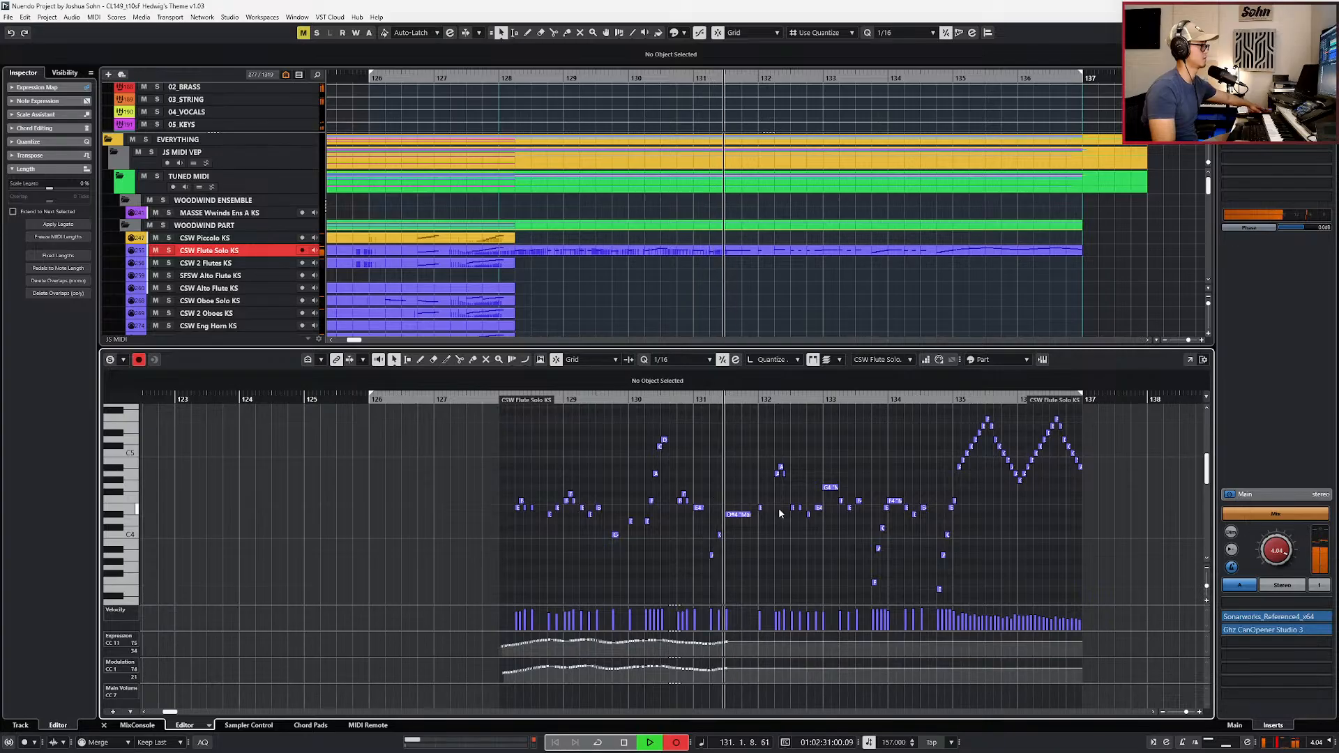
pyautogui.press('space')
pyautogui.hotkey('ctrl', 'z')
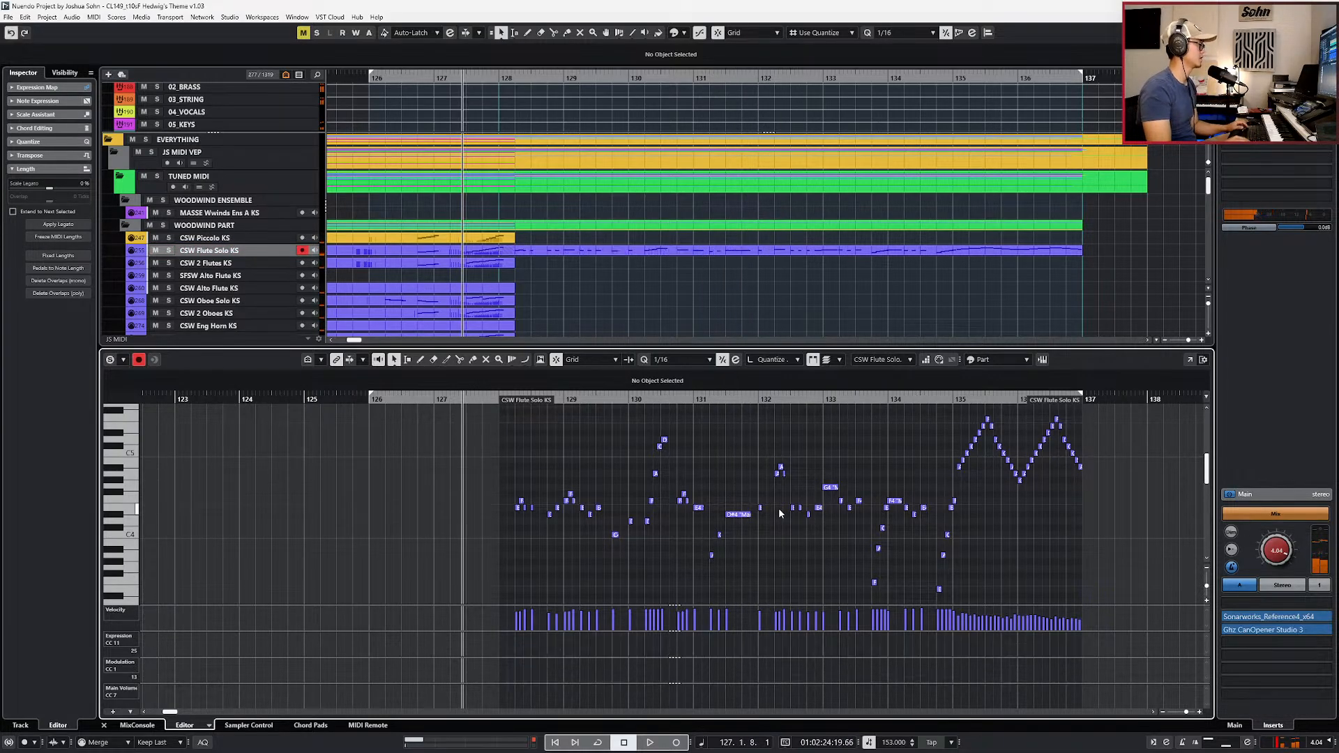
# Step: Solo the brass parts and the CSW Flute Solo track so that they sound together
pyautogui.scroll(-5, 577, 320)
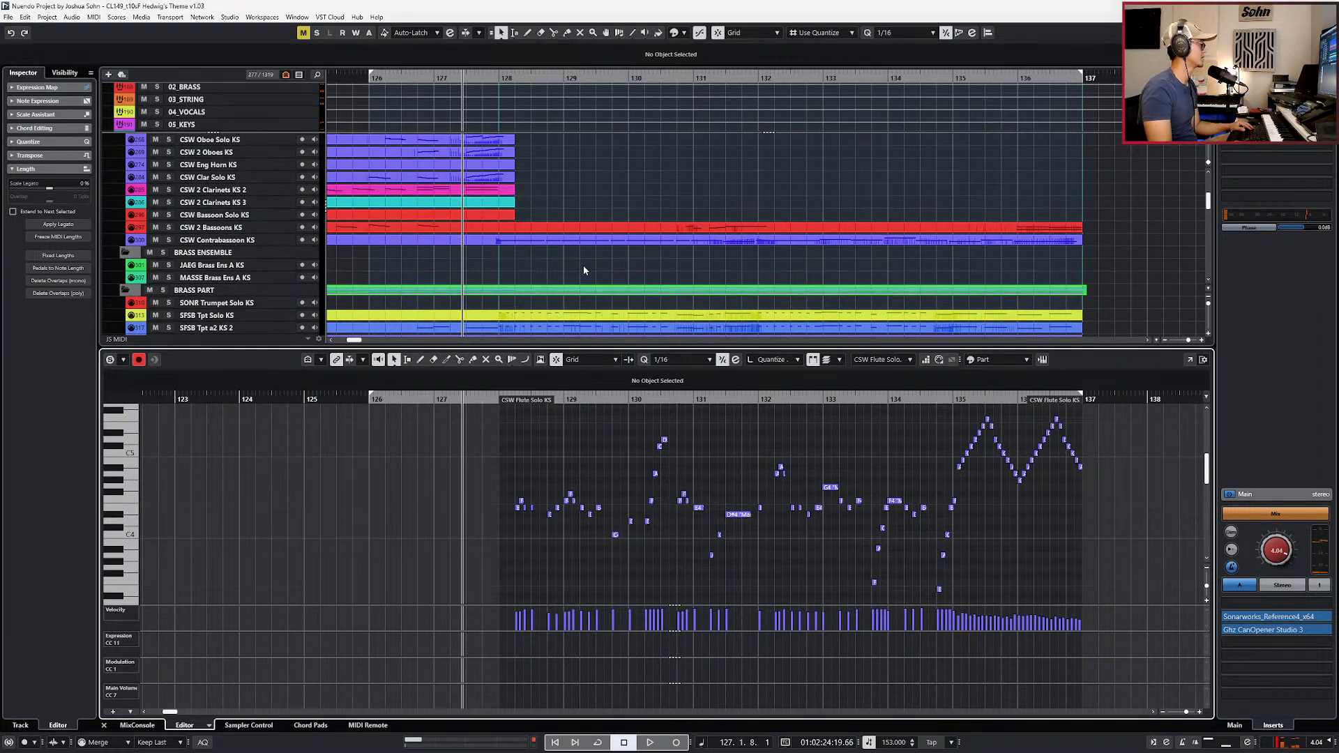
pyautogui.click(578, 242)
pyautogui.moveTo(562, 299); pyautogui.dragTo(560, 329)
pyautogui.scroll(5, 556, 244)
pyautogui.click(549, 253)
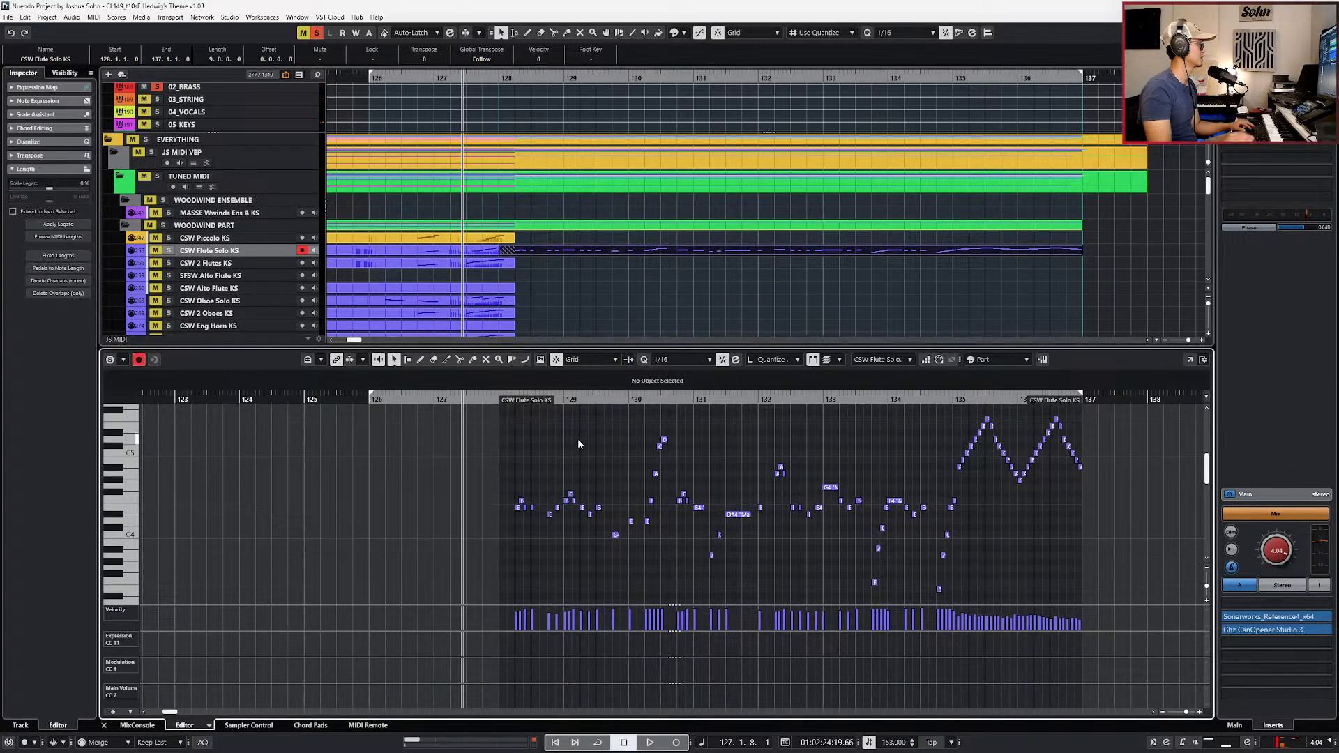
pyautogui.press('space')
pyautogui.press('space')
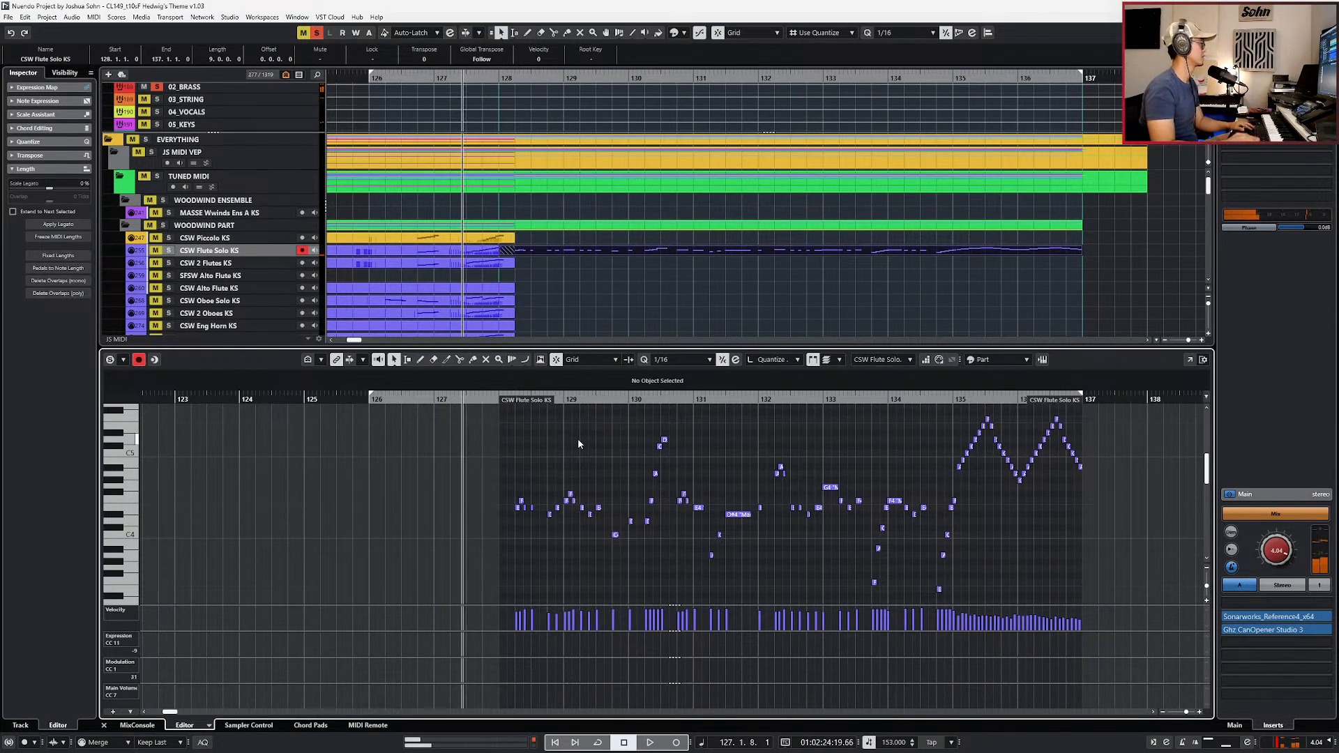
pyautogui.click(167, 251)
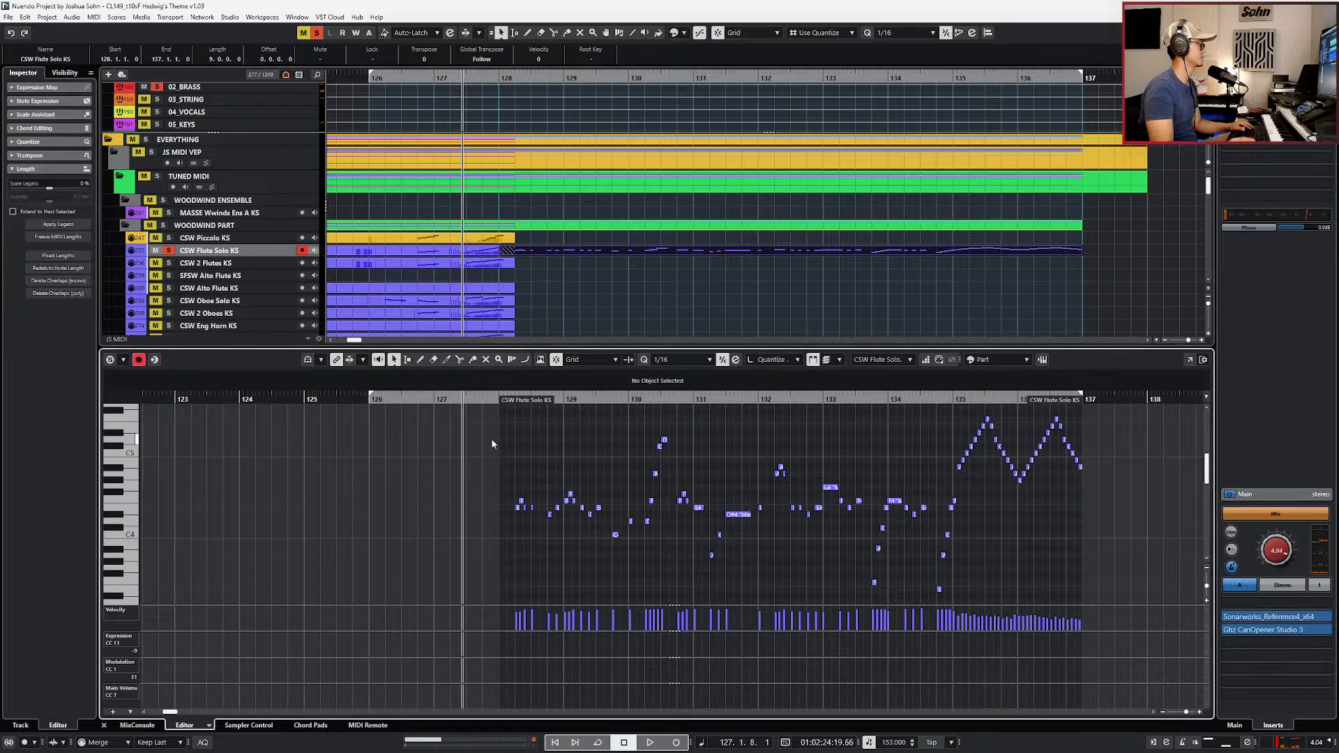
# Step: Record Expression and Modulation curves over the CSW Flute Solo part from measure 128 through 136
pyautogui.press('space')
pyautogui.press('KP_Multiply')
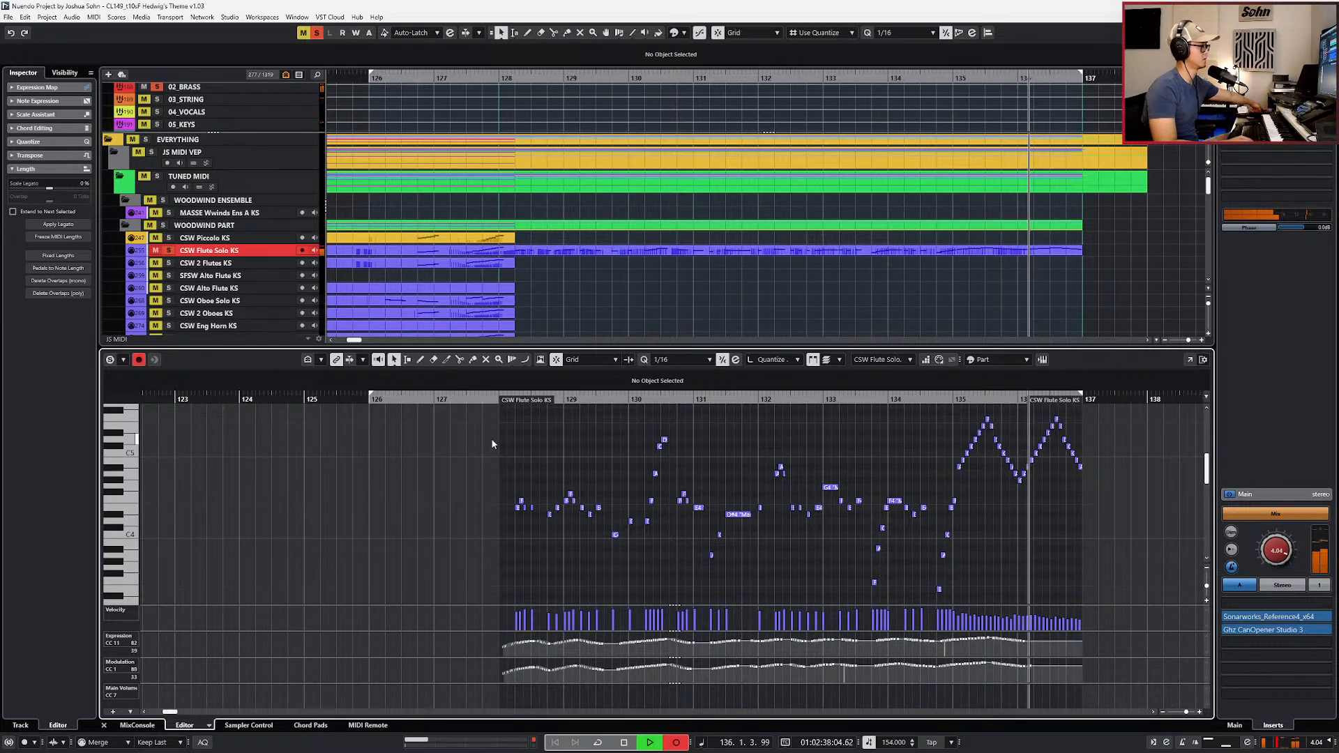
pyautogui.press('space')
# Step: Select the fast run of notes in measures 135 and 136 of the CSW Flute Solo part, with the playhead at measure 134
pyautogui.scroll(2, 731, 425)
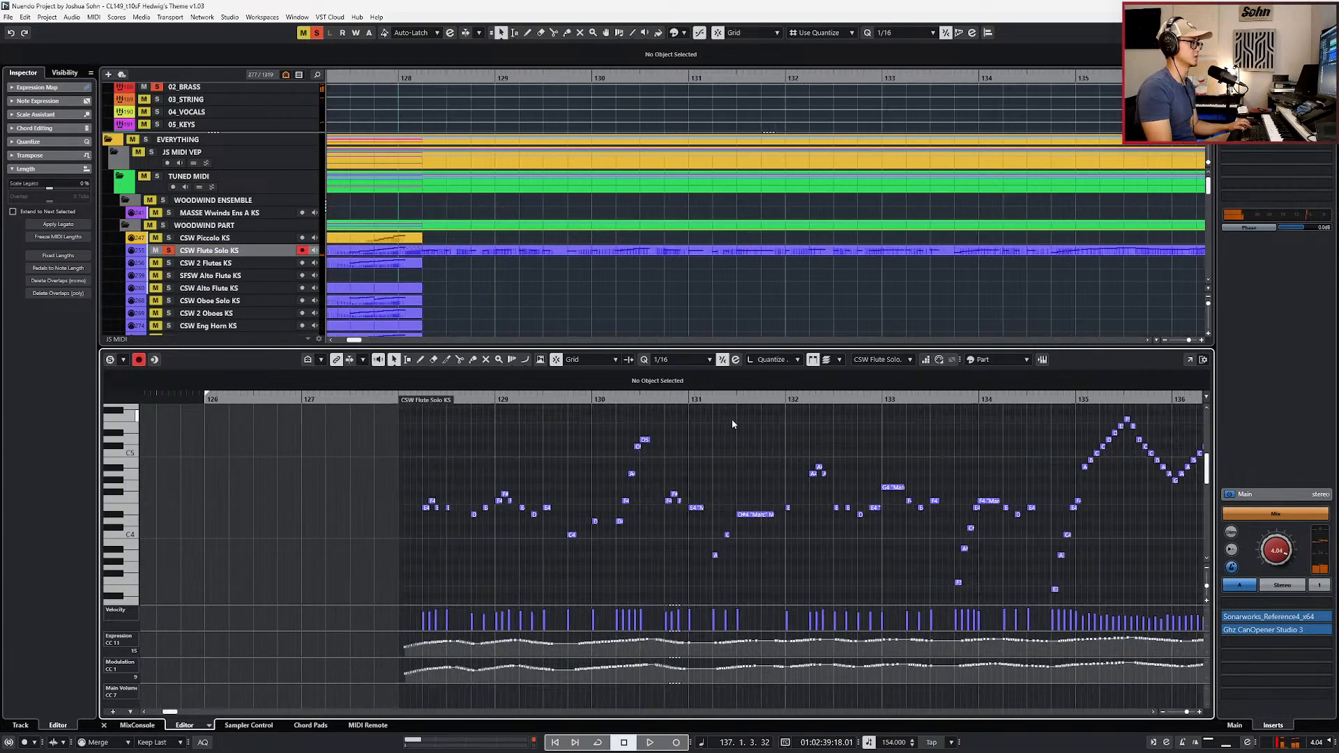
pyautogui.hscroll(3, 730, 424)
pyautogui.scroll(1, 731, 429)
pyautogui.moveTo(723, 482); pyautogui.dragTo(983, 569)
pyautogui.hotkey('alt', 'l')
pyautogui.press('l')
pyautogui.press('KP_Subtract')
pyautogui.press('KP_Subtract')
pyautogui.scroll(-1, 852, 560)
pyautogui.scroll(-1, 802, 540)
pyautogui.scroll(1, 743, 527)
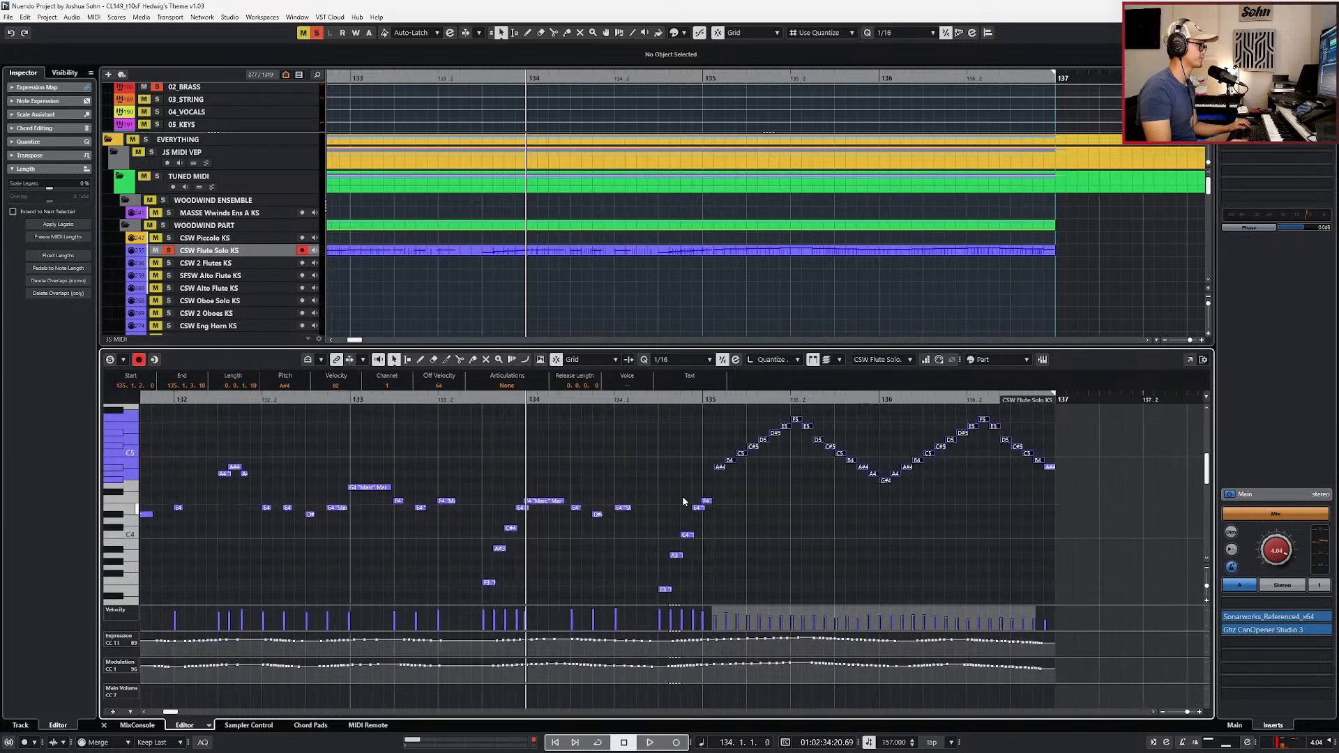
pyautogui.scroll(3, 706, 491)
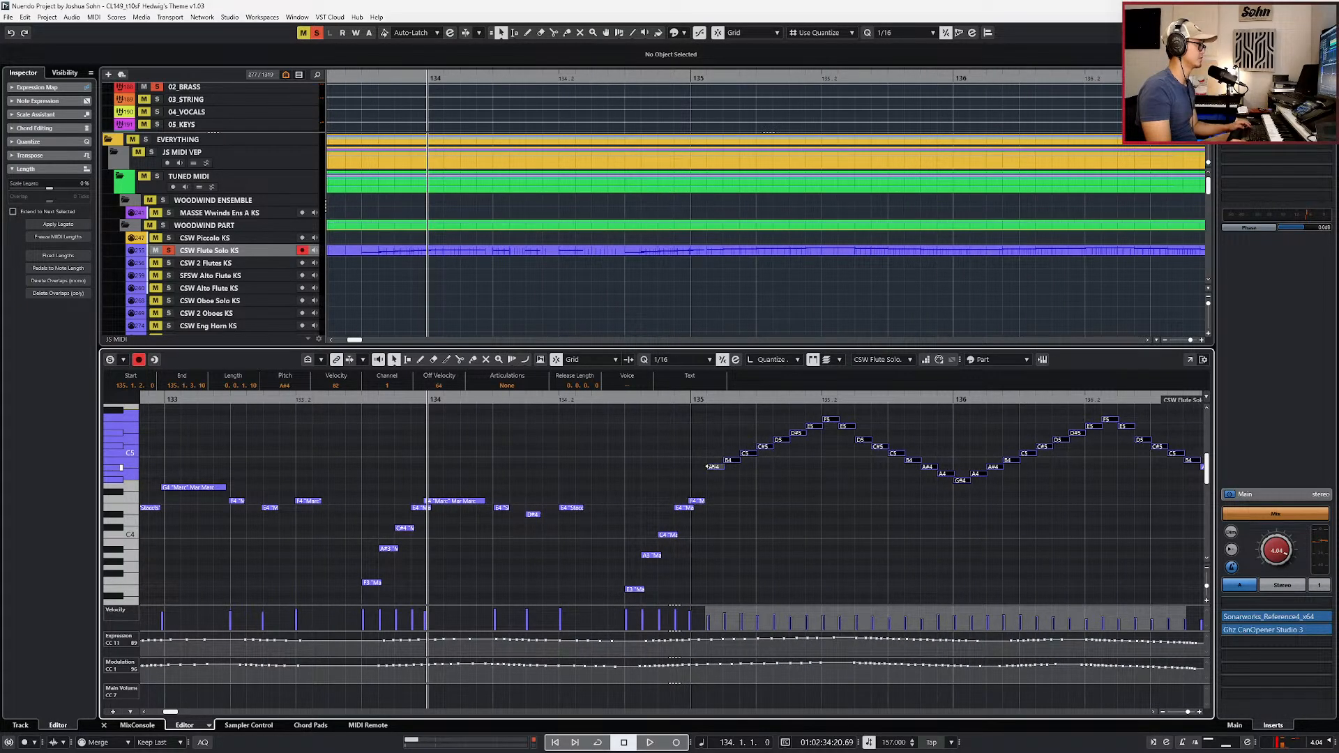
# Step: Switch to the score images and examine the woodwind phrasing on pages 14 and 13 around the closing runs
pyautogui.hotkey('alt', 'Tab')
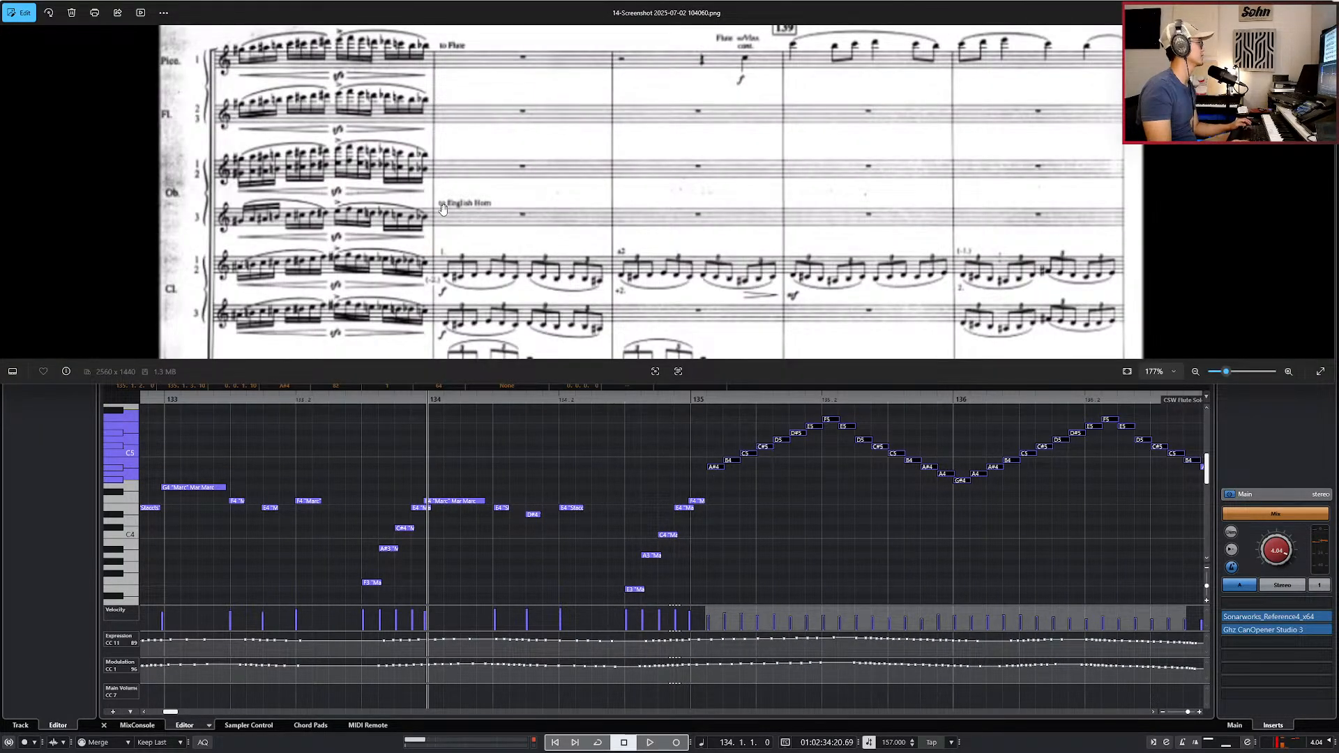
pyautogui.scroll(-4, 442, 207)
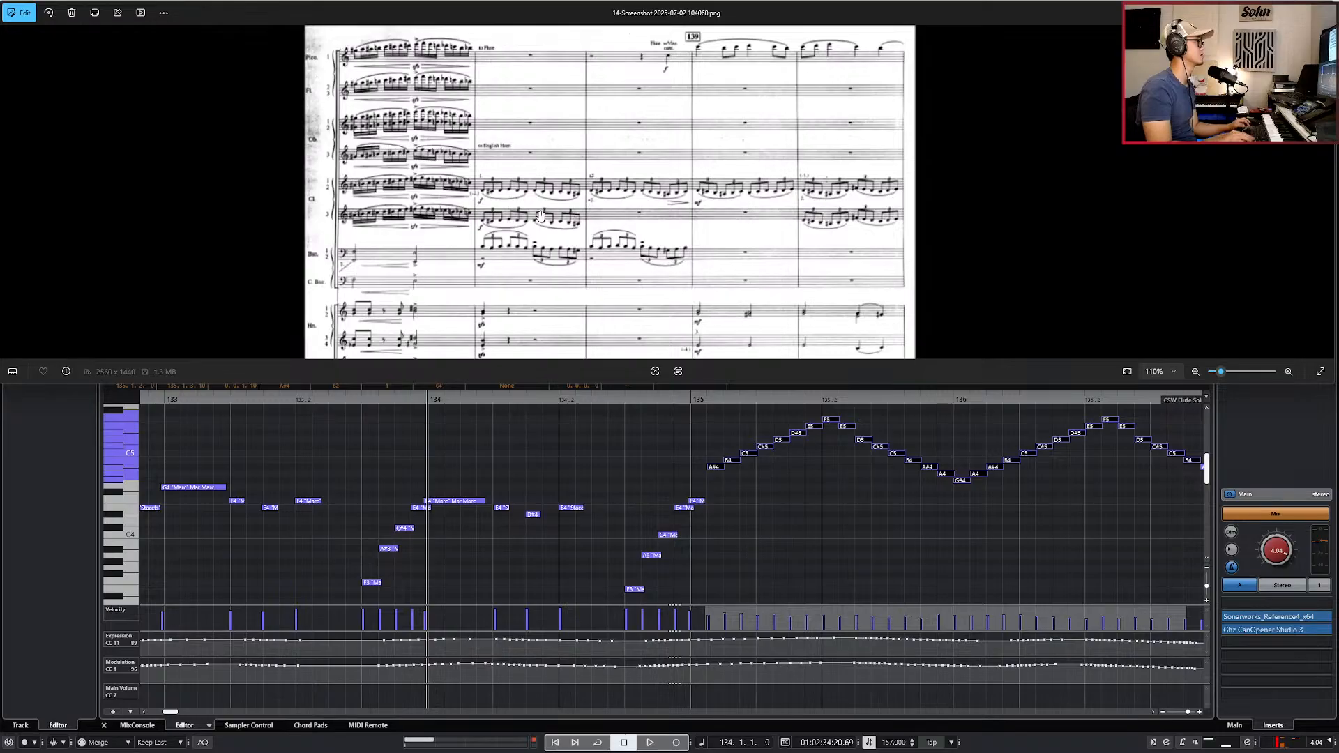
pyautogui.scroll(-4, 540, 215)
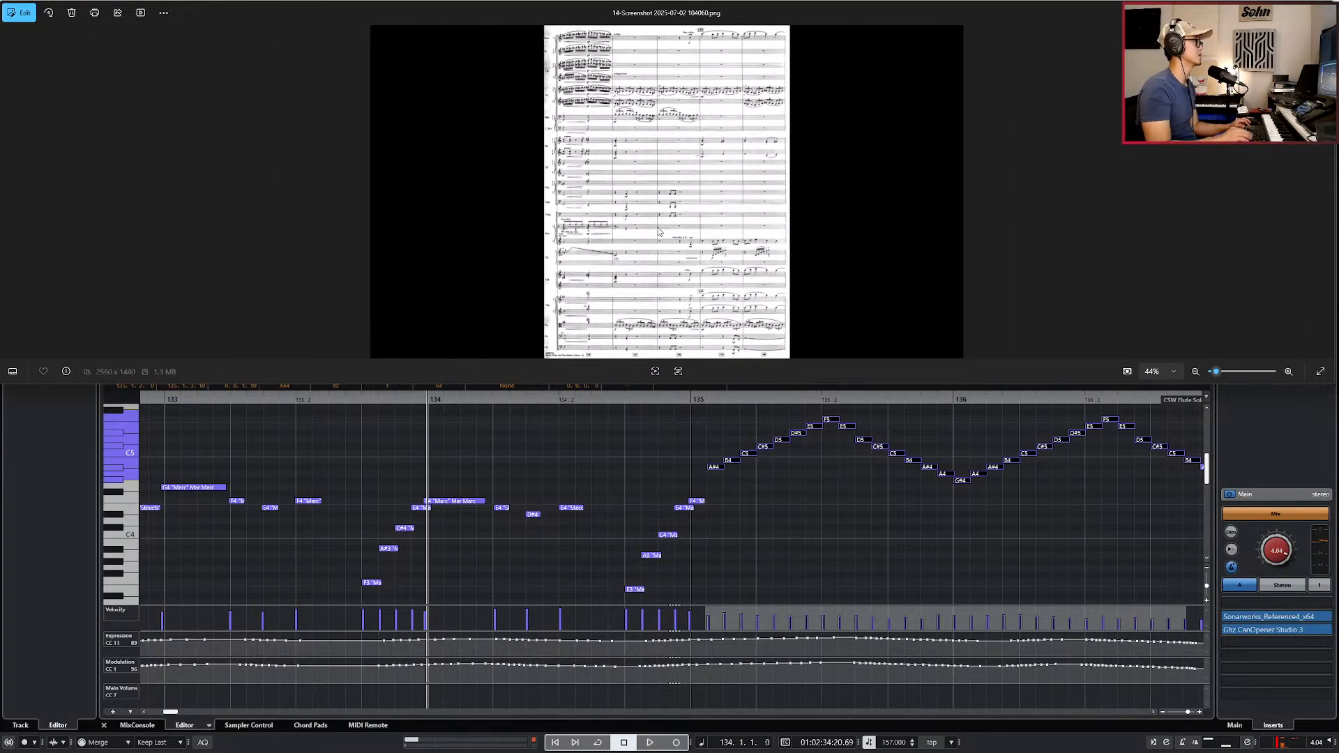
pyautogui.press('Left')
pyautogui.scroll(5, 804, 172)
pyautogui.moveTo(804, 172); pyautogui.dragTo(727, 292)
pyautogui.scroll(2, 762, 165)
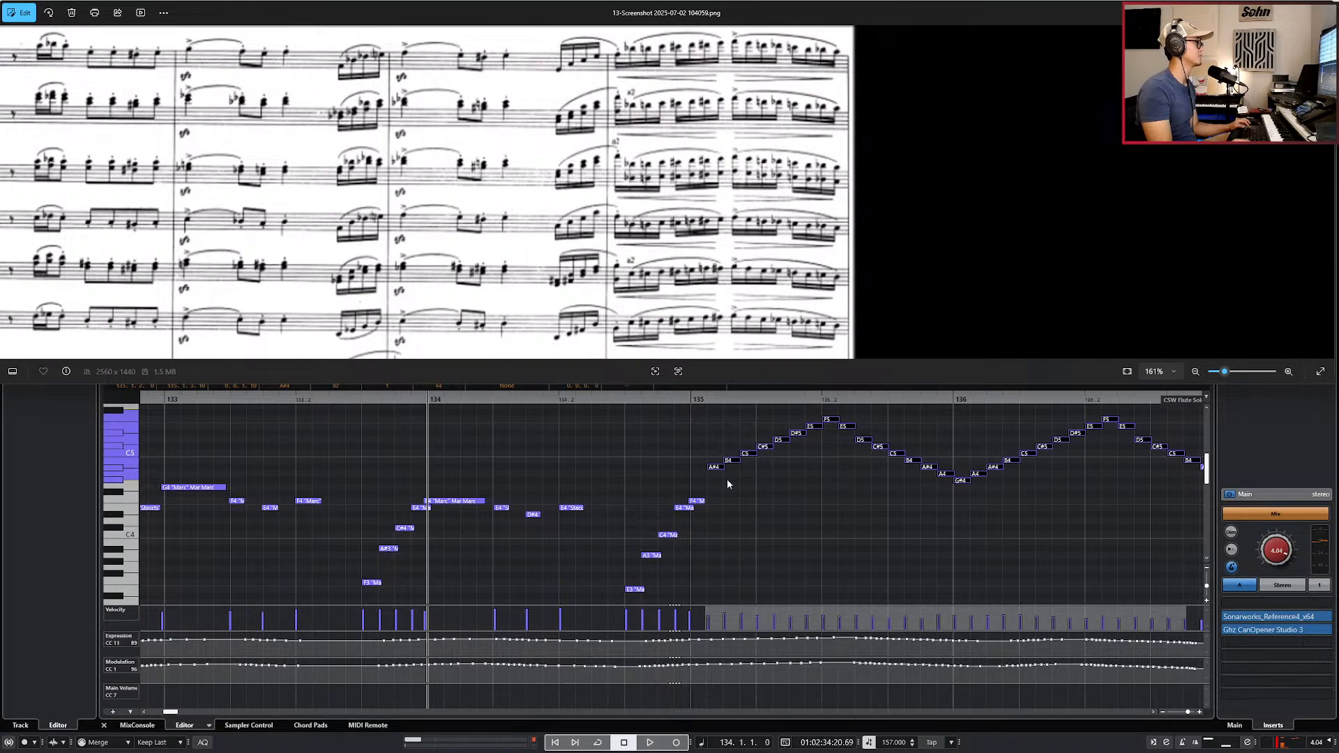
pyautogui.click(768, 529)
# Step: Turn off the solos and reopen the CSW Flute Solo part from measure 128 with no notes selected
pyautogui.scroll(-6, 774, 534)
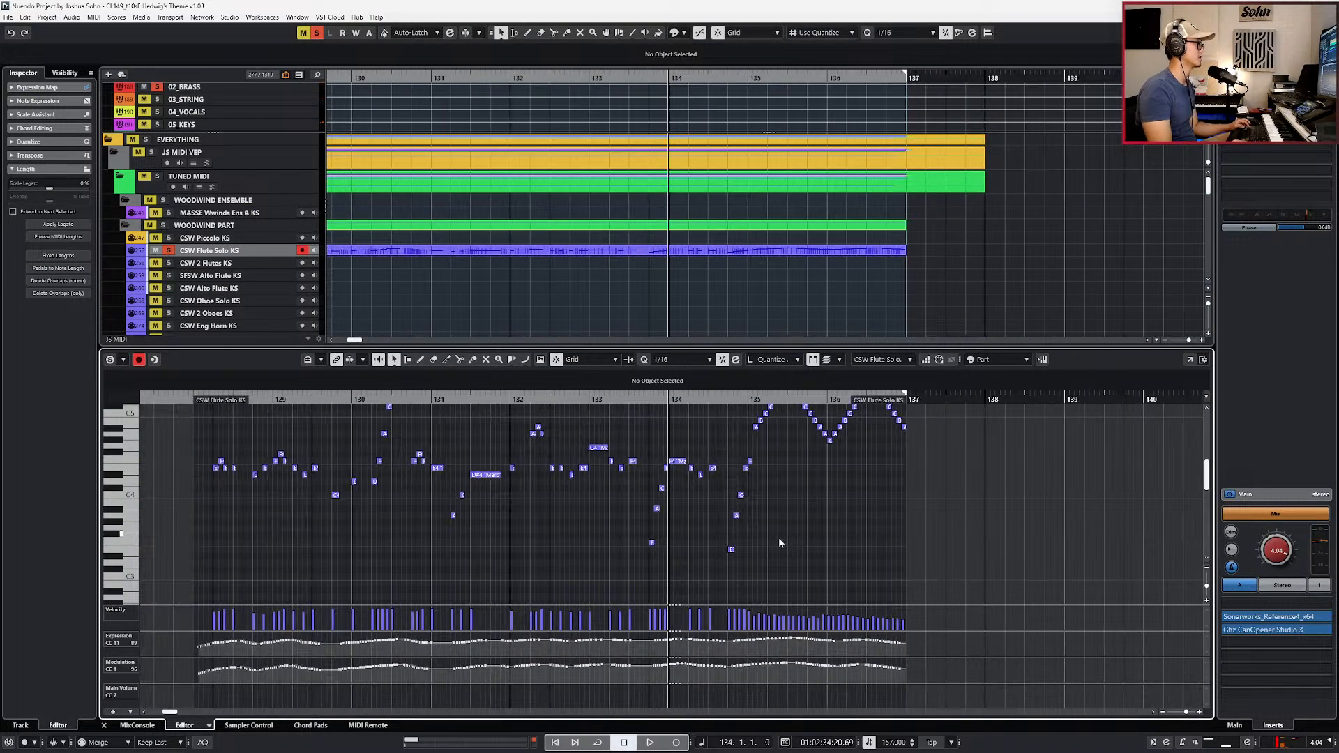
pyautogui.scroll(-3, 780, 541)
pyautogui.press('Return')
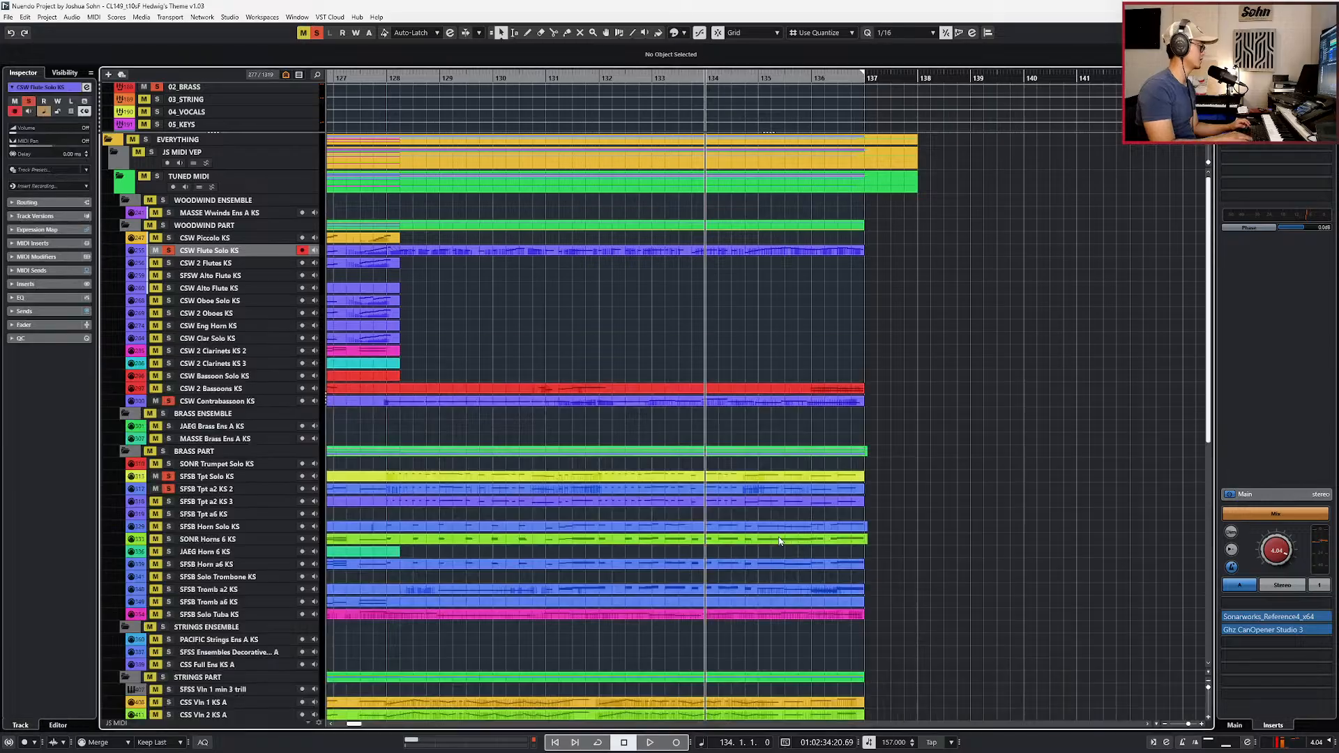
pyautogui.hscroll(-2, 767, 506)
pyautogui.press('s')
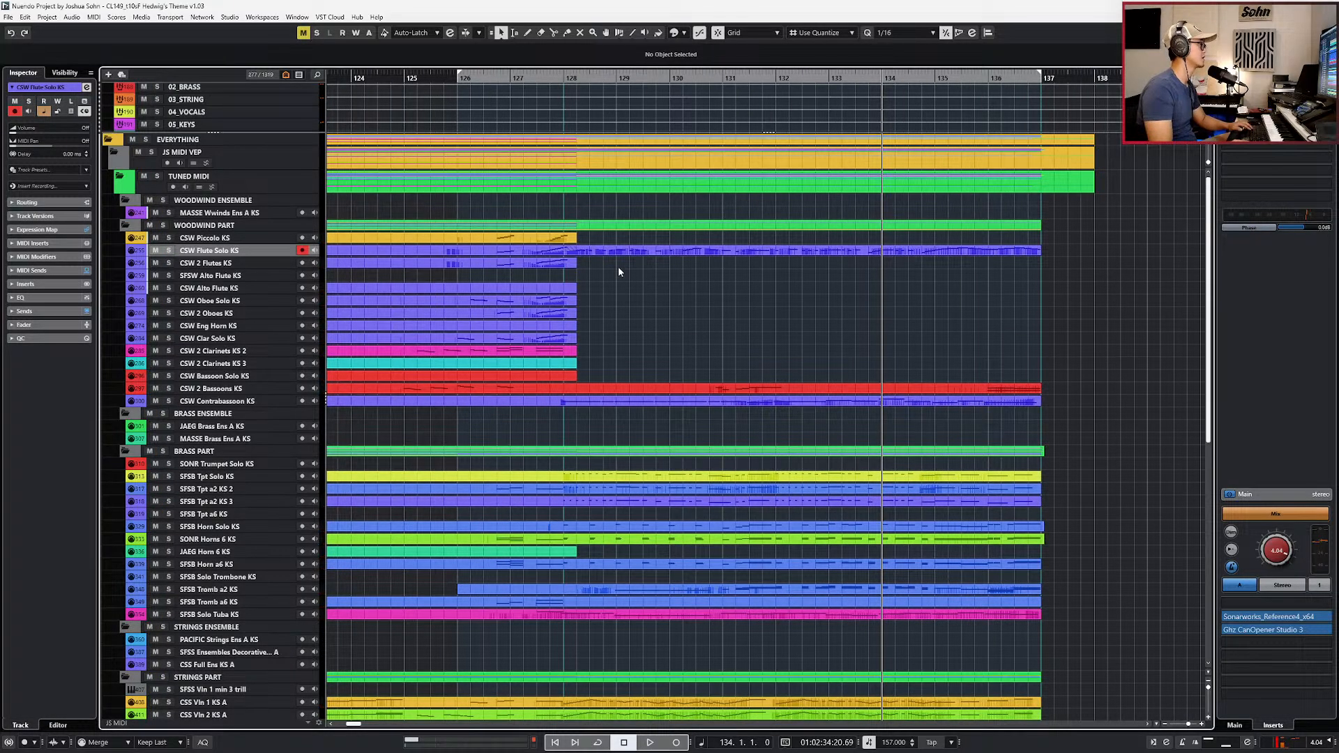
pyautogui.click(606, 251)
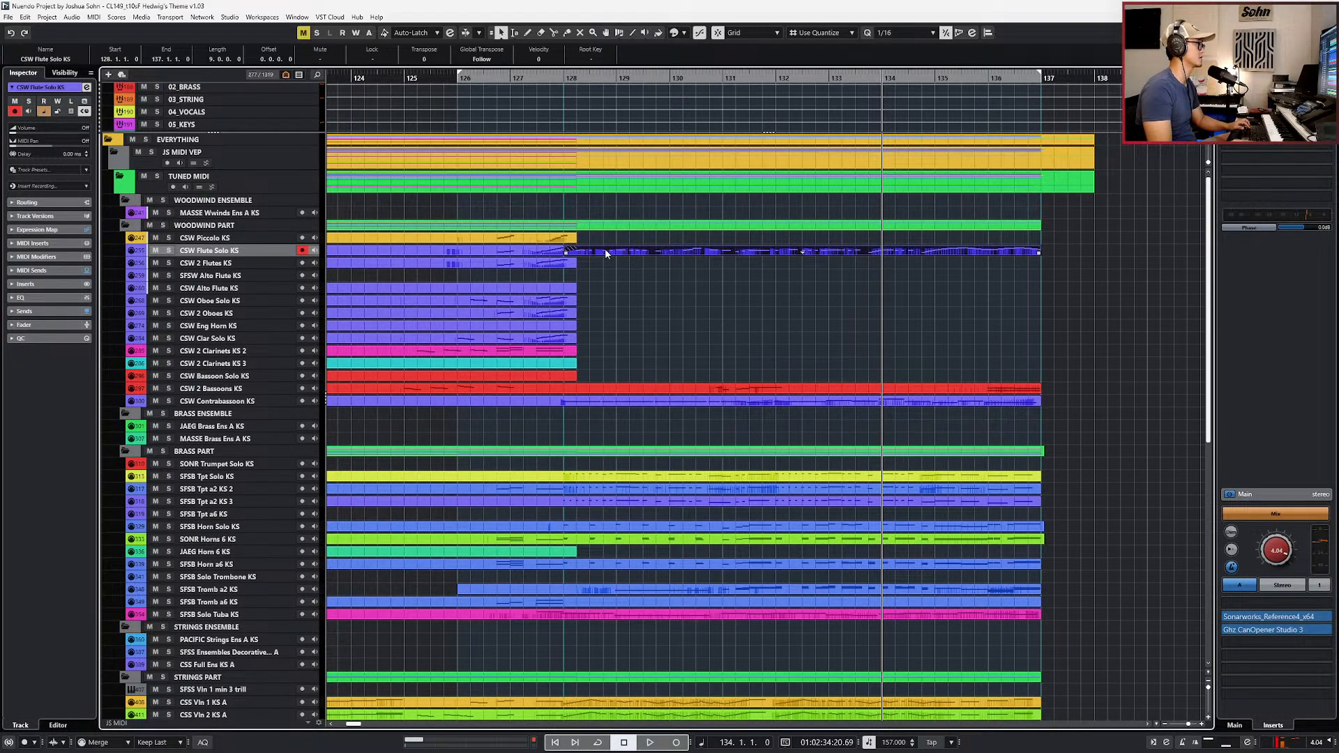
pyautogui.press('Return')
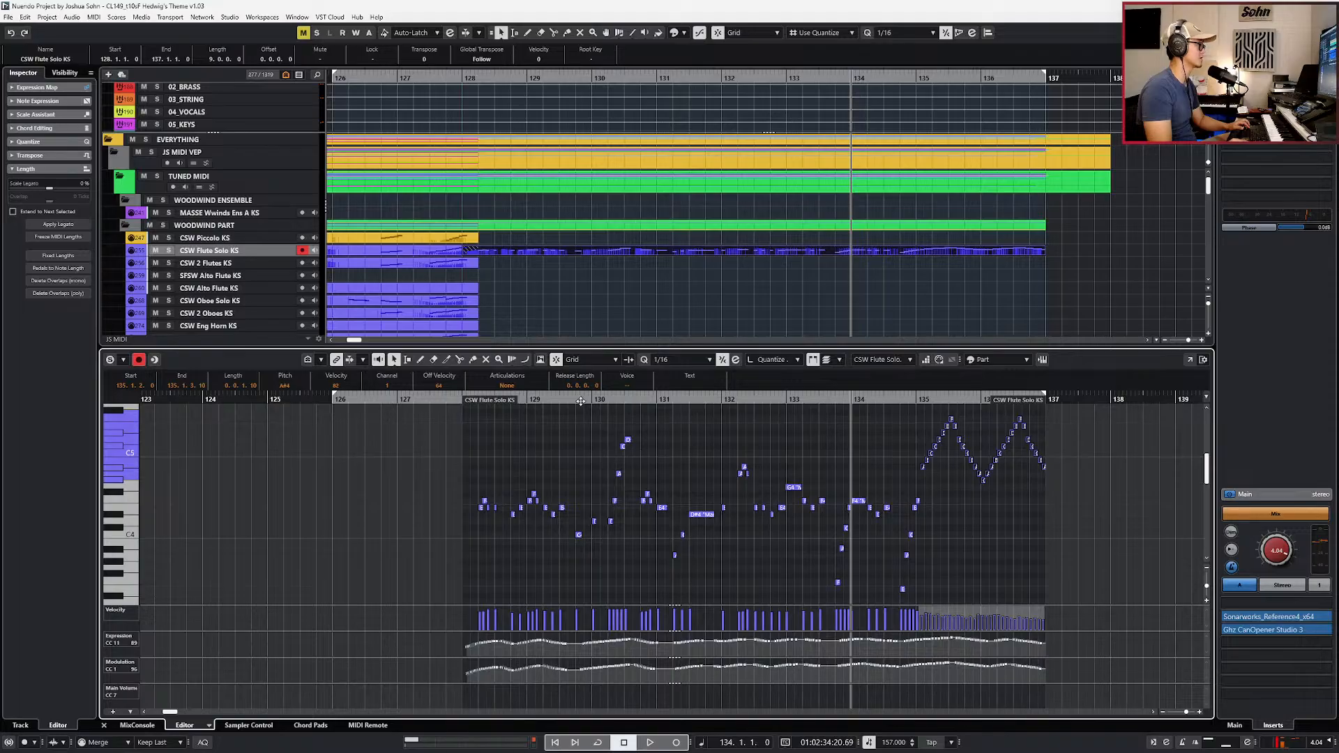
pyautogui.click(509, 385)
pyautogui.click(509, 478)
pyautogui.click(510, 478)
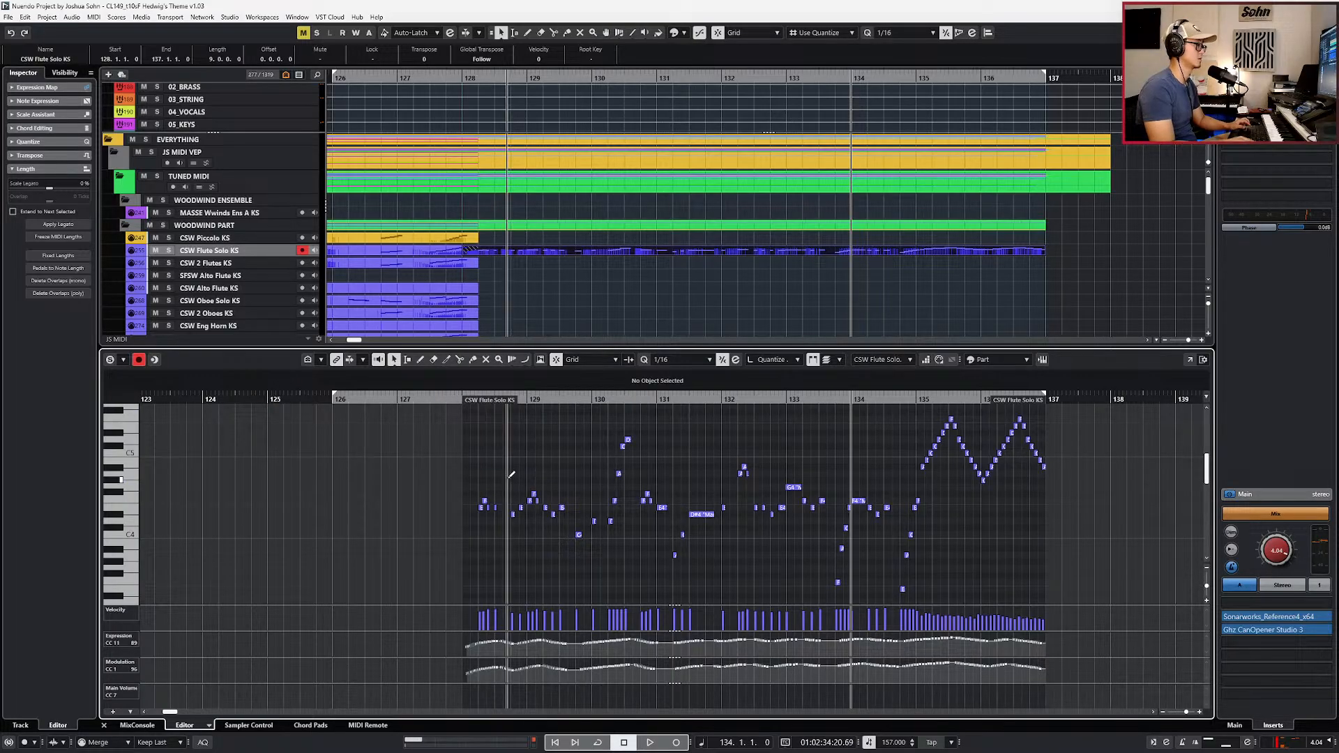
# Step: Show the articulation lane and set the three short notes after the accented note in measure 133 to Staccs
pyautogui.hotkey('alt', 'a')
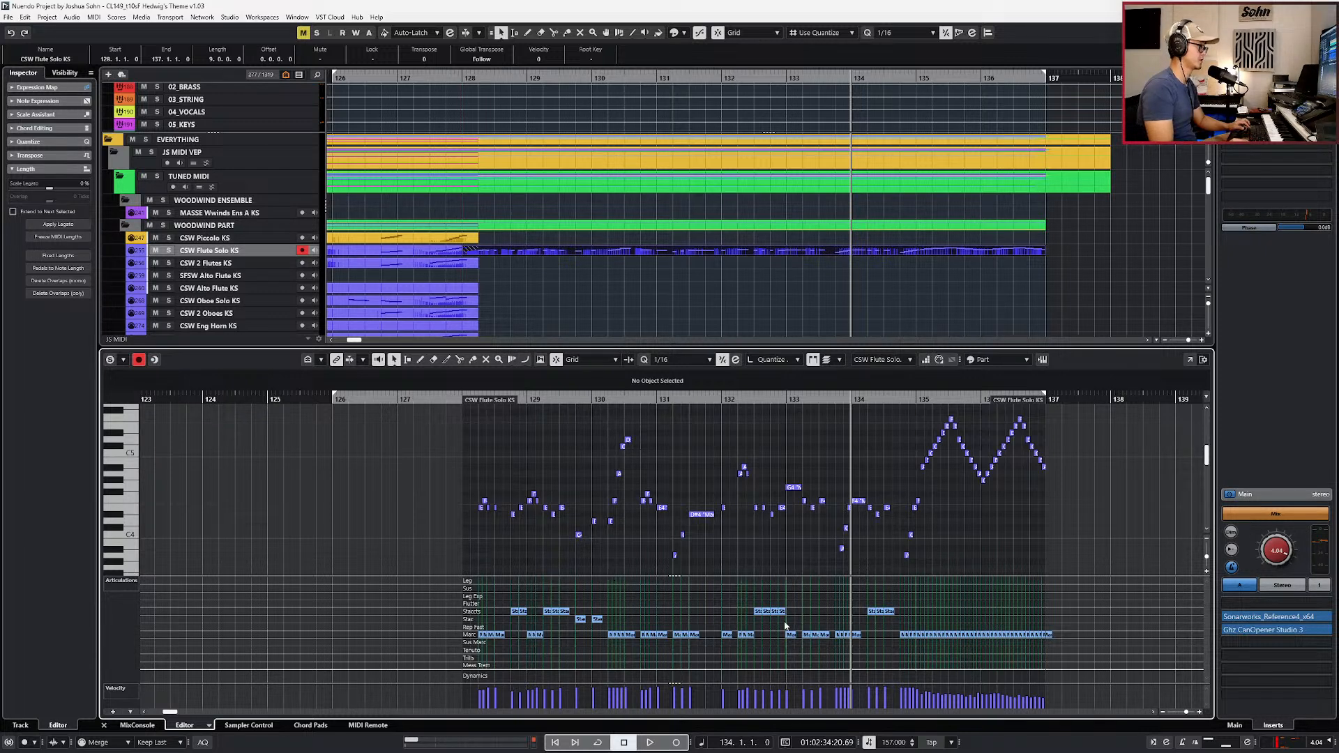
pyautogui.press('h')
pyautogui.click(817, 634)
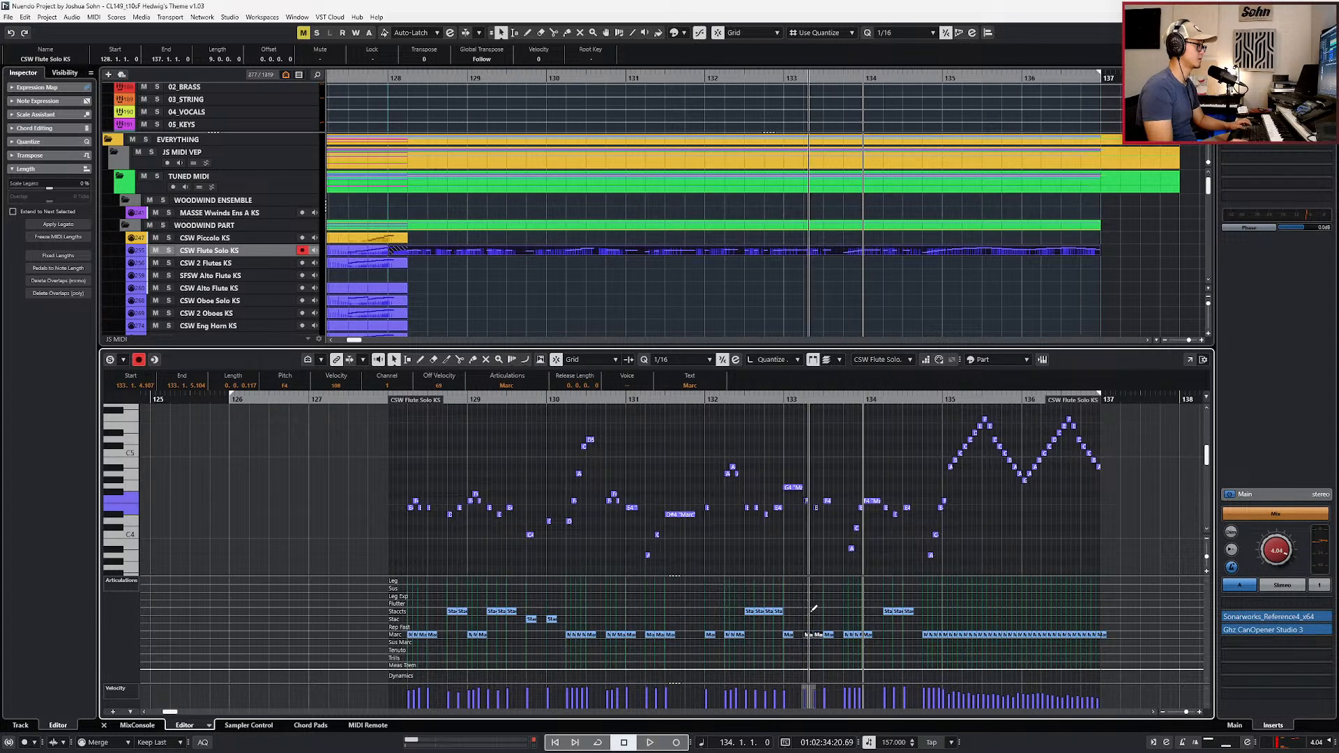
pyautogui.press('h')
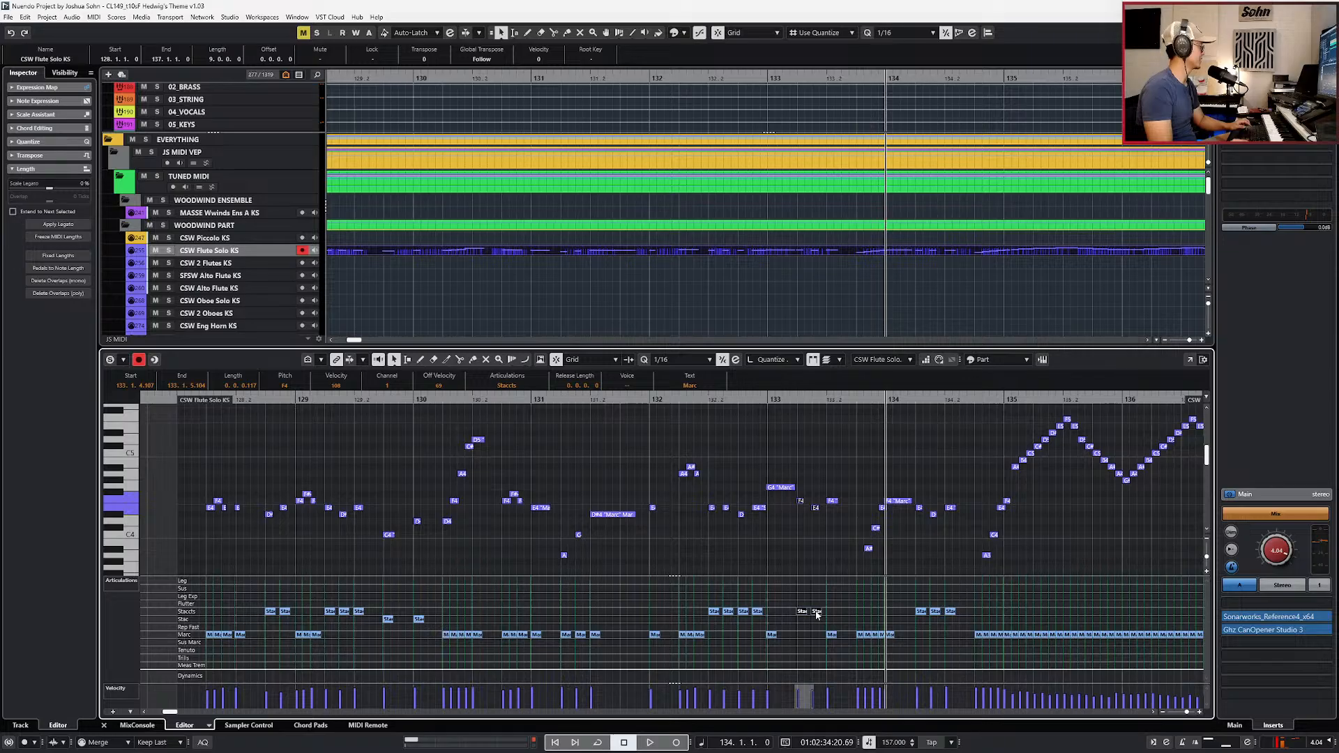
pyautogui.press('g')
pyautogui.press('h')
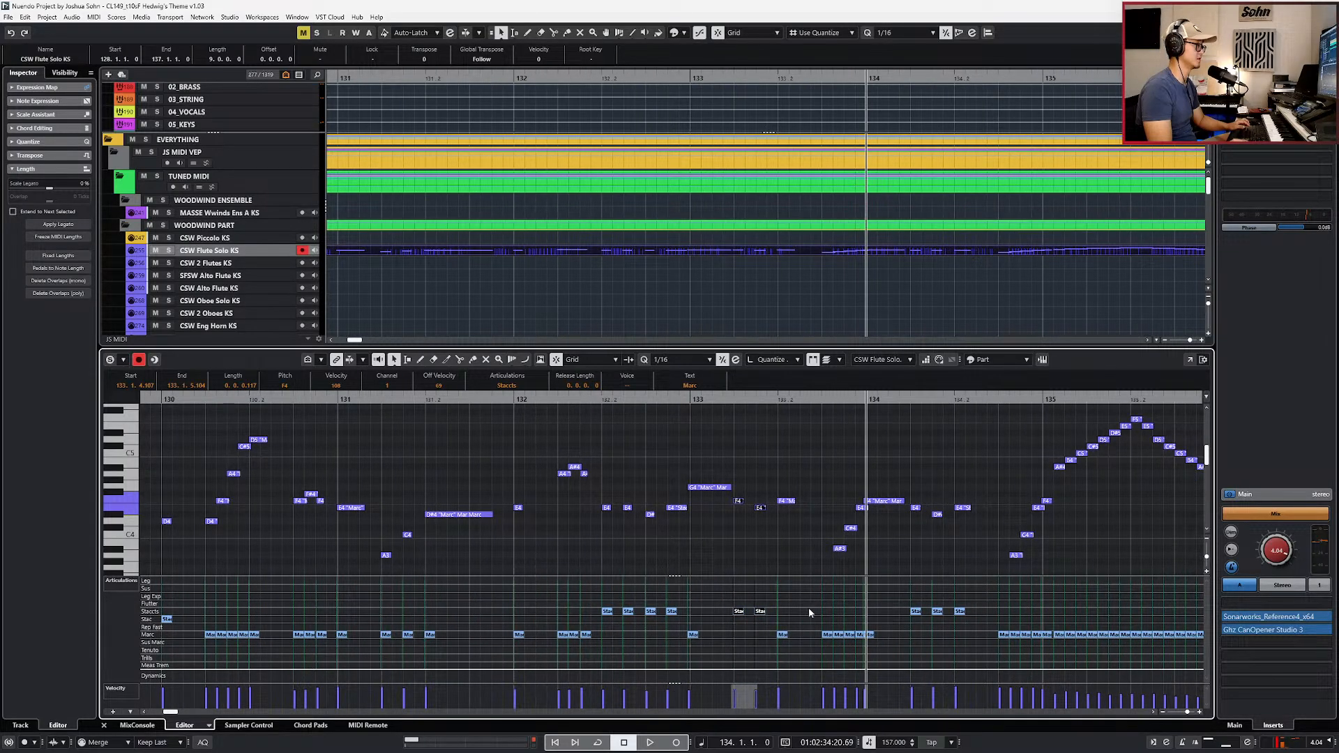
pyautogui.click(782, 612)
pyautogui.press('g')
pyautogui.press('h')
# Step: Set the short A3 and C4 notes in measure 131 of the flute part to the Staccs articulation
pyautogui.moveTo(813, 623); pyautogui.dragTo(858, 642)
pyautogui.press('h')
pyautogui.press('h')
pyautogui.press('g')
pyautogui.press('g')
pyautogui.press('g')
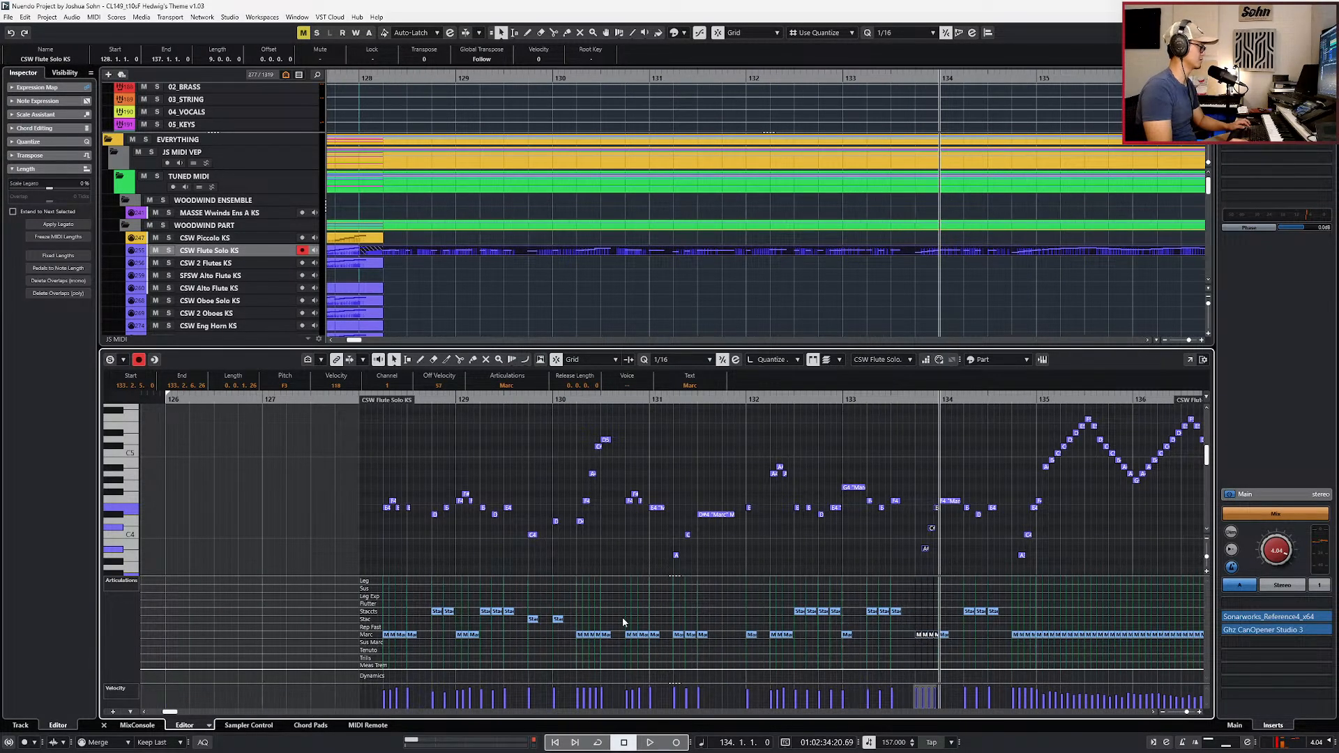
pyautogui.press('h')
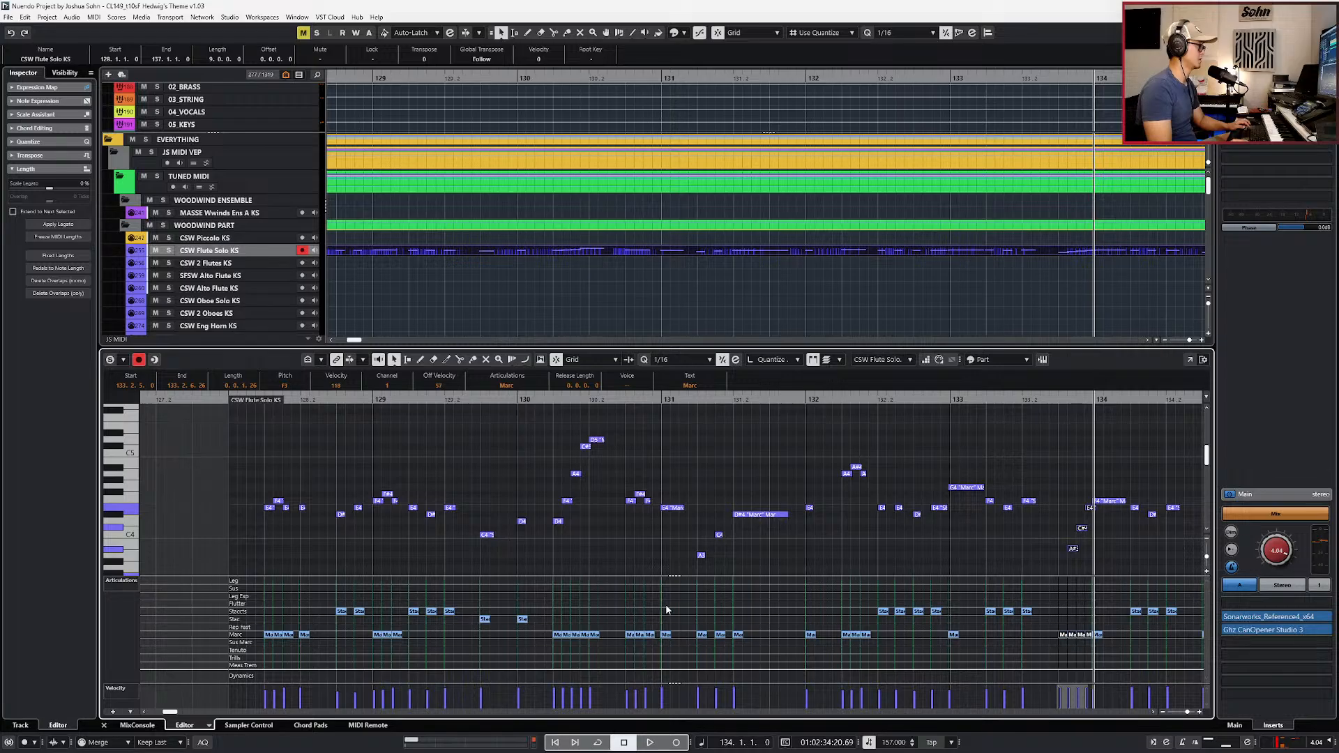
pyautogui.moveTo(682, 611); pyautogui.dragTo(717, 635)
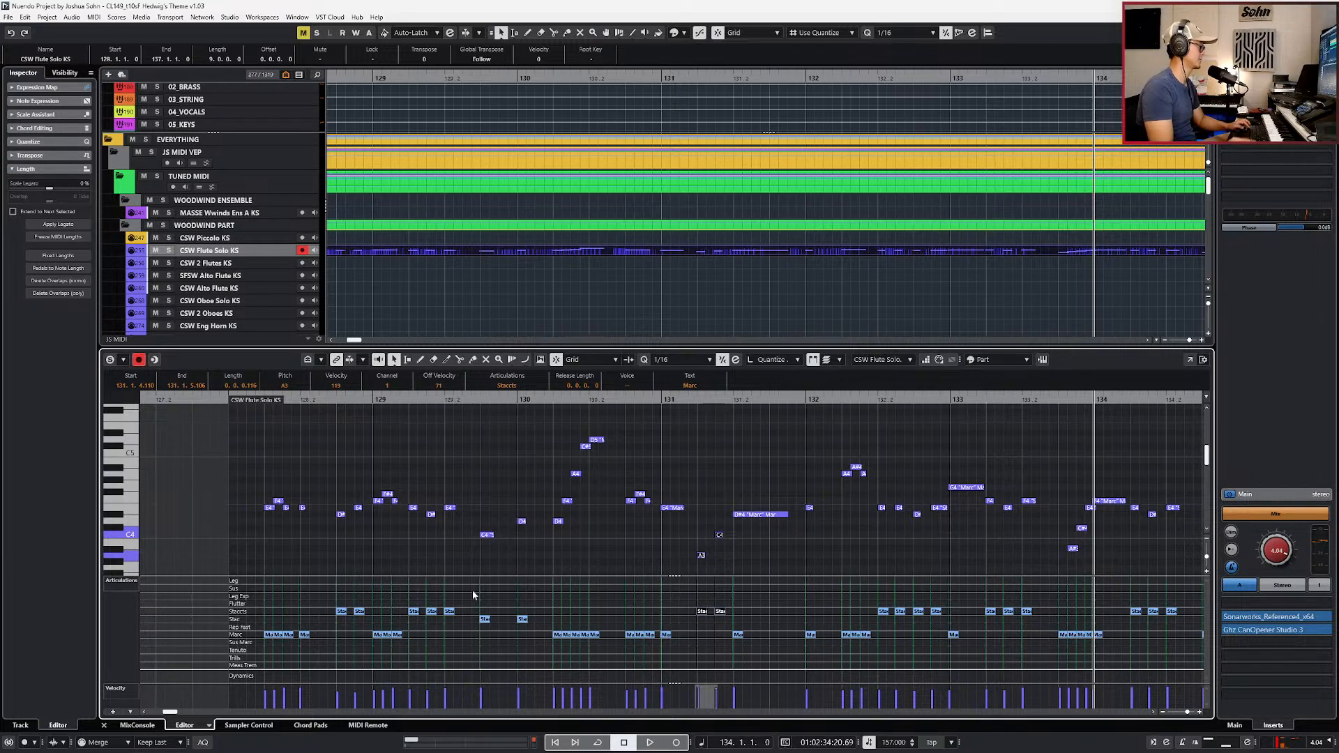
# Step: Move the CSW Flute Solo part from measure 128 to CSW Piccolo and place a copy on CSW Oboe Solo
pyautogui.press('Return')
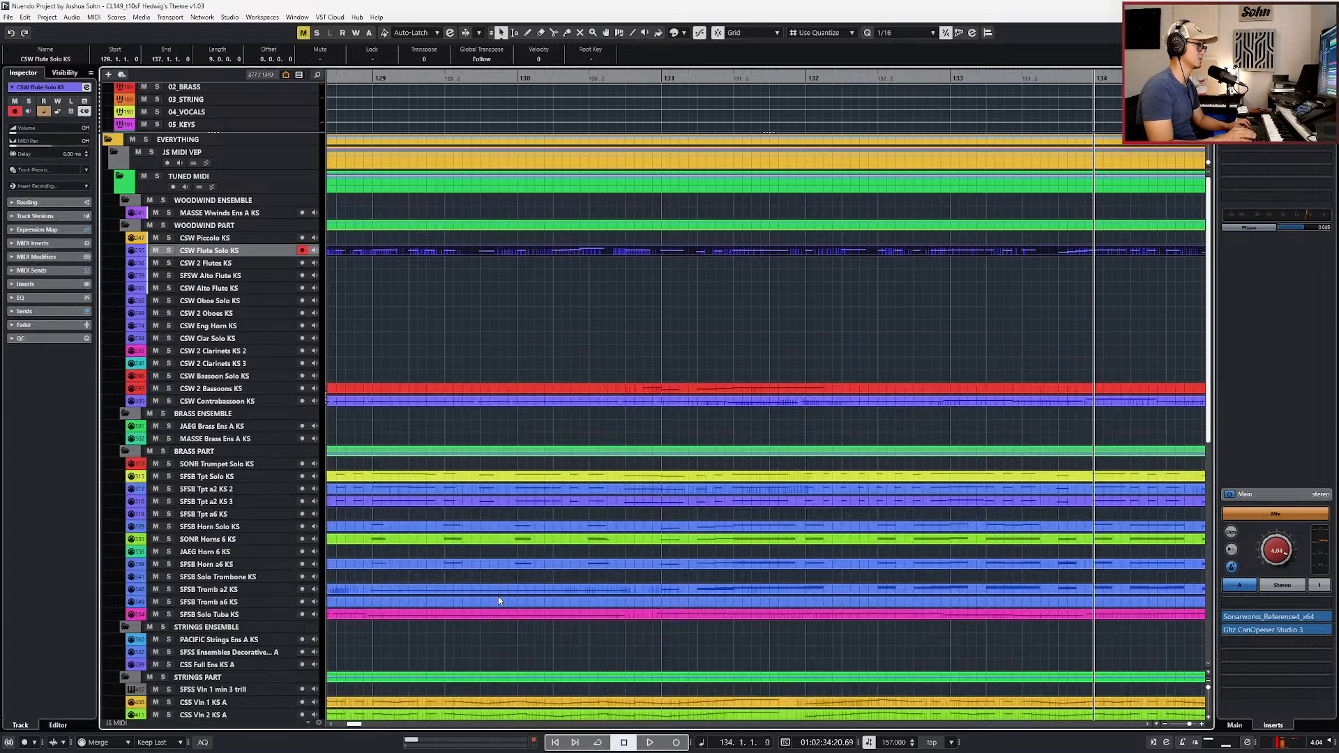
pyautogui.scroll(-7, 698, 606)
pyautogui.click(687, 324)
pyautogui.moveTo(582, 252)
pyautogui.mouseDown()
pyautogui.moveTo(576, 300)
pyautogui.moveTo(575, 241)
pyautogui.mouseUp()
# Step: Solo CSW Piccolo, fit its earlier part against the new one at measure 128, and glue them into one part
pyautogui.press('s')
pyautogui.press('l')
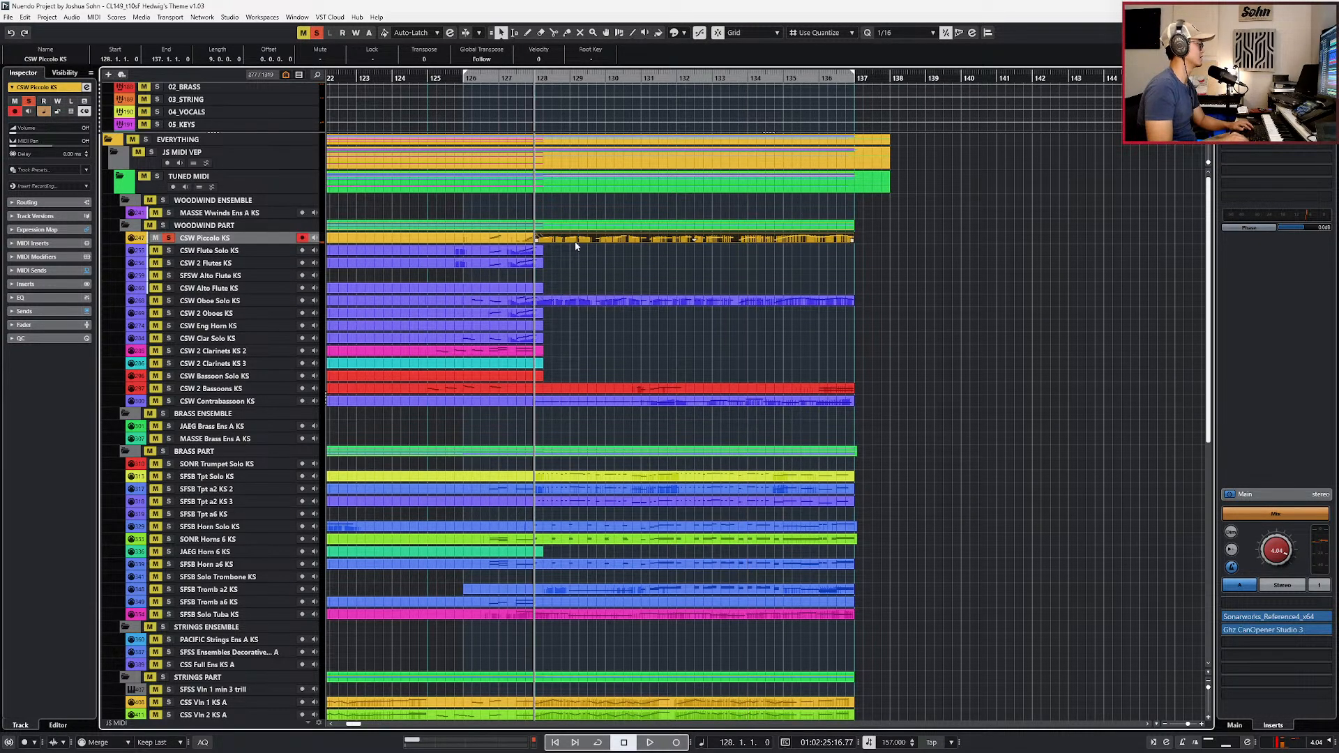
pyautogui.scroll(7, 543, 241)
pyautogui.moveTo(518, 240); pyautogui.dragTo(547, 240)
pyautogui.keyDown('shift'); pyautogui.click(538, 240); pyautogui.keyUp('shift')
pyautogui.press('g')
# Step: Open the glued CSW Piccolo part, set Main Volume (CC 7) to 46 from measure 128, and audition it
pyautogui.doubleClick(551, 238)
pyautogui.scroll(-4, 686, 643)
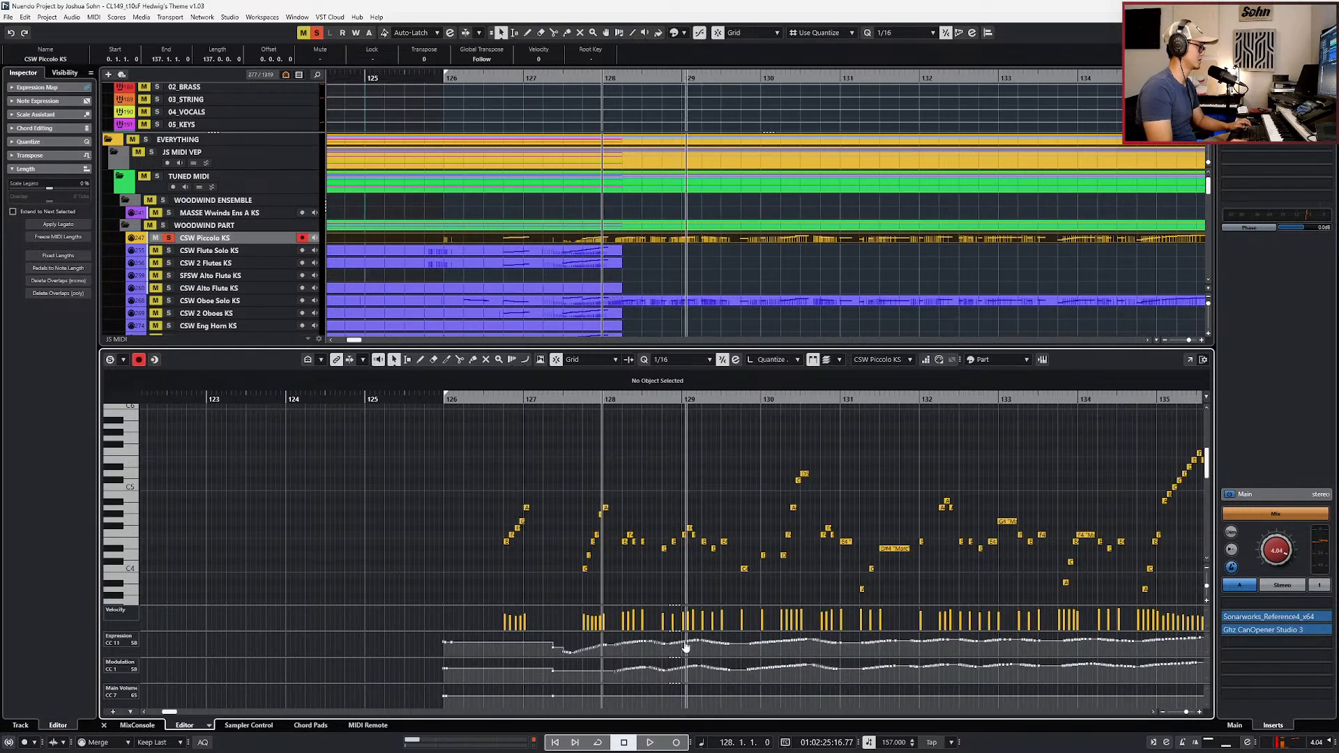
pyautogui.scroll(2, 643, 677)
pyautogui.scroll(2, 629, 690)
pyautogui.click(637, 693)
pyautogui.moveTo(637, 694); pyautogui.dragTo(641, 699)
pyautogui.press('space')
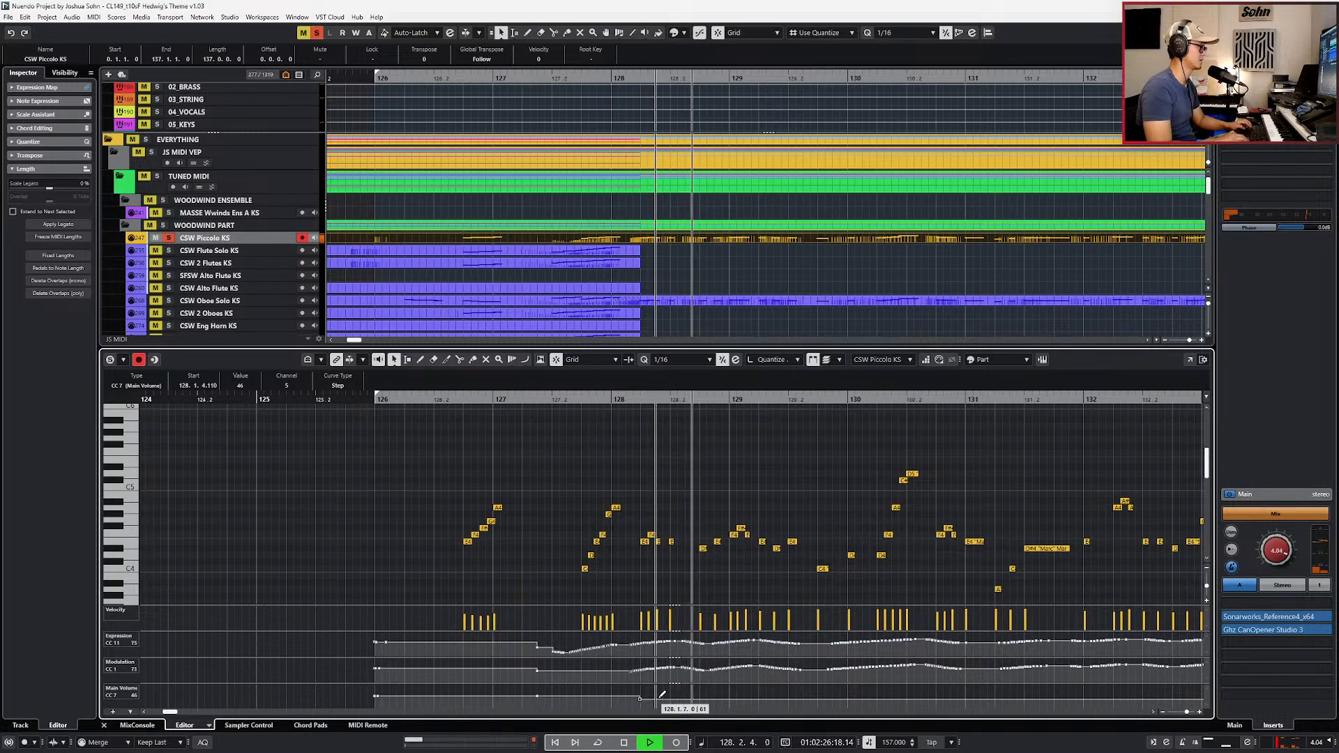
pyautogui.press('Return')
pyautogui.press('space')
# Step: Fit and glue the CSW Oboe Solo parts at measure 128 into one part, and audition the track soloed
pyautogui.press('s')
pyautogui.click(617, 302)
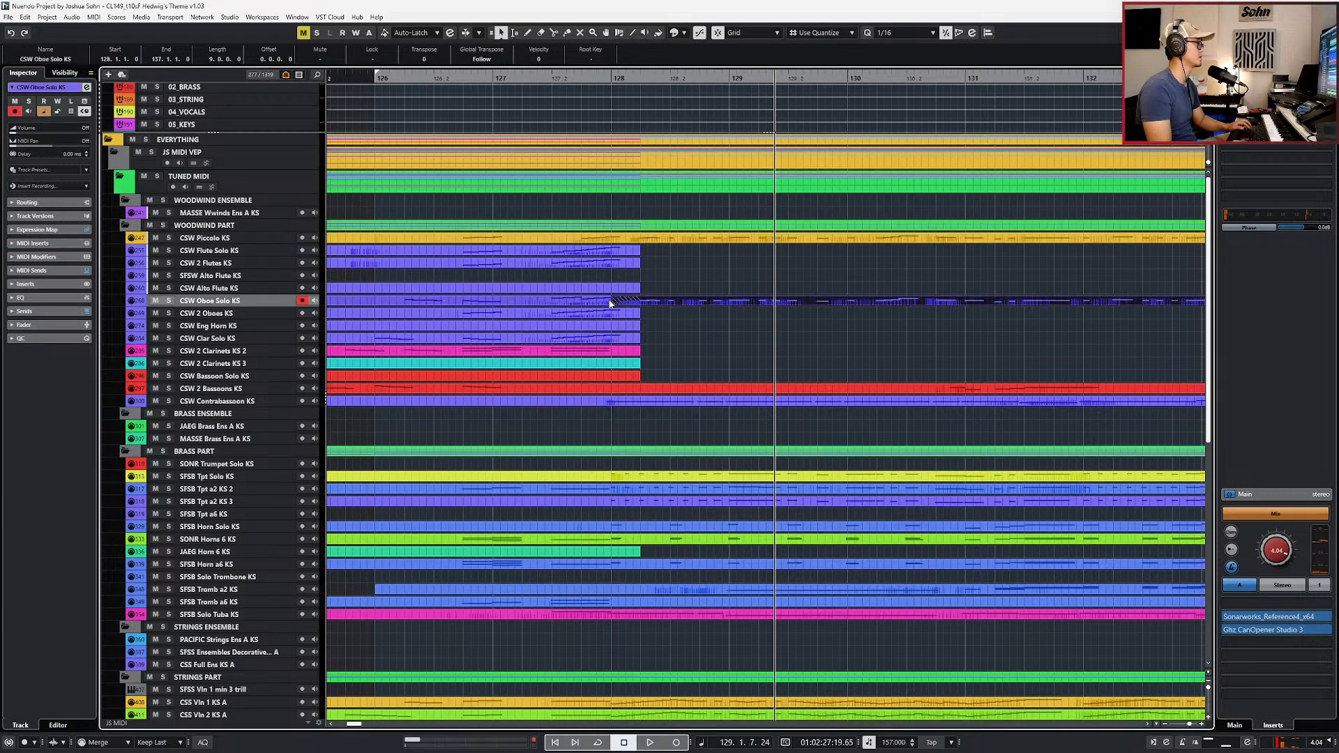
pyautogui.moveTo(612, 303); pyautogui.dragTo(619, 305)
pyautogui.keyDown('shift'); pyautogui.click(615, 304); pyautogui.keyUp('shift')
pyautogui.press('g')
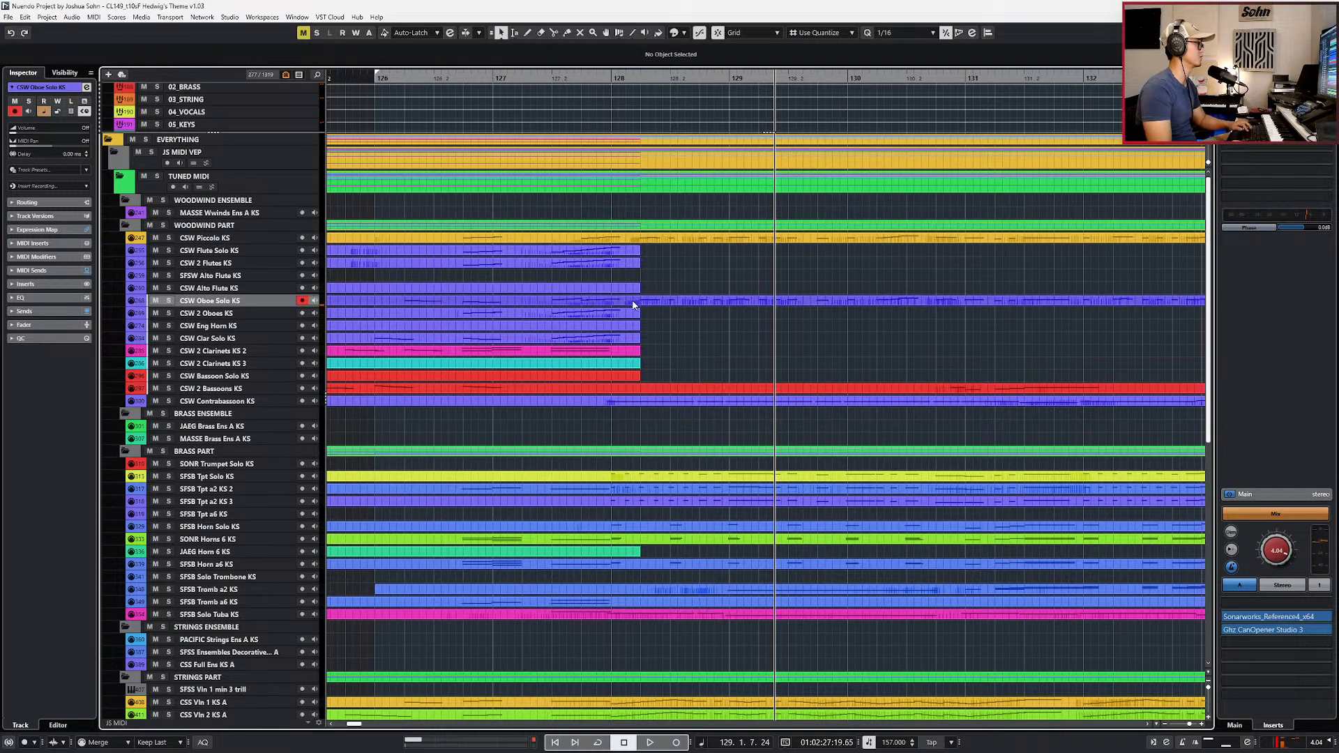
pyautogui.click(633, 305)
pyautogui.press('s')
pyautogui.press('space')
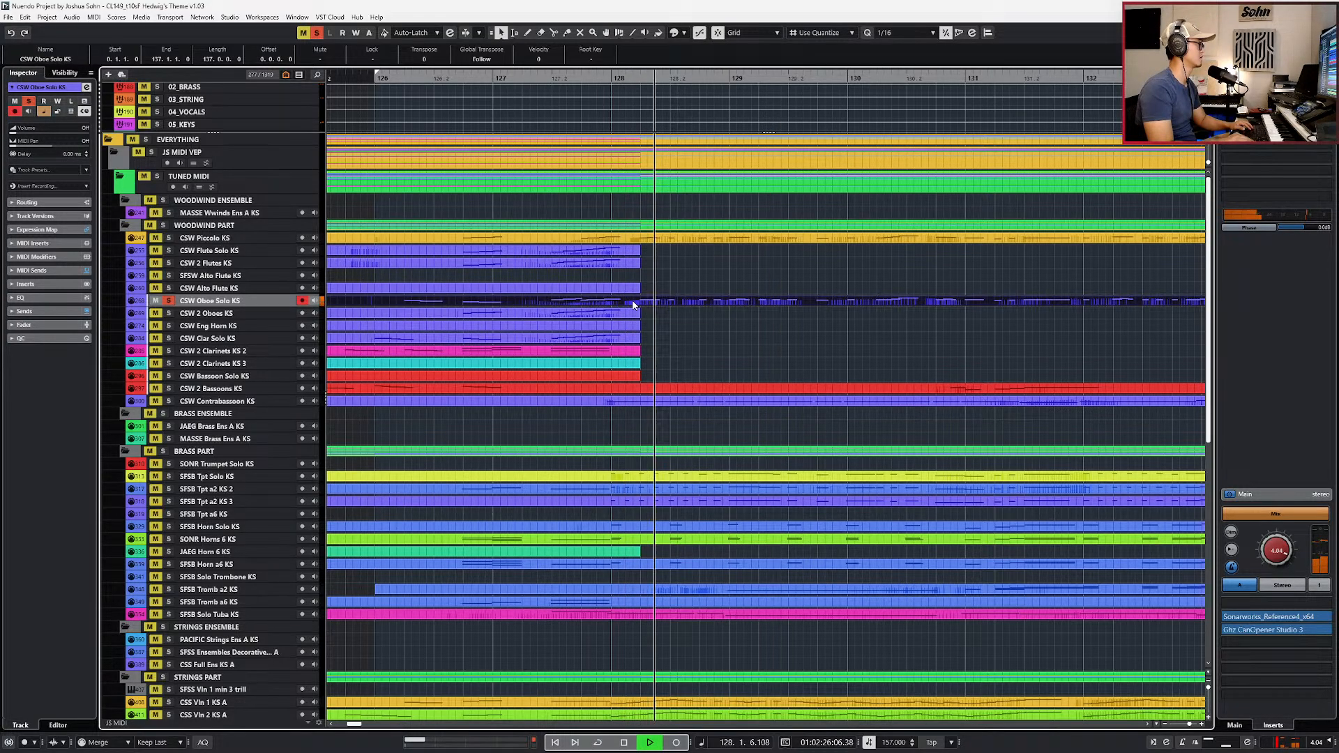
pyautogui.press('space')
# Step: Open the glued CSW Oboe Solo part and set Main Volume (CC 7) to 52 from measure 128
pyautogui.doubleClick(633, 305)
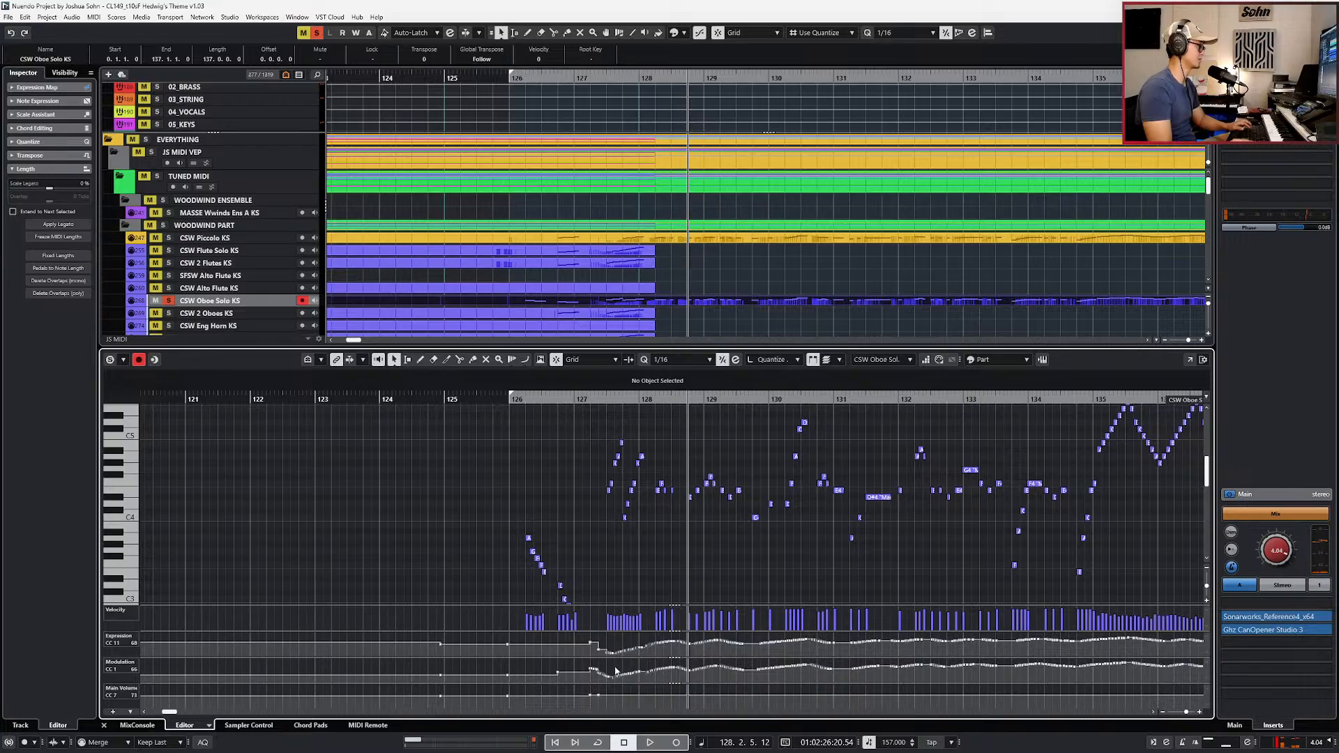
pyautogui.scroll(3, 625, 691)
pyautogui.click(654, 696)
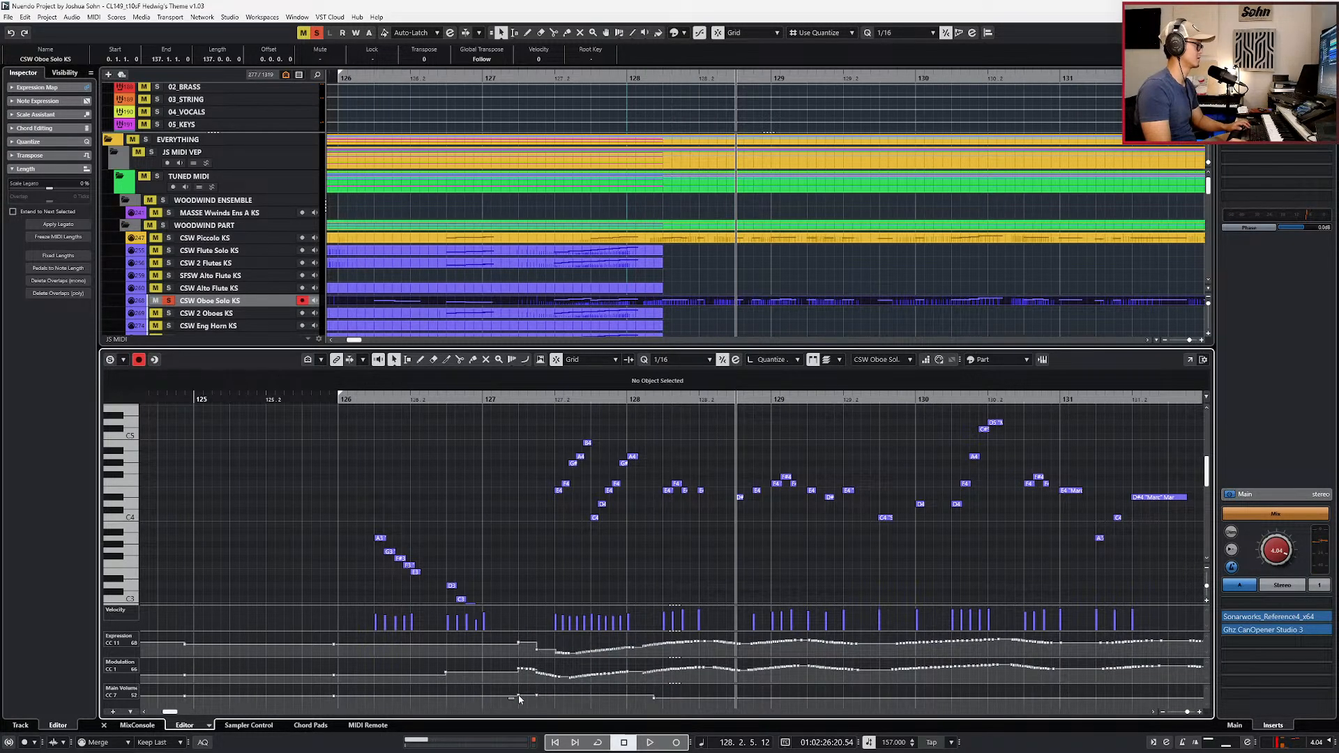
# Step: Turn off the oboe solo, close the editor, and listen to the full orchestra through the passage from measure 127
pyautogui.press('KP_Subtract')
pyautogui.press('s')
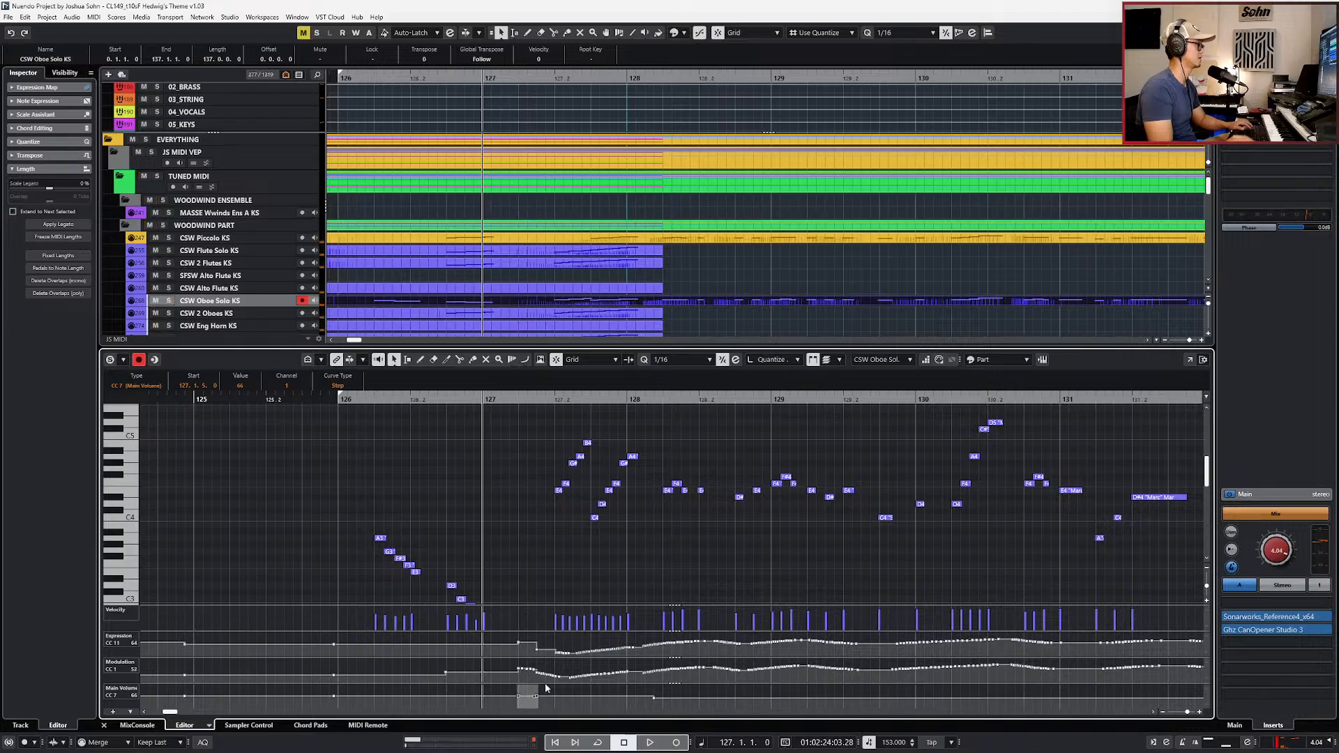
pyautogui.scroll(-3, 566, 682)
pyautogui.press('space')
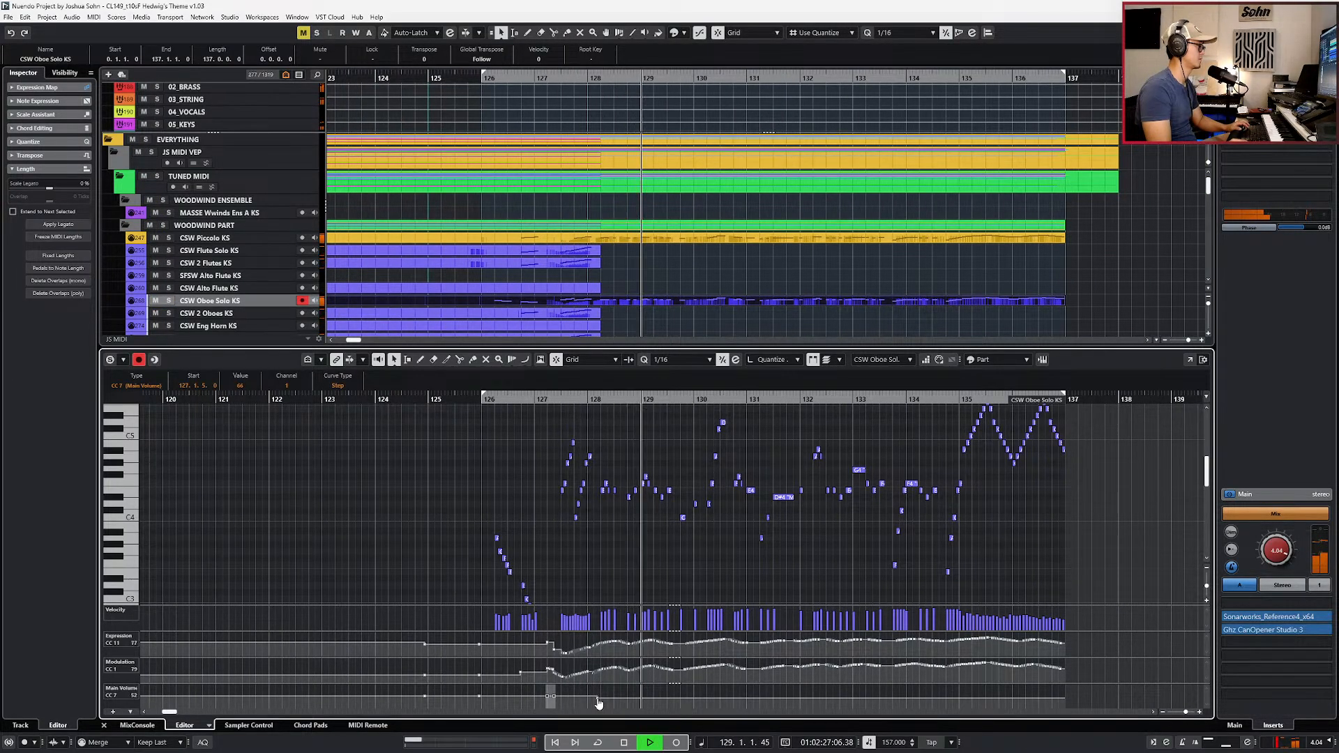
pyautogui.hotkey('ctrl', 'e')
pyautogui.press('space')
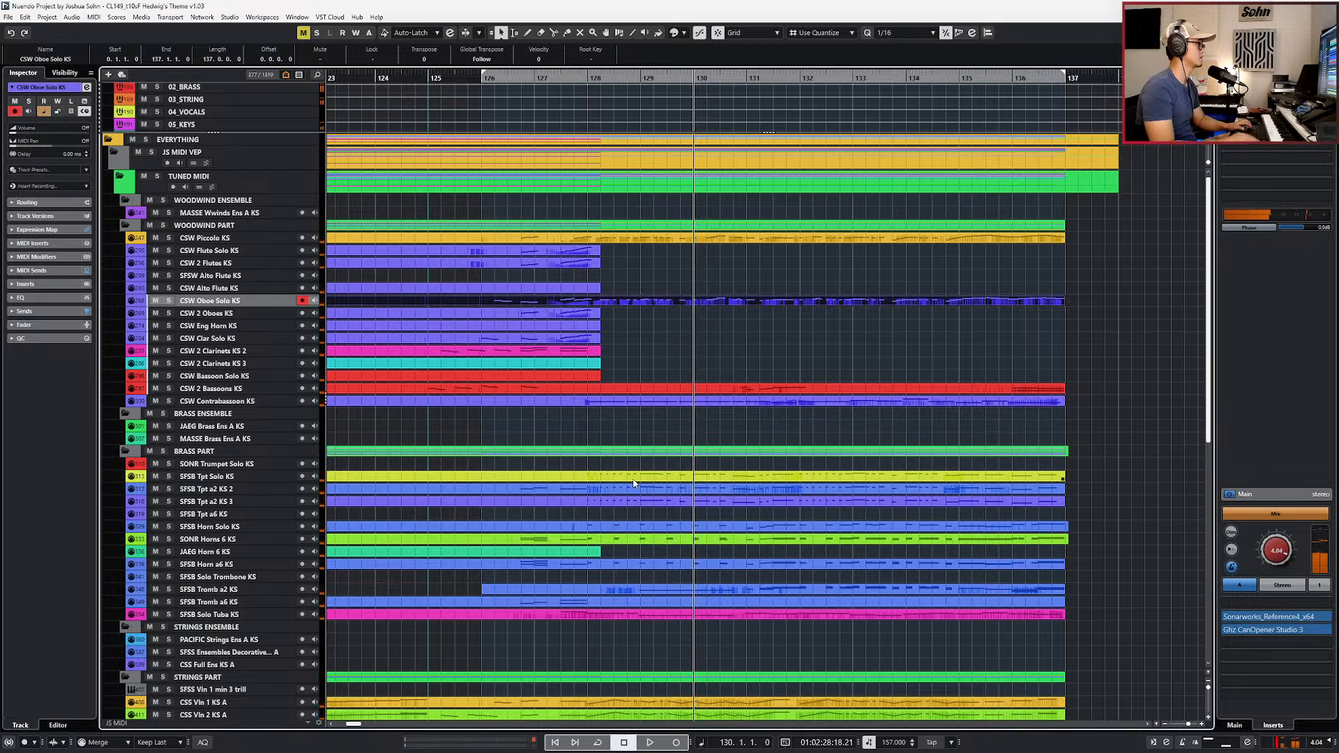
pyautogui.scroll(-2, 656, 322)
pyautogui.press('space')
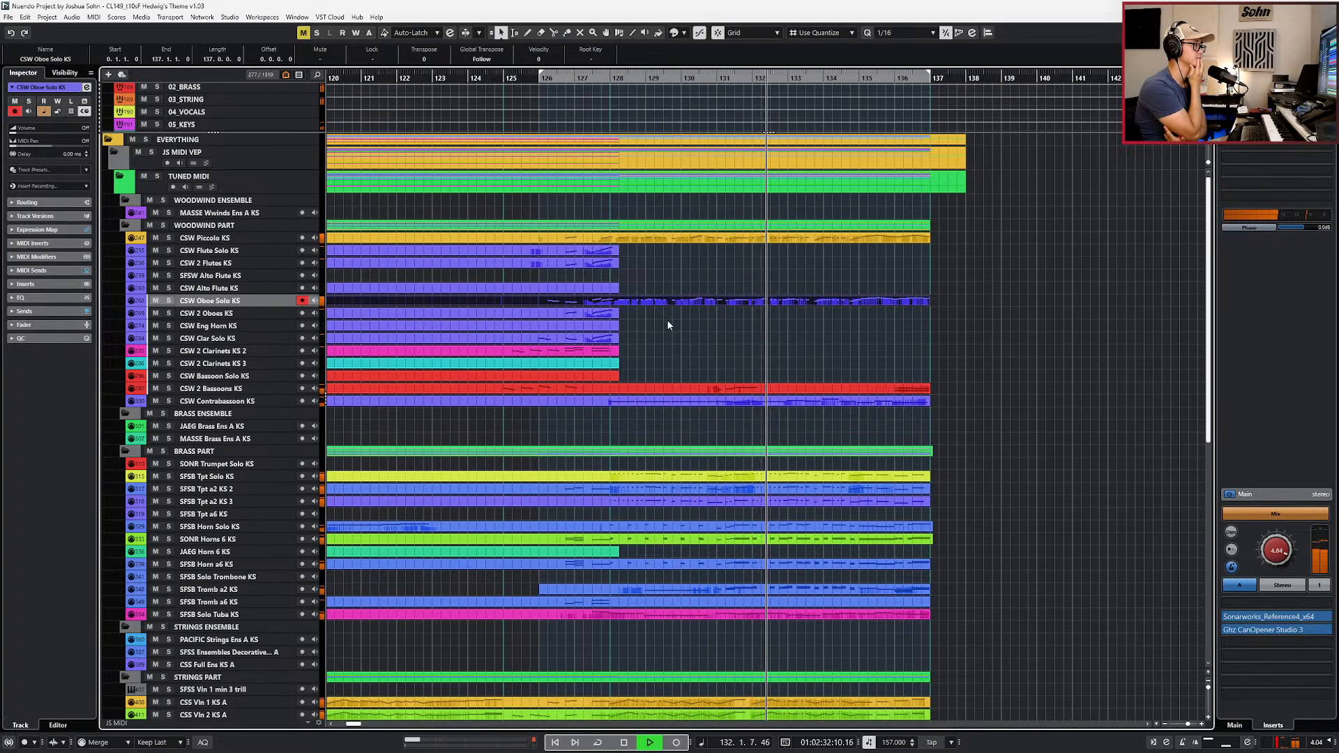
pyautogui.press('space')
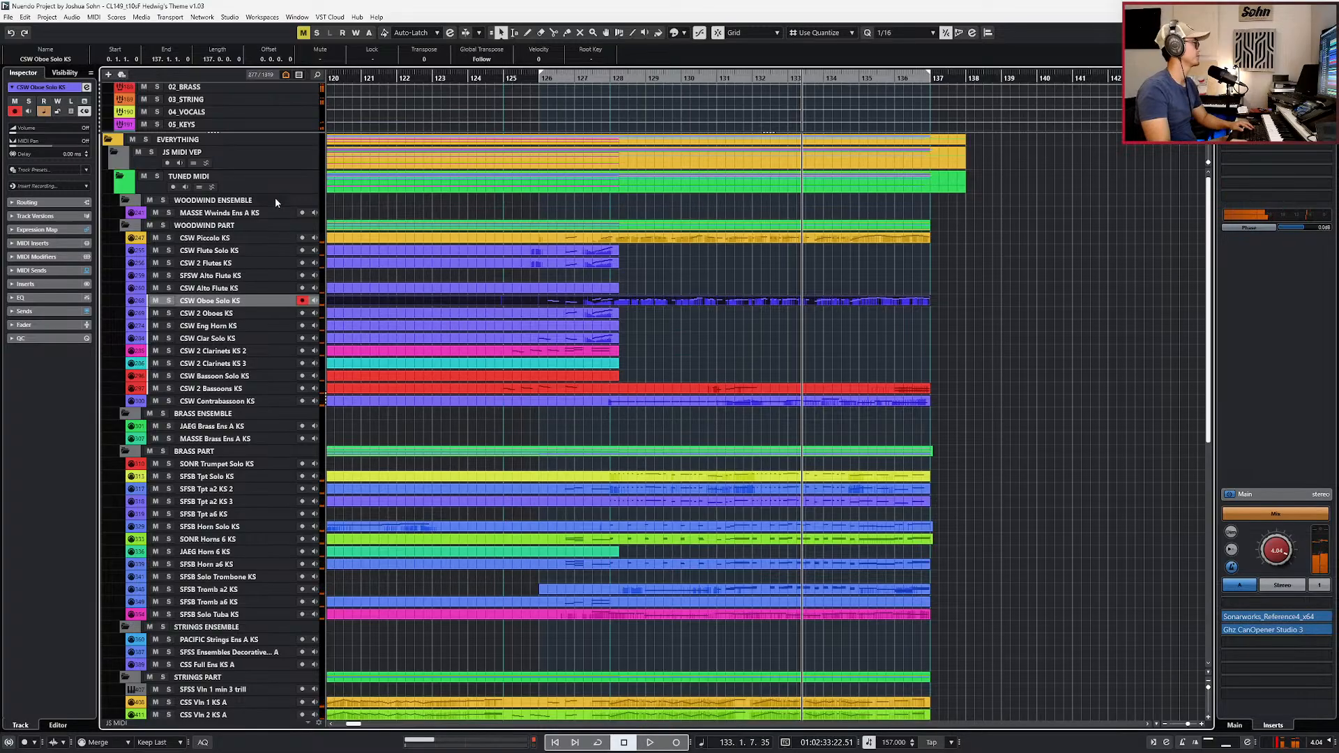
# Step: Solo the WOODWIND PART folder and return the playhead to measure 128
pyautogui.click(254, 225)
pyautogui.press('s')
pyautogui.press('KP_Subtract')
pyautogui.press('KP_Subtract')
pyautogui.press('KP_Subtract')
pyautogui.press('KP_Subtract')
pyautogui.press('KP_Subtract')
pyautogui.press('KP_Subtract')
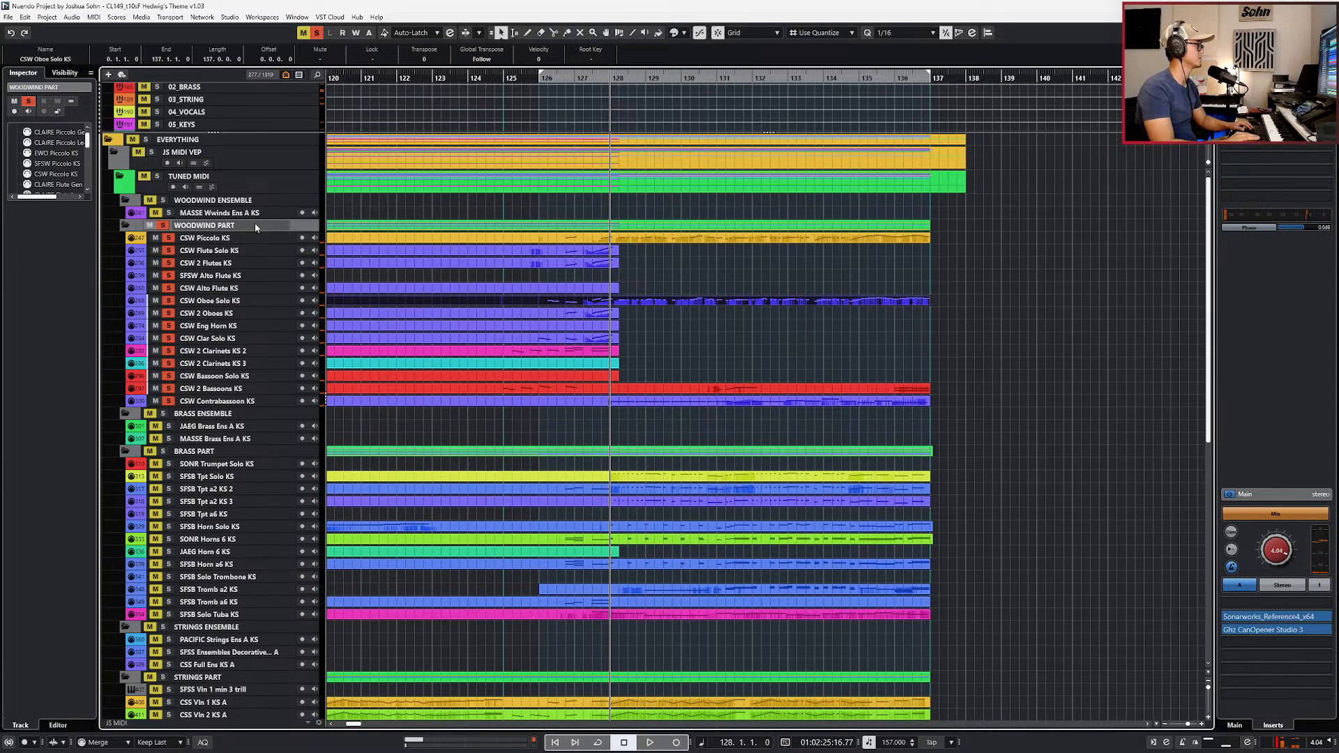
# Step: Listen to the soloed woodwinds from measure 128, add the STRINGS PART folder to the solo, and clear all solos at the end
pyautogui.scroll(-2, 418, 311)
pyautogui.press('space')
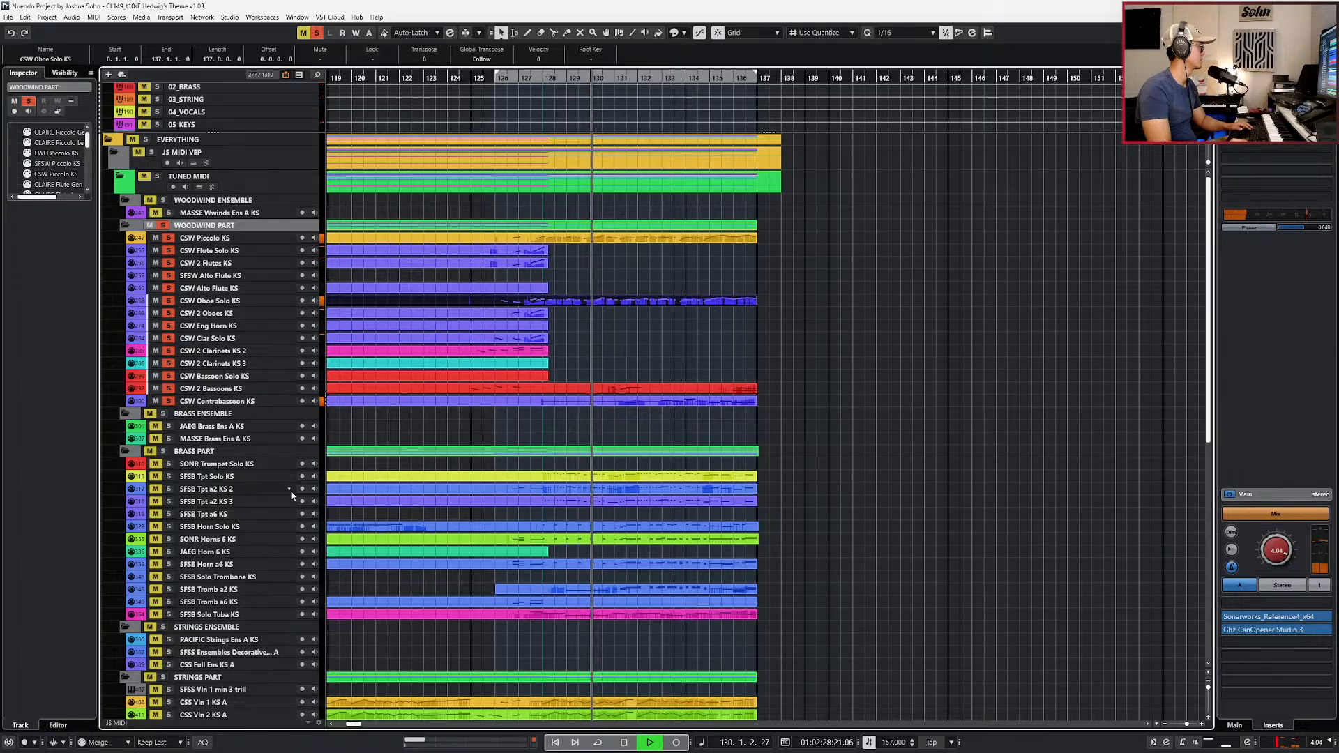
pyautogui.scroll(-4, 285, 495)
pyautogui.click(260, 444)
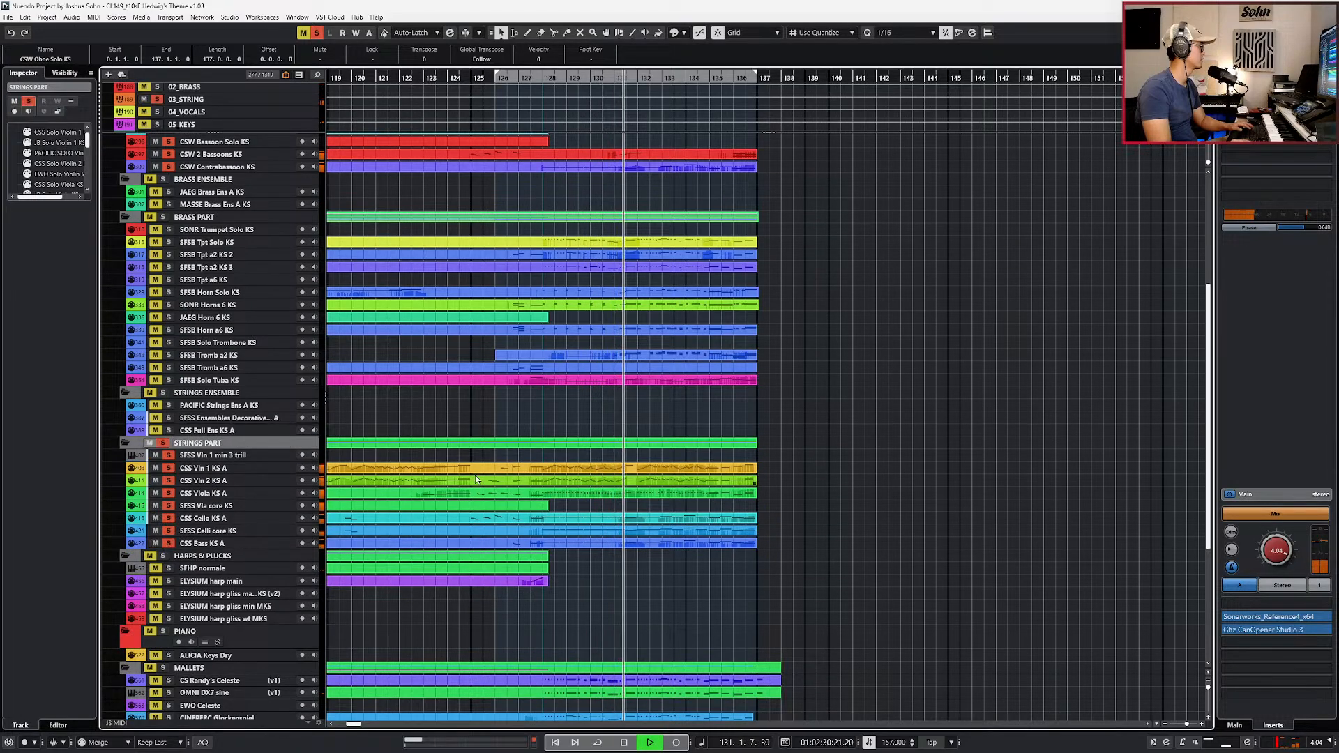
pyautogui.scroll(2, 307, 468)
pyautogui.scroll(2, 579, 472)
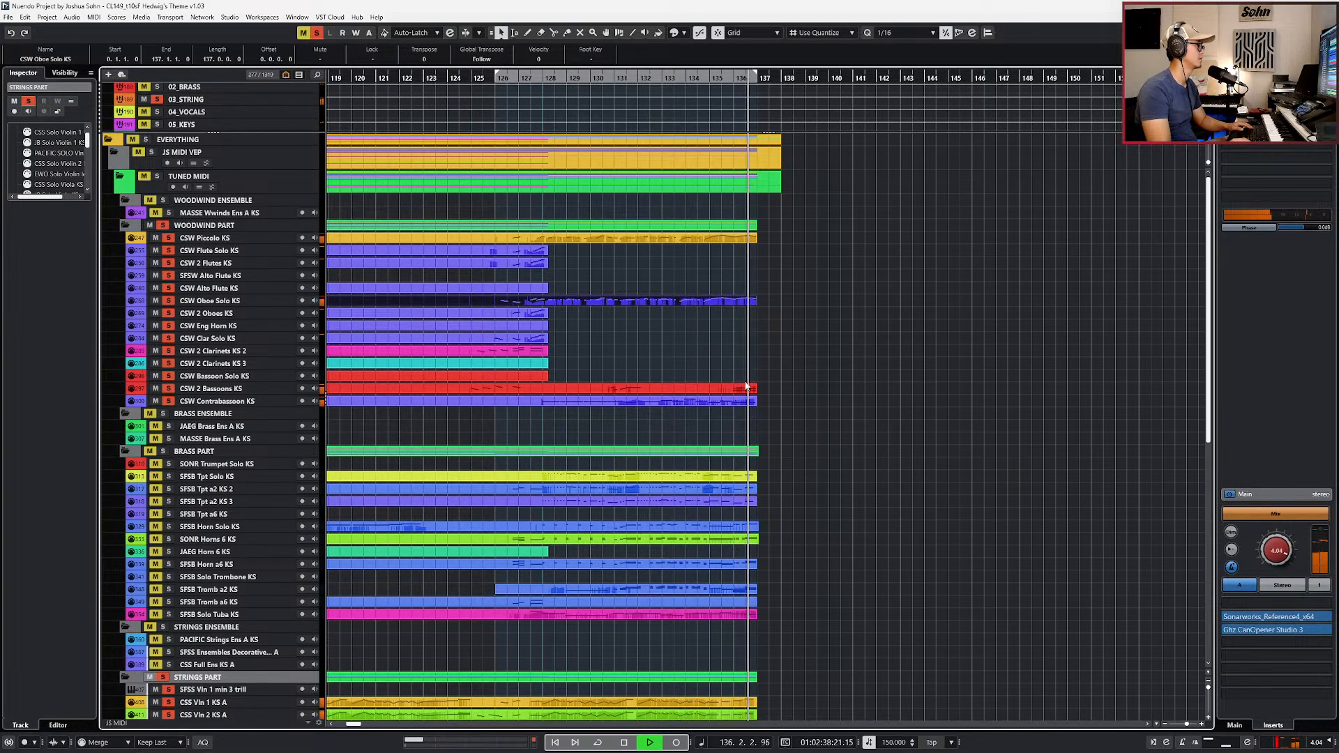
pyautogui.press('space')
pyautogui.hotkey('alt', 's')
# Step: Open the CSW Piccolo and CSW Oboe Solo parts together in the editor around measure 135
pyautogui.scroll(2, 749, 307)
pyautogui.press('KP_Subtract')
pyautogui.press('KP_Subtract')
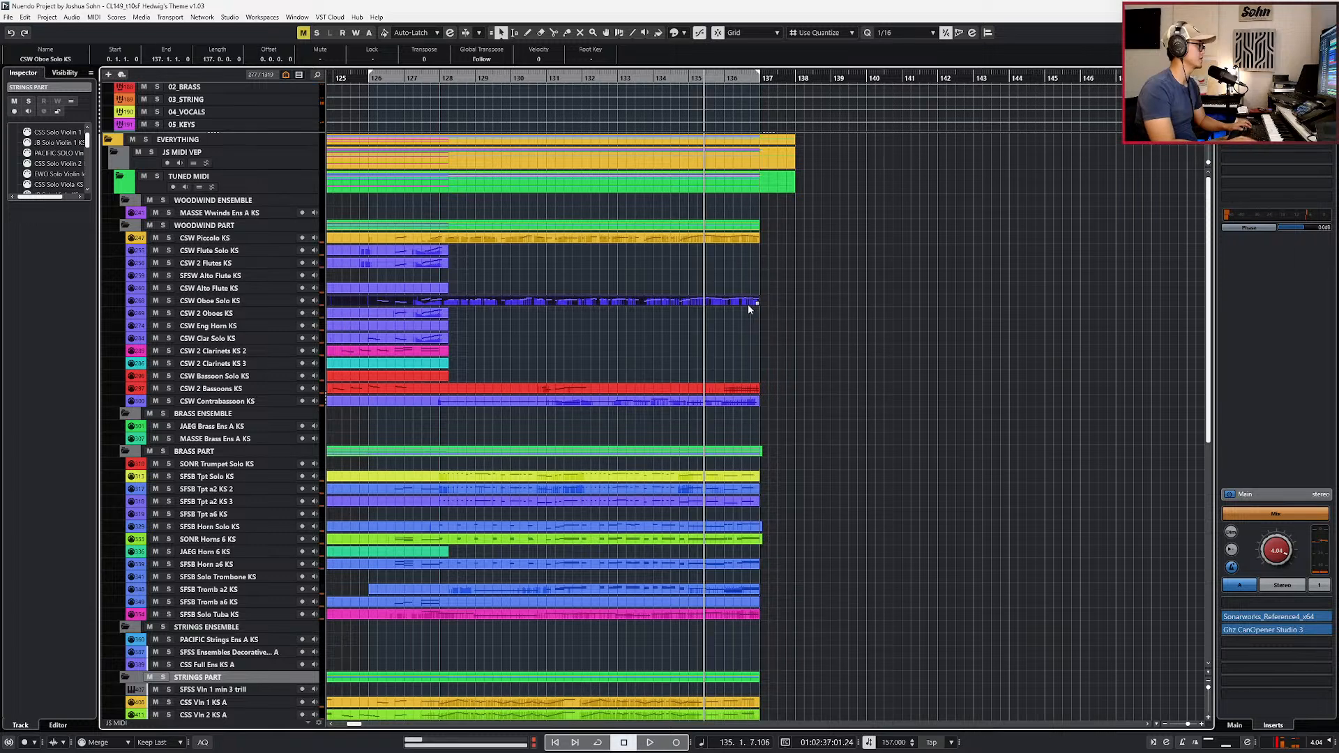
pyautogui.moveTo(729, 328); pyautogui.dragTo(723, 233)
pyautogui.press('Return')
# Step: Set the articulation of the running notes in measures 135 and 136 to Leg in both the piccolo and oboe parts
pyautogui.scroll(3, 761, 504)
pyautogui.scroll(2, 568, 442)
pyautogui.moveTo(570, 444); pyautogui.dragTo(791, 517)
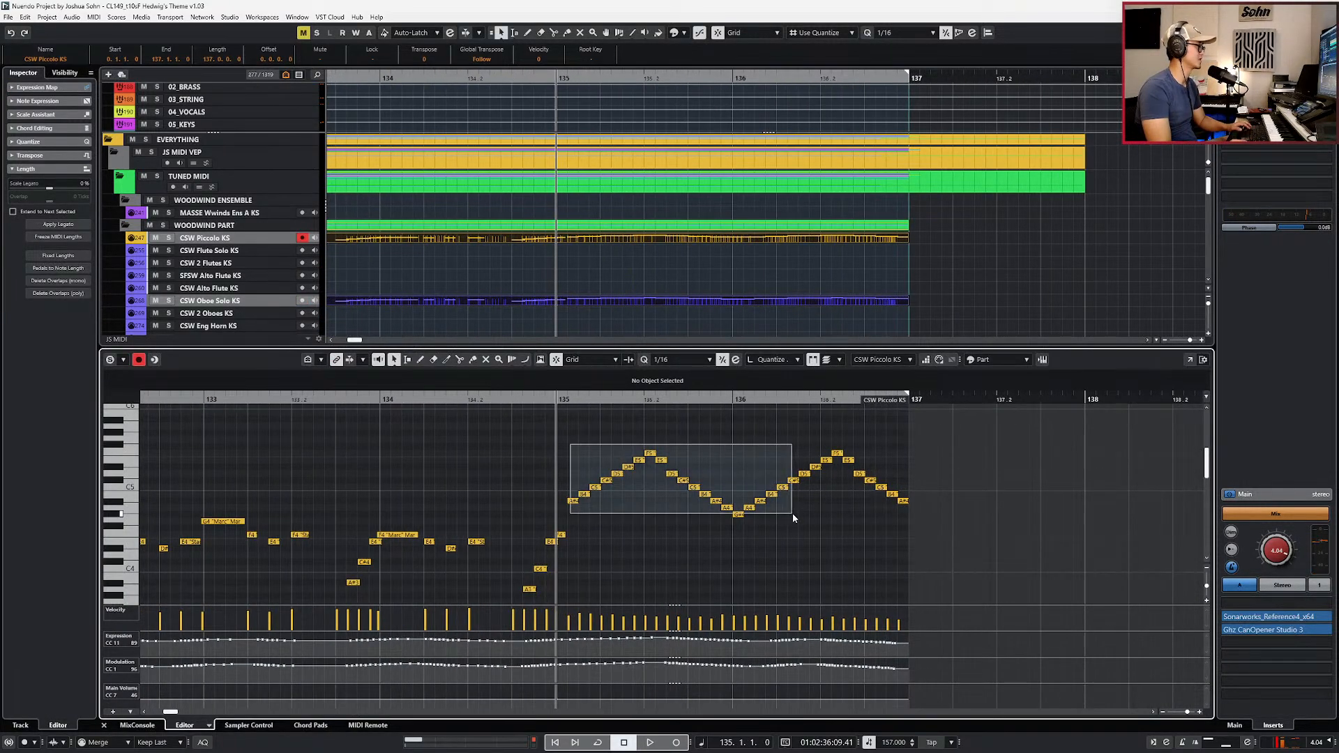
pyautogui.moveTo(888, 531); pyautogui.dragTo(889, 528)
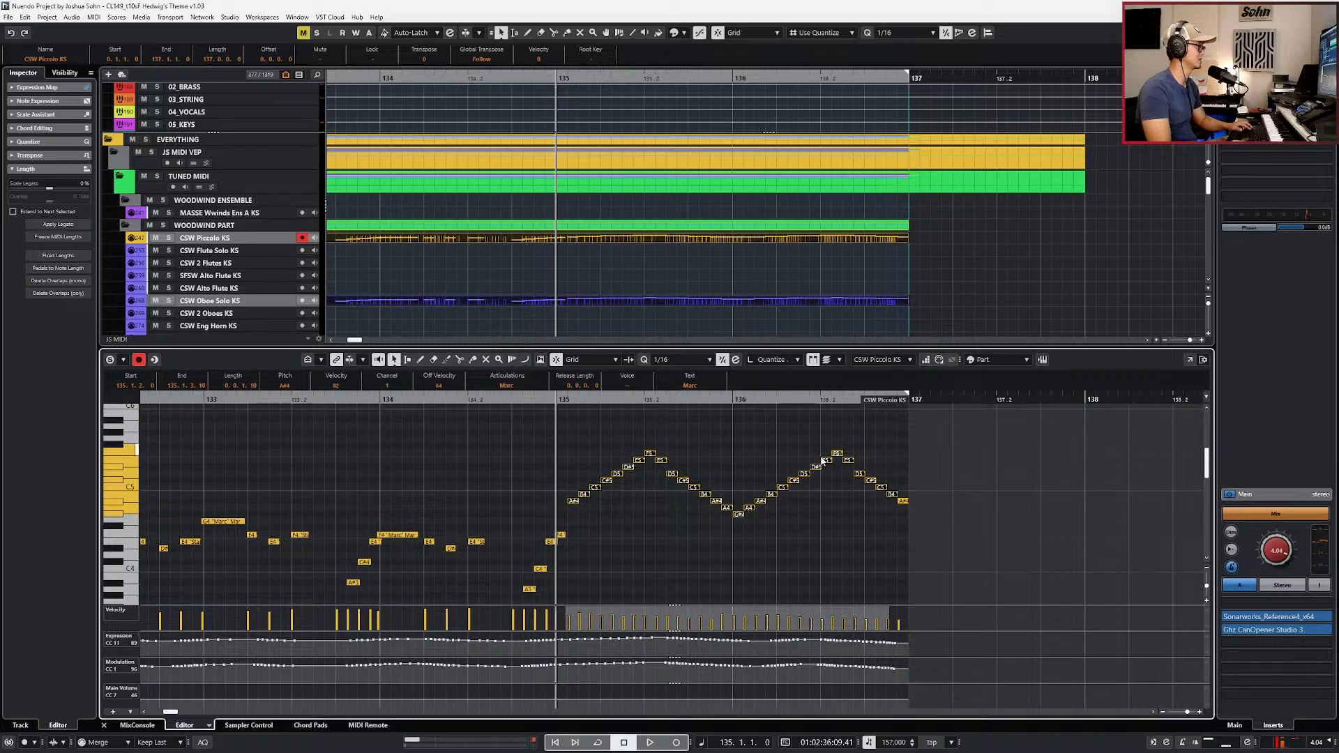
pyautogui.click(501, 386)
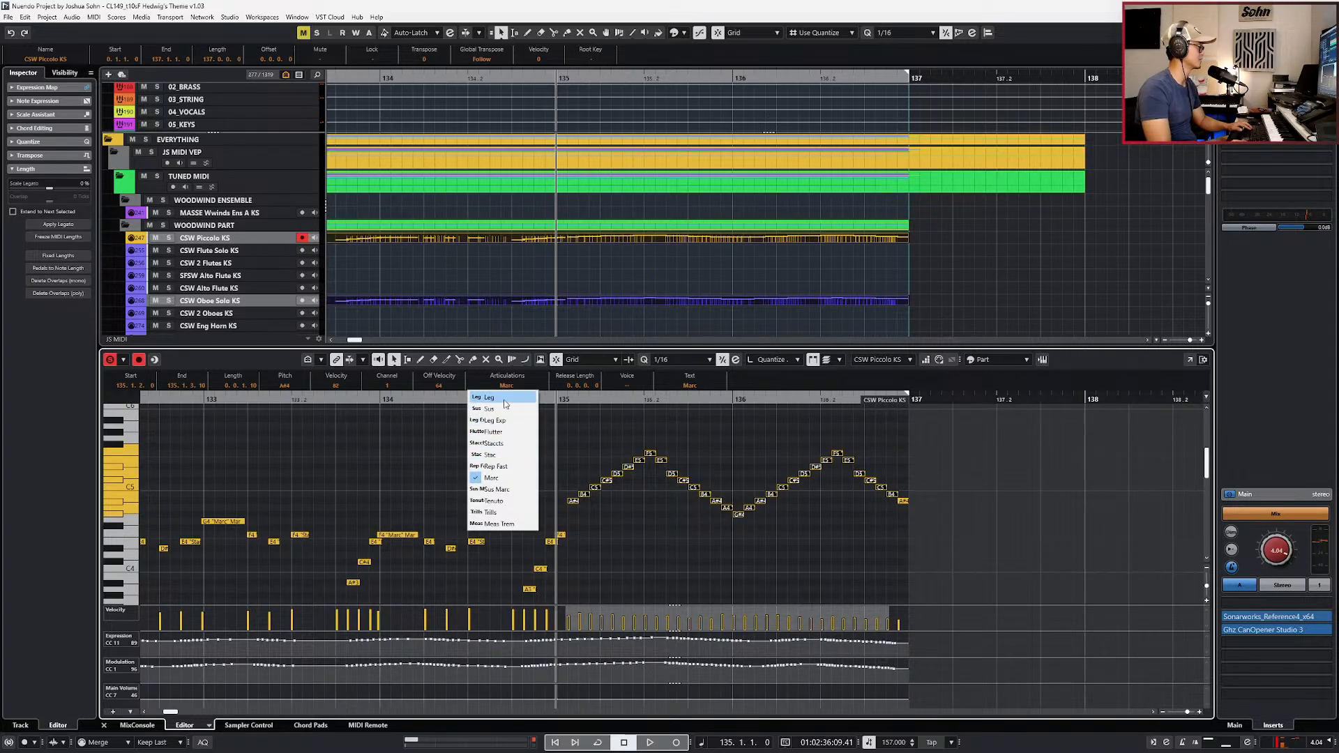
pyautogui.press('Escape')
pyautogui.press('Down')
pyautogui.click(505, 384)
pyautogui.click(506, 396)
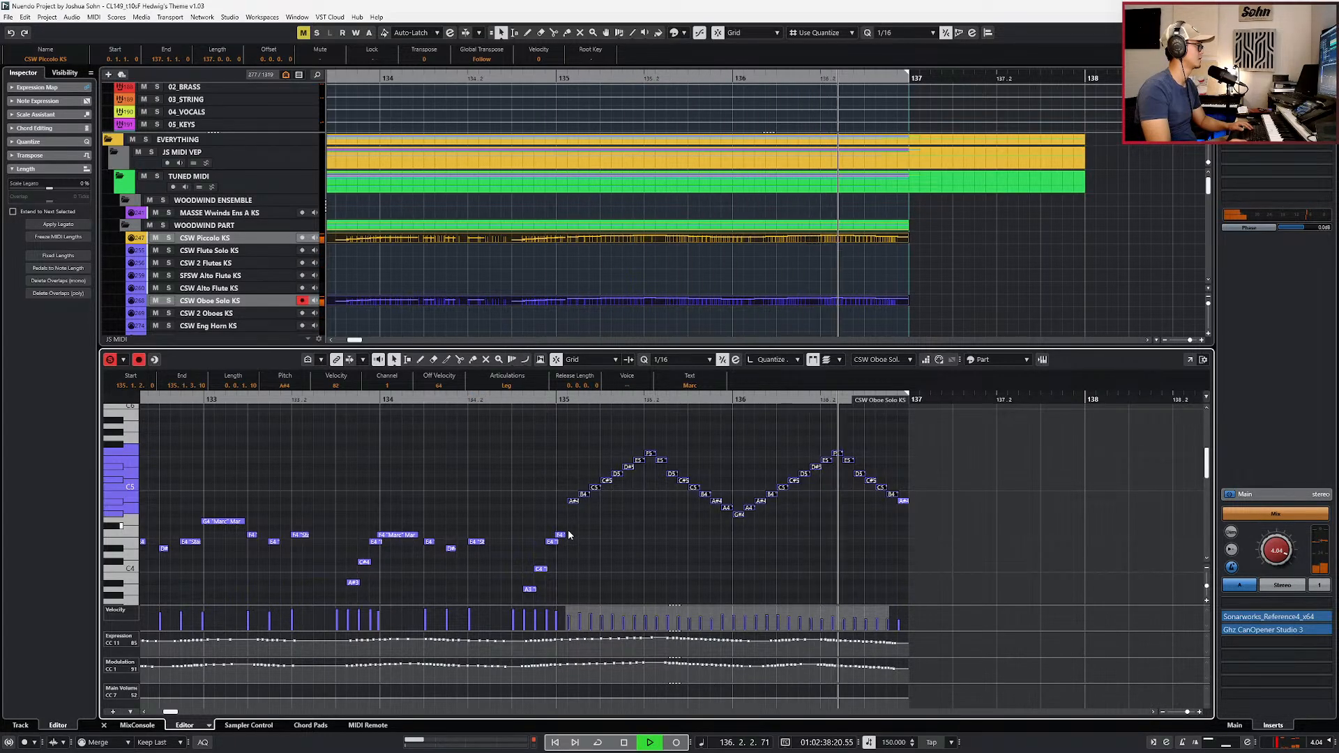
# Step: Listen to the piccolo and oboe run through measures 135 and 136 with the full orchestra
pyautogui.press('space')
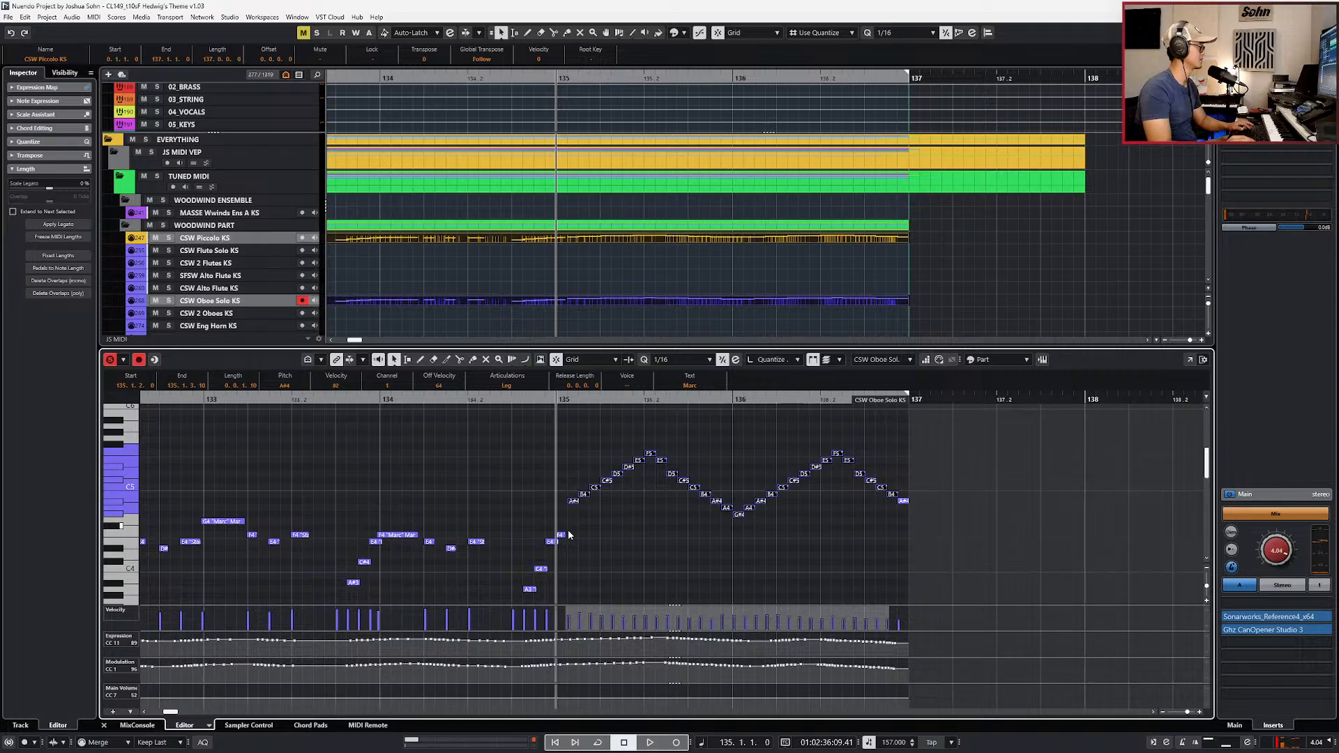
pyautogui.press('g')
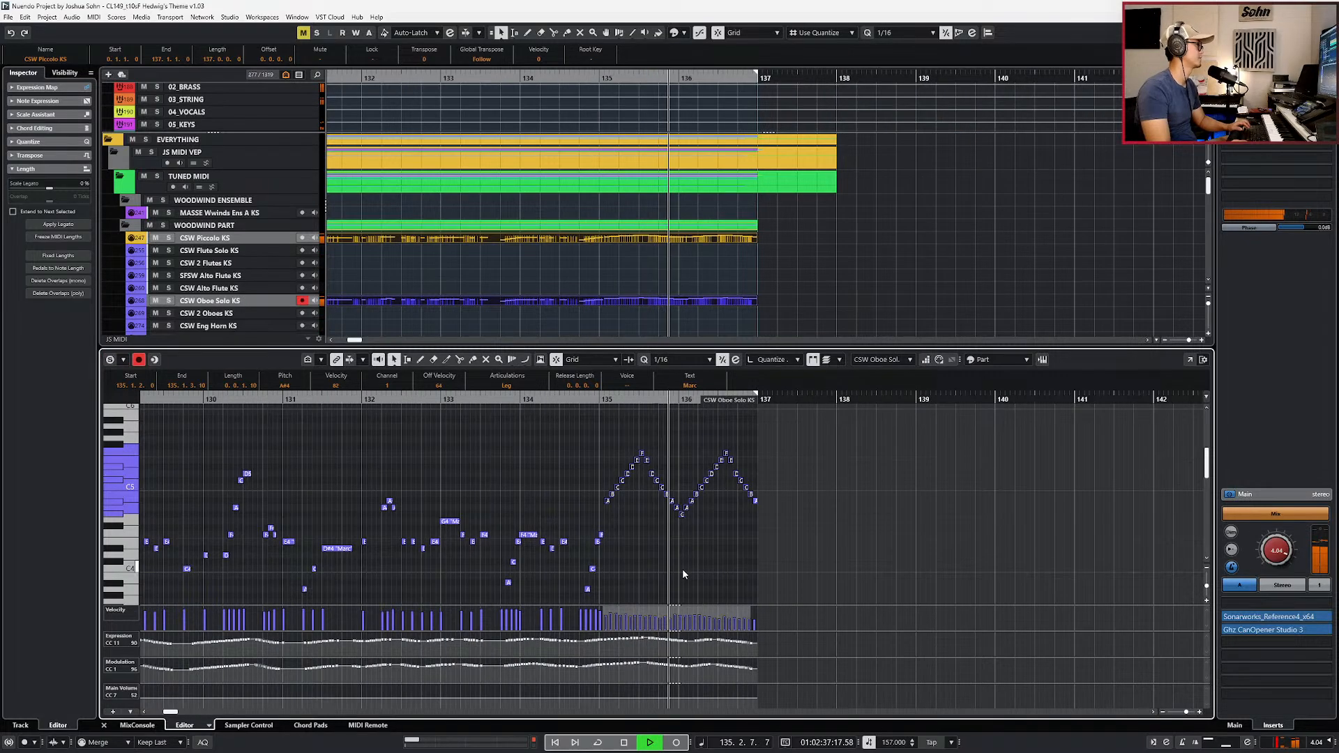
pyautogui.press('space')
pyautogui.scroll(-3, 685, 567)
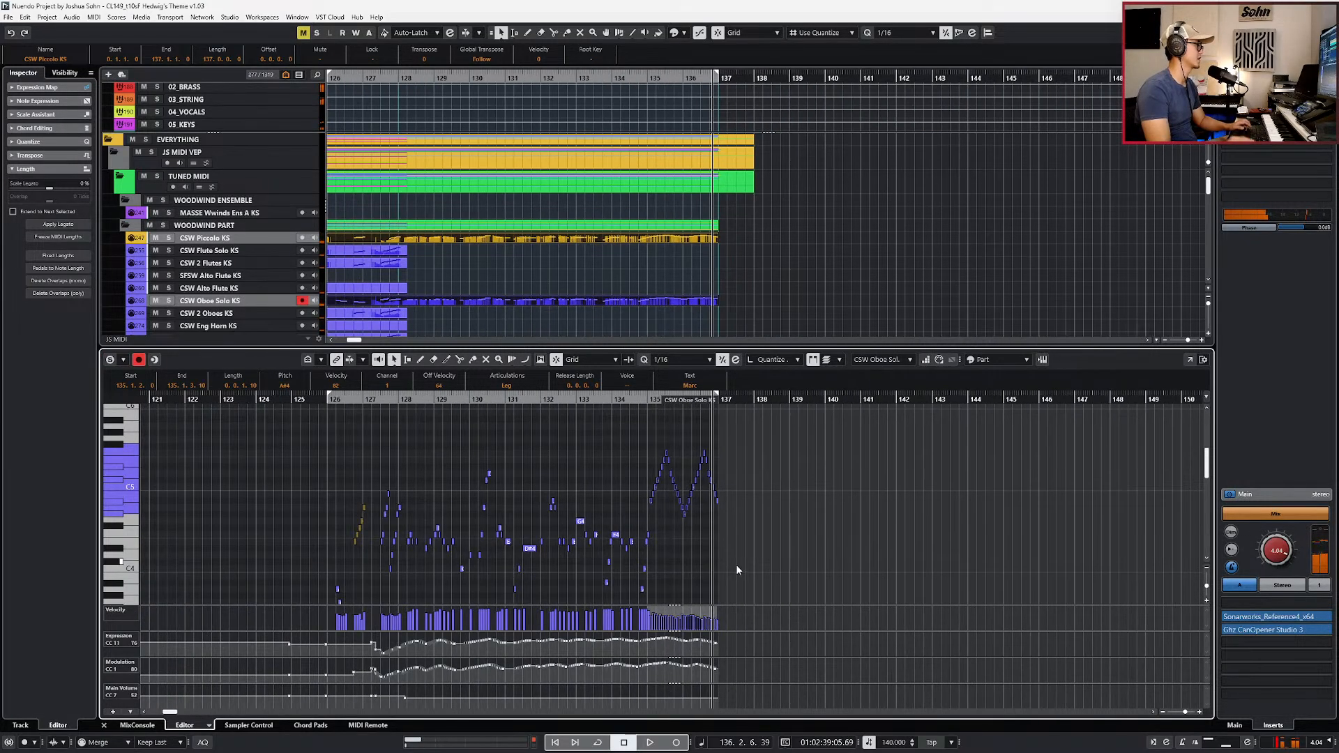
# Step: Close the editor and move the playhead back to measure 127
pyautogui.press('Return')
pyautogui.scroll(-4, 799, 570)
pyautogui.press('KP_Subtract')
pyautogui.press('KP_Subtract')
pyautogui.press('KP_Subtract')
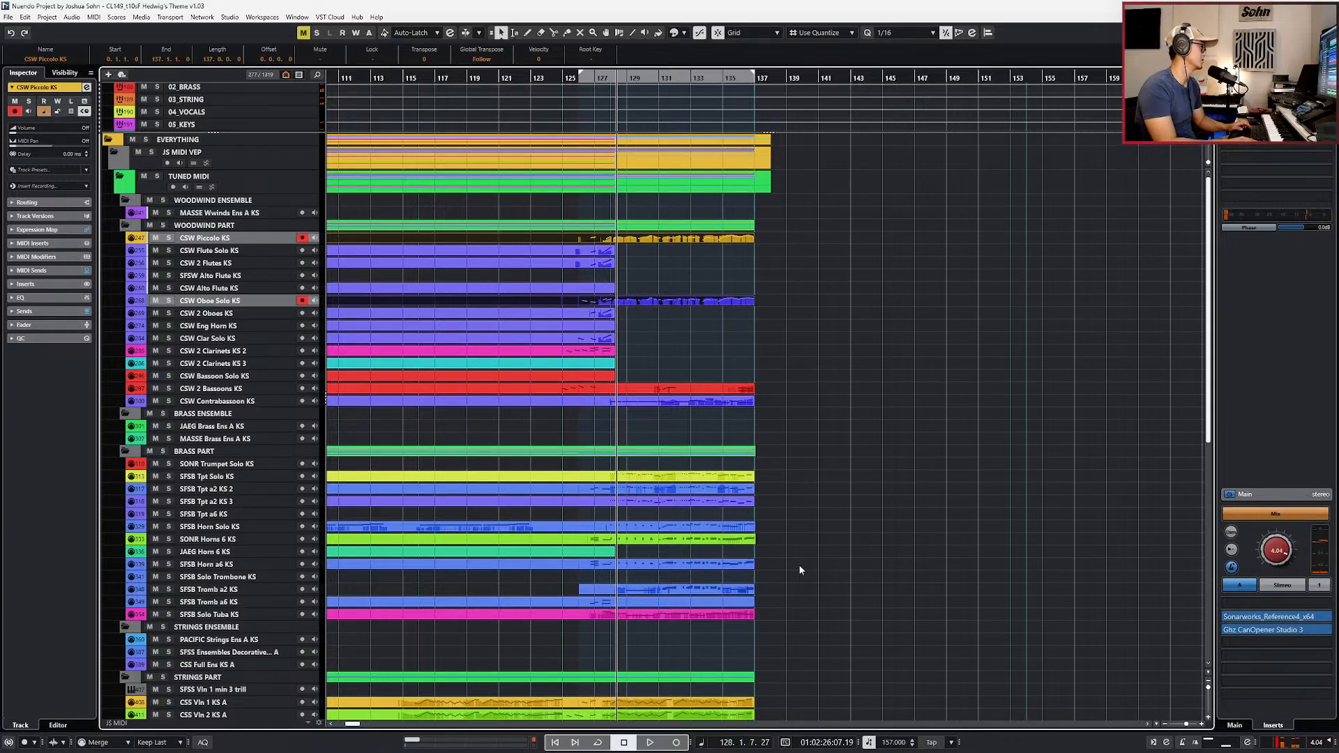
pyautogui.press('KP_Subtract')
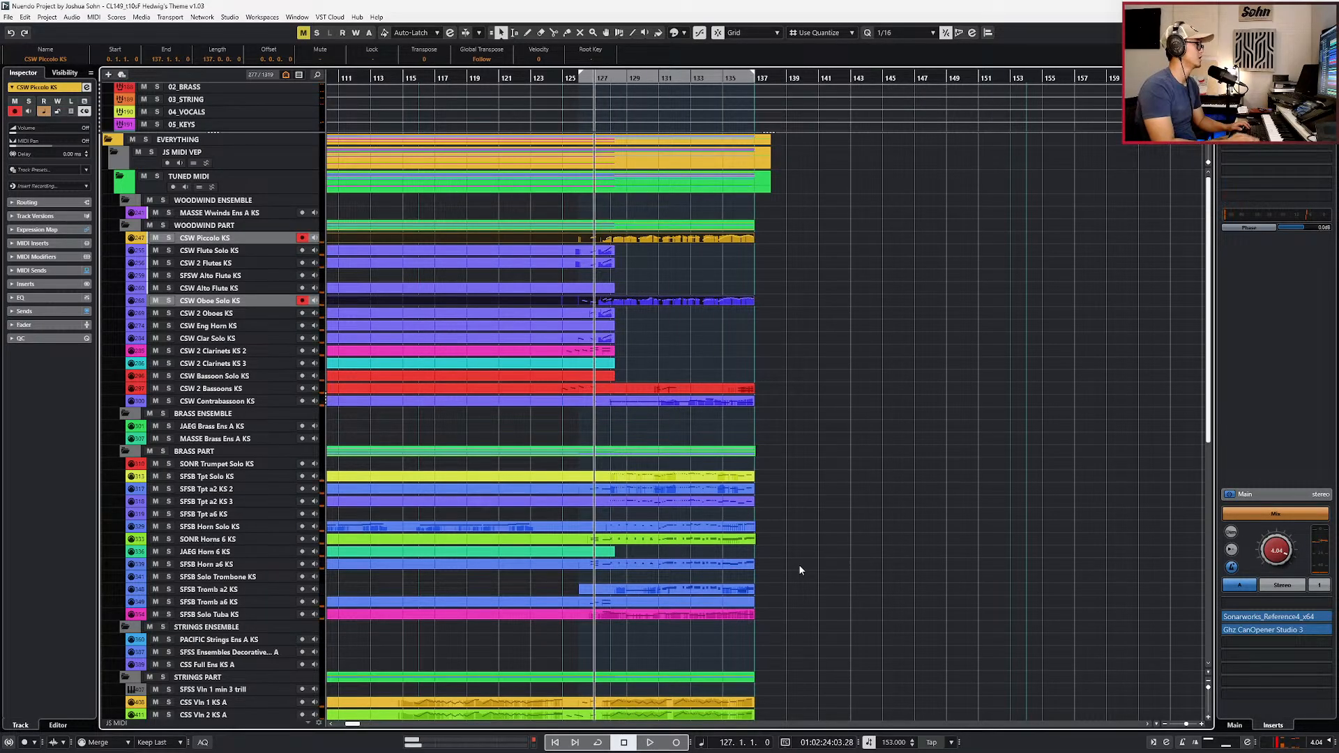
# Step: Select the EVERYTHING folder's content and set the locators around the whole piece
pyautogui.scroll(-3, 656, 465)
pyautogui.scroll(-1, 656, 465)
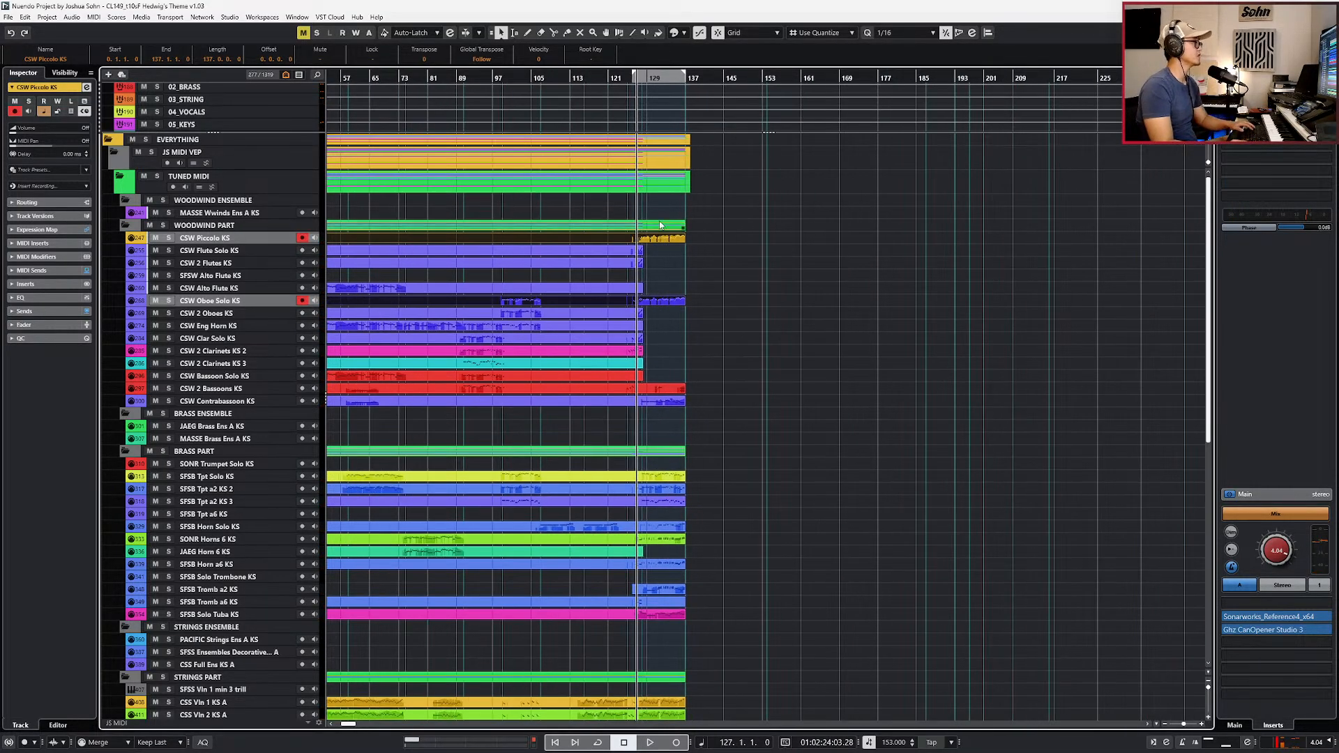
pyautogui.click(706, 151)
pyautogui.click(684, 159)
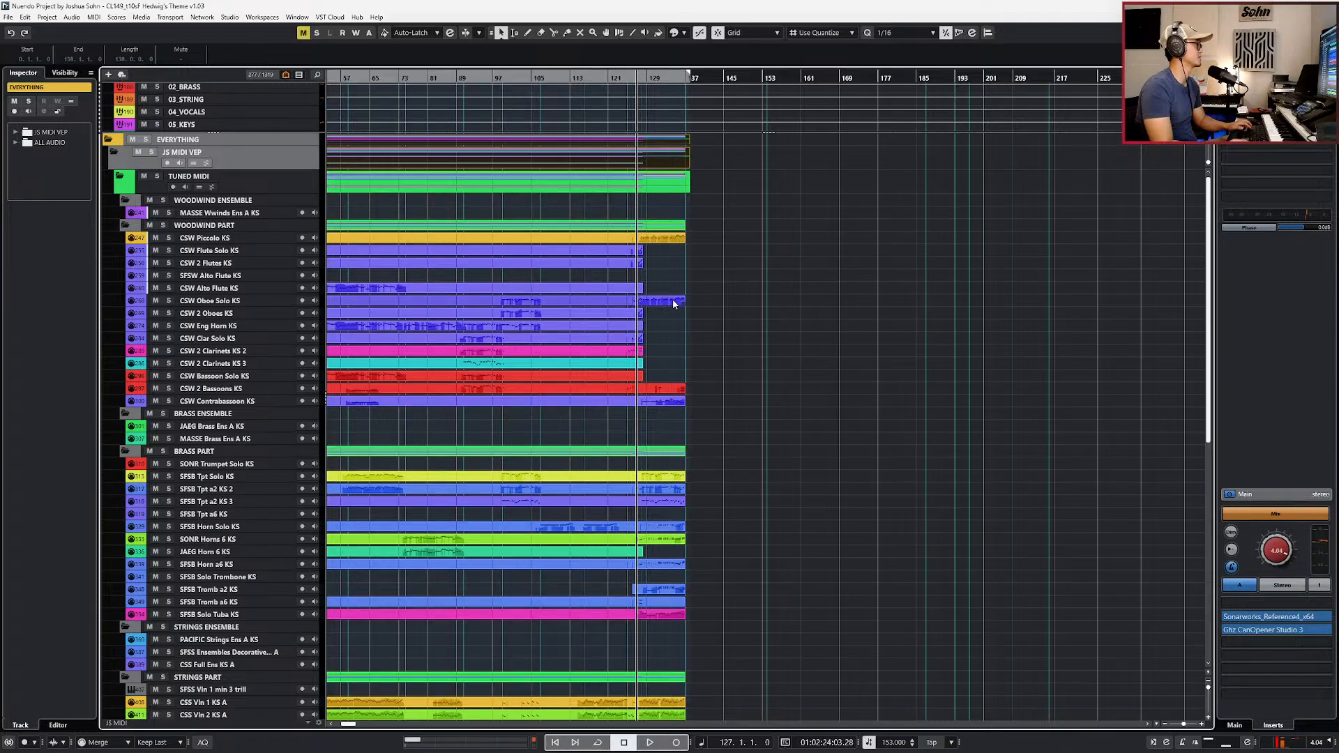
pyautogui.scroll(2, 674, 301)
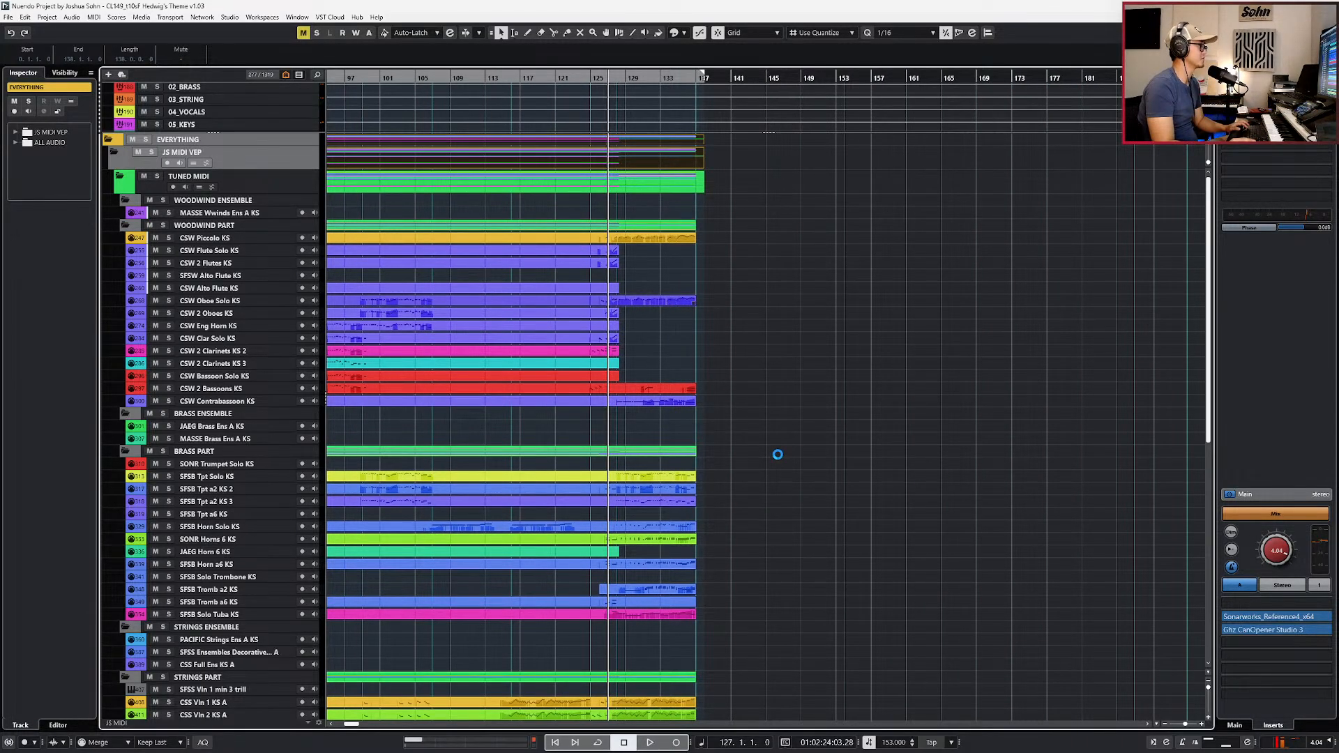
# Step: Create an empty part on the JAEG Horn 6 KS track up to the right locator and return the playhead to the project start
pyautogui.scroll(-5, 710, 462)
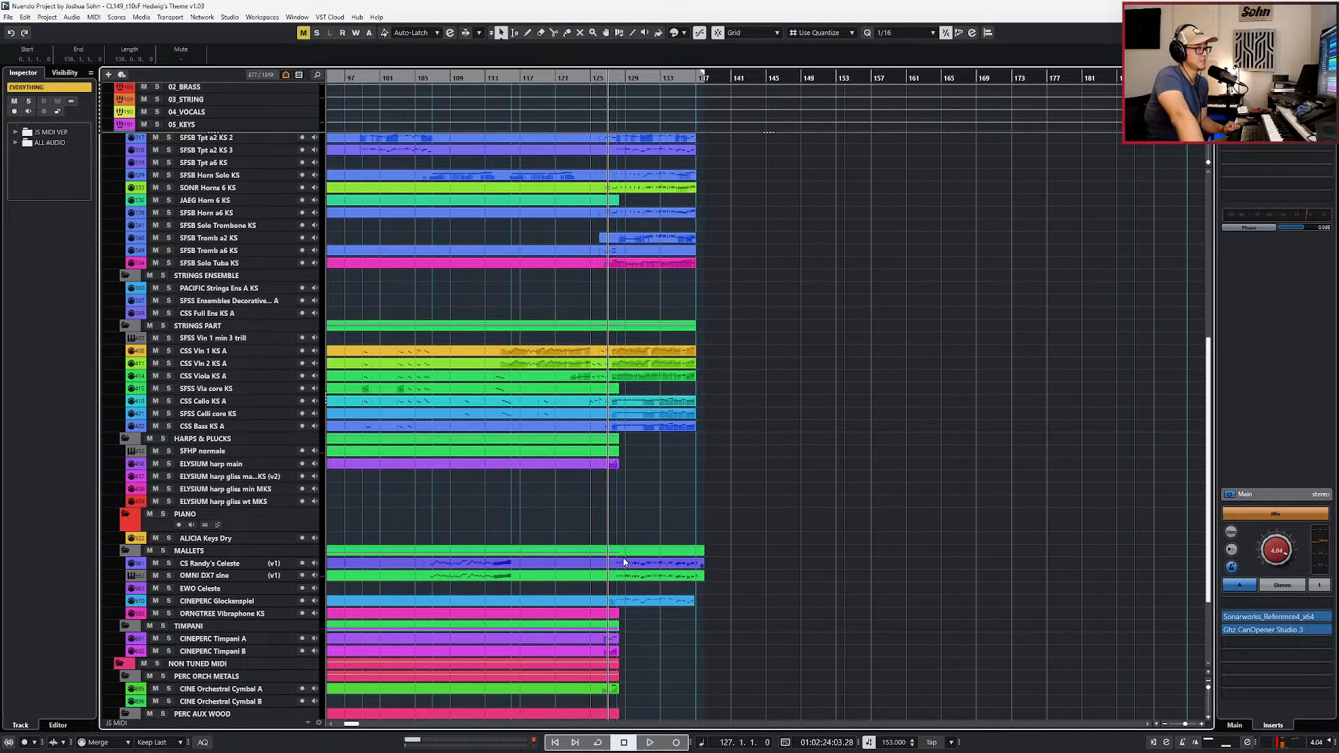
pyautogui.scroll(-5, 768, 595)
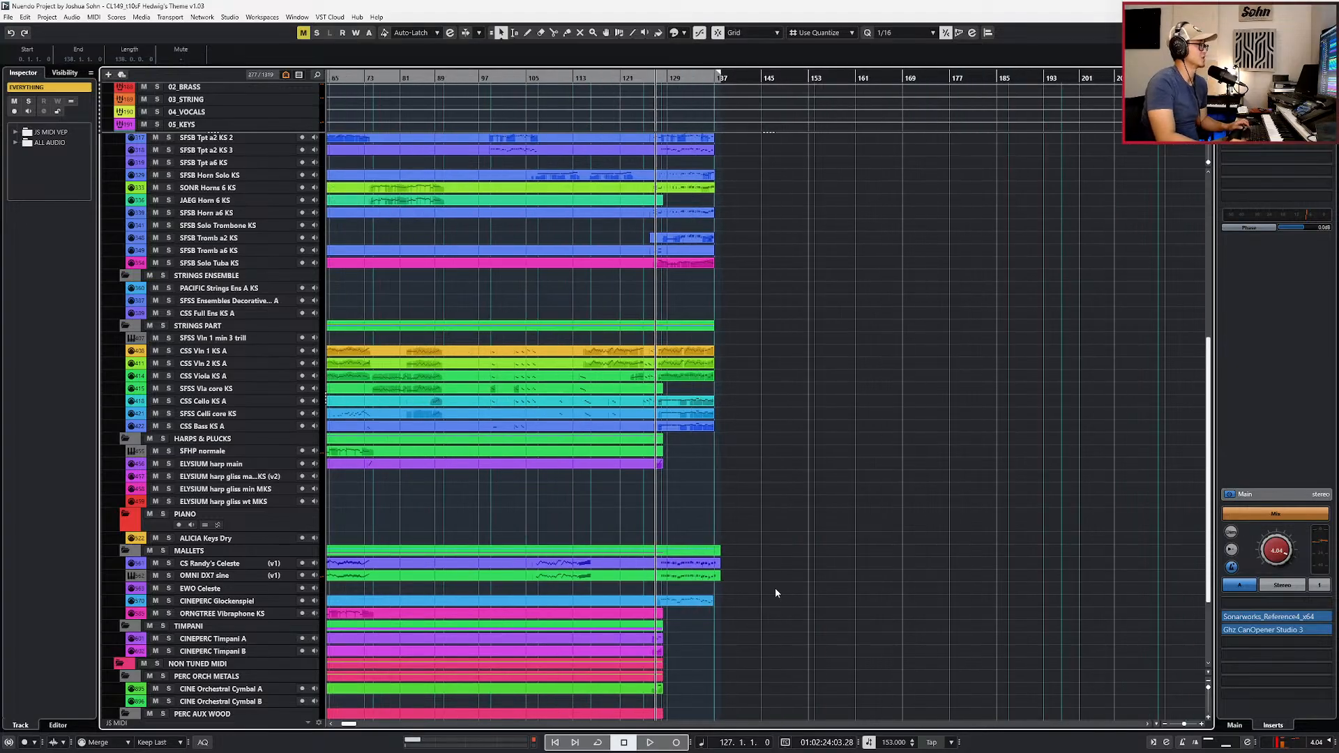
pyautogui.click(712, 191)
pyautogui.doubleClick(717, 202)
pyautogui.click(720, 222)
pyautogui.scroll(1, 721, 226)
pyautogui.scroll(-2, 726, 253)
pyautogui.press('KP_Decimal')
# Step: Open all parts of the JS MIDI VEP folder together in the Key Editor and start playback from the beginning
pyautogui.scroll(1, 433, 274)
pyautogui.scroll(6, 491, 314)
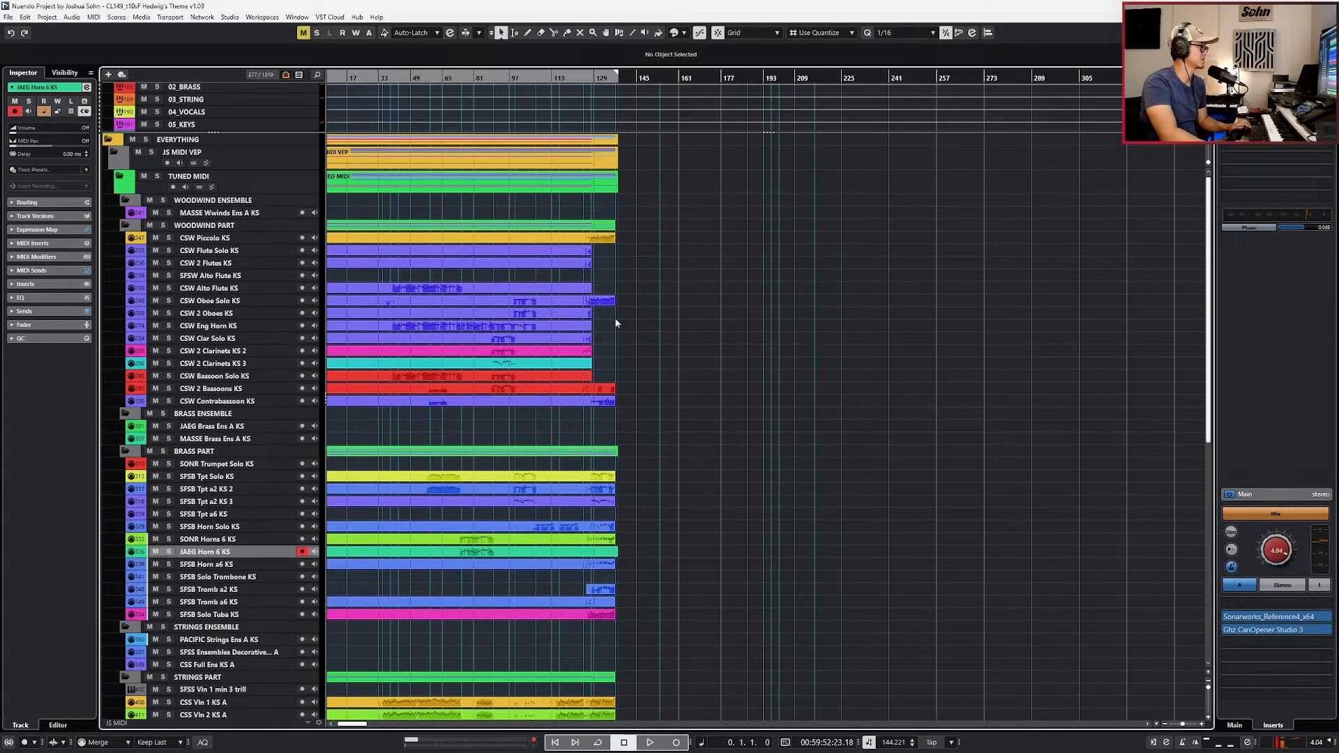
pyautogui.scroll(4, 633, 270)
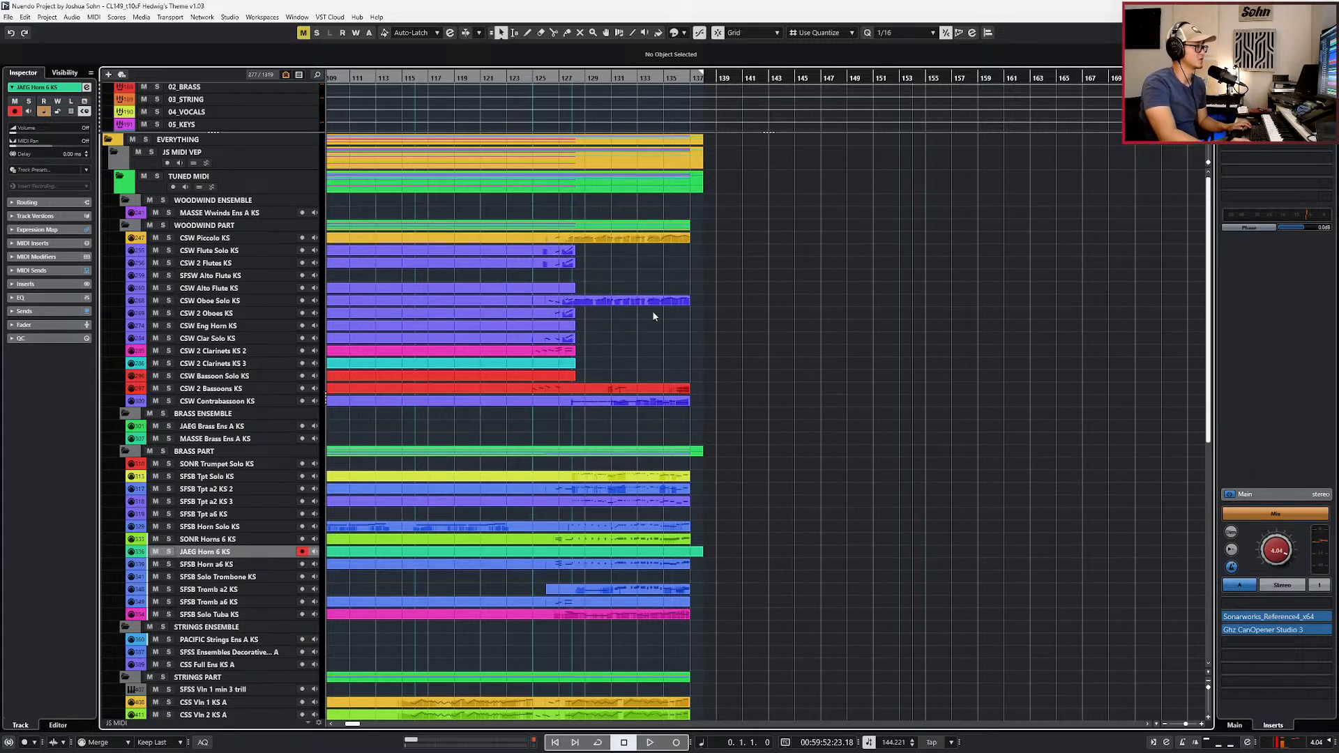
pyautogui.scroll(-5, 639, 400)
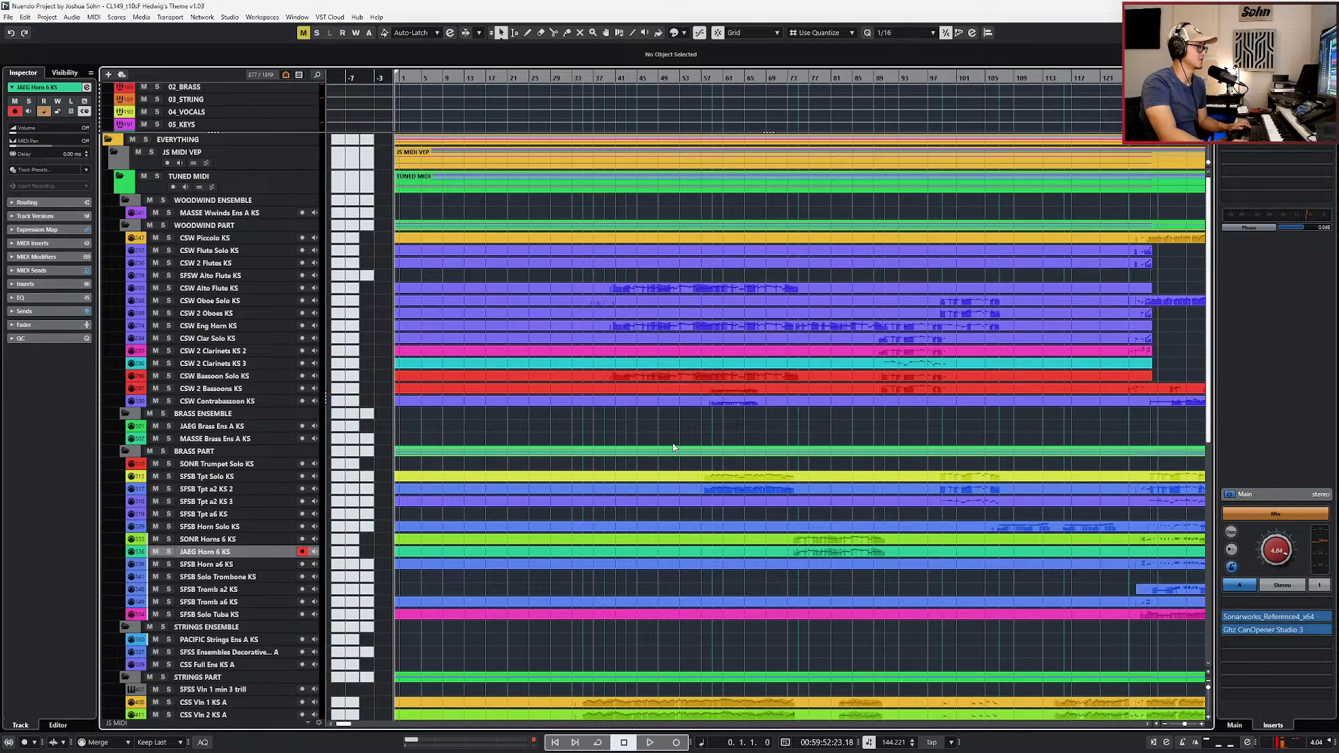
pyautogui.scroll(-3, 460, 254)
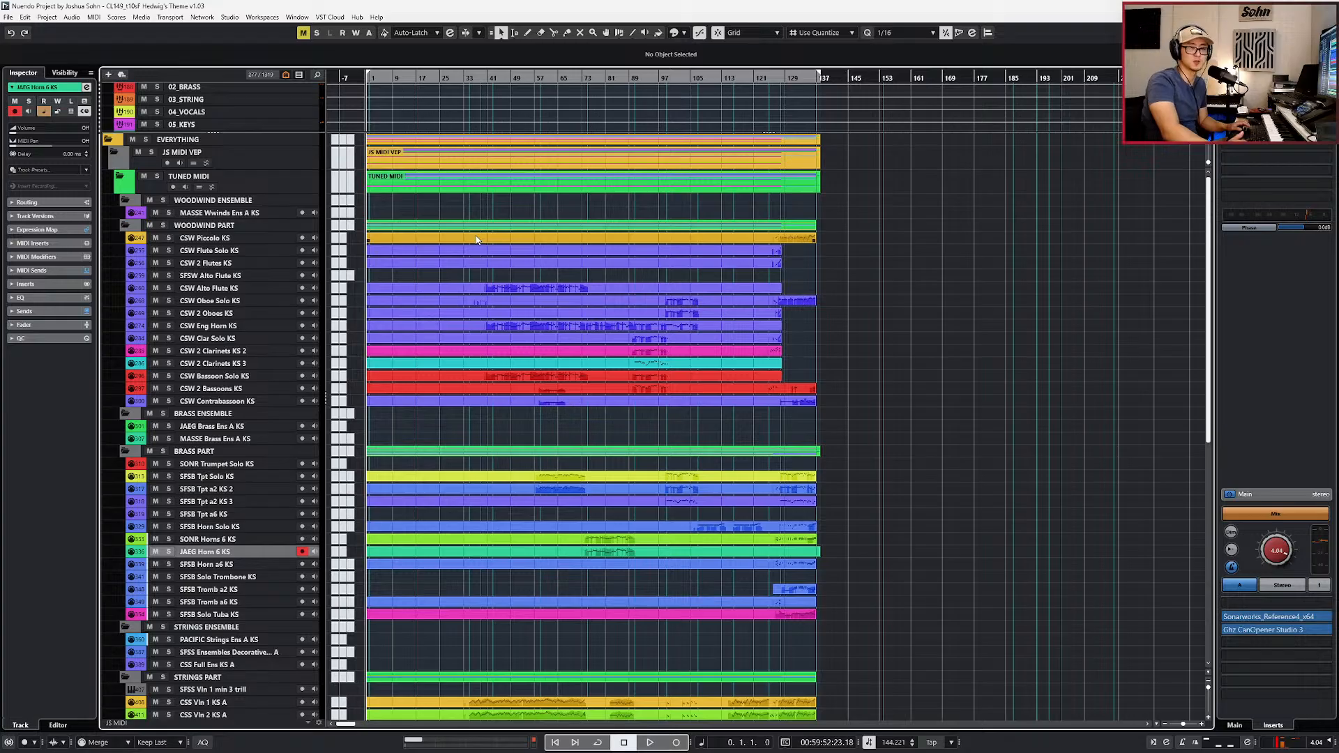
pyautogui.doubleClick(446, 155)
pyautogui.scroll(-6, 518, 385)
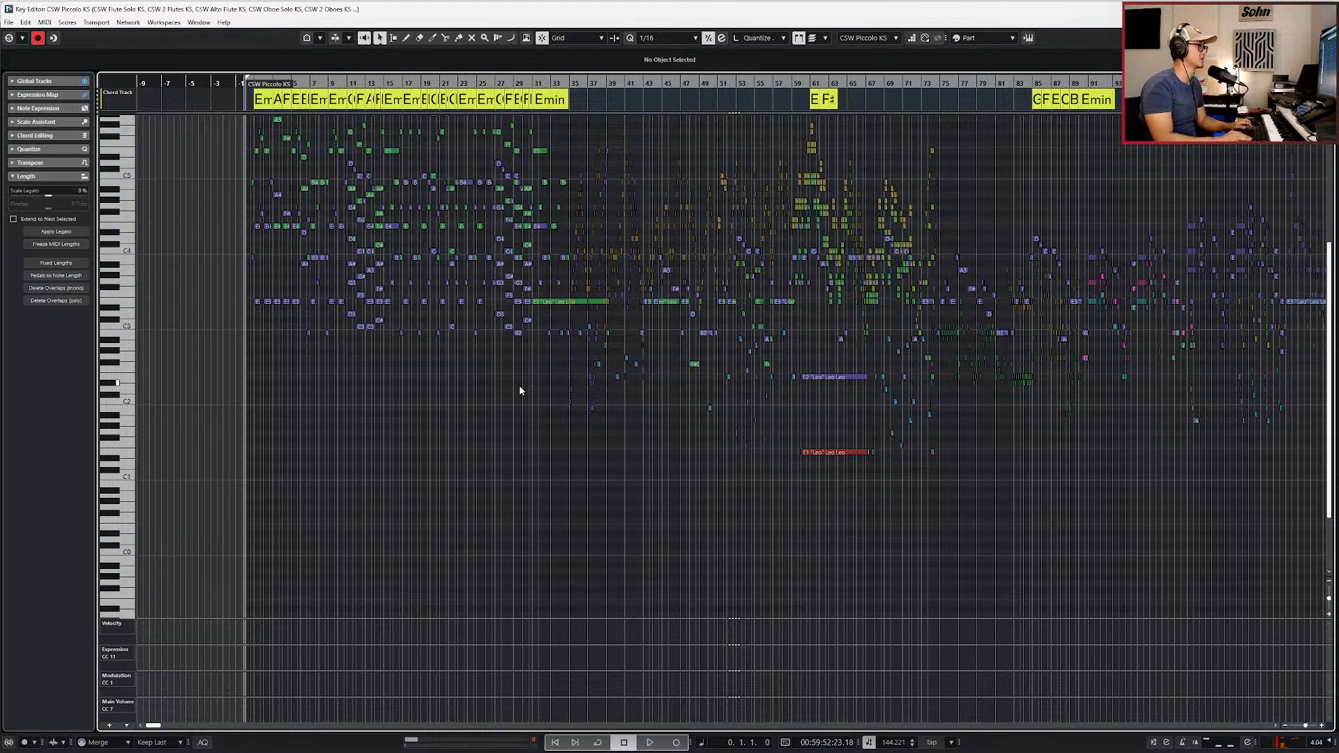
pyautogui.scroll(-2, 519, 385)
pyautogui.scroll(8, 339, 404)
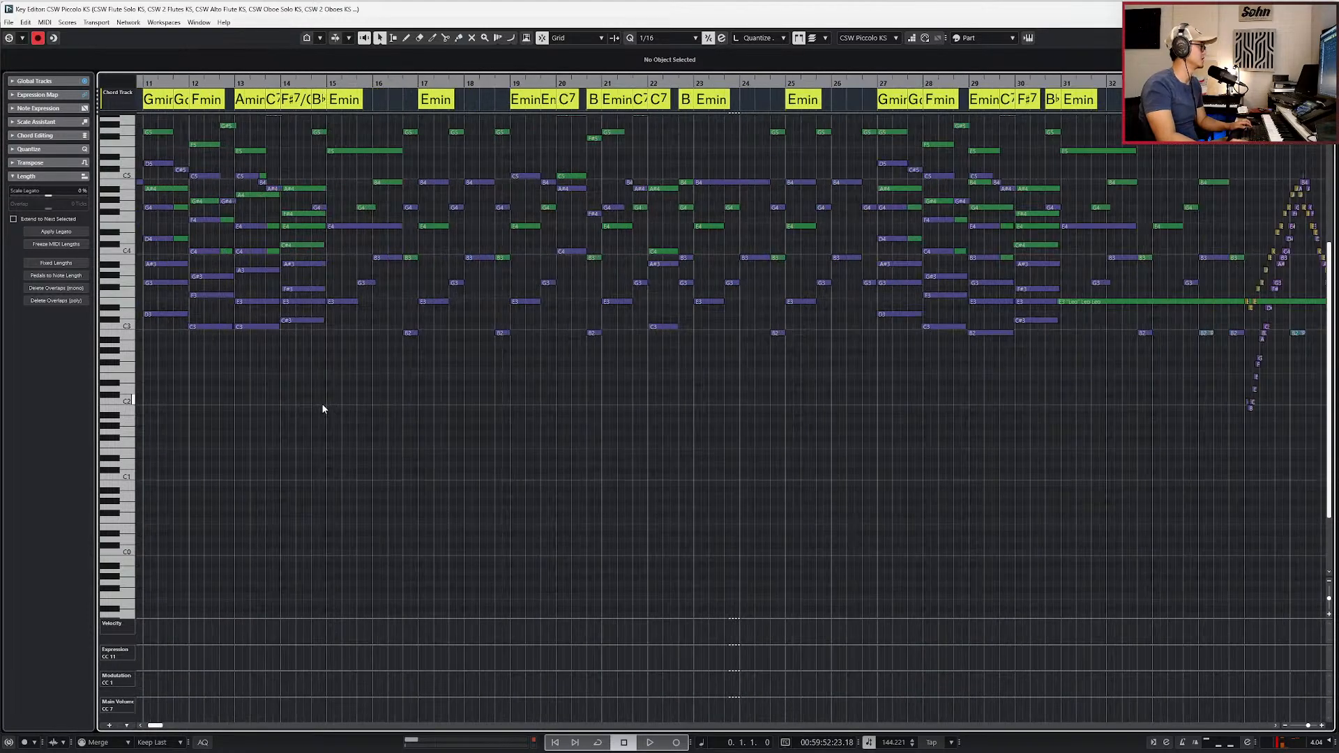
pyautogui.press('space')
pyautogui.scroll(3, 388, 412)
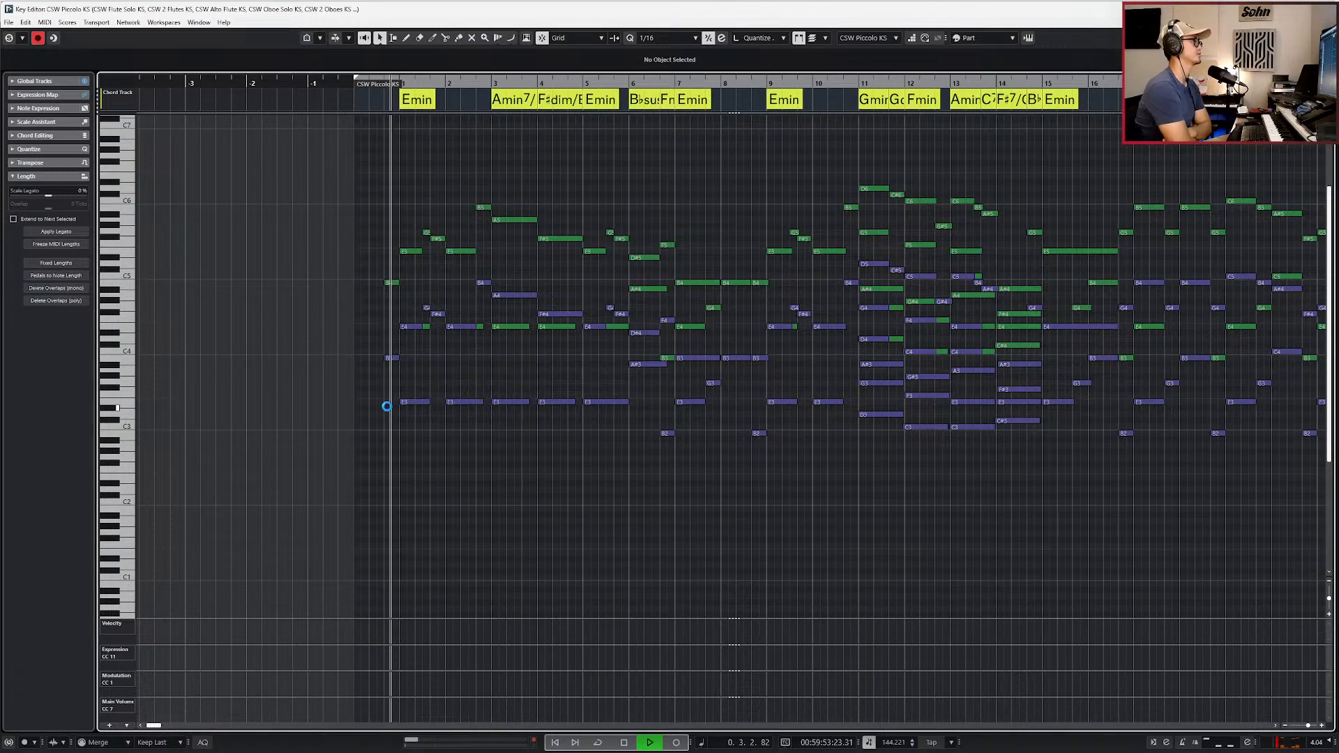
# Step: Make the CS Randy's Celeste part the active part in the Key Editor while the piece plays
pyautogui.hotkey('alt', 'Down')
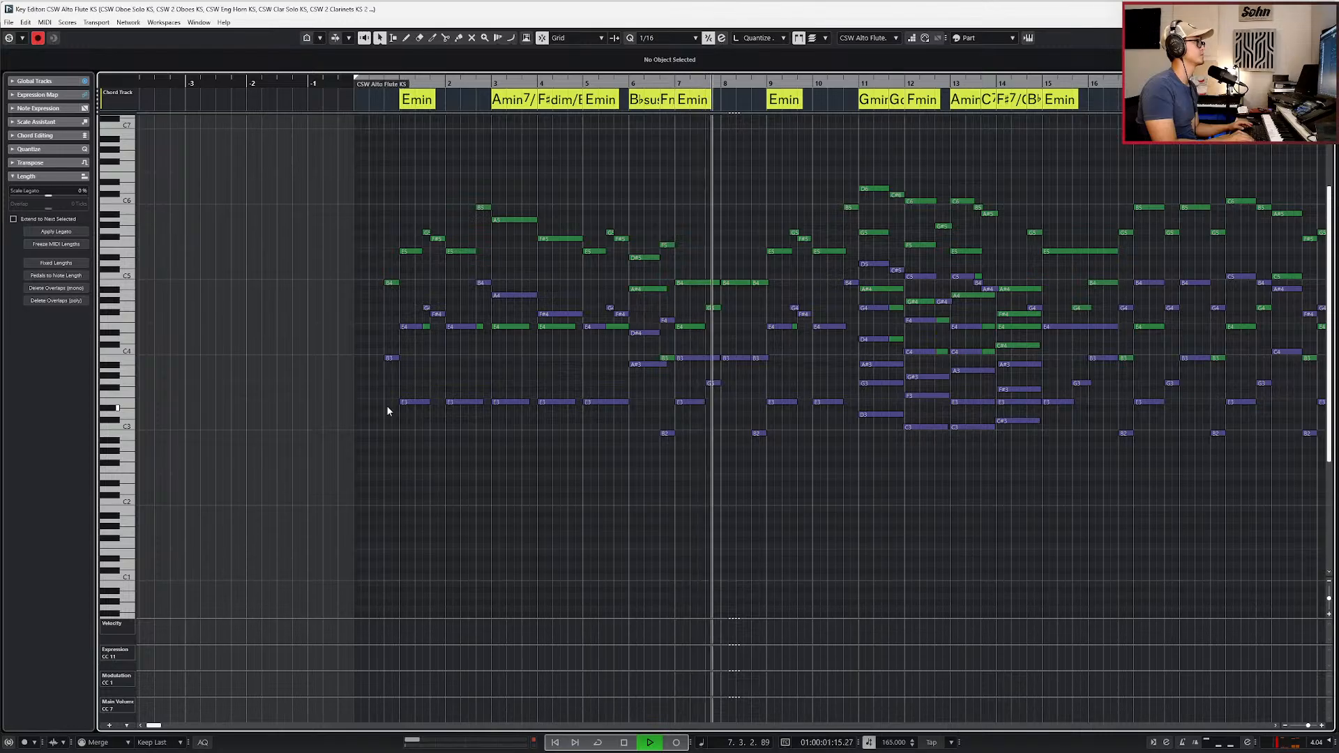
pyautogui.hotkey('alt', 'Down')
pyautogui.hotkey('alt', 'Down')
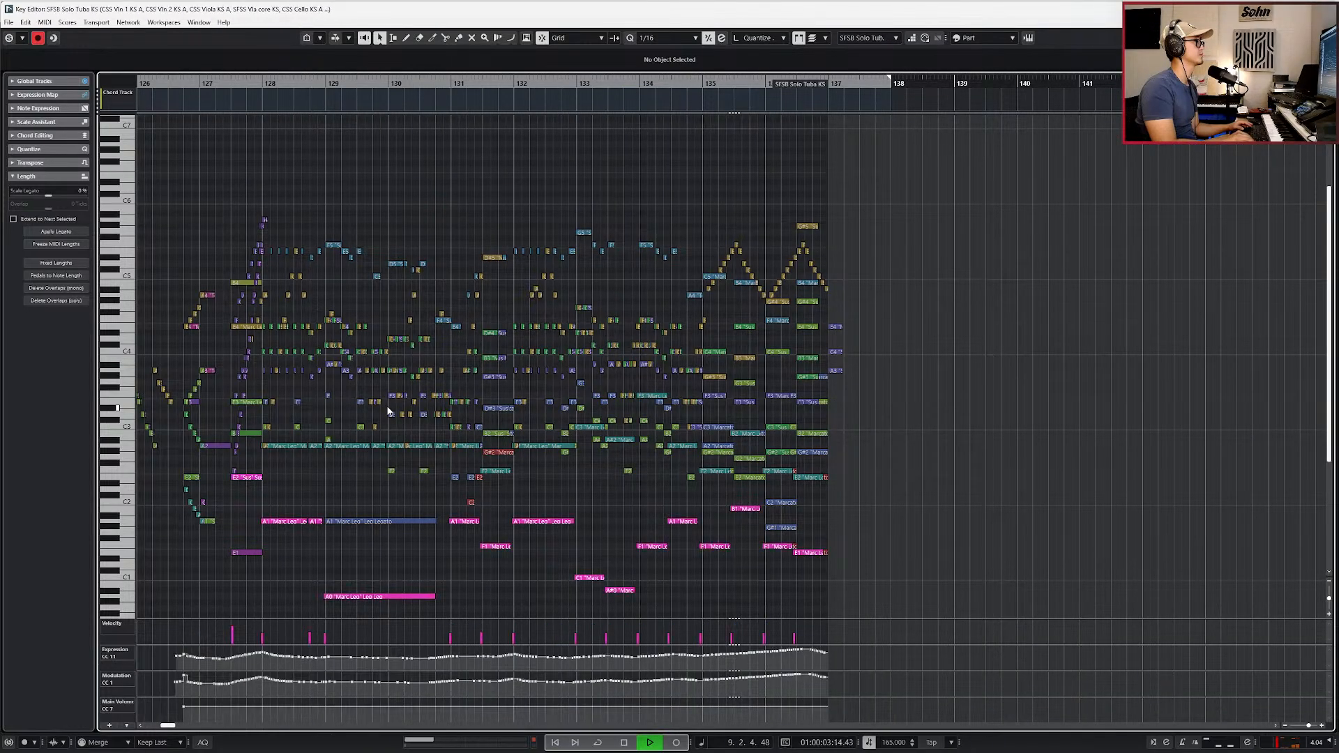
pyautogui.hotkey('alt', 'Down')
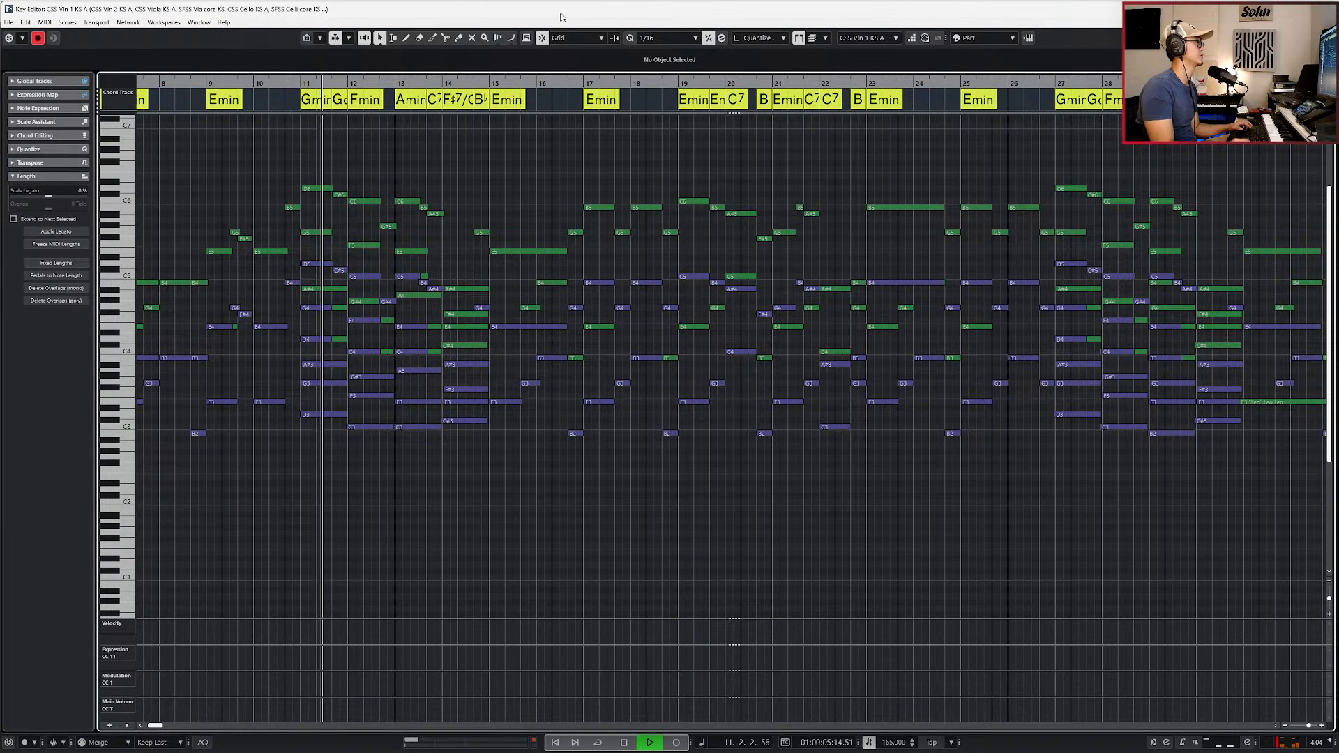
pyautogui.click(869, 38)
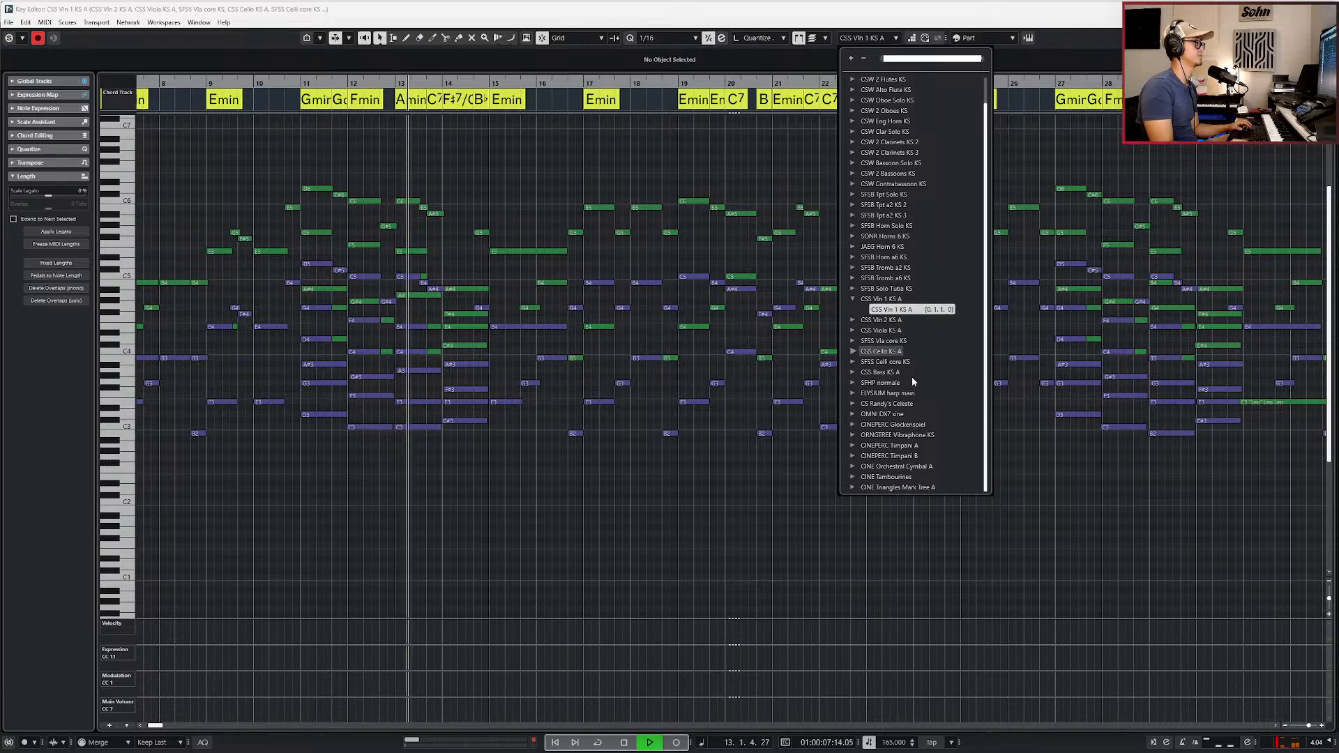
pyautogui.click(853, 404)
pyautogui.click(865, 415)
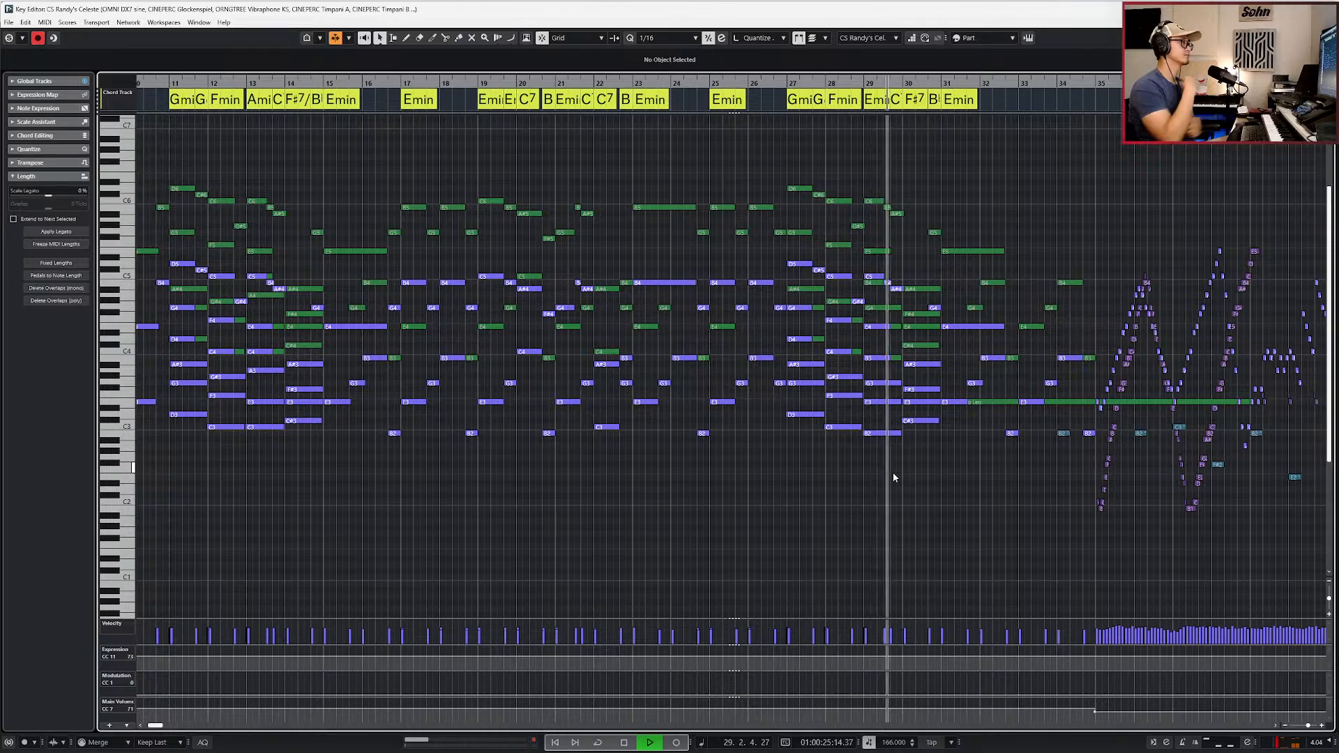
# Step: Follow the playback closely through the opening section and switch the active part to CSW Eng Horn KS
pyautogui.scroll(4, 910, 483)
pyautogui.scroll(1, 910, 489)
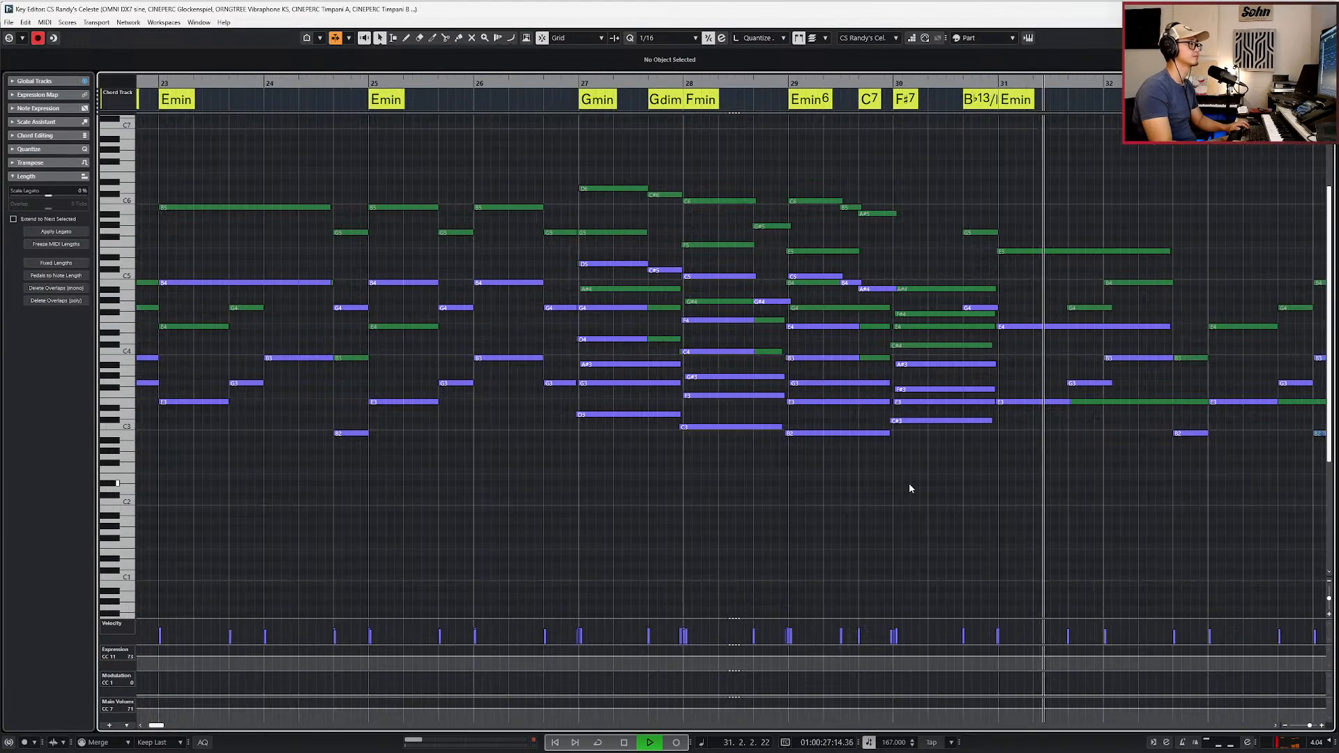
pyautogui.press('f')
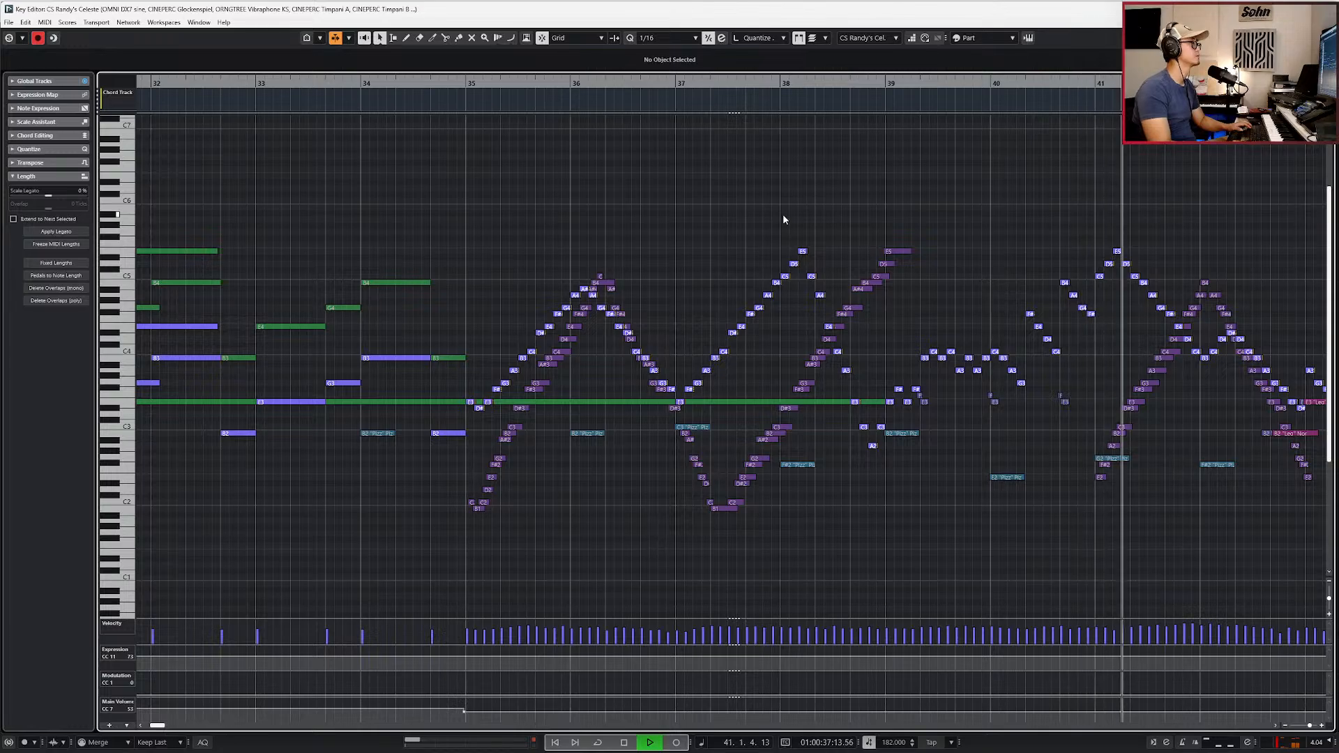
pyautogui.click(866, 38)
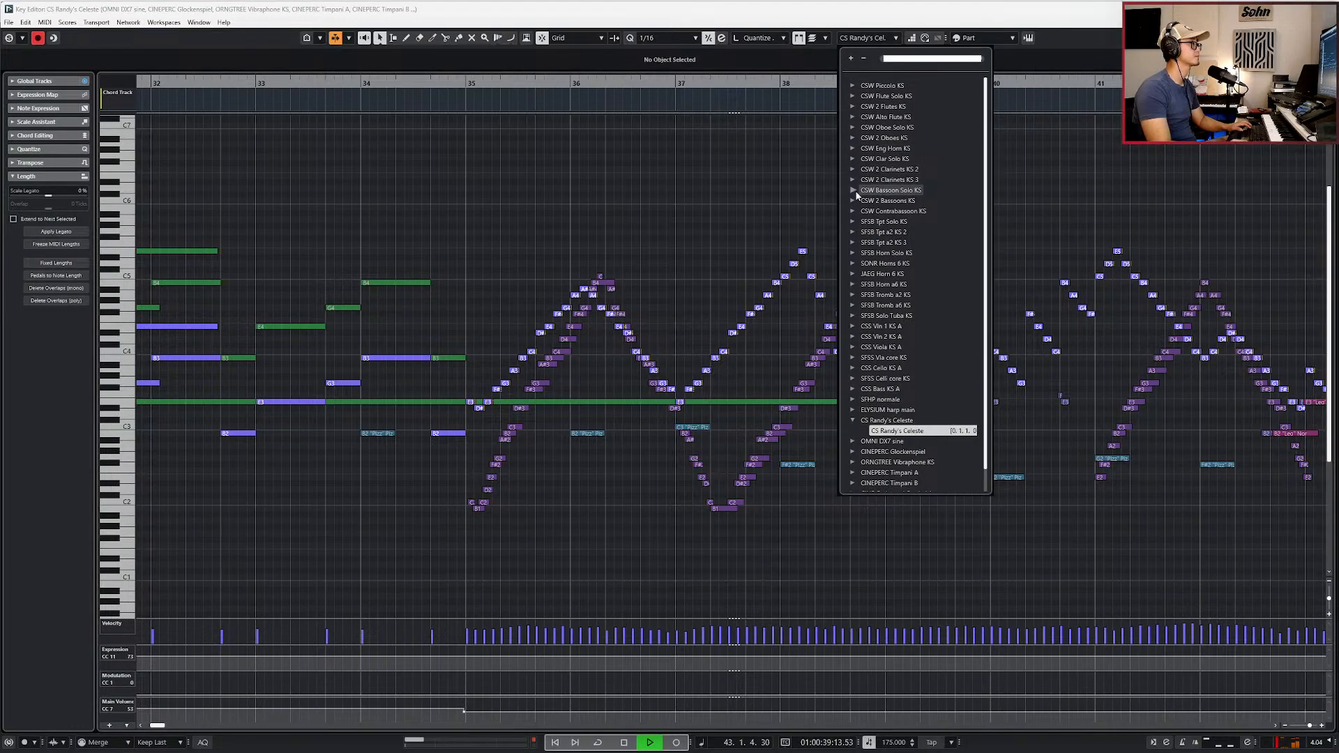
pyautogui.click(882, 148)
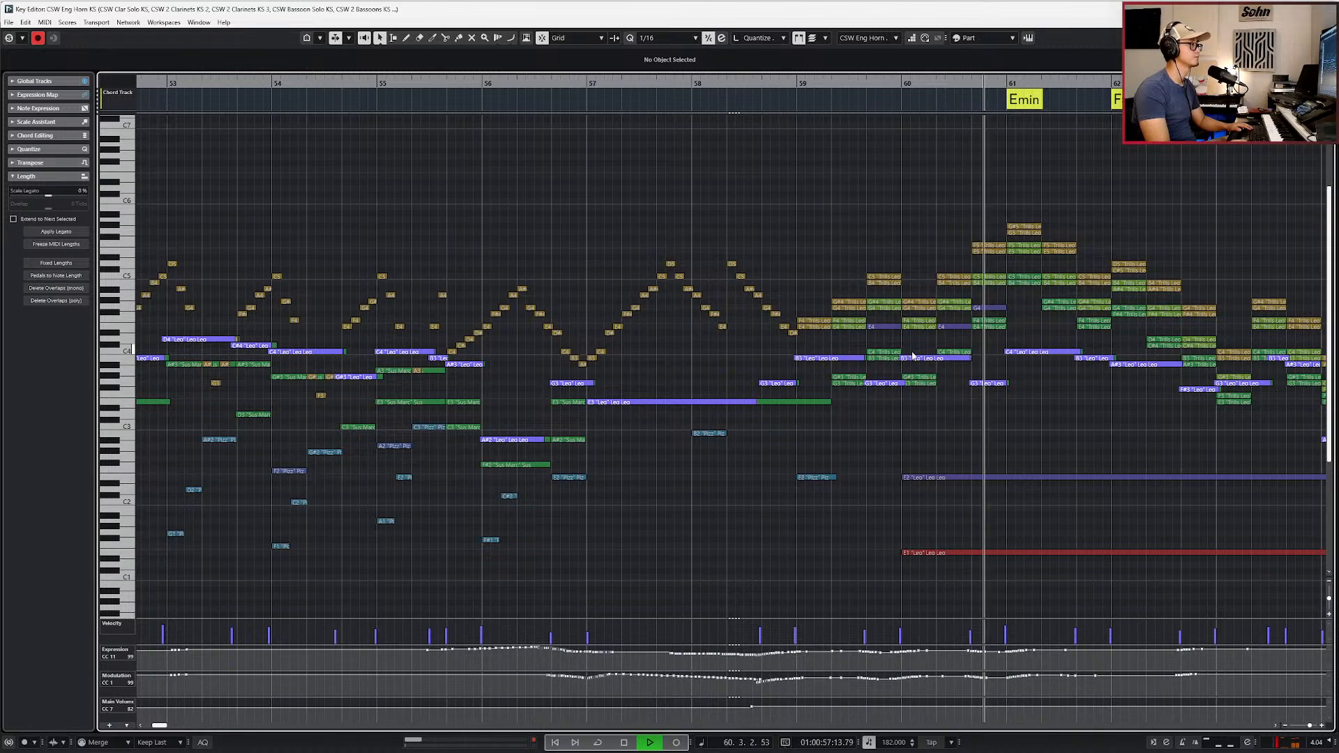
# Step: Switch the Key Editor's active part to SFSB Horn Solo KS and on to SONR Horns 6 KS as playback continues
pyautogui.click(868, 38)
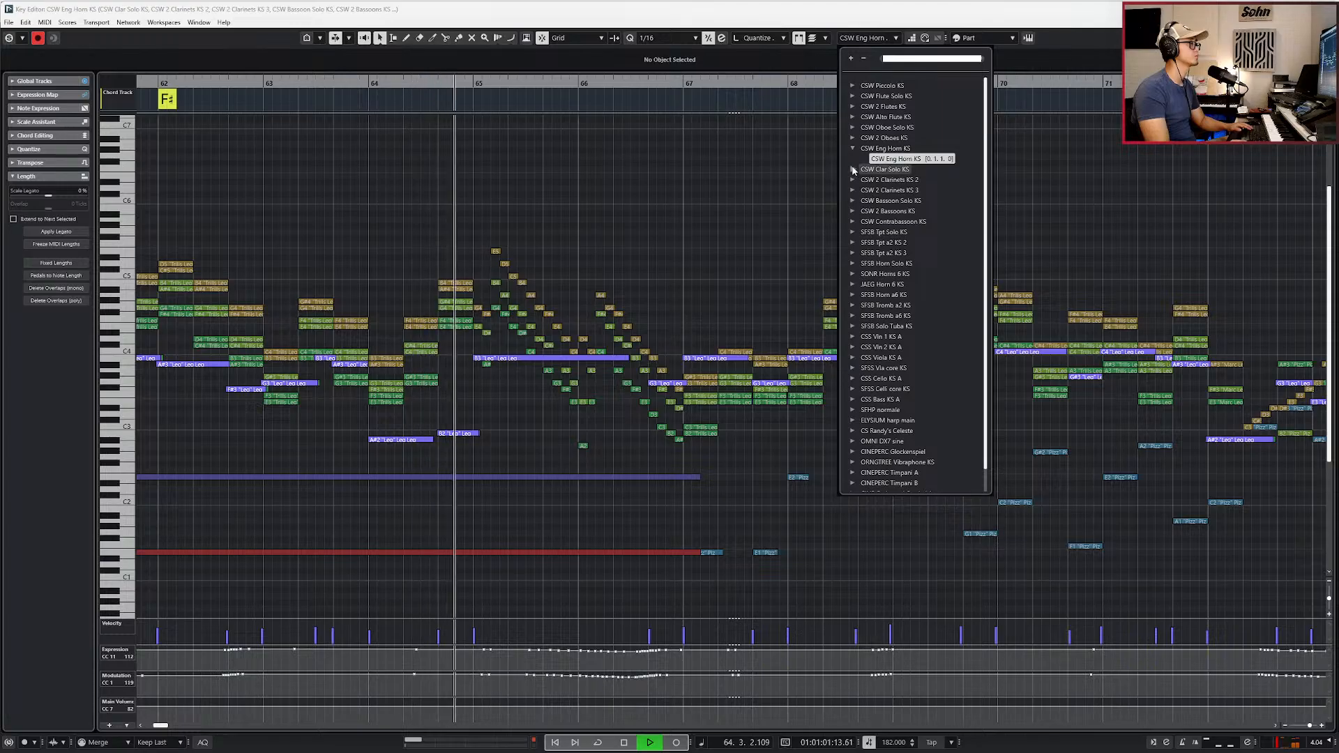
pyautogui.click(853, 242)
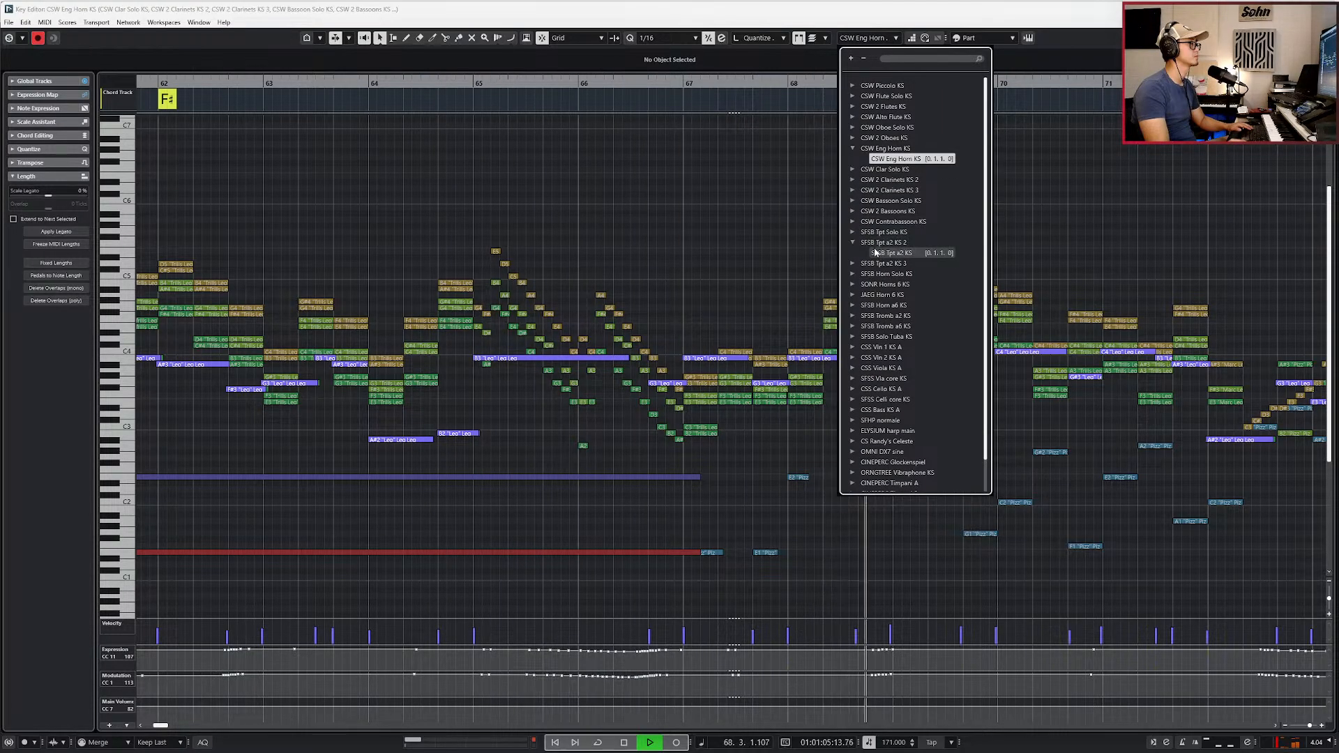
pyautogui.click(853, 294)
pyautogui.click(852, 274)
pyautogui.click(872, 285)
pyautogui.click(875, 296)
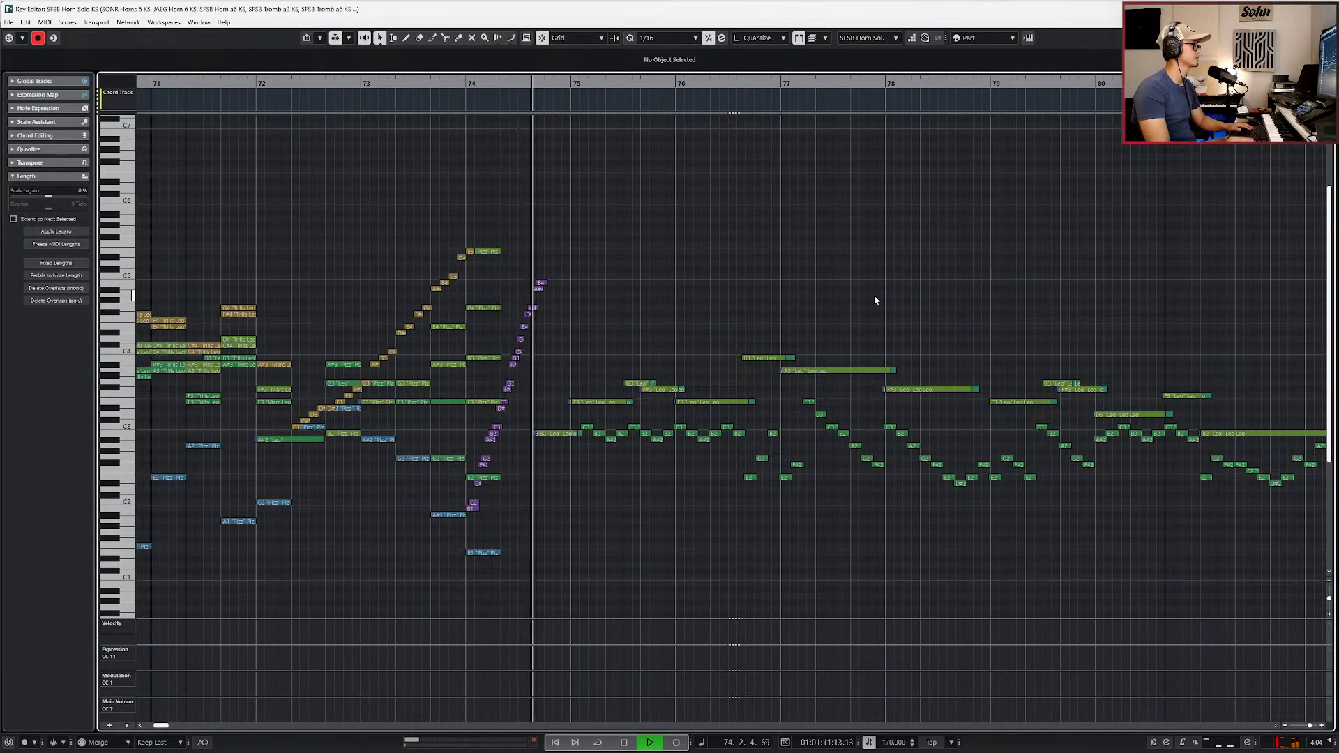
pyautogui.press('Down')
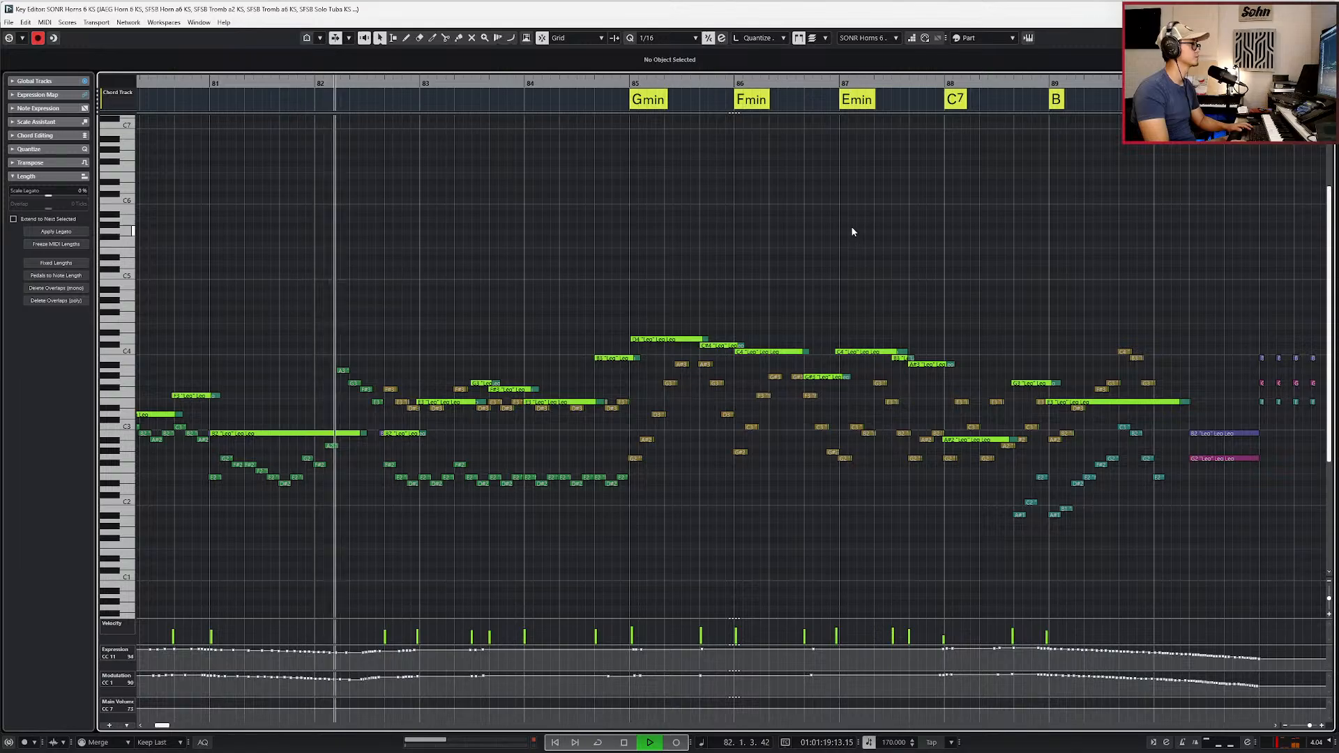
# Step: Make the CSW Clar Solo KS part active in the Key Editor and keep following the playback
pyautogui.click(844, 37)
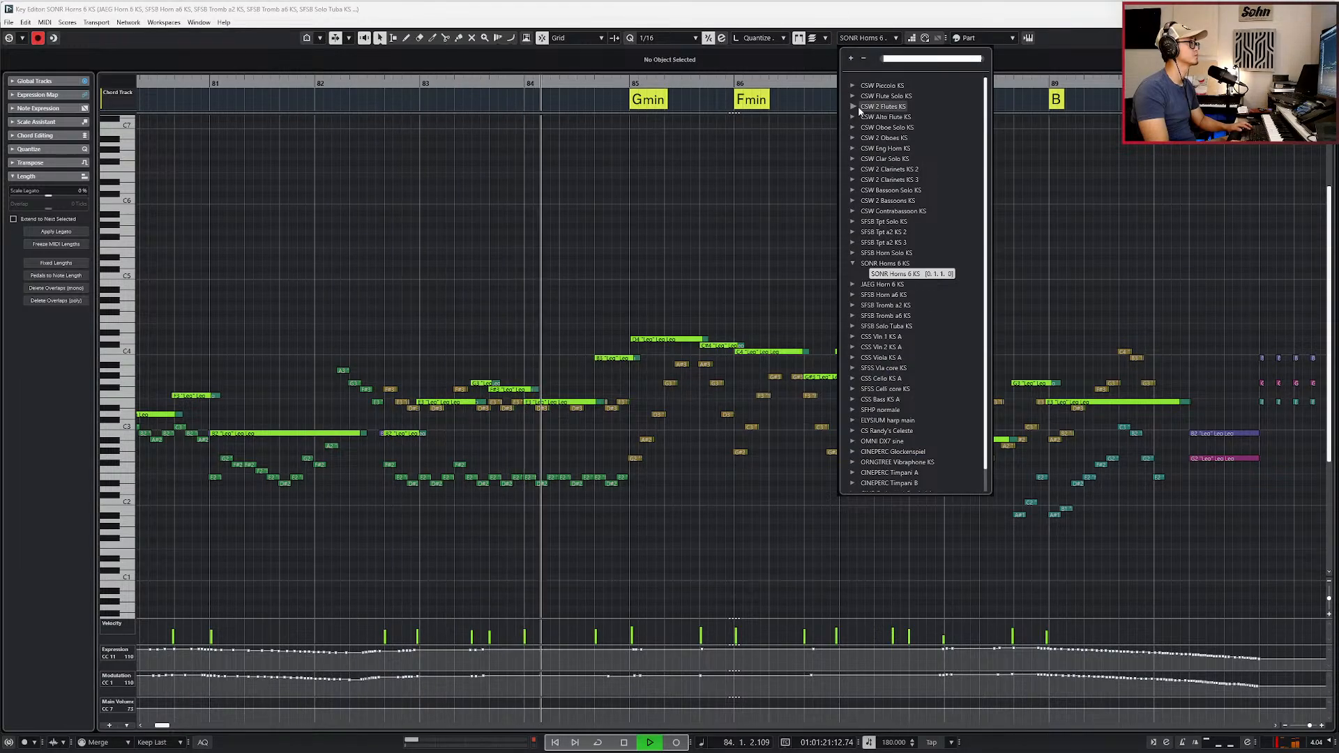
pyautogui.click(853, 158)
pyautogui.click(869, 166)
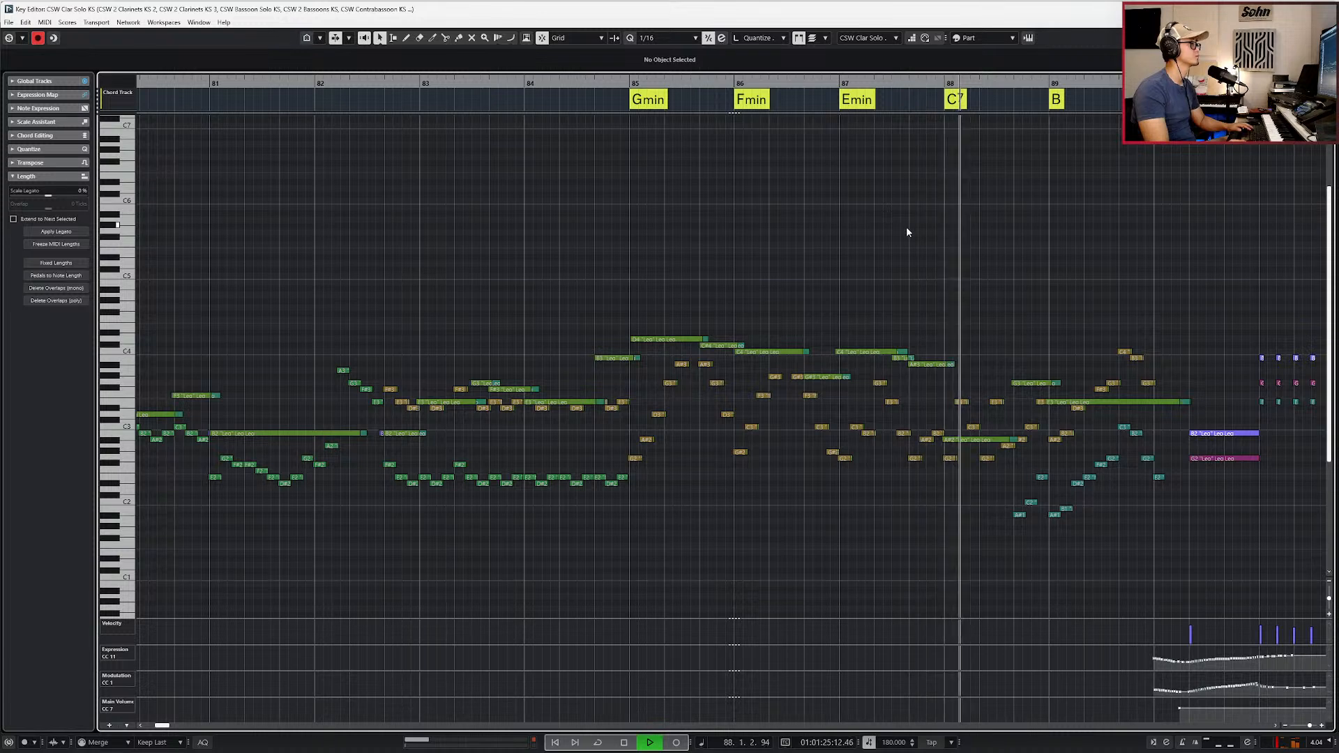
pyautogui.press('f')
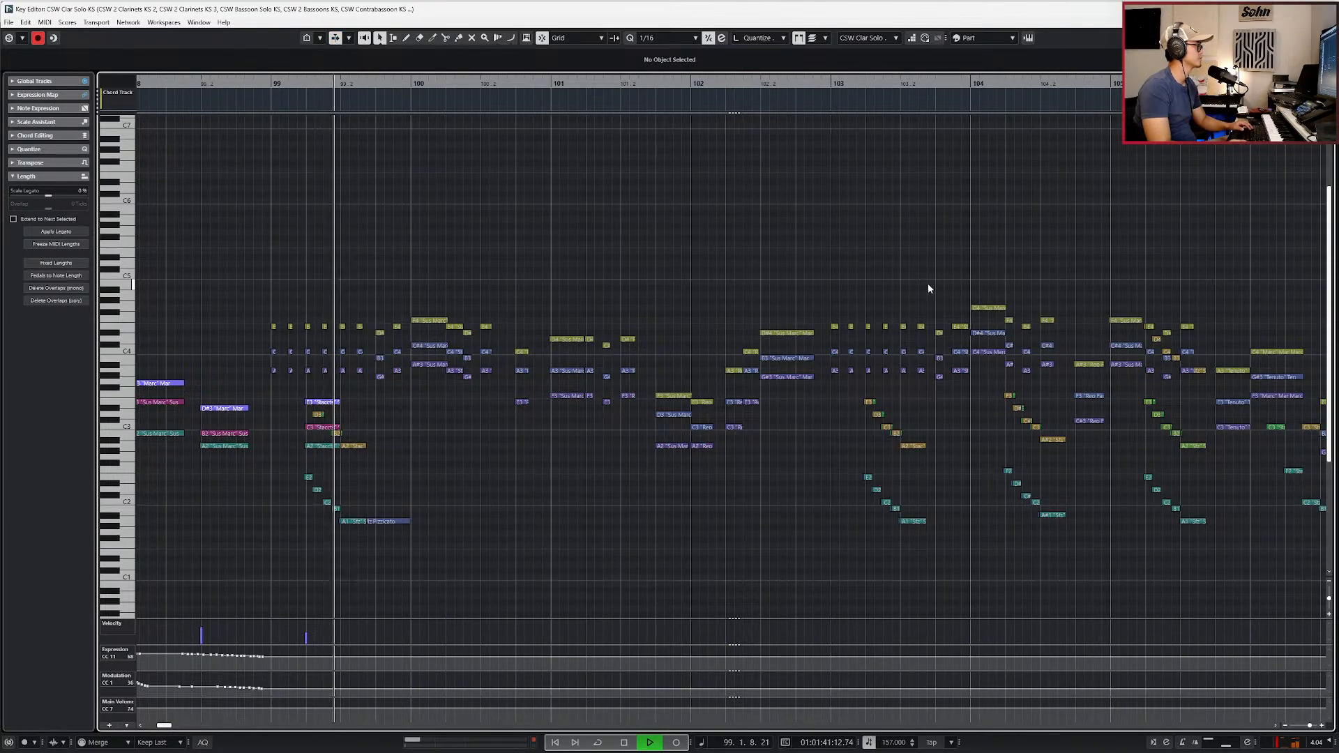
# Step: Switch the active part to SFSB Tpt Solo KS for the trumpet passage, and to CS Randy's Celeste from about measure 111
pyautogui.click(860, 39)
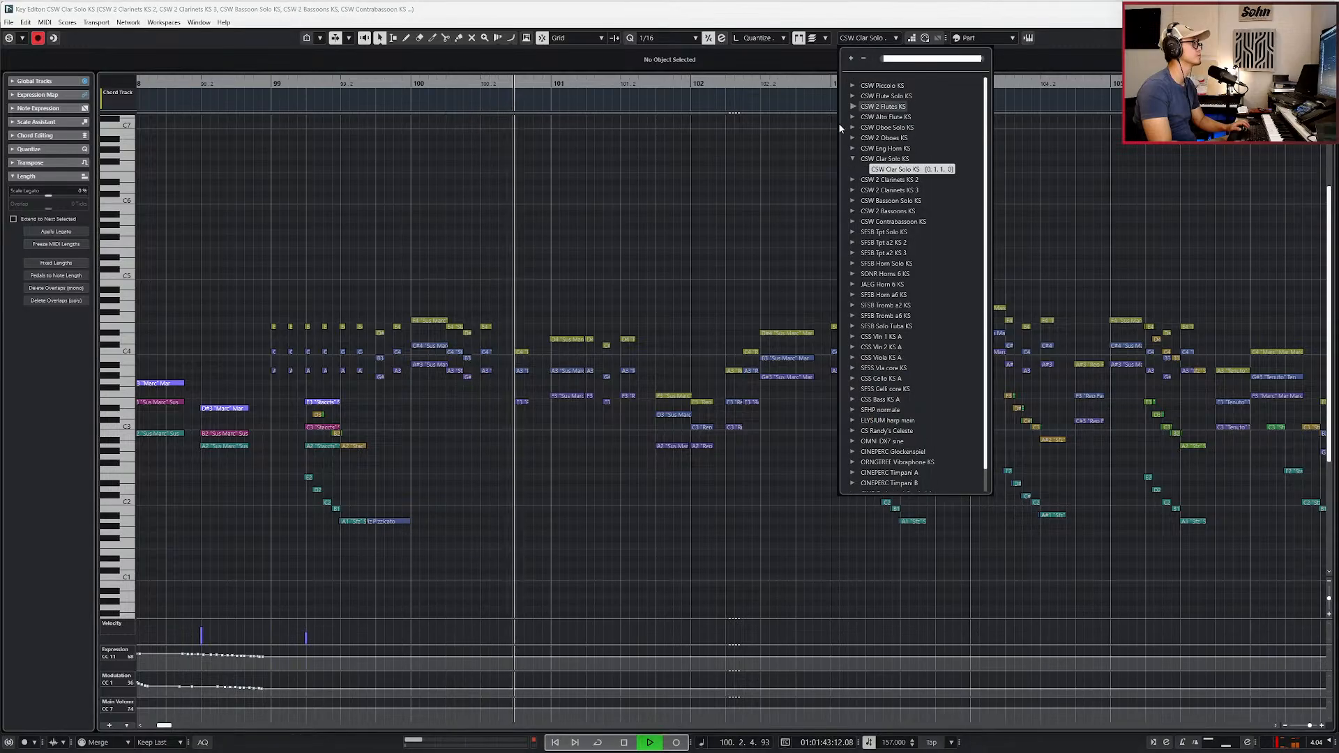
pyautogui.click(858, 232)
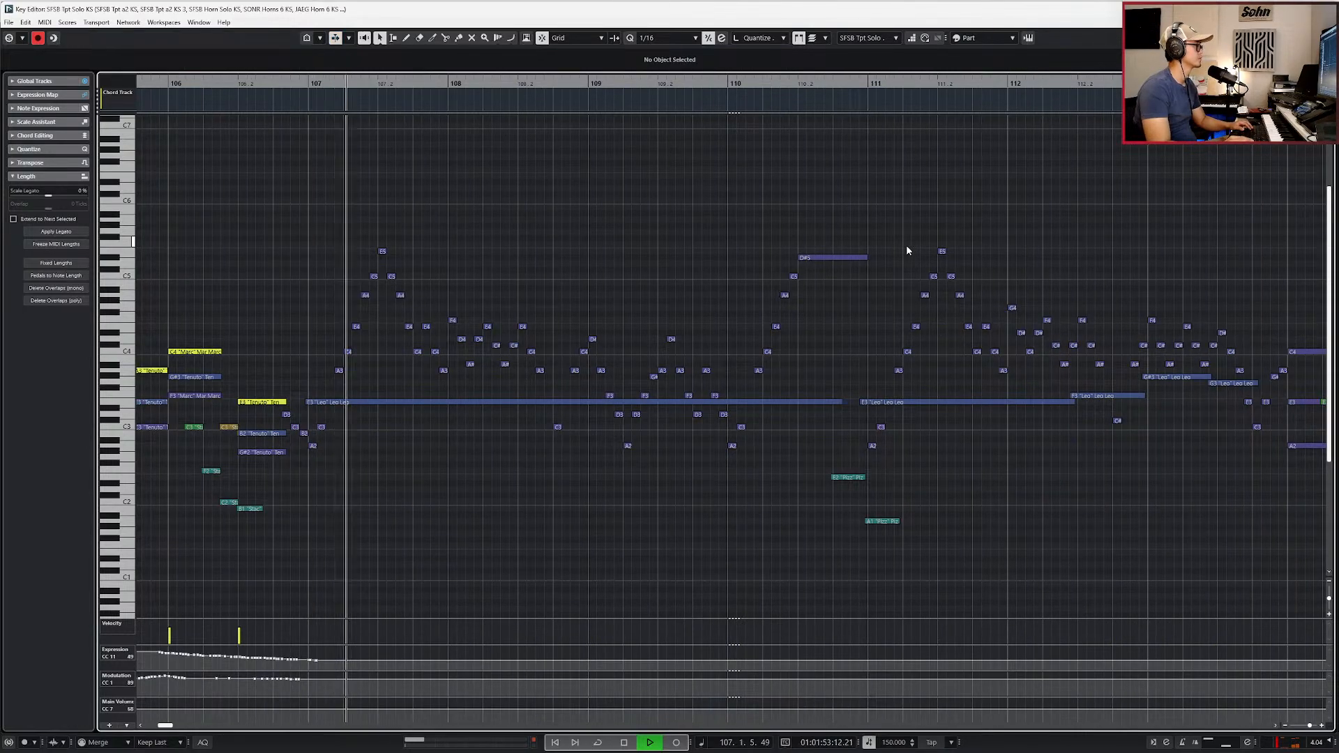
pyautogui.click(876, 39)
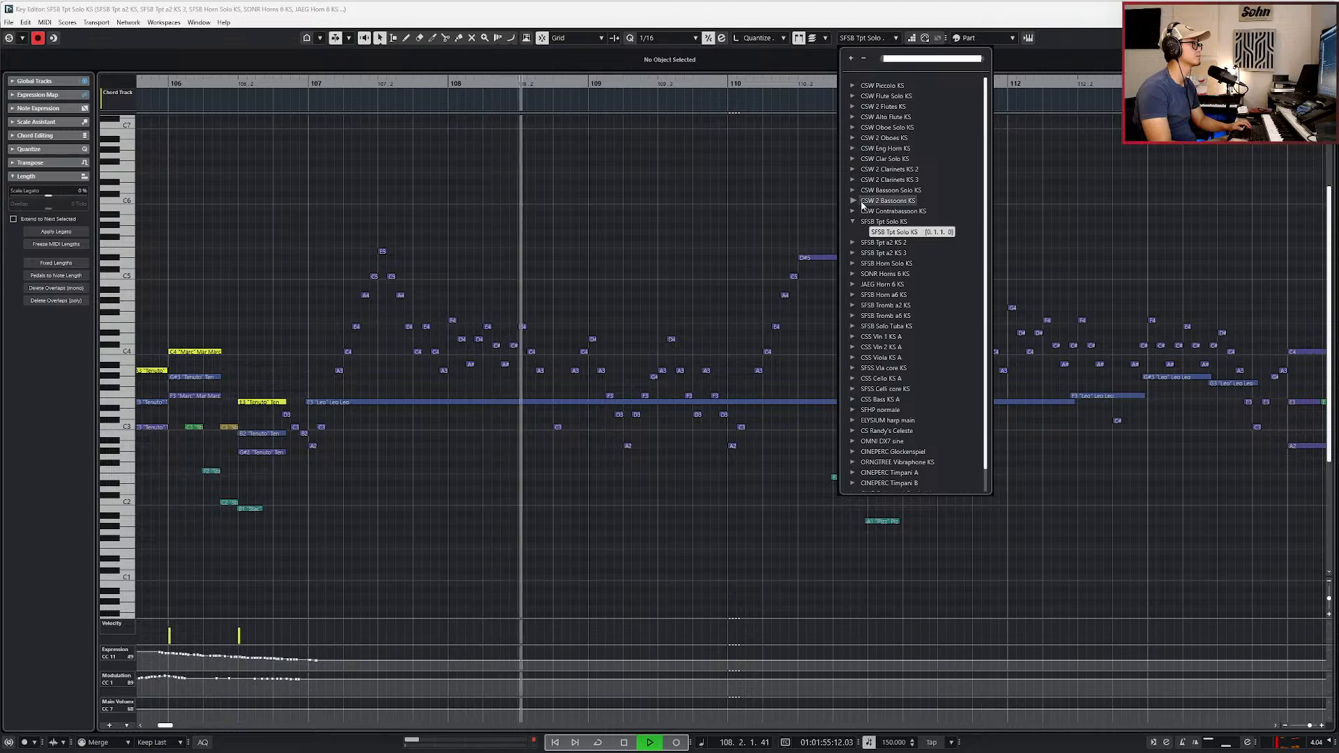
pyautogui.scroll(-1, 854, 440)
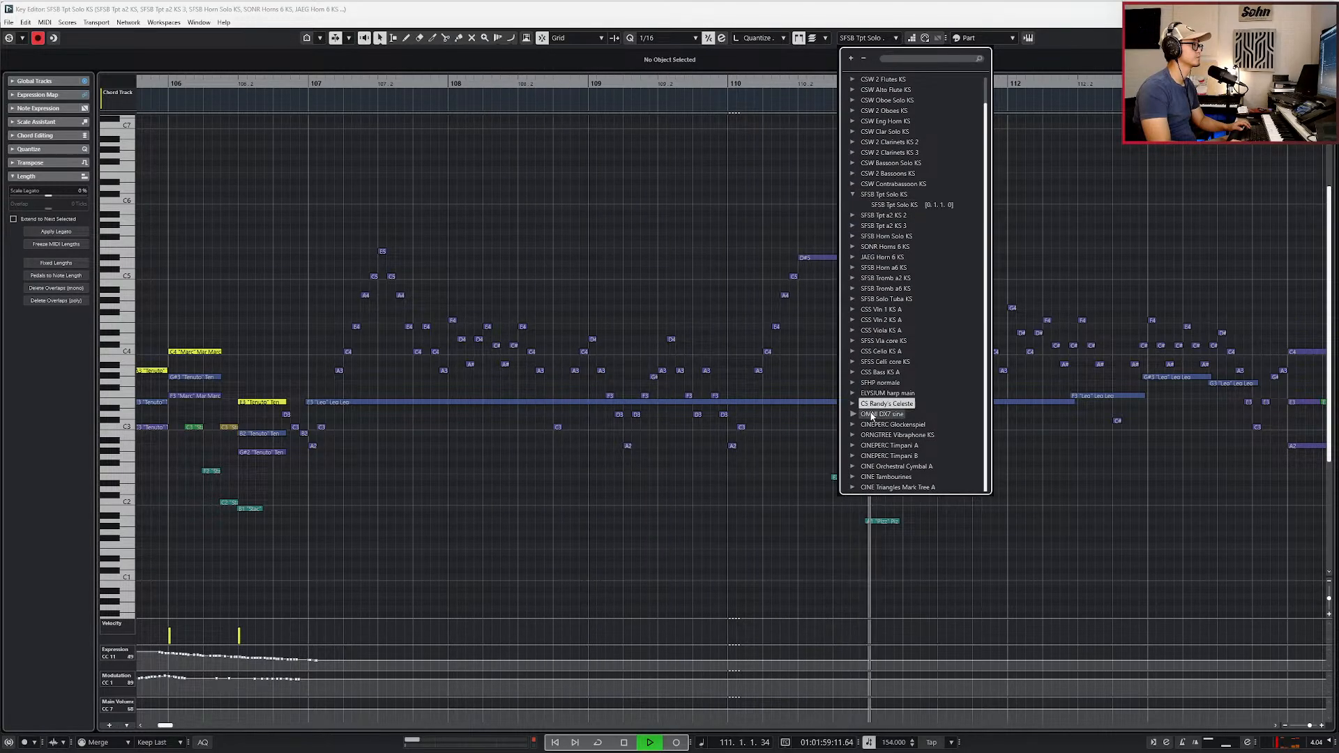
pyautogui.click(874, 408)
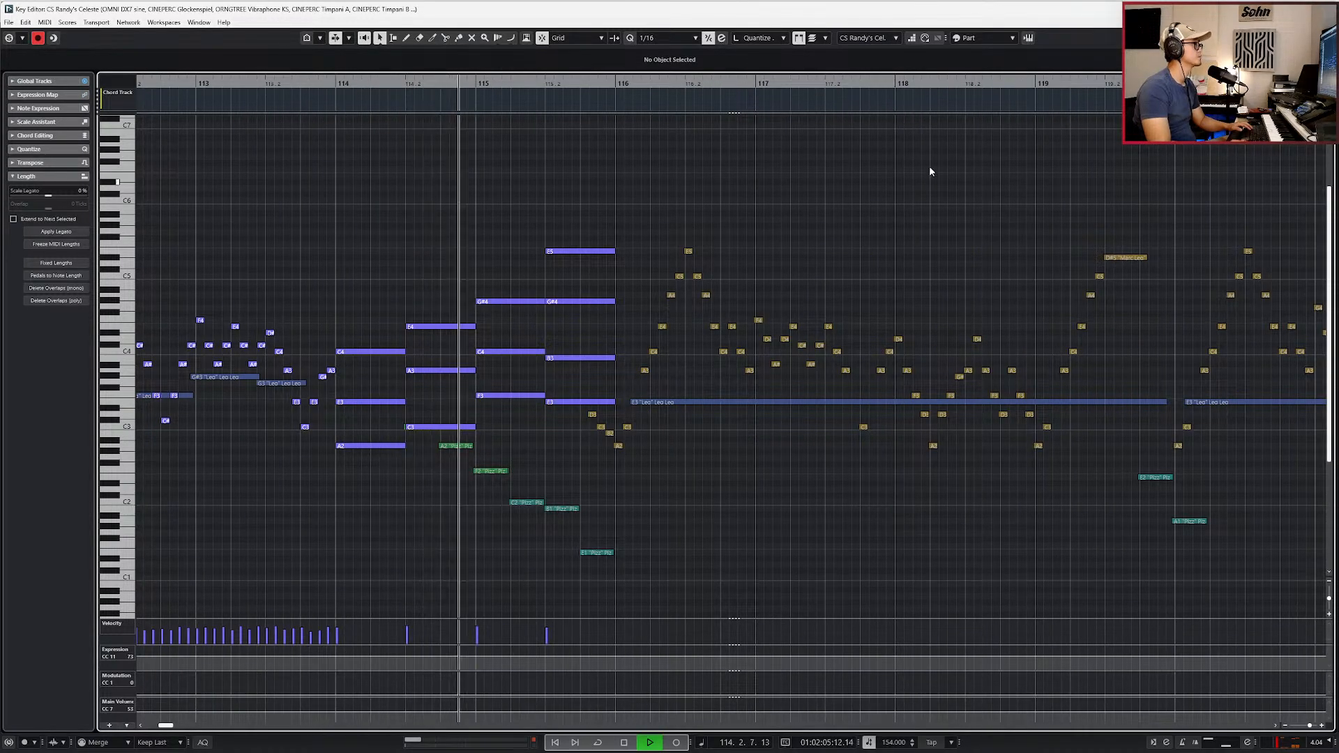
# Step: Make CSS Vln 1 KS A the active part and step through CSS Vln 2 and CSS Viola, ending on CSS Vln 2 KS A
pyautogui.click(888, 39)
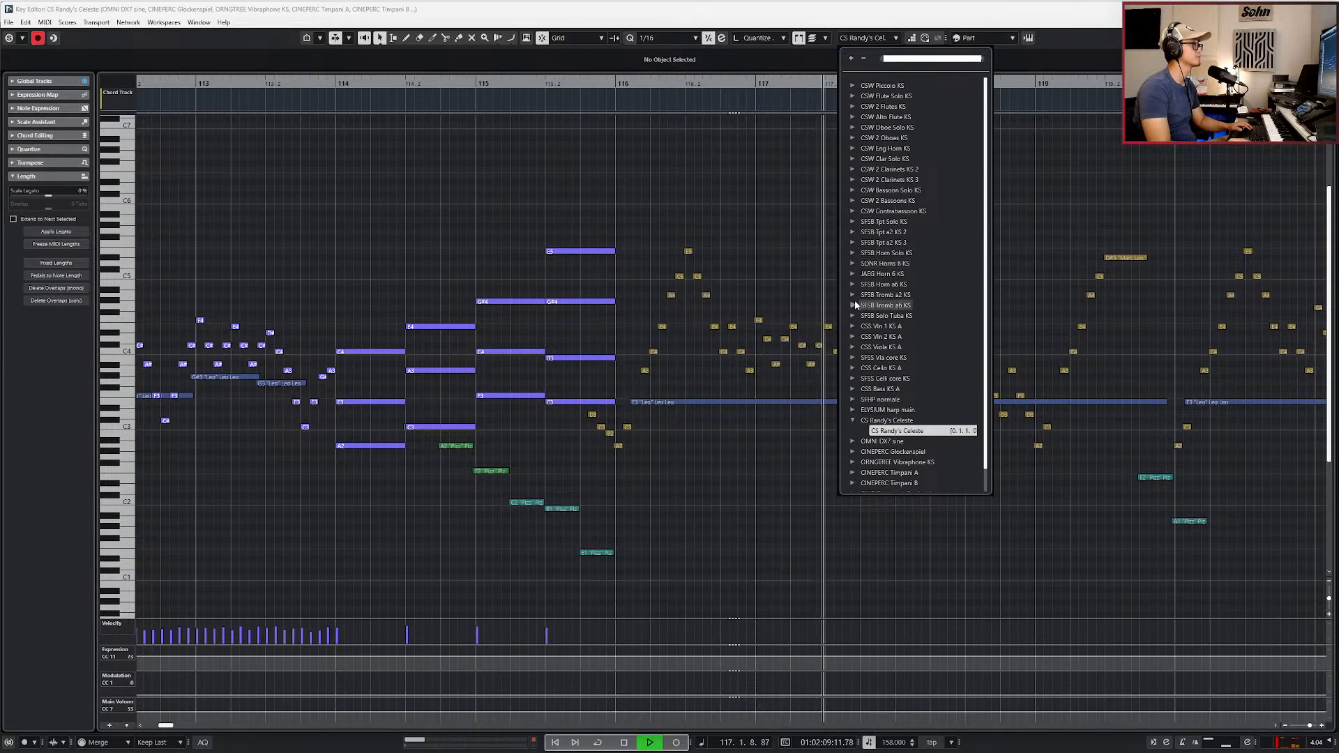
pyautogui.click(854, 326)
pyautogui.click(889, 337)
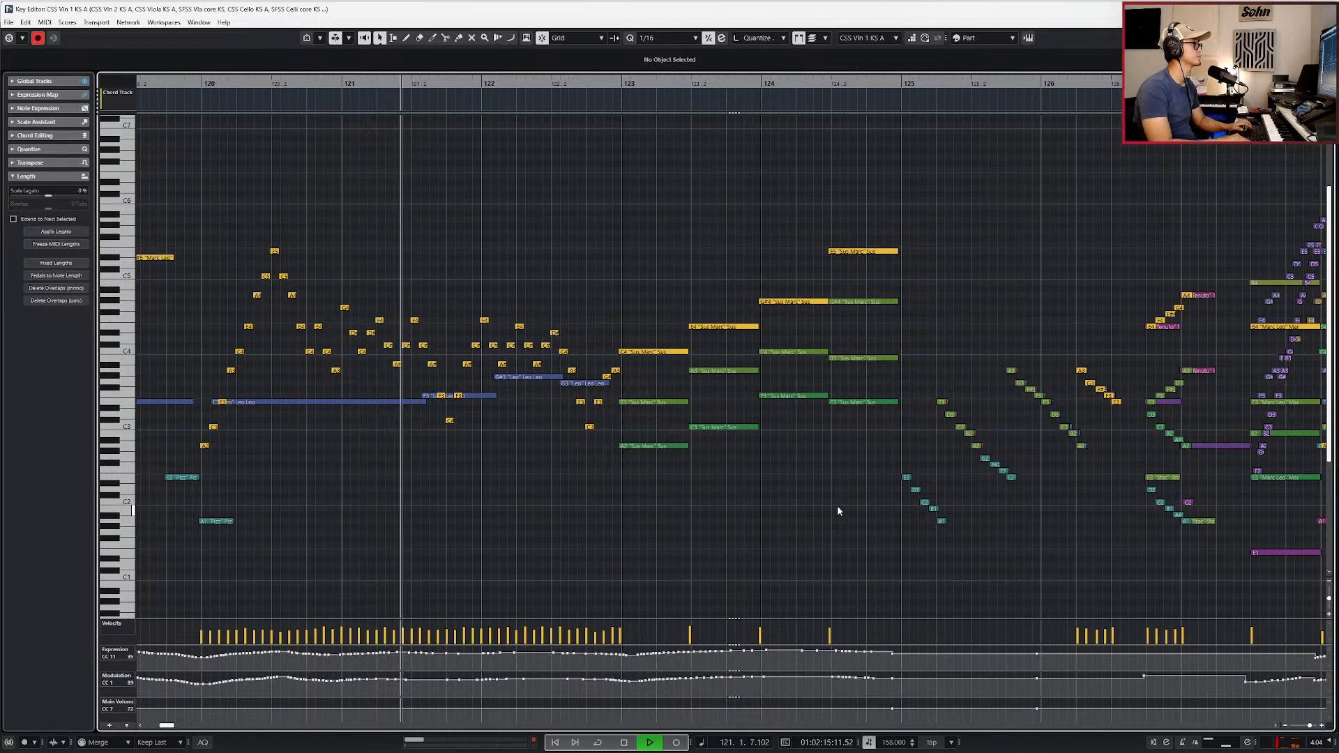
pyautogui.press('Down')
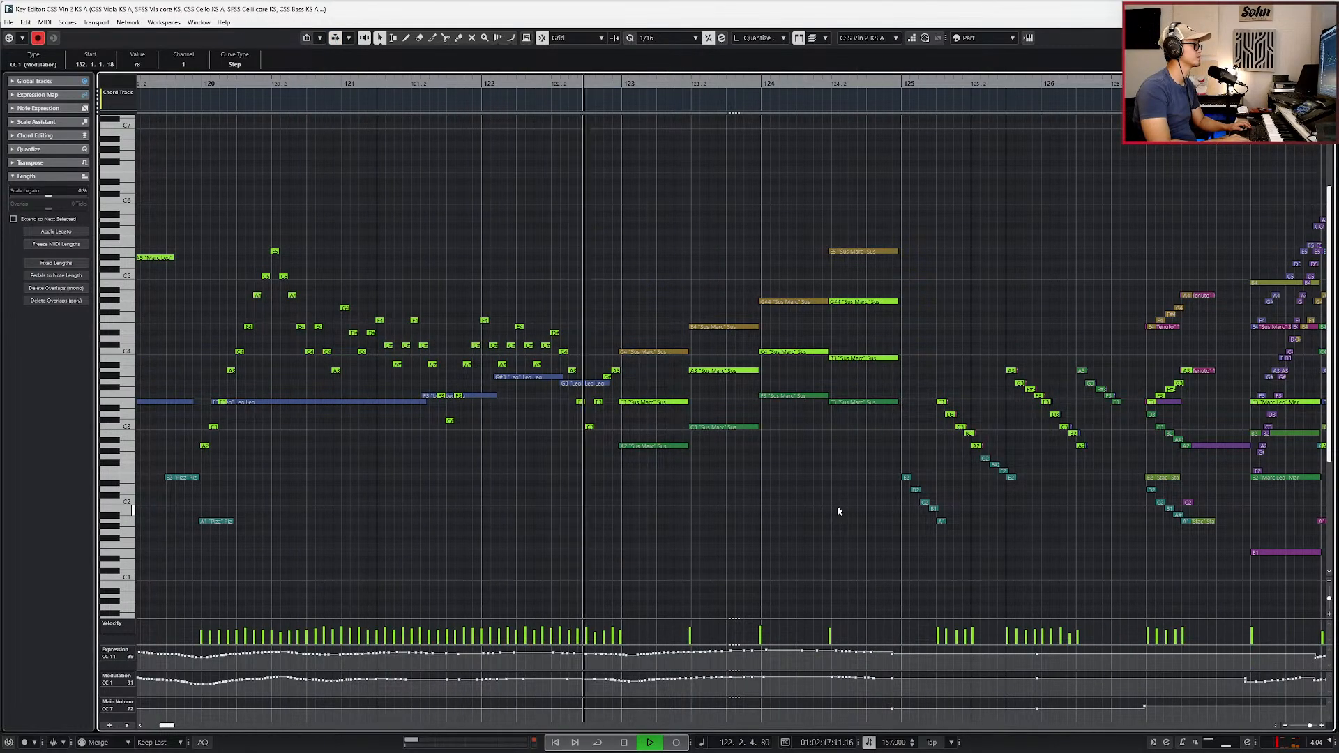
pyautogui.press('Down')
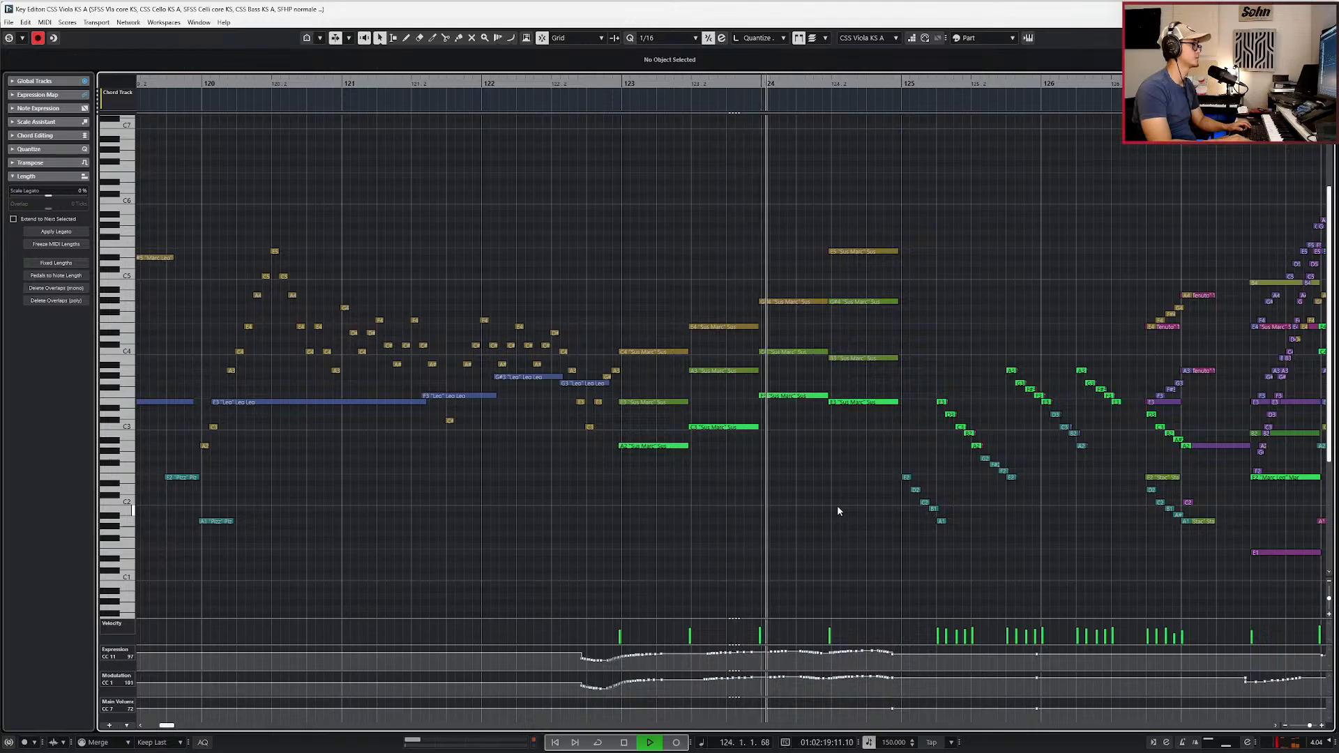
pyautogui.press('Up')
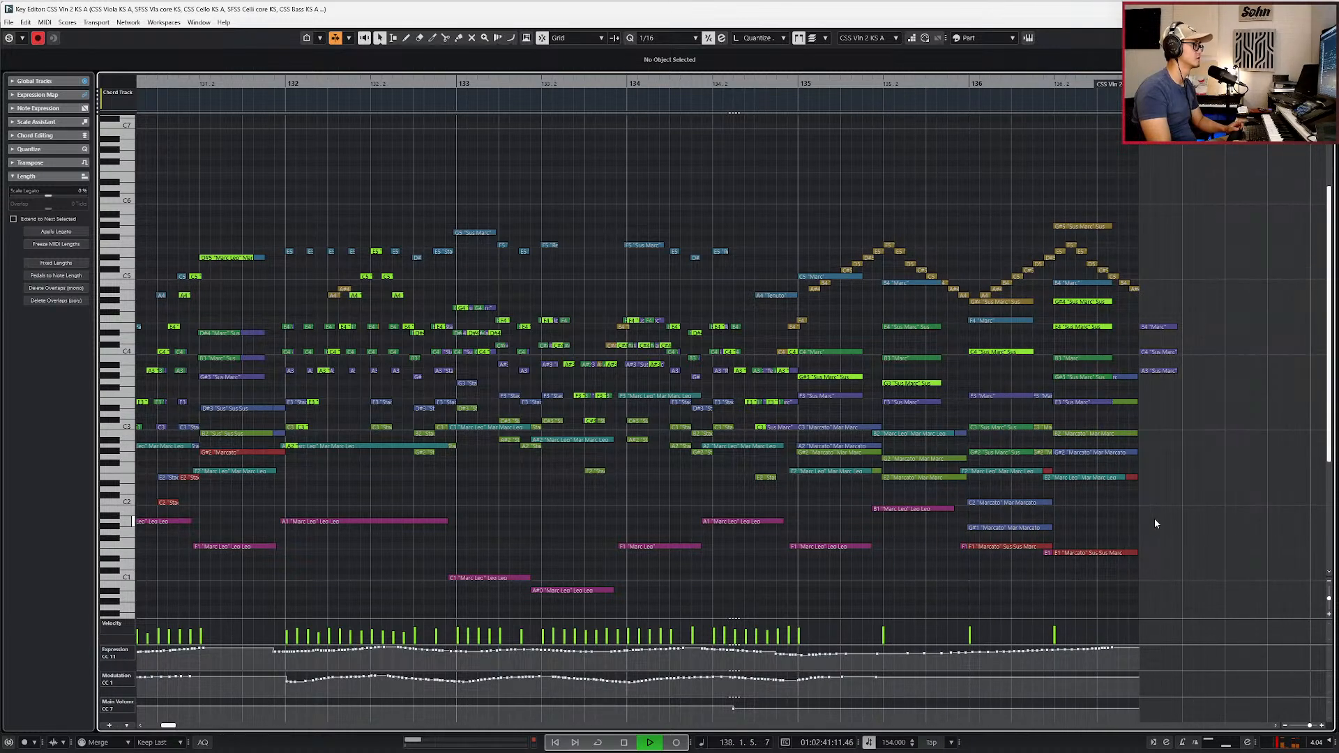
# Step: Stop the playback, return to the project window and examine the remaining LISTEN reference audio beyond measure 137
pyautogui.scroll(-4, 1150, 523)
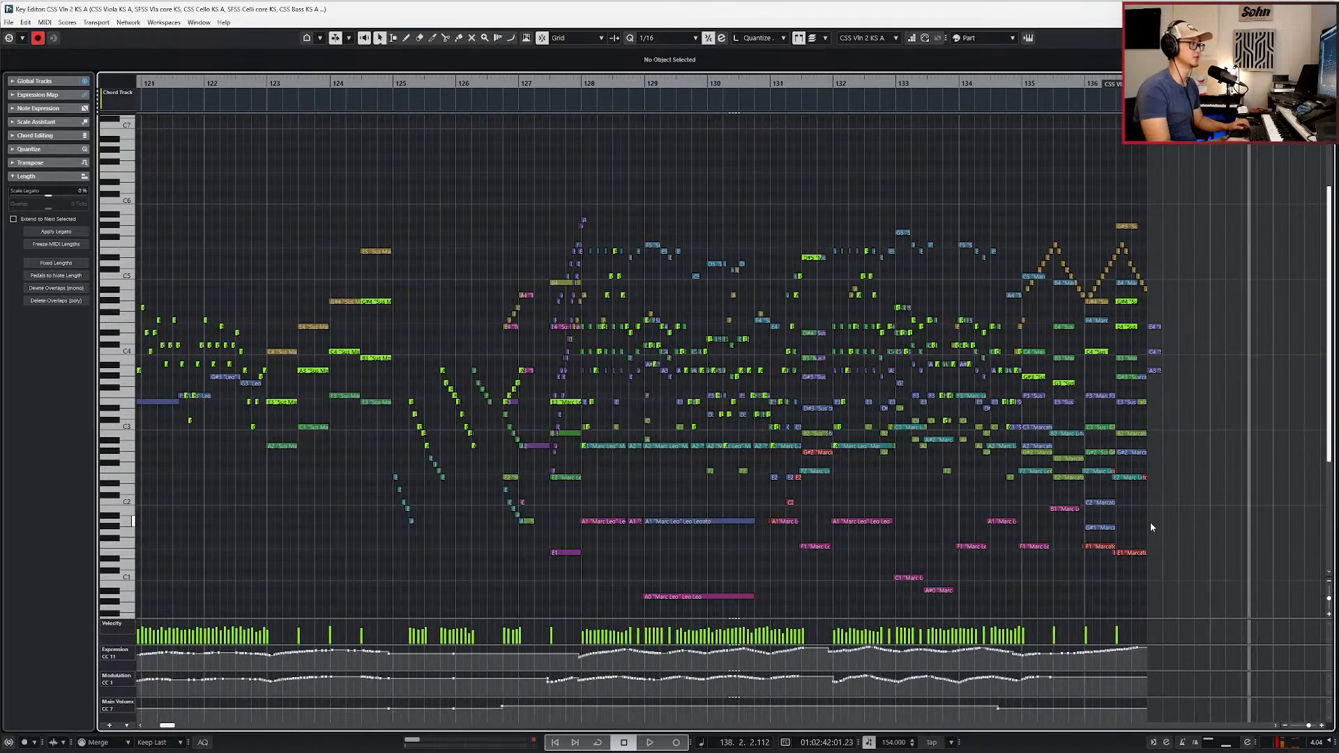
pyautogui.press('Return')
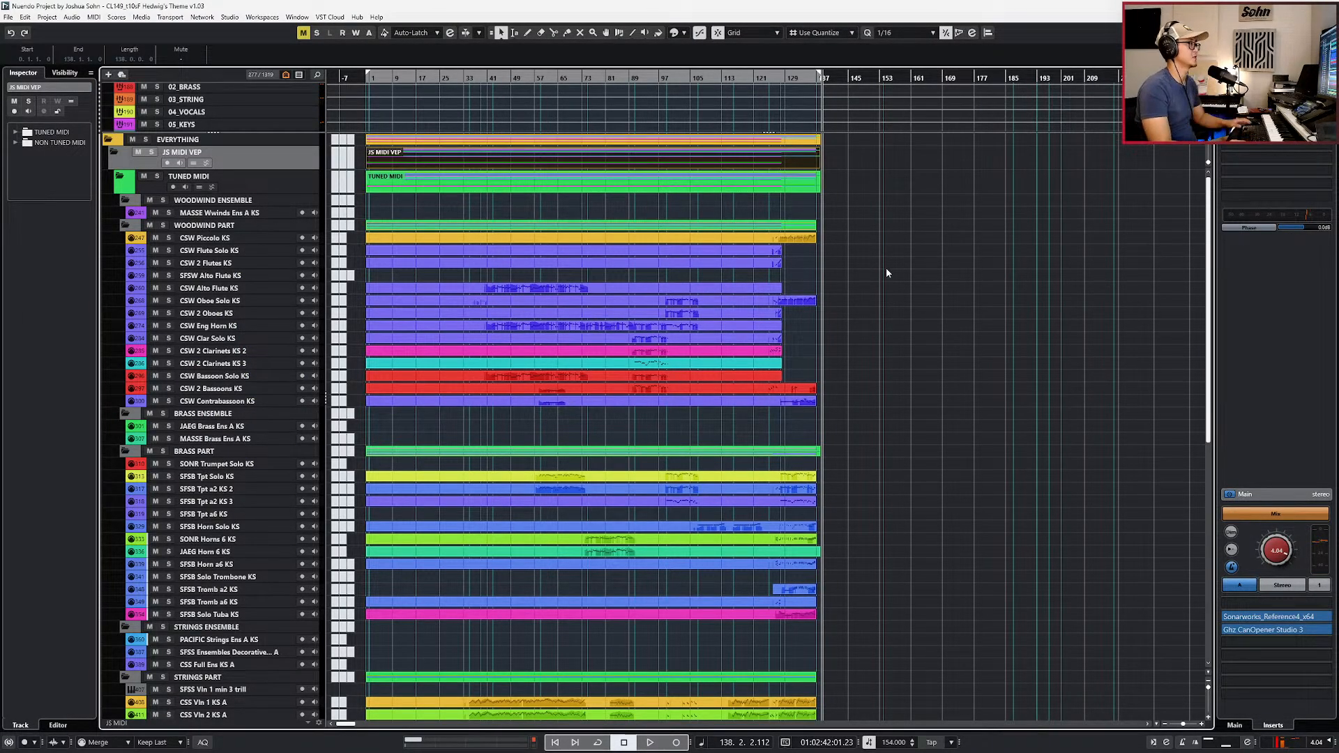
pyautogui.scroll(5, 842, 121)
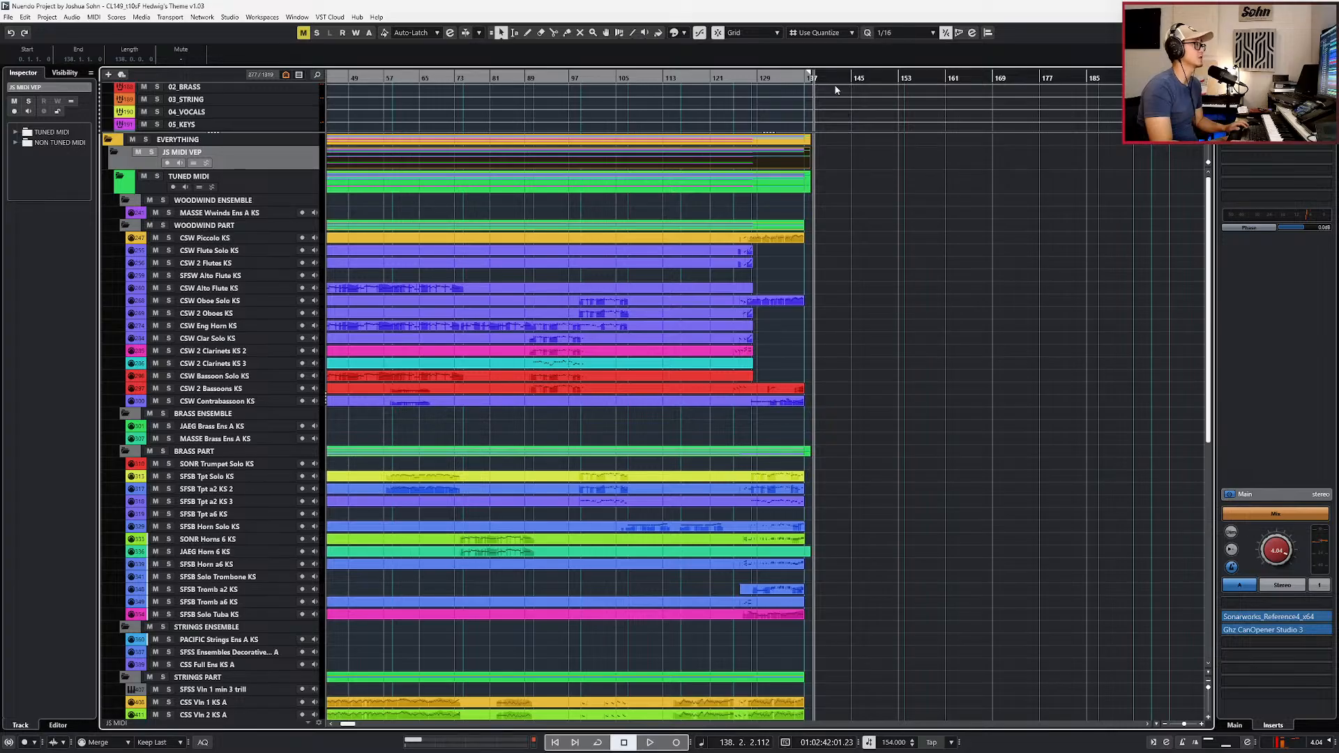
pyautogui.scroll(-3, 836, 219)
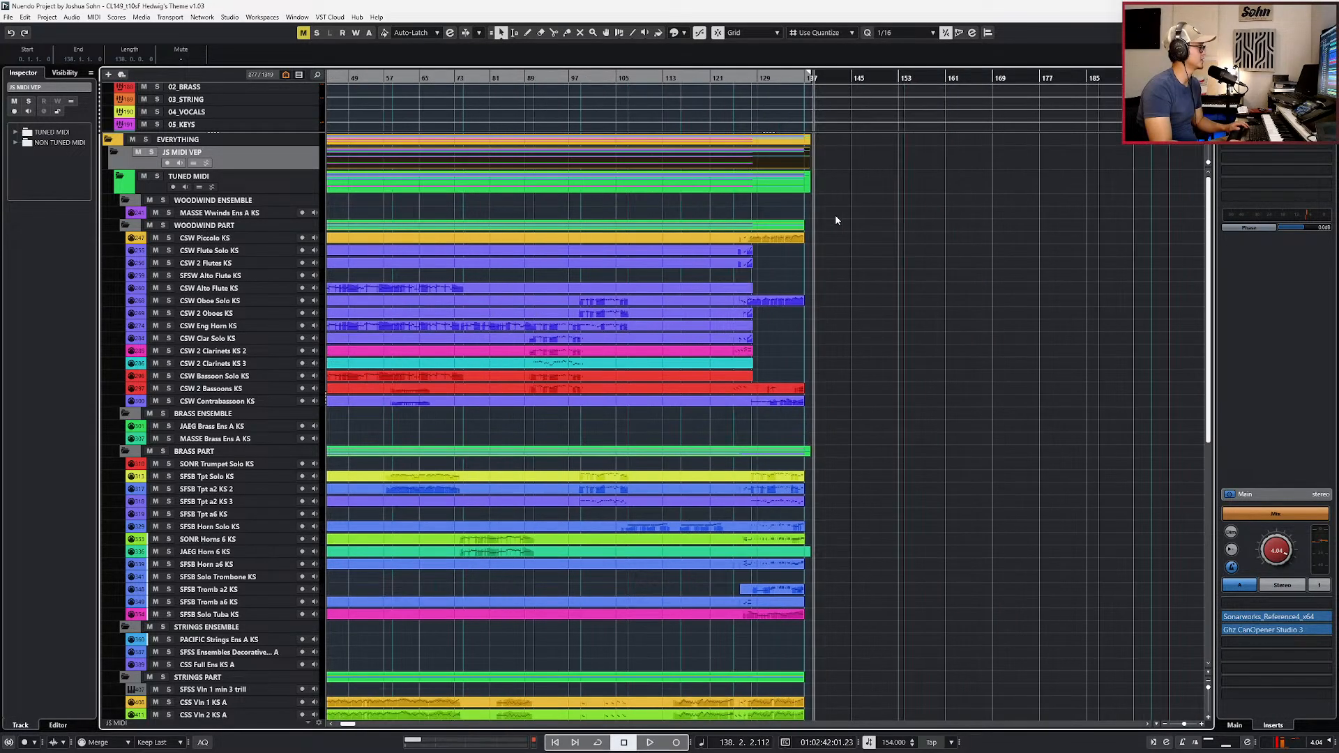
pyautogui.hscroll(2, 835, 218)
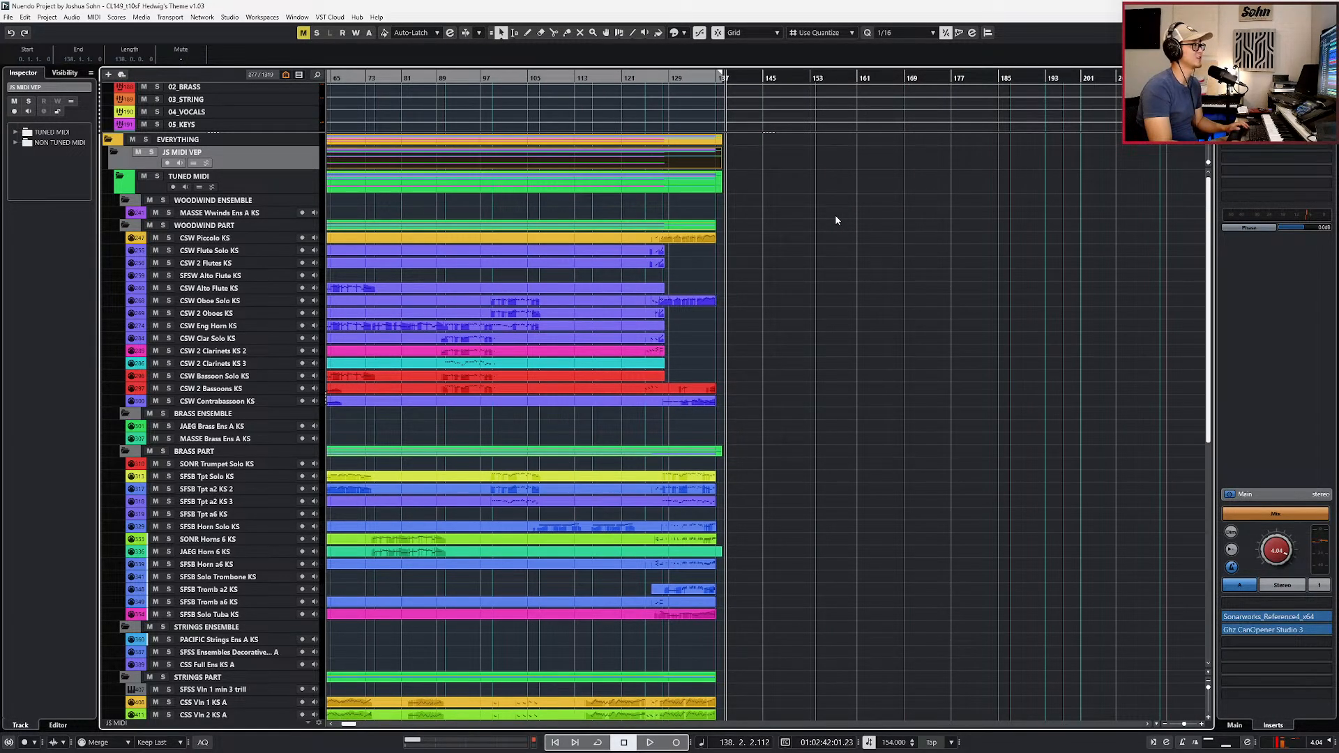
pyautogui.hscroll(2, 836, 220)
pyautogui.scroll(5, 830, 126)
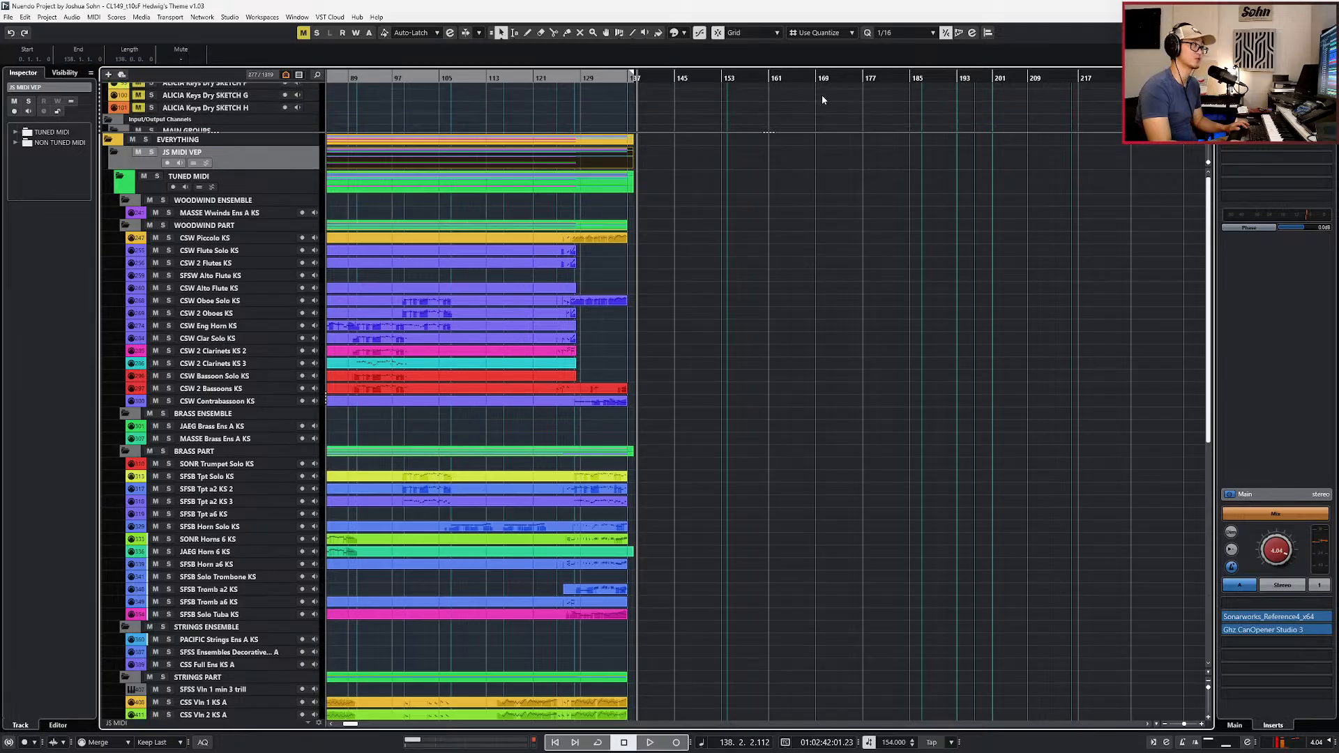
pyautogui.scroll(-1, 864, 113)
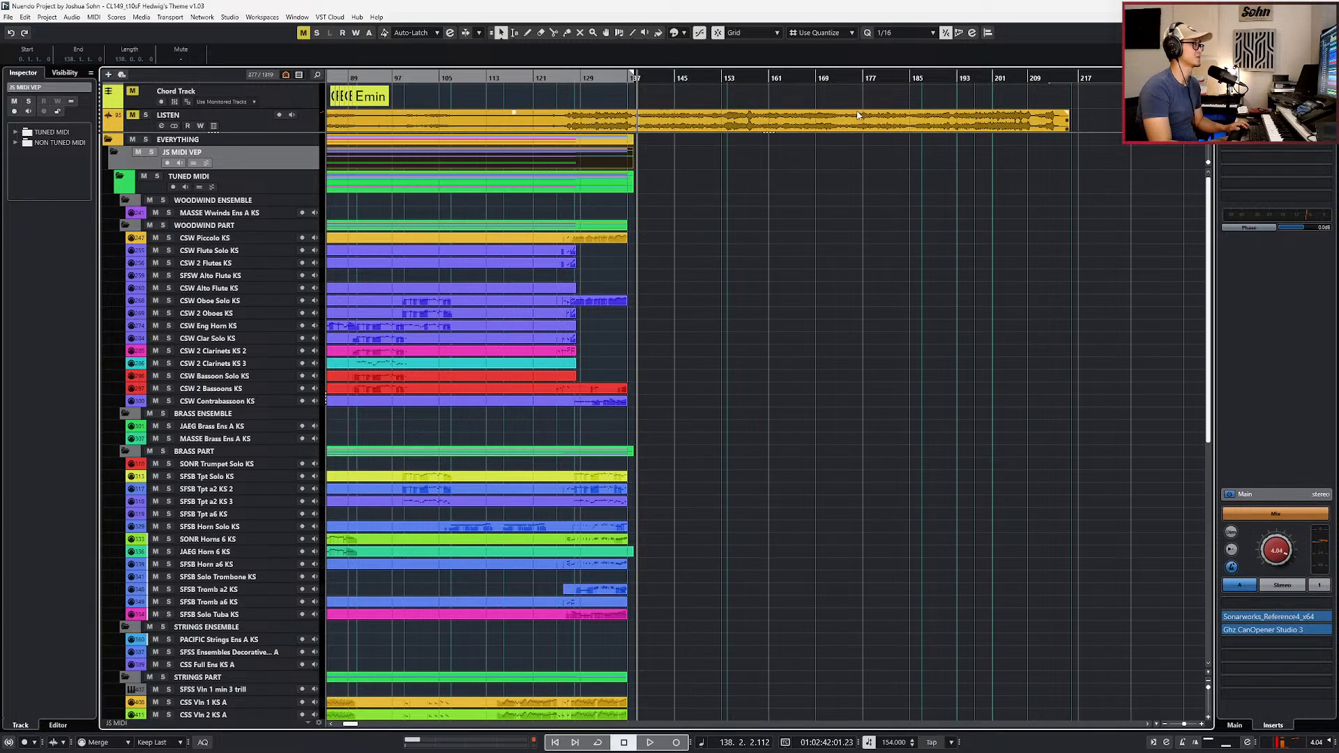